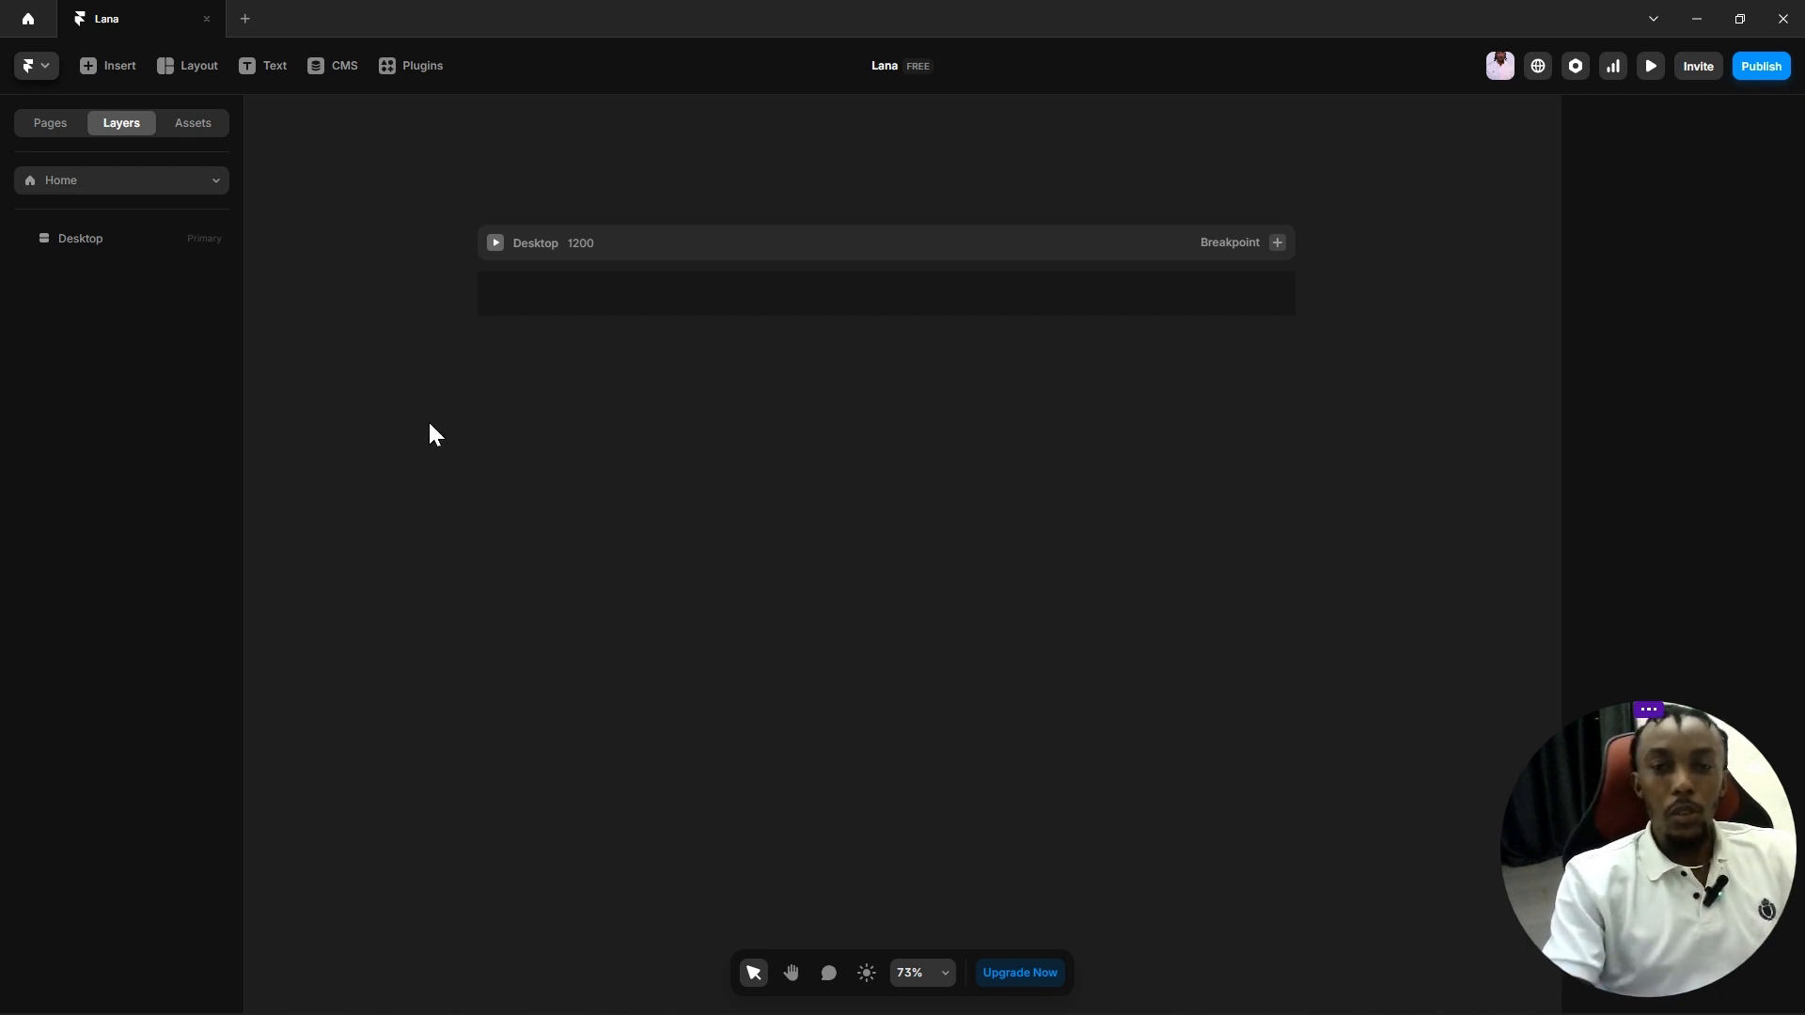
Step: Add a Tablet breakpoint to the Home page's Desktop layout
click(188, 129)
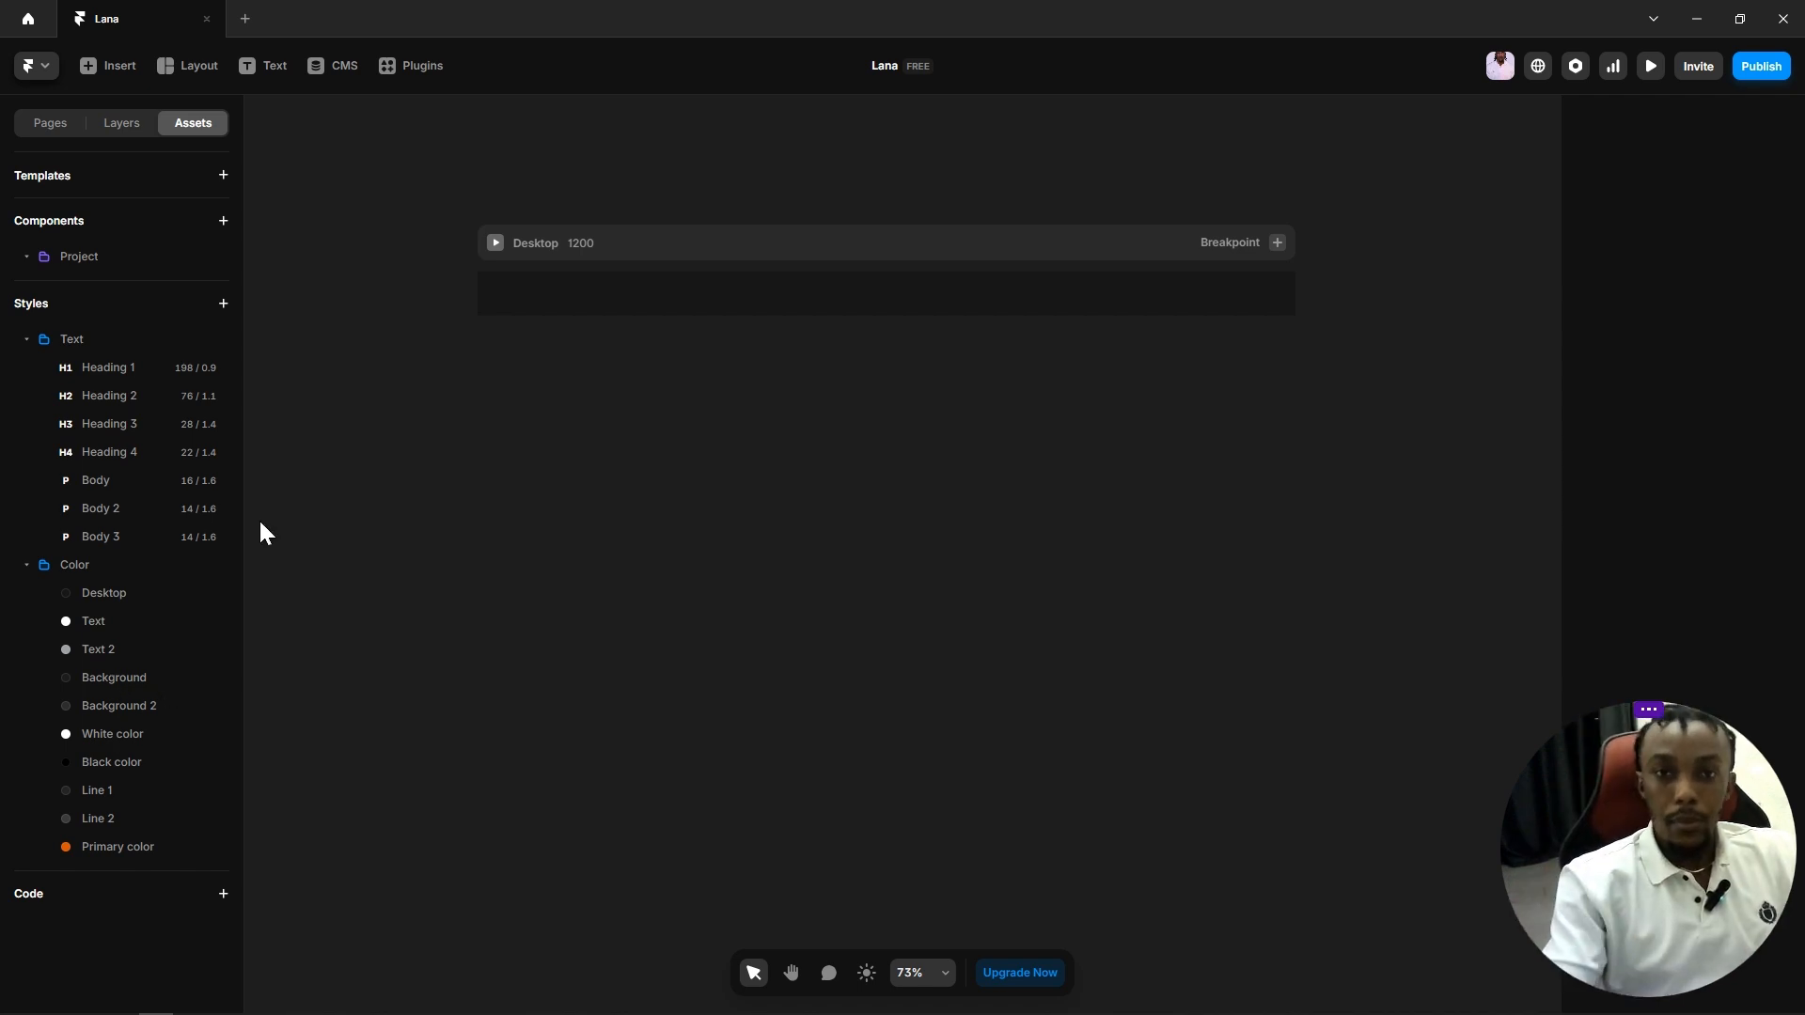
click(68, 137)
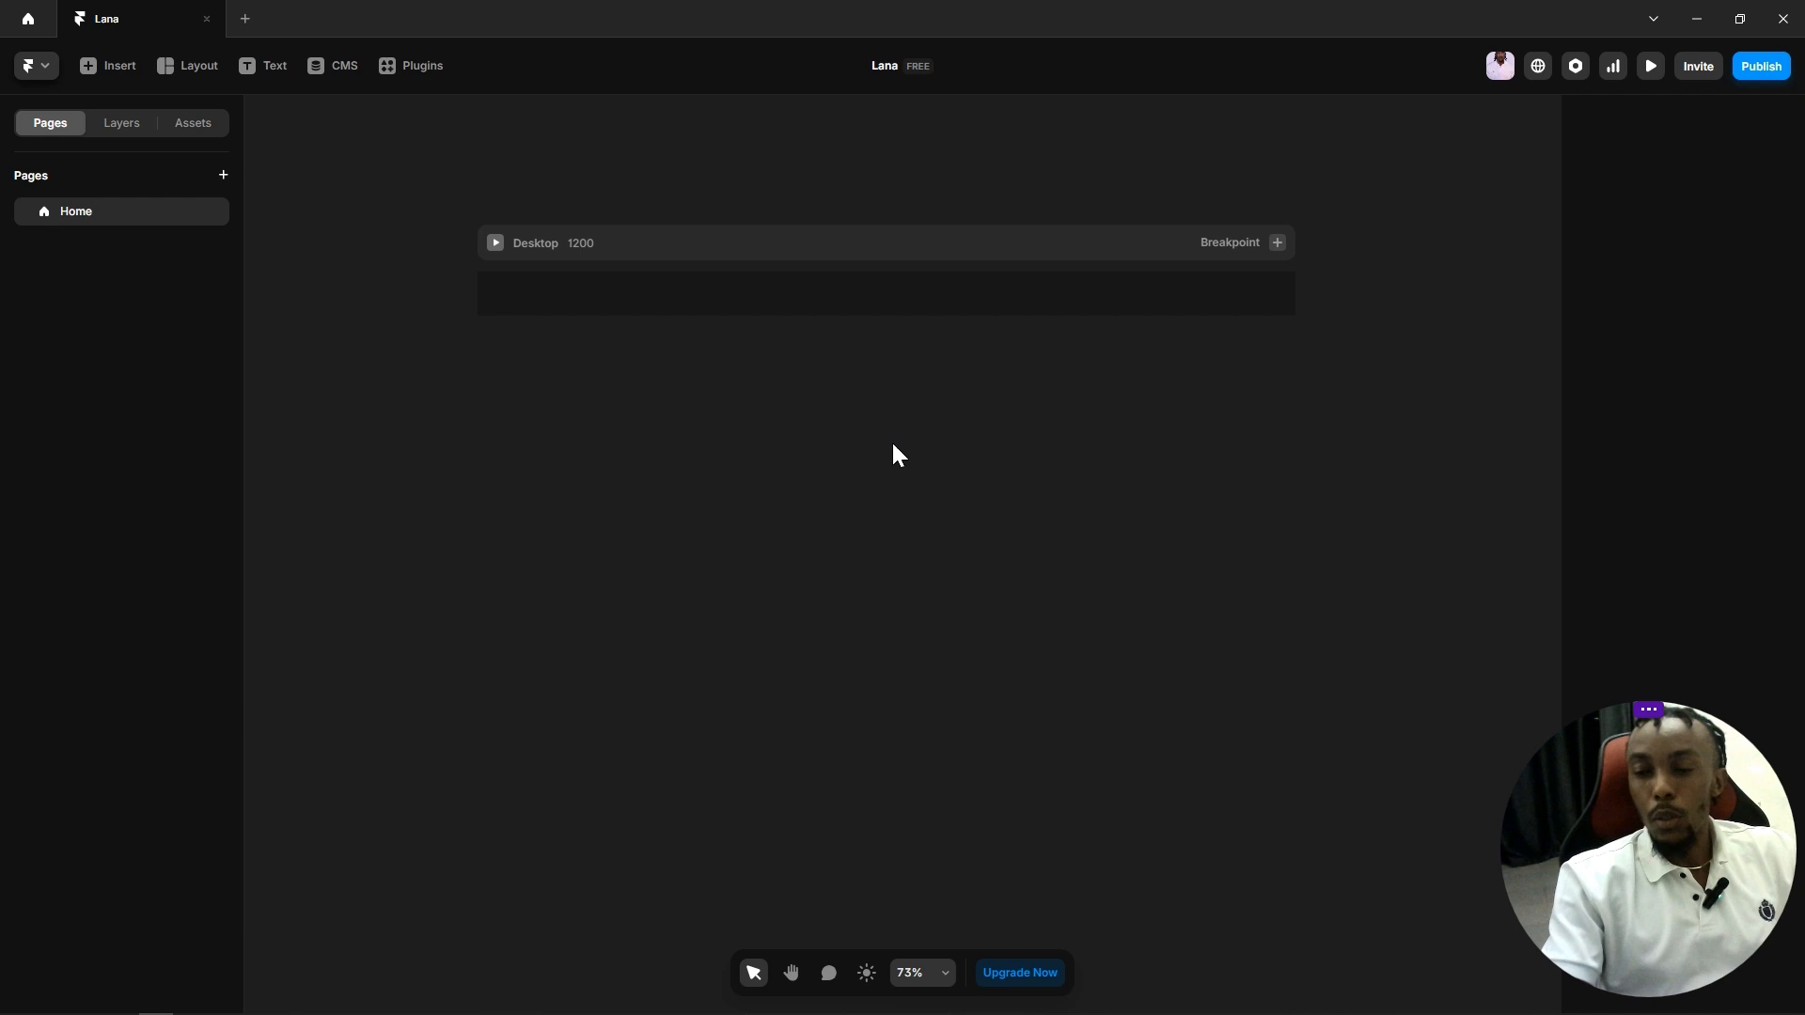
click(855, 244)
scroll(1033, 494, down, 3)
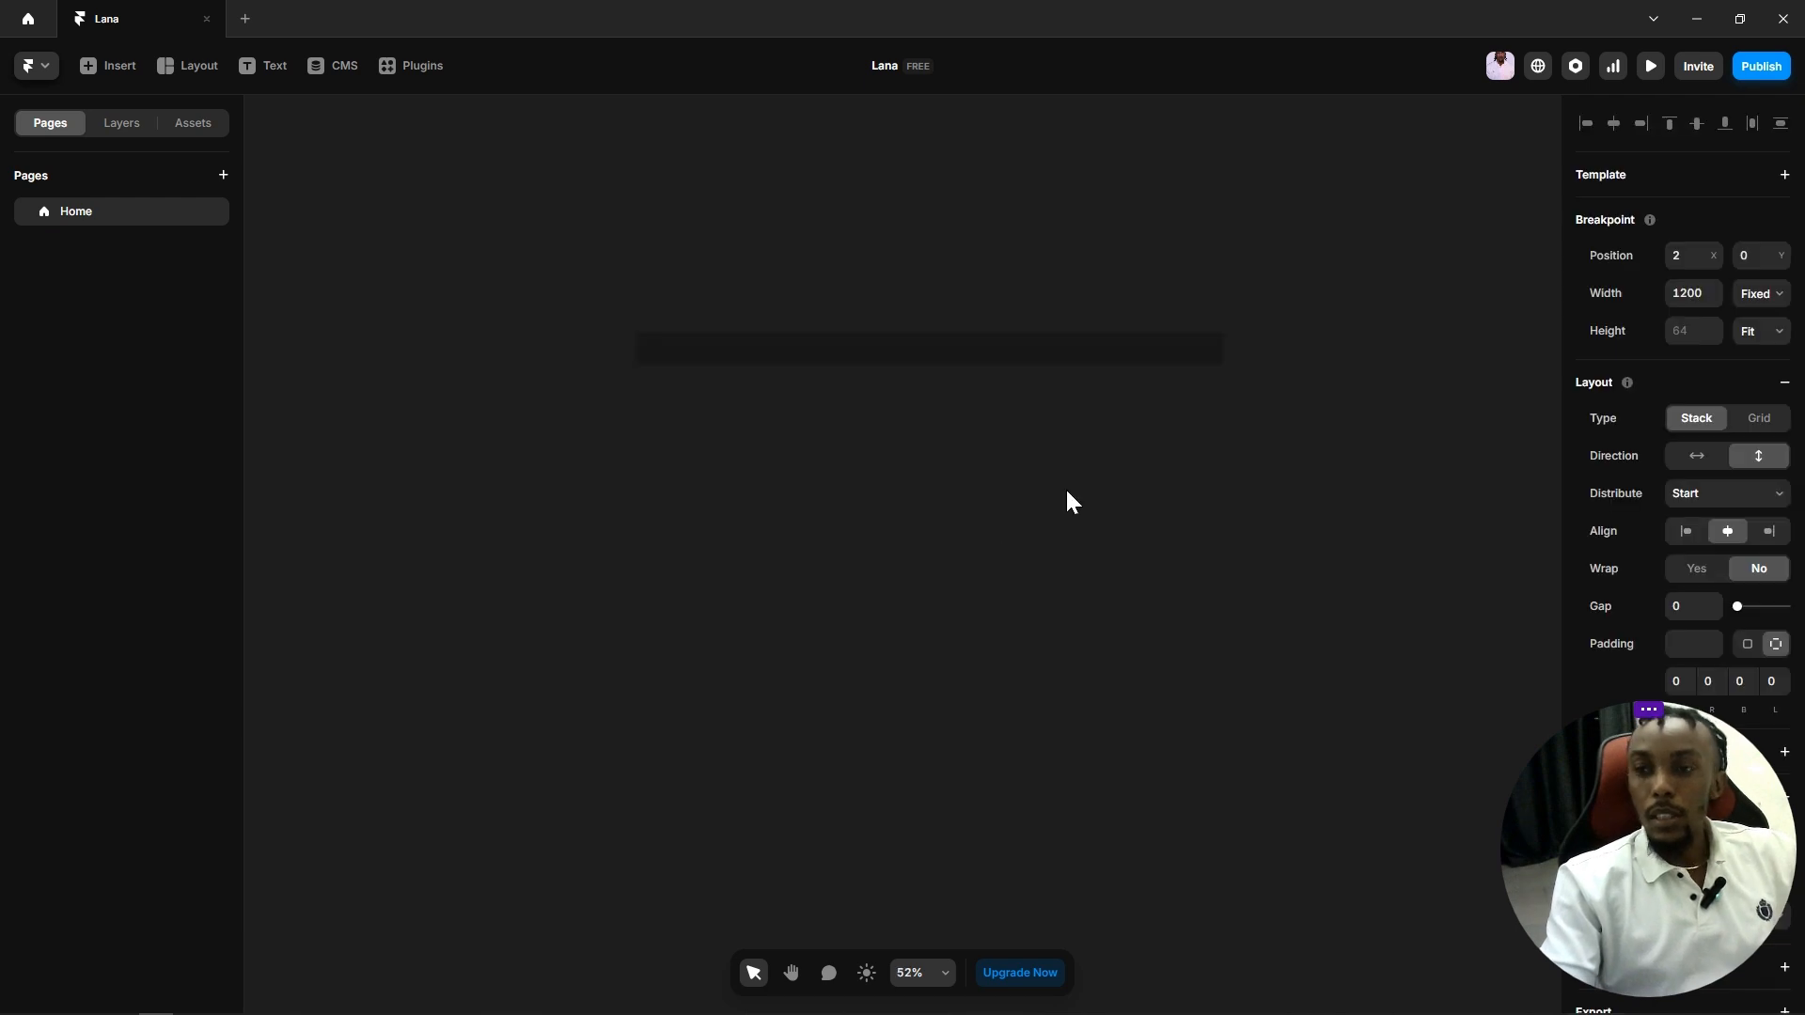
drag(1181, 498, 895, 572)
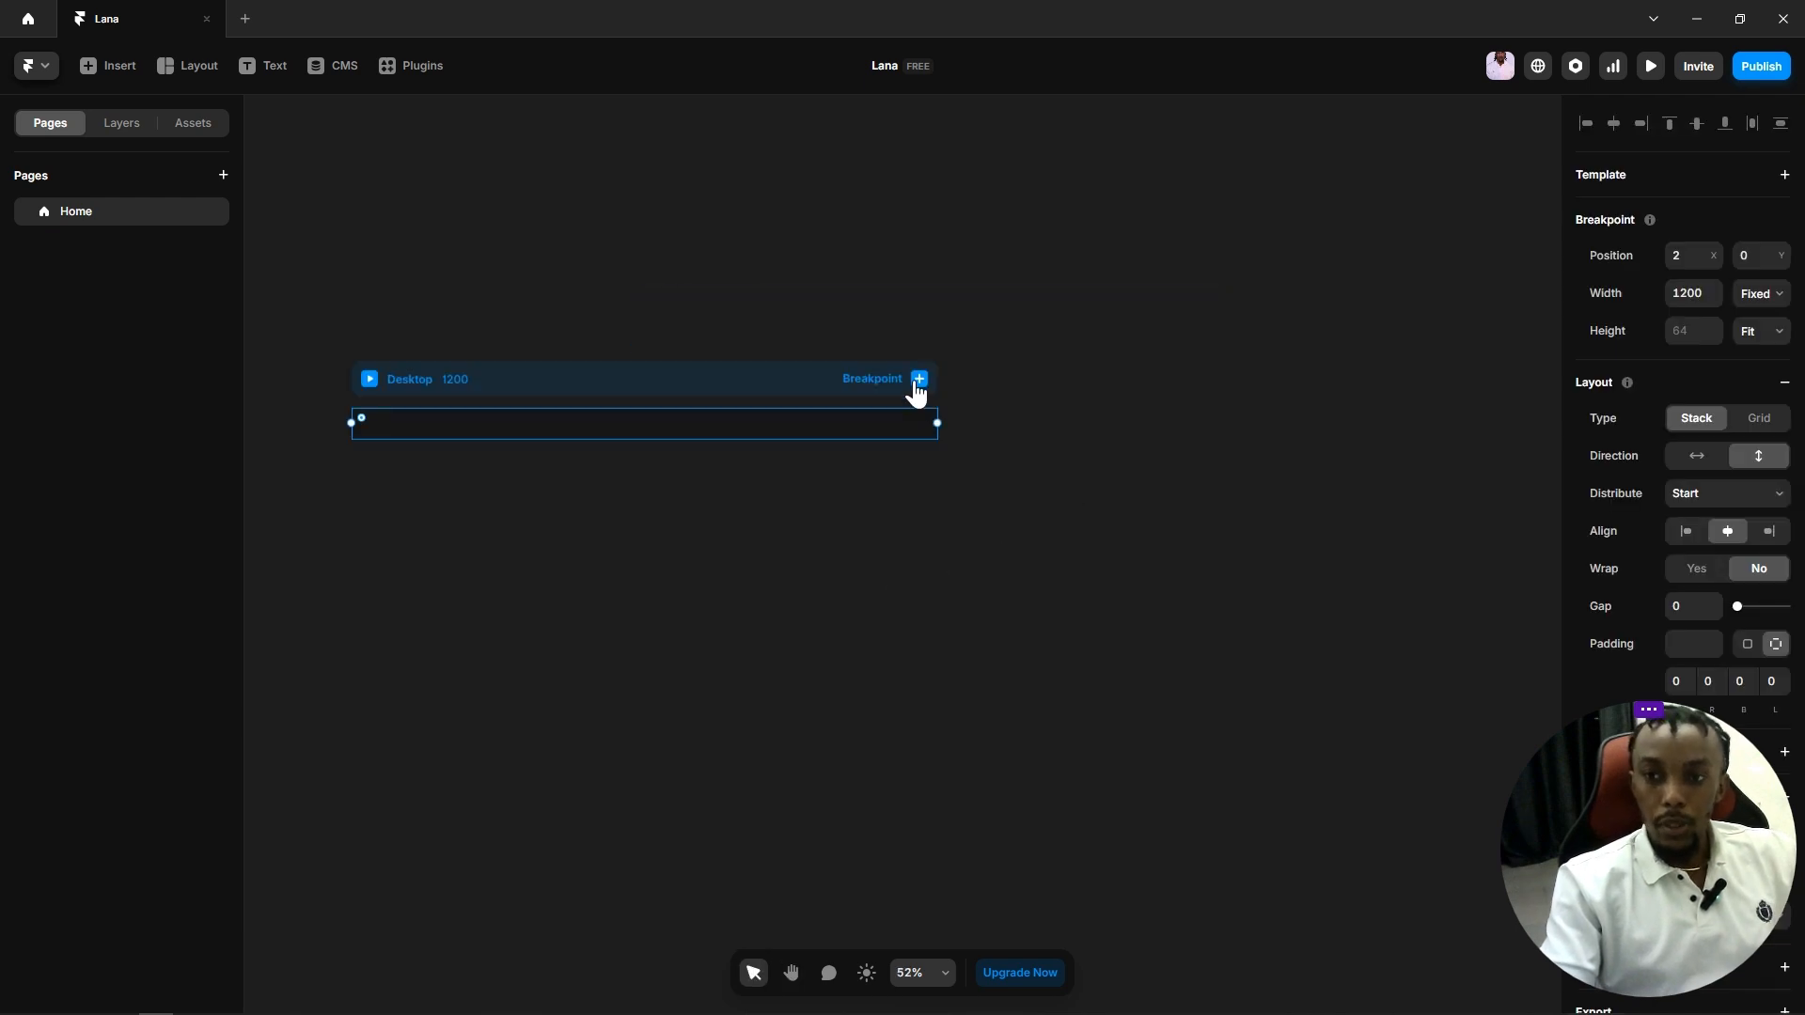
click(919, 379)
click(872, 420)
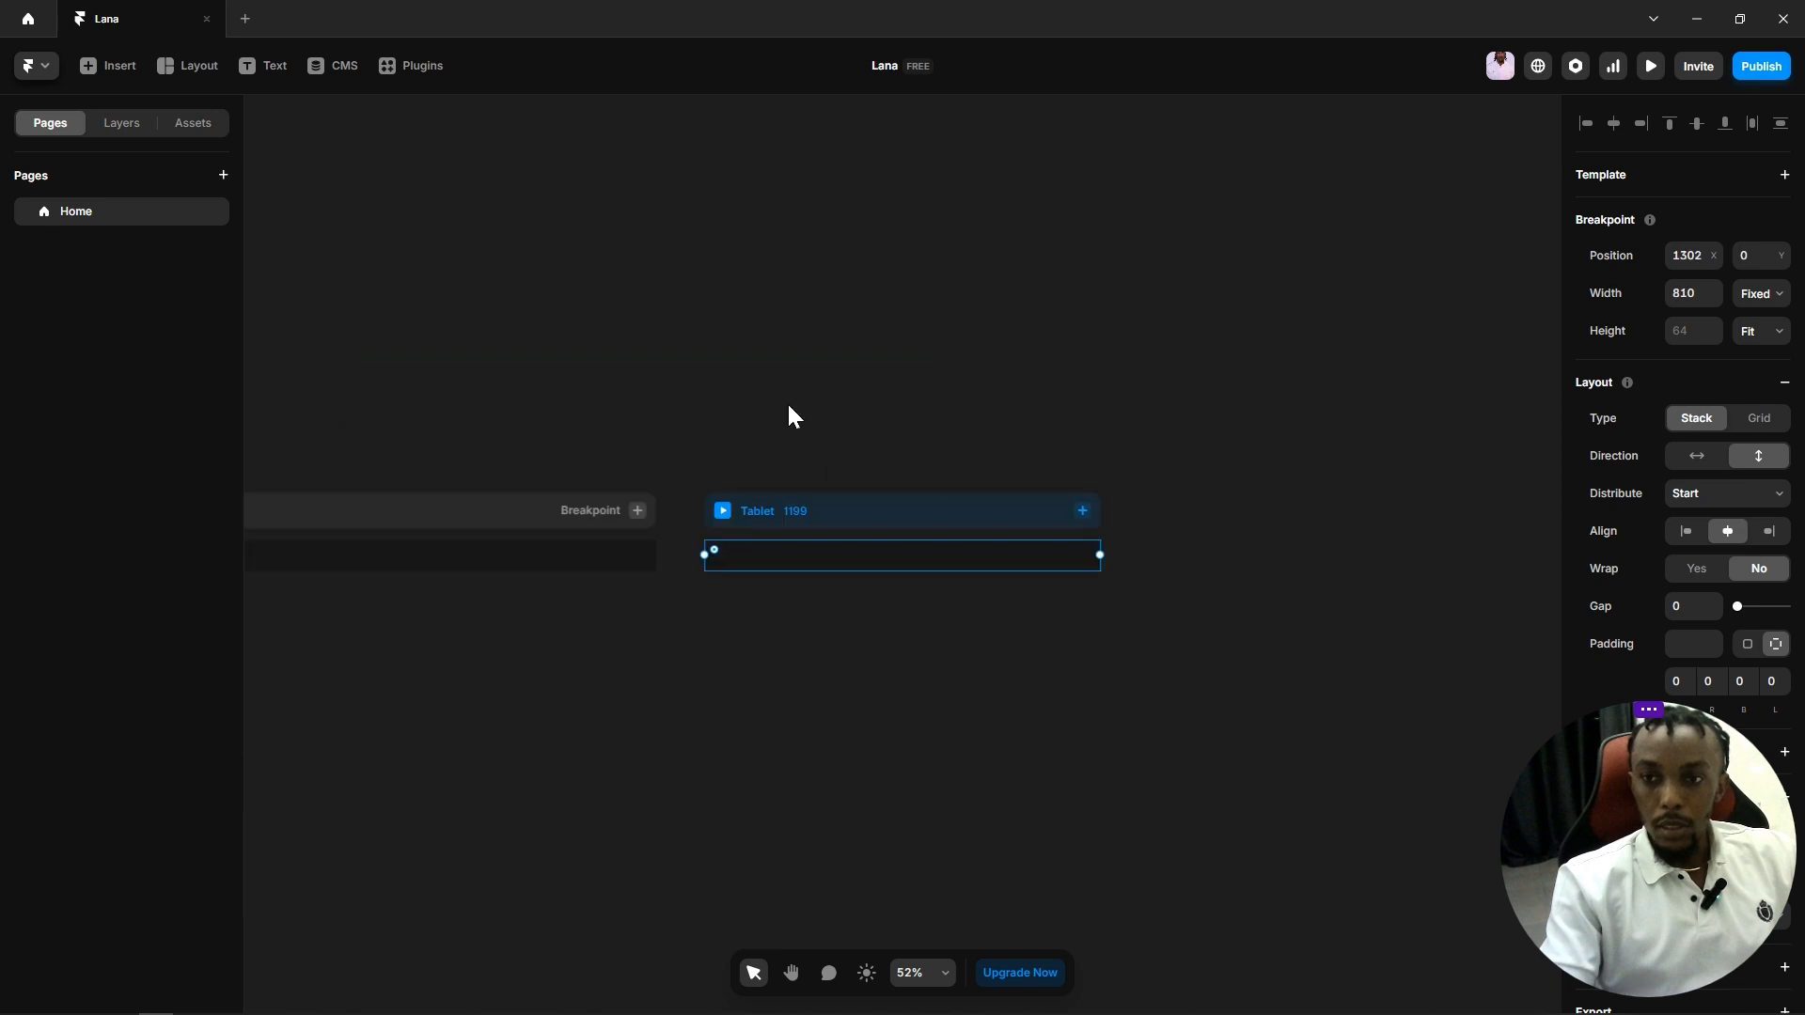
Step: Add a Phone 390 breakpoint from the Desktop layout of the Home page
click(638, 511)
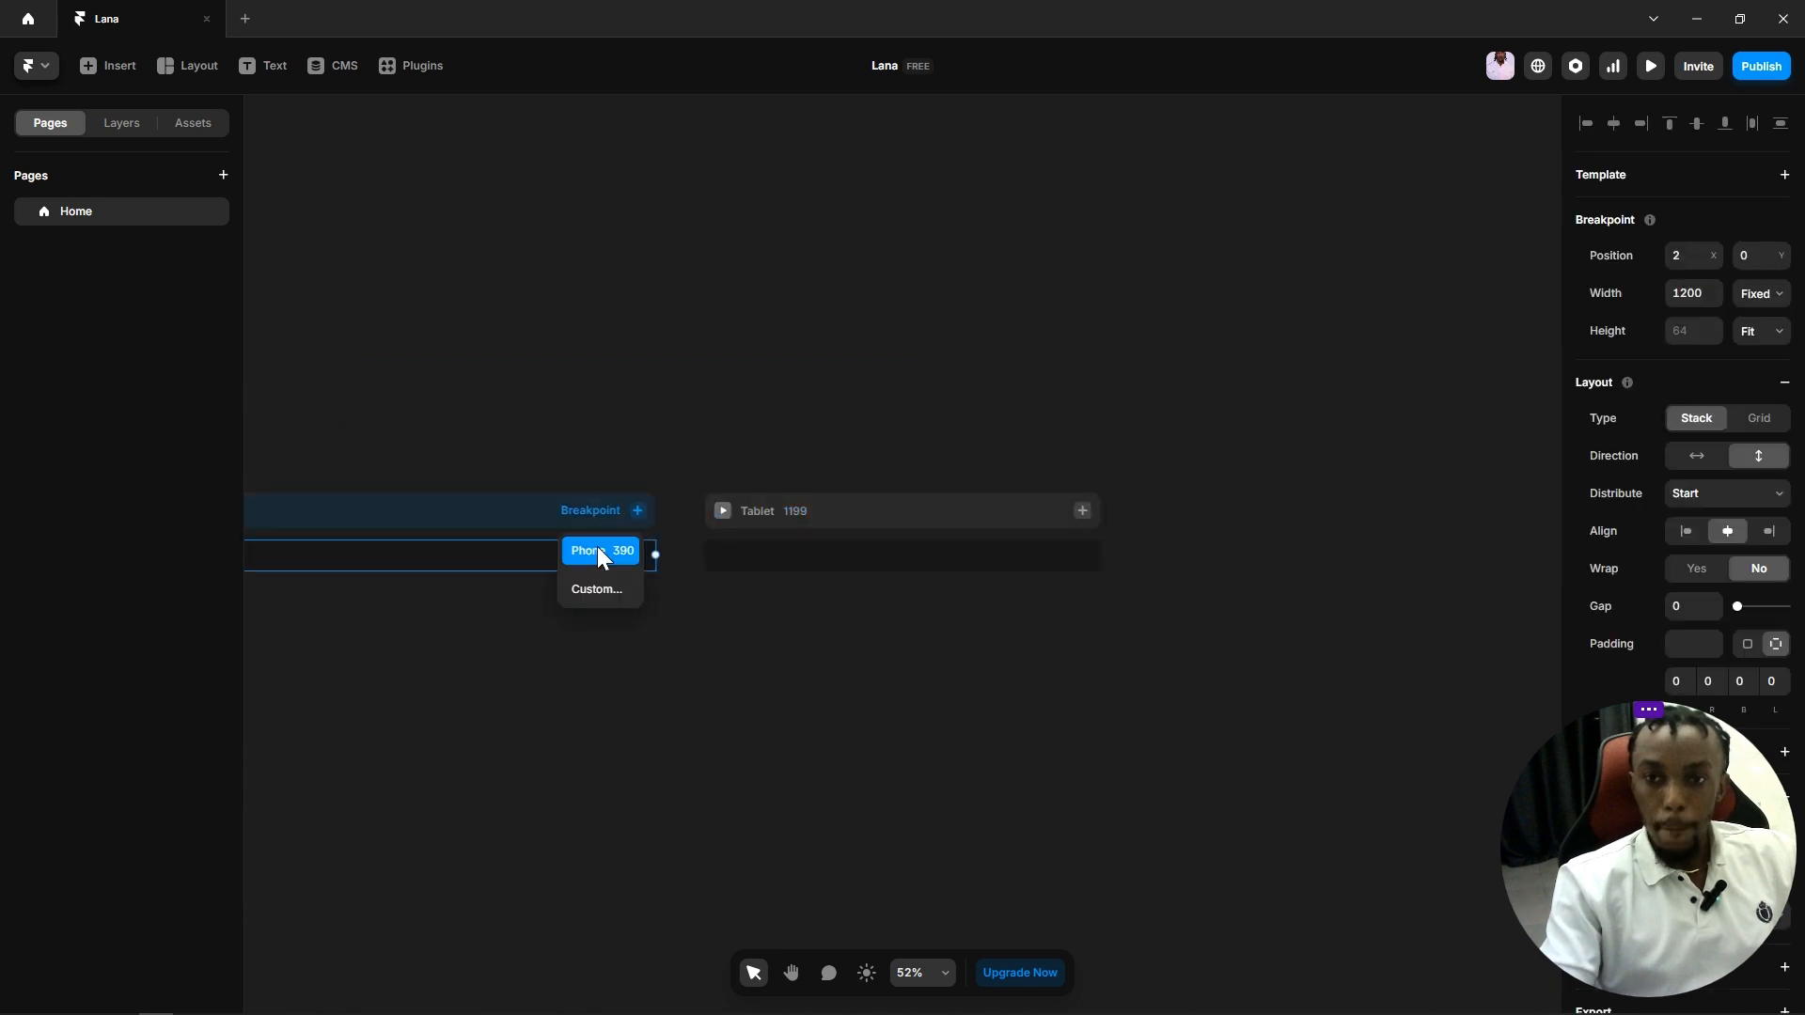
click(596, 547)
click(722, 435)
drag(608, 673, 1084, 545)
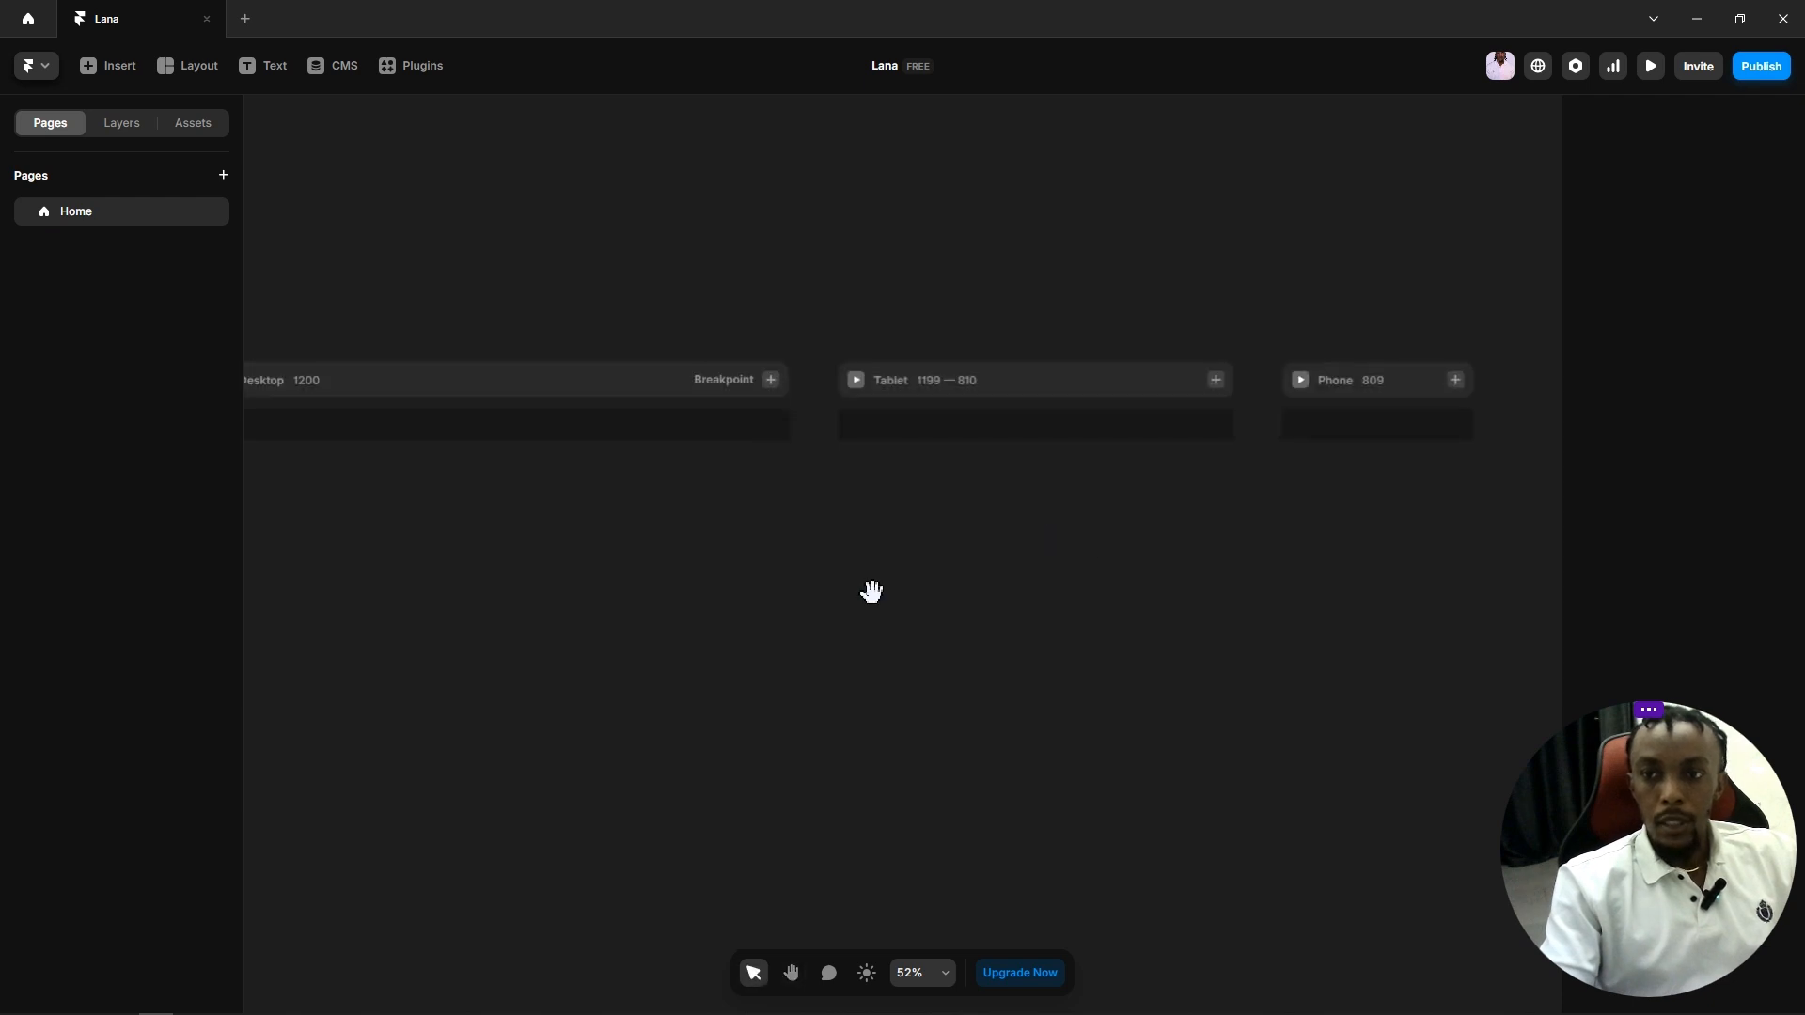
key(space)
drag(871, 592, 935, 567)
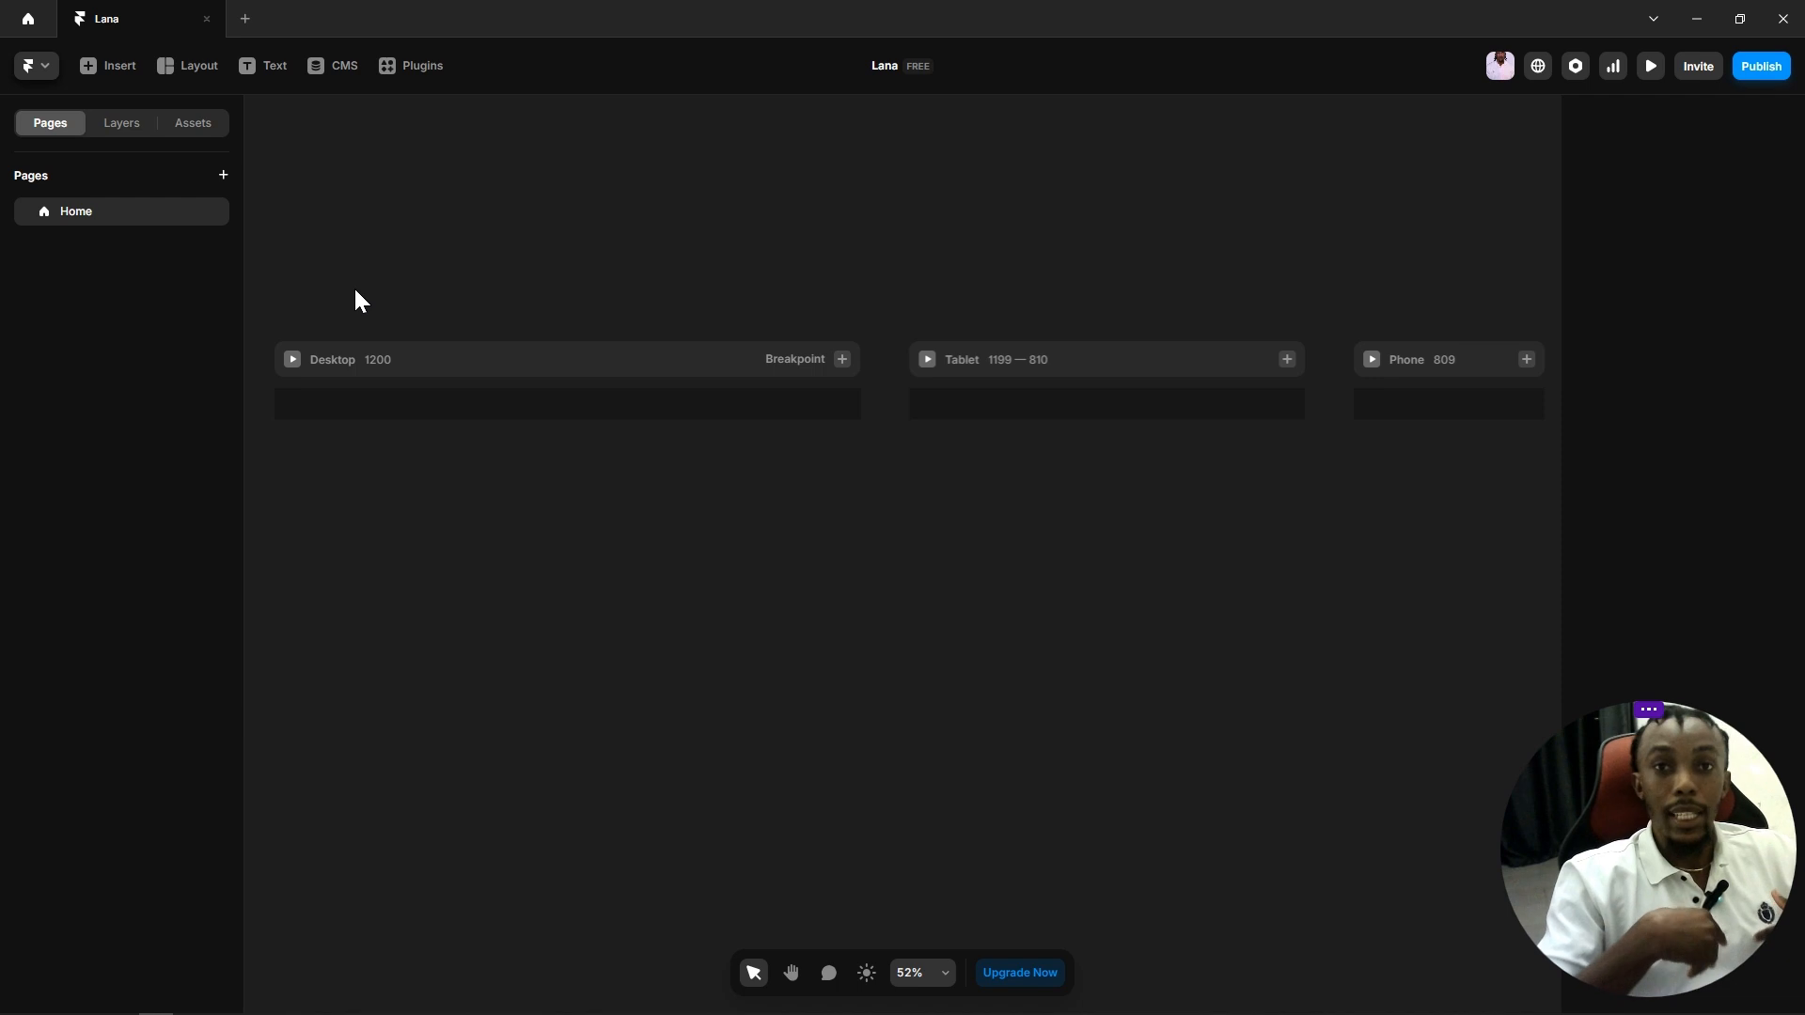
Step: Insert the first dark navigation bar, the one with Features, Gallery and Blog links, into the Home page
click(111, 67)
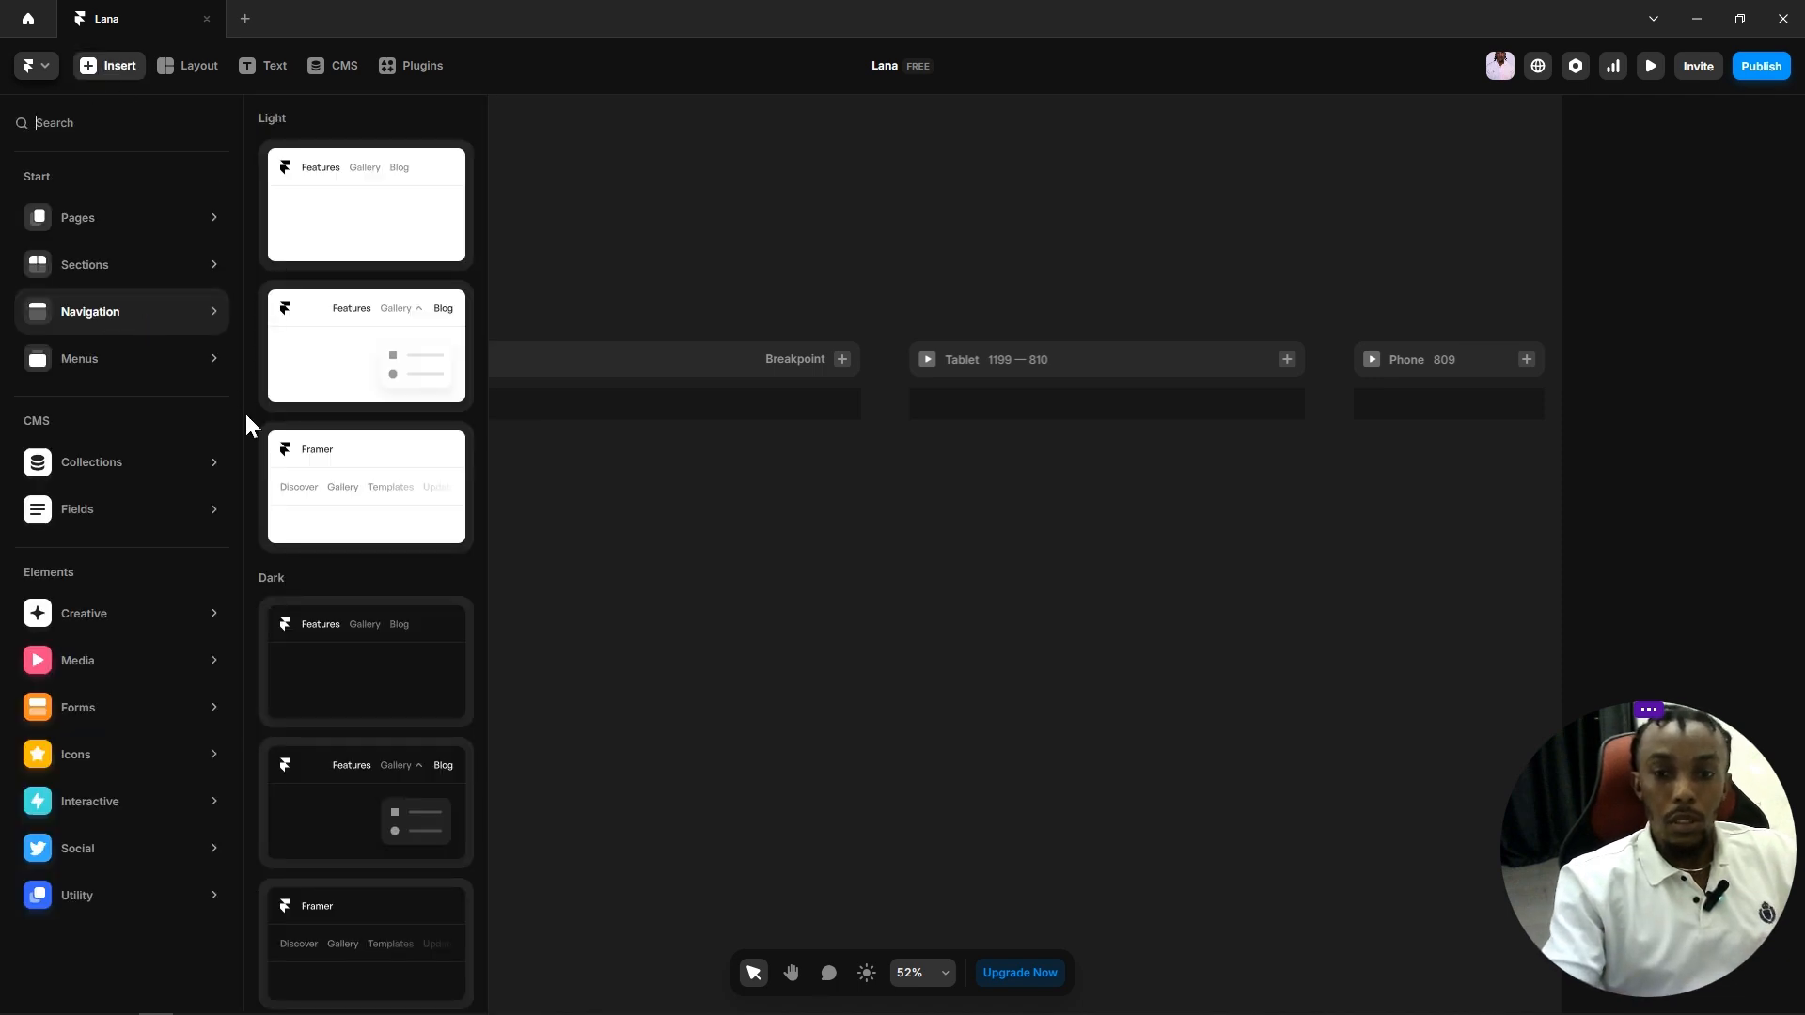
click(336, 653)
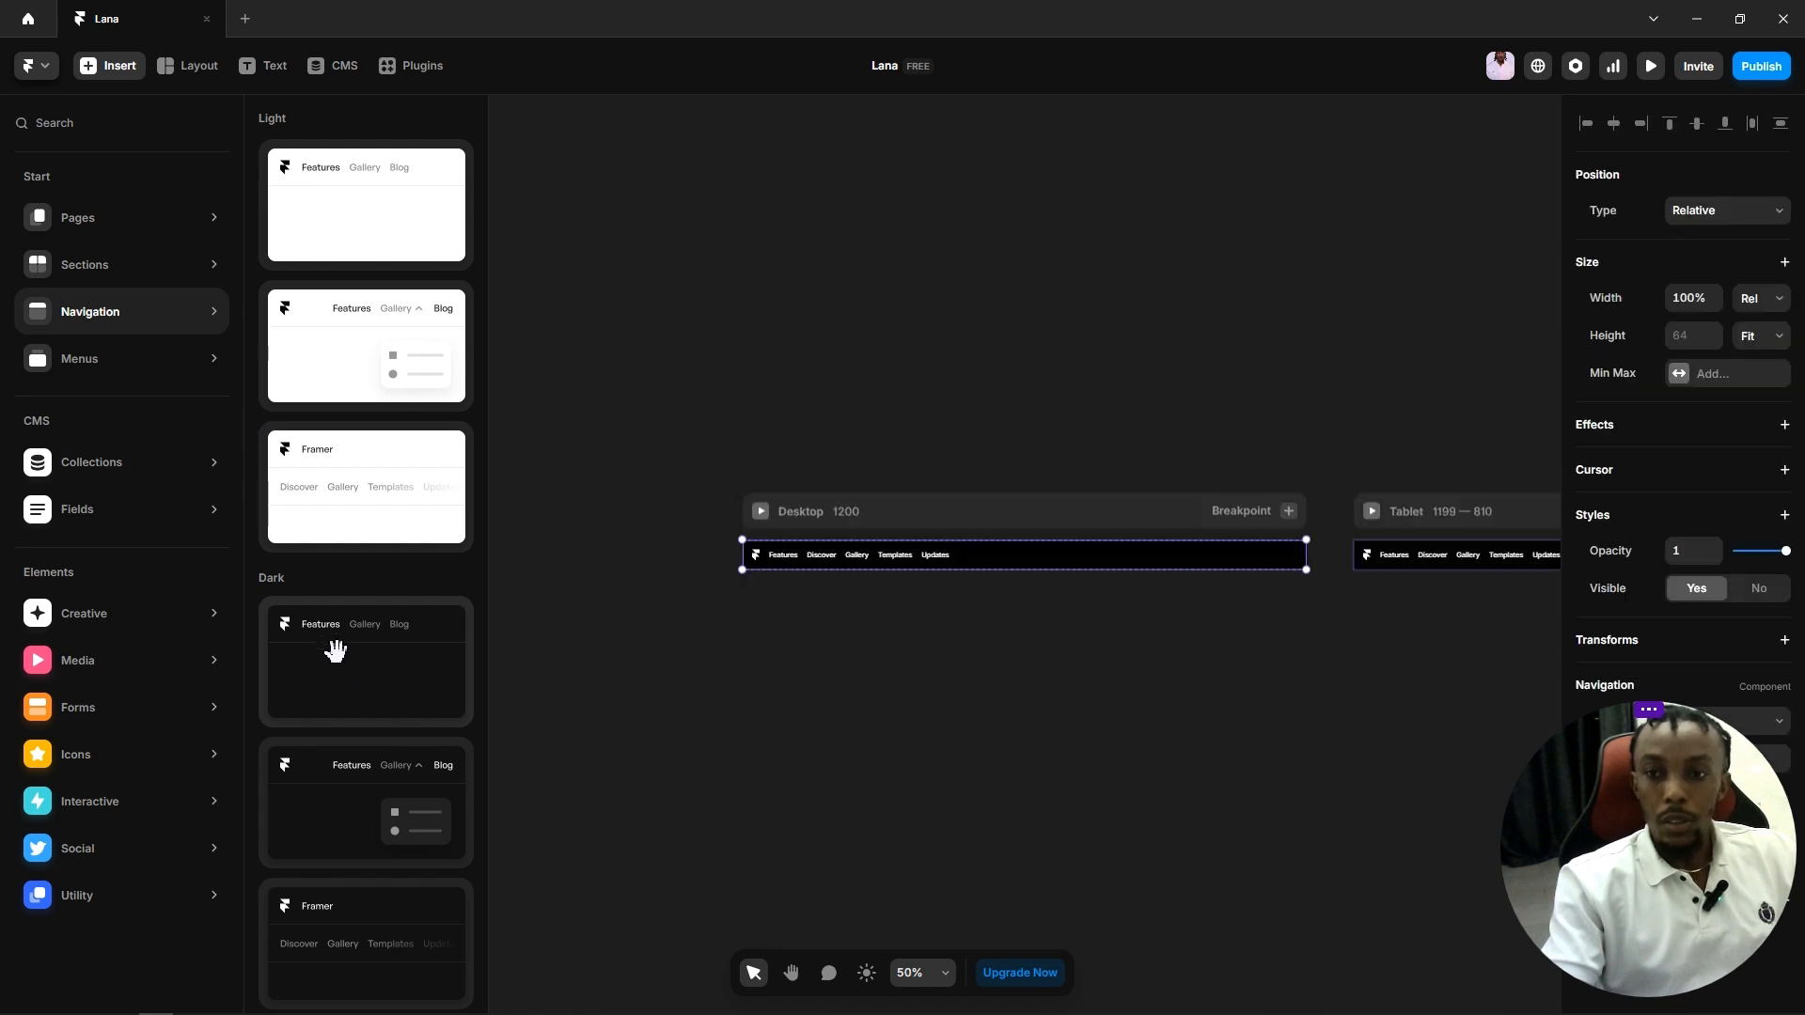
click(1290, 698)
drag(1290, 697, 829, 564)
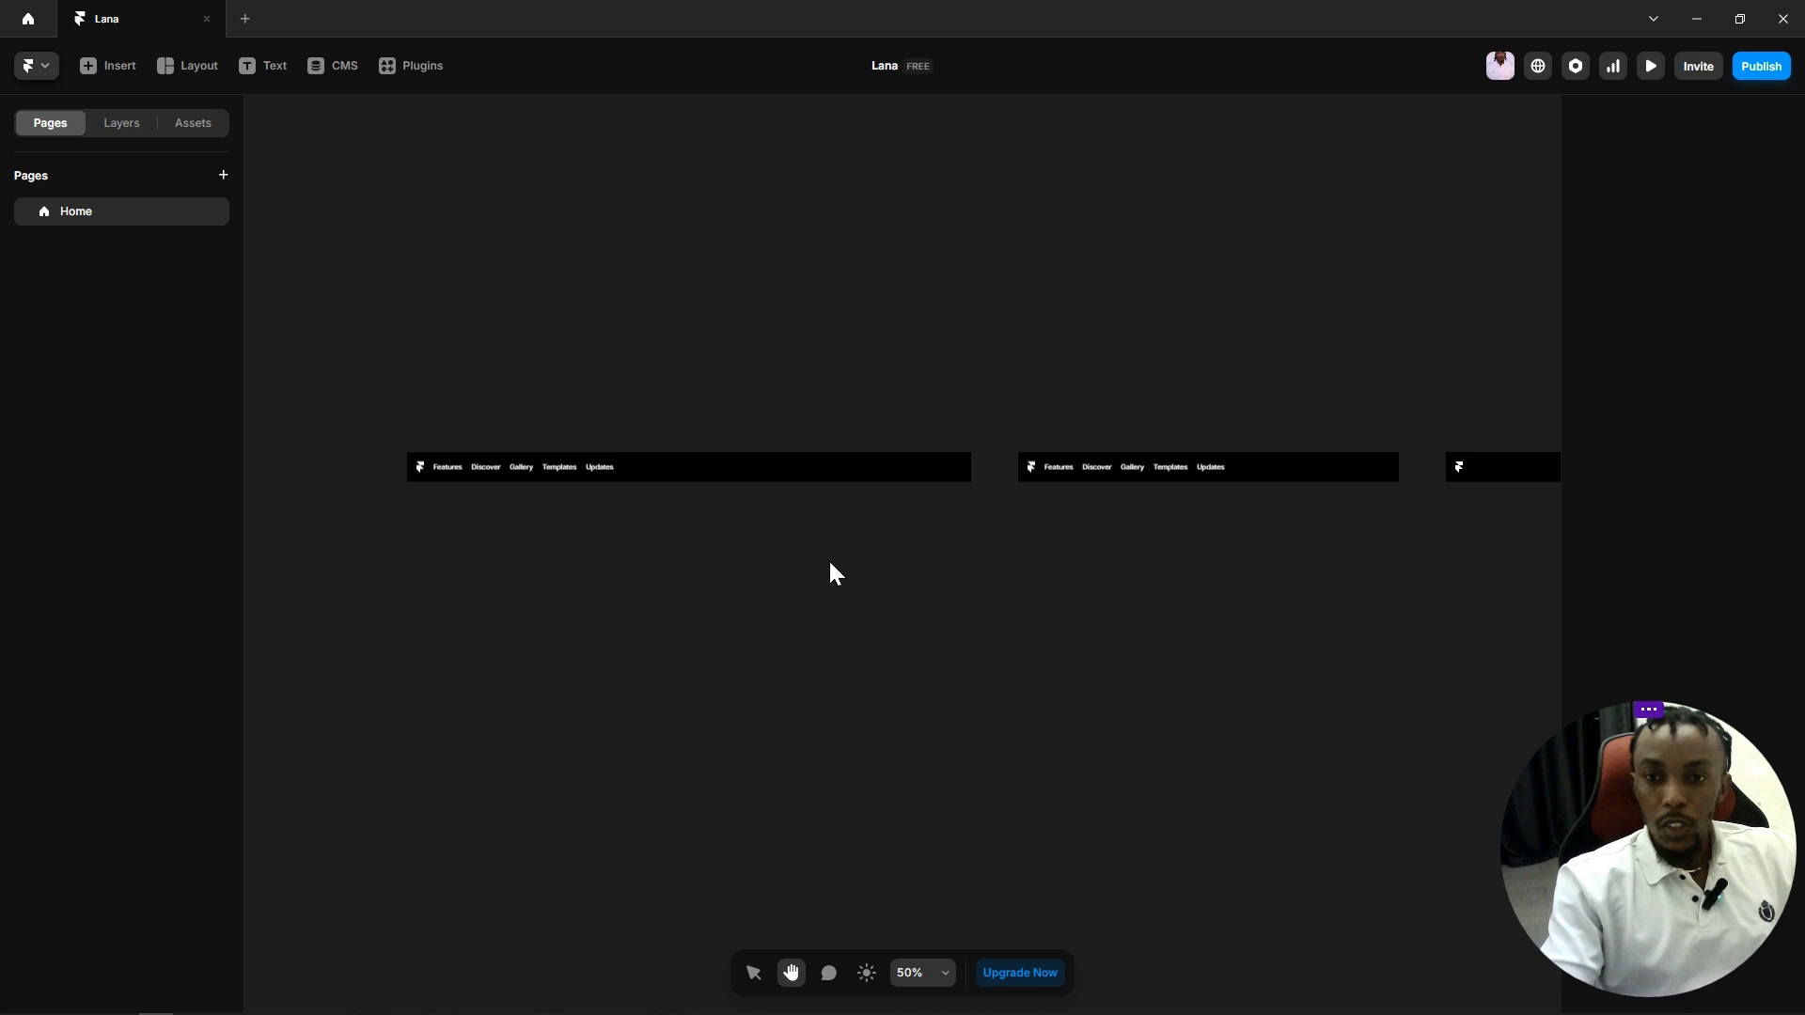
Step: Open the inserted navigation component for editing and inspect the logo in its Desktop variant
click(667, 462)
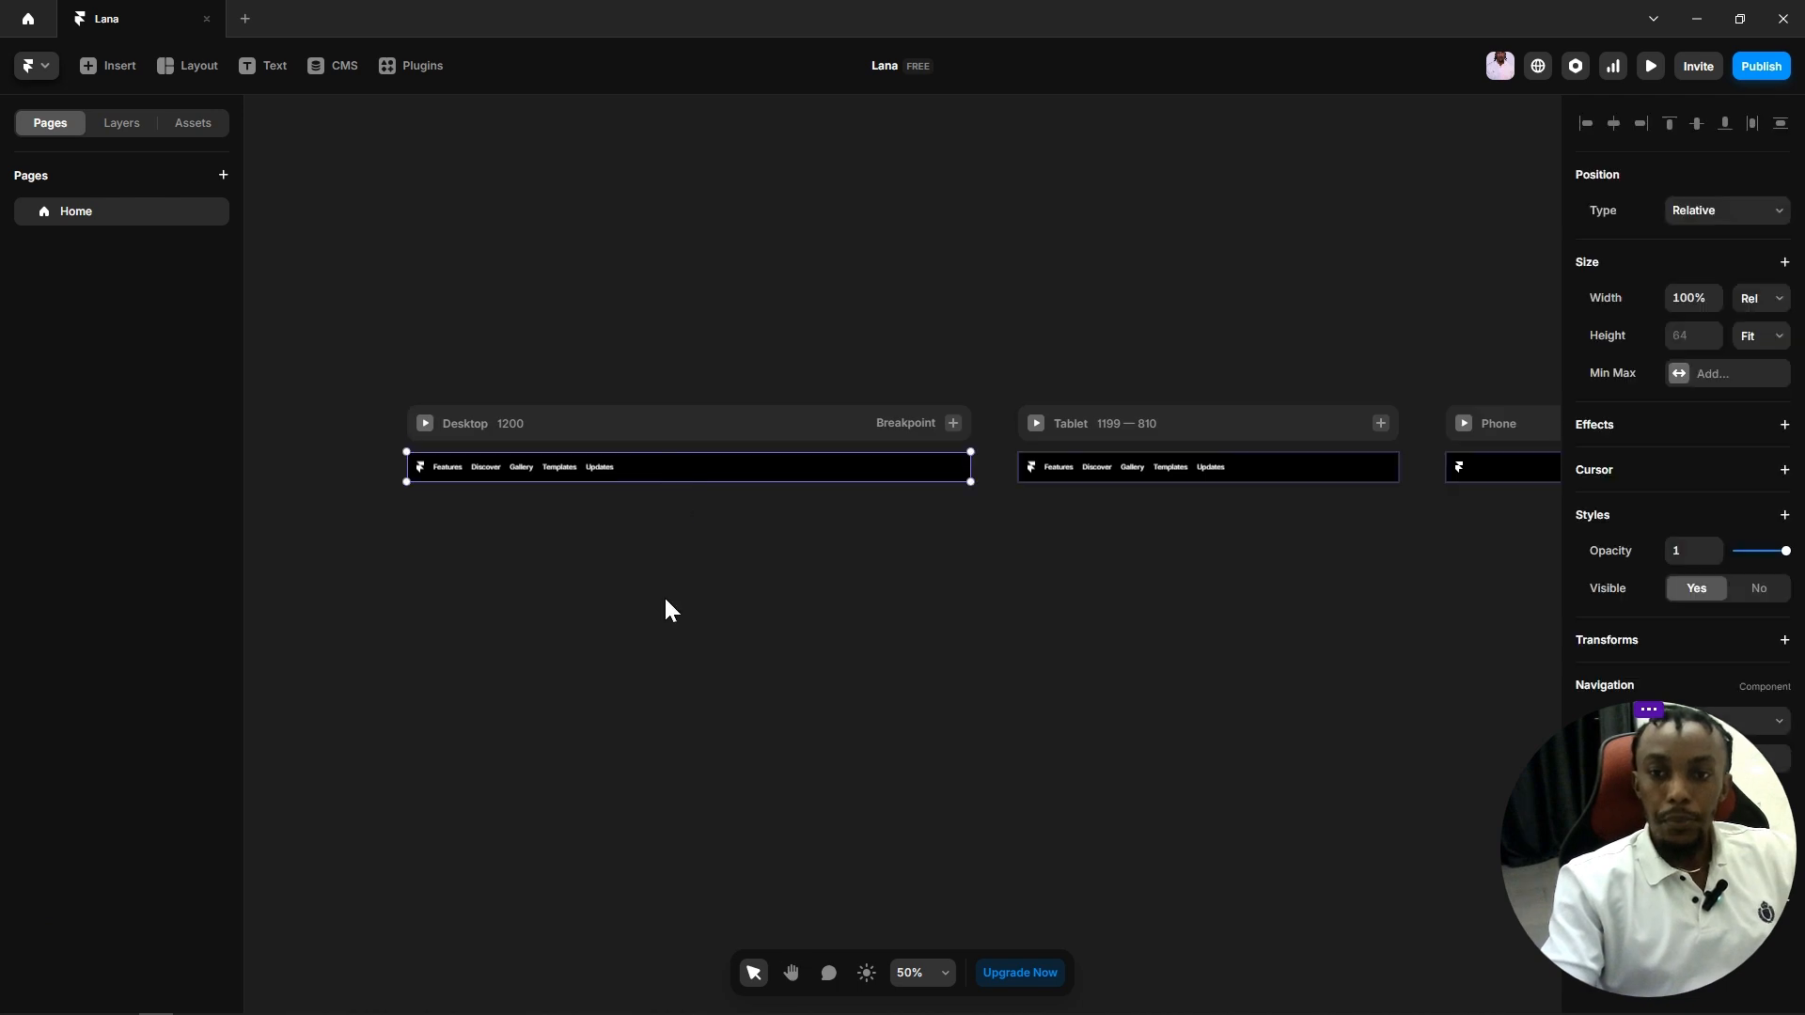
double_click(624, 461)
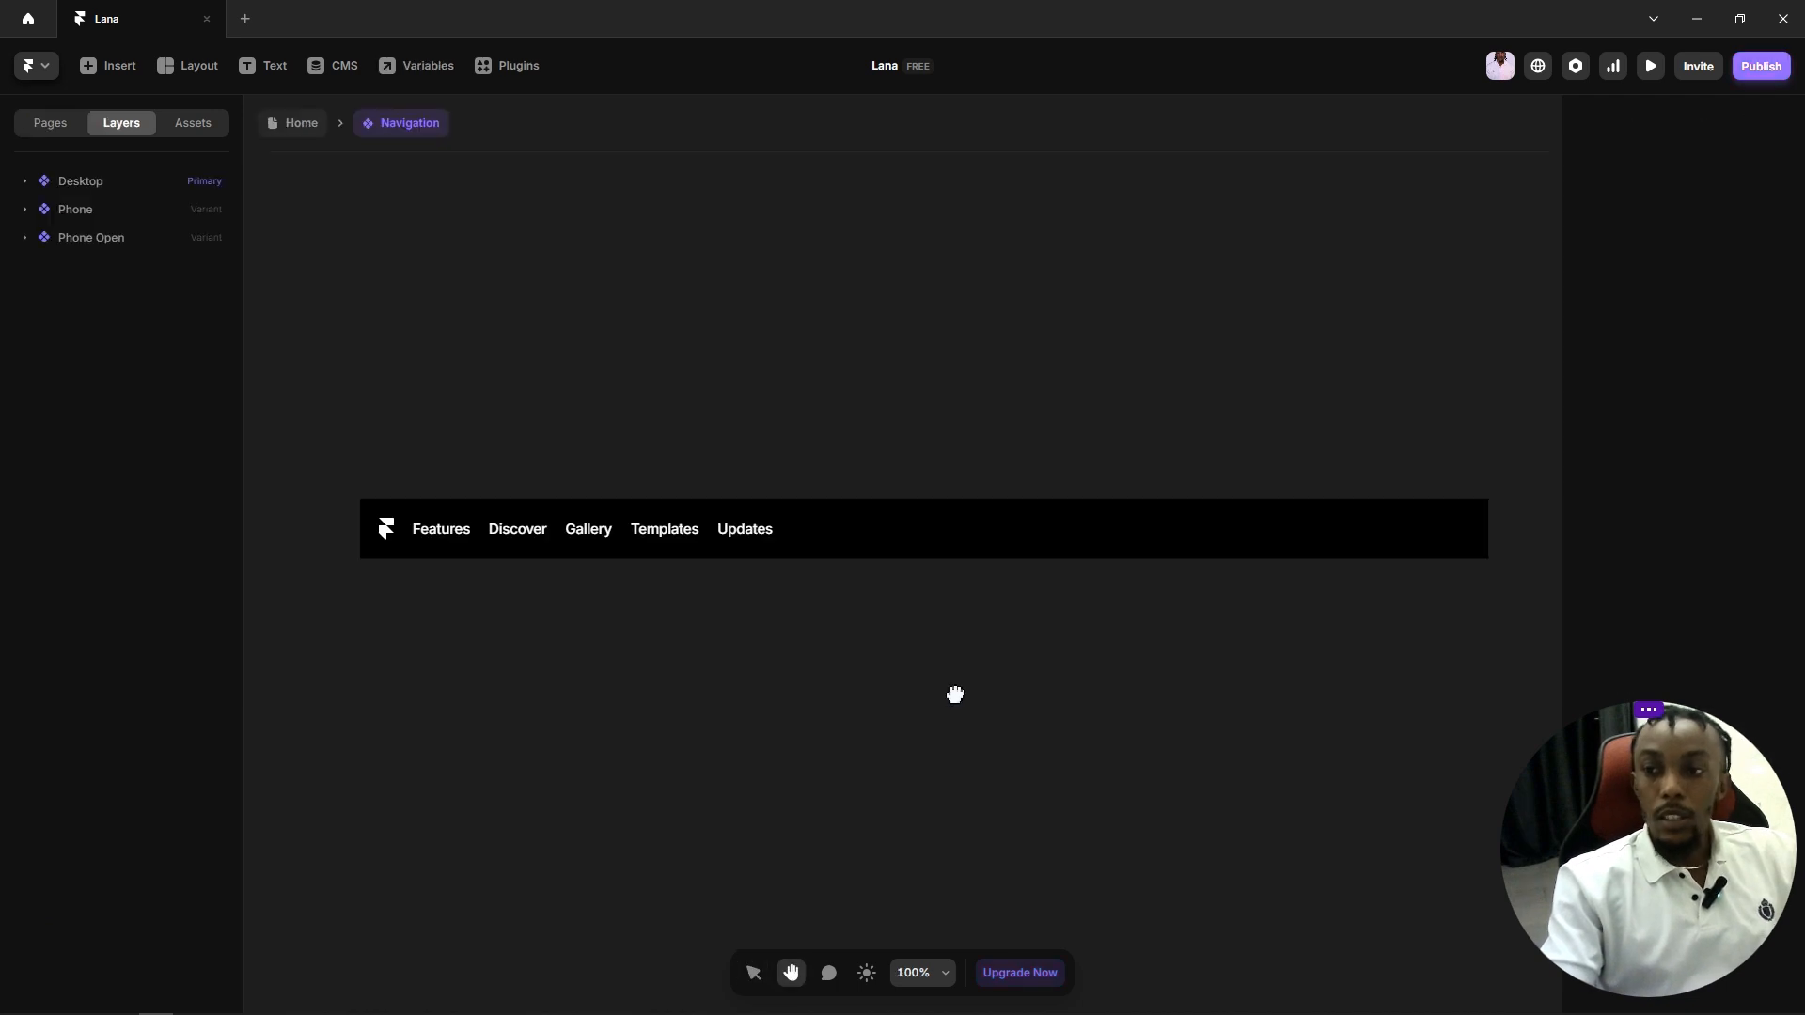
drag(955, 695, 958, 653)
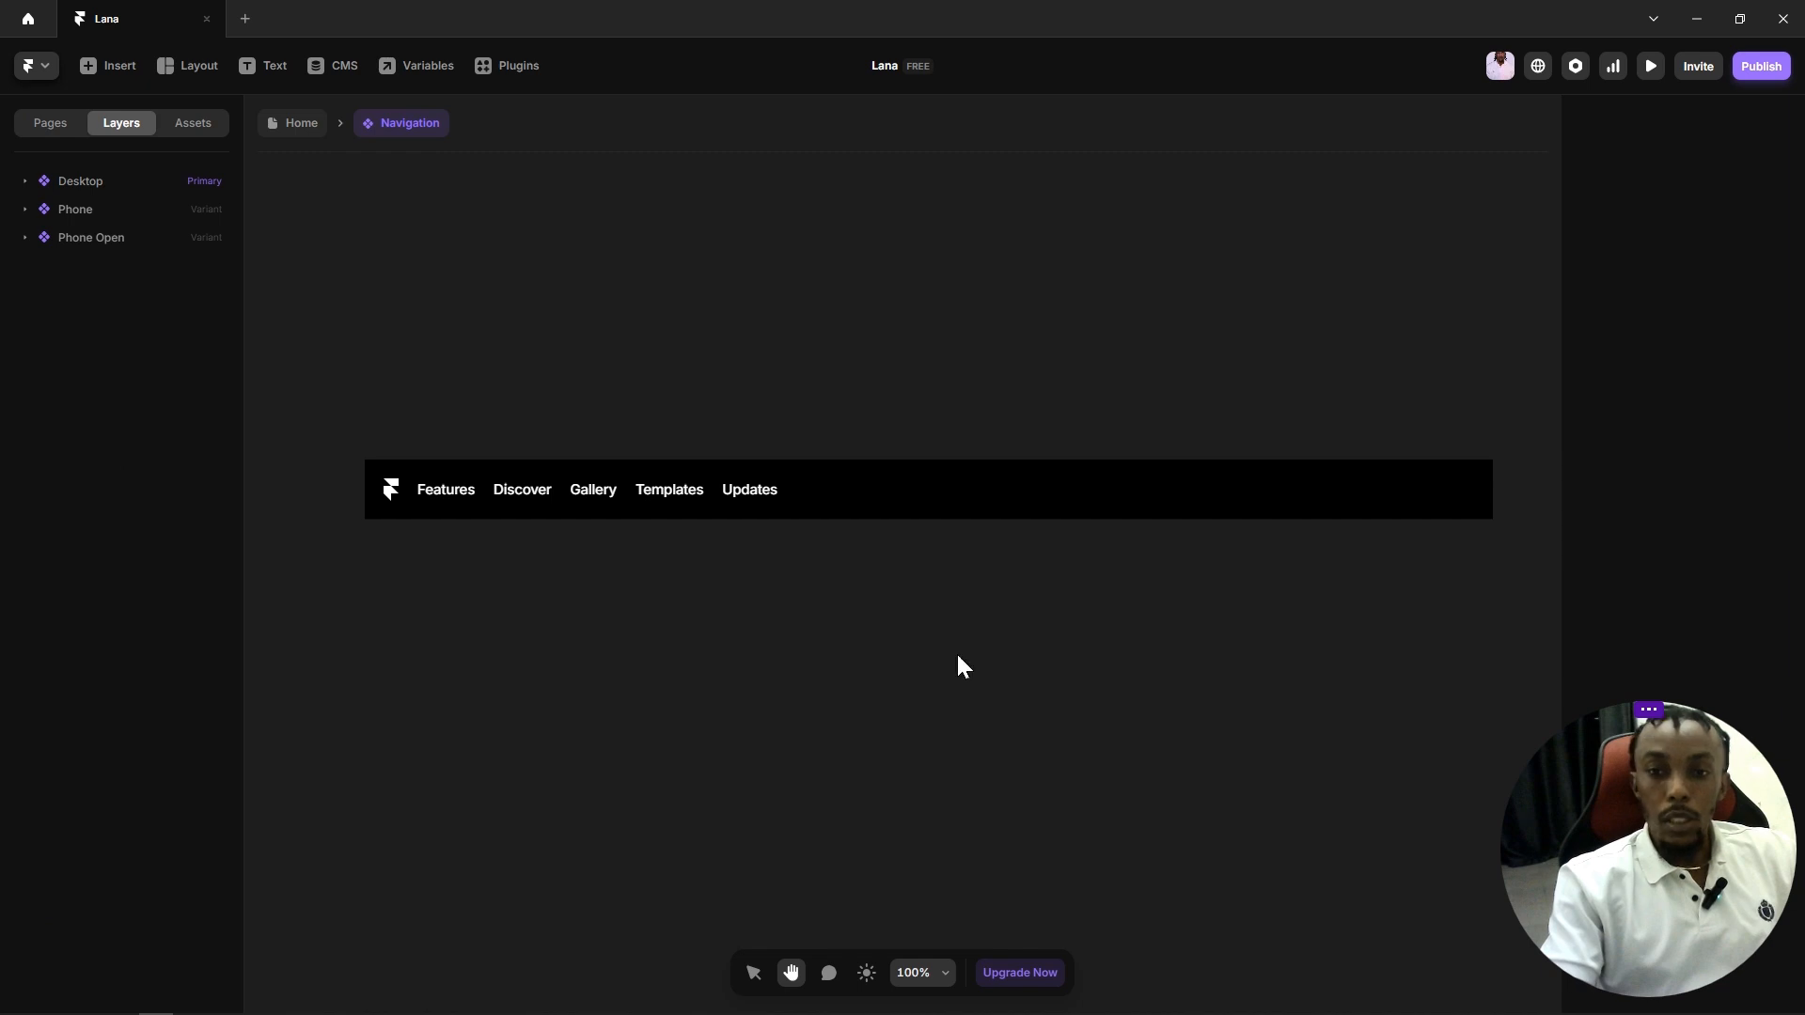
key(v)
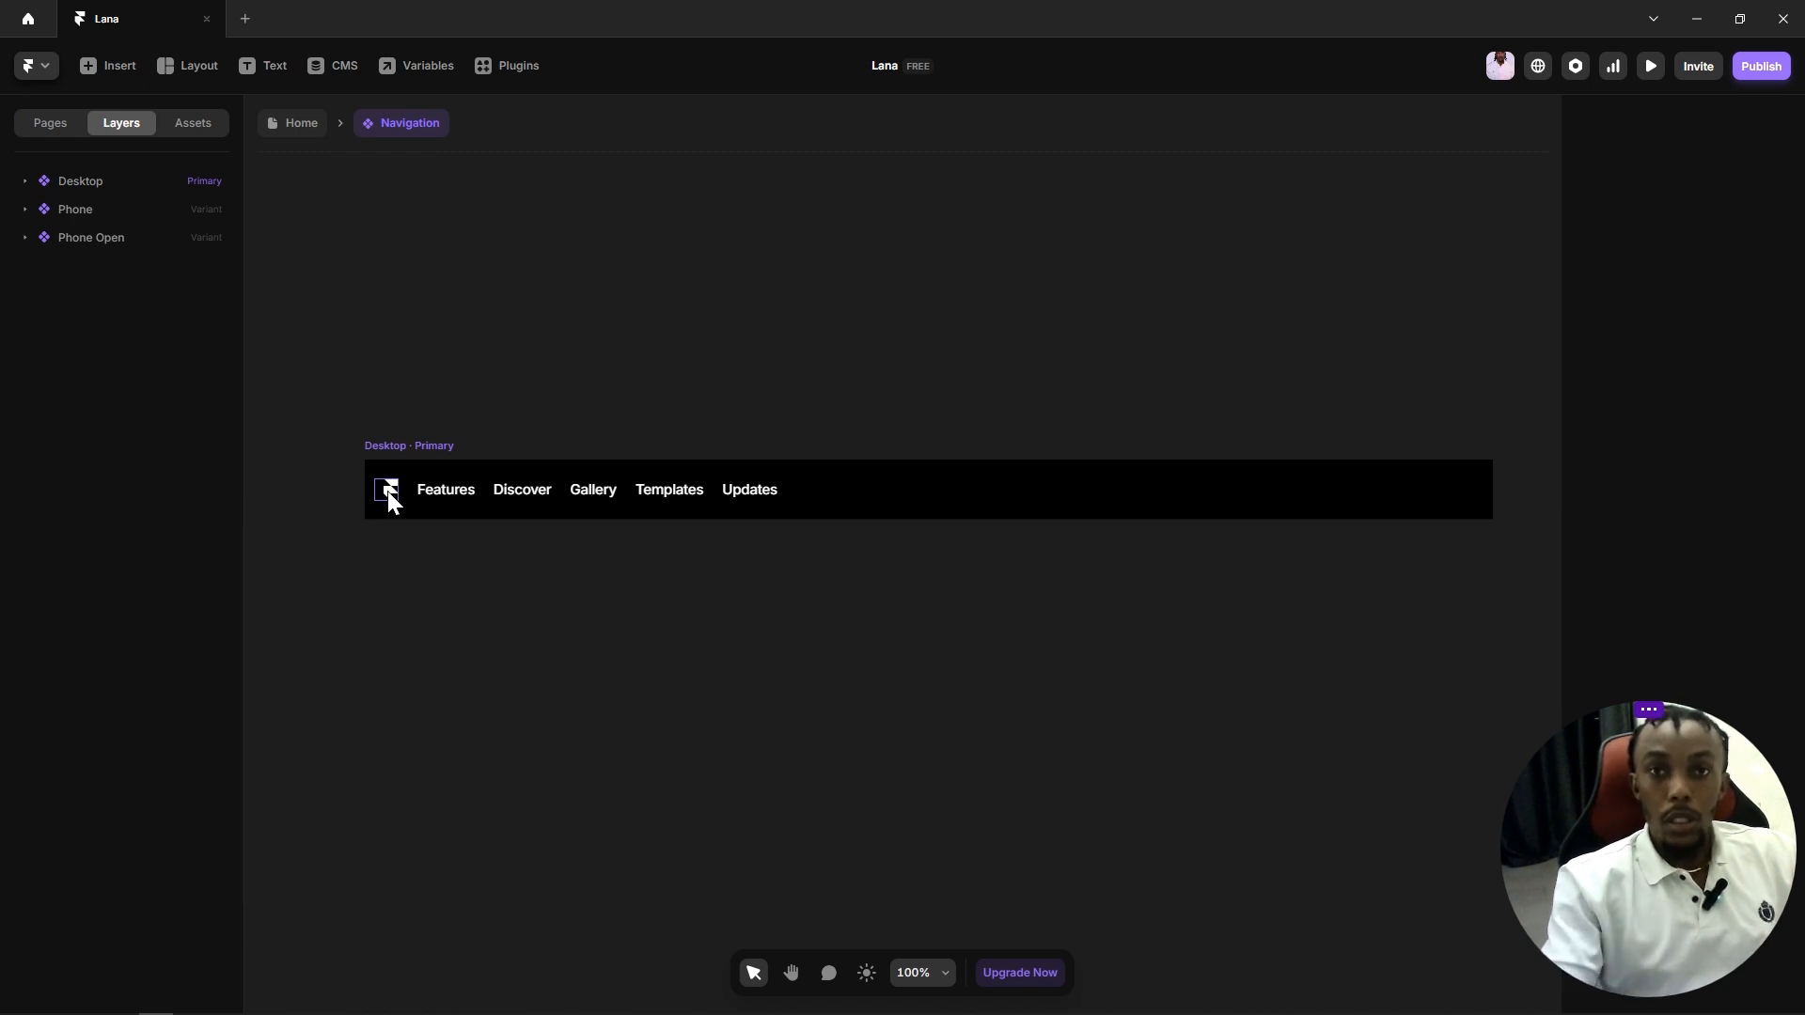
scroll(429, 493, up, 5)
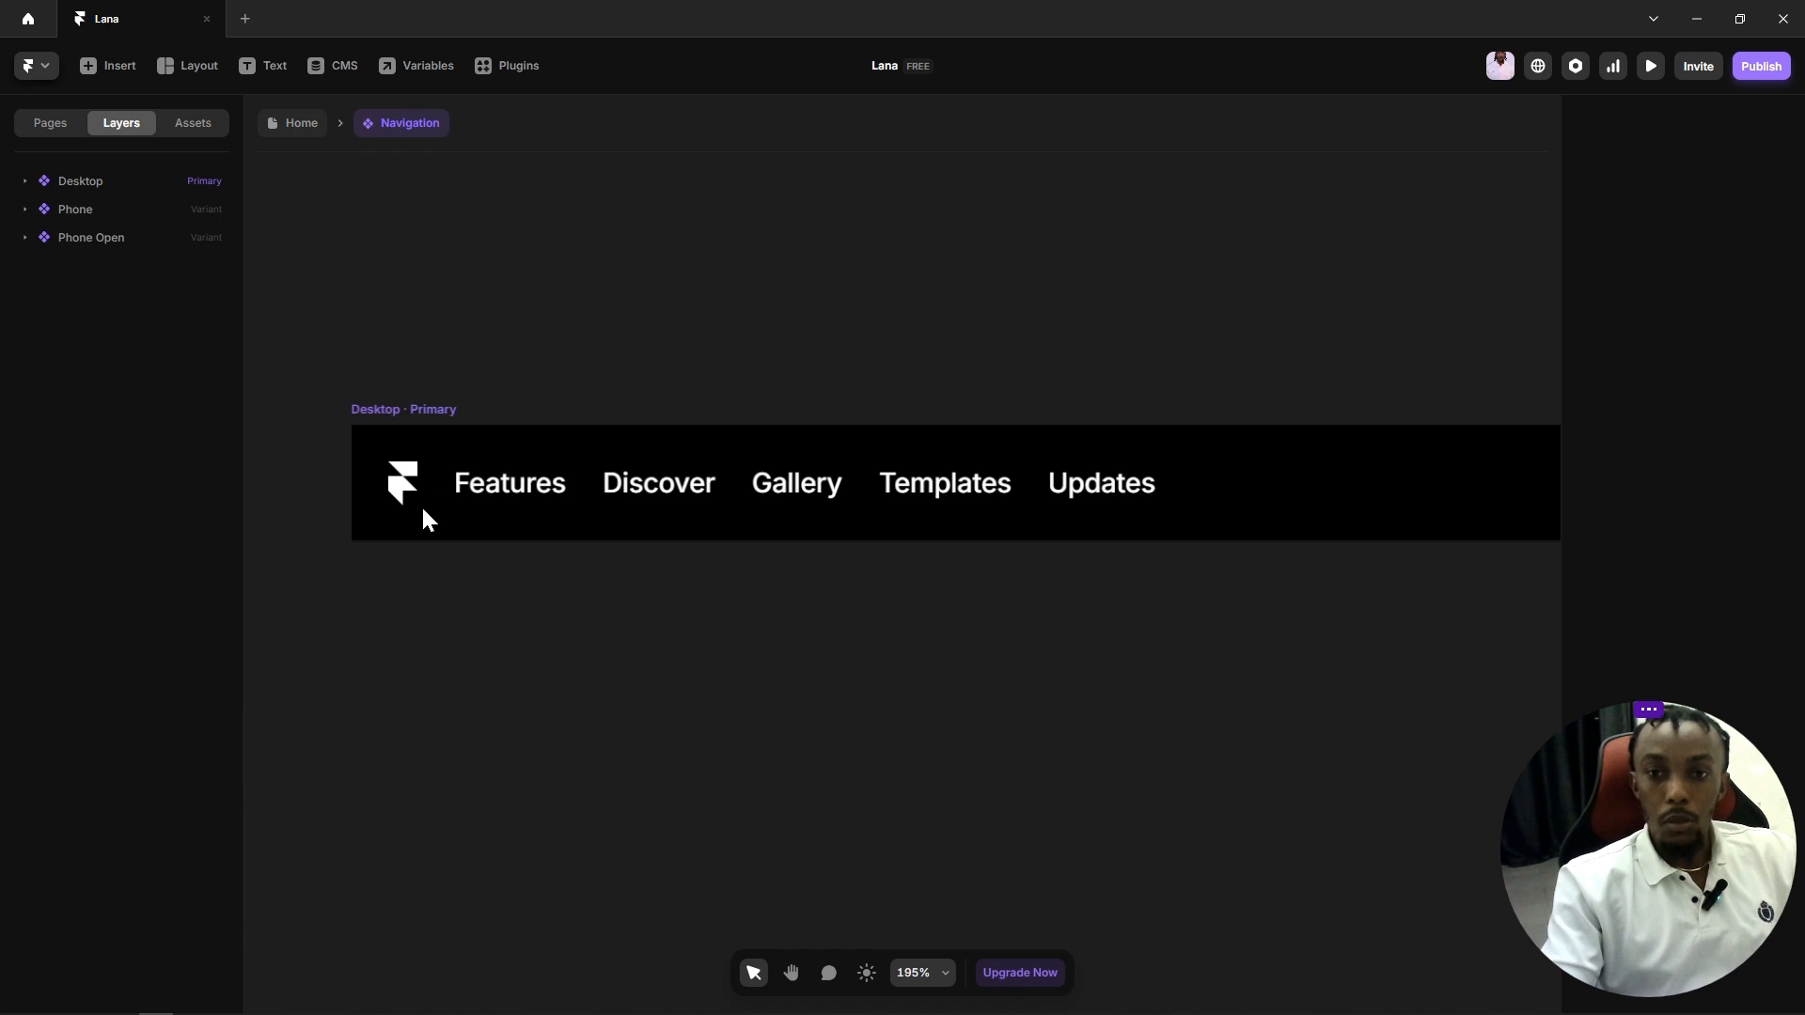
click(383, 506)
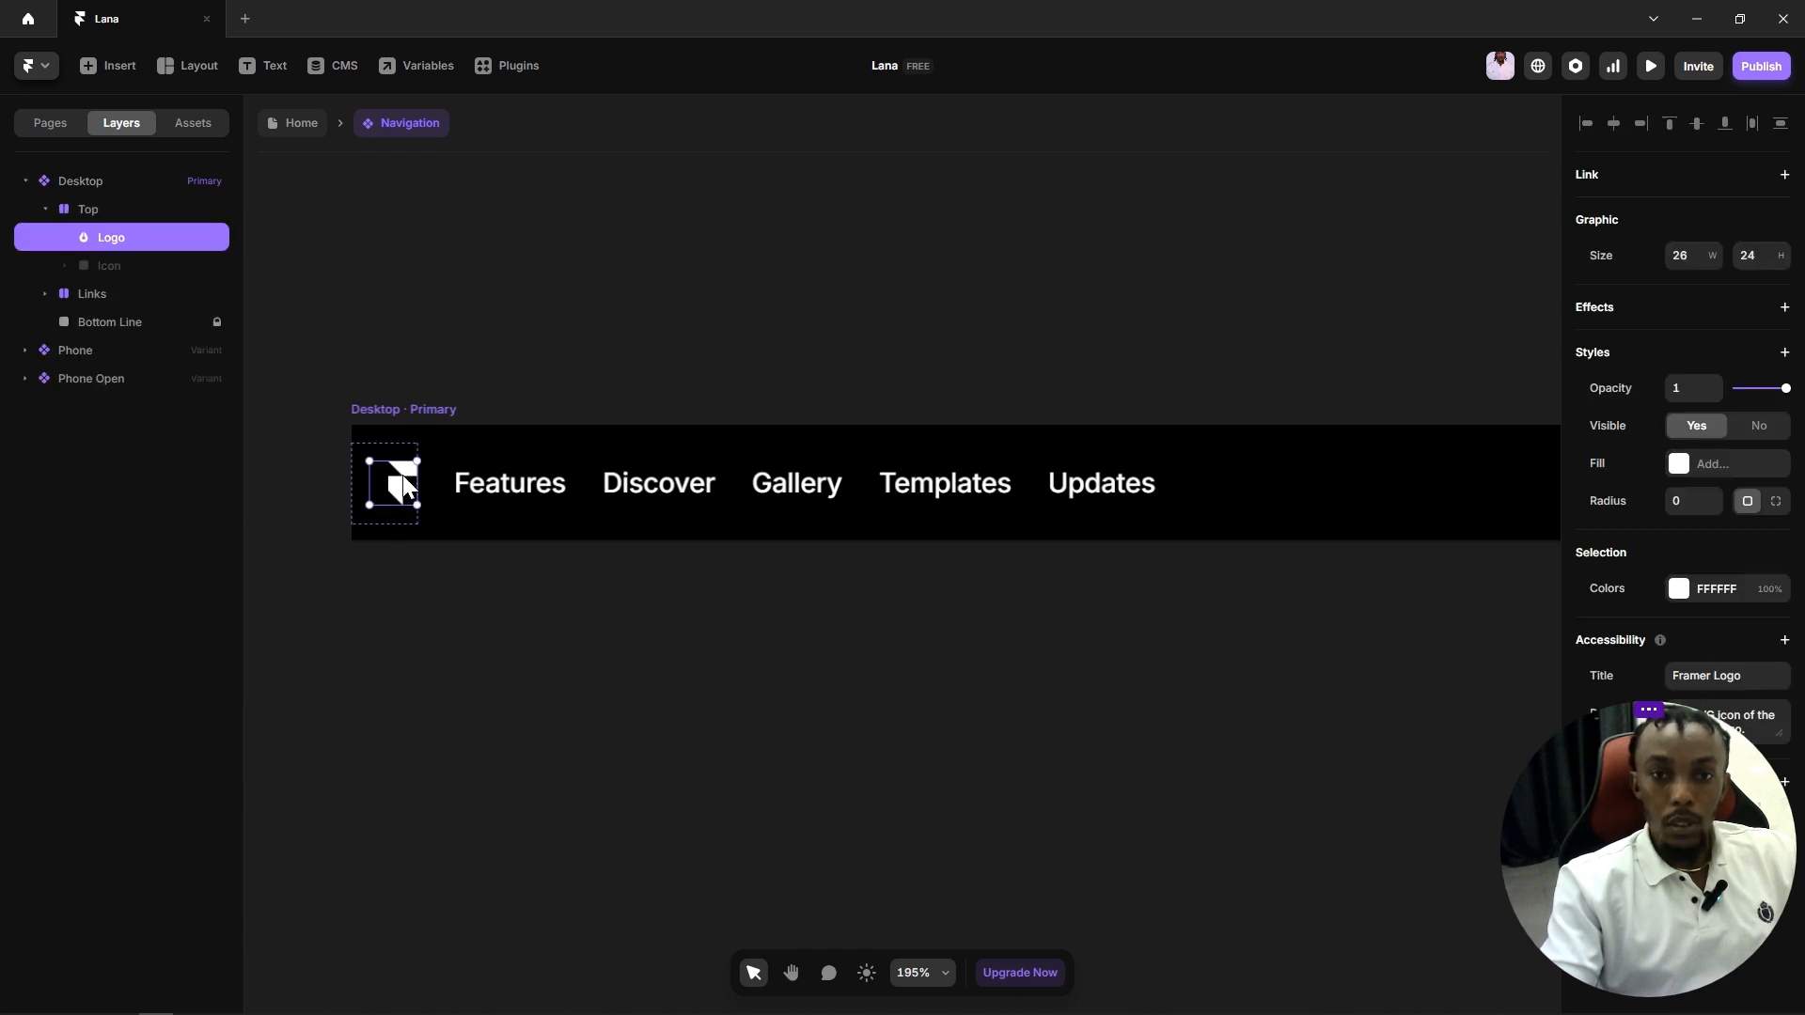
click(376, 369)
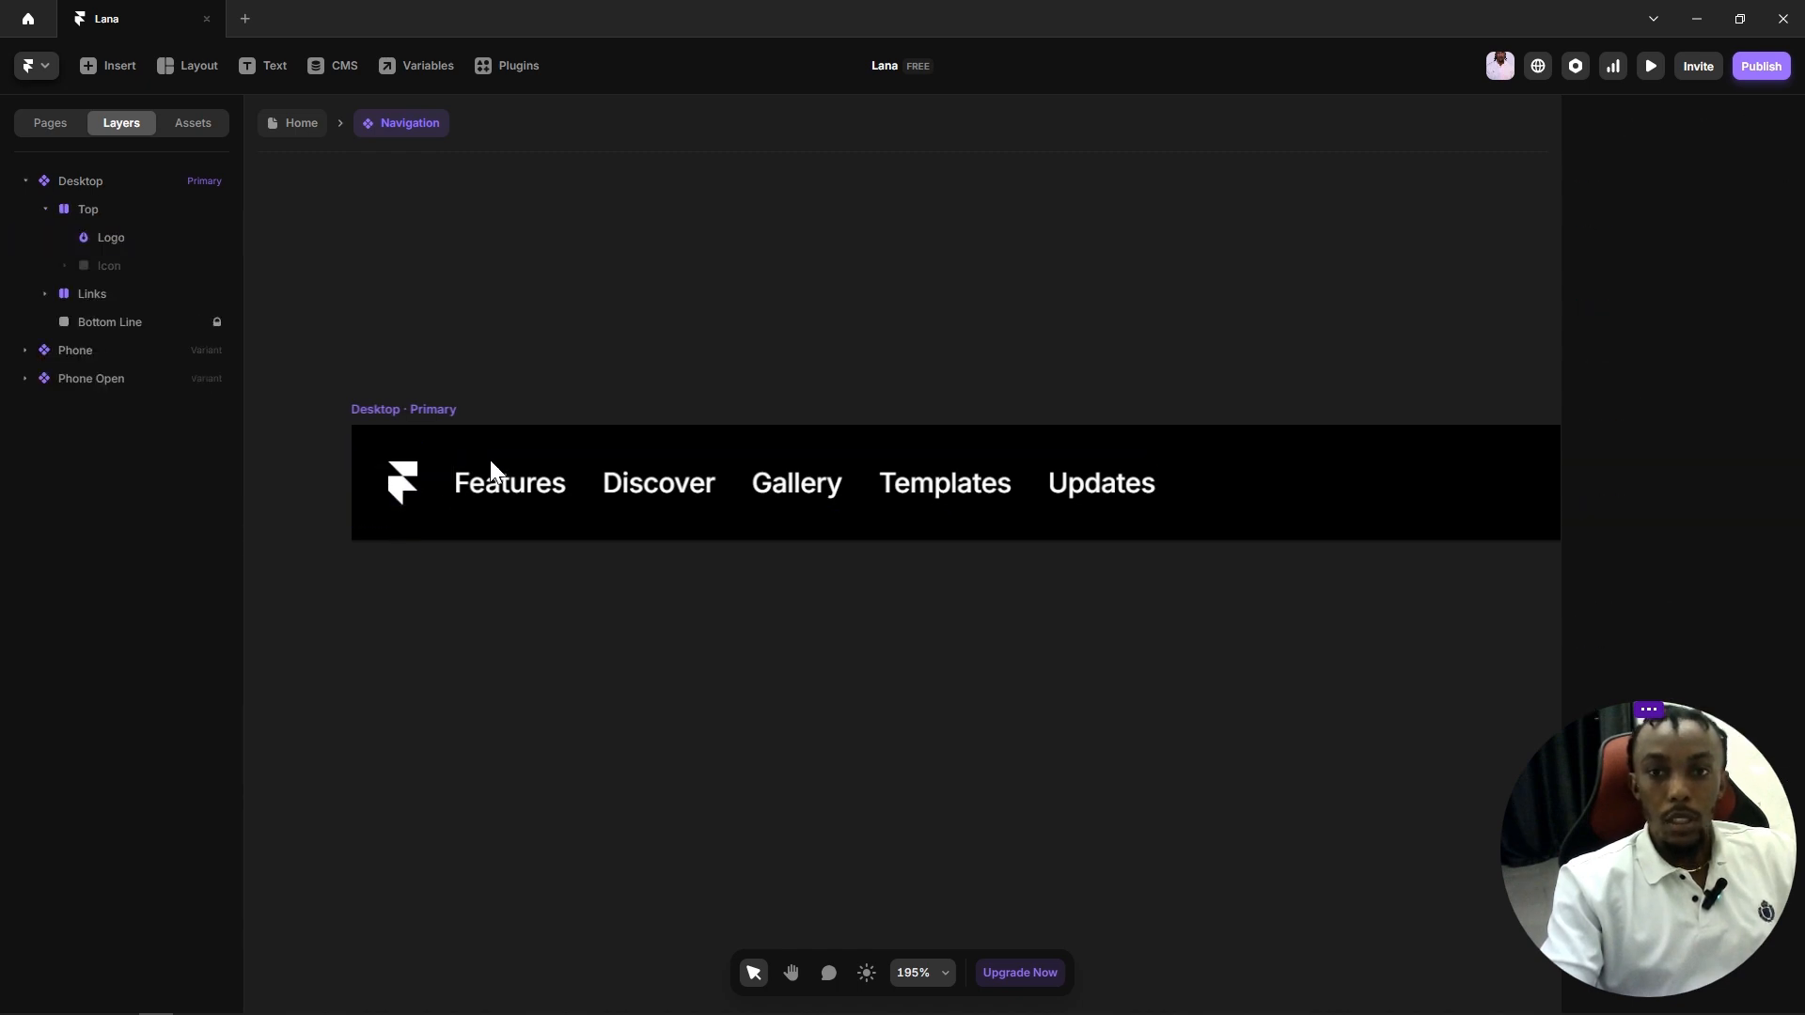
Step: Draw a square frame about 44 × 44 on the empty canvas above the Desktop navigation variant
click(180, 68)
click(186, 117)
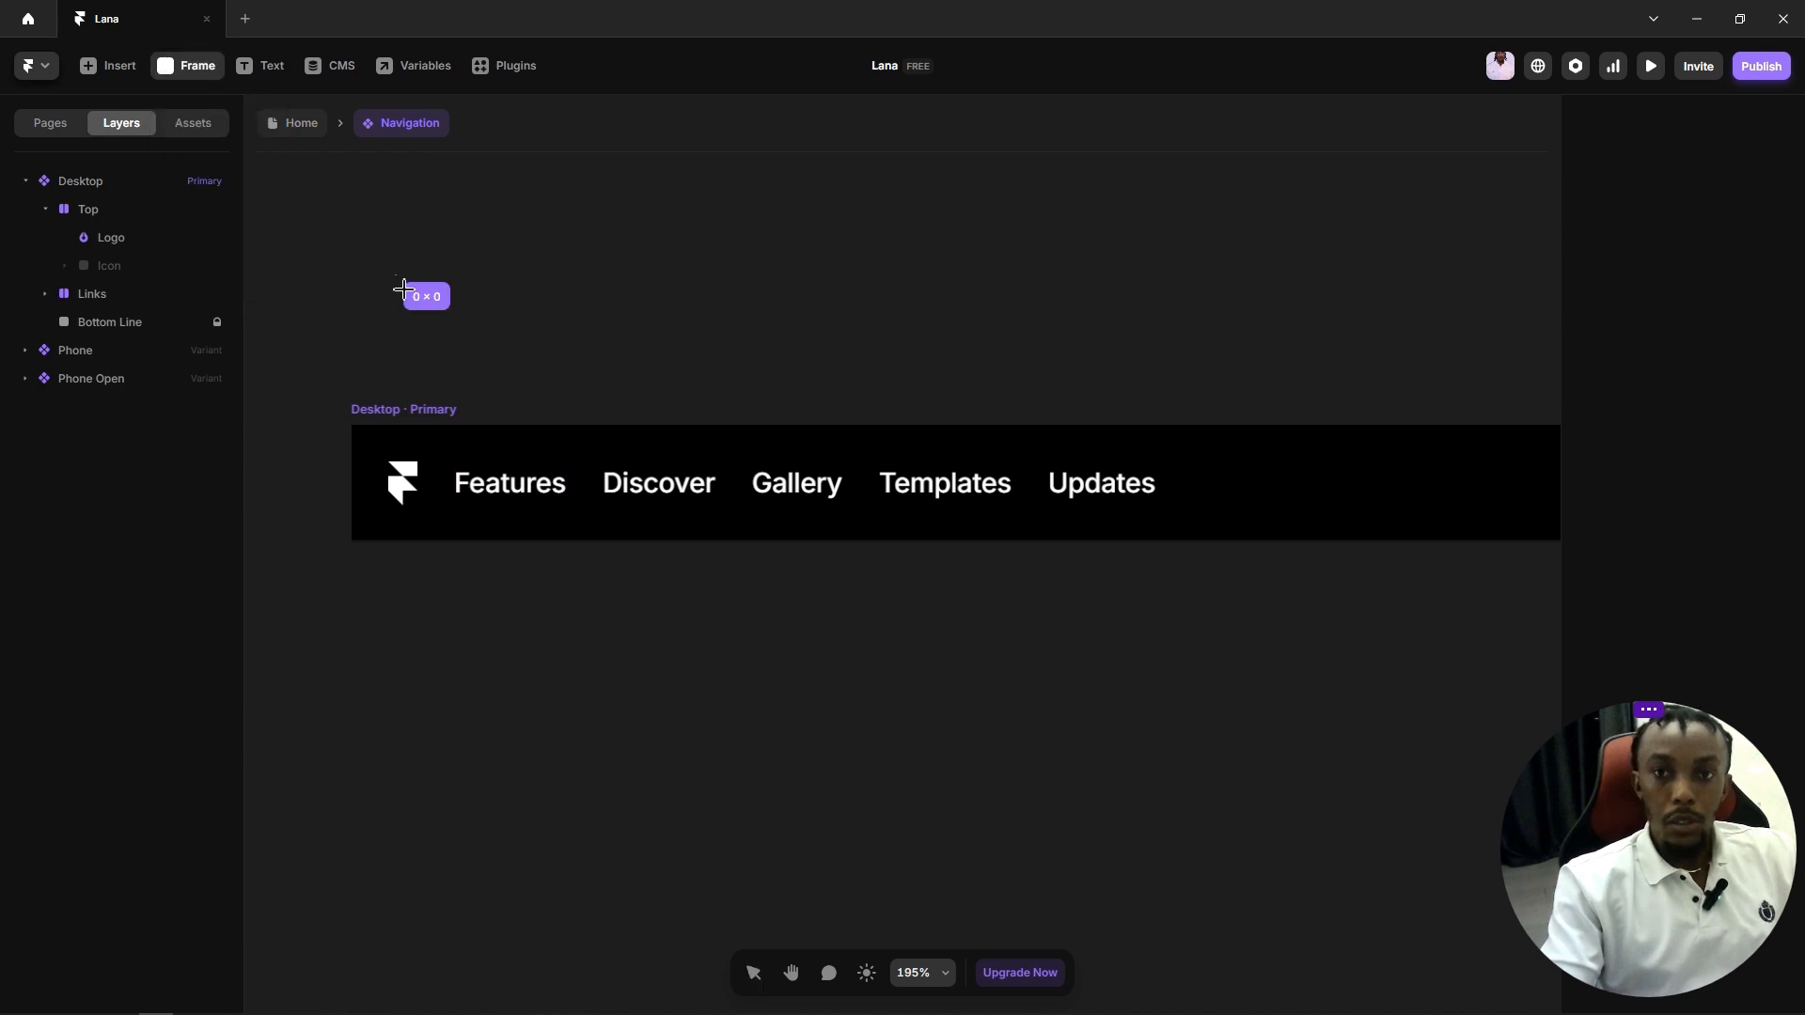
drag(403, 289, 476, 355)
Step: Round the frame into a circle with radius 22 and resize it to 36 × 36
scroll(440, 333, up, 3)
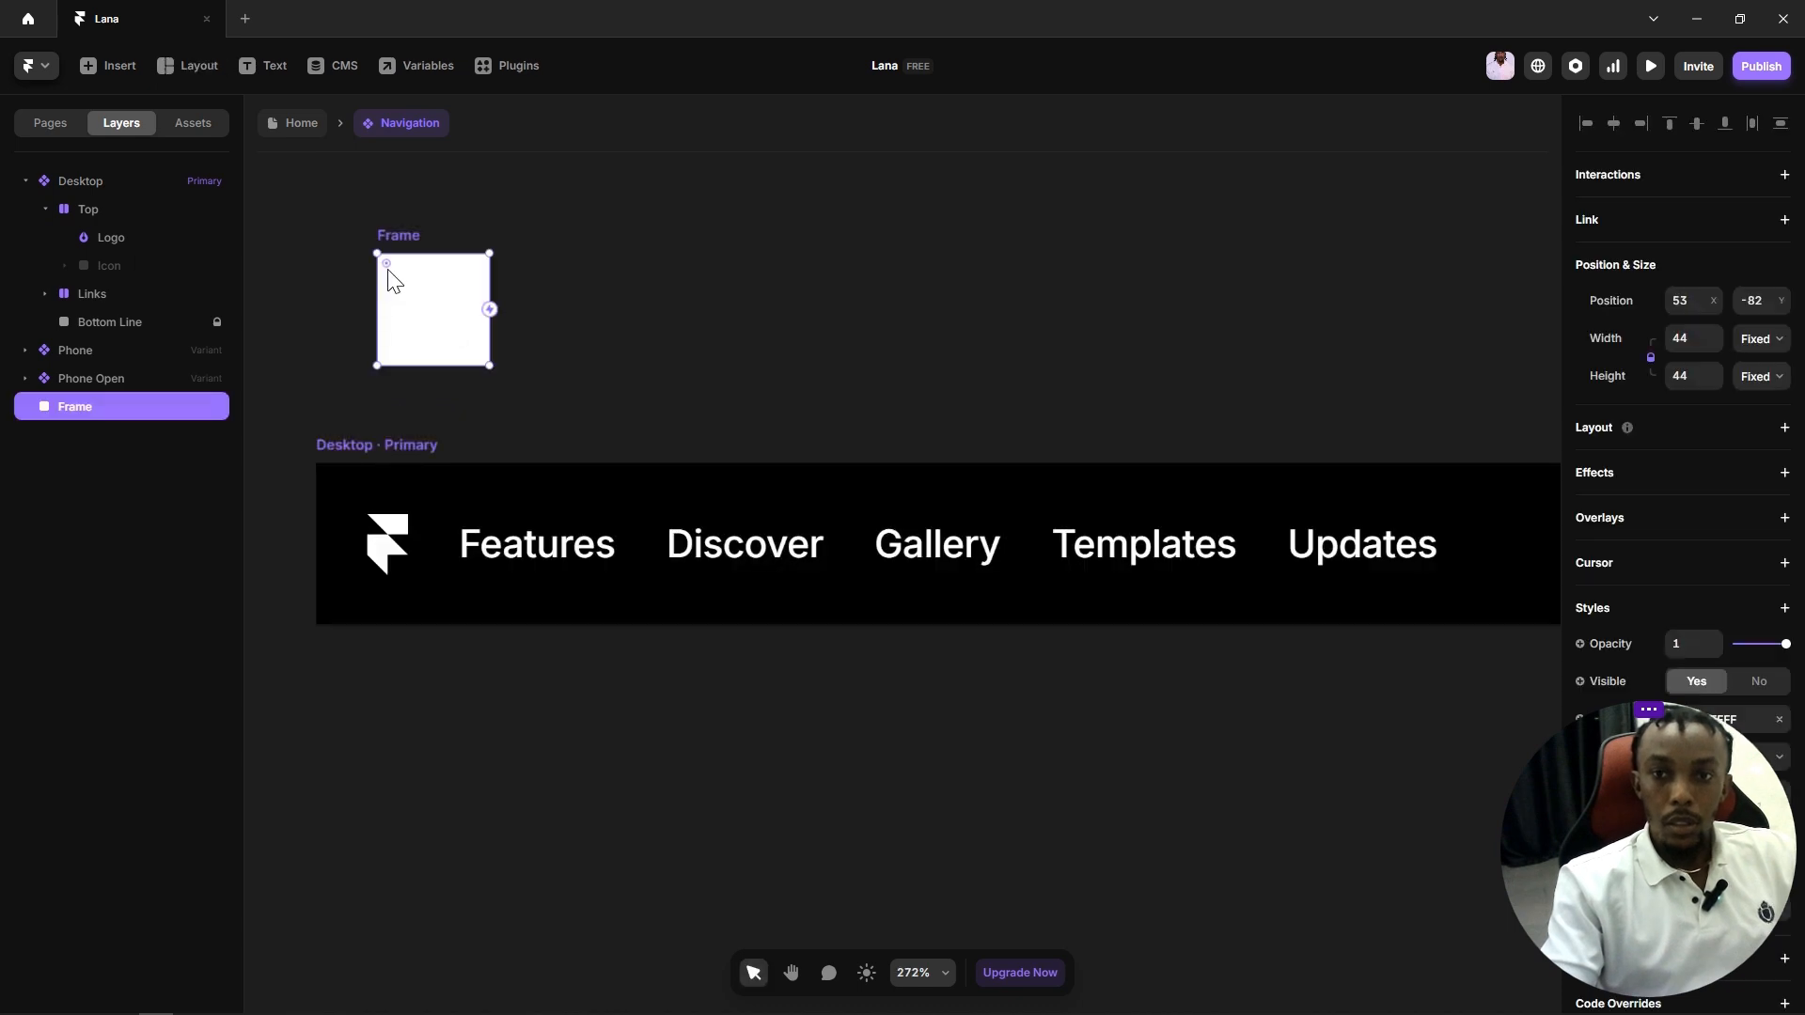
drag(391, 274, 584, 375)
click(605, 342)
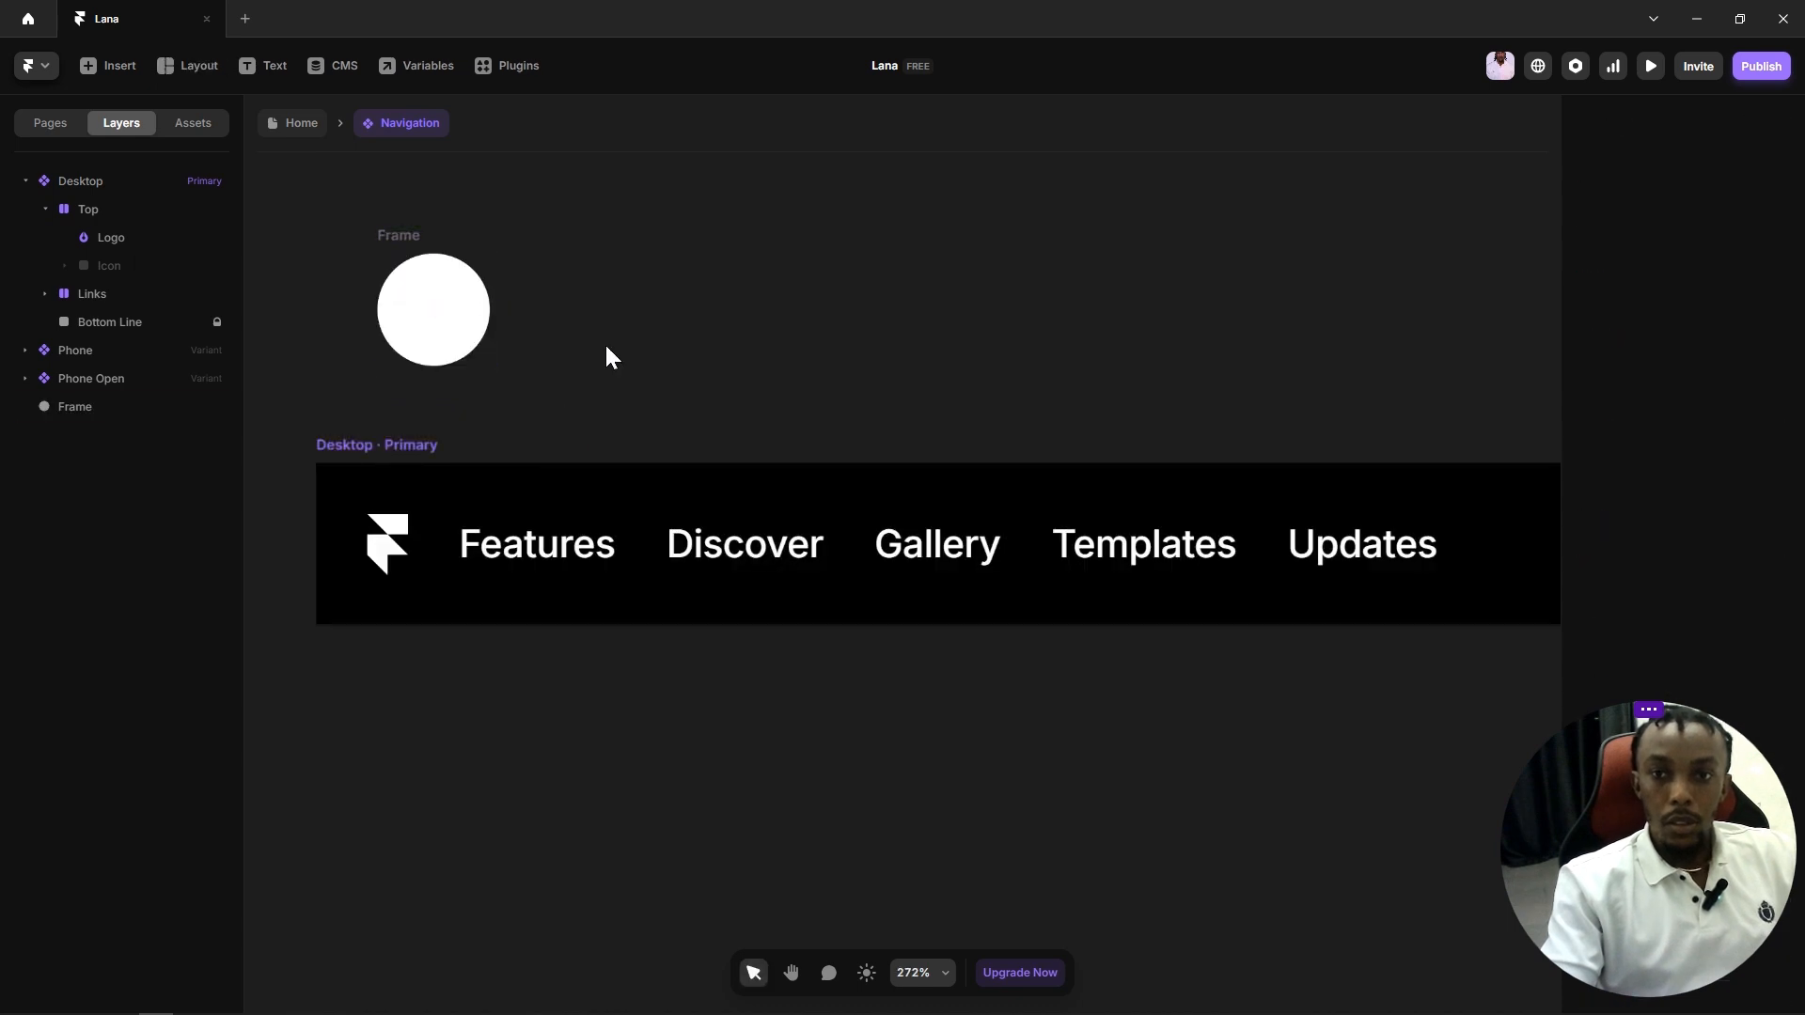
click(411, 285)
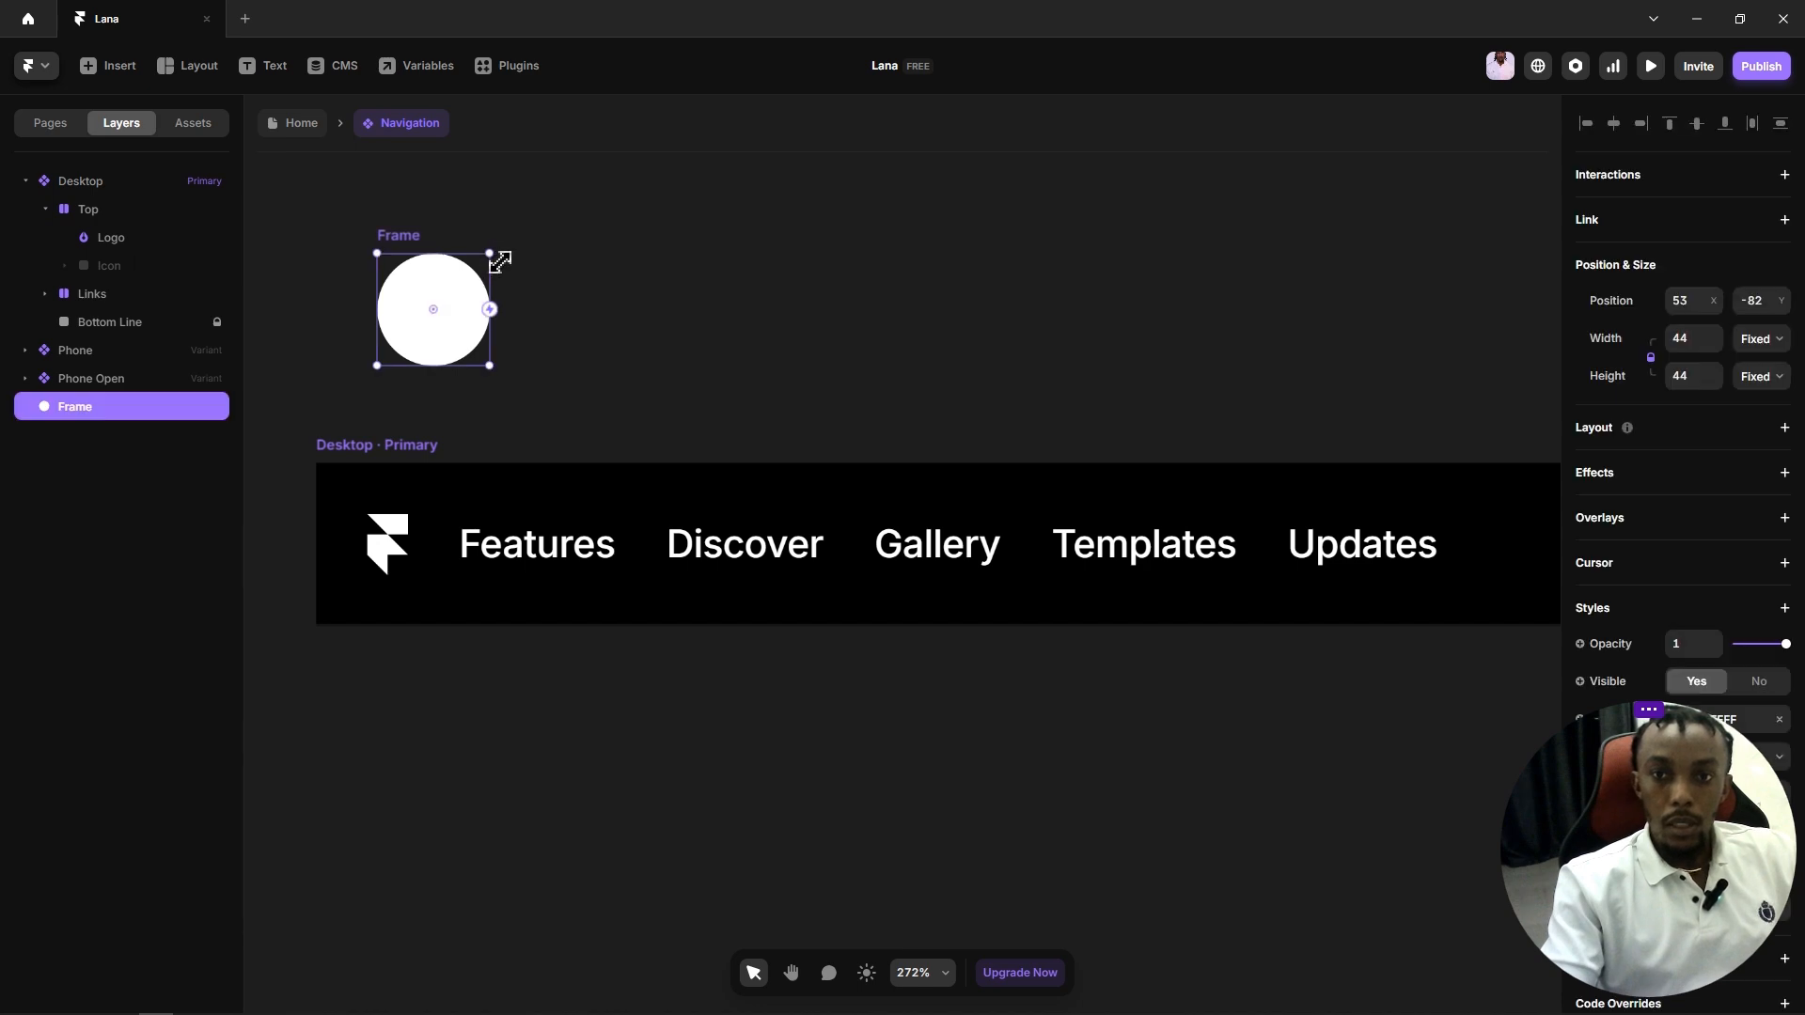
drag(499, 262, 393, 366)
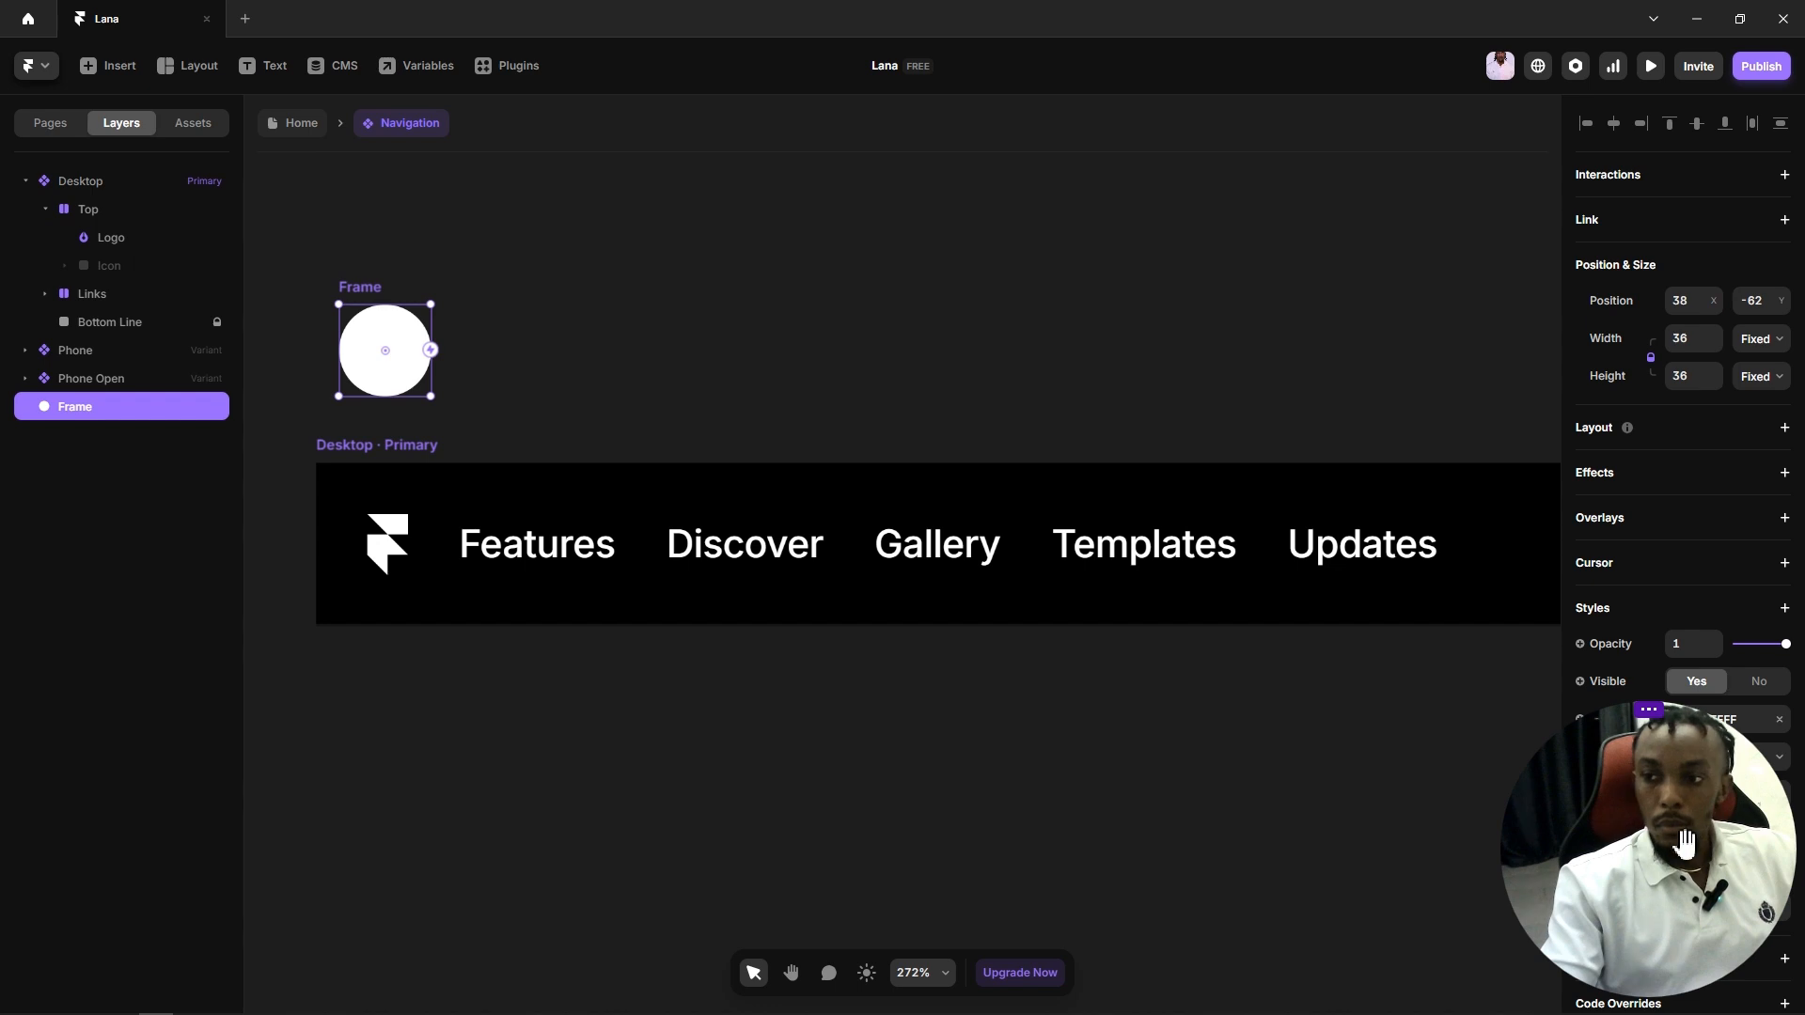
Step: Change the circular frame's fill to an image and upload the file "About me image" for it
drag(1683, 843, 482, 876)
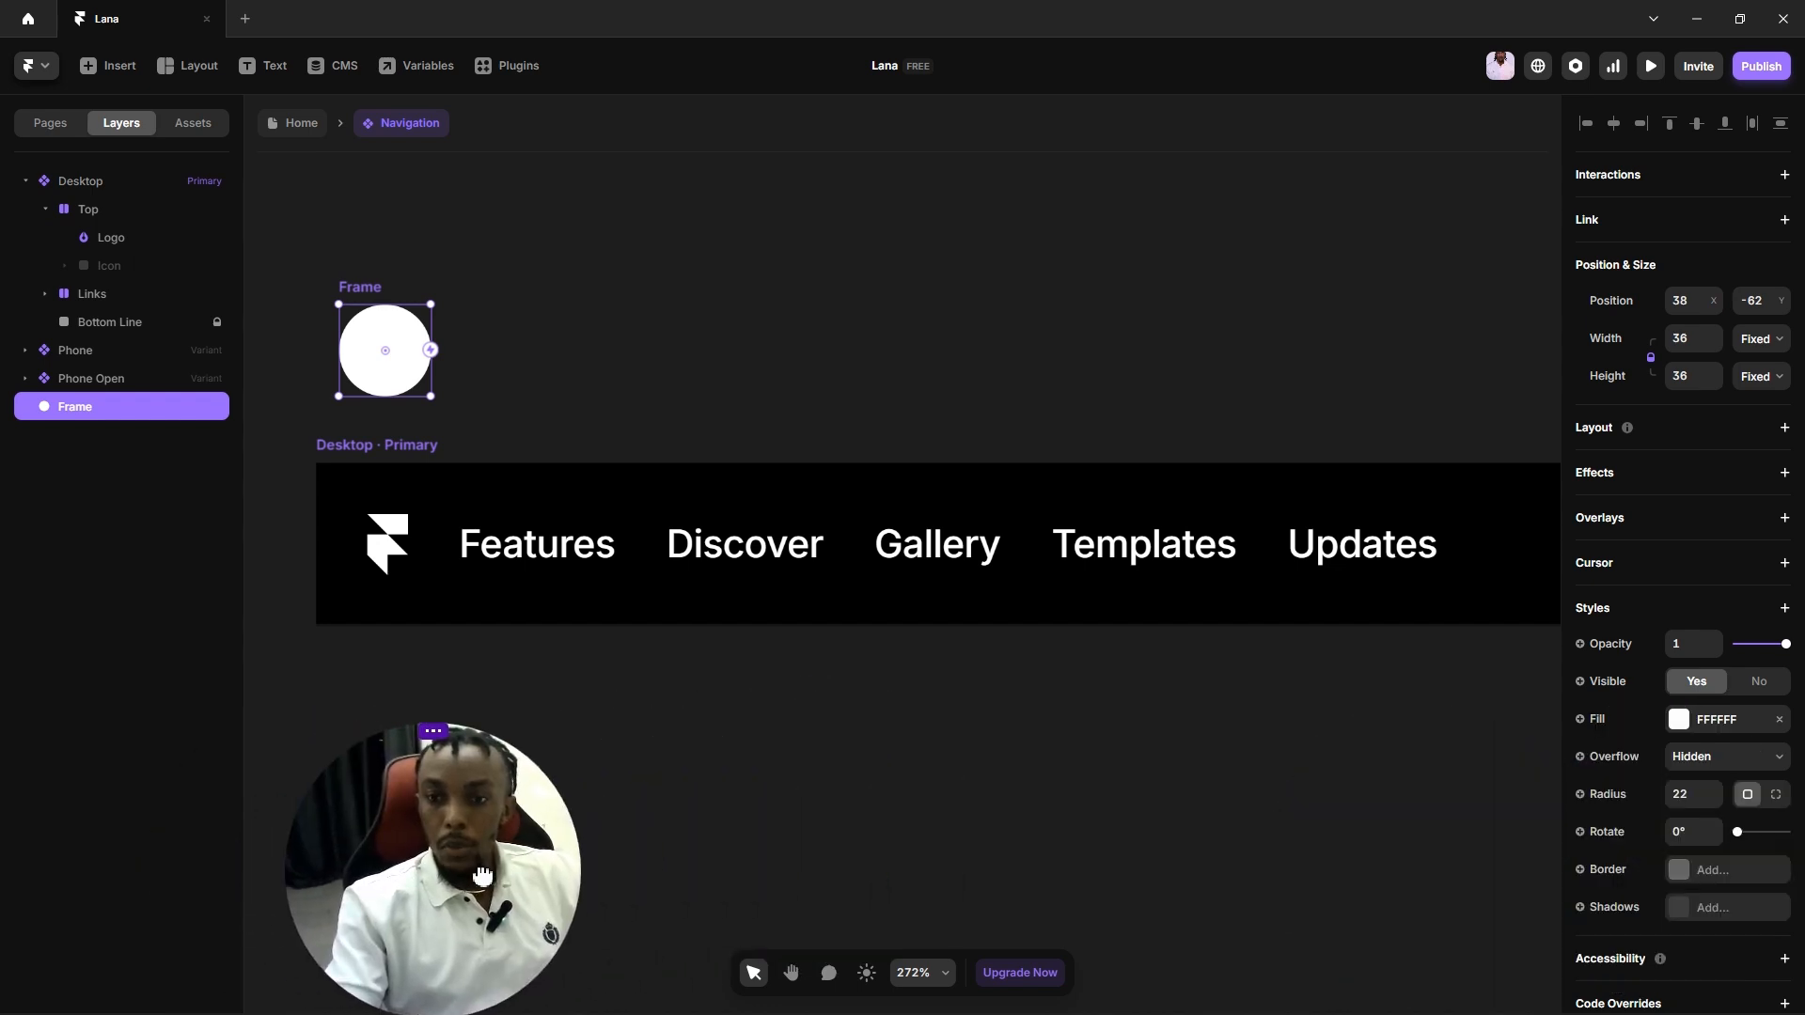
click(1710, 729)
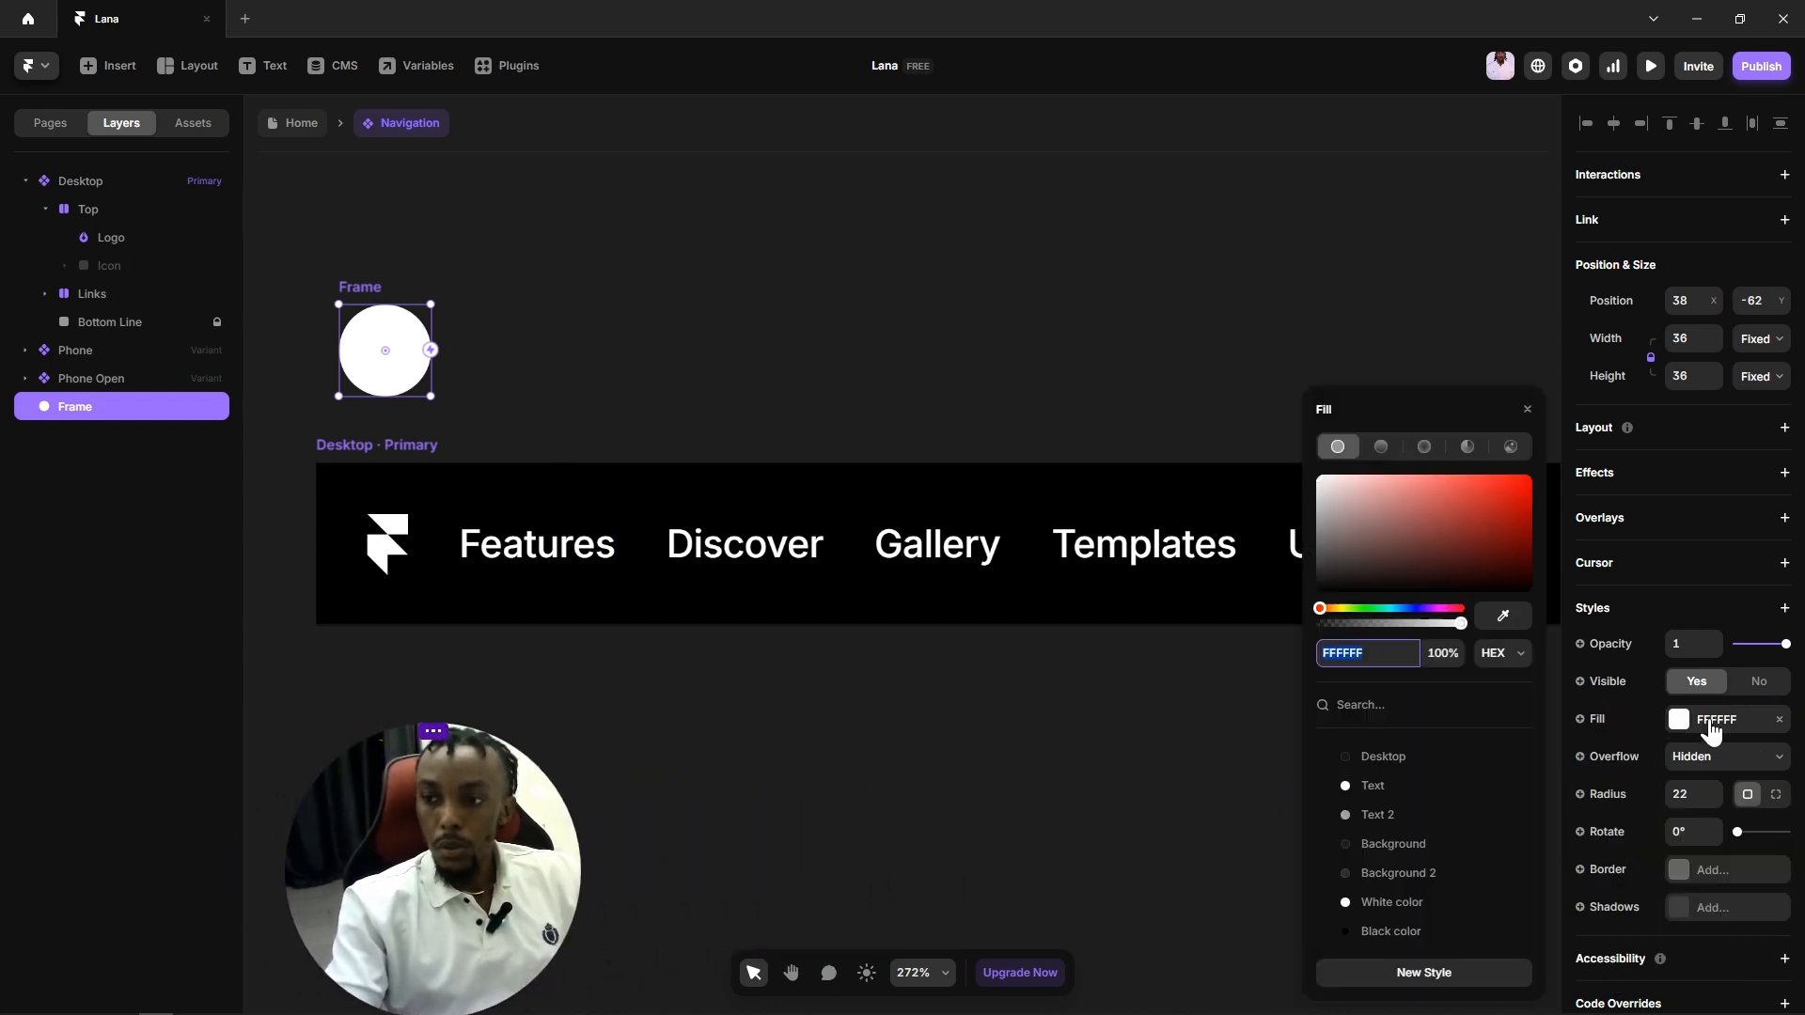
click(1507, 450)
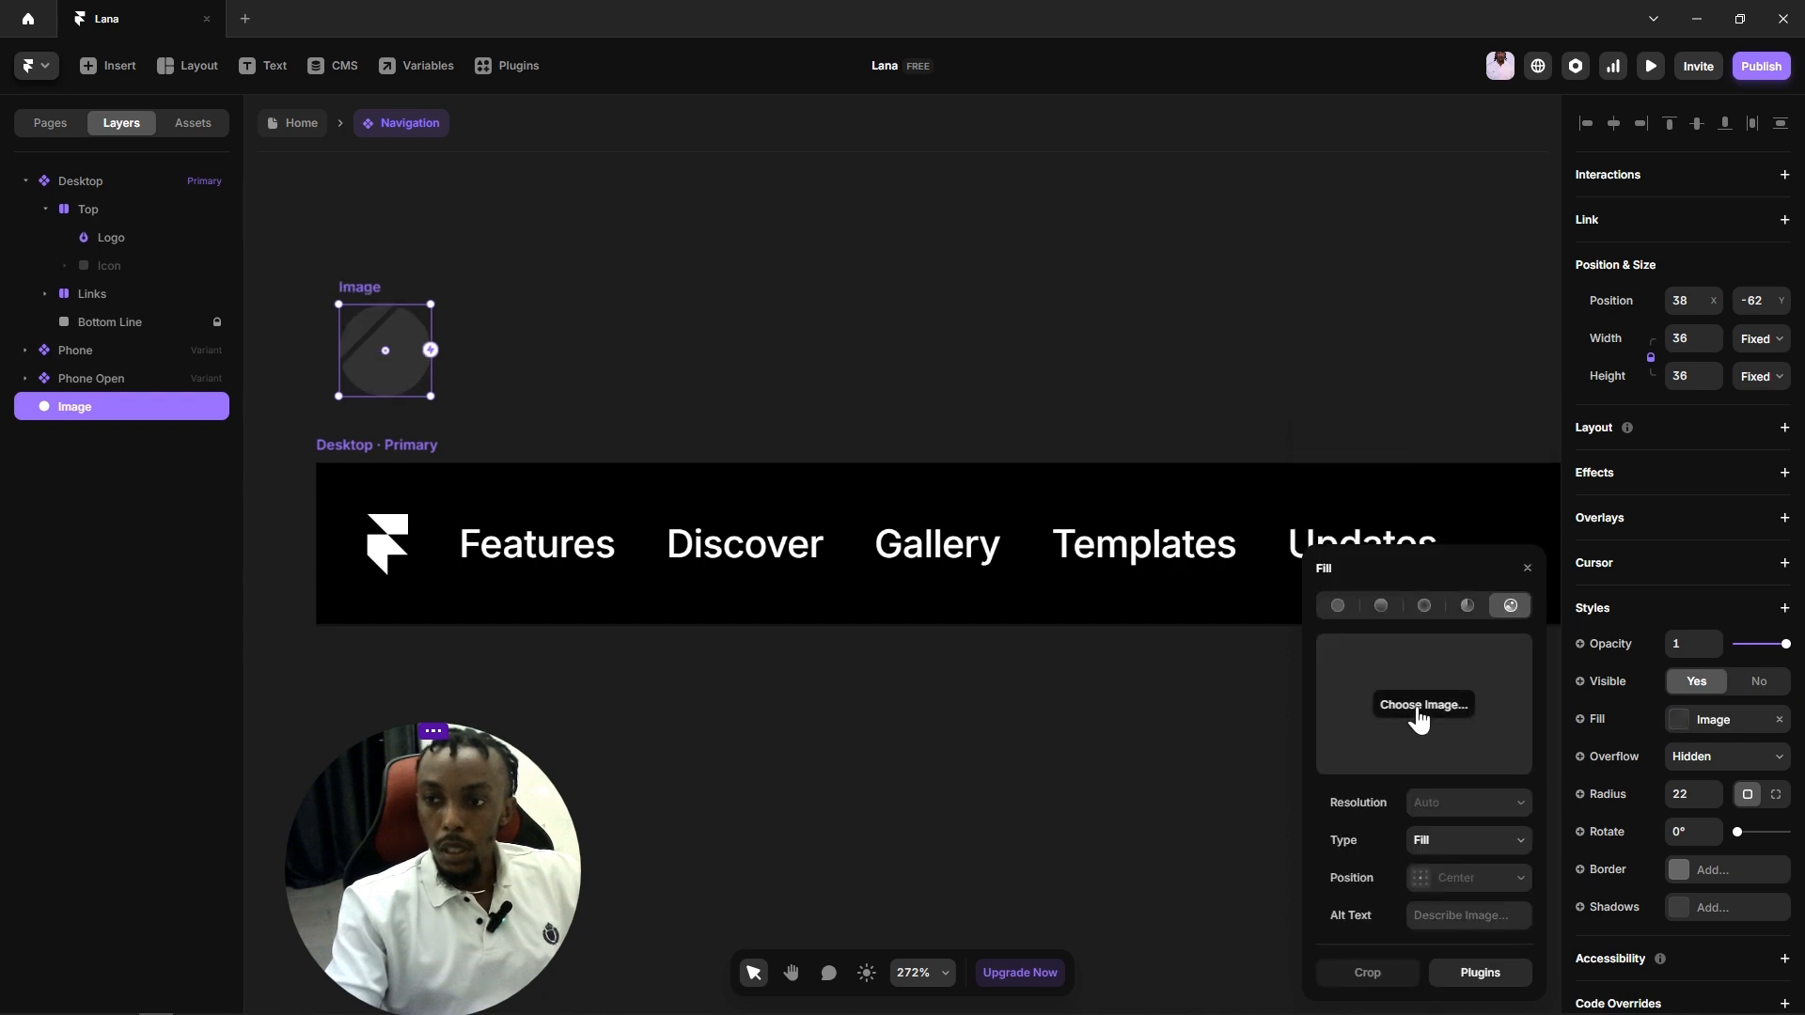
click(1421, 706)
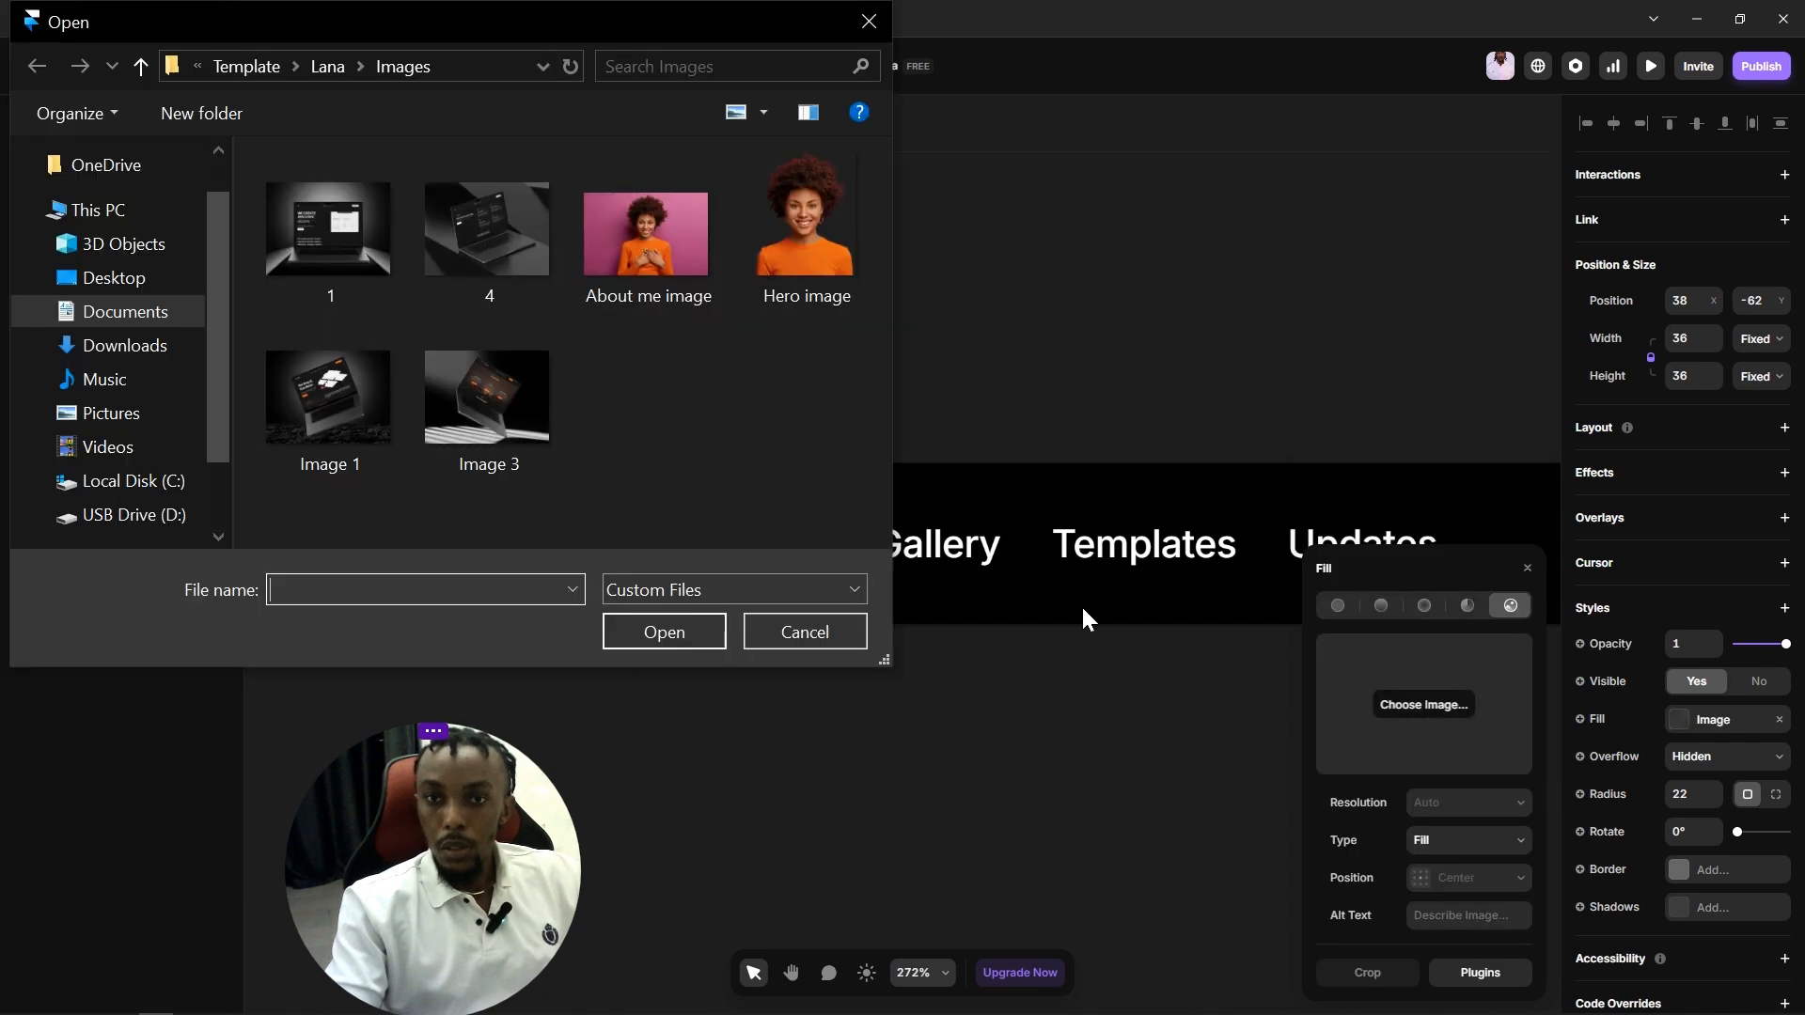
click(801, 227)
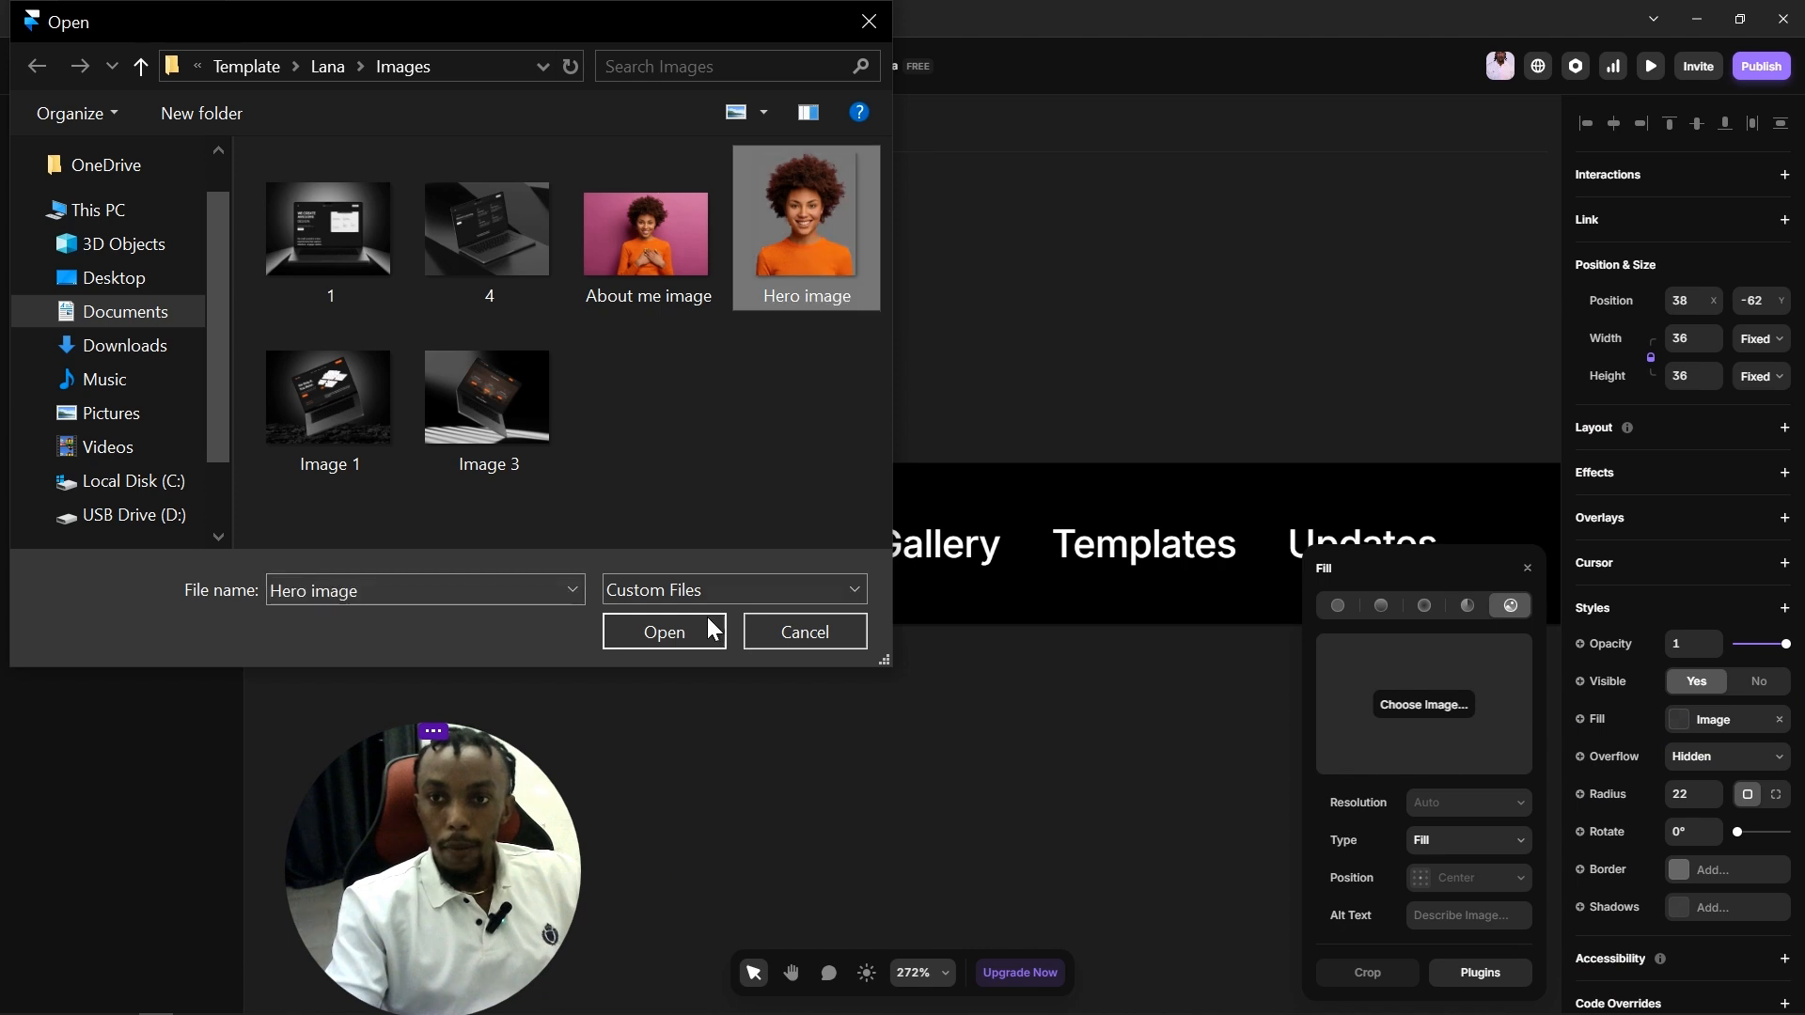
click(650, 250)
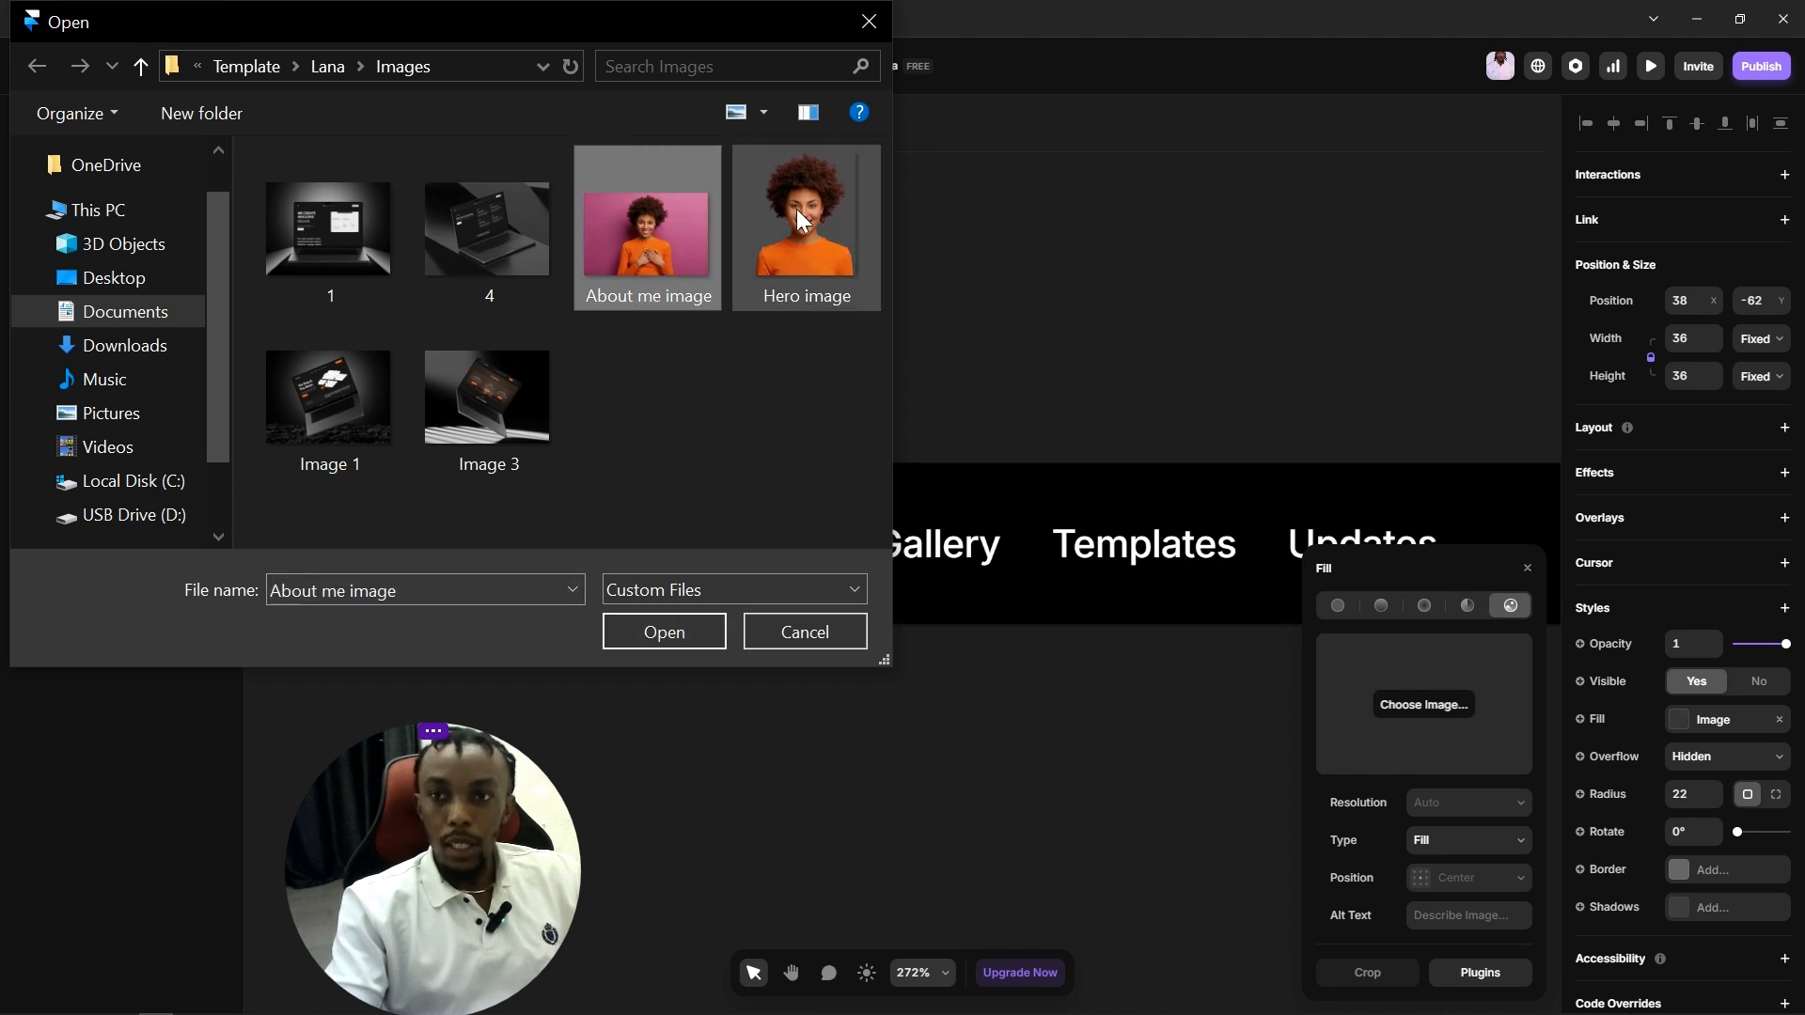
click(660, 636)
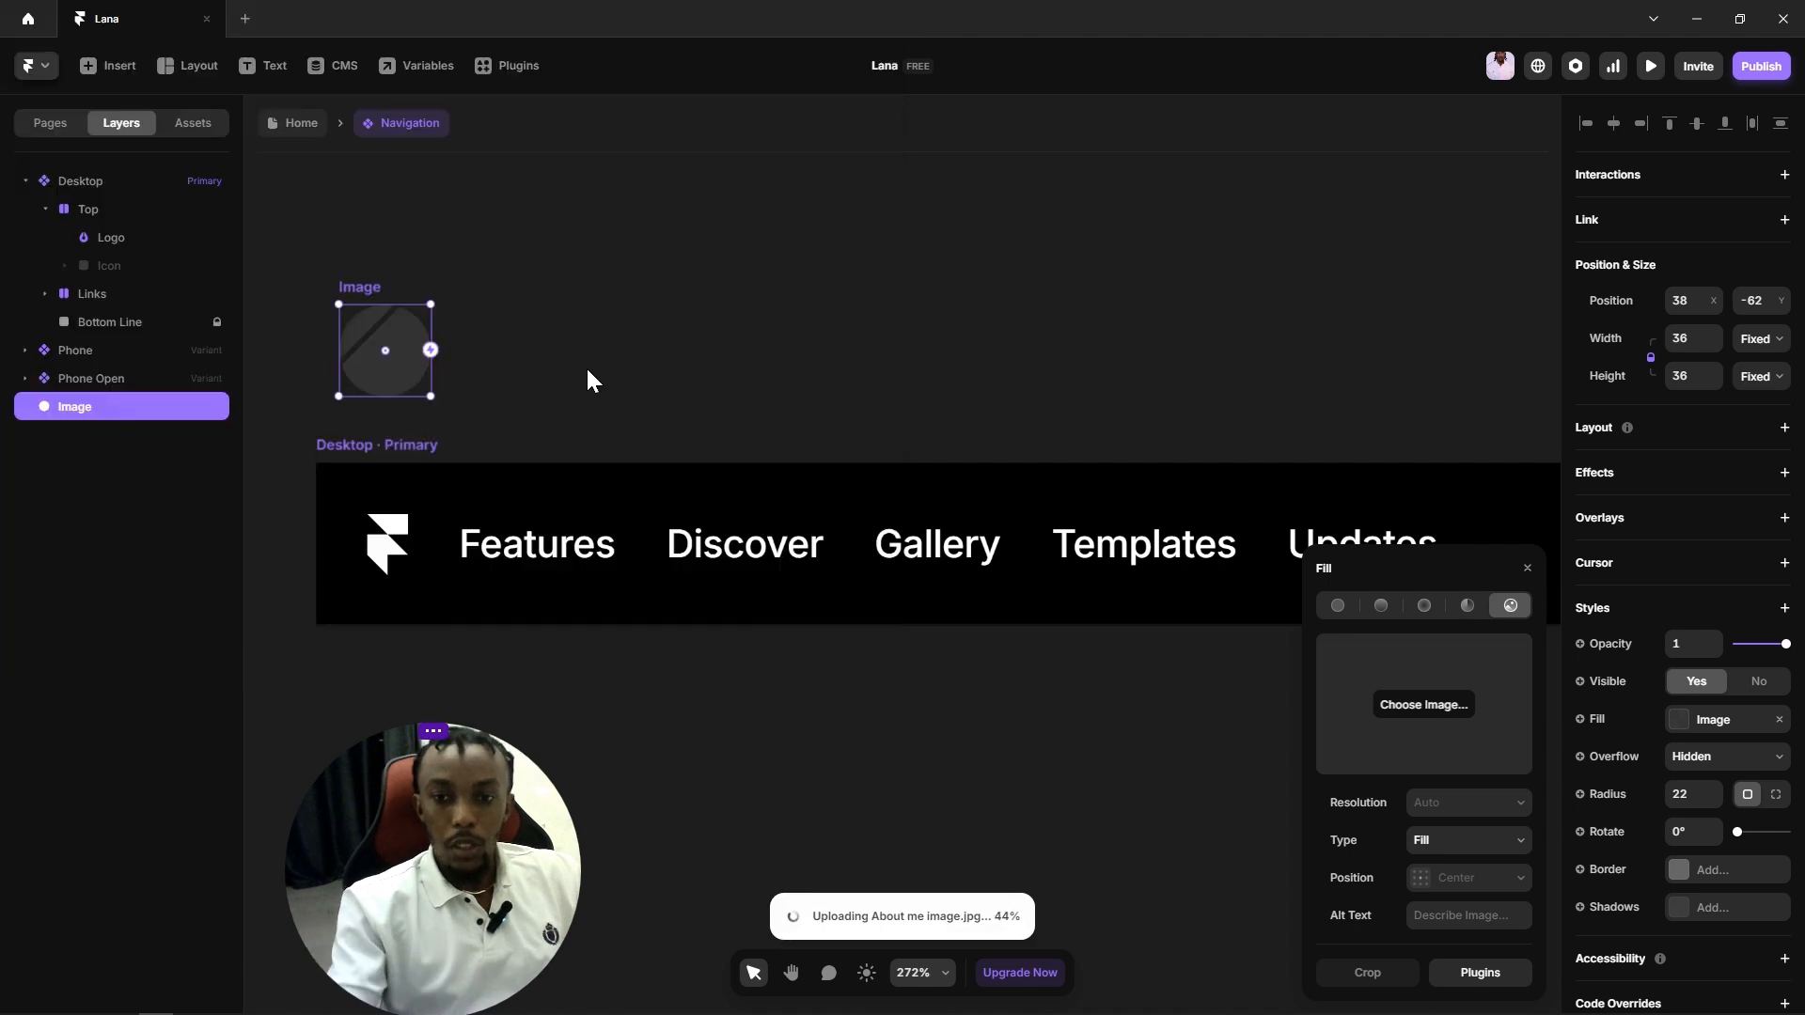
click(589, 380)
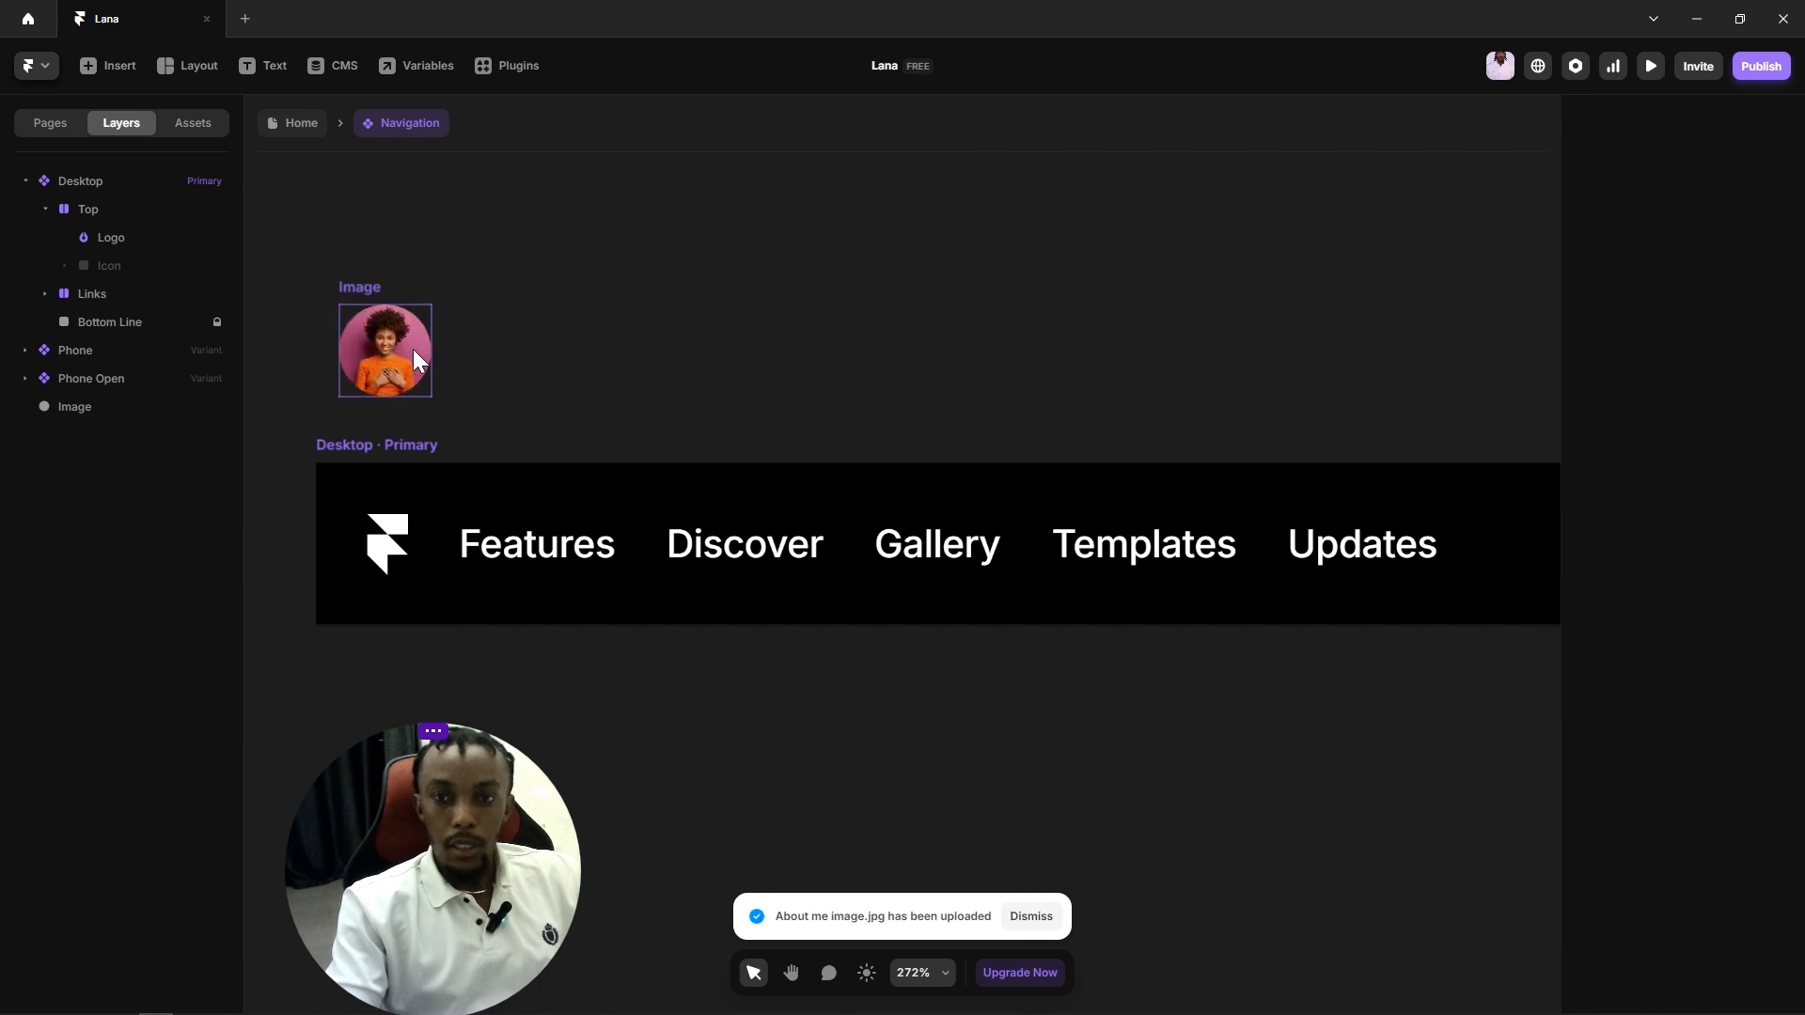
Step: Move the circular portrait image slightly over on the canvas and scale it down proportionally to 33 × 33
click(374, 348)
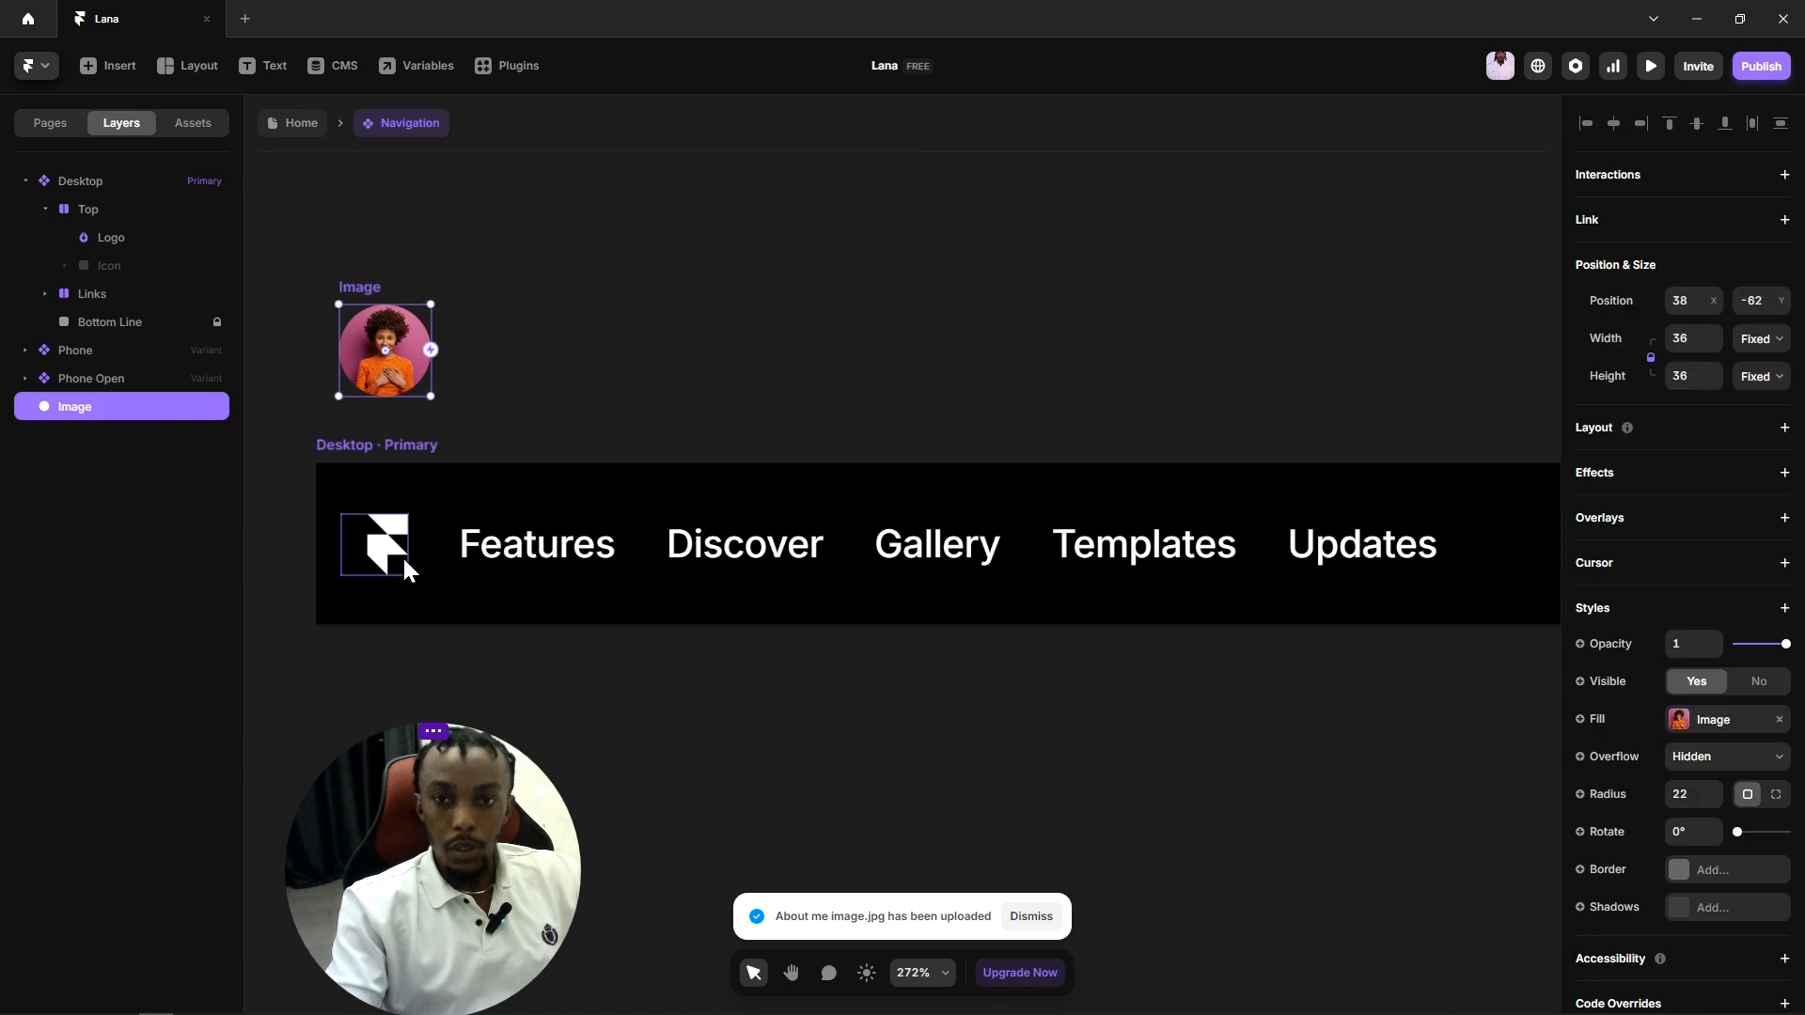
scroll(395, 367, up, 5)
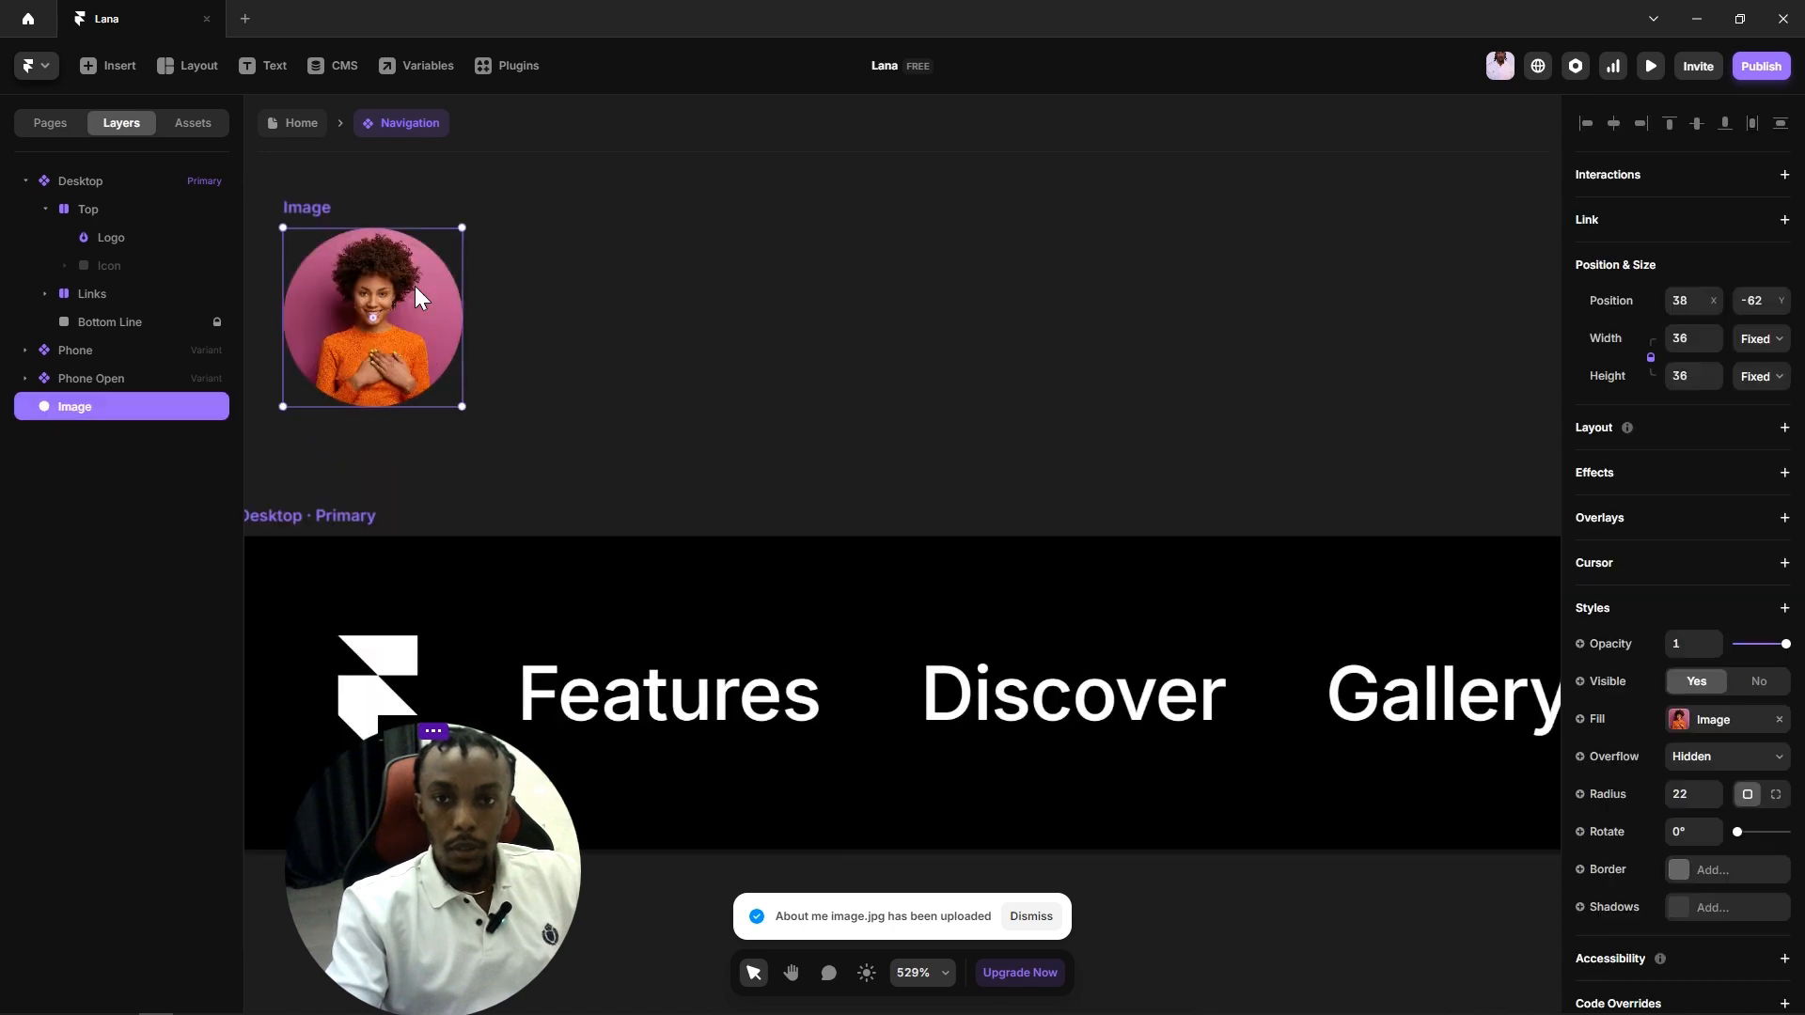
drag(415, 286, 524, 311)
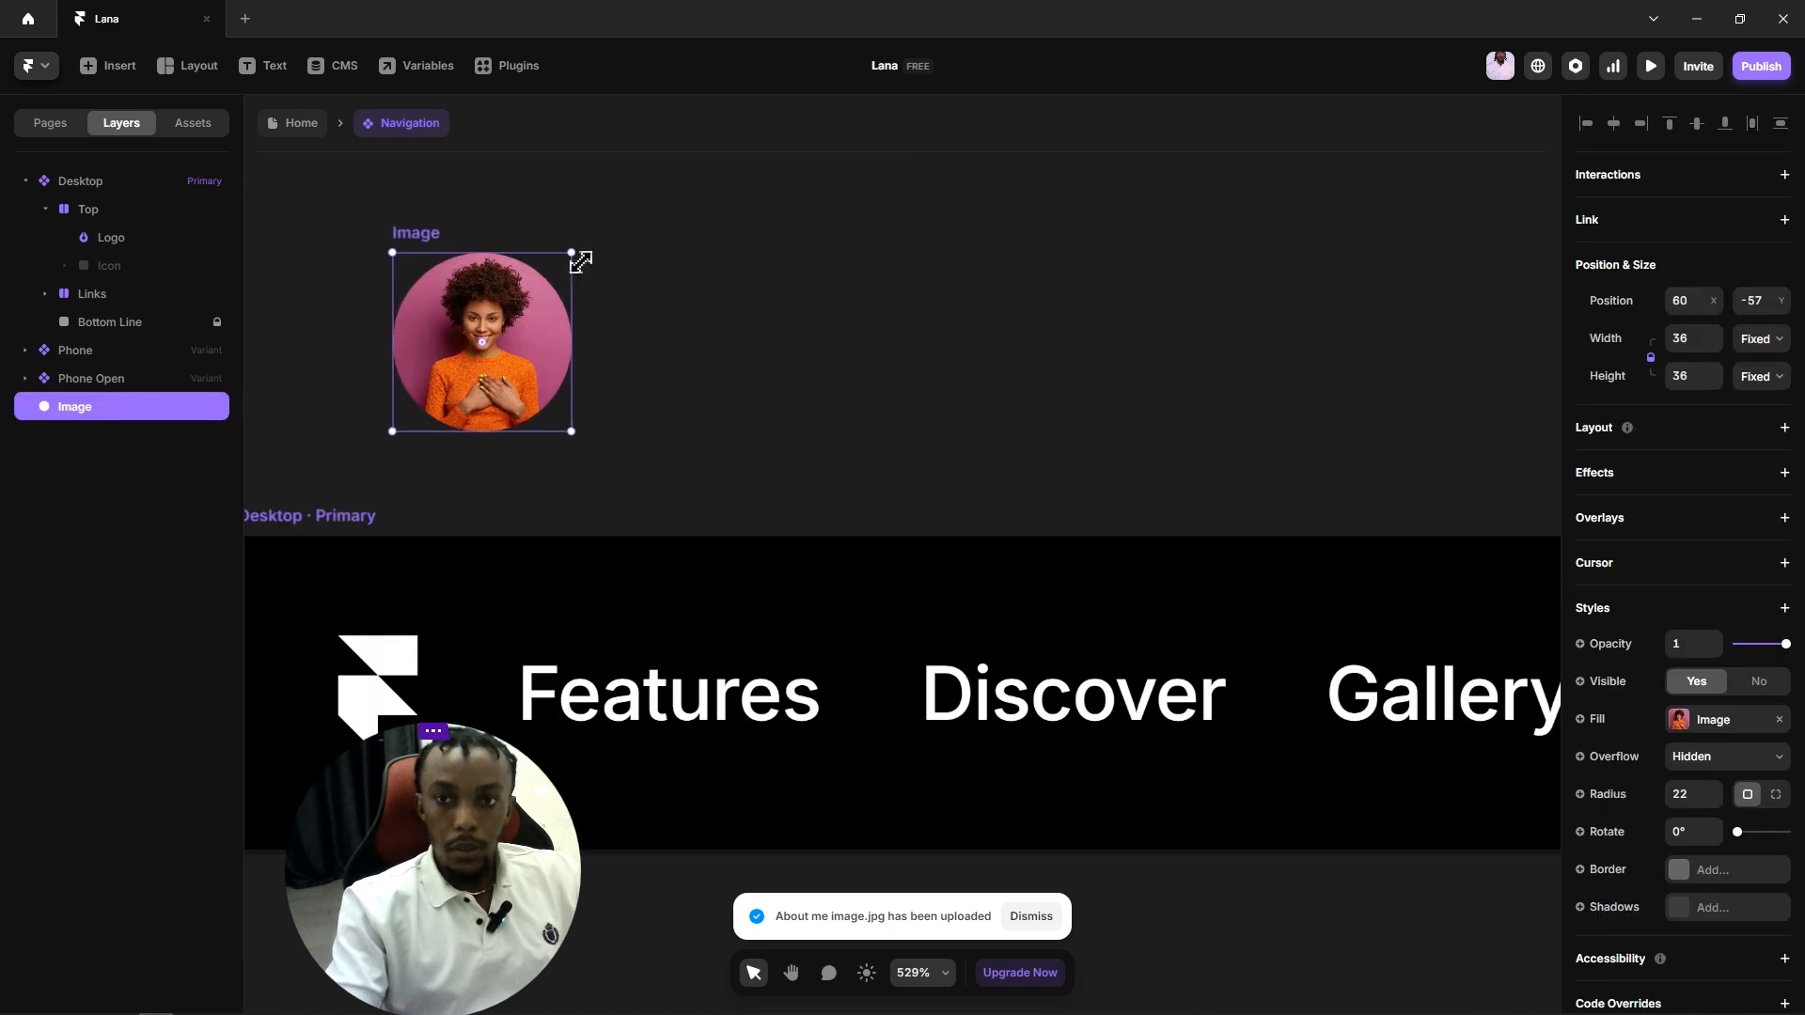
drag(569, 256, 575, 282)
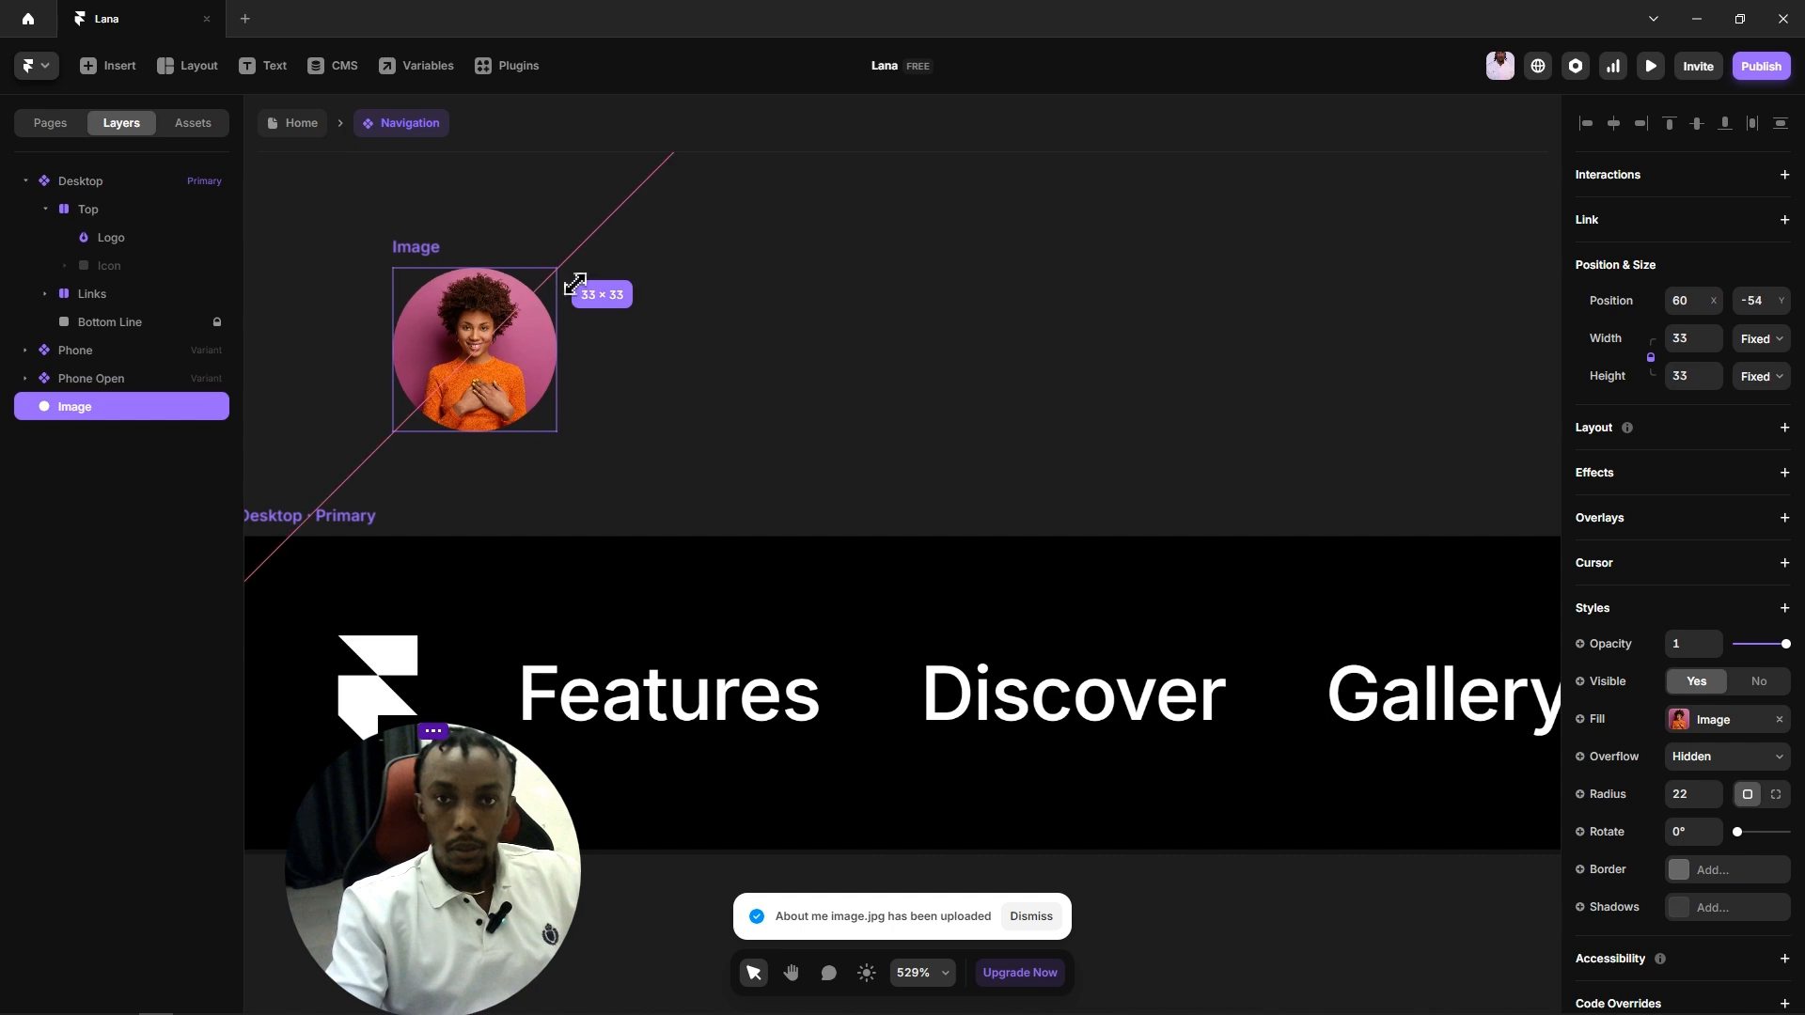
click(718, 290)
scroll(669, 410, down, 3)
Step: Nest the circular portrait image inside the Desktop variant's Top stack, ahead of the Logo layer
click(533, 375)
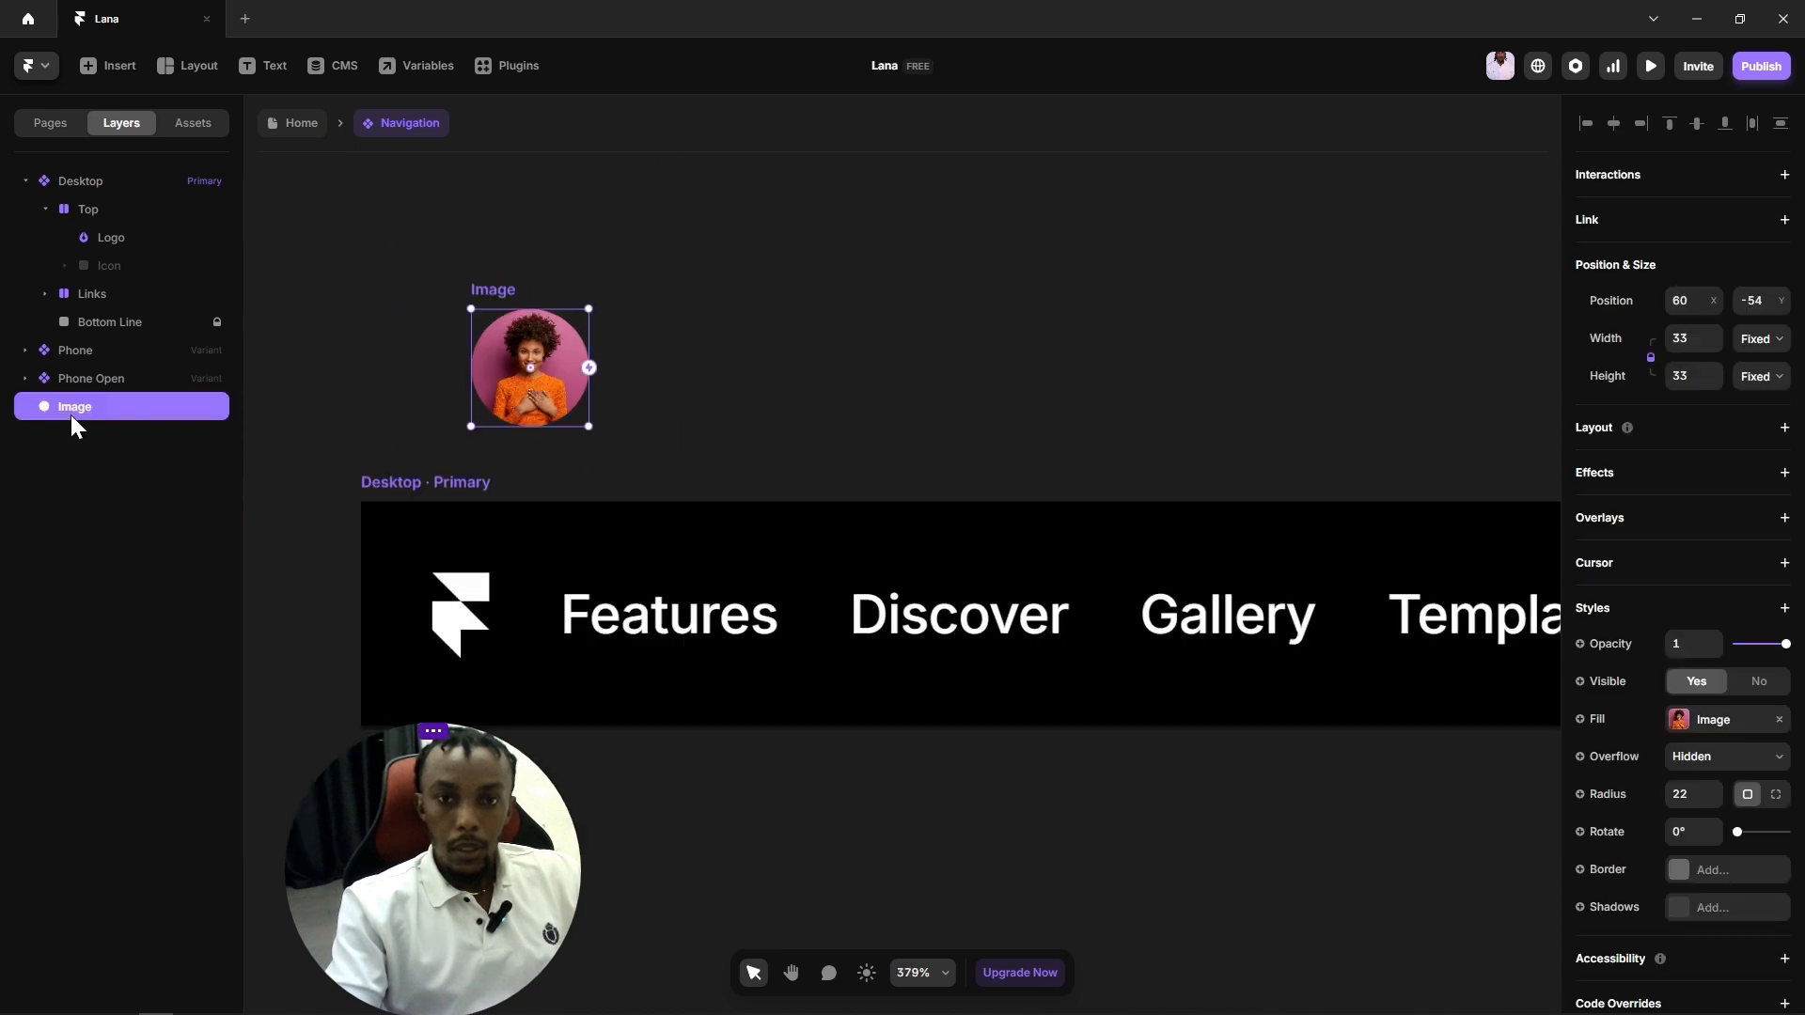
drag(71, 414, 101, 226)
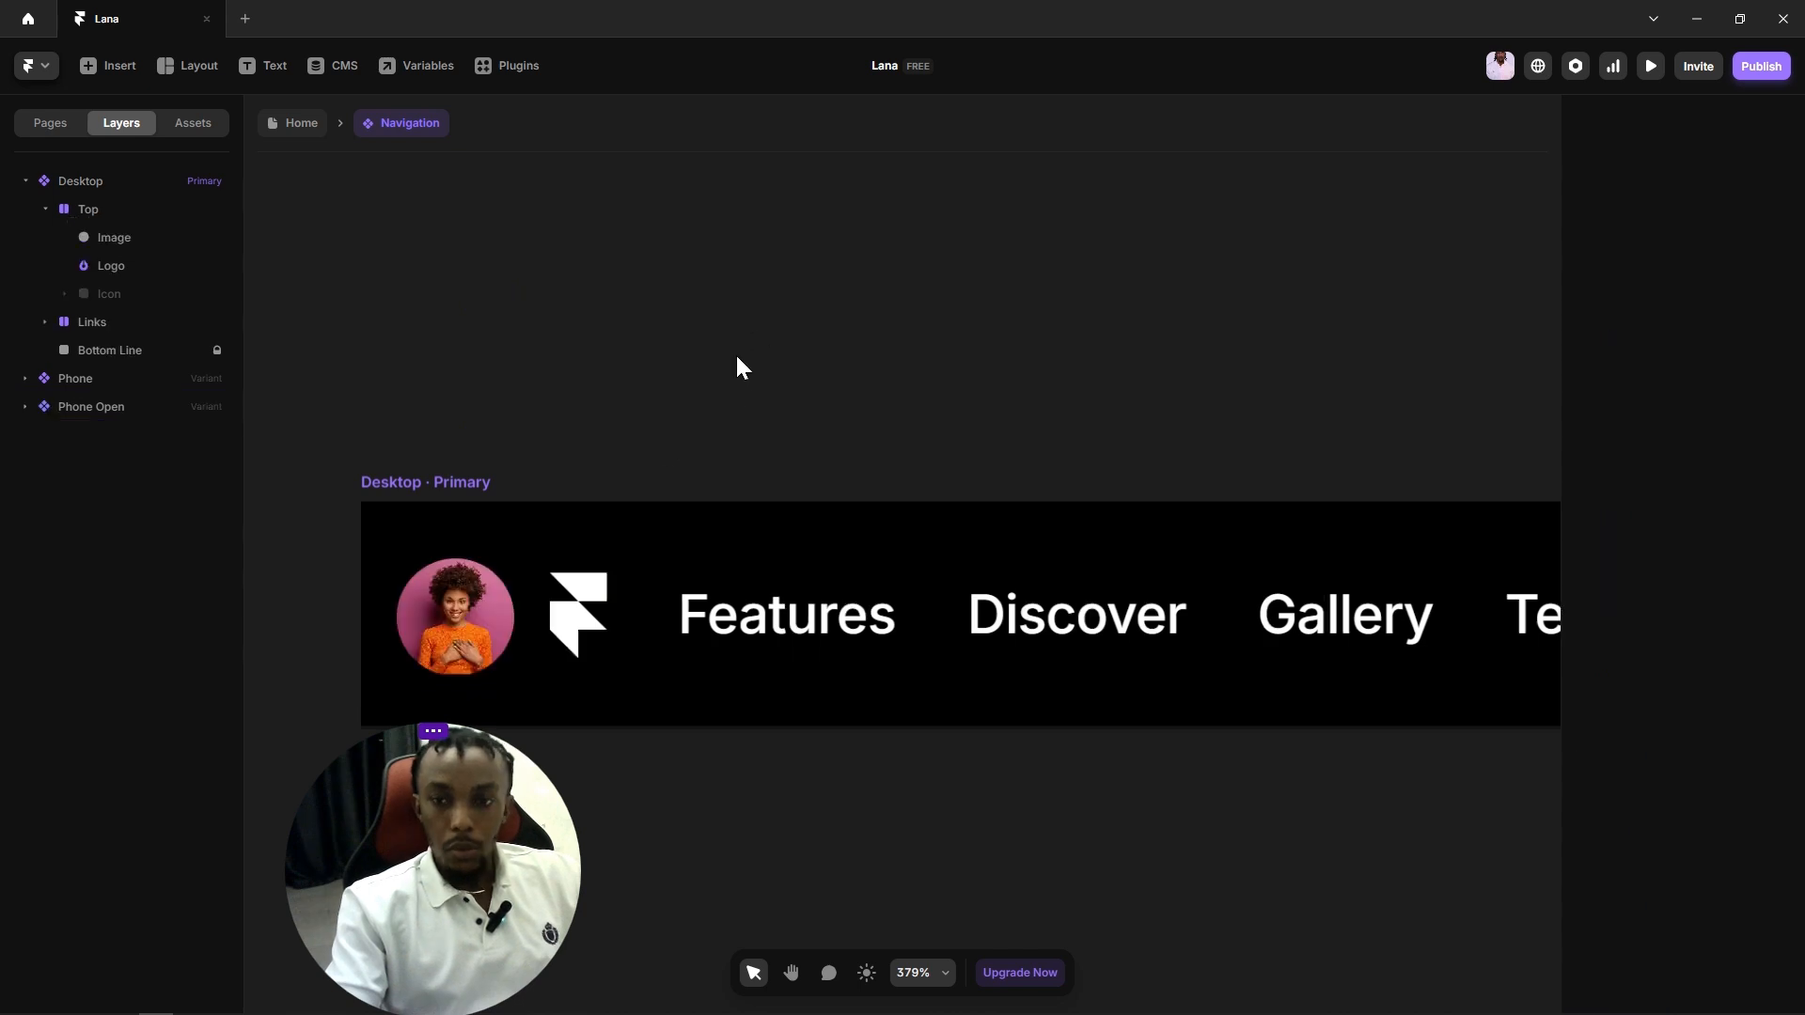
click(459, 607)
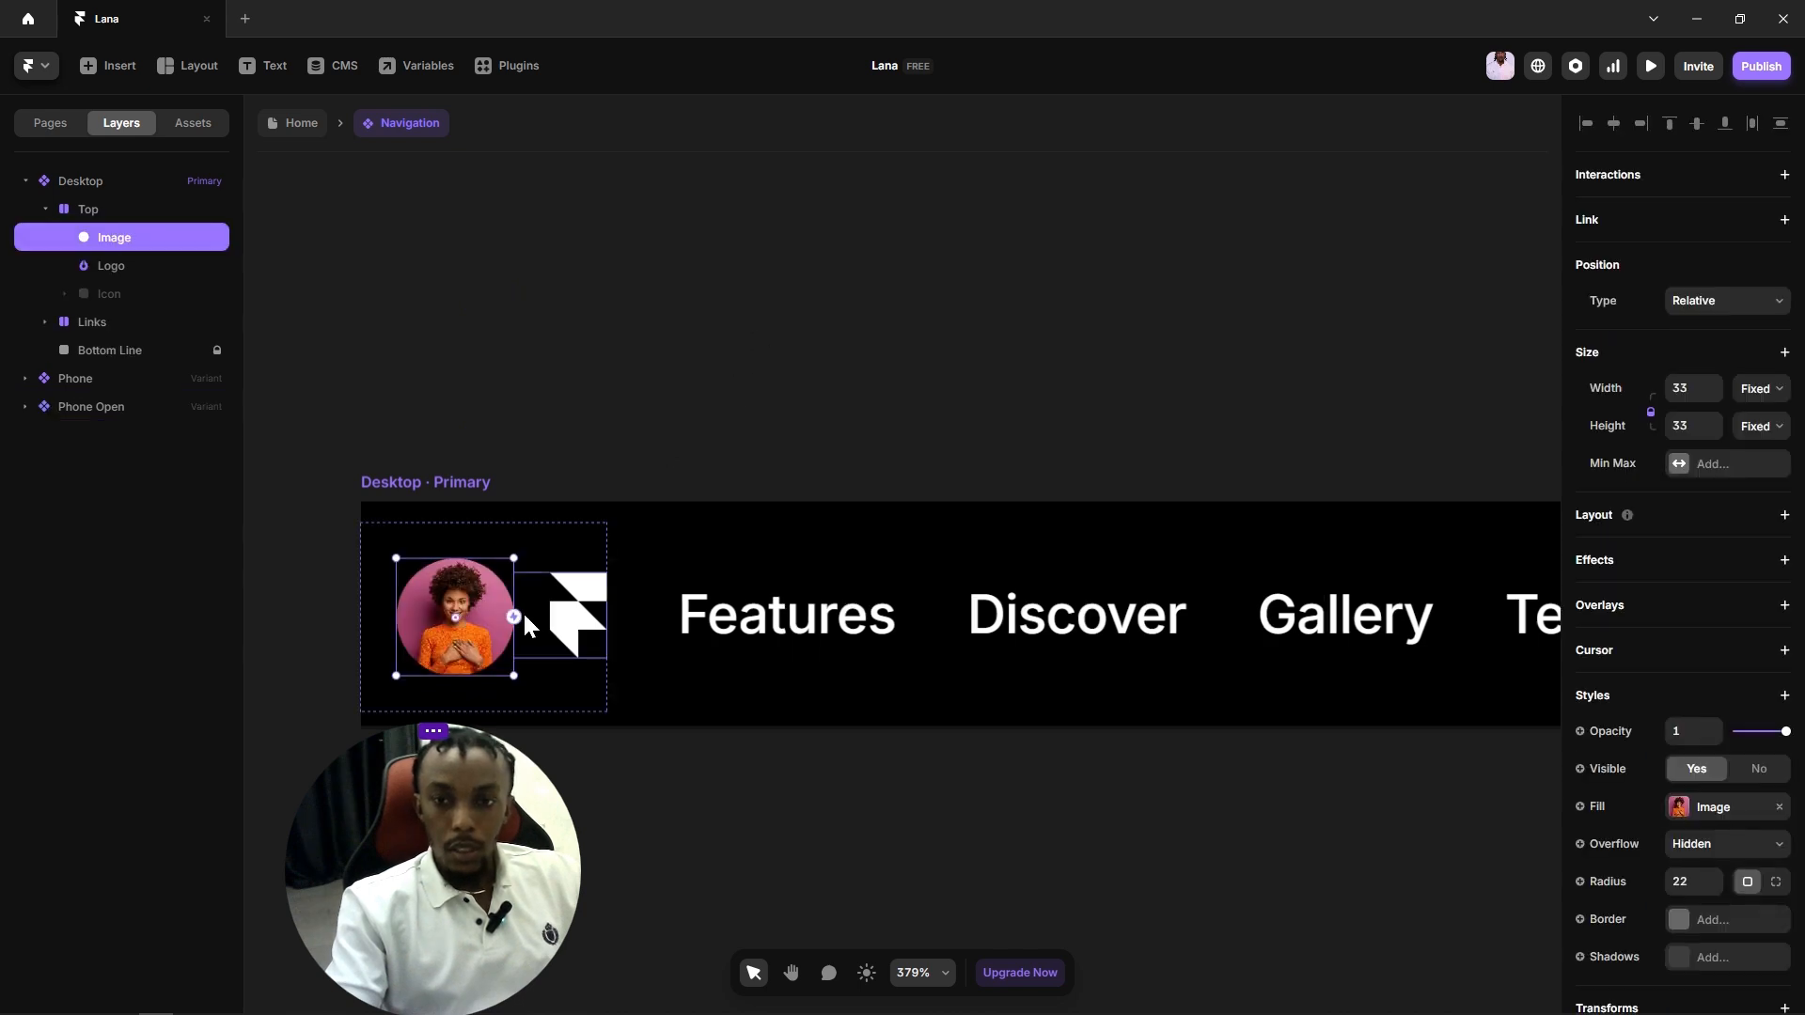
click(341, 190)
Step: Add a text layer reading "Lana" on the empty canvas above the Desktop navigation variant
click(269, 75)
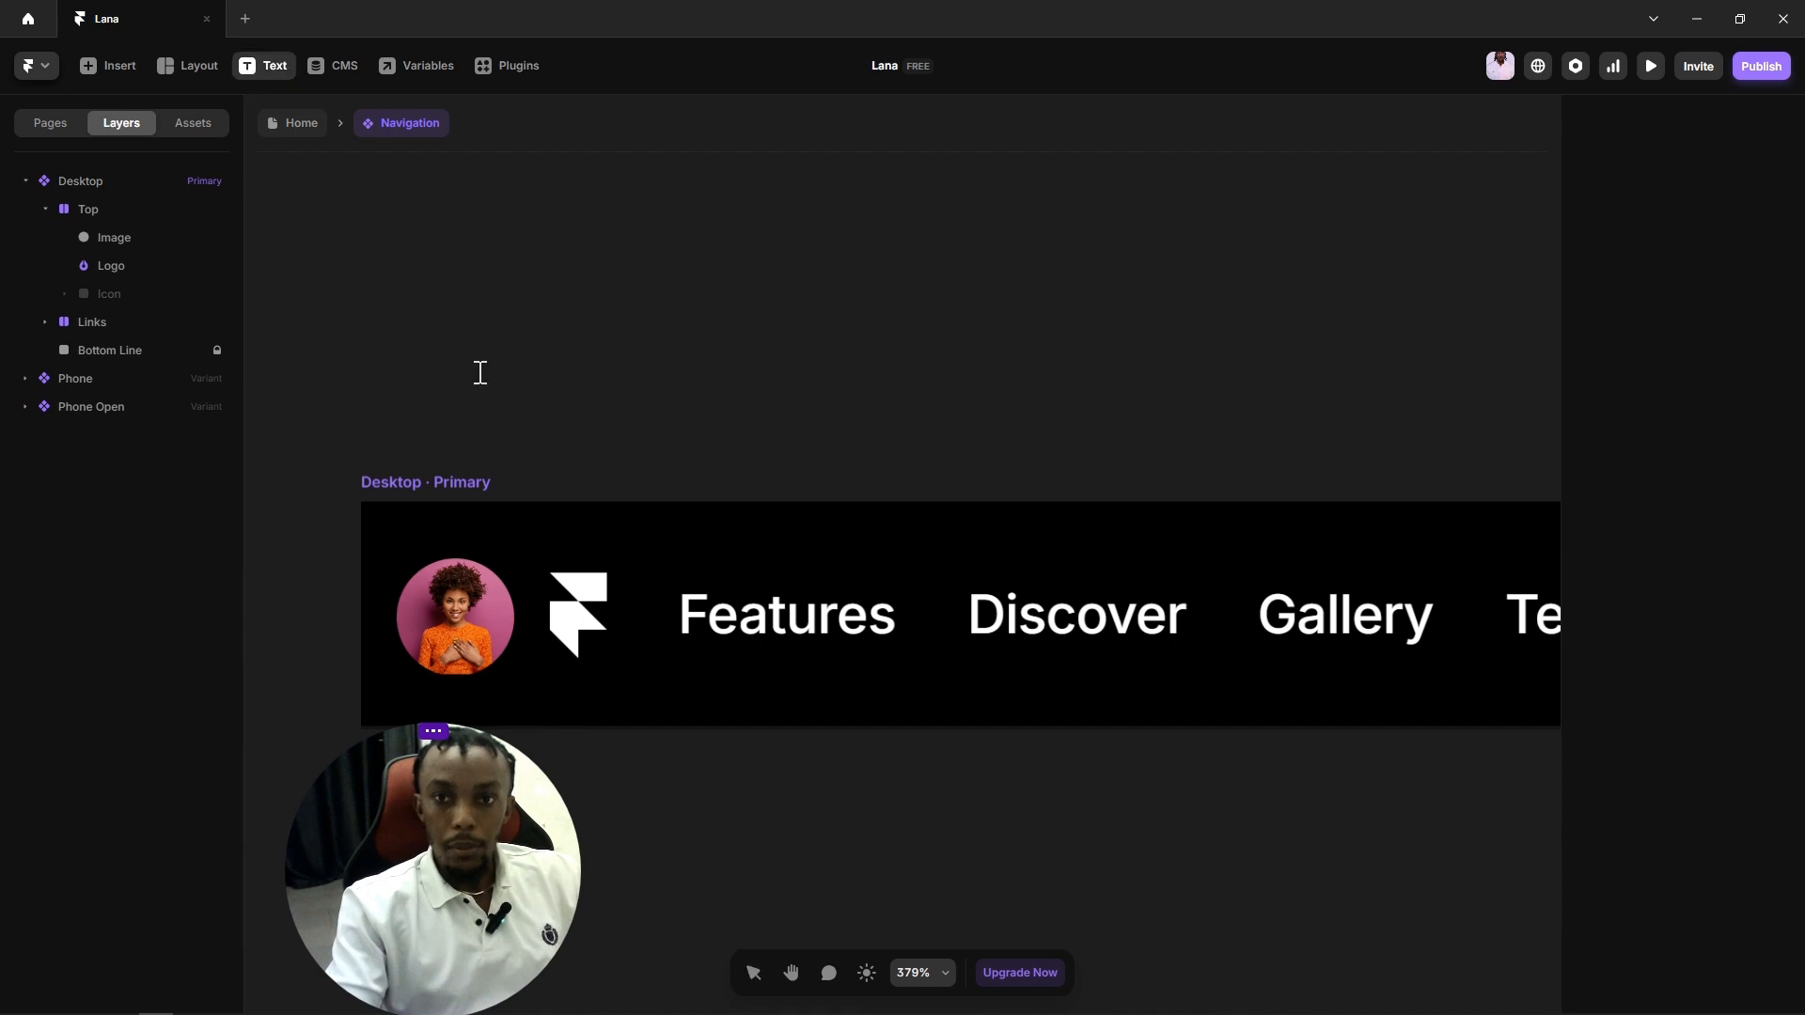
click(532, 362)
text(L)
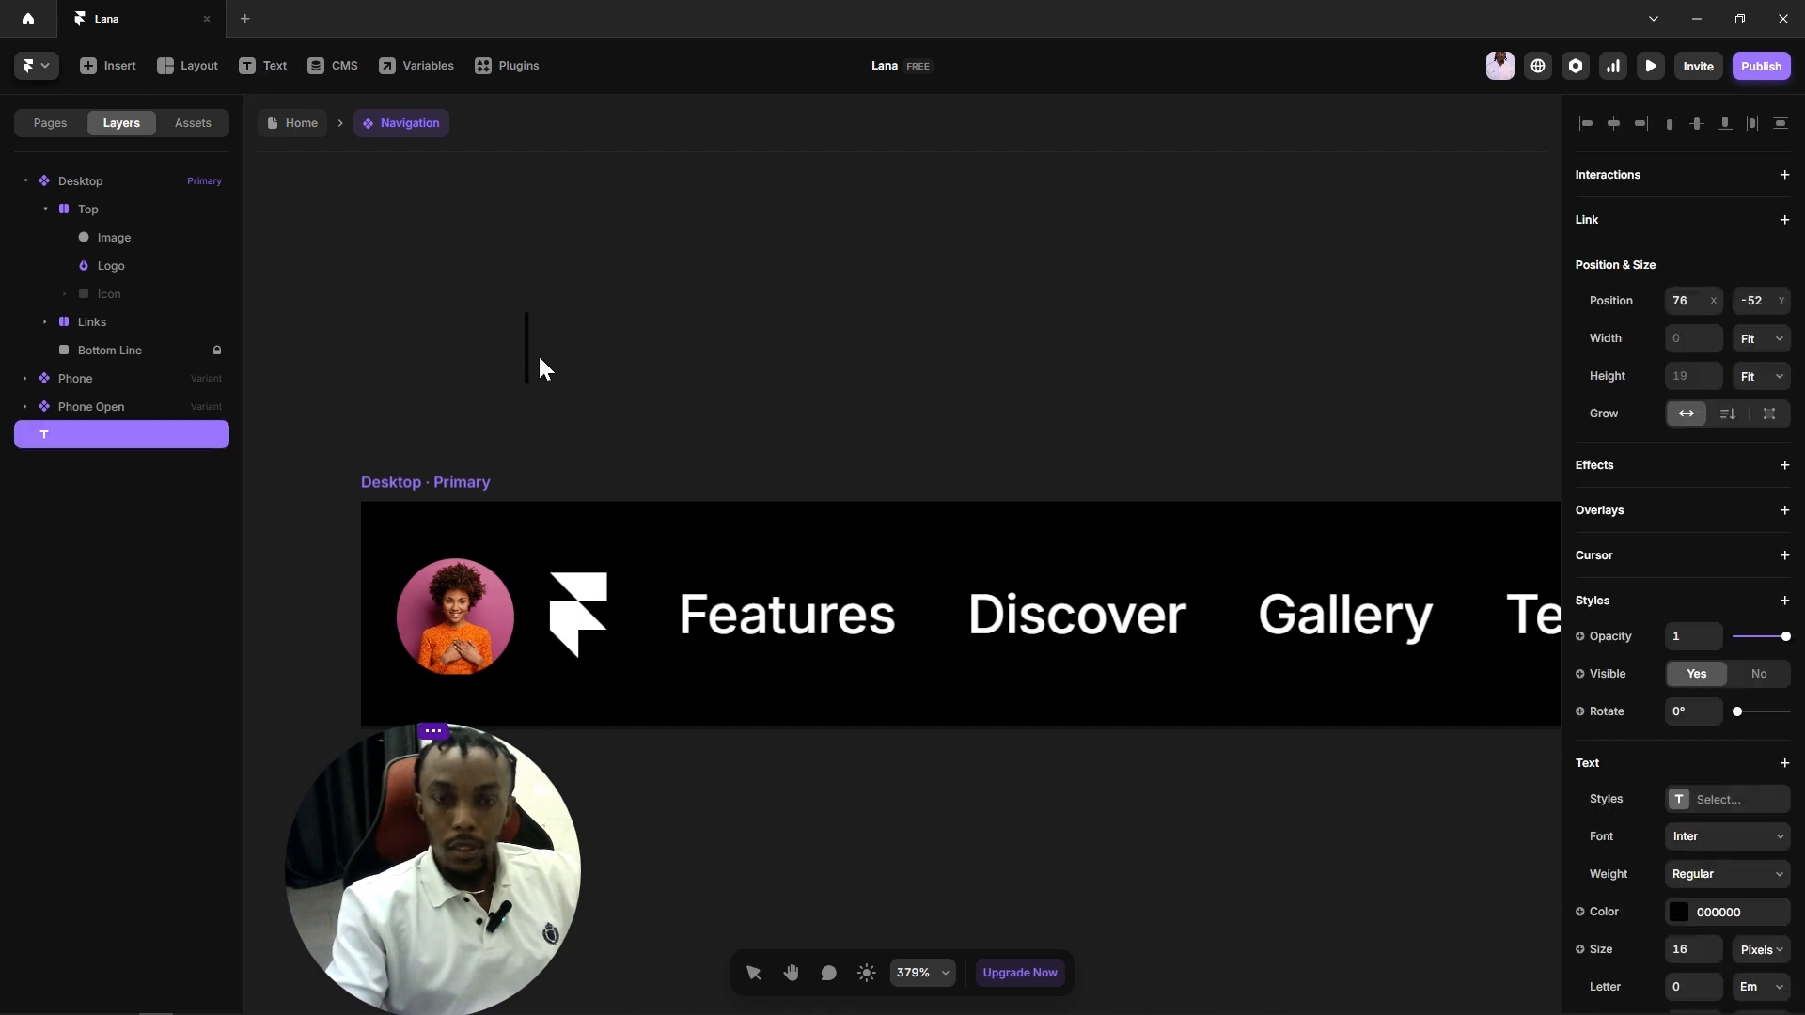
text(an)
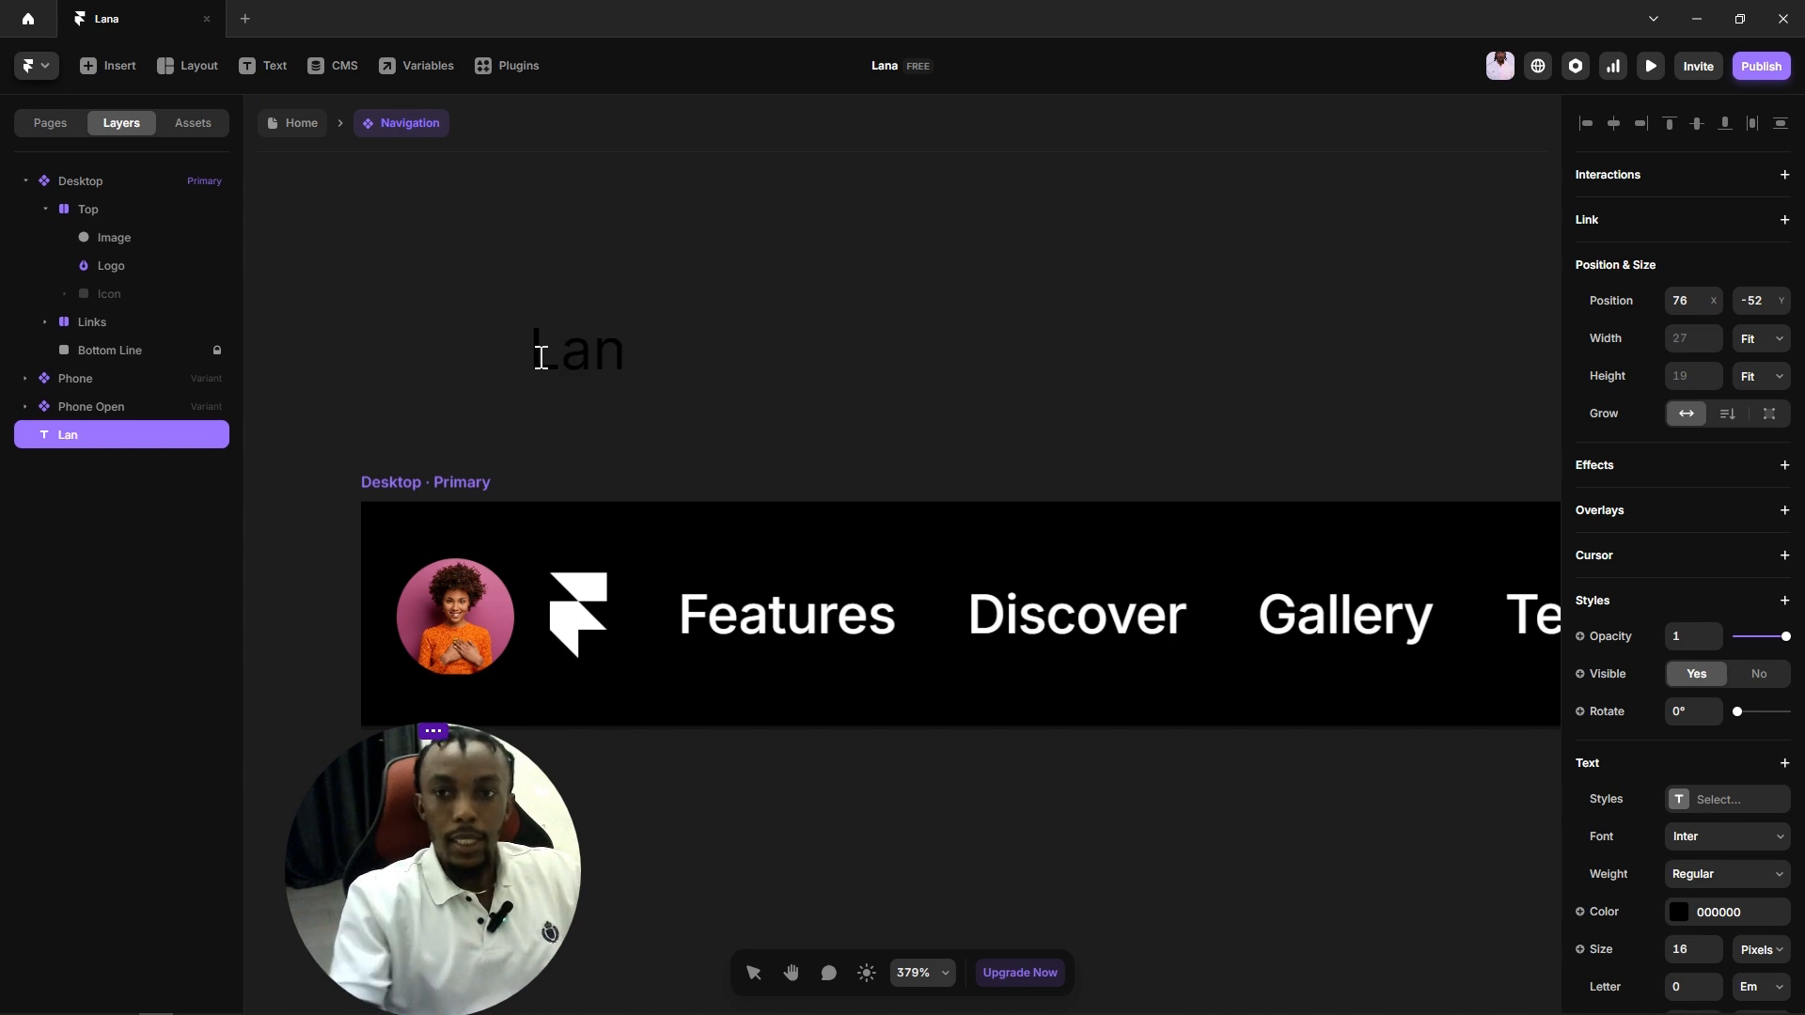
text(a)
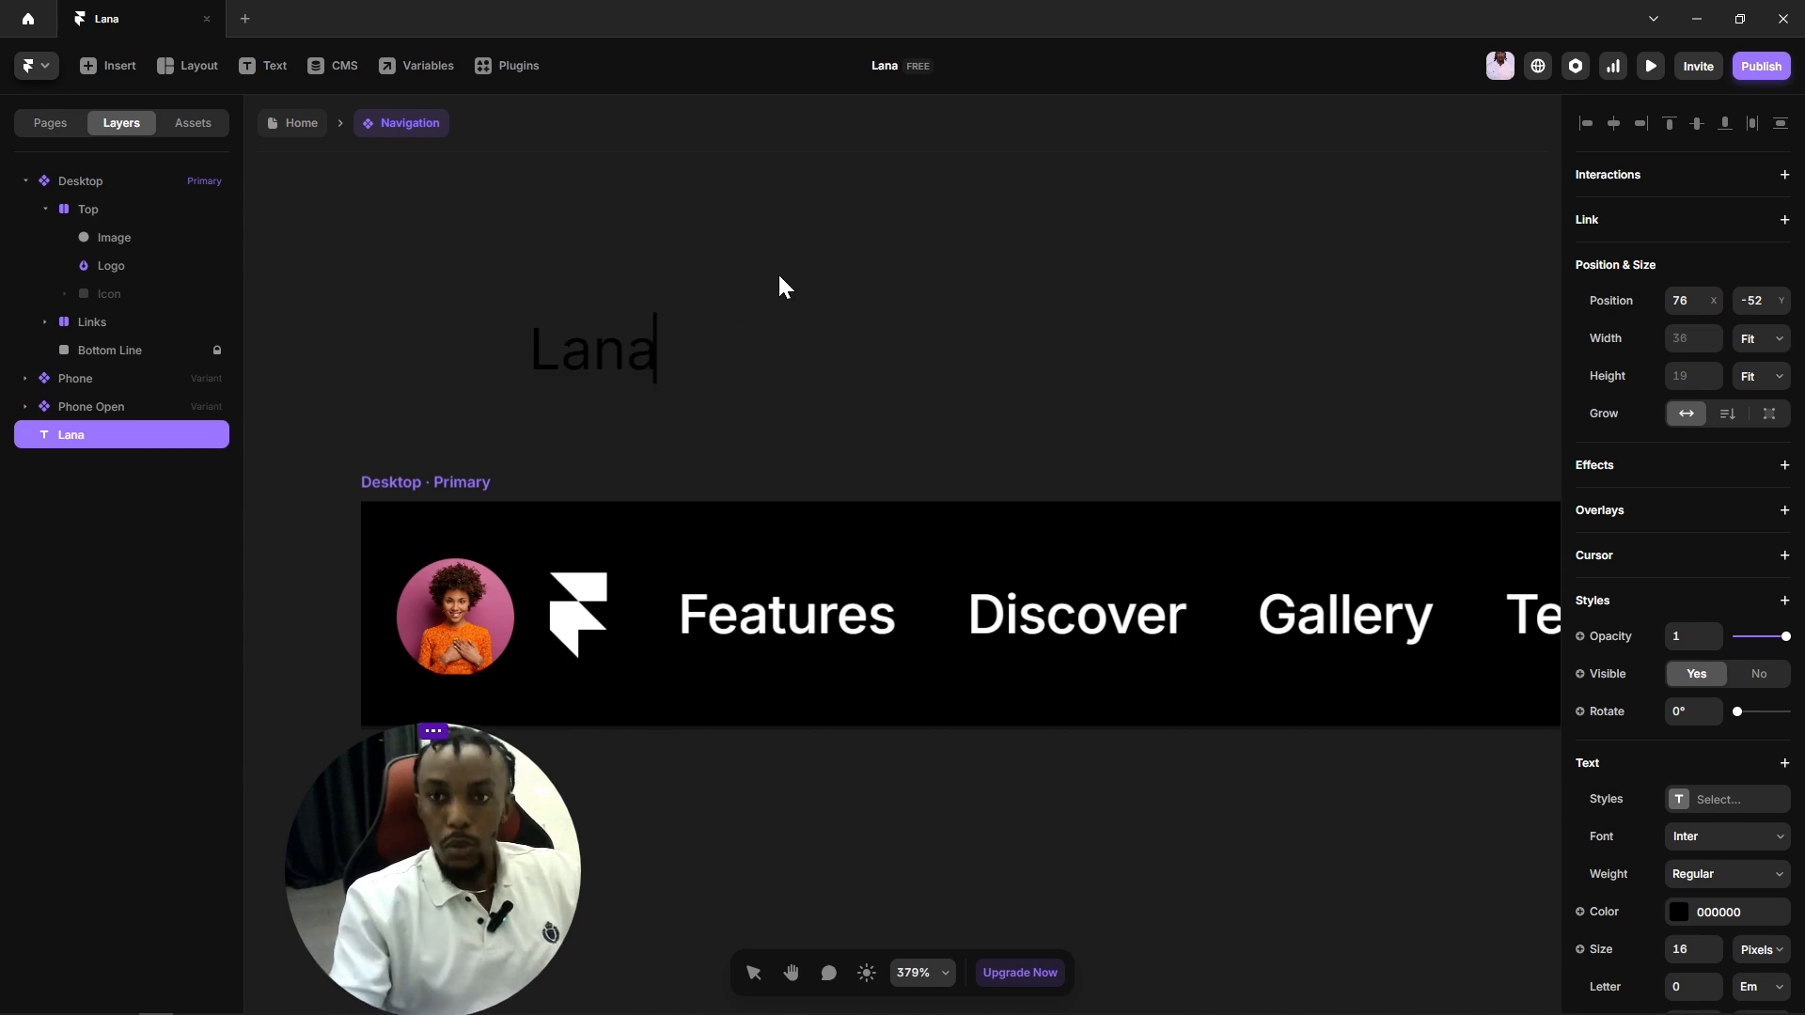
key(Escape)
click(792, 275)
Step: Apply the Body text style to the "Lana" text
click(596, 369)
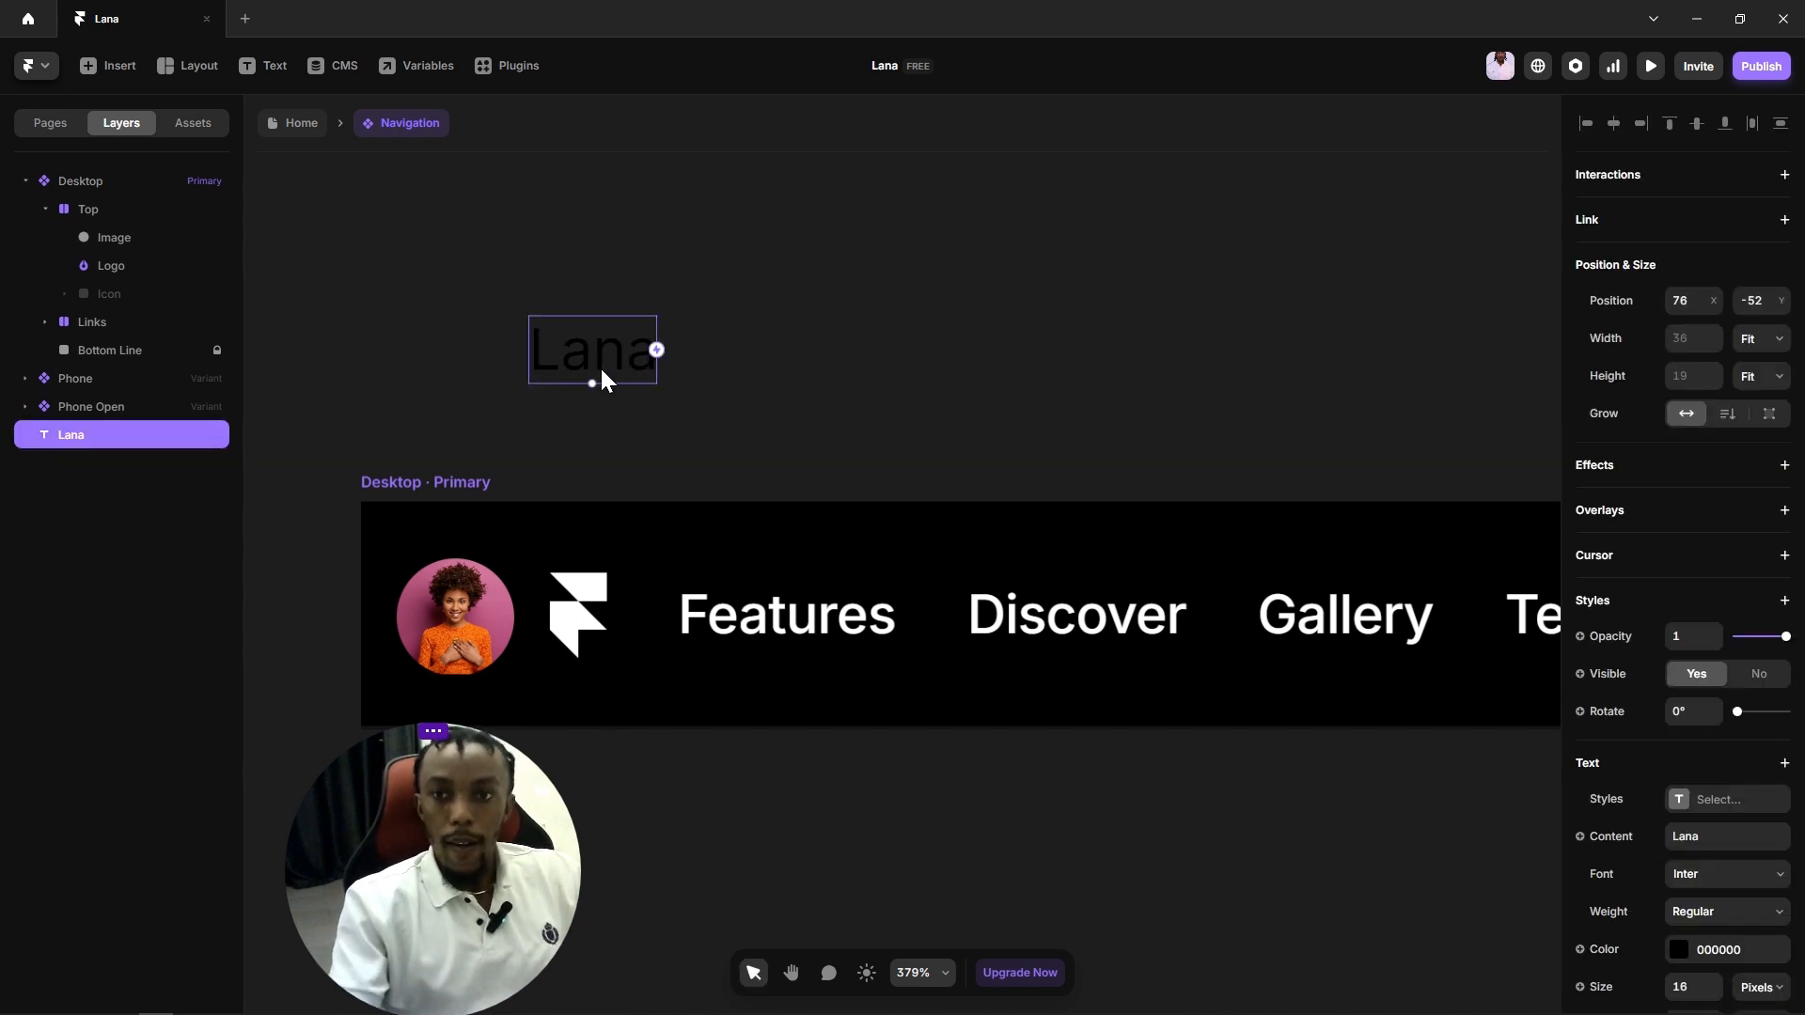
click(1700, 806)
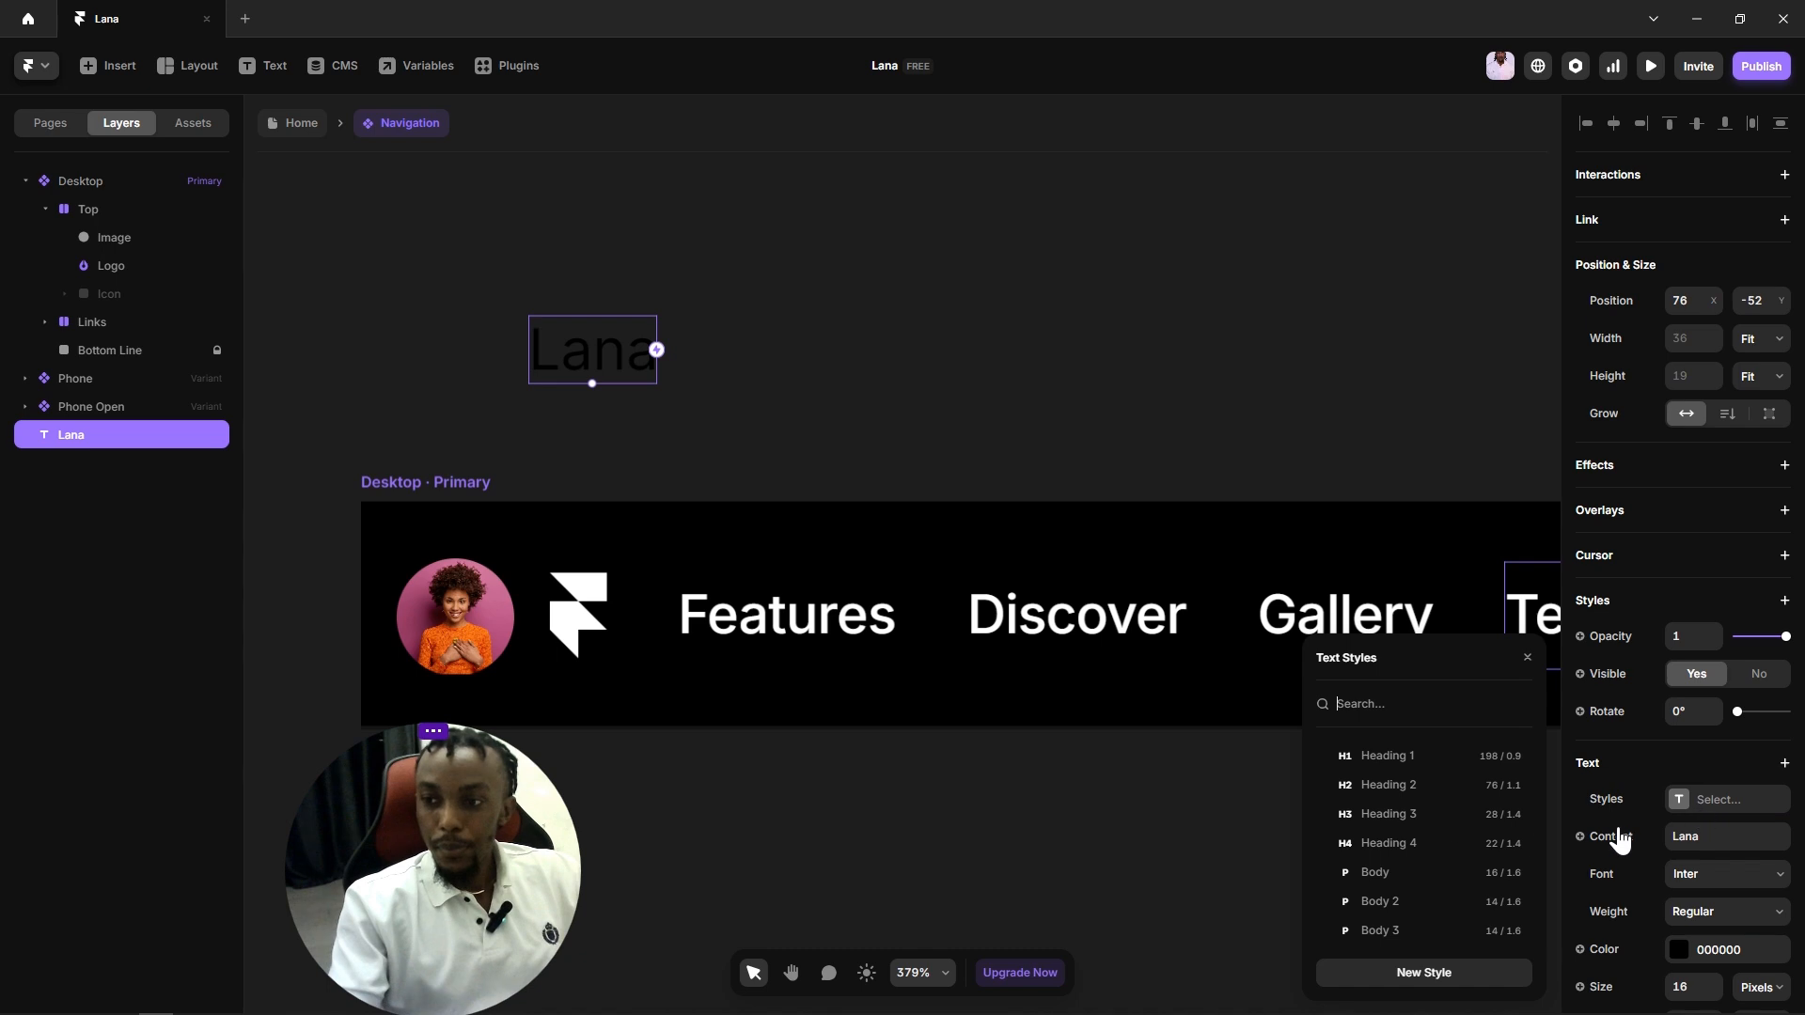
click(1395, 868)
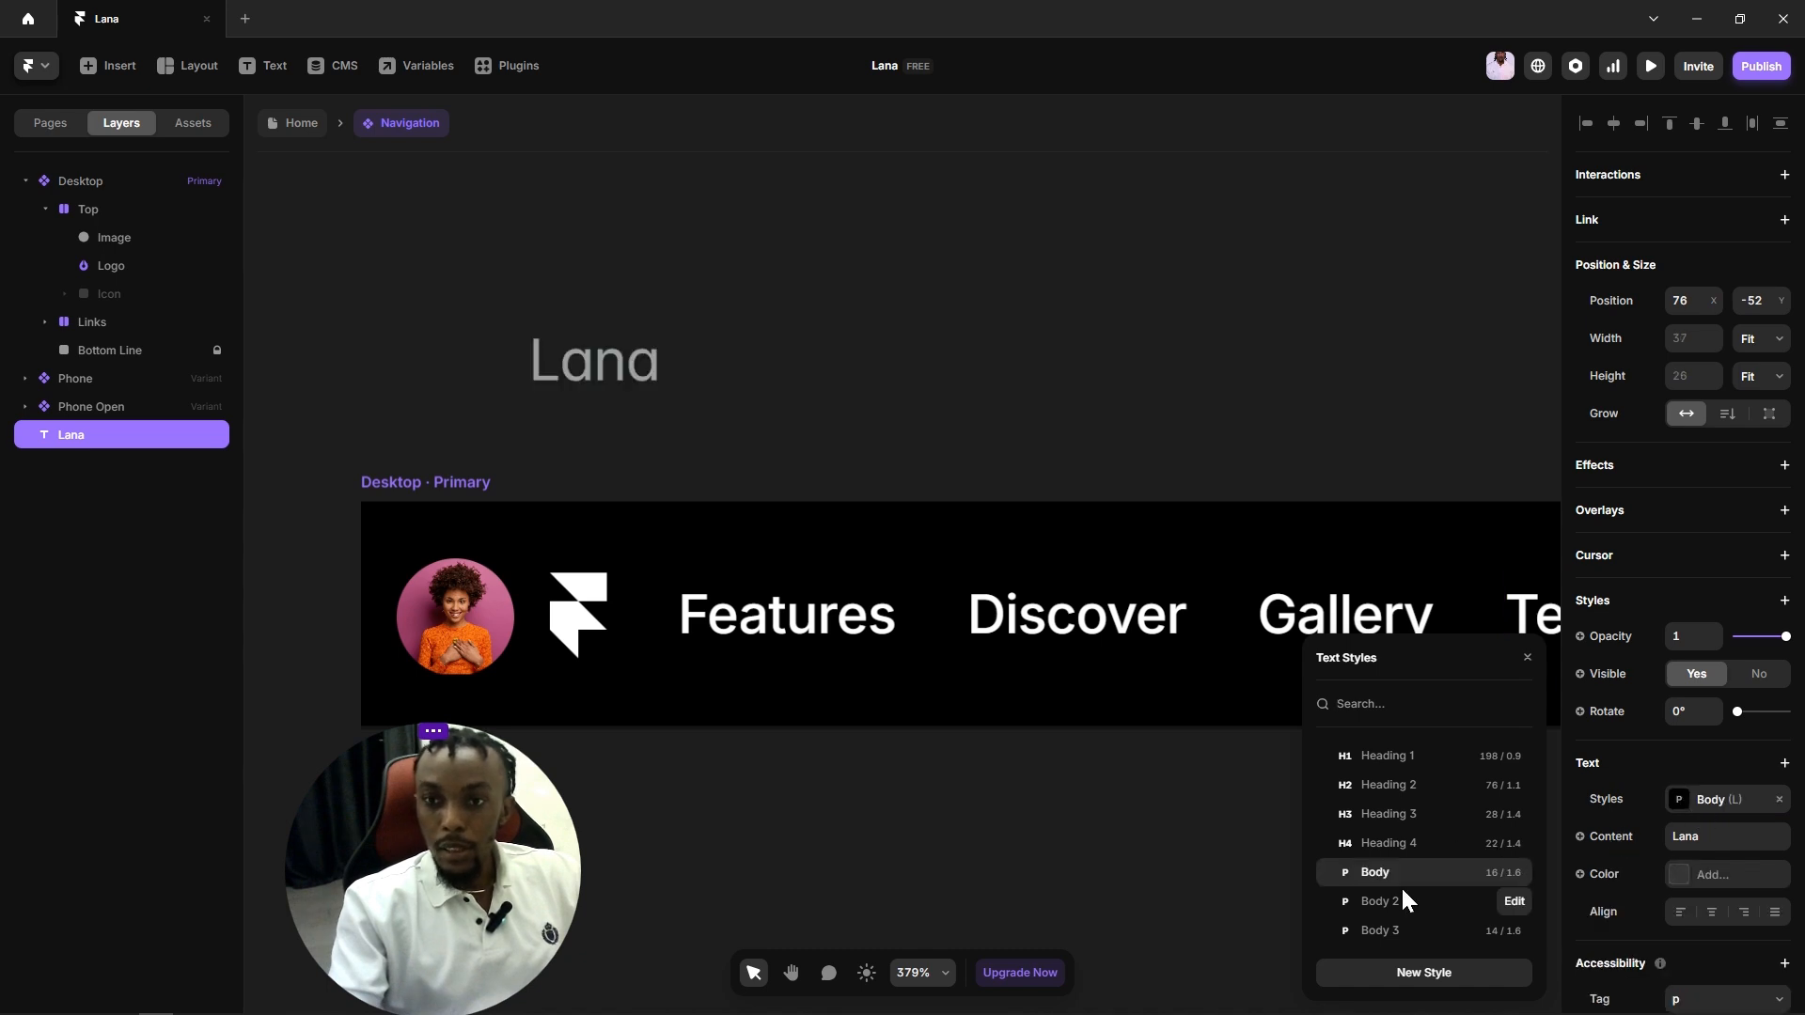
click(931, 325)
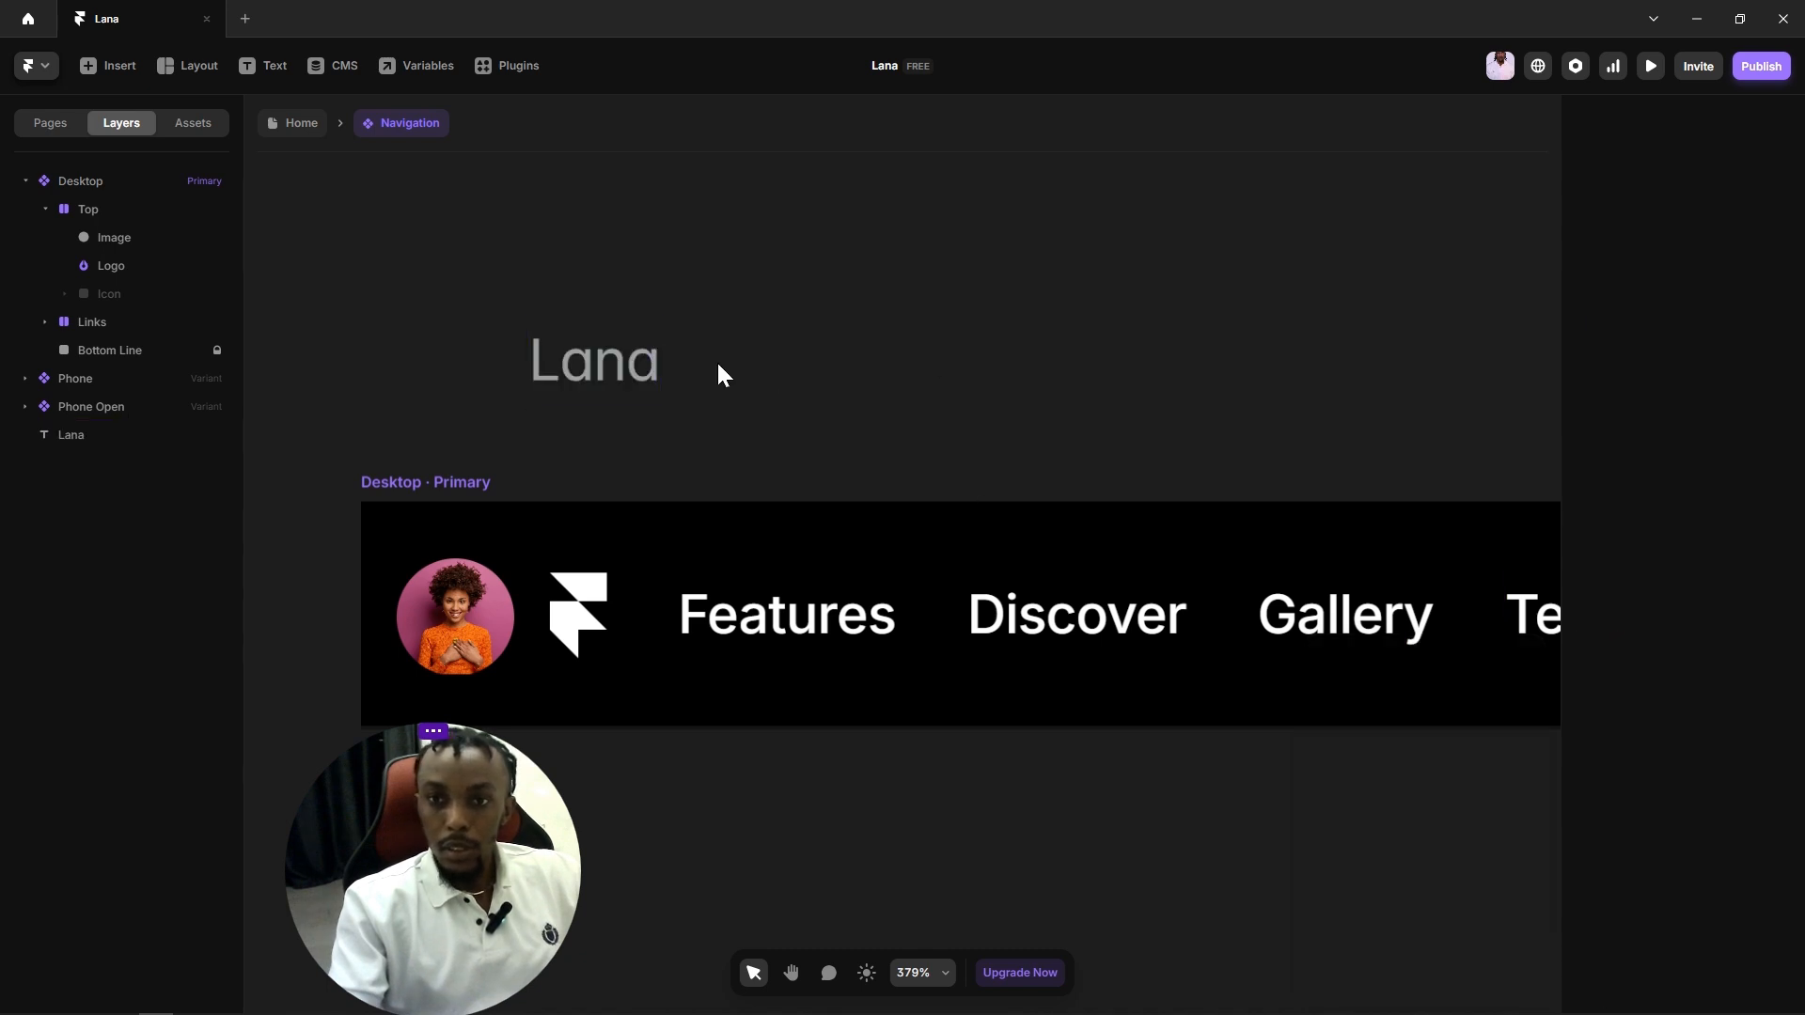
Step: Nest the "Lana" text inside the Top stack, between the portrait image and the Logo layer
scroll(617, 333, down, 1)
click(588, 286)
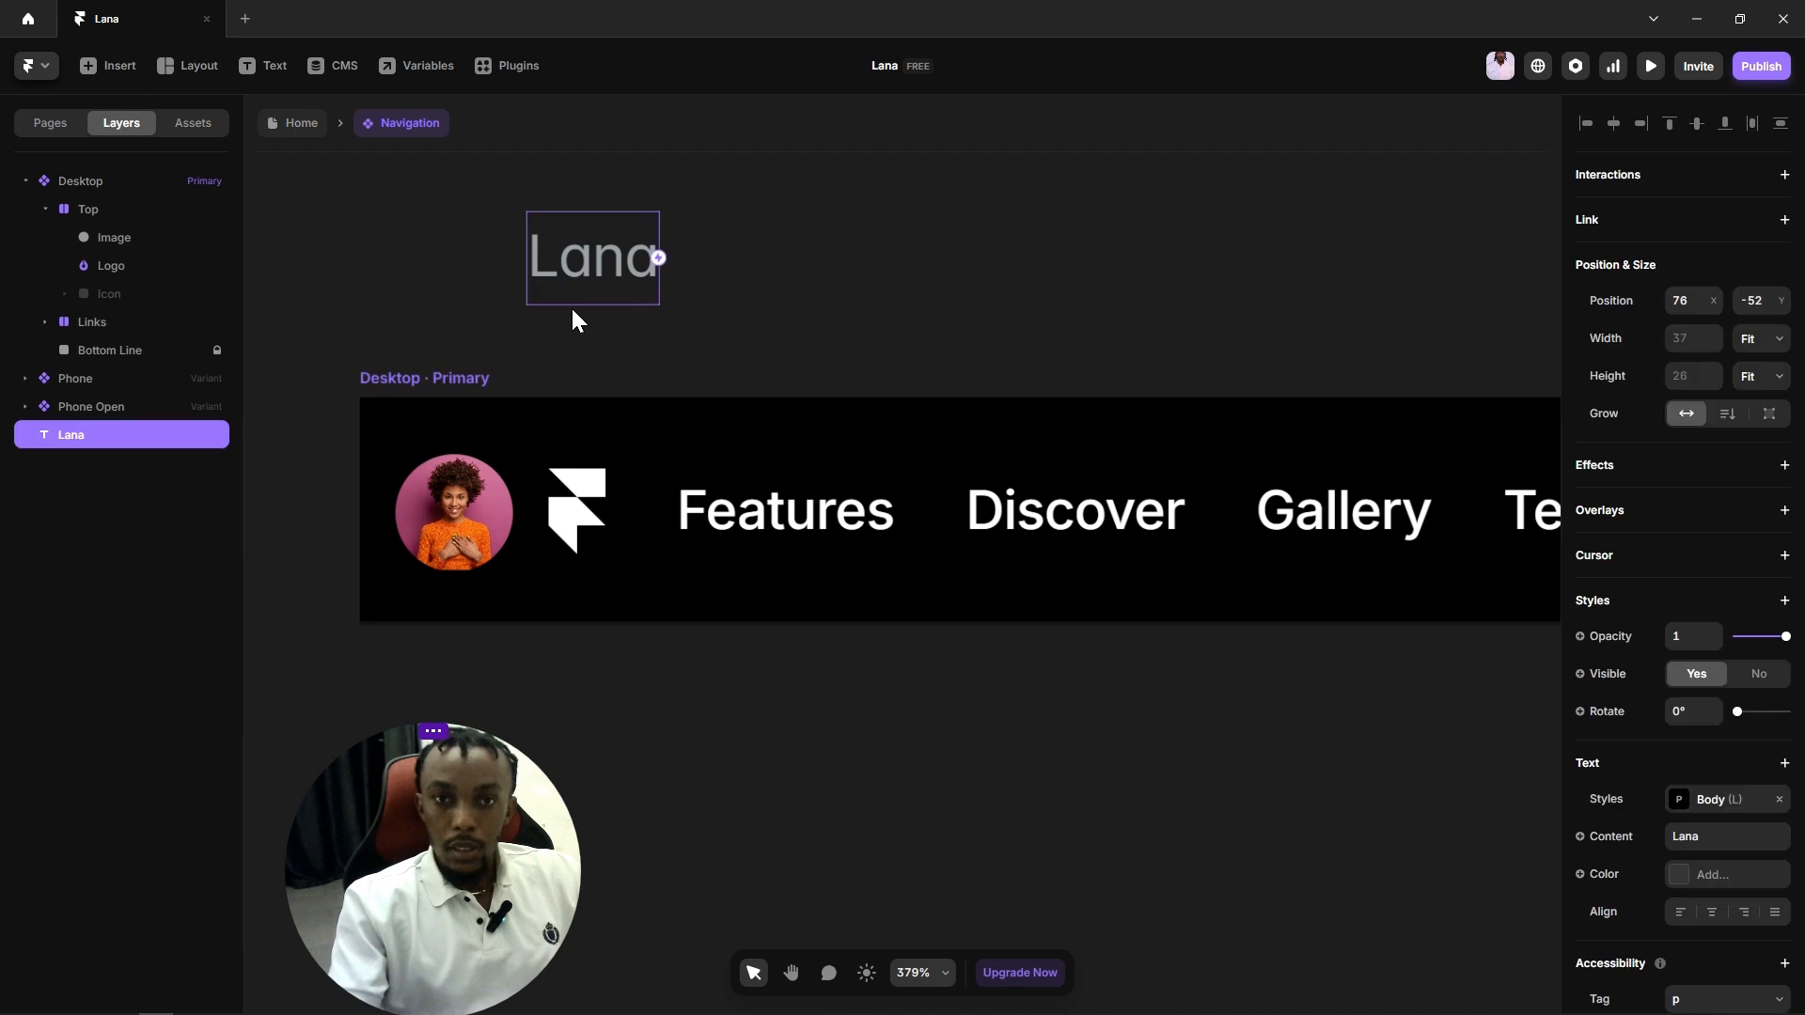
drag(70, 434, 113, 258)
key(Escape)
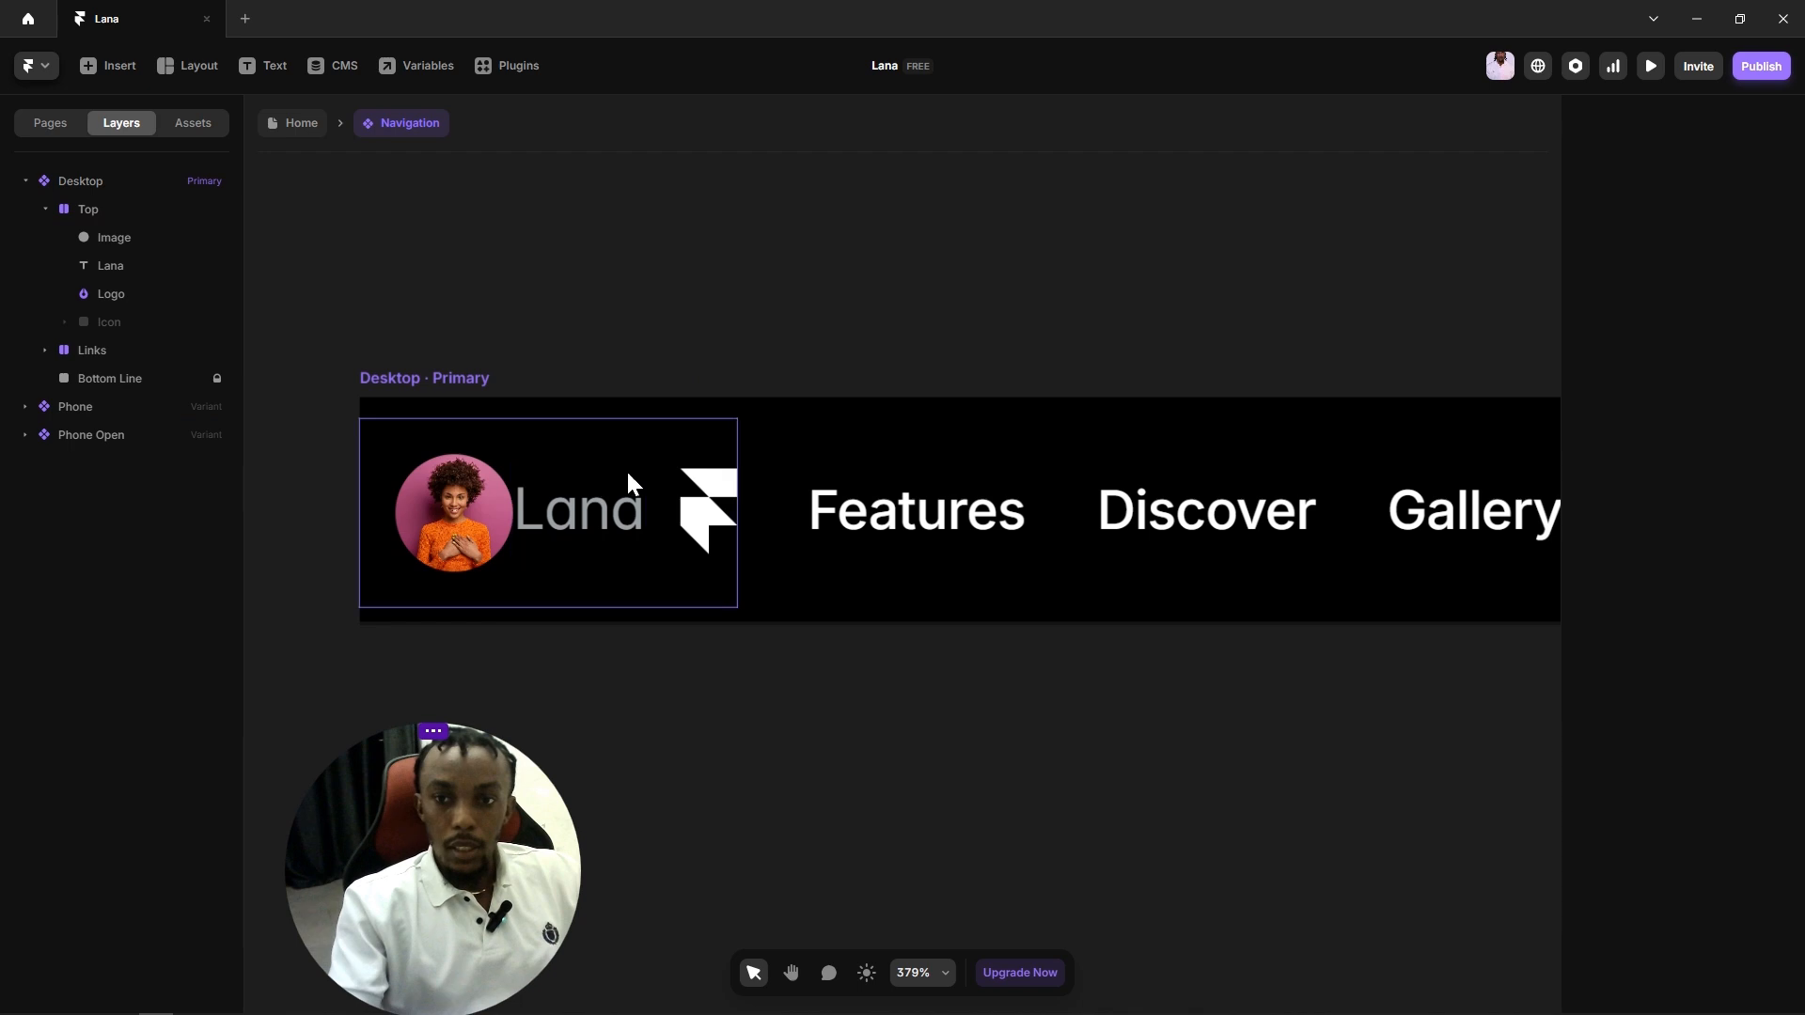
Step: Delete the Framer logo from the Top stack and set the stack's gap to 5
click(710, 519)
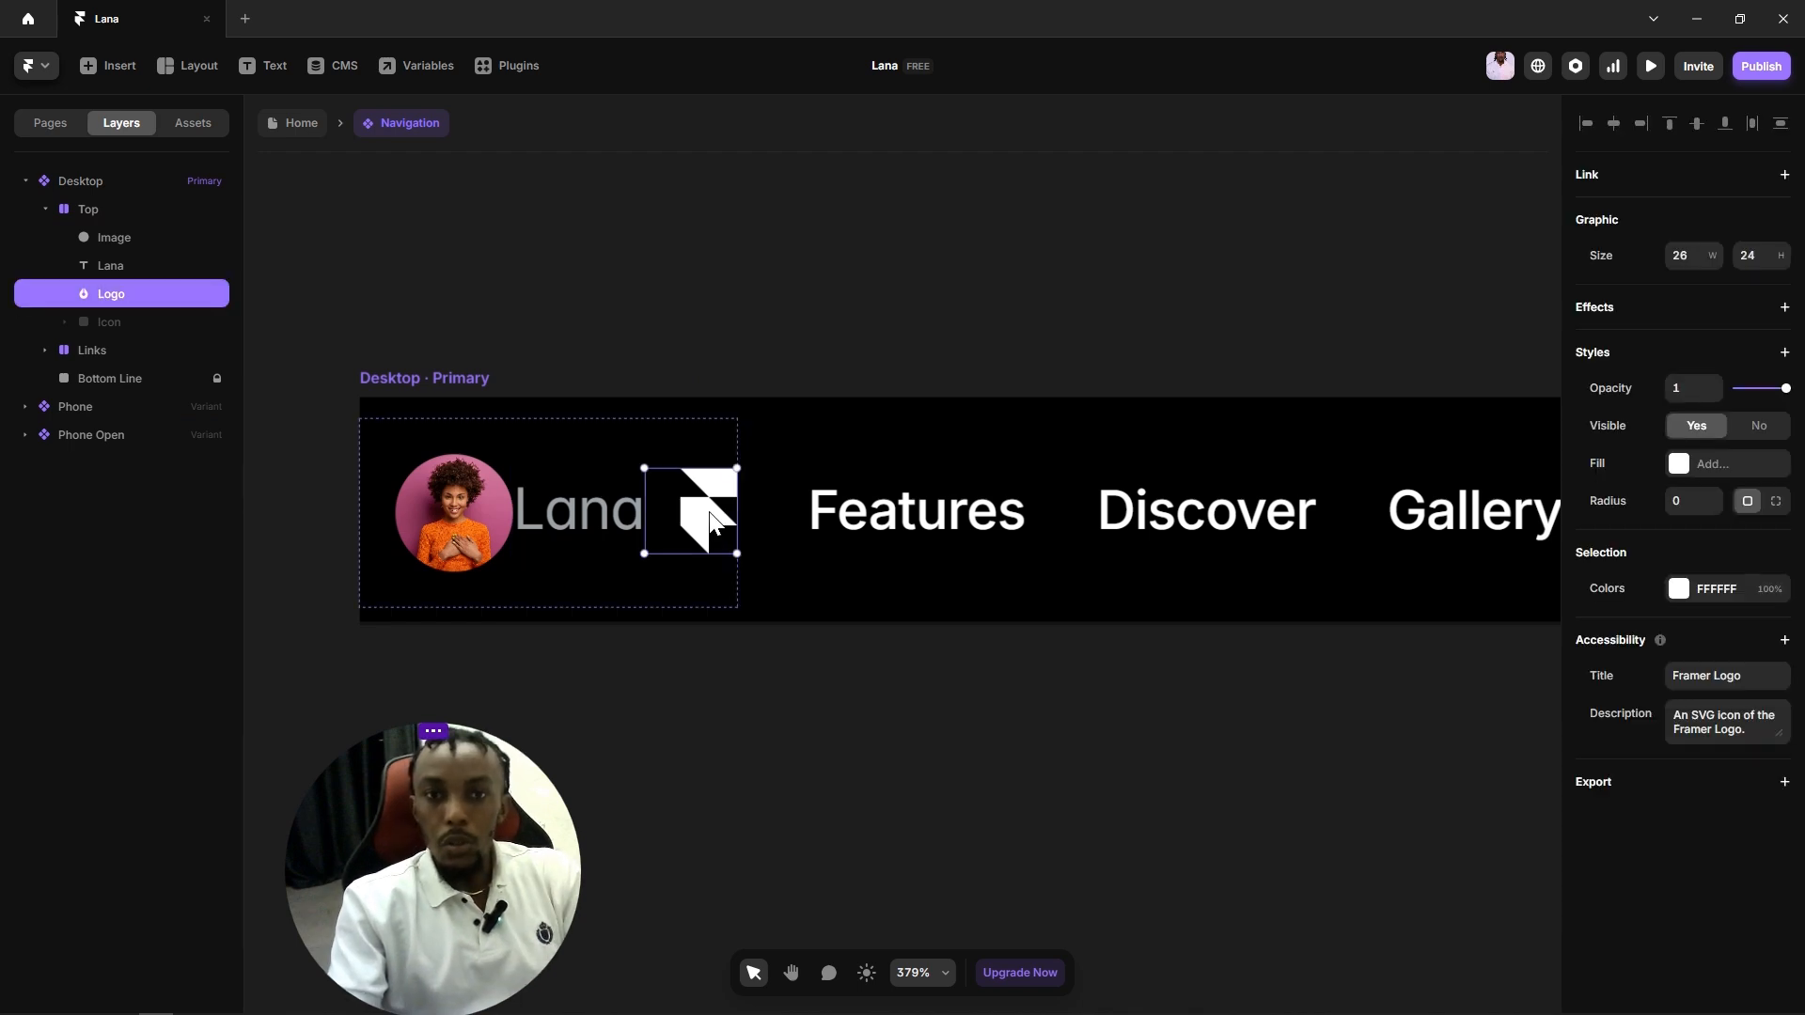
key(Delete)
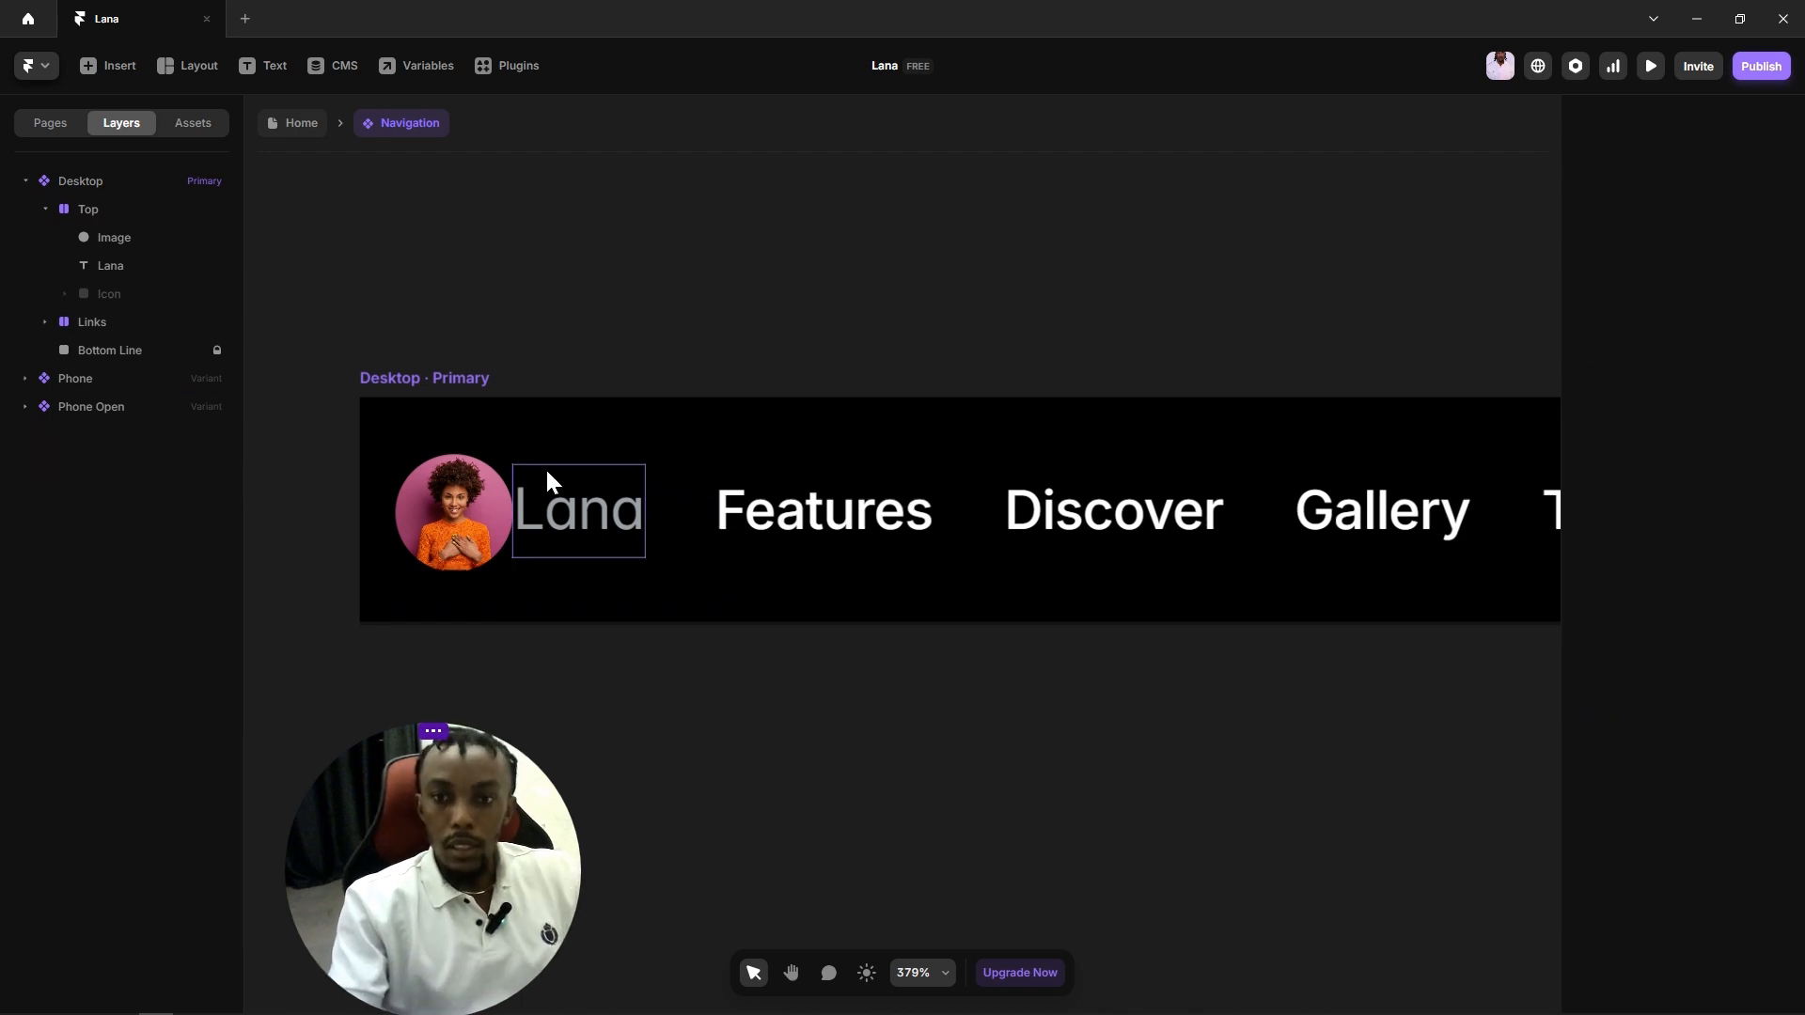
click(520, 452)
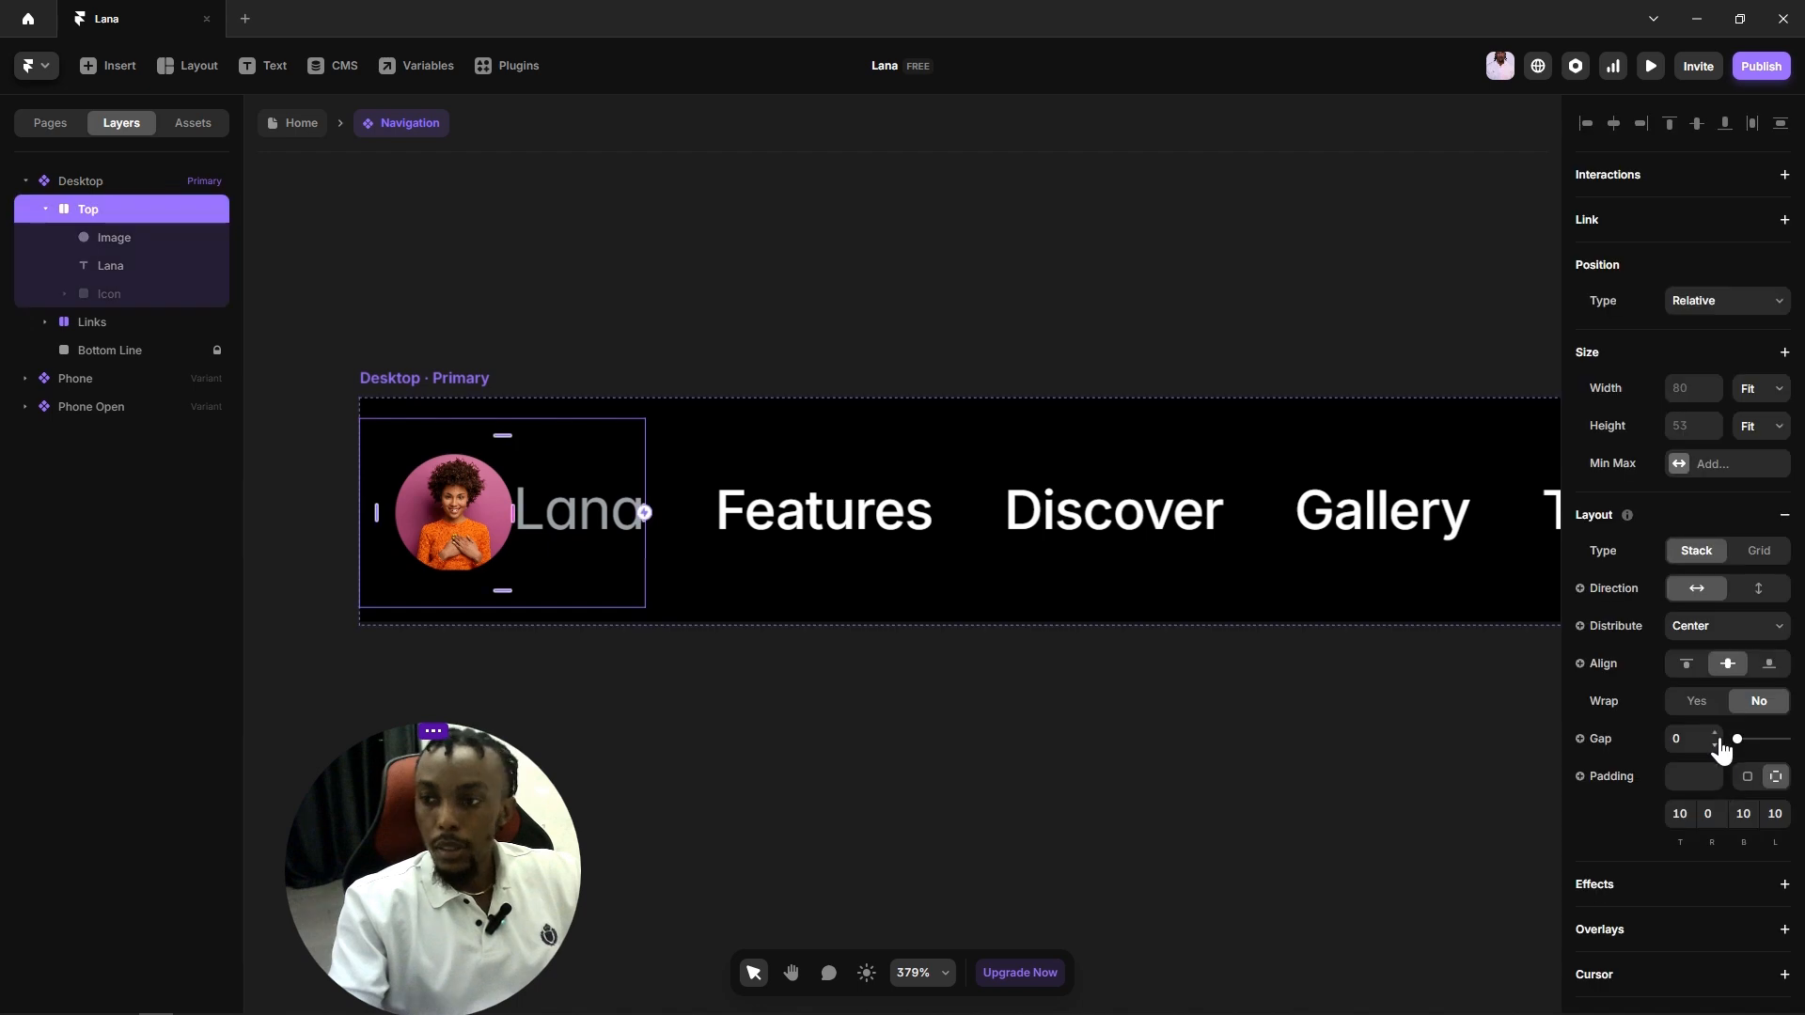
drag(1716, 742, 1729, 742)
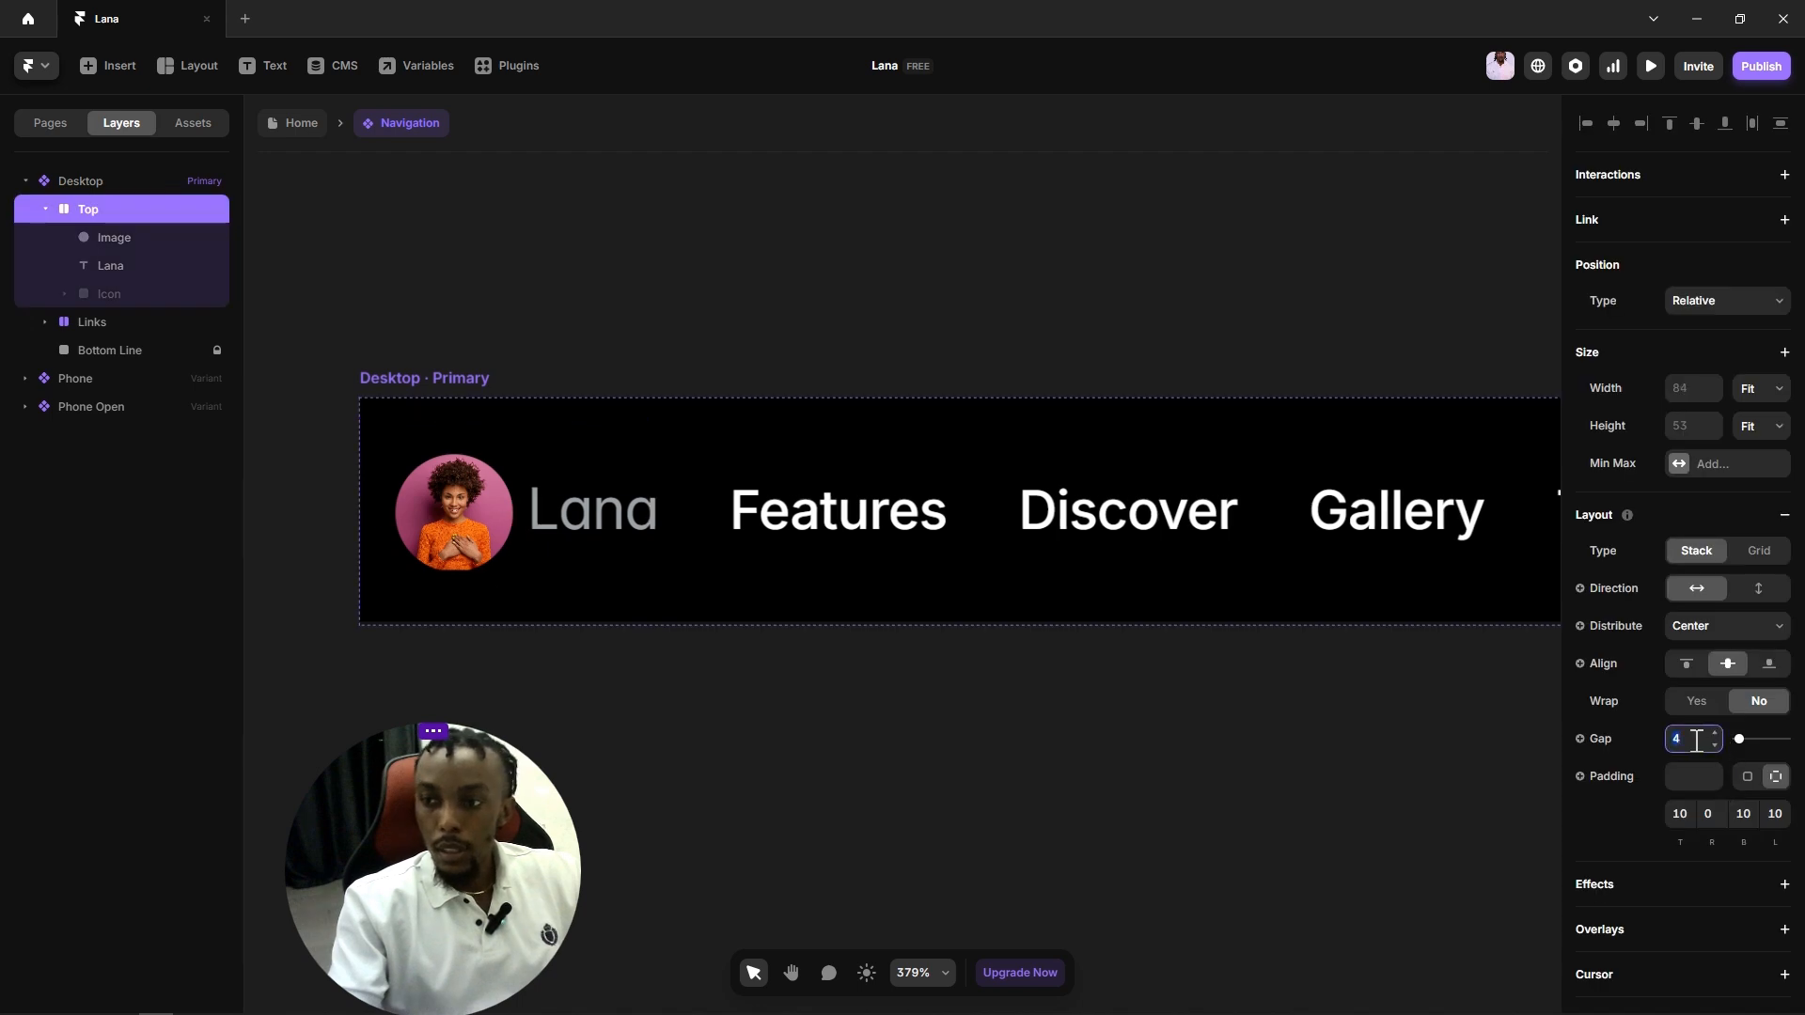
click(1145, 328)
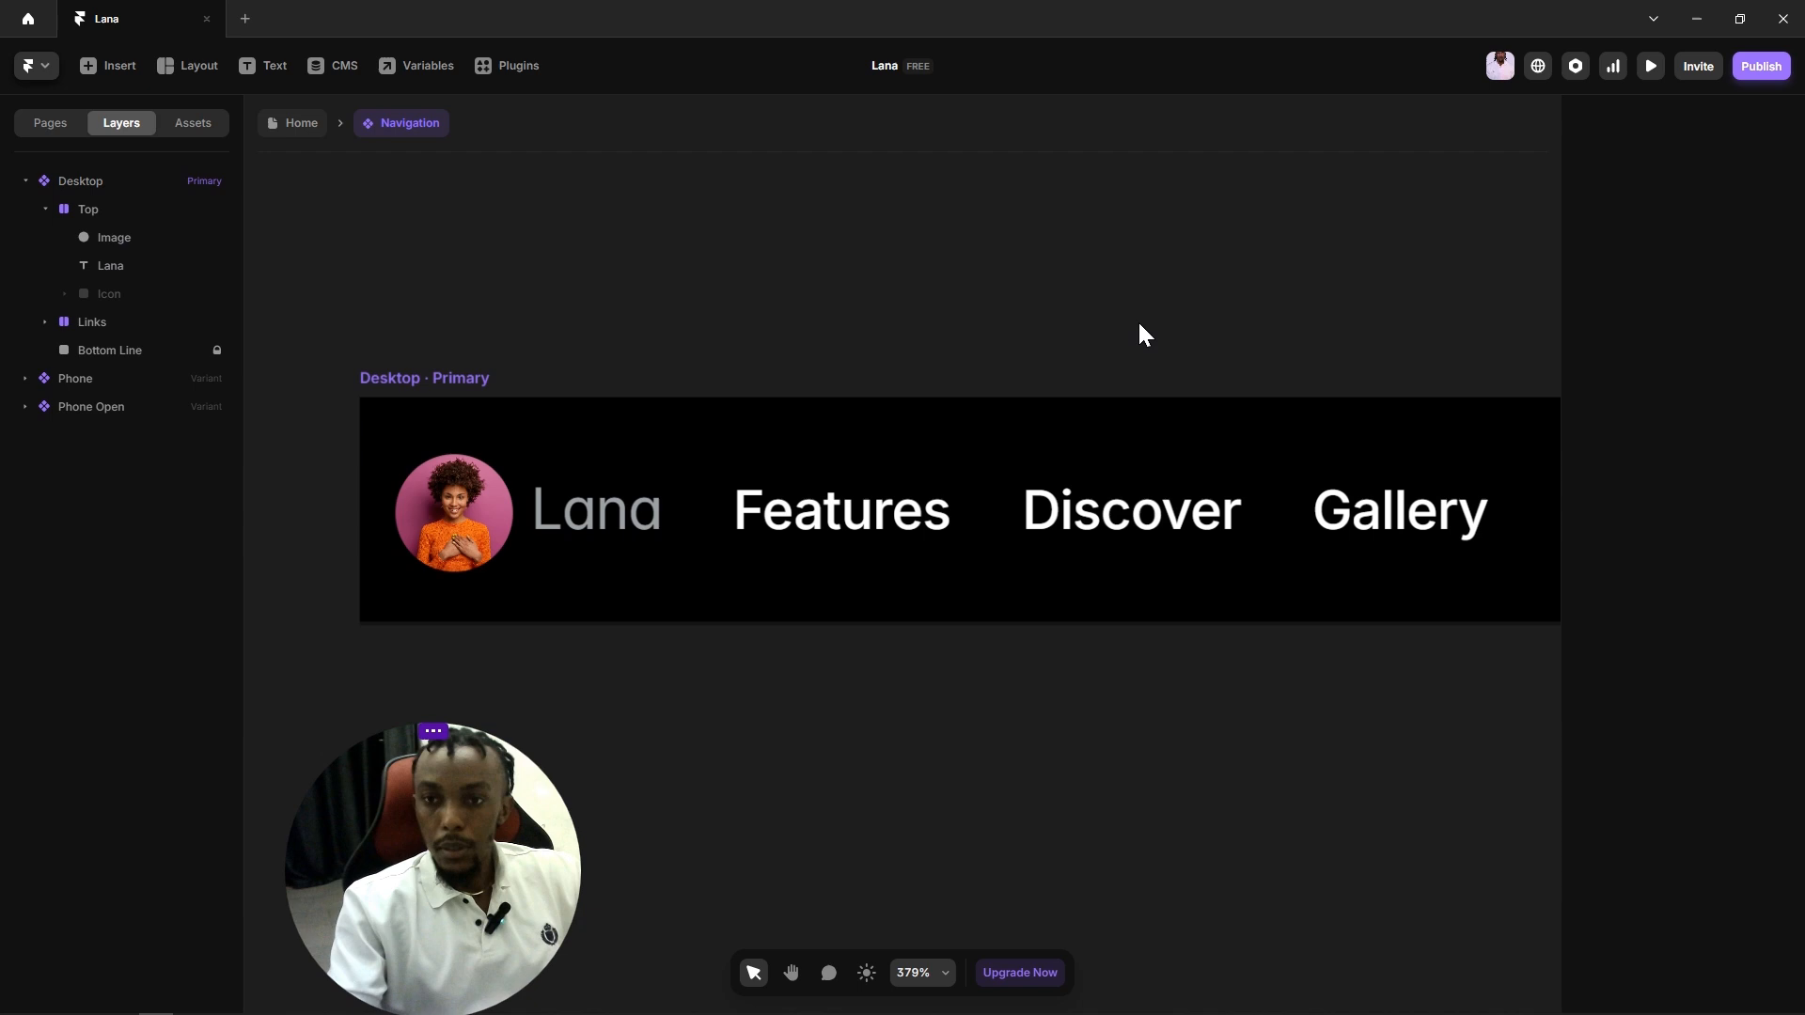
Step: Resize the Desktop navigation variant to about 775 × 58
scroll(744, 555, down, 3)
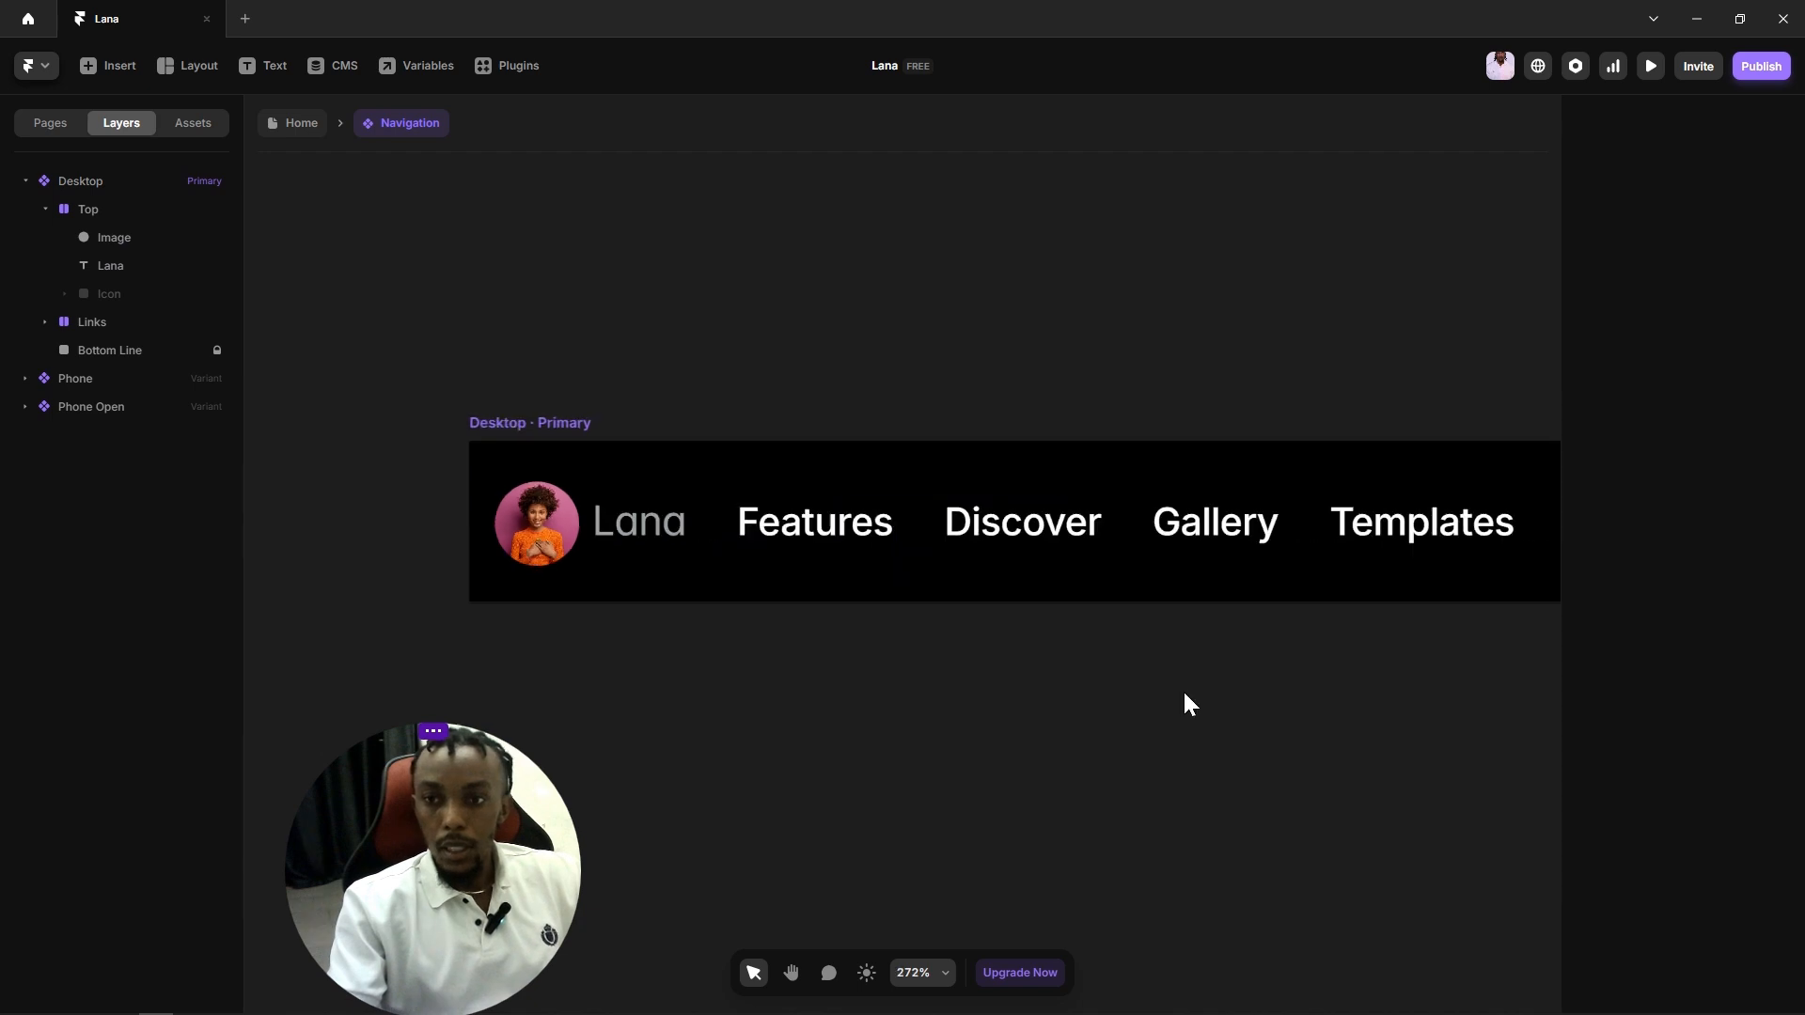
drag(1183, 690, 1036, 644)
scroll(1015, 643, down, 5)
drag(1165, 705, 959, 675)
key(v)
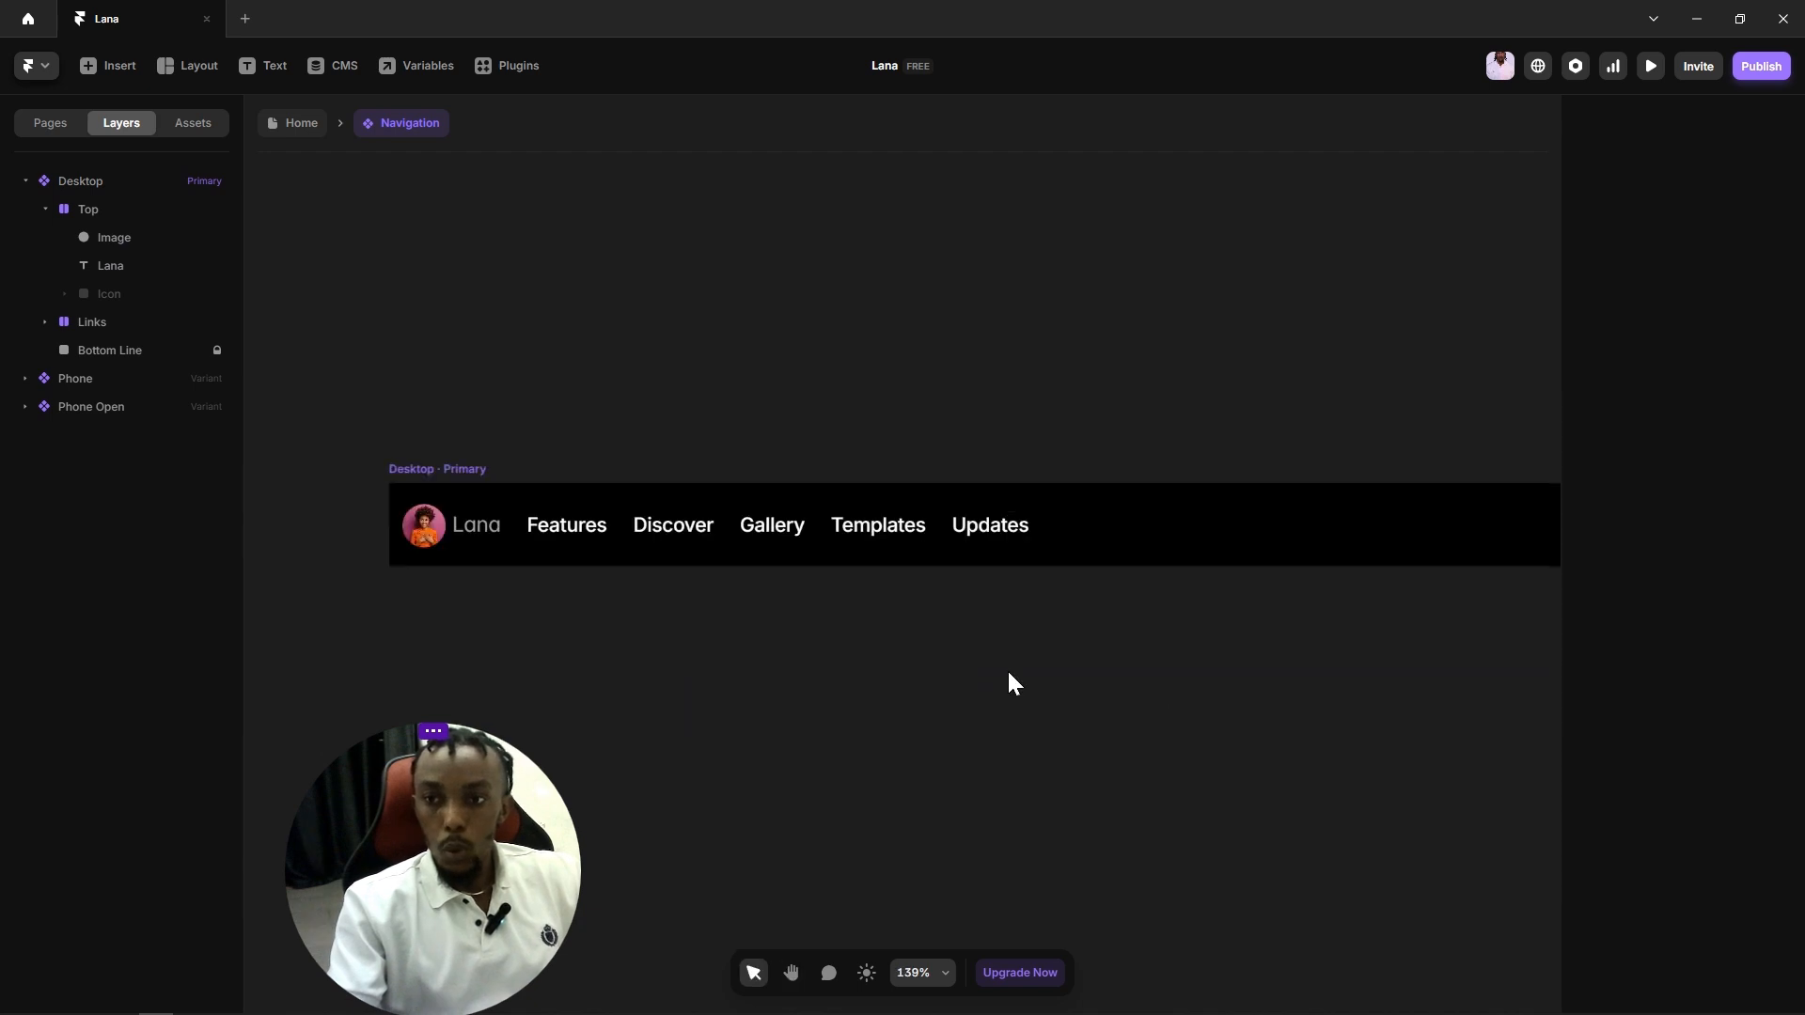
scroll(1015, 690, down, 3)
scroll(1016, 690, down, 3)
click(580, 559)
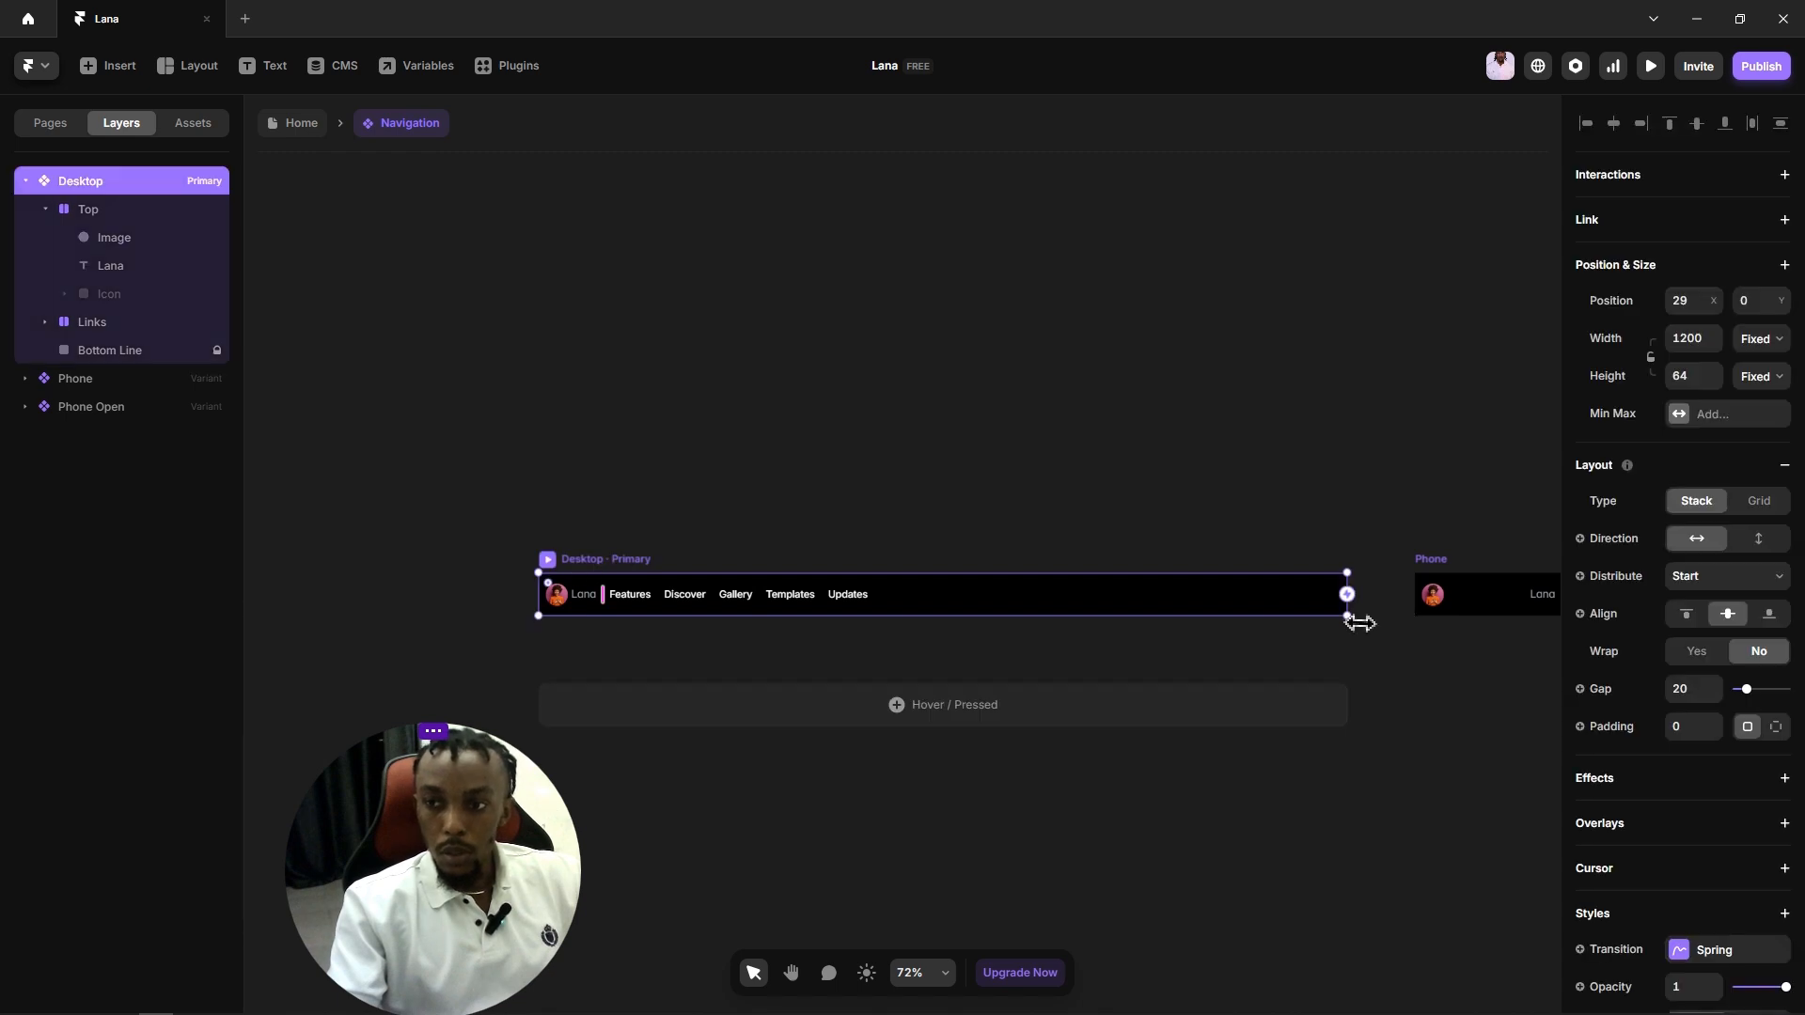
drag(1359, 622, 1070, 620)
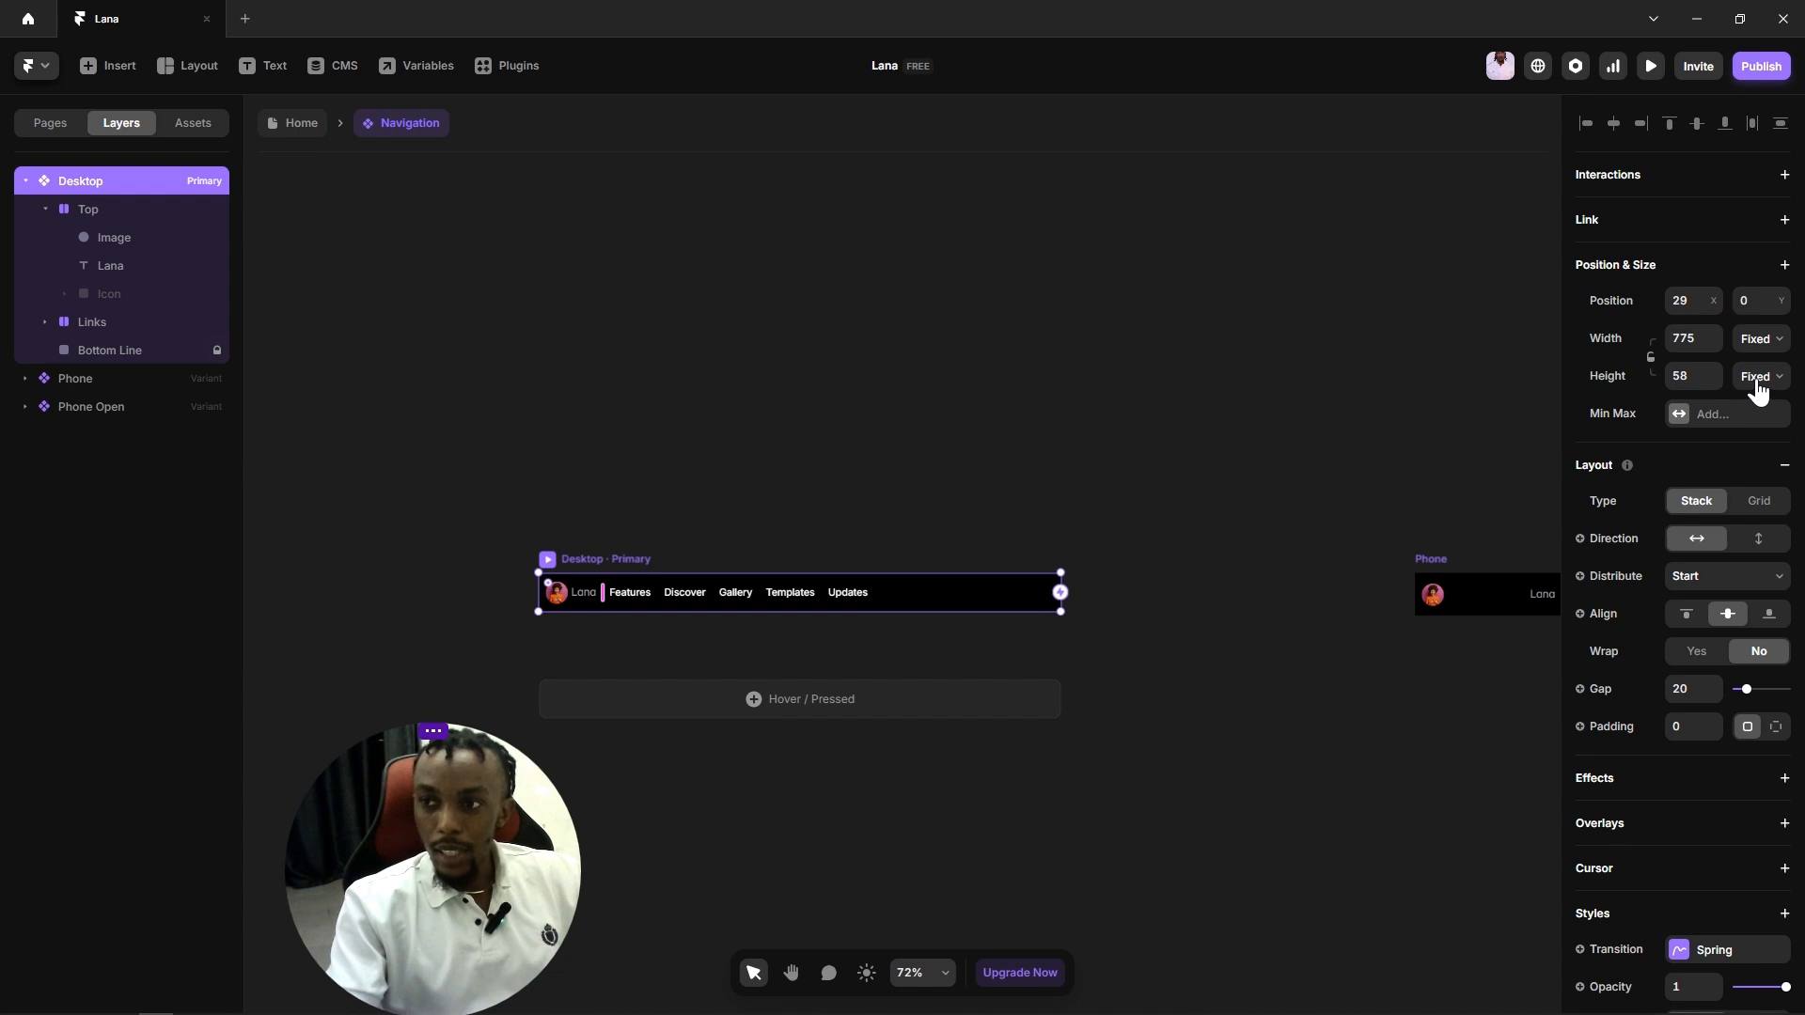
click(944, 413)
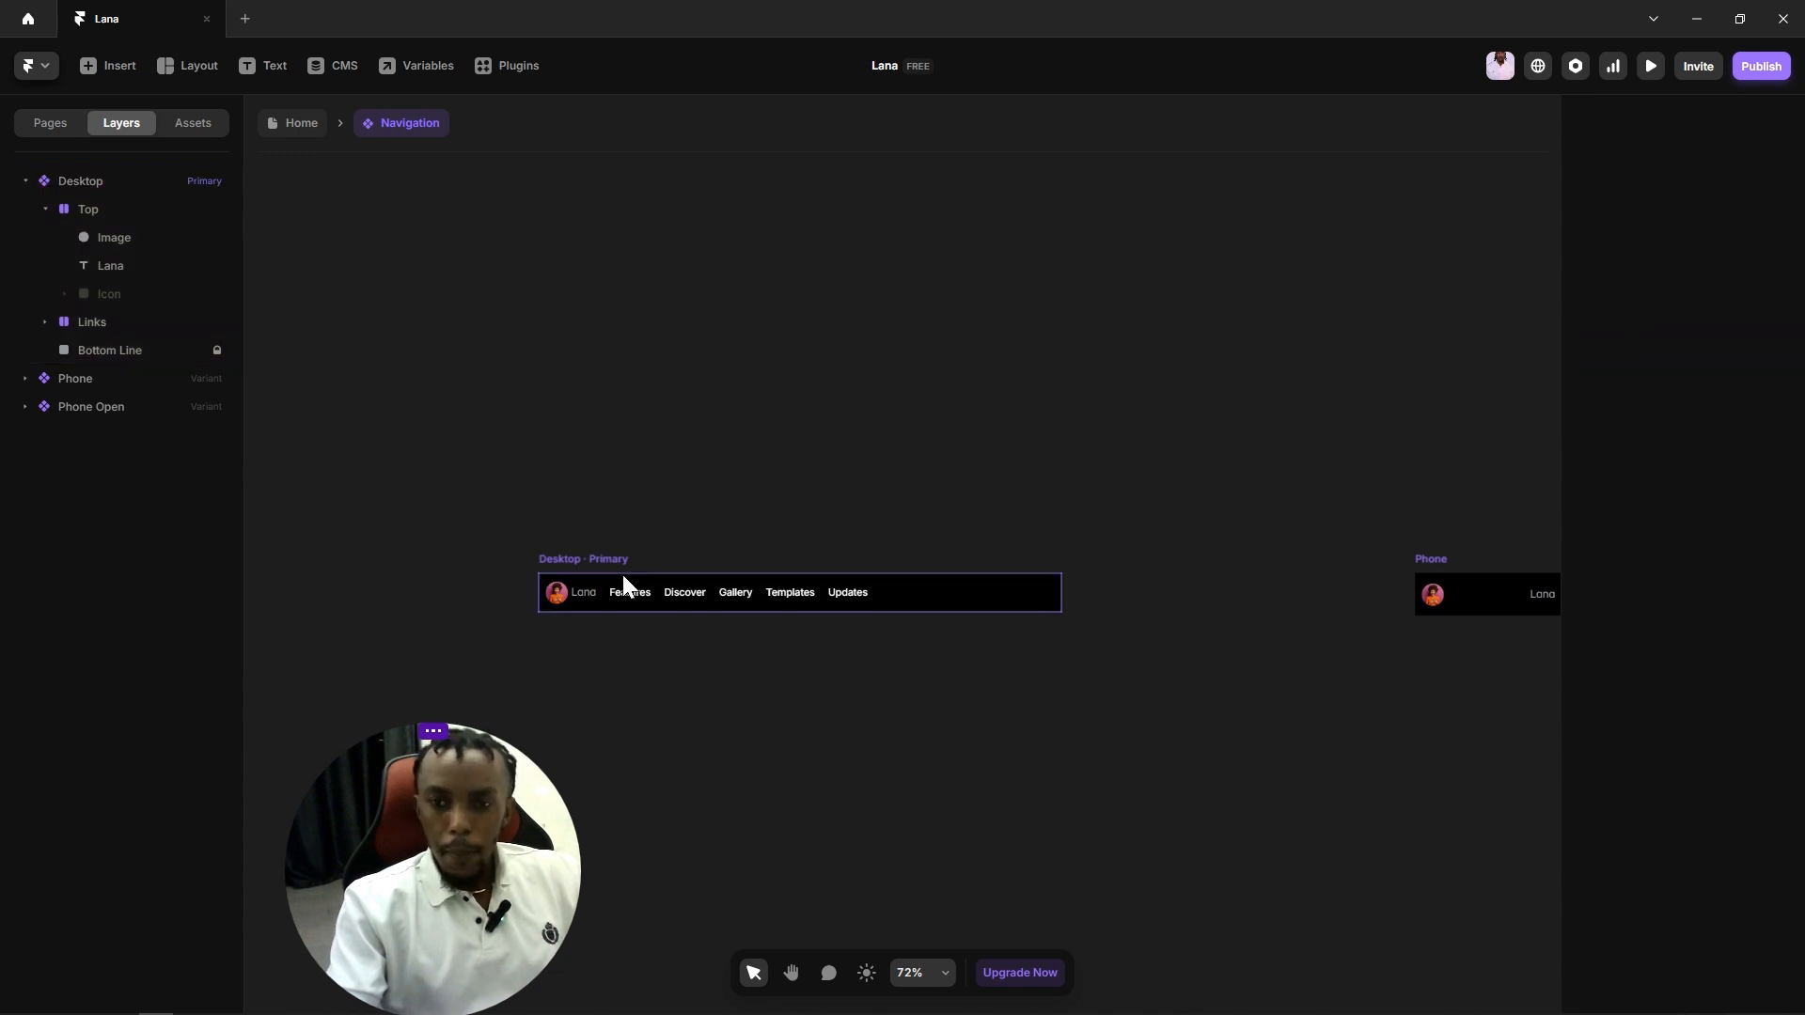
Step: Change the Desktop navigation variant's height sizing from Fixed to Fit
scroll(622, 573, up, 5)
click(518, 570)
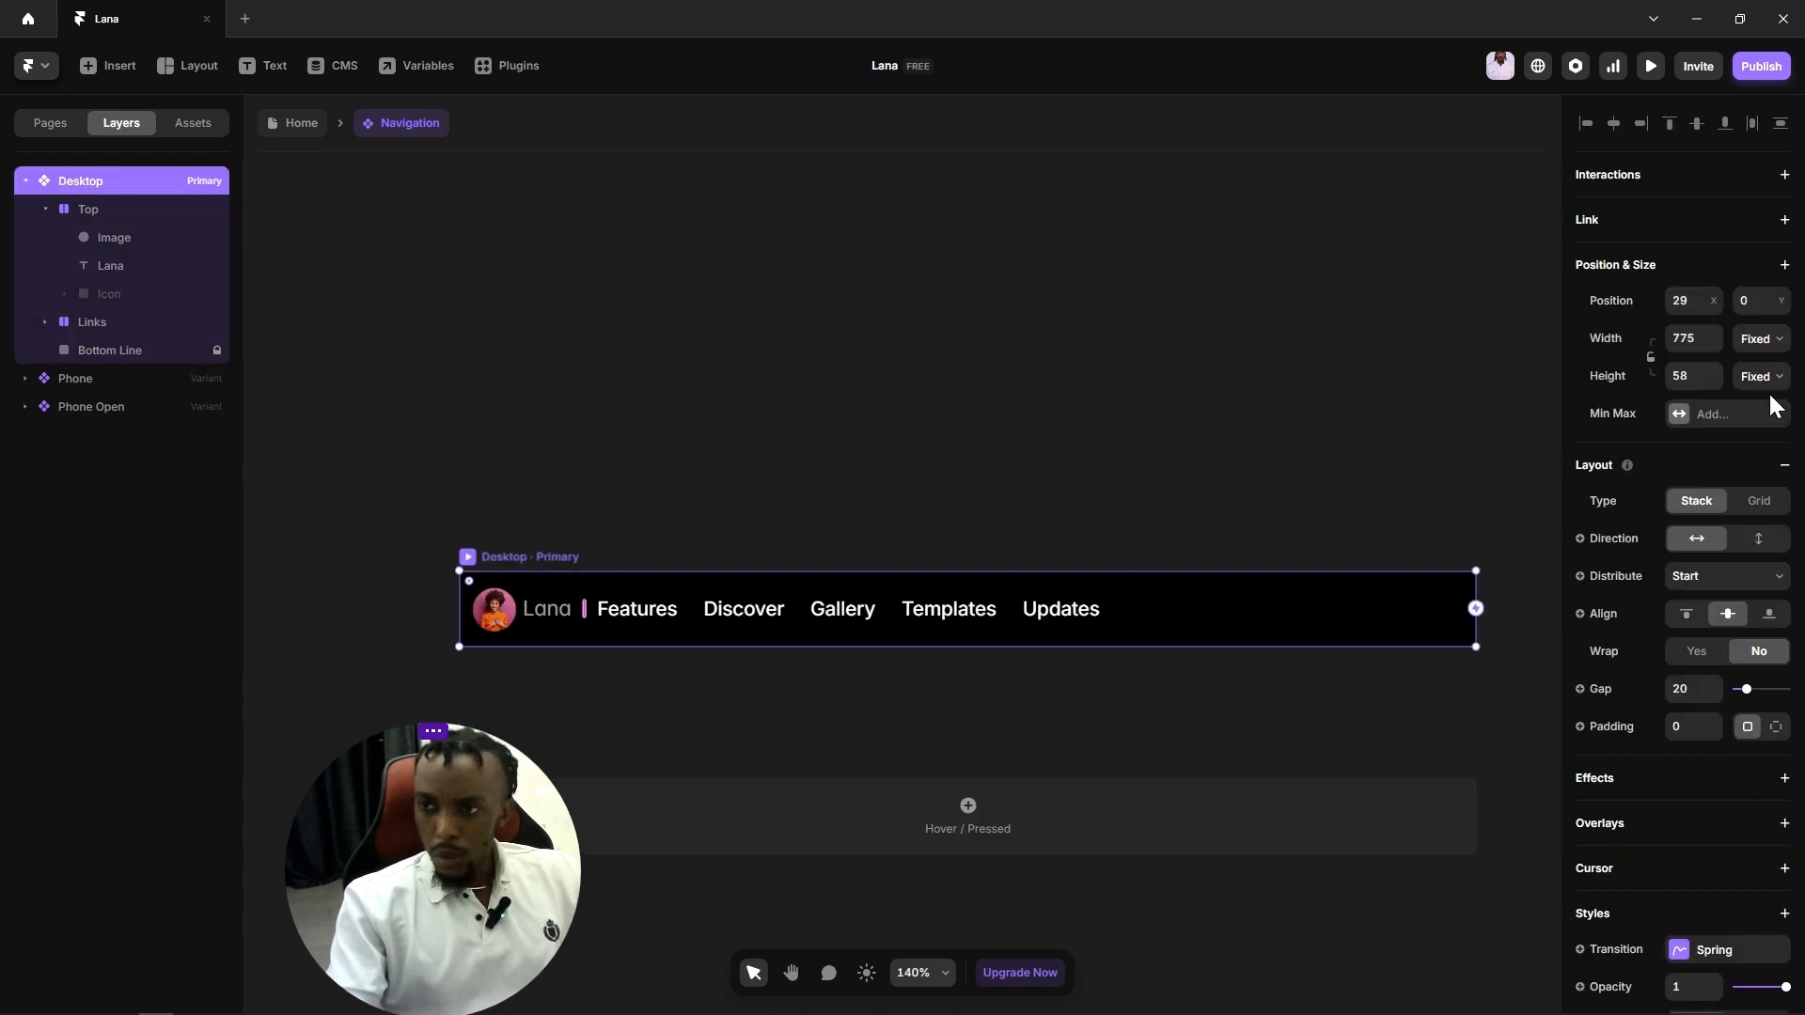
click(1760, 376)
click(1771, 478)
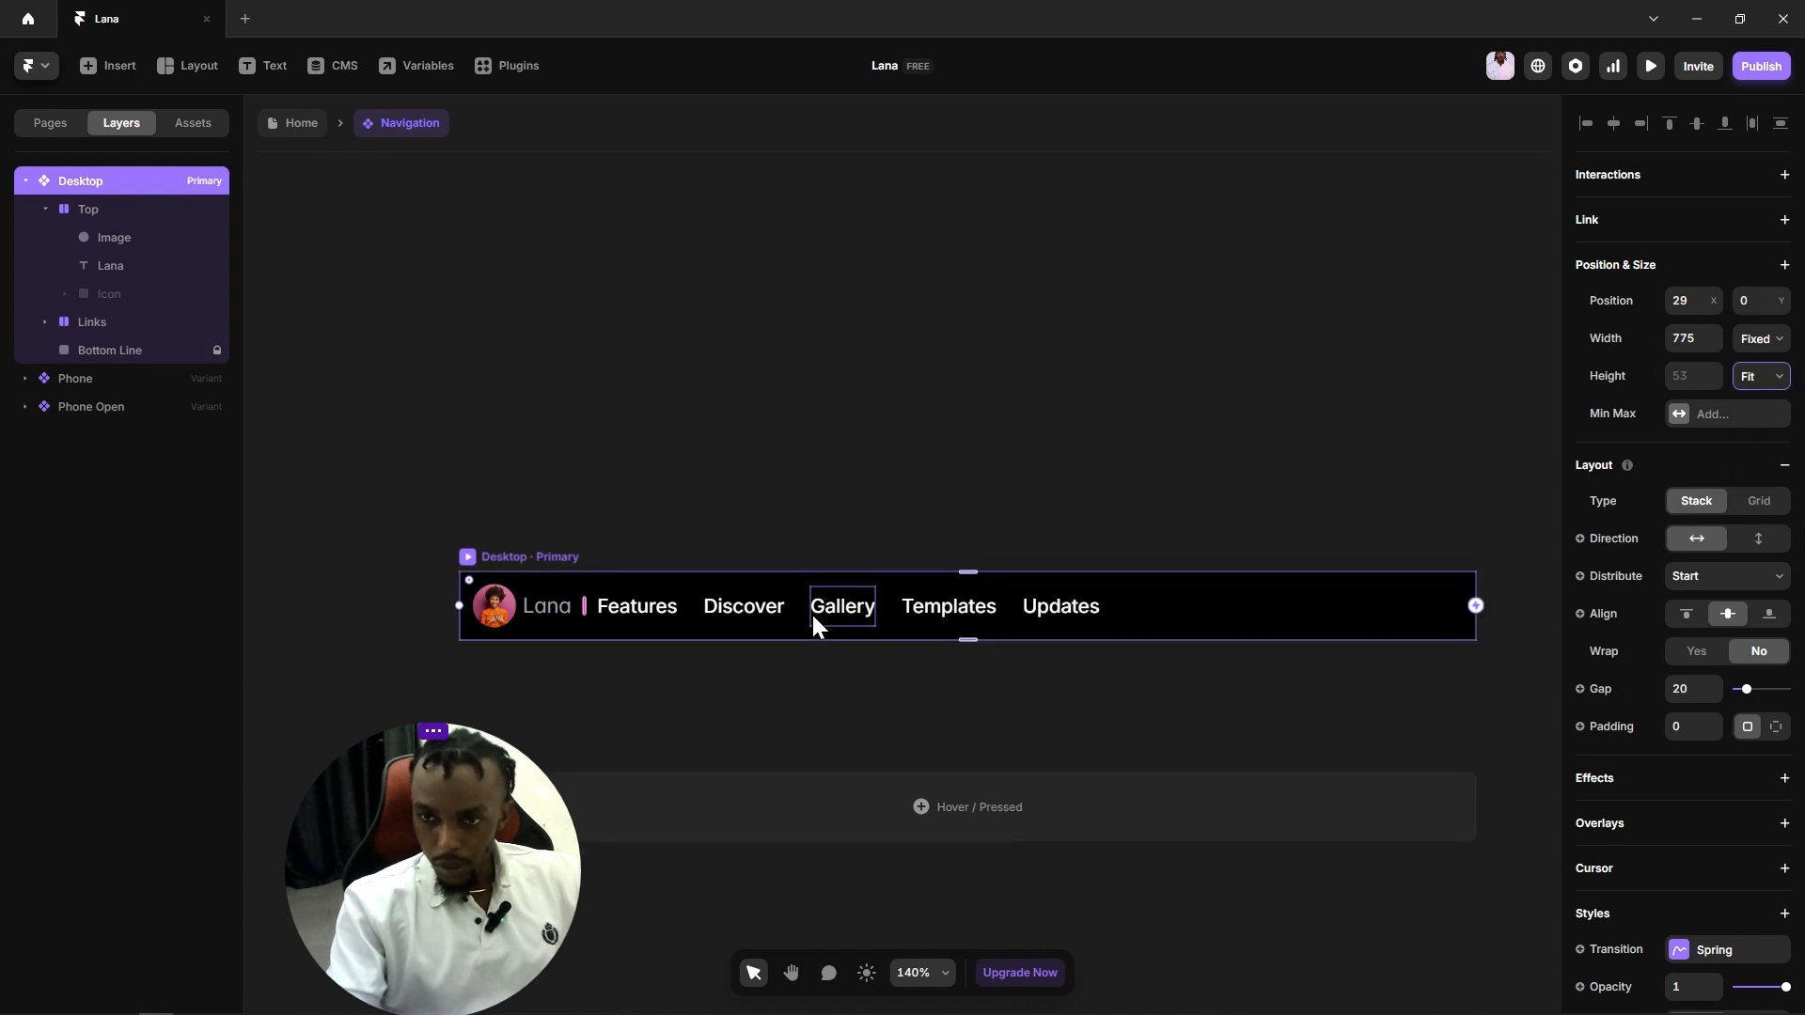
Step: Switch the Top stack to uniform padding on all sides and set it to 0
click(545, 635)
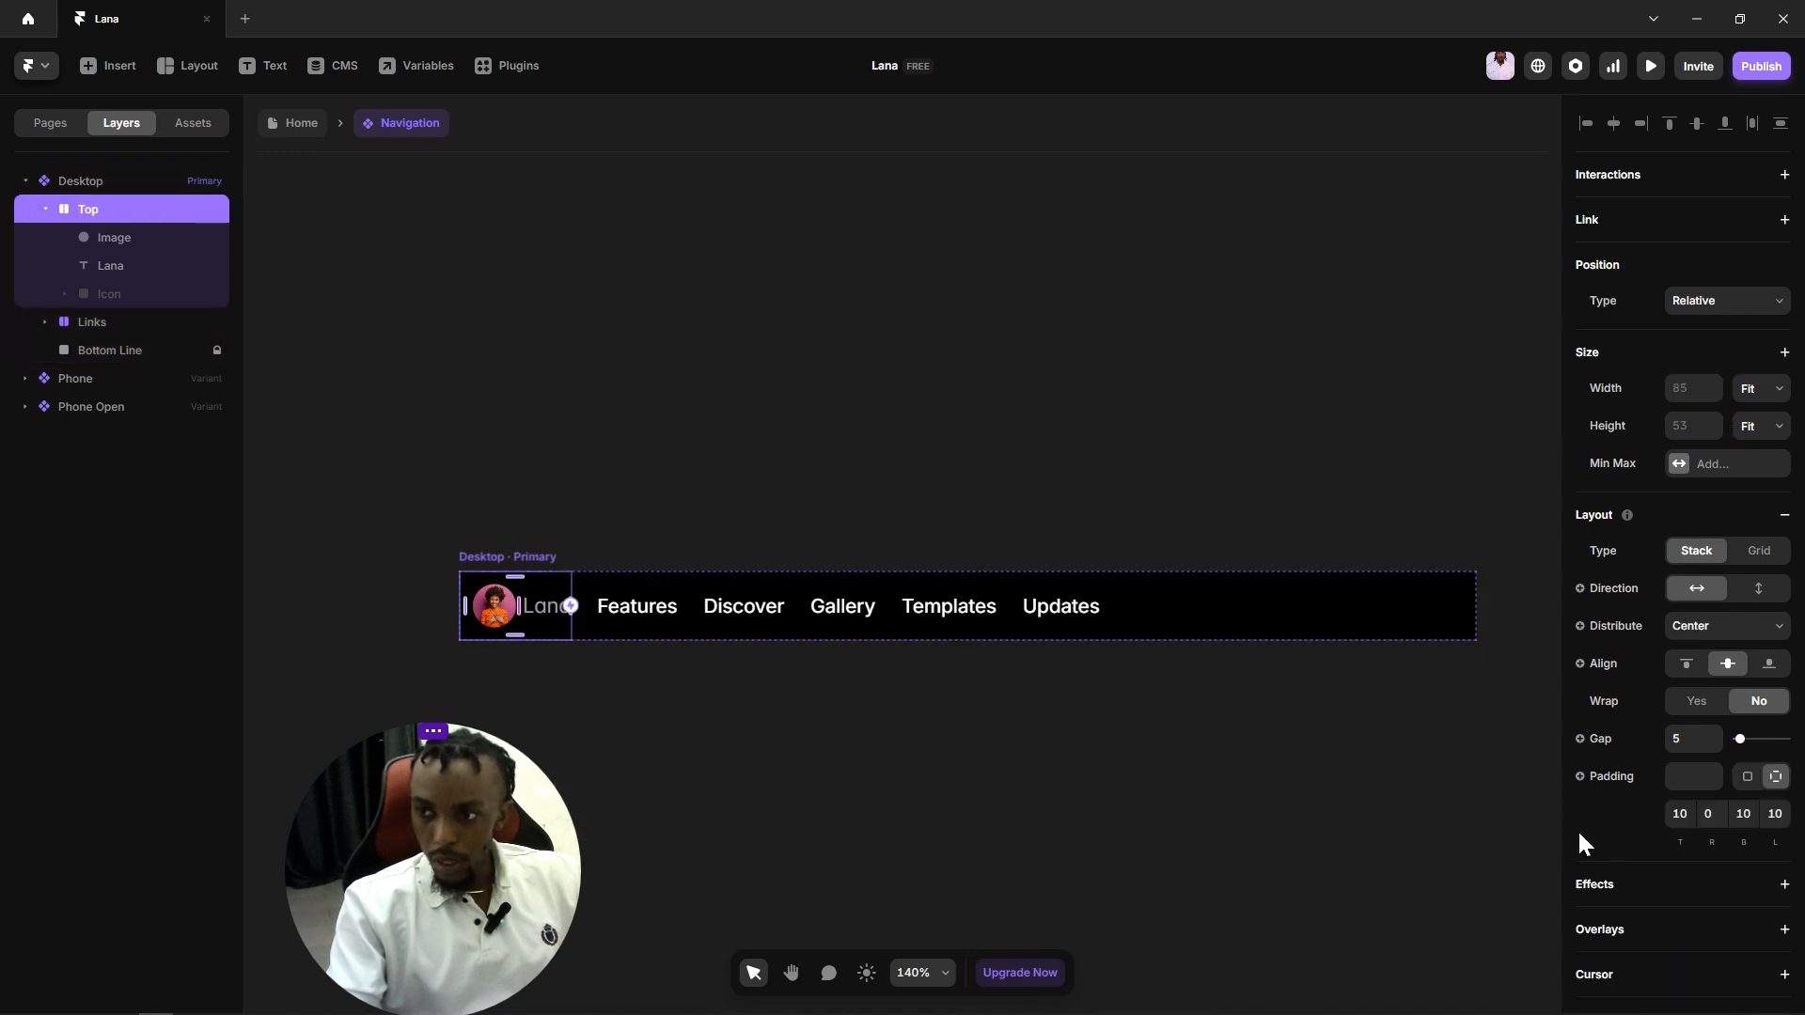
click(1744, 779)
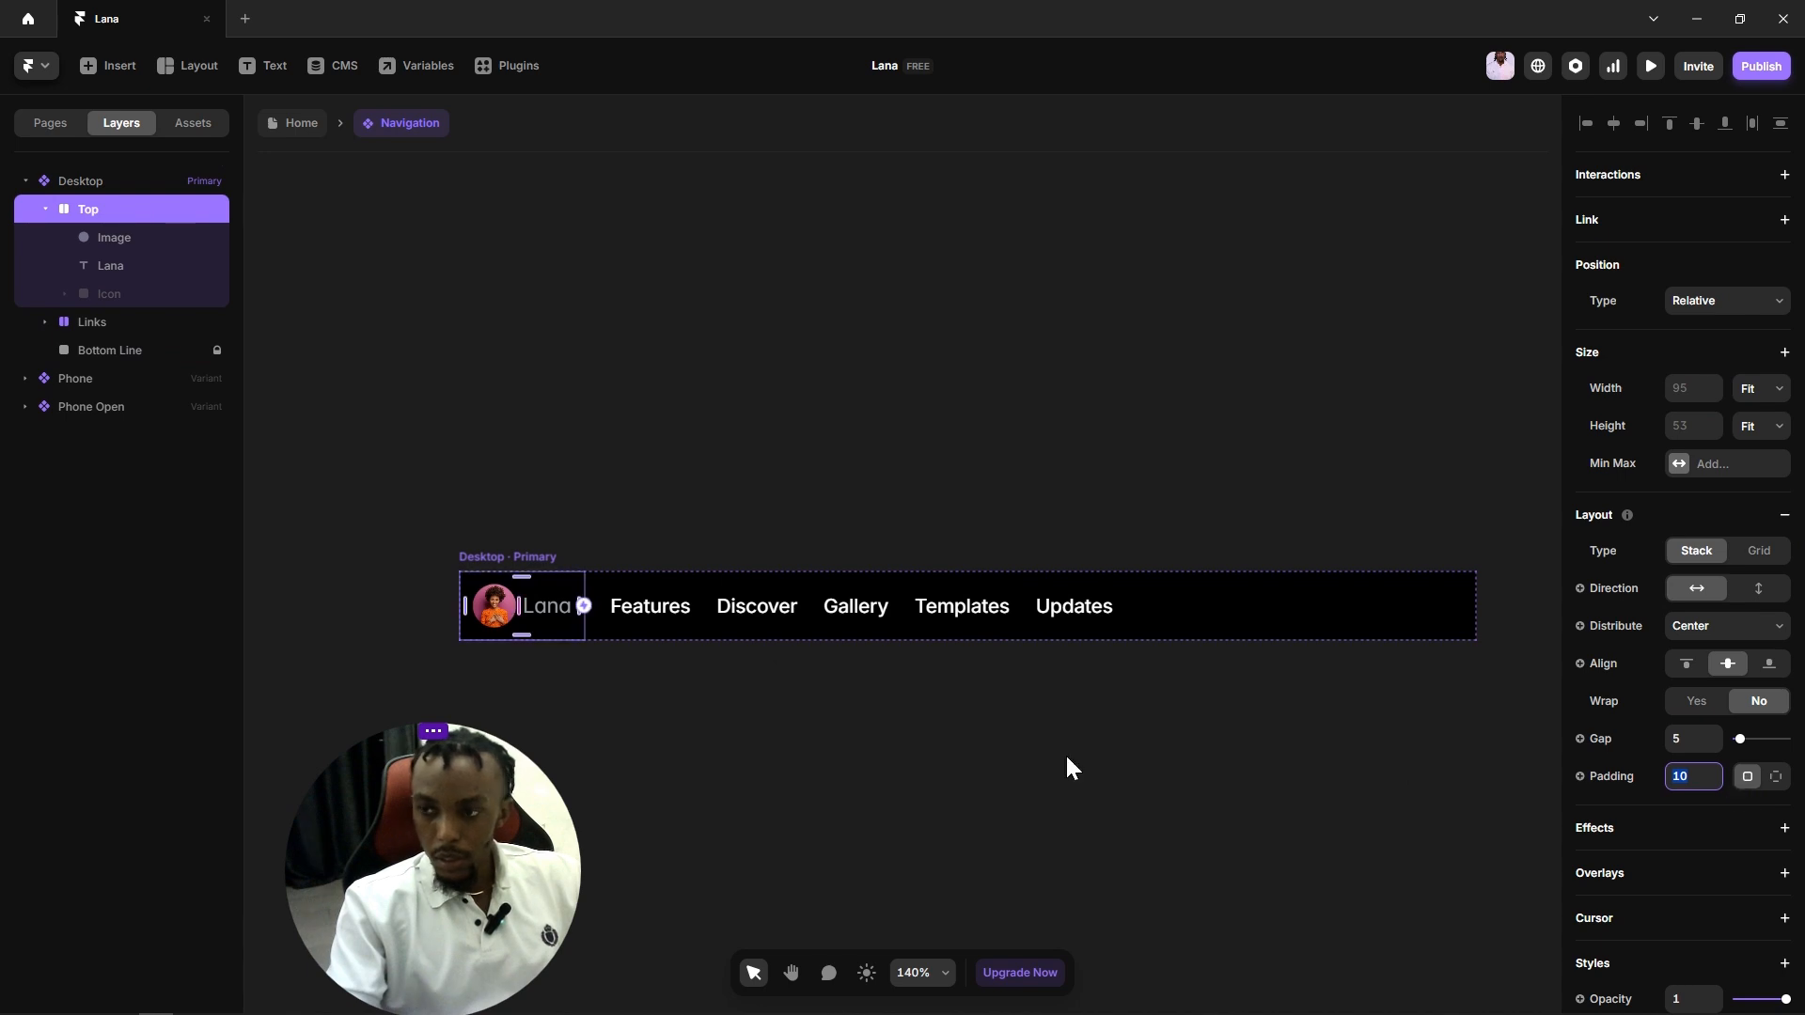
text(0)
key(Return)
click(668, 282)
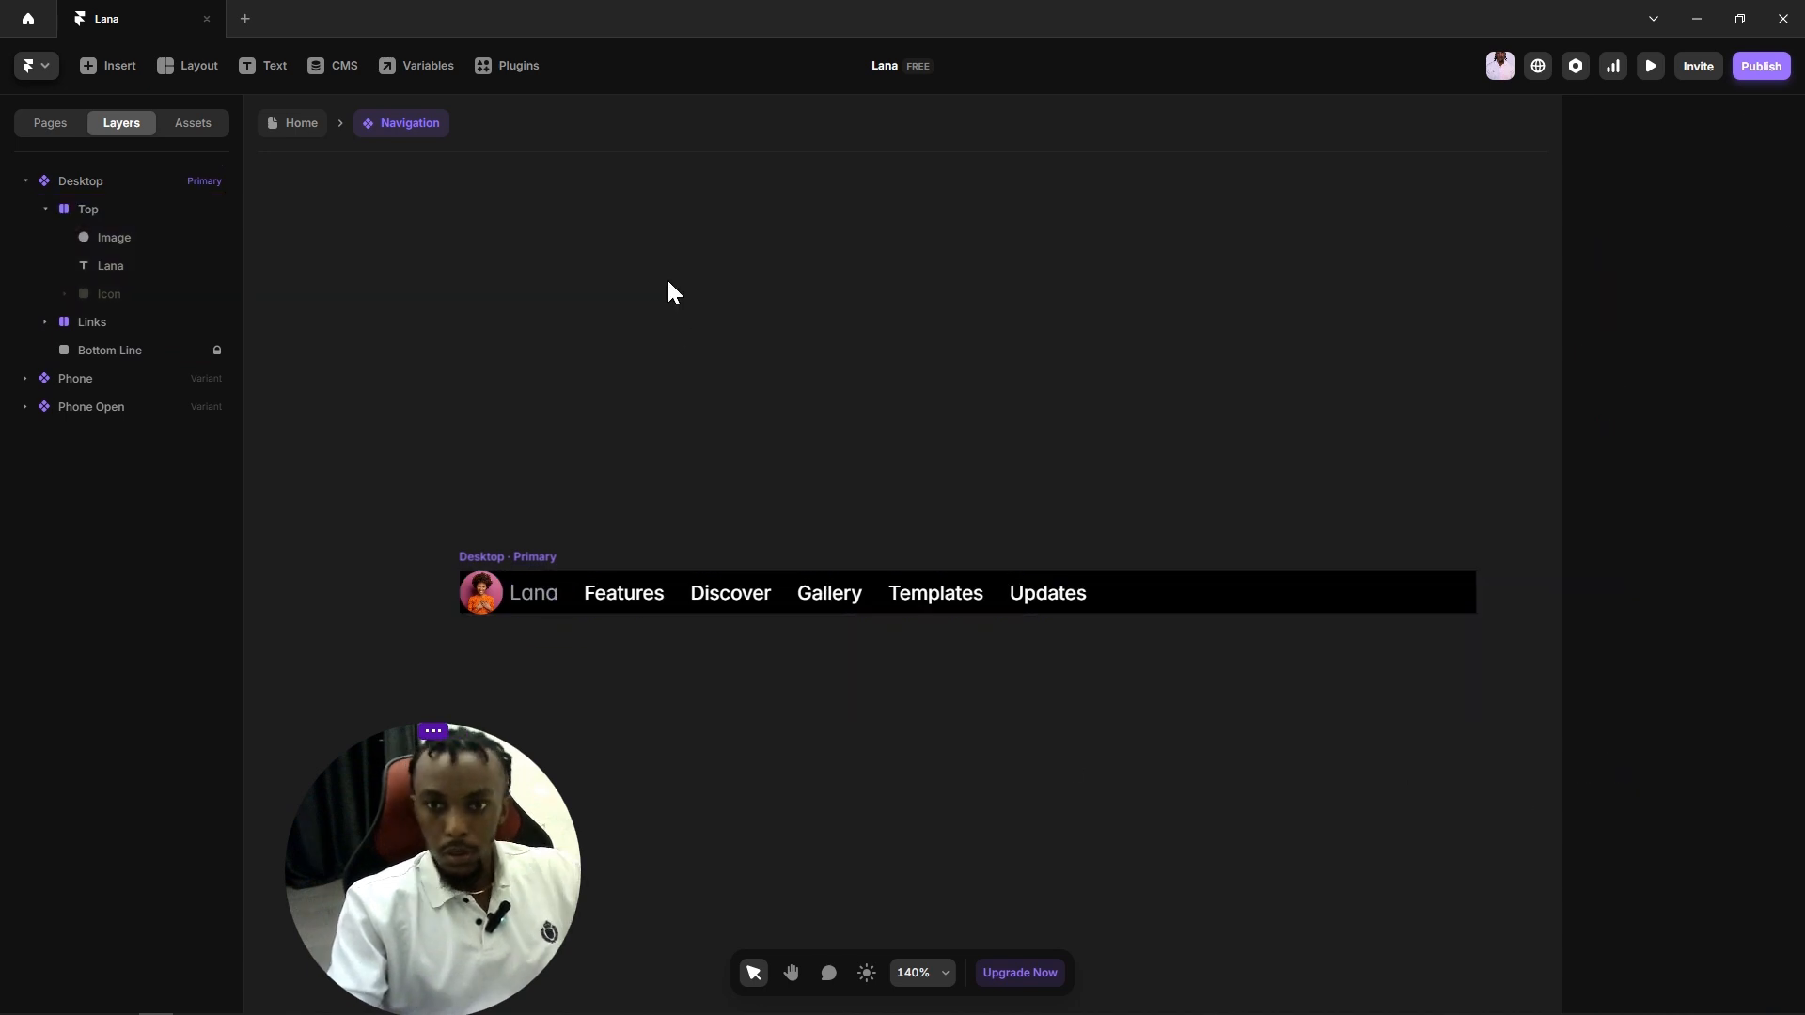
click(515, 554)
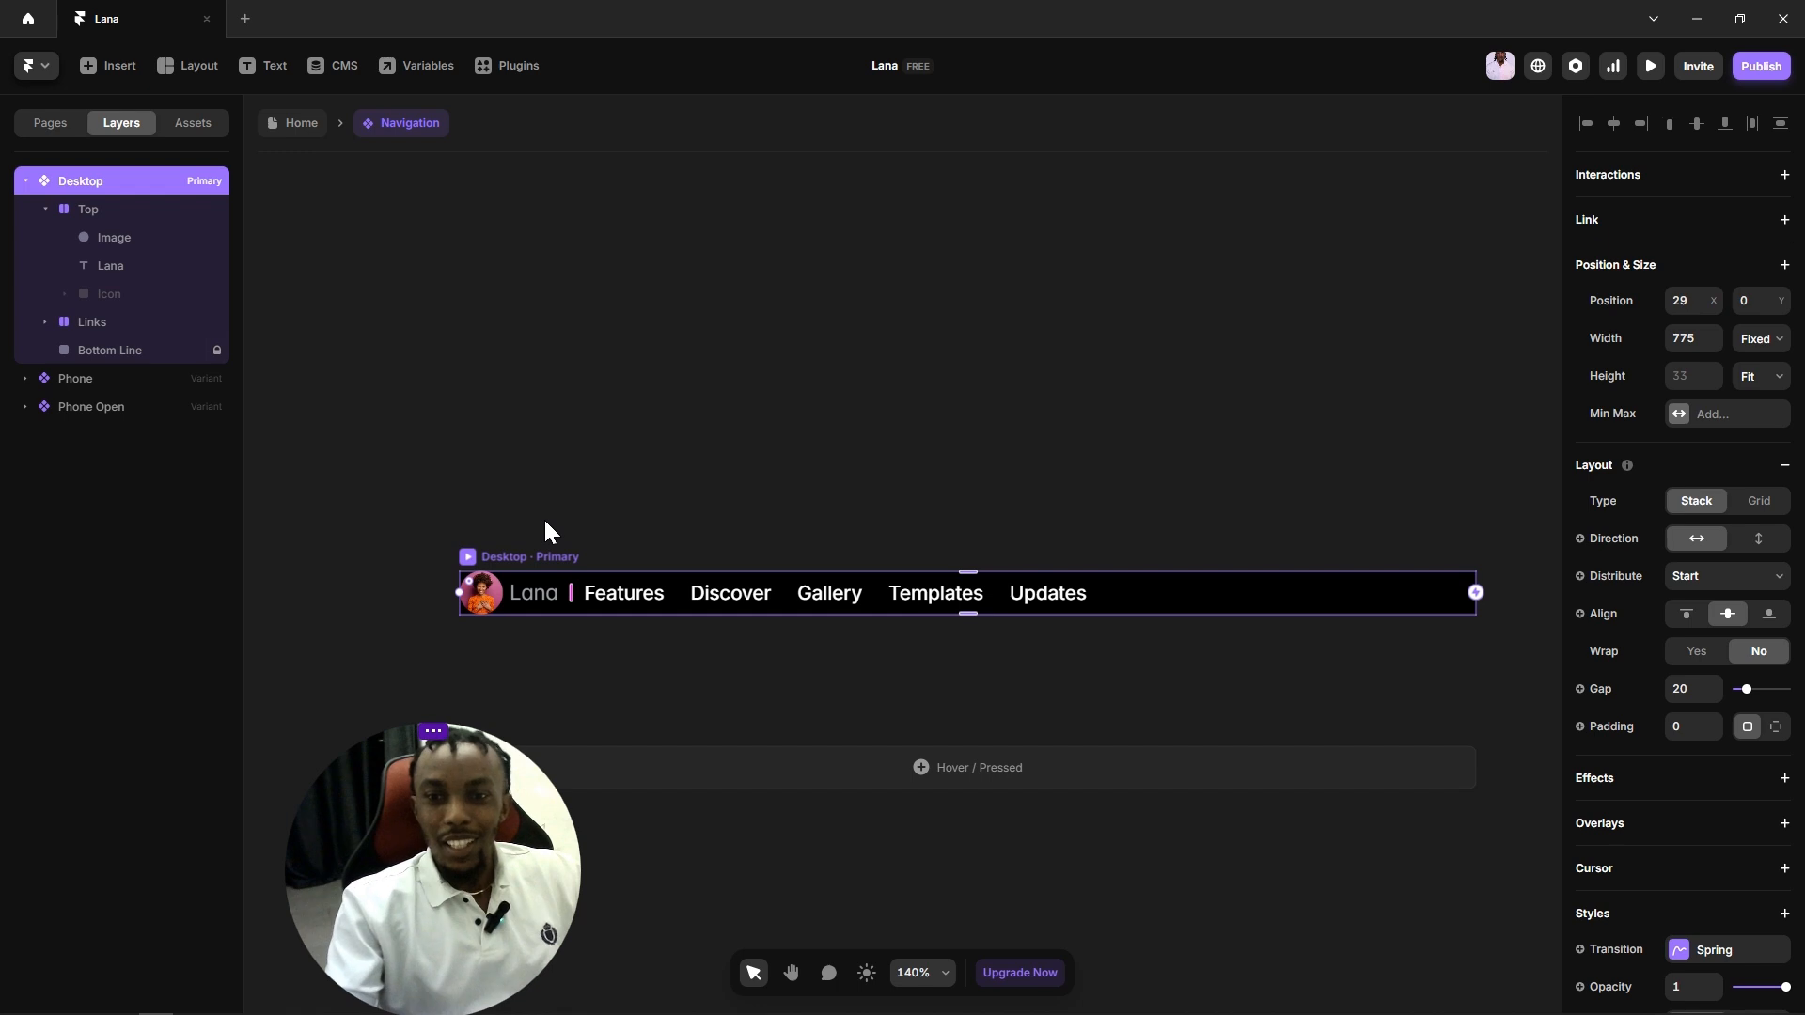
drag(493, 891, 1425, 283)
click(561, 533)
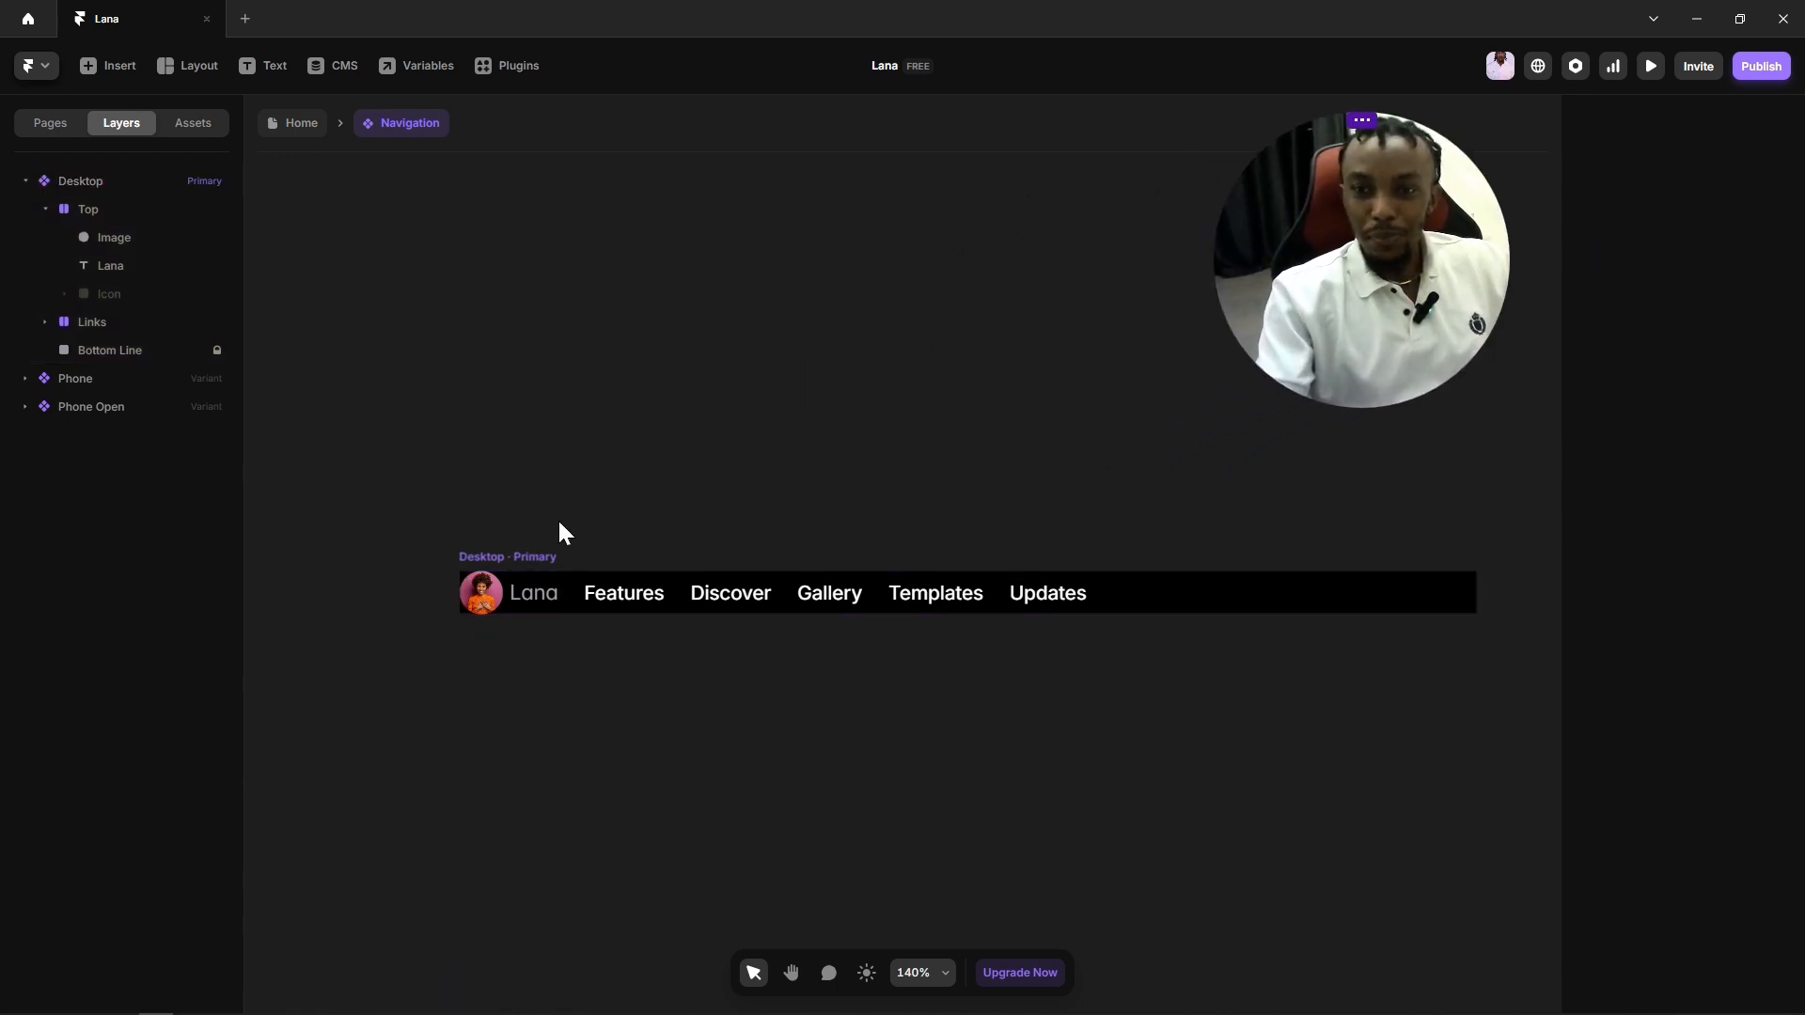
click(509, 555)
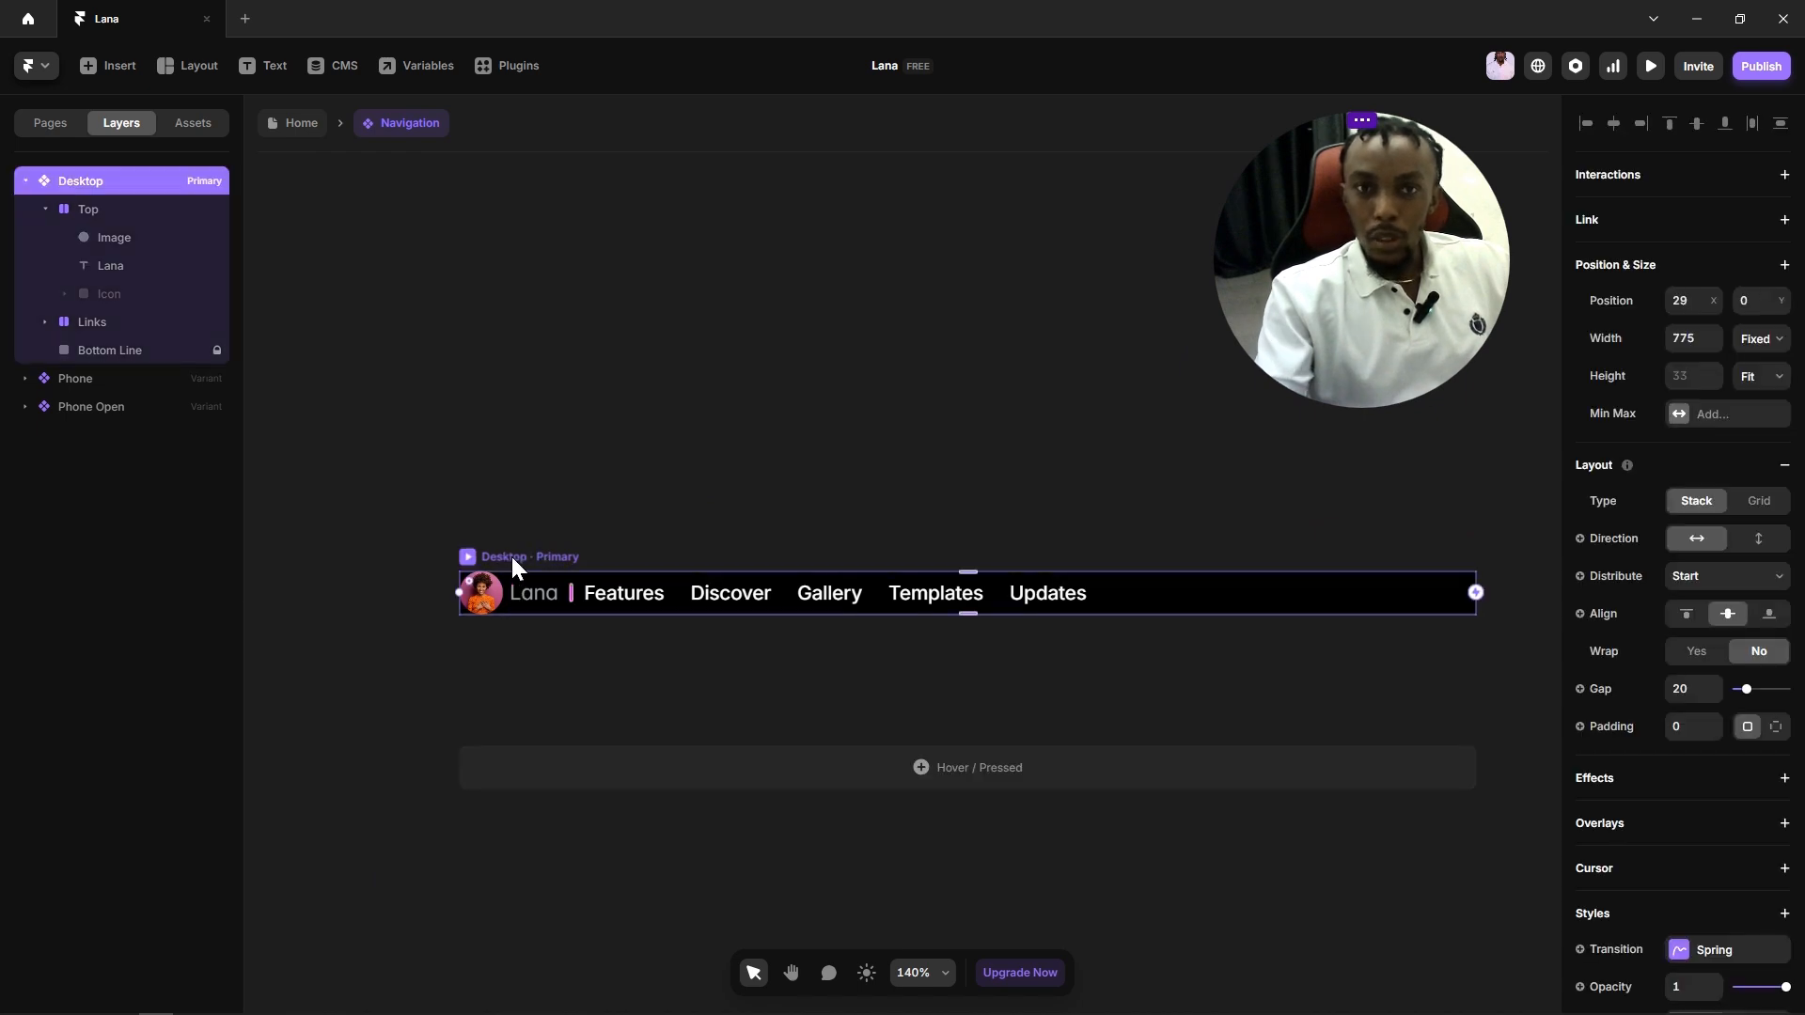
click(581, 515)
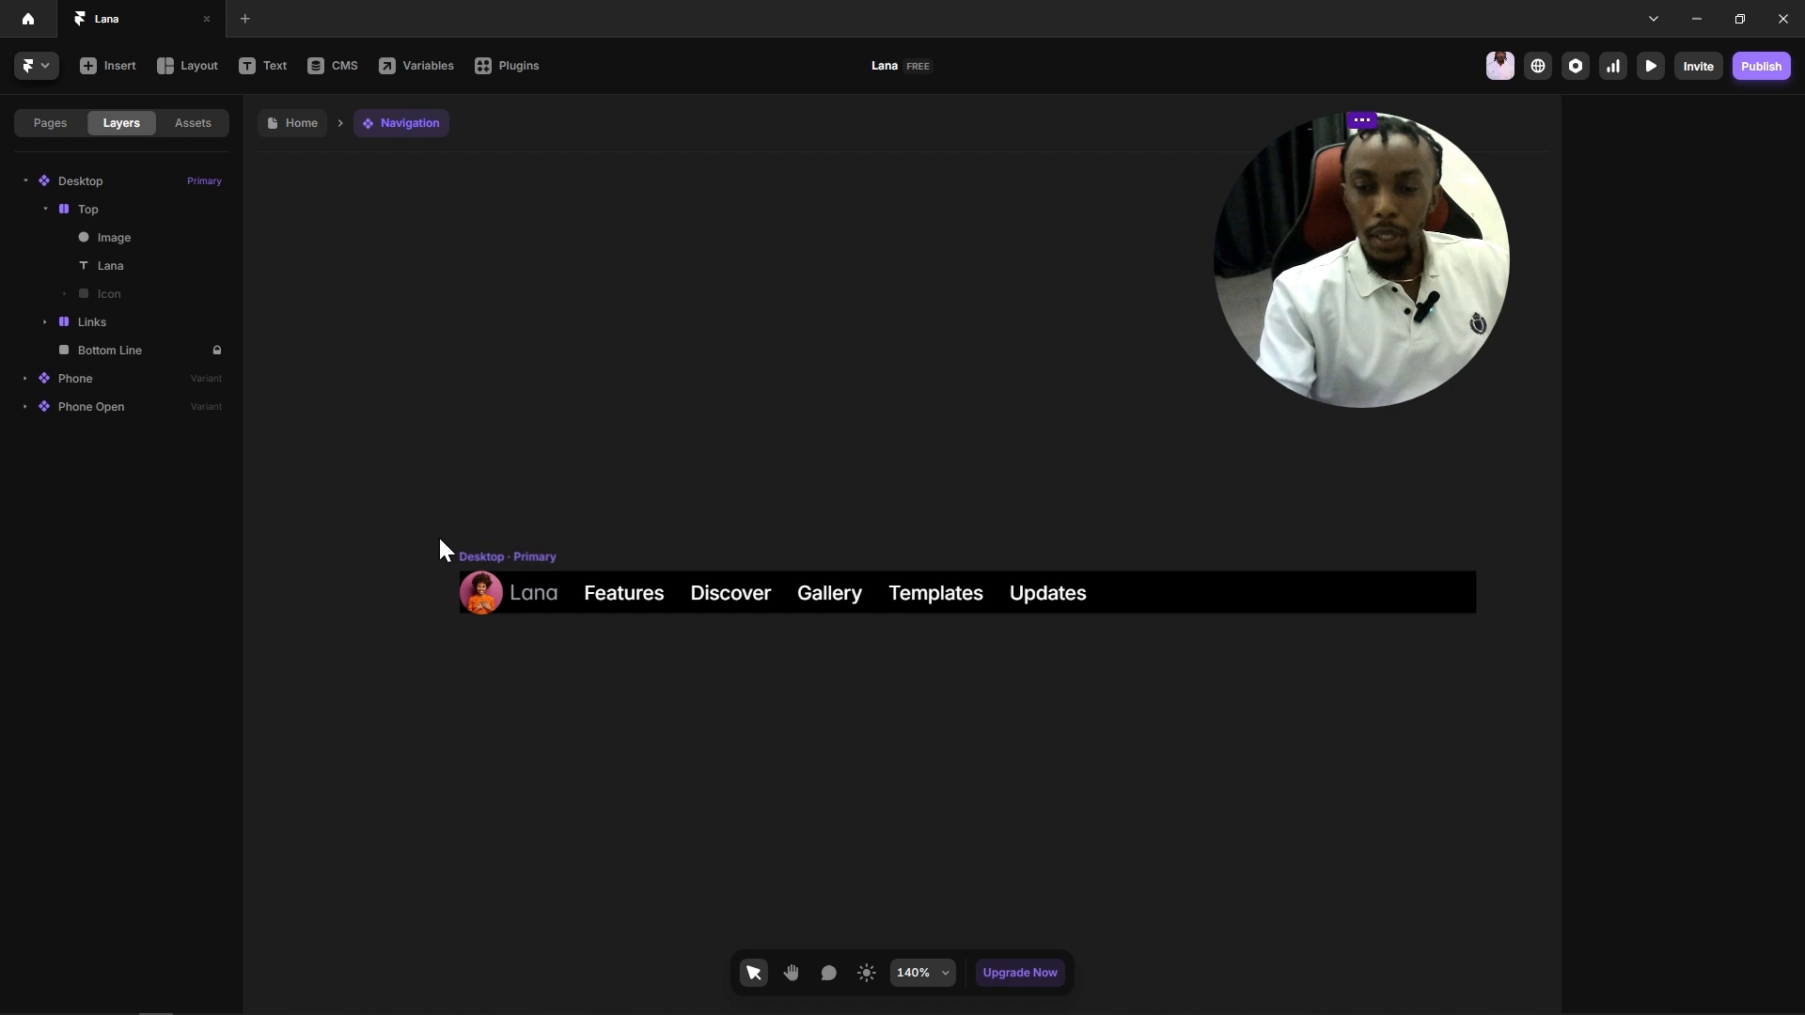
Step: Set the padding of the Desktop navigation variant to 15 on all sides
click(520, 559)
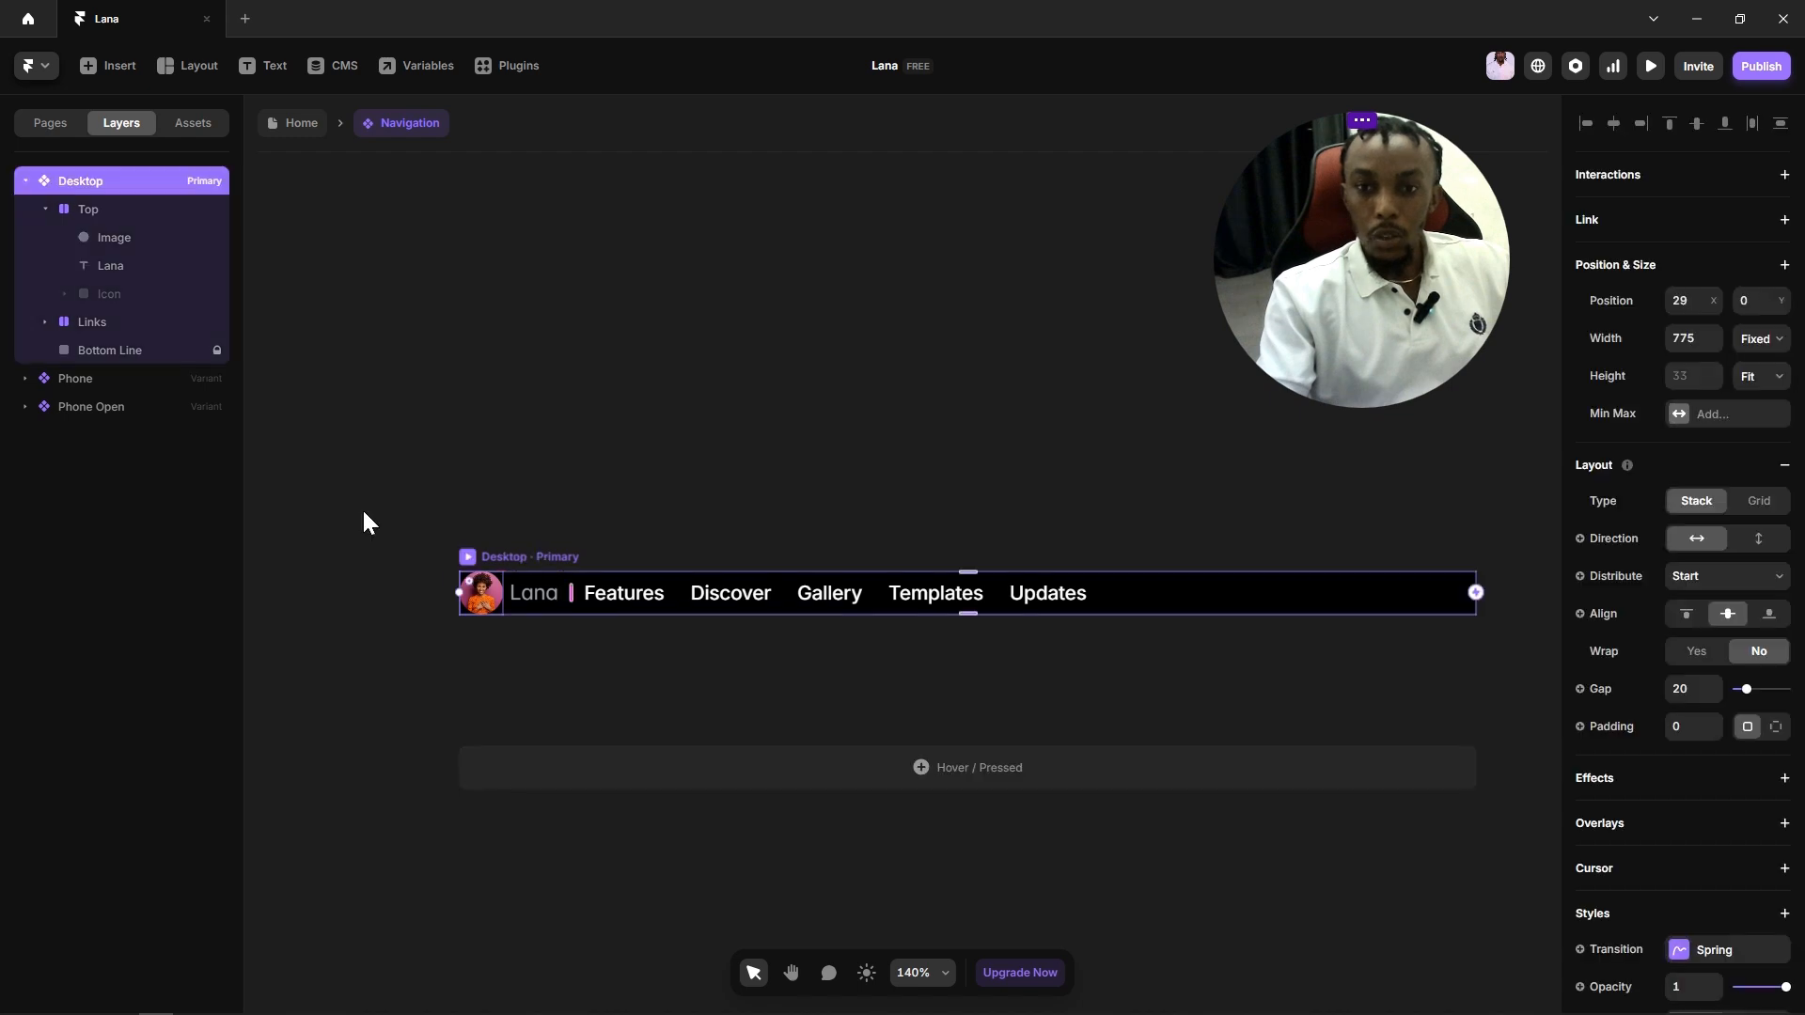
click(88, 209)
click(45, 210)
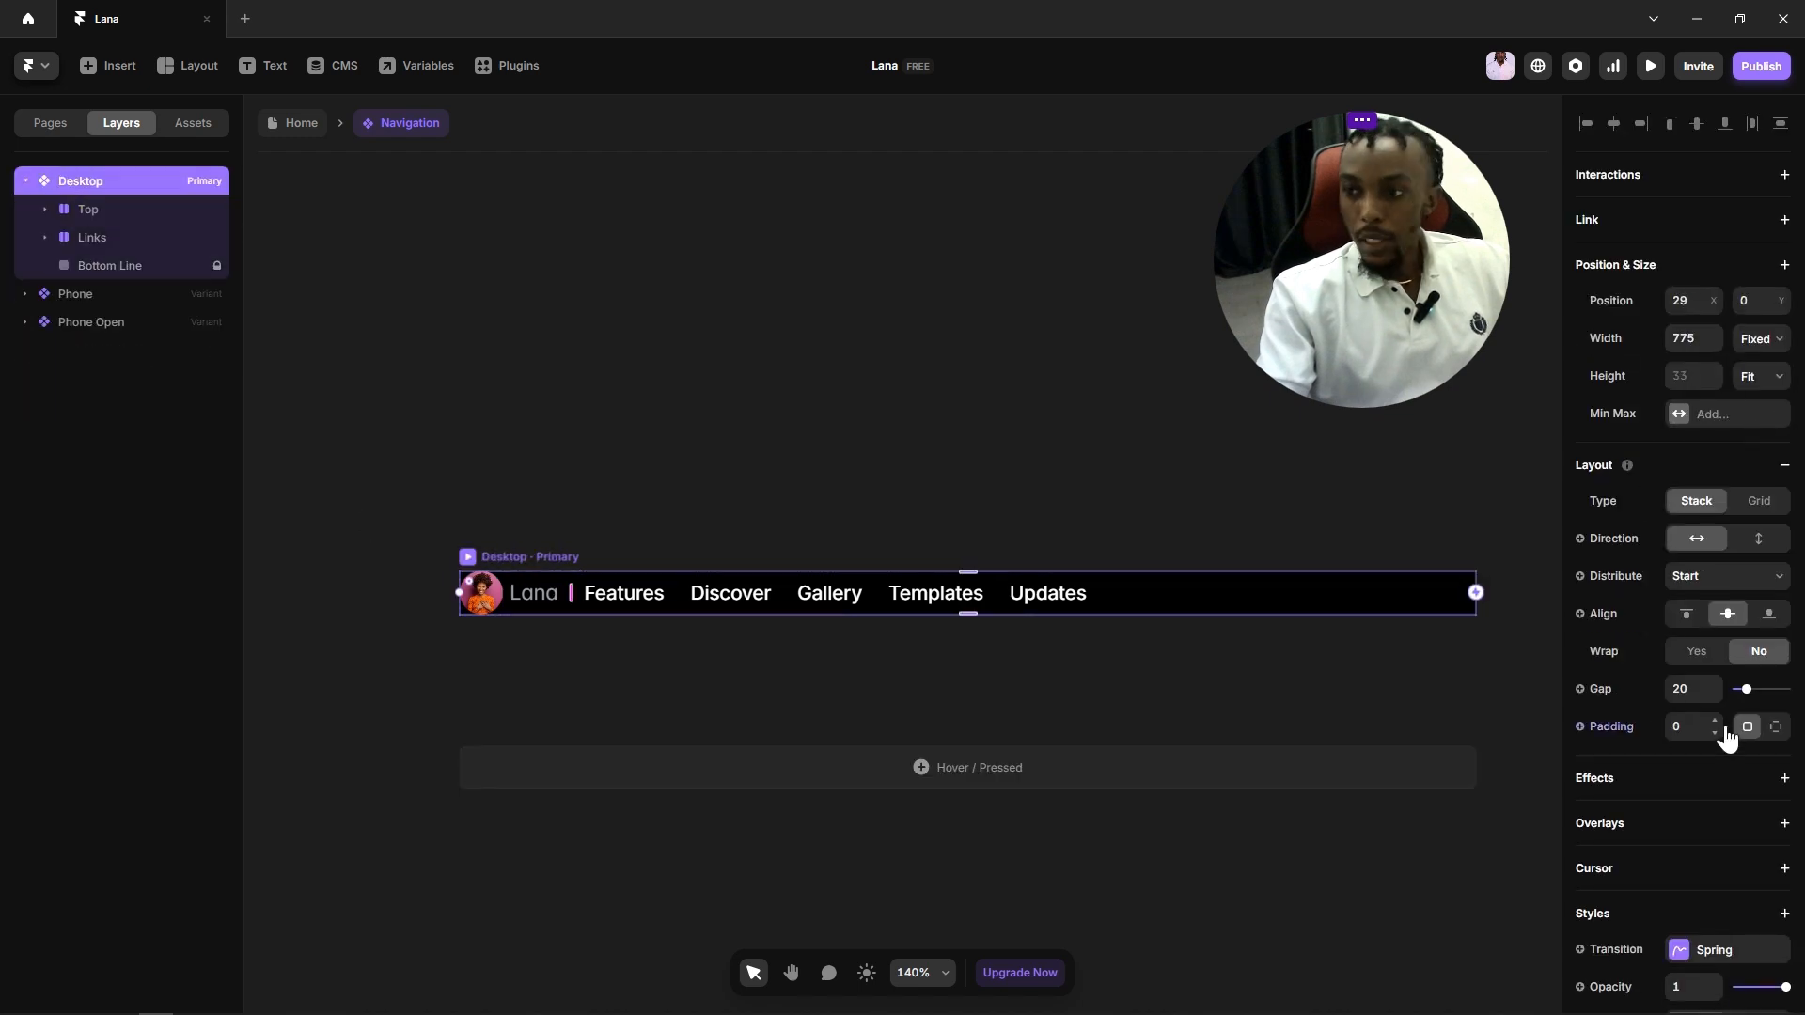
click(1693, 727)
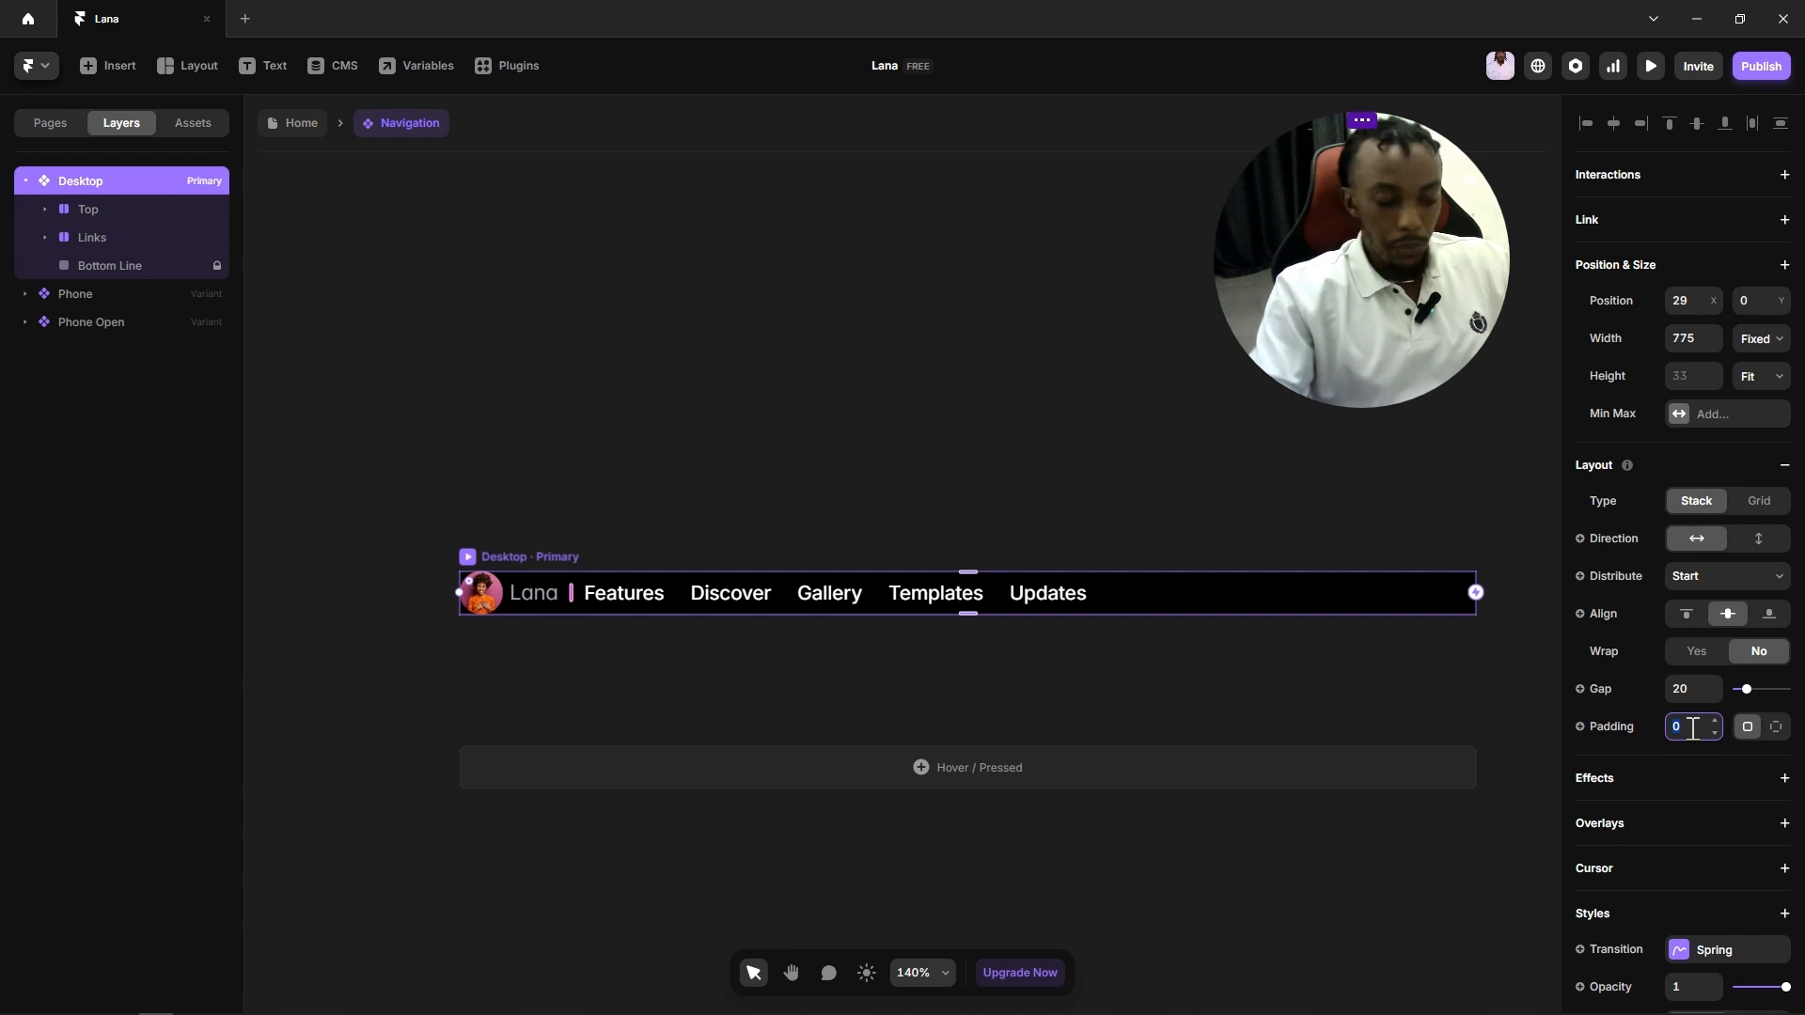
text(15)
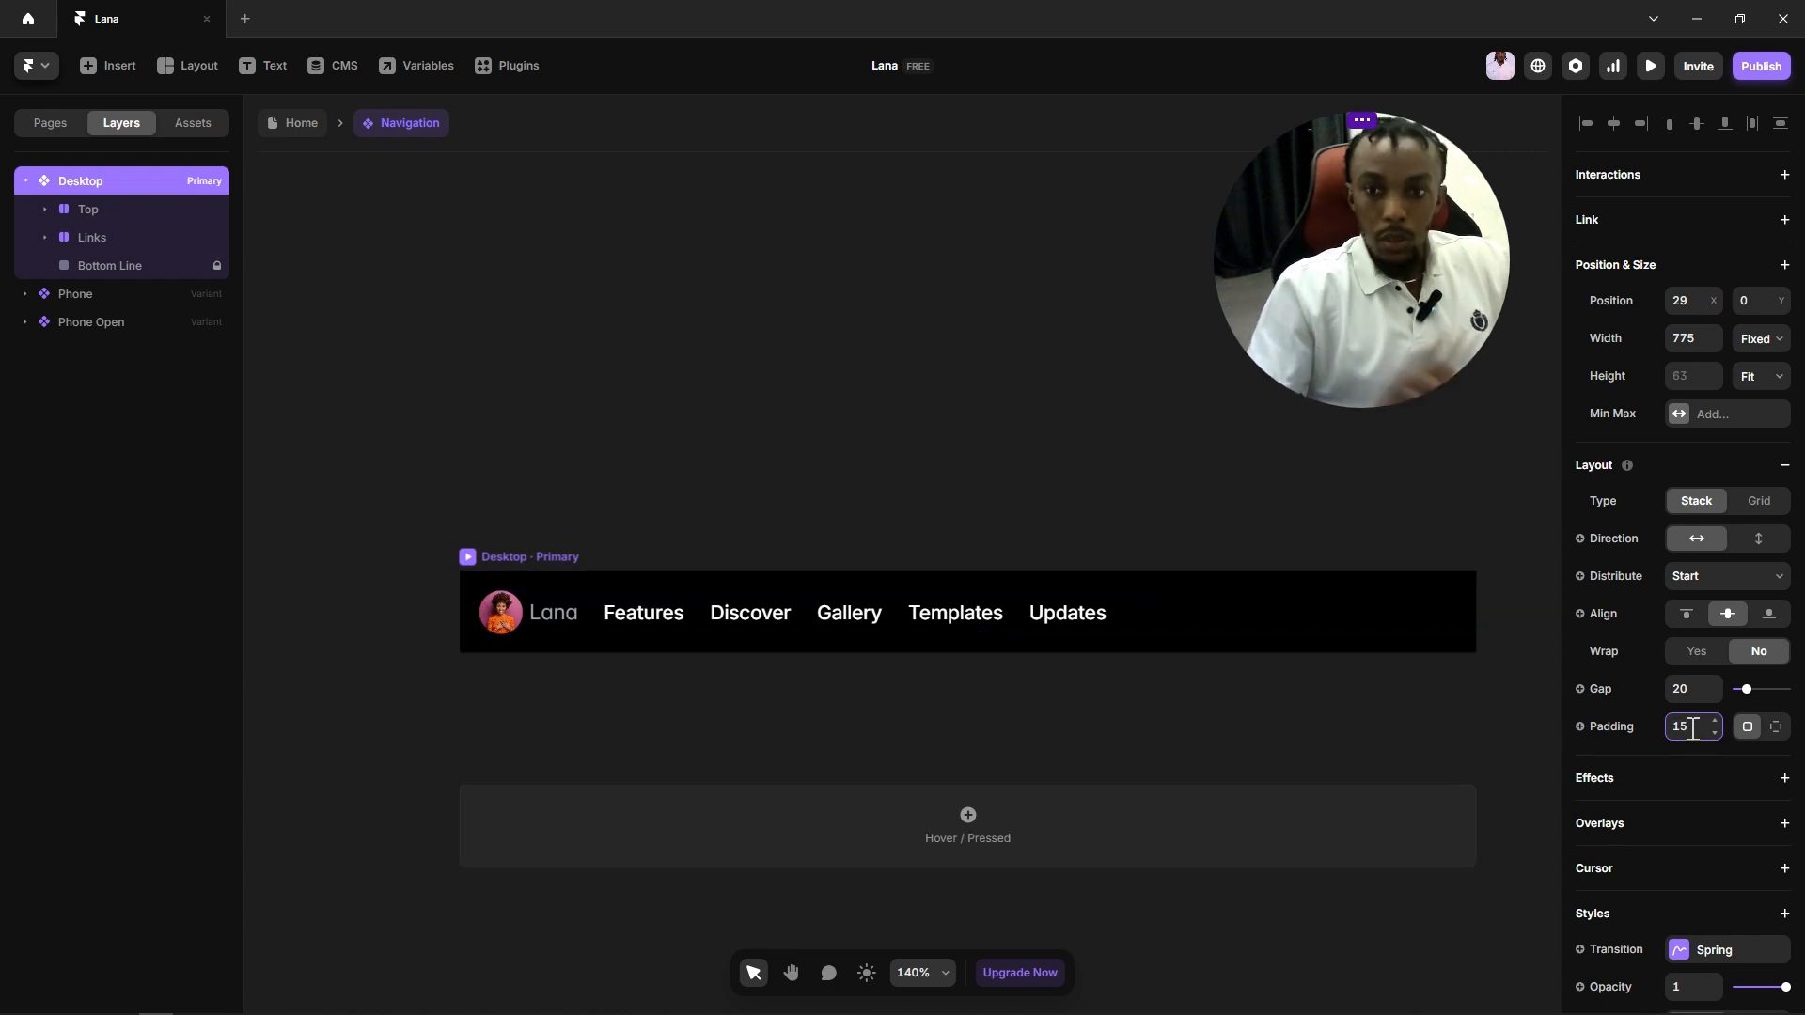
Step: Round the corners of the Desktop navigation variant with a radius of 50
scroll(1715, 714, down, 3)
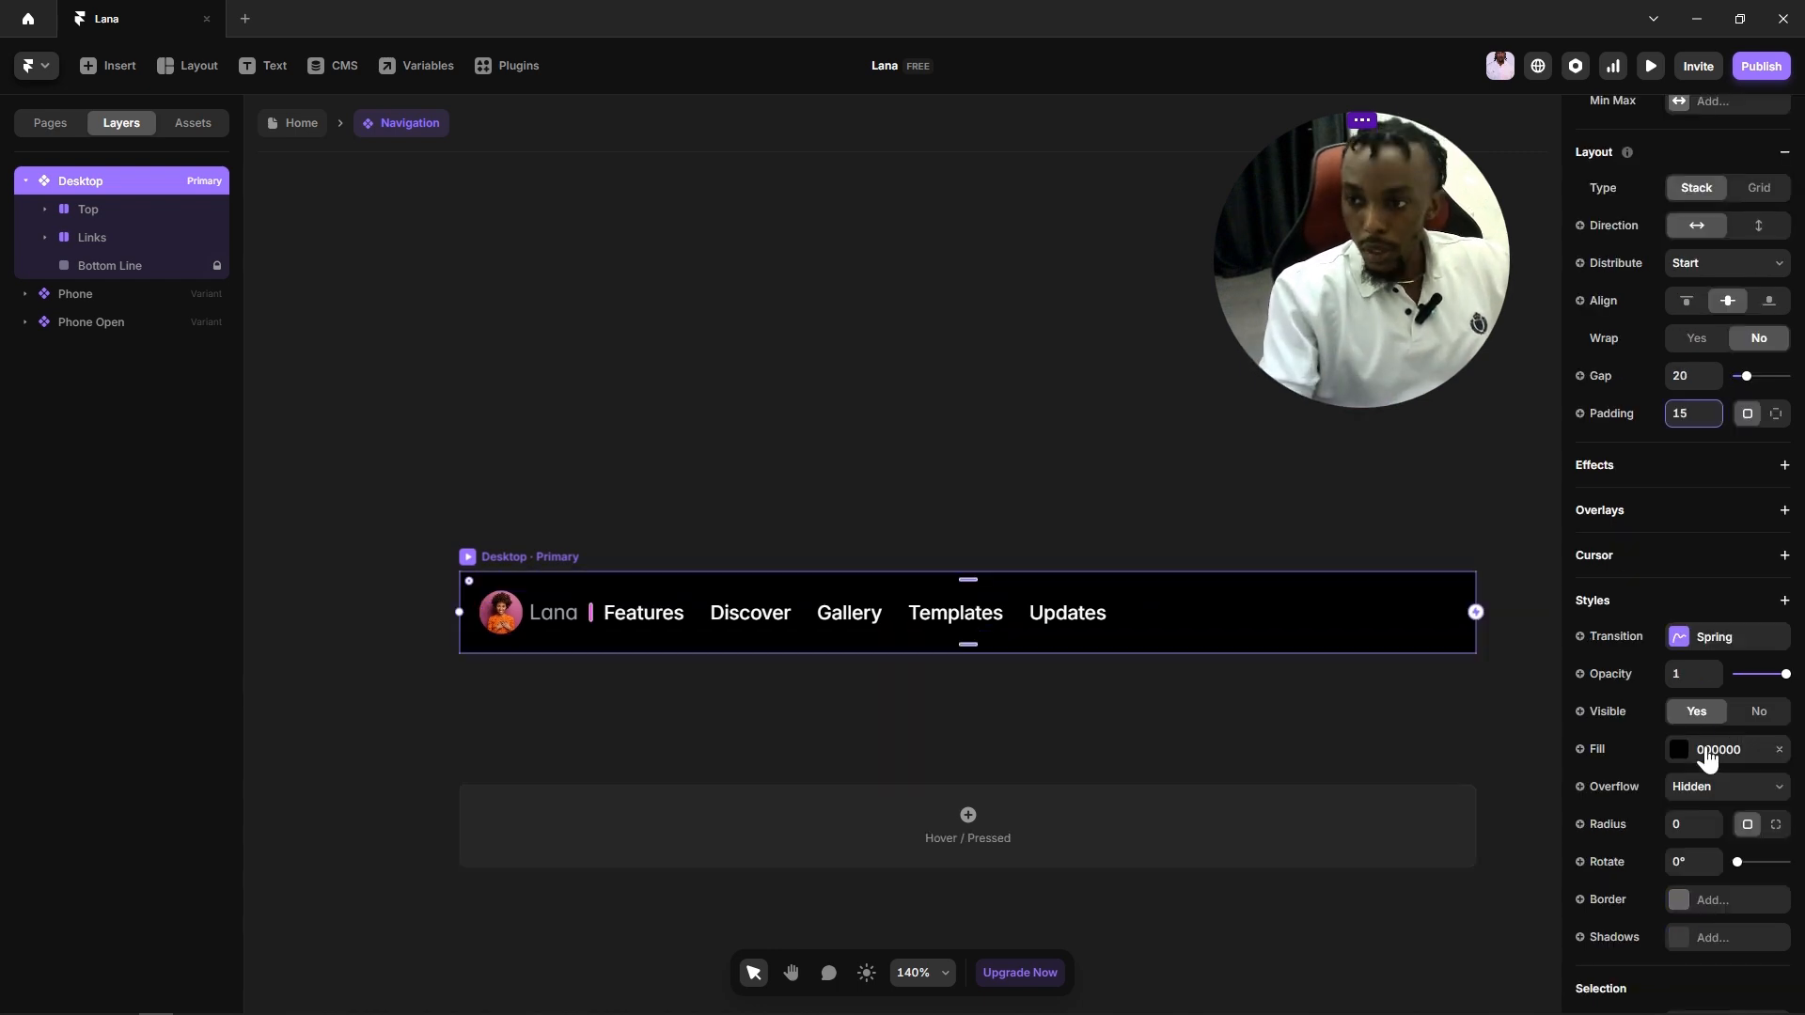
click(1691, 824)
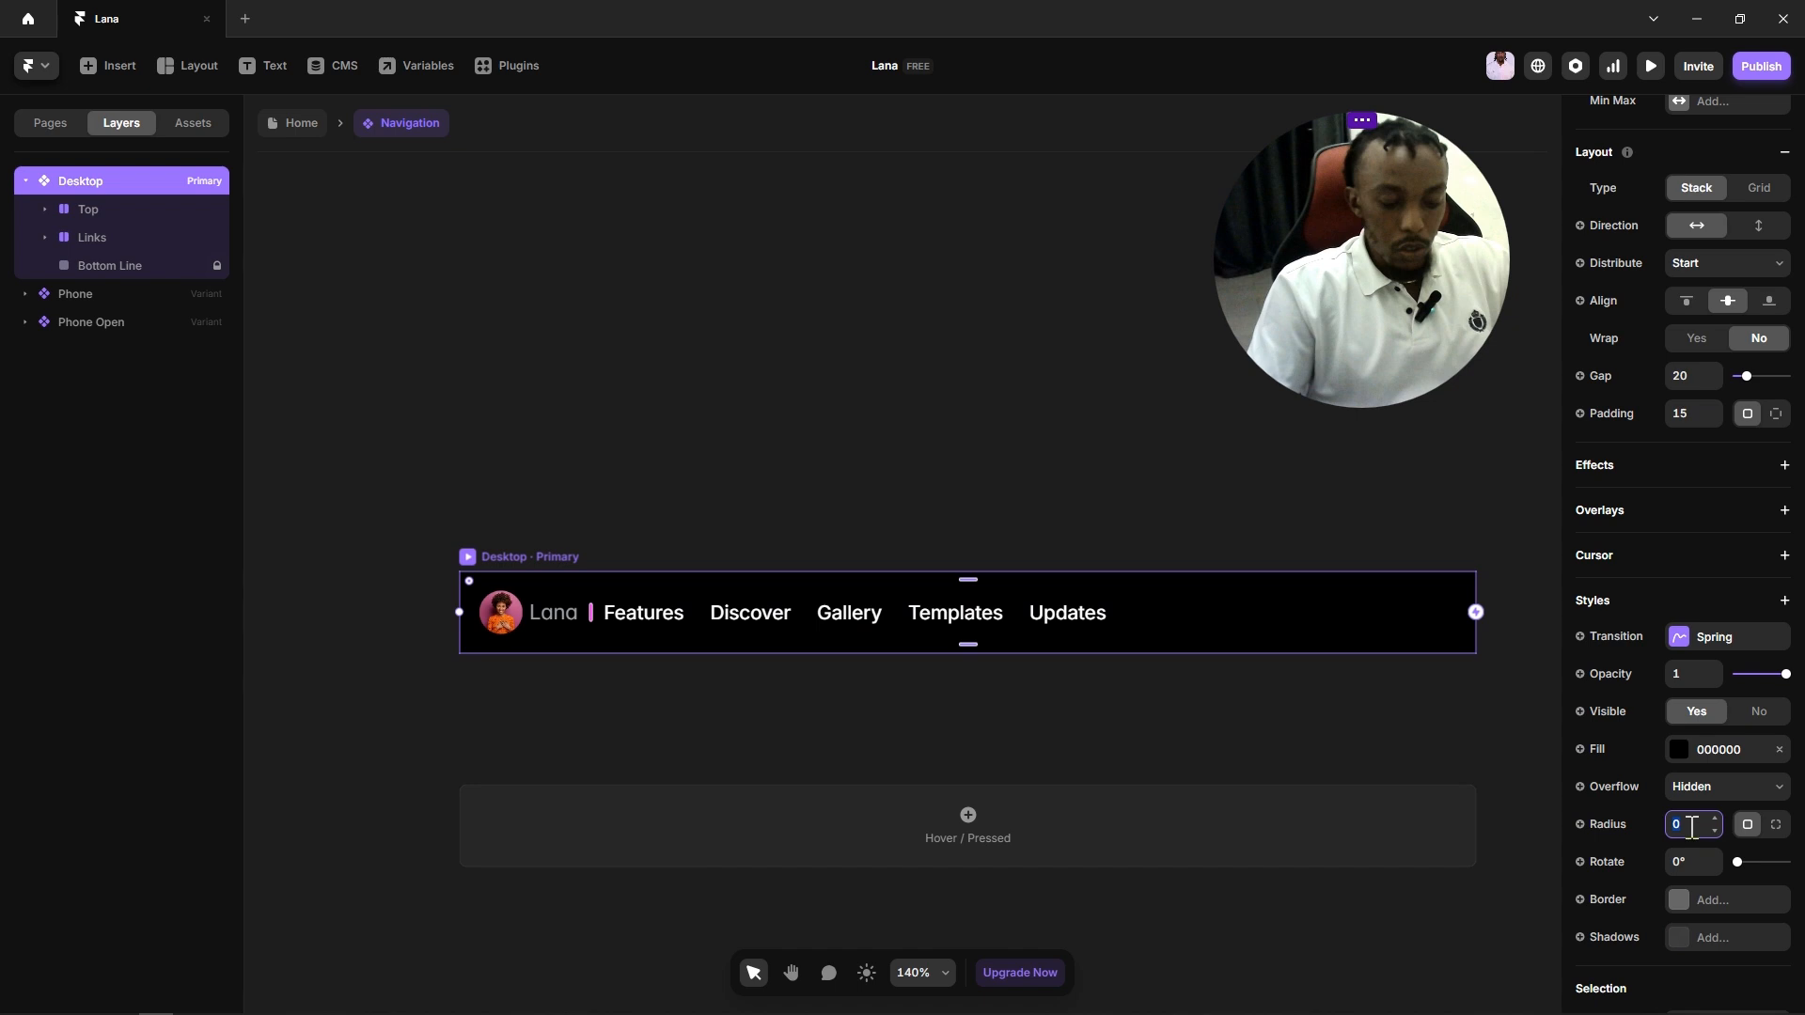
text(50)
key(Return)
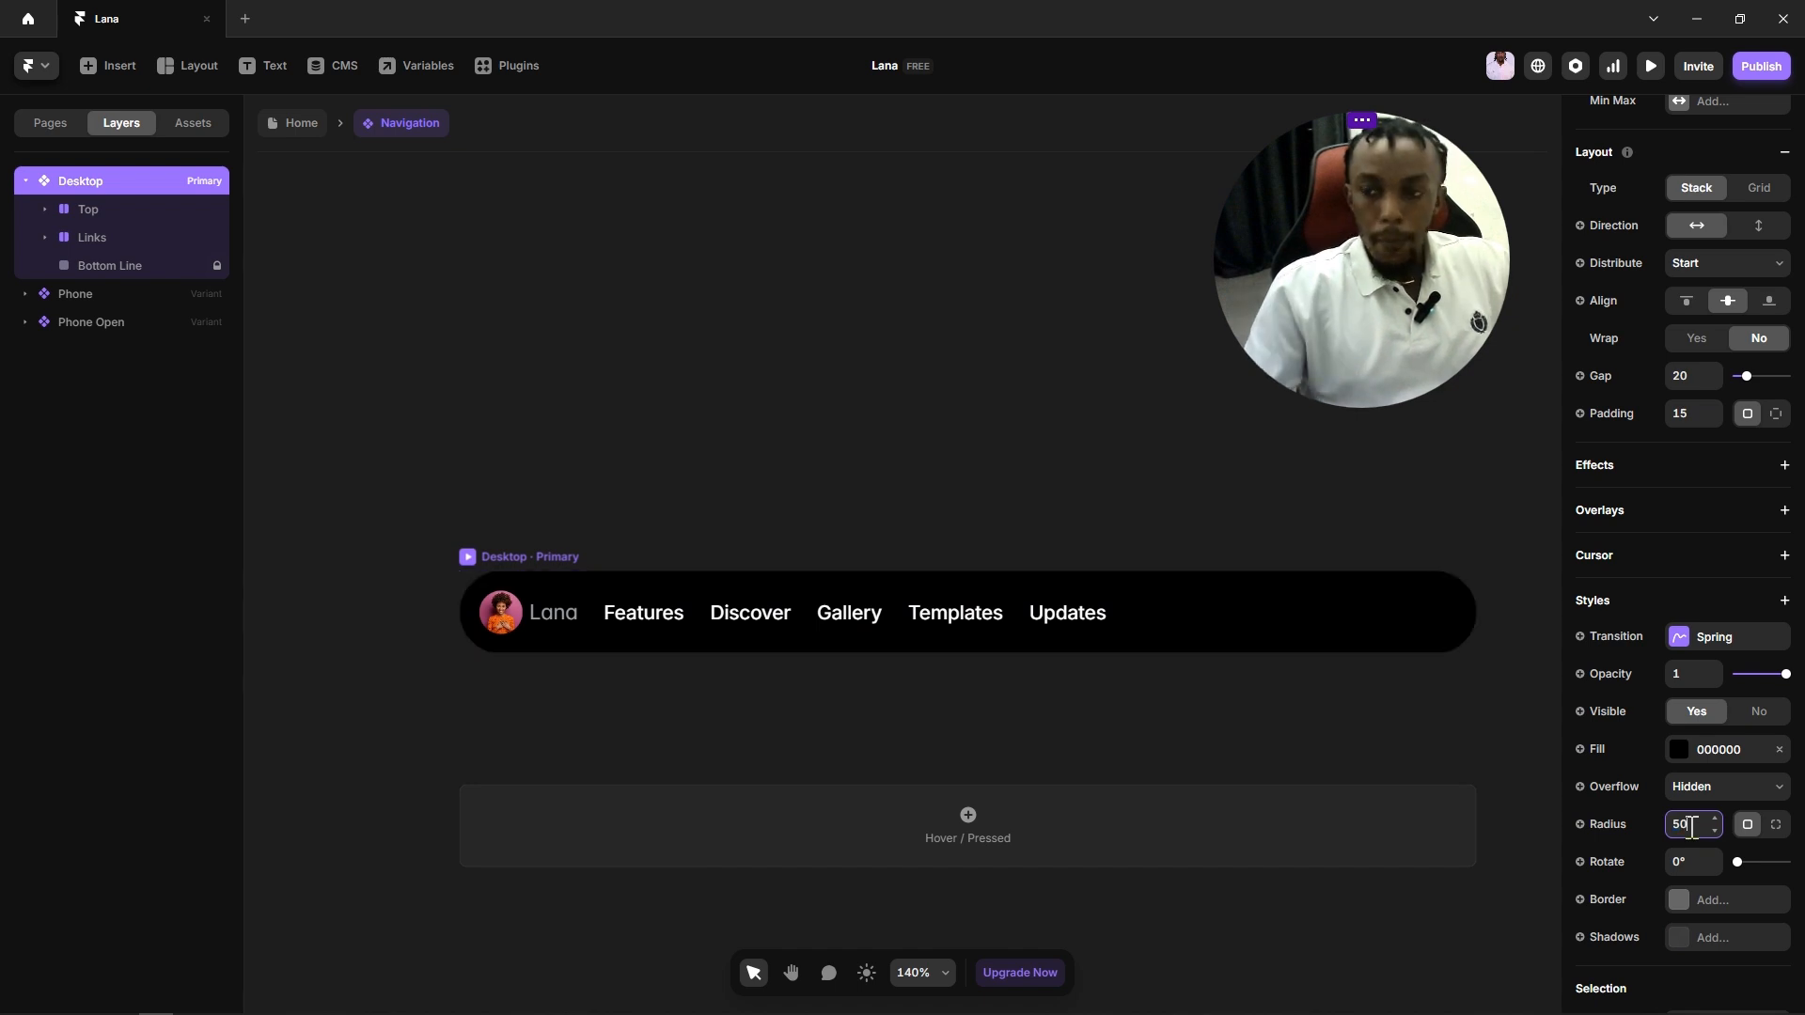
click(923, 438)
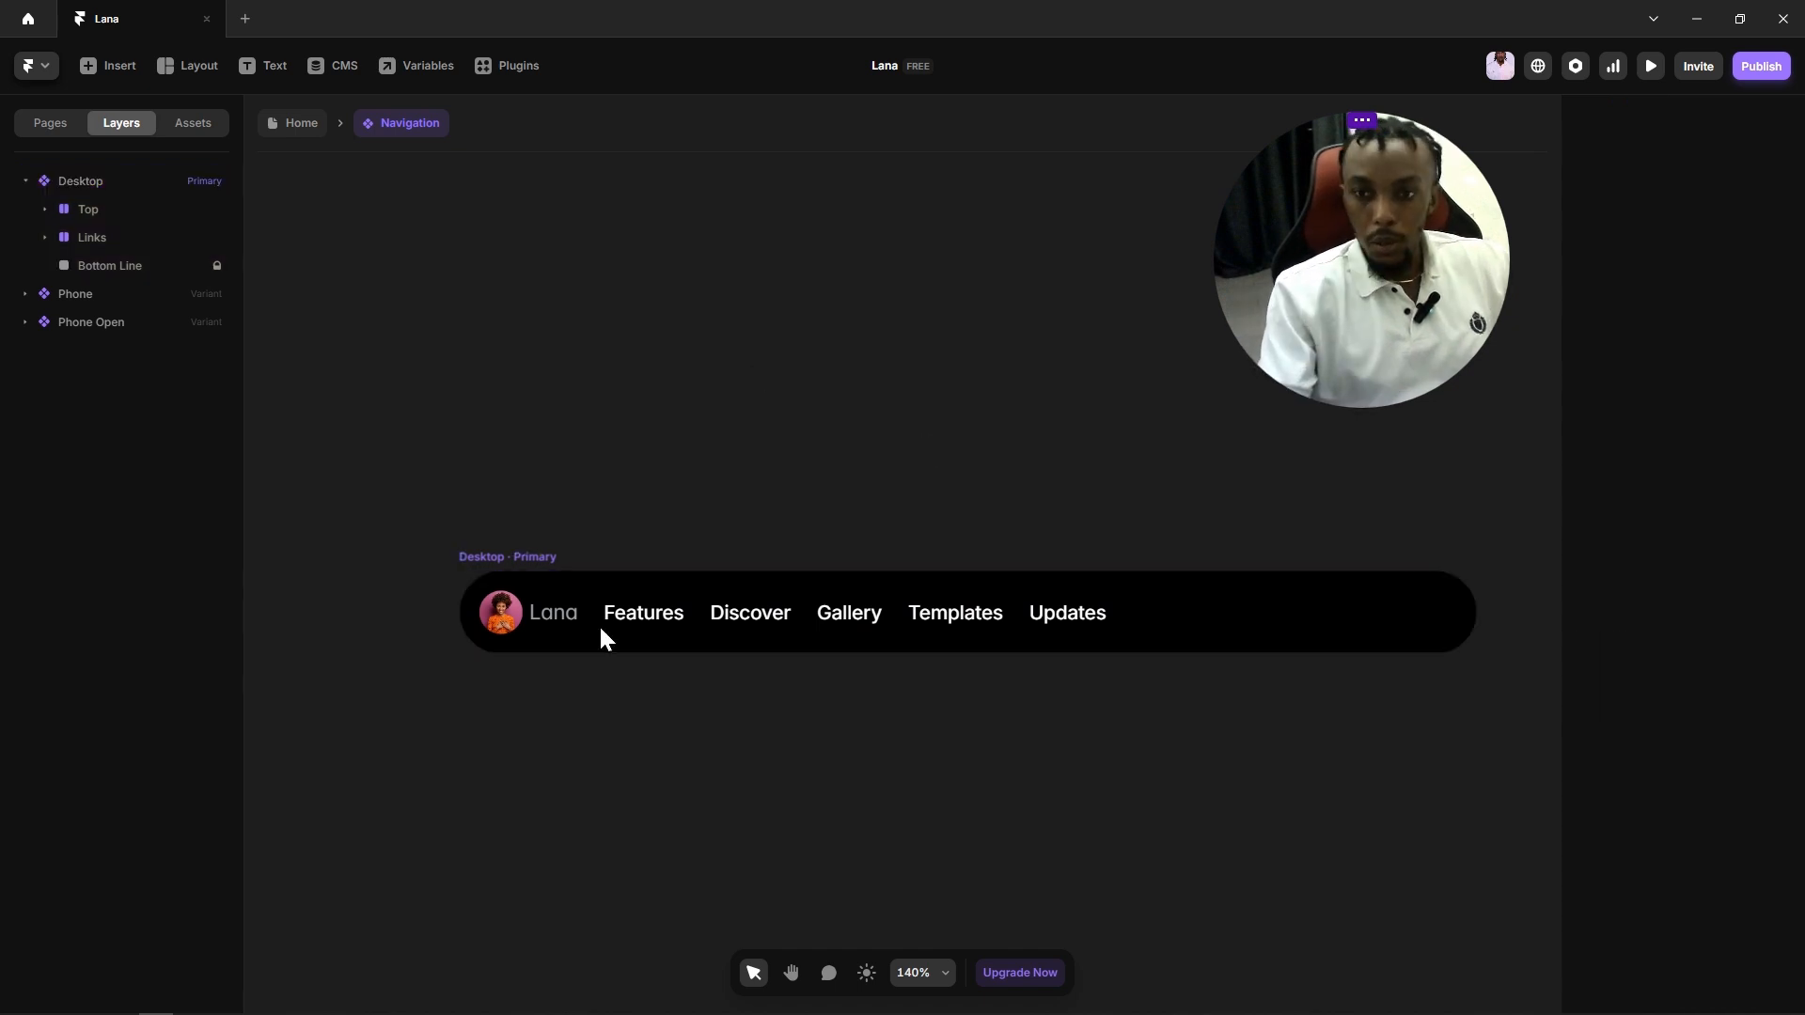
Step: Change the Desktop navigation variant's stack distribution to Space Between so the links sit opposite the Lana logo
click(544, 624)
click(700, 630)
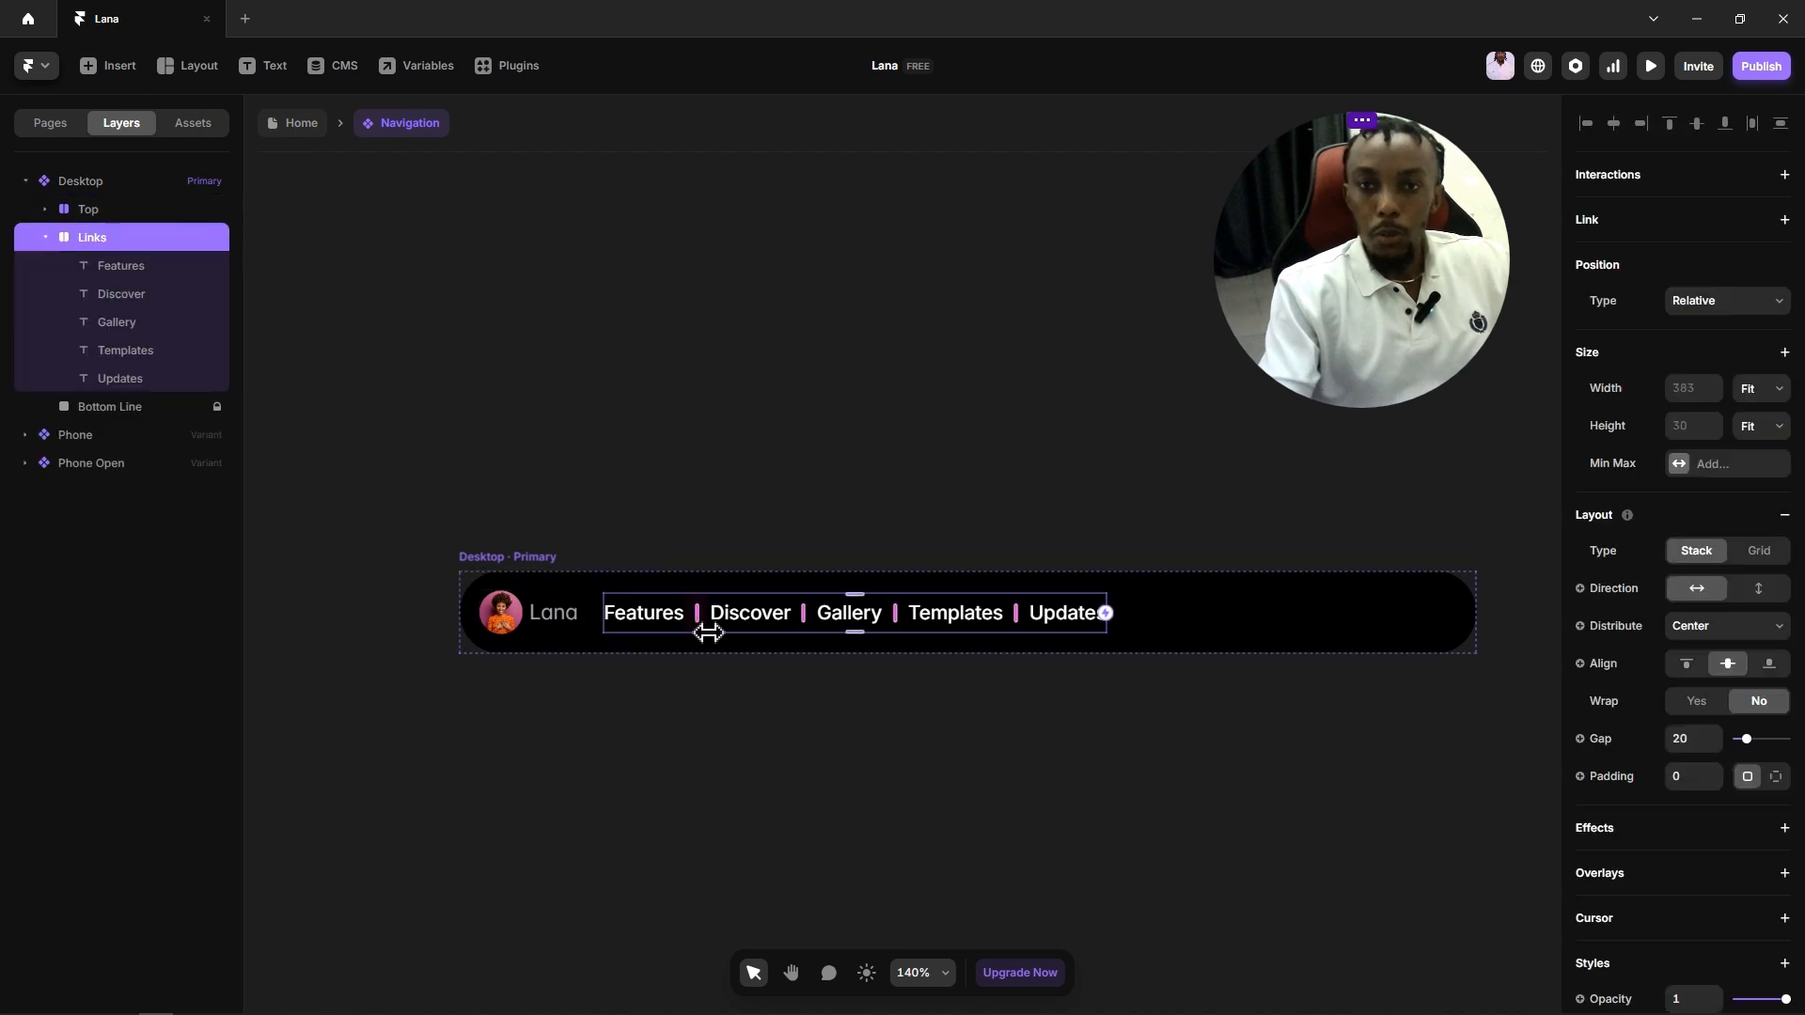
click(674, 434)
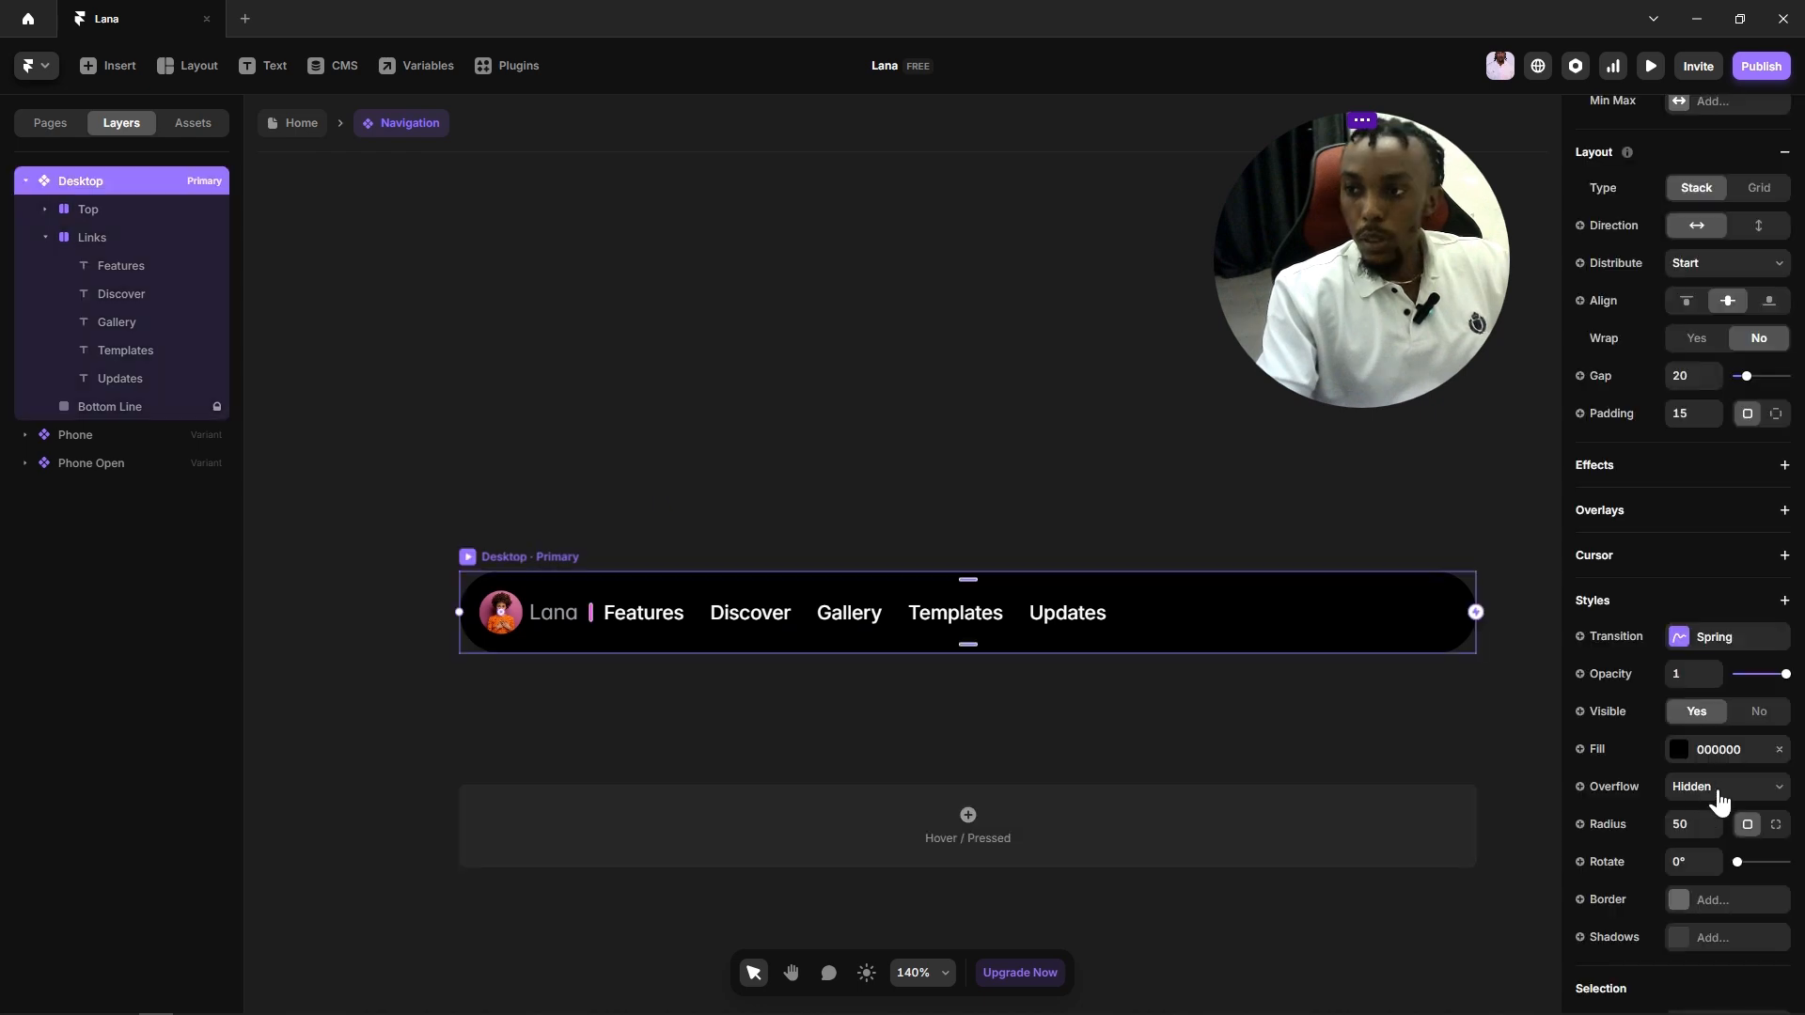
scroll(1709, 752, up, 3)
click(1682, 575)
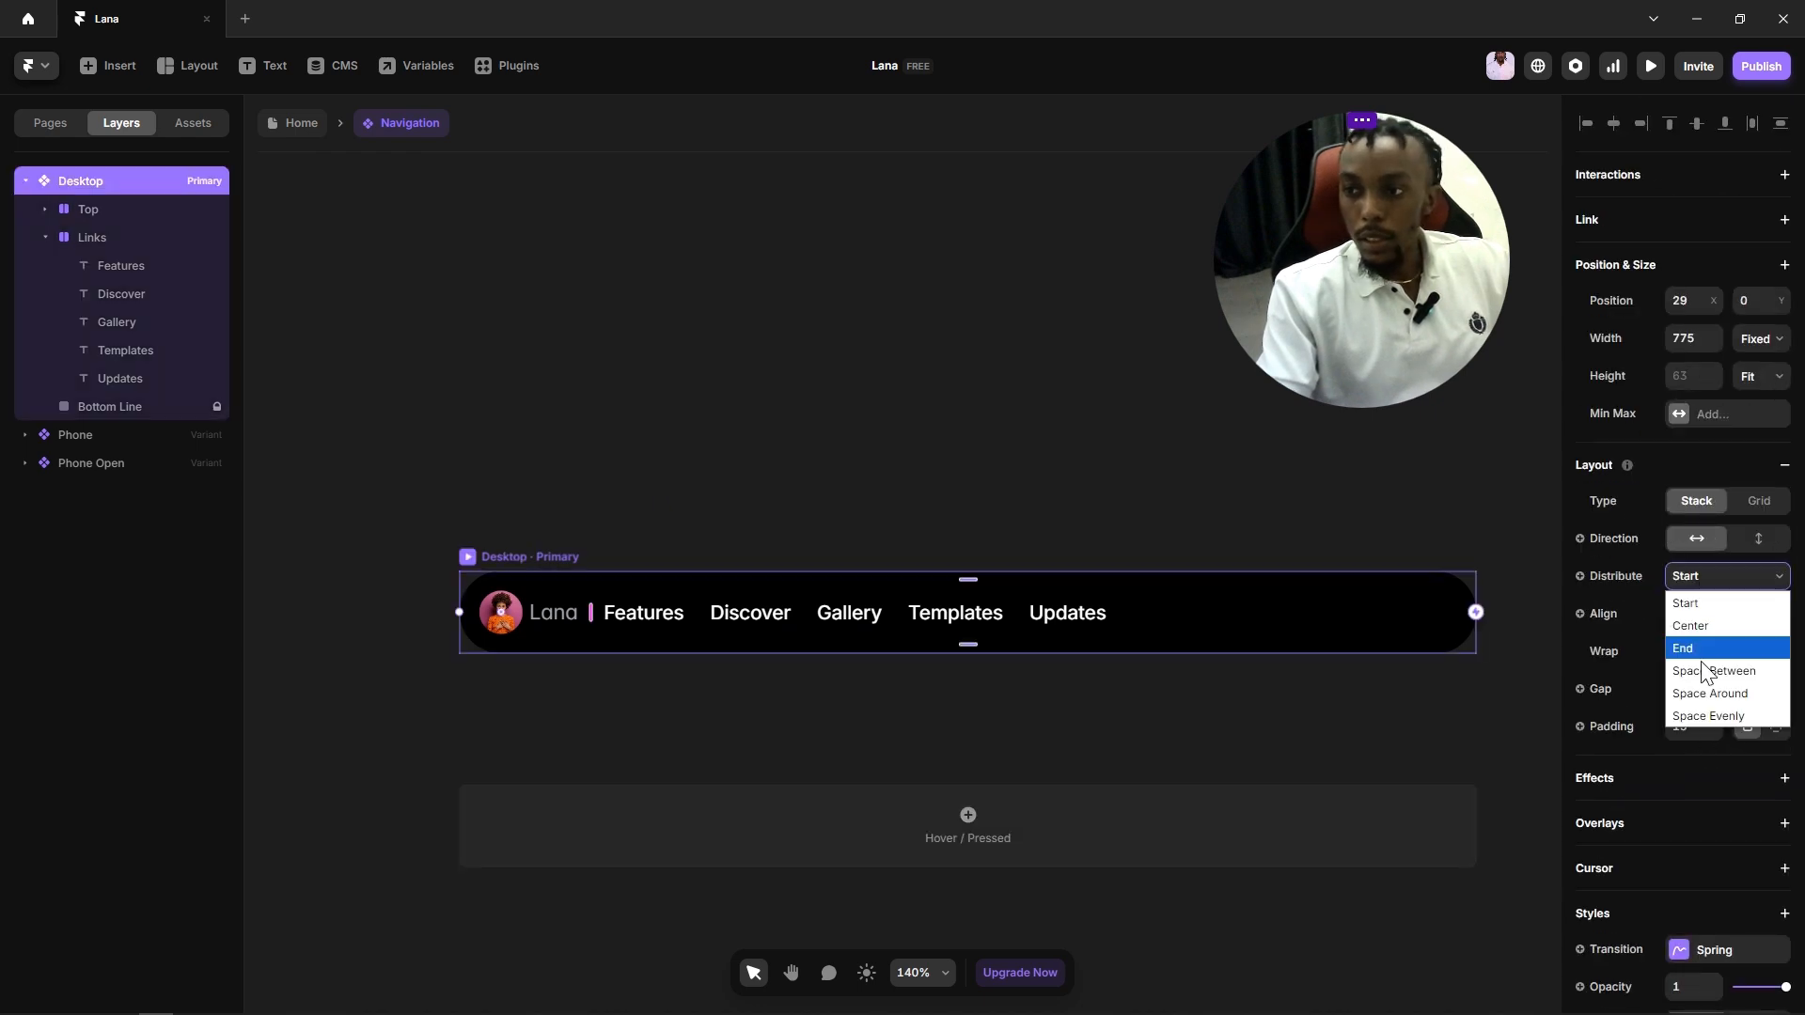
click(1710, 670)
click(913, 426)
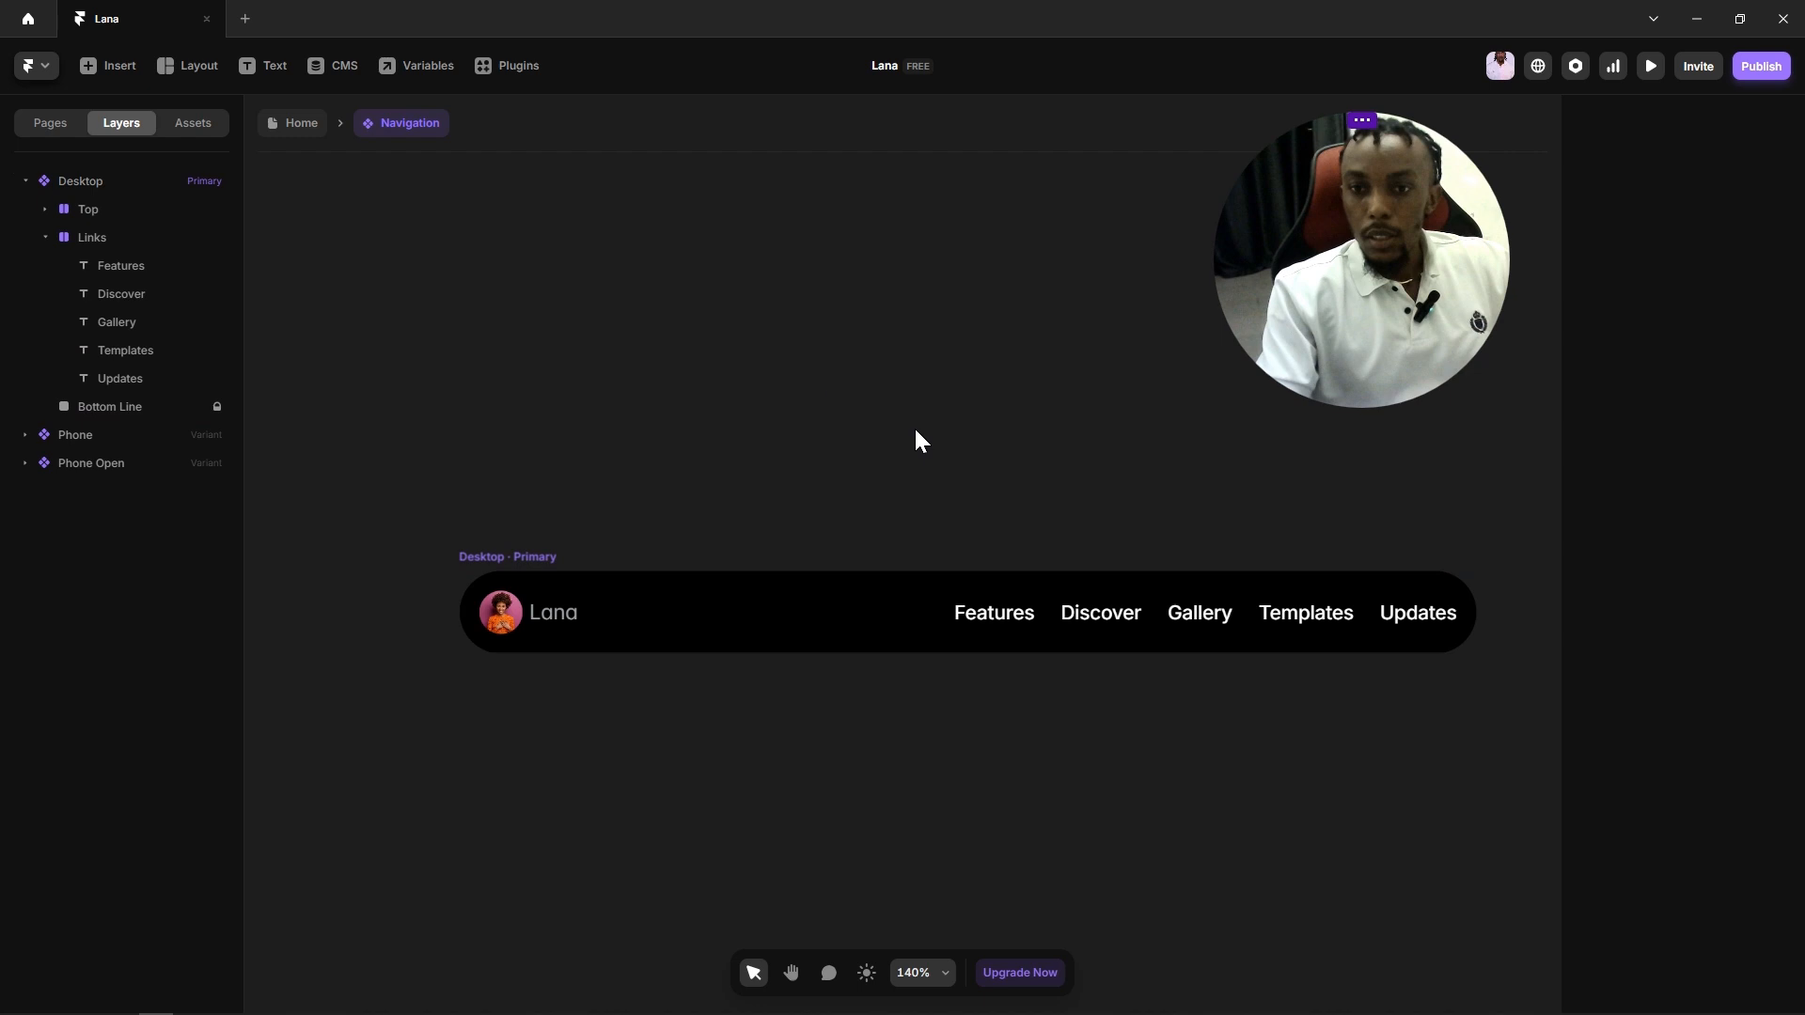
Step: Apply the Text color style to the Lana text in the Top stack
scroll(602, 691, up, 4)
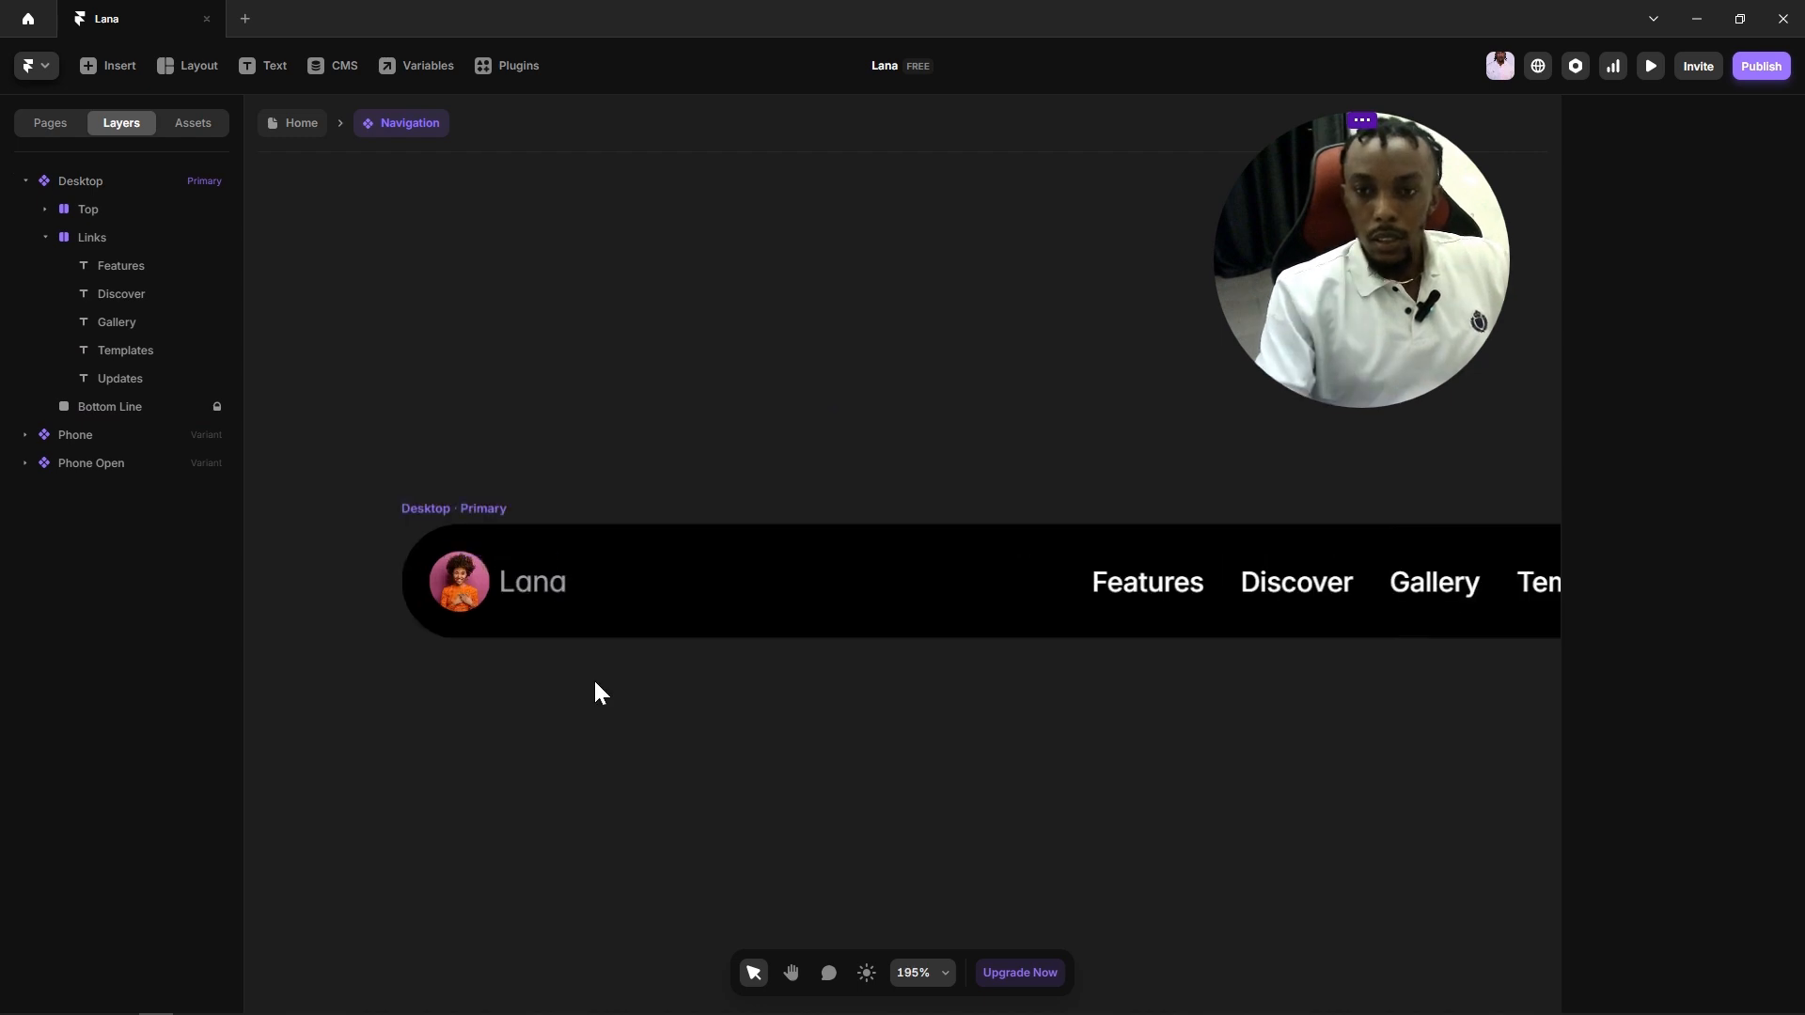
click(535, 584)
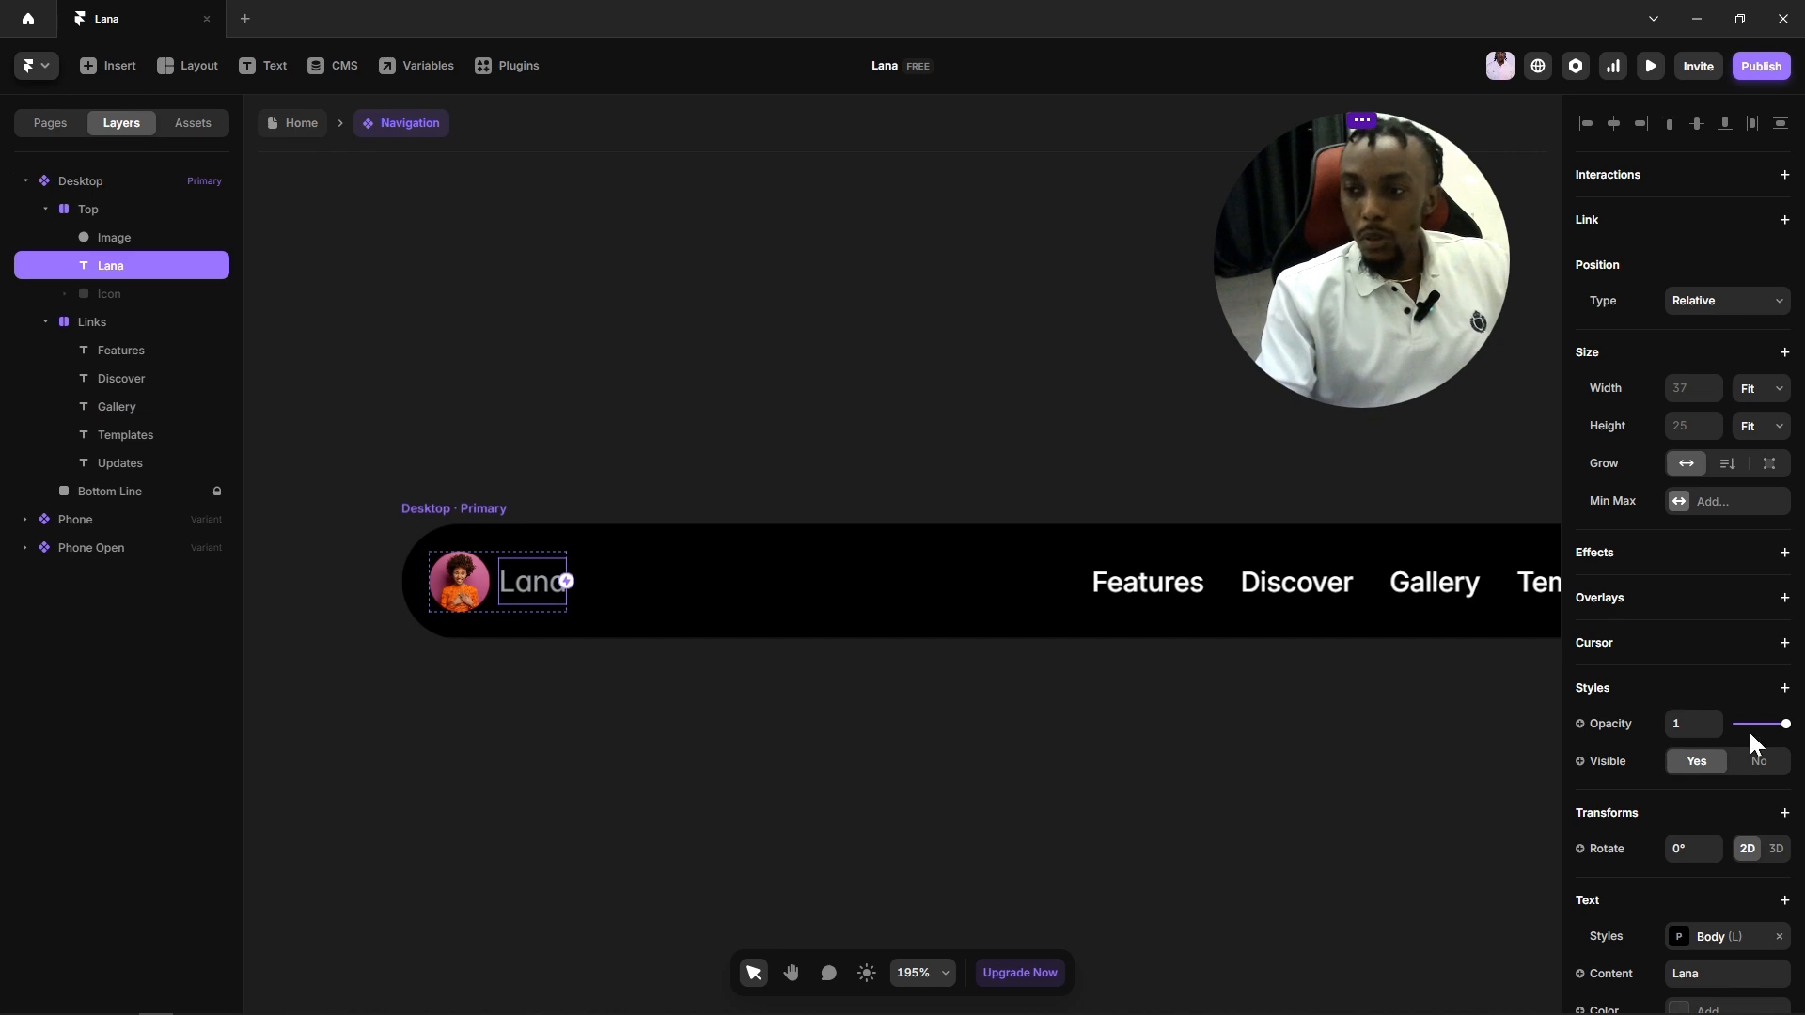
scroll(1748, 733, down, 3)
click(1678, 759)
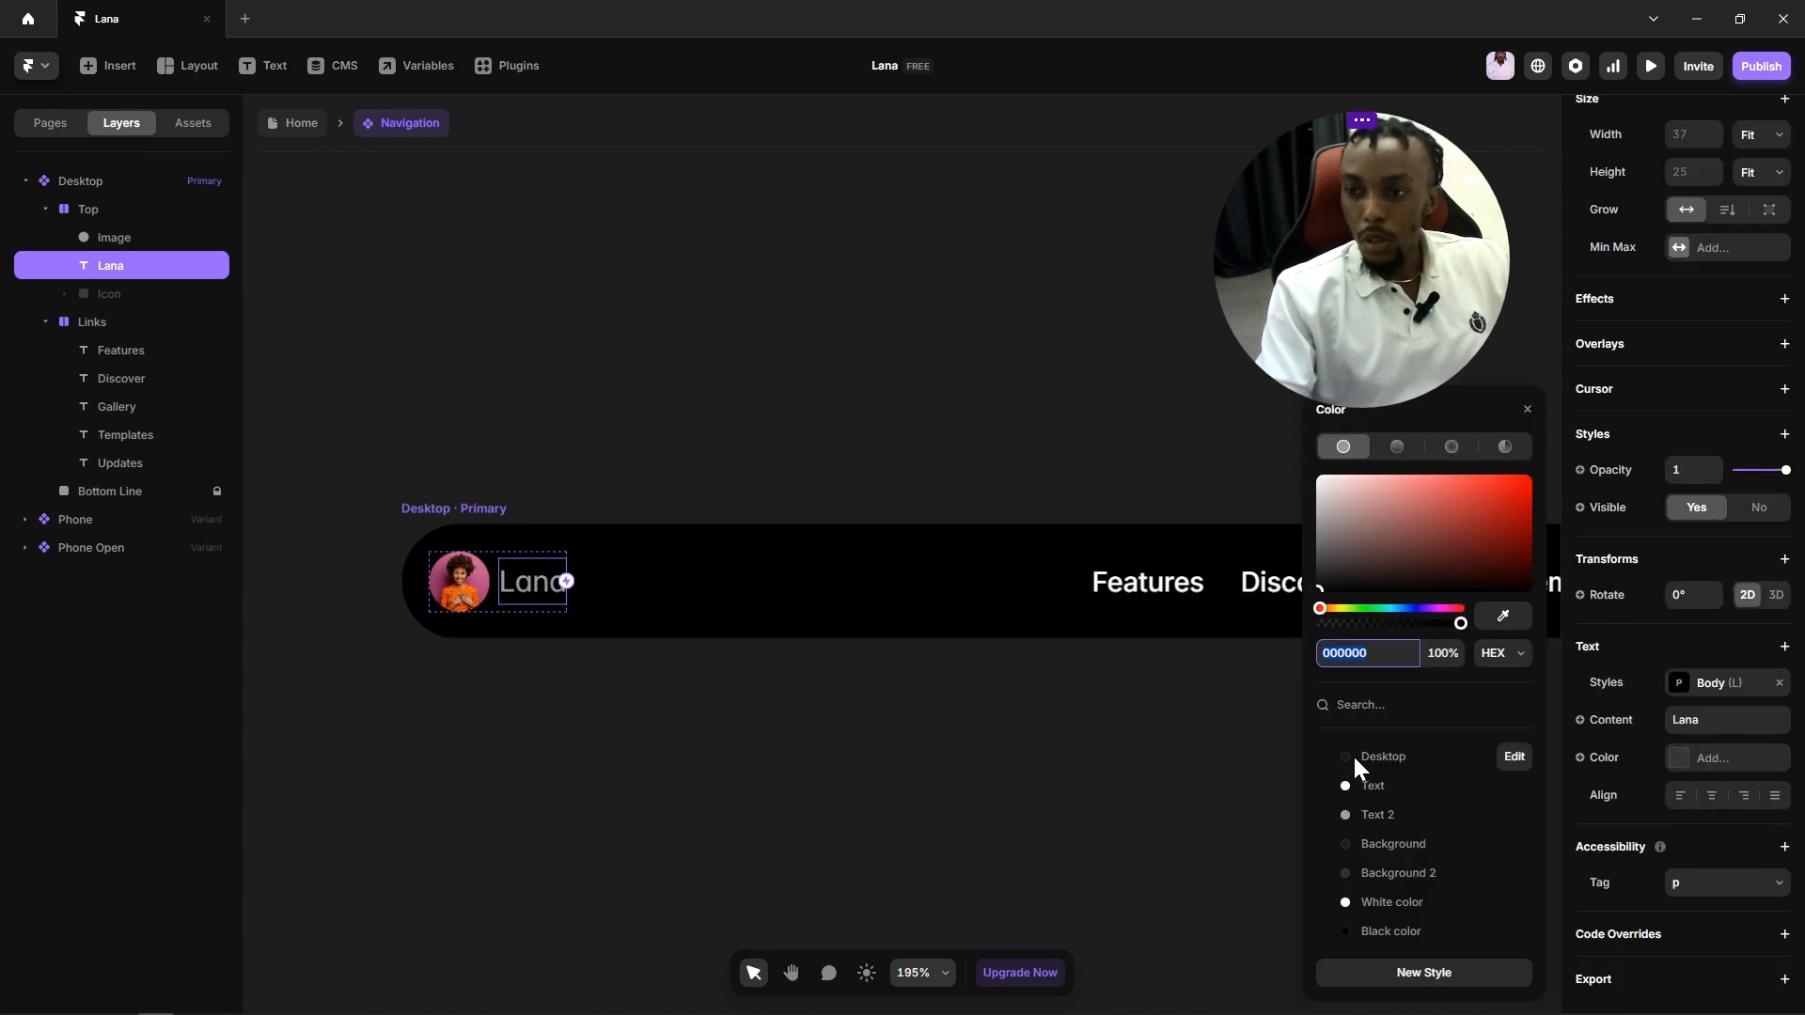
click(1377, 784)
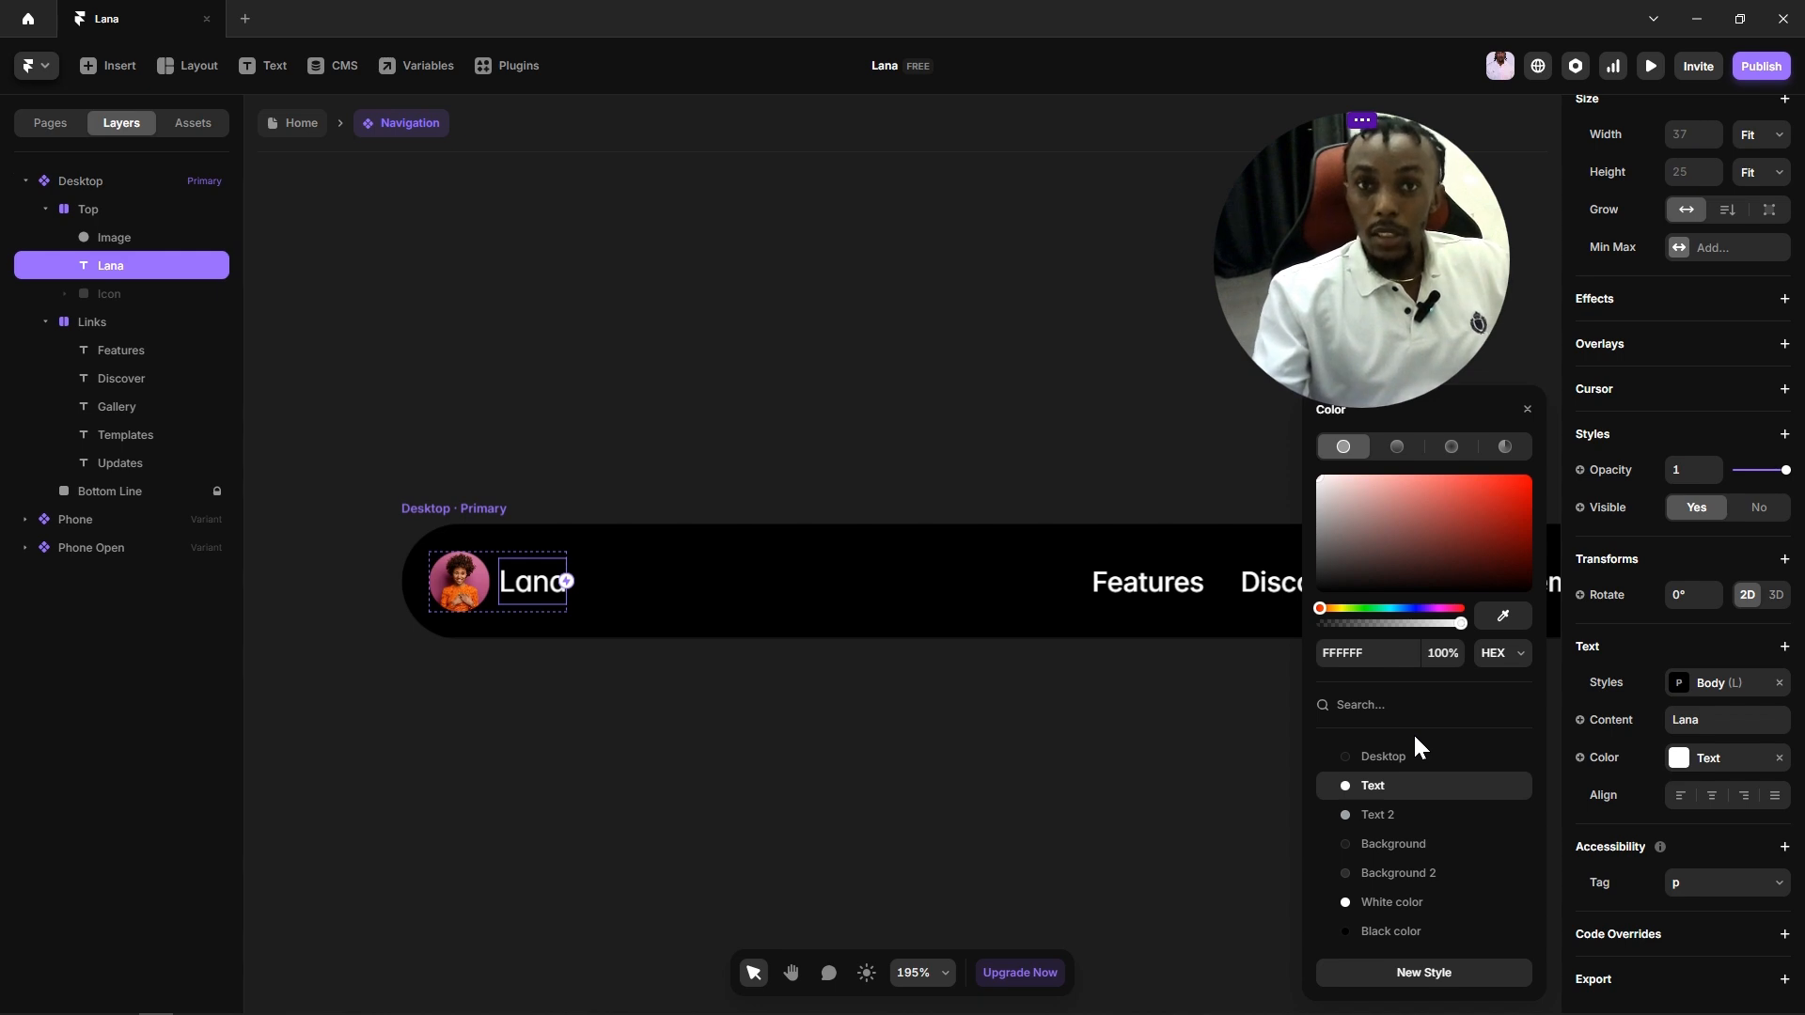
click(1197, 745)
Step: Examine the text settings of the Features link and the layout of the portrait and Lana text in the Top stack
click(1158, 602)
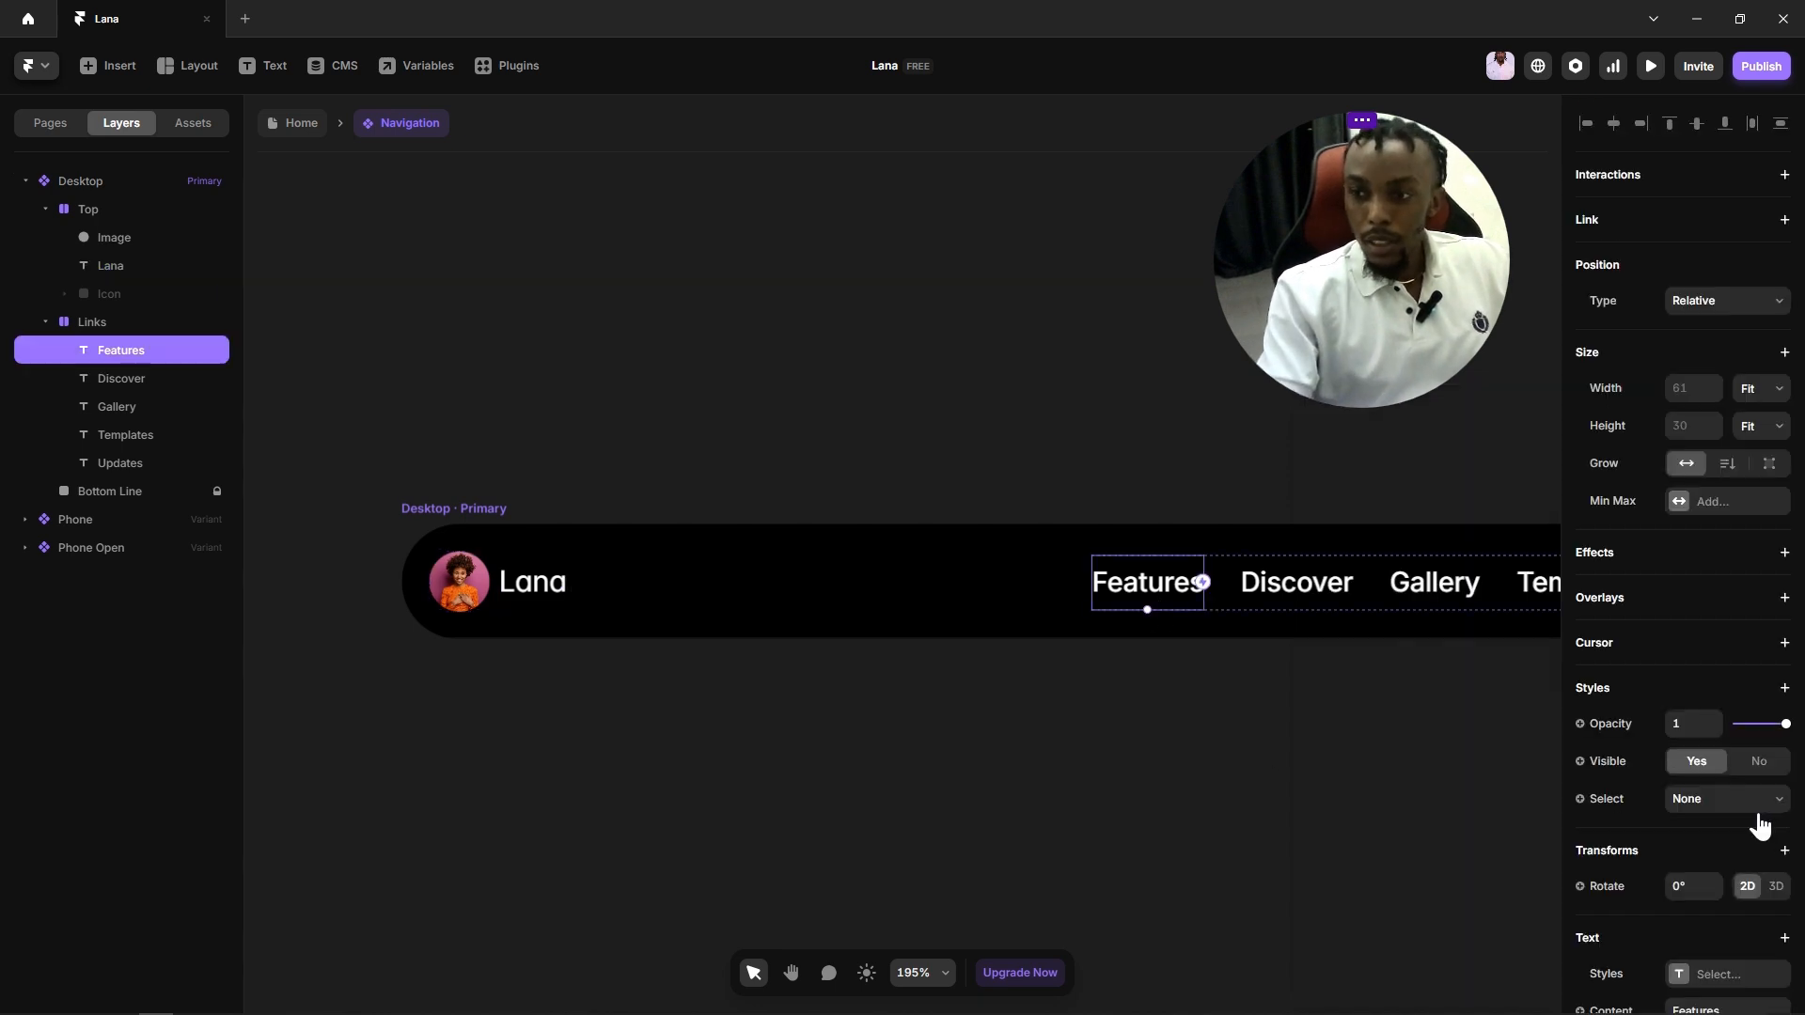
scroll(1757, 821, down, 3)
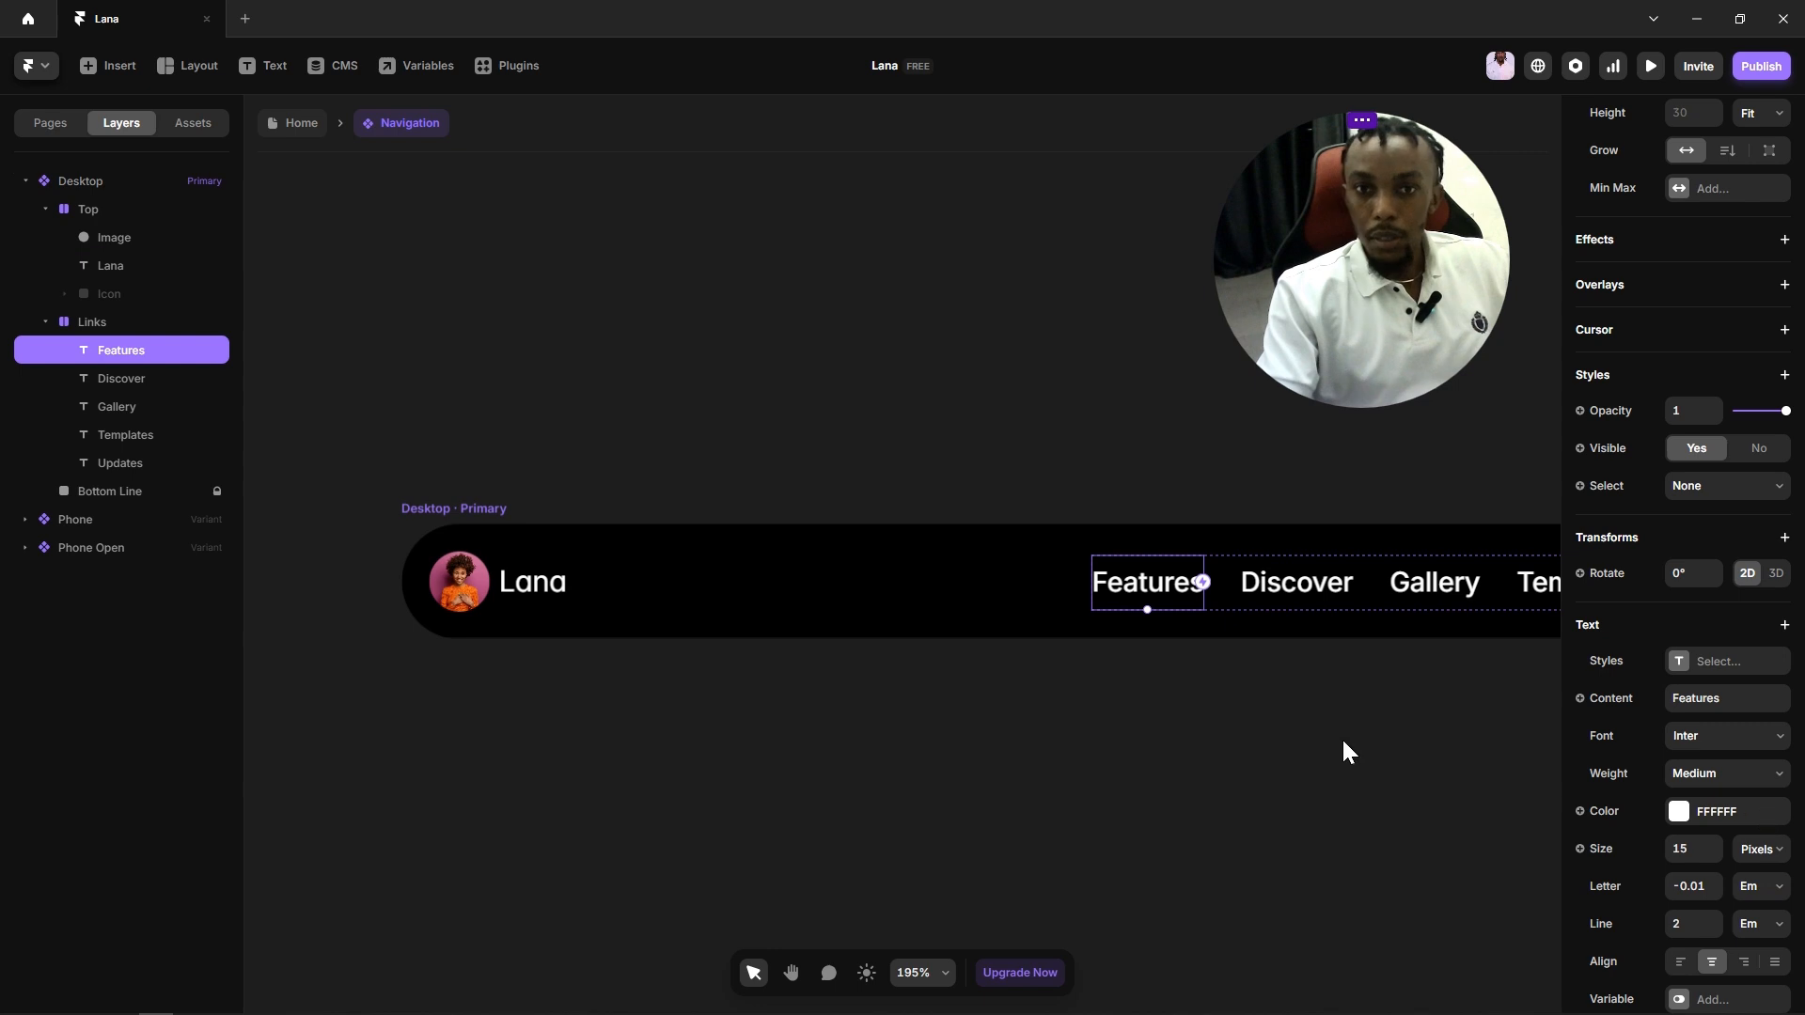
scroll(1329, 732, right, 4)
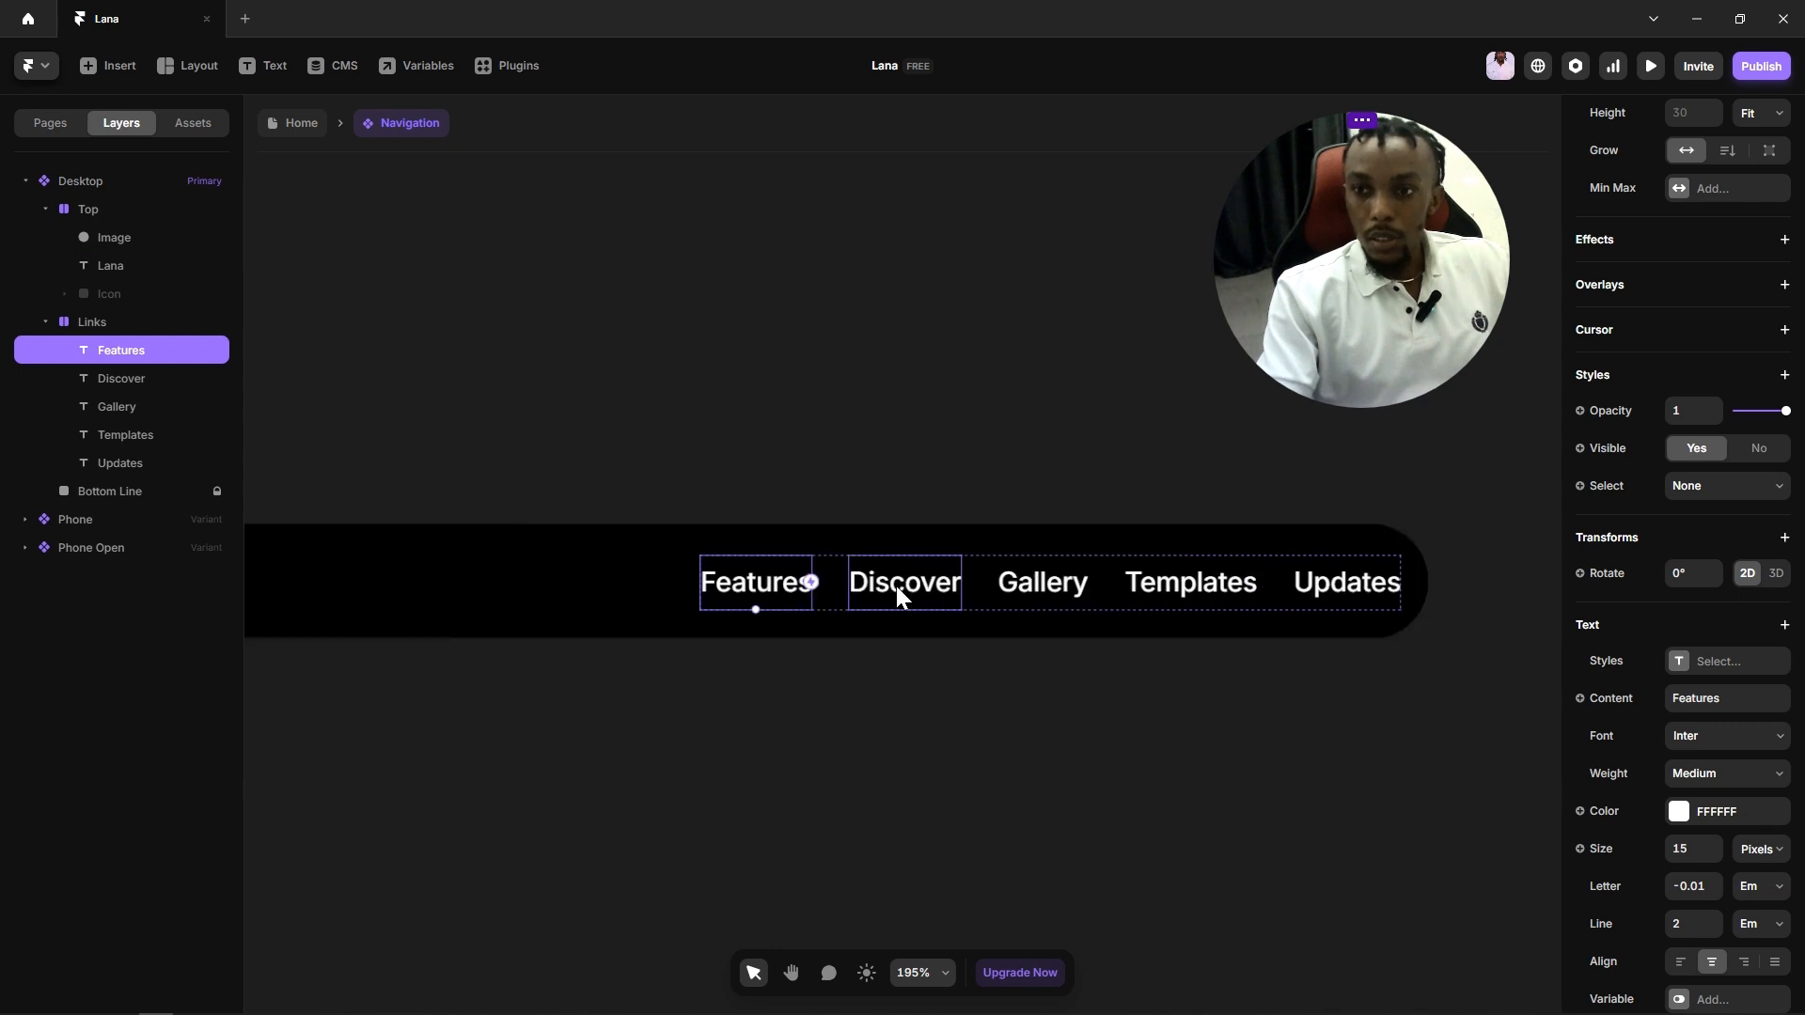
shift+click(895, 584)
key(Escape)
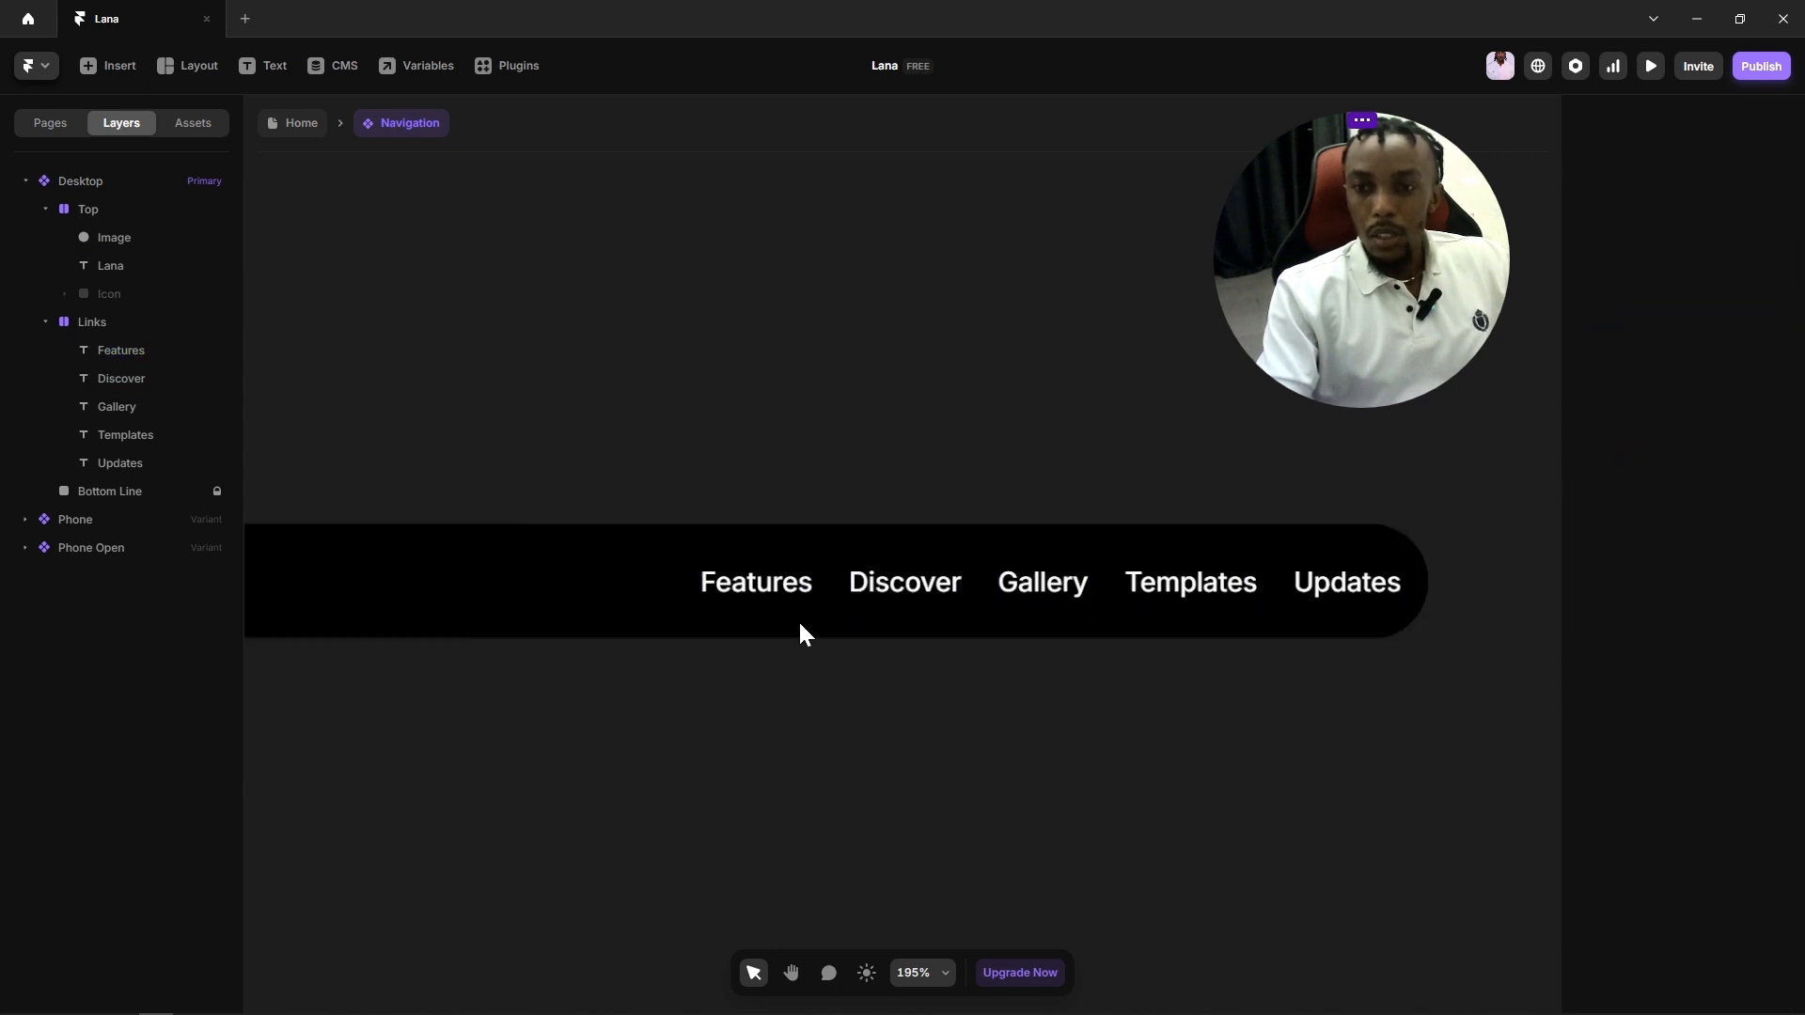
scroll(805, 636, down, 3)
key(space)
drag(694, 732, 1004, 743)
scroll(564, 626, up, 5)
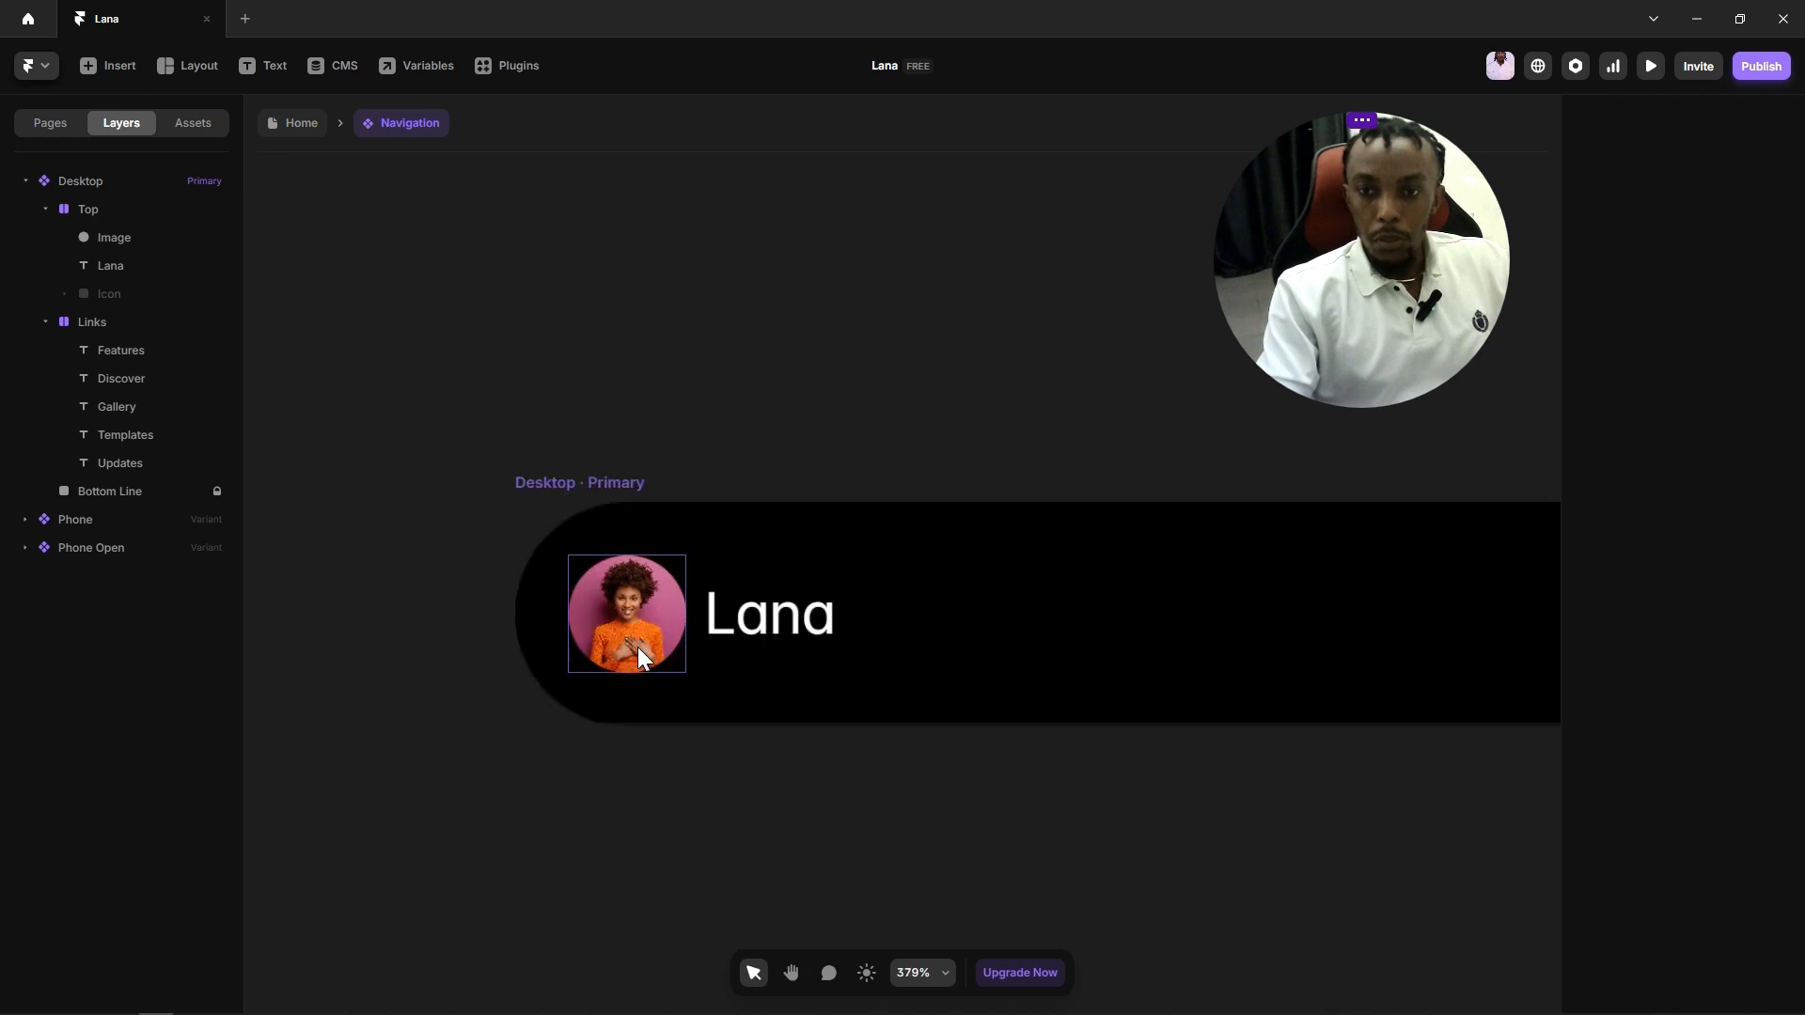
click(705, 669)
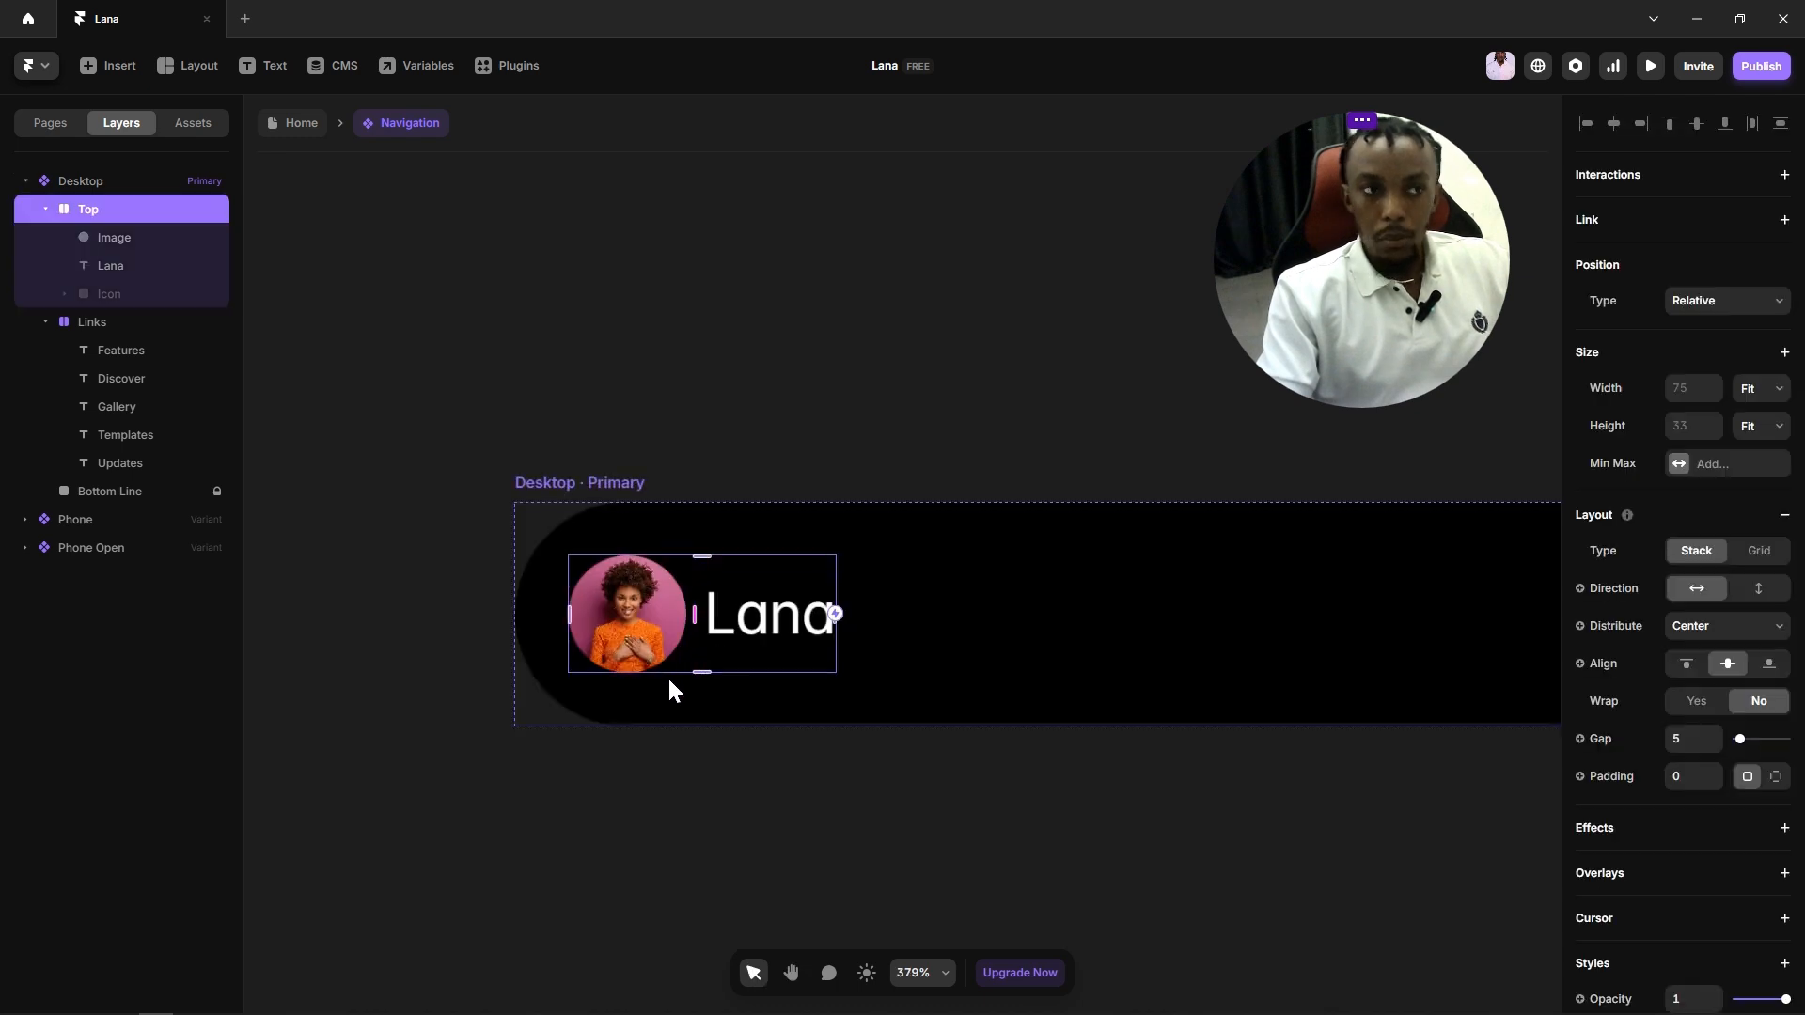
click(953, 787)
scroll(1154, 784, down, 5)
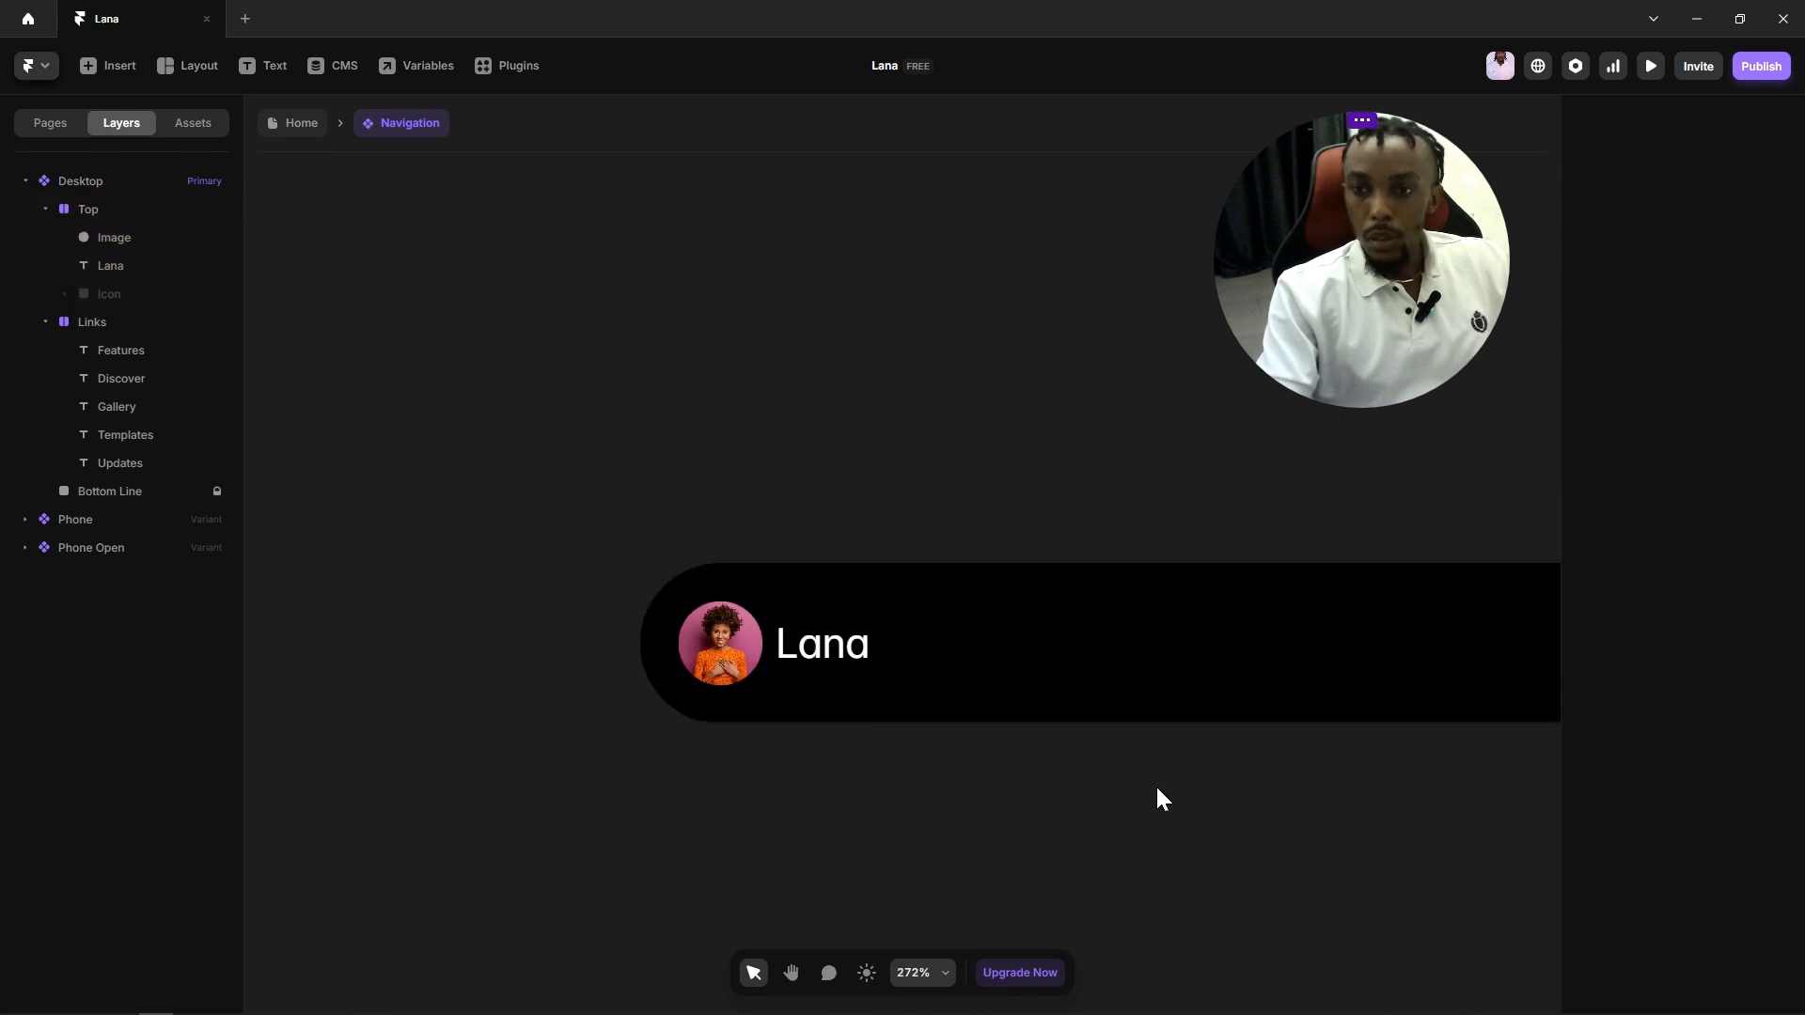
scroll(1069, 780, down, 2)
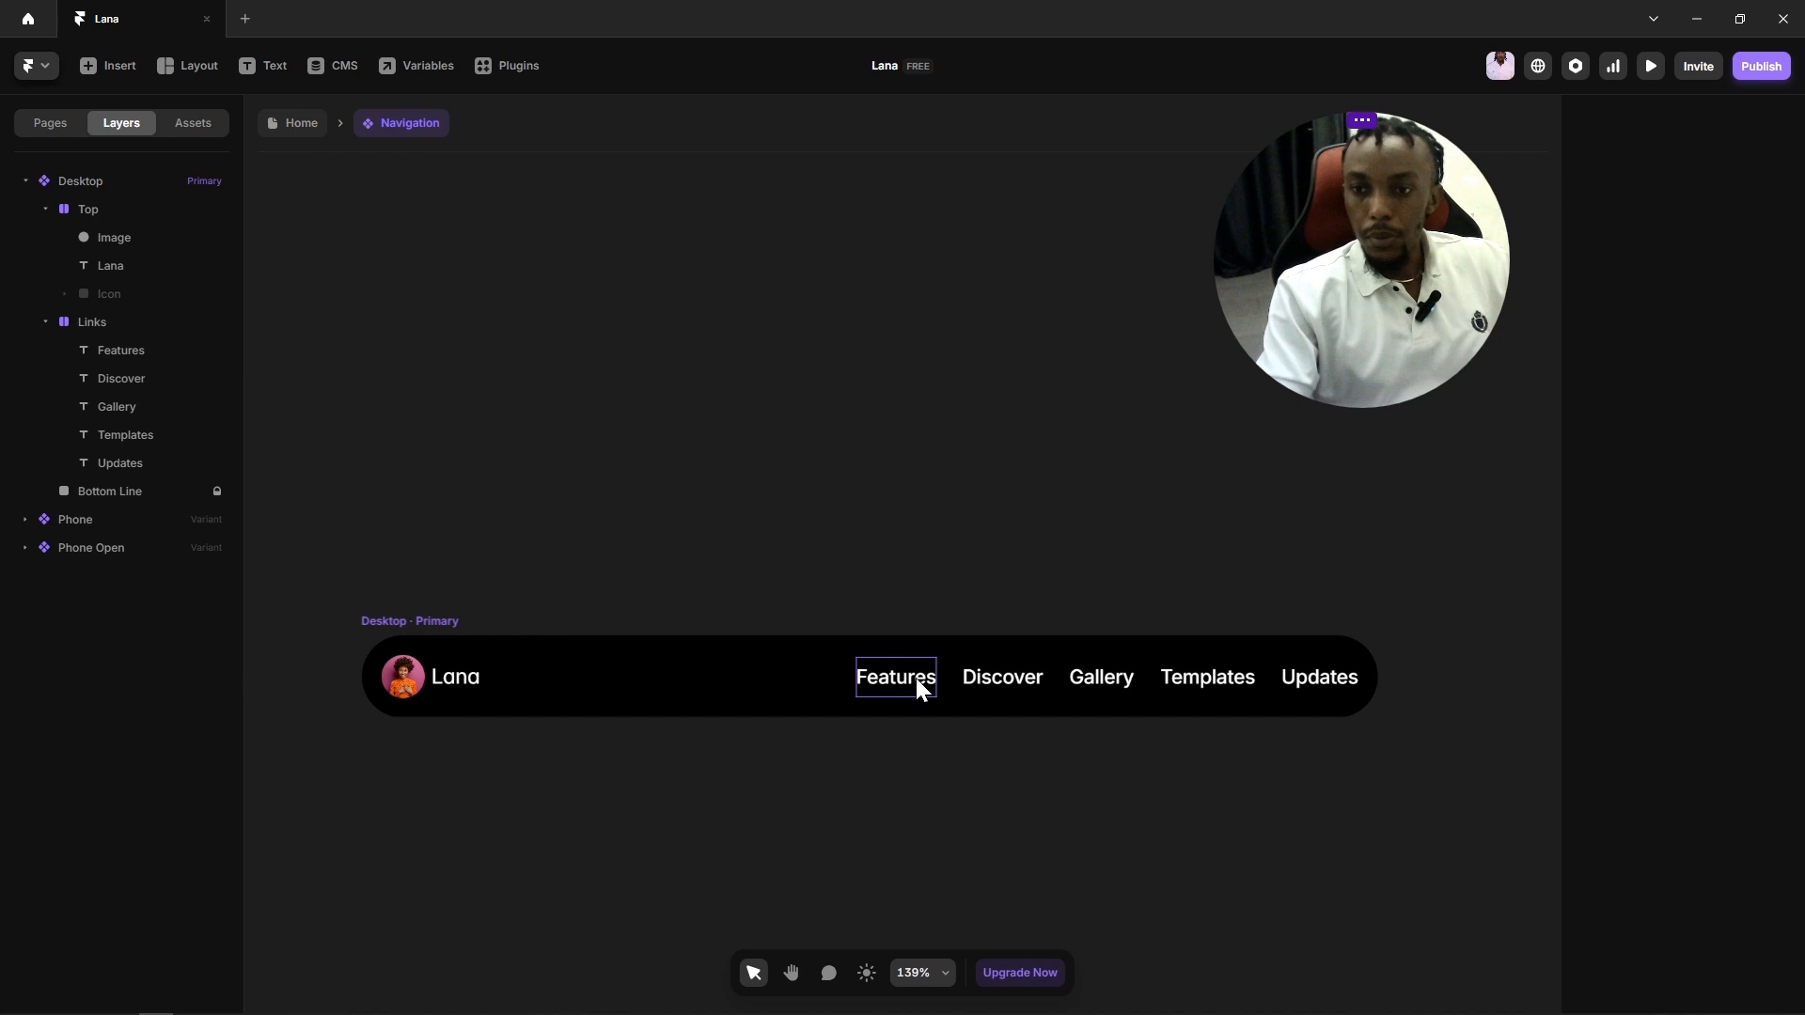
Step: Try the Body text style on the Features link, and settle on the Body 3 style
click(916, 679)
scroll(1710, 661, down, 4)
click(1727, 661)
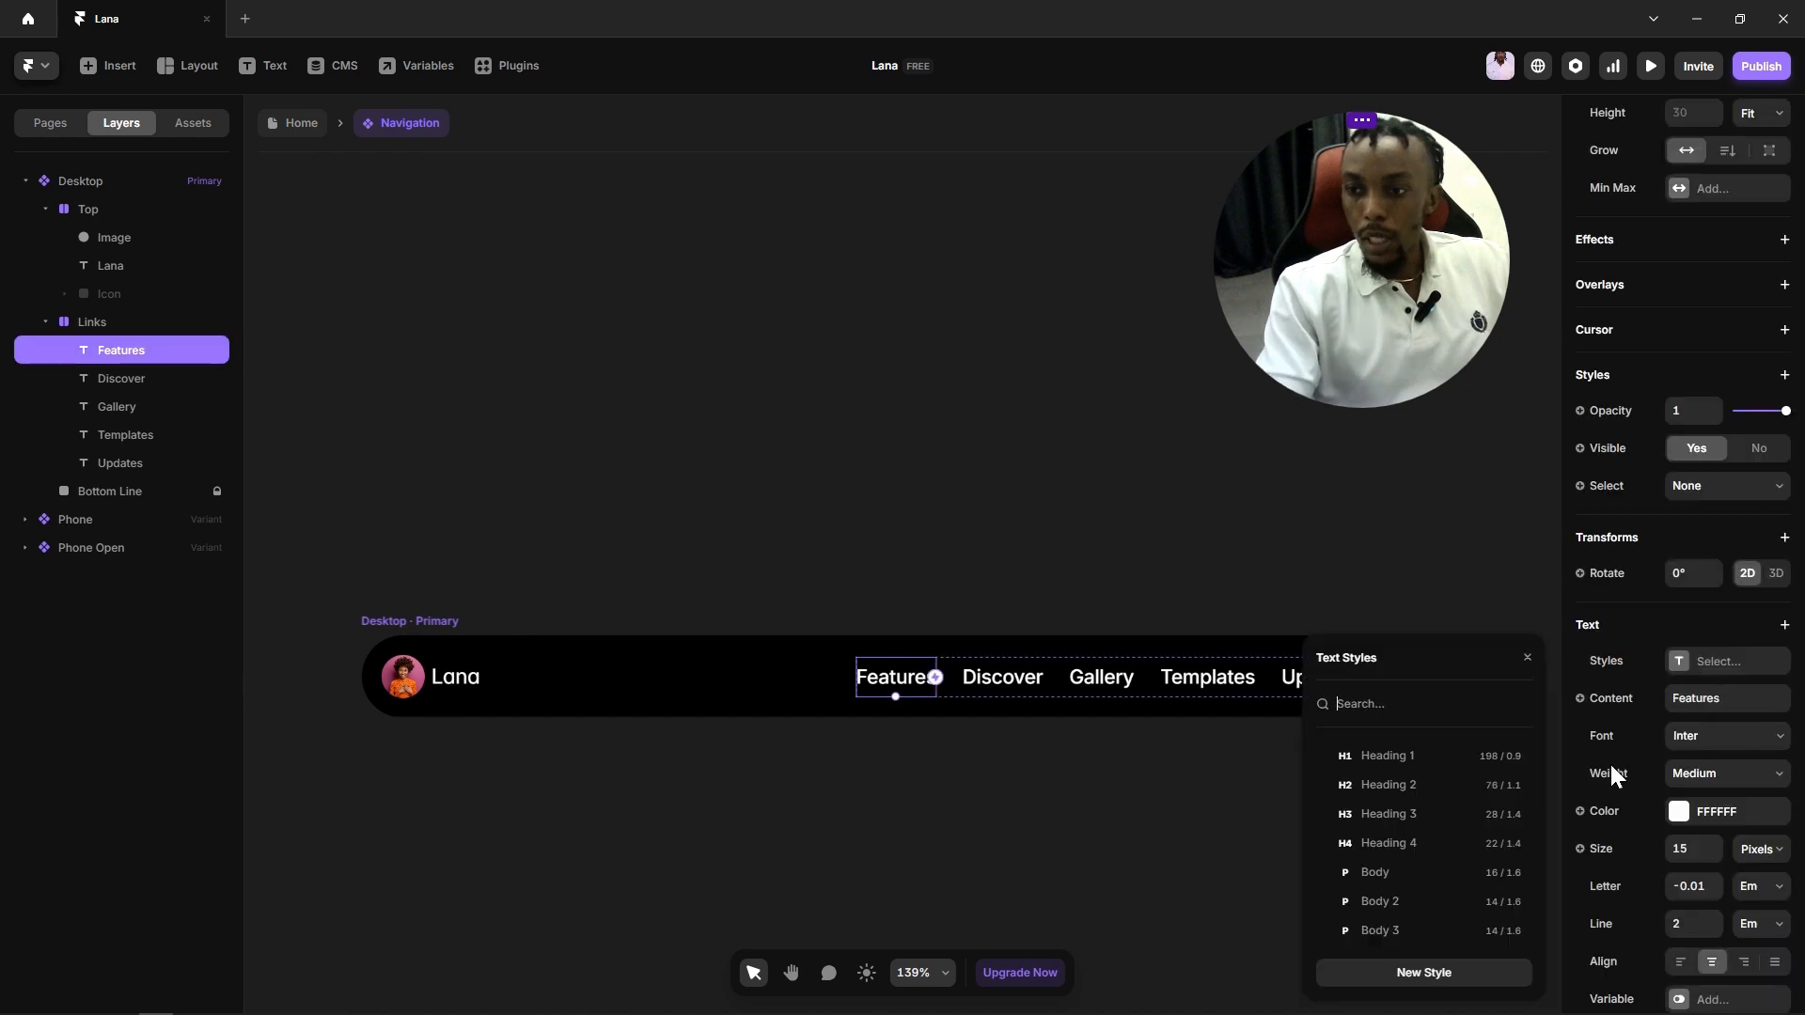
click(1395, 869)
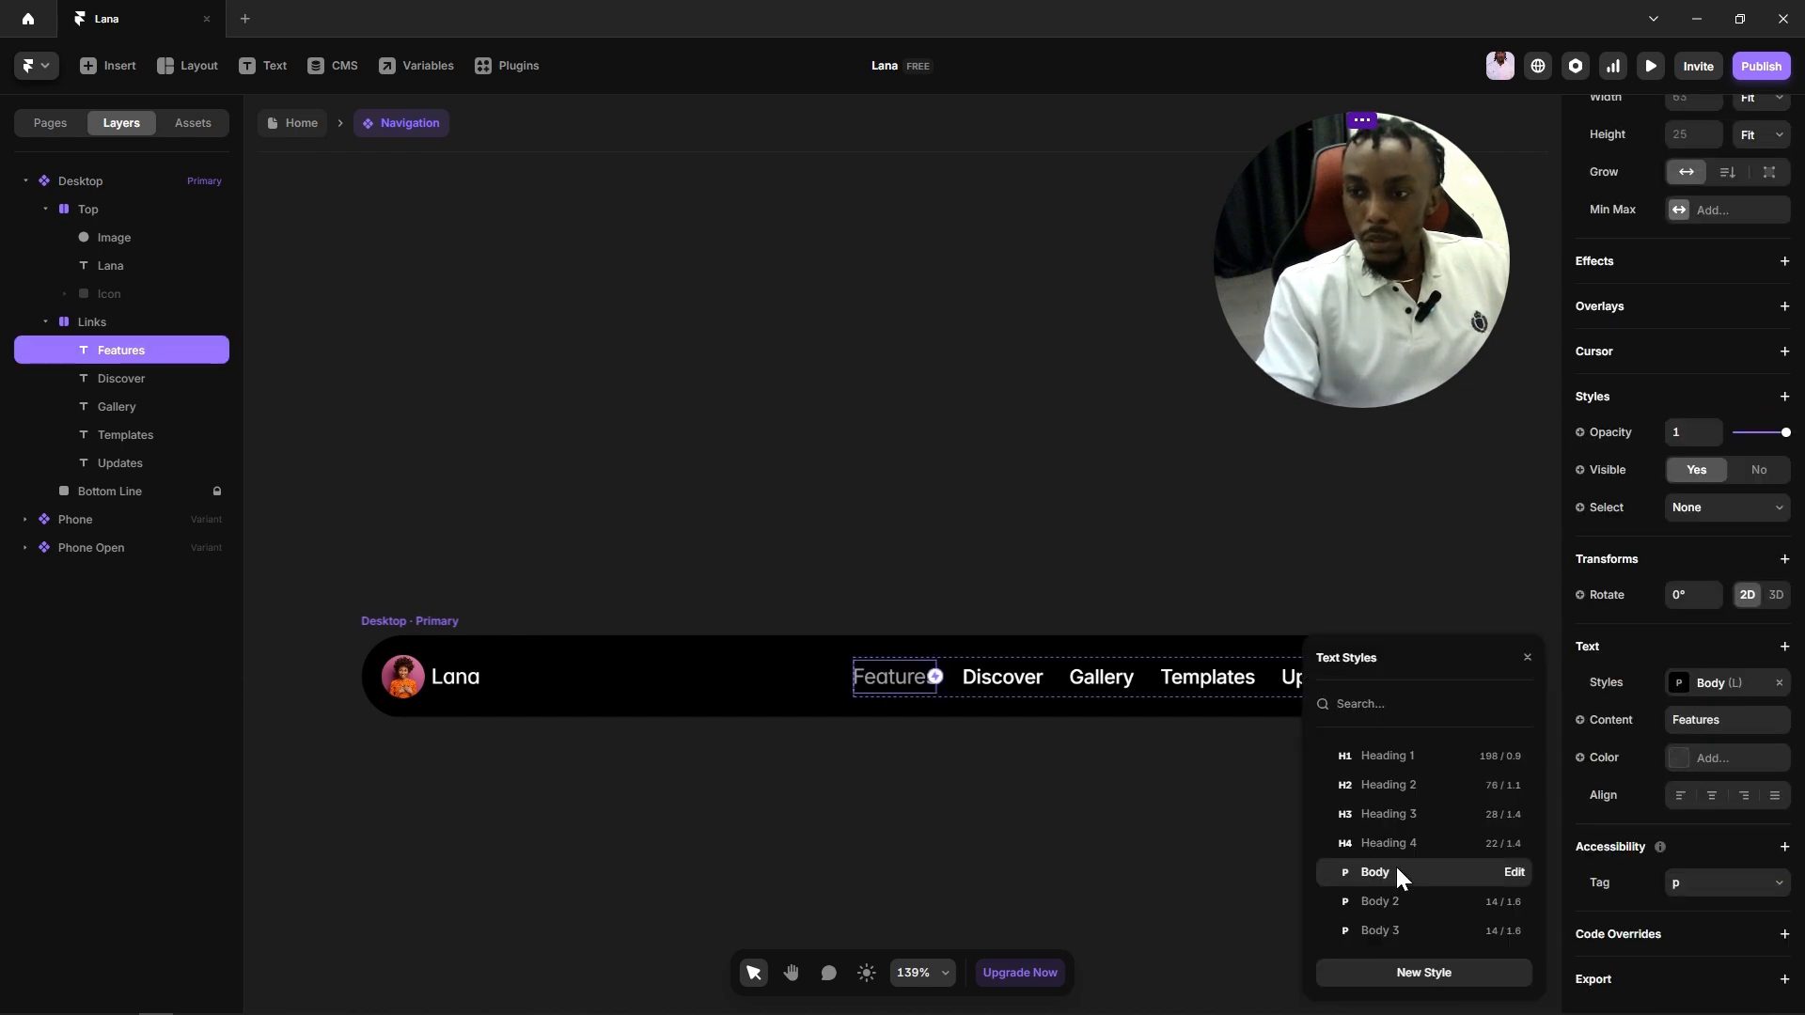
click(1391, 929)
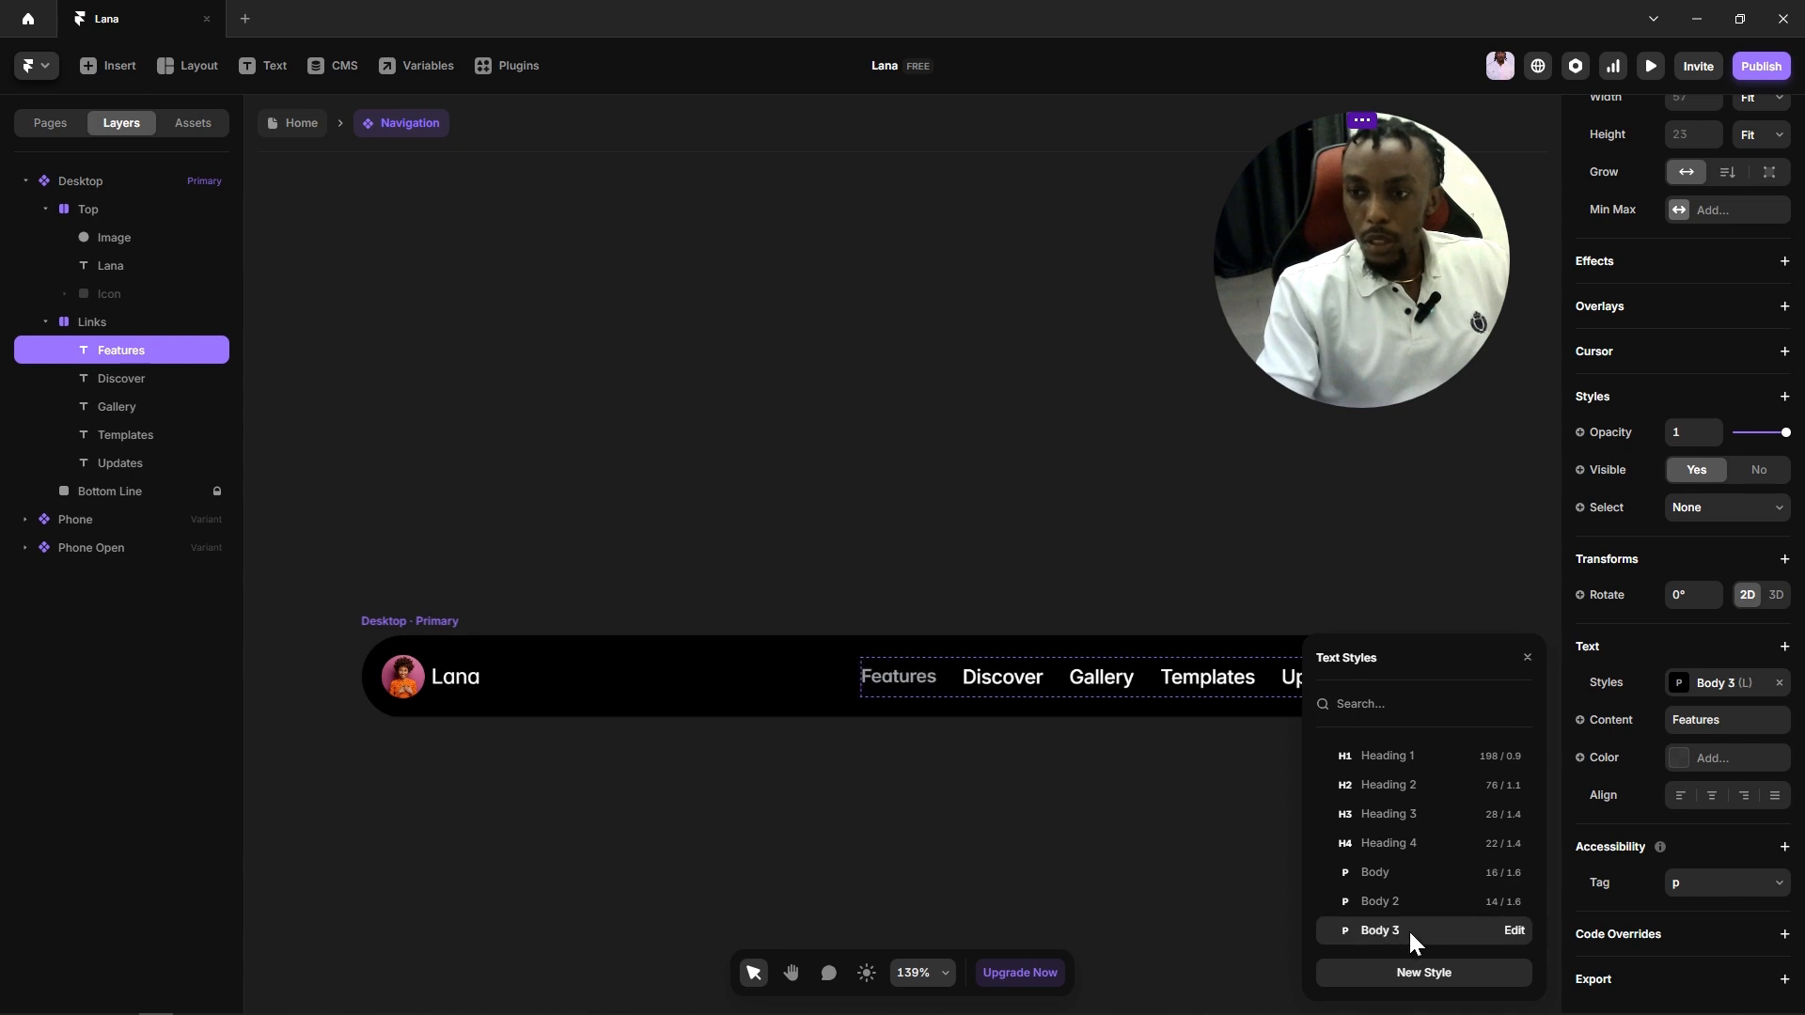
click(1018, 757)
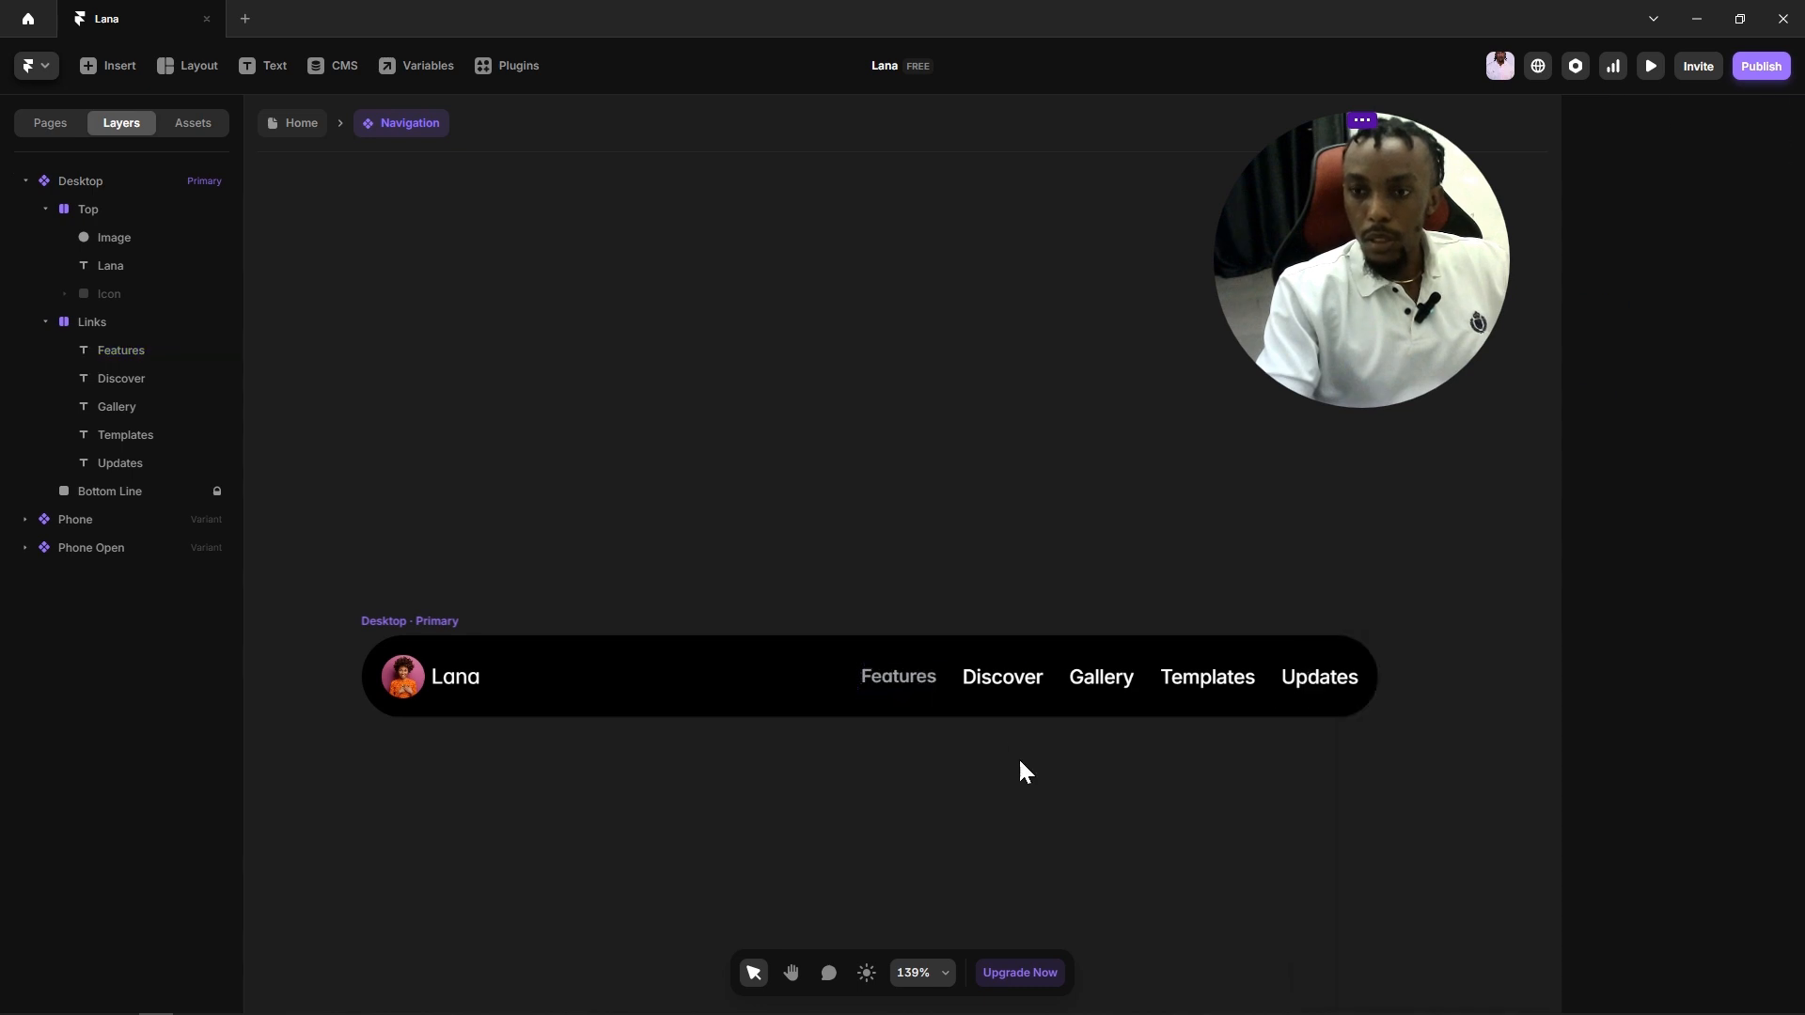
Step: Turn the Features link in the Desktop navigation's Links stack into a new component named Button/Button
click(923, 684)
scroll(1001, 730, up, 3)
key(space)
drag(1116, 785, 1022, 782)
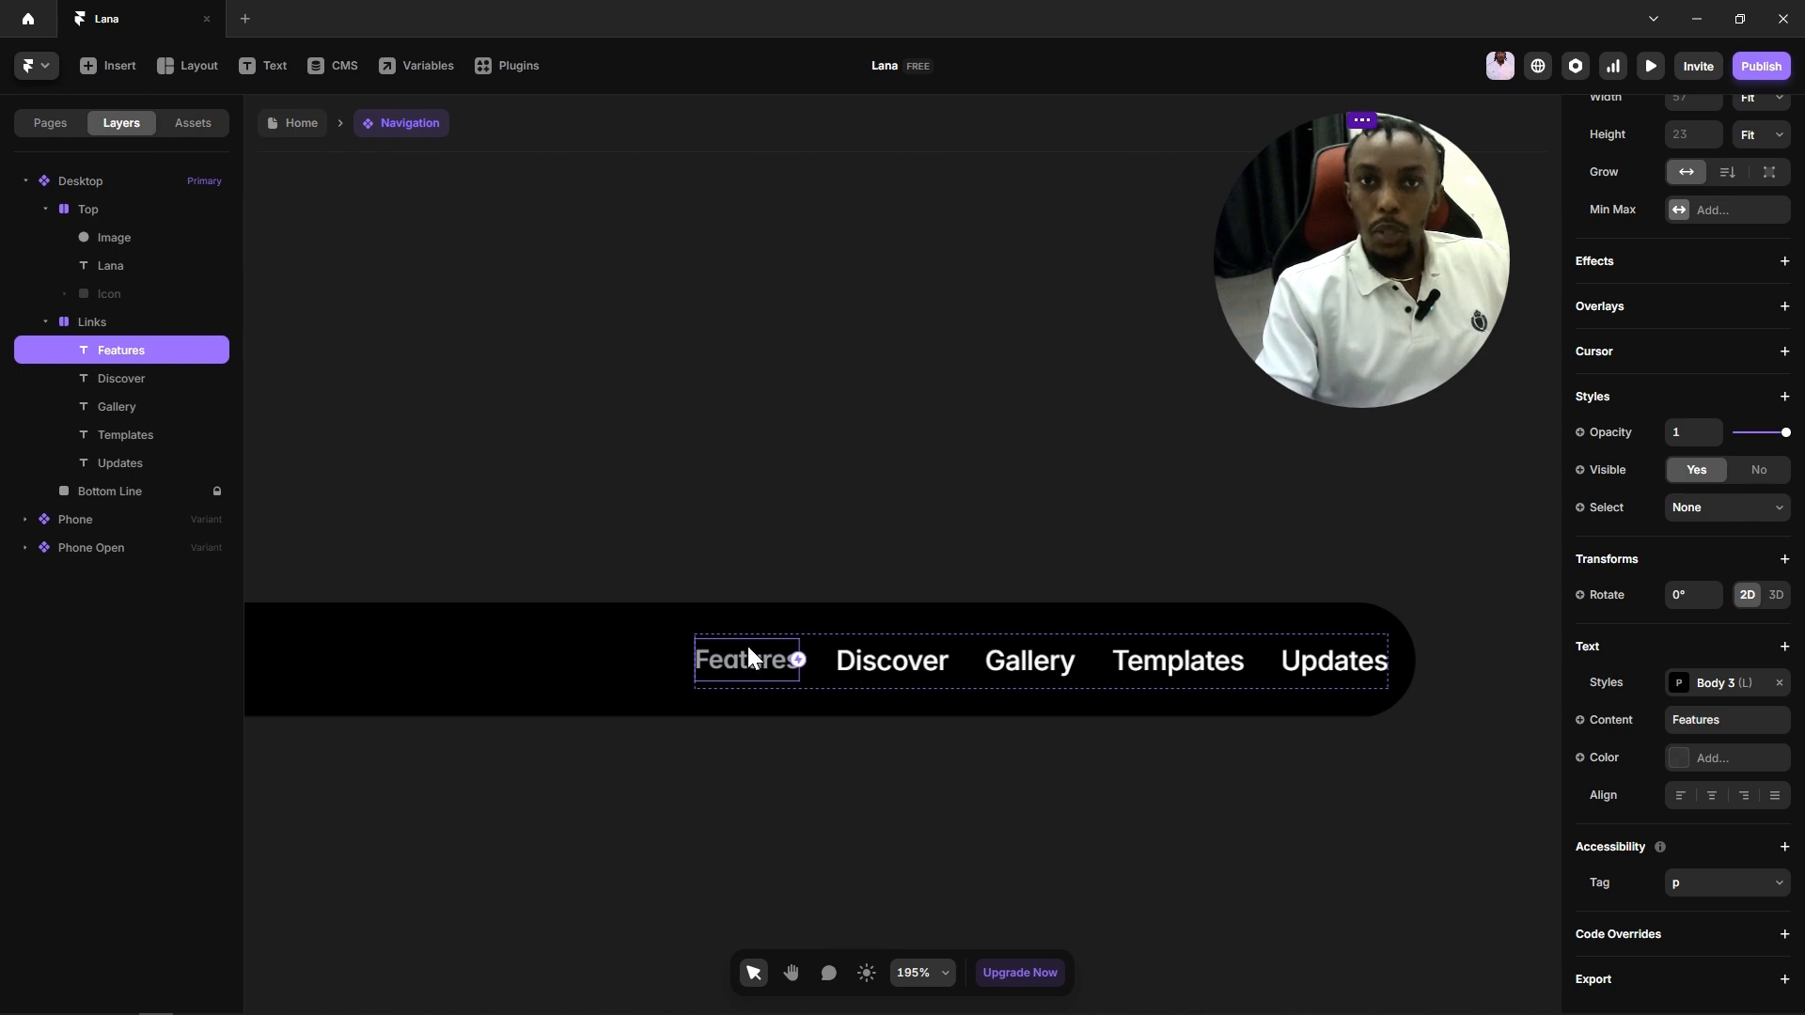
click(869, 414)
click(754, 658)
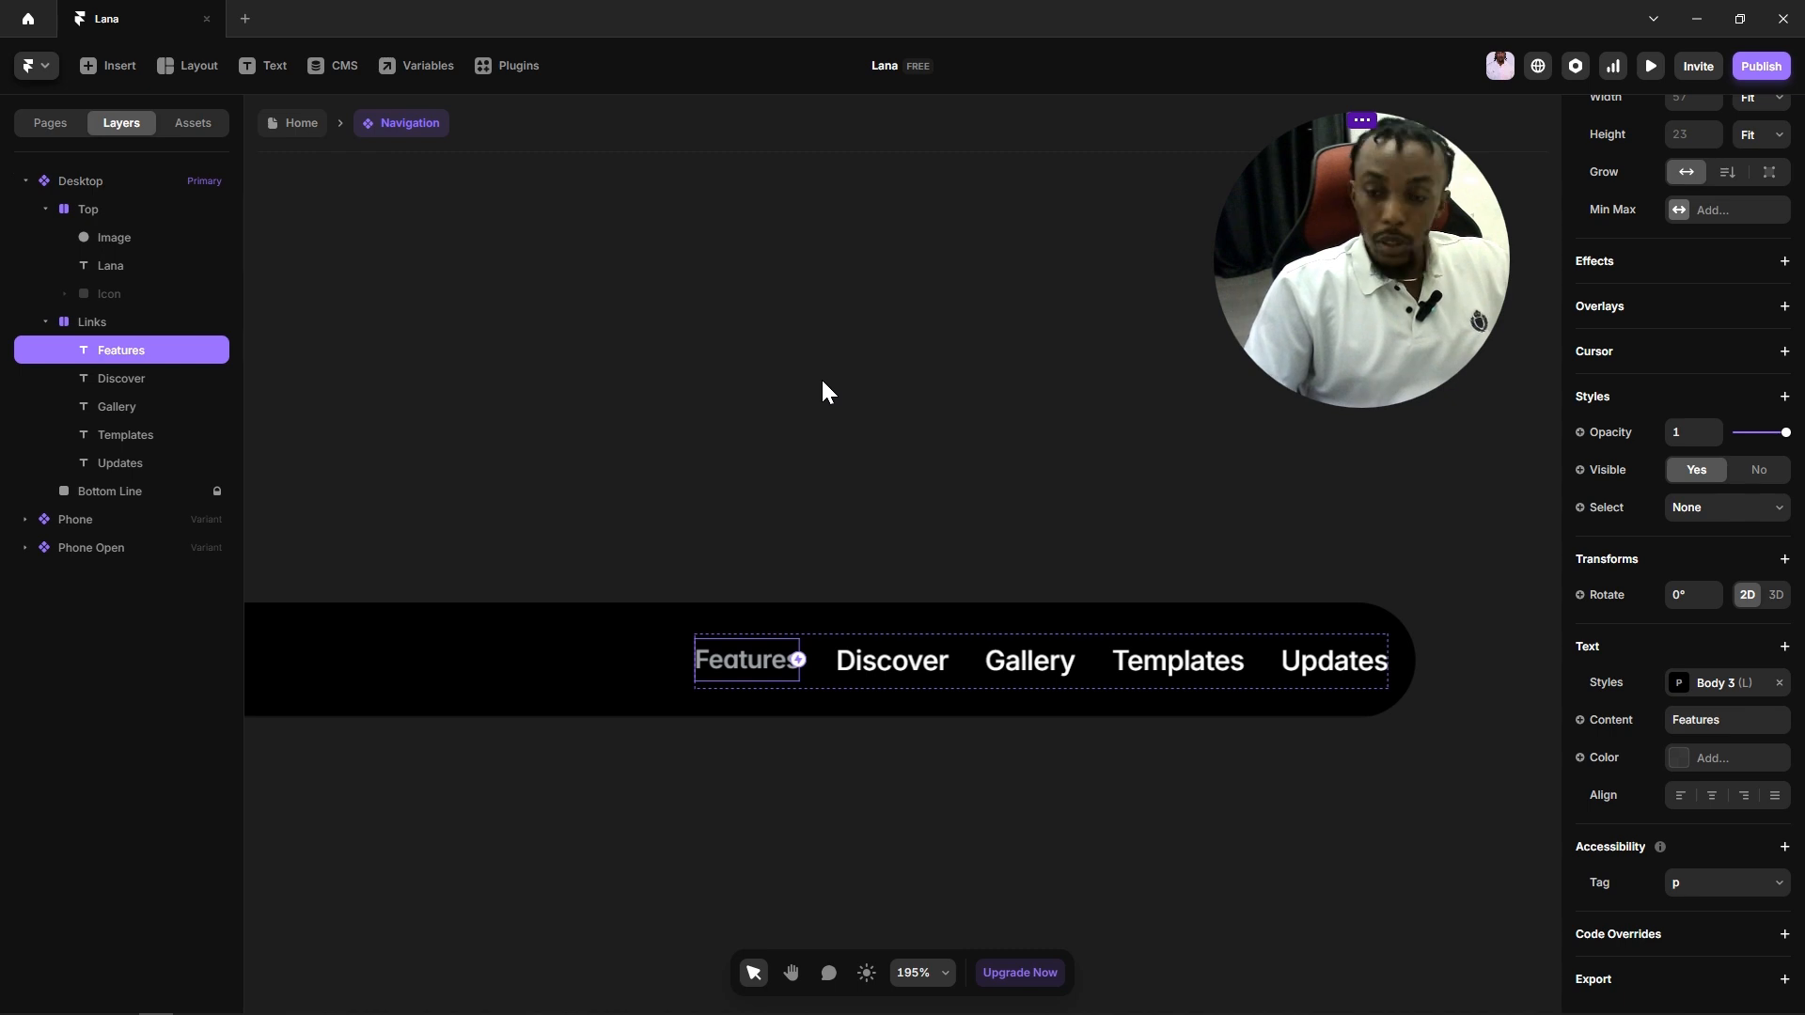
key(ctrl+alt+k)
text(B)
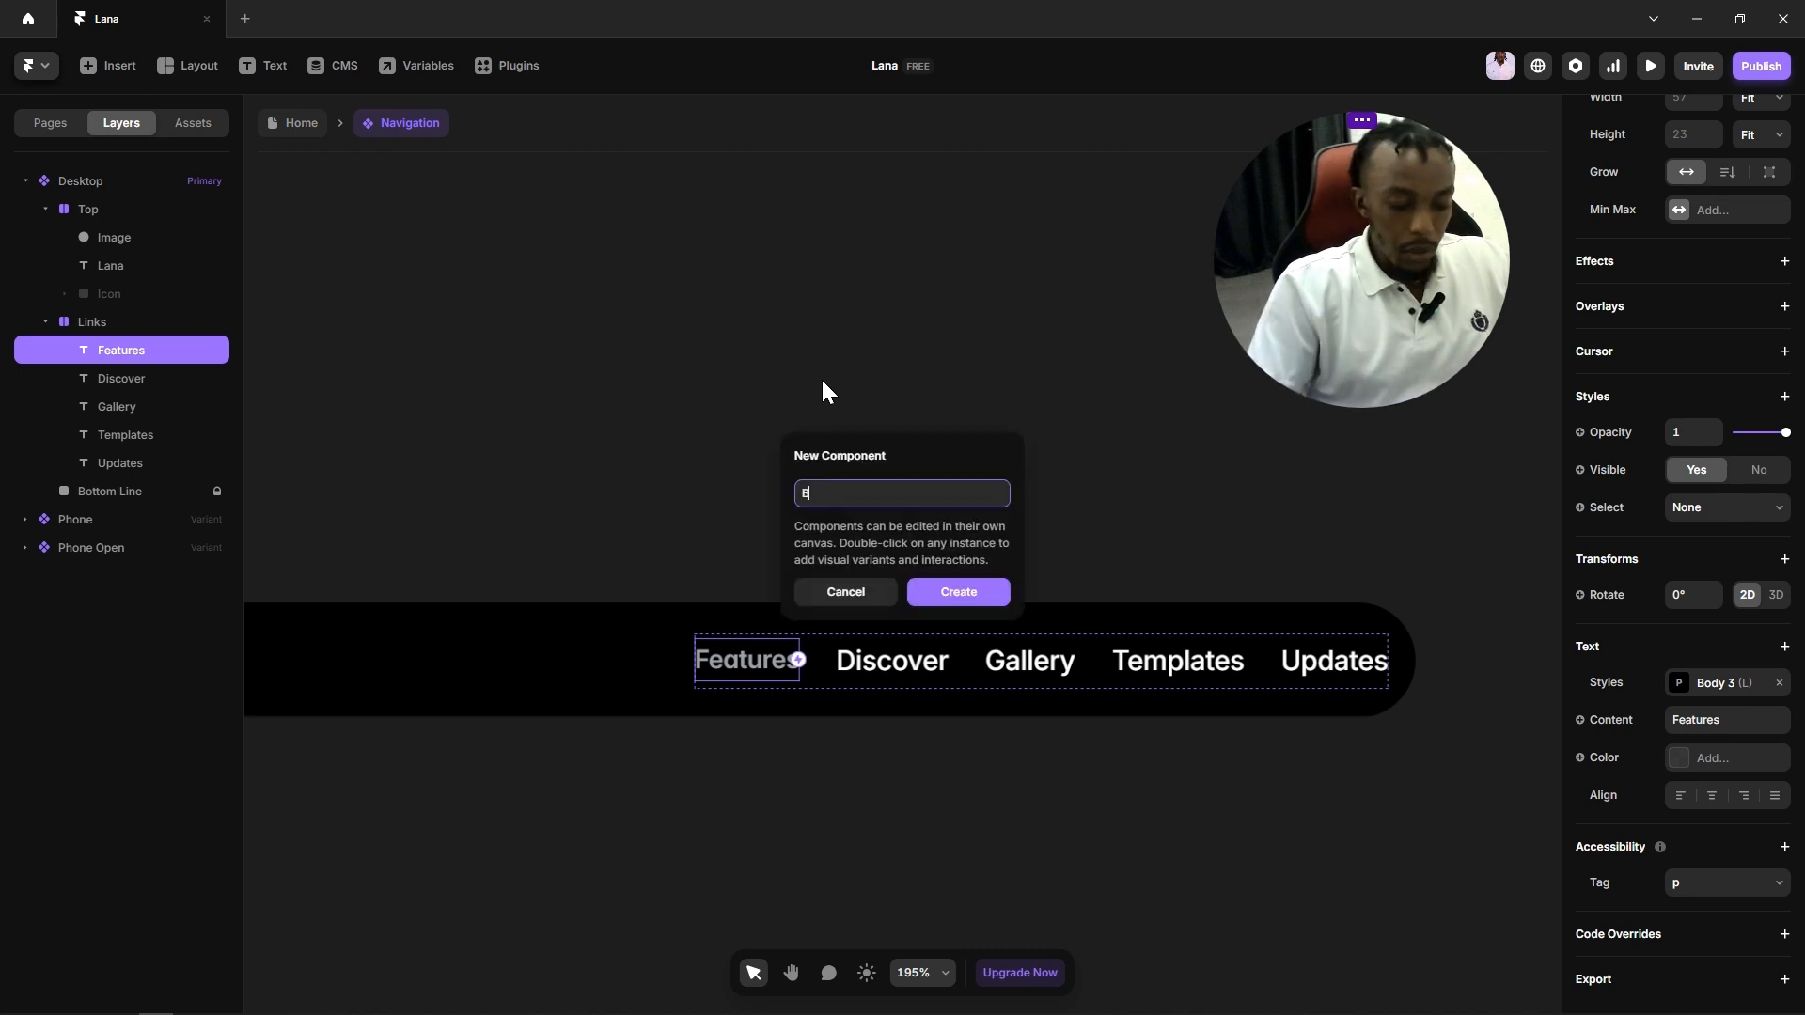
text(utton)
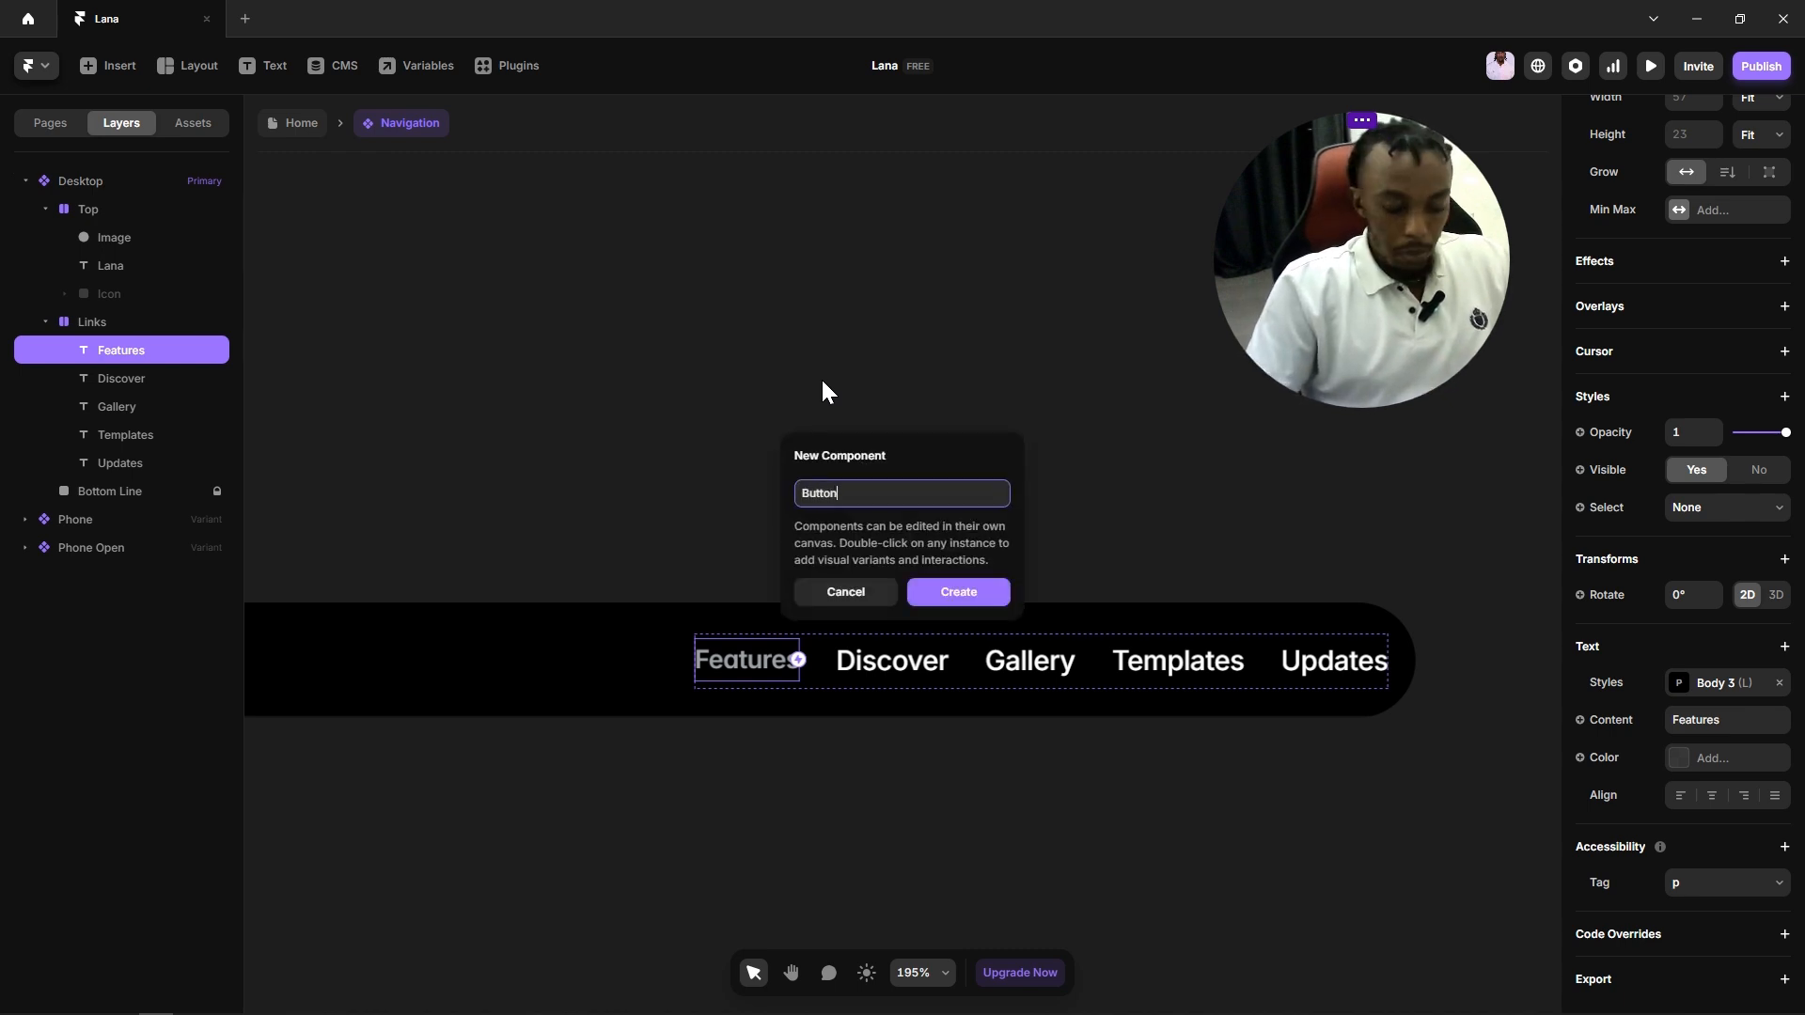
text(/Button)
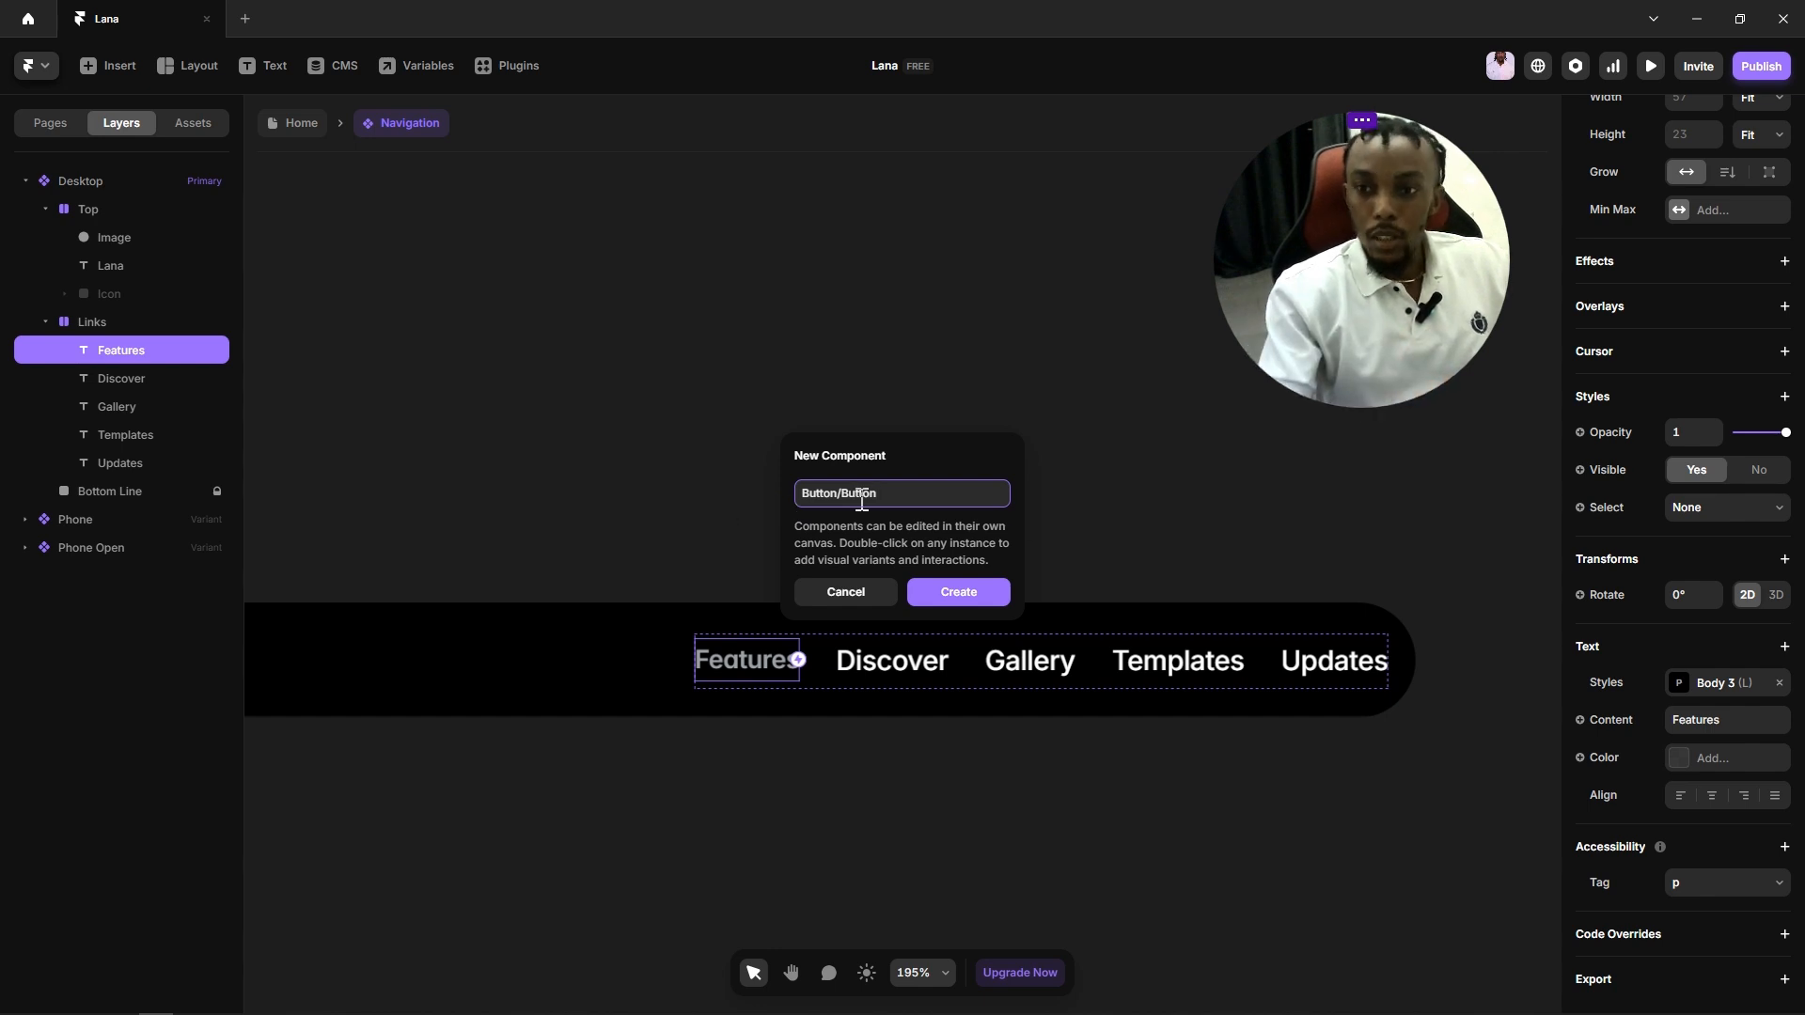
click(959, 592)
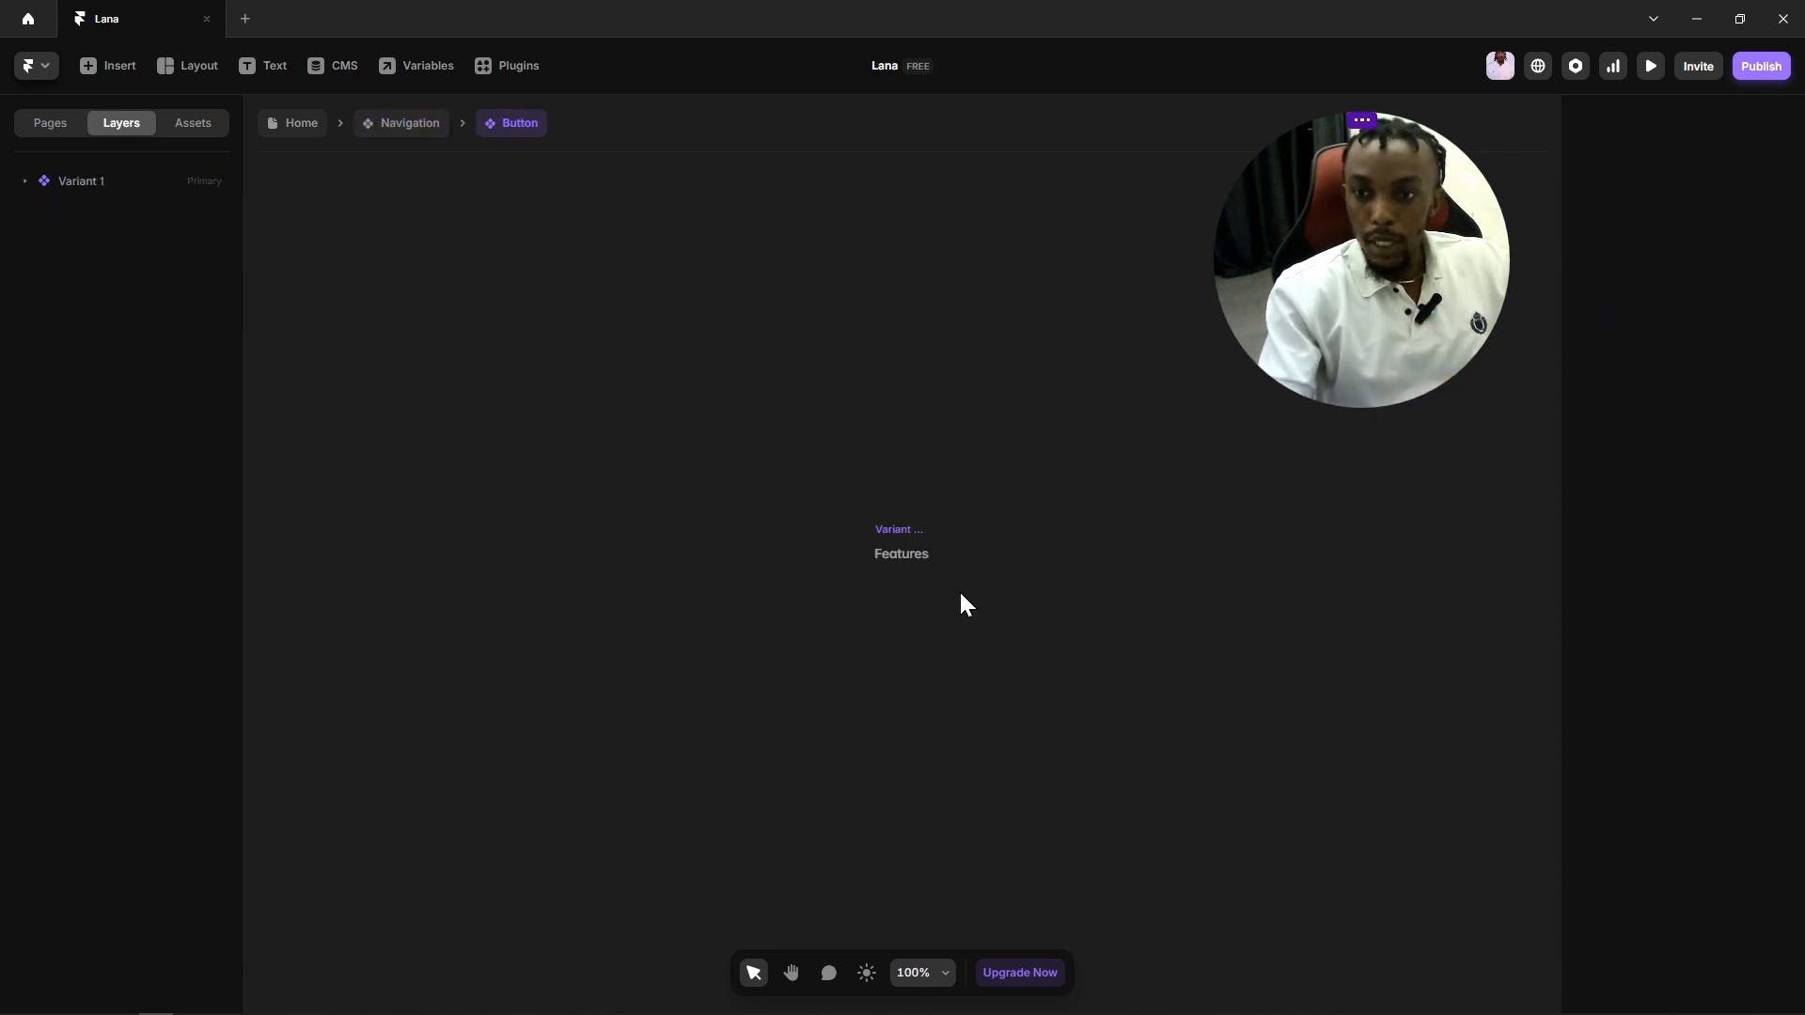
Step: Add an accessibility tag to the Button component's primary variant and set it to button
click(191, 122)
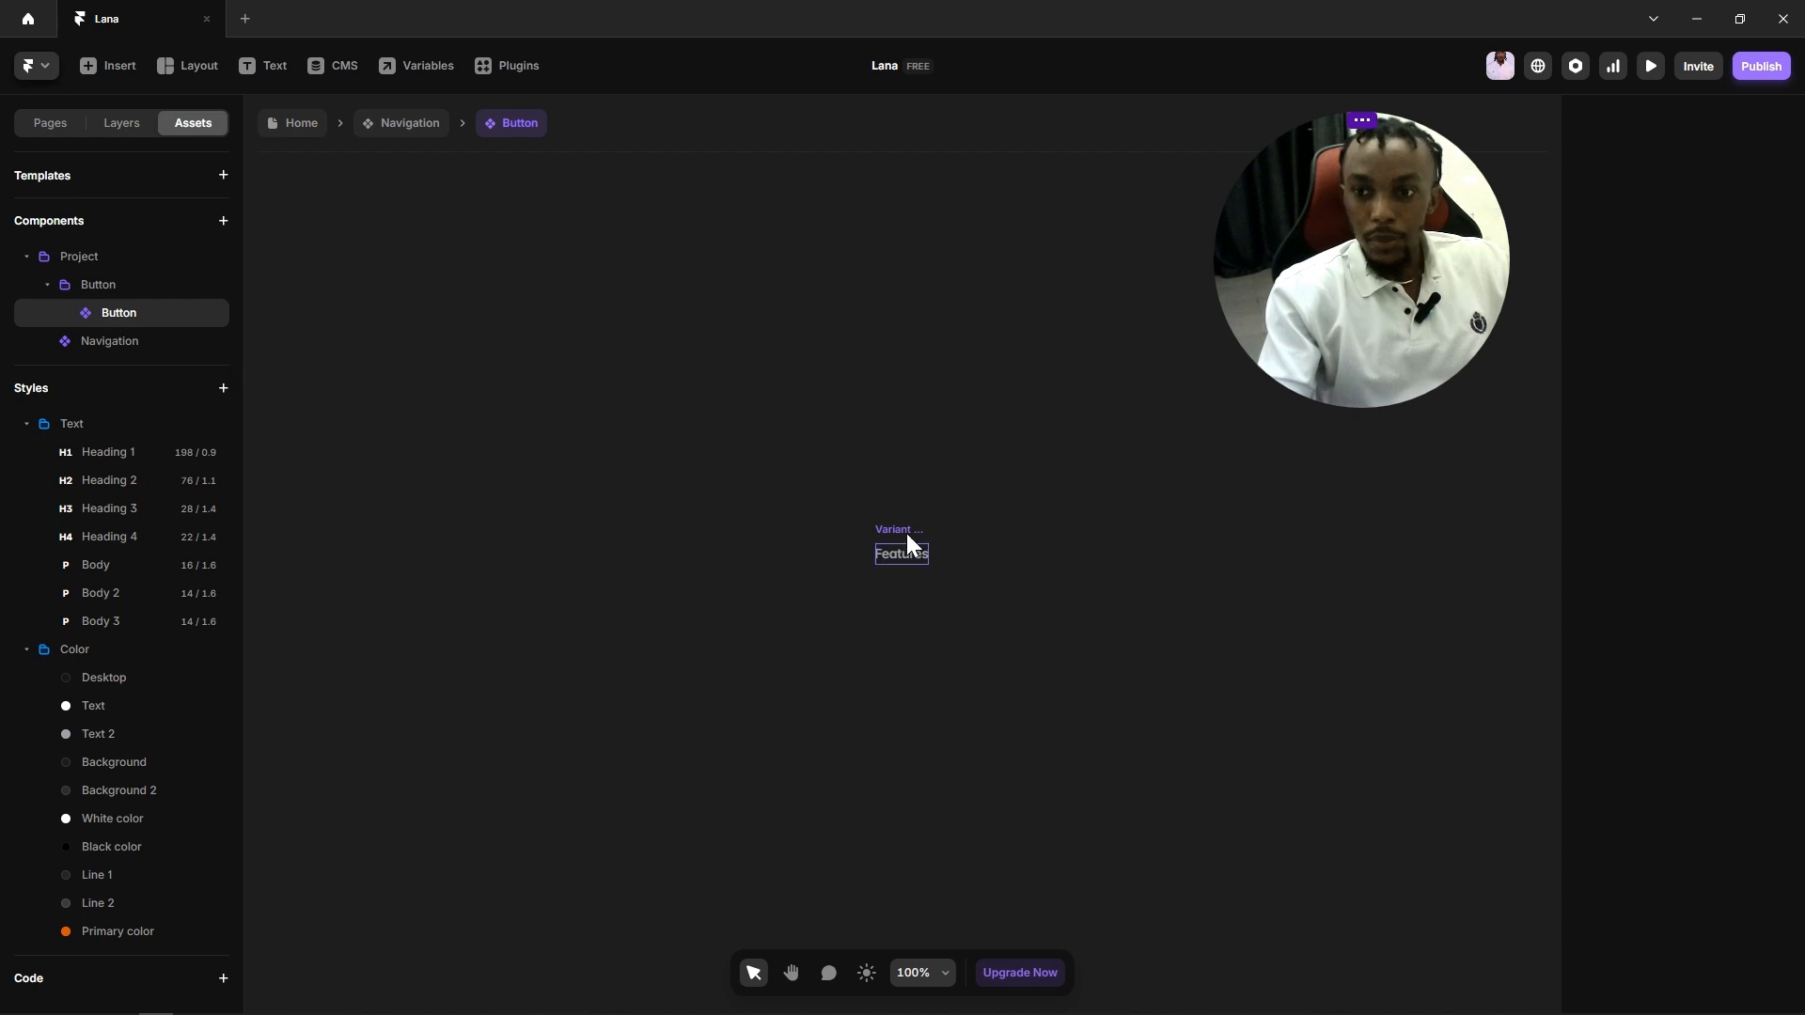
scroll(971, 575, up, 5)
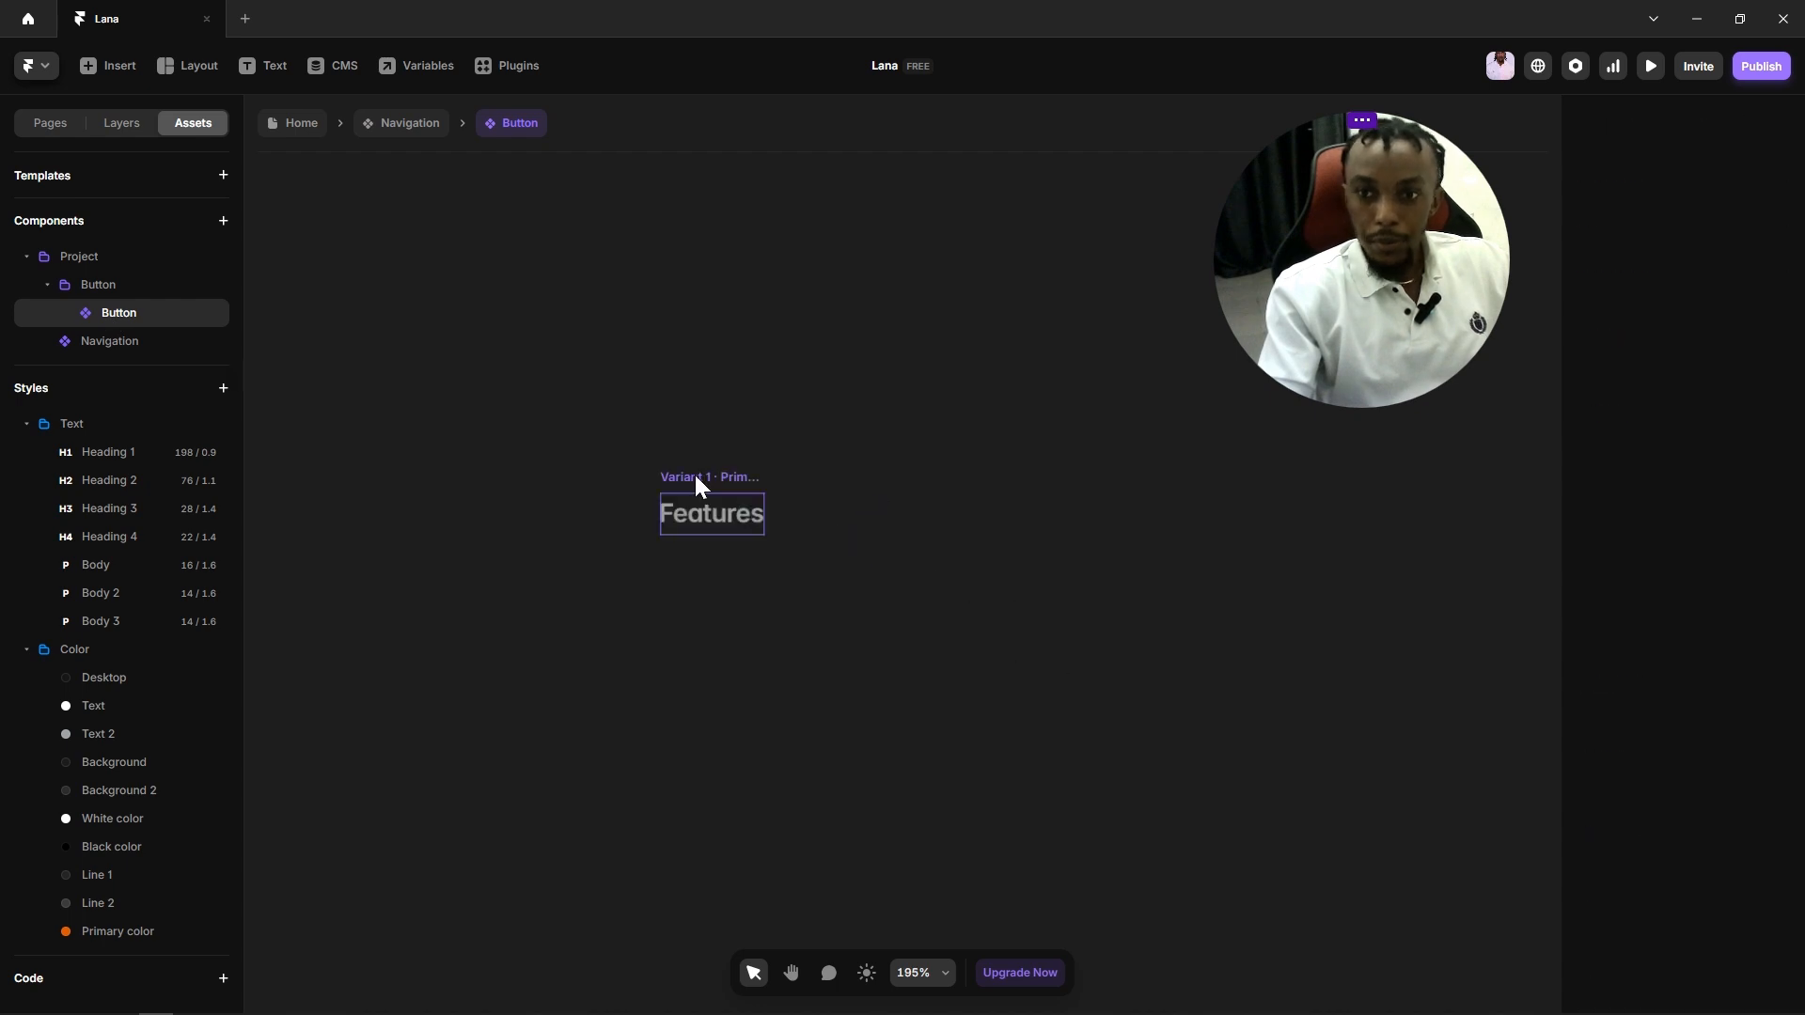
click(696, 475)
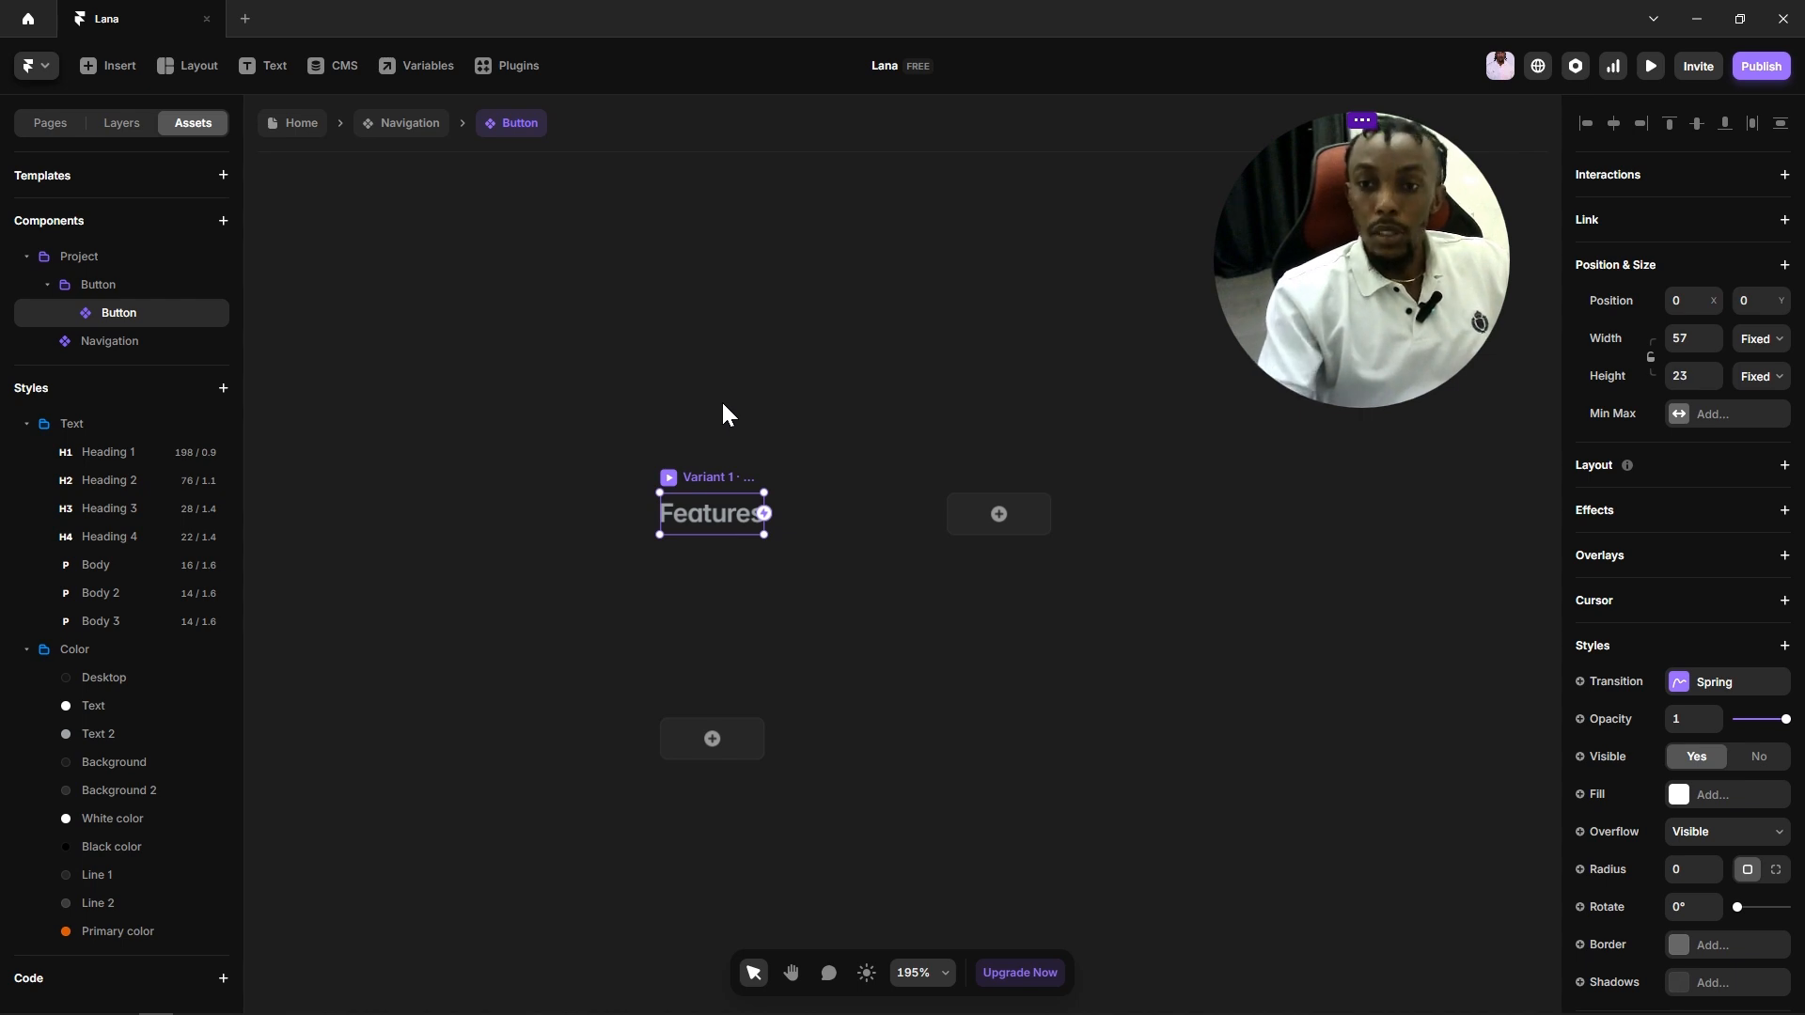
click(723, 406)
click(710, 484)
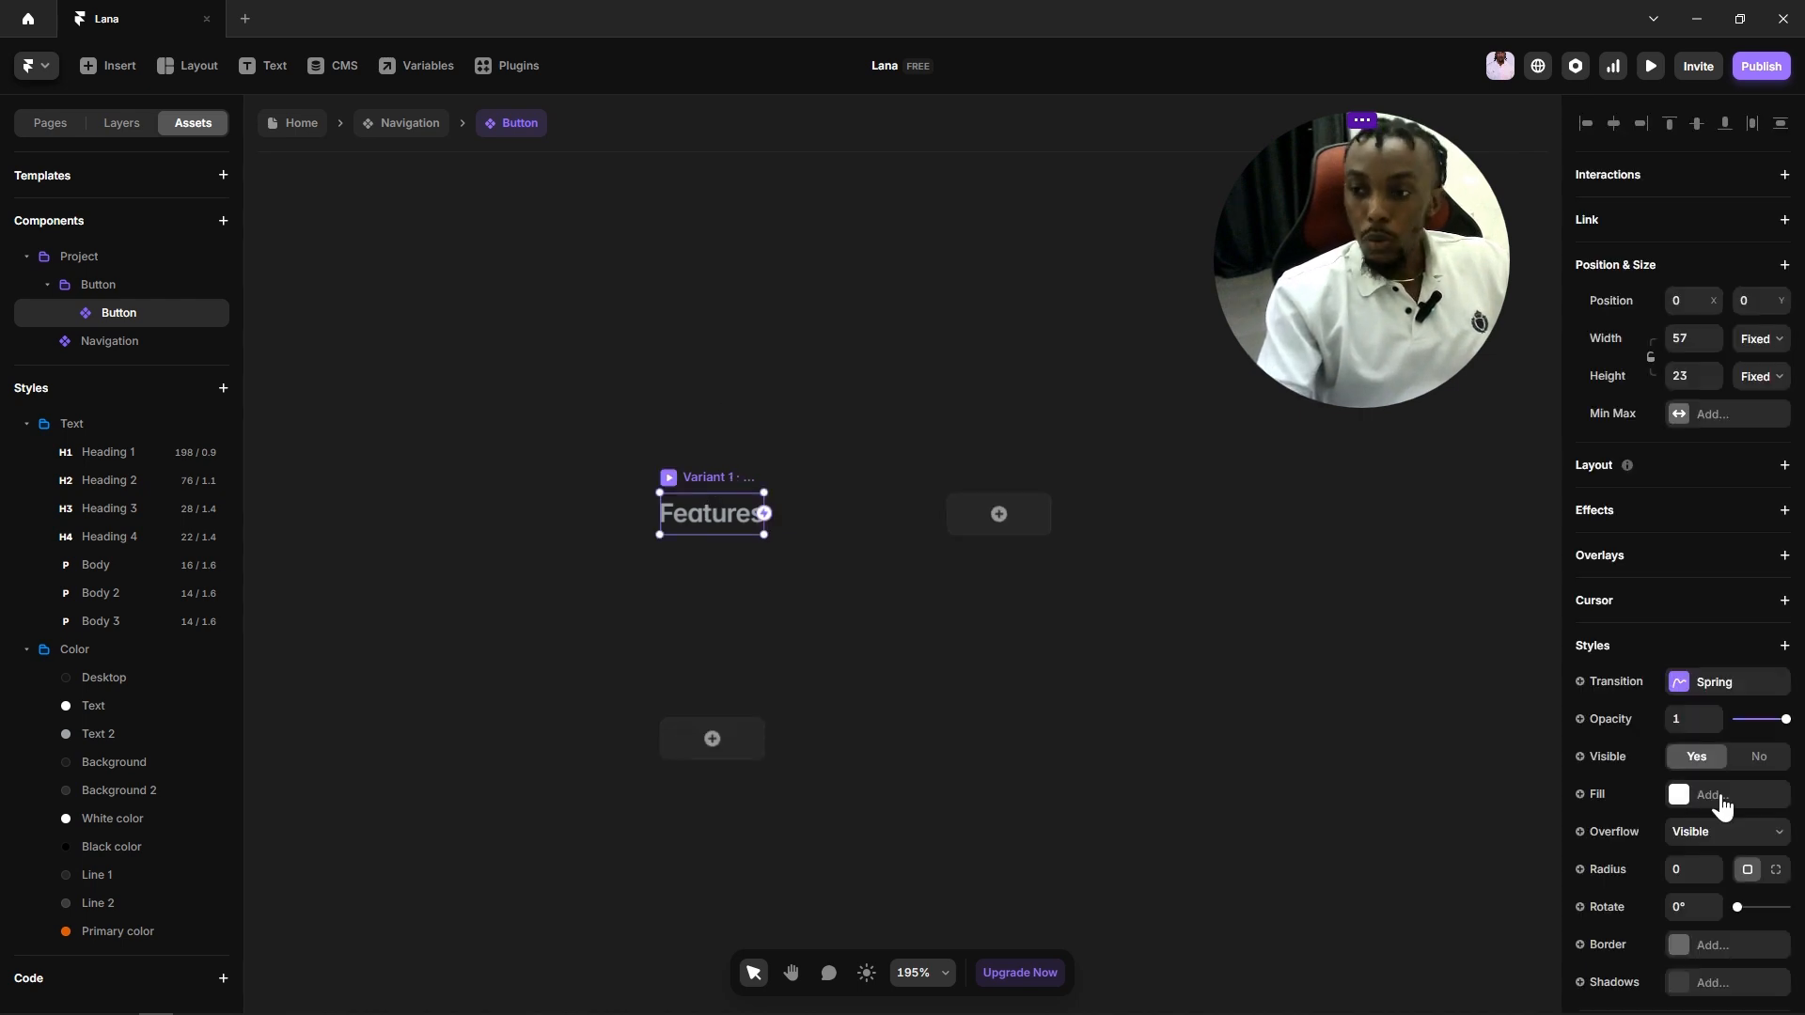
scroll(1715, 798, down, 2)
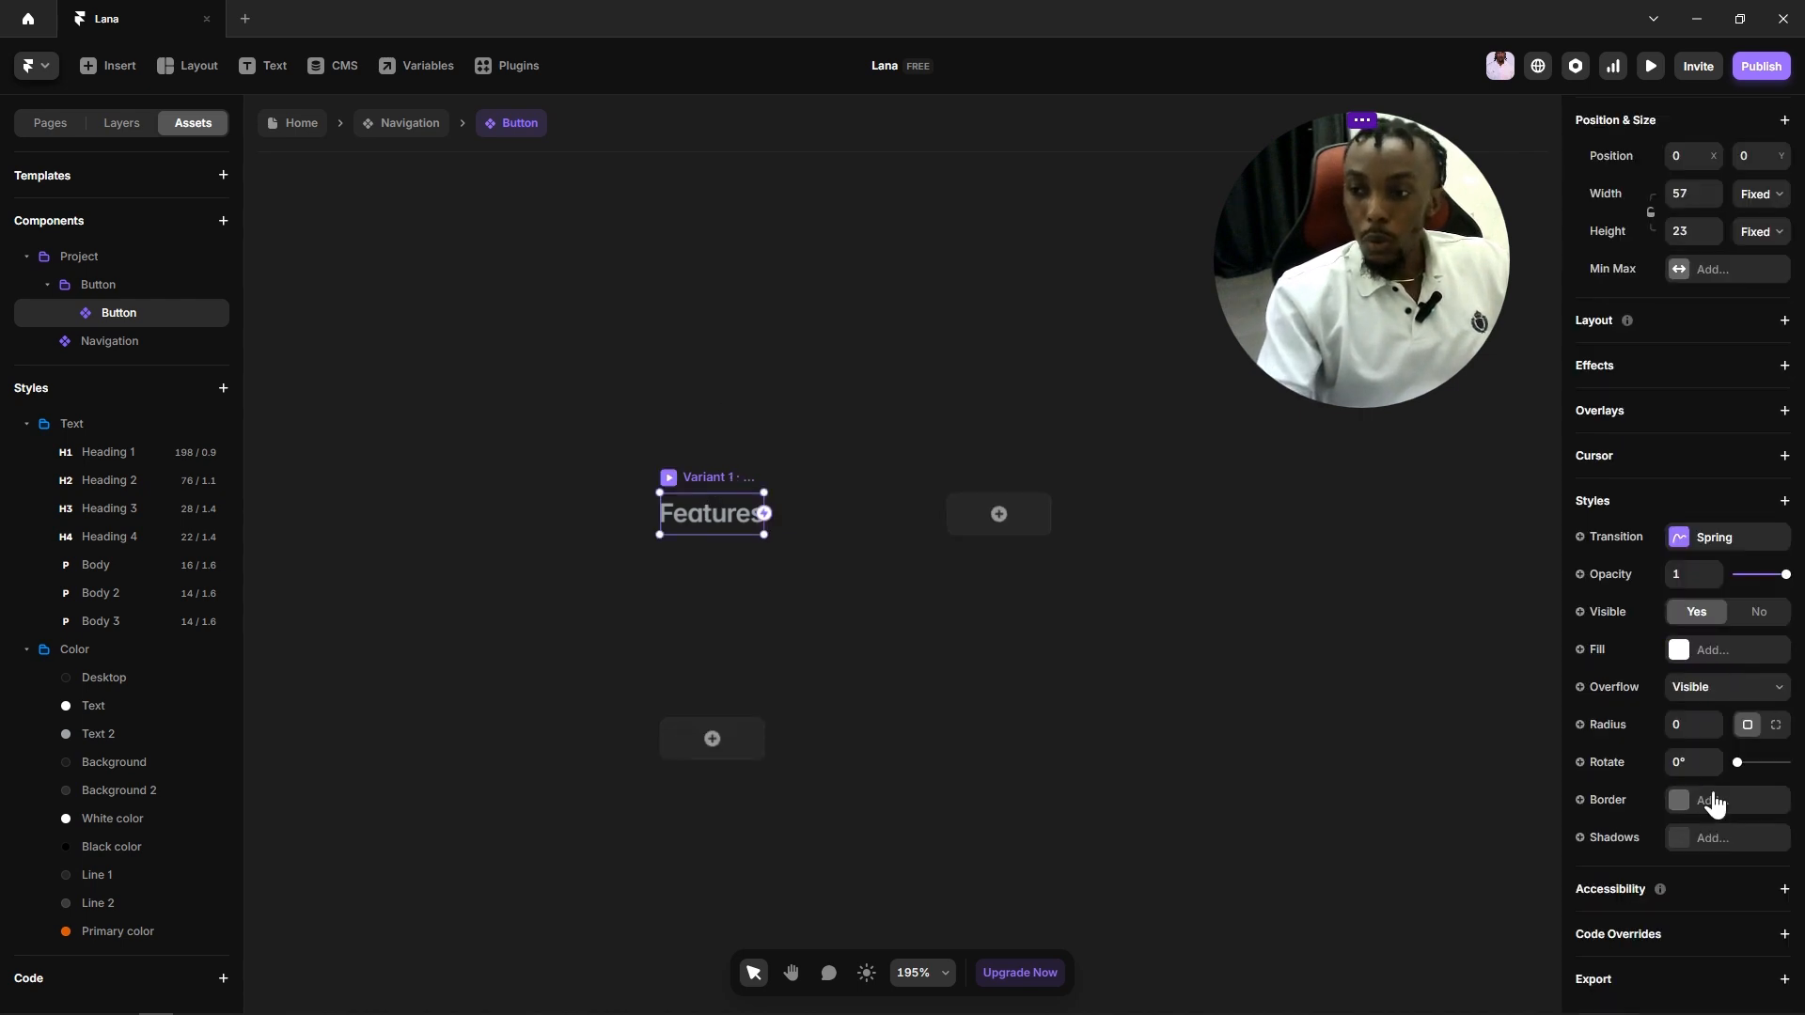
click(1784, 891)
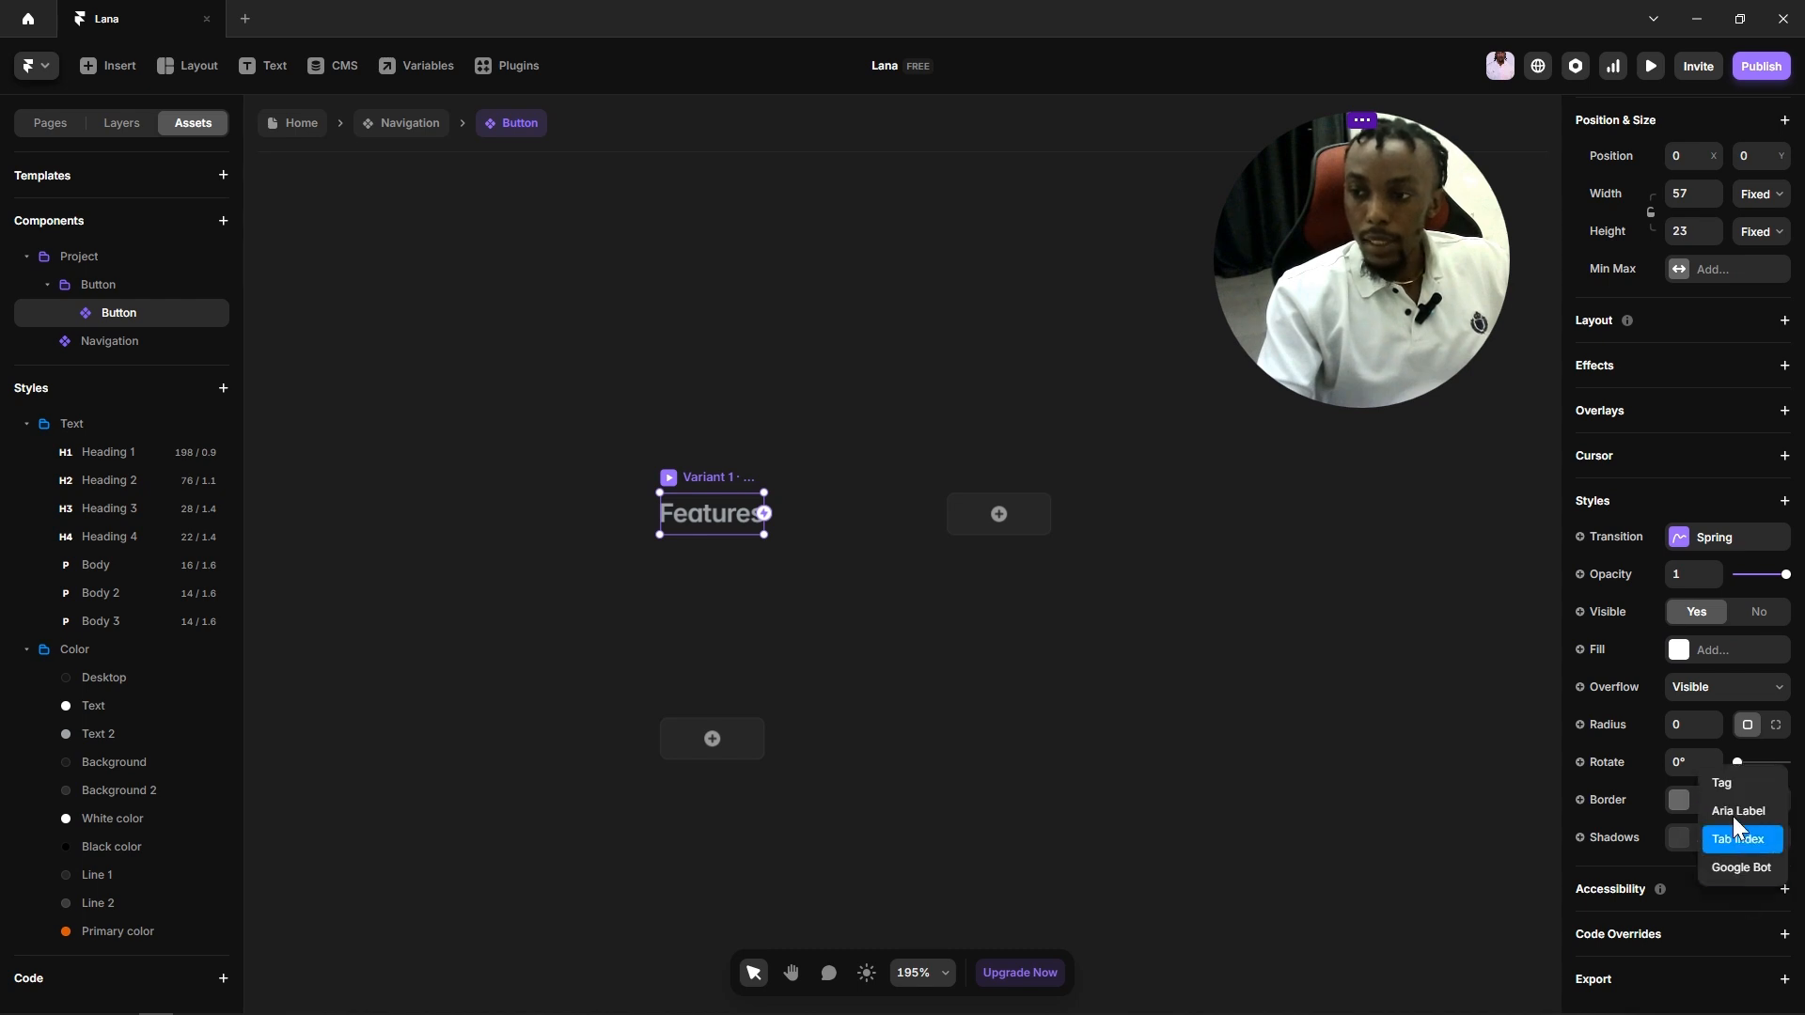
click(1734, 816)
click(1721, 926)
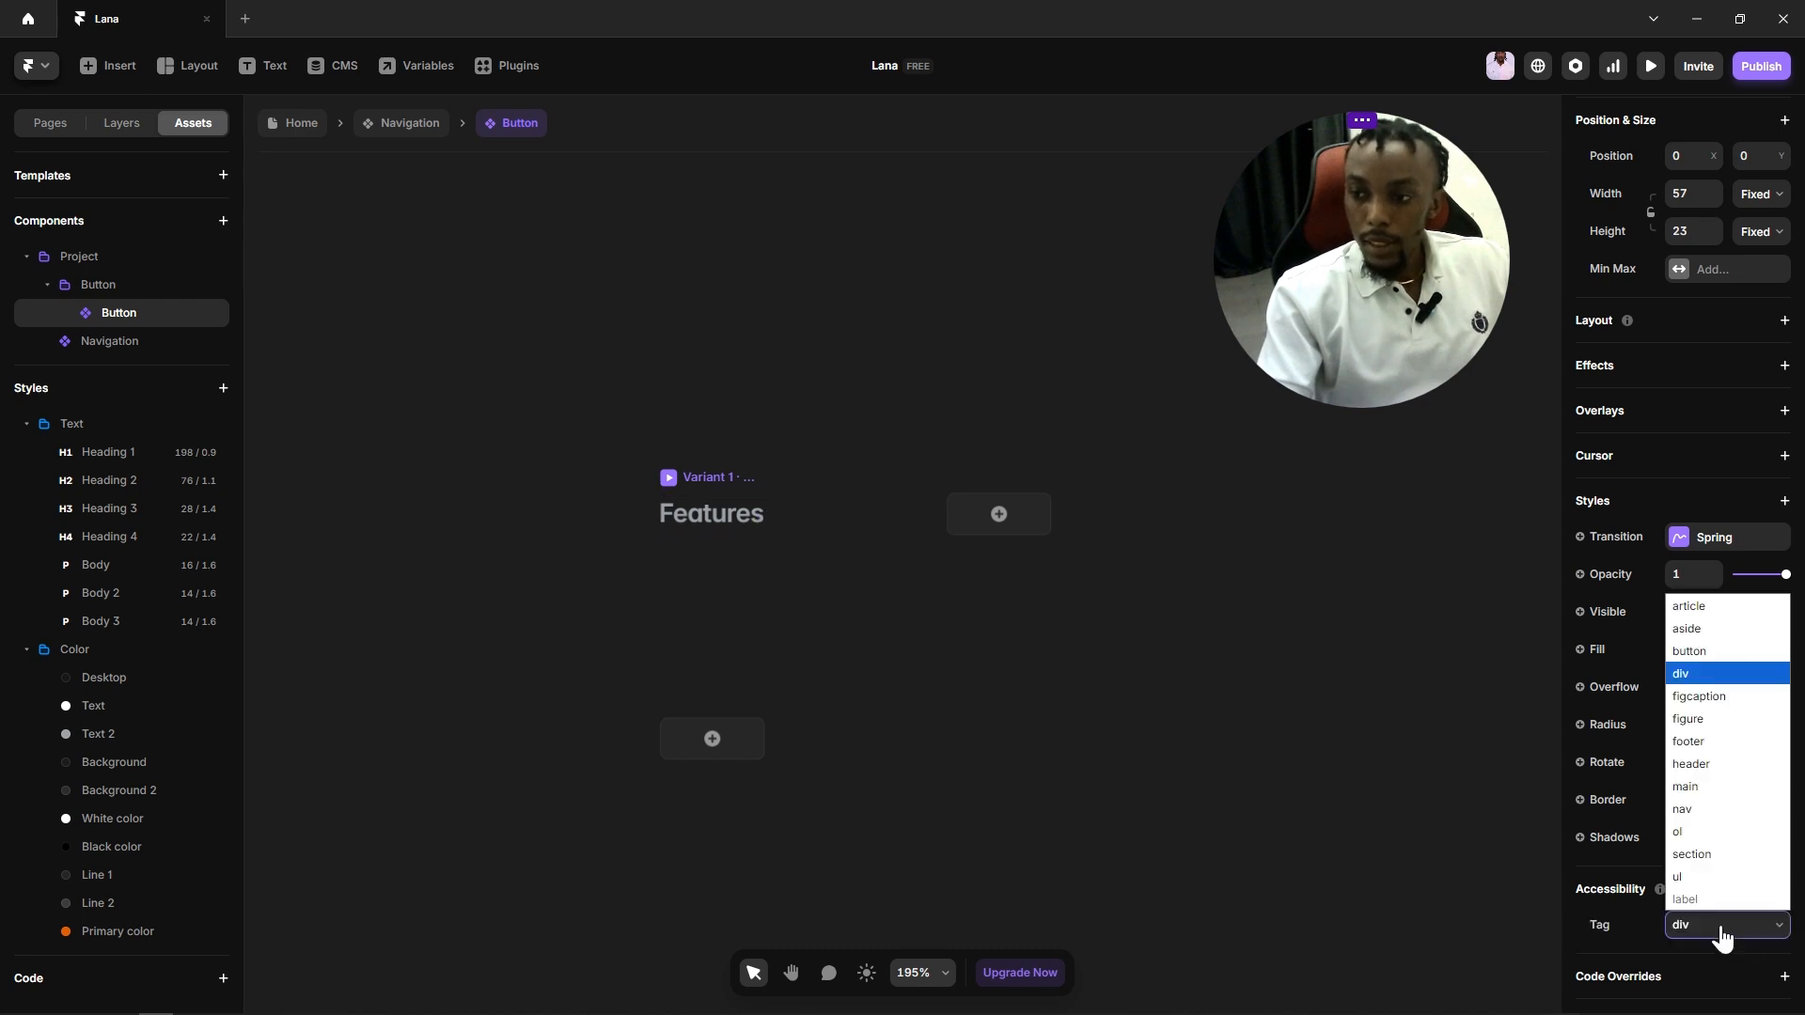
click(1692, 652)
click(691, 406)
Step: Add a Hover variant beneath the primary variant of the Button component
click(707, 470)
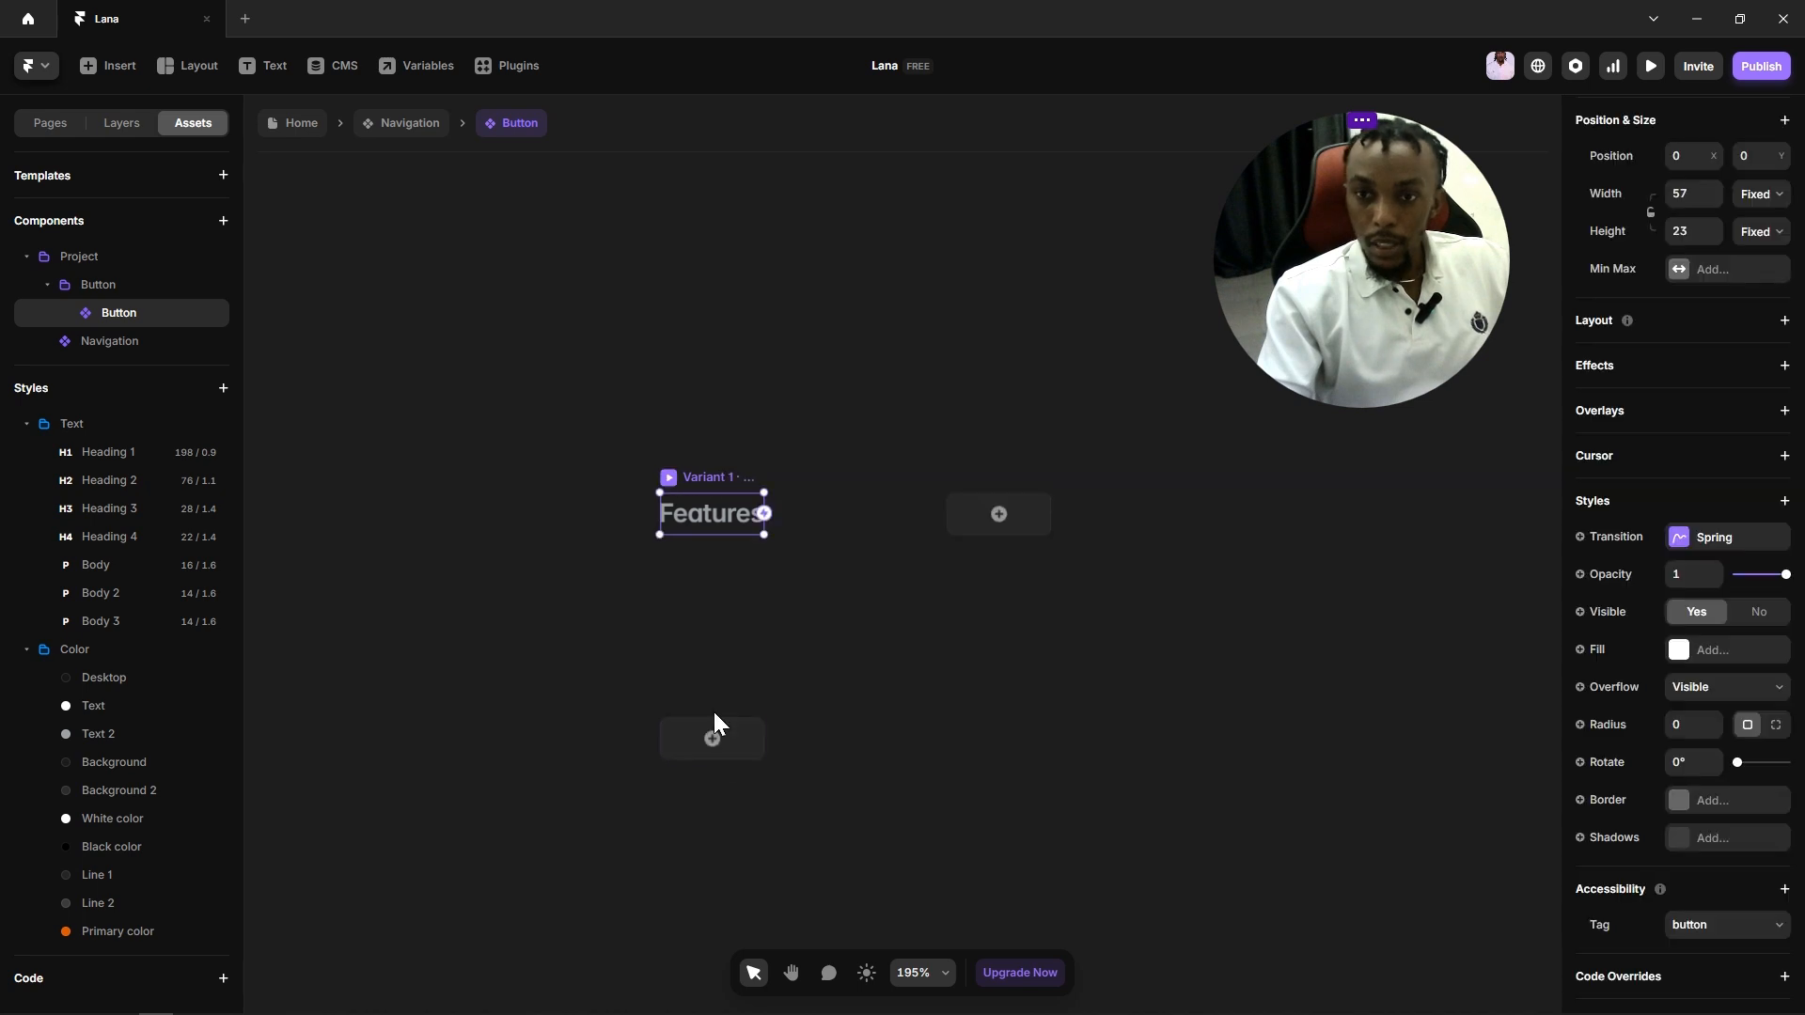
click(713, 743)
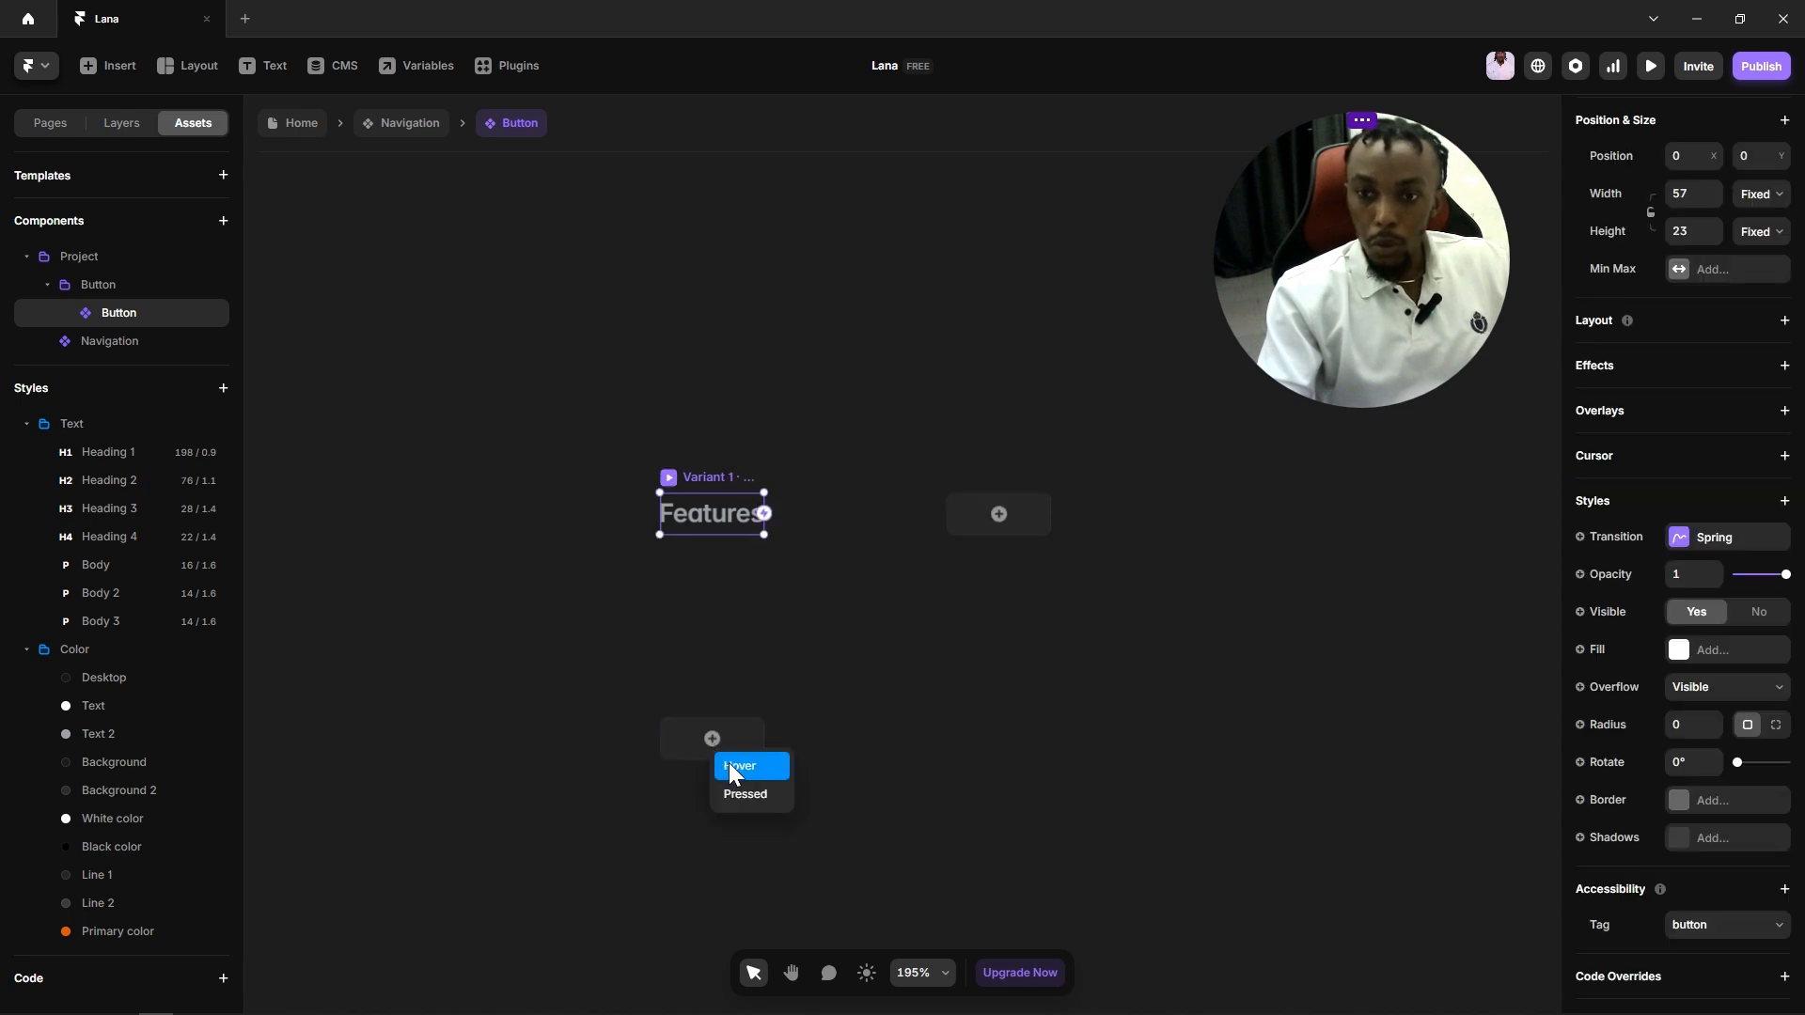
click(739, 766)
click(1133, 637)
drag(1123, 588, 1014, 640)
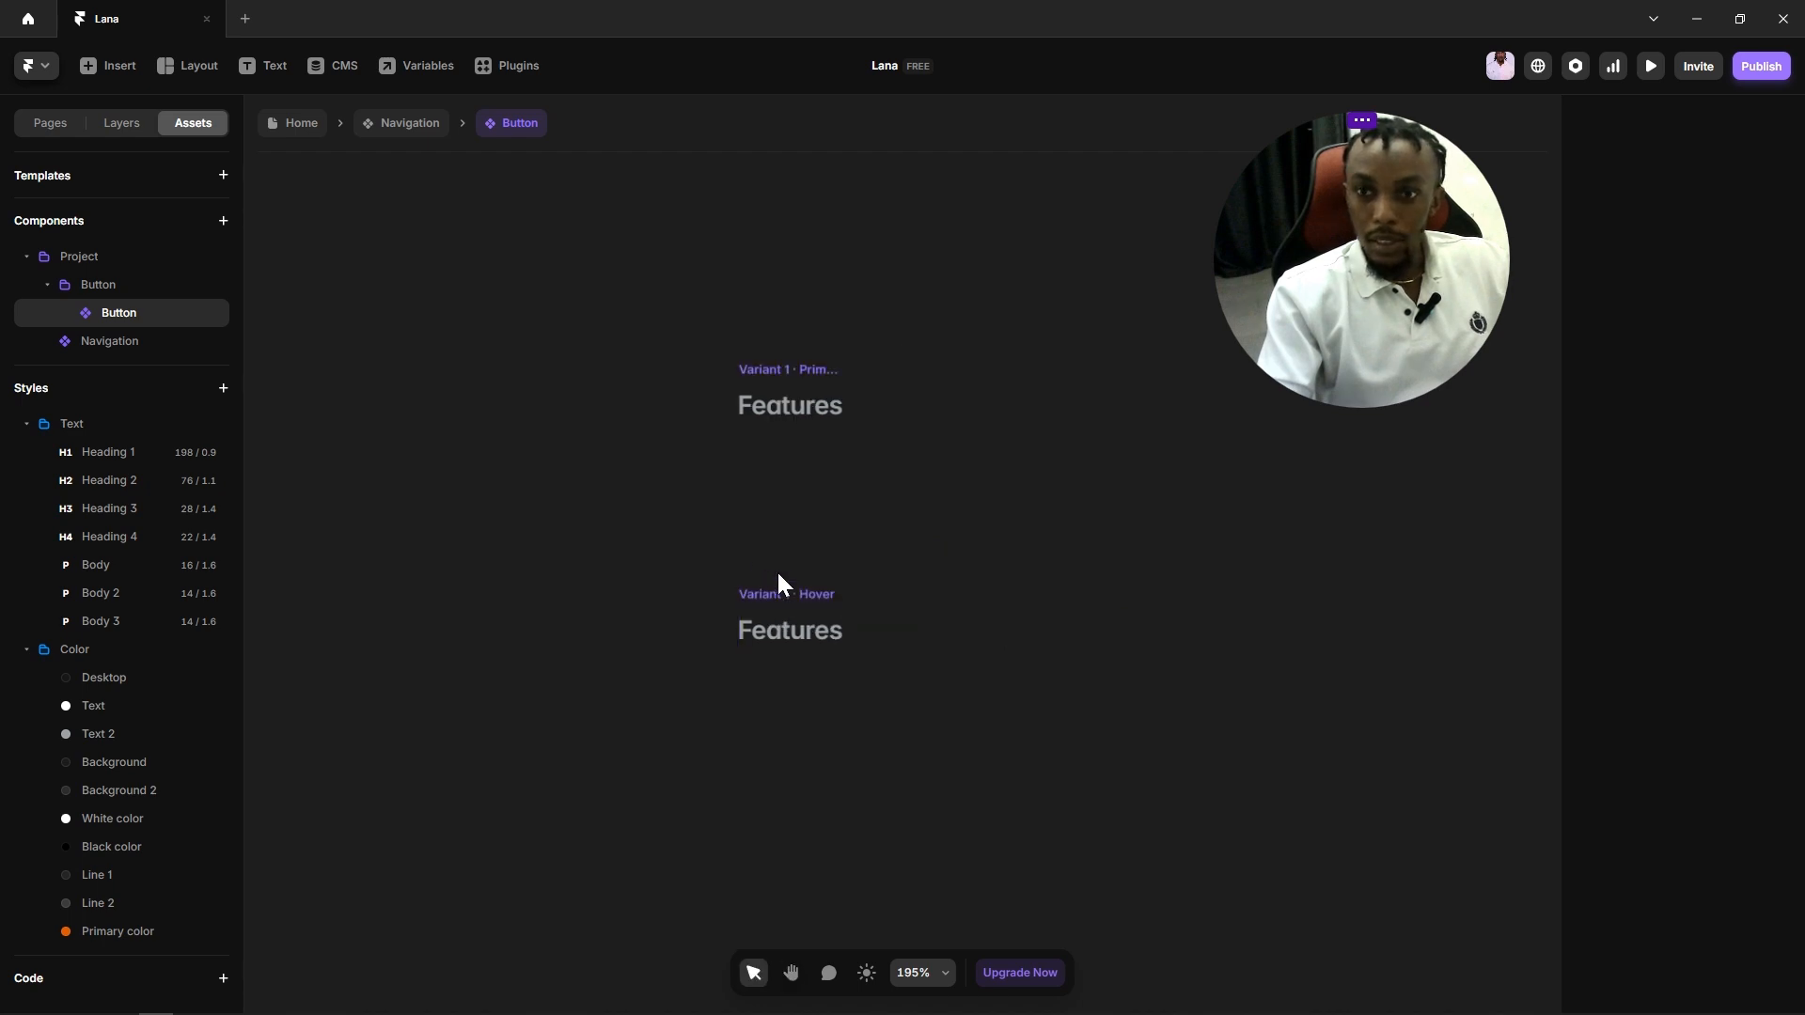
Step: Apply the Text color style to the Features text in the Hover variant
click(776, 635)
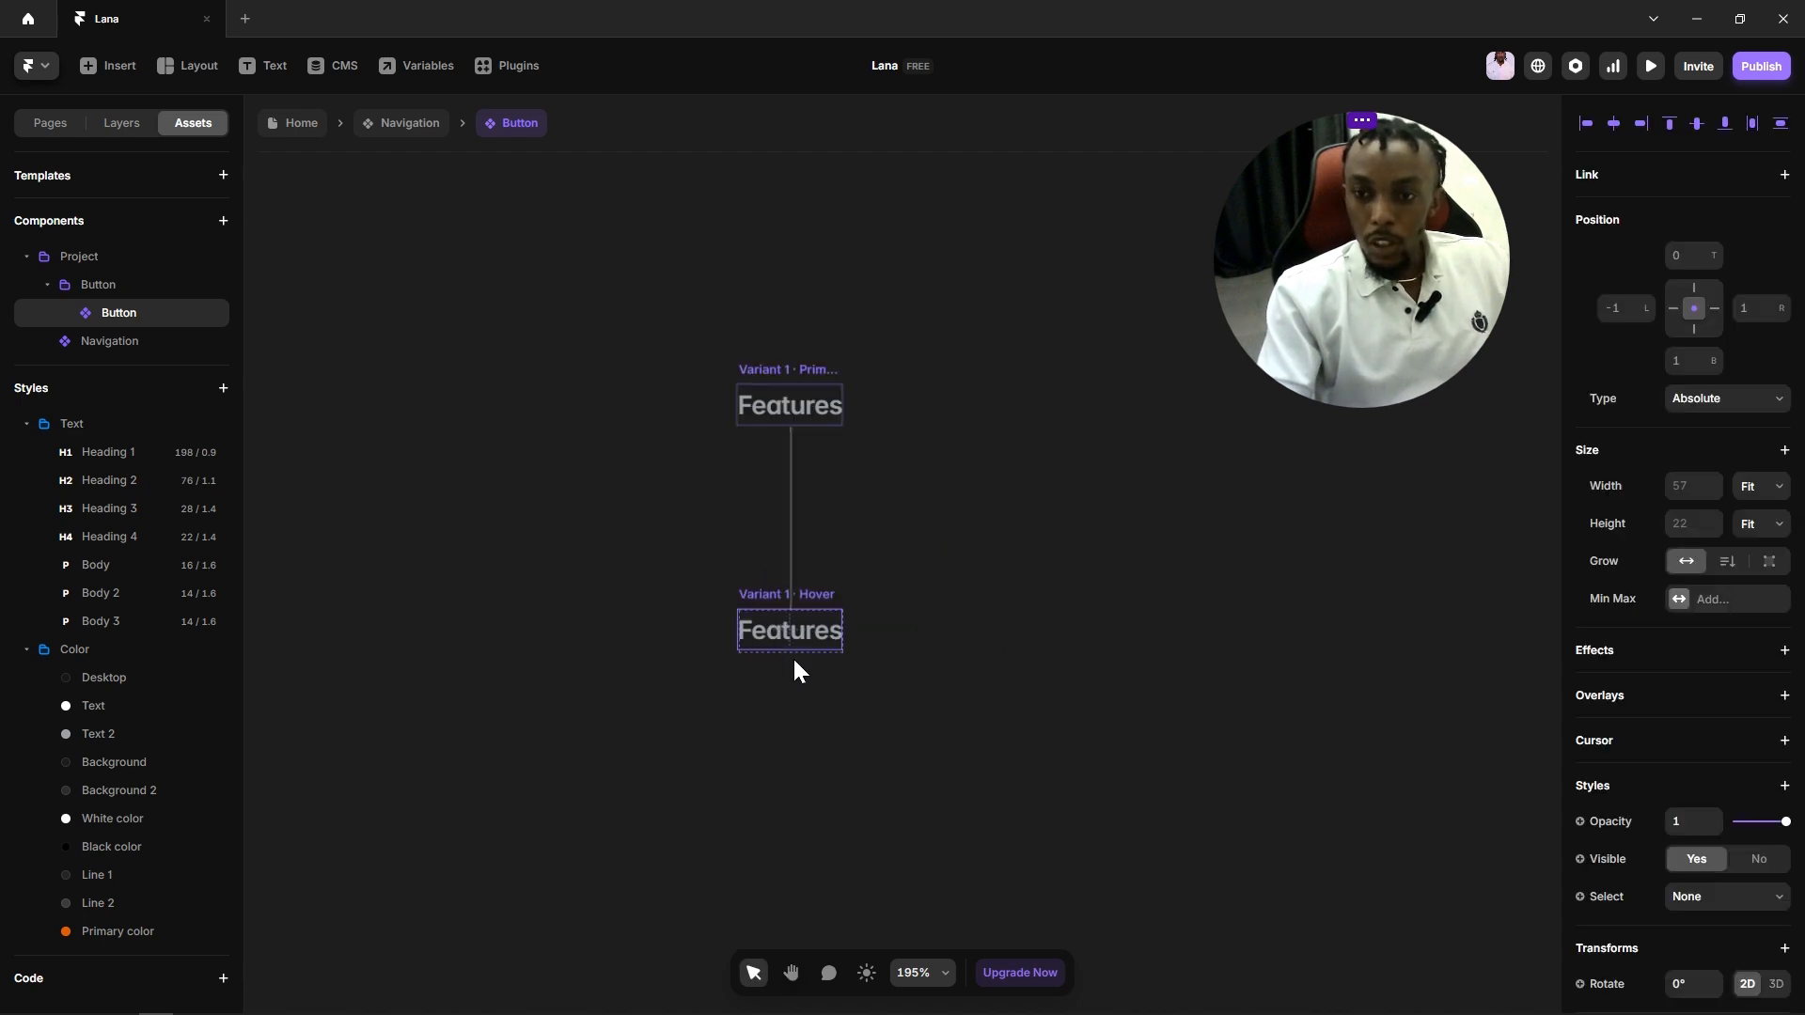
scroll(1616, 856, down, 4)
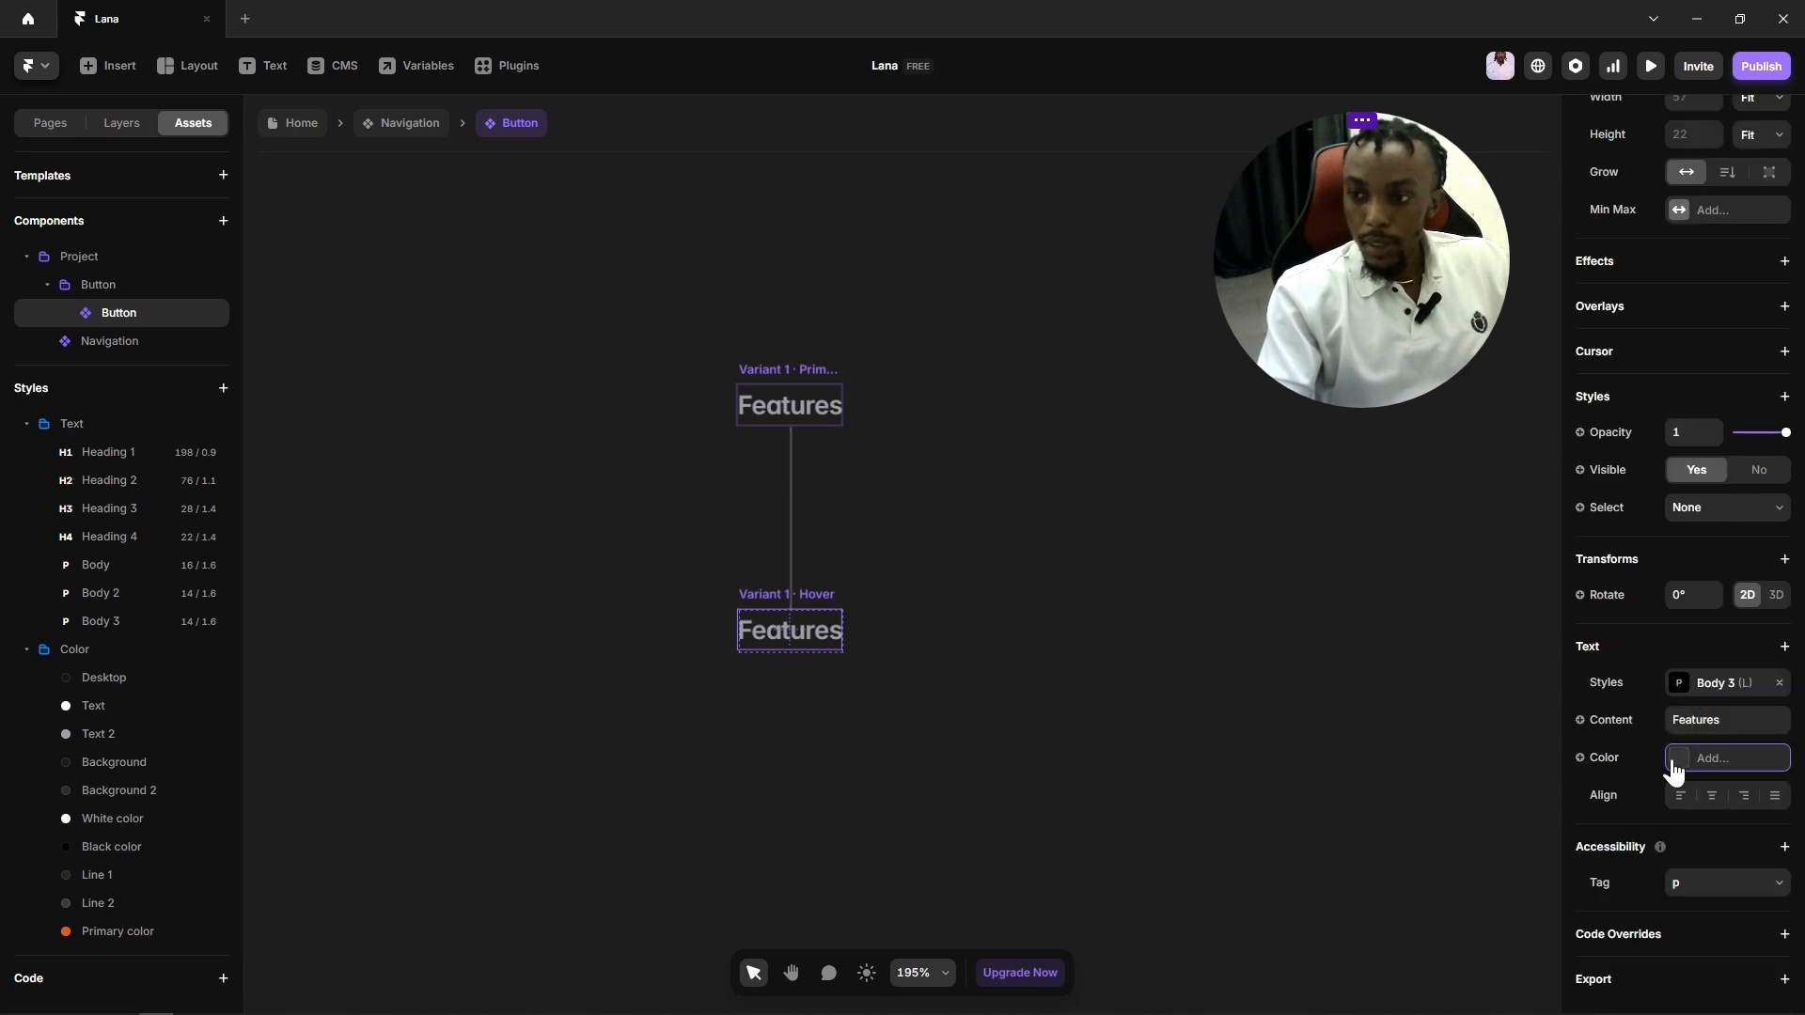
click(1678, 759)
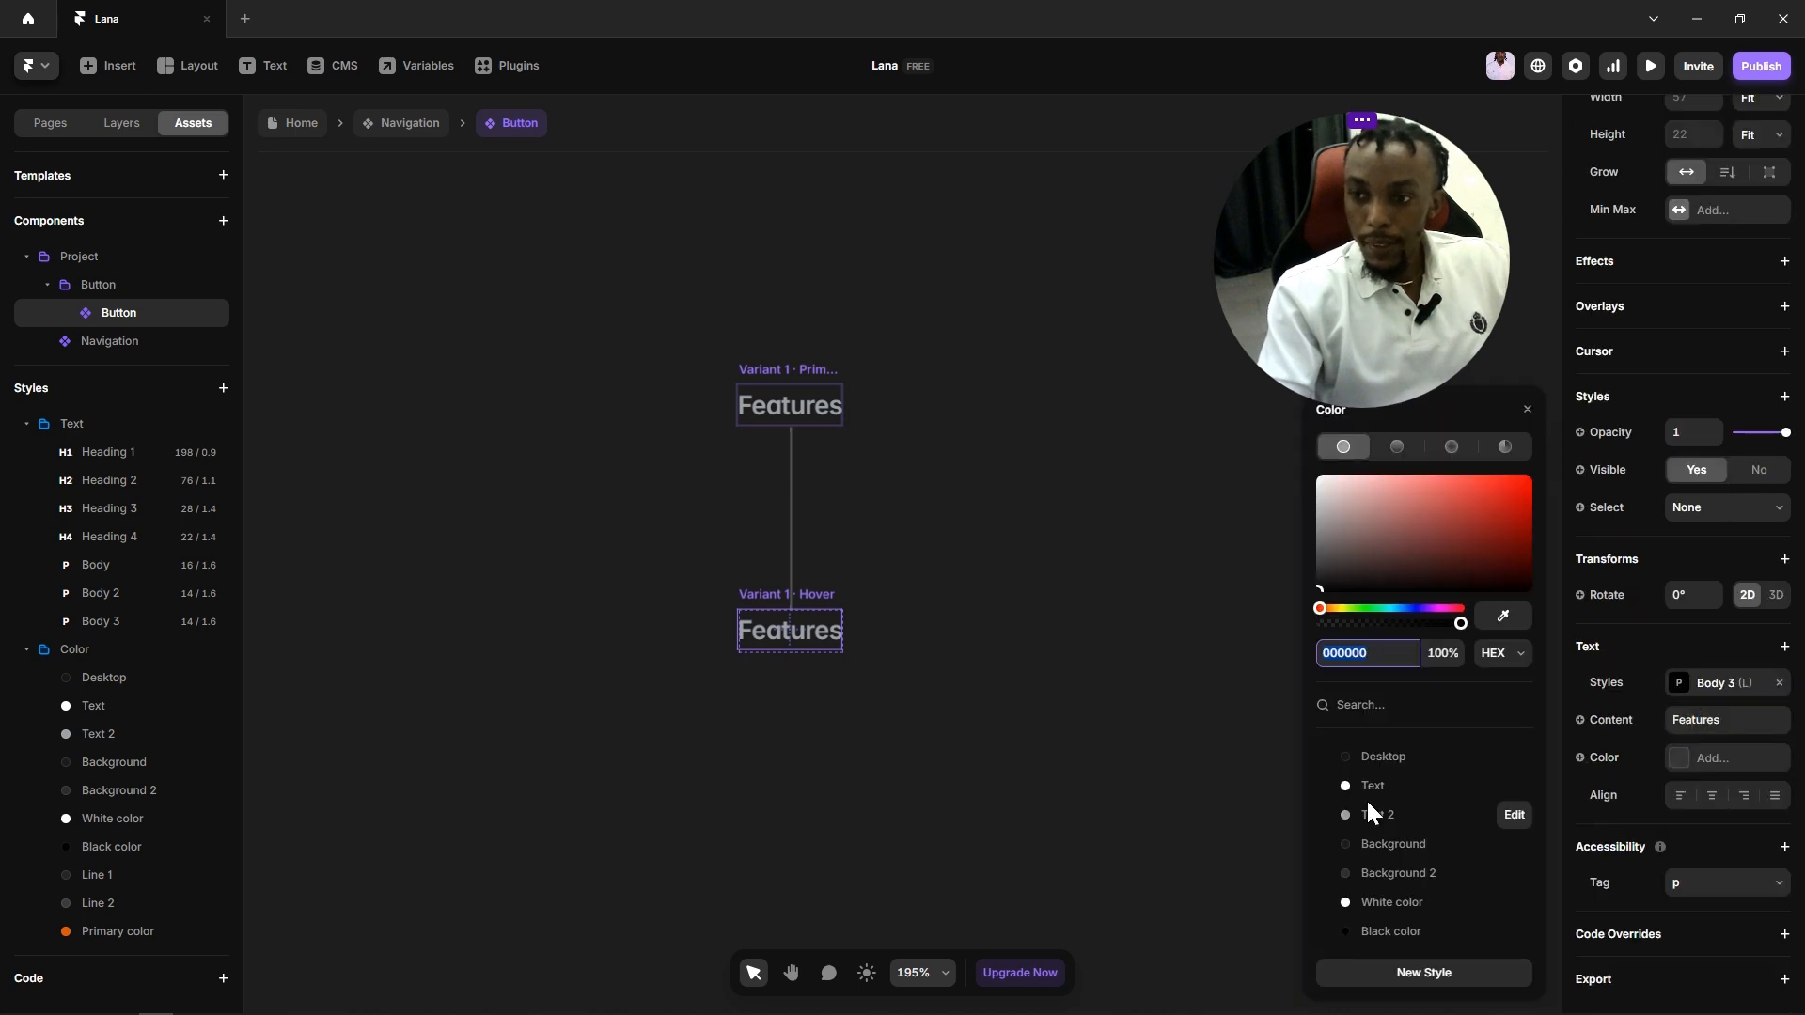
click(937, 718)
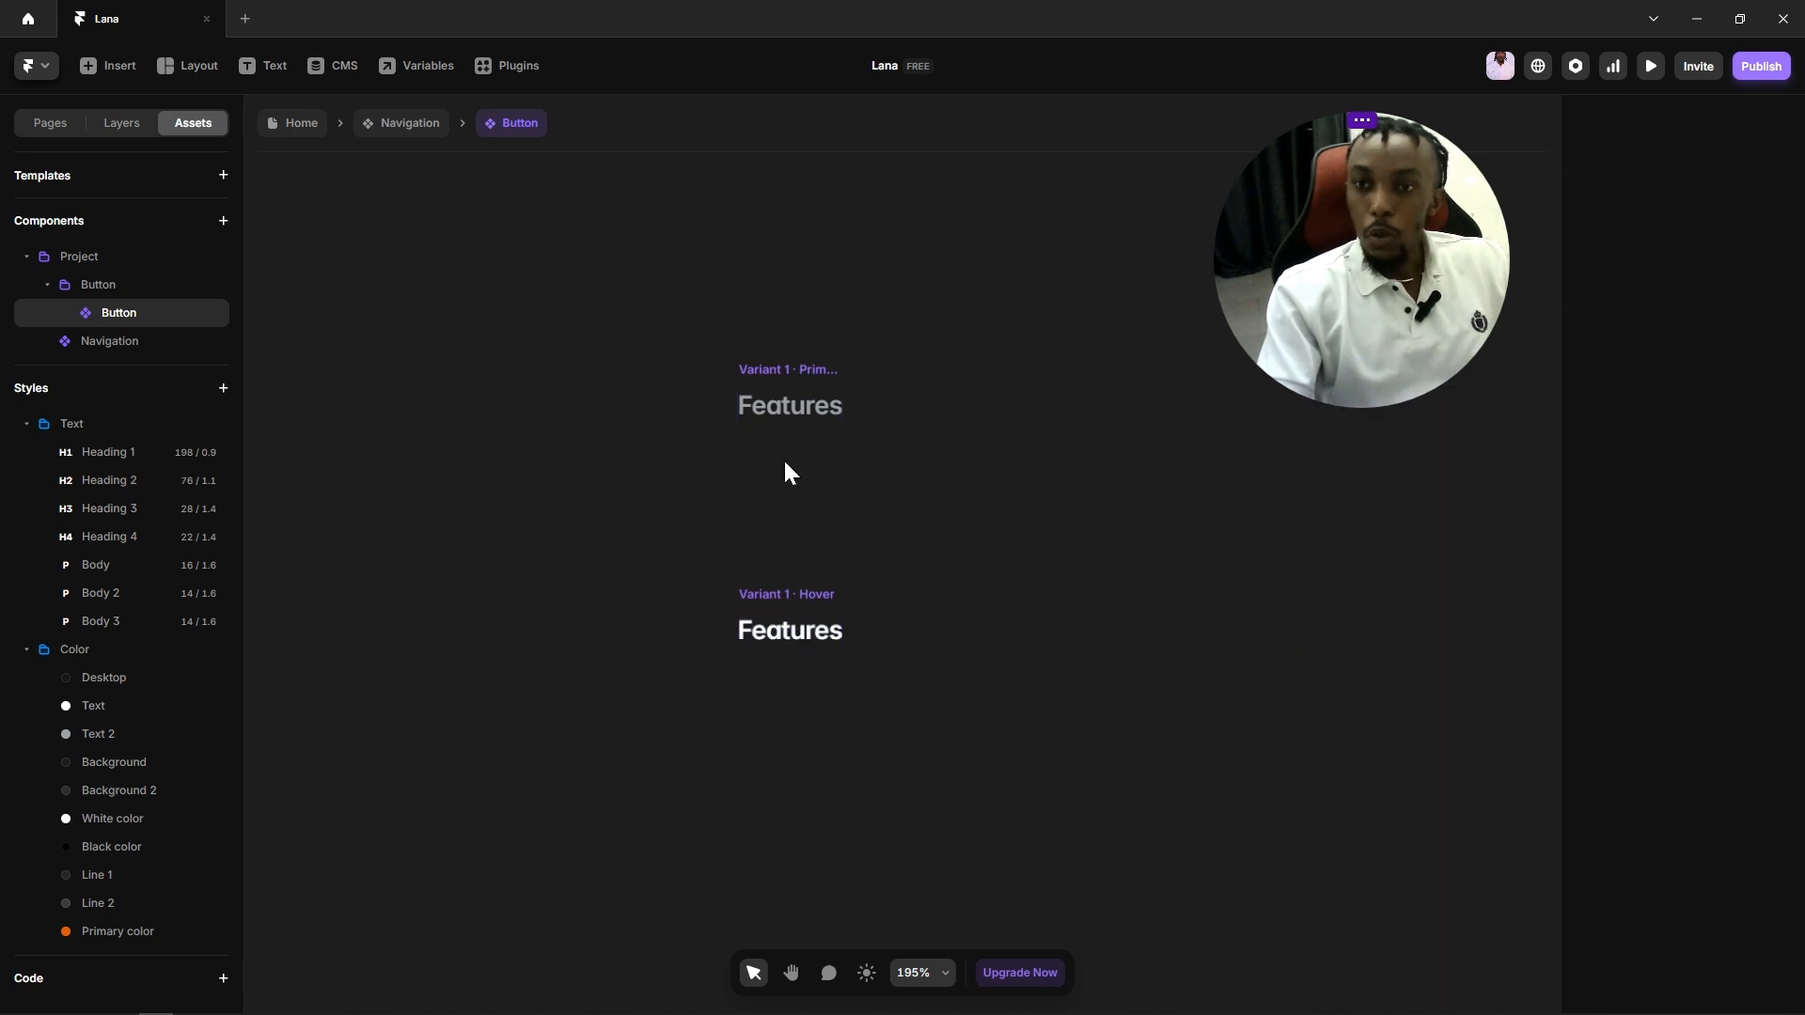
Step: Rename the primary variant of the component as Button
click(806, 365)
click(117, 134)
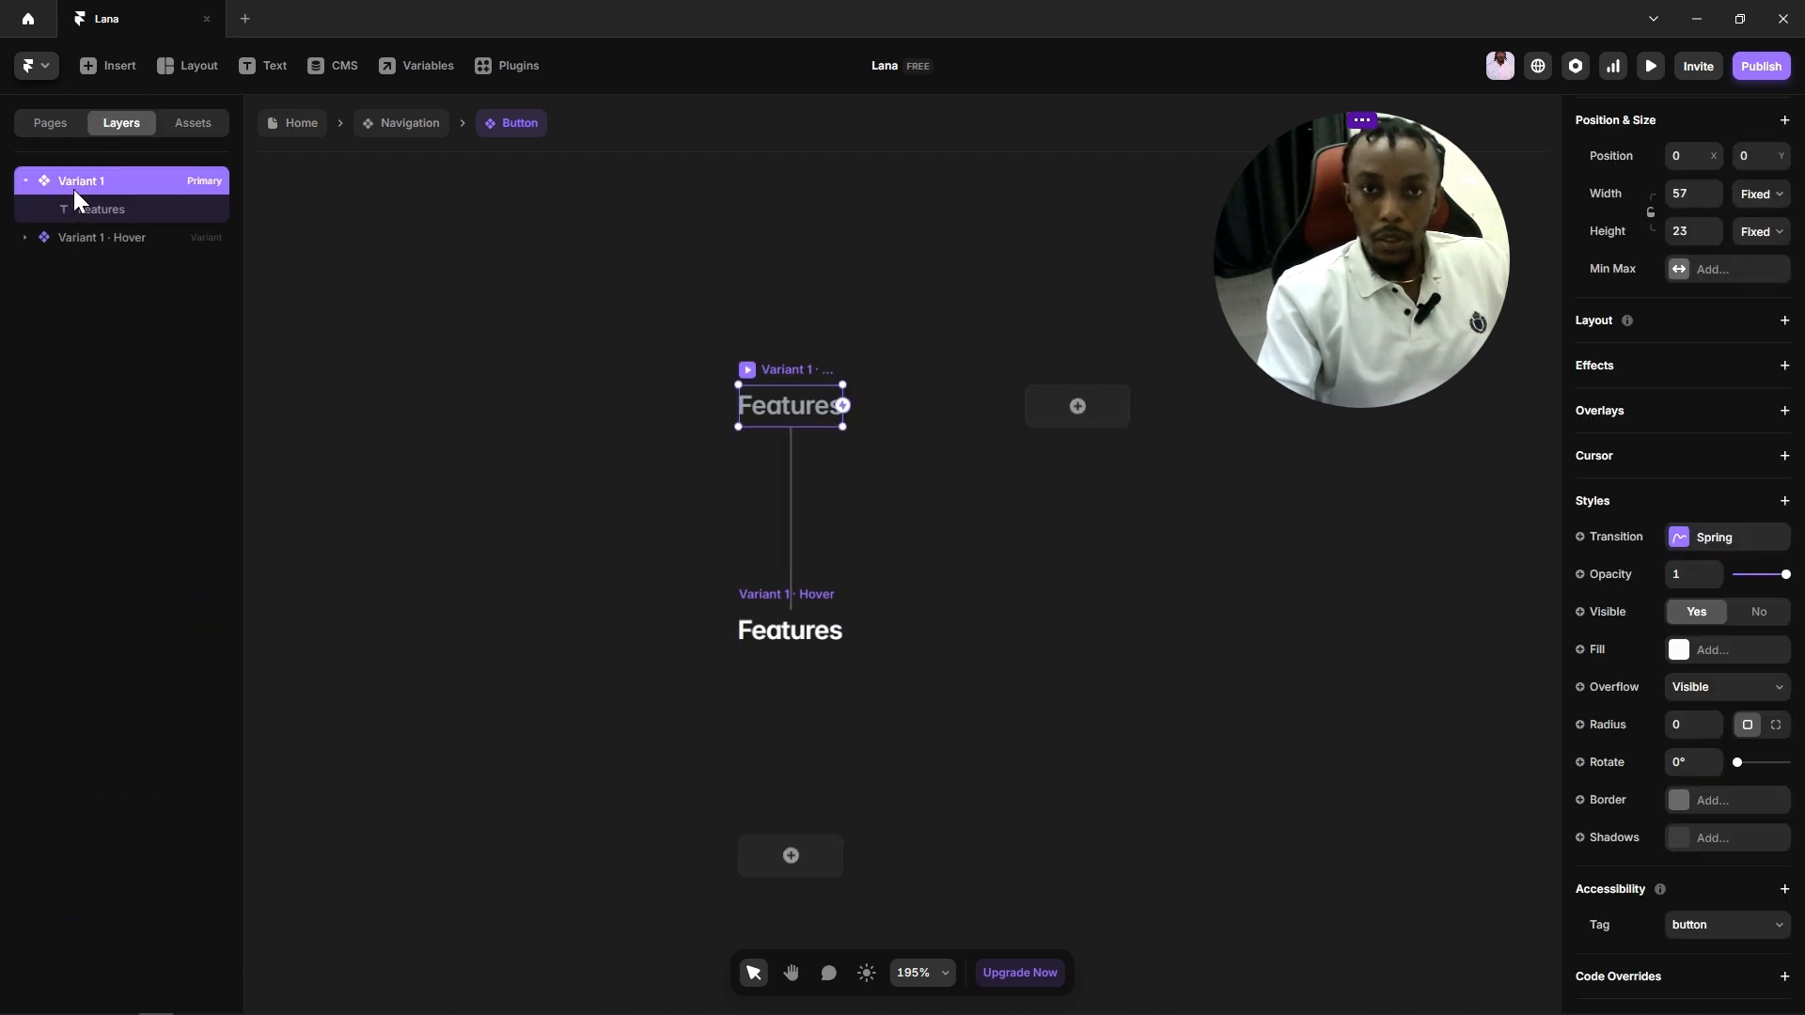
double_click(80, 182)
text(Button)
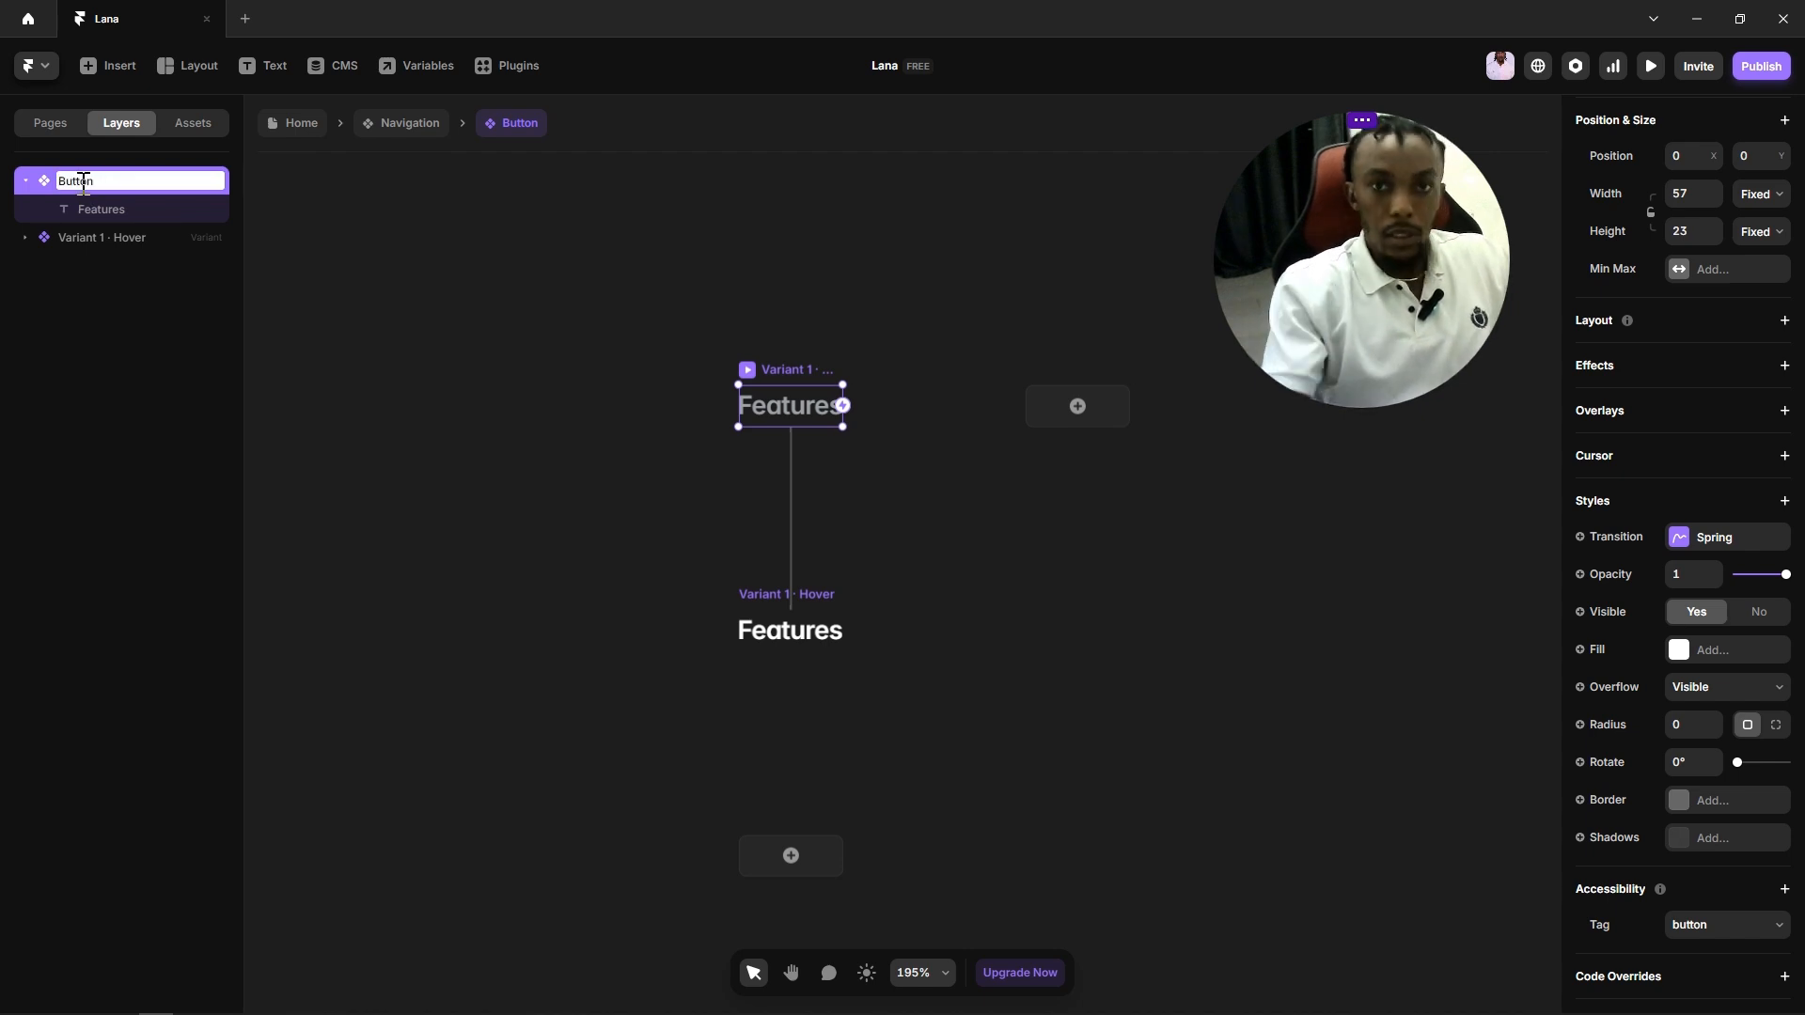
key(Return)
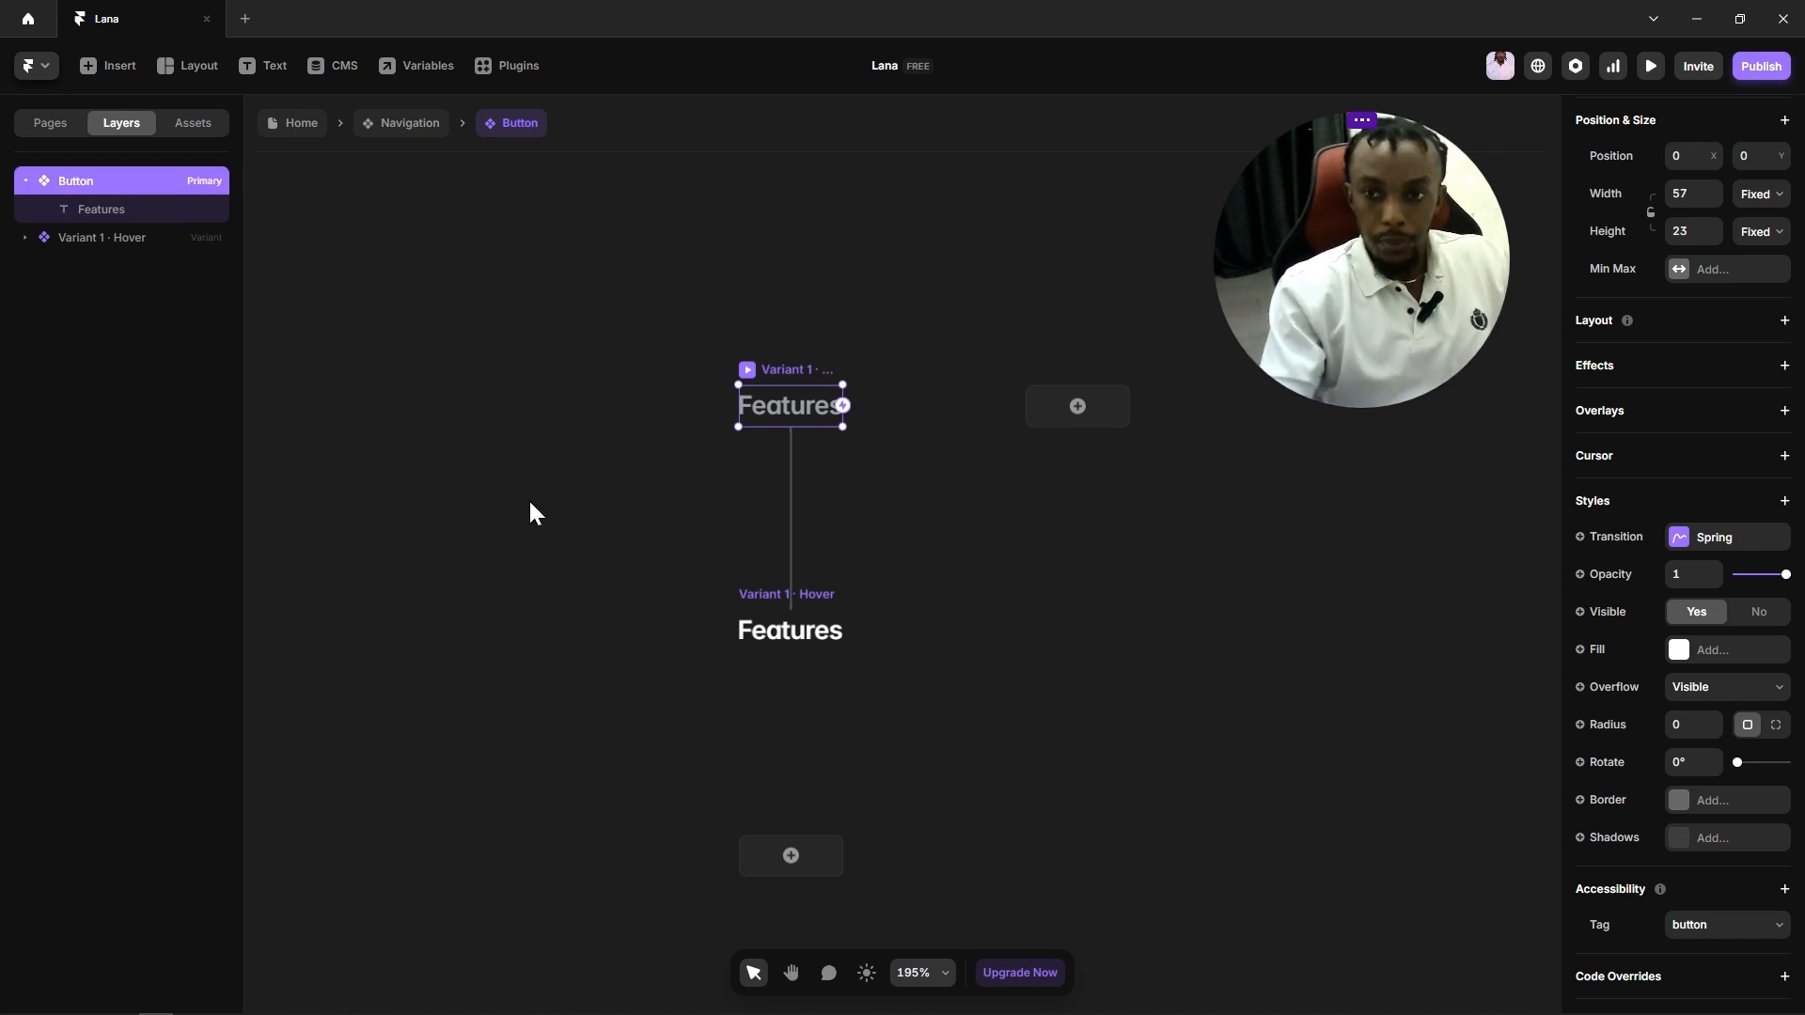
click(528, 498)
Step: Add a Pressed variant beneath the Hover variant of the Button component
click(782, 594)
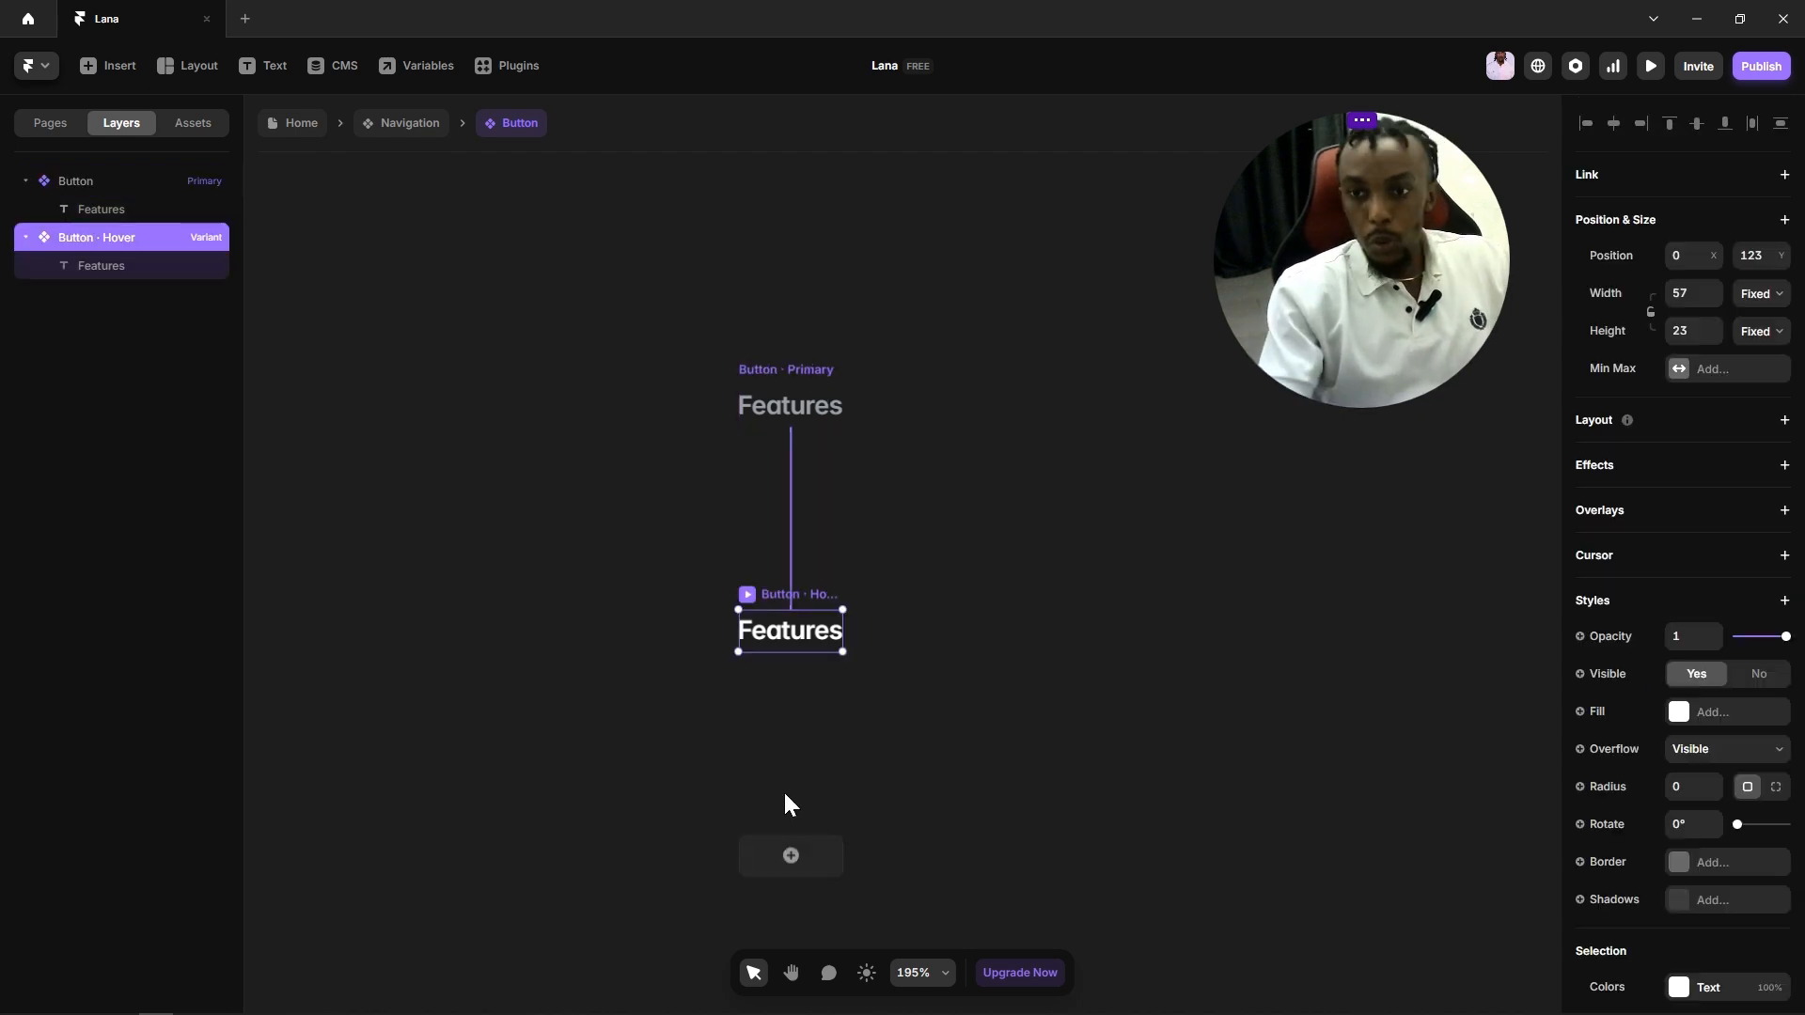
click(790, 858)
click(1021, 681)
key(space)
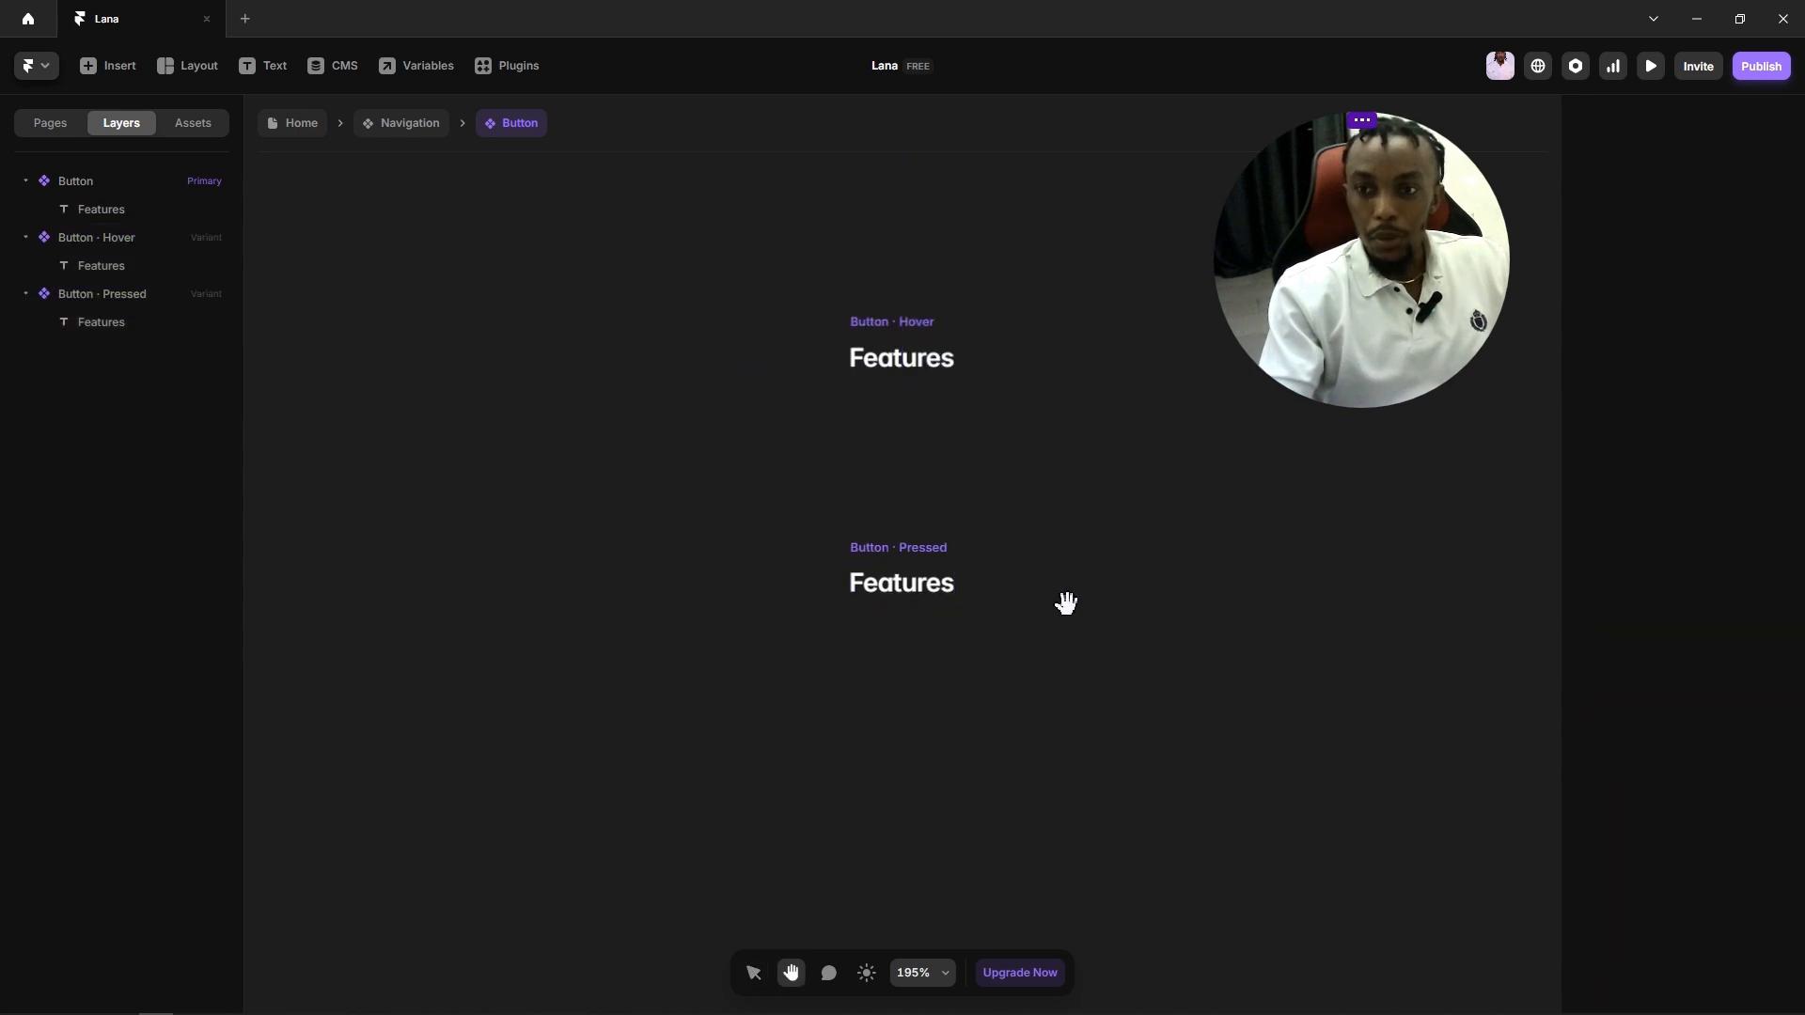
drag(1101, 569, 994, 677)
scroll(998, 630, down, 5)
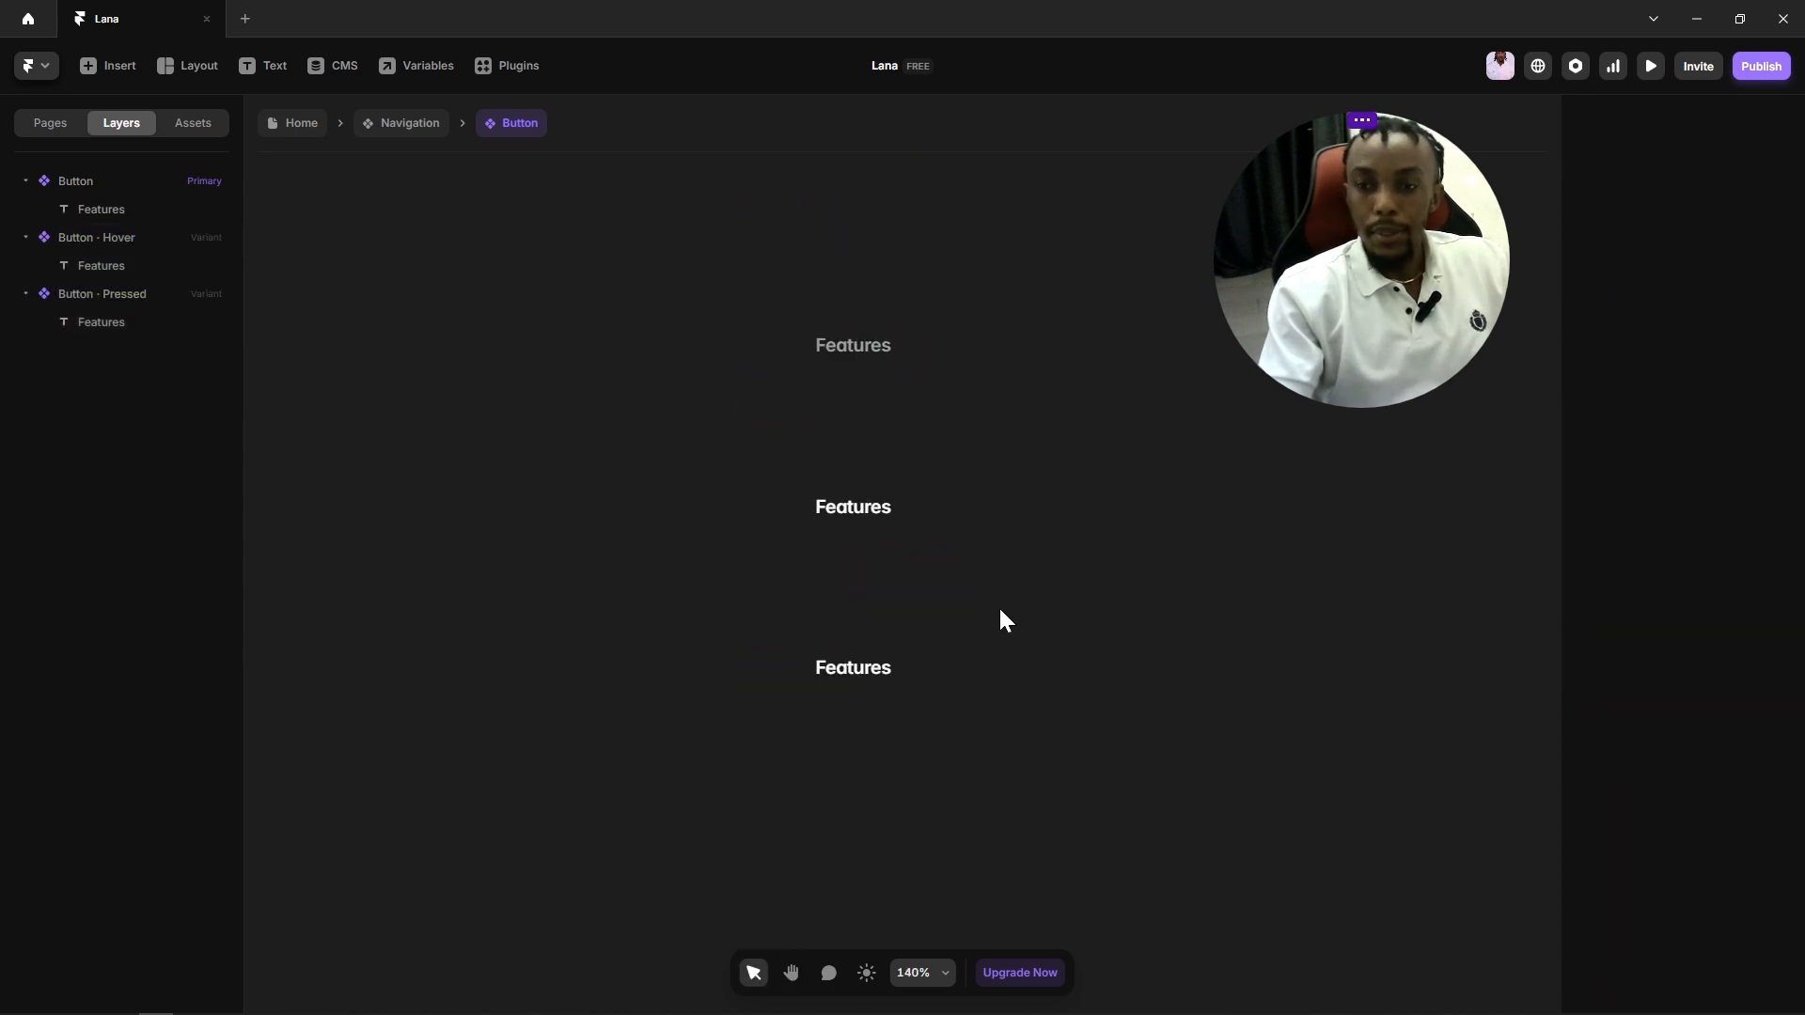
scroll(977, 655, up, 2)
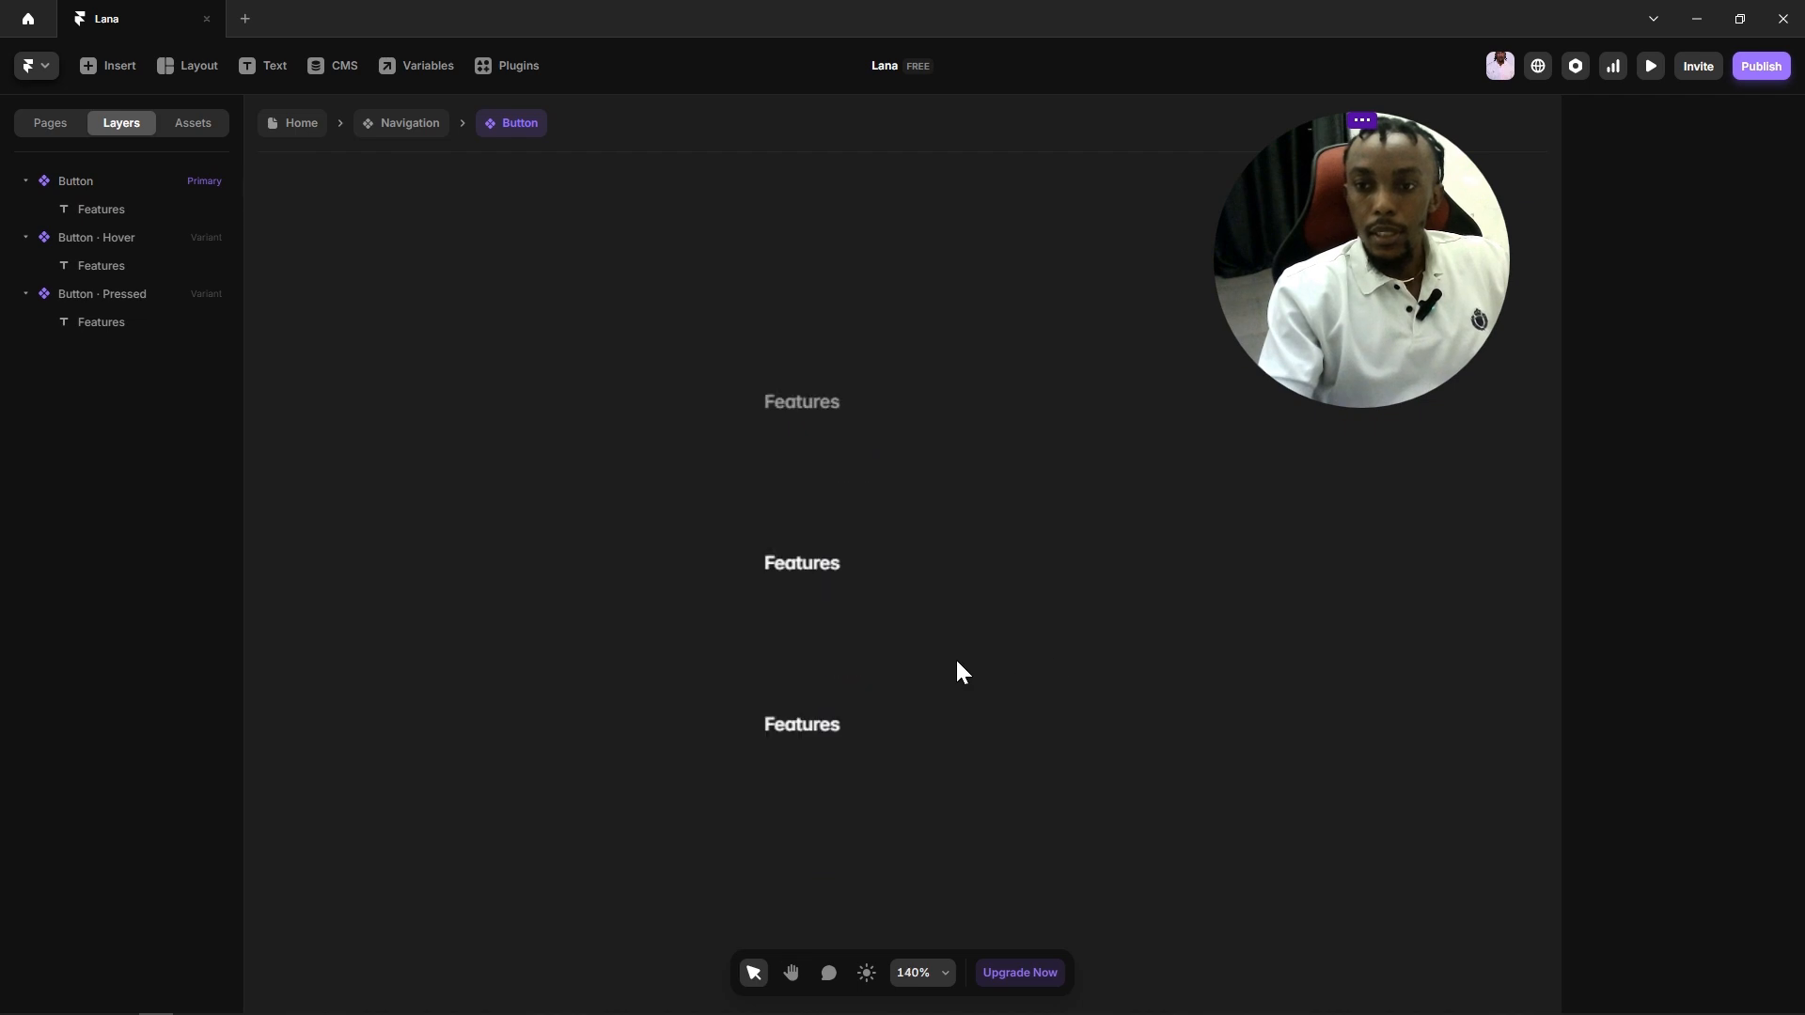
Step: Return to the Navigation component and delete the Discover, Gallery, Templates and Updates text links from the Links stack
double_click(964, 611)
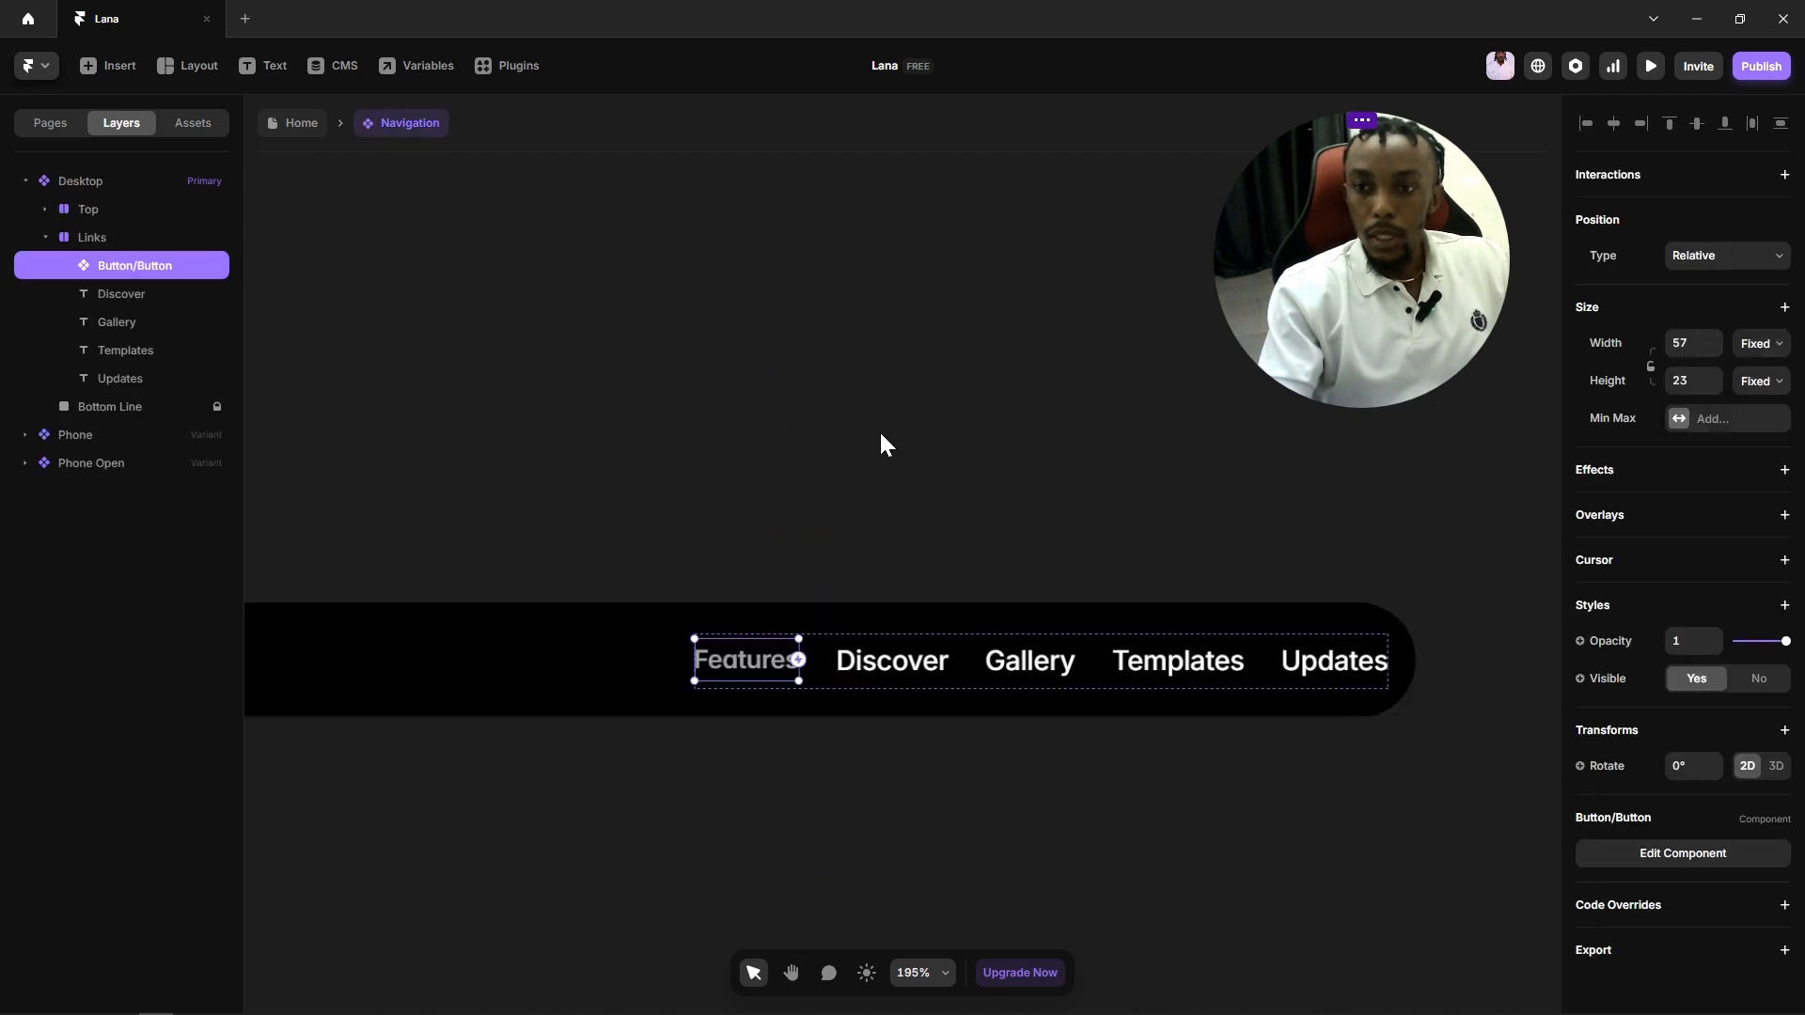
click(880, 434)
click(737, 659)
click(900, 726)
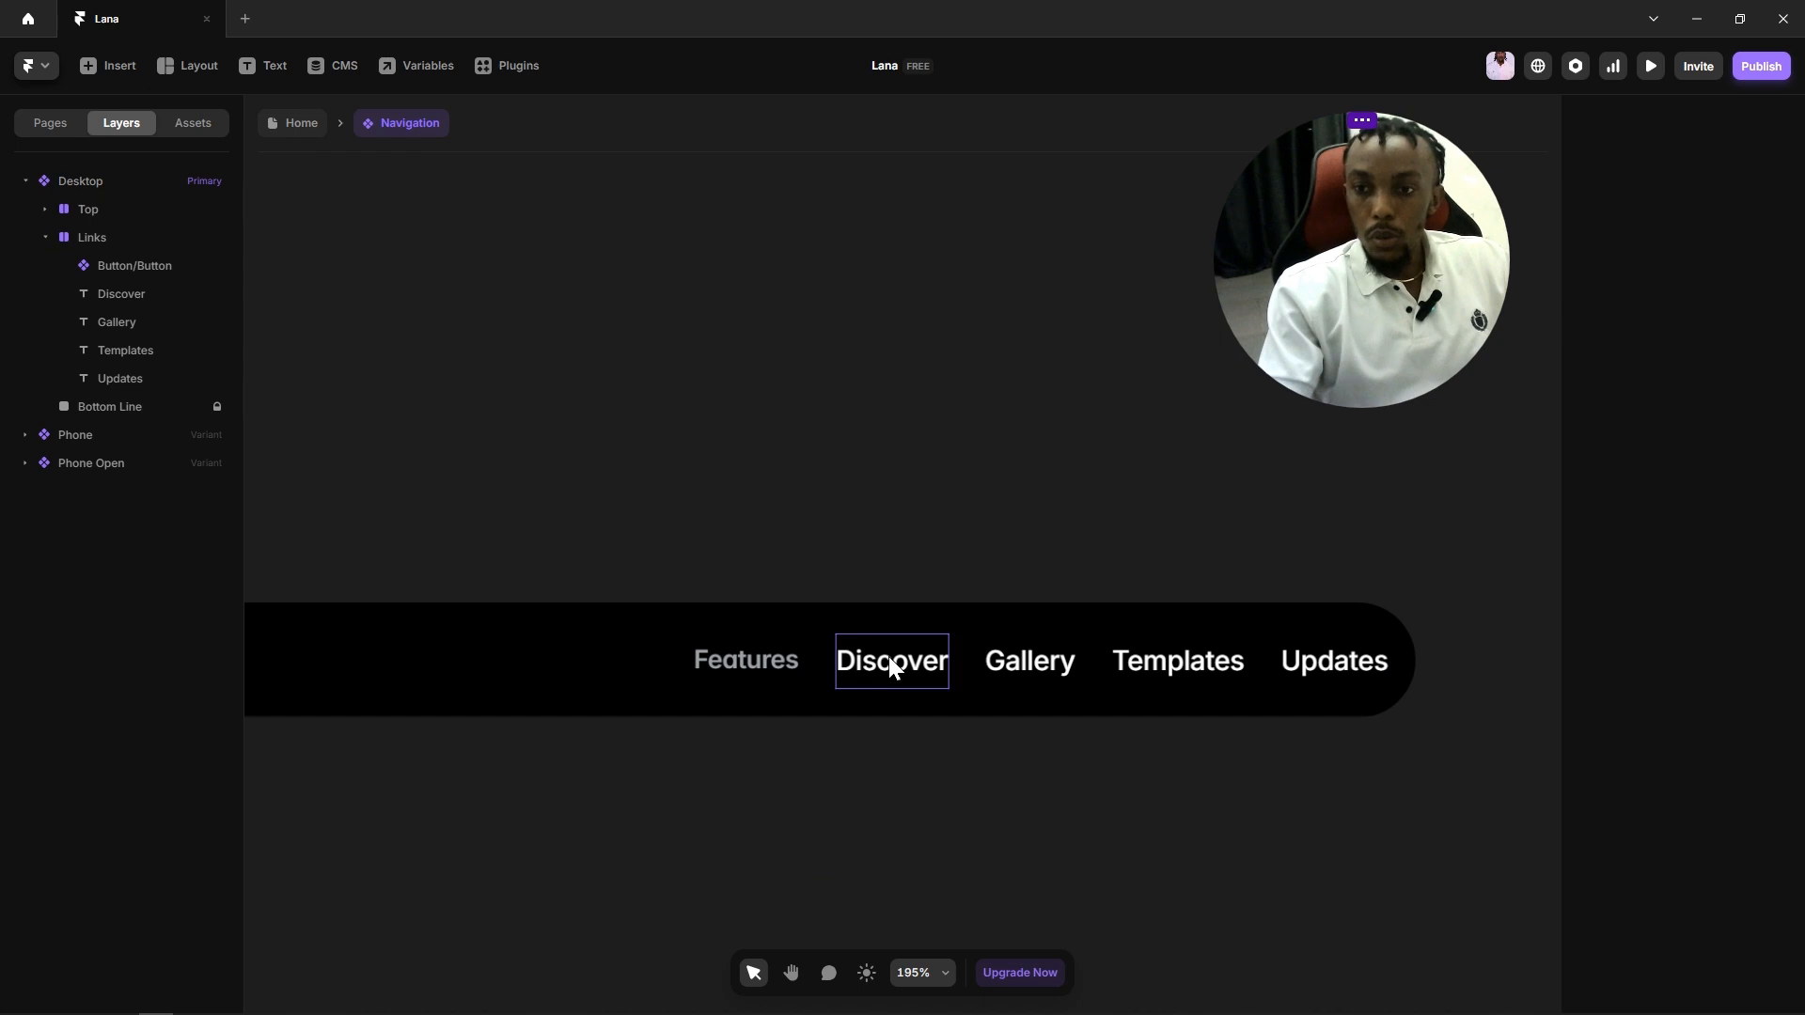
click(888, 656)
shift+click(1026, 656)
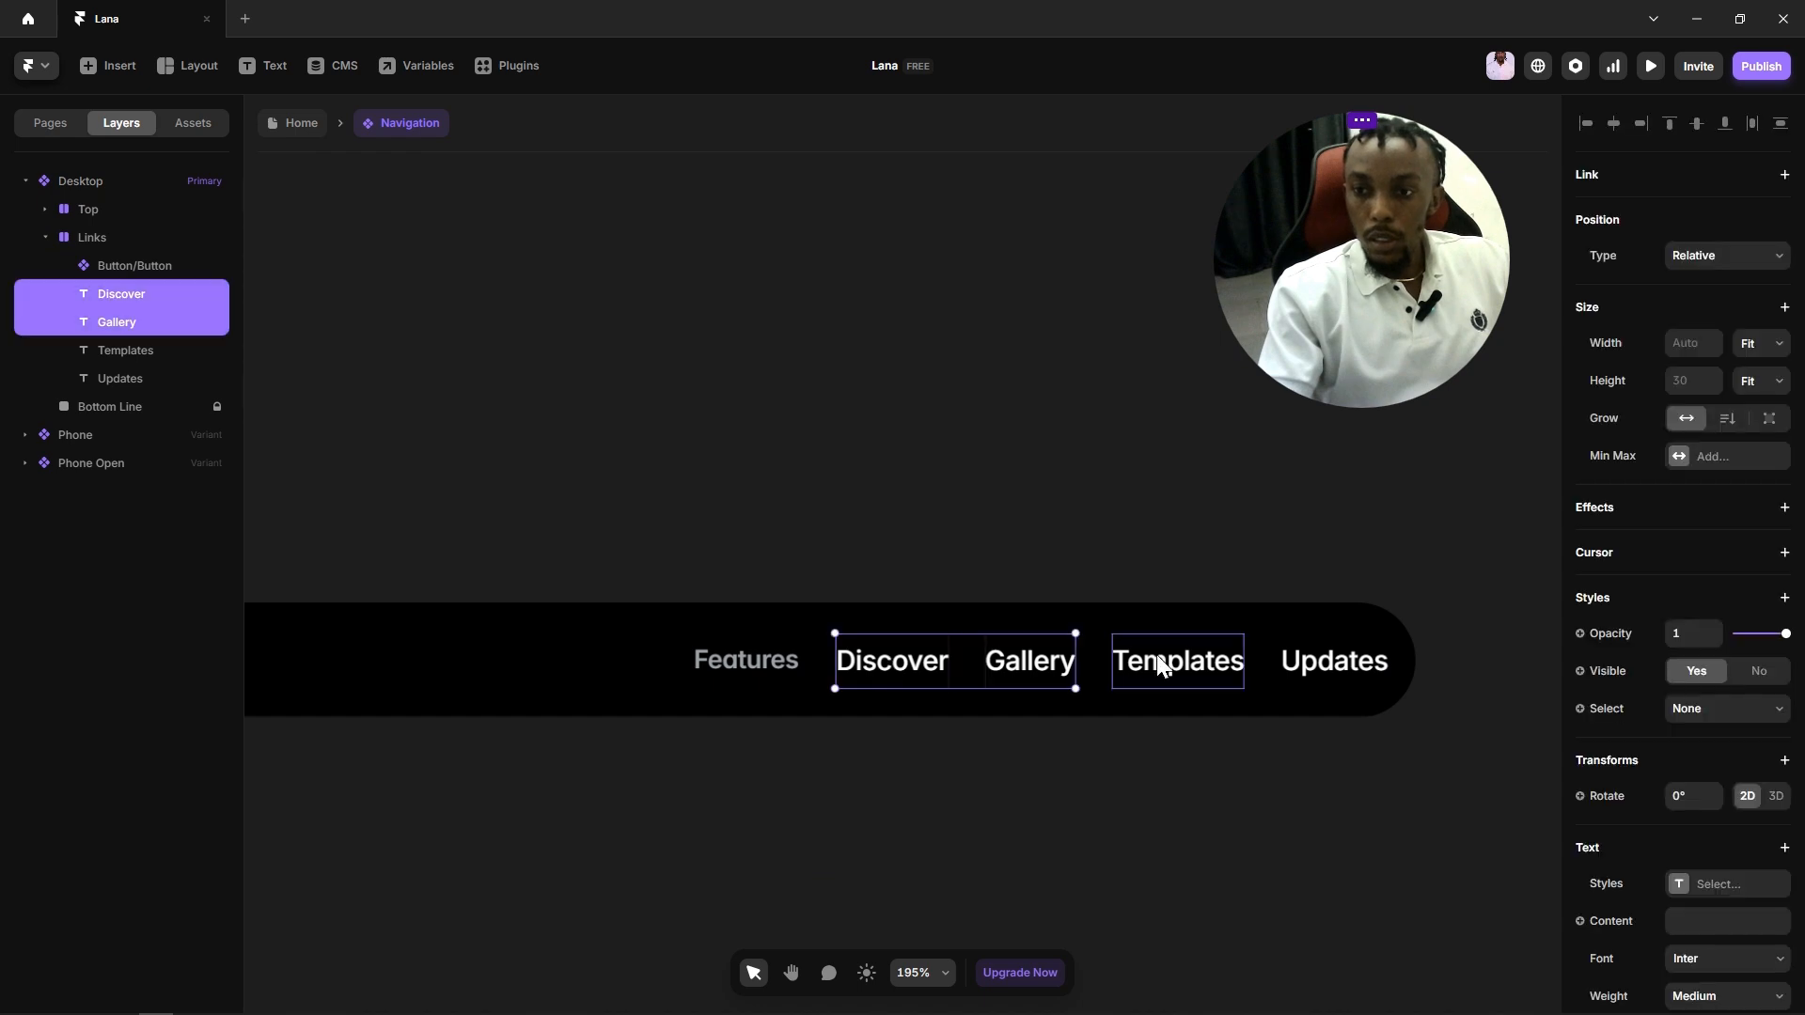
shift+click(1156, 654)
shift+click(1295, 651)
key(Delete)
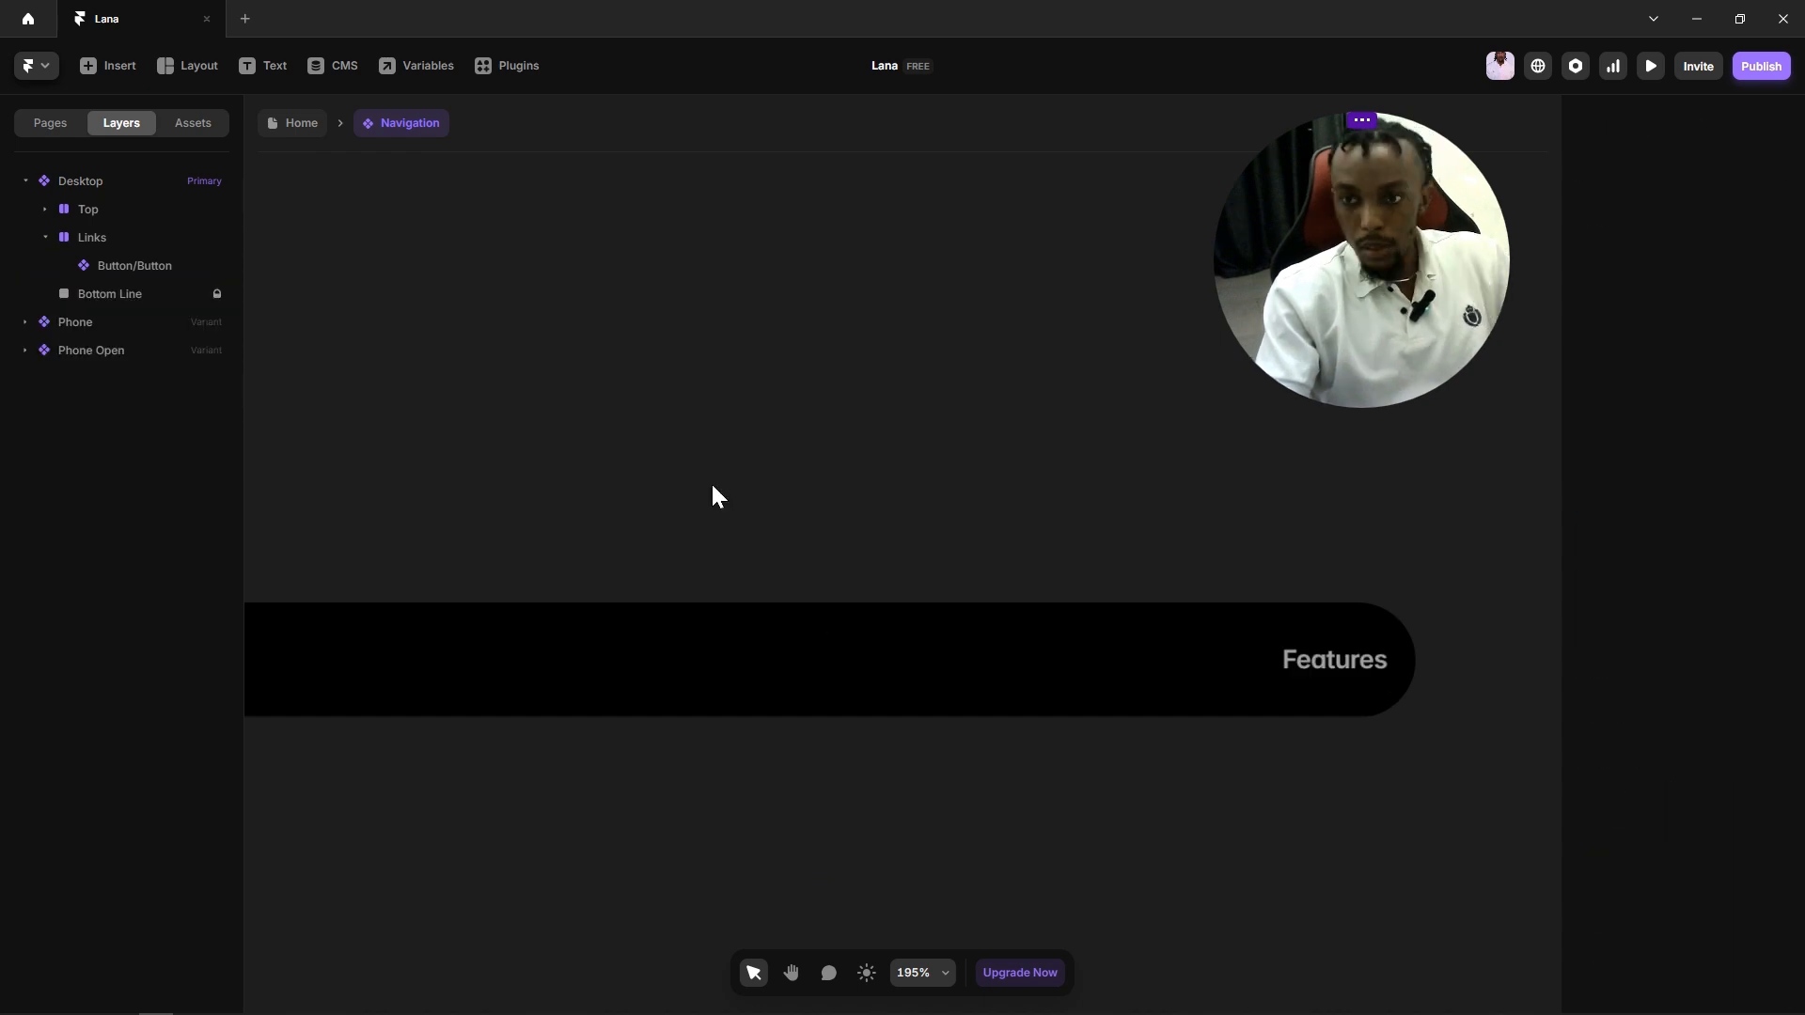
Step: Duplicate the Features button instance three times in the Desktop variant's Links stack
click(1339, 673)
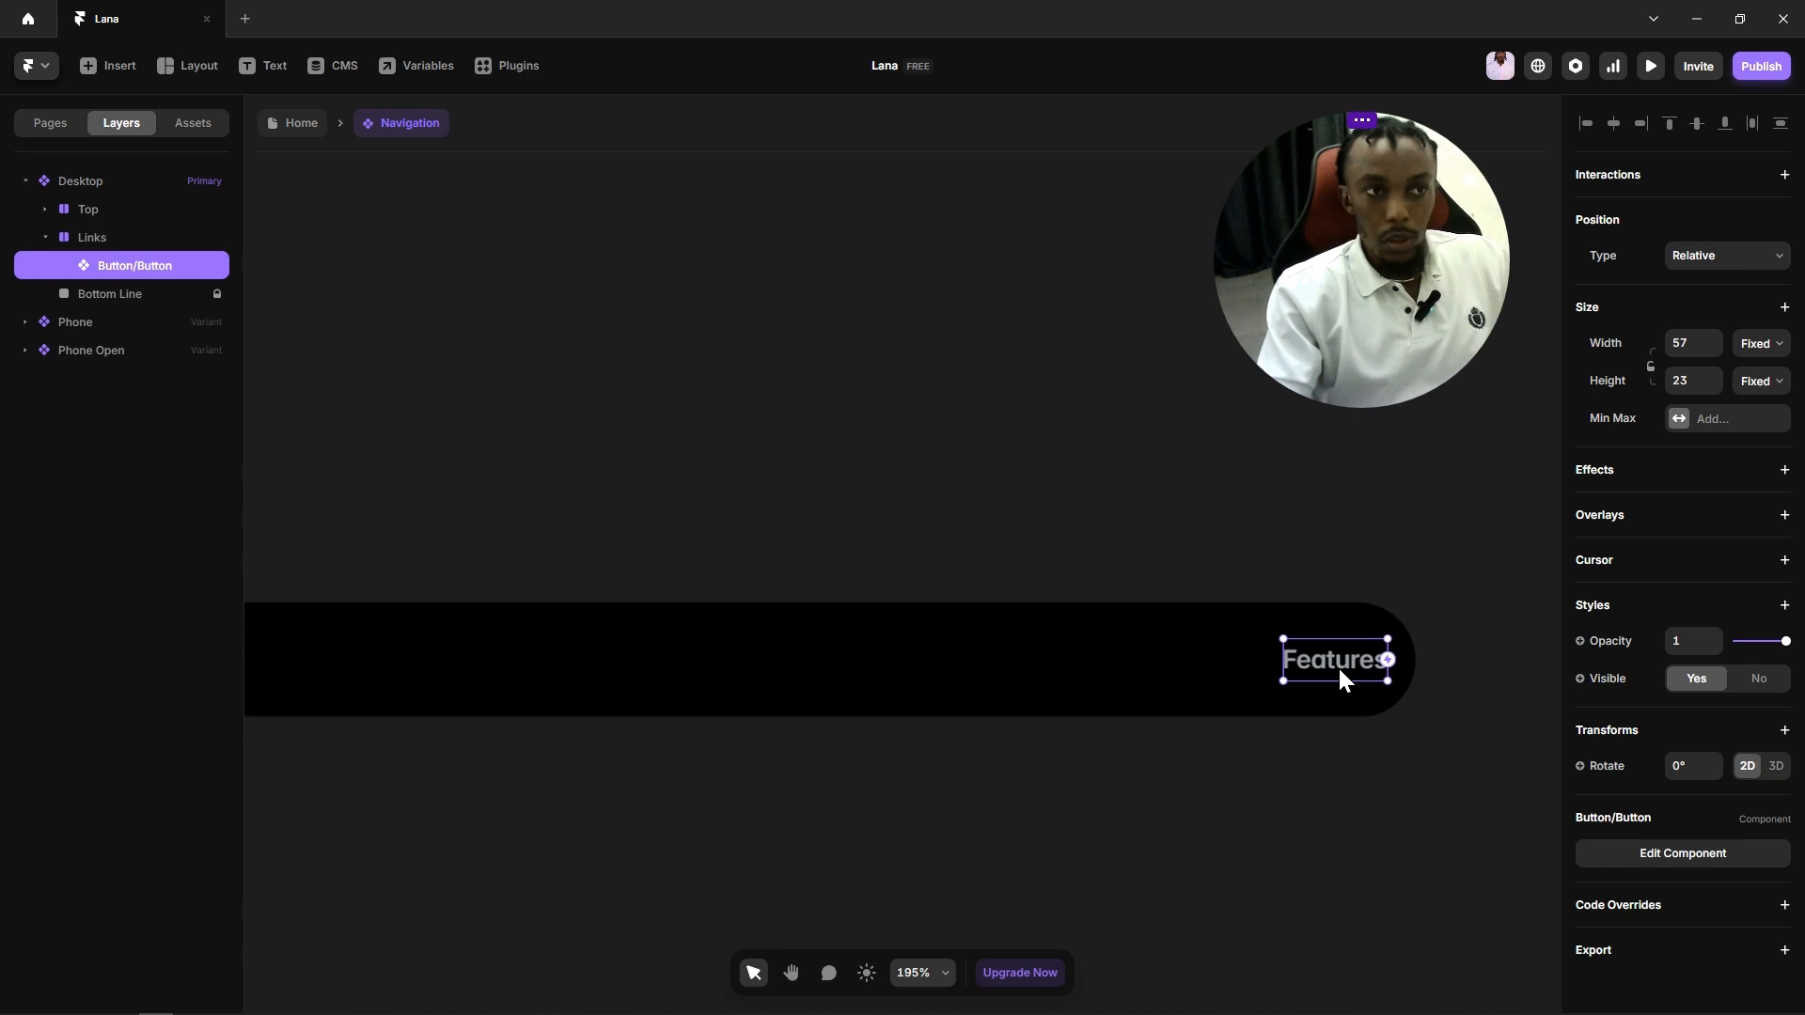
key(ctrl+d)
key(ctrl+d)
key(ctrl+d)
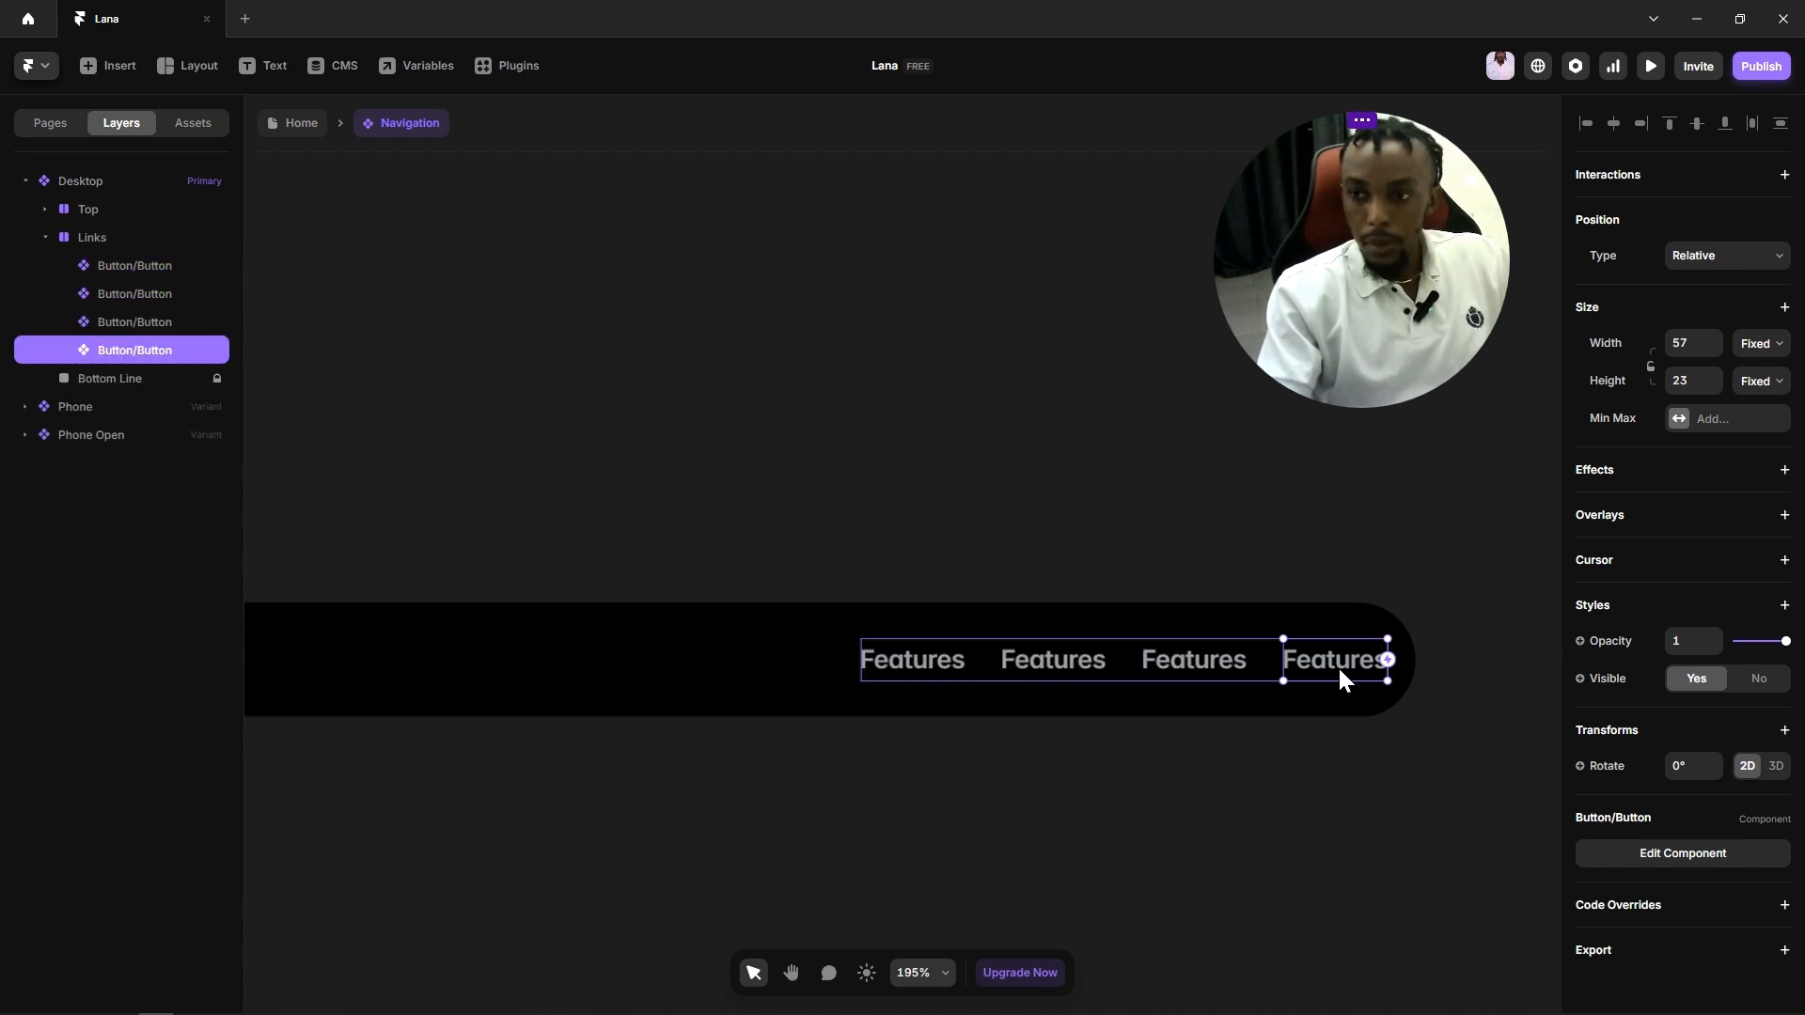
click(952, 467)
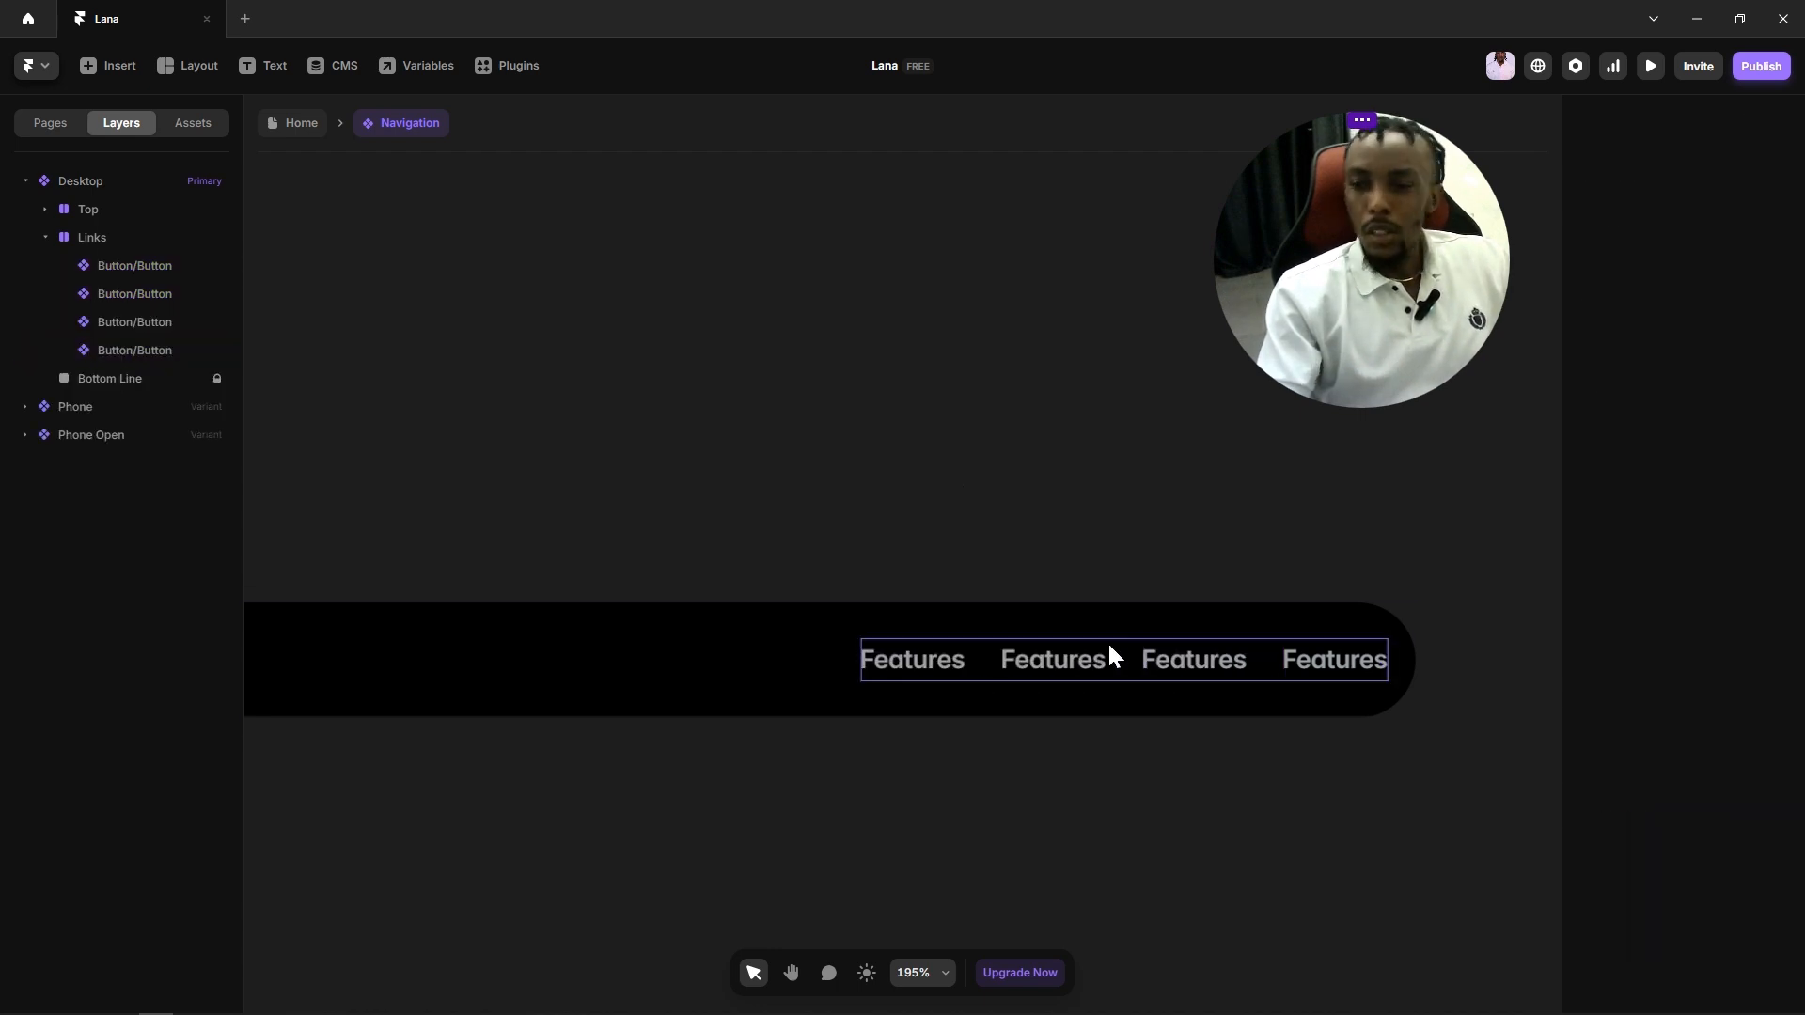
click(920, 668)
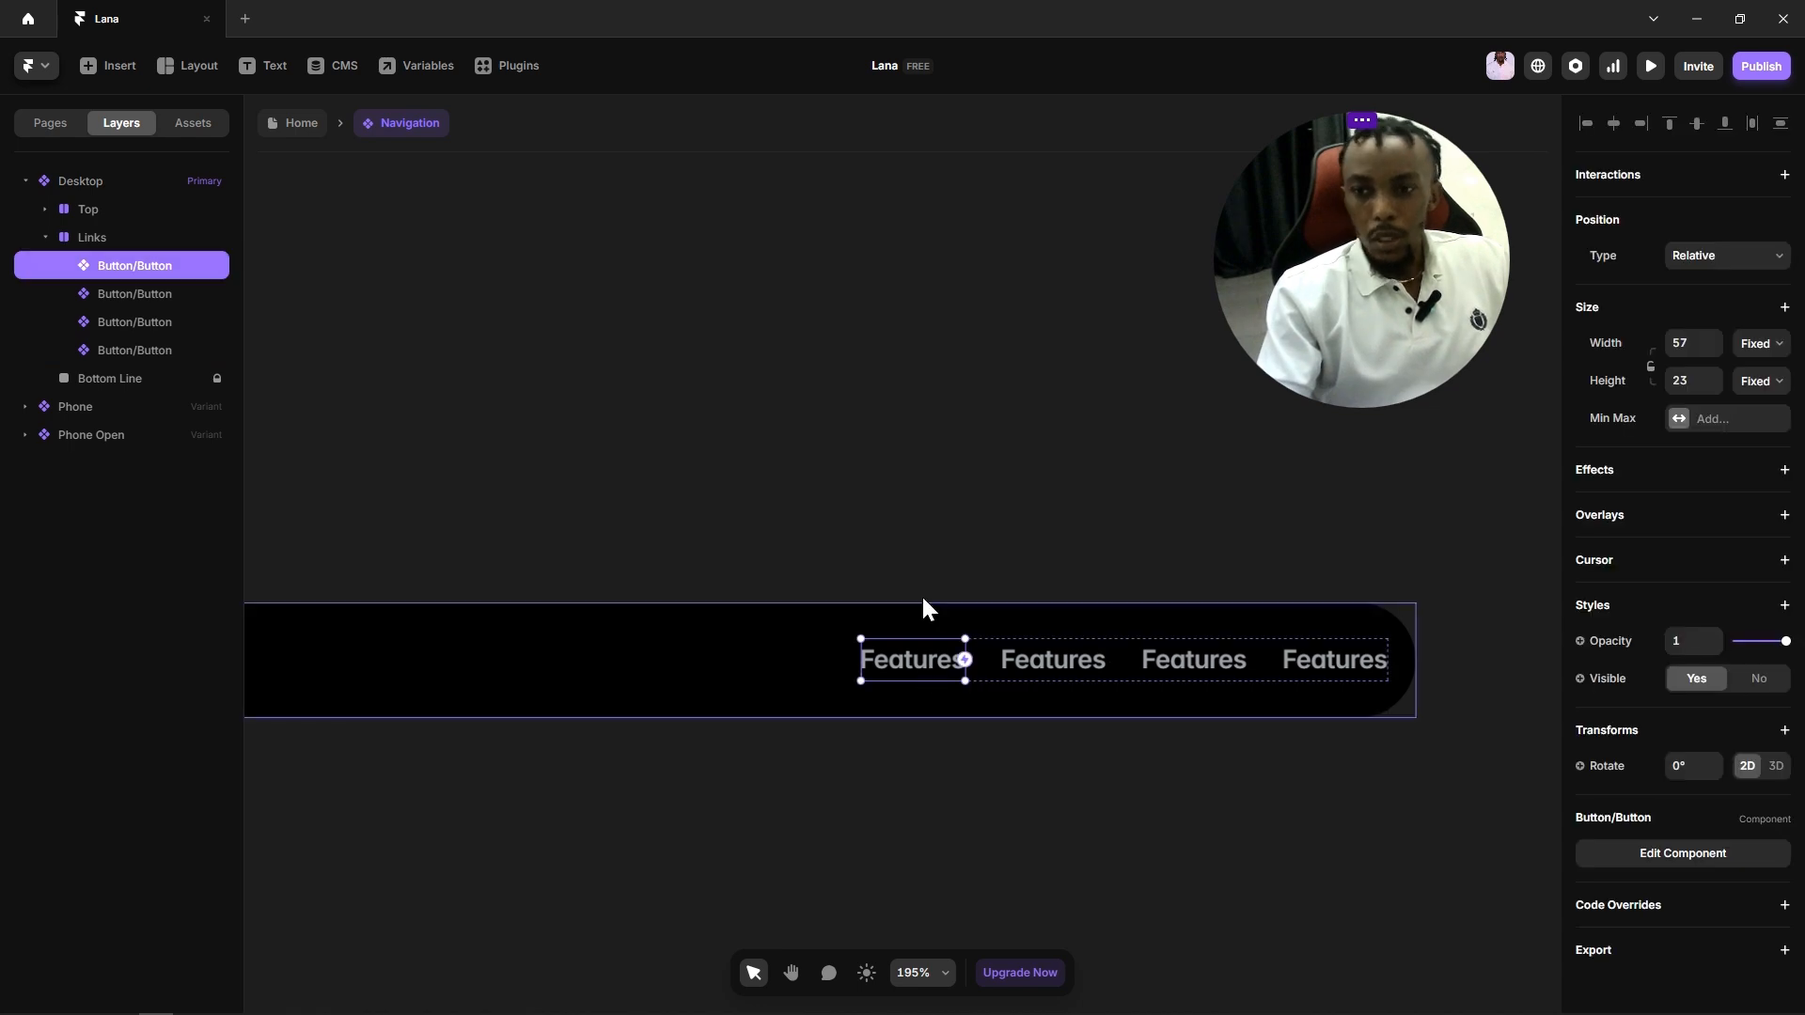
Step: Examine the Button component's variants and the four Features button instances in the navigation bar
click(900, 453)
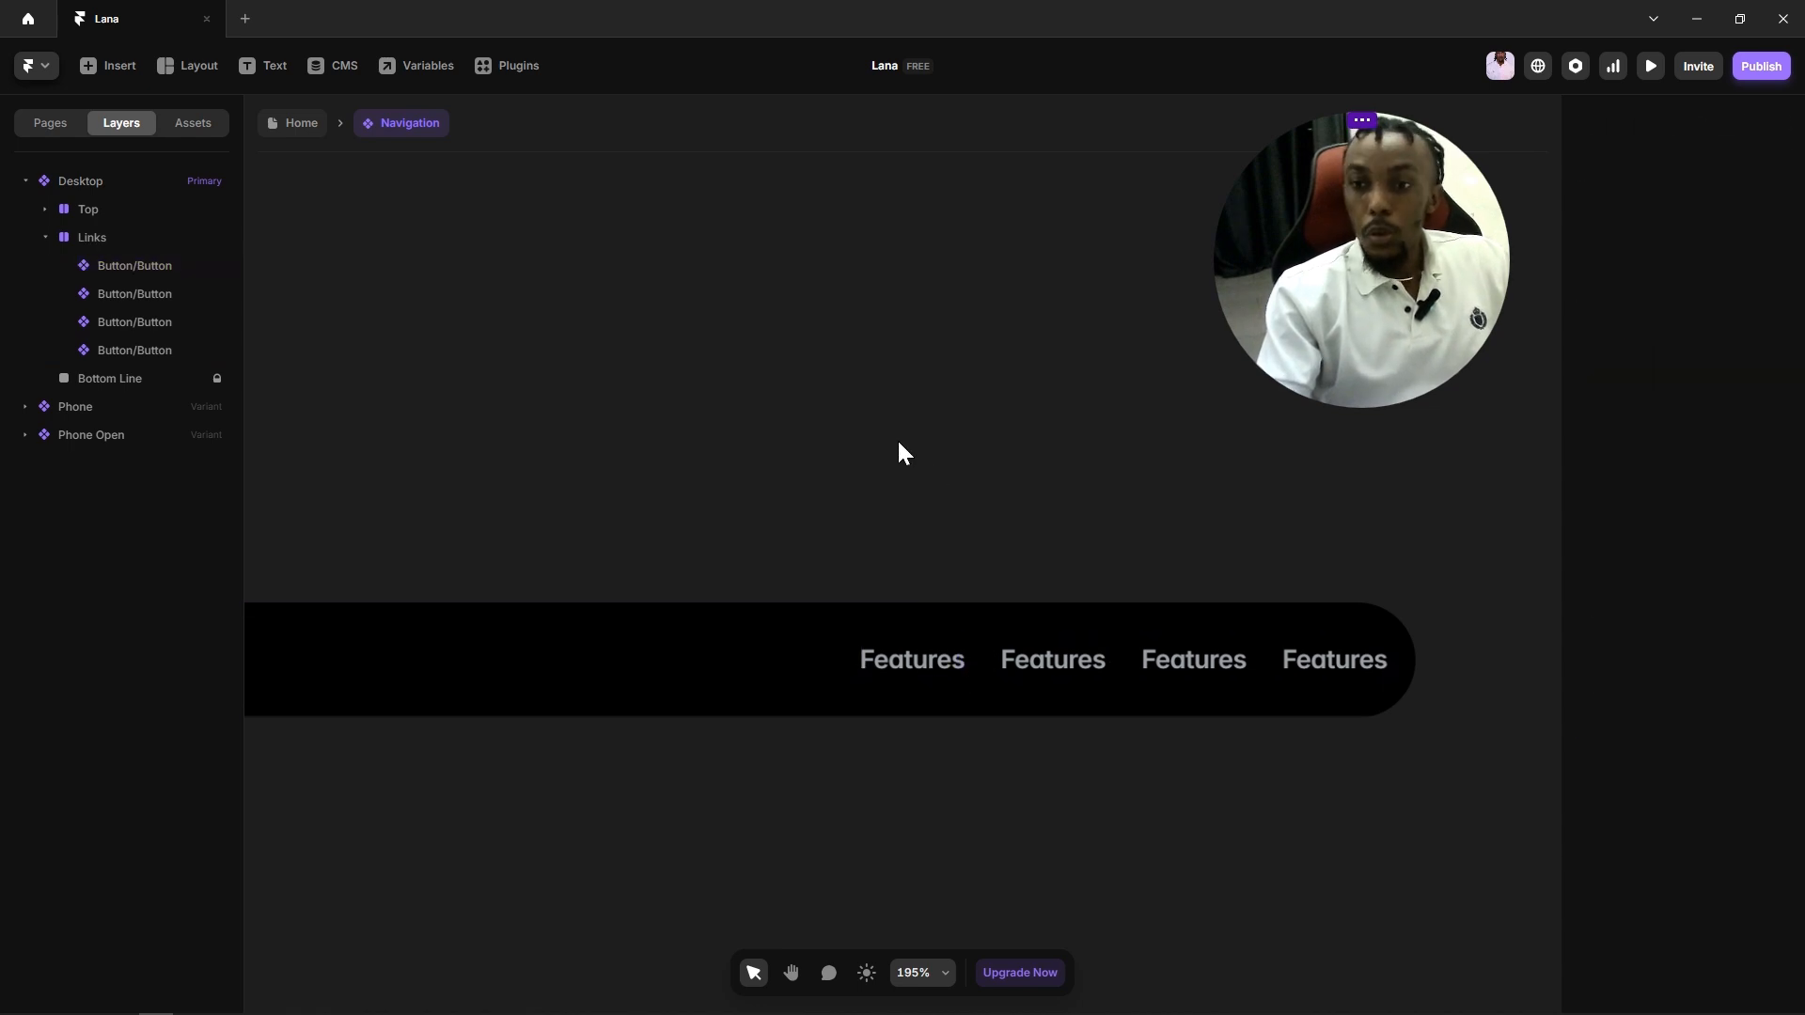
double_click(913, 658)
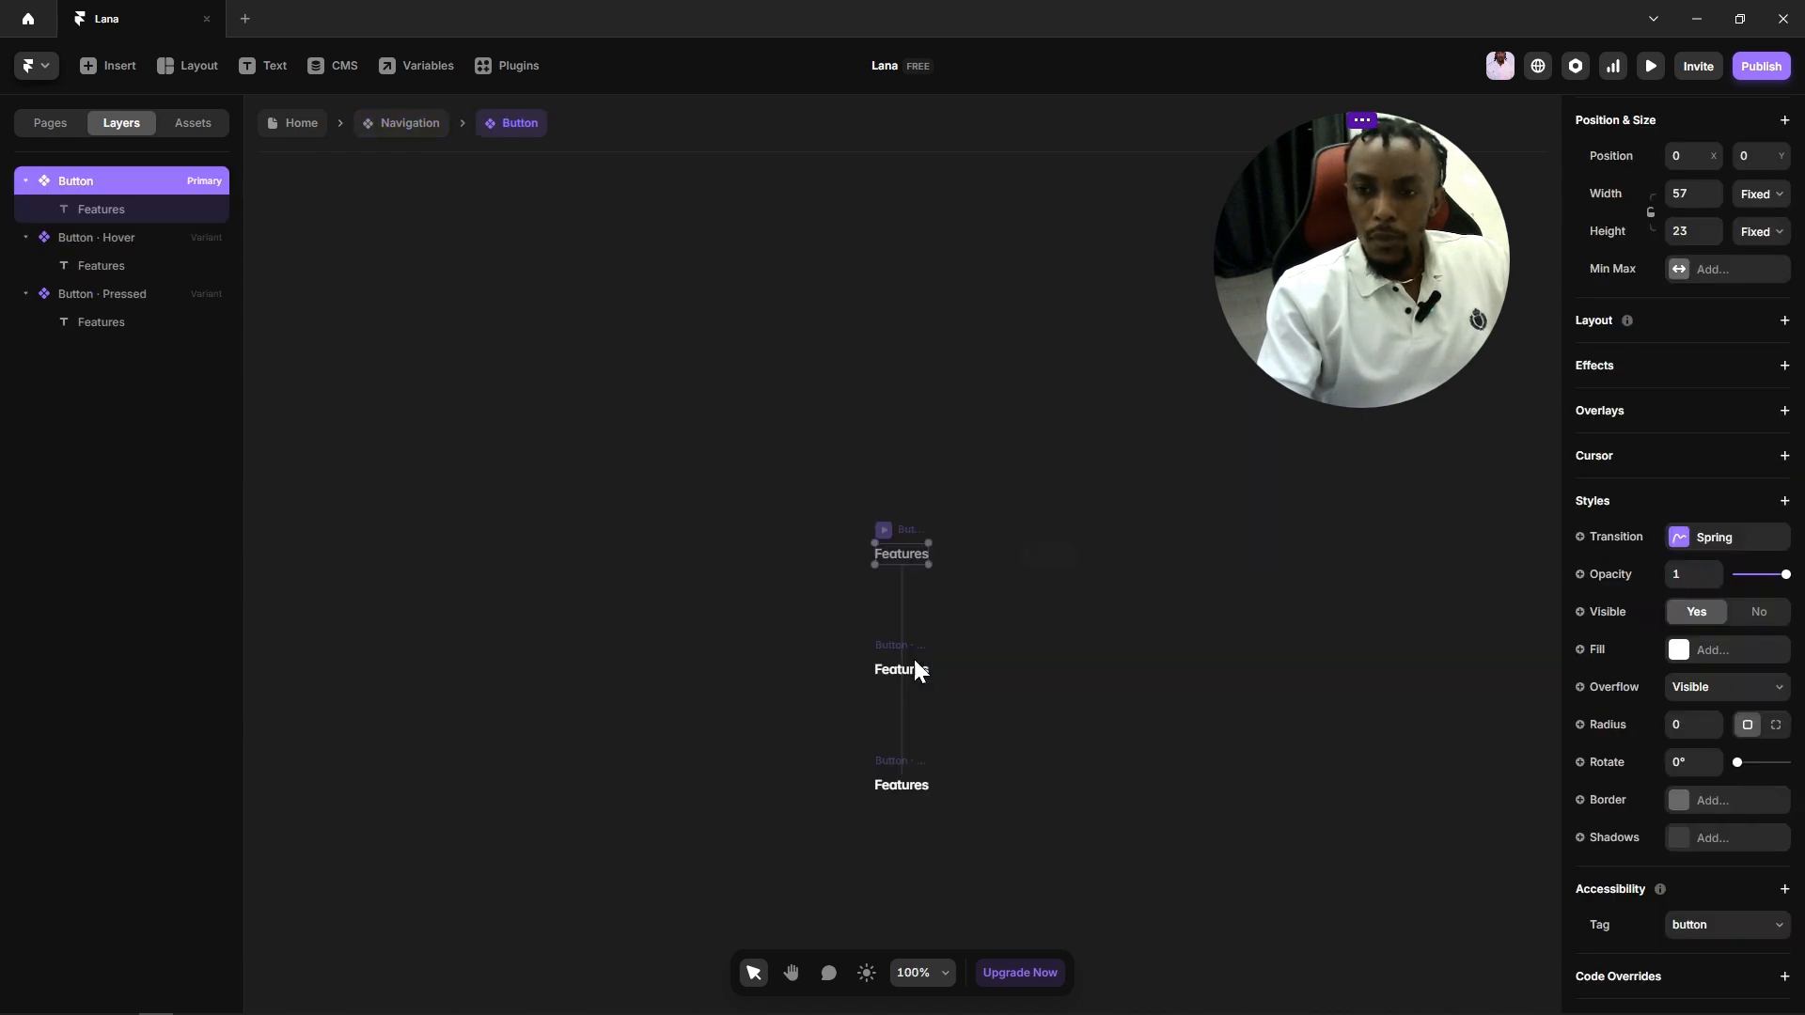
click(1060, 640)
drag(1090, 641, 967, 644)
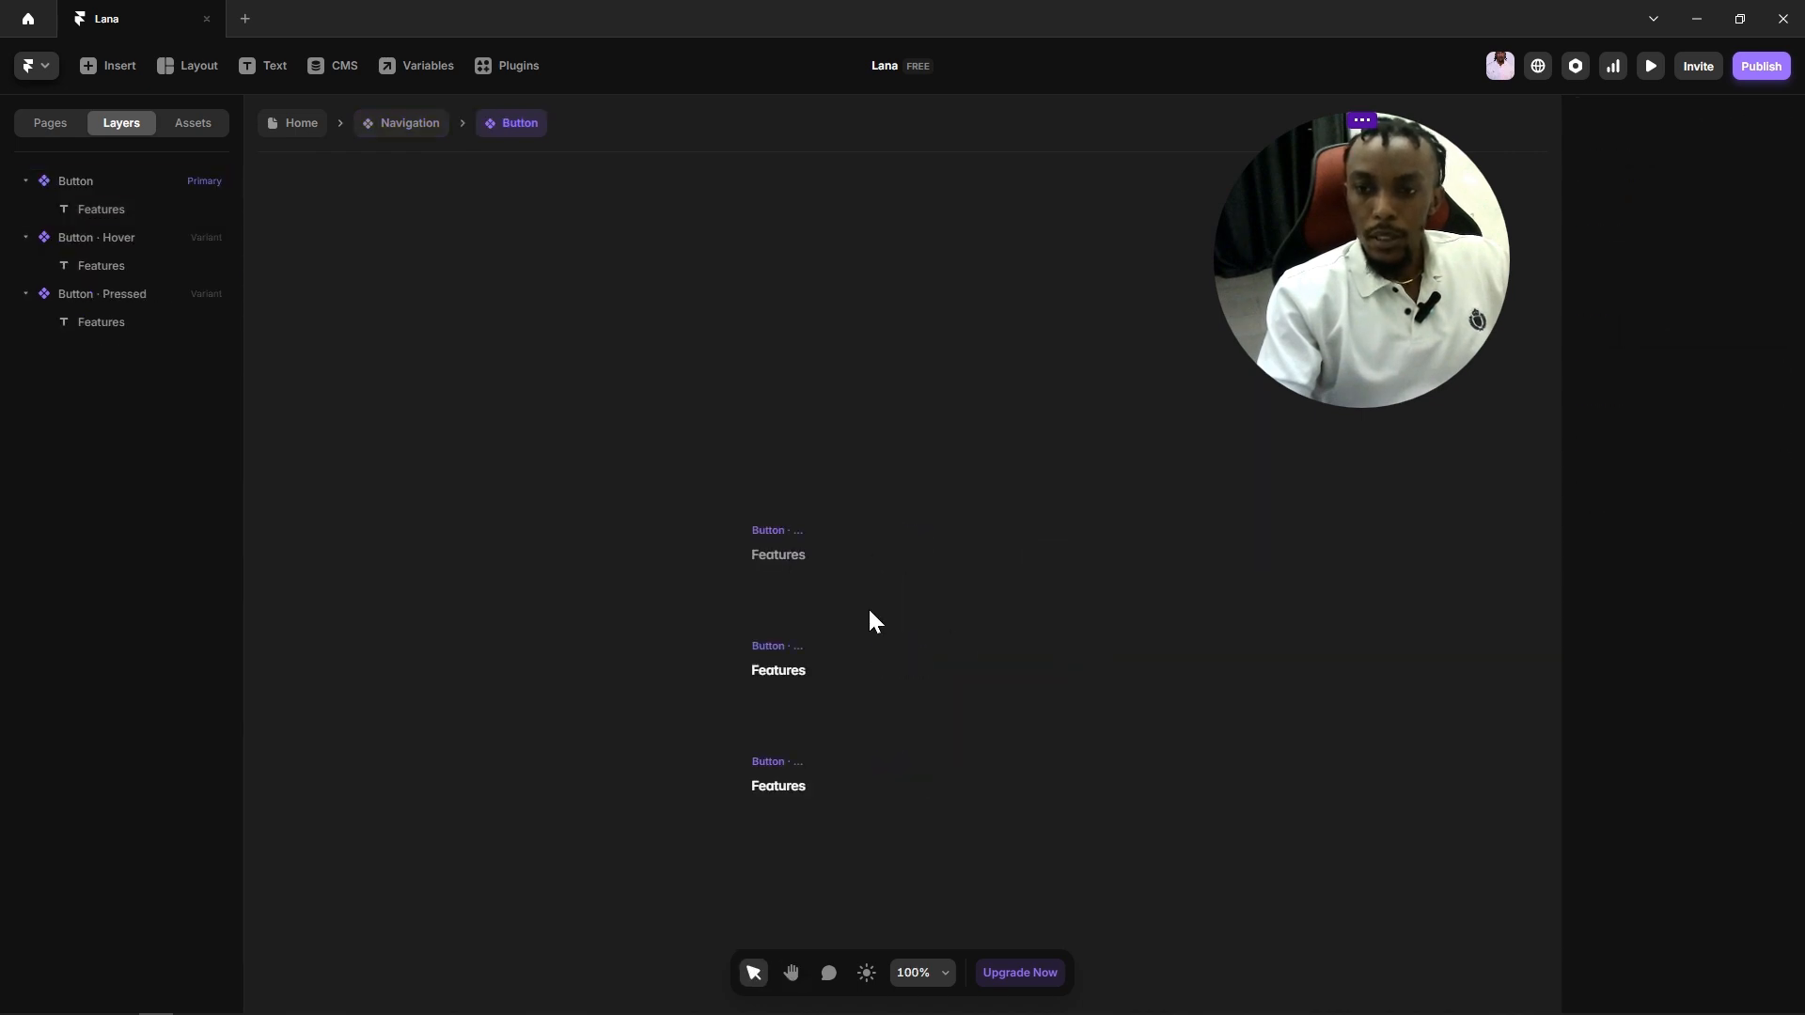
scroll(866, 606, up, 2)
click(737, 534)
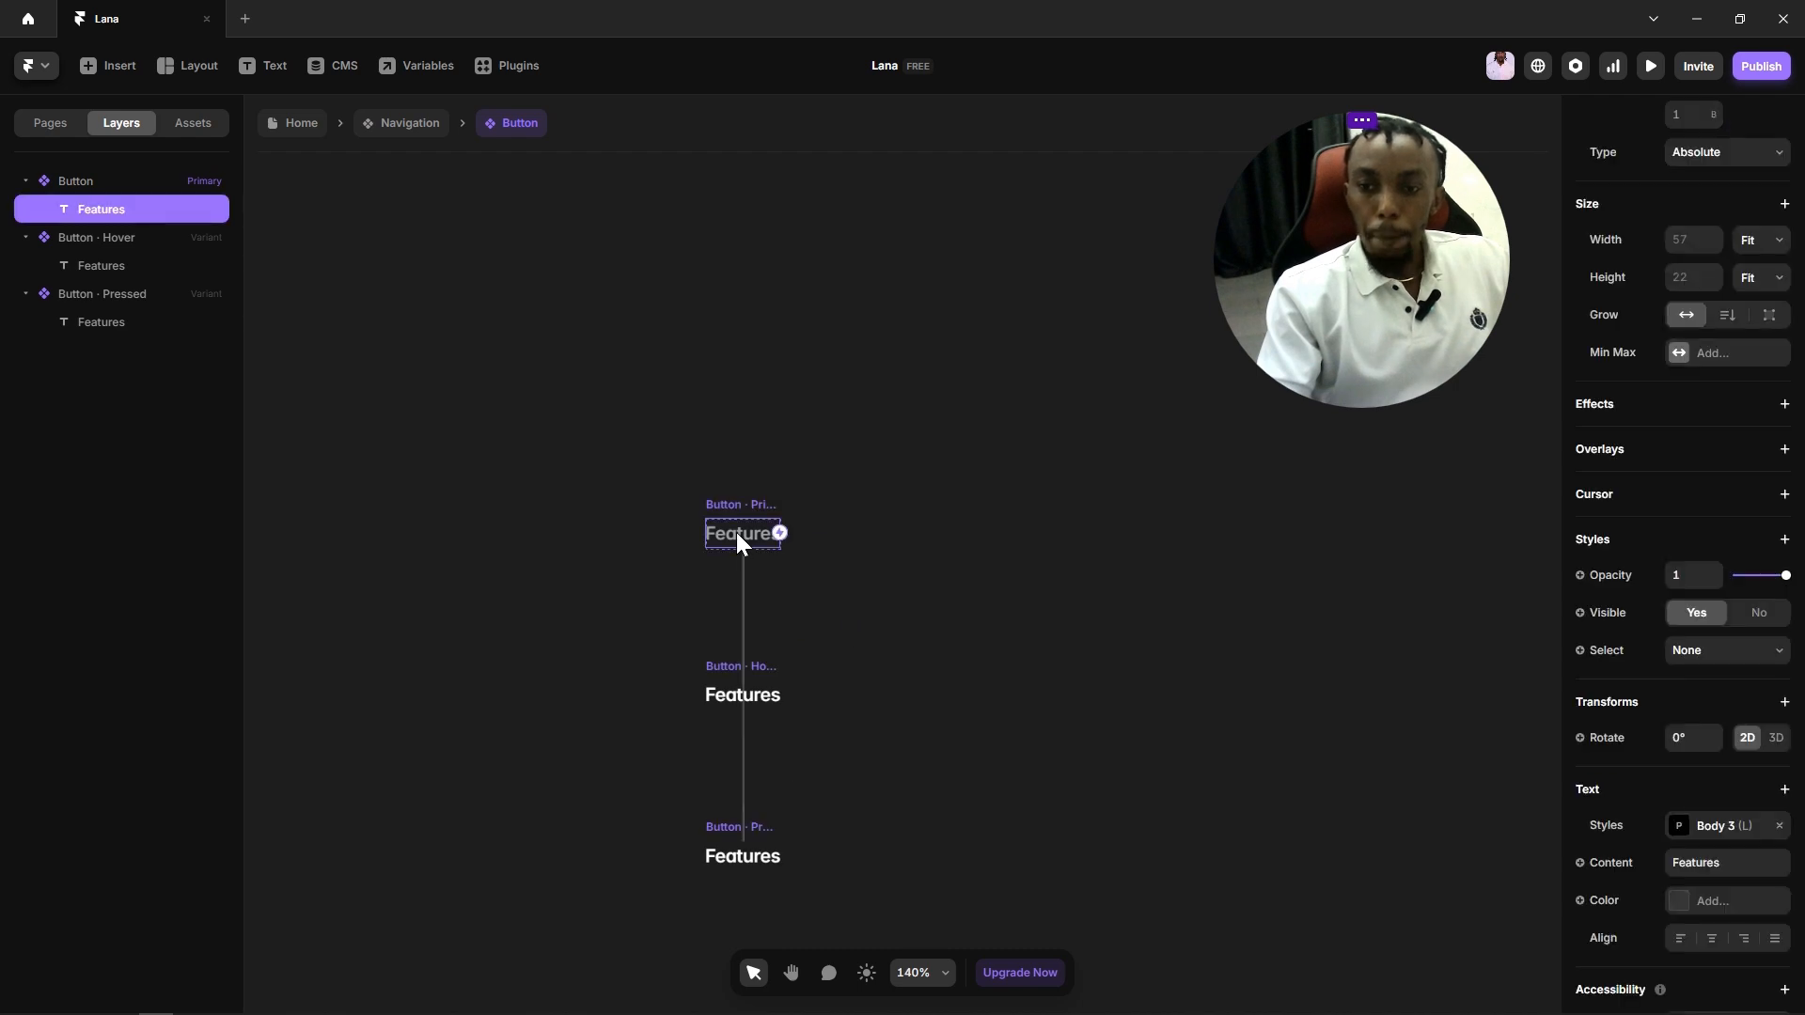
double_click(946, 581)
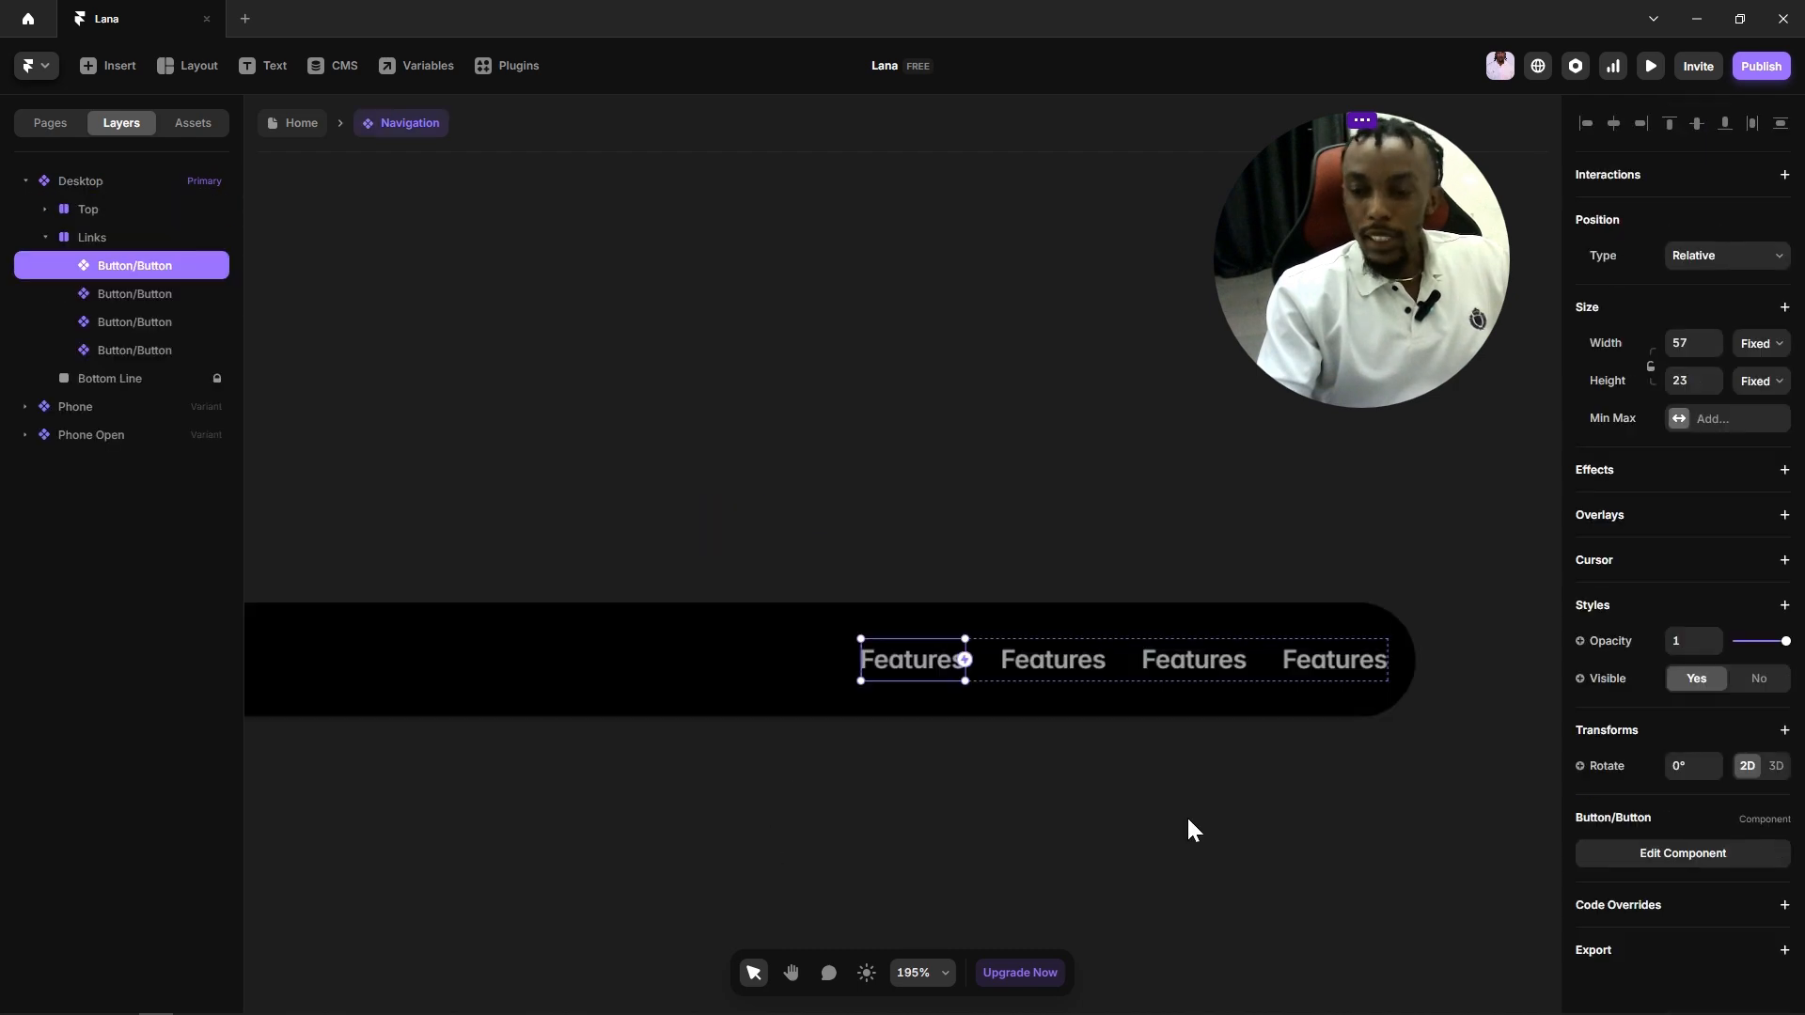
drag(1179, 812, 1038, 783)
click(899, 630)
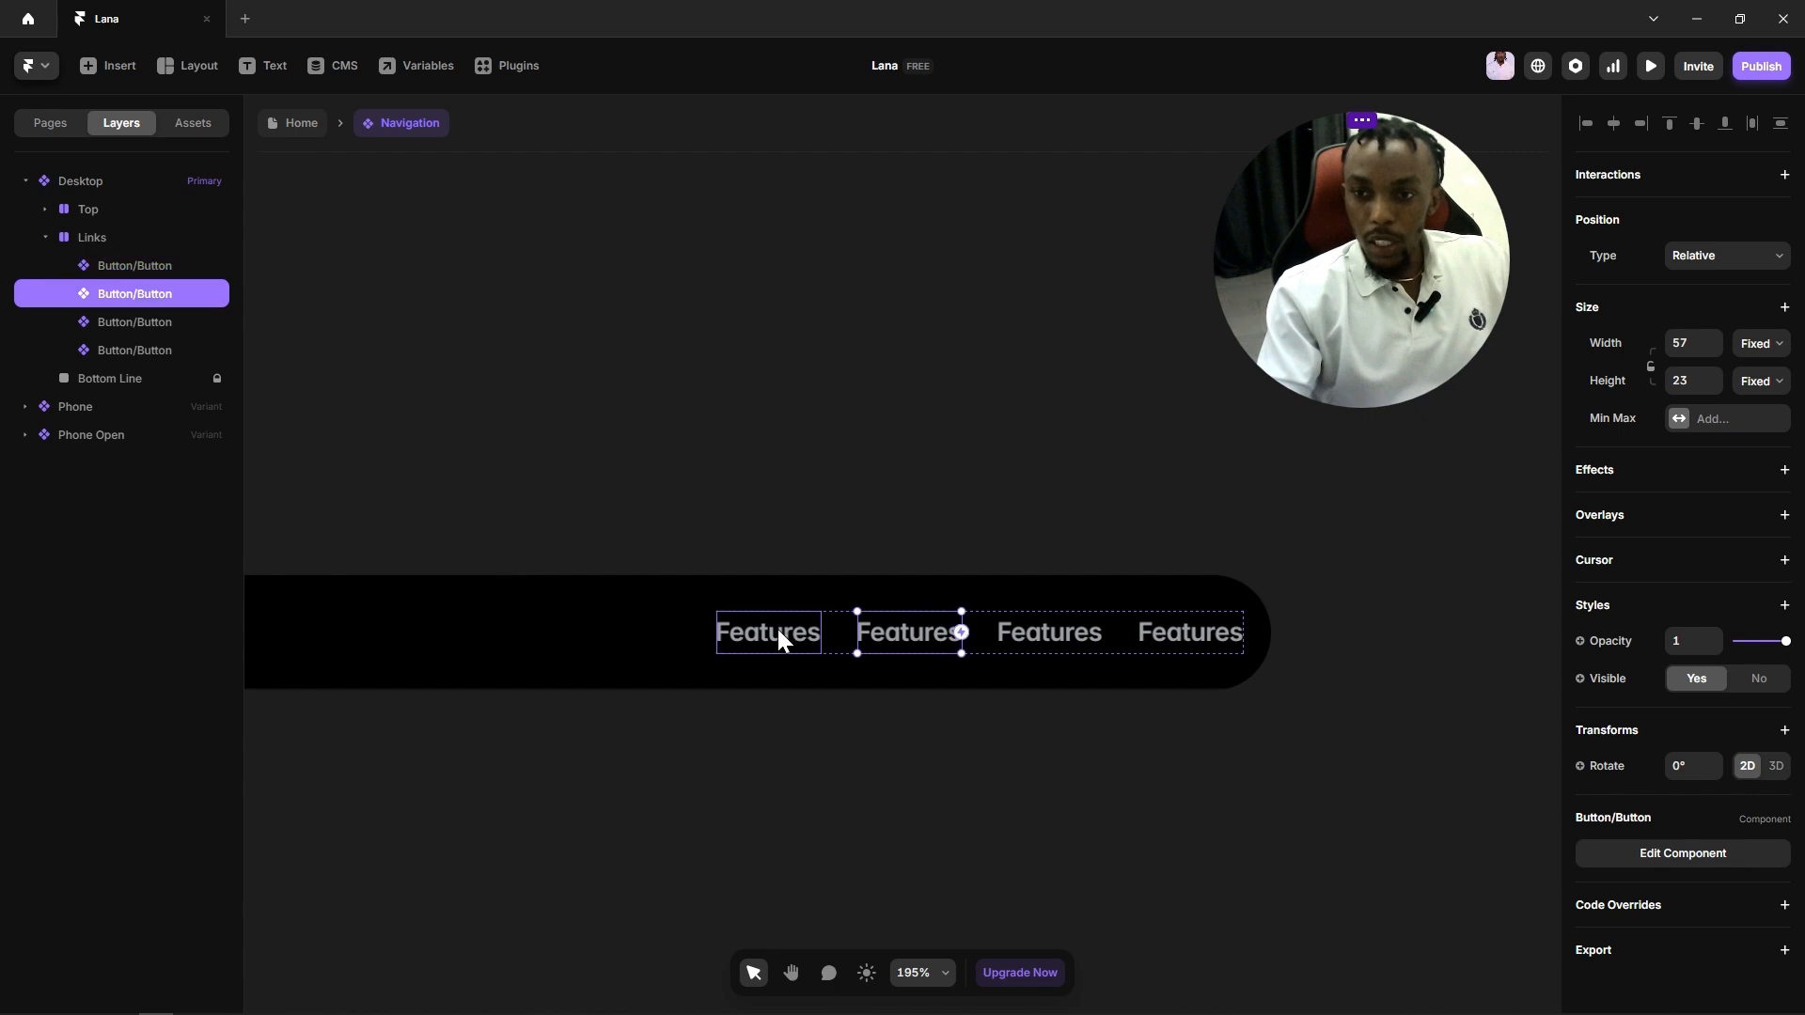
click(1085, 640)
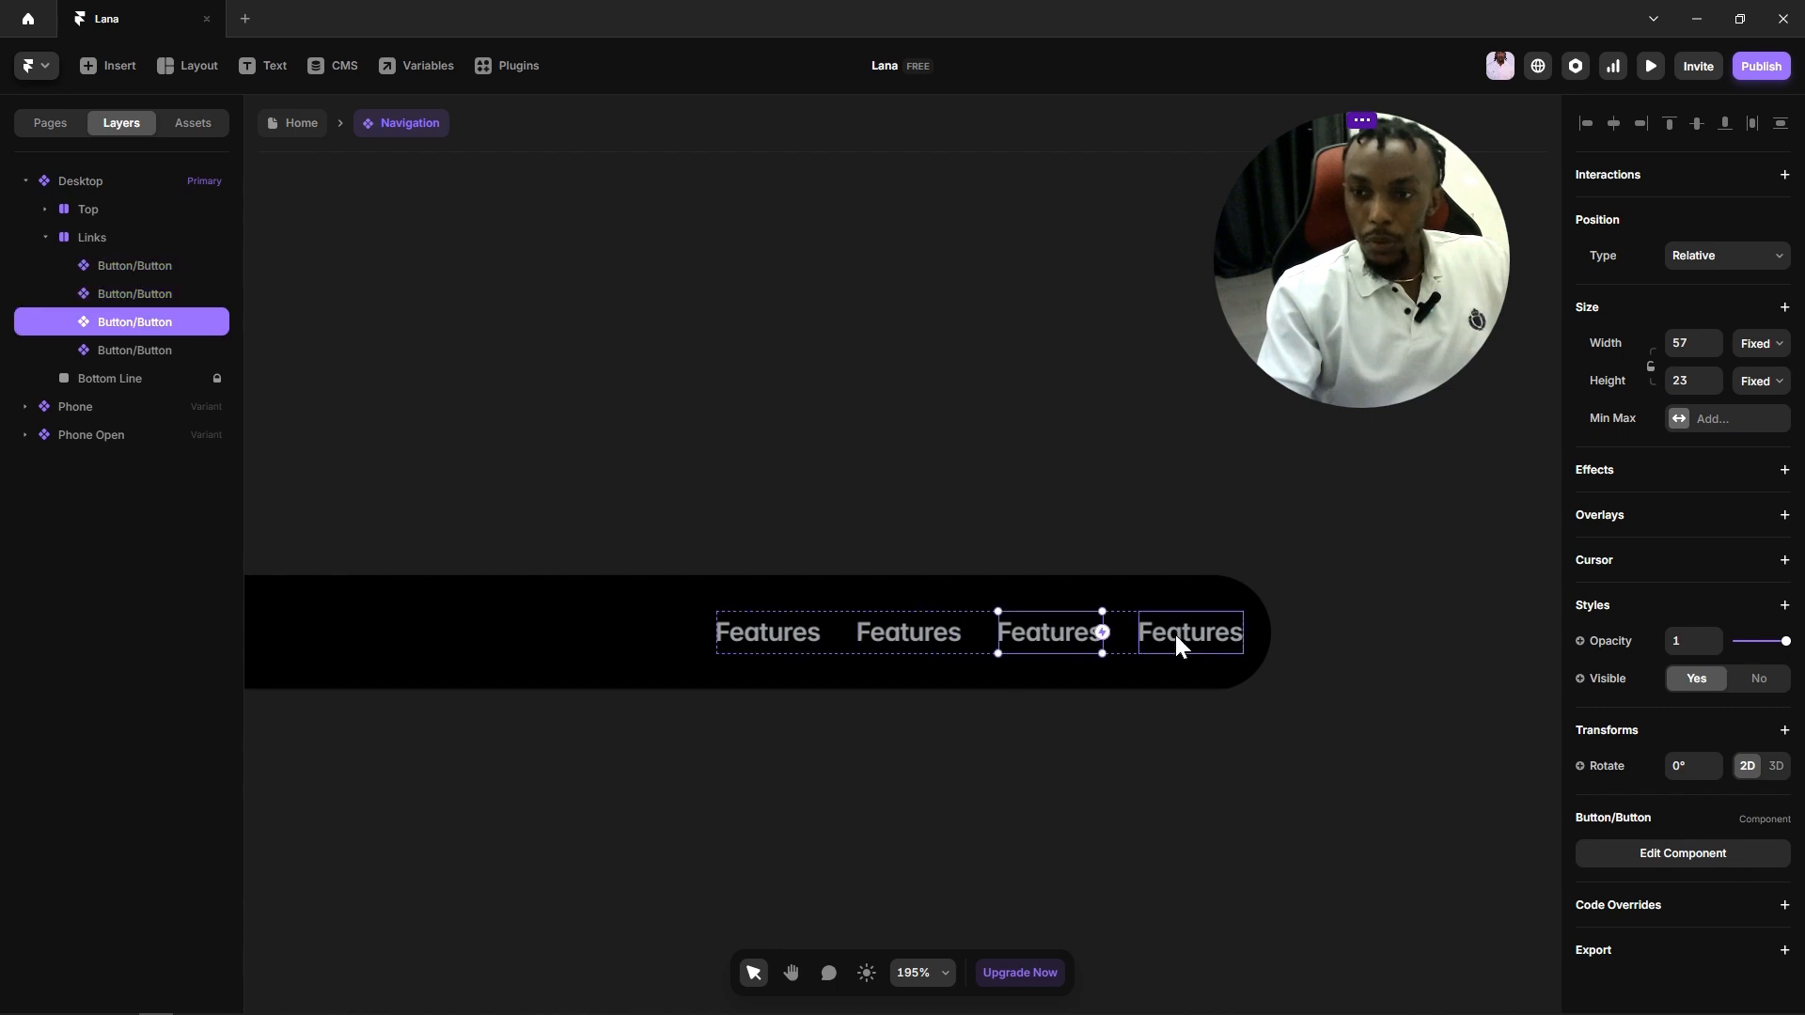
click(915, 630)
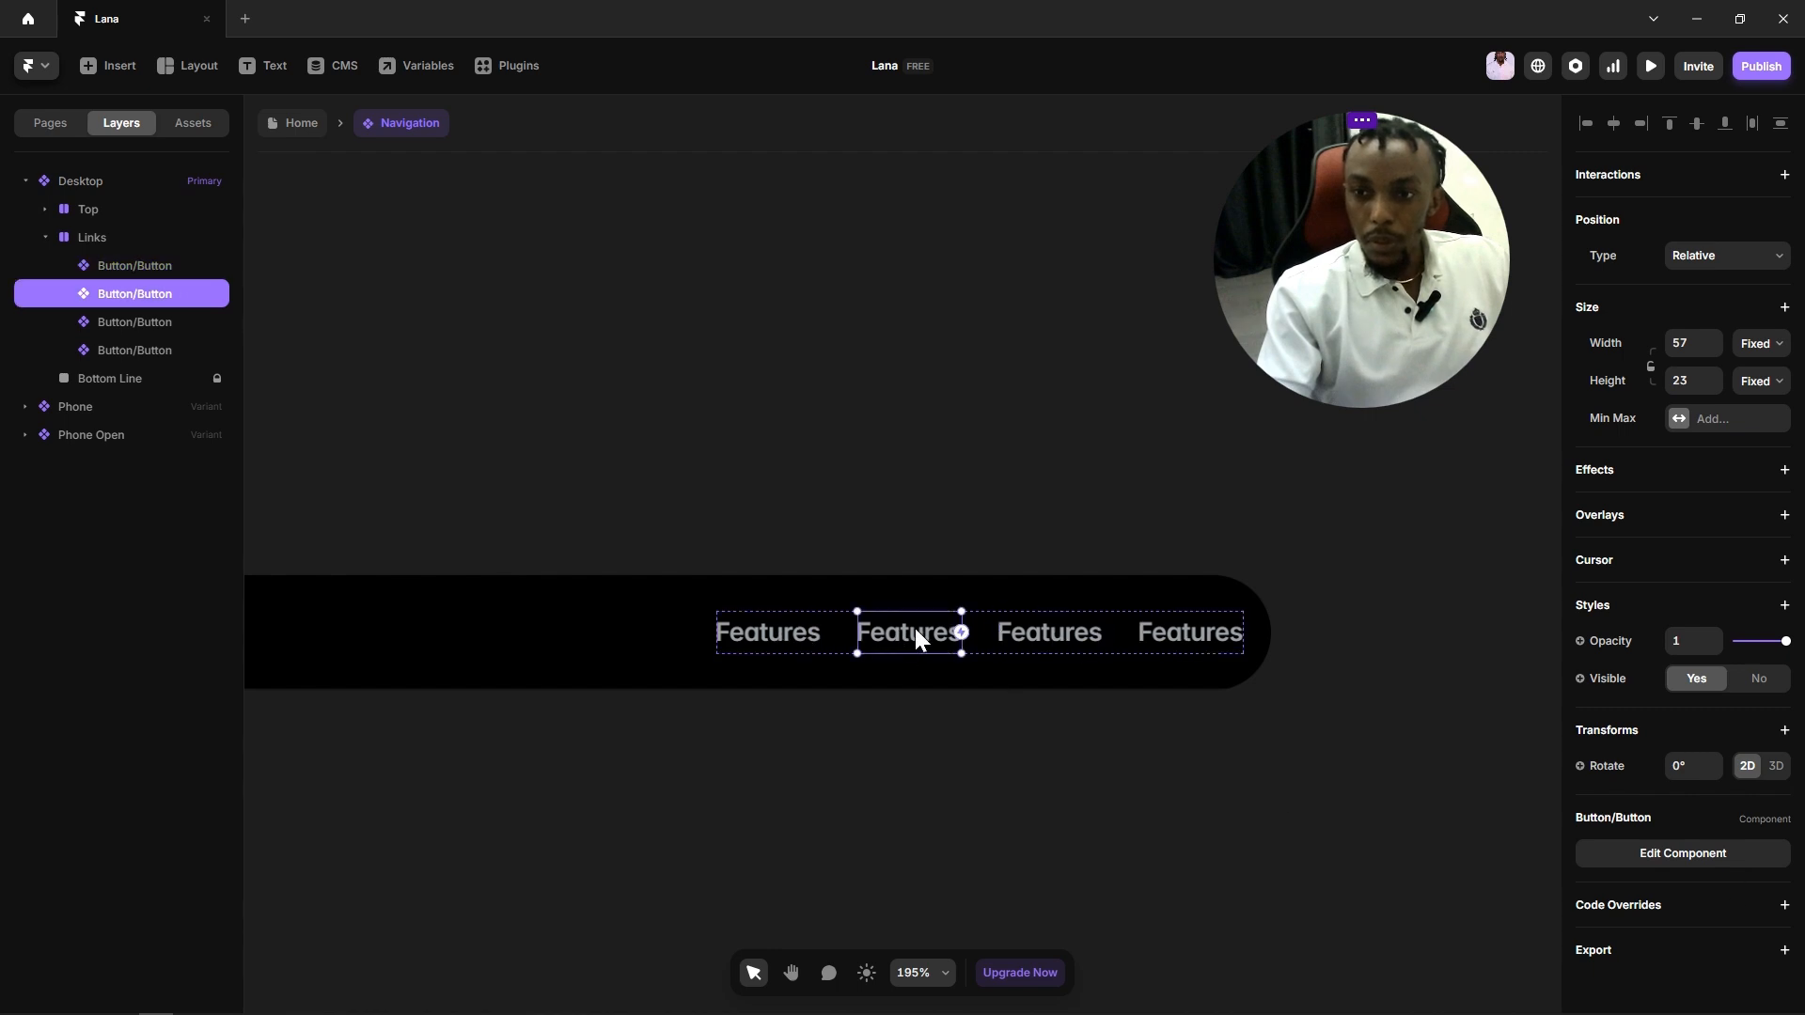
click(928, 744)
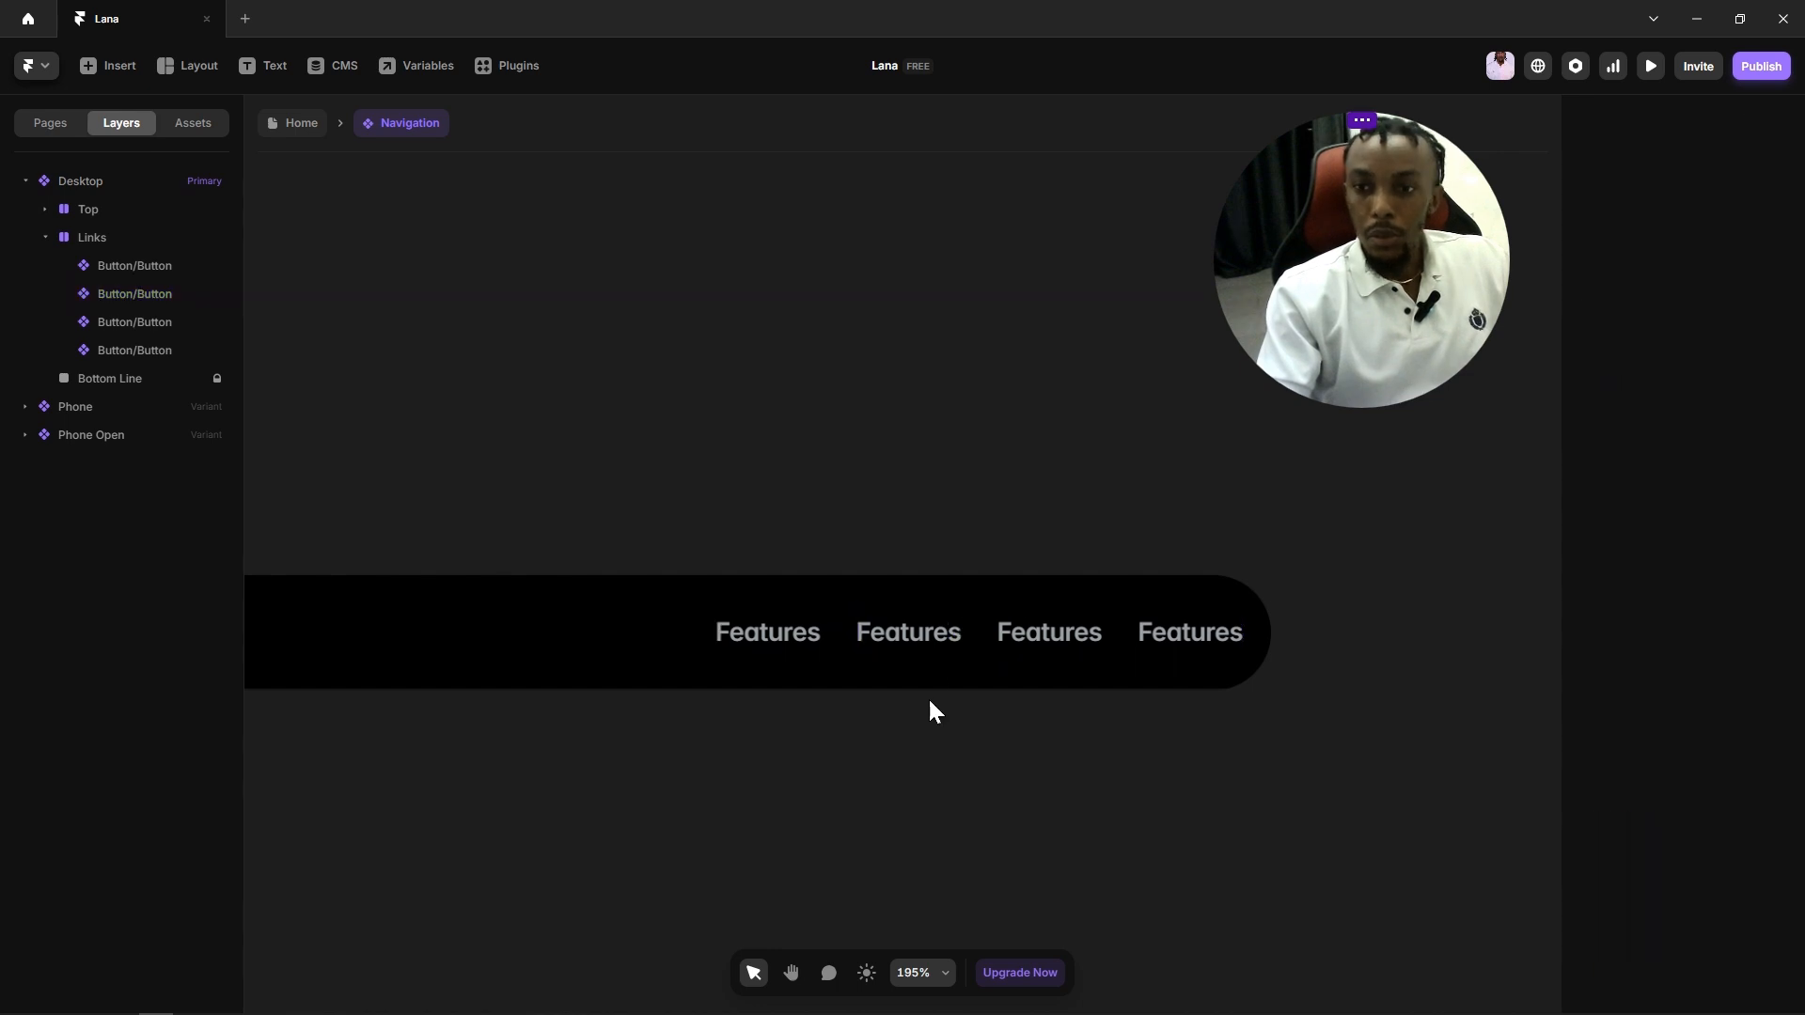
Step: Create a plain text variable named Title for the content of the Features text in the Button component's primary variant
click(917, 632)
double_click(917, 631)
click(599, 542)
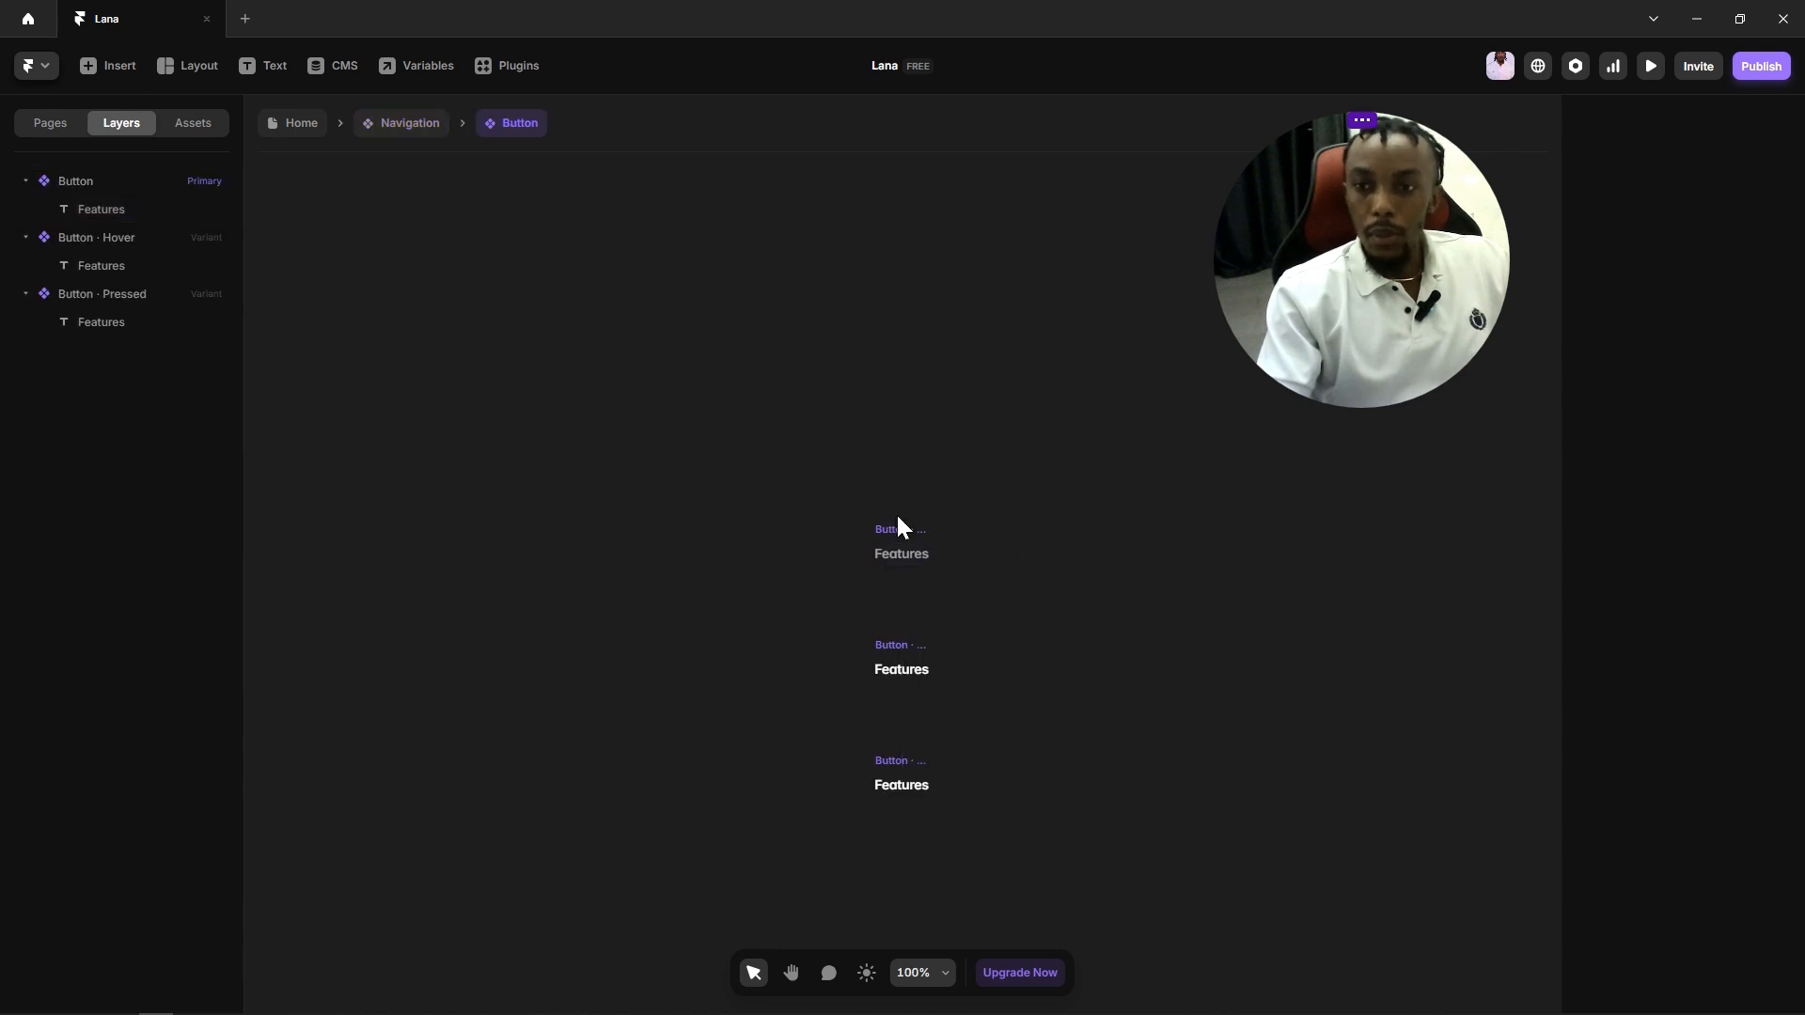
click(897, 555)
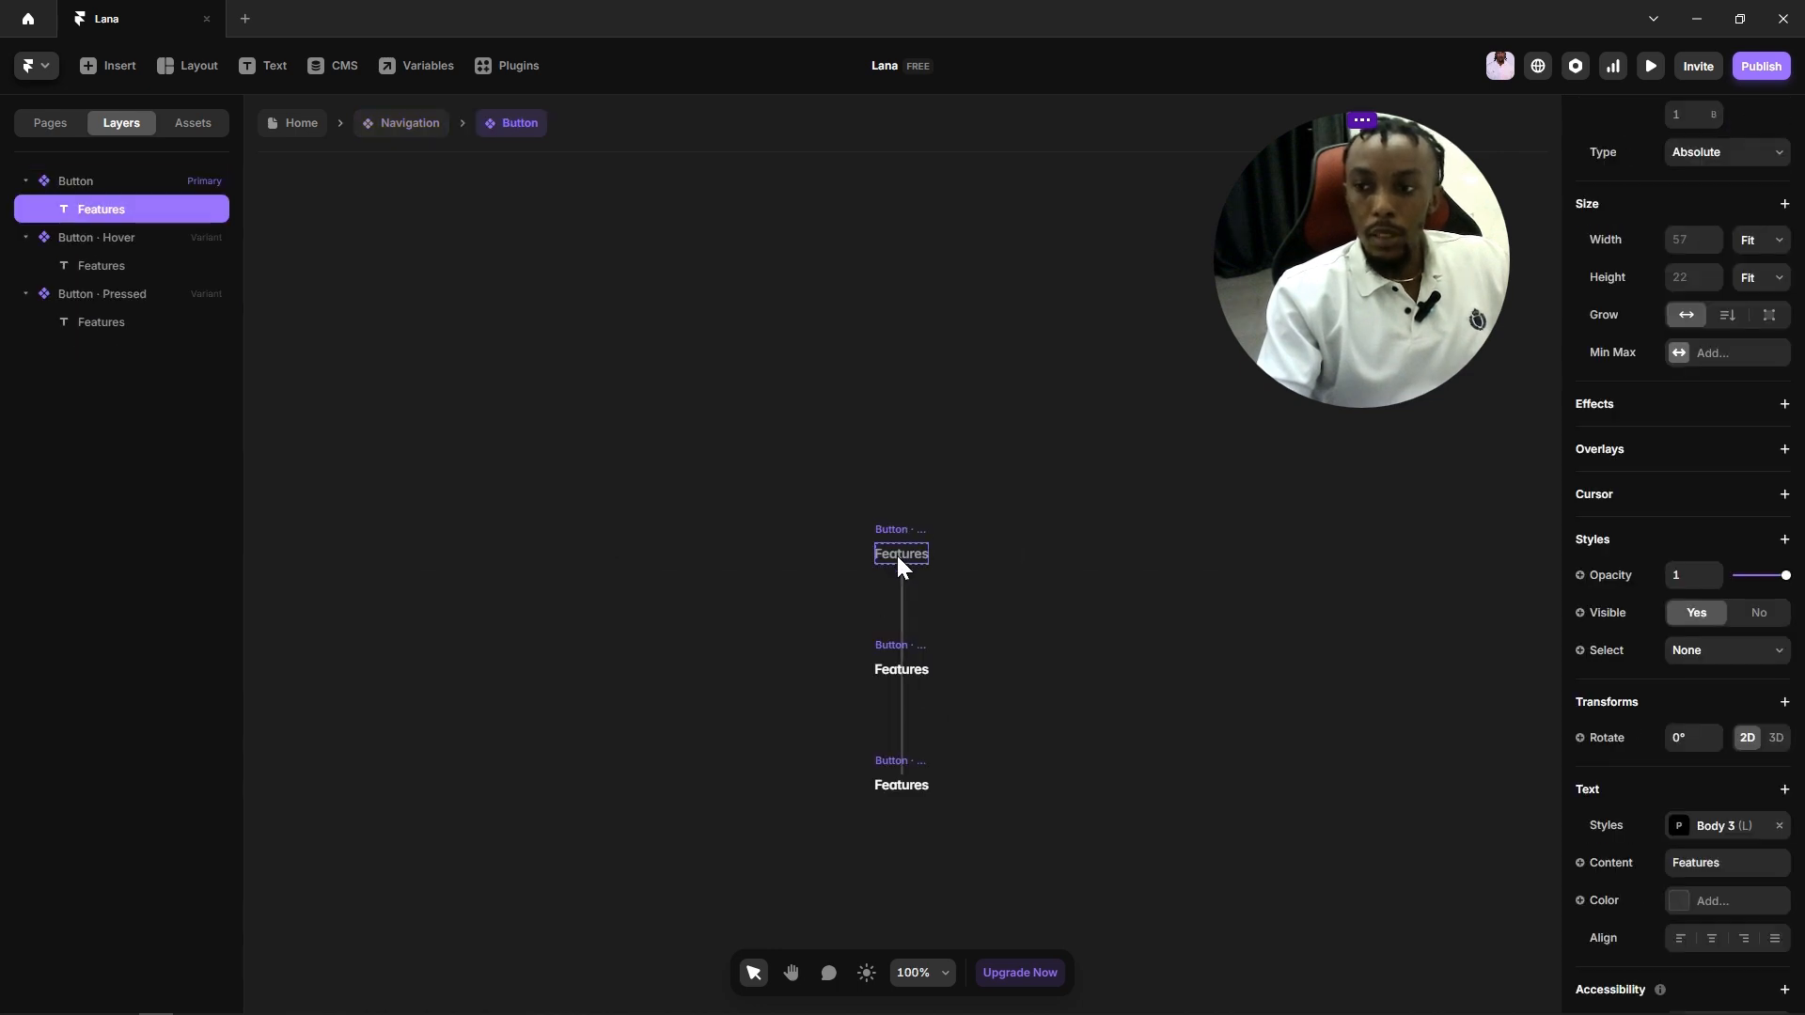
click(1602, 860)
mouse_move(1622, 901)
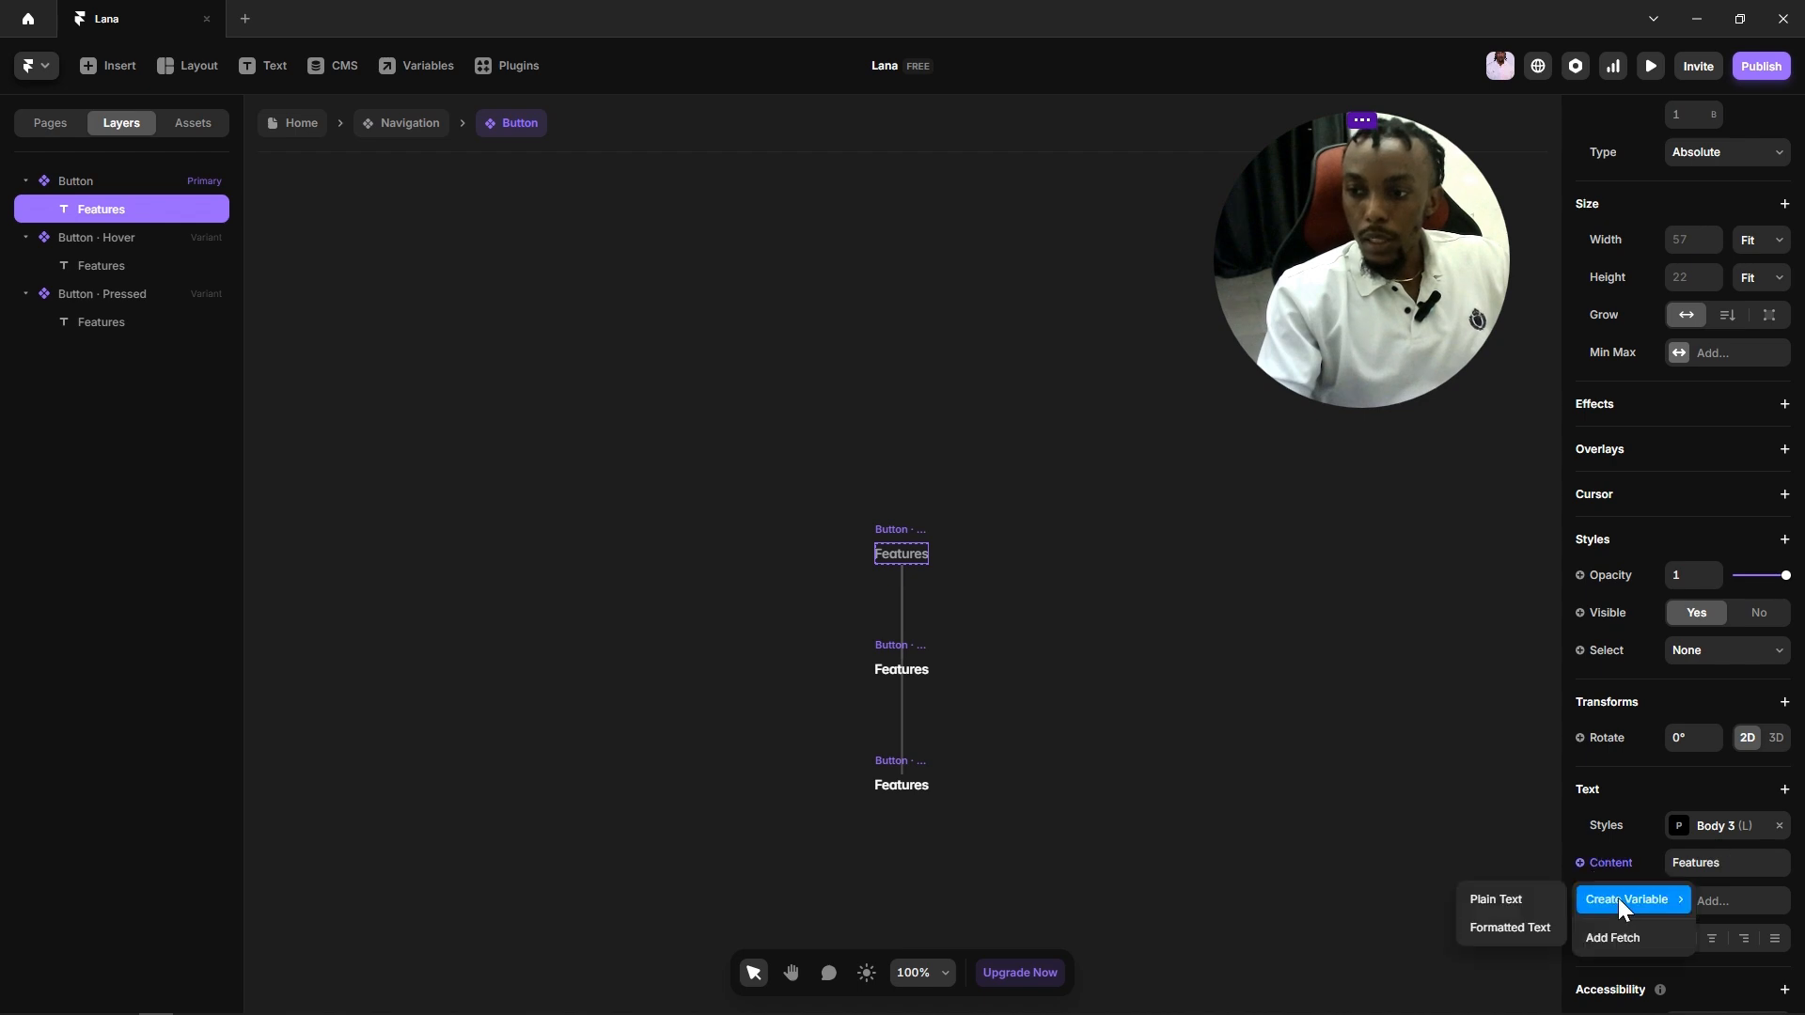
click(1525, 895)
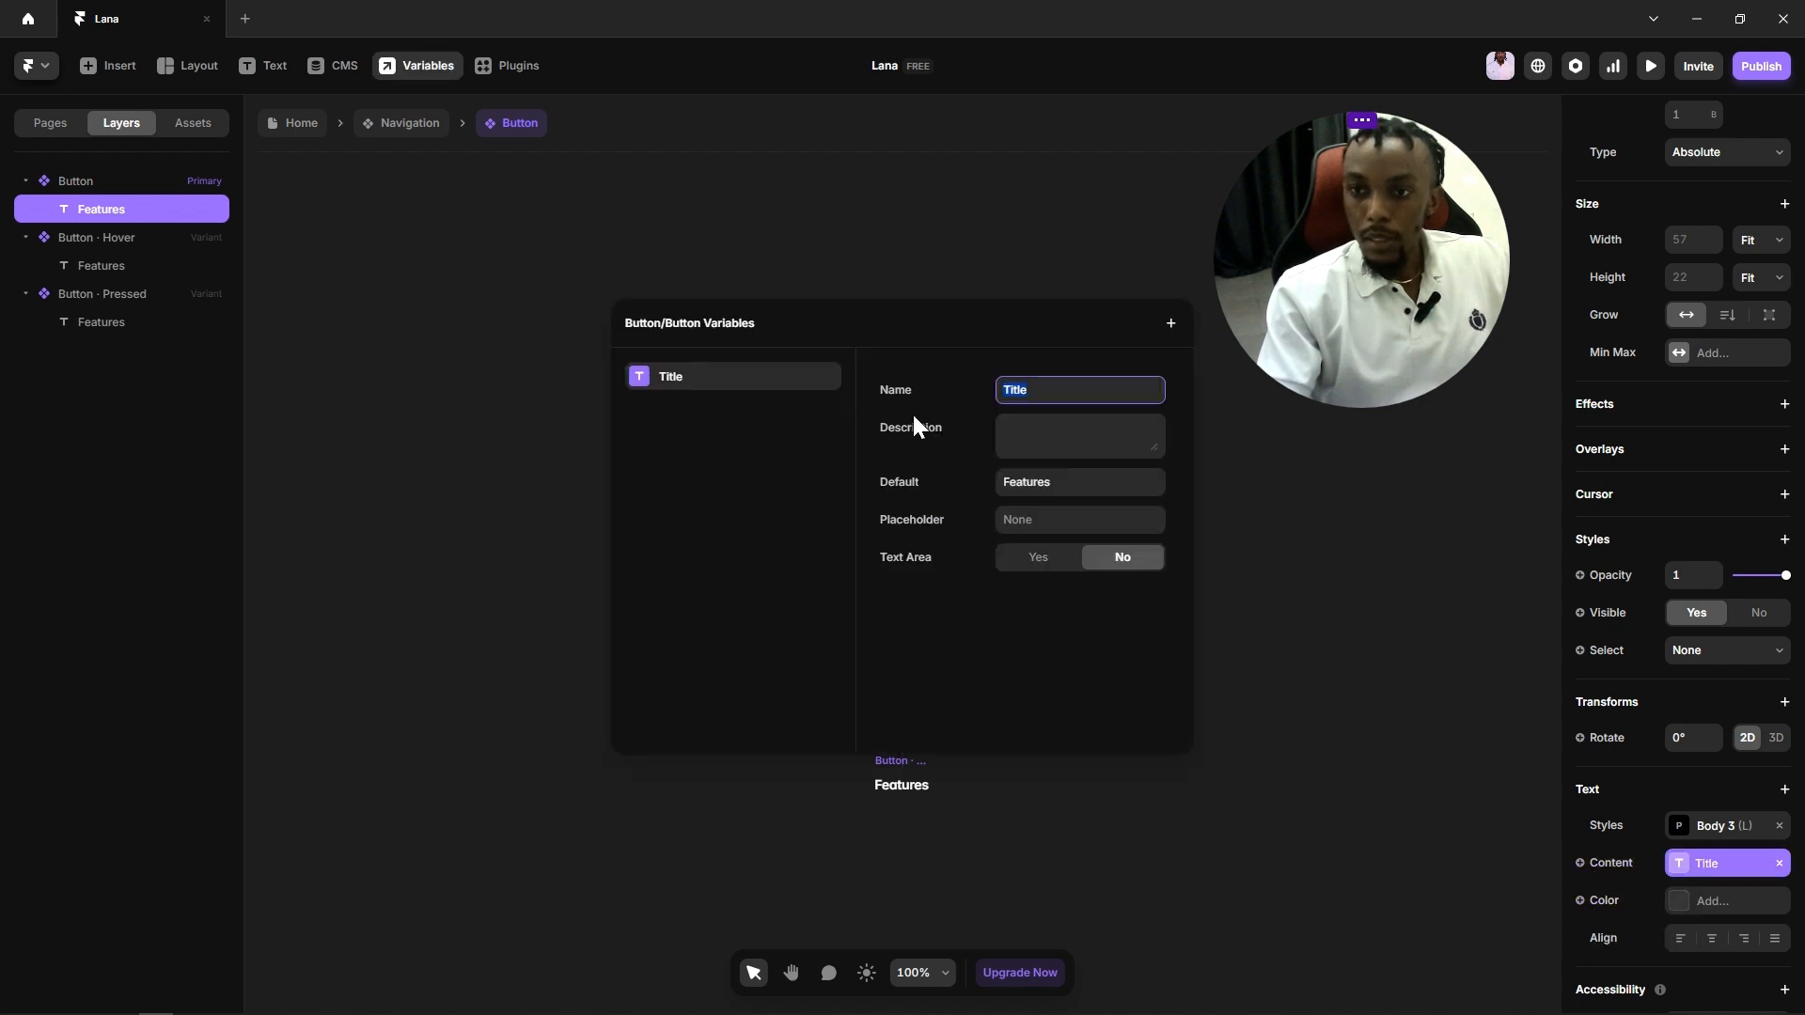
click(1293, 599)
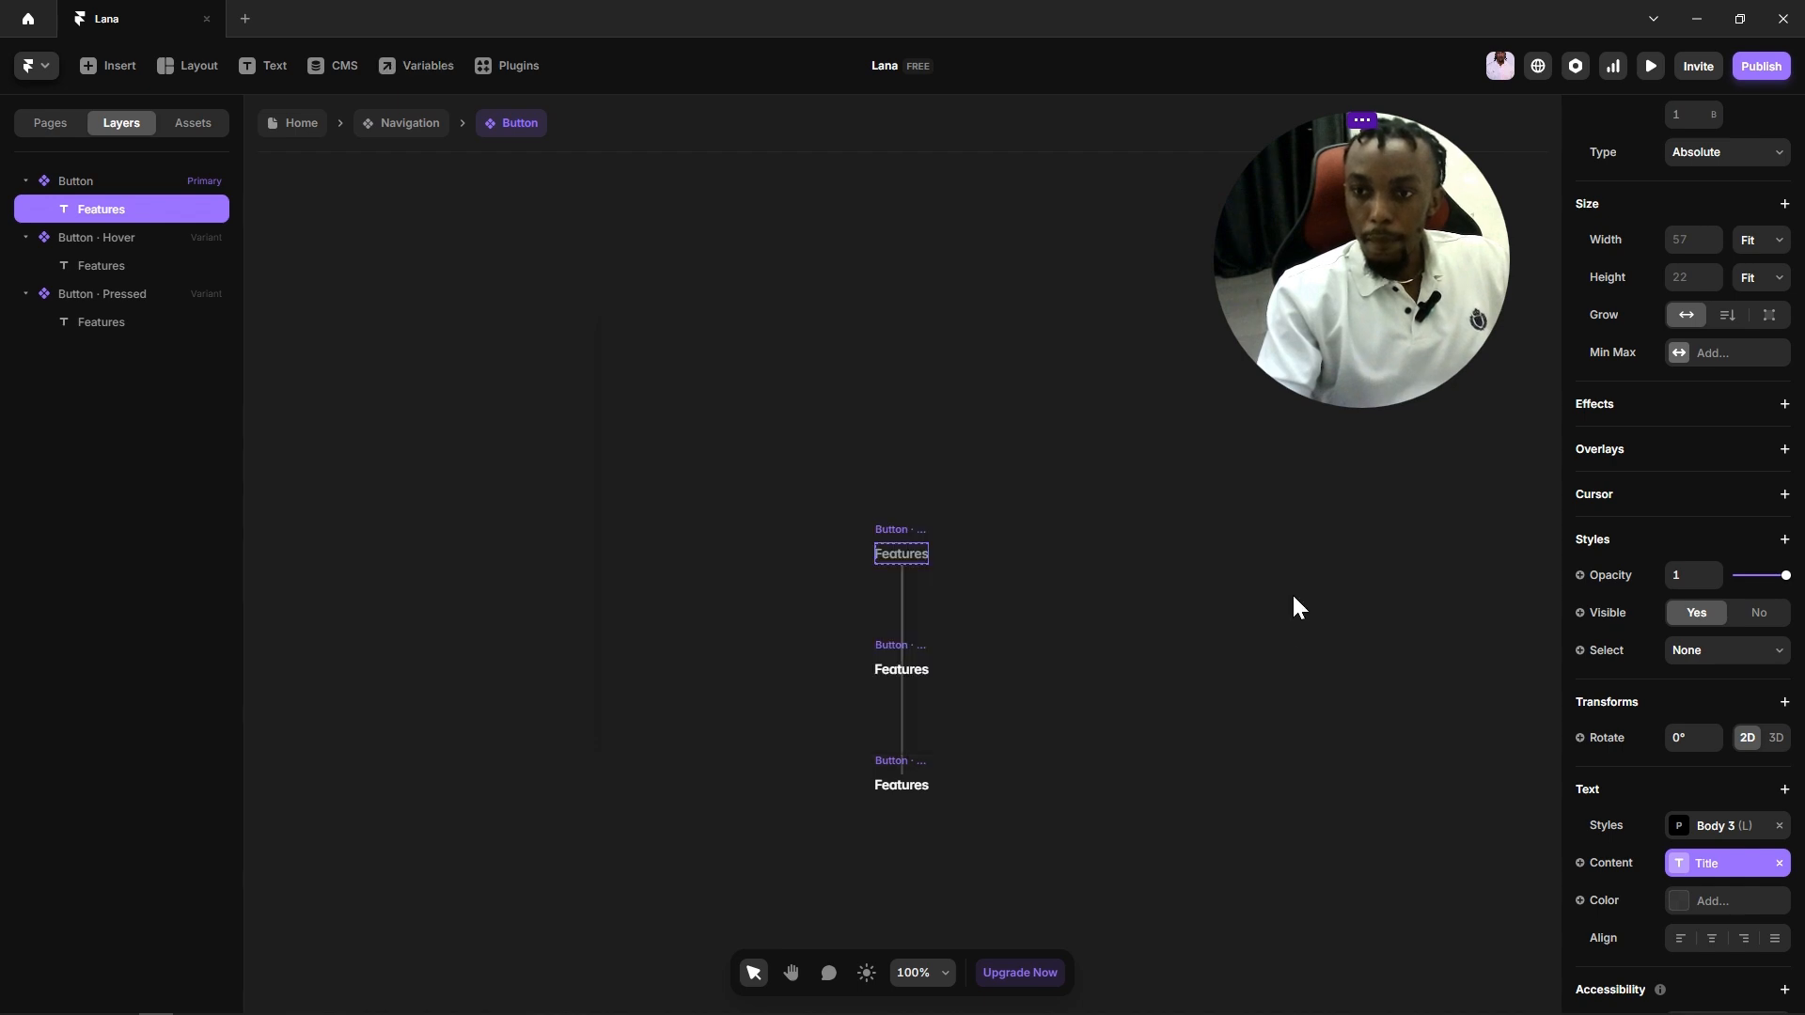
Step: Return to the Navigation component and set the first link button's title to About
double_click(1053, 655)
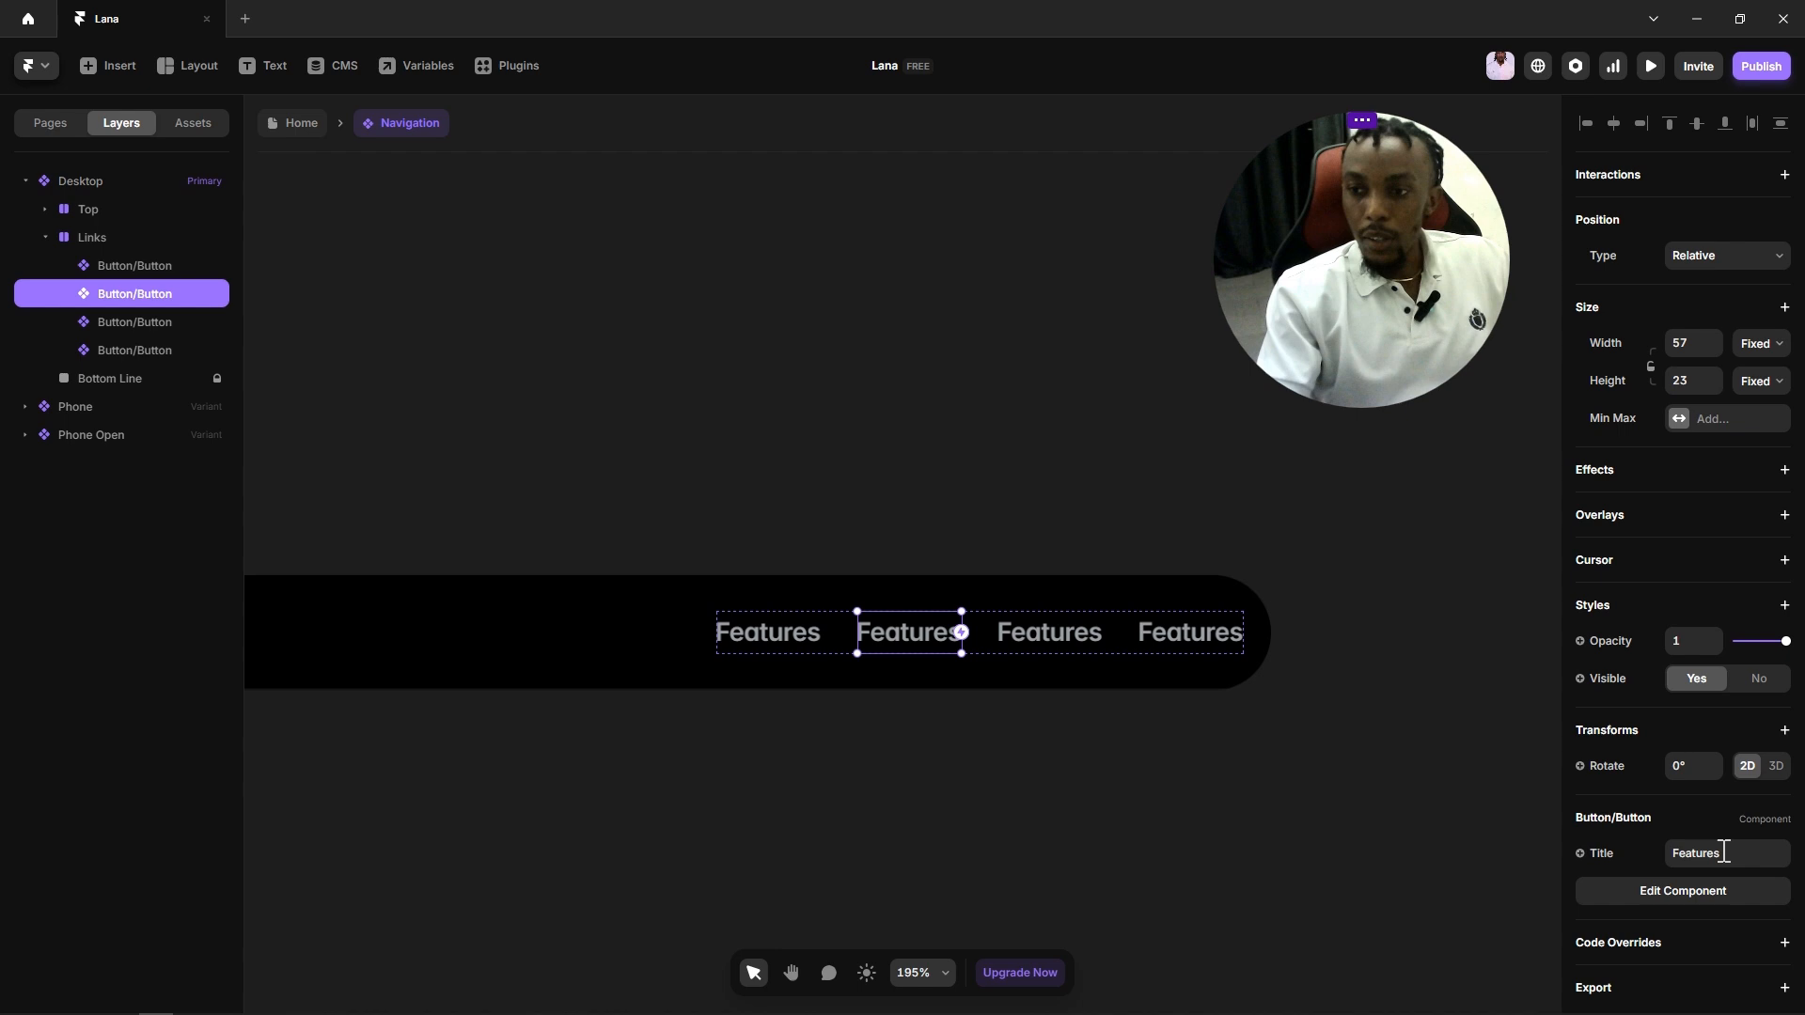
click(944, 769)
click(776, 643)
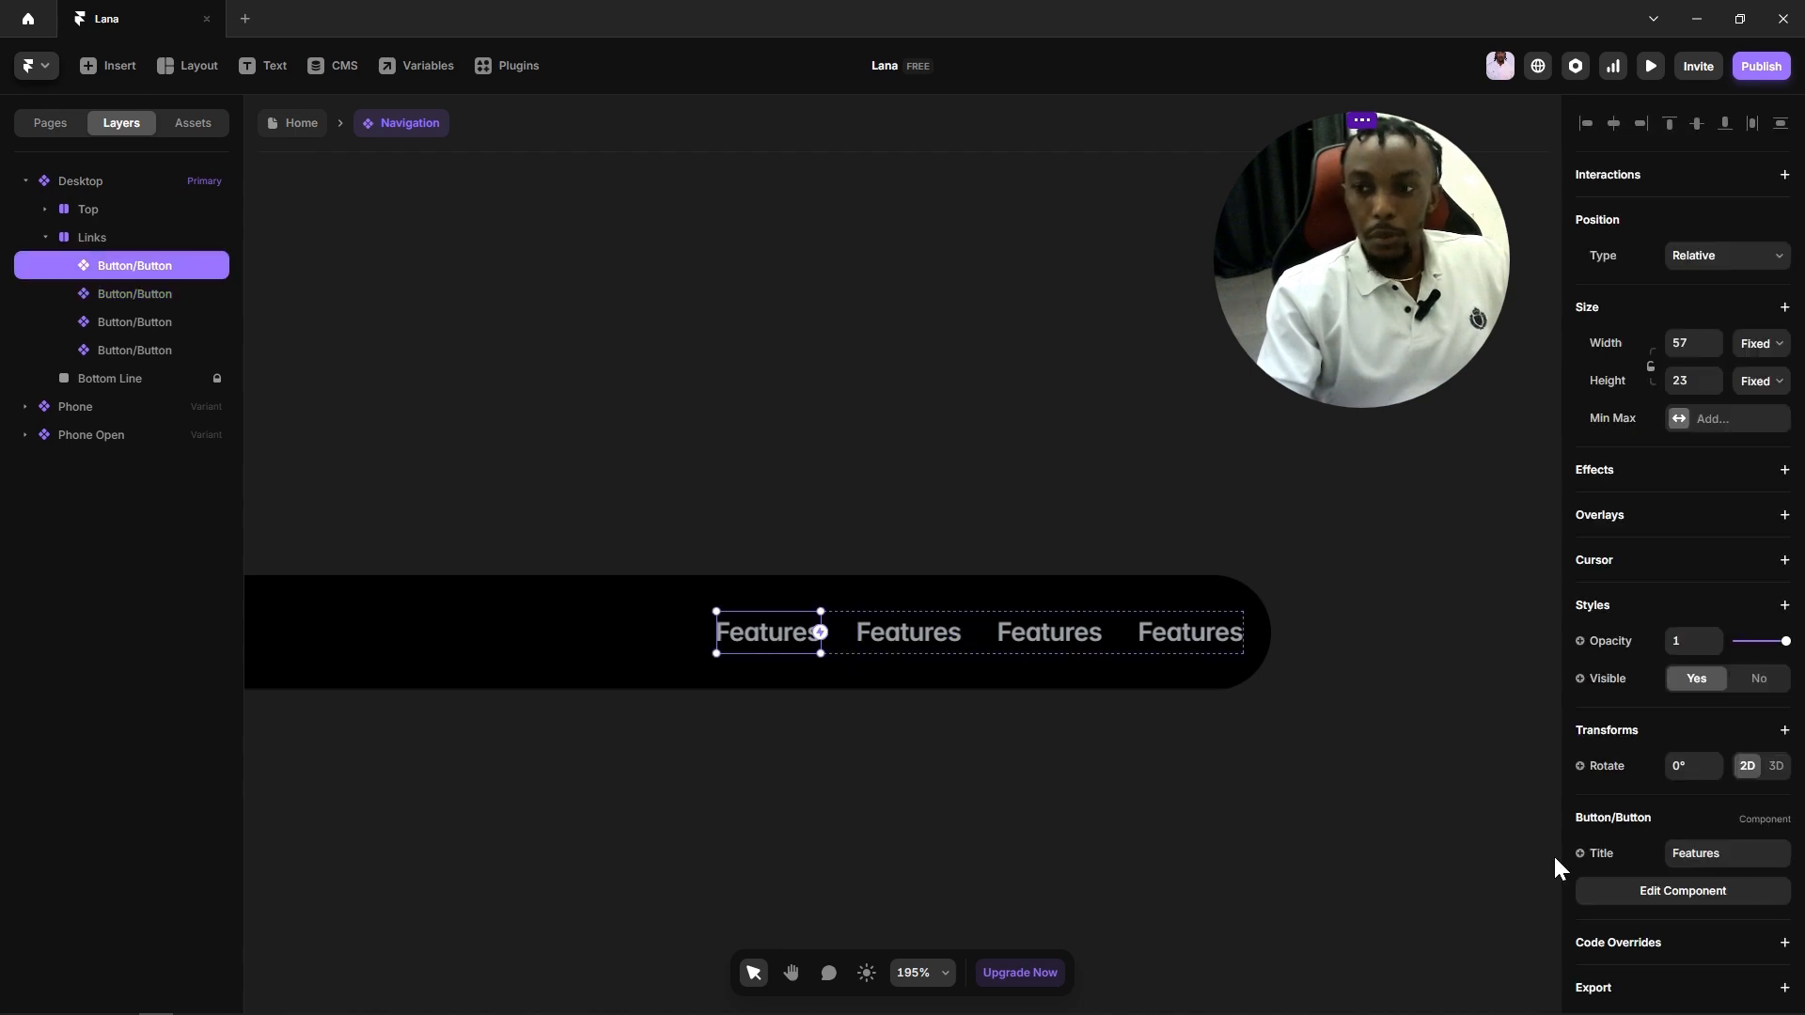
click(1737, 855)
text(About)
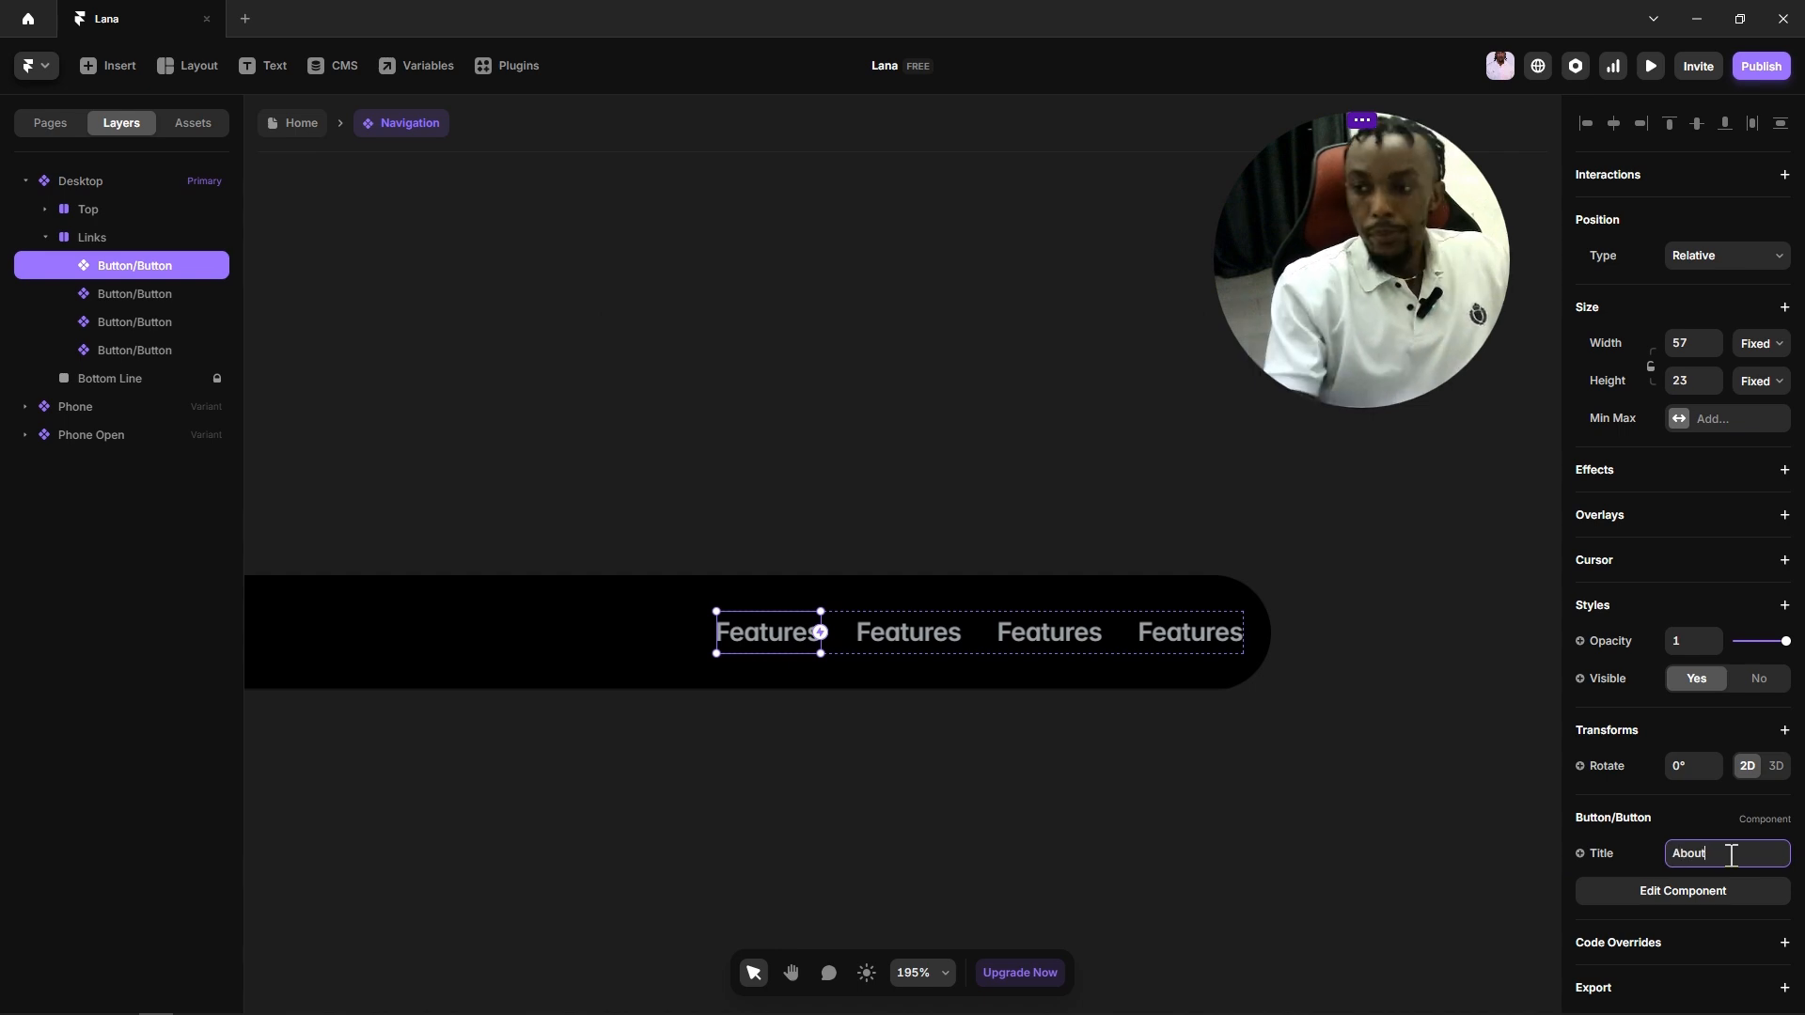
click(1181, 831)
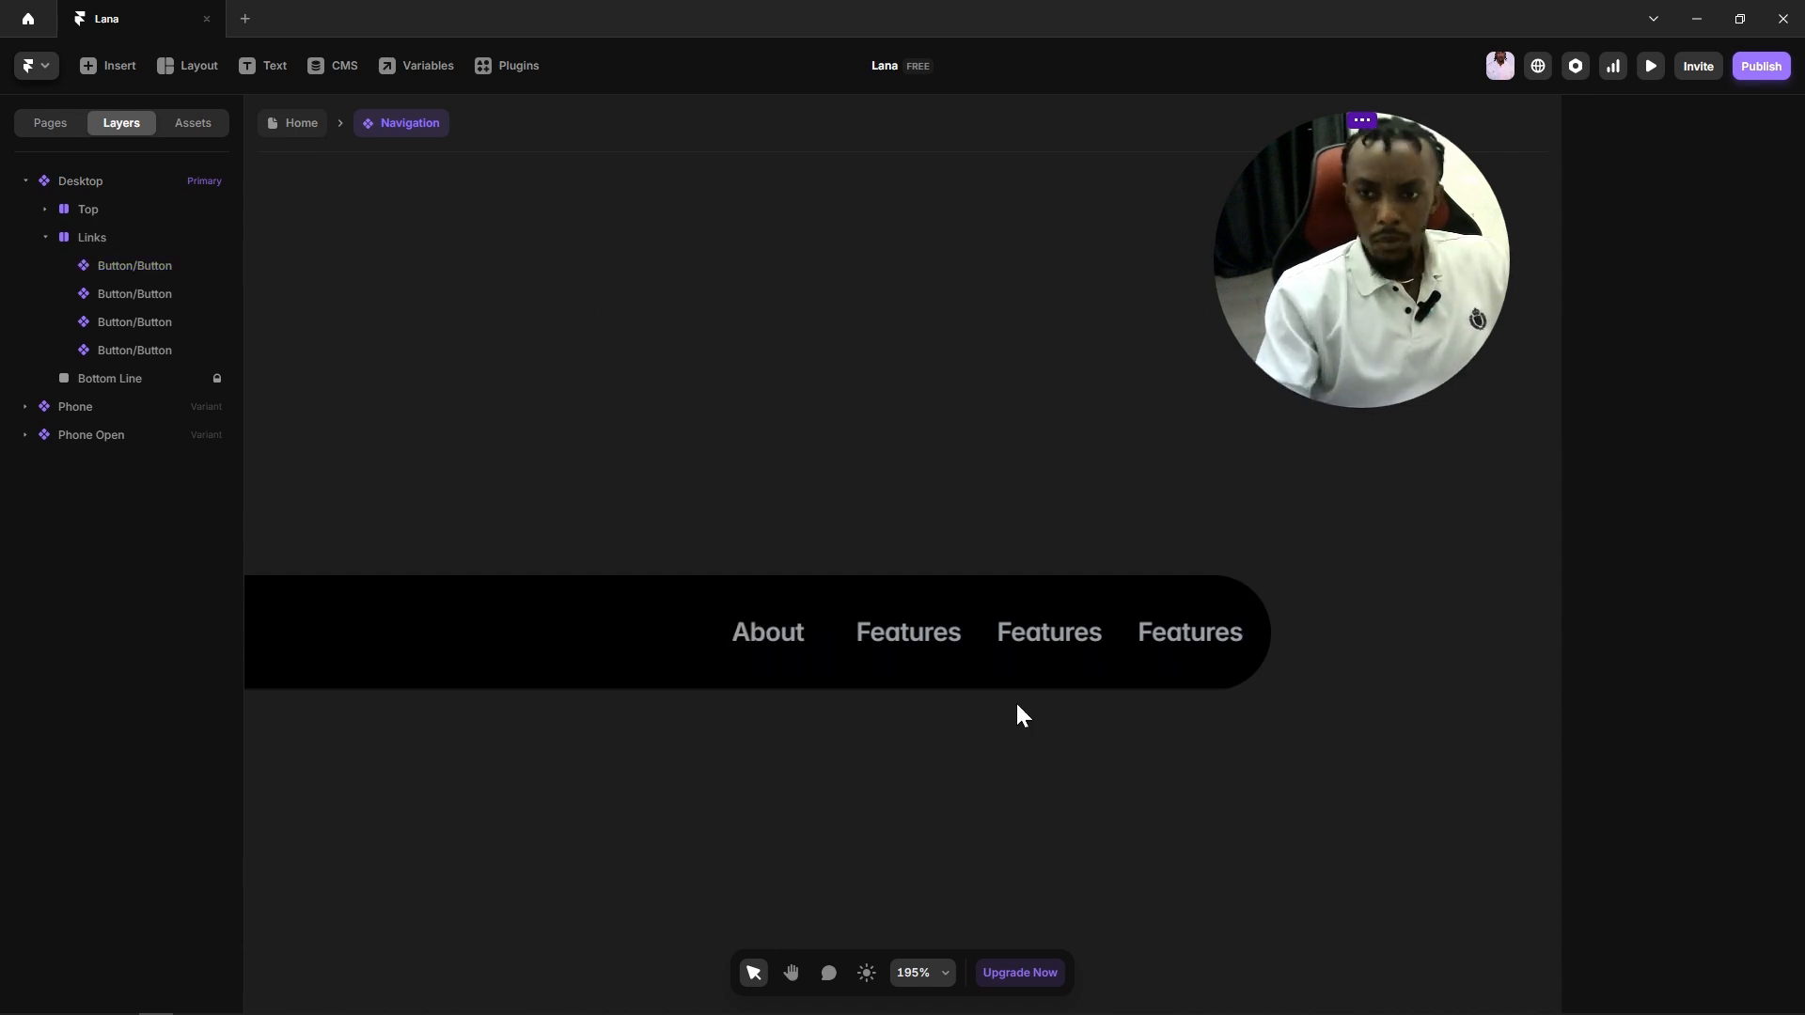
Step: Set the title of the second link button to Work
click(907, 647)
click(1736, 851)
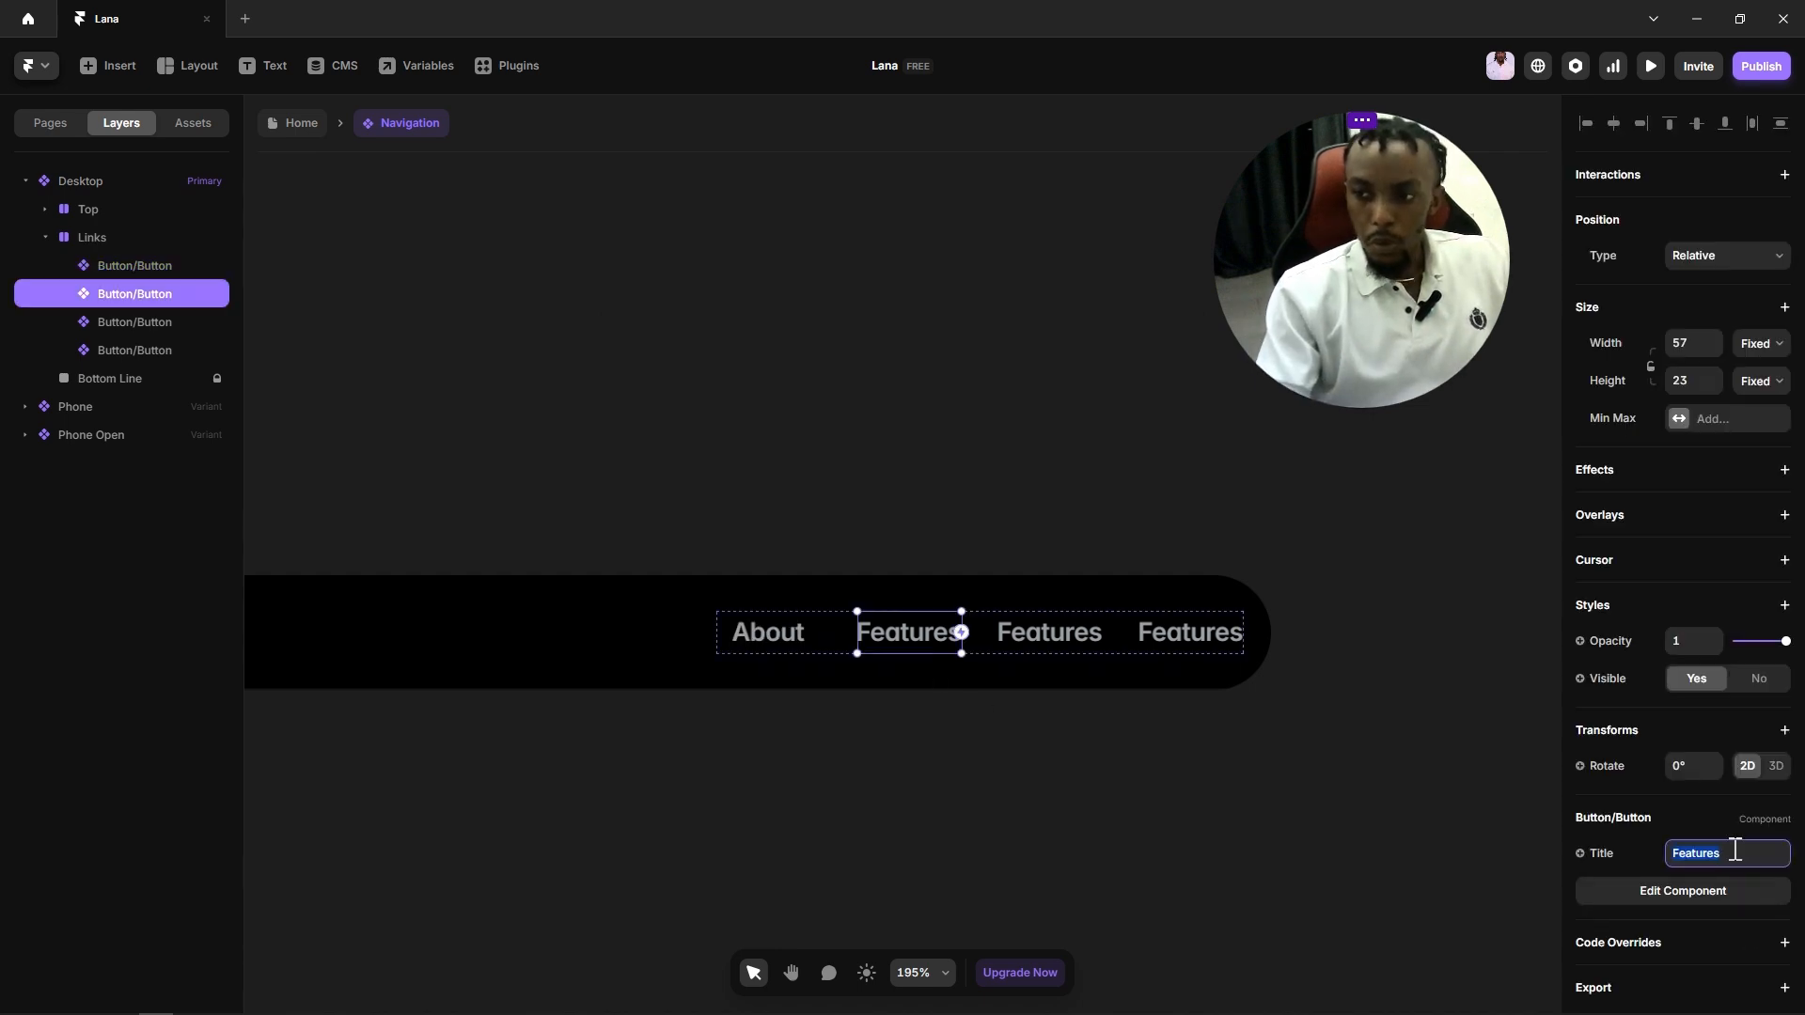
text(Work)
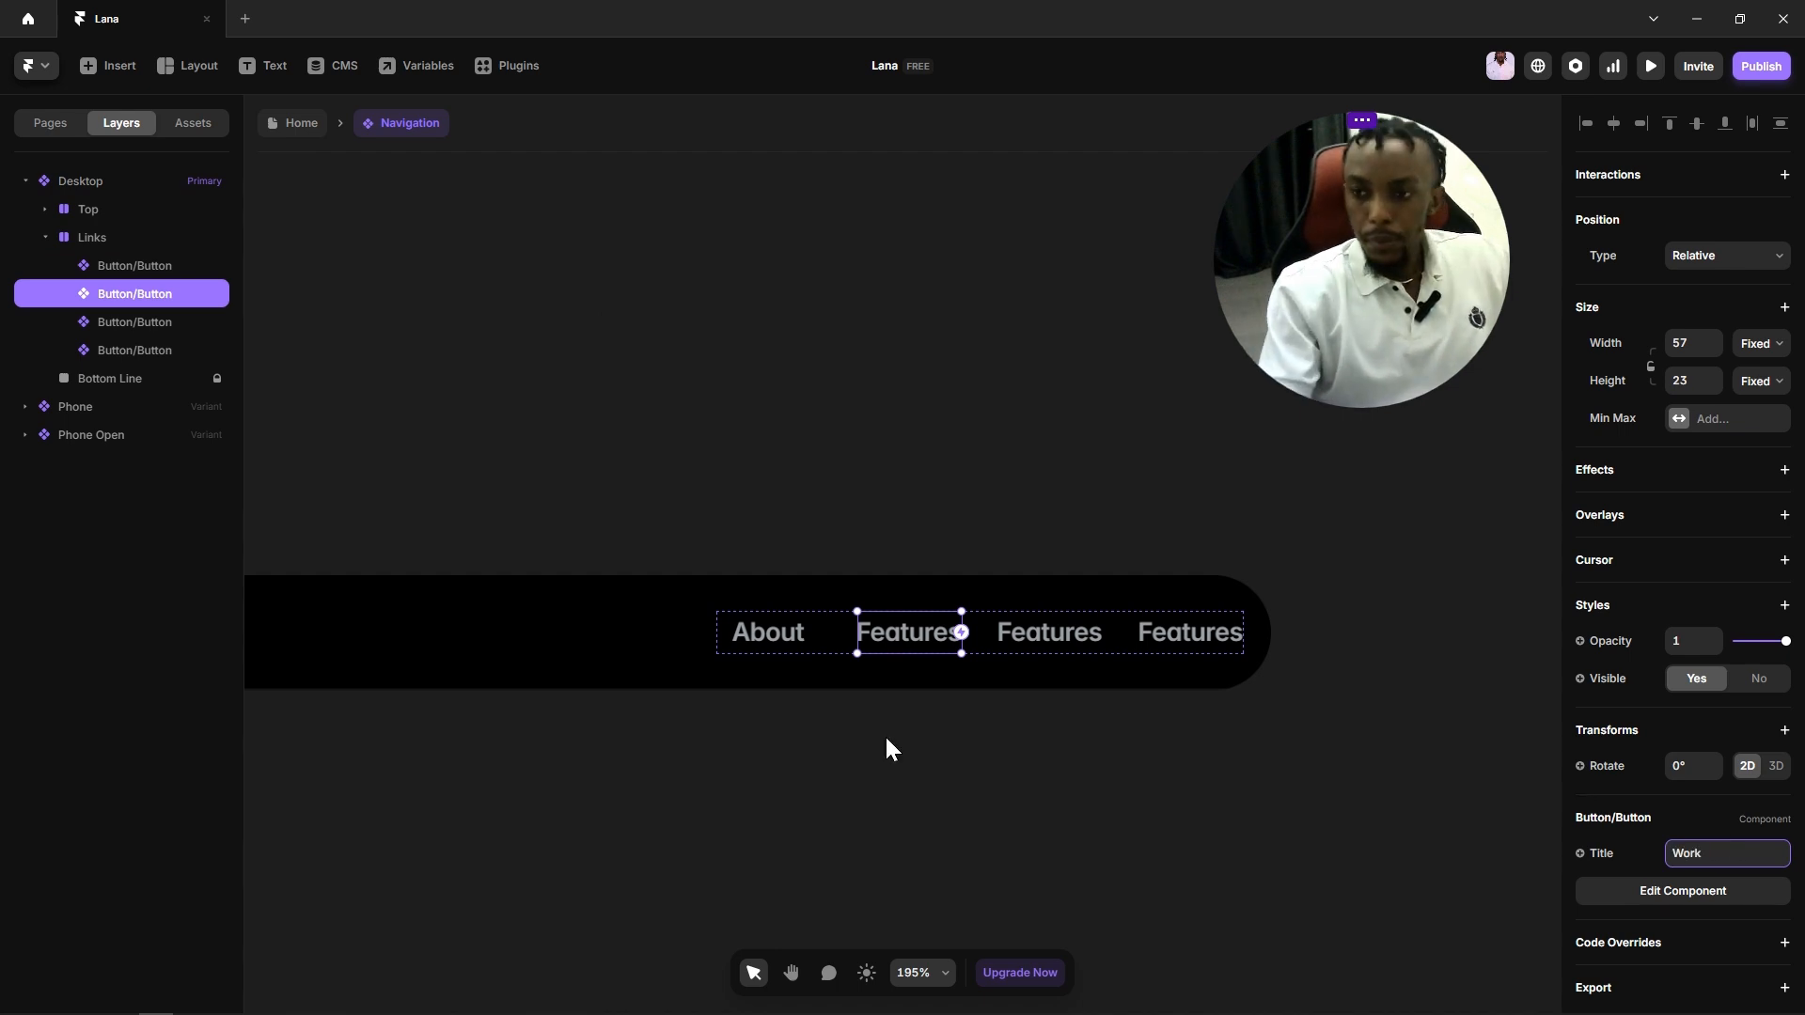
click(1063, 635)
click(921, 641)
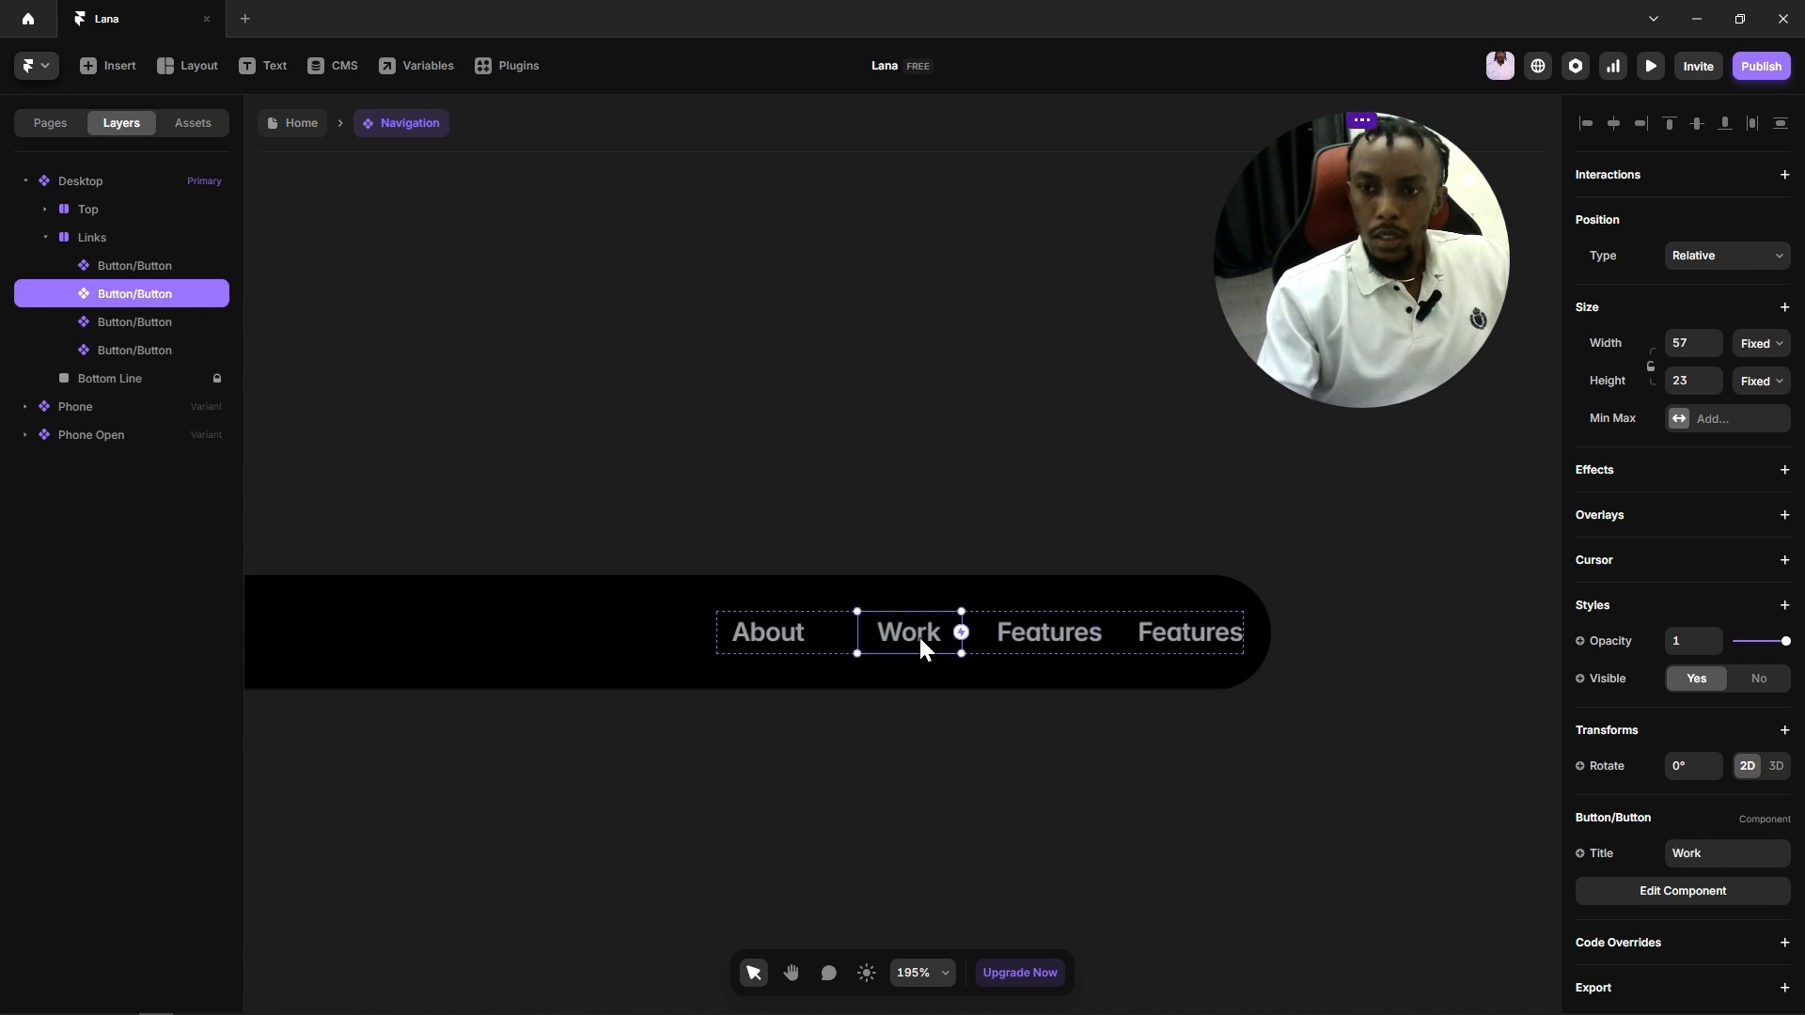
Step: Set the About button instance's width to Fit Content
click(754, 461)
click(797, 636)
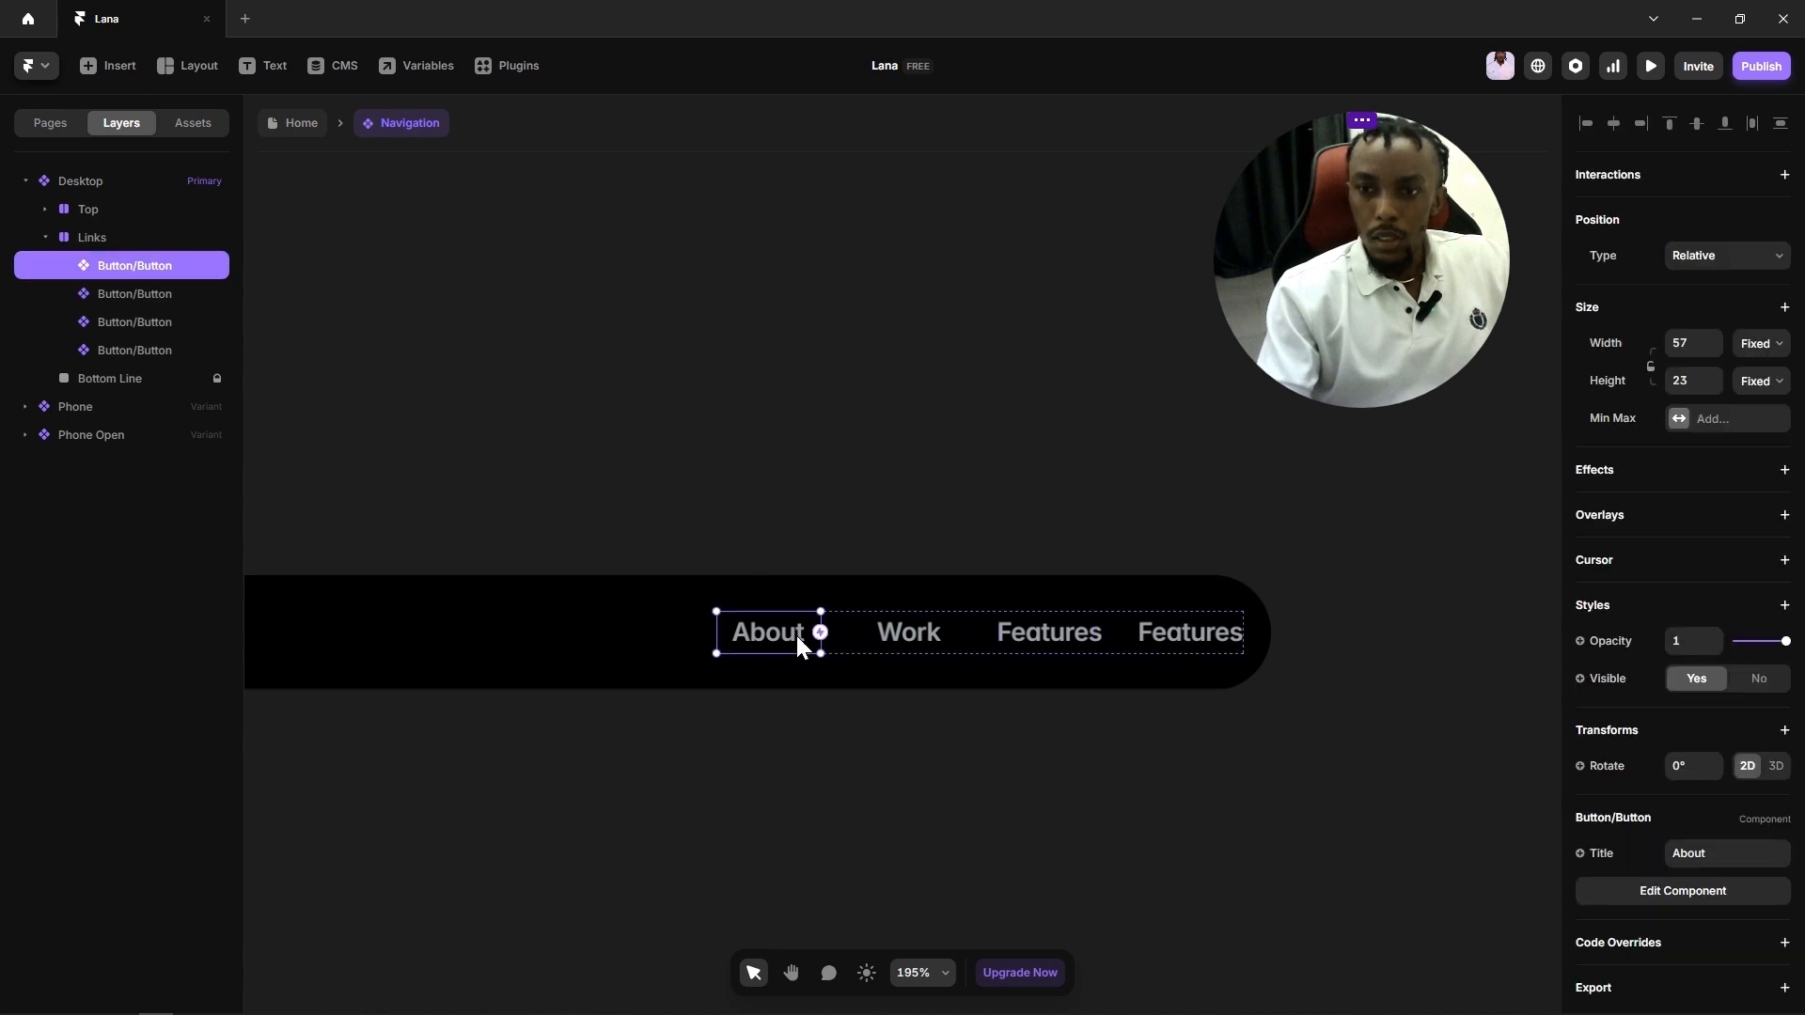
click(1758, 357)
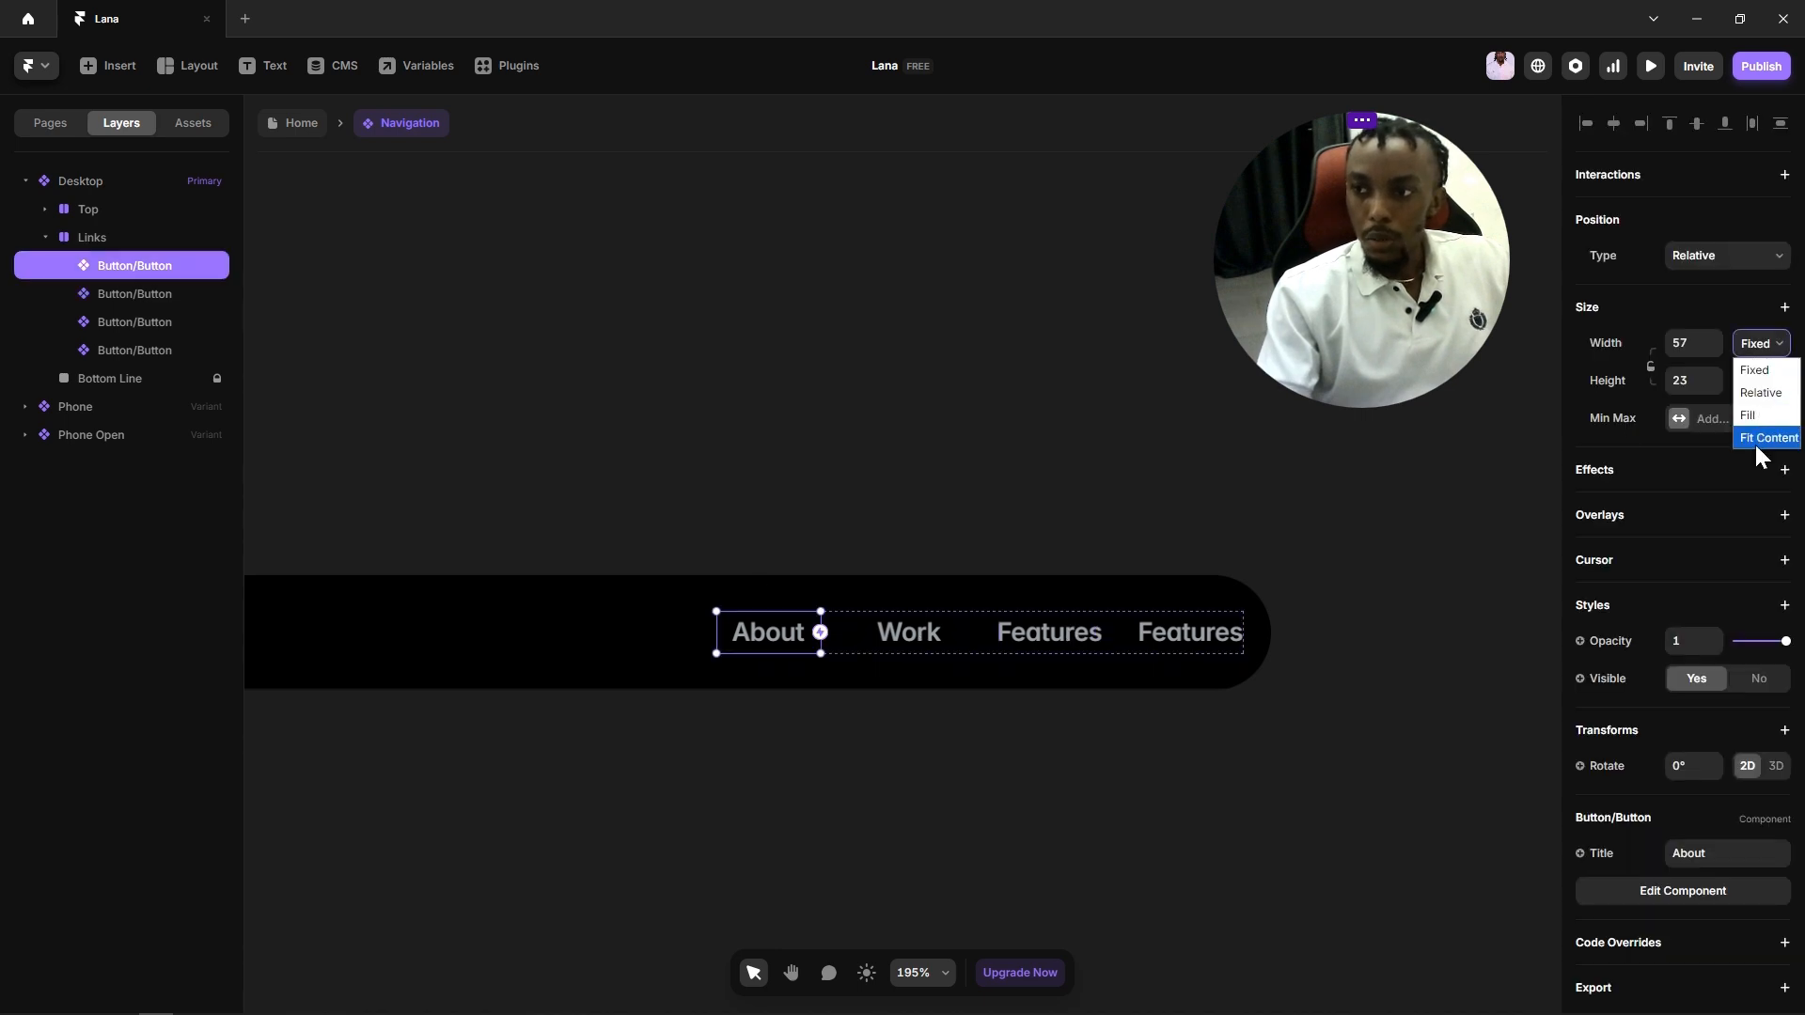
click(1760, 434)
click(1760, 385)
click(1034, 527)
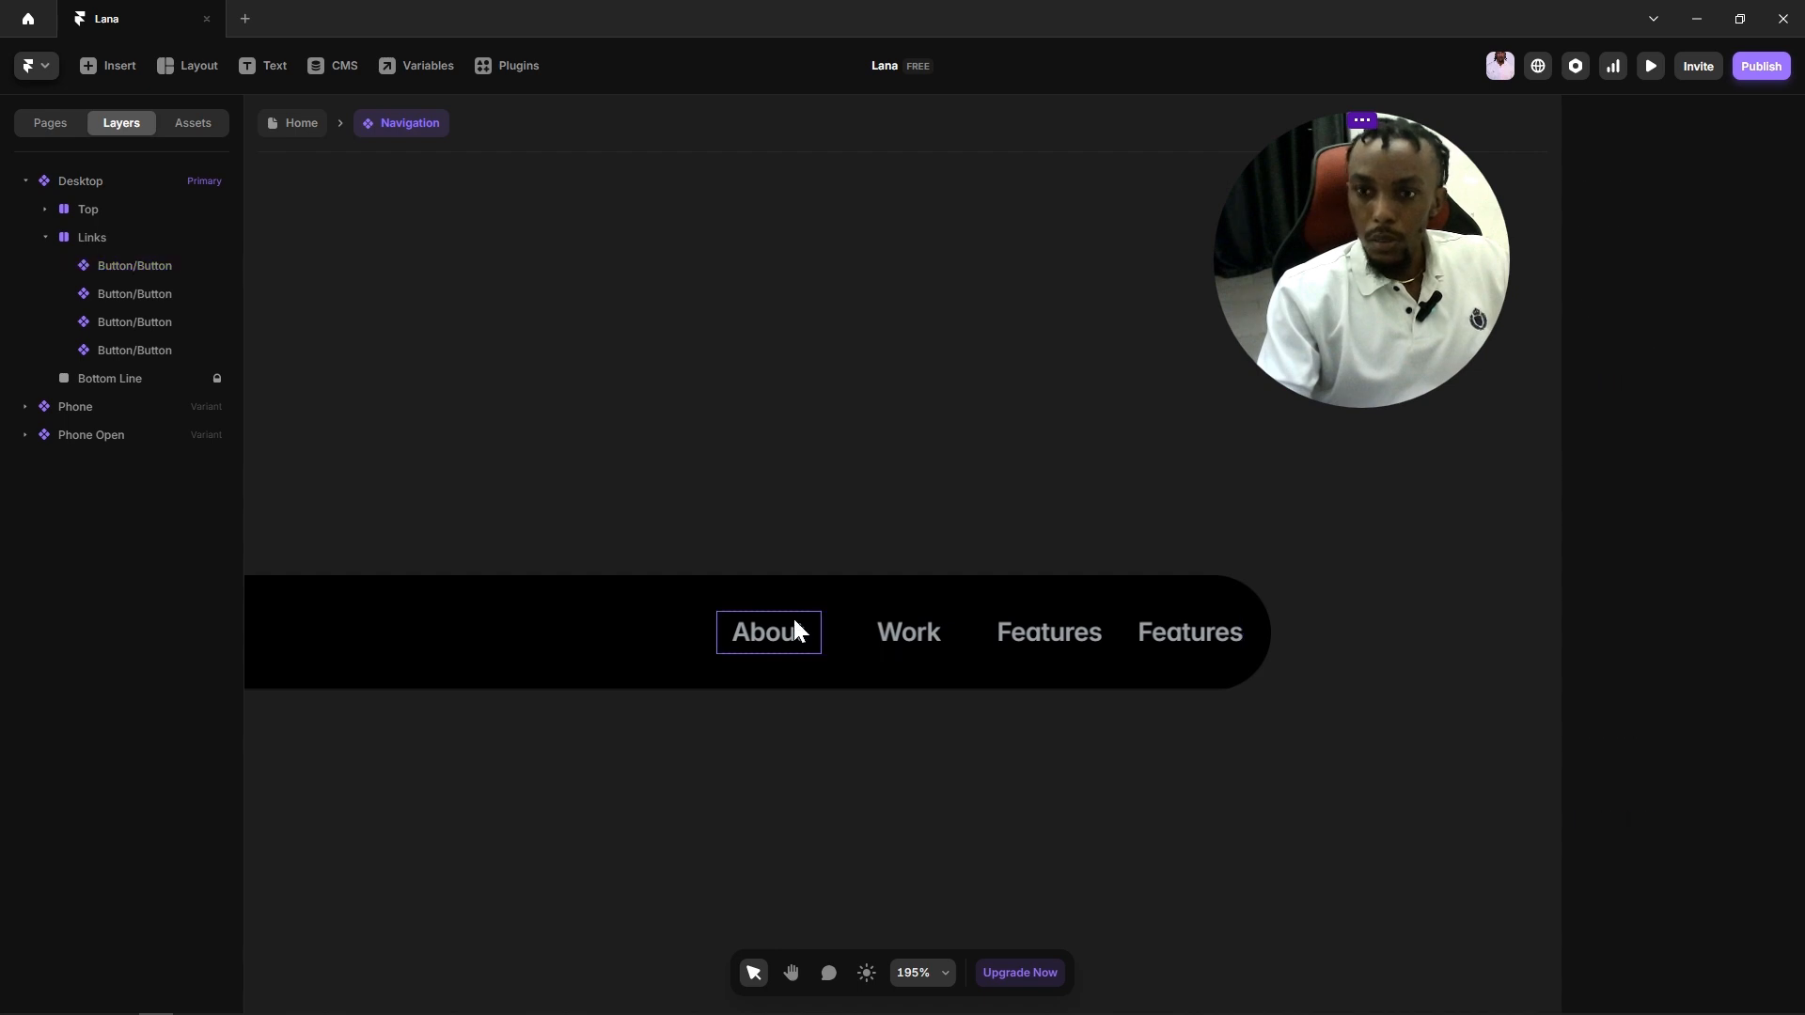
Step: Open the Button component and set its primary variant's width and height to Fit Content
double_click(786, 634)
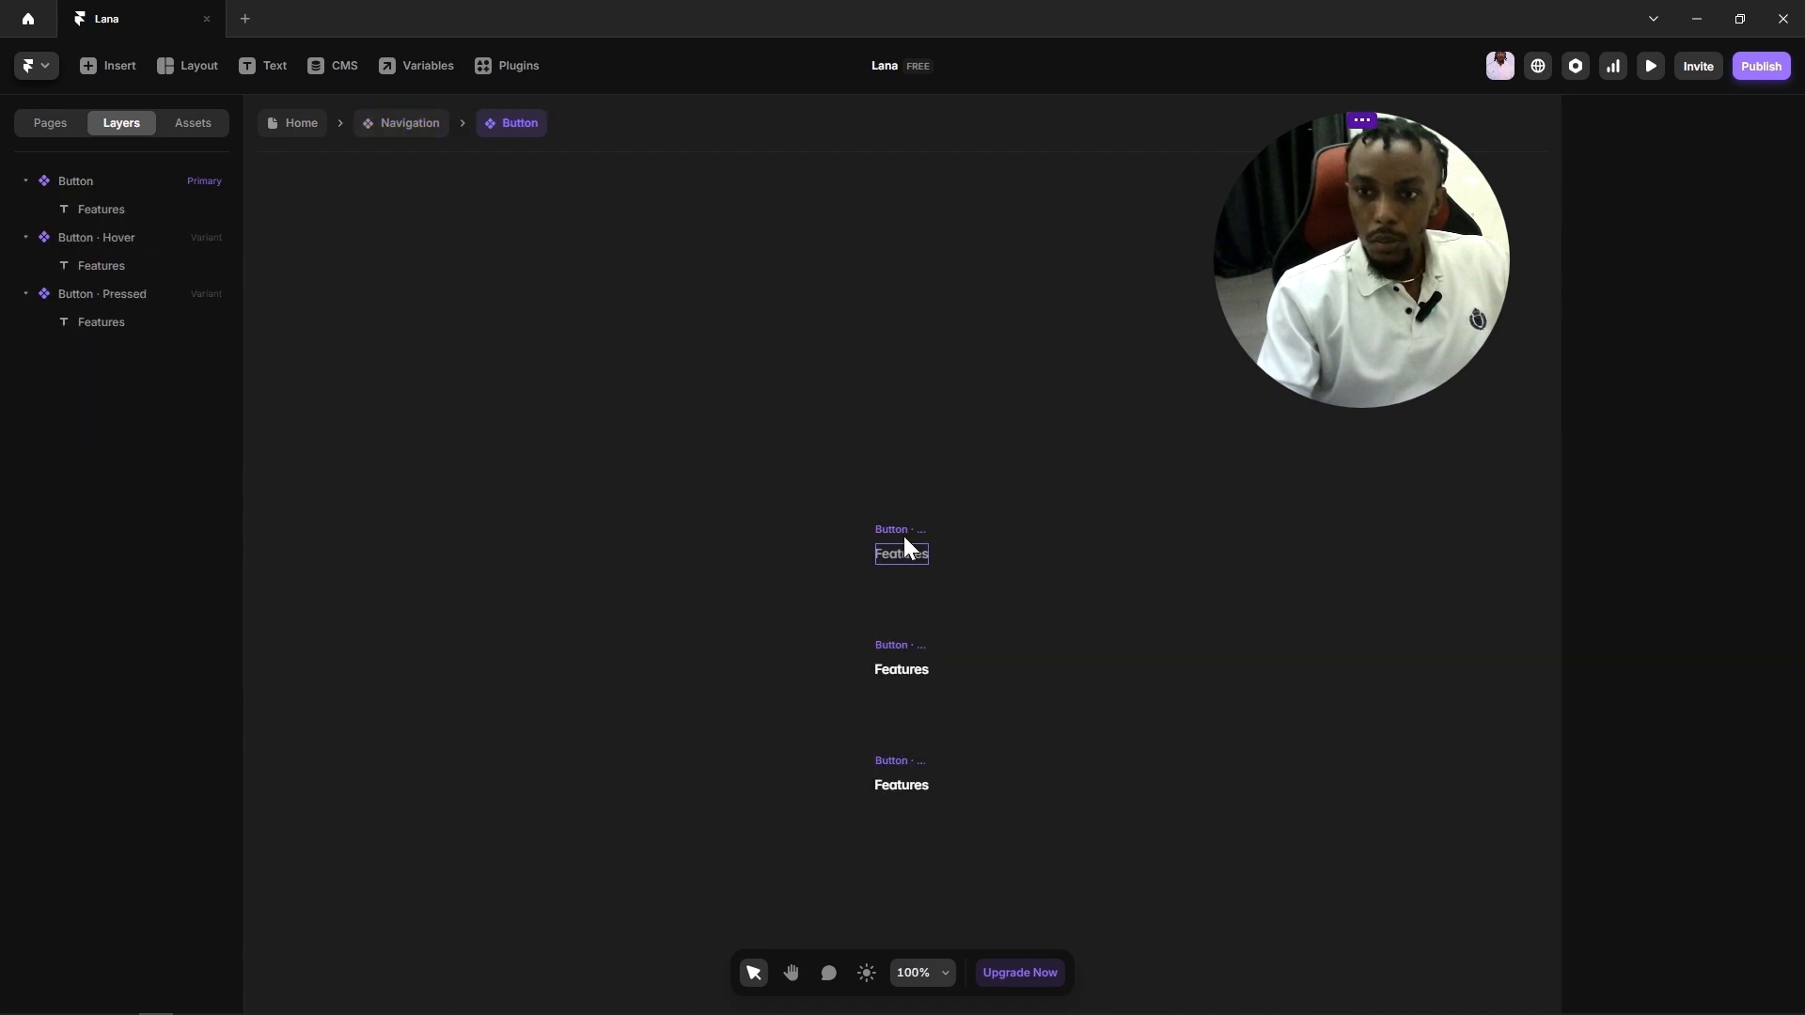
click(904, 538)
click(1760, 193)
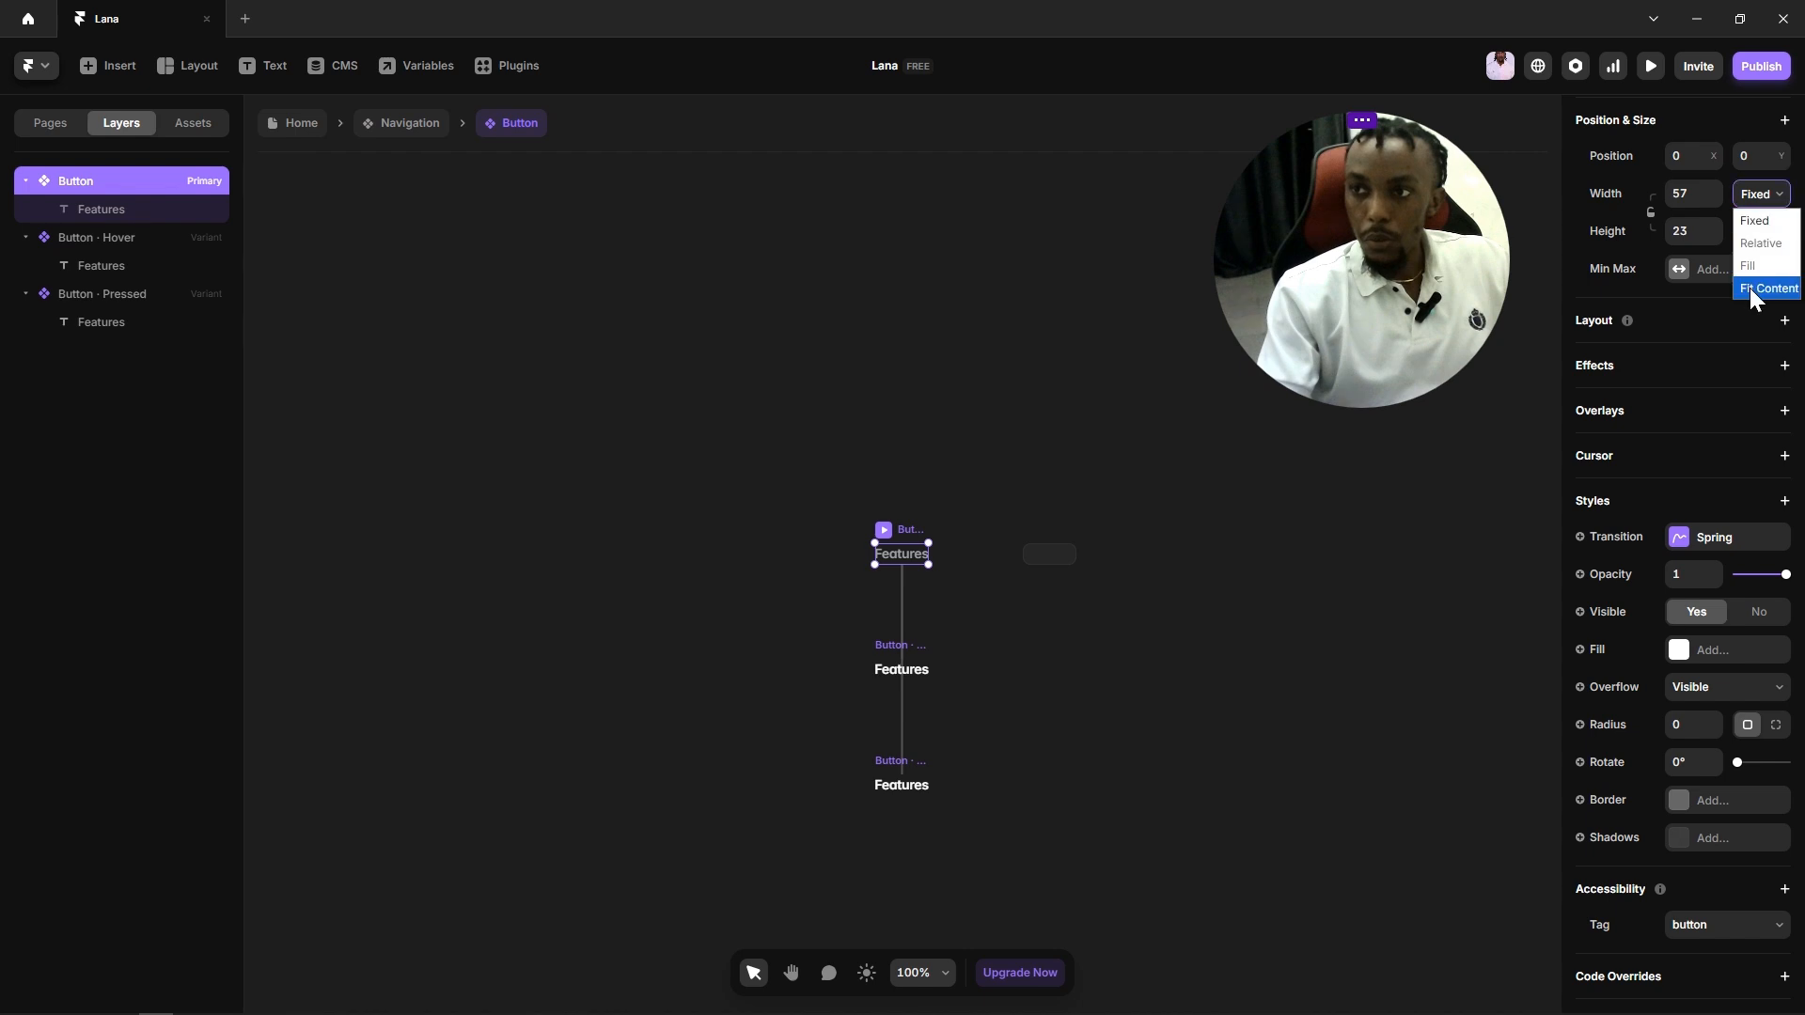
click(1754, 290)
click(1758, 231)
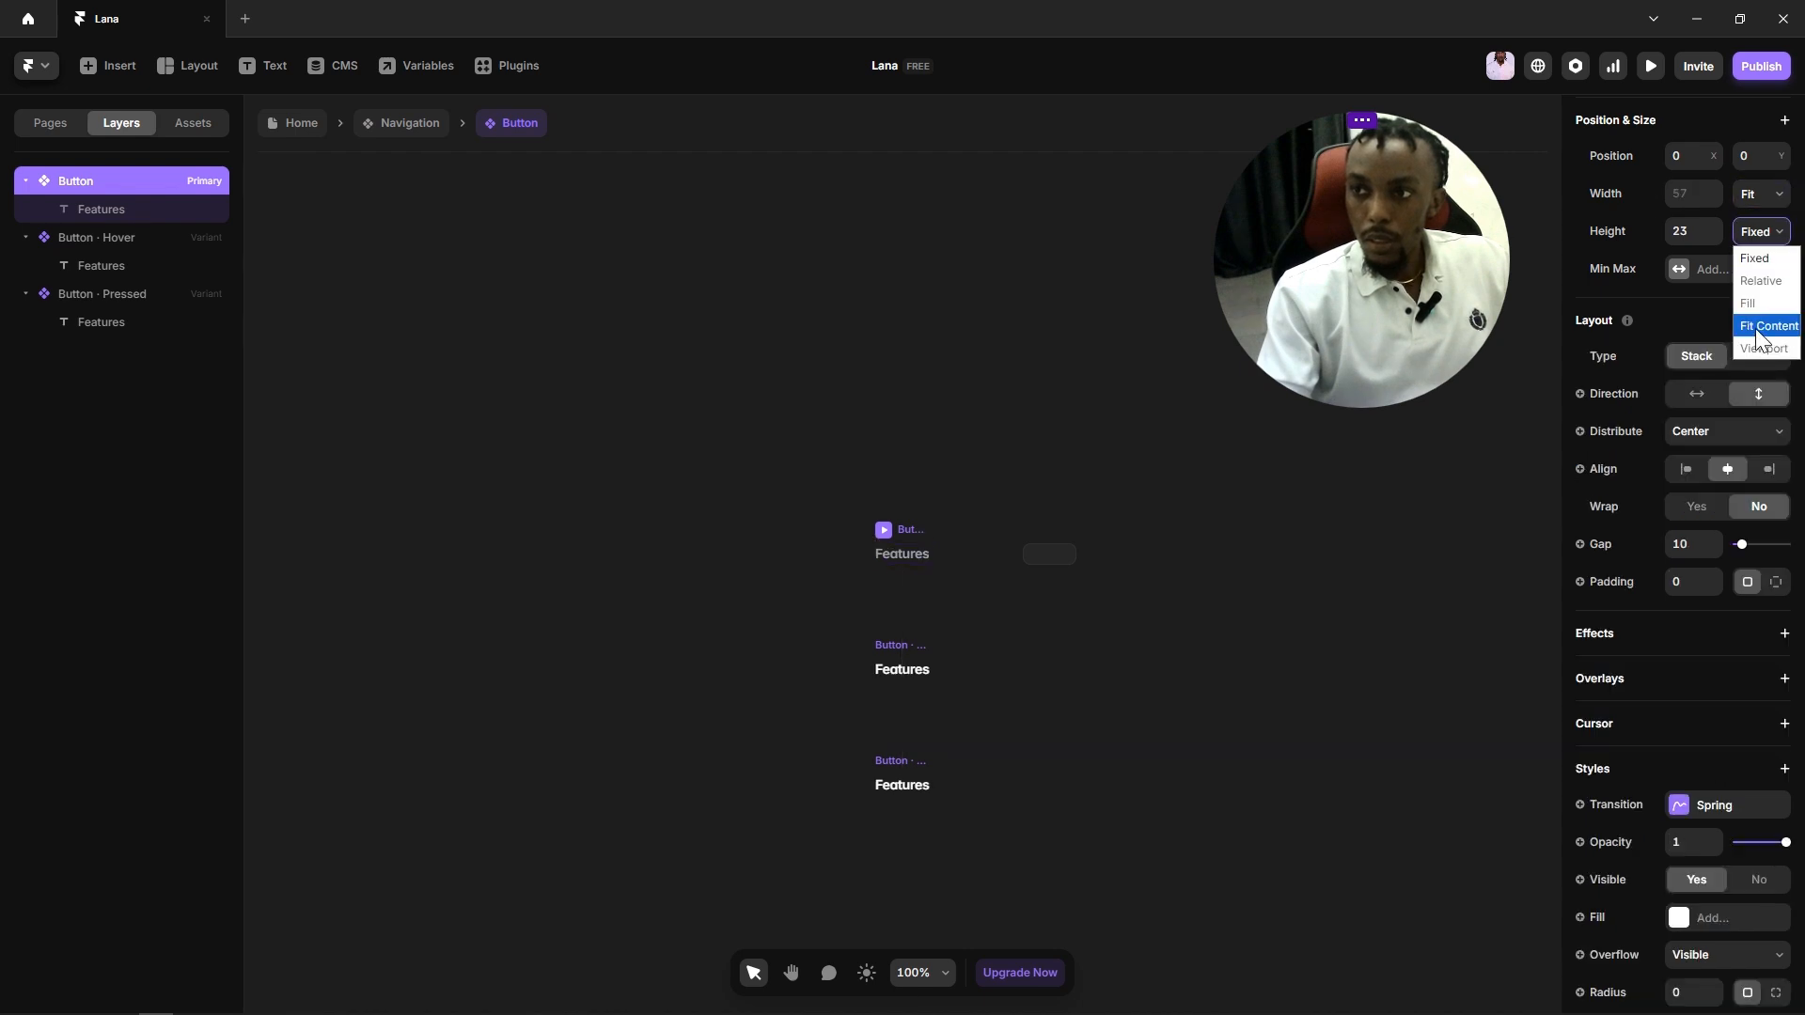
click(1758, 326)
click(1487, 445)
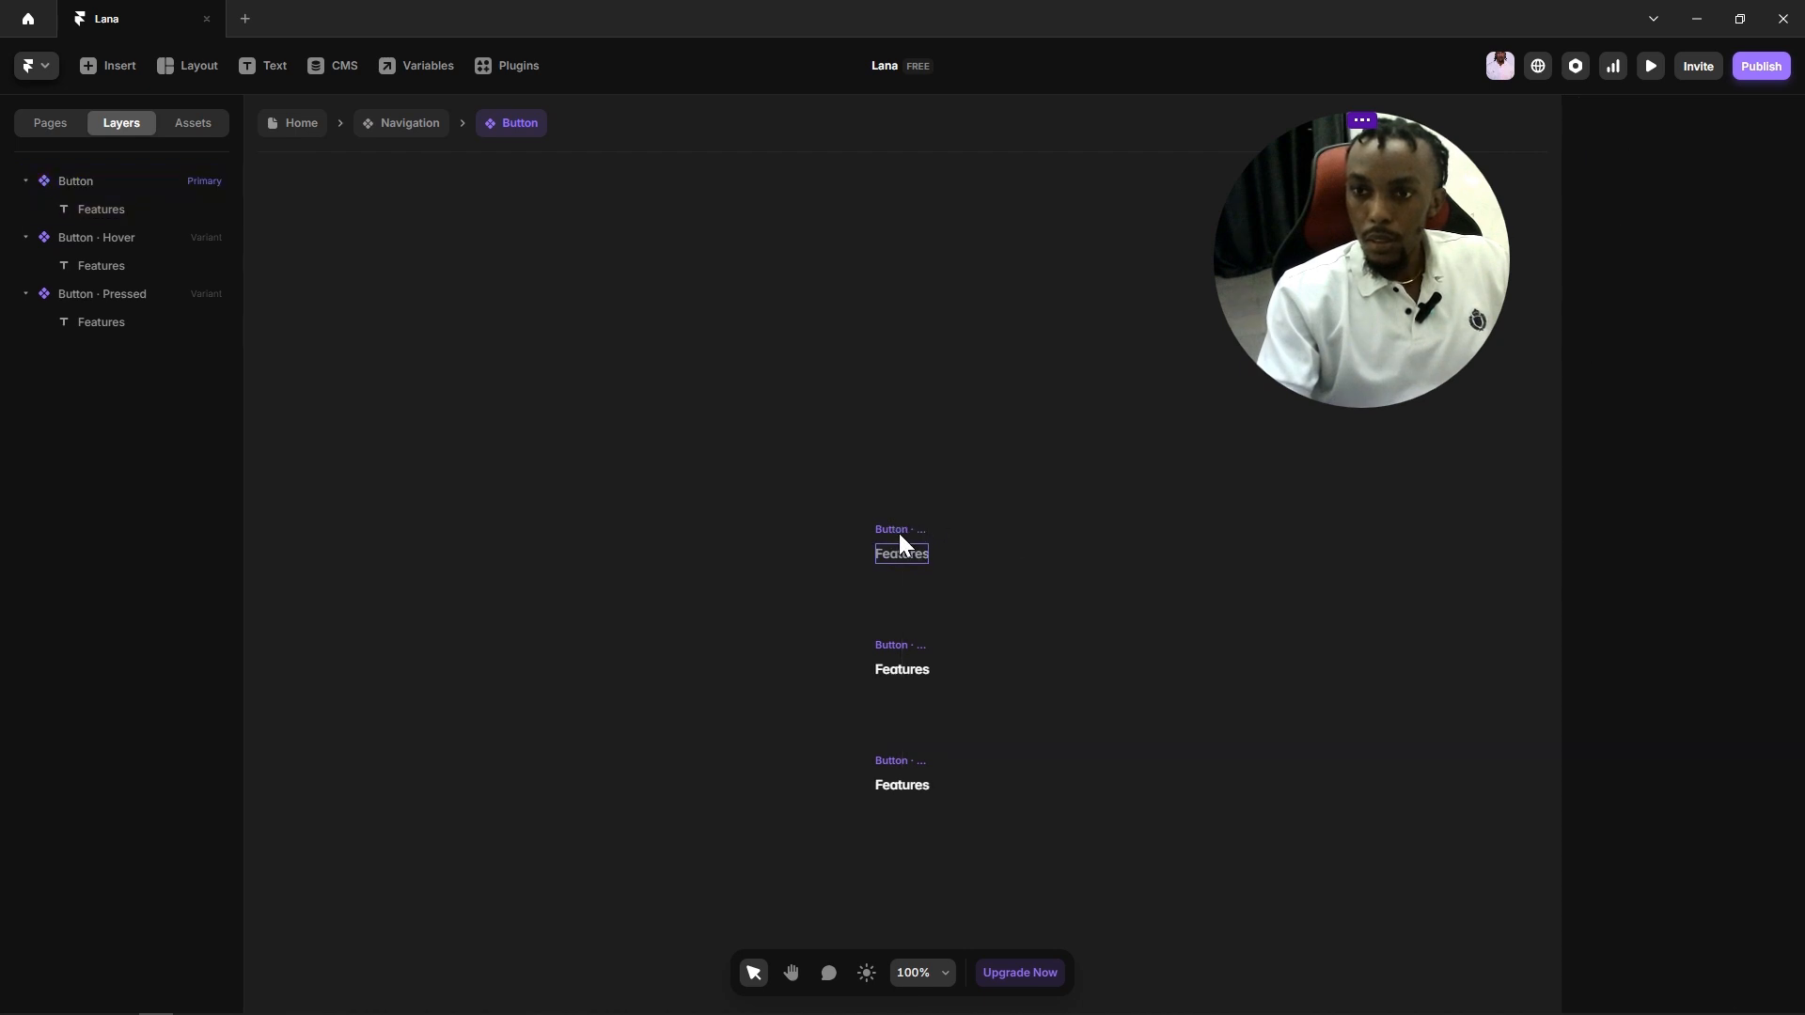
click(902, 535)
click(926, 459)
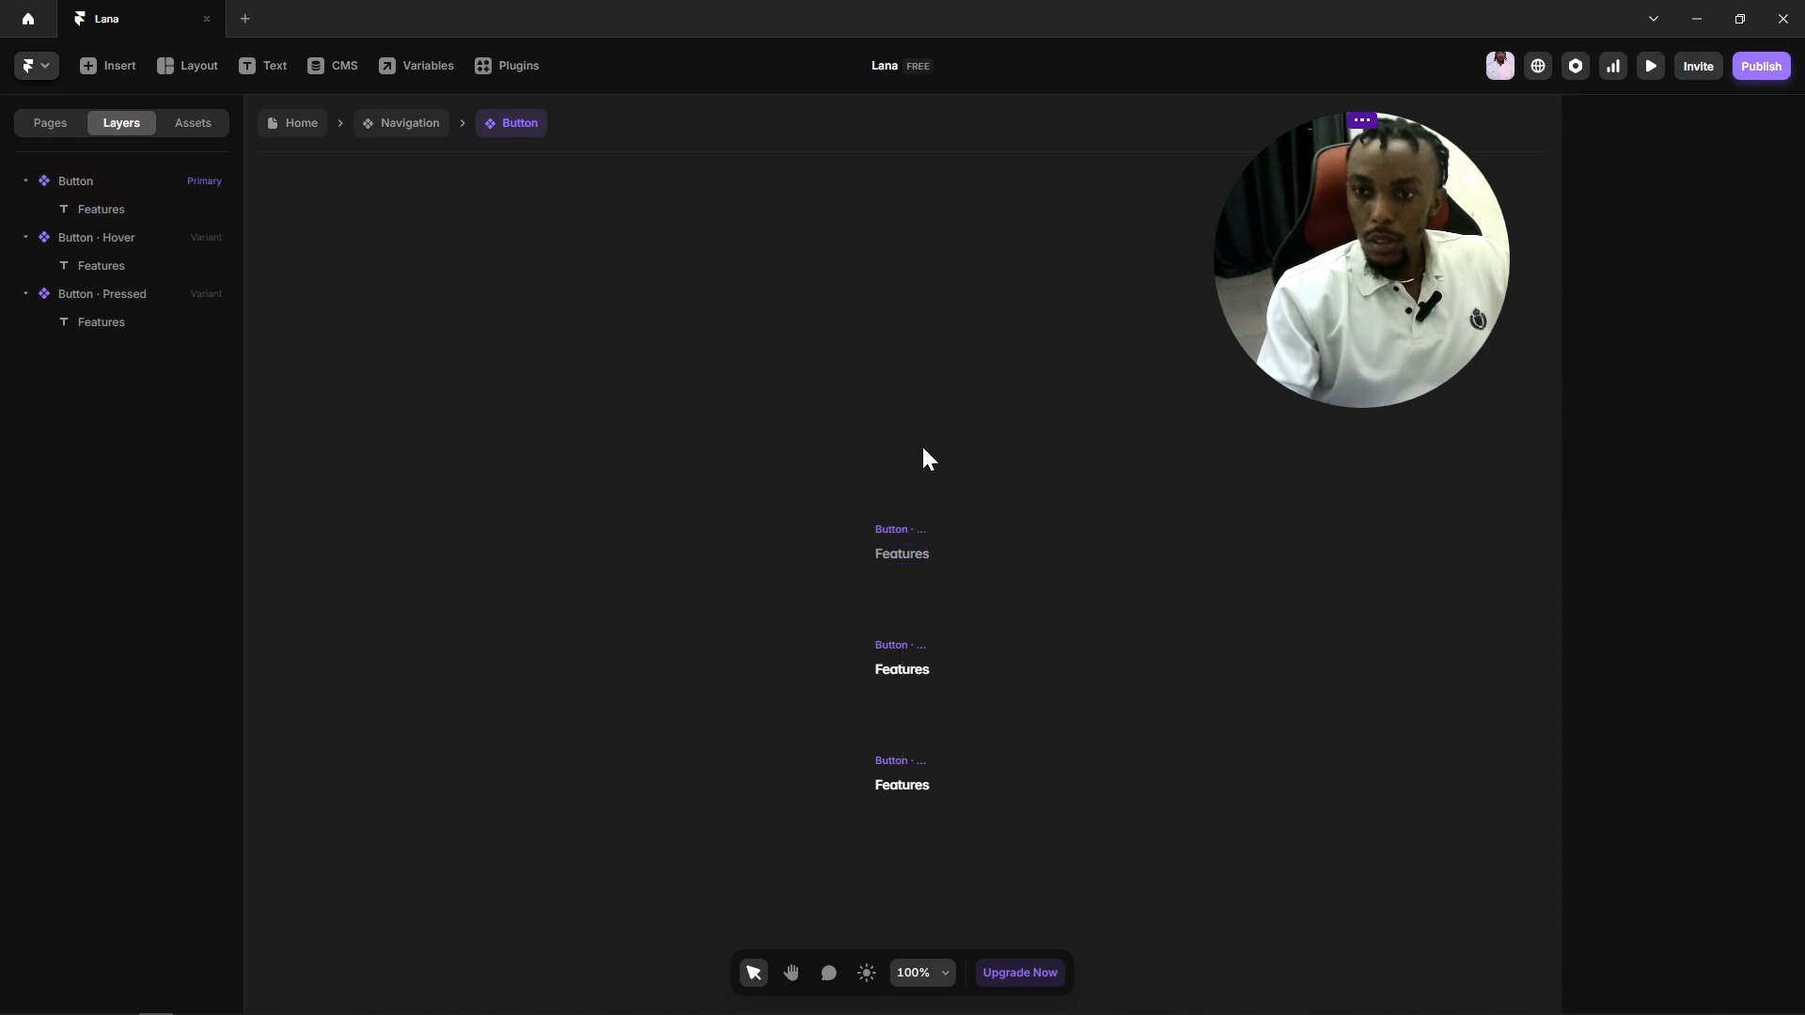
Step: Return to the Navigation component and set the About button instance's height to Fit Content
key(Escape)
click(1760, 382)
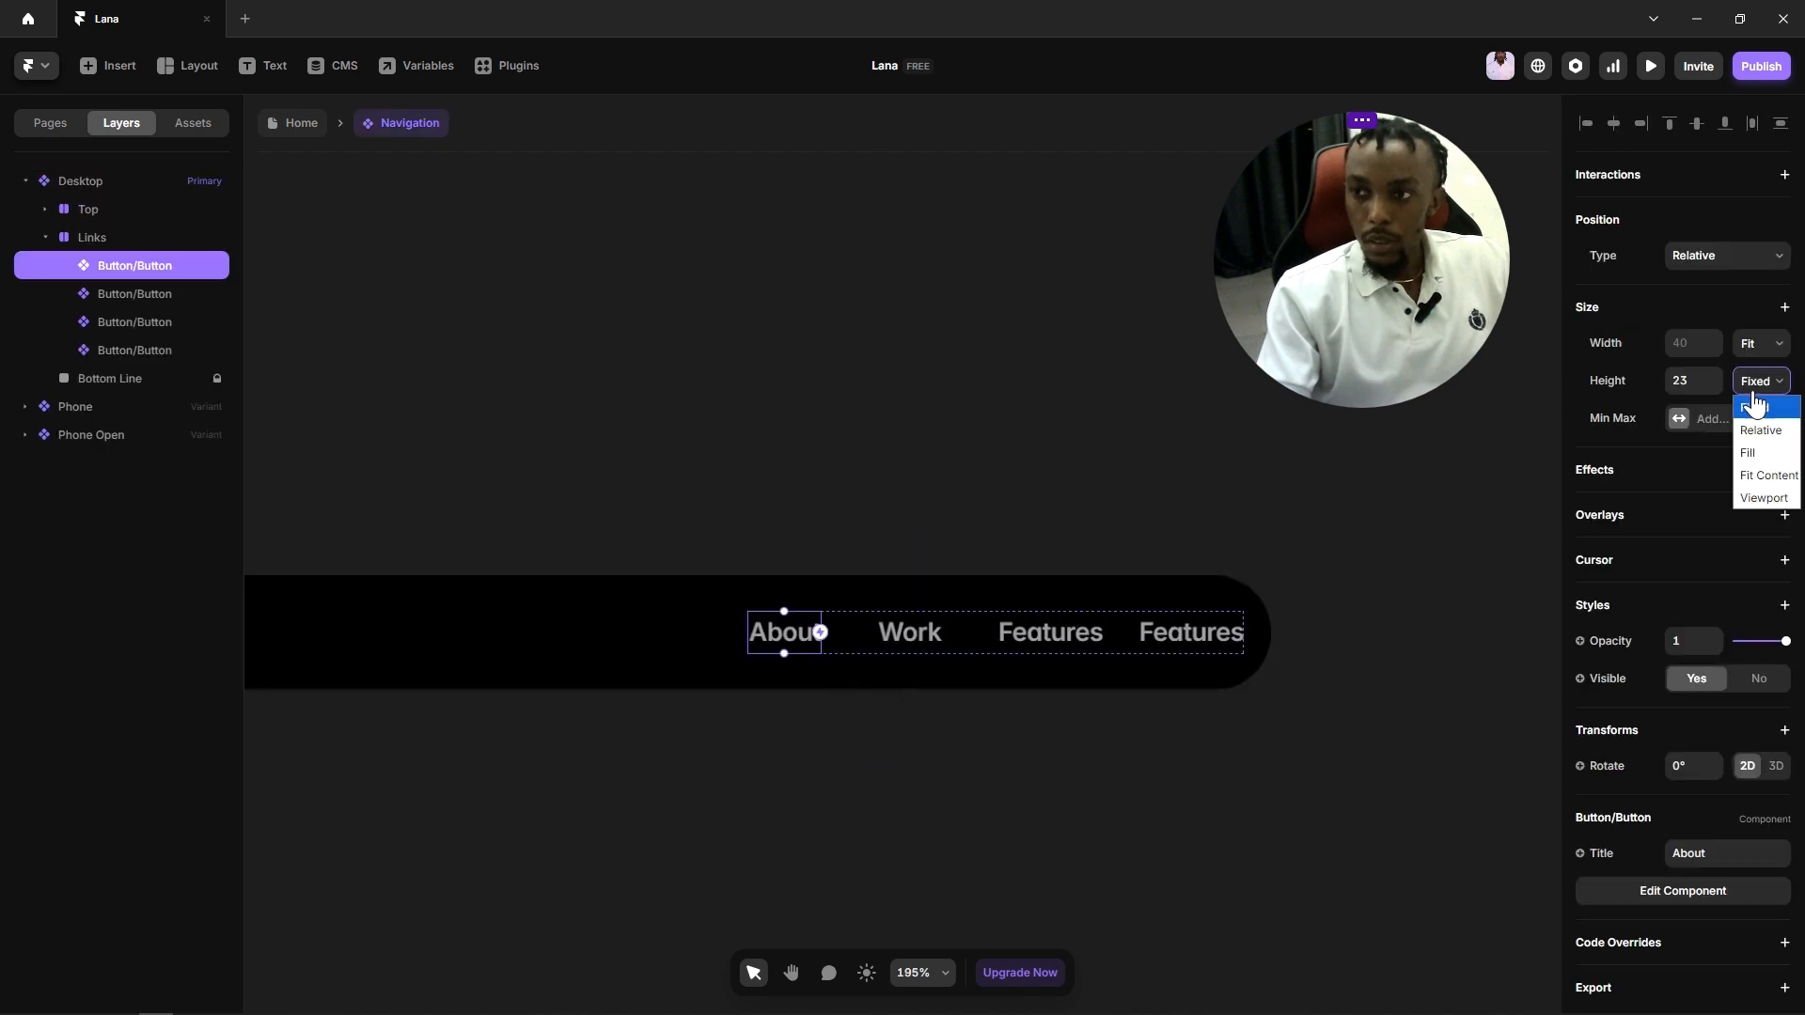
click(1754, 491)
Step: Set the Work button instance's width and height to Fit Content
click(891, 635)
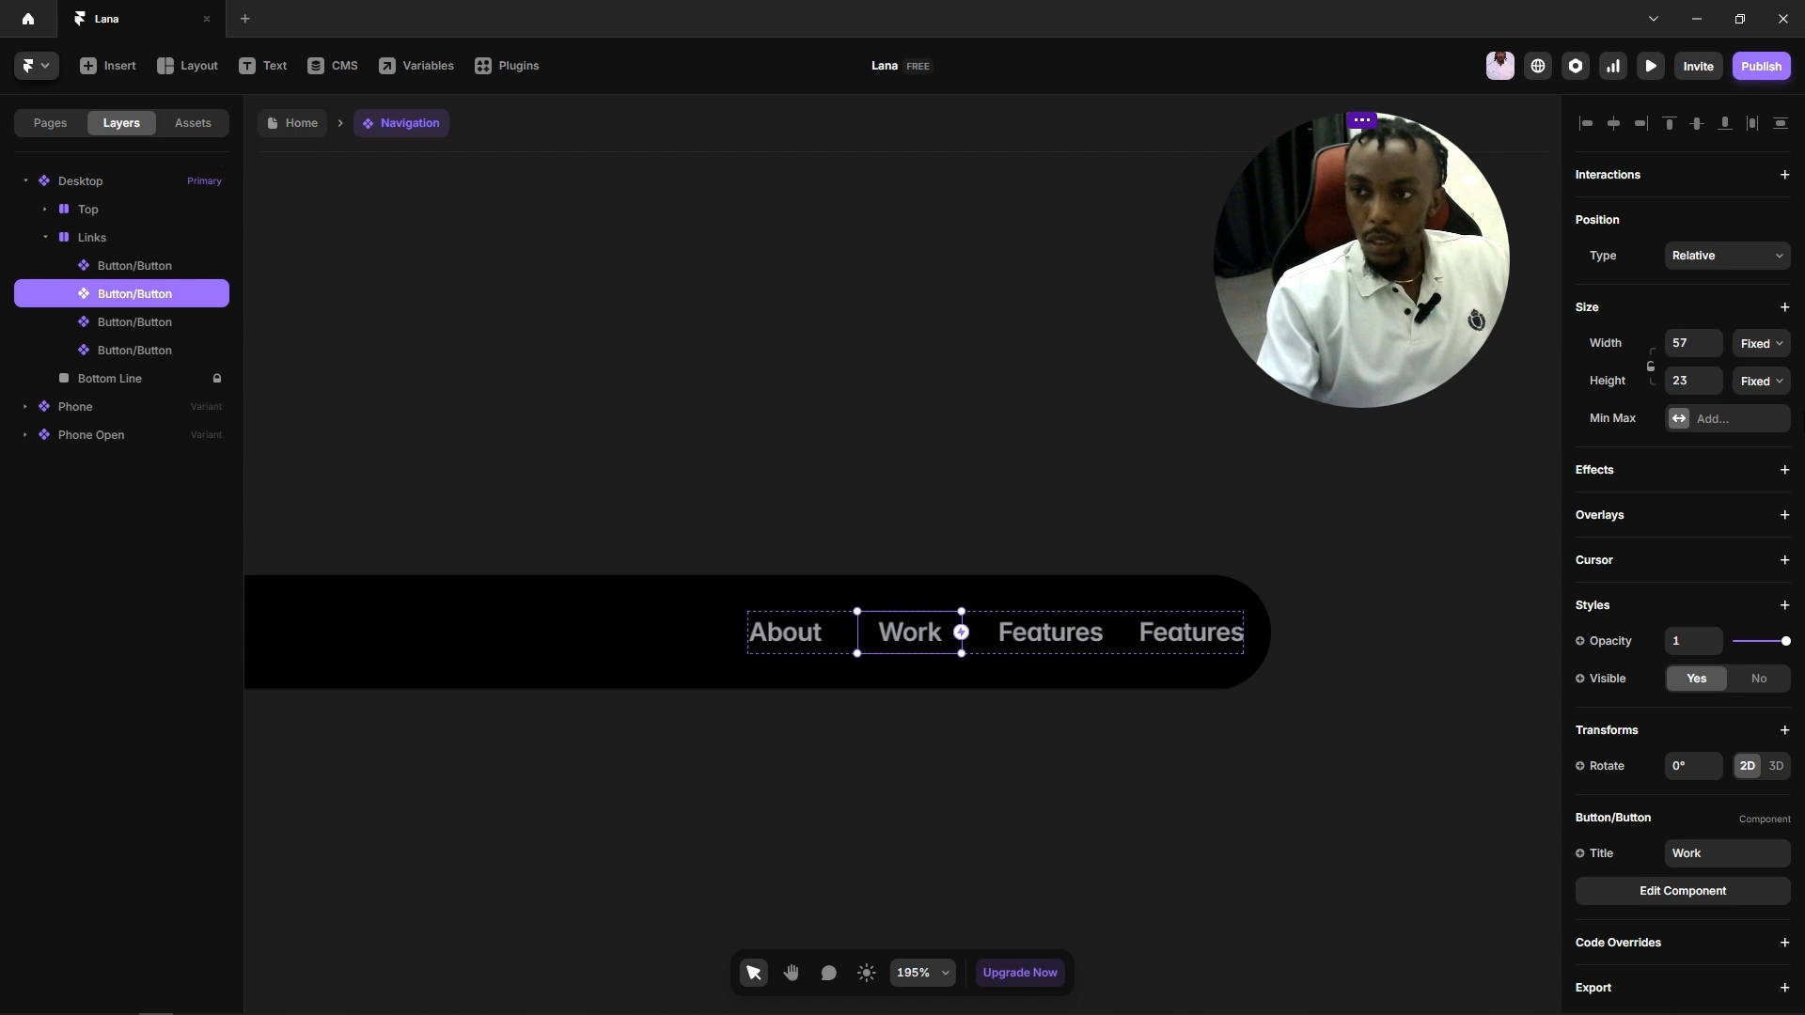
click(1756, 344)
click(1758, 437)
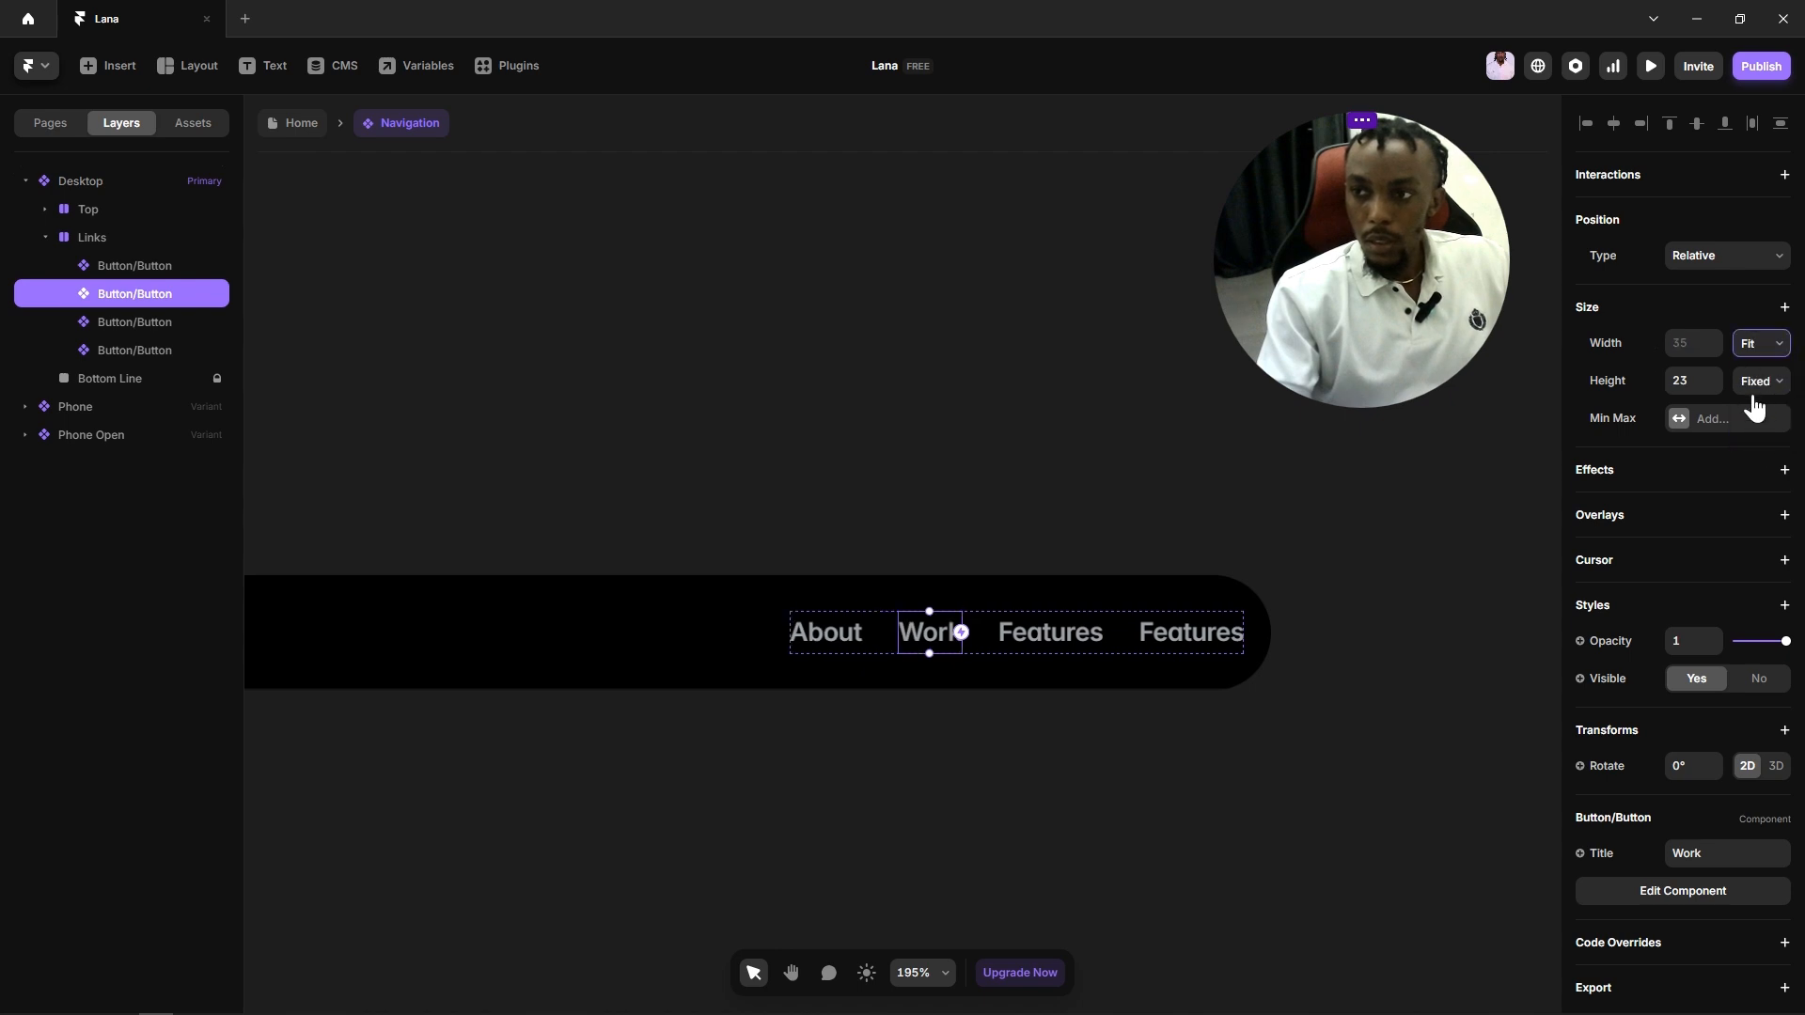
click(1758, 381)
click(1767, 476)
click(1163, 693)
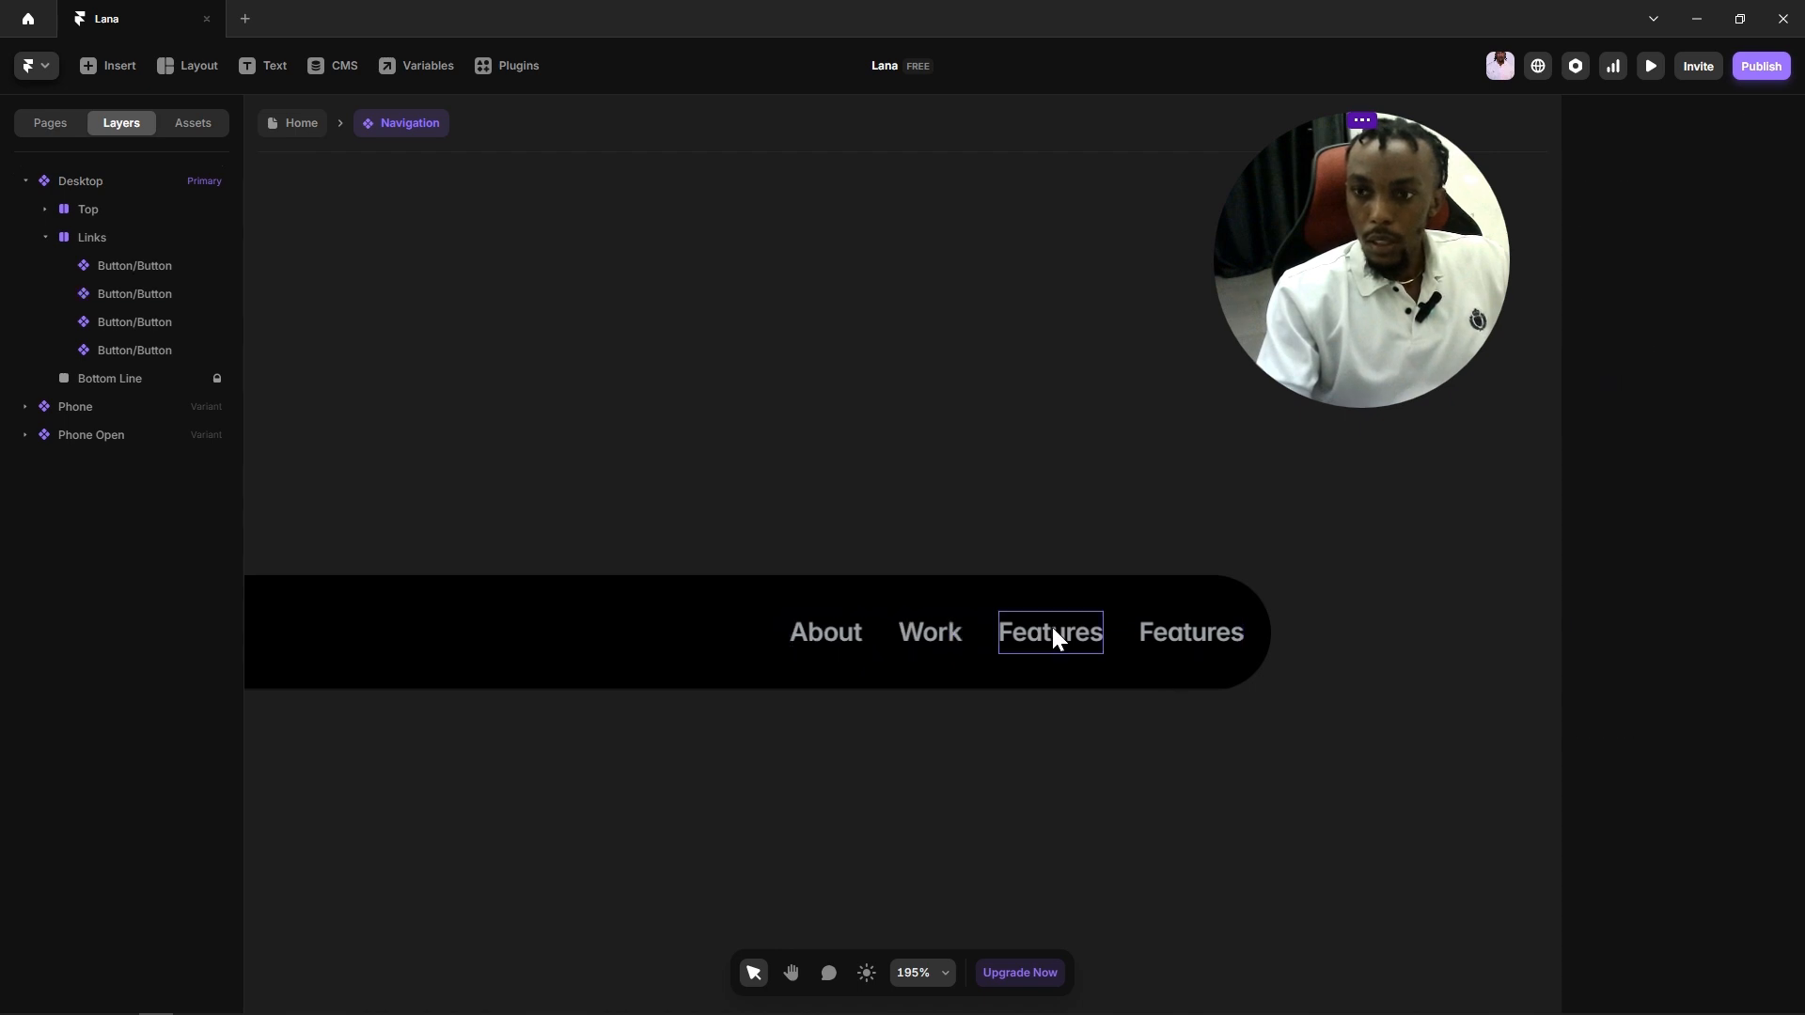
Step: Change the title of the third Button instance in the navigation links to Pricing
click(1051, 623)
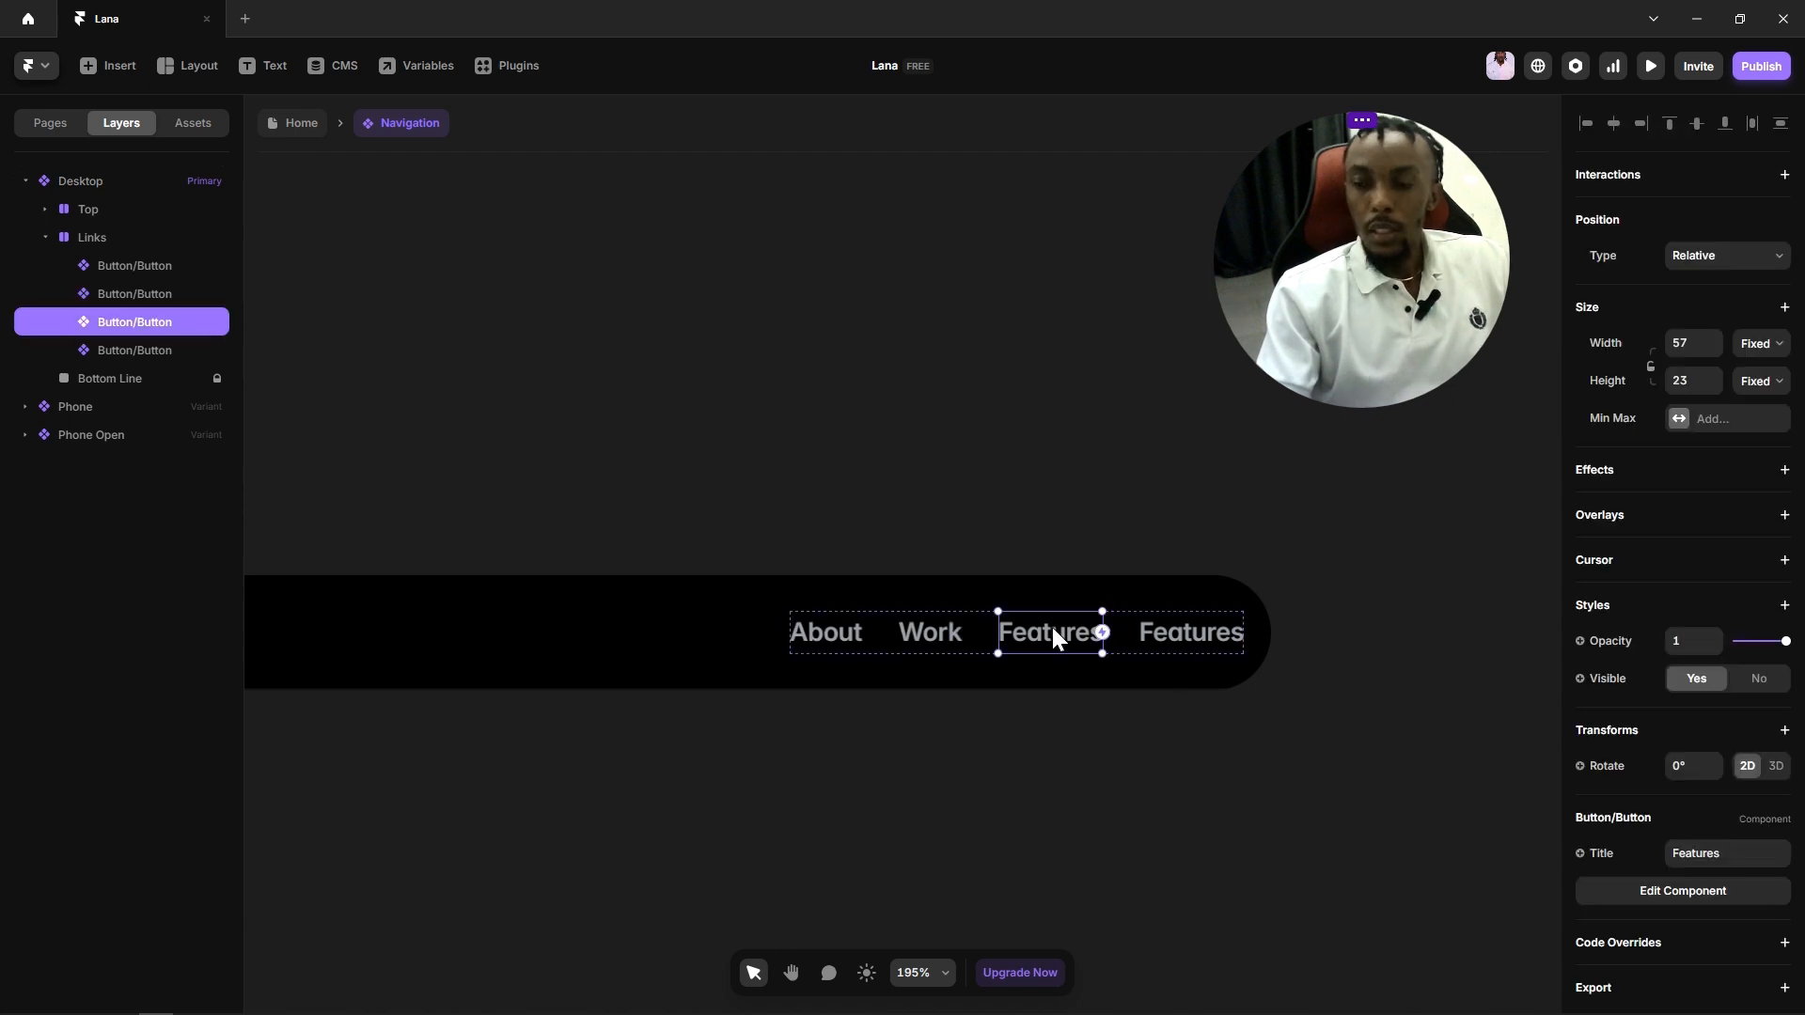
click(1728, 856)
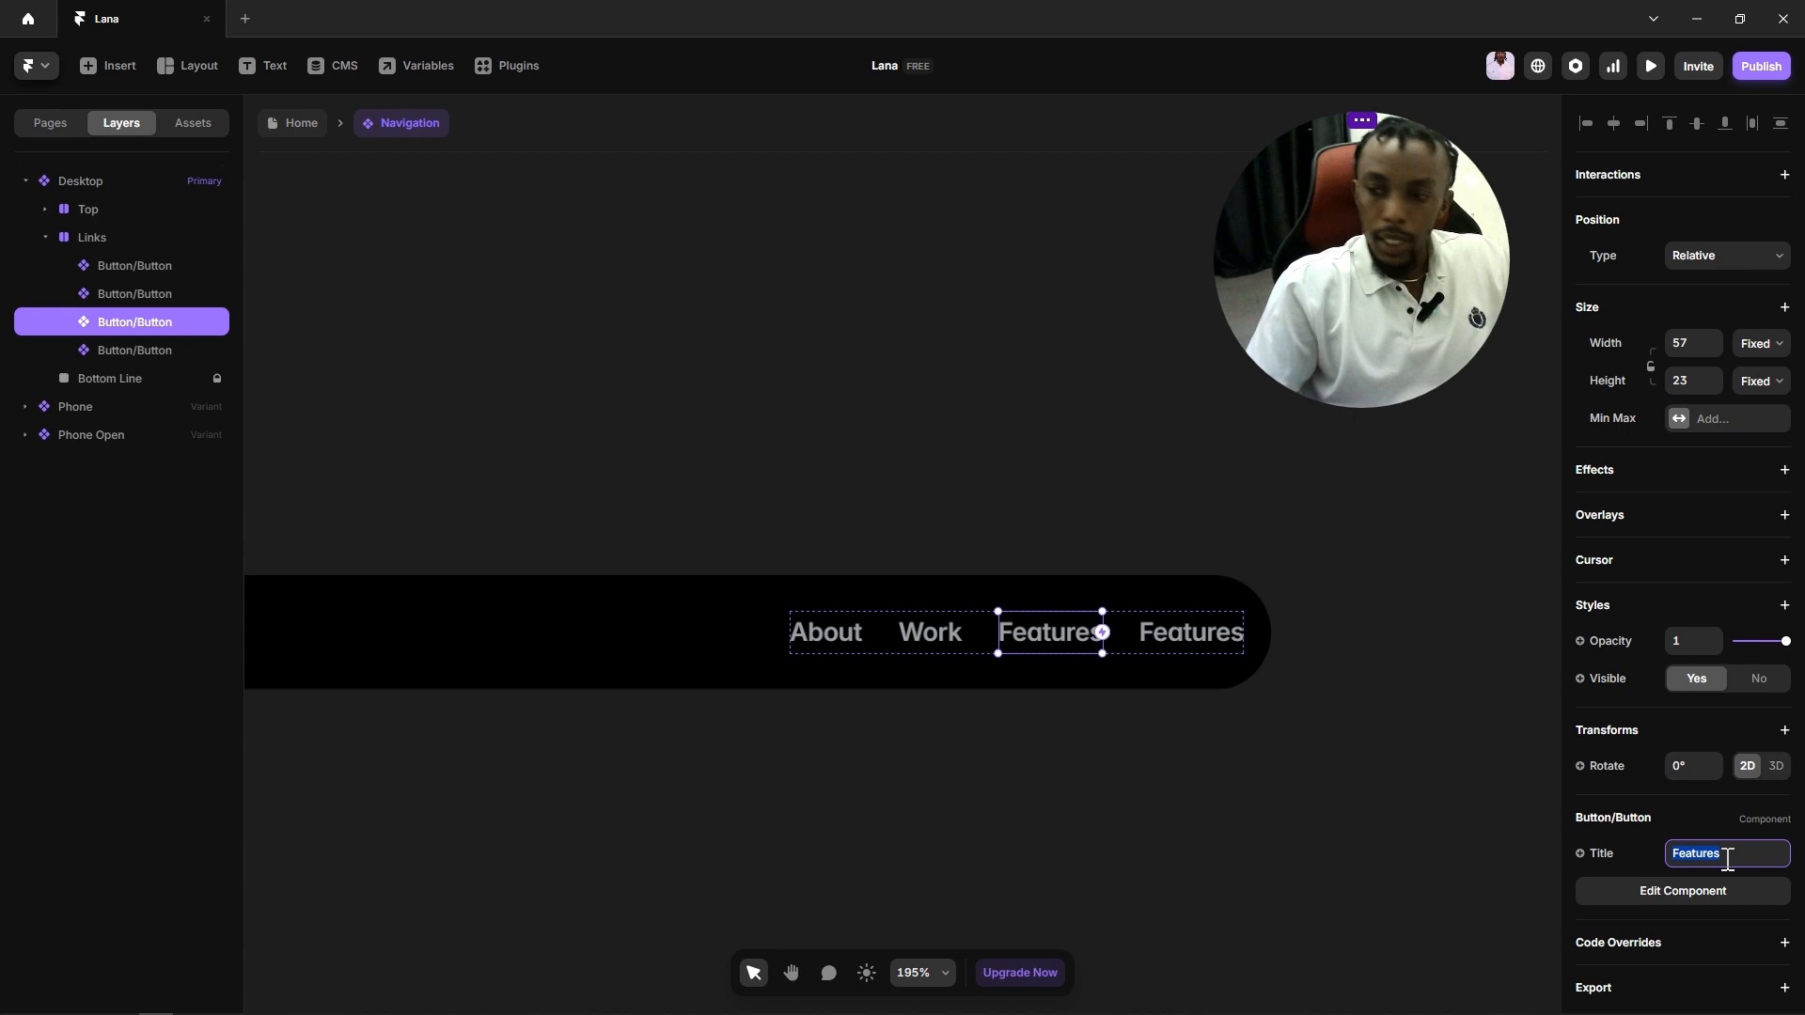
text(Pric)
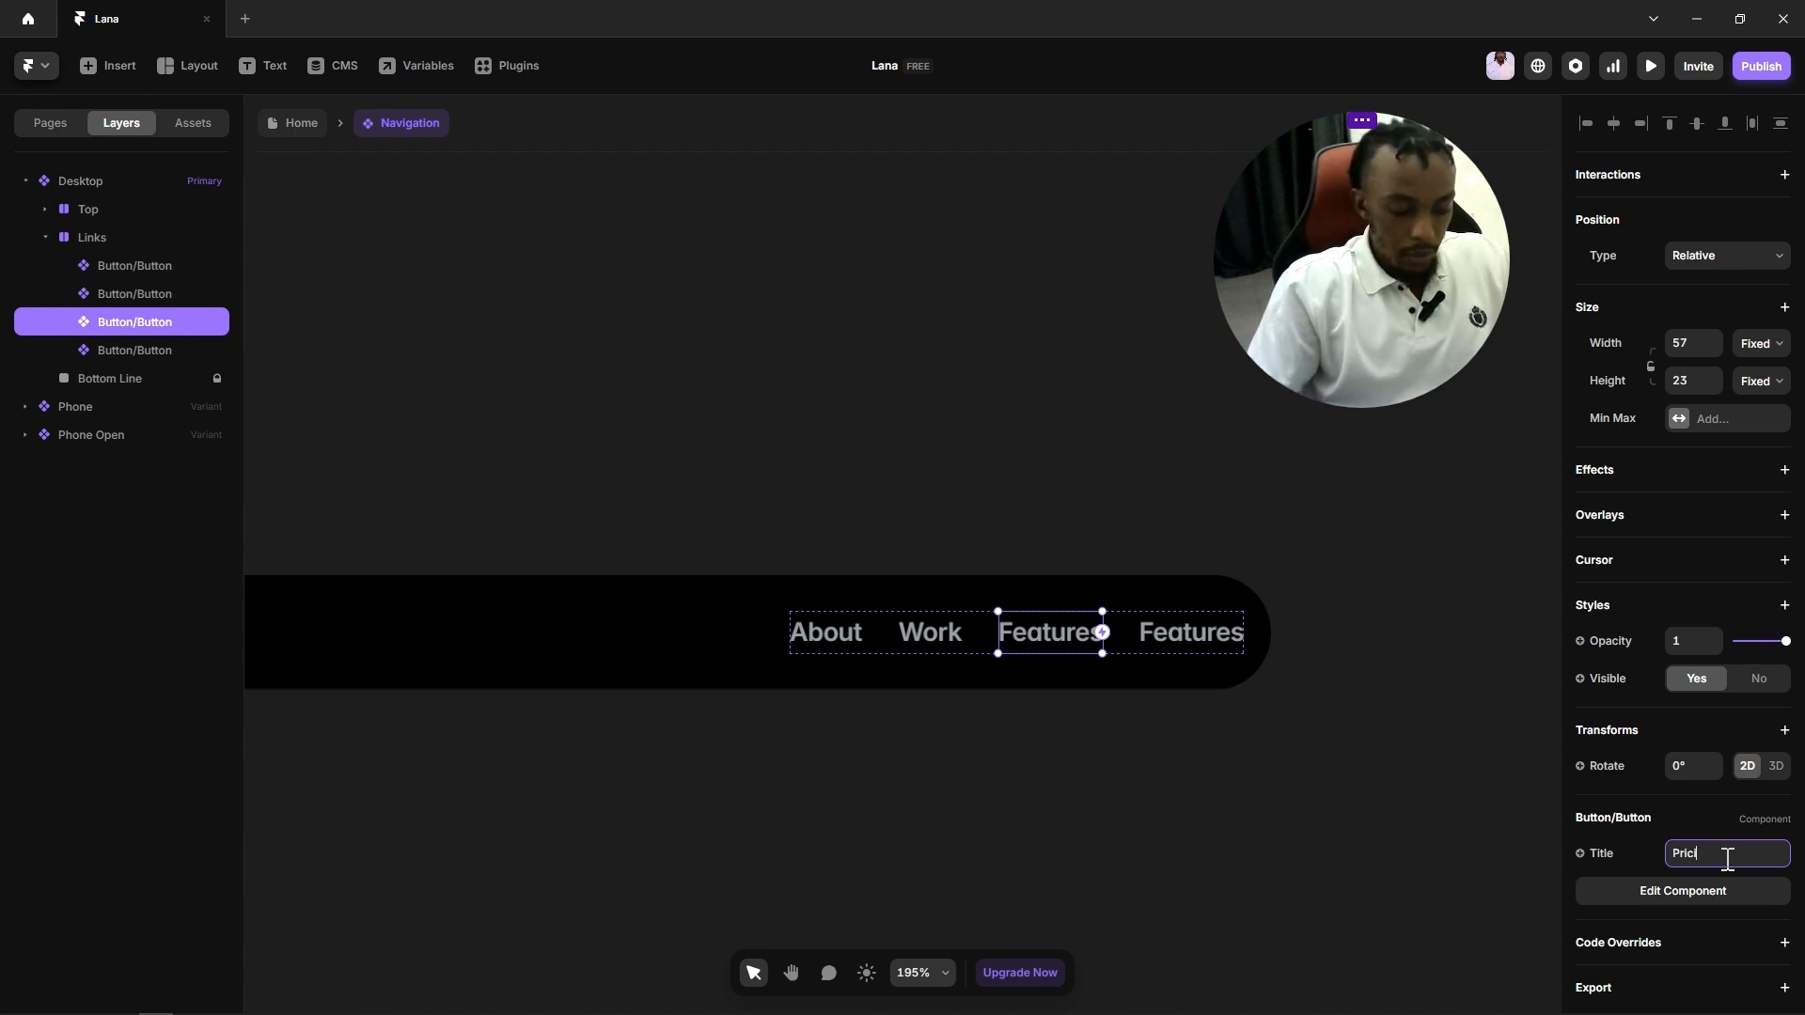
text(ing)
click(1108, 806)
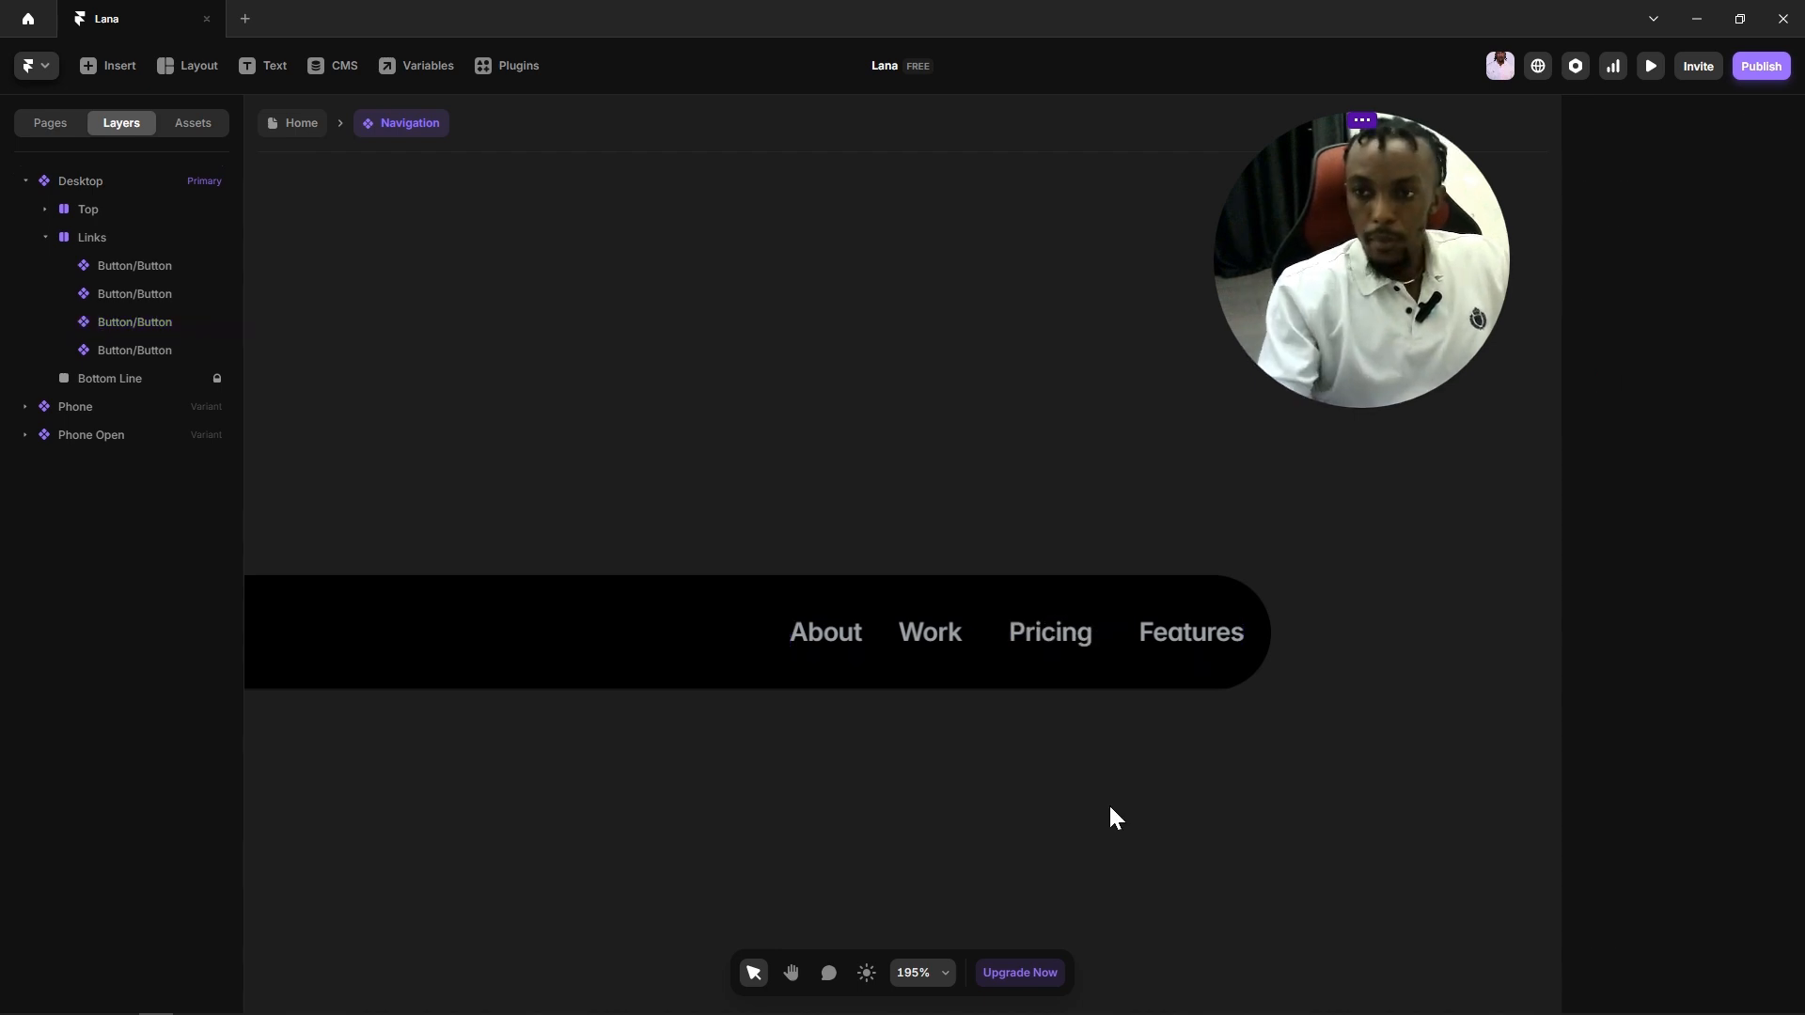
Step: Set the Pricing button instance's width and height to Fit Content
click(1056, 634)
click(1760, 344)
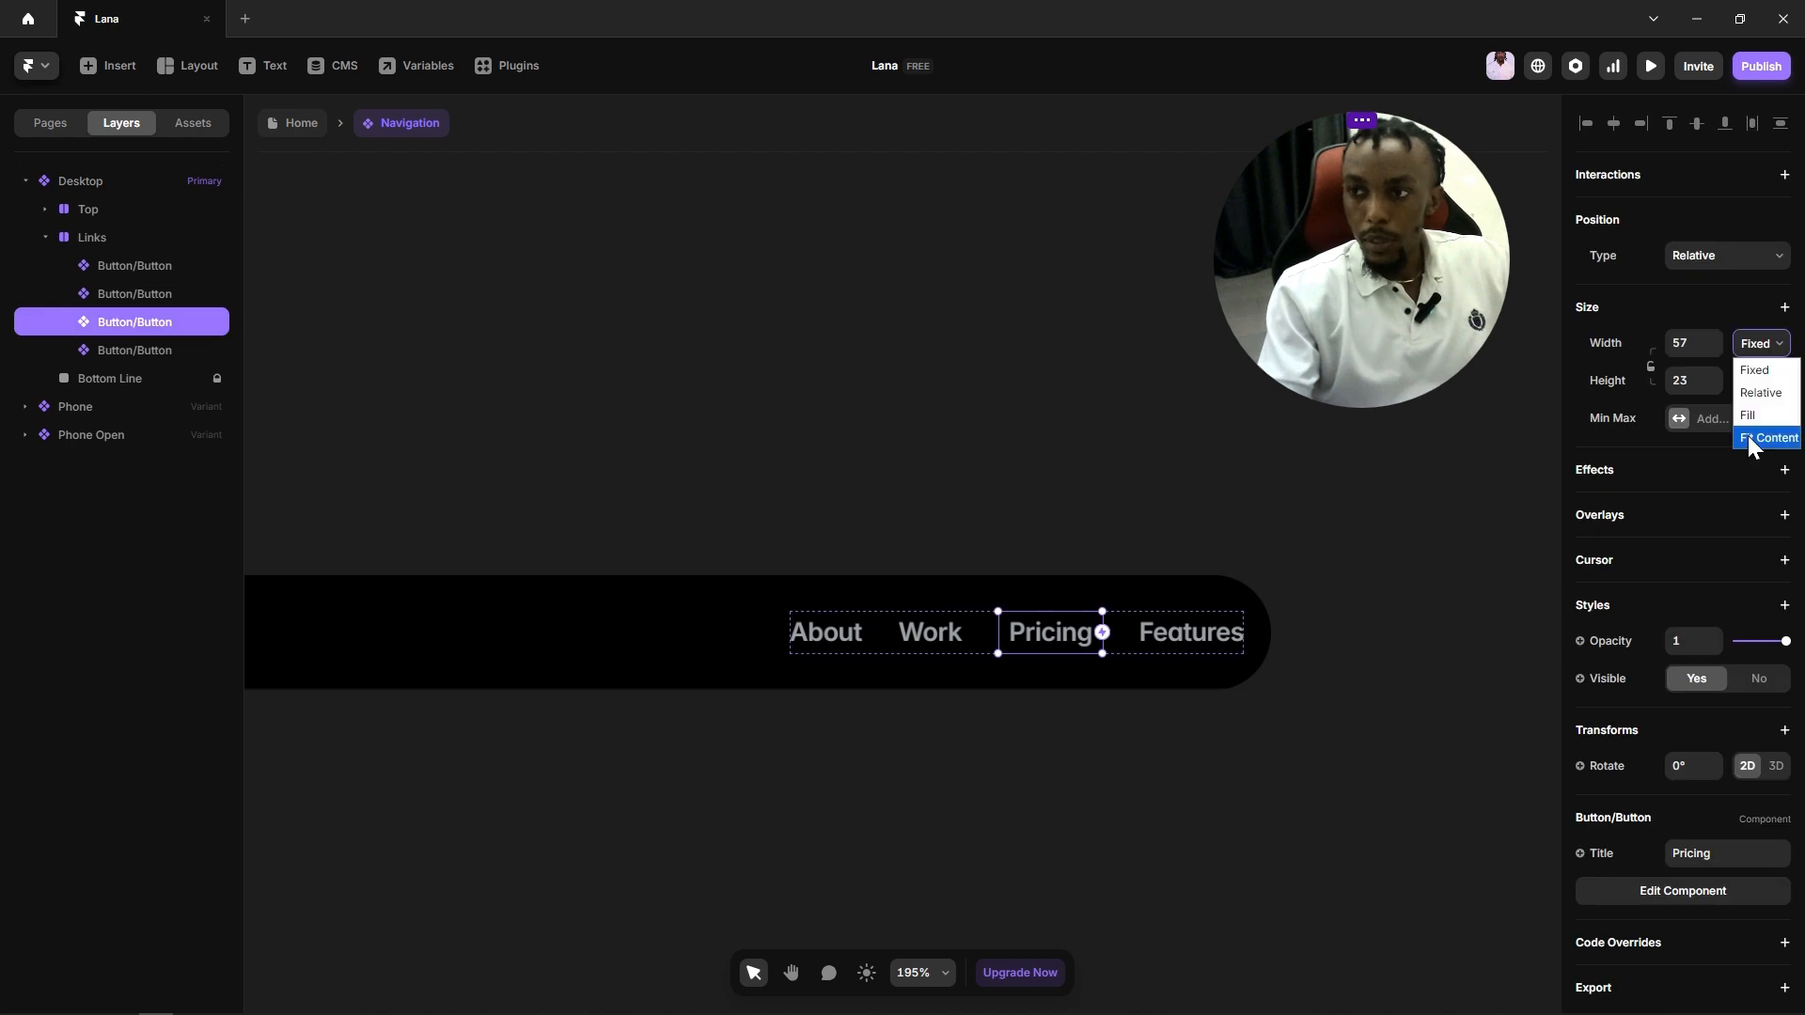
click(1756, 438)
click(1761, 380)
click(1767, 474)
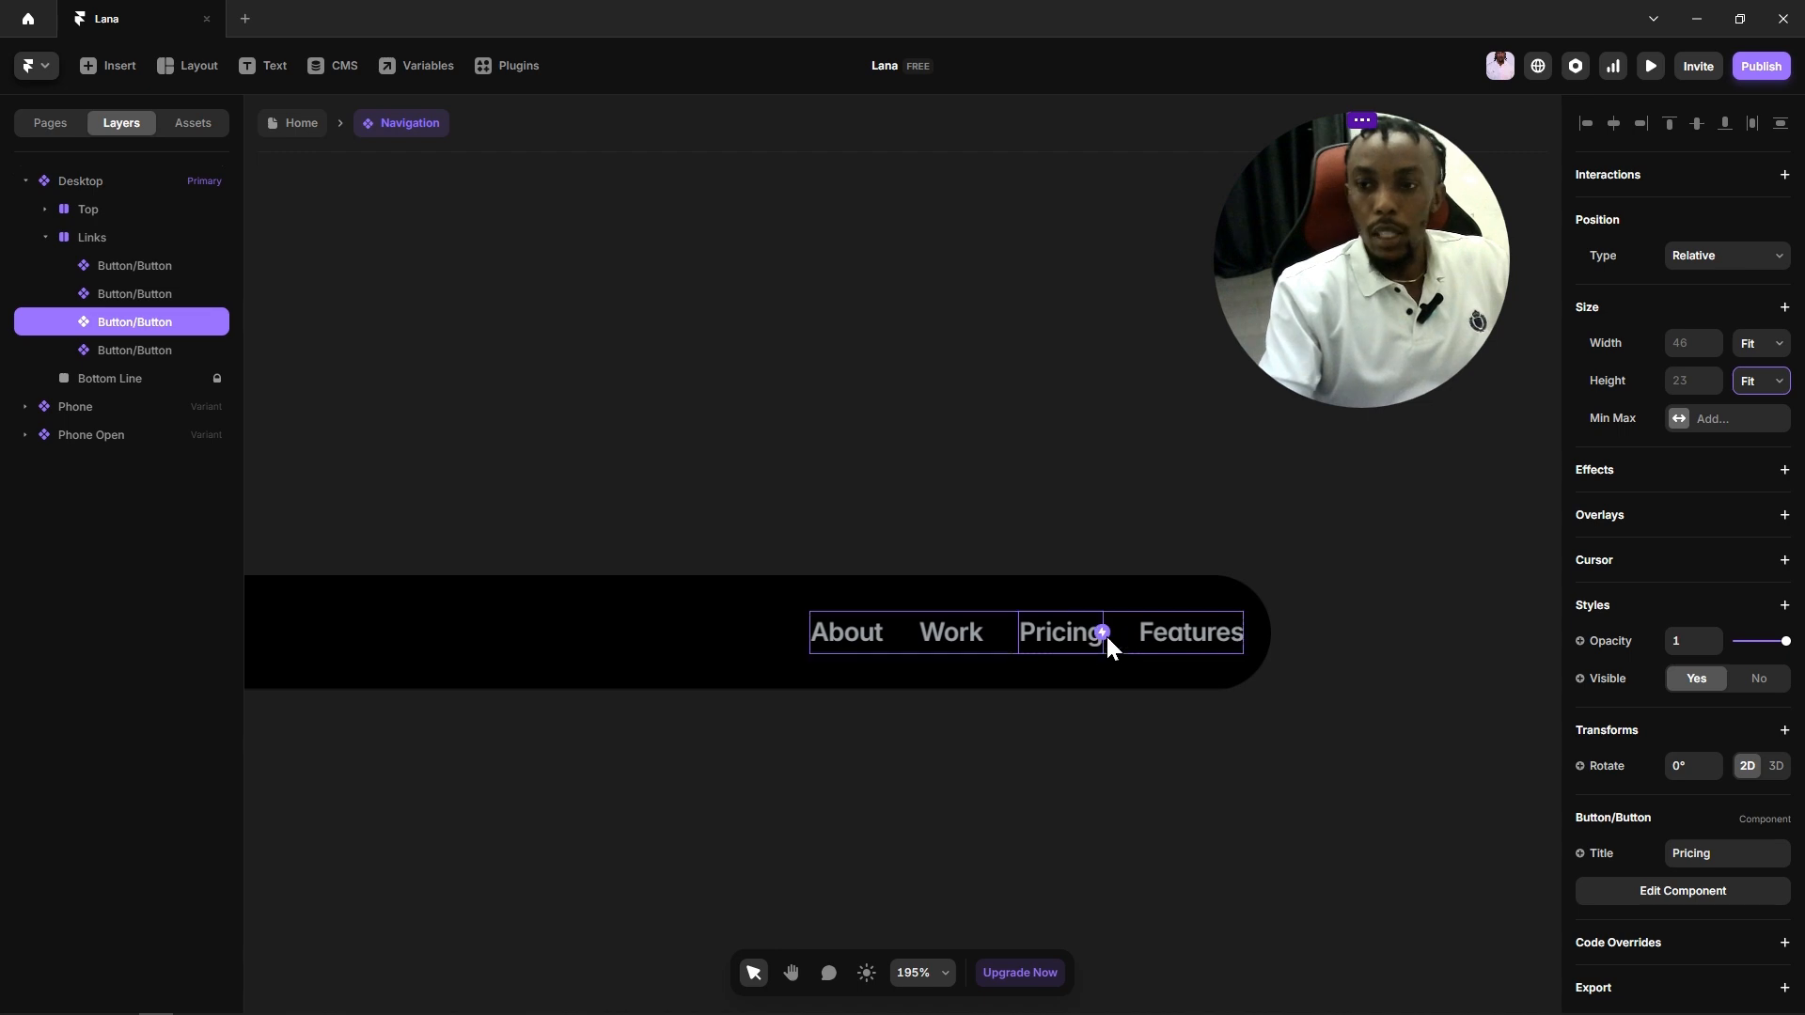
click(1063, 446)
click(1043, 633)
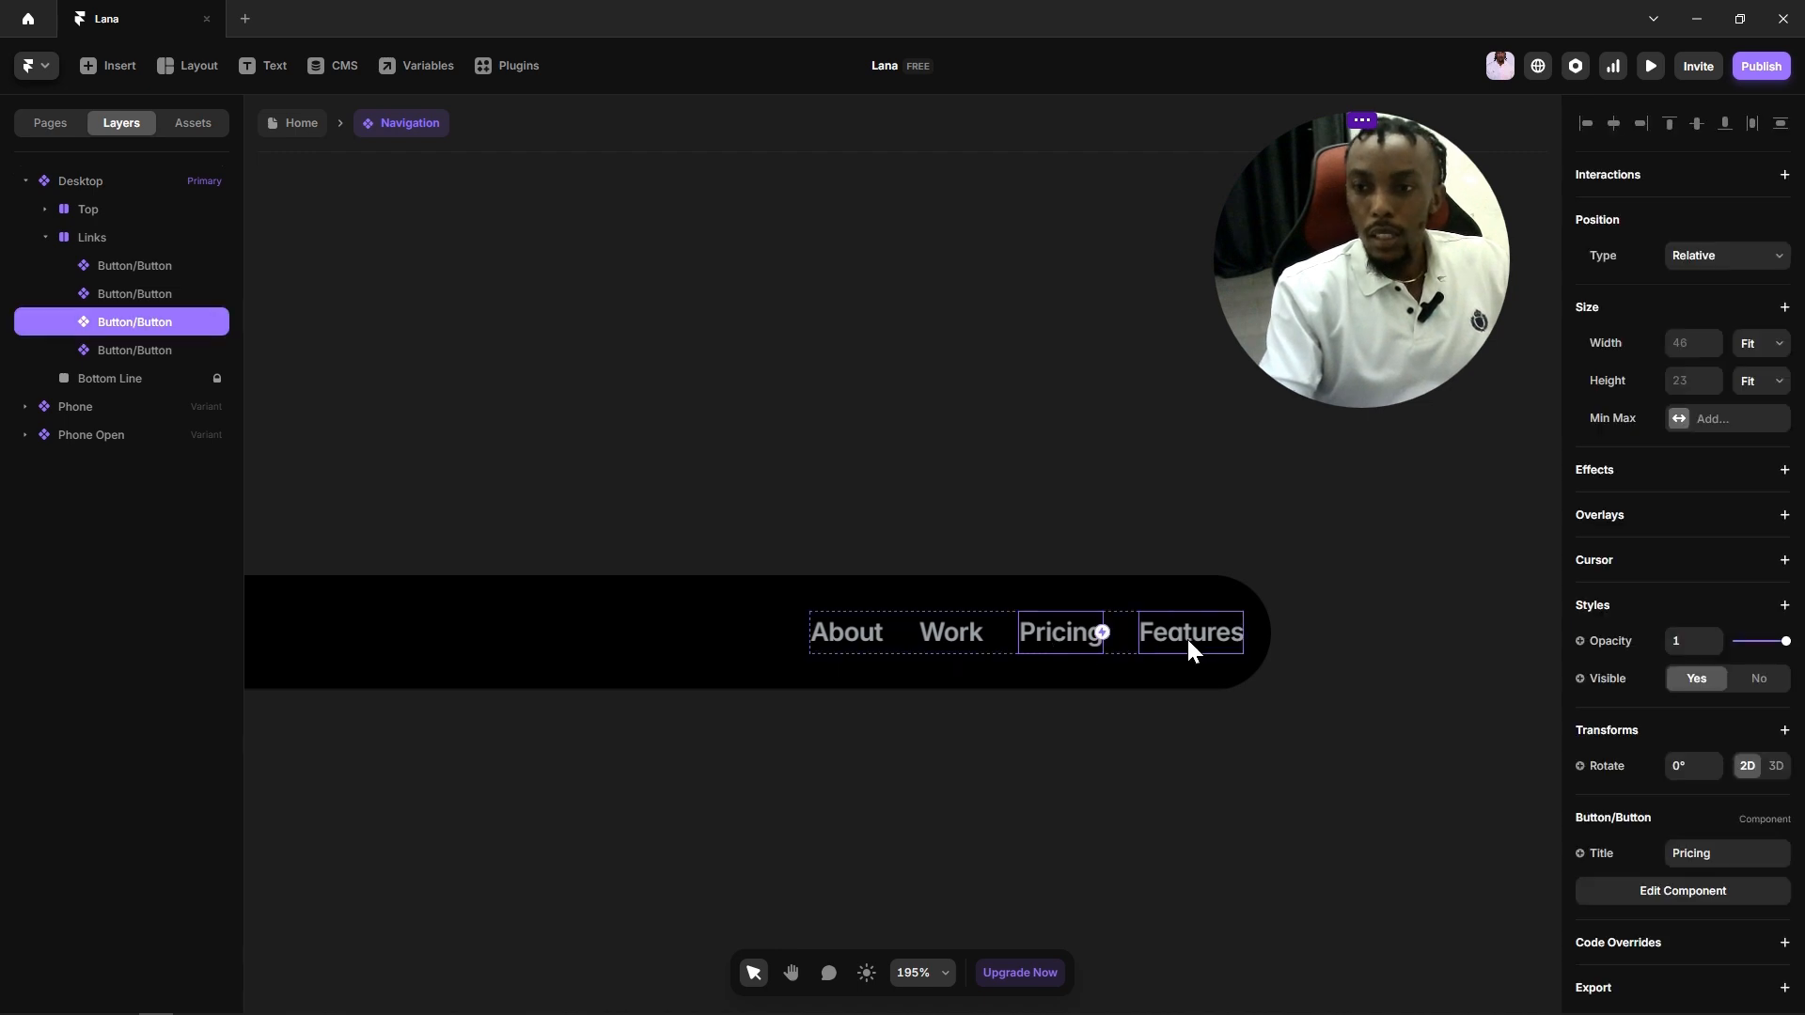
Step: Change the title of the last Button instance in the navigation links to Blog
click(1186, 636)
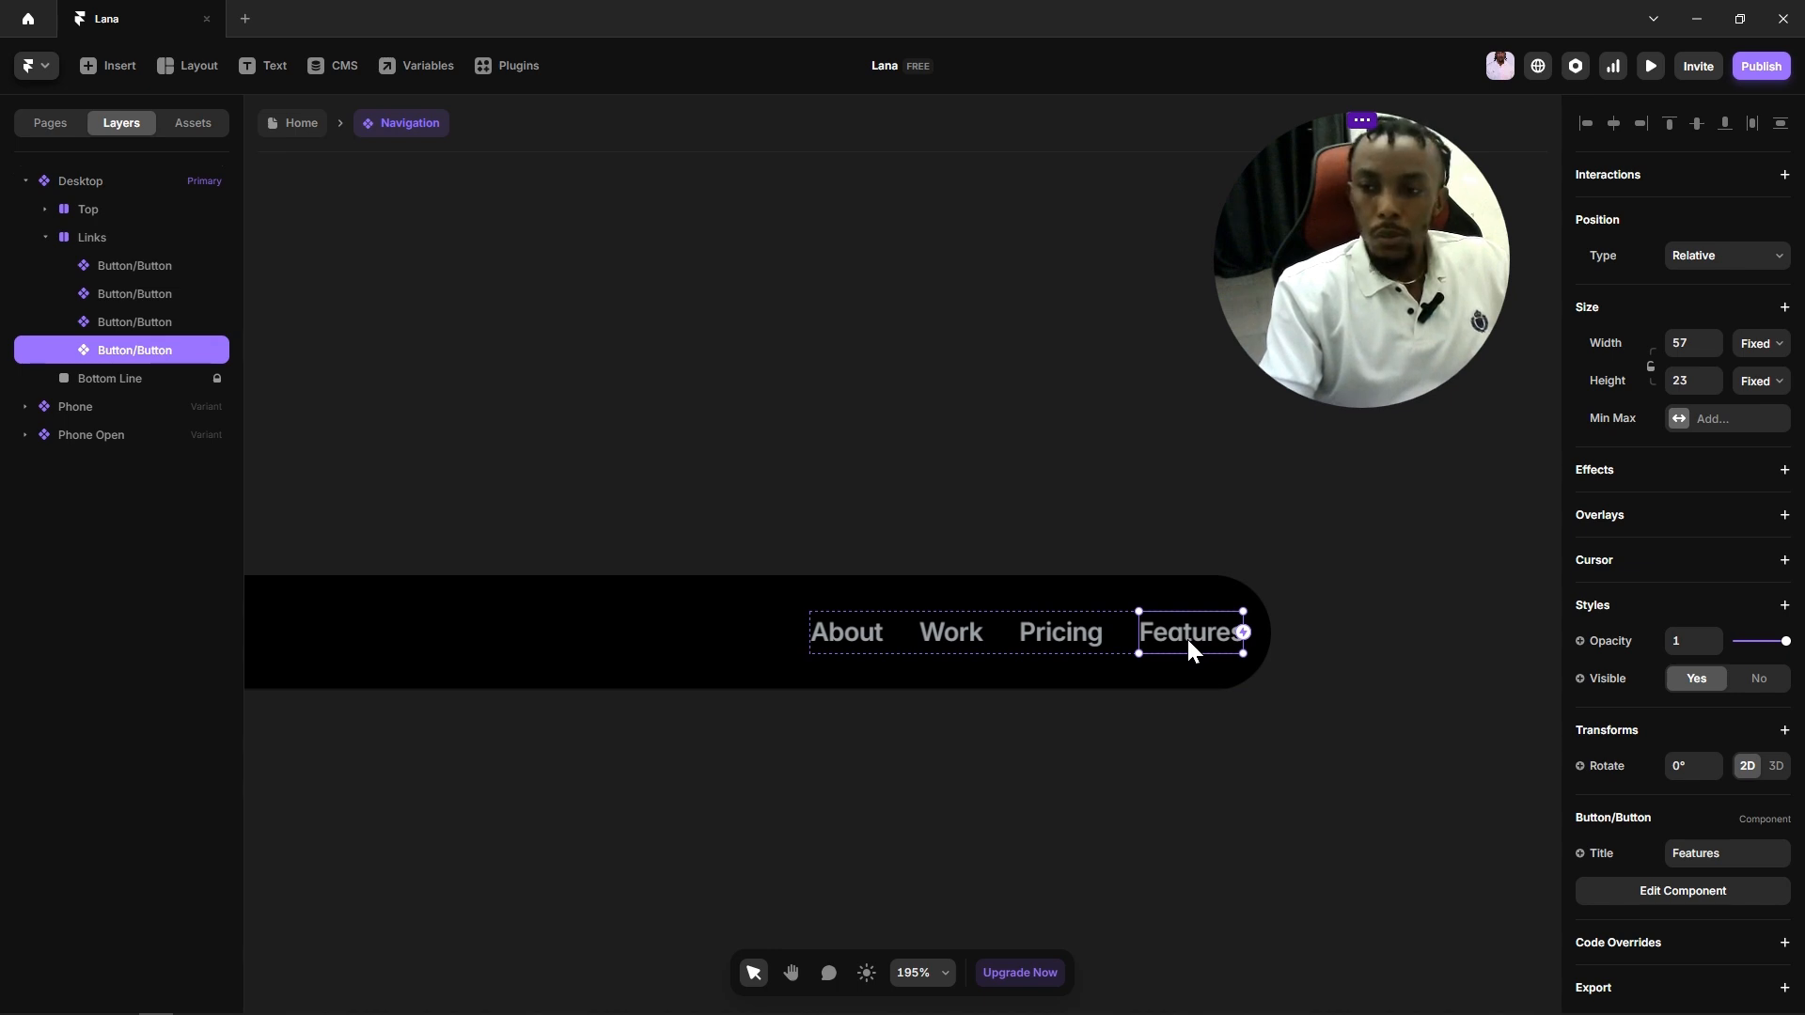
click(1728, 853)
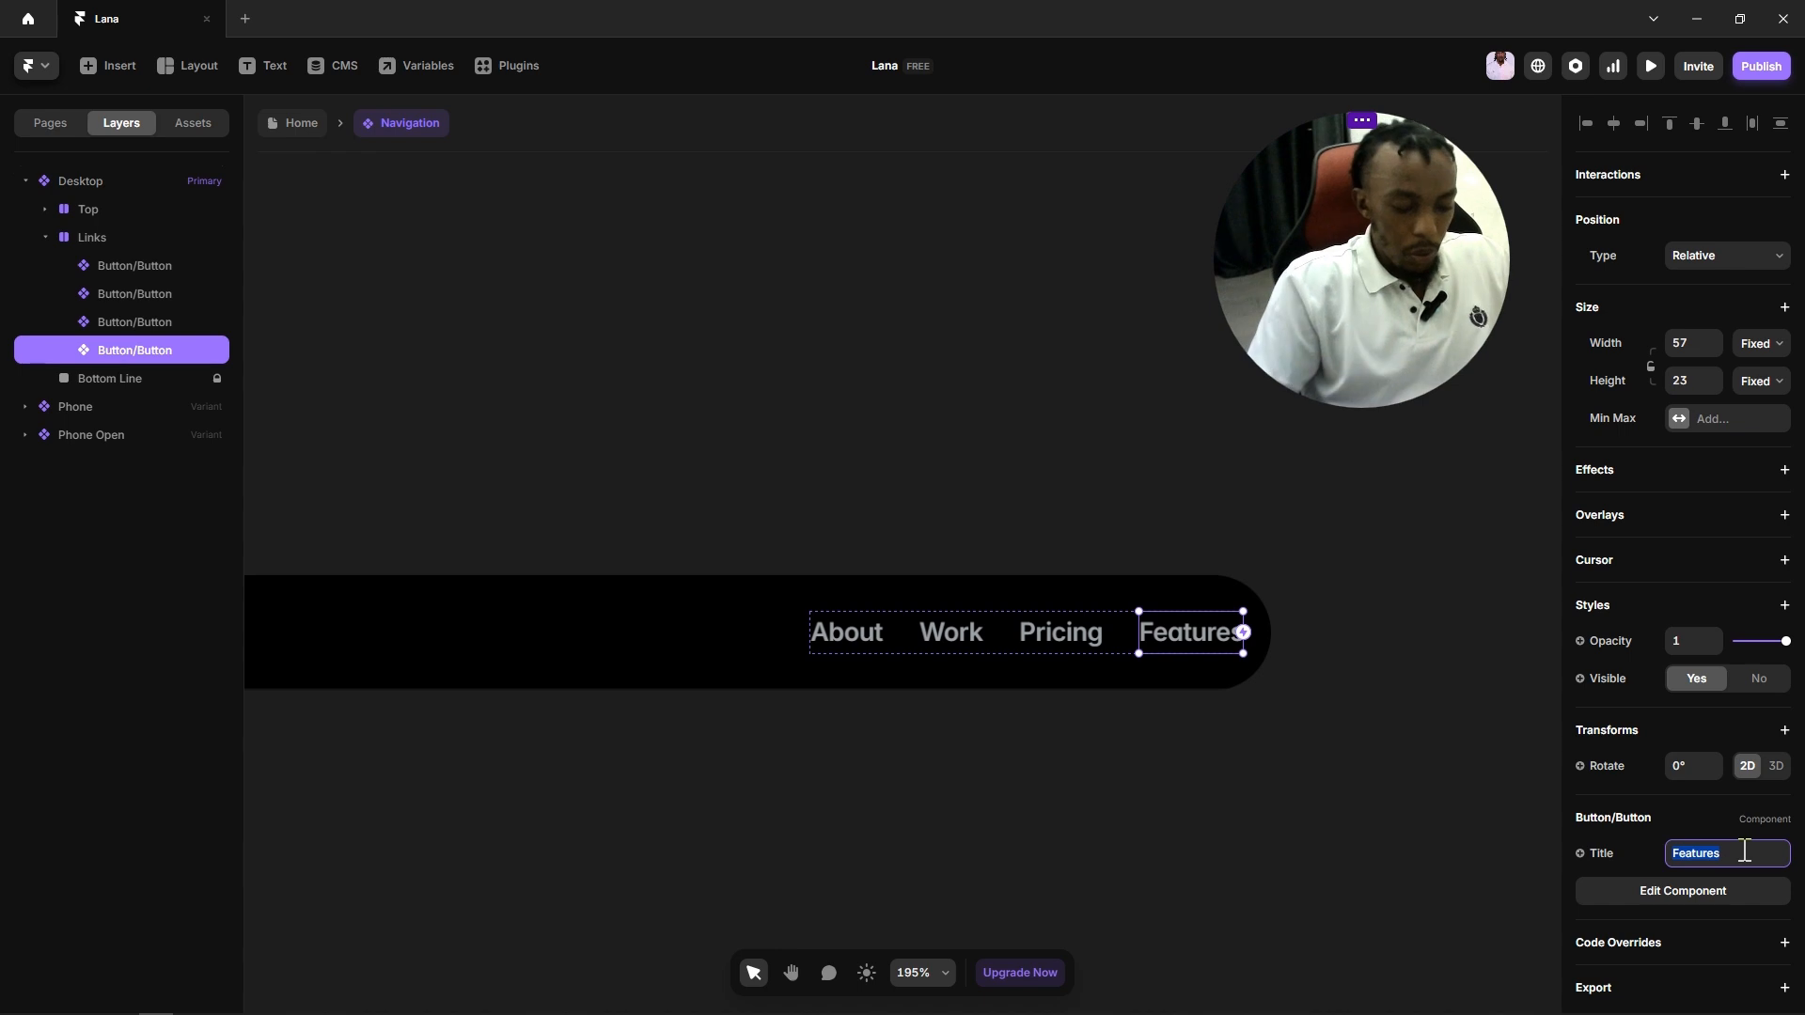
text(Blog)
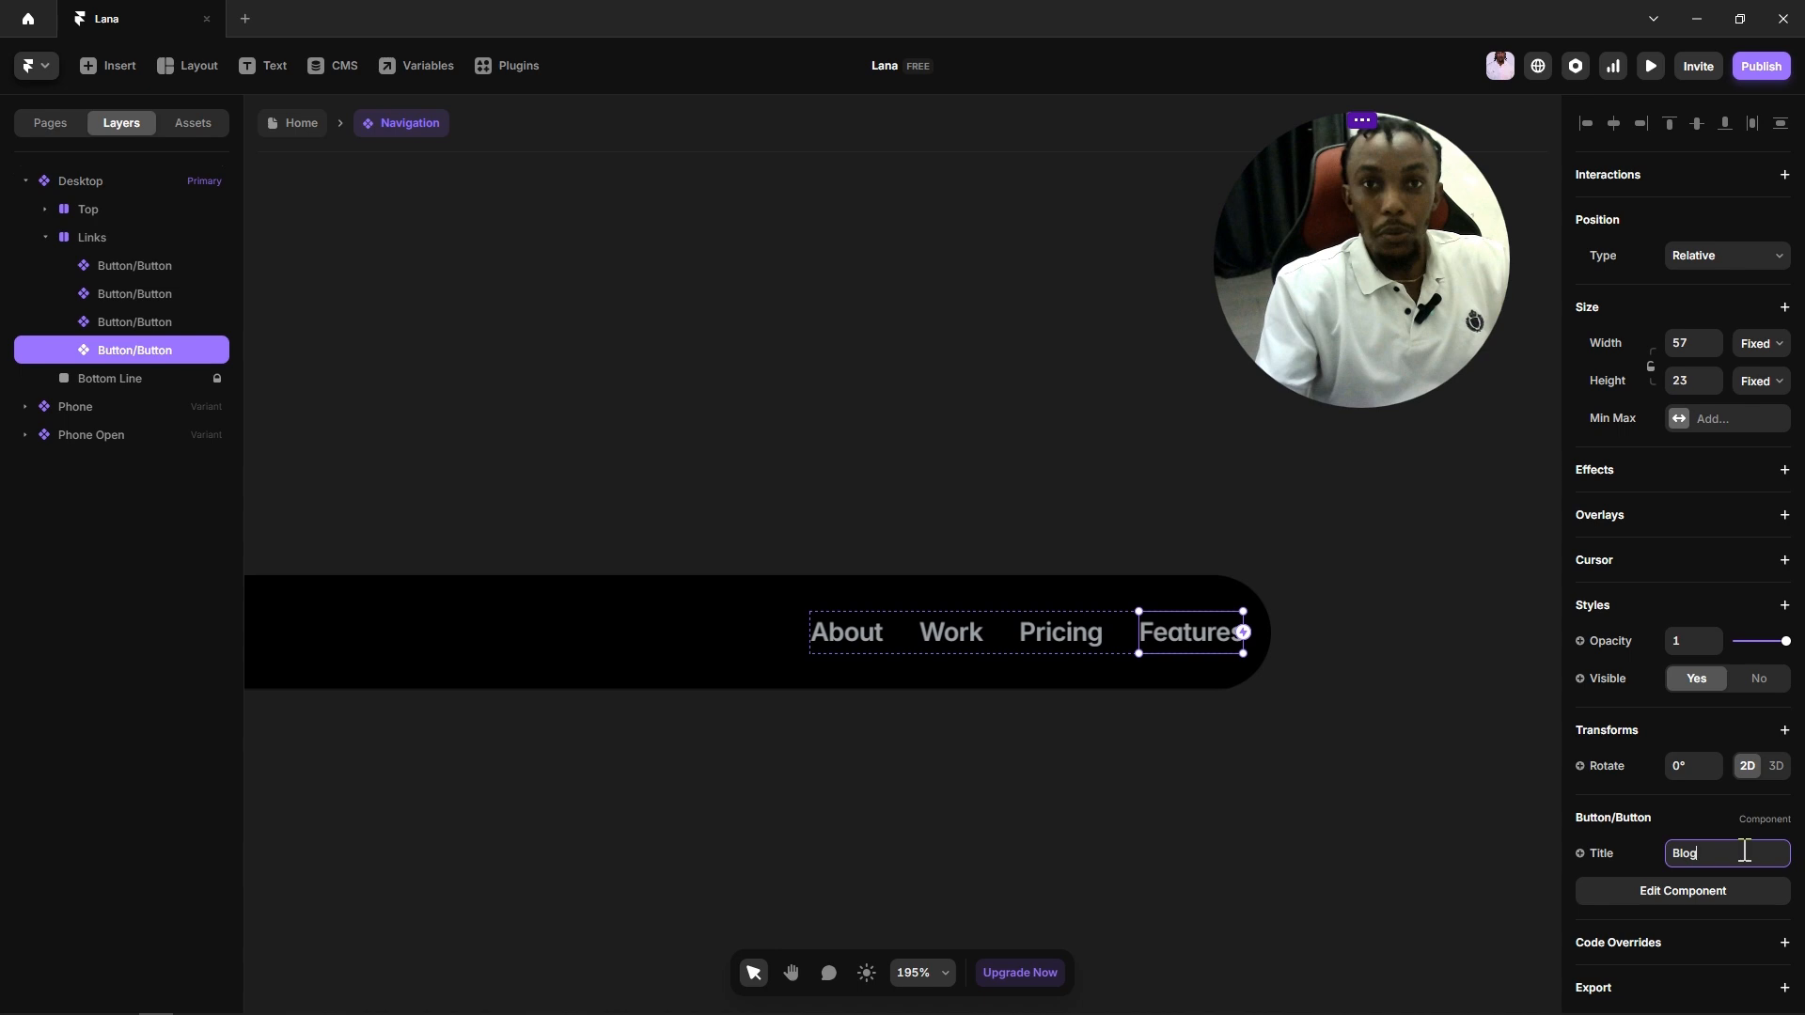
click(1363, 773)
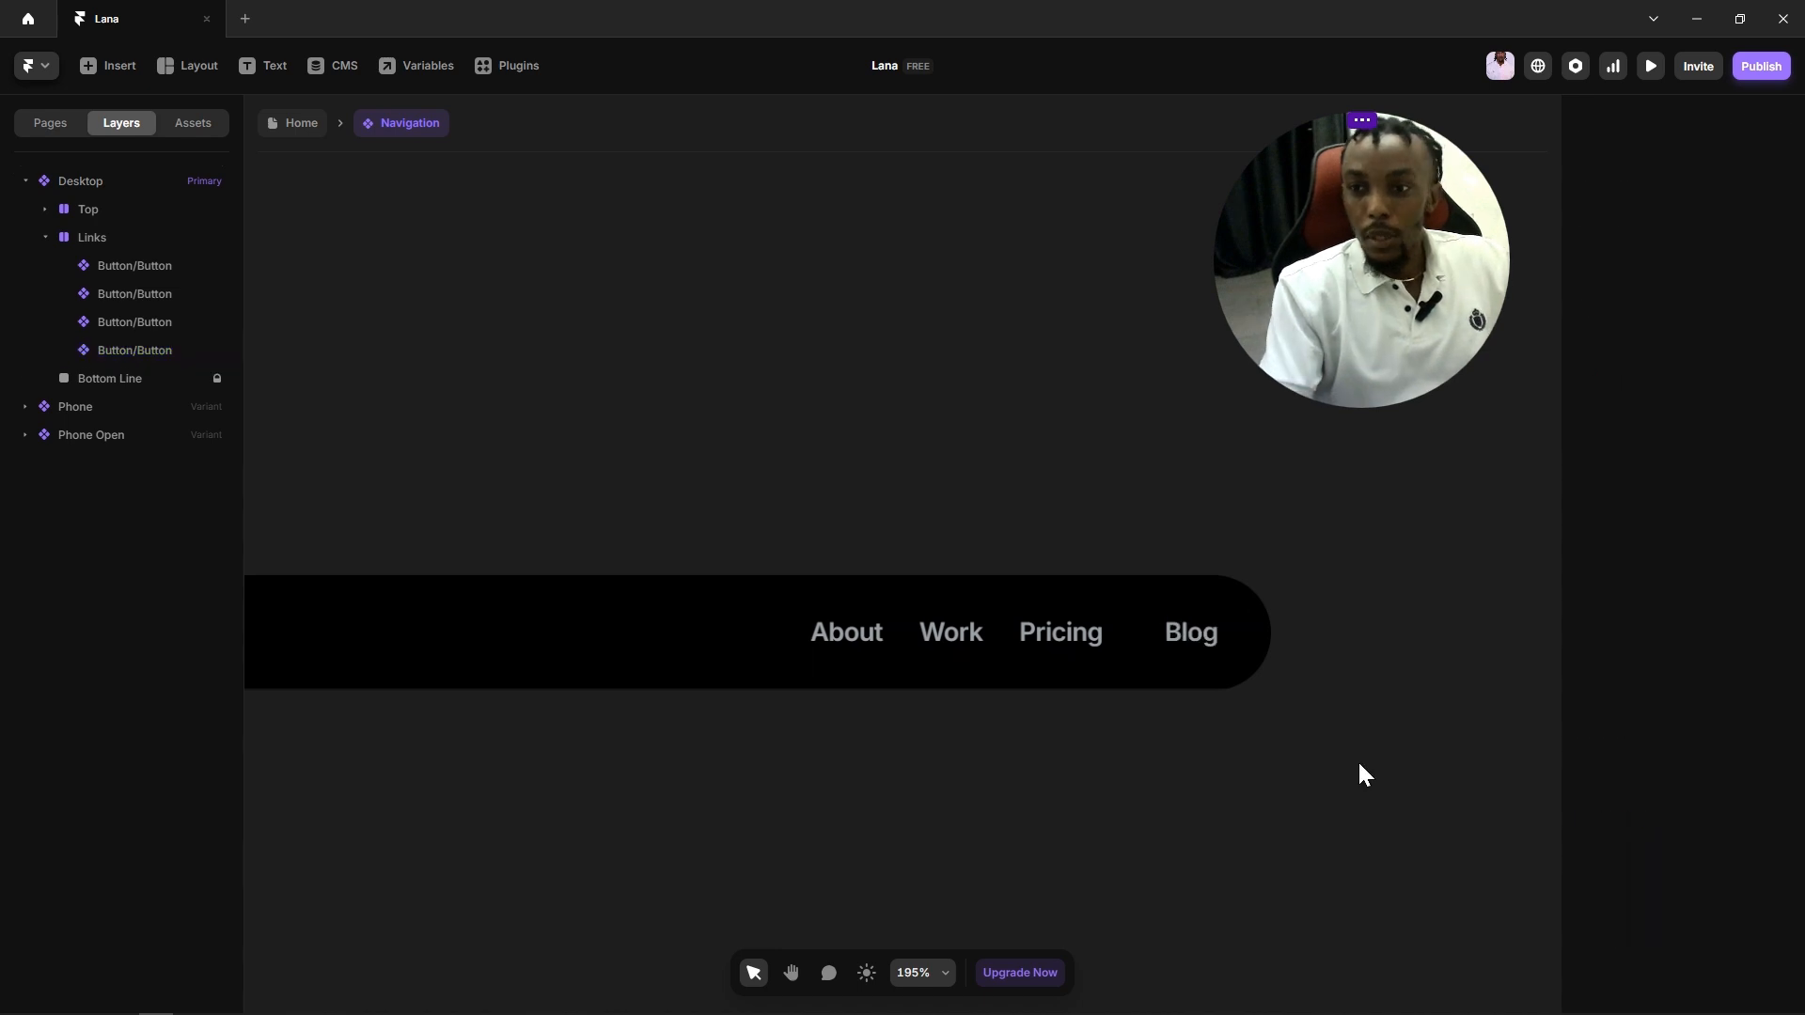
Step: Set the Blog button instance's width and height to Fit Content
click(1191, 631)
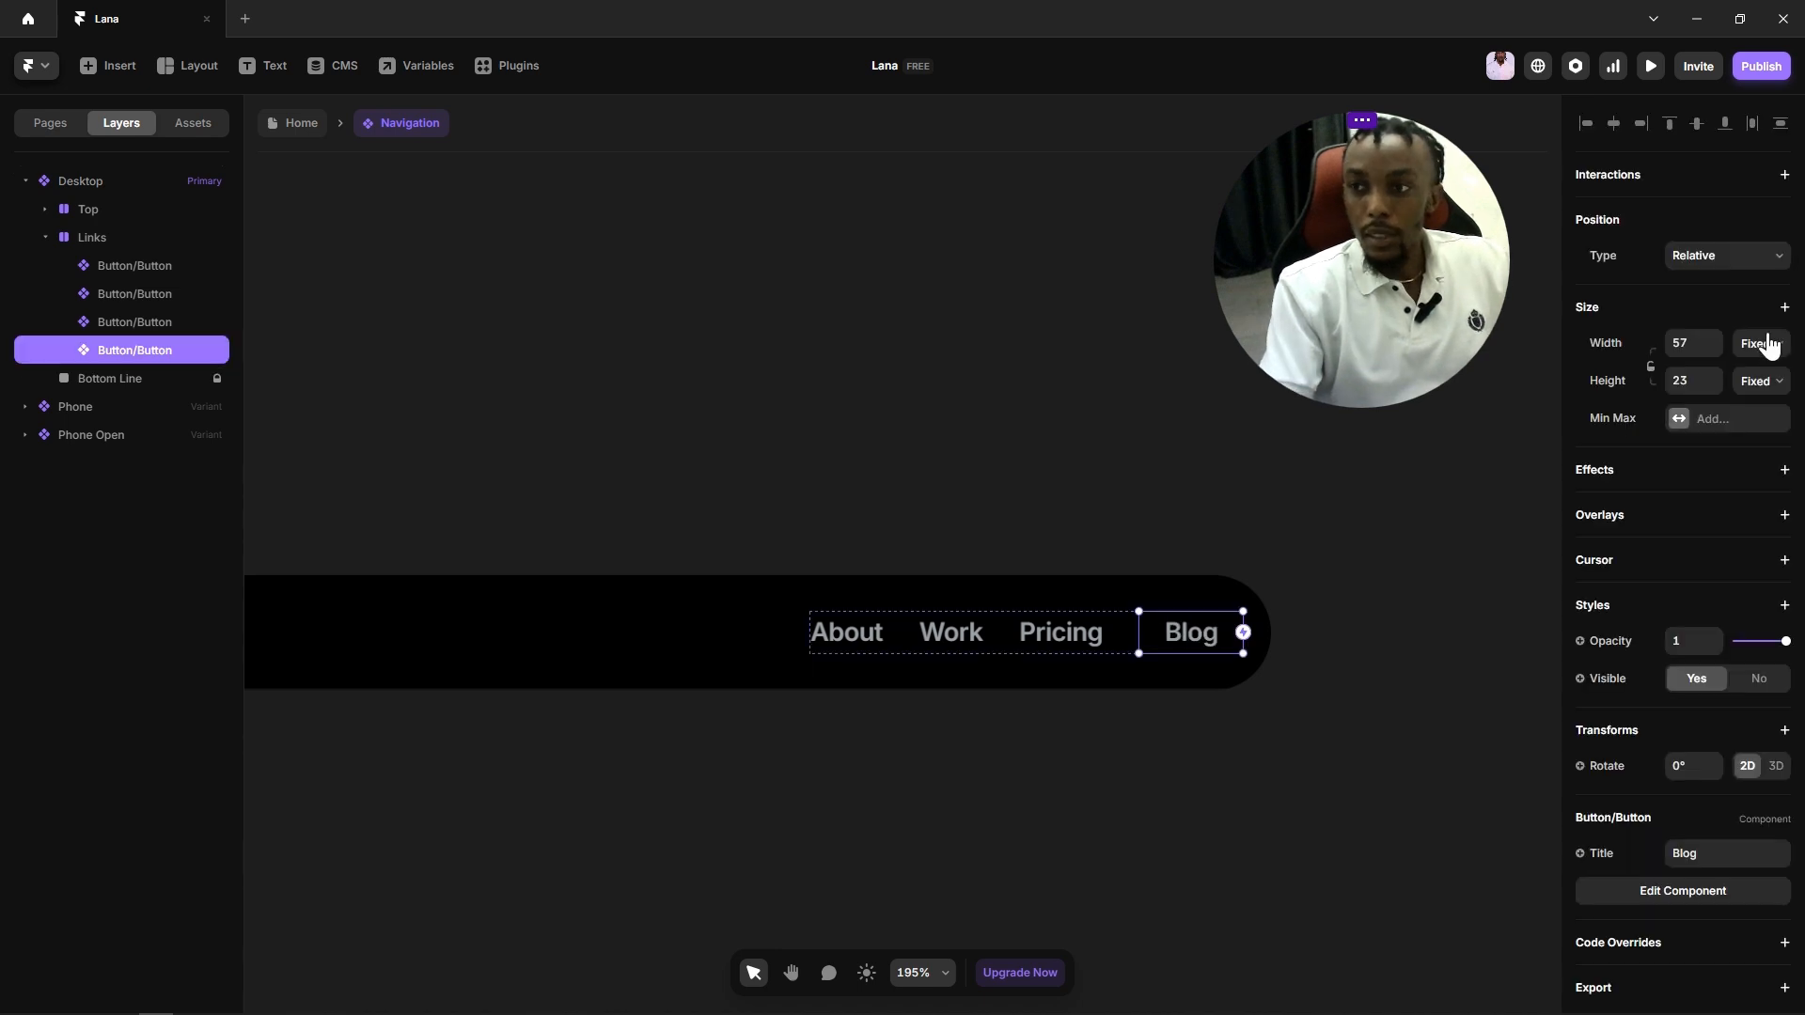
click(1761, 343)
click(1766, 438)
click(1760, 381)
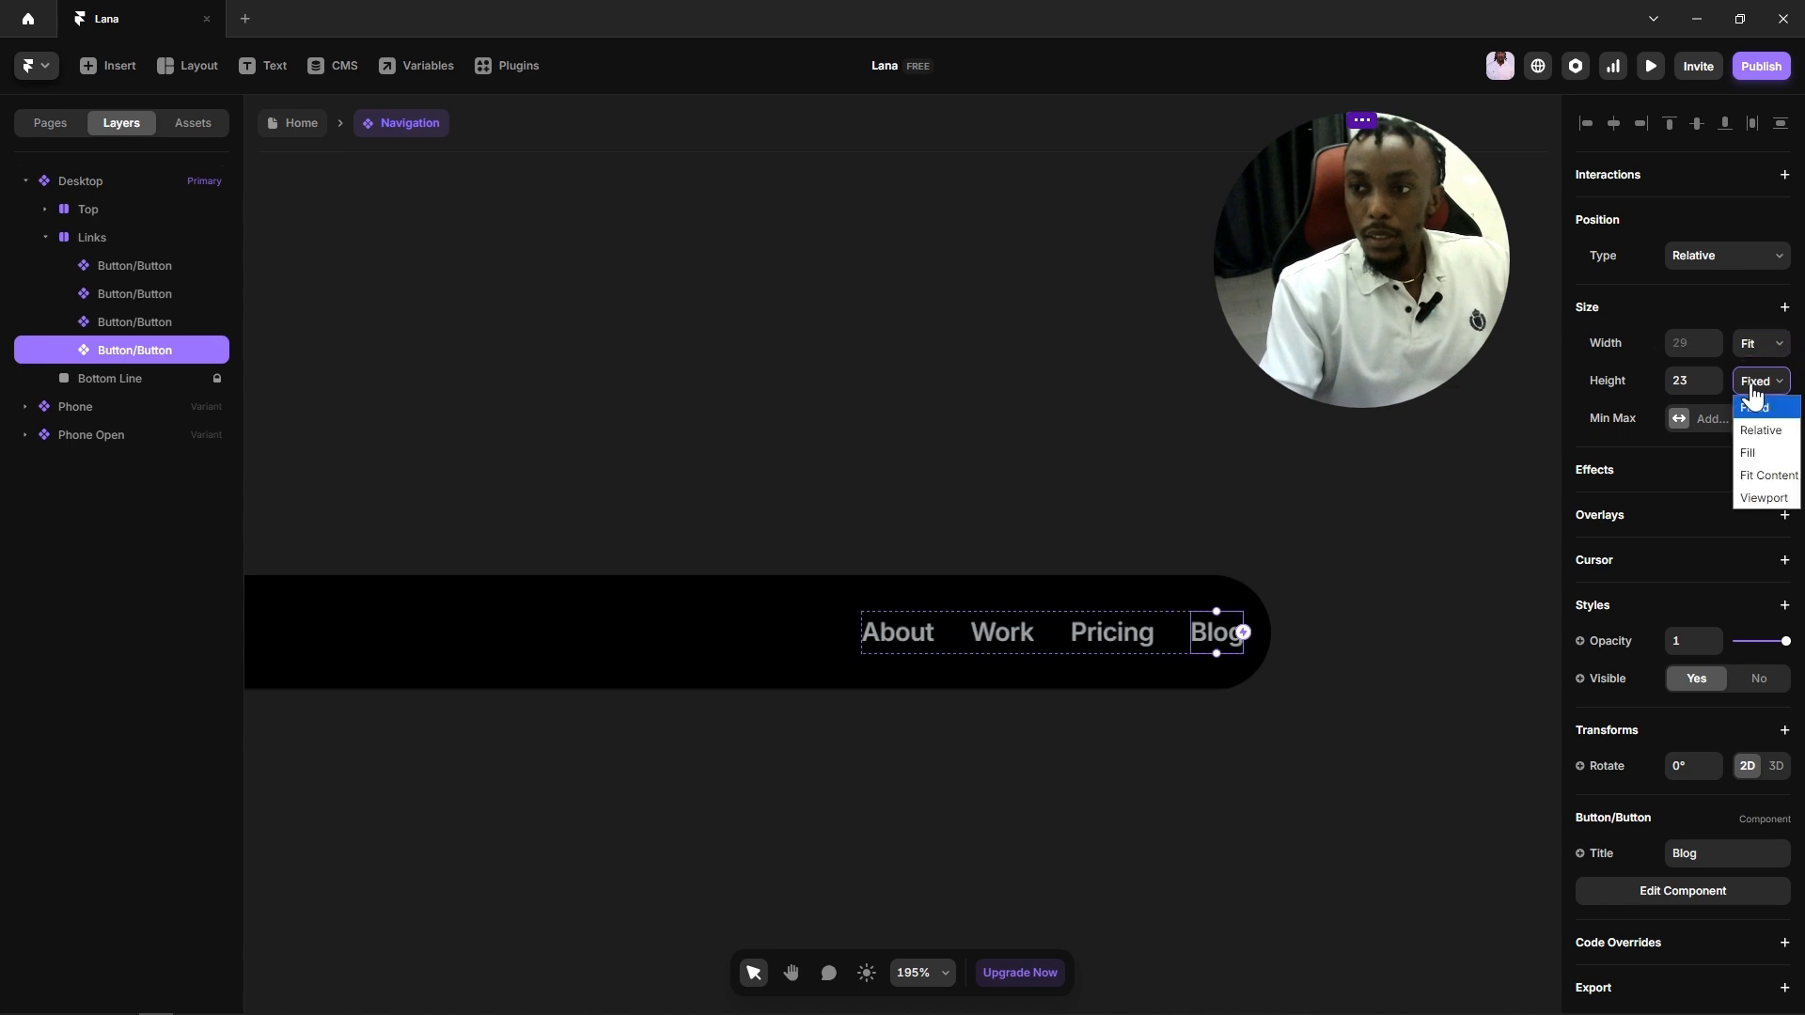
click(1363, 668)
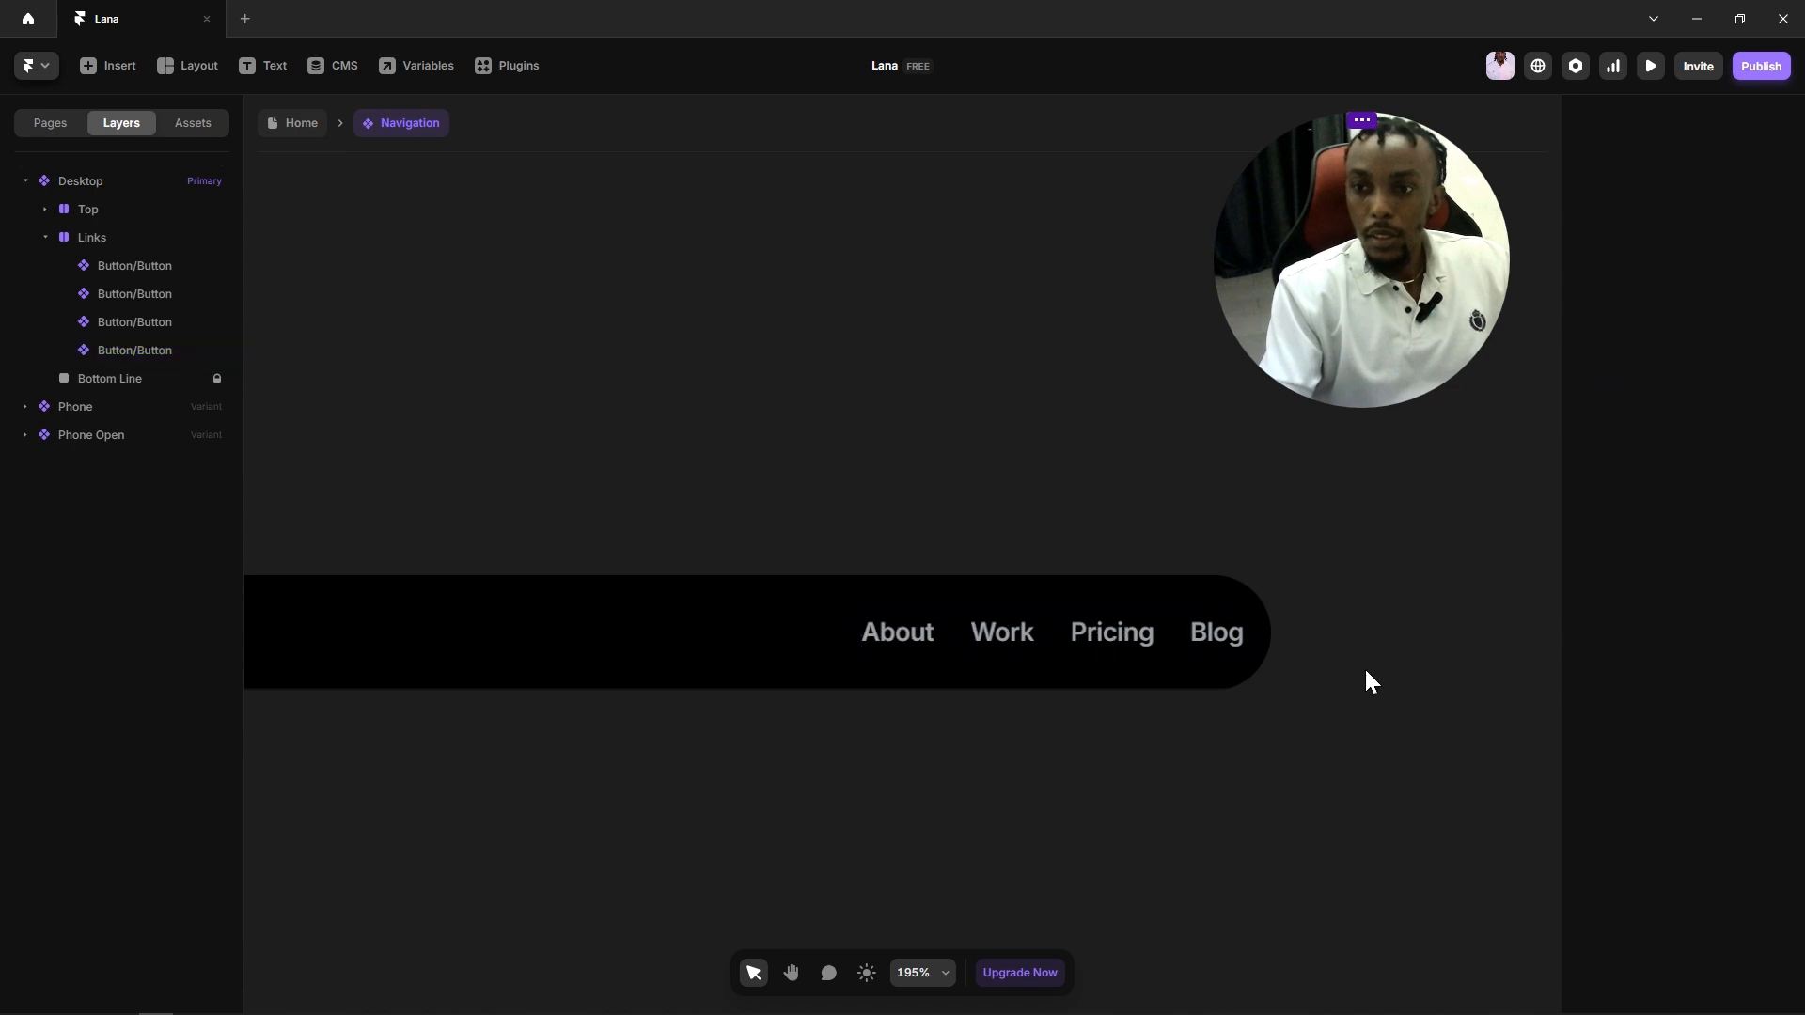
Step: Set the gap of the Links stack in the Desktop variant to 10
click(1051, 626)
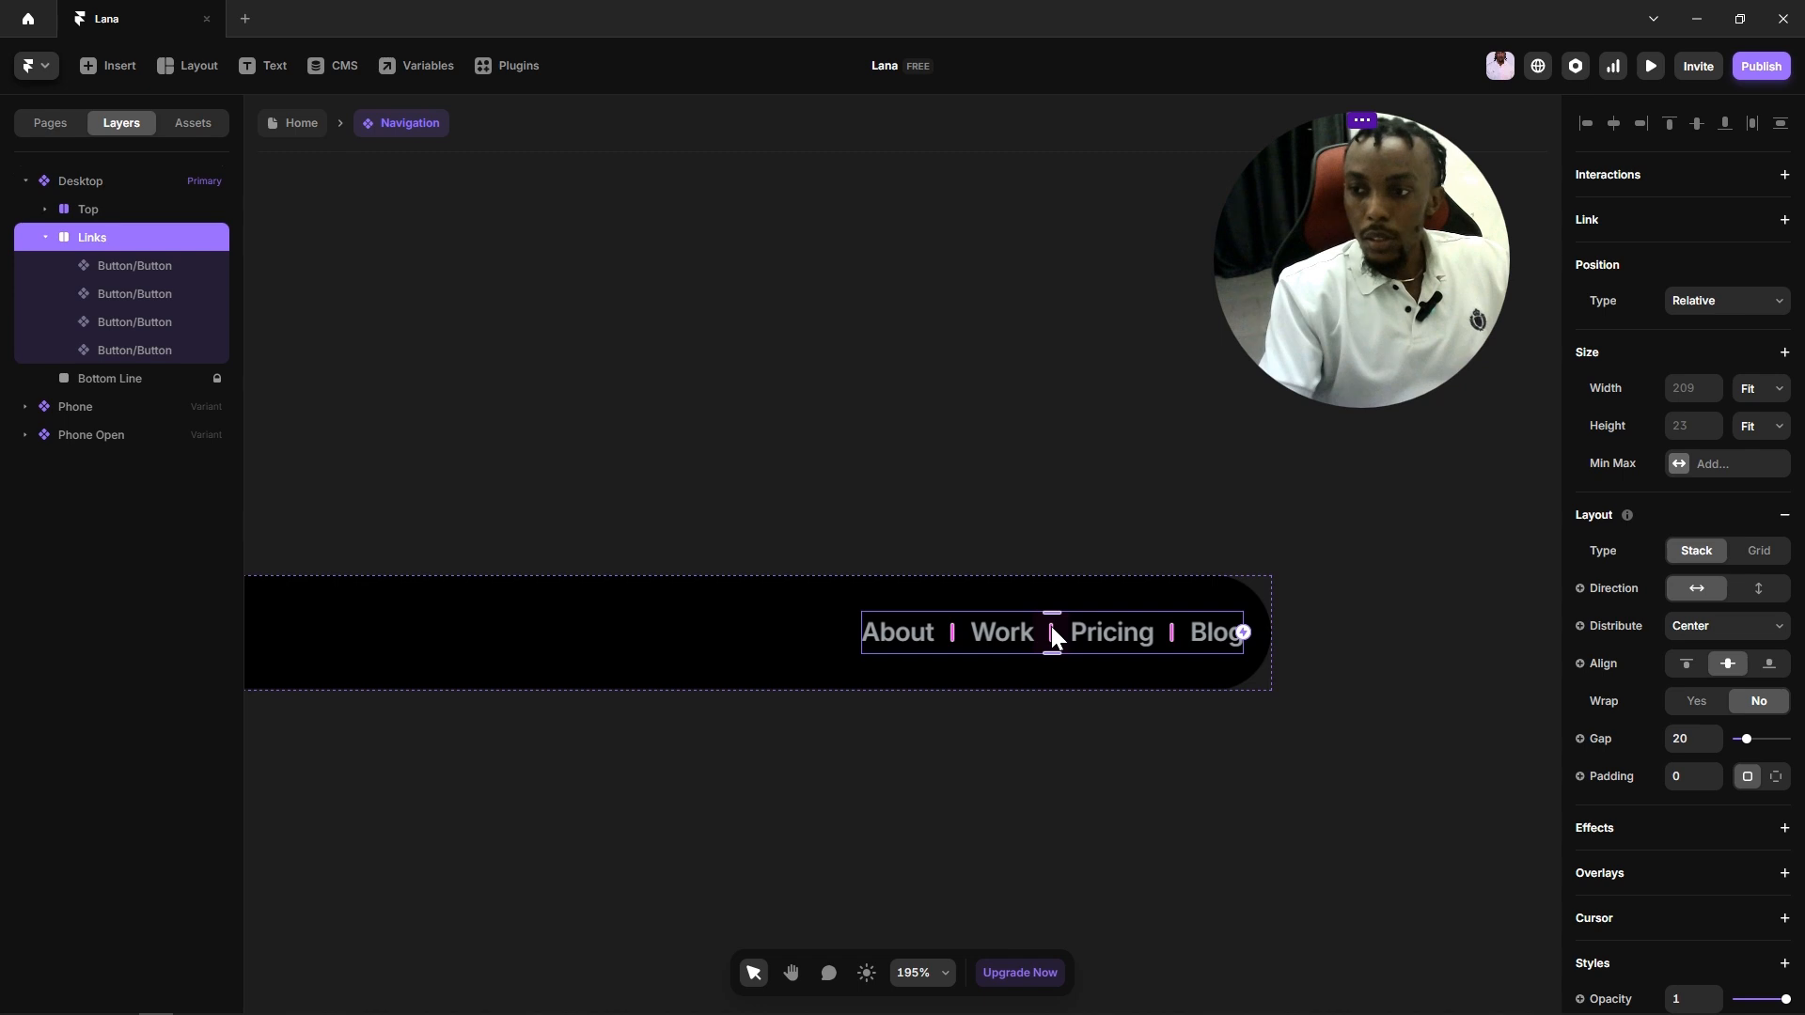
click(1678, 739)
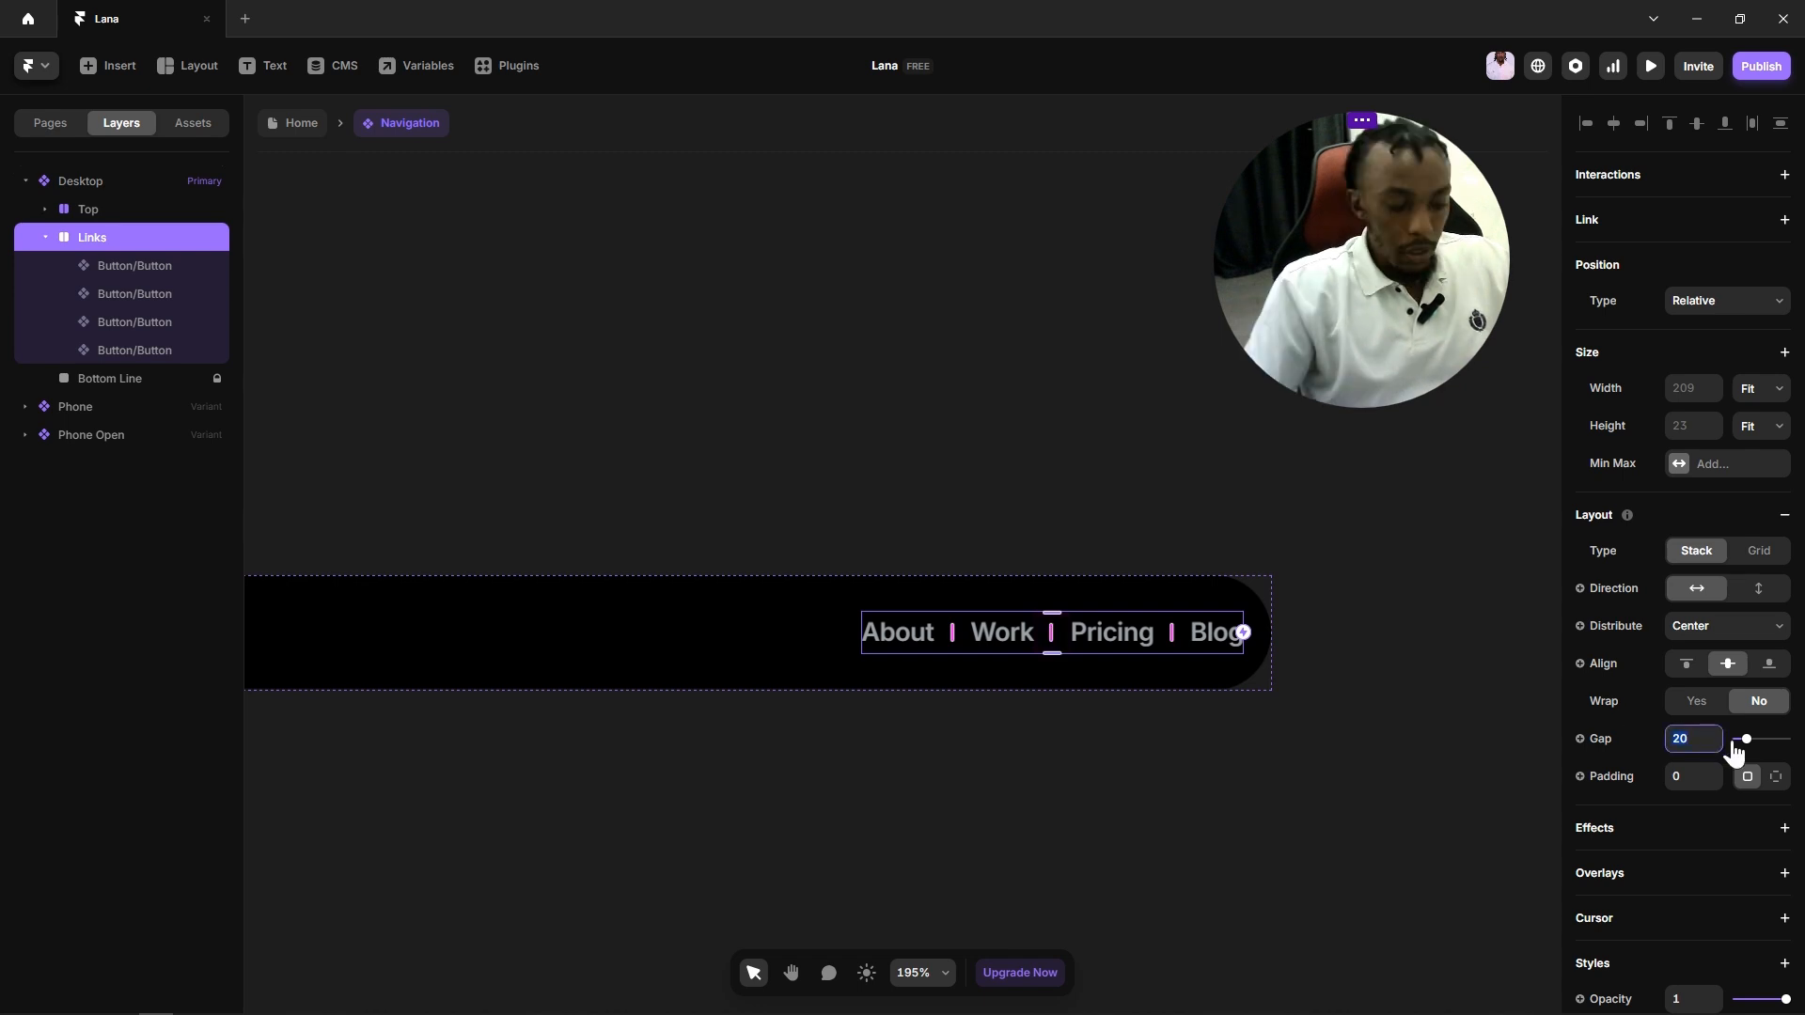
text(10)
key(Return)
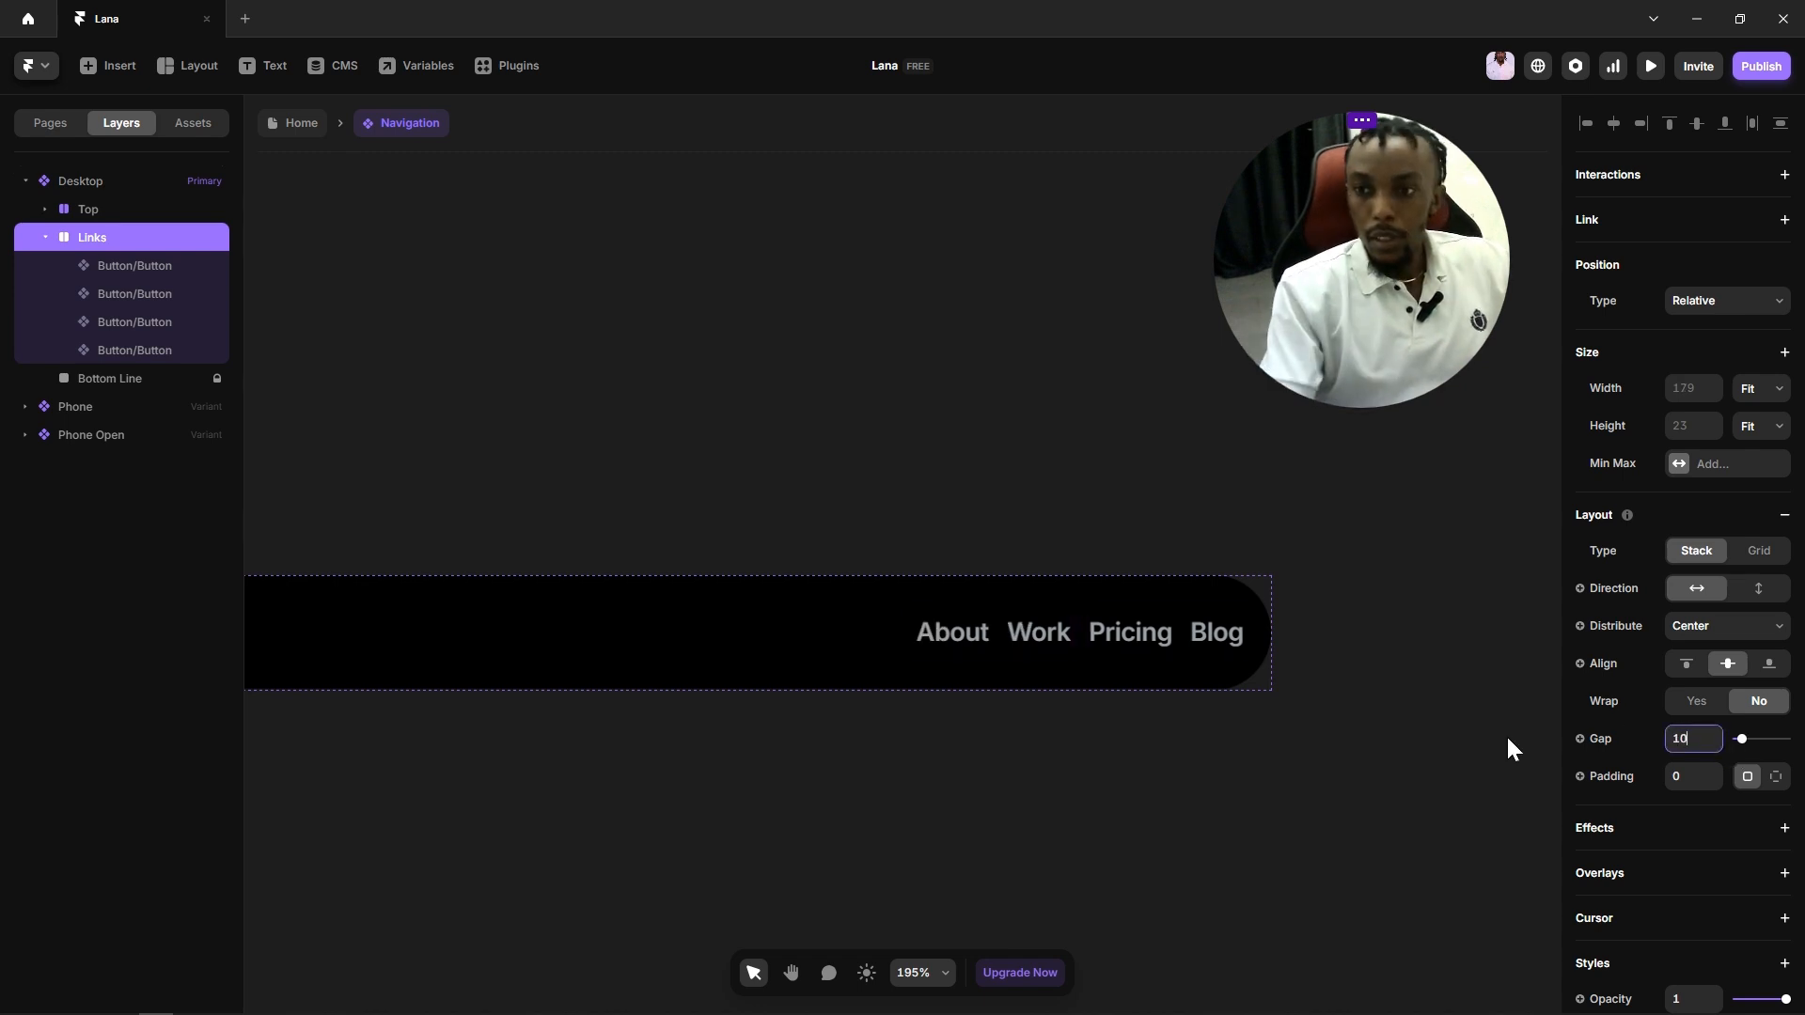
click(1311, 746)
Step: Narrow the Desktop primary variant of the navigation bar from its right edge to a width of about 602
scroll(1305, 746, down, 3)
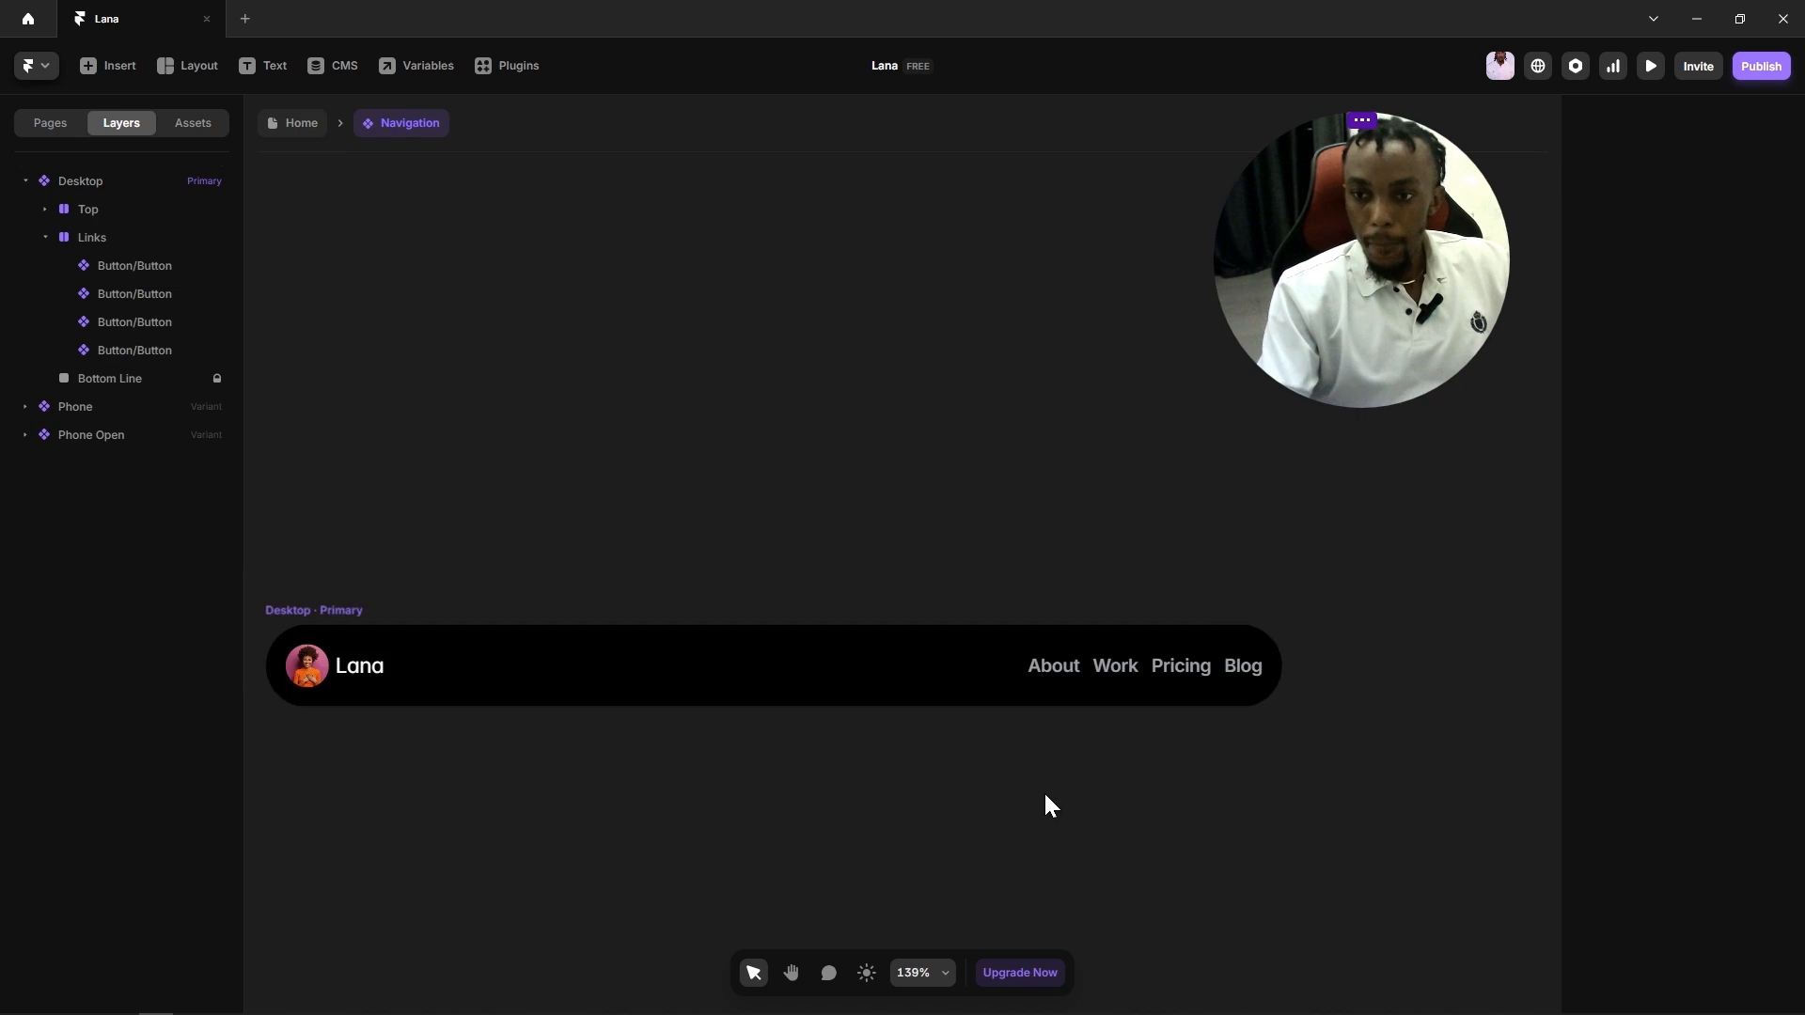
drag(1043, 792, 1189, 762)
click(486, 574)
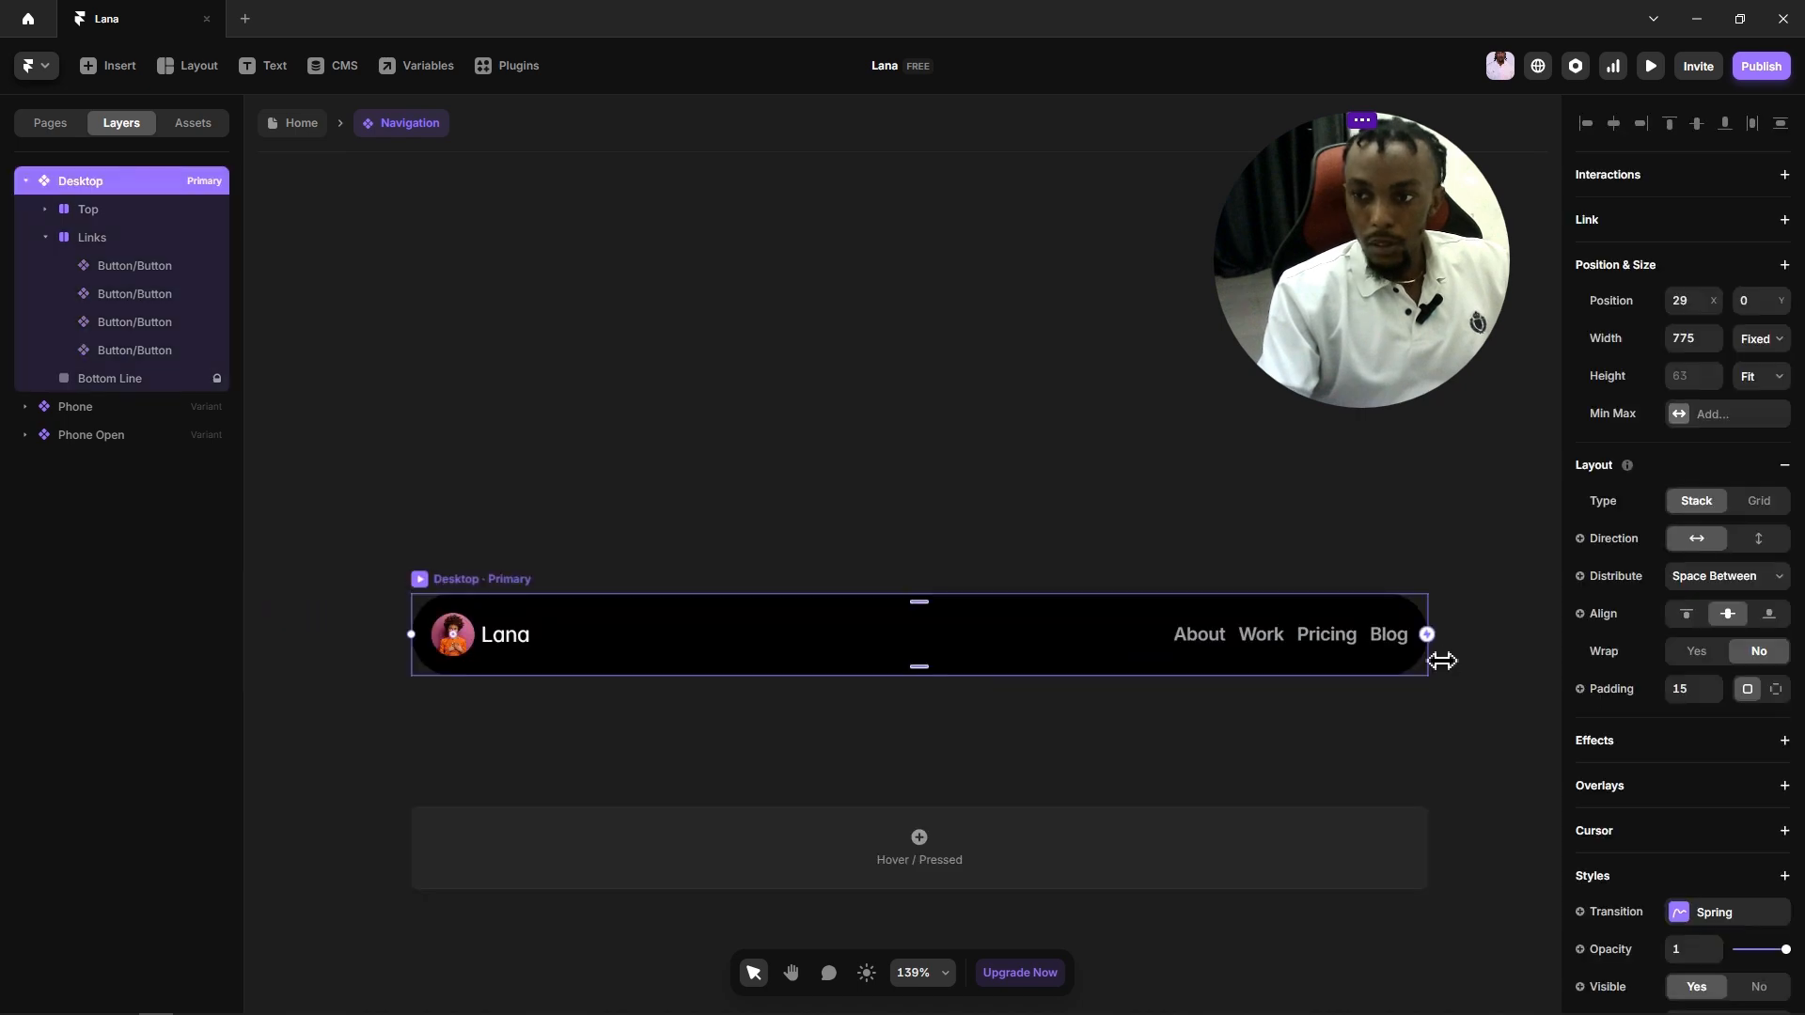
drag(1441, 661, 1204, 675)
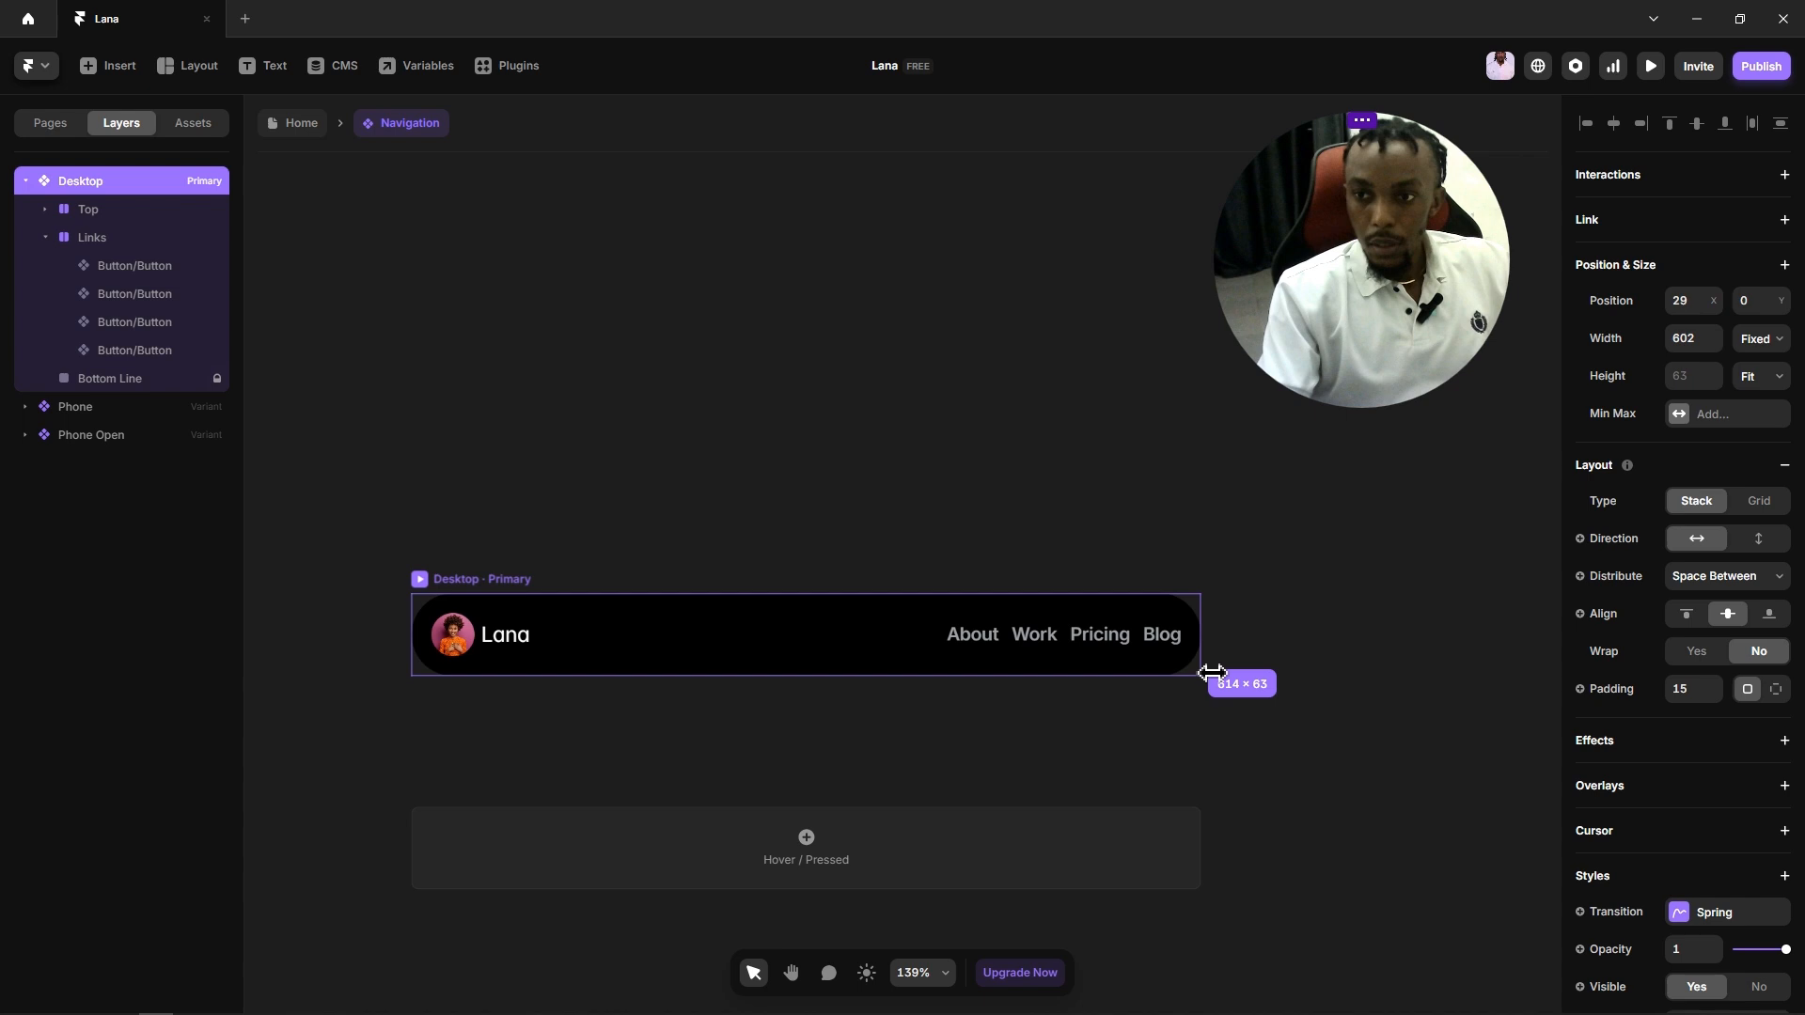
click(1275, 693)
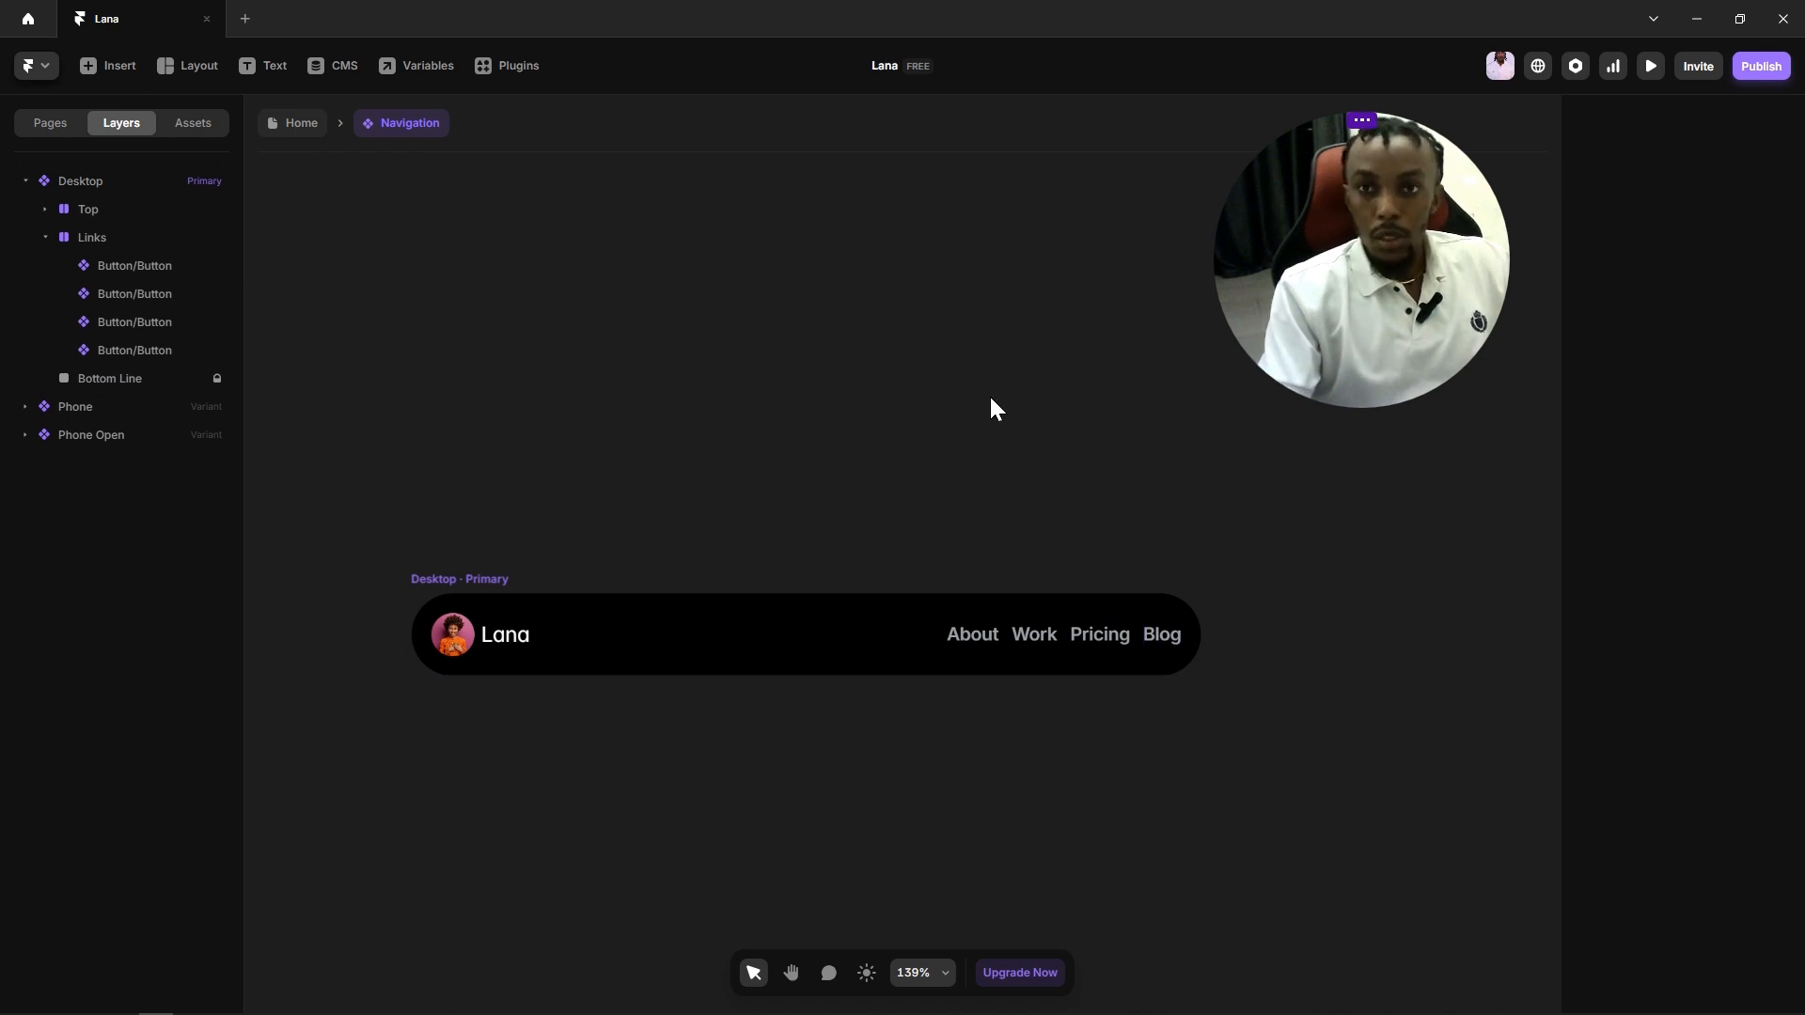
Step: Draw a frame about 142 wide and 44 high on the empty canvas above the Desktop navigation bar
click(177, 68)
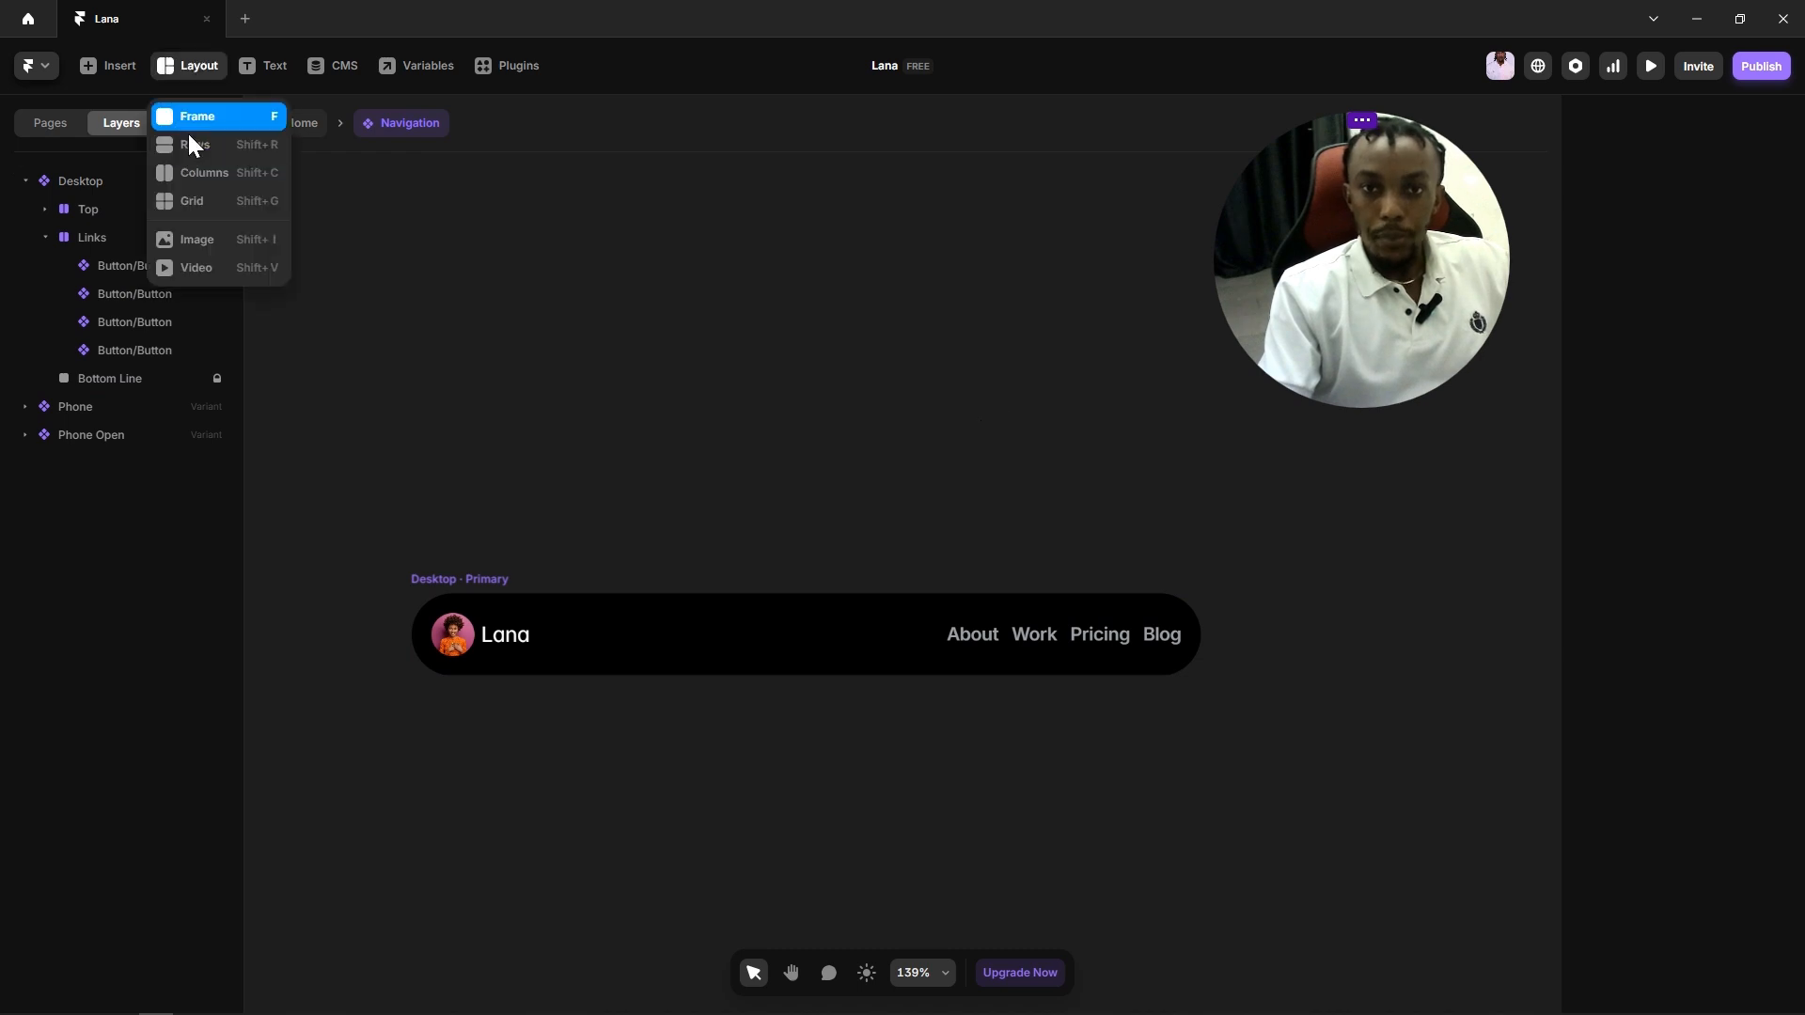
click(188, 129)
drag(727, 416, 920, 482)
Step: Add a text layer reading "Hire me" between the white frame and the navigation bar
scroll(855, 493, up, 3)
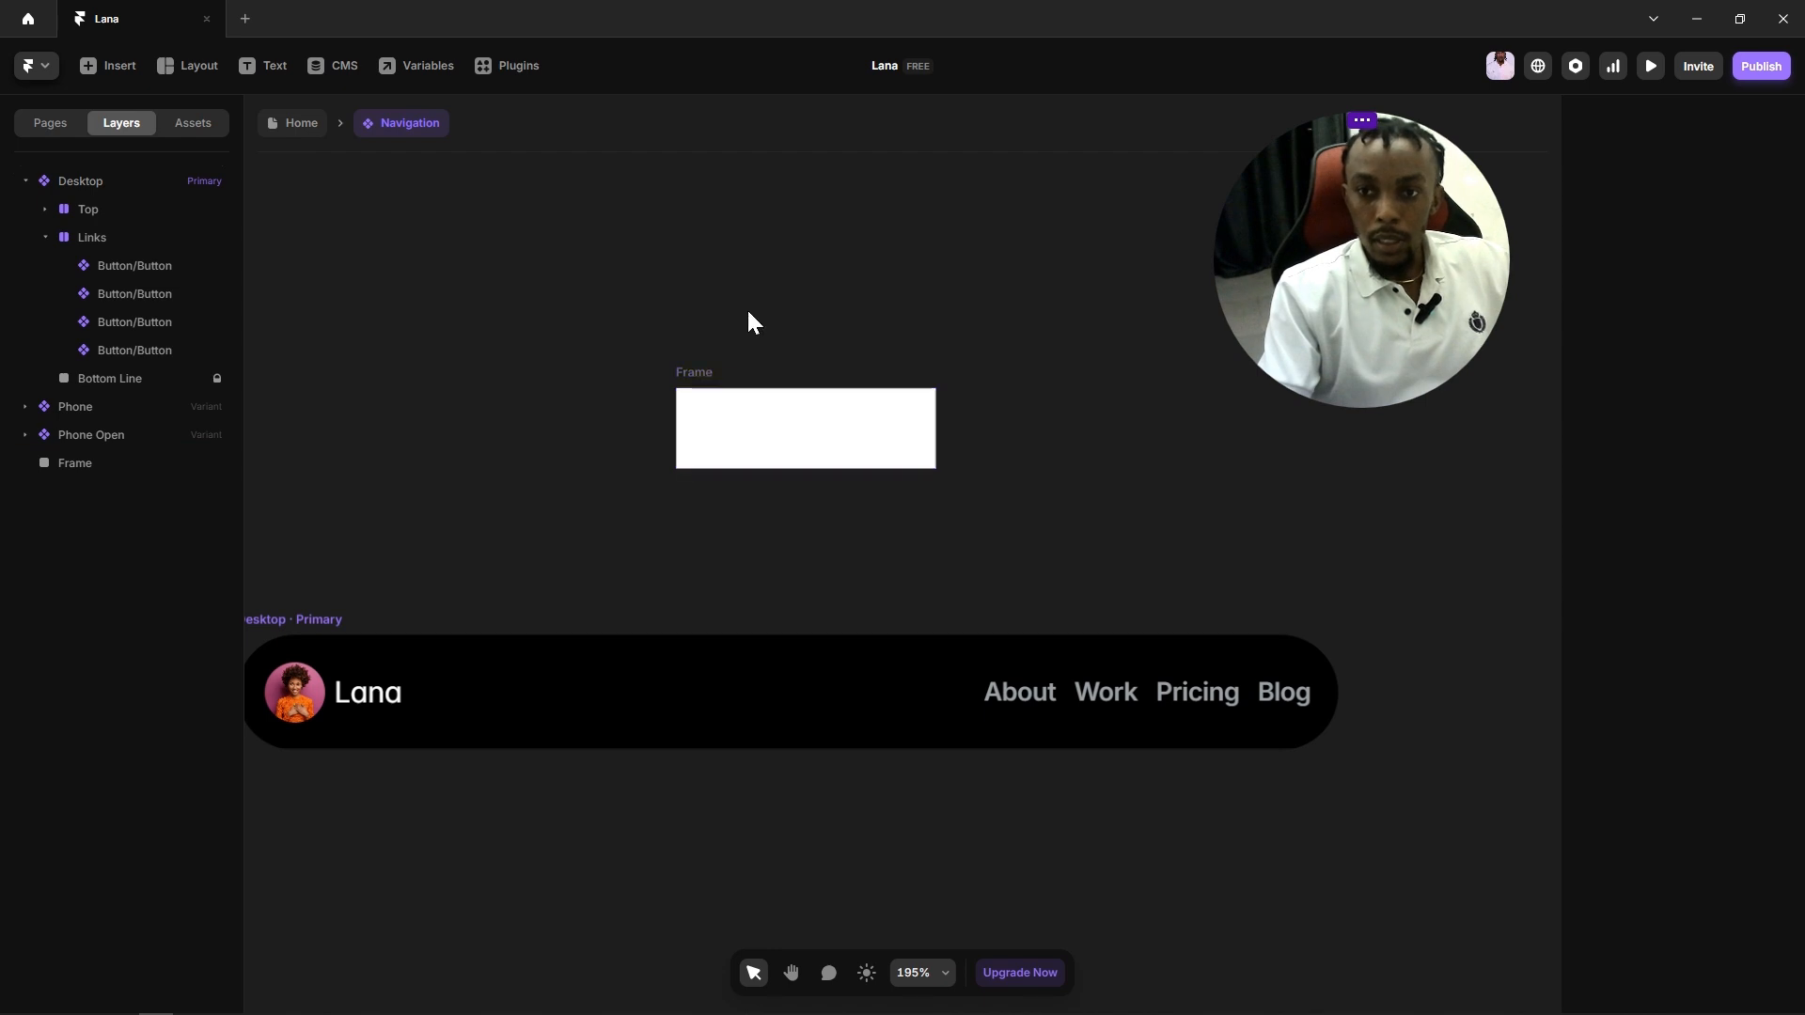
key(t)
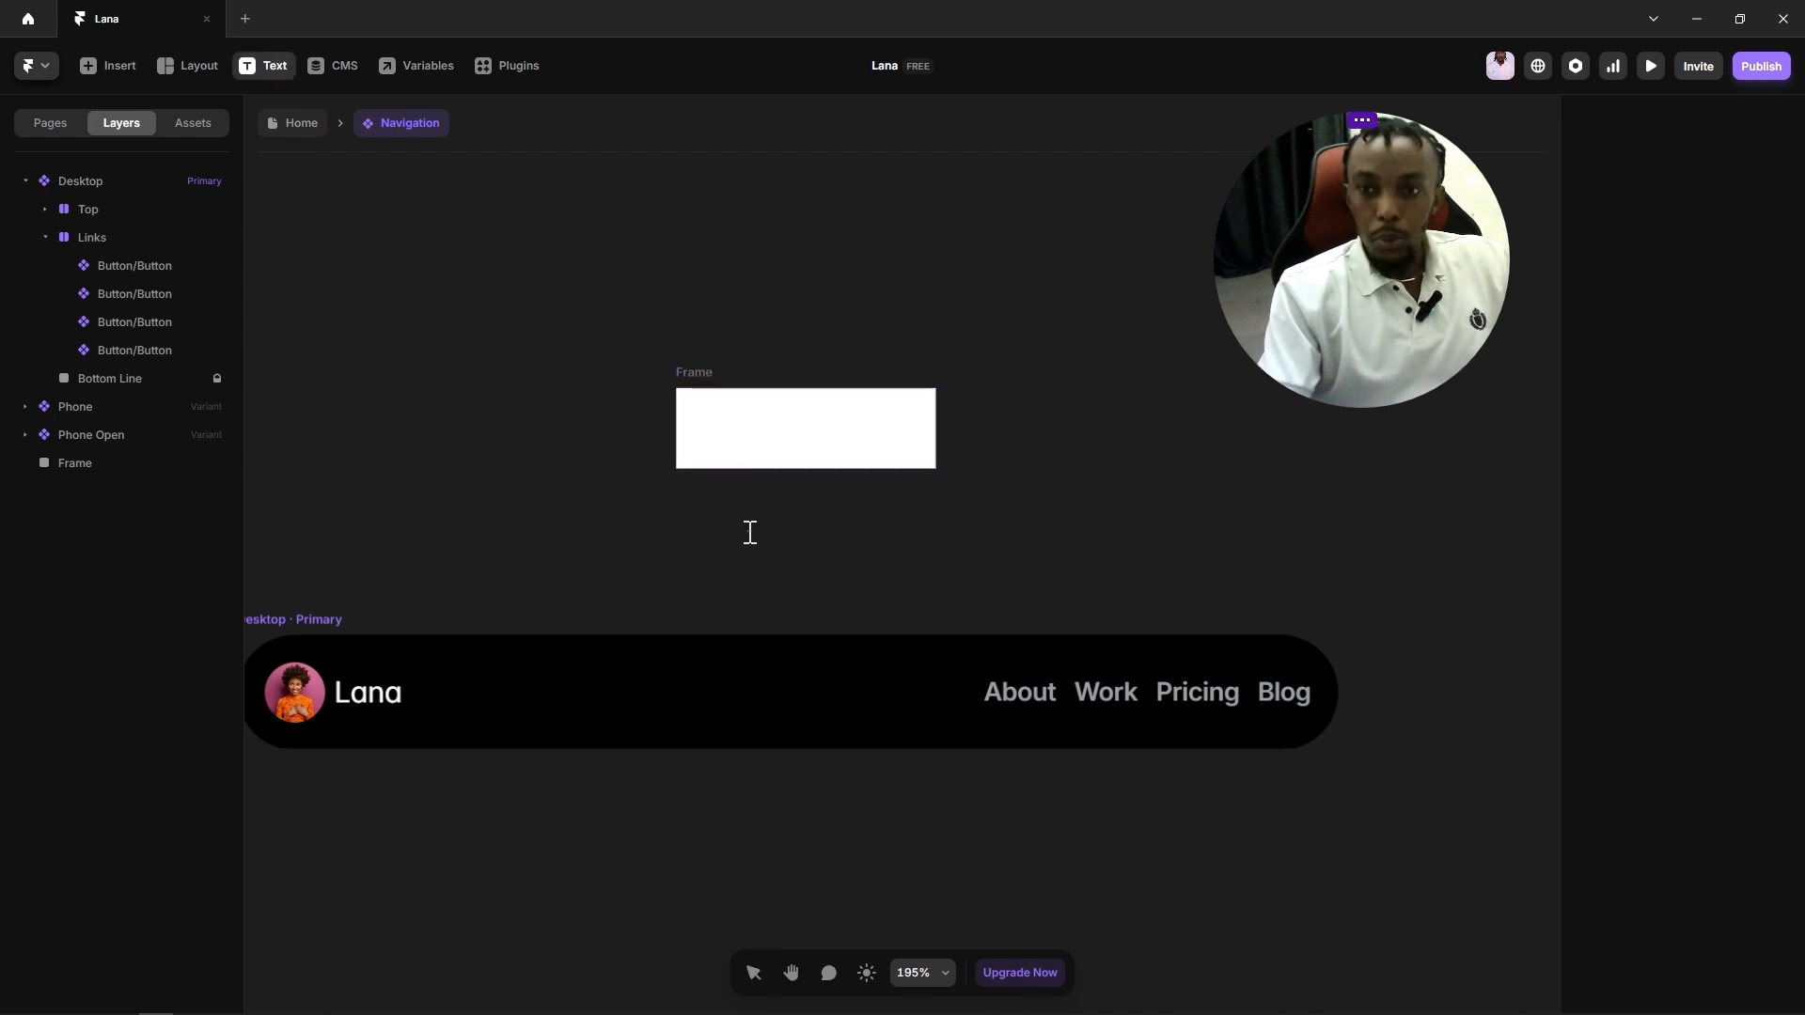
click(750, 533)
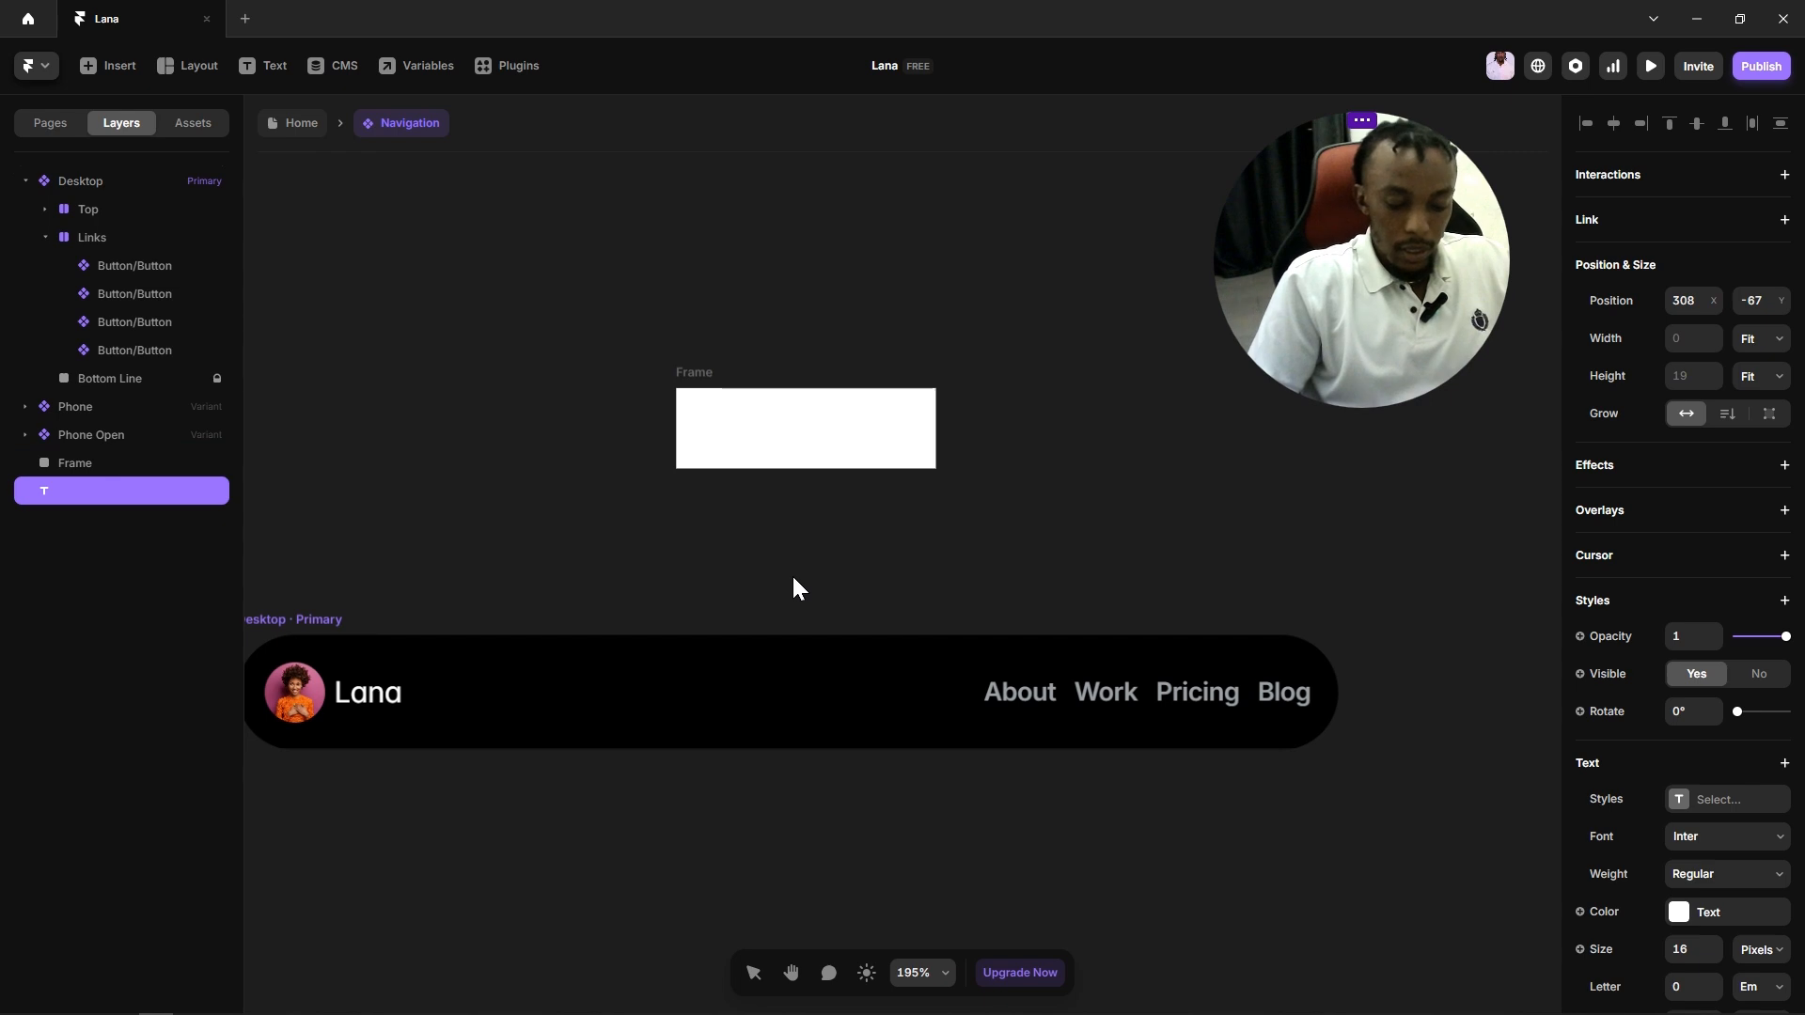
text(Hir)
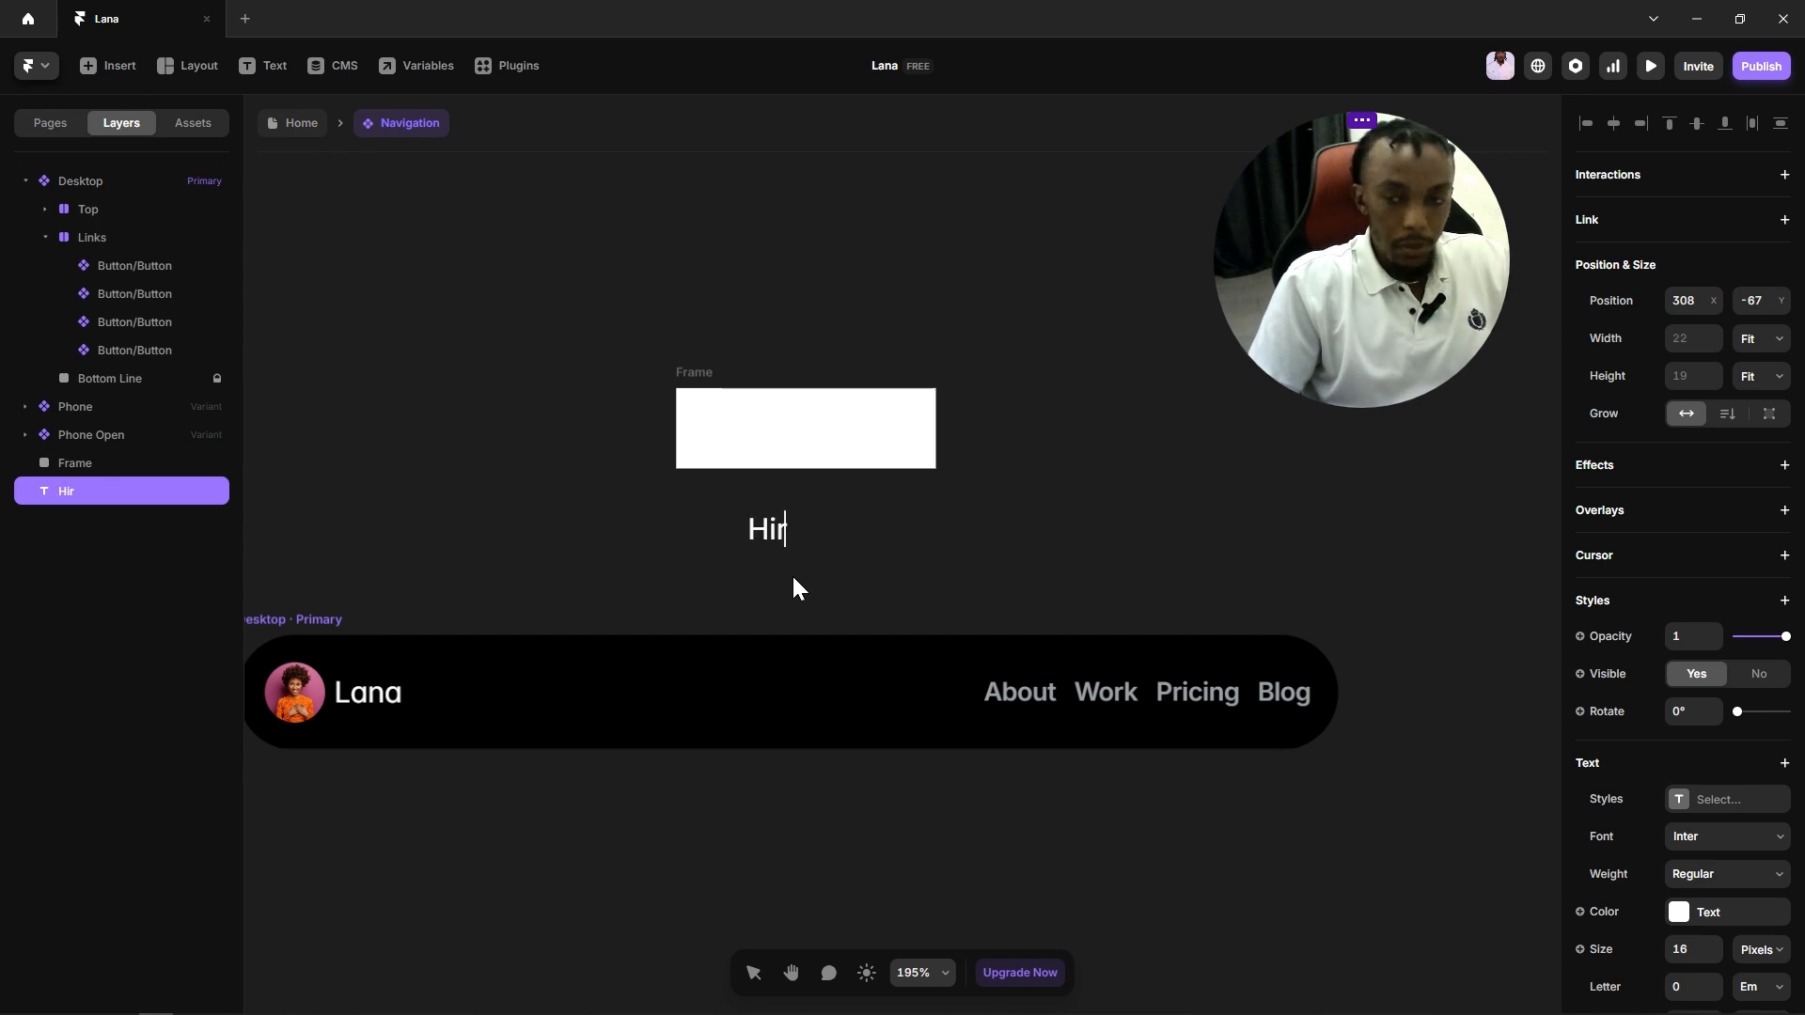
text(e Me)
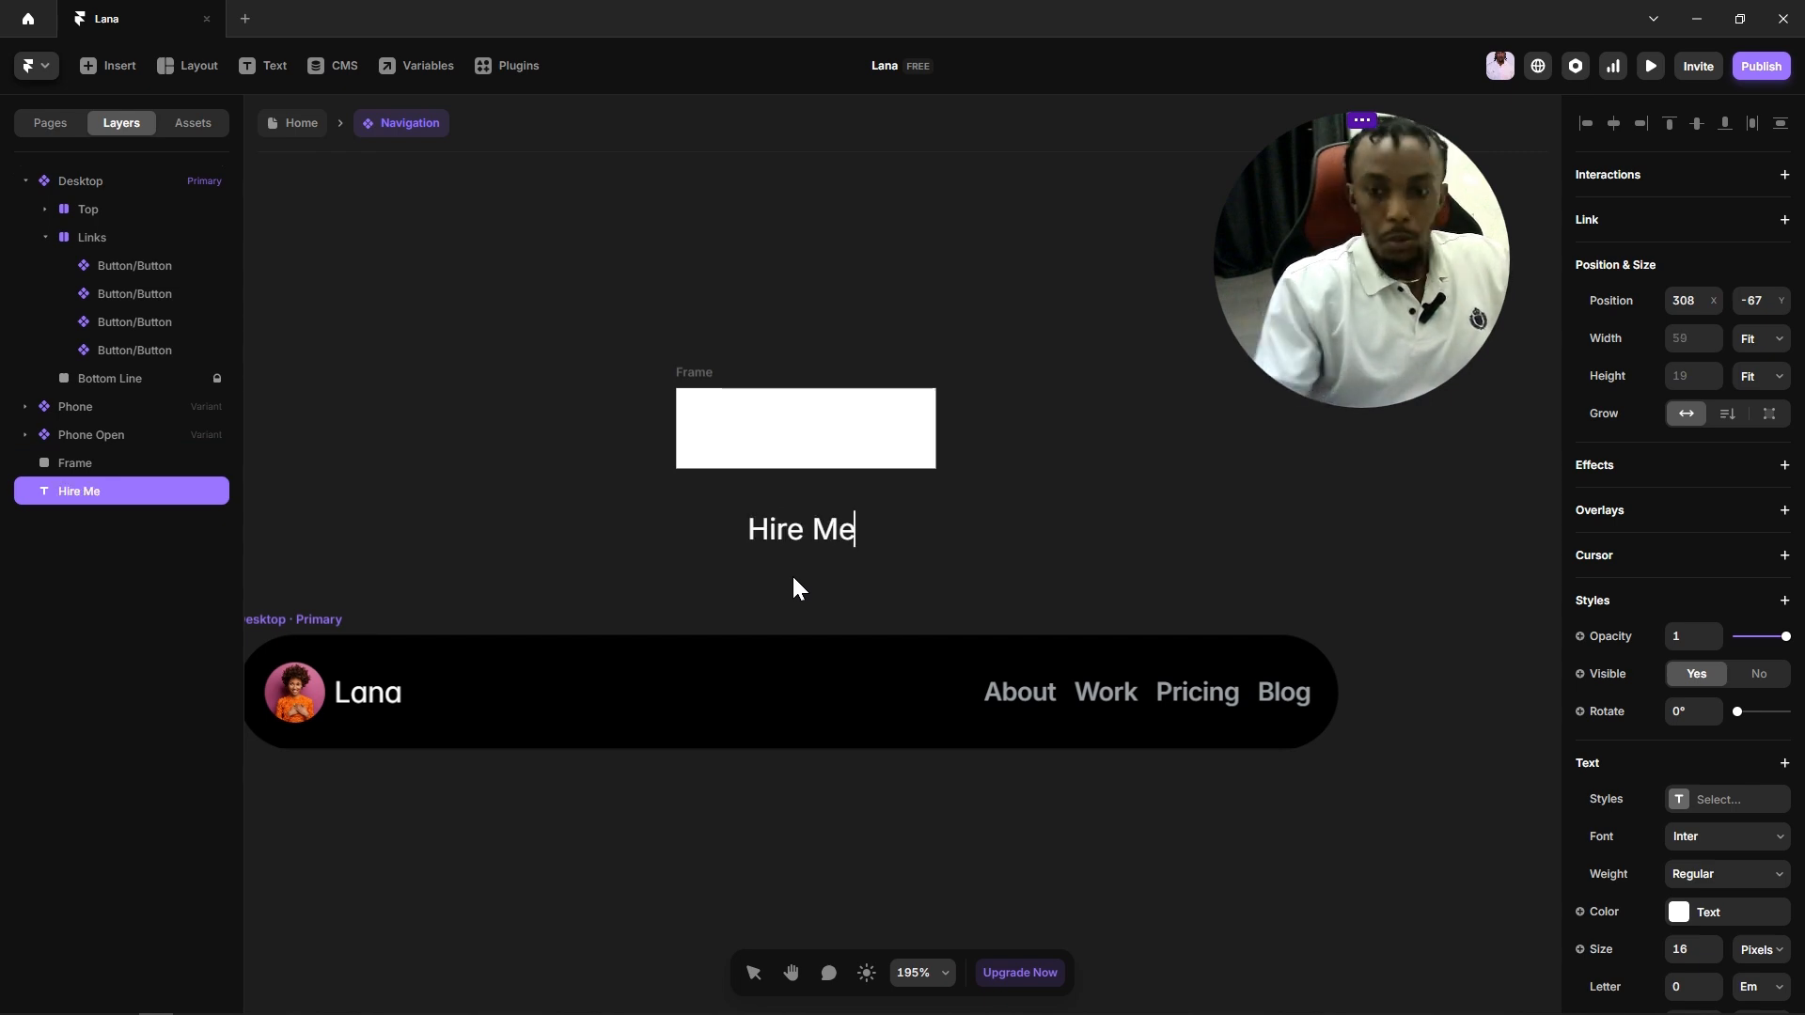
key(BackSpace)
key(BackSpace)
text(me)
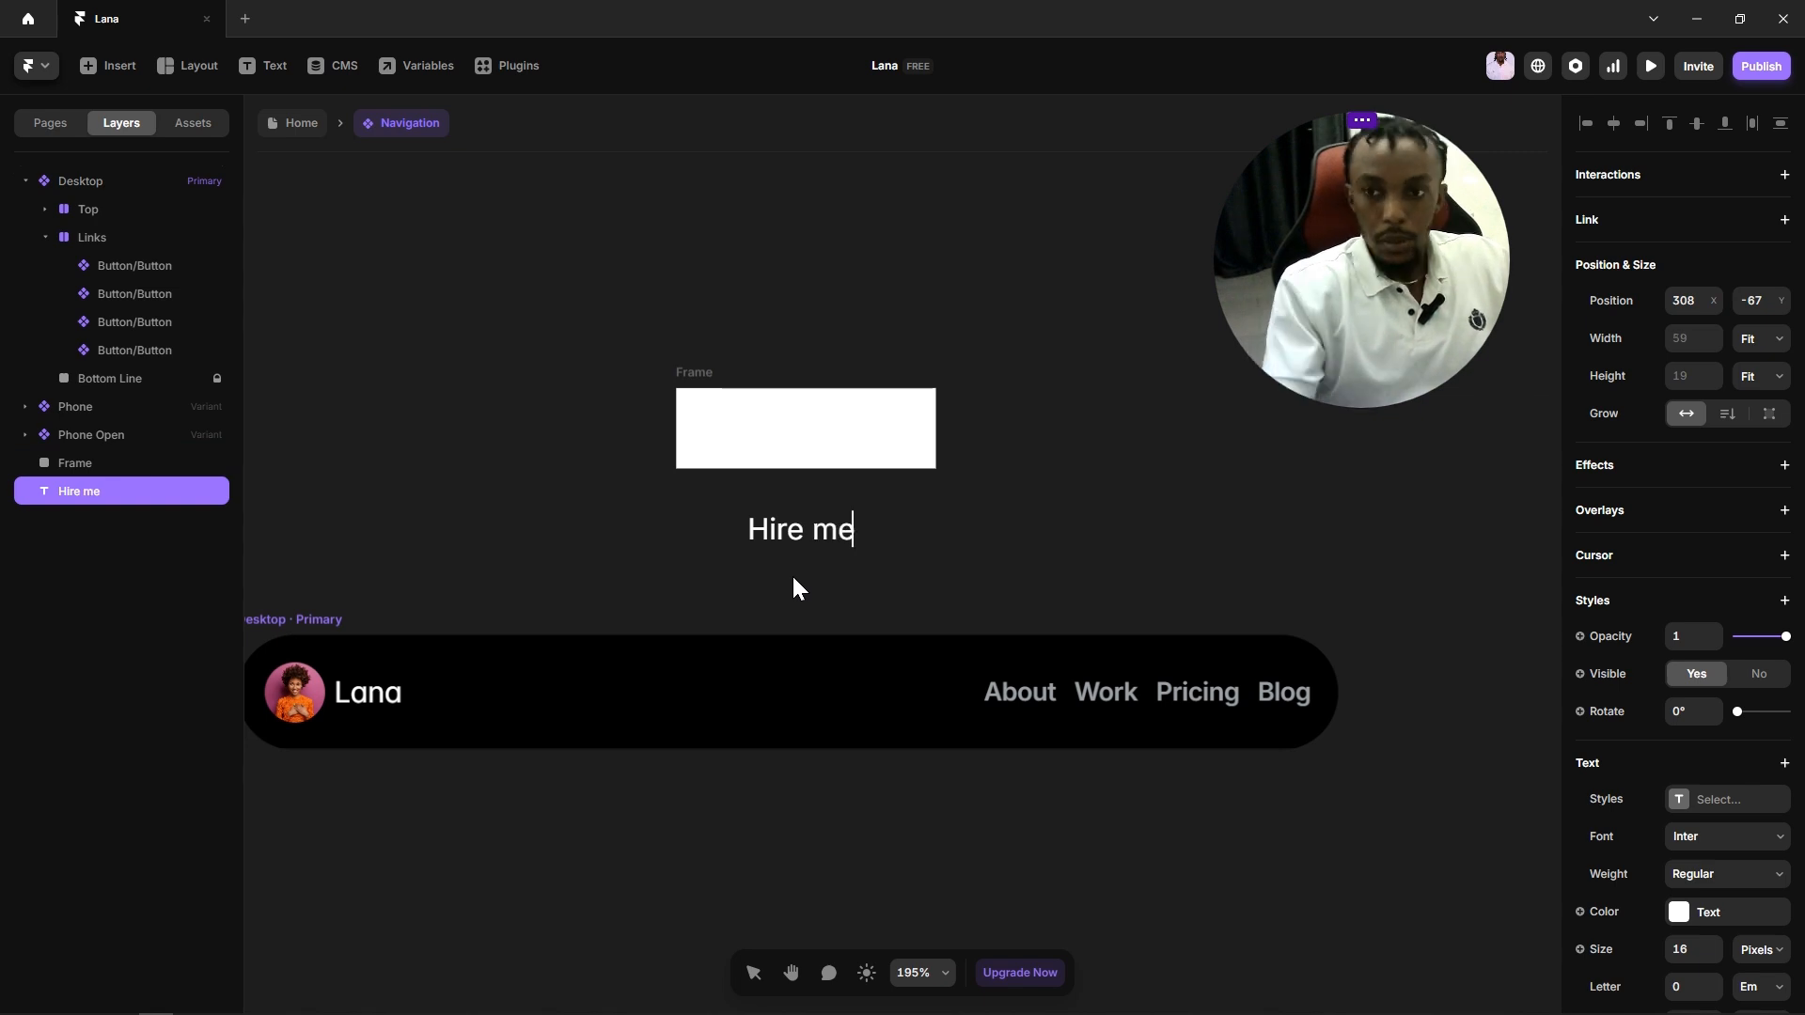
key(Escape)
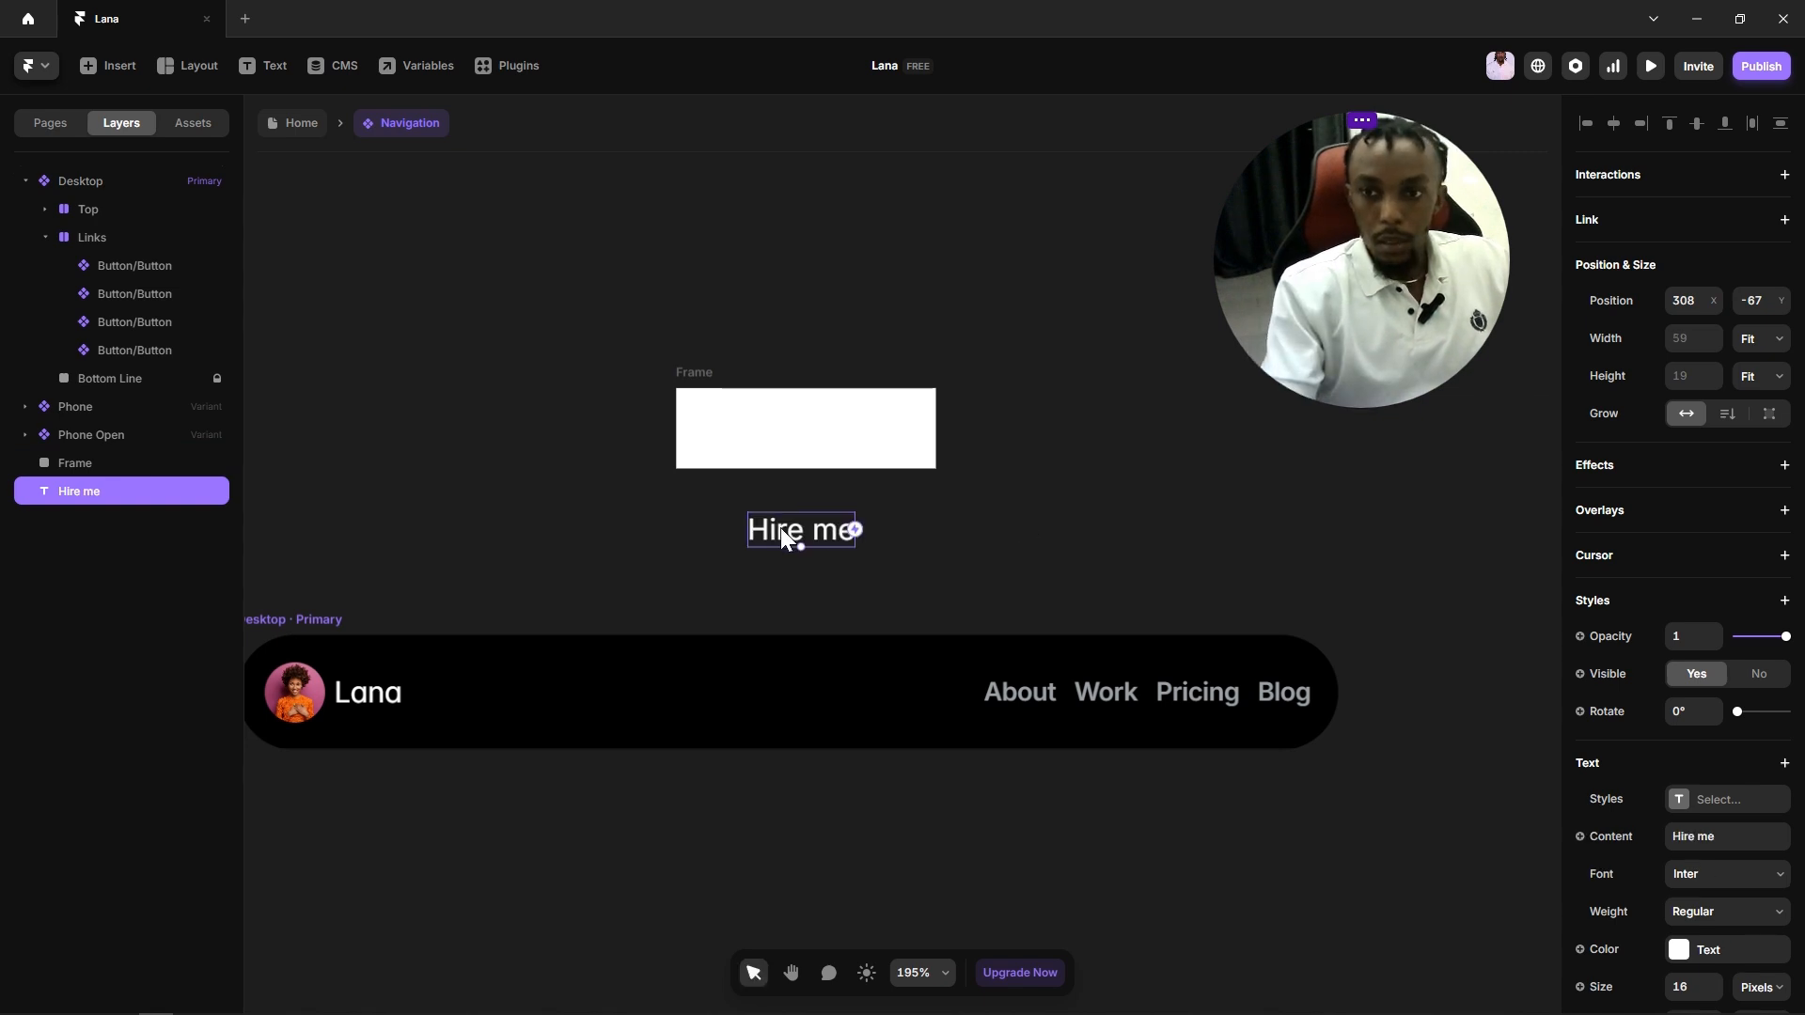
Step: Apply the Body 3 text style and the Desktop color style to the "Hire me" text
click(713, 389)
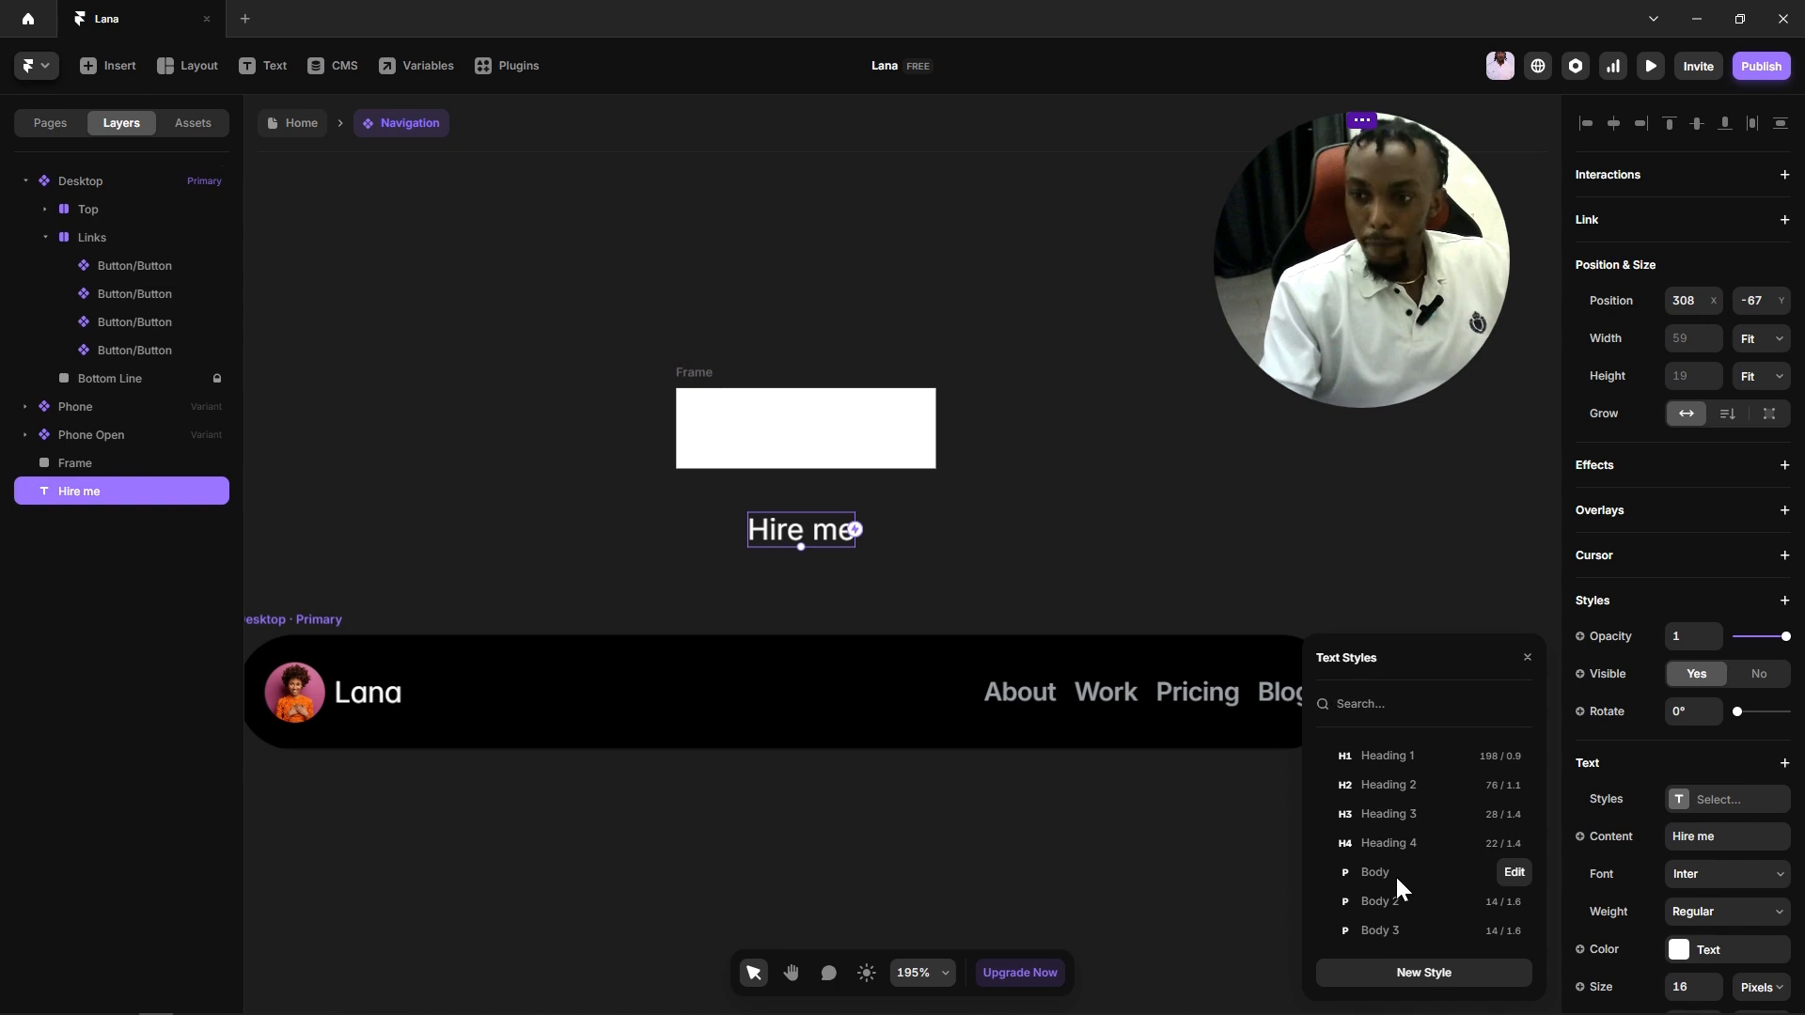
click(1395, 930)
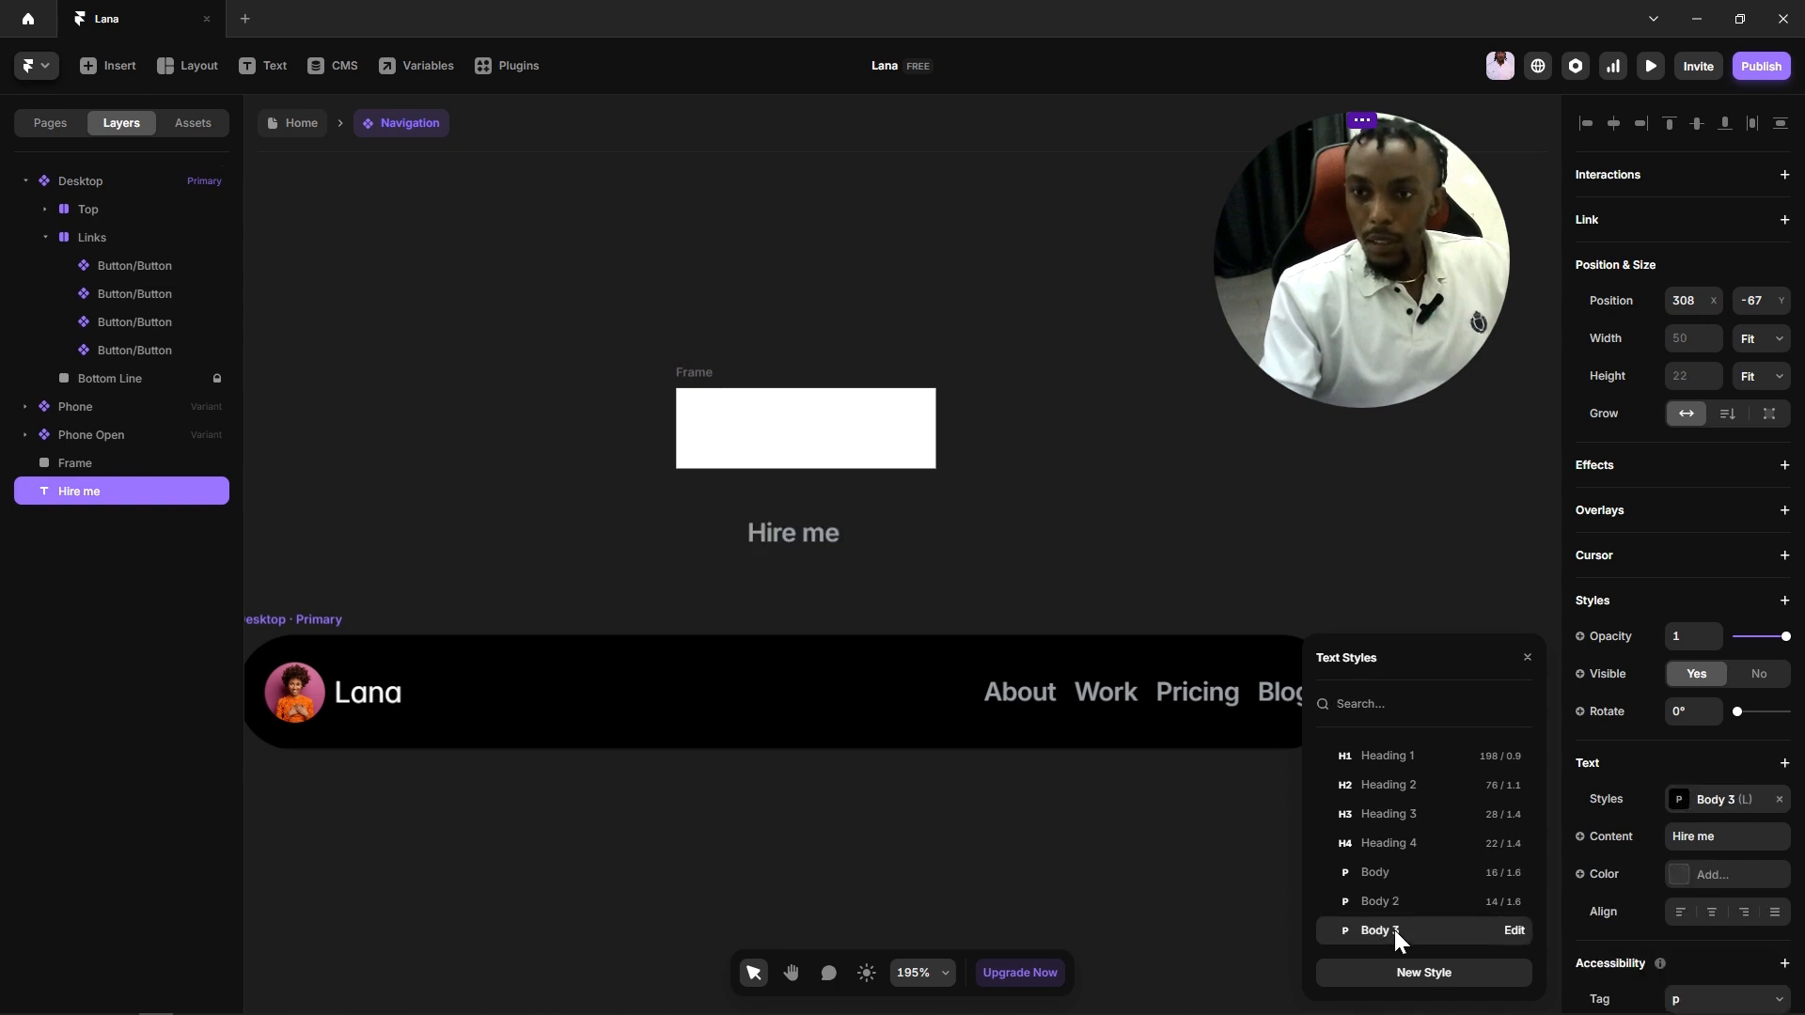
click(1672, 876)
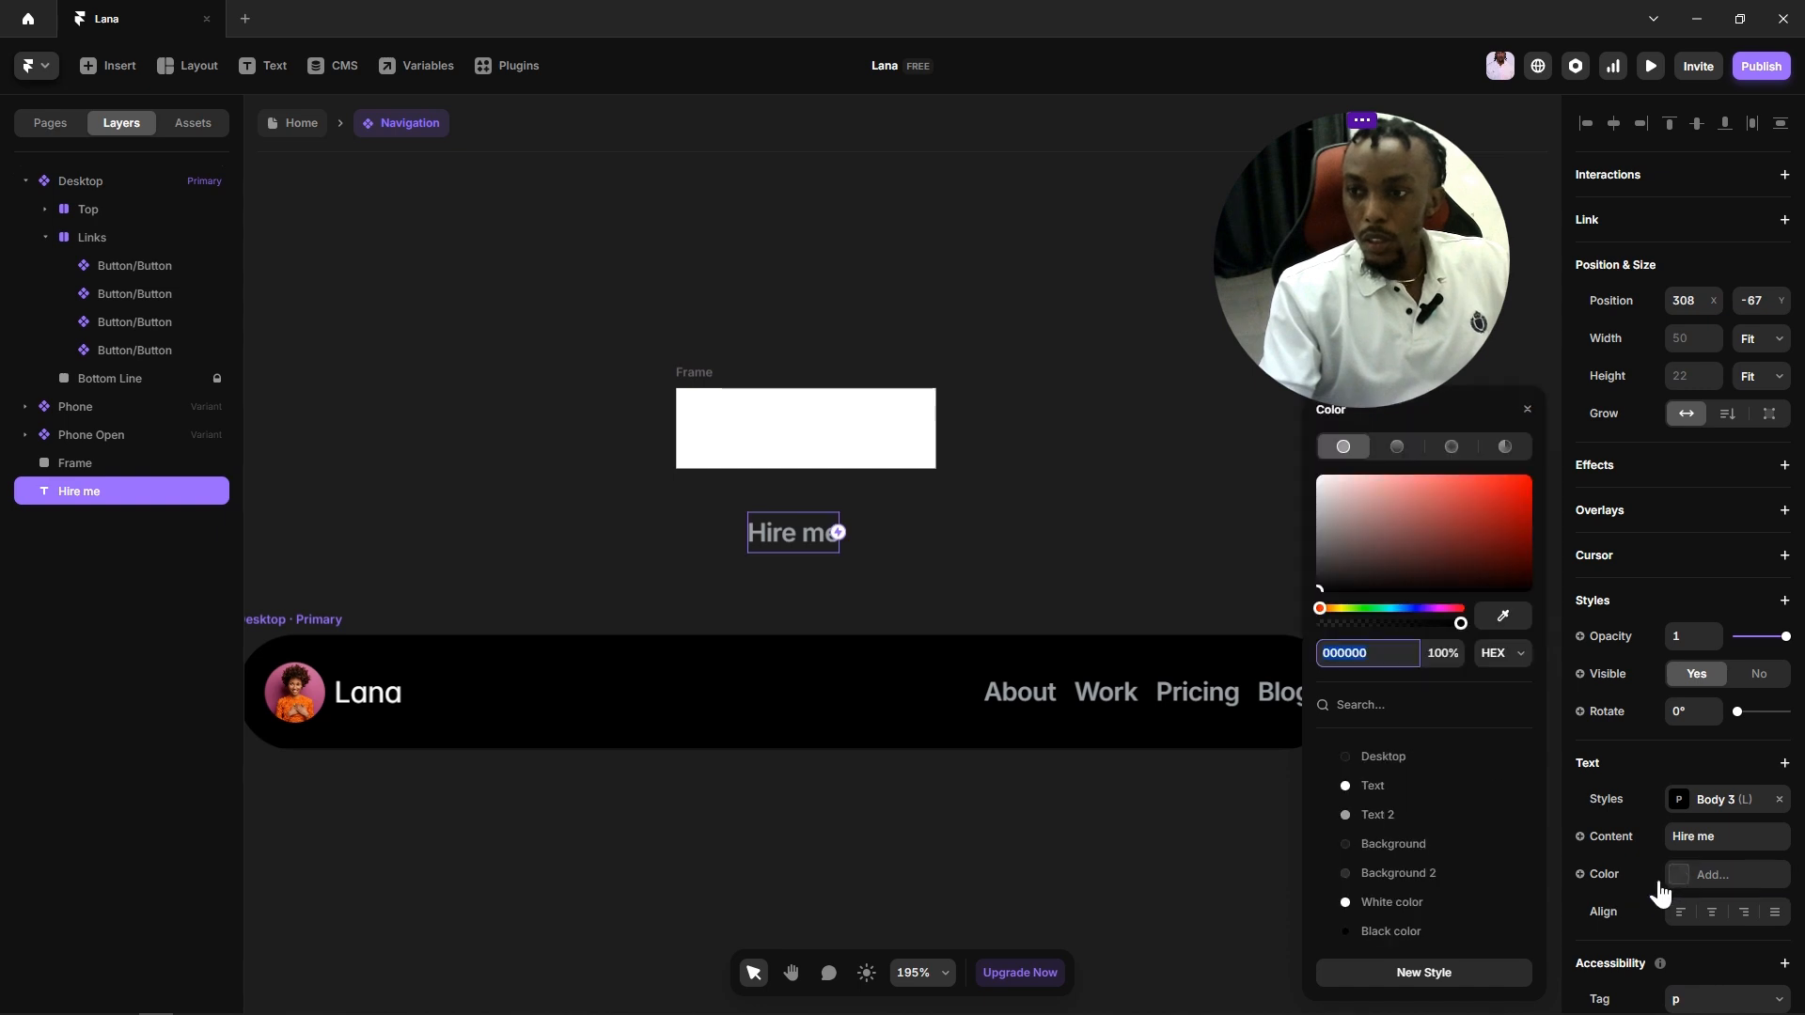
click(1395, 757)
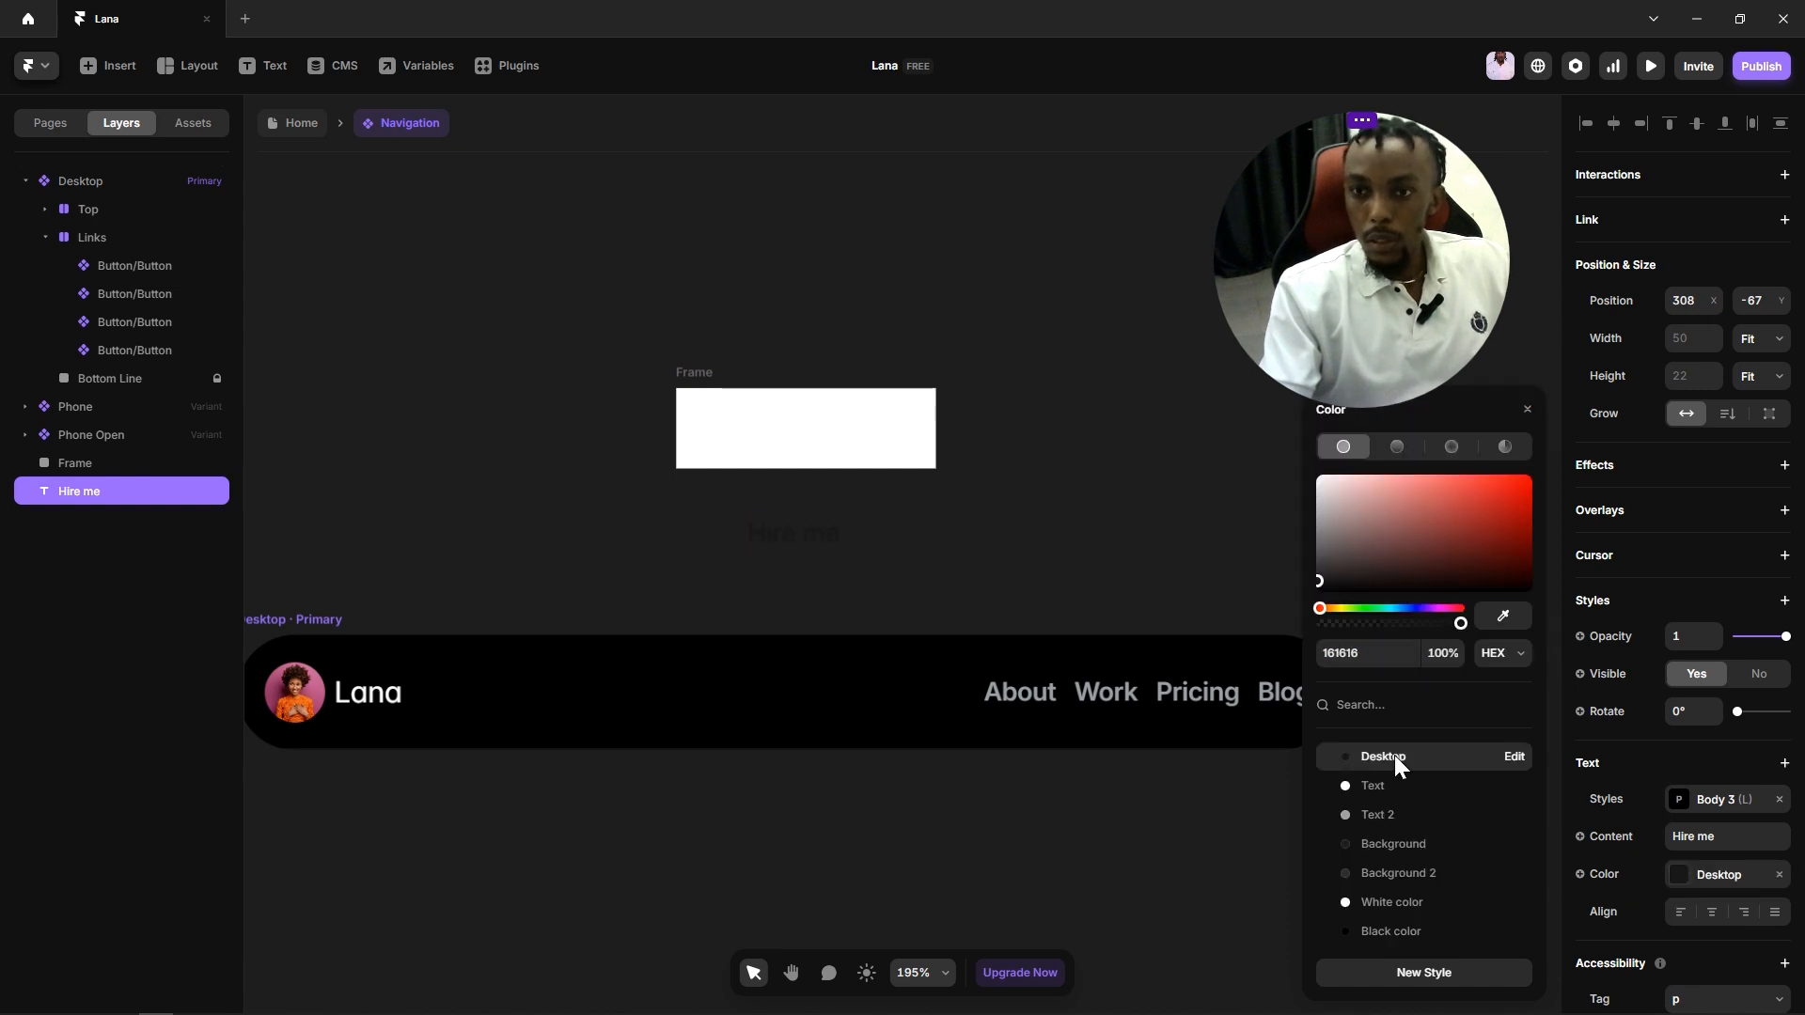
Step: Move the "Hire me" text into the center of the white frame and select the frame
drag(790, 533, 798, 451)
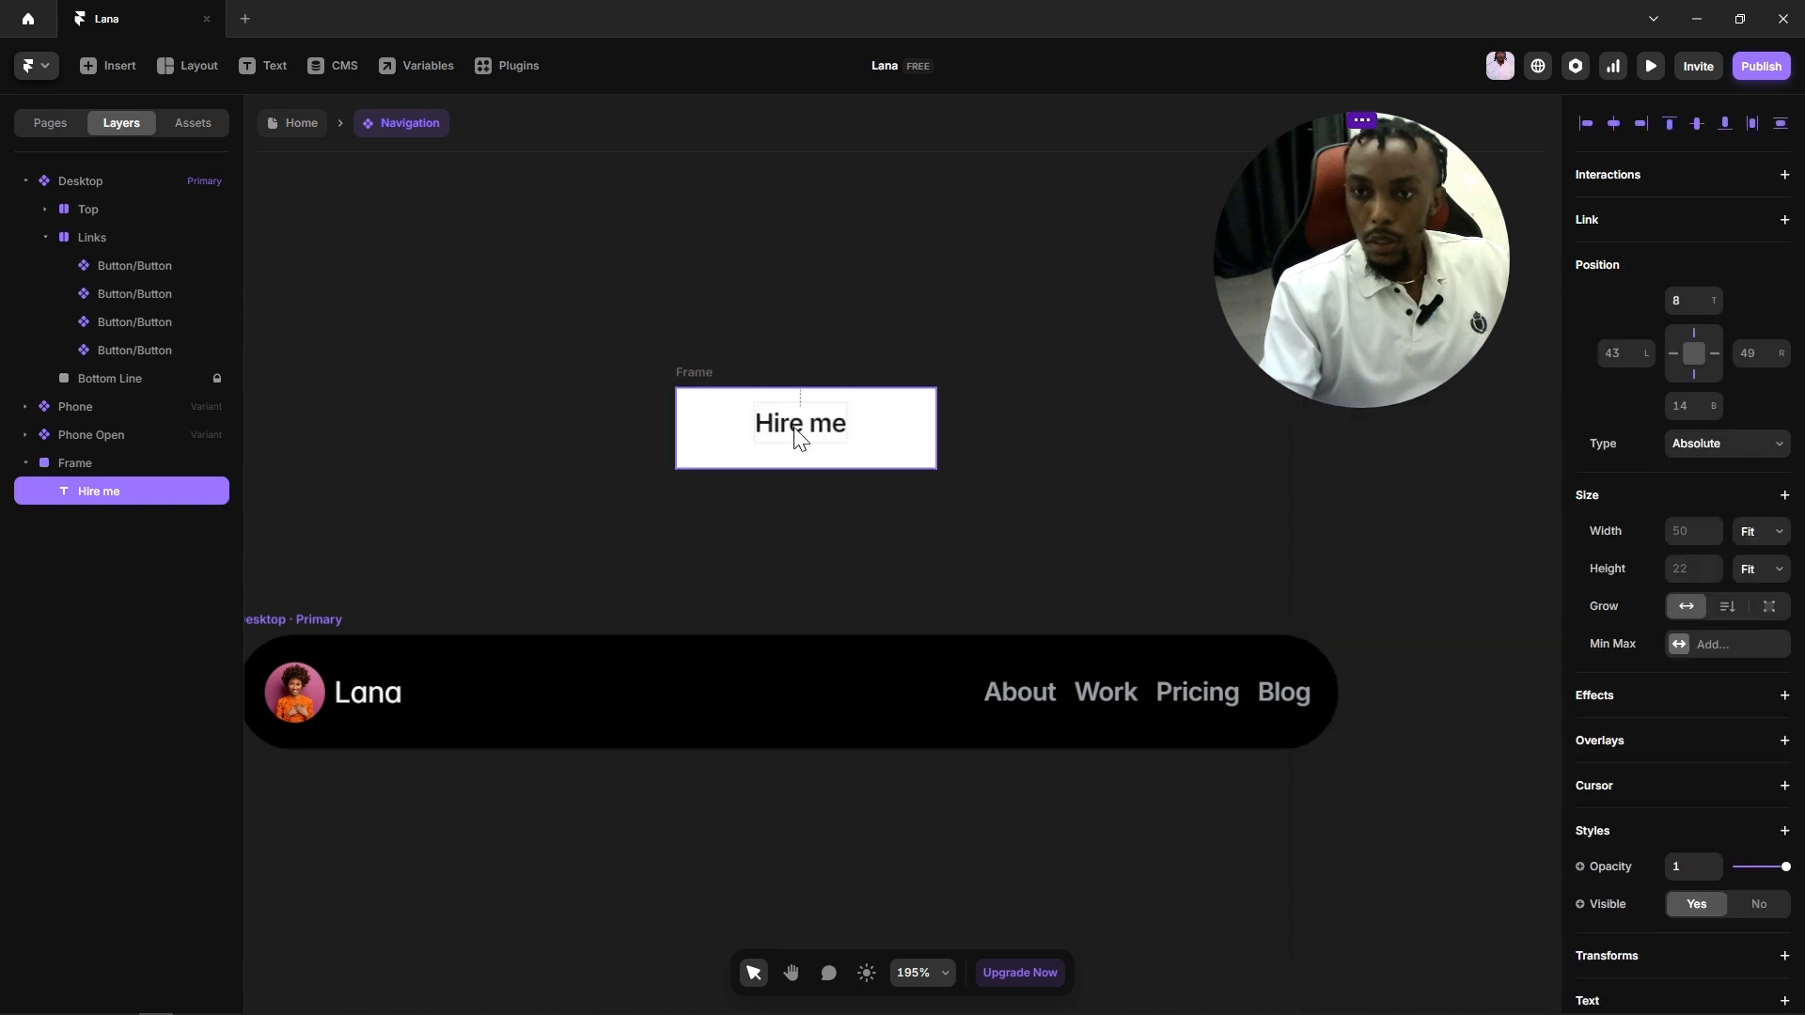
click(639, 396)
click(712, 391)
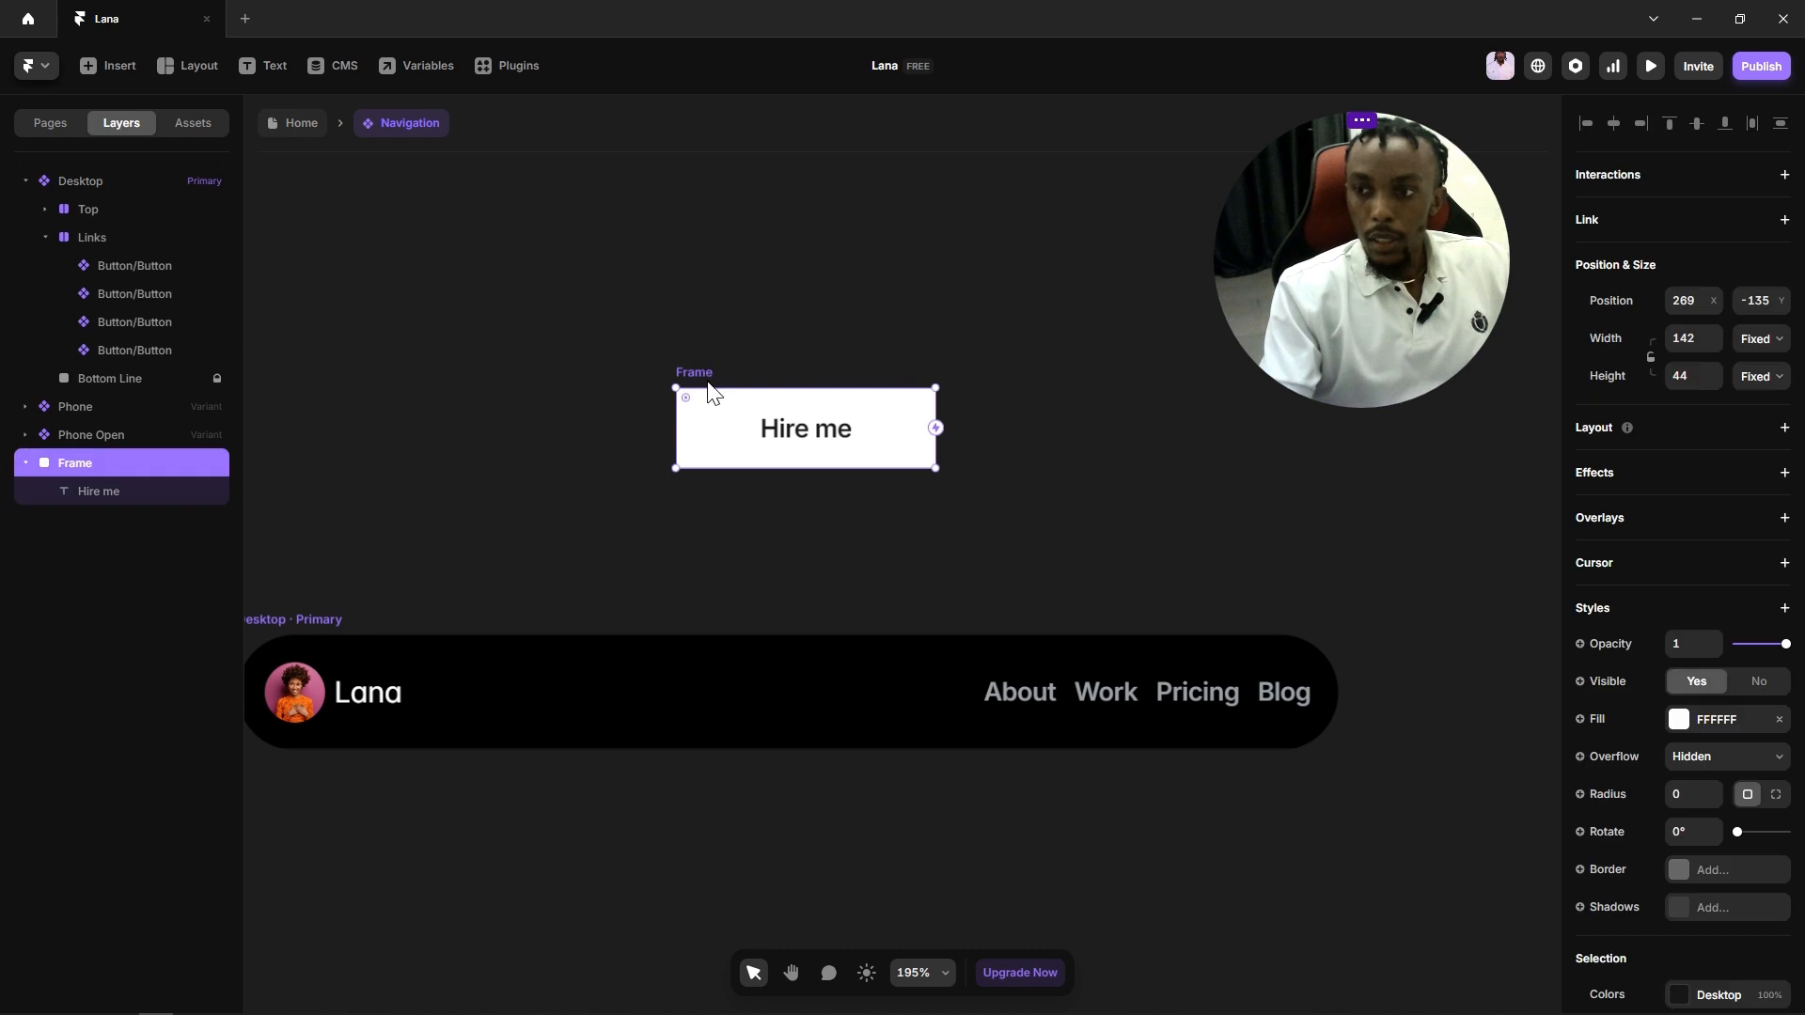
Step: Set the fill of the frame around "Hire me" to the Text color style
scroll(1704, 717, down, 2)
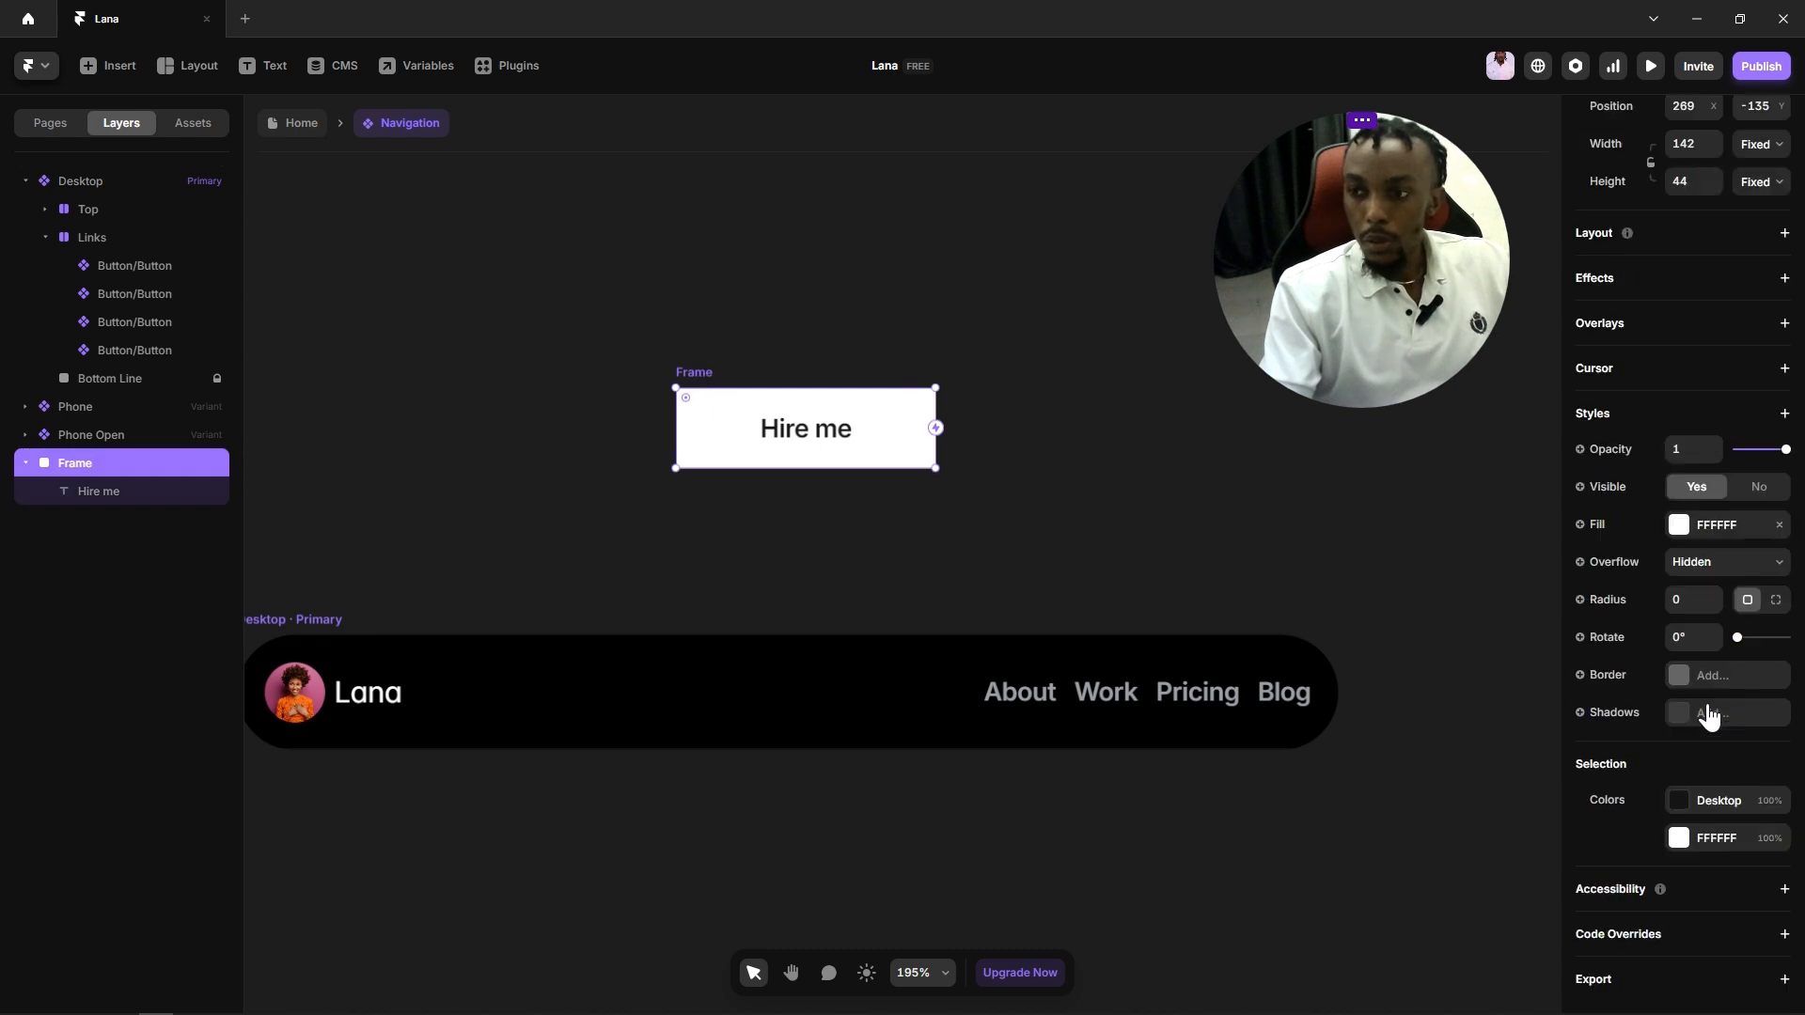
scroll(1708, 716, up, 2)
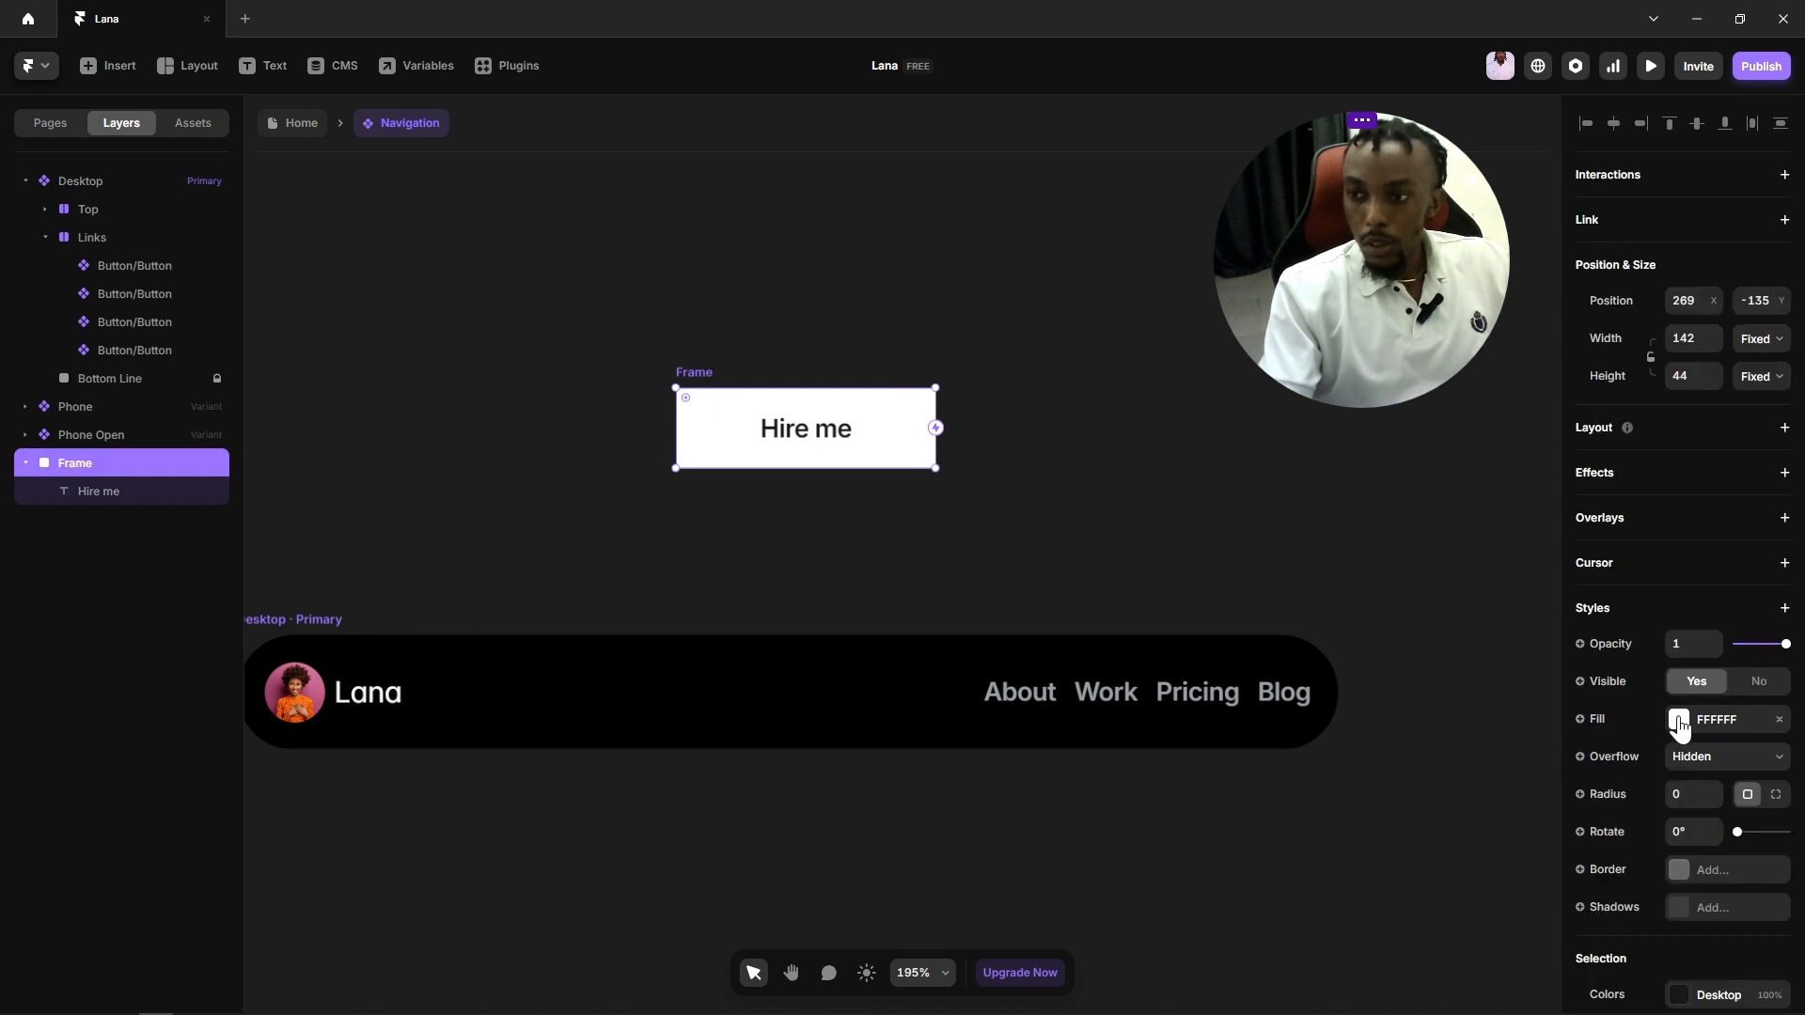
click(1678, 721)
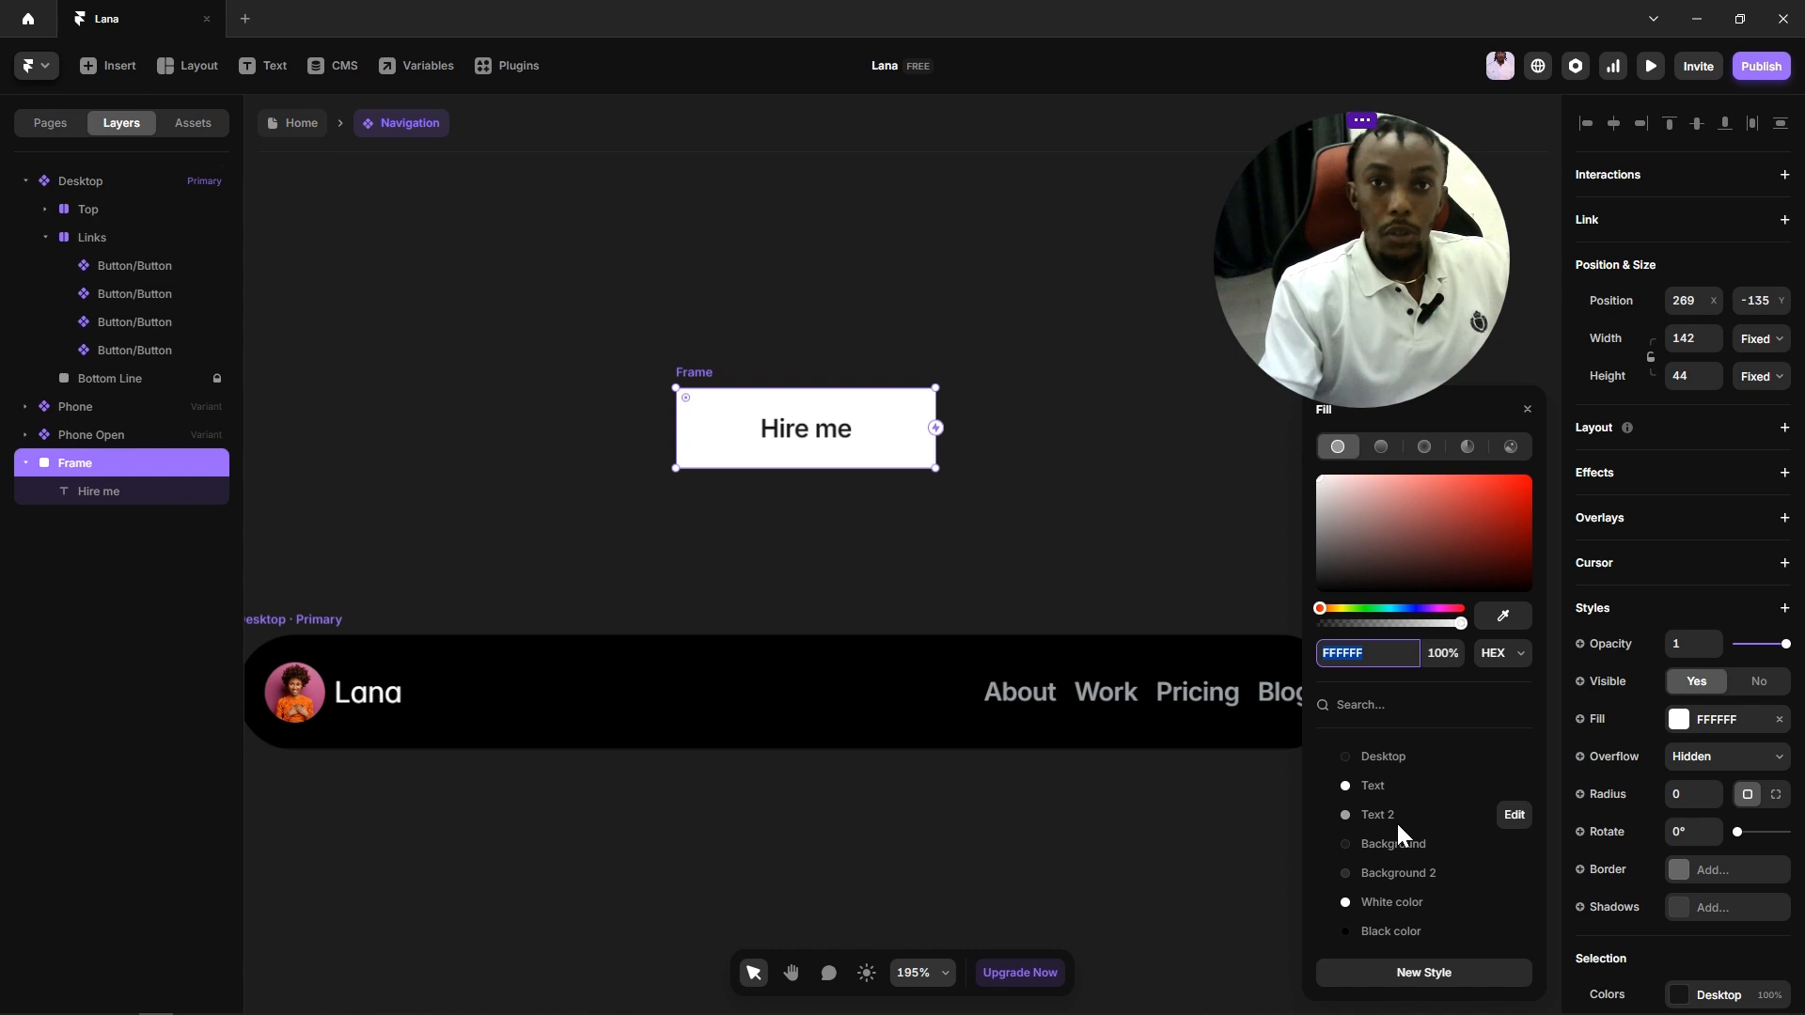
click(1457, 534)
scroll(1458, 632, down, 1)
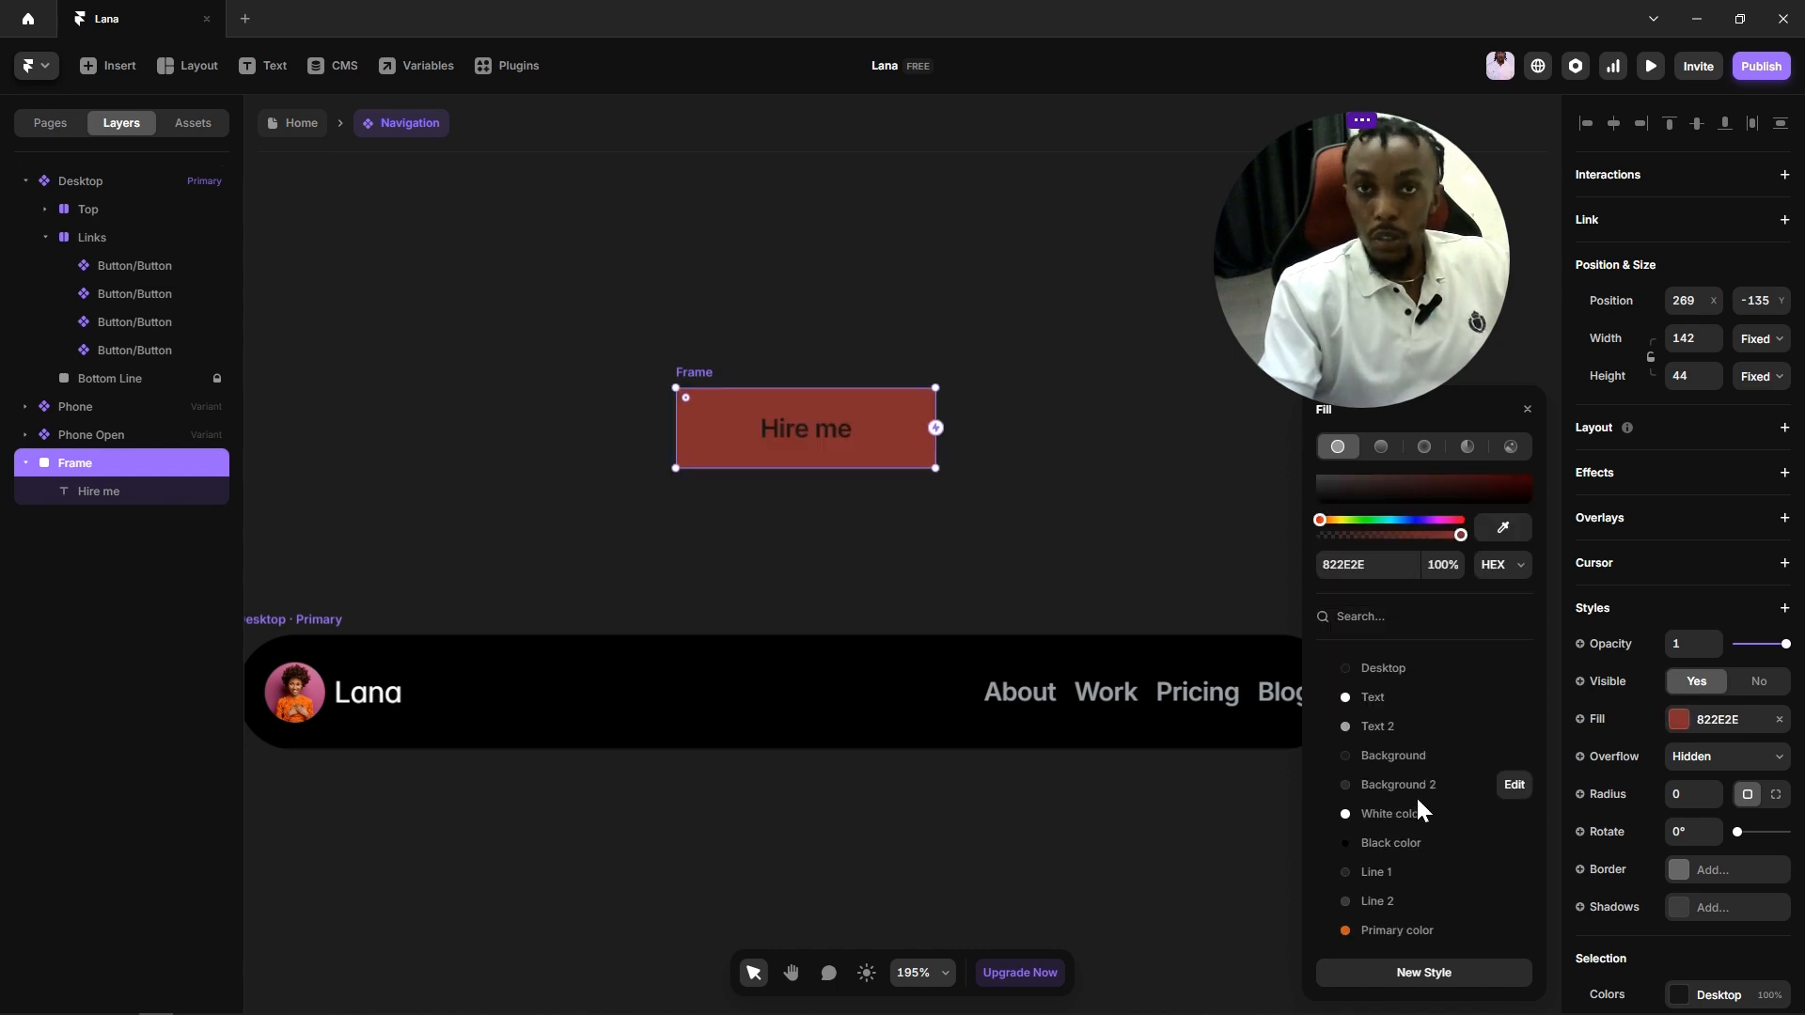
click(1372, 696)
click(1058, 505)
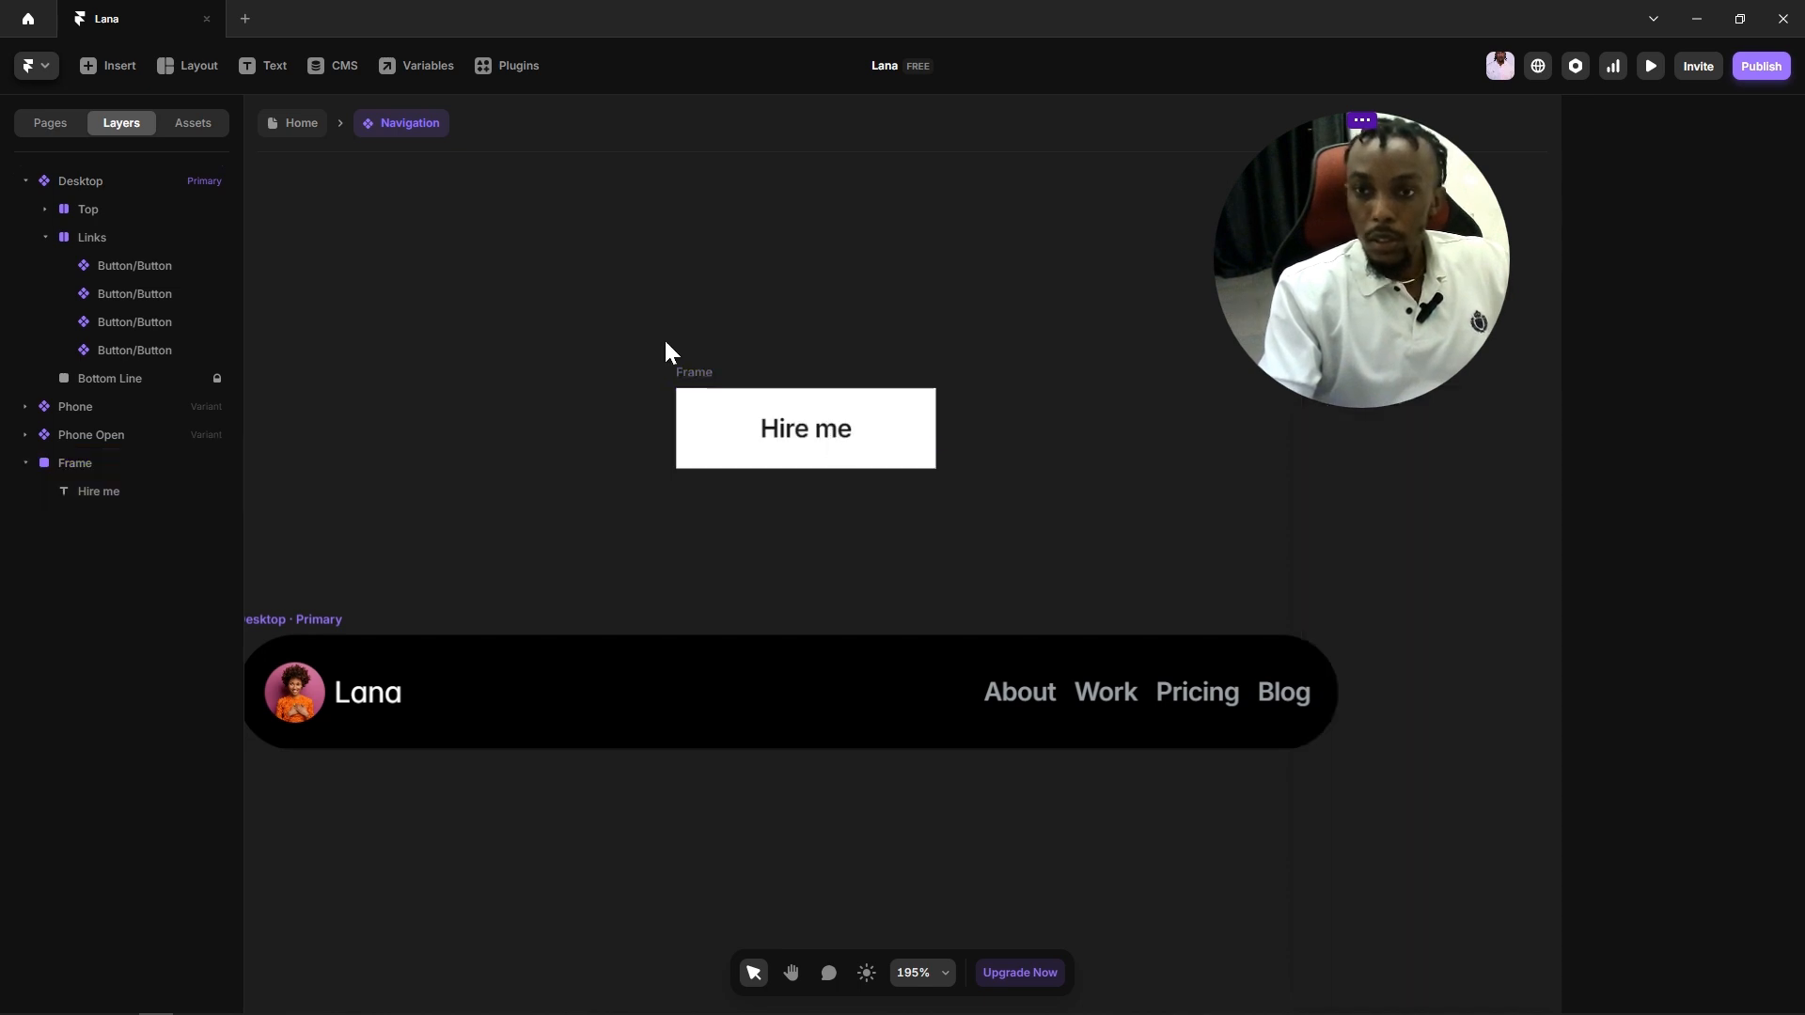
Step: Rename the frame containing the "Hire me" text as Button
click(692, 376)
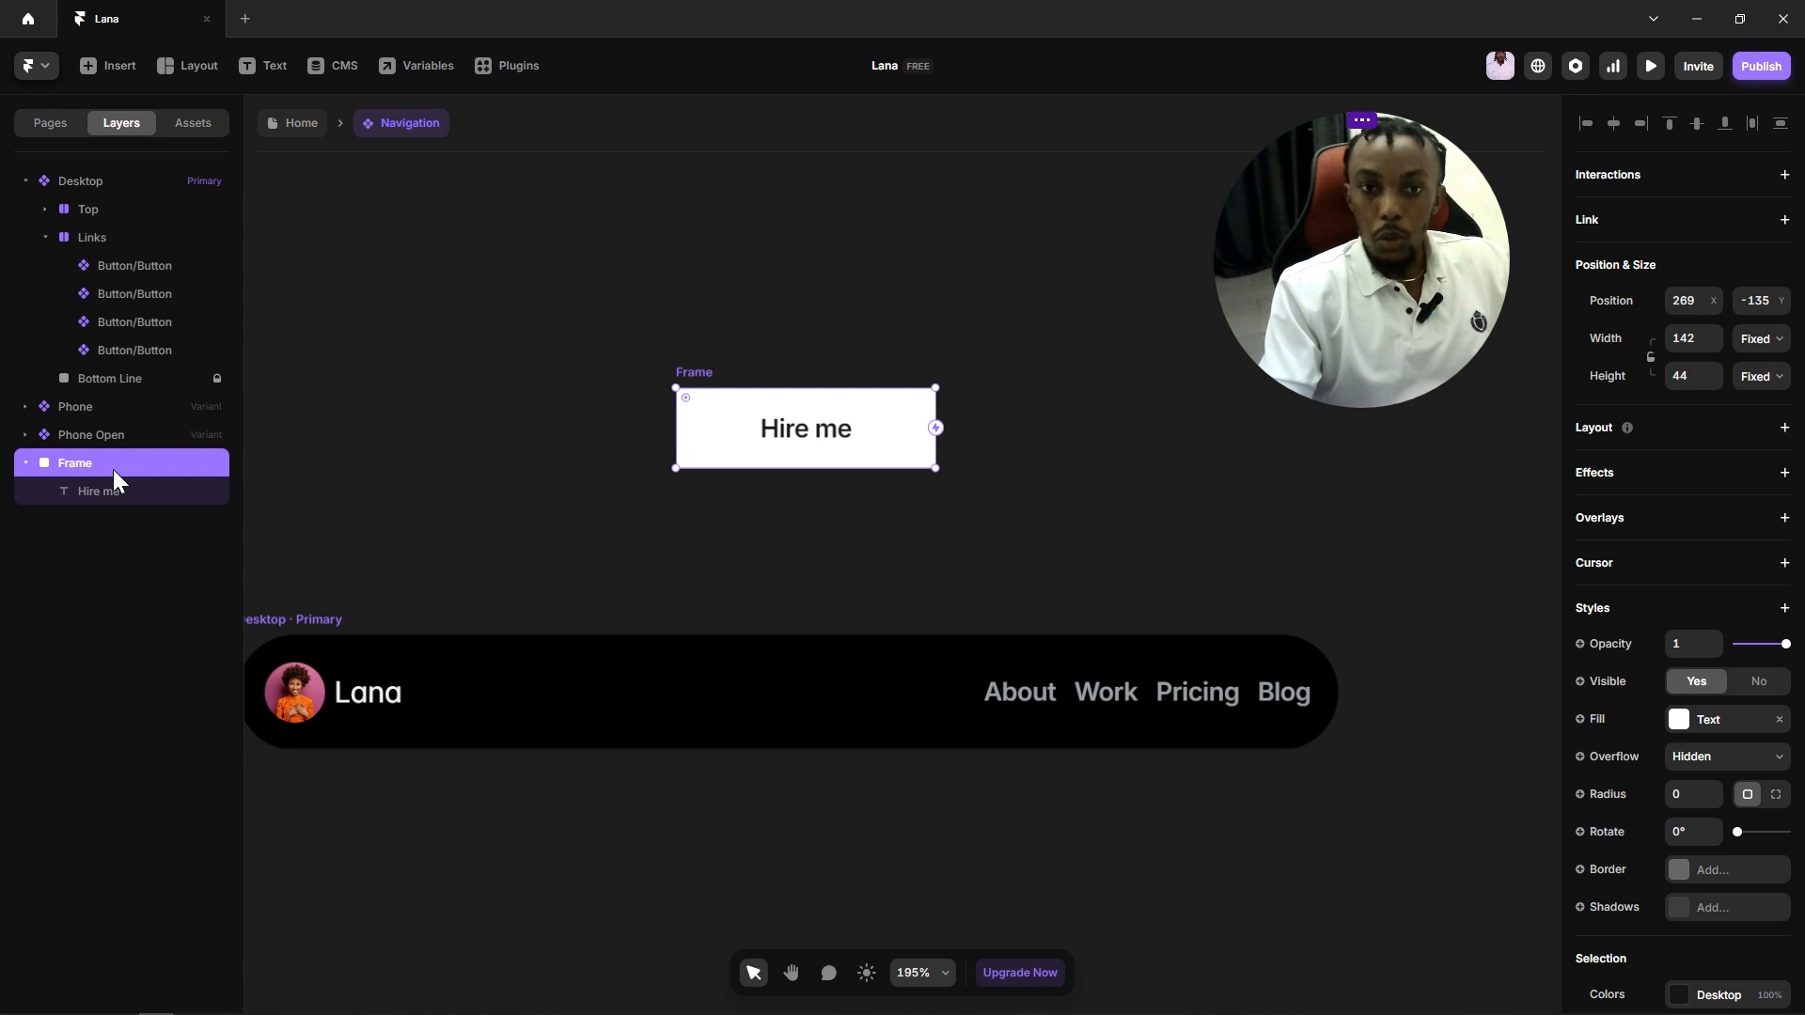
click(612, 363)
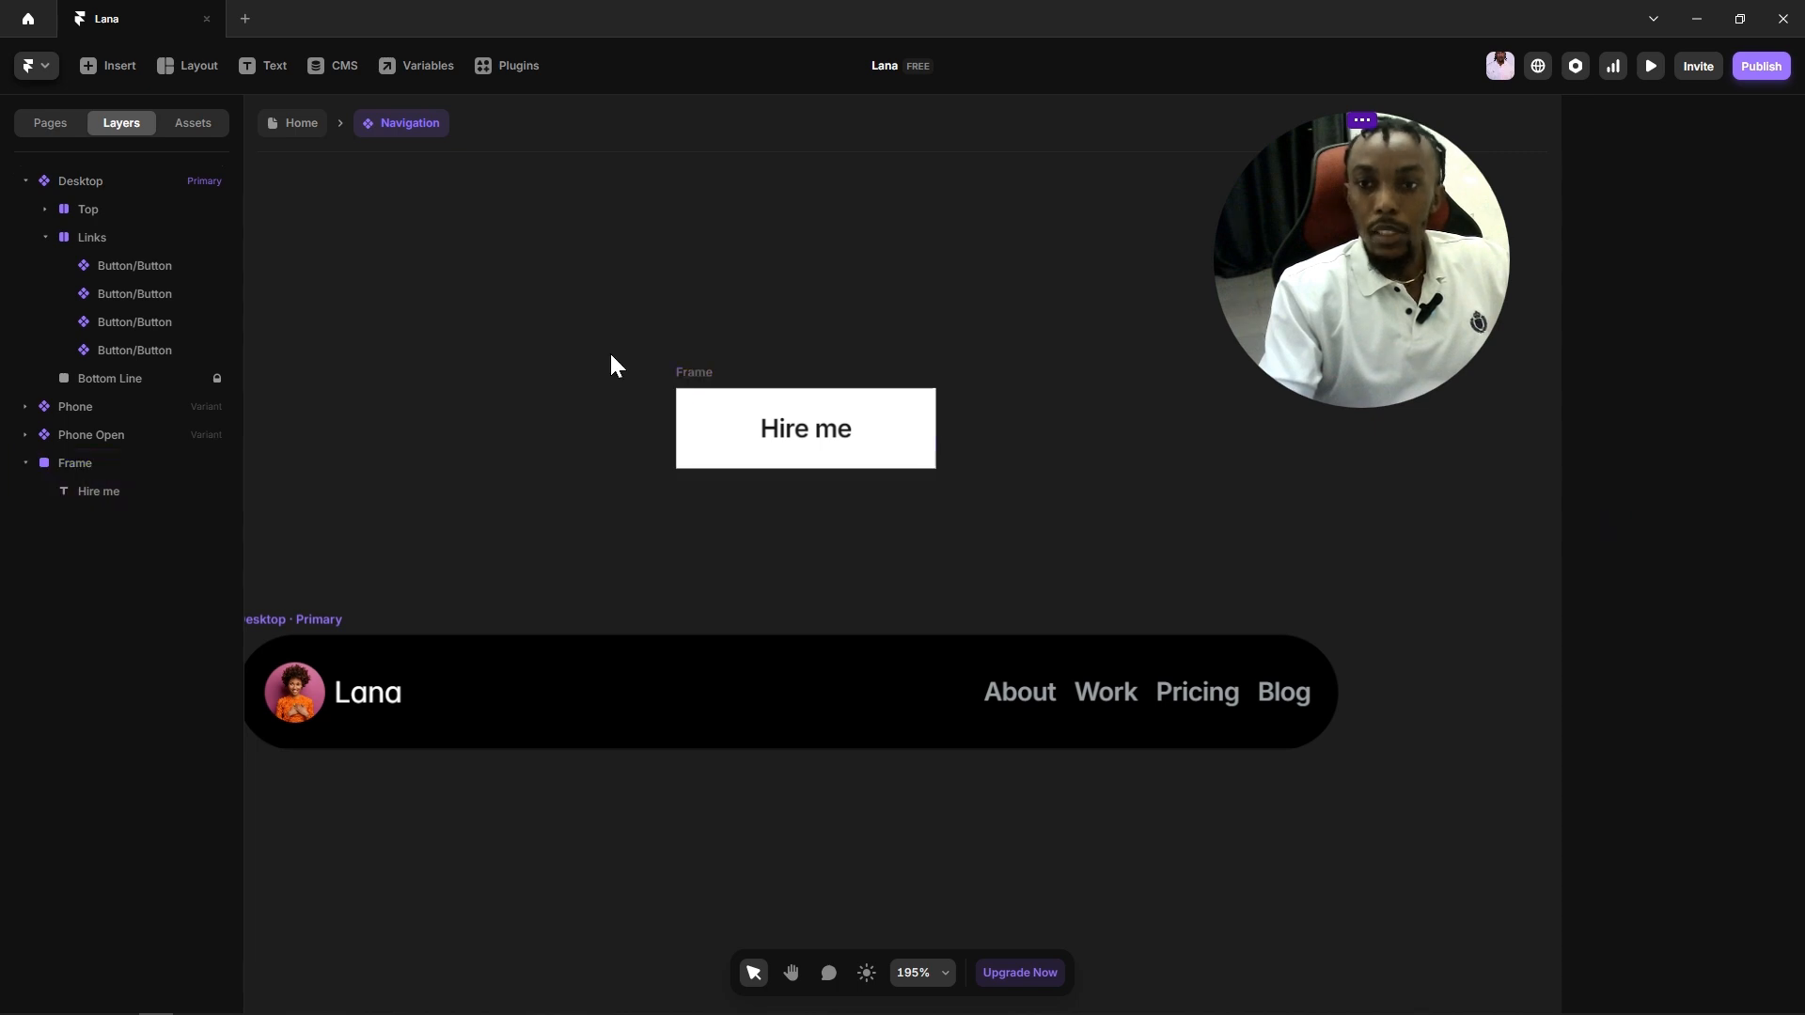
click(66, 464)
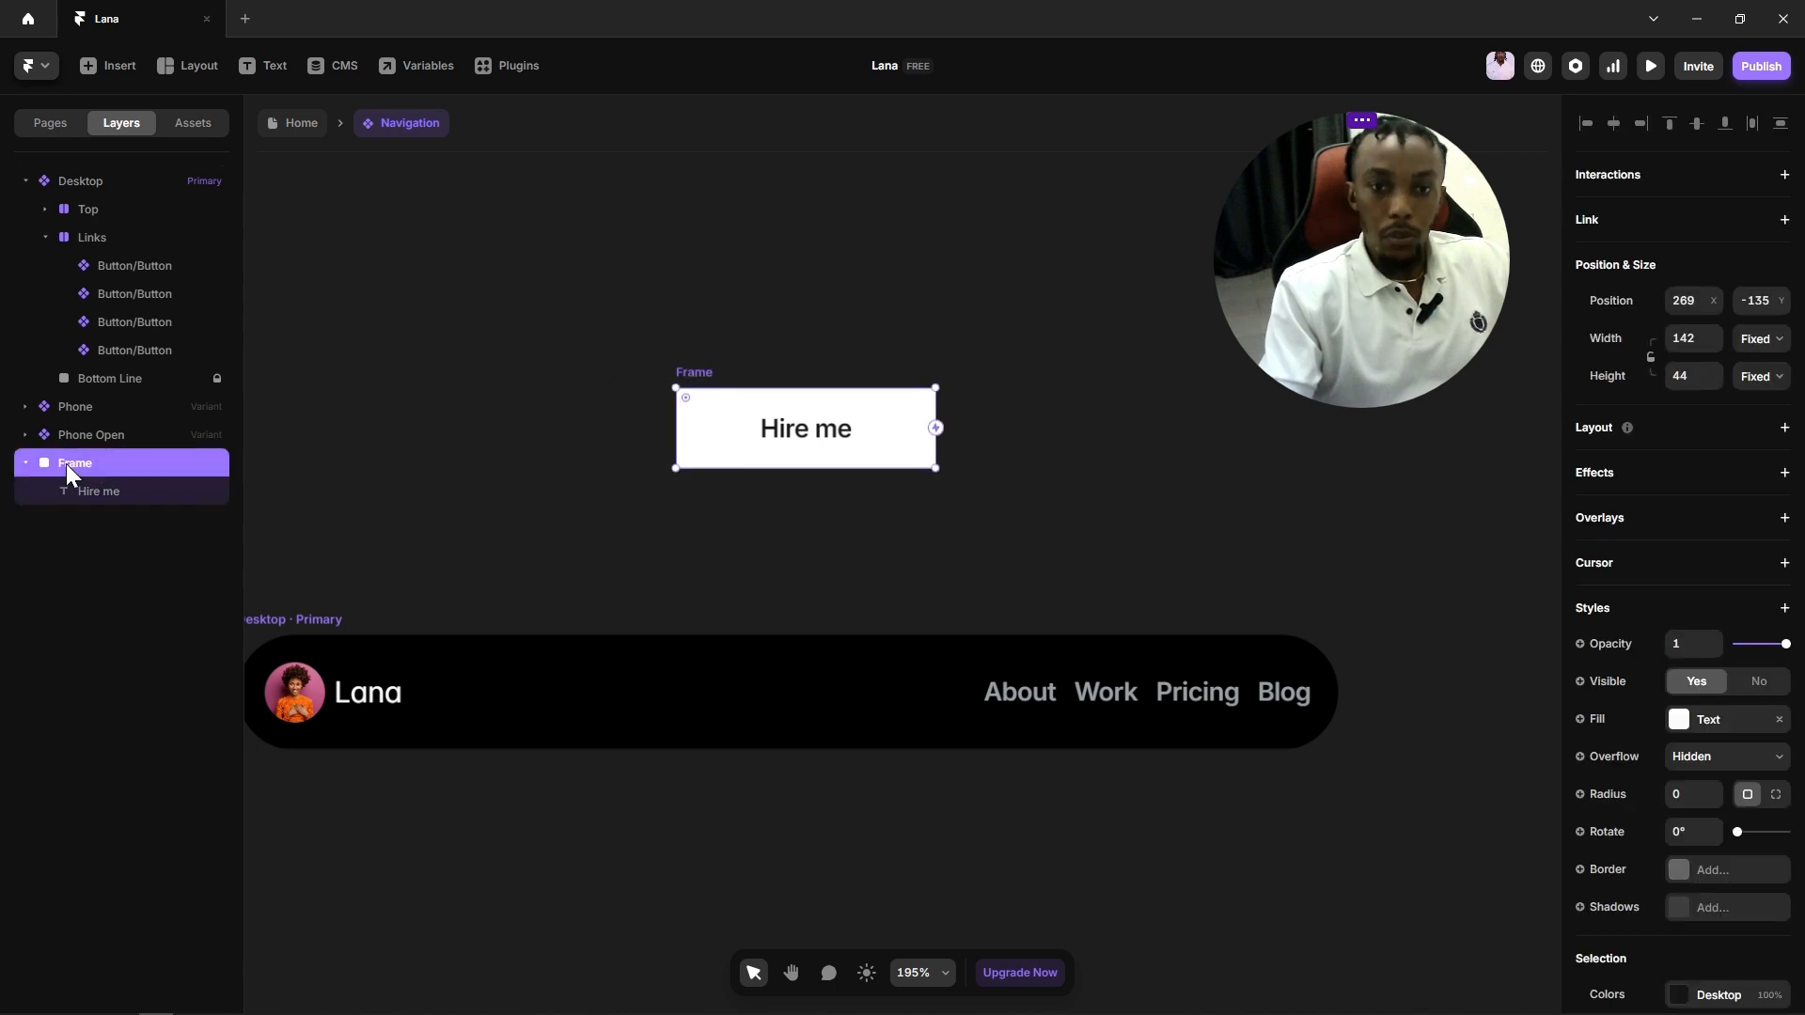
double_click(66, 464)
text(Button)
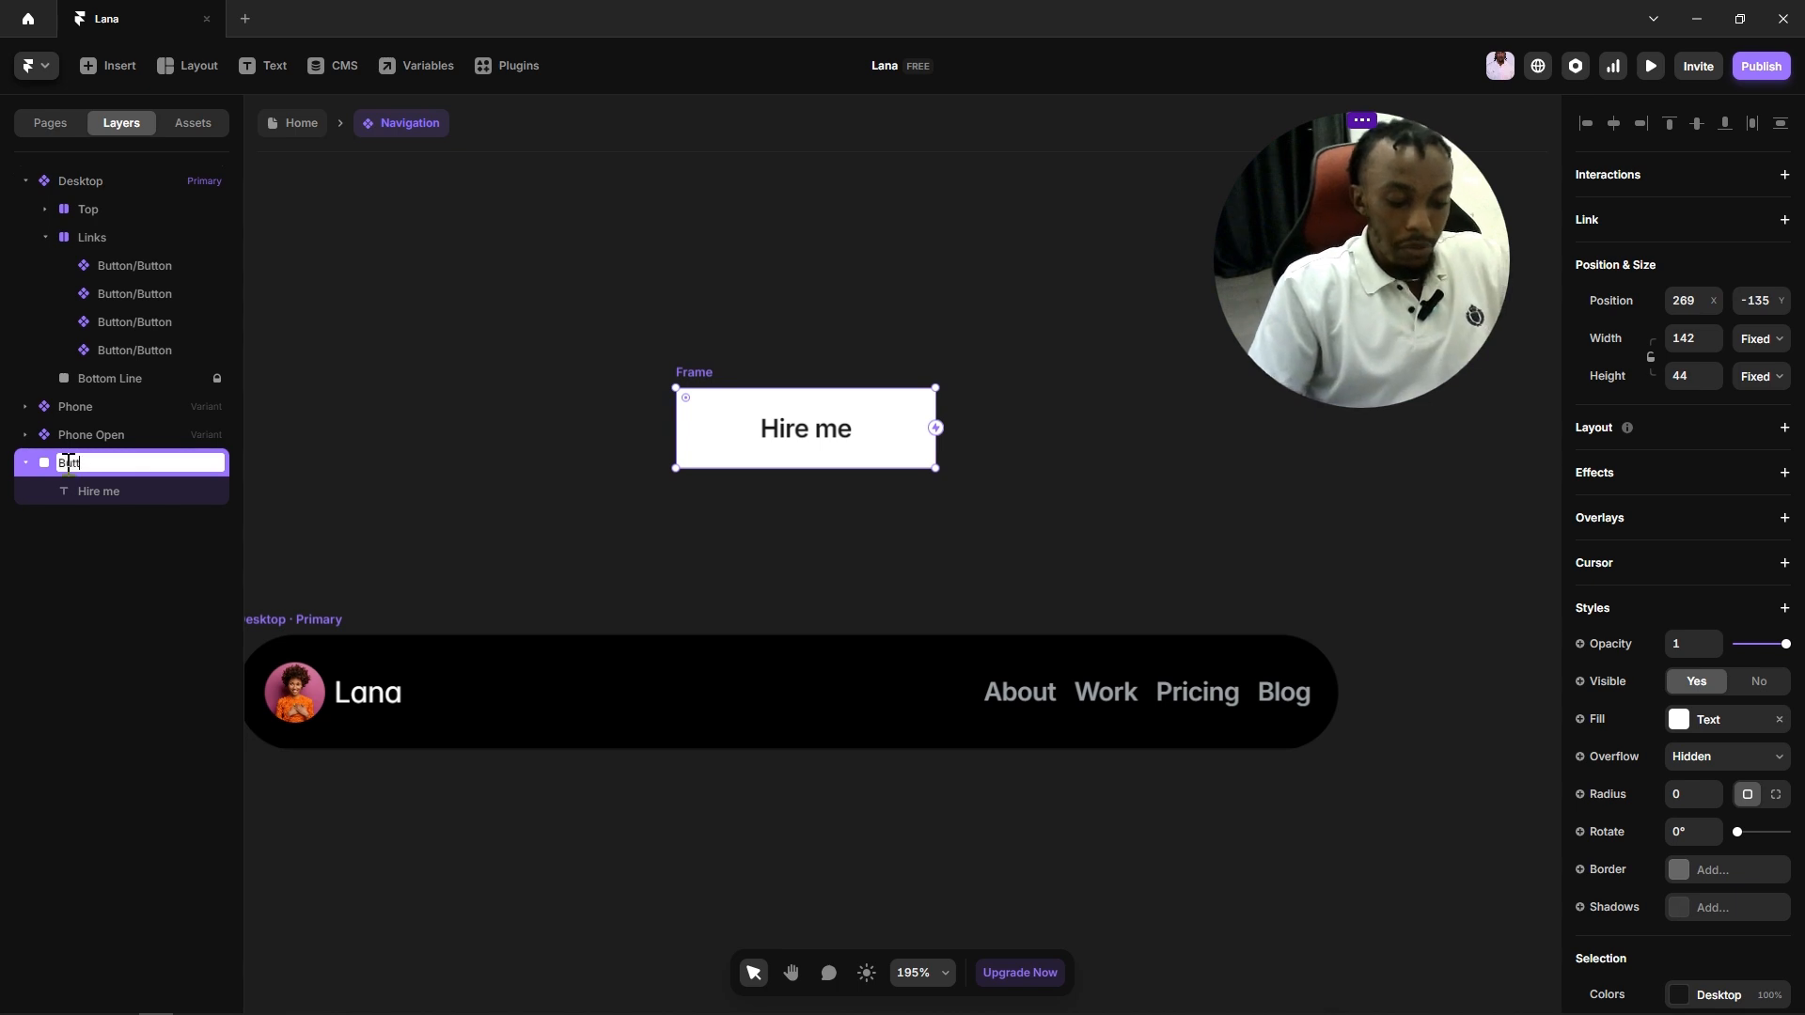
click(497, 422)
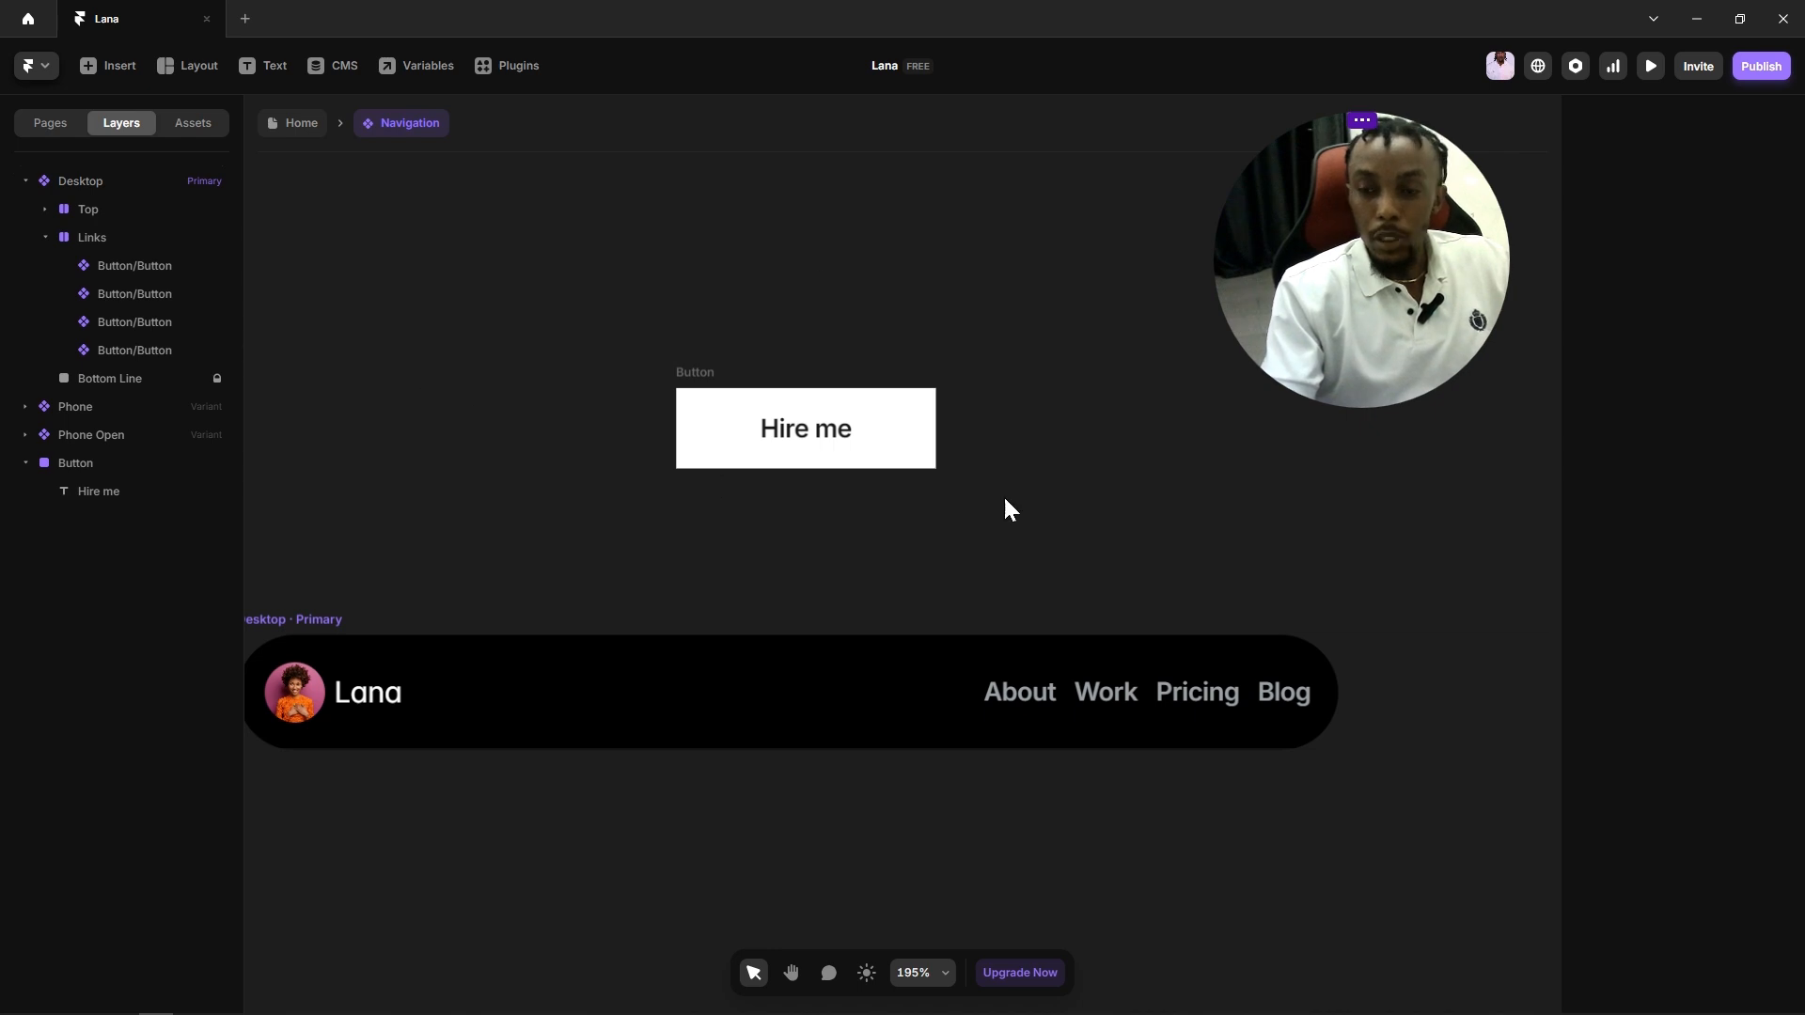
Step: Add a stack layout to the Button frame and set its width and height to Fit Content
click(697, 373)
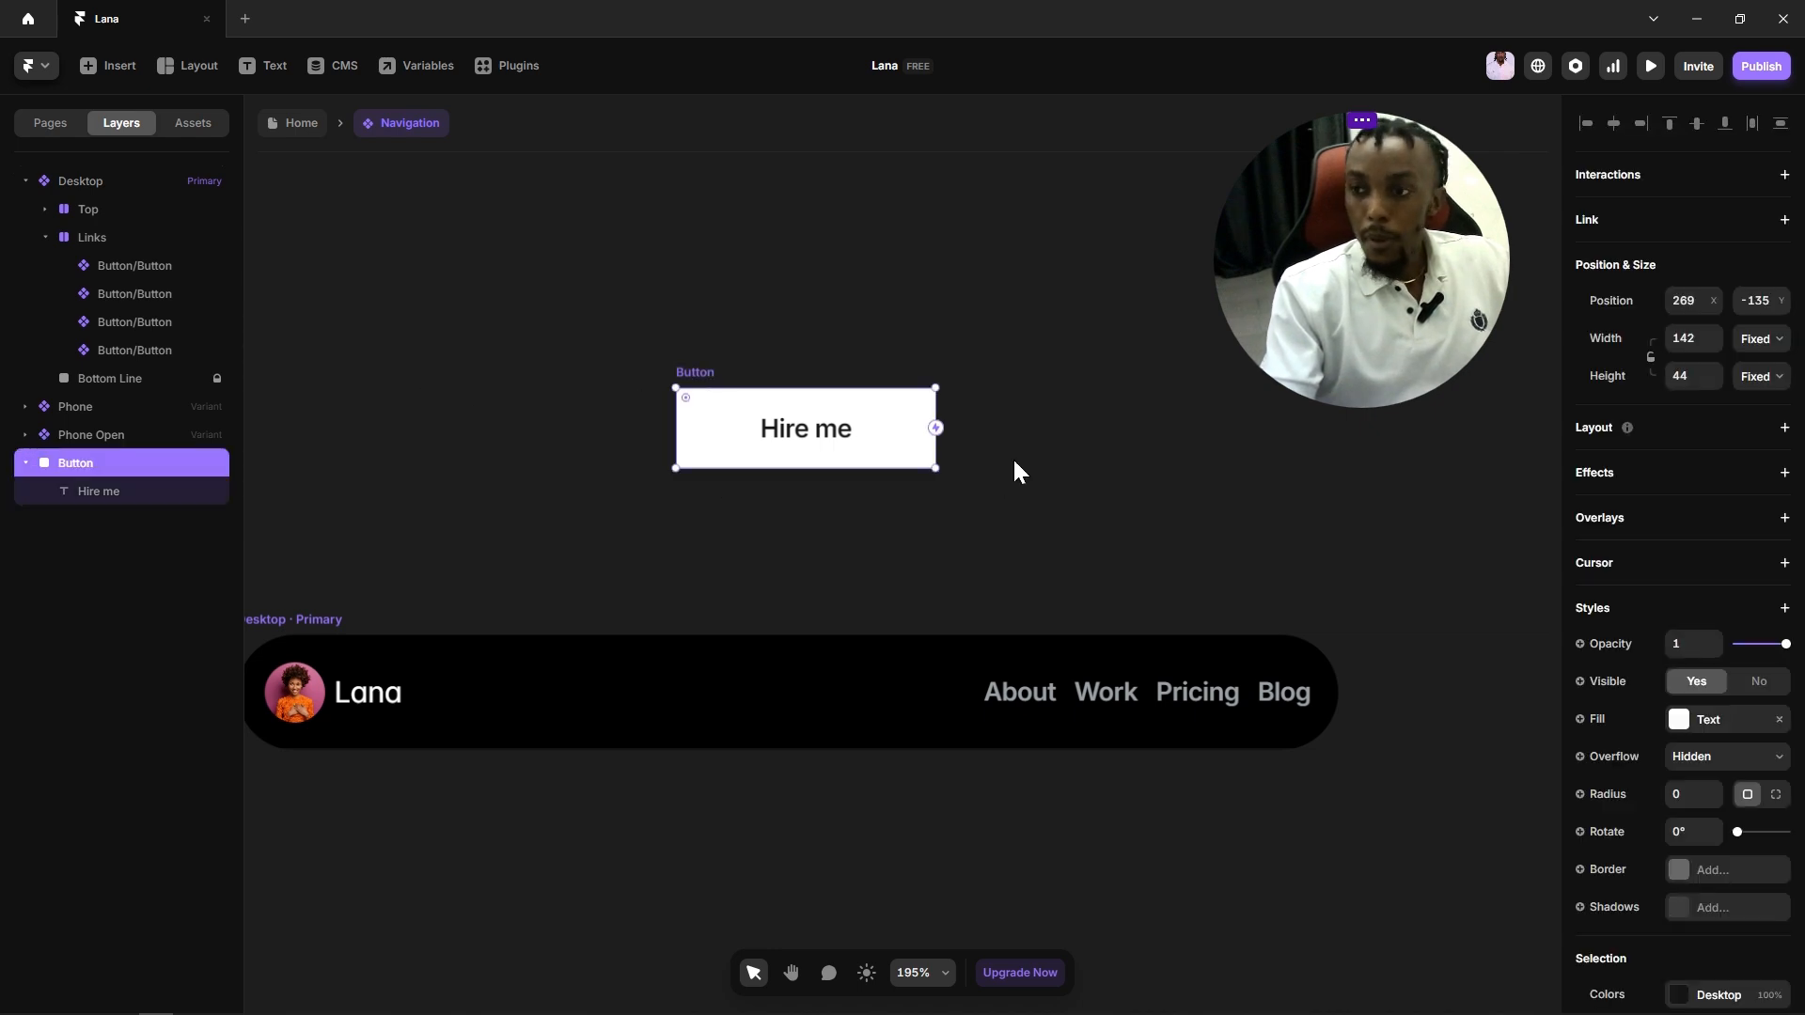
click(1782, 429)
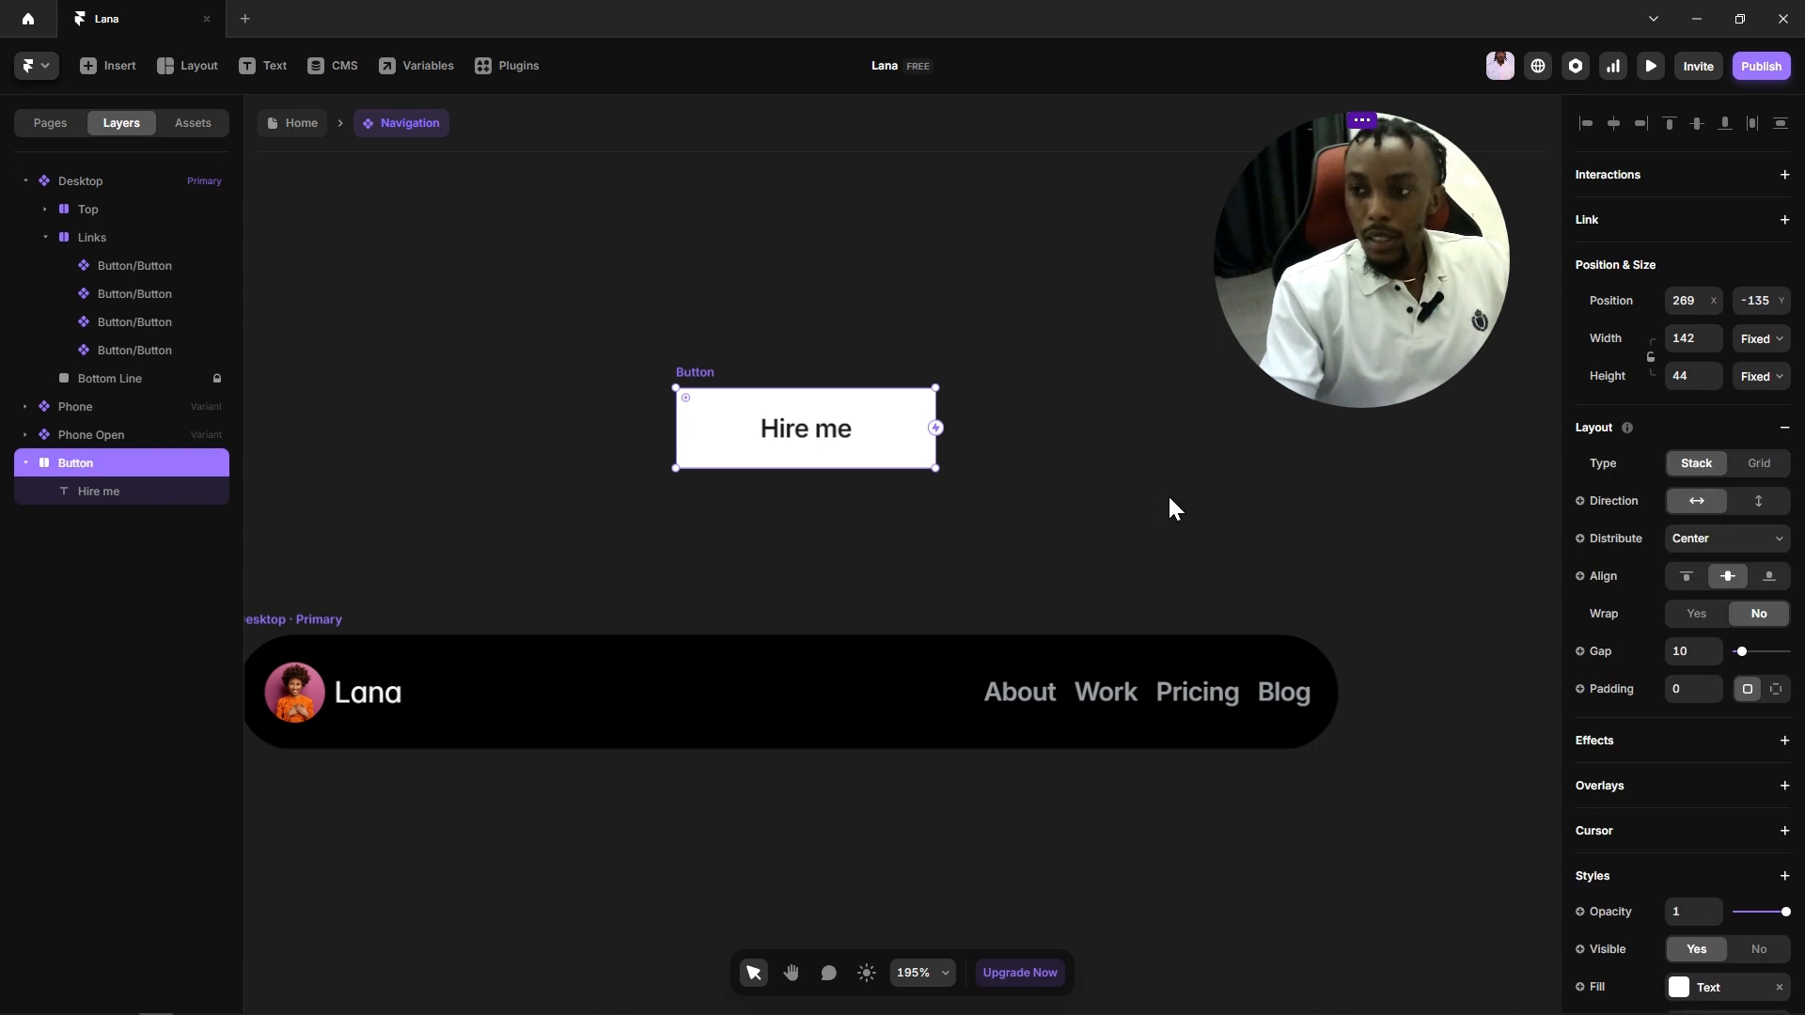
click(1753, 348)
click(1756, 433)
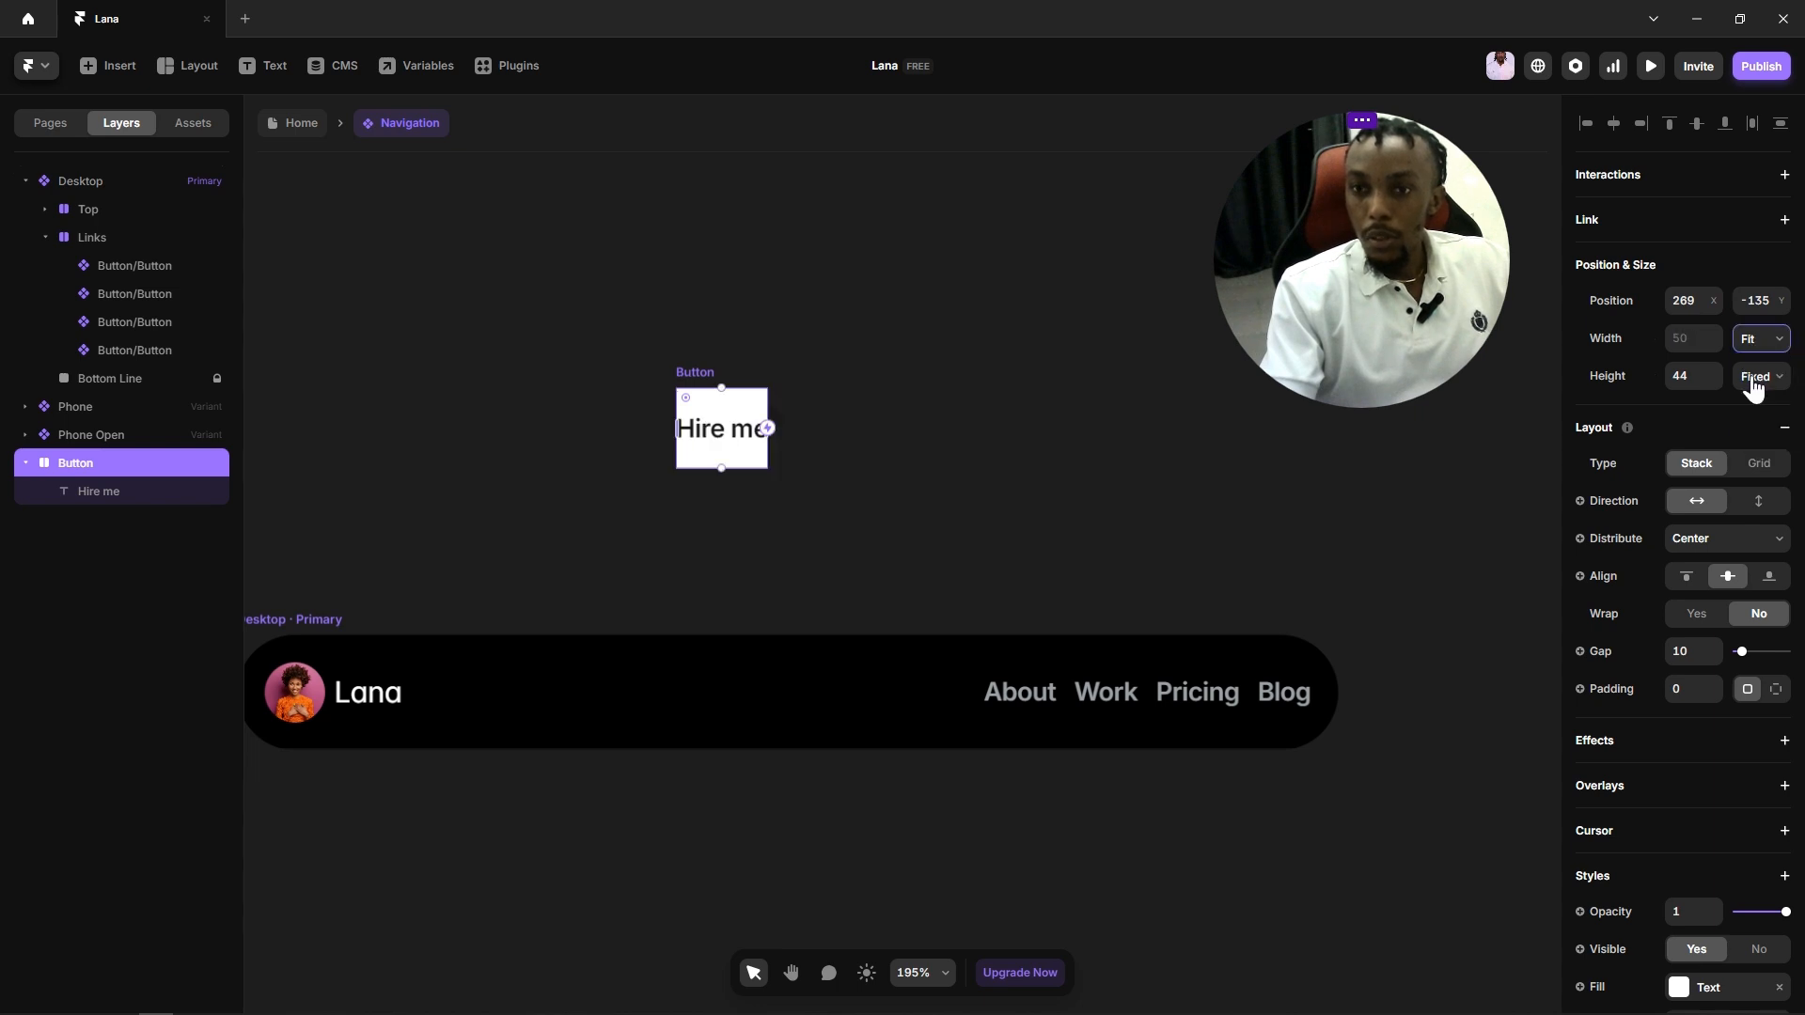
click(1753, 377)
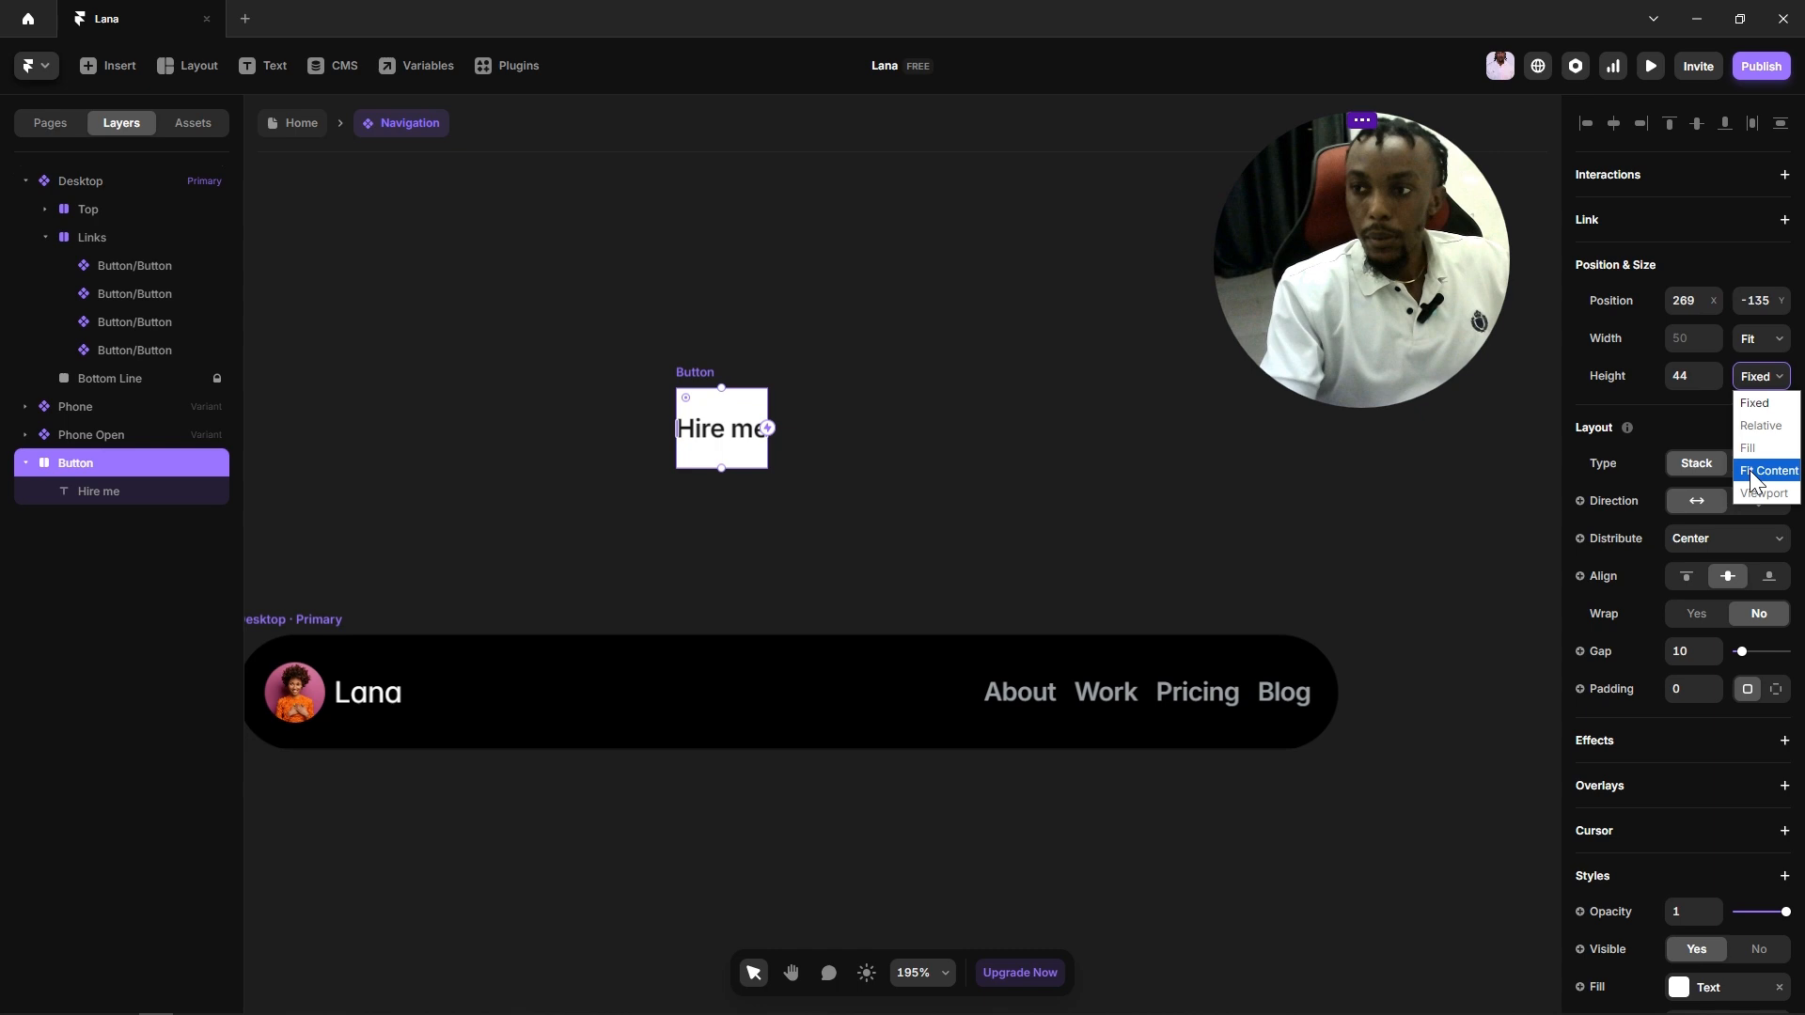
click(1754, 471)
click(889, 414)
Step: Give the Button frame individual side padding, with 10 on the top and 10 on the bottom
scroll(809, 395, up, 5)
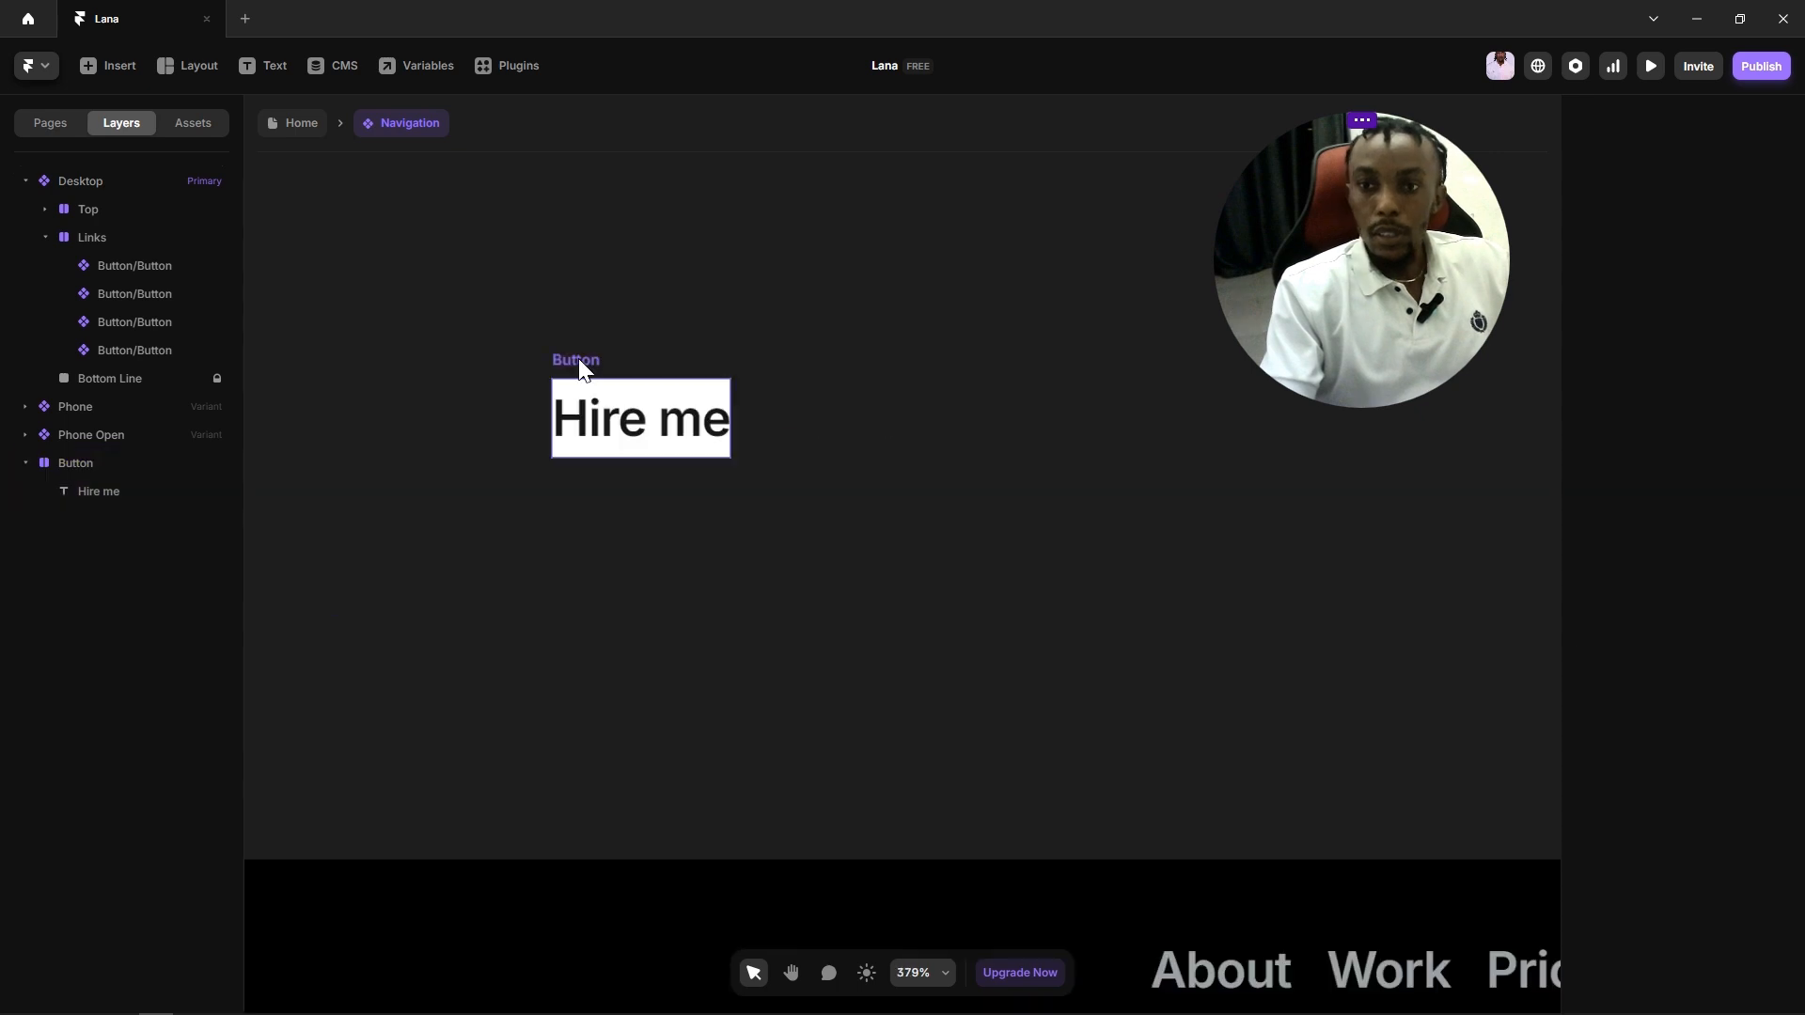
click(577, 362)
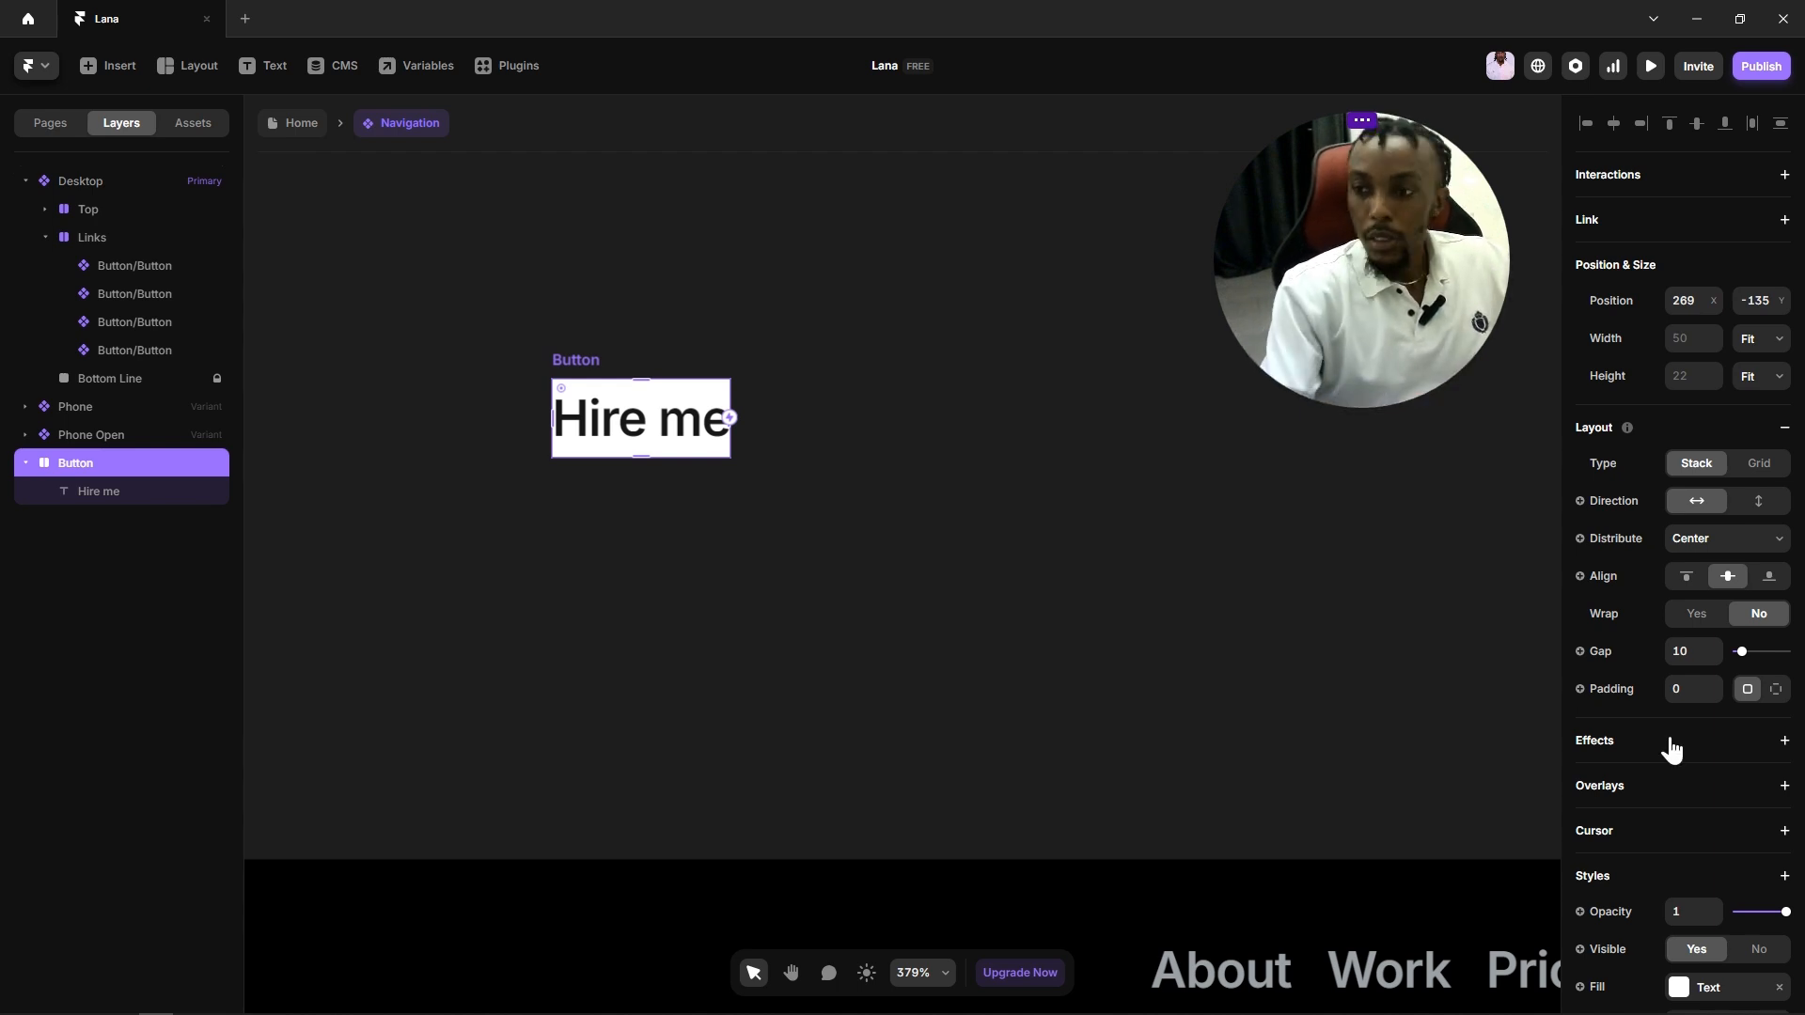
click(1692, 688)
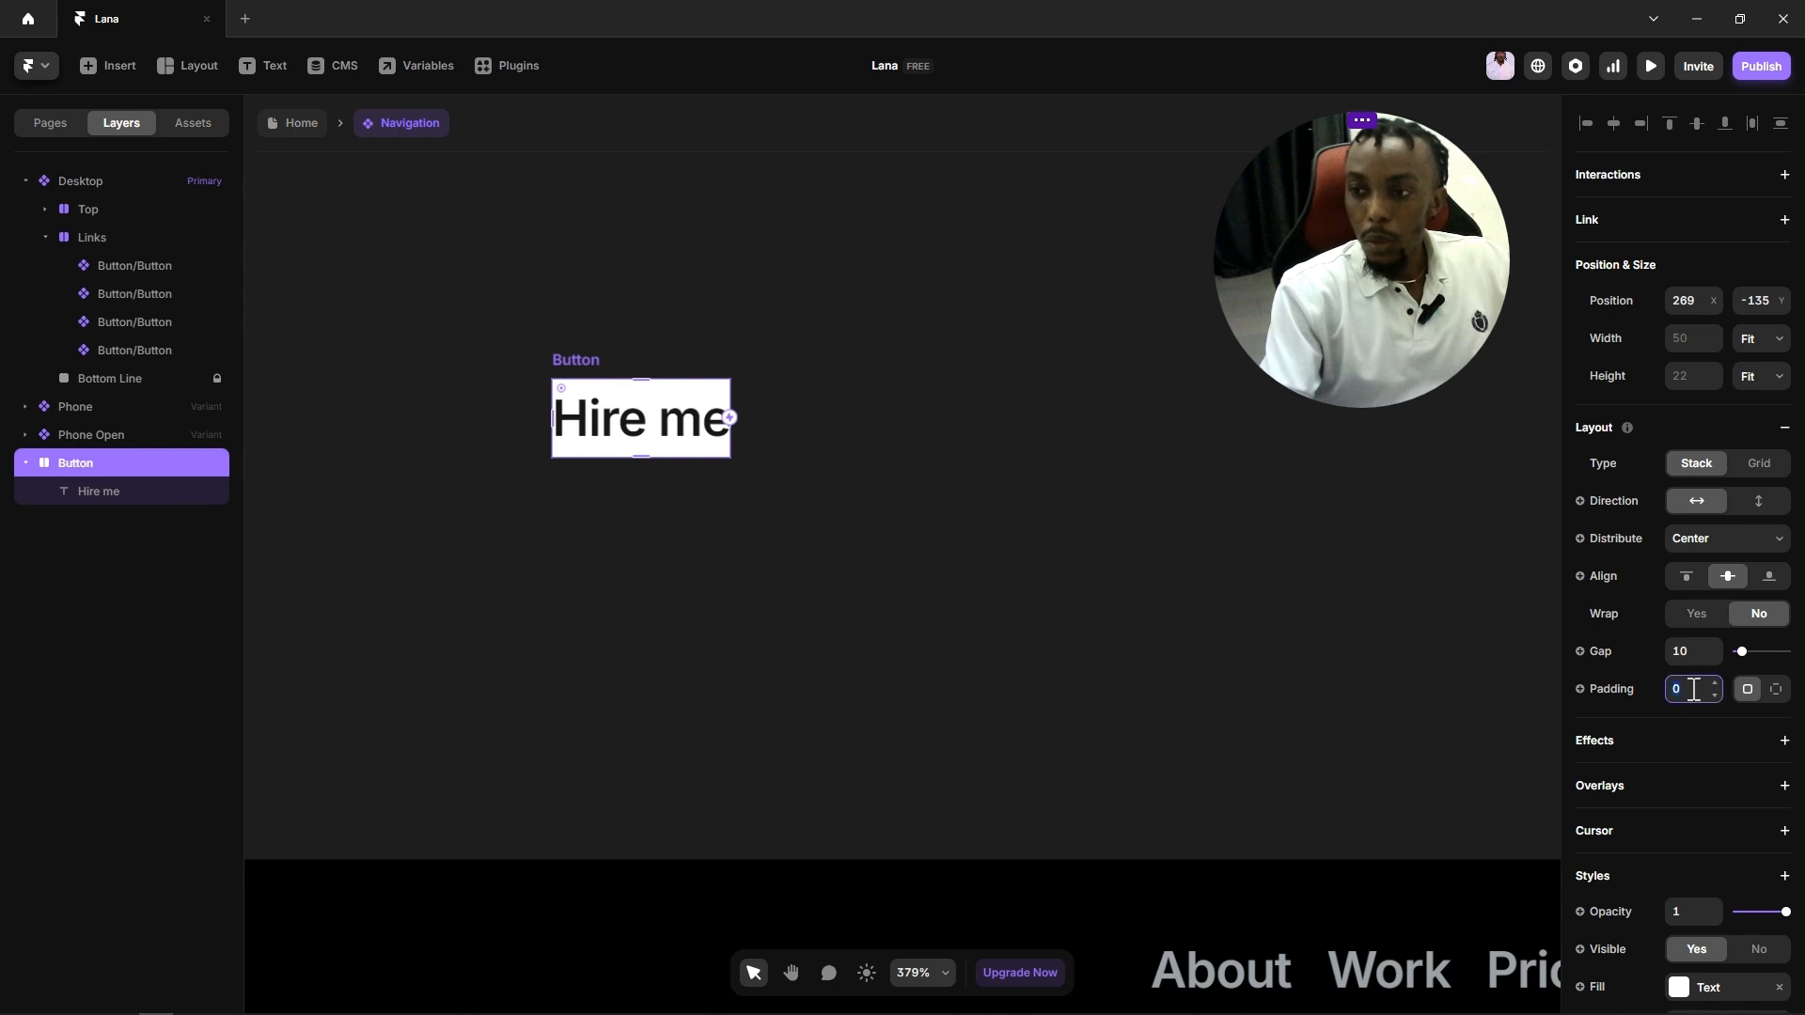
click(1775, 692)
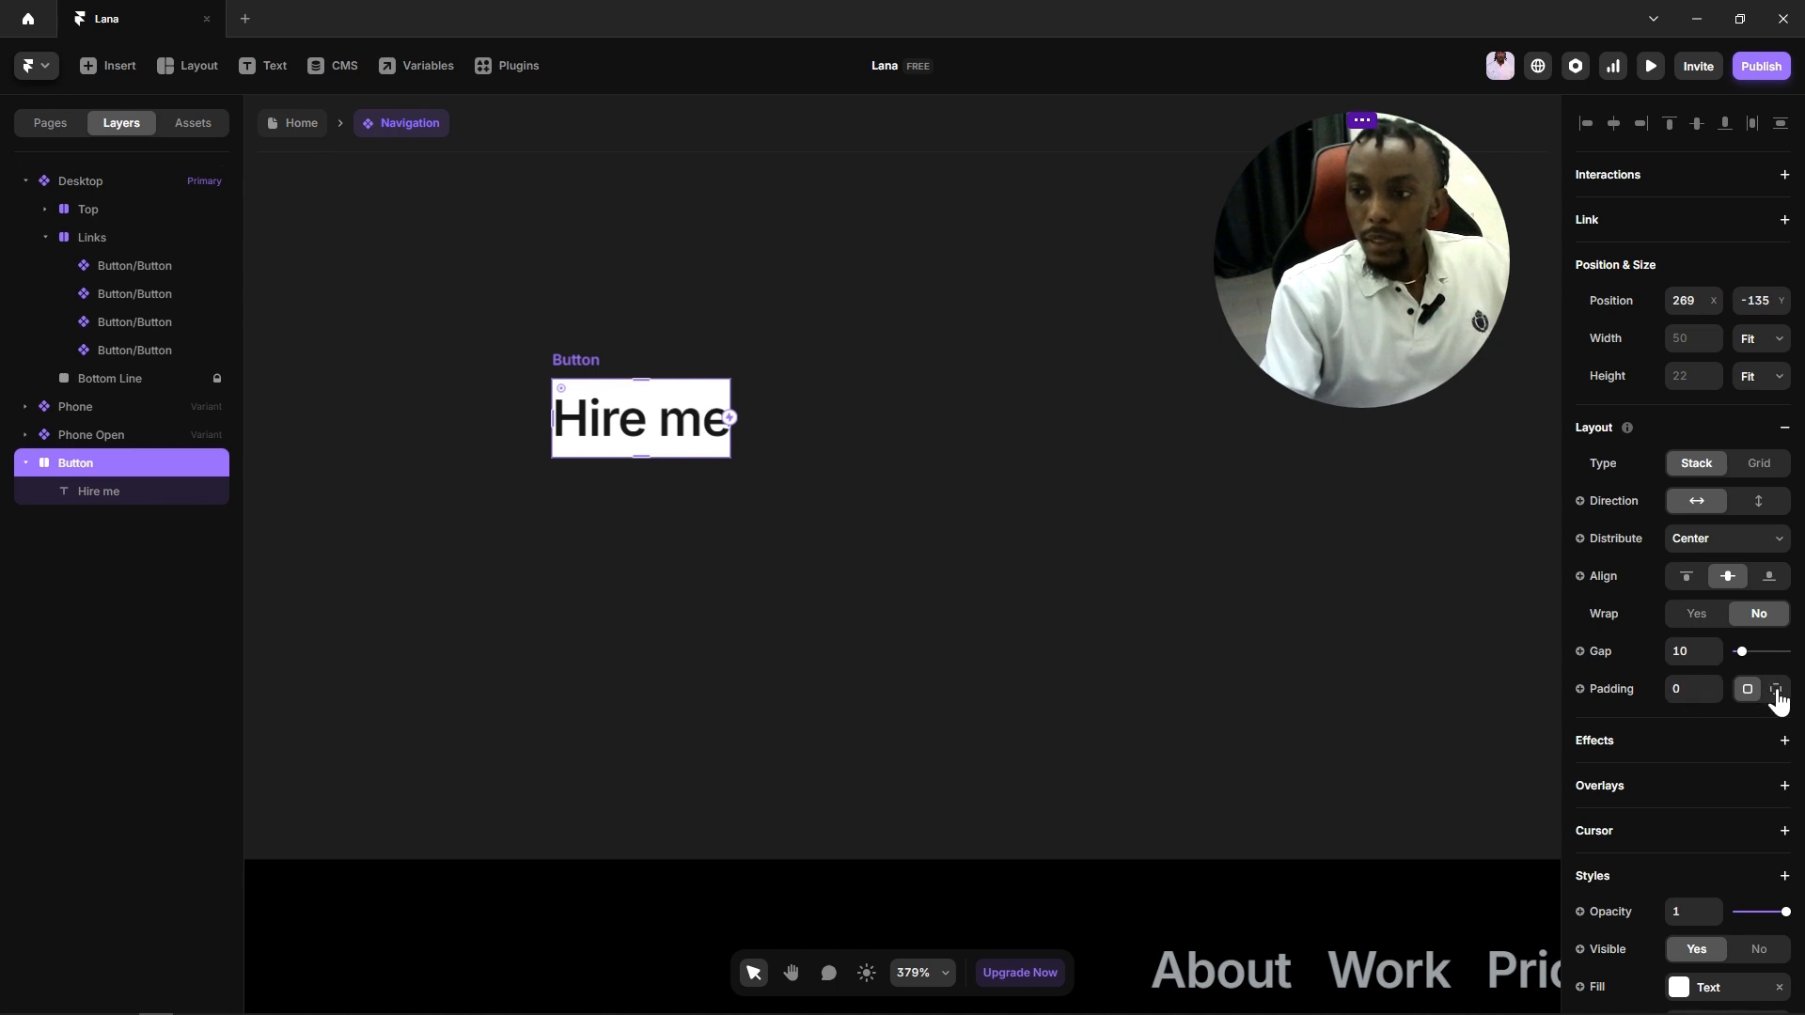
click(1775, 693)
click(1671, 727)
text(10)
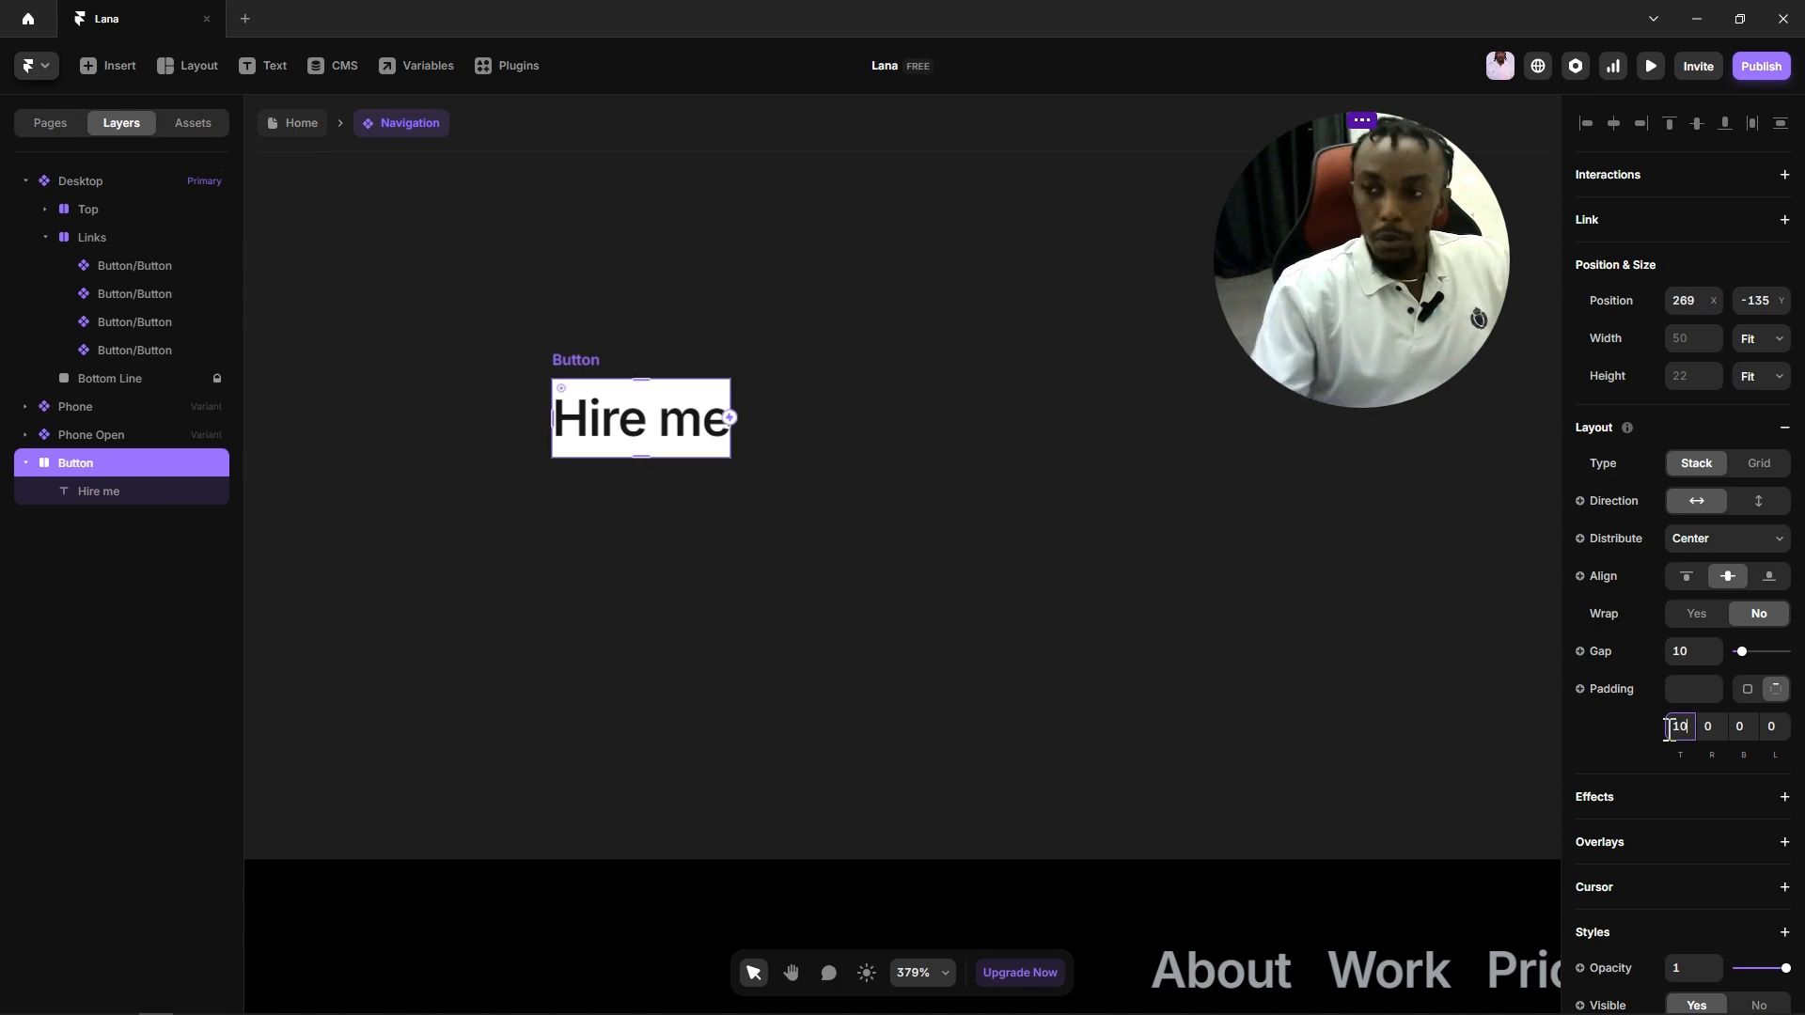
click(1730, 729)
text(1)
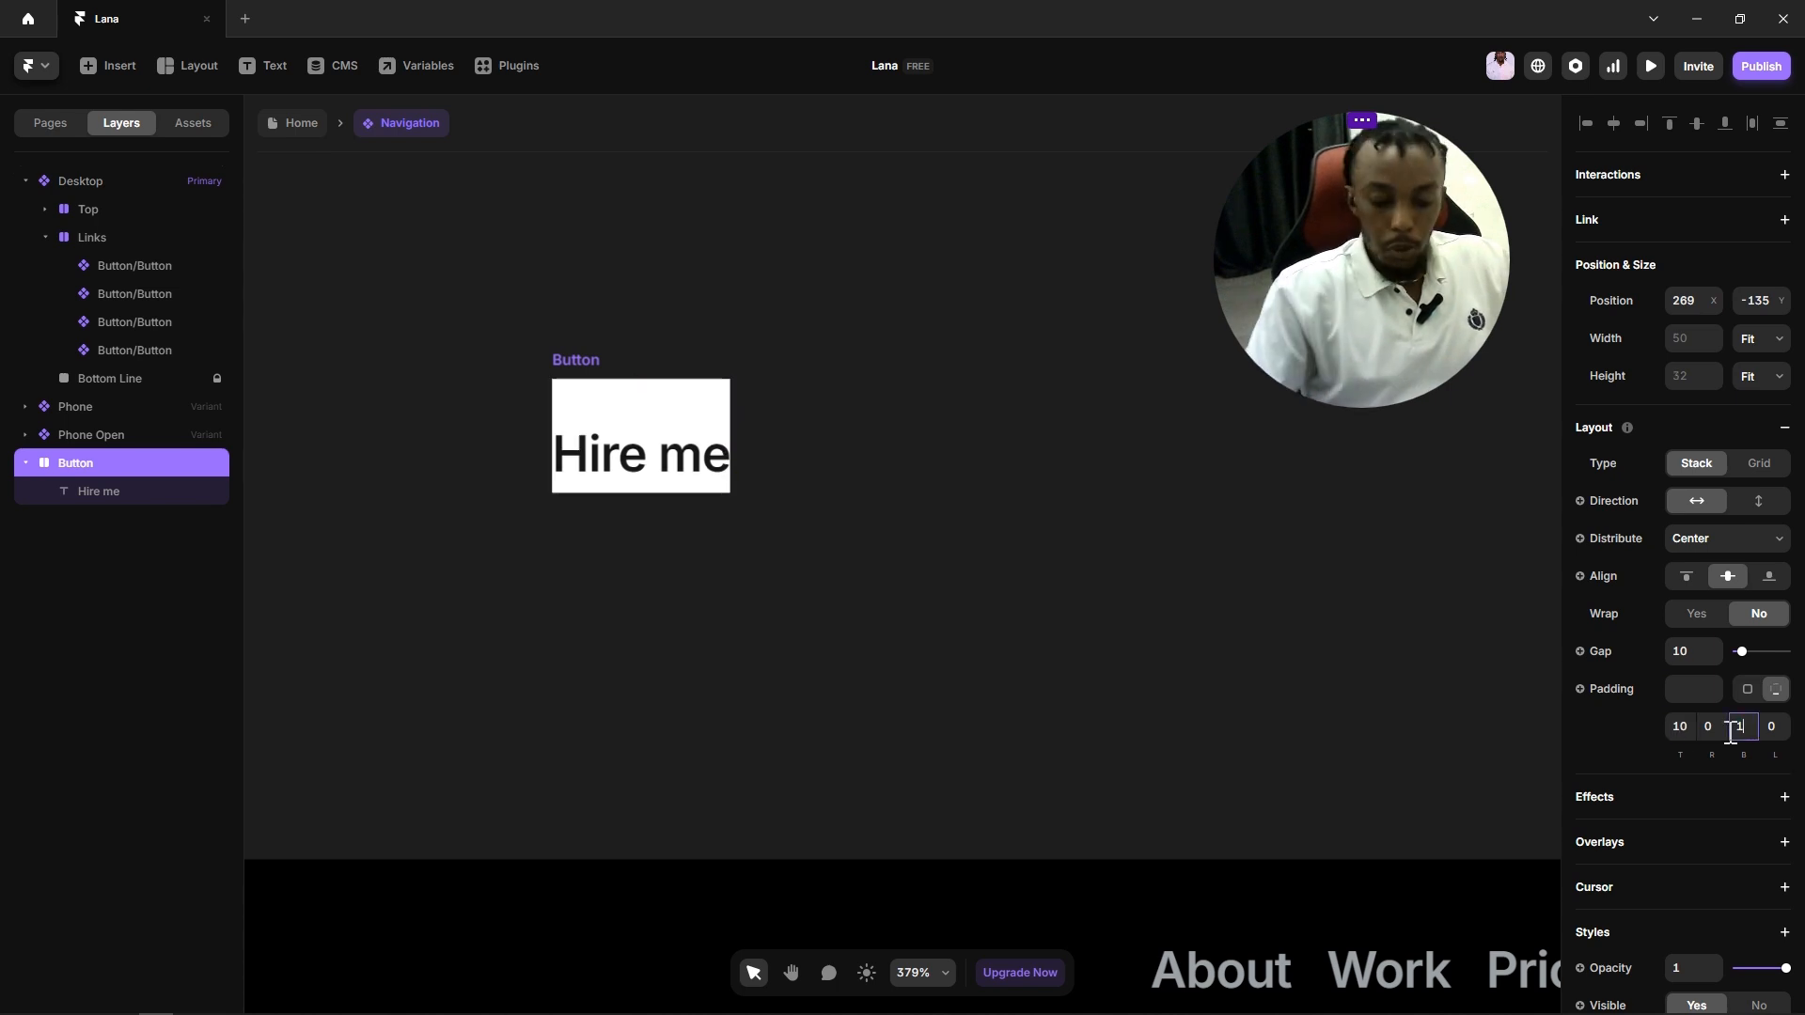
text(0)
Step: Set the Button frame's right and left padding to 15
click(1716, 730)
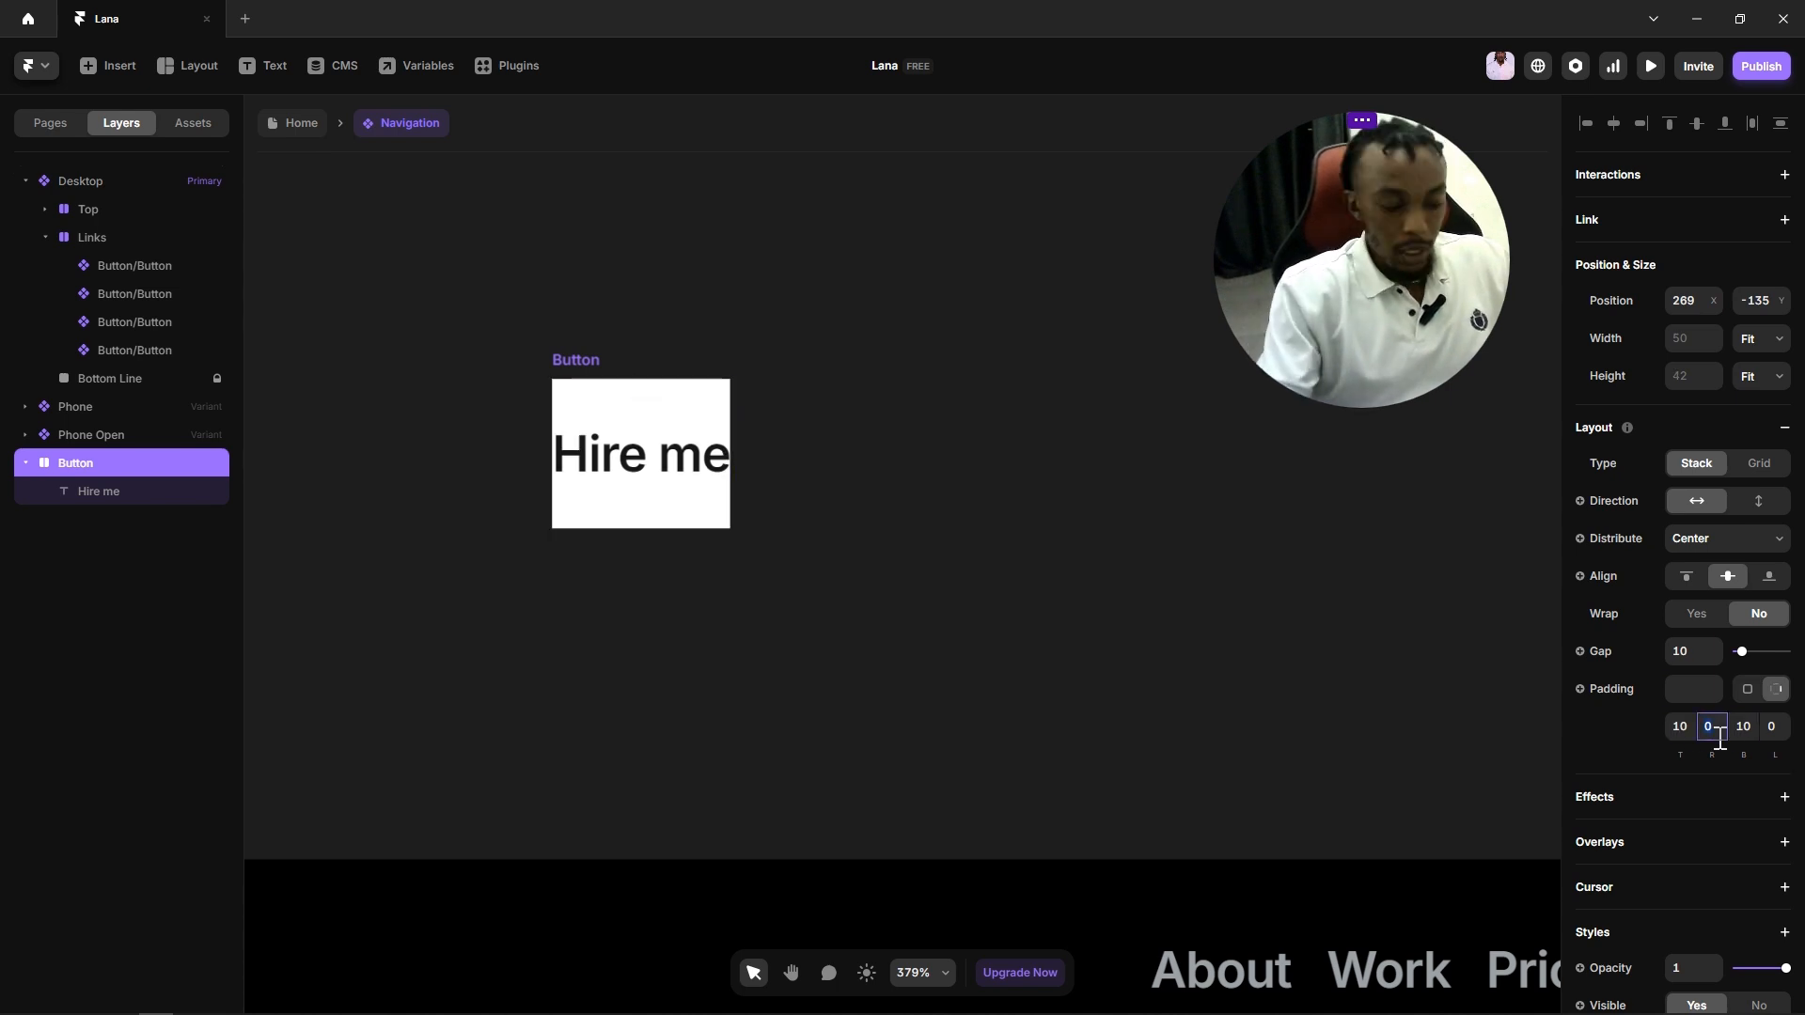
text(15)
key(Return)
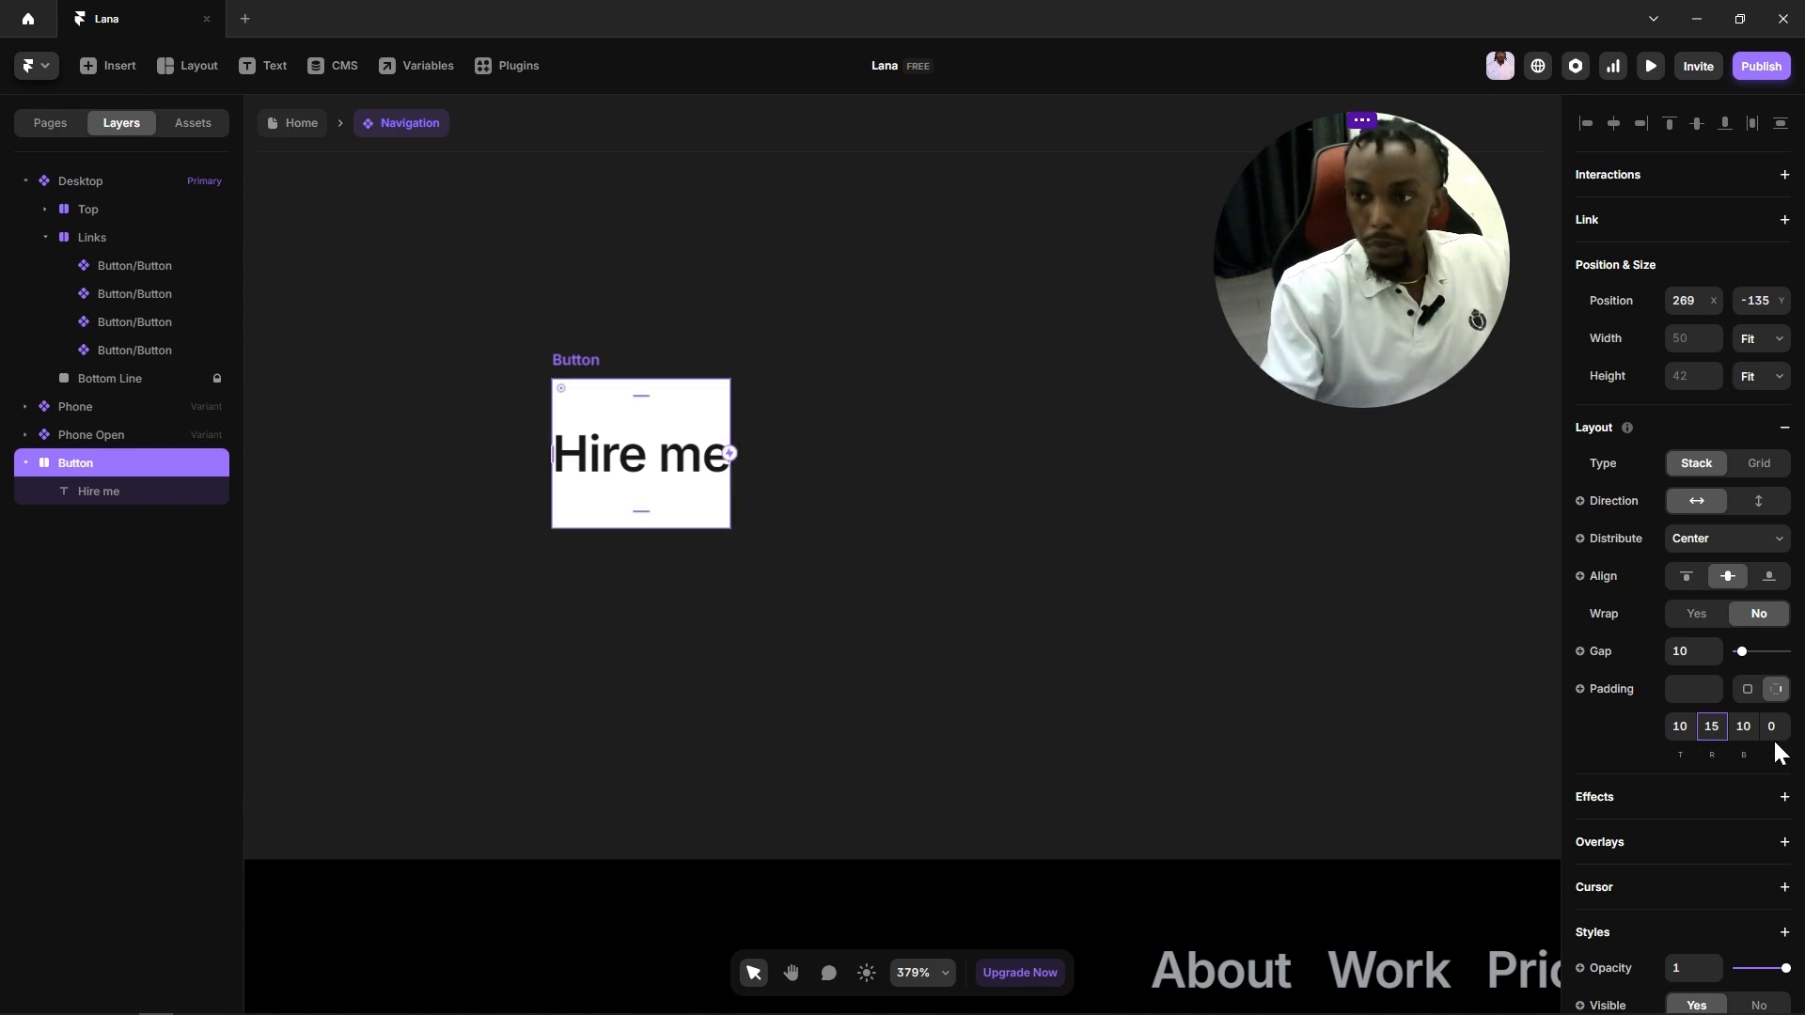
click(1774, 727)
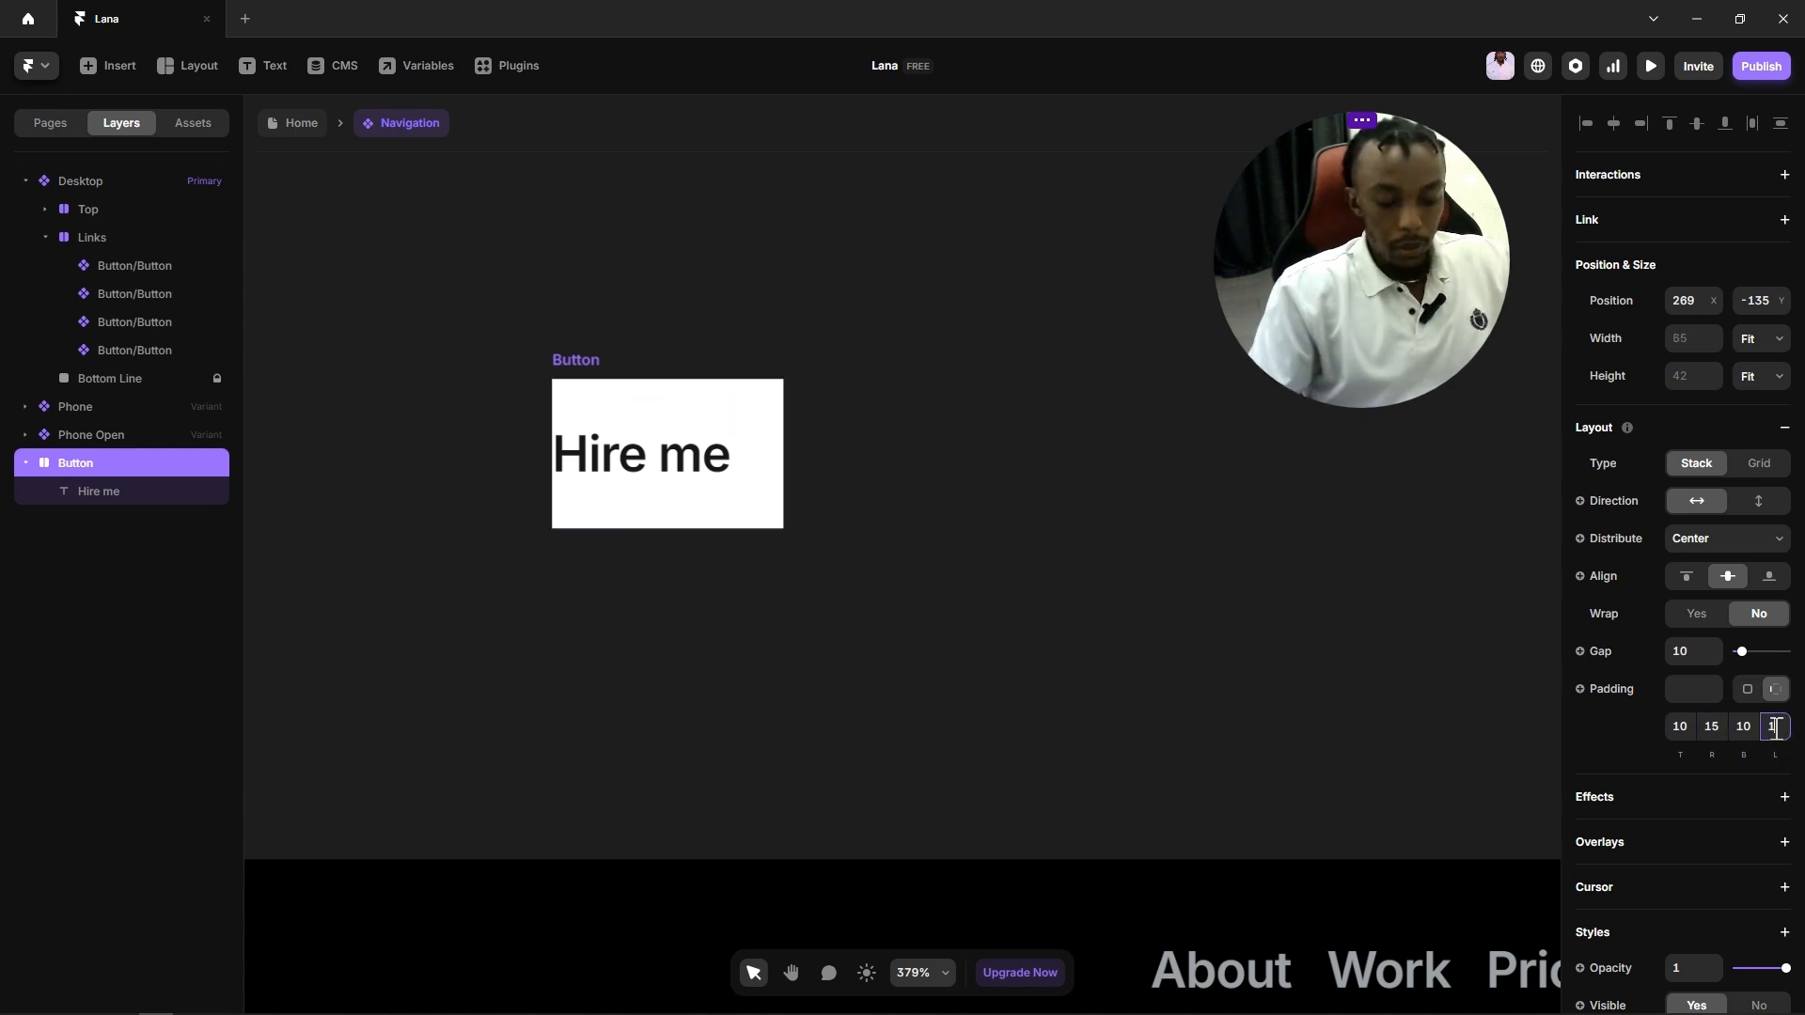
text(15)
Step: Round the corners of the Button frame with a radius of 10
scroll(1748, 771, down, 3)
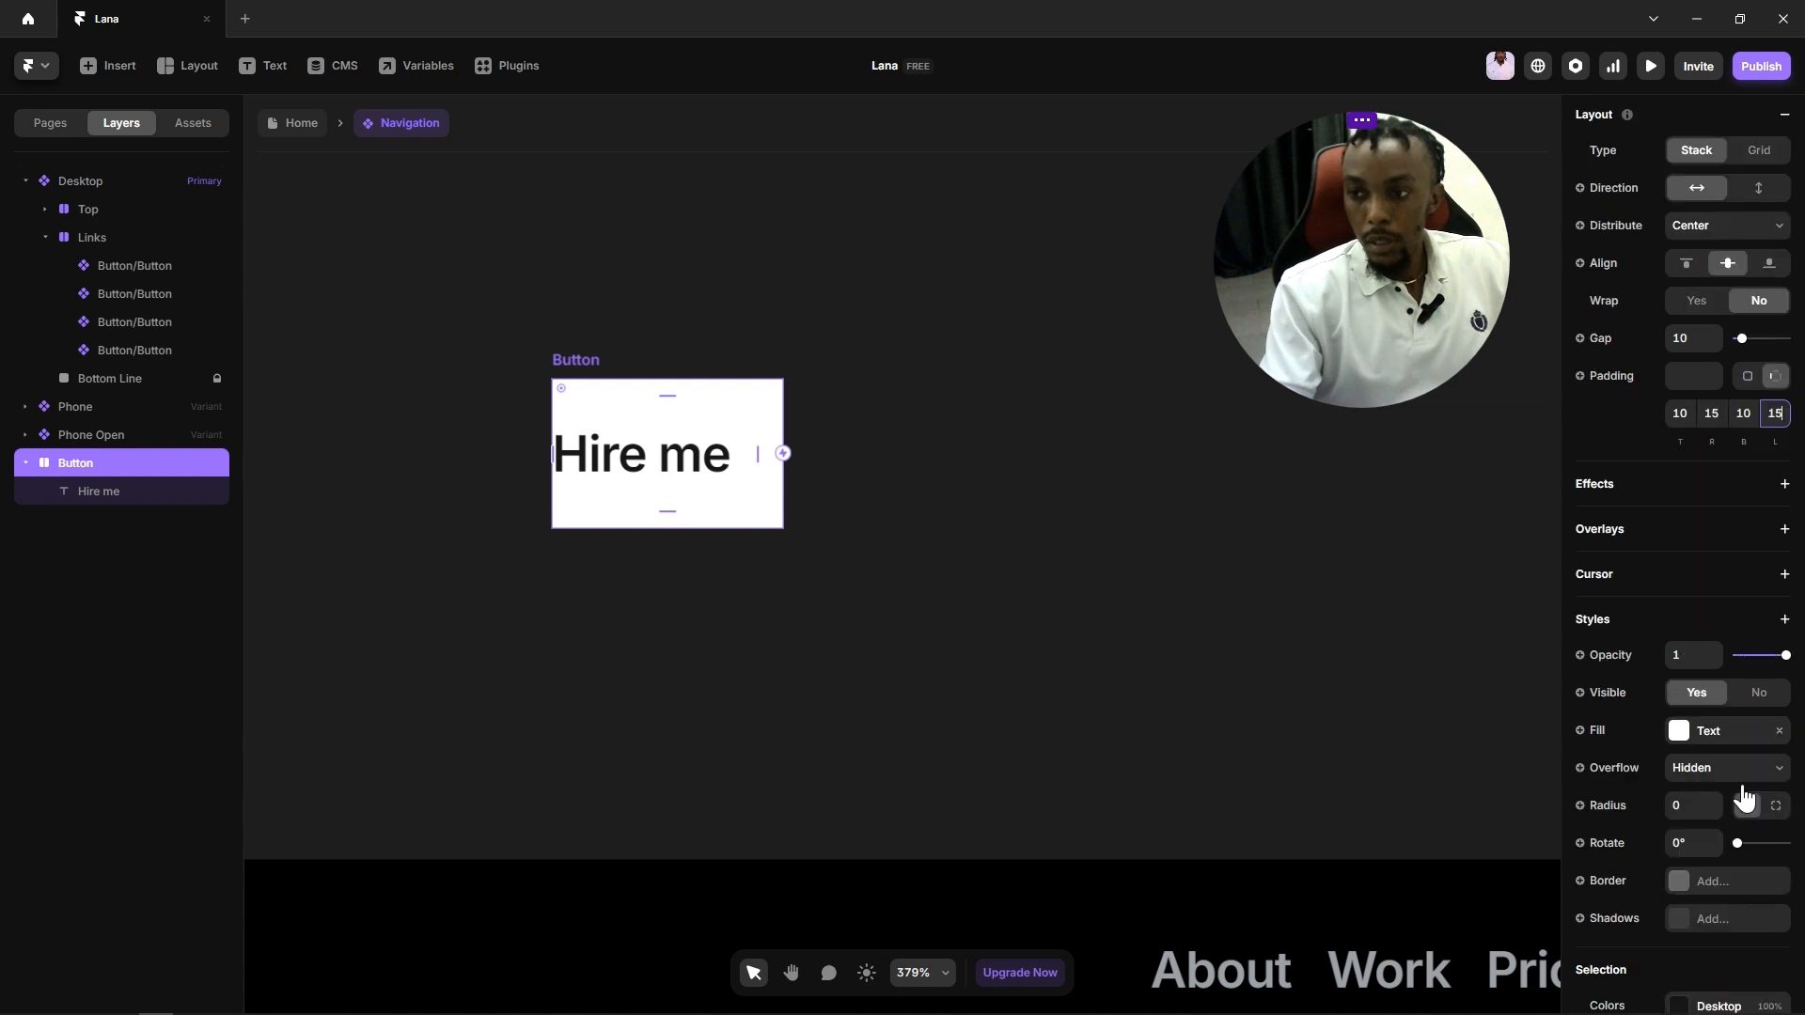
click(1682, 811)
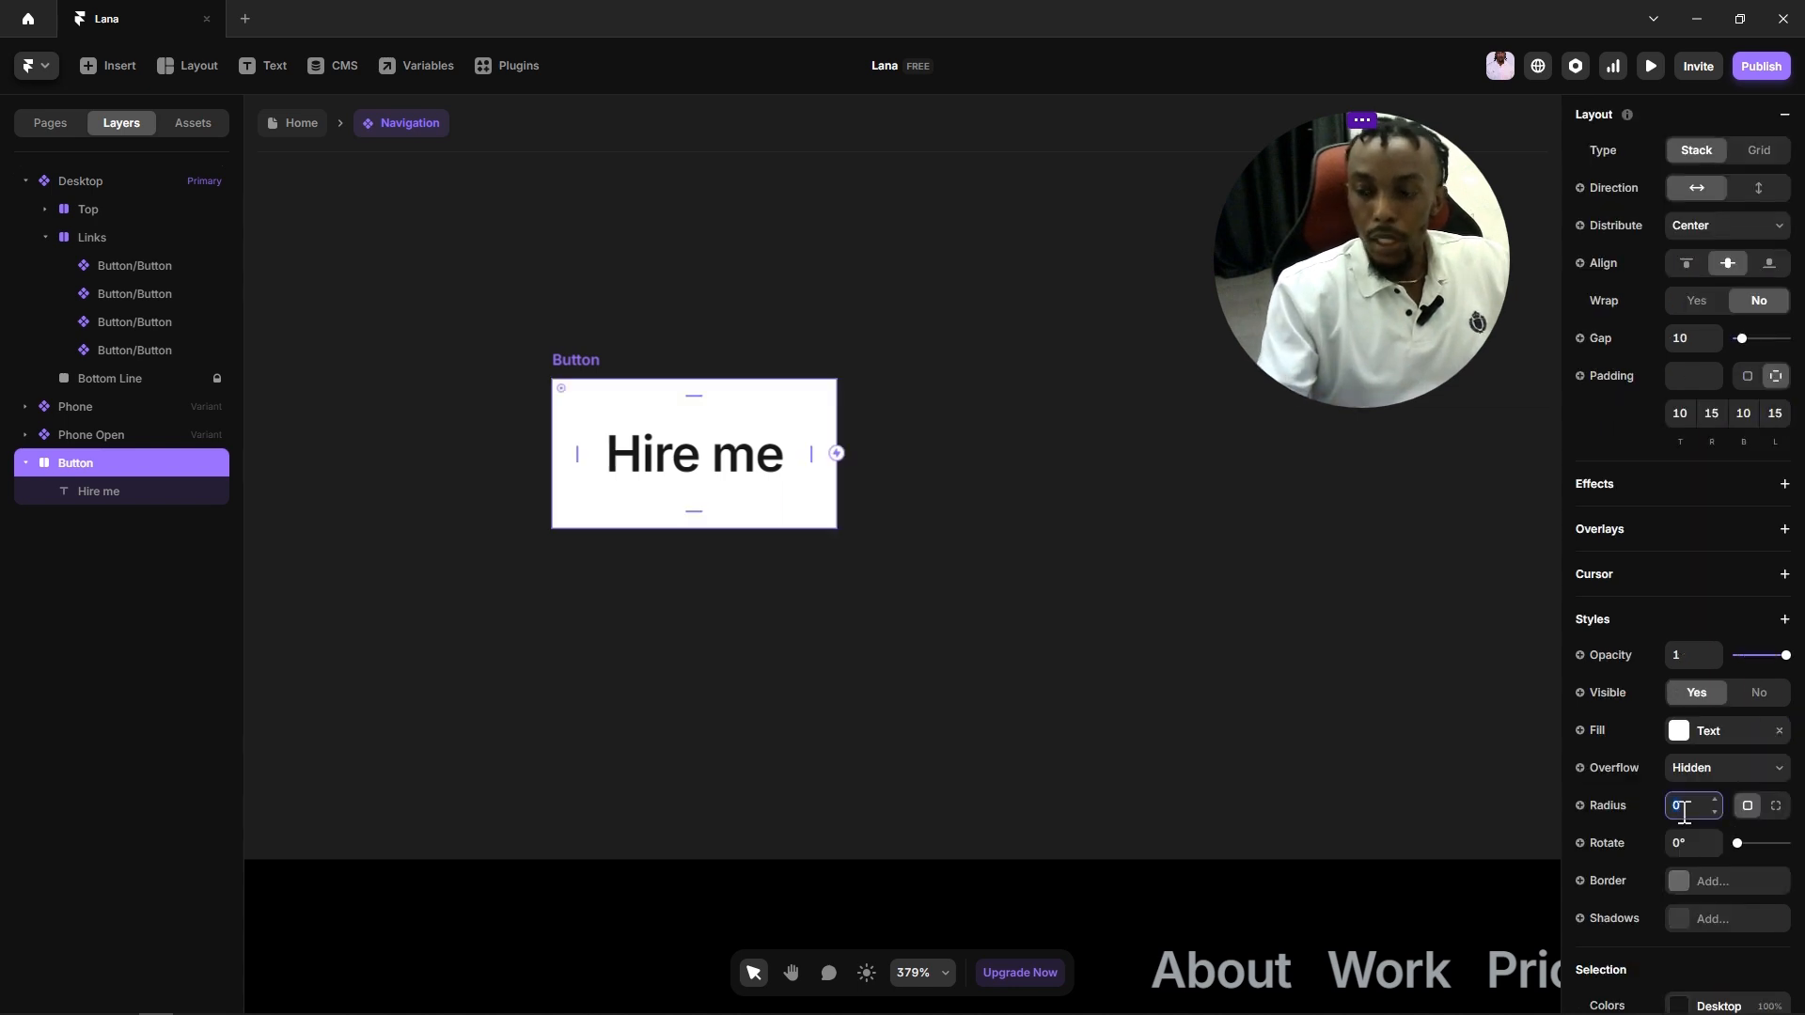
text(10)
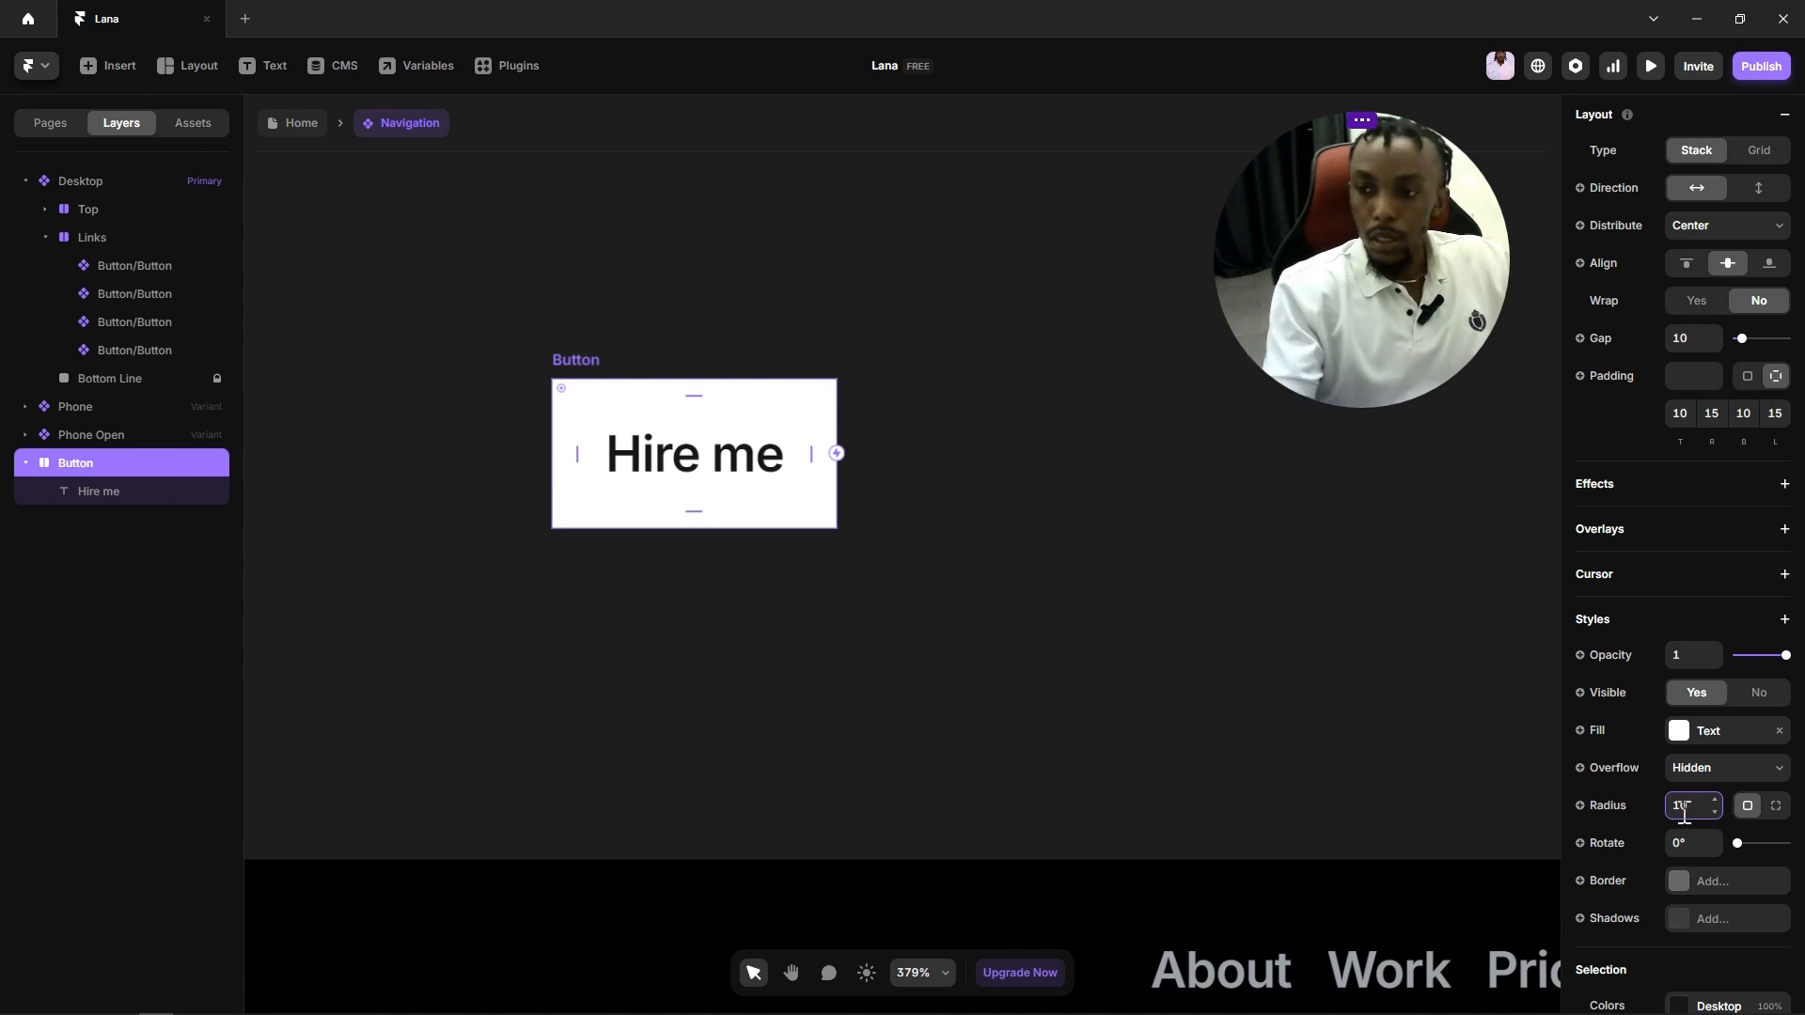
click(1183, 679)
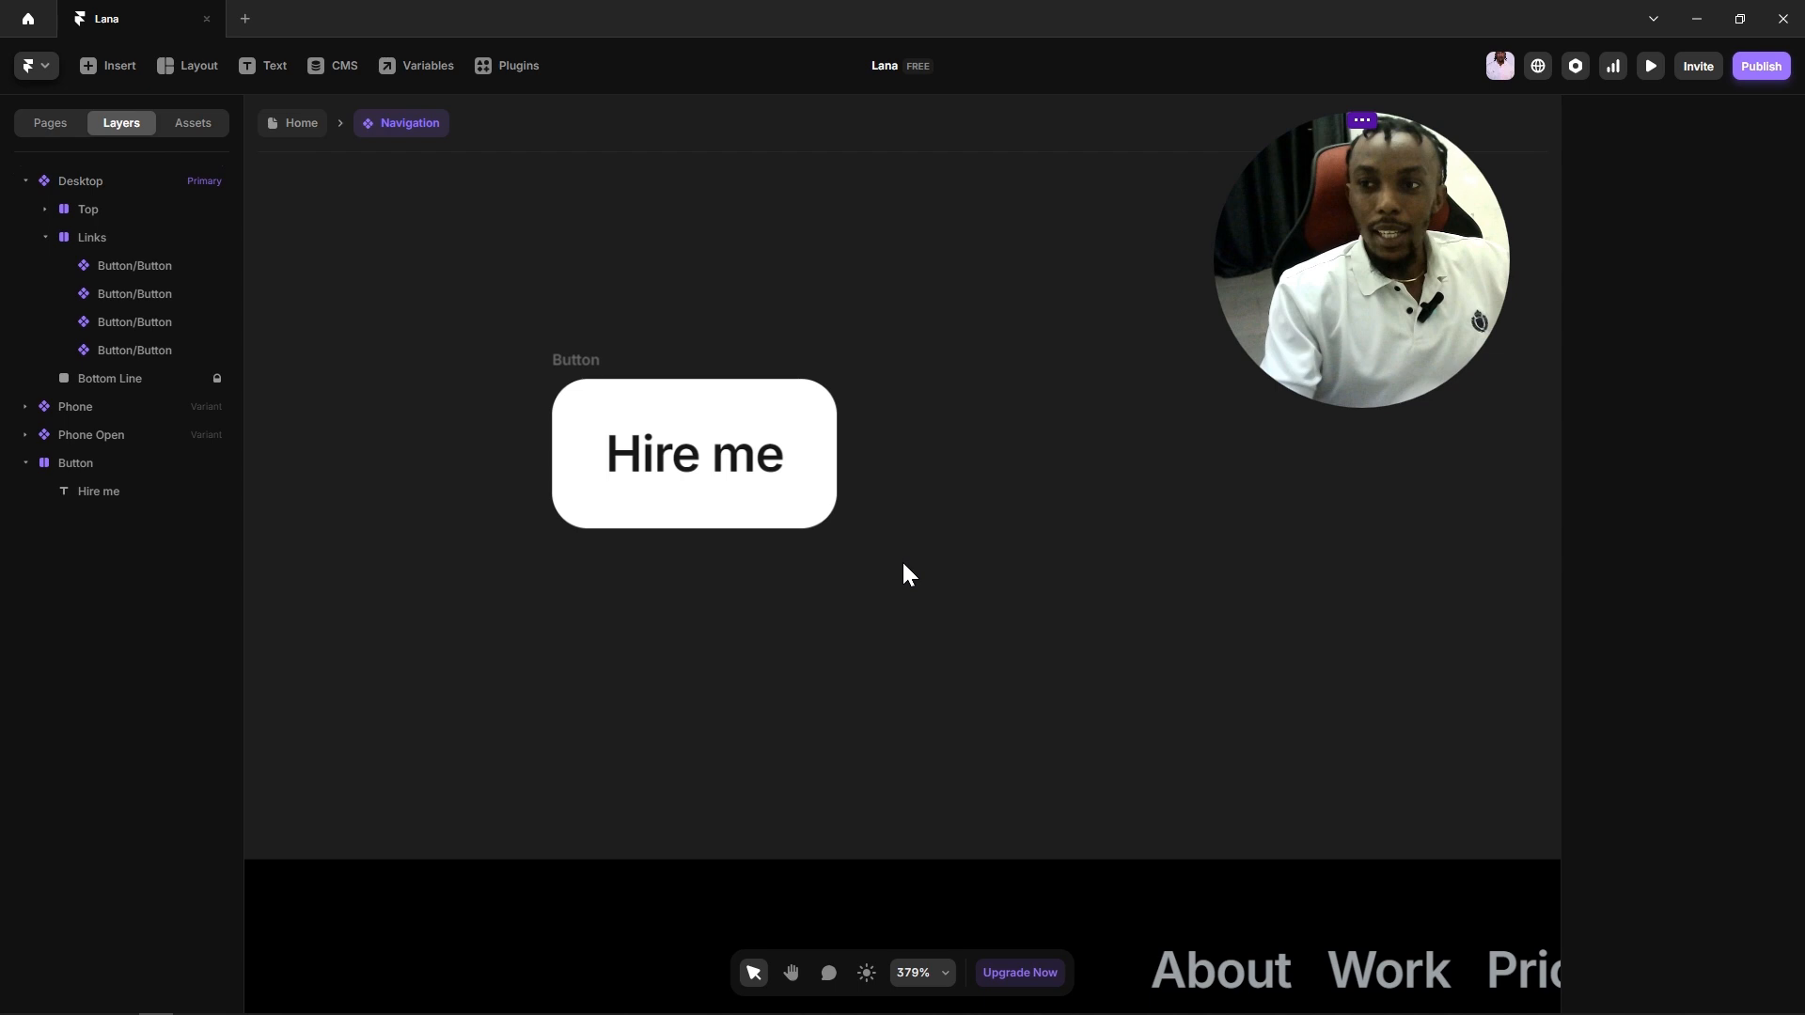
Step: Turn the "Hire me" Button frame into a new component named "Button/Main Button"
scroll(901, 560, down, 3)
click(647, 403)
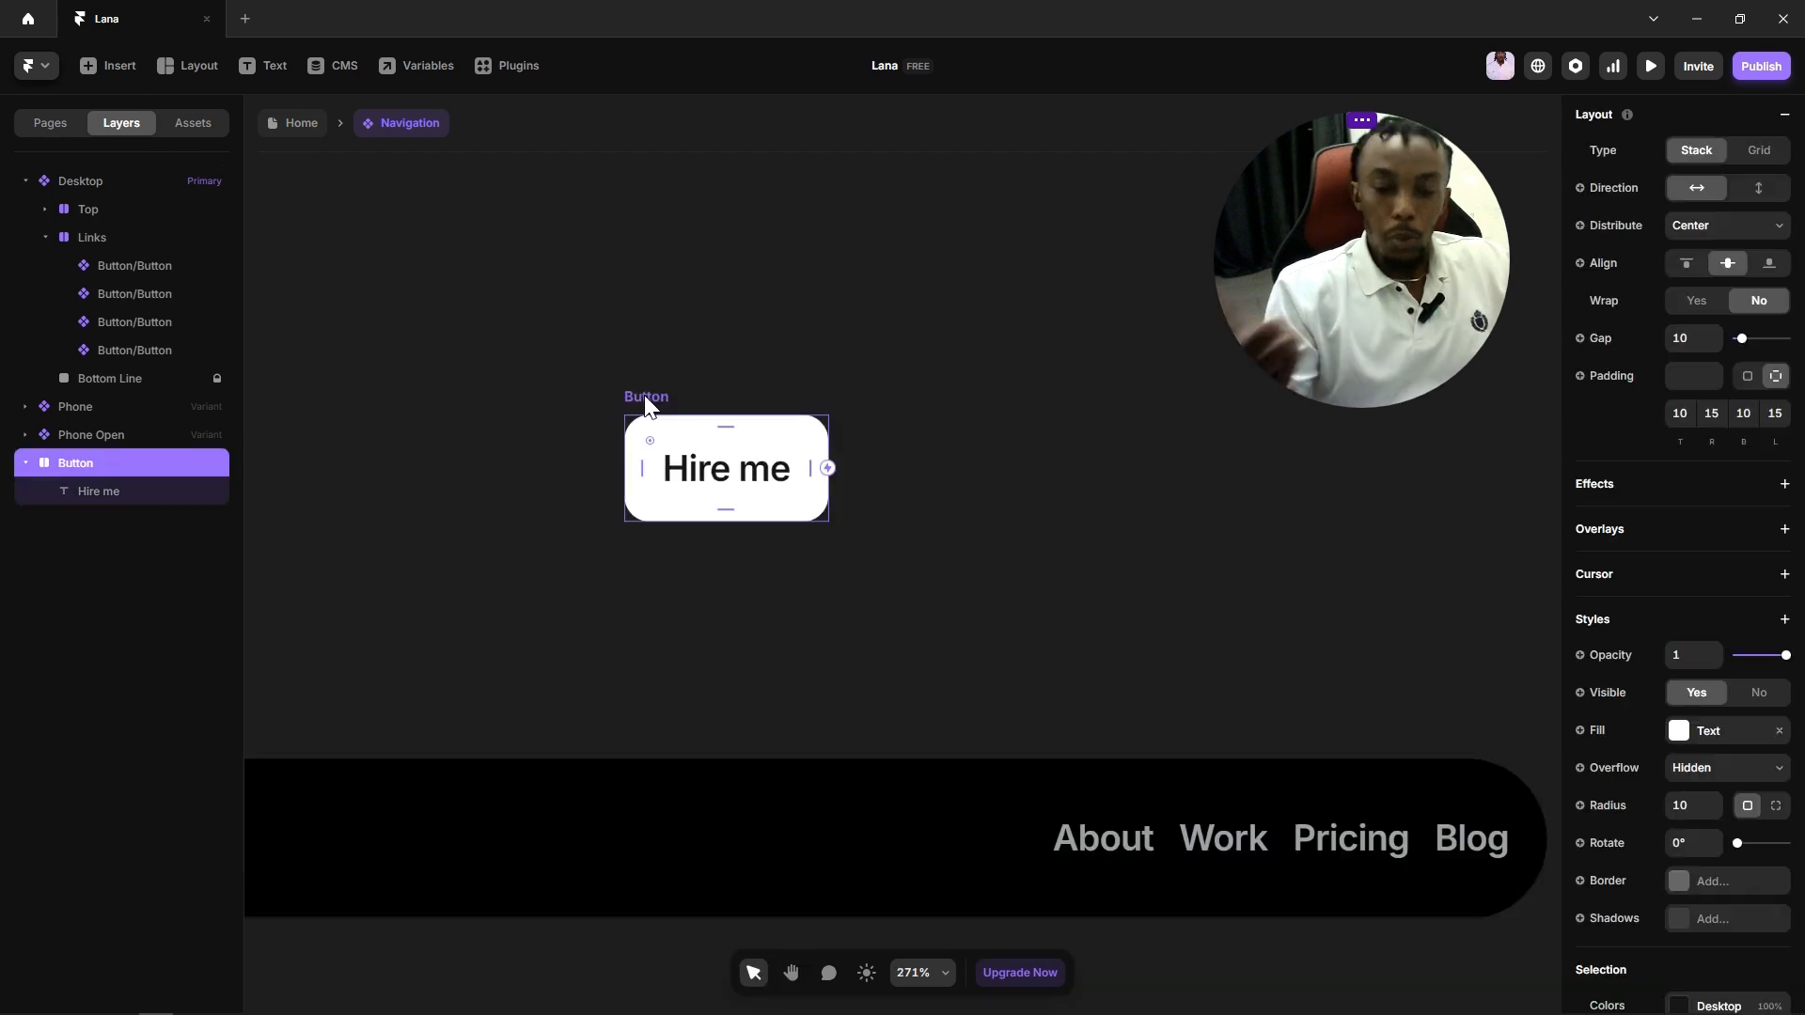
key(ctrl+alt+k)
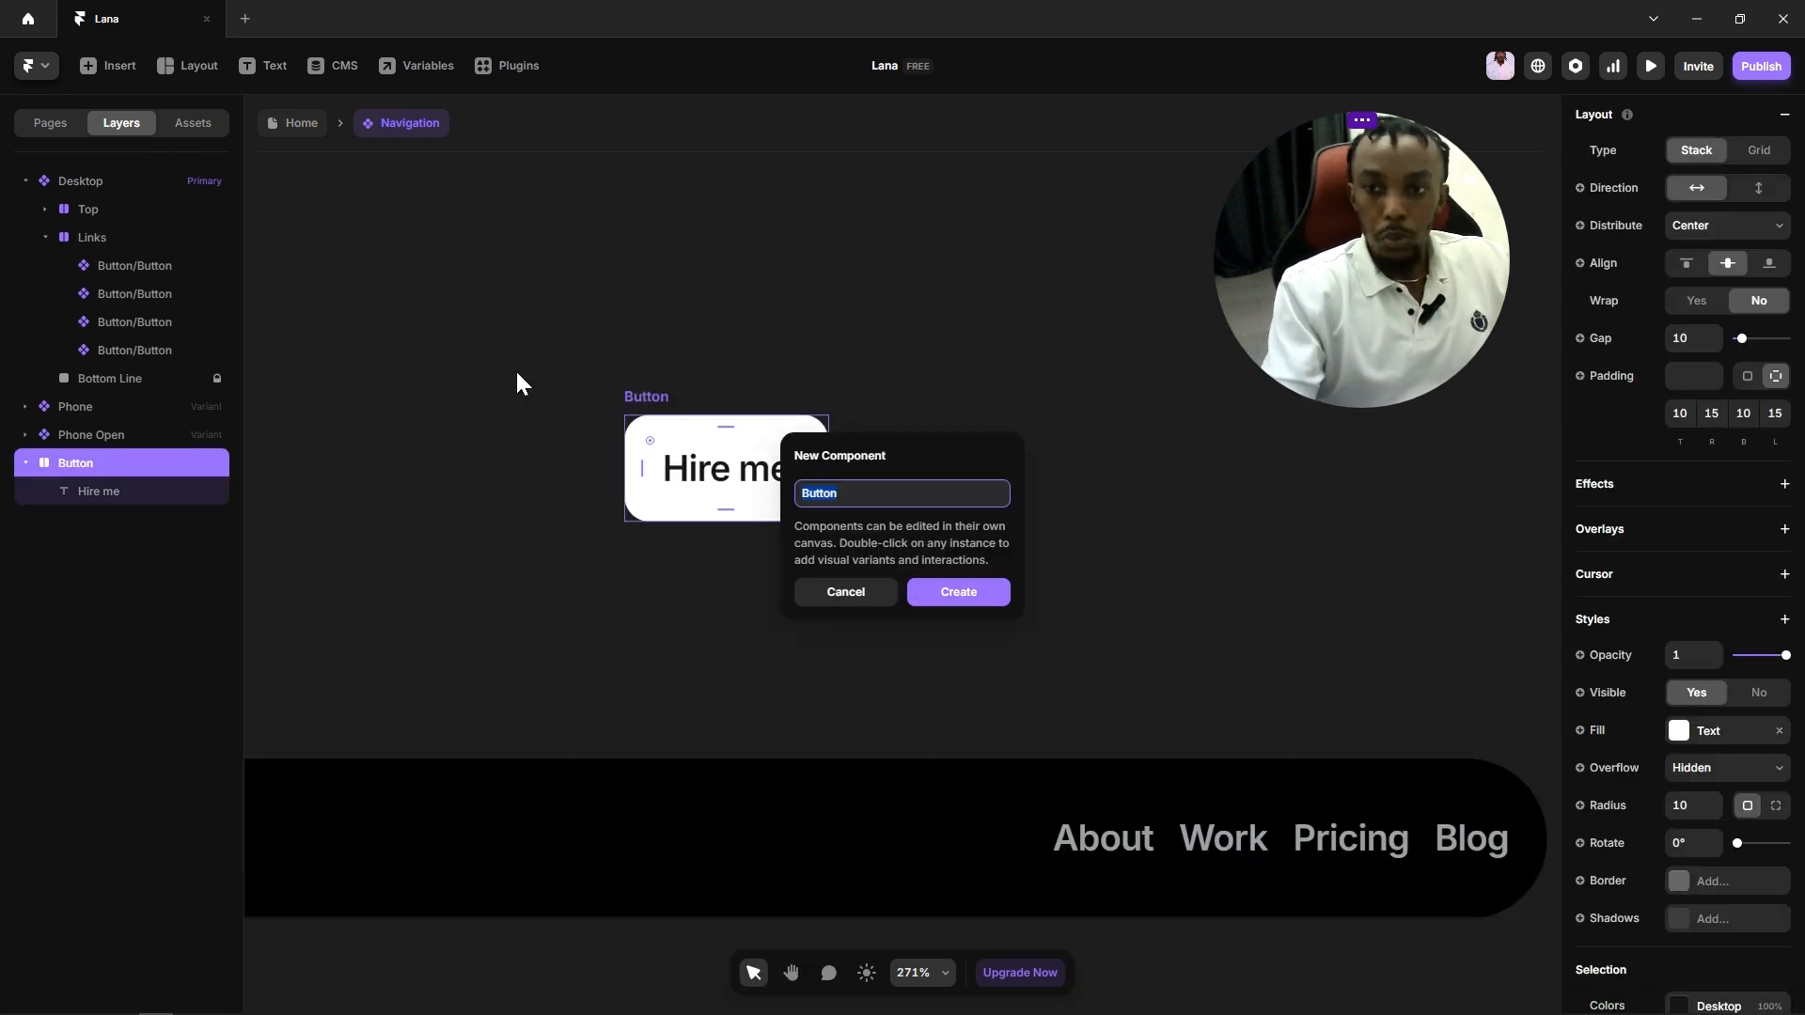
key(Left)
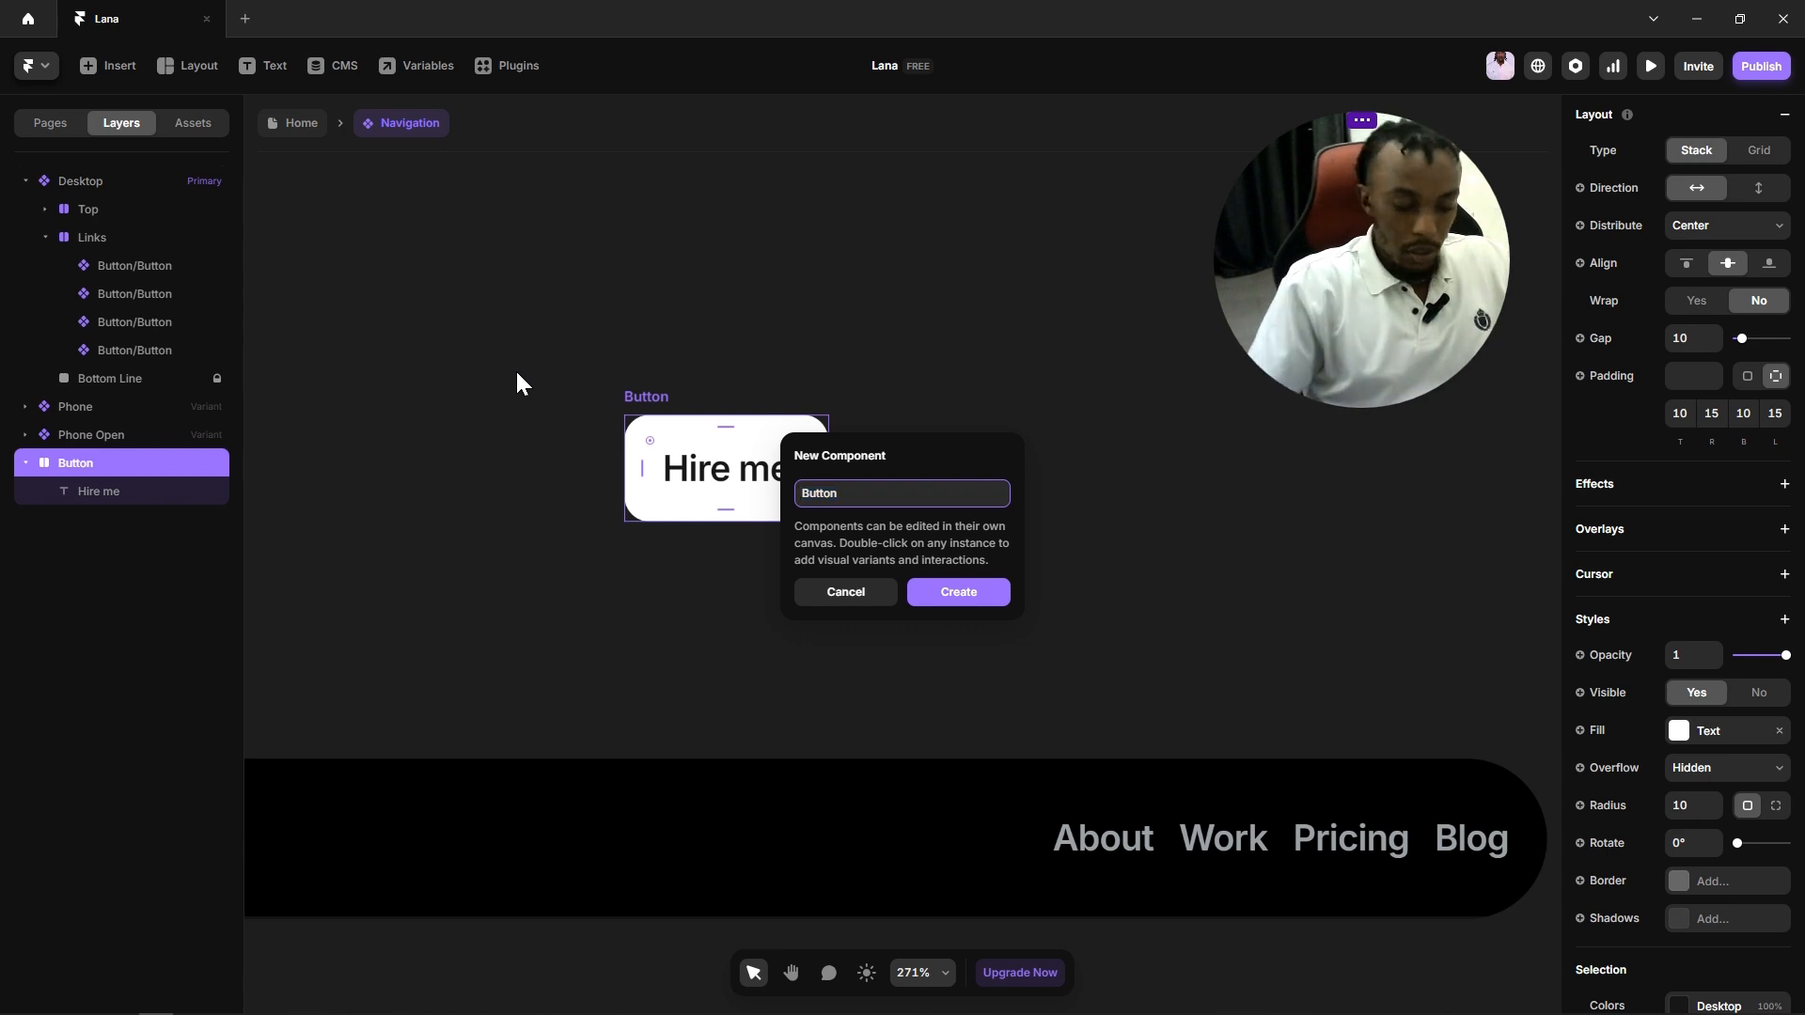
text(Button)
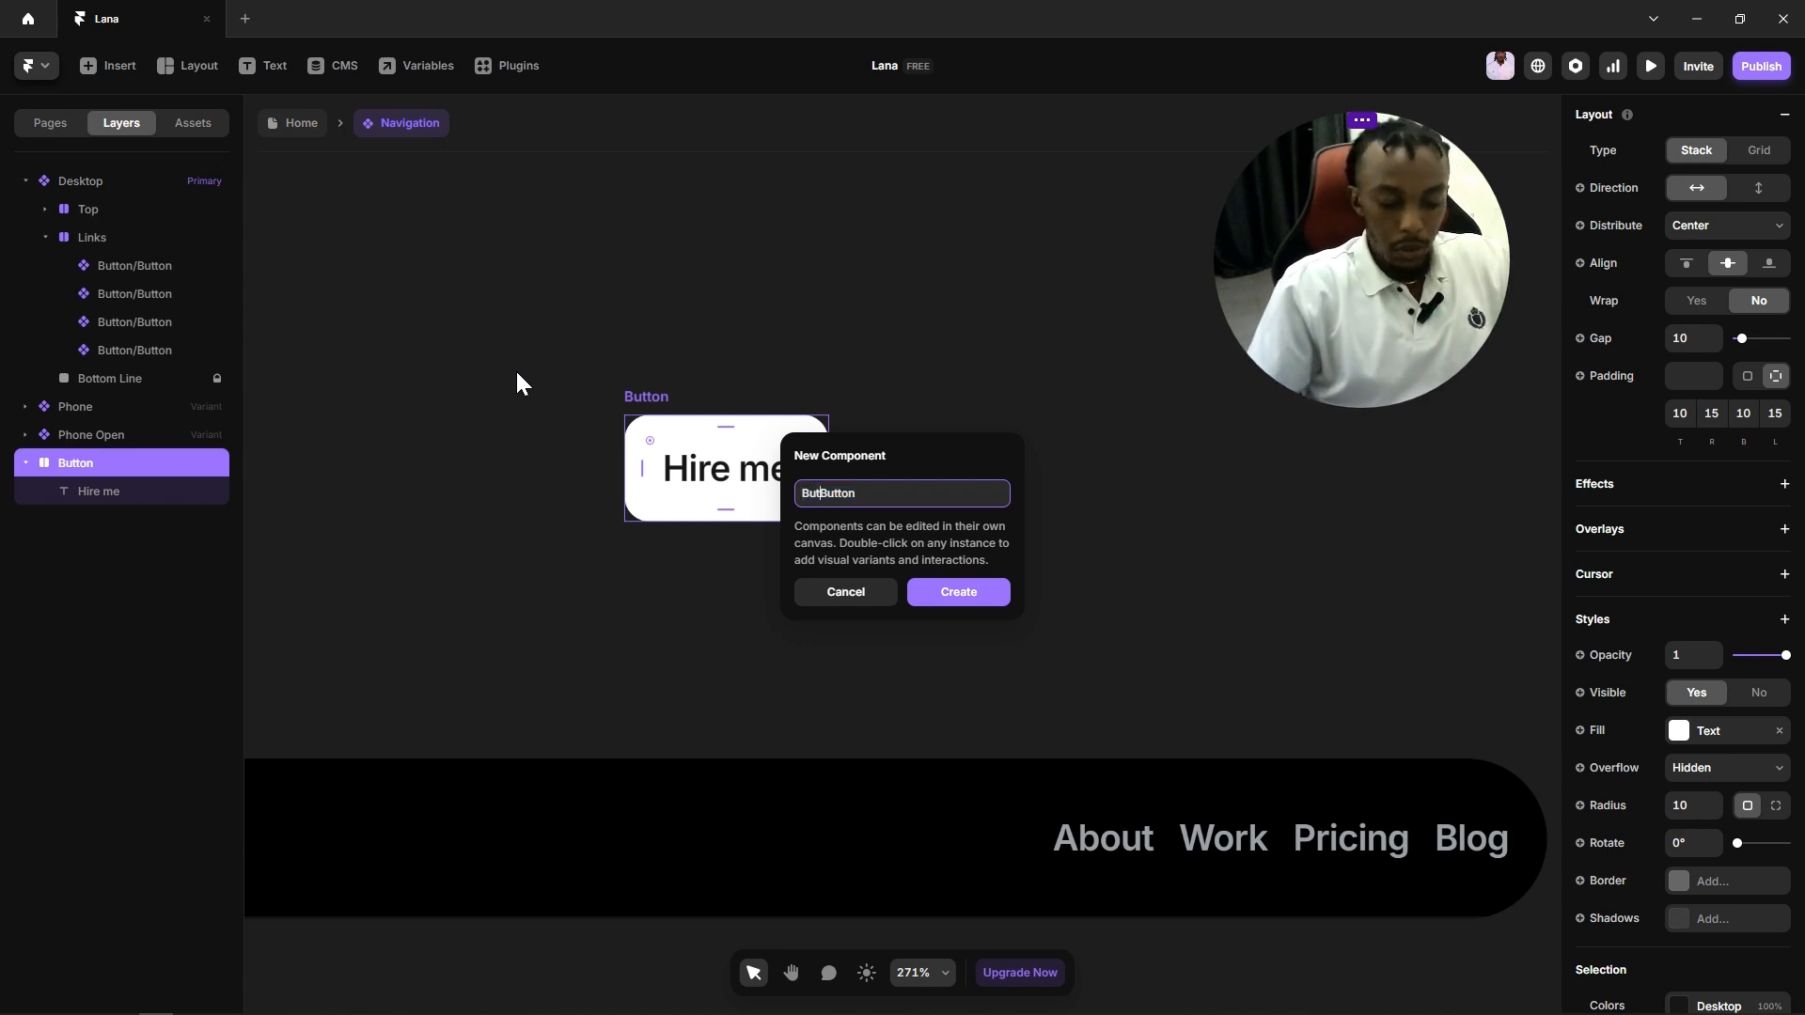
text(/)
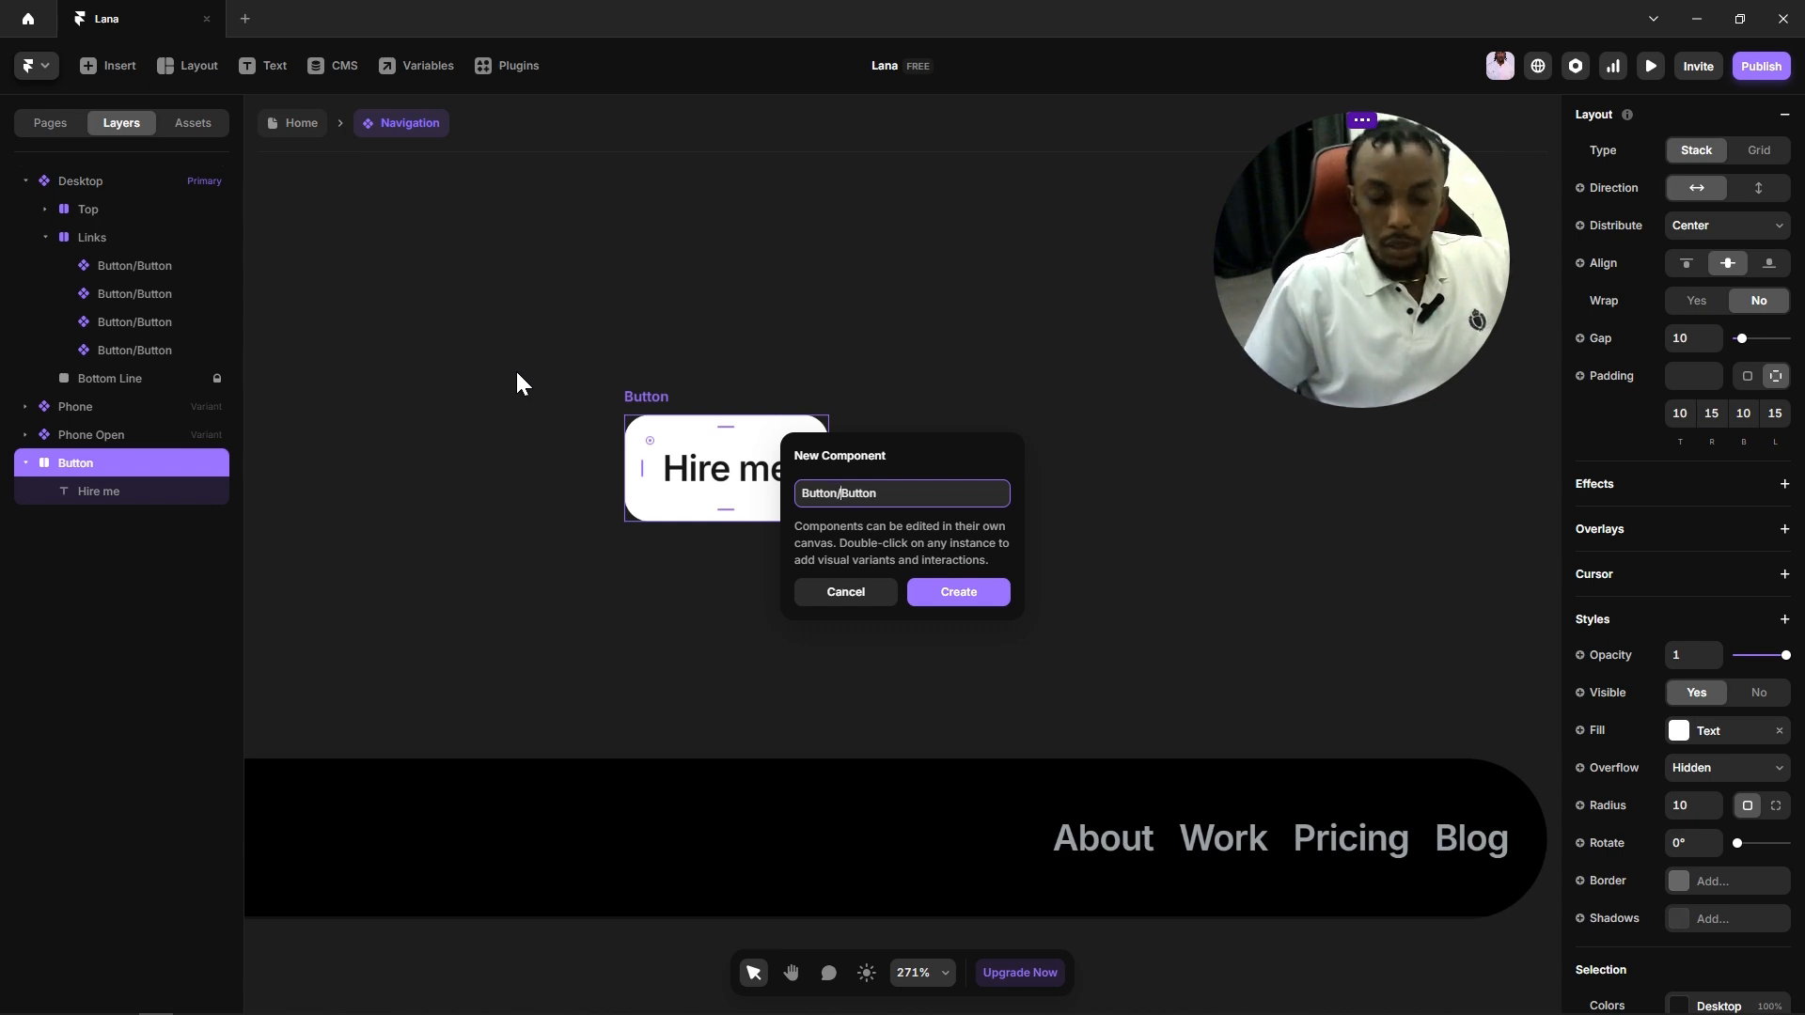
text(Main)
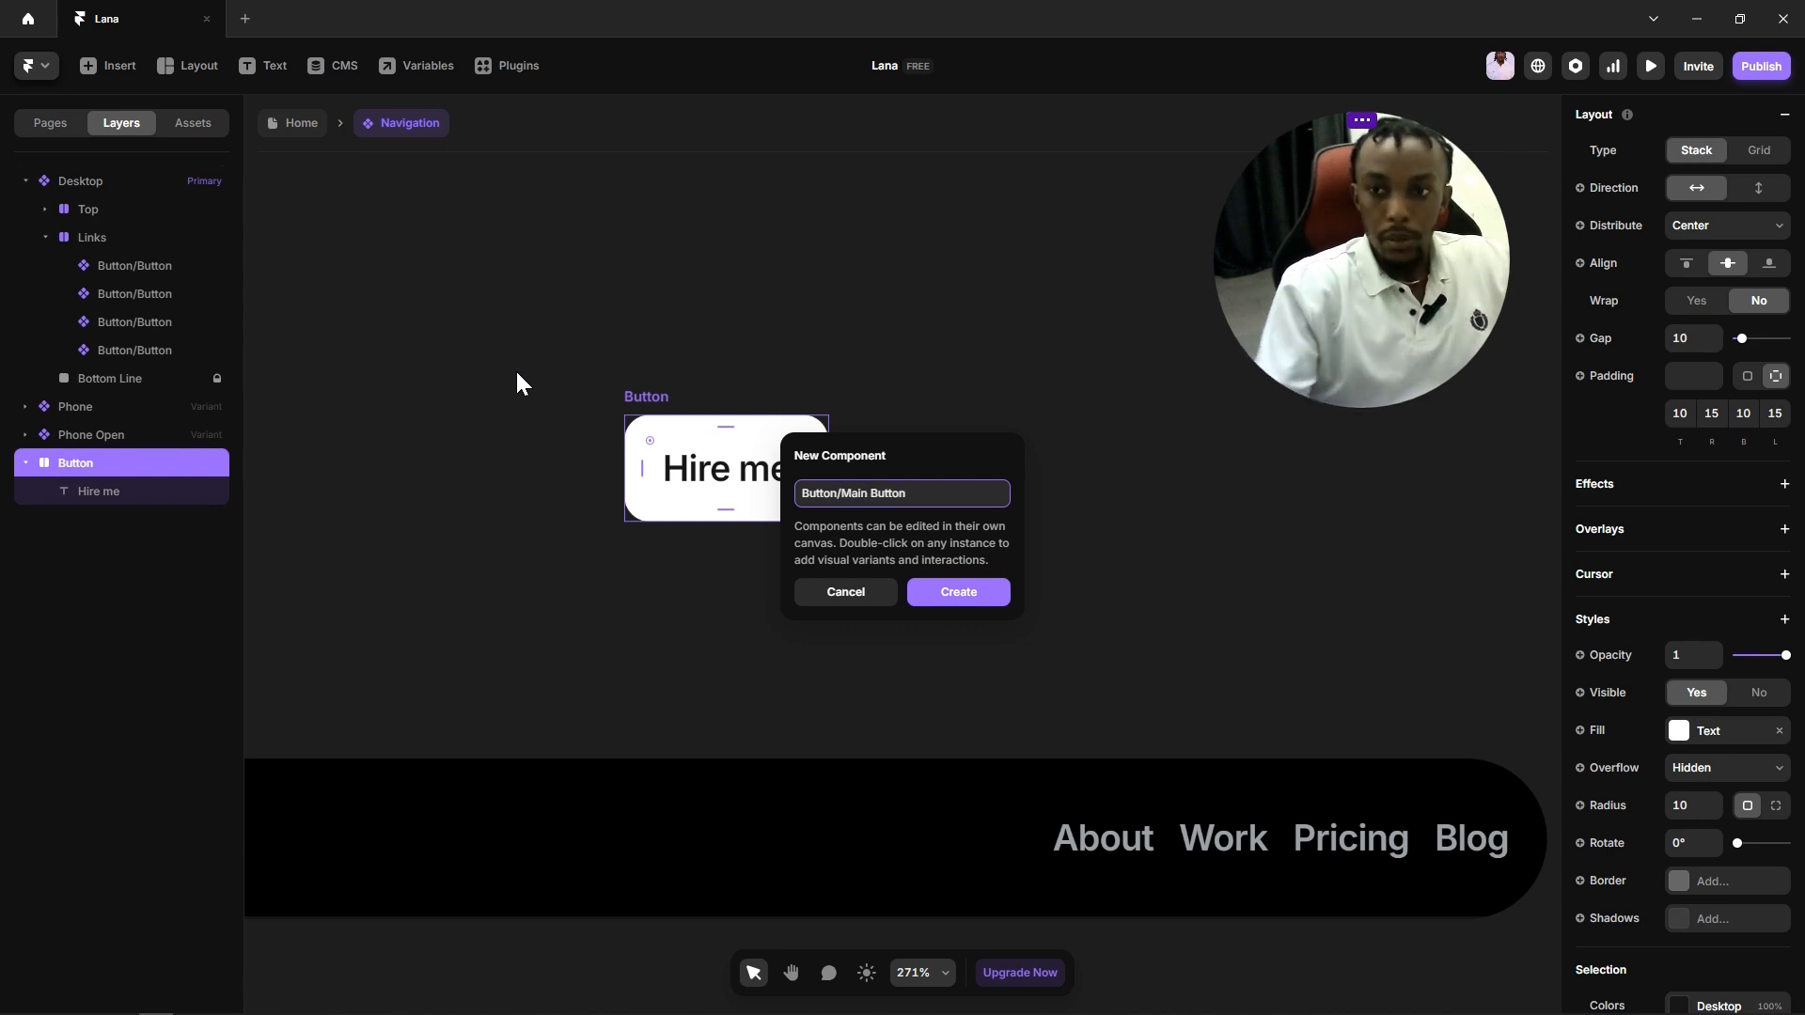
click(959, 592)
Step: Set the accessibility tag of the Main Button component's primary variant to button
click(757, 592)
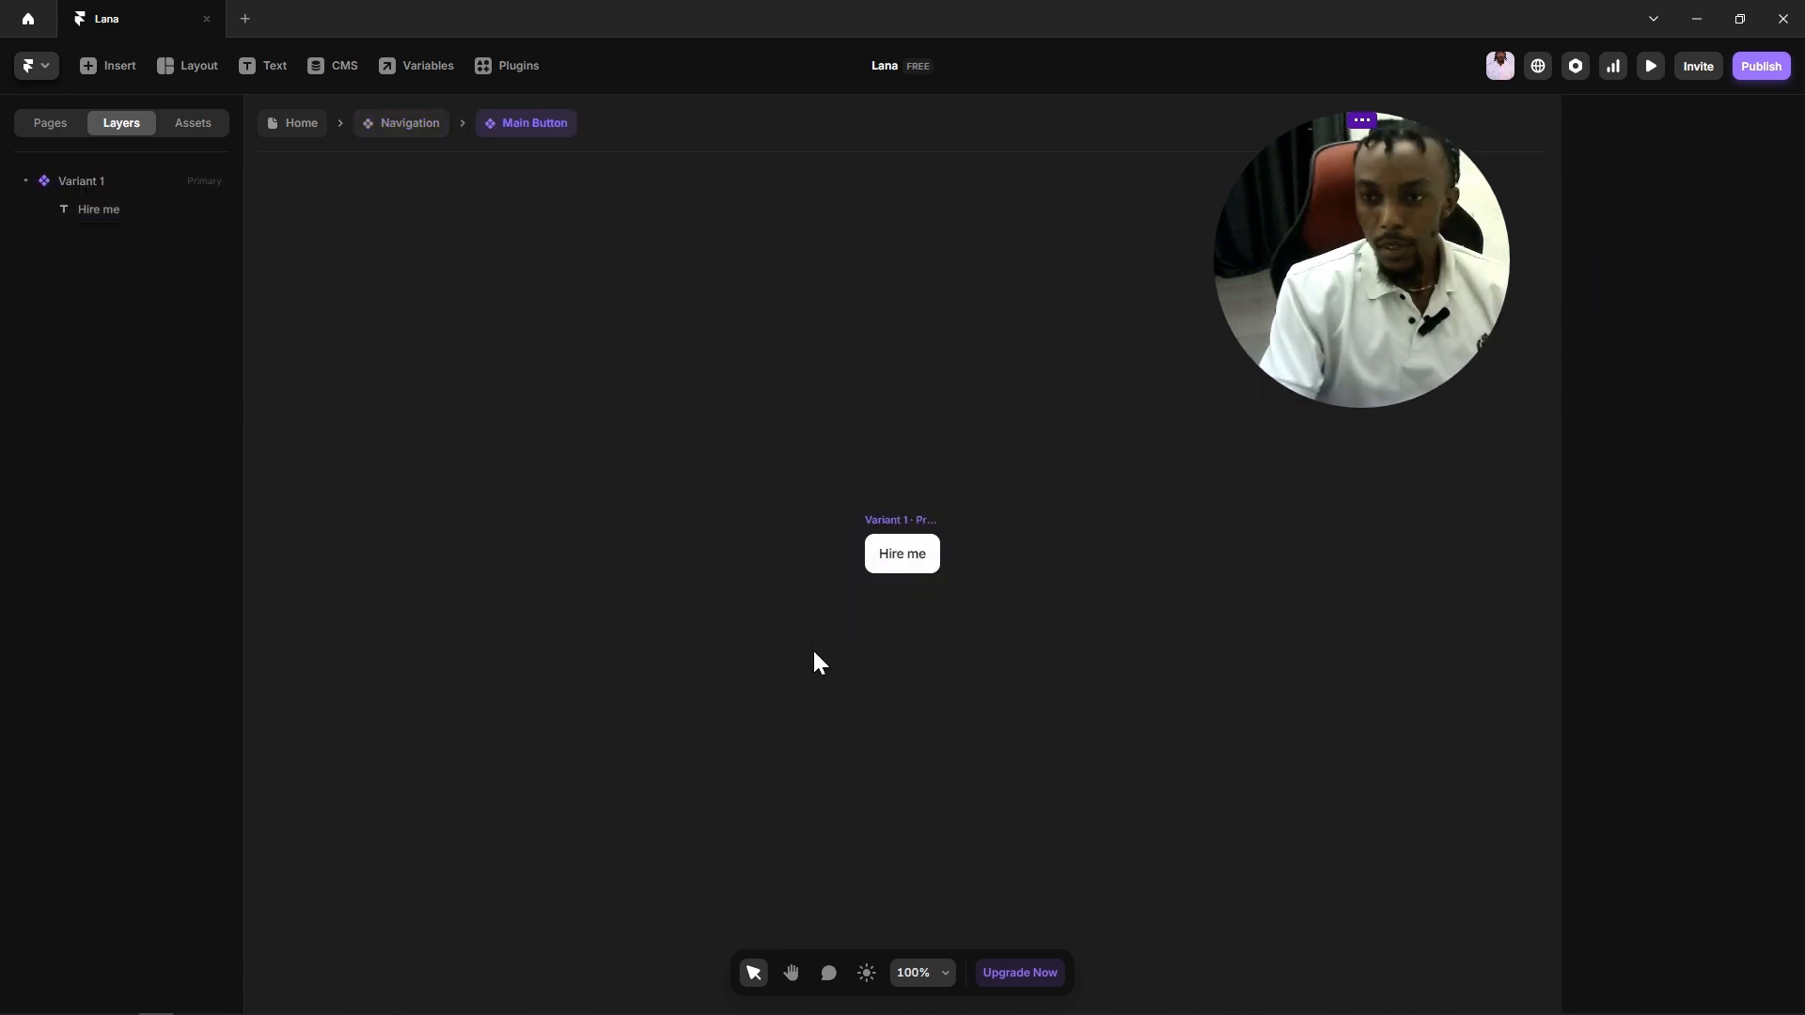
click(932, 534)
scroll(916, 683, up, 3)
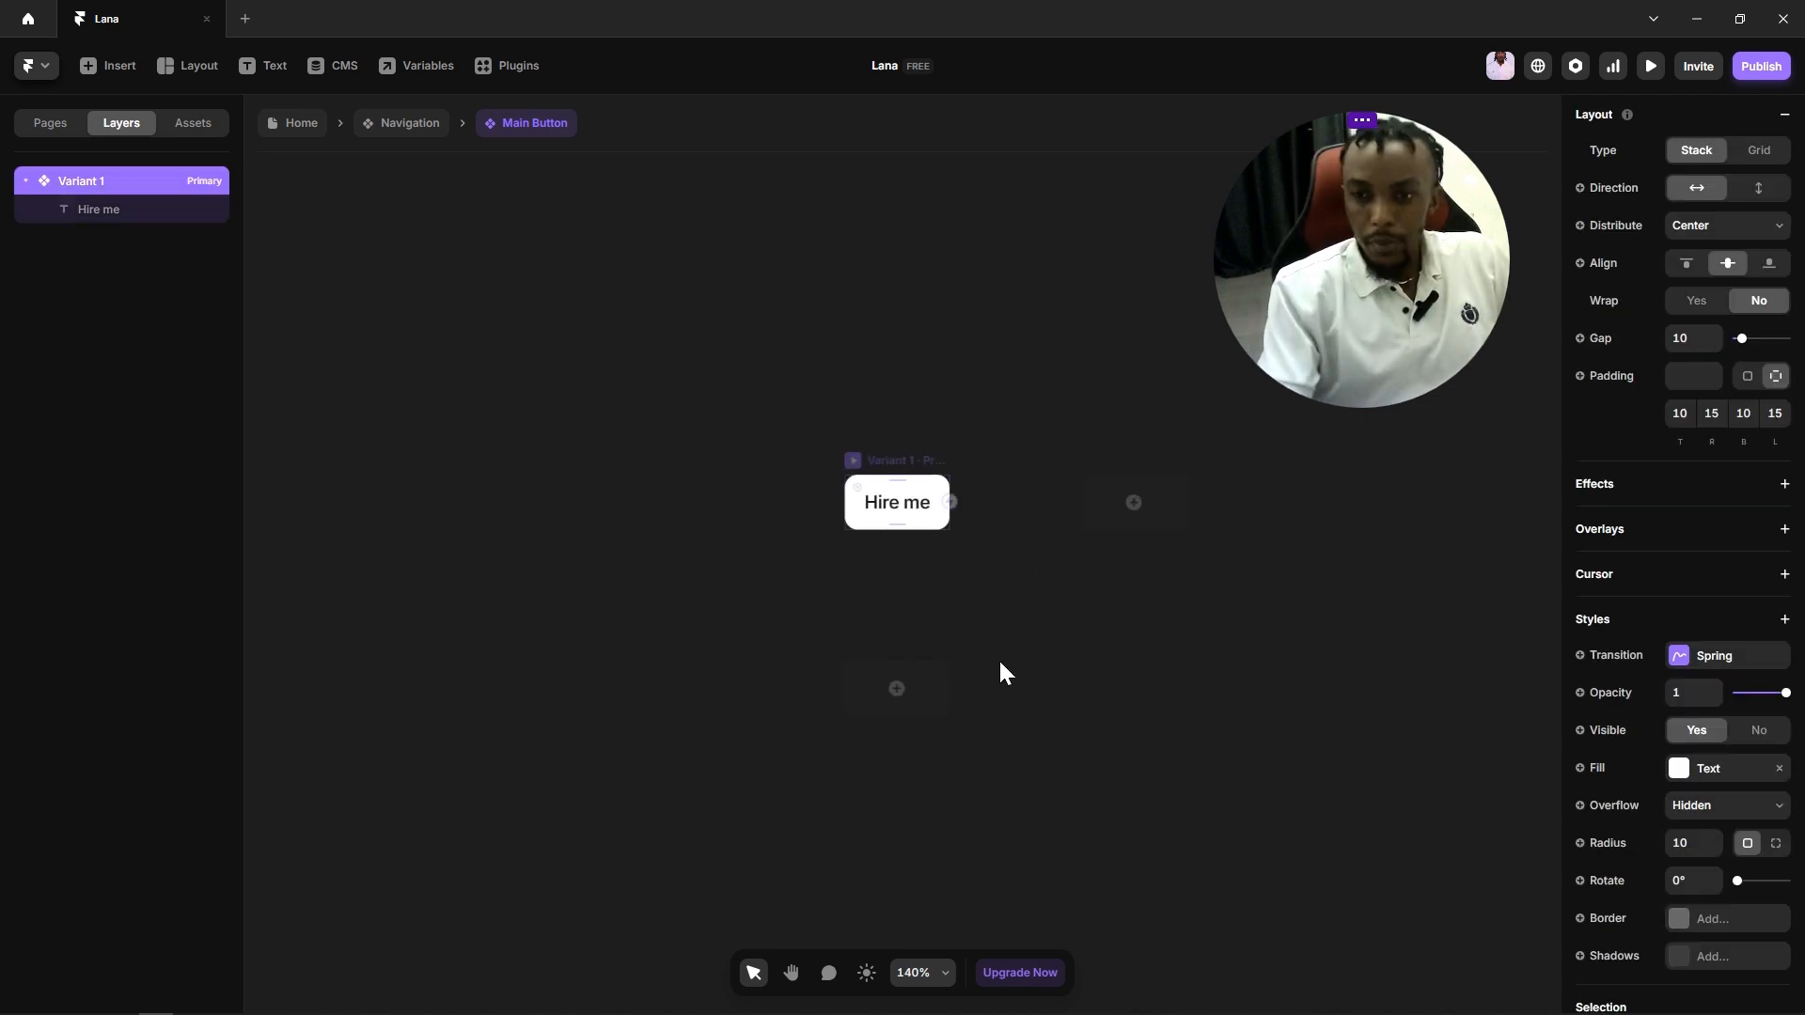
scroll(1767, 846, down, 3)
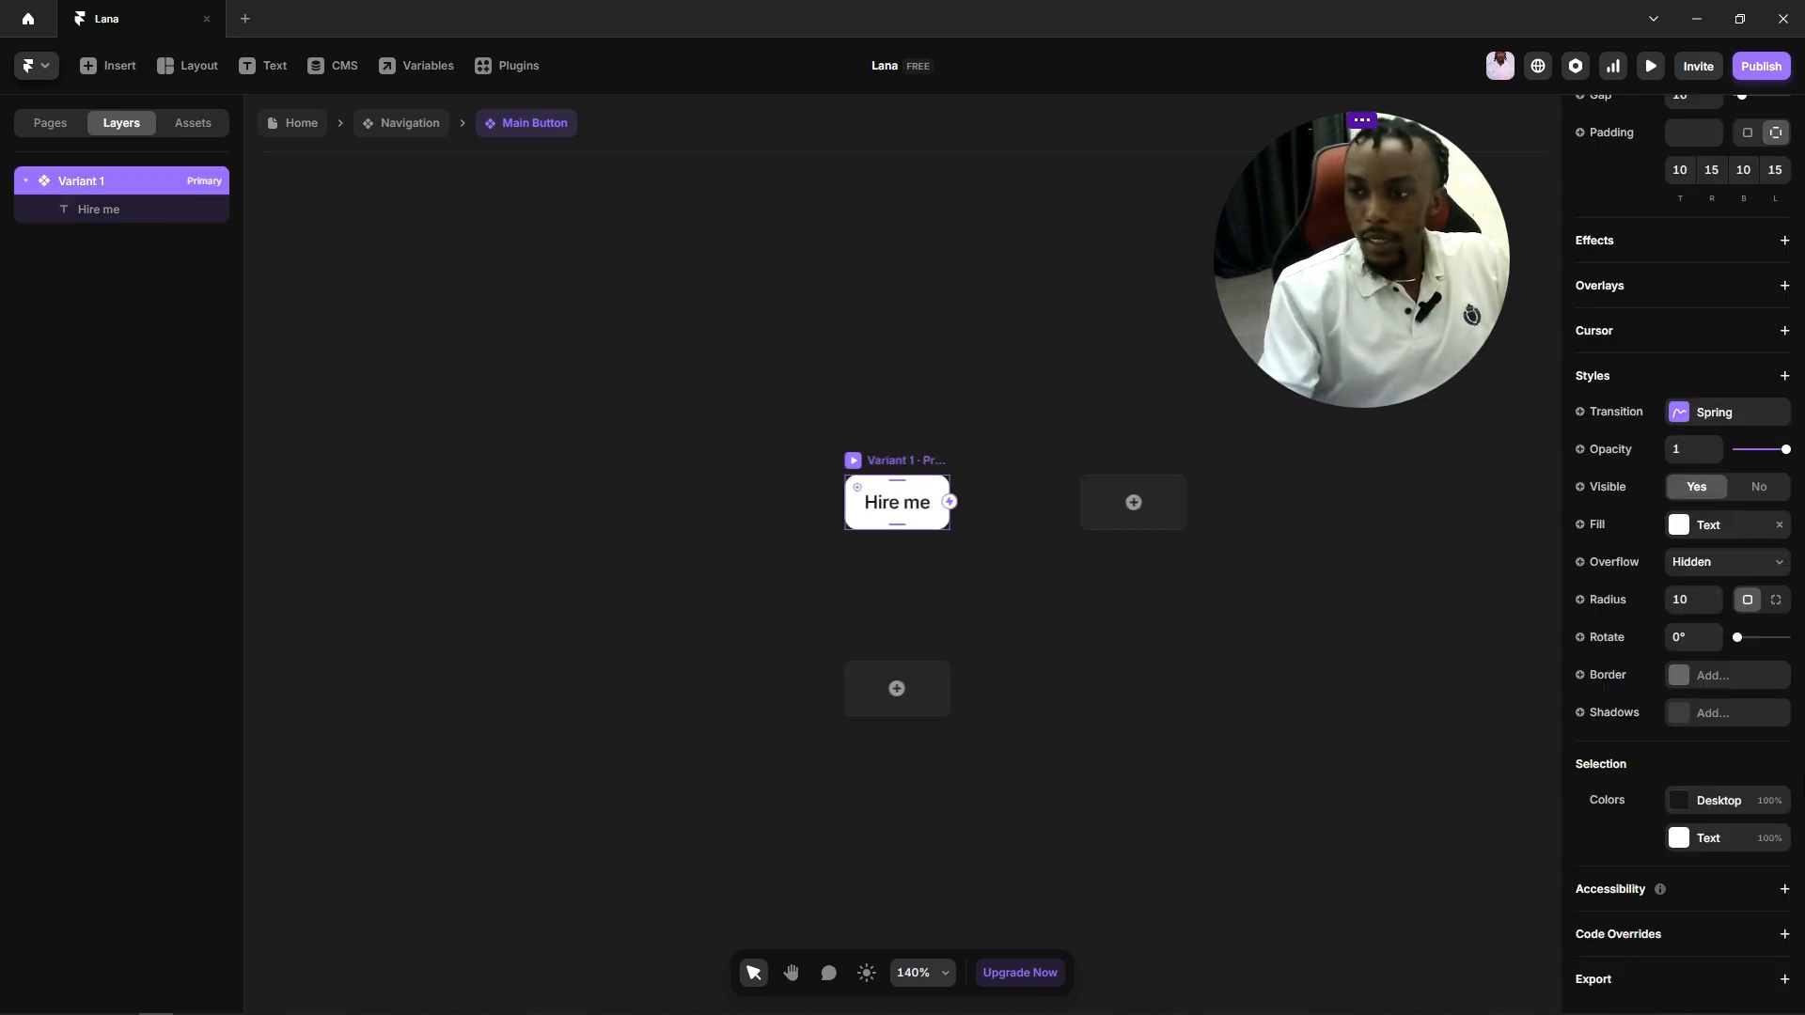
click(1784, 889)
click(1737, 782)
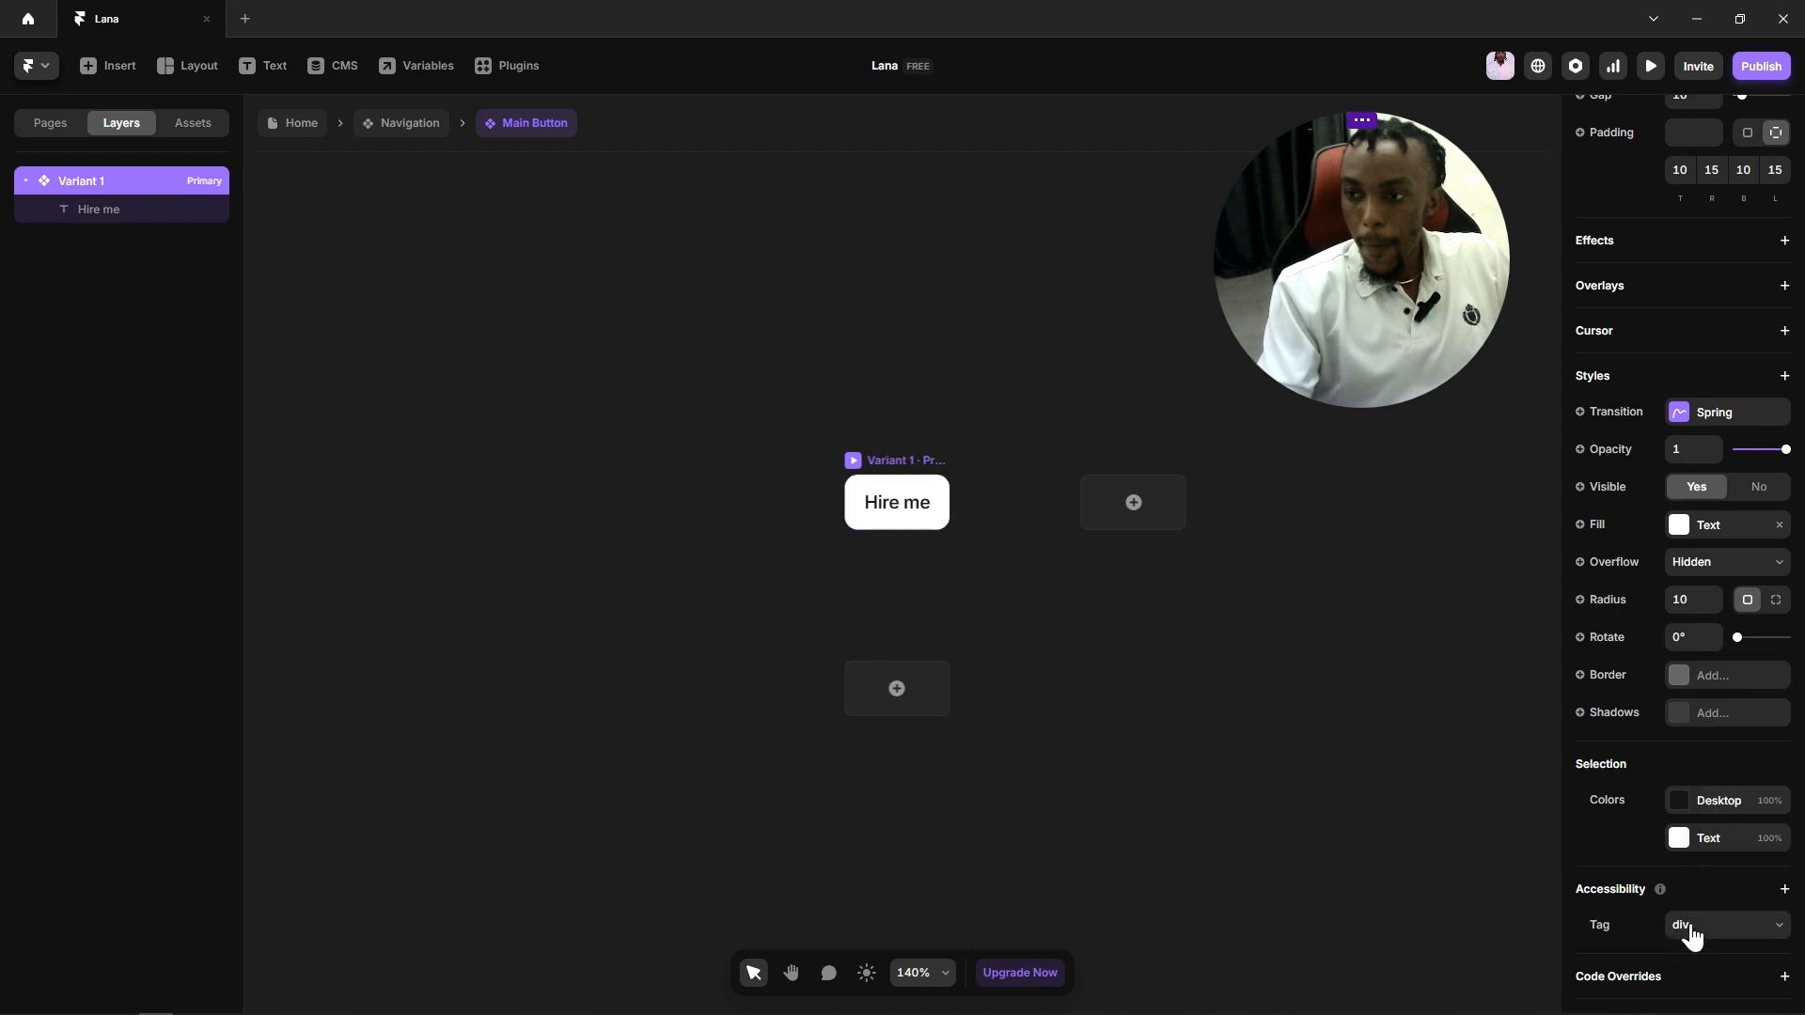
click(1690, 927)
click(1688, 651)
click(1236, 663)
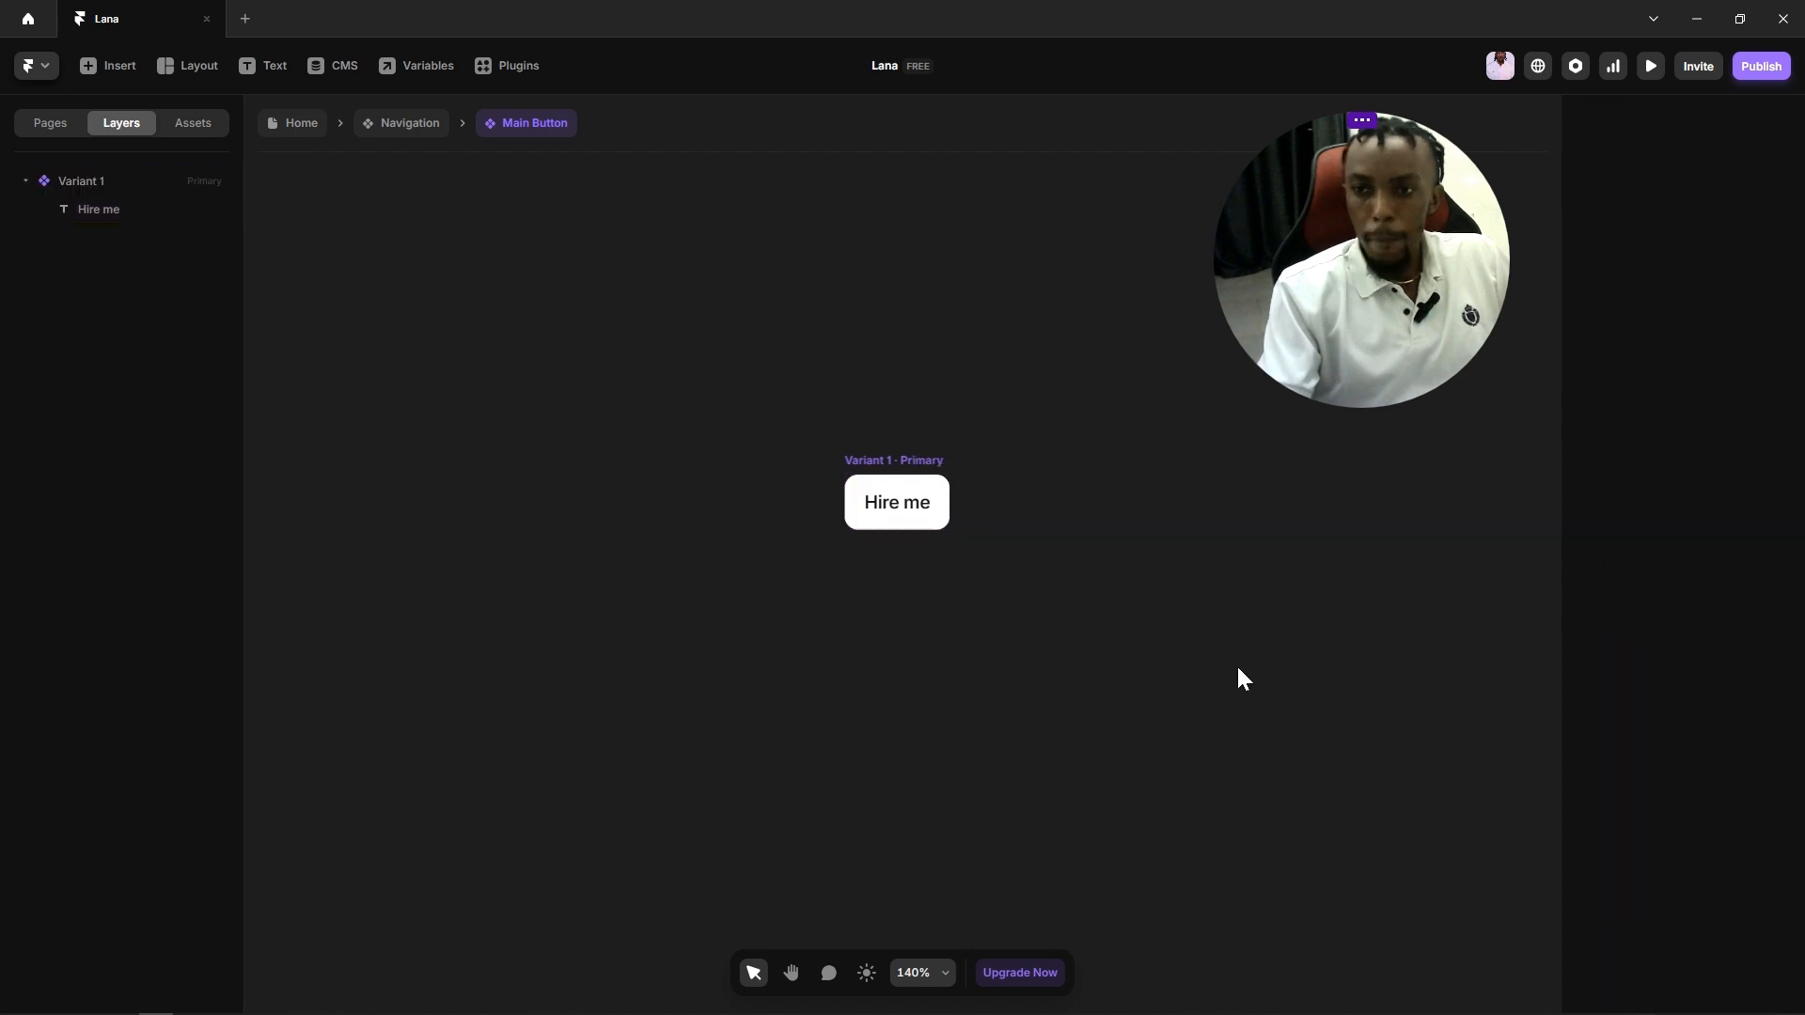
Step: Add a Hover state variant to the Main Button's primary variant
drag(1237, 663, 1037, 705)
scroll(1010, 695, up, 3)
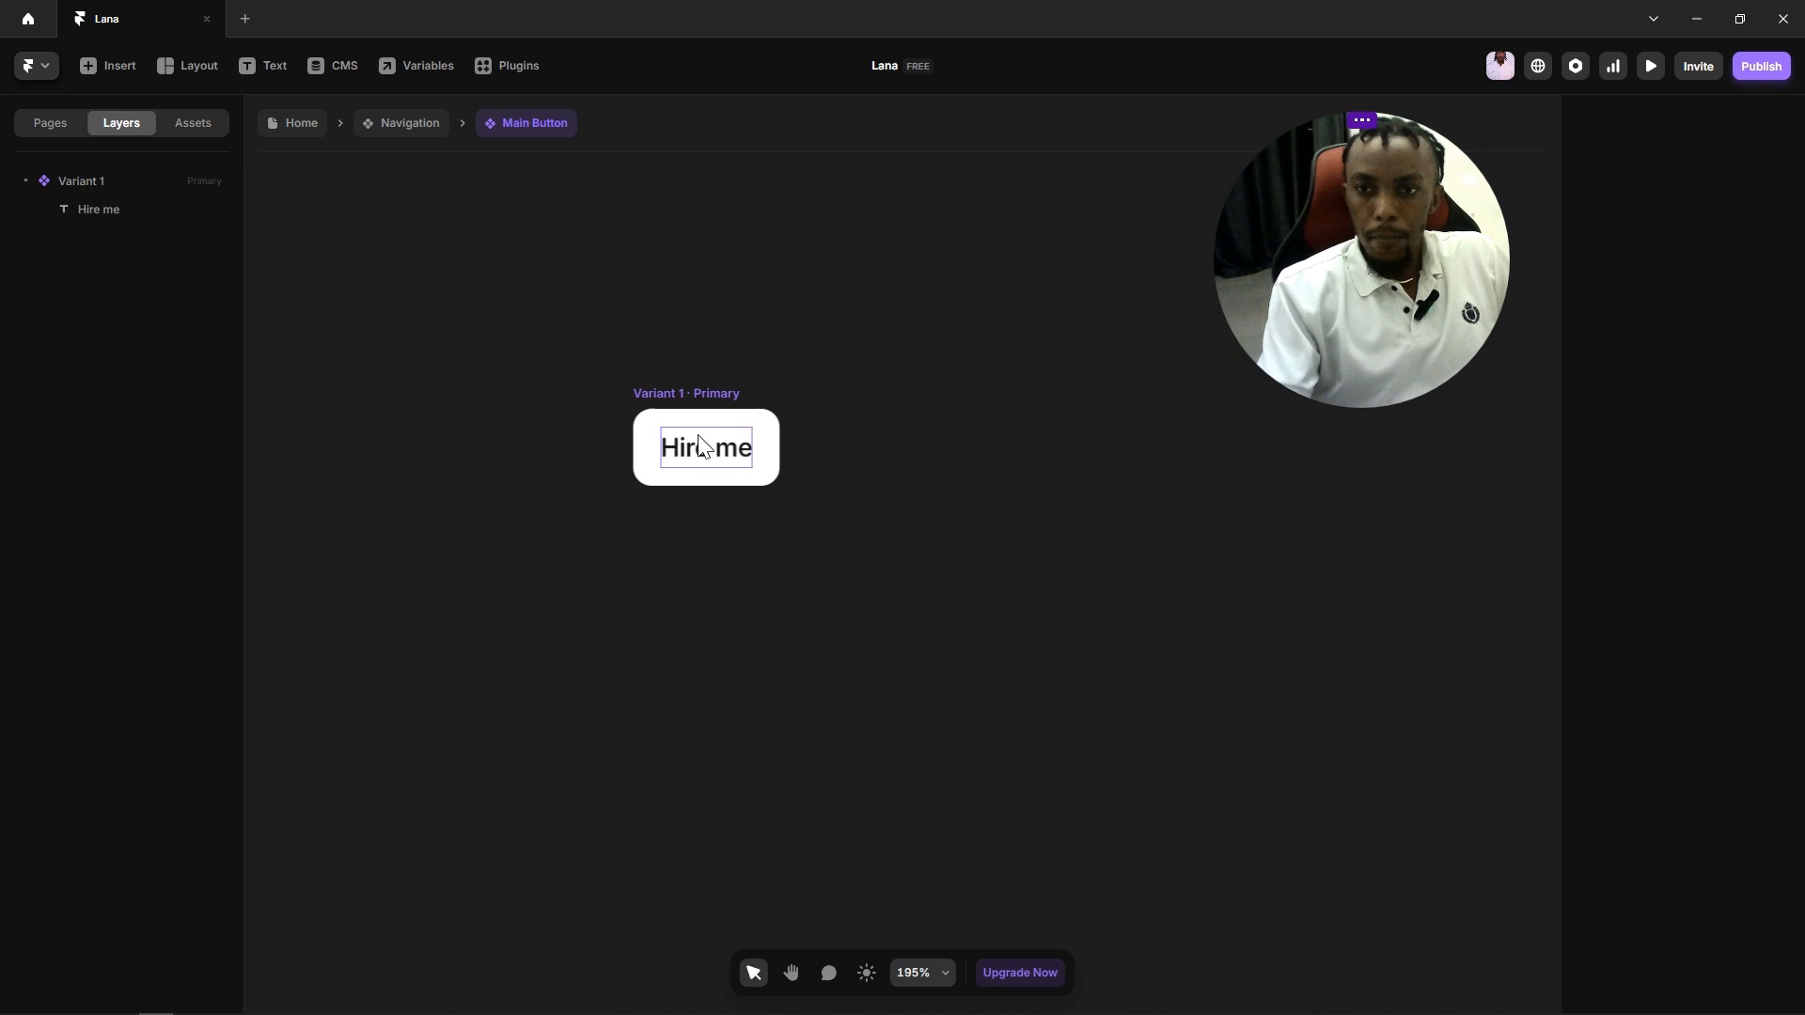
click(688, 390)
click(735, 352)
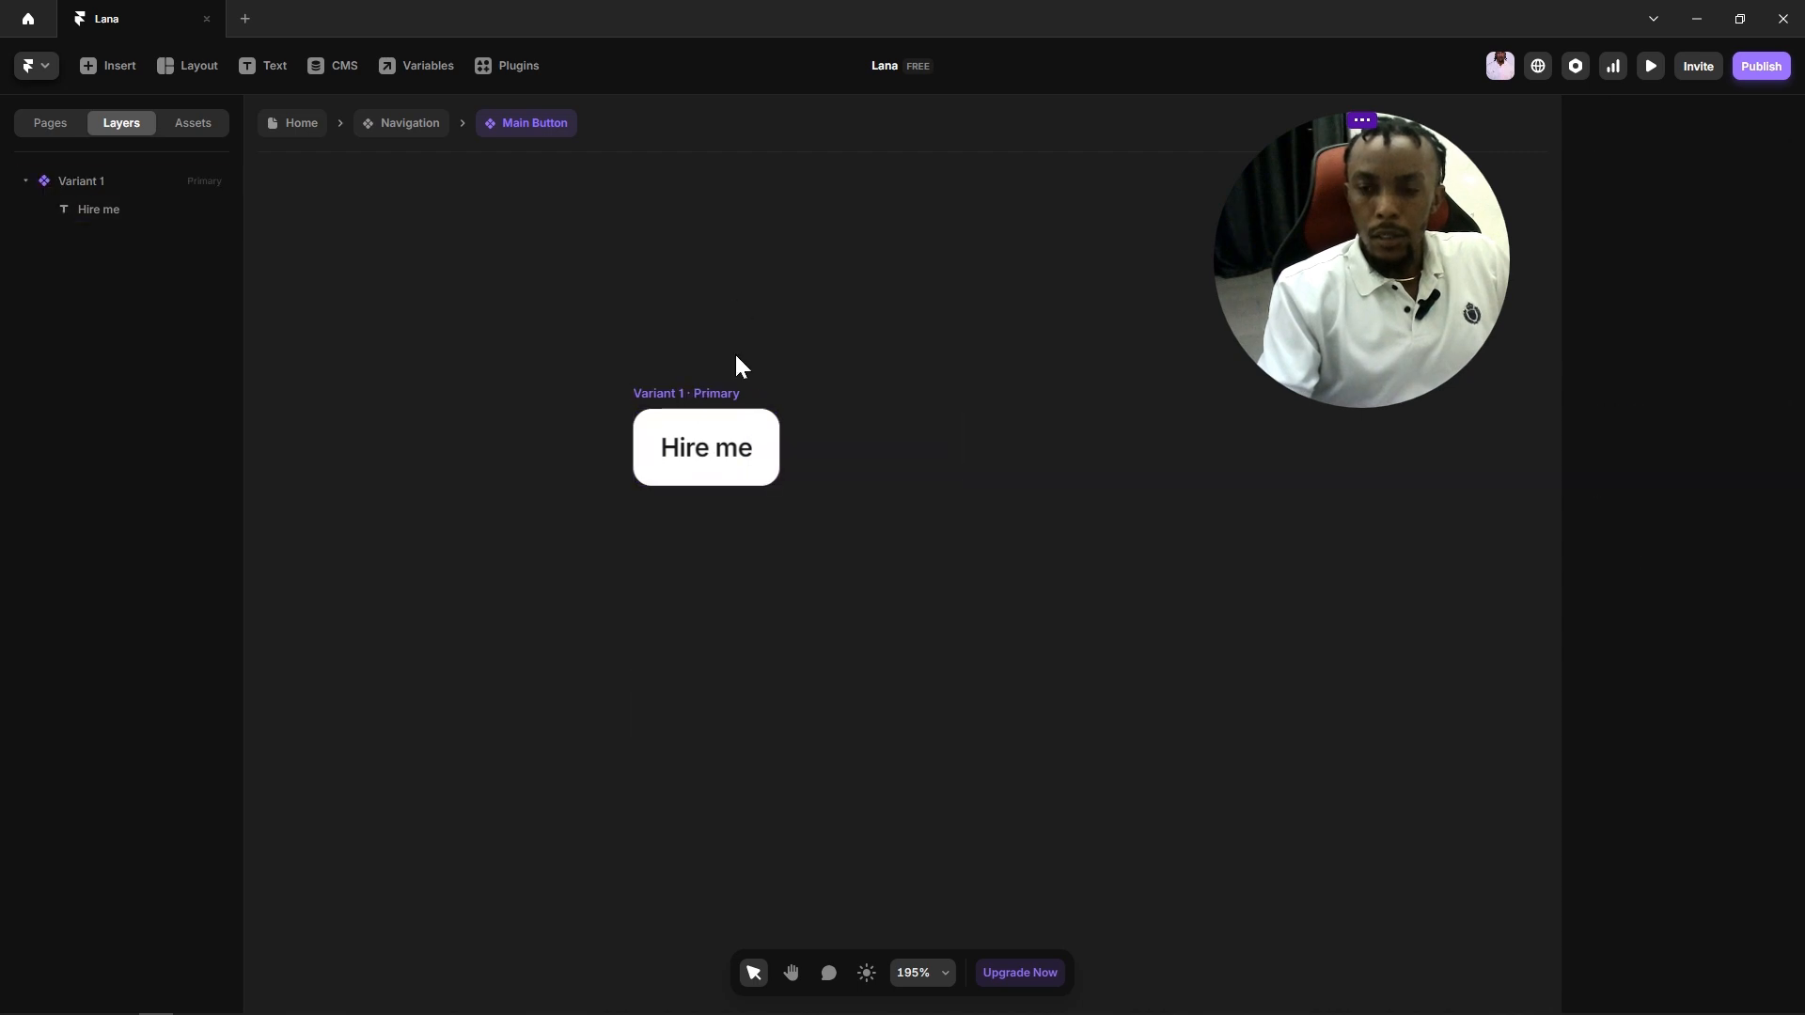
click(718, 389)
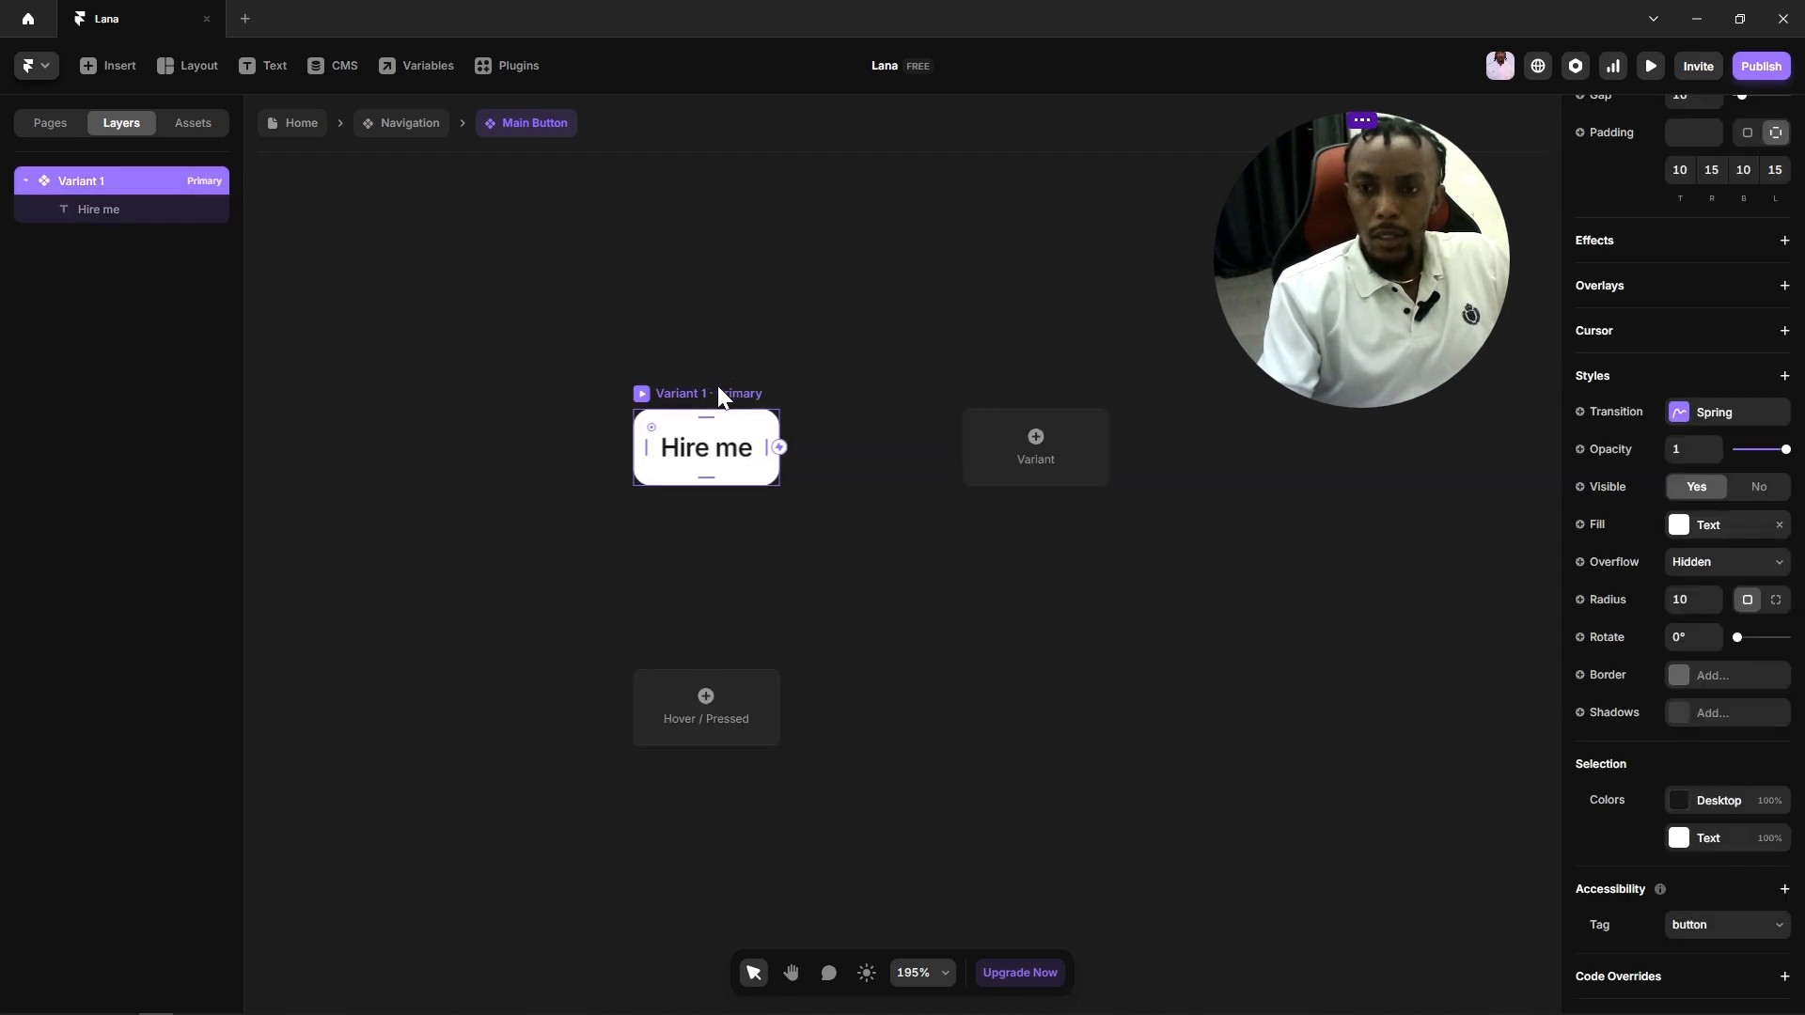
click(714, 720)
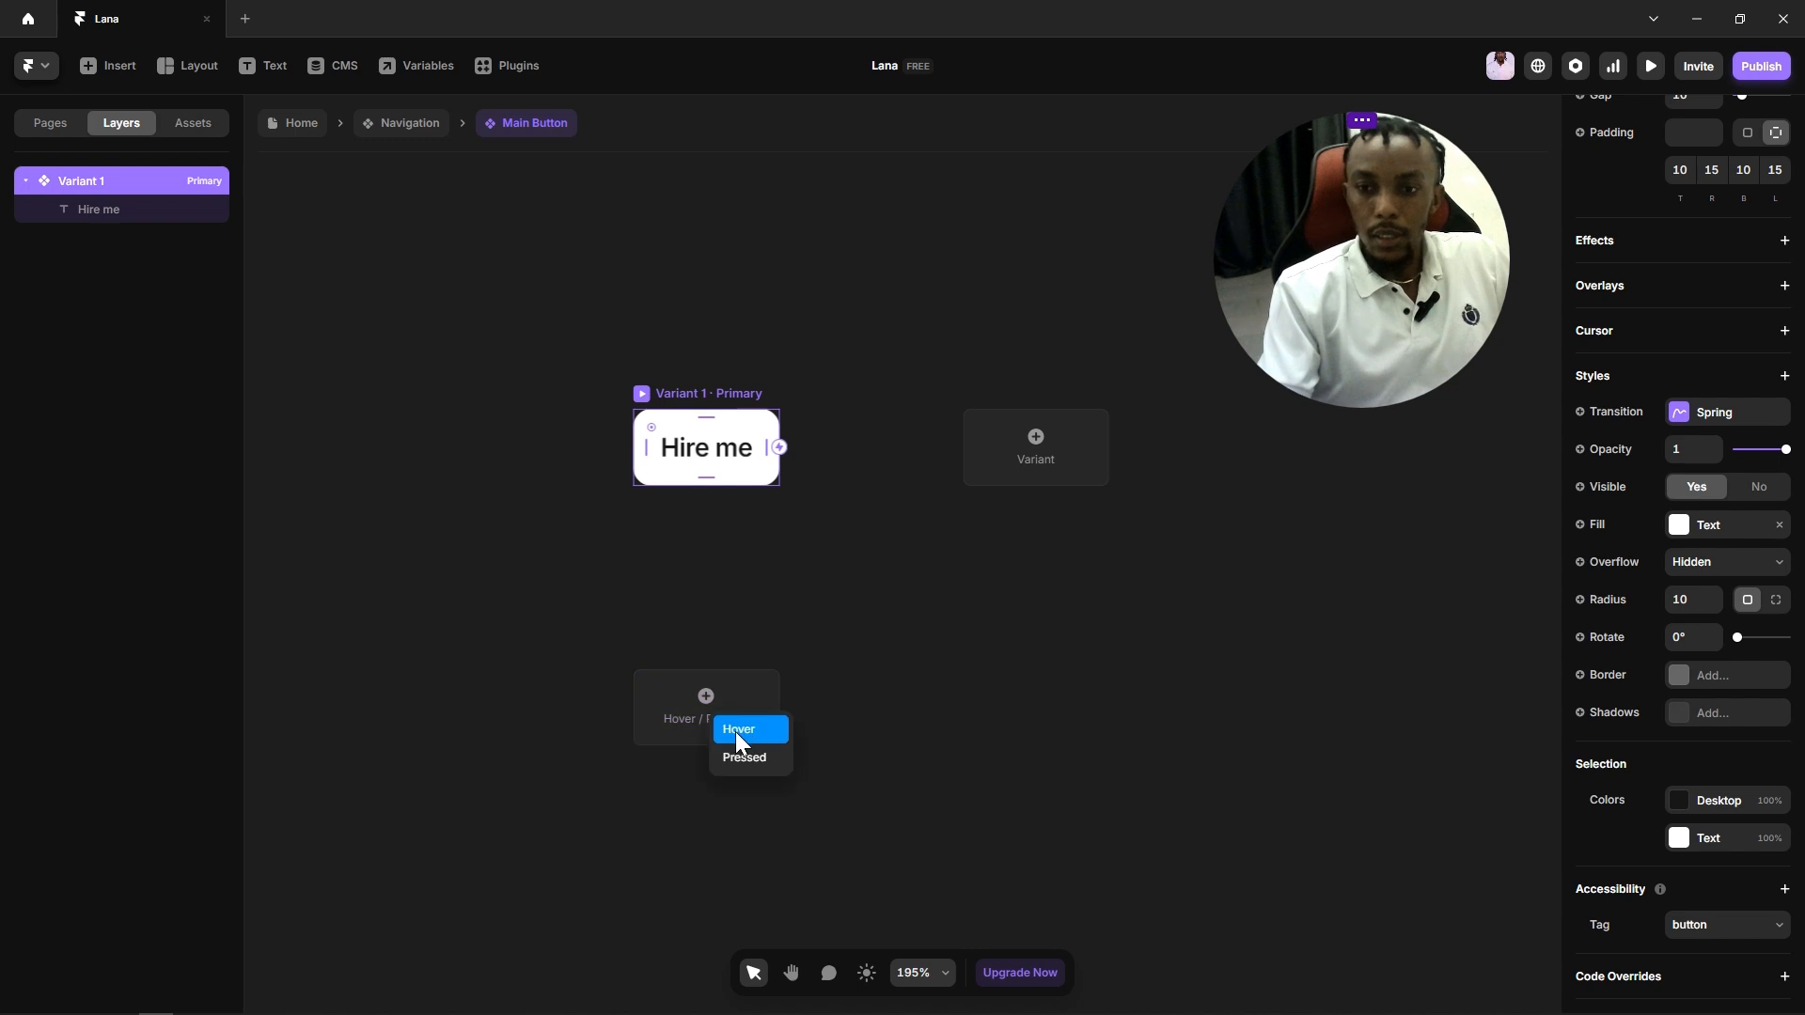
click(735, 731)
click(798, 746)
click(883, 530)
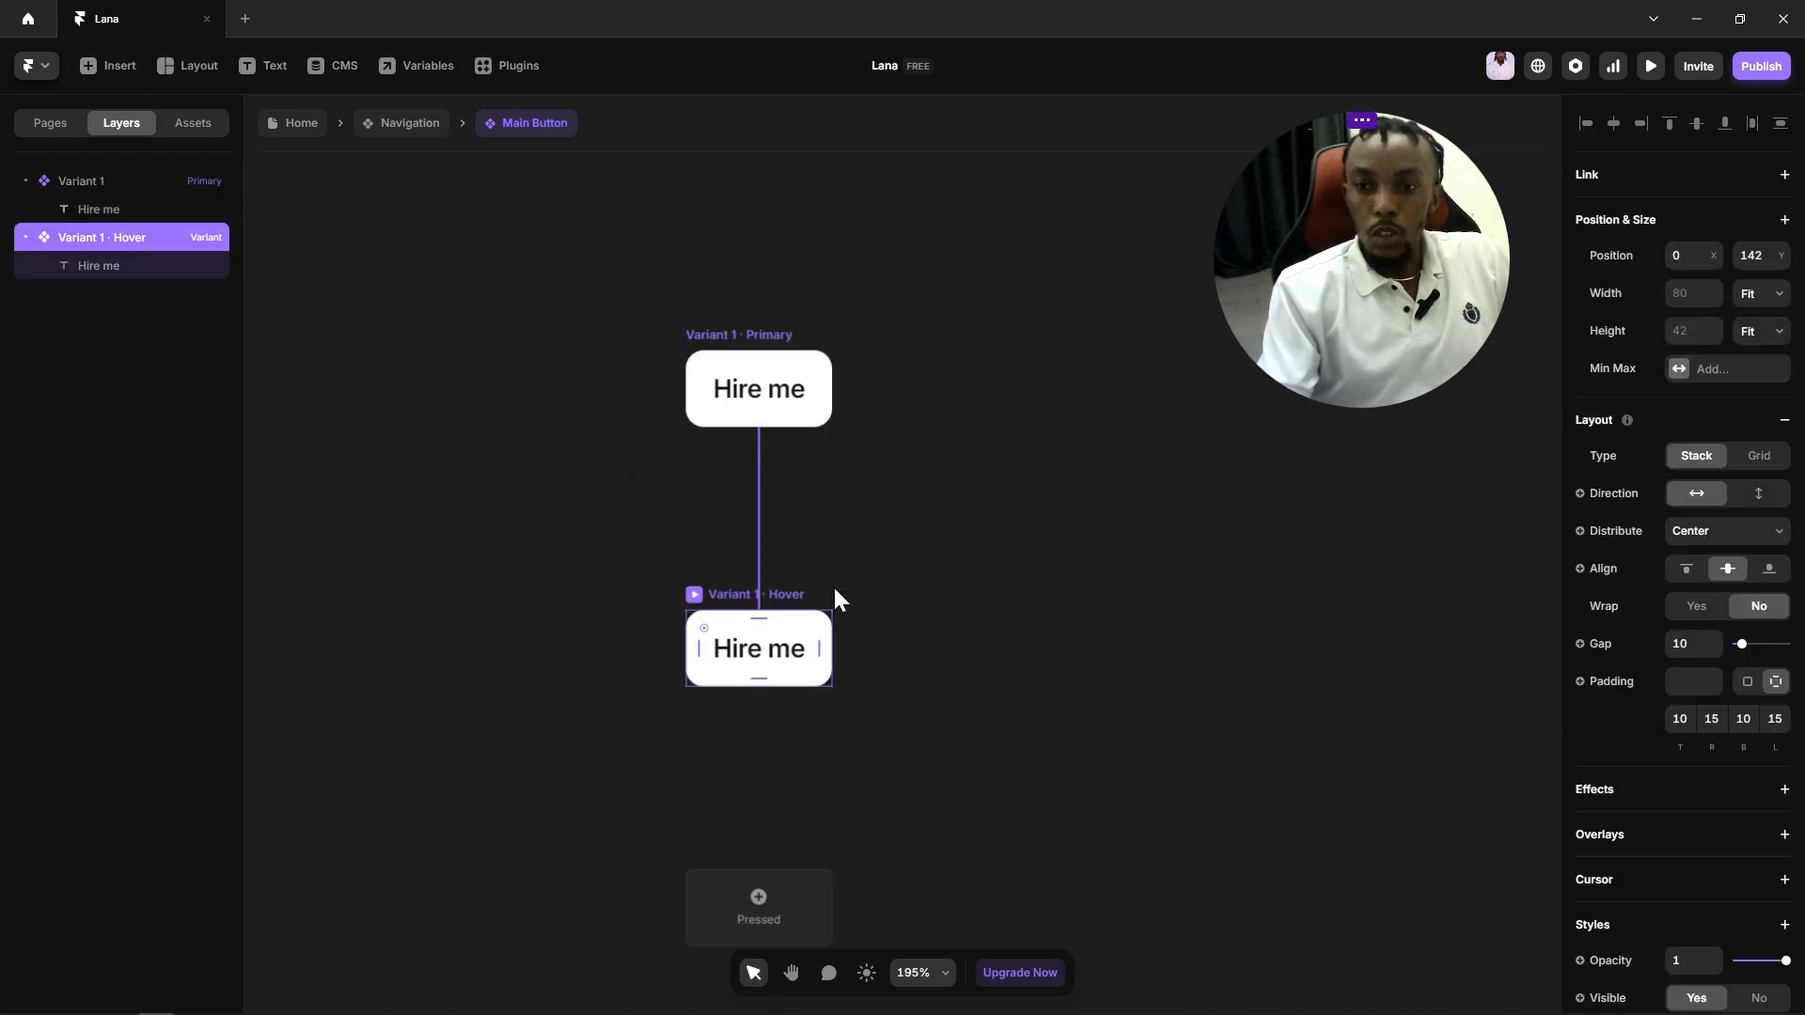
Step: Set the opacity of the Main Button's Hover variant to 0.7
click(844, 568)
click(749, 592)
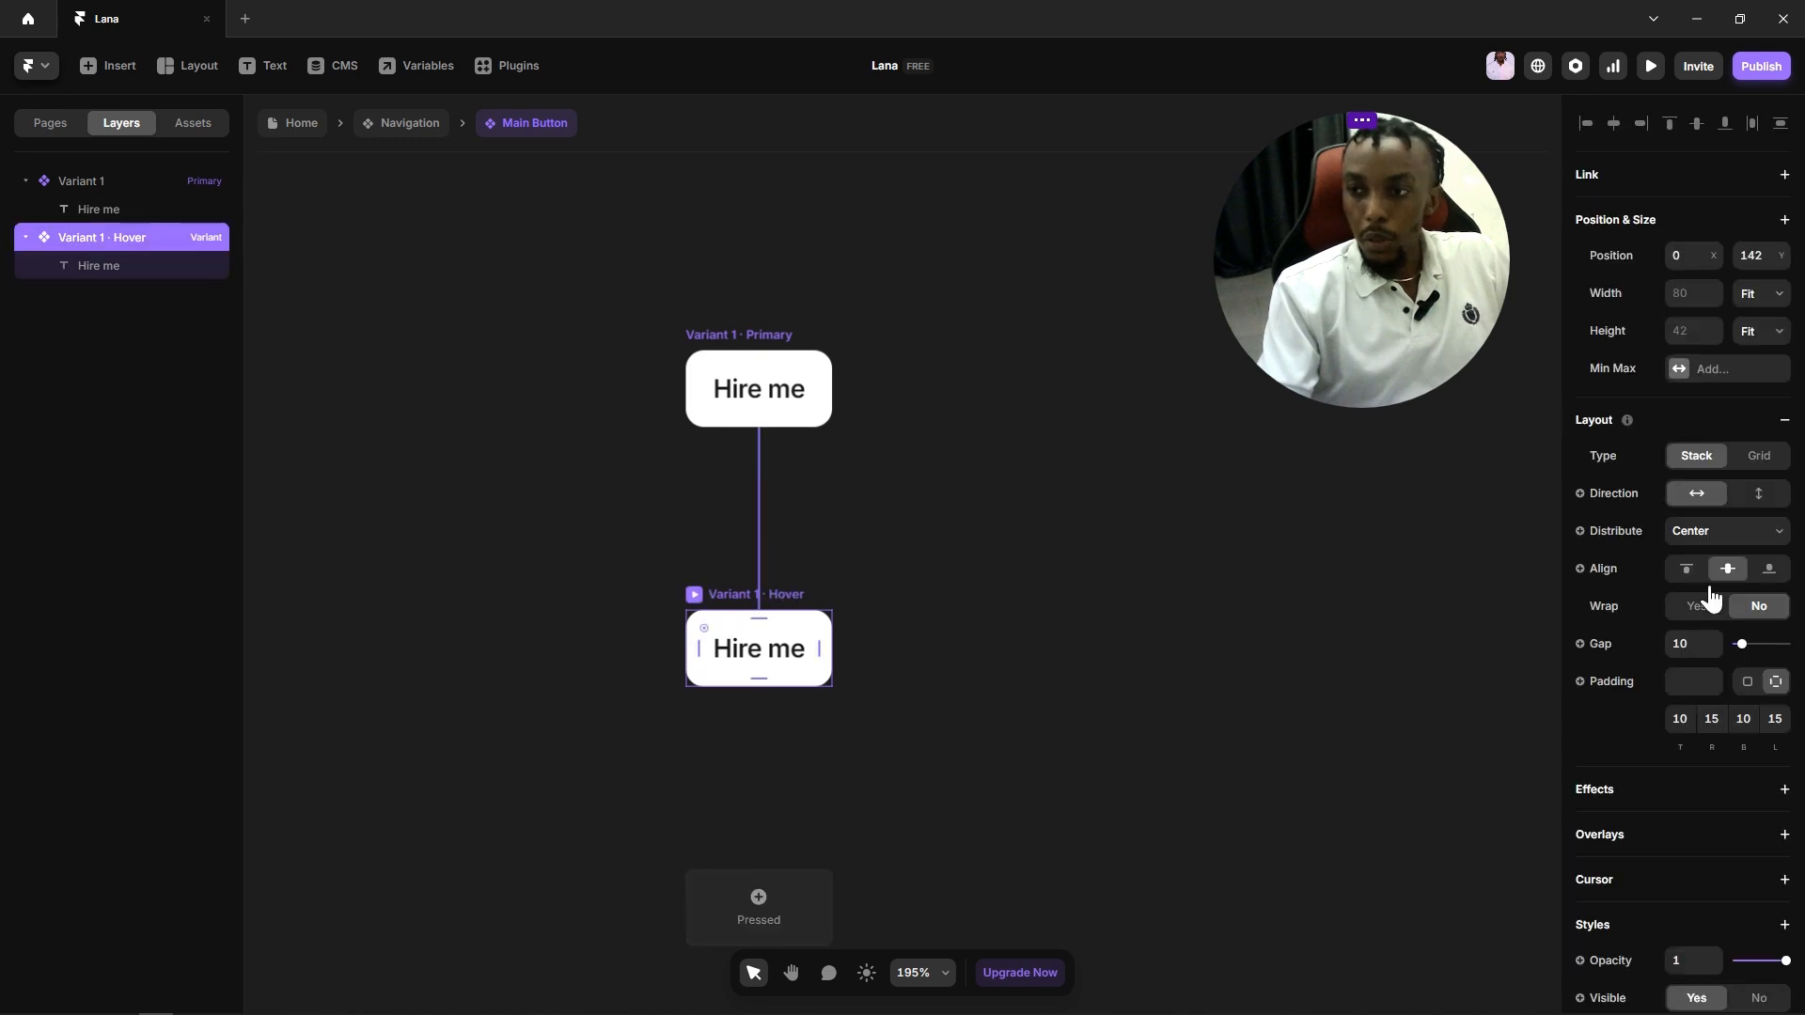
scroll(1701, 601, down, 5)
click(1687, 410)
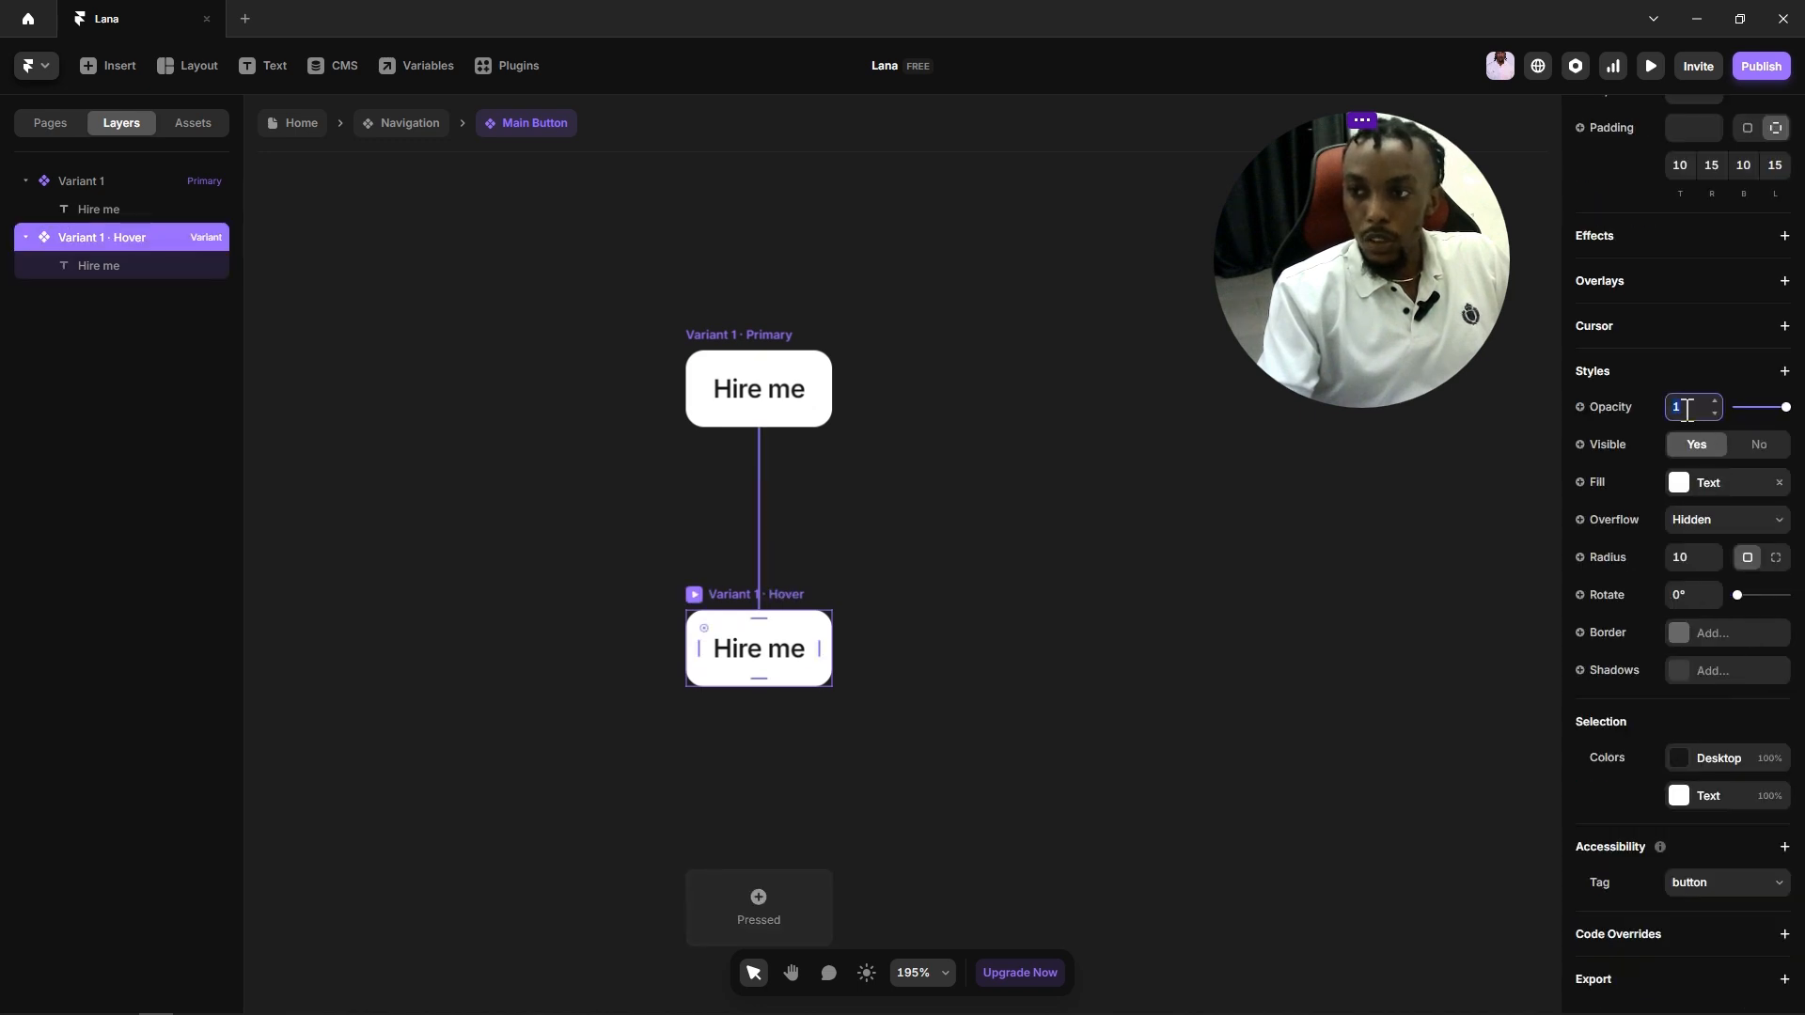
text(0)
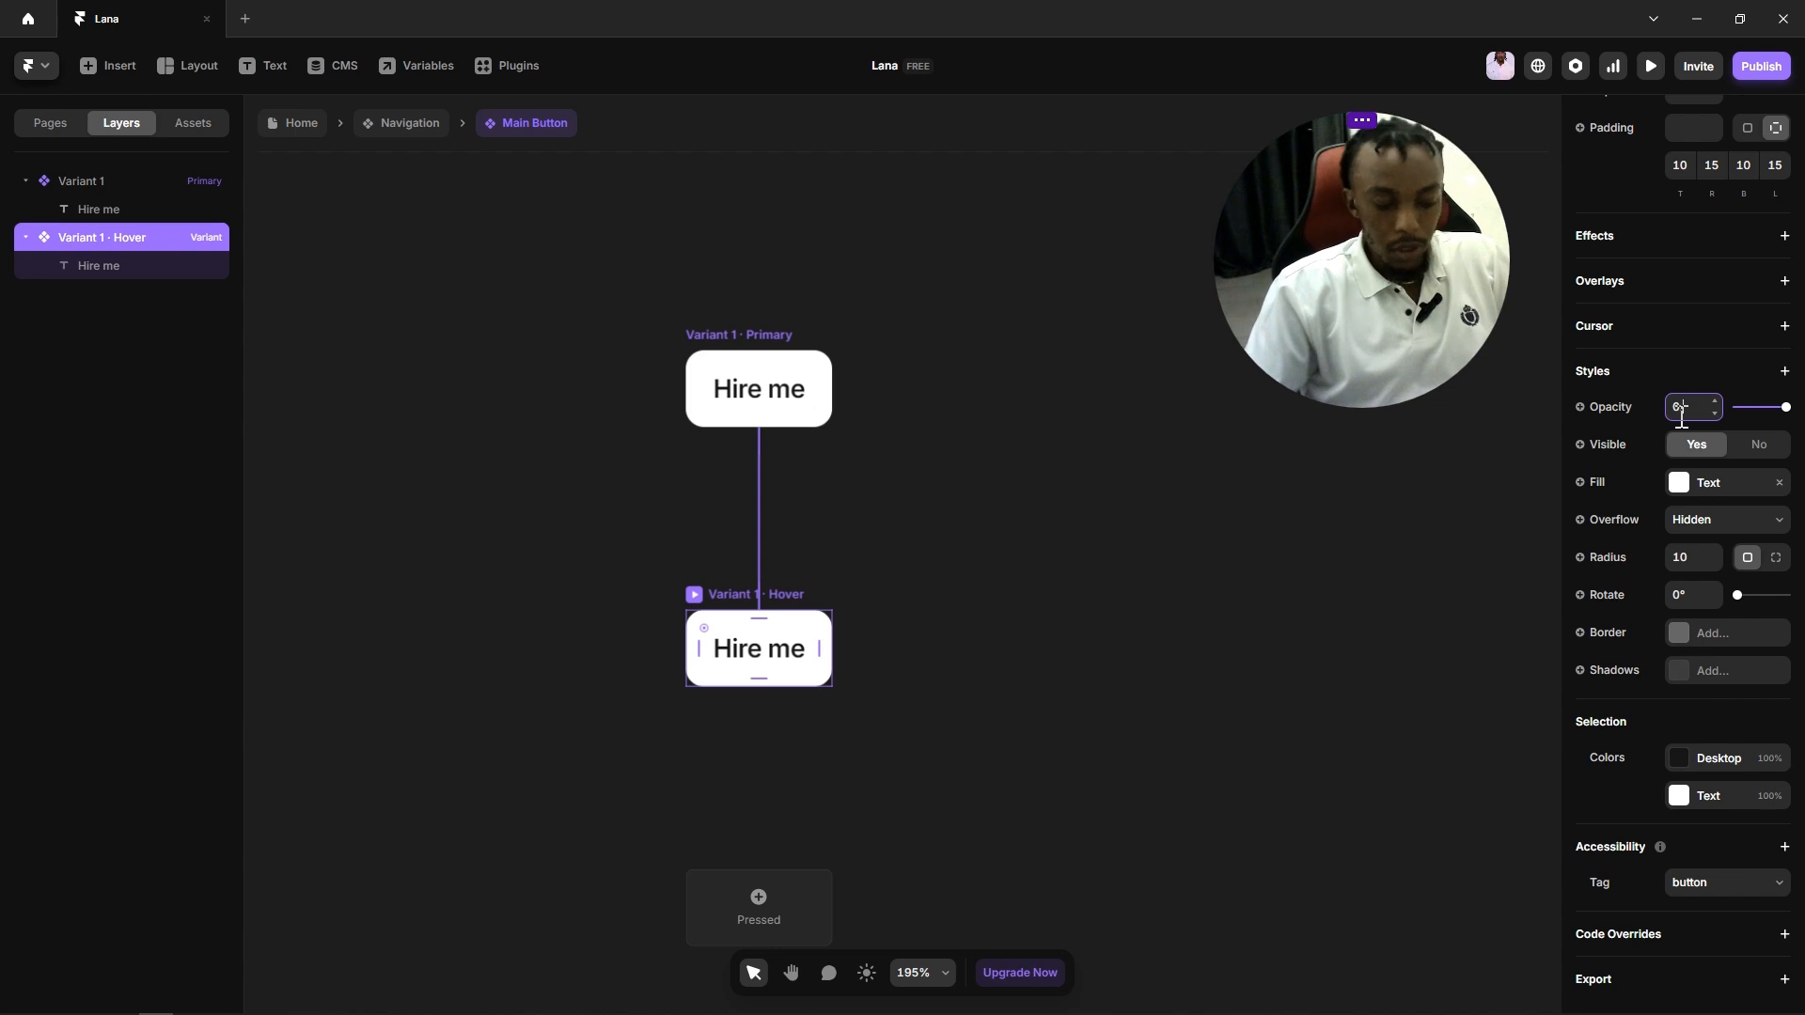
text(.7)
click(1271, 606)
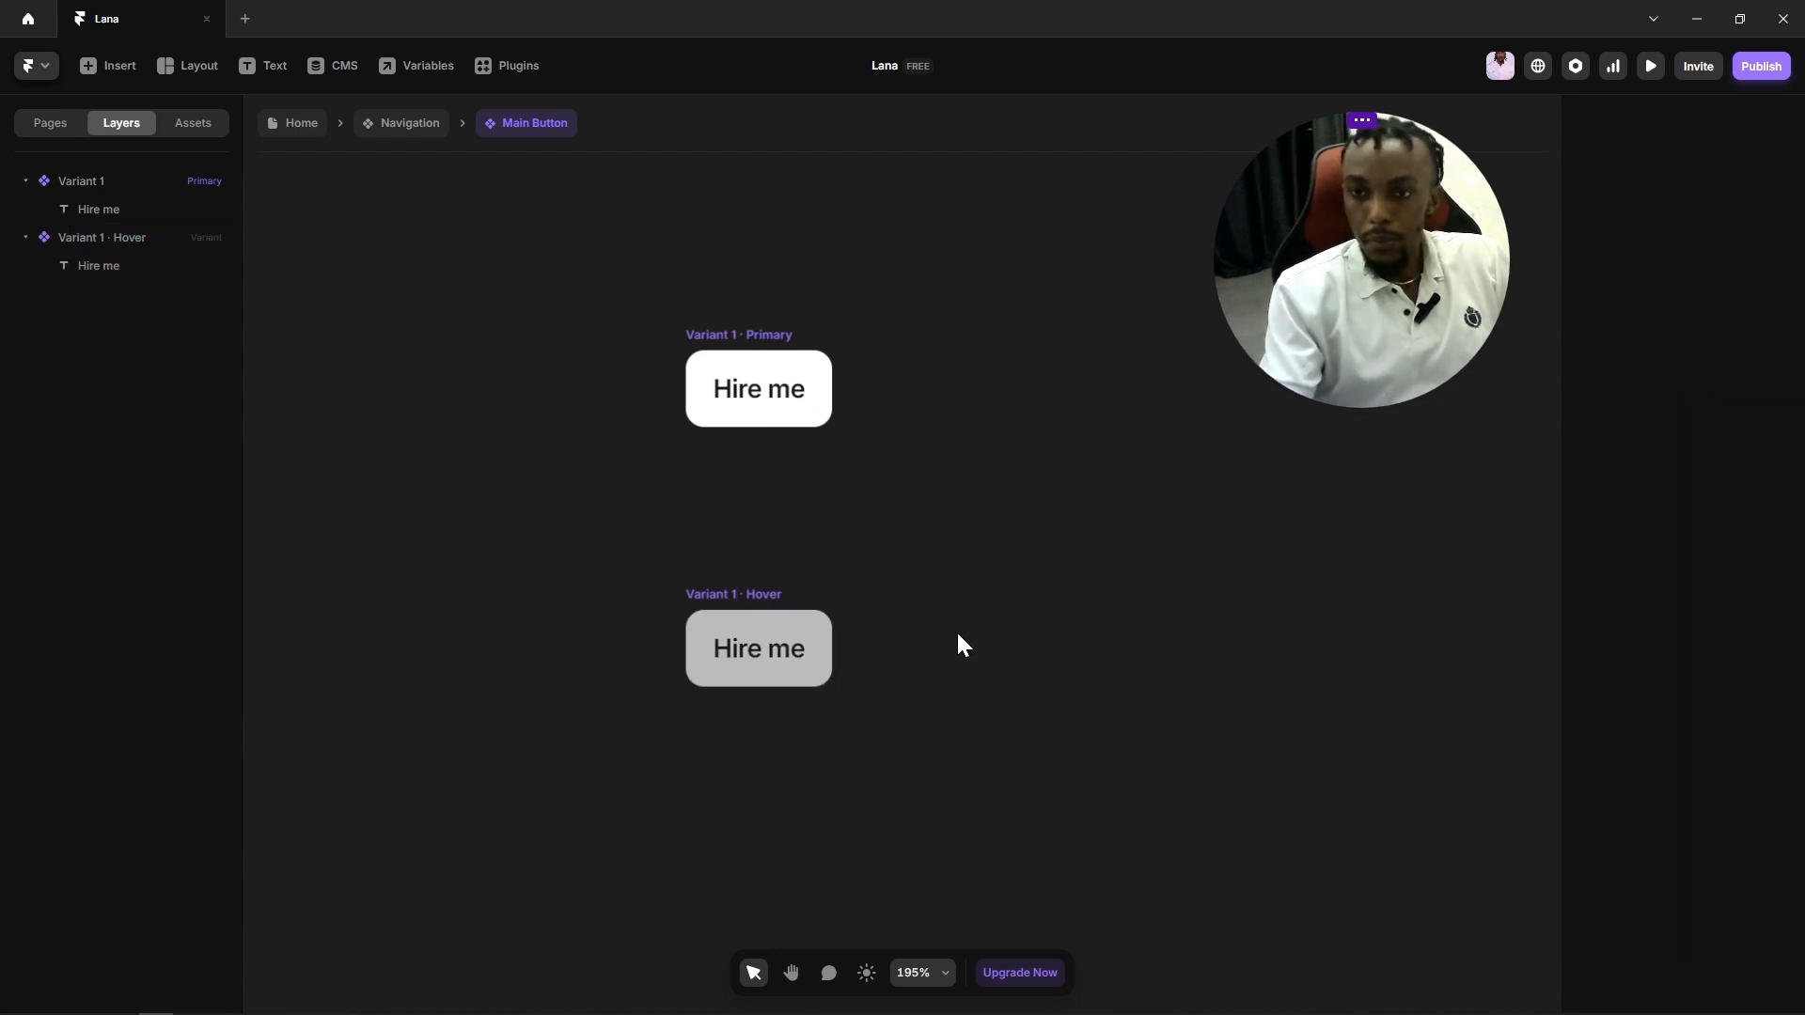
Step: Add a Pressed state variant below the Main Button's Hover variant
drag(930, 617, 1034, 559)
click(853, 539)
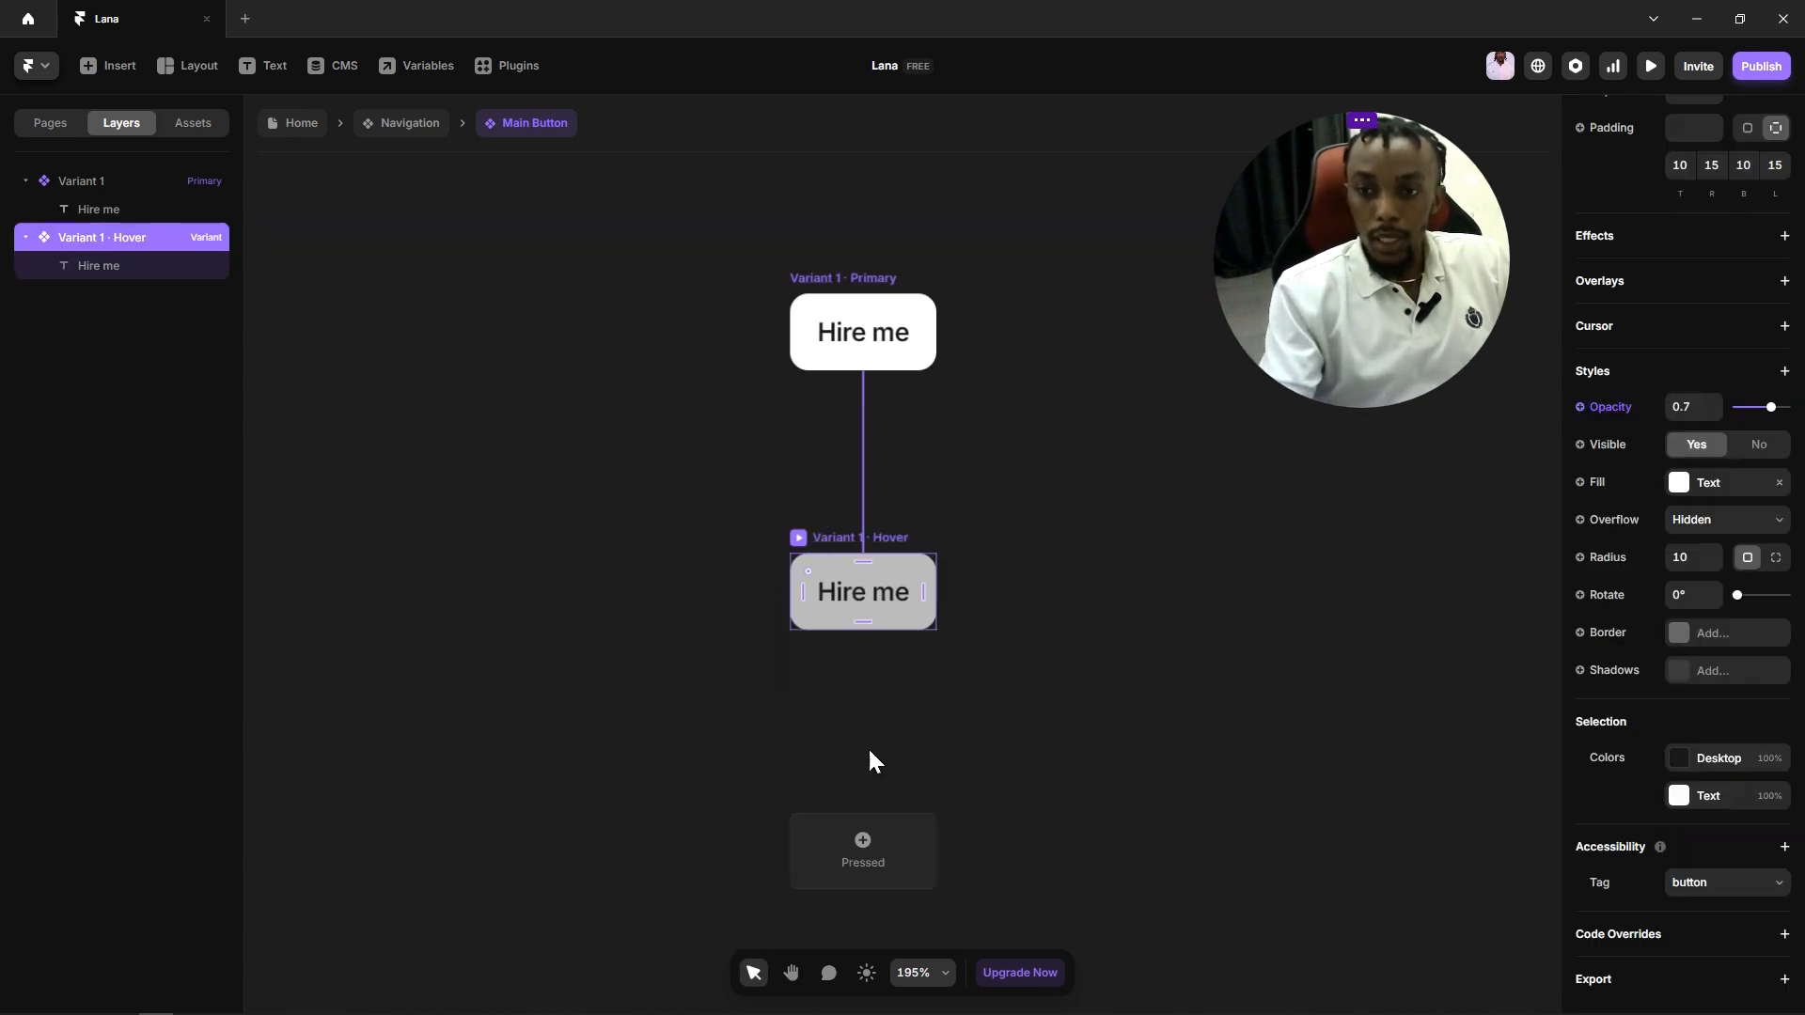
click(864, 837)
click(1081, 667)
drag(1112, 548, 1069, 691)
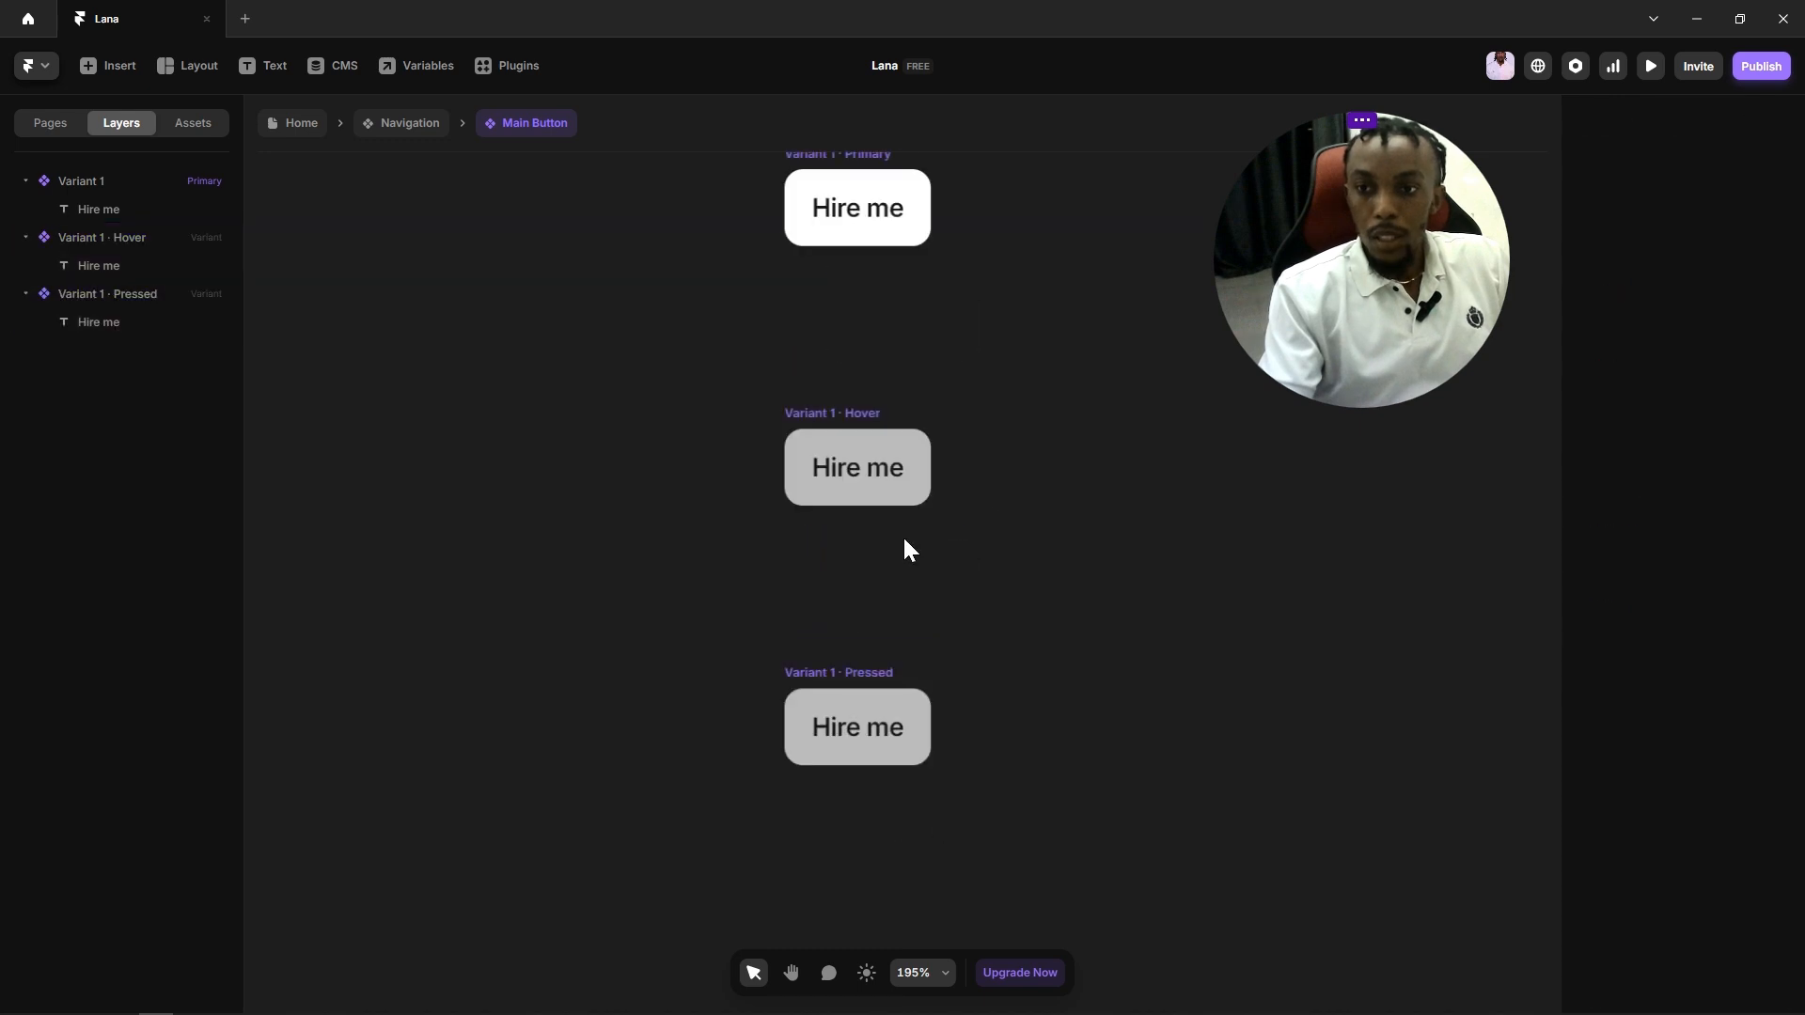
Step: Add a solid border to the Main Button's primary variant, using the Line 2 color style
scroll(1019, 517, up, 2)
click(837, 269)
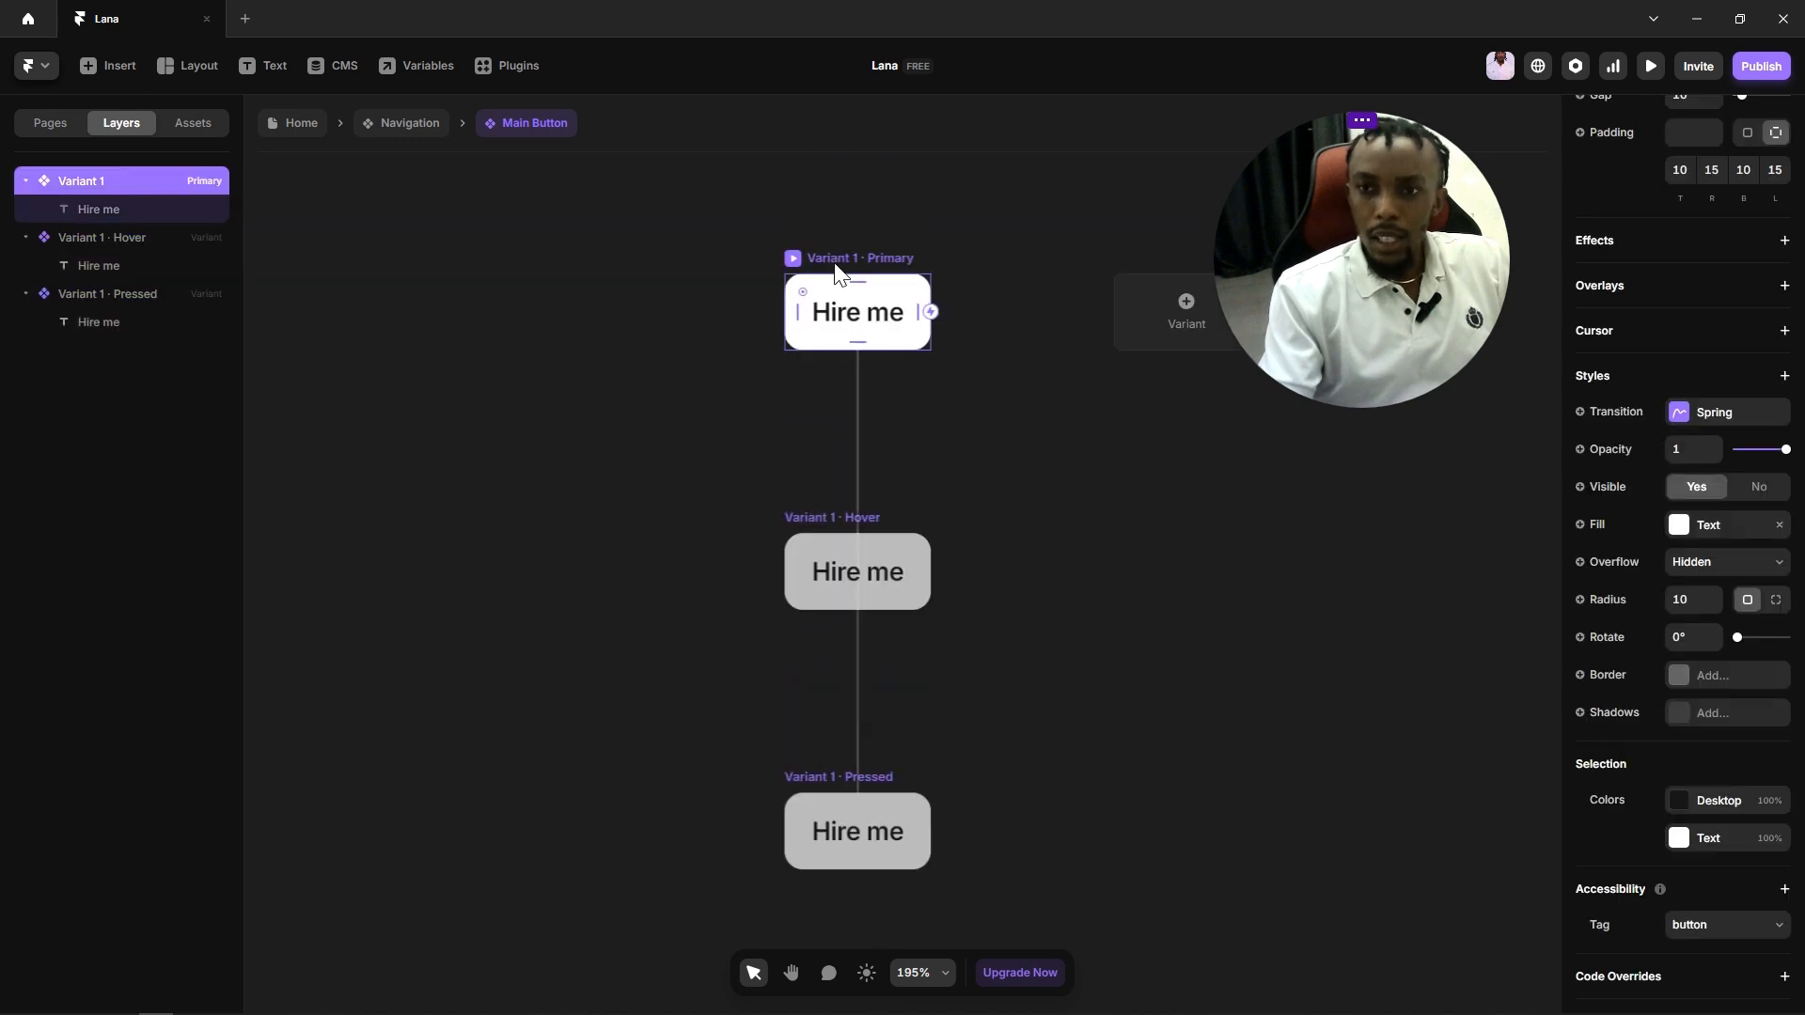
click(1678, 680)
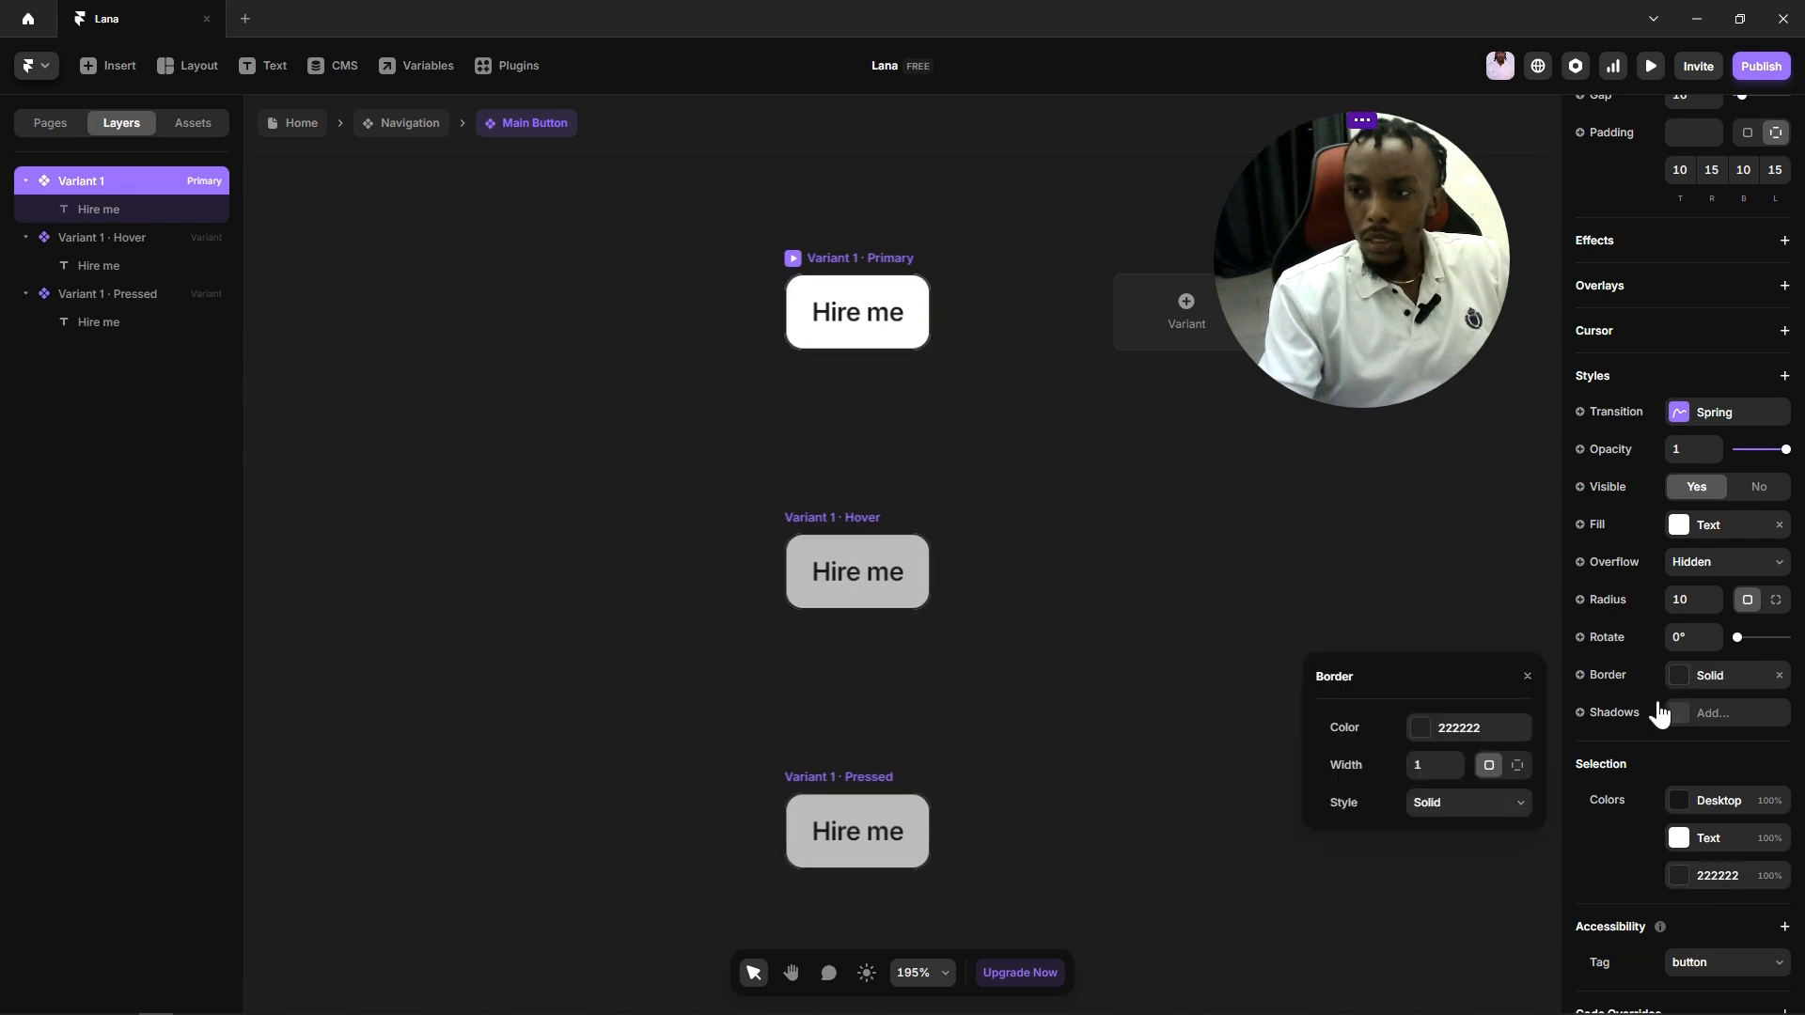
click(1420, 733)
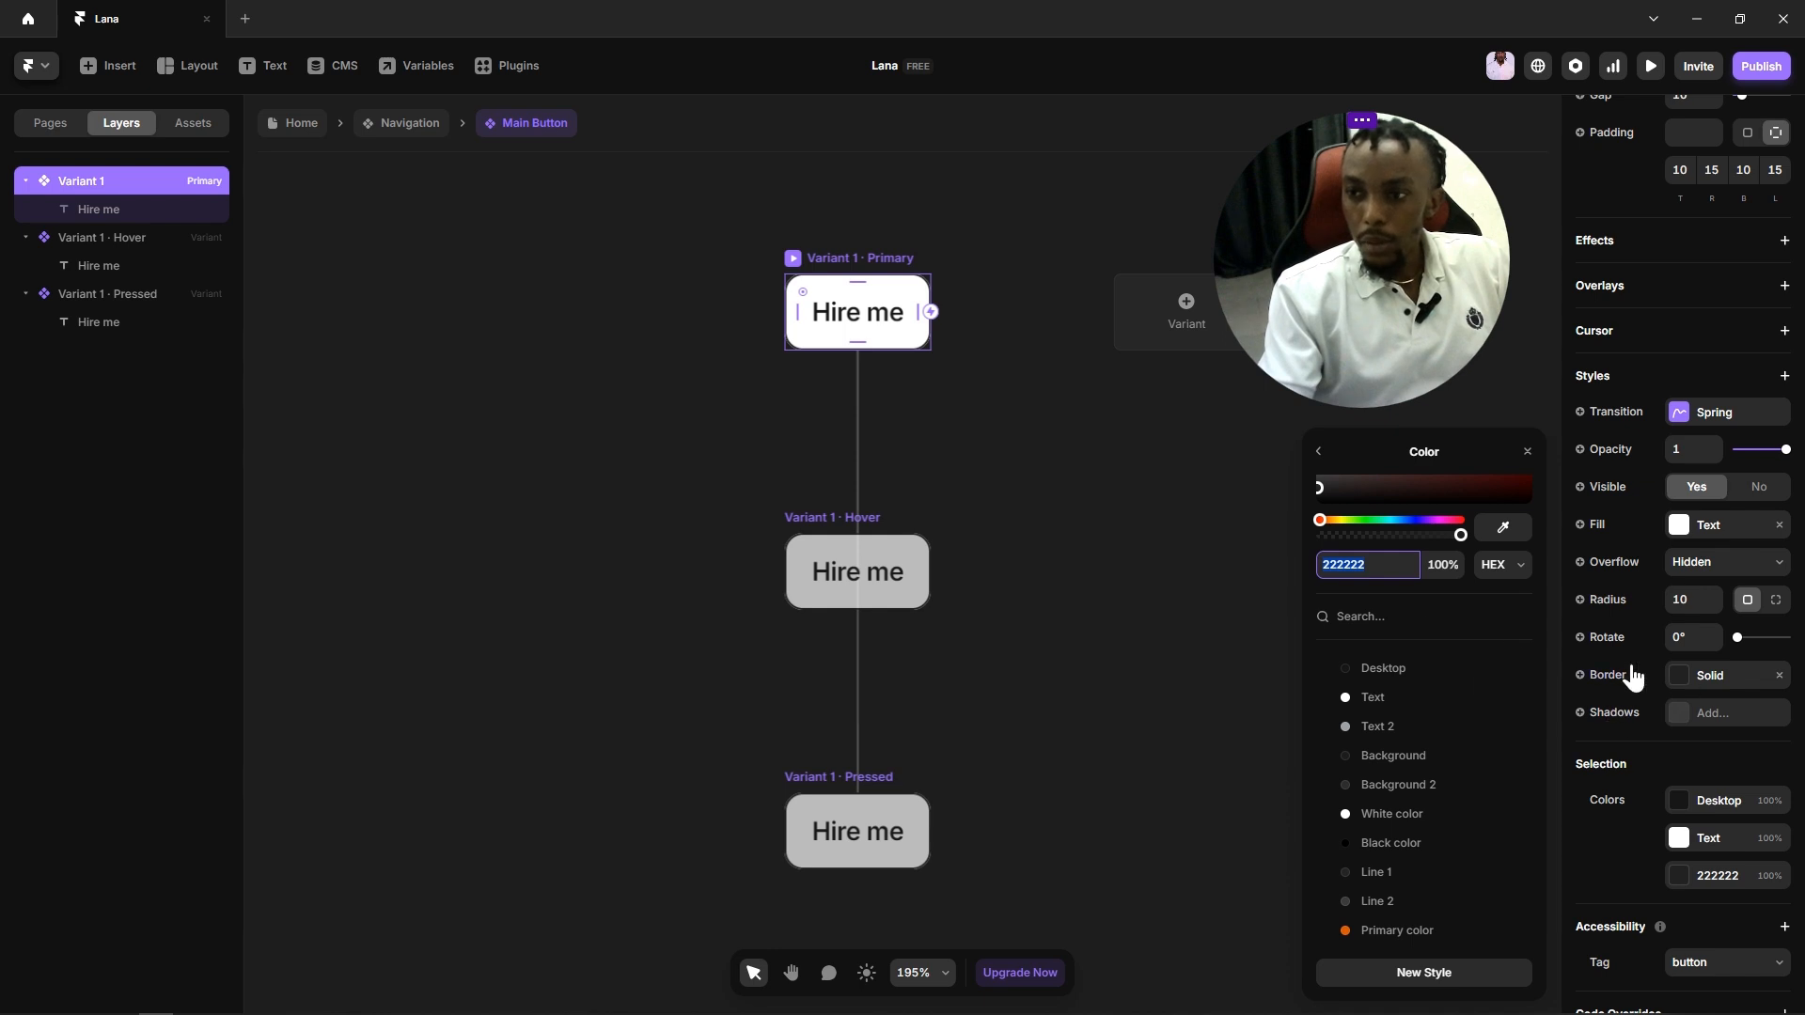
click(1397, 874)
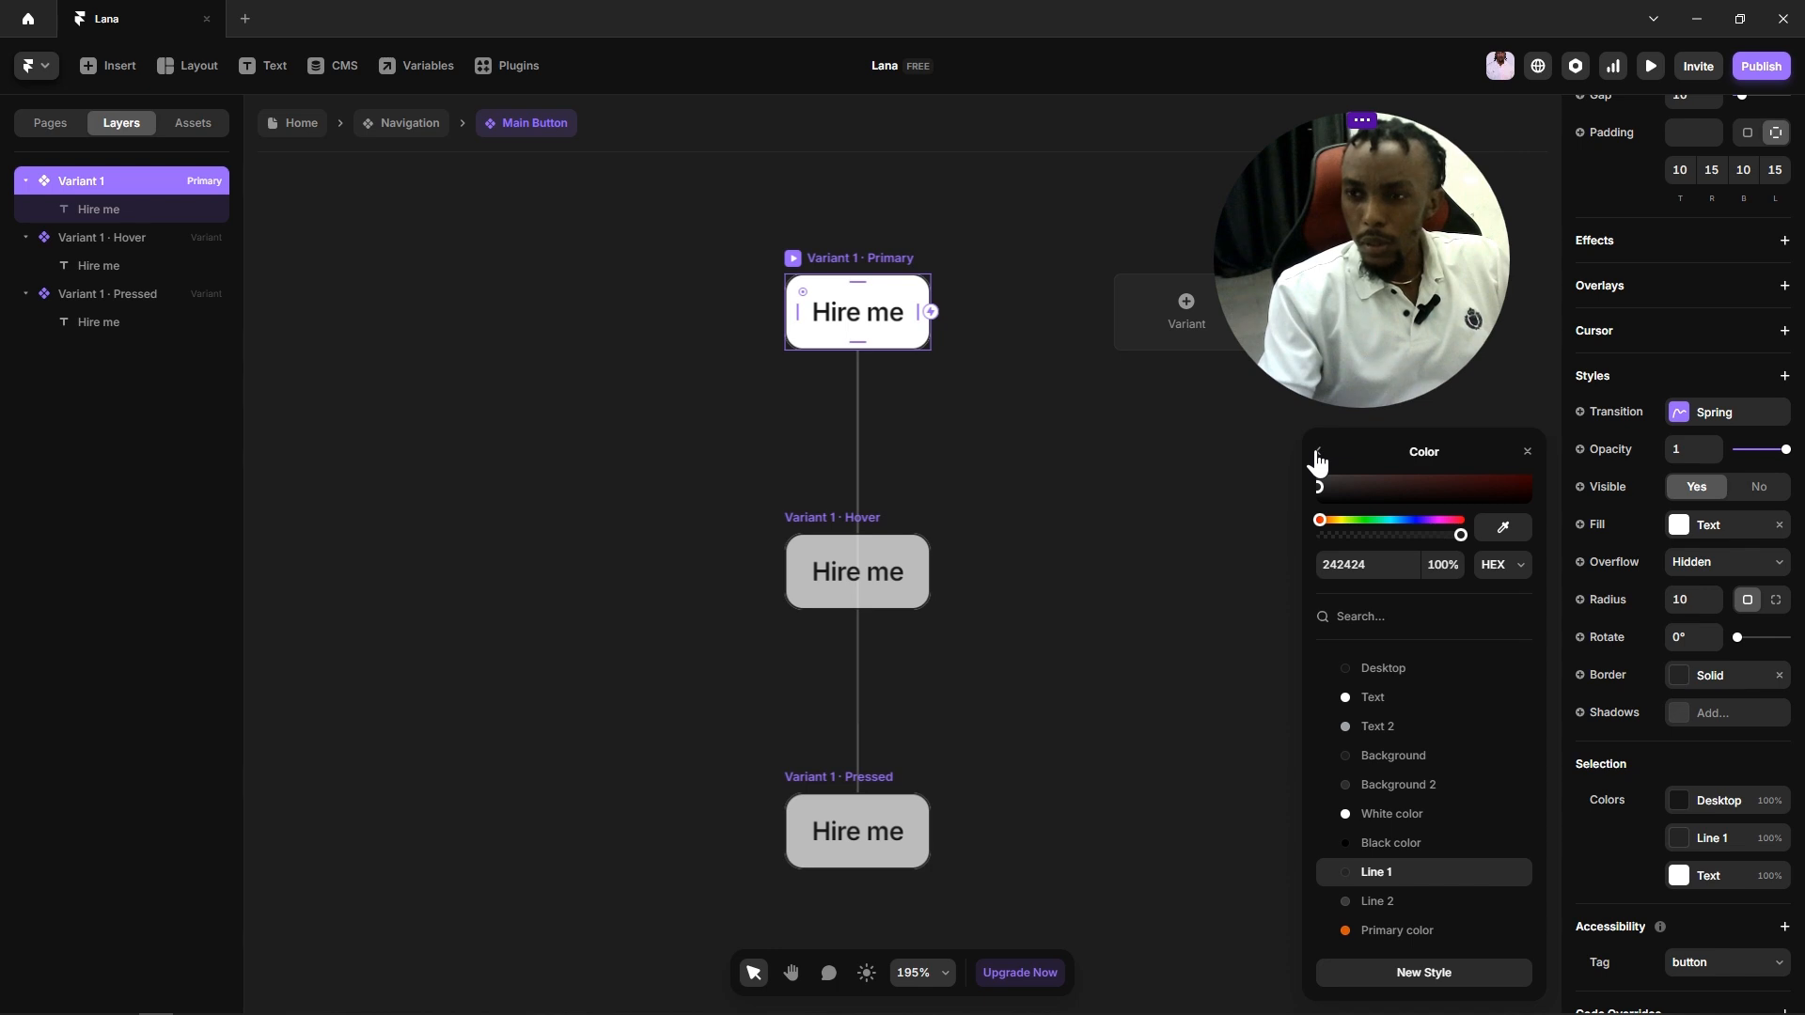
click(1397, 897)
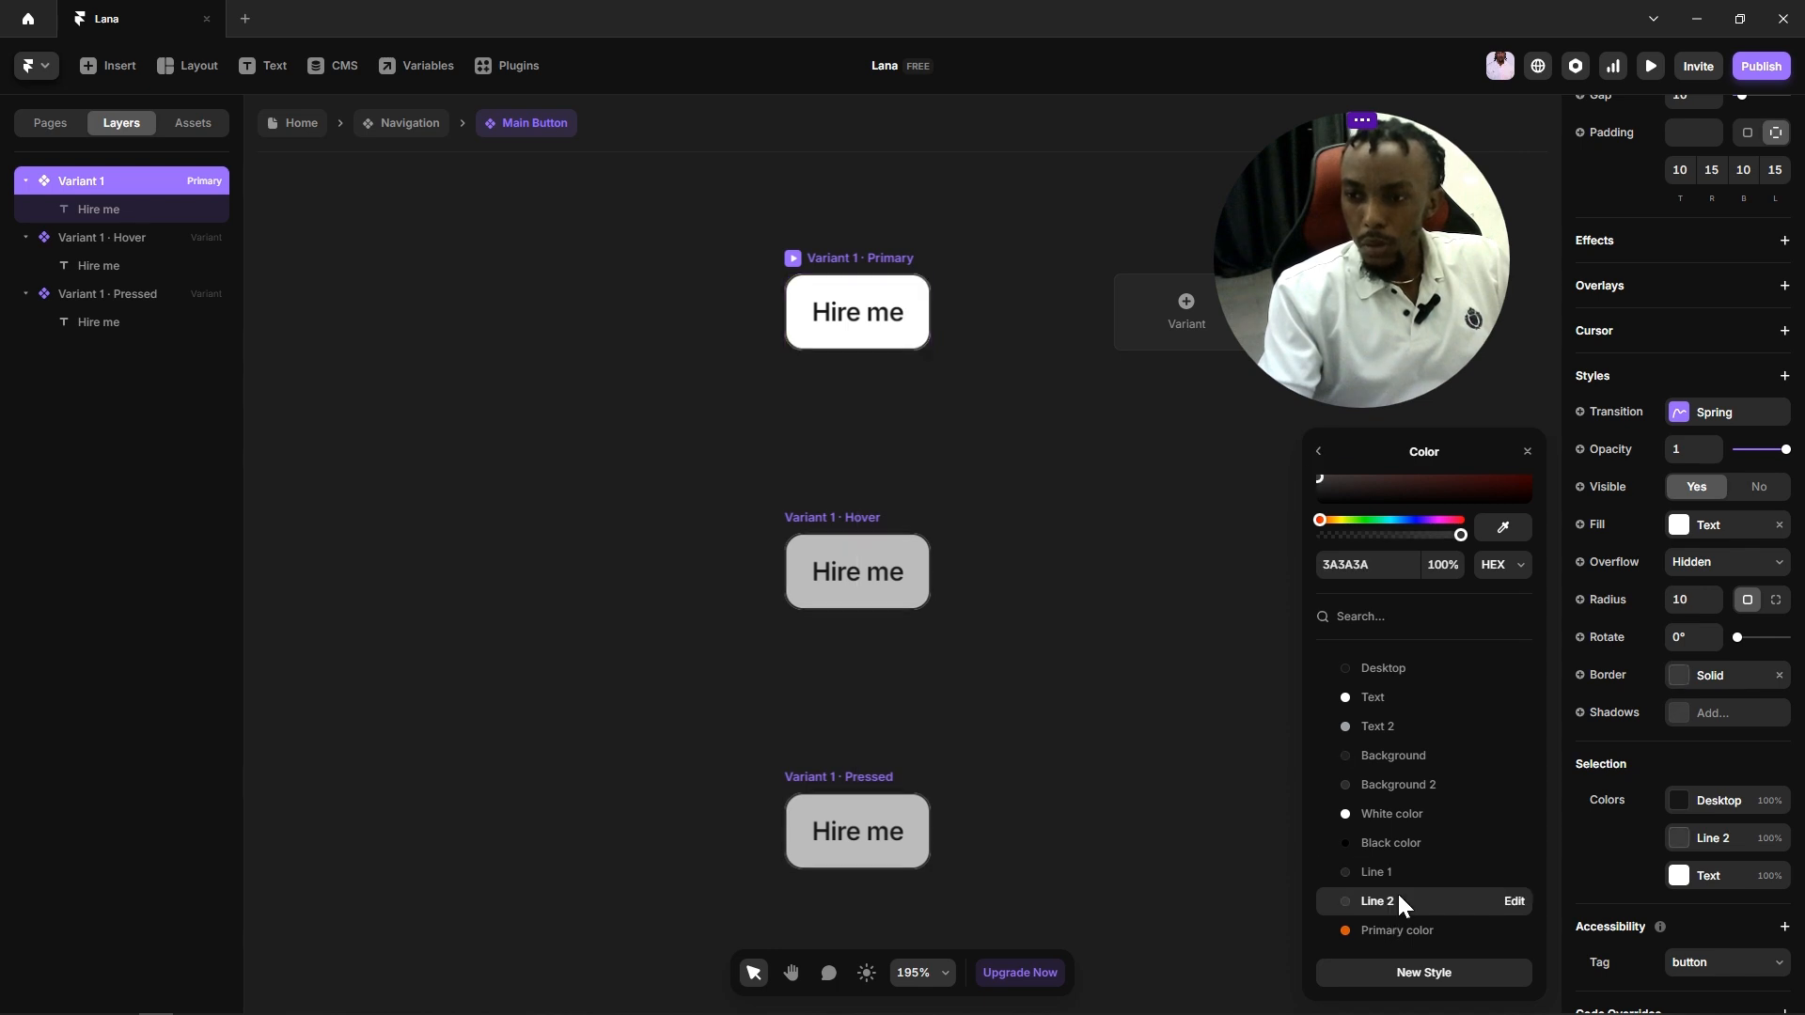
click(1097, 539)
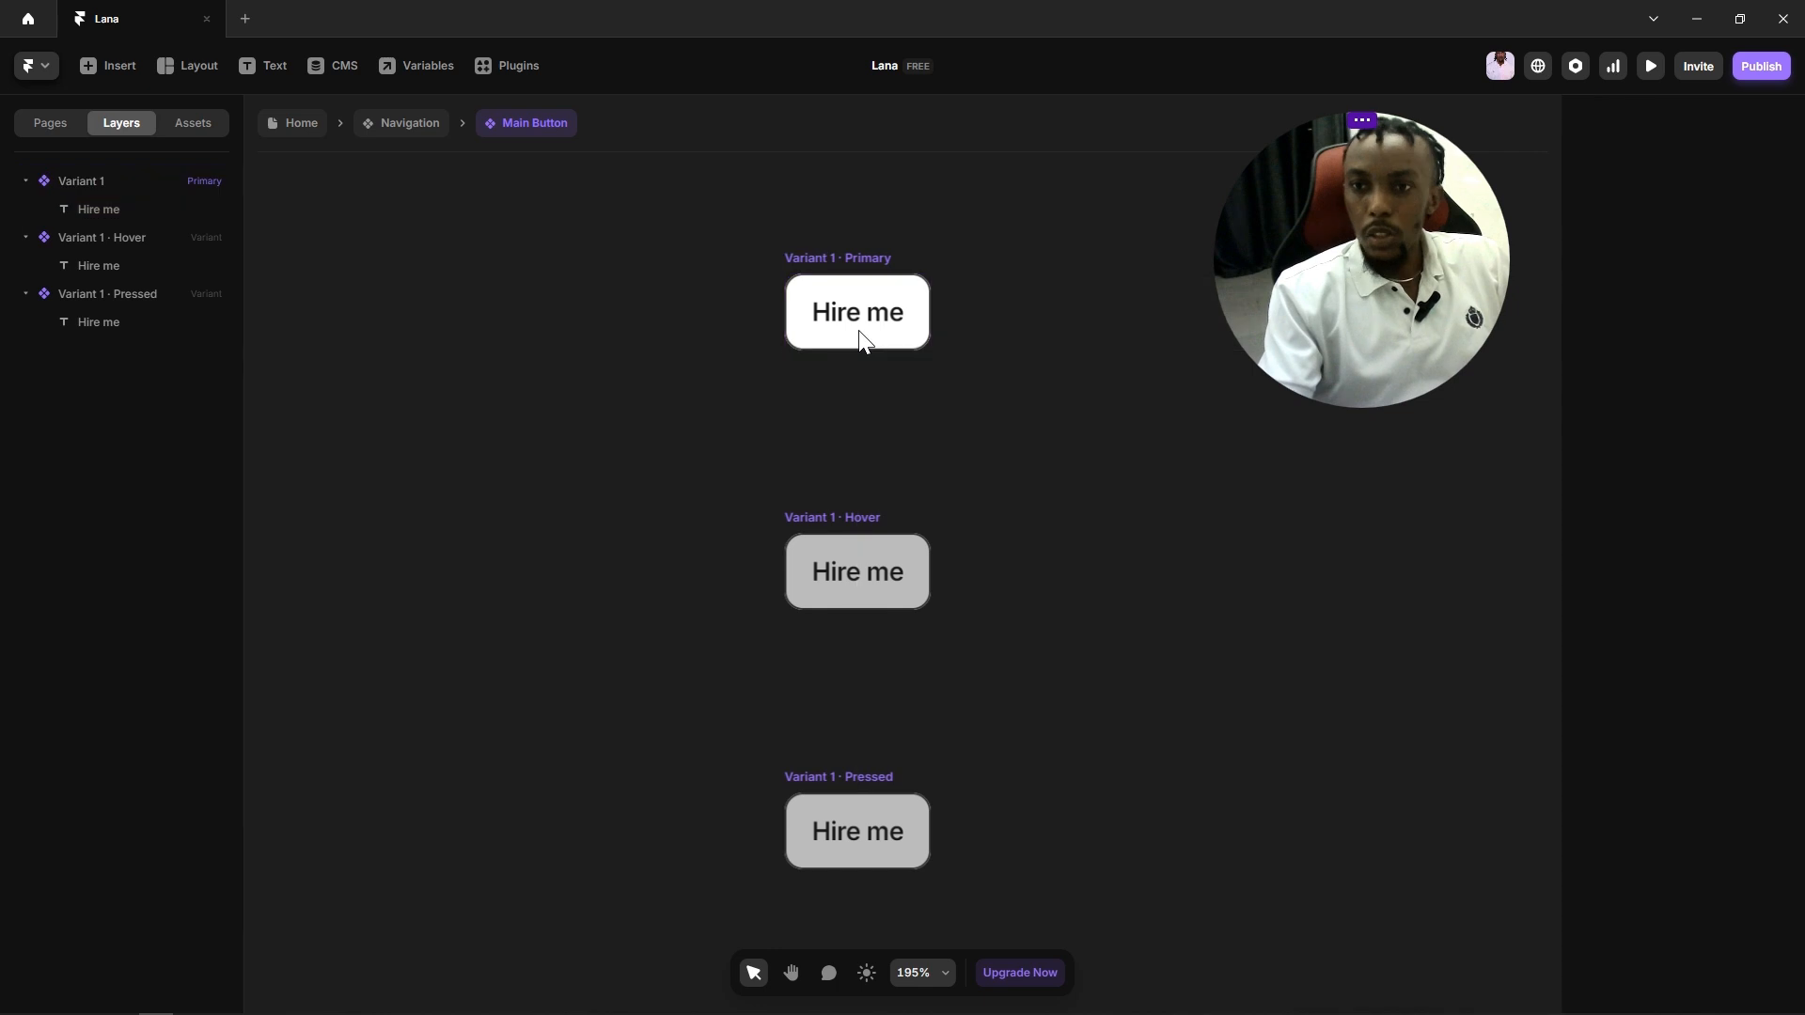
Step: Change the fill of the Main Button's primary variant to the Background 2 color style
click(819, 270)
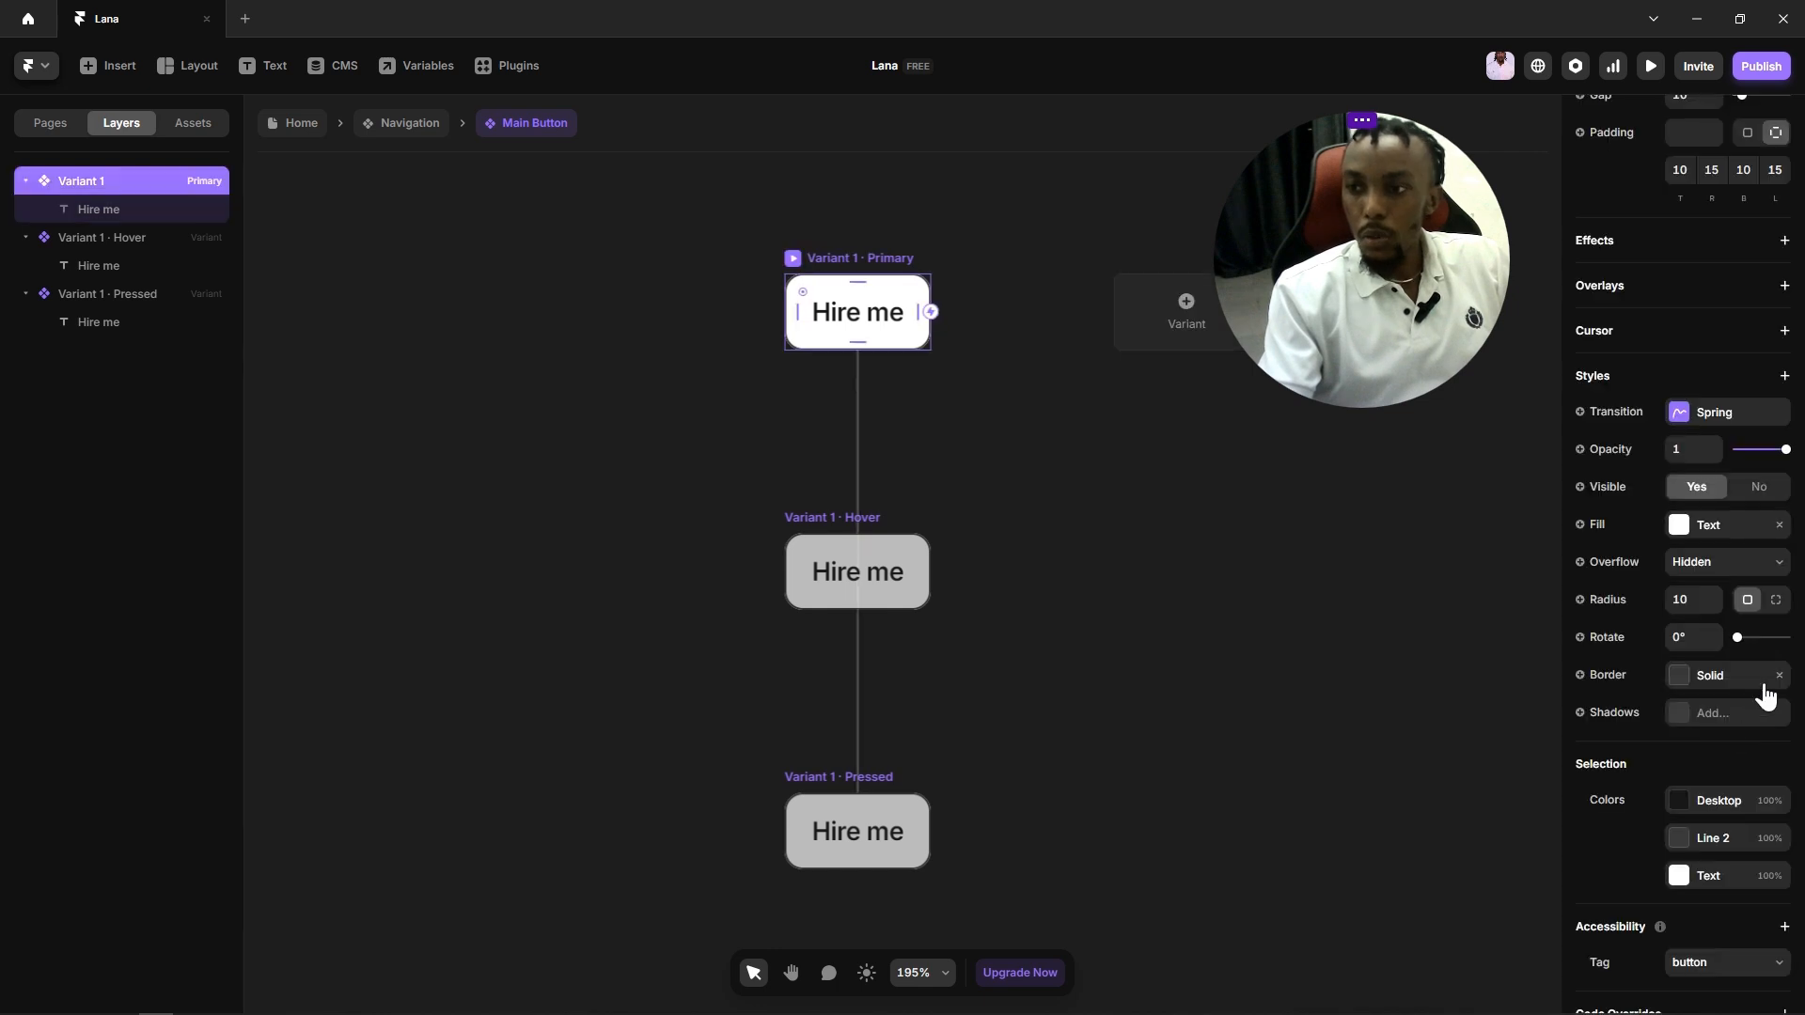
click(1678, 524)
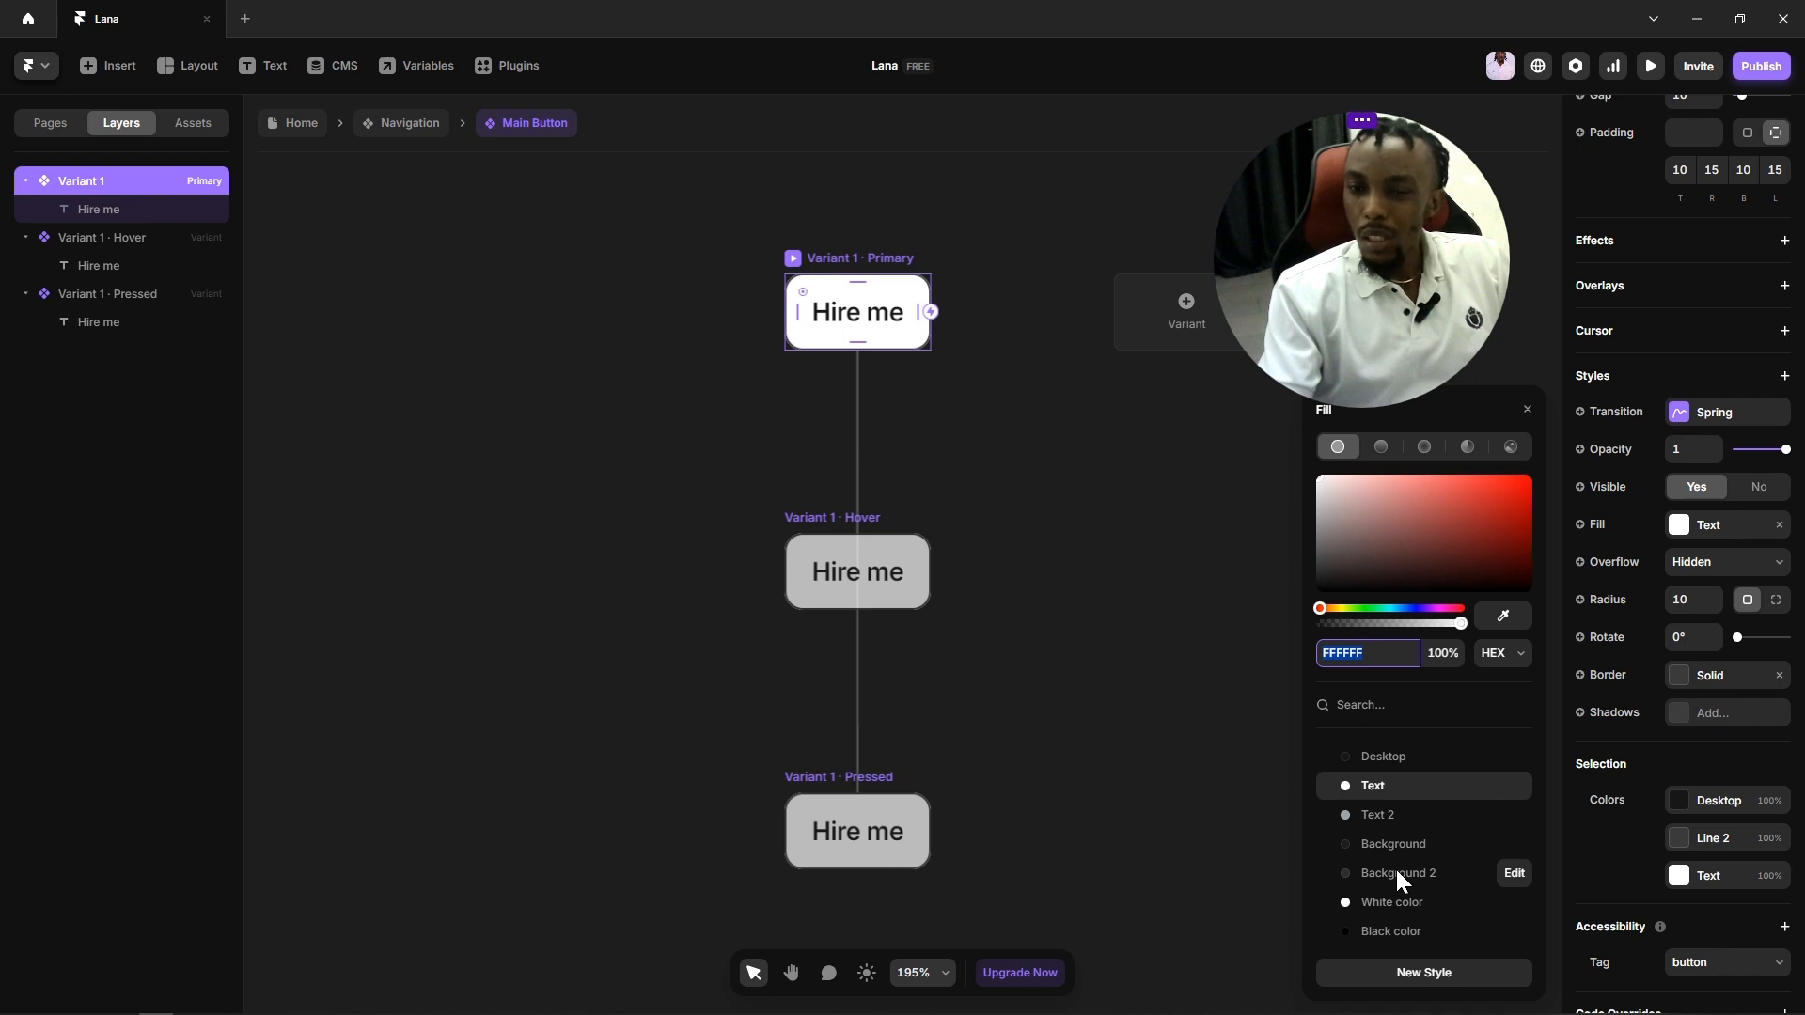
click(1045, 570)
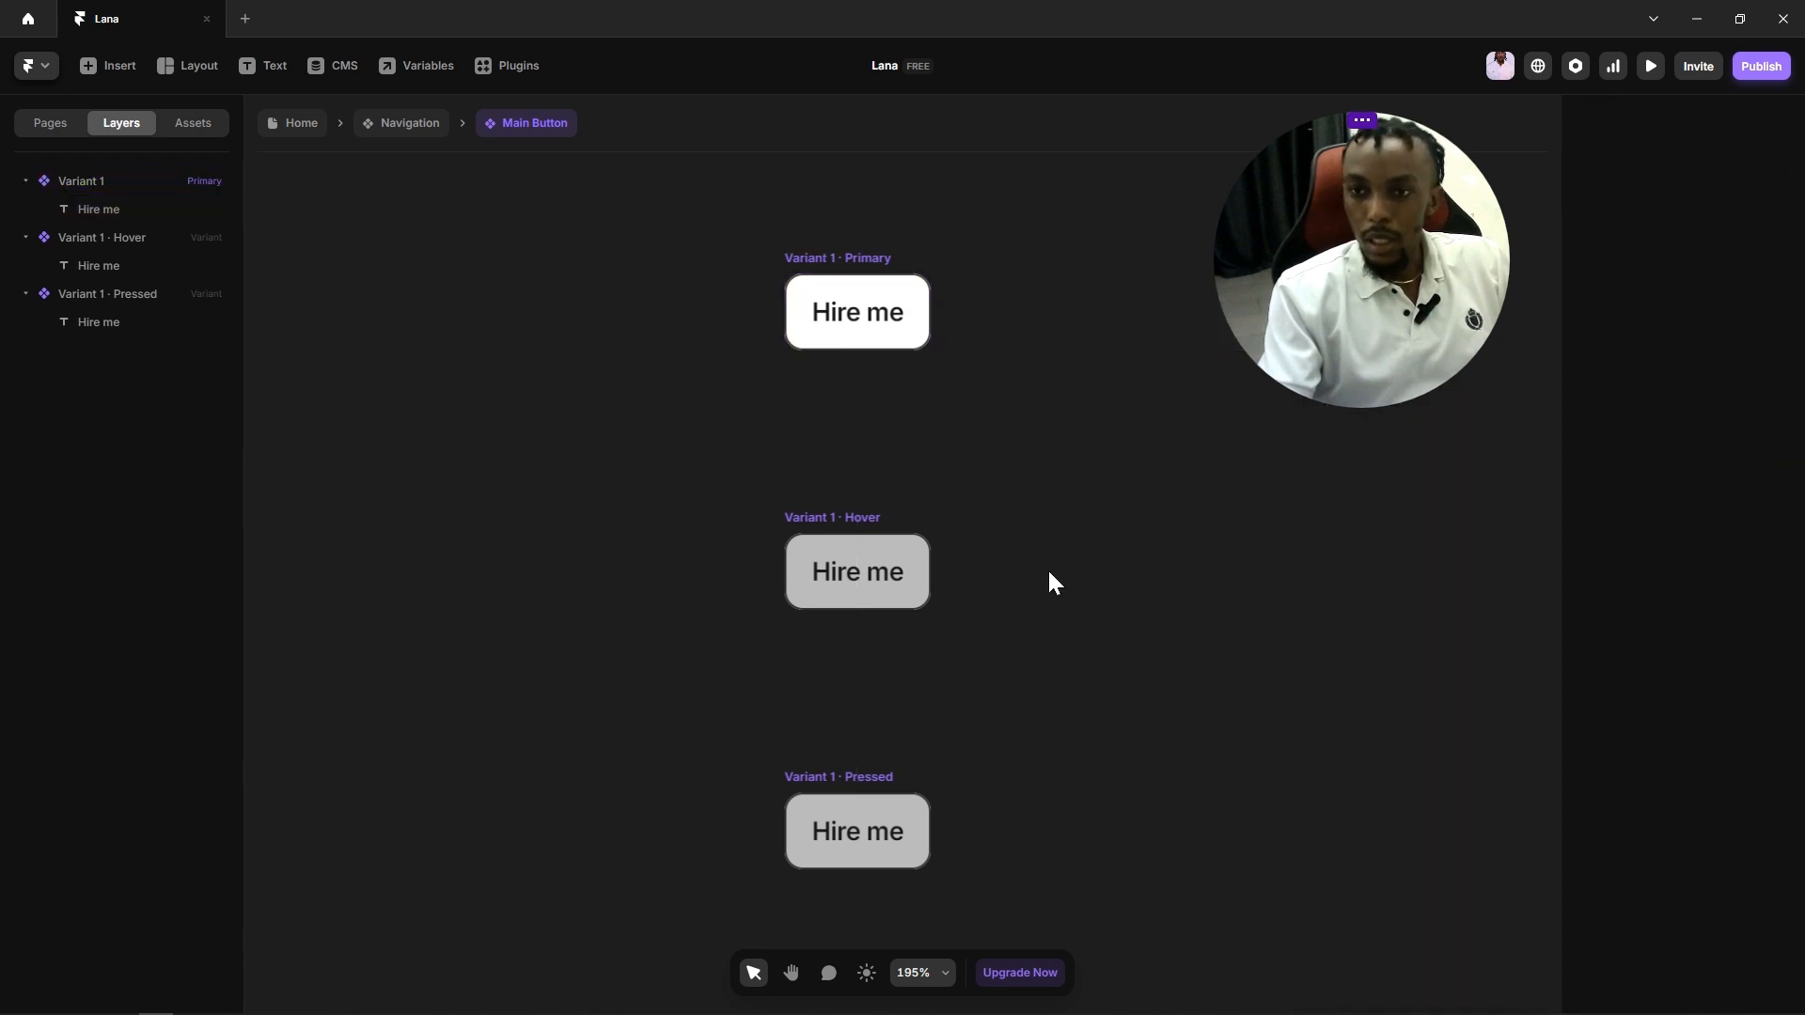
click(824, 277)
click(1678, 525)
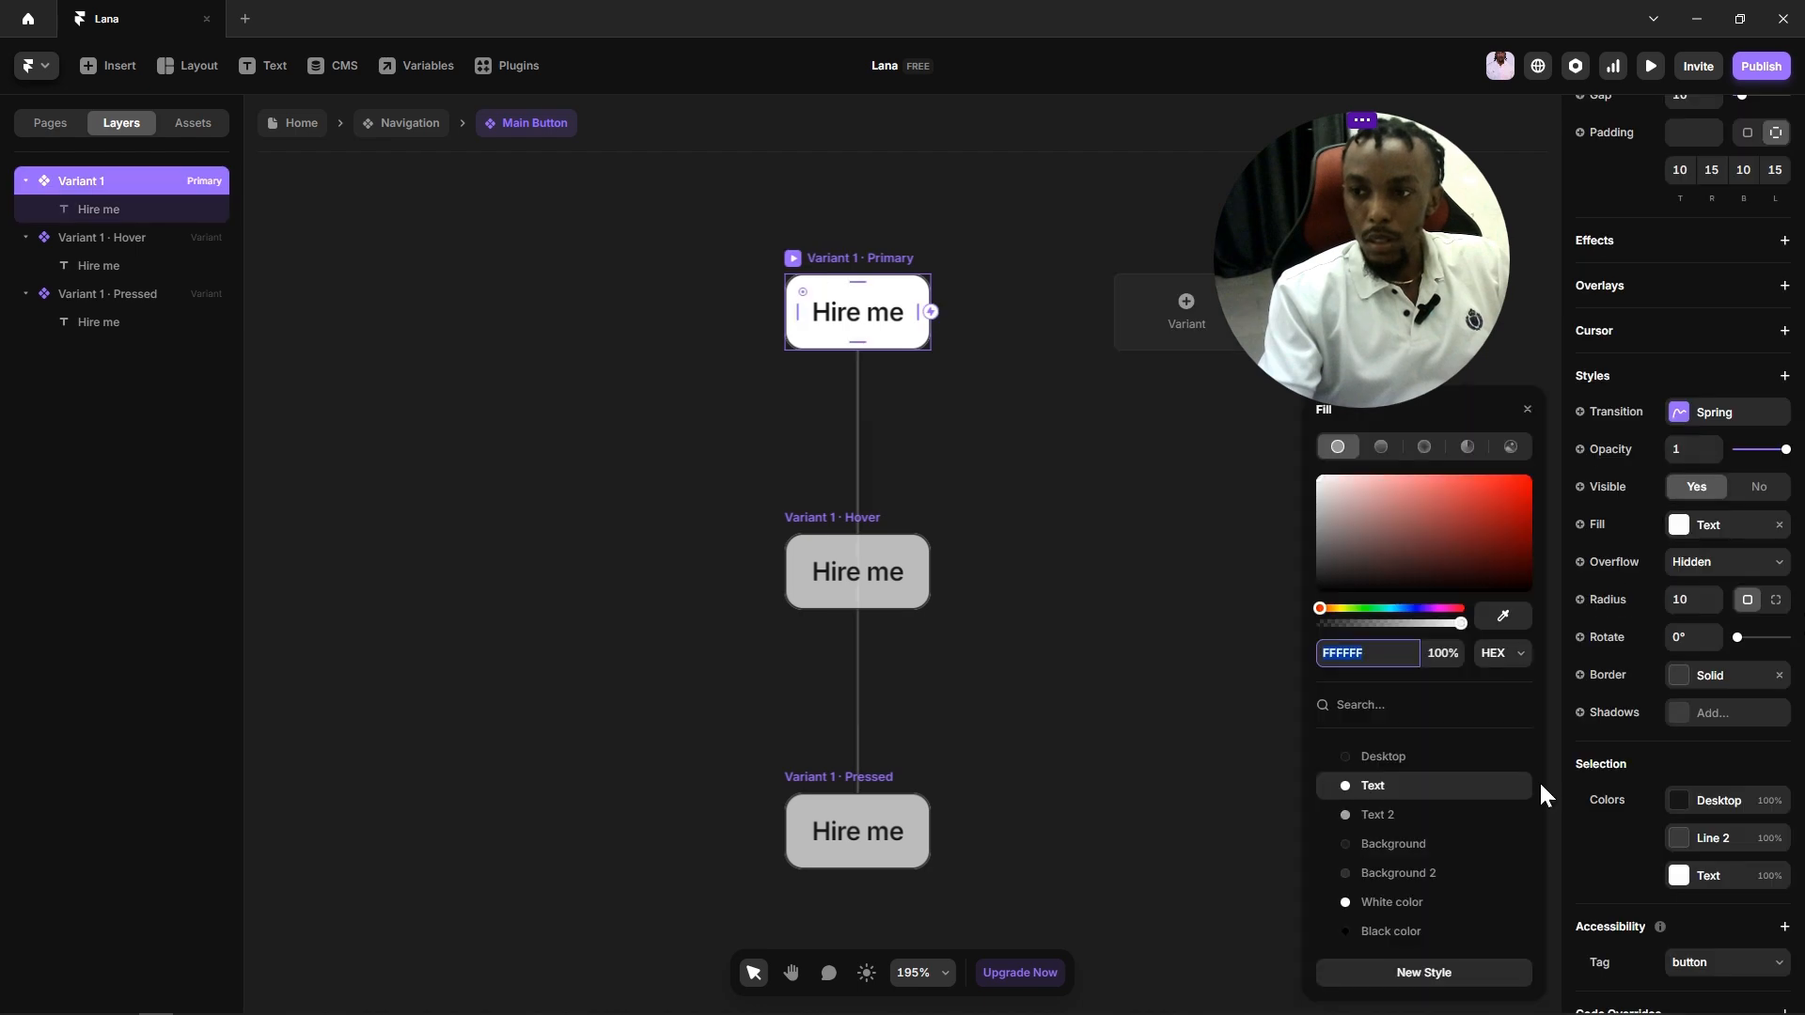
click(1427, 871)
click(1117, 562)
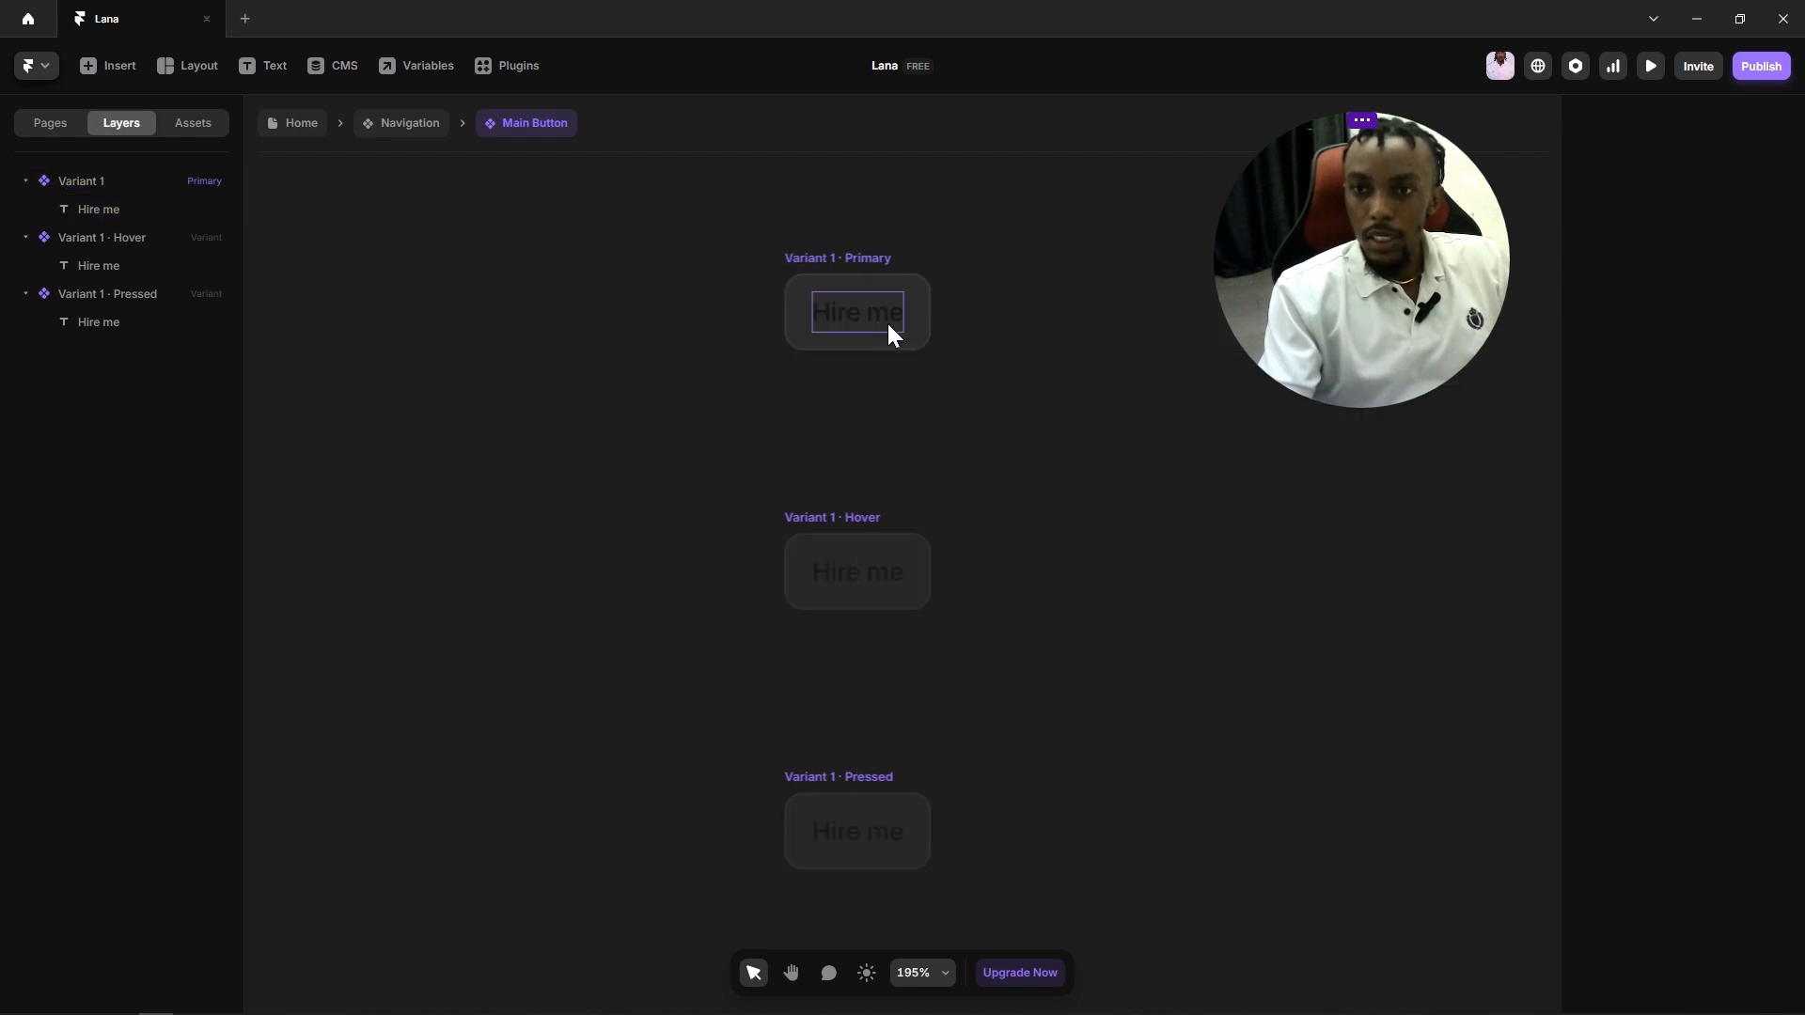
Step: Apply the Text color style to the "Hire me" label in the primary variant
click(882, 312)
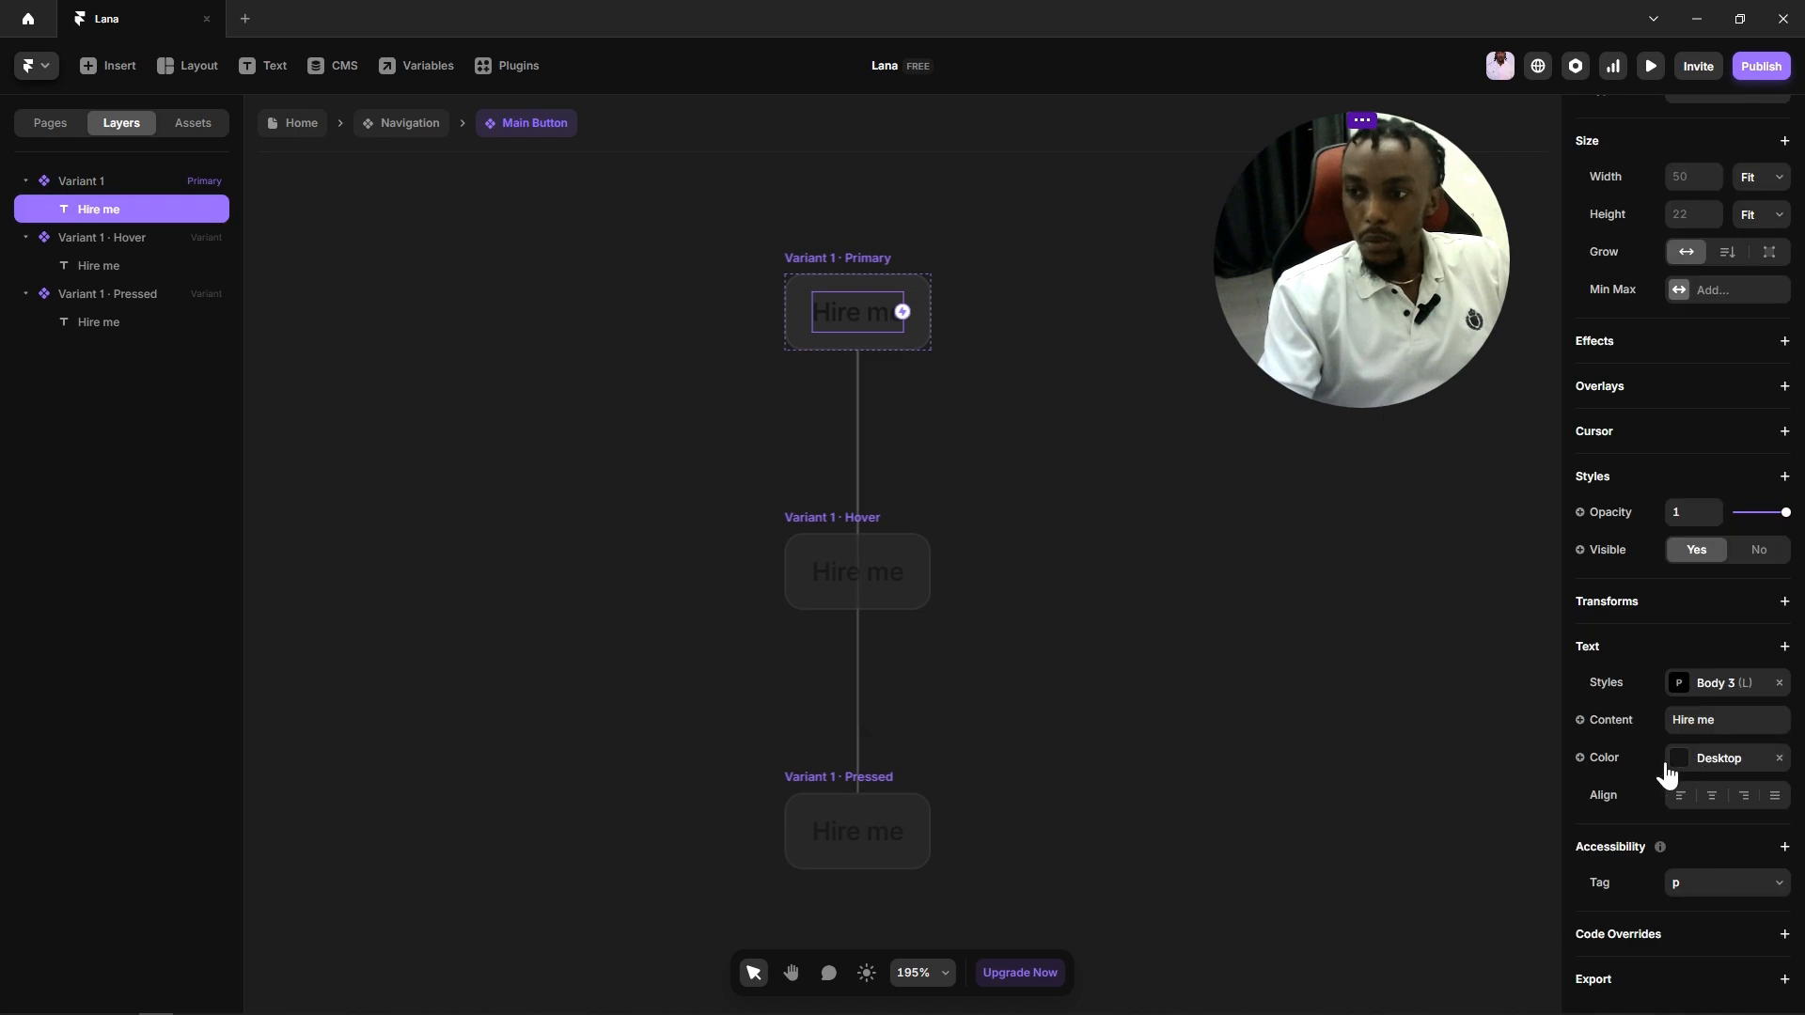
click(1678, 759)
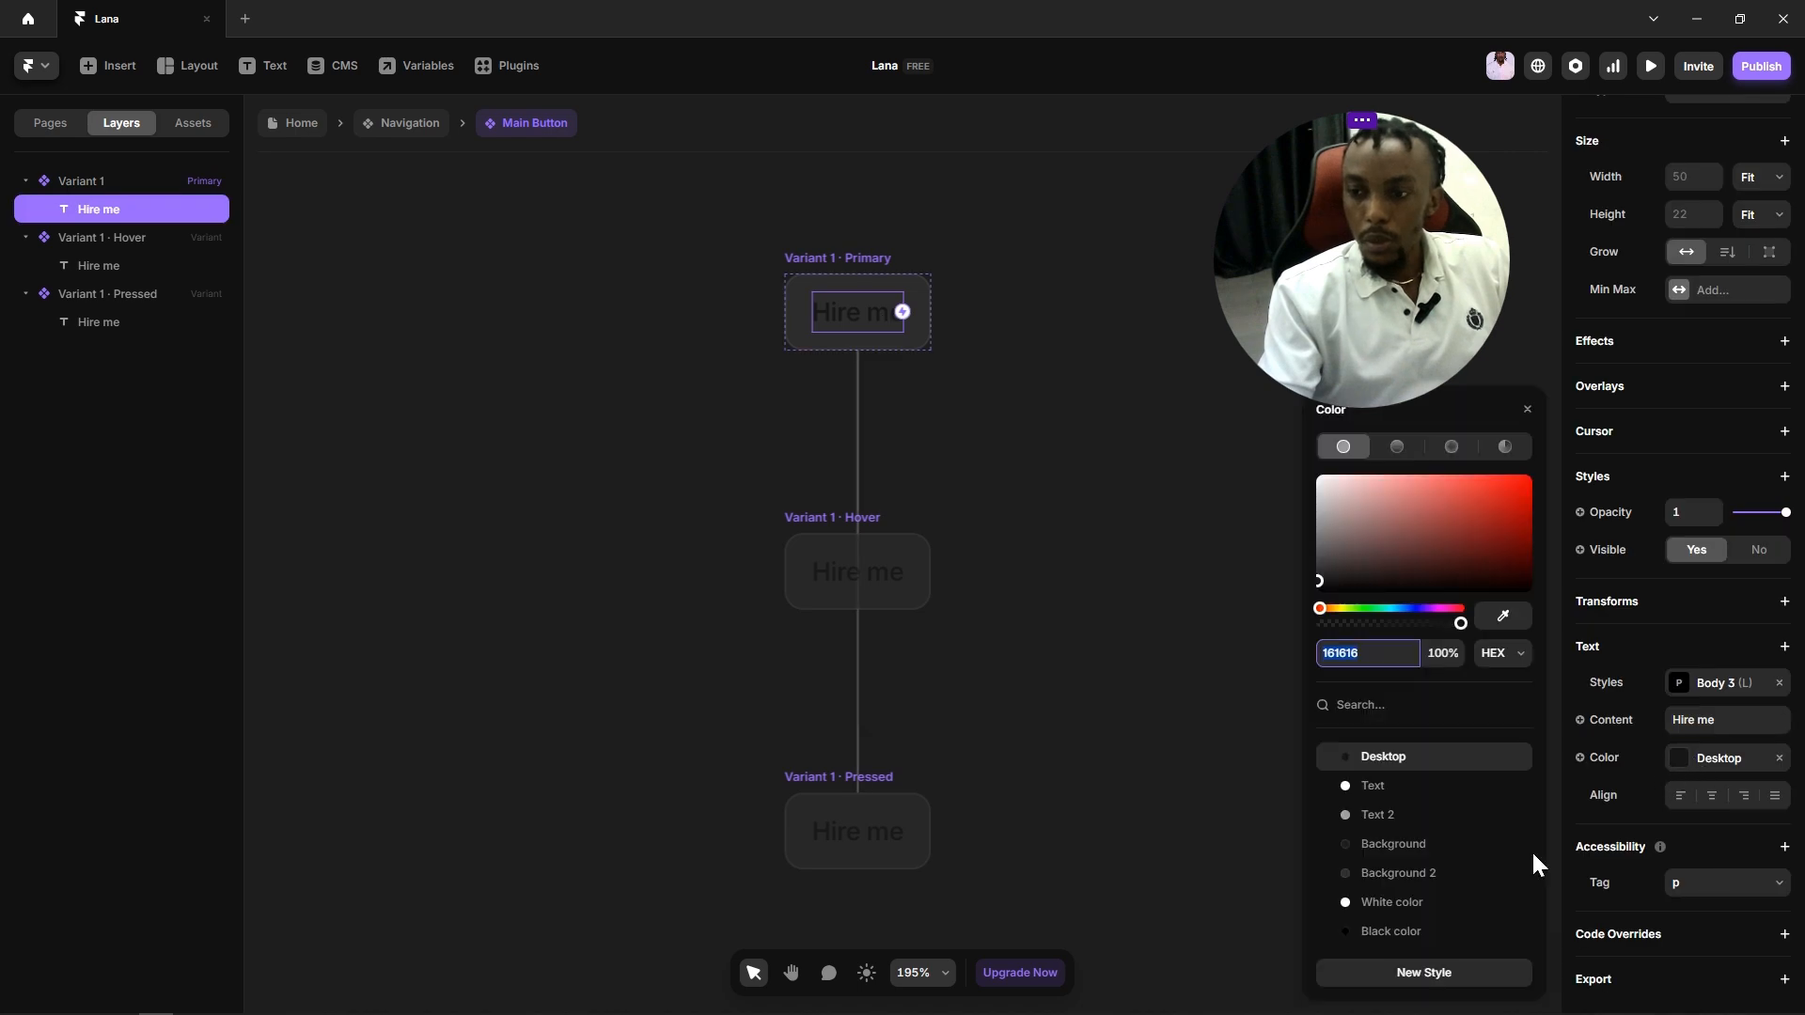
click(1391, 785)
click(1090, 526)
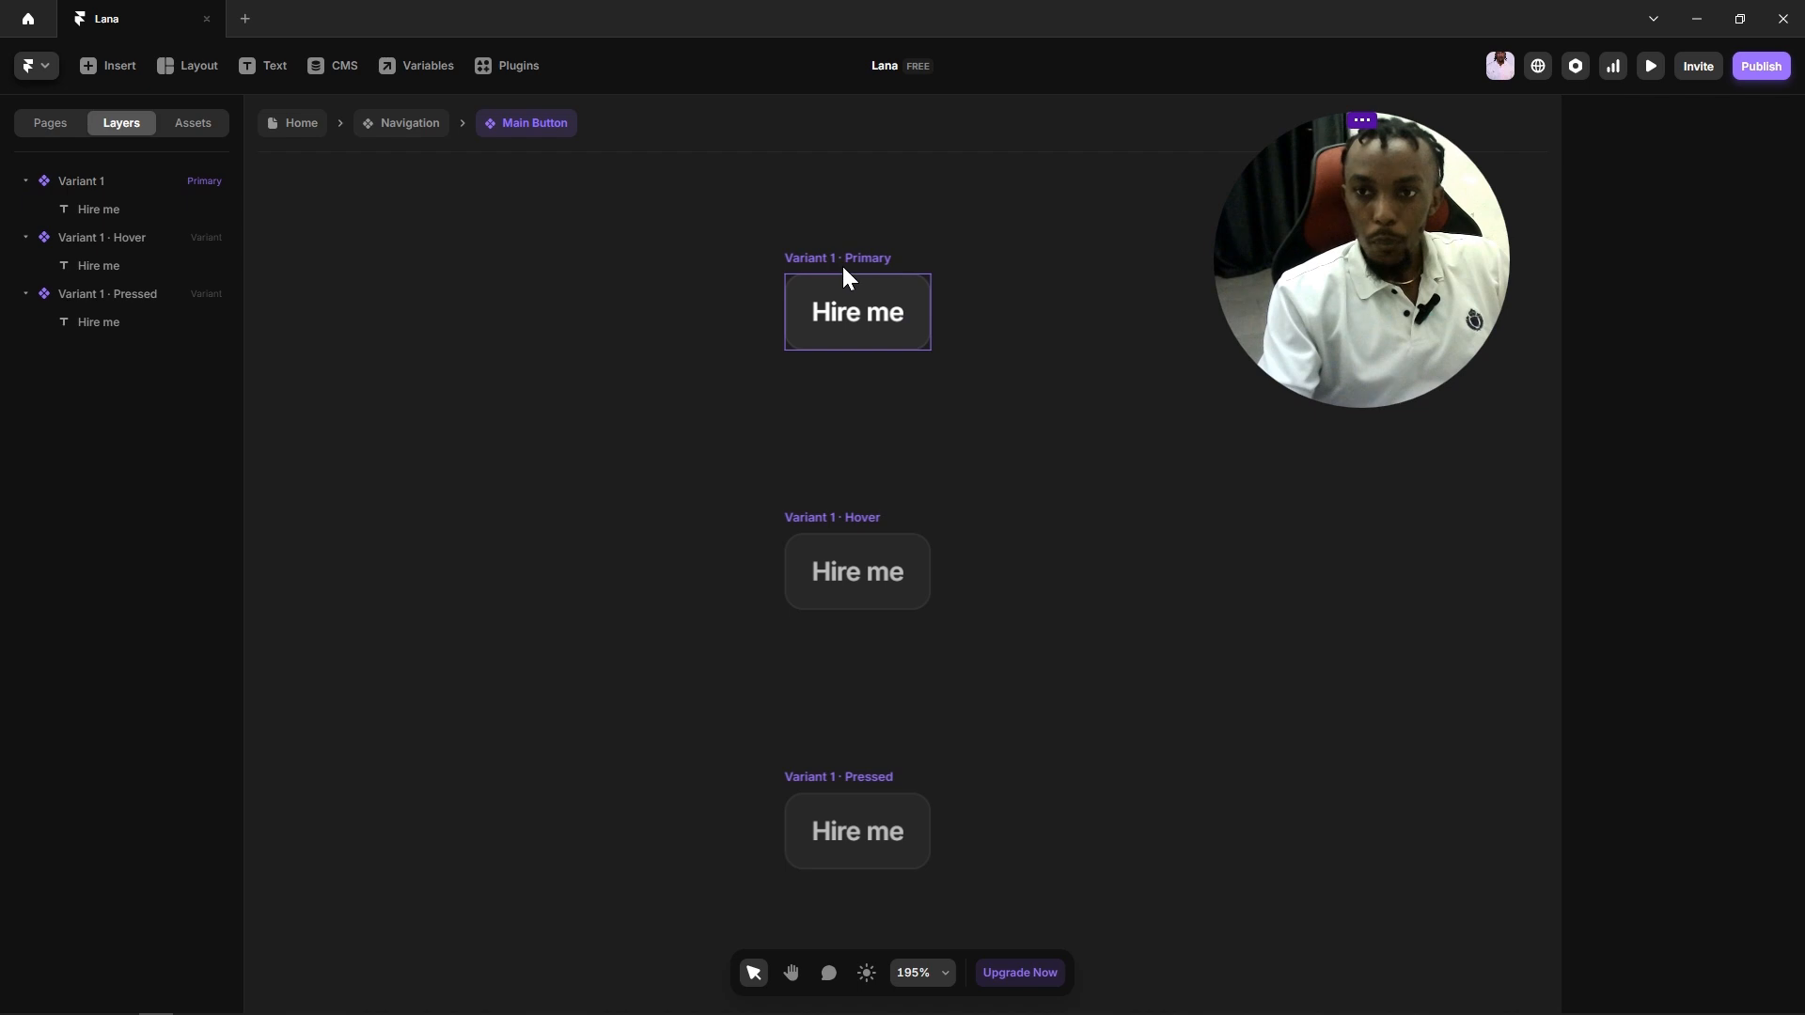
drag(844, 269, 788, 372)
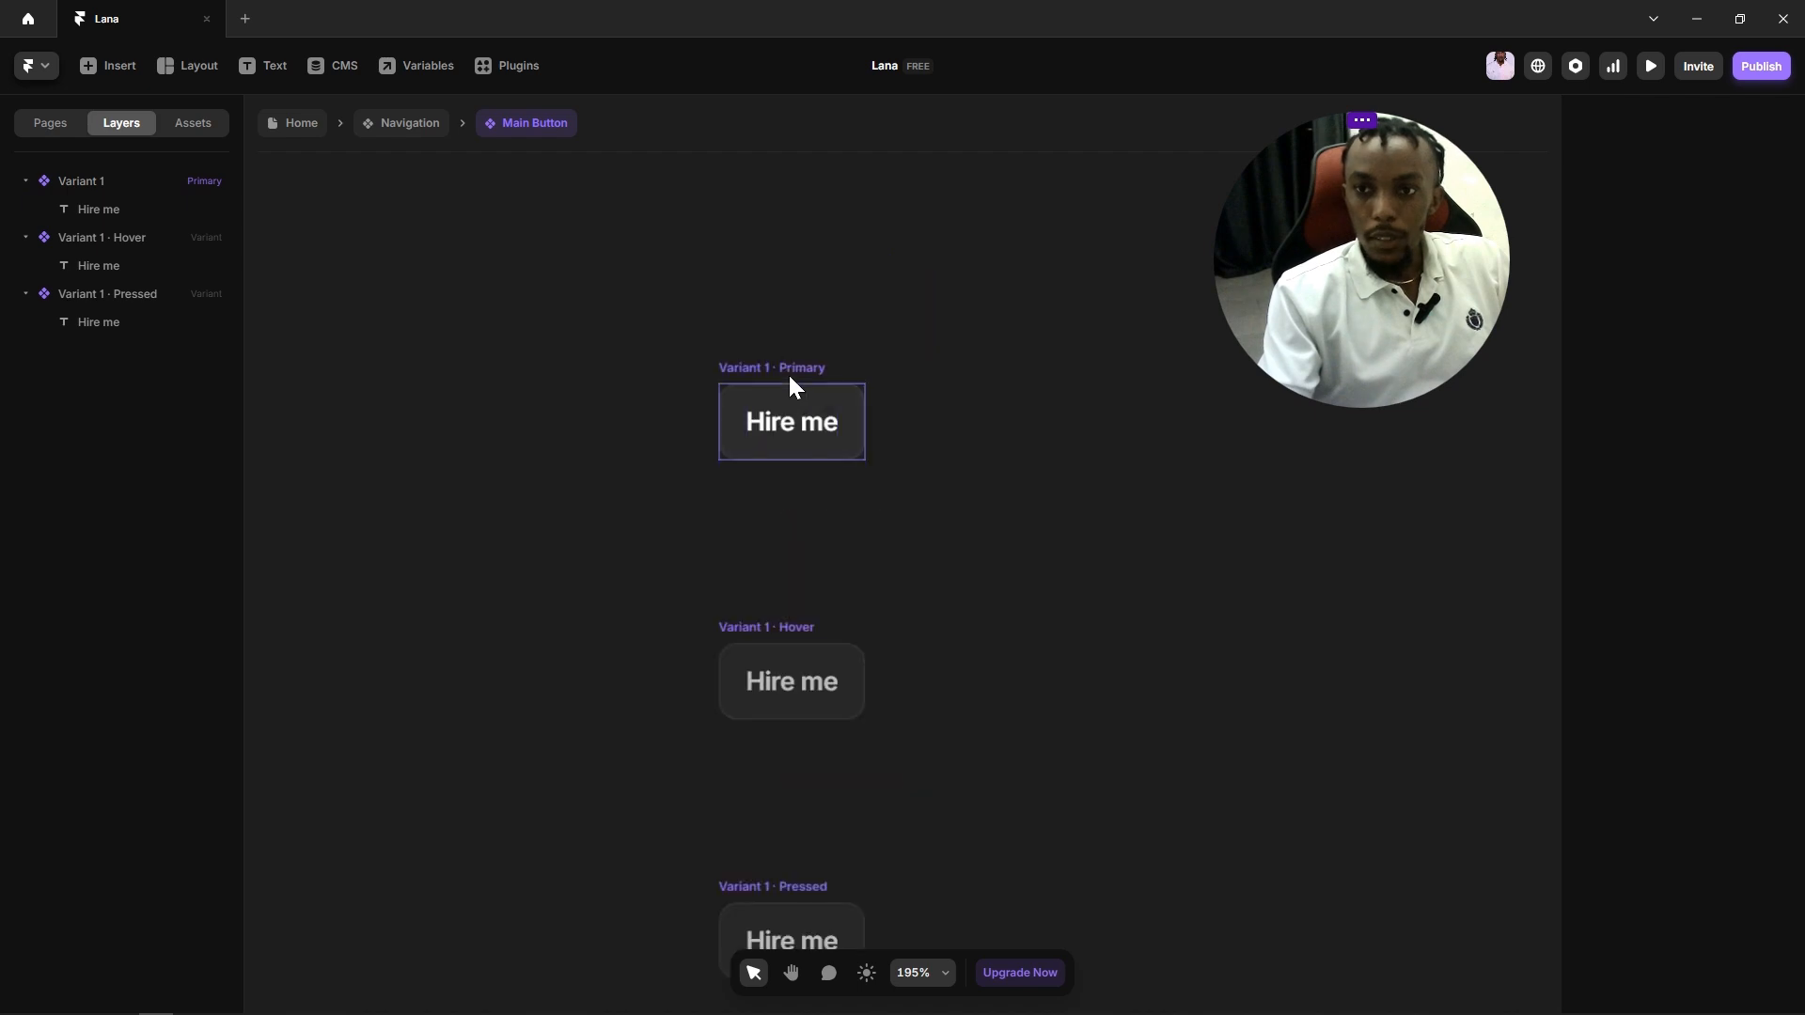
click(782, 364)
click(837, 303)
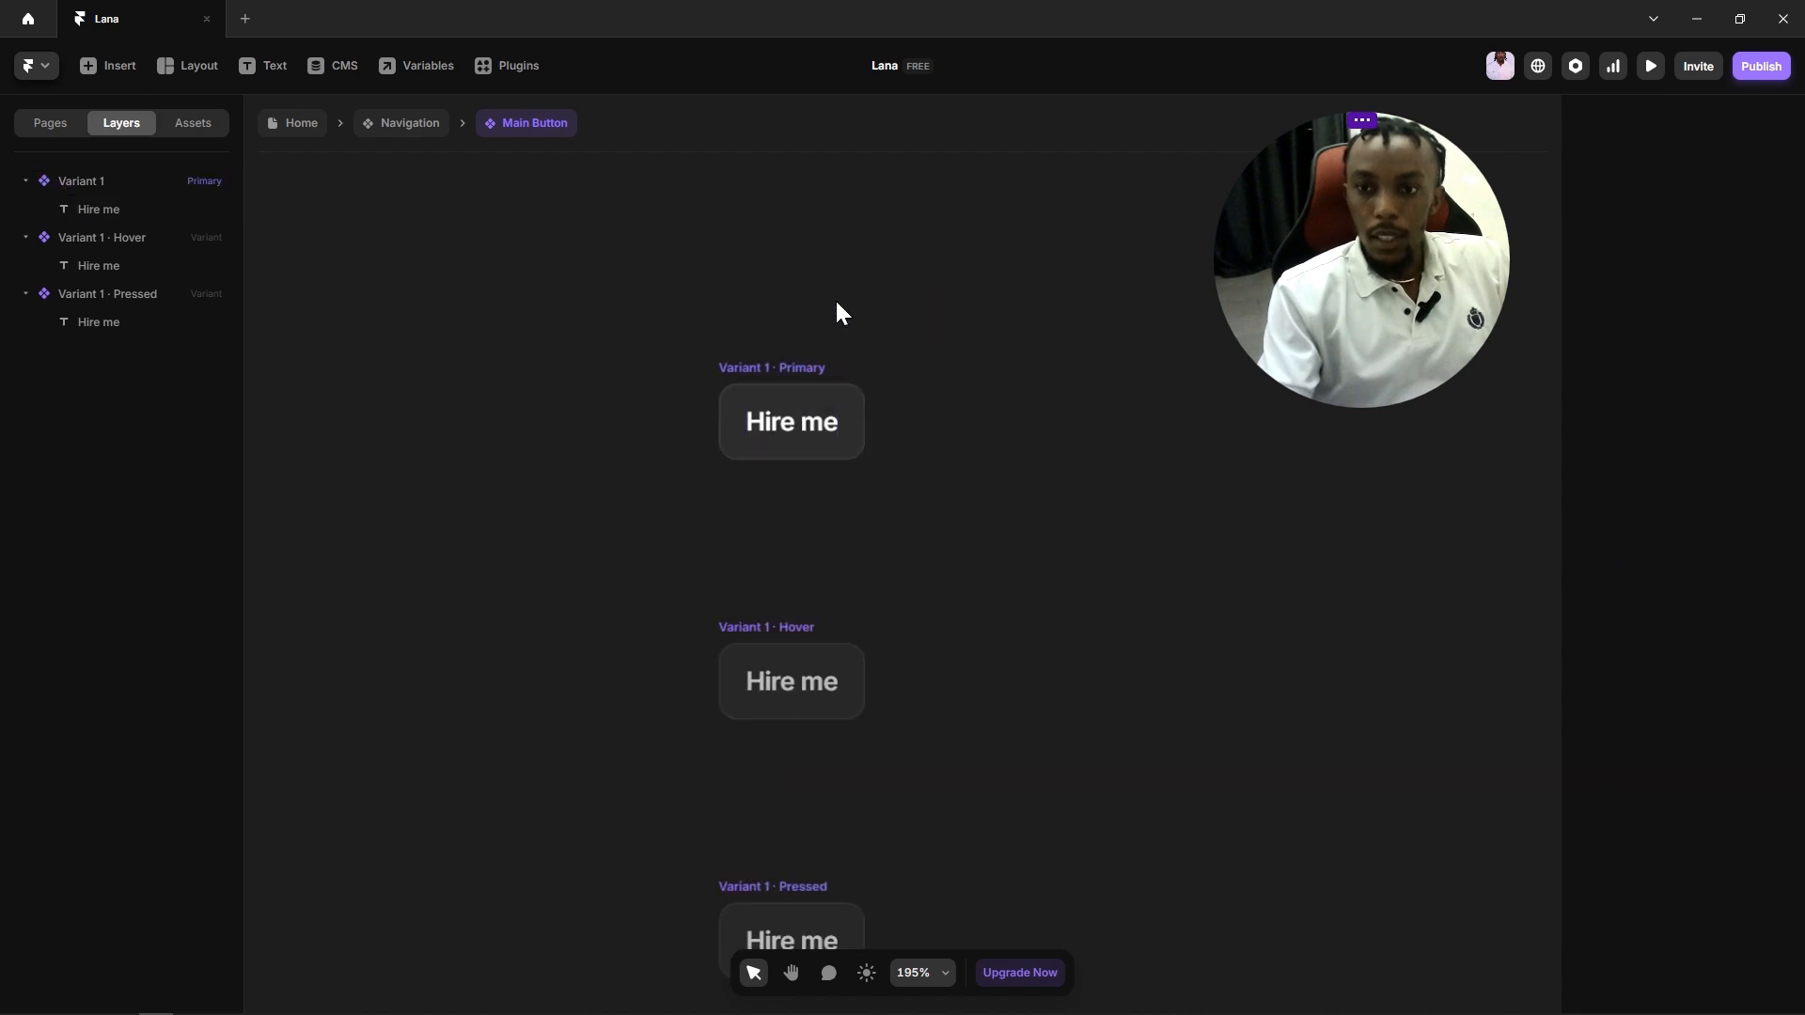
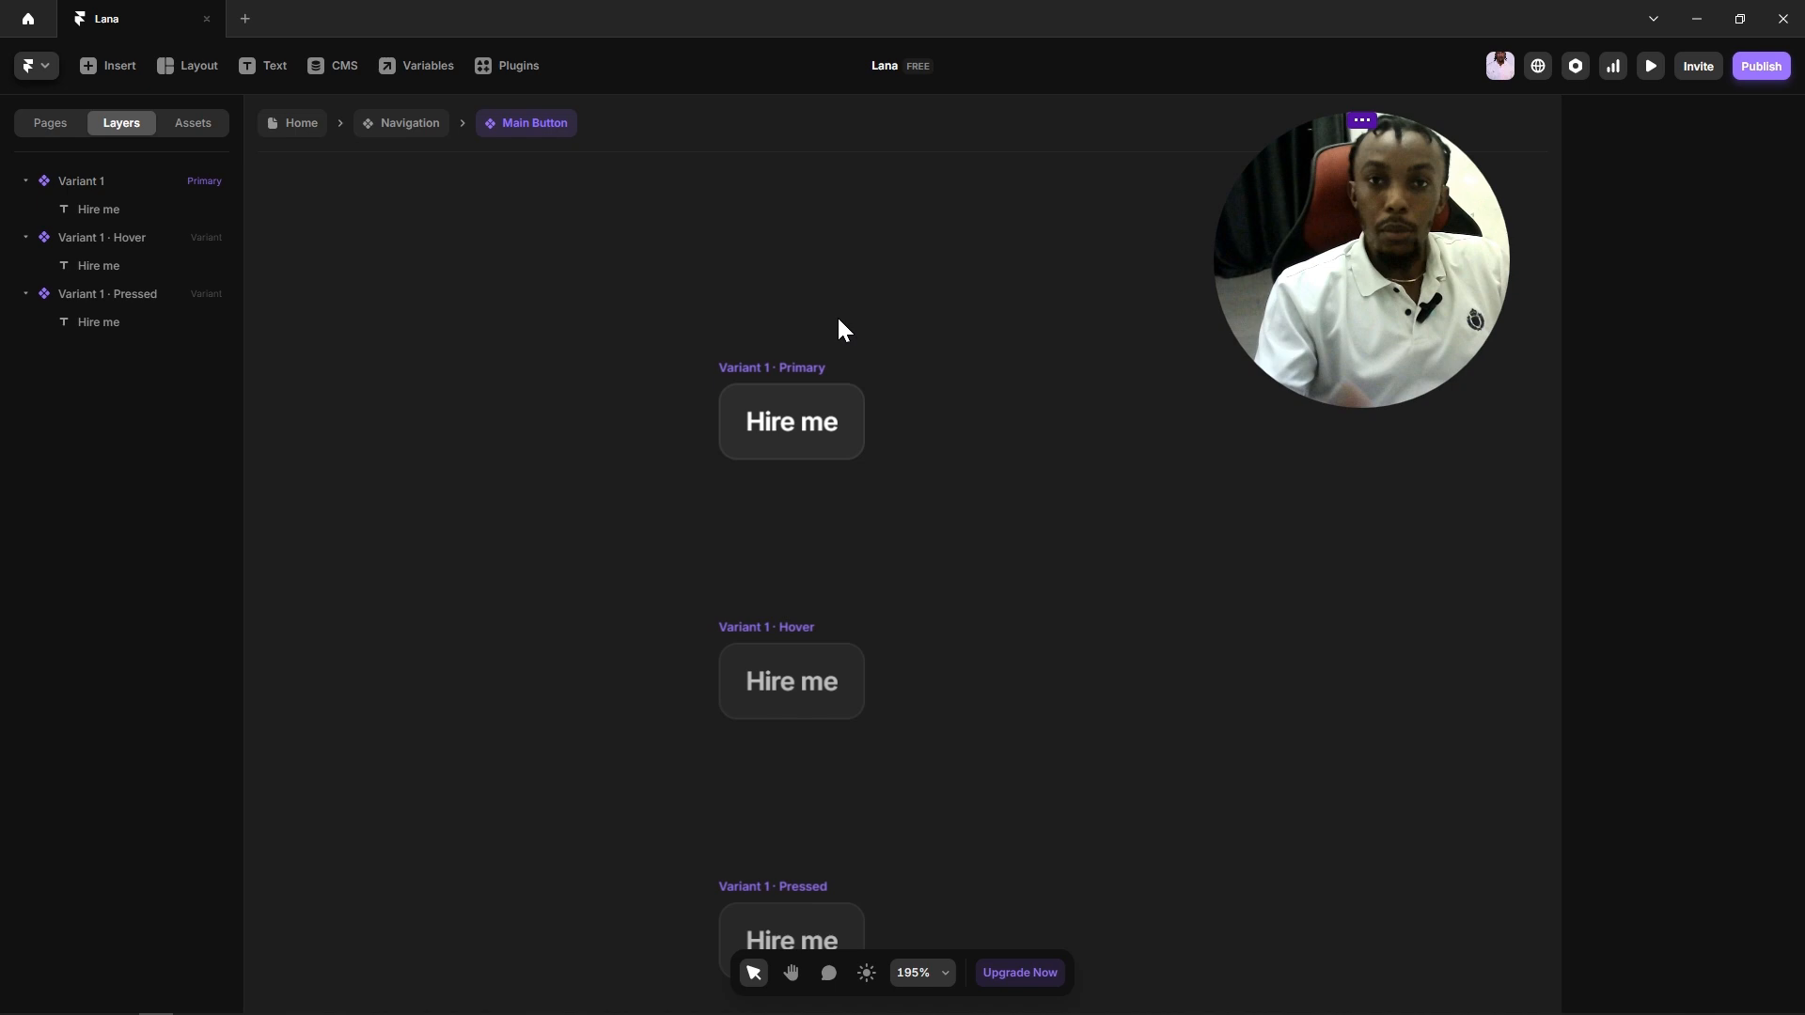
Step: Create a text variable named Title for the content of the "Hire me" label in the Main Button's primary variant
click(788, 419)
click(1609, 721)
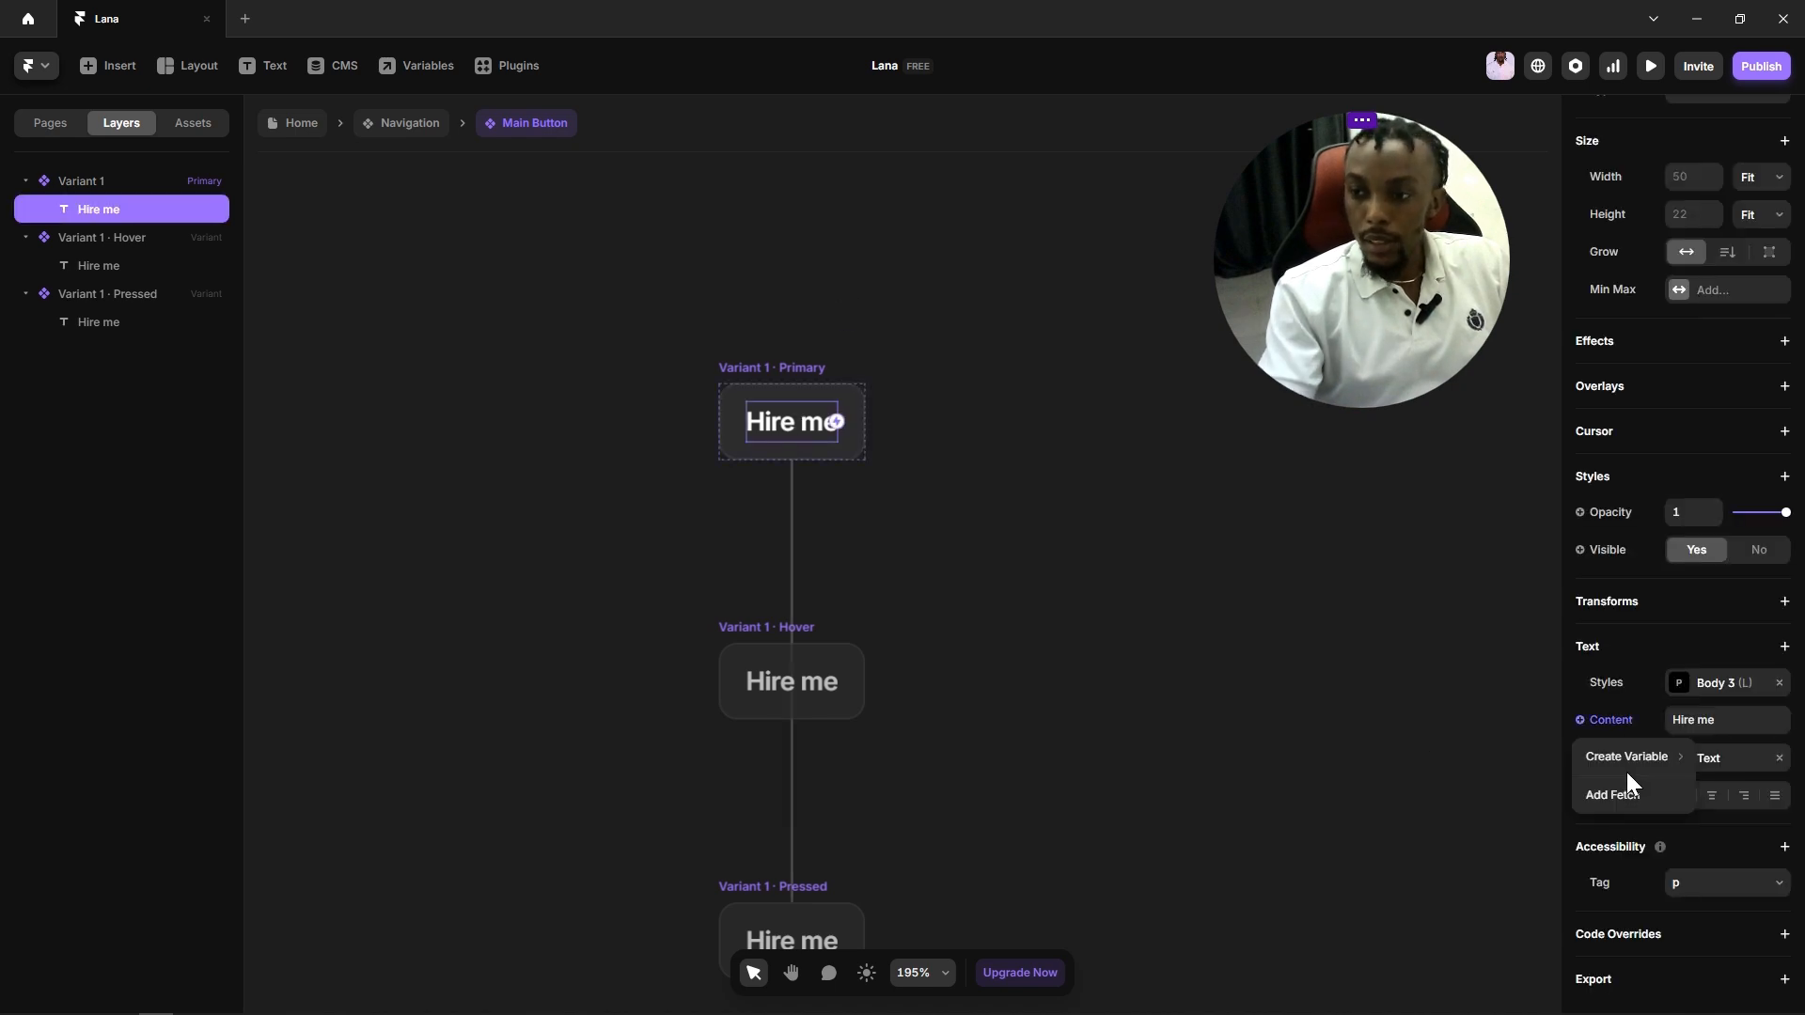
mouse_move(1626, 759)
click(1523, 752)
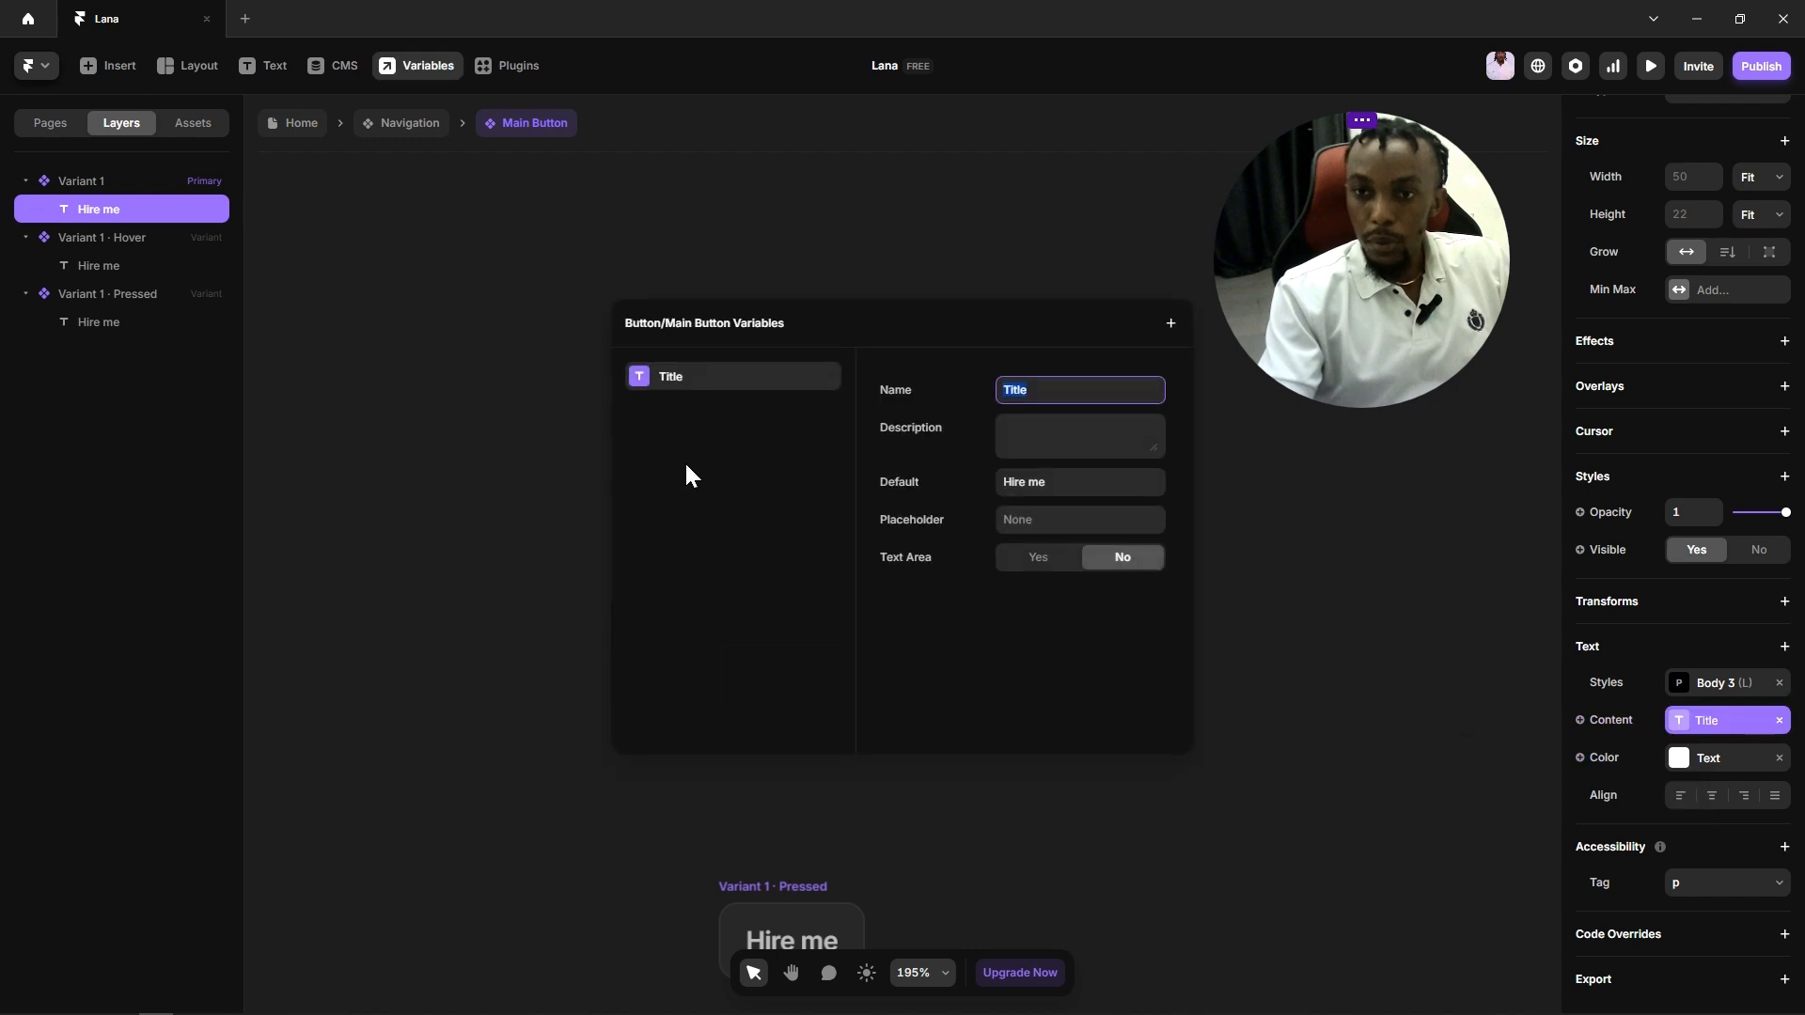
click(268, 456)
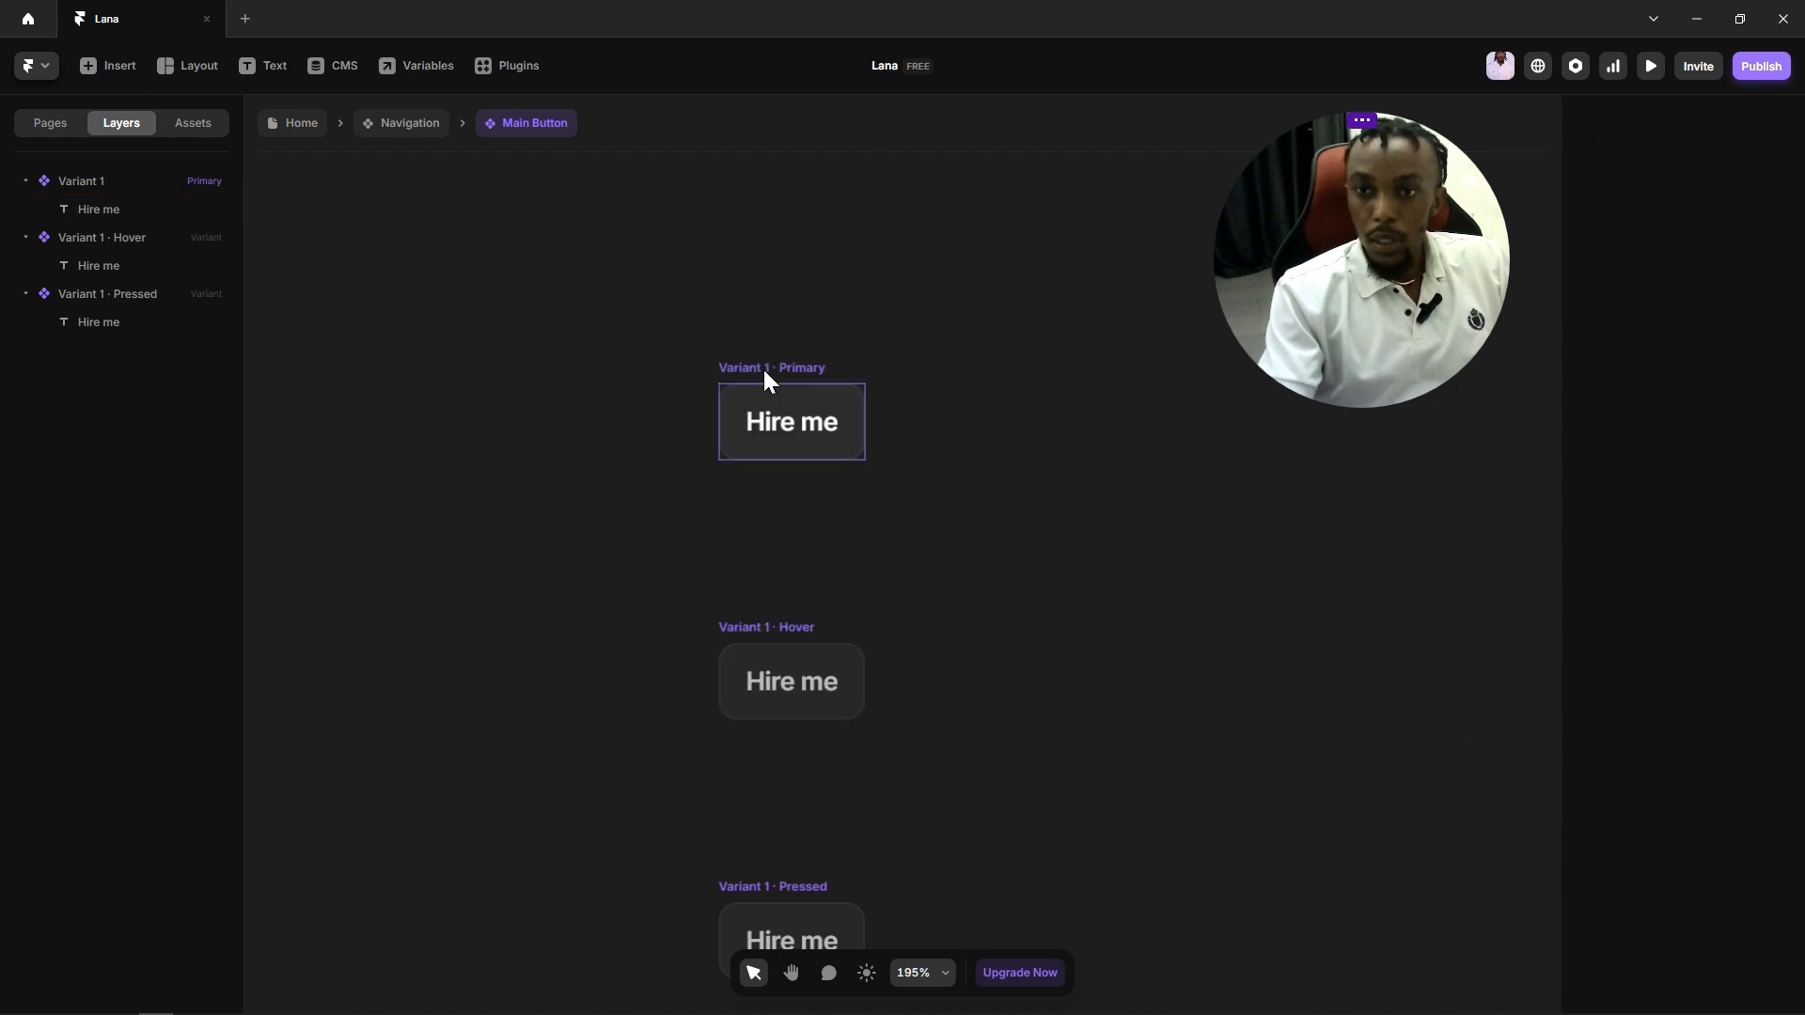
Step: Create a color variable named Background for the fill of the Main Button's primary variant
click(765, 373)
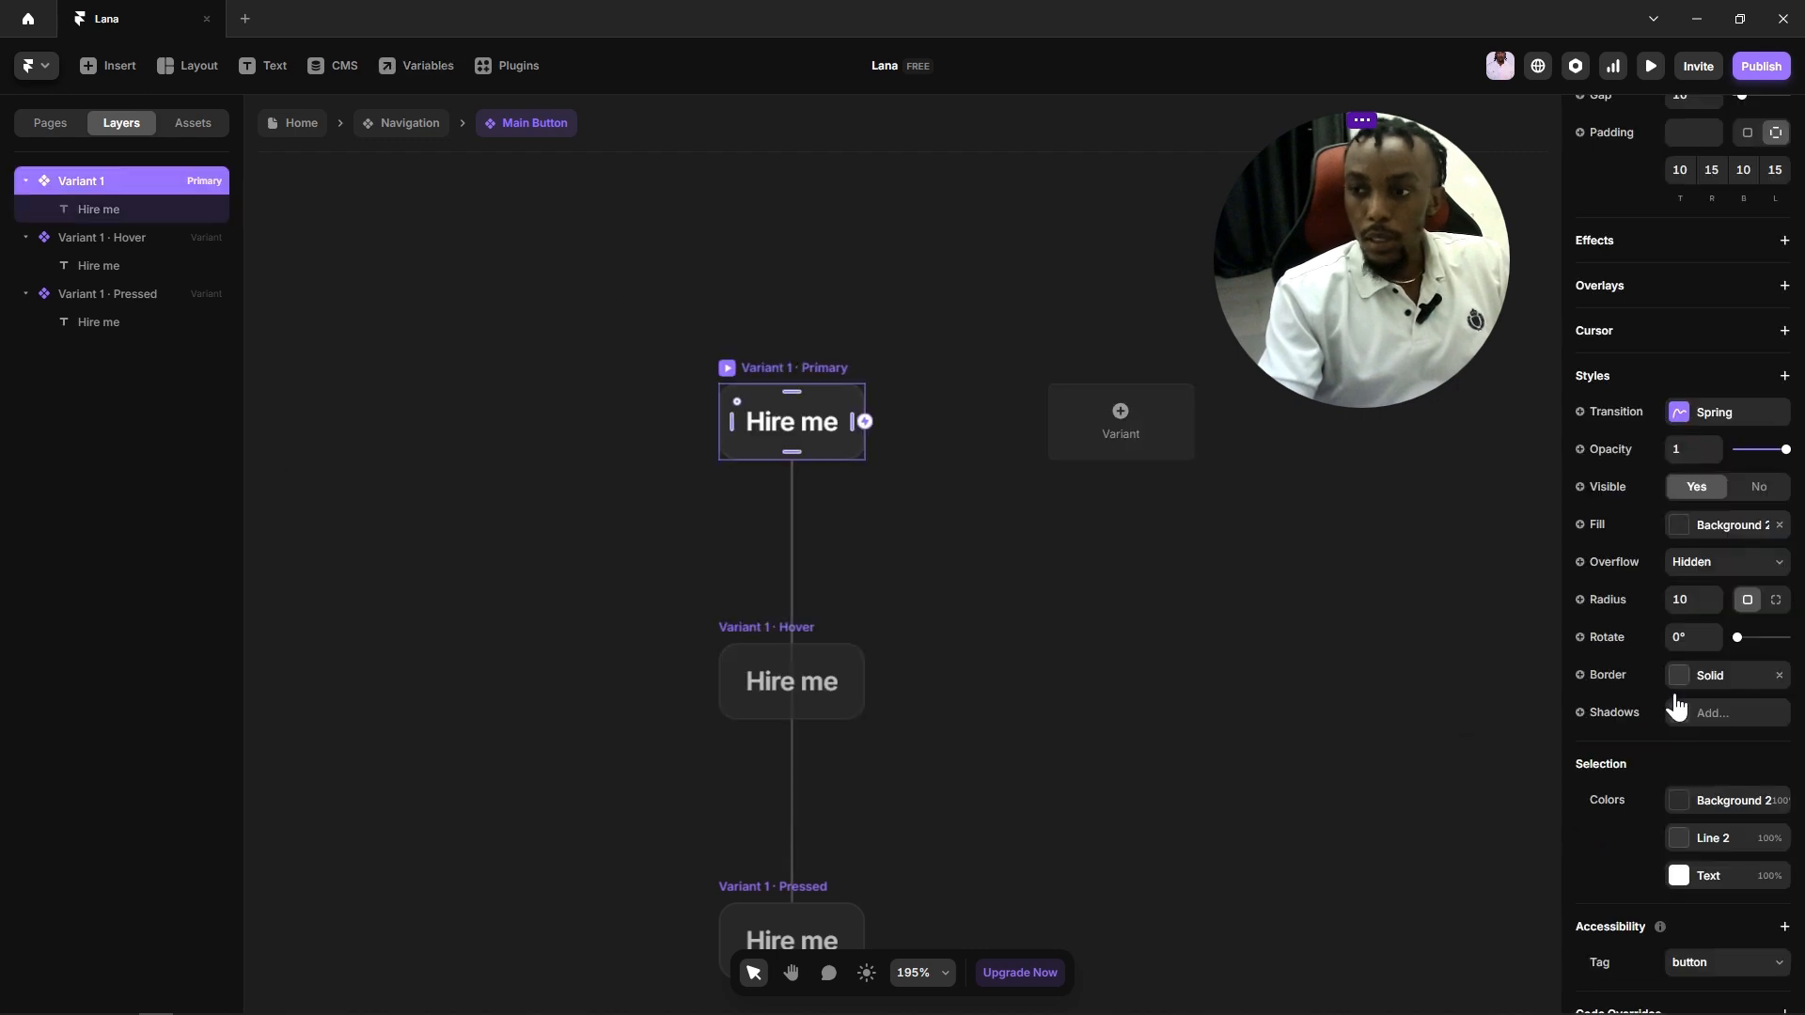
click(1598, 527)
mouse_move(1615, 598)
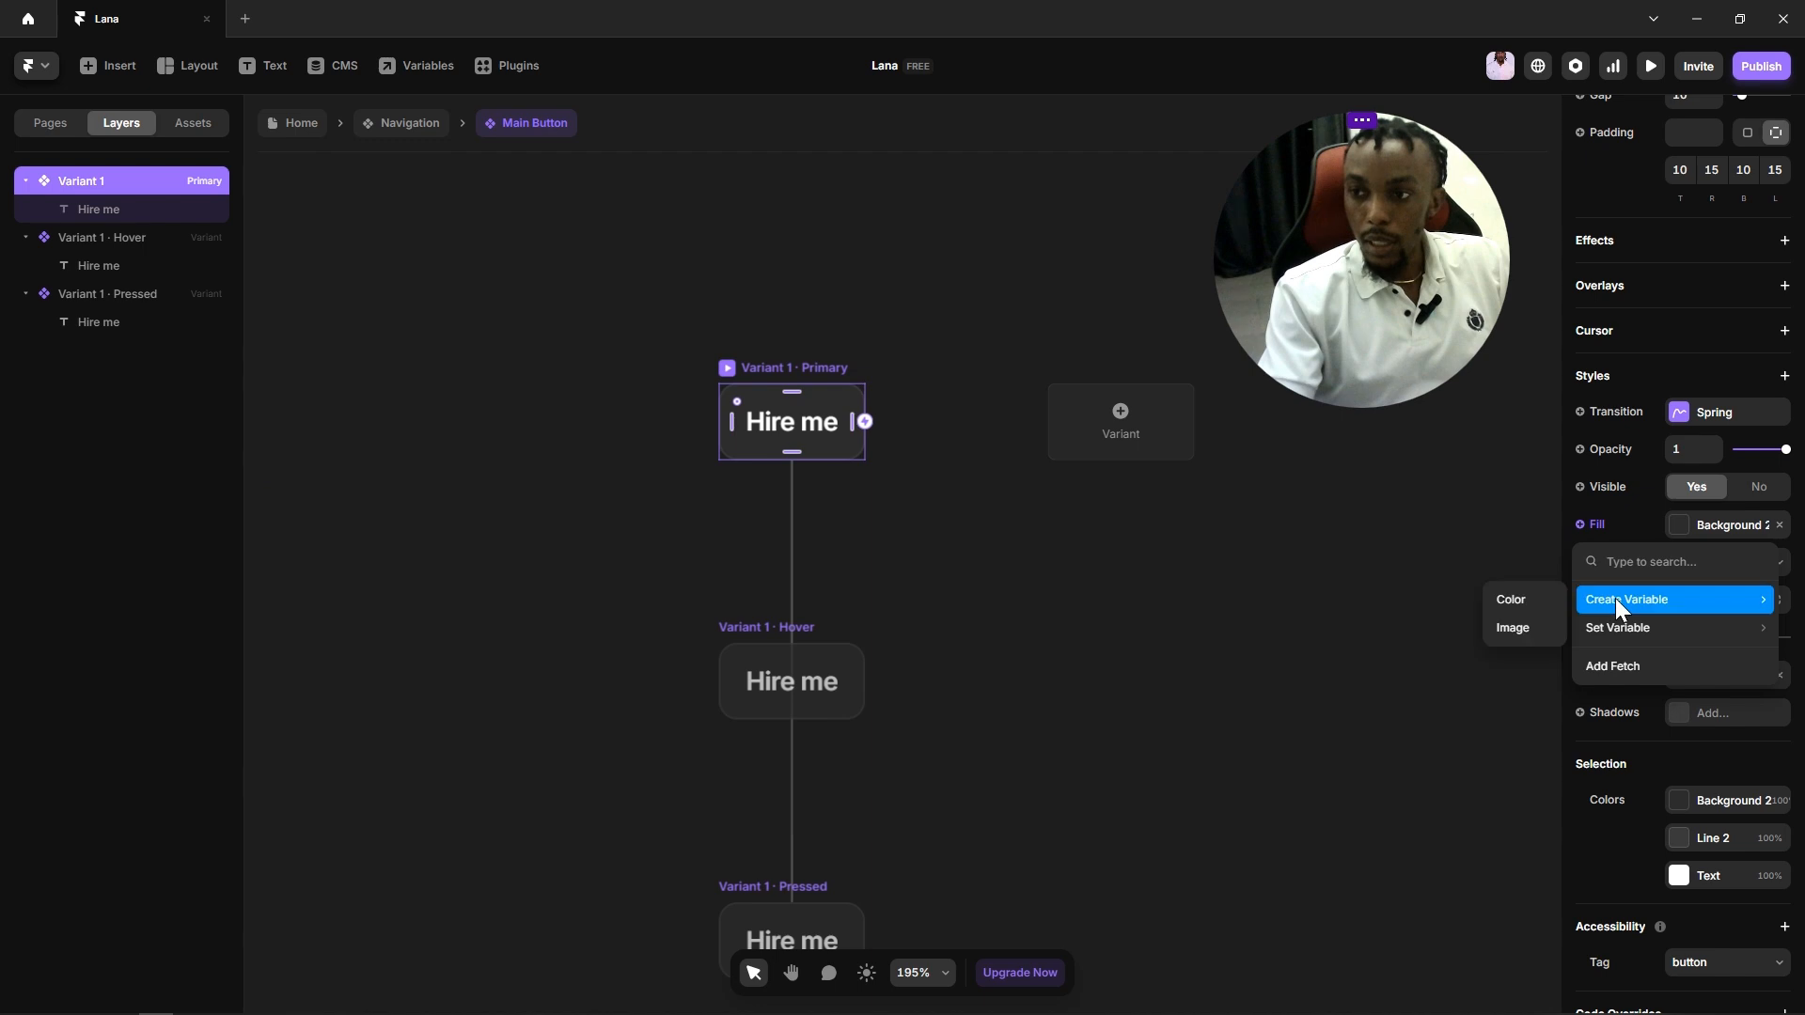
click(1523, 602)
click(488, 438)
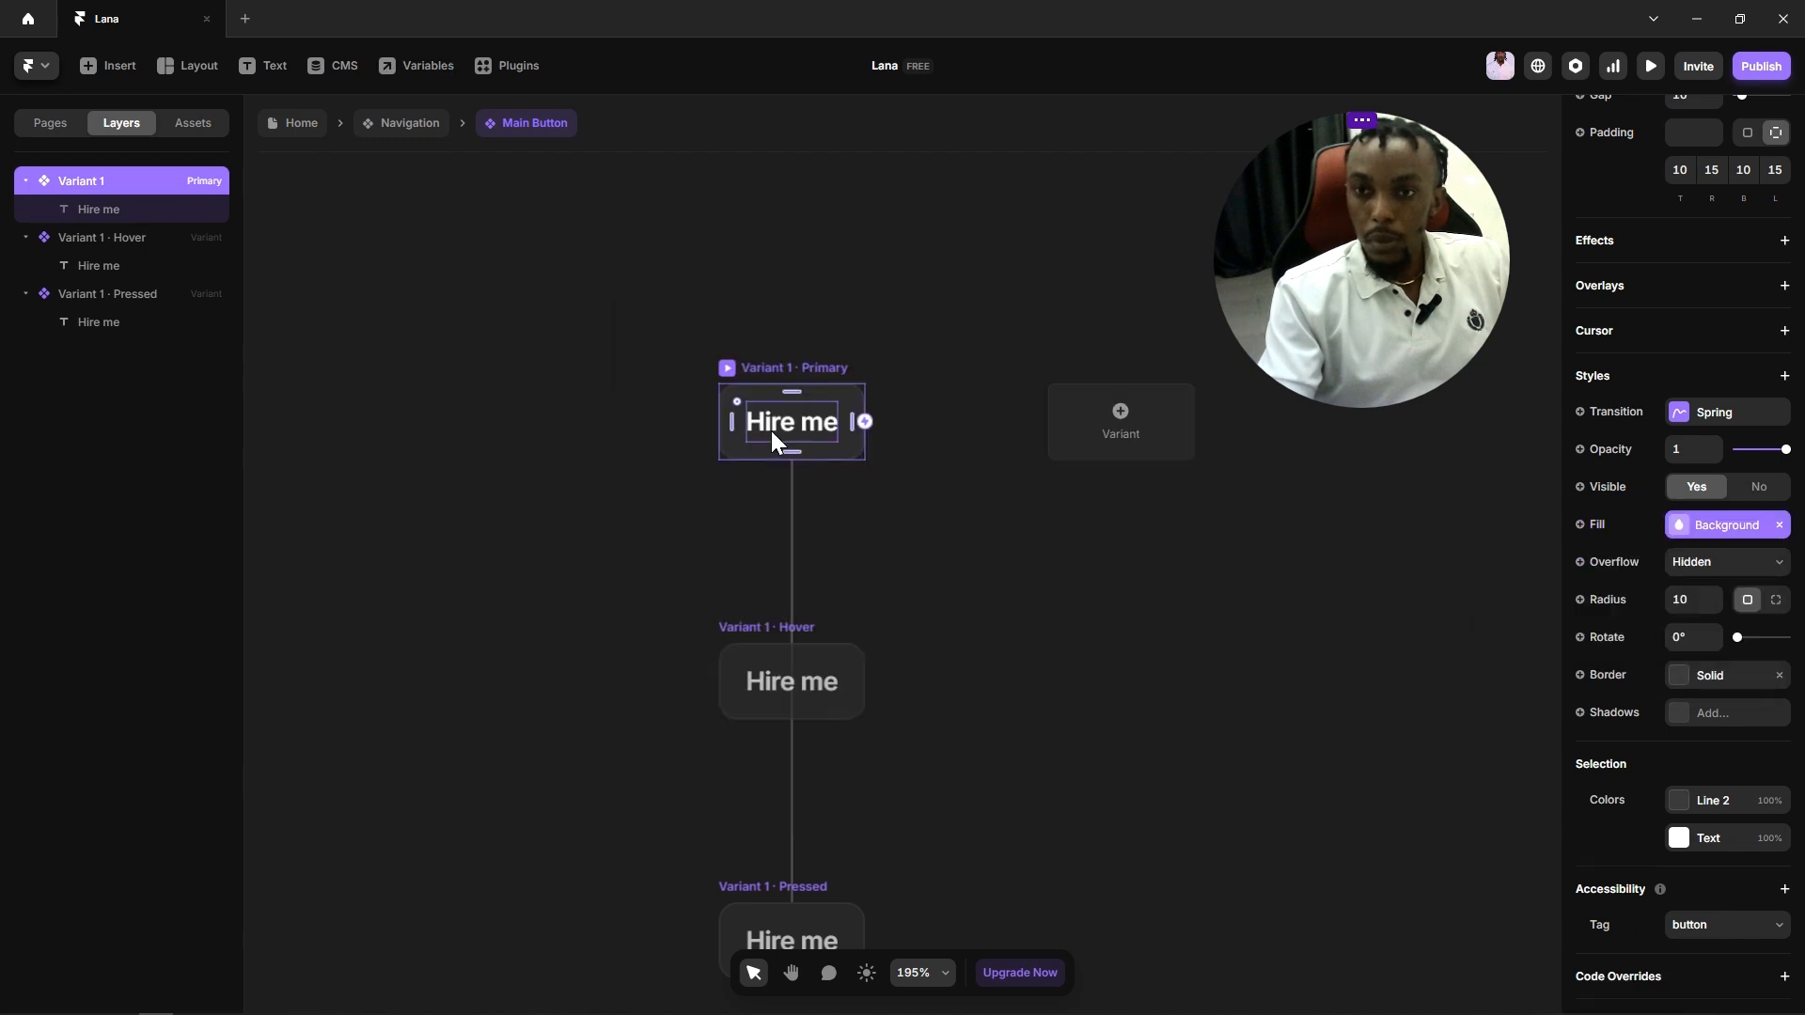
Step: Create a variable named Border for the solid border of the Main Button's primary variant
click(768, 374)
click(1603, 677)
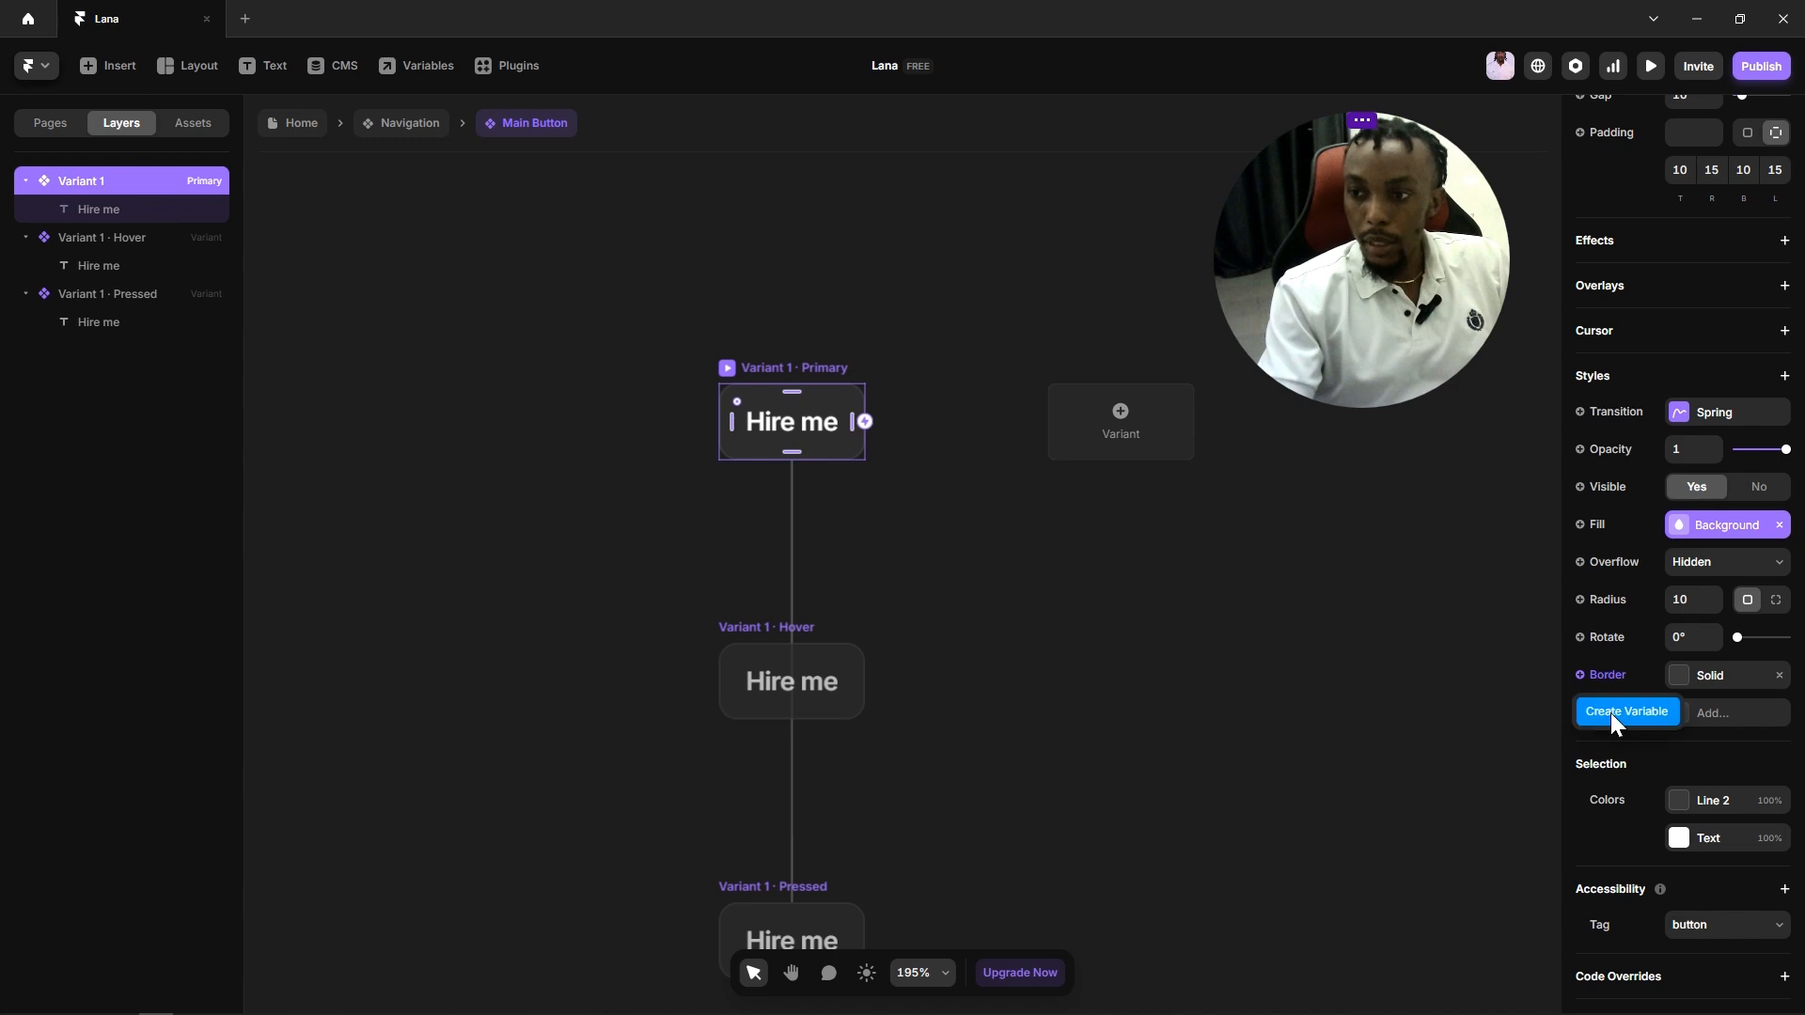
click(1626, 711)
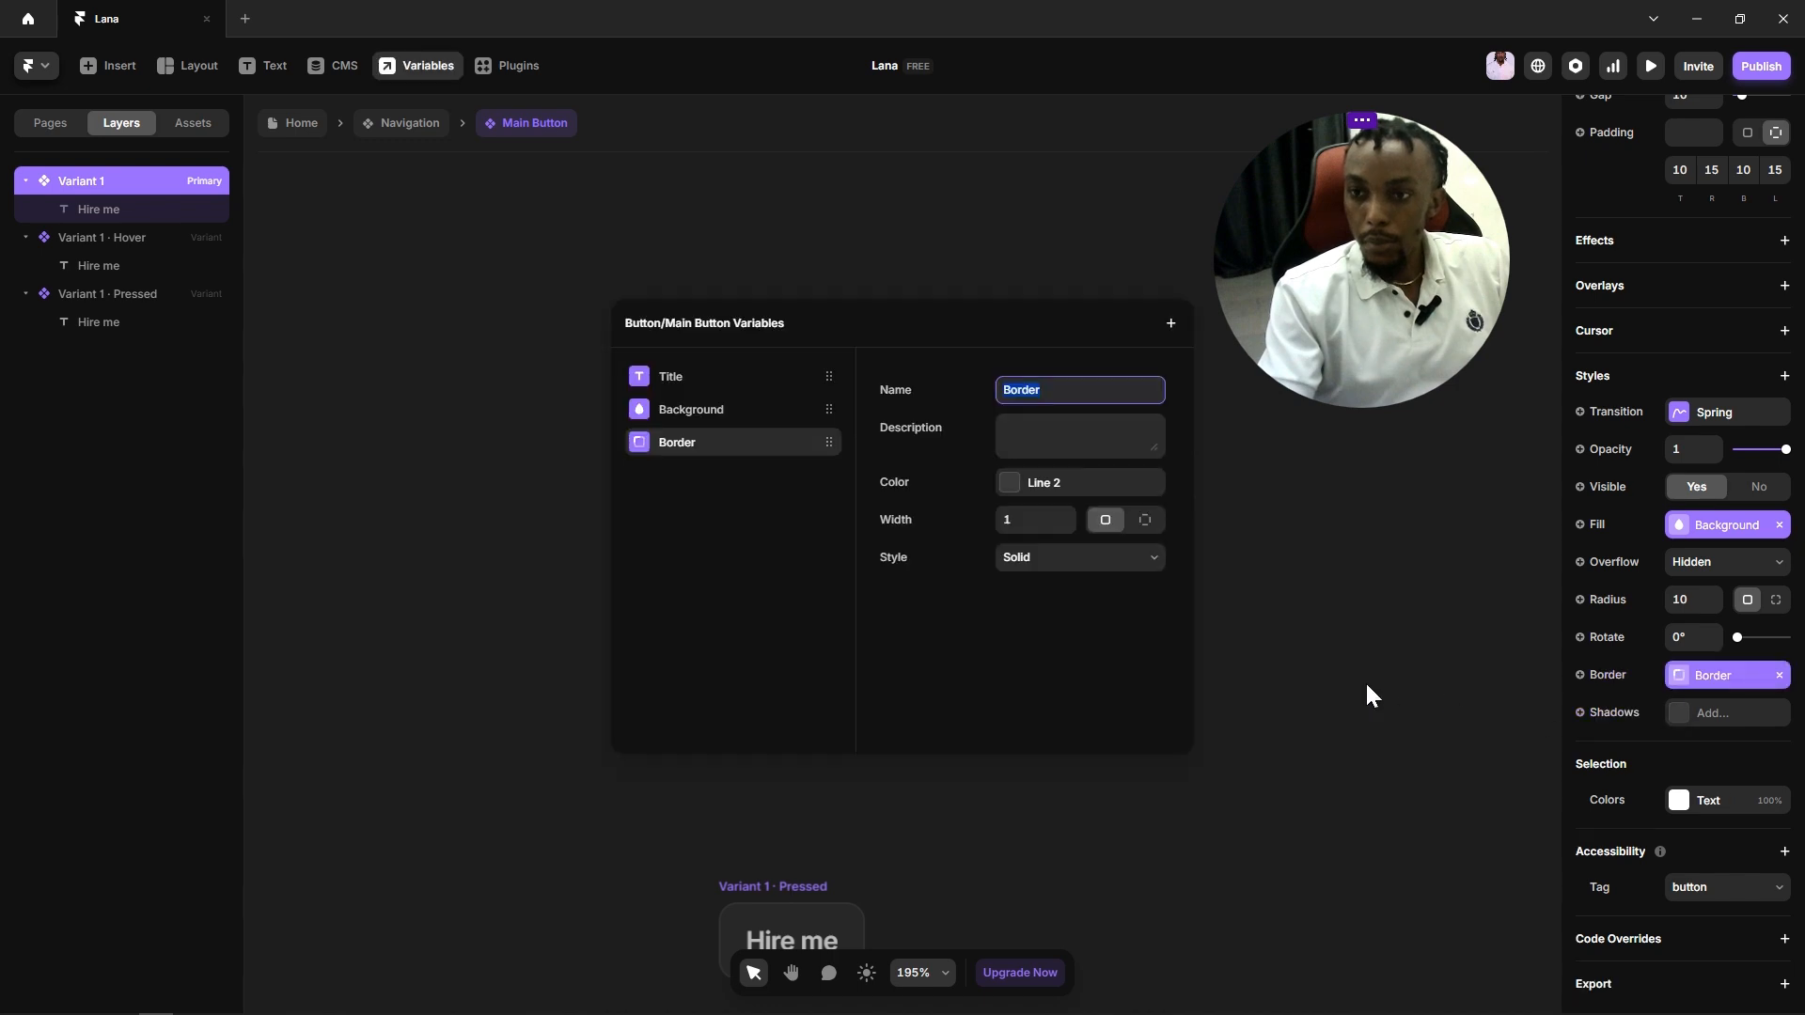
click(1291, 600)
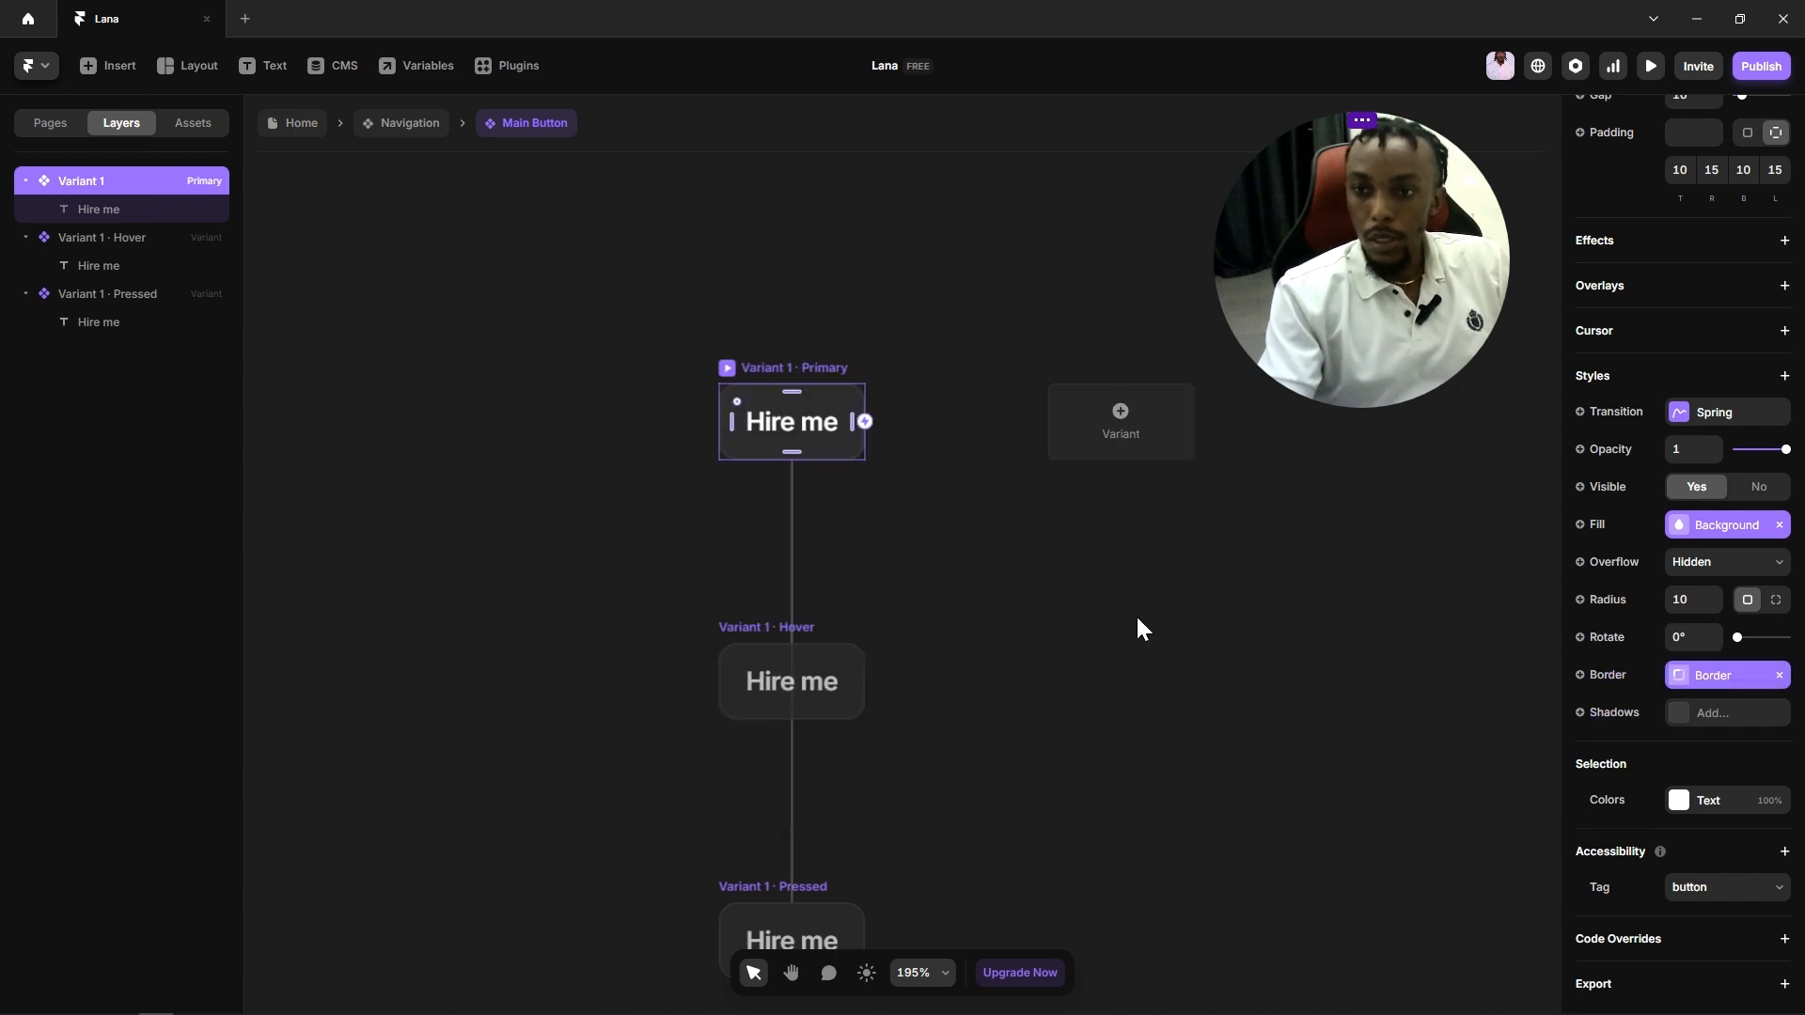
Step: Leave the Main Button component and return to the Navigation component
click(1138, 617)
key(h)
drag(1147, 657, 1003, 633)
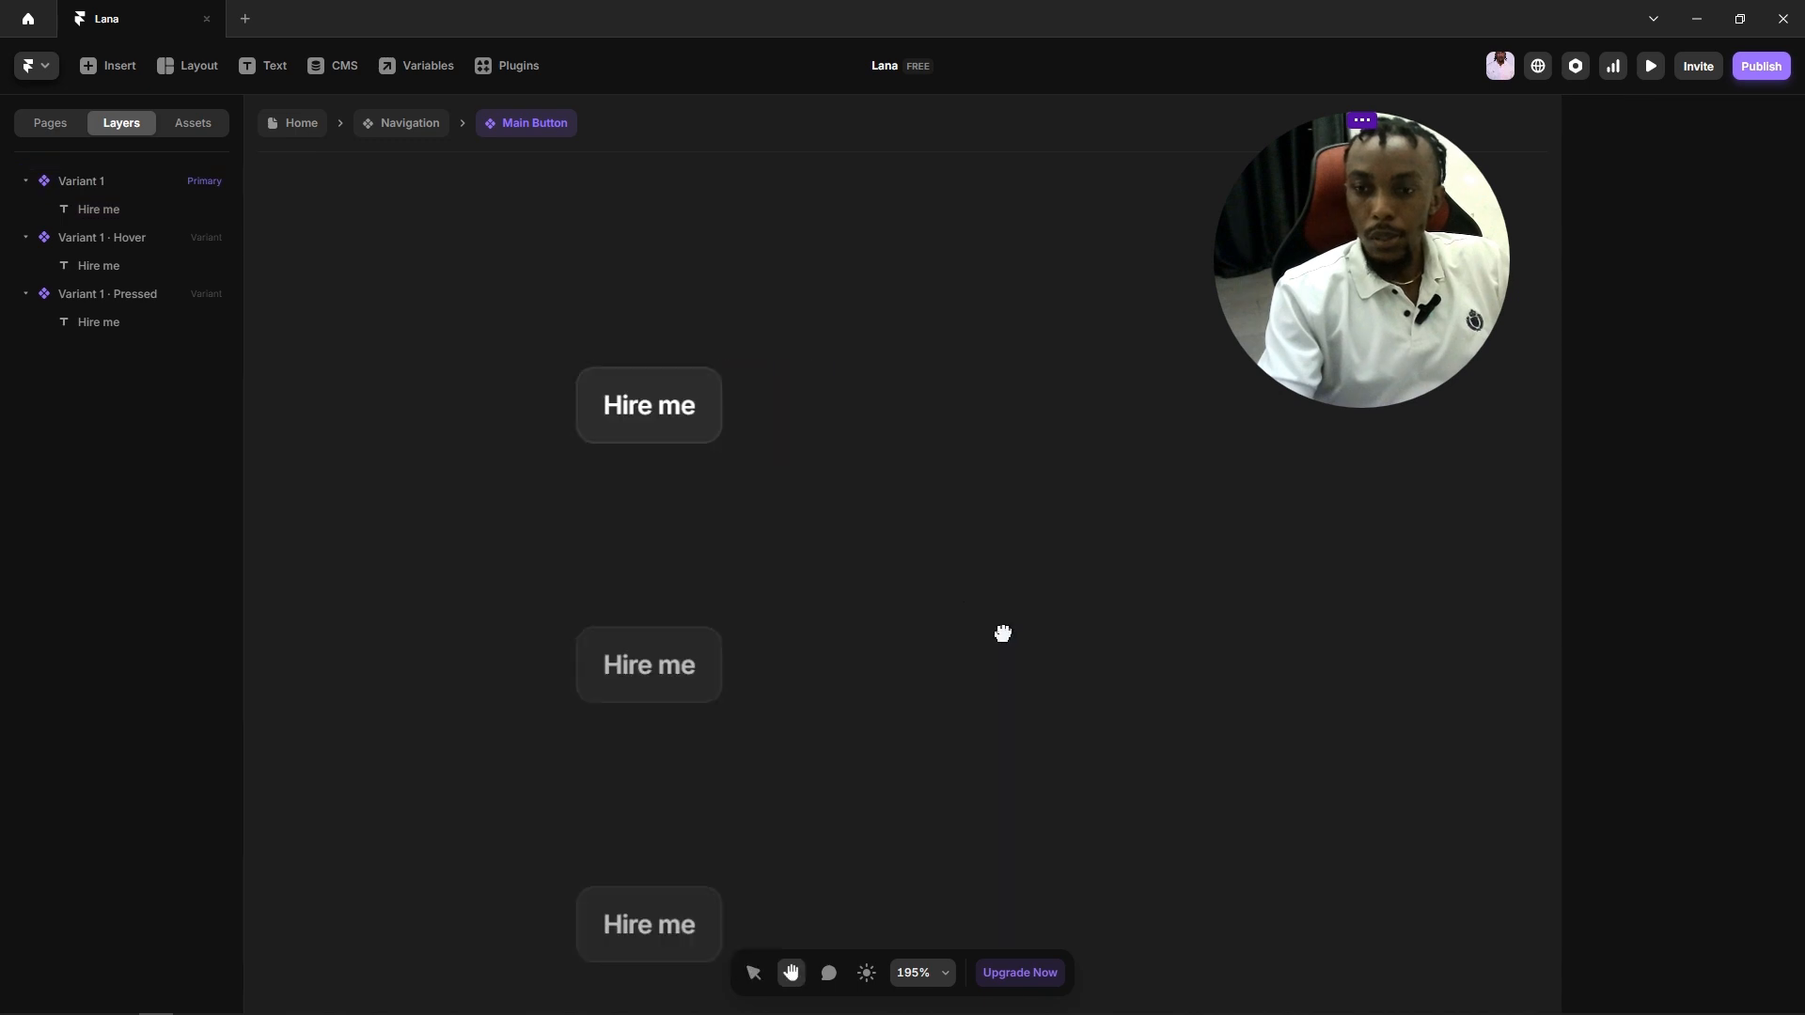
key(v)
key(space)
drag(881, 749, 1073, 722)
scroll(1023, 679, down, 3)
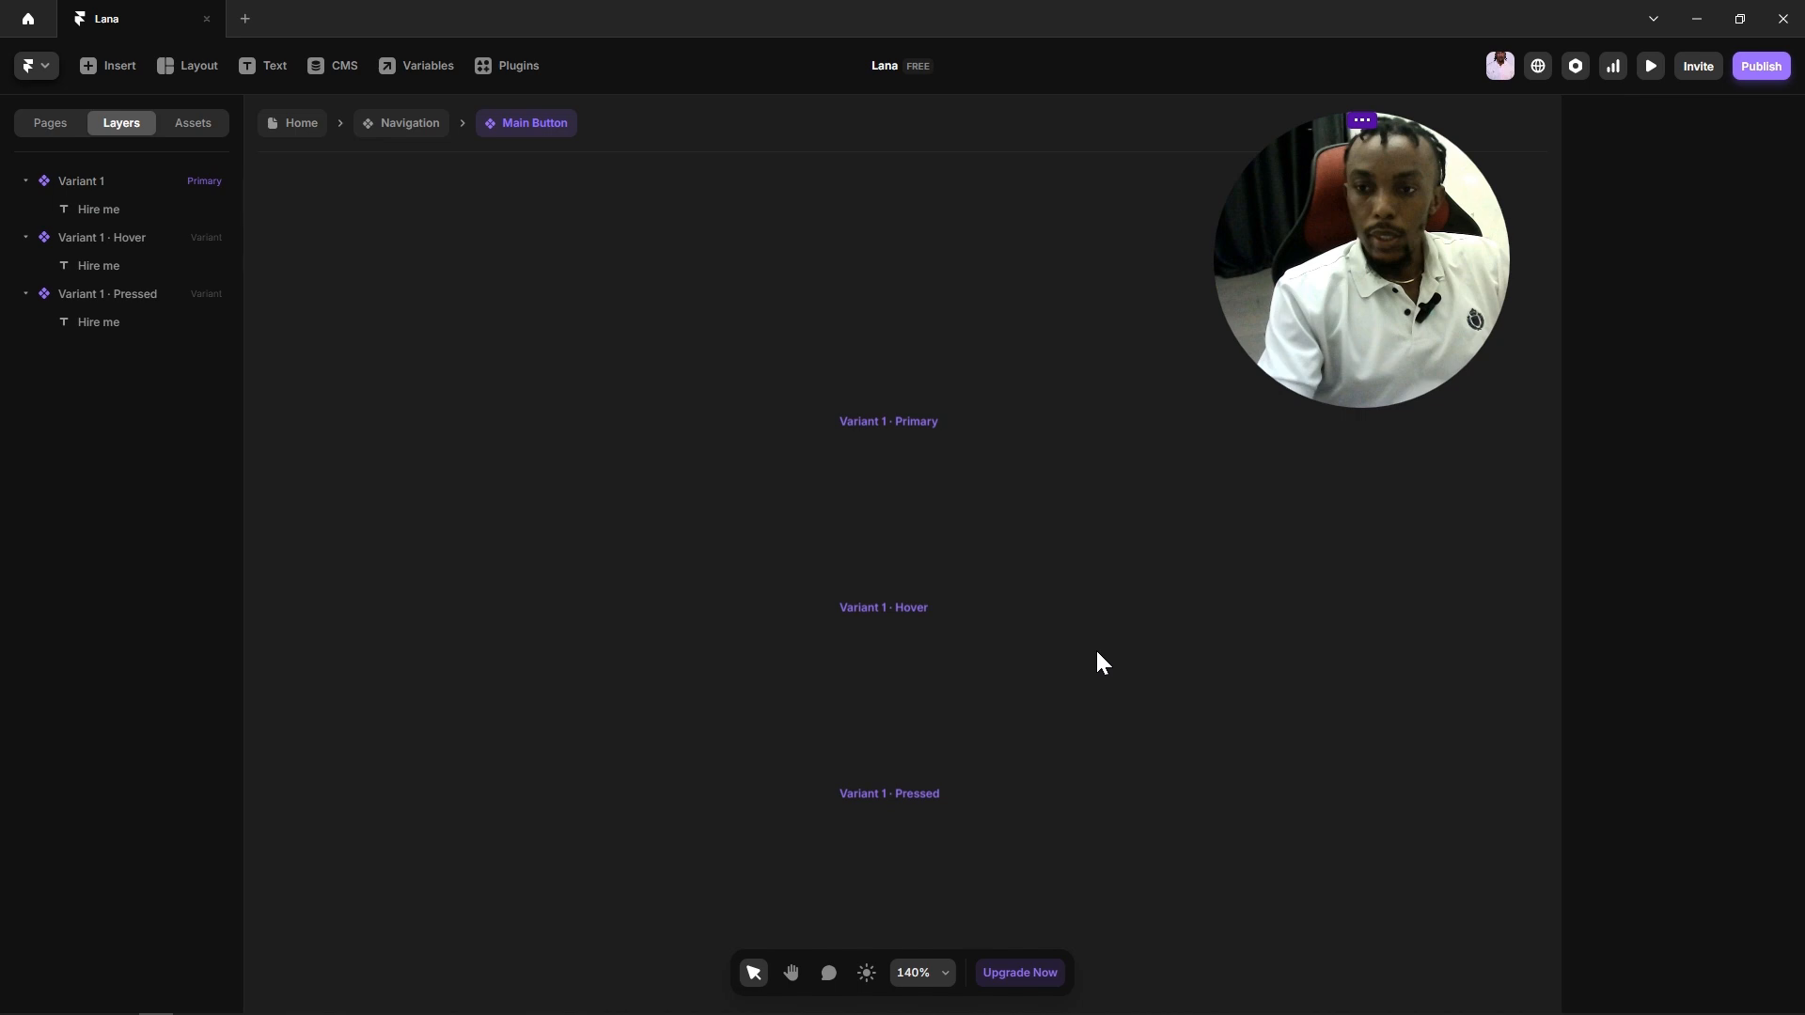
key(Escape)
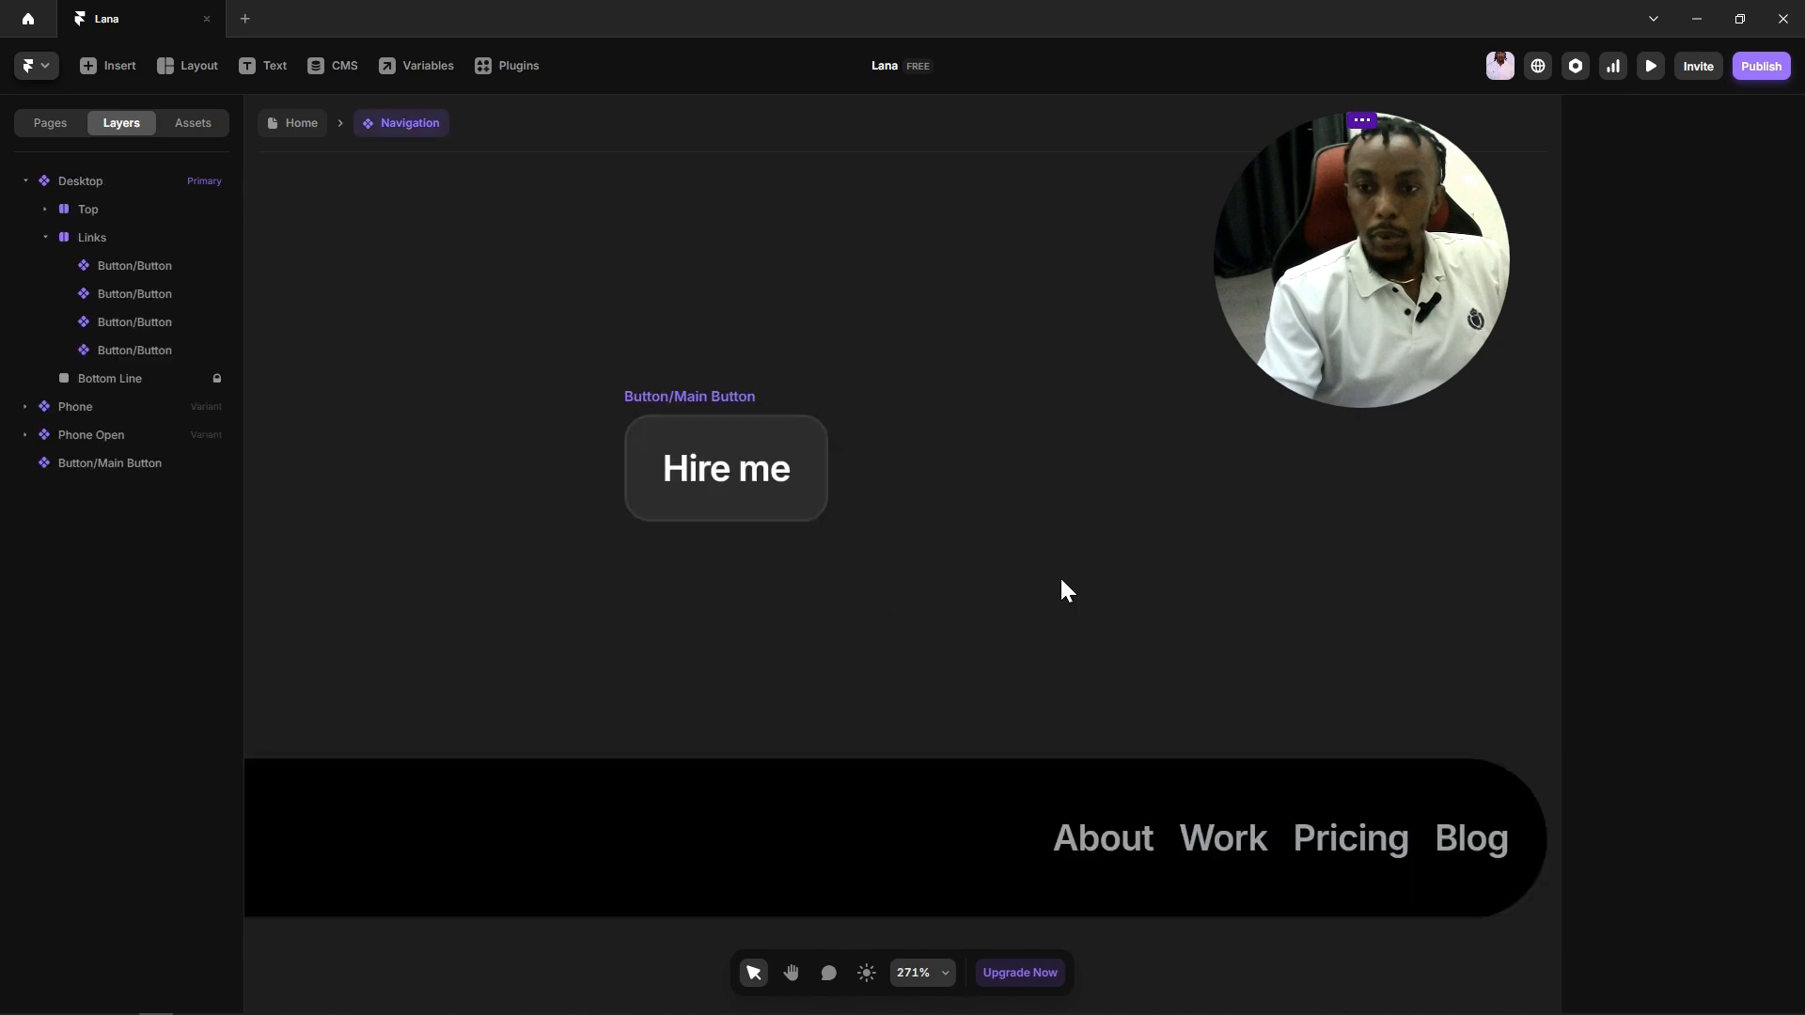
Step: Move the Main Button into the Links stack of the Desktop navigation variant, after the Blog link
click(711, 475)
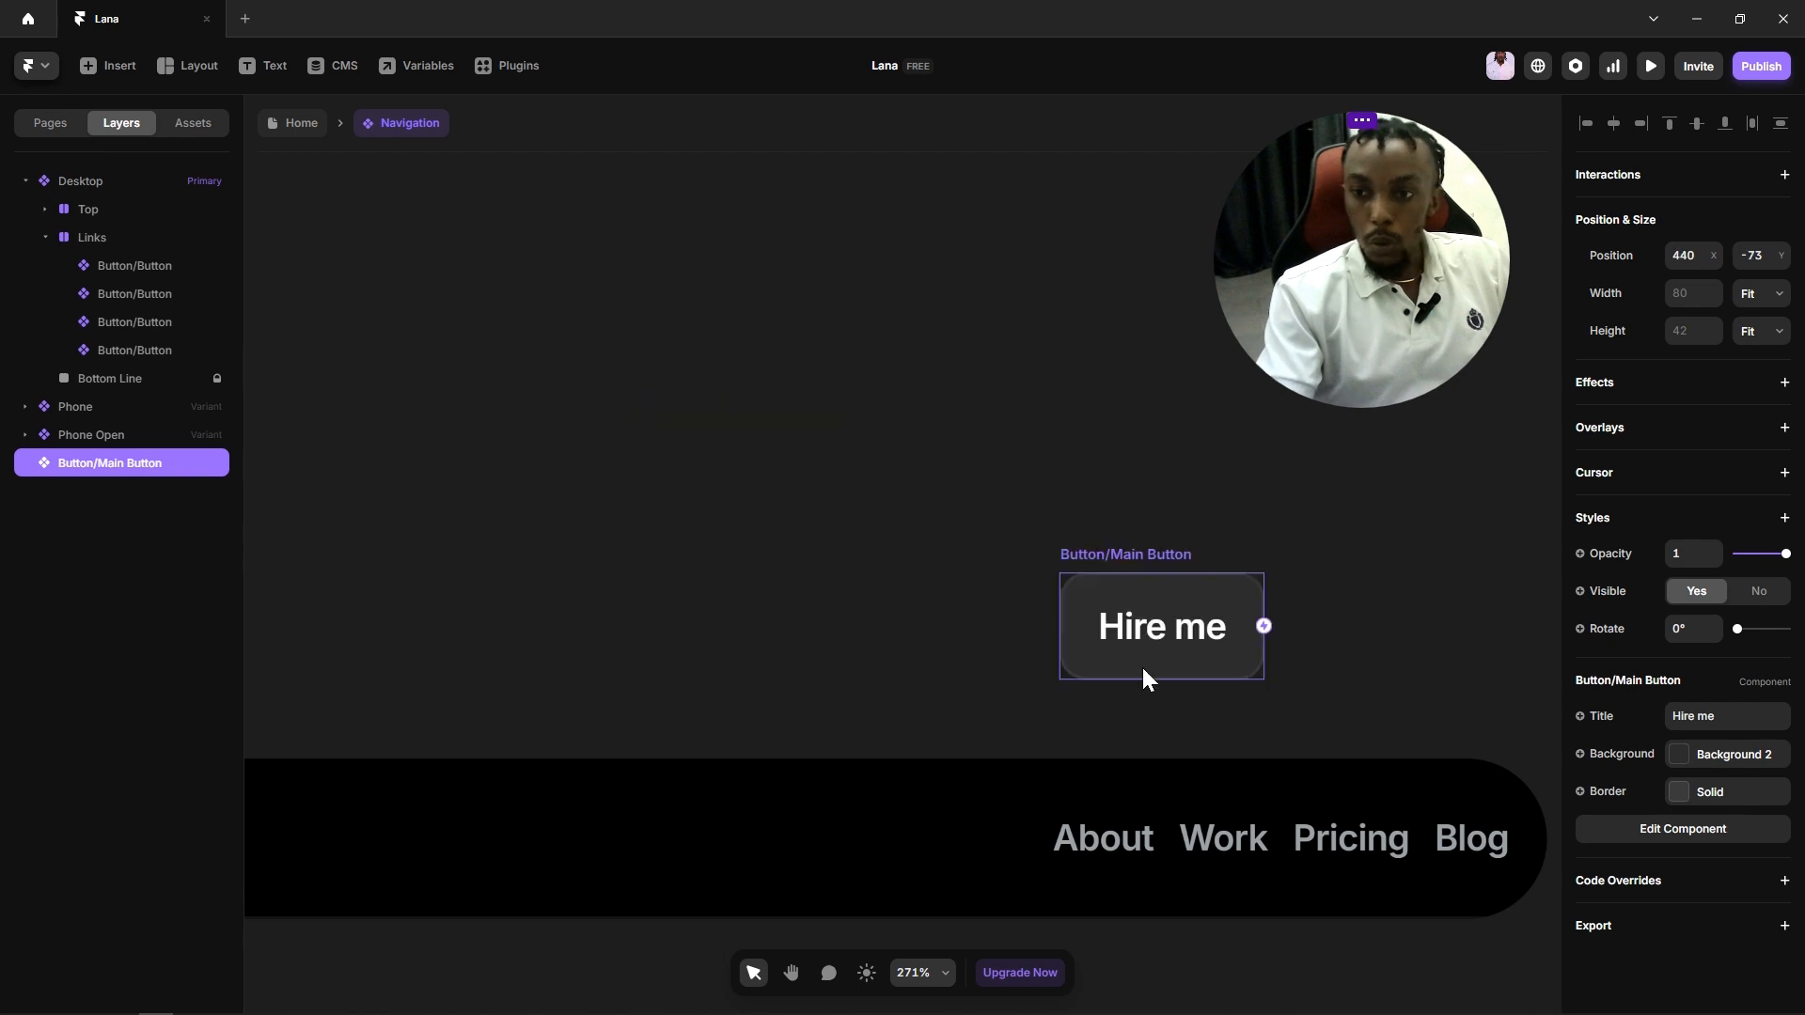
click(1391, 641)
key(space)
drag(1388, 639, 1151, 614)
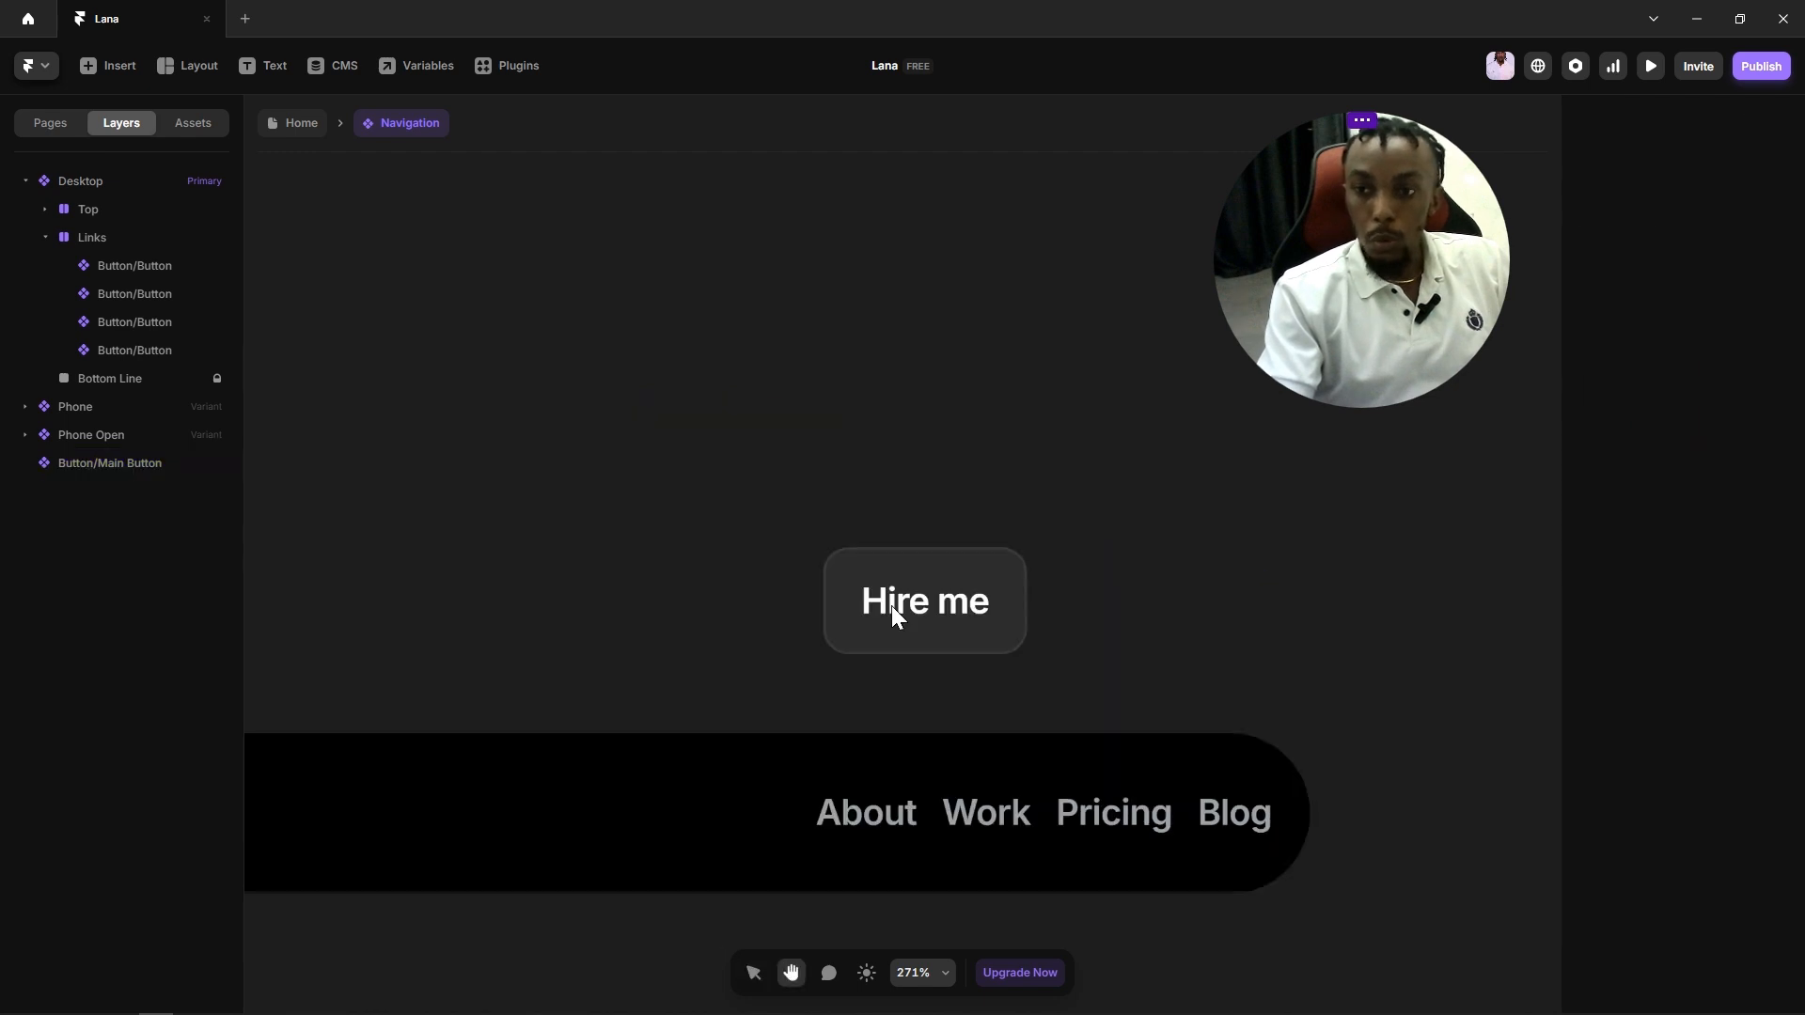
click(882, 603)
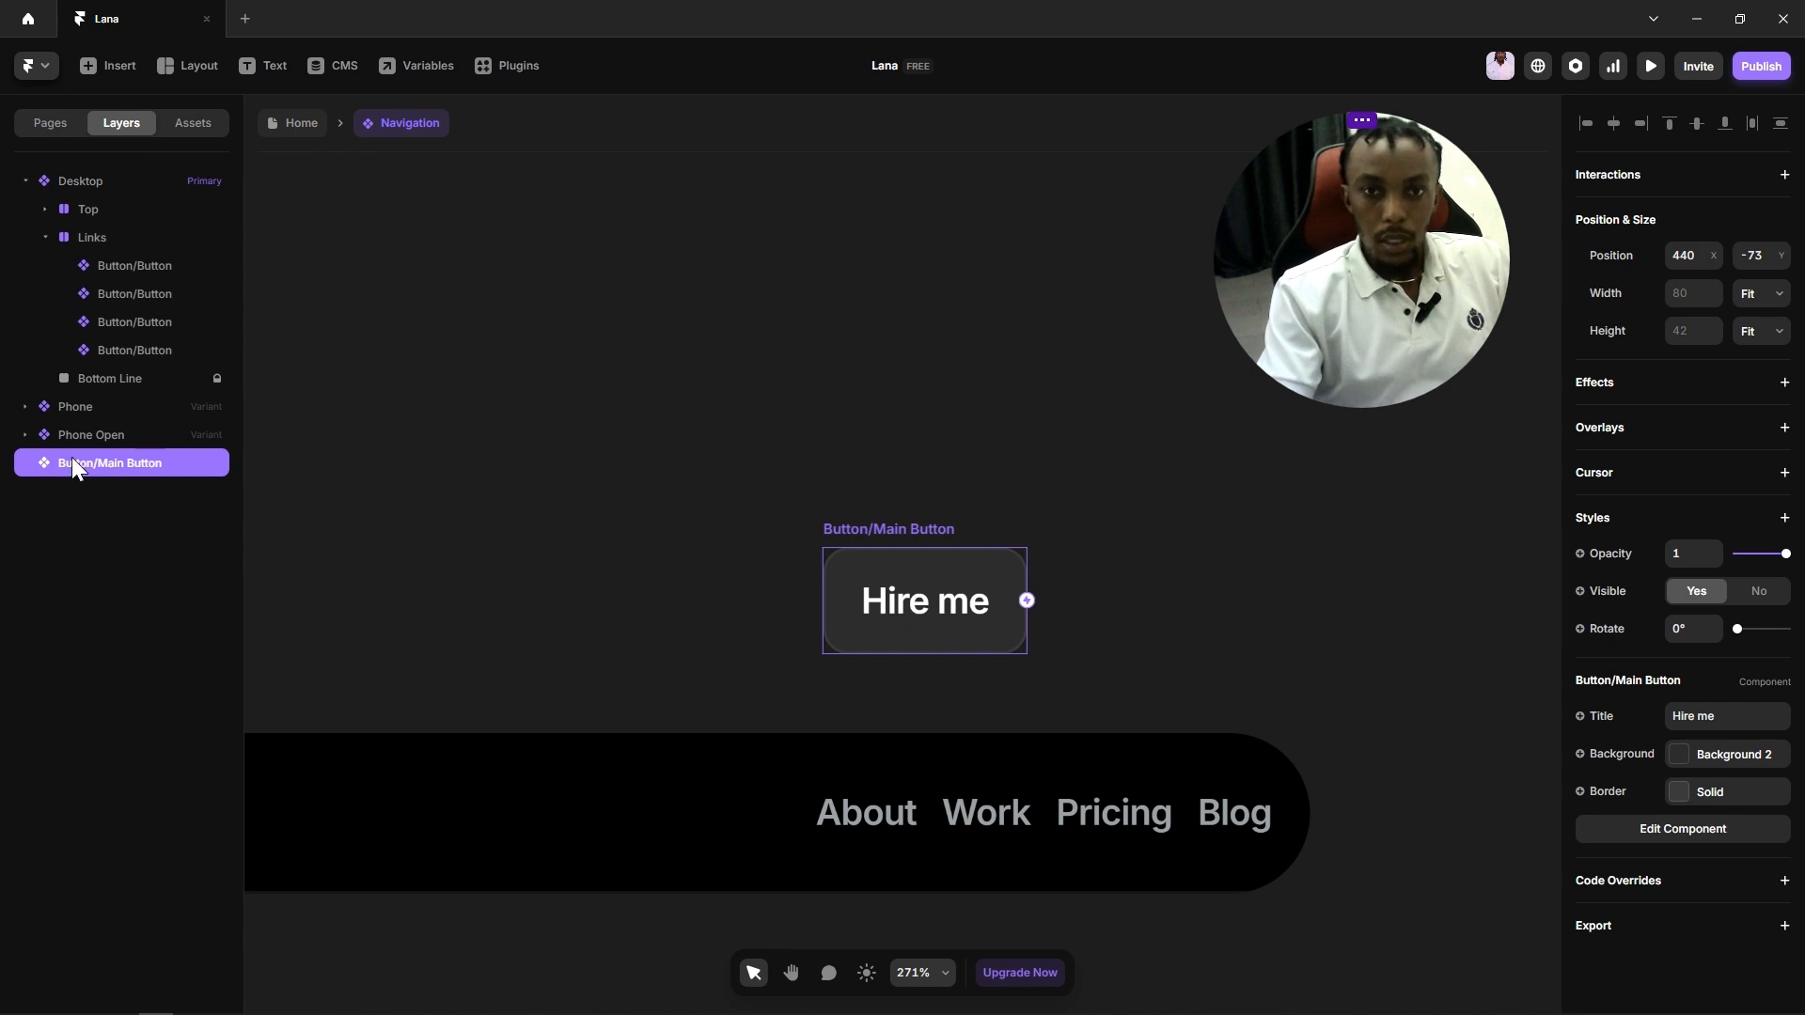
drag(75, 462, 156, 361)
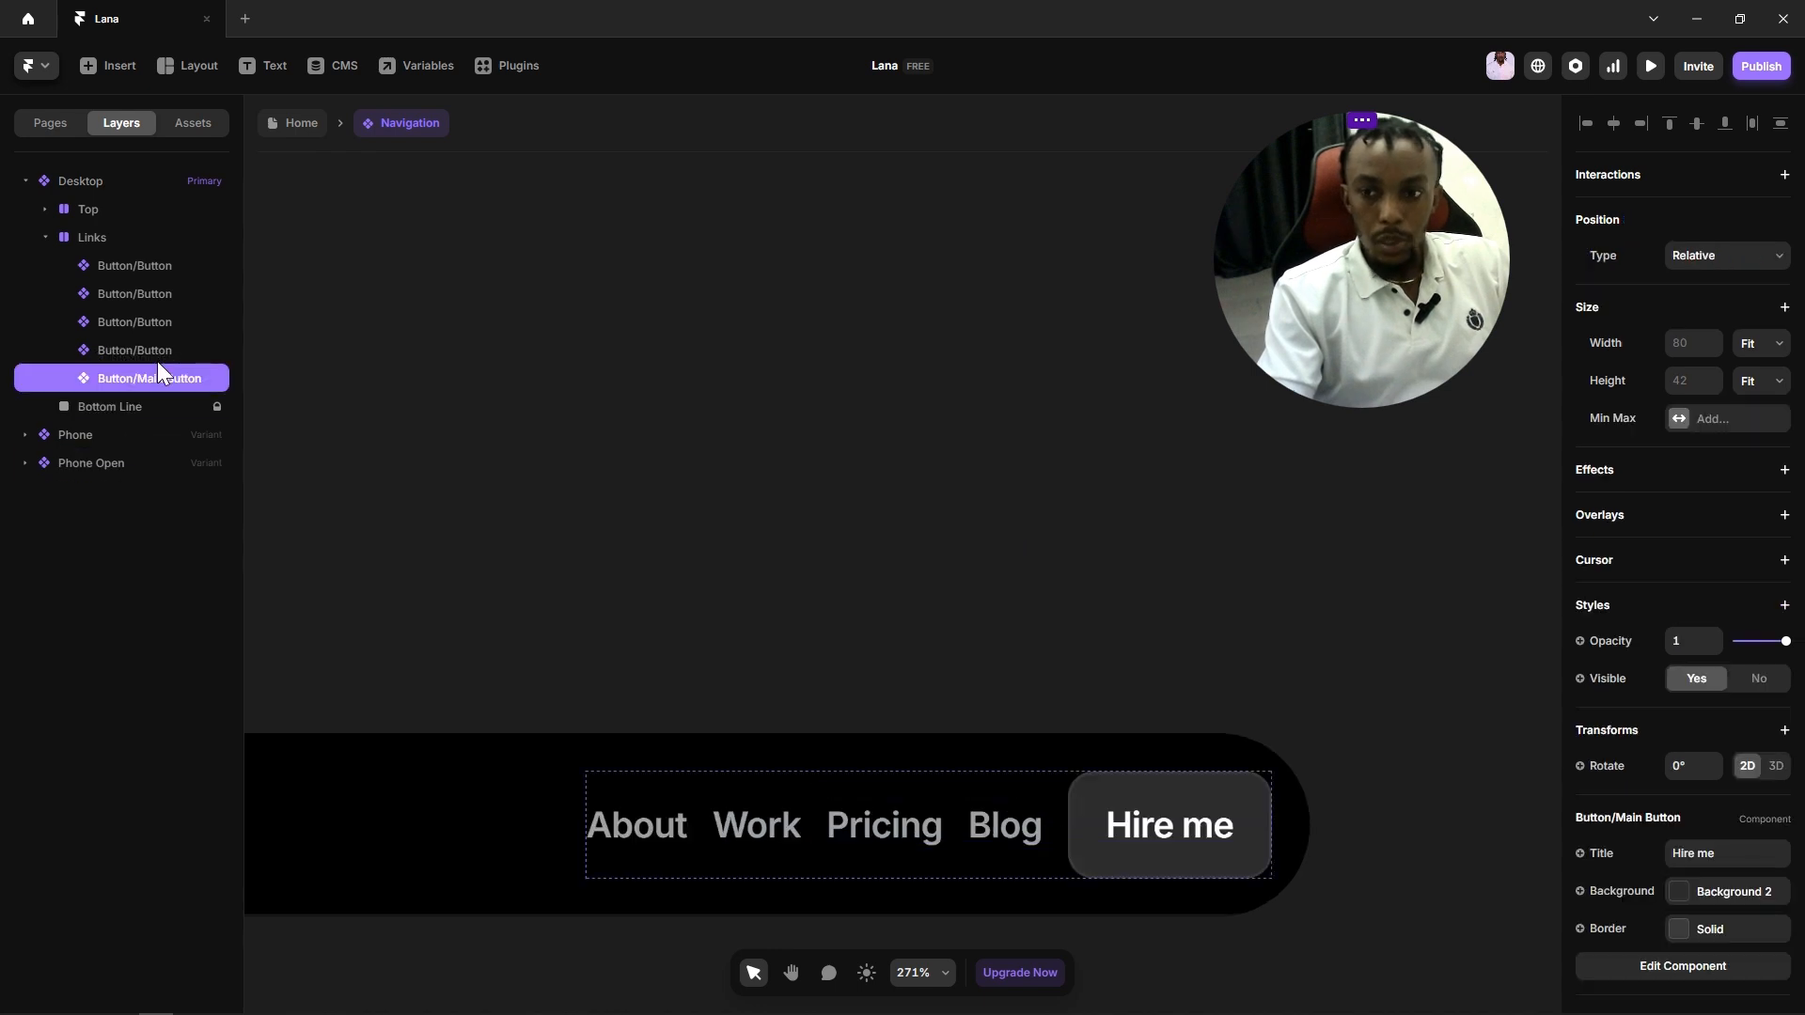
Step: Examine how the "Hire me" button fits beside the links in the Desktop navigation bar
click(599, 414)
scroll(720, 559, down, 3)
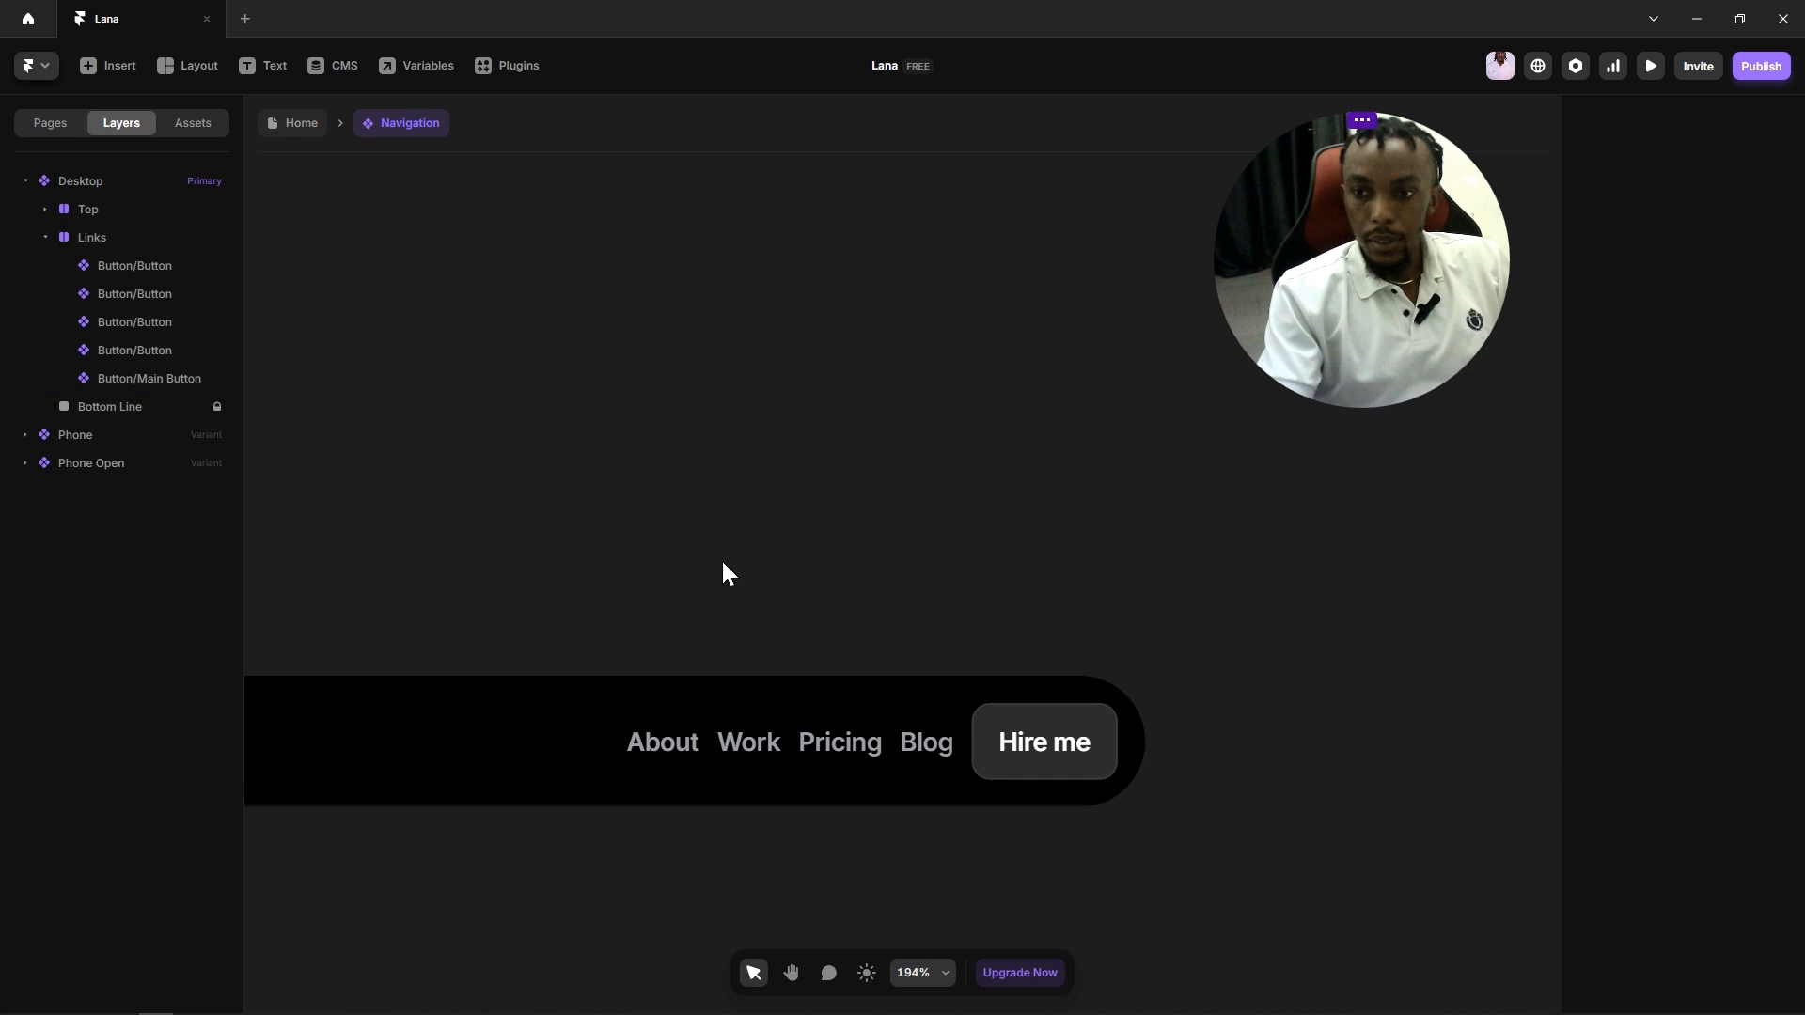
scroll(722, 565, left, 3)
scroll(723, 565, down, 2)
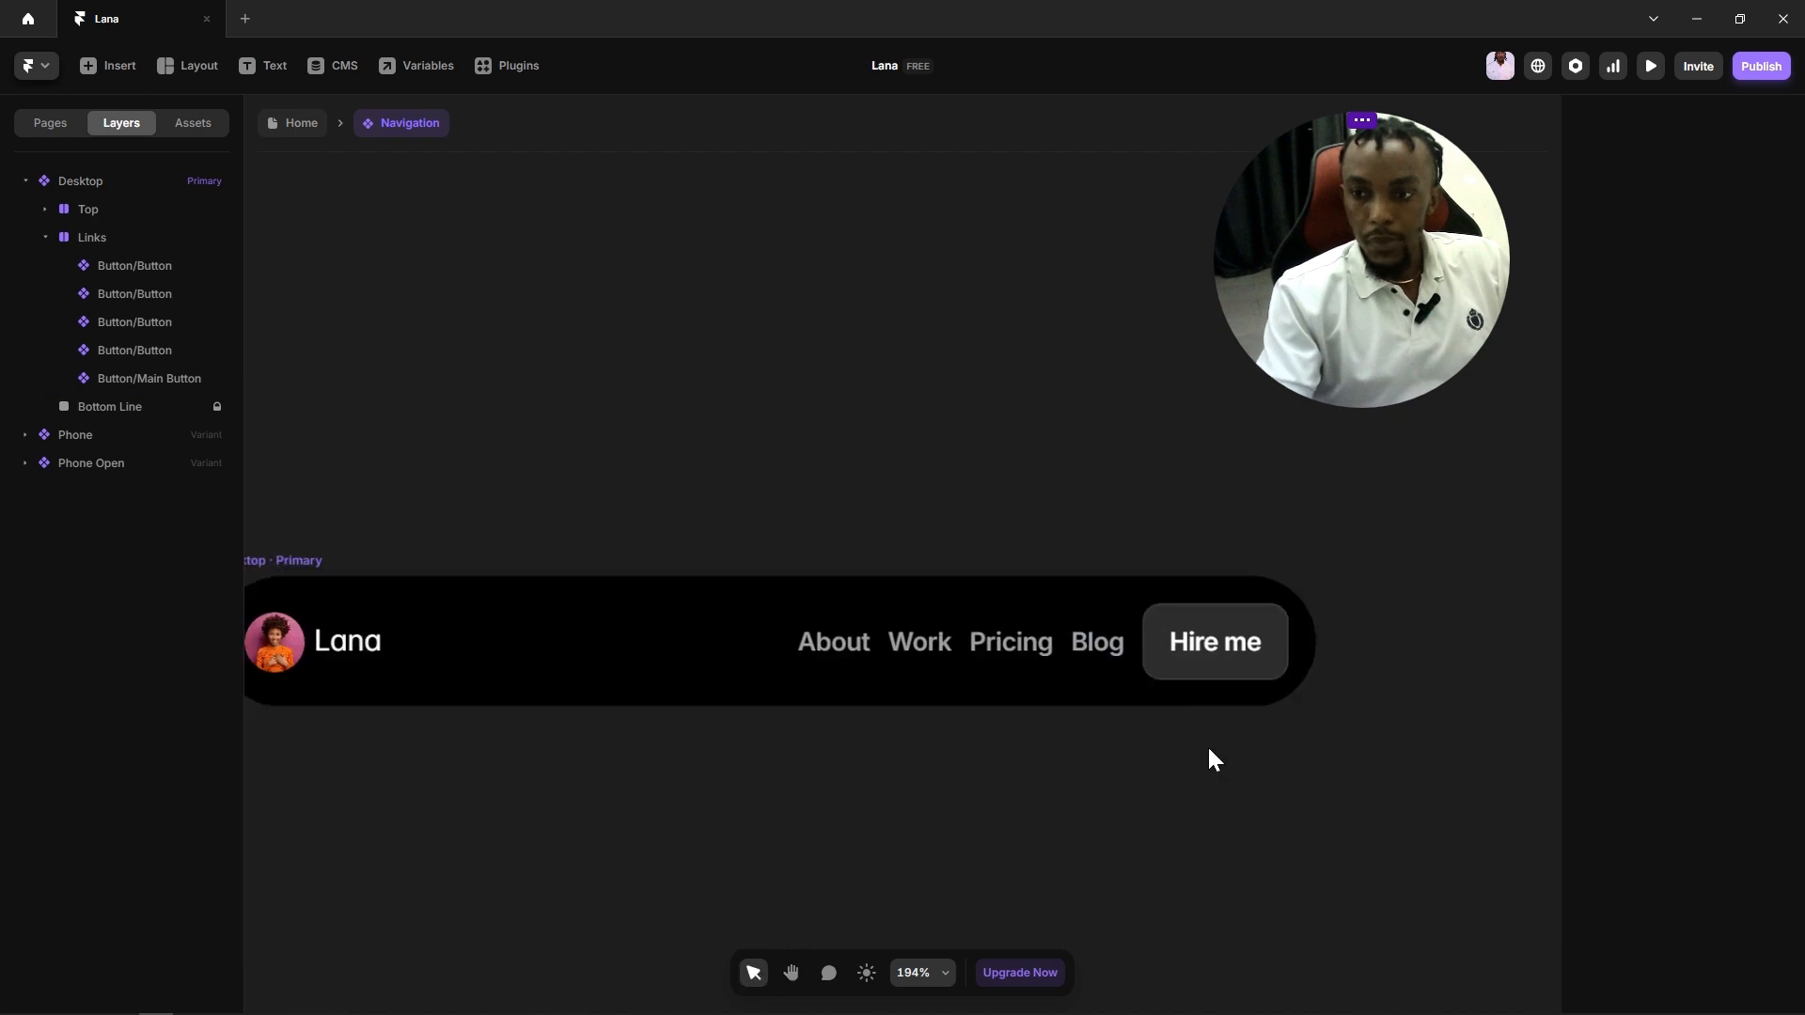
scroll(1213, 759, down, 3)
scroll(1261, 757, up, 5)
key(space)
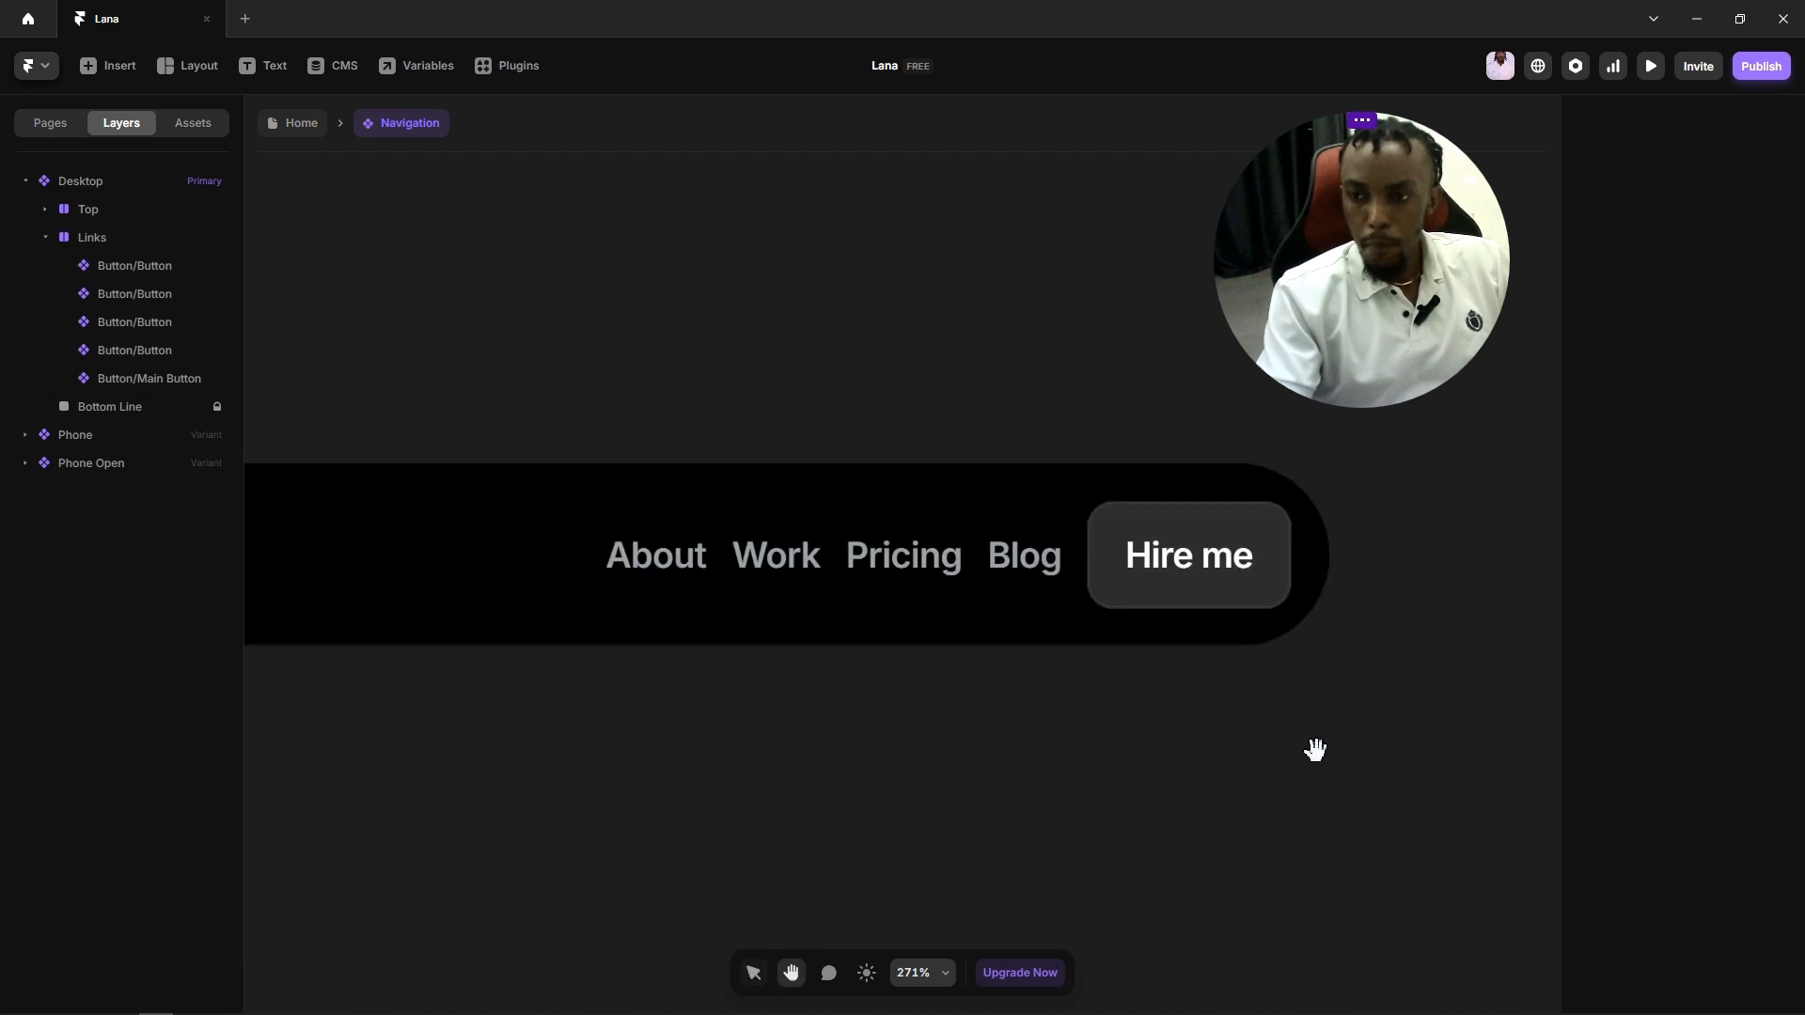
scroll(1149, 639, down, 2)
scroll(1152, 641, down, 4)
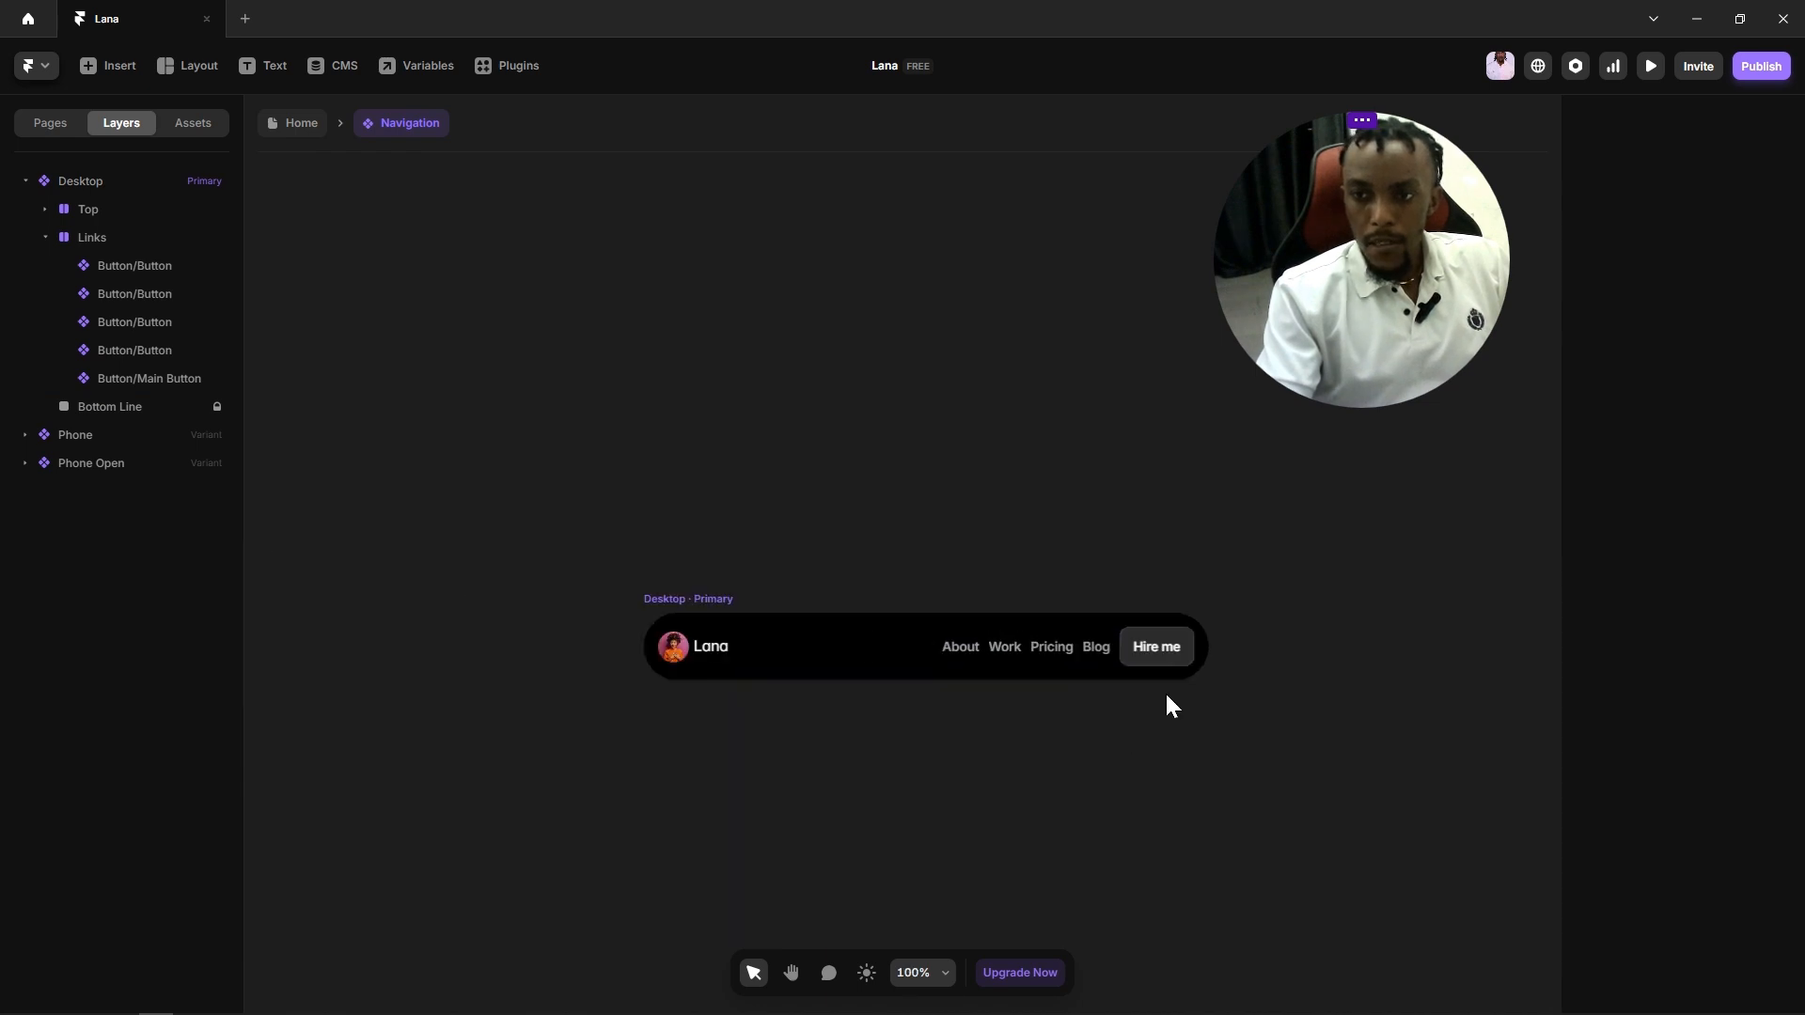
scroll(1153, 651, up, 5)
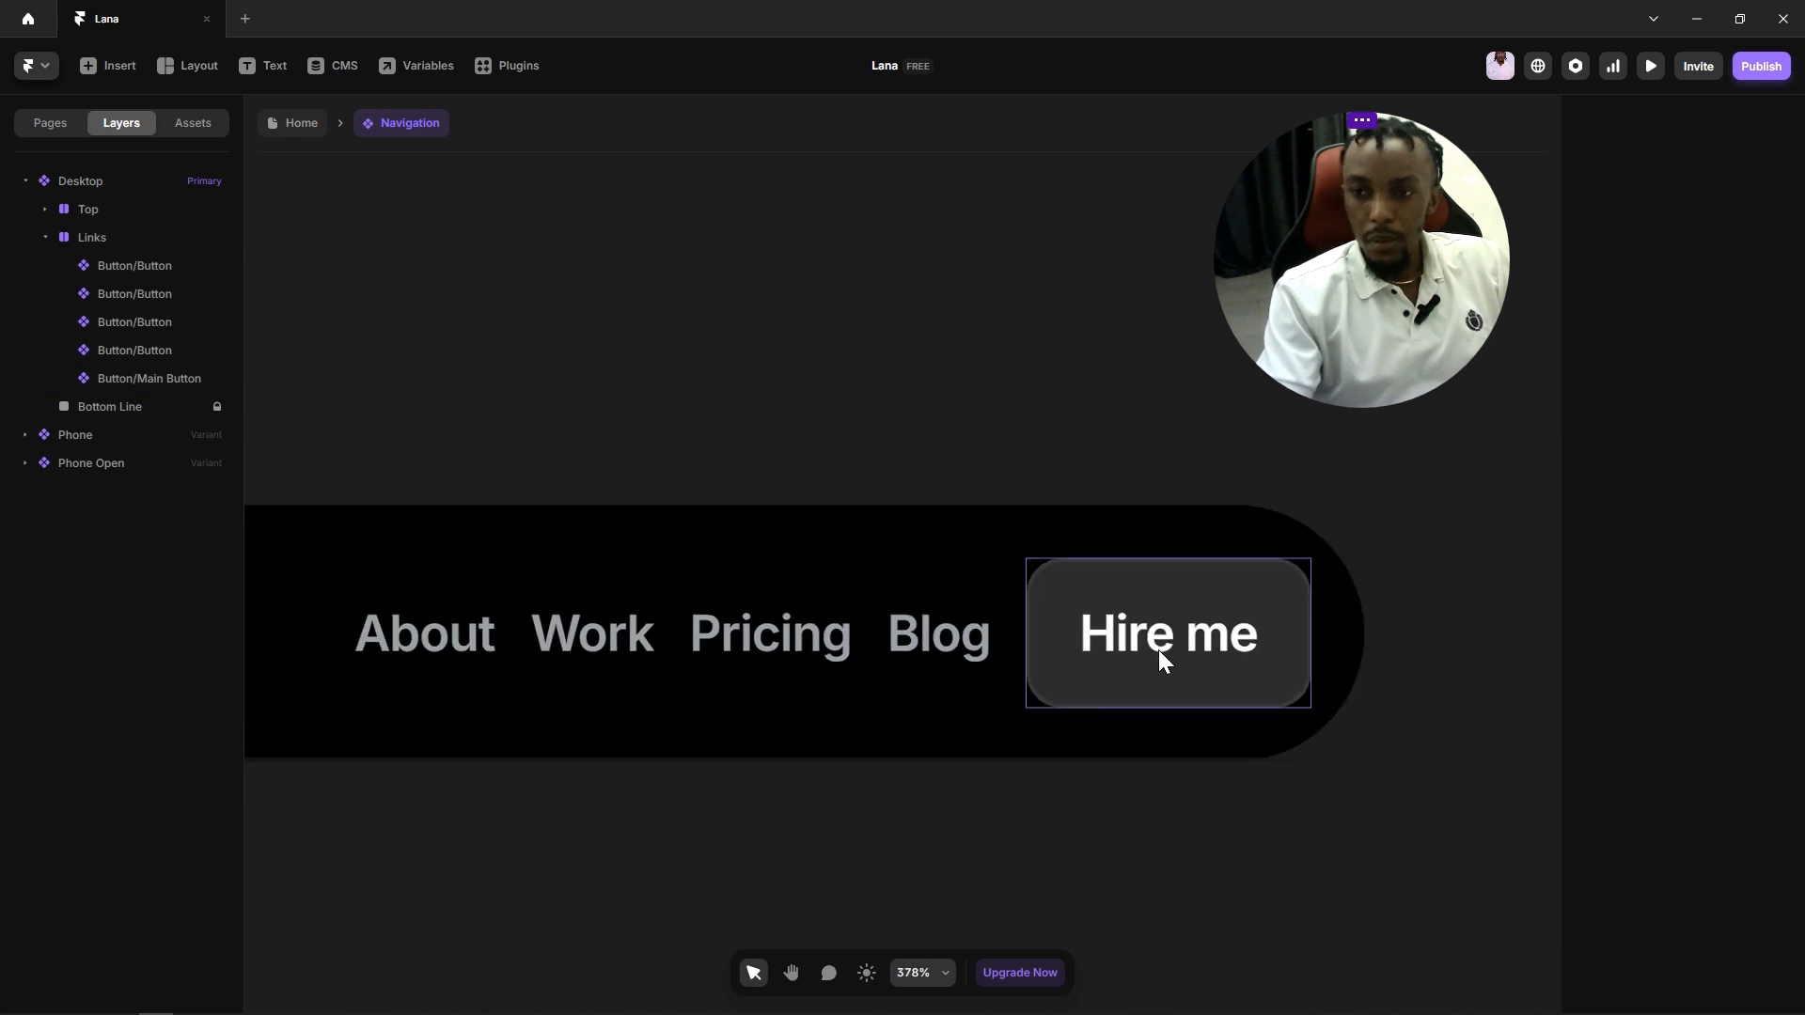
Step: Open the Main Button component for editing and set the primary variant's top and bottom padding to 5
click(1158, 650)
double_click(1158, 650)
click(827, 411)
scroll(919, 555, up, 4)
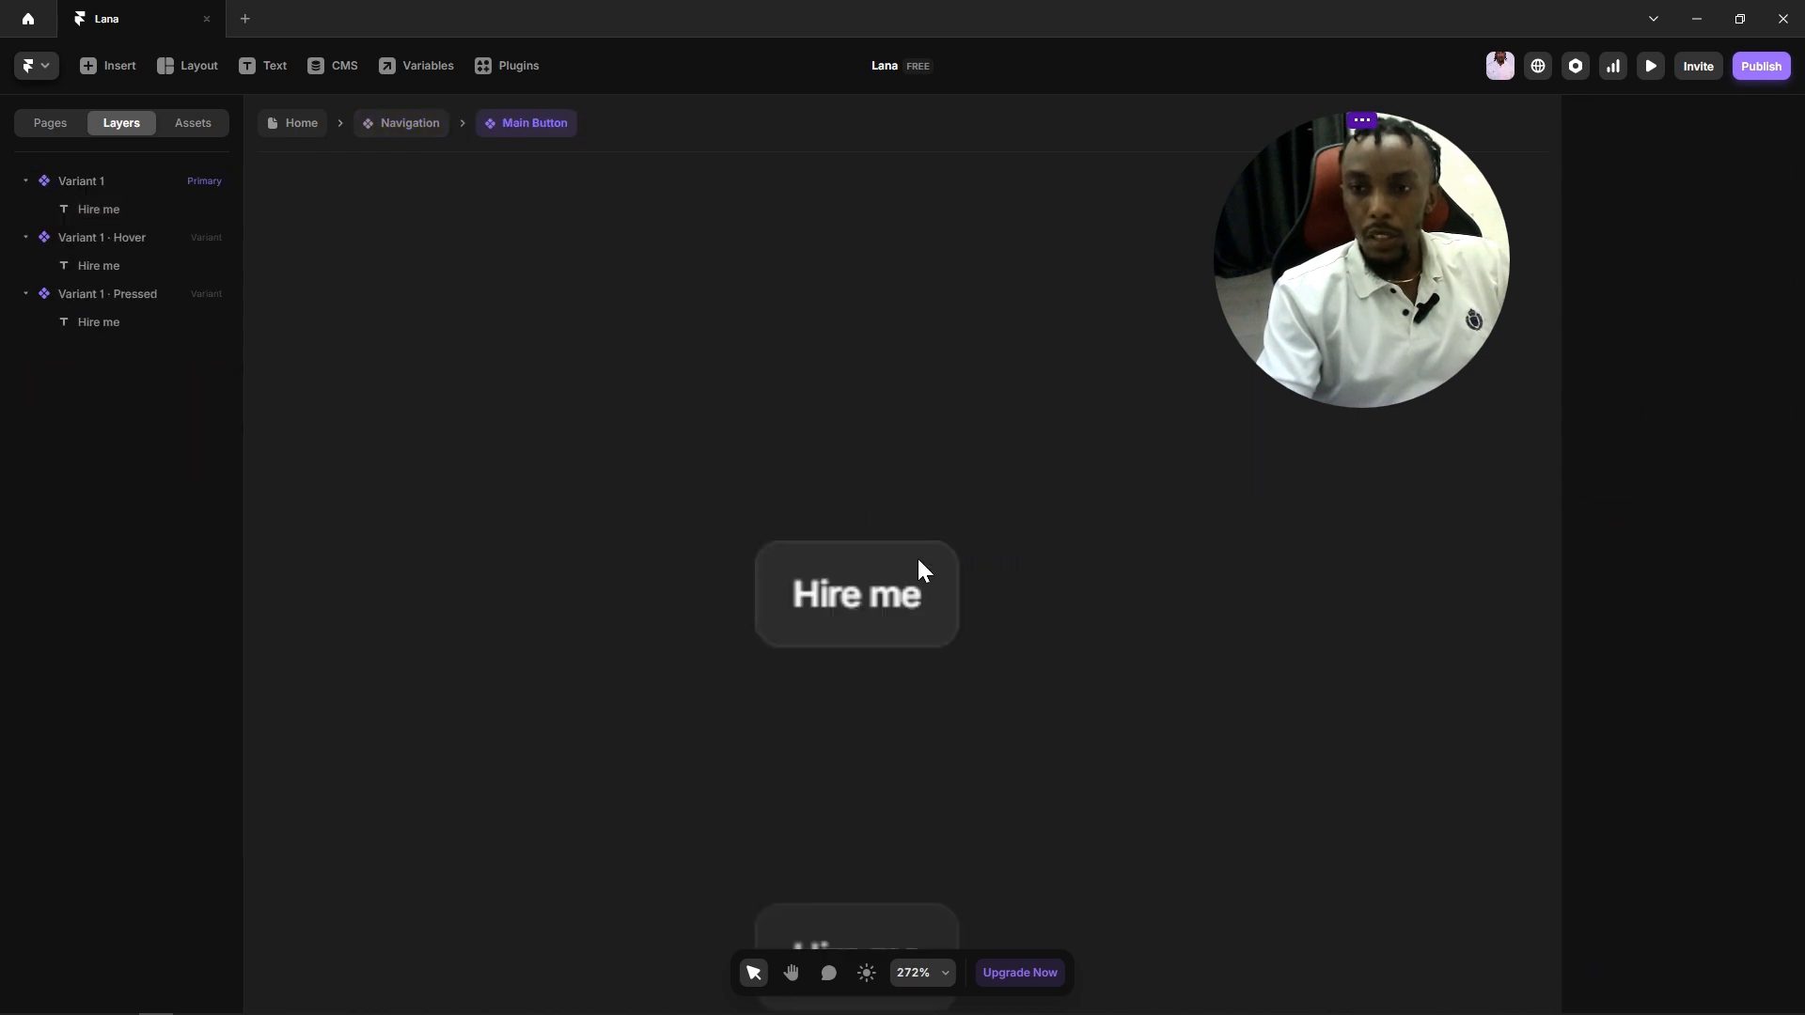
click(826, 528)
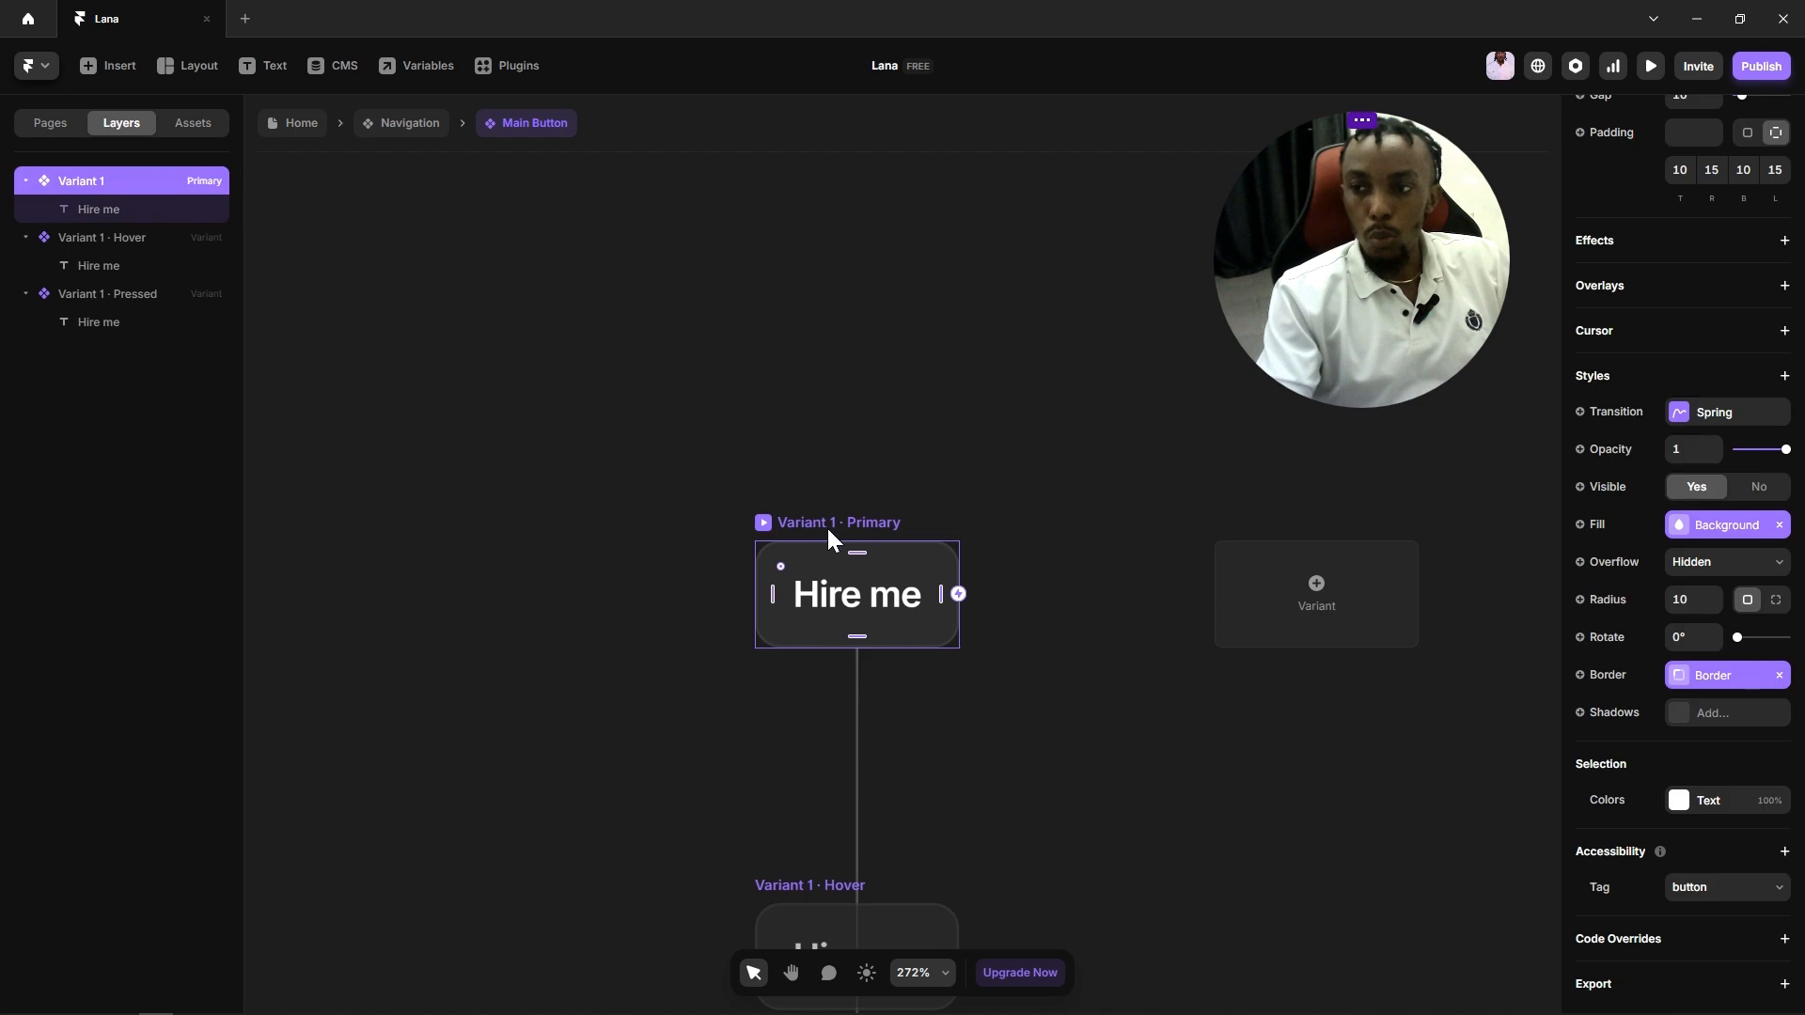
click(1683, 178)
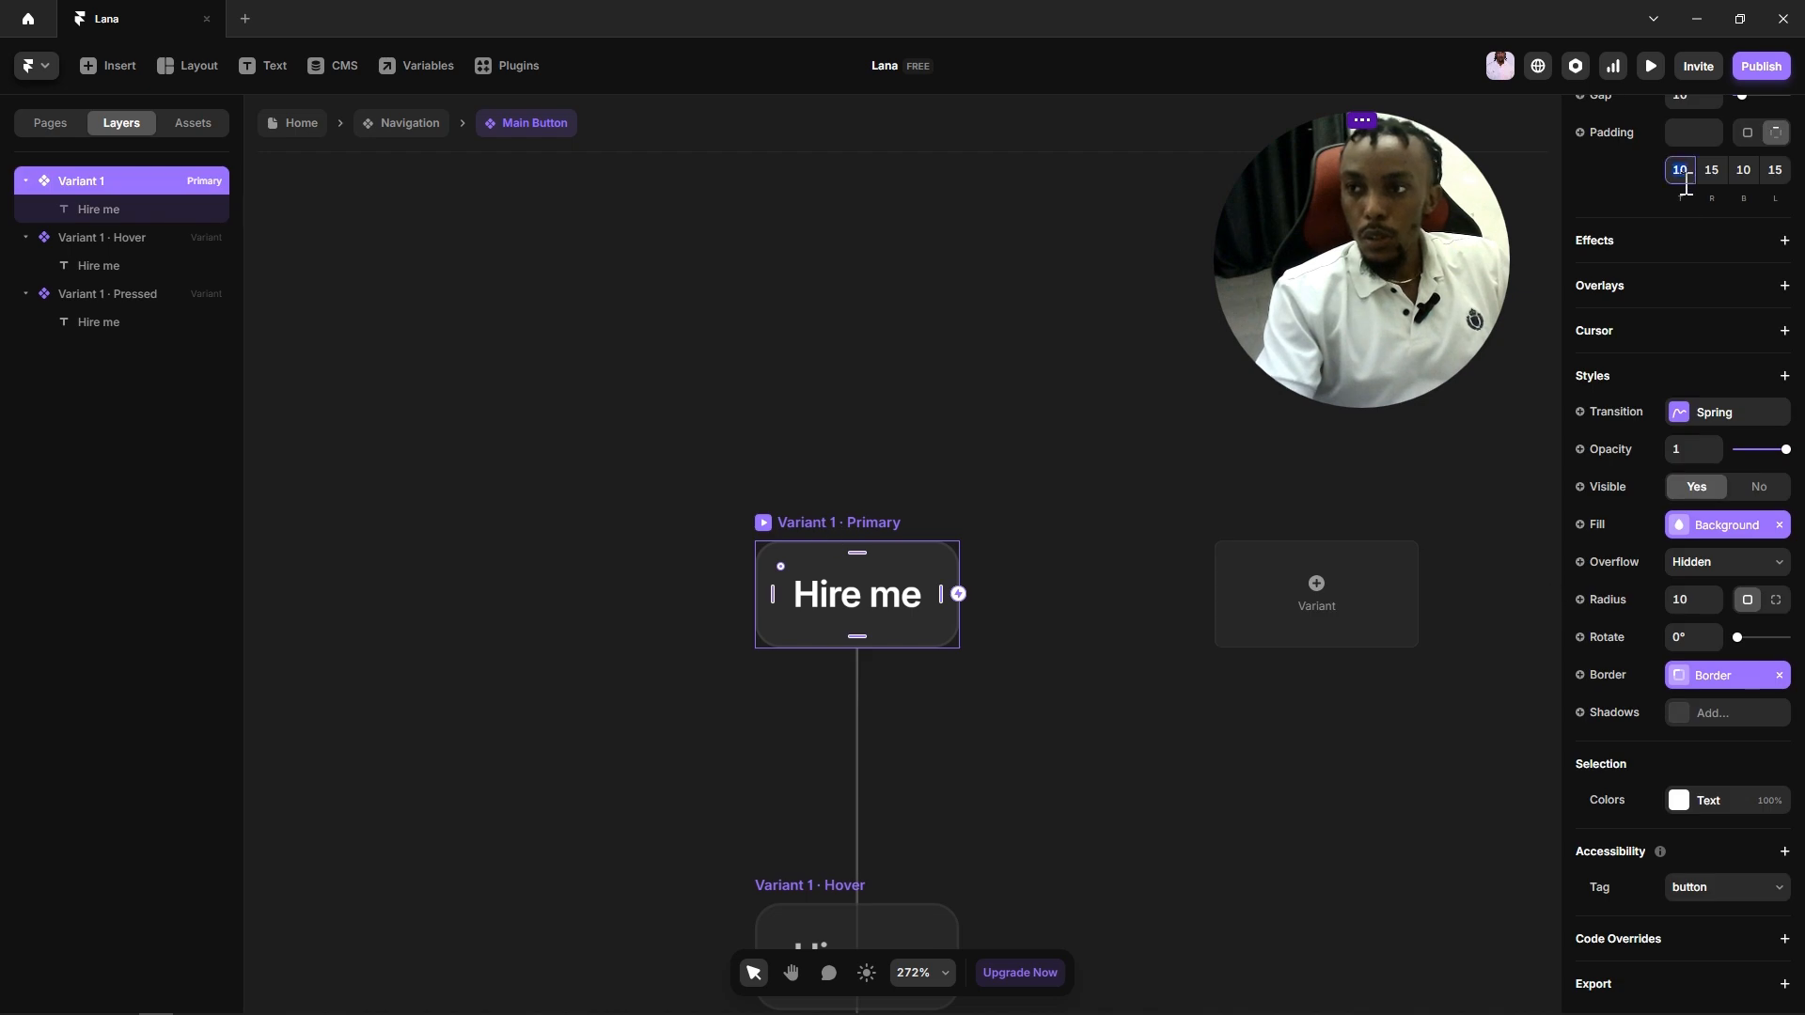
scroll(1682, 235, up, 3)
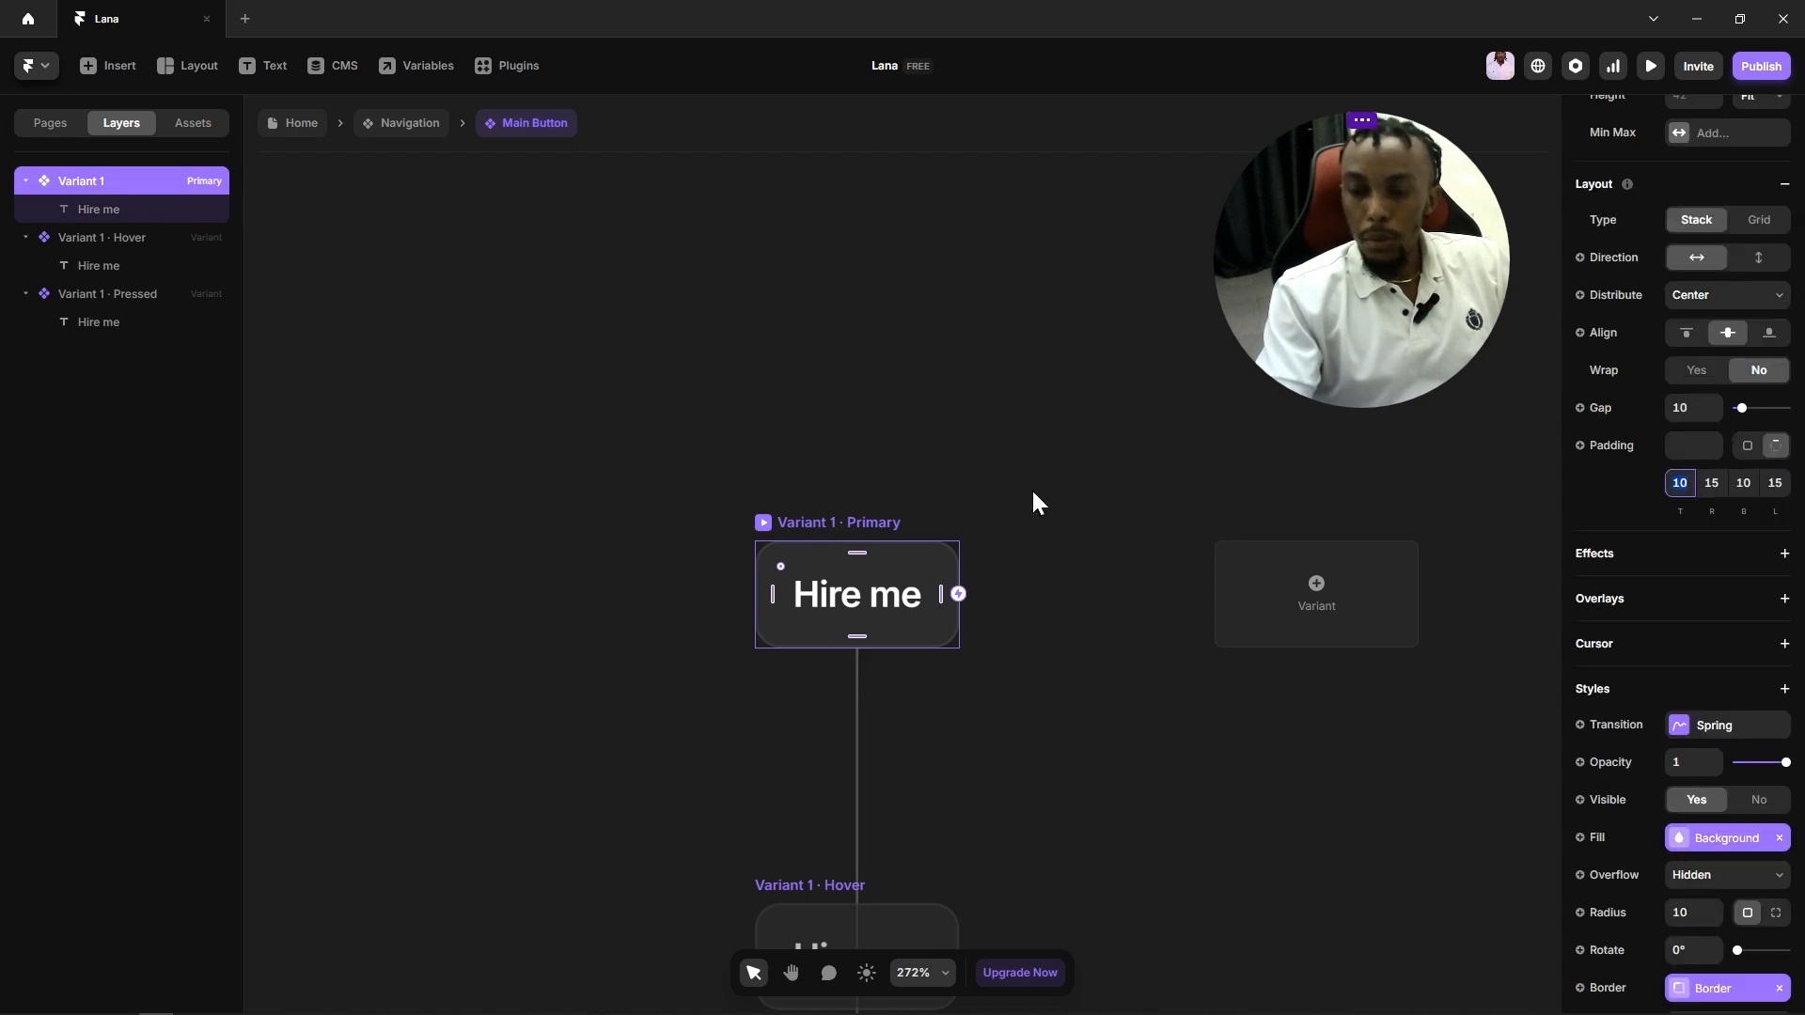
text(5)
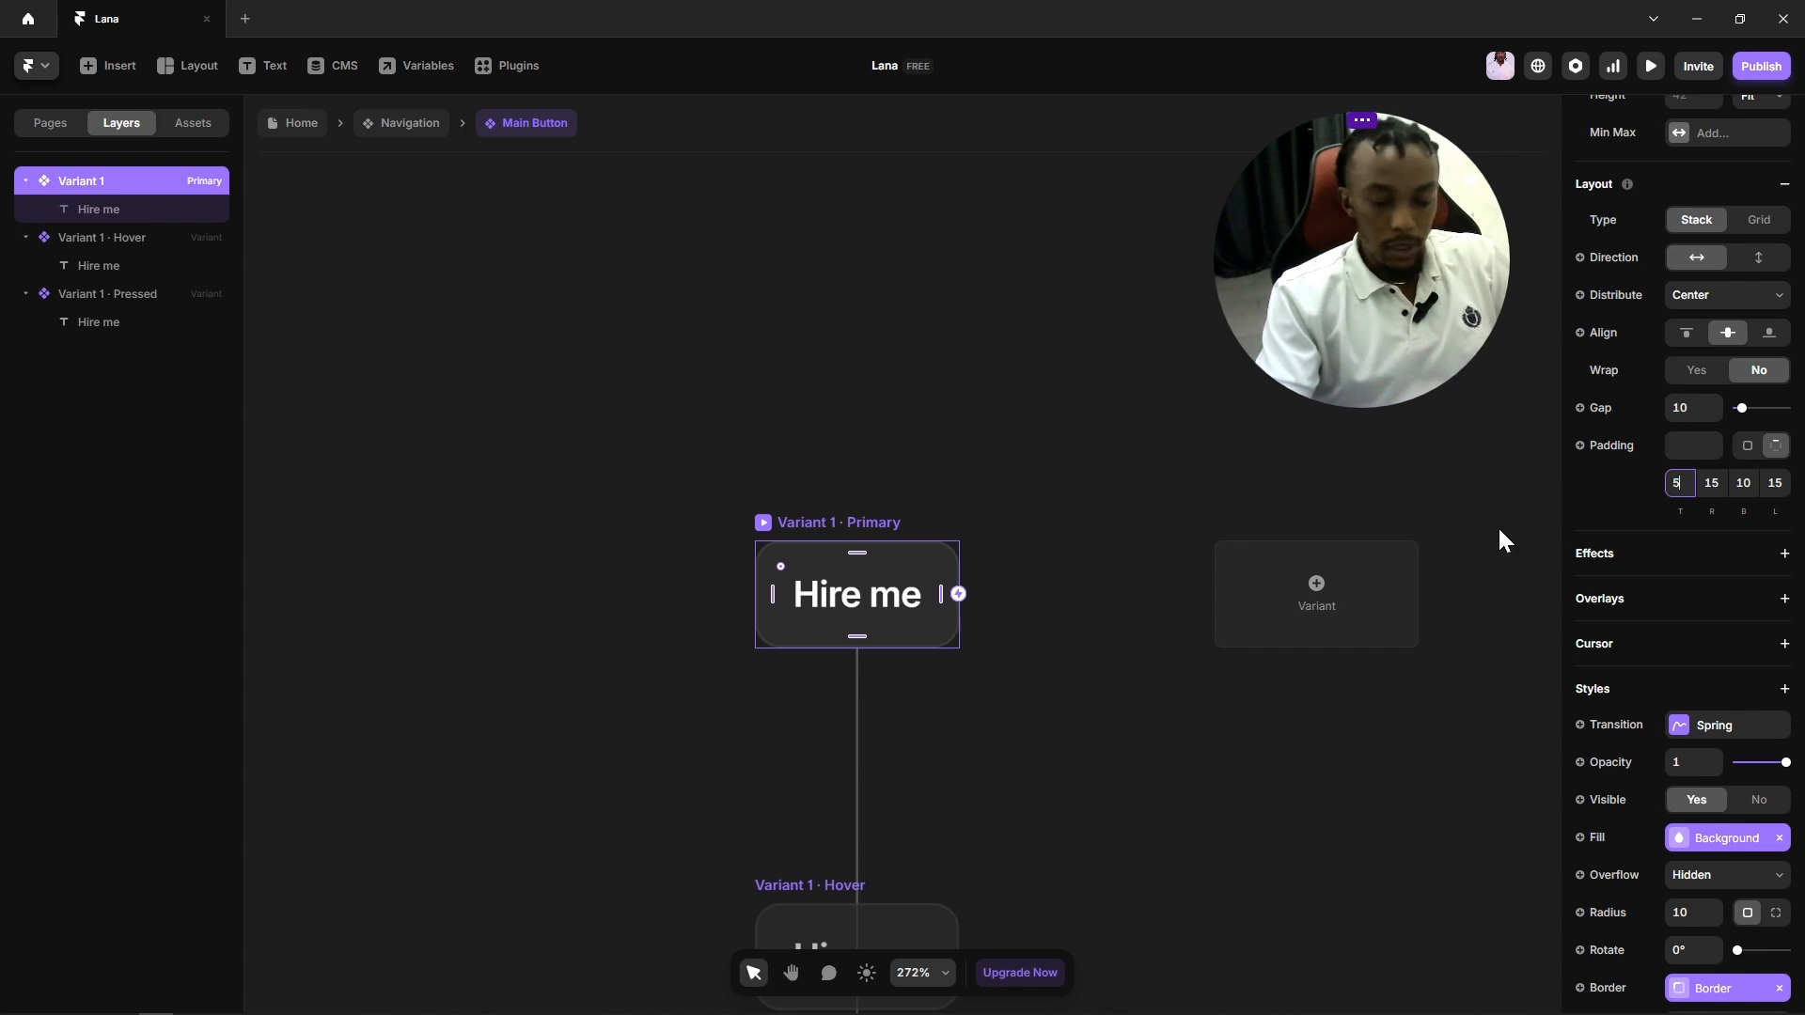
click(1744, 482)
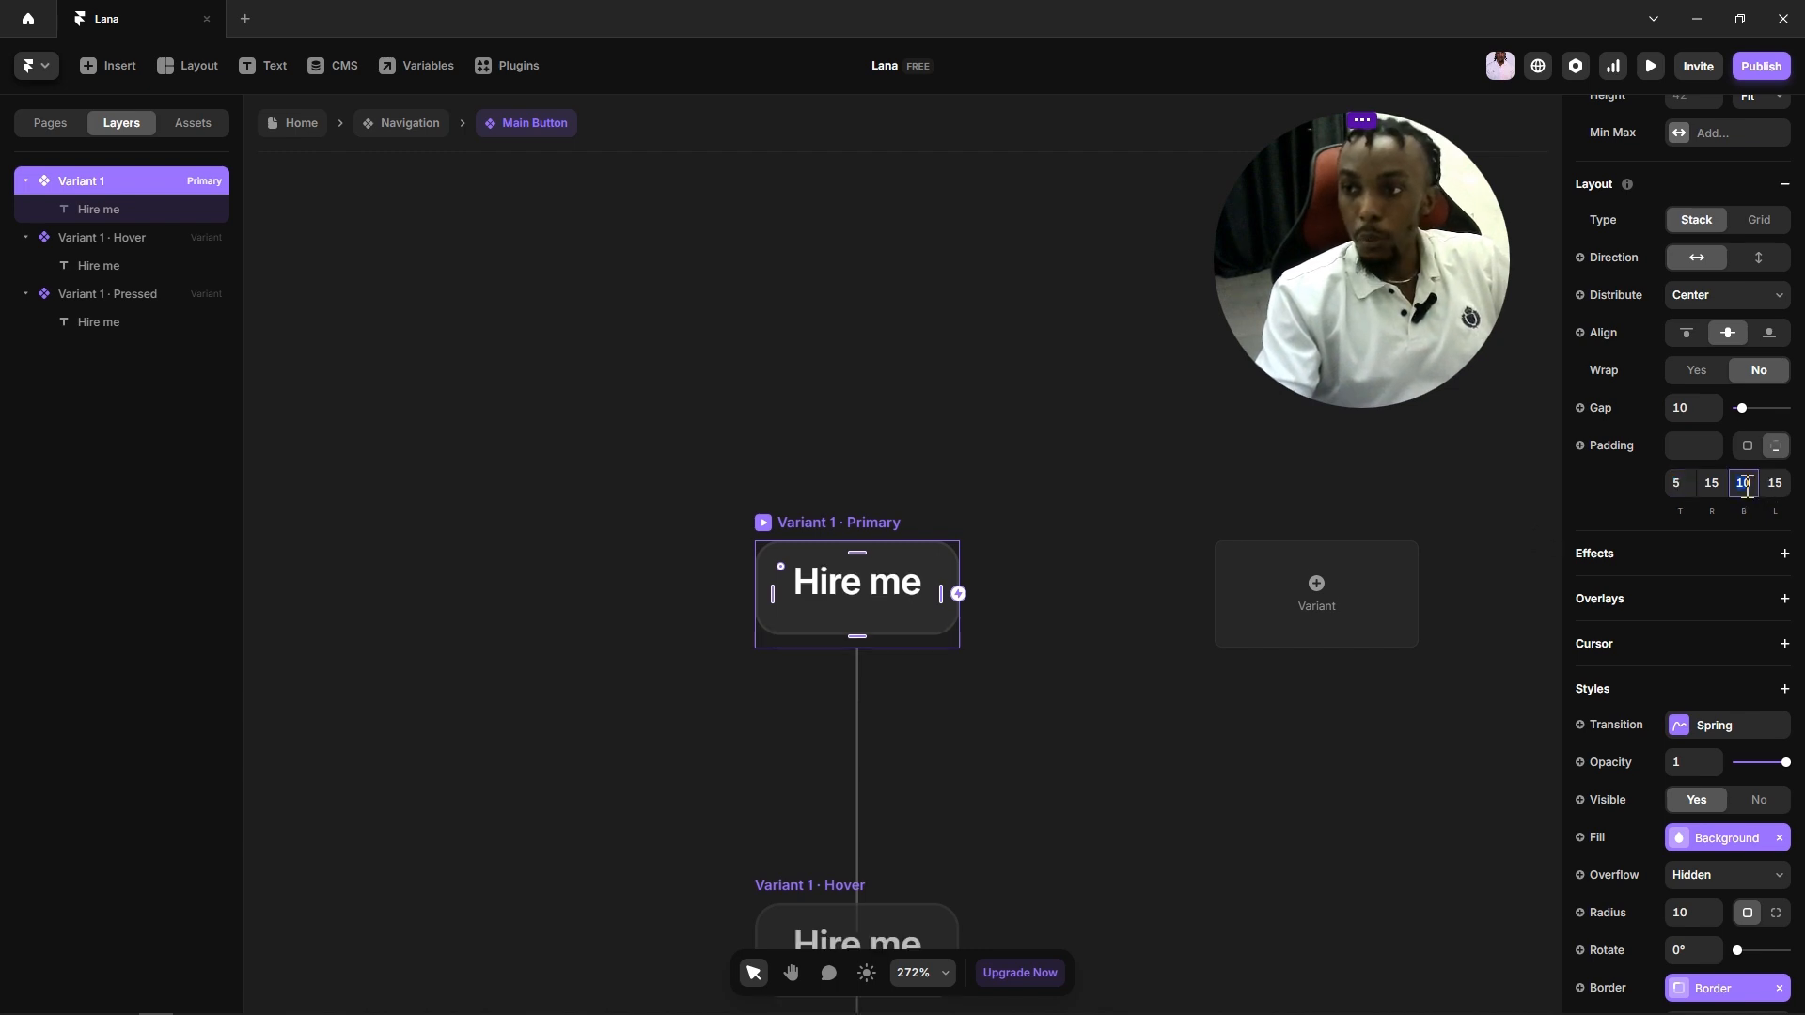
text(5)
Step: Set the right and left padding of the Main Button's primary variant to 7
click(1711, 482)
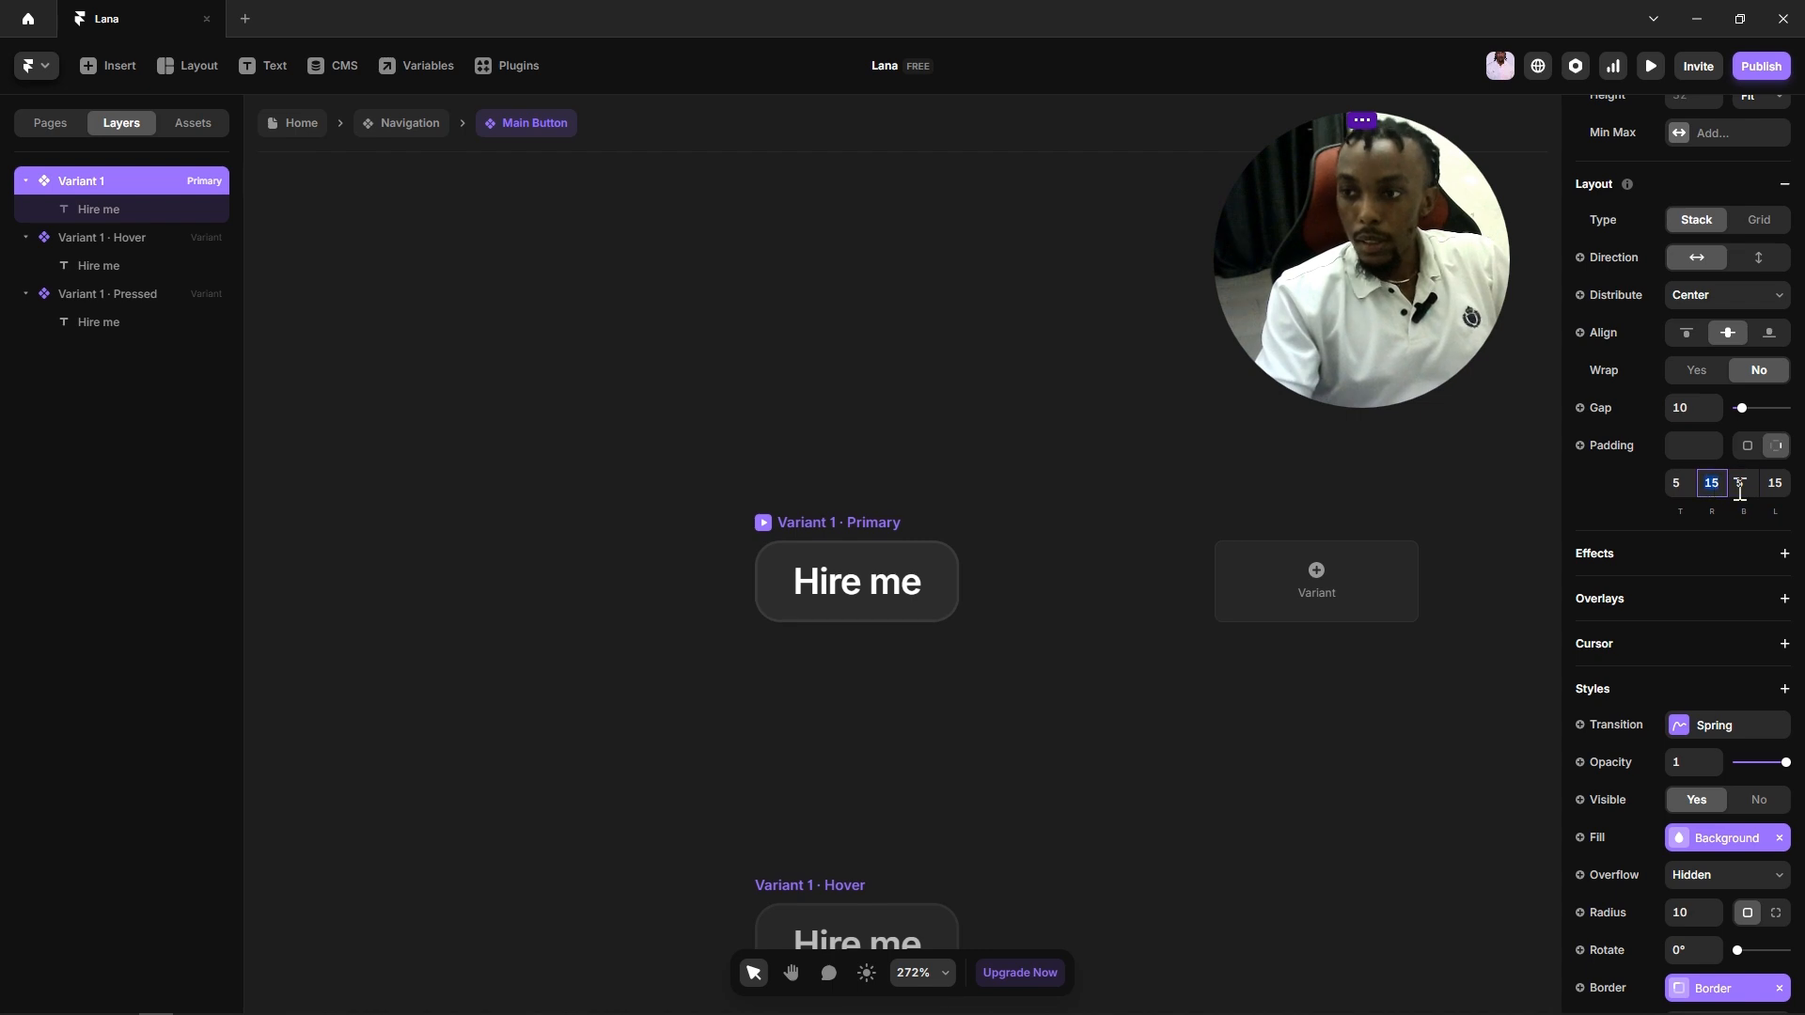
text(7)
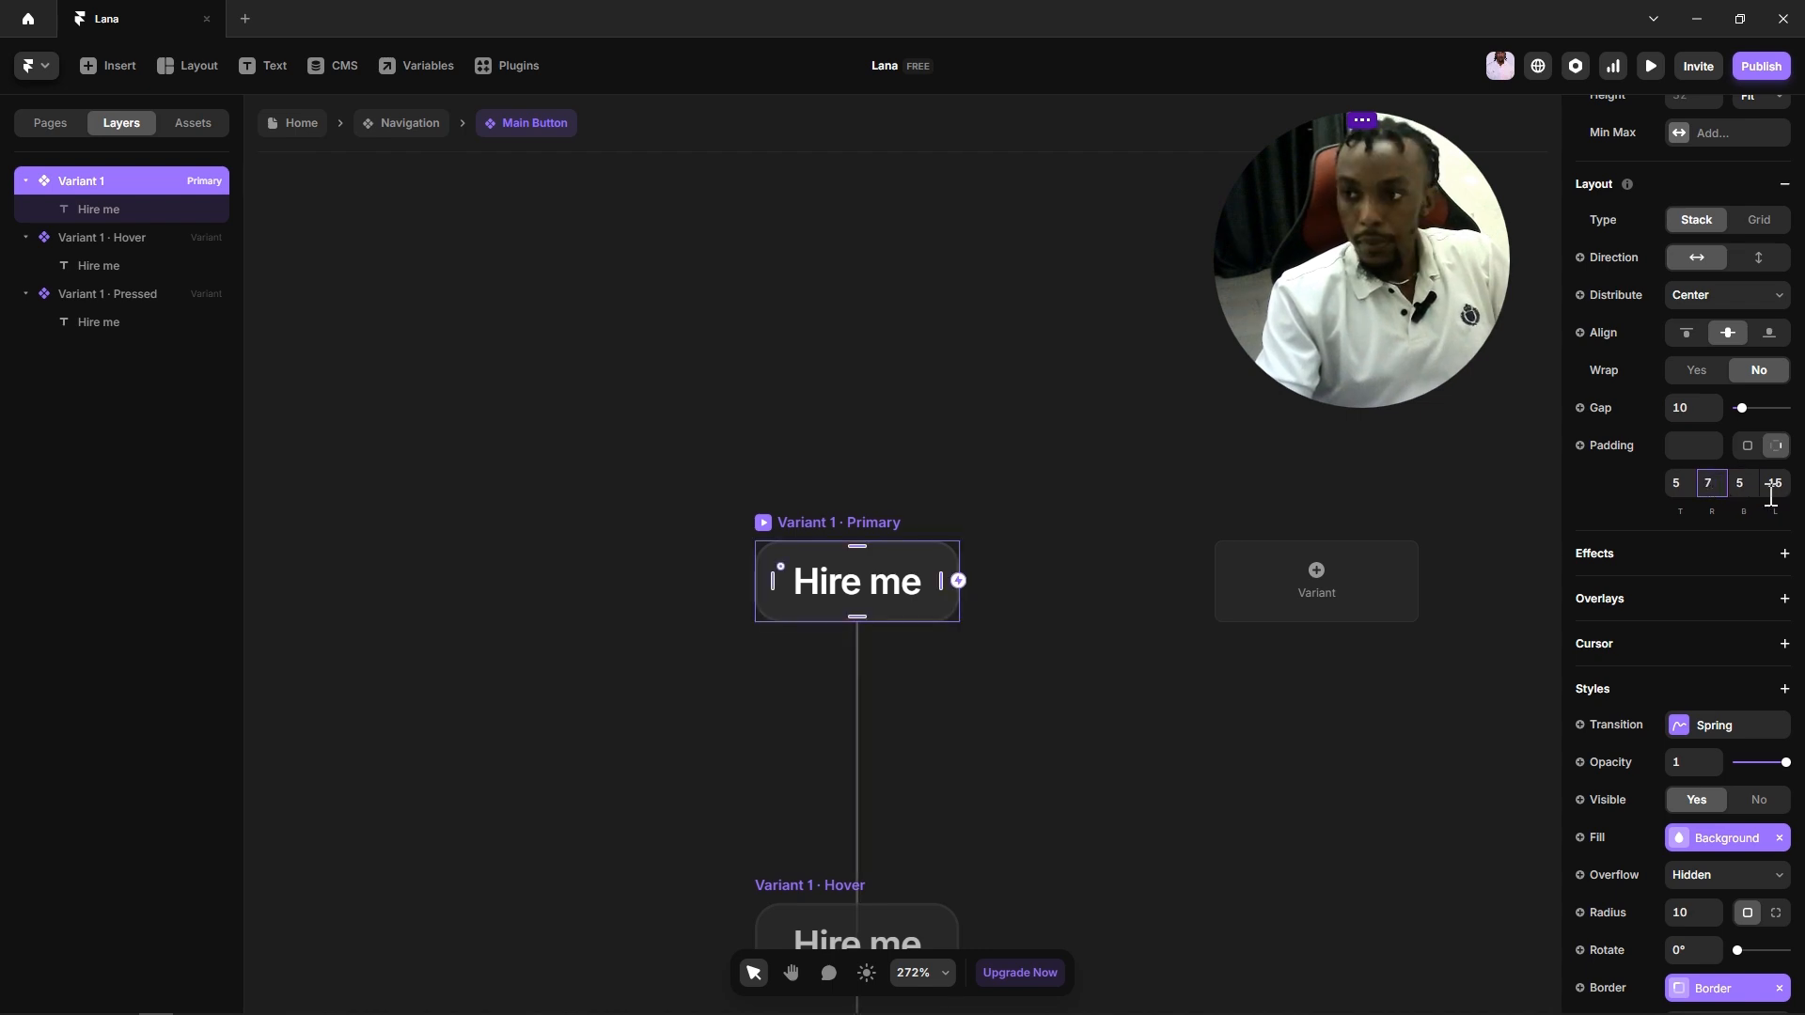
click(1771, 482)
text(7)
click(947, 420)
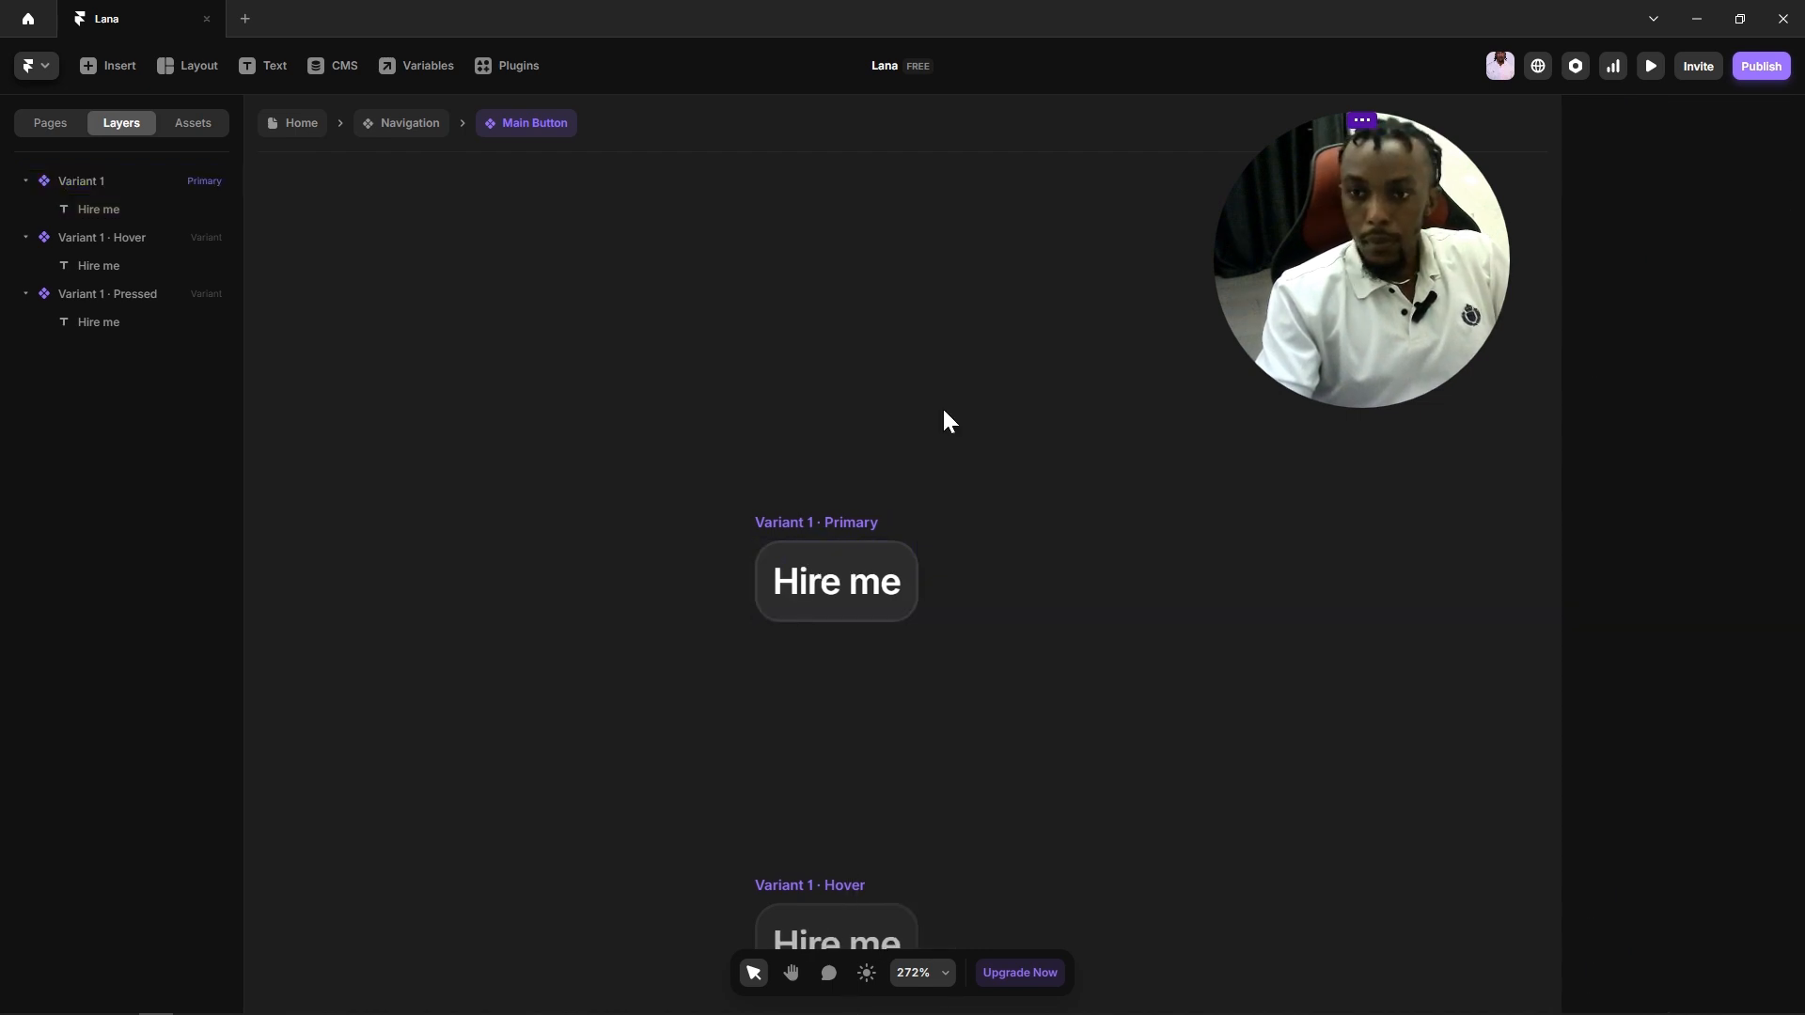
Step: Set the corner radius of the Main Button's primary variant to 90 and return to the Navigation component
click(828, 523)
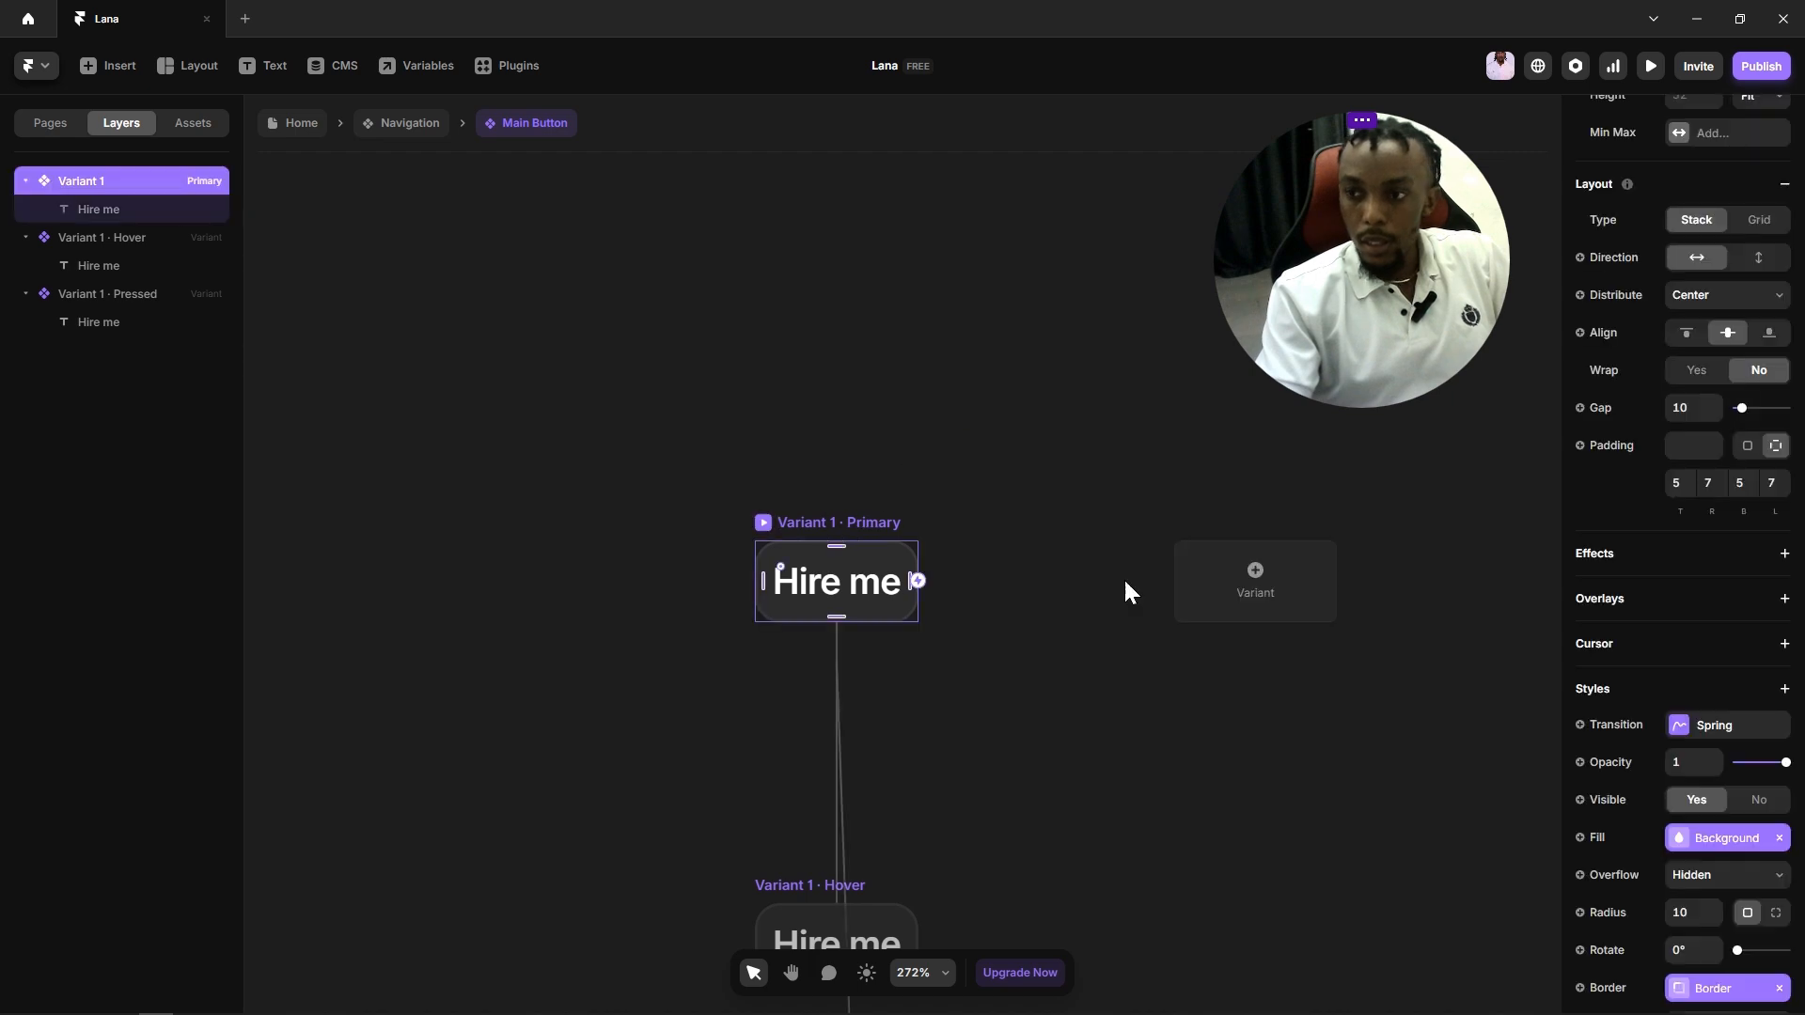
scroll(1706, 606, down, 4)
click(1689, 596)
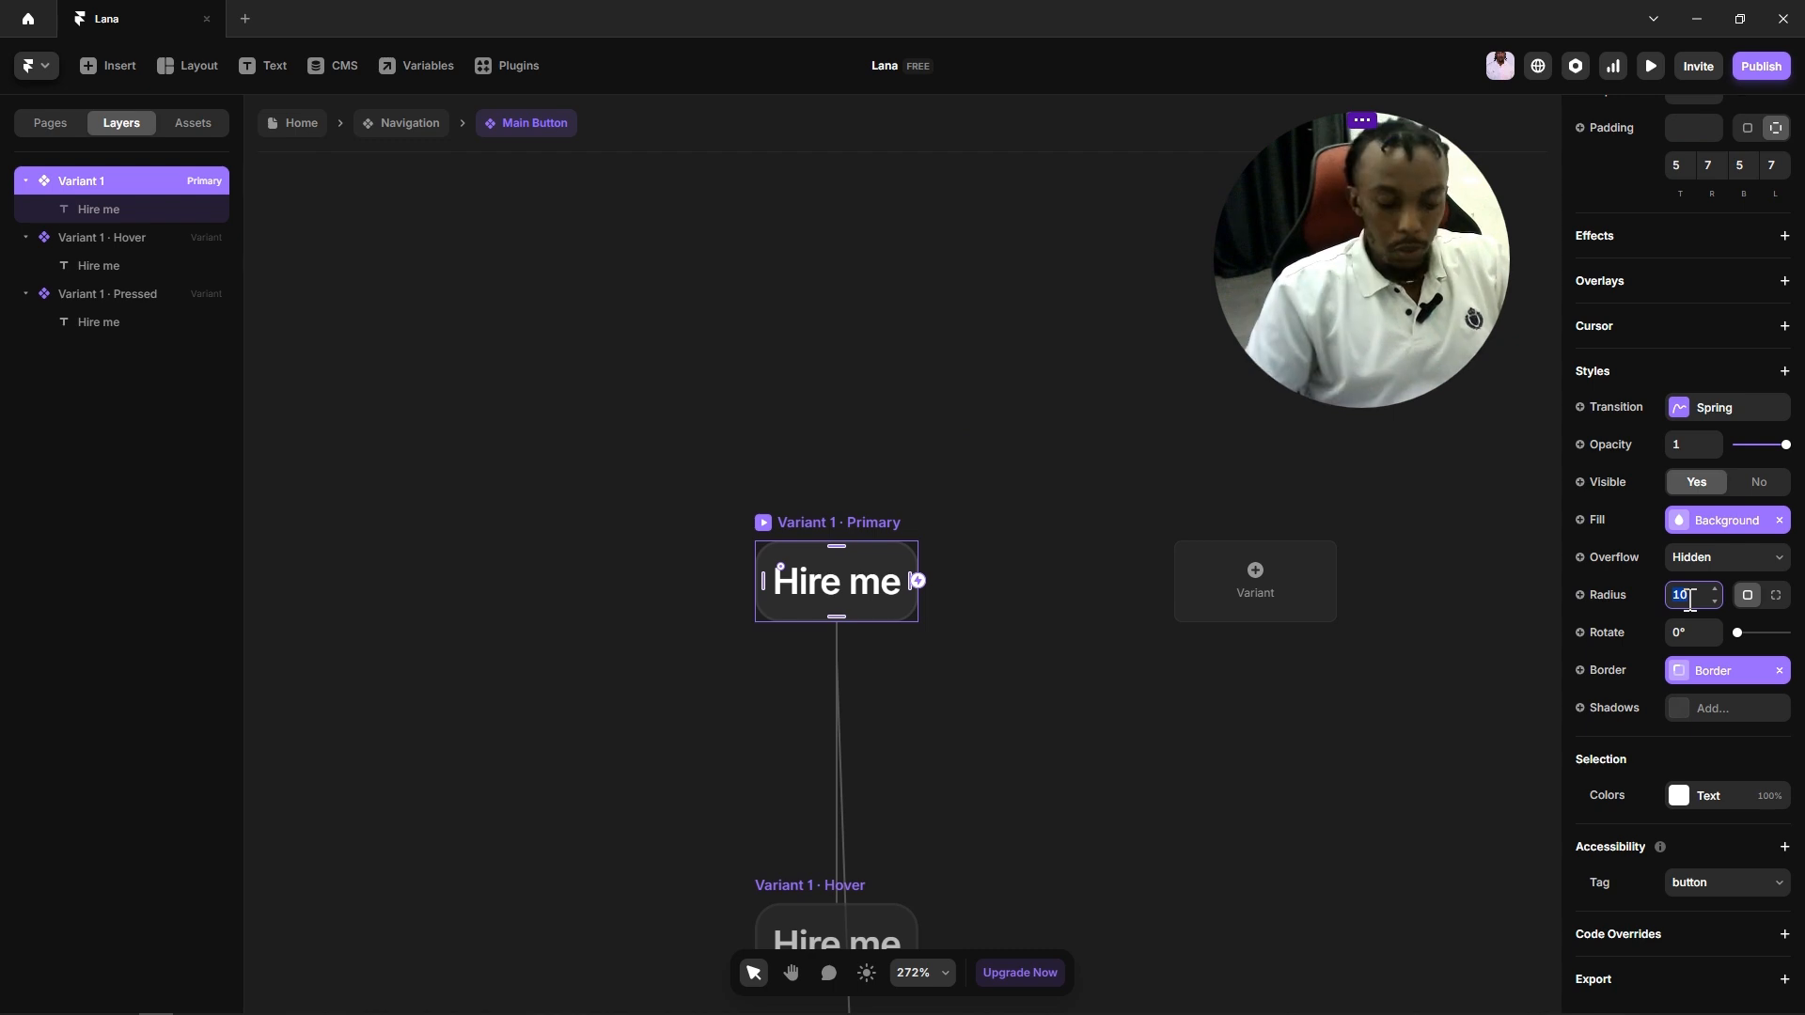
text(90)
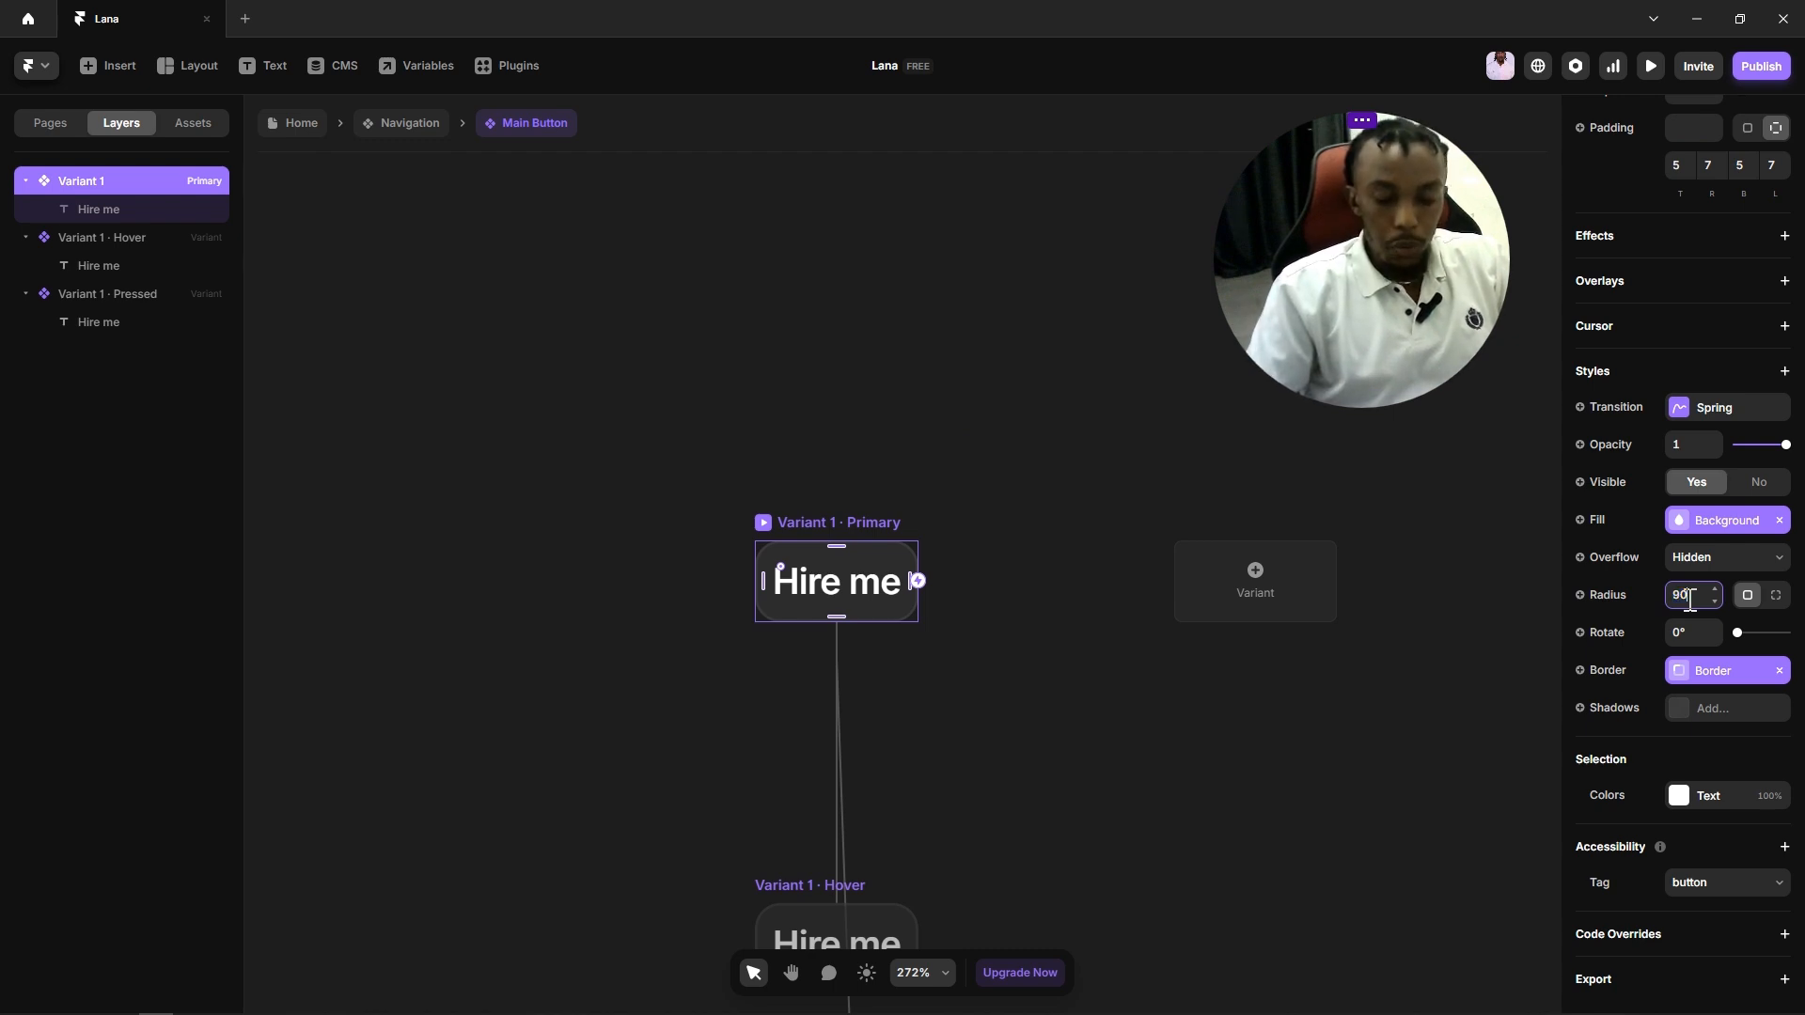
click(761, 325)
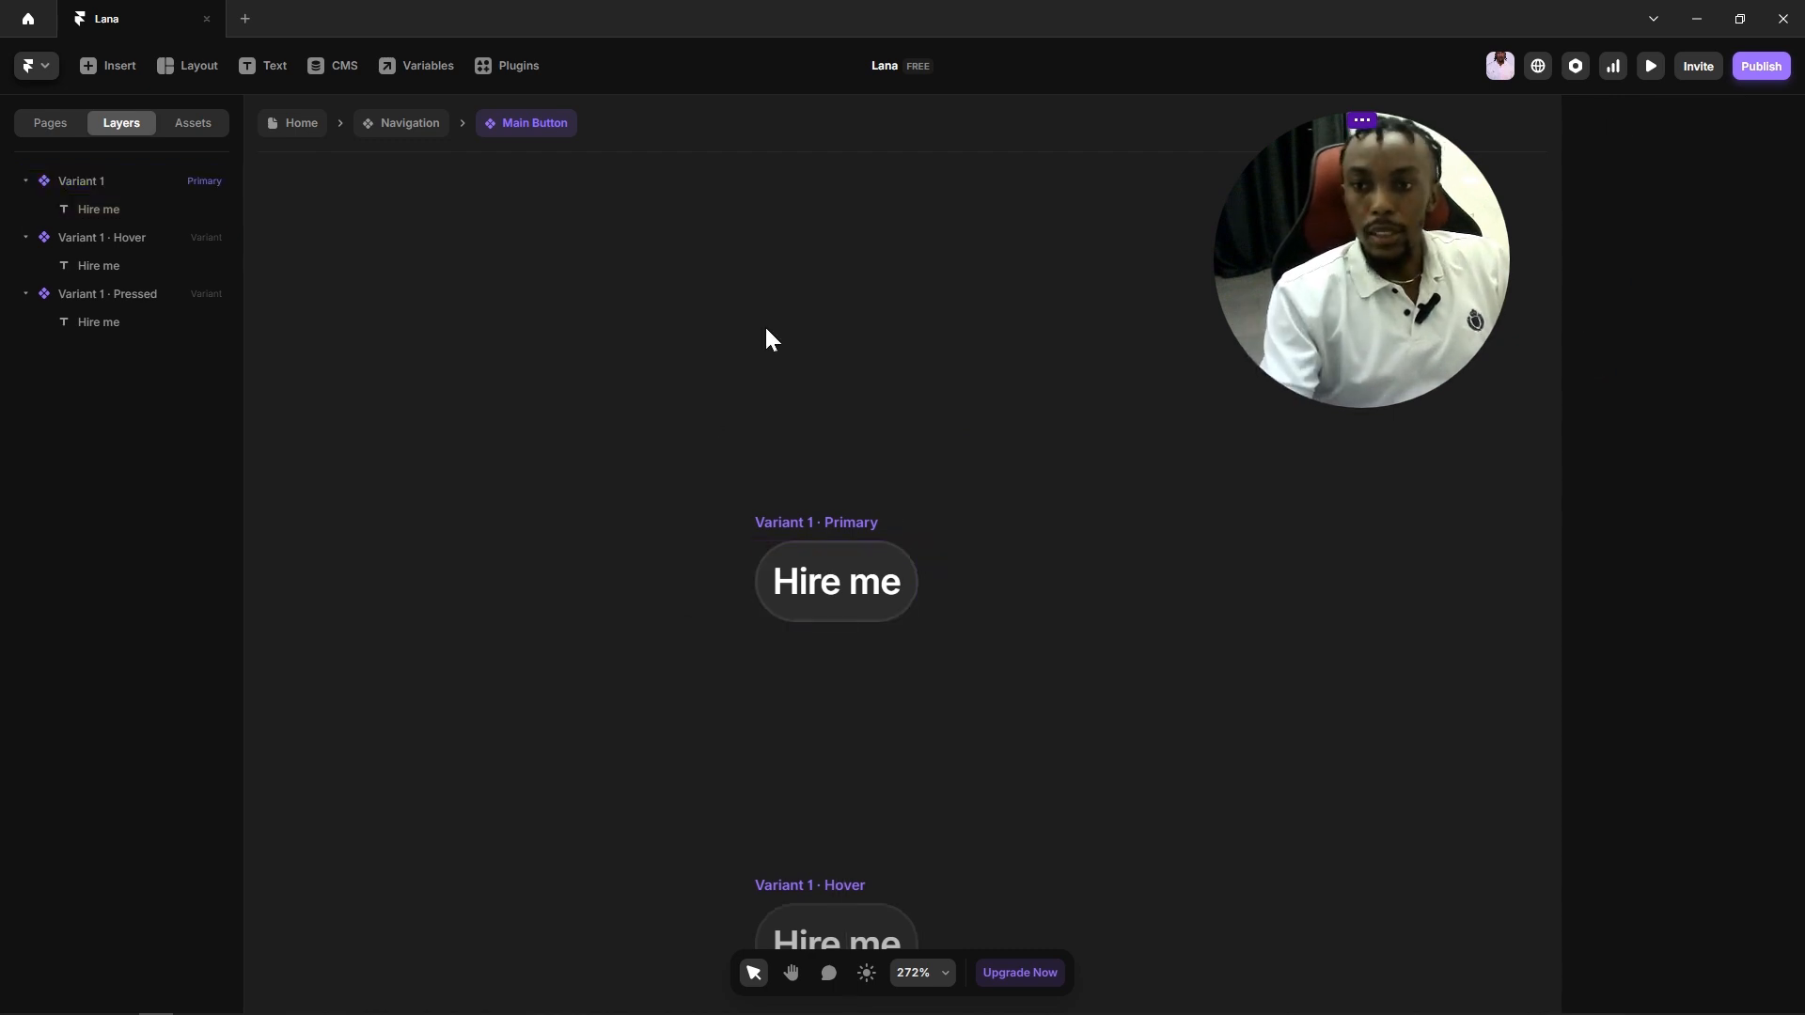
double_click(965, 372)
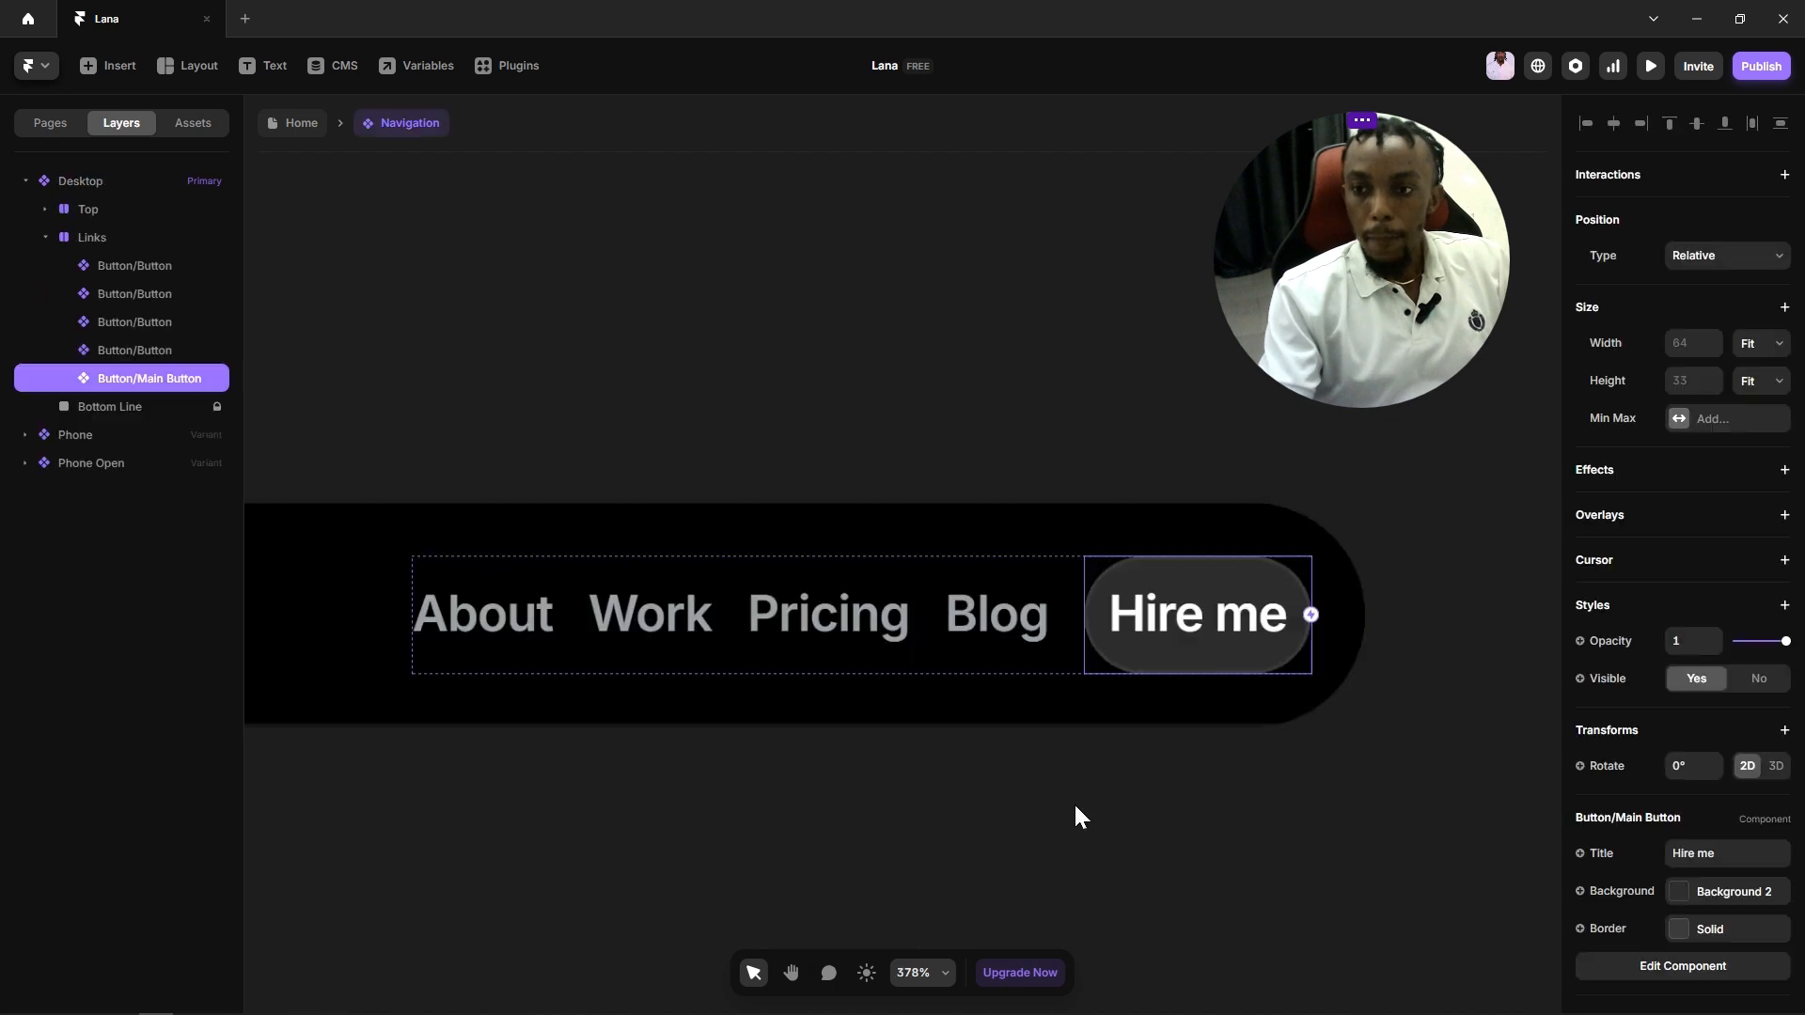
Step: Examine the rounded "Hire me" button's padding and proportions in the Desktop navigation bar, up close and at overall size
click(1080, 804)
scroll(1104, 797, down, 3)
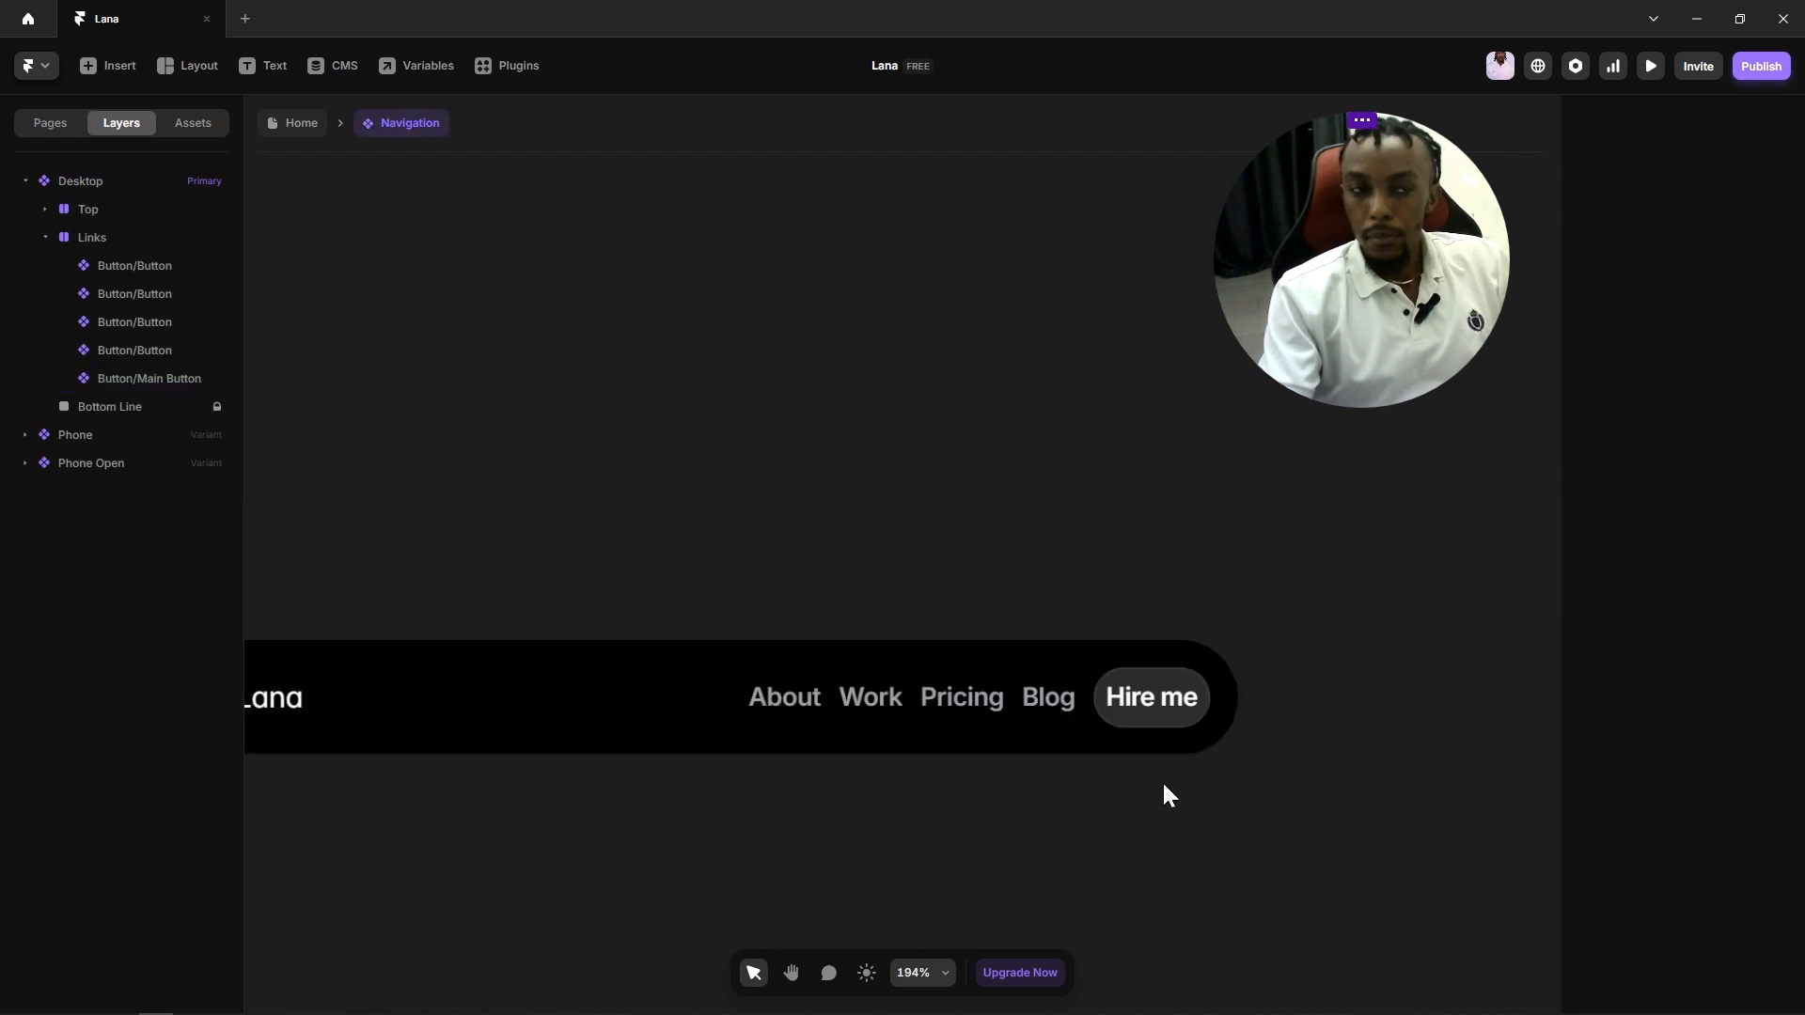
scroll(1161, 780, up, 3)
click(1139, 690)
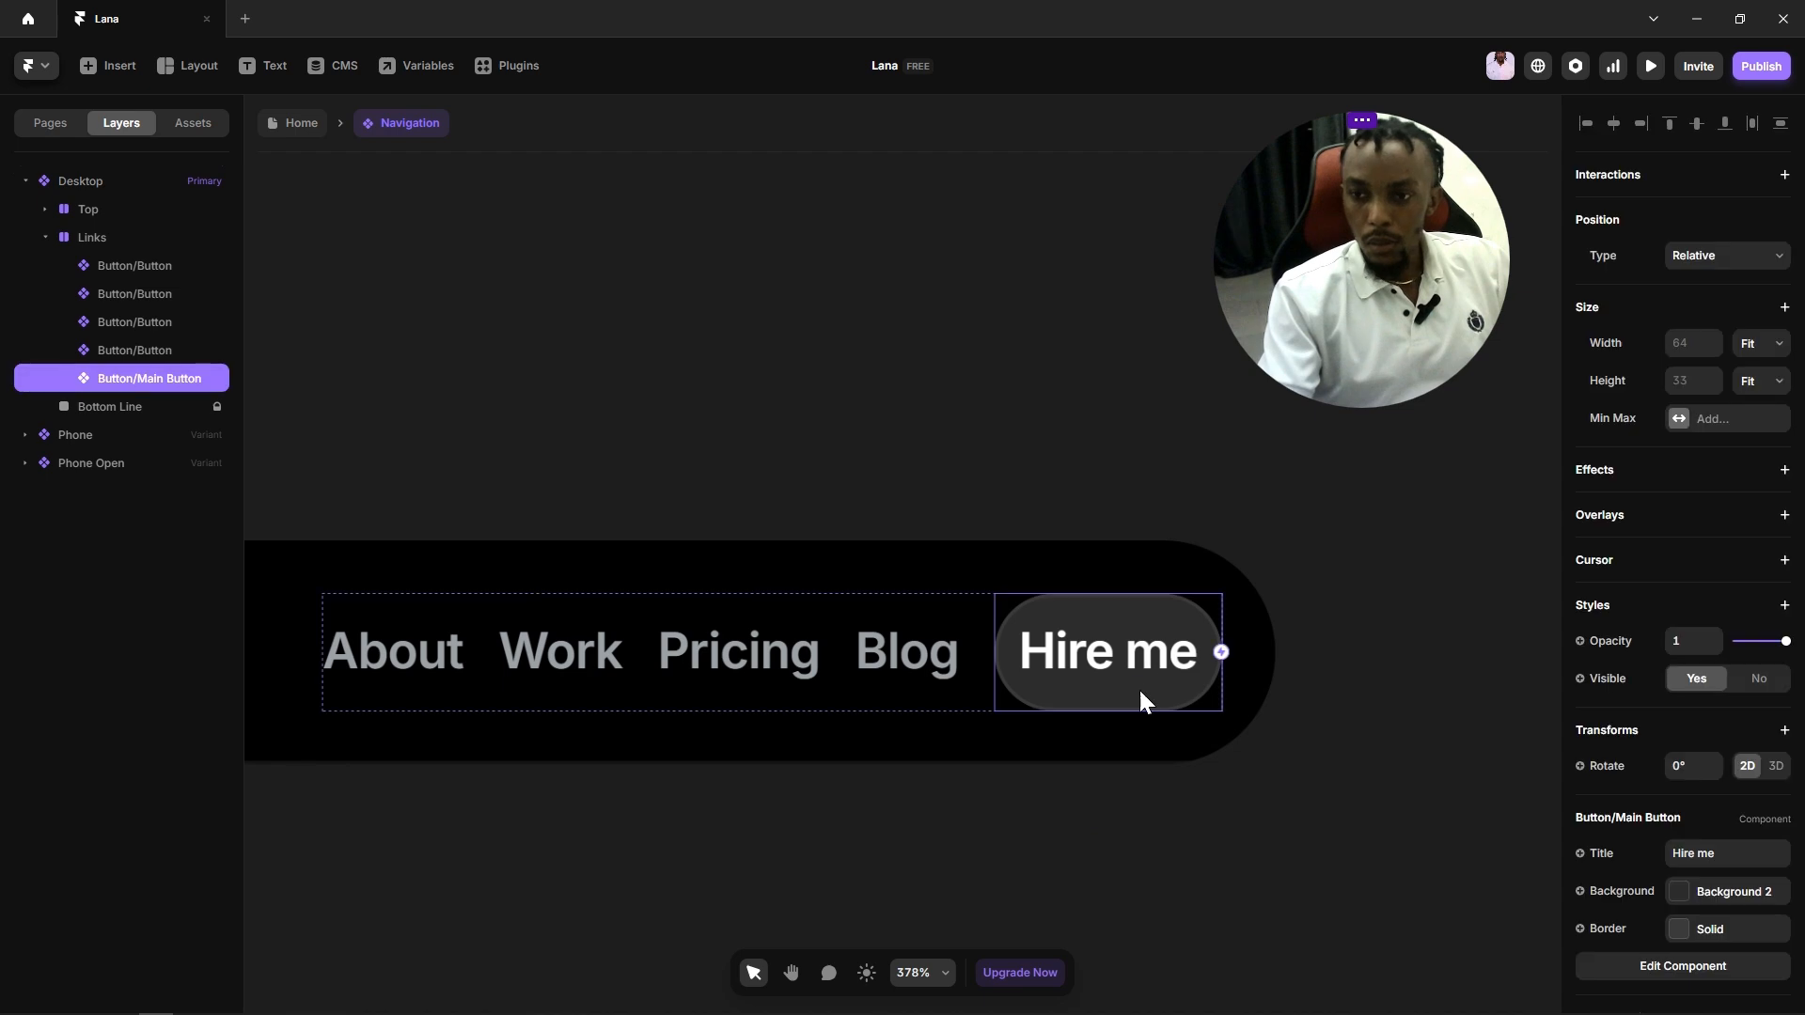
click(1199, 774)
scroll(1298, 792, down, 5)
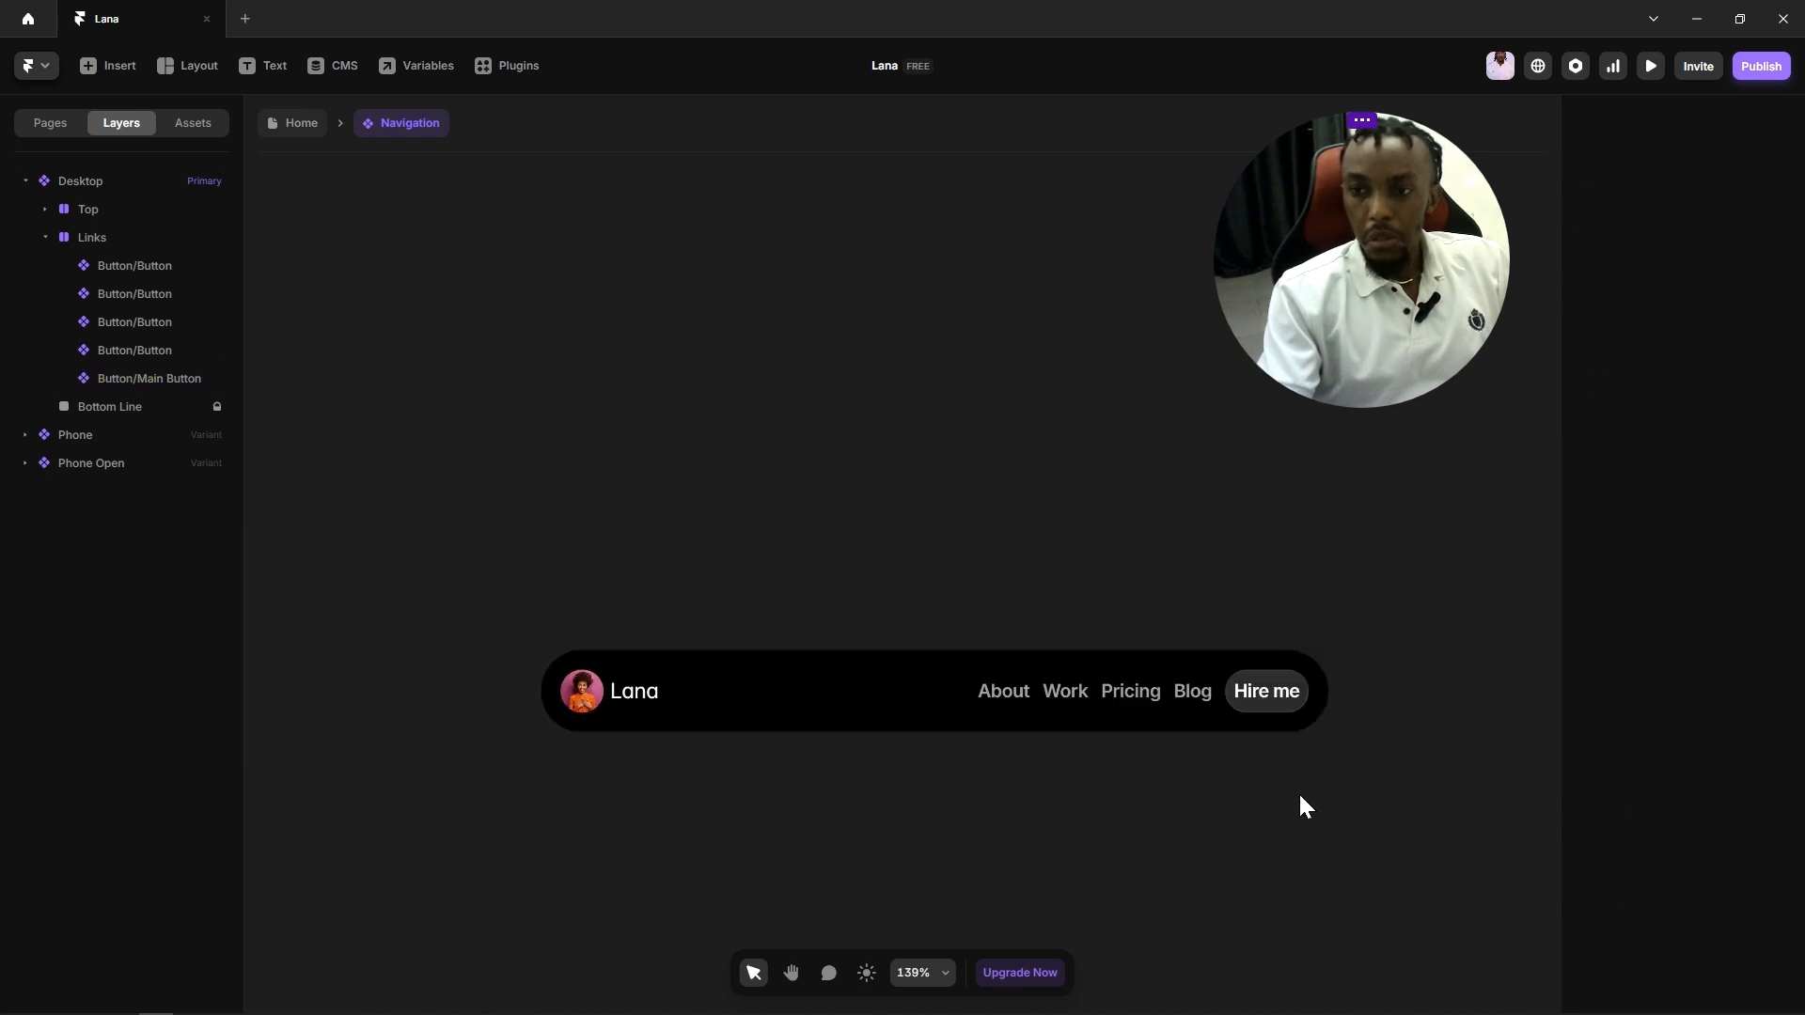
scroll(1187, 719, down, 1)
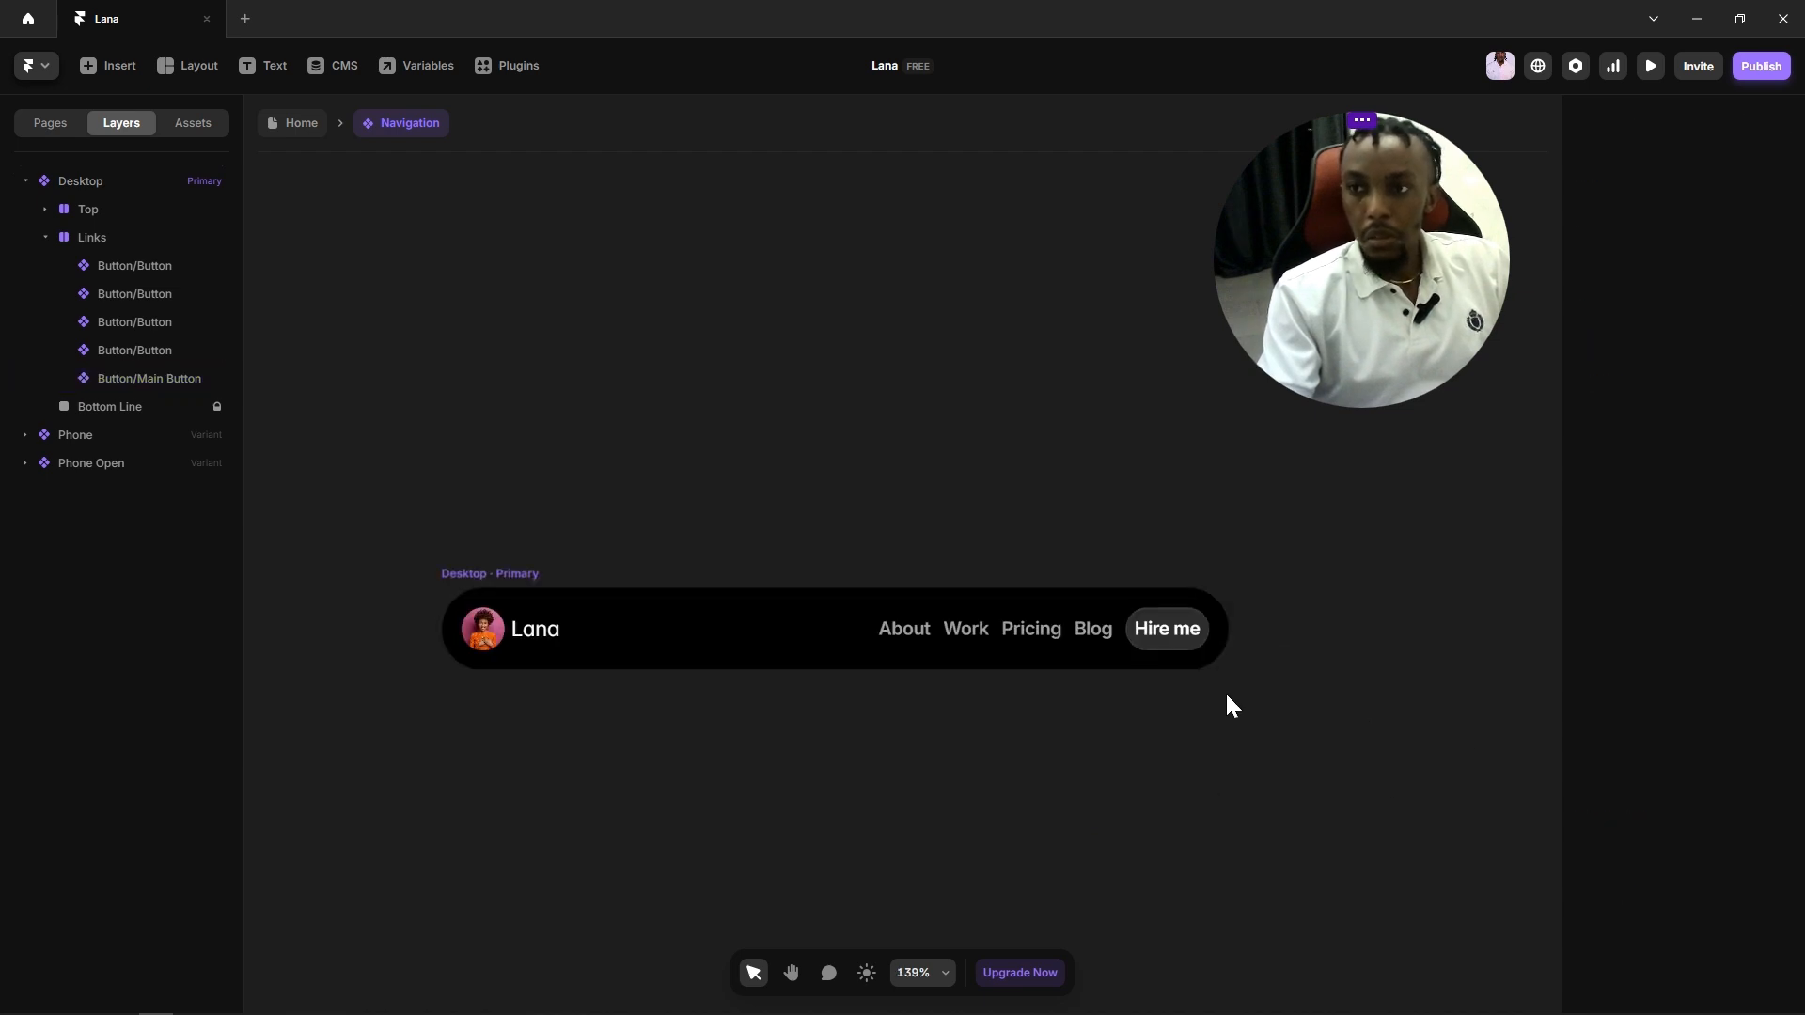
scroll(1226, 696, up, 5)
scroll(1237, 703, down, 2)
Step: Open the Main Button component and create a variable for the color of the primary variant's "Hire me" text
click(1094, 570)
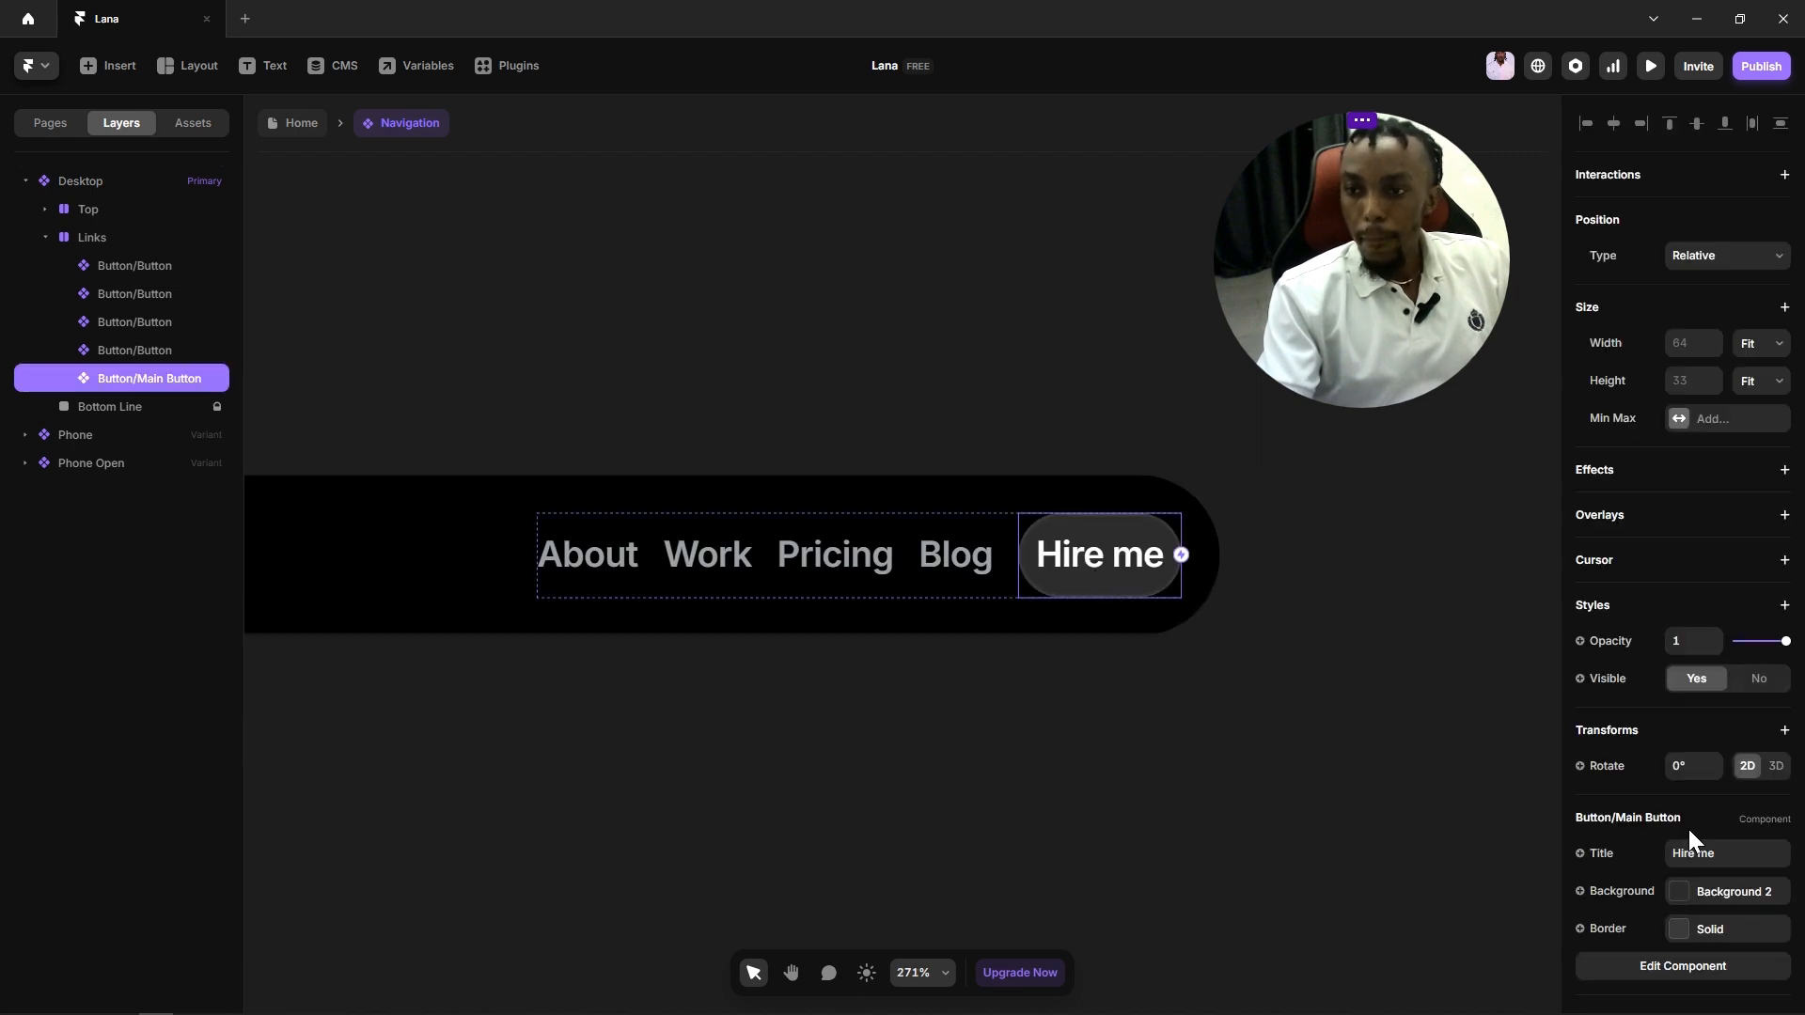
double_click(1079, 560)
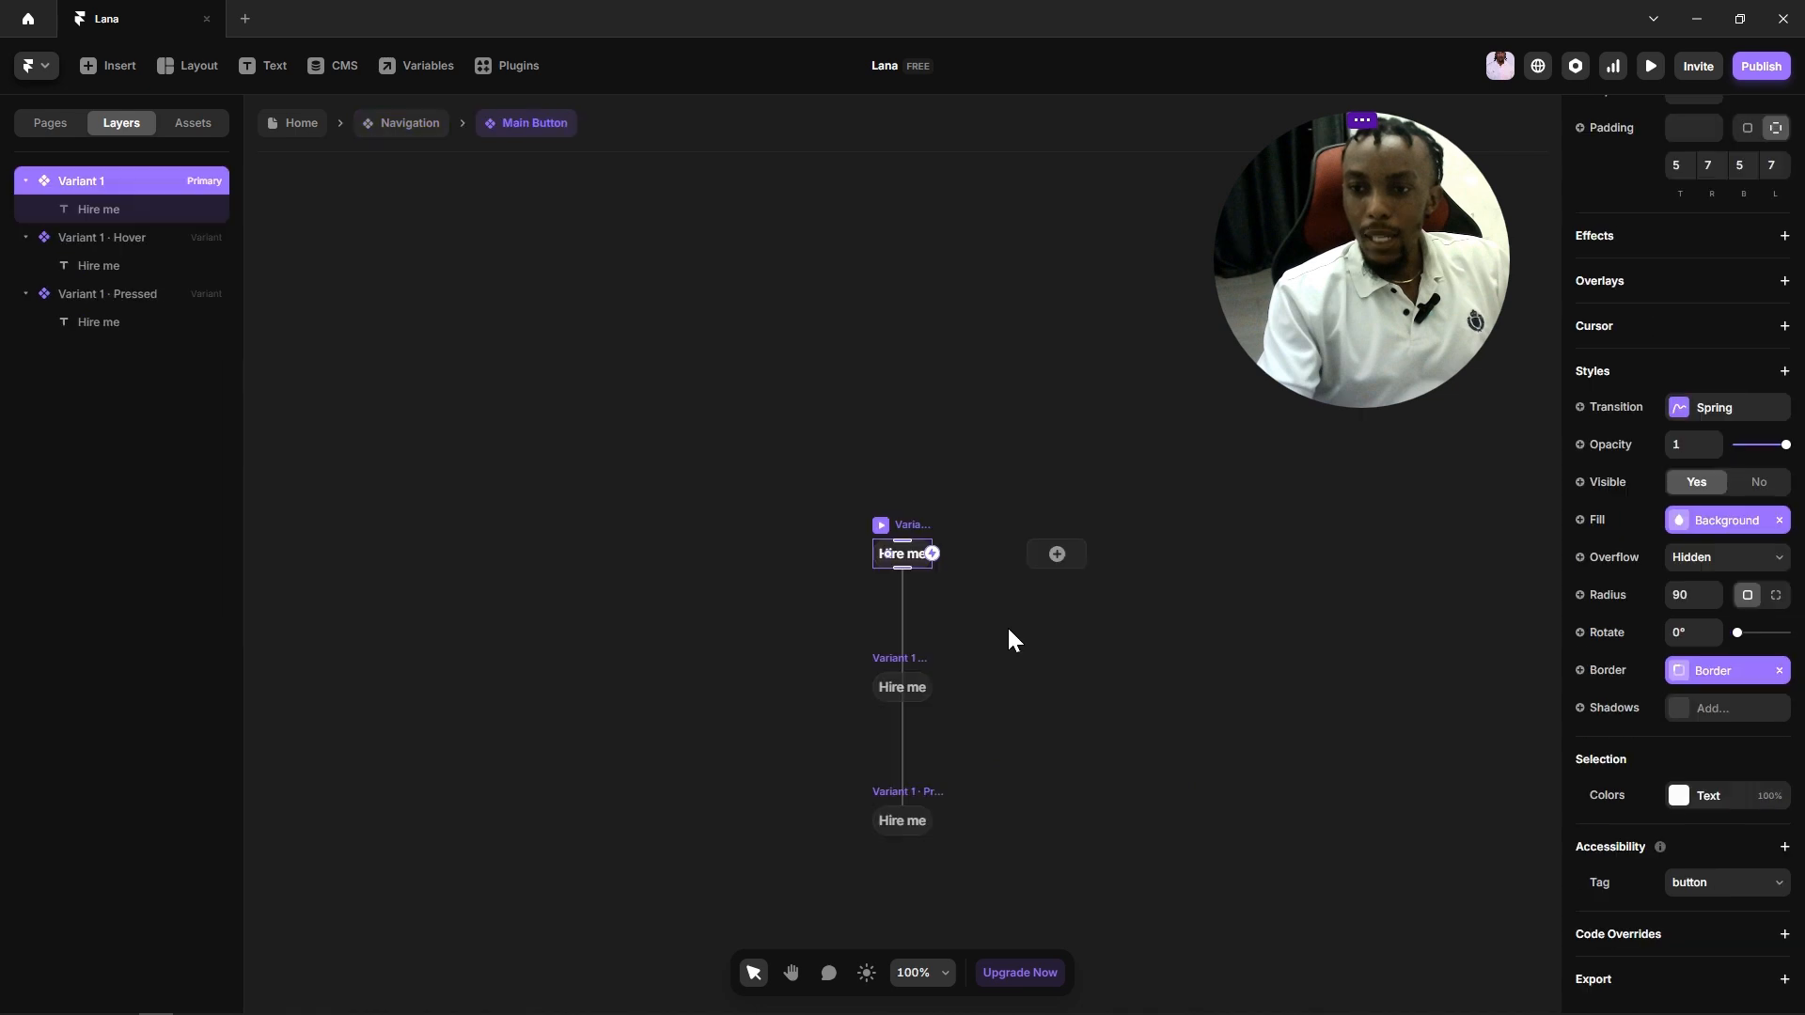
click(1004, 643)
scroll(896, 590, up, 3)
click(908, 517)
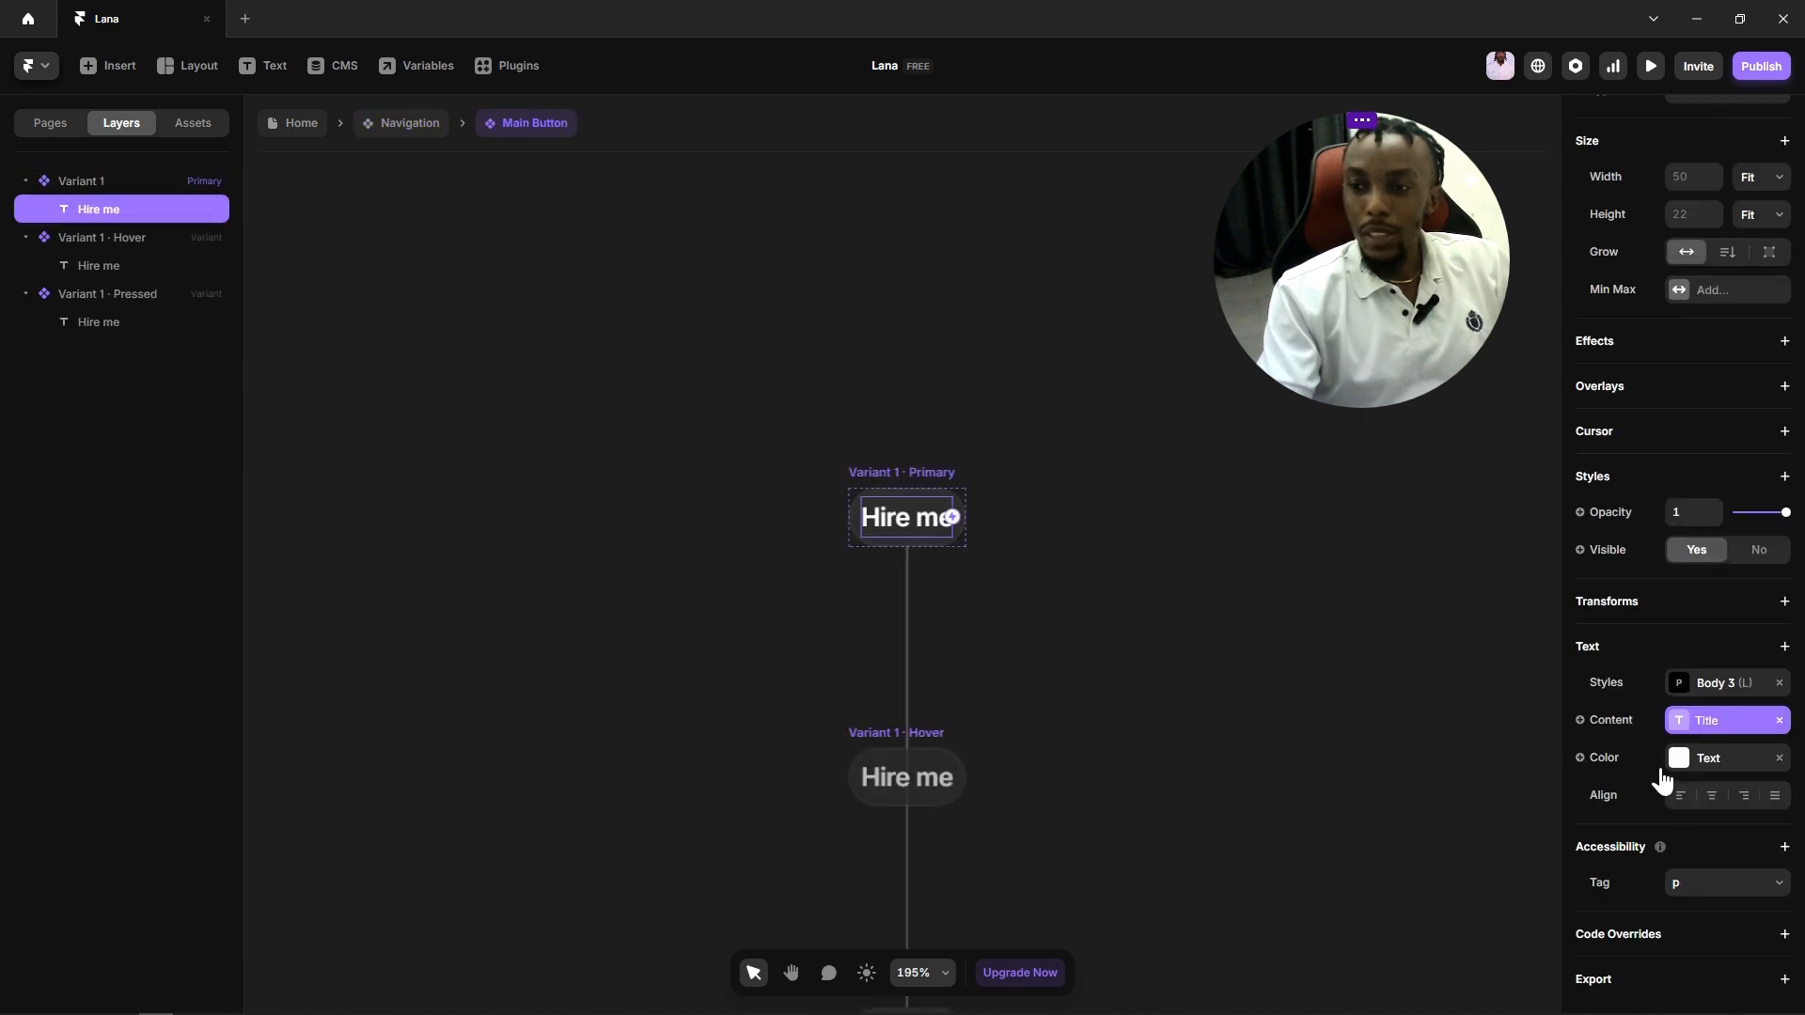
click(1598, 762)
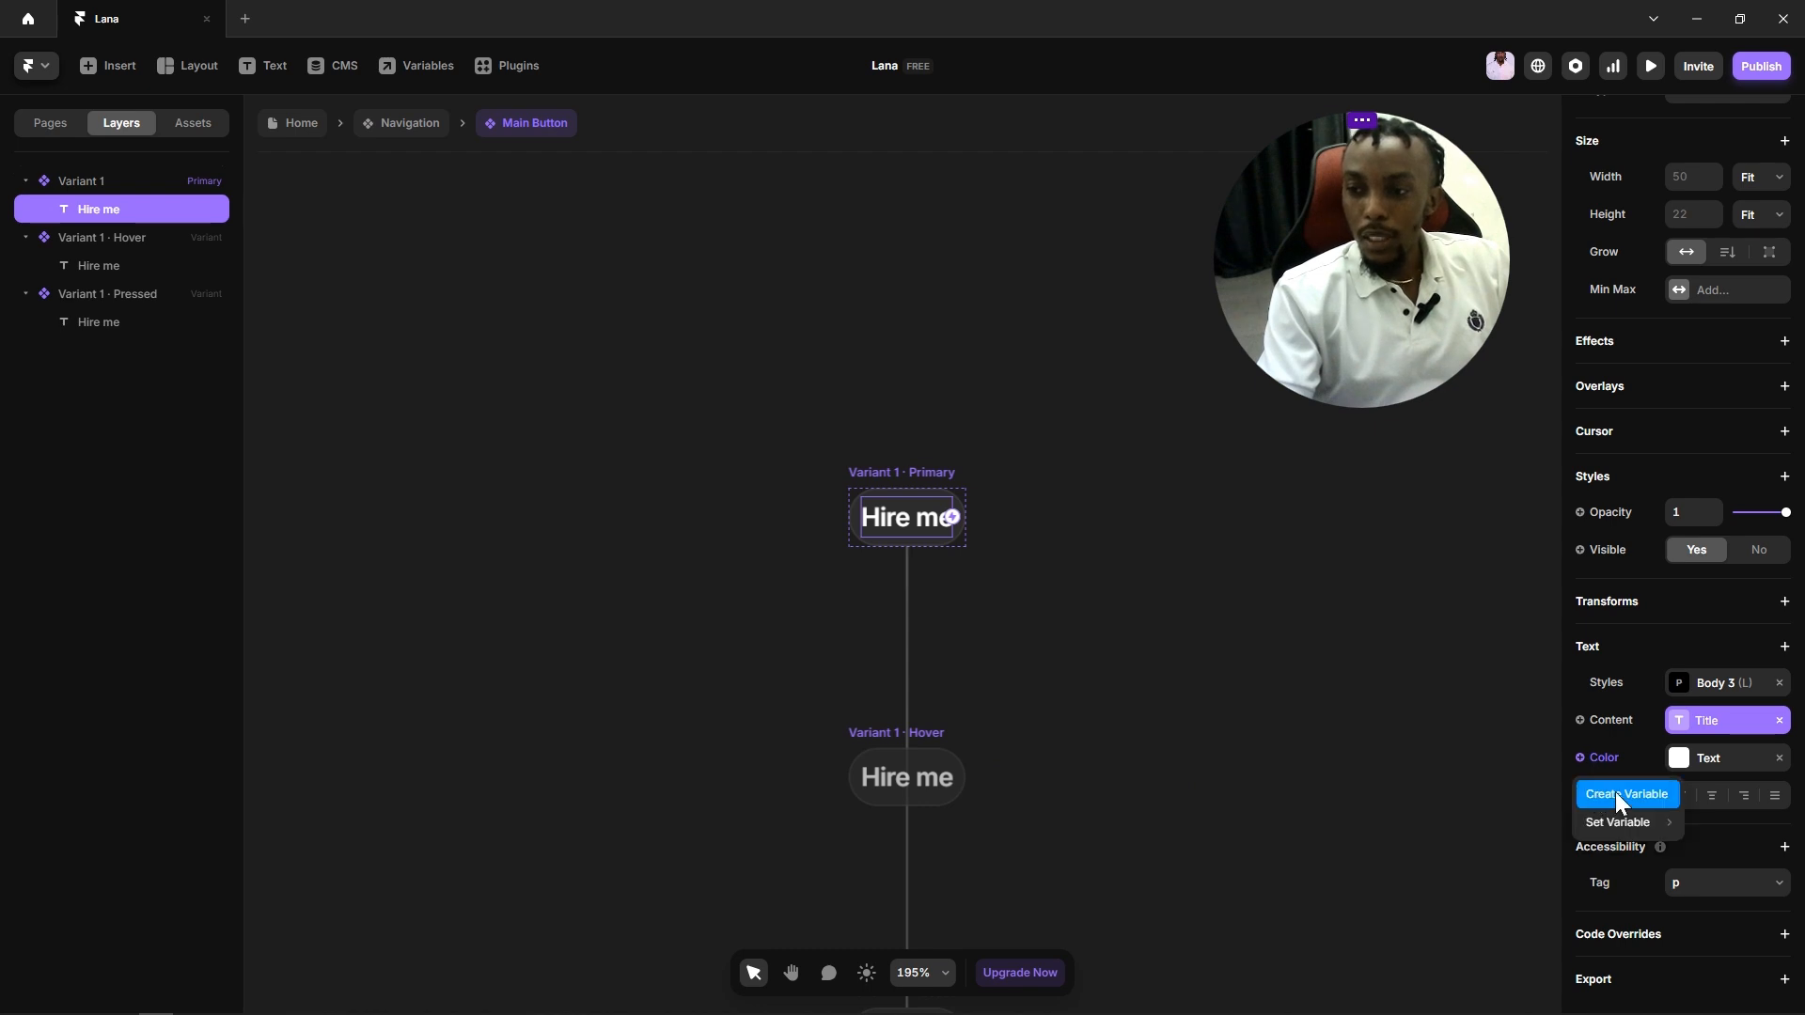
click(1617, 796)
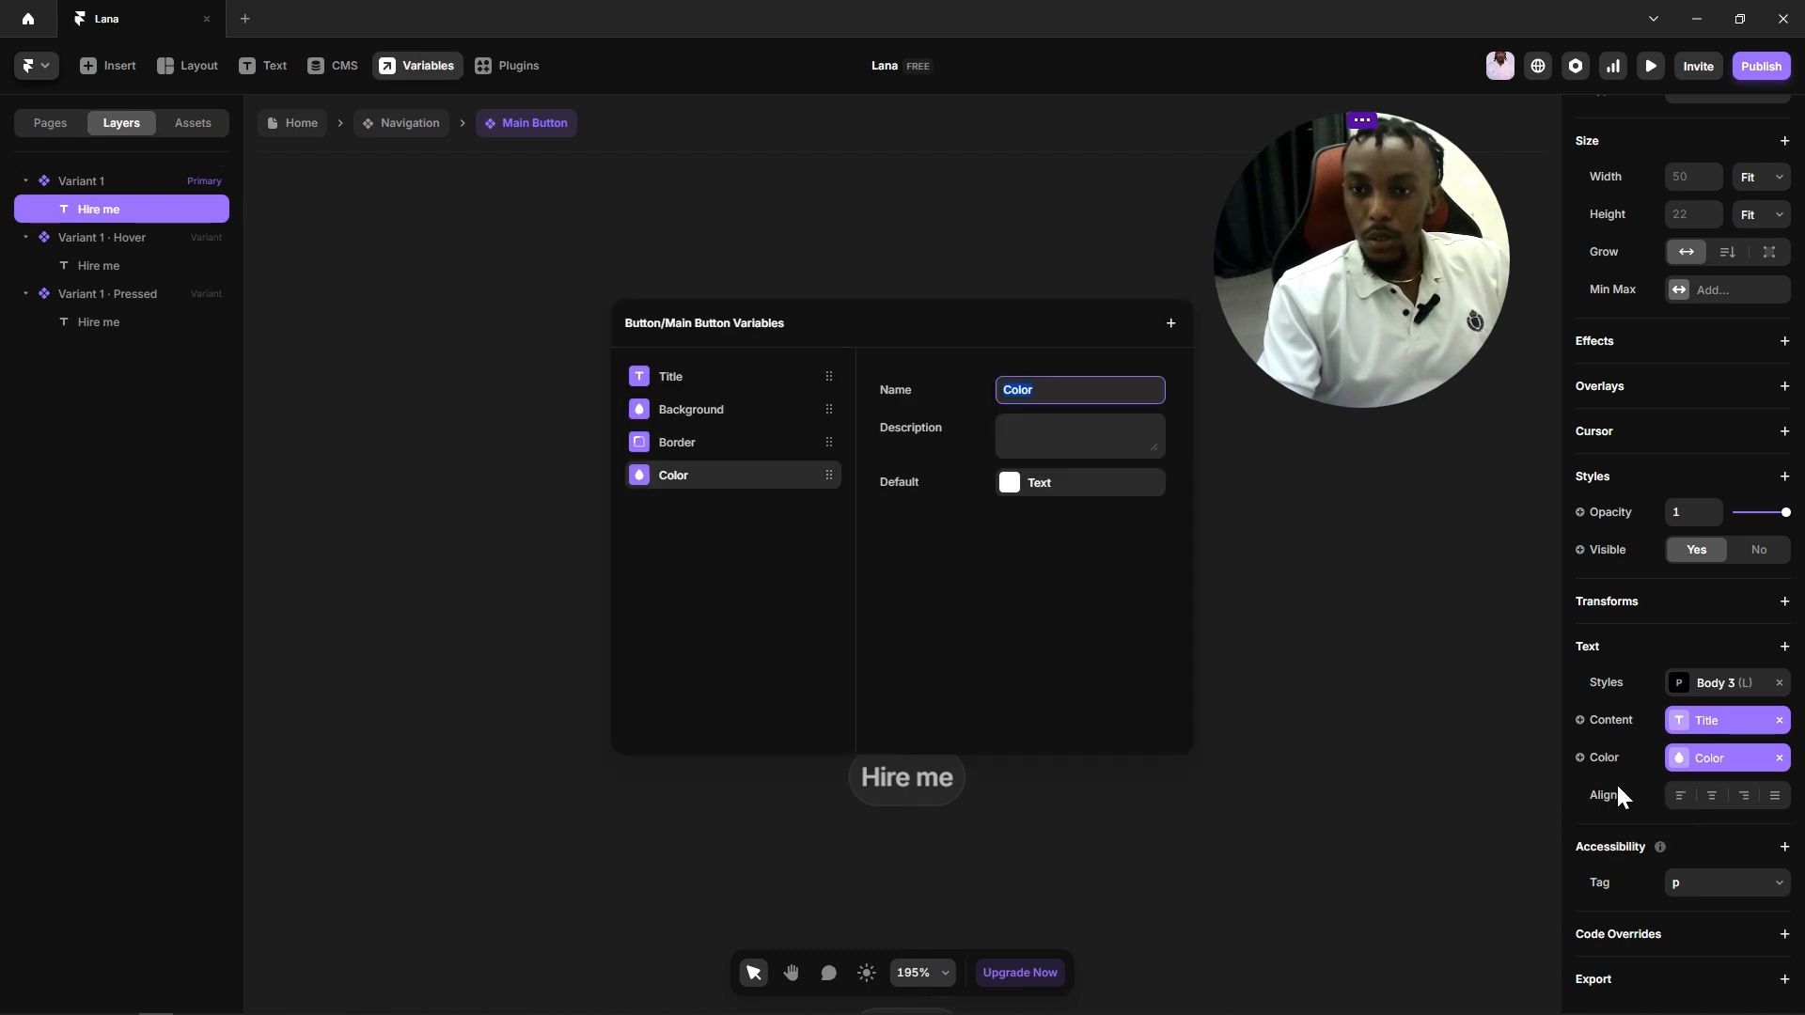
Step: Rename the Main Button's new color variable to "Text Color" and place it directly below Title in the variable order
click(738, 529)
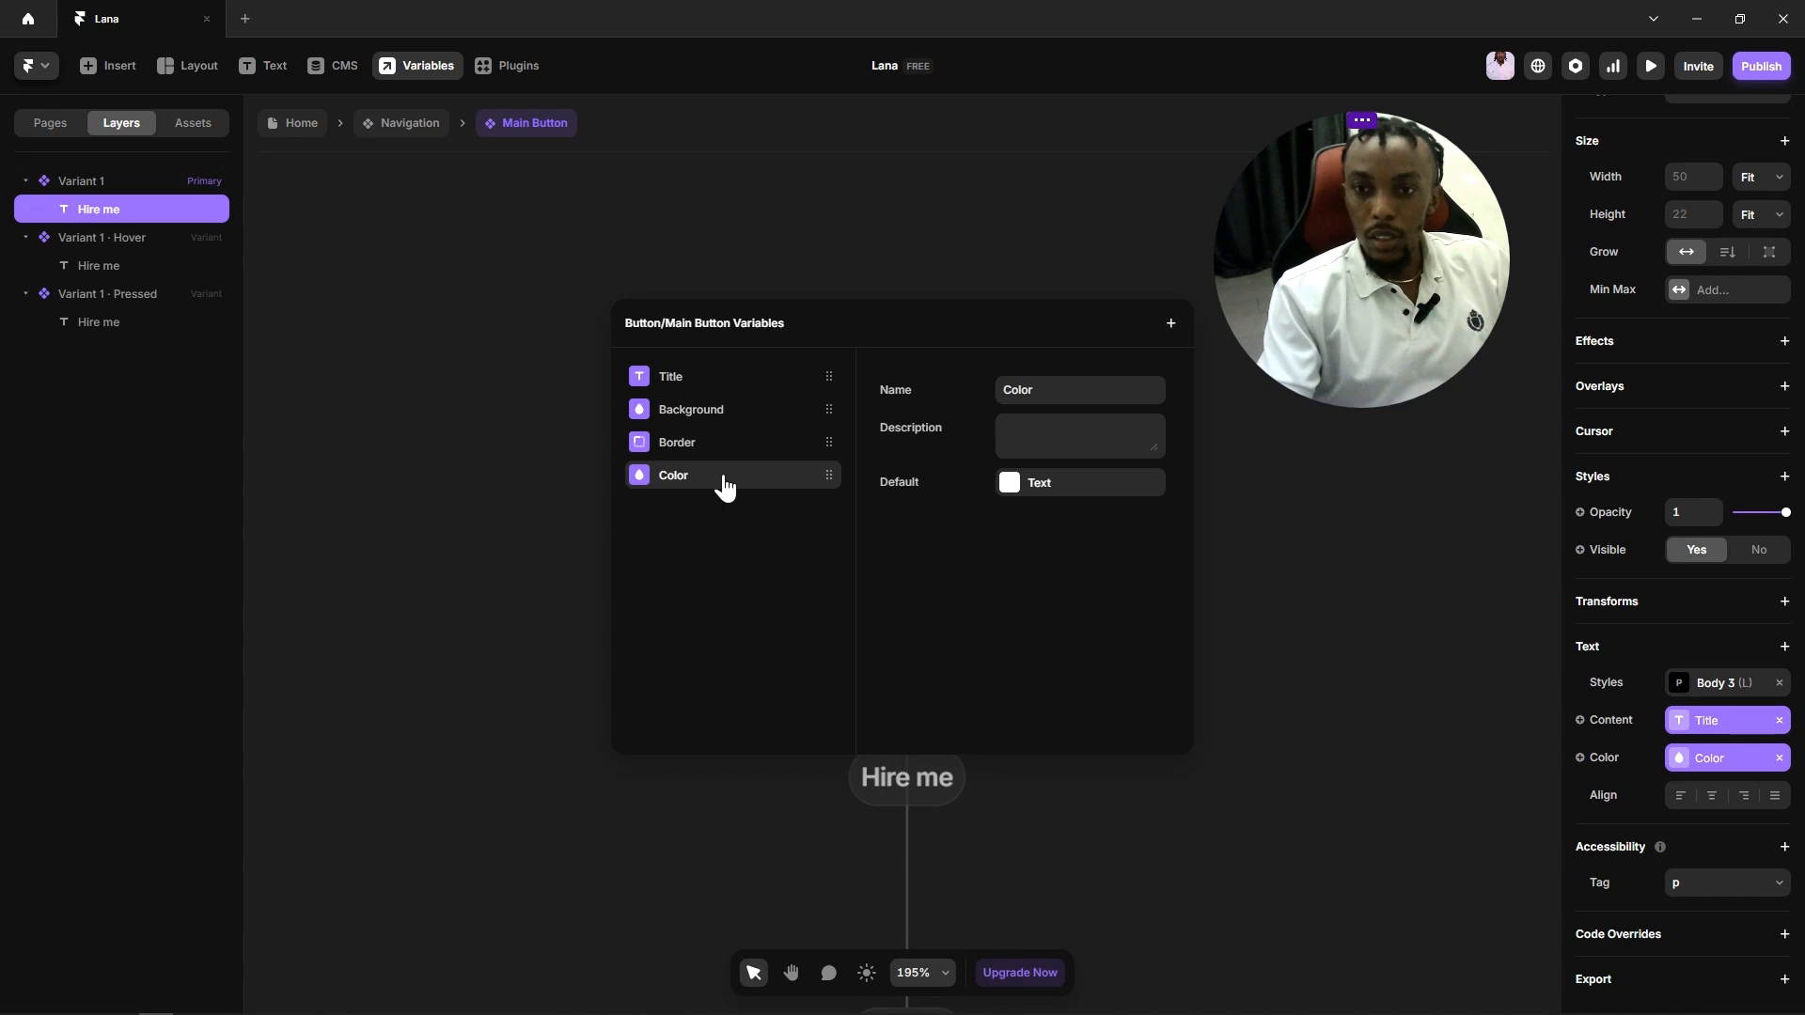
click(1067, 390)
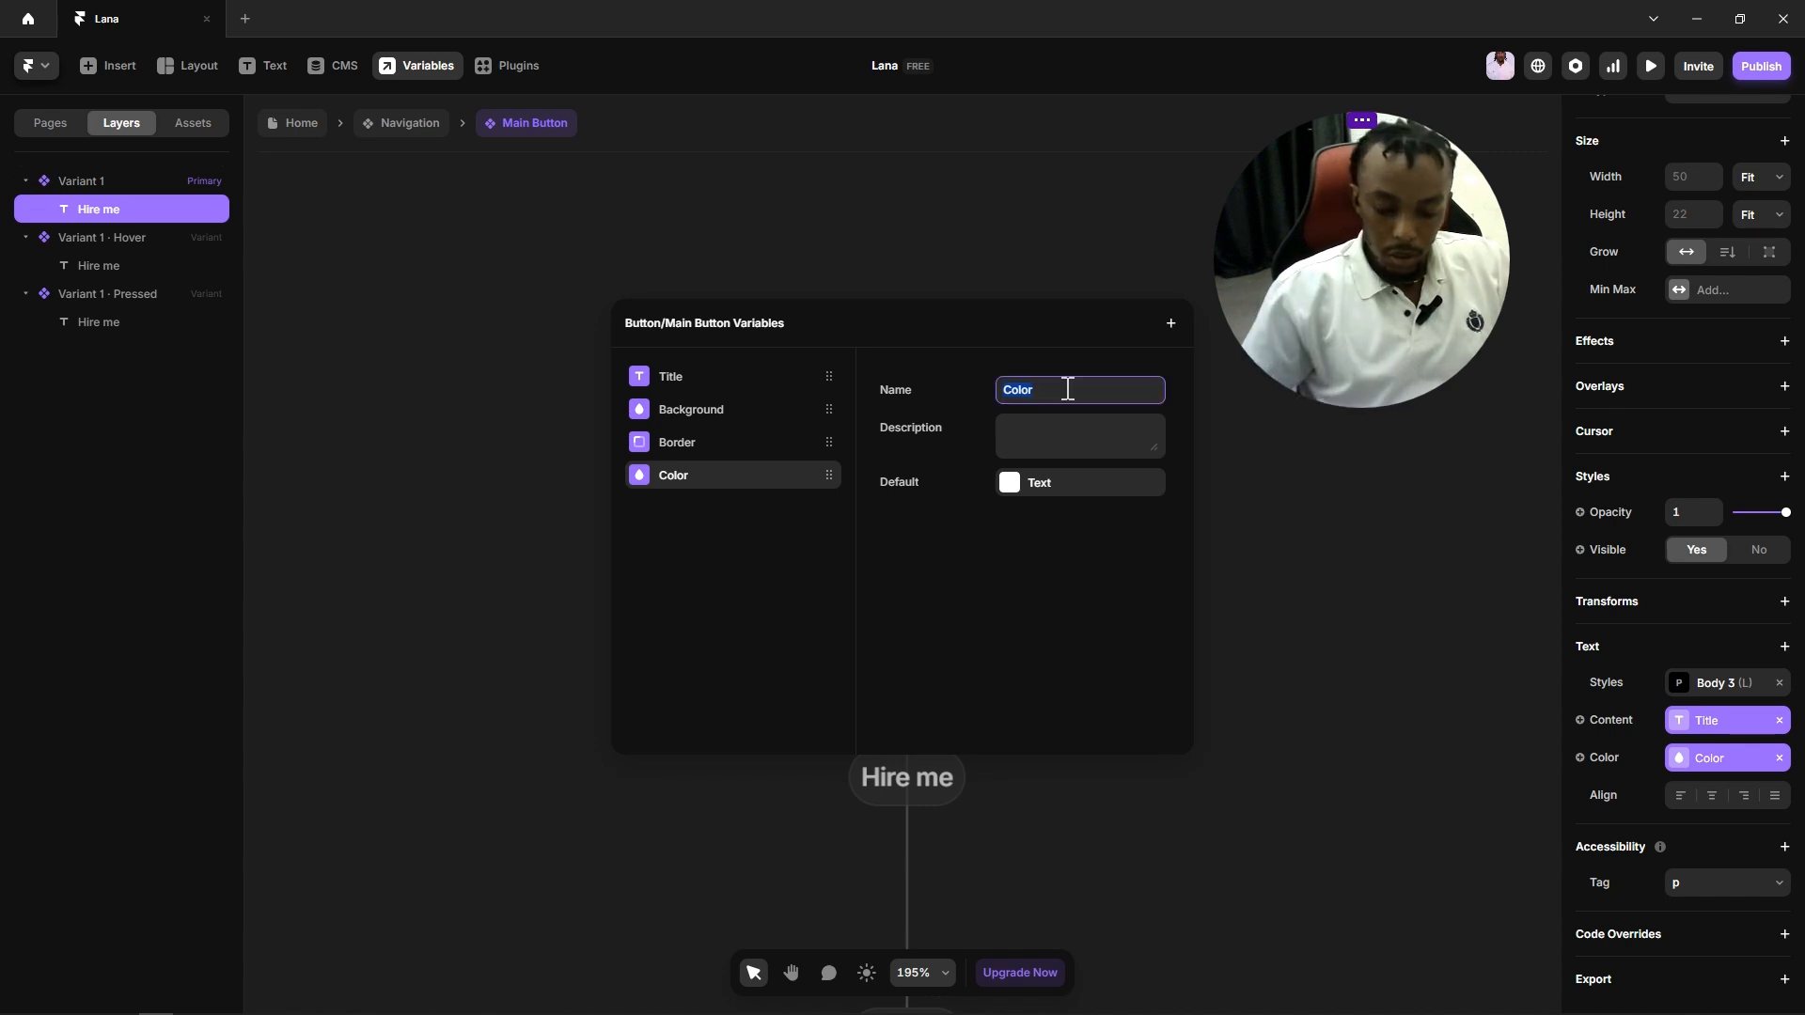
key(Left)
text(Text)
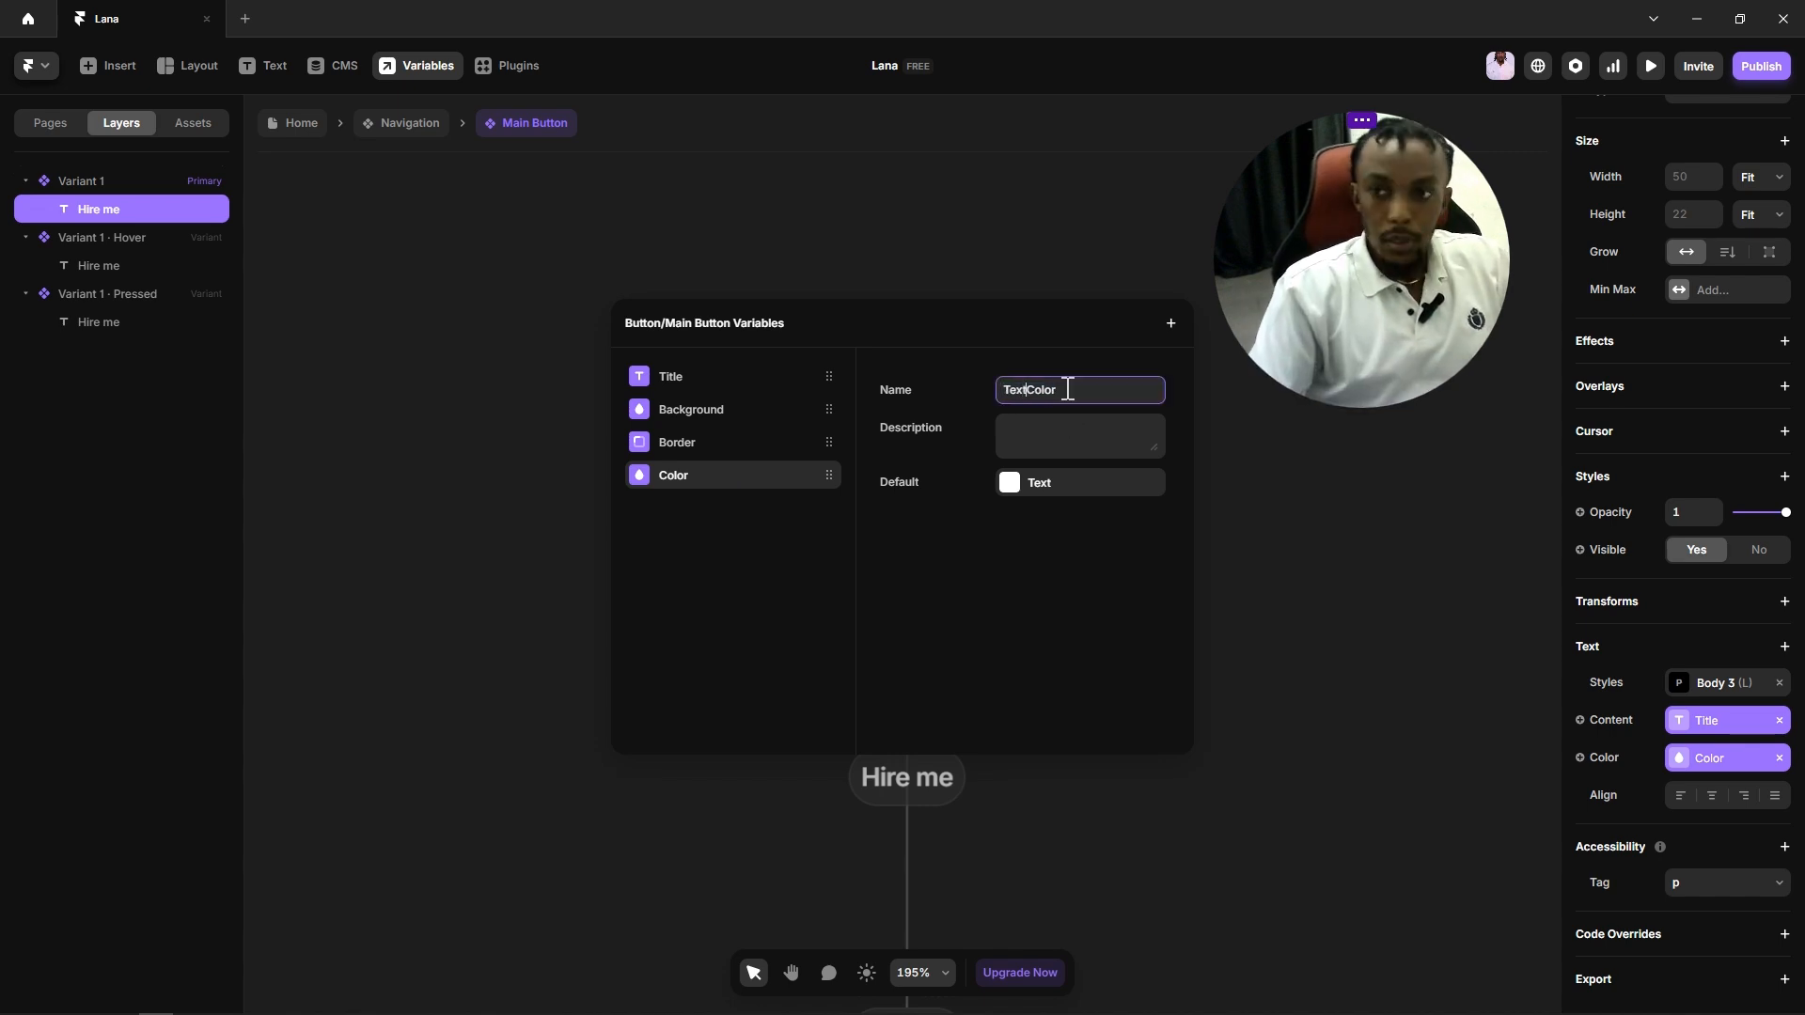
key(Return)
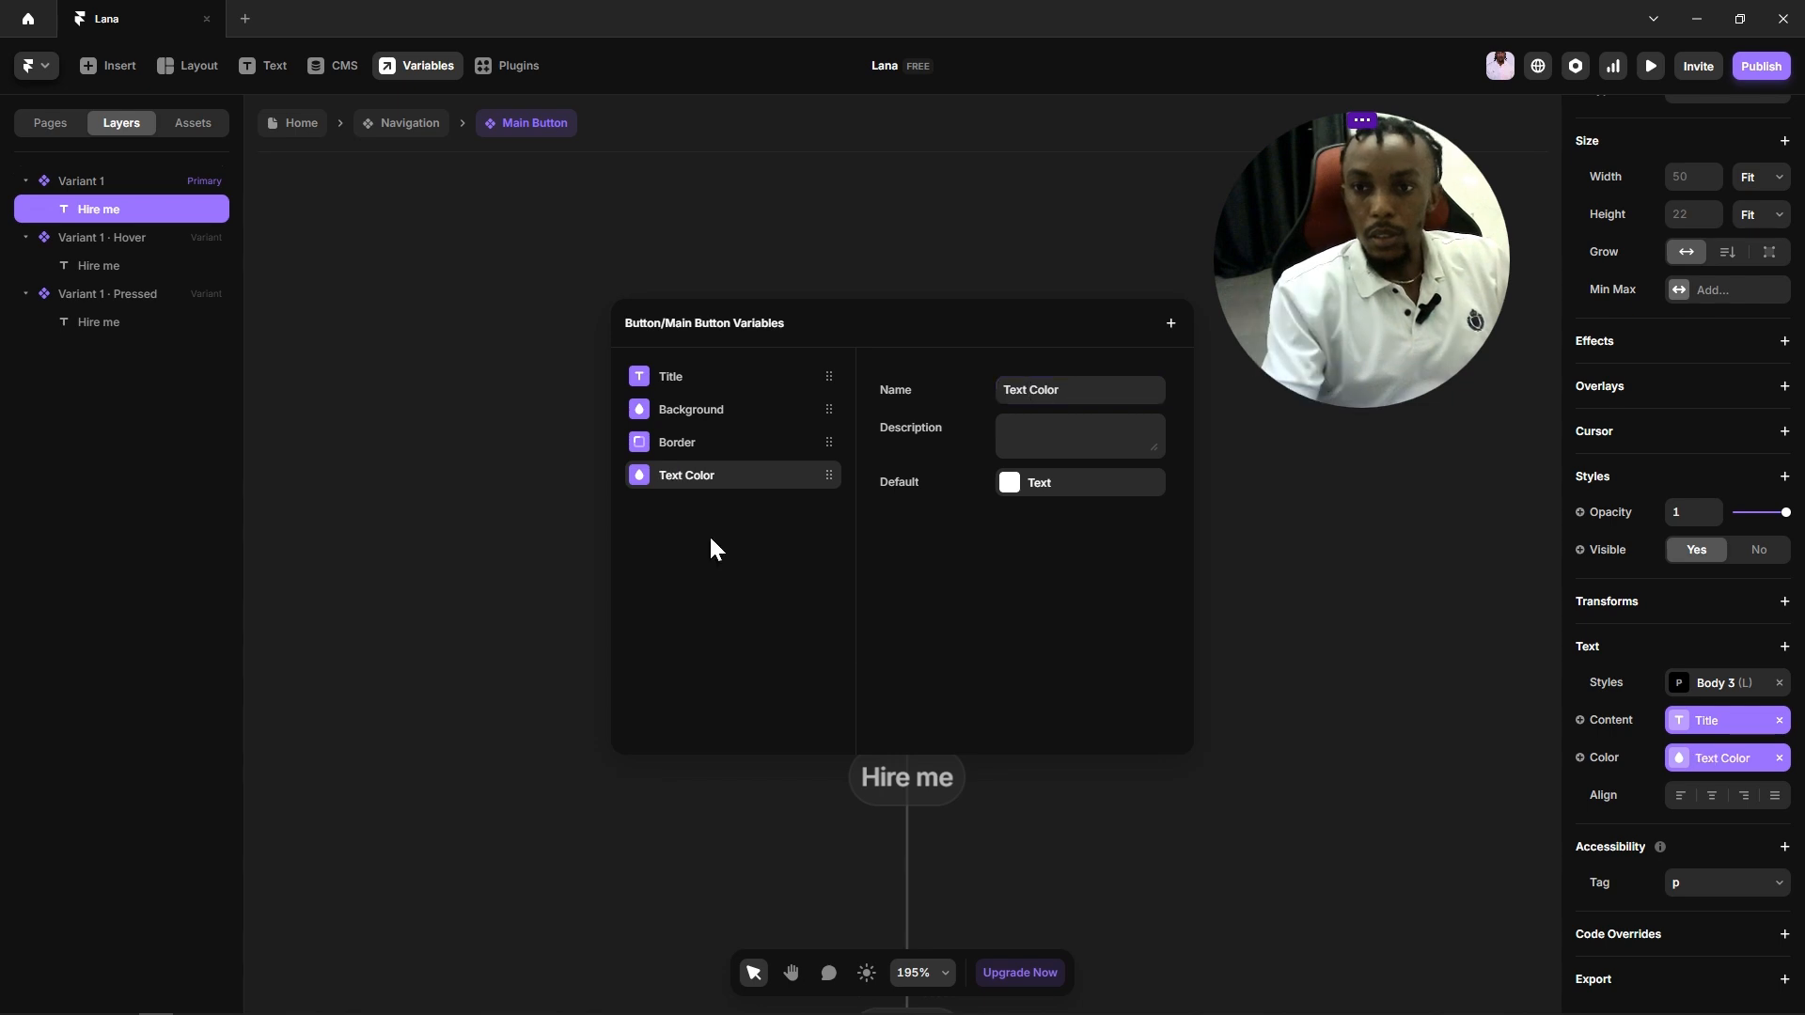
drag(717, 480, 707, 412)
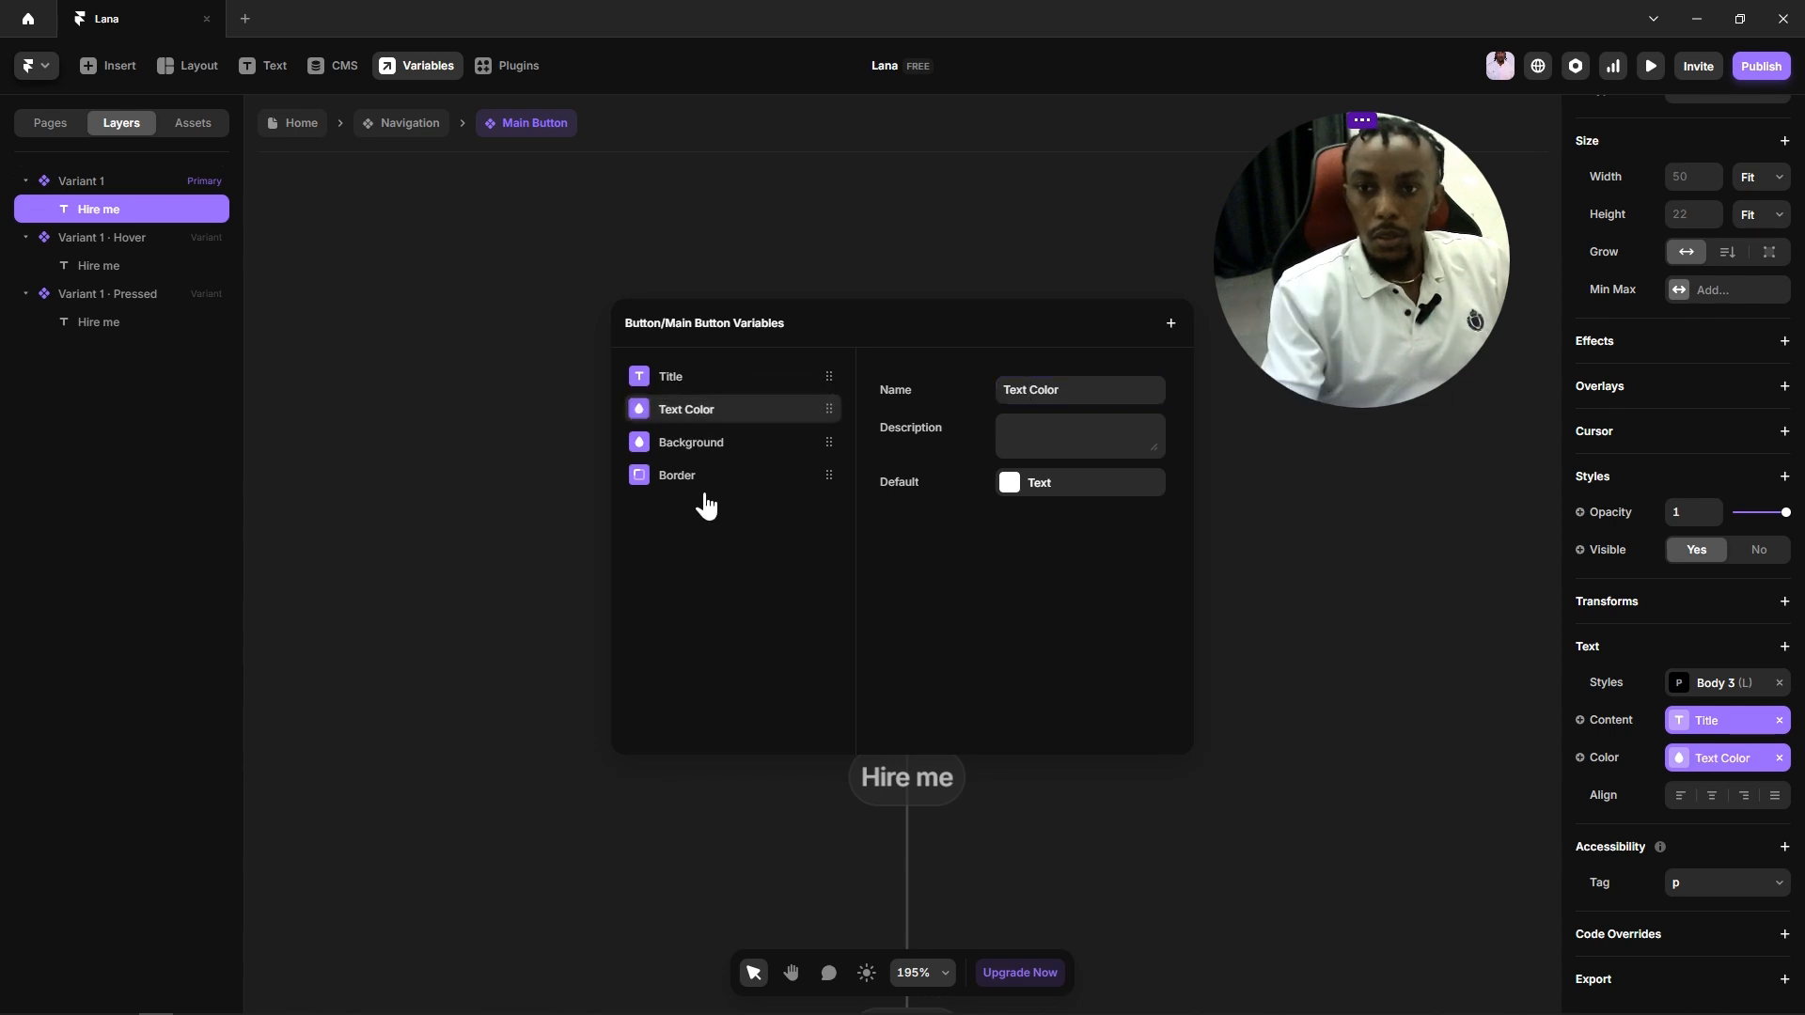
click(460, 534)
click(1105, 618)
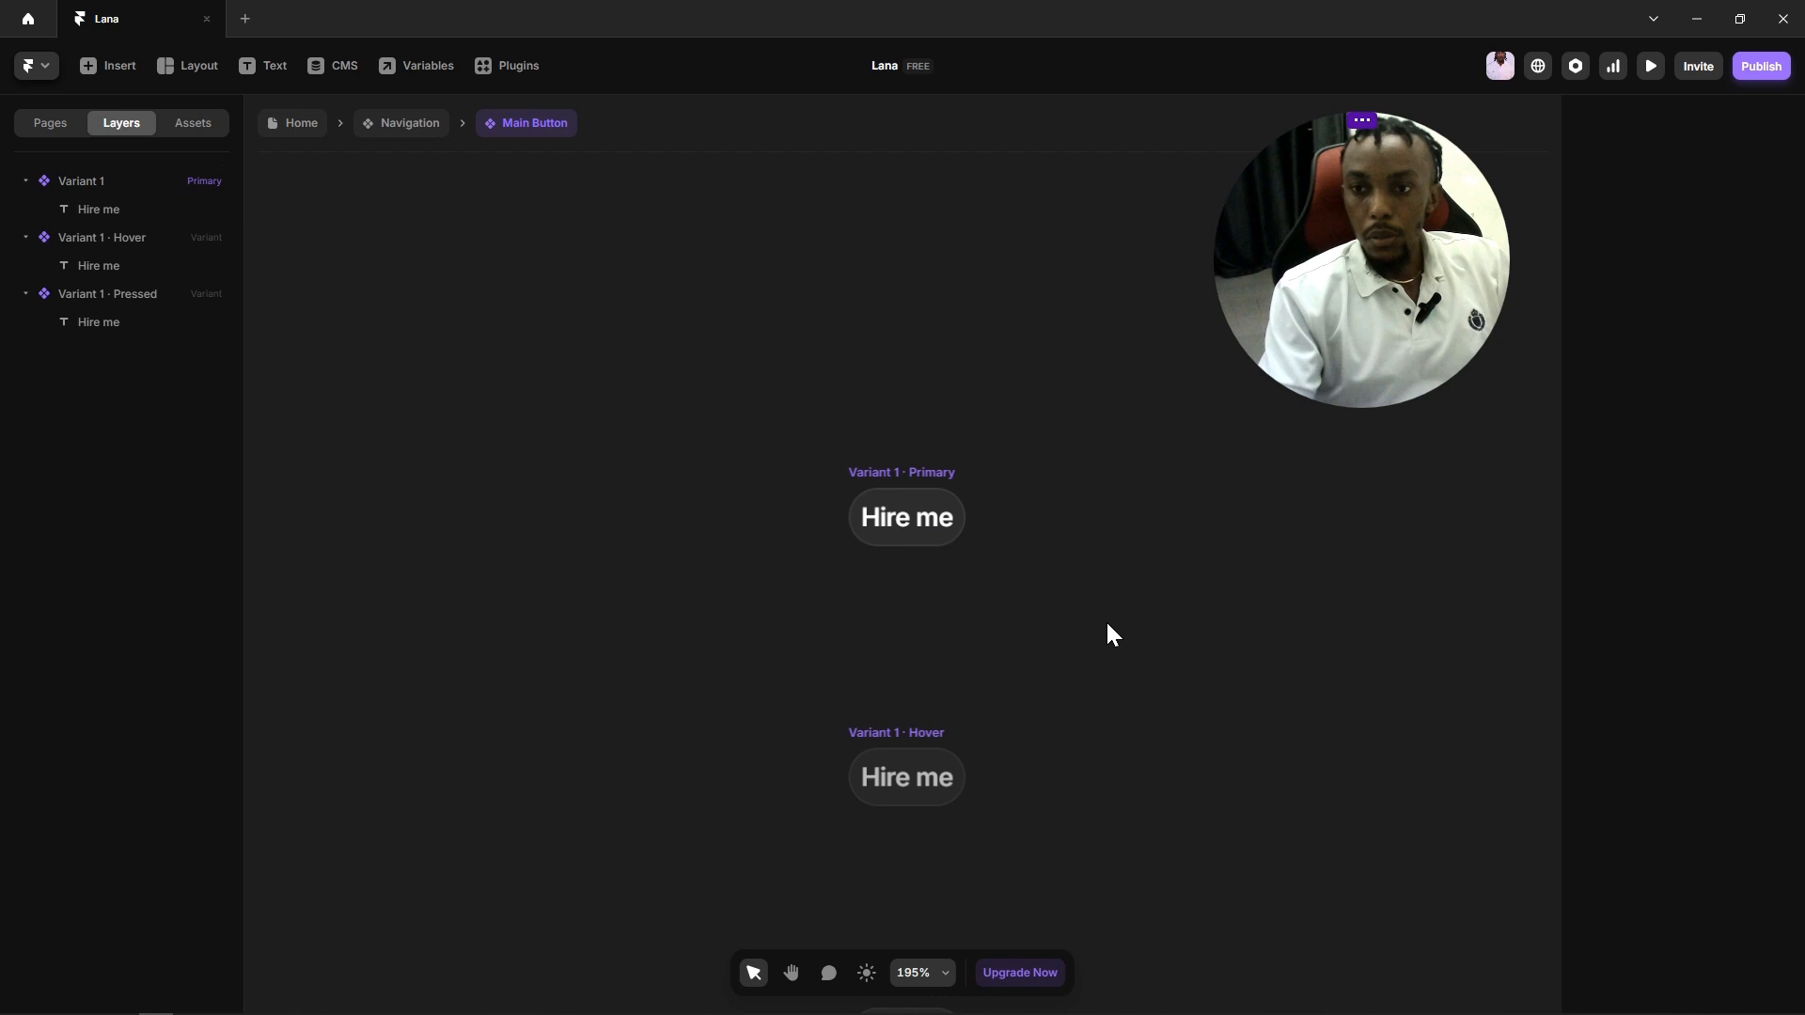
Step: Back in the Navigation component, set the "Hire me" button's text color to the Desktop style and its background to the Text style
key(Escape)
click(1119, 560)
scroll(1727, 834, down, 1)
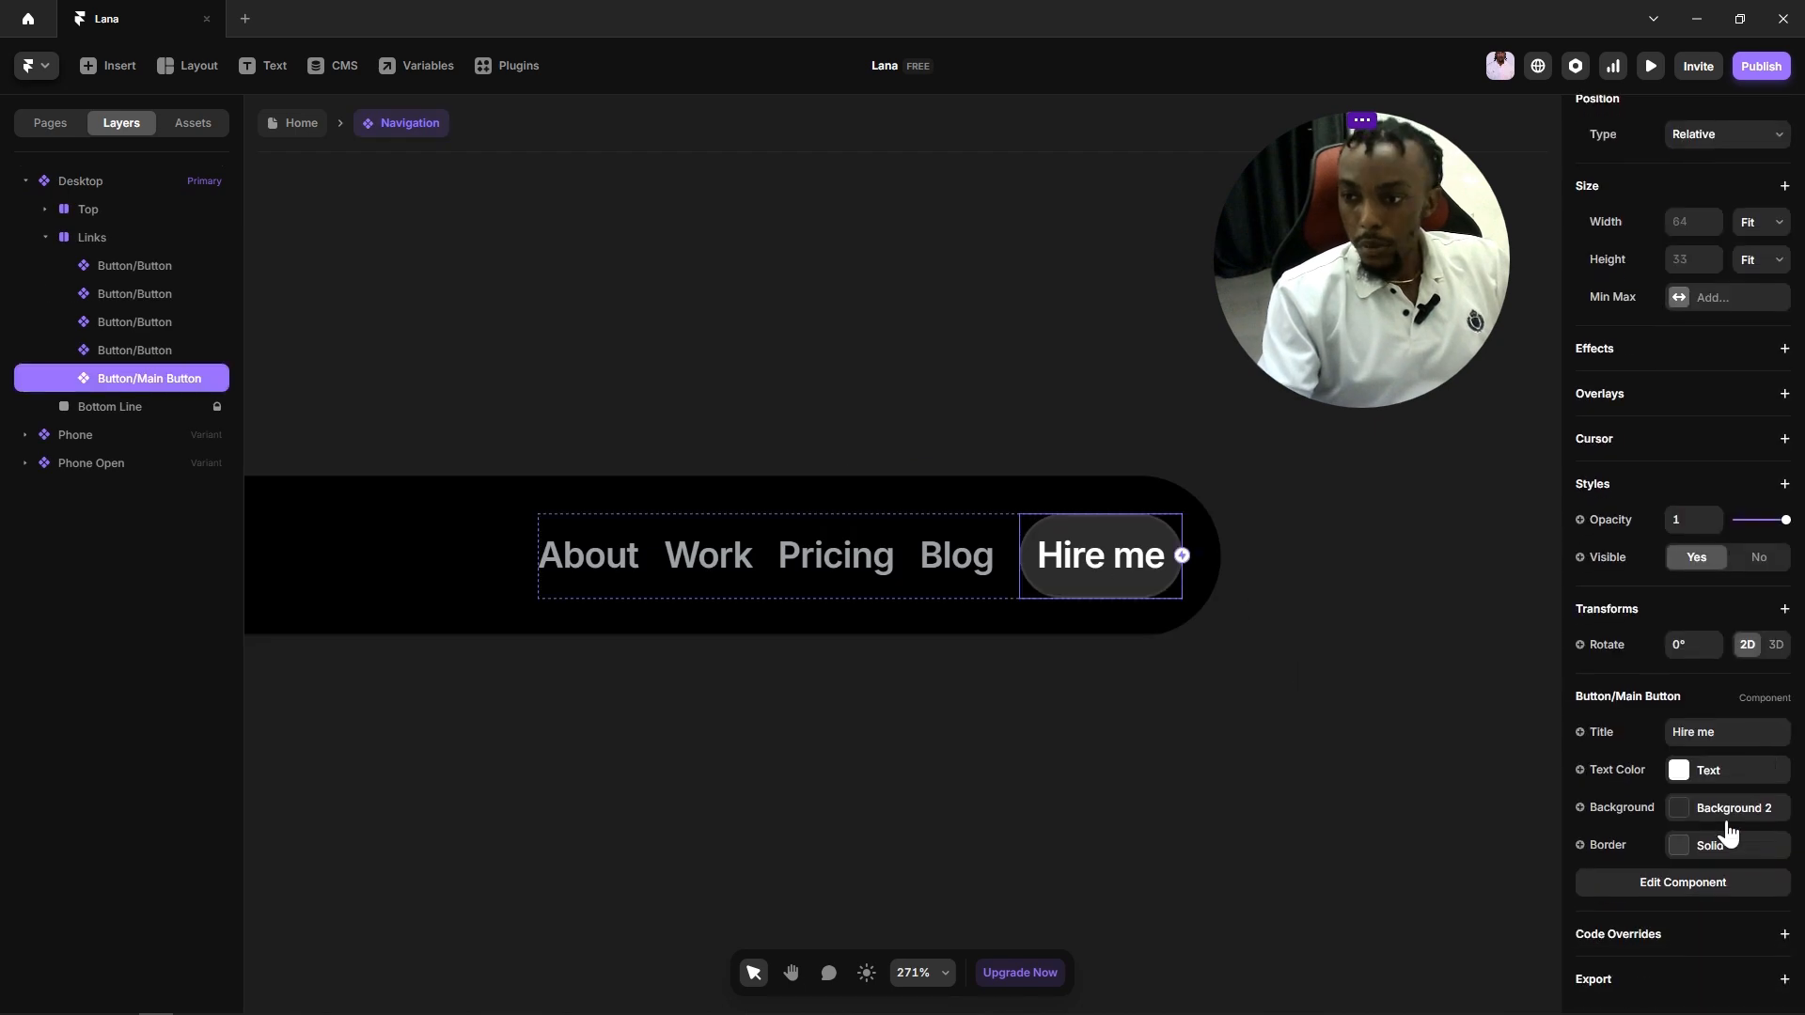
click(1680, 775)
click(1391, 753)
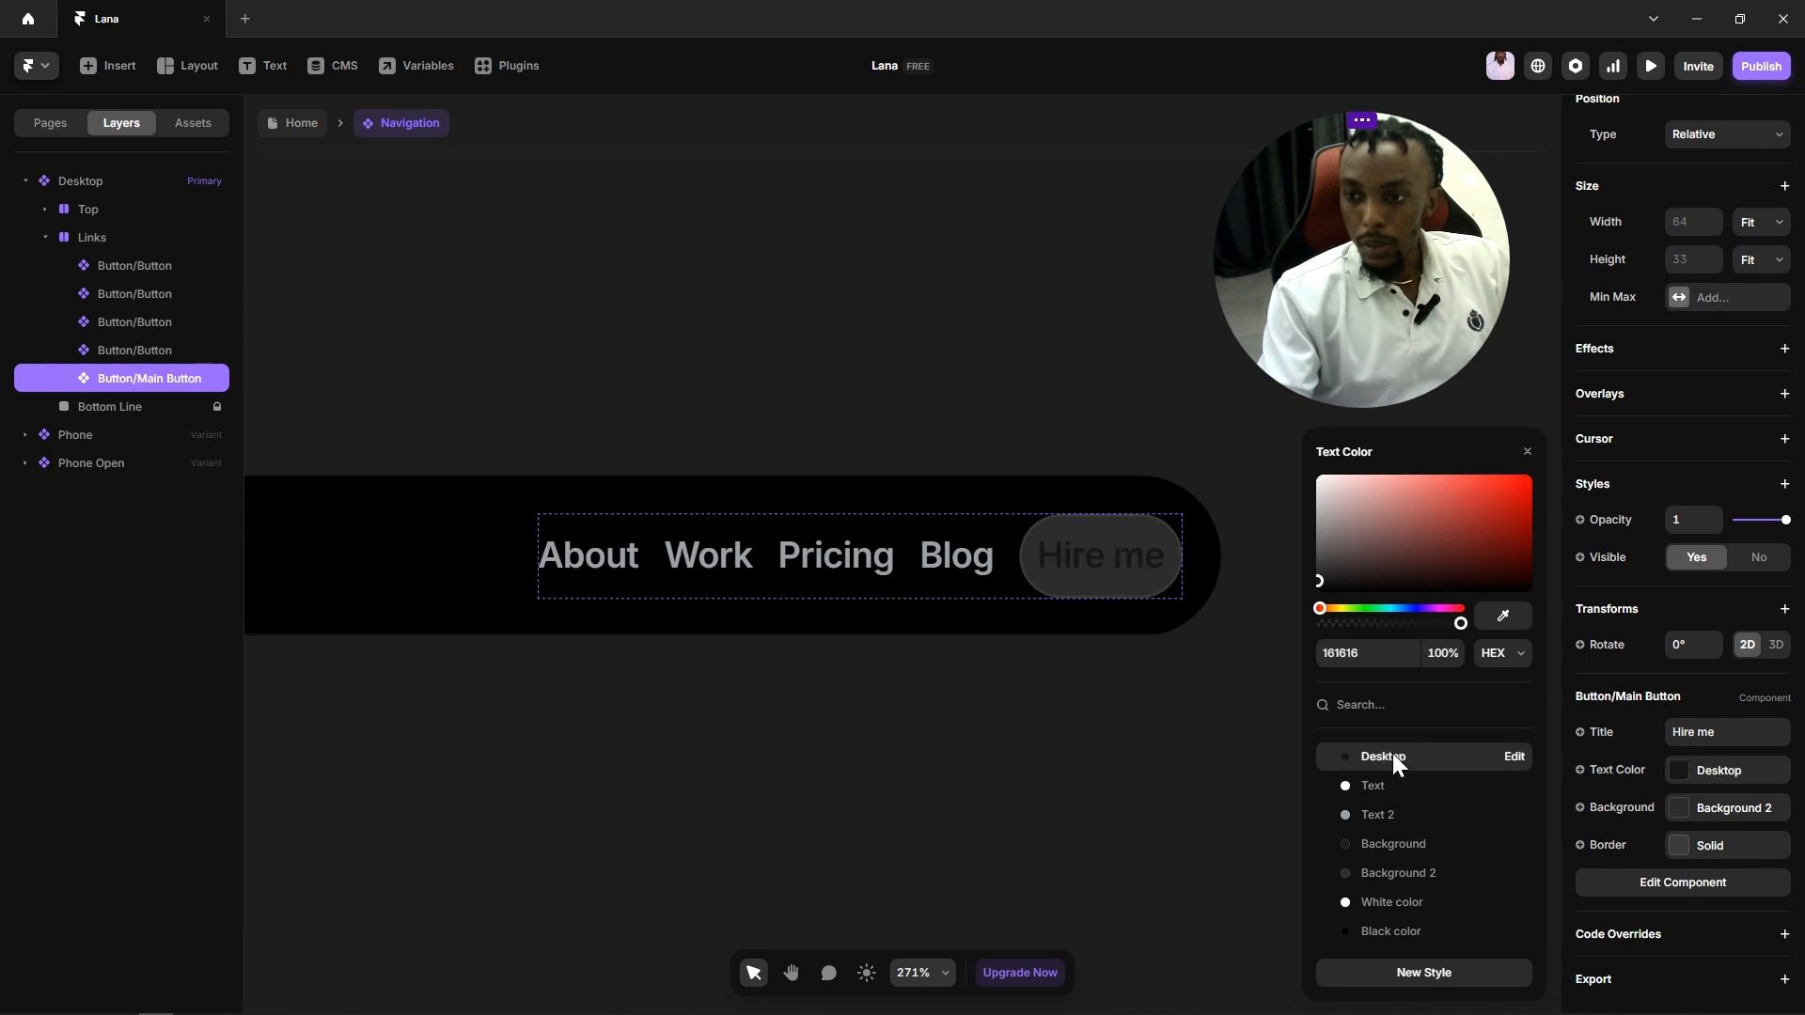
click(1678, 811)
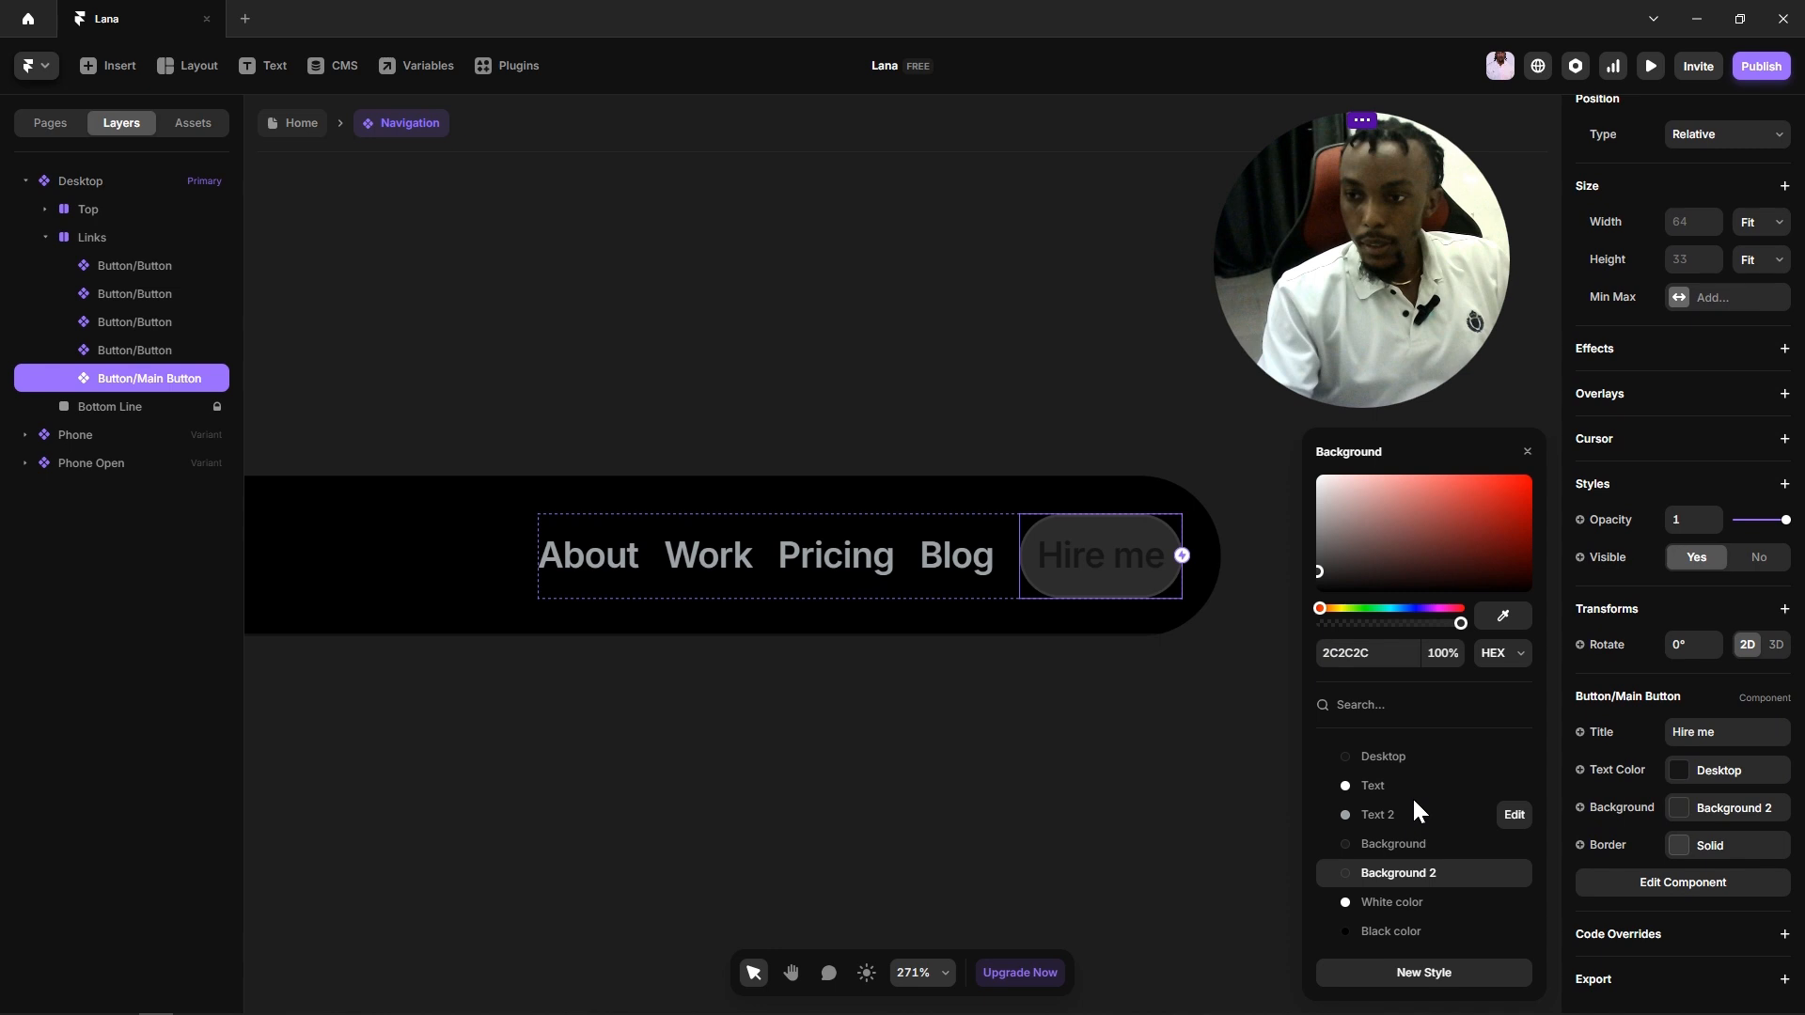
click(1386, 786)
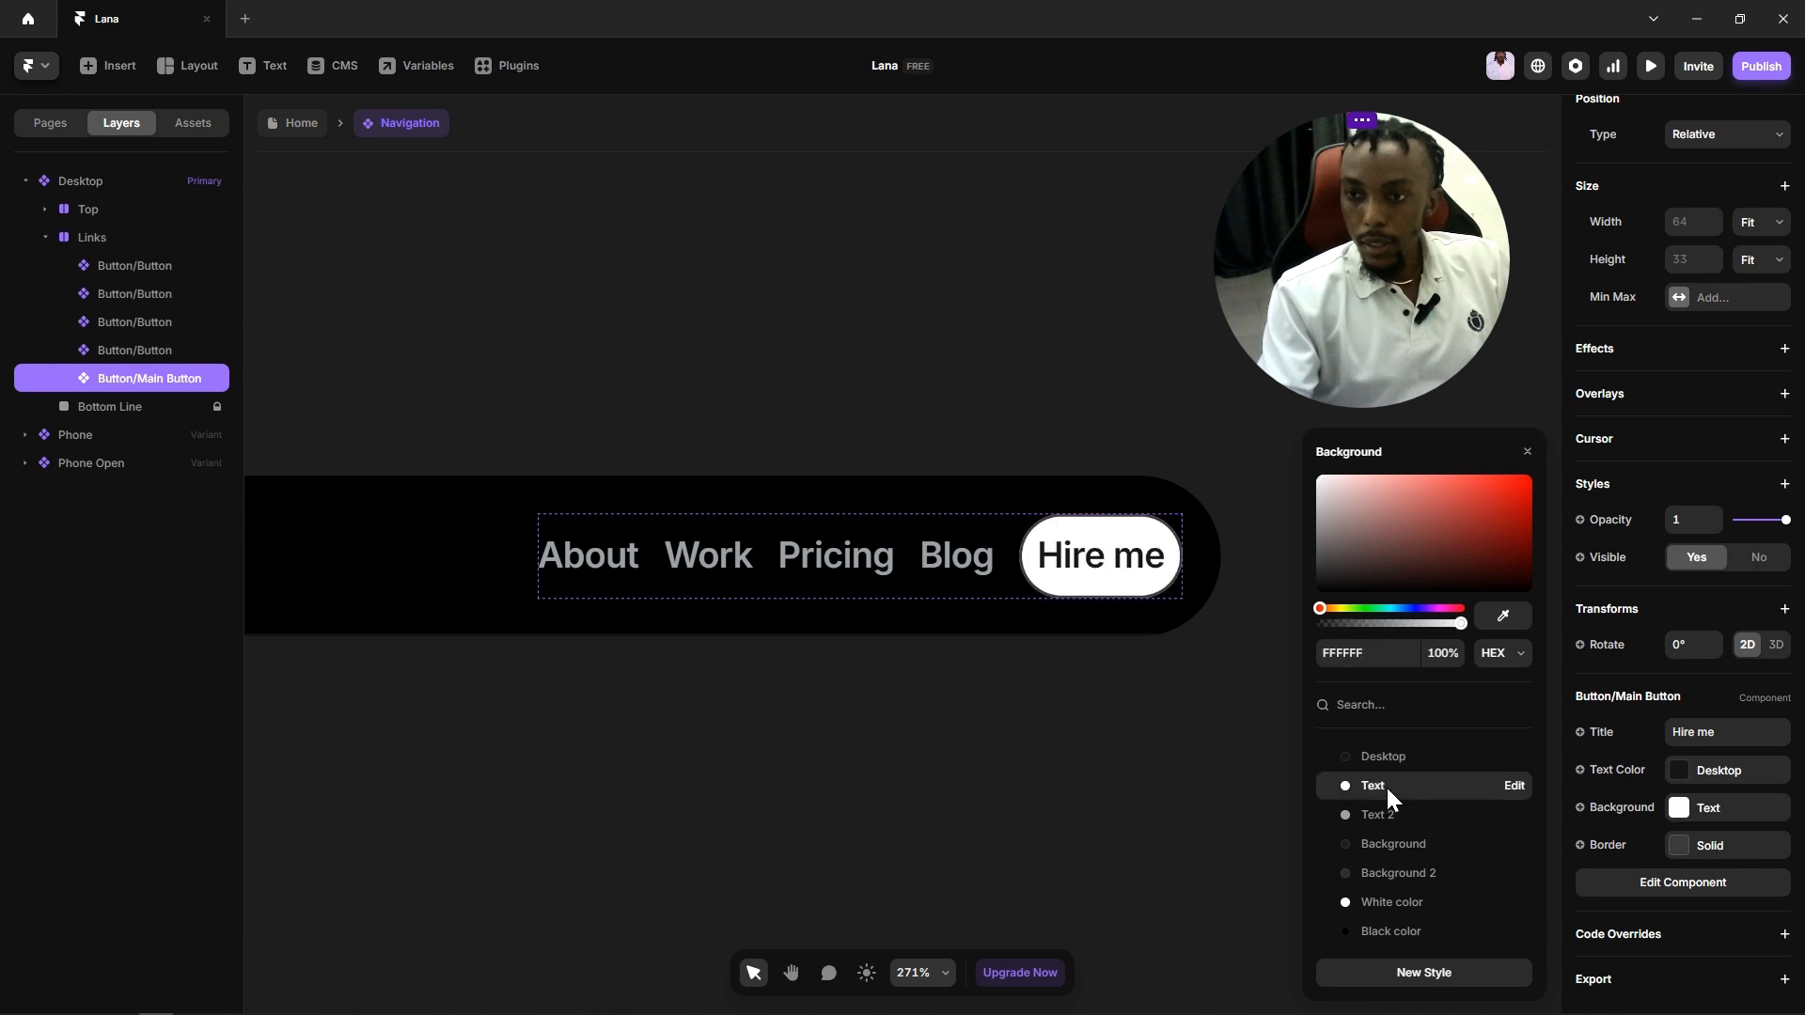
Step: Make the "Hire me" button's border fully transparent by reducing its color opacity to 0%
click(1679, 846)
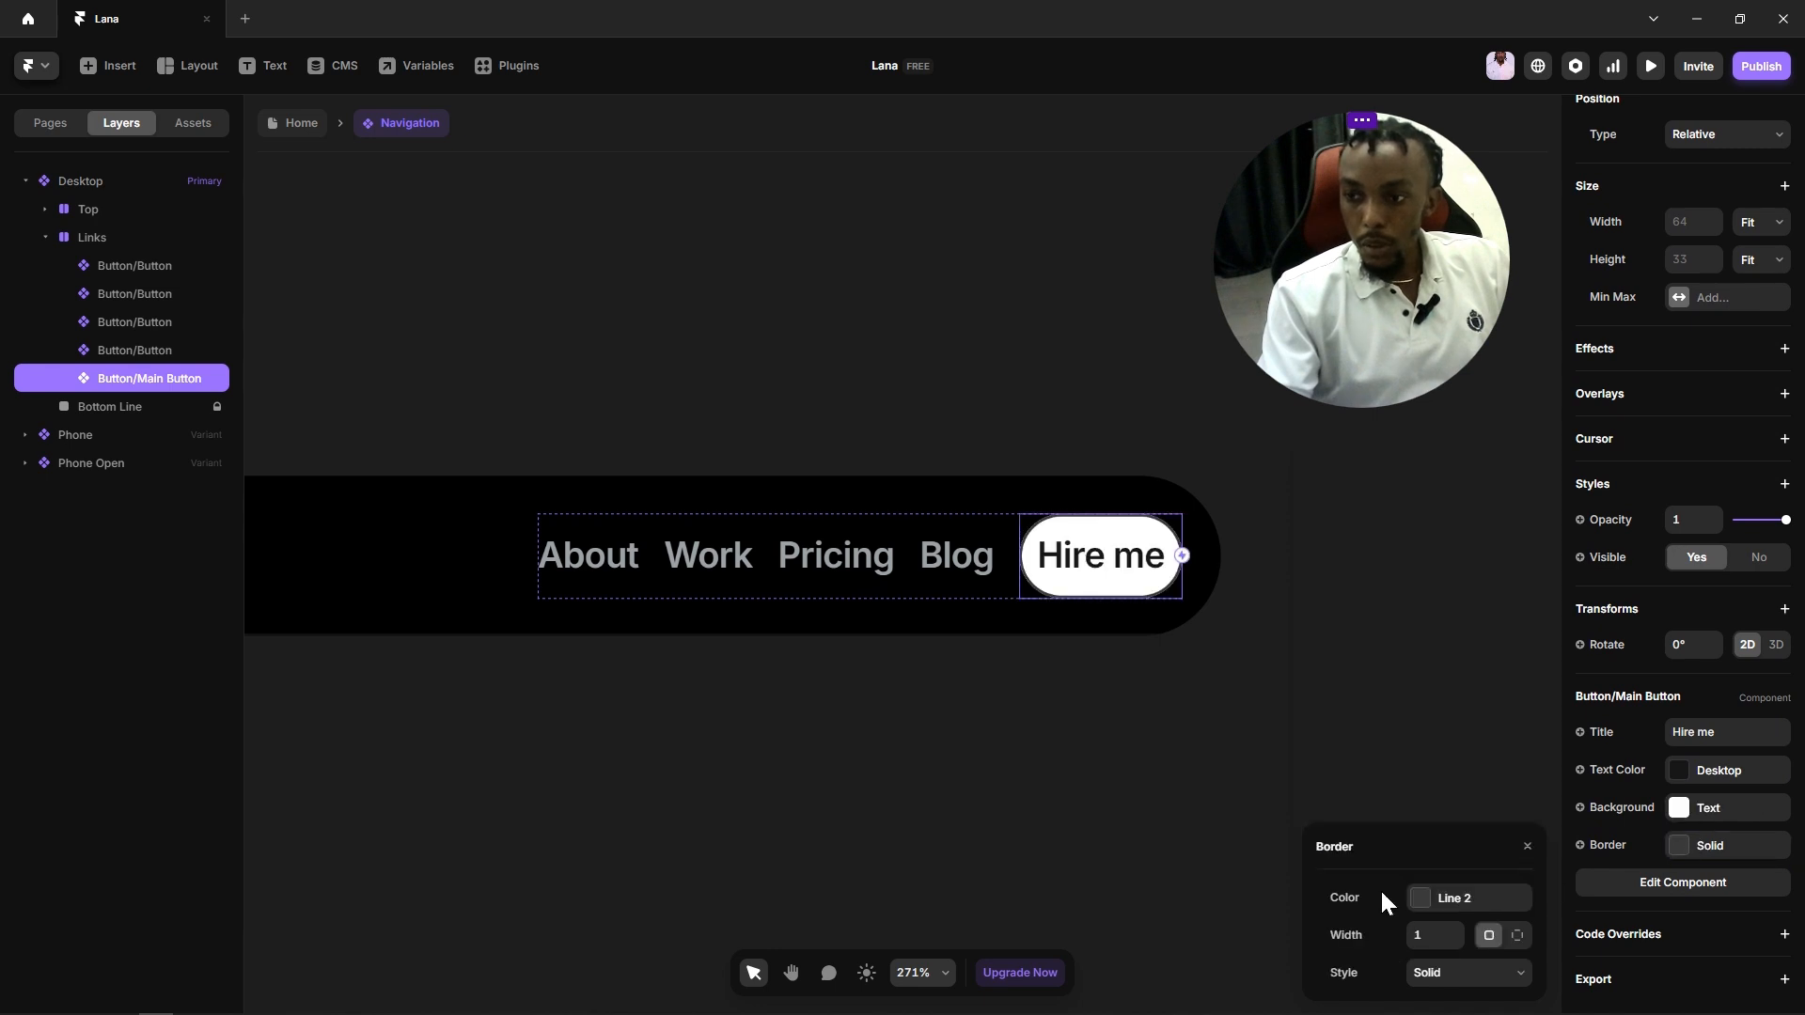
click(1417, 899)
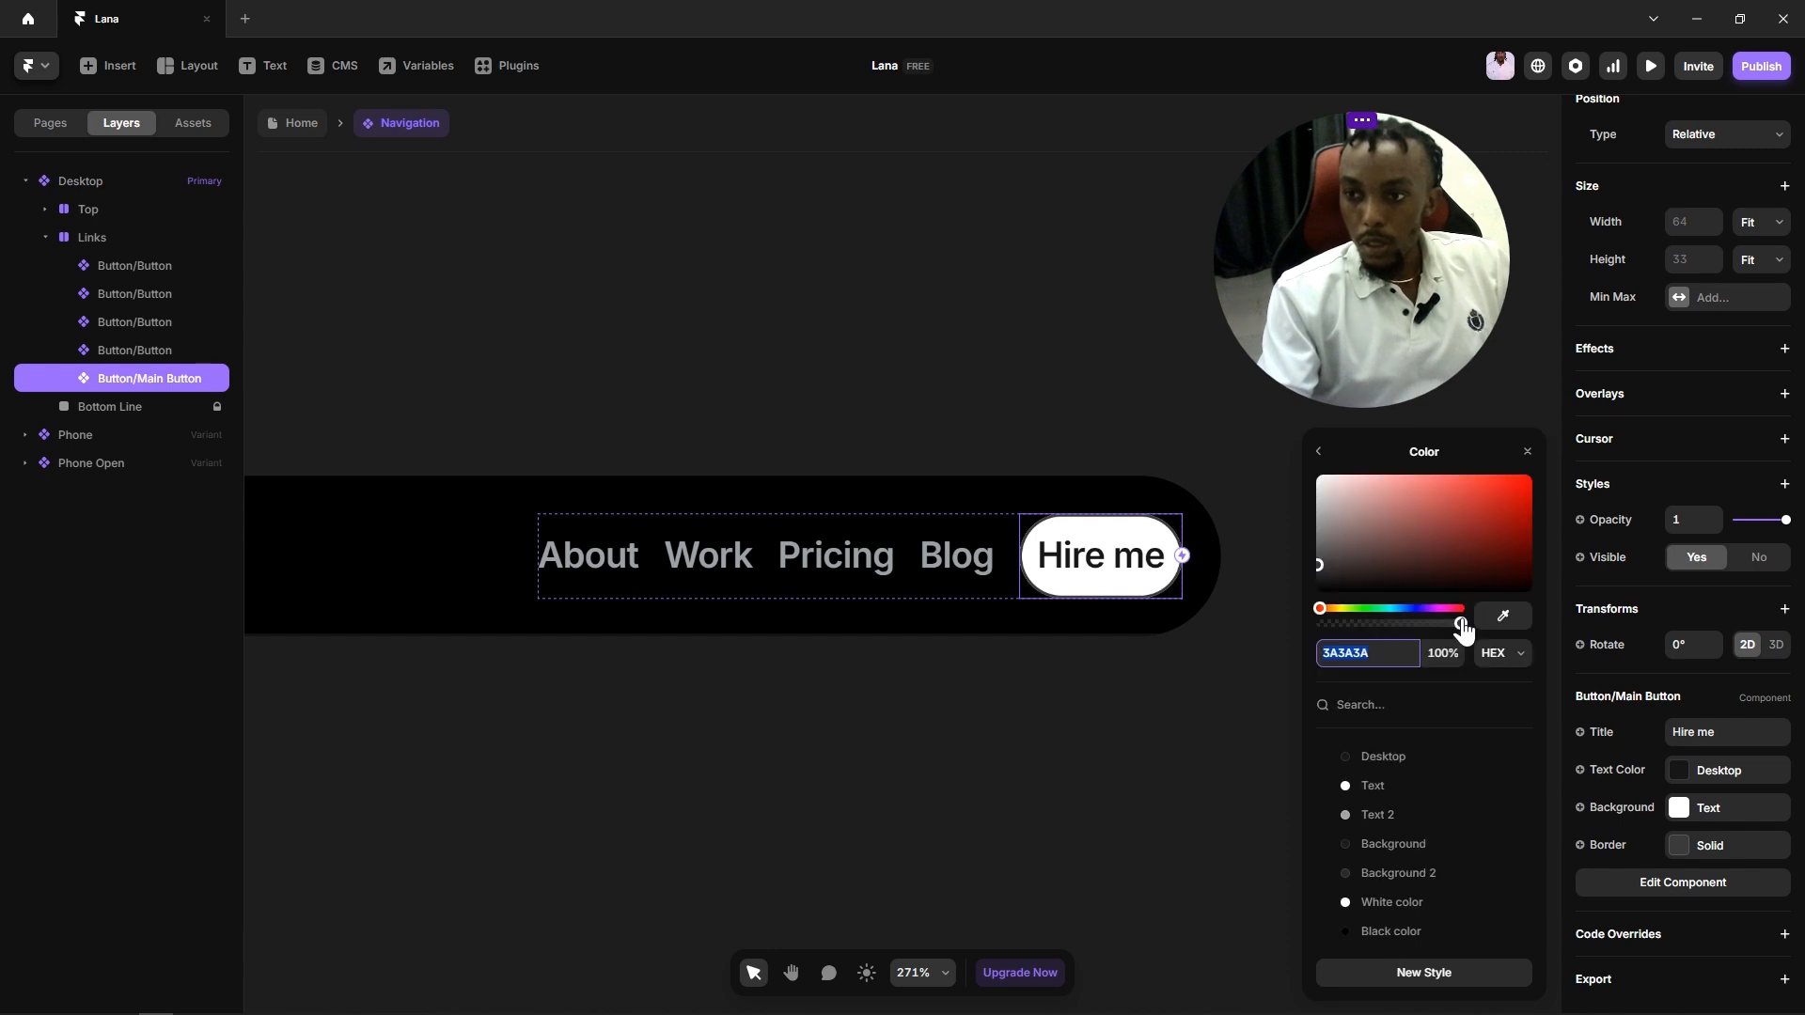
drag(1462, 628, 1303, 623)
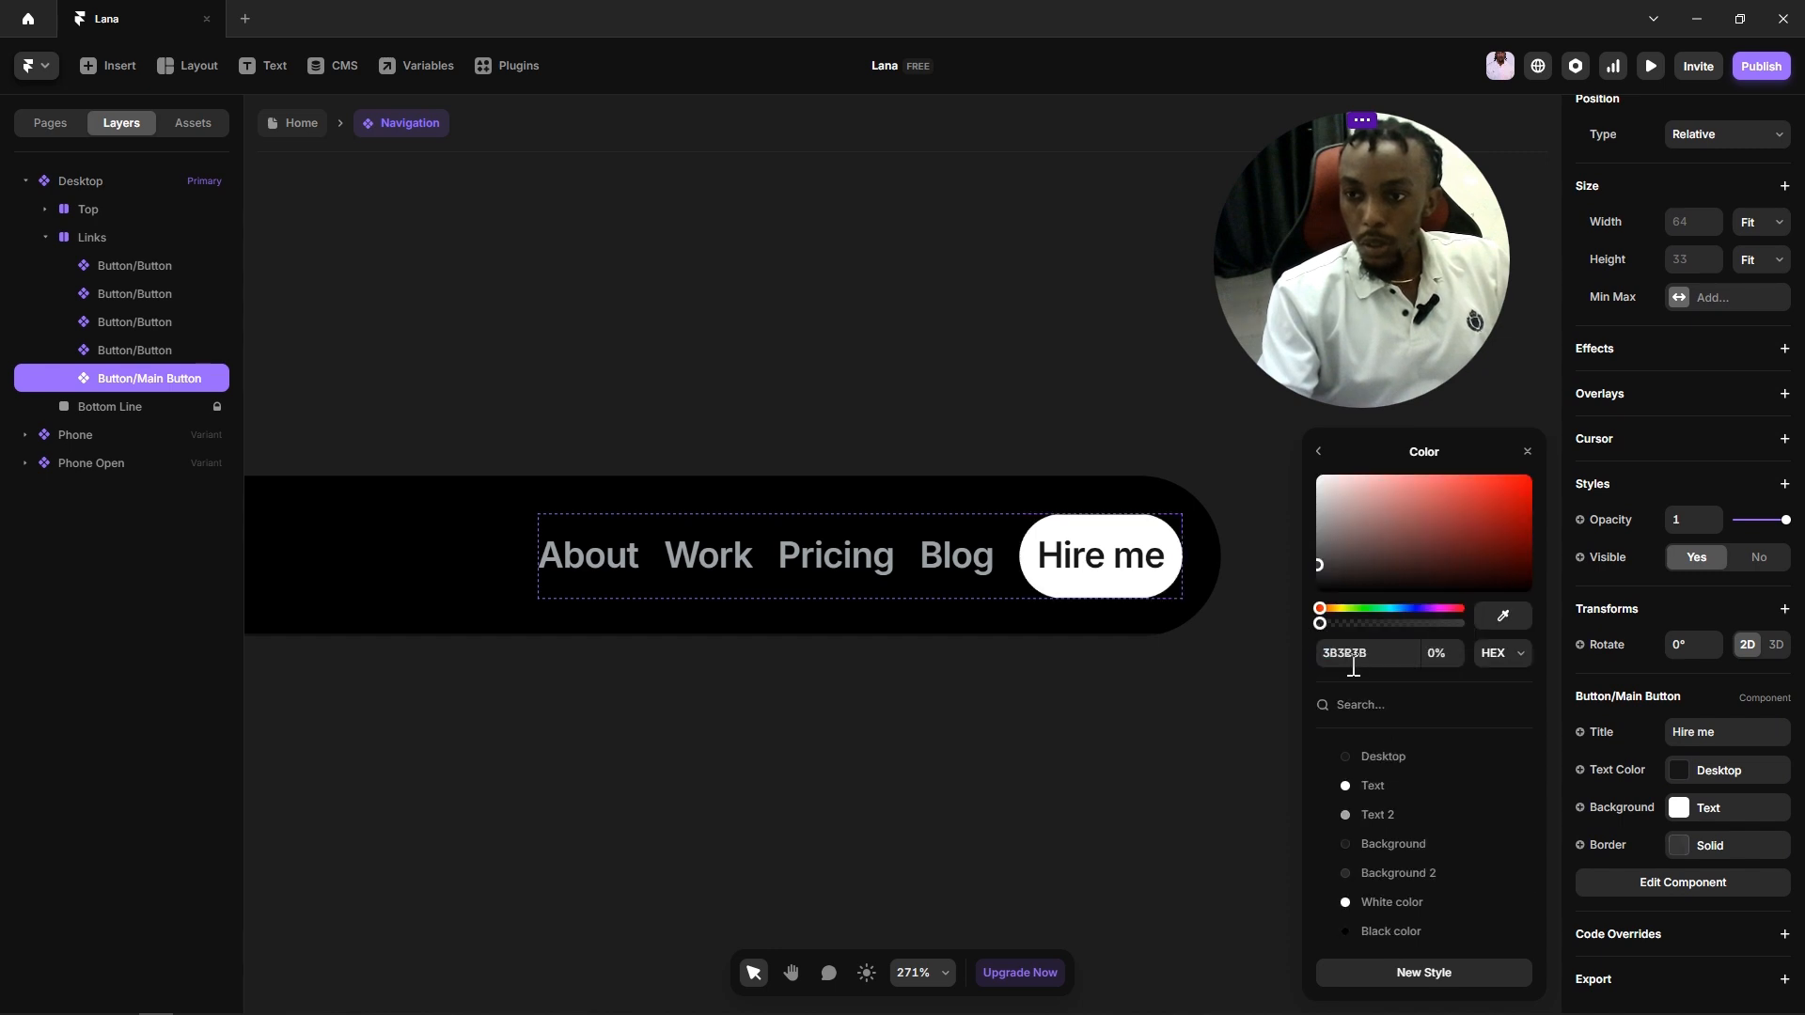
click(1107, 658)
Step: Inspect the primary variant's text settings in the Main Button component and return to the Navigation component
double_click(1093, 581)
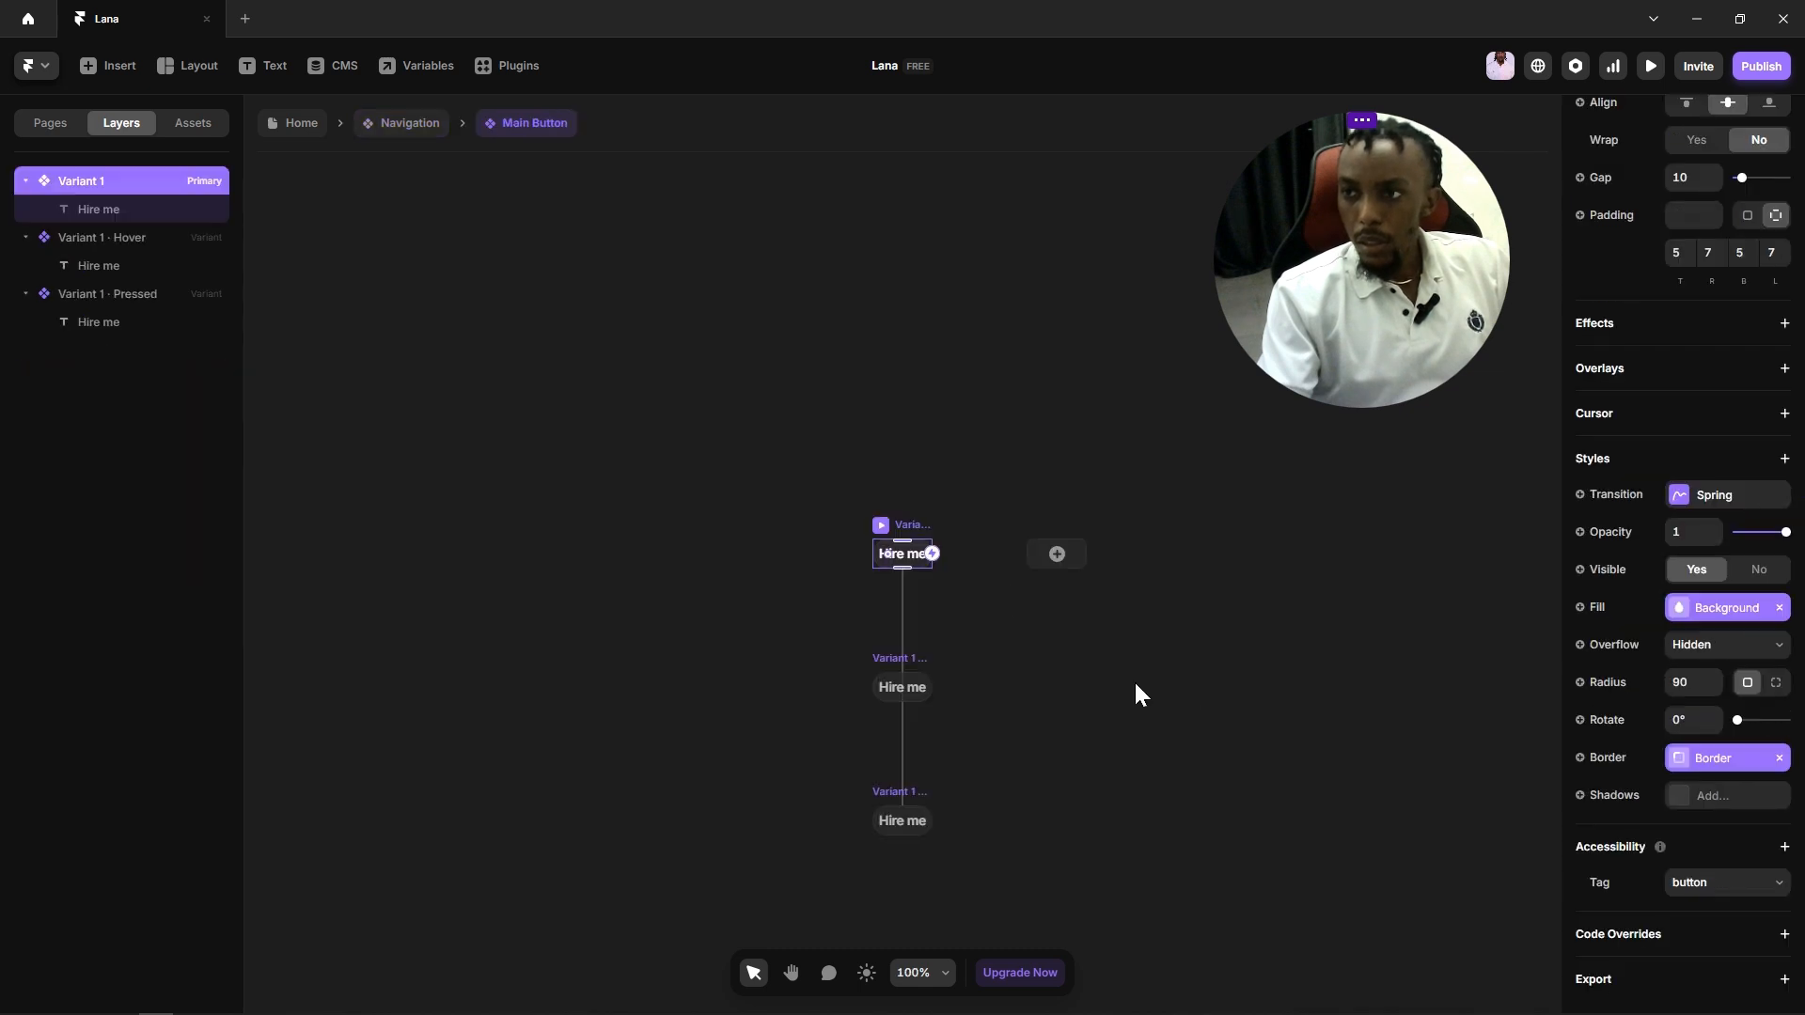
scroll(963, 625, up, 10)
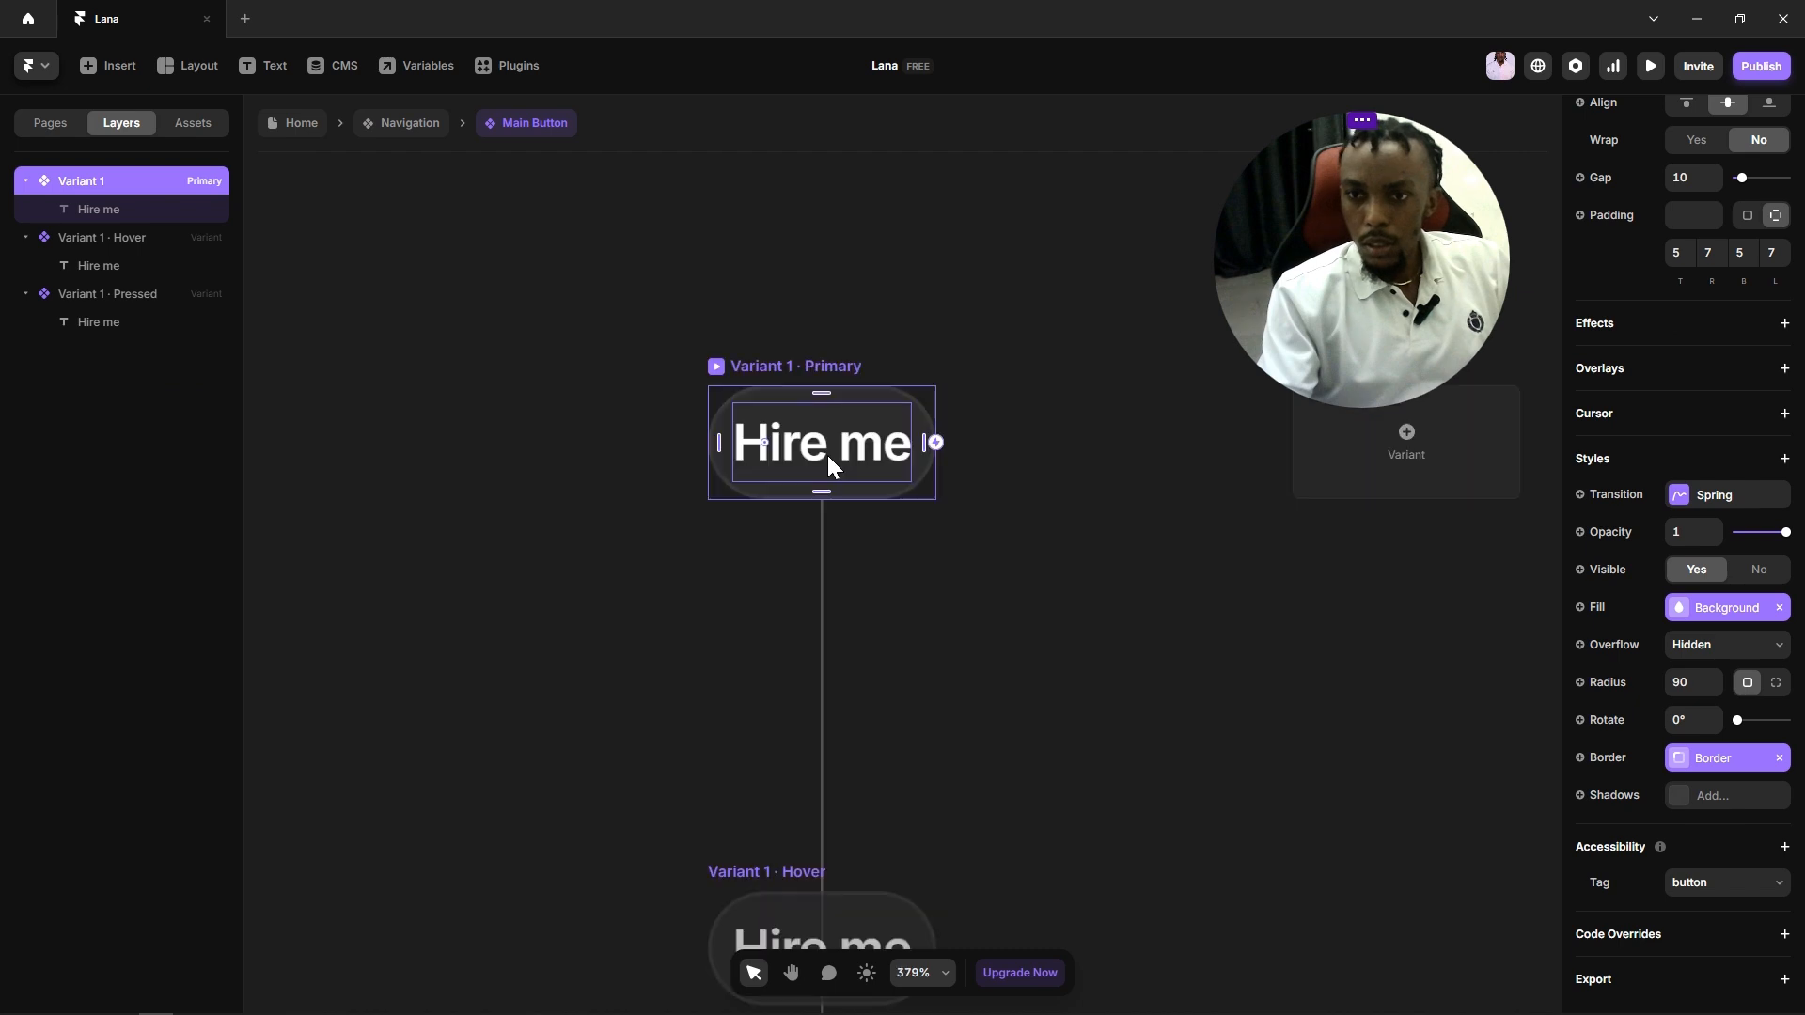
click(829, 463)
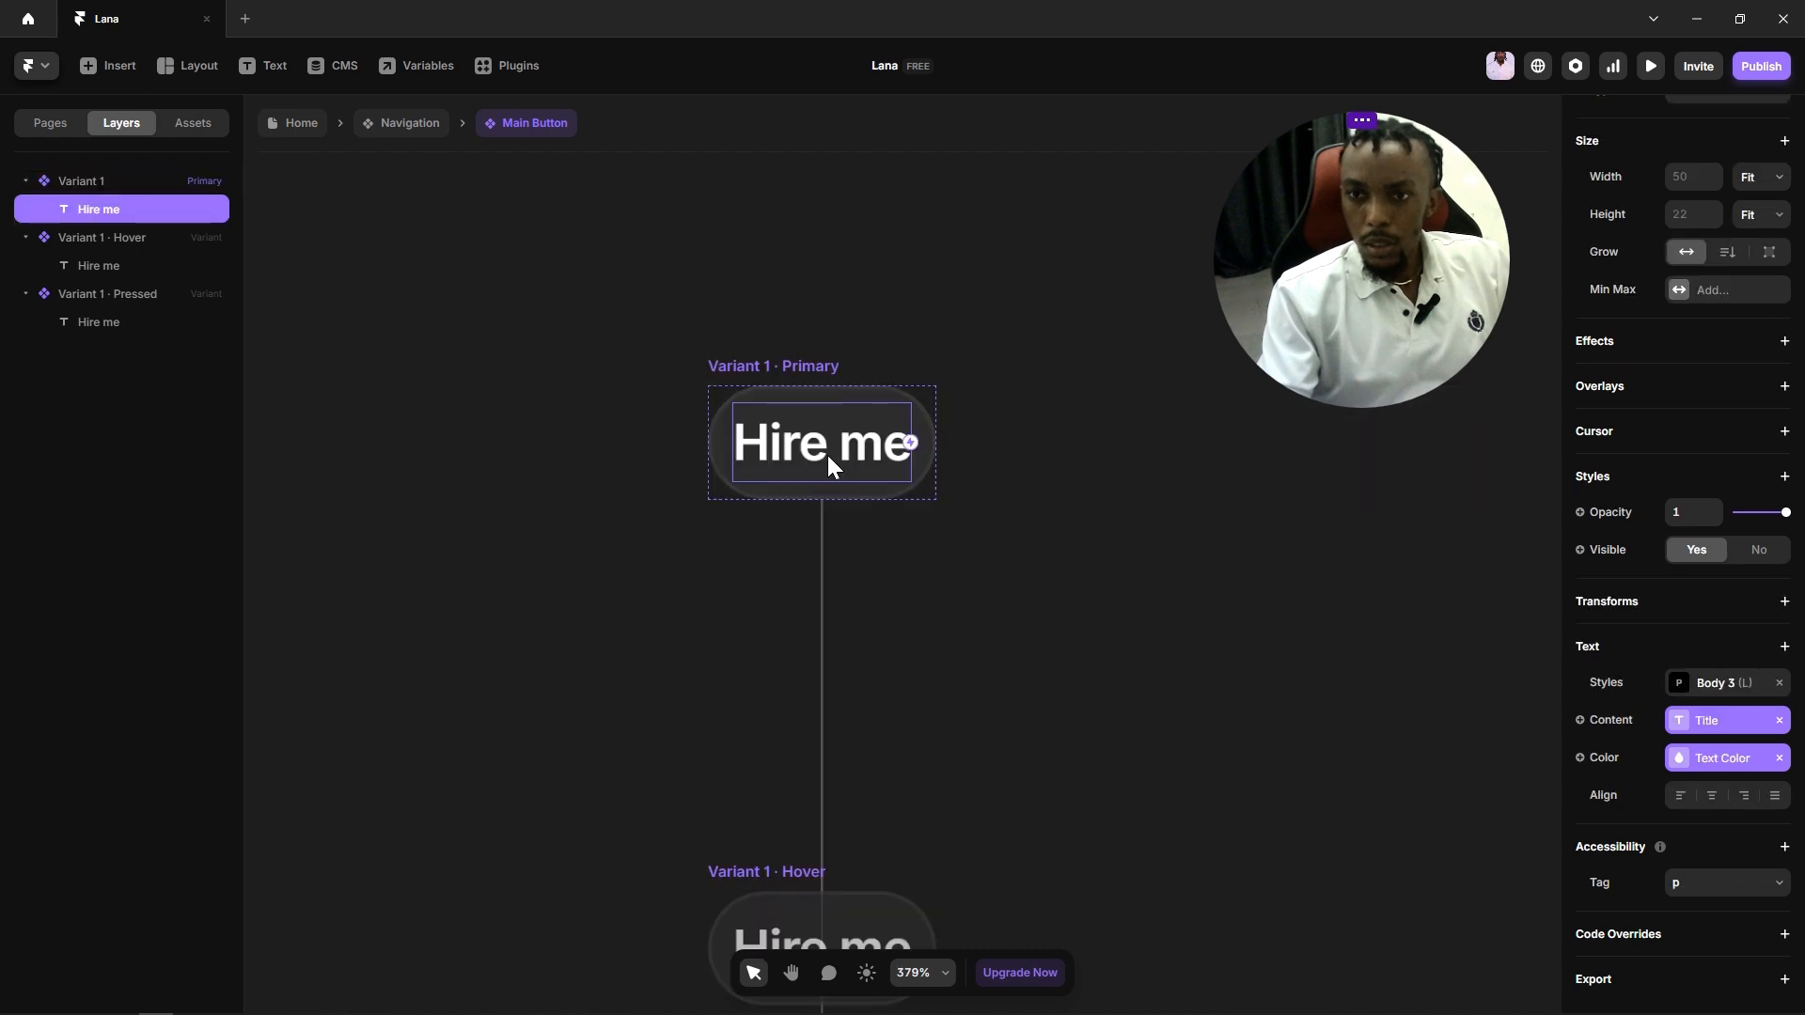
double_click(968, 584)
click(1040, 648)
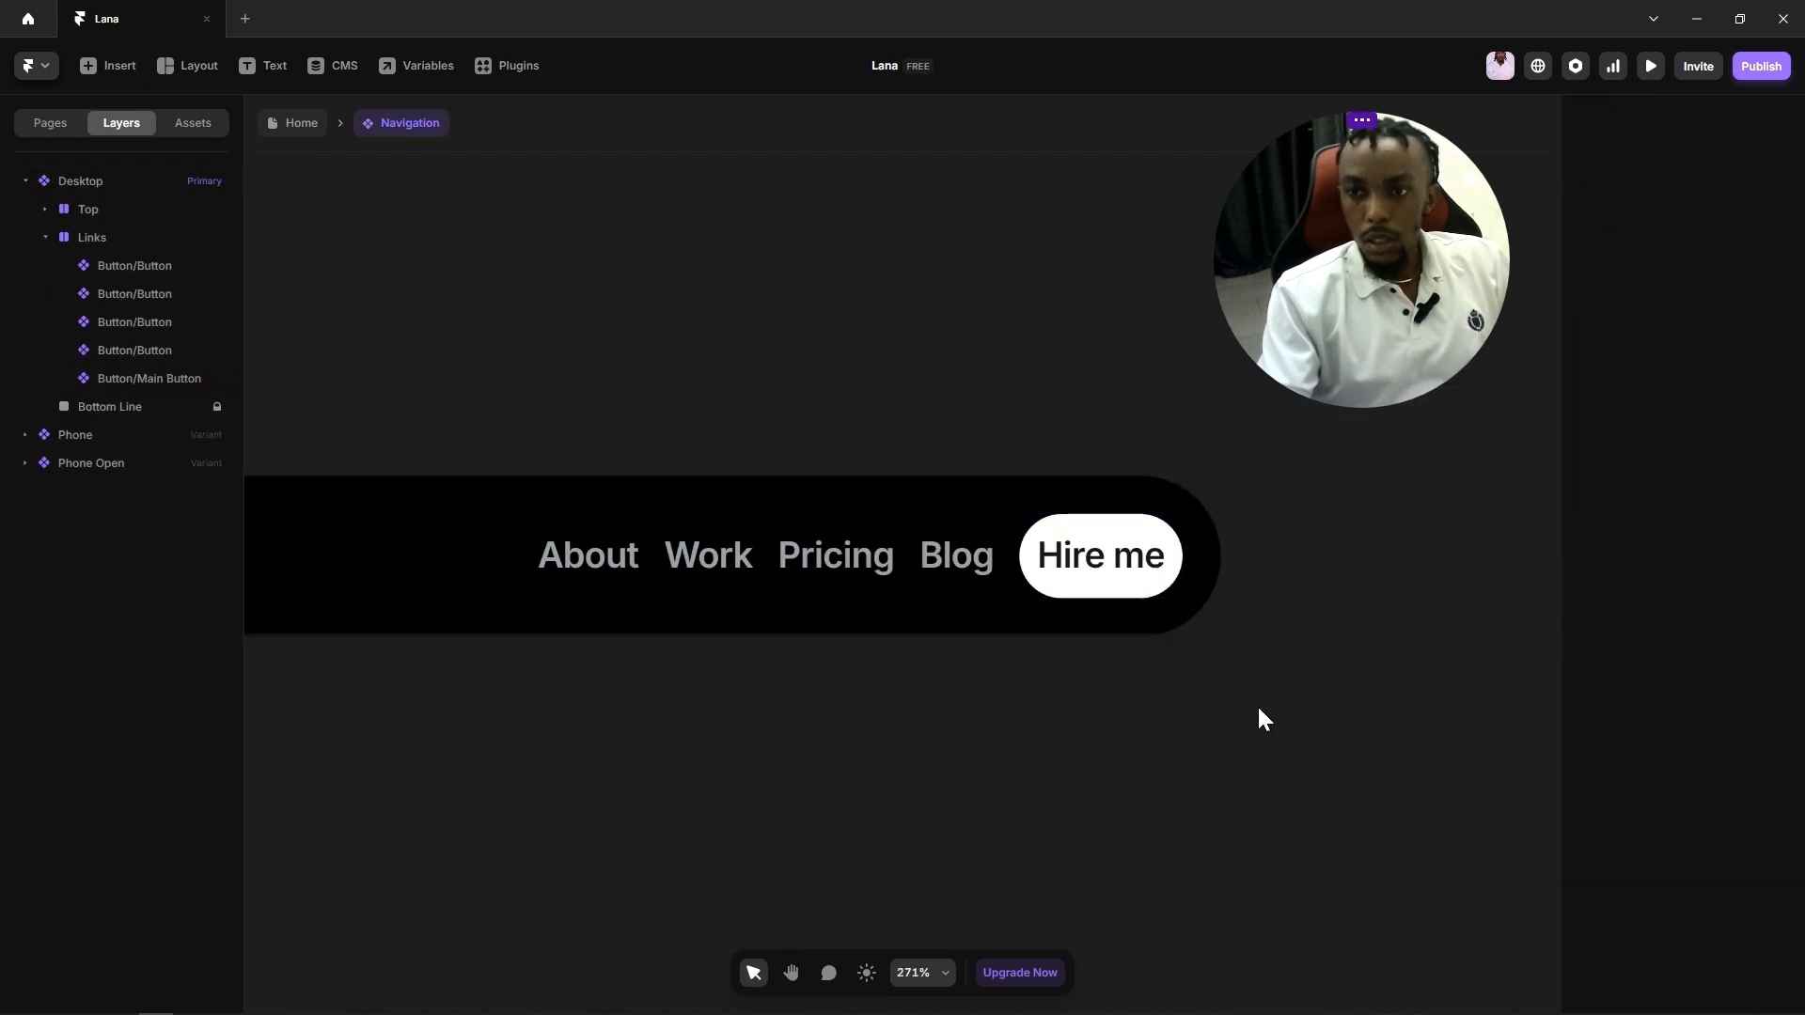
Step: Change the title of the Main Button in the Desktop navigation bar to "Book a call"
scroll(1255, 703, down, 5)
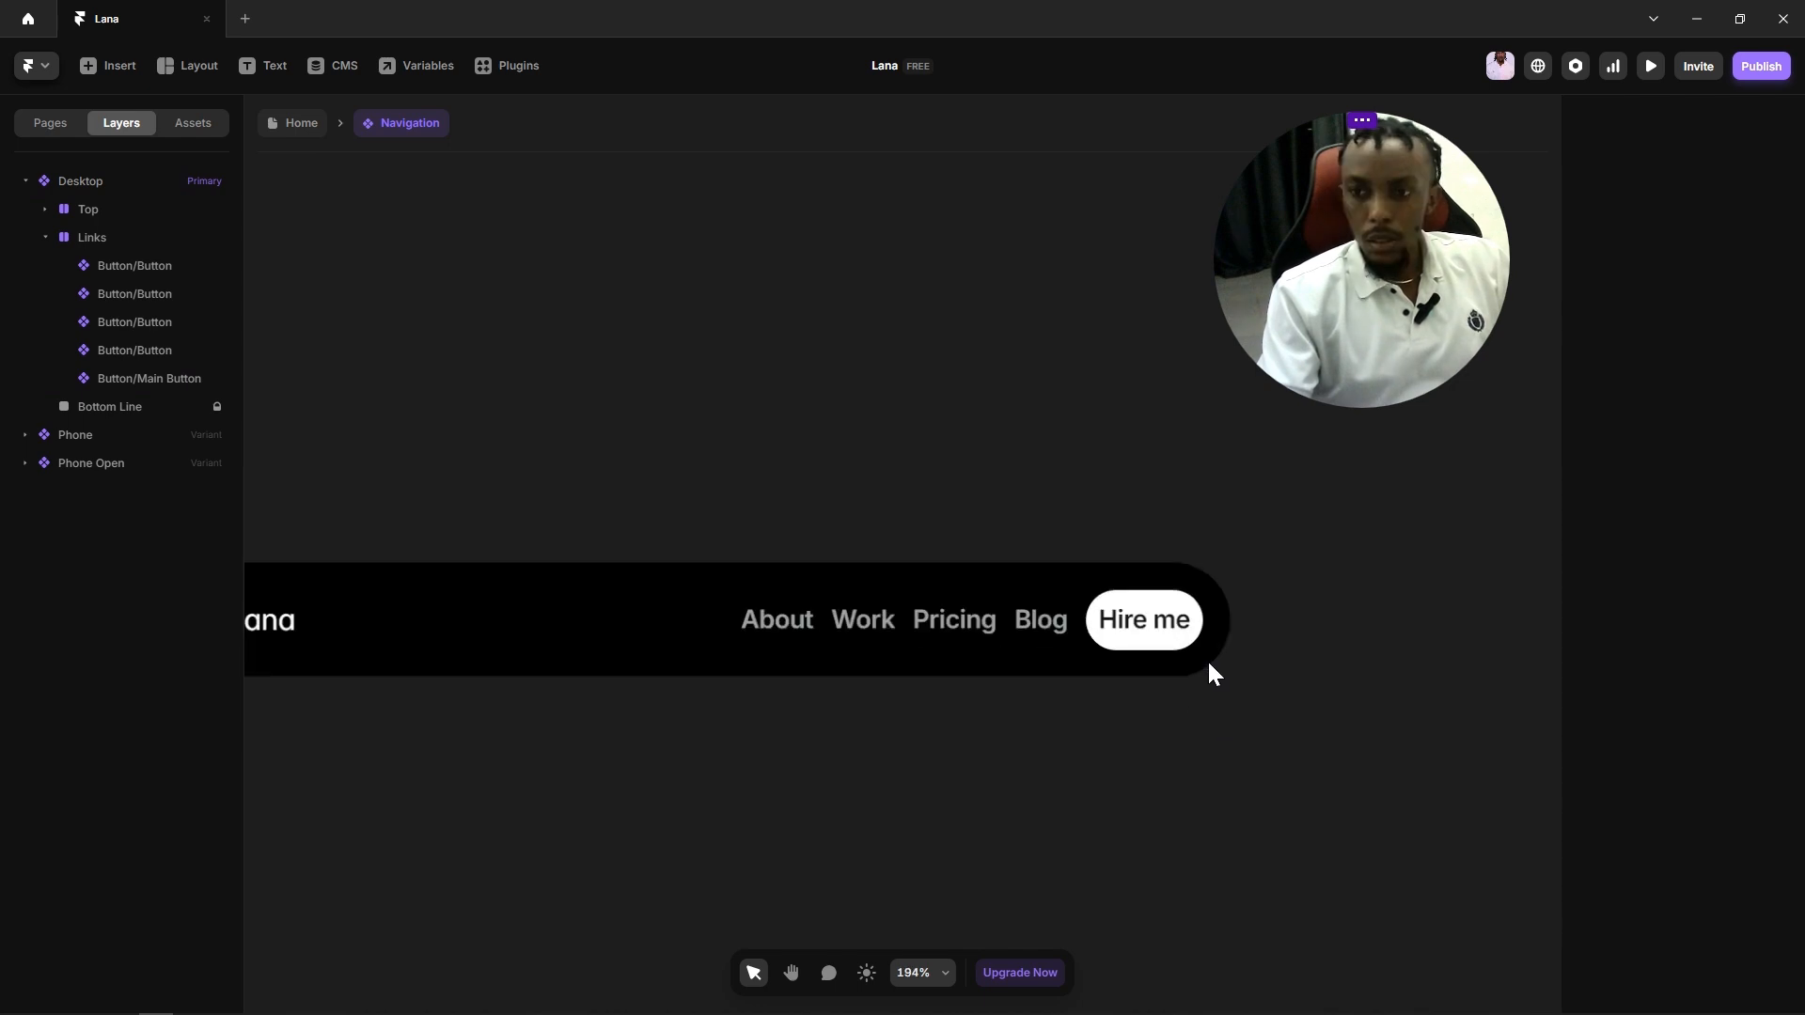
click(1158, 624)
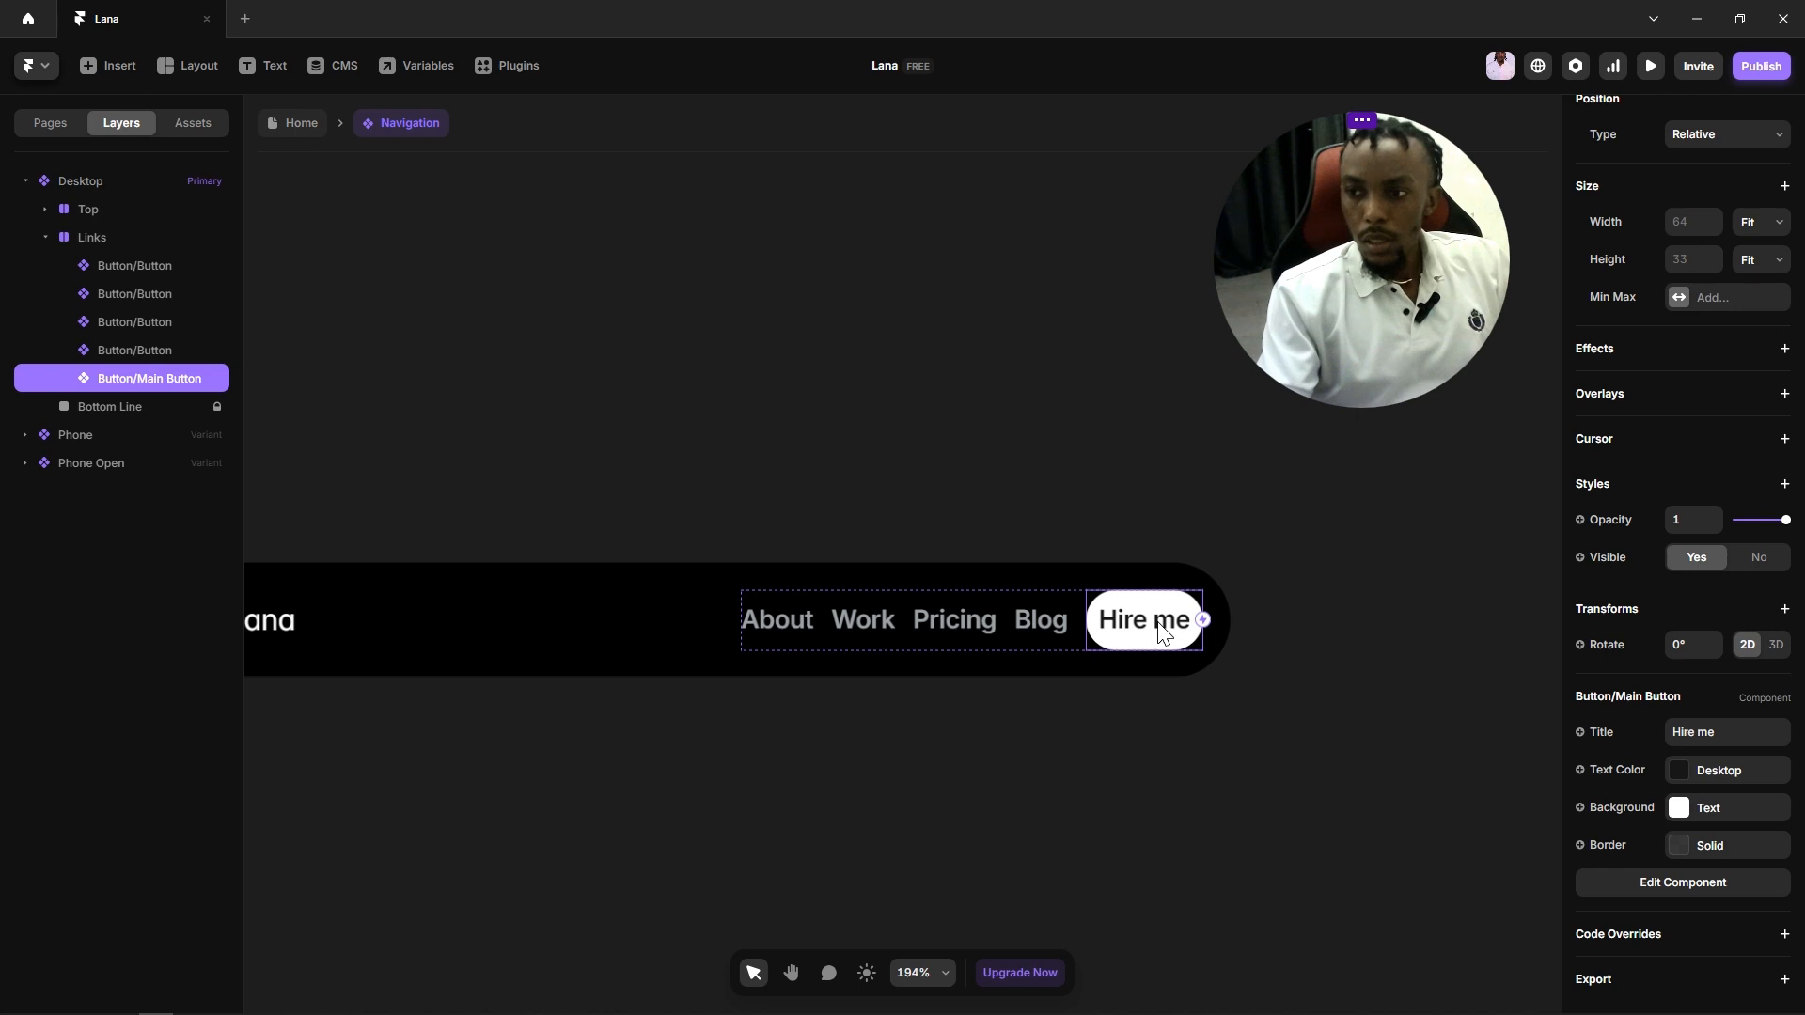
click(1734, 732)
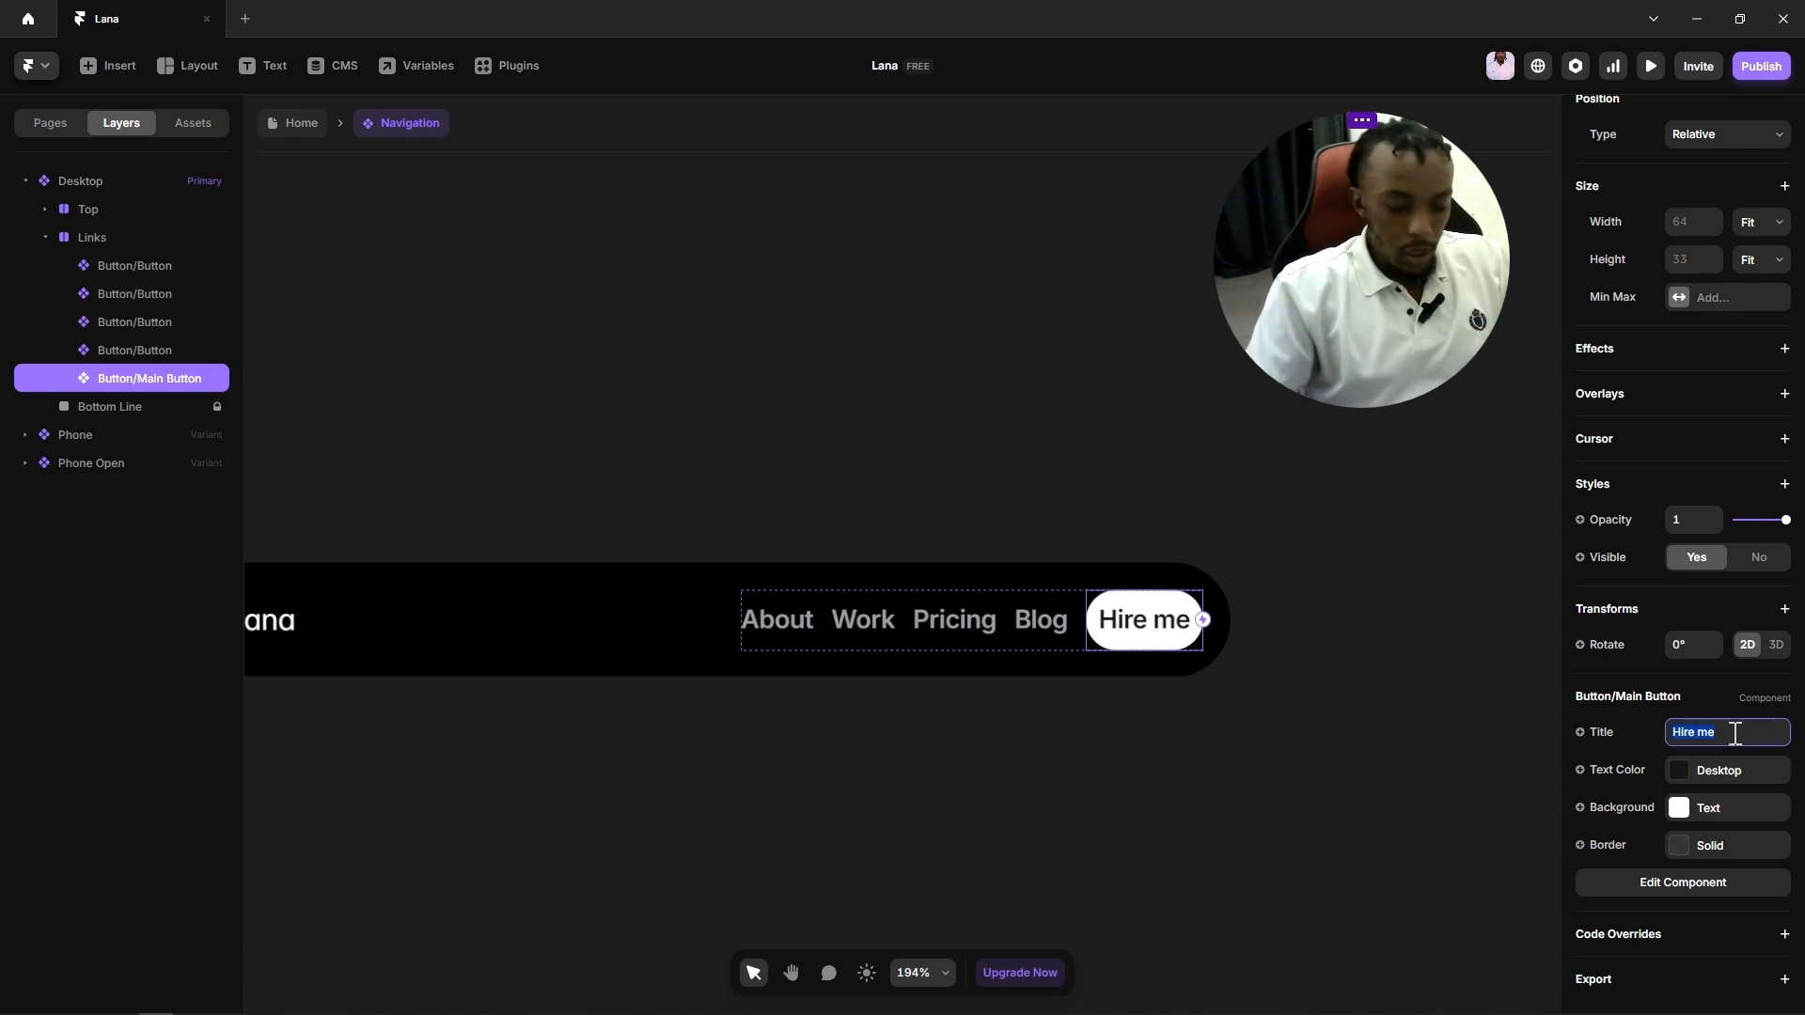
text(Book a )
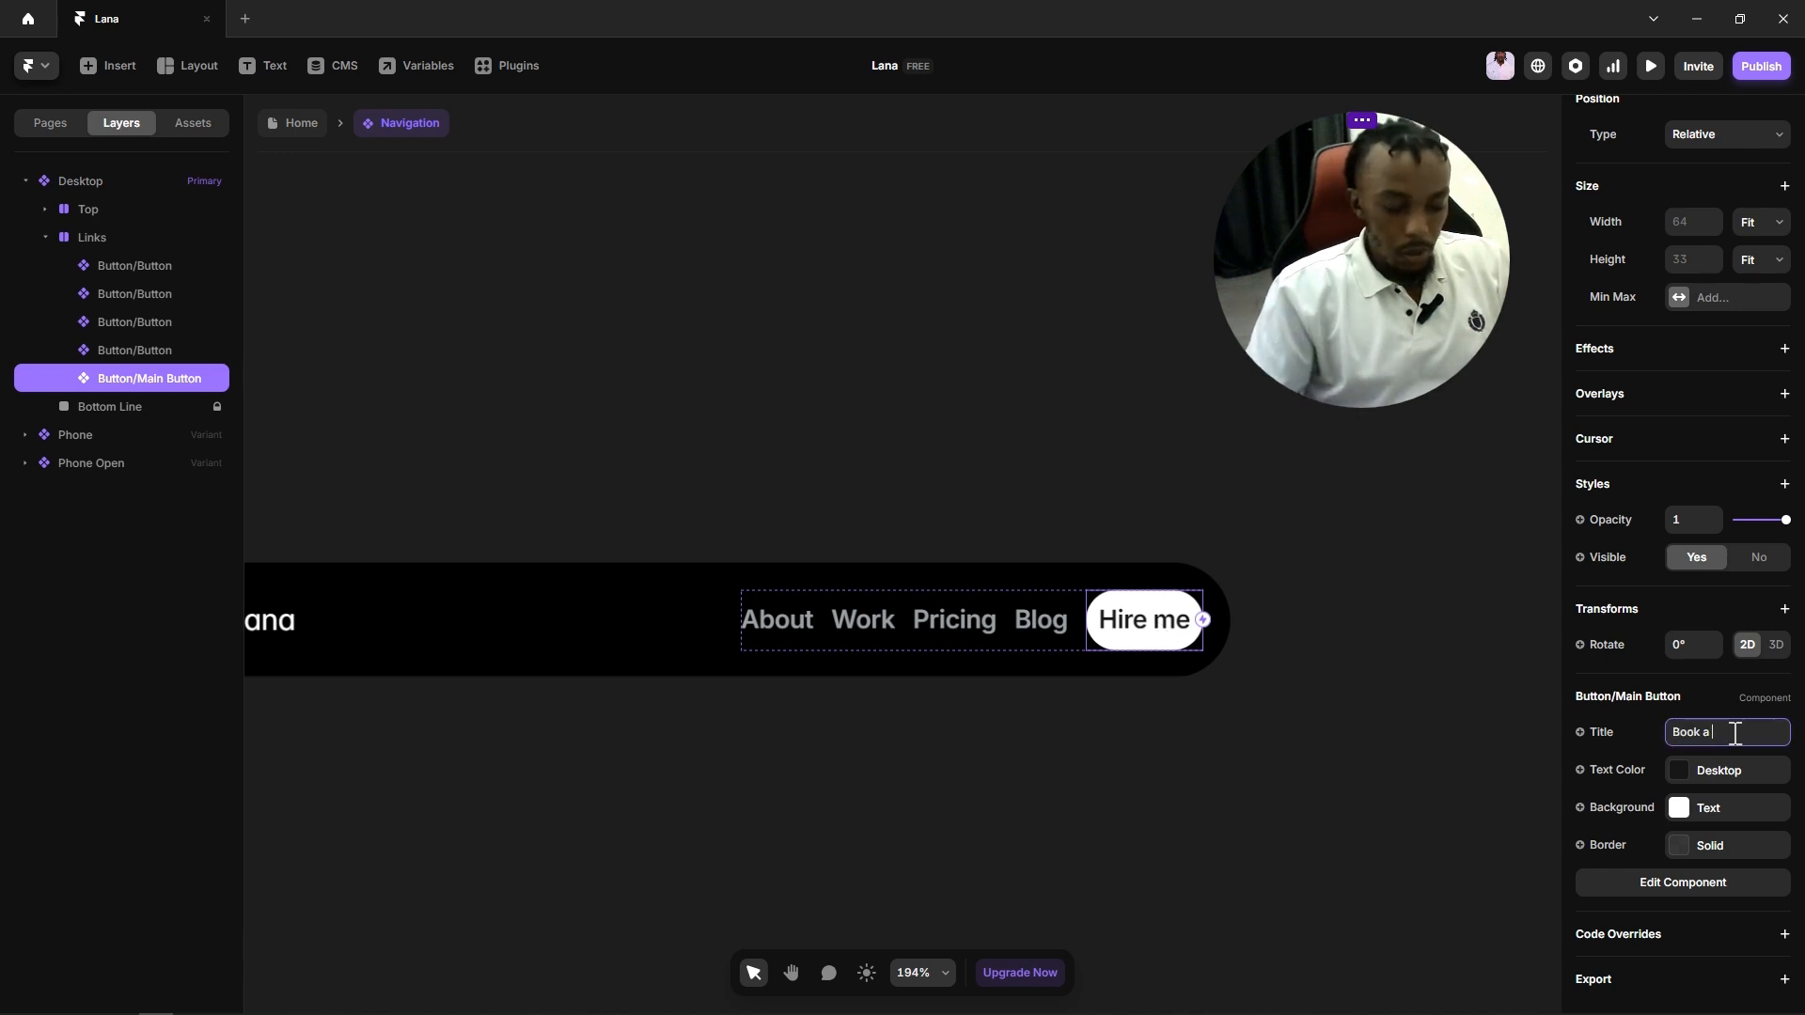
text(call)
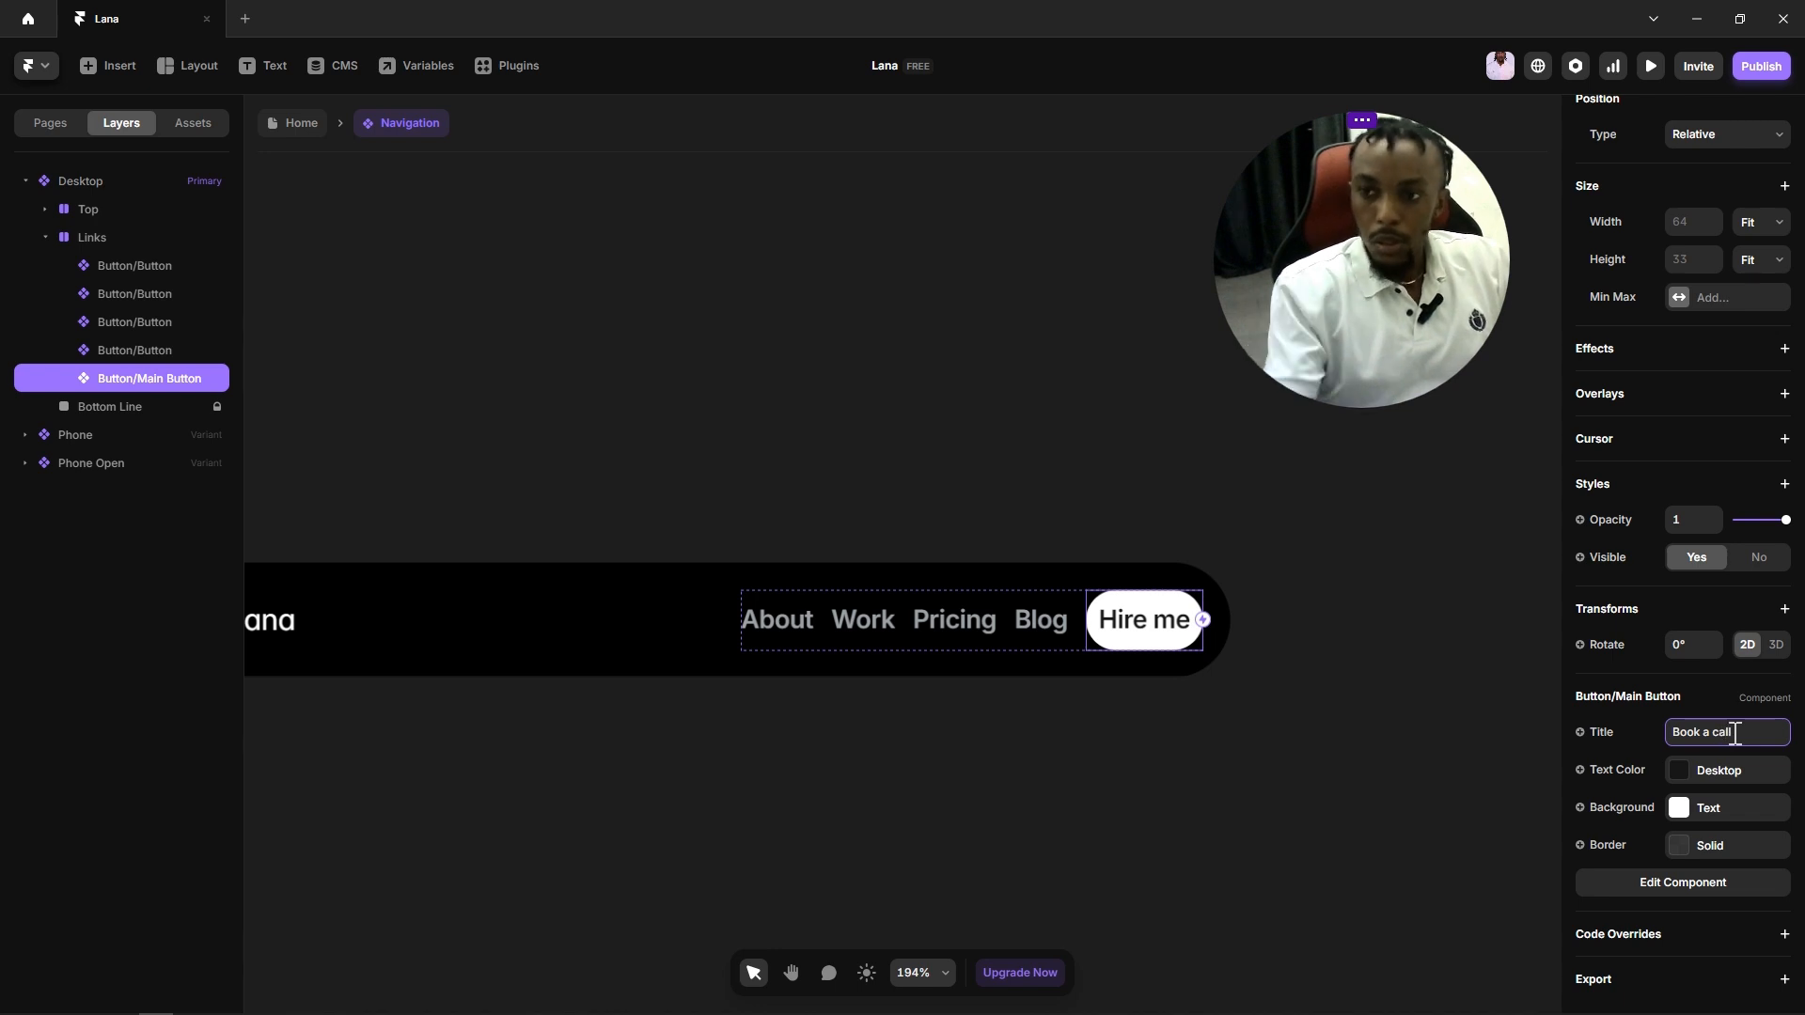
click(1356, 794)
Step: Set the fill of the Desktop primary variant of the navigation bar to the Desktop color style
scroll(1235, 701, down, 3)
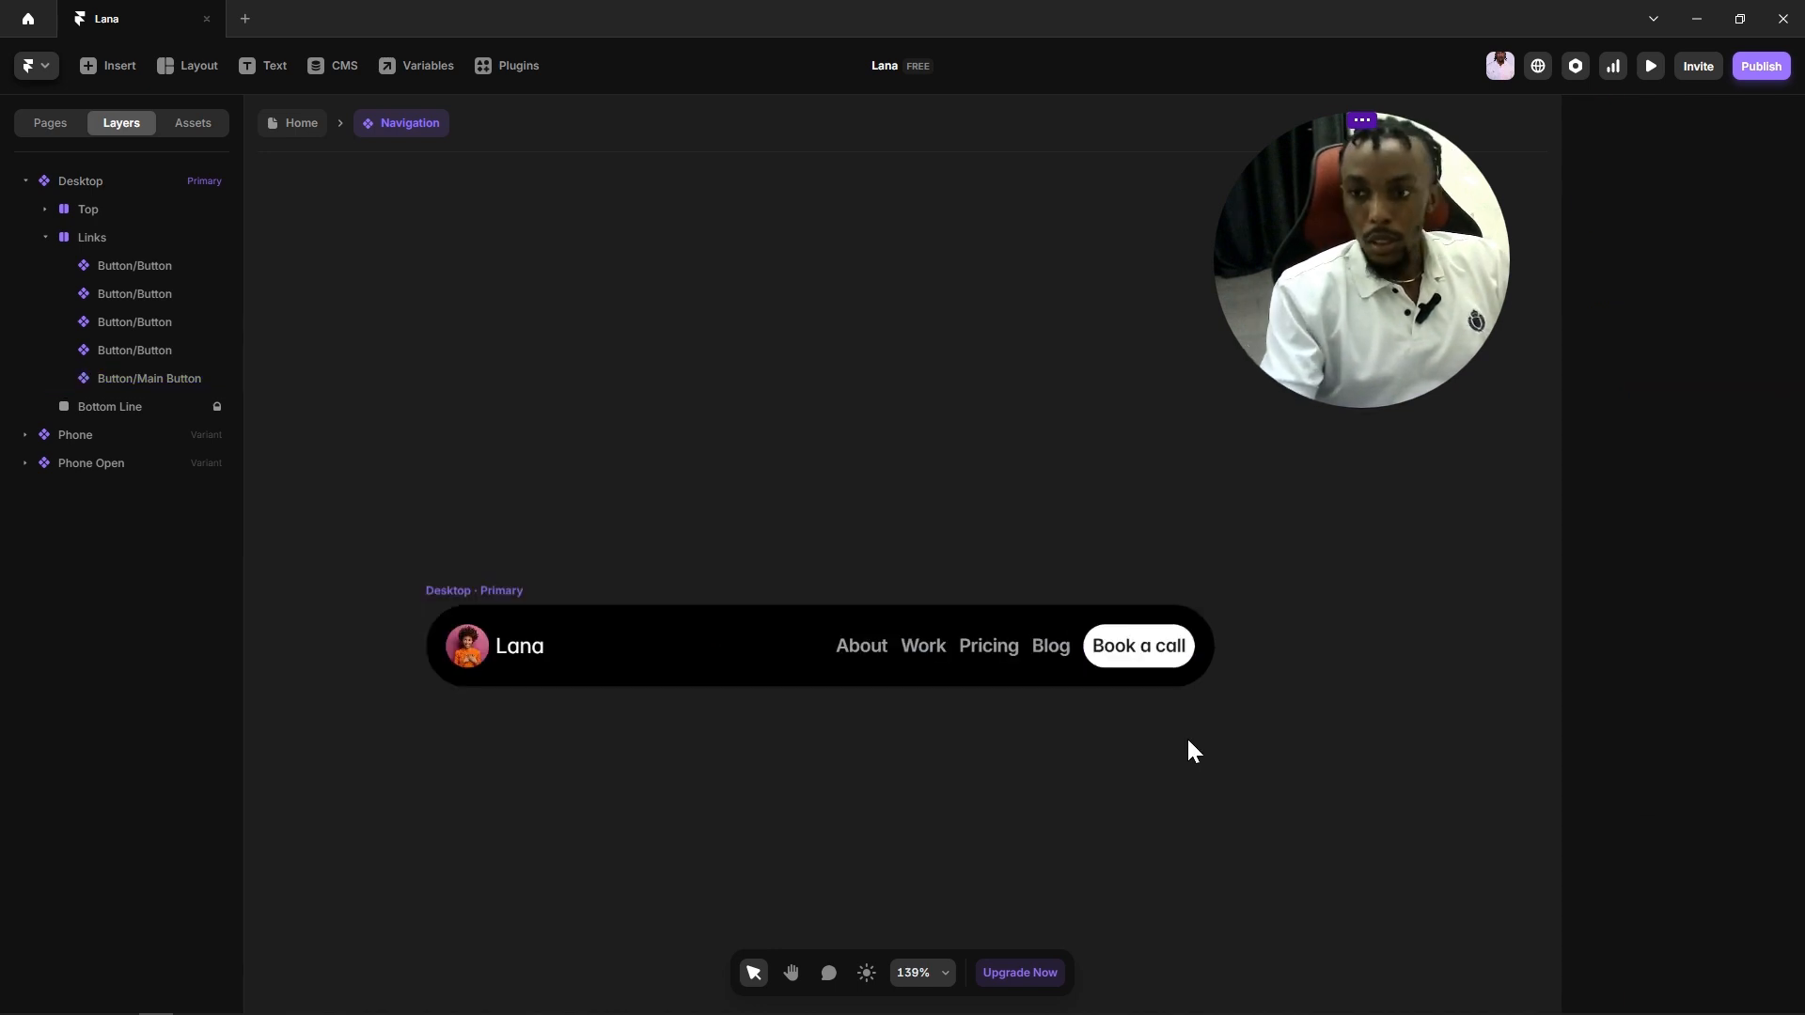
scroll(1066, 770, down, 3)
key(space)
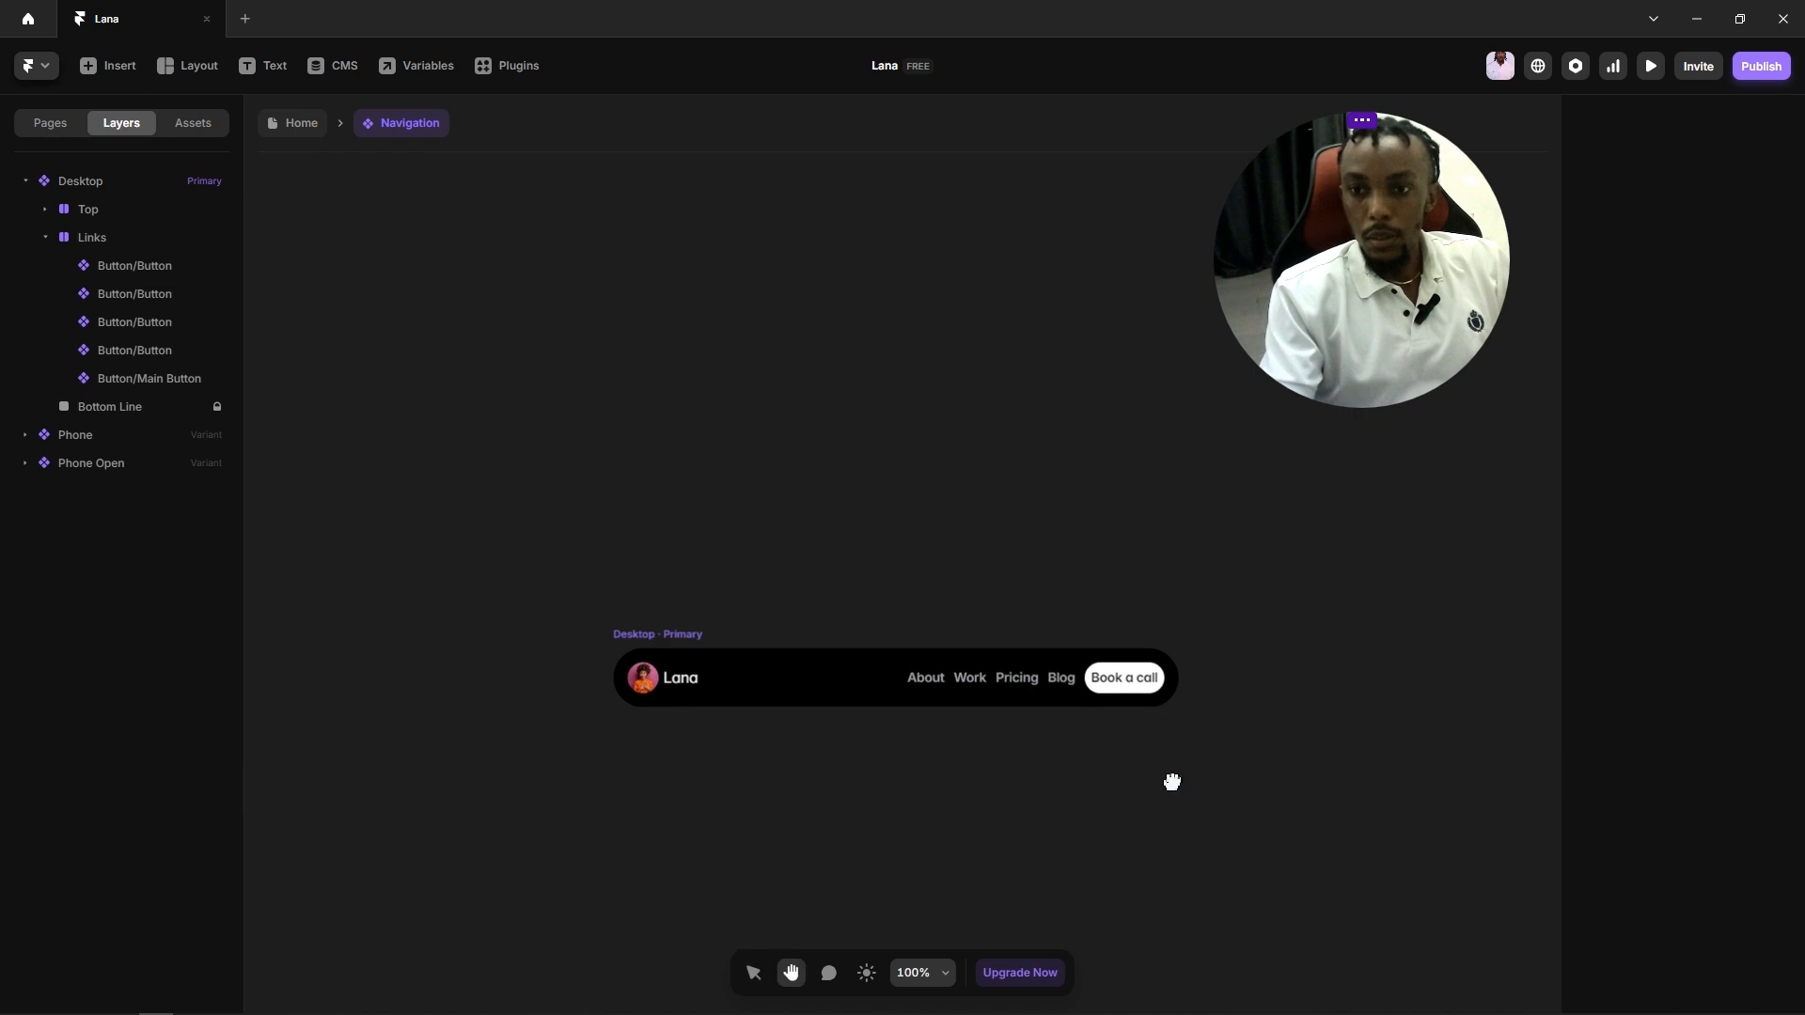
drag(1168, 781, 1159, 725)
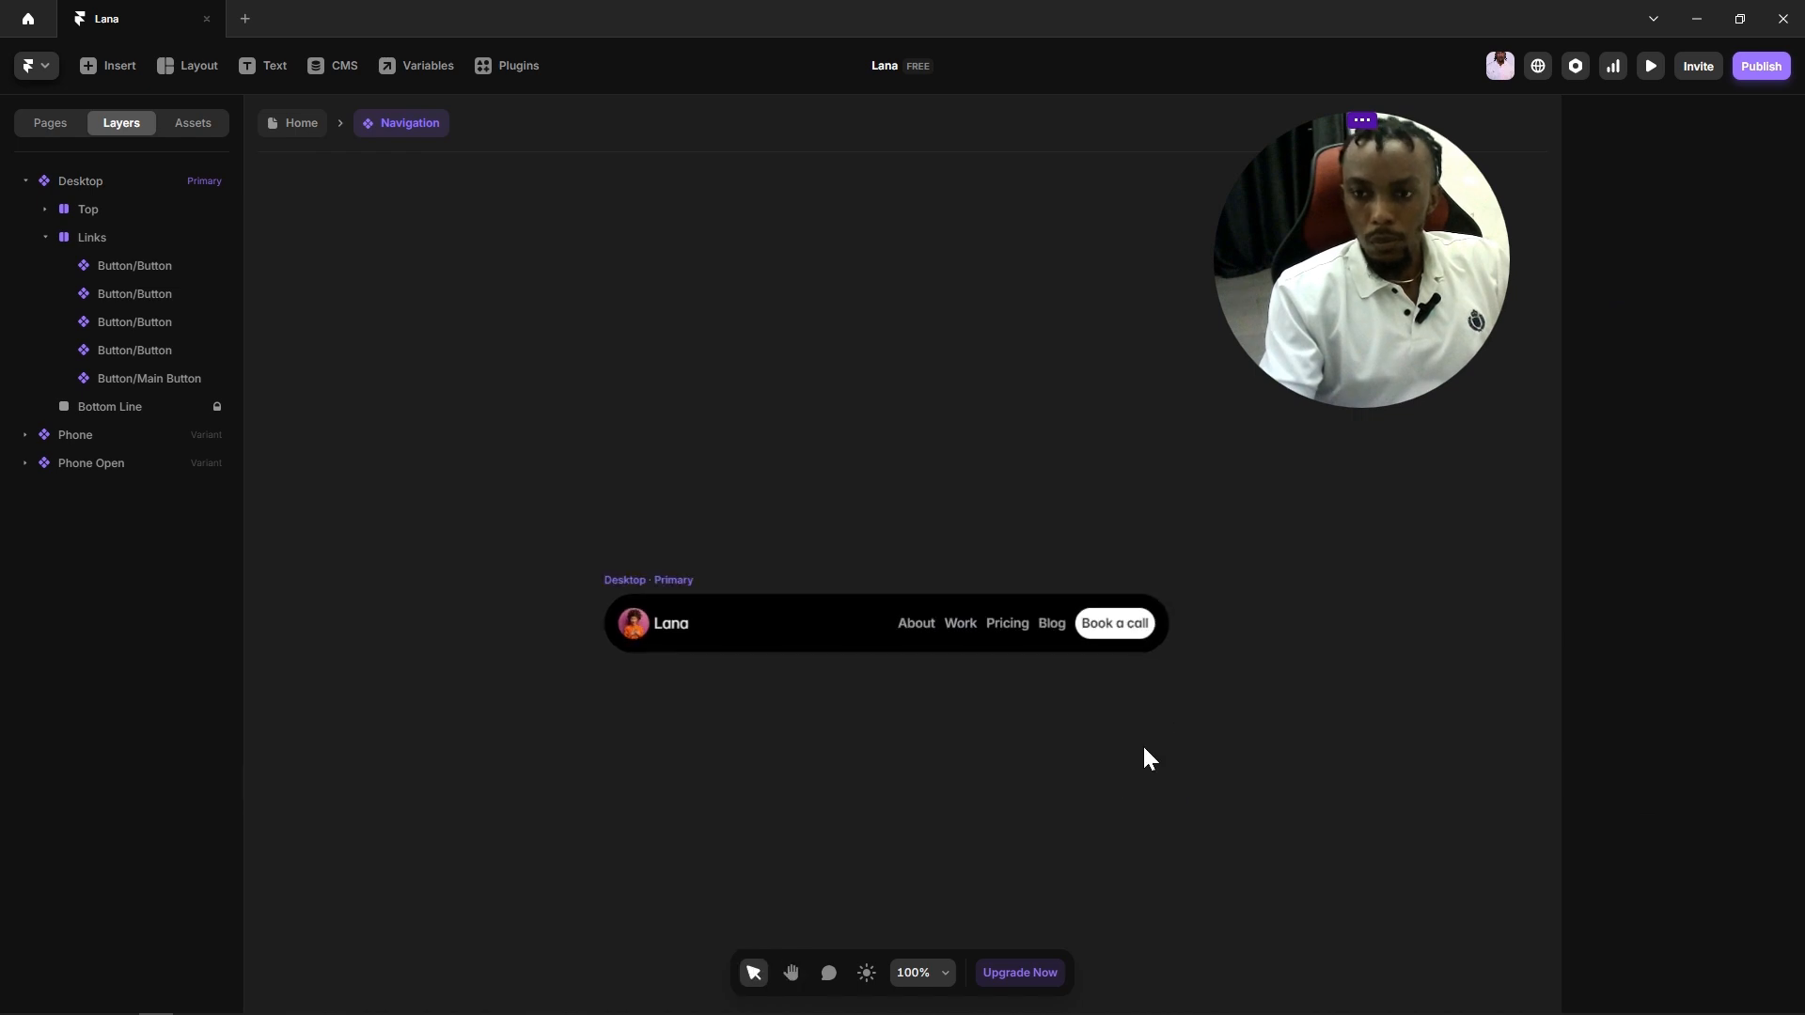
click(670, 581)
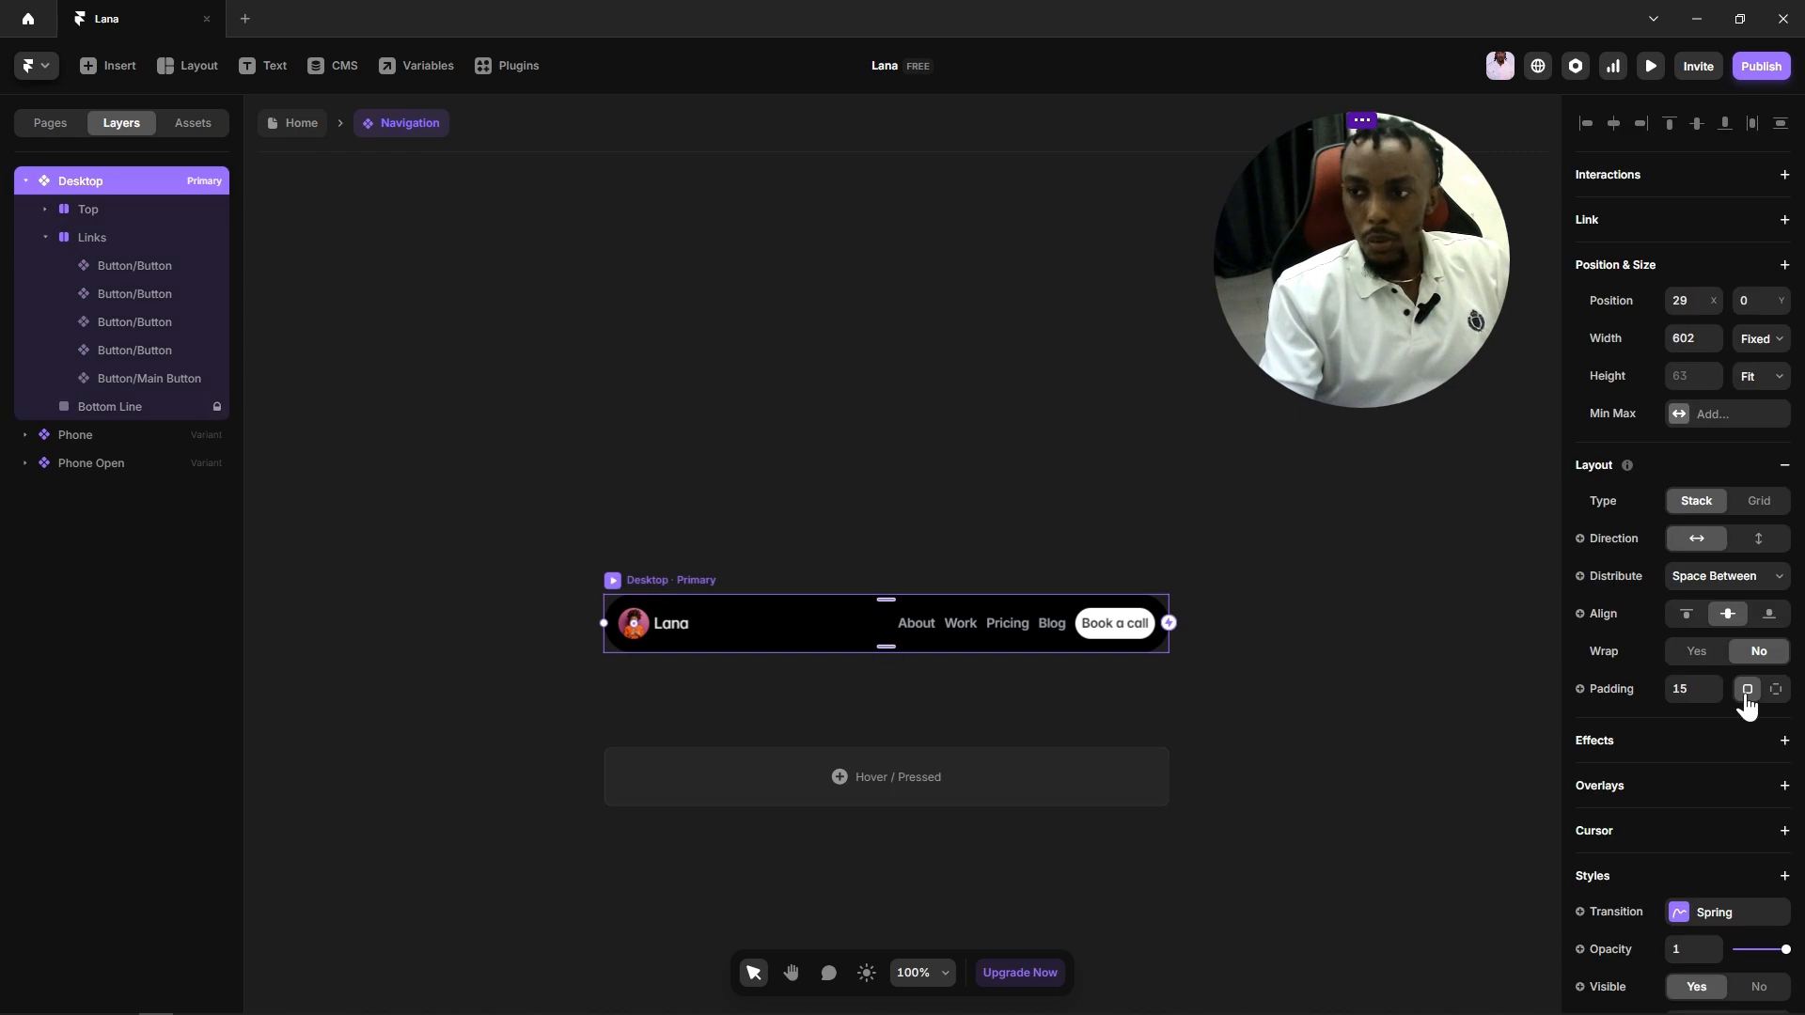
scroll(1739, 715, down, 5)
click(1679, 527)
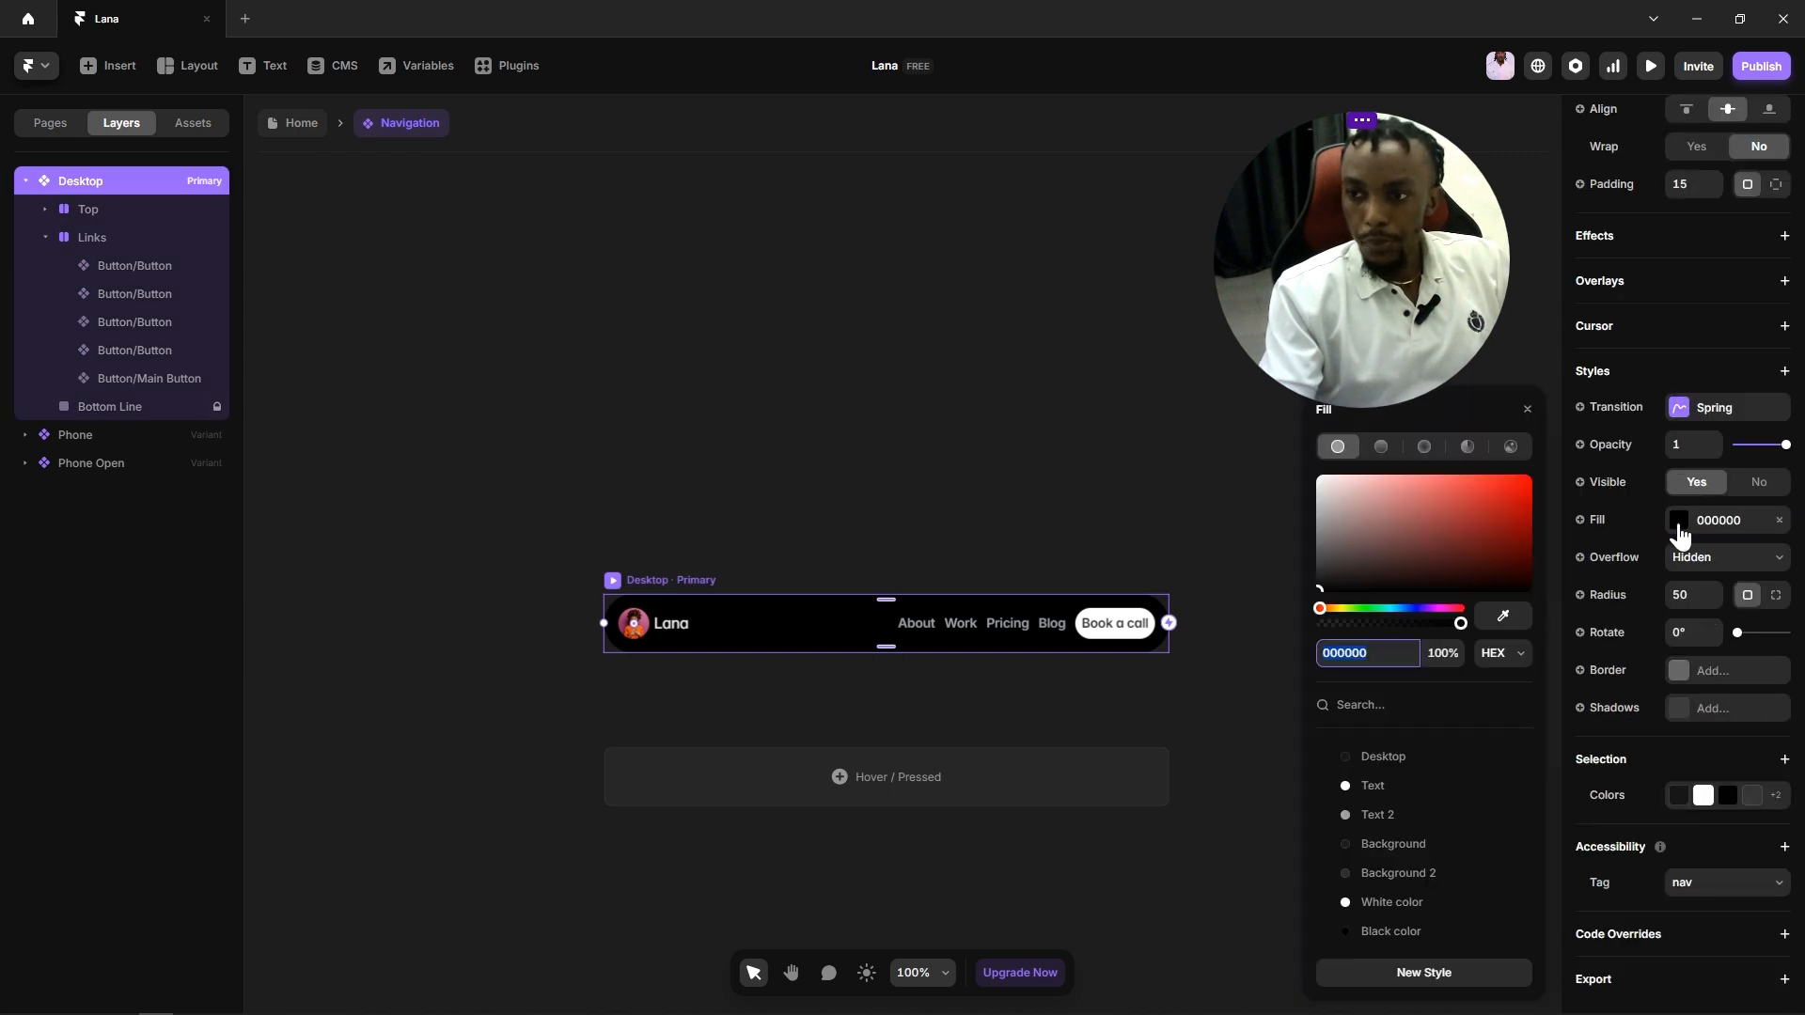
click(1384, 757)
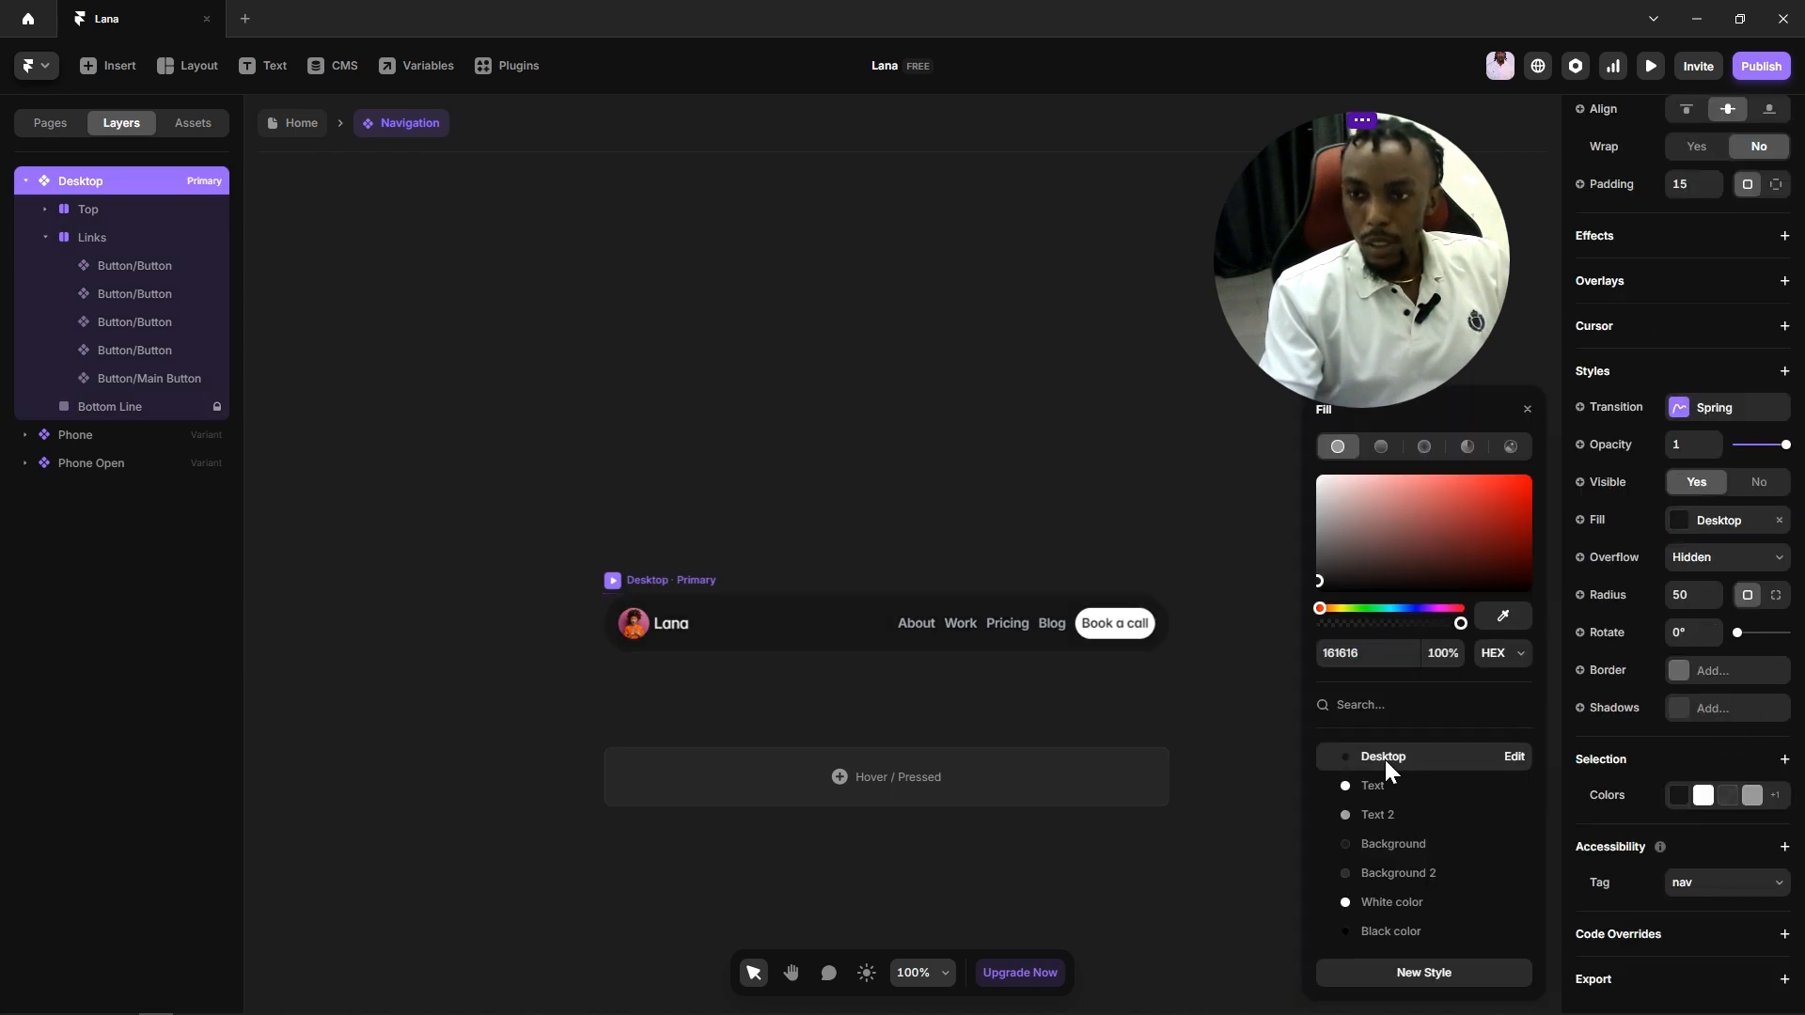
Step: Add a solid border to the Desktop navigation variant and set its color to the Line 1 style
click(1682, 675)
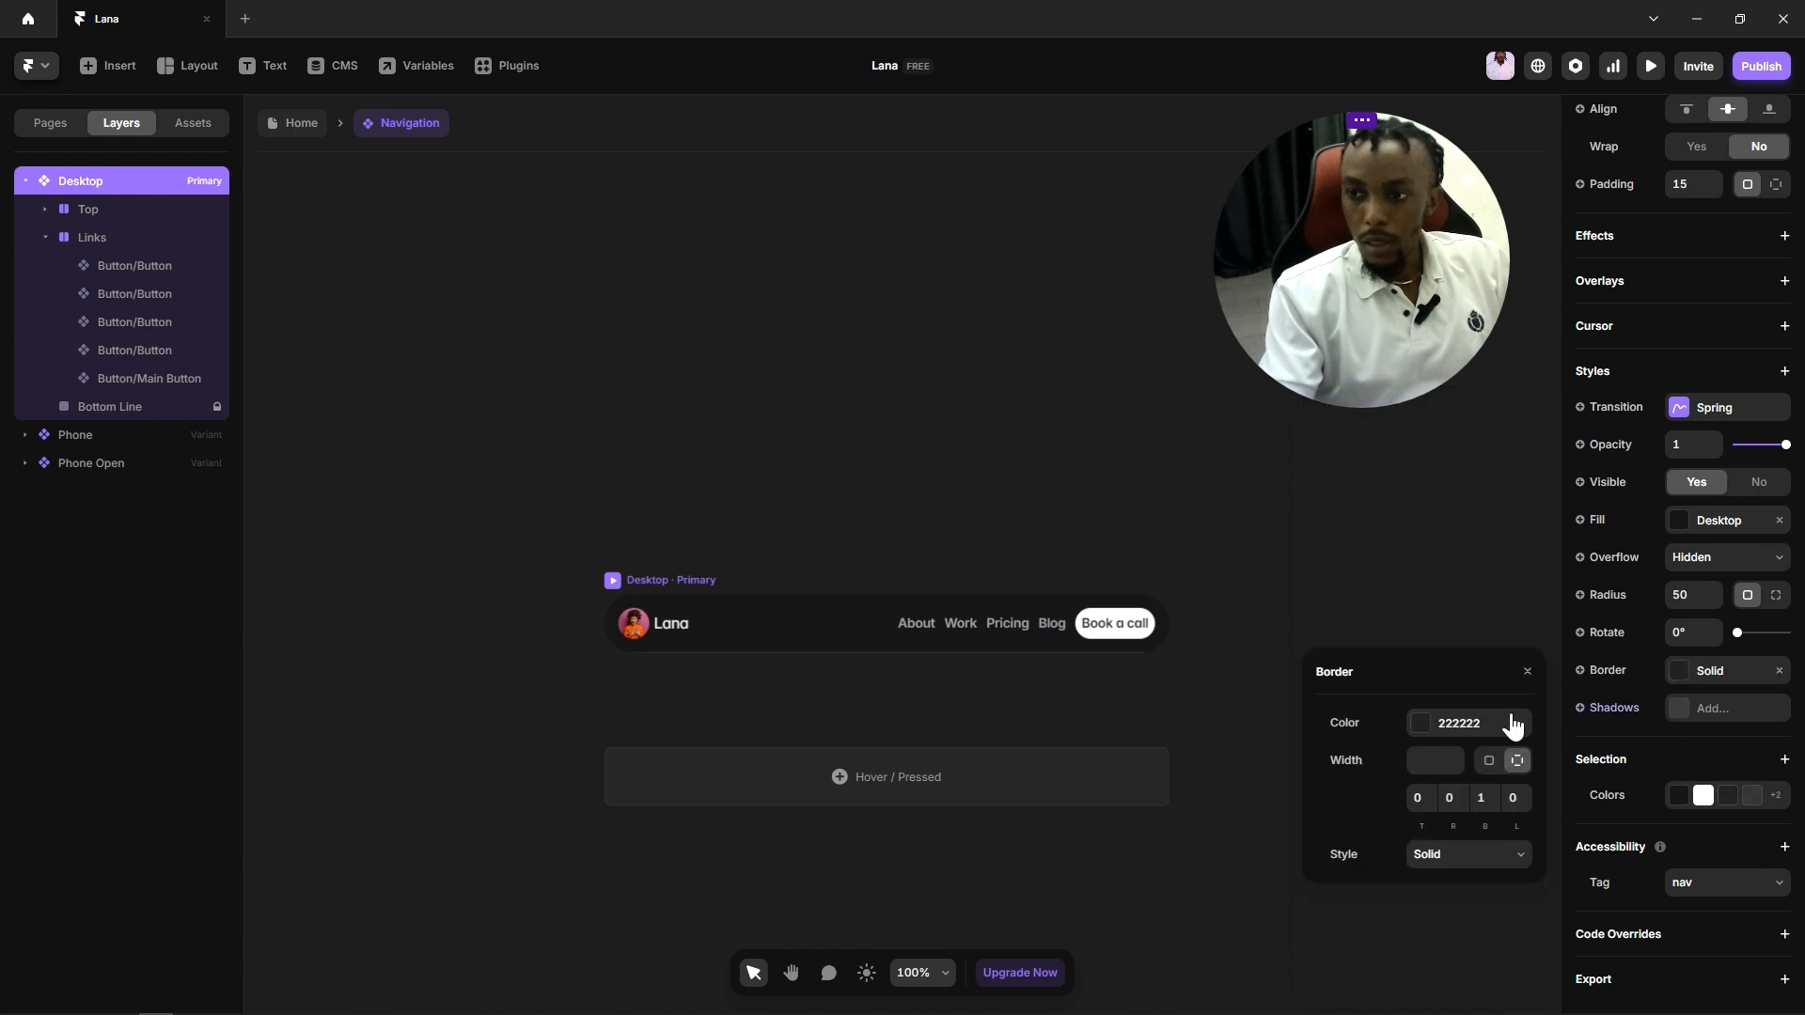
click(1419, 735)
click(1376, 866)
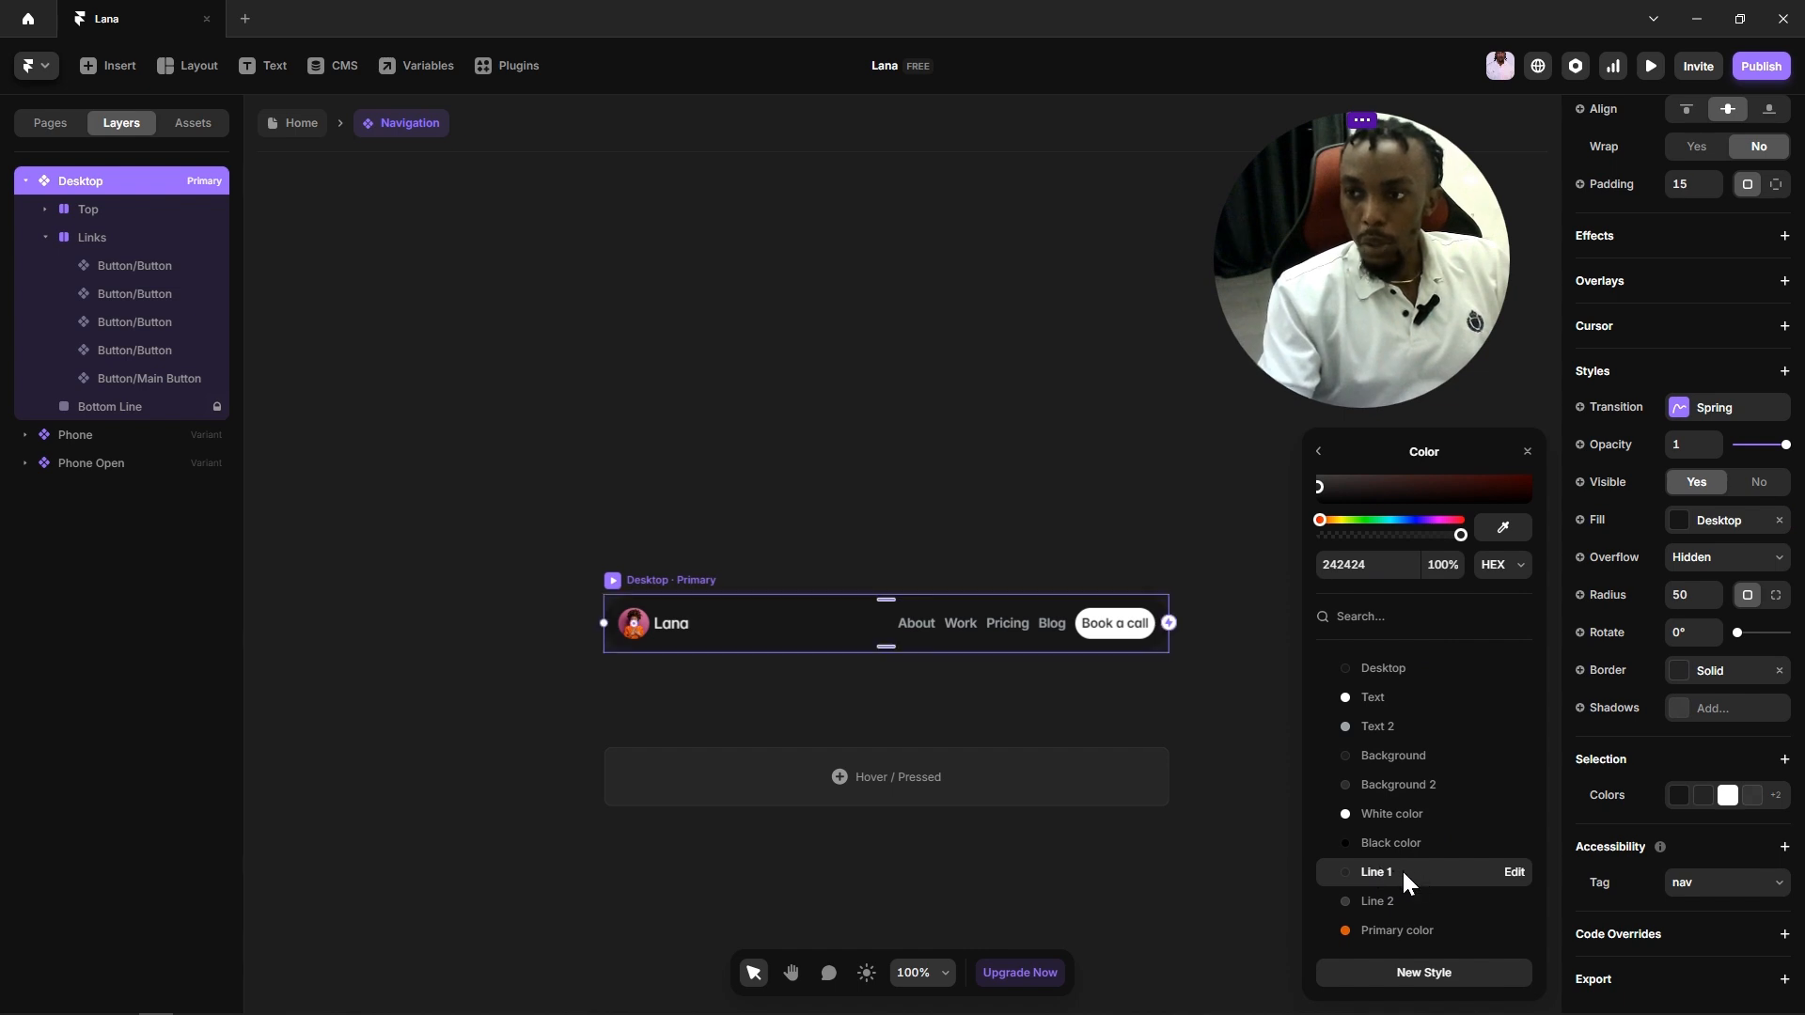
click(1224, 720)
scroll(1198, 622, up, 5)
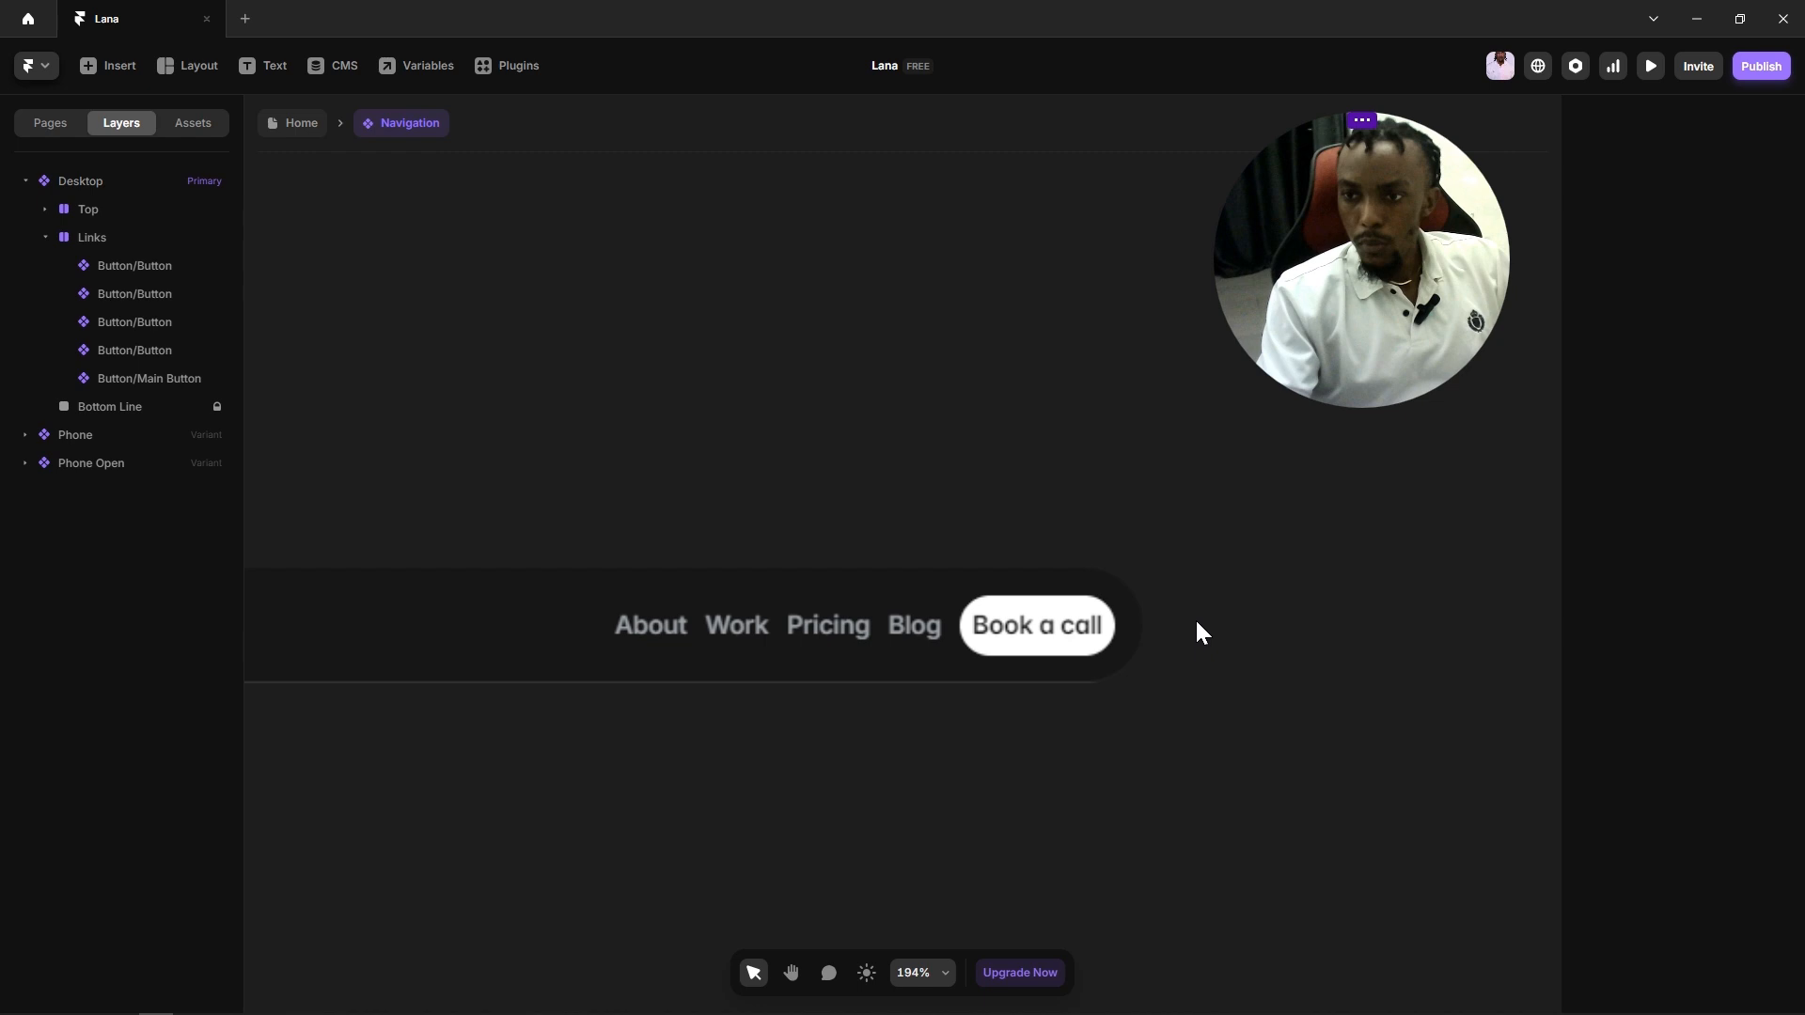
scroll(1197, 624, up, 6)
scroll(1184, 696, down, 6)
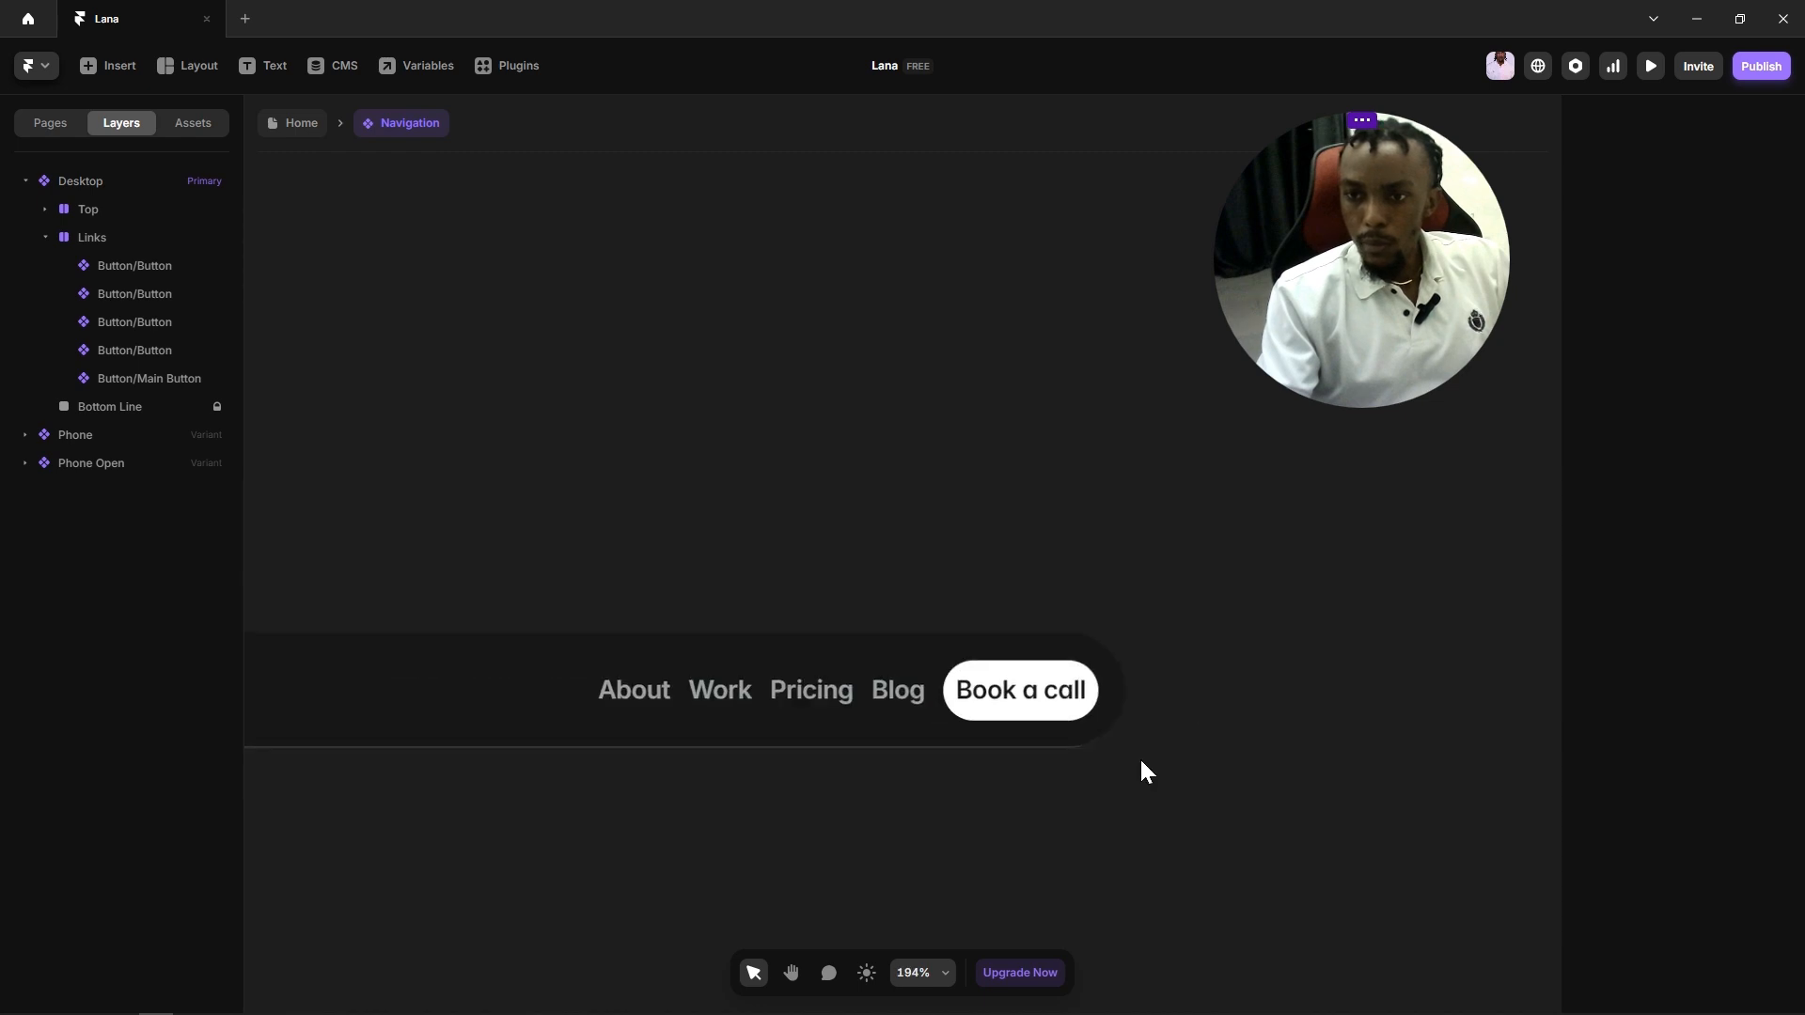
scroll(1139, 758, down, 3)
Step: Switch the Desktop navigation variant's border to one uniform width of 1 on all sides
click(410, 655)
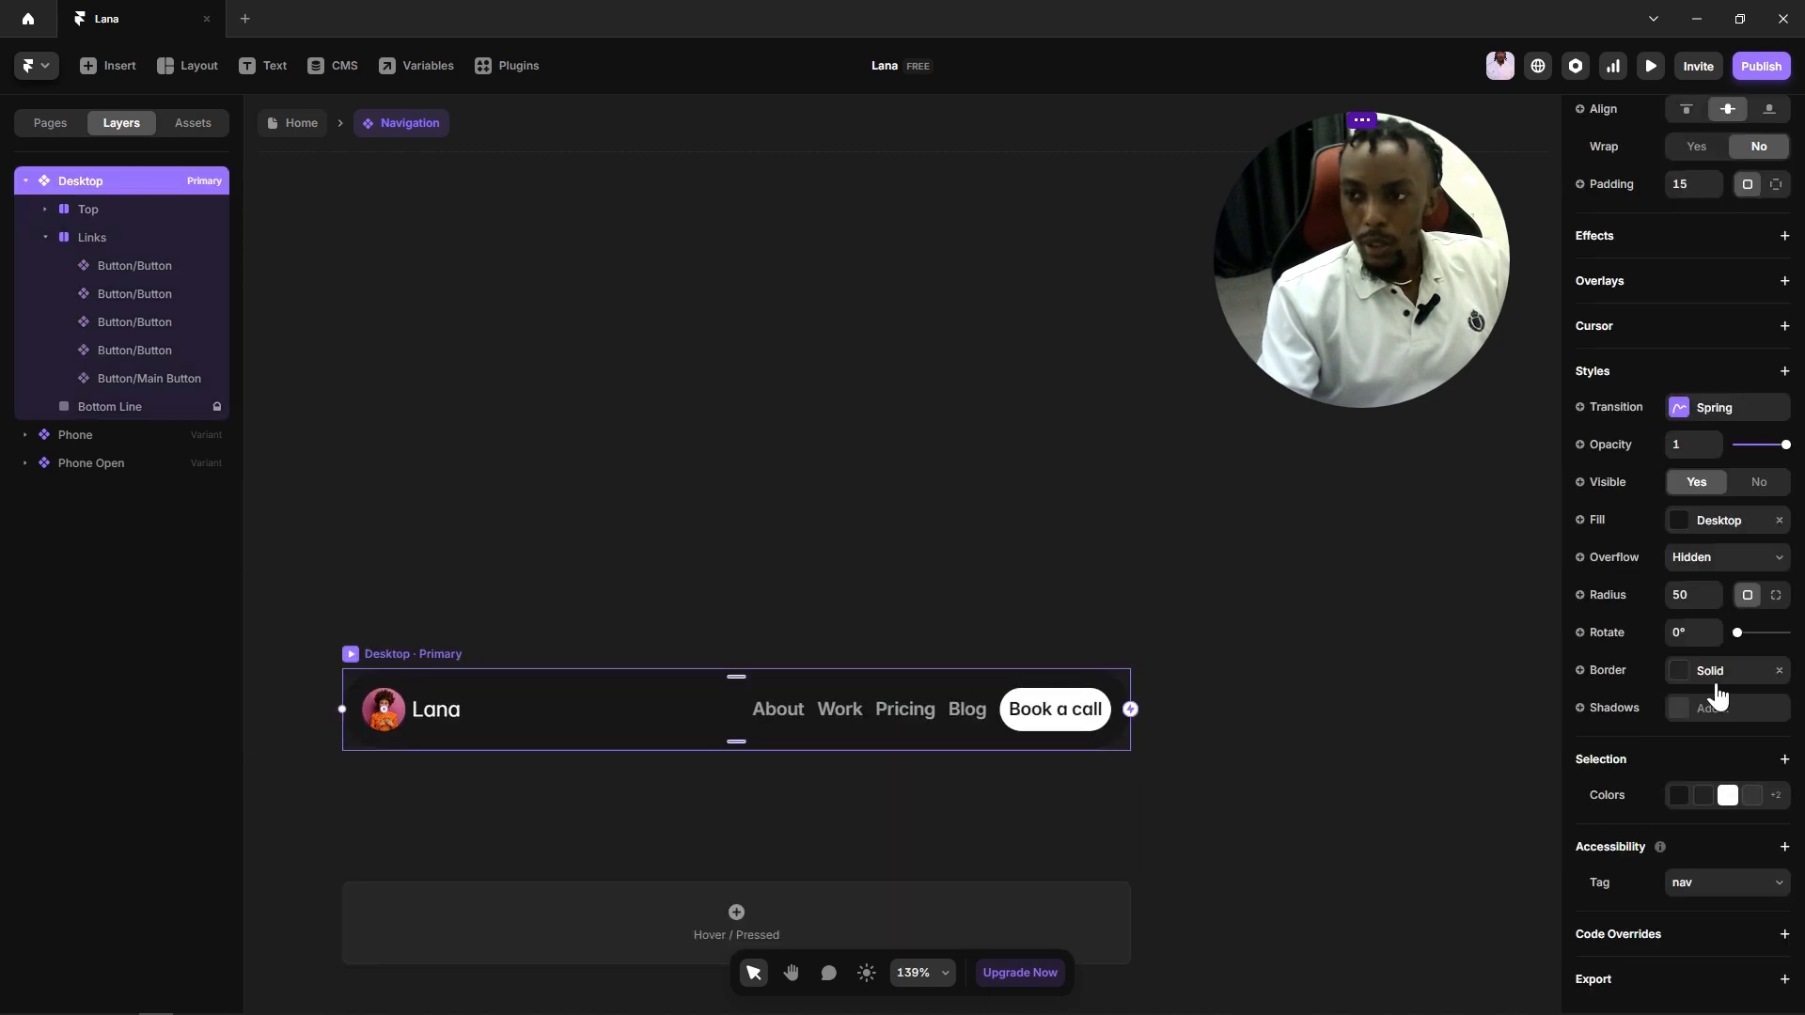
click(1678, 675)
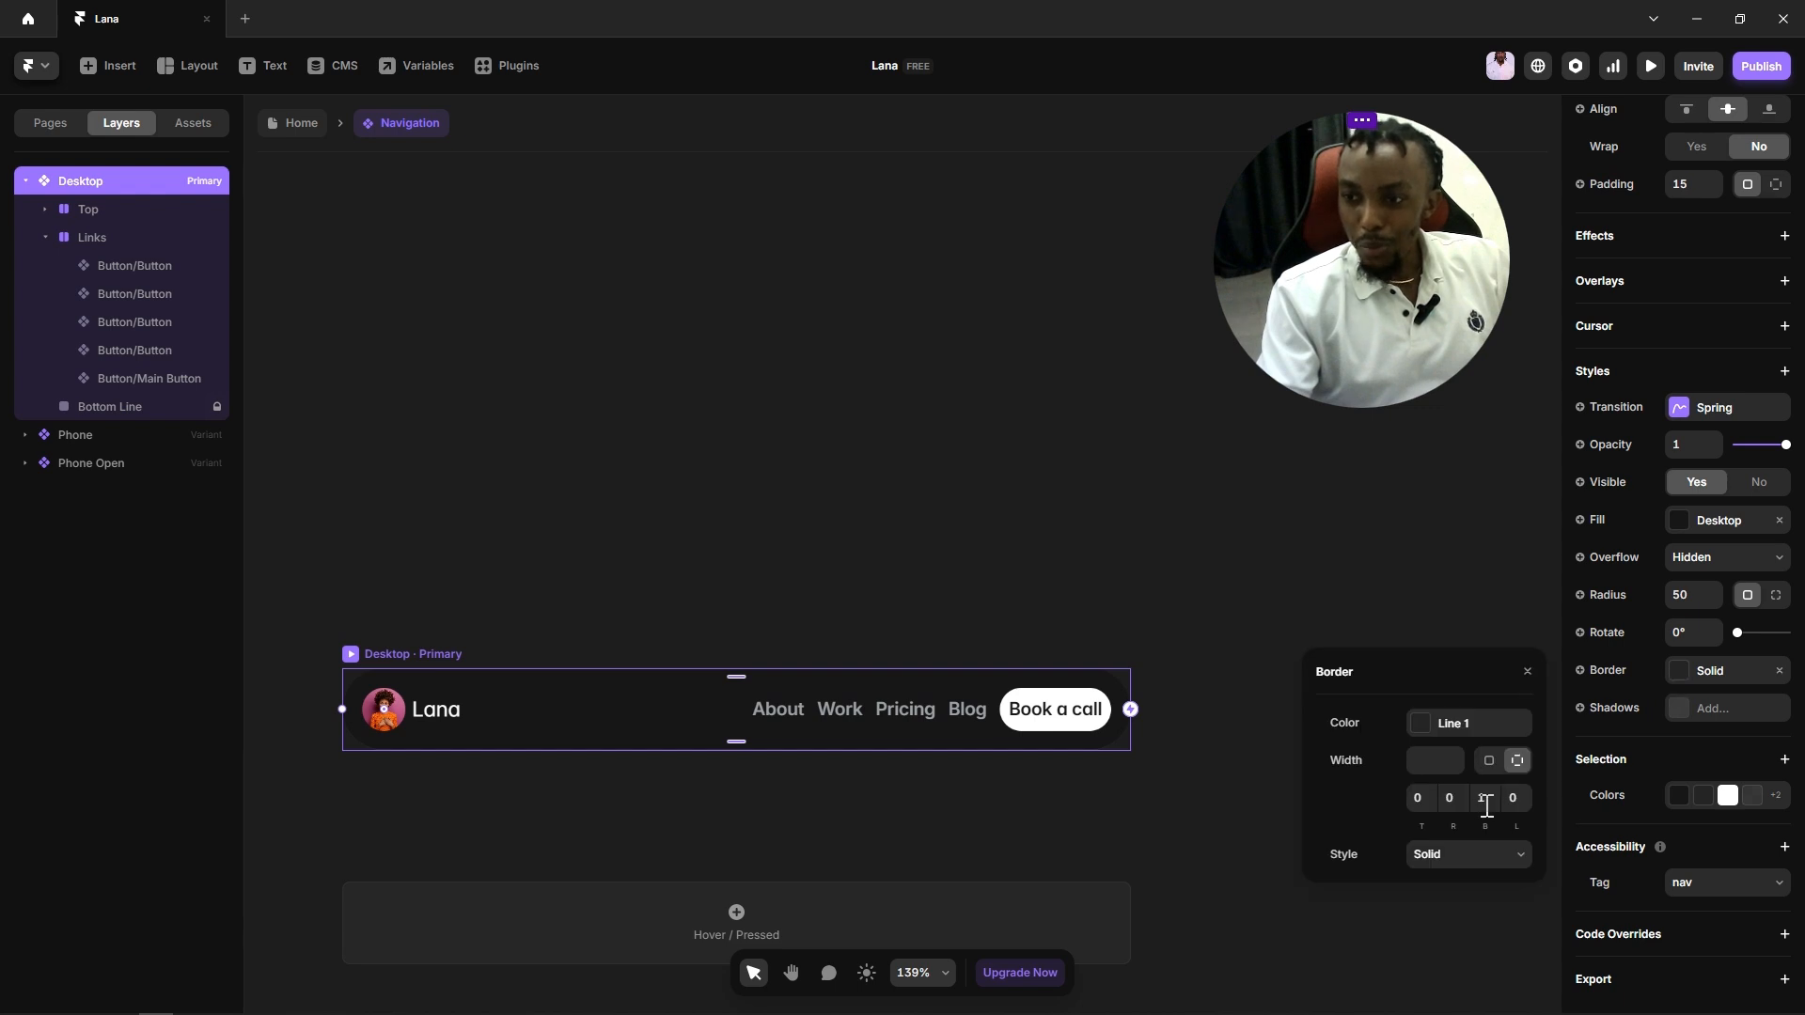
click(1488, 759)
click(1434, 761)
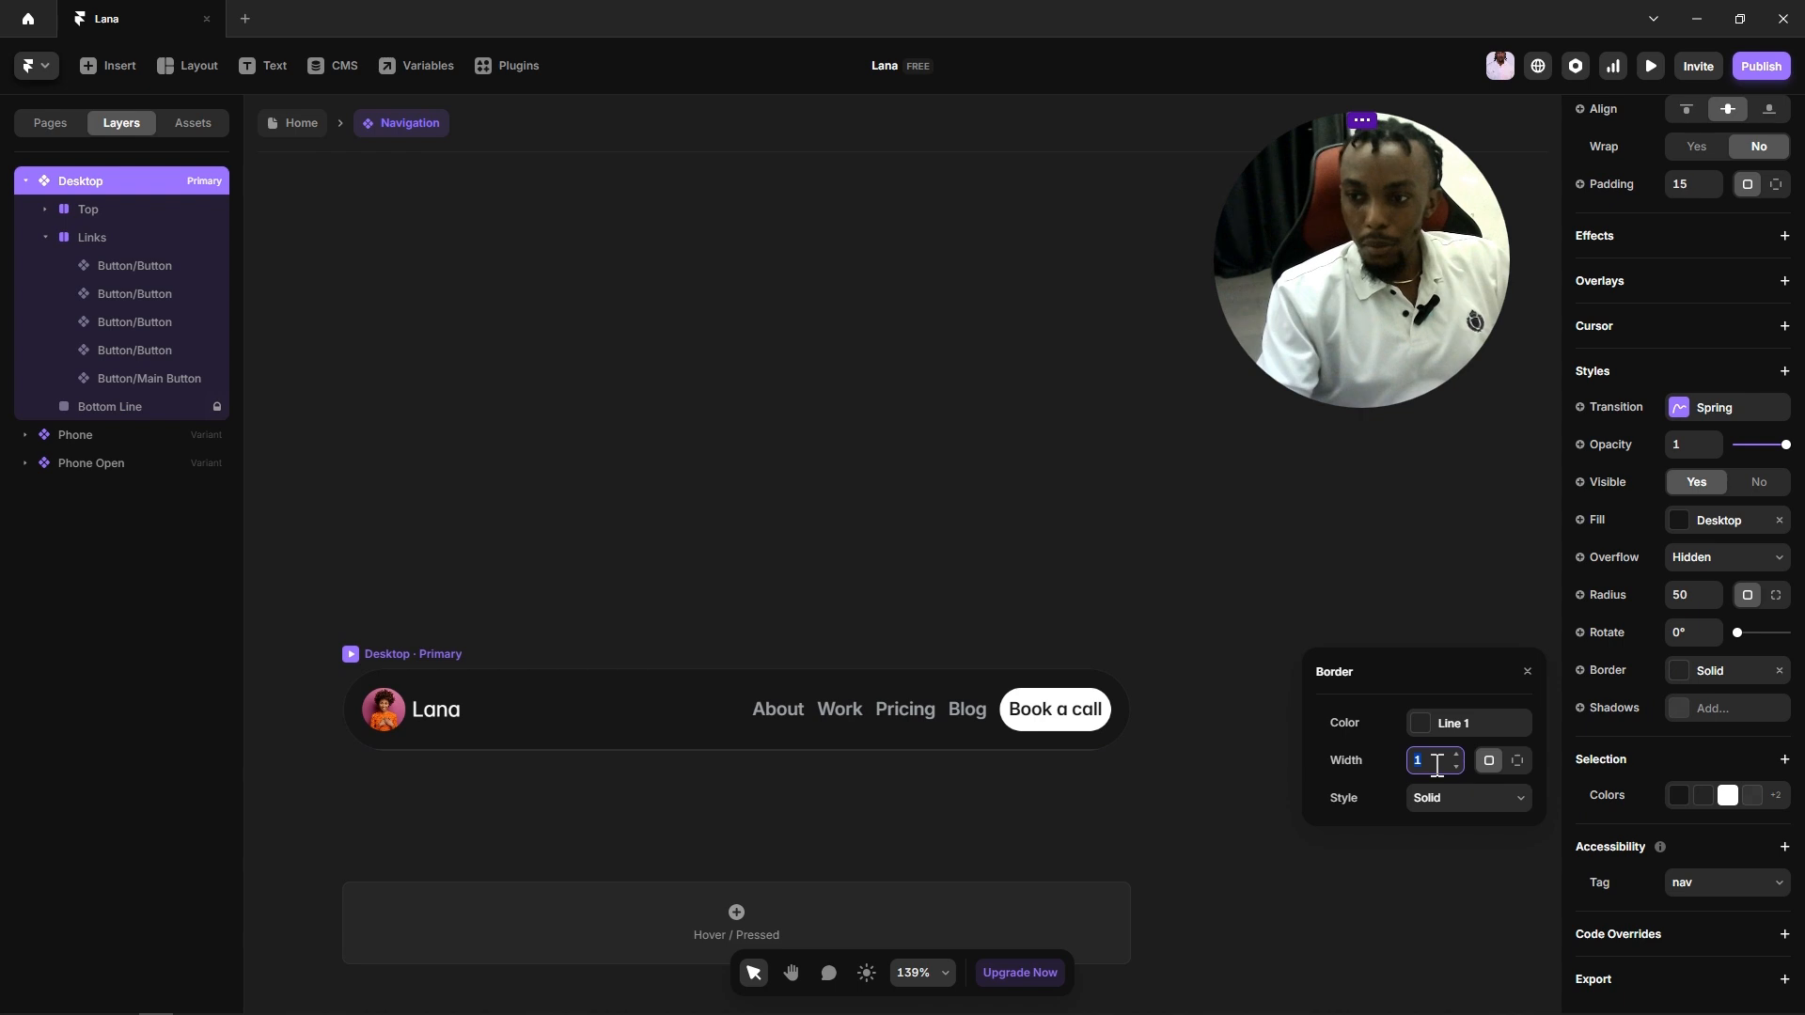
click(1384, 708)
click(1160, 738)
scroll(1144, 729, up, 5)
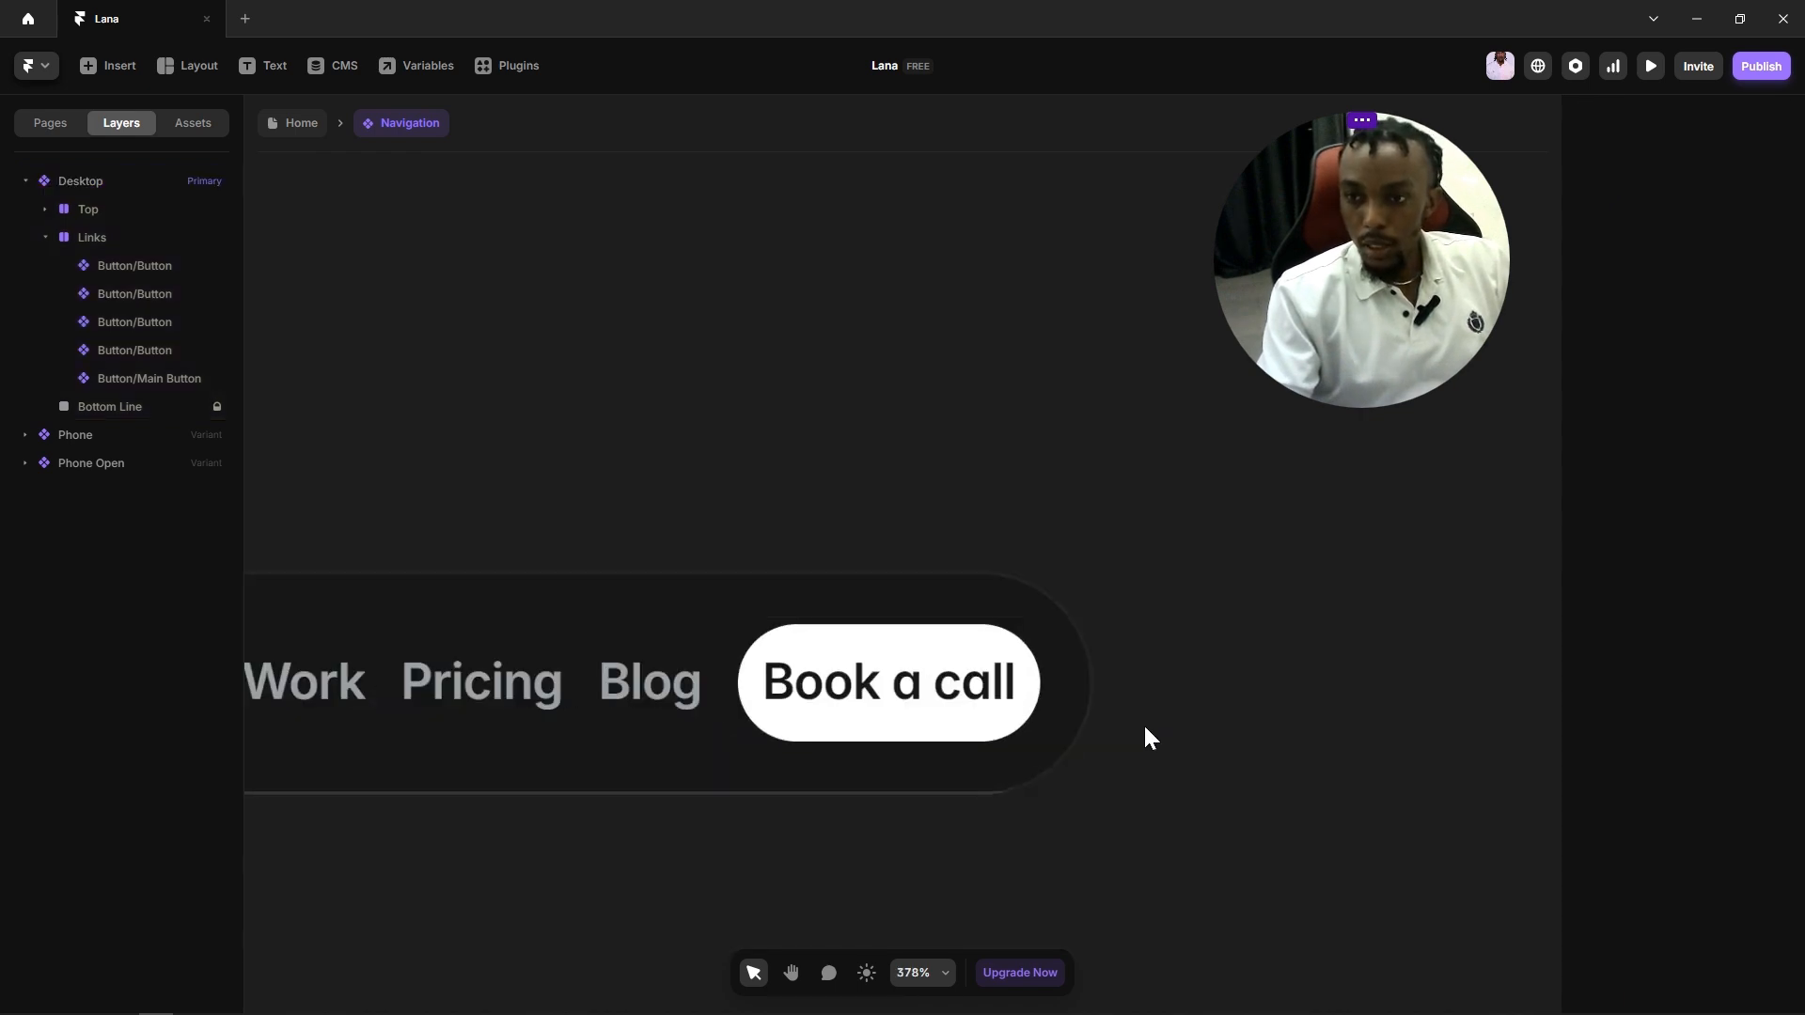
Step: Review the Phone and Phone Open variants of the navigation and select the Phone variant
scroll(1145, 729, down, 8)
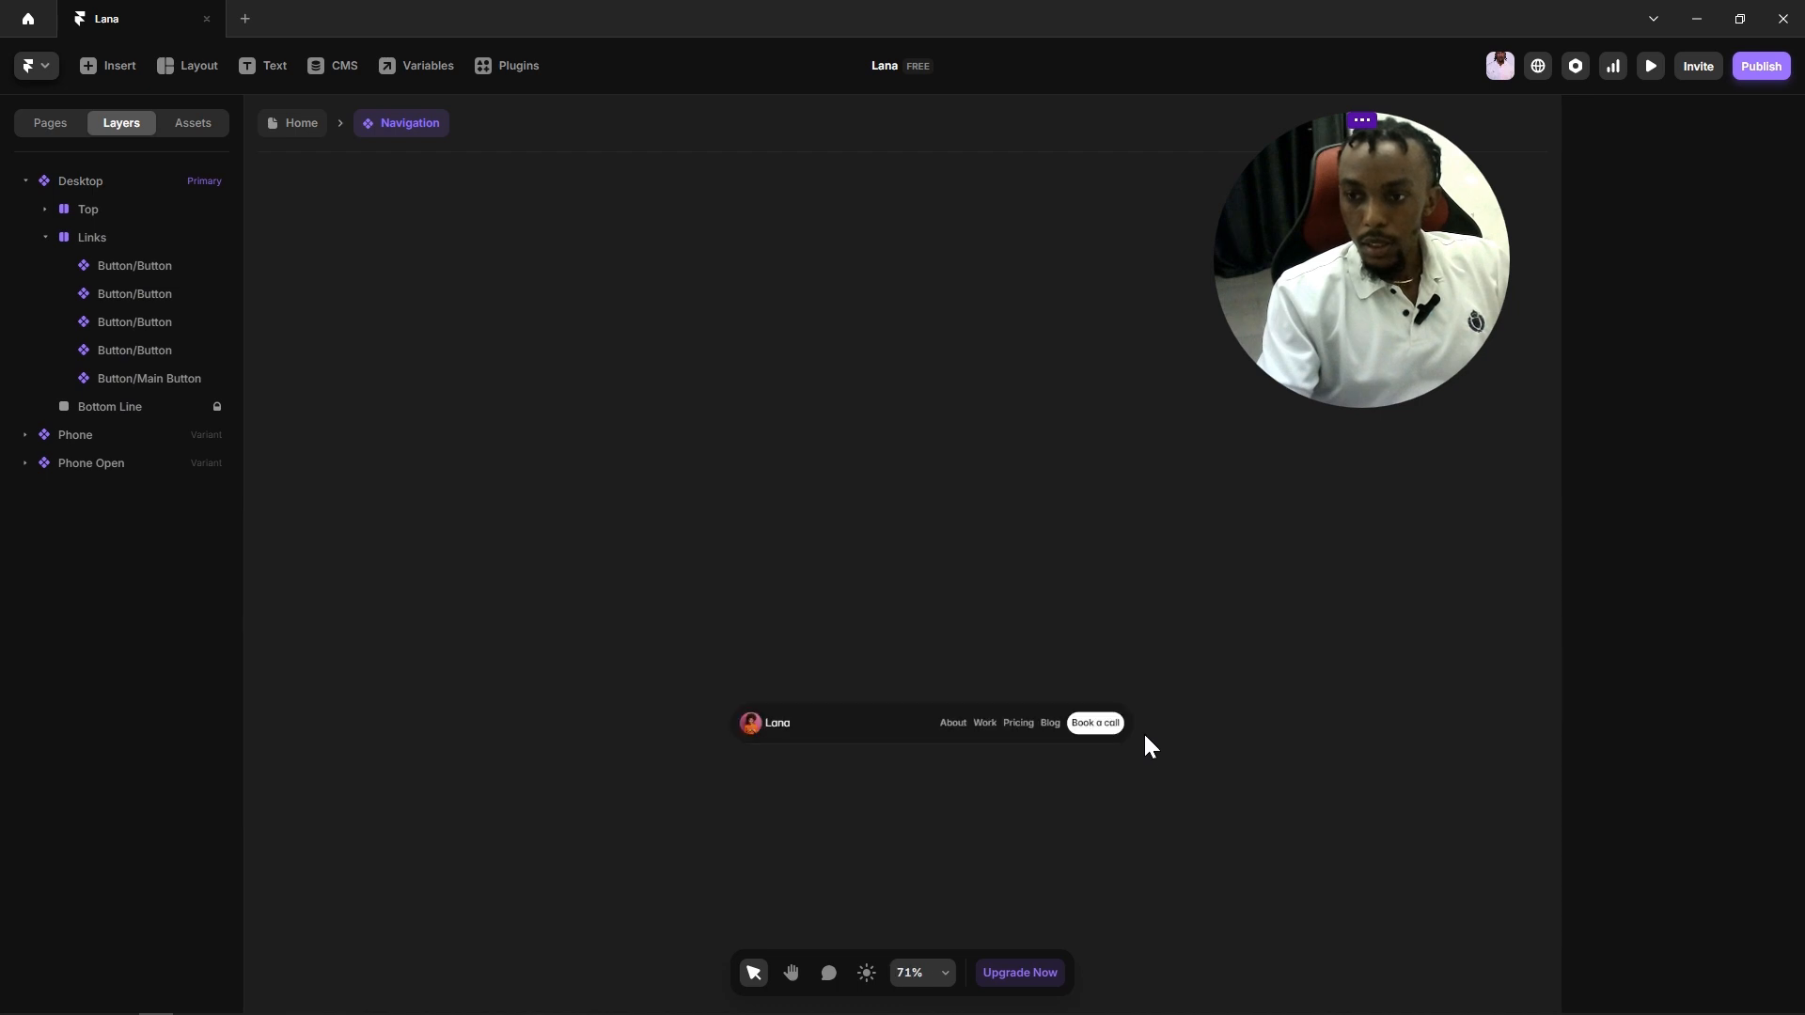
drag(1264, 744, 771, 732)
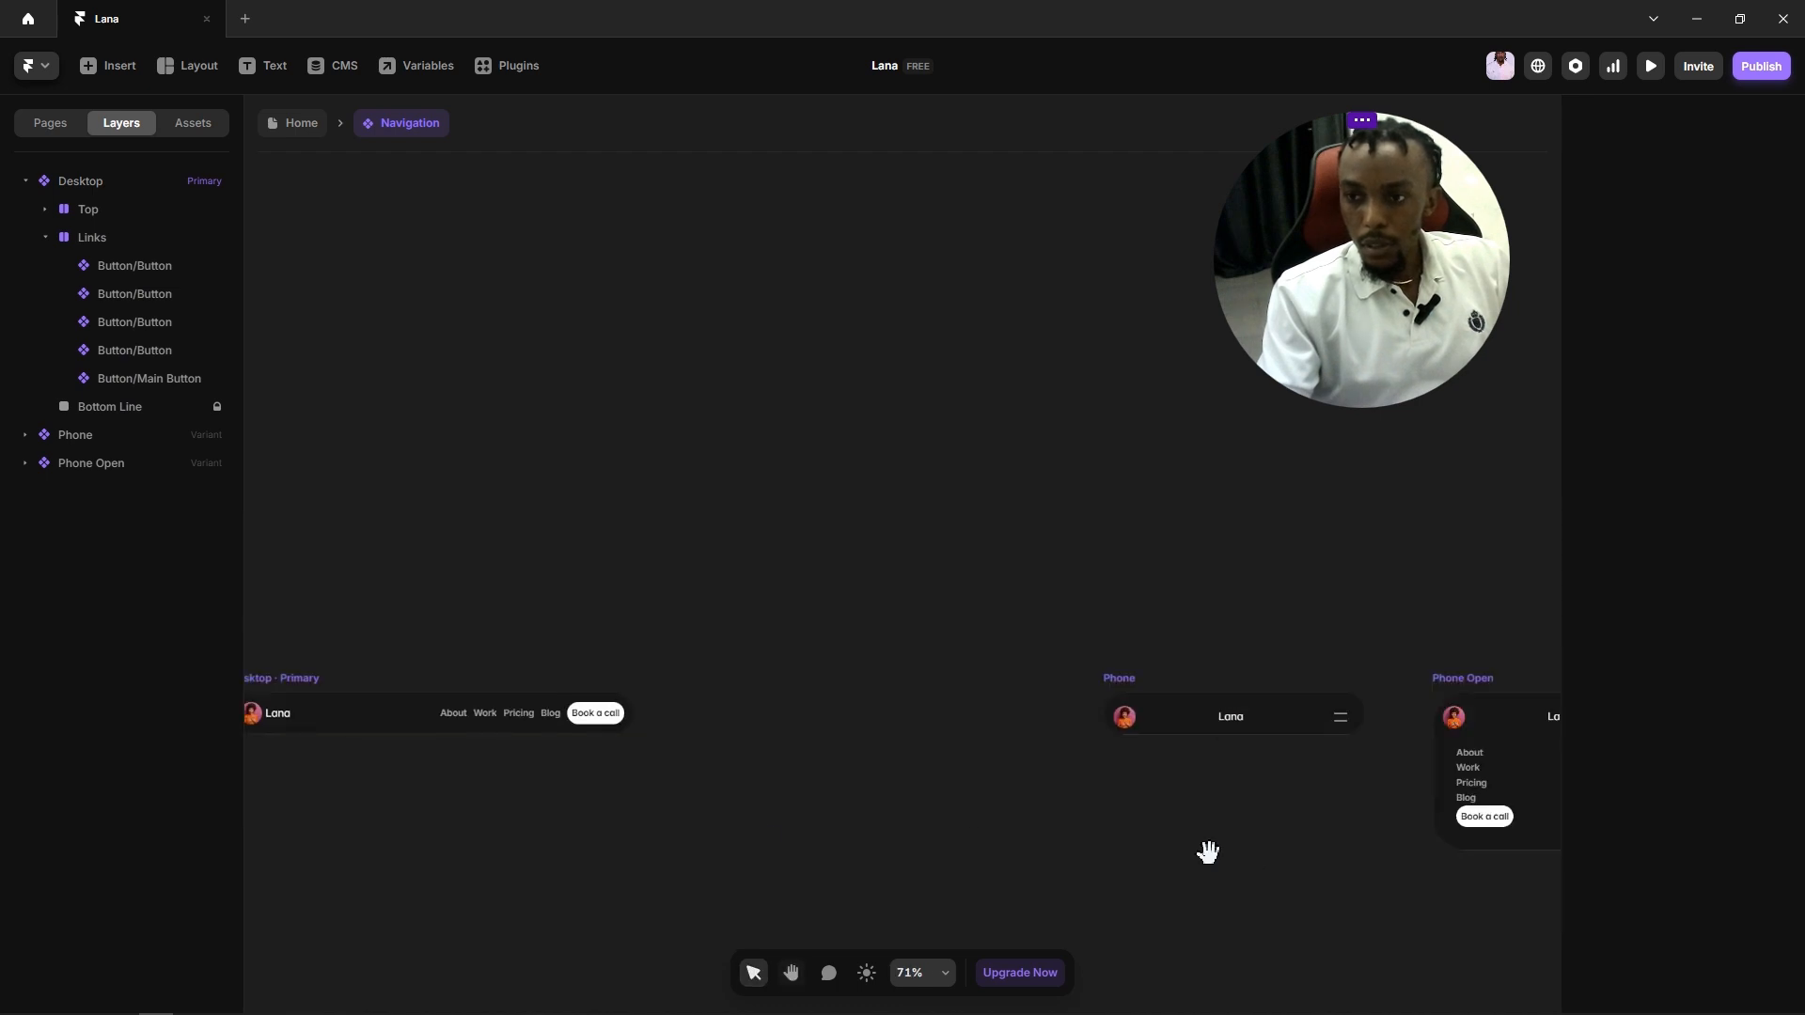
drag(1230, 854, 766, 836)
scroll(808, 766, up, 2)
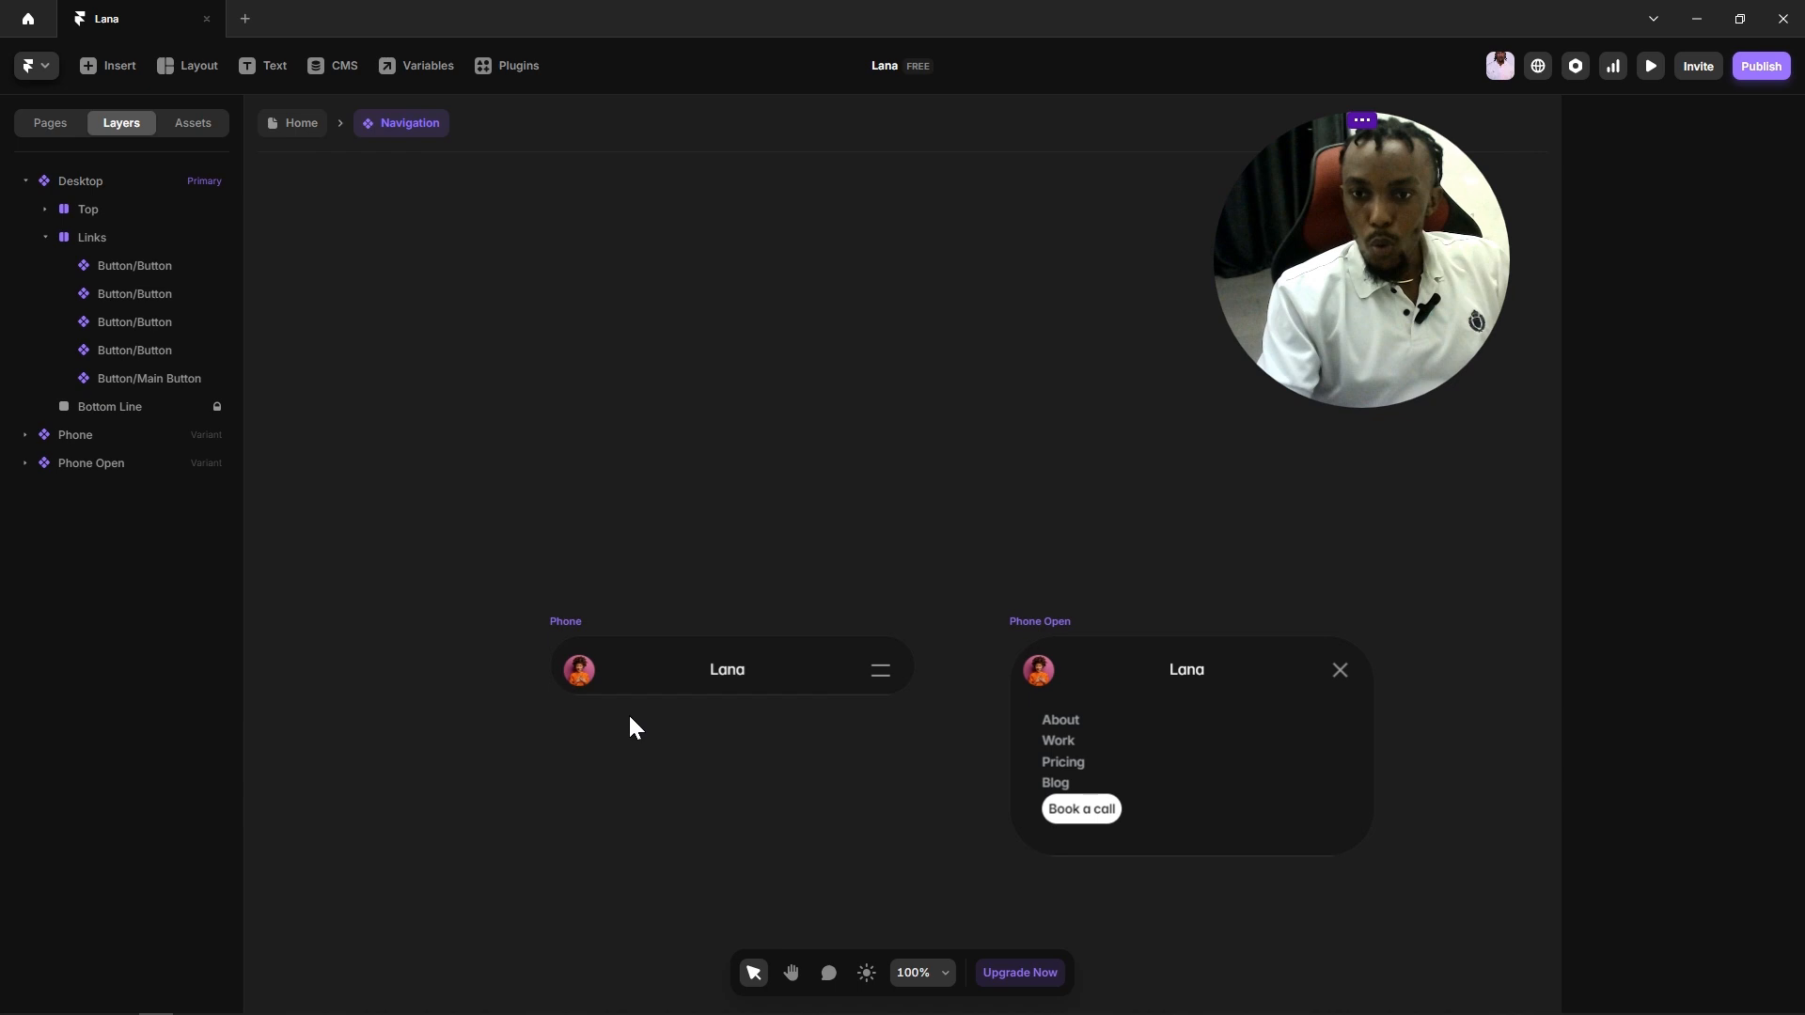
click(562, 621)
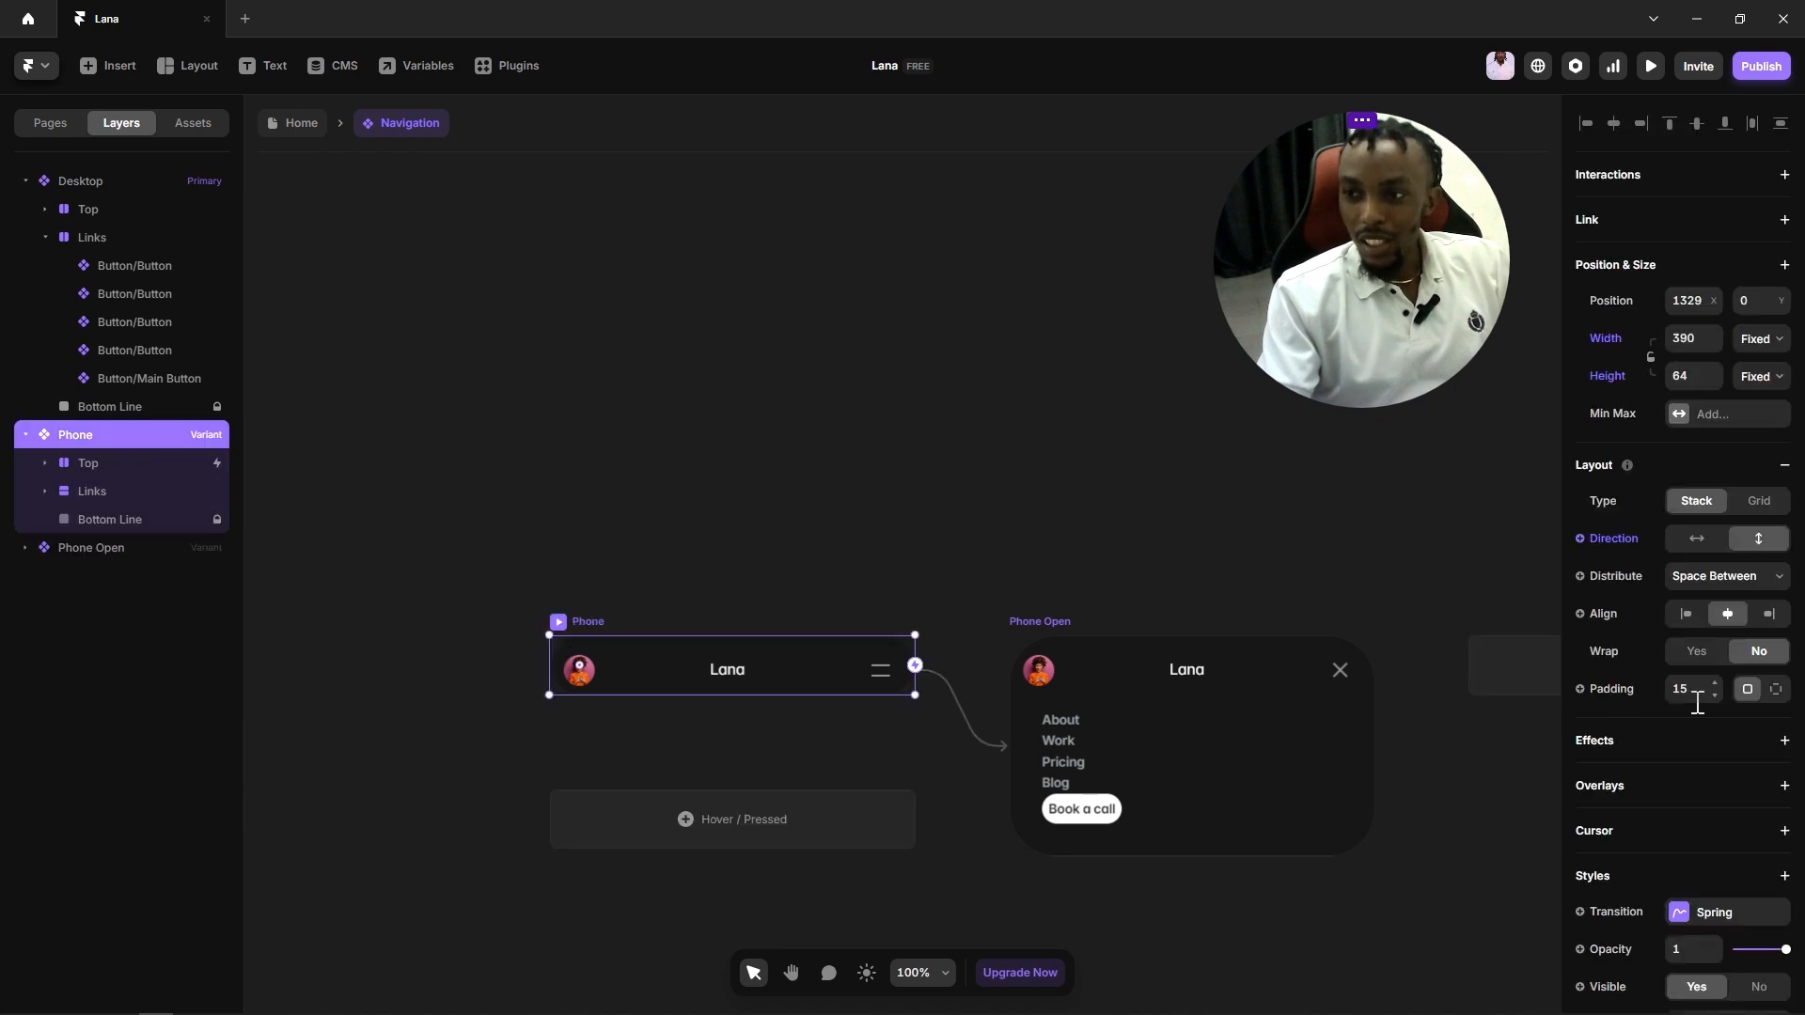
Step: Set the corner radius of the Phone variant of the navigation component to 0
scroll(1697, 703, down, 5)
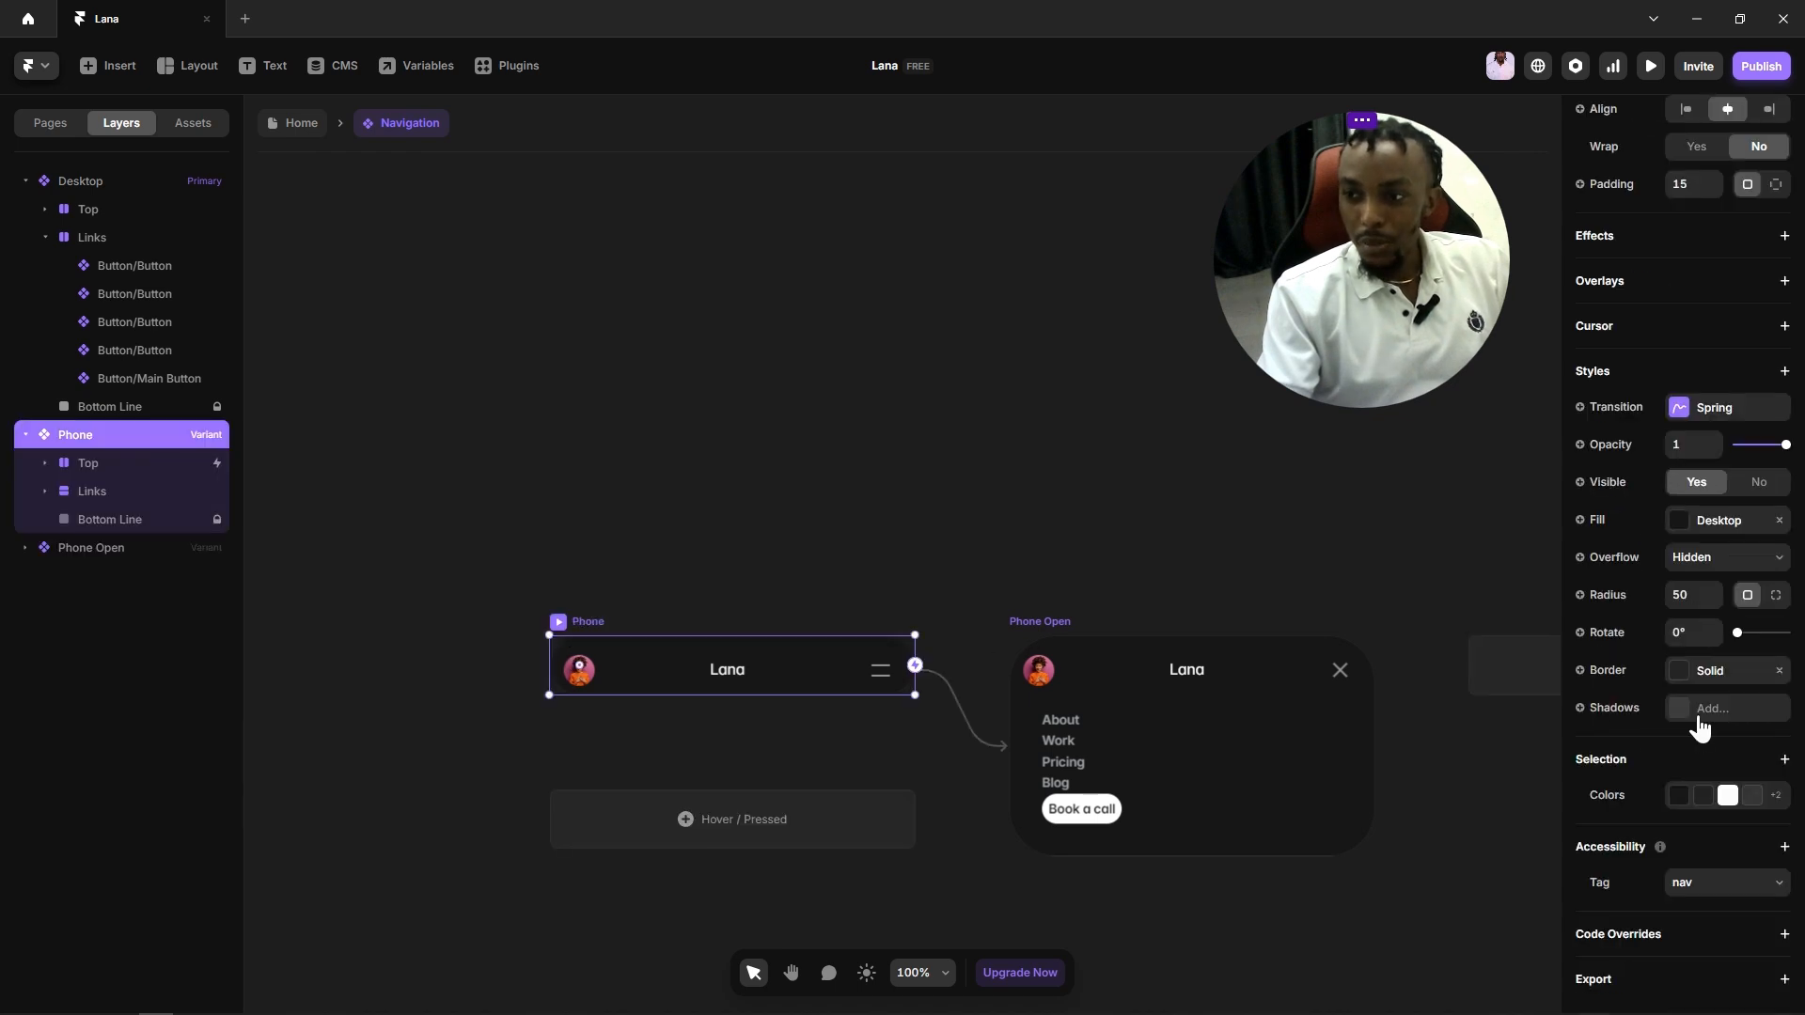
click(1688, 596)
text(0)
click(1477, 632)
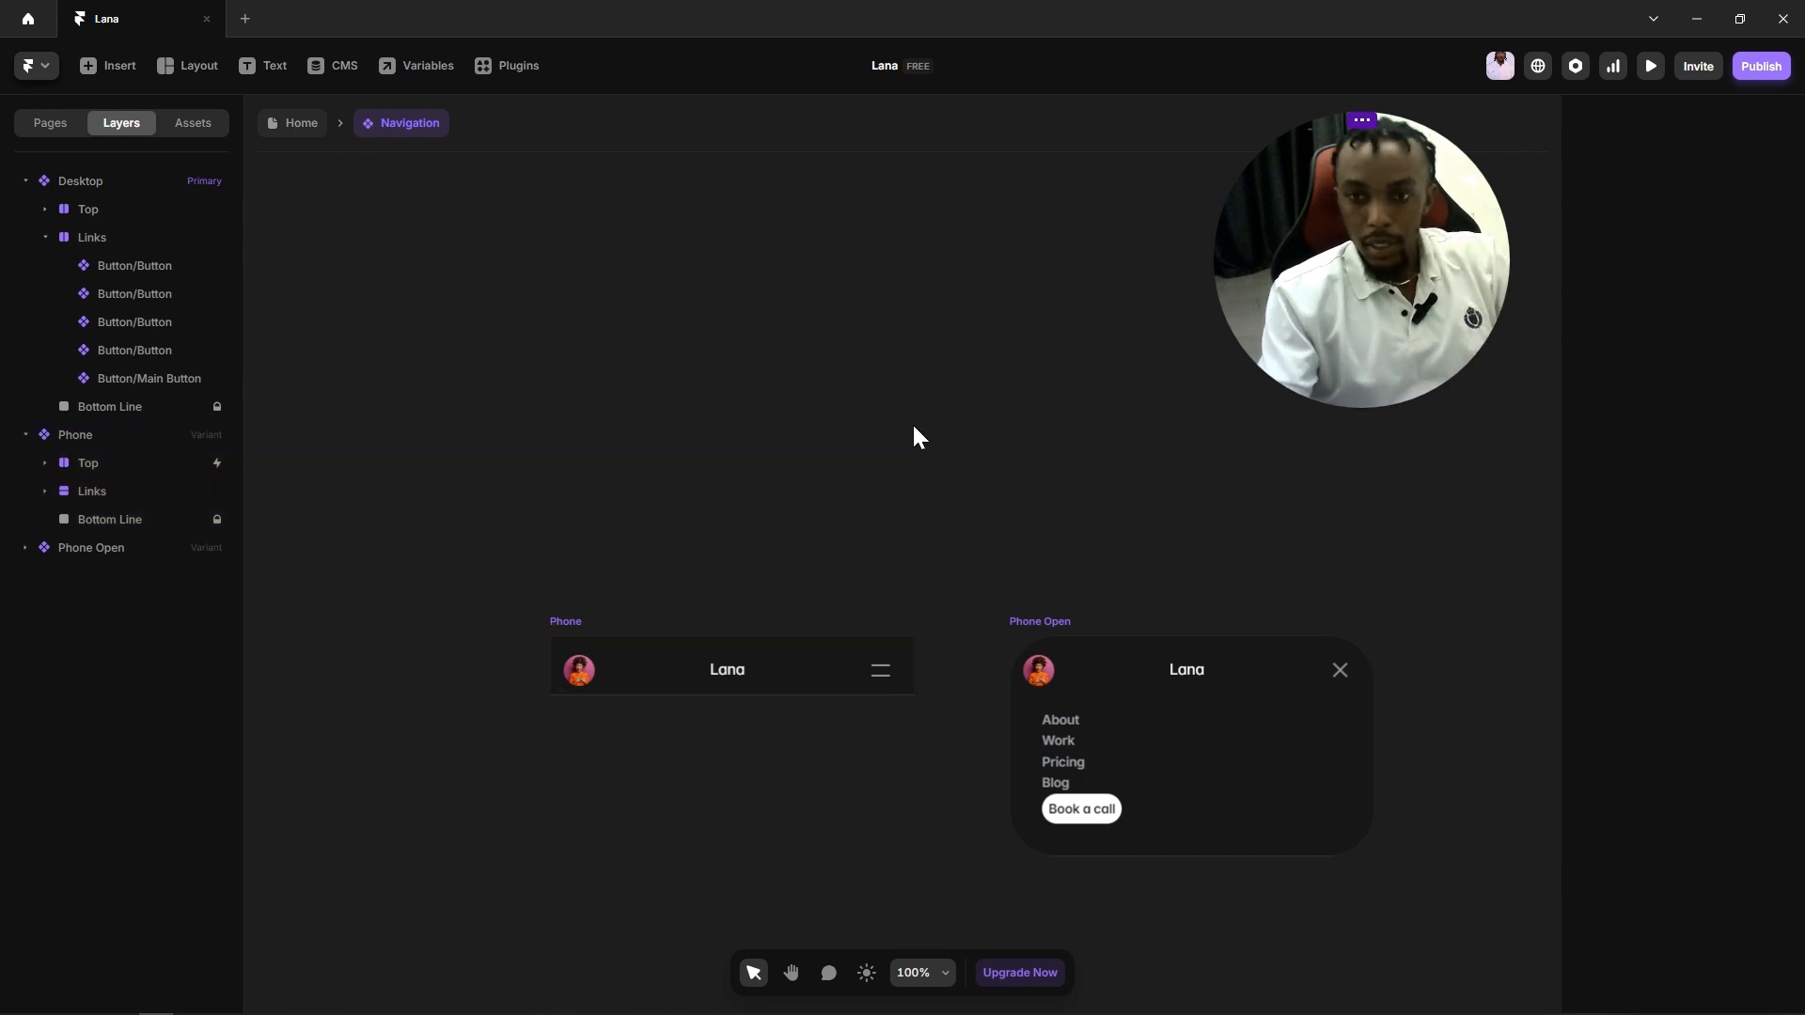
Step: Set the corner radius of the Phone Open variant to 0
click(1049, 634)
scroll(1706, 752, down, 5)
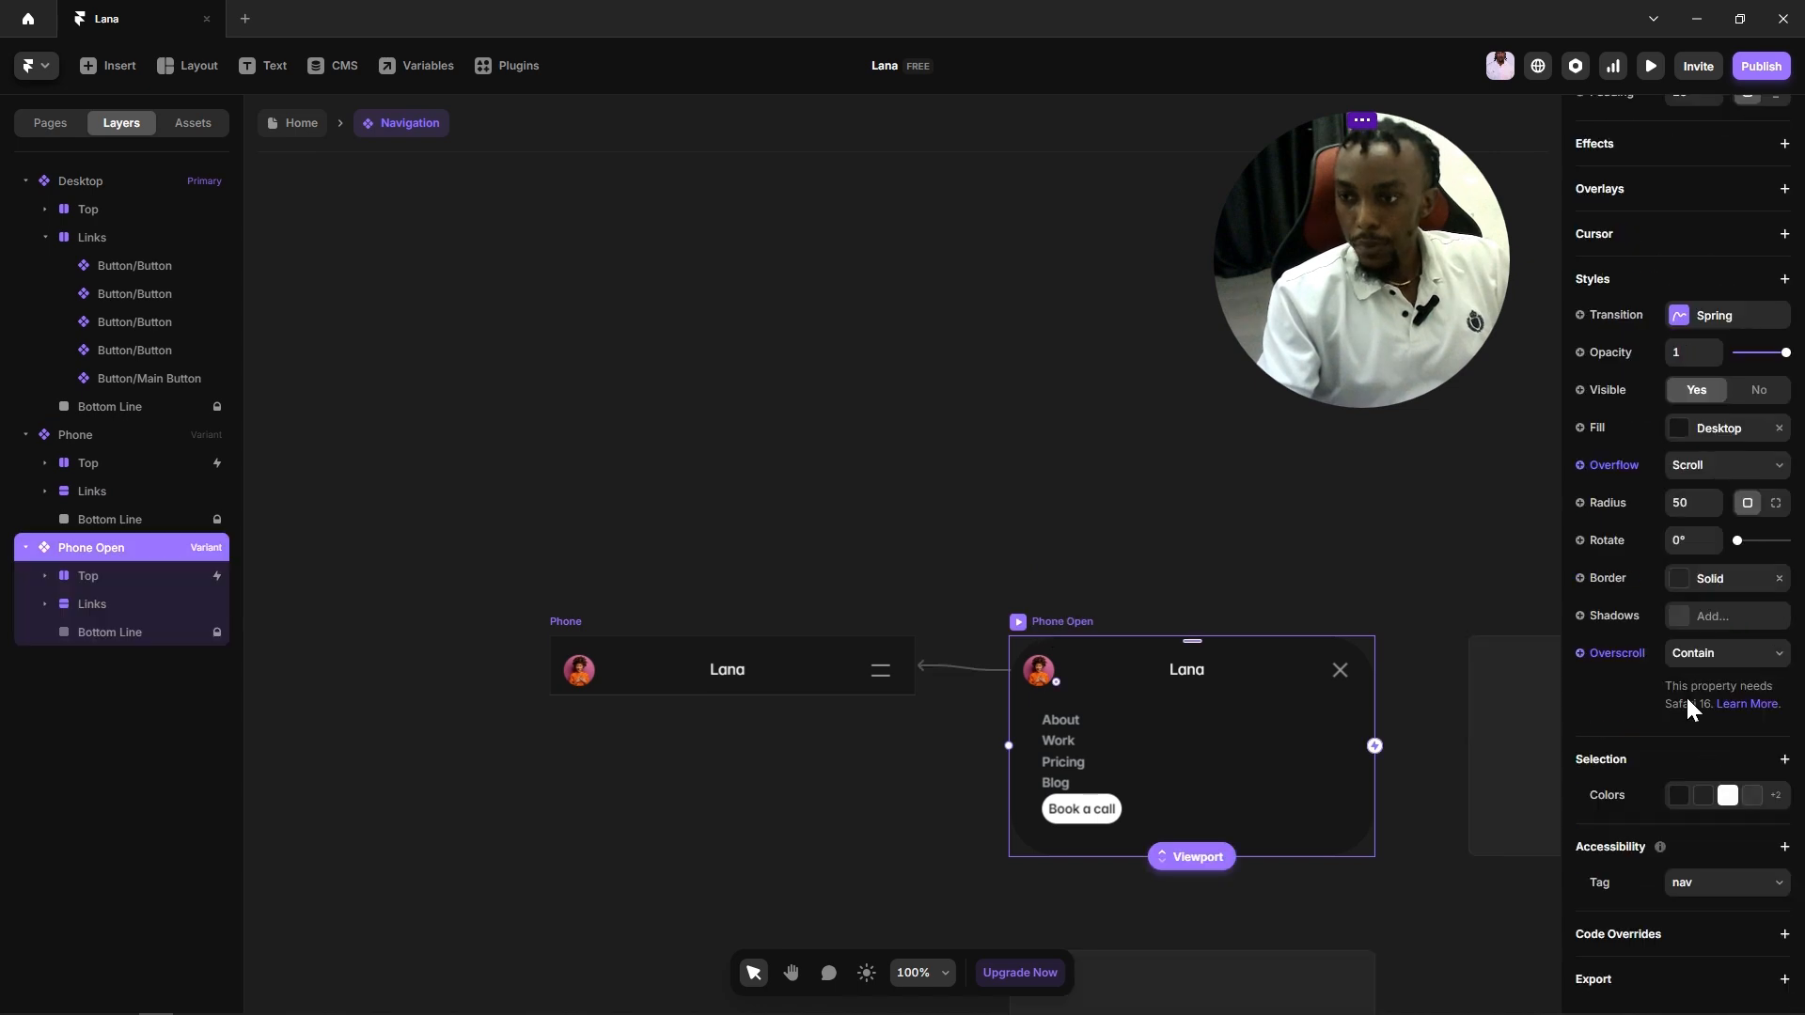
click(1682, 508)
text(0)
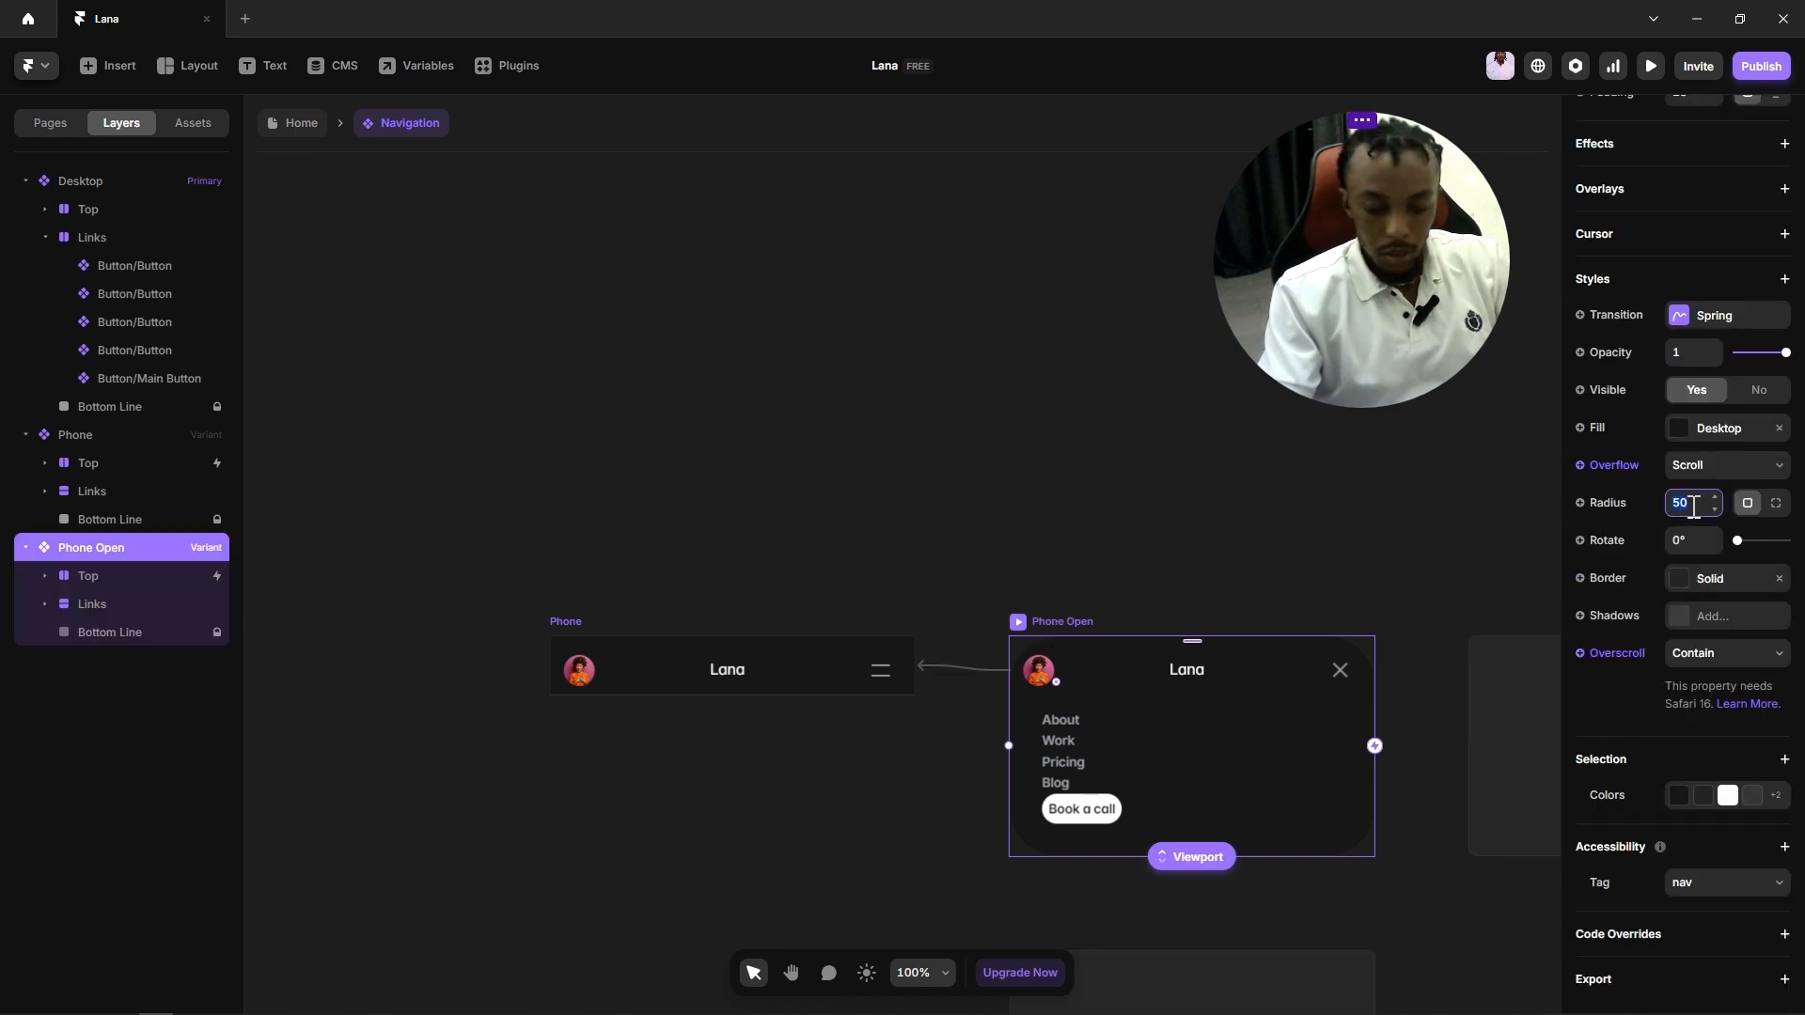
click(893, 408)
Step: Set the gap of the Links stack in the Phone Open variant to 16
scroll(1072, 702, up, 3)
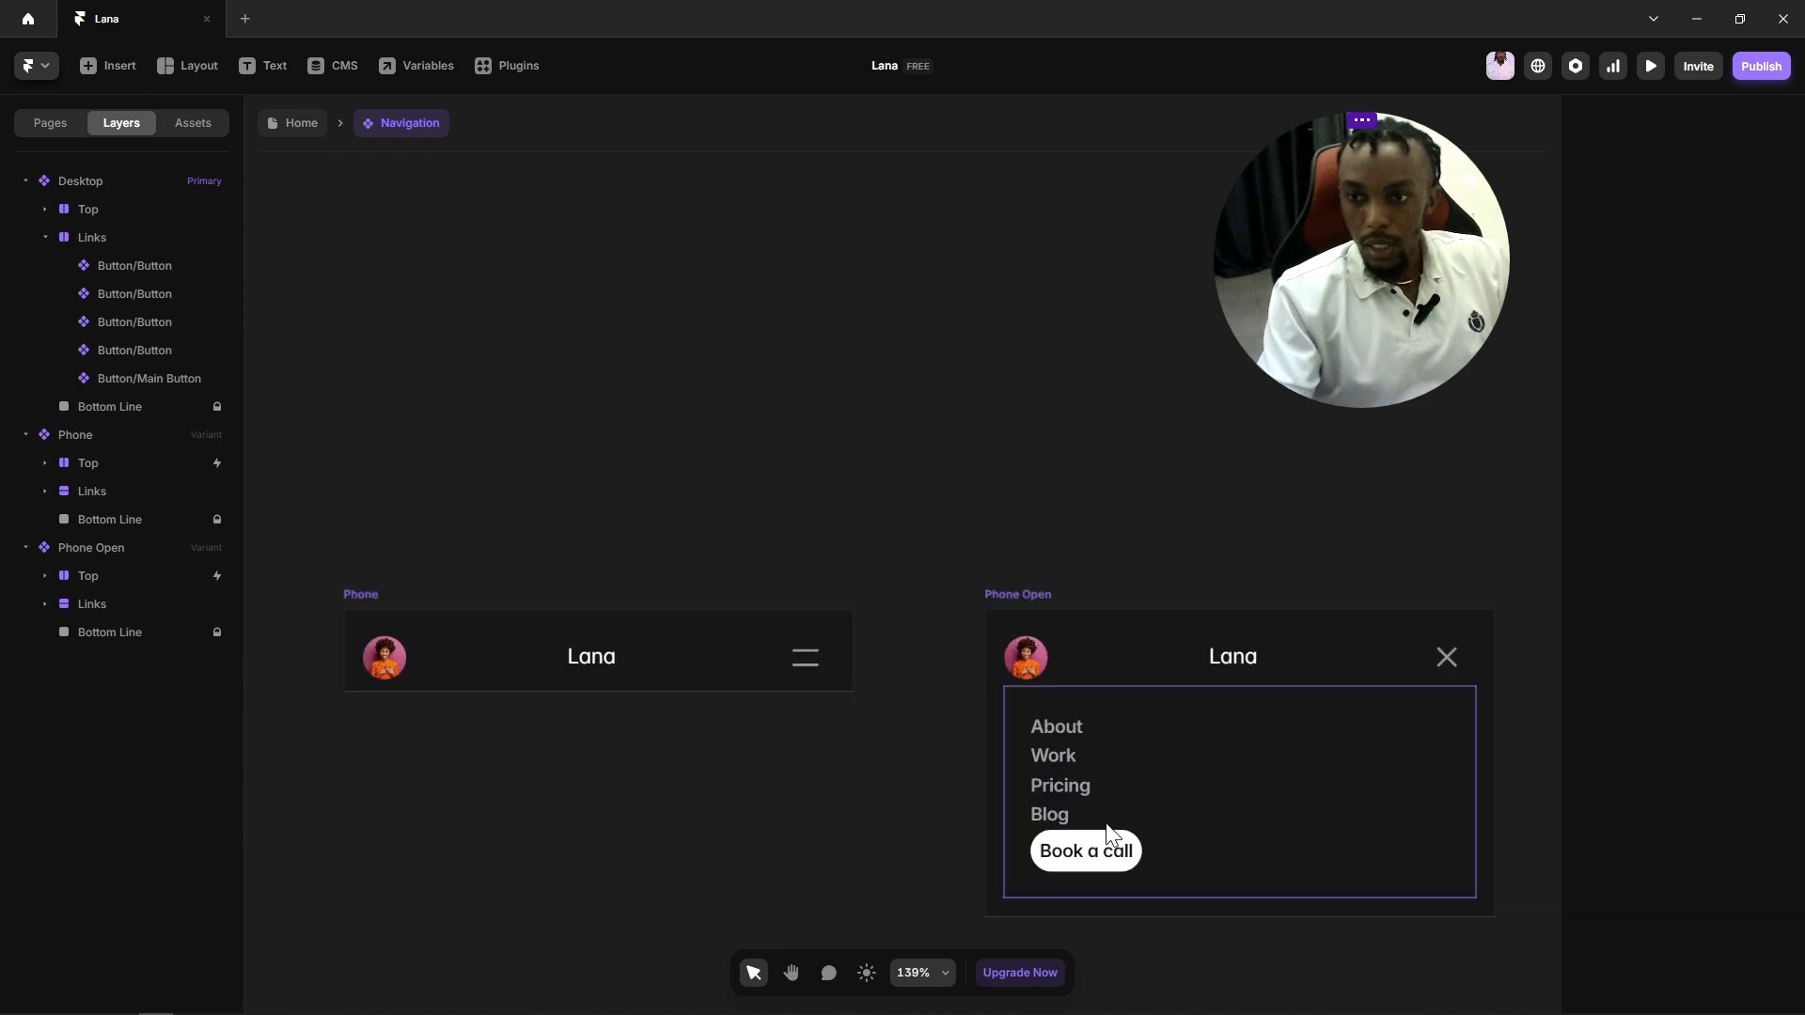
click(1118, 829)
click(1693, 739)
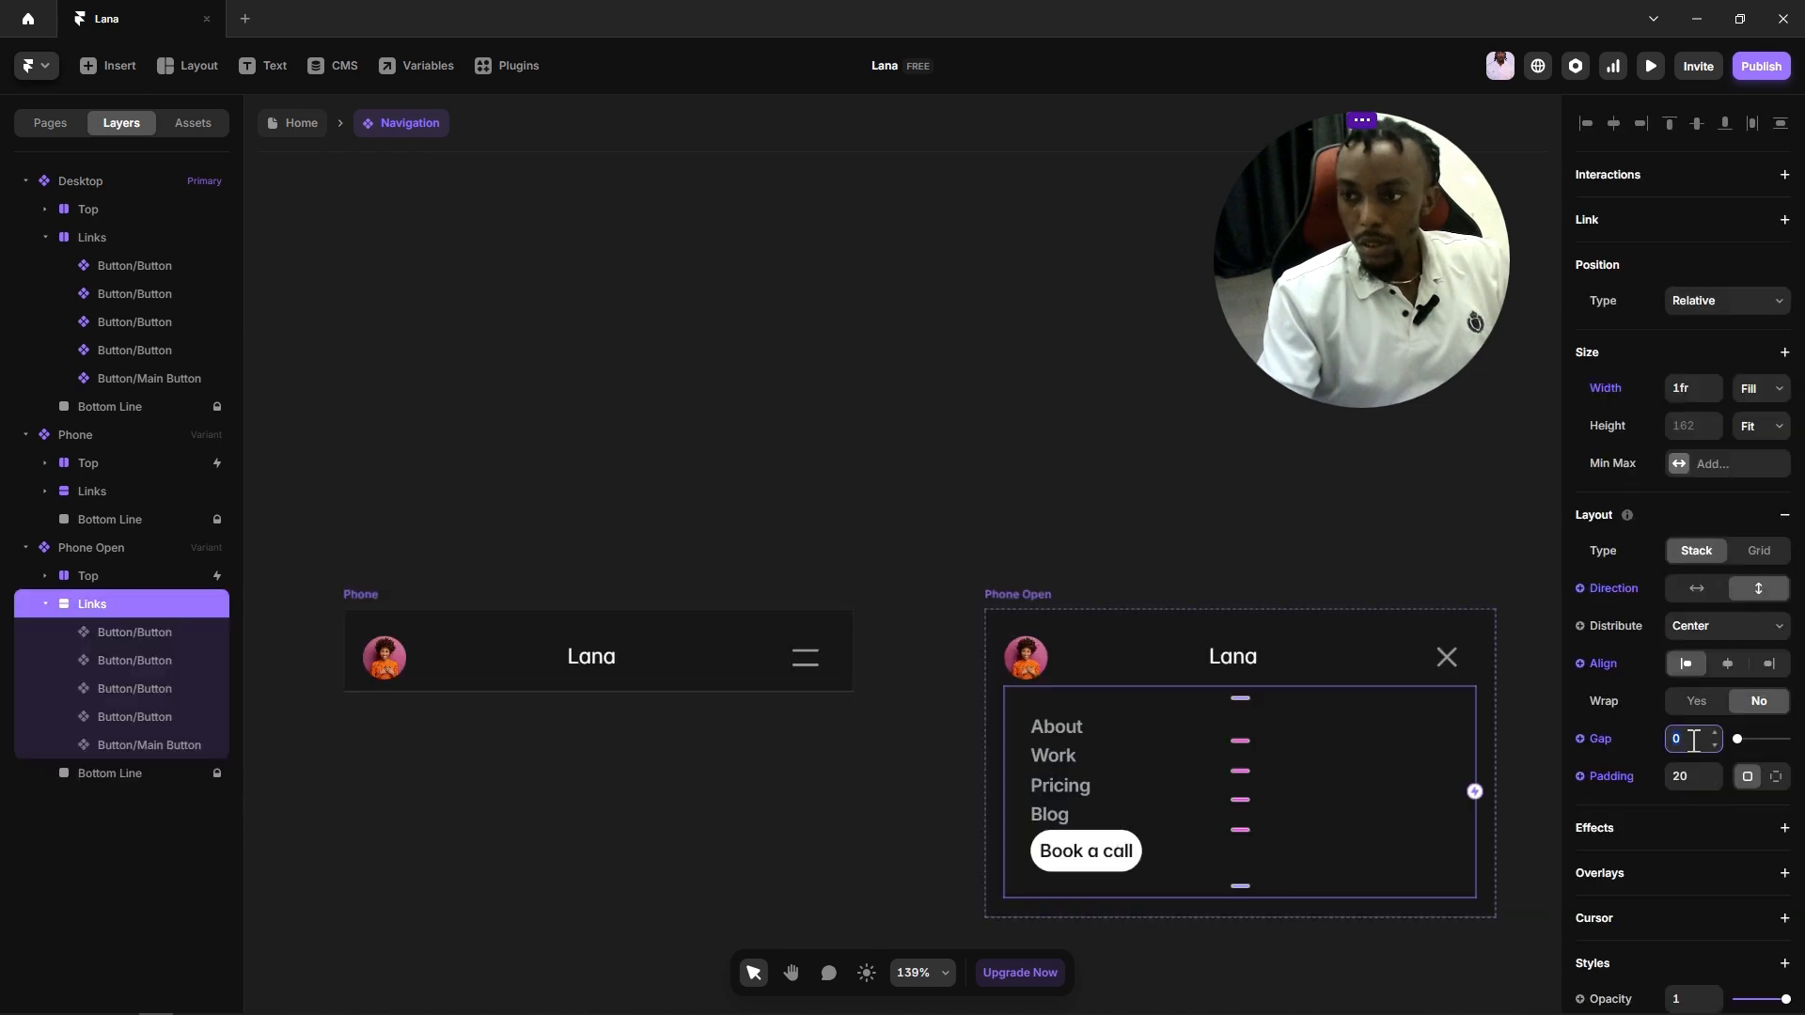
text(16)
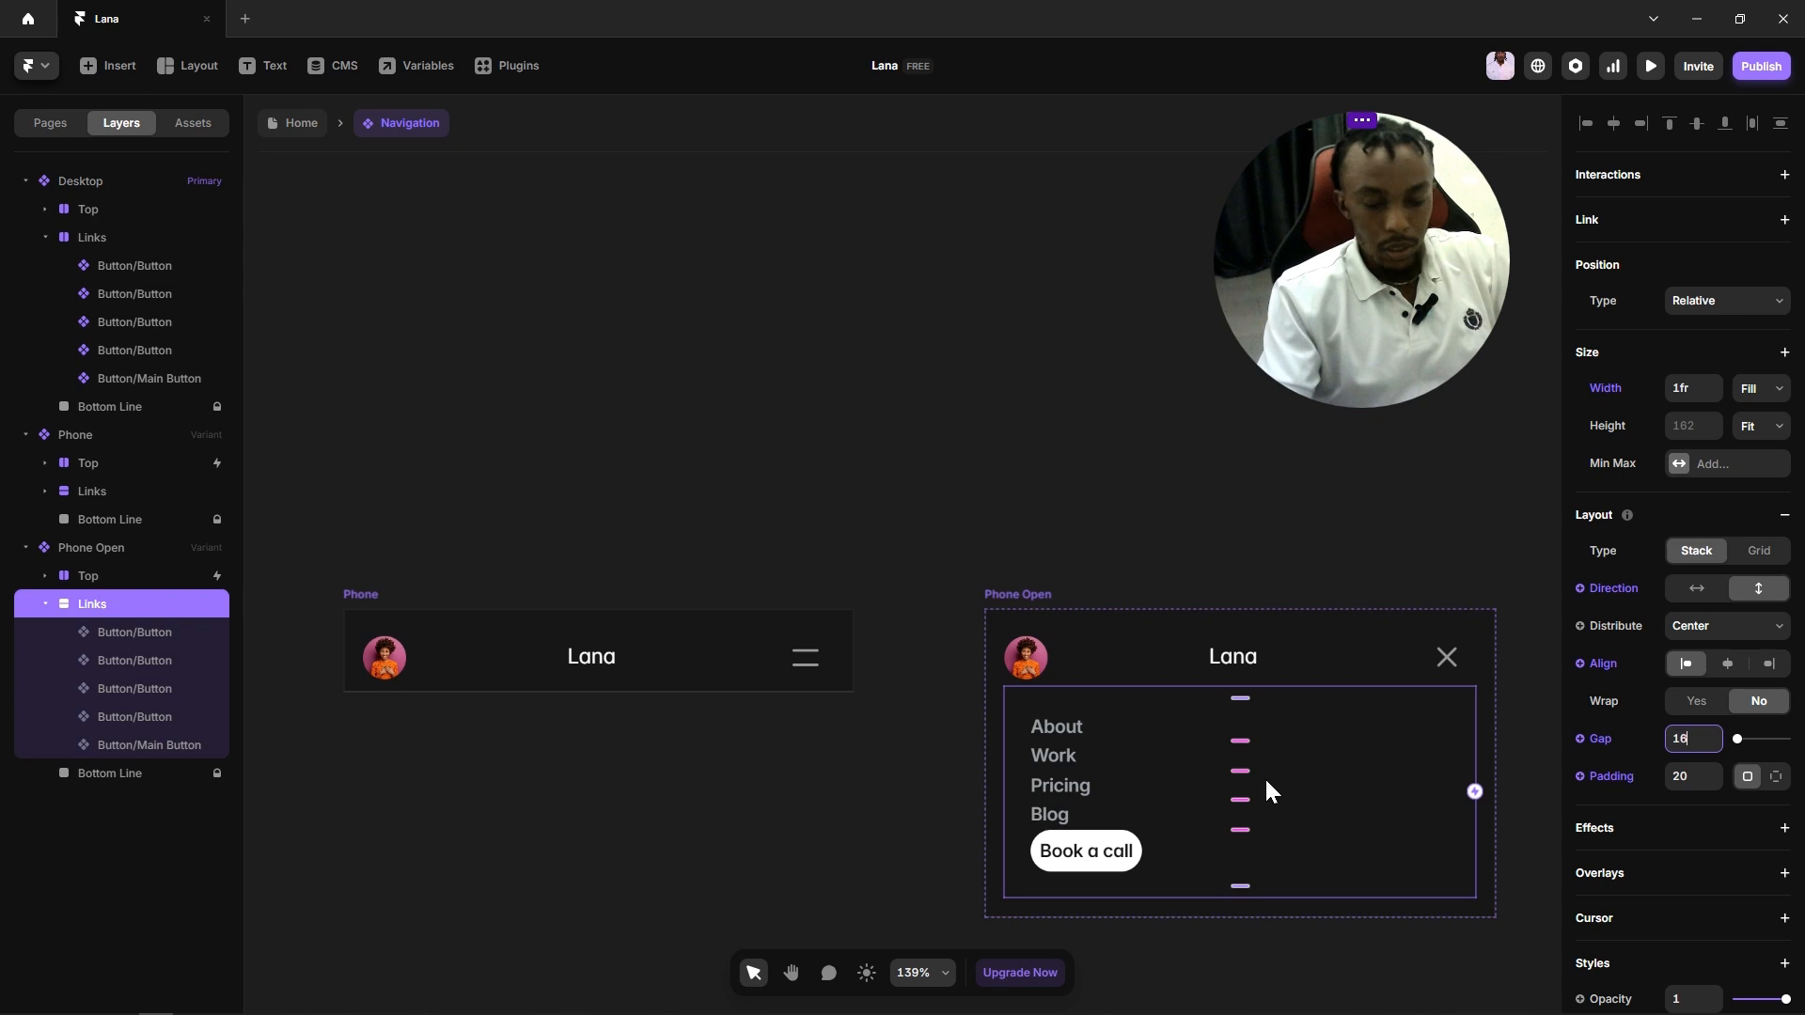
key(Escape)
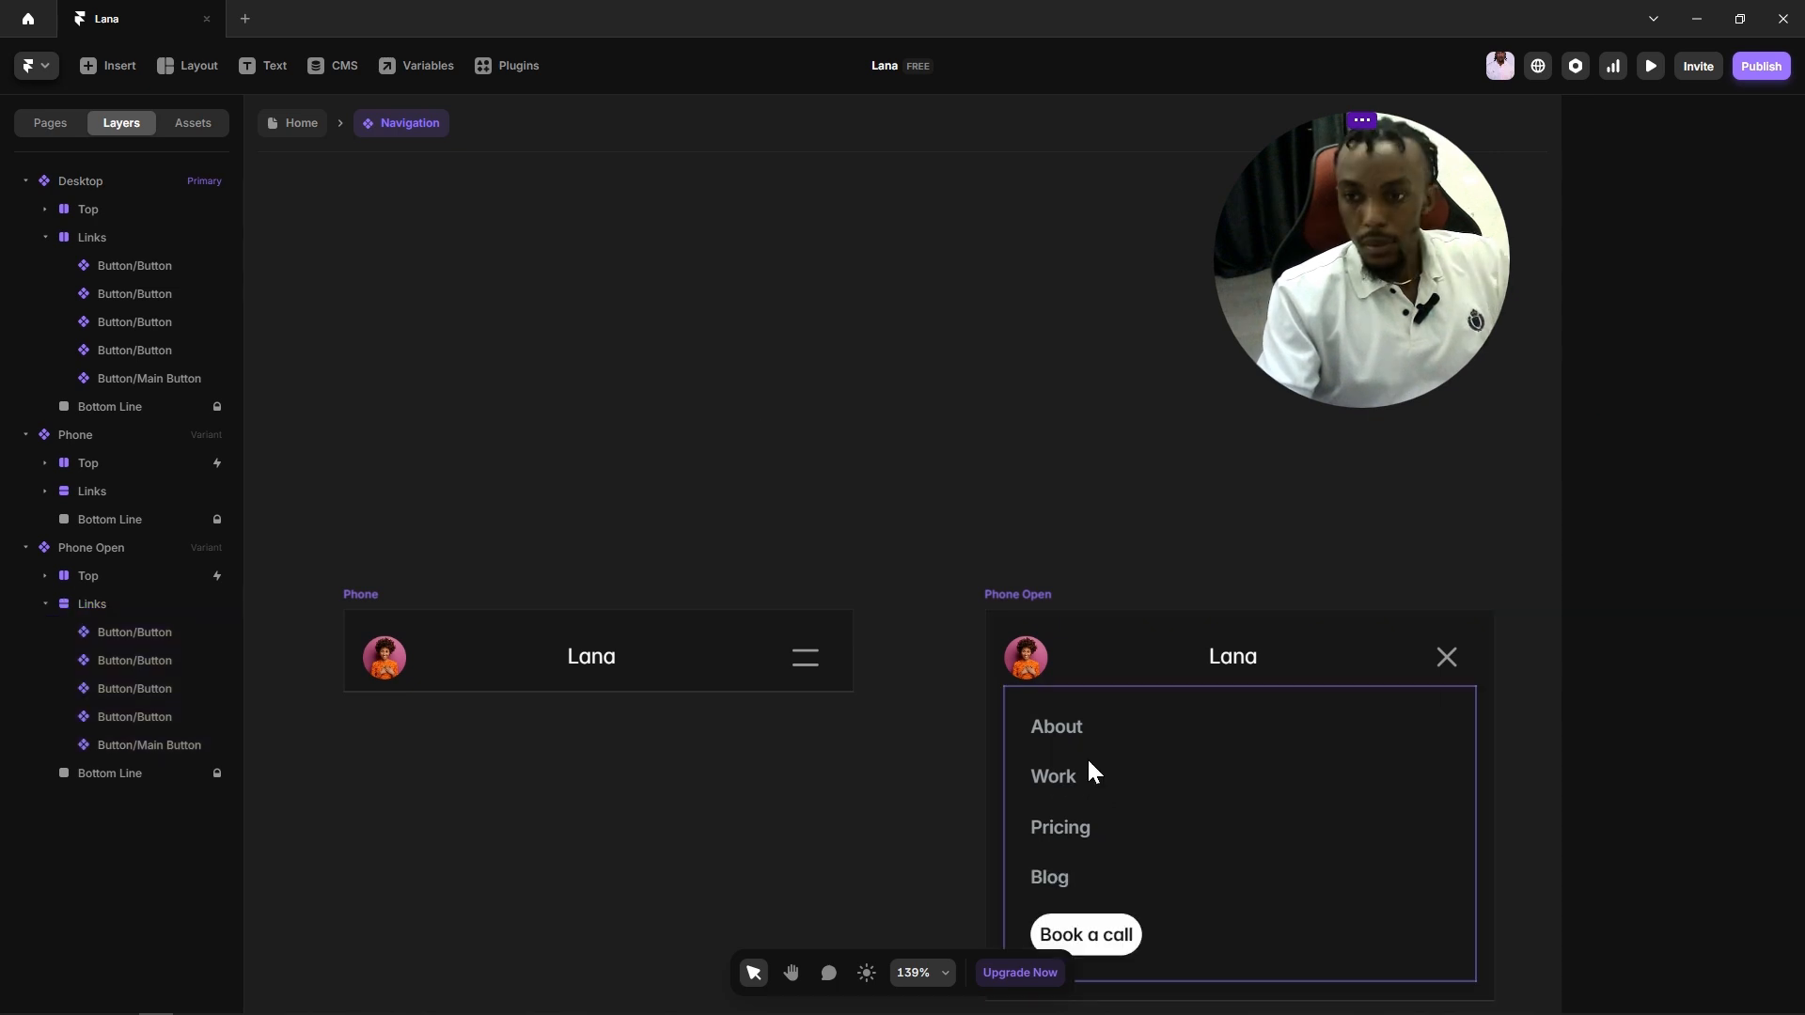
scroll(1086, 757, down, 1)
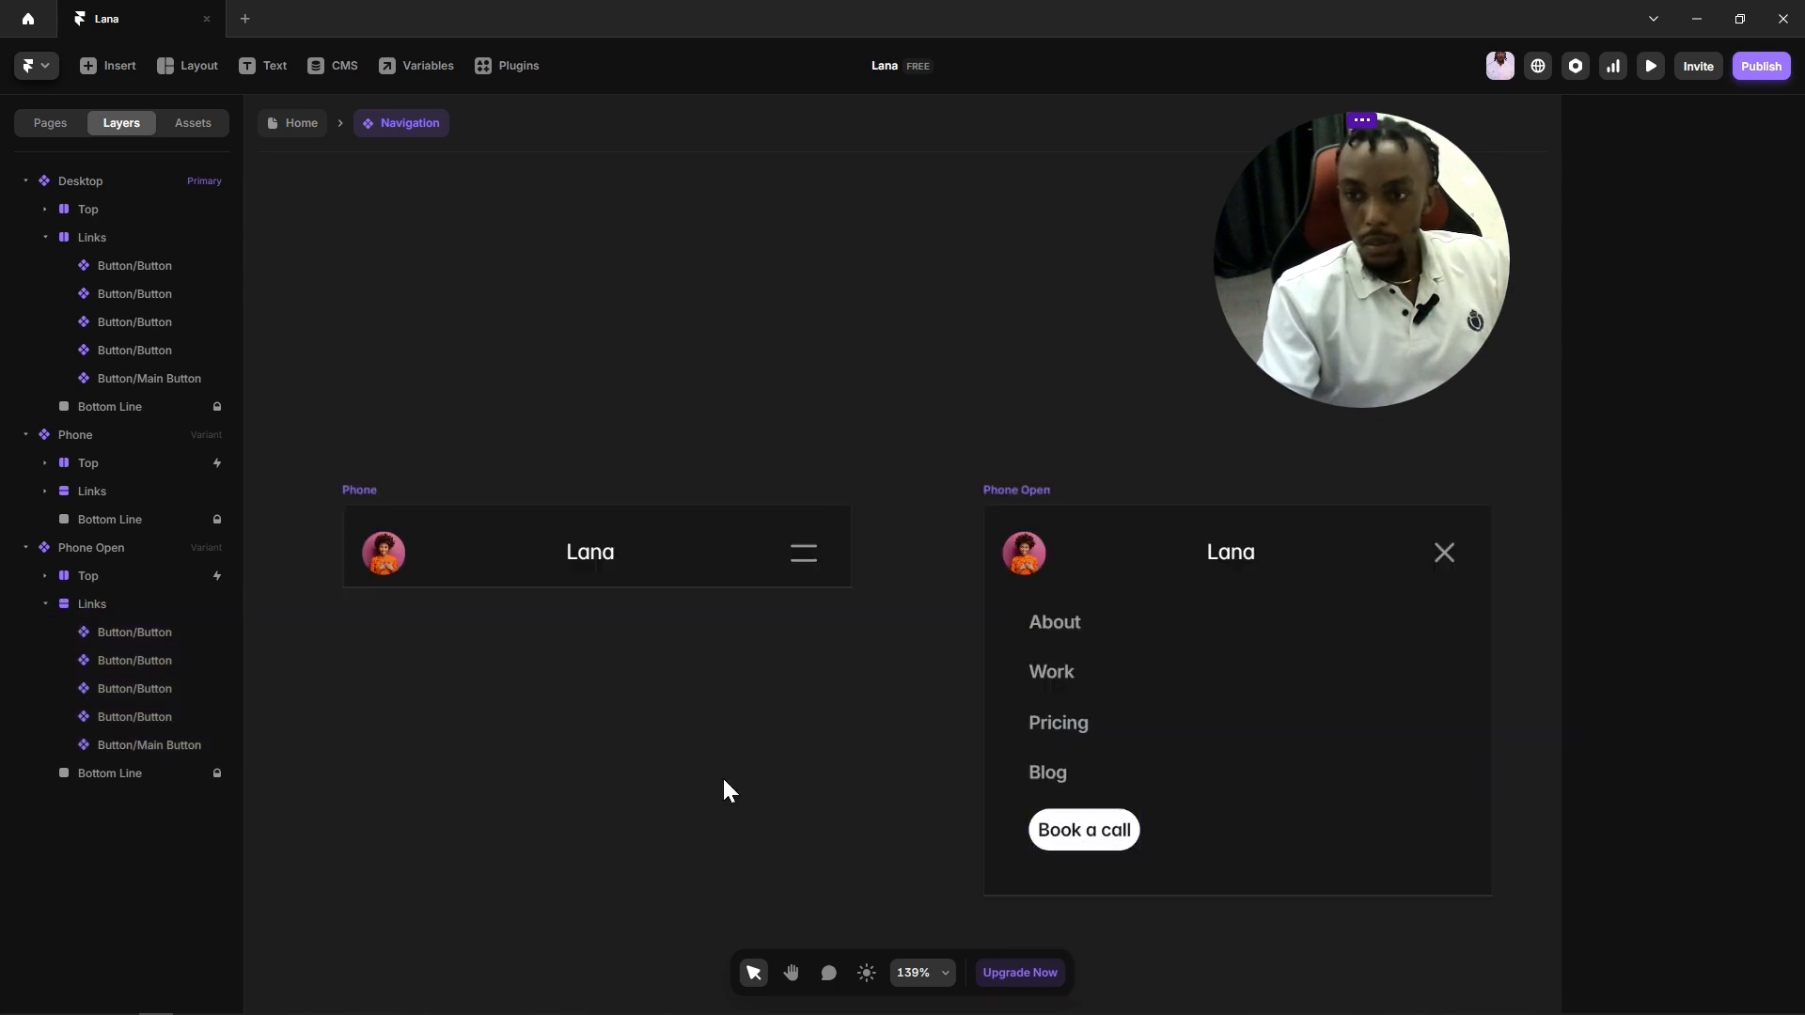
Step: Examine the Phone, Phone Open and Desktop variants of the navigation component
scroll(724, 776, down, 3)
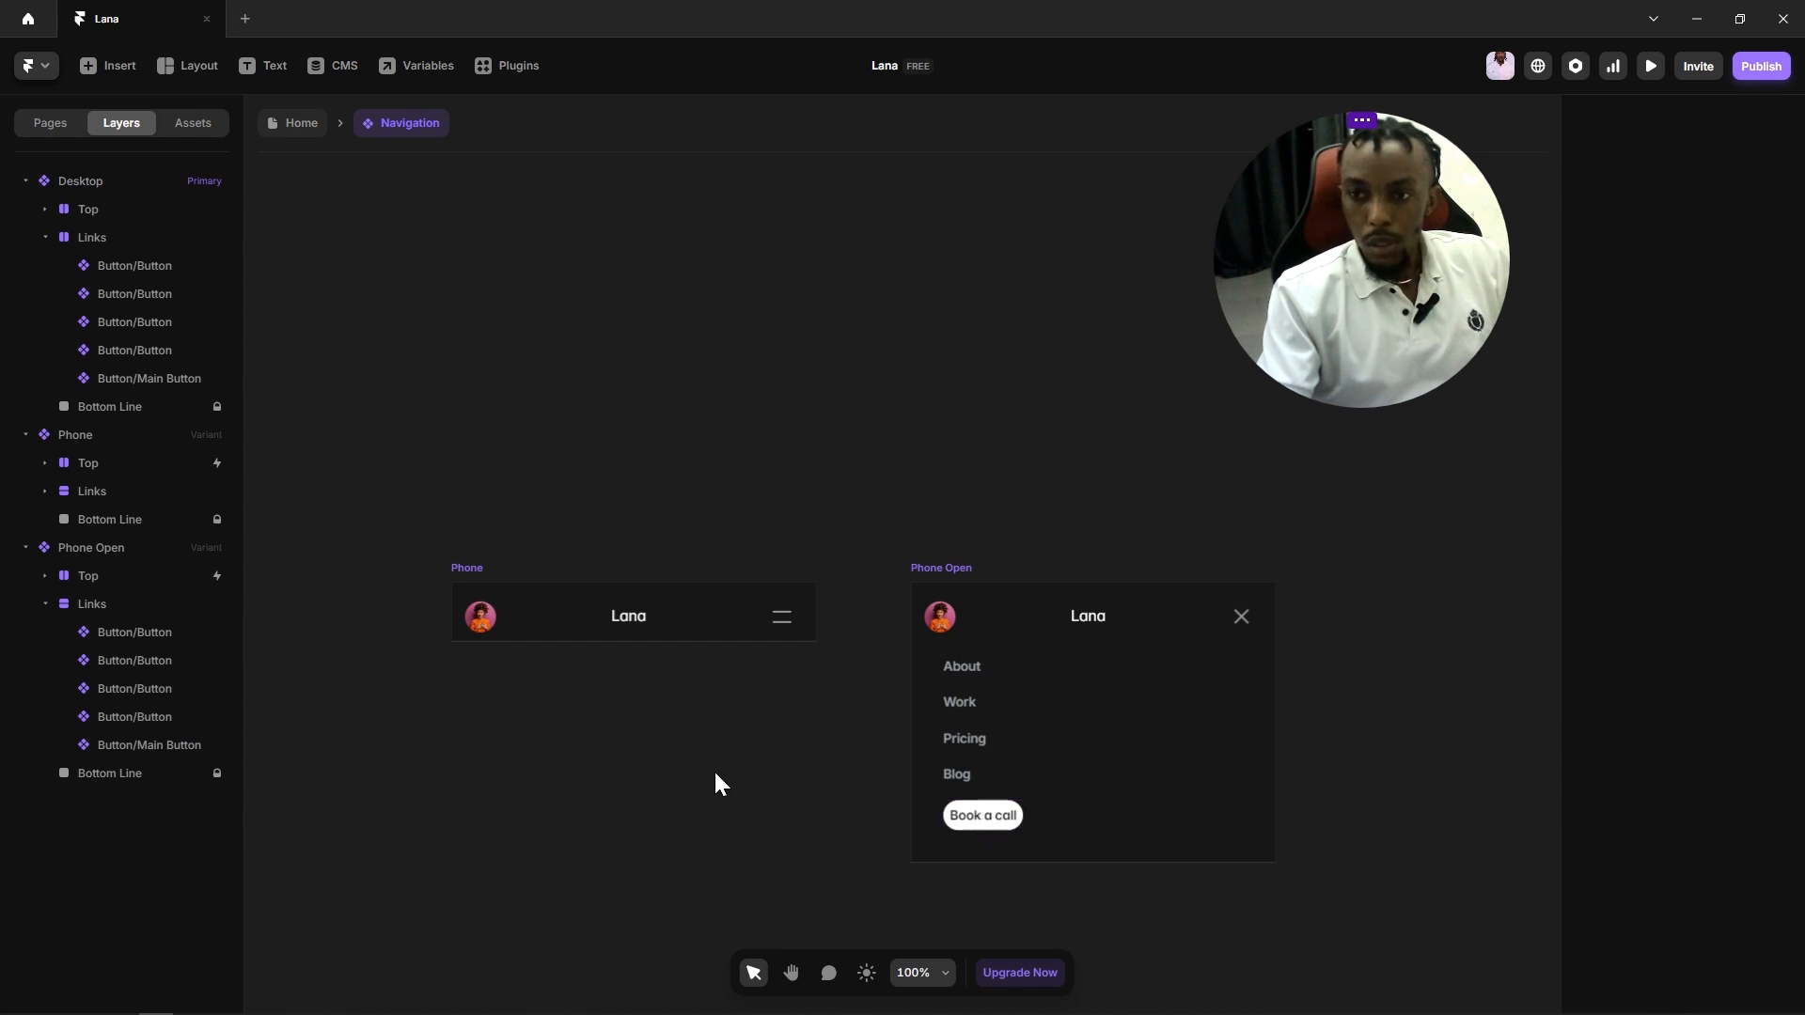
scroll(846, 804, down, 2)
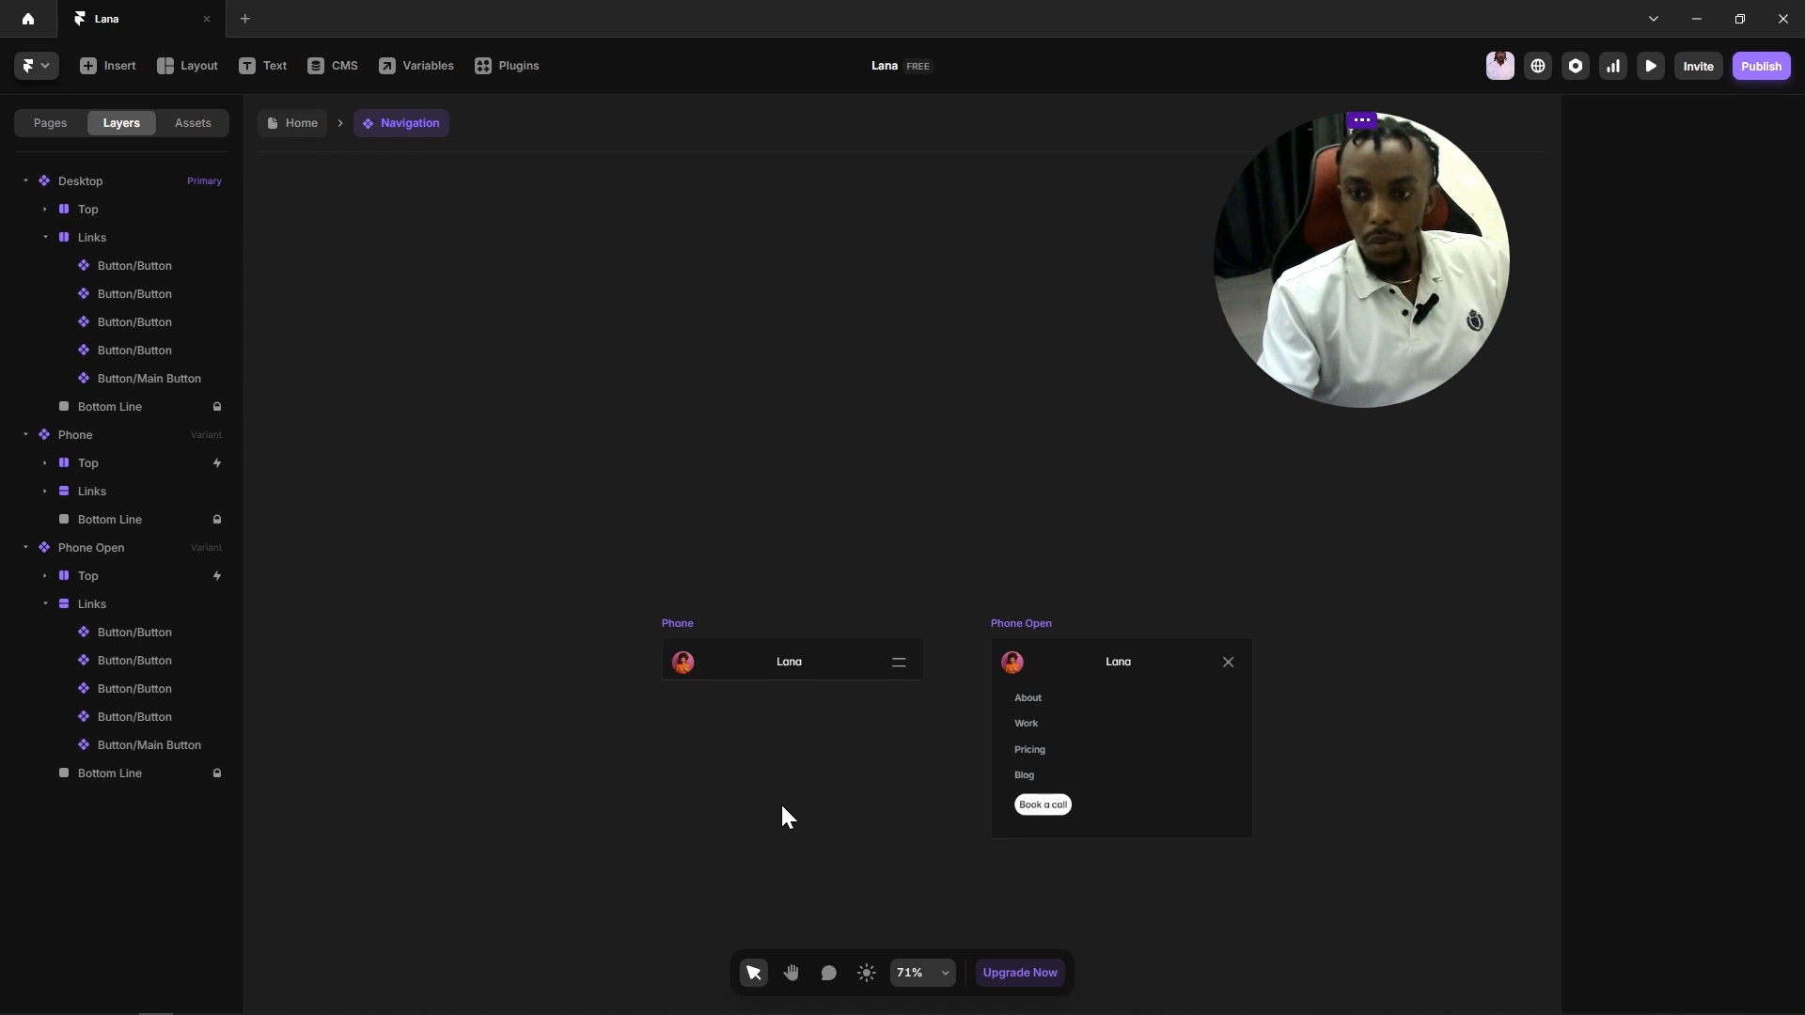
scroll(782, 807, down, 2)
drag(761, 795, 960, 784)
drag(646, 803, 1050, 776)
scroll(1049, 776, up, 1)
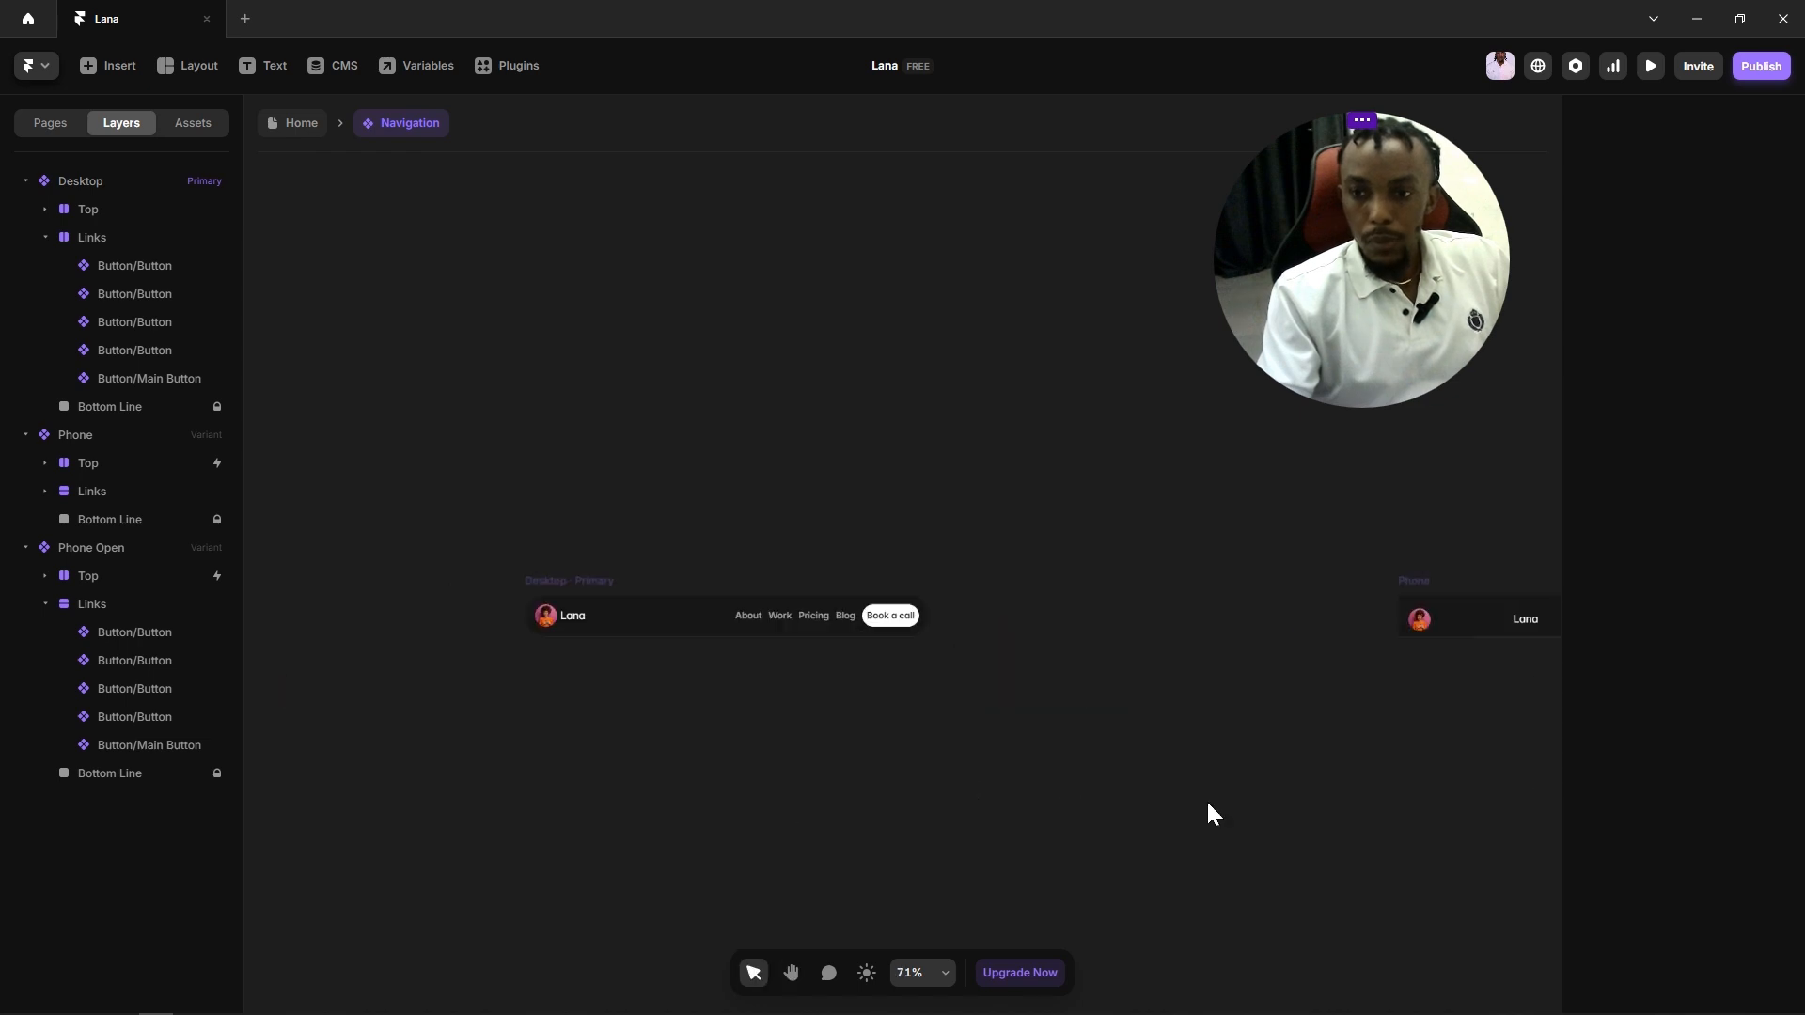
mouse_move(1341, 799)
mouse_down()
mouse_move(1221, 803)
mouse_move(1310, 793)
mouse_up()
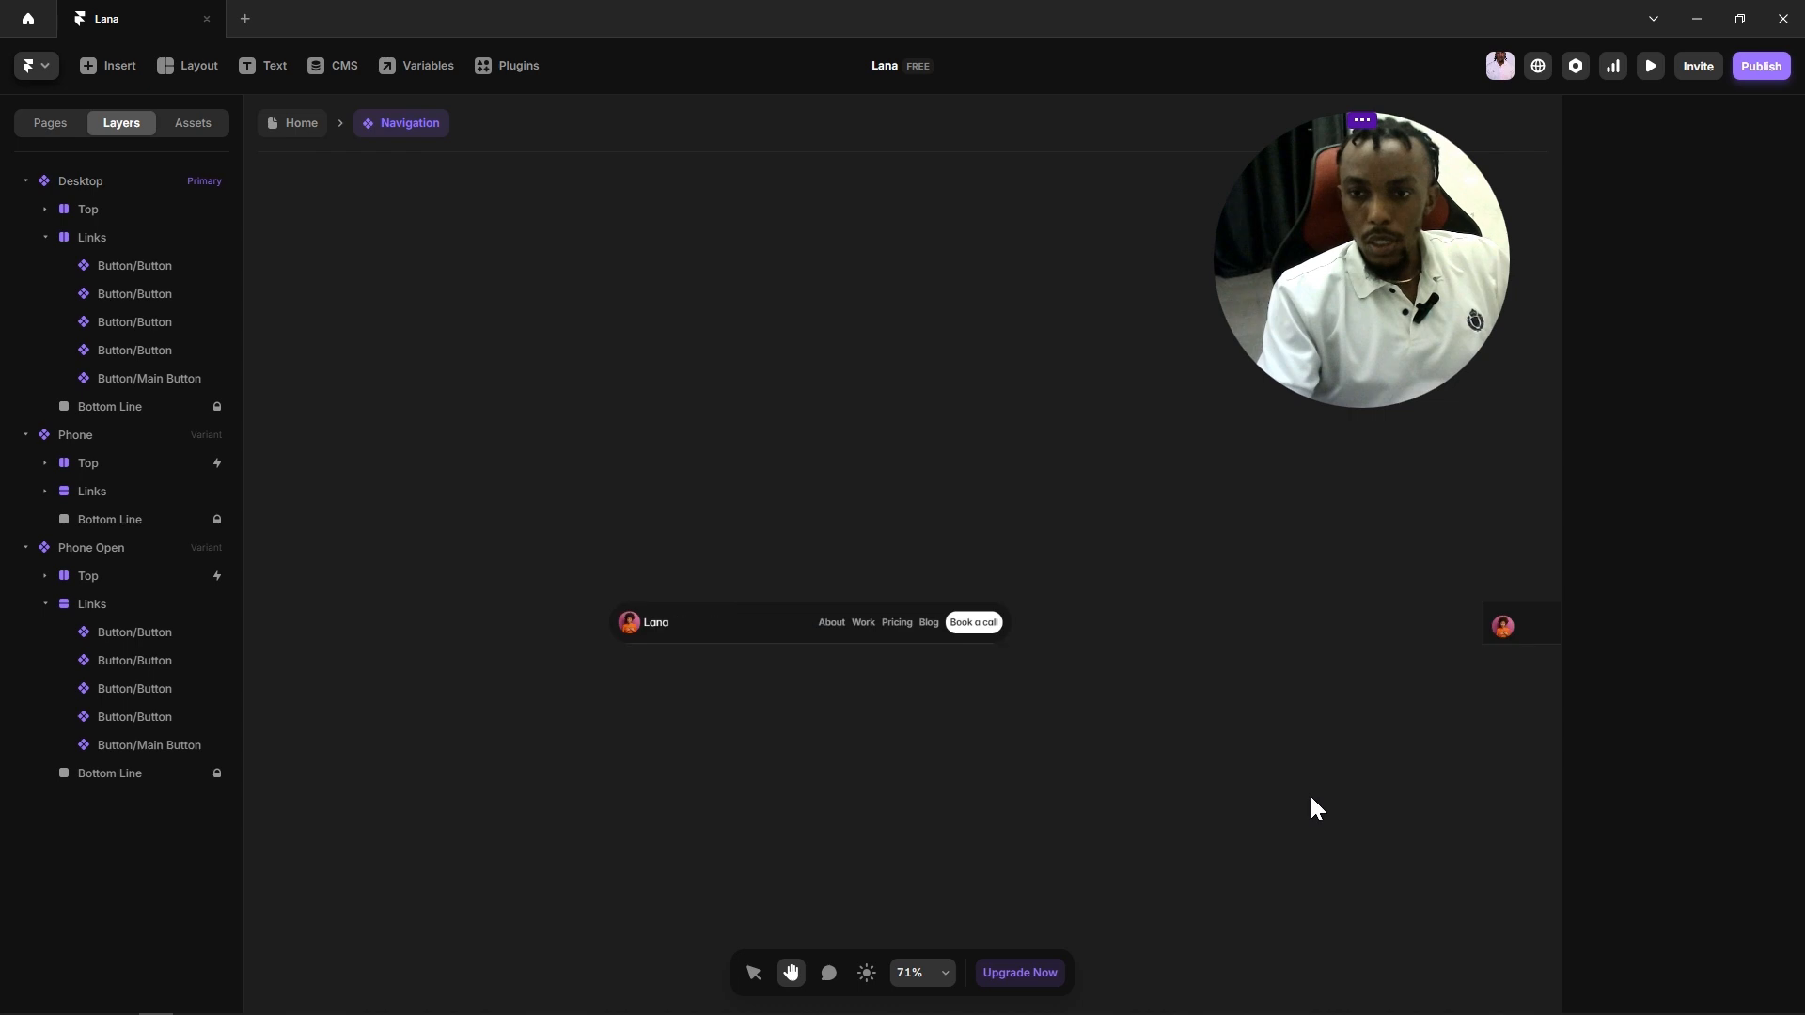
scroll(693, 647, up, 2)
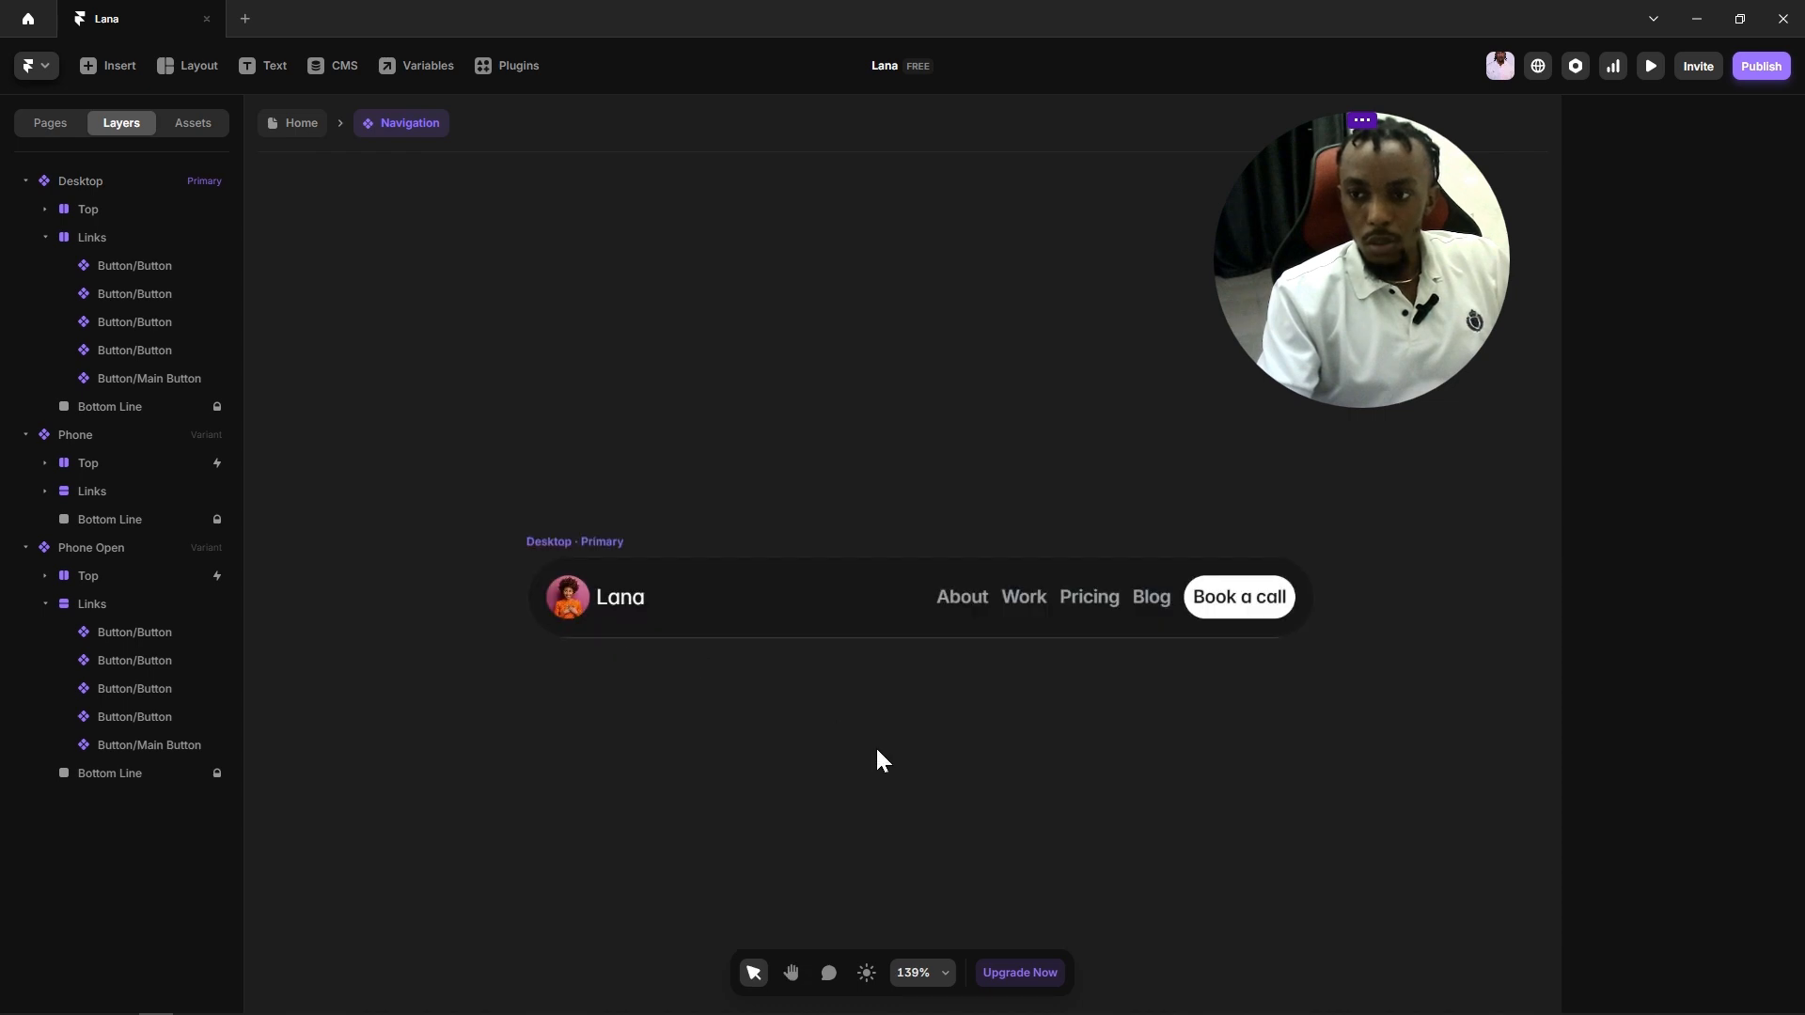
Step: Leave the Navigation component for the Home page and set the Desktop navigation's width to Fill
key(Escape)
click(776, 686)
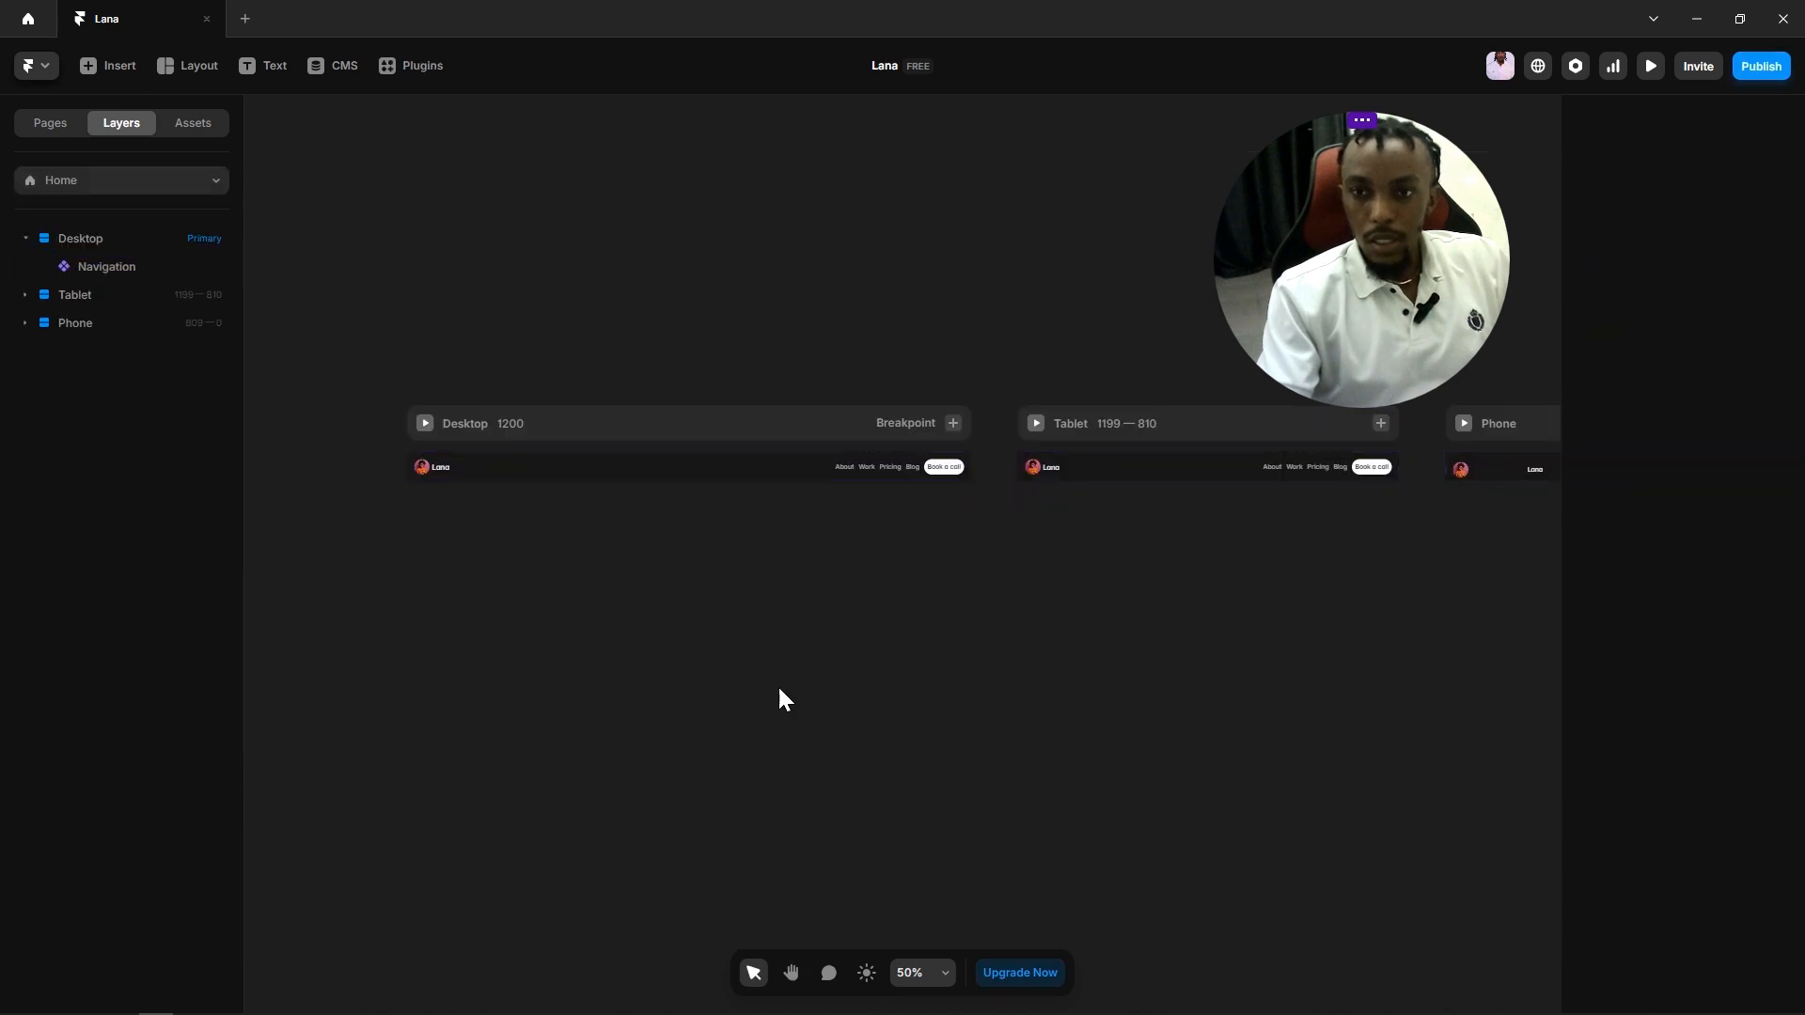
click(718, 470)
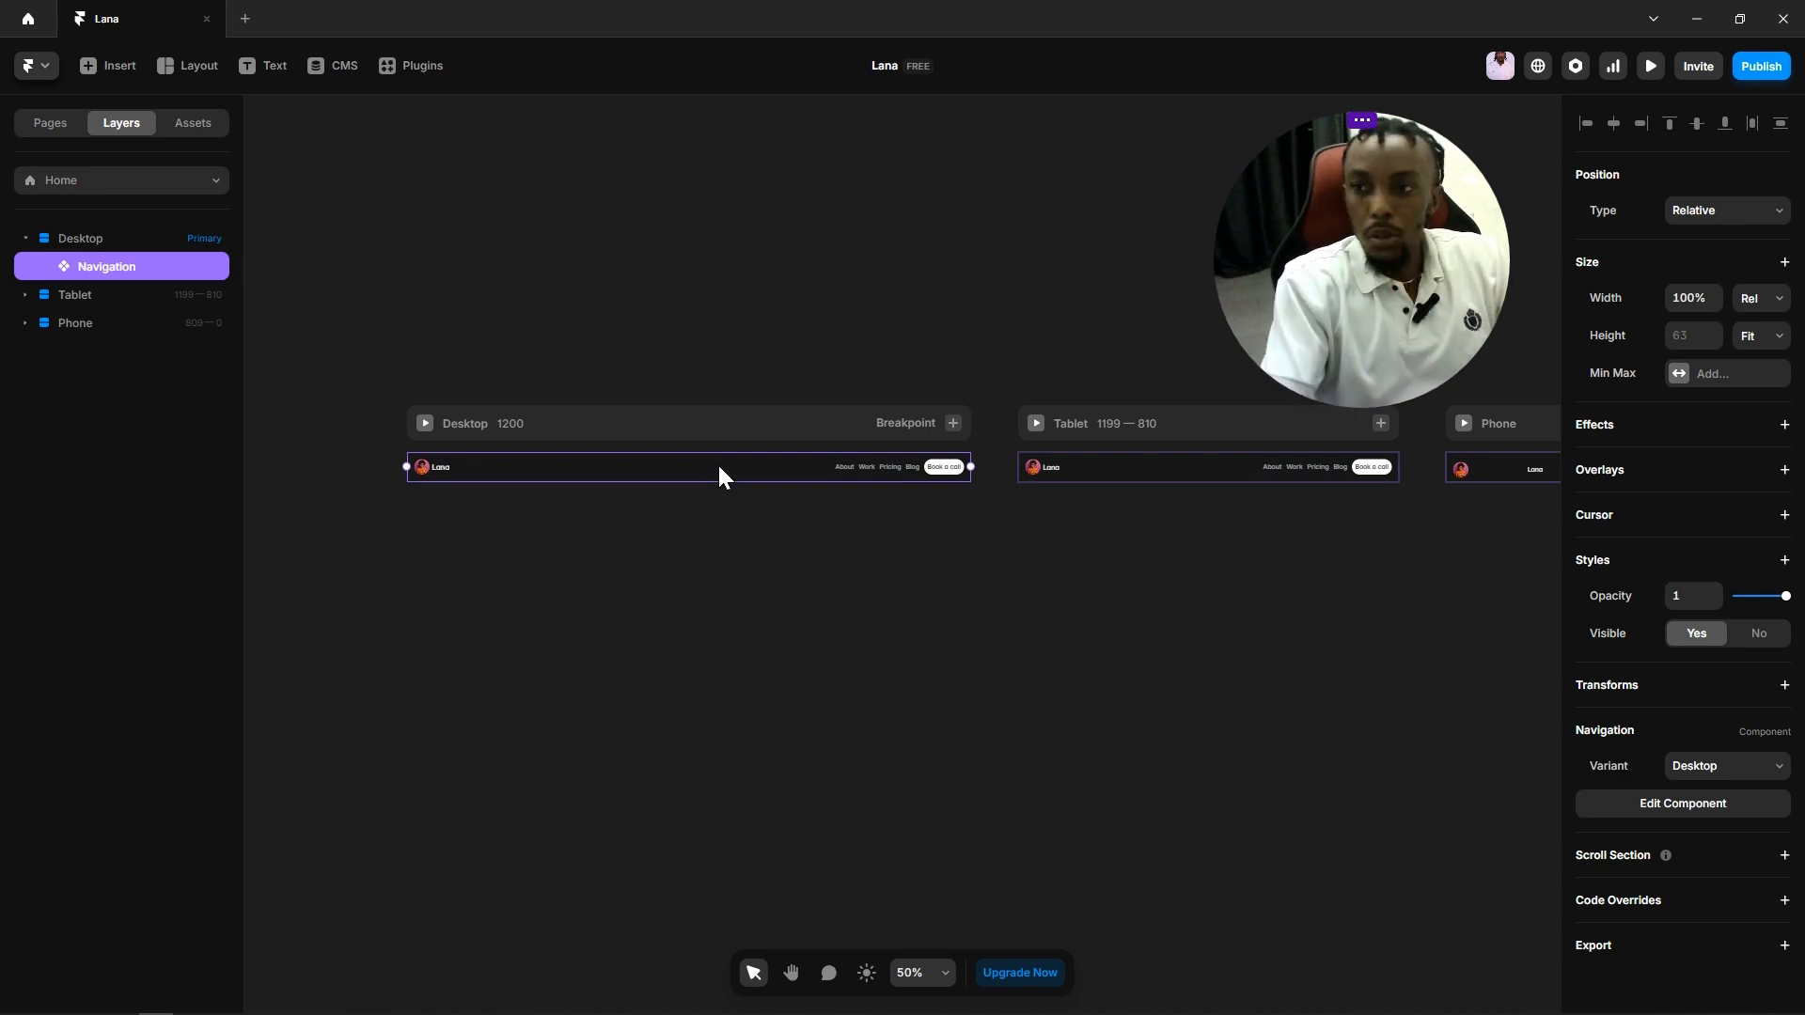
click(1760, 299)
click(1750, 369)
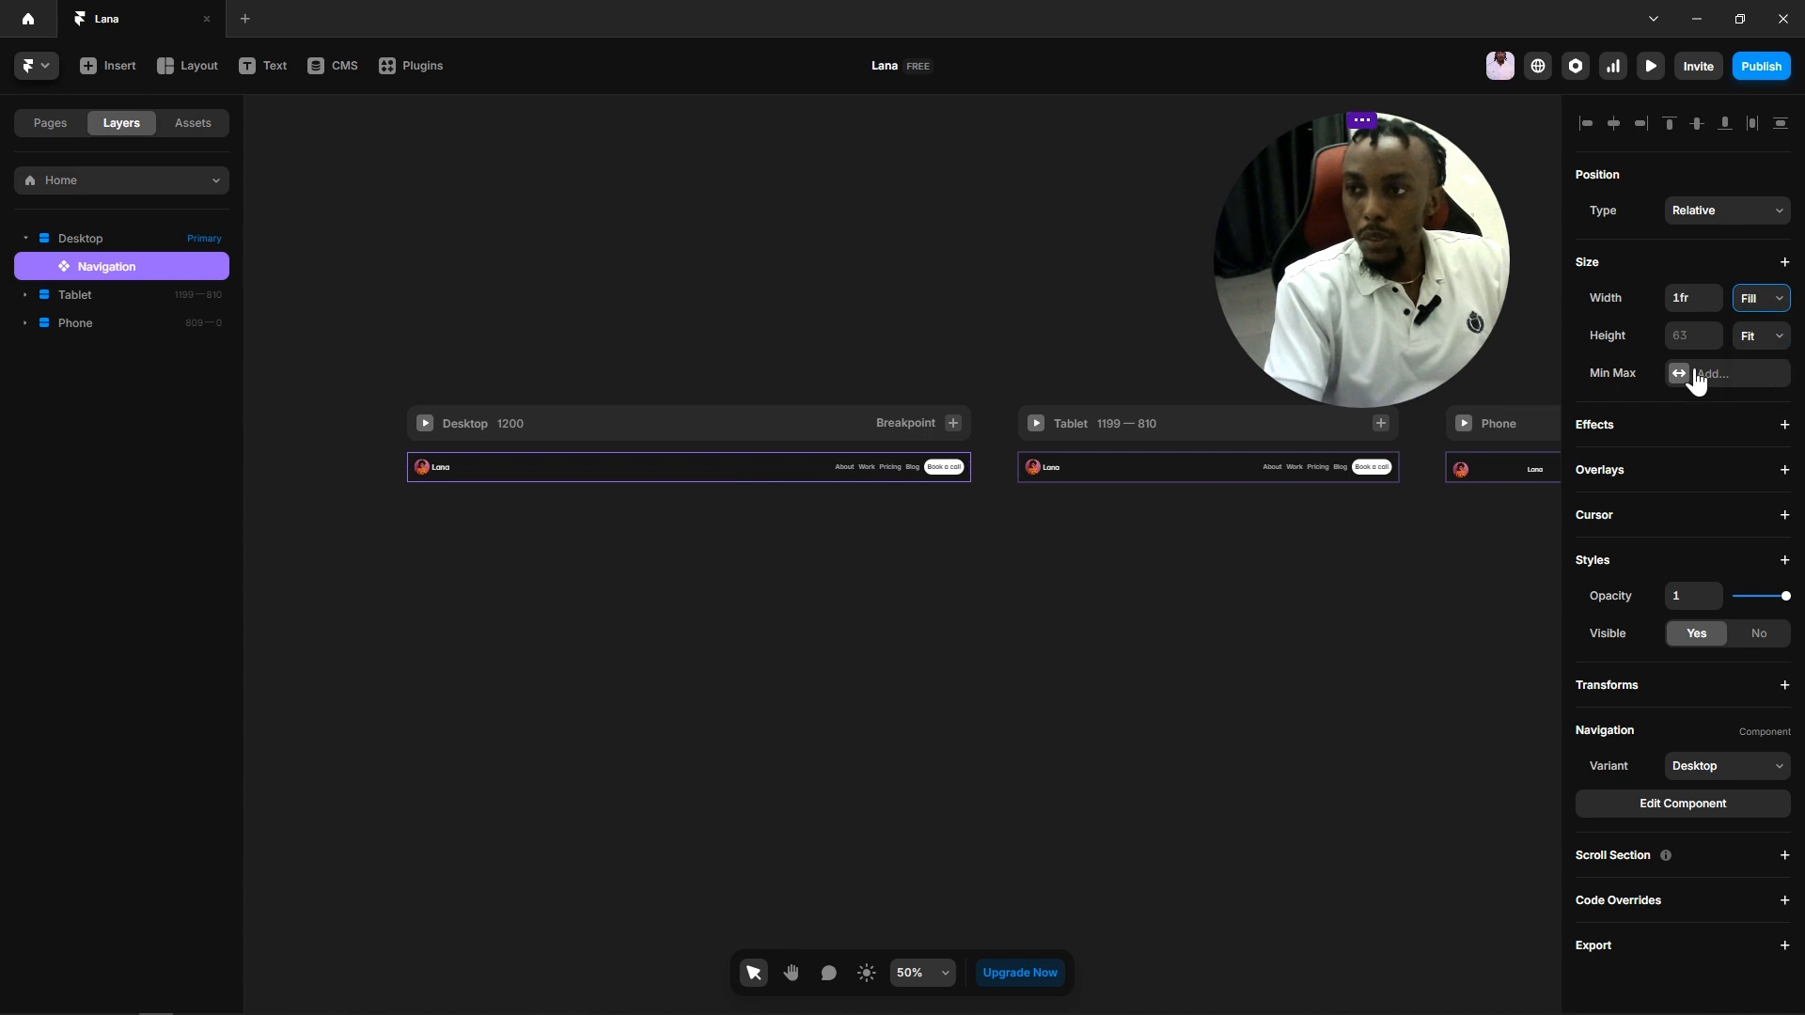
Step: Add a fixed maximum width of 550 to the Desktop navigation
click(1697, 374)
click(1724, 393)
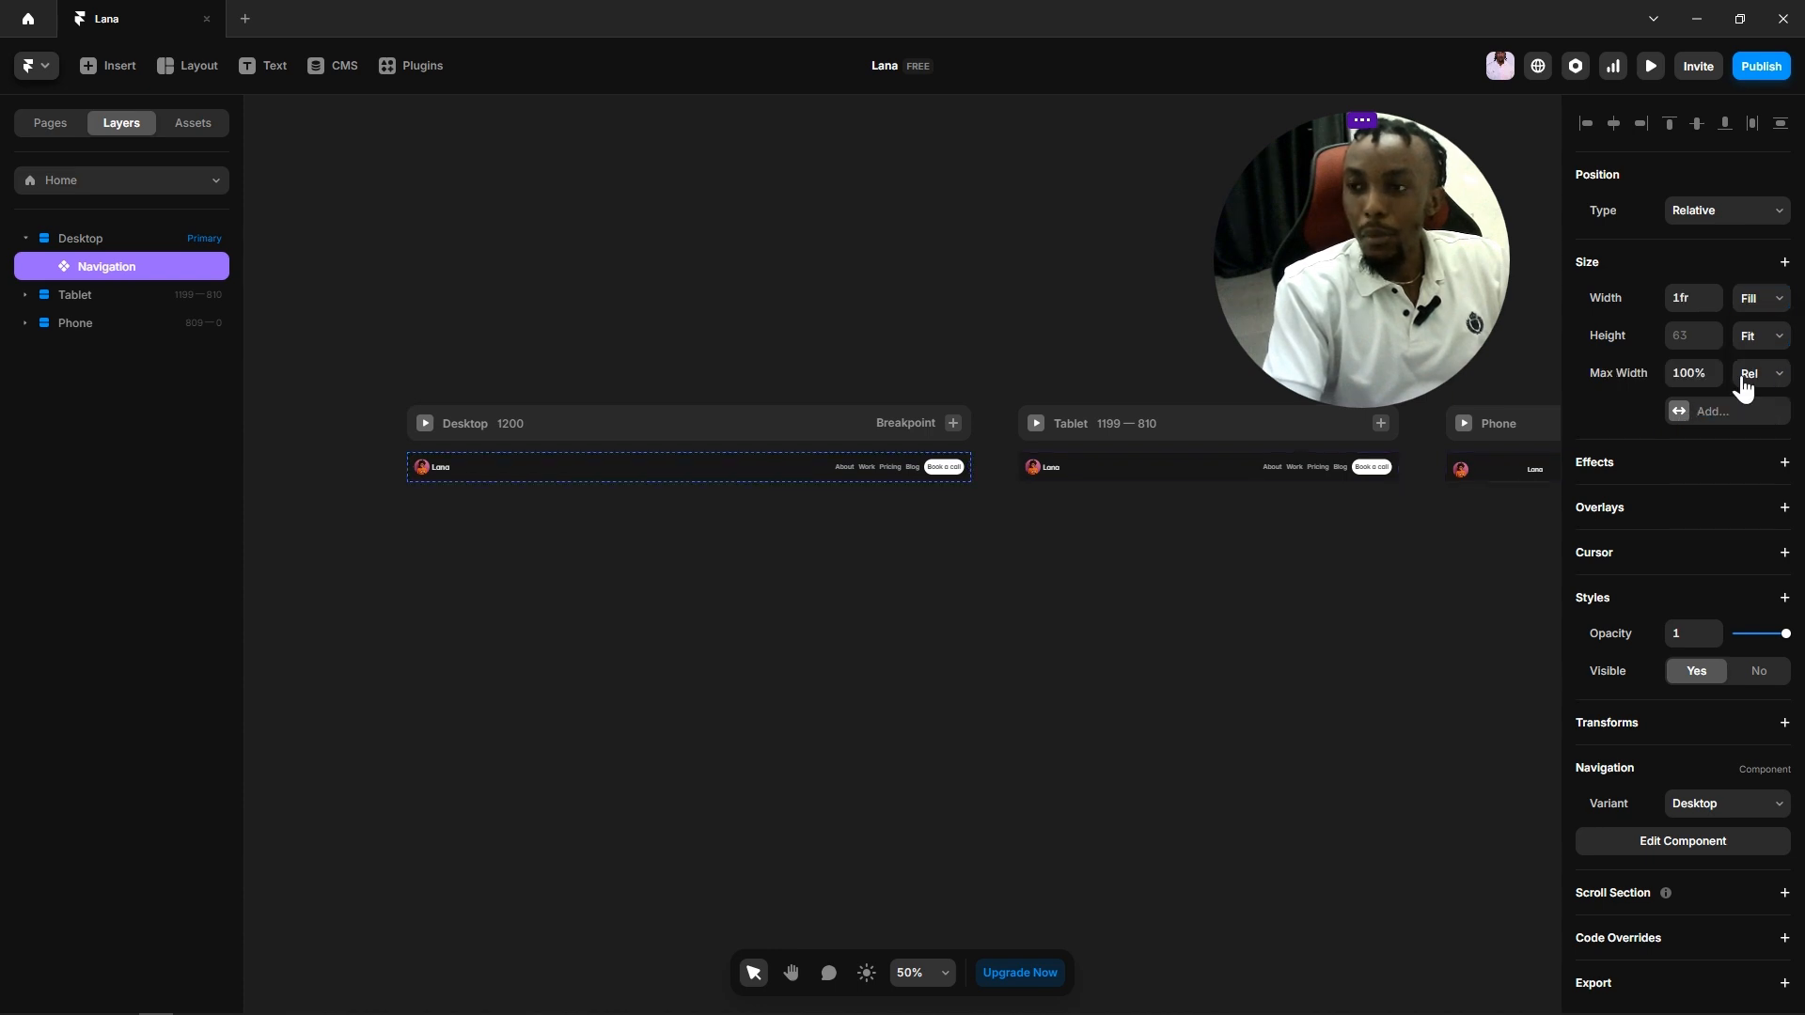
click(1753, 376)
click(1750, 421)
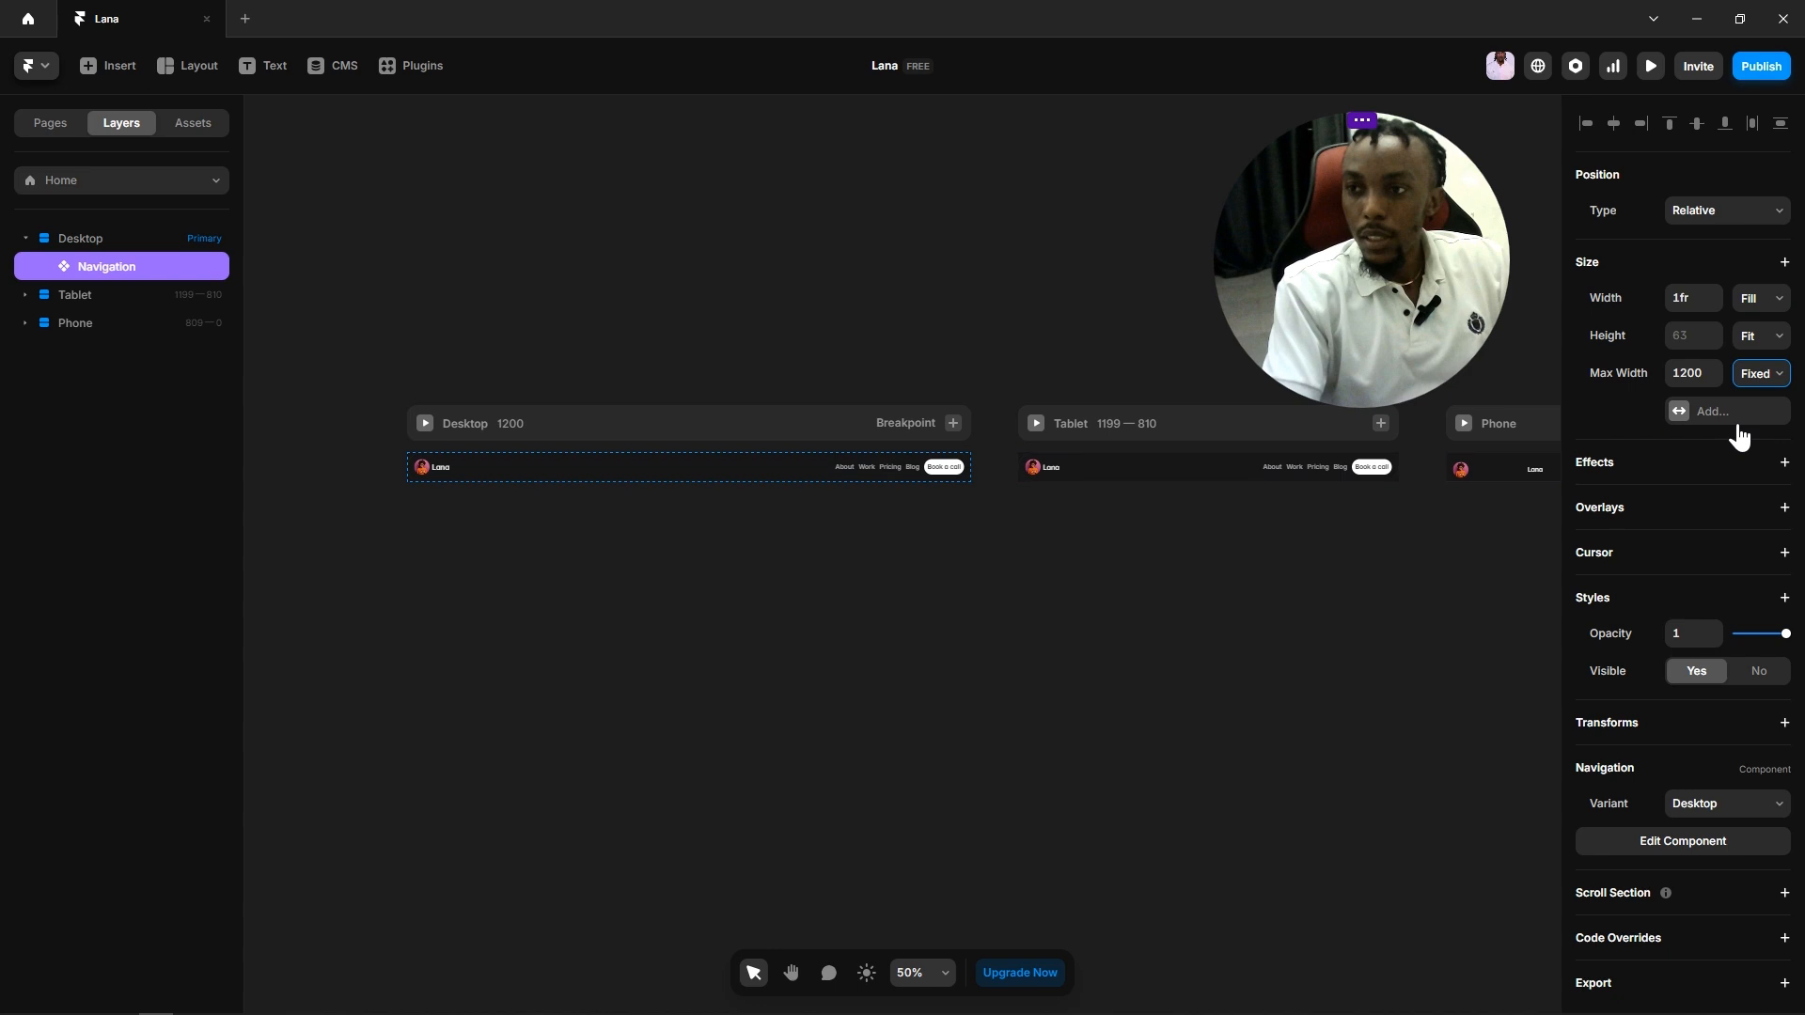
click(1691, 375)
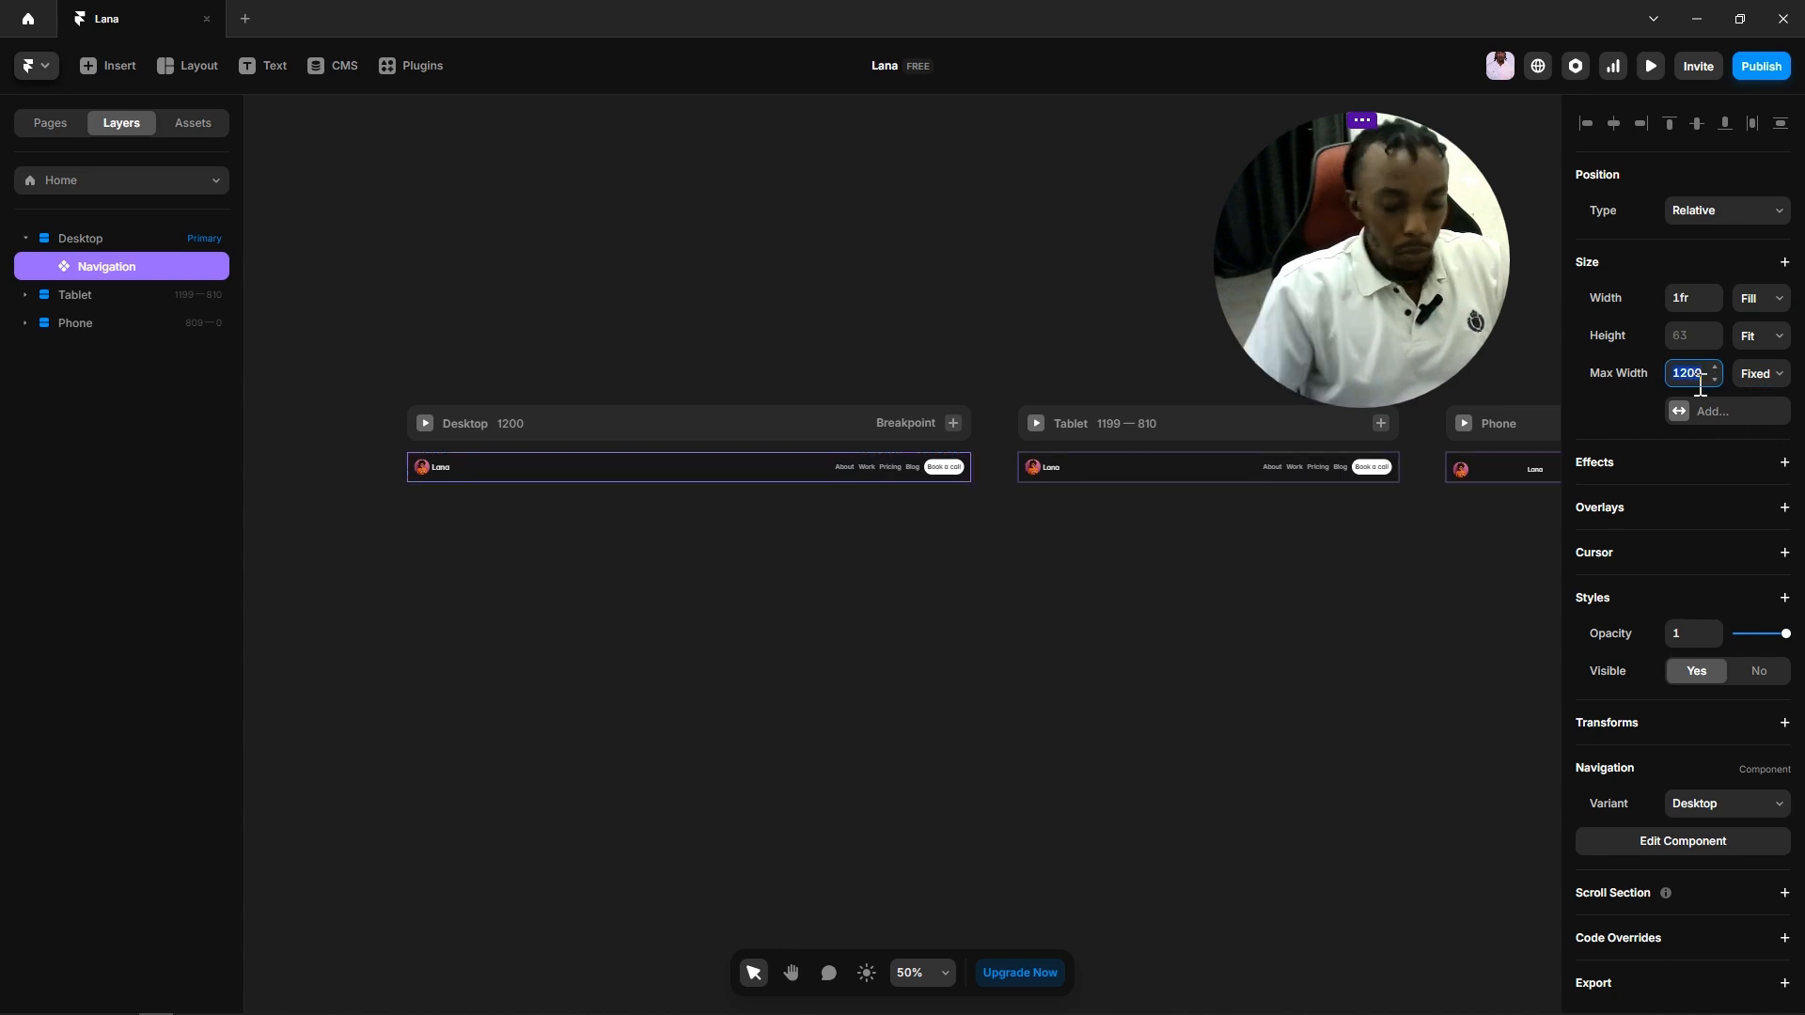
text(550)
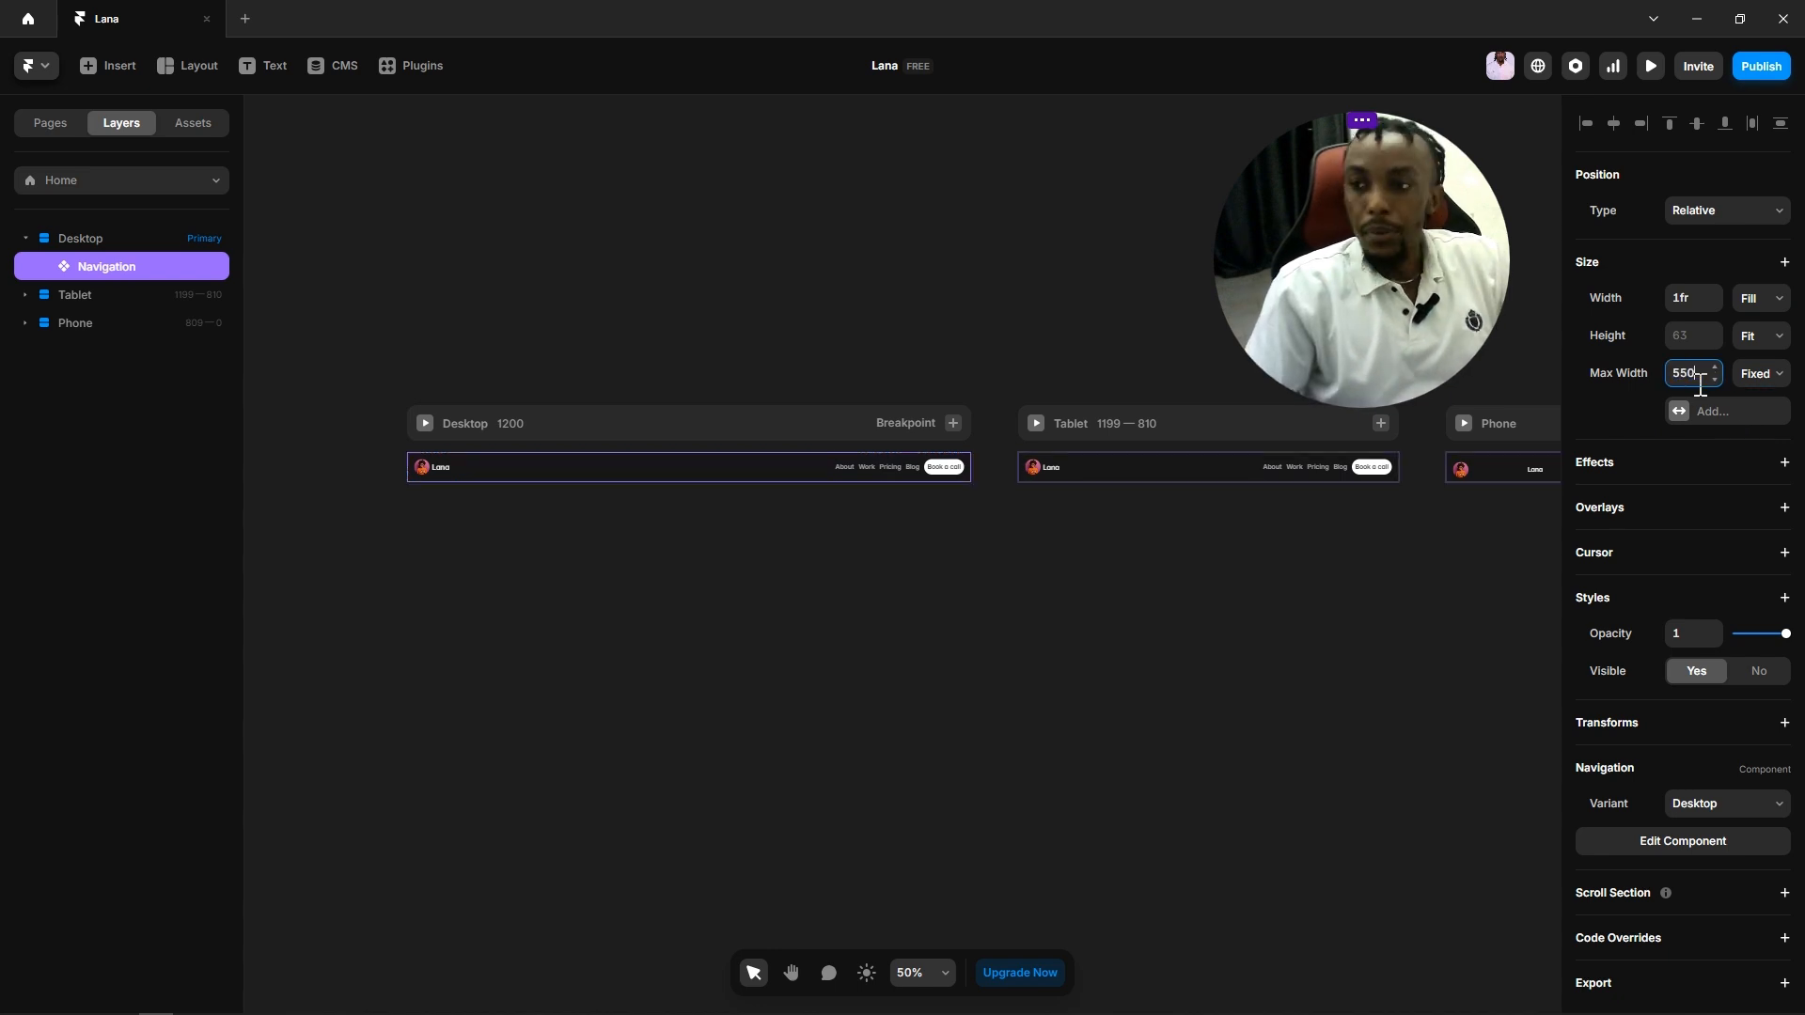
key(Return)
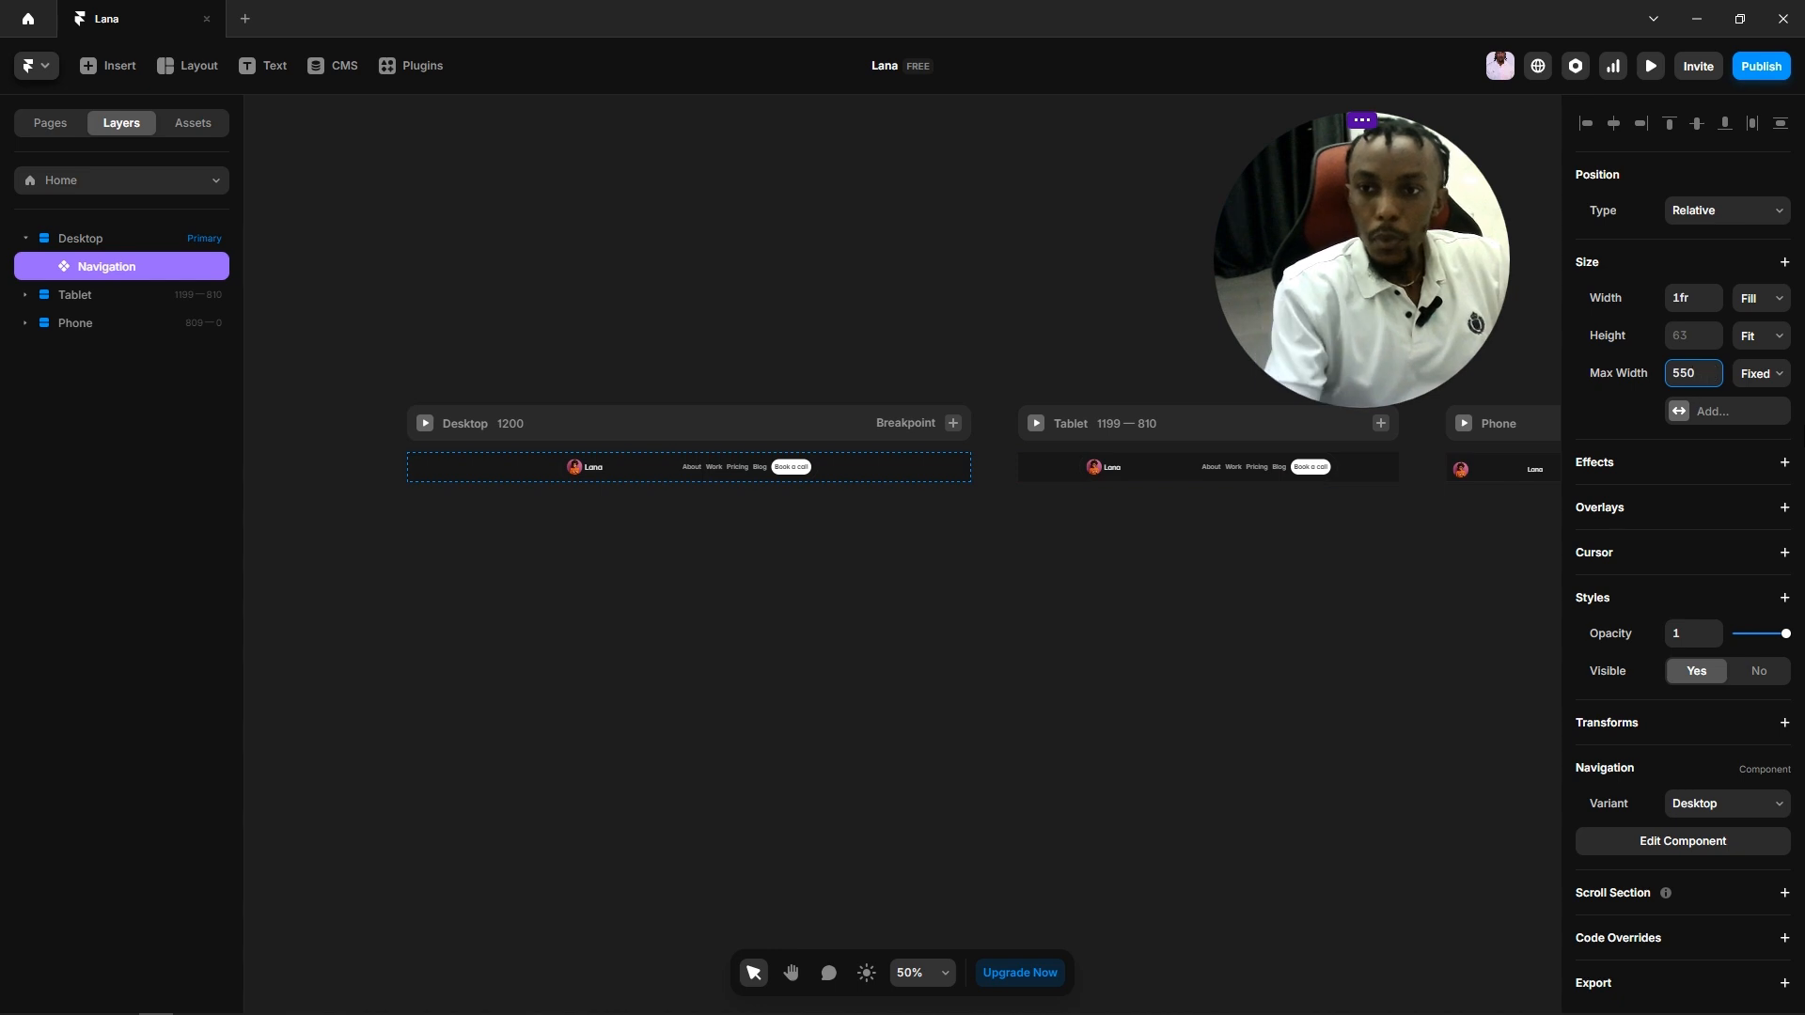
Step: Examine the navigation bar's layout and width within the Desktop breakpoint
click(609, 502)
scroll(608, 502, up, 5)
click(648, 398)
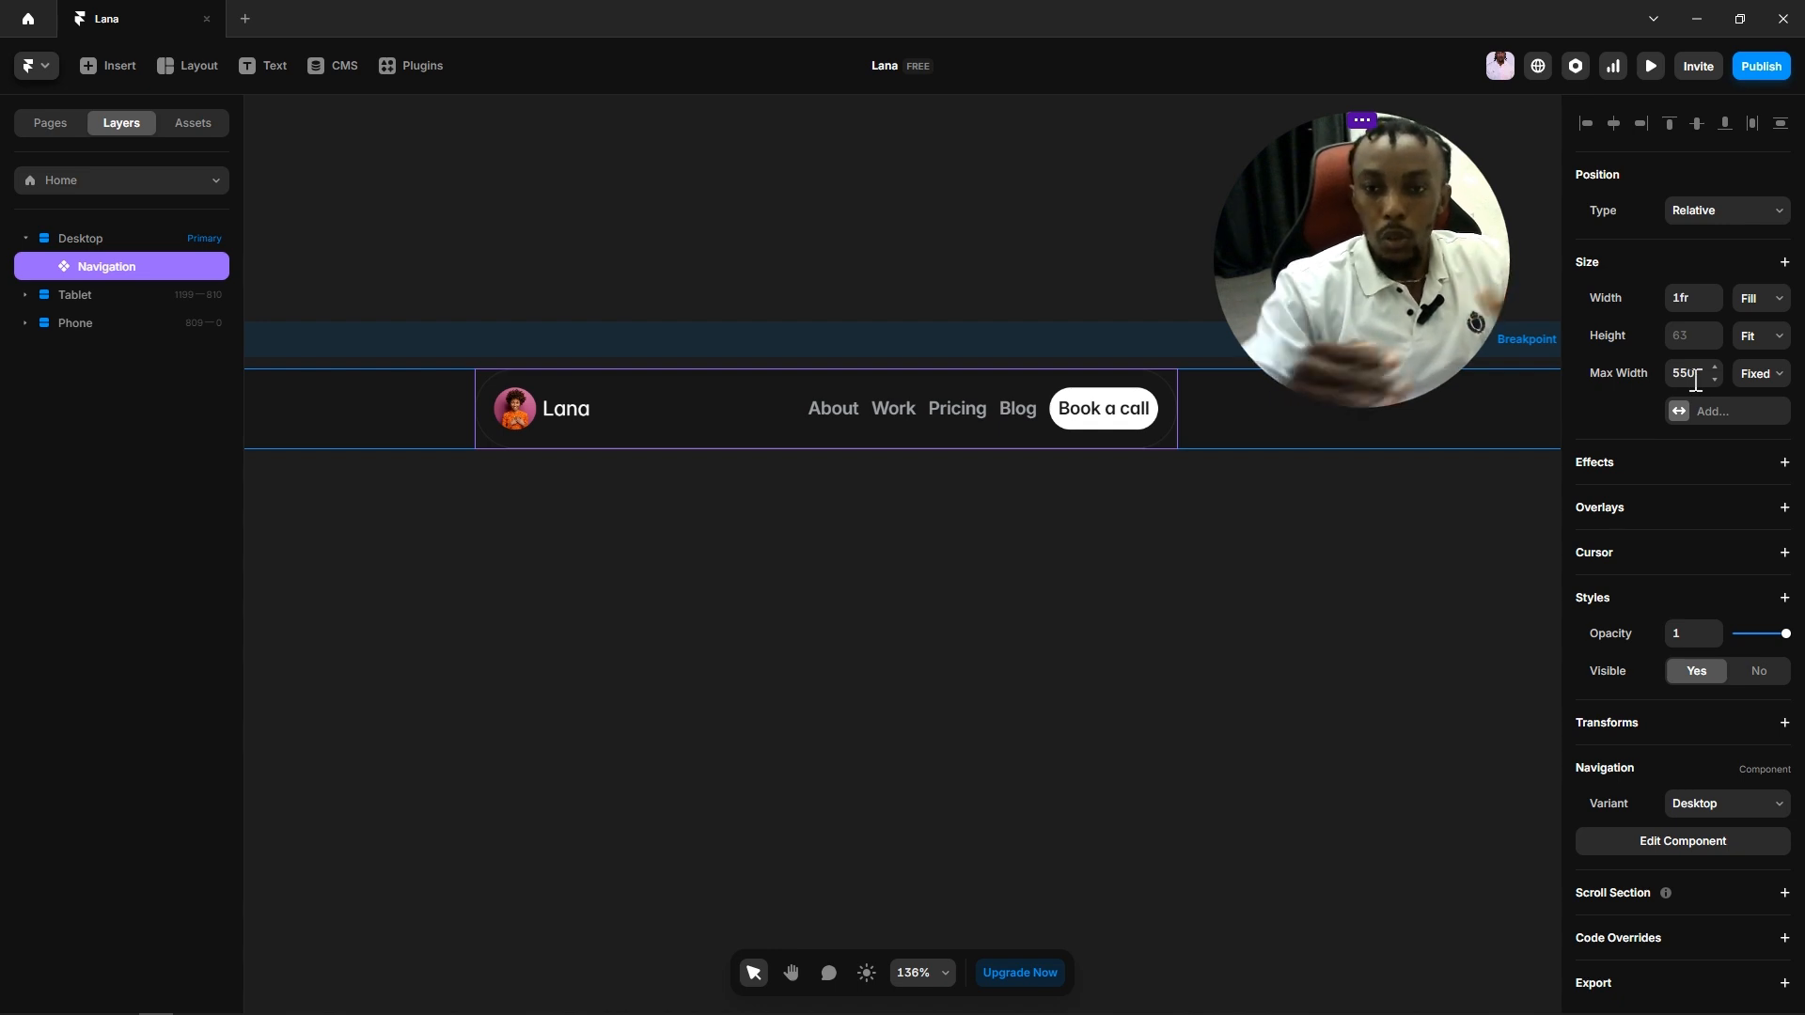
click(949, 512)
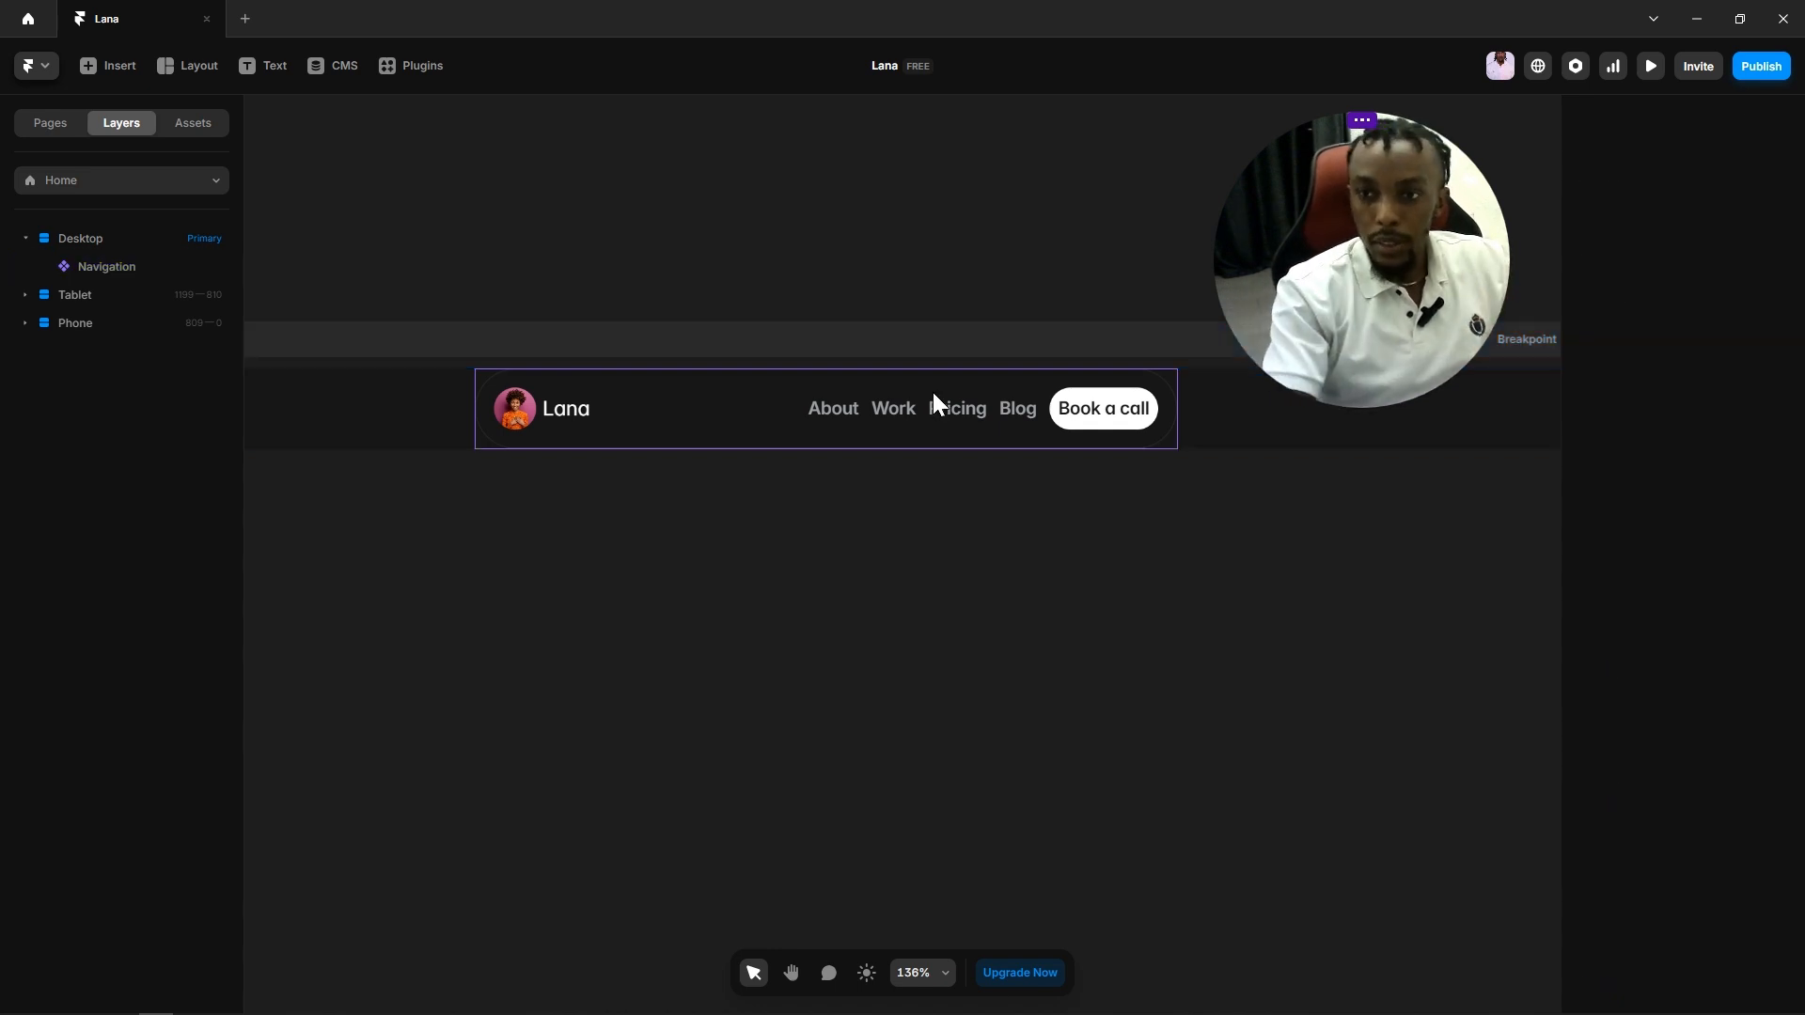
click(932, 392)
click(858, 569)
scroll(865, 580, down, 5)
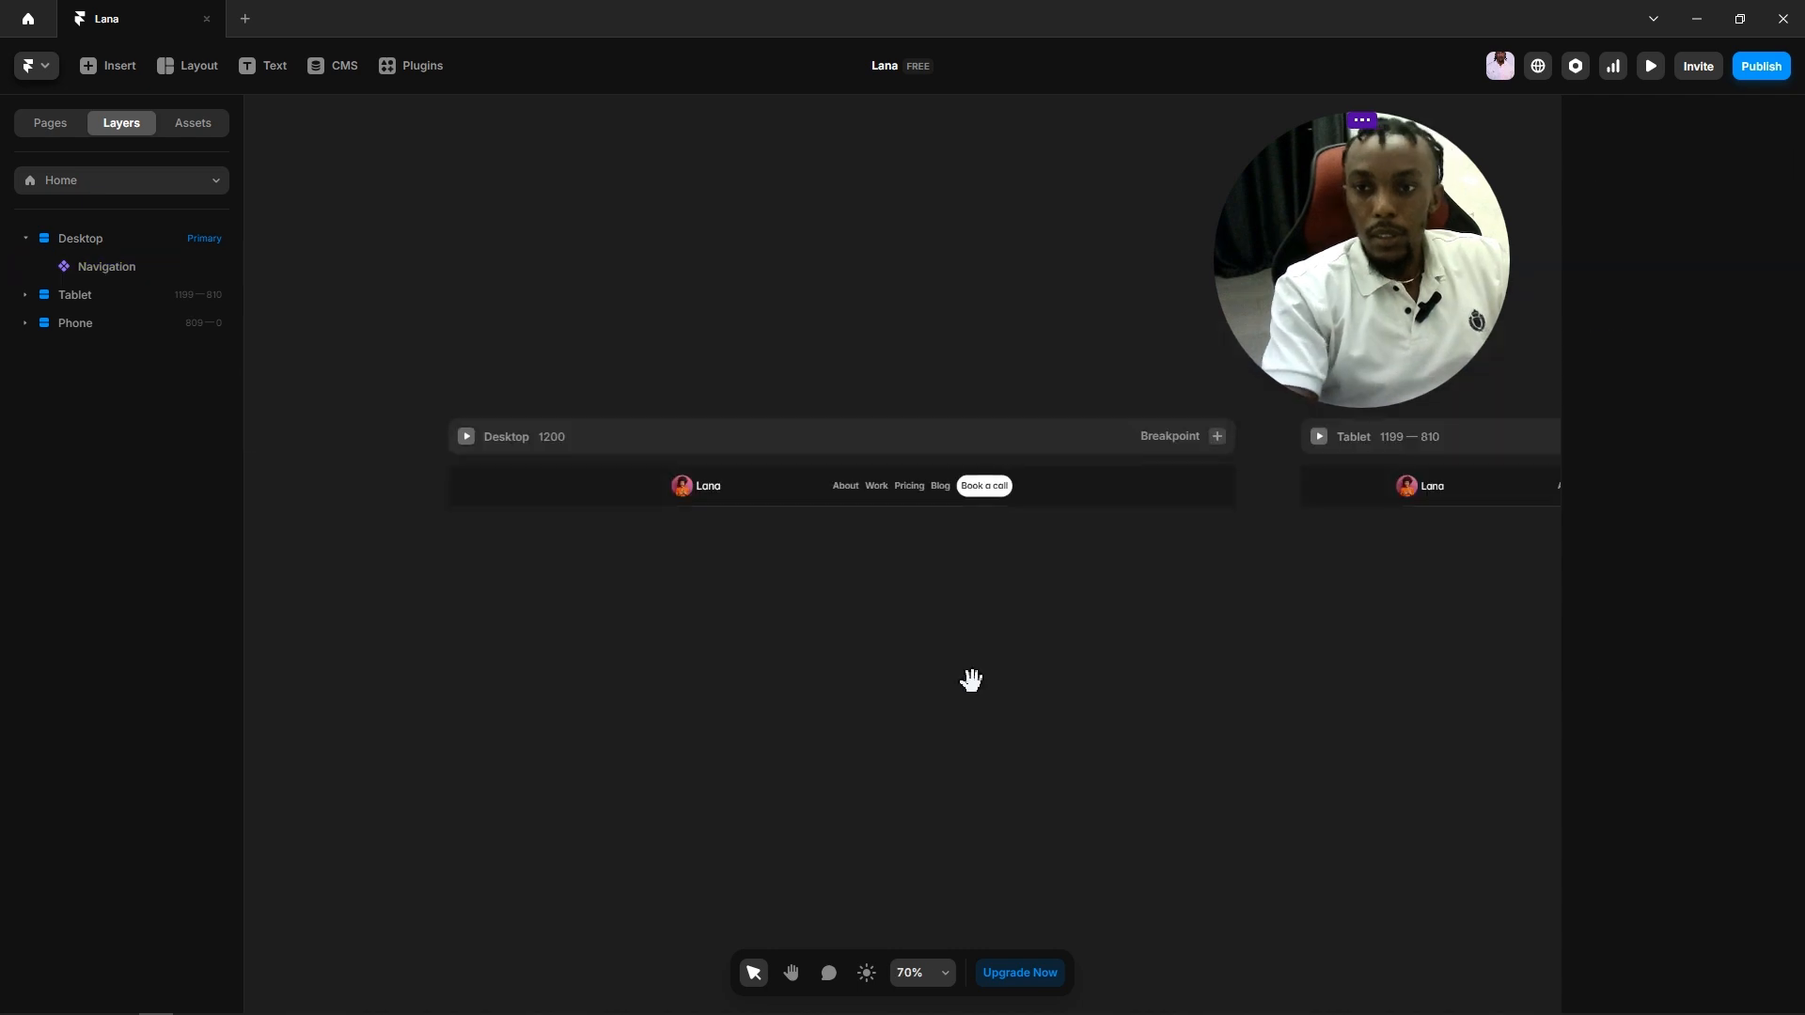
drag(967, 679, 912, 695)
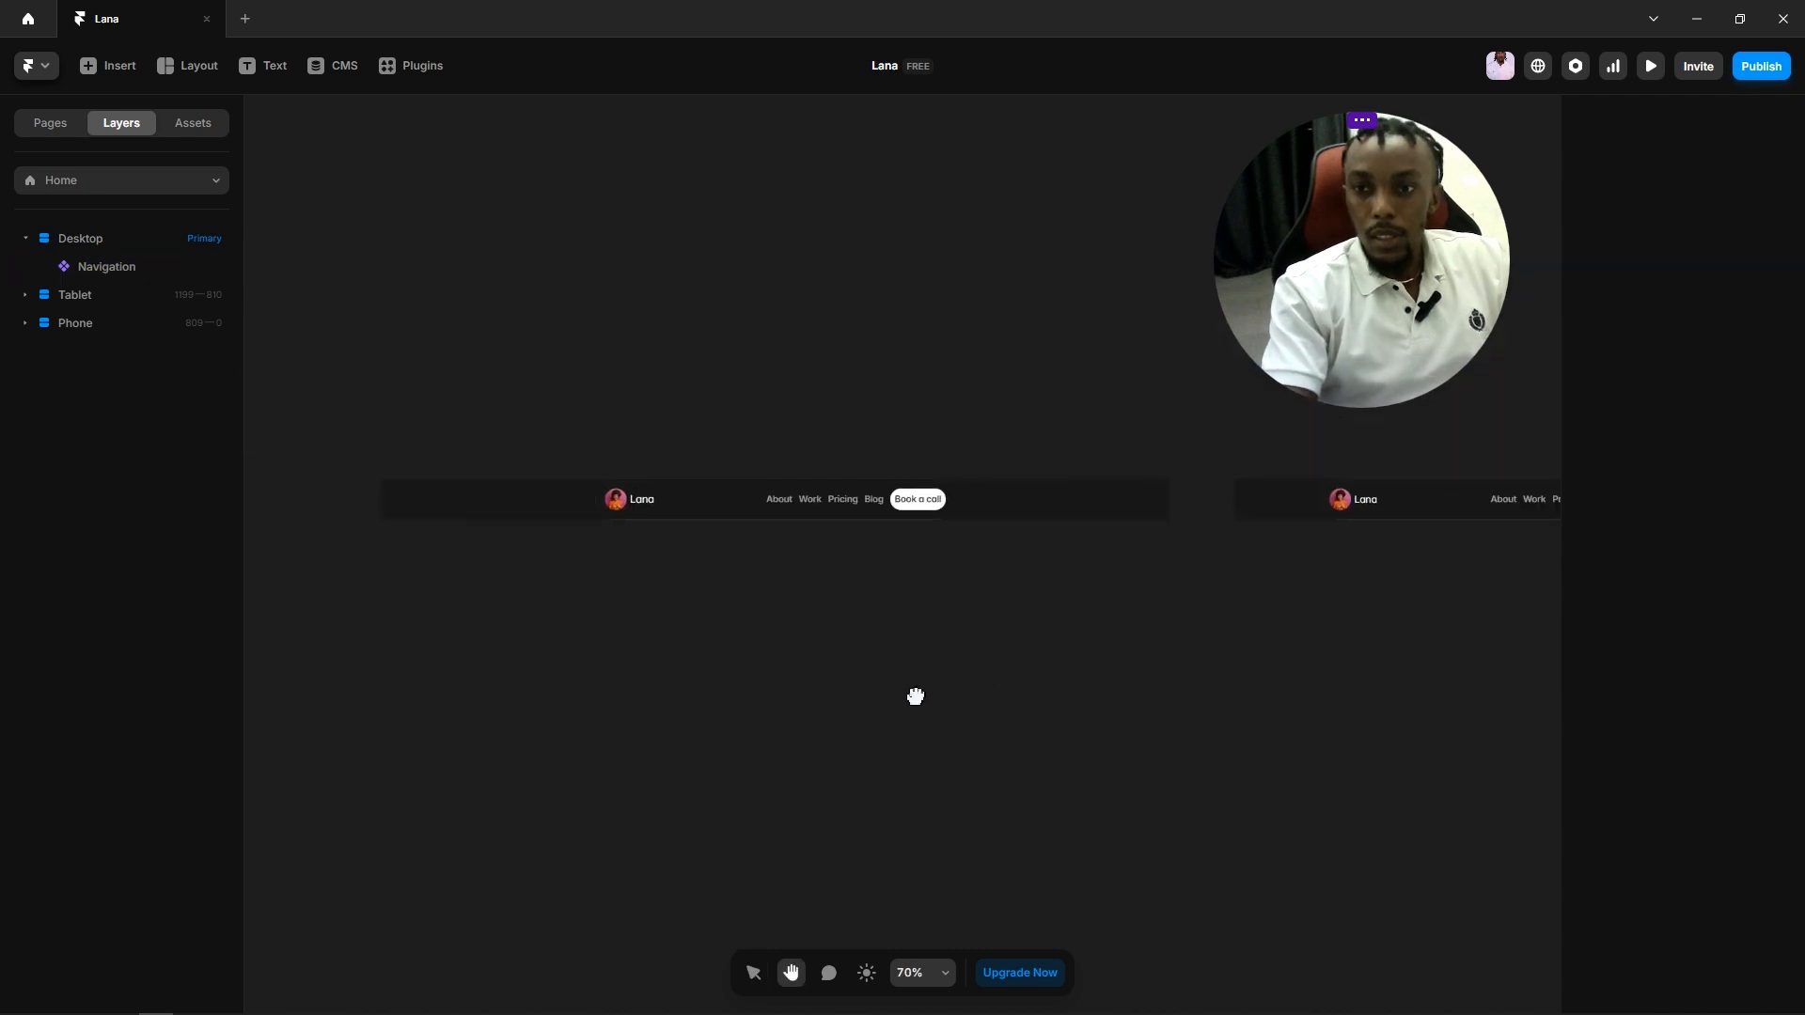
click(769, 496)
click(782, 321)
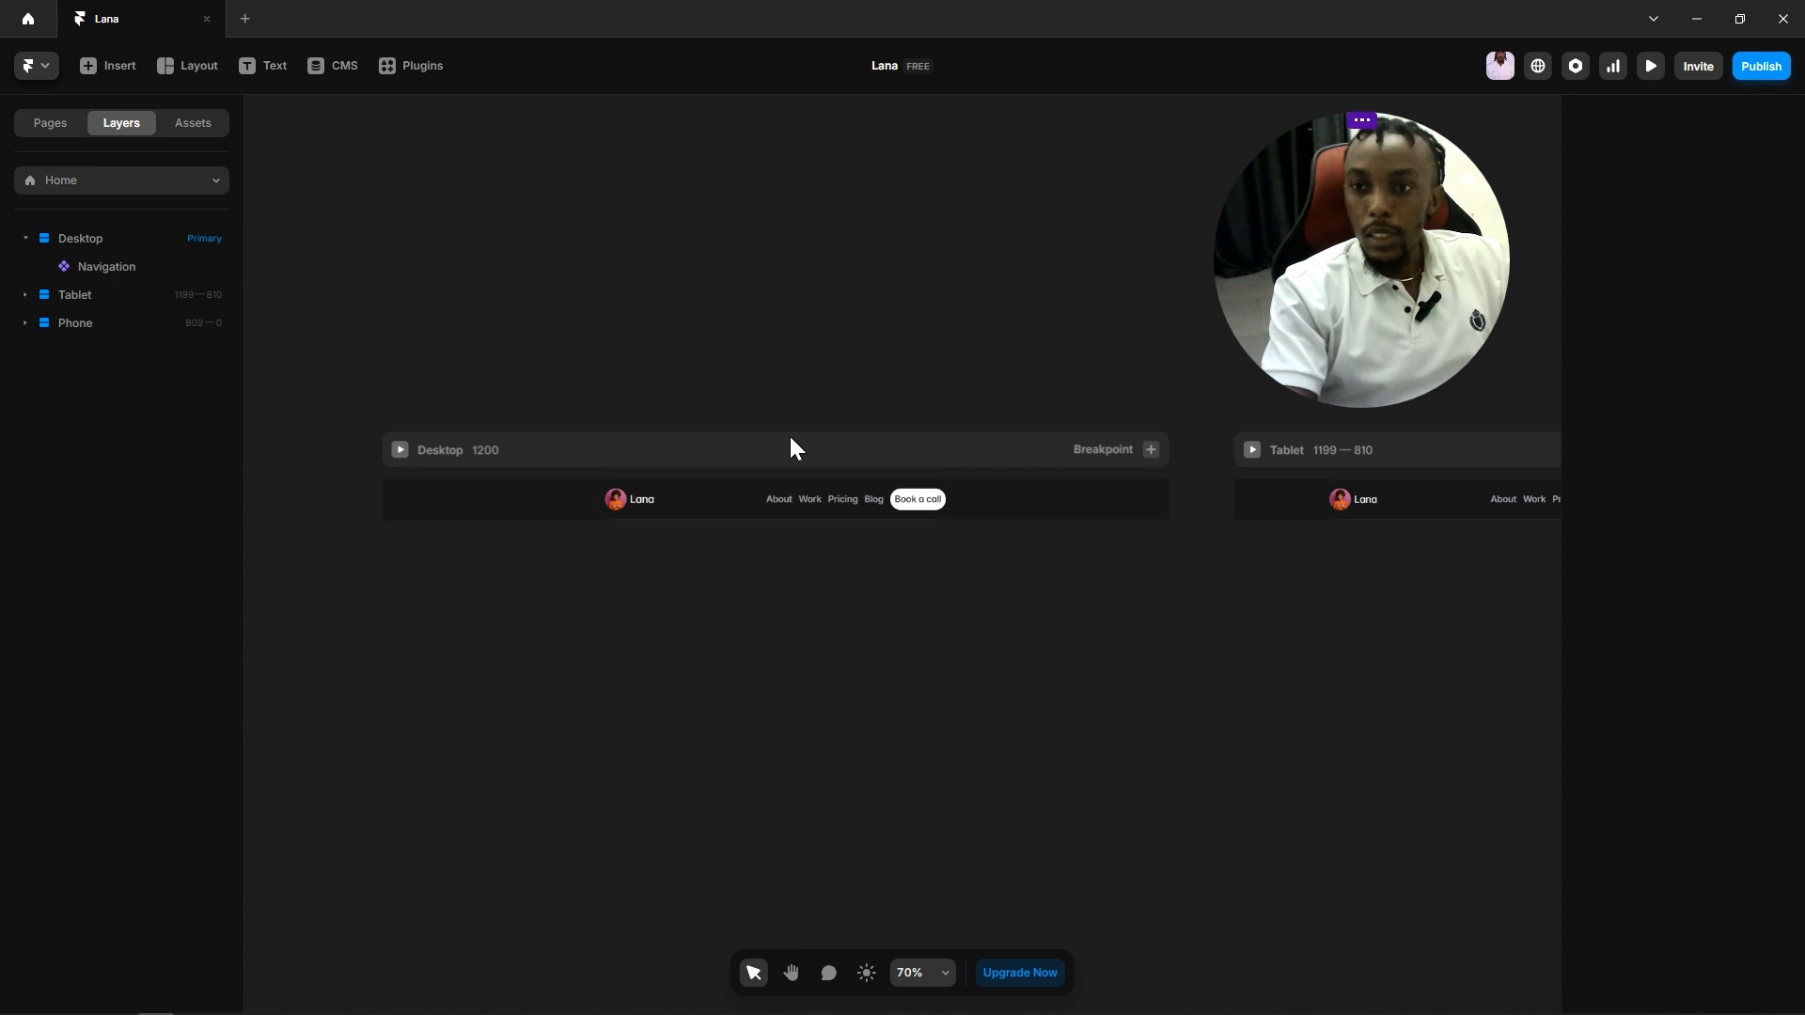
Step: Change the position type of the Desktop navigation to Sticky
click(792, 496)
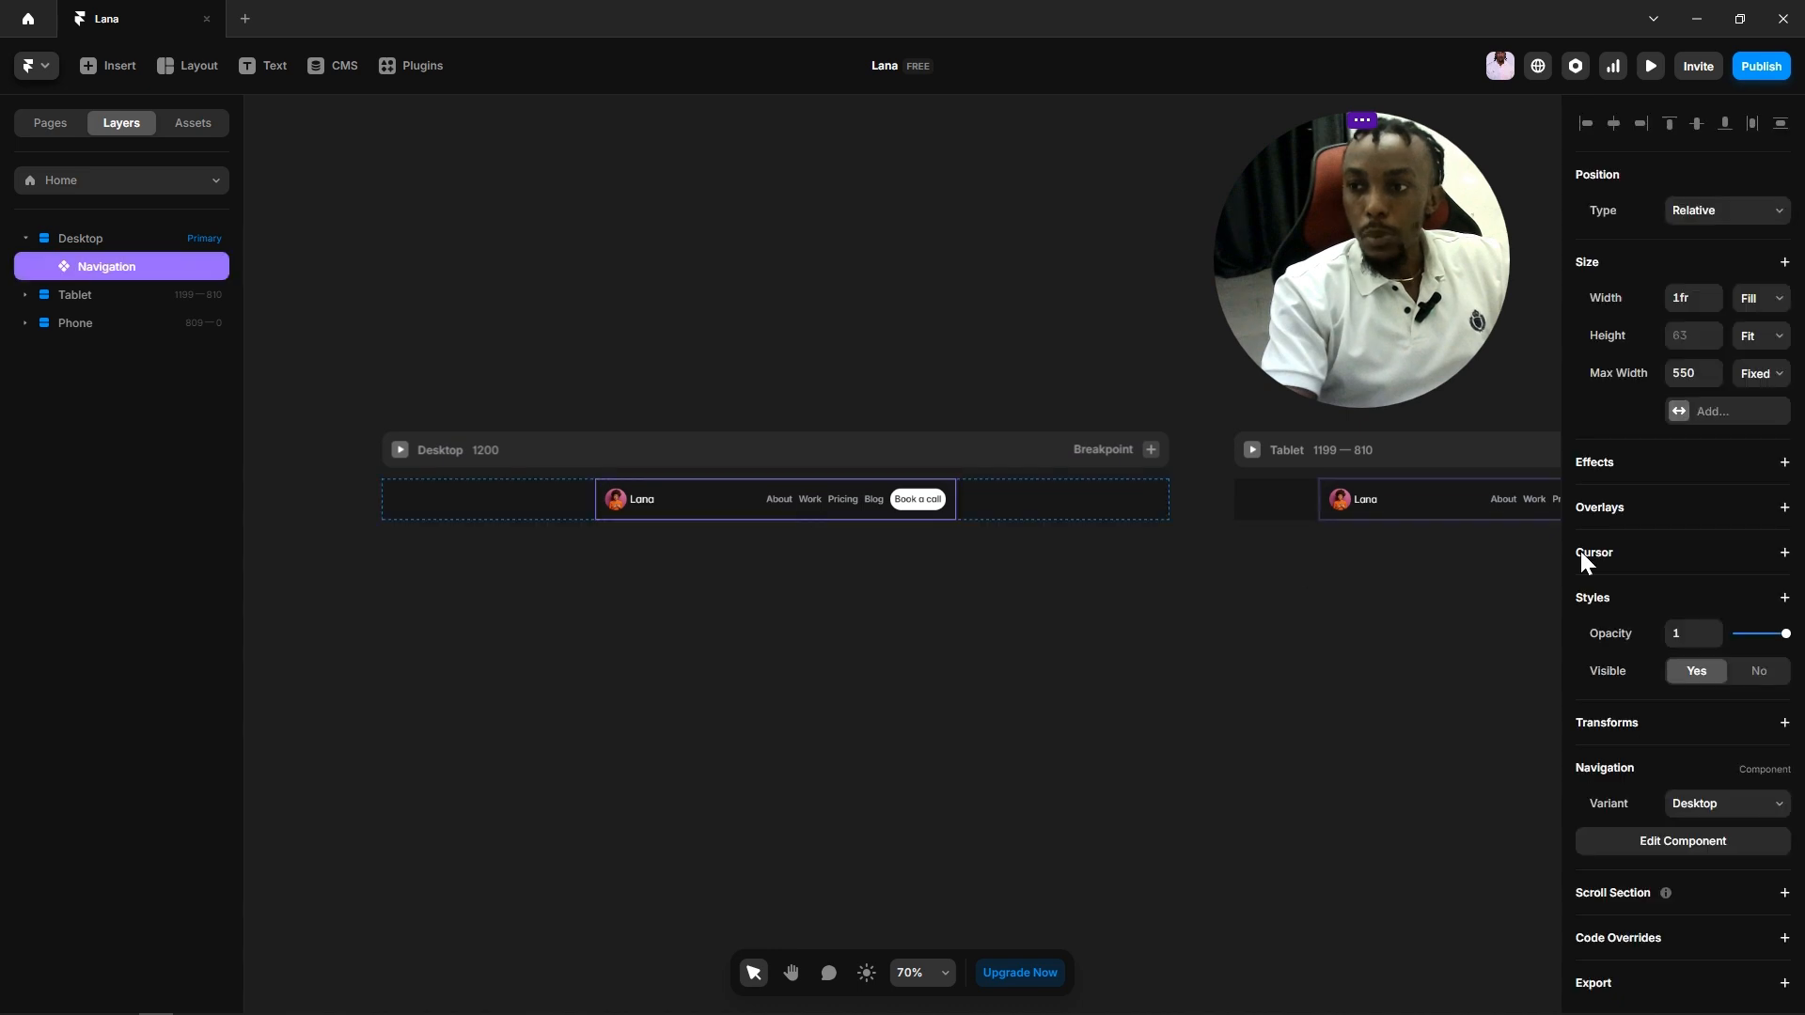
click(1724, 211)
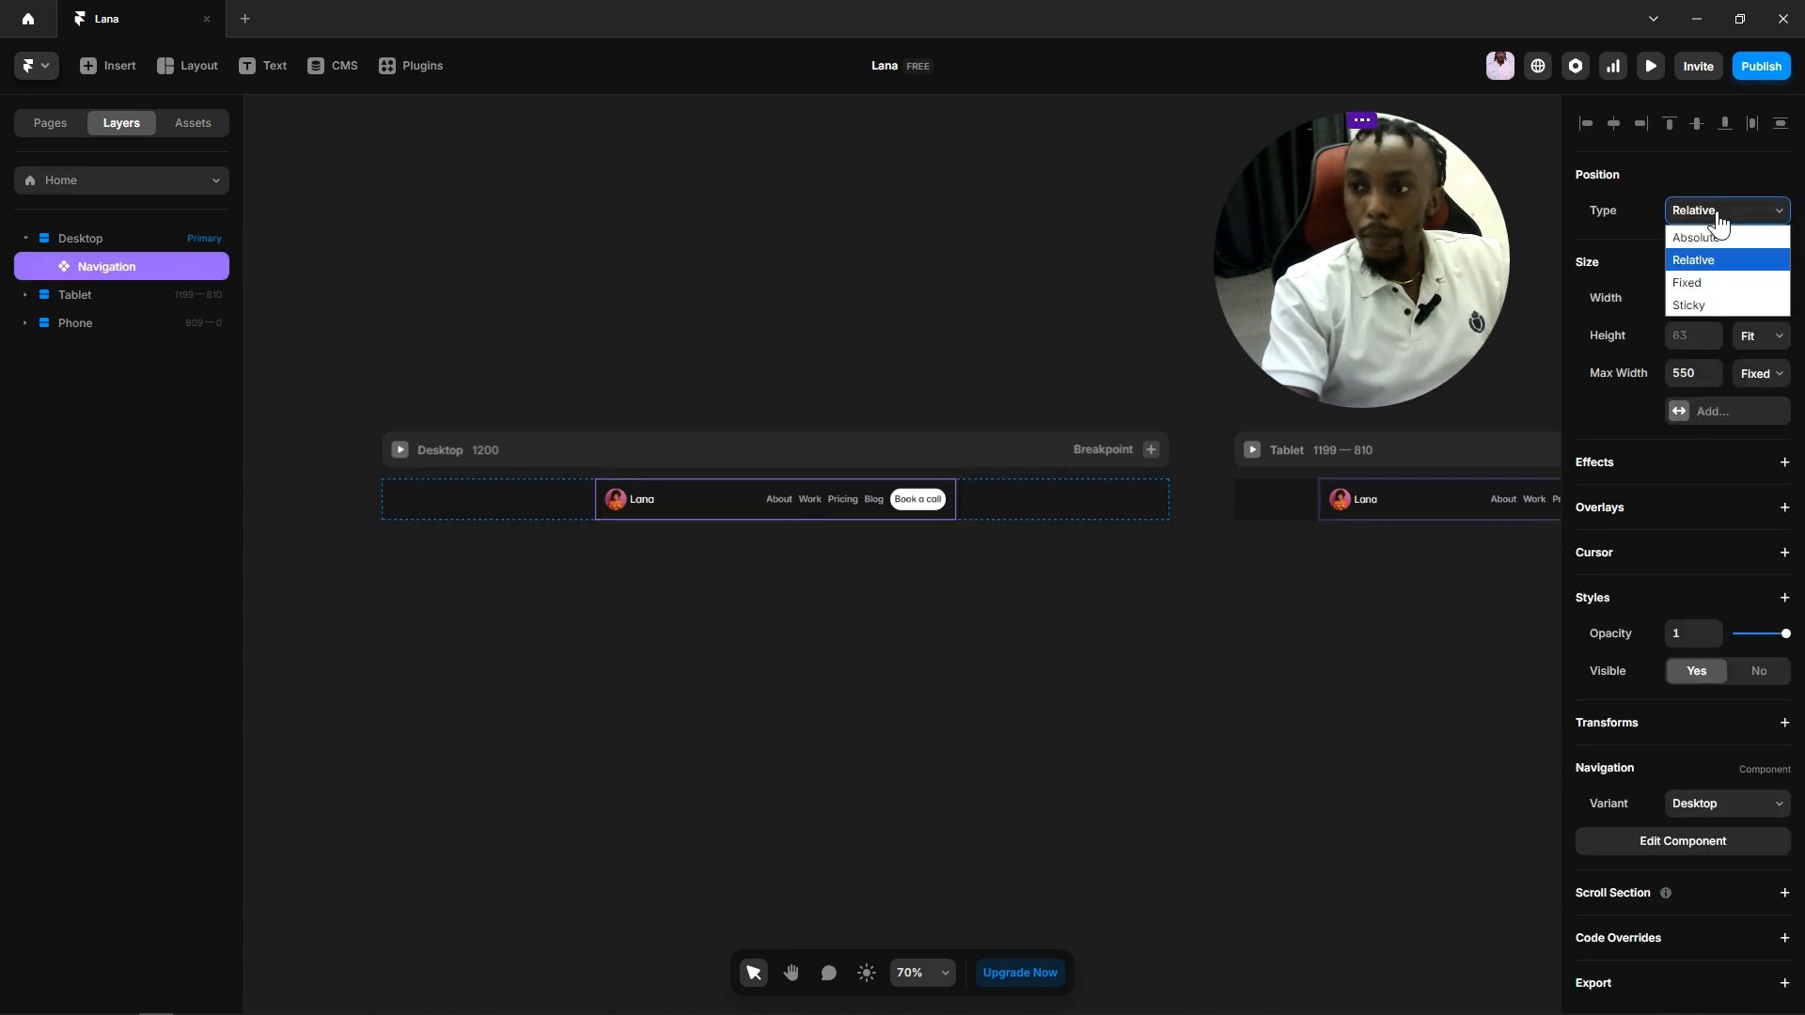
click(1699, 306)
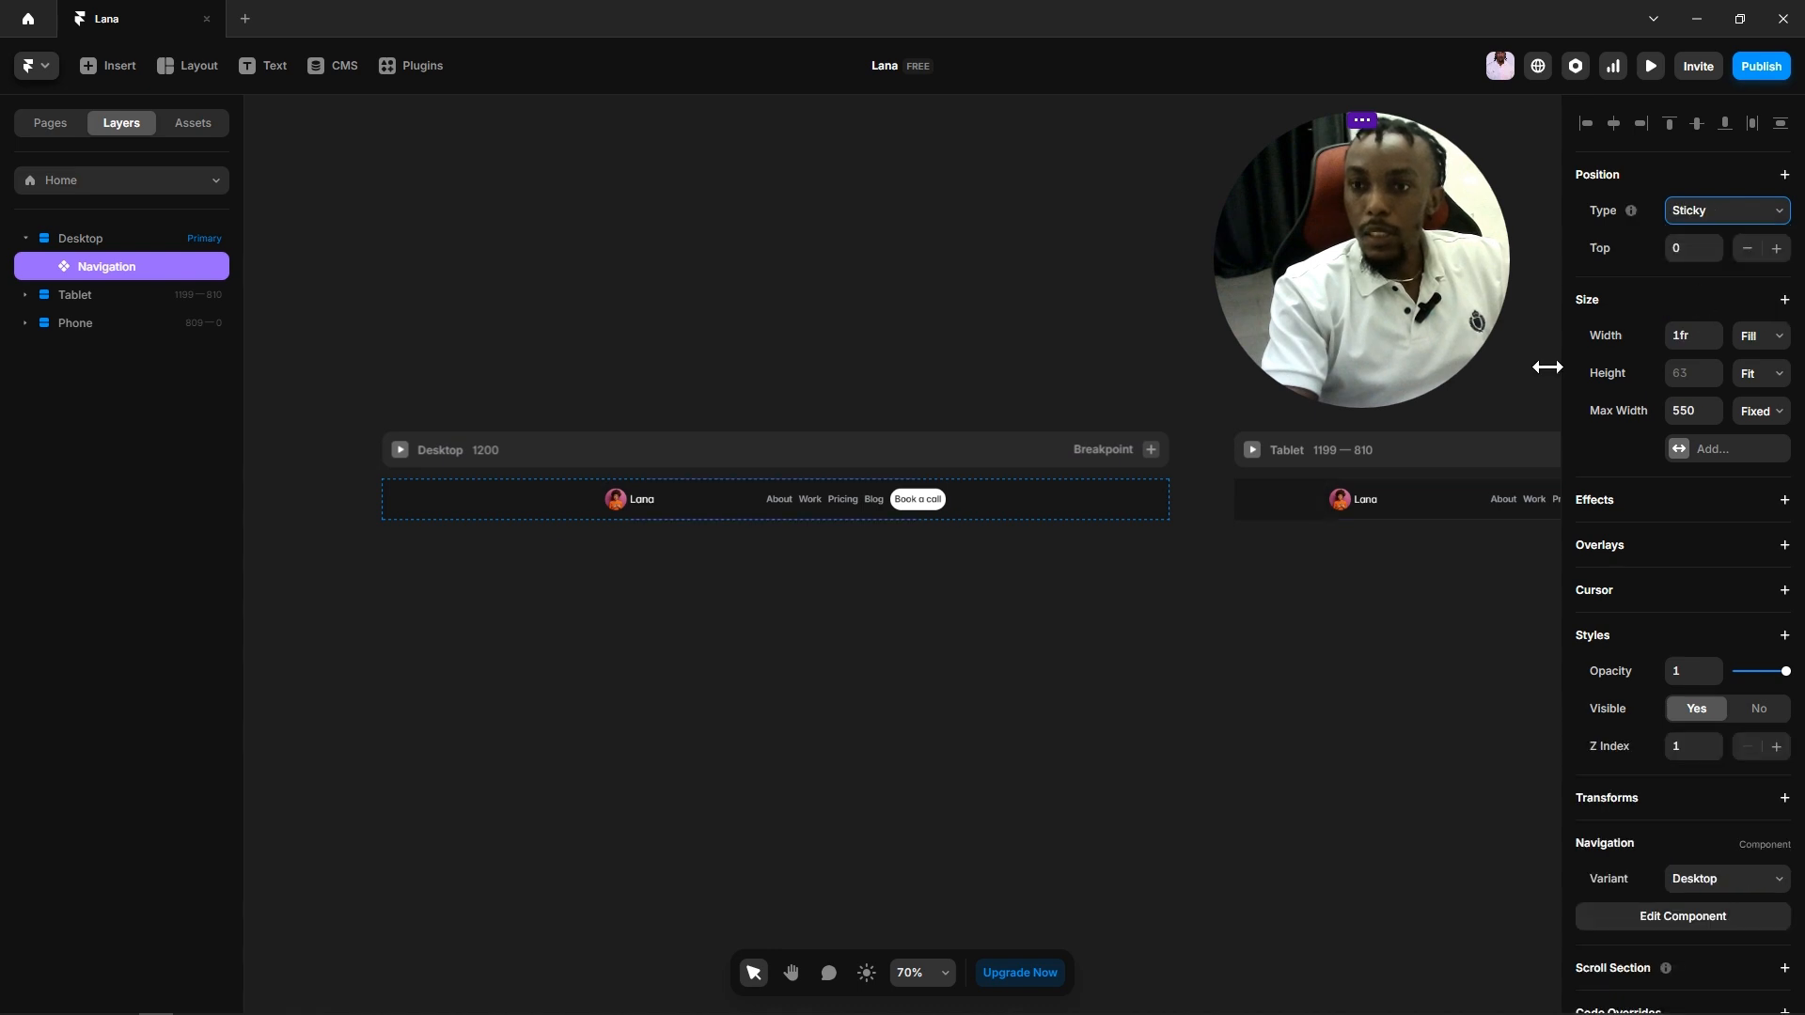
click(801, 341)
Step: Set the top offset of the sticky Desktop navigation to 20
click(822, 500)
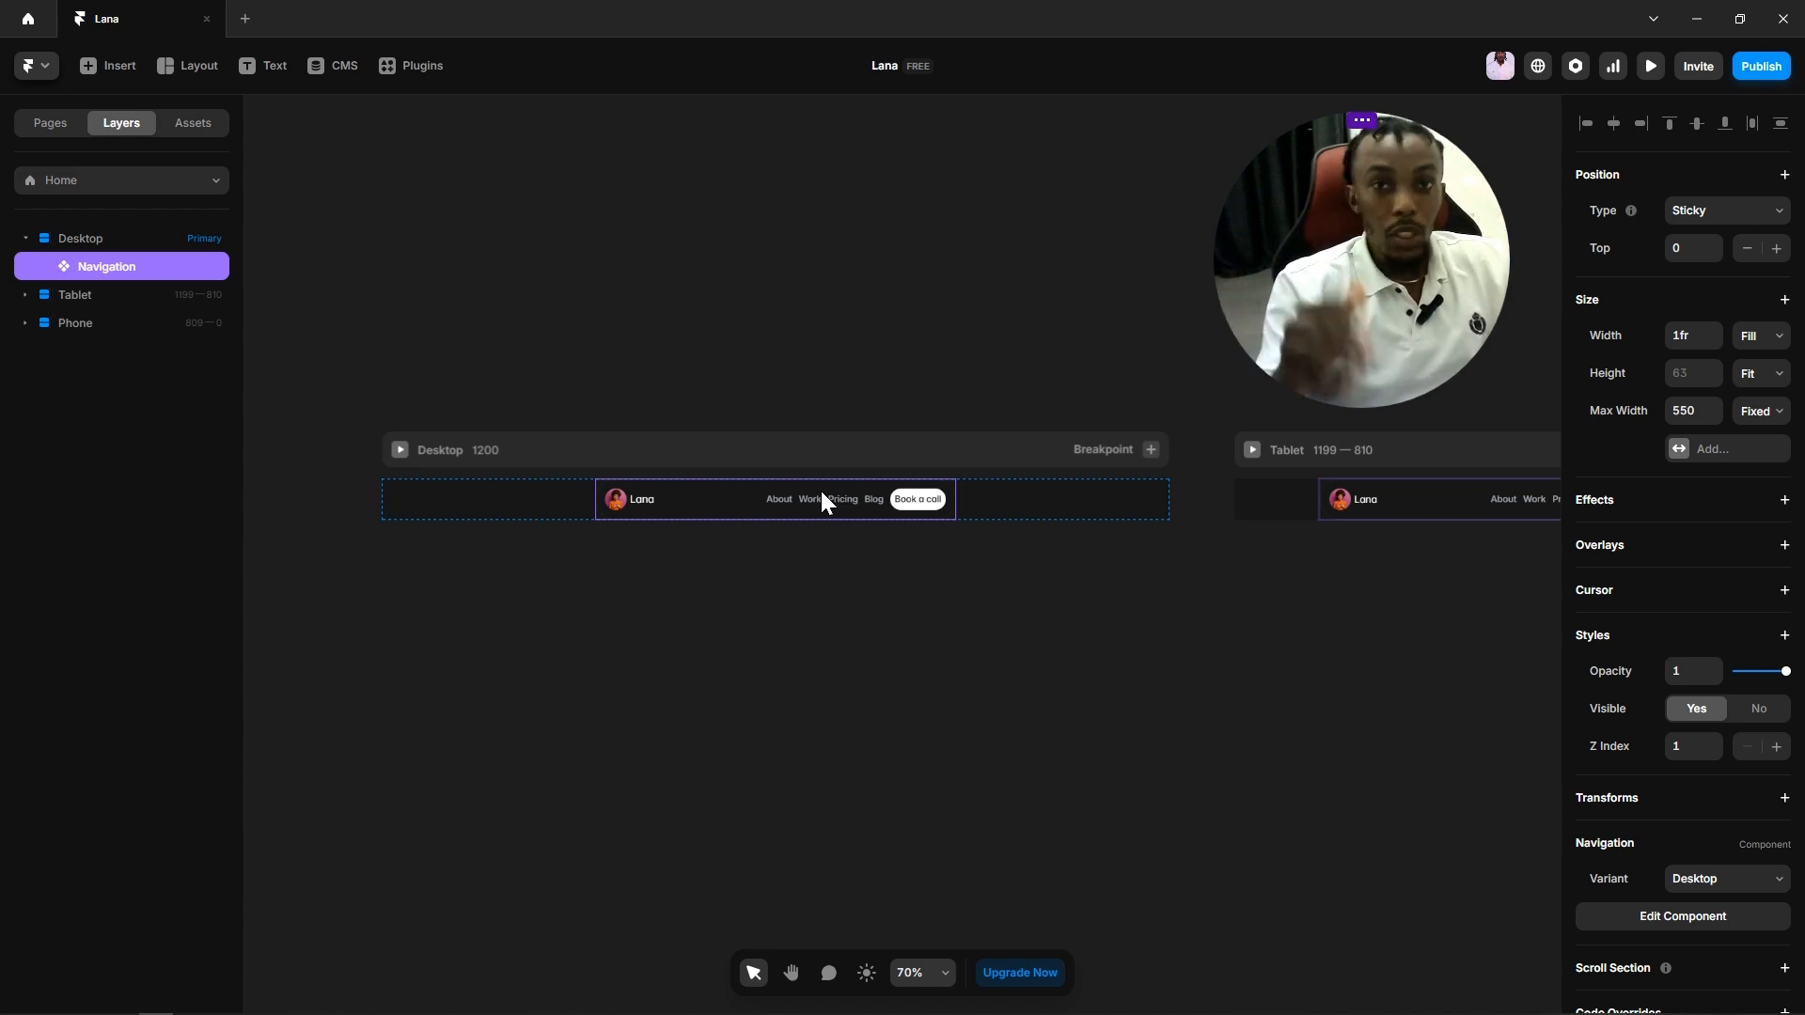
click(787, 432)
scroll(829, 543, up, 3)
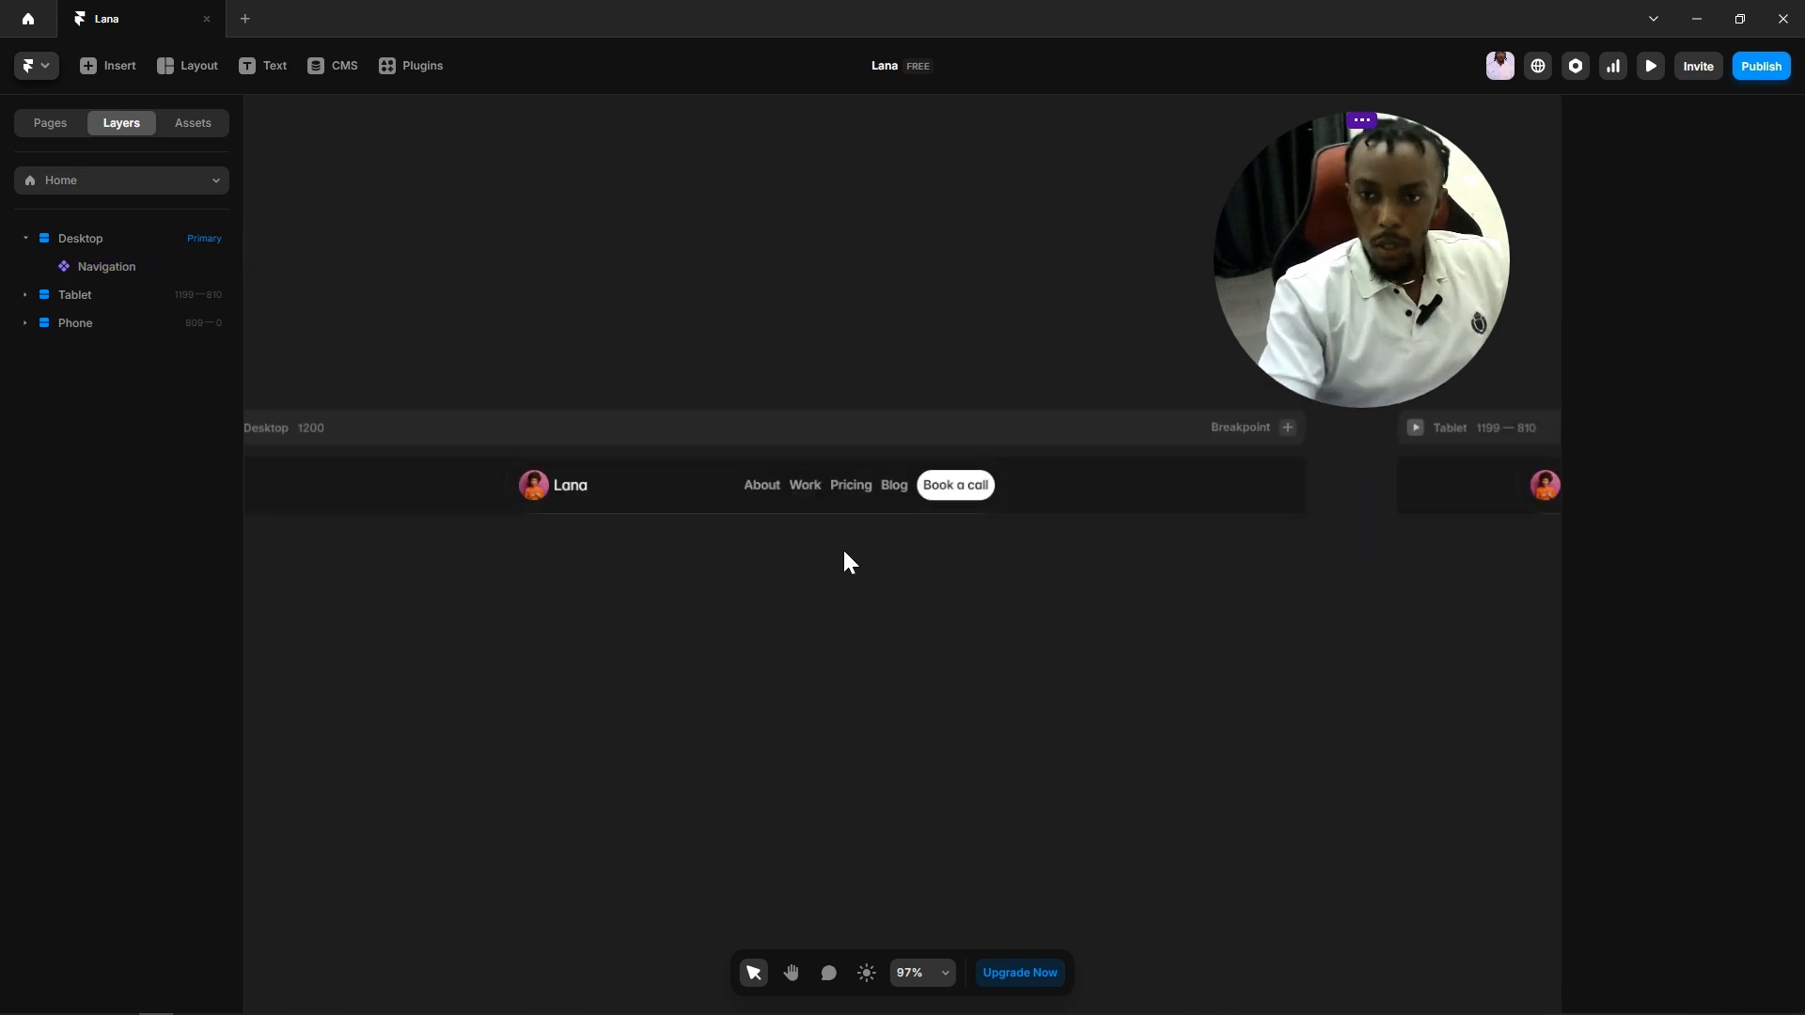
key(space)
drag(803, 675, 963, 650)
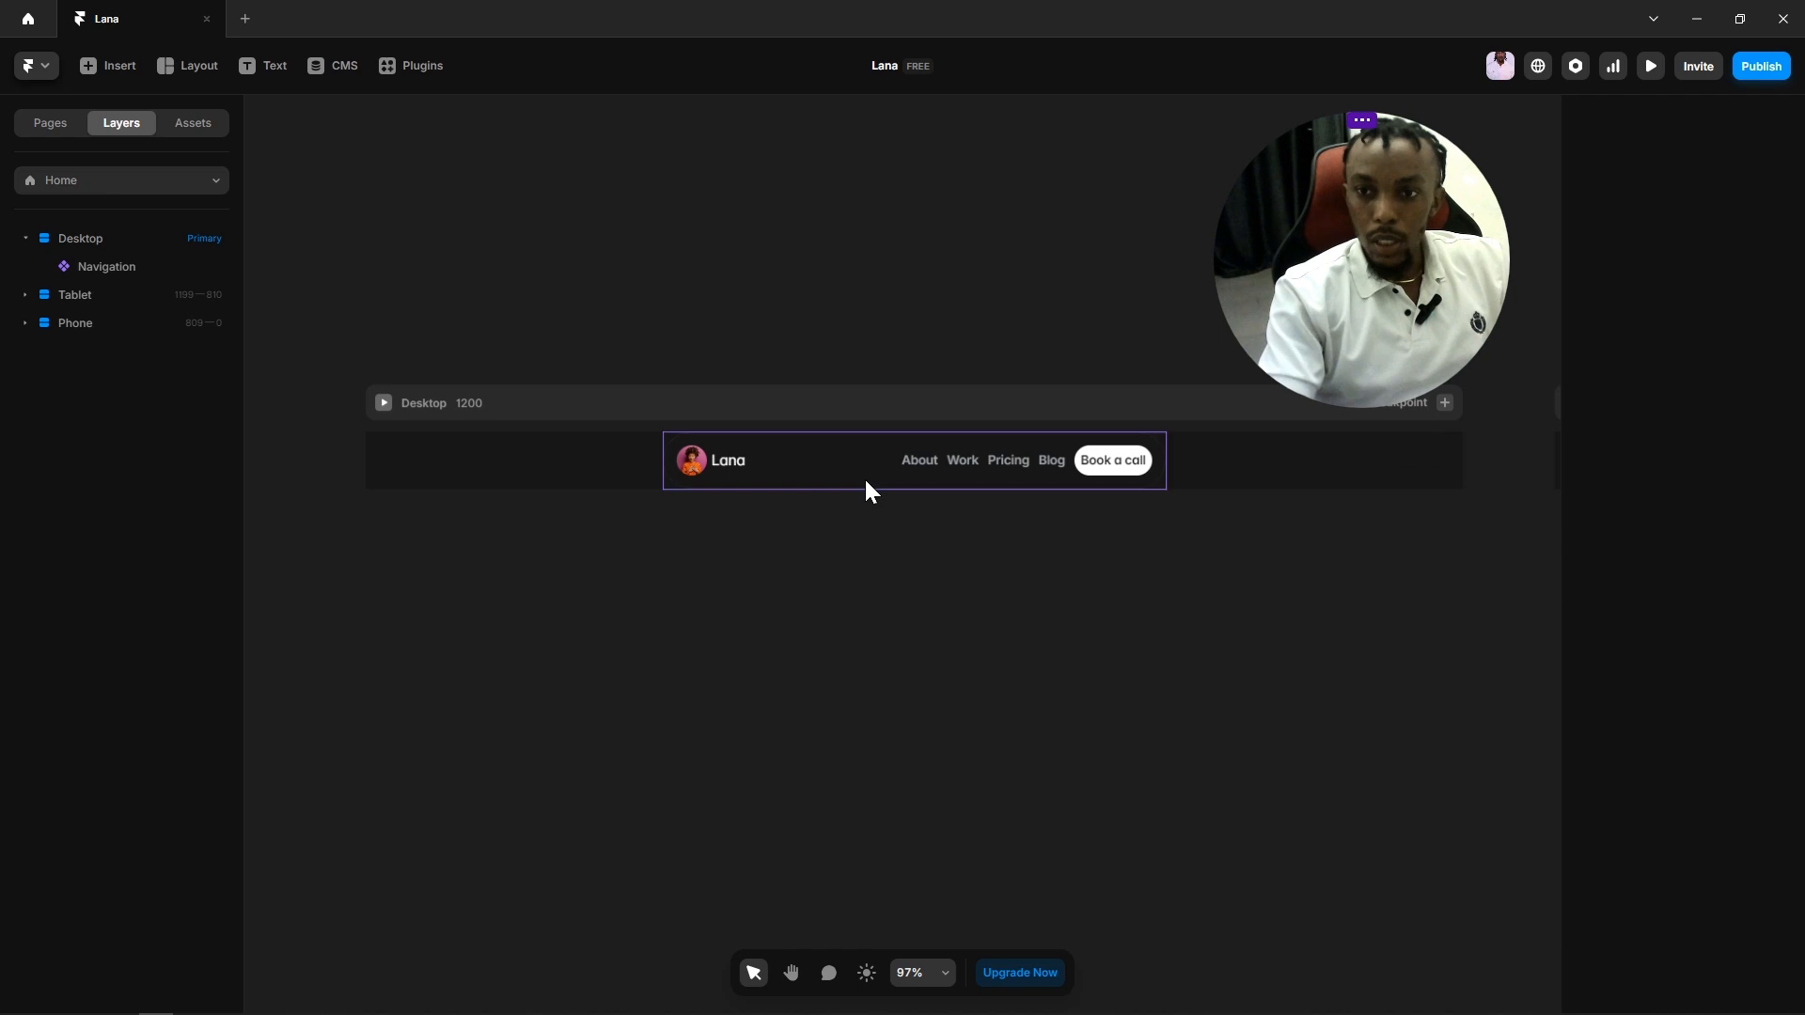
click(952, 472)
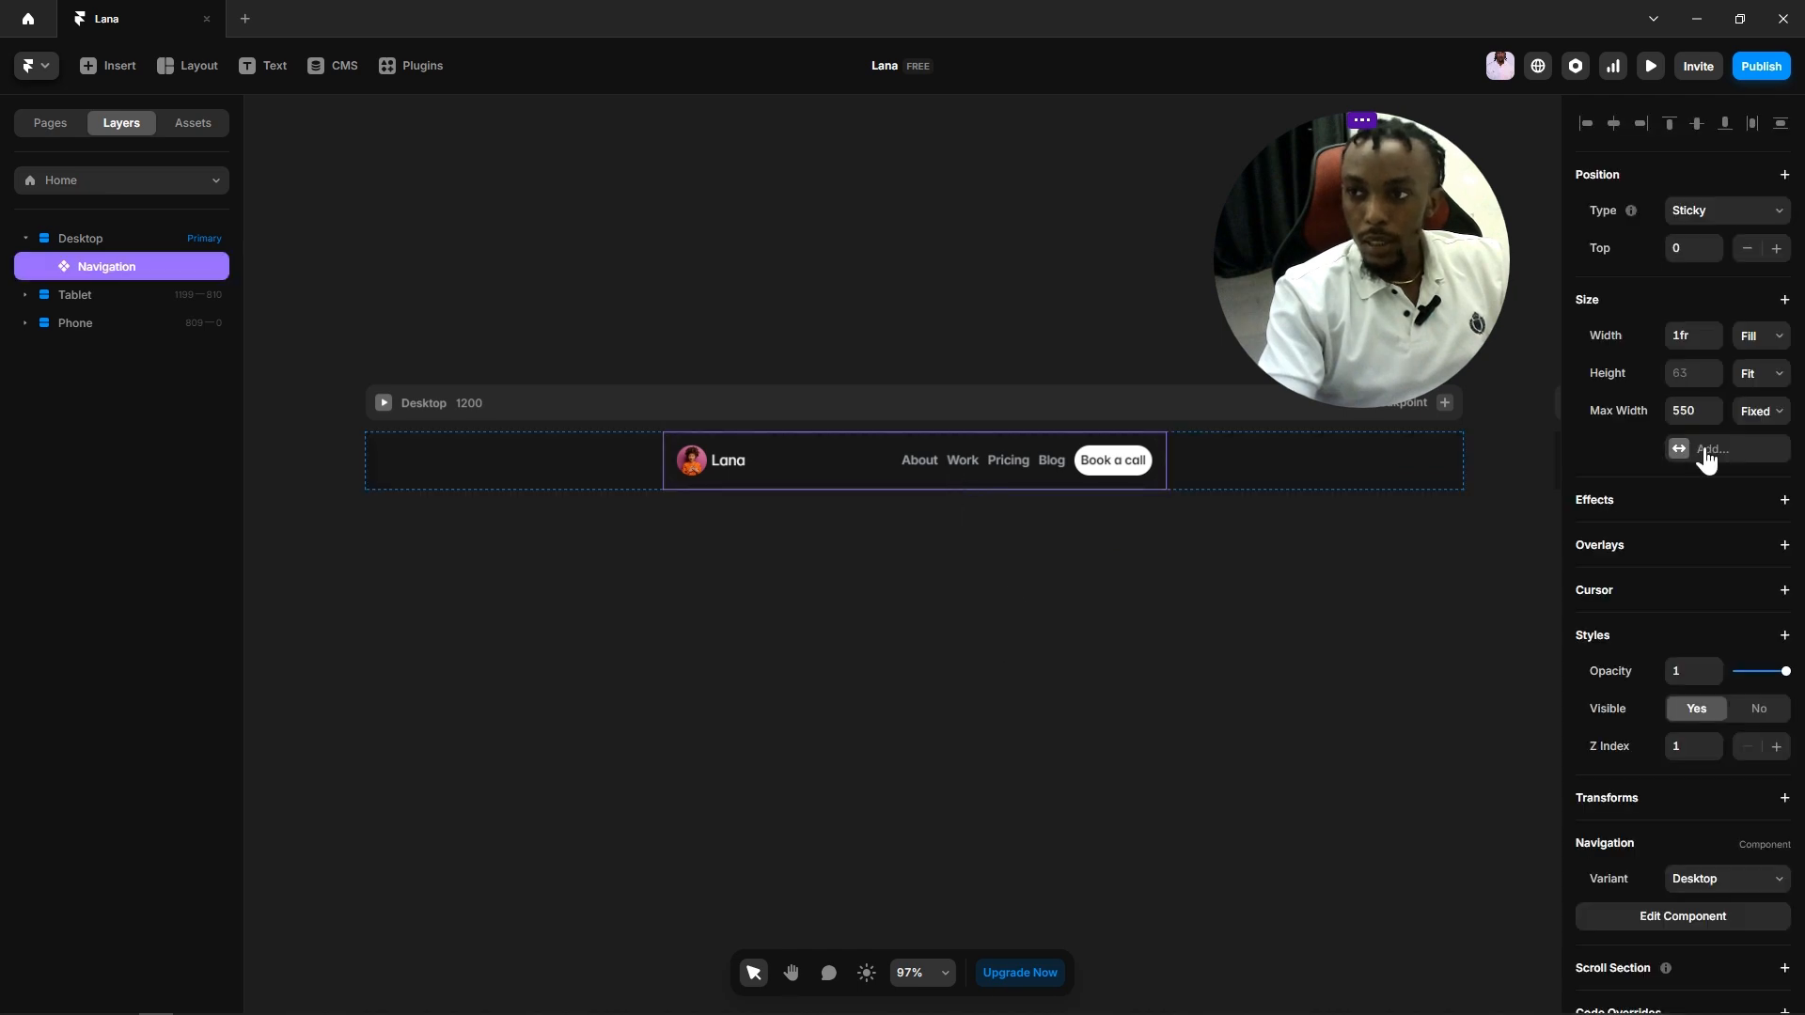
click(1688, 251)
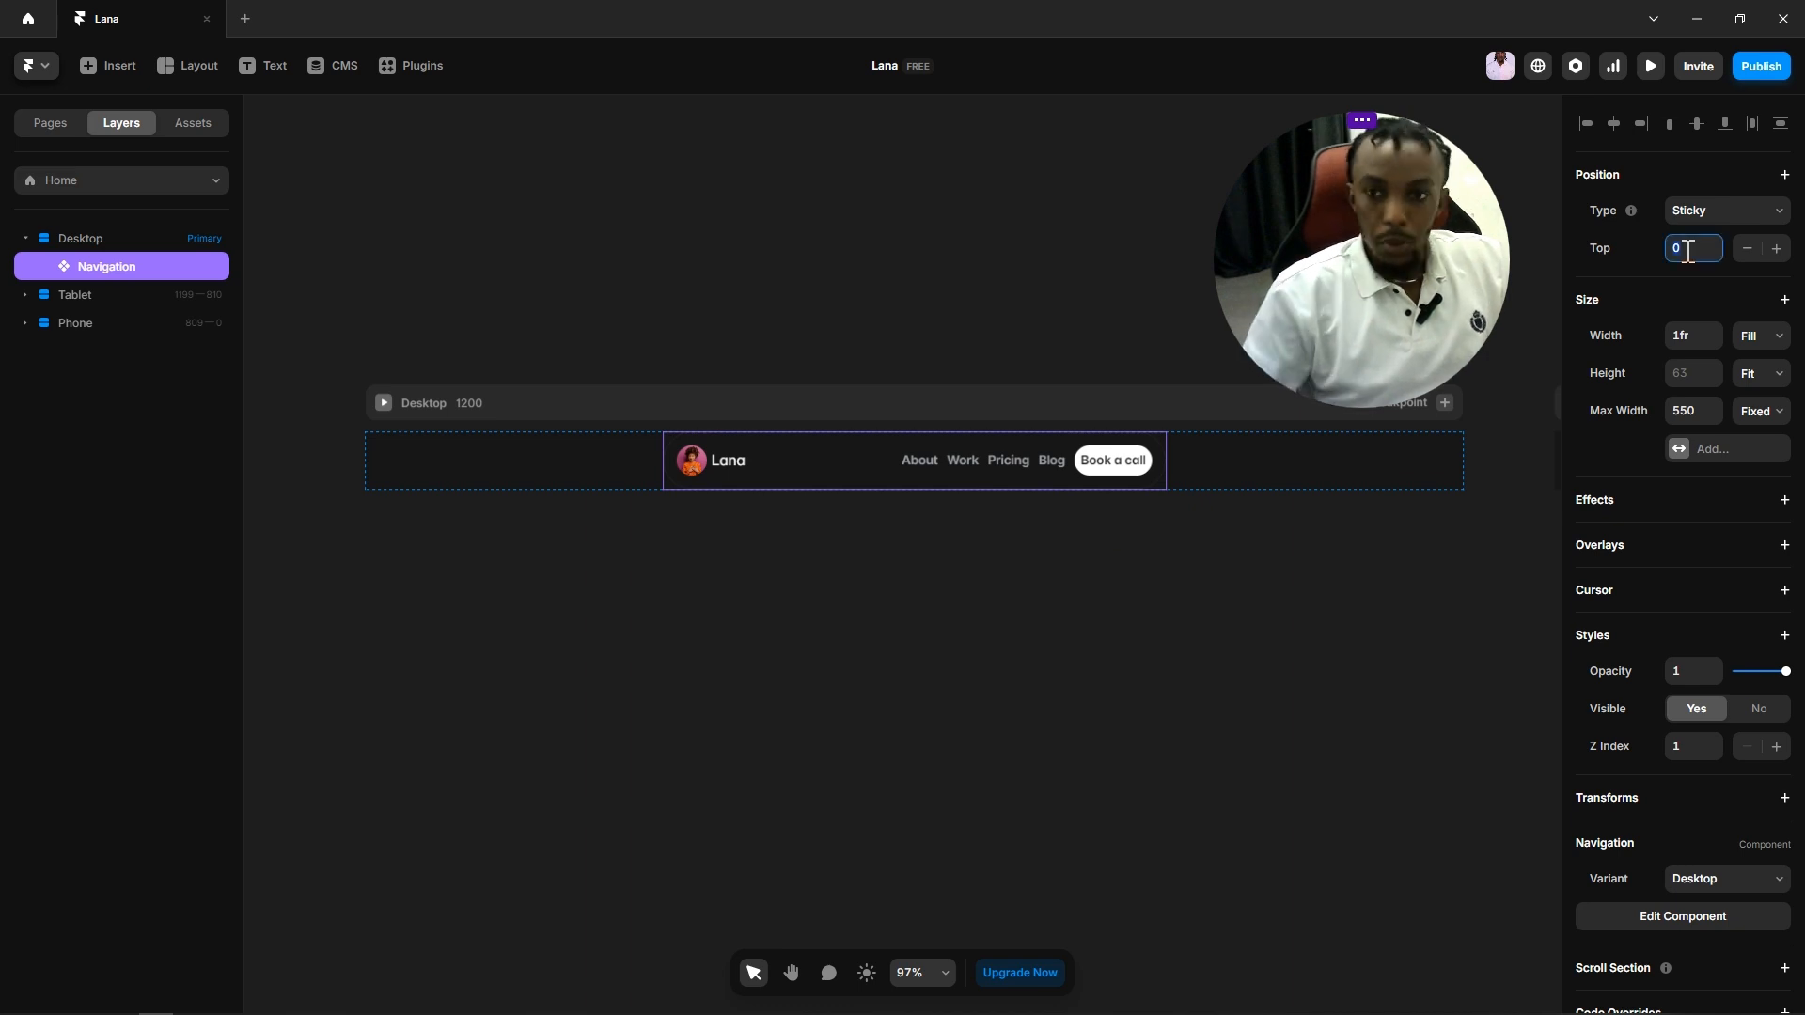
text(20)
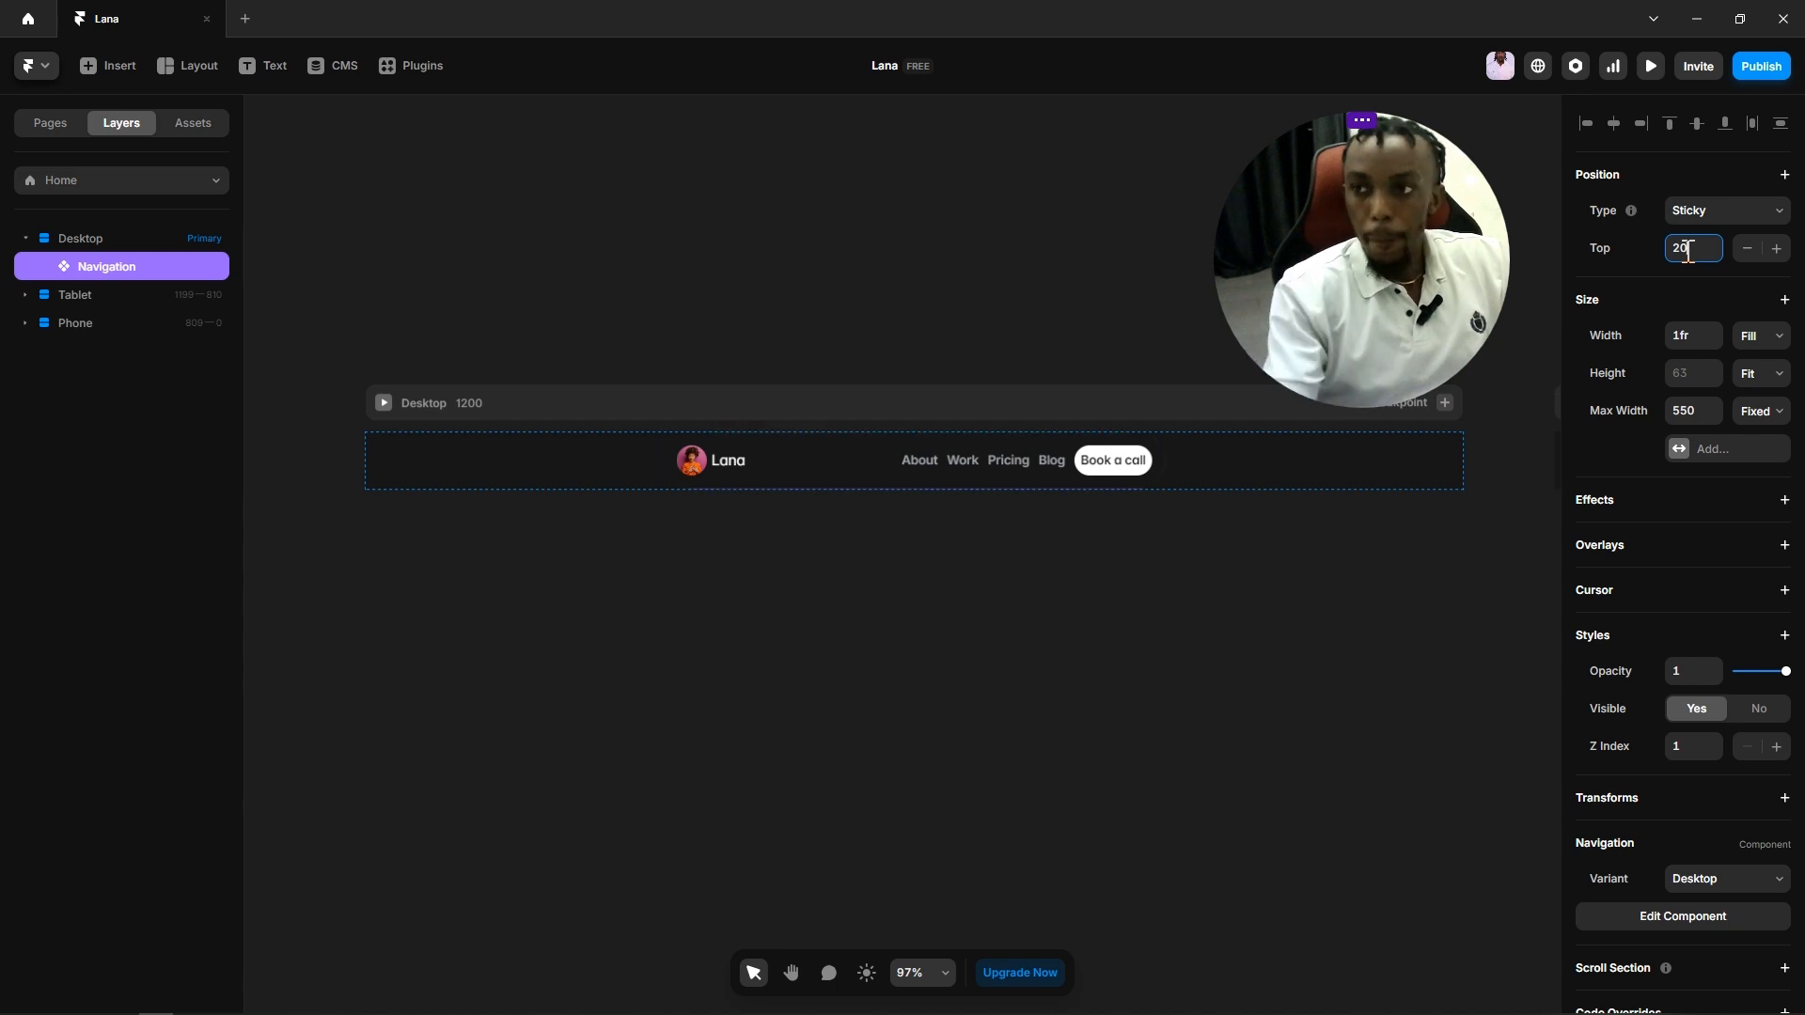
key(Return)
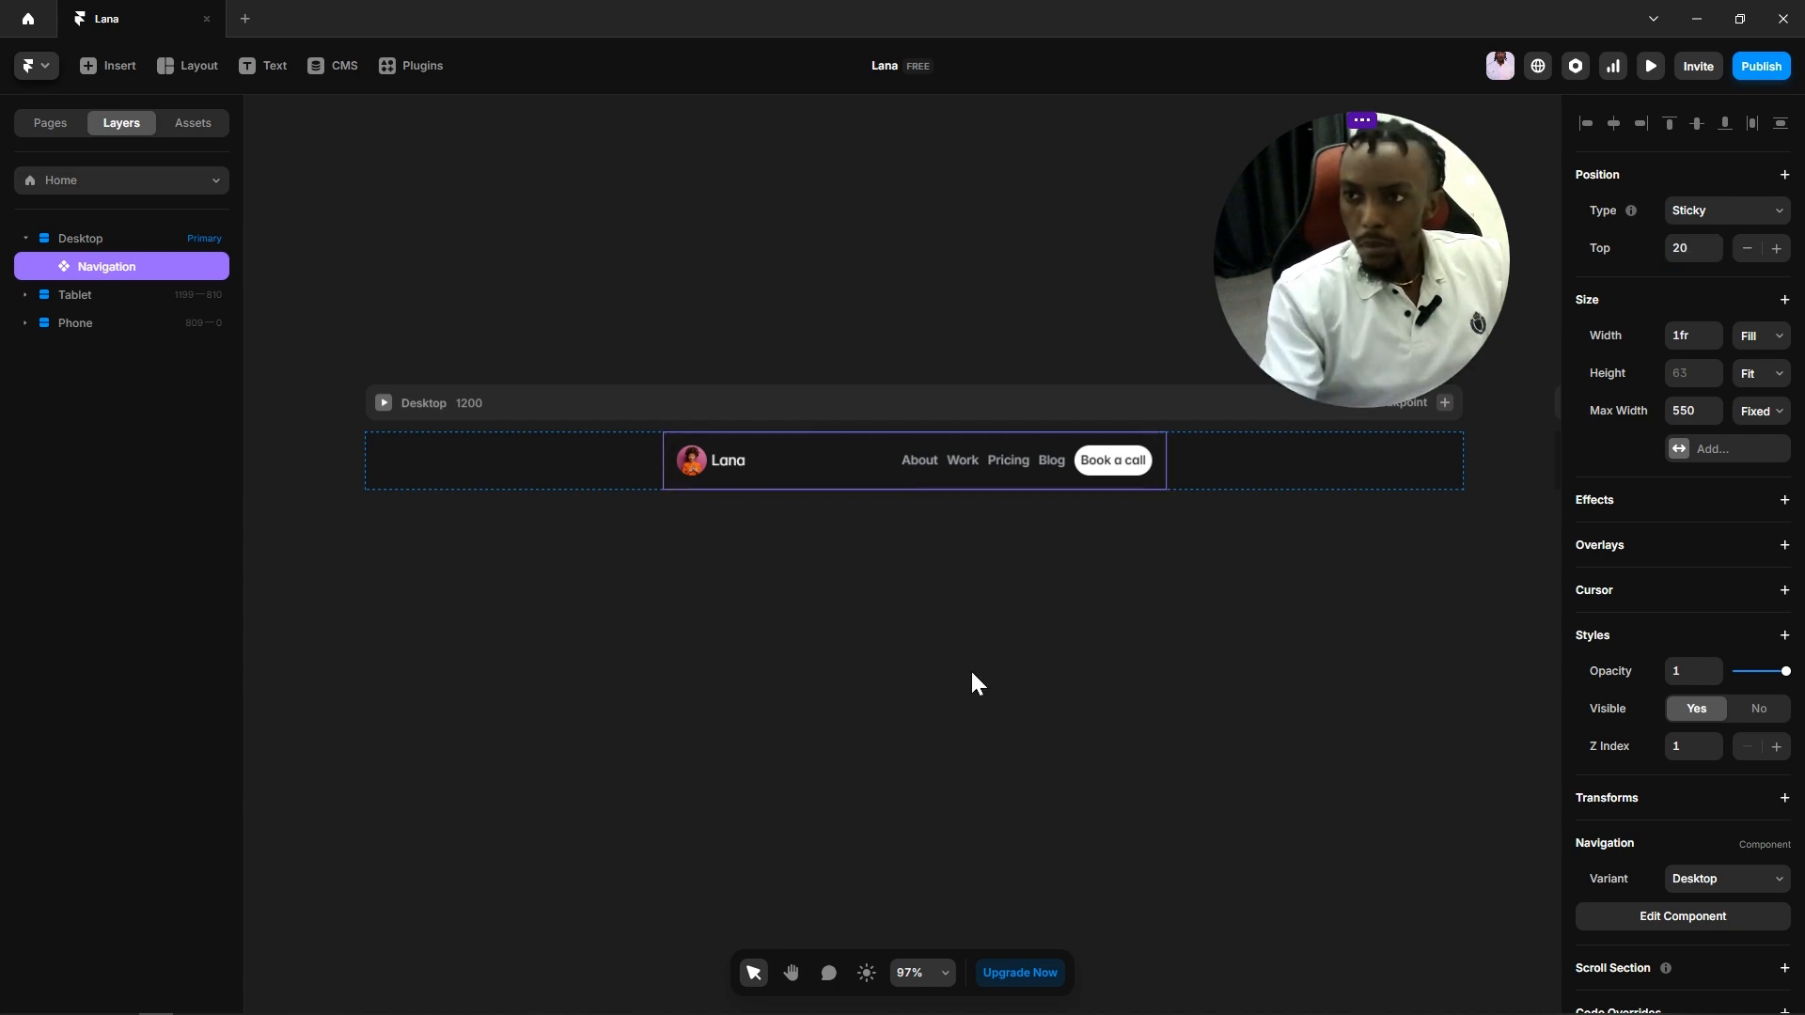
click(970, 672)
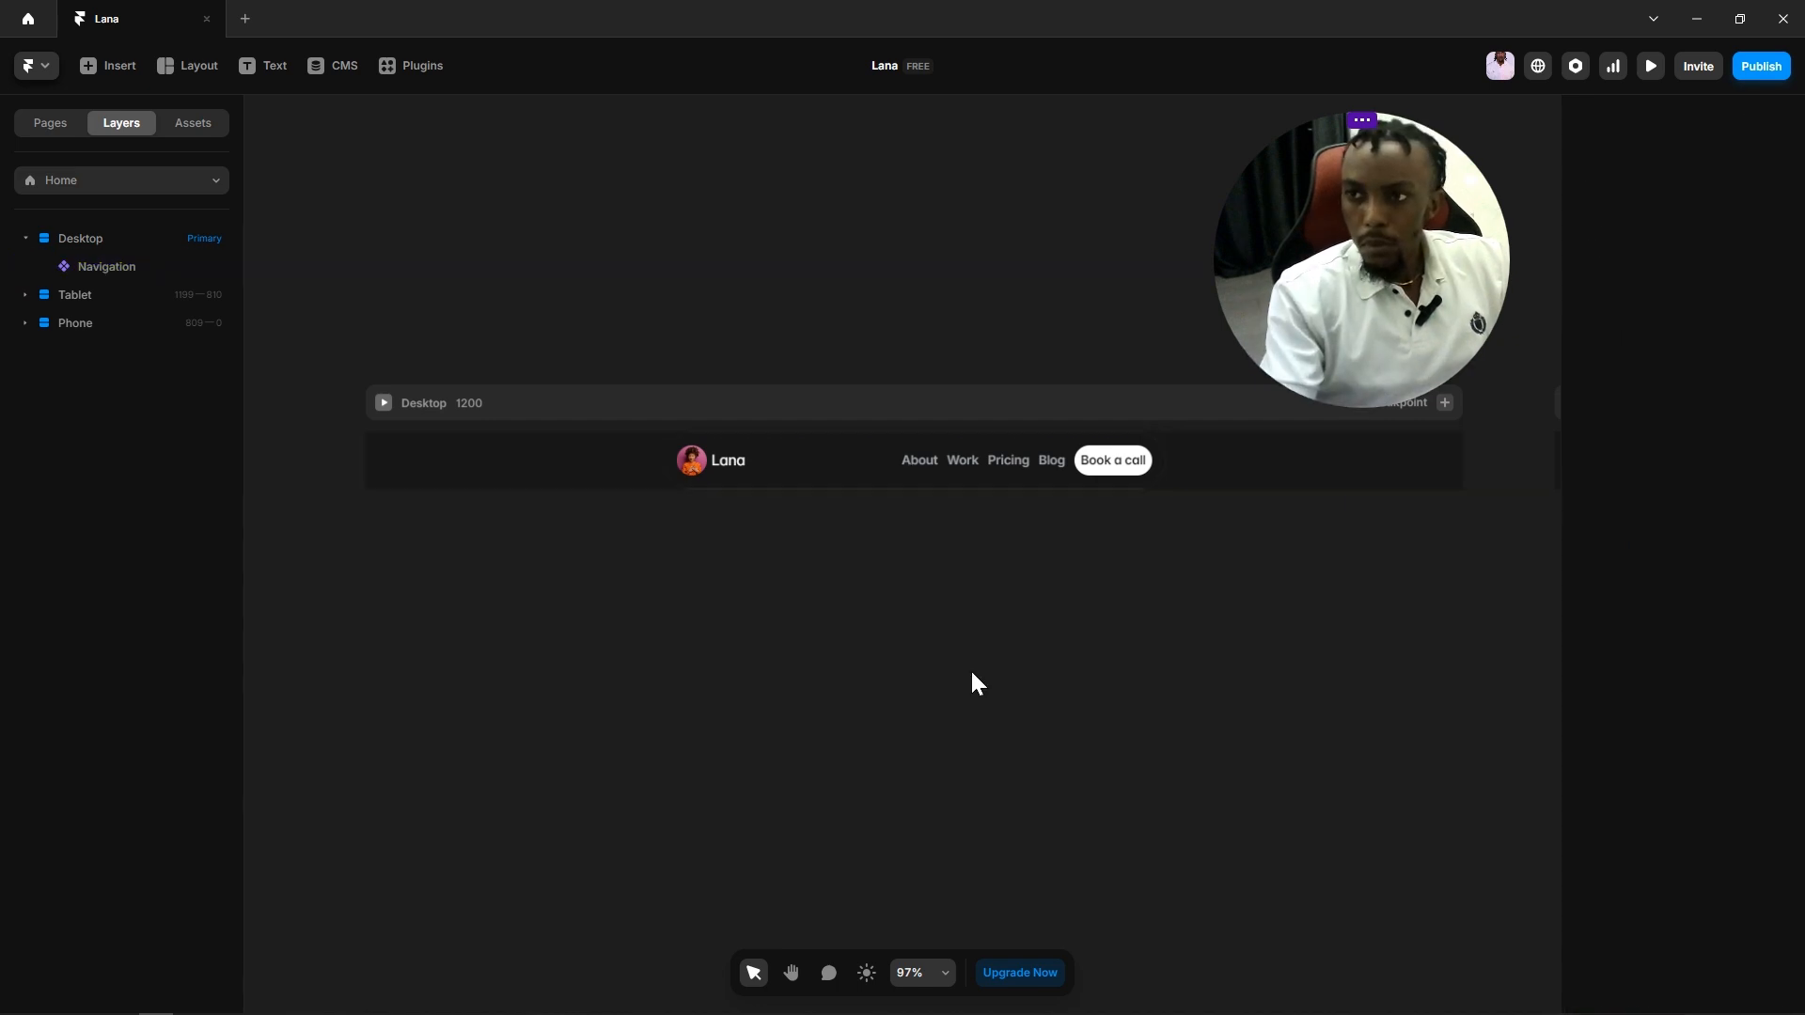
Step: Examine the Desktop breakpoint's layout settings and the navigation bar across the Desktop and Tablet breakpoints
click(855, 408)
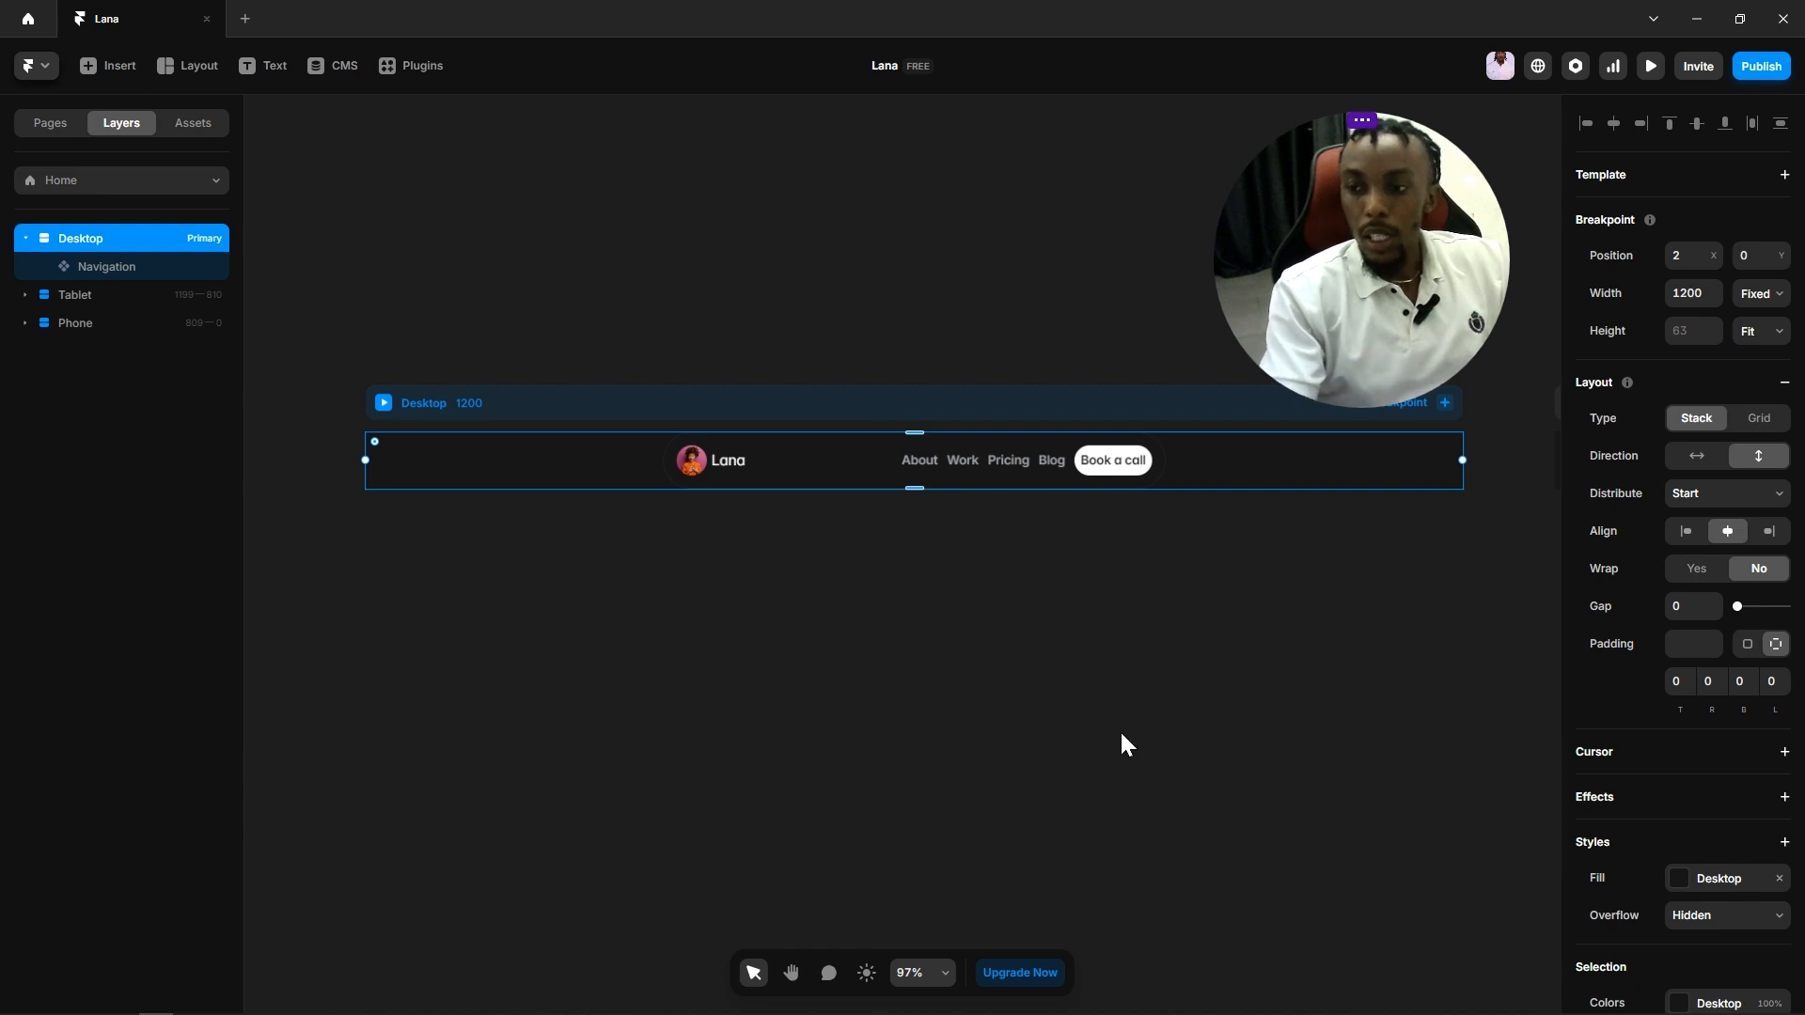
click(1014, 696)
scroll(1079, 644, down, 3)
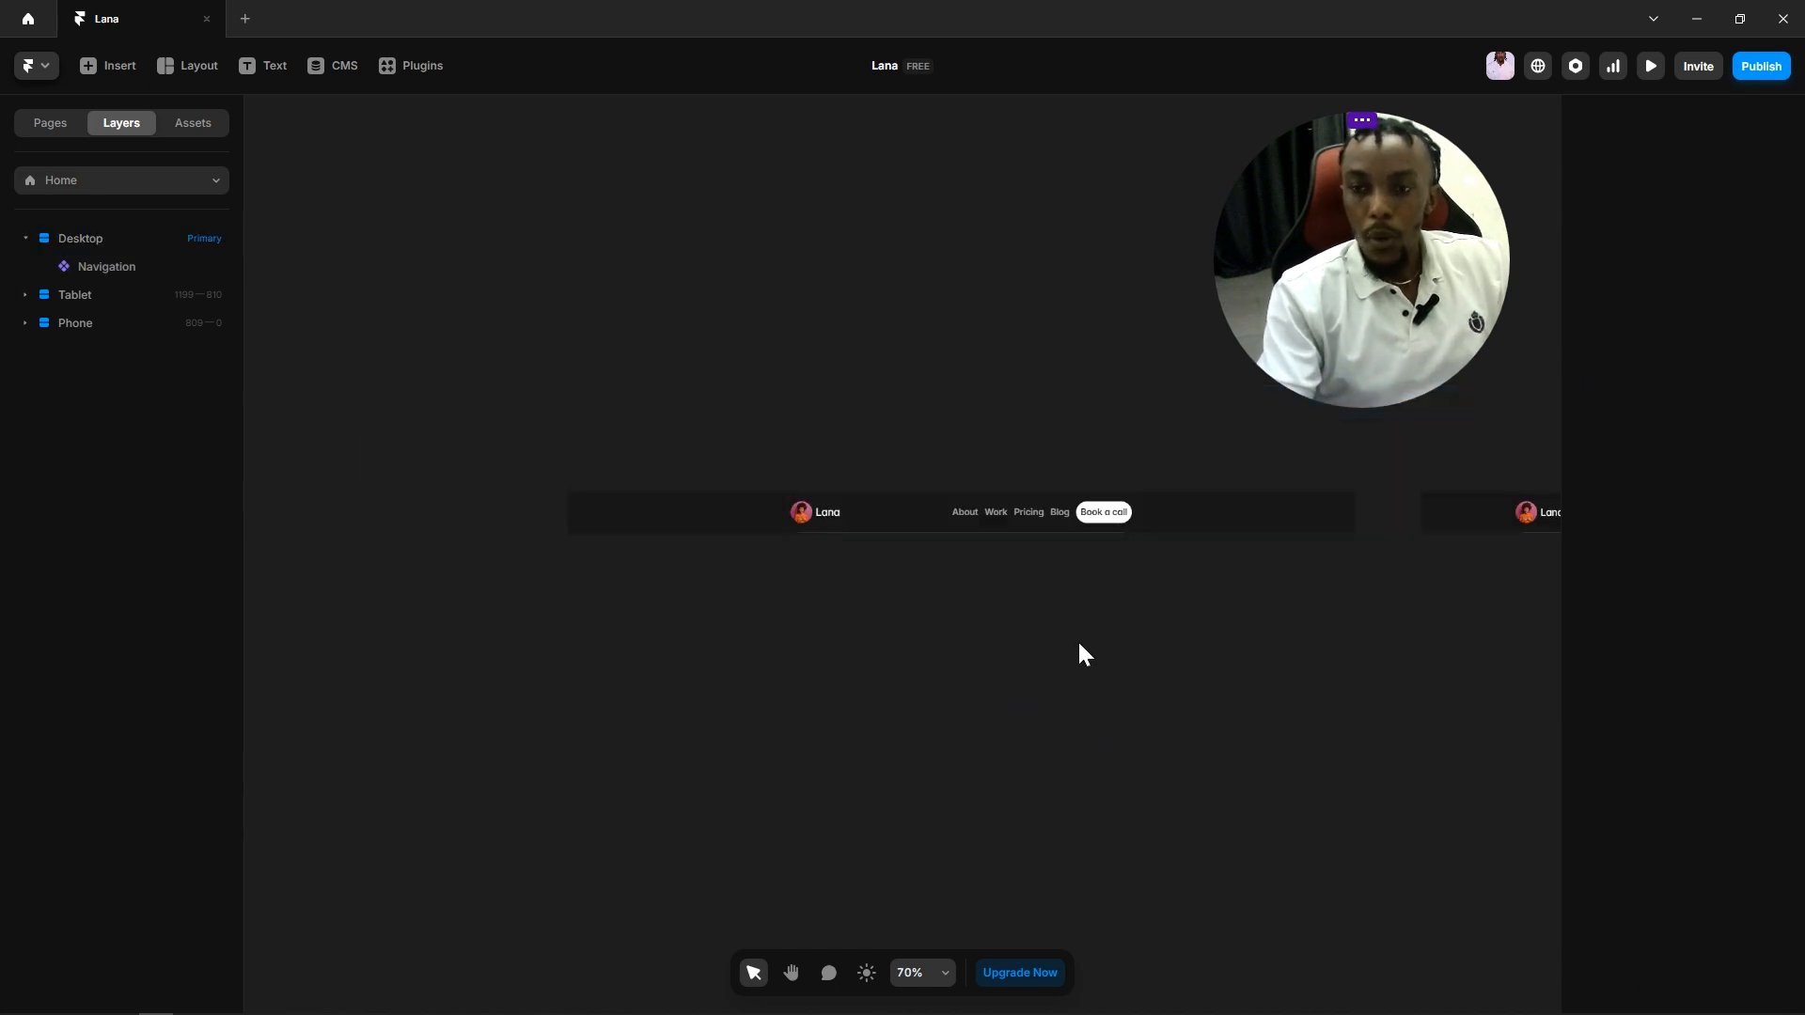
key(space)
drag(1077, 641, 965, 613)
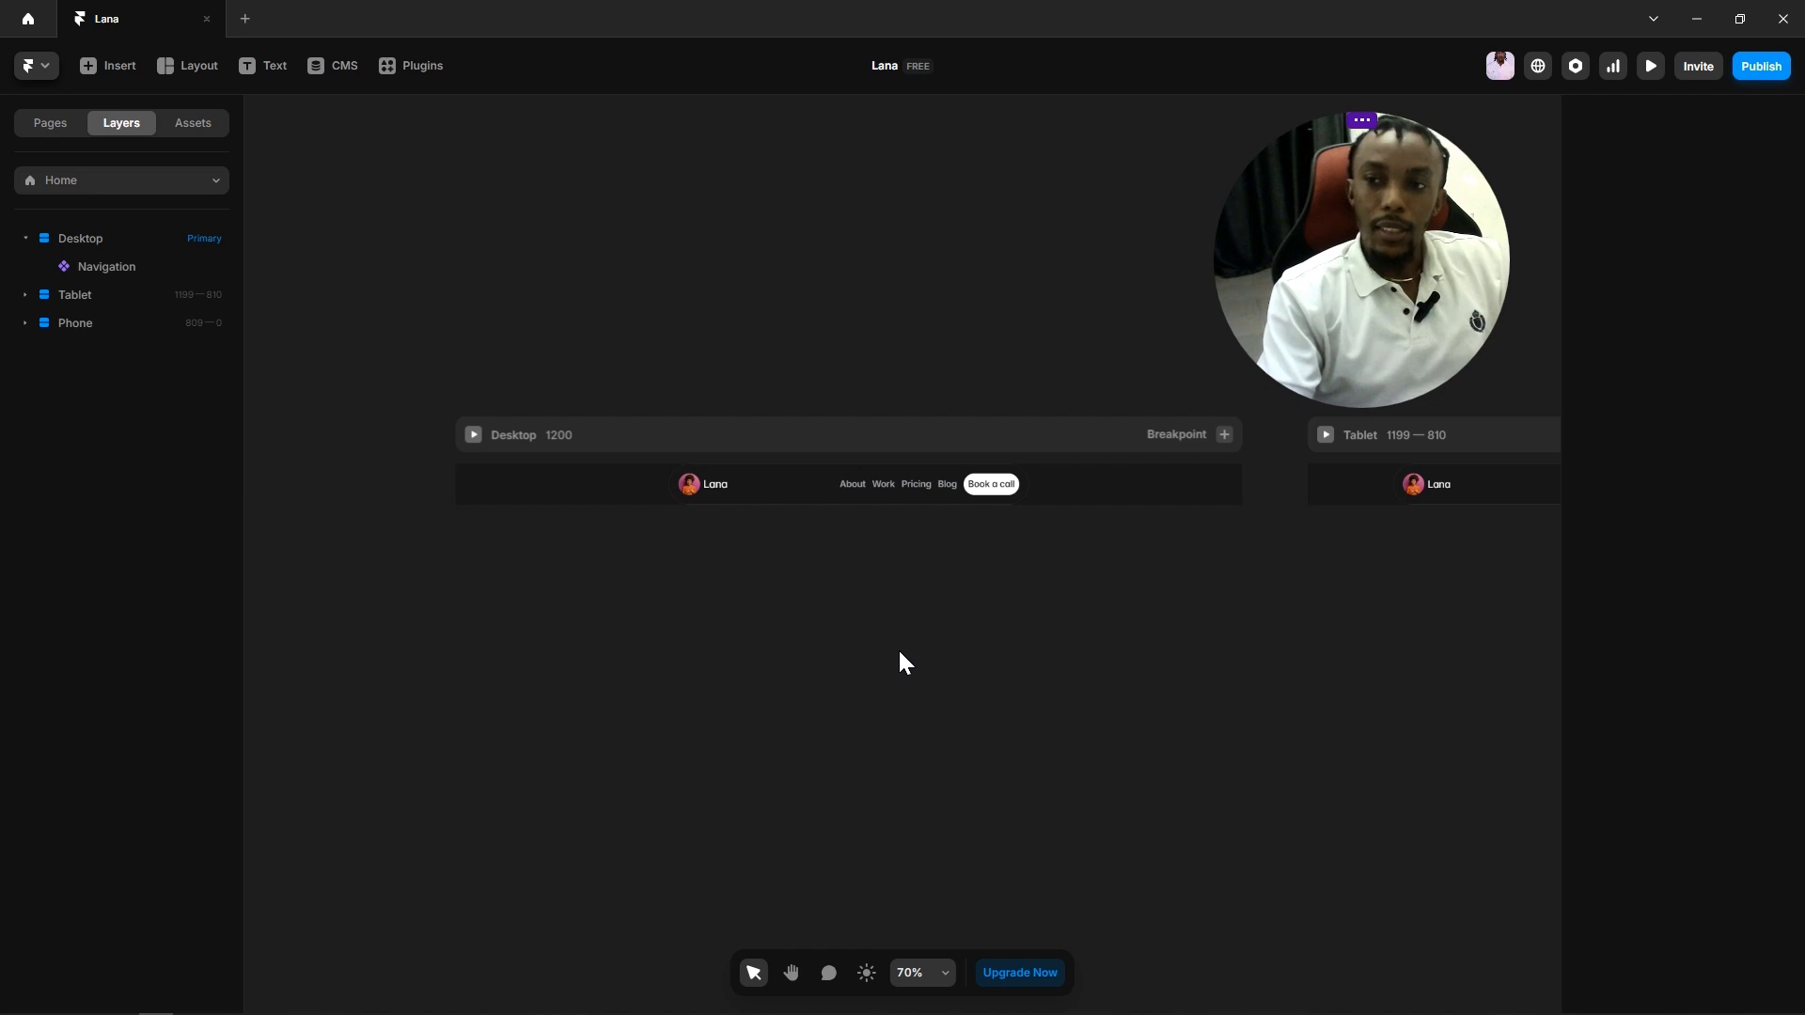
scroll(888, 646, down, 2)
key(space)
drag(887, 645, 826, 564)
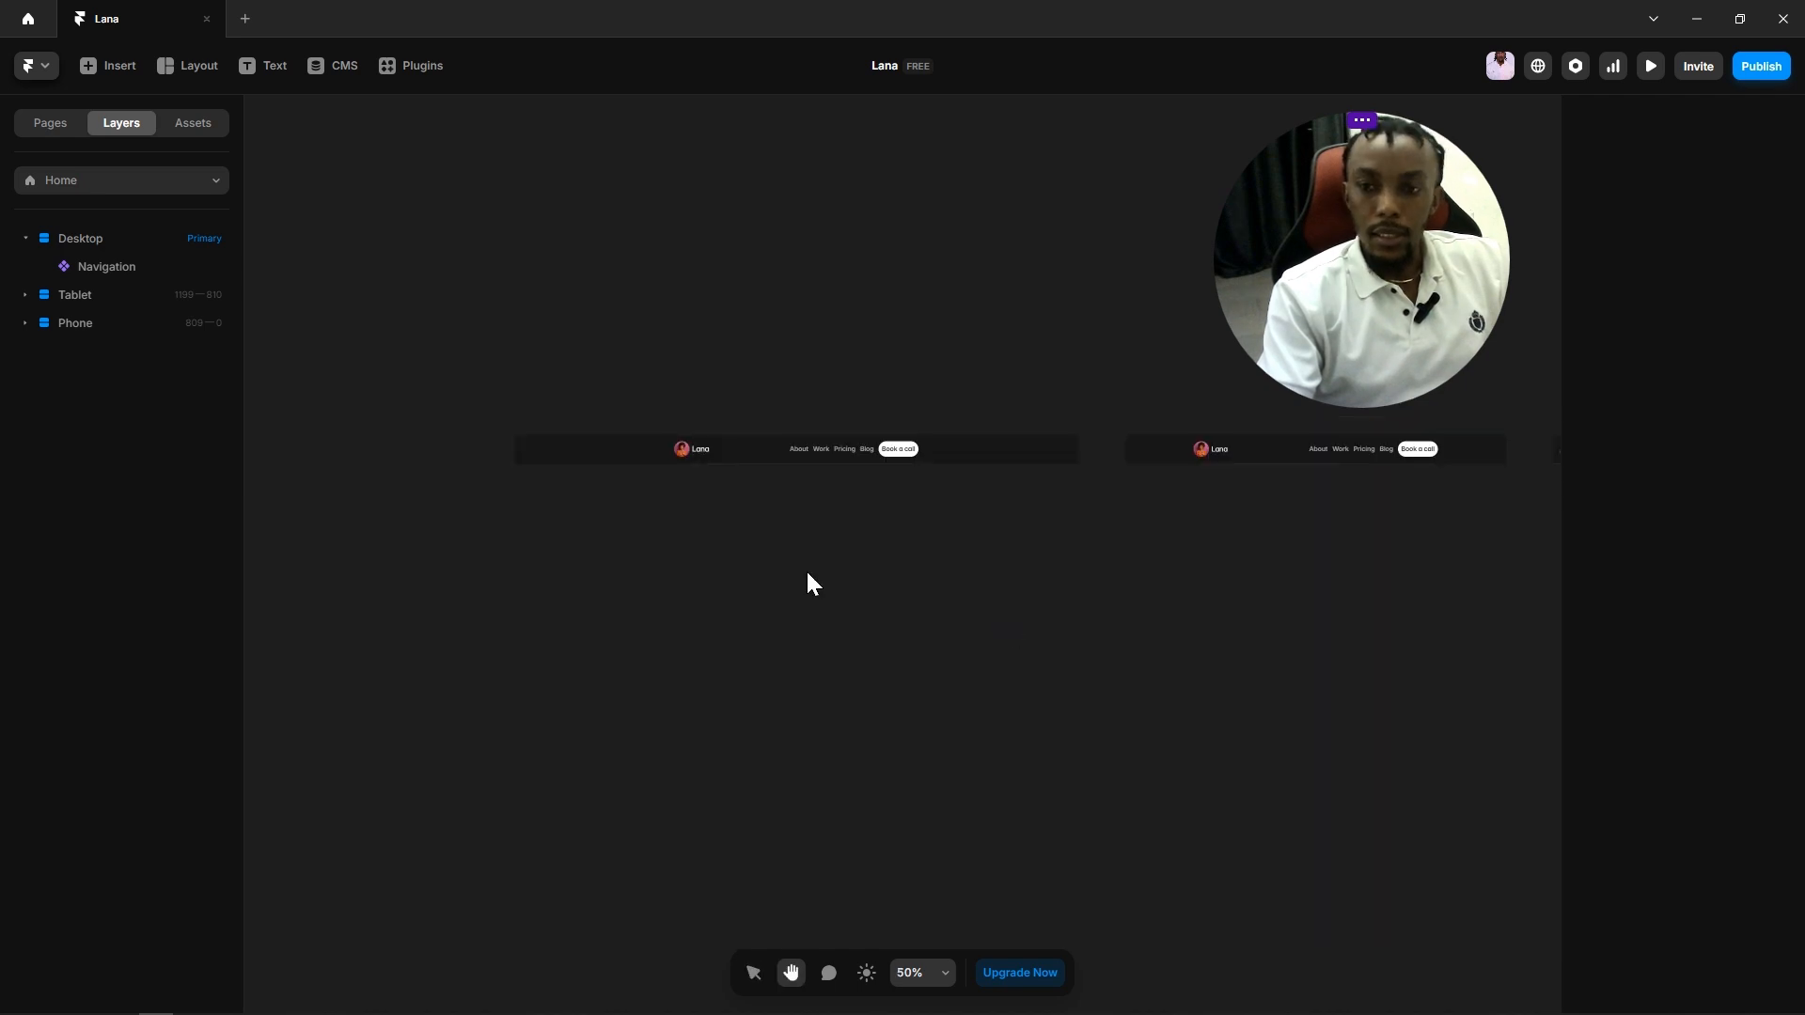
scroll(807, 574, up, 3)
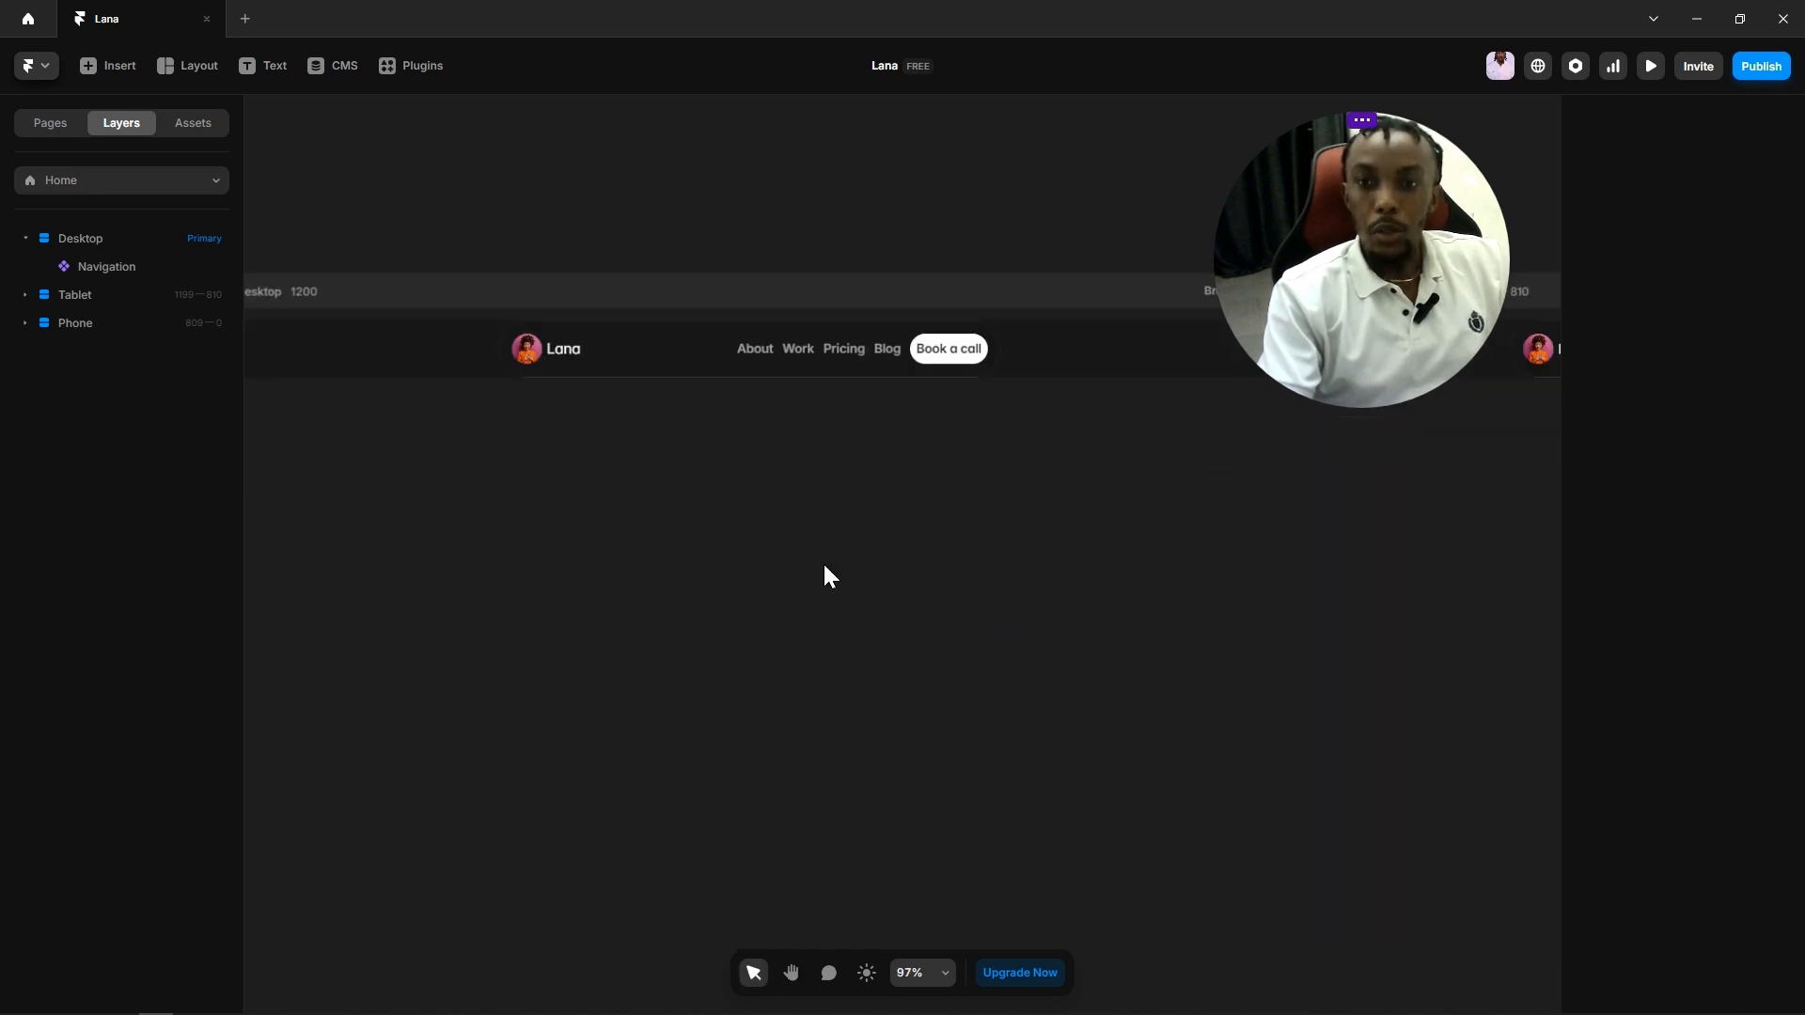
scroll(826, 566, down, 2)
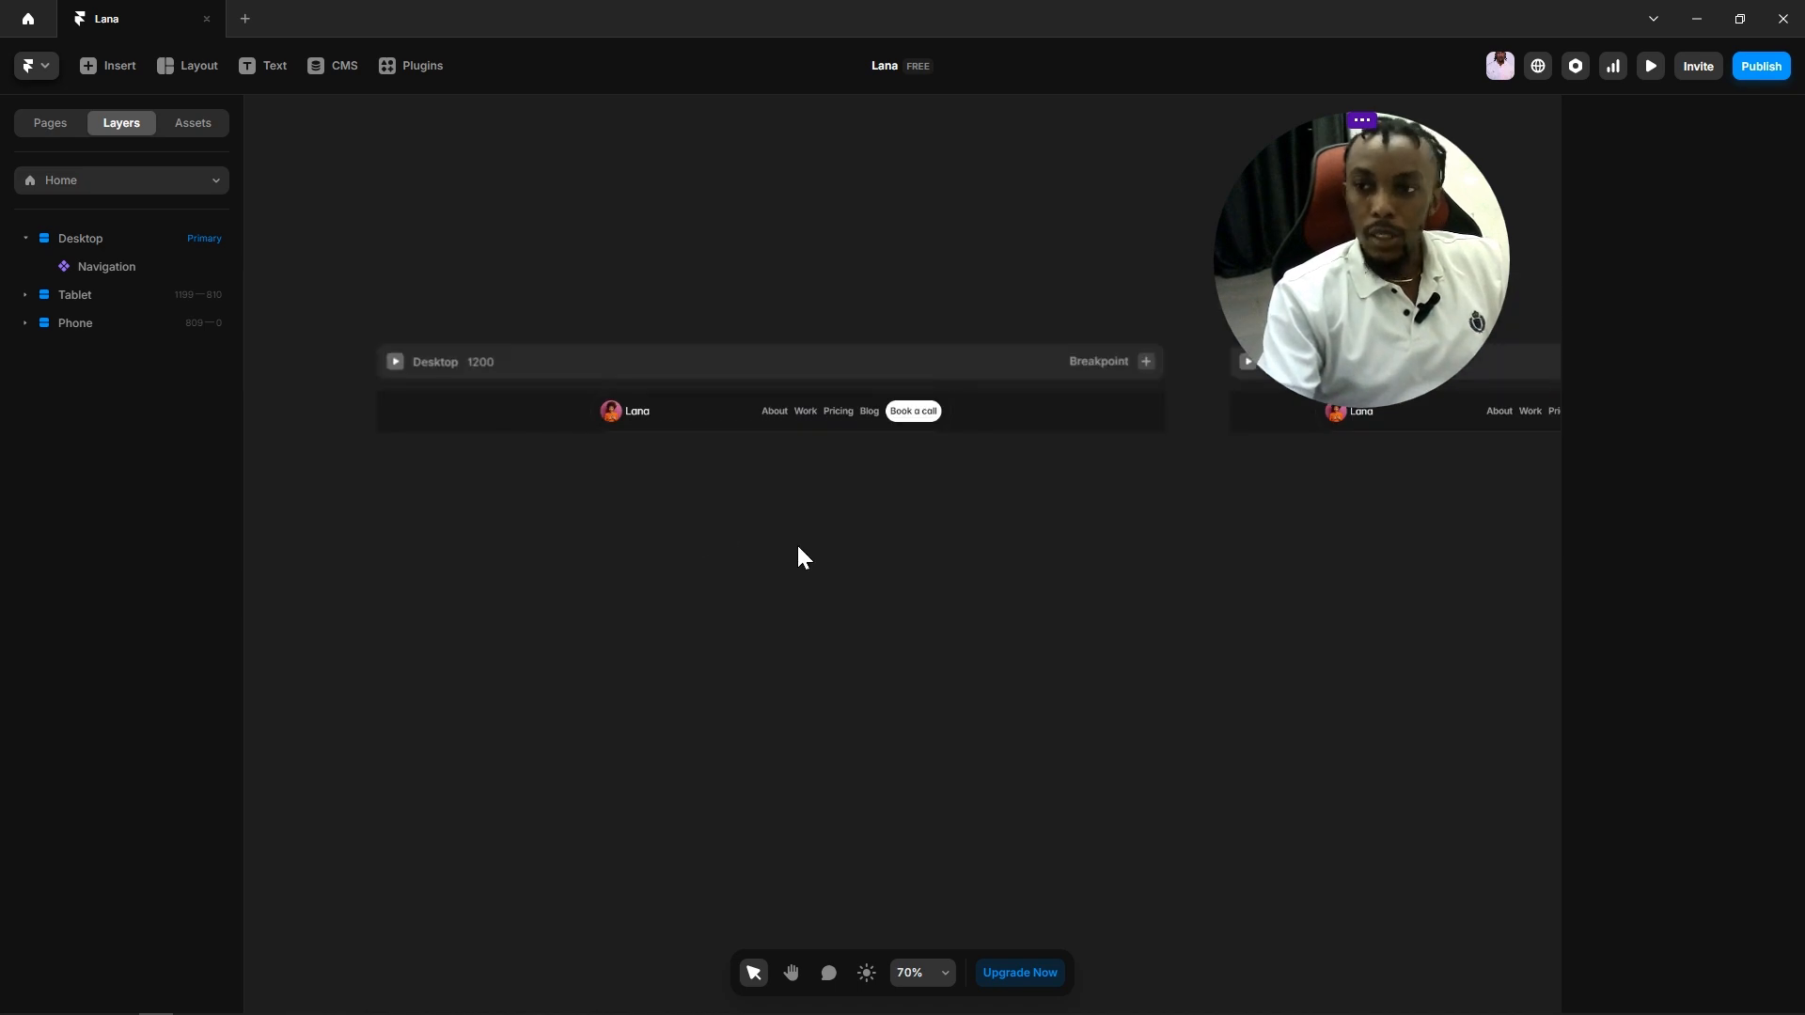
key(space)
drag(804, 570, 816, 622)
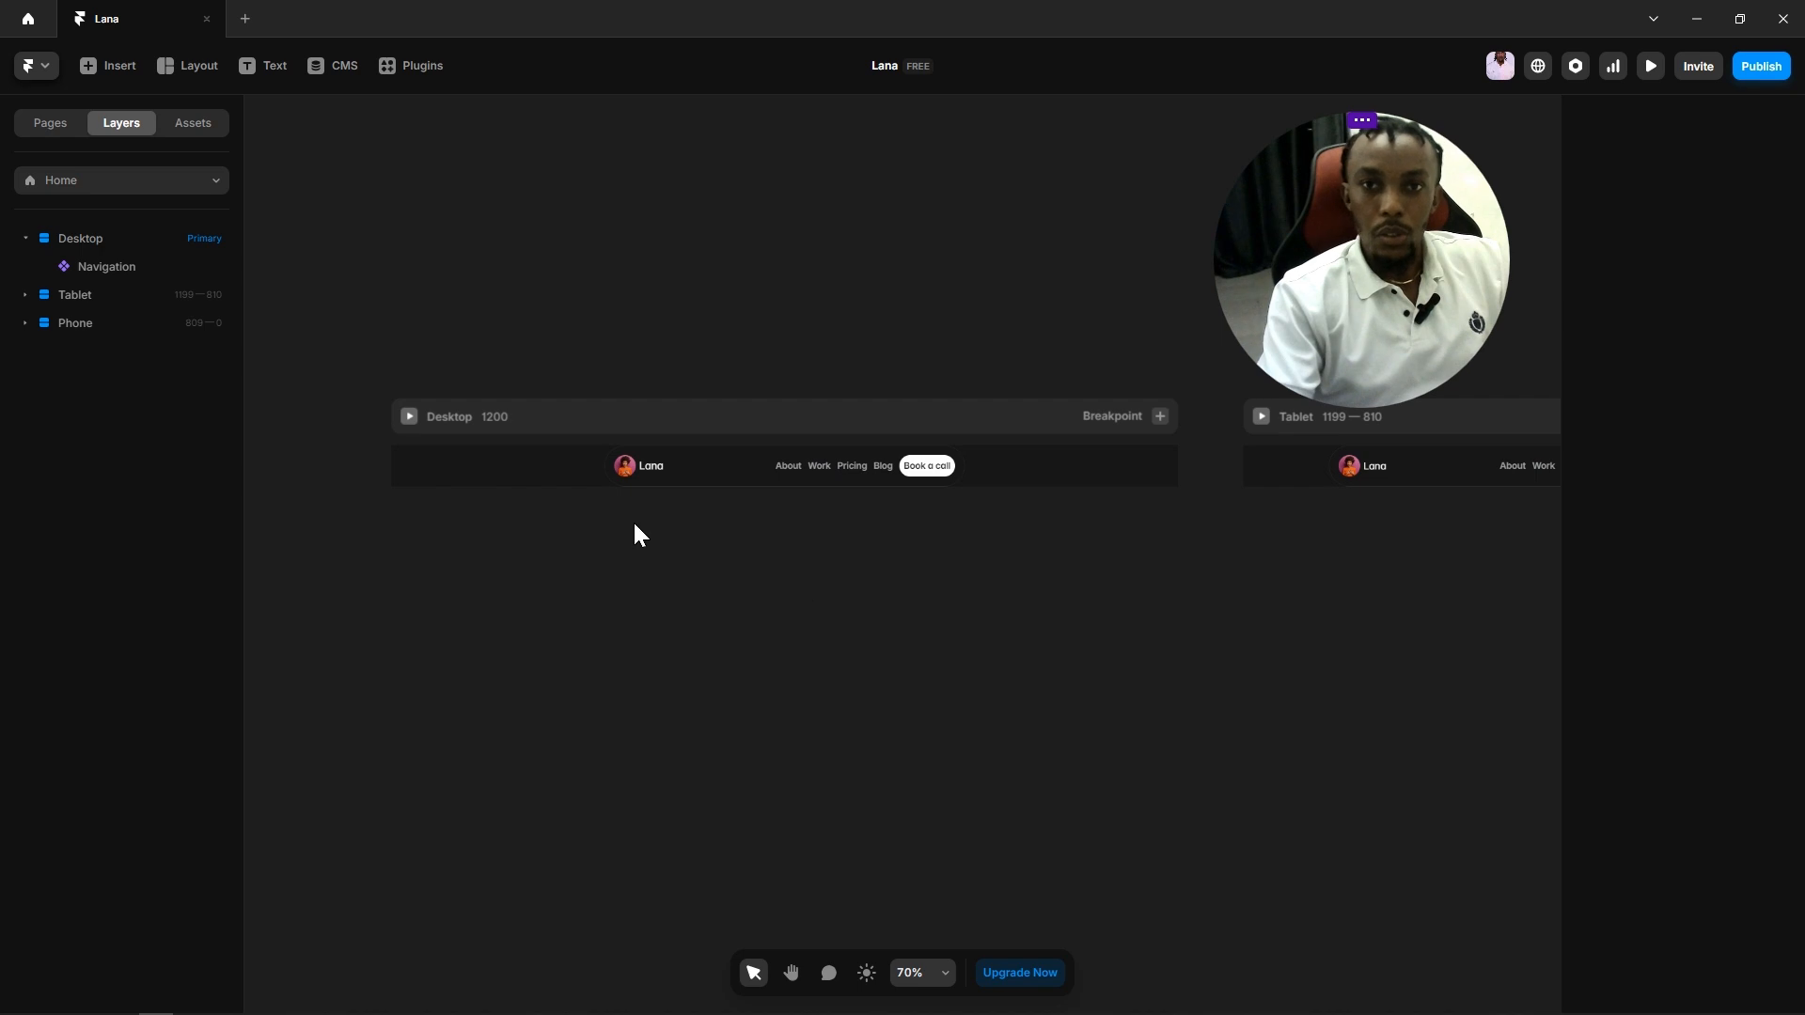
Step: Add a text layer reading "Graphics" on the empty canvas below the Desktop breakpoint, at about X 355, Y 245
click(256, 68)
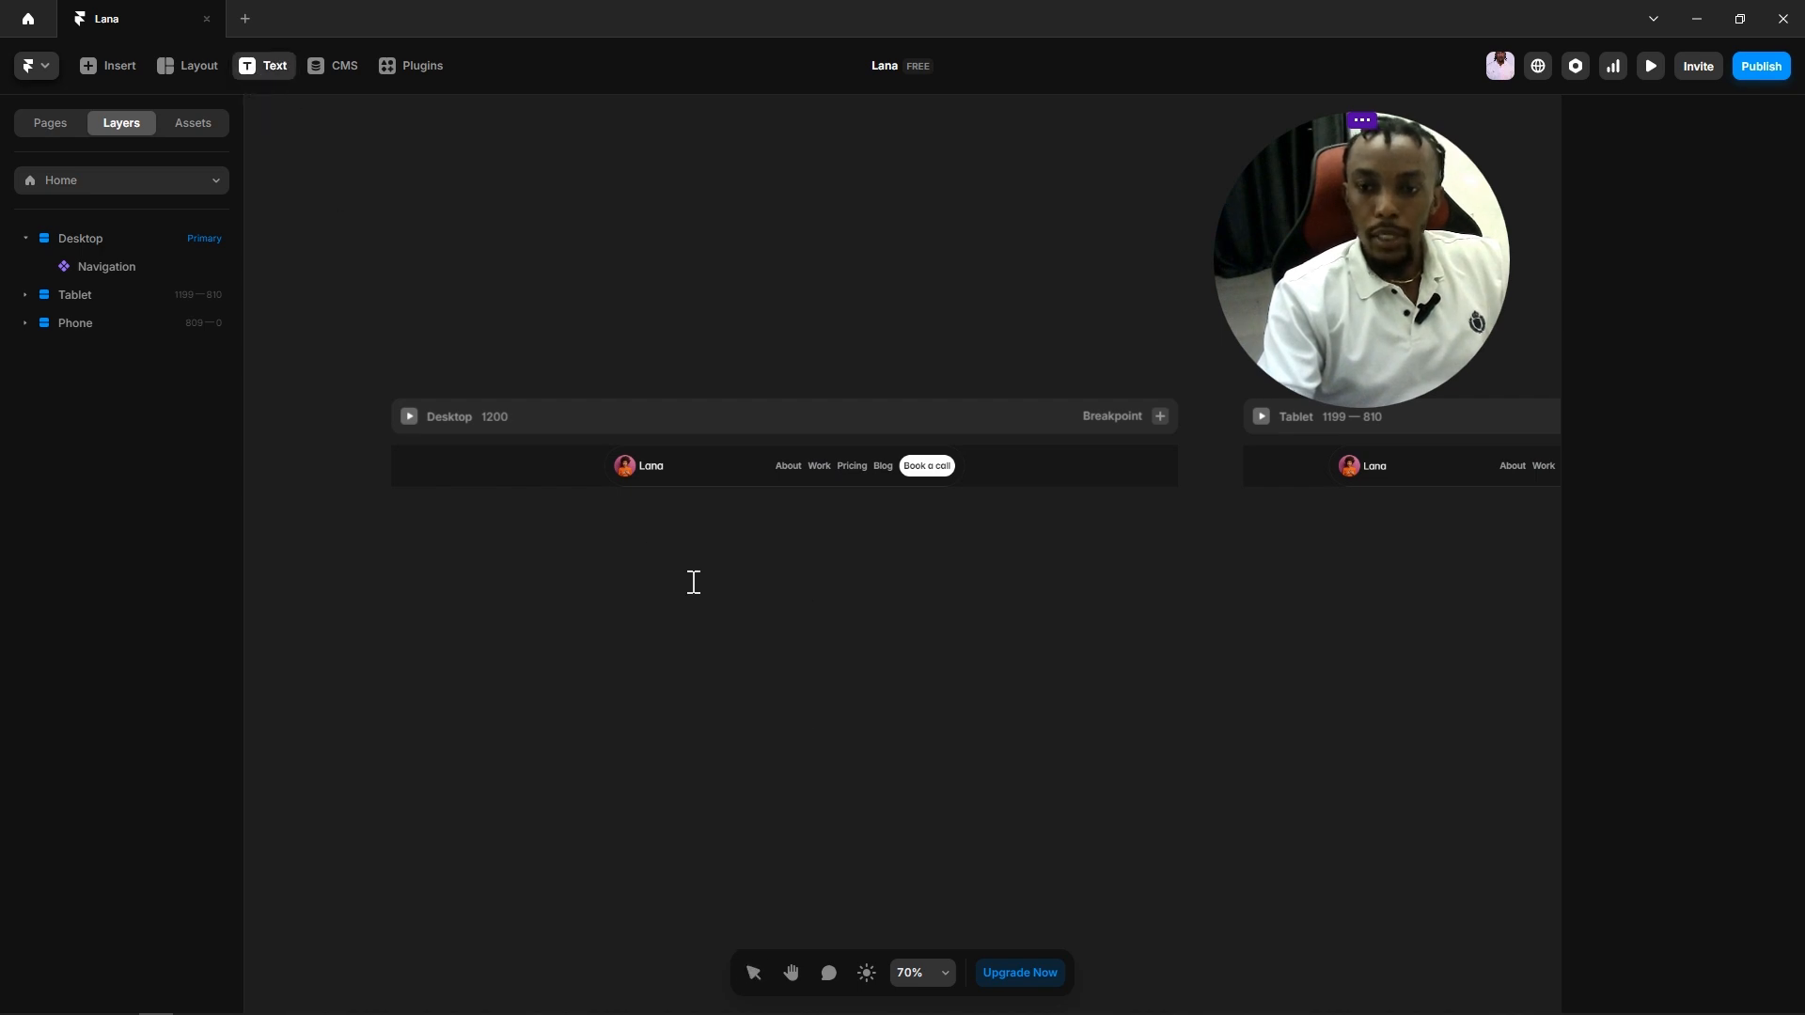
click(726, 603)
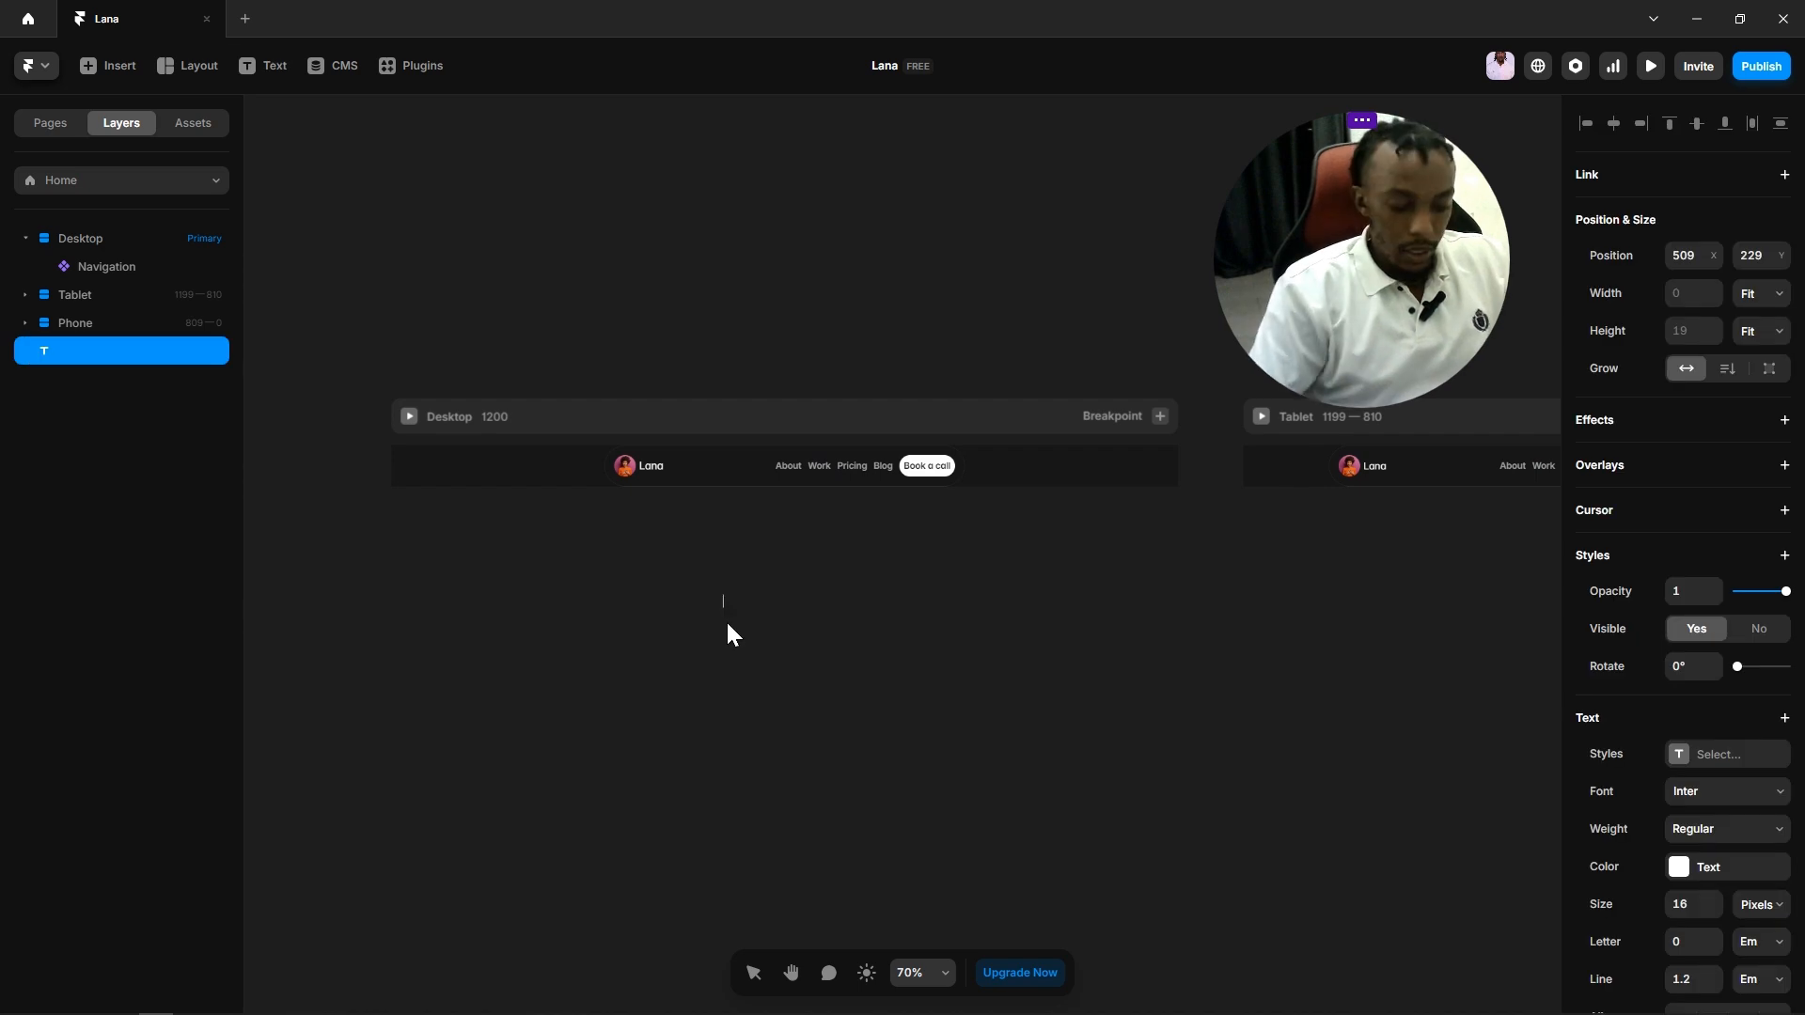
text(Graph)
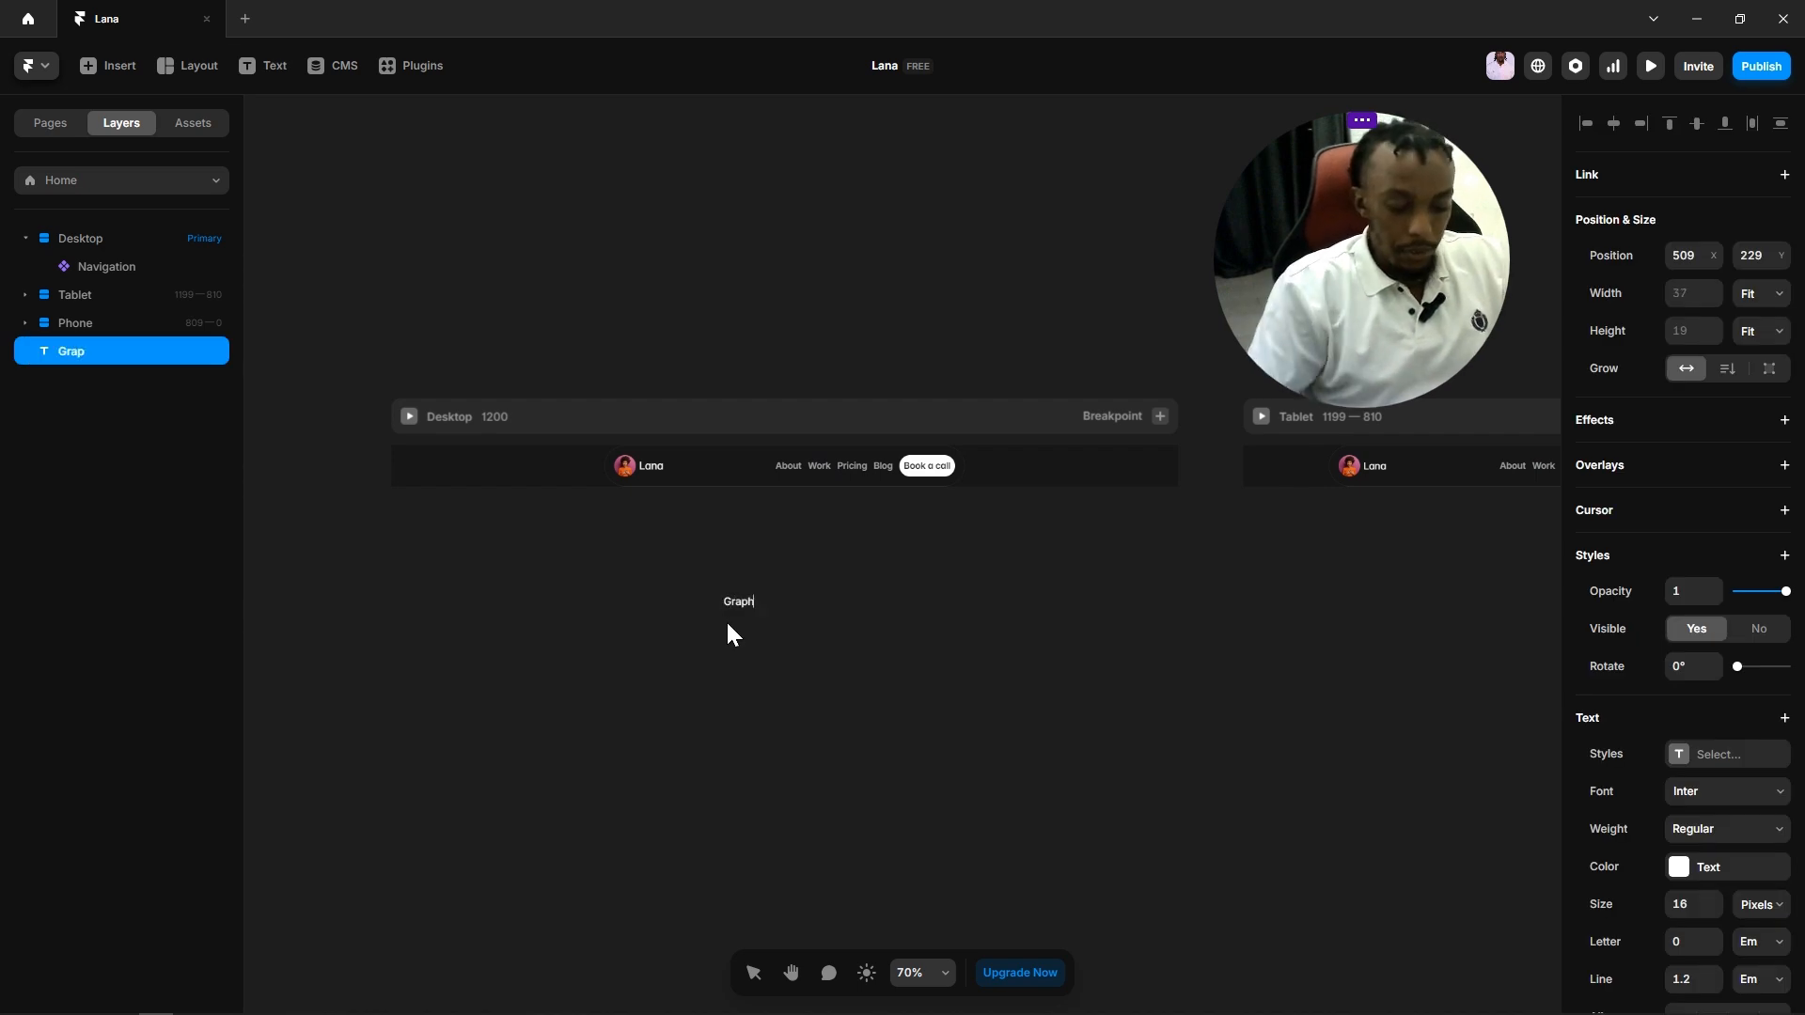
text(ics)
key(Escape)
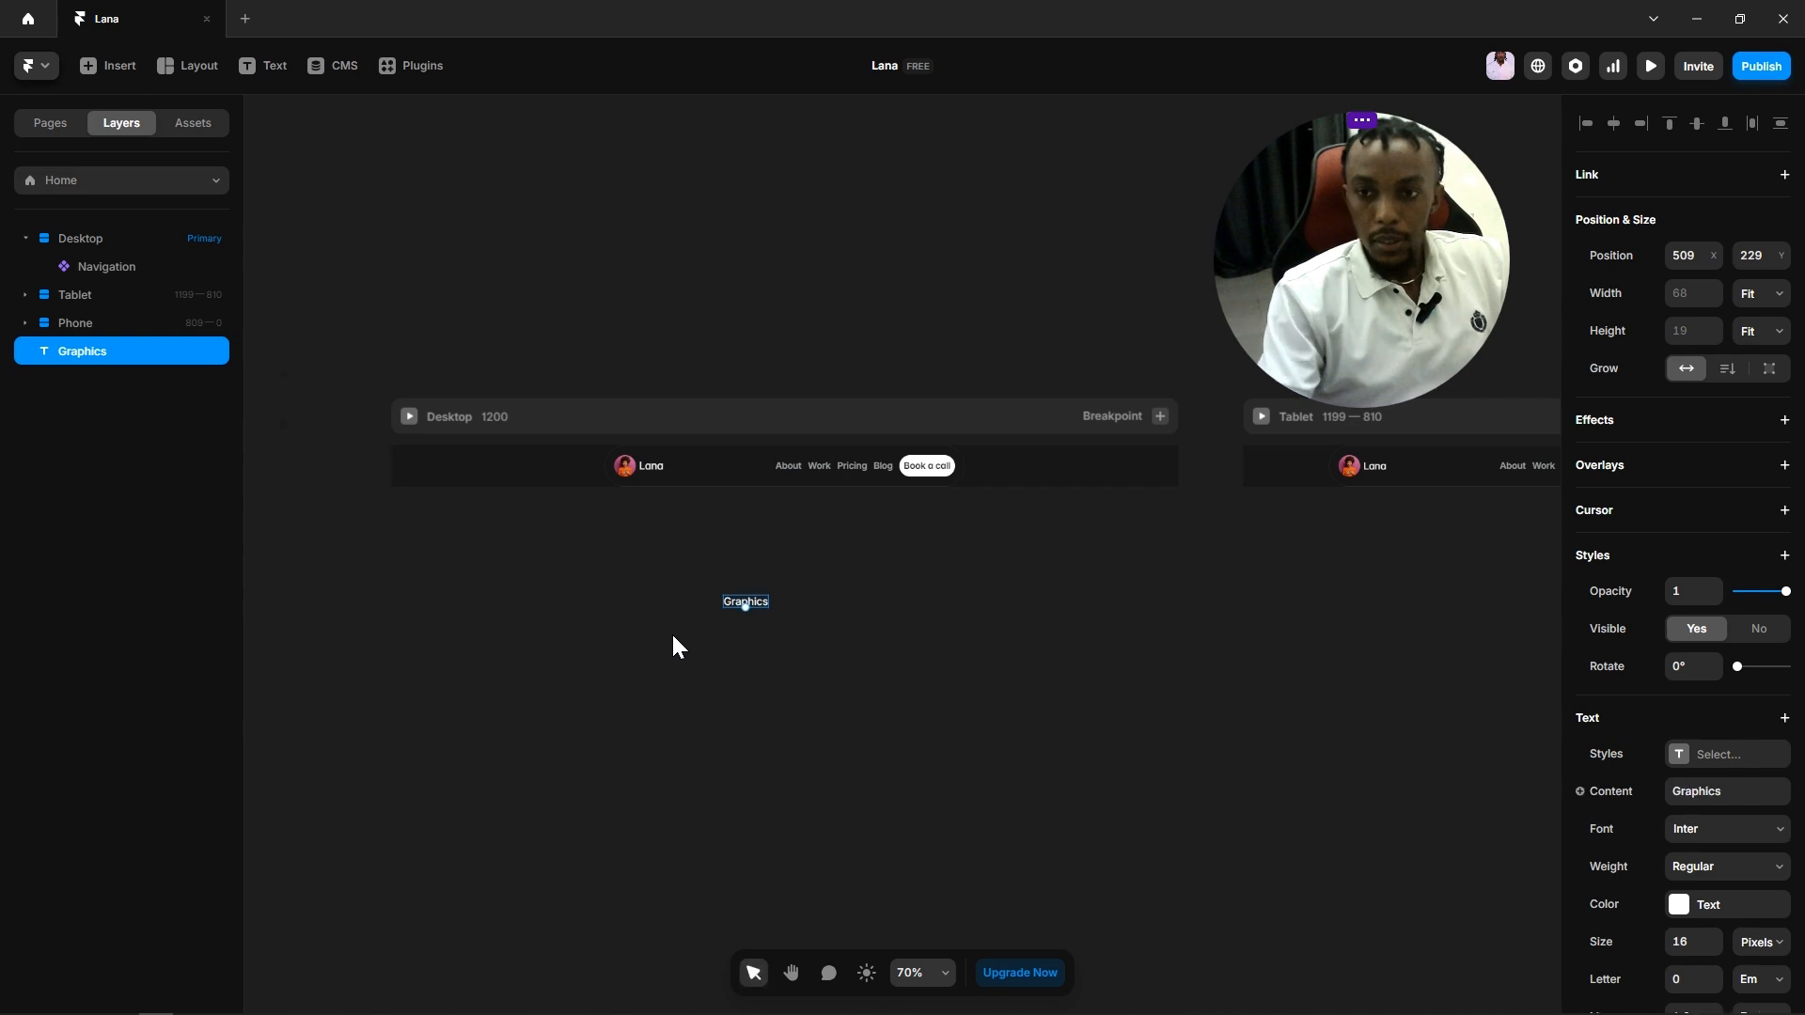
scroll(669, 632, up, 3)
click(669, 648)
drag(775, 592, 634, 606)
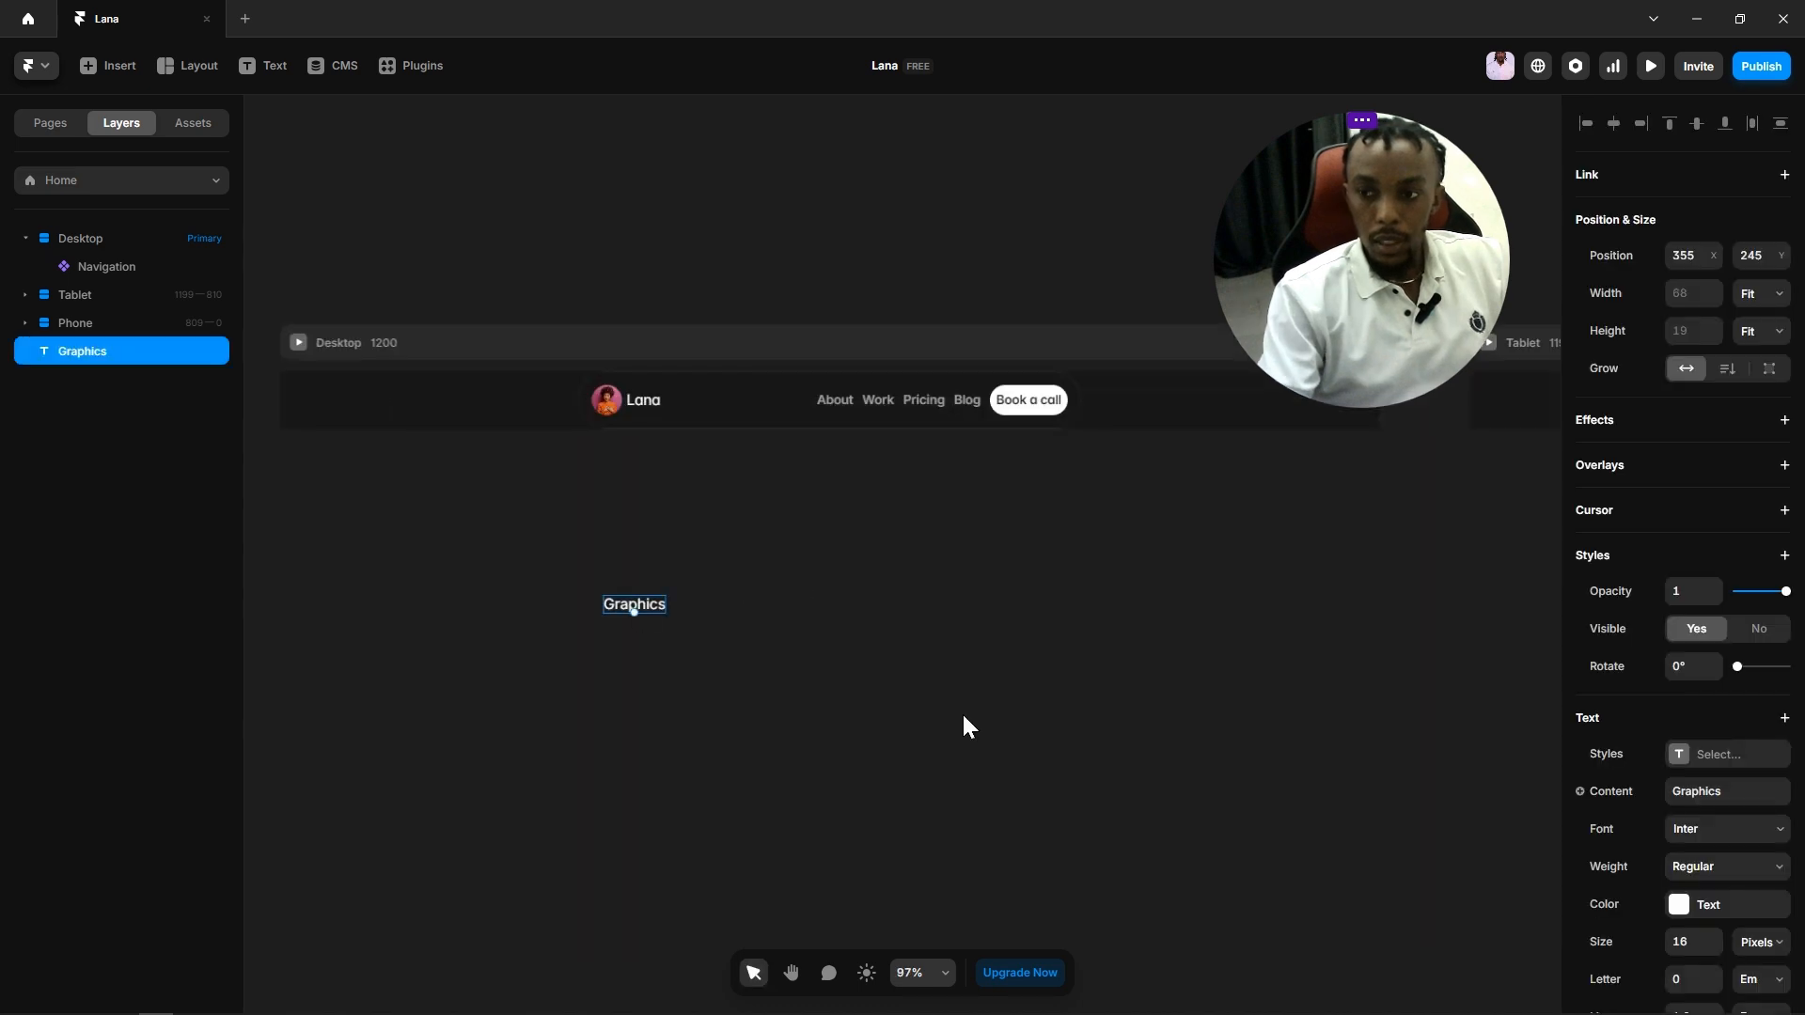
Step: Apply the Heading 1 text style to the Graphics text
click(1707, 757)
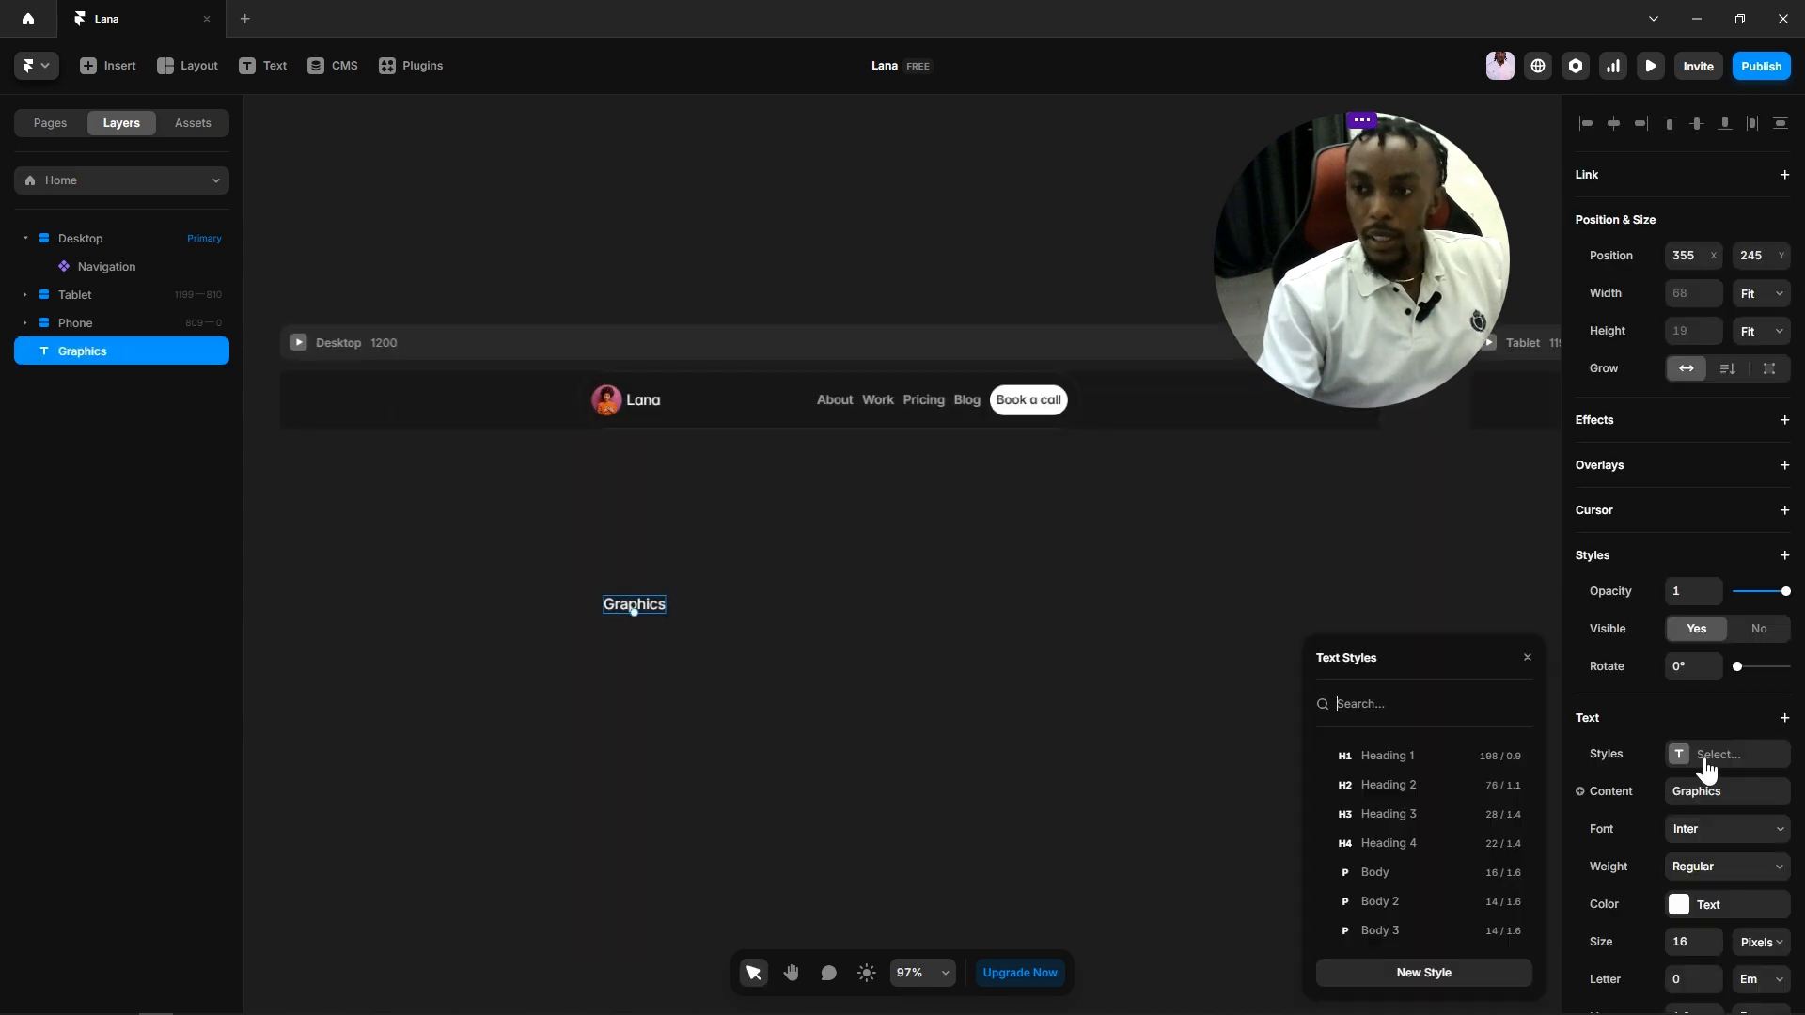
click(1416, 754)
click(1136, 702)
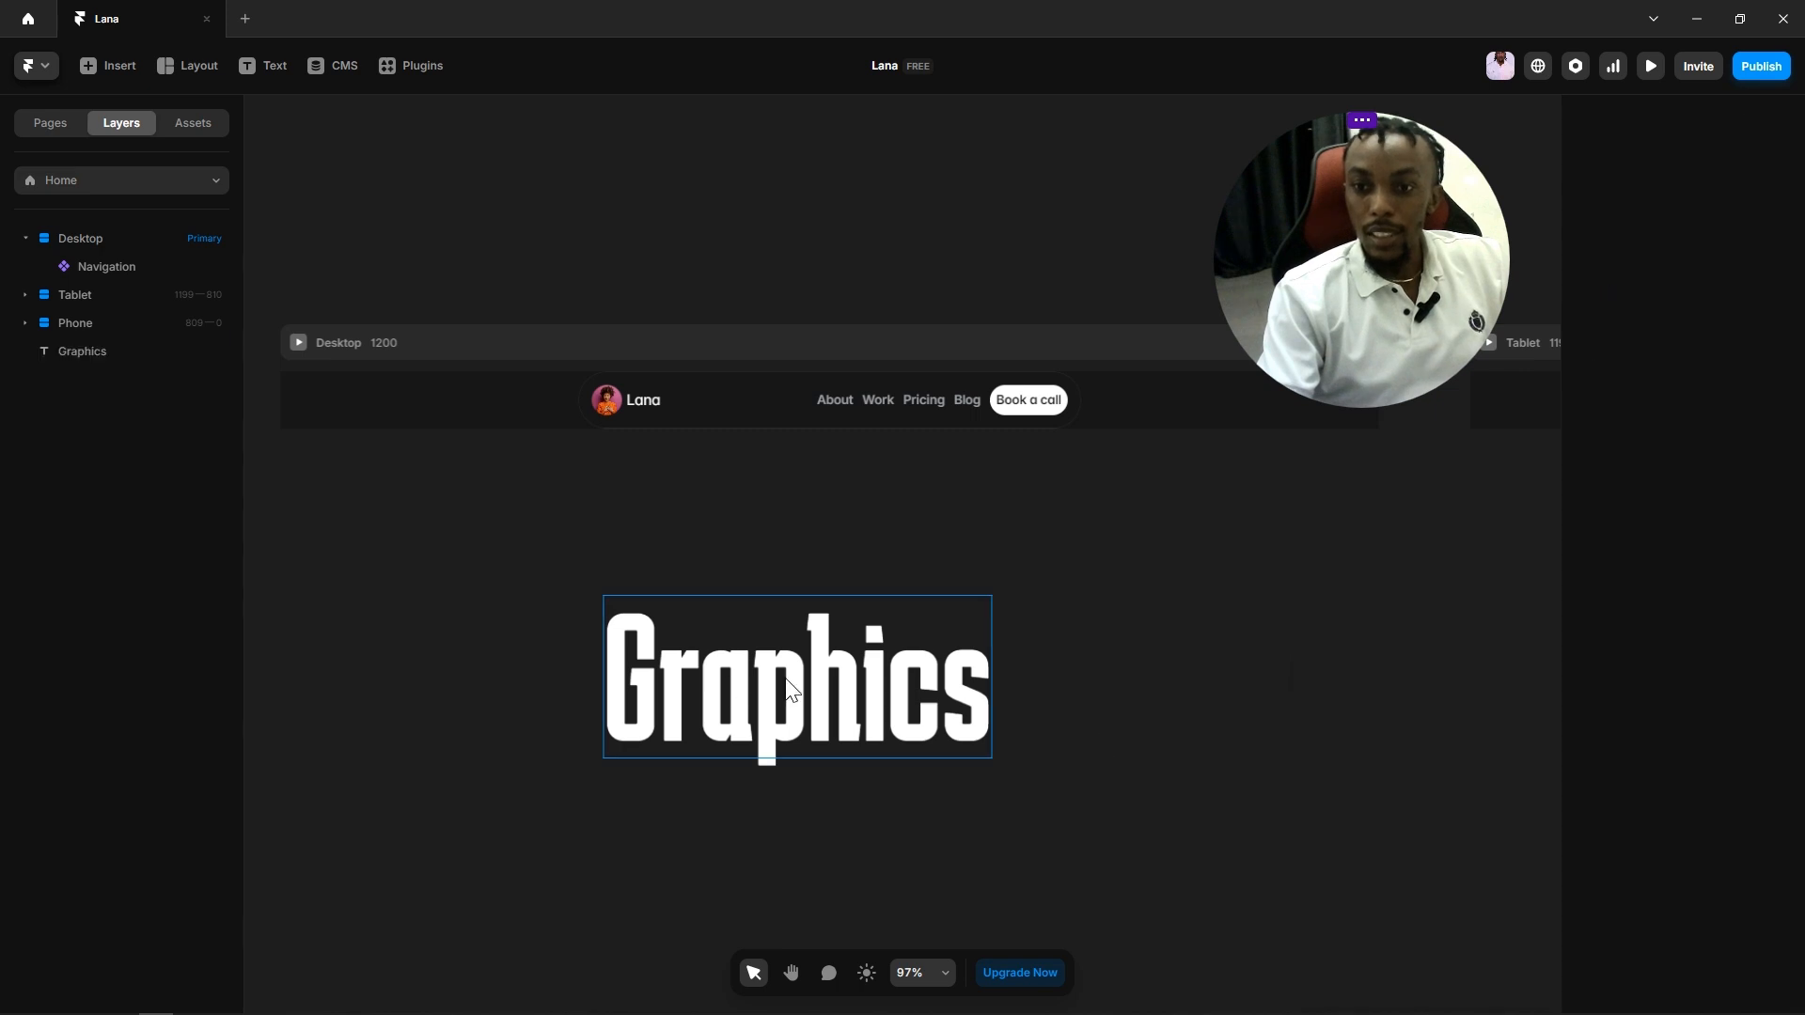
click(904, 685)
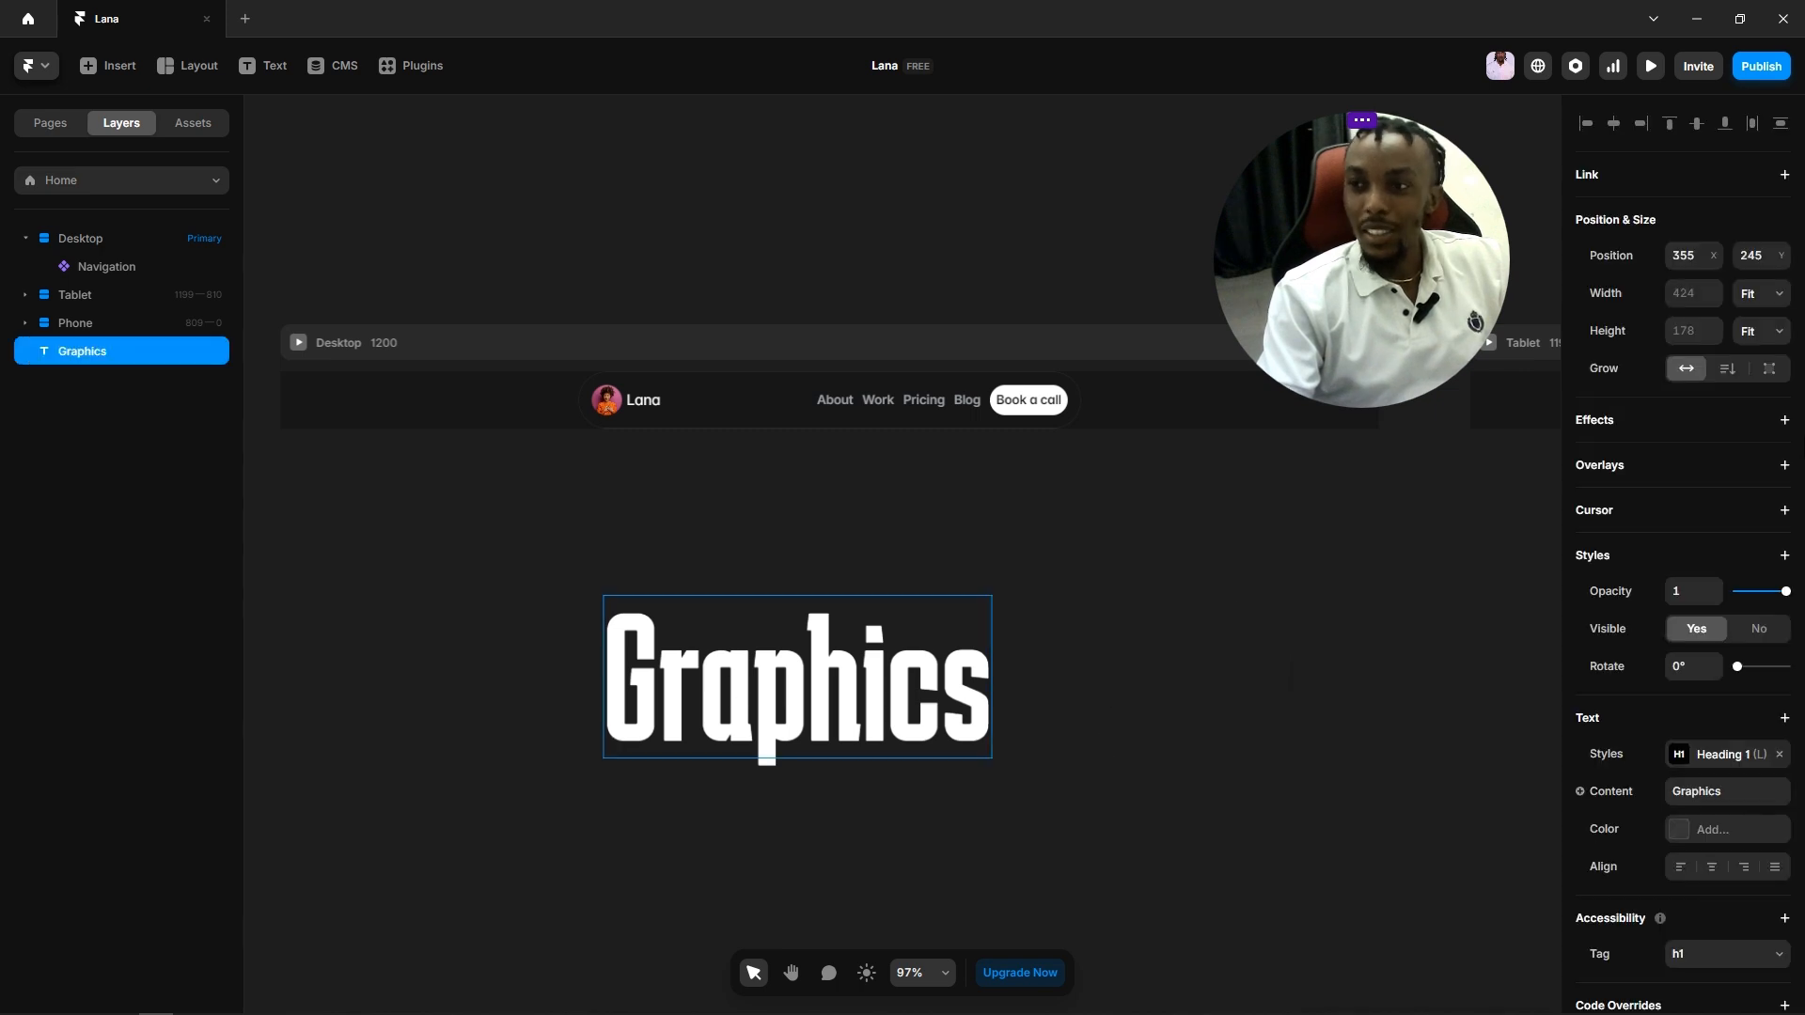
click(1227, 567)
Step: Replace the heading's text with "GRAPHICS" in capitals
click(796, 711)
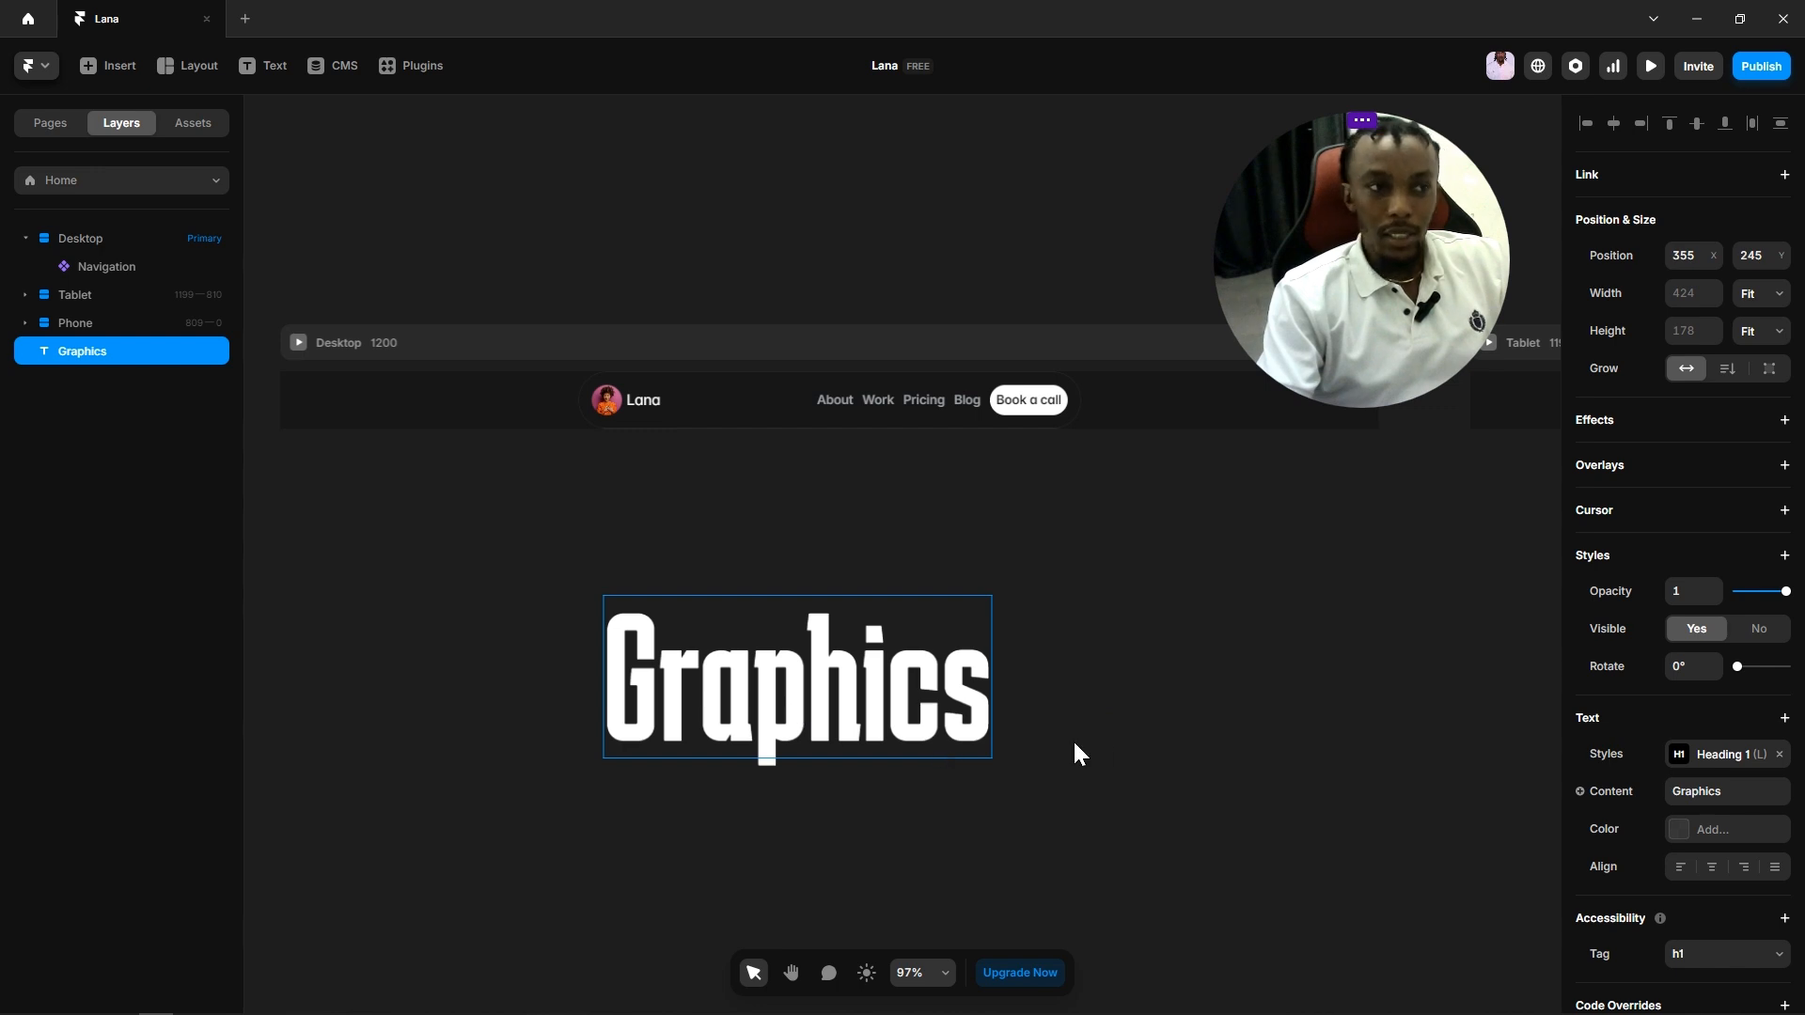
double_click(797, 679)
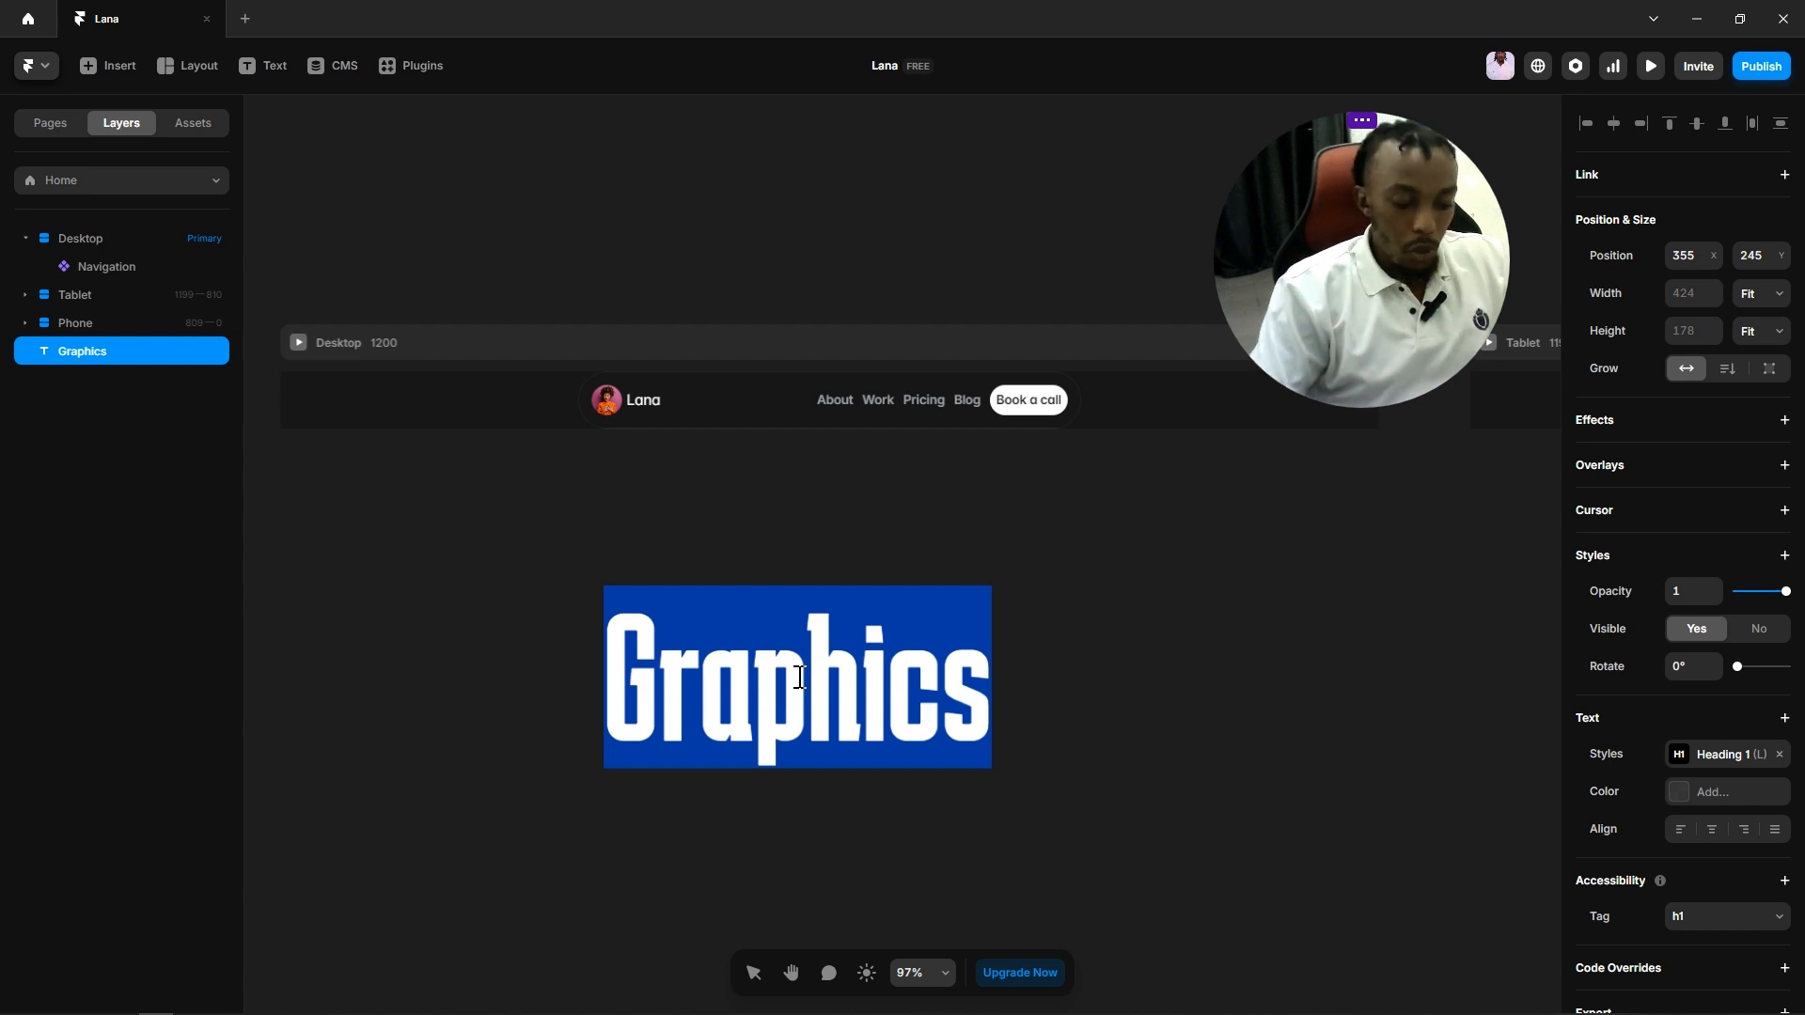
text(GRAPHICS)
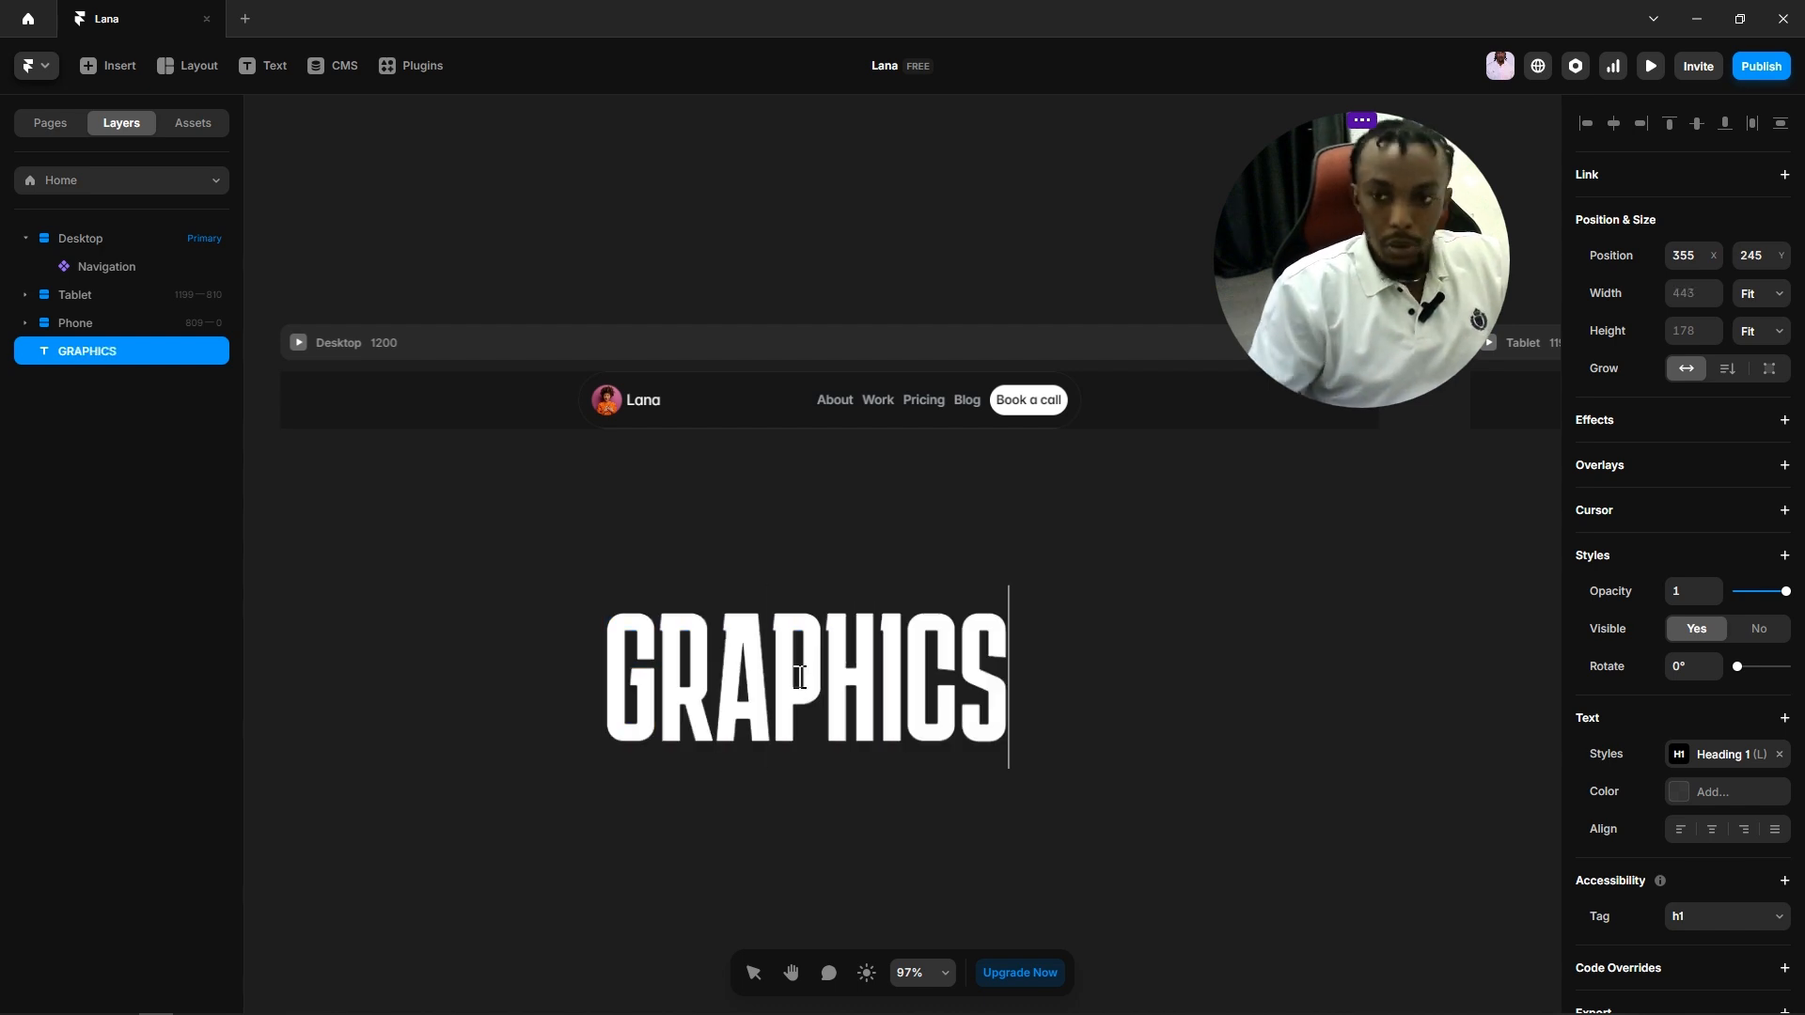
click(1231, 640)
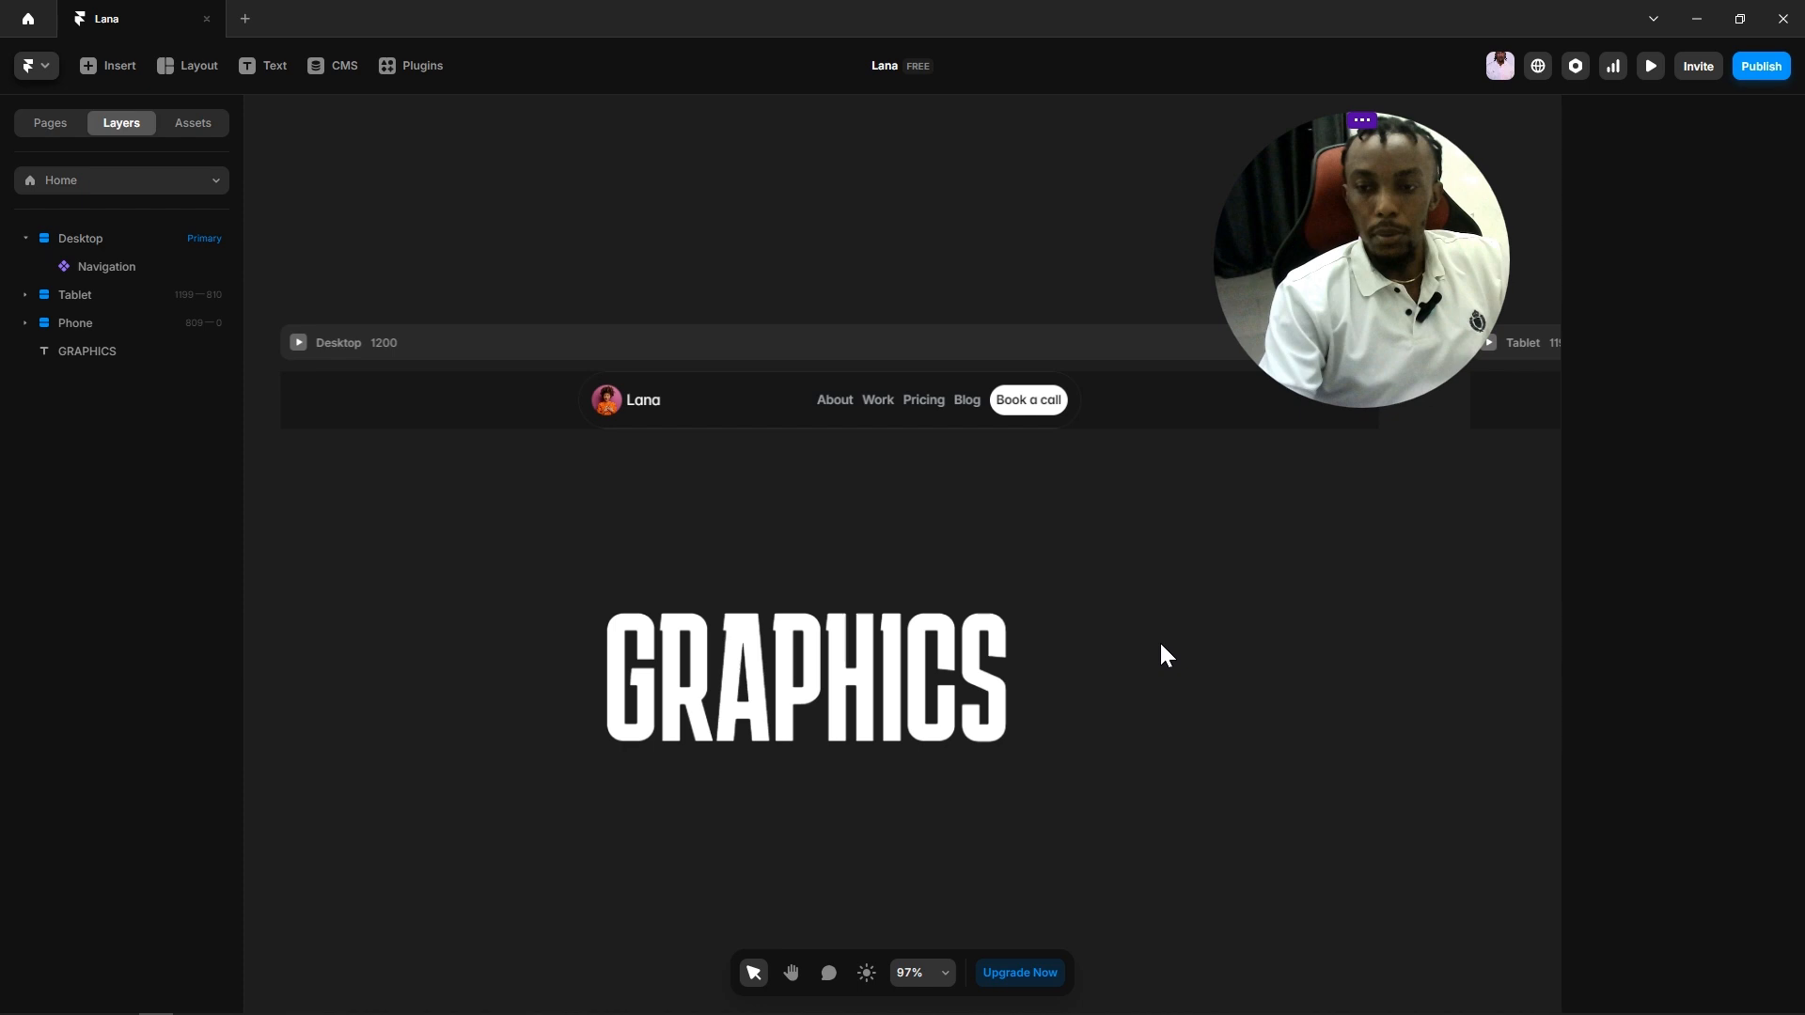
Step: Move the GRAPHICS heading to about X -112, Y 278 on the canvas and duplicate it to its right
scroll(1159, 640, down, 3)
drag(966, 691, 658, 711)
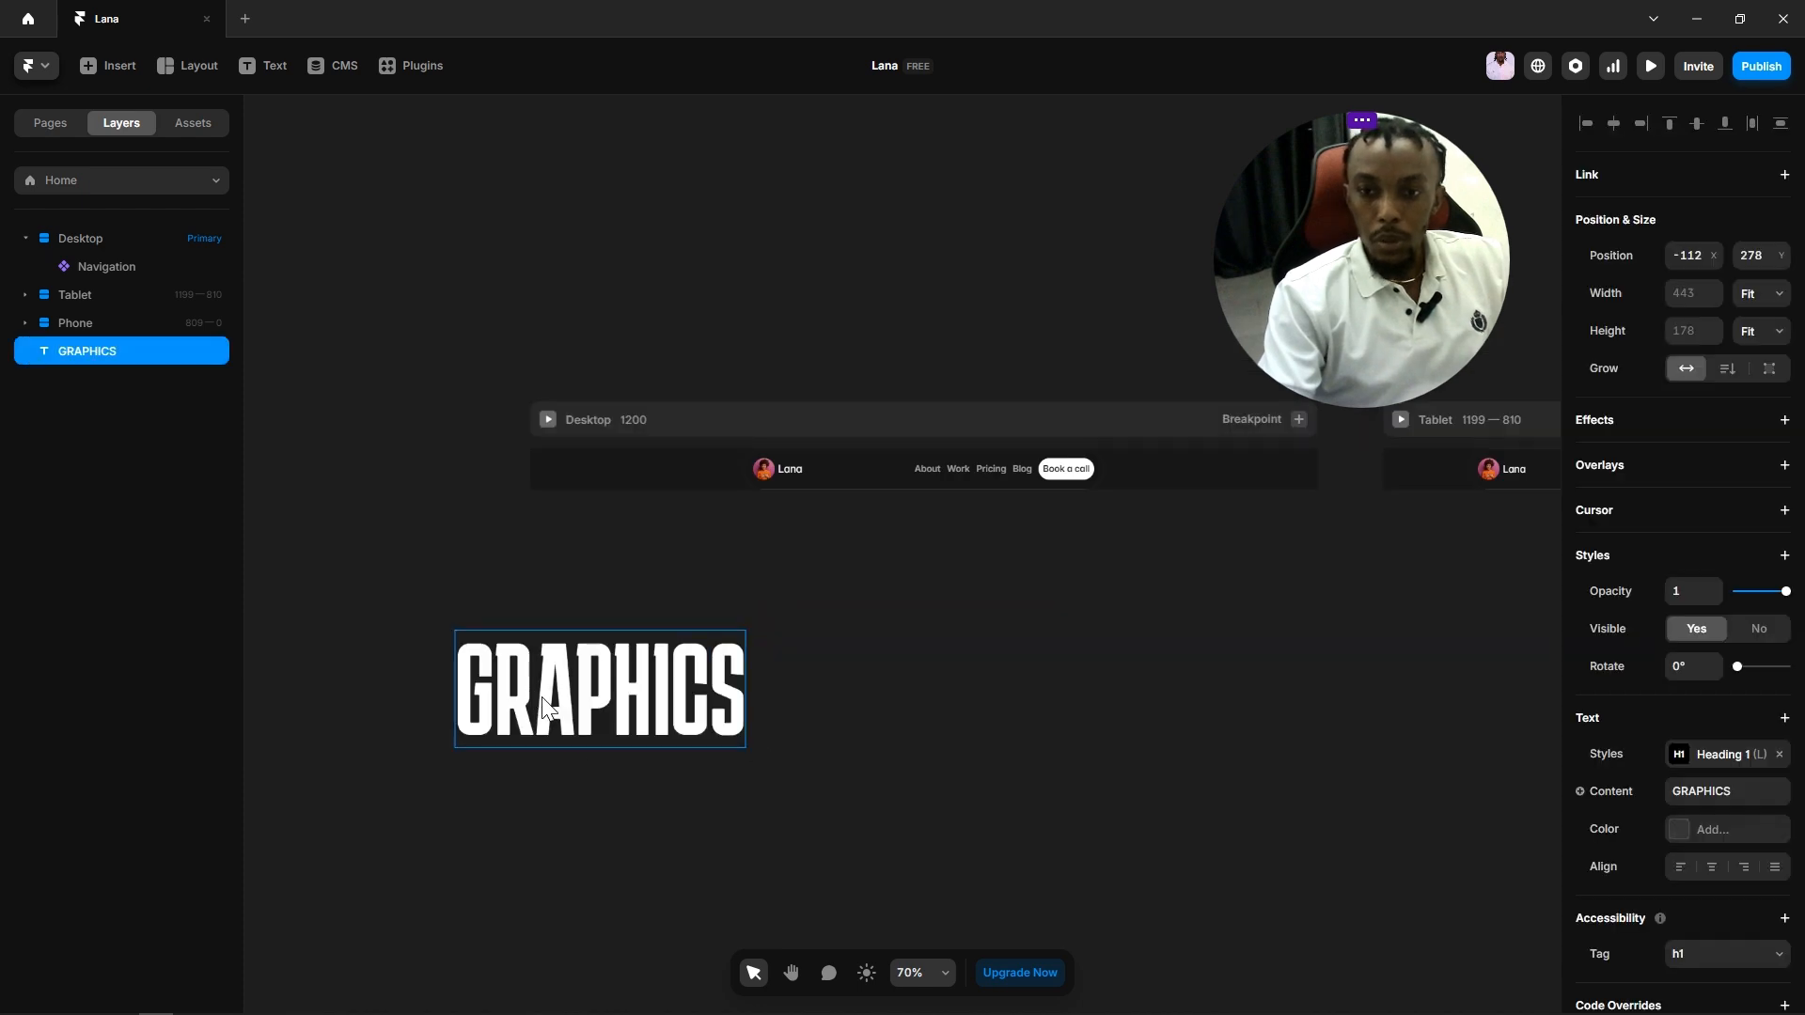
key(ctrl+d)
Step: Change the text of the duplicated heading to "DESIGNER"
double_click(966, 687)
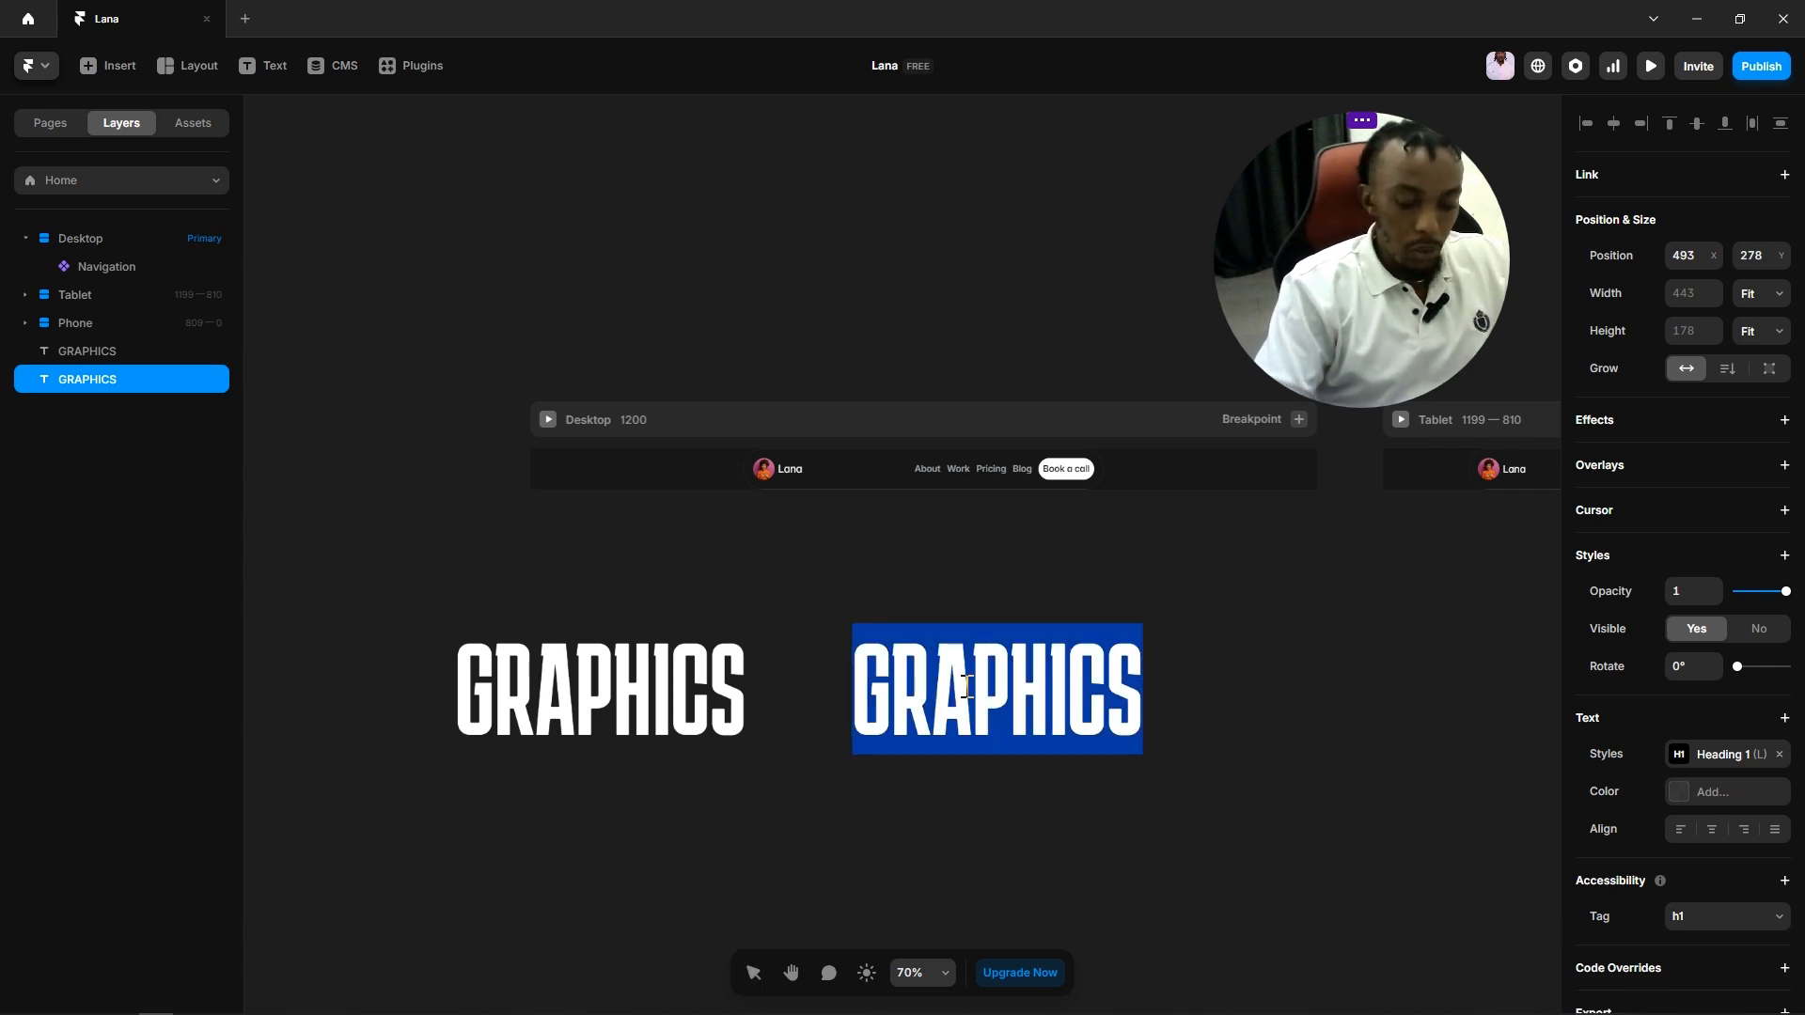
text(d)
key(BackSpace)
text(DES)
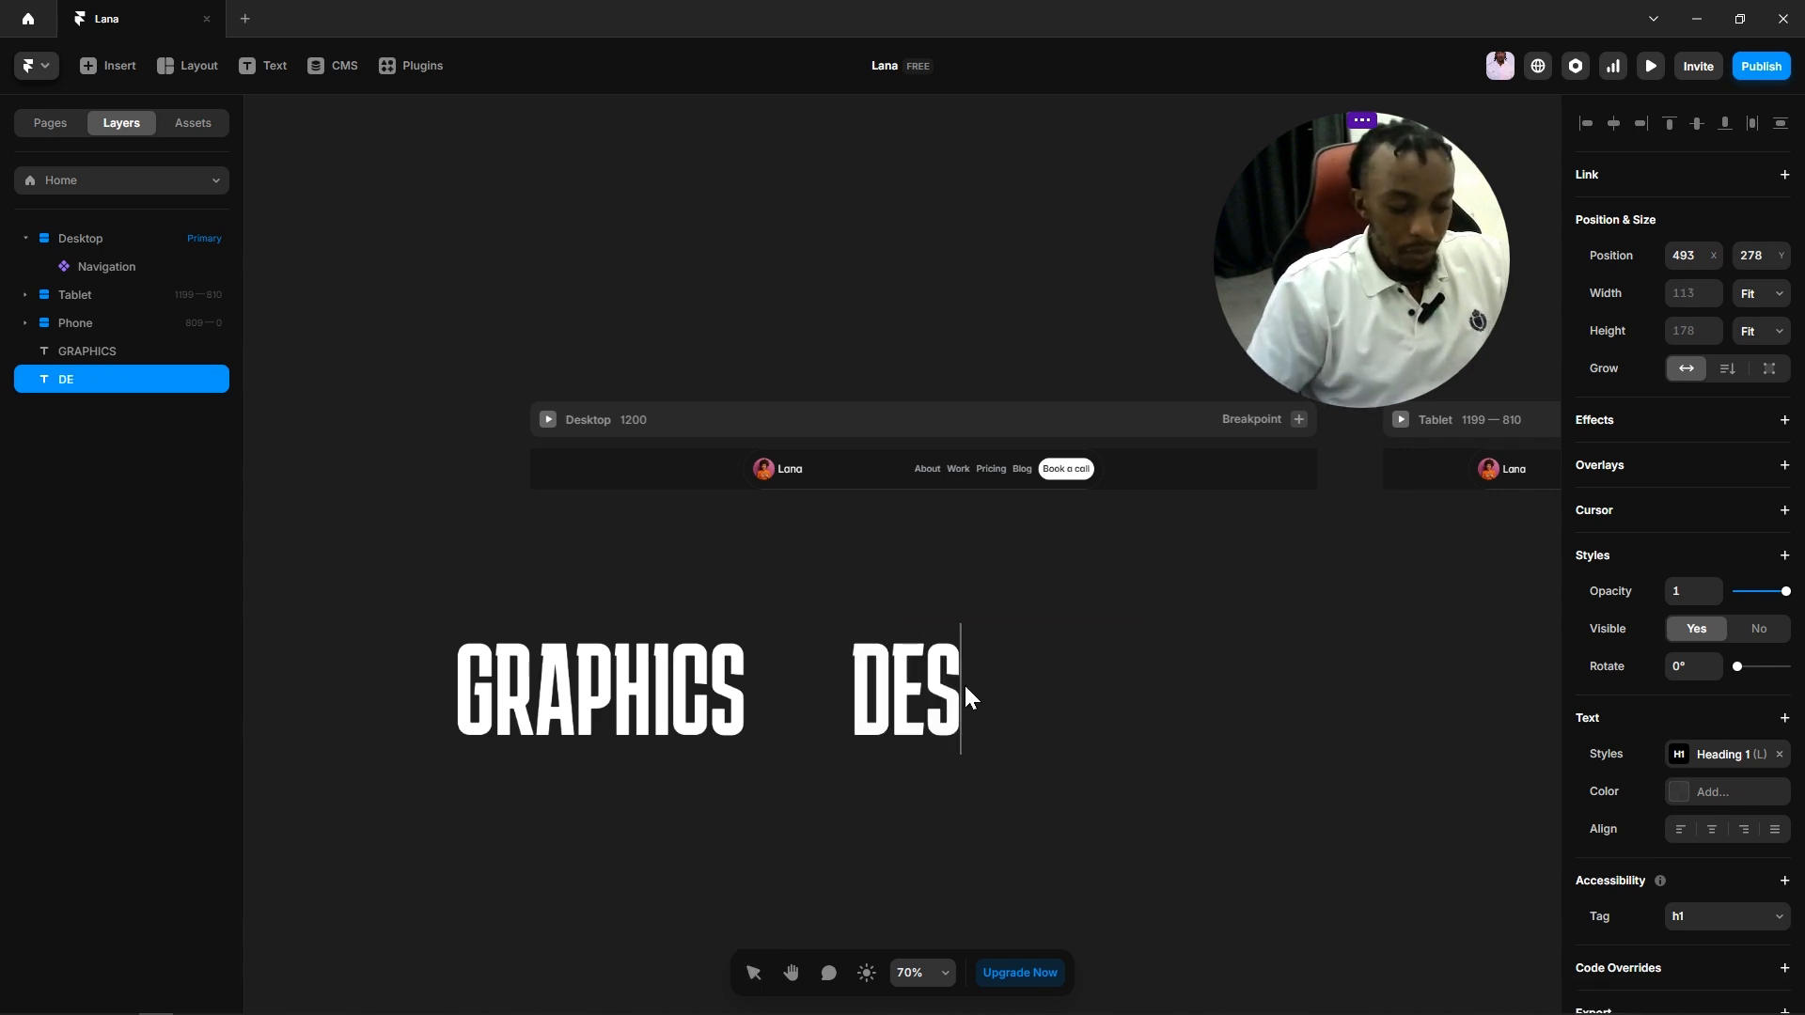
text(IGNER)
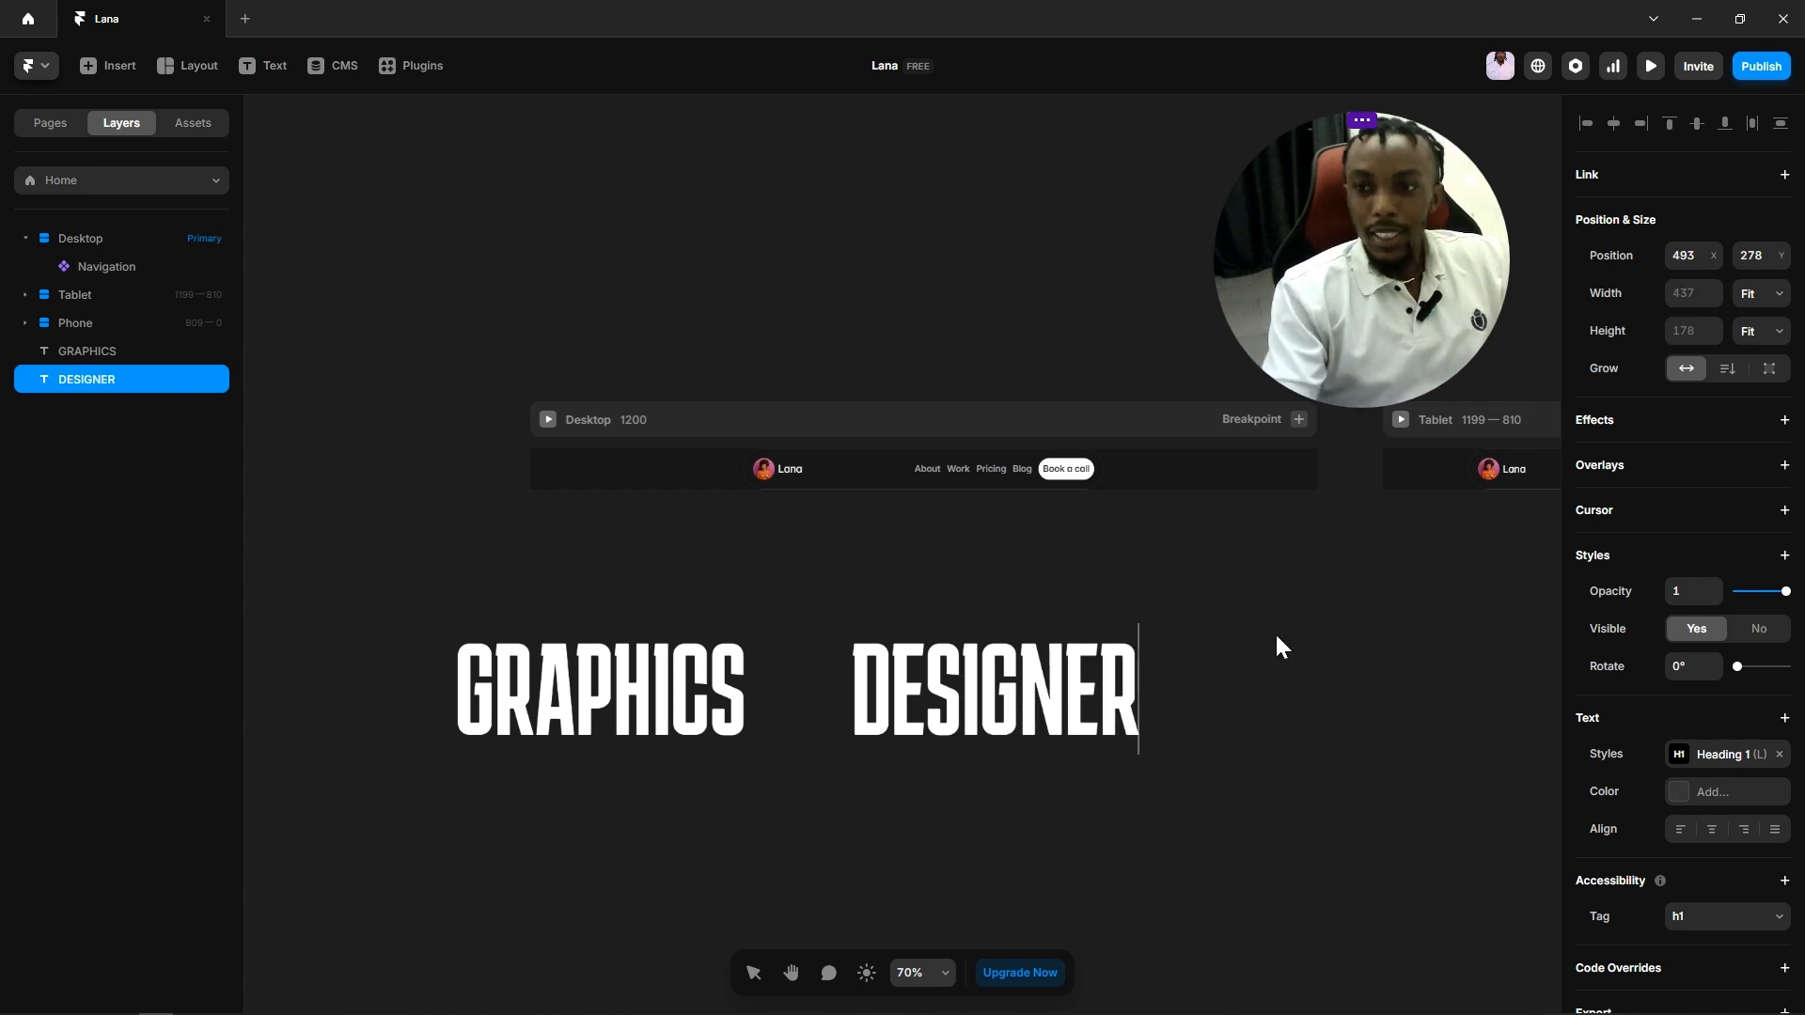
key(Escape)
click(1276, 691)
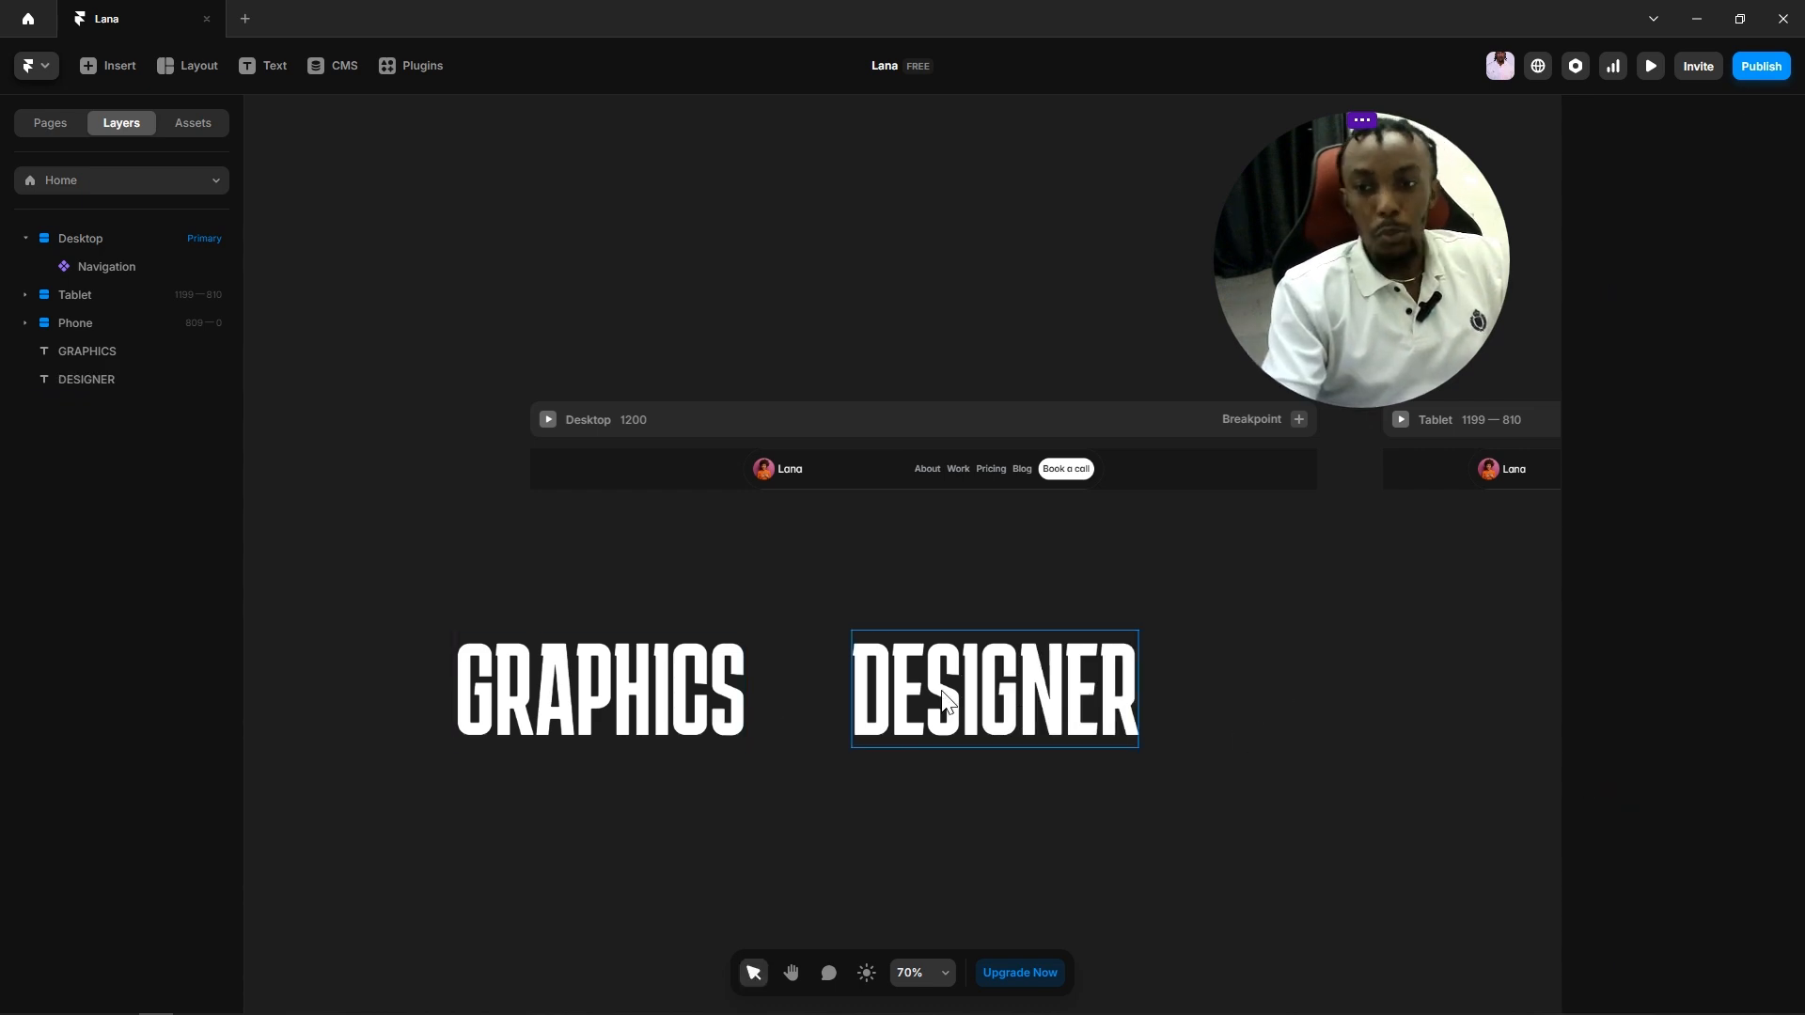
Step: Arrange the headings in one row, with GRAPHICS at about X 144, Y 257 and DESIGNER at about X 765, Y 257
drag(942, 700, 1114, 654)
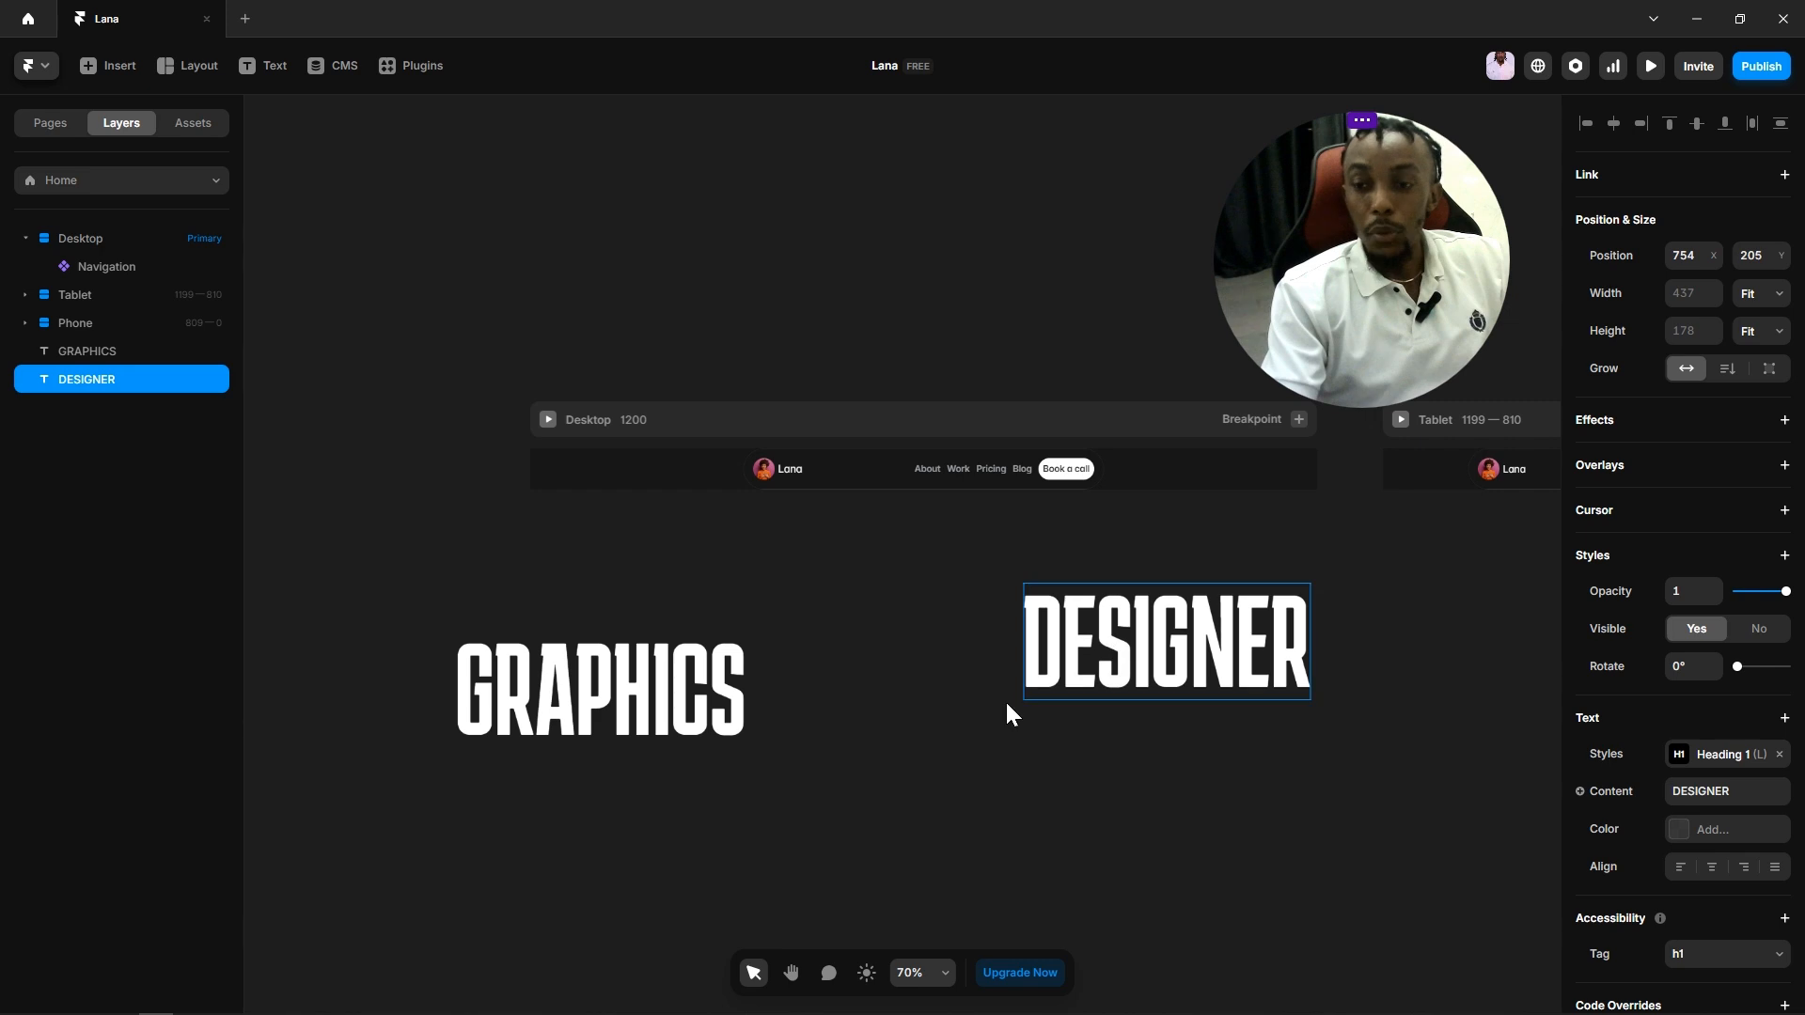
key(ctrl+z)
key(ctrl+z)
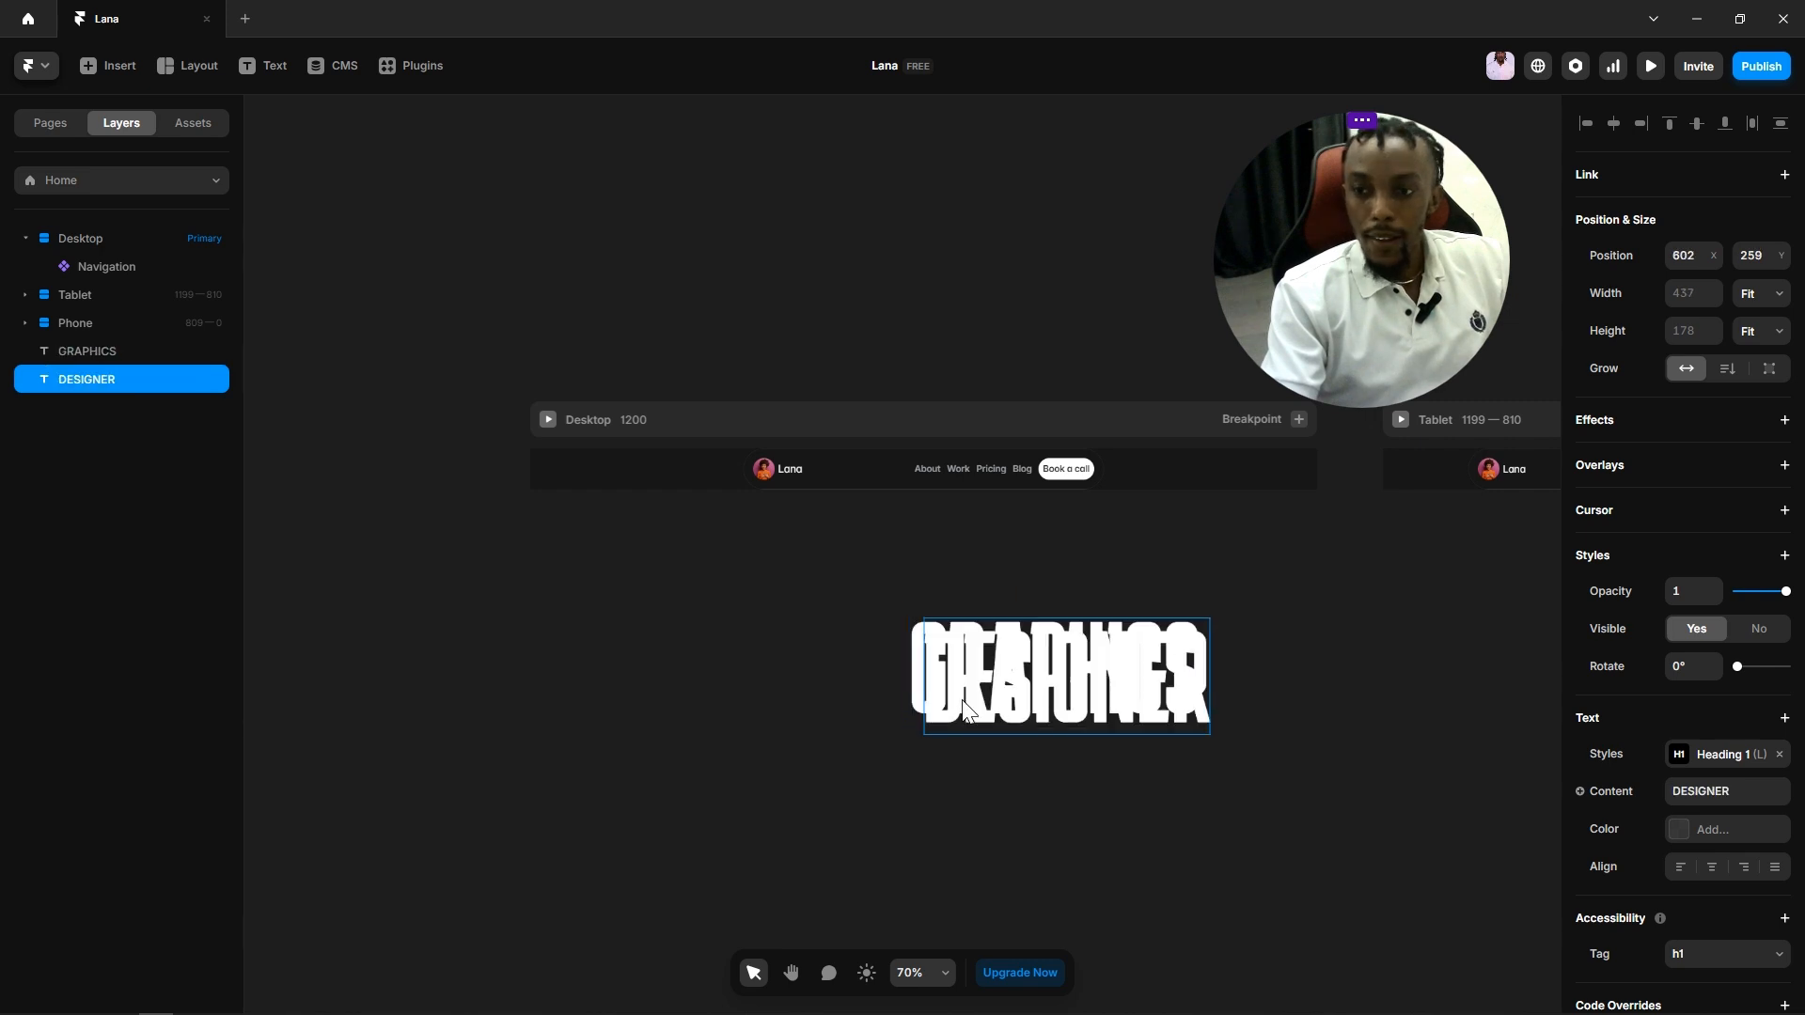
key(ctrl+shift+z)
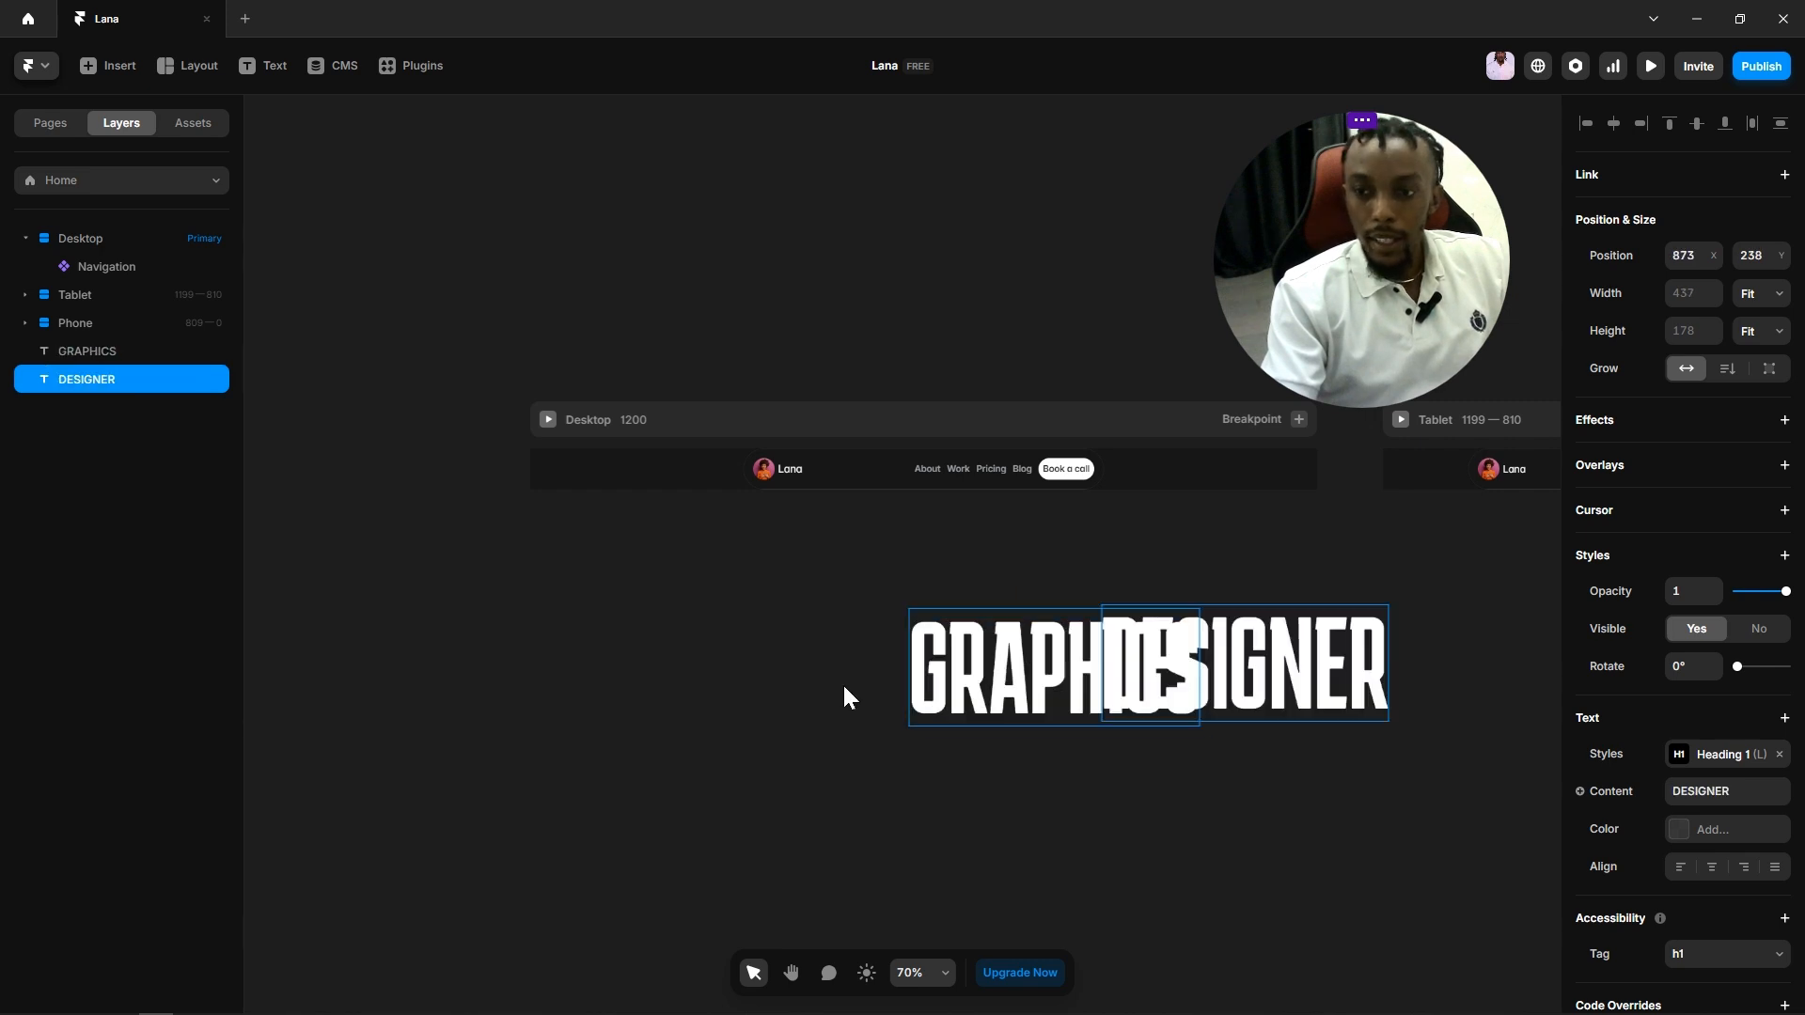
key(ctrl+shift+z)
key(ctrl+z)
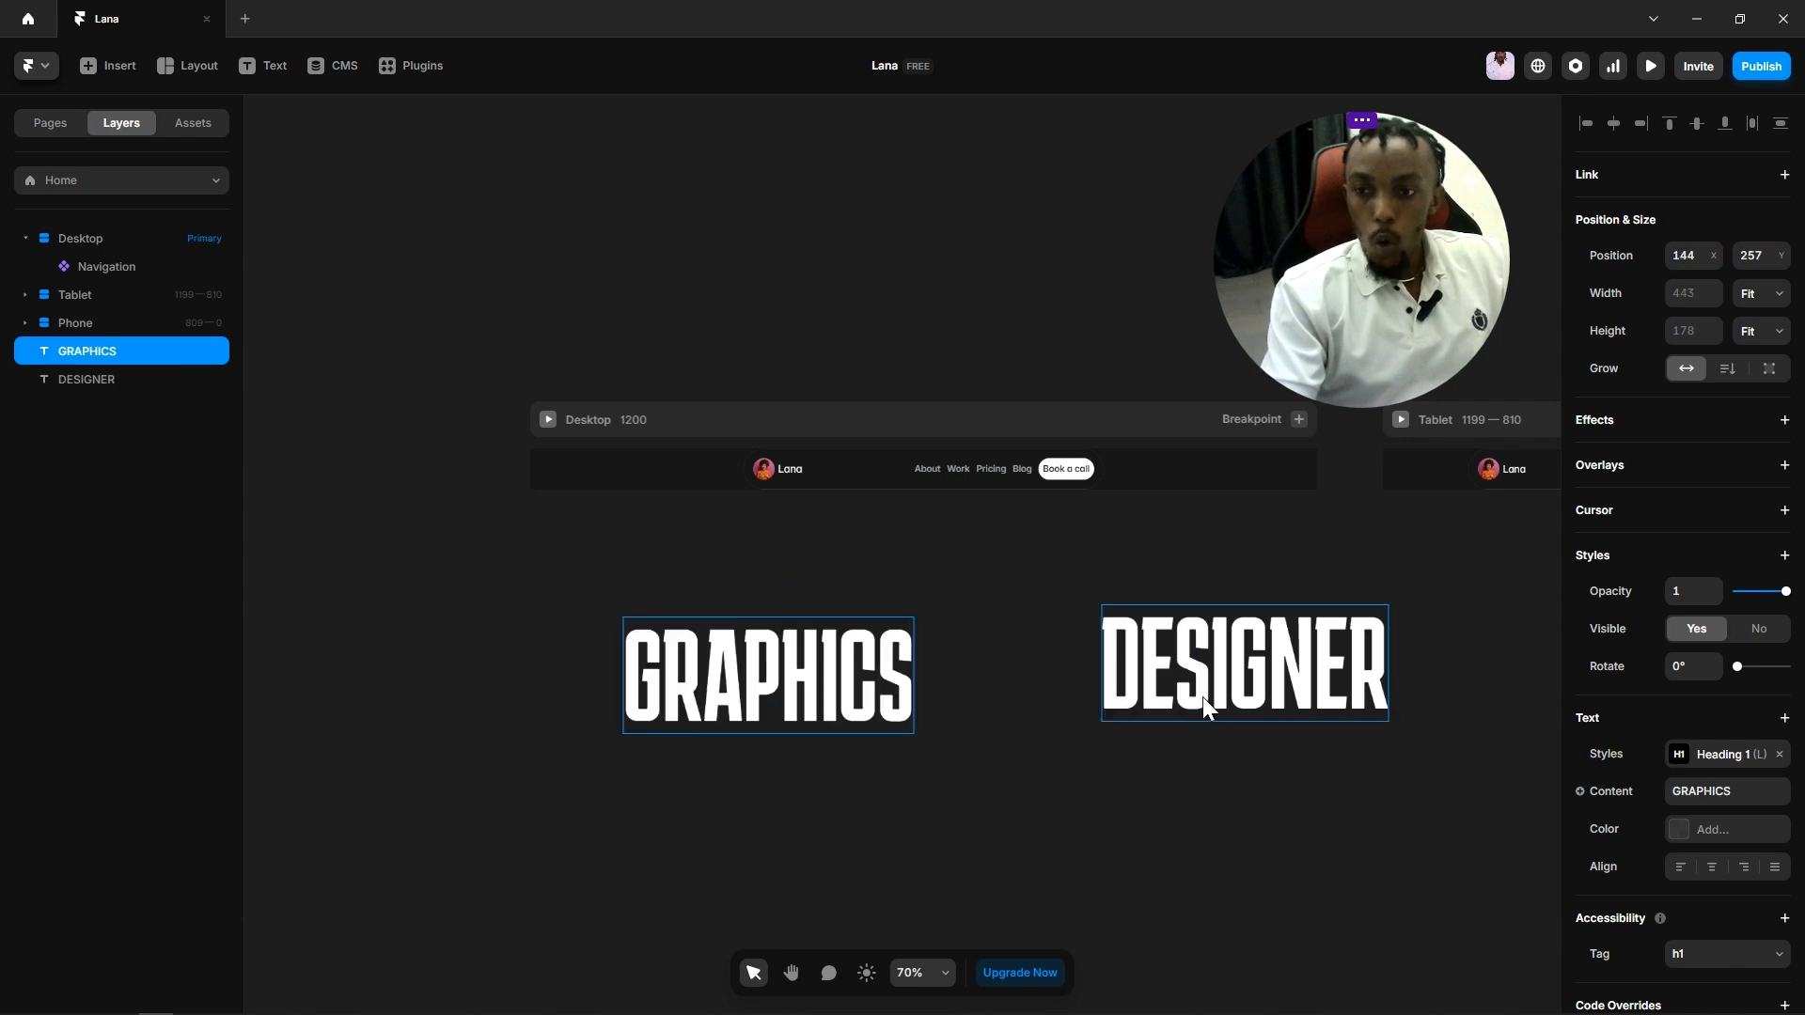
drag(1203, 697, 1092, 713)
click(1114, 775)
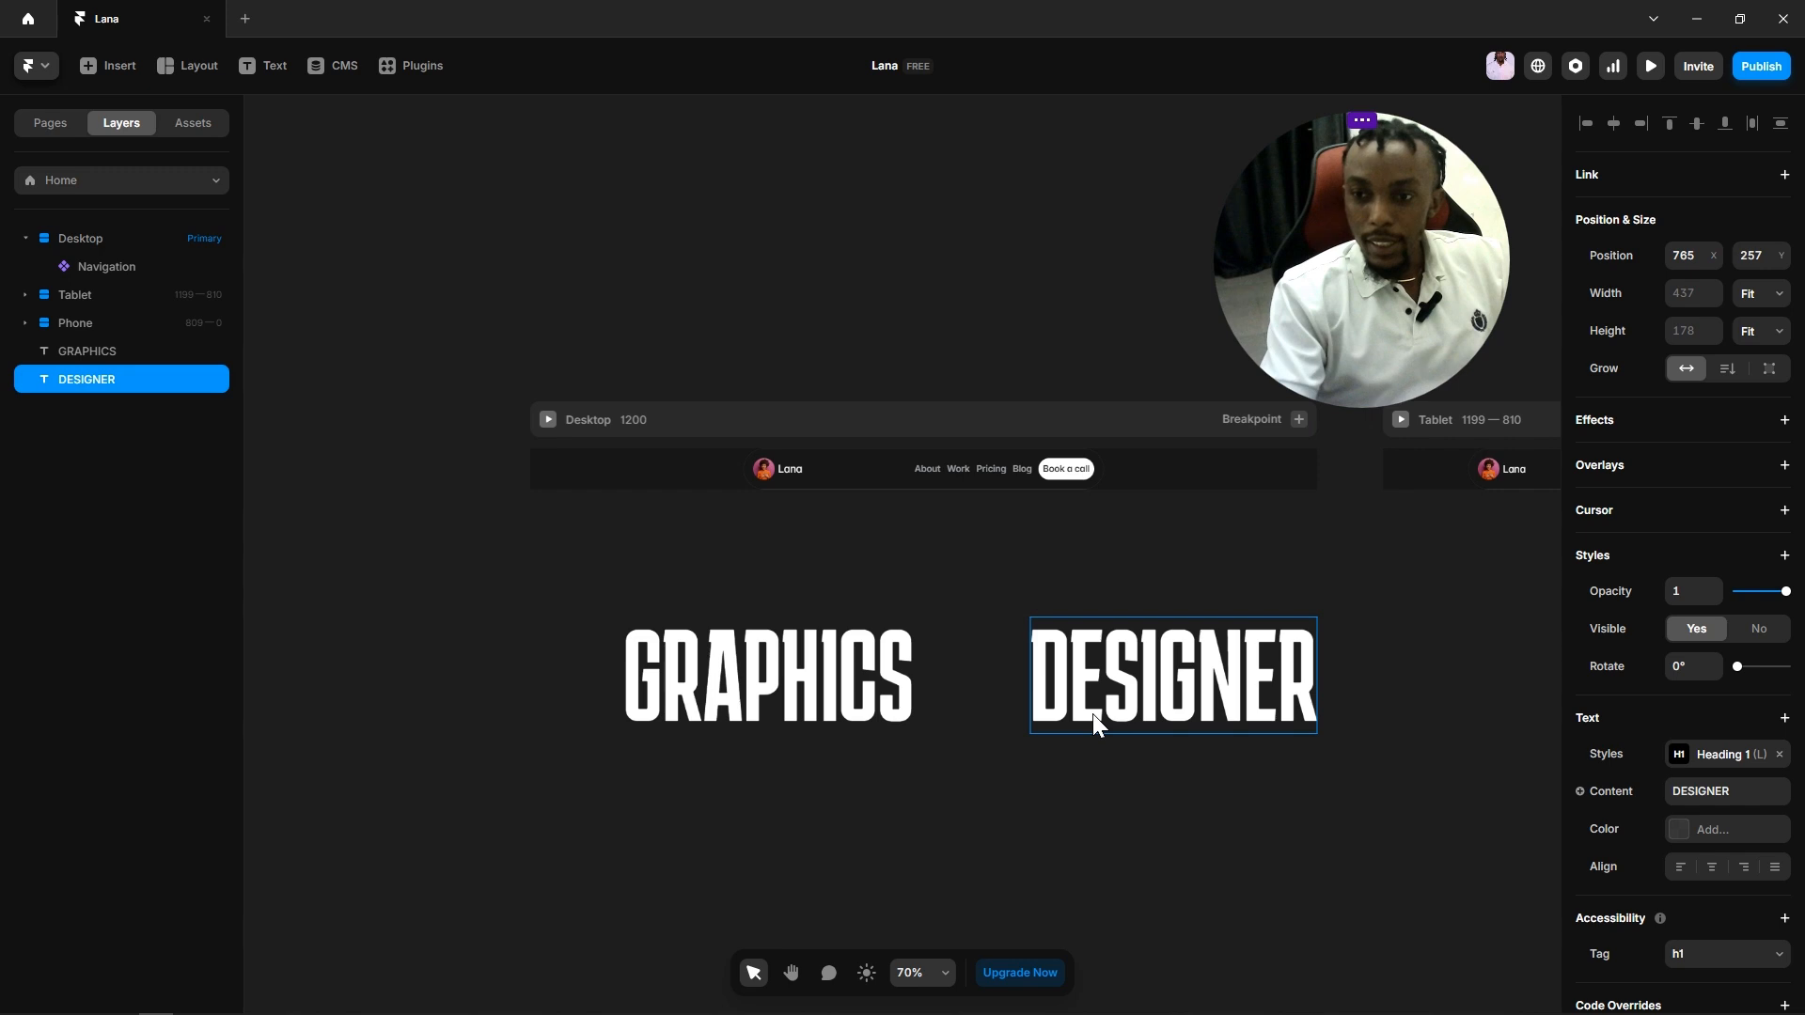
Step: Draw a frame about 139 wide and 191 high in the gap between the GRAPHICS and DESIGNER headings
scroll(1092, 713, up, 5)
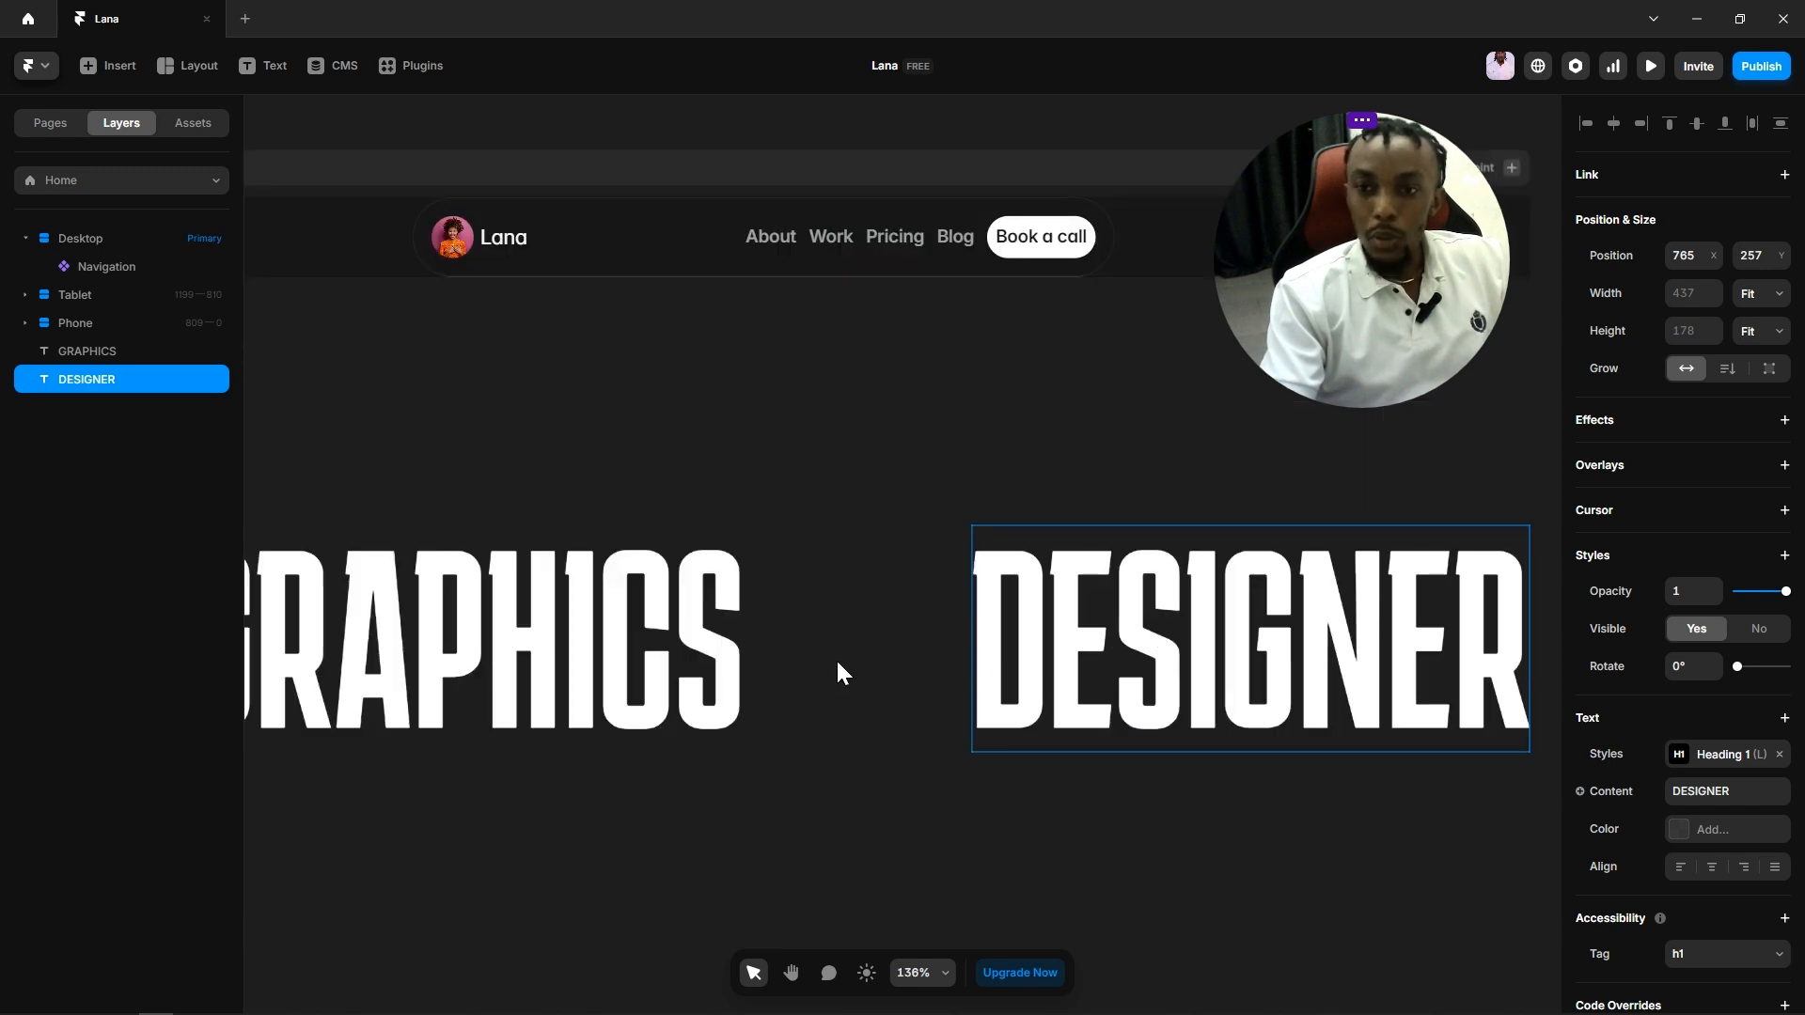
click(838, 743)
scroll(874, 606, down, 4)
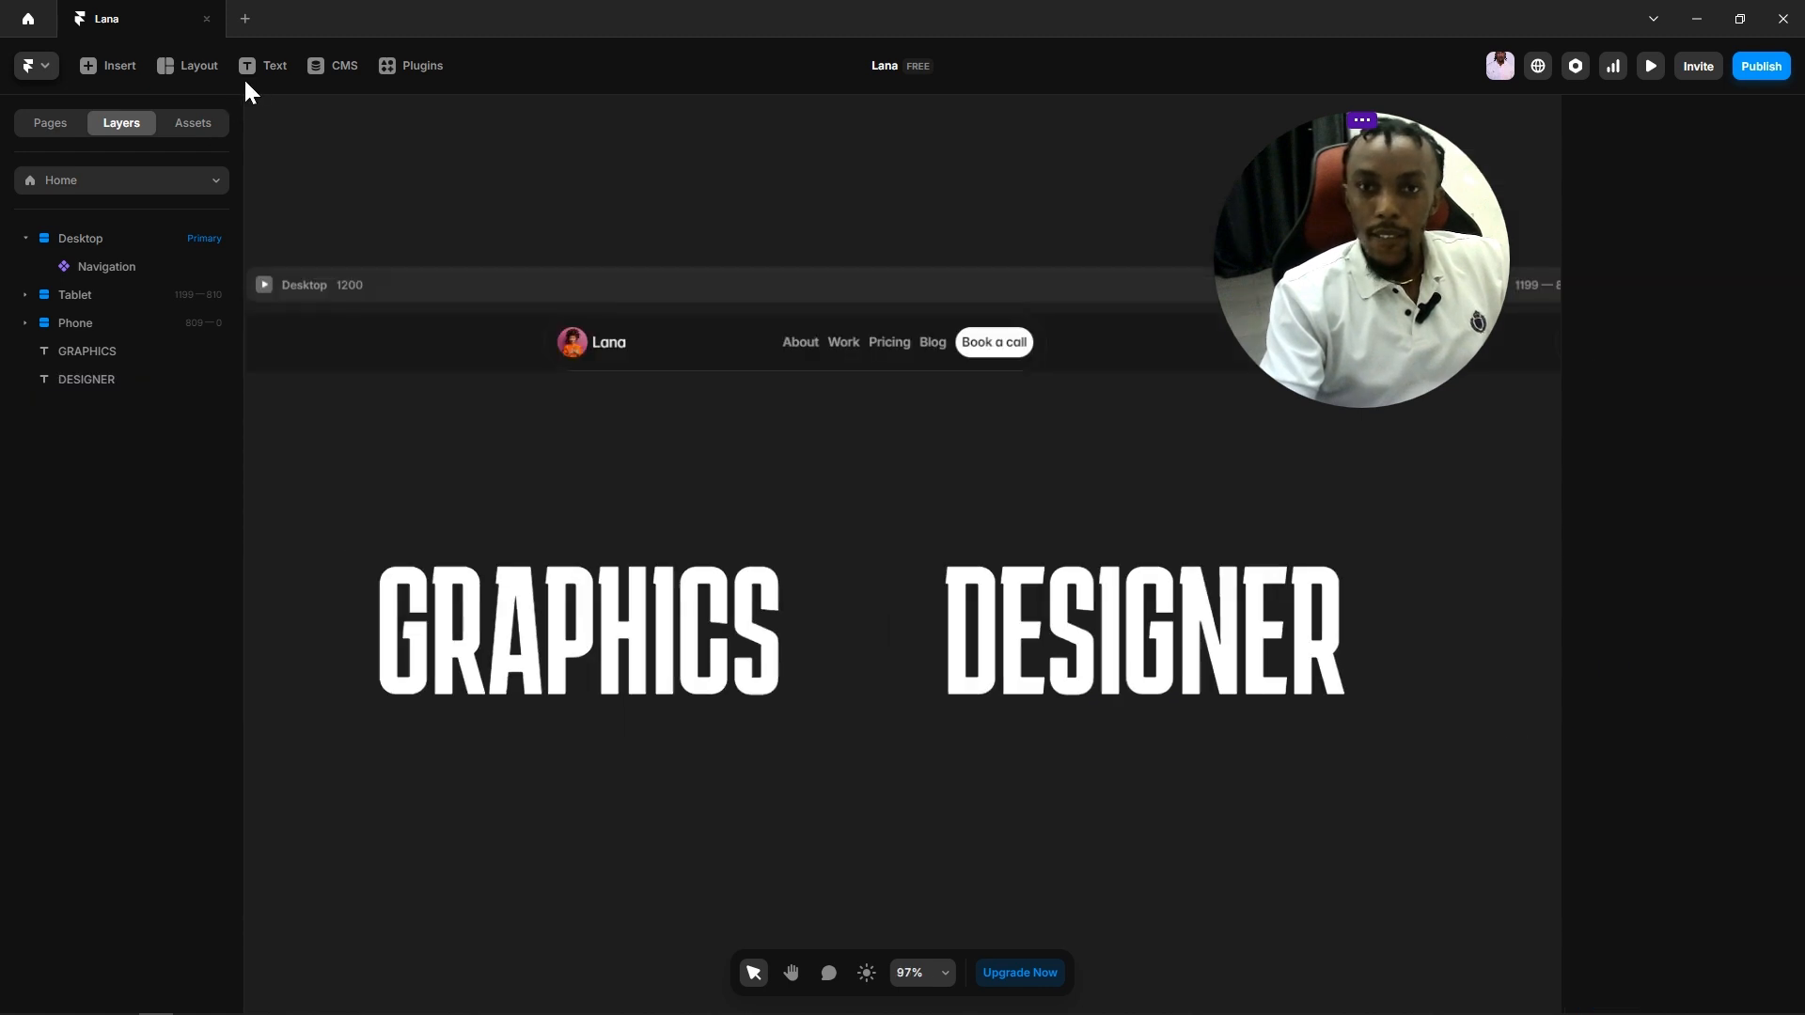
click(188, 66)
click(192, 120)
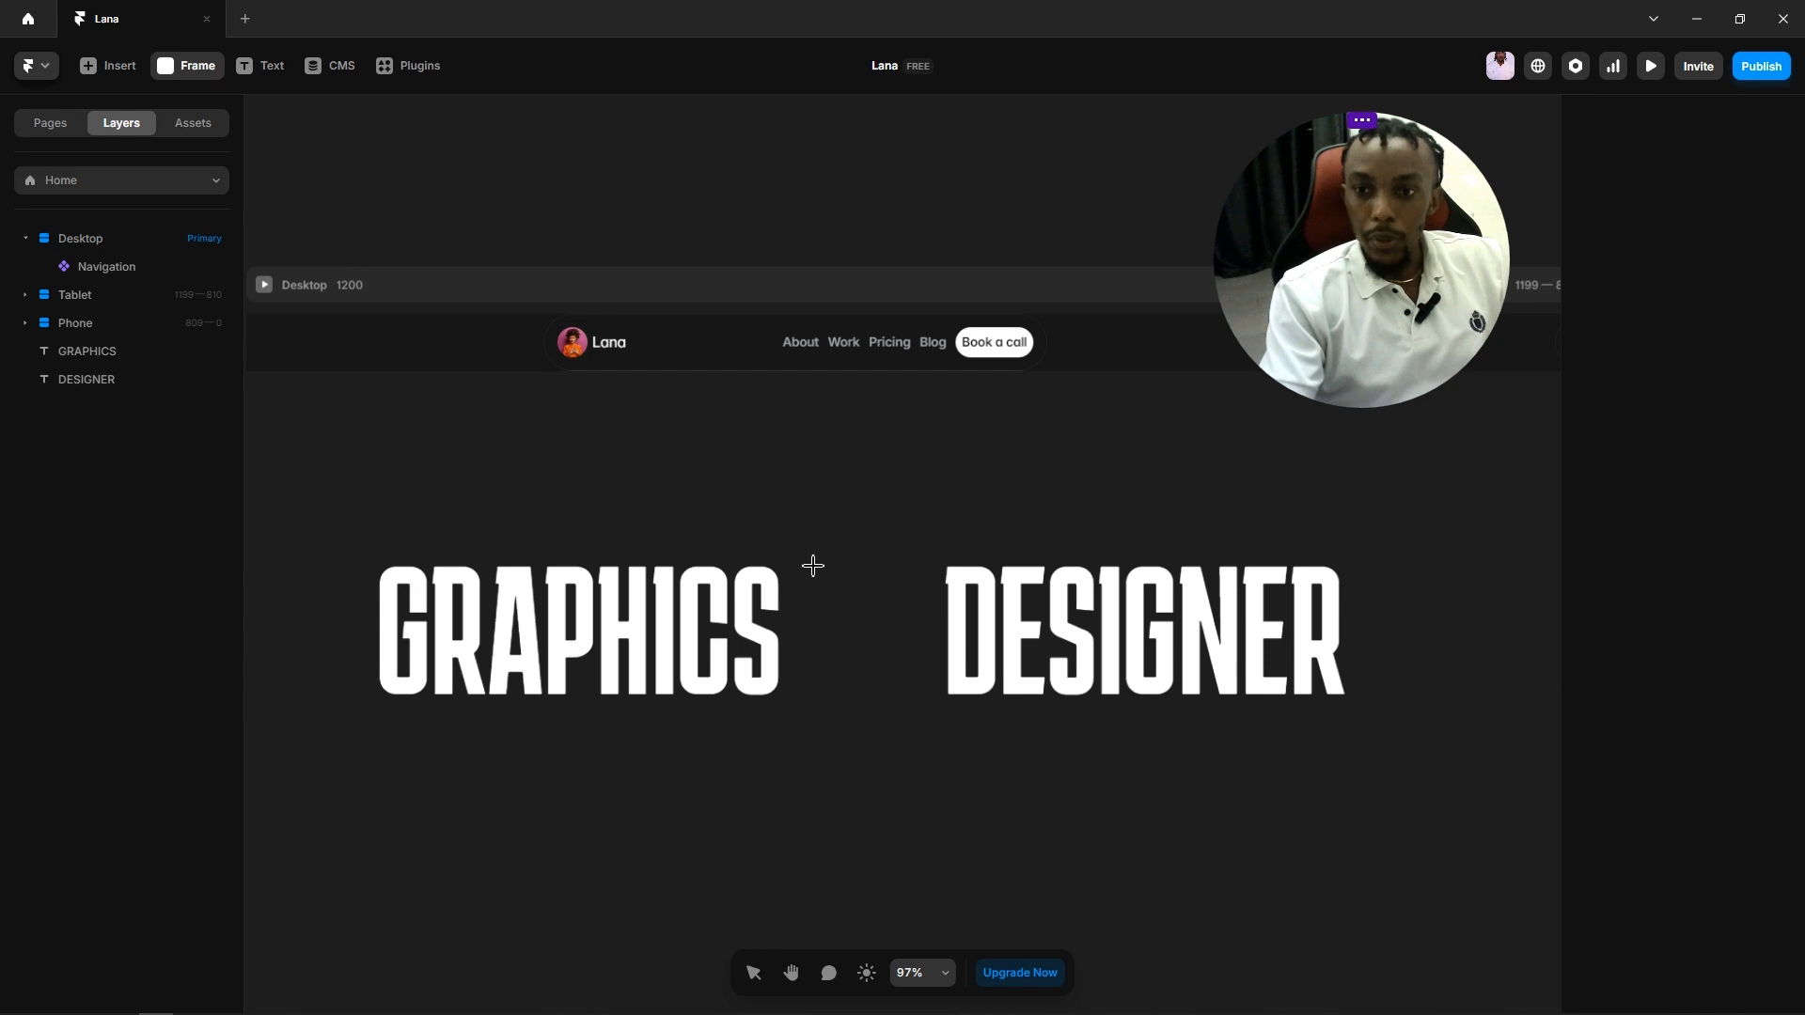
drag(804, 558, 940, 742)
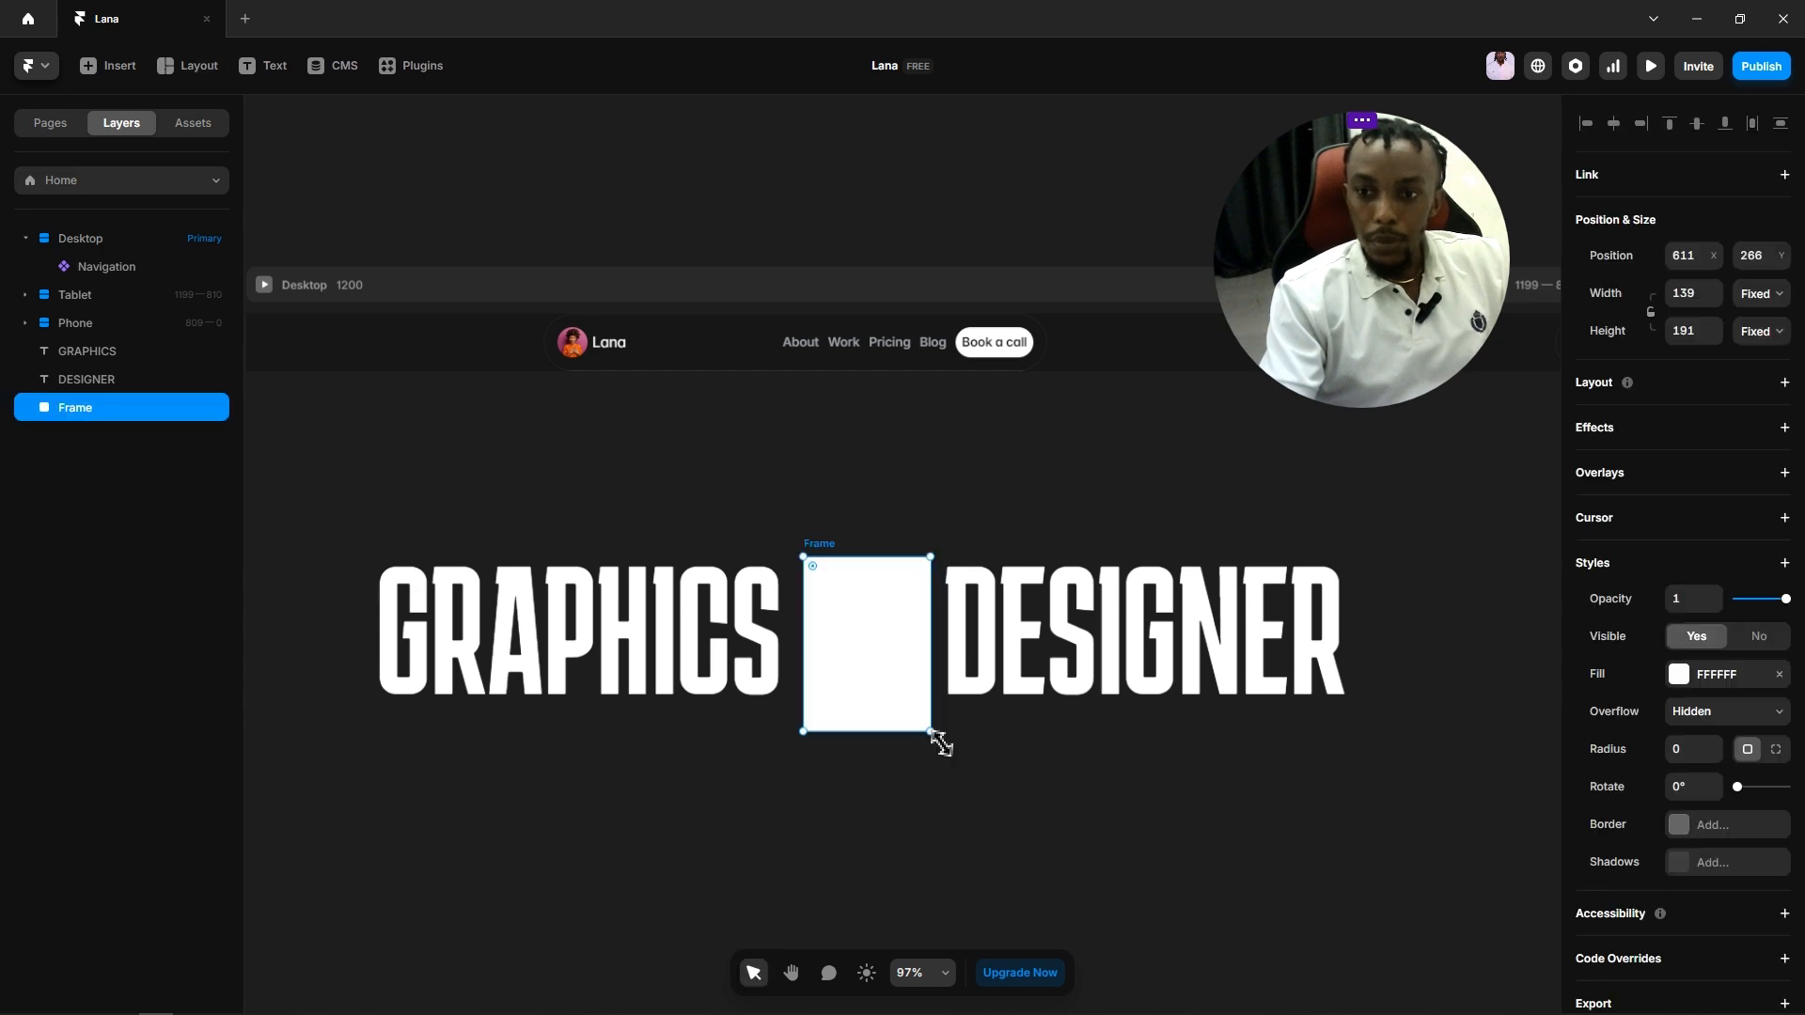
Step: Rename the new frame between the headings as "Image"
double_click(71, 406)
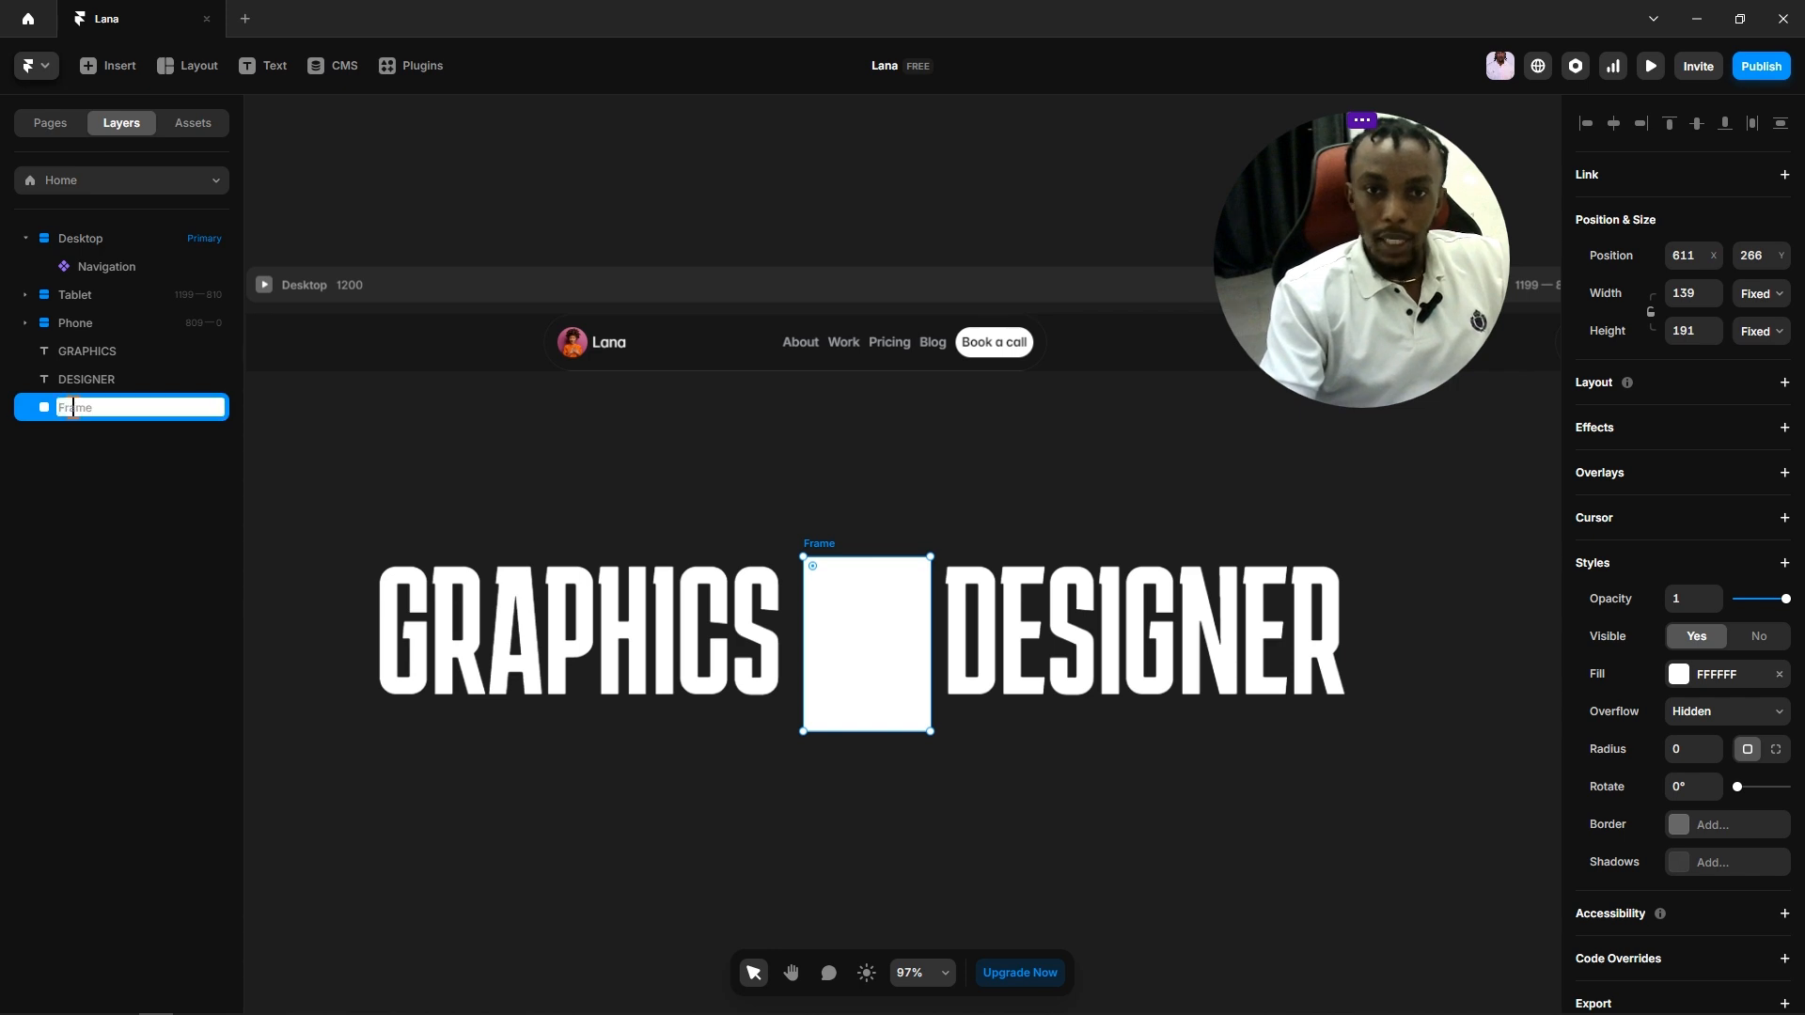
text(i)
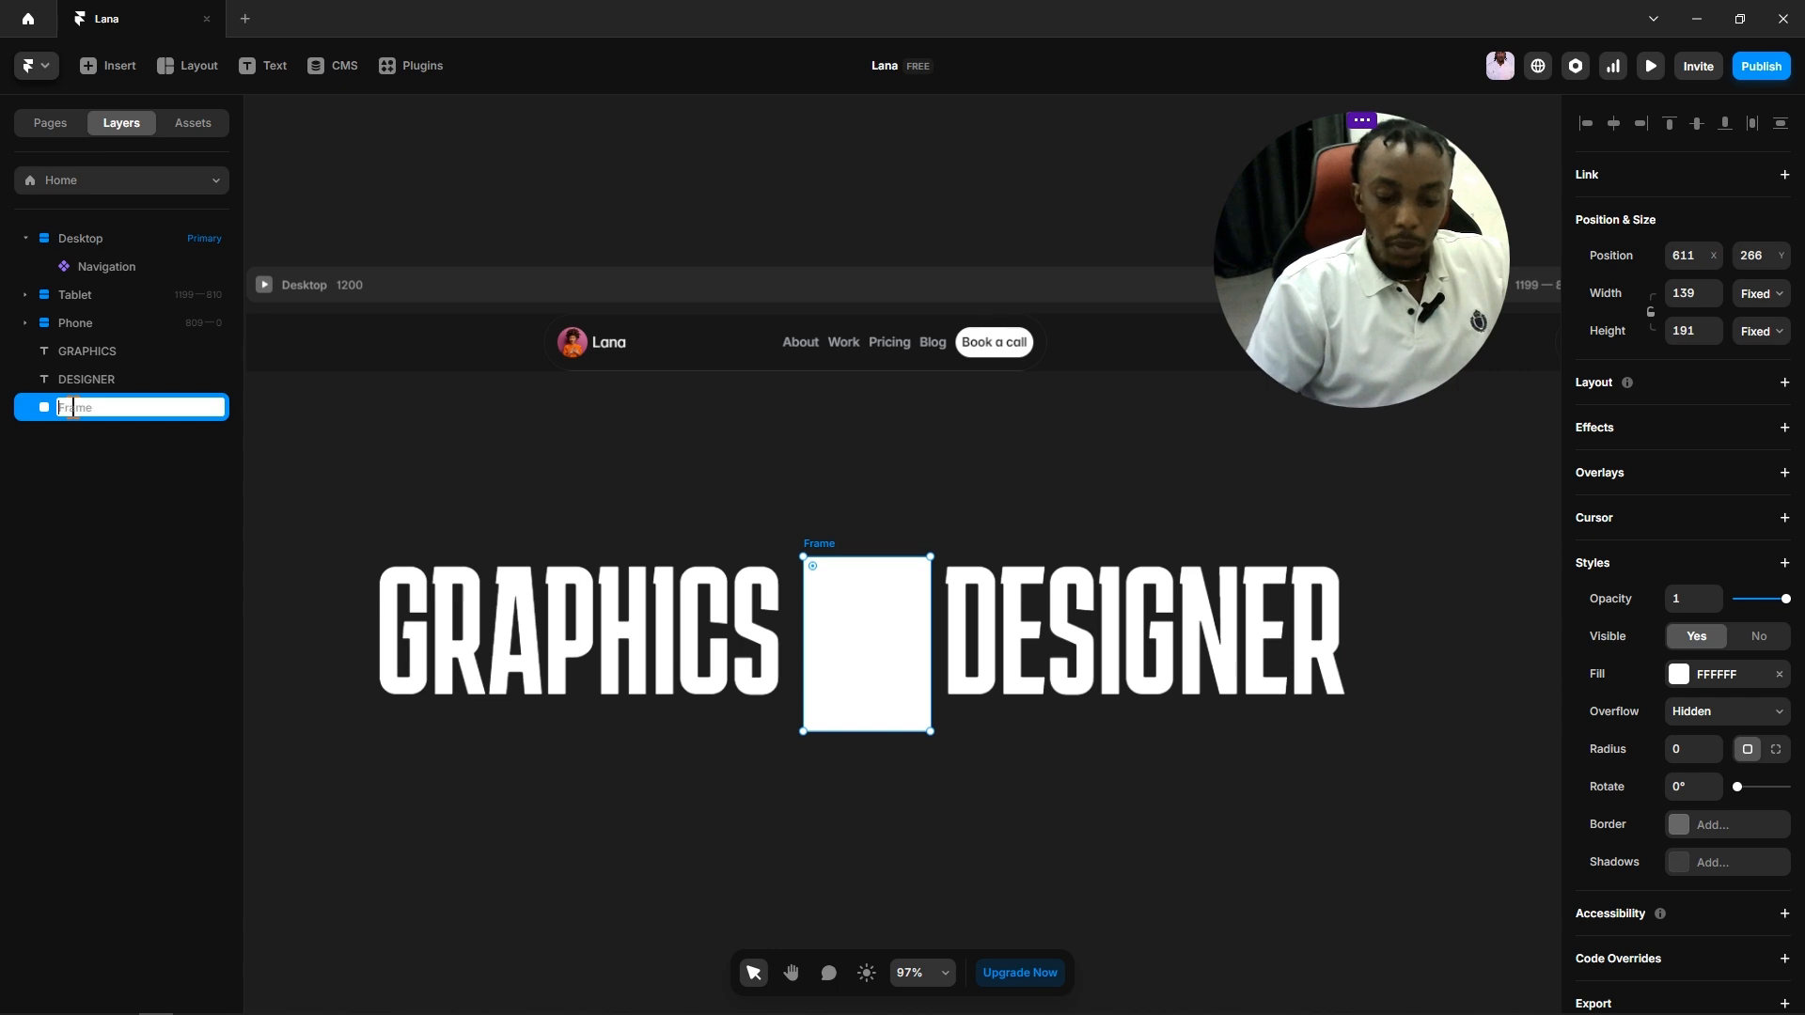
text(mage)
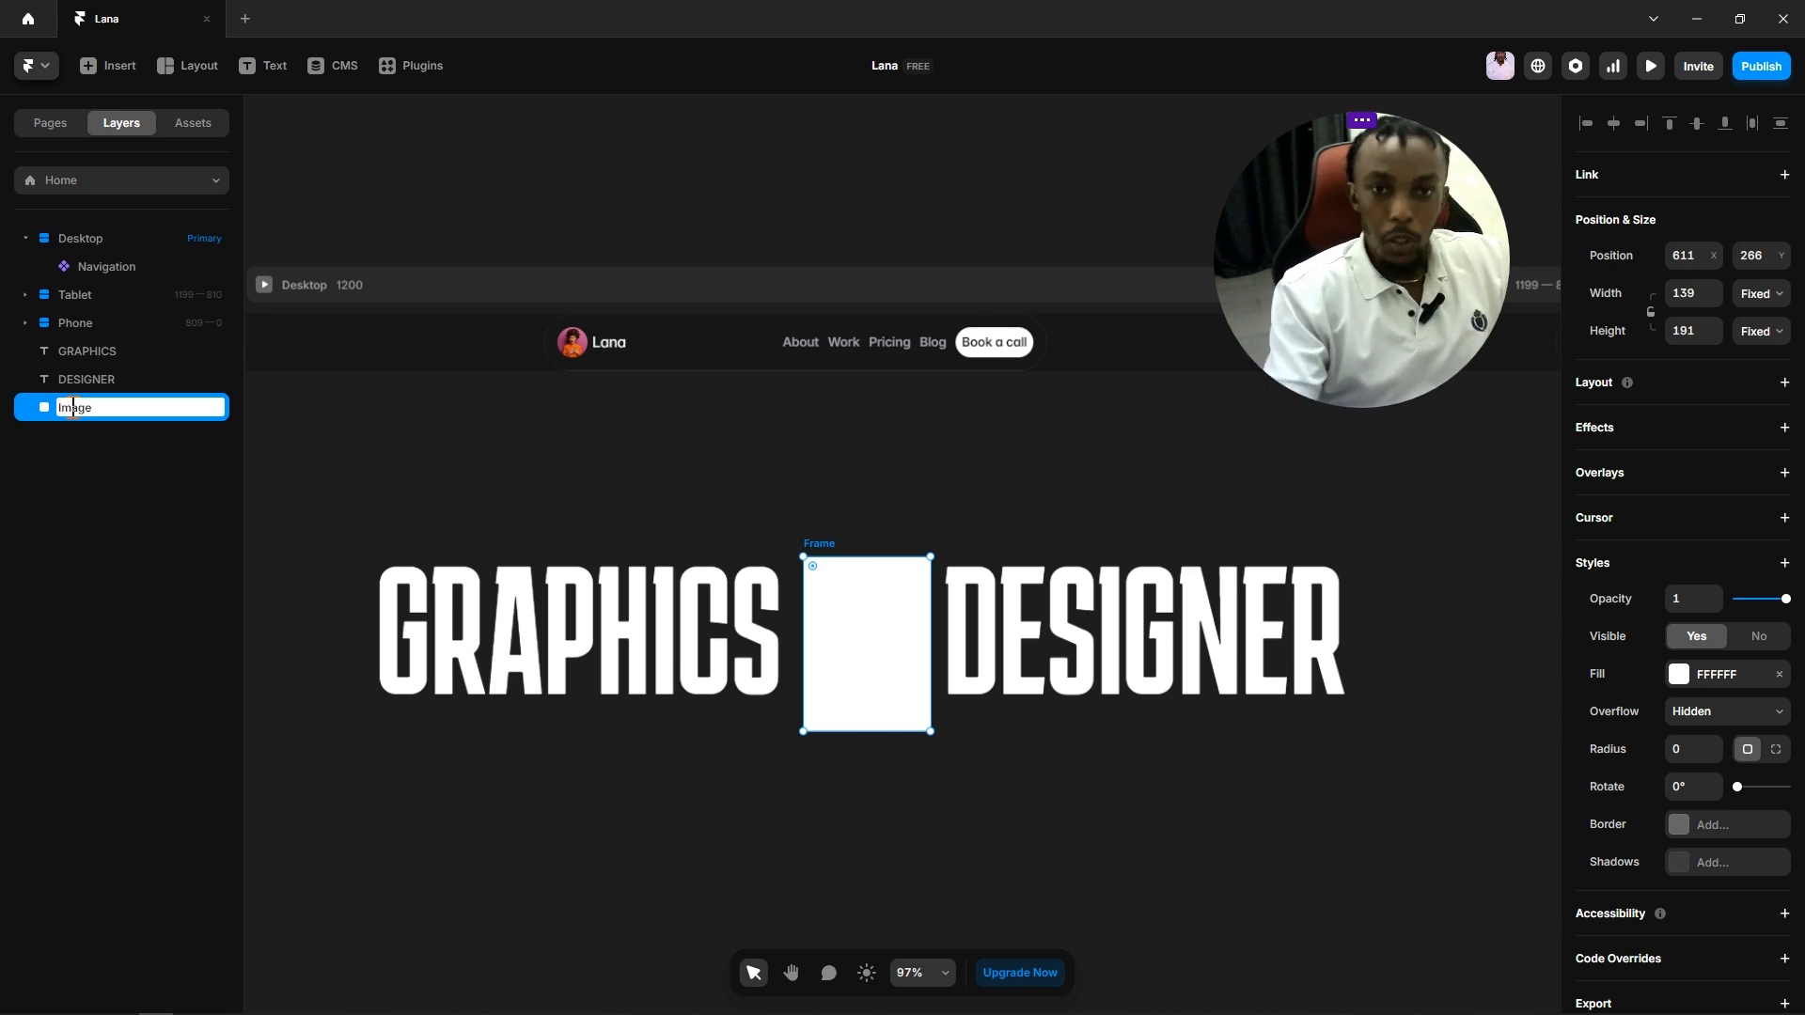
click(478, 451)
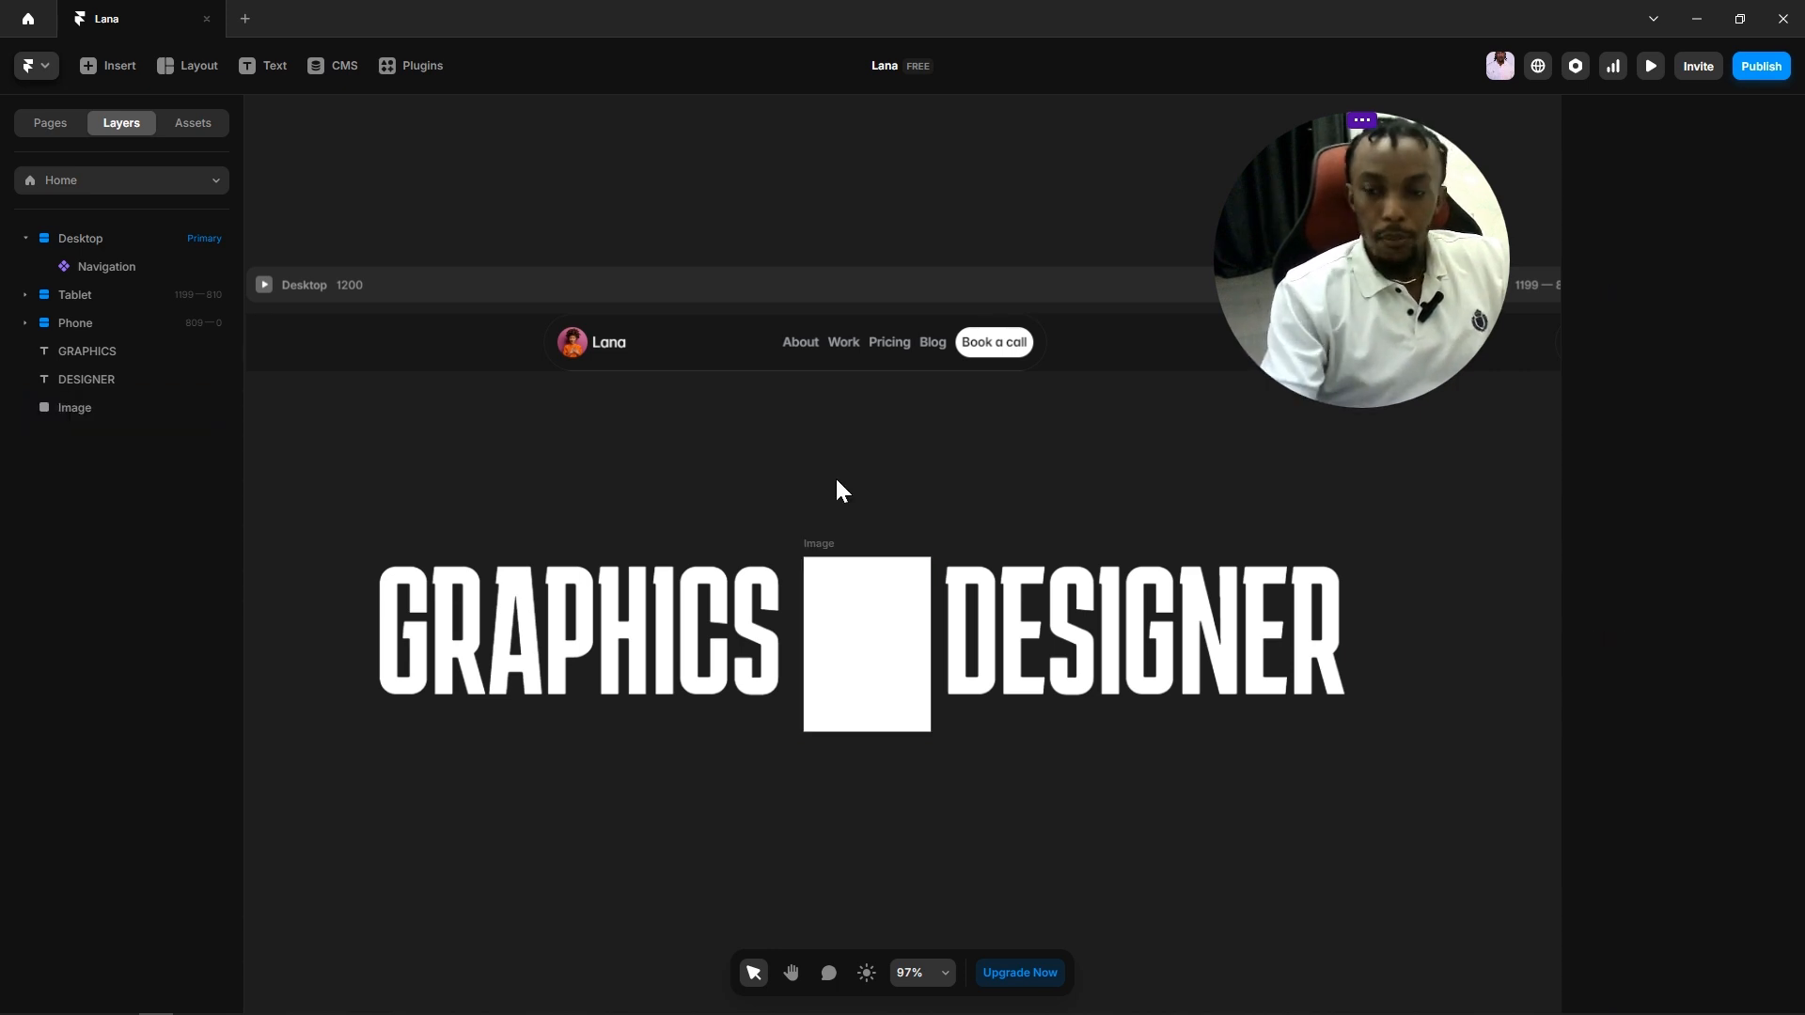
Step: Resize the Image frame to about 153 wide and 169 high, widening it toward the GRAPHICS heading
click(818, 663)
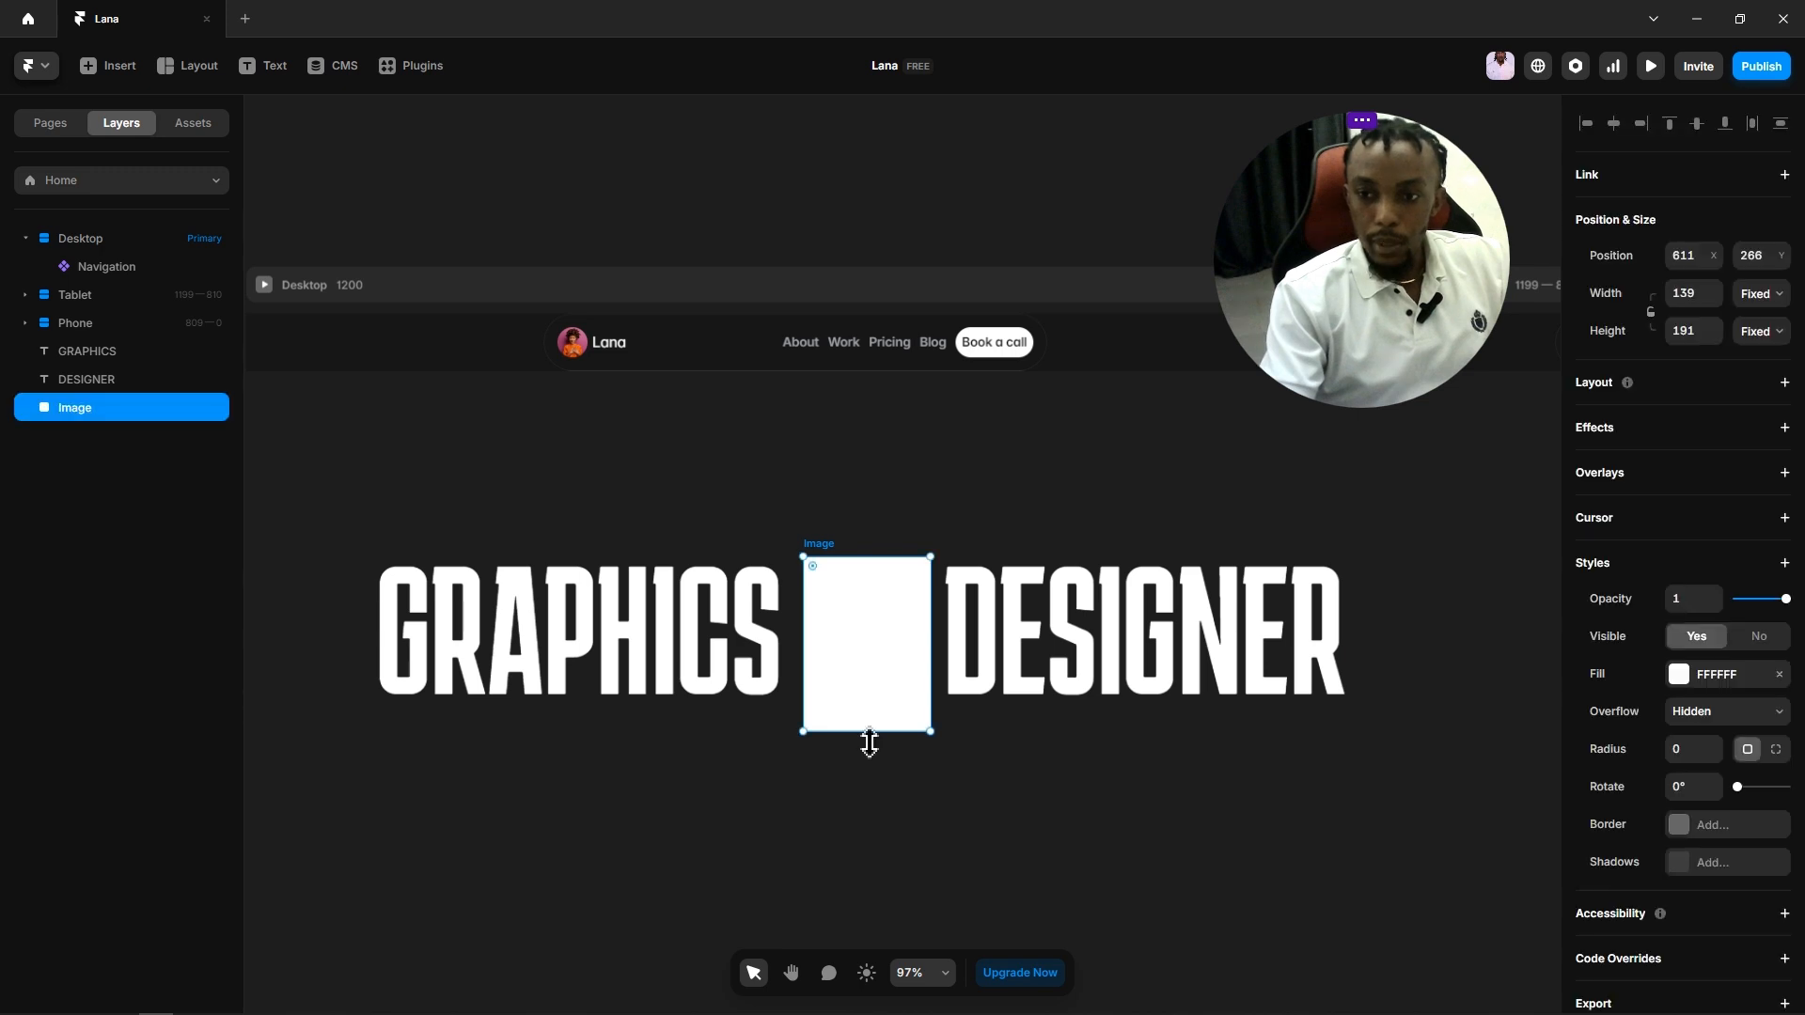
drag(869, 743, 870, 725)
drag(815, 652, 801, 654)
Step: Change the Image frame's fill to an image and upload the "Hero image" file from the Lana Images folder
click(1677, 674)
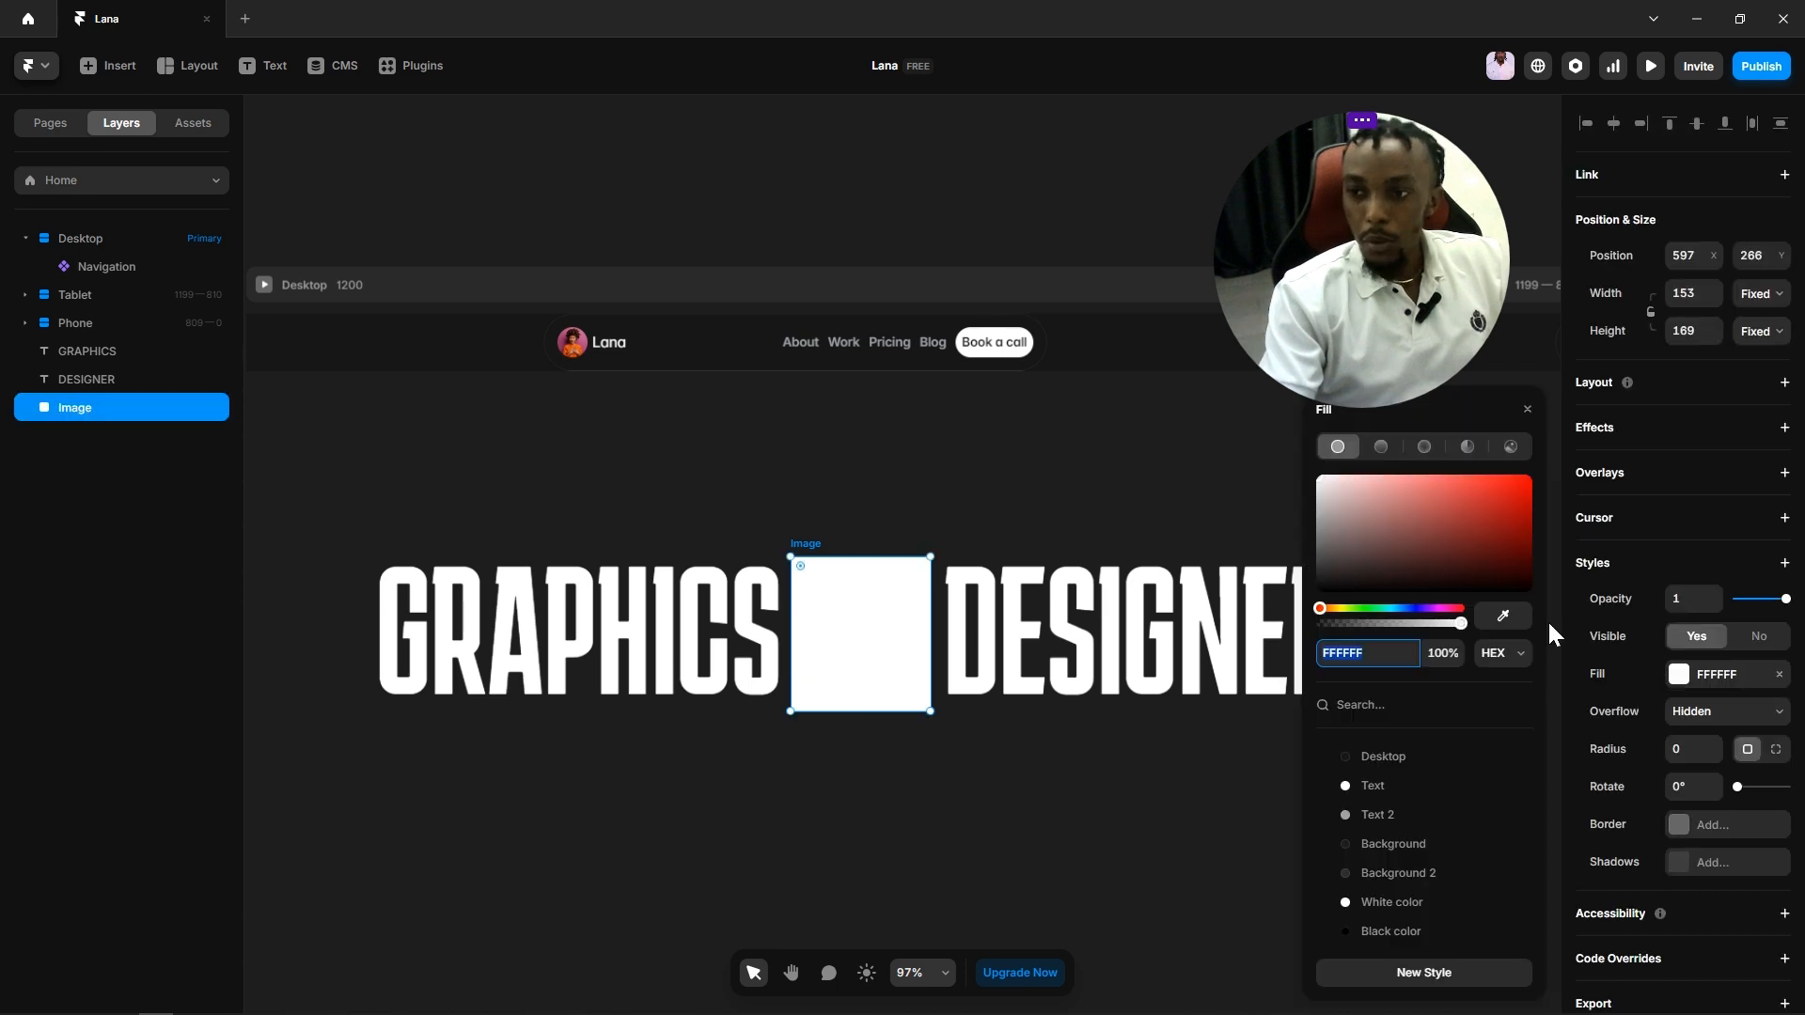
click(1501, 445)
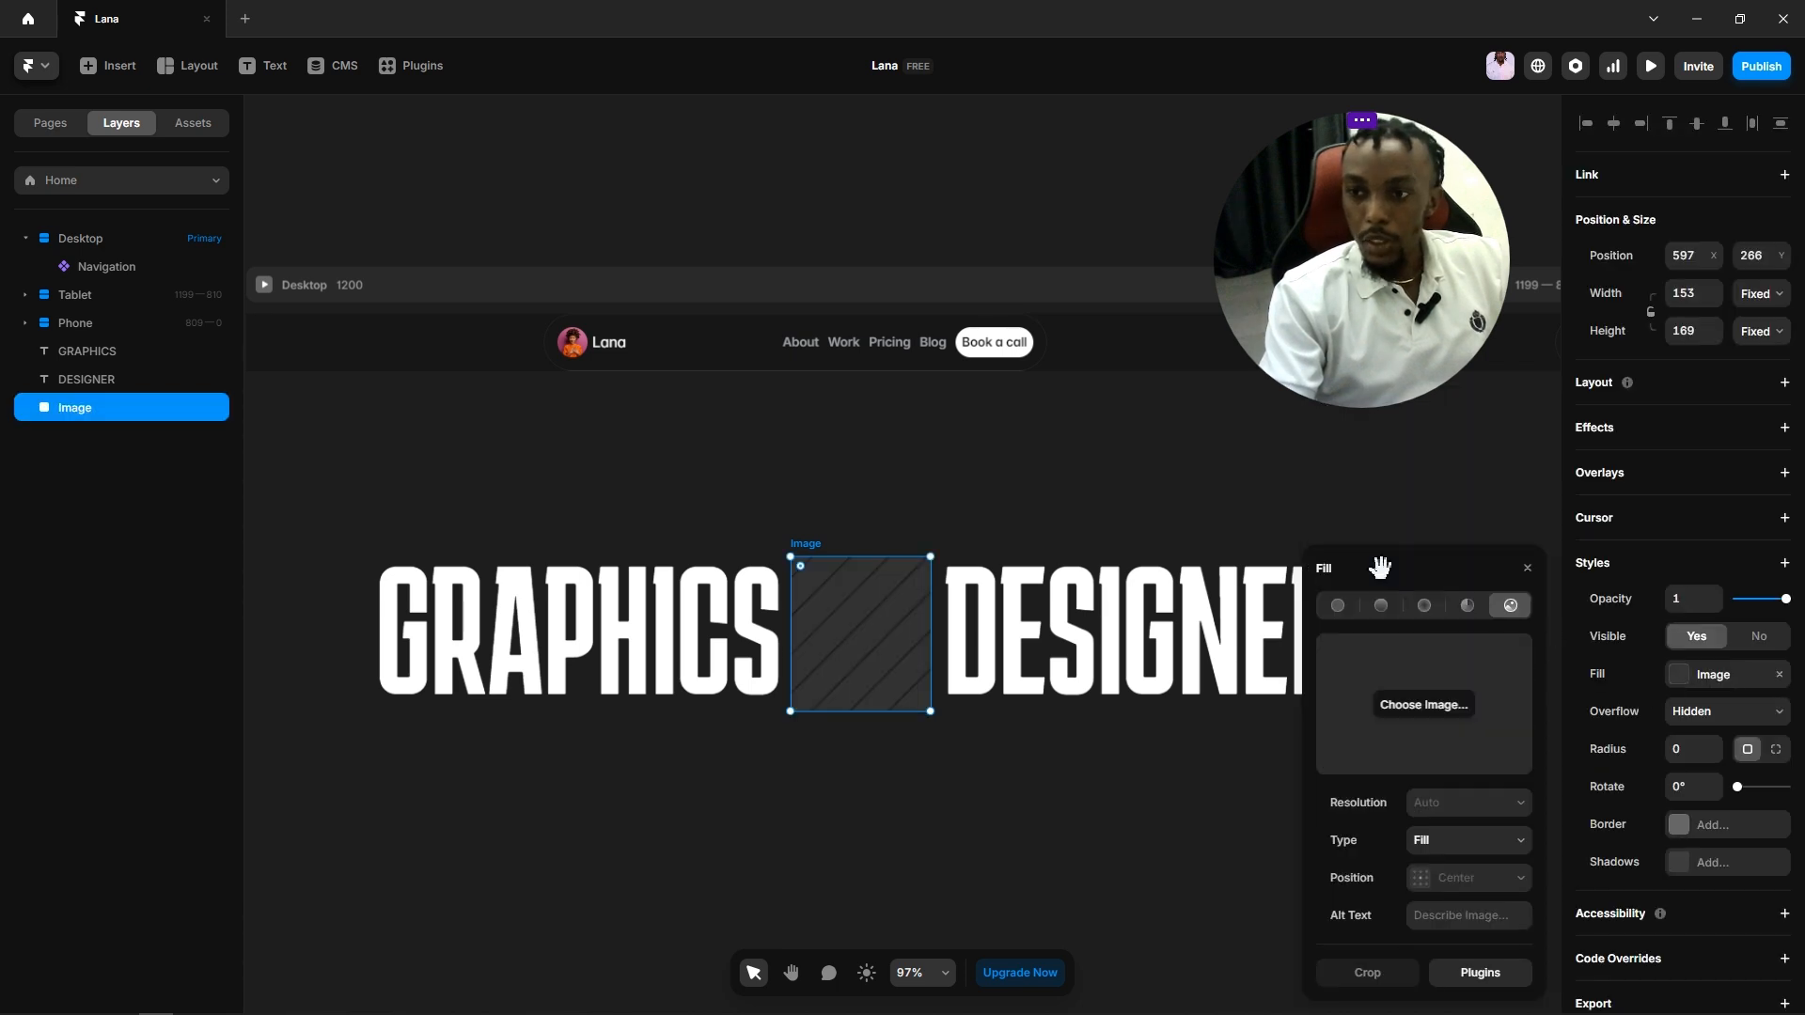
click(1424, 711)
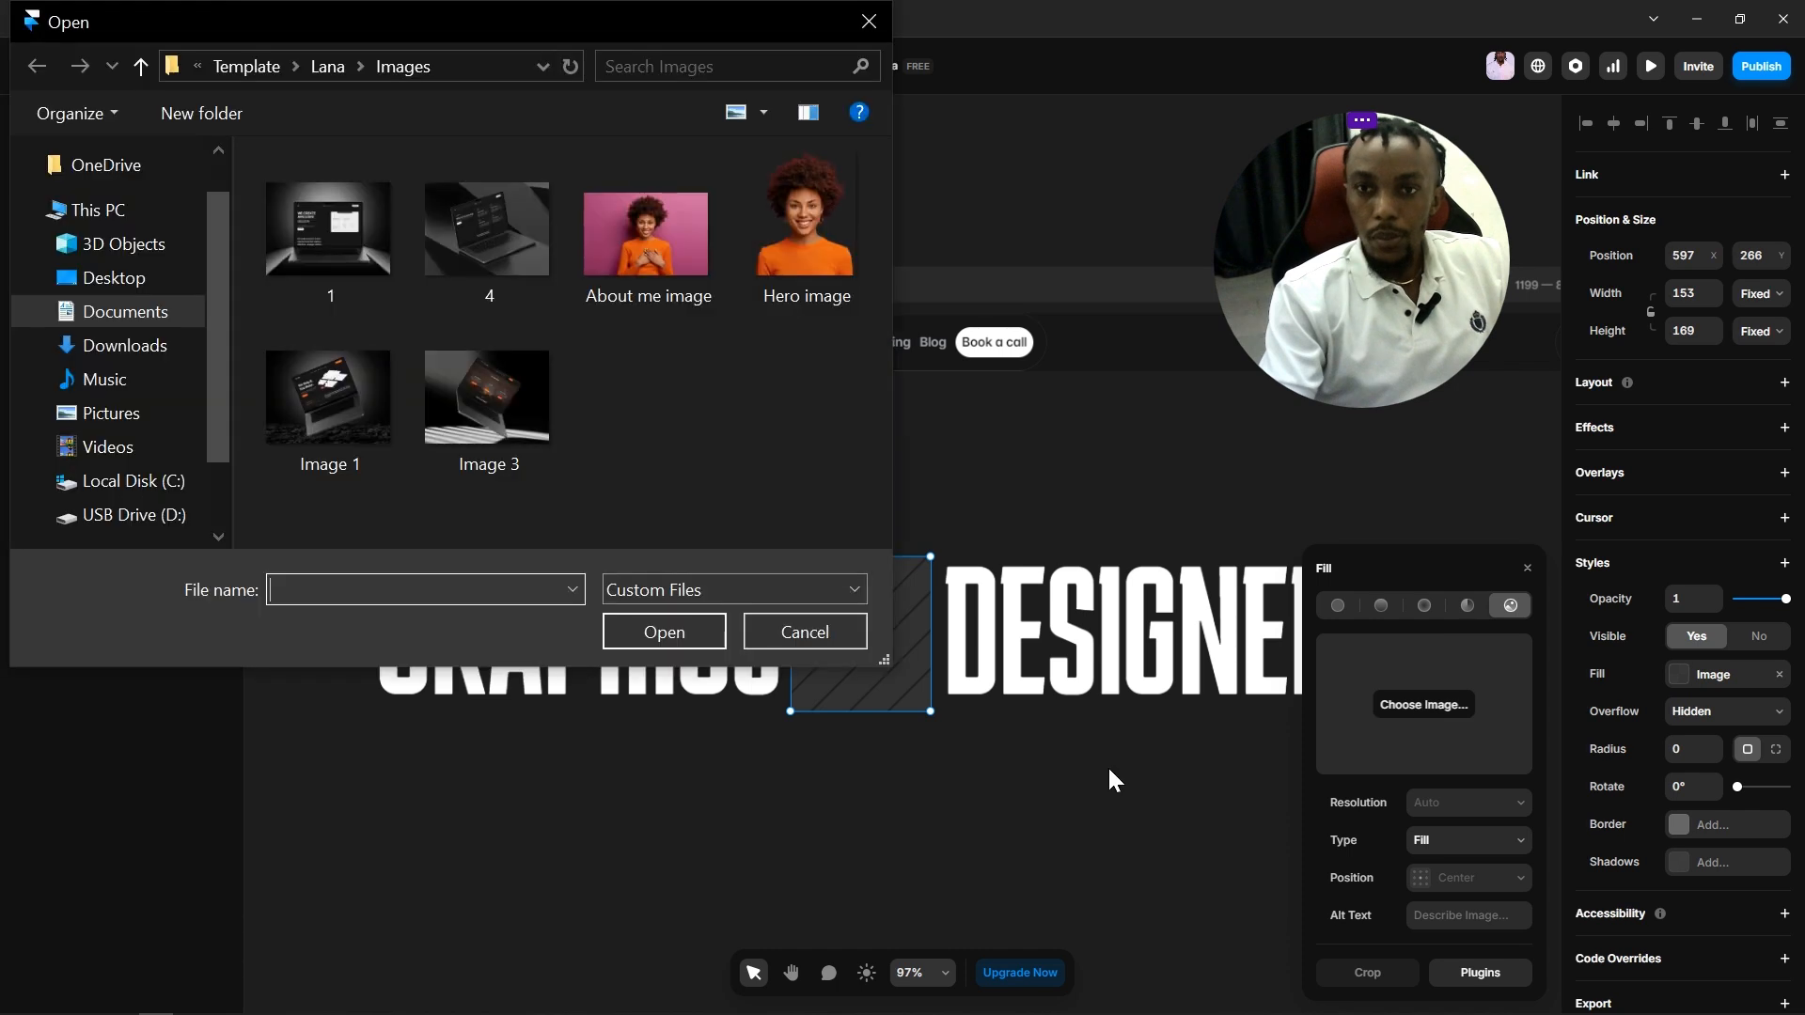
click(801, 225)
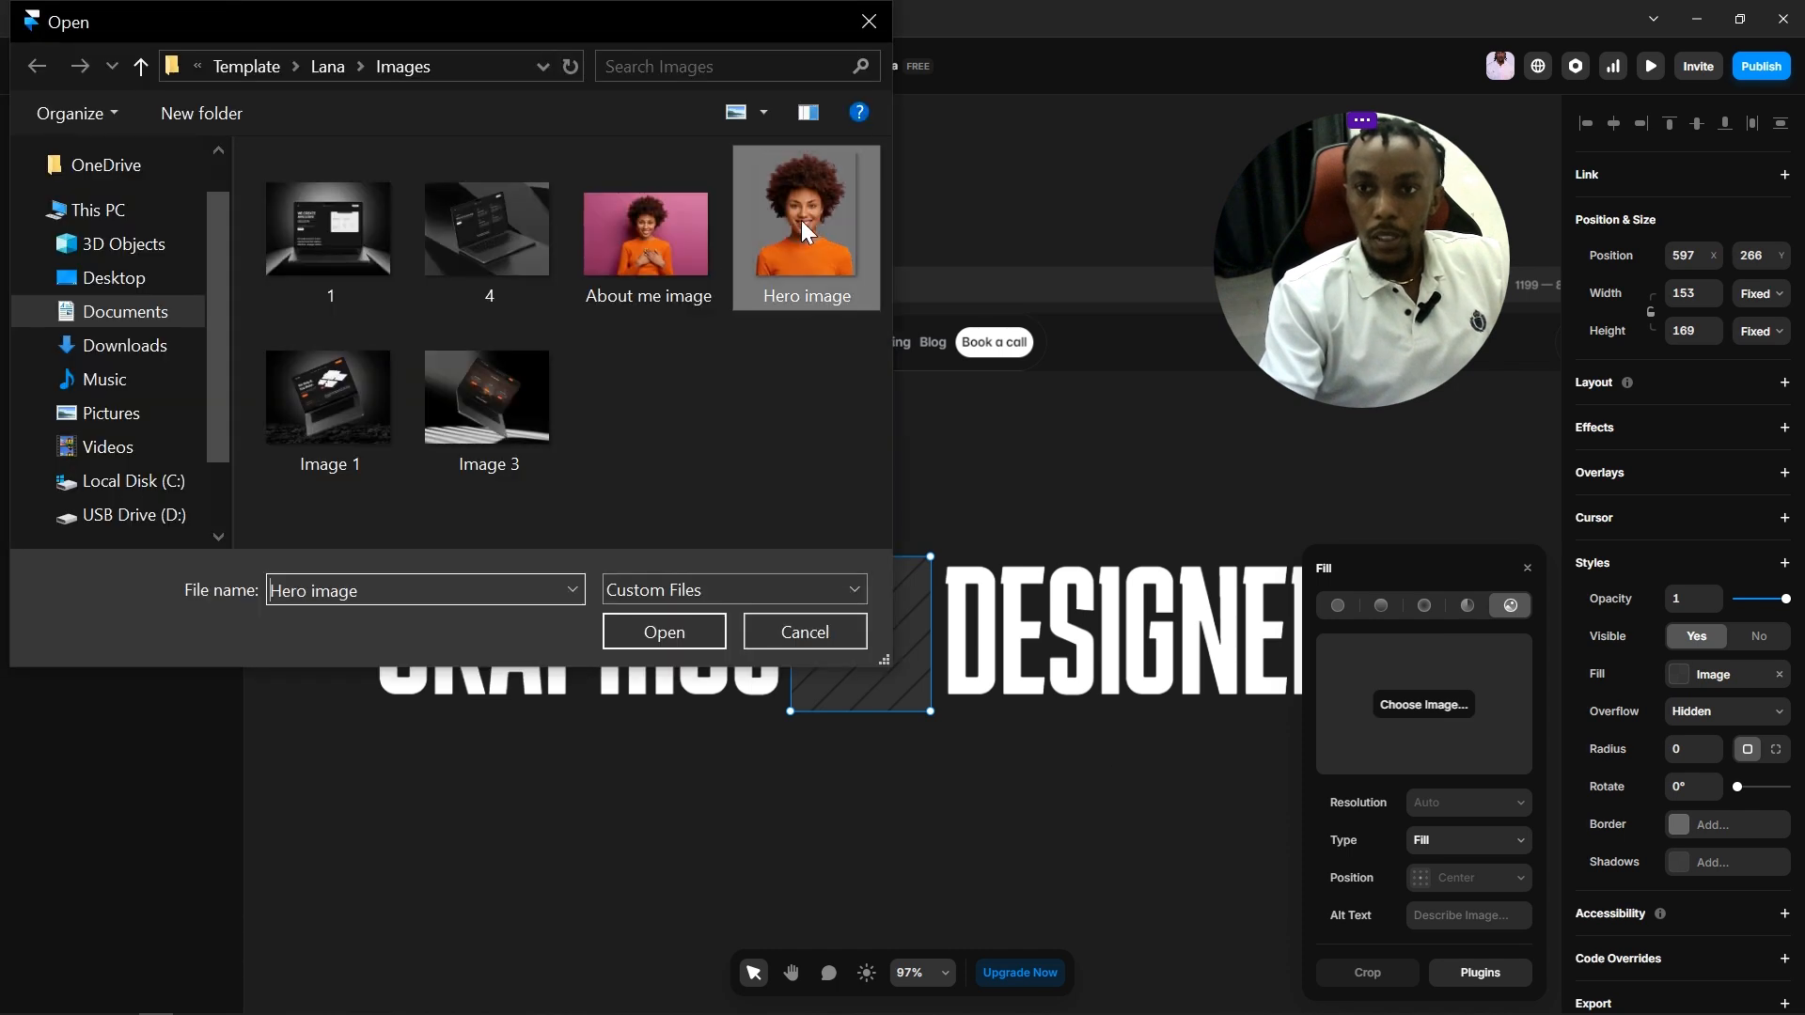
click(663, 632)
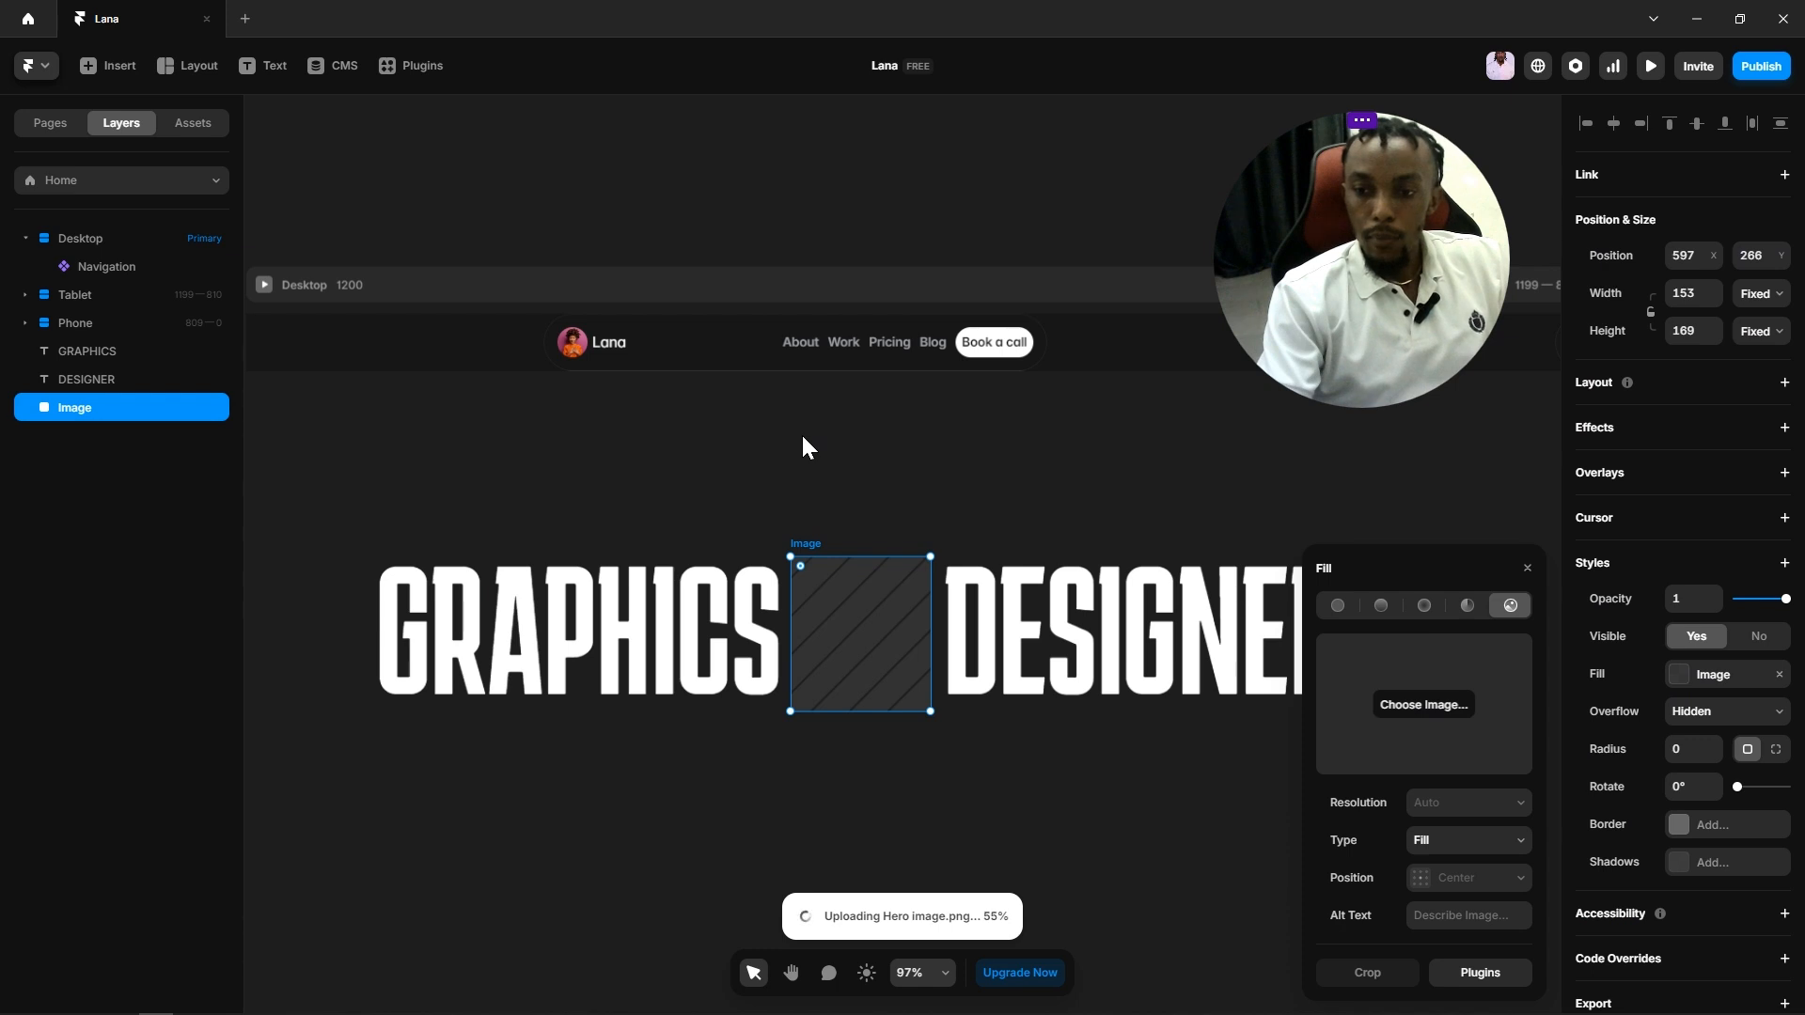
click(1527, 569)
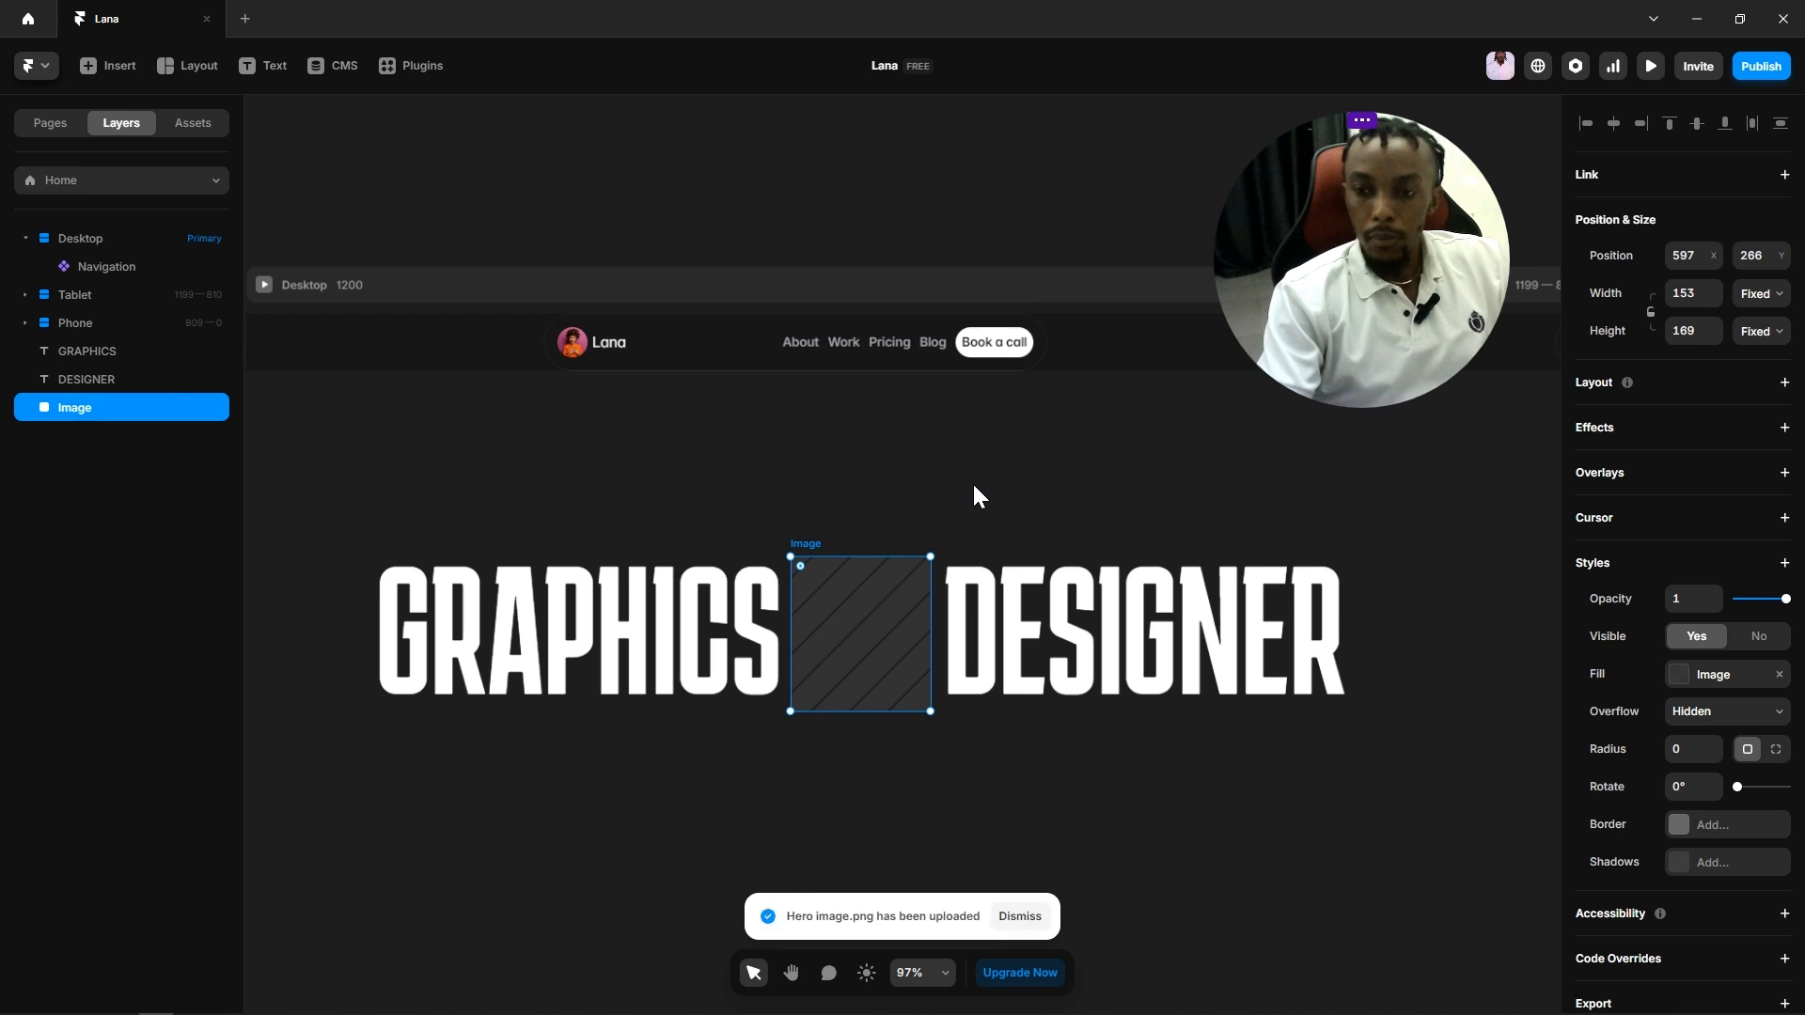
click(987, 757)
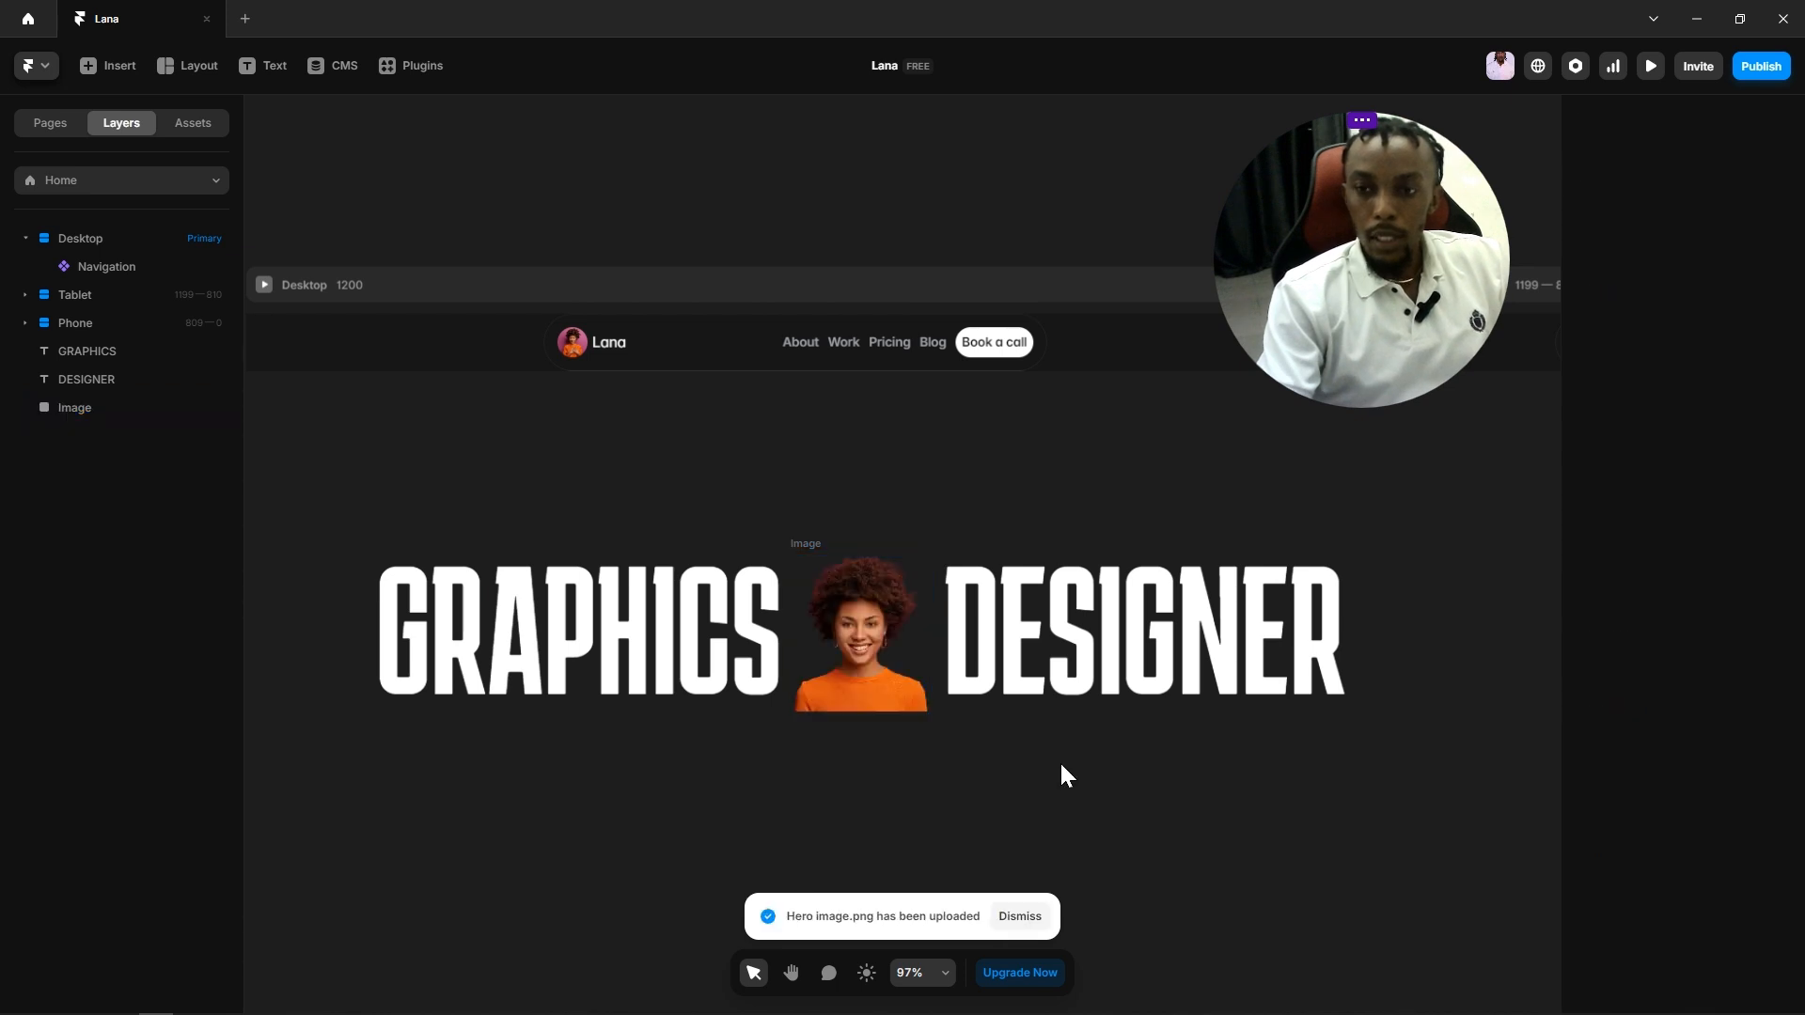
Step: Wrap the GRAPHICS heading, the Image frame and the DESIGNER heading together in a stack
click(836, 619)
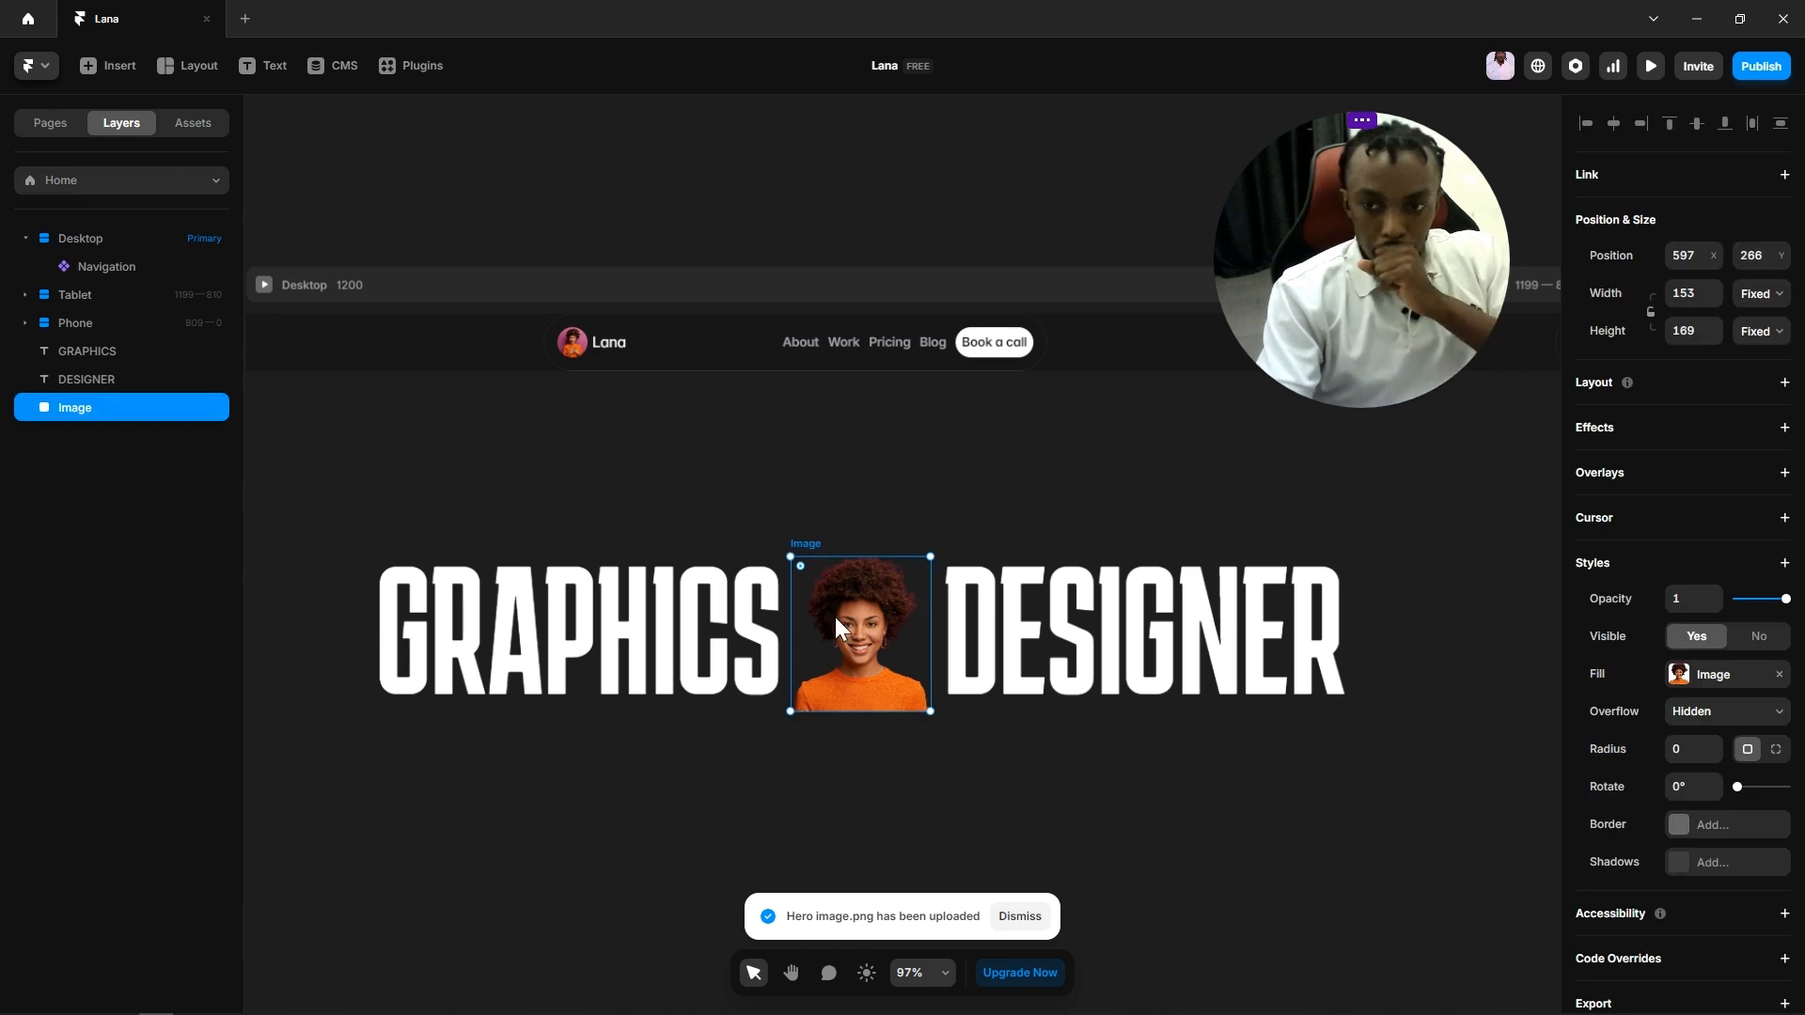
click(946, 488)
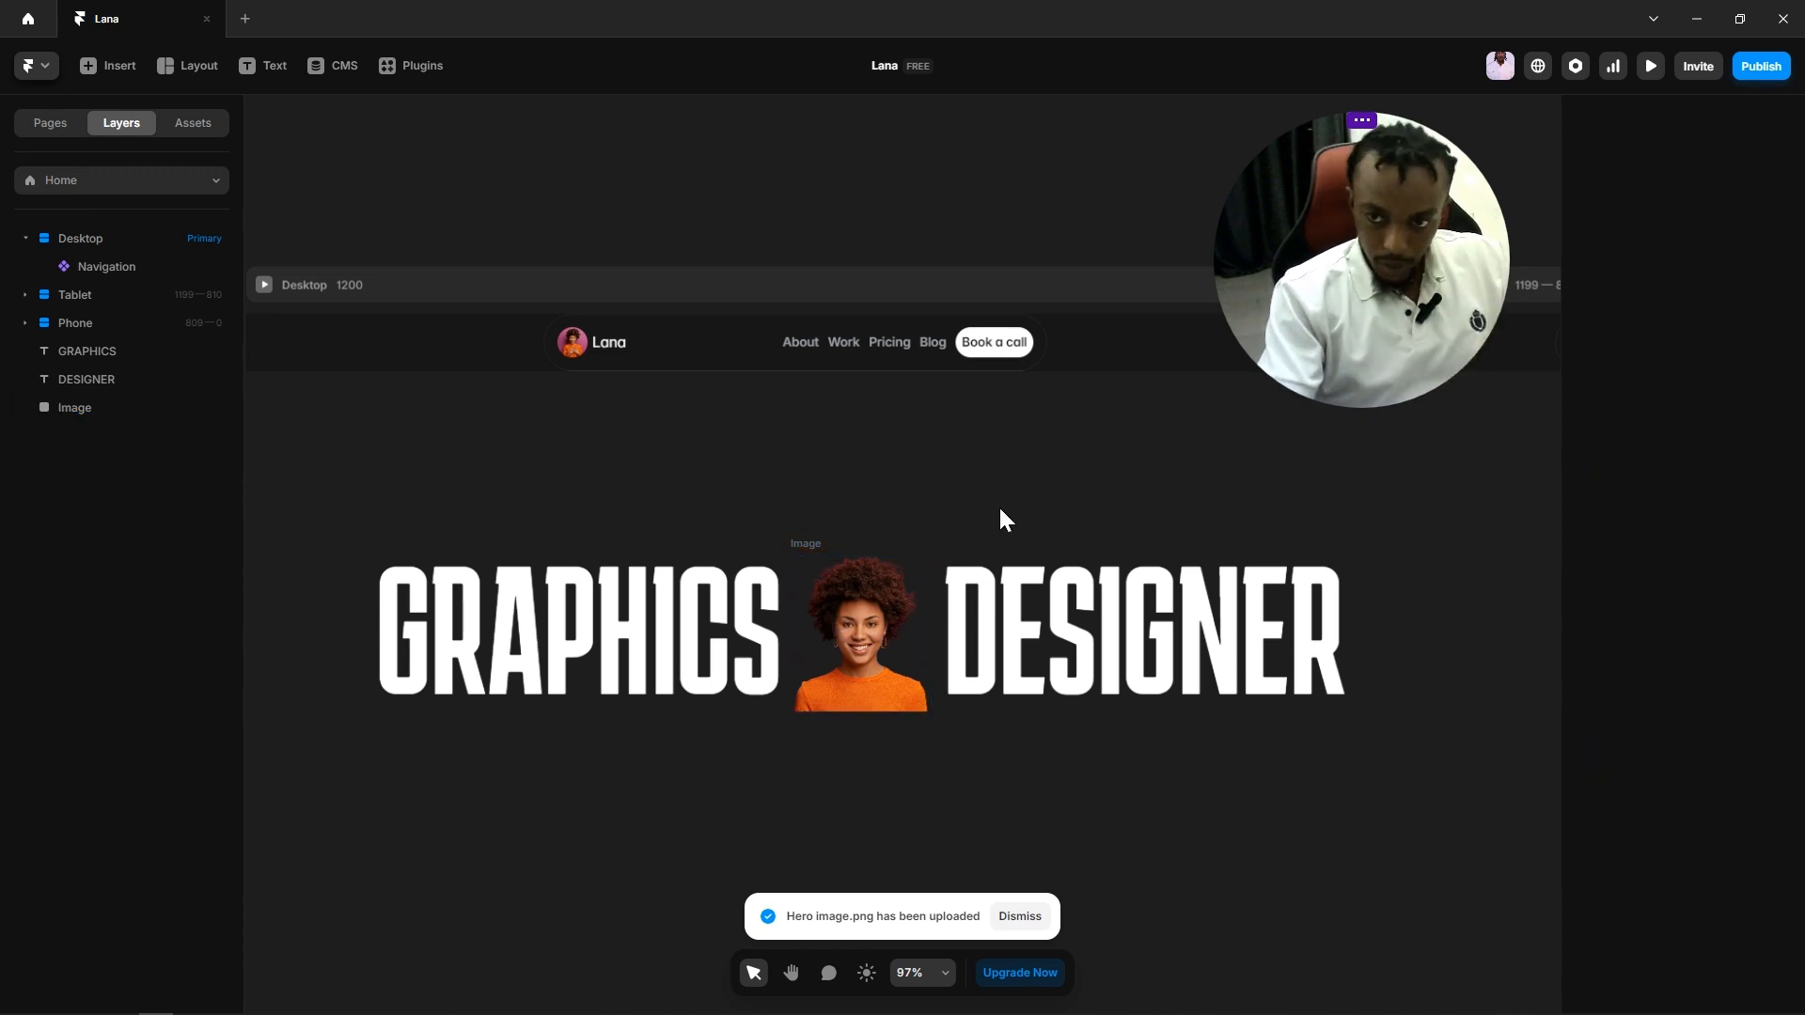
drag(1182, 494, 573, 724)
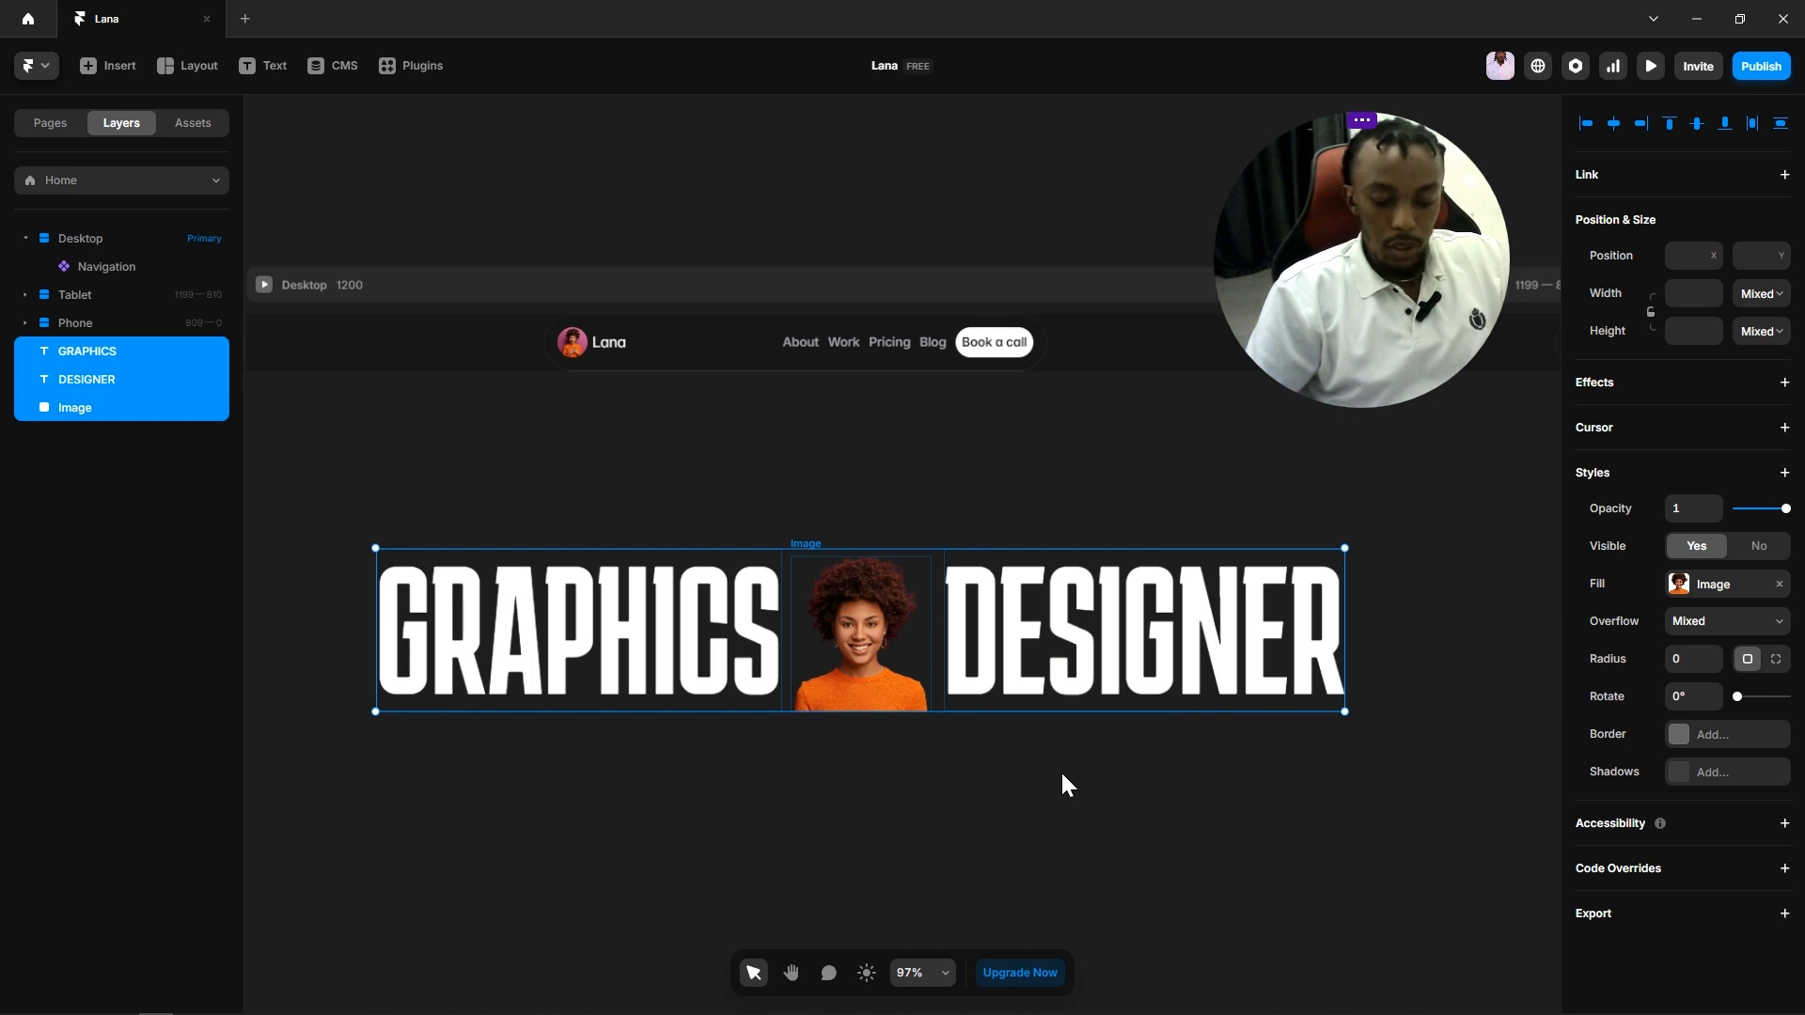
right_click(957, 637)
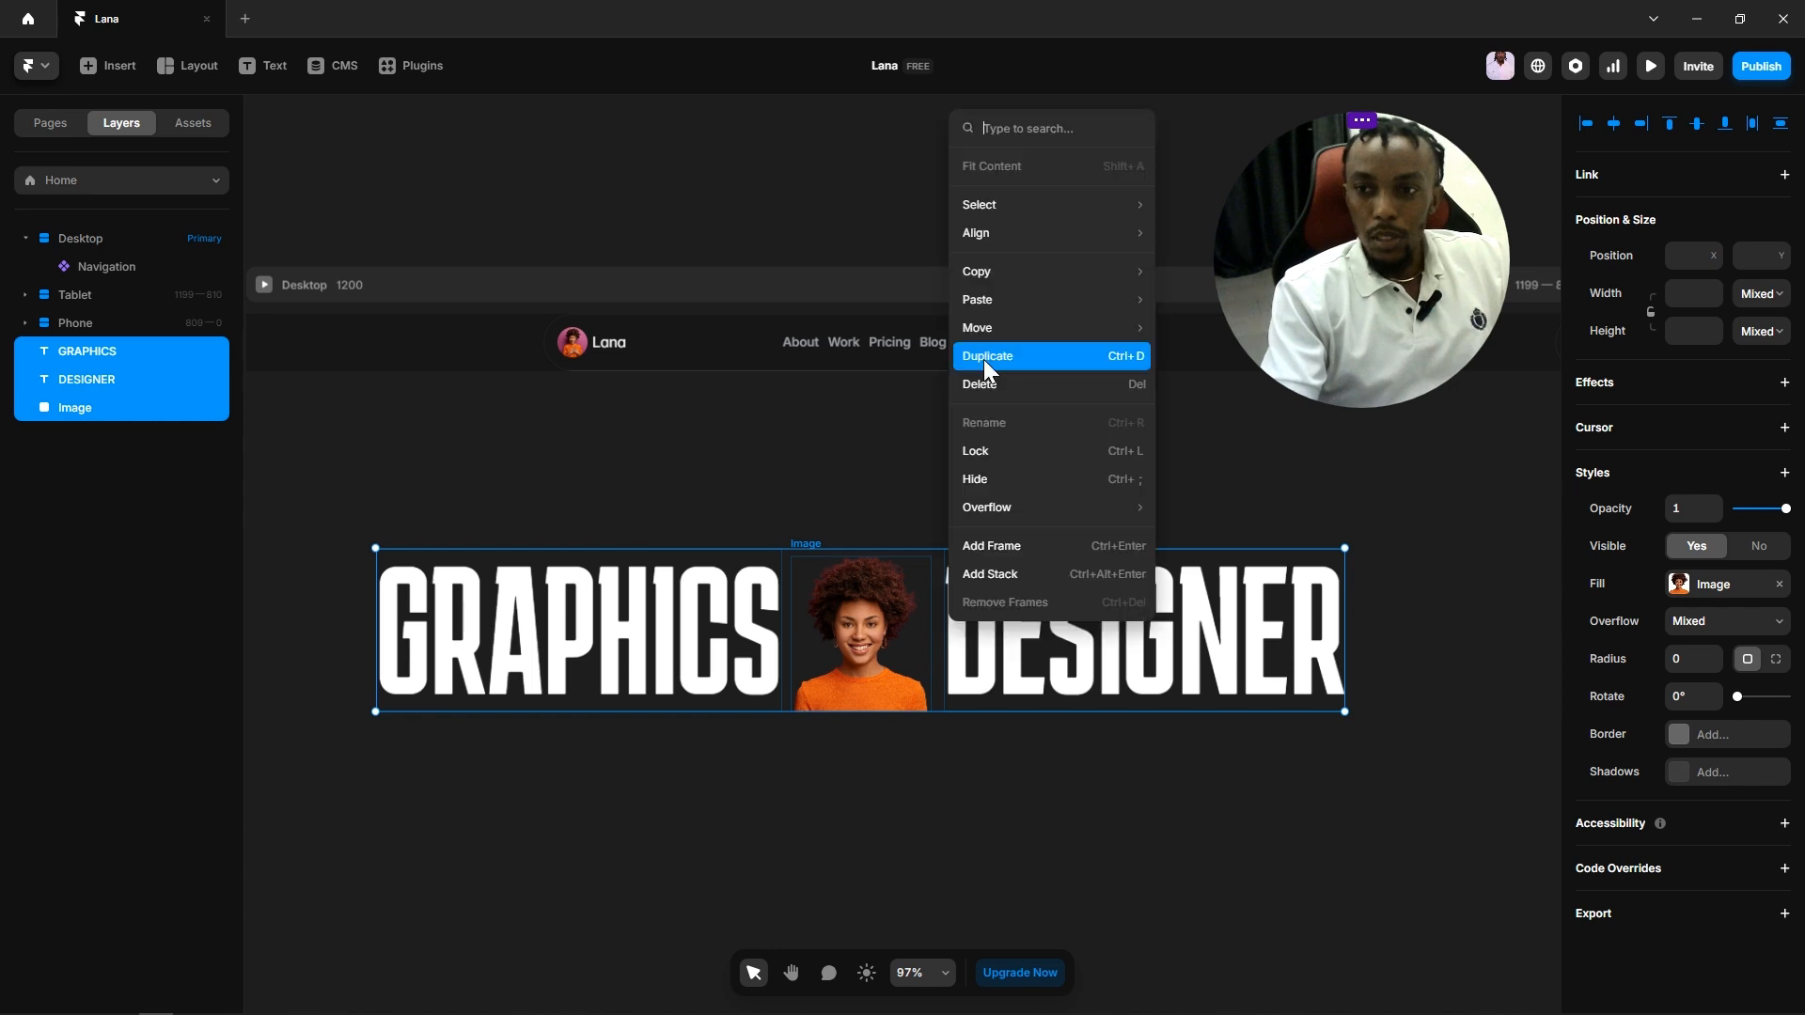
click(991, 572)
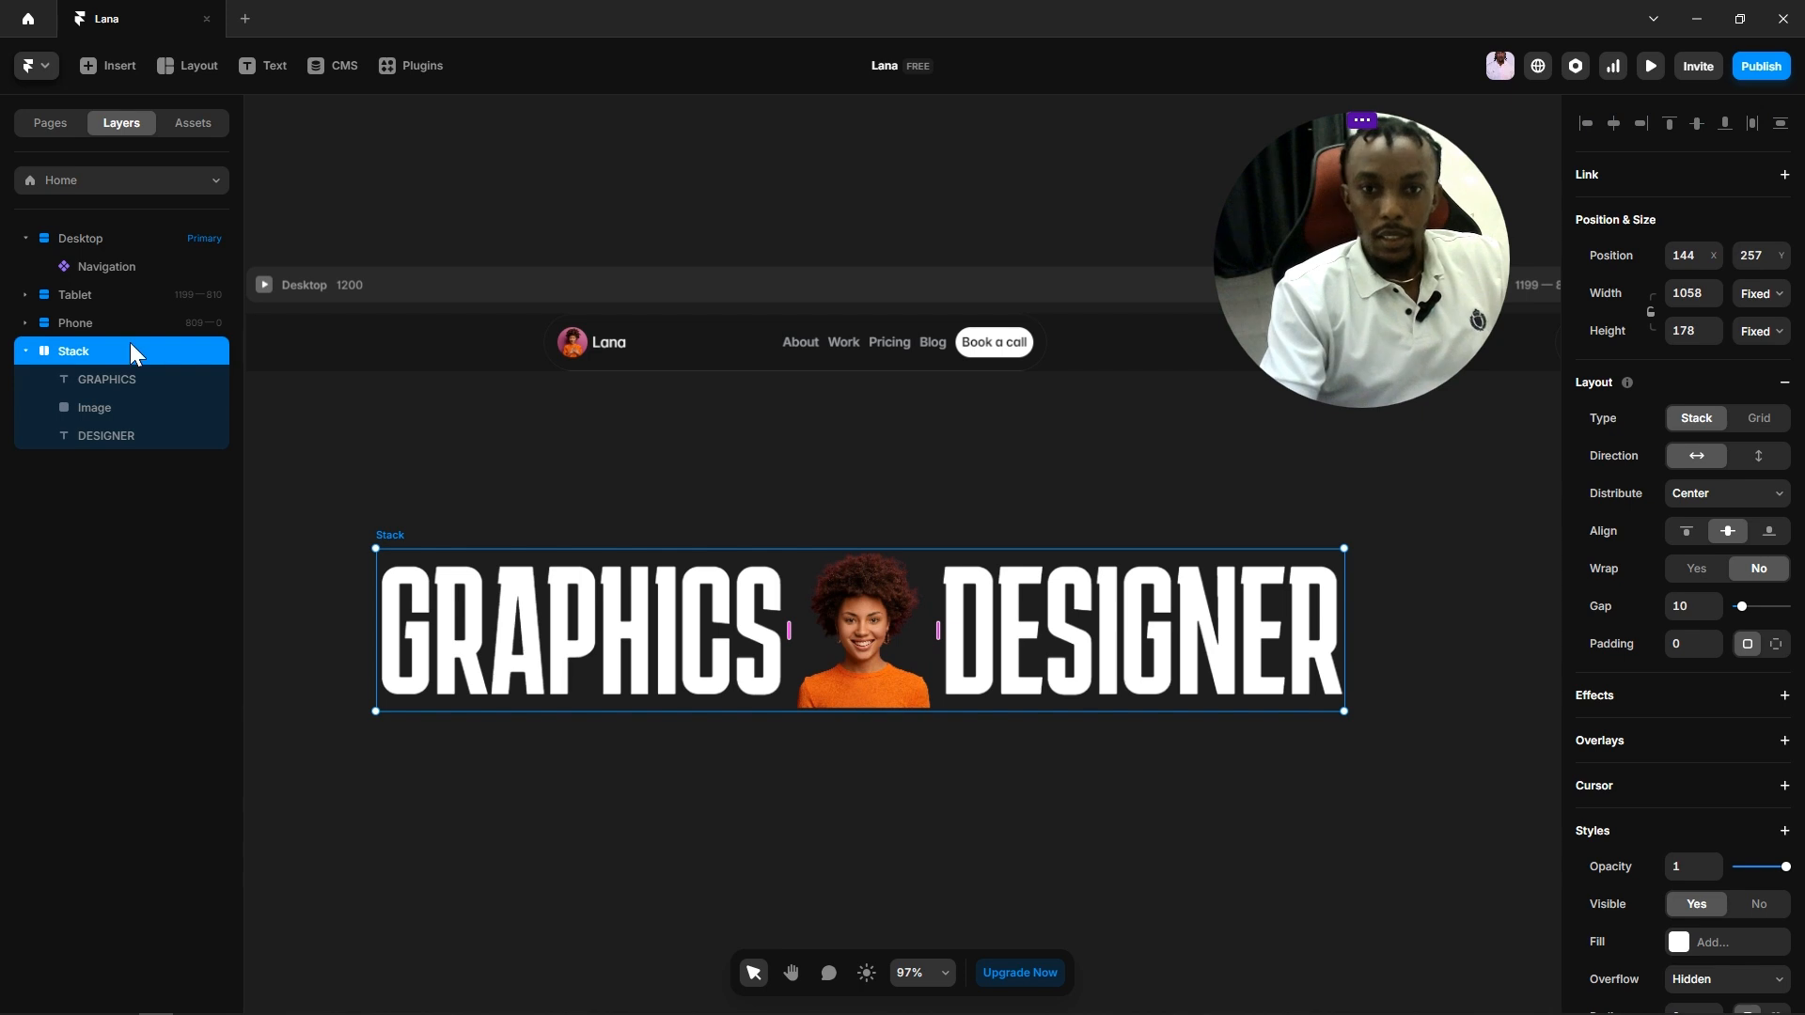
Step: Rename the stack holding the headings and the portrait as "Image & Text"
double_click(63, 351)
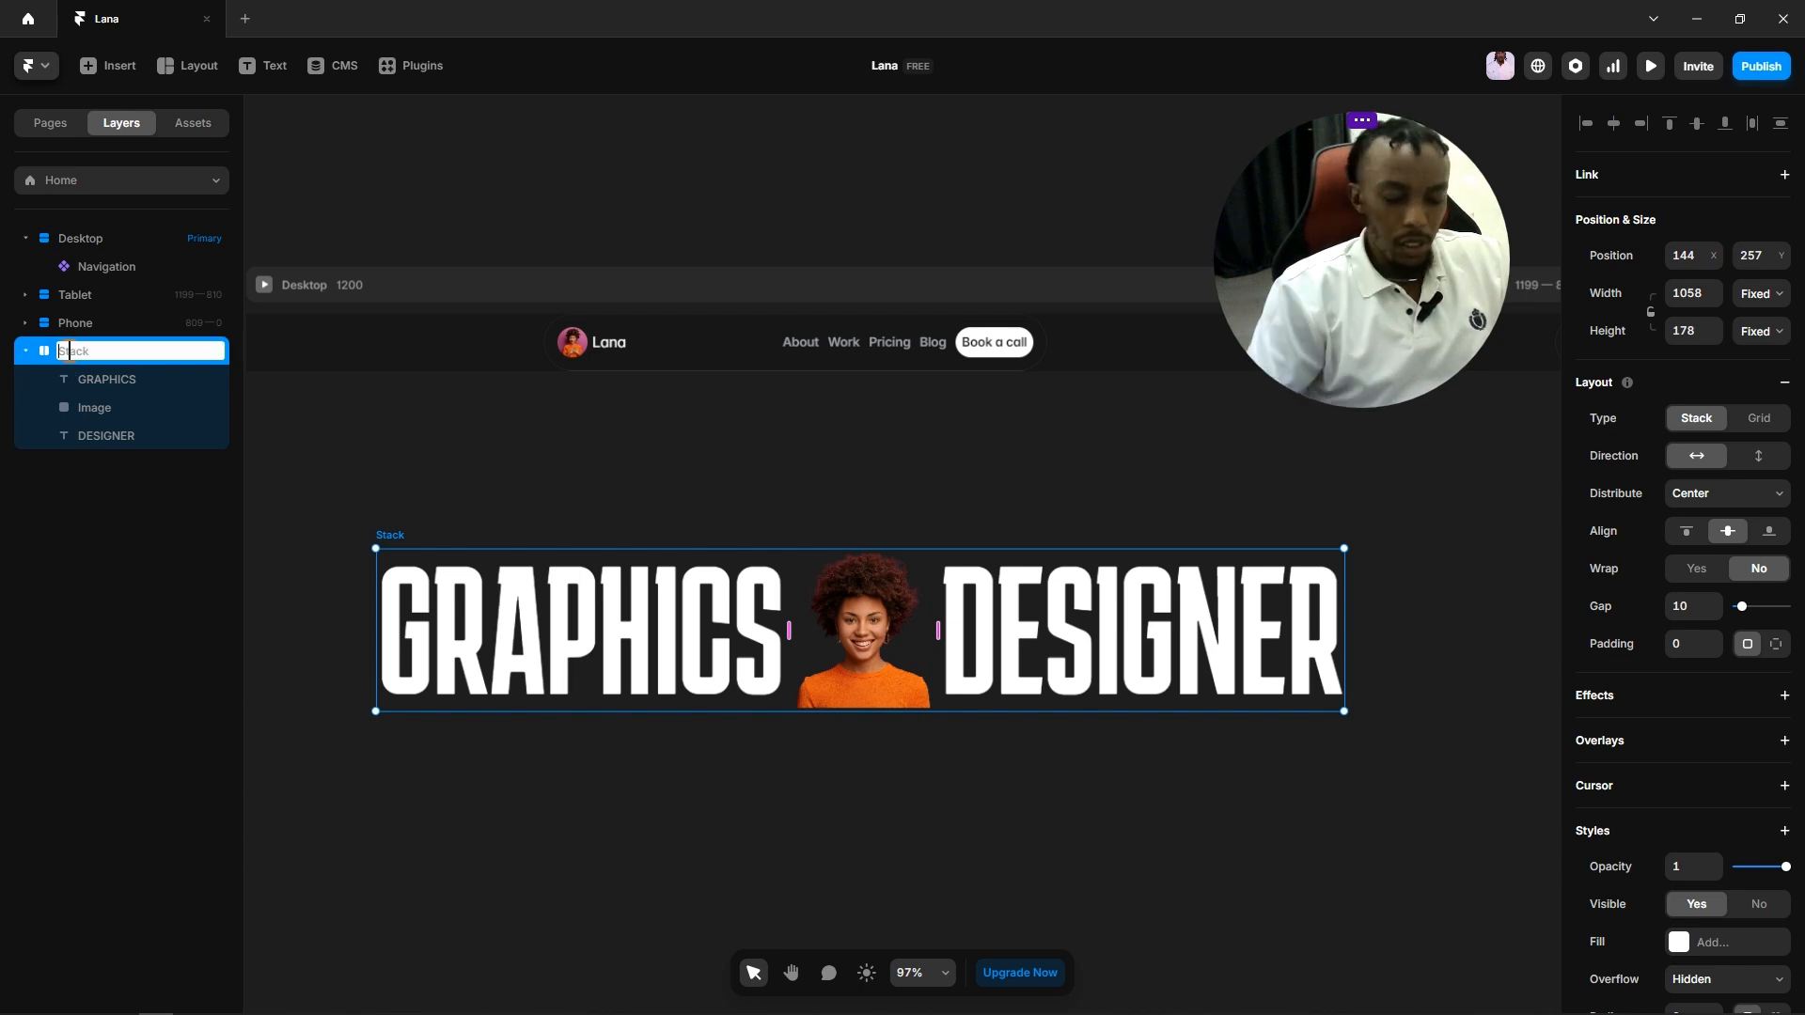
text(Hero)
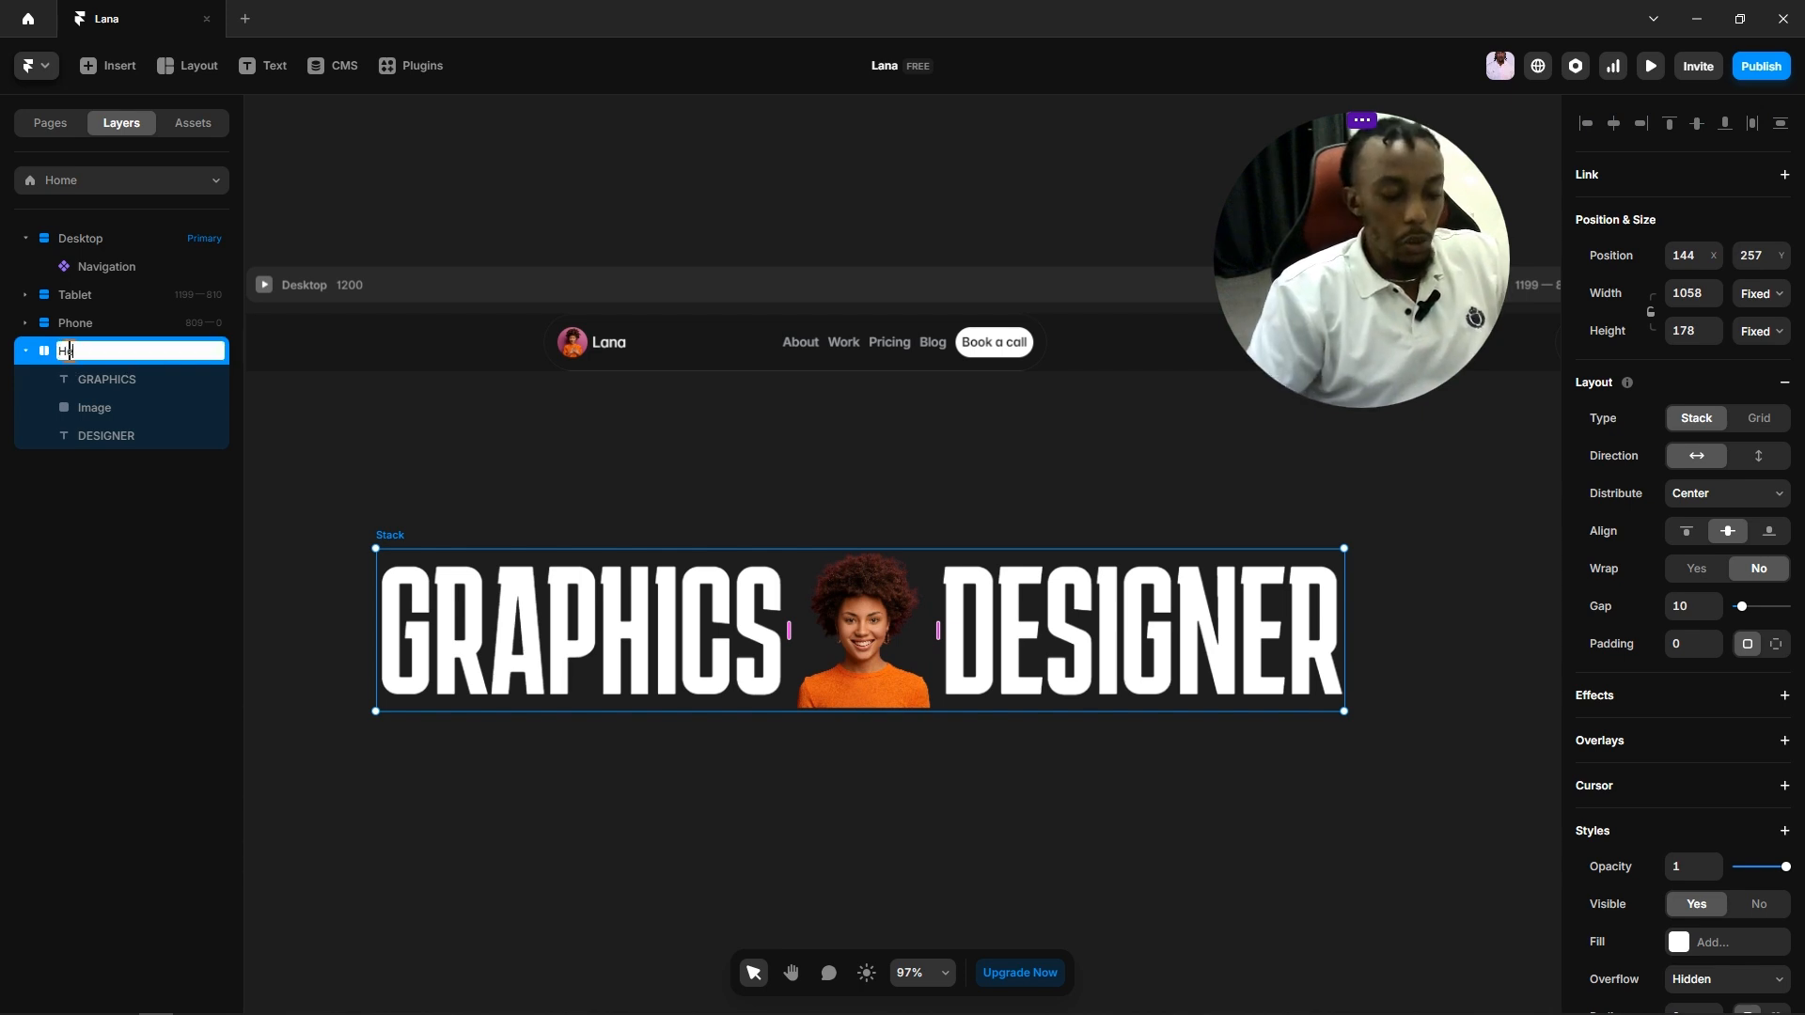
key(BackSpace)
key(BackSpace)
key(BackSpace)
key(BackSpace)
text(Ima)
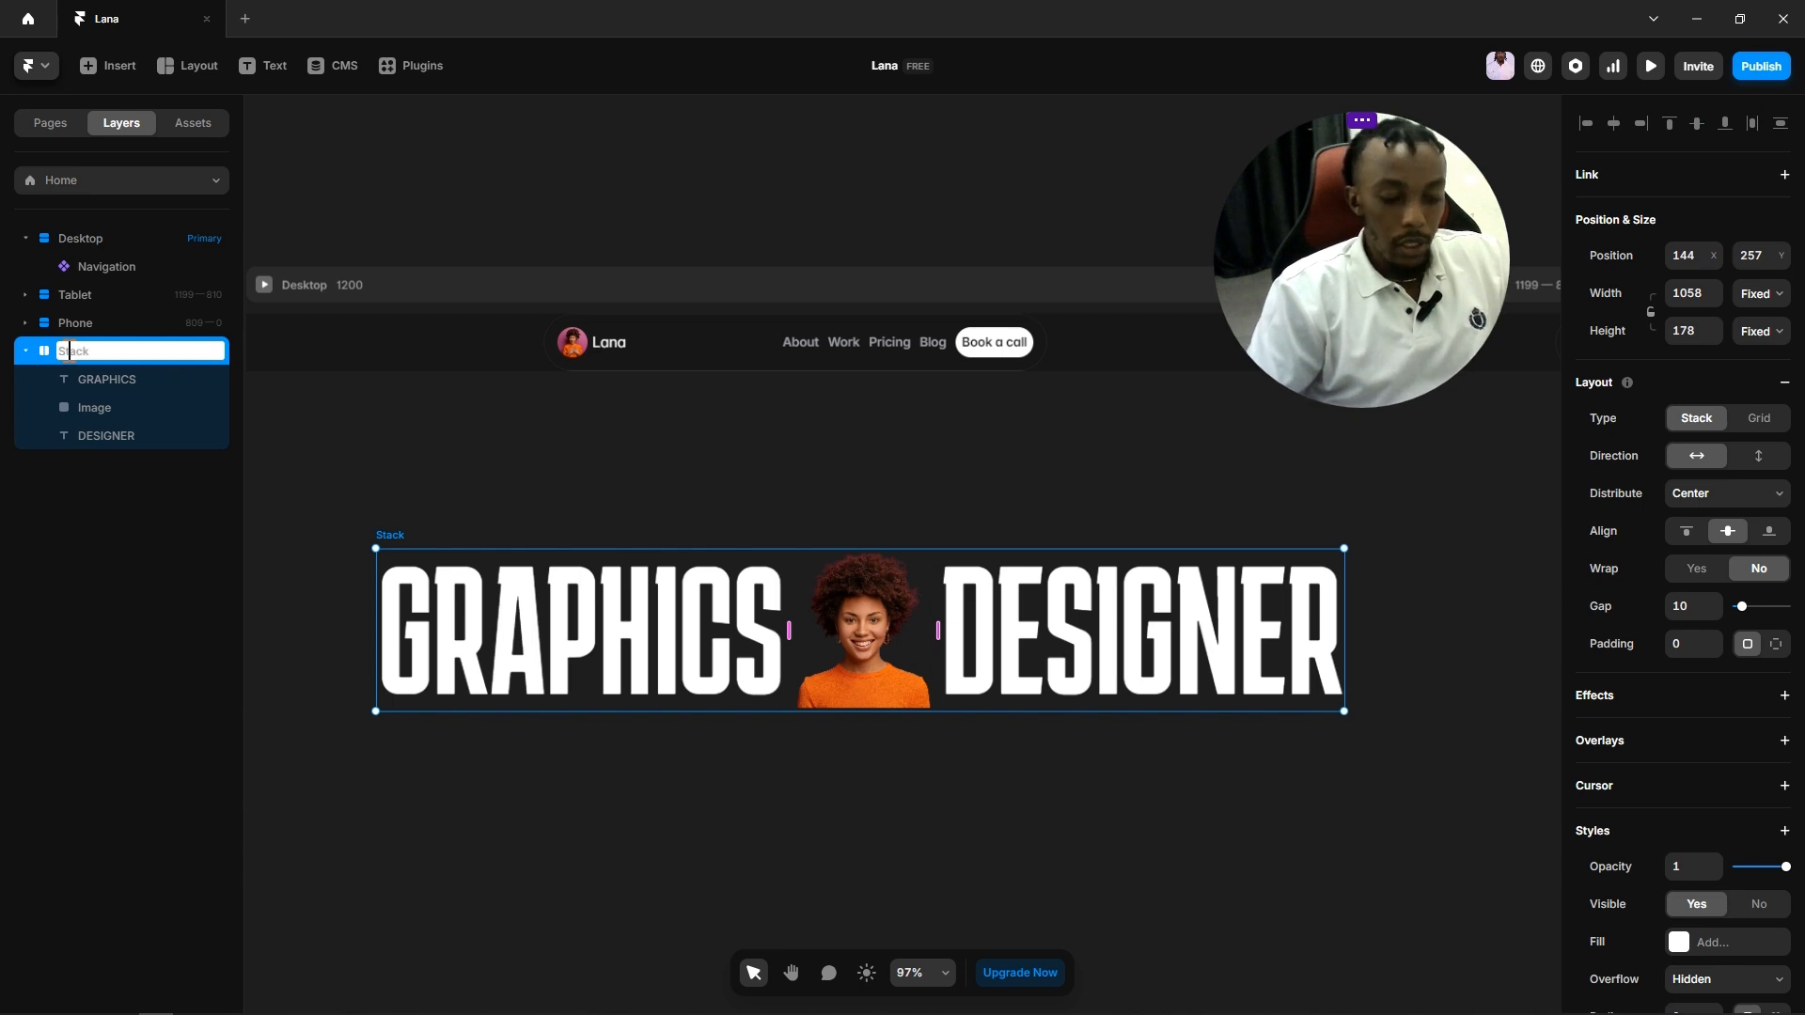
text(ge)
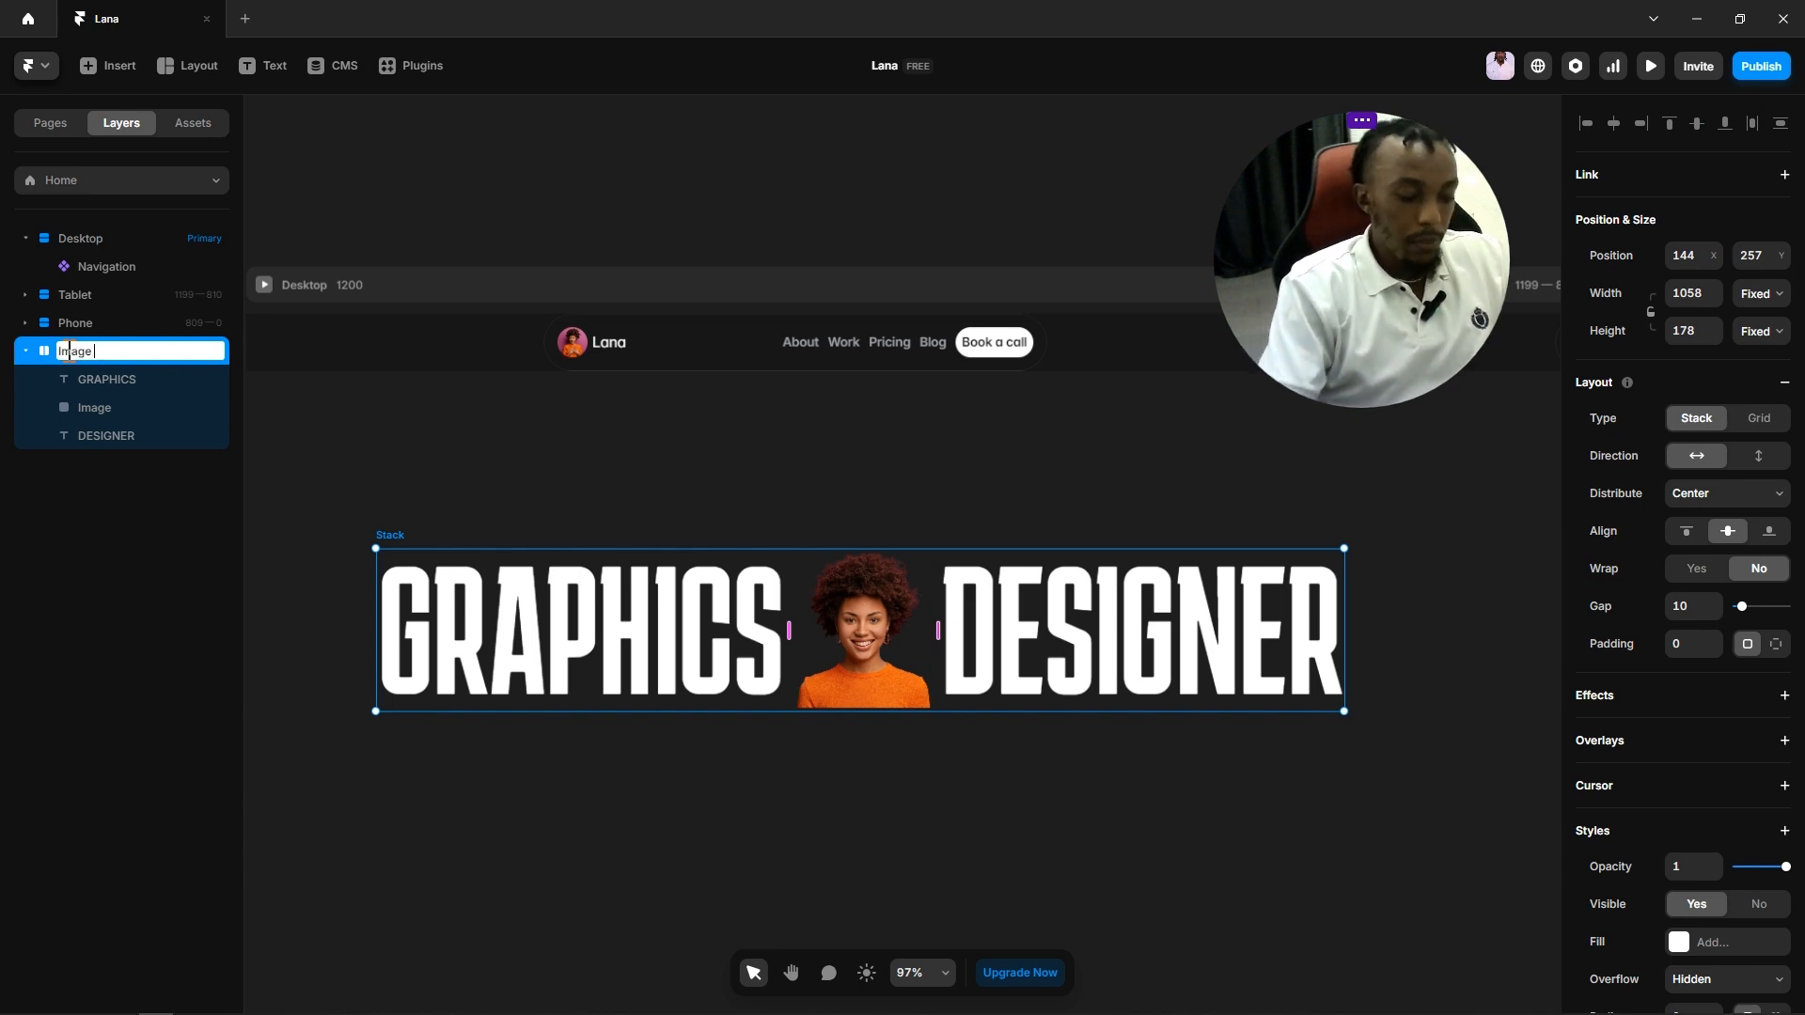
text( &)
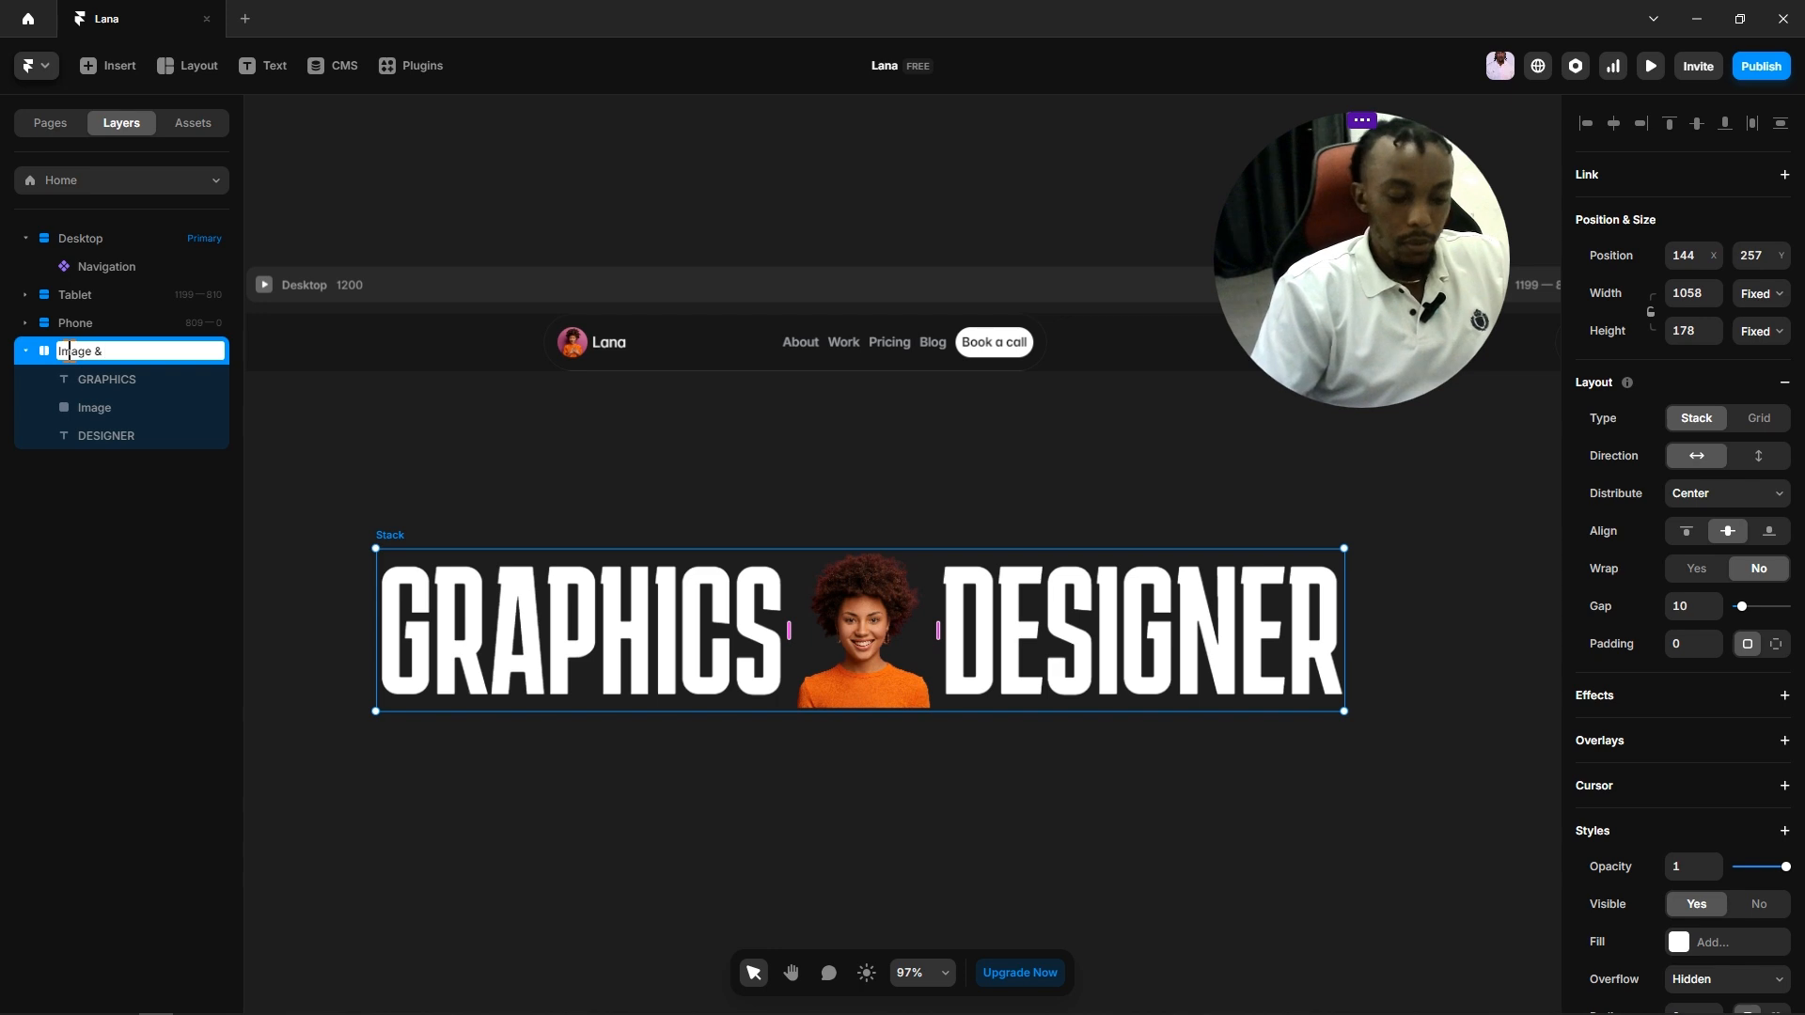
text( Text)
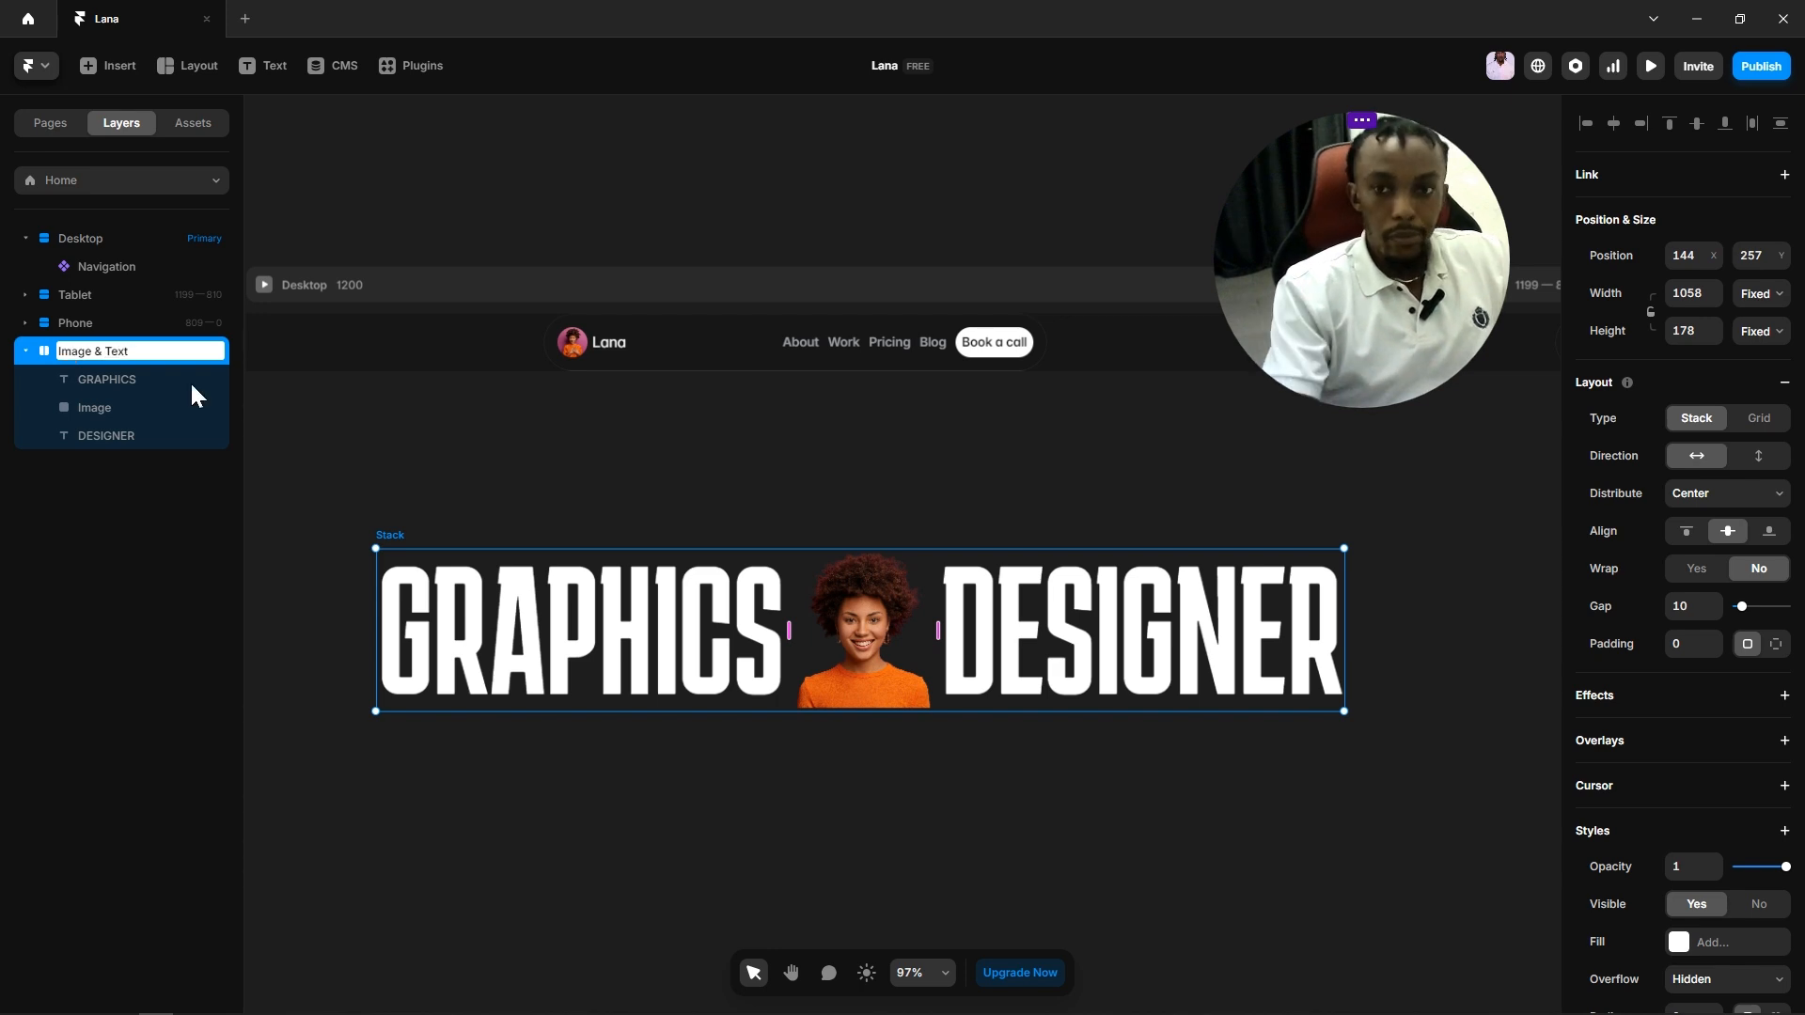
click(459, 430)
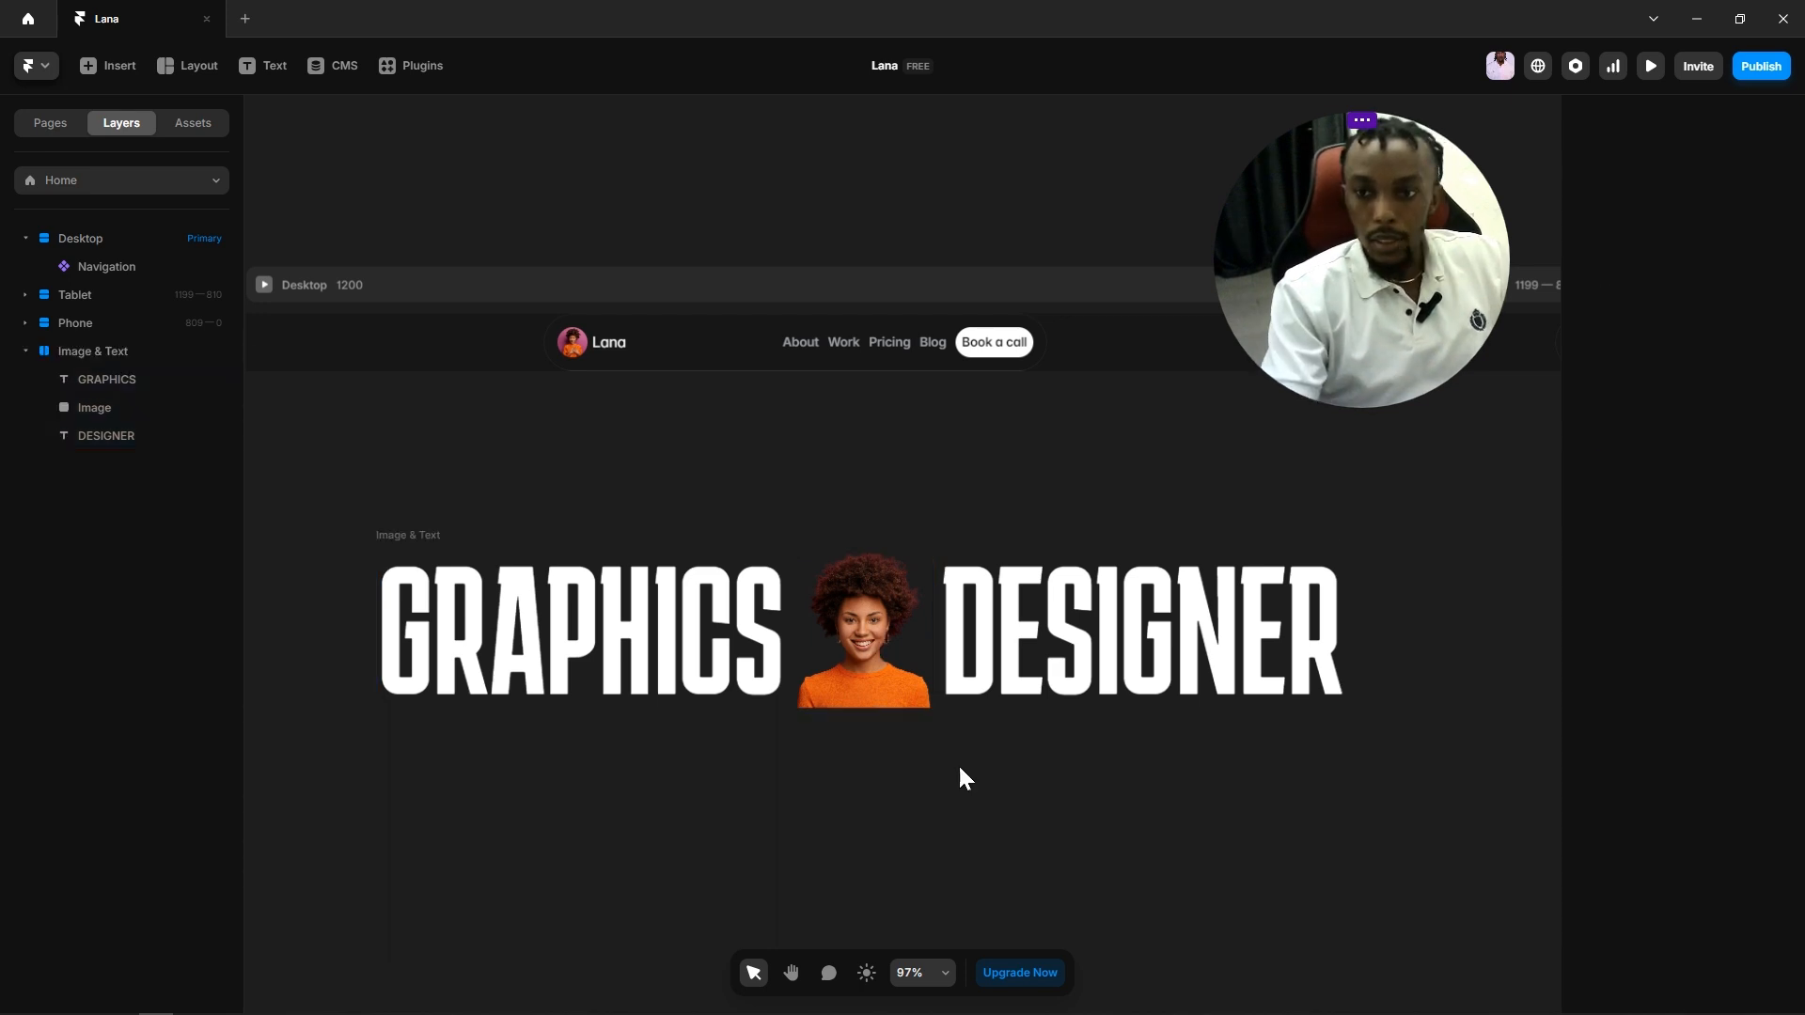
Step: Increase the height of the Image frame inside the Image & Text stack to about 176
scroll(940, 752, up, 5)
click(827, 633)
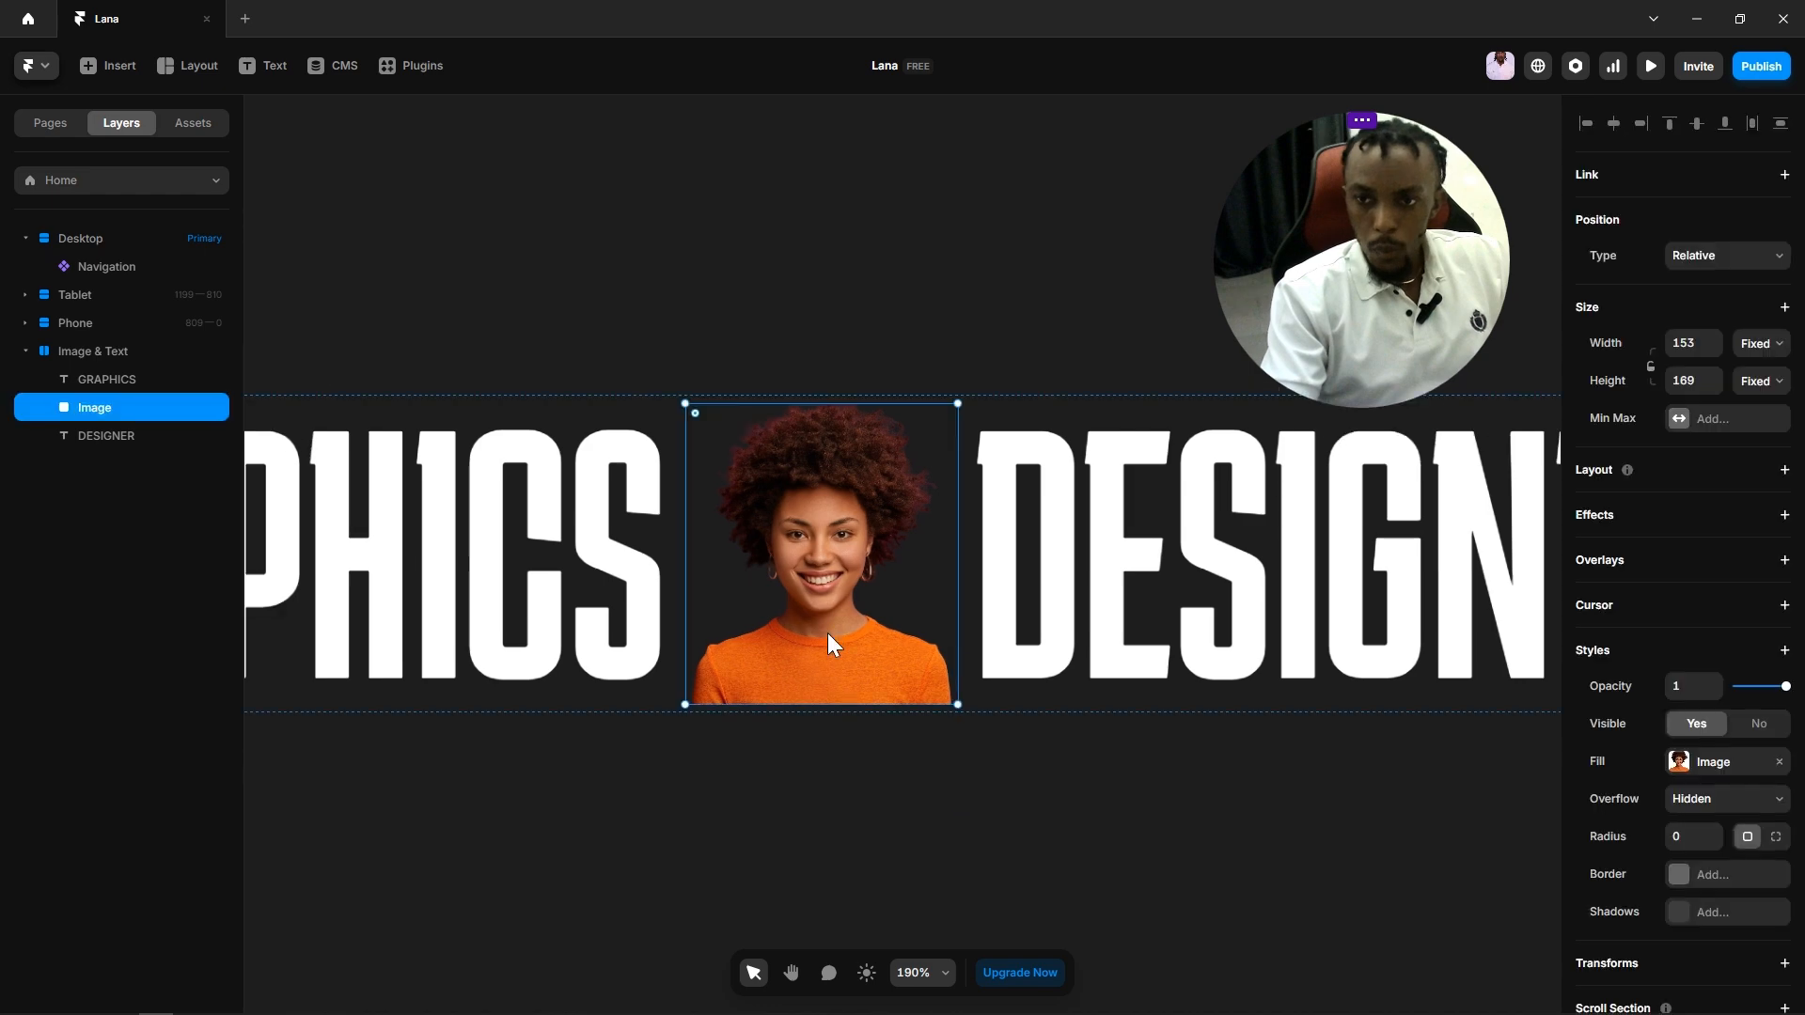
drag(835, 720, 839, 726)
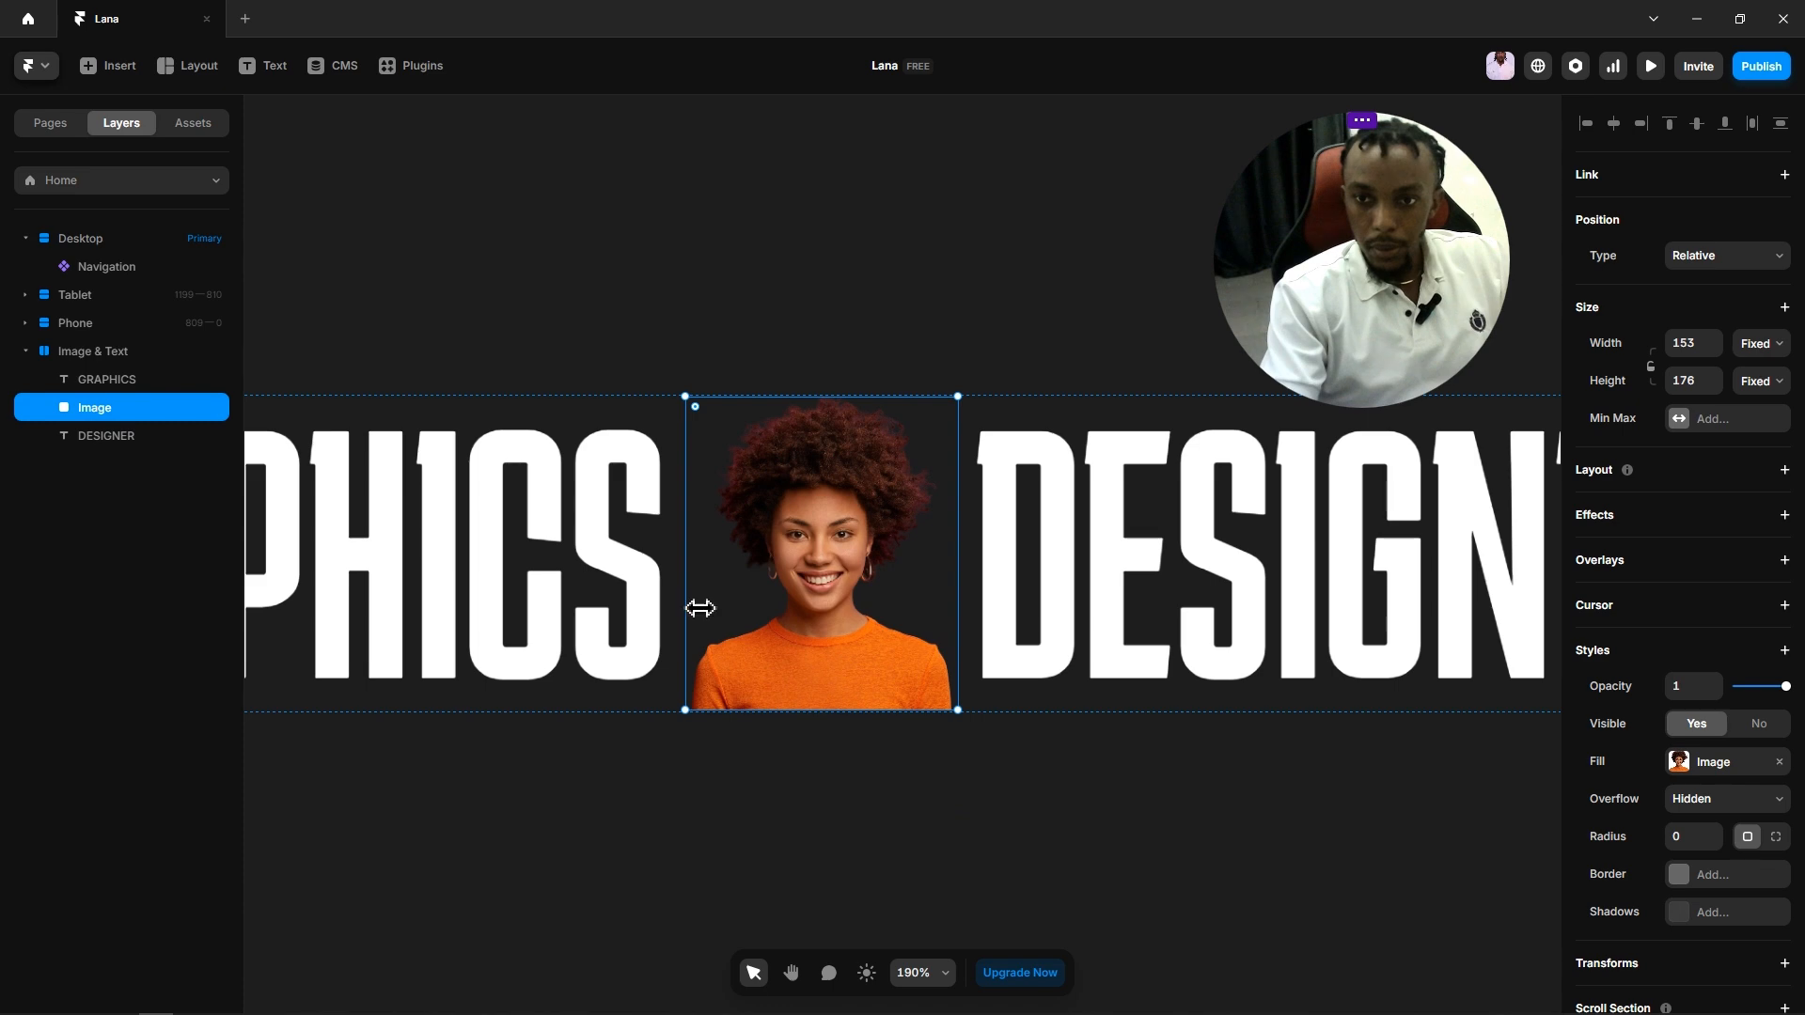
Step: Widen the Image frame between the two headings to about 155
drag(701, 608, 685, 607)
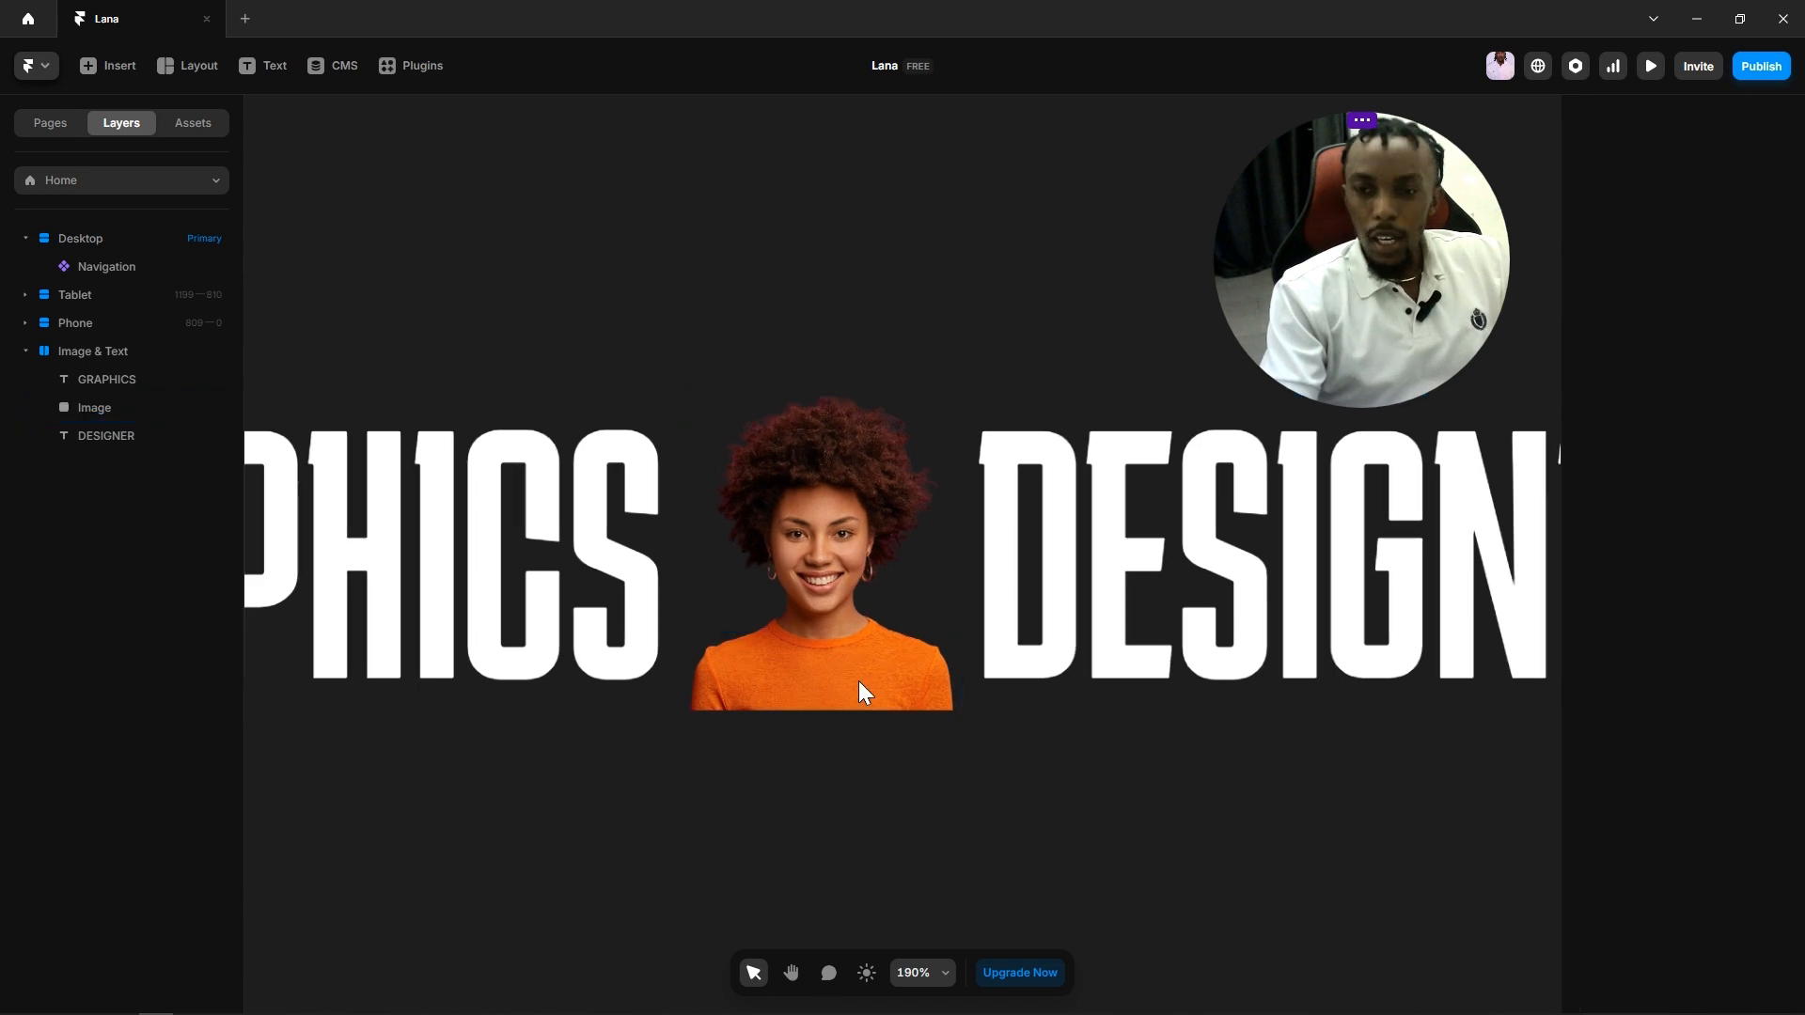
click(821, 577)
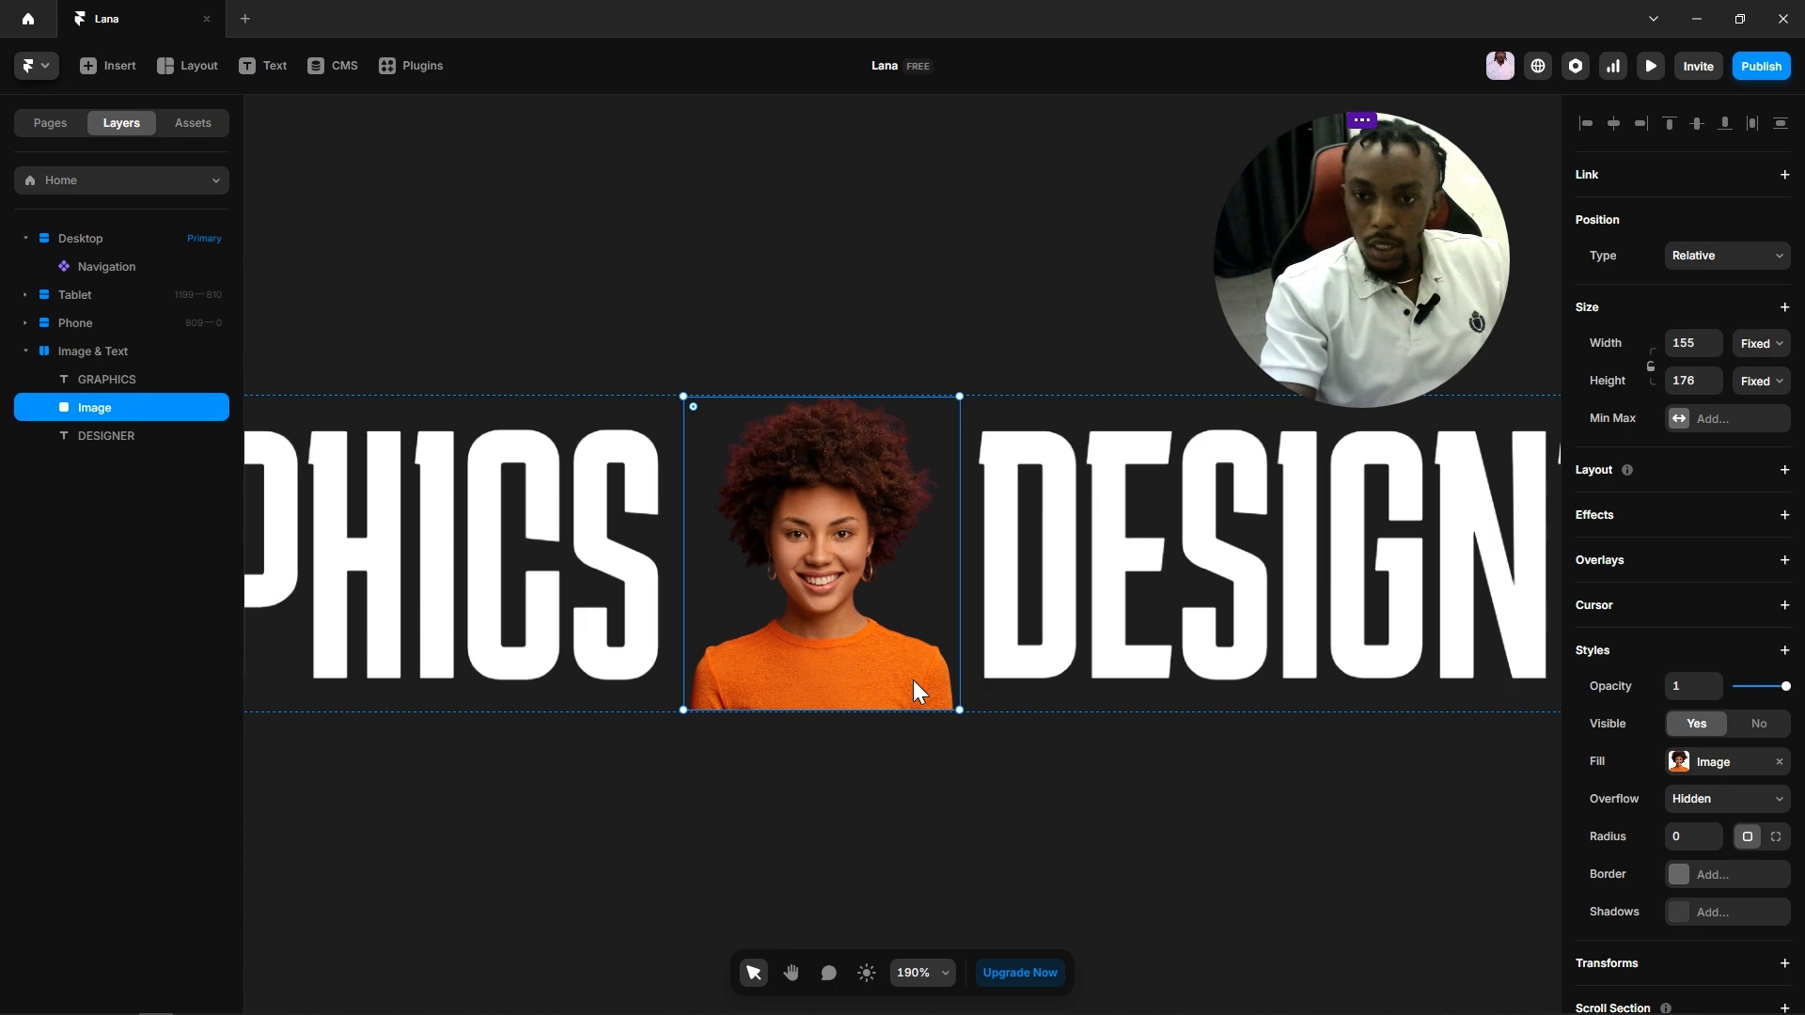
click(921, 771)
click(856, 616)
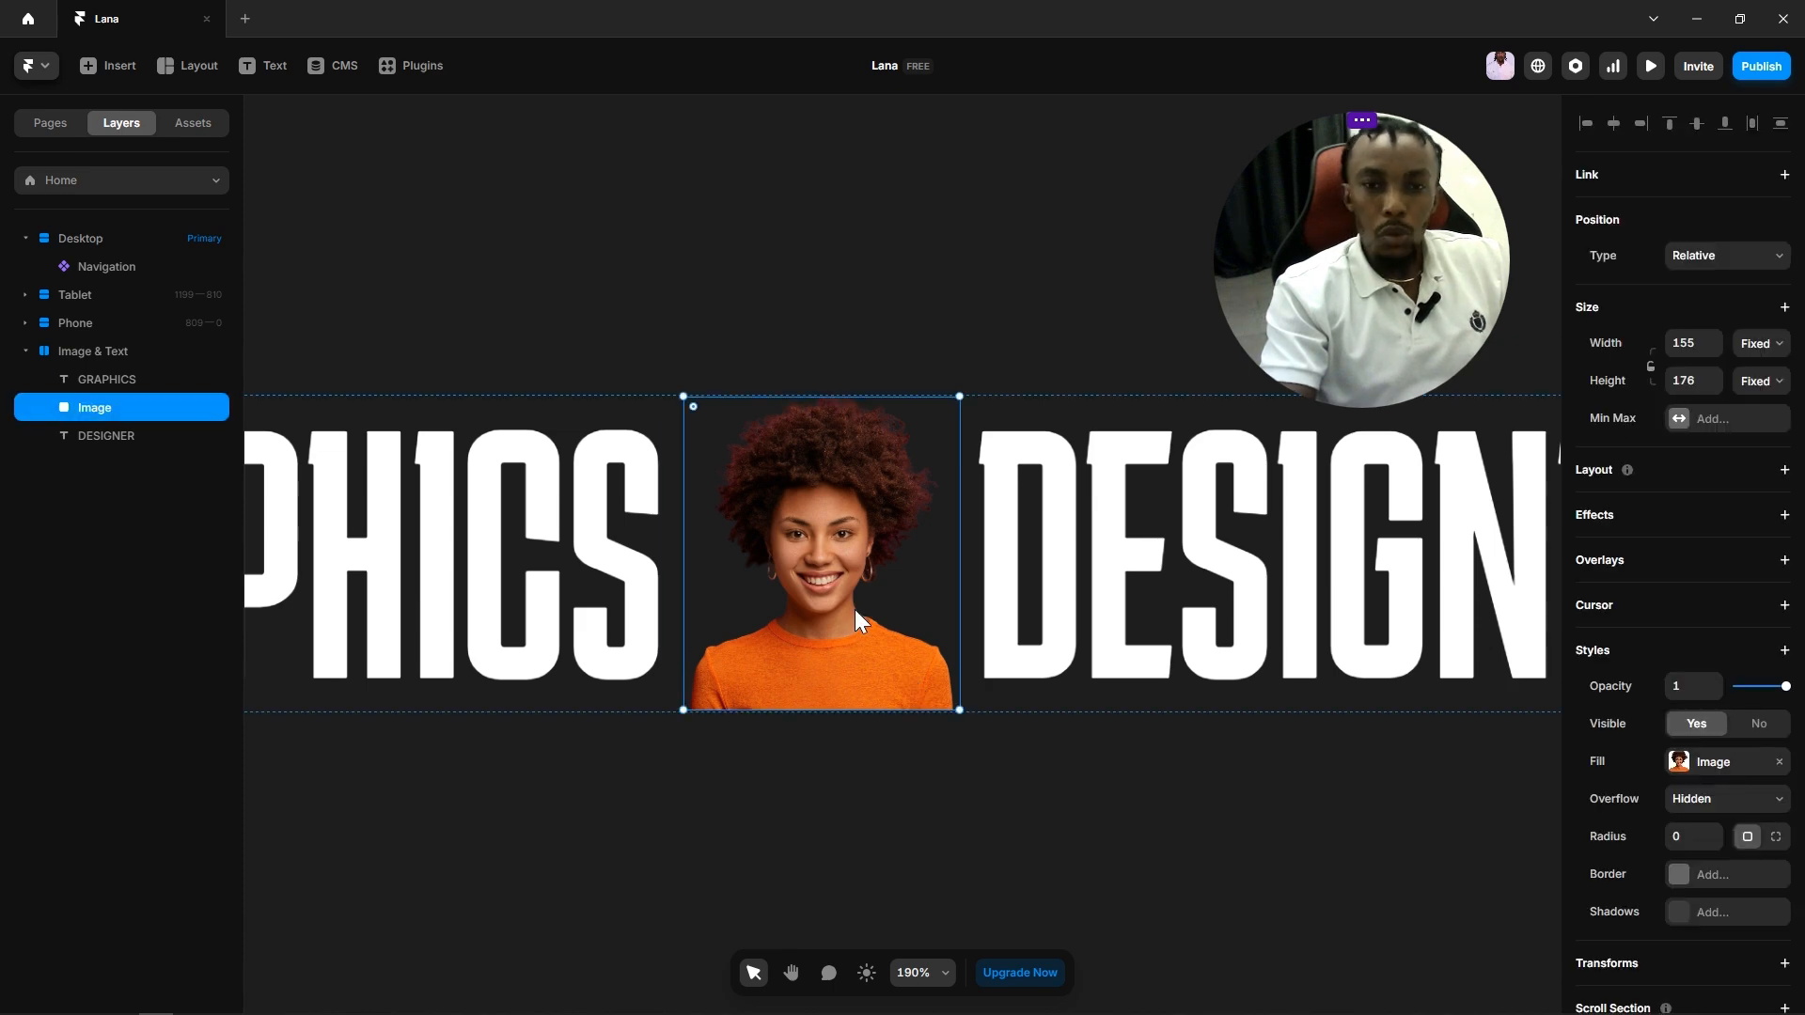
Step: Wrap the Image frame in its own stack inside Image & Text
right_click(85, 406)
click(944, 839)
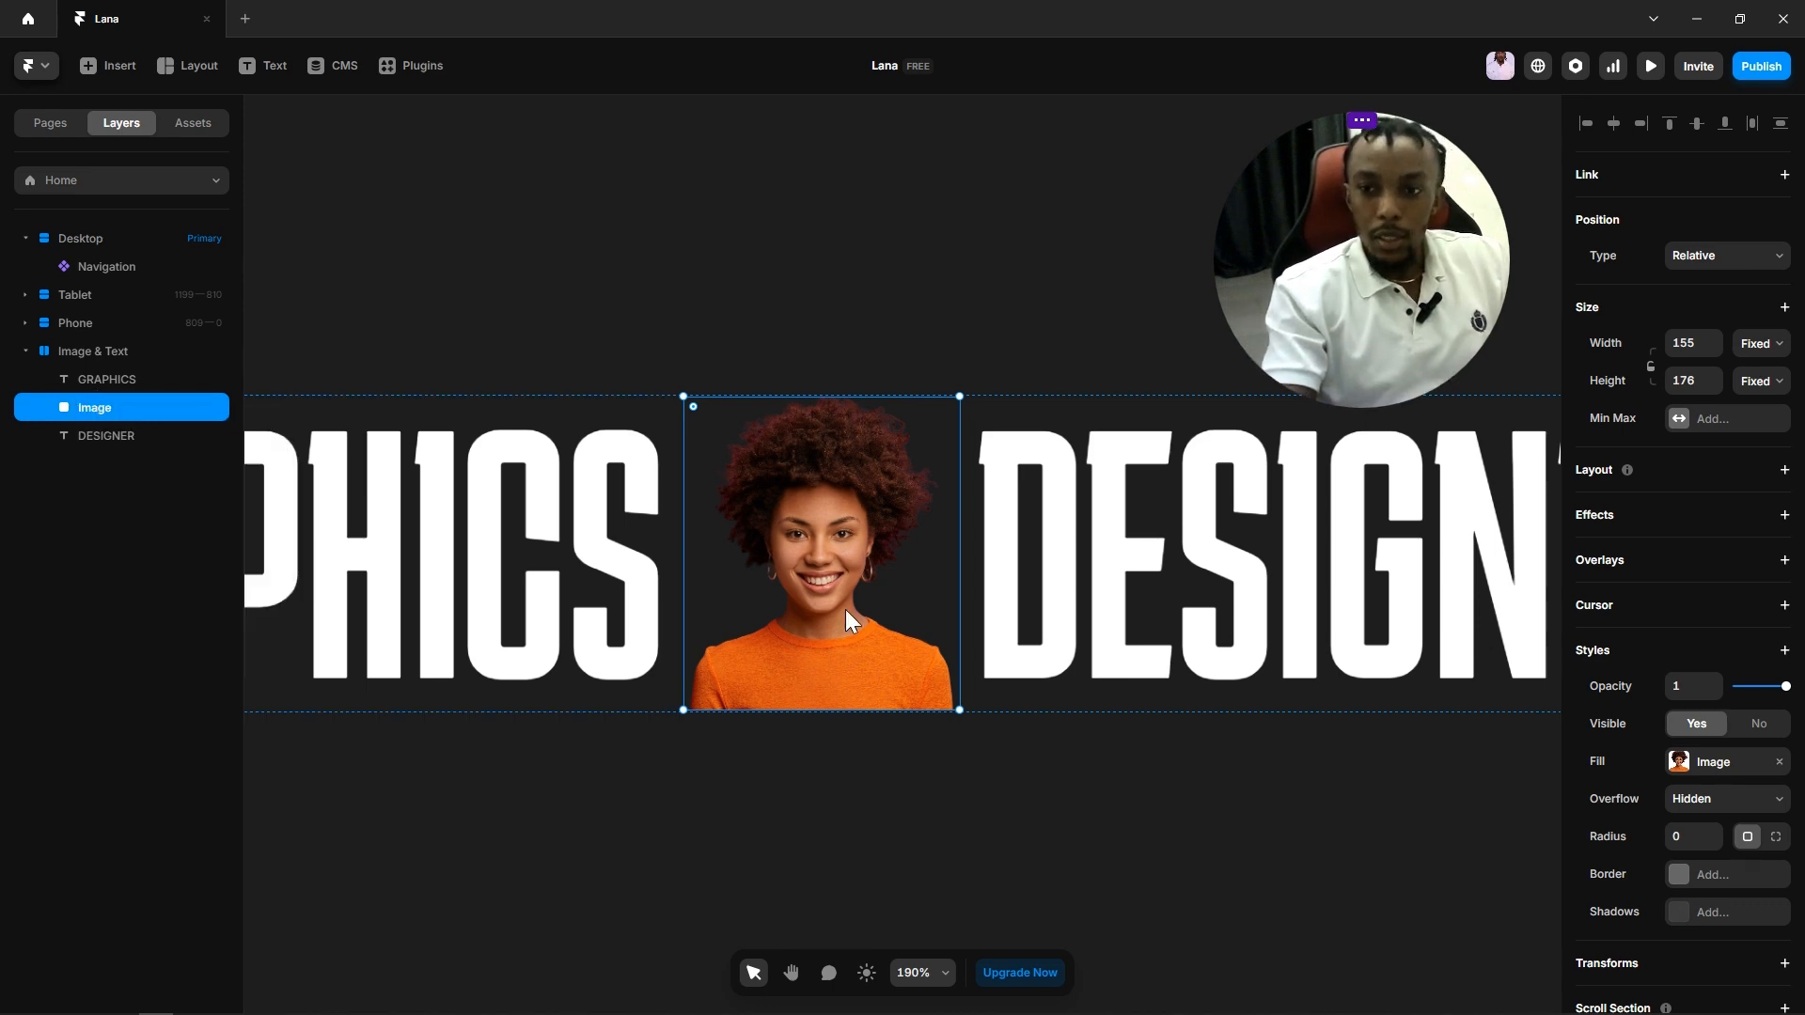
right_click(887, 816)
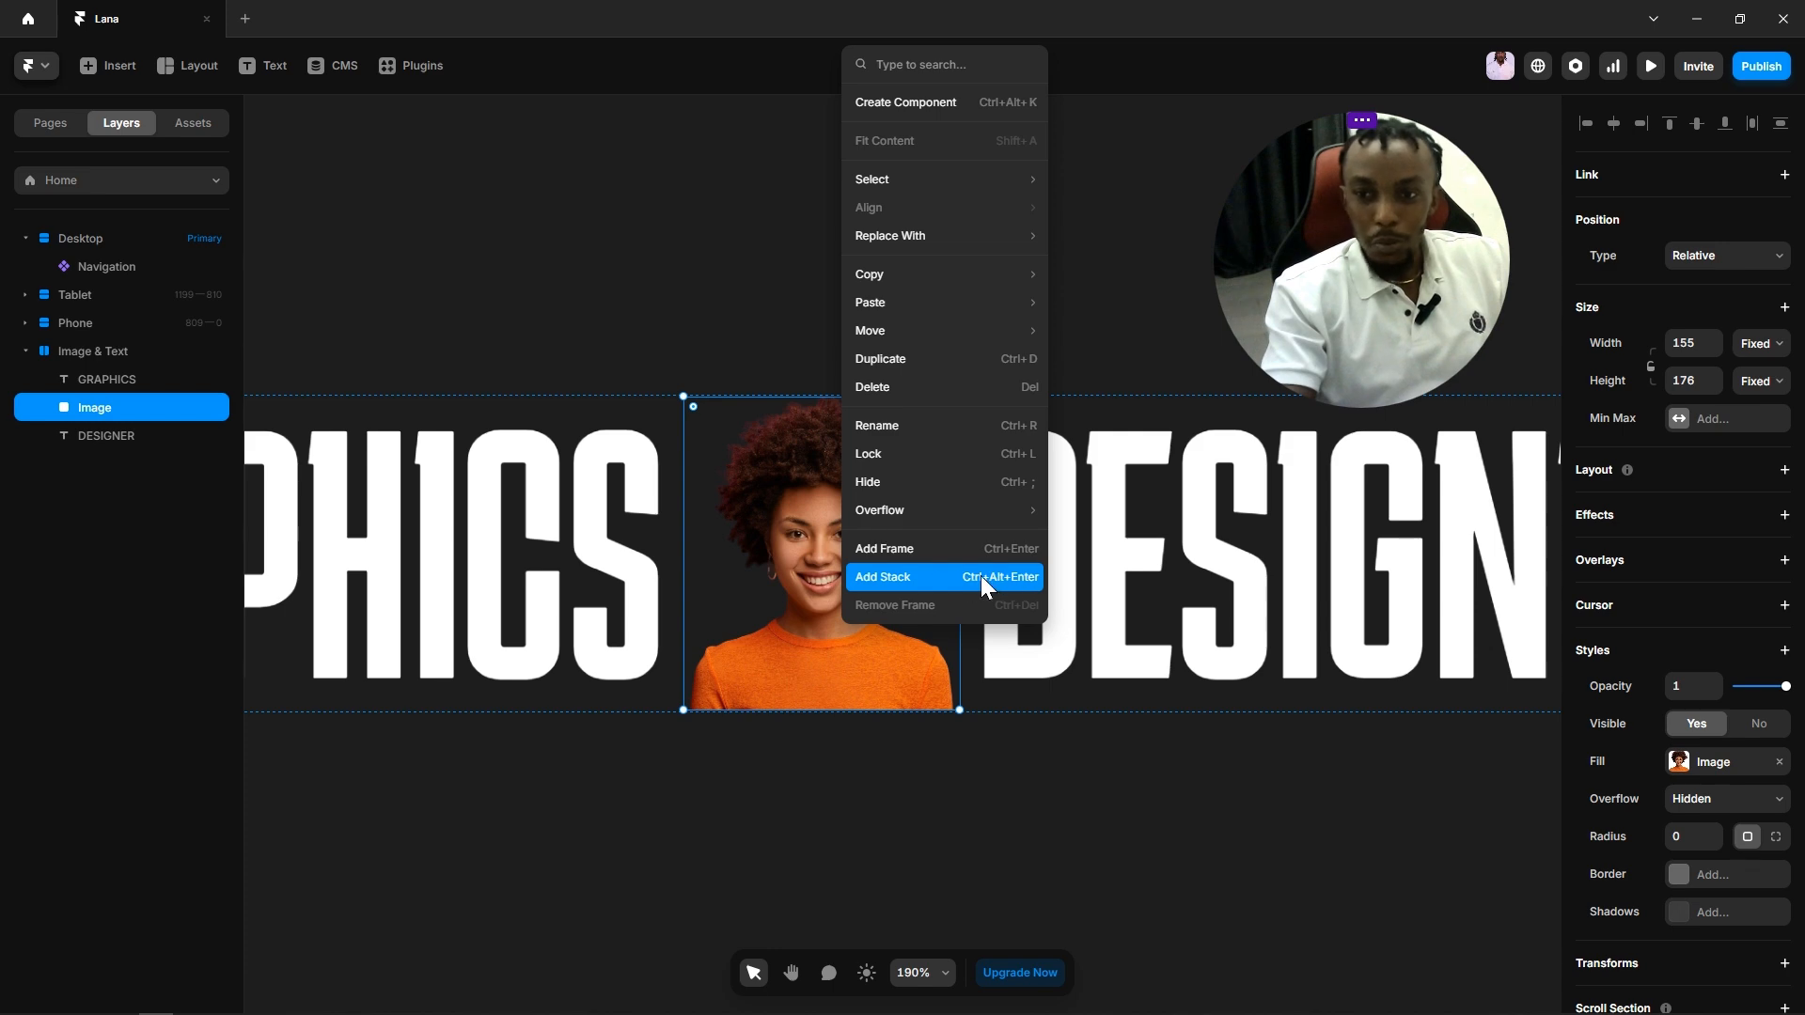
click(928, 577)
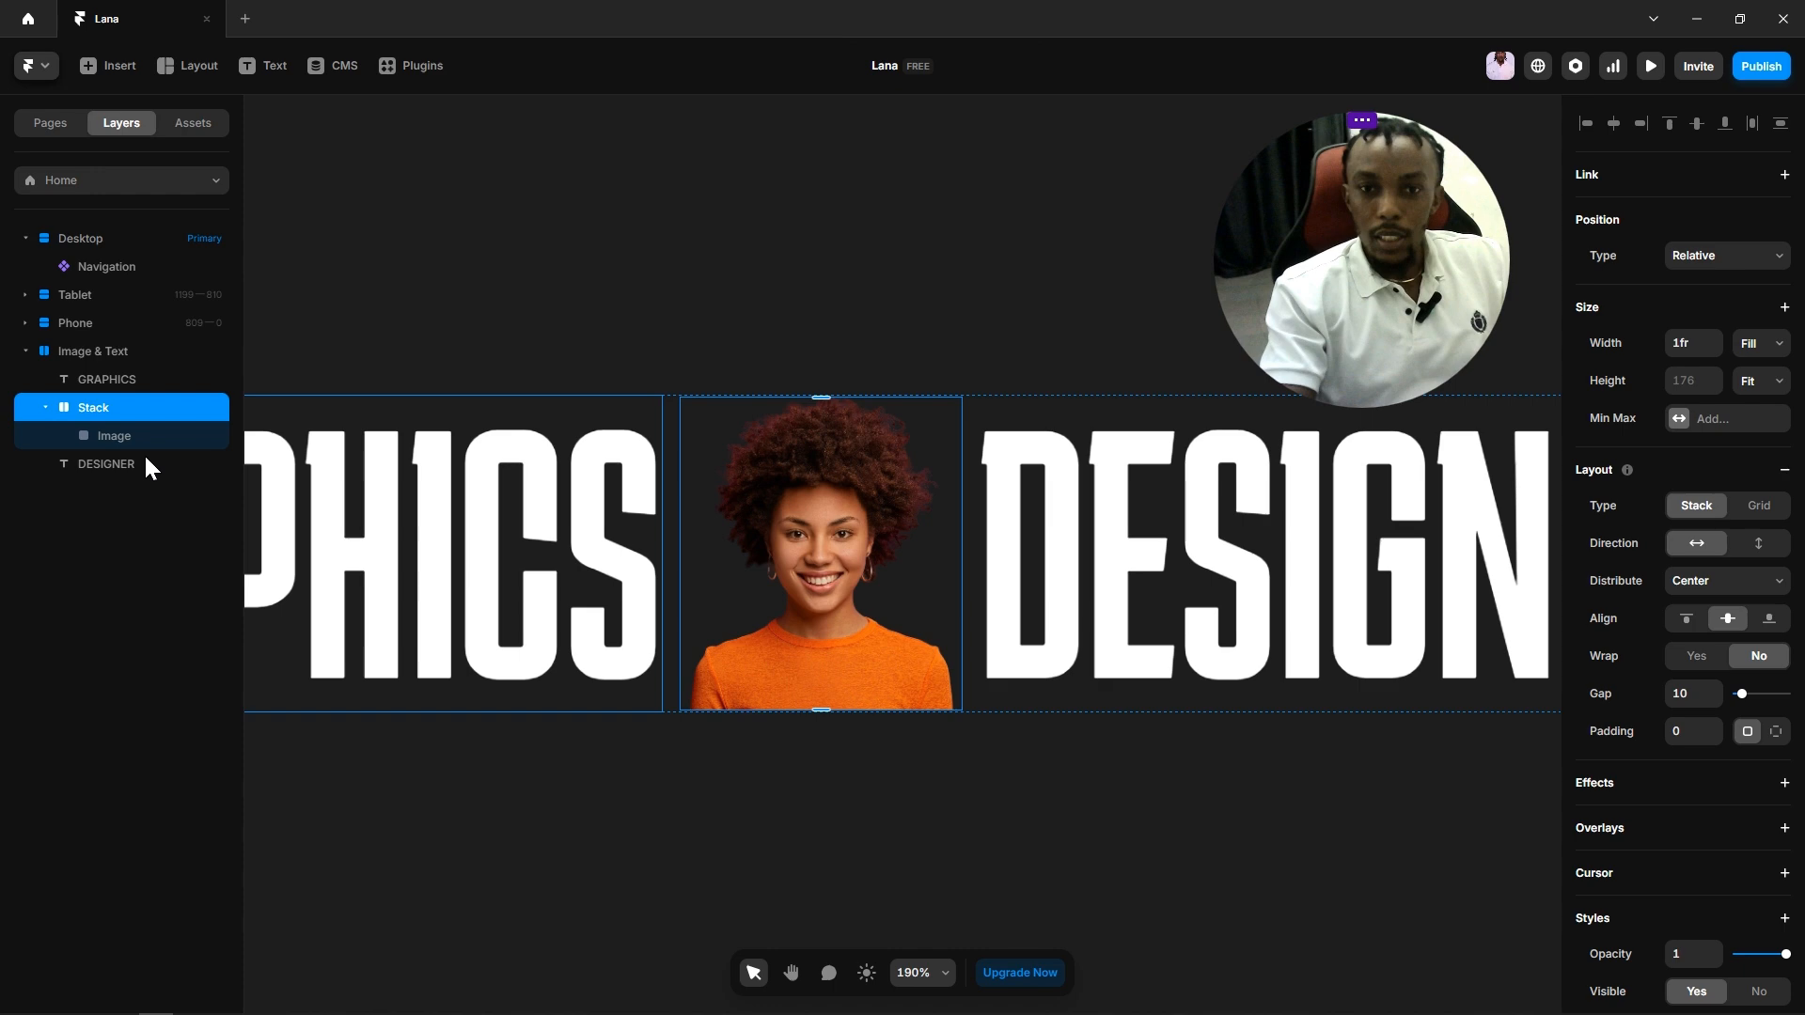
Step: Rename the new stack around the portrait as "Image"
double_click(91, 406)
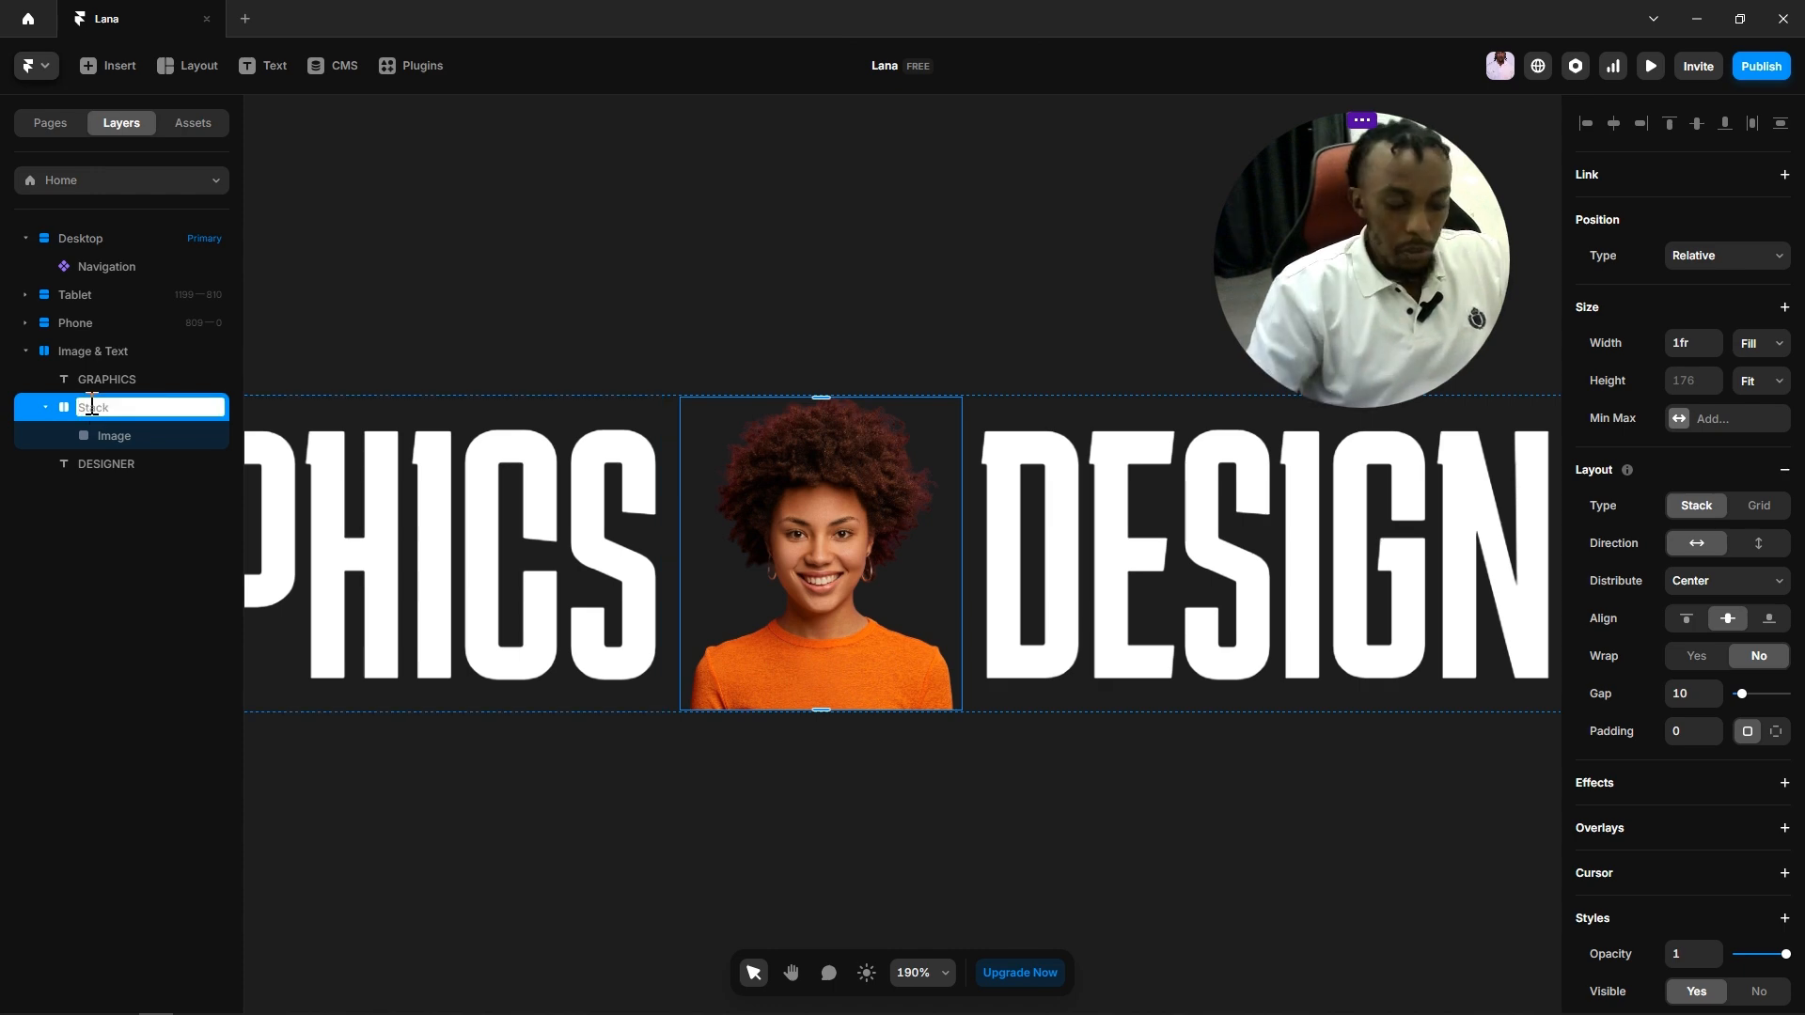
text(Image)
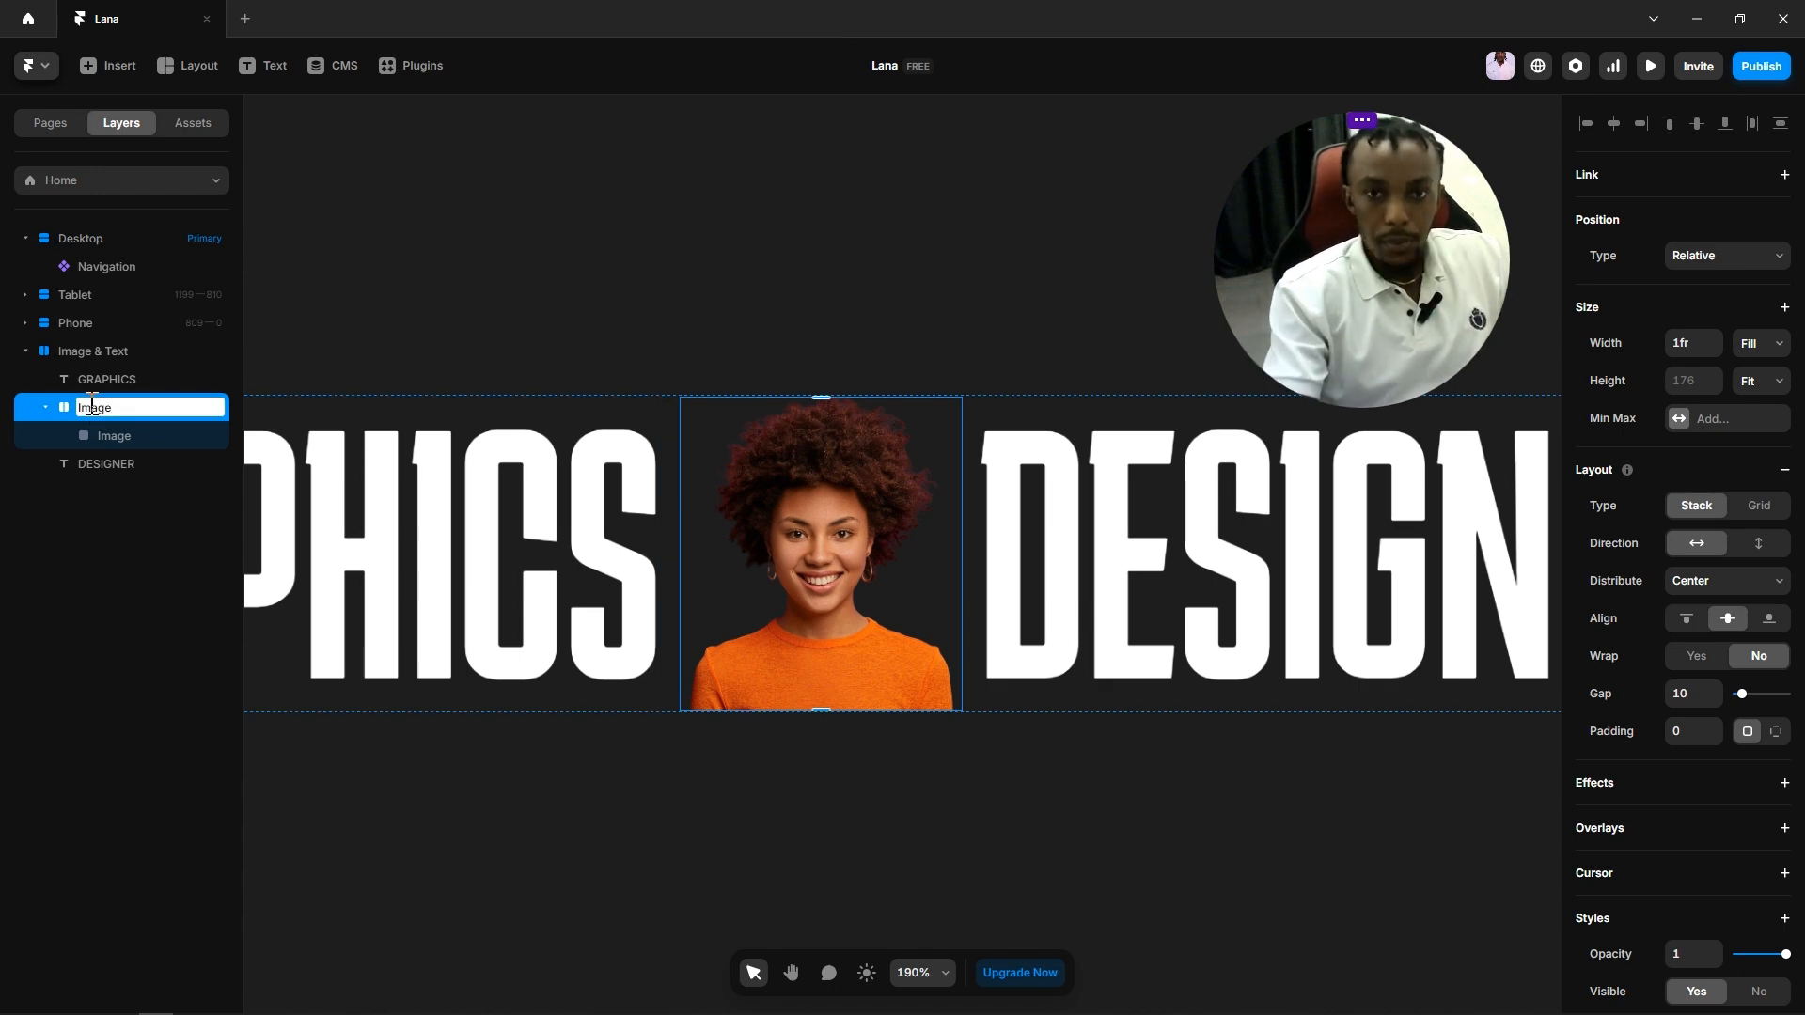
click(774, 354)
click(804, 555)
click(502, 299)
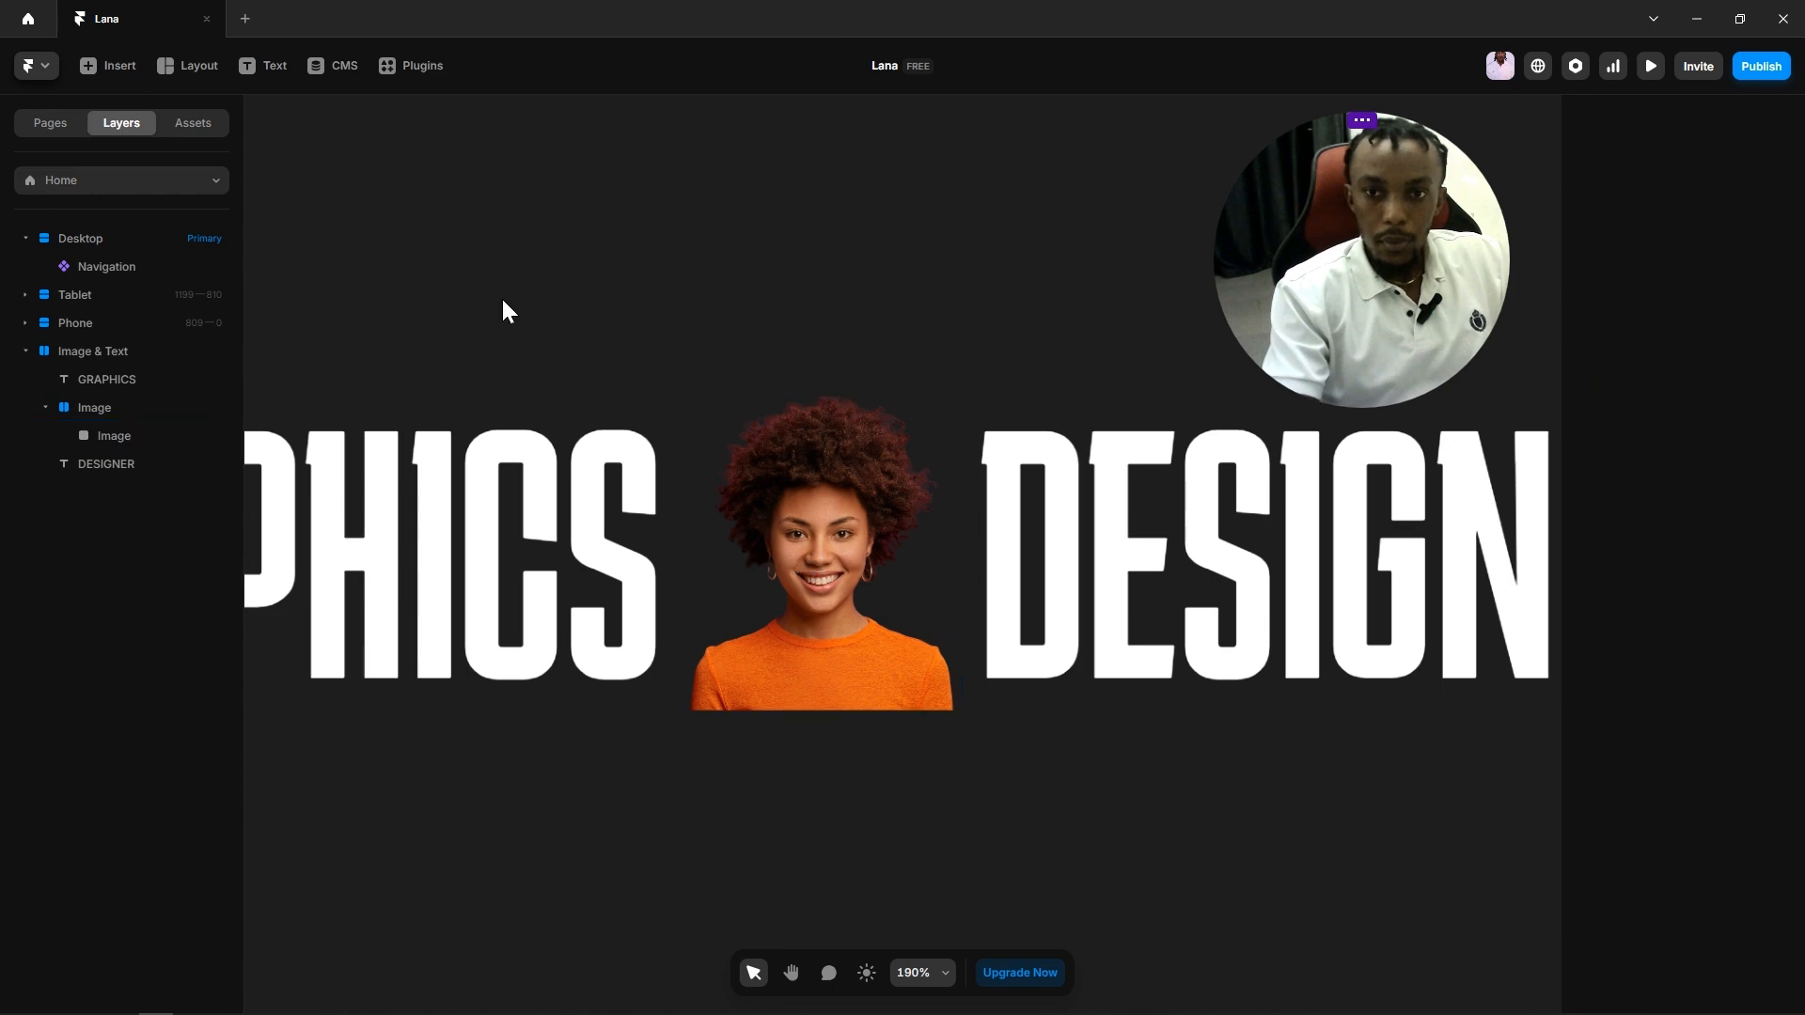
Step: Set both the width and the height of the inner Image frame to Fill within its parent stack
click(86, 410)
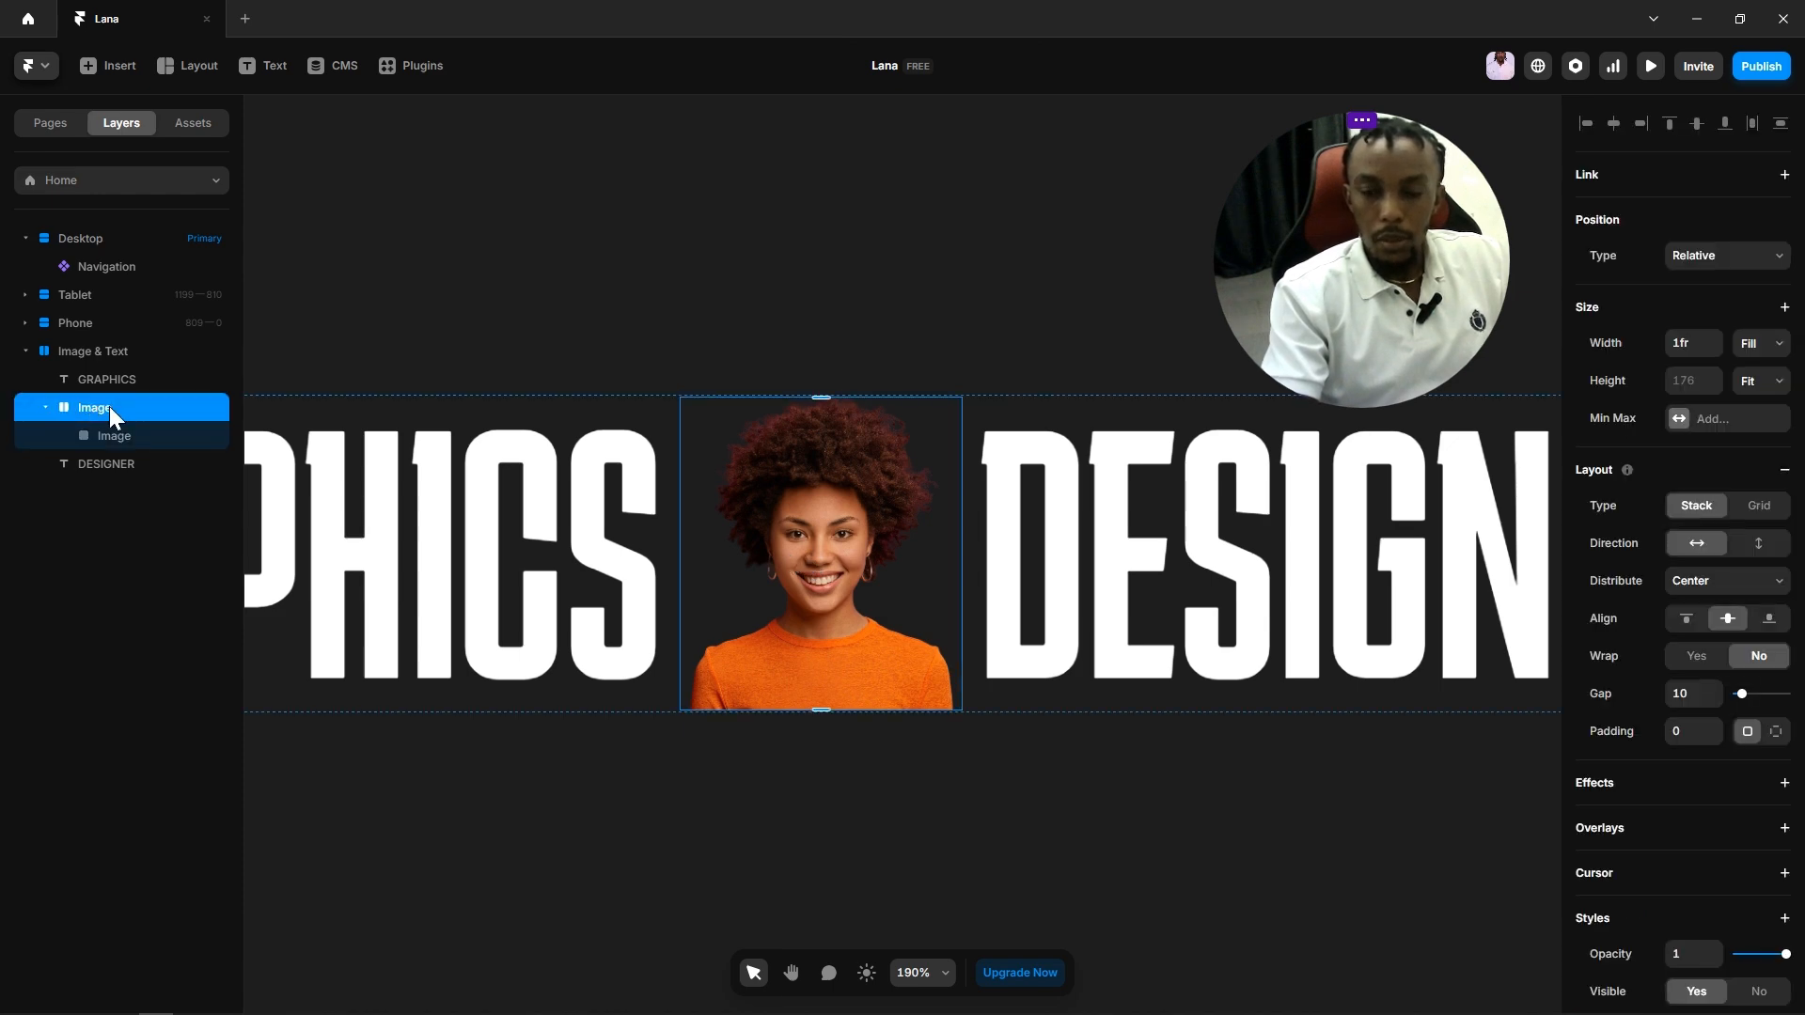
click(713, 249)
click(96, 411)
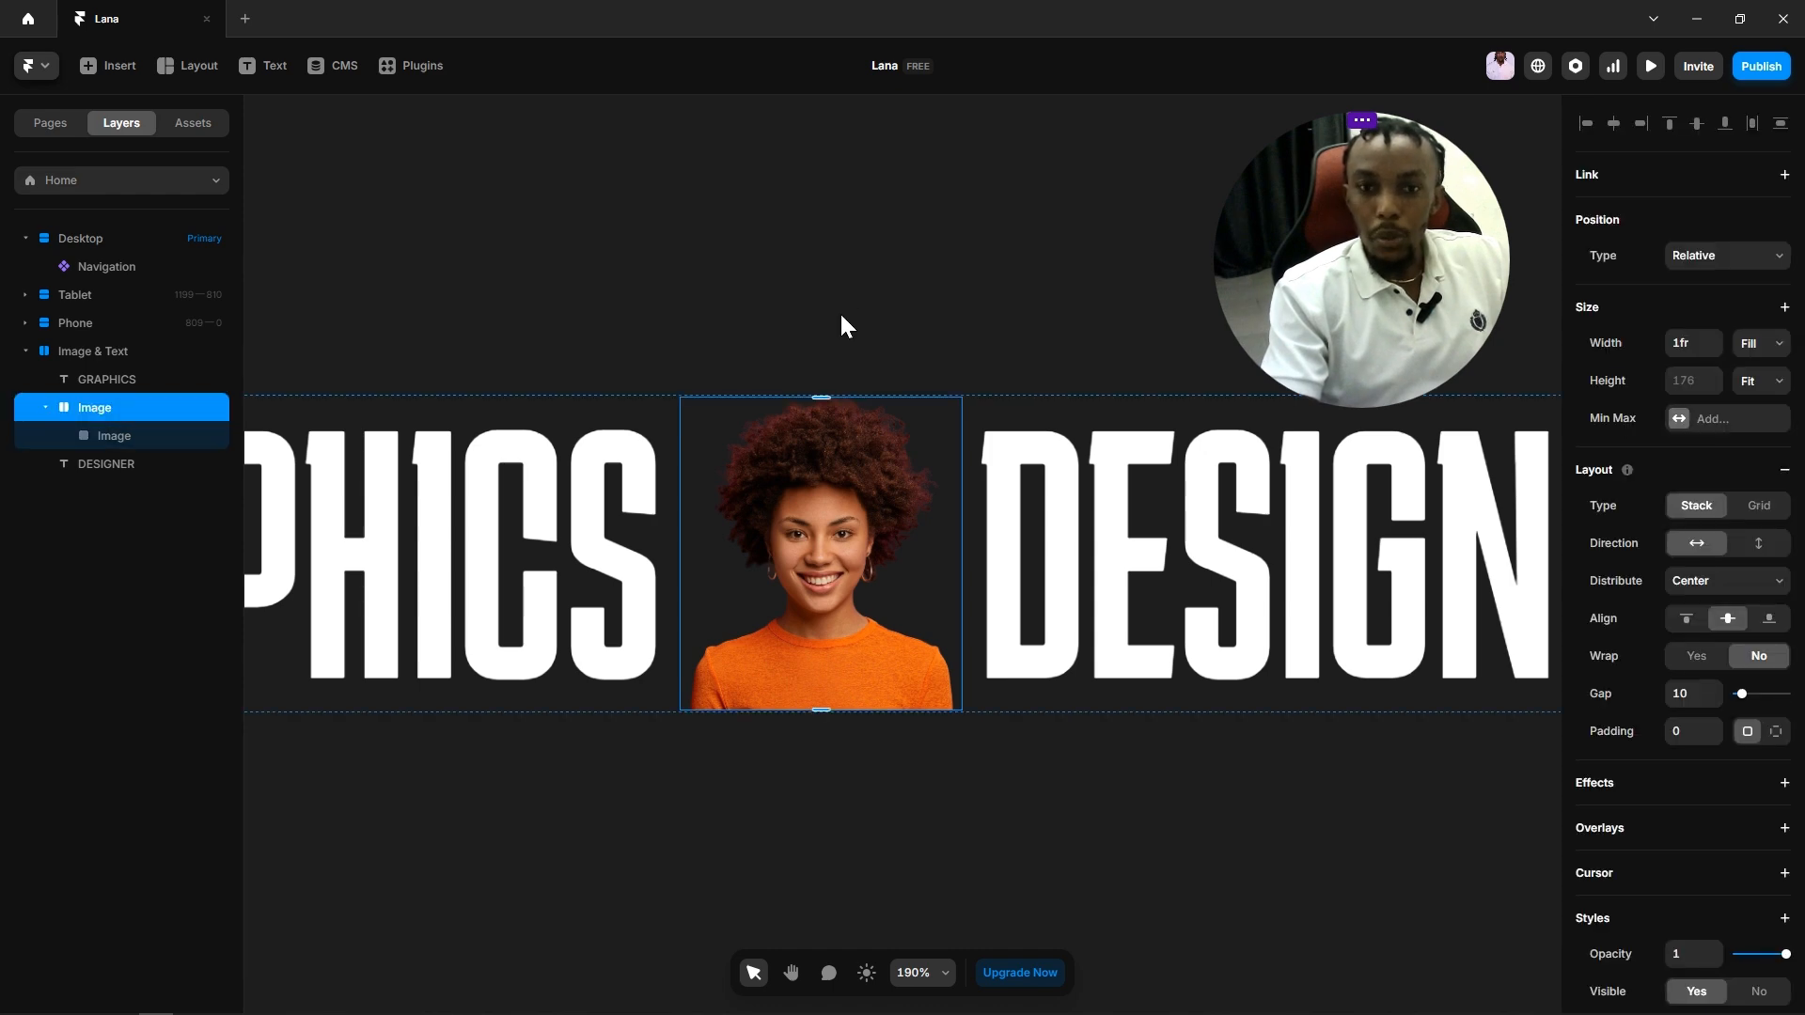
click(799, 498)
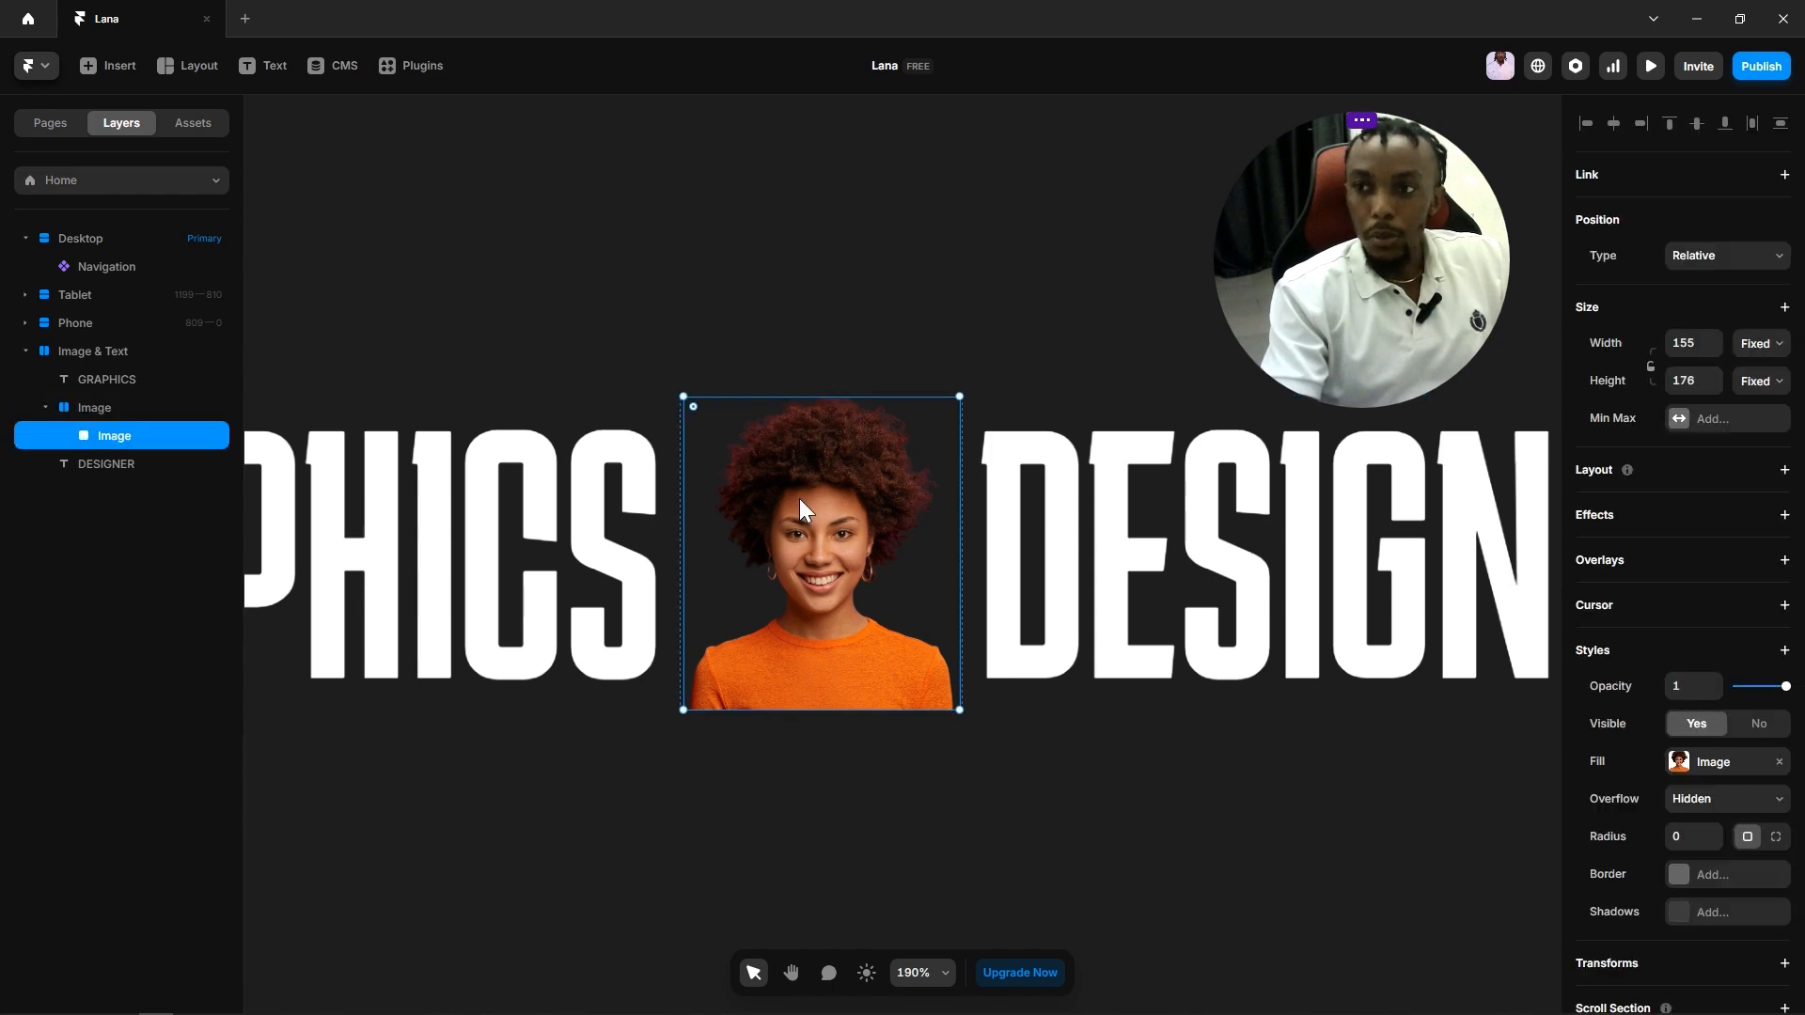
click(1741, 356)
click(1755, 394)
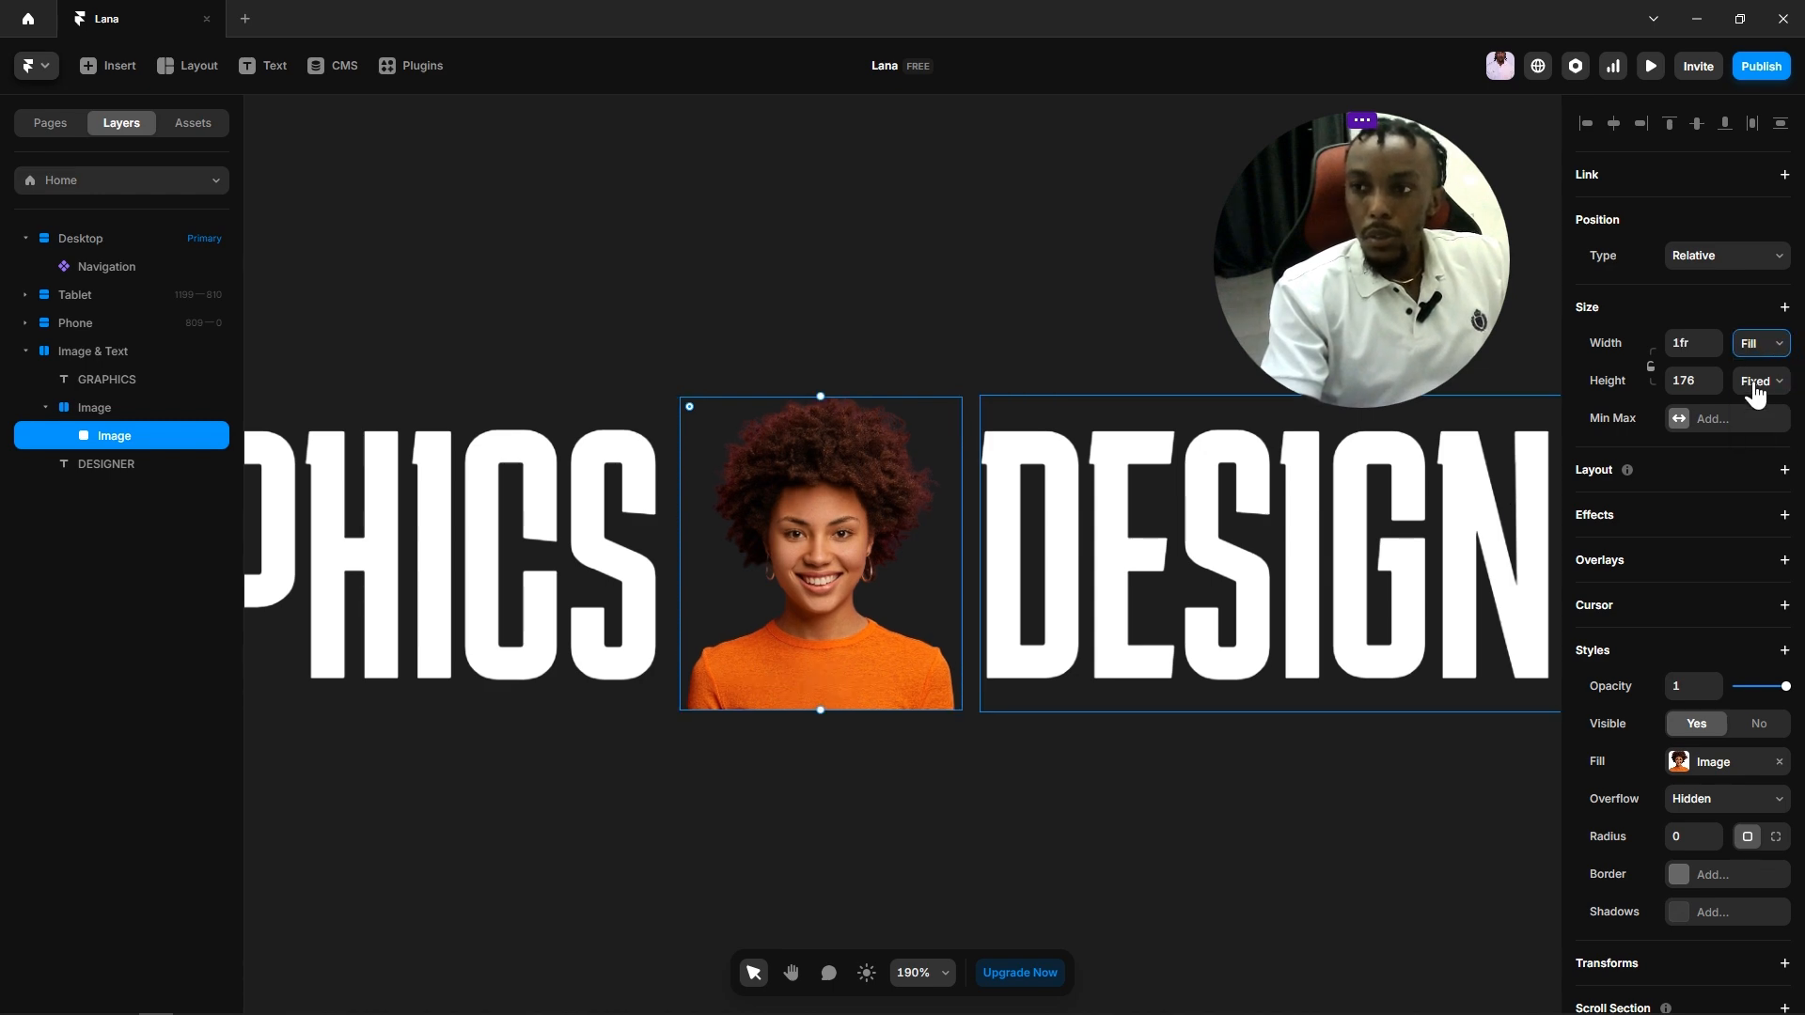
click(1755, 394)
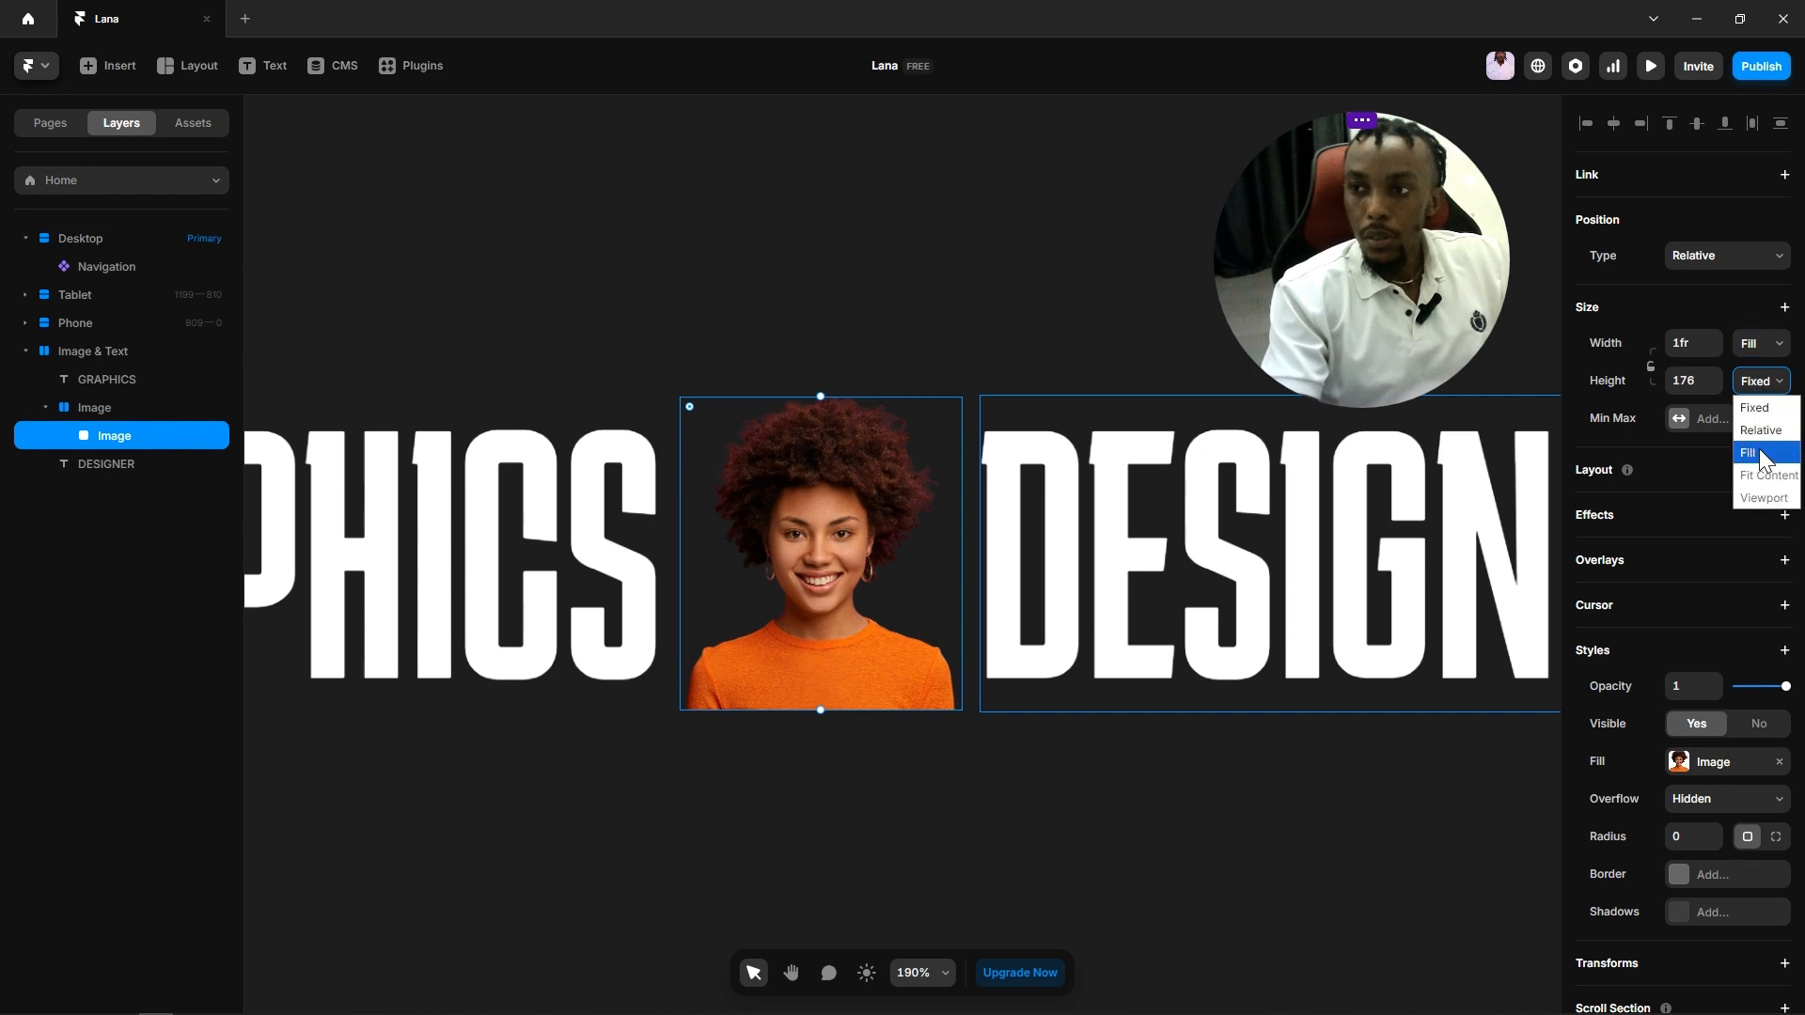
click(1762, 458)
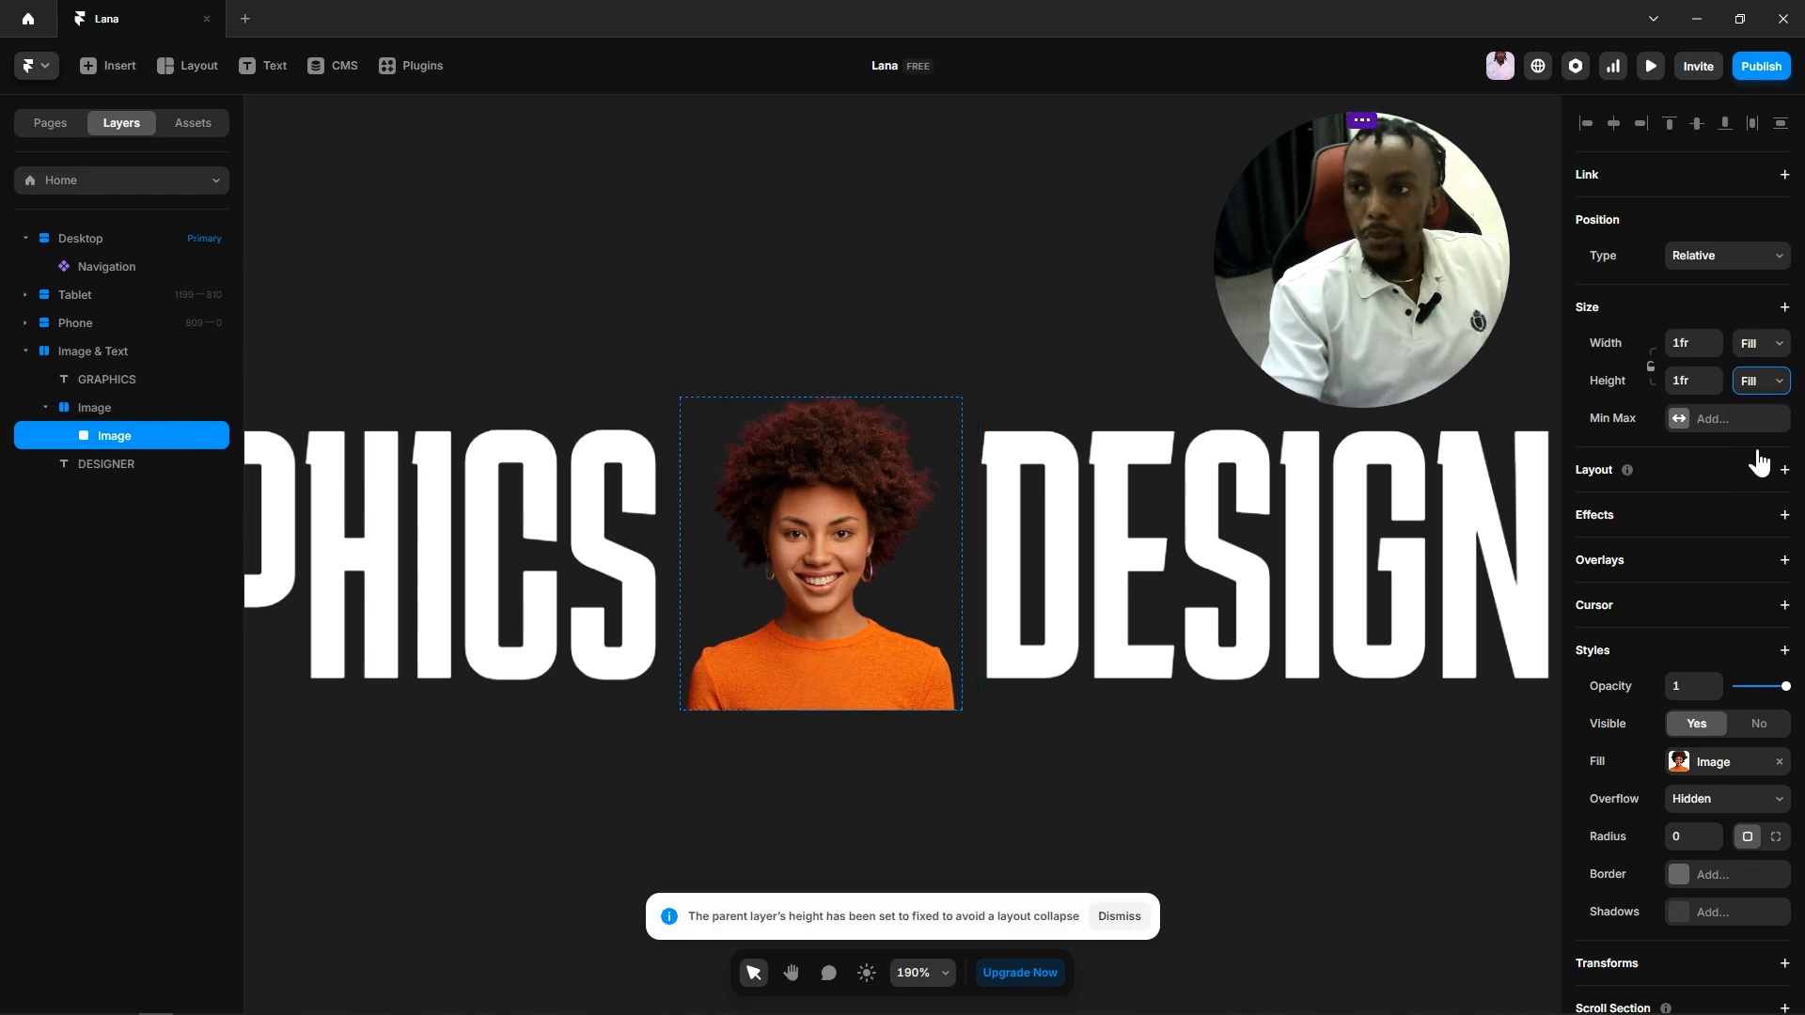
click(1046, 814)
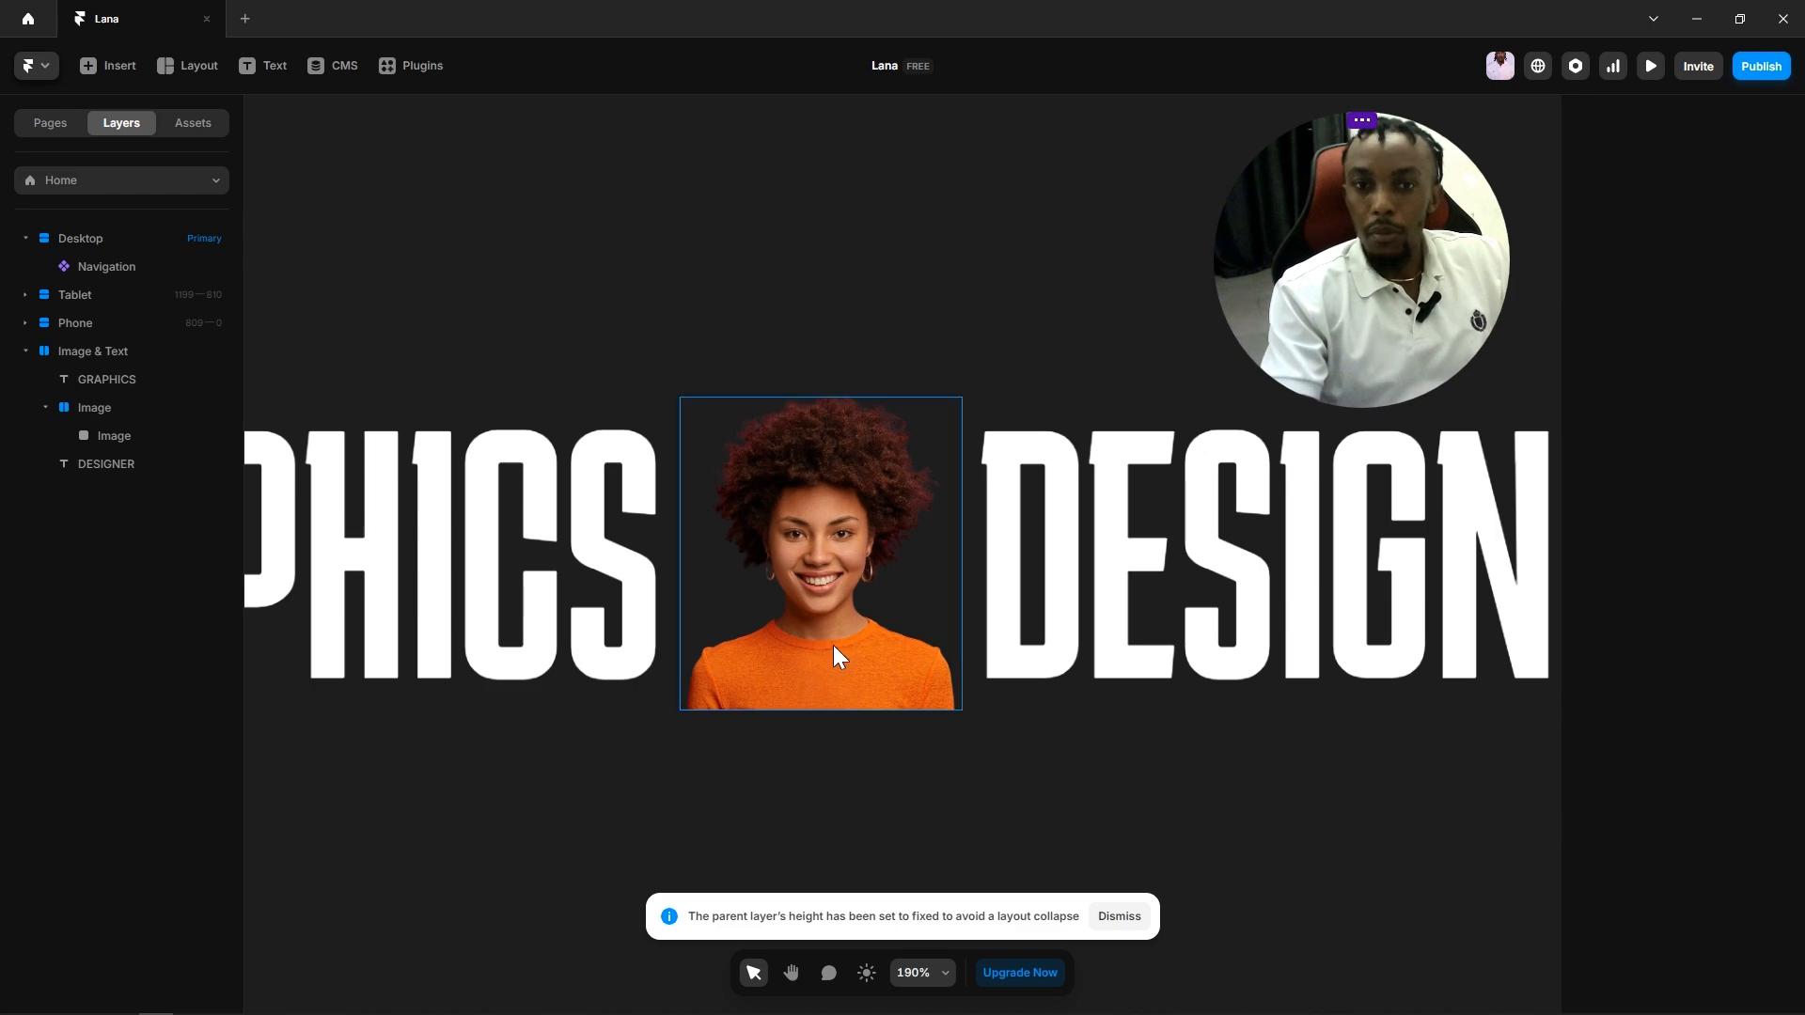
Step: Increase the height of the Image stack surrounding the portrait to about 193
click(73, 431)
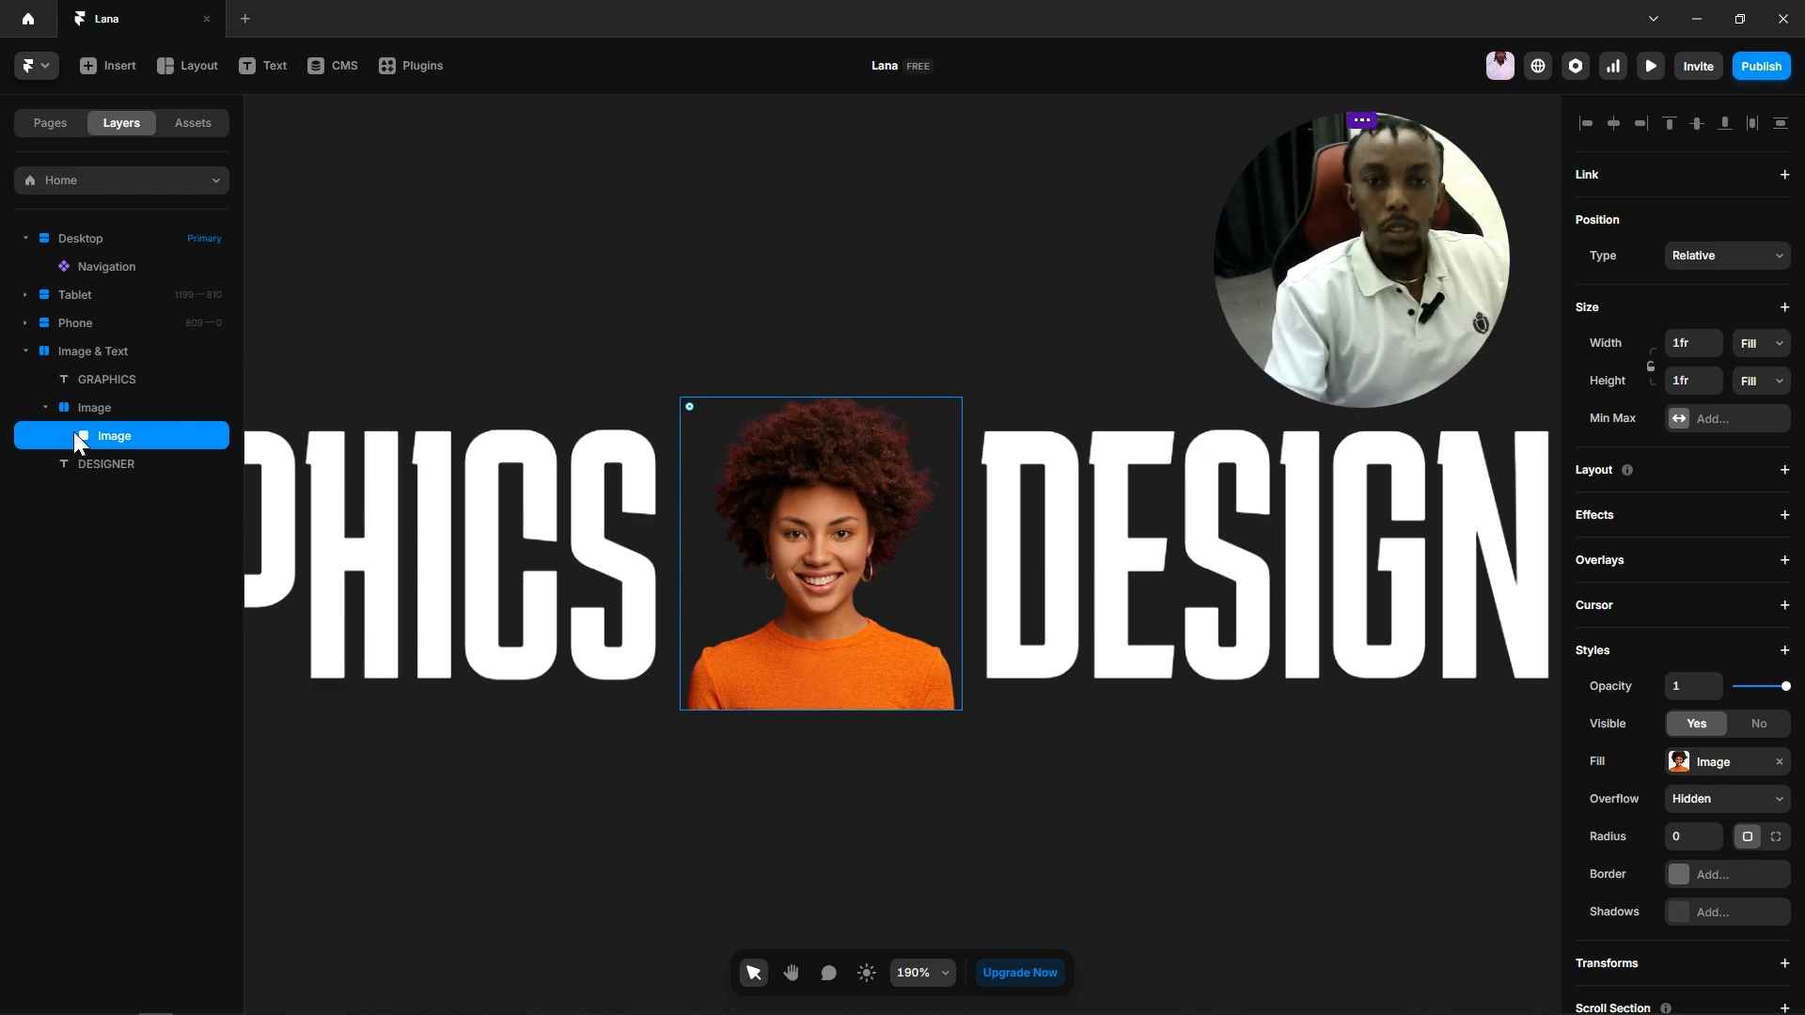
click(92, 408)
click(857, 472)
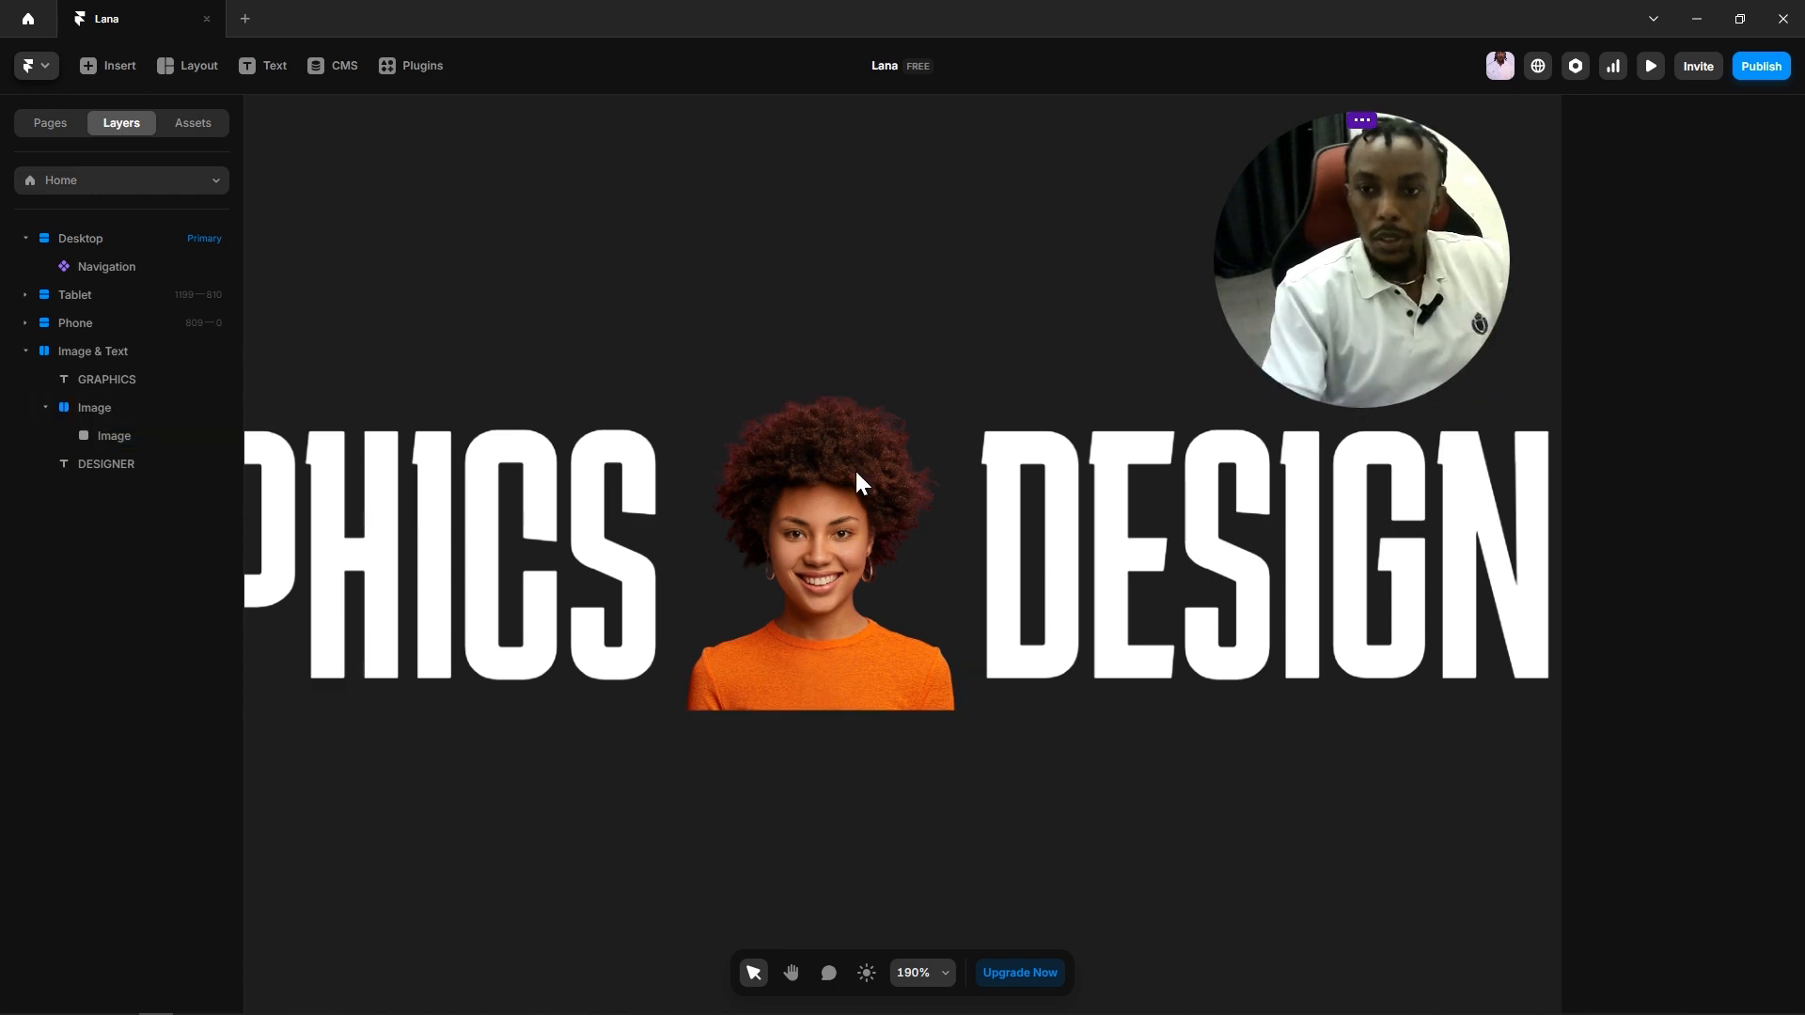
click(100, 405)
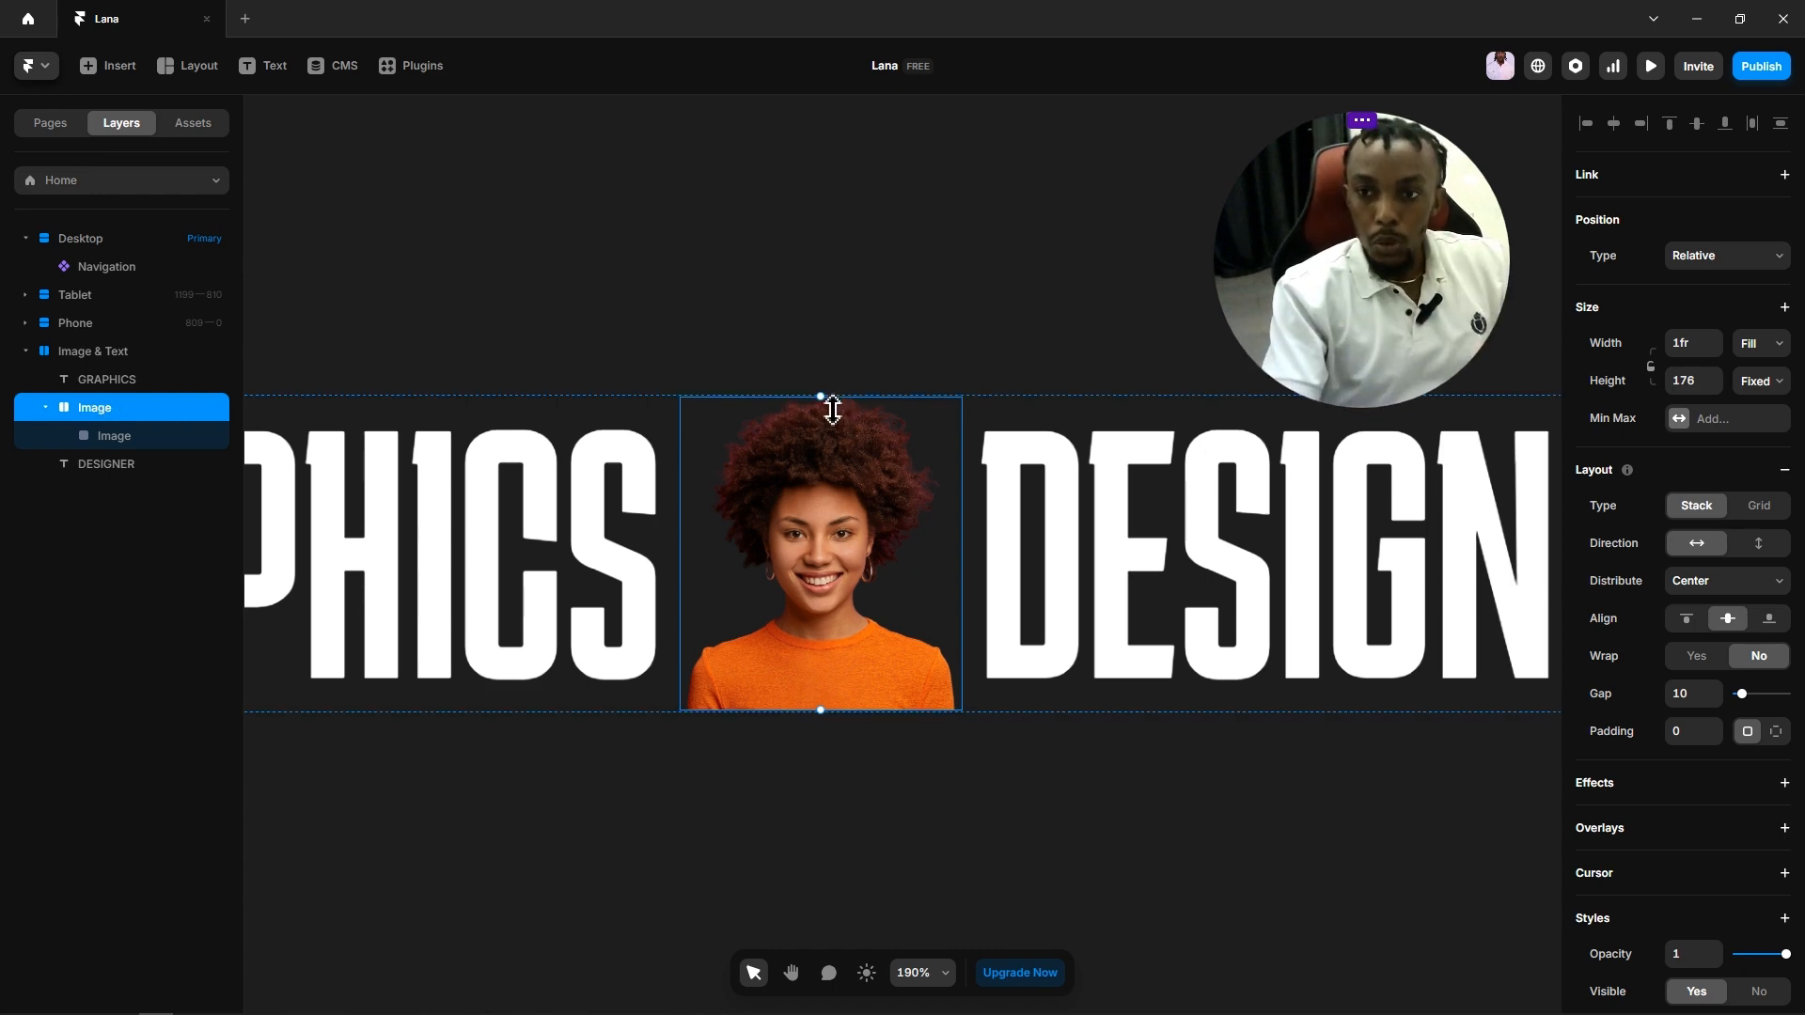
drag(831, 404, 820, 372)
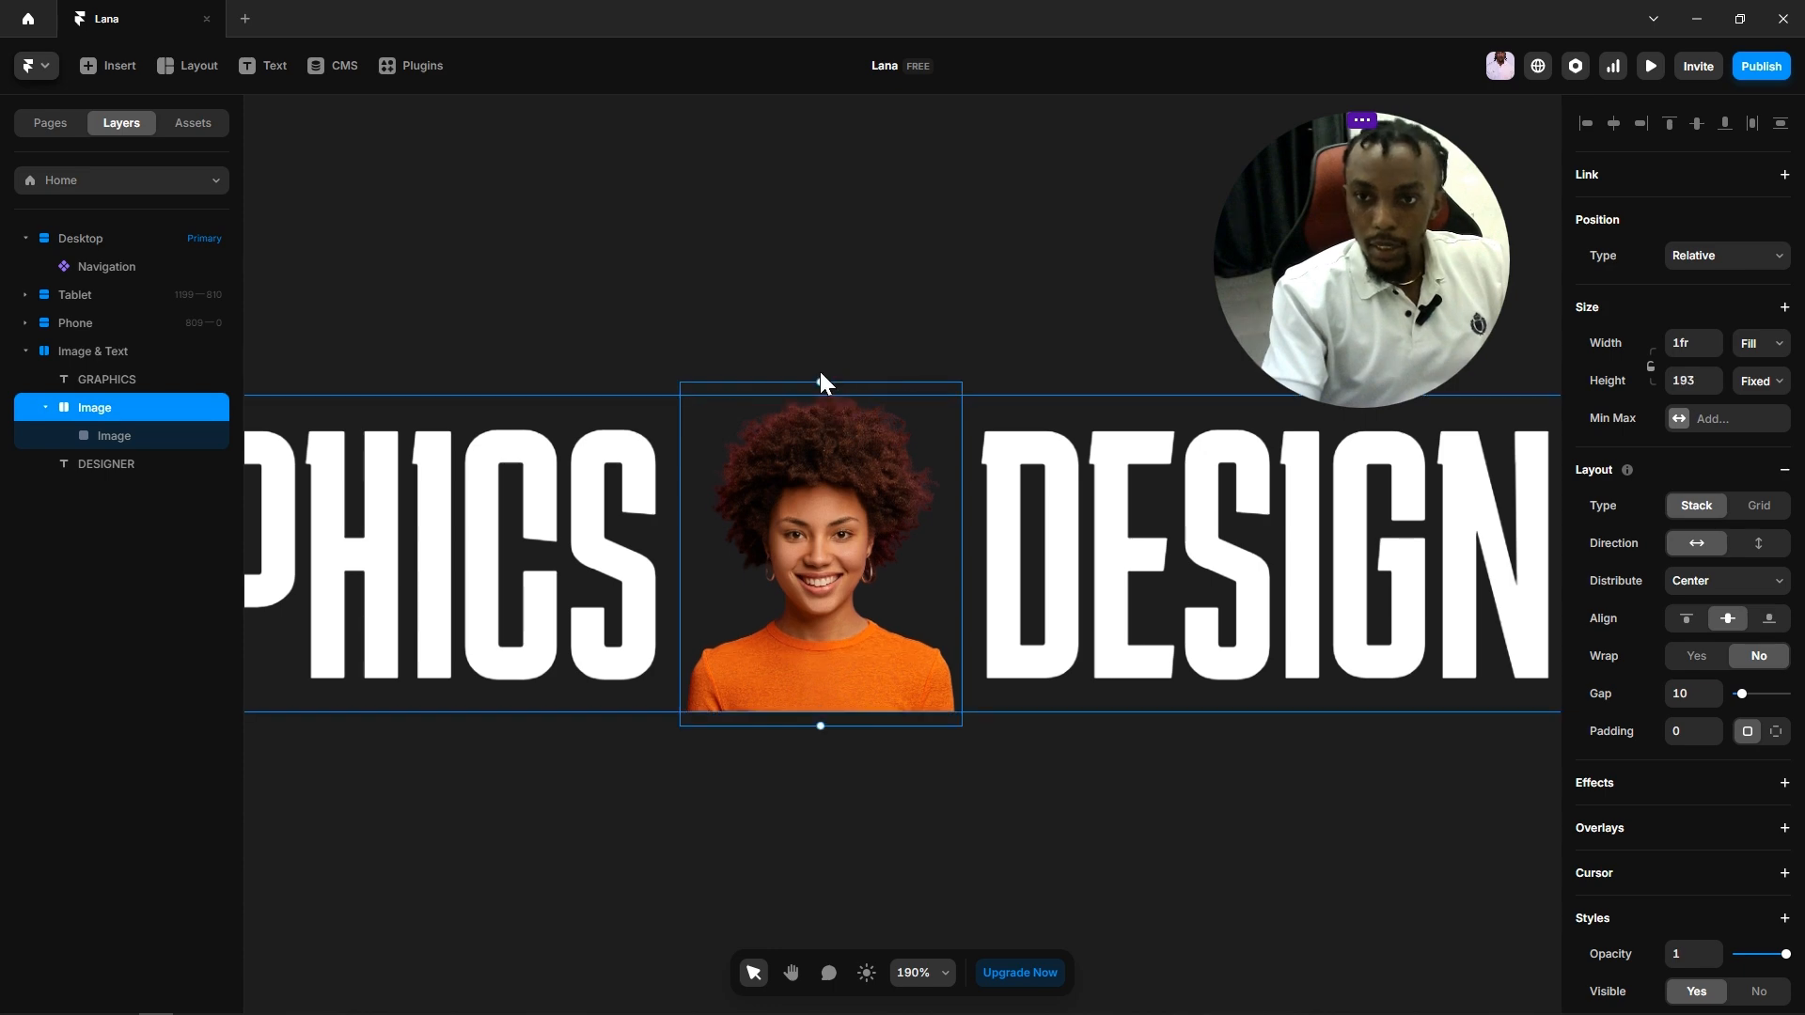
click(832, 298)
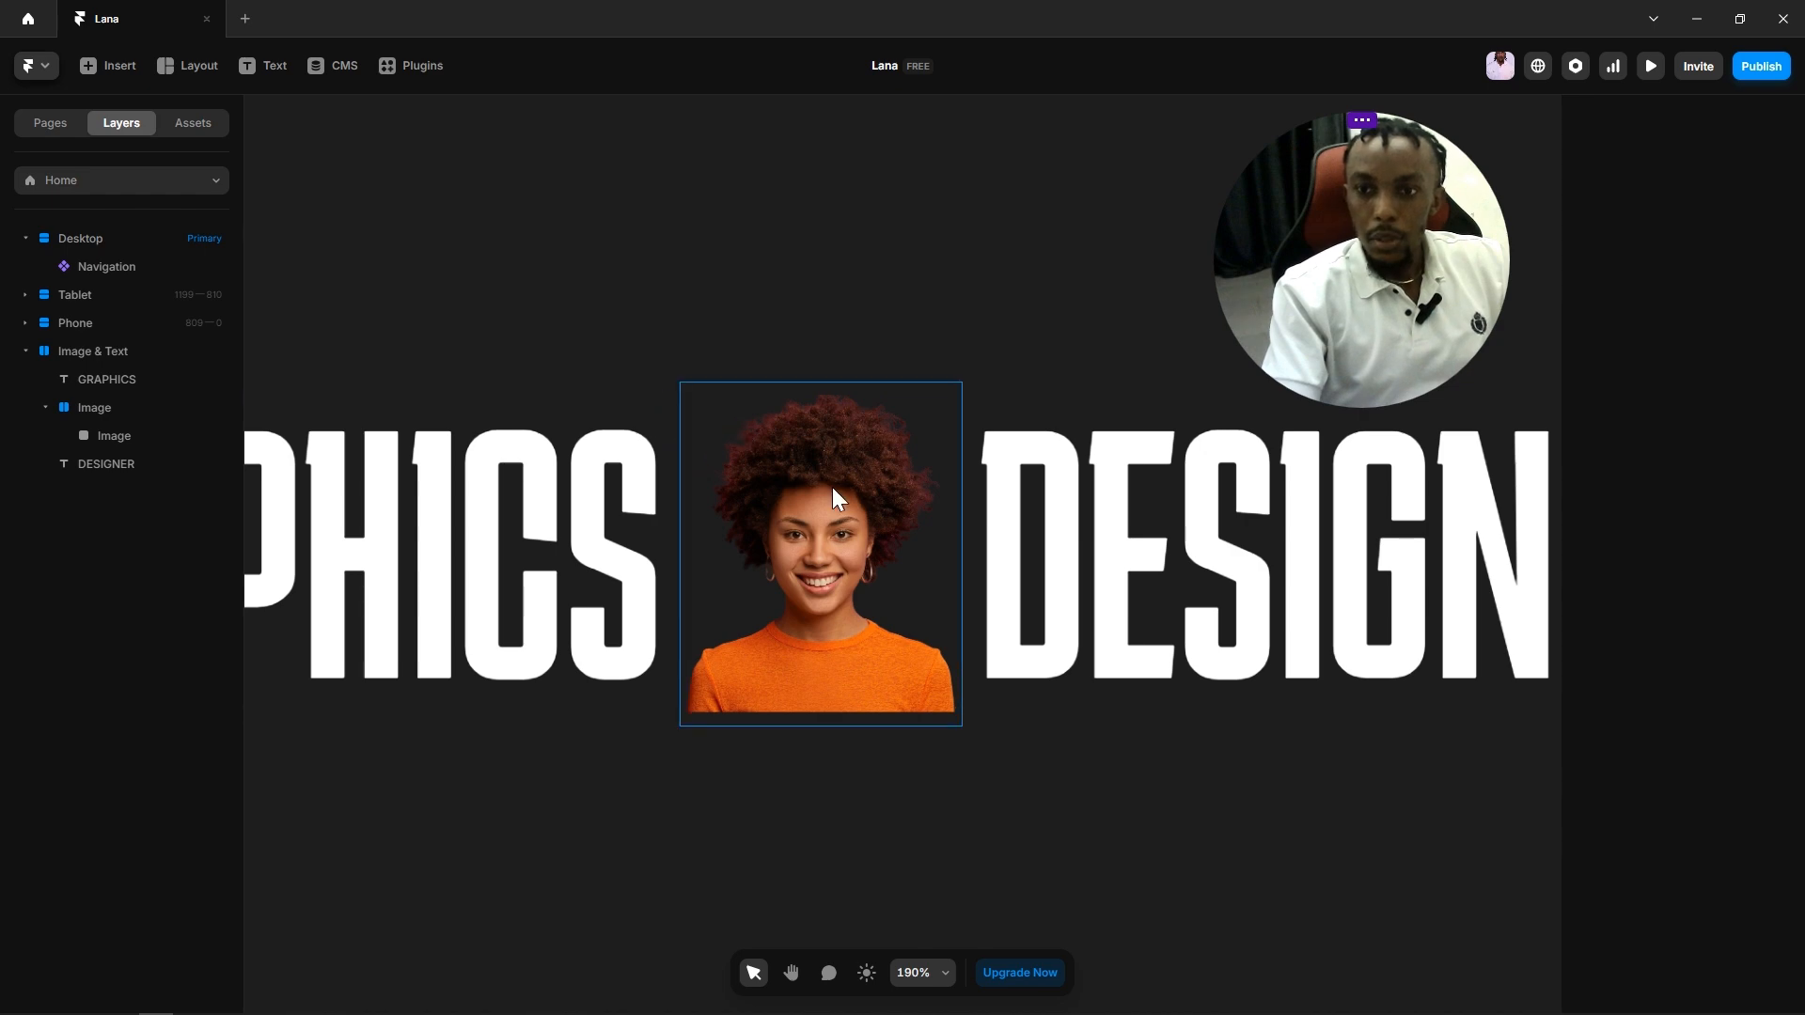
Step: Set the height of the Image & Text stack to Fit Content
scroll(822, 499, down, 5)
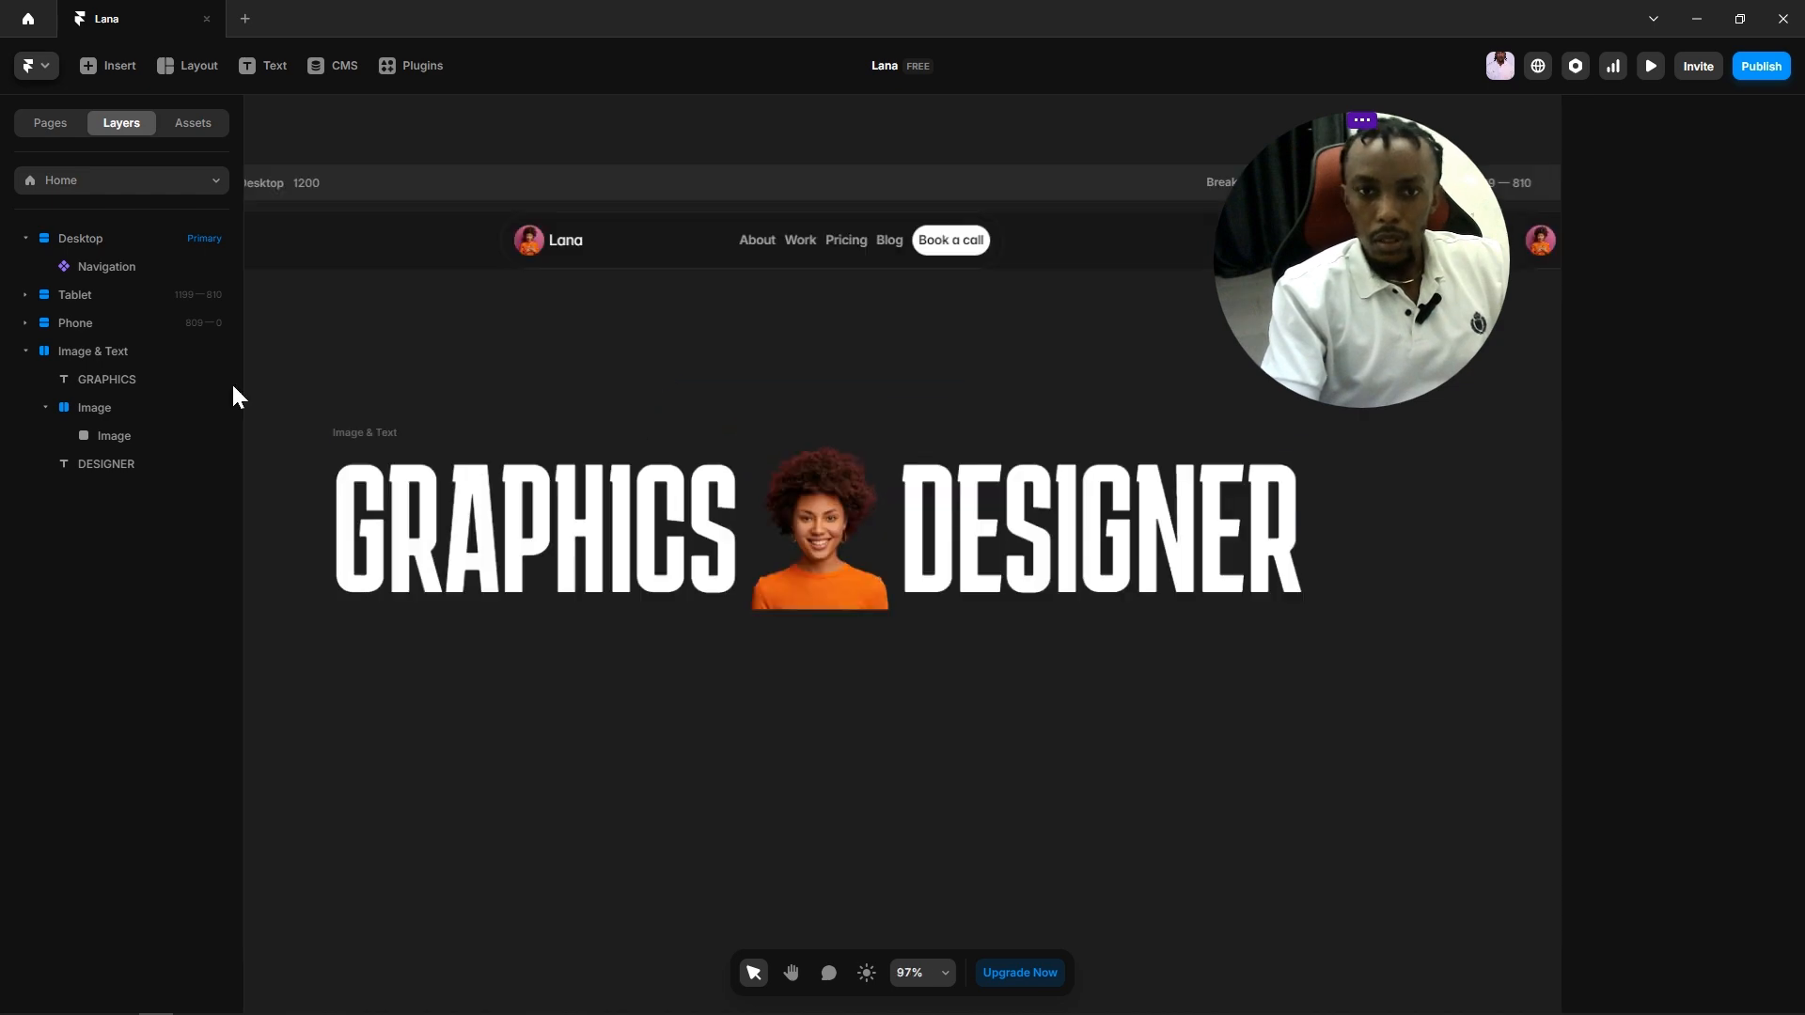
click(97, 357)
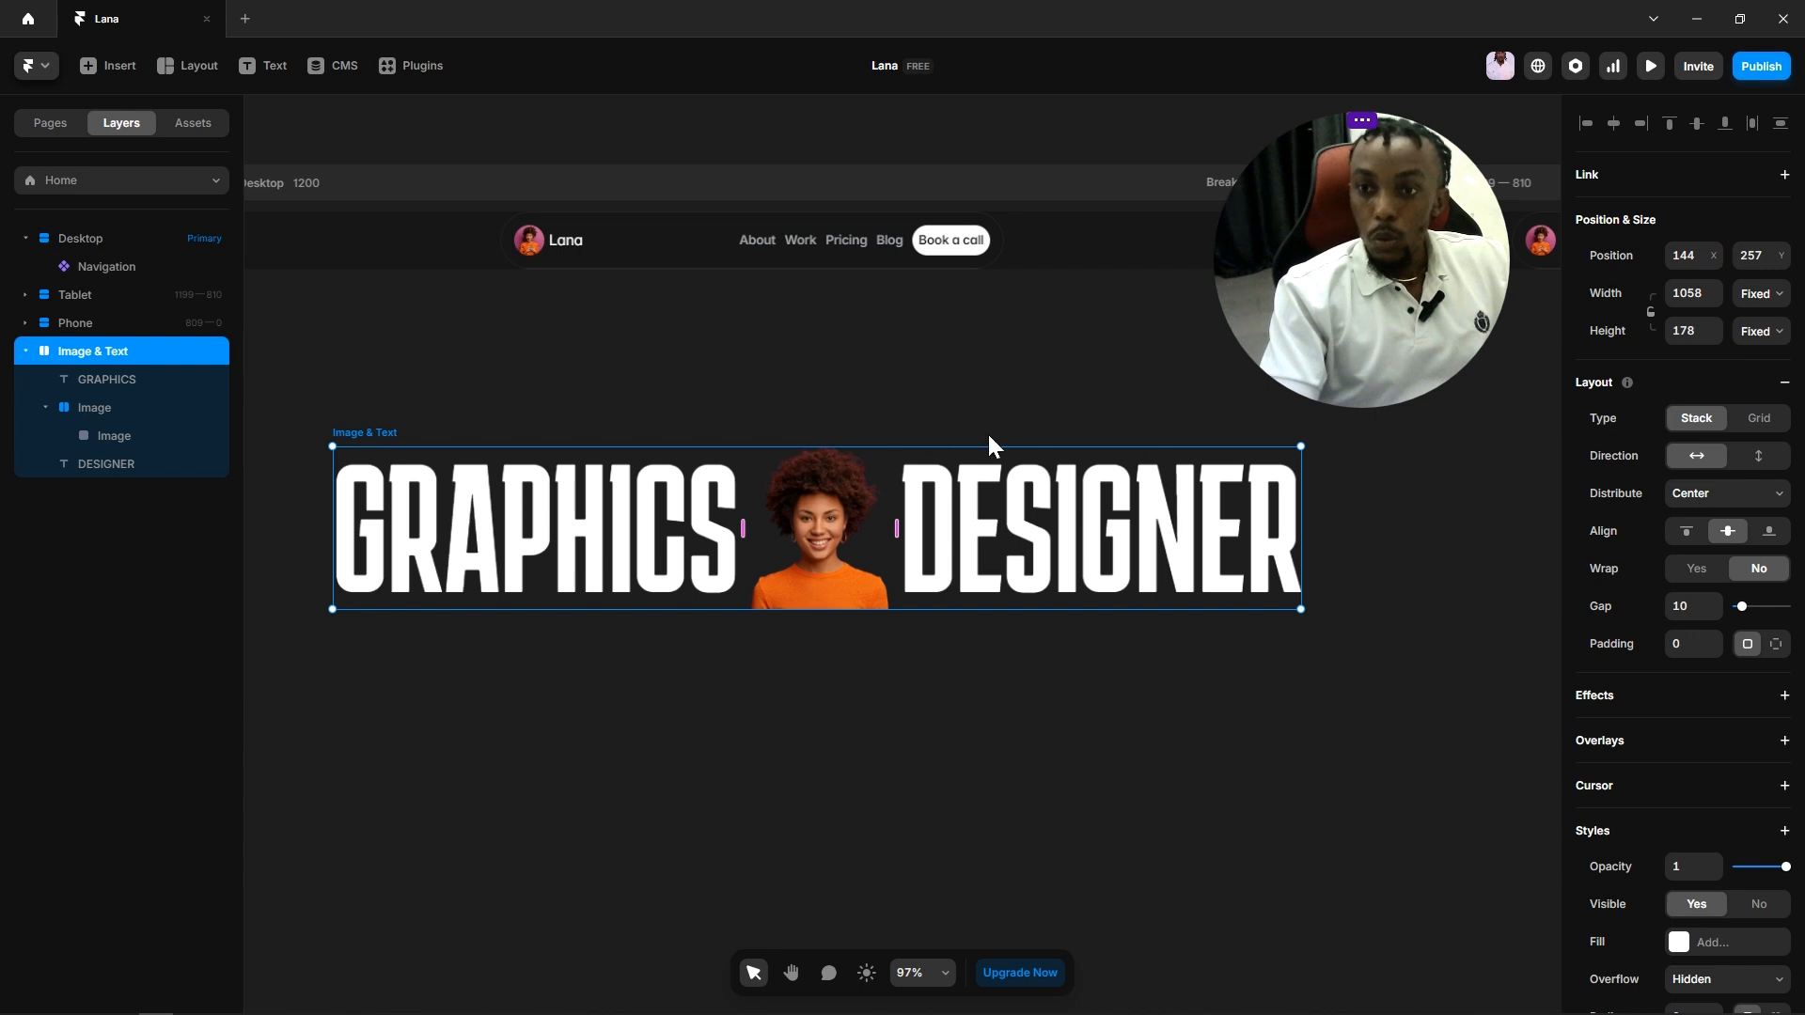
click(1769, 340)
click(1763, 426)
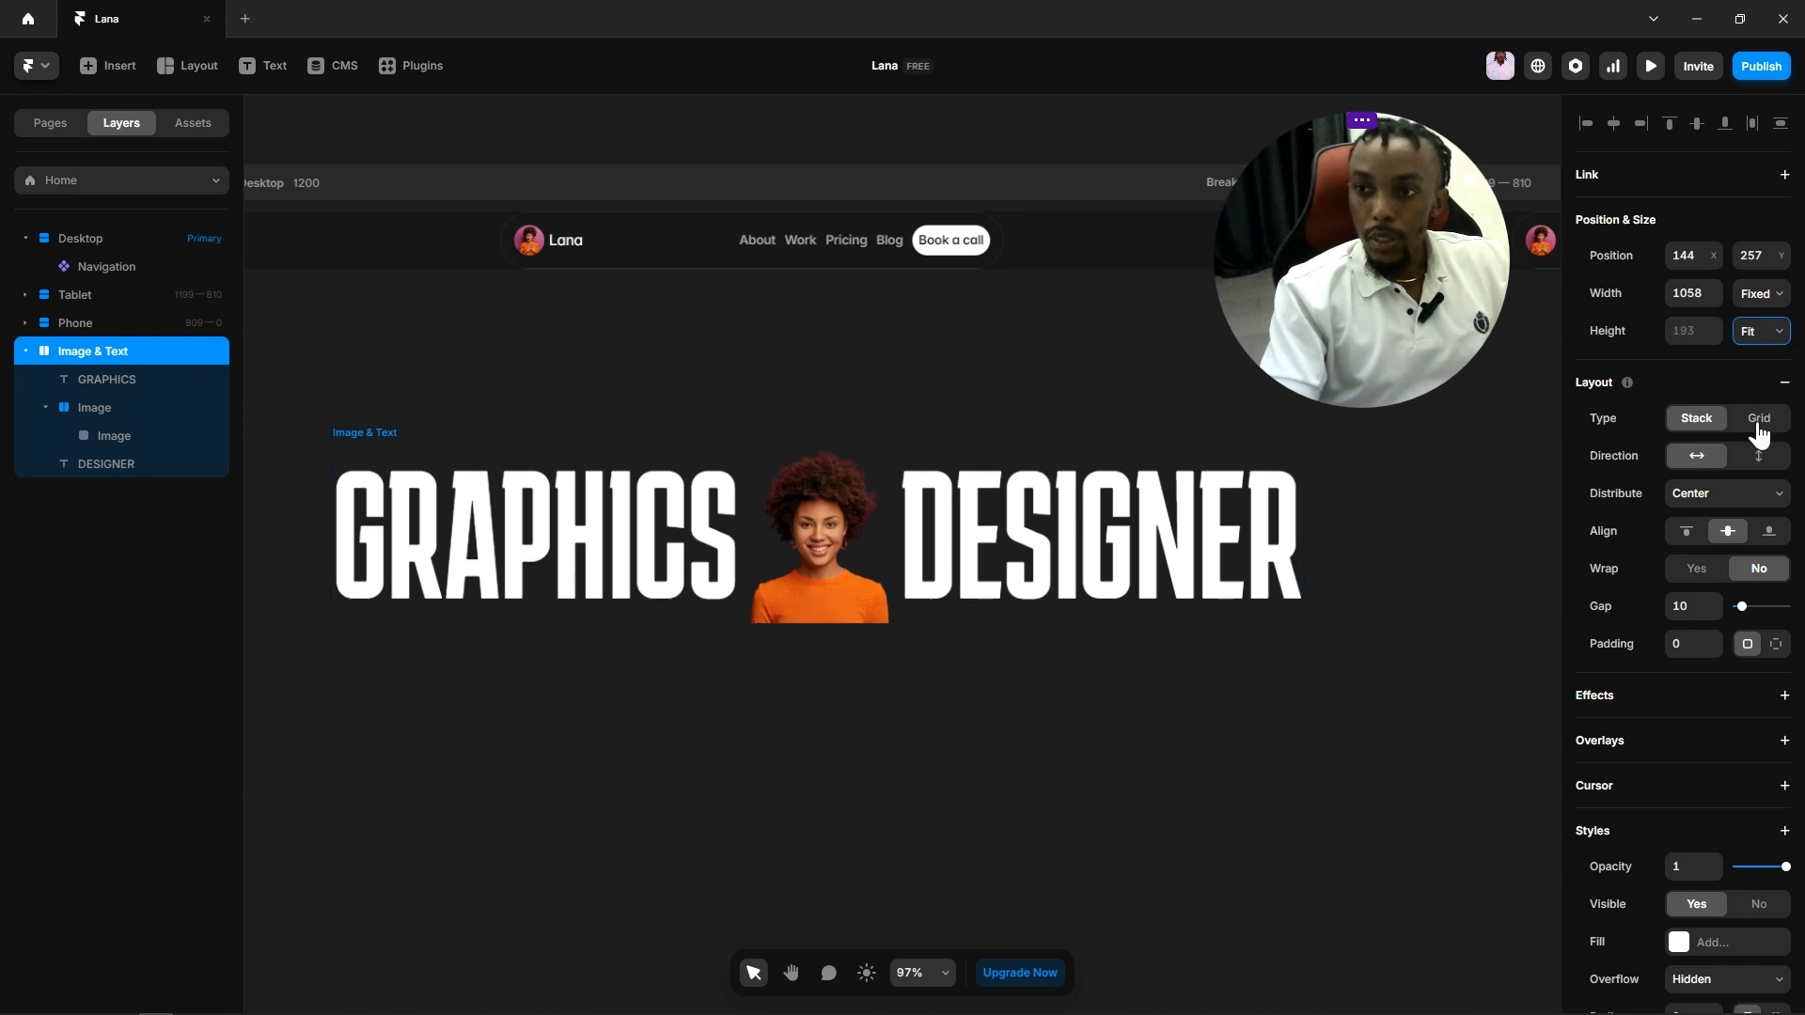
Step: Adjust the height of the Image stack around the portrait to about 194
click(817, 547)
click(814, 525)
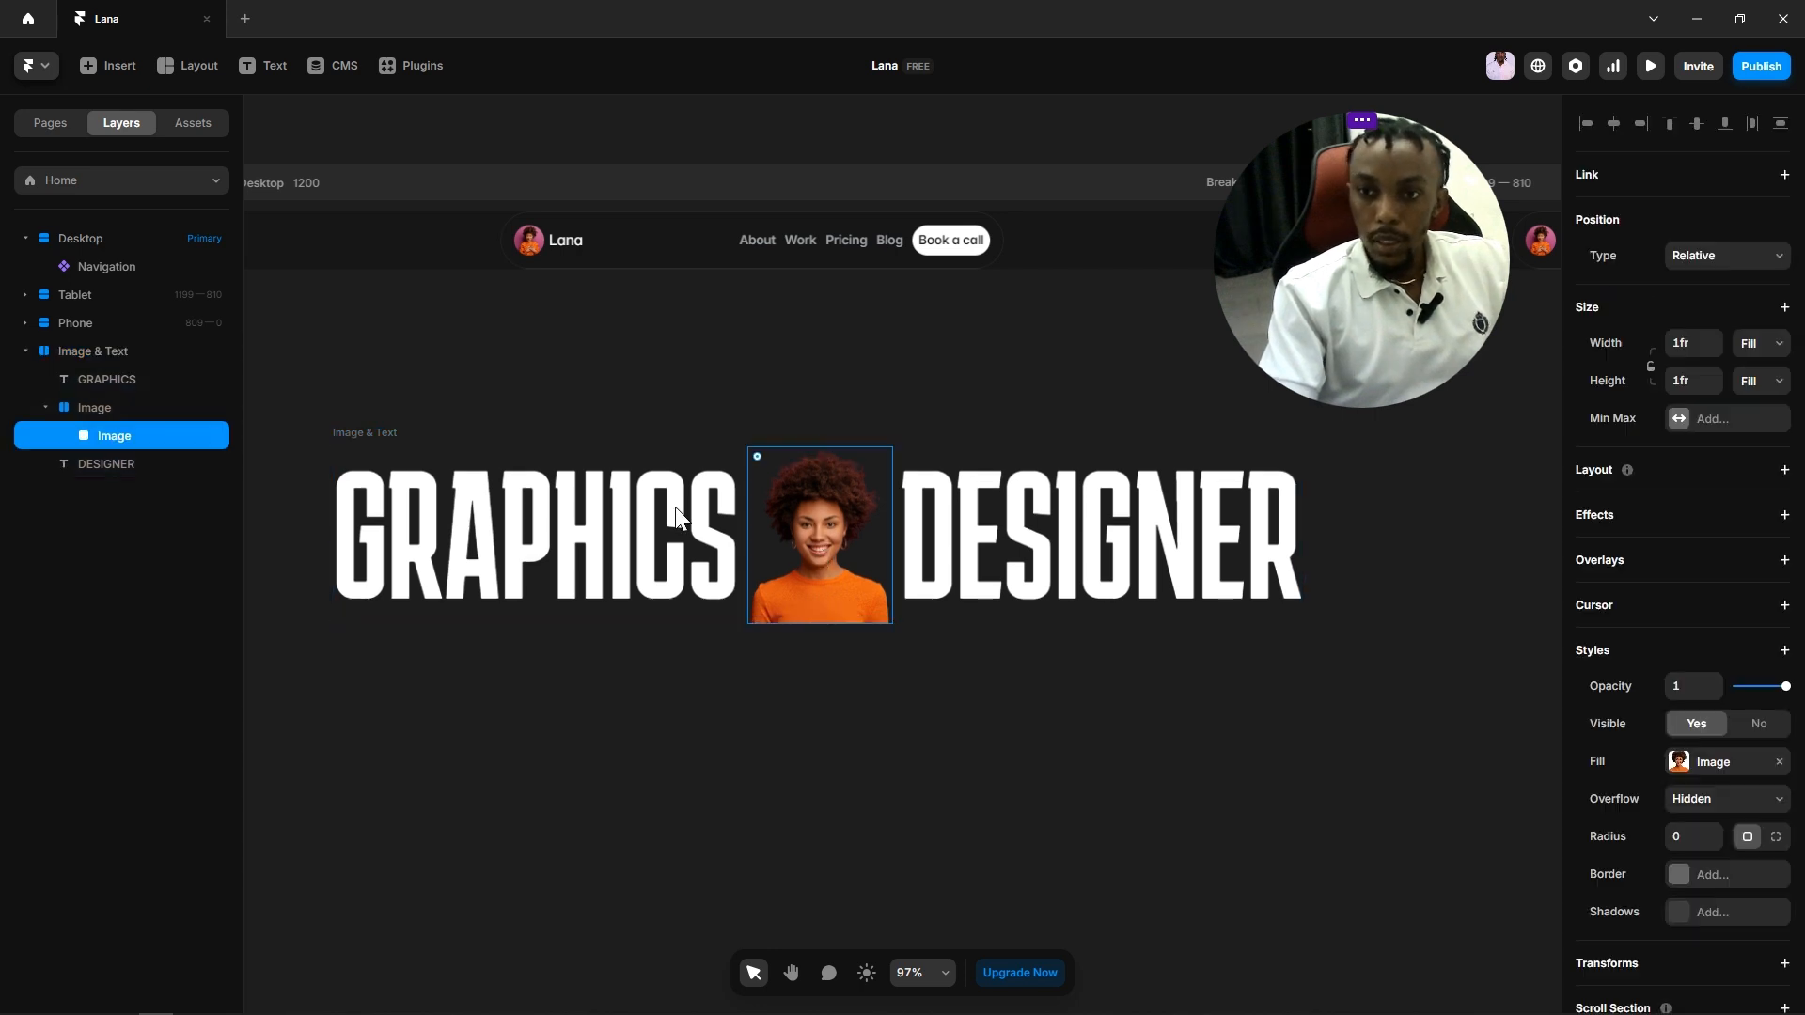
click(150, 408)
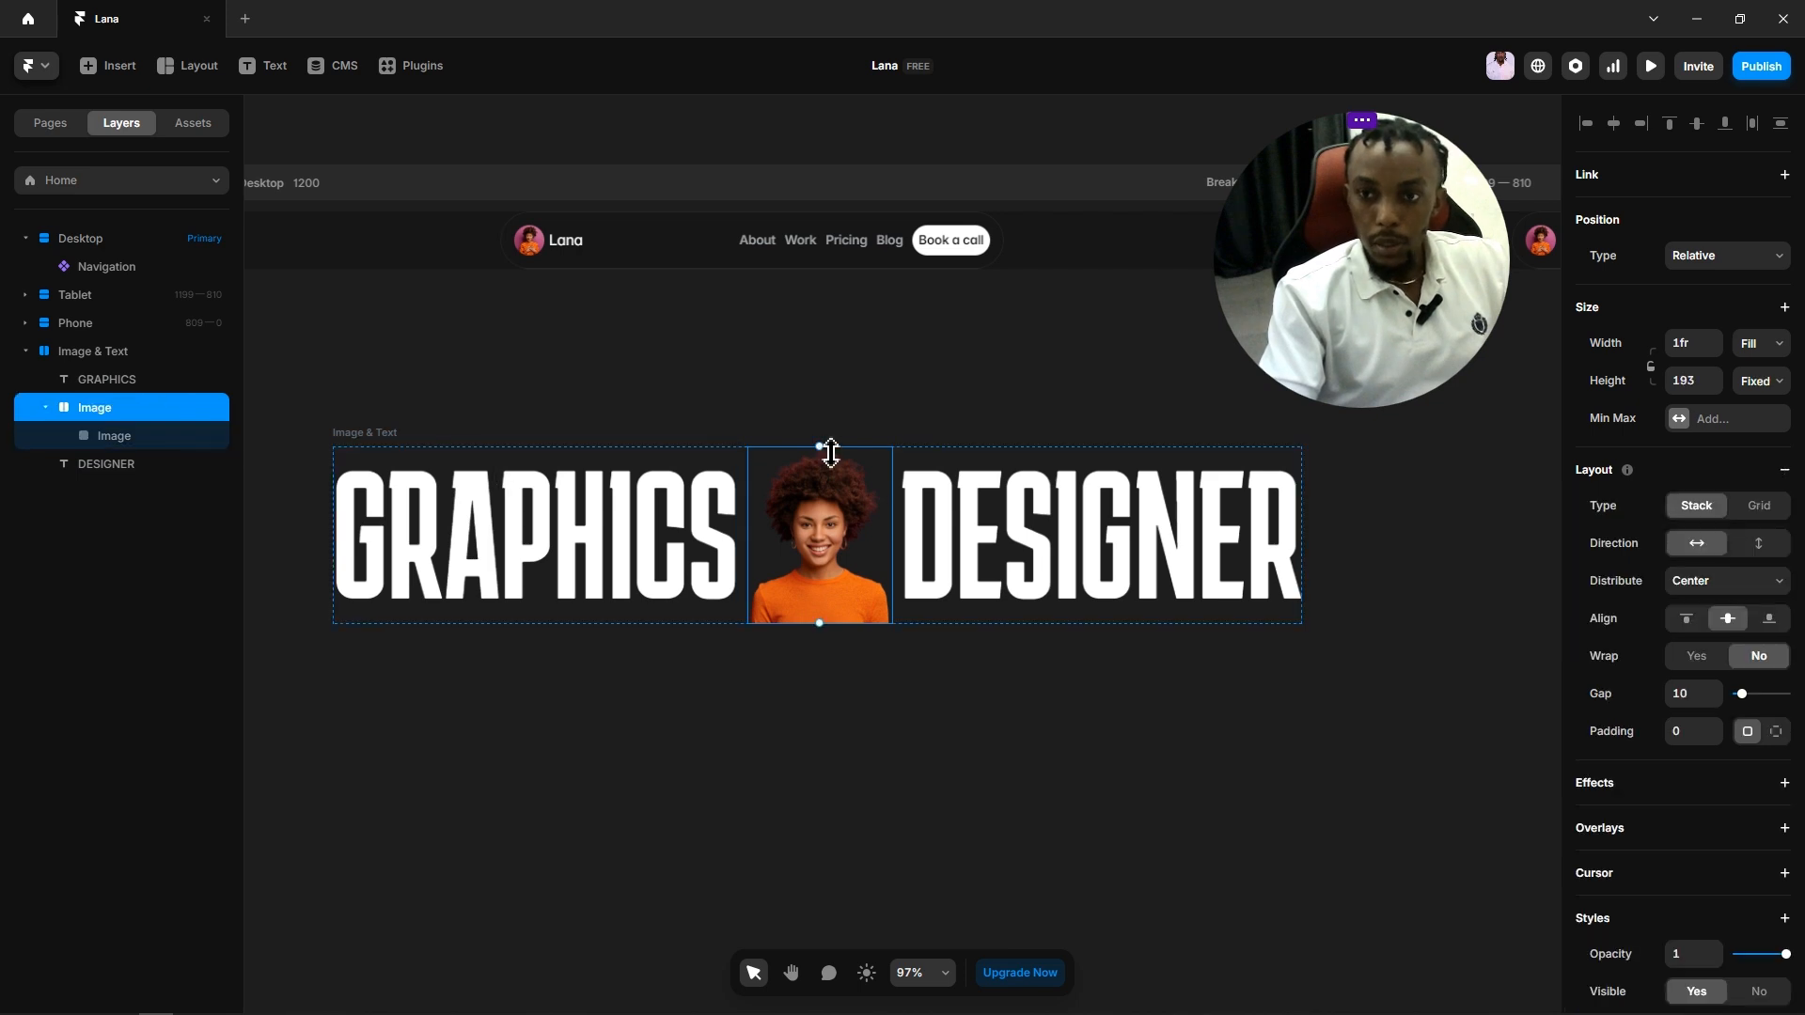
drag(830, 453, 831, 456)
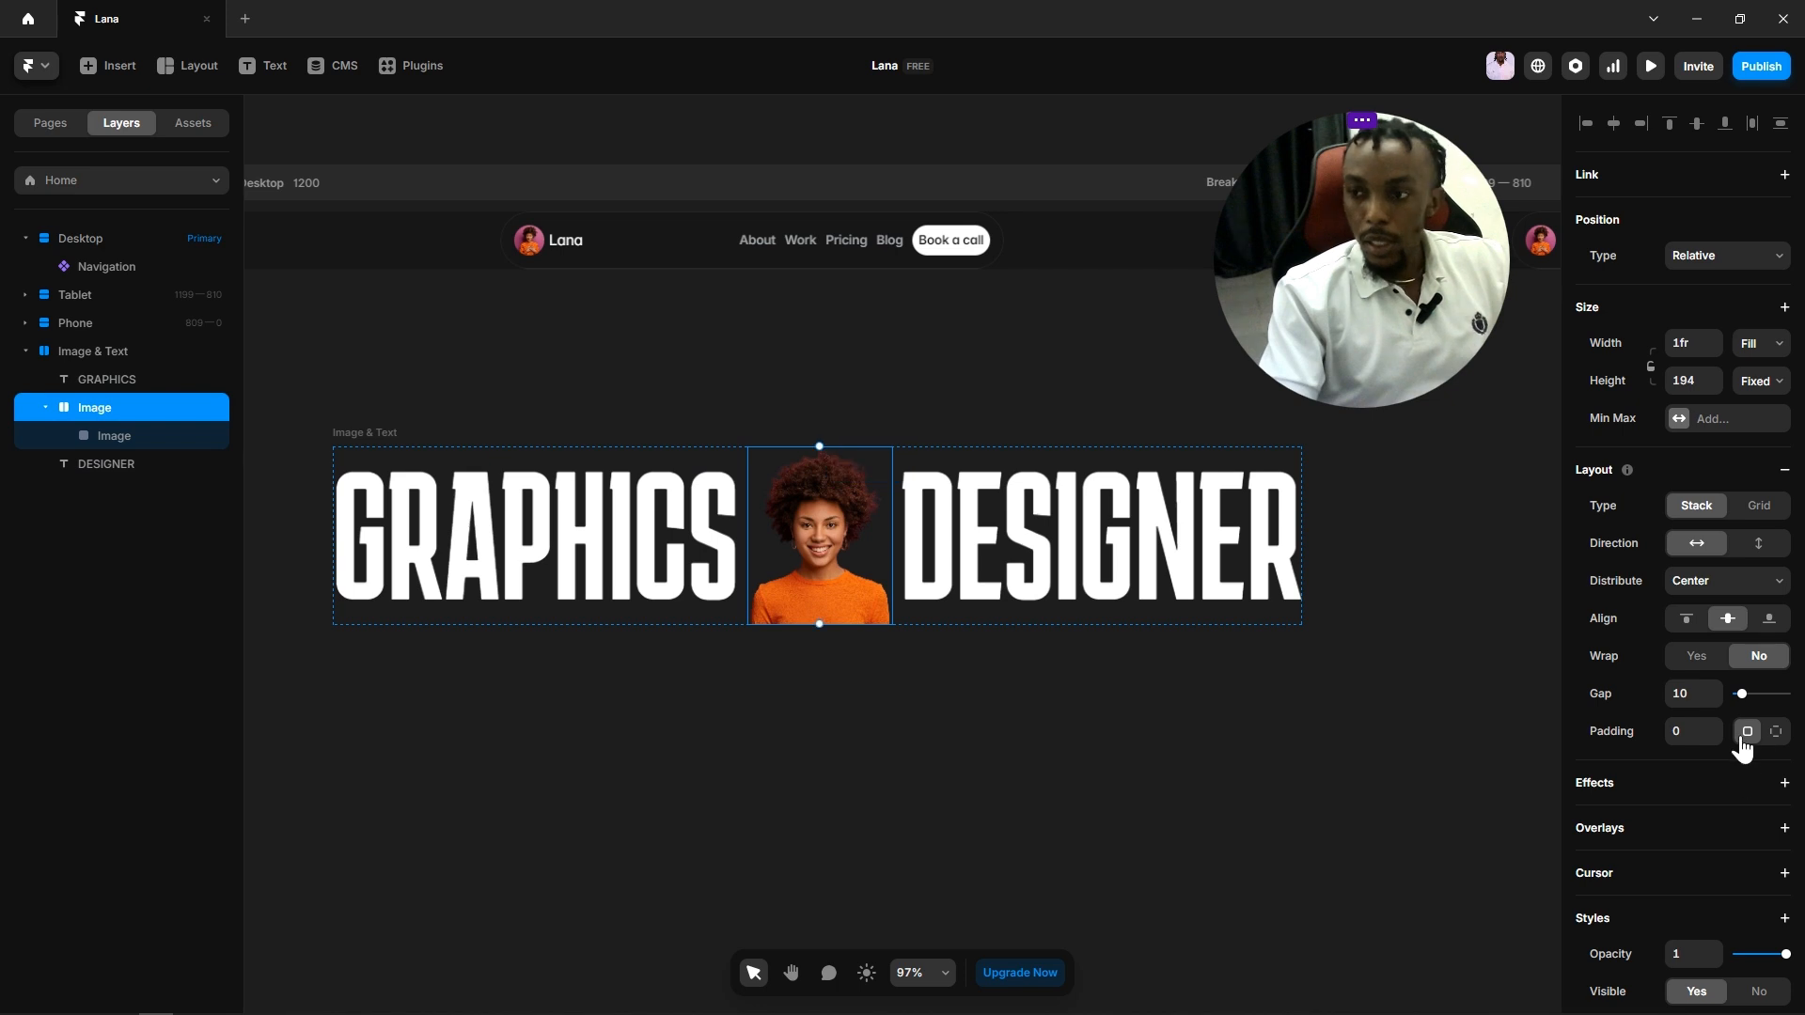
Step: Give the Image stack individual side padding, with a bottom padding of 20
click(1775, 731)
click(1742, 769)
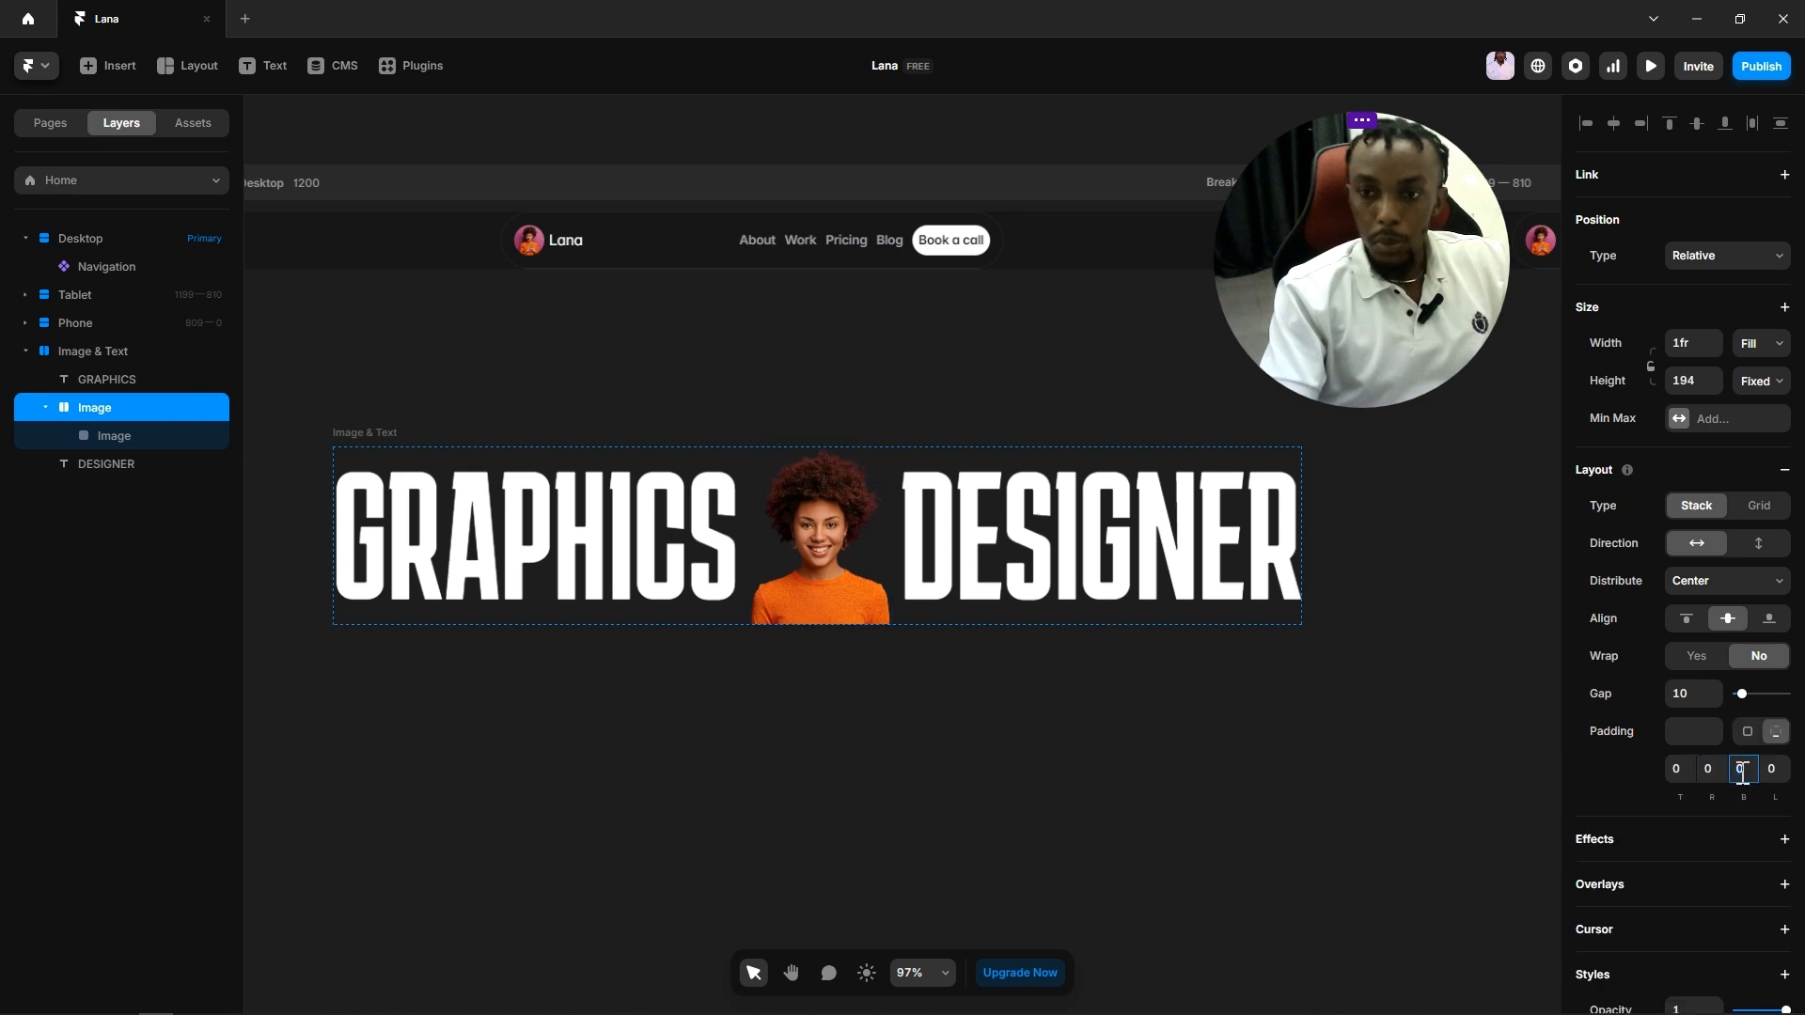
text(10)
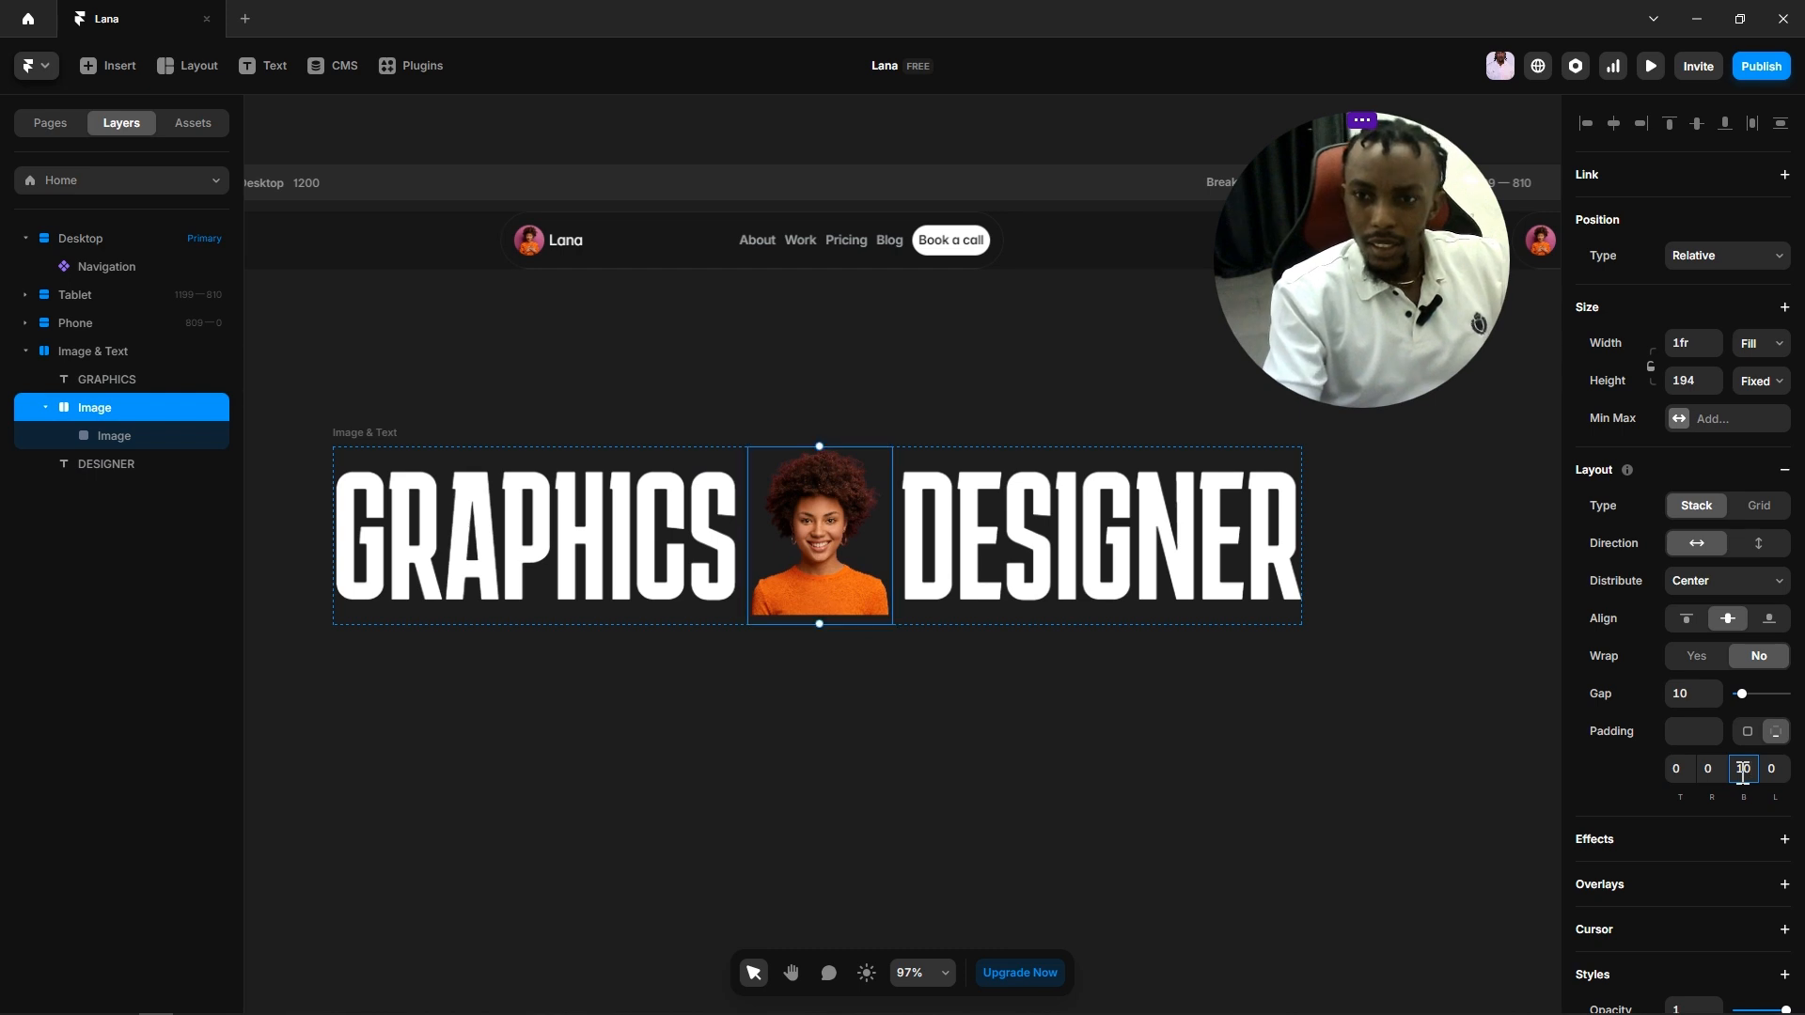
key(BackSpace)
key(BackSpace)
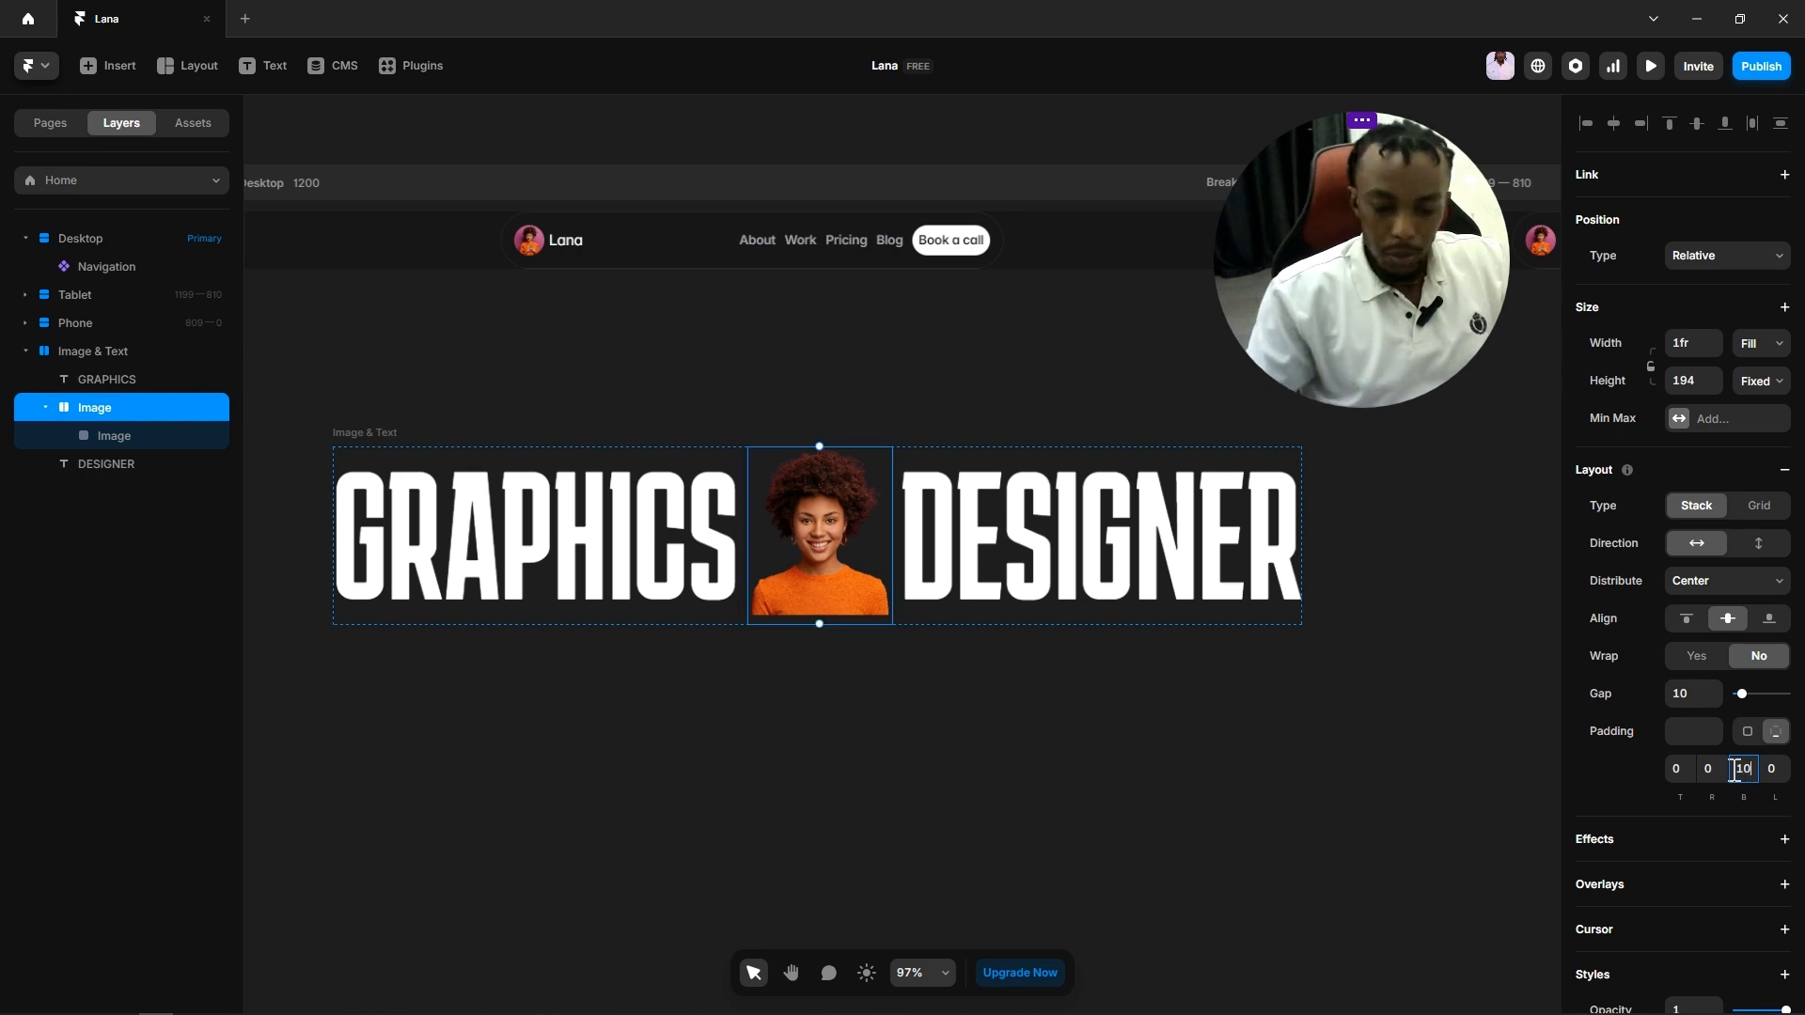
text(20)
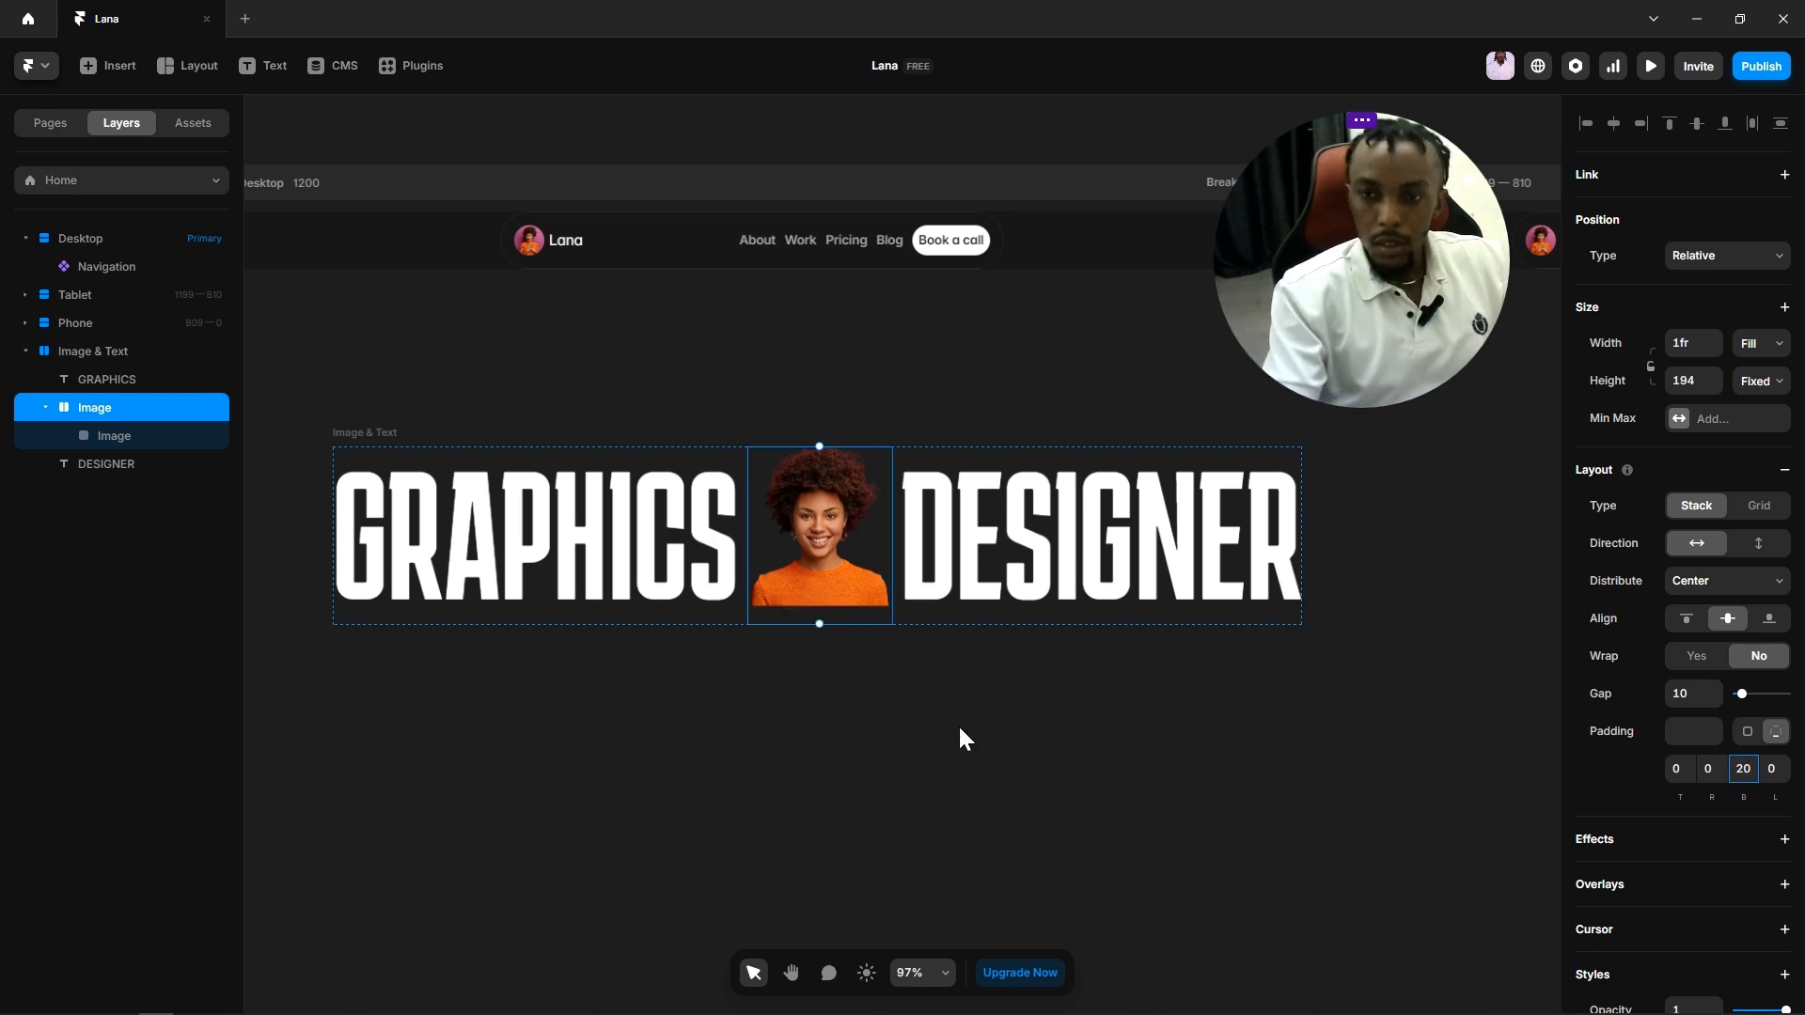
Step: Reduce the height of the padded Image stack to about 193
scroll(852, 506, up, 10)
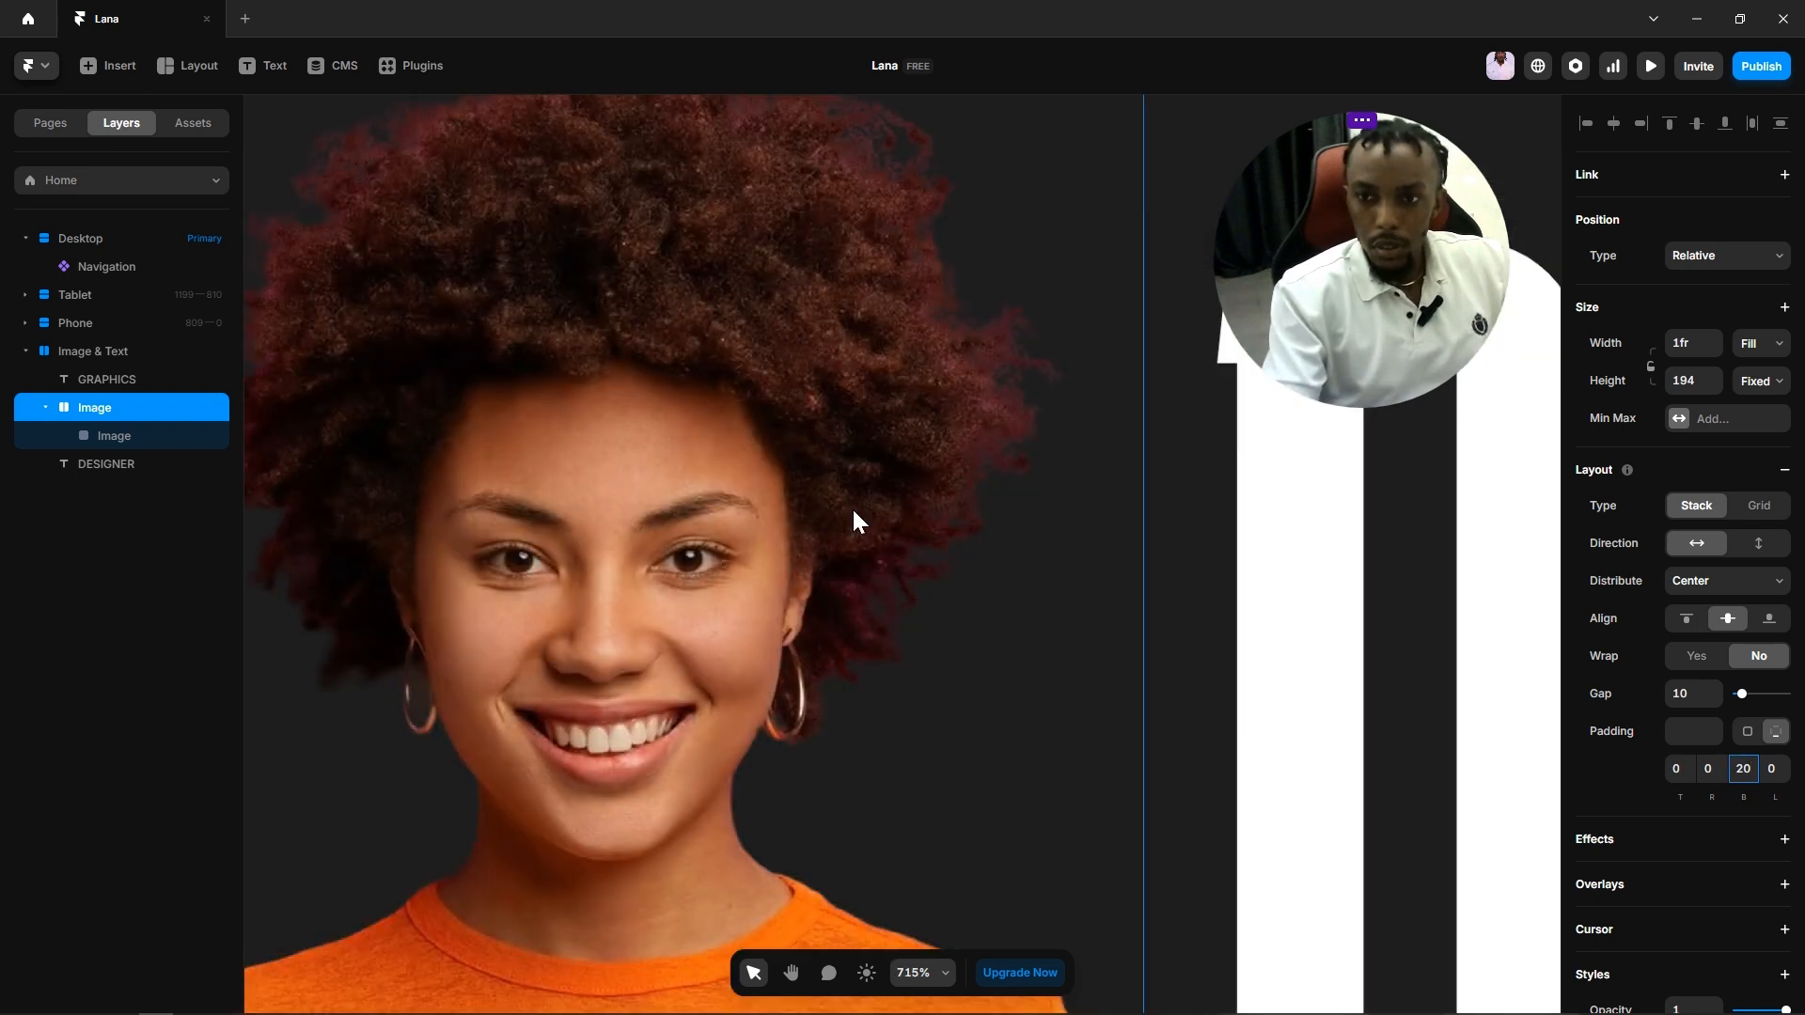
scroll(854, 511, down, 3)
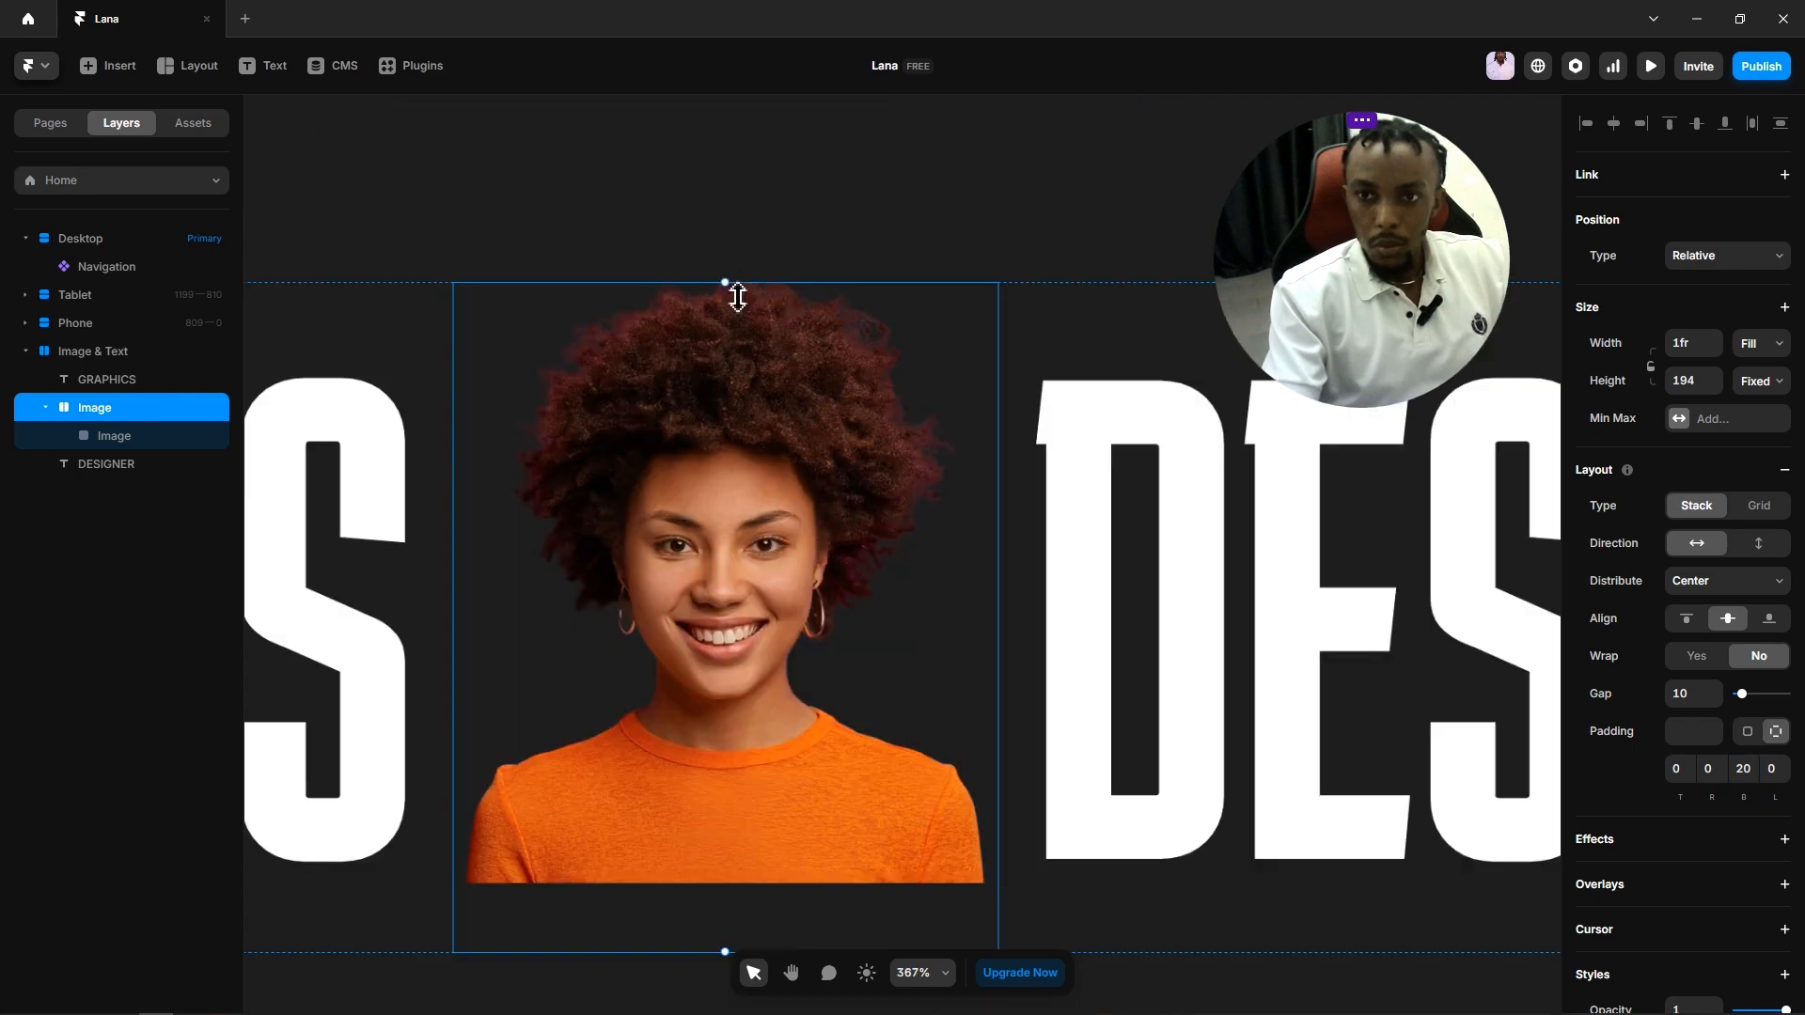
mouse_move(738, 297)
mouse_down()
mouse_move(738, 269)
mouse_move(730, 307)
mouse_up()
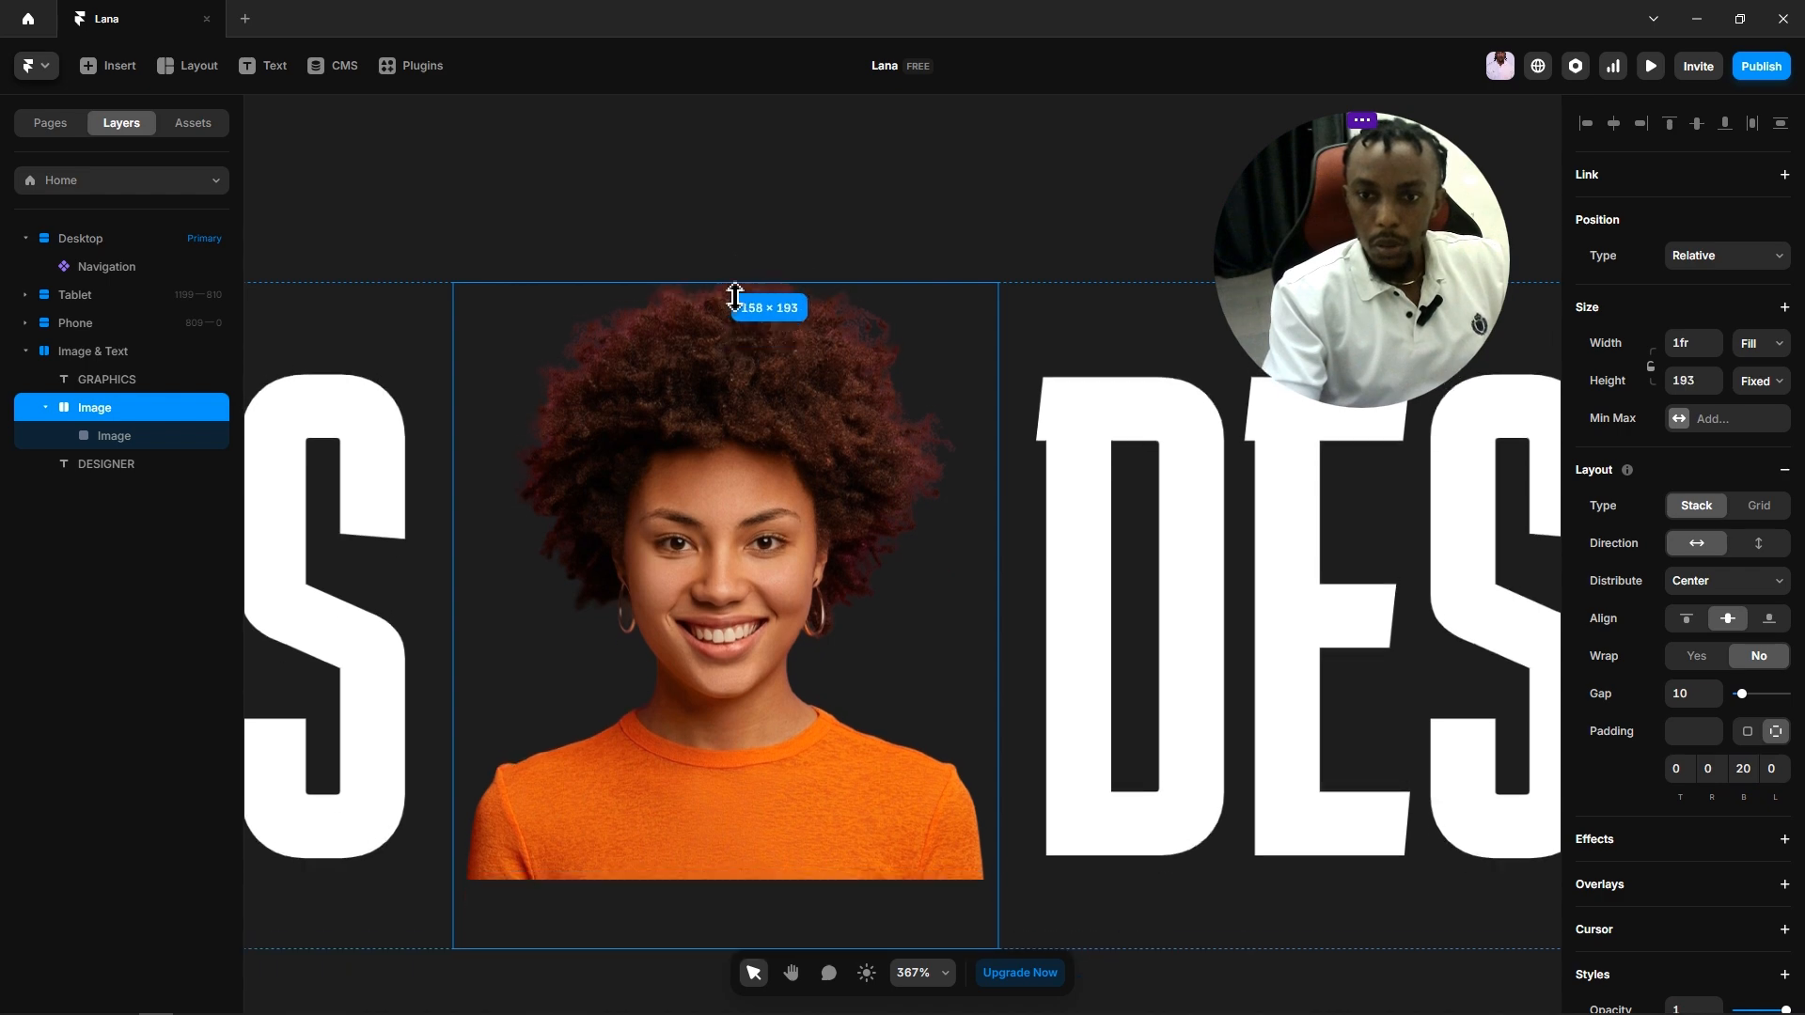
scroll(724, 494, down, 5)
click(793, 794)
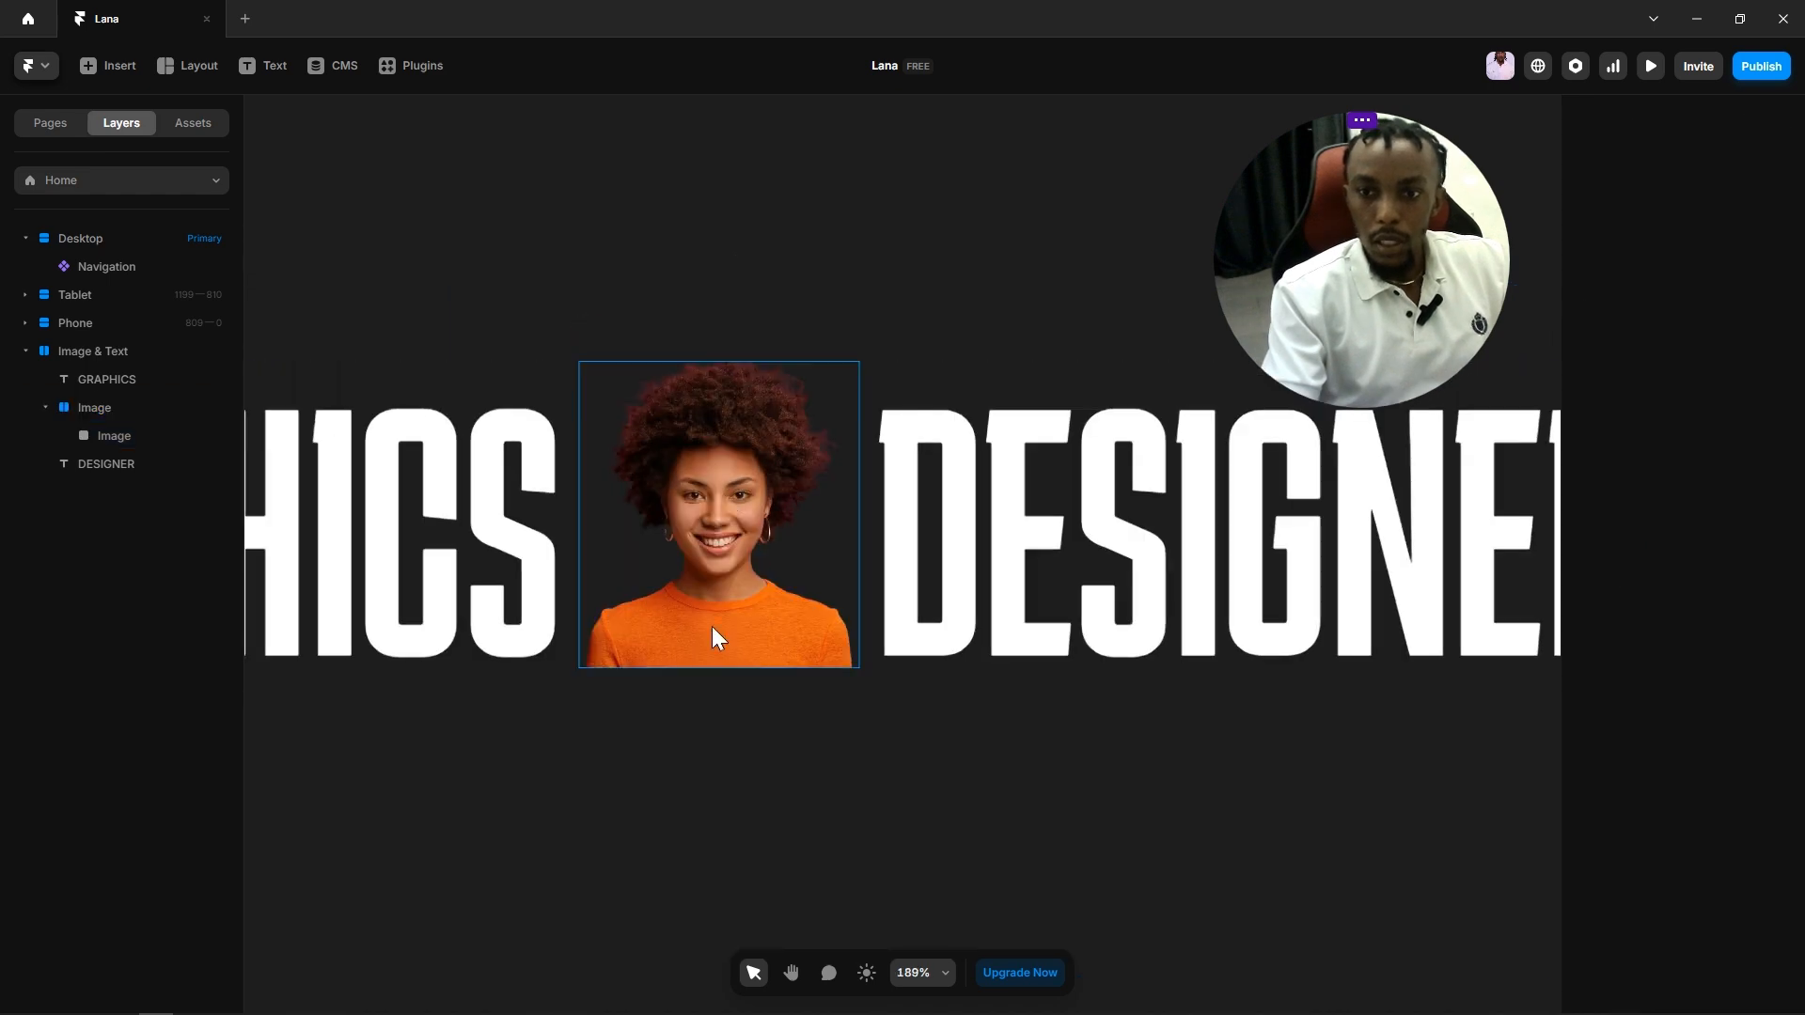
Step: Round the corners of the portrait image inside the Image stack with a radius of 20
click(106, 436)
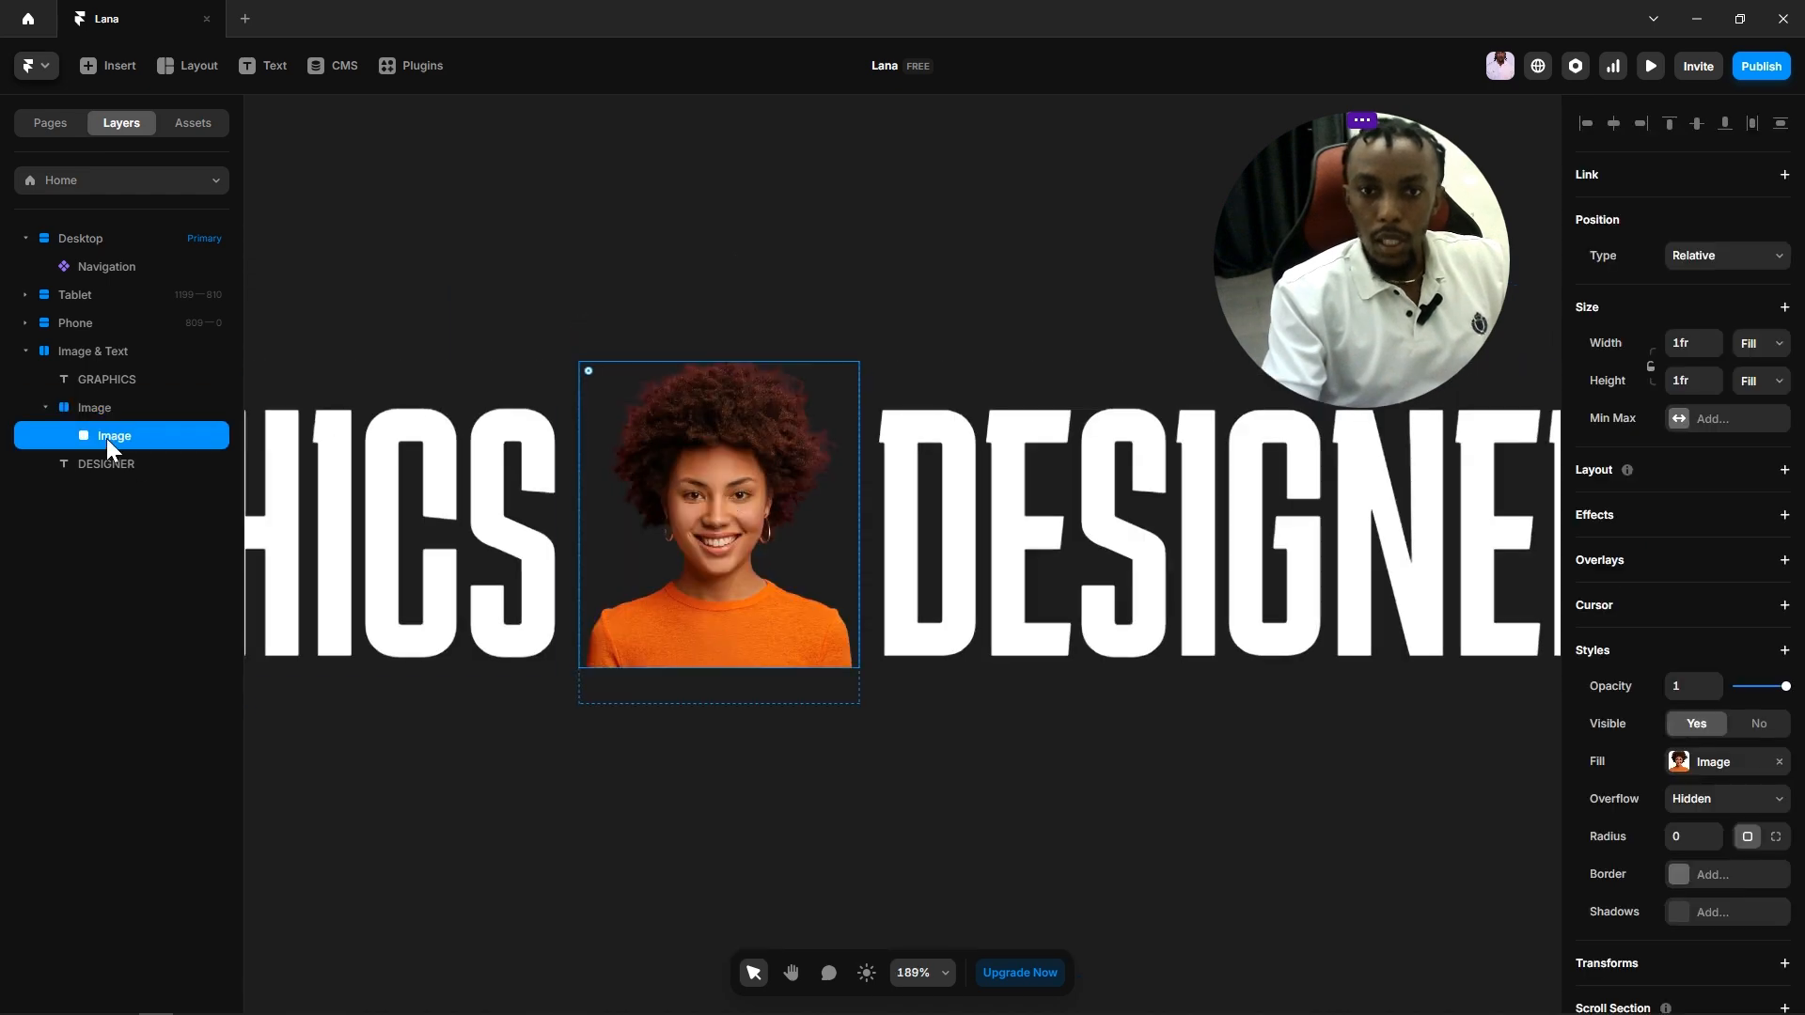
click(866, 811)
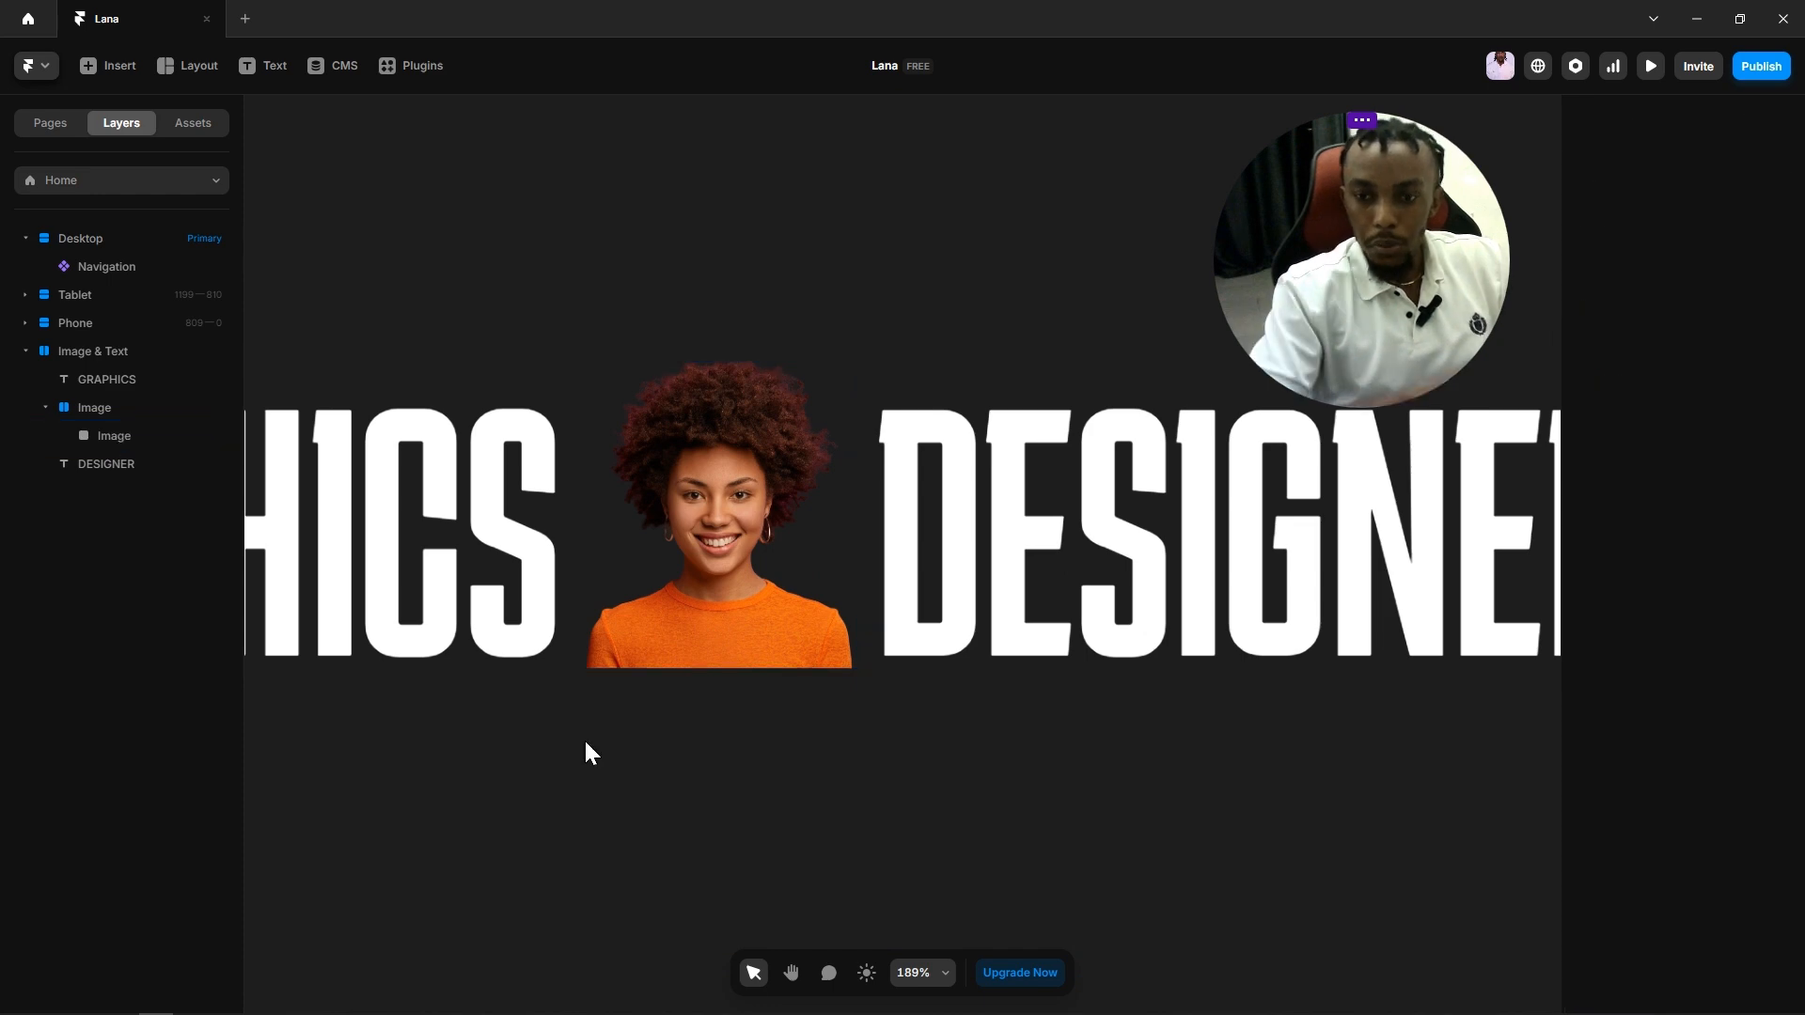
click(639, 676)
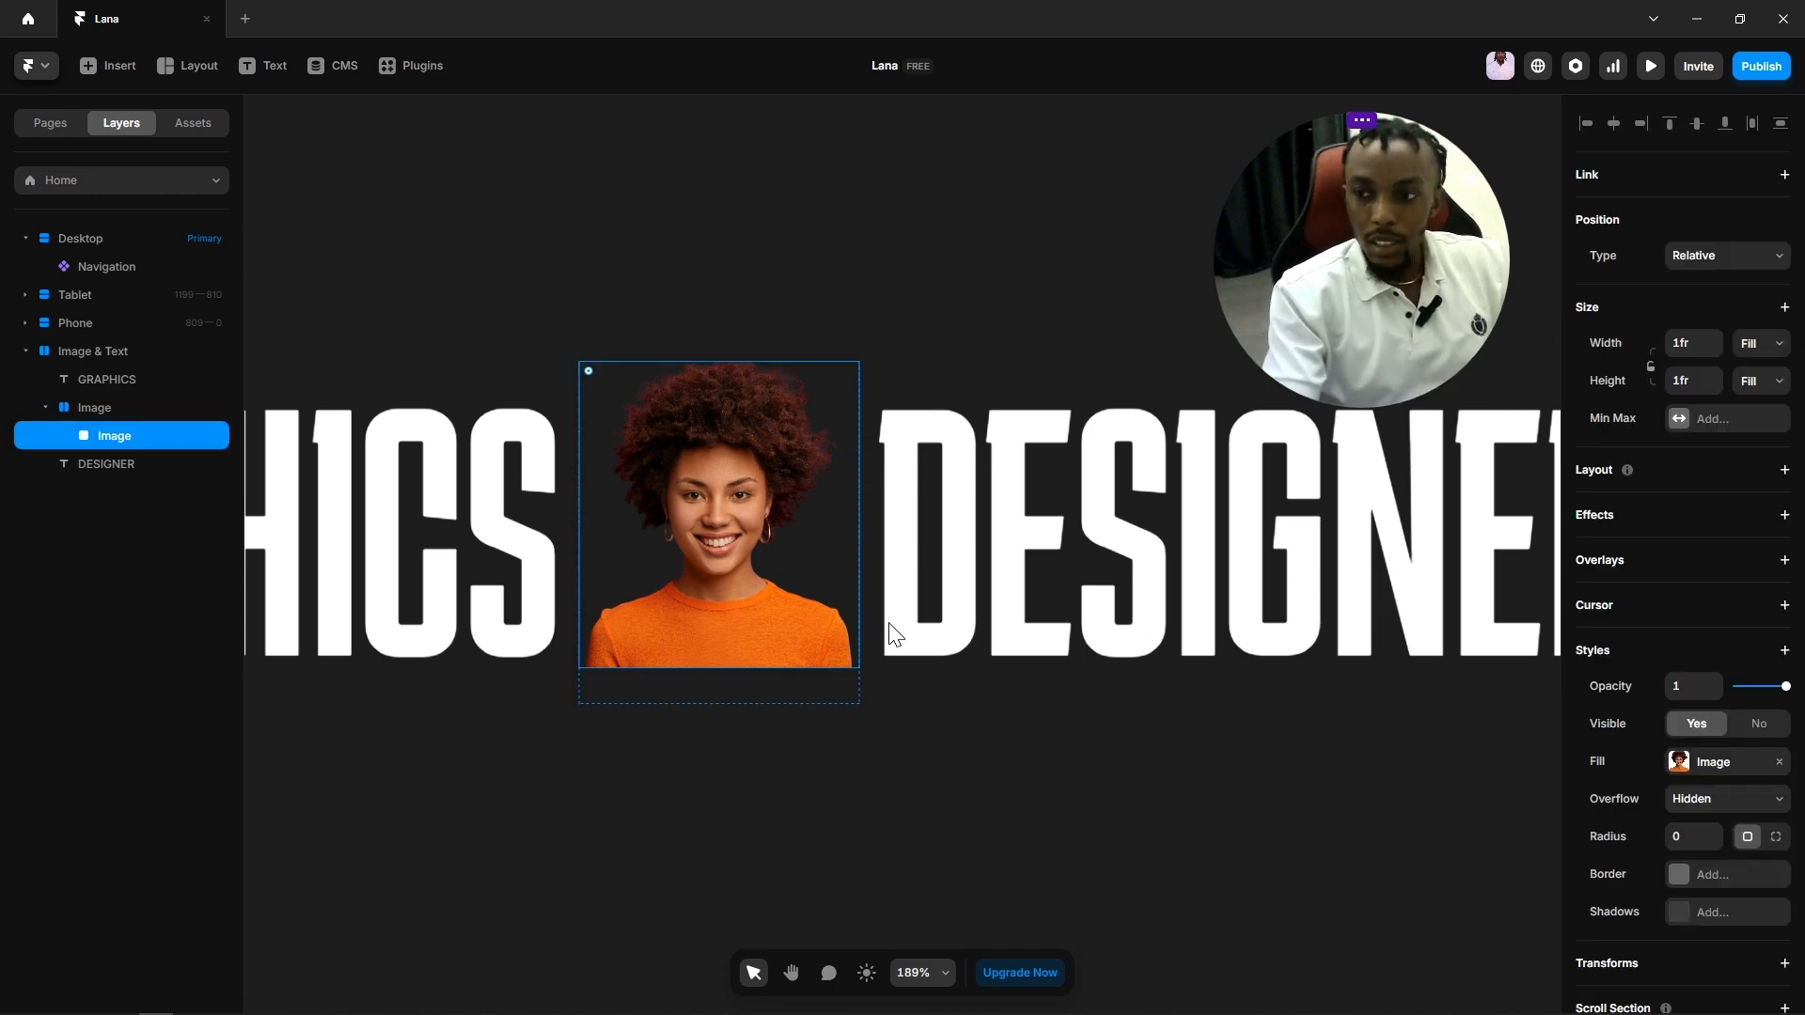
click(1688, 837)
text(20)
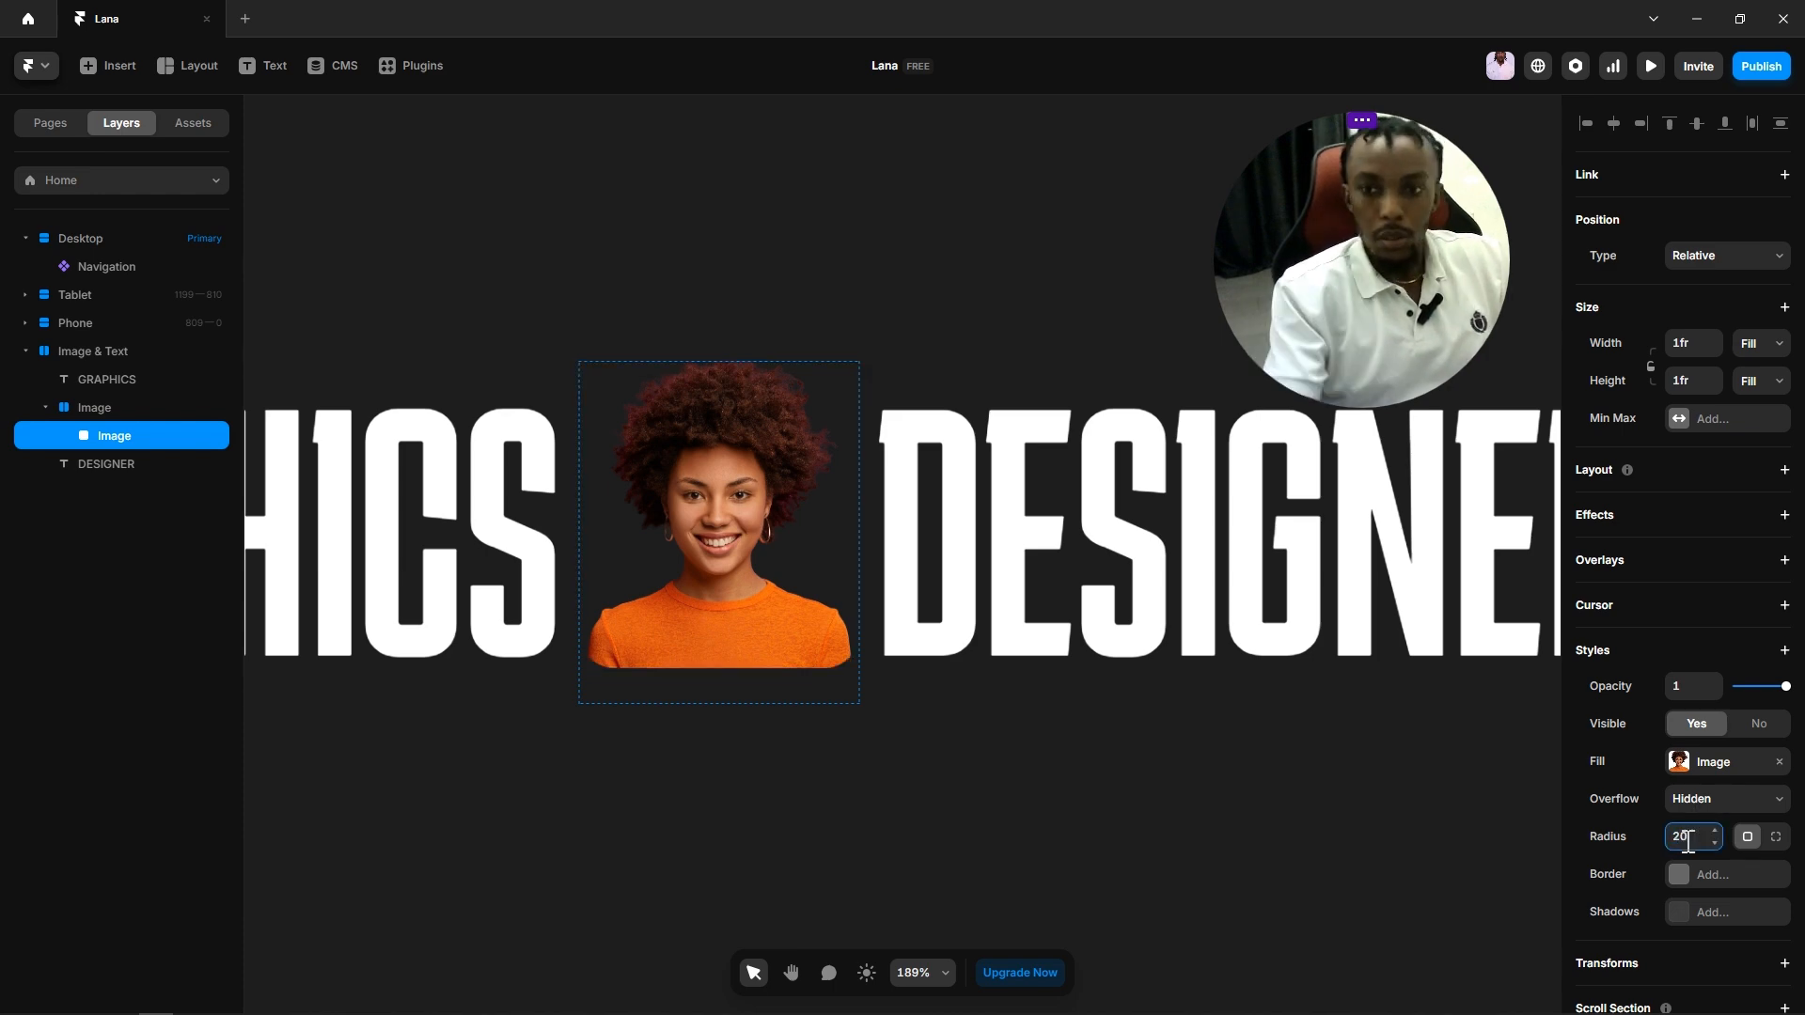
click(899, 829)
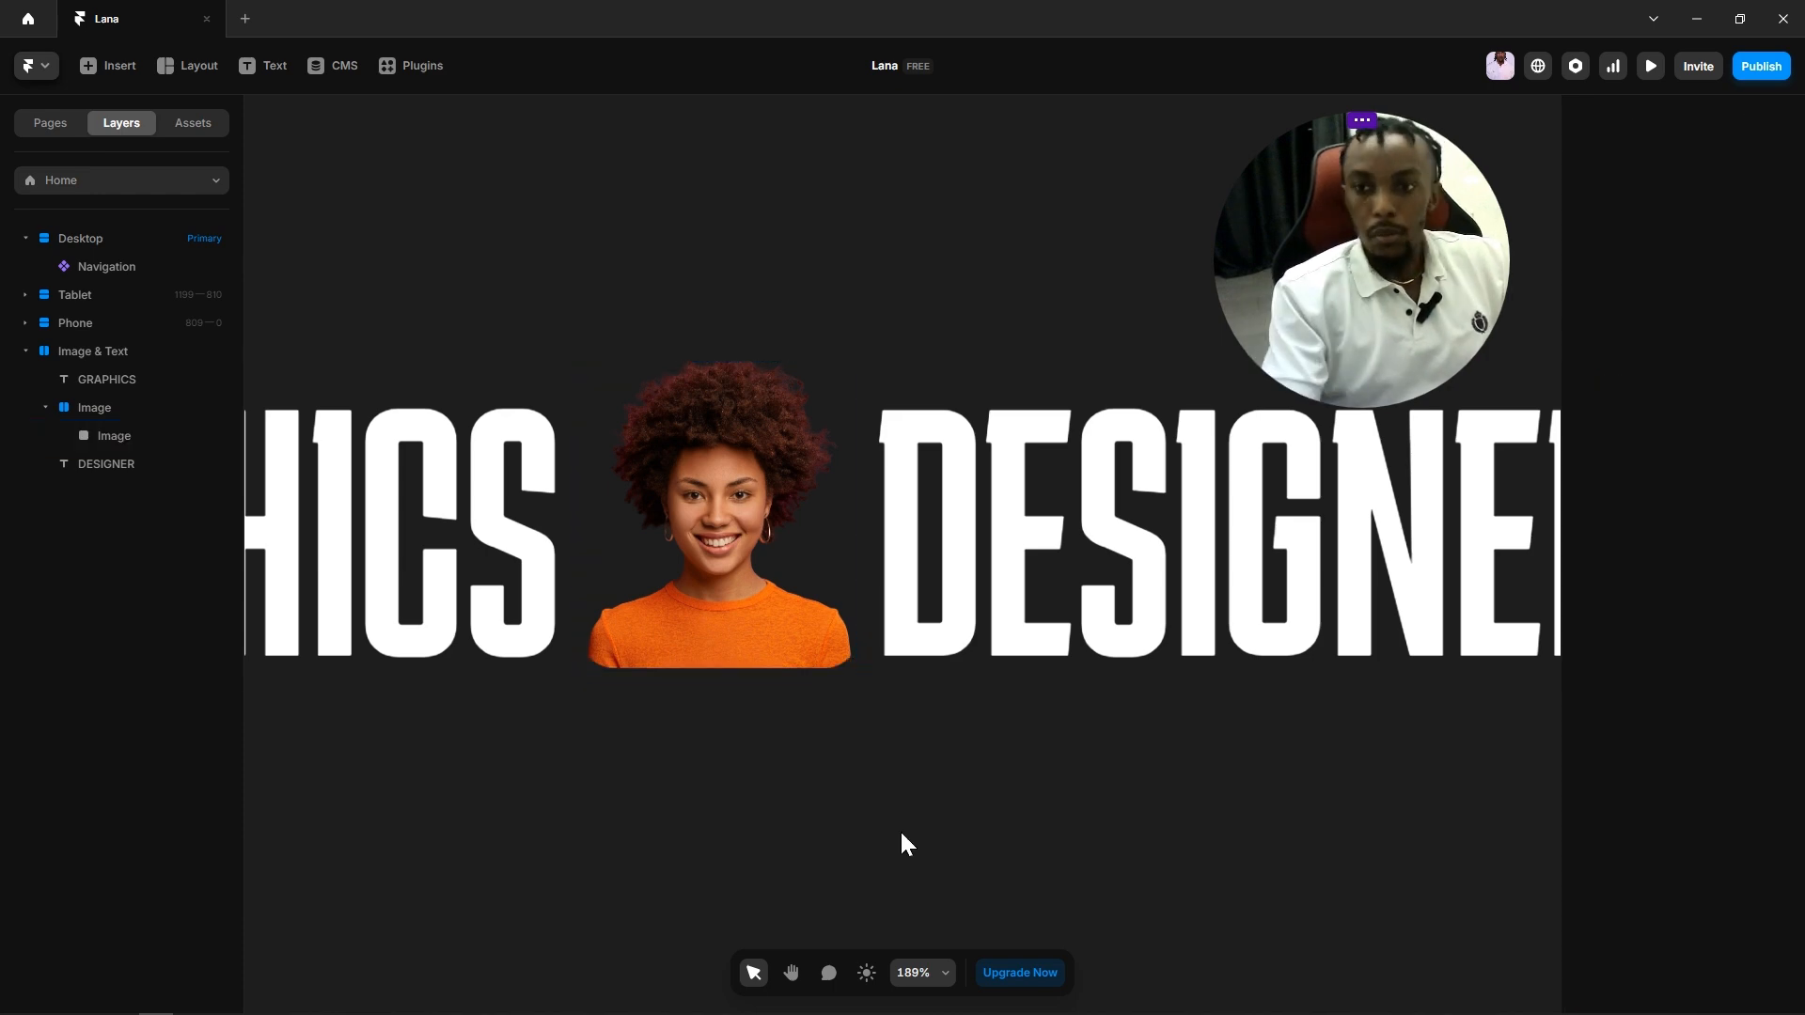
scroll(899, 829, down, 2)
scroll(898, 827, down, 3)
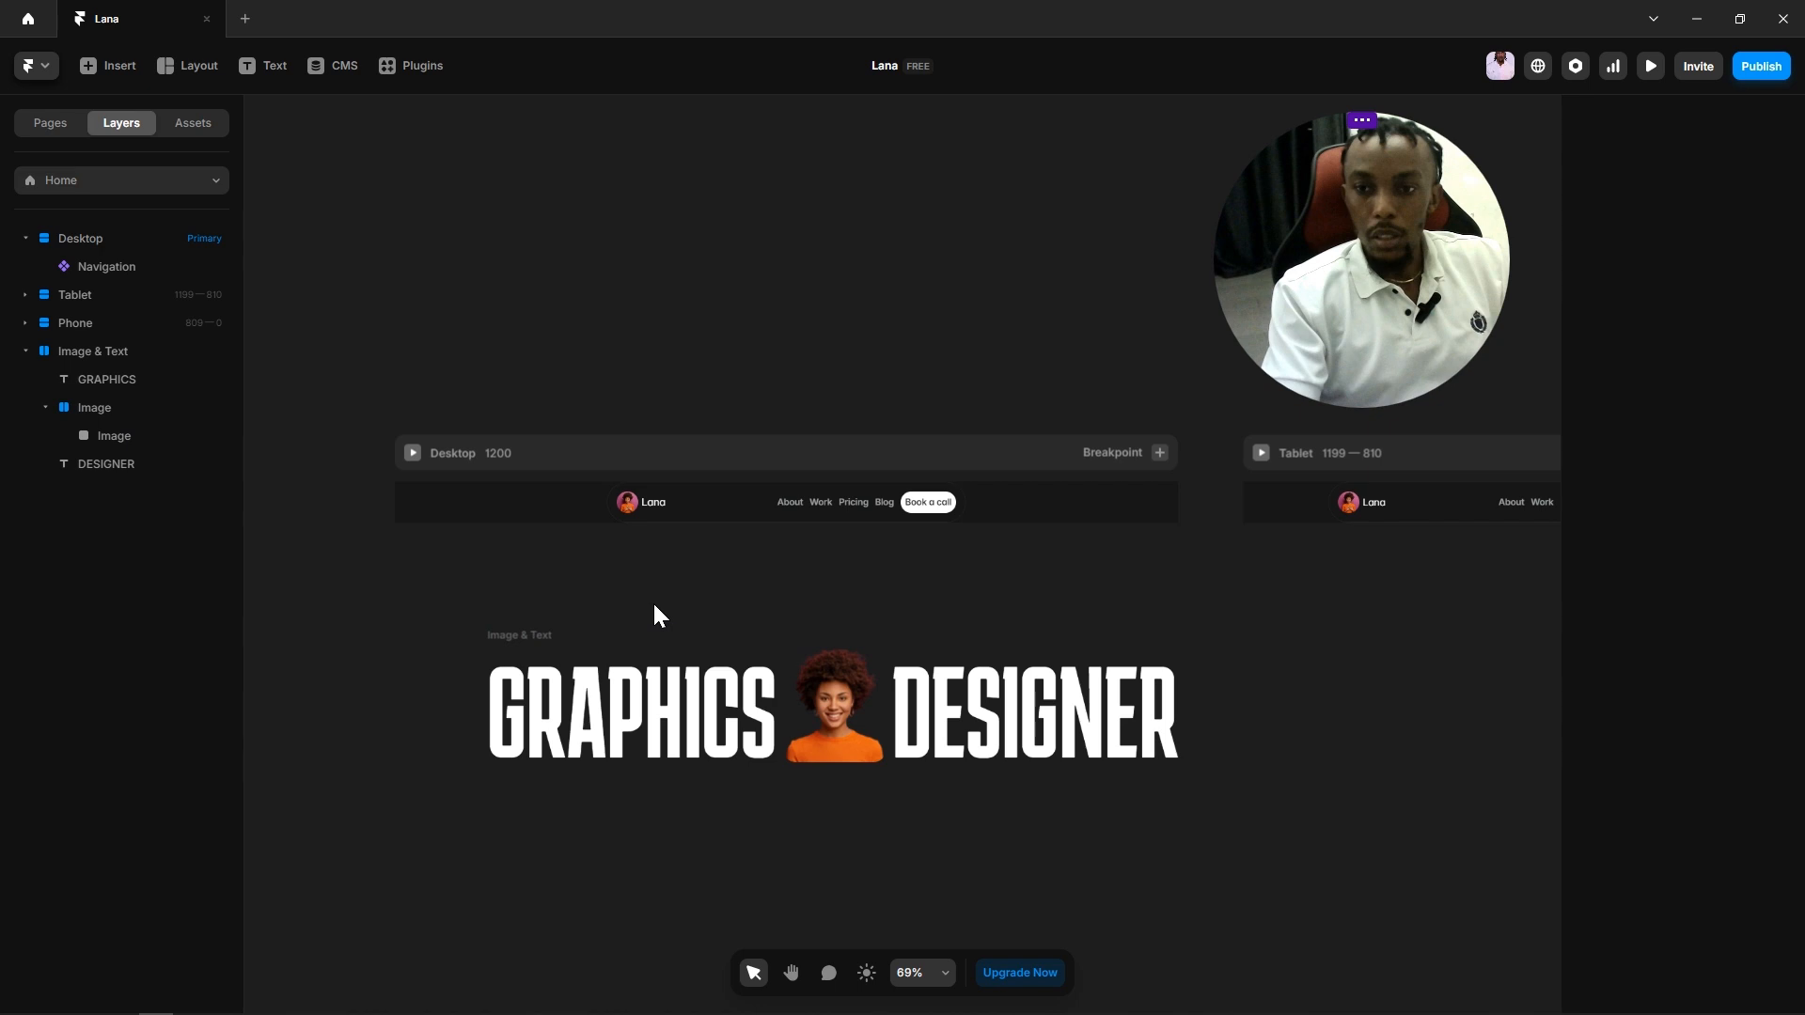
scroll(902, 687, up, 3)
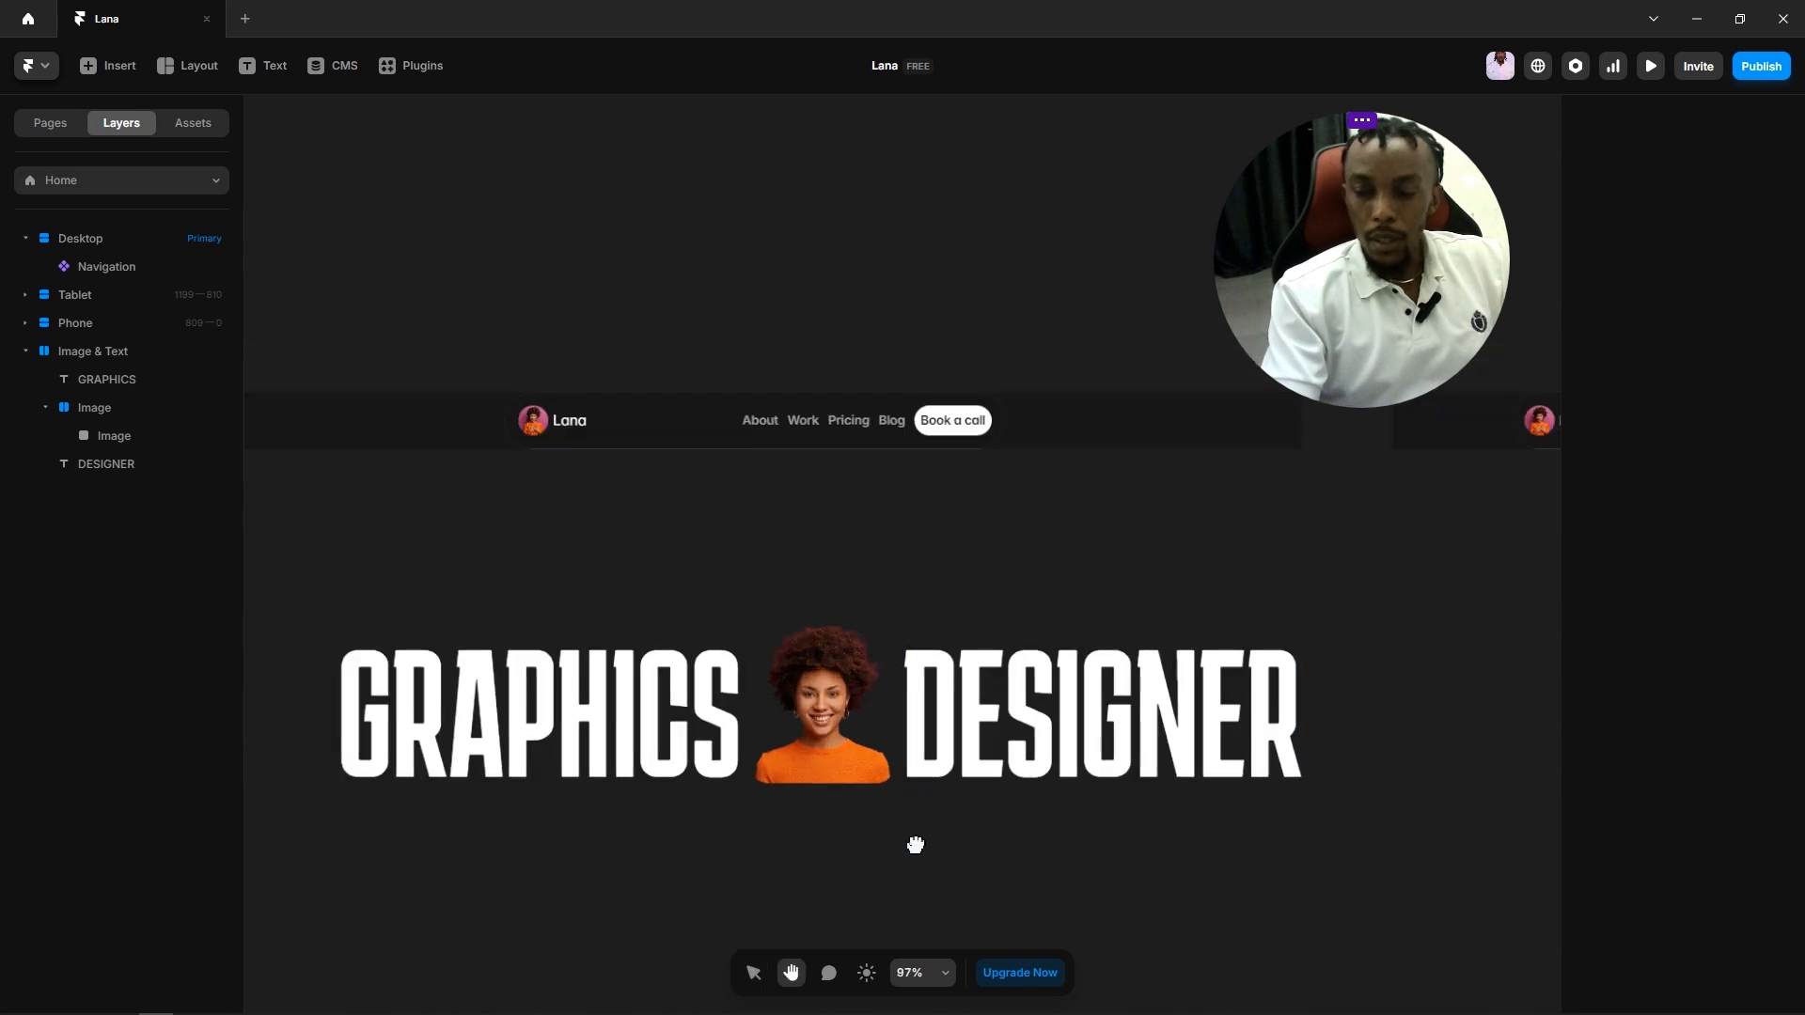
drag(917, 846, 936, 801)
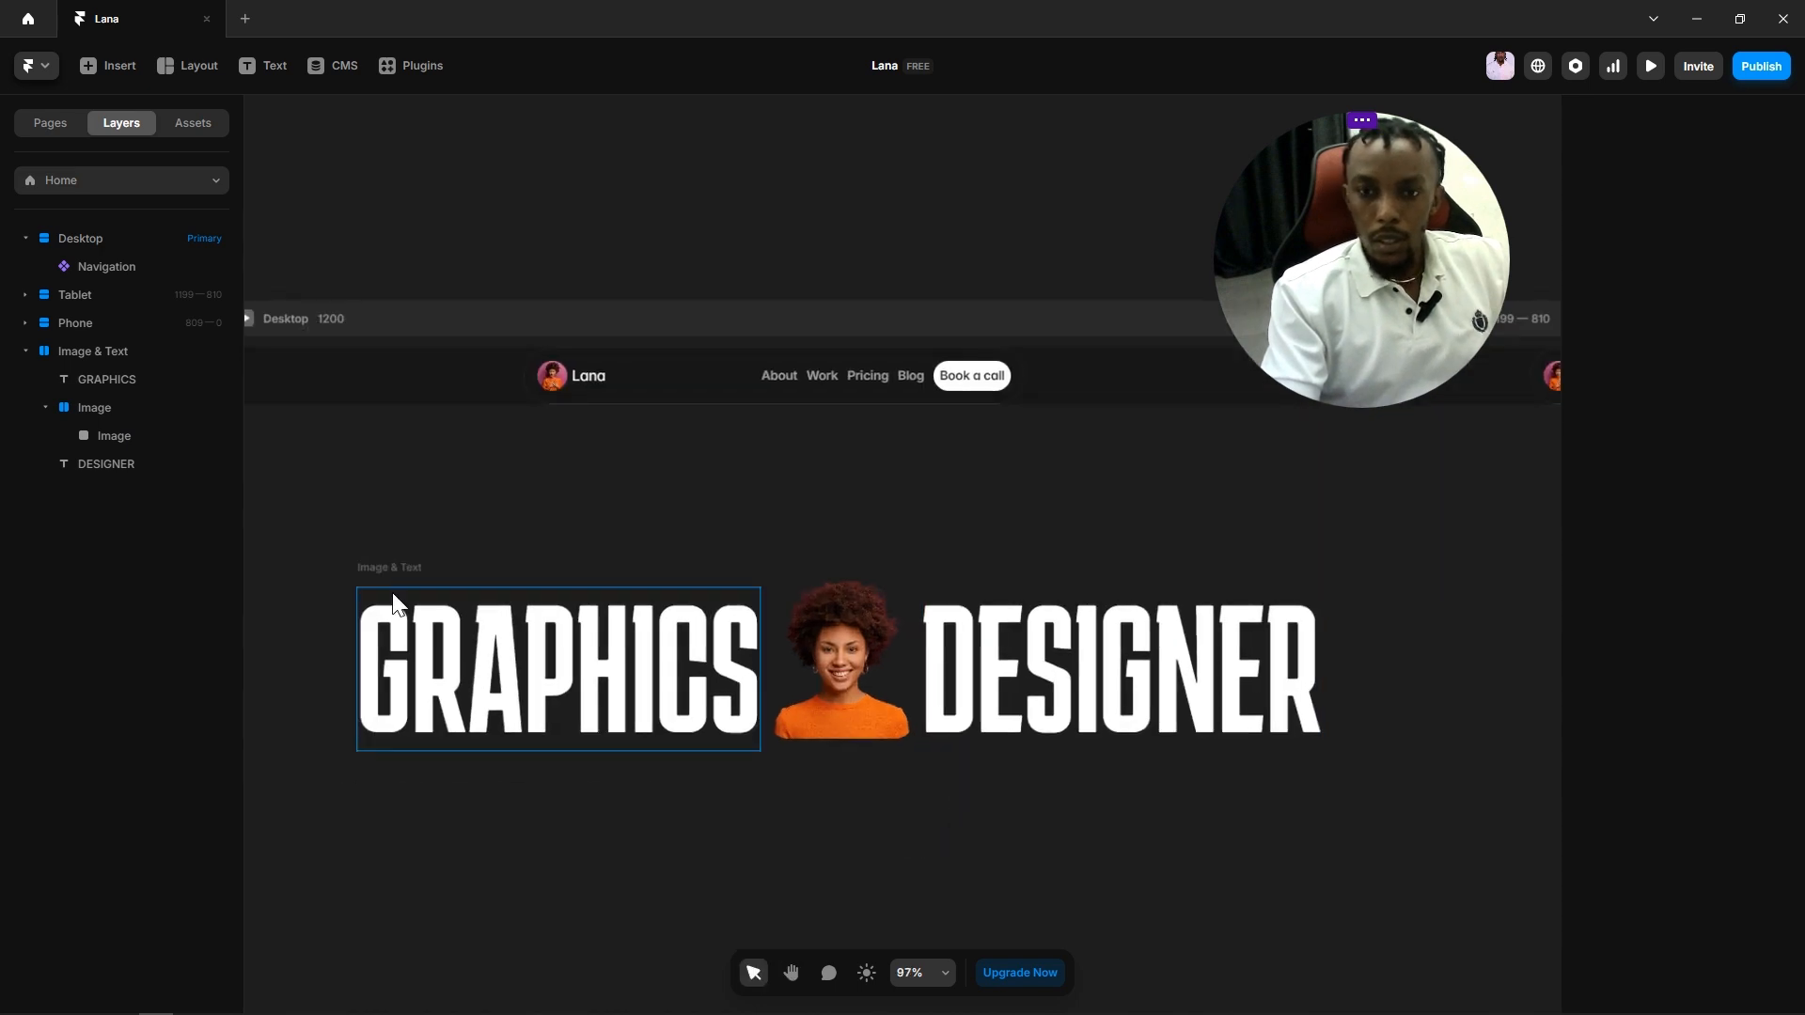
click(380, 567)
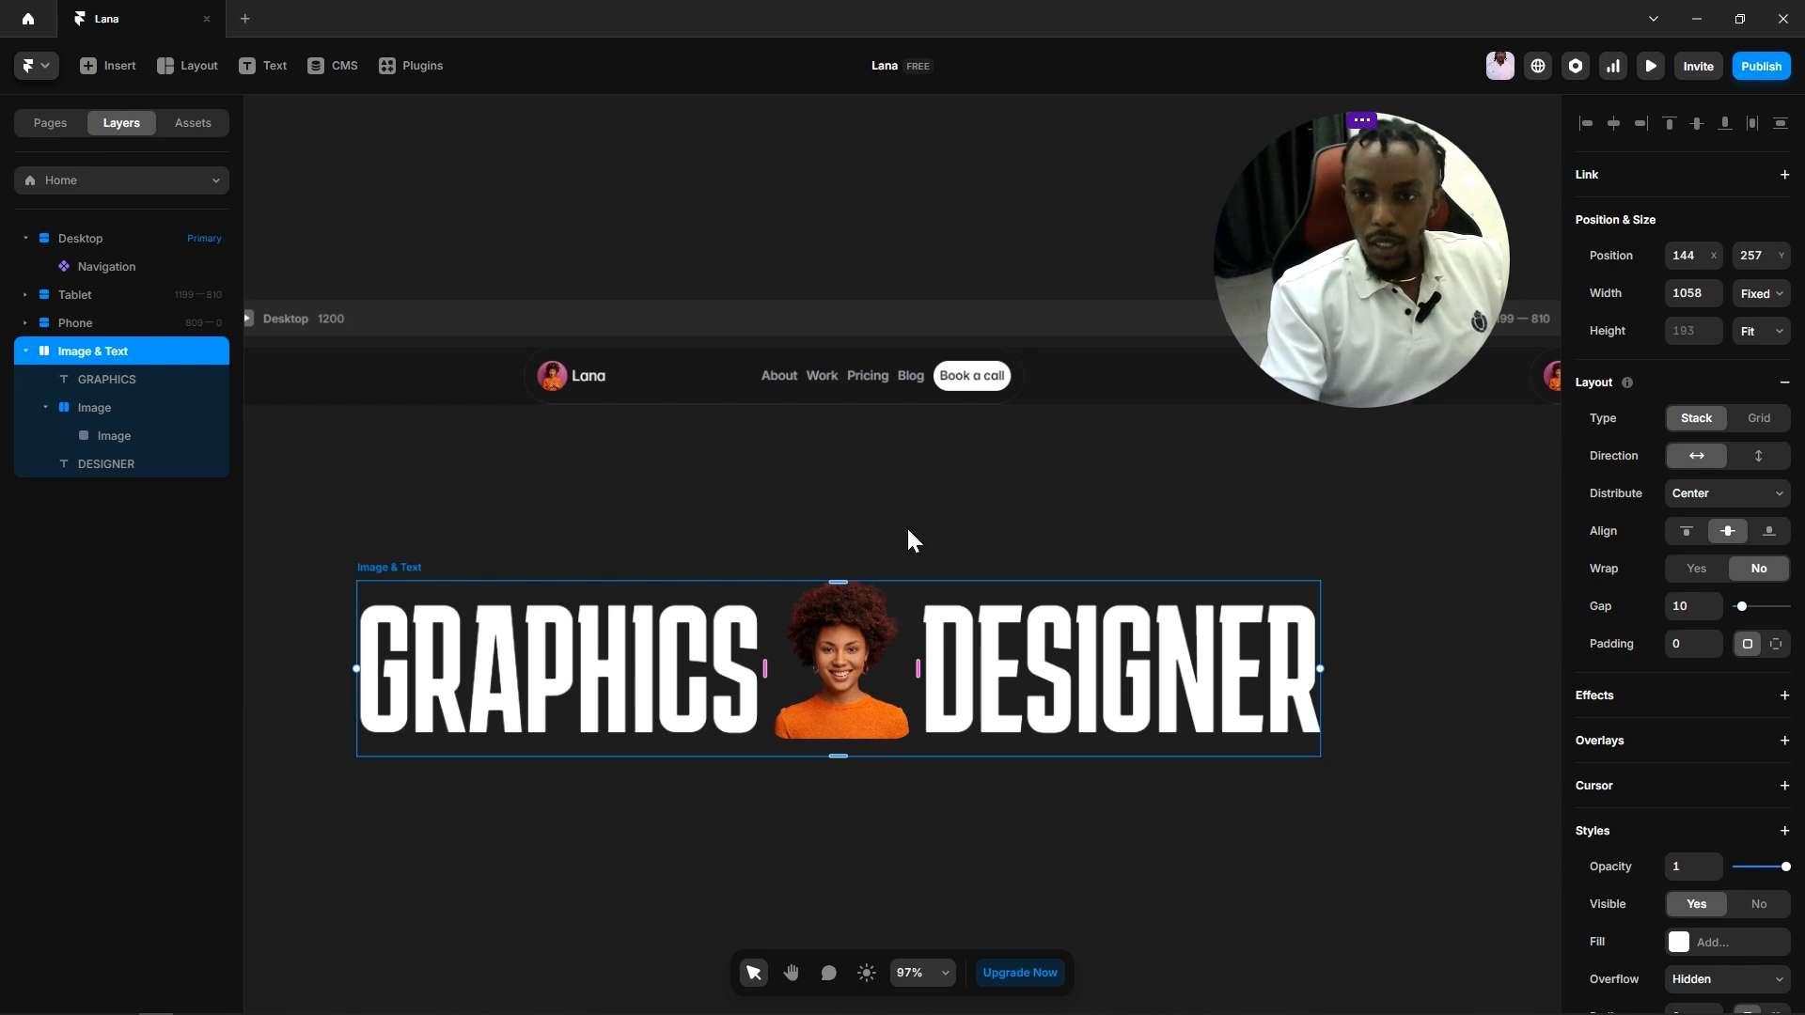
click(754, 538)
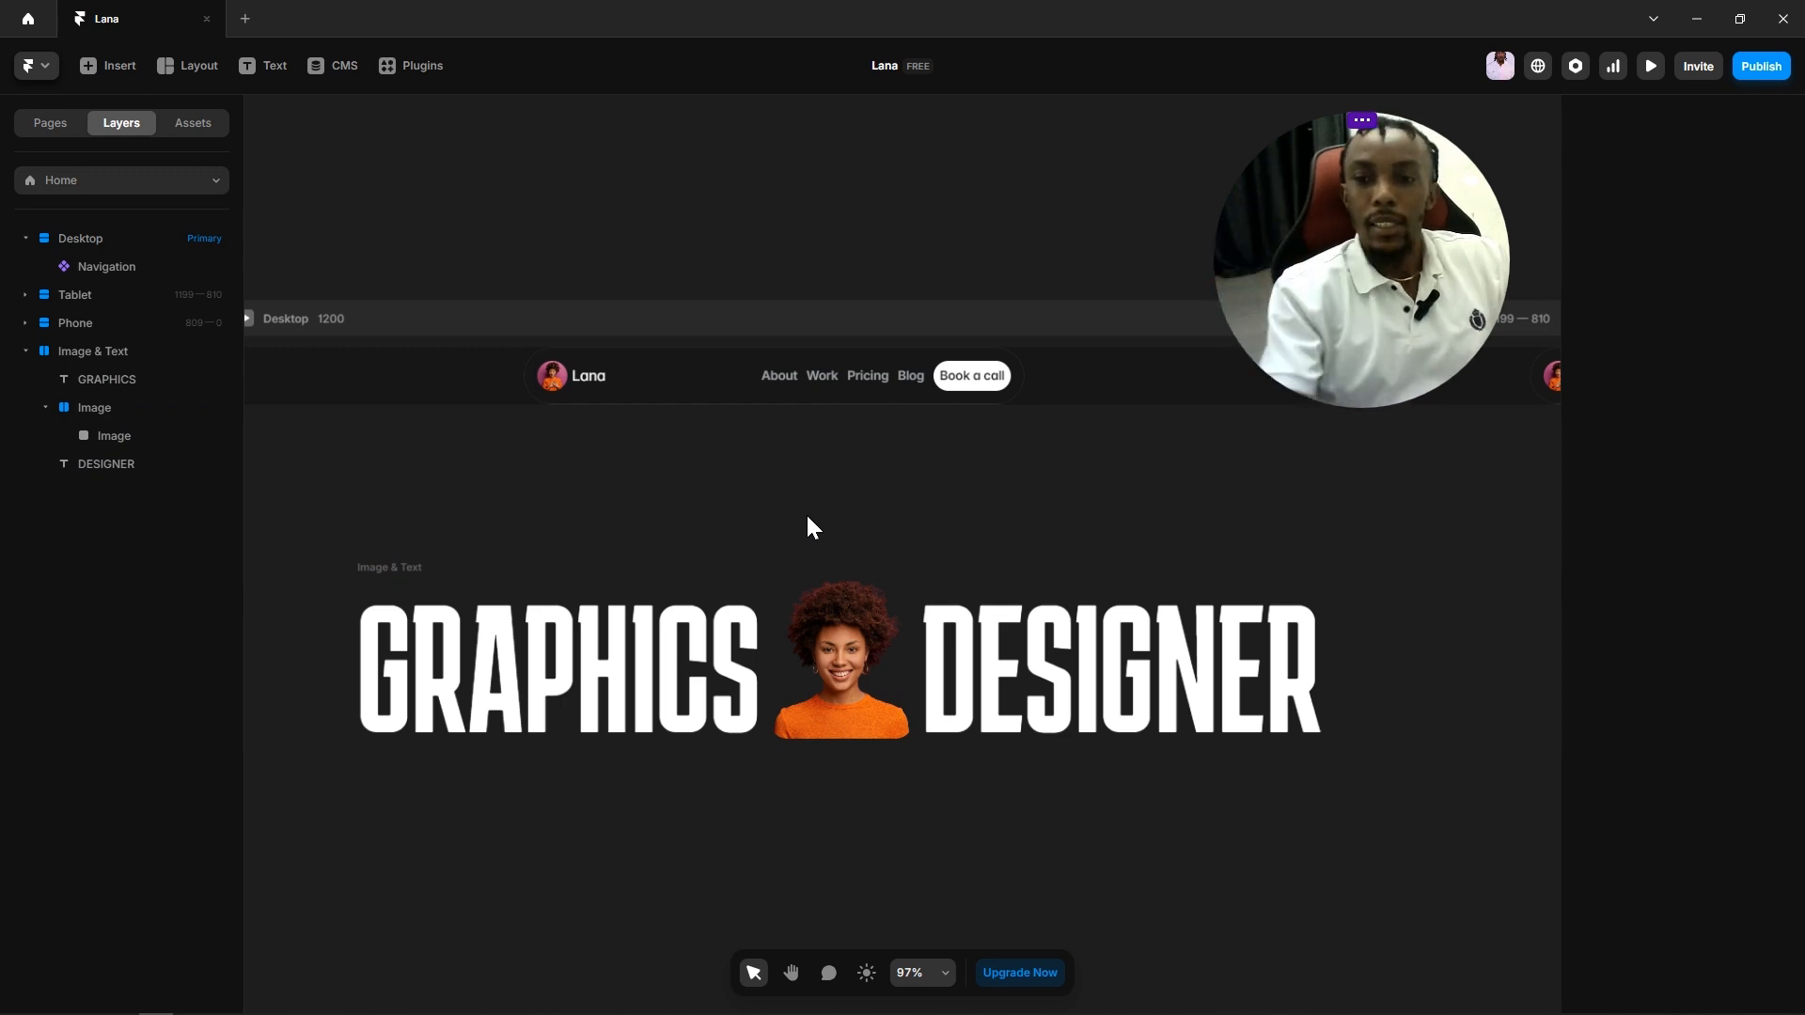
scroll(810, 515, up, 3)
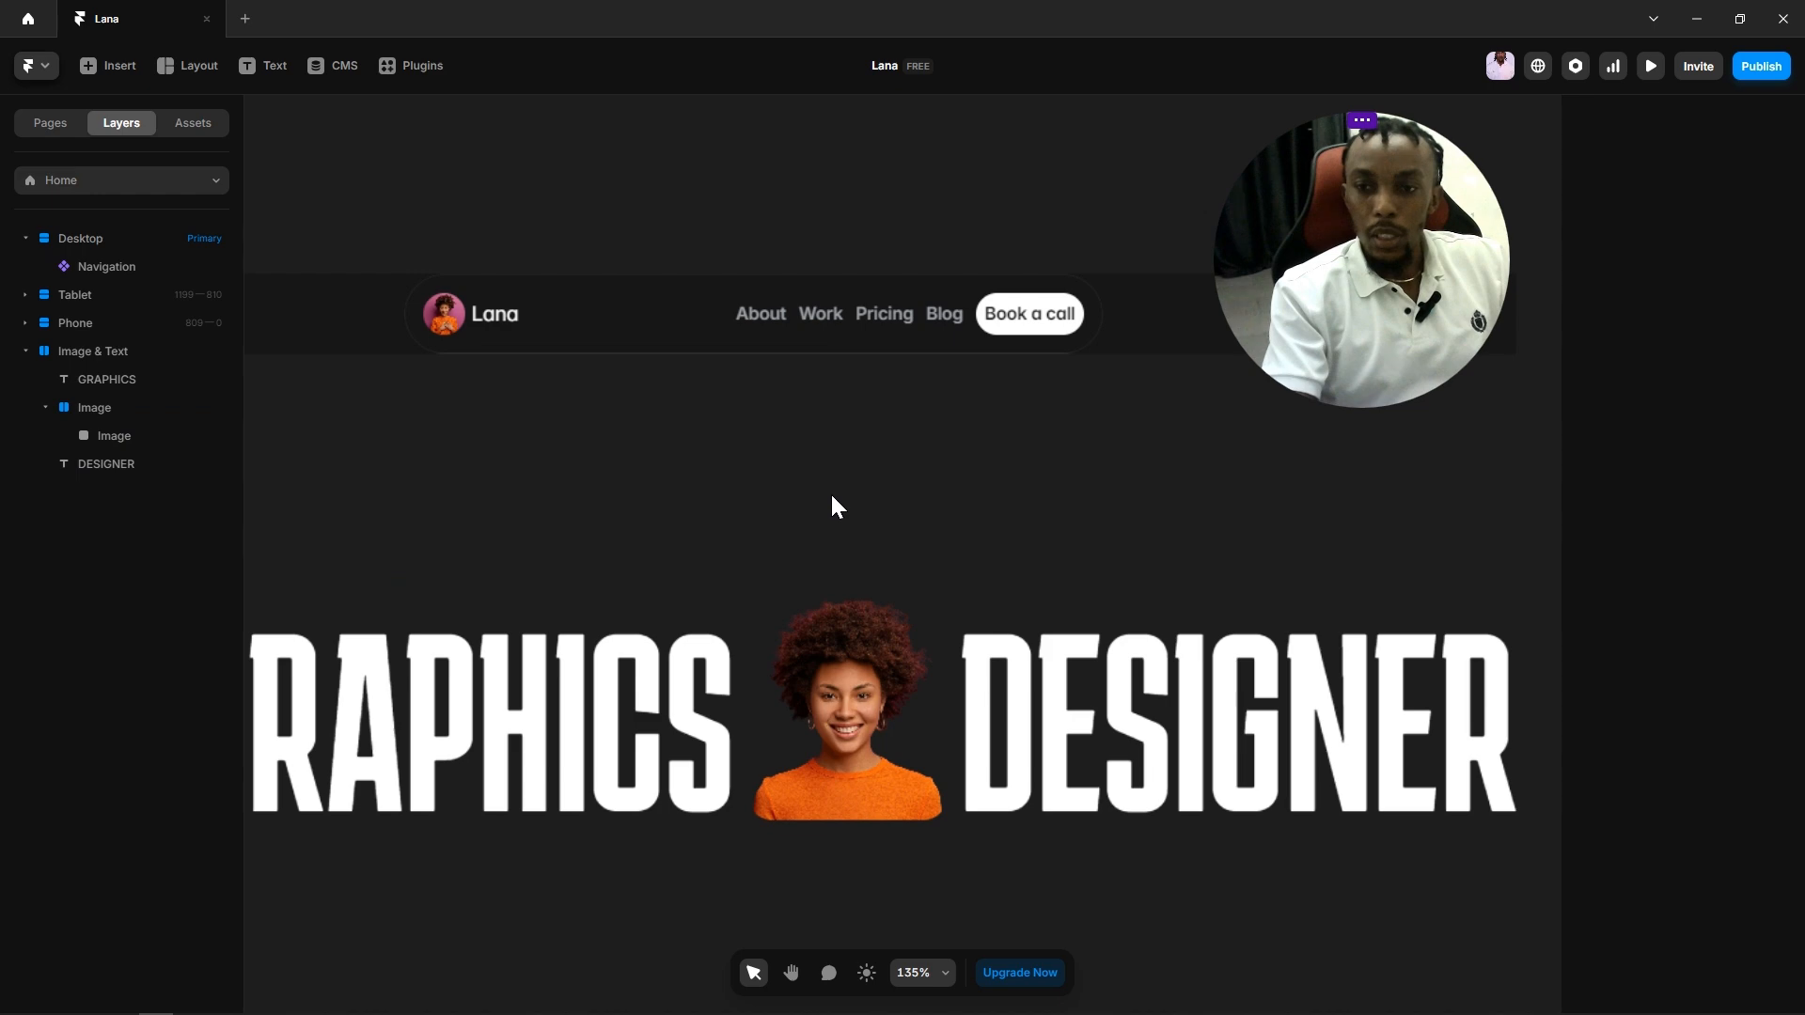
click(188, 66)
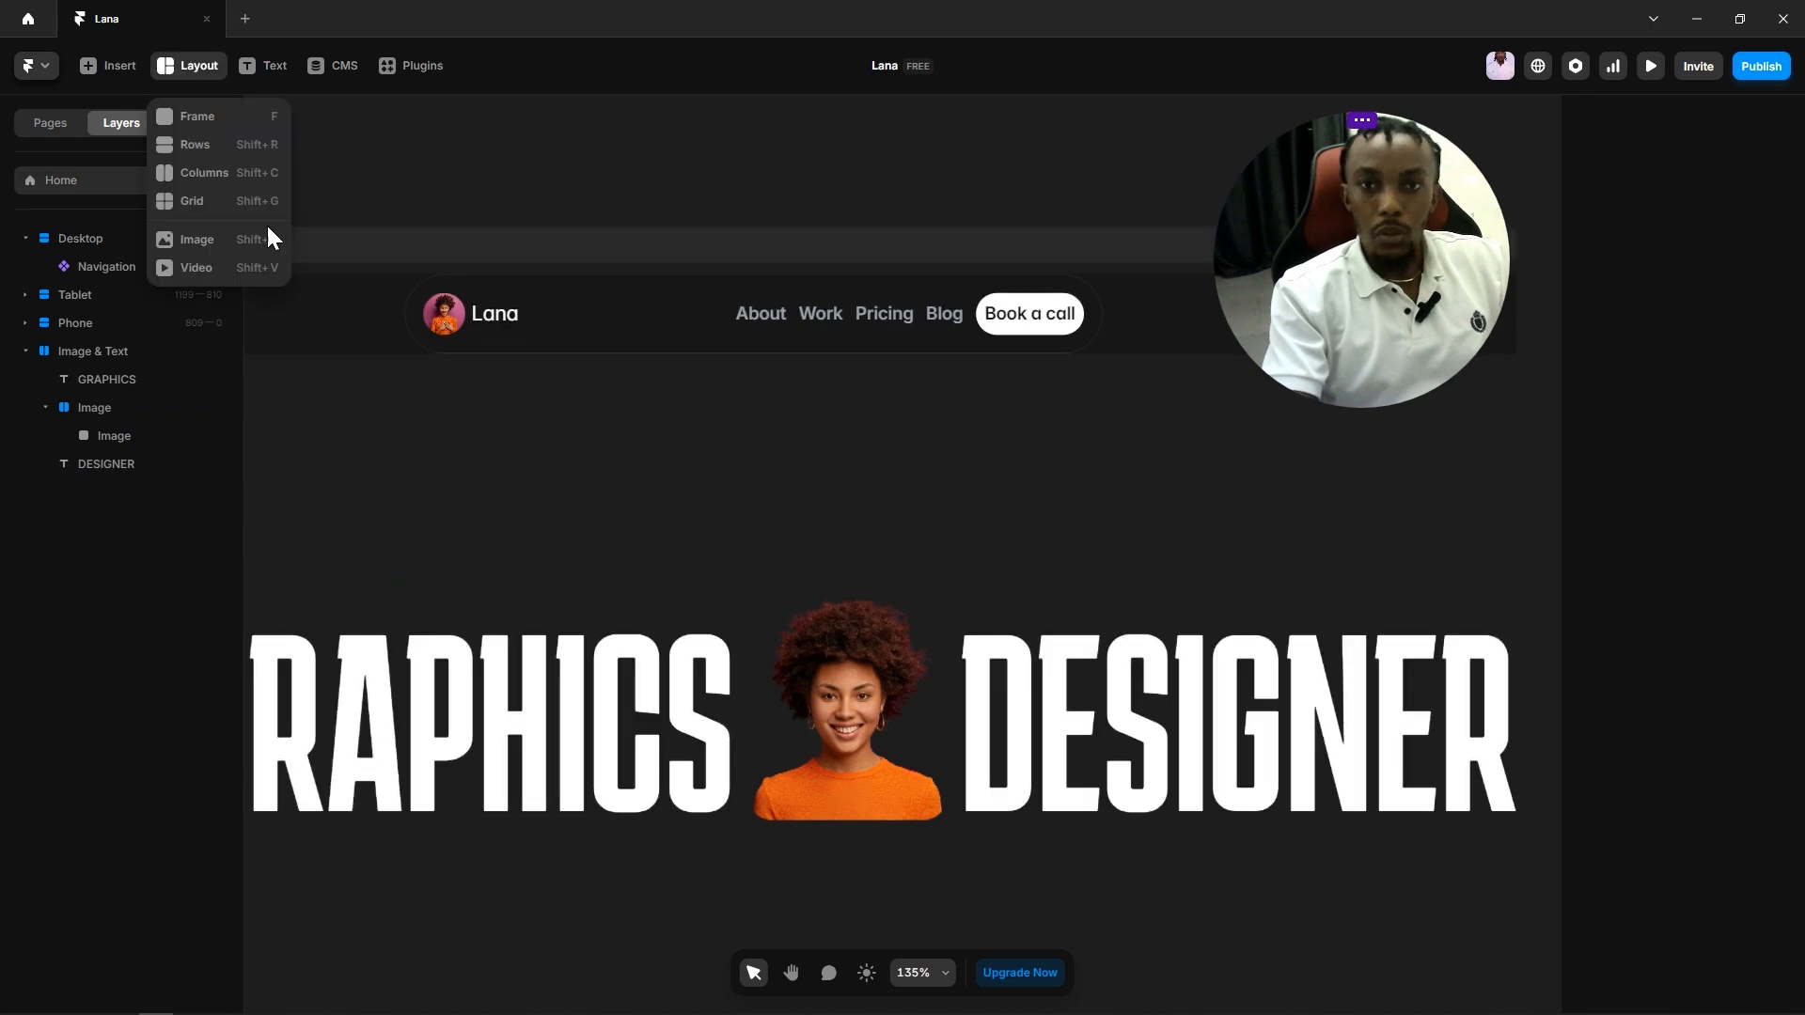
click(196, 118)
drag(787, 510, 906, 551)
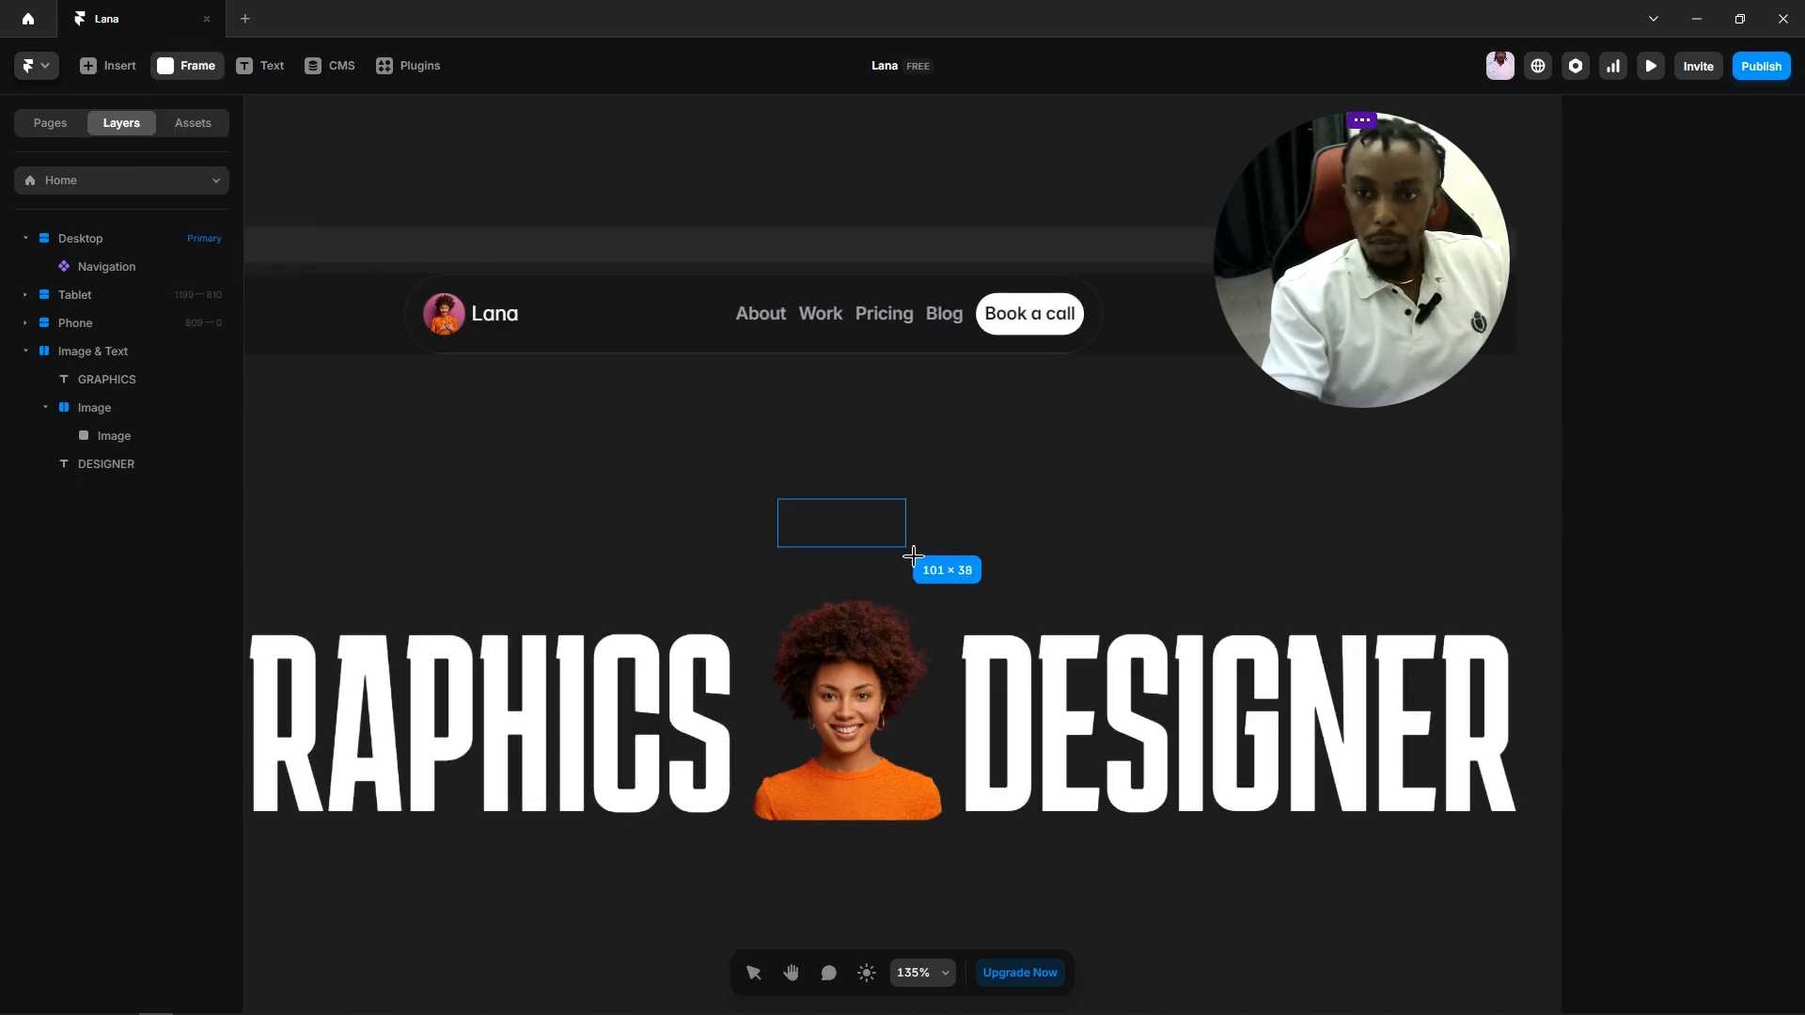
key(Escape)
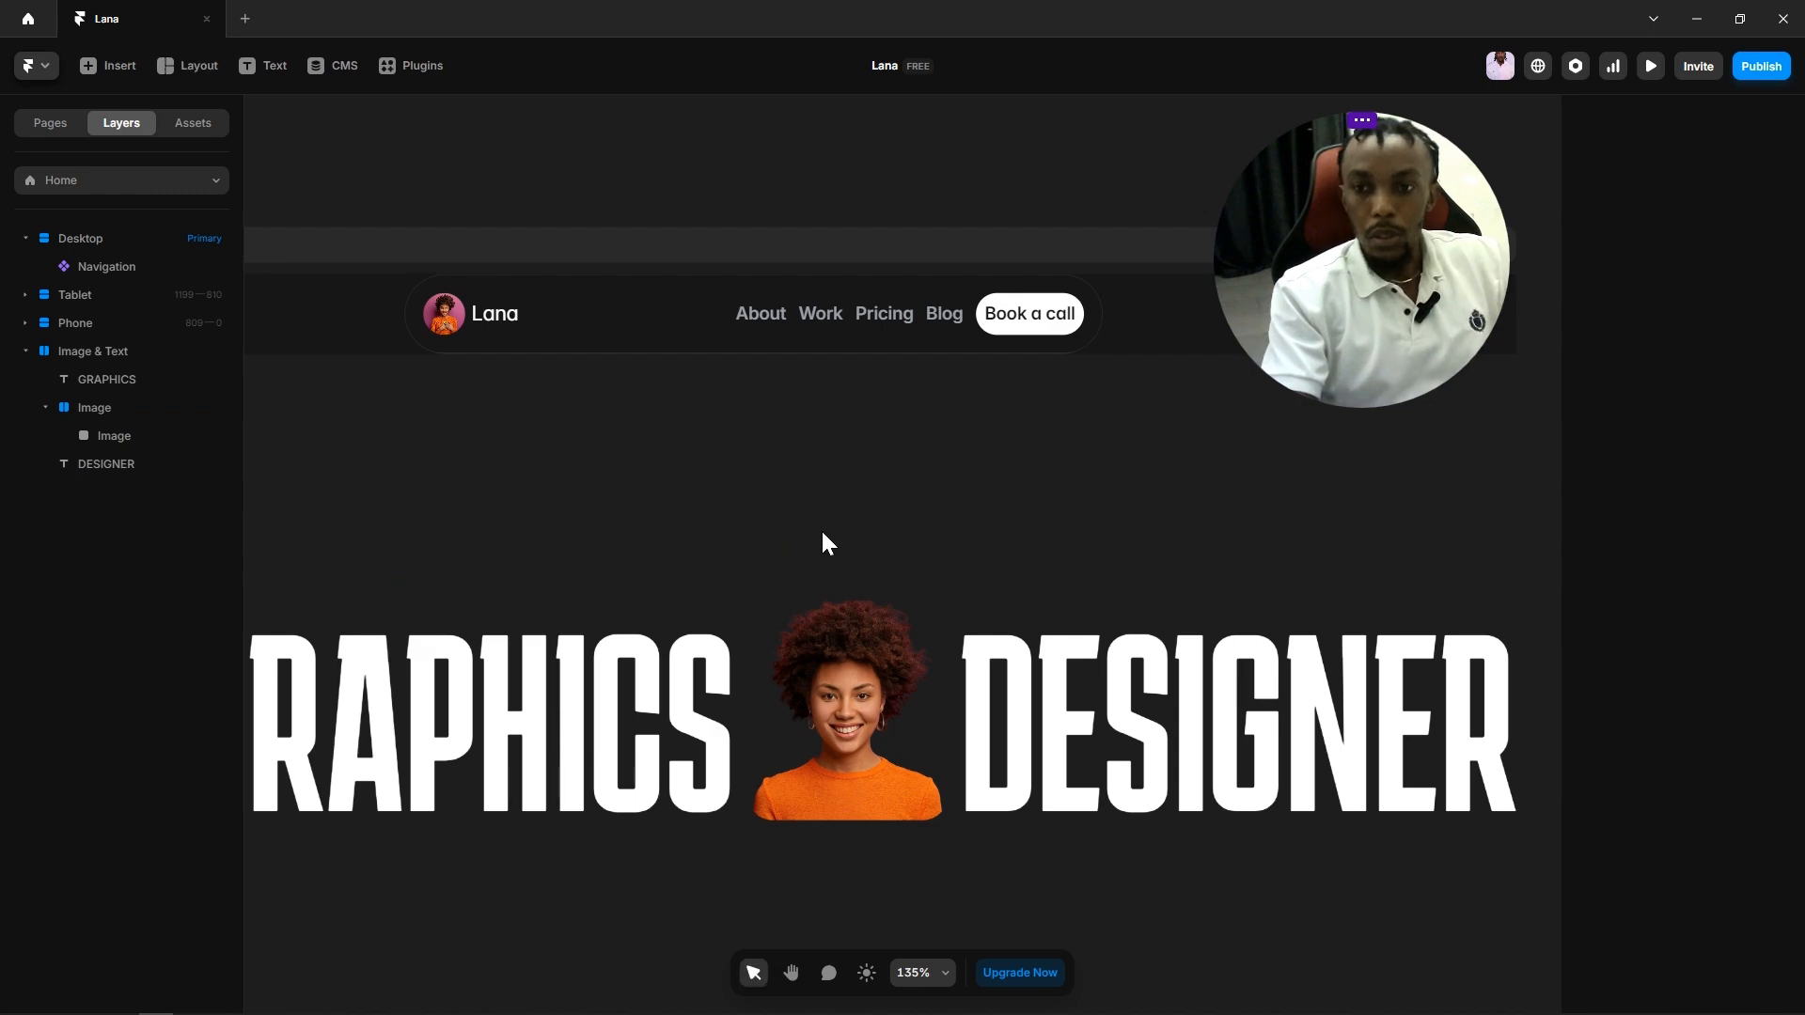
Step: Add an accessibility Tag setting to the Image & Text stack, using div
scroll(821, 528, down, 3)
click(395, 564)
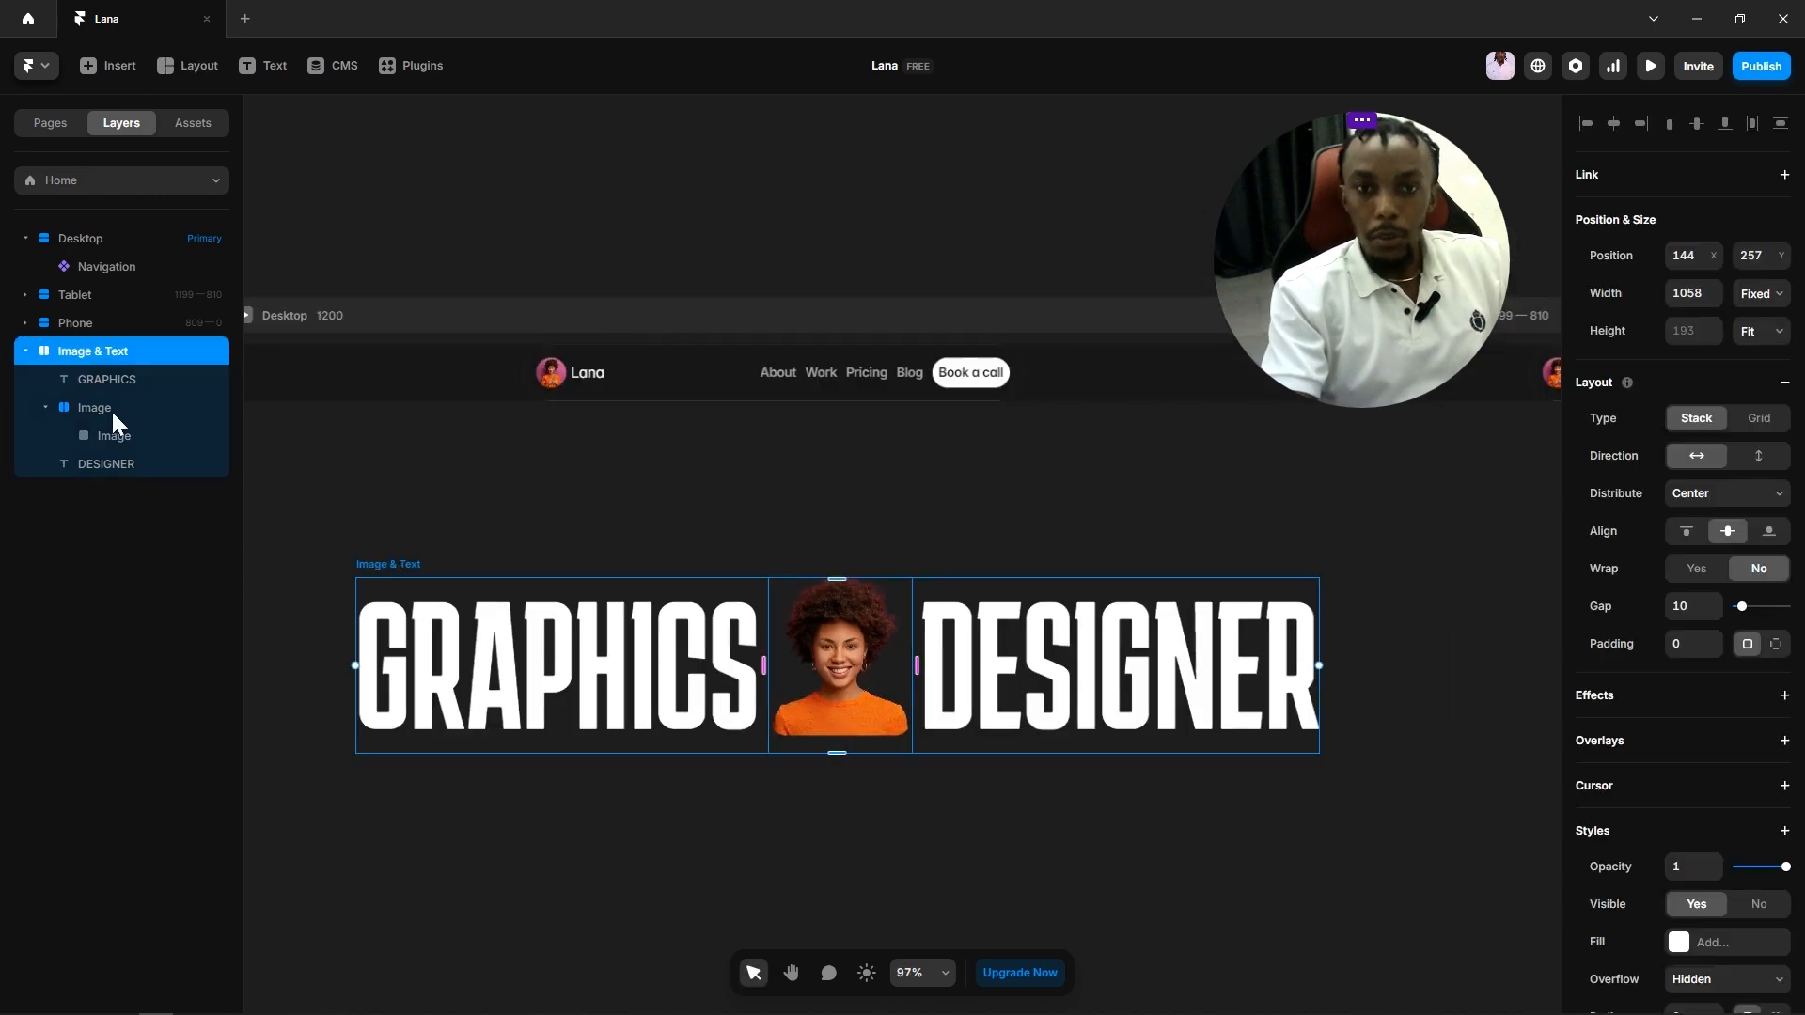
click(46, 407)
scroll(1760, 824, down, 3)
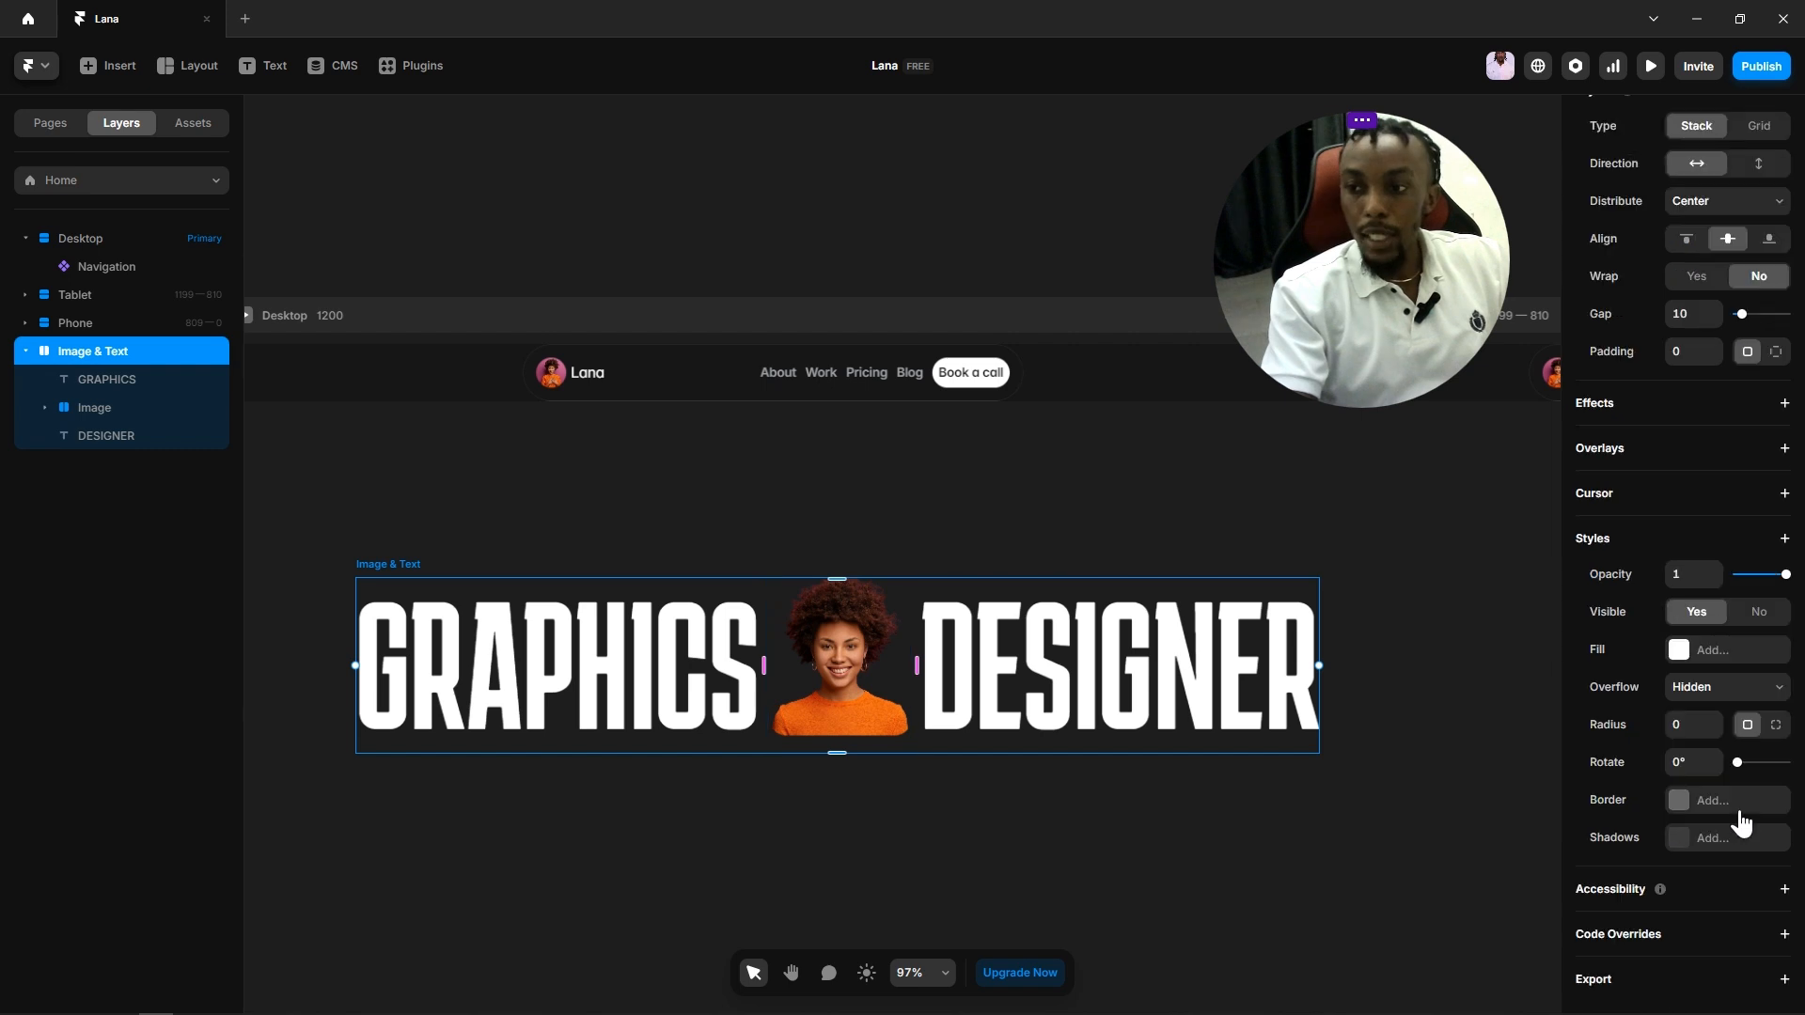
click(1783, 891)
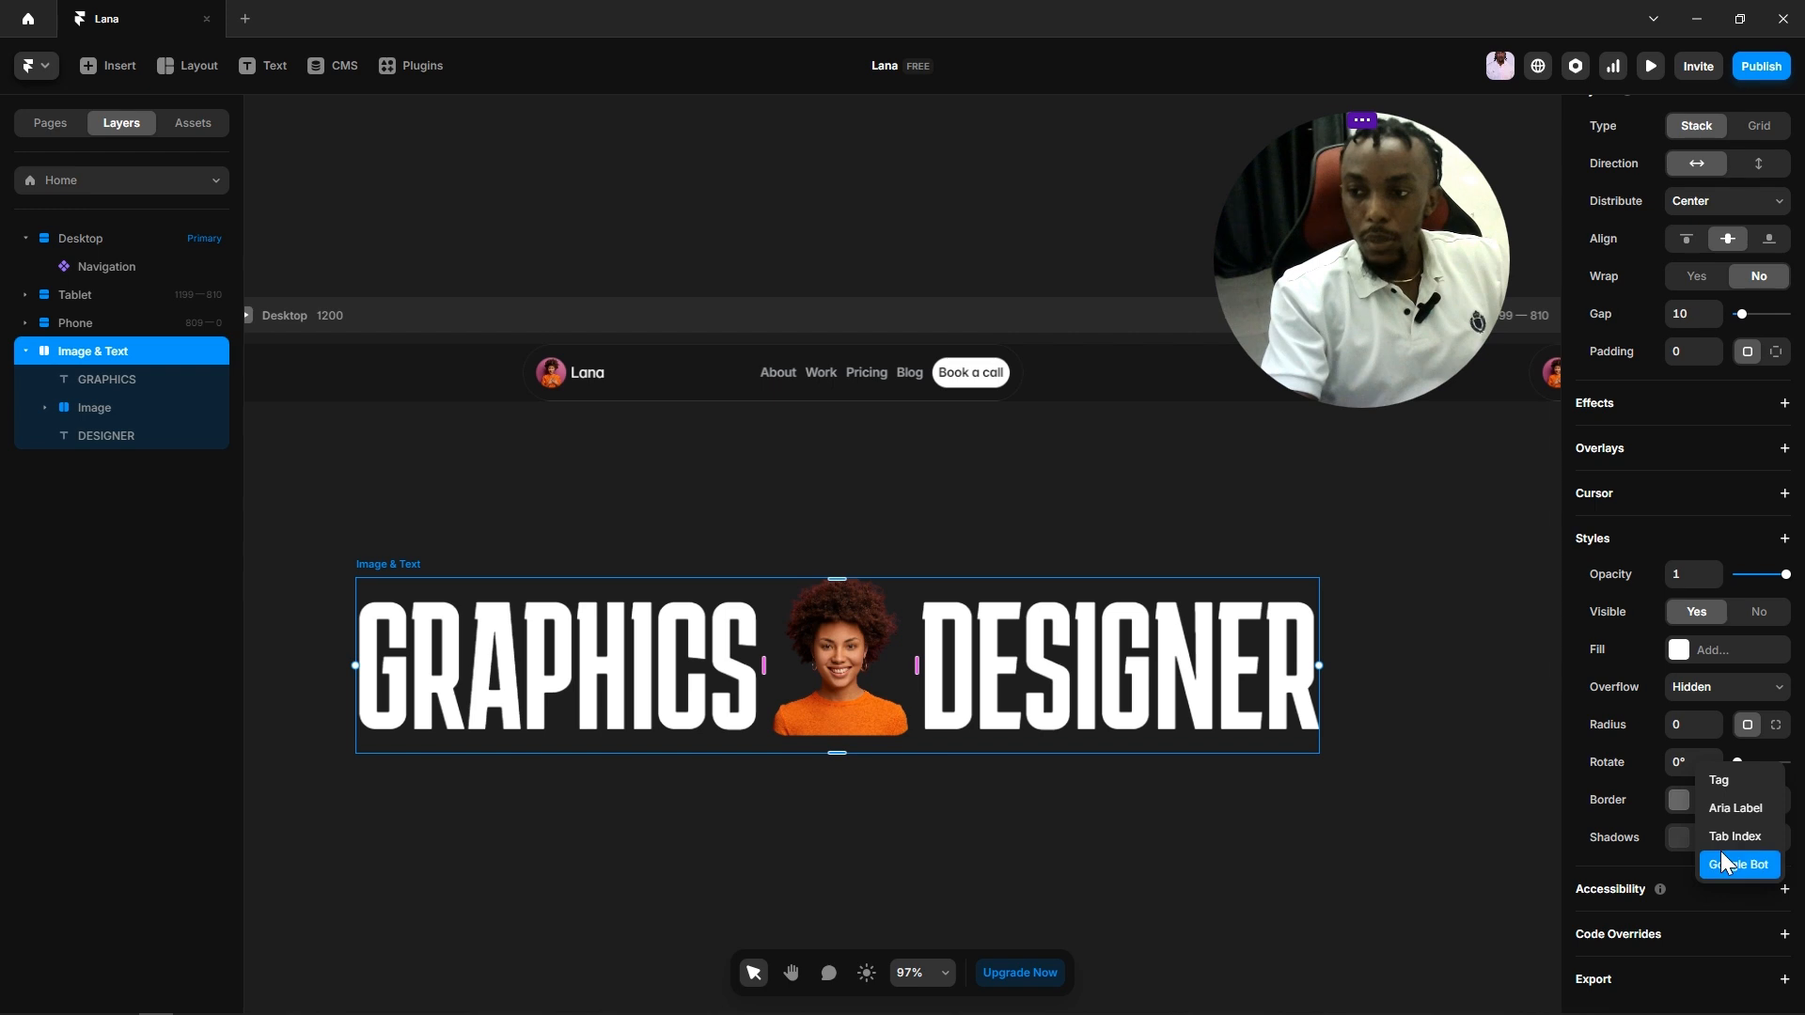
click(1722, 782)
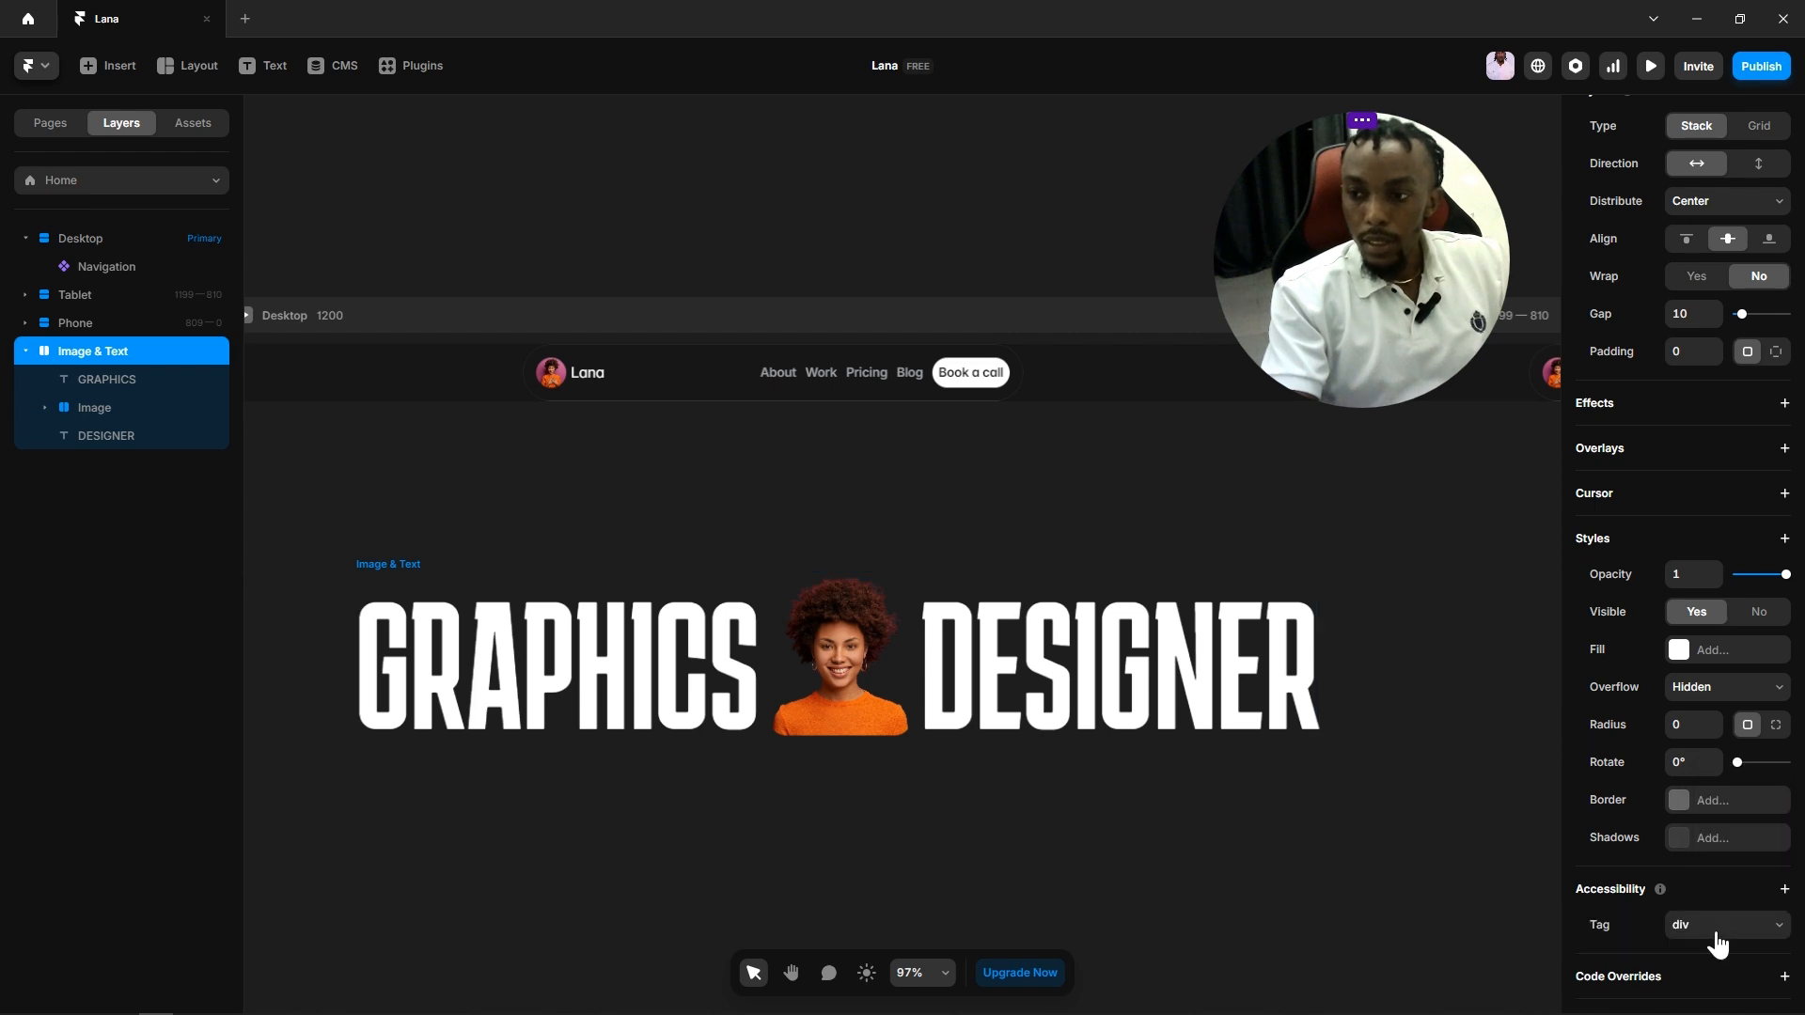
Step: Add an accessibility Tag setting of div to the Image stack around the portrait
click(101, 412)
click(44, 408)
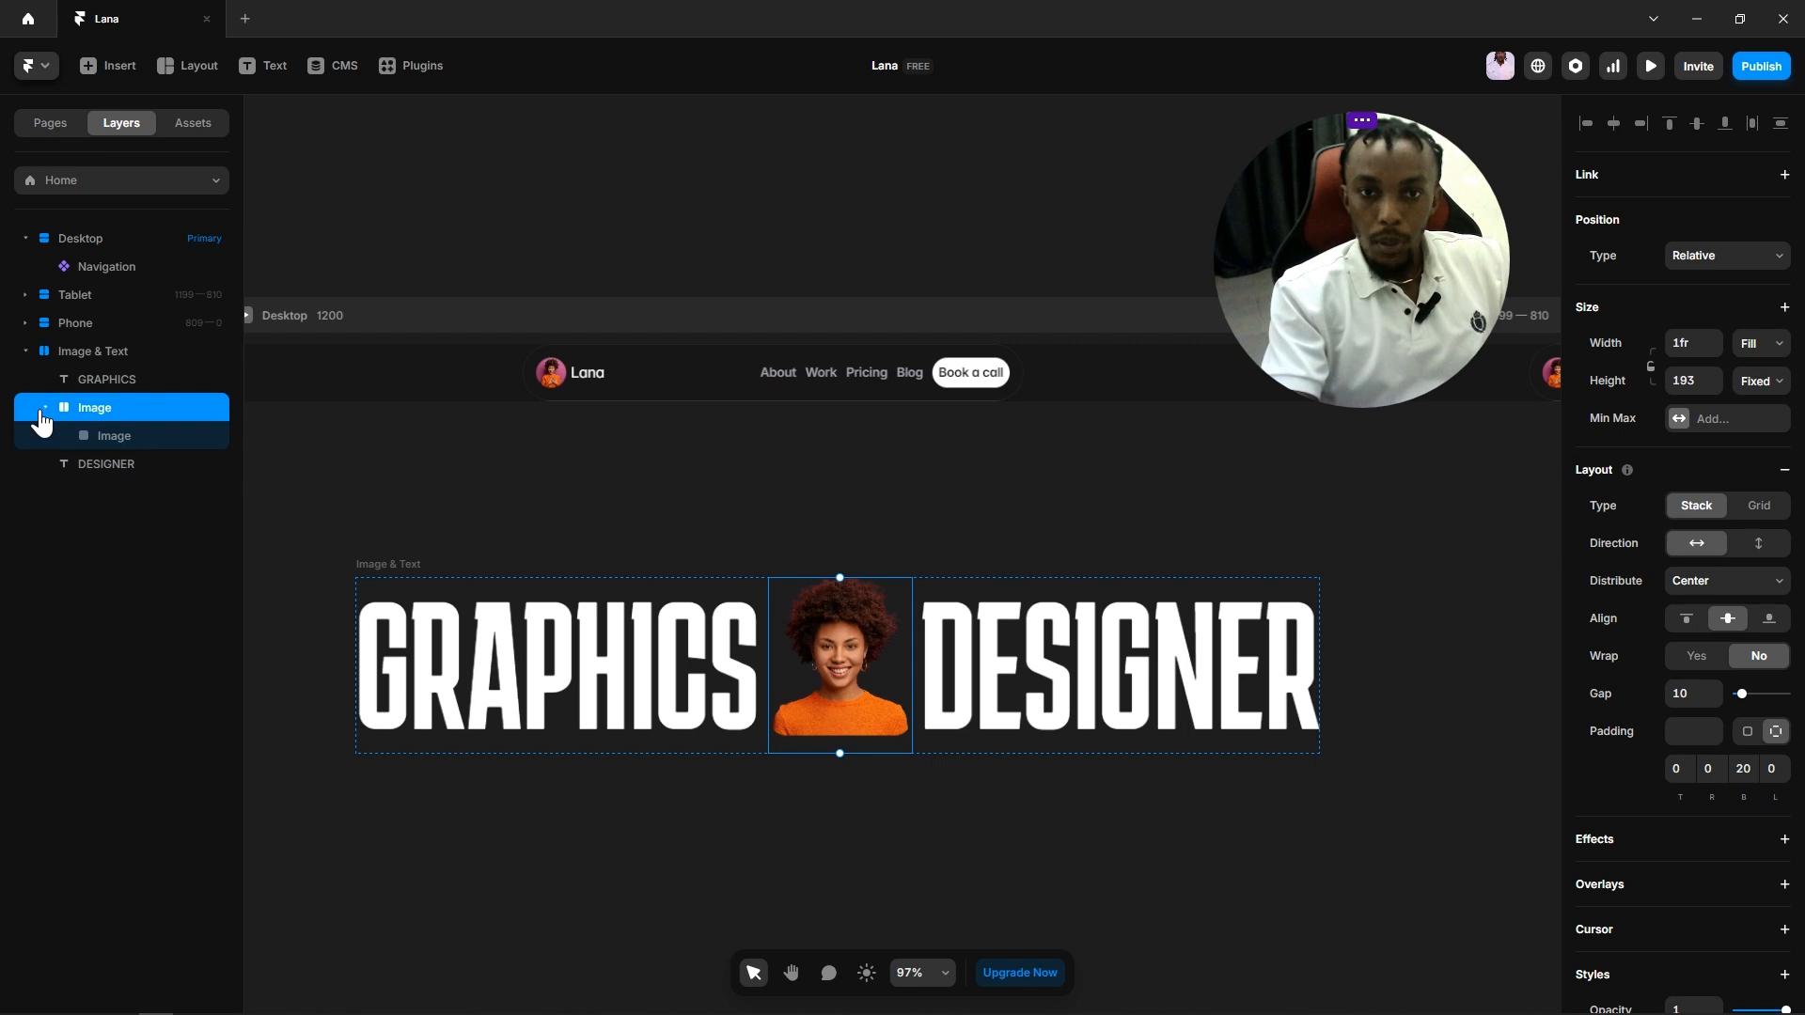
click(44, 407)
click(79, 351)
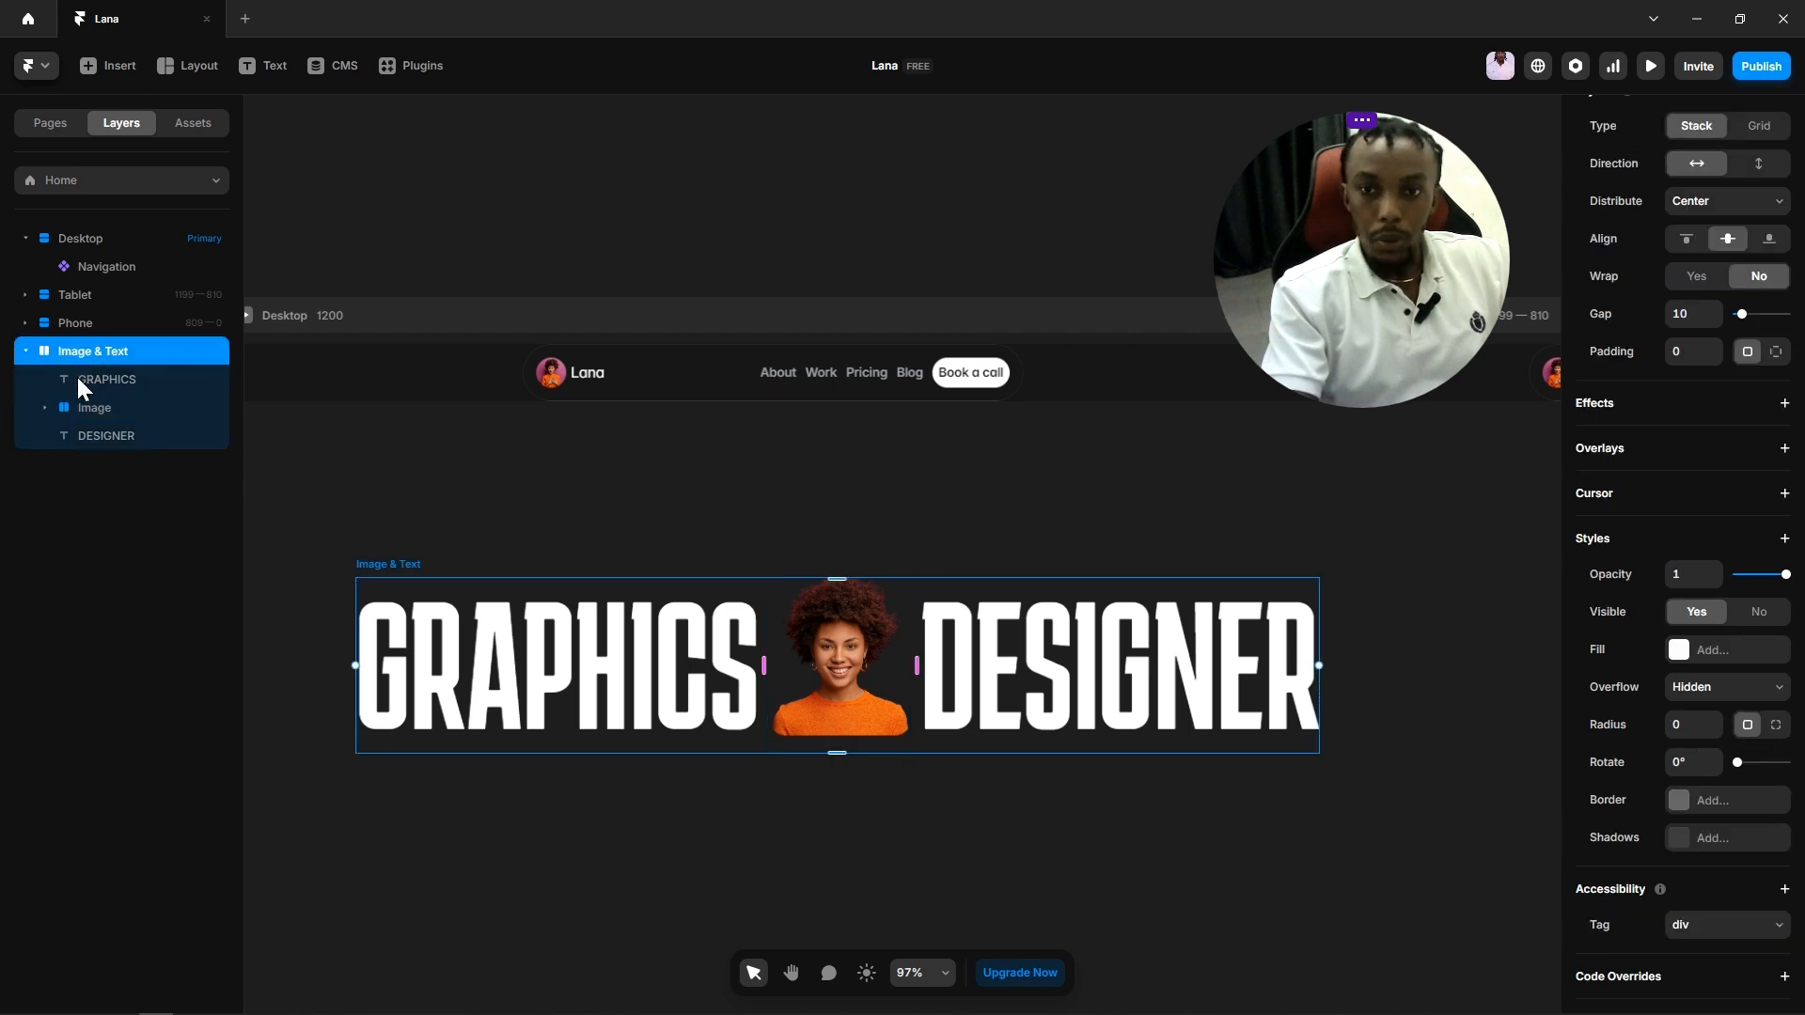
click(87, 406)
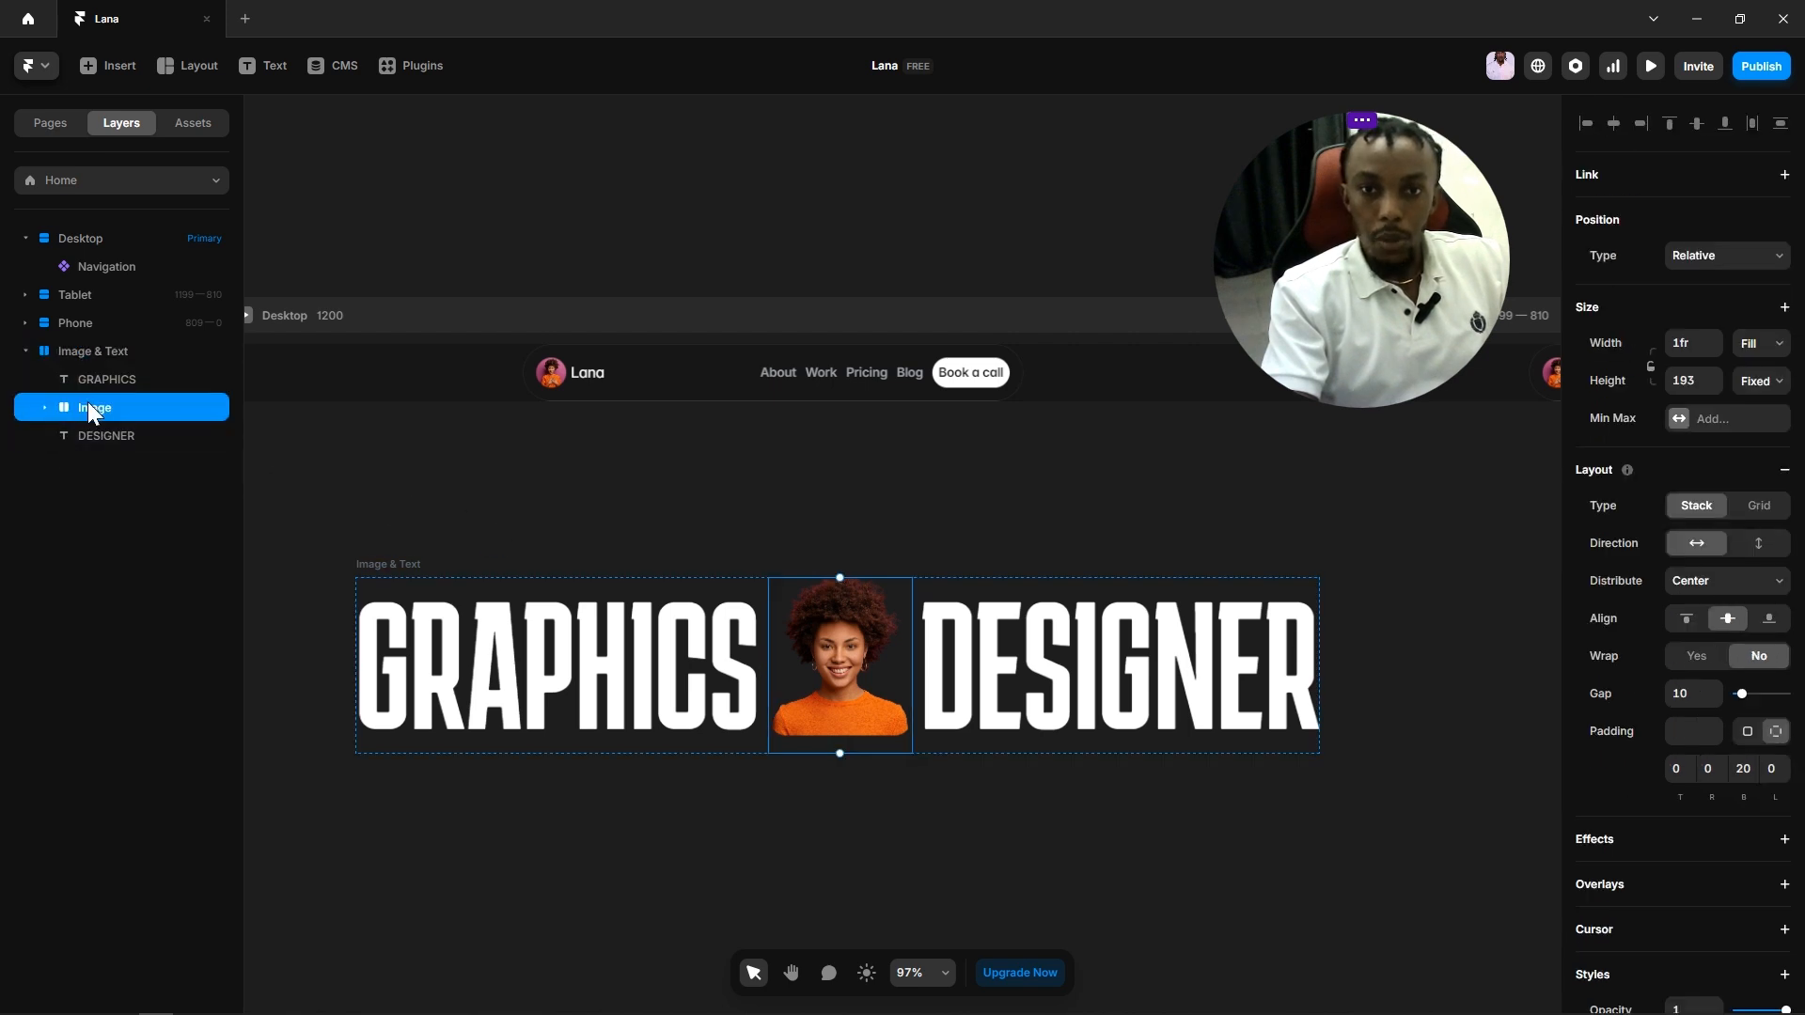
scroll(1773, 805, down, 5)
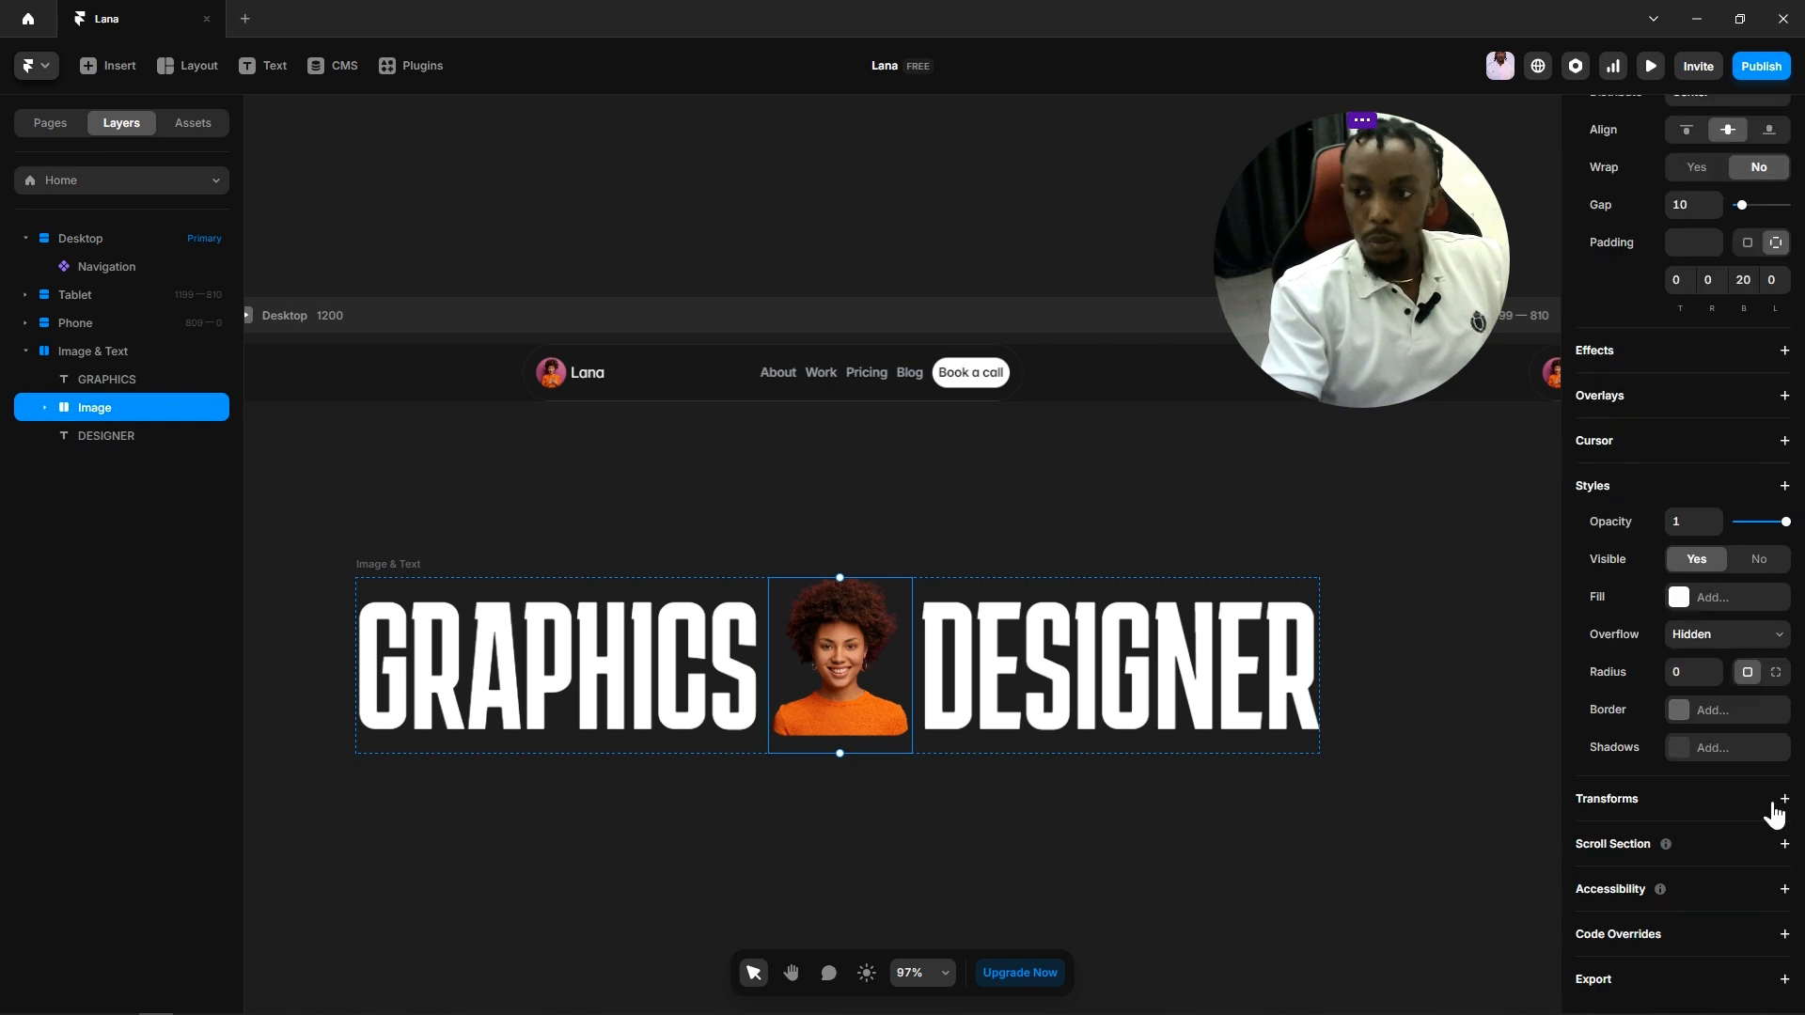
click(1783, 889)
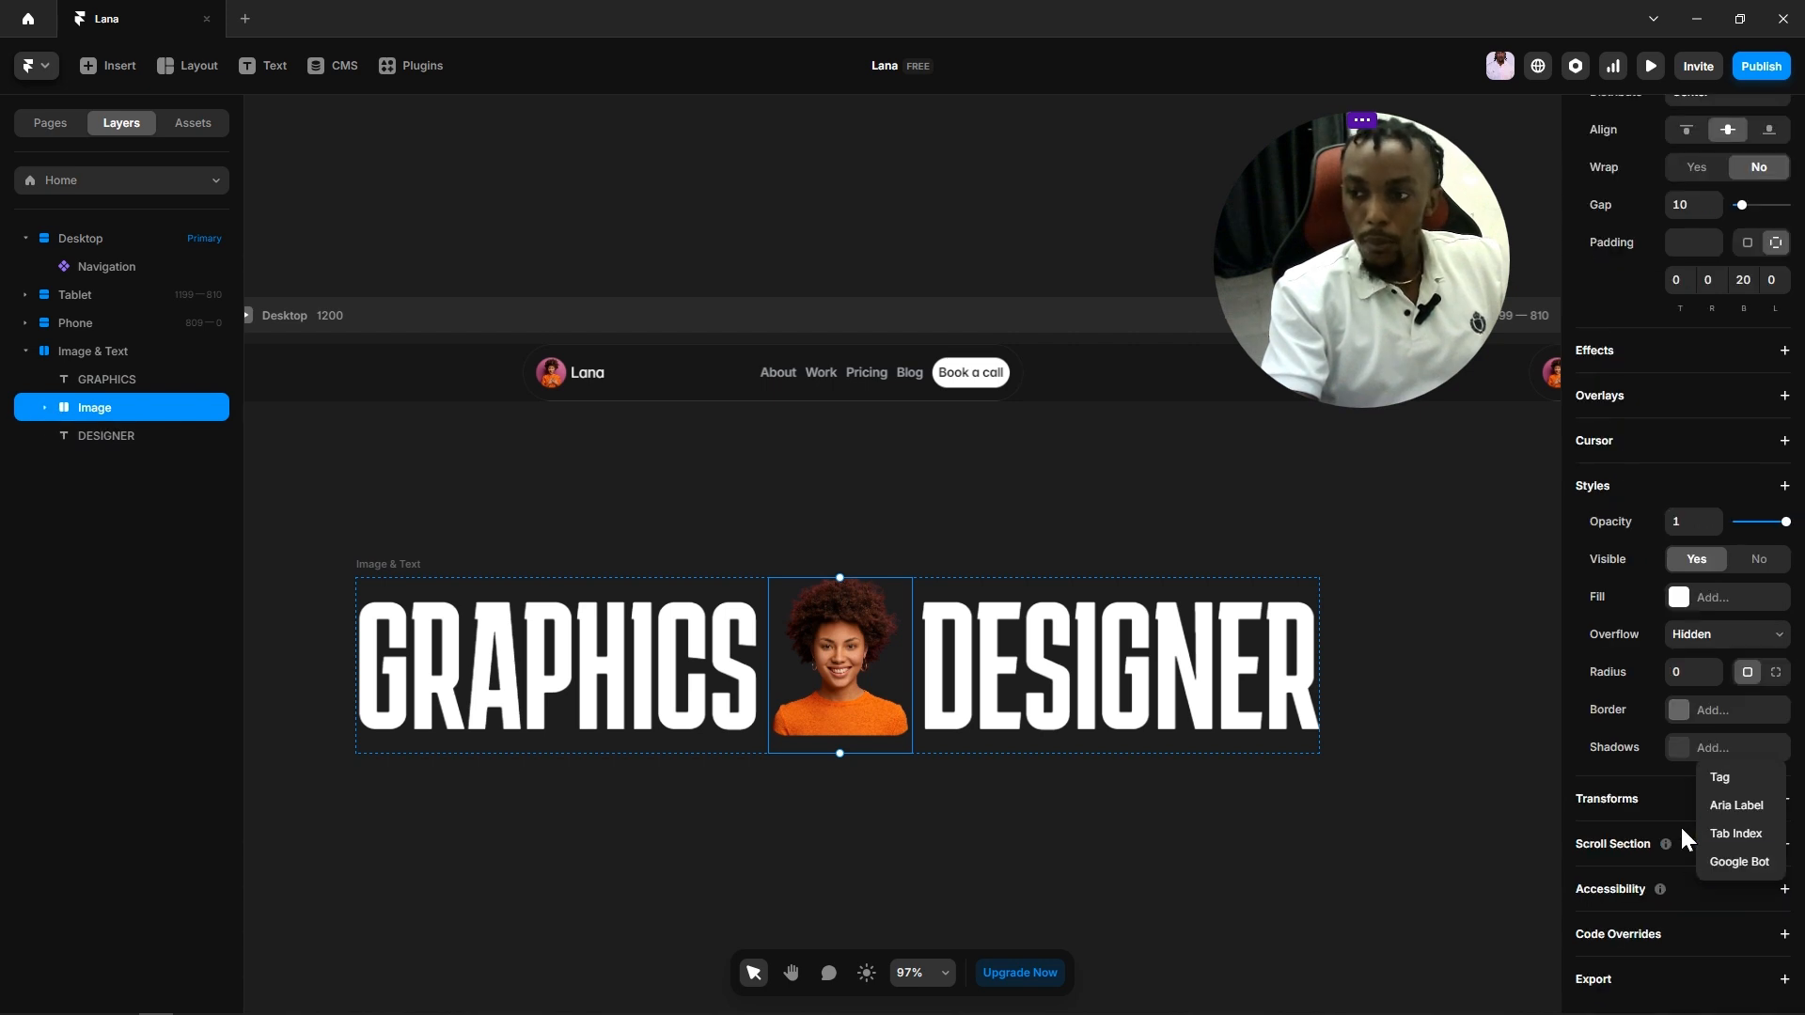
click(1729, 776)
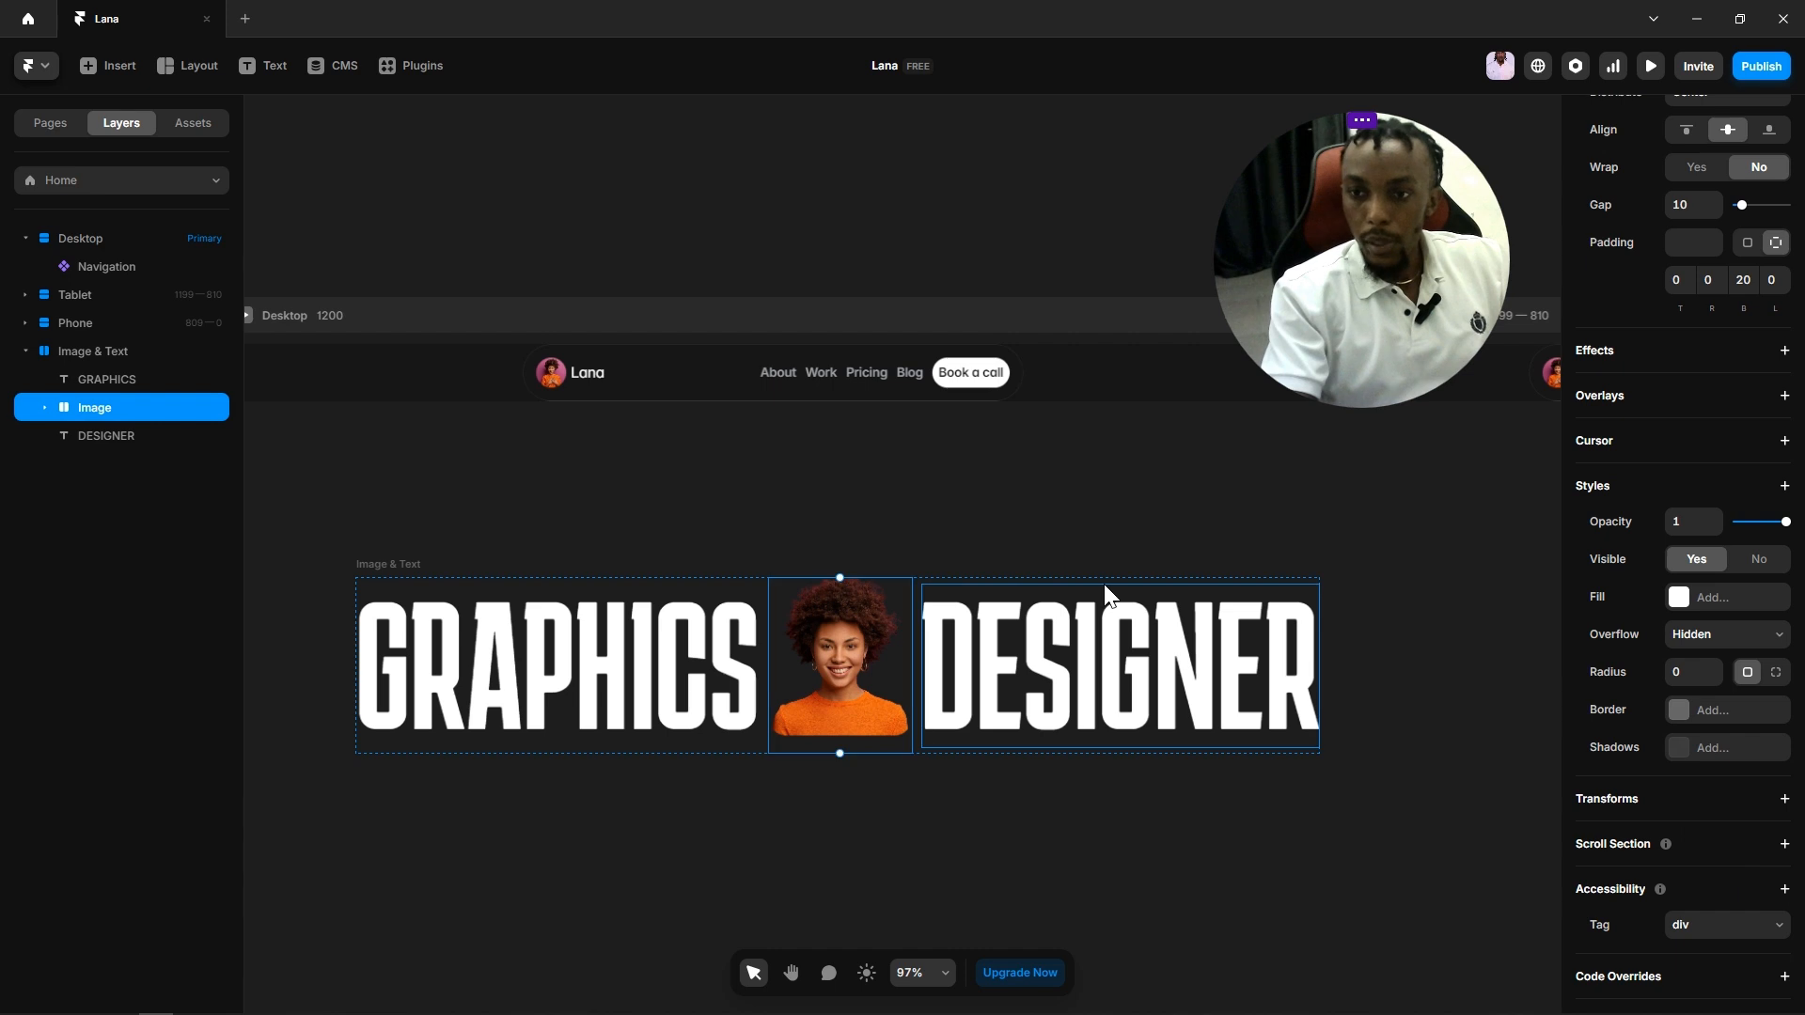
click(909, 479)
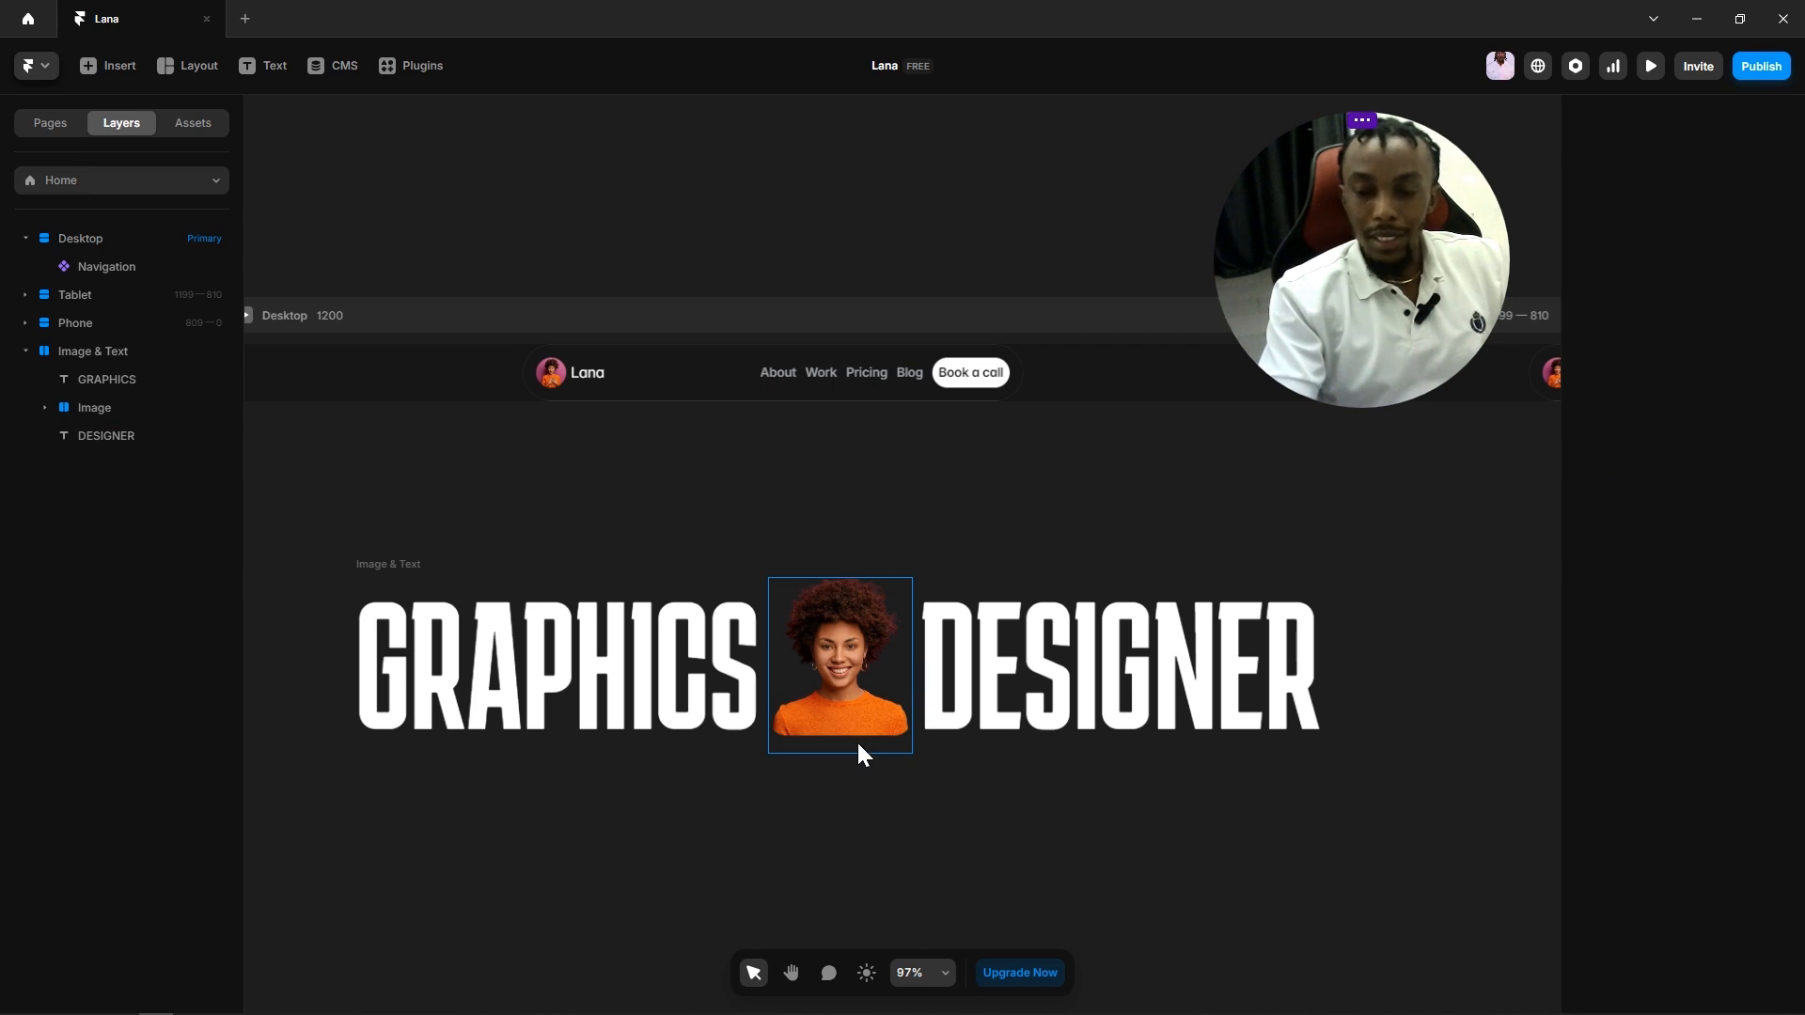
Step: Draw a small rectangular frame between the desktop navigation bar and the portrait in the hero heading
click(402, 560)
click(910, 502)
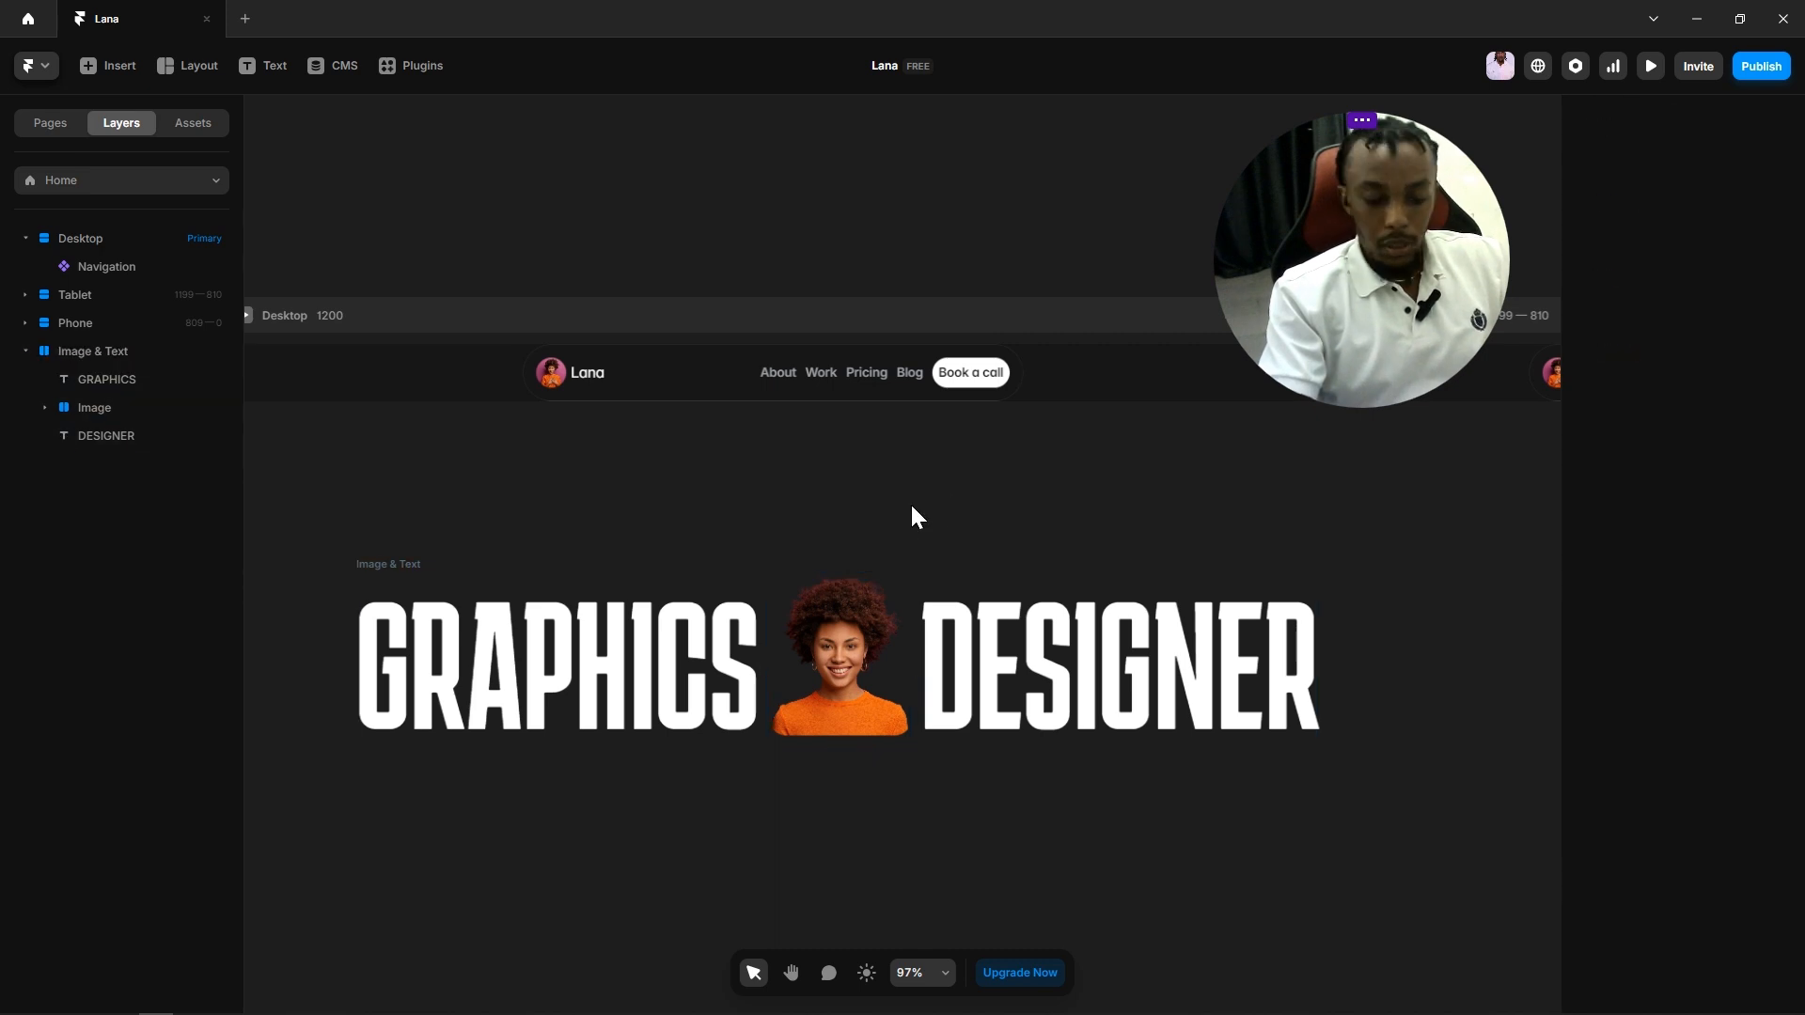
click(175, 75)
click(192, 111)
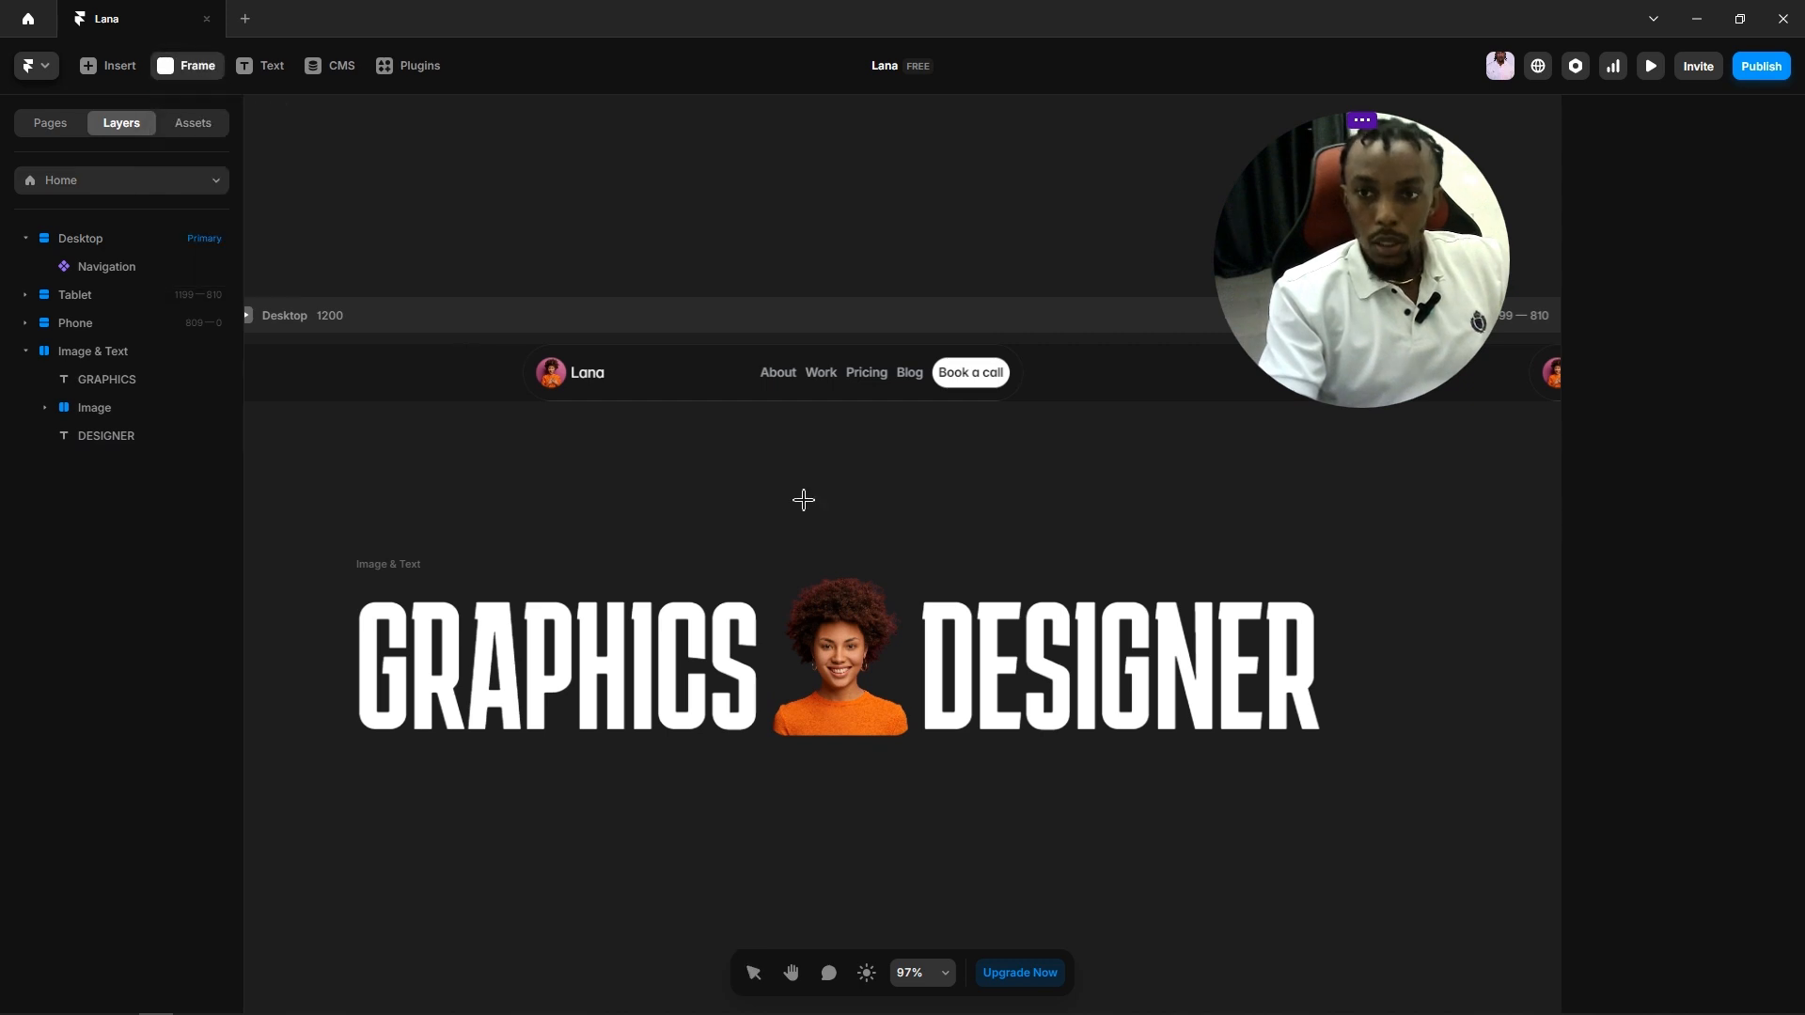
drag(798, 464, 881, 500)
click(968, 509)
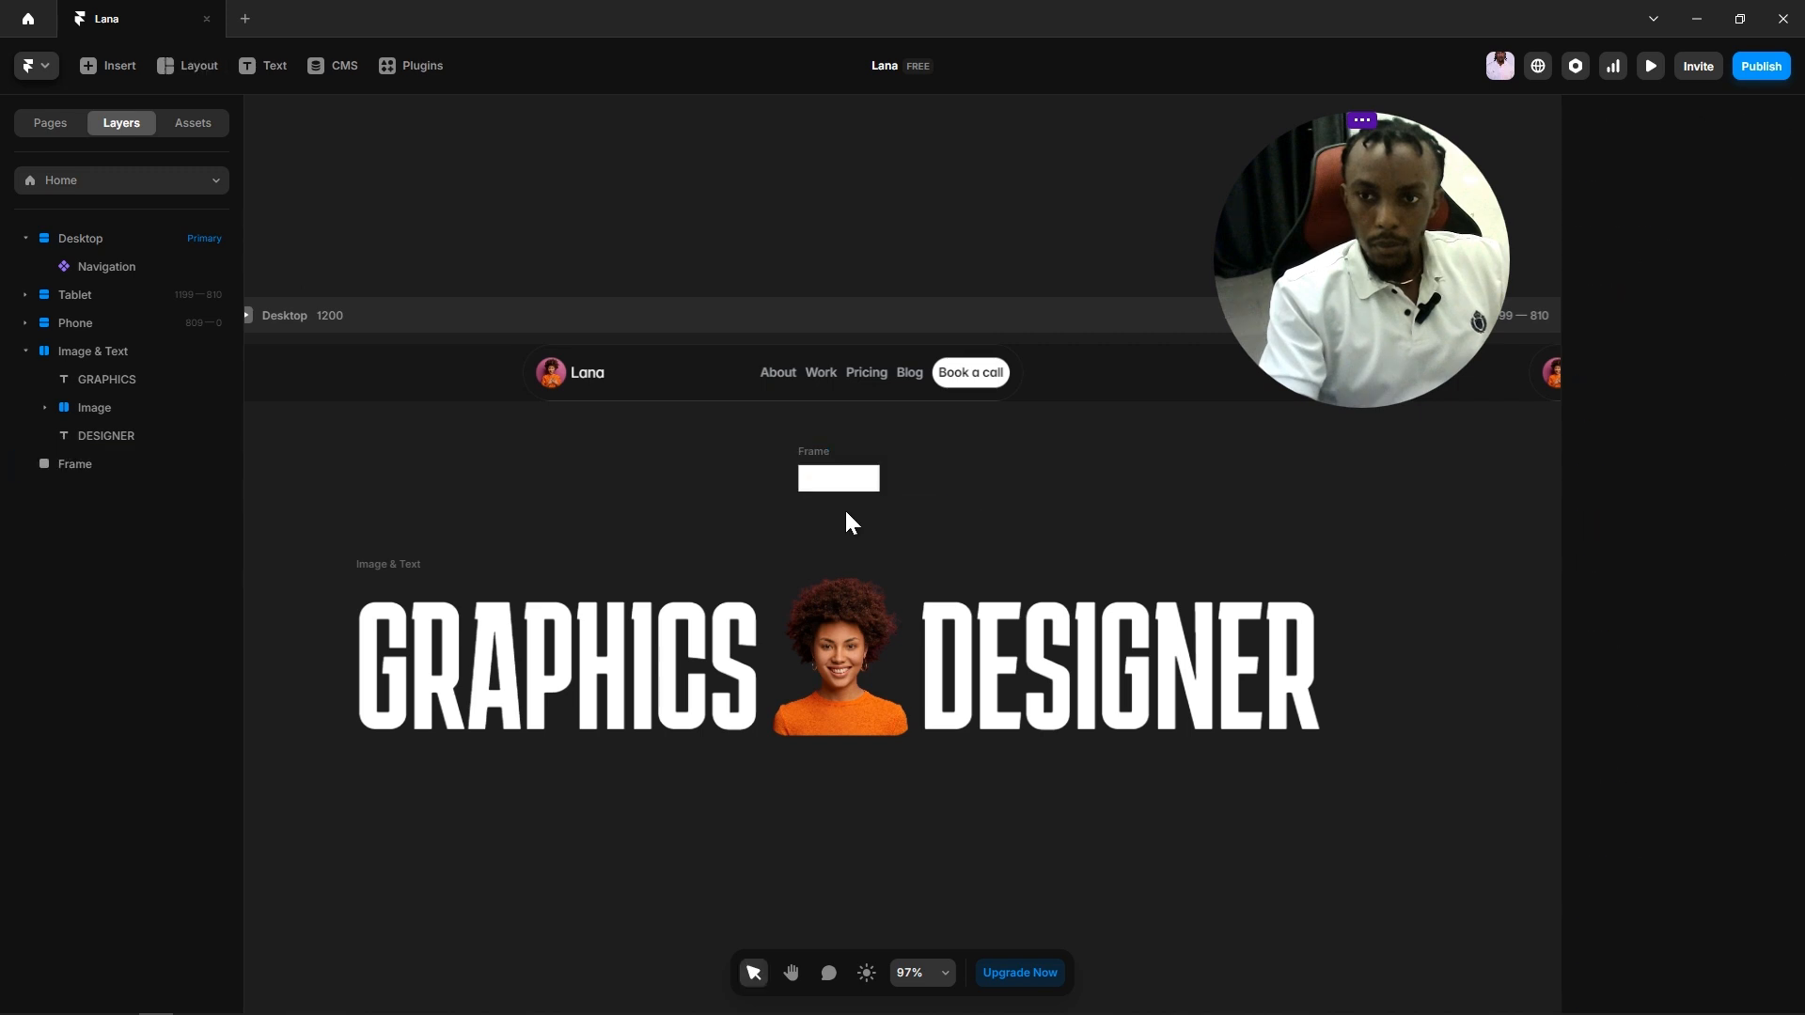
click(1230, 711)
click(1067, 488)
Step: Add the text "Hey, I'm Lana" just below the small white frame
scroll(832, 469, up, 5)
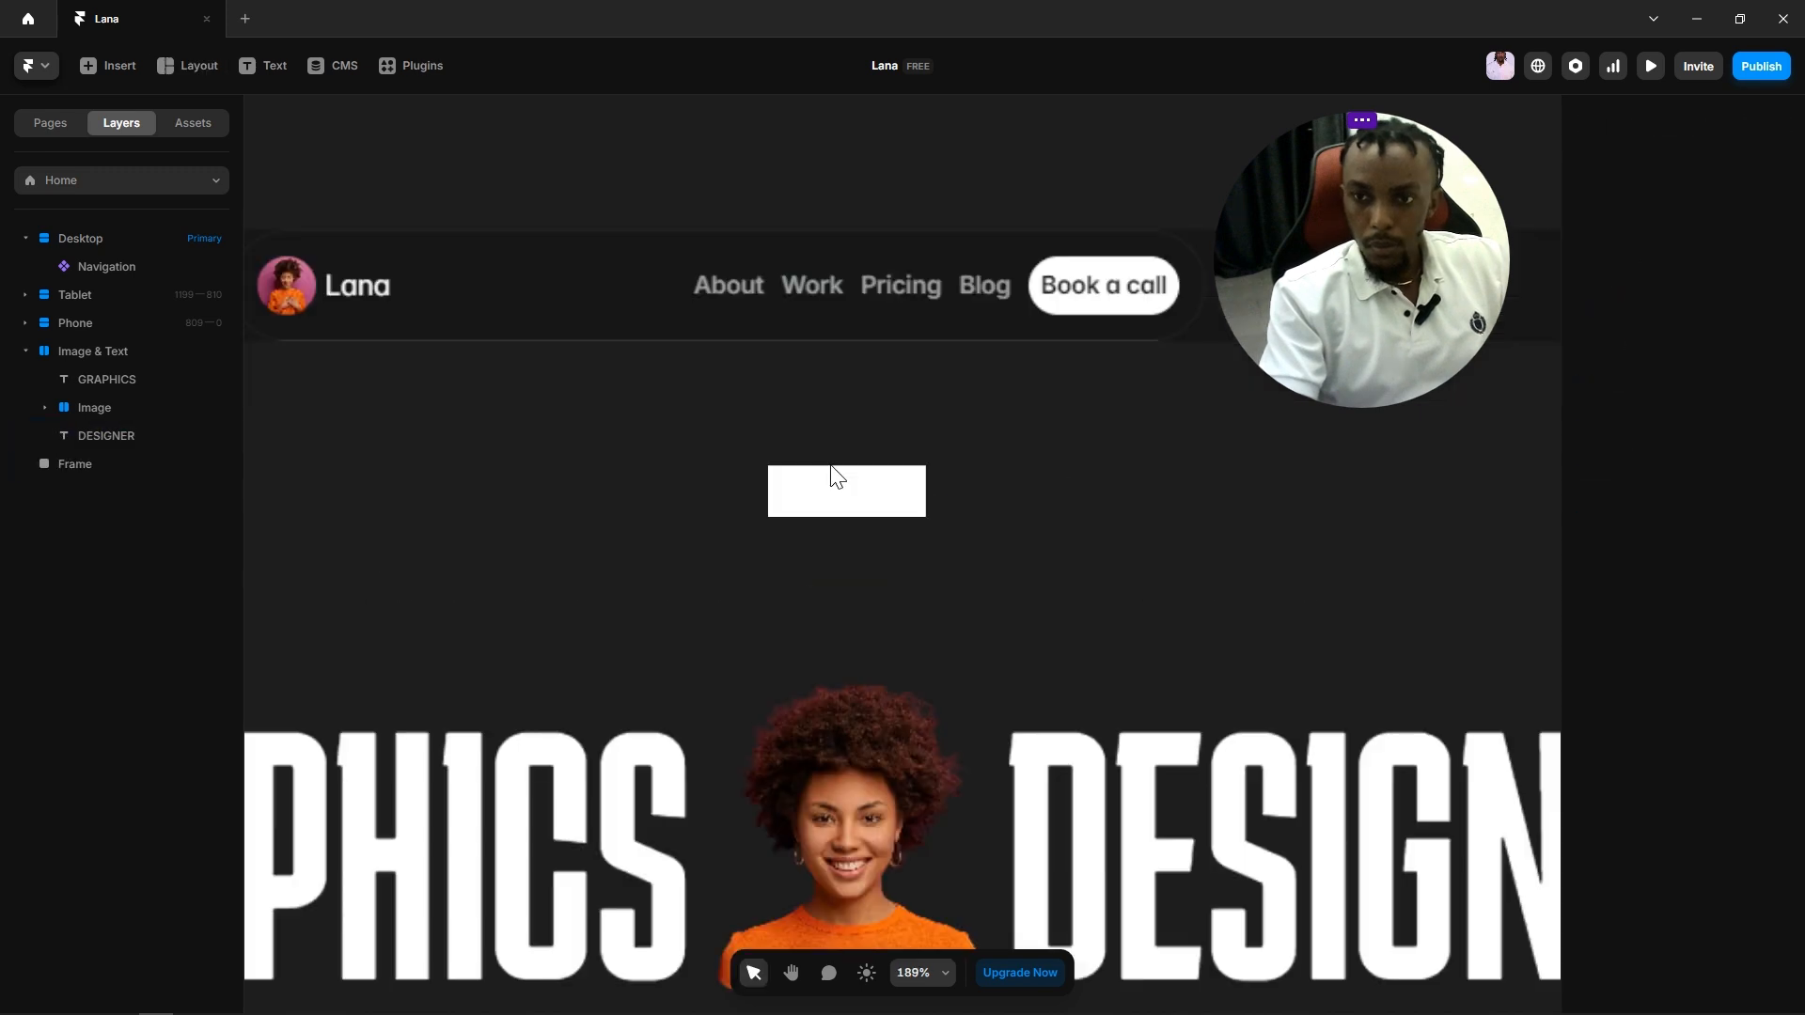
key(t)
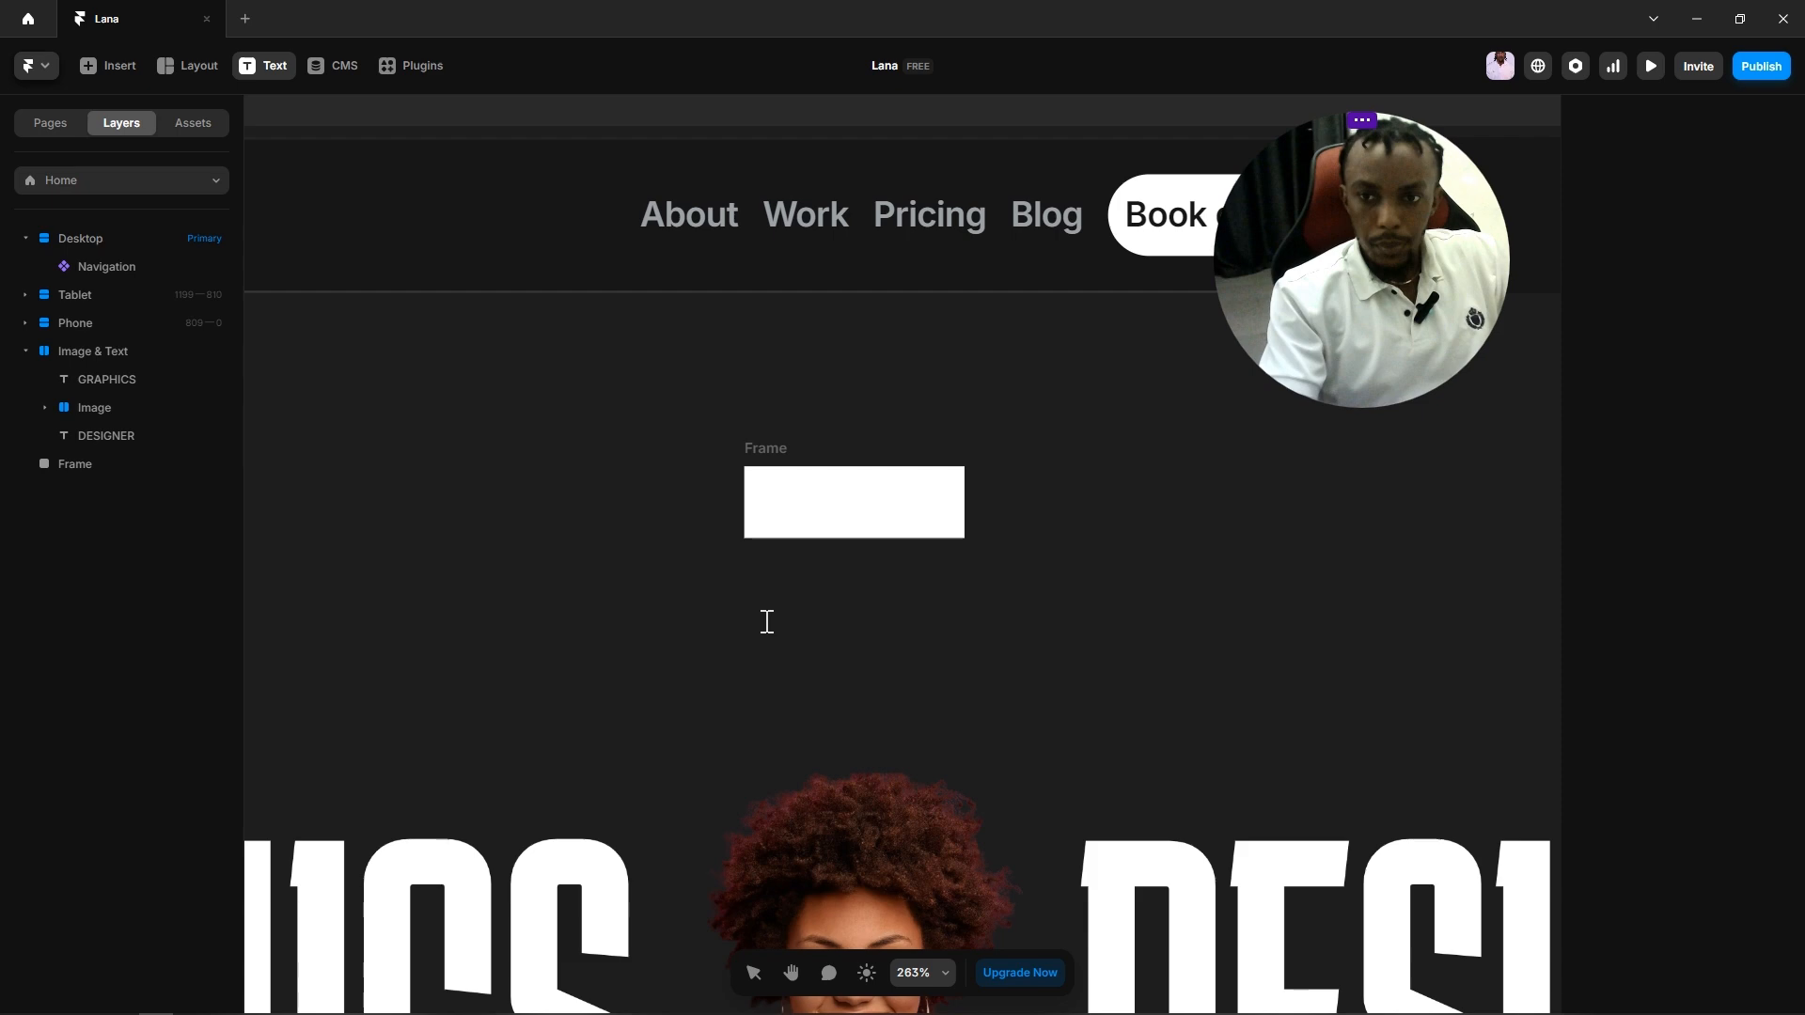
click(788, 607)
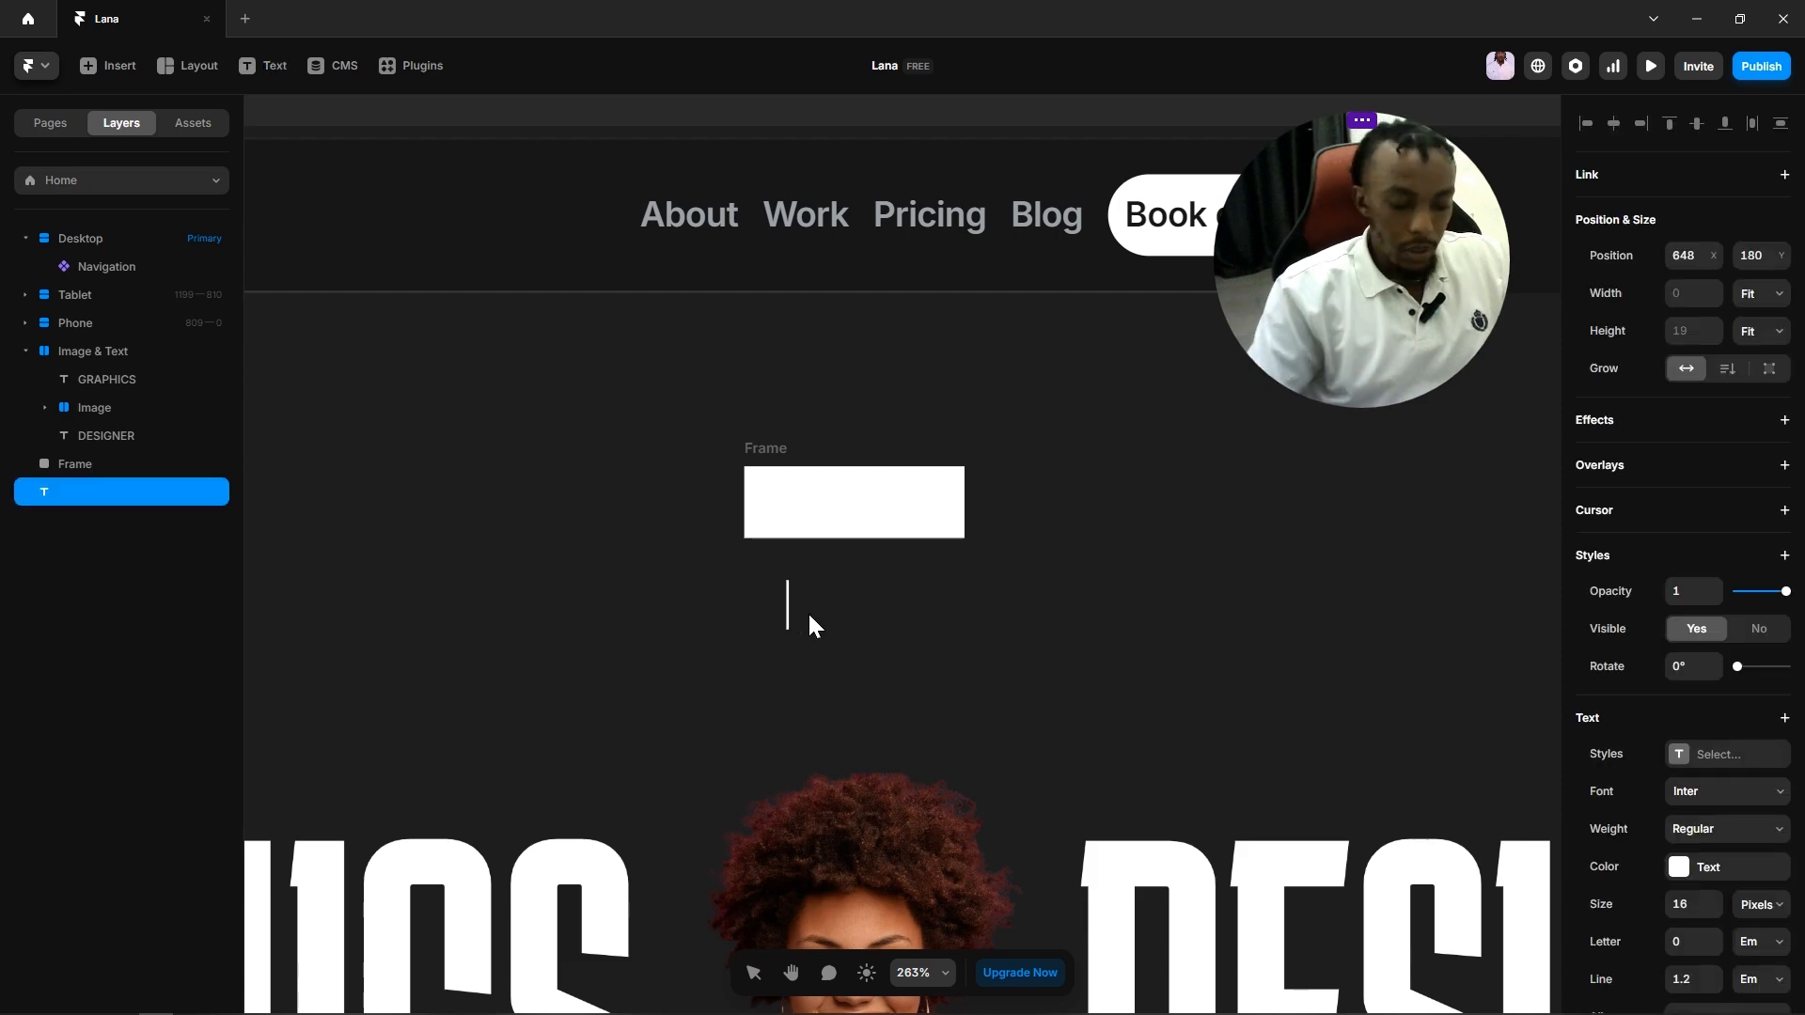
text(Hey)
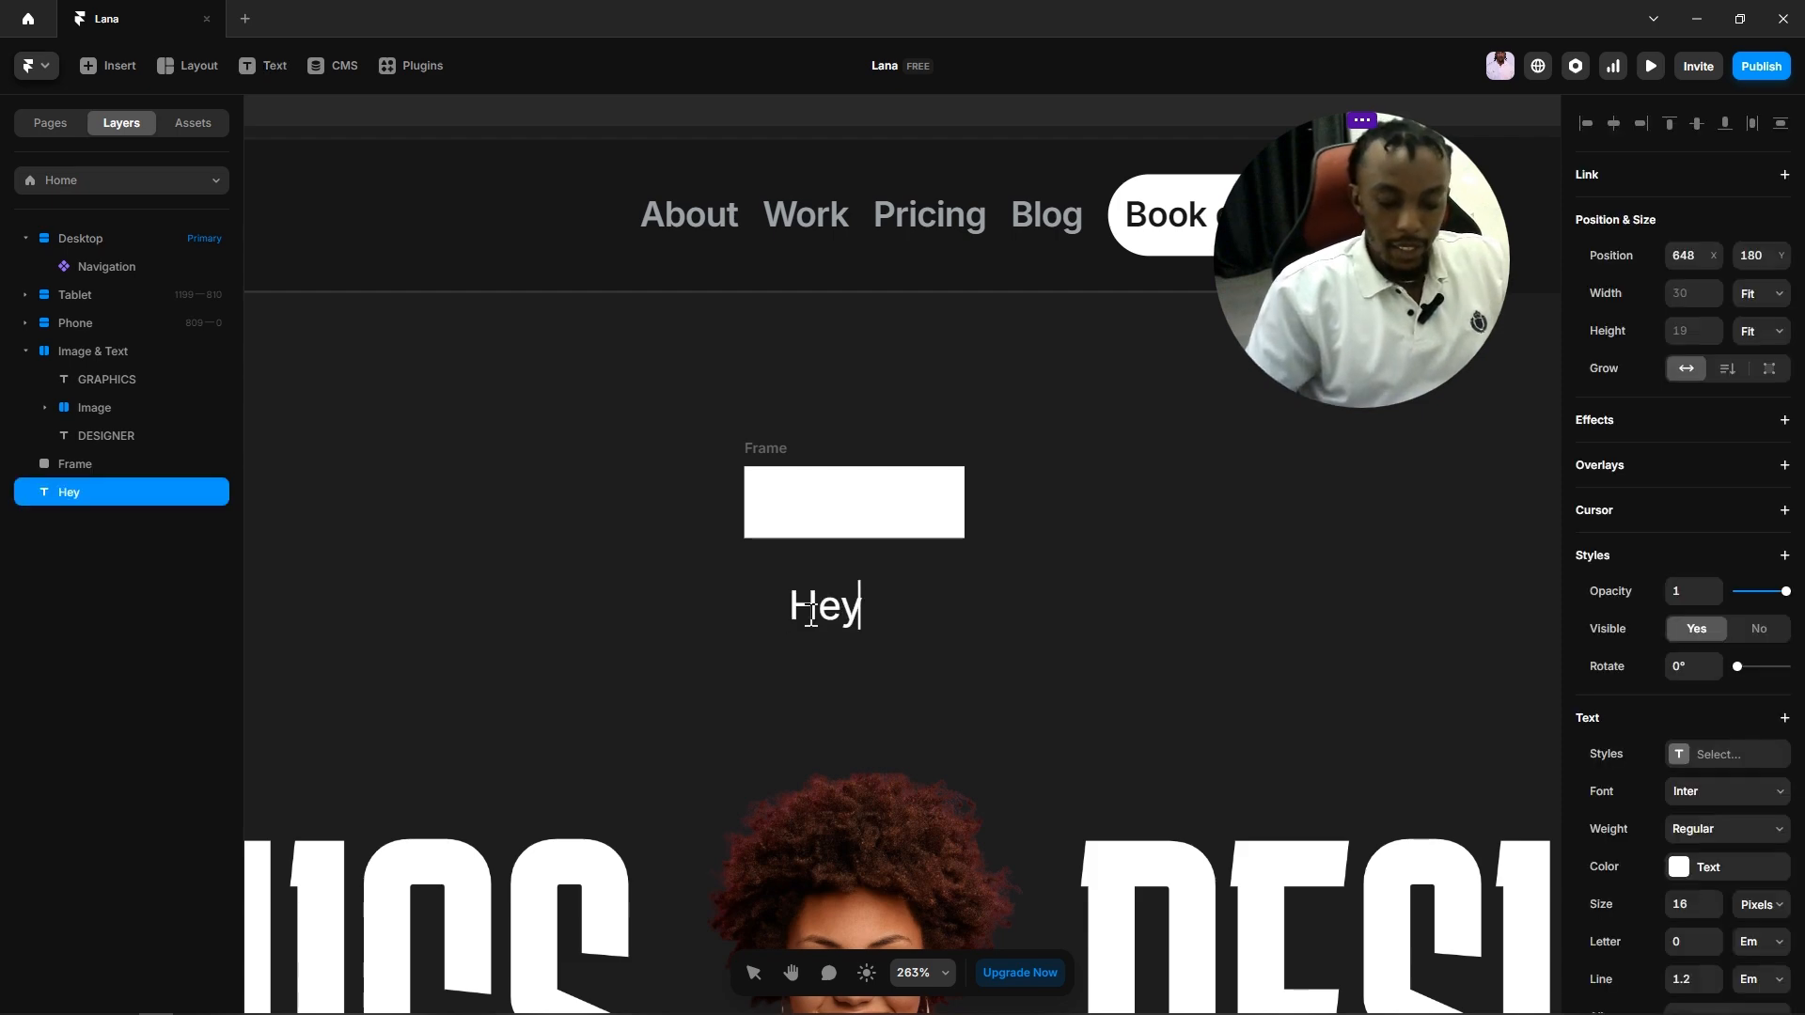
text(, I)
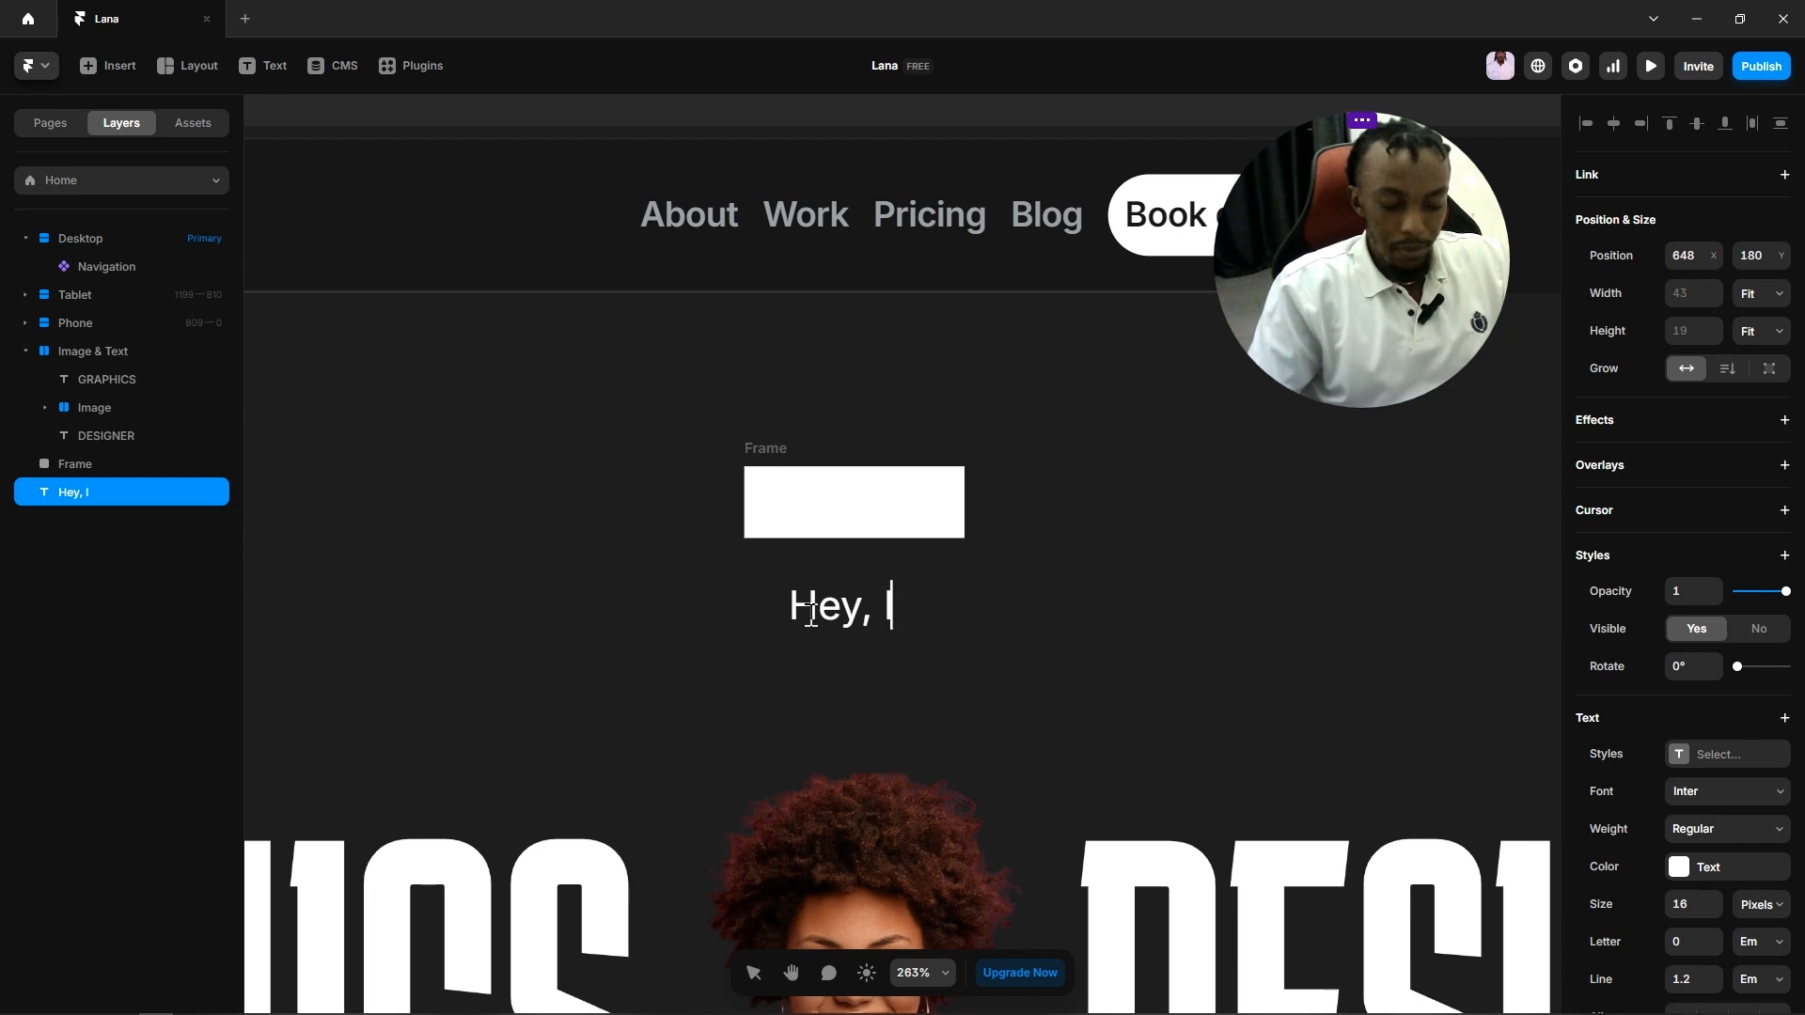
text('m Lana)
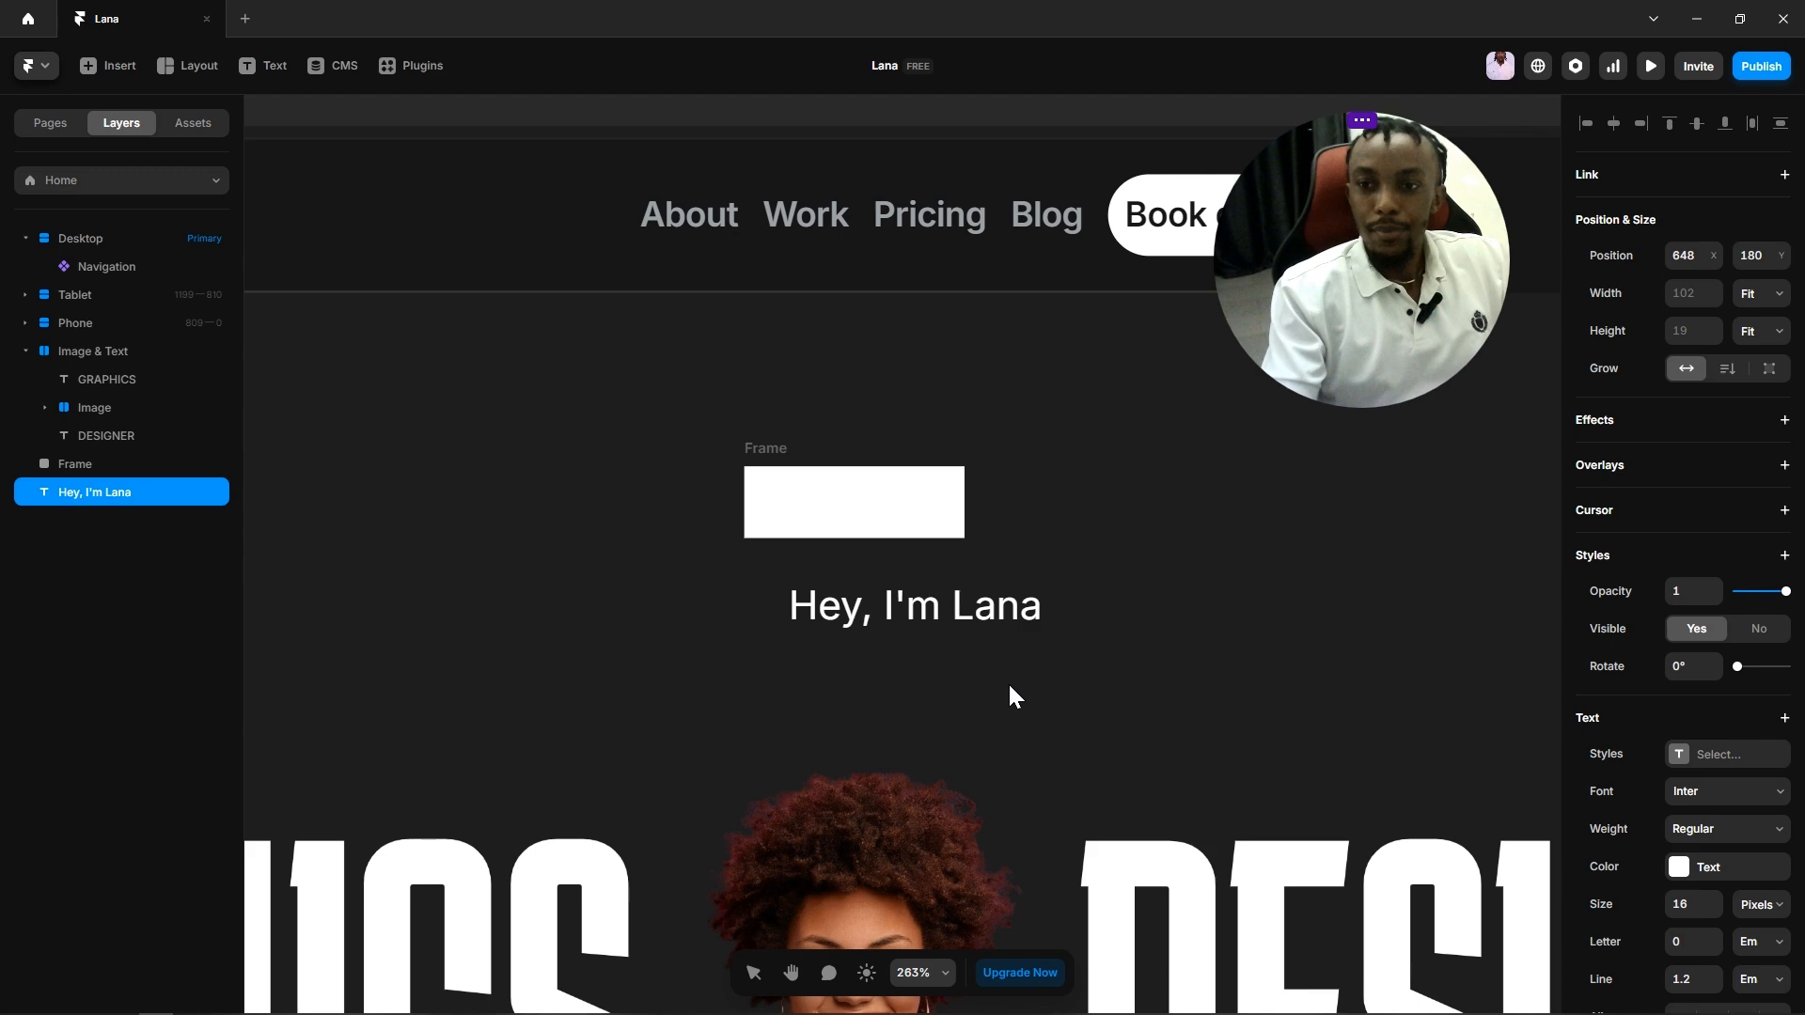
click(1130, 610)
click(997, 608)
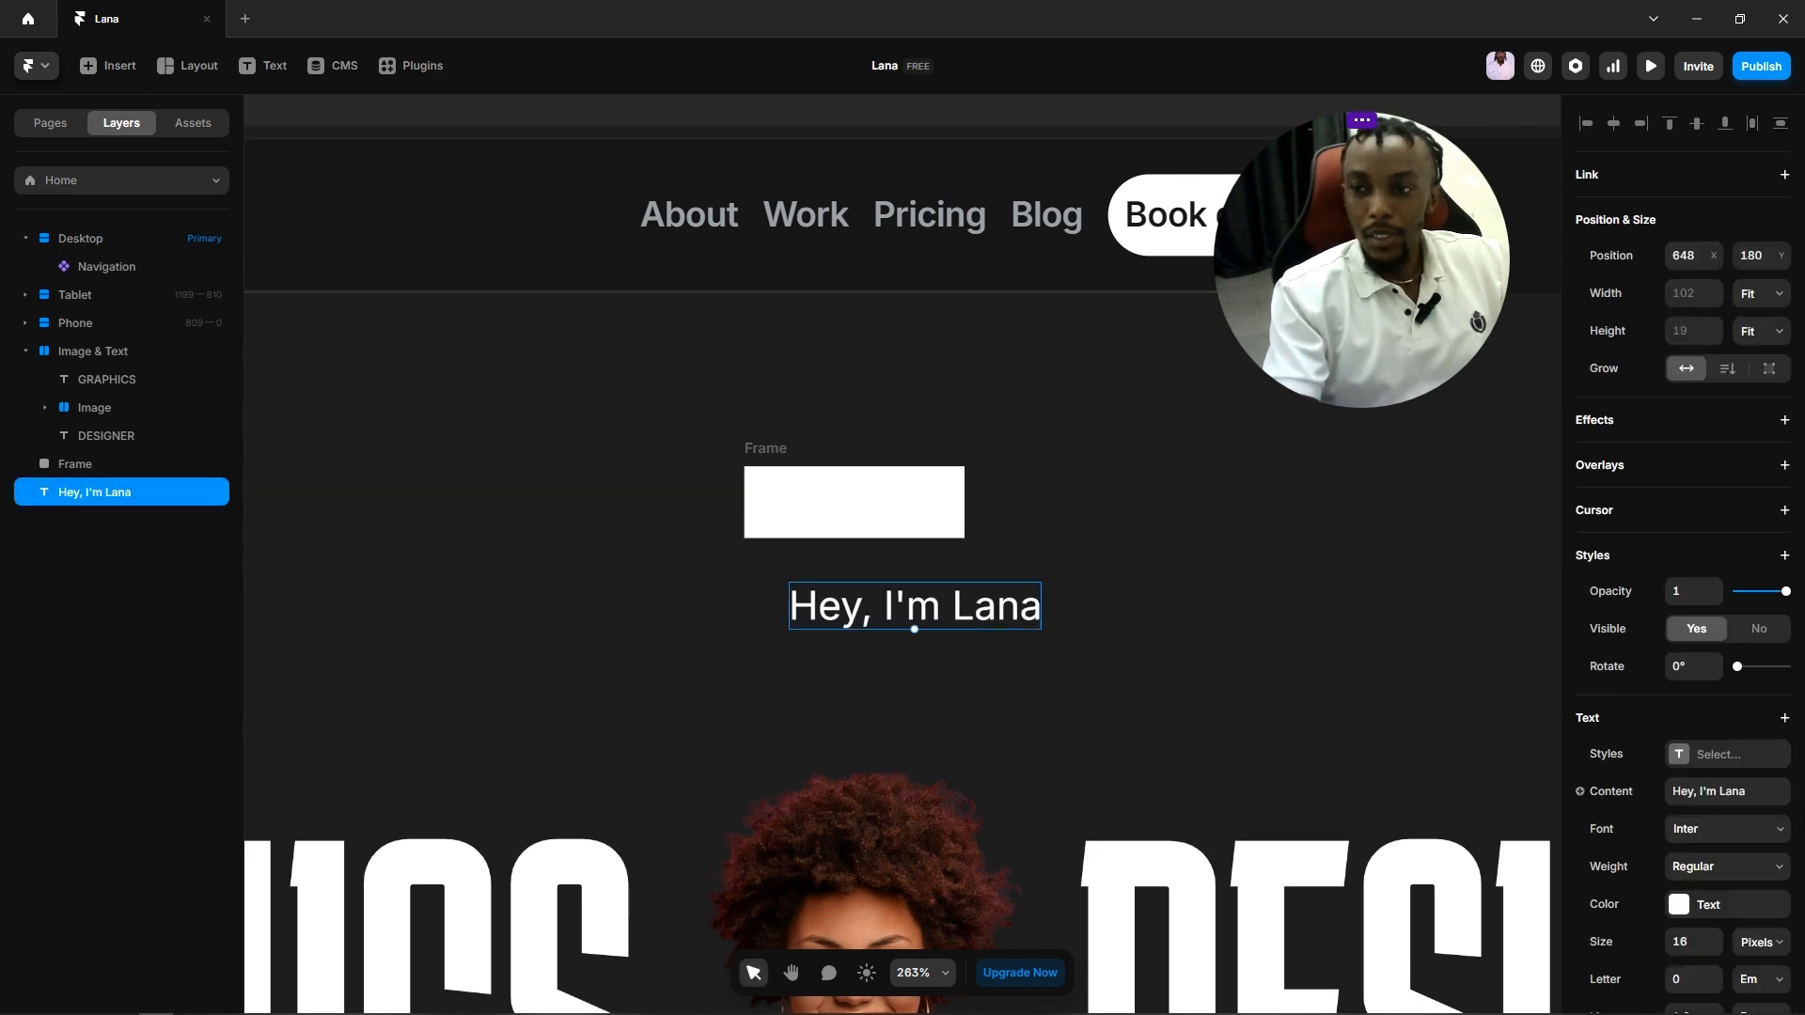
Step: Apply the Body text style to the greeting text and move it inside the small white frame
click(1699, 754)
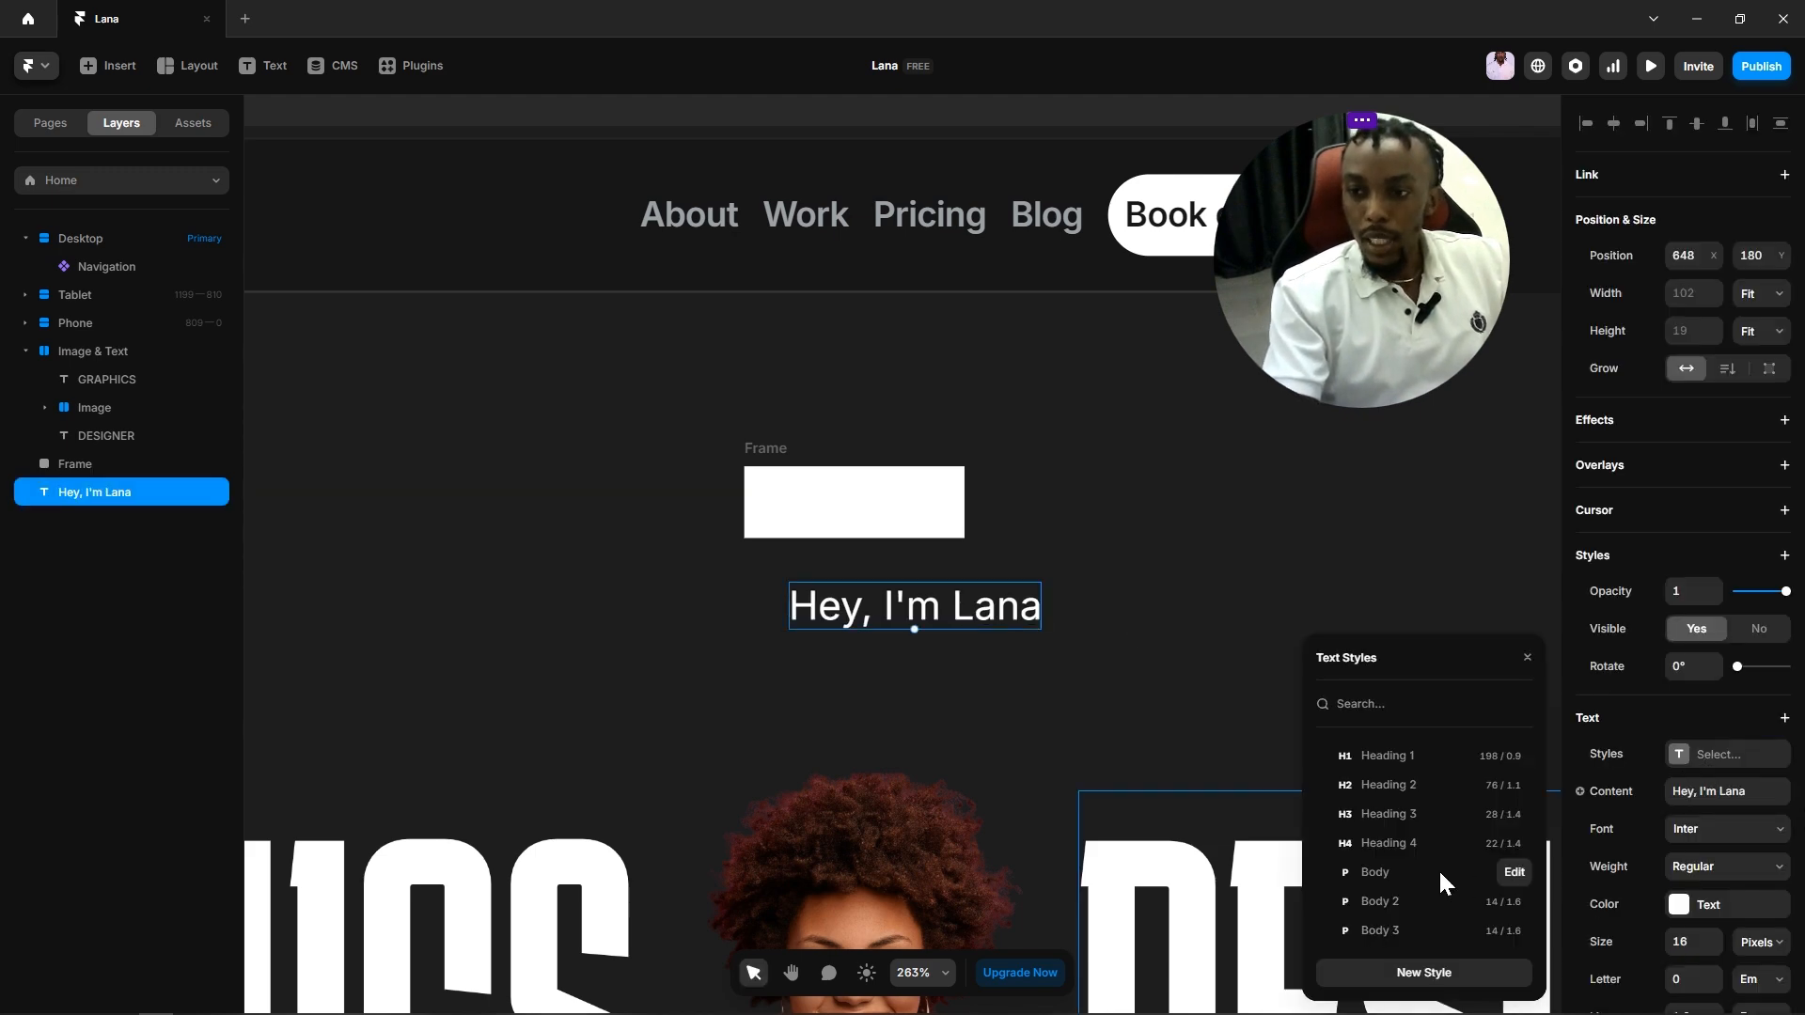
click(1406, 872)
click(1112, 749)
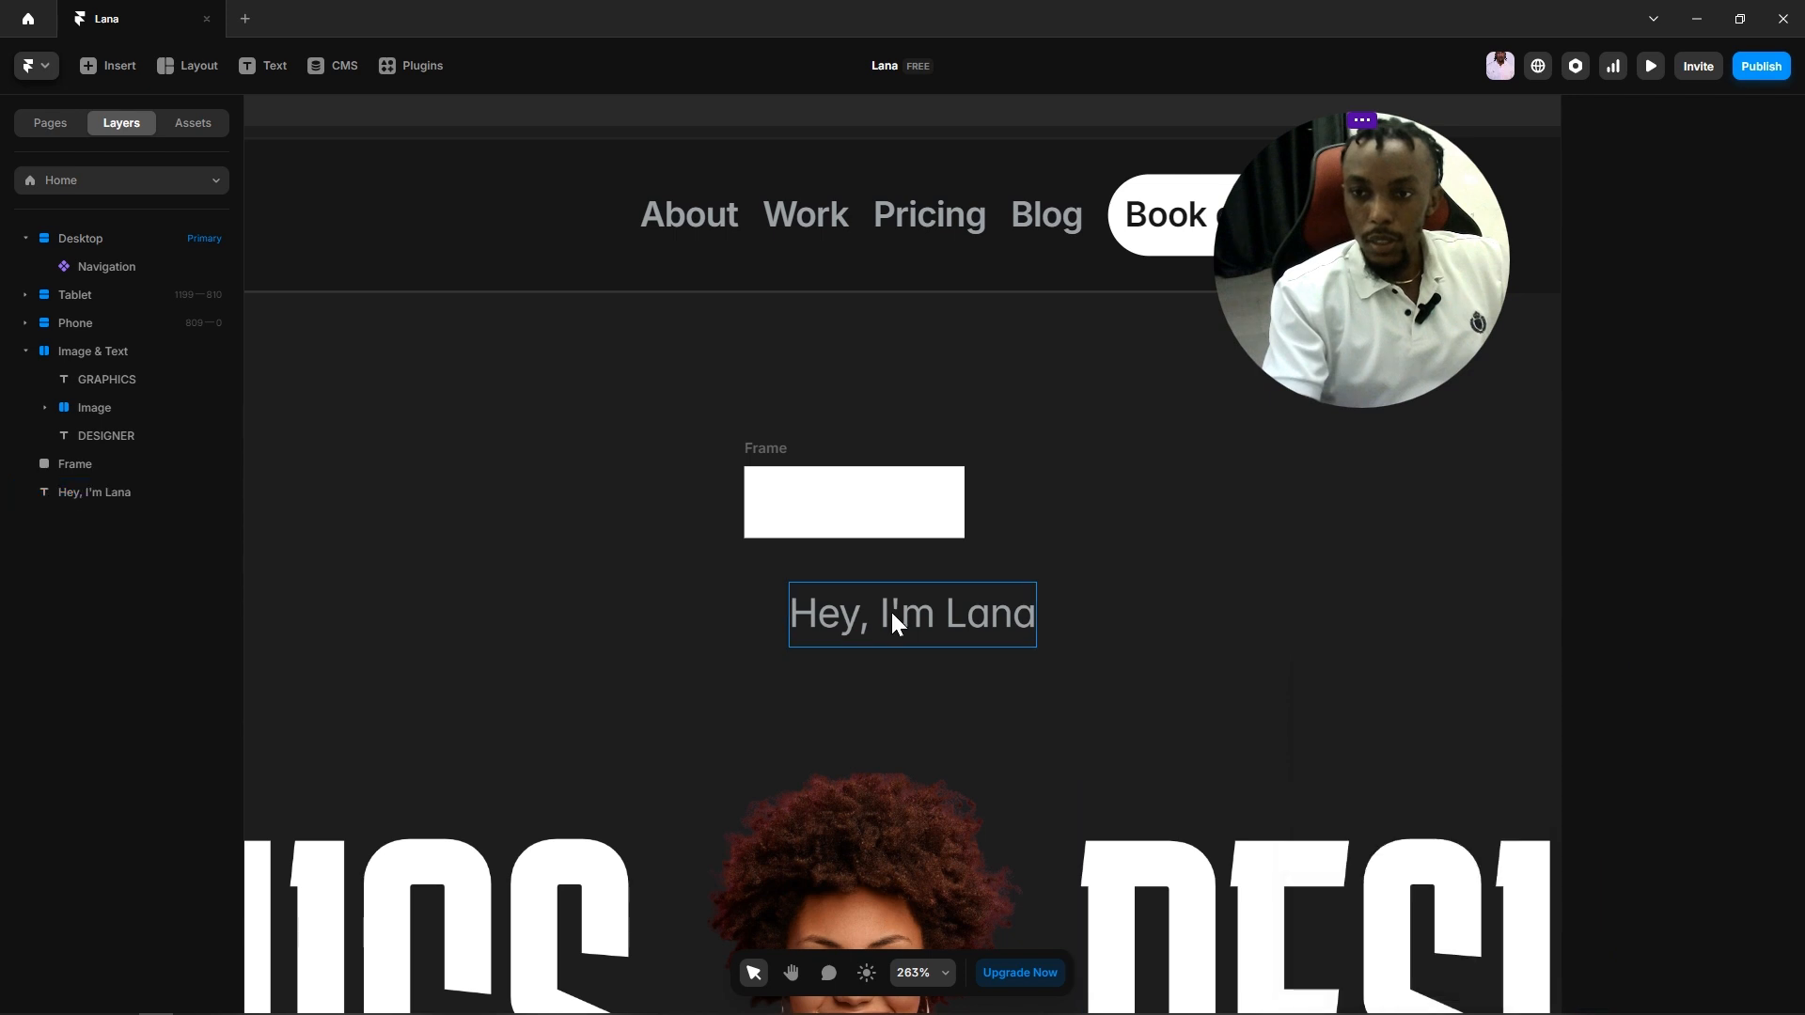
drag(889, 609, 831, 498)
click(1158, 641)
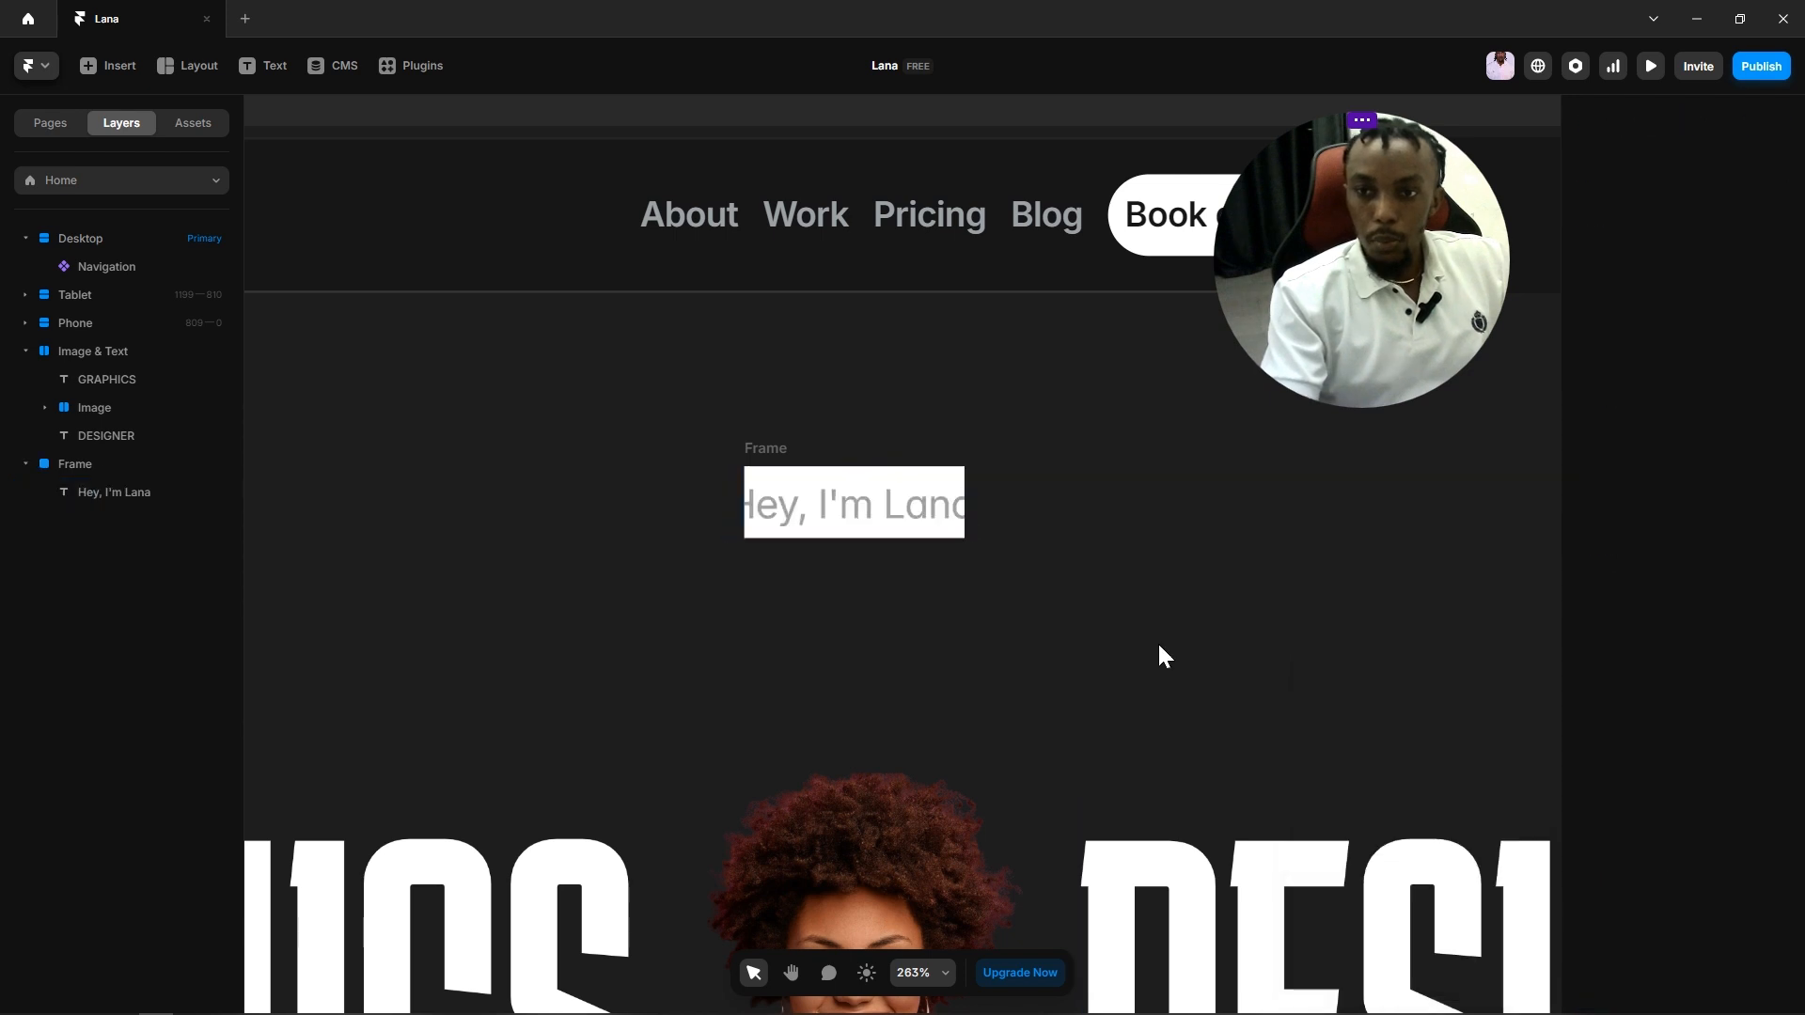
Step: Rename the white frame around the greeting text as Title
click(83, 465)
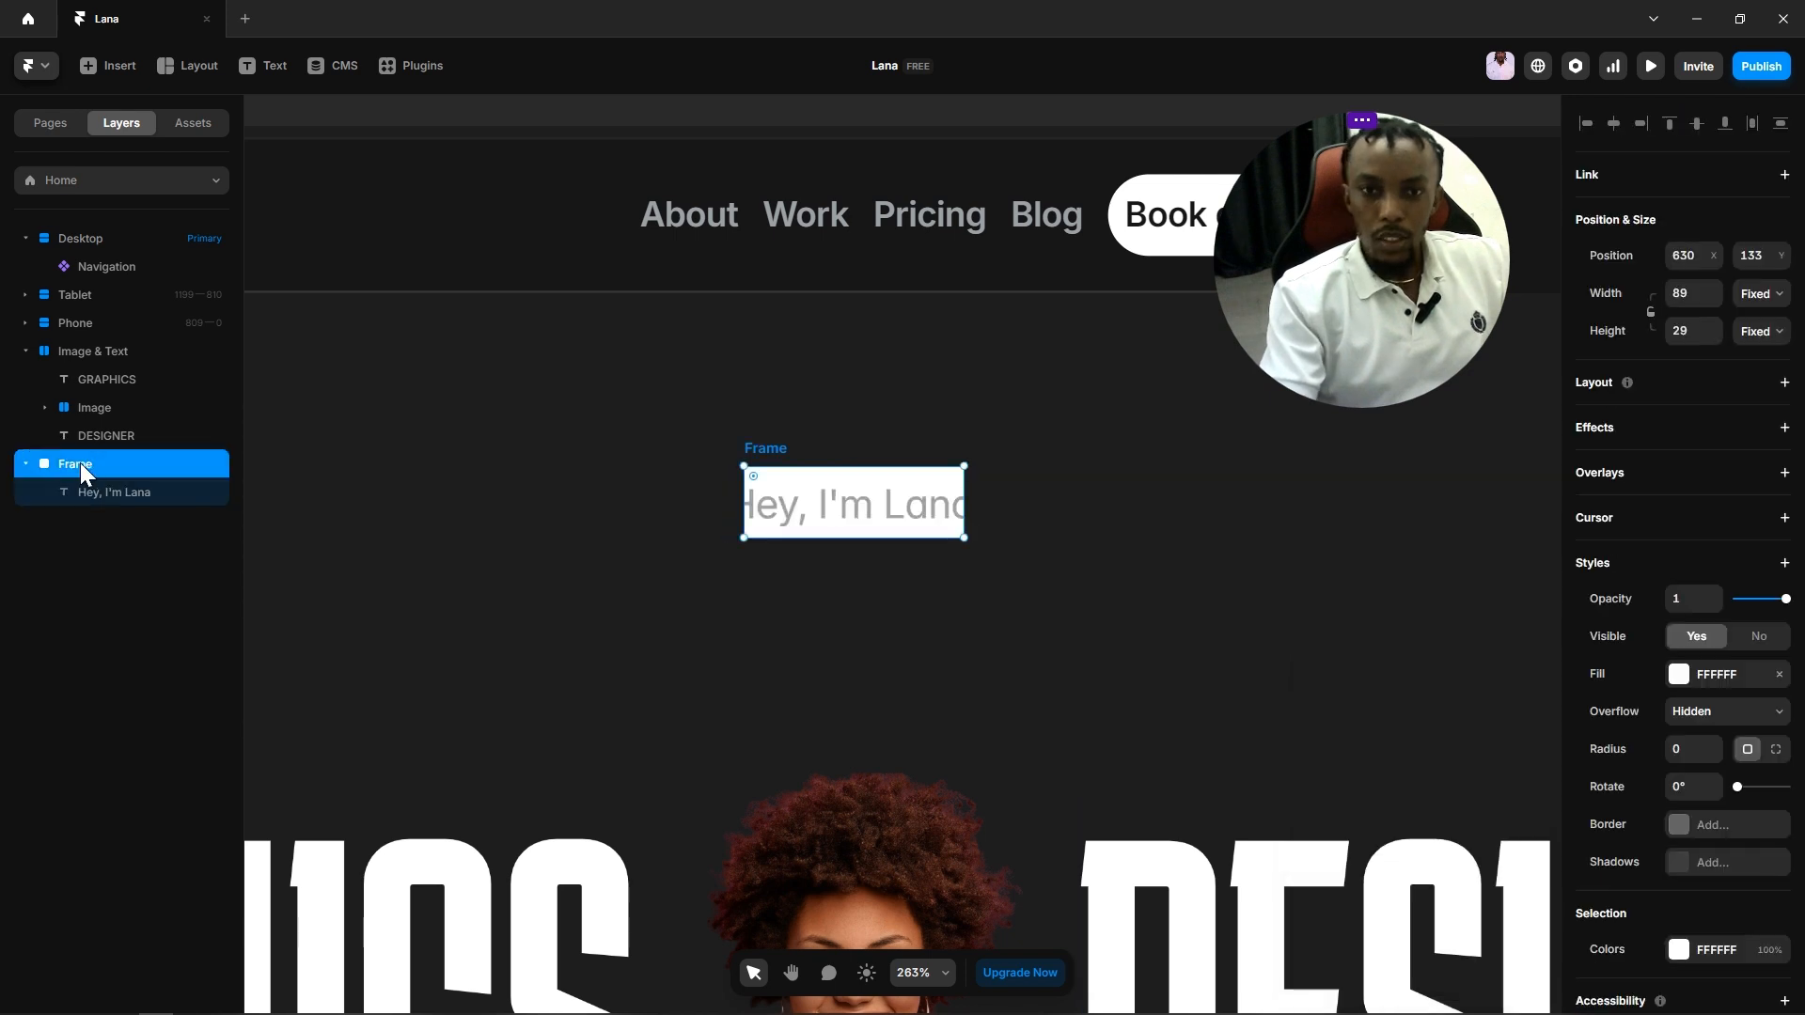
double_click(81, 463)
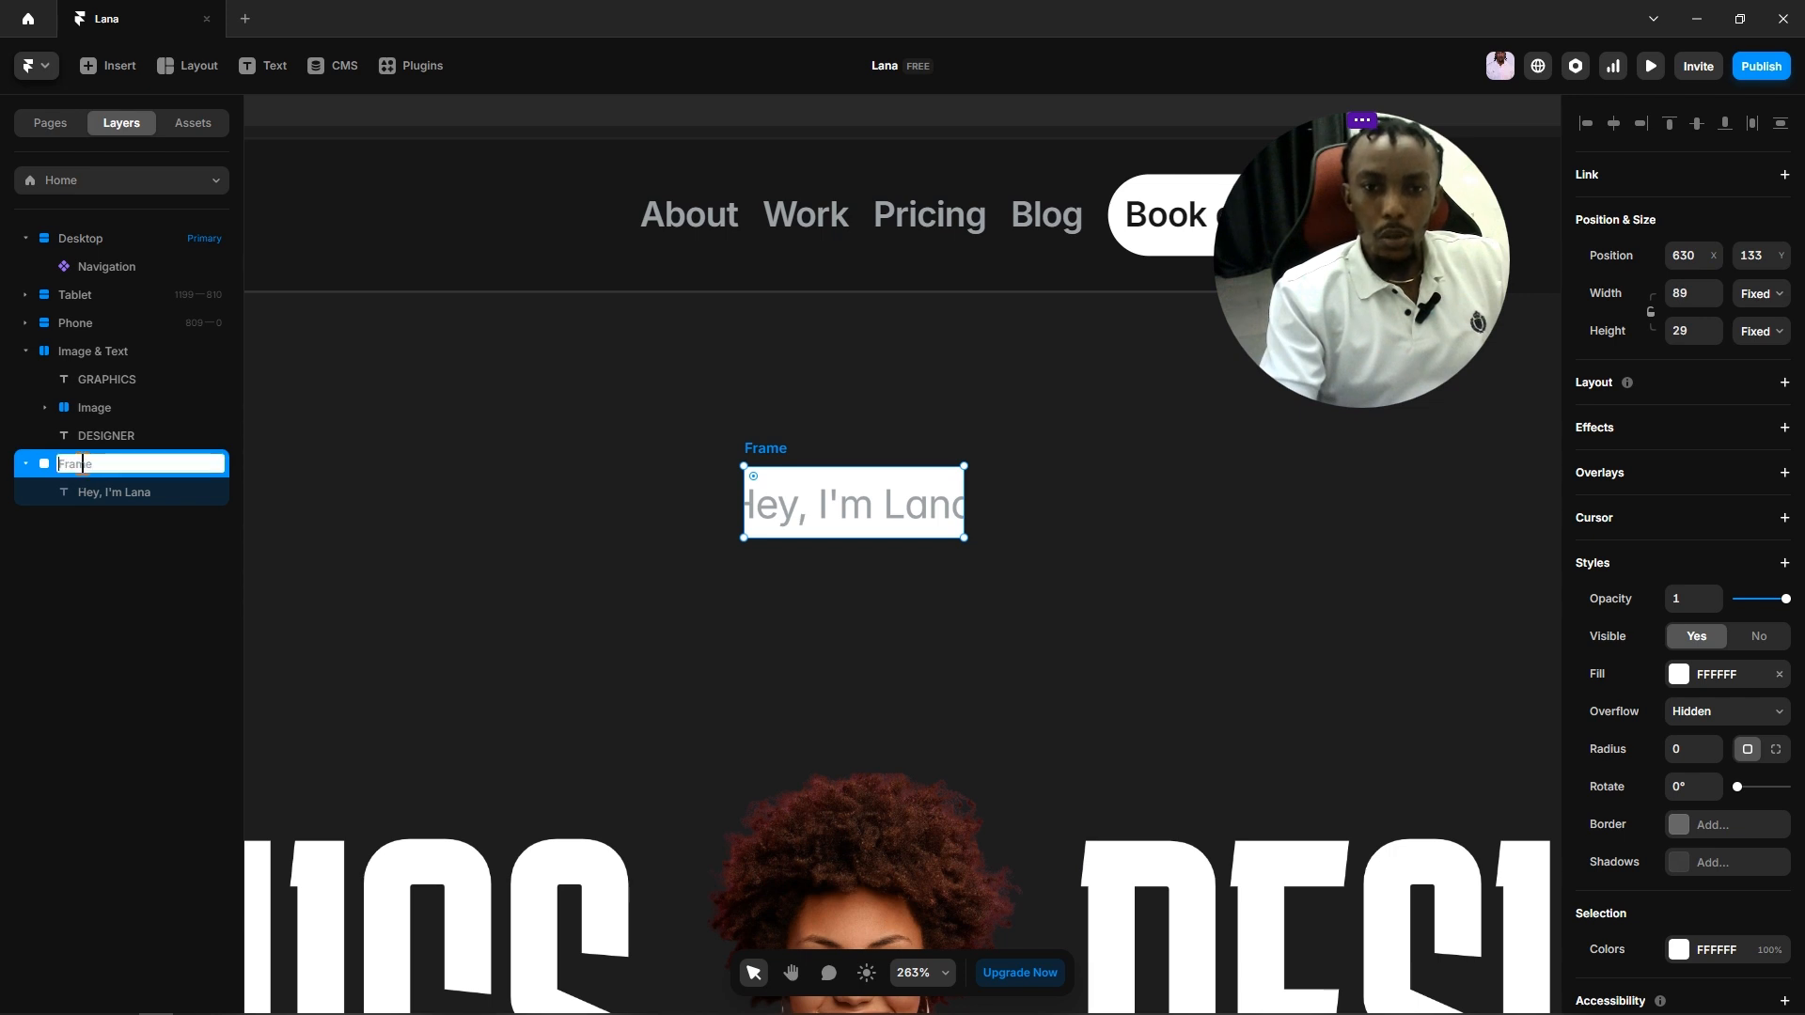
text(Tit)
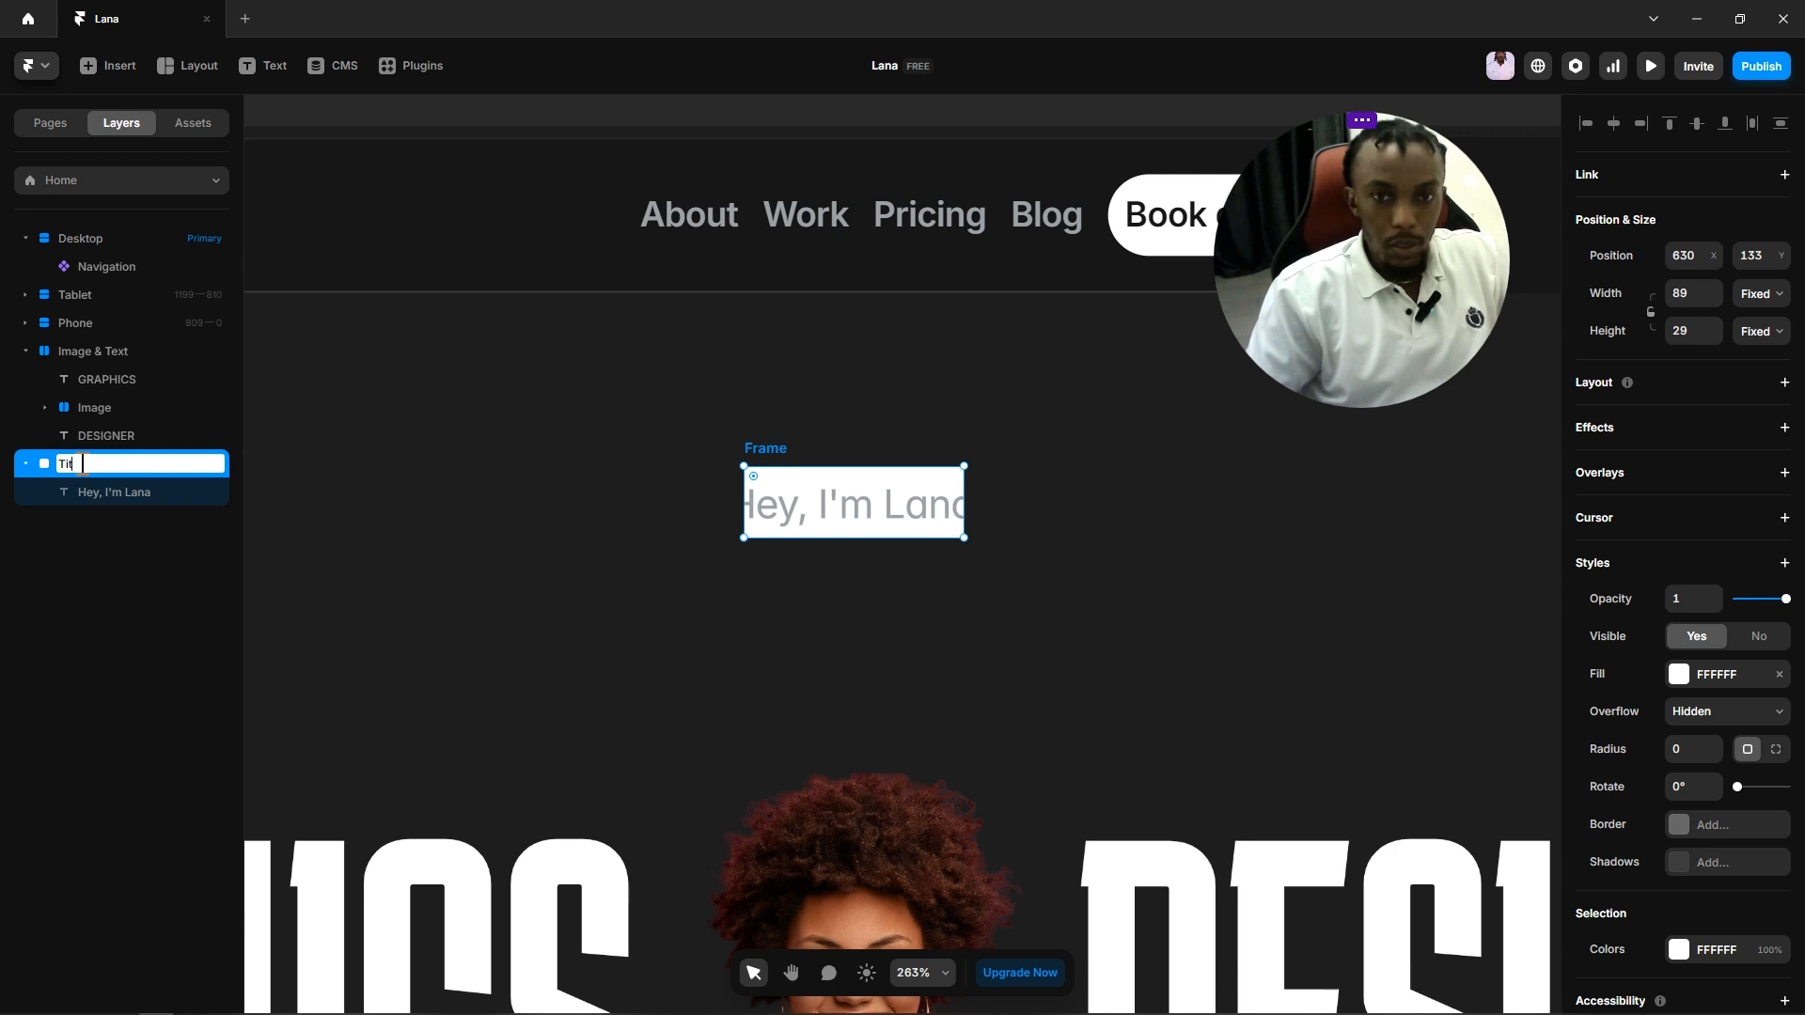
text(le)
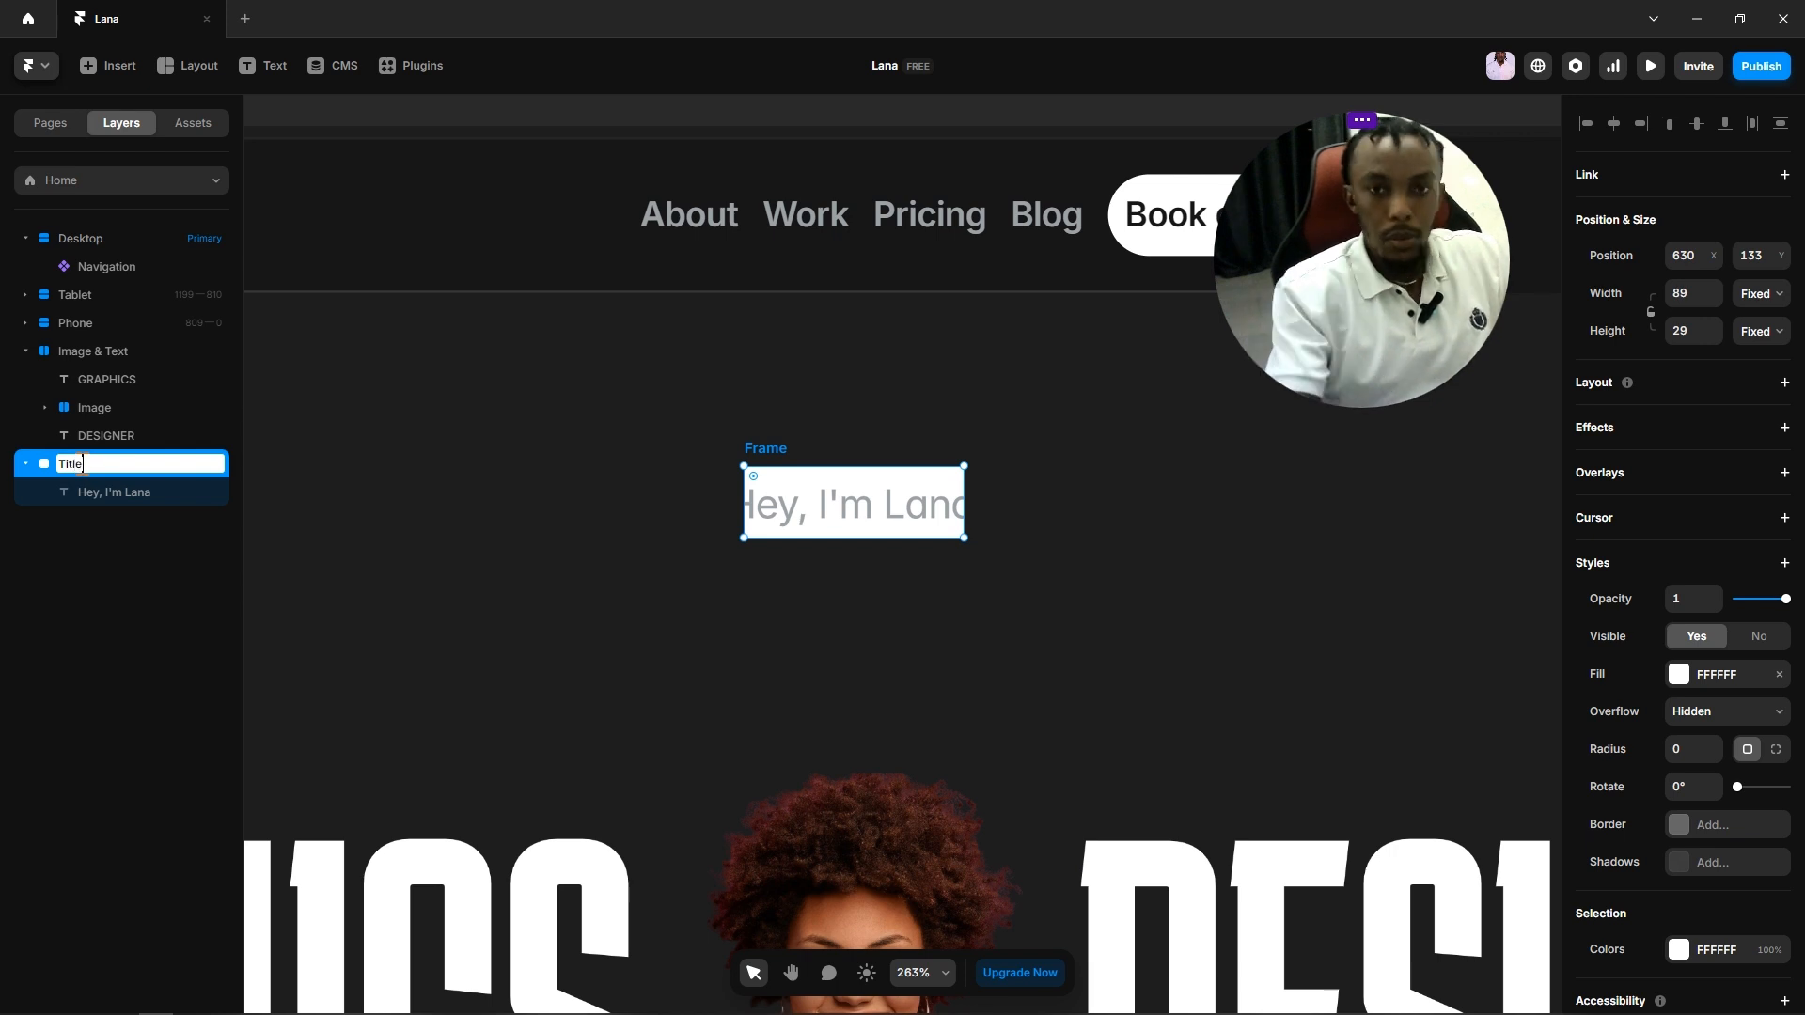
click(658, 470)
Step: Set both the height and the width of the Title frame to Fit Content
click(783, 477)
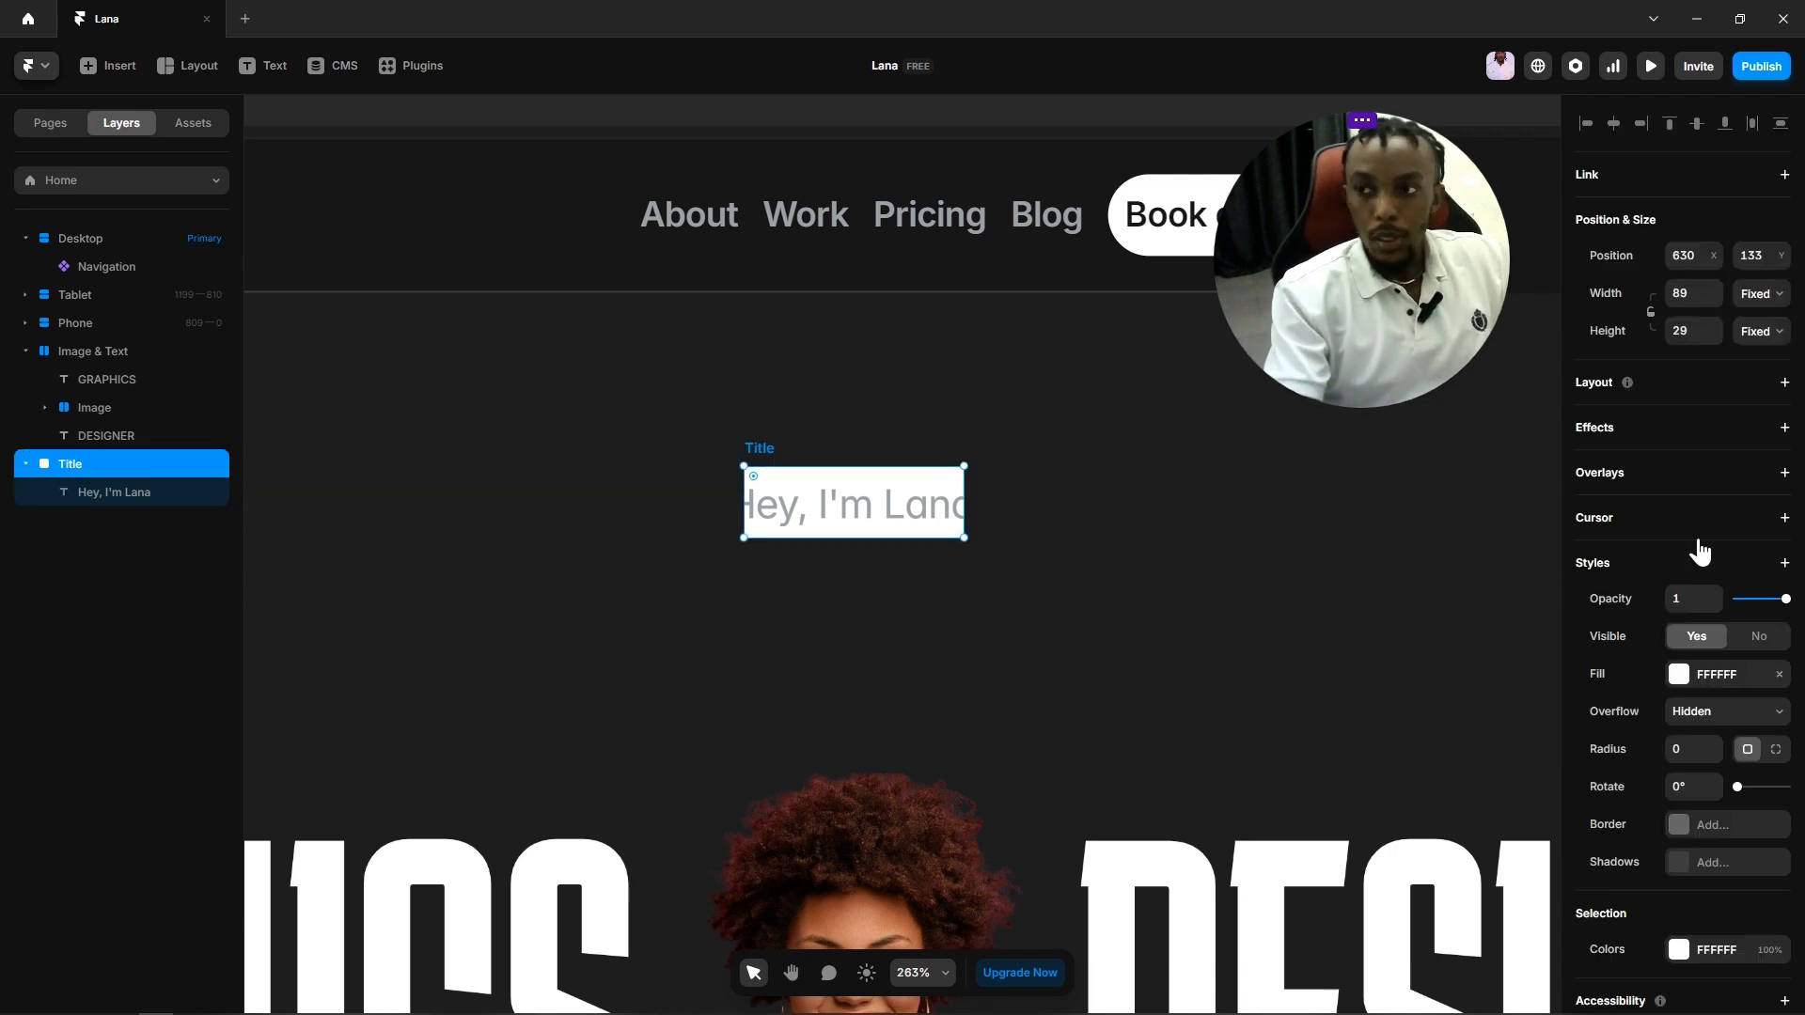
click(1754, 333)
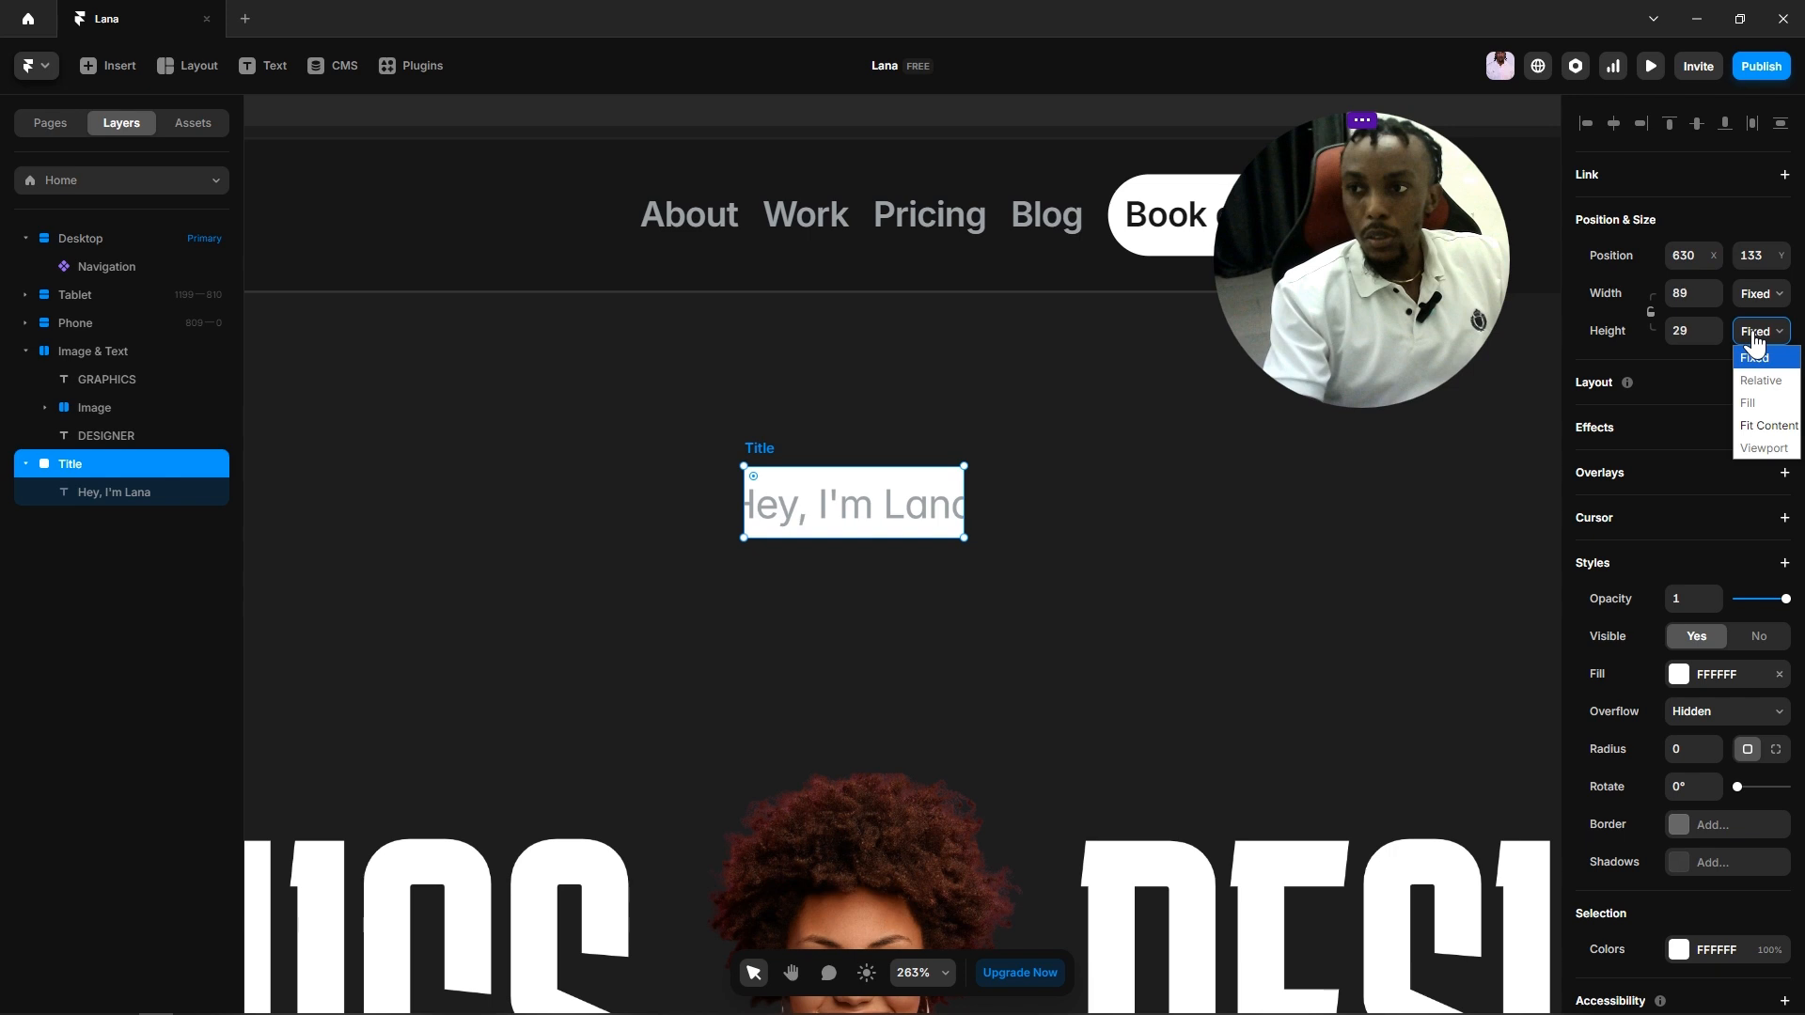
click(1759, 427)
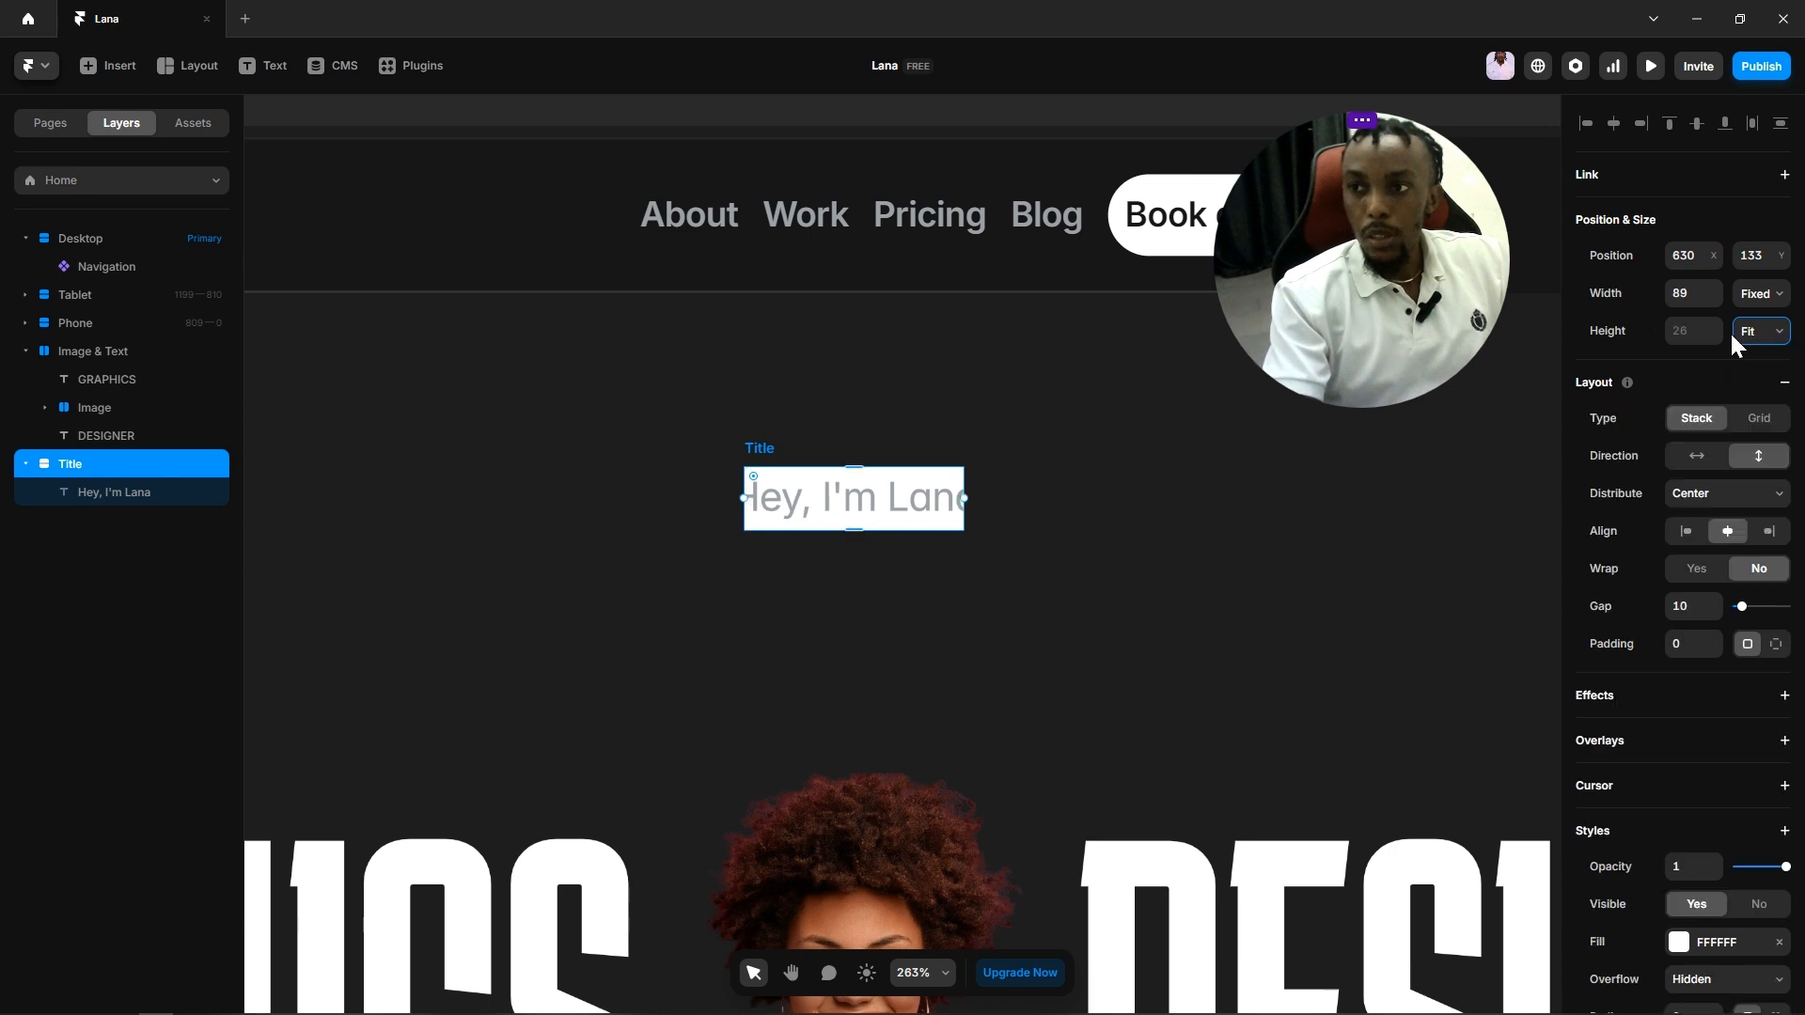
click(1757, 295)
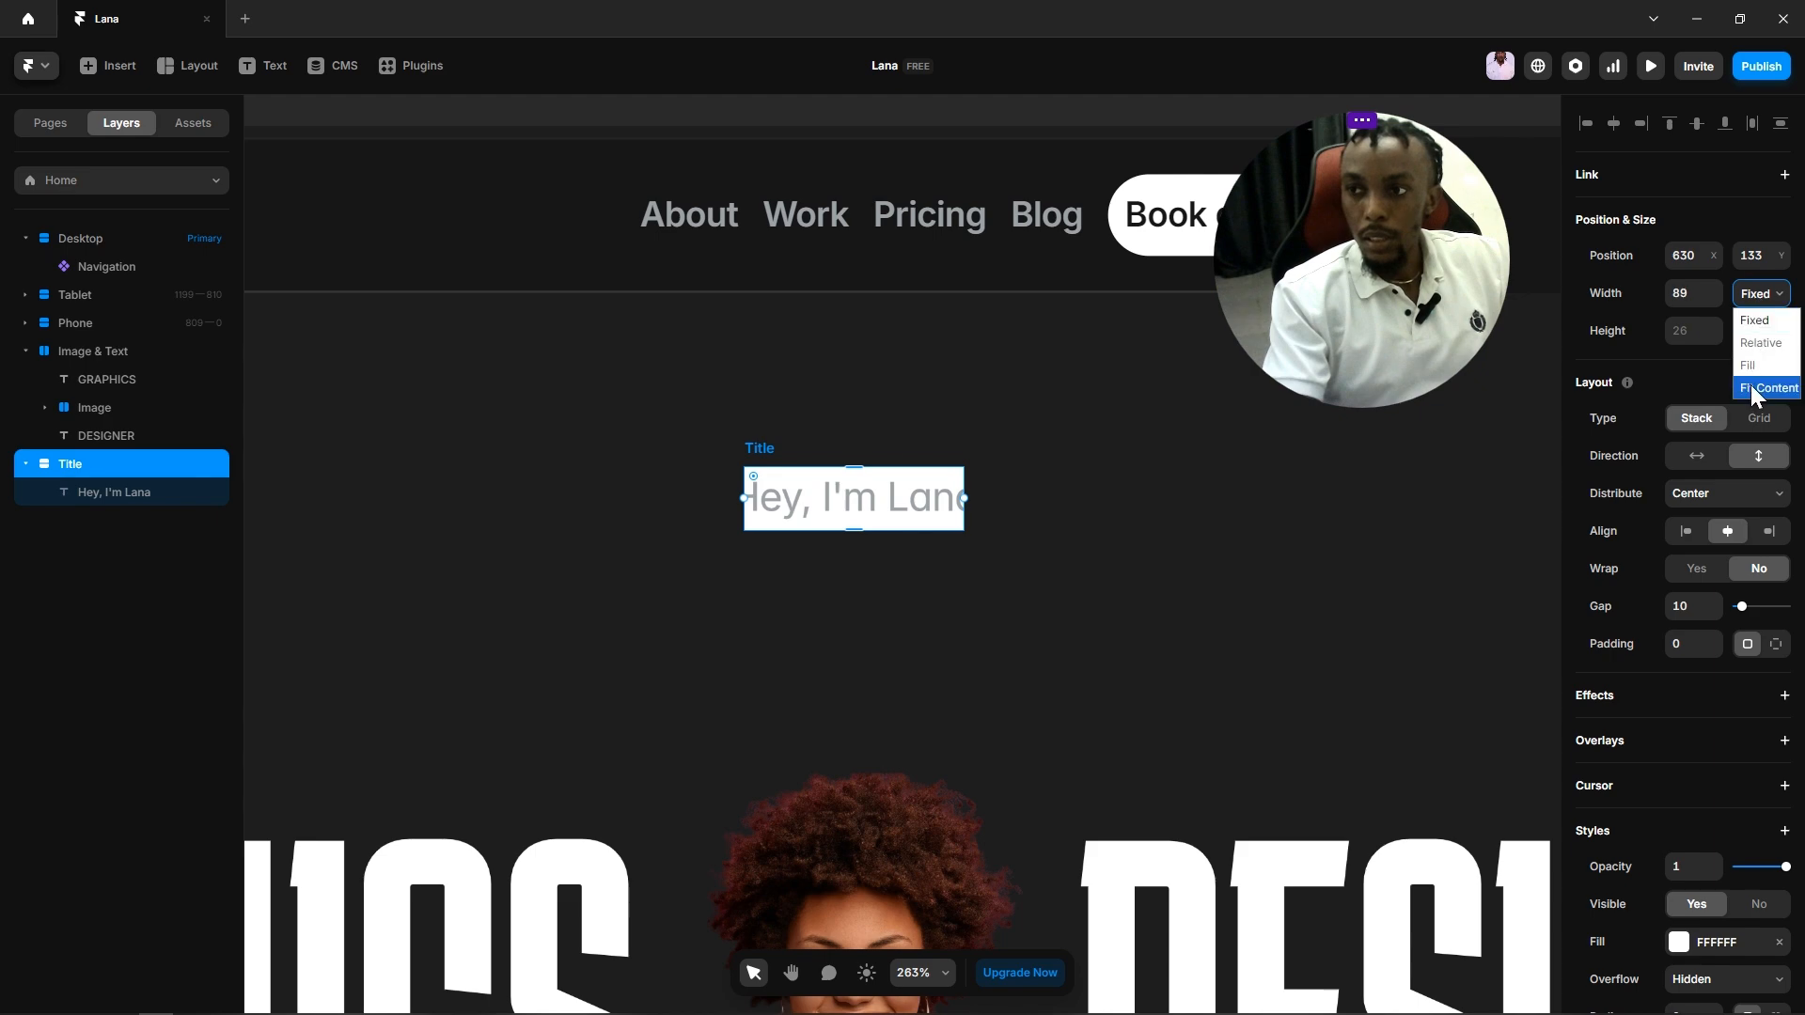
click(1752, 388)
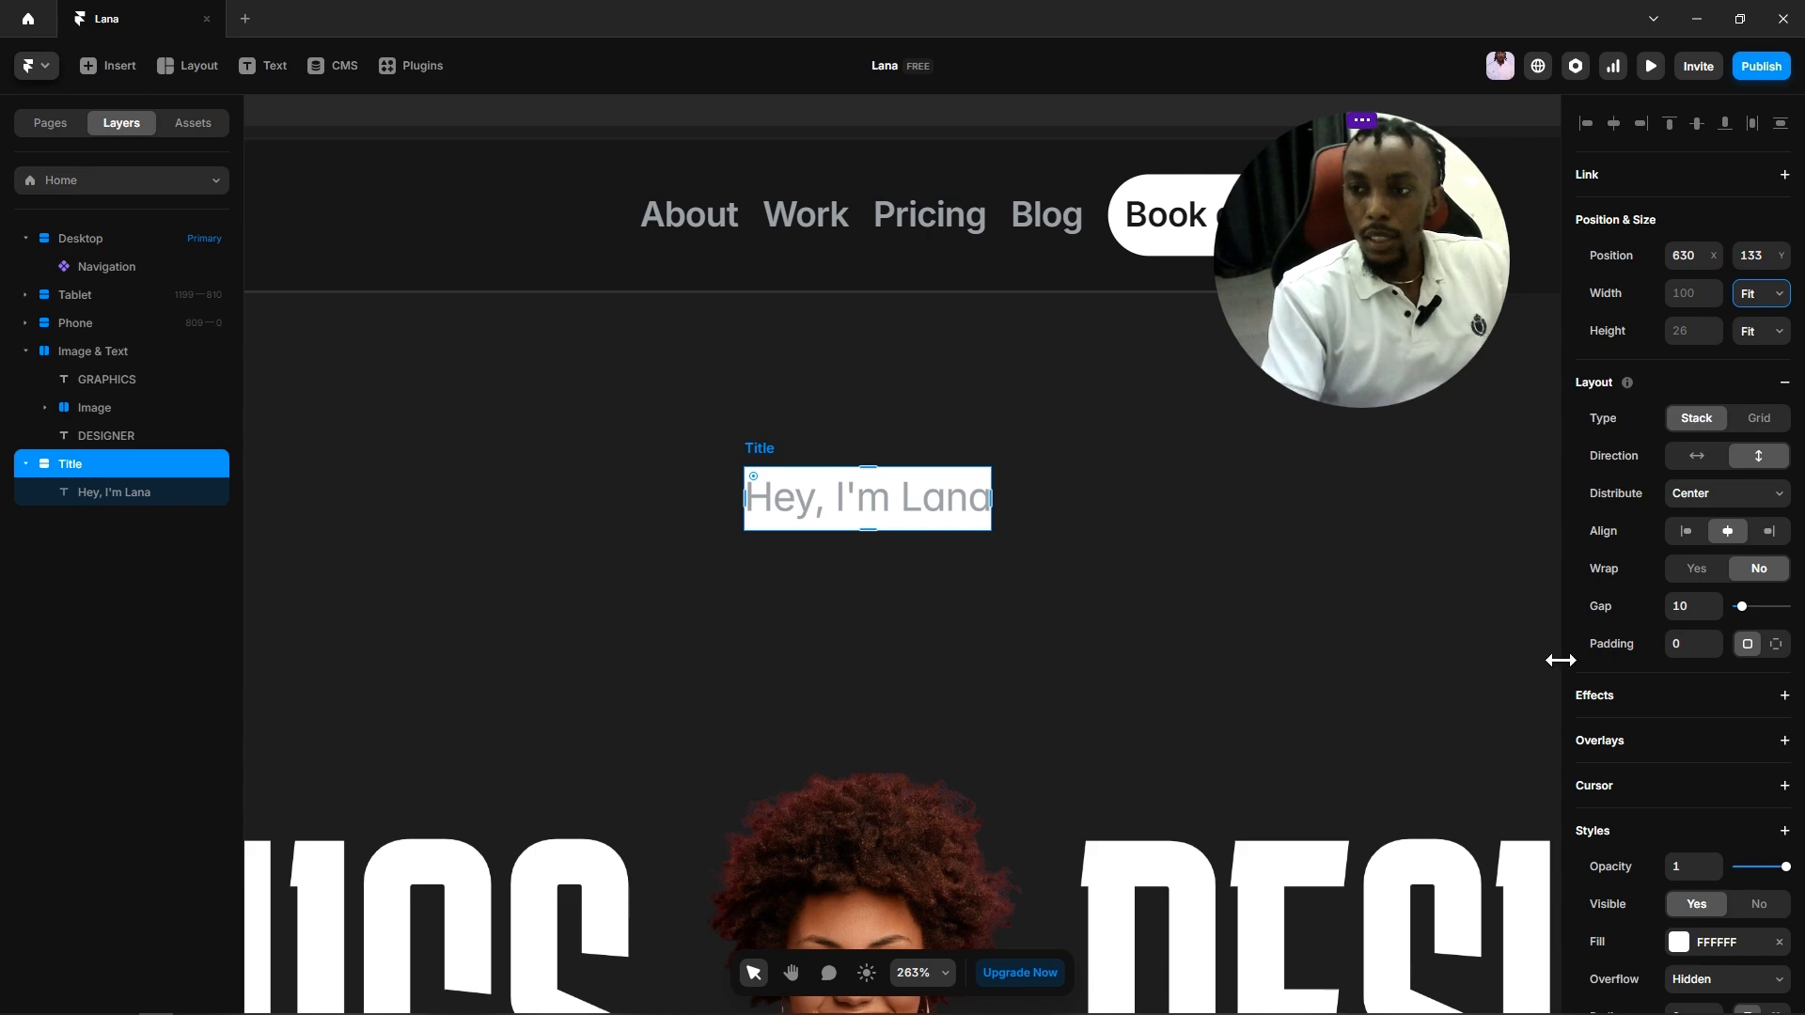
Step: Set the Title stack's padding to 10 on all sides
click(1692, 649)
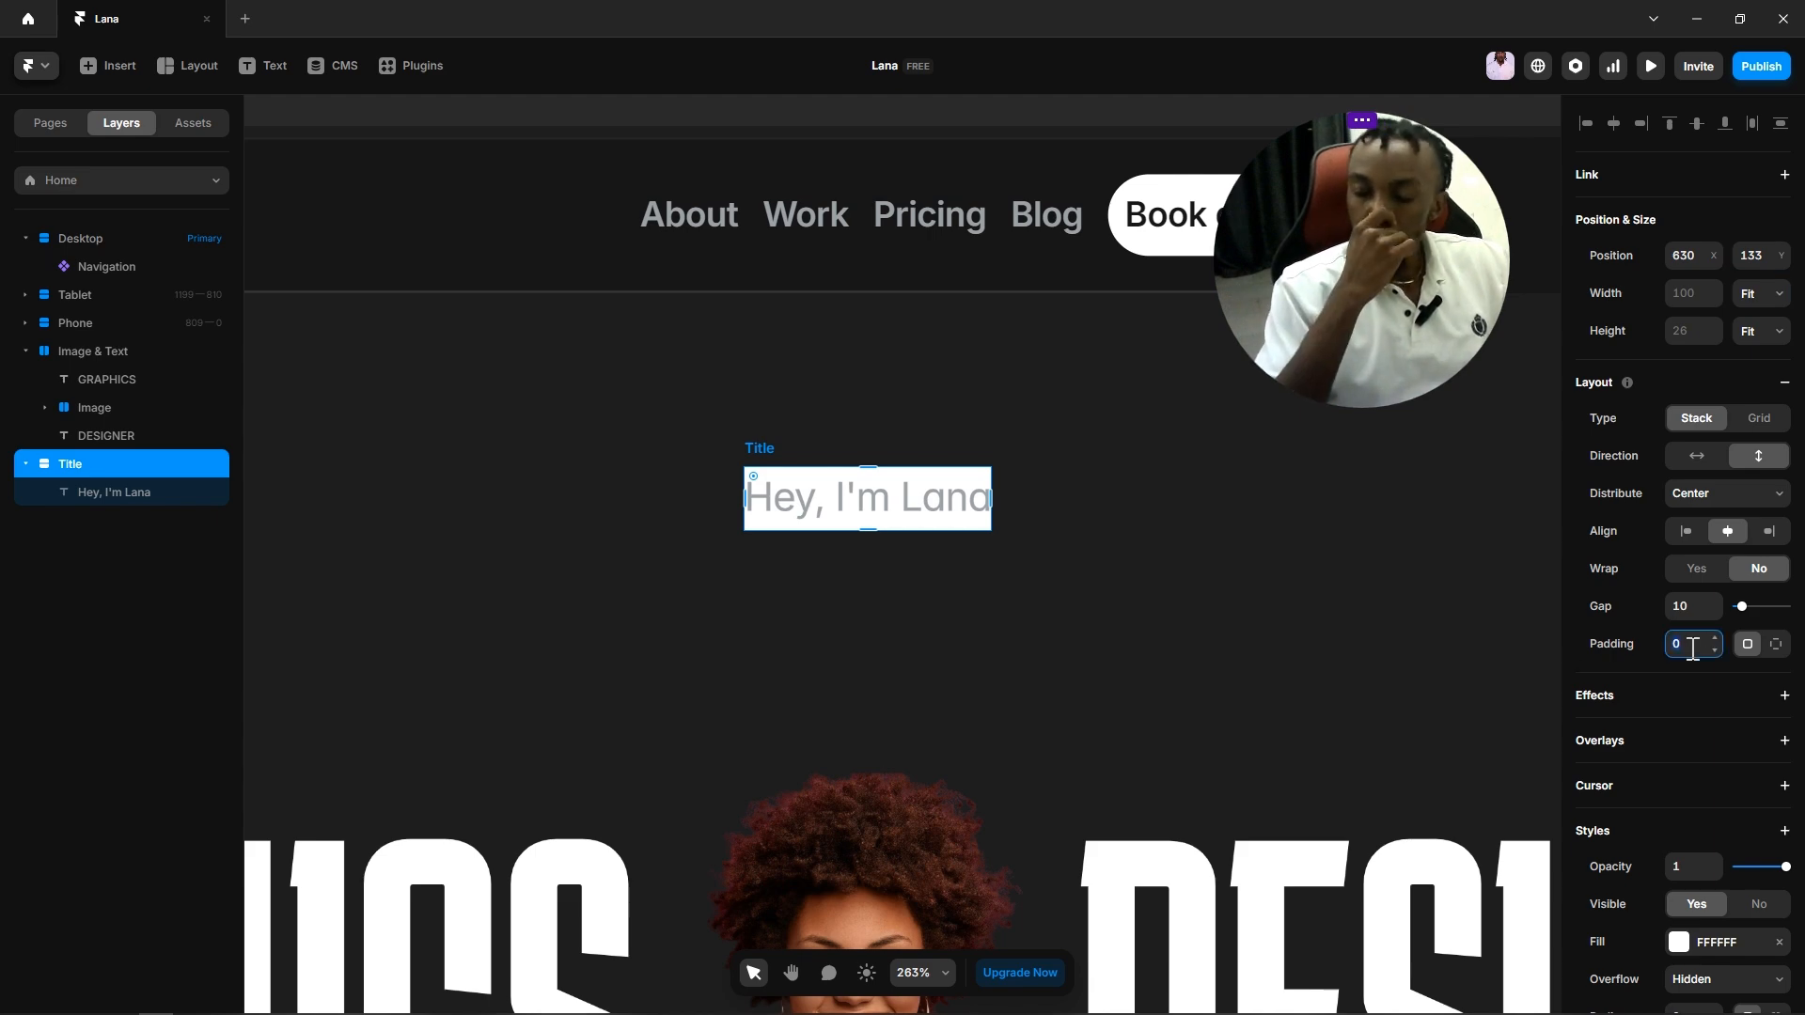
text(10)
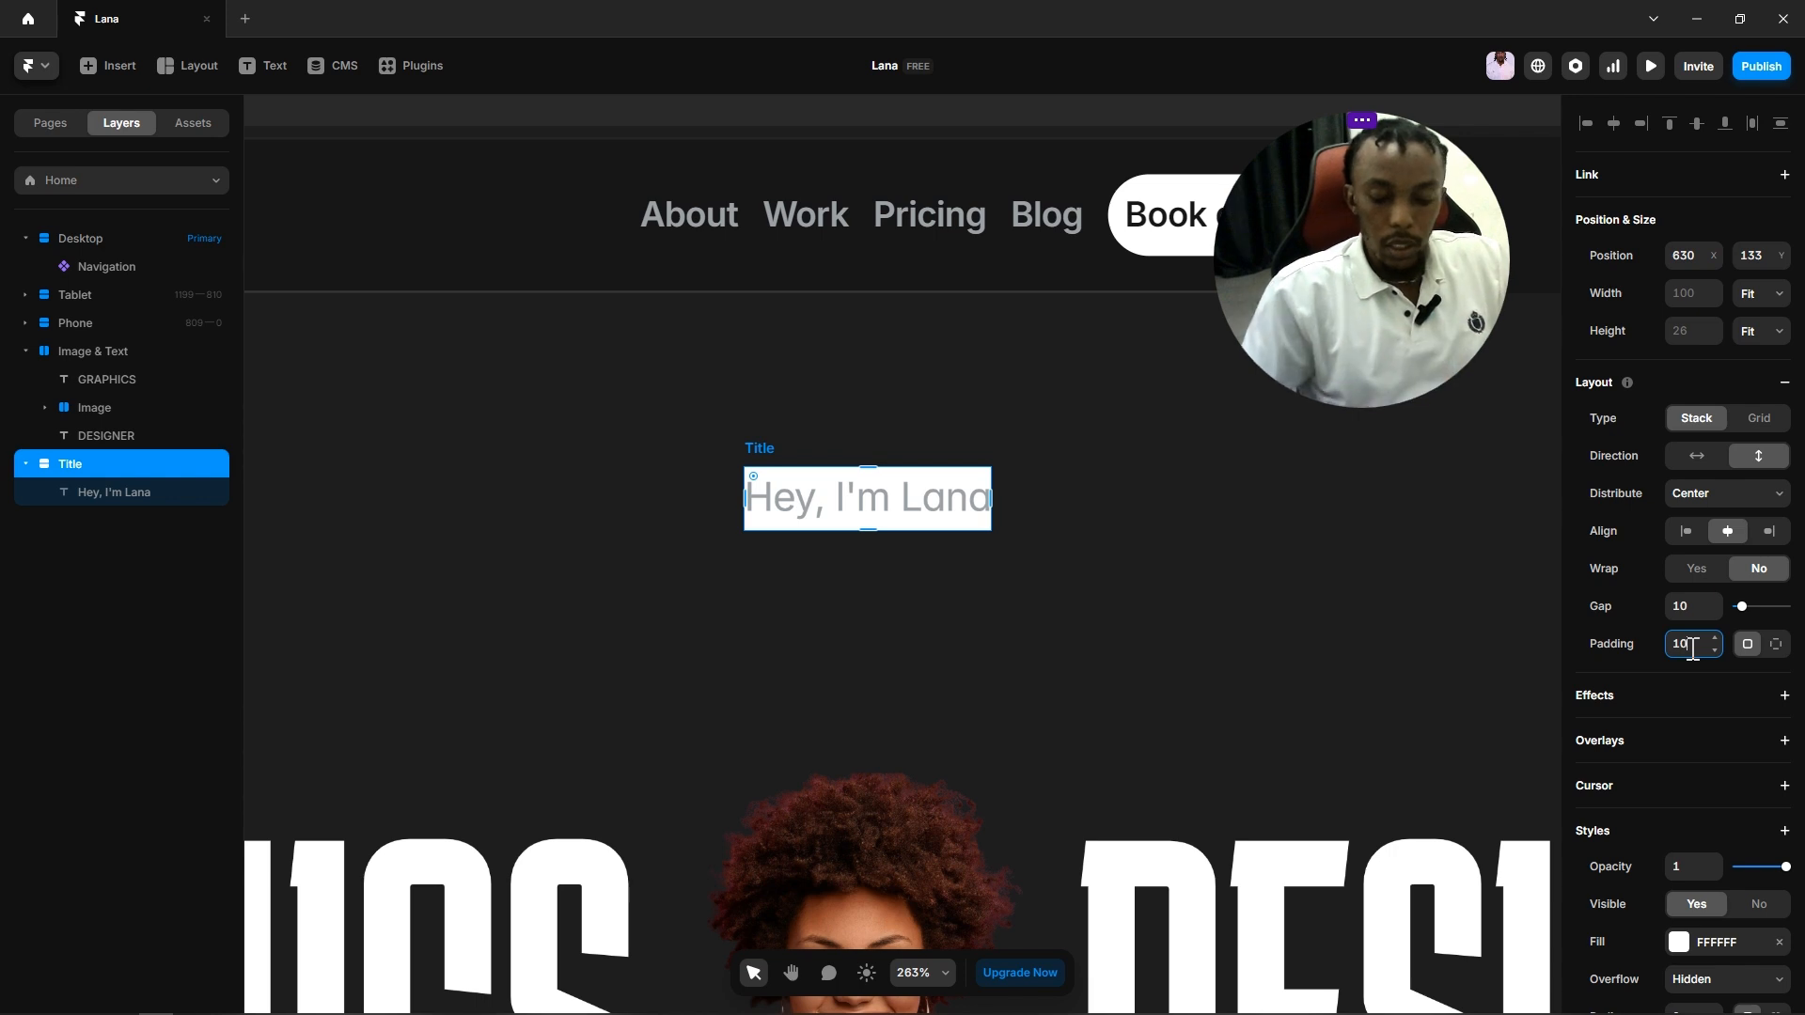
key(Return)
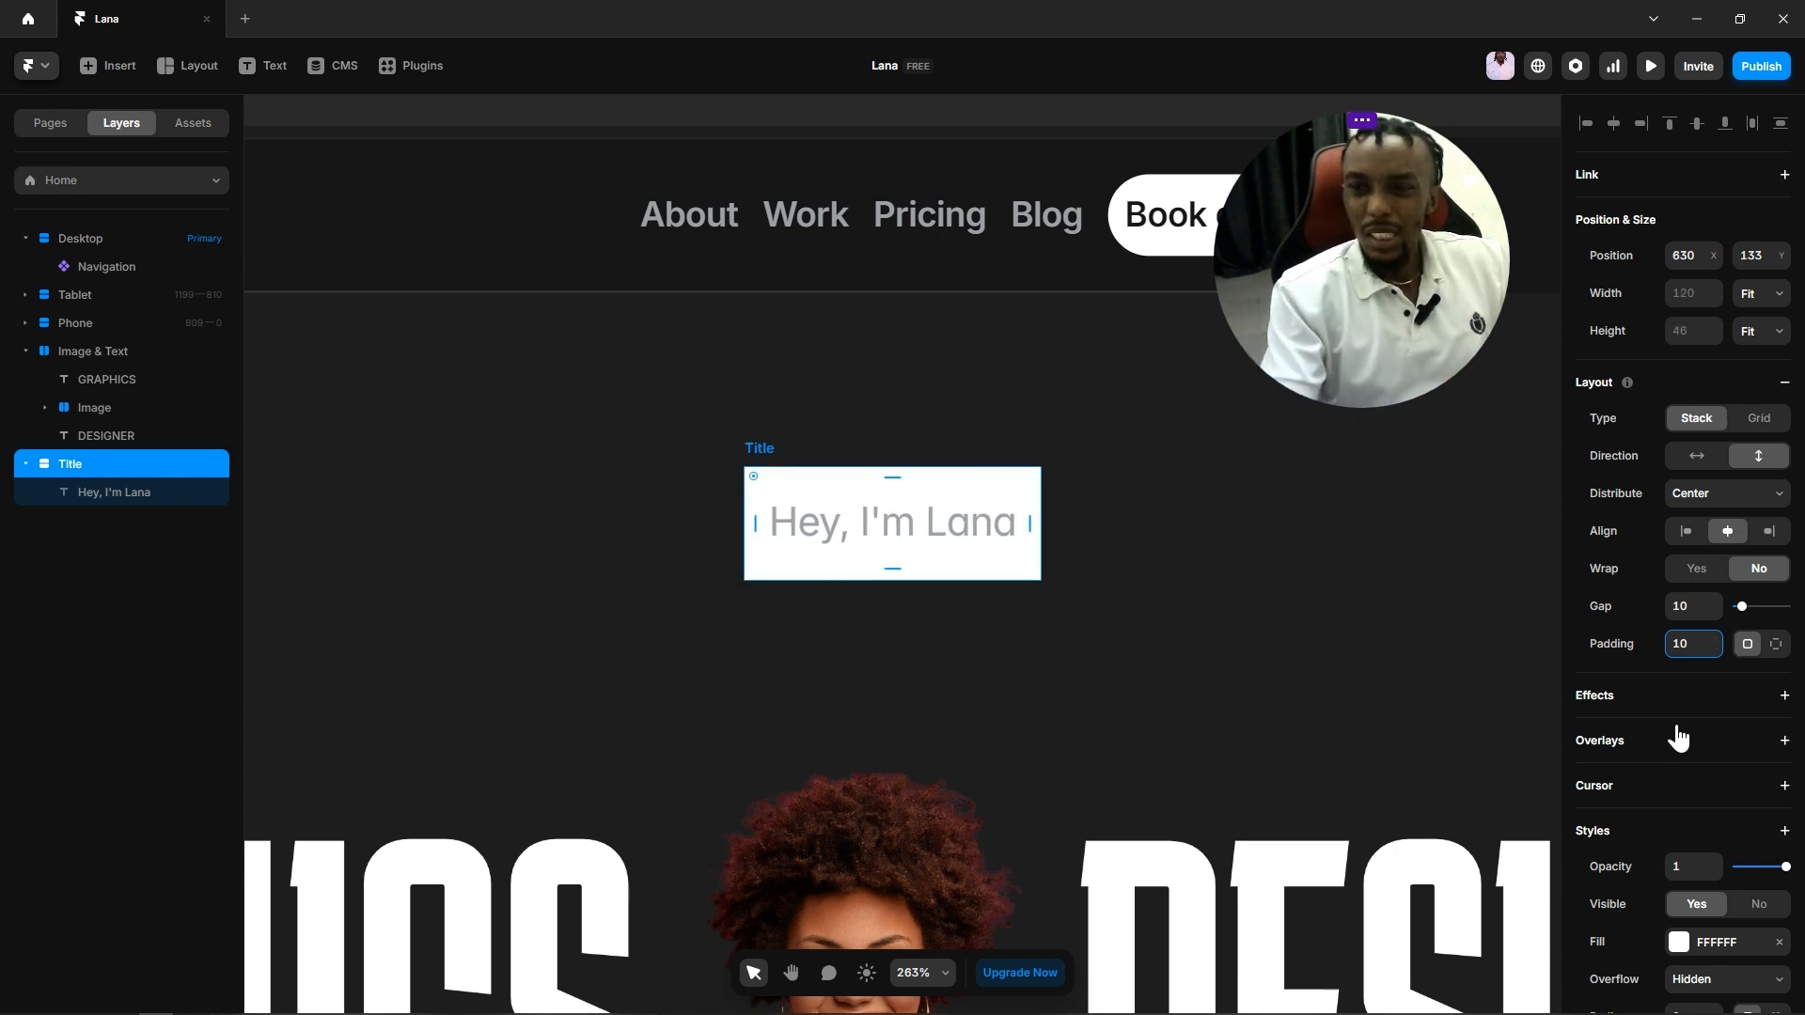
Step: Switch the Title stack to per-side padding and set the top and bottom padding to 7
click(1776, 643)
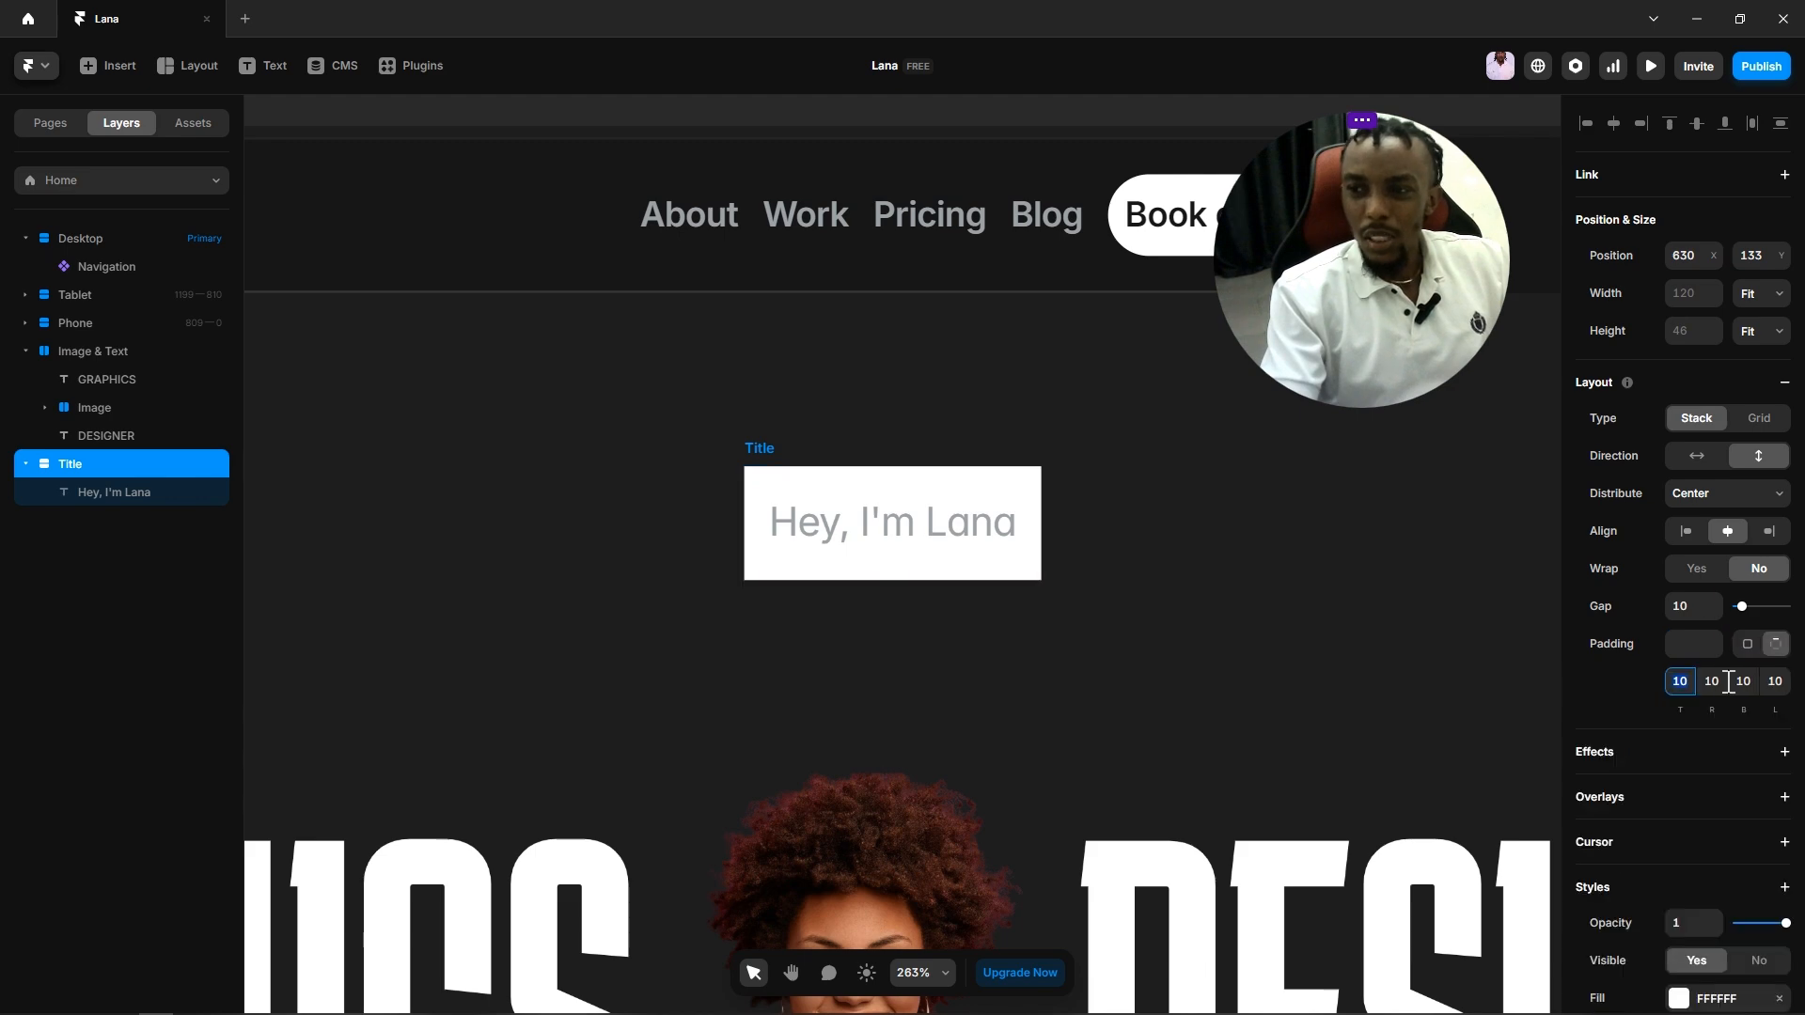
click(1680, 682)
text(7)
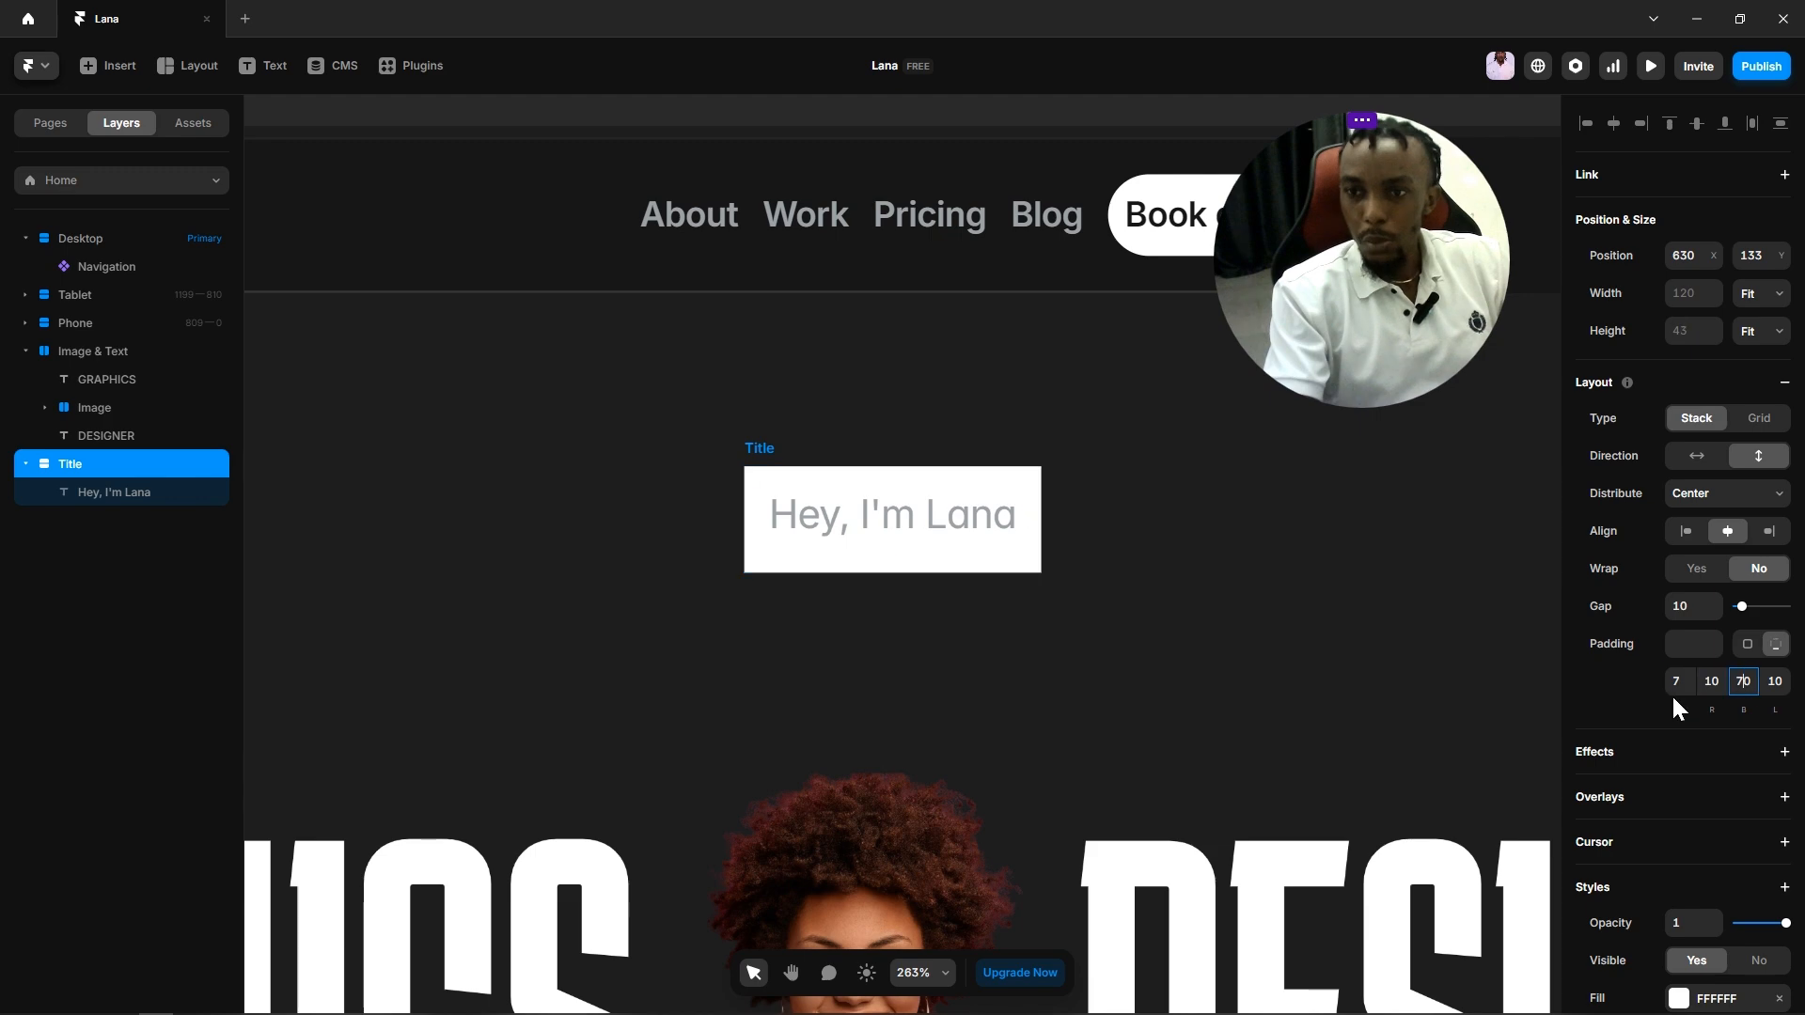
click(1279, 587)
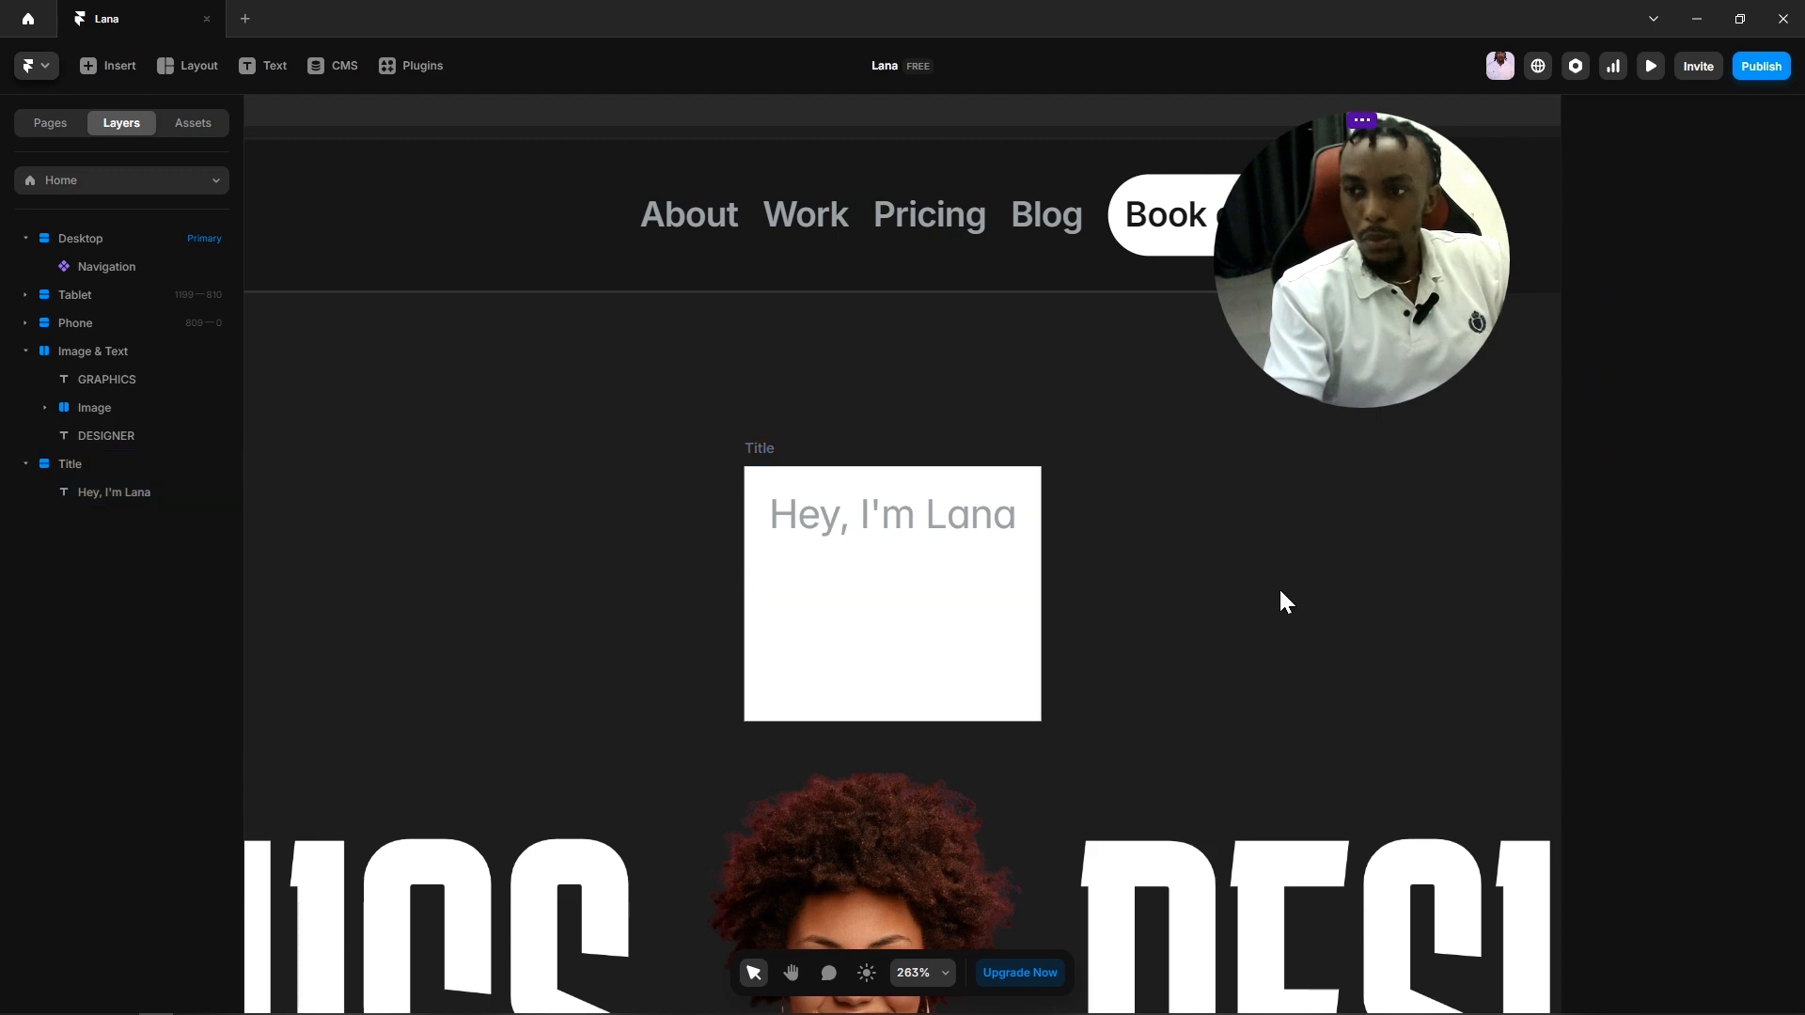
click(757, 463)
text(70)
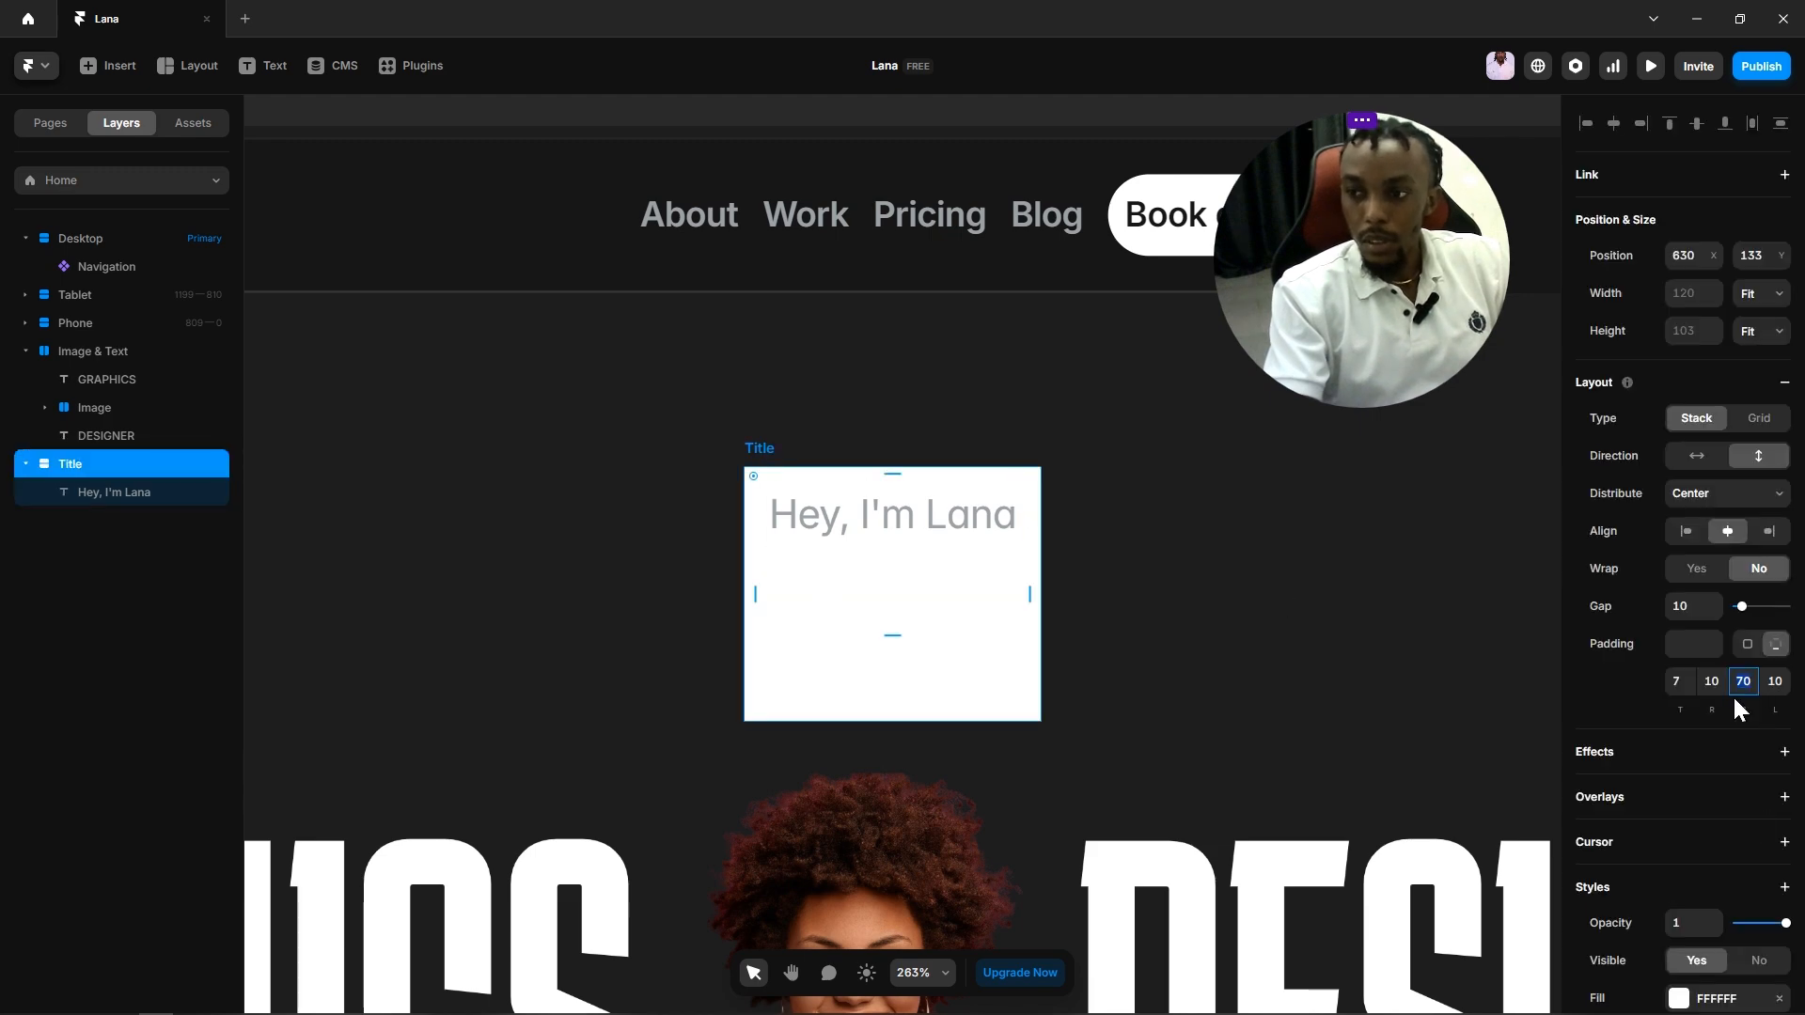
click(1150, 555)
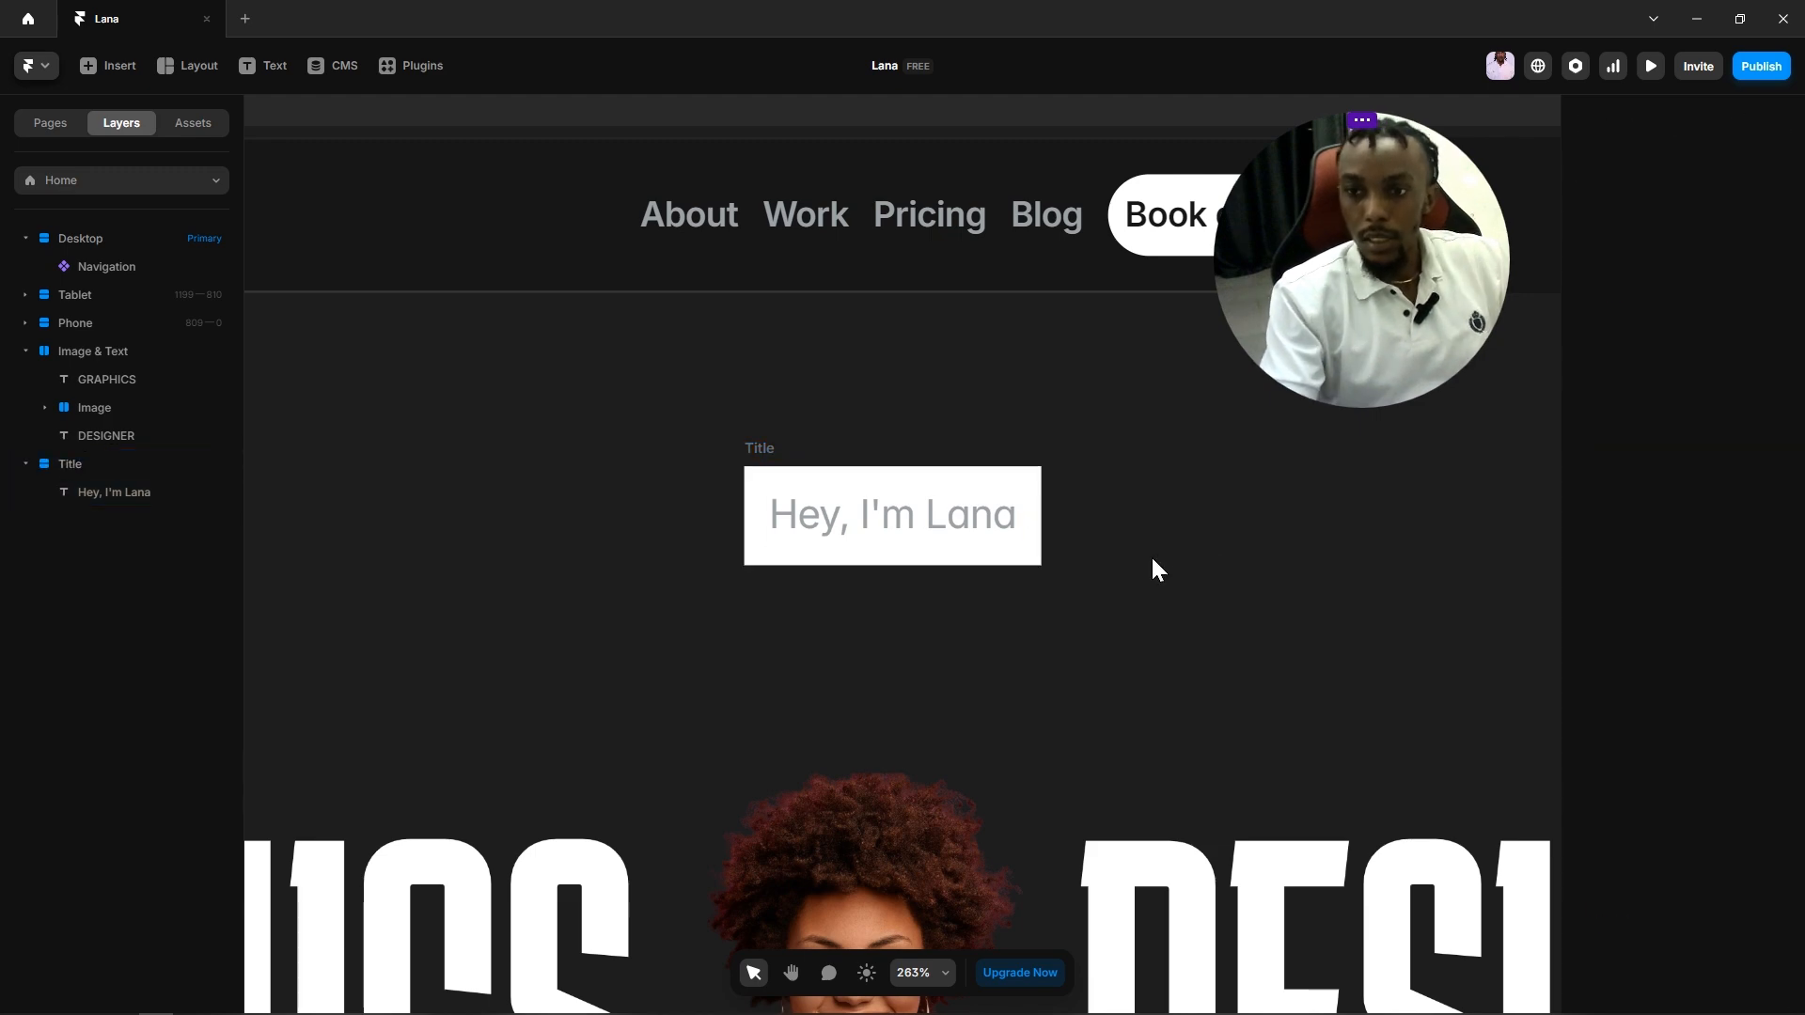
Step: Round the corners of the Title stack with a radius of 90
click(757, 459)
scroll(1709, 677, down, 5)
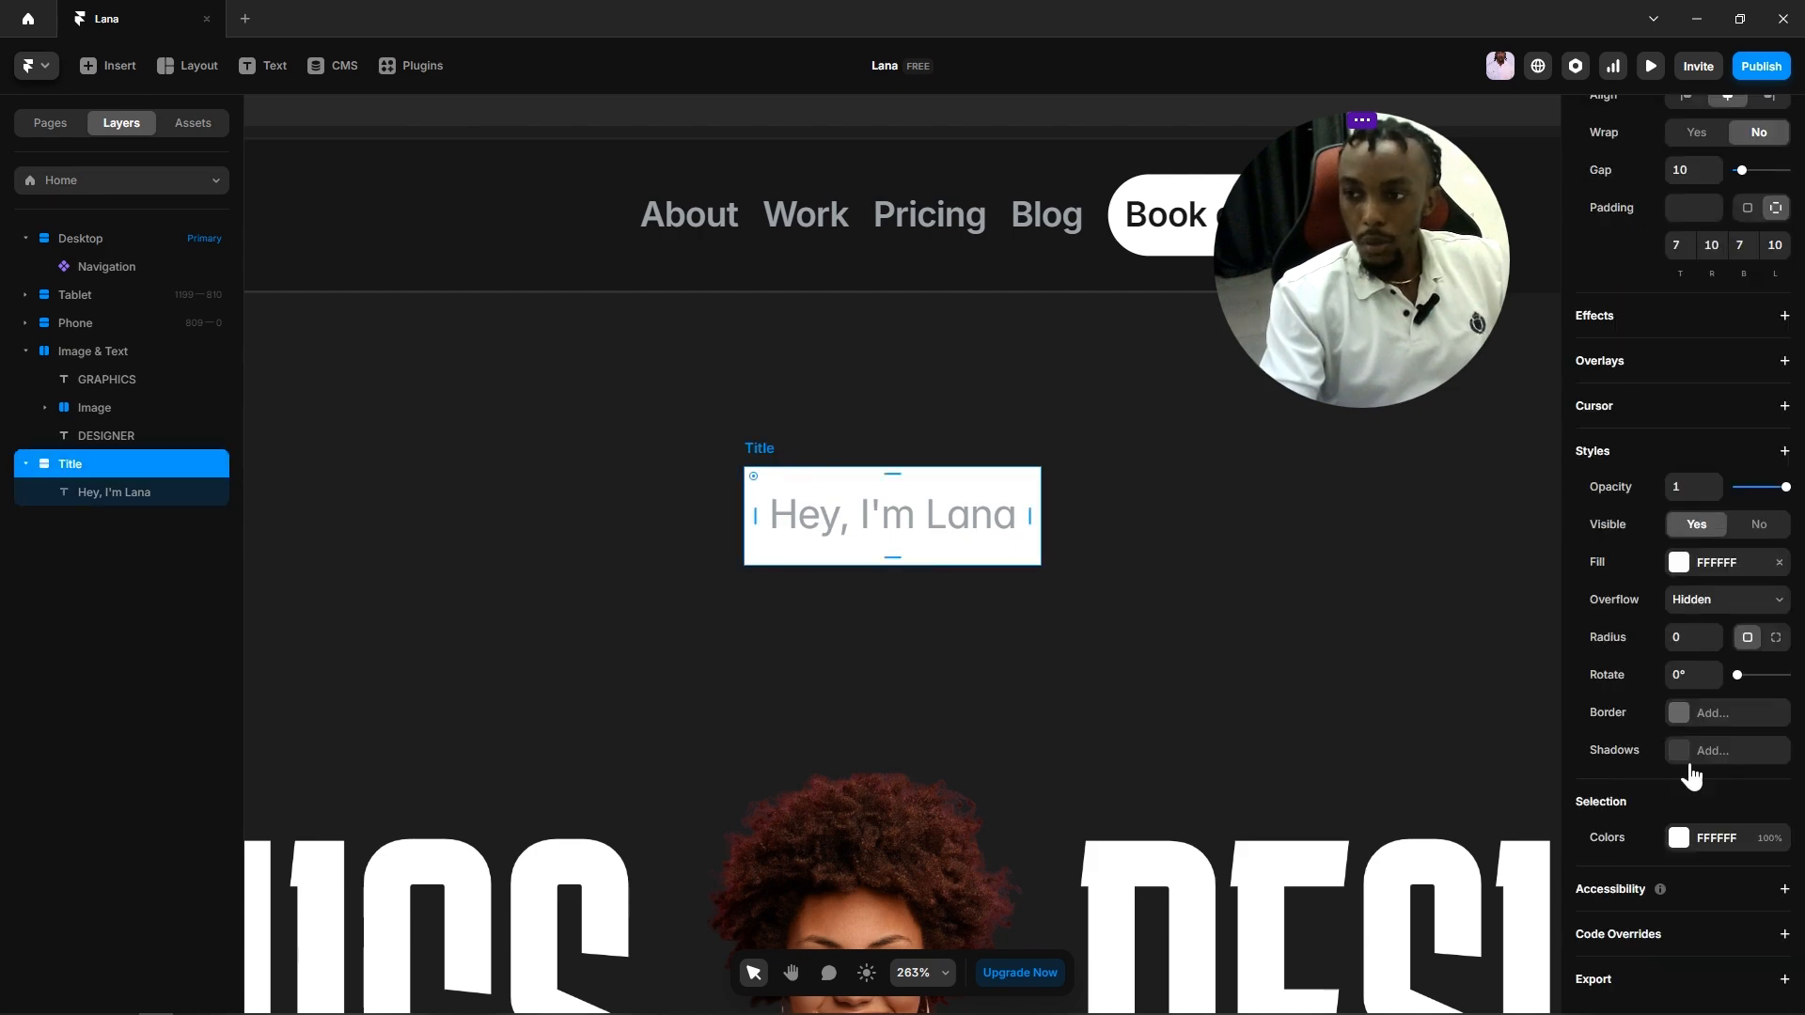
click(1682, 638)
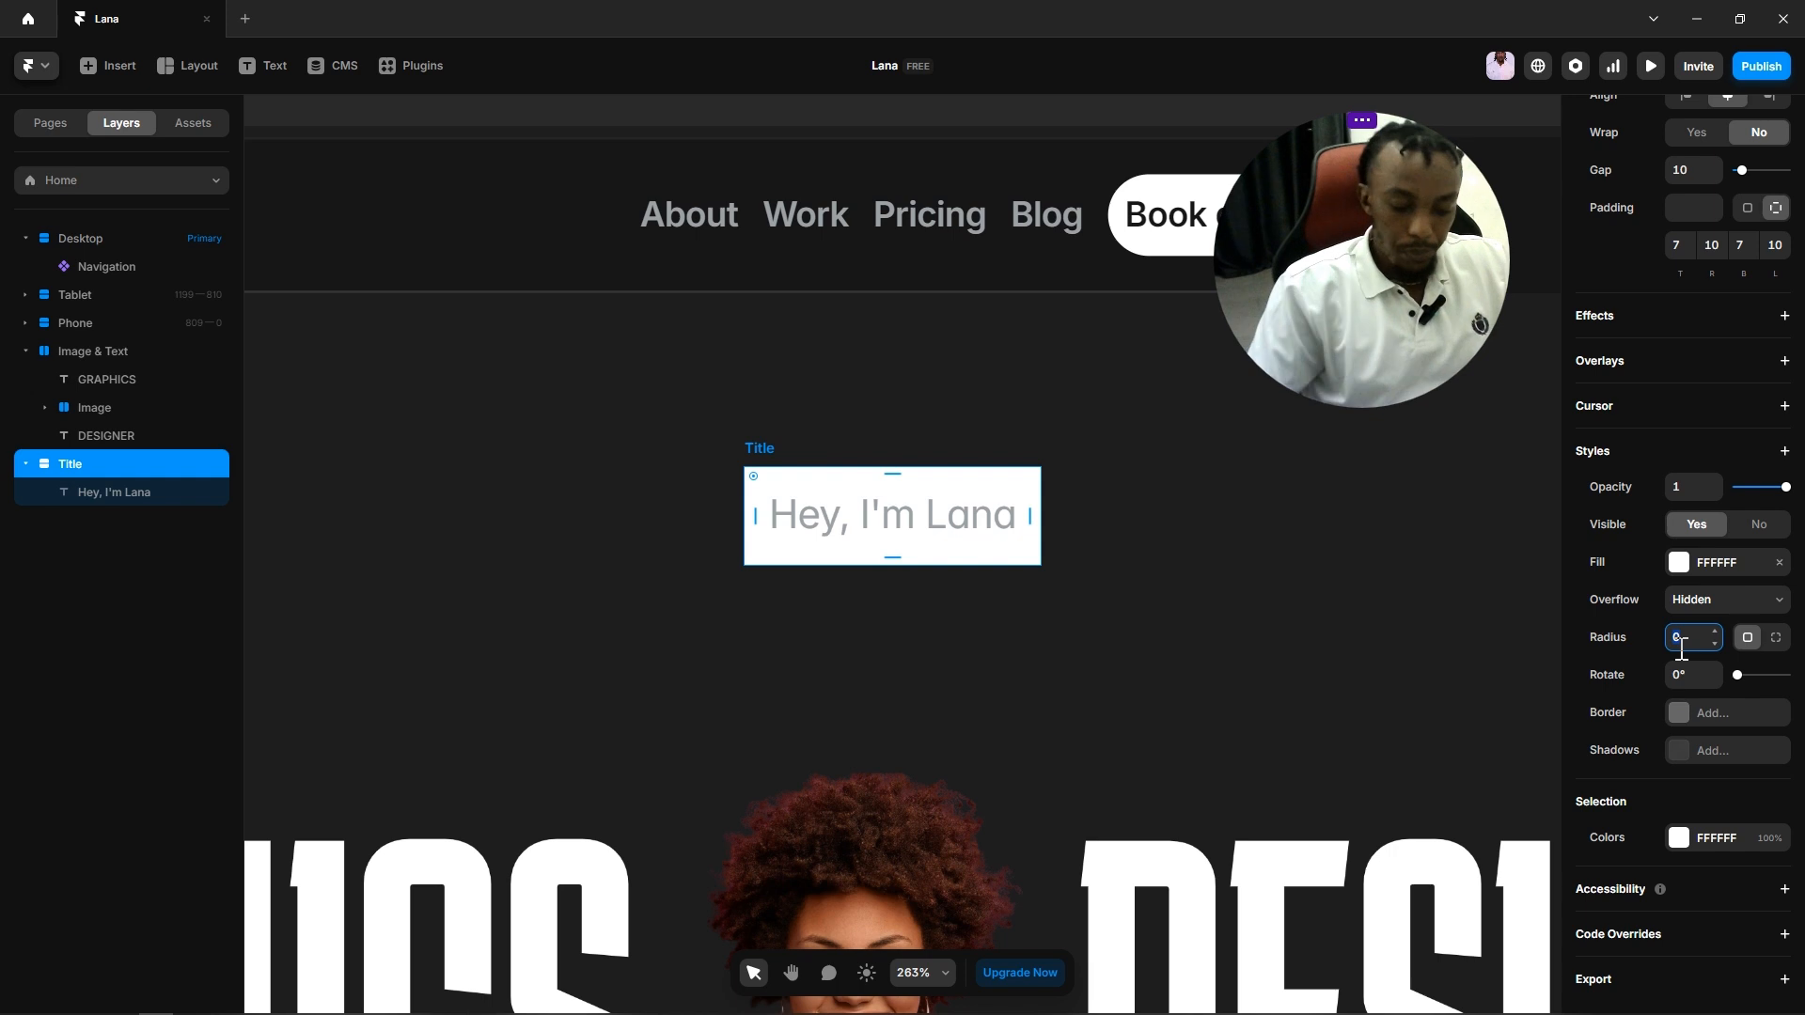
text(90)
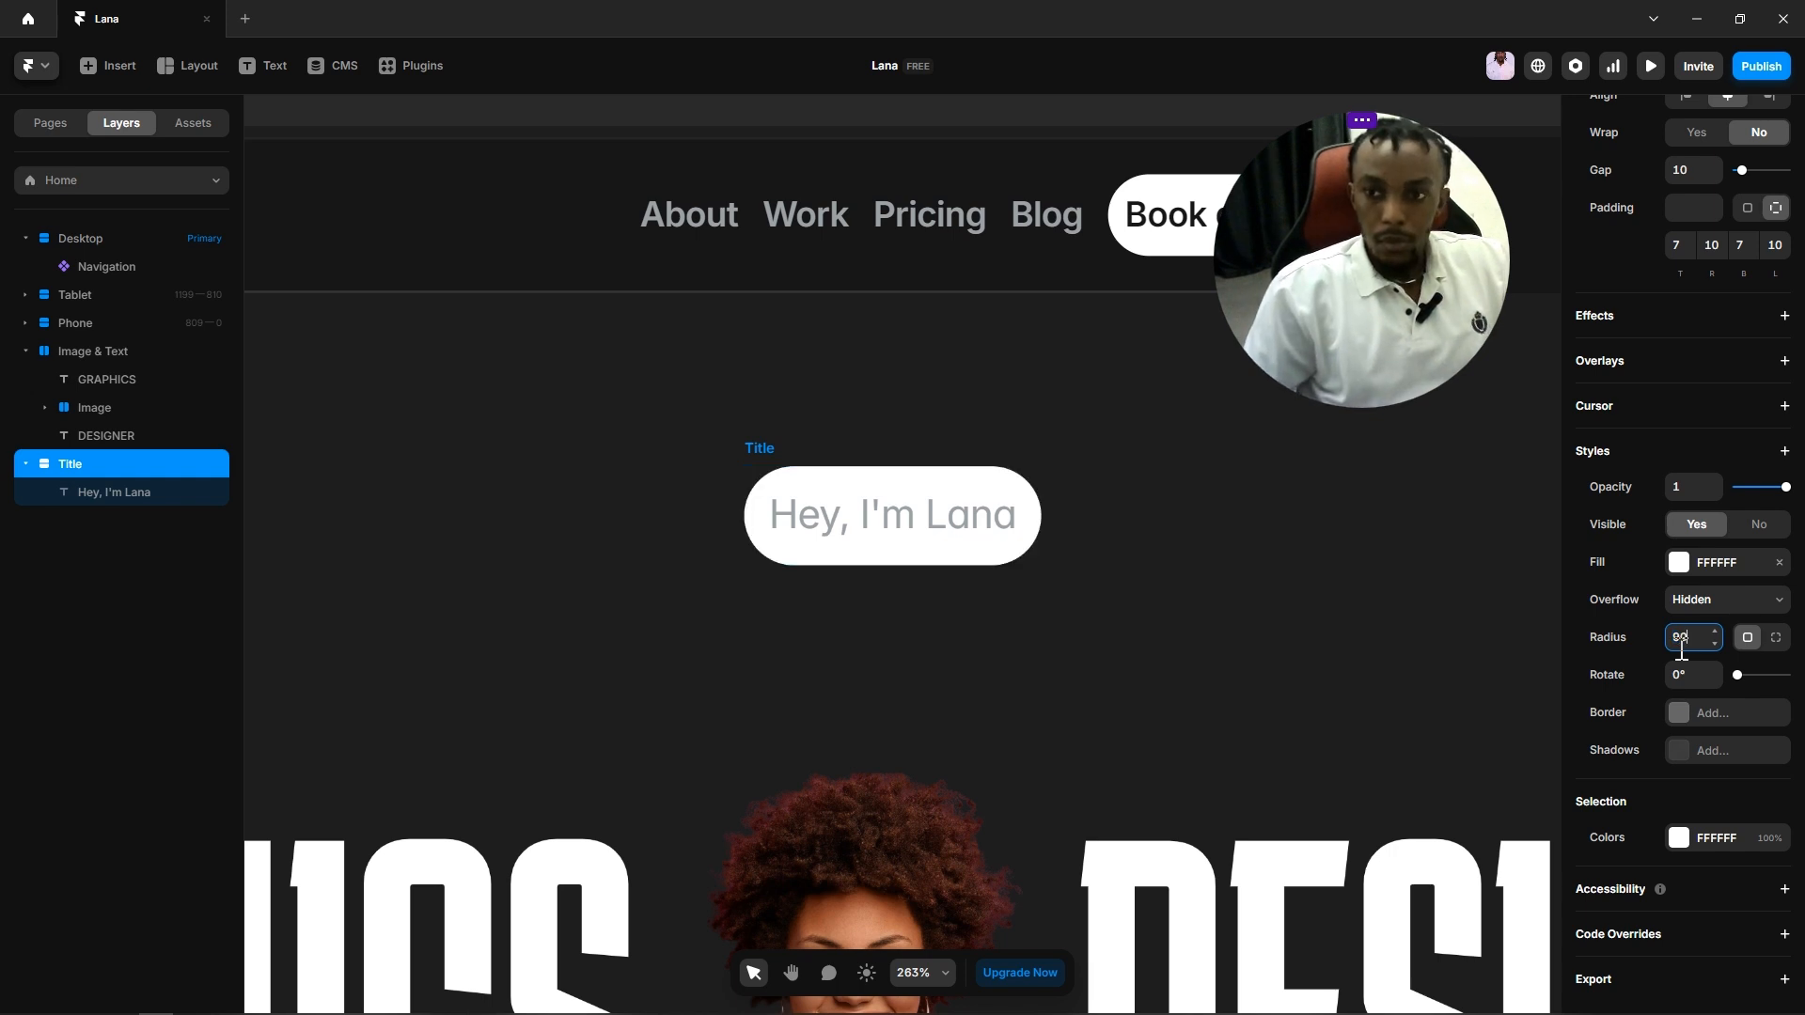
click(1311, 562)
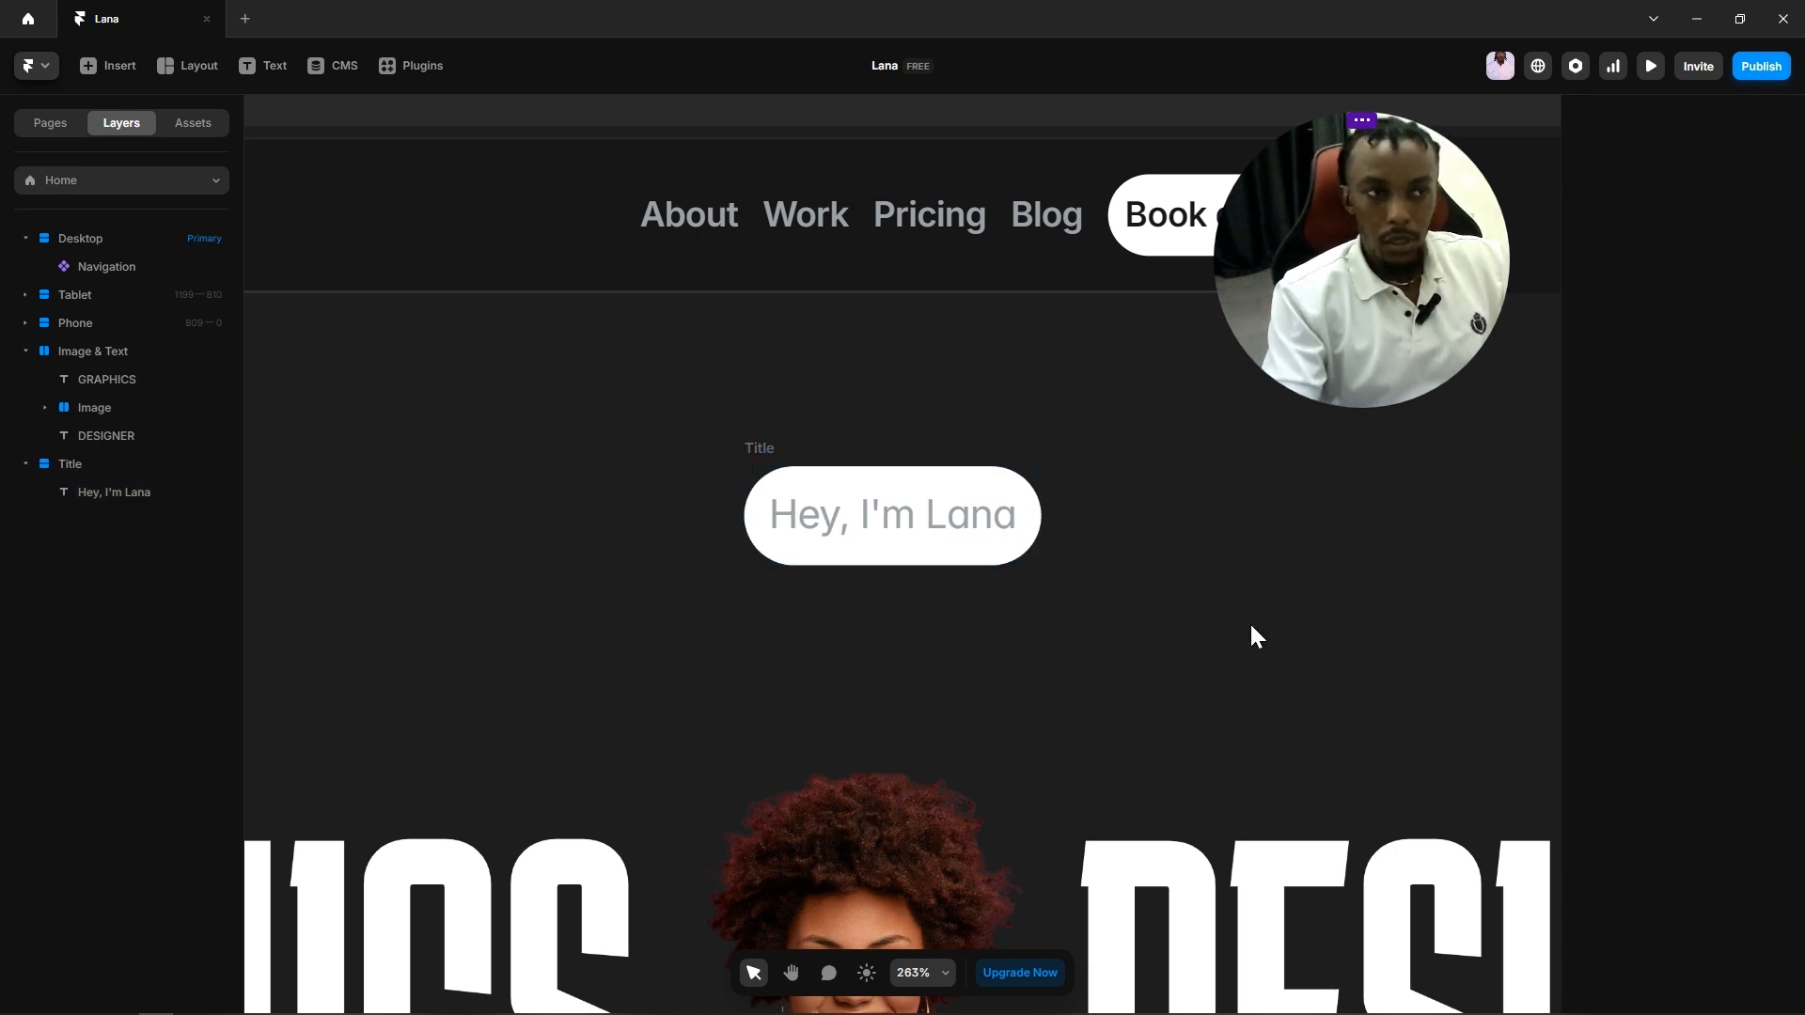
Step: Change the Title stack's fill to the Background color style
click(763, 450)
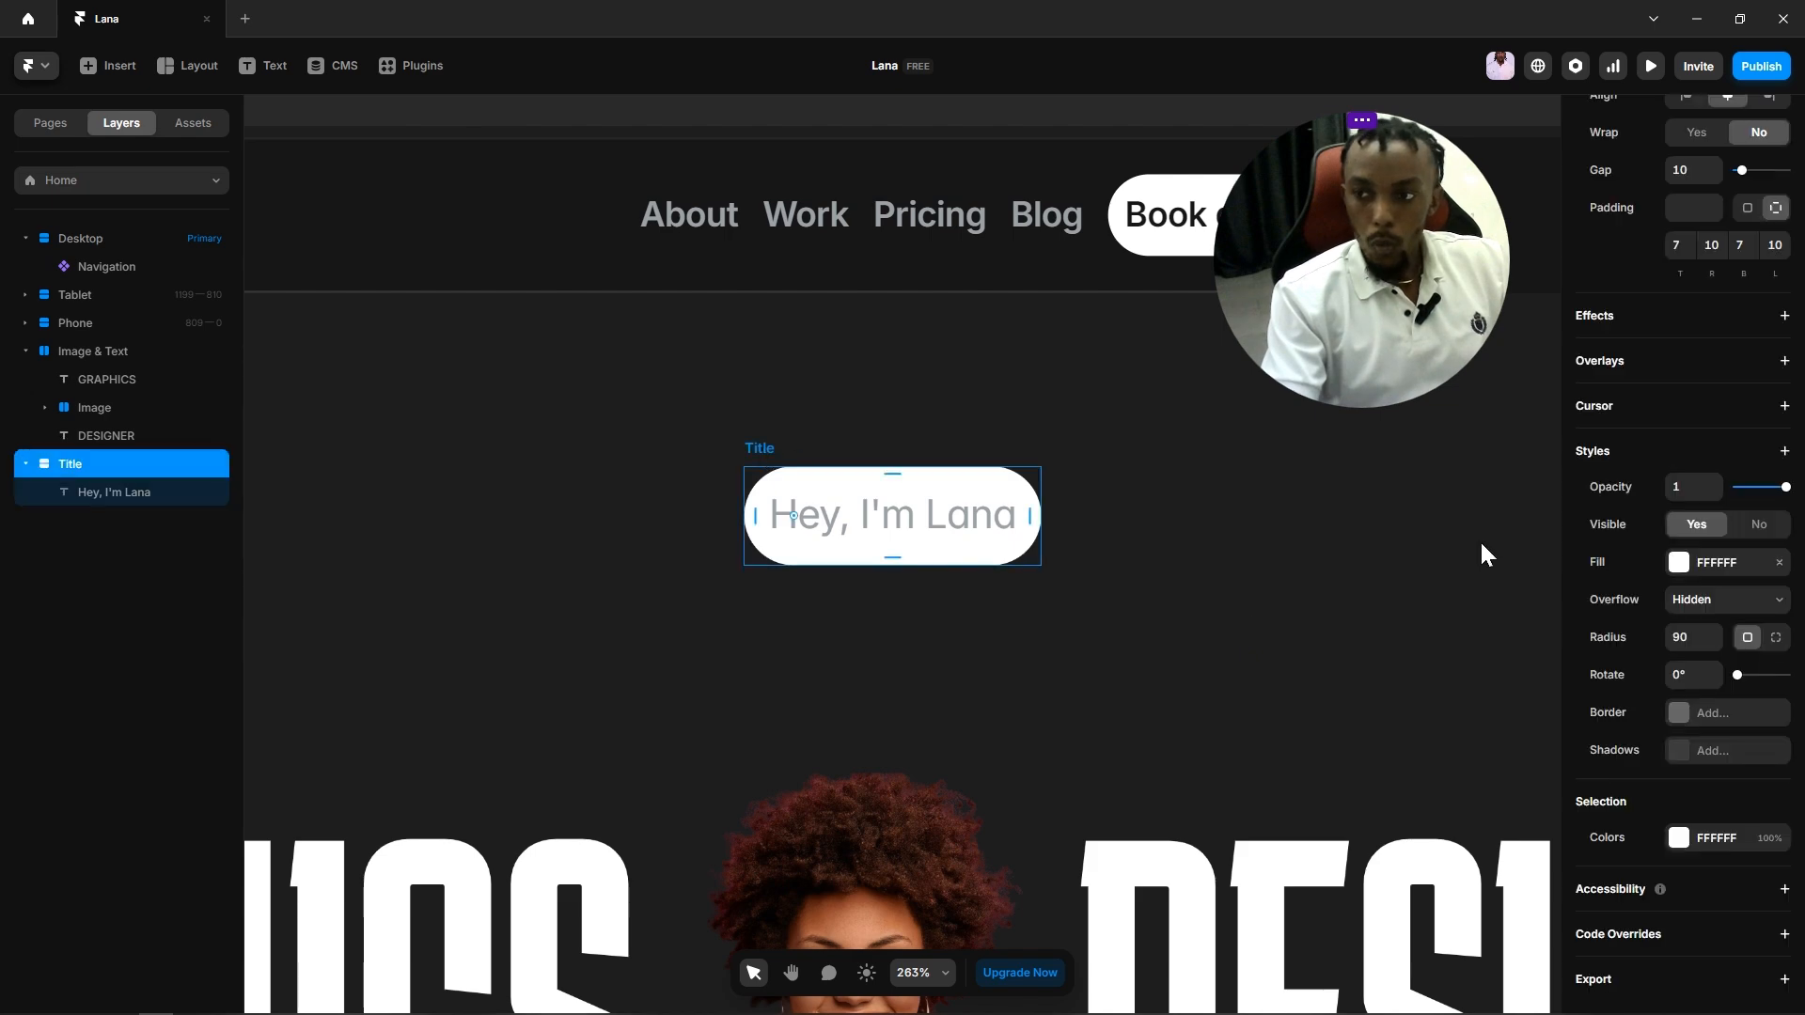
click(1679, 564)
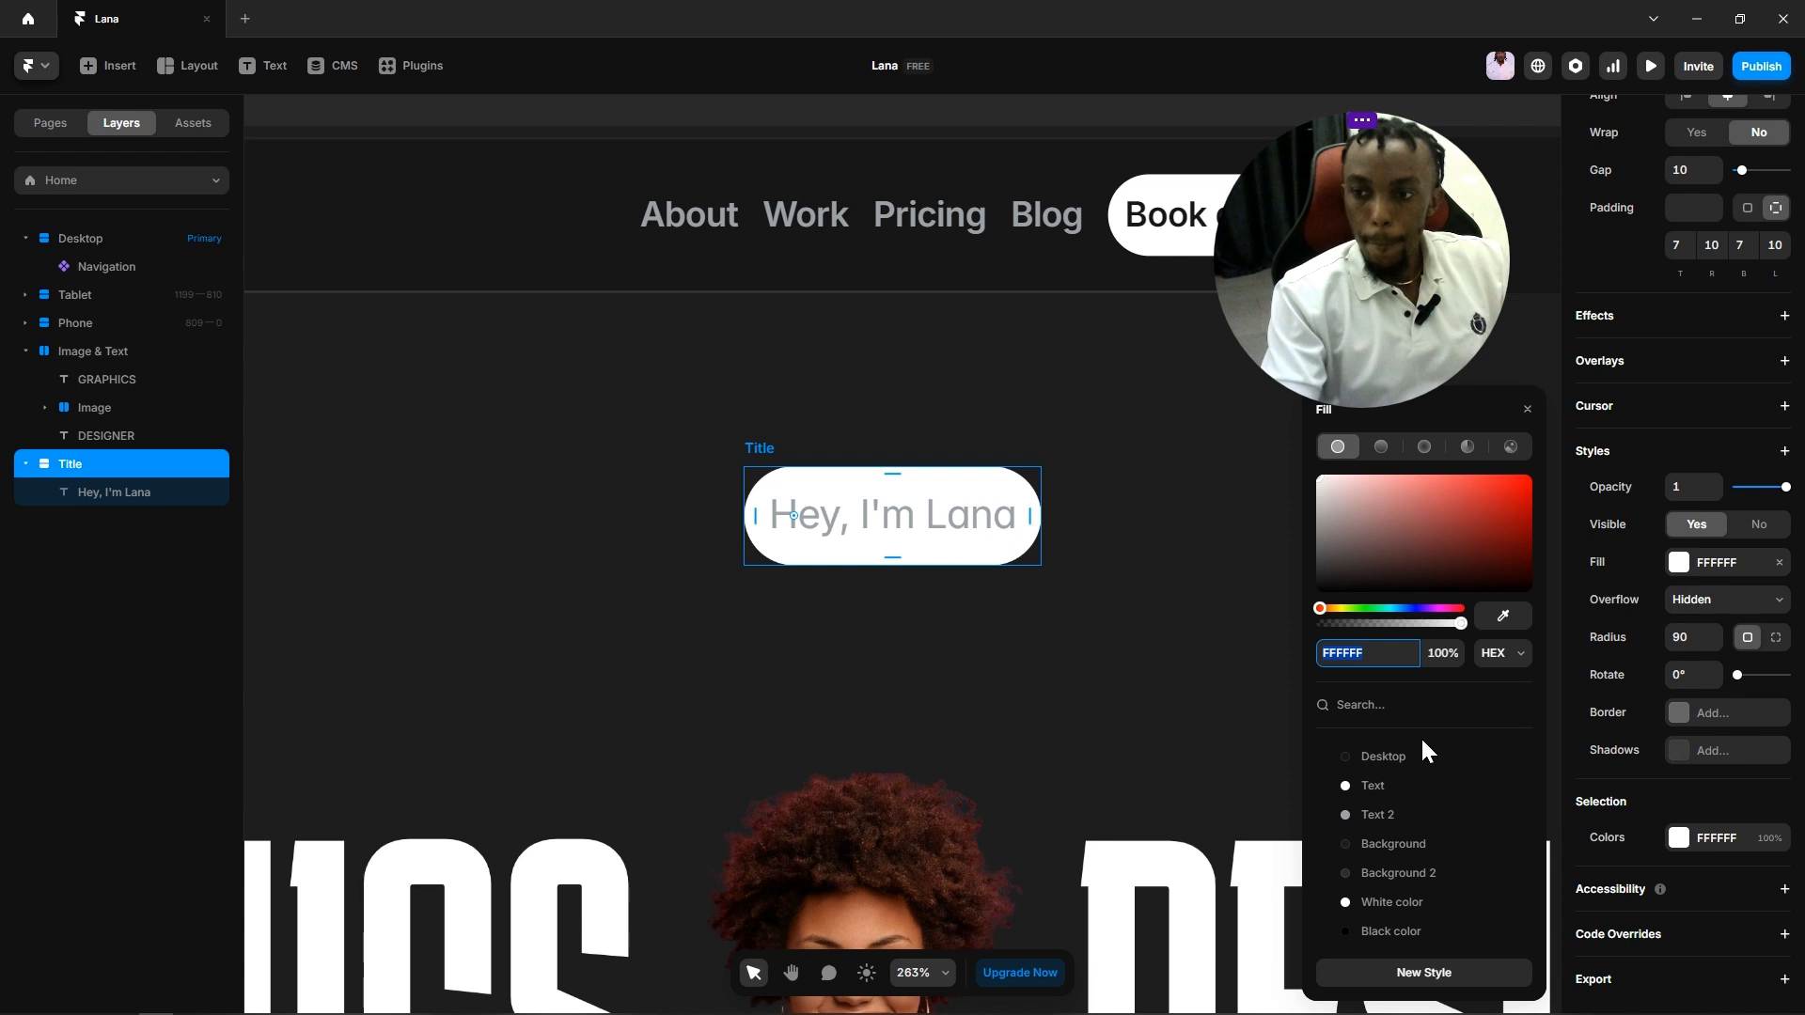
scroll(1420, 736, down, 1)
click(1402, 753)
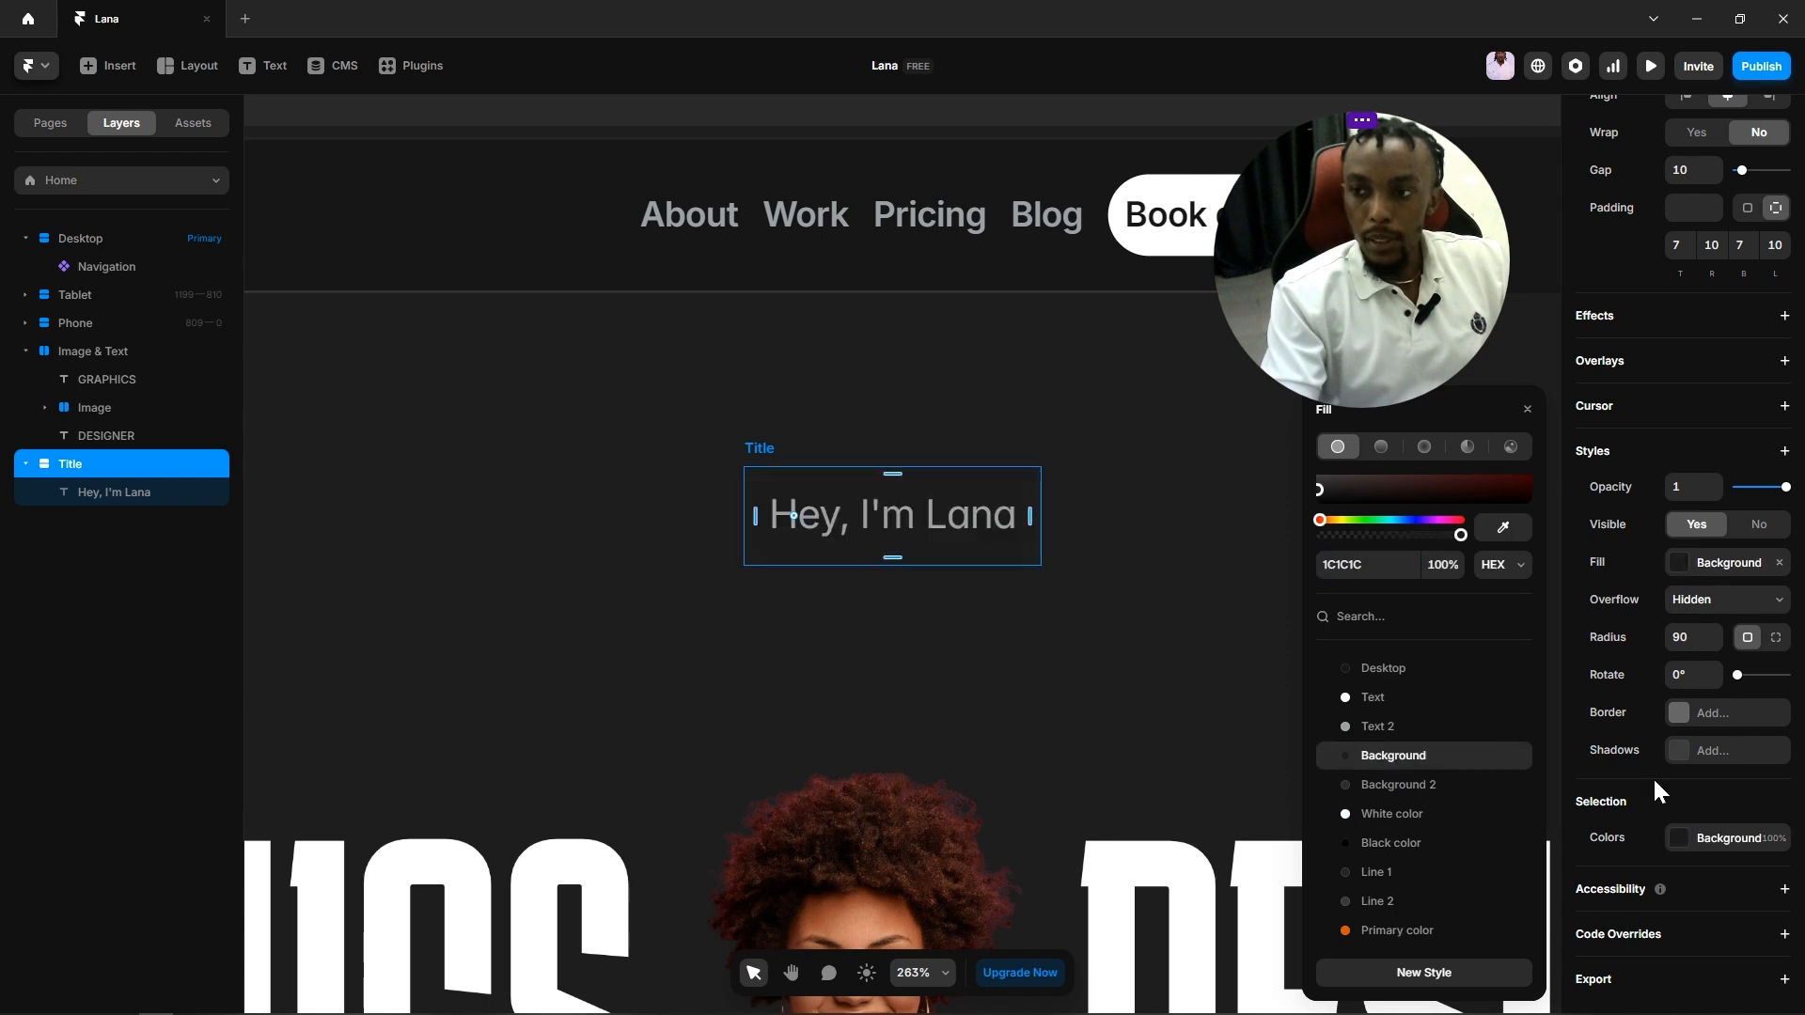
Step: Add a solid border of width 1 to the Title stack, using the Line 1 color style
click(1678, 714)
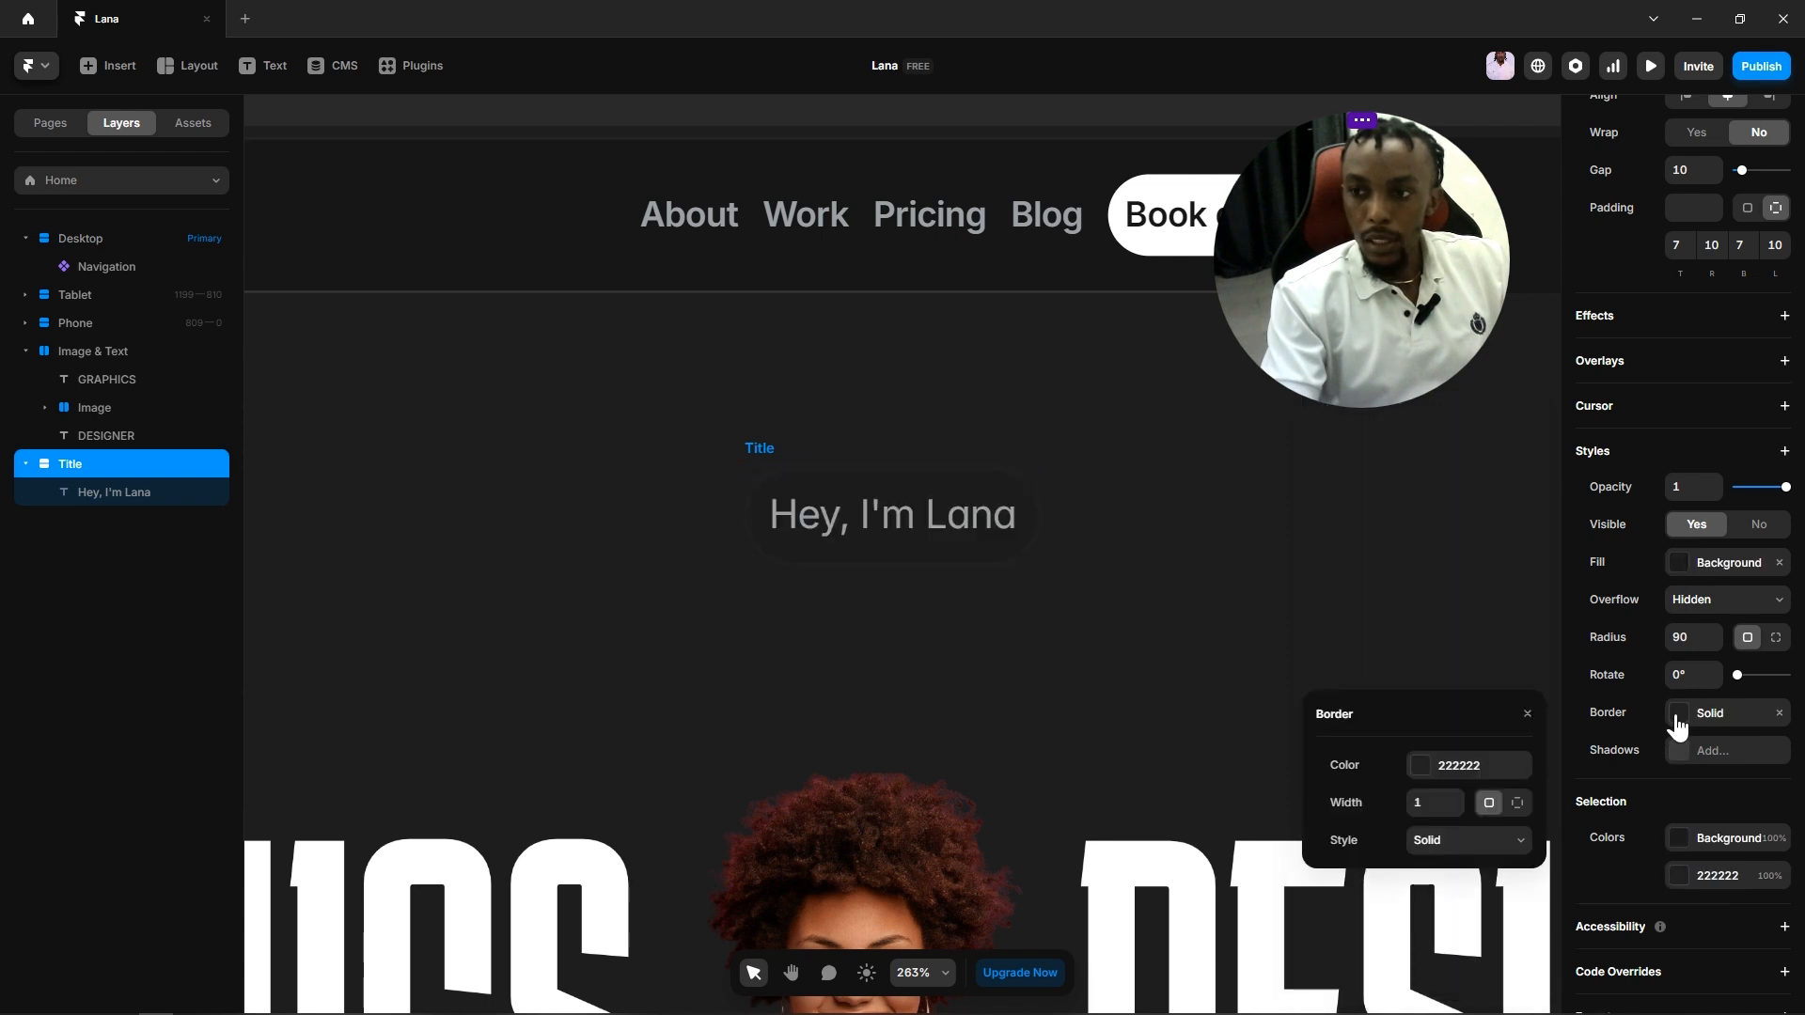
click(1425, 777)
click(1426, 776)
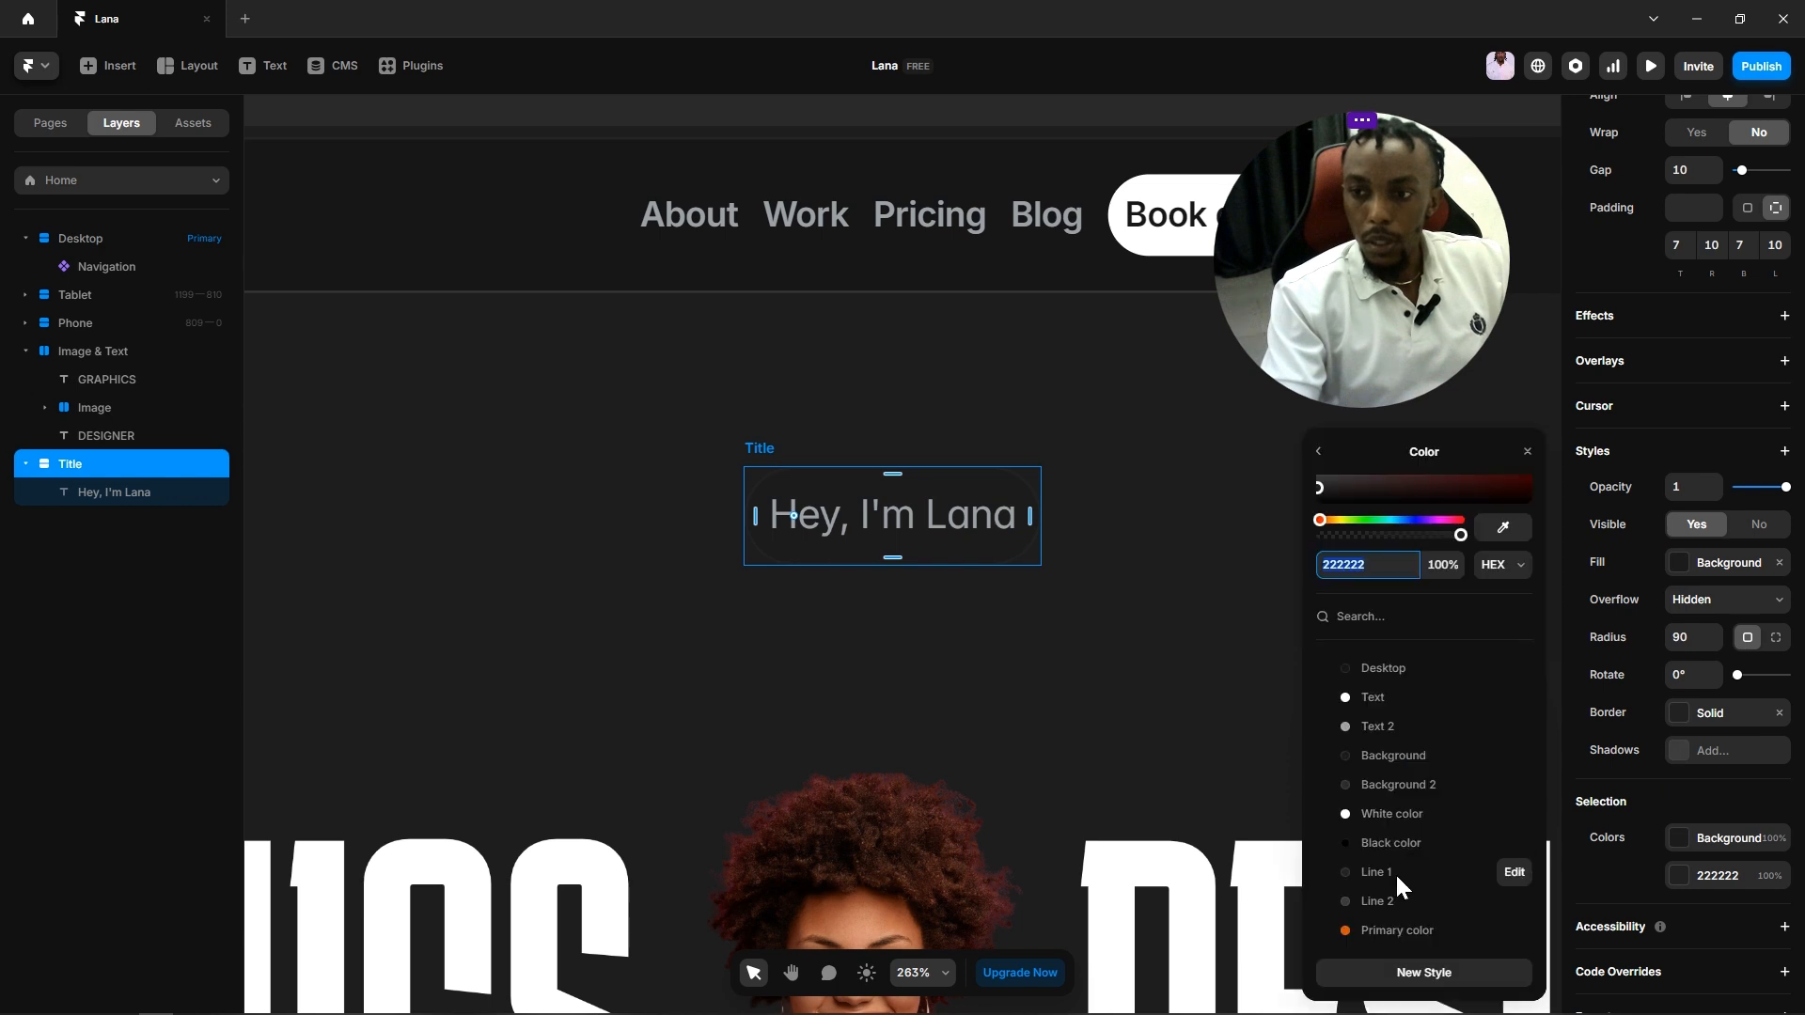
click(1389, 871)
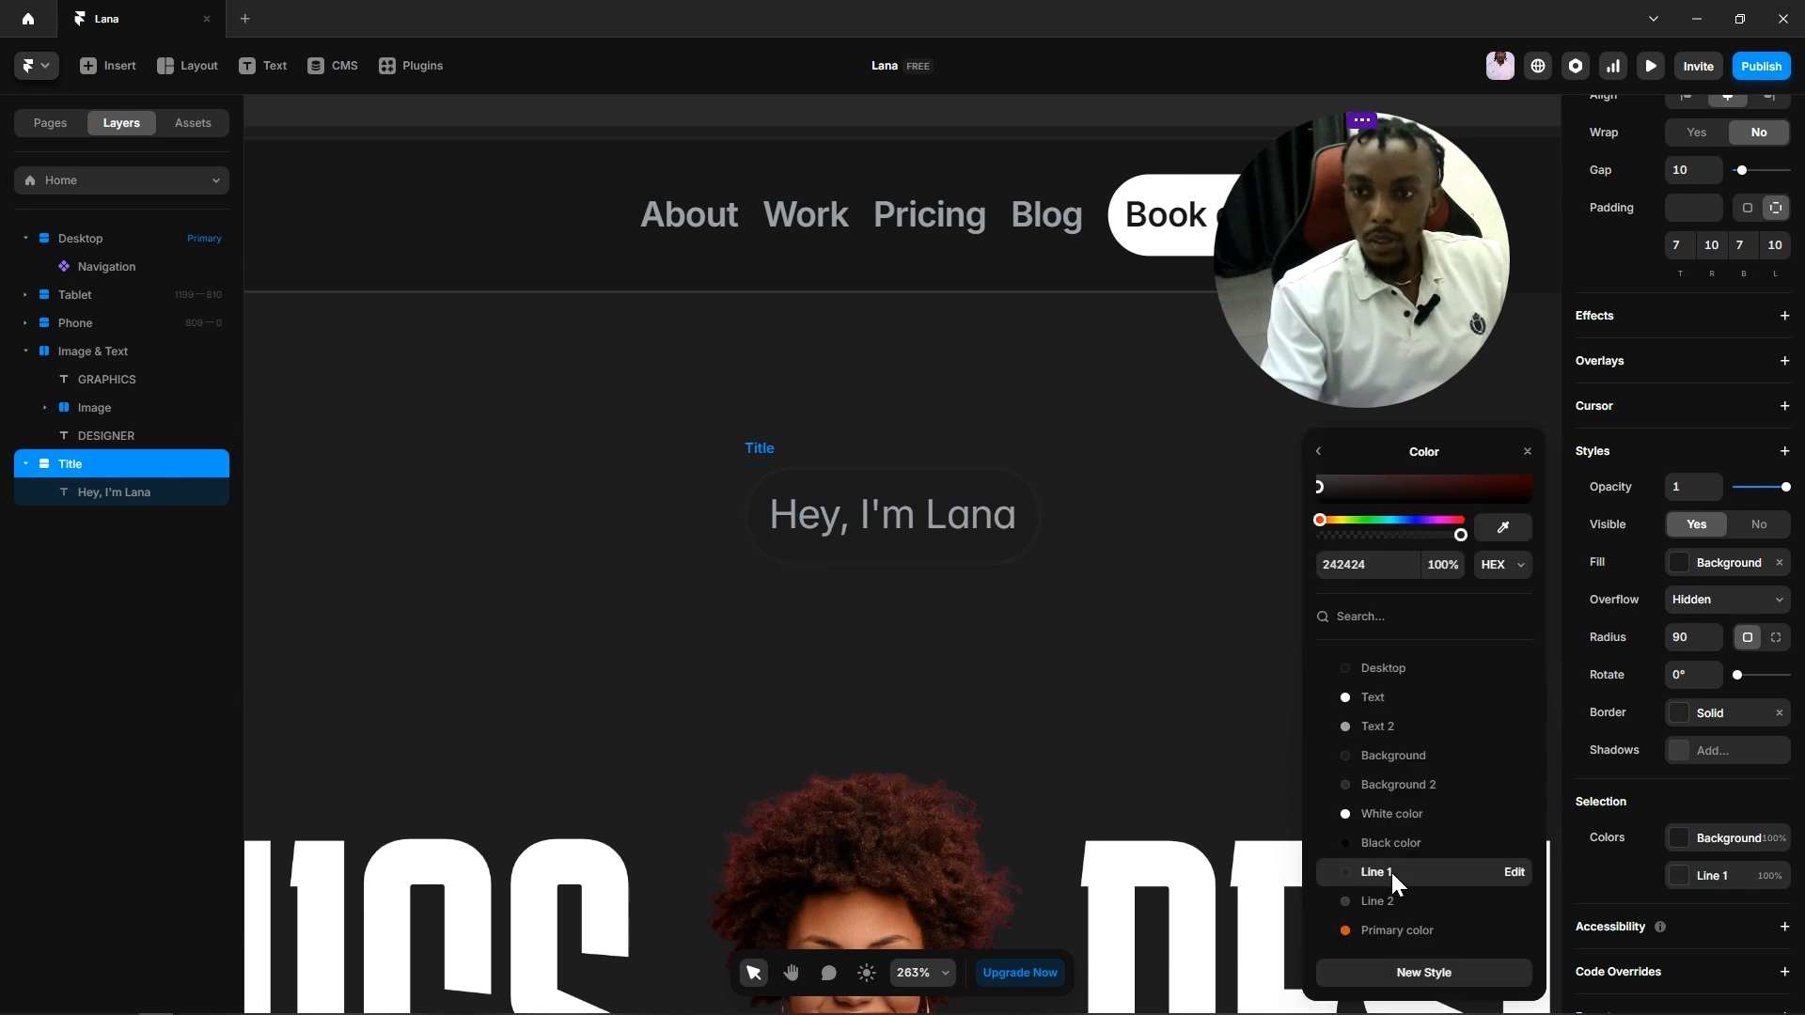
click(1299, 788)
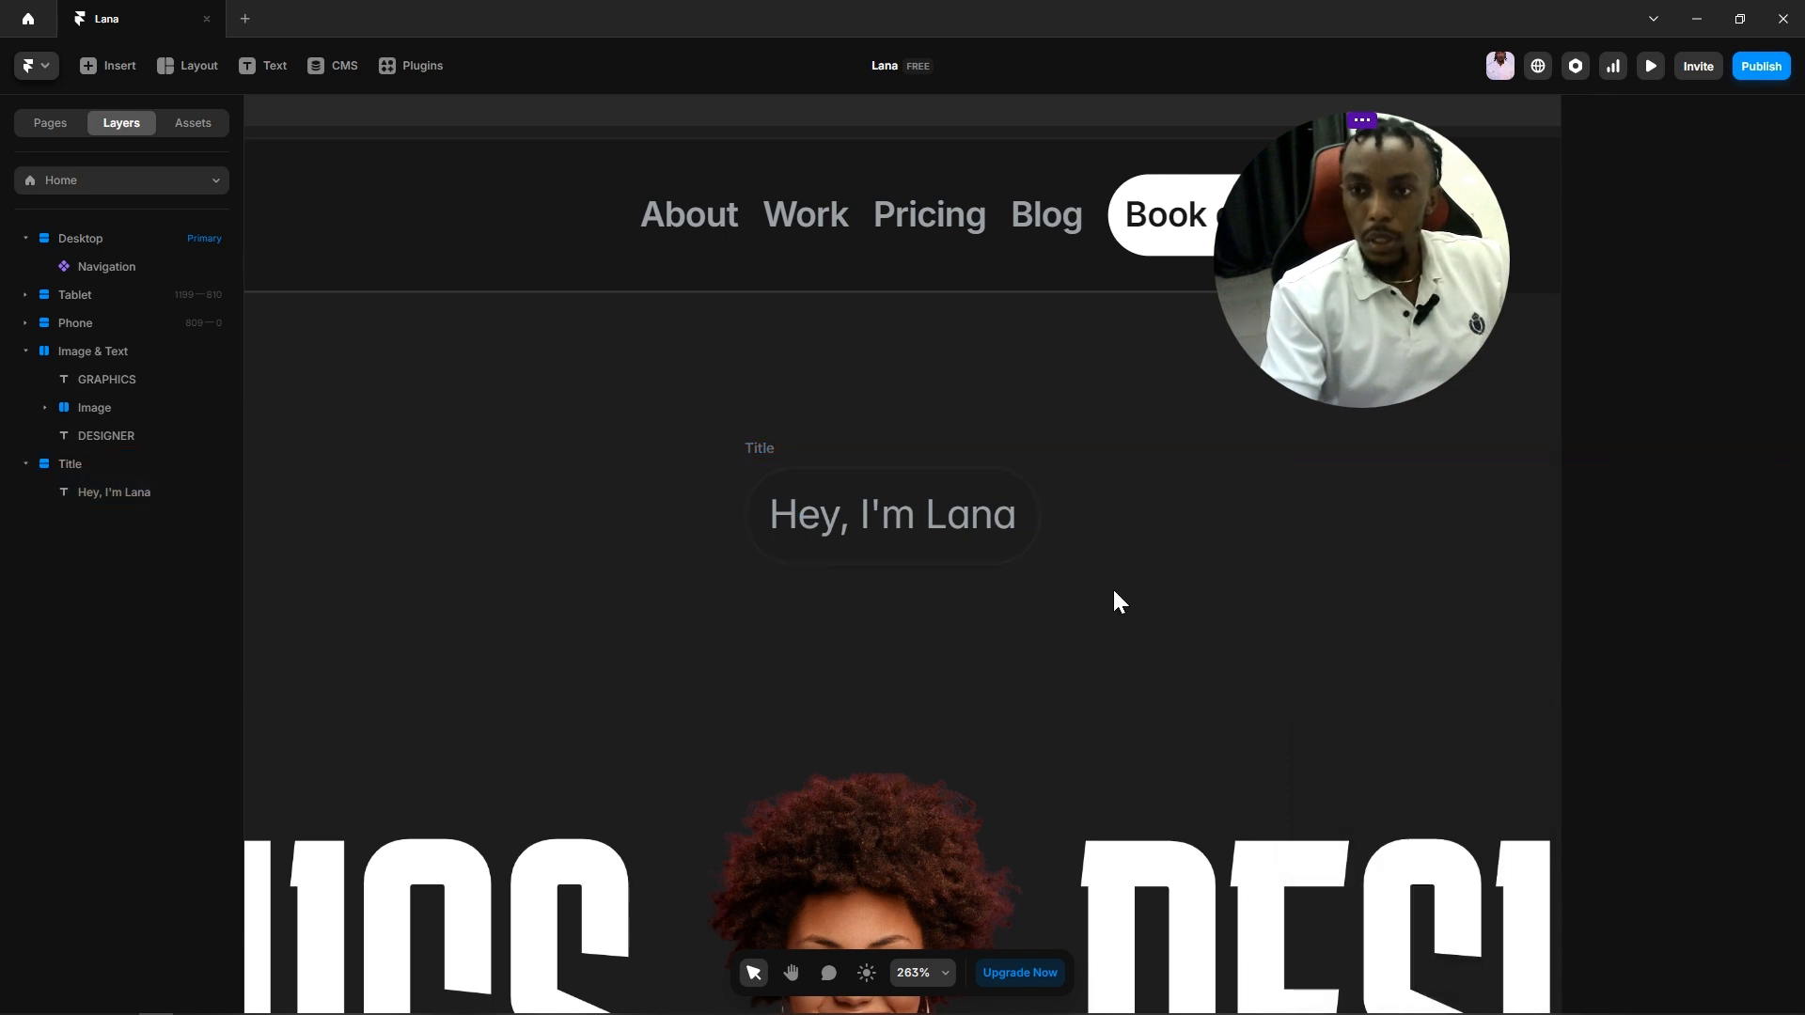
Step: Set the color of the greeting text inside the Title stack to the Text color style
scroll(1113, 587, down, 5)
click(1001, 553)
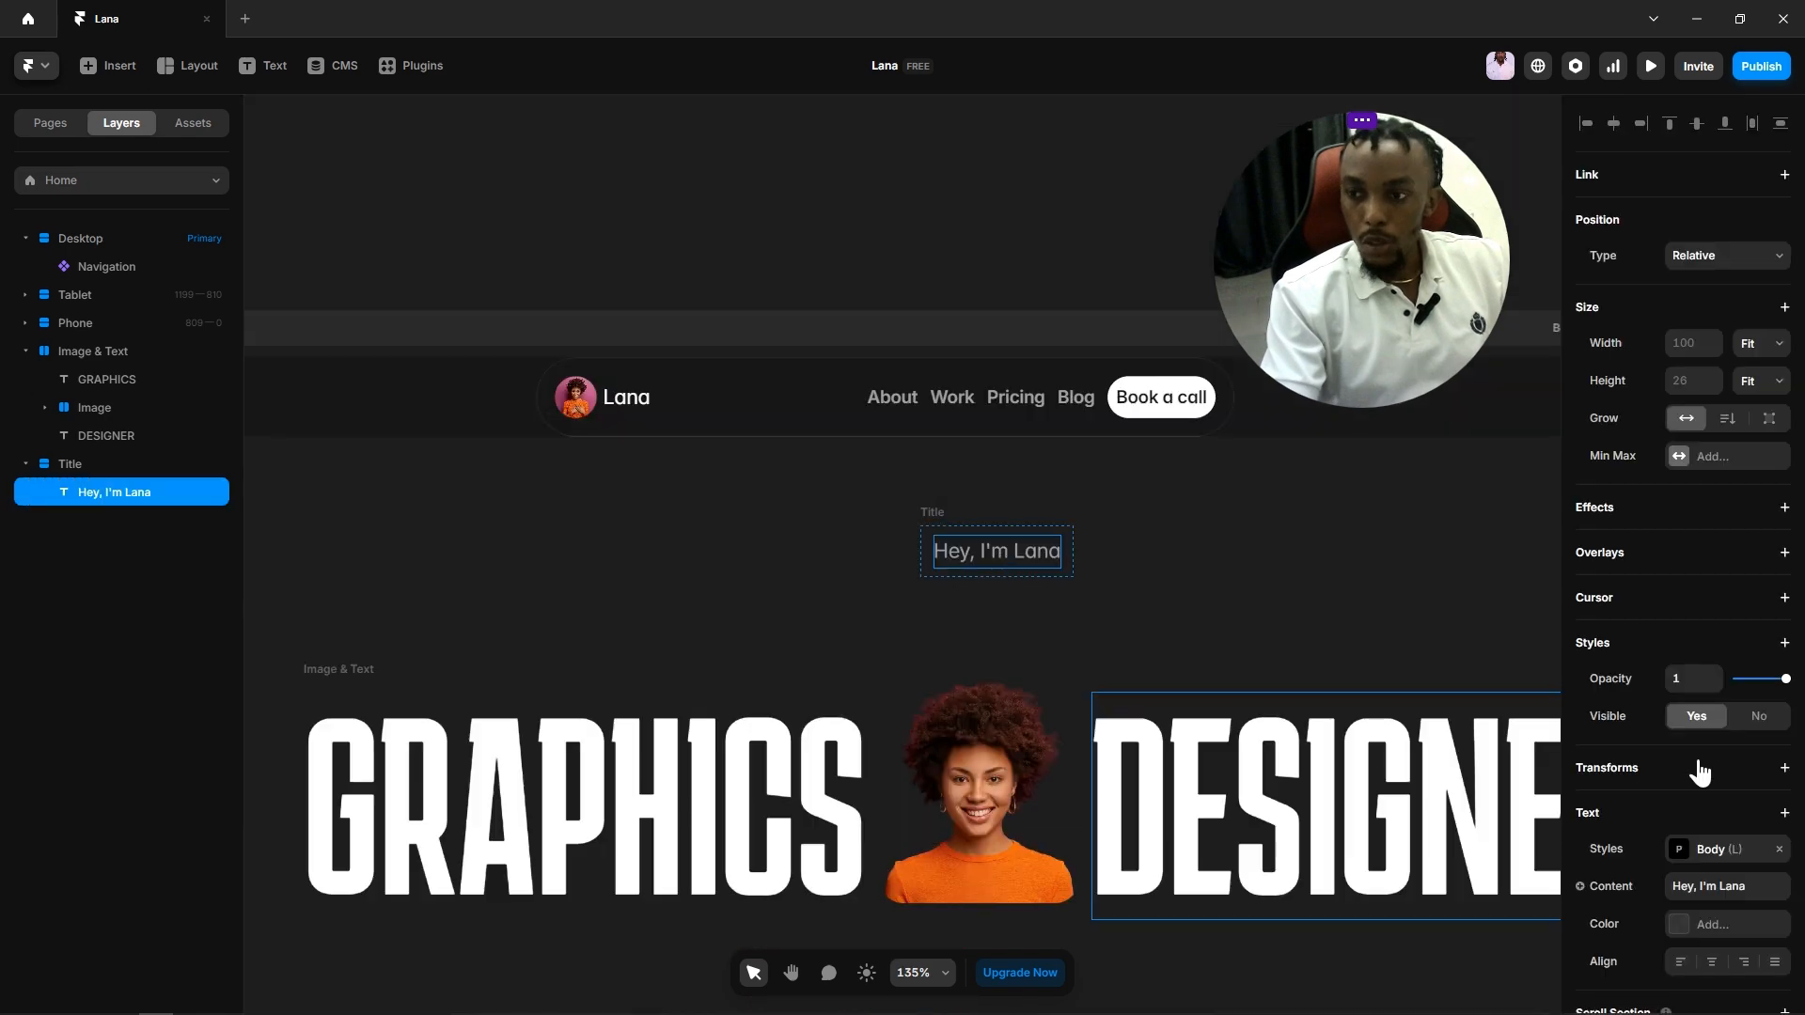
scroll(1699, 773, down, 3)
click(1679, 713)
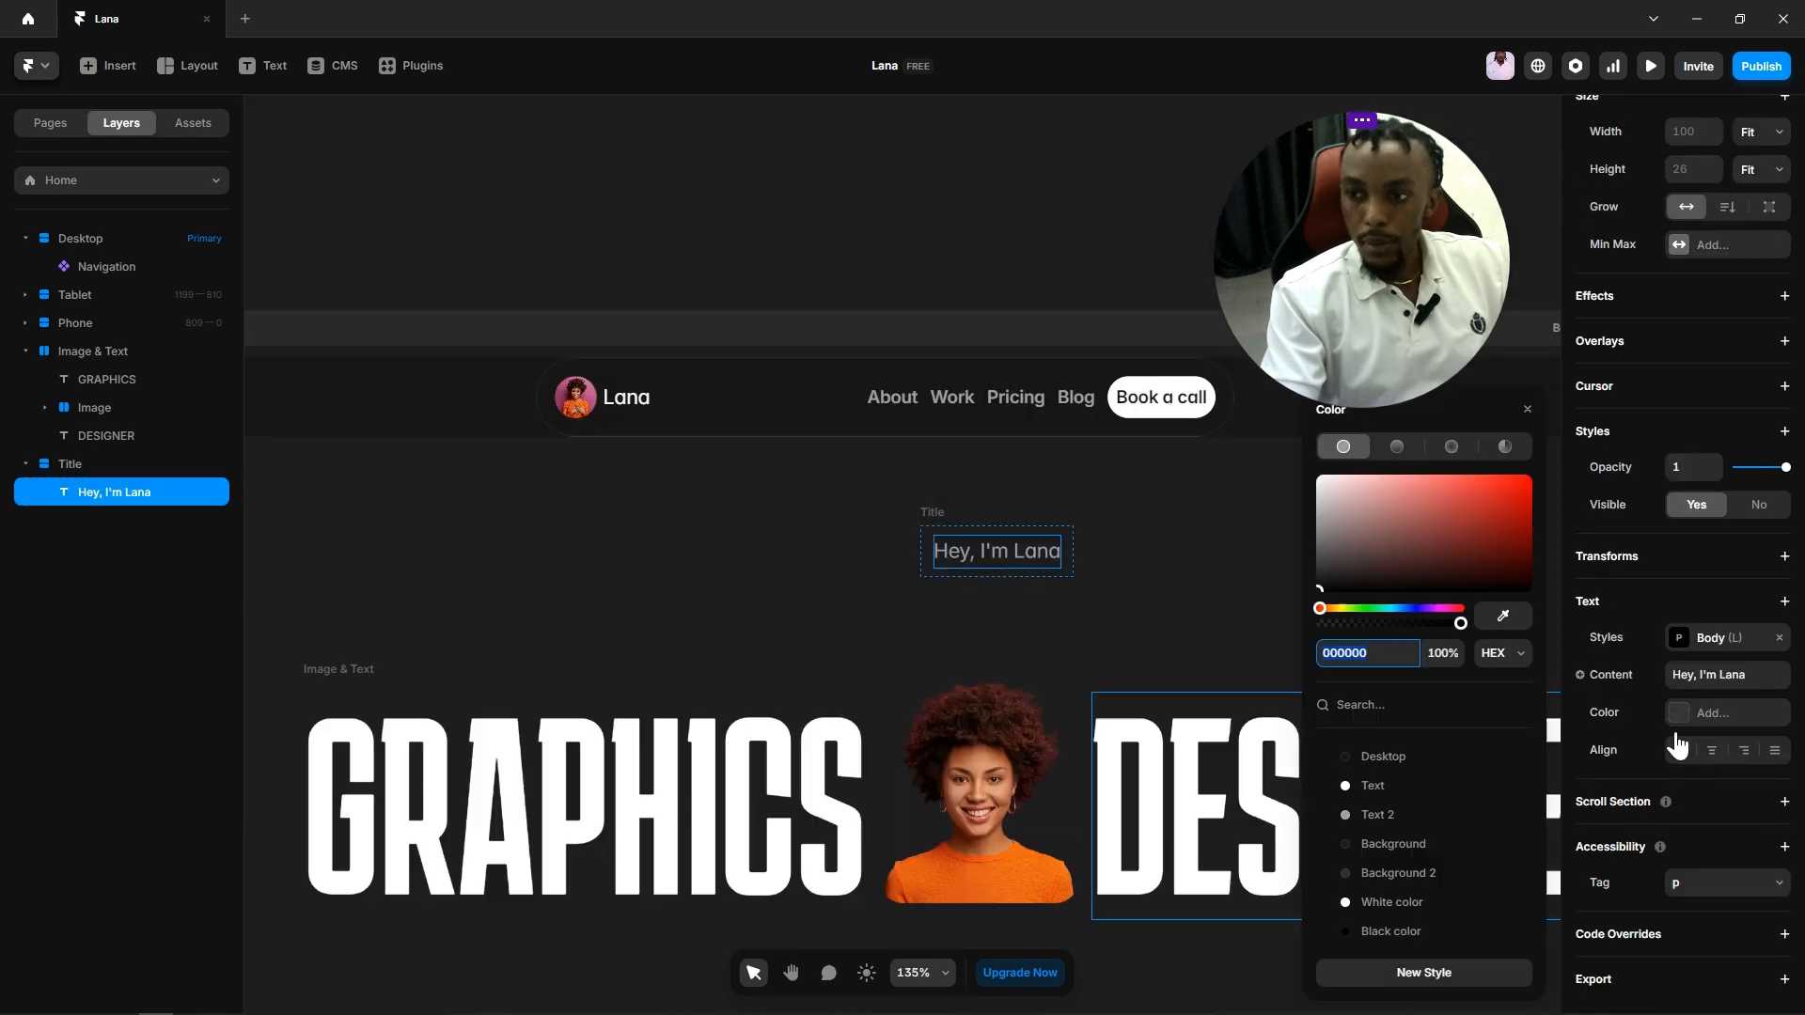
click(1379, 780)
click(1120, 584)
scroll(1111, 589, up, 5)
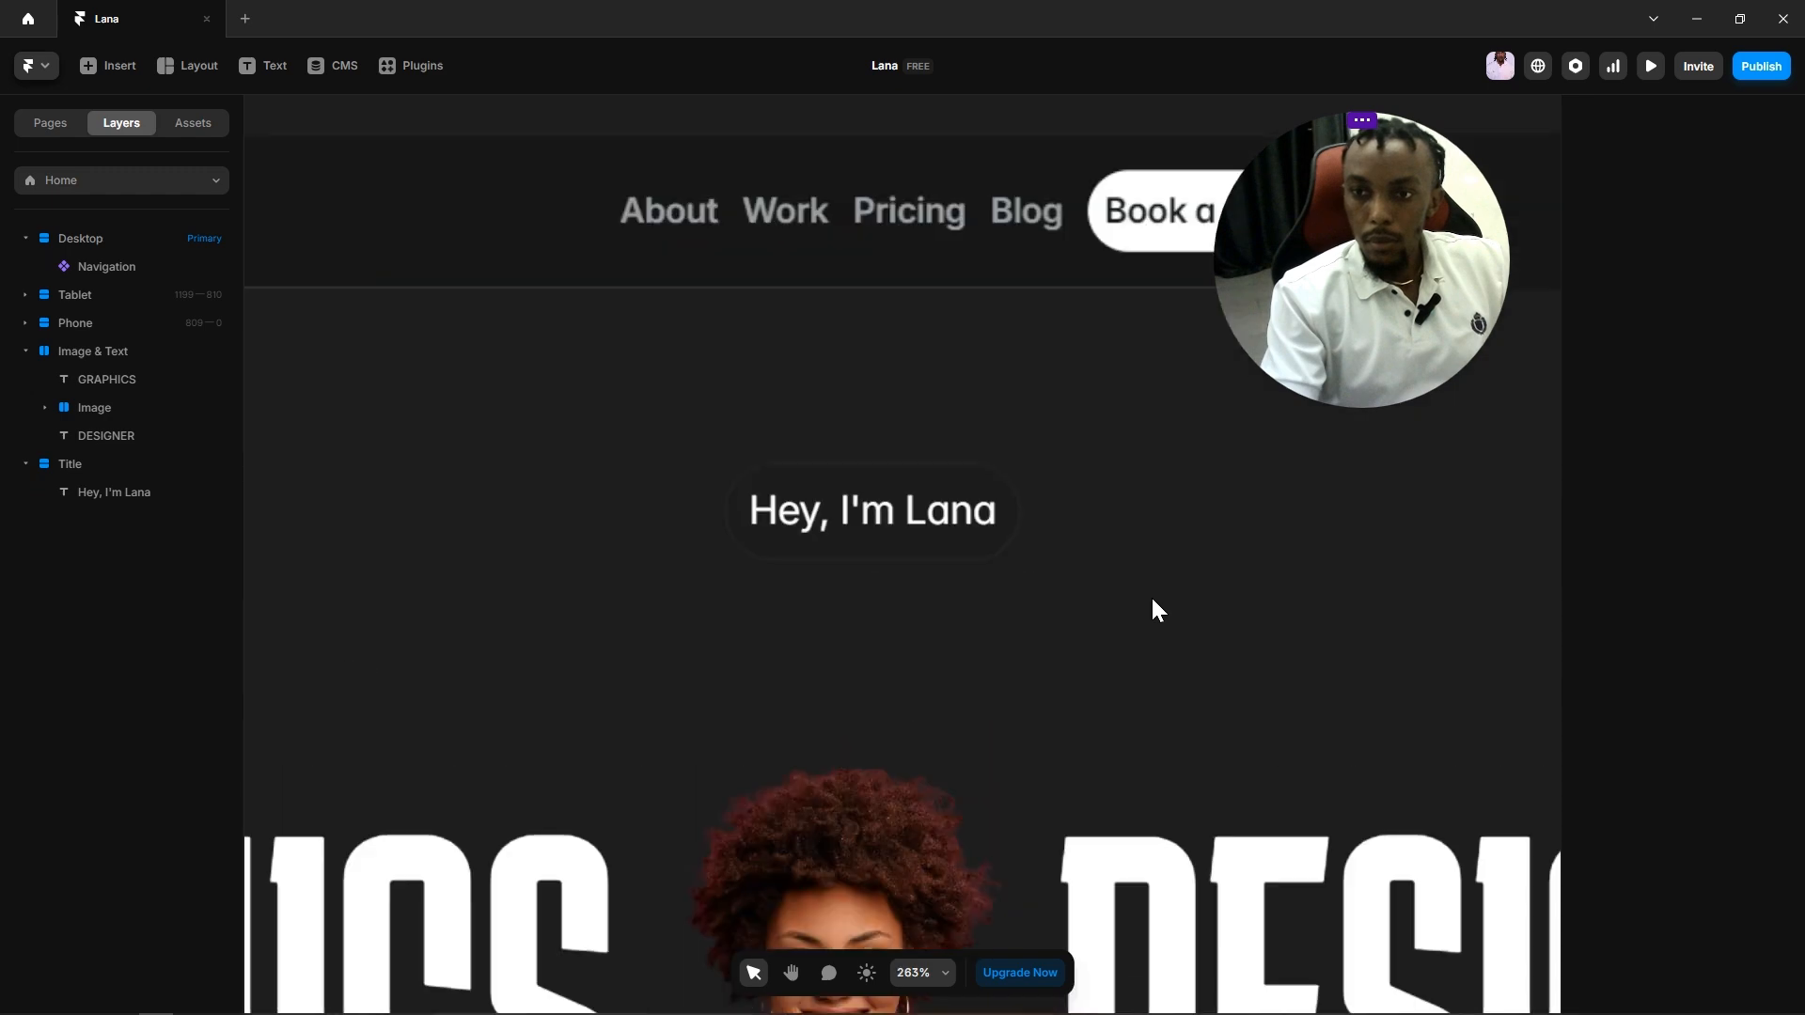
scroll(1150, 595, down, 3)
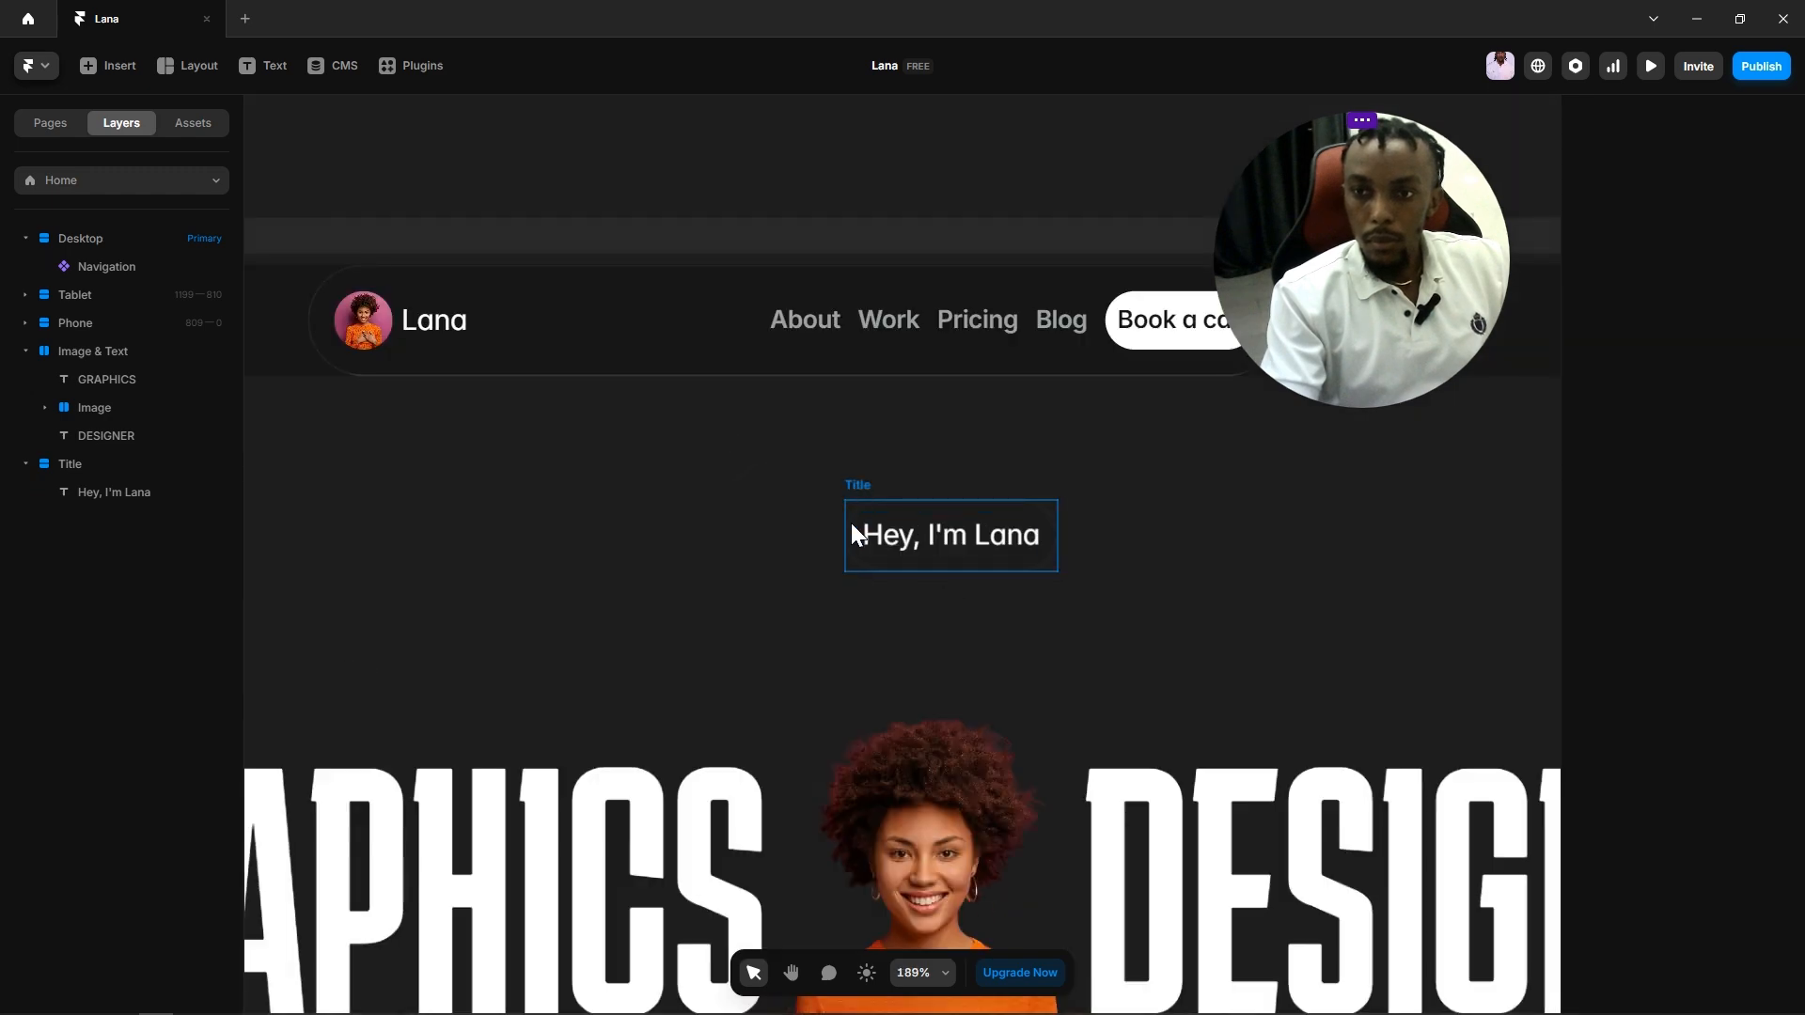
Step: Move the Title stack down and slightly left so the greeting sits centered just above the portrait in the hero section
drag(852, 525, 824, 573)
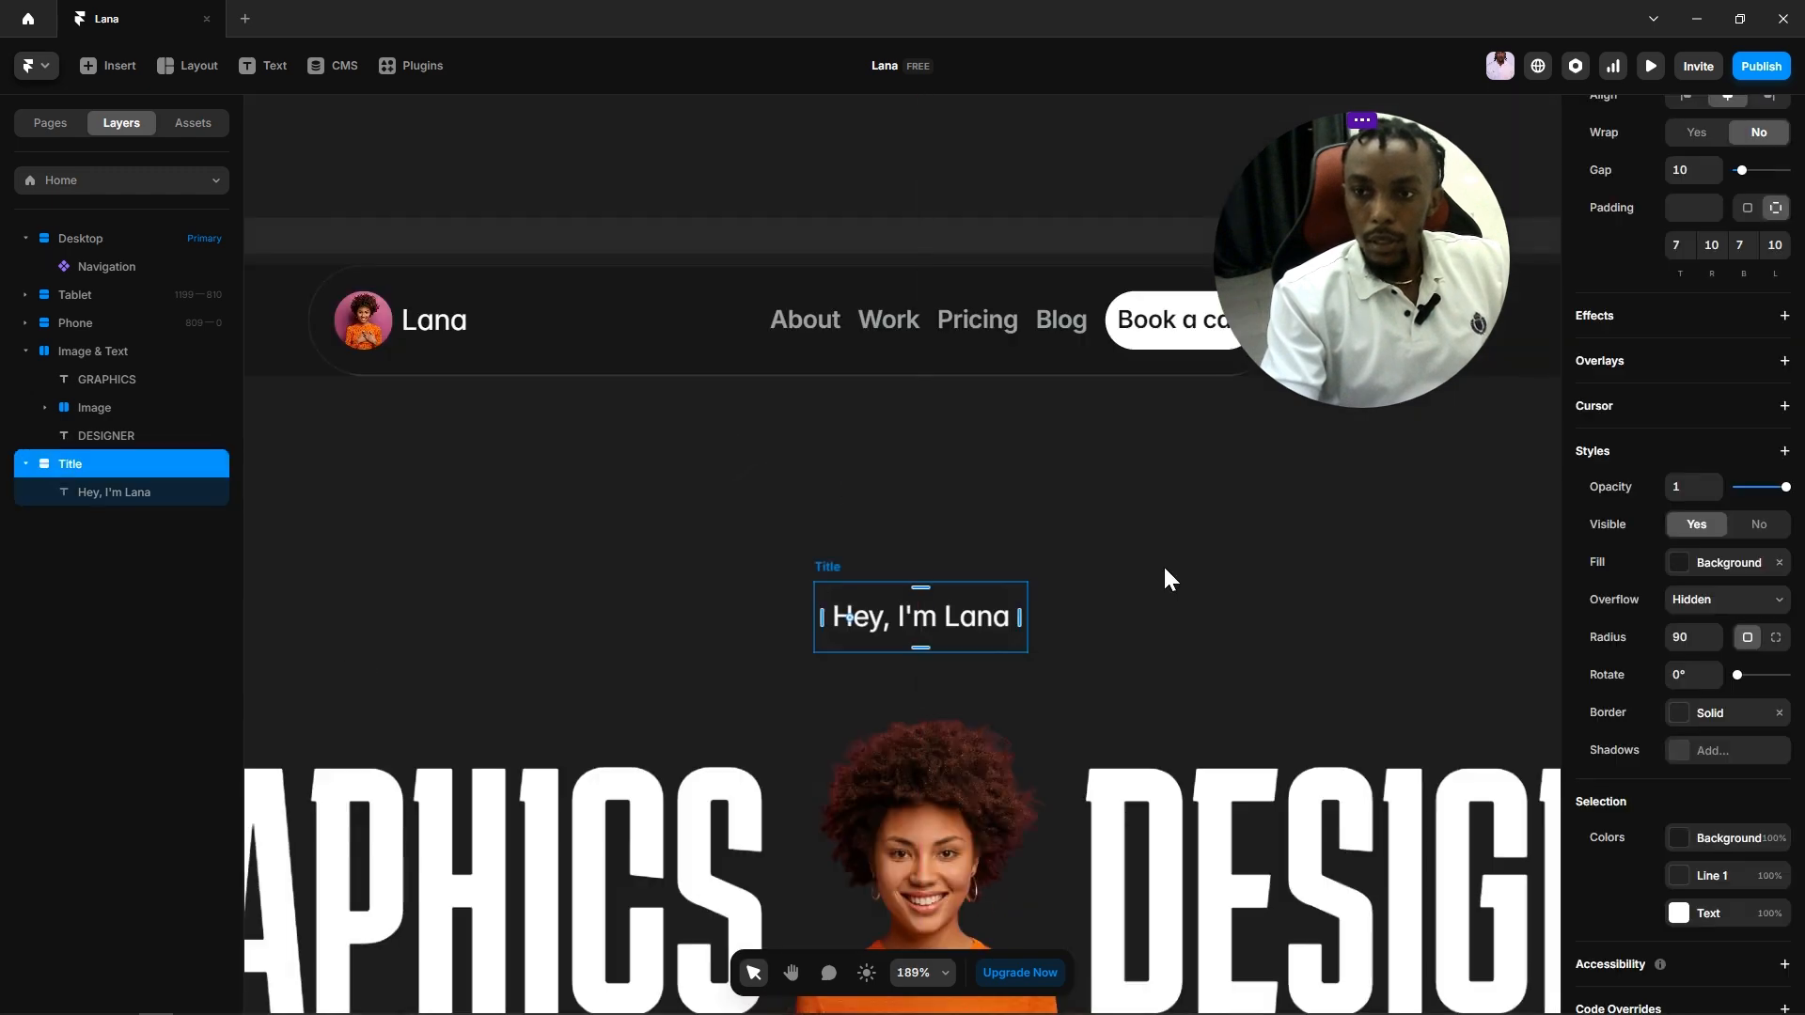
click(1164, 575)
scroll(1163, 578, down, 5)
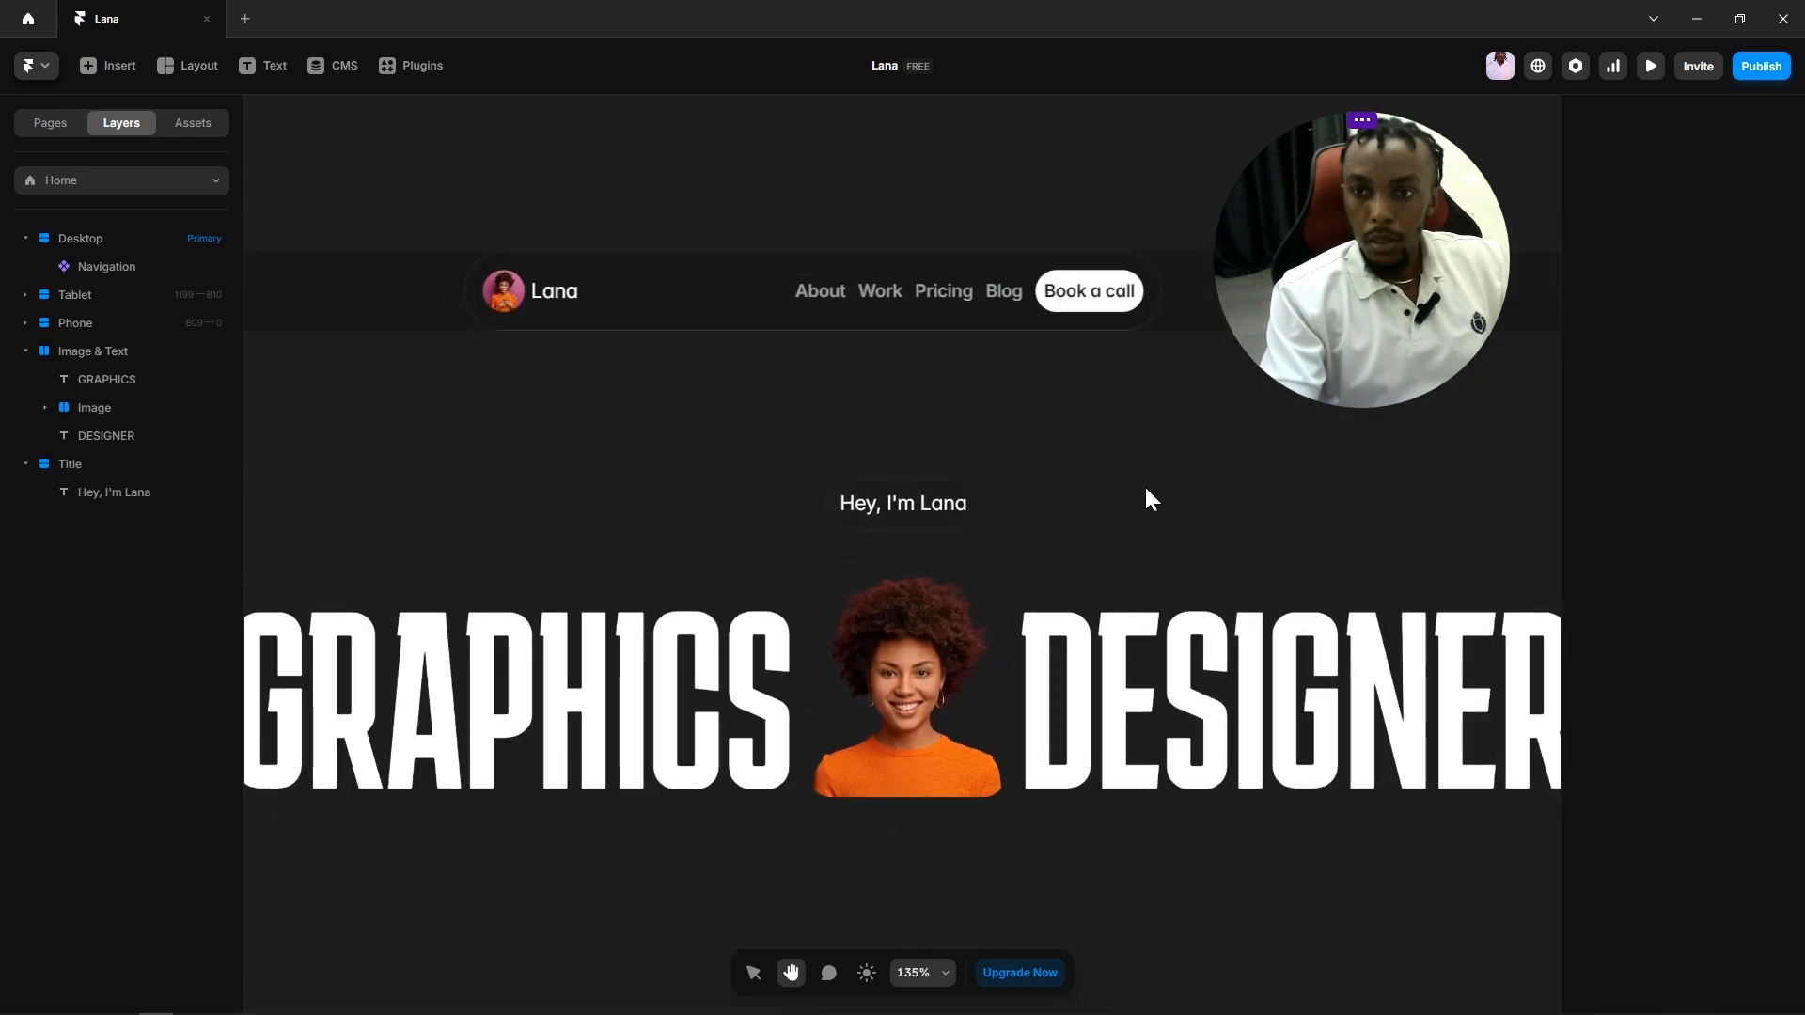
scroll(1148, 498, down, 1)
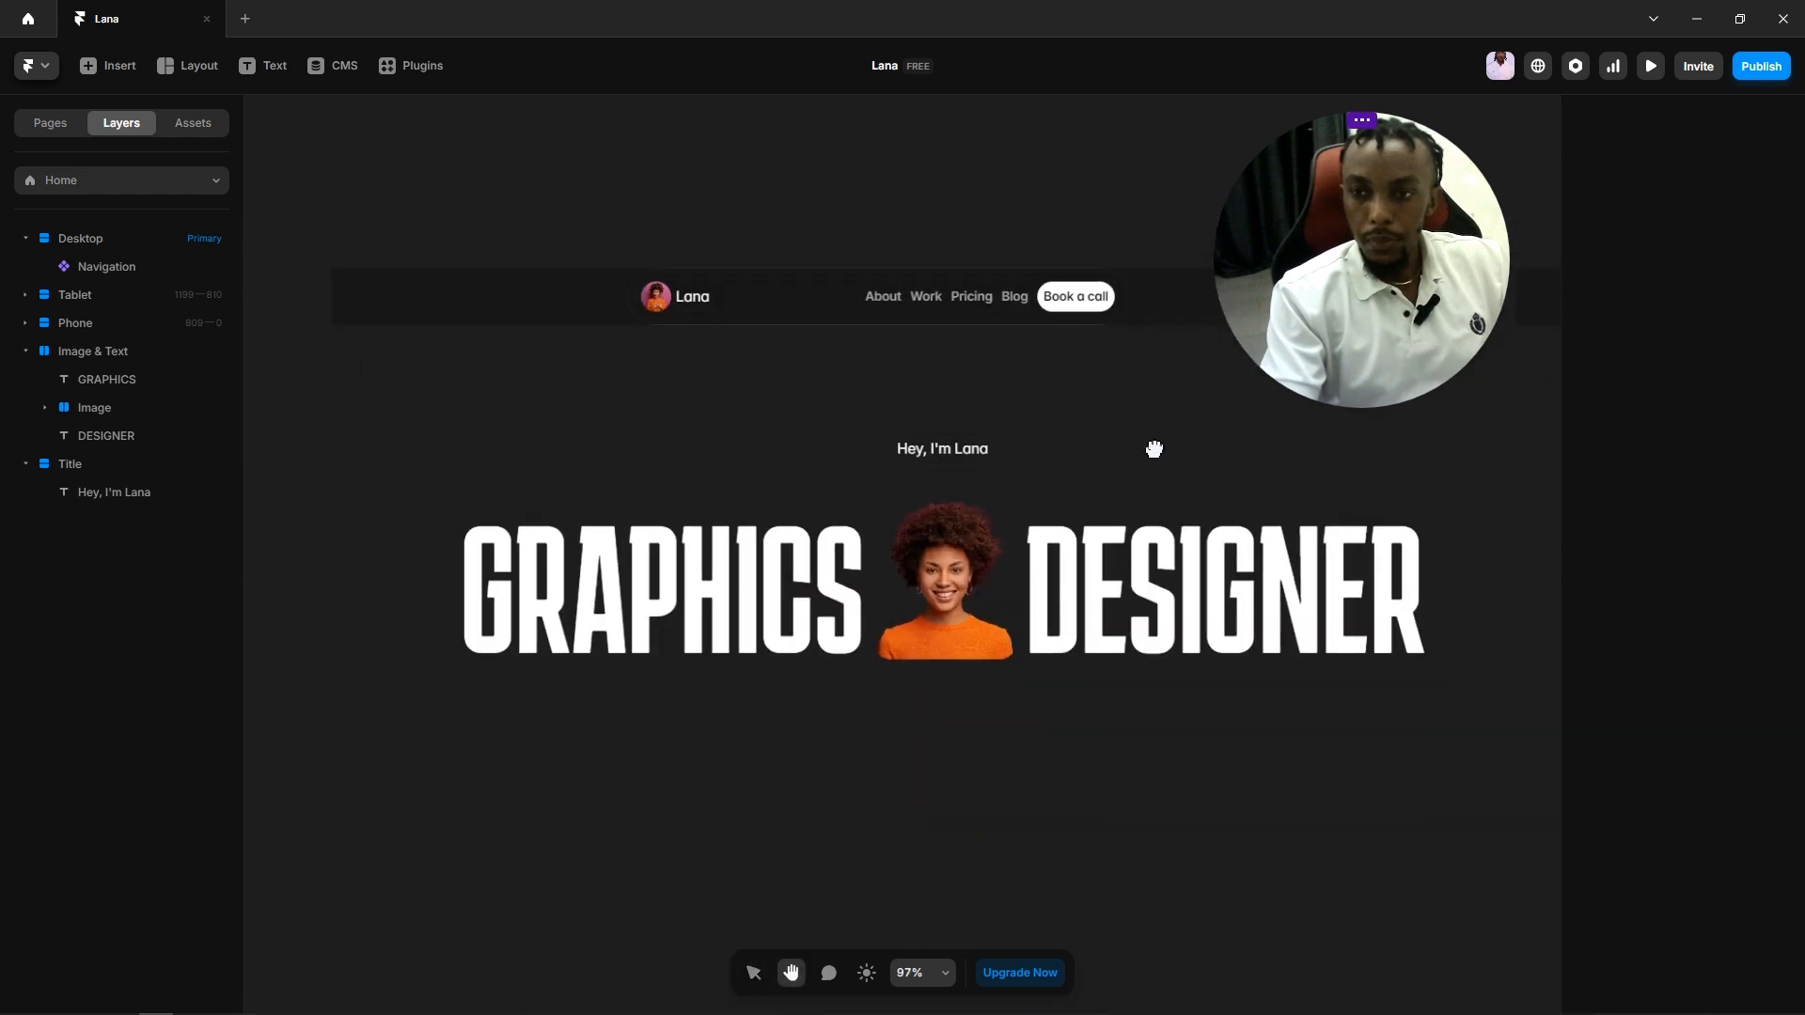
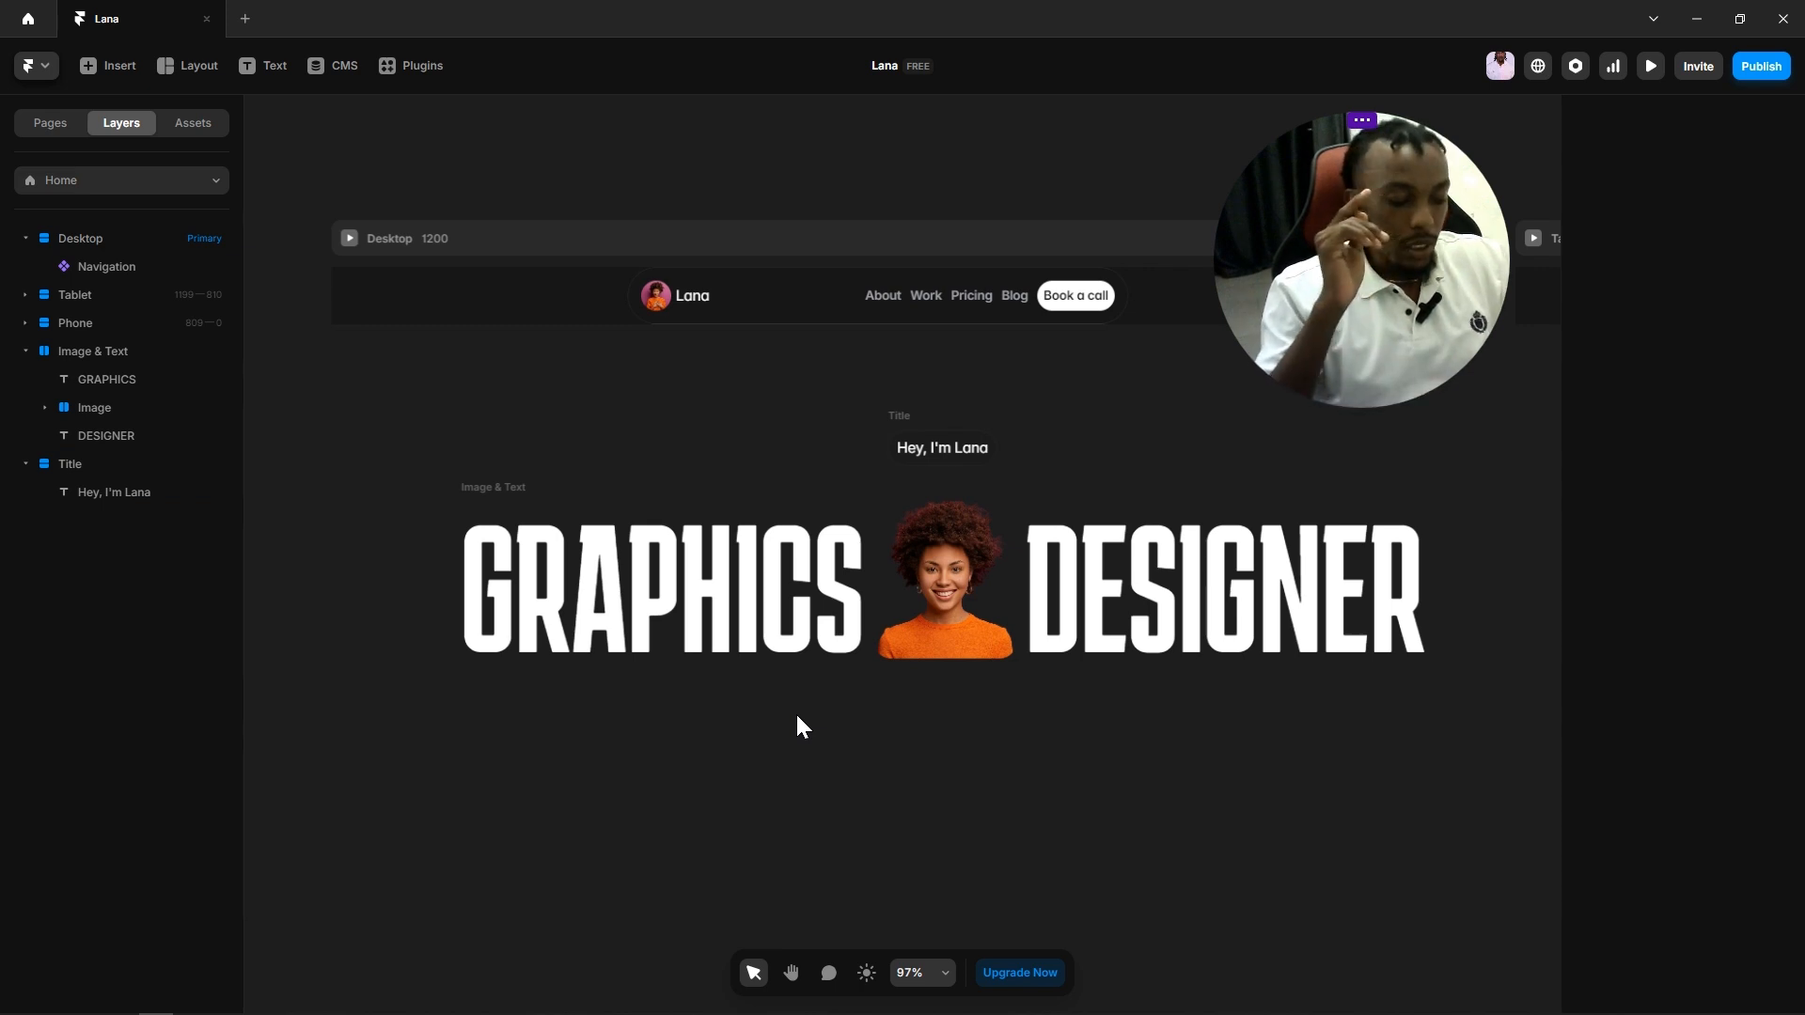
Step: Switch to Google Chrome, leave full-screen mode and open chat.openai.com in a new tab
key(super+Tab)
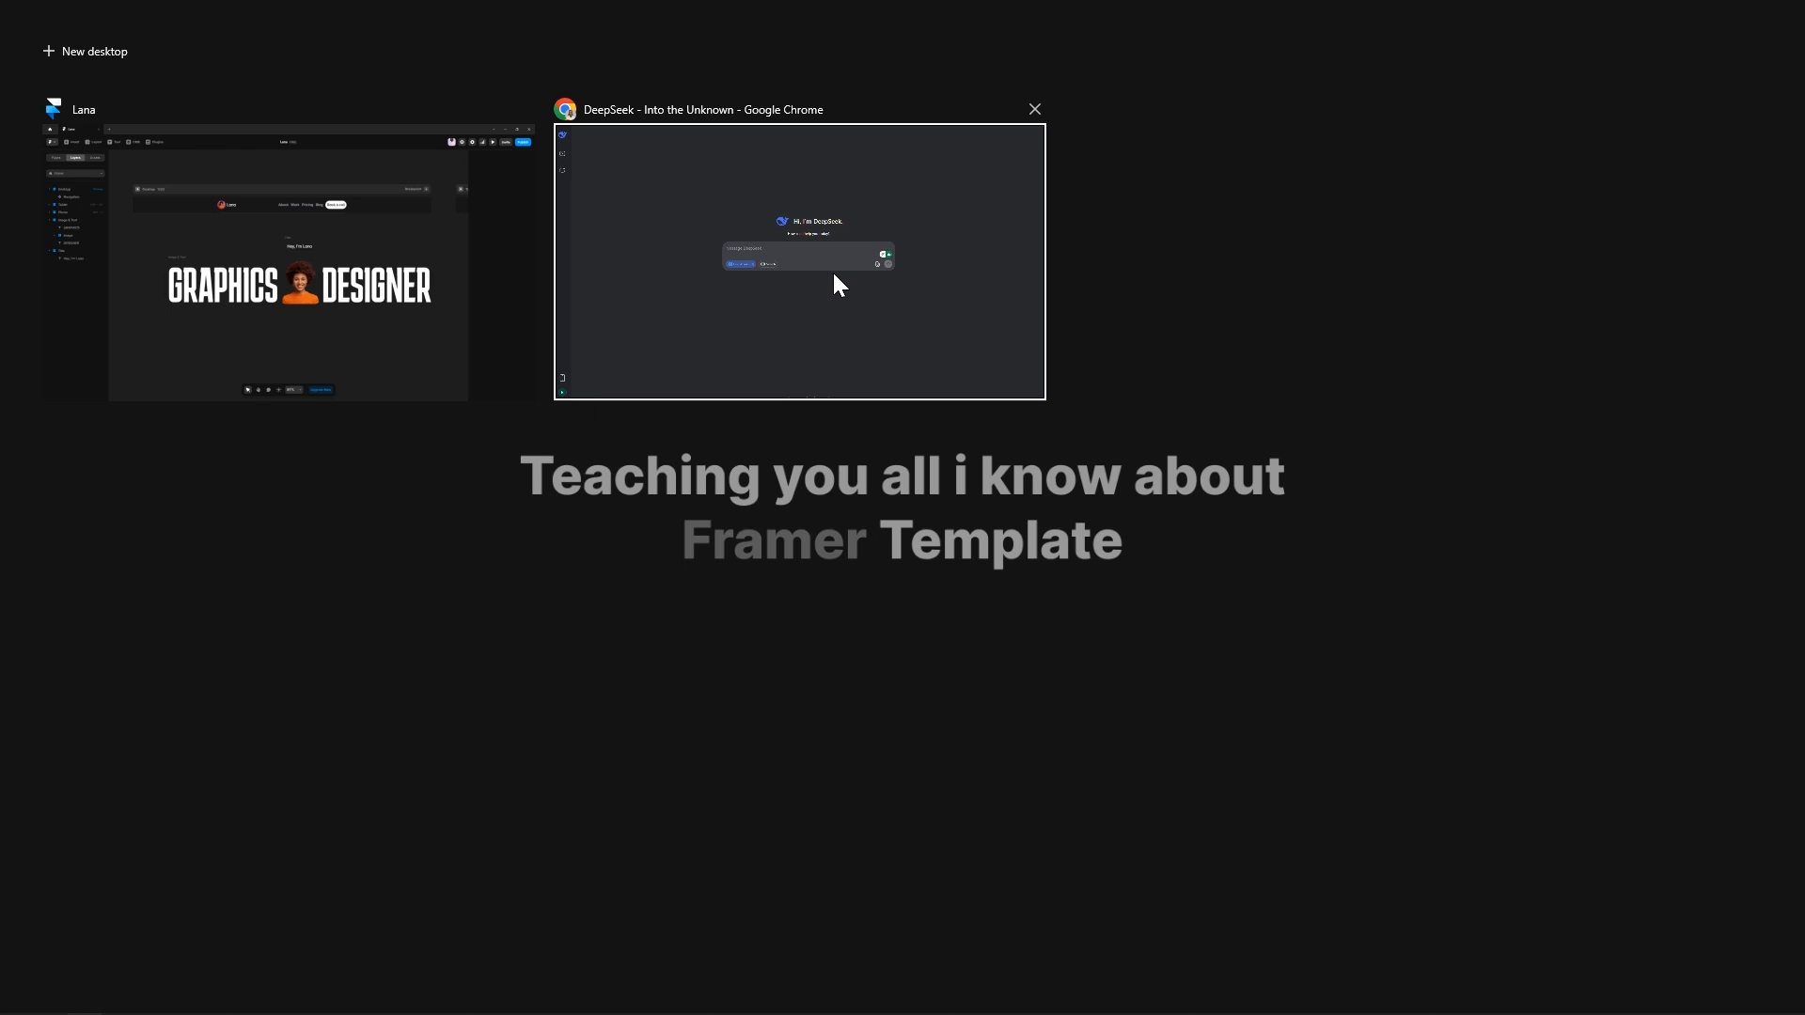
click(834, 274)
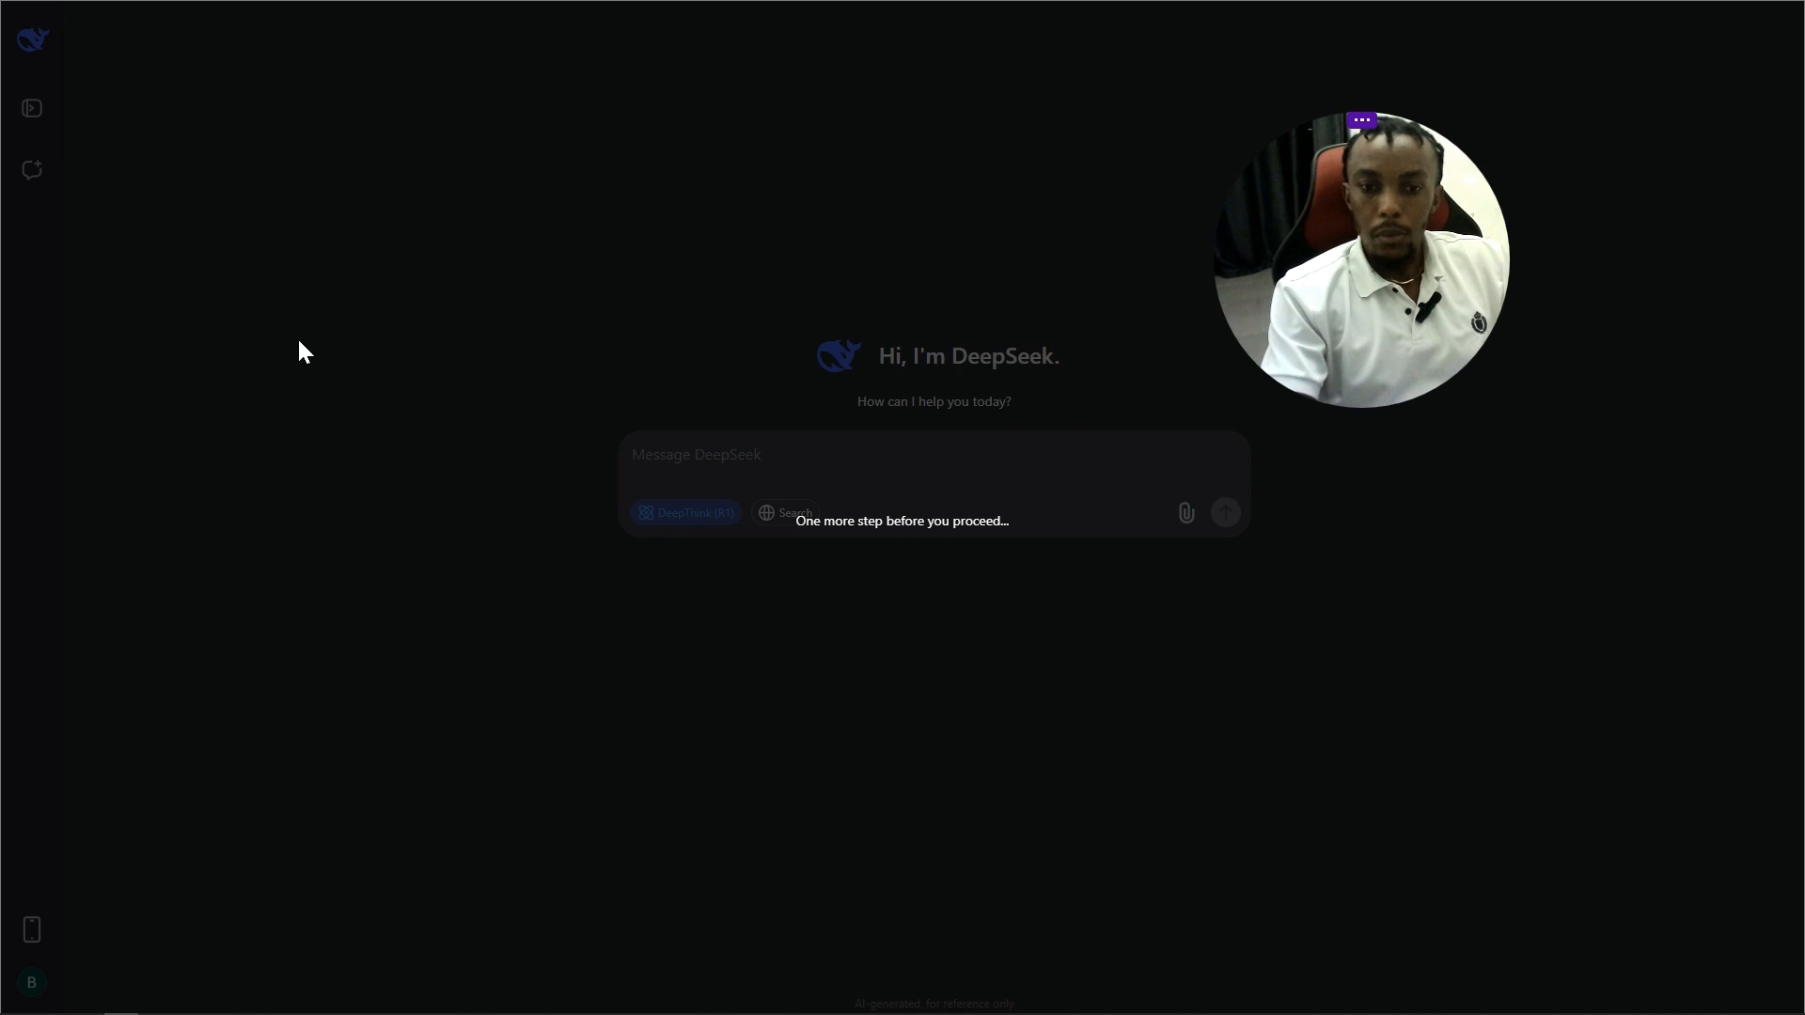
mouse_move(645, 8)
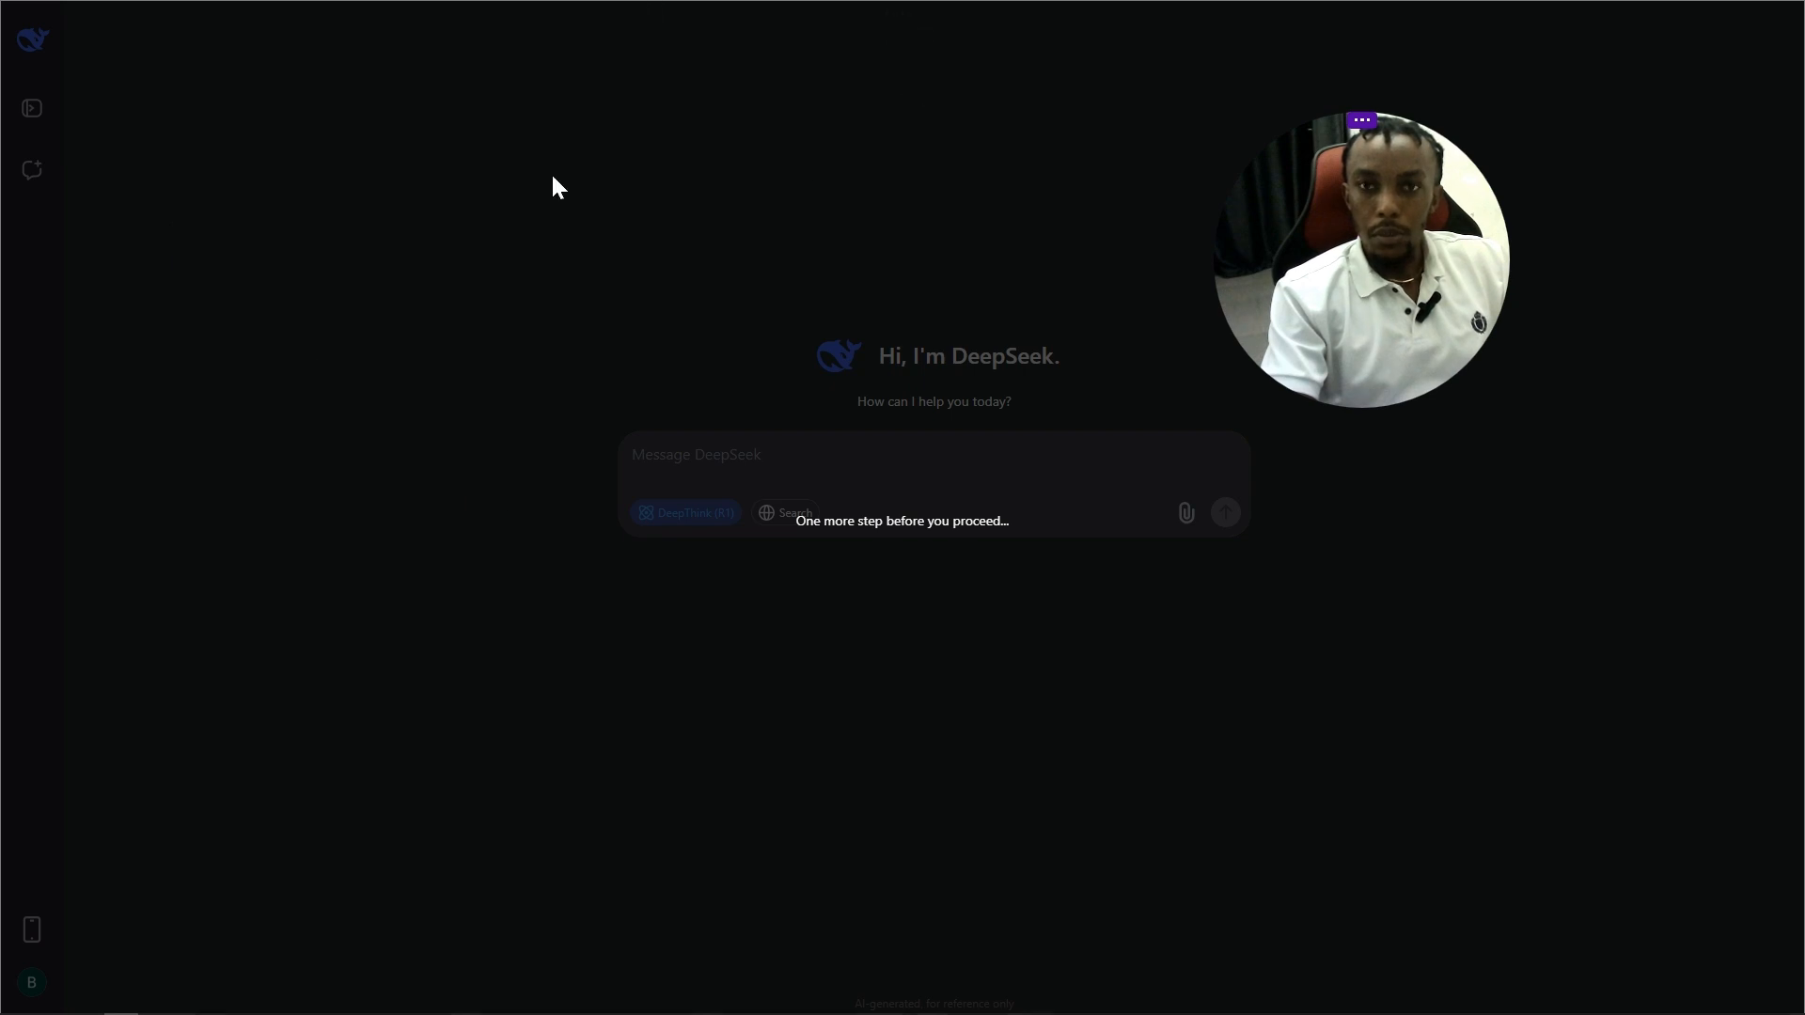
key(F11)
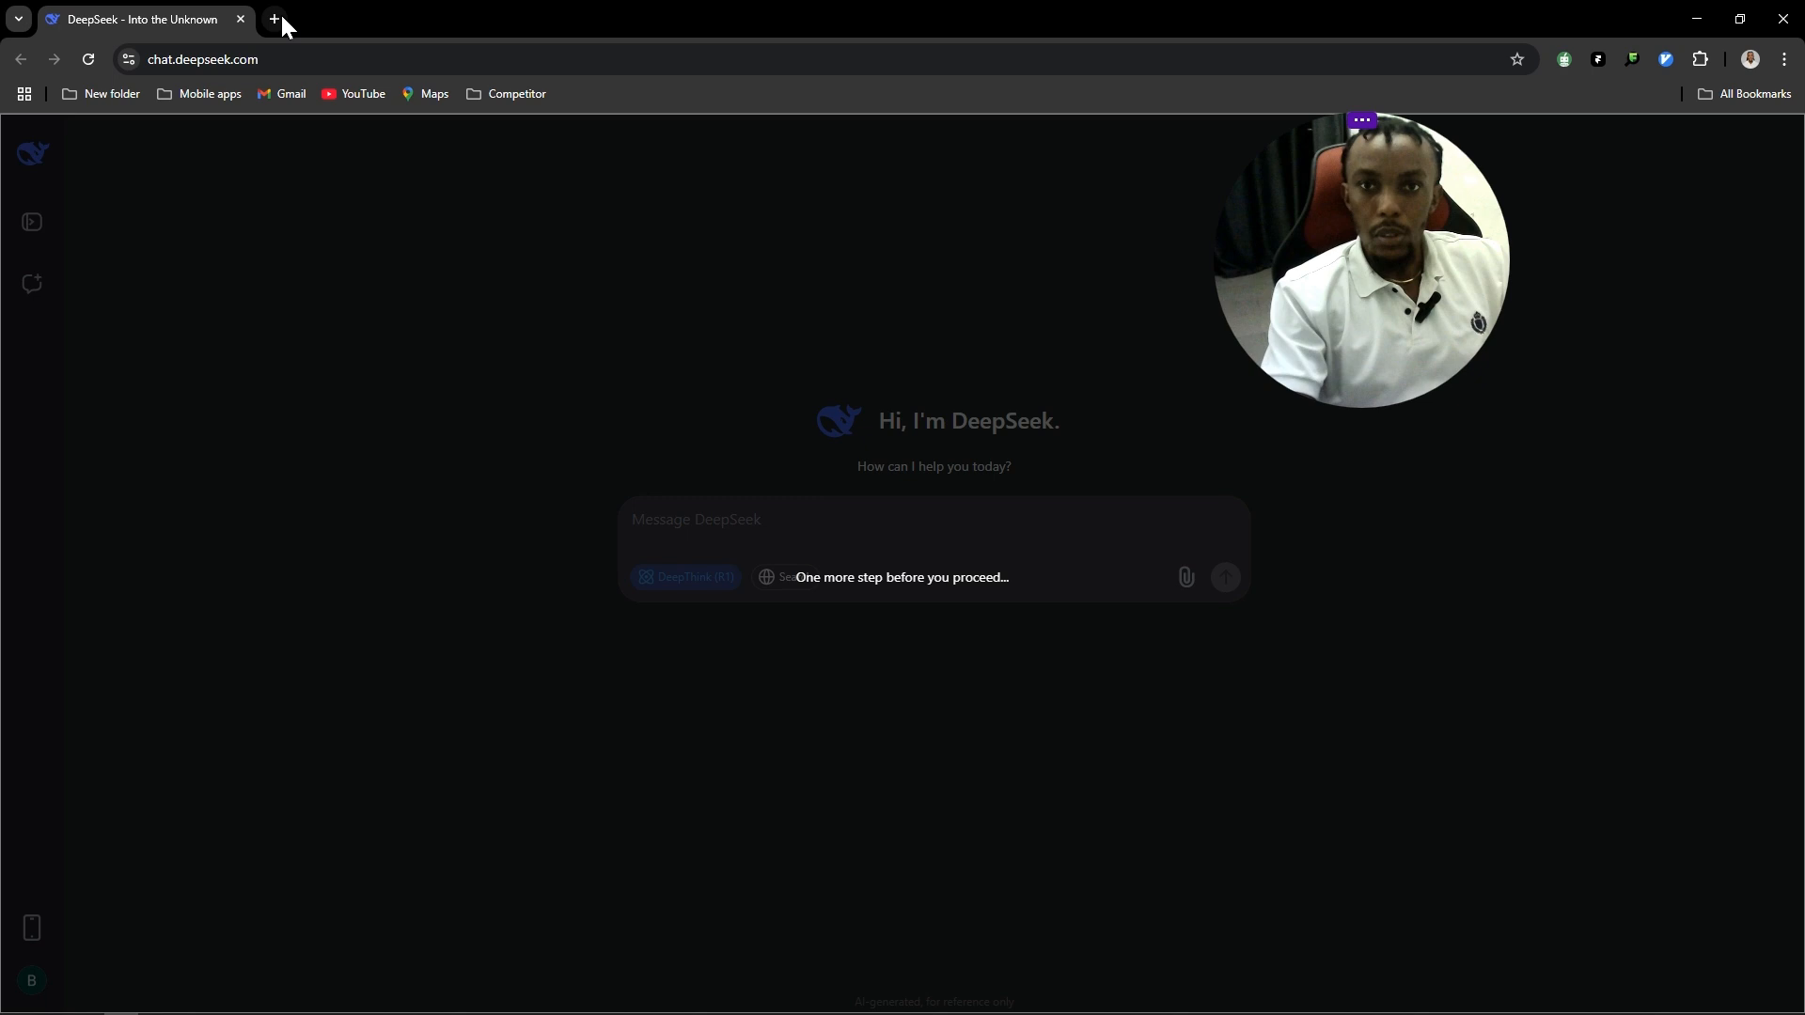
click(274, 19)
text(chat.openai.com)
key(Return)
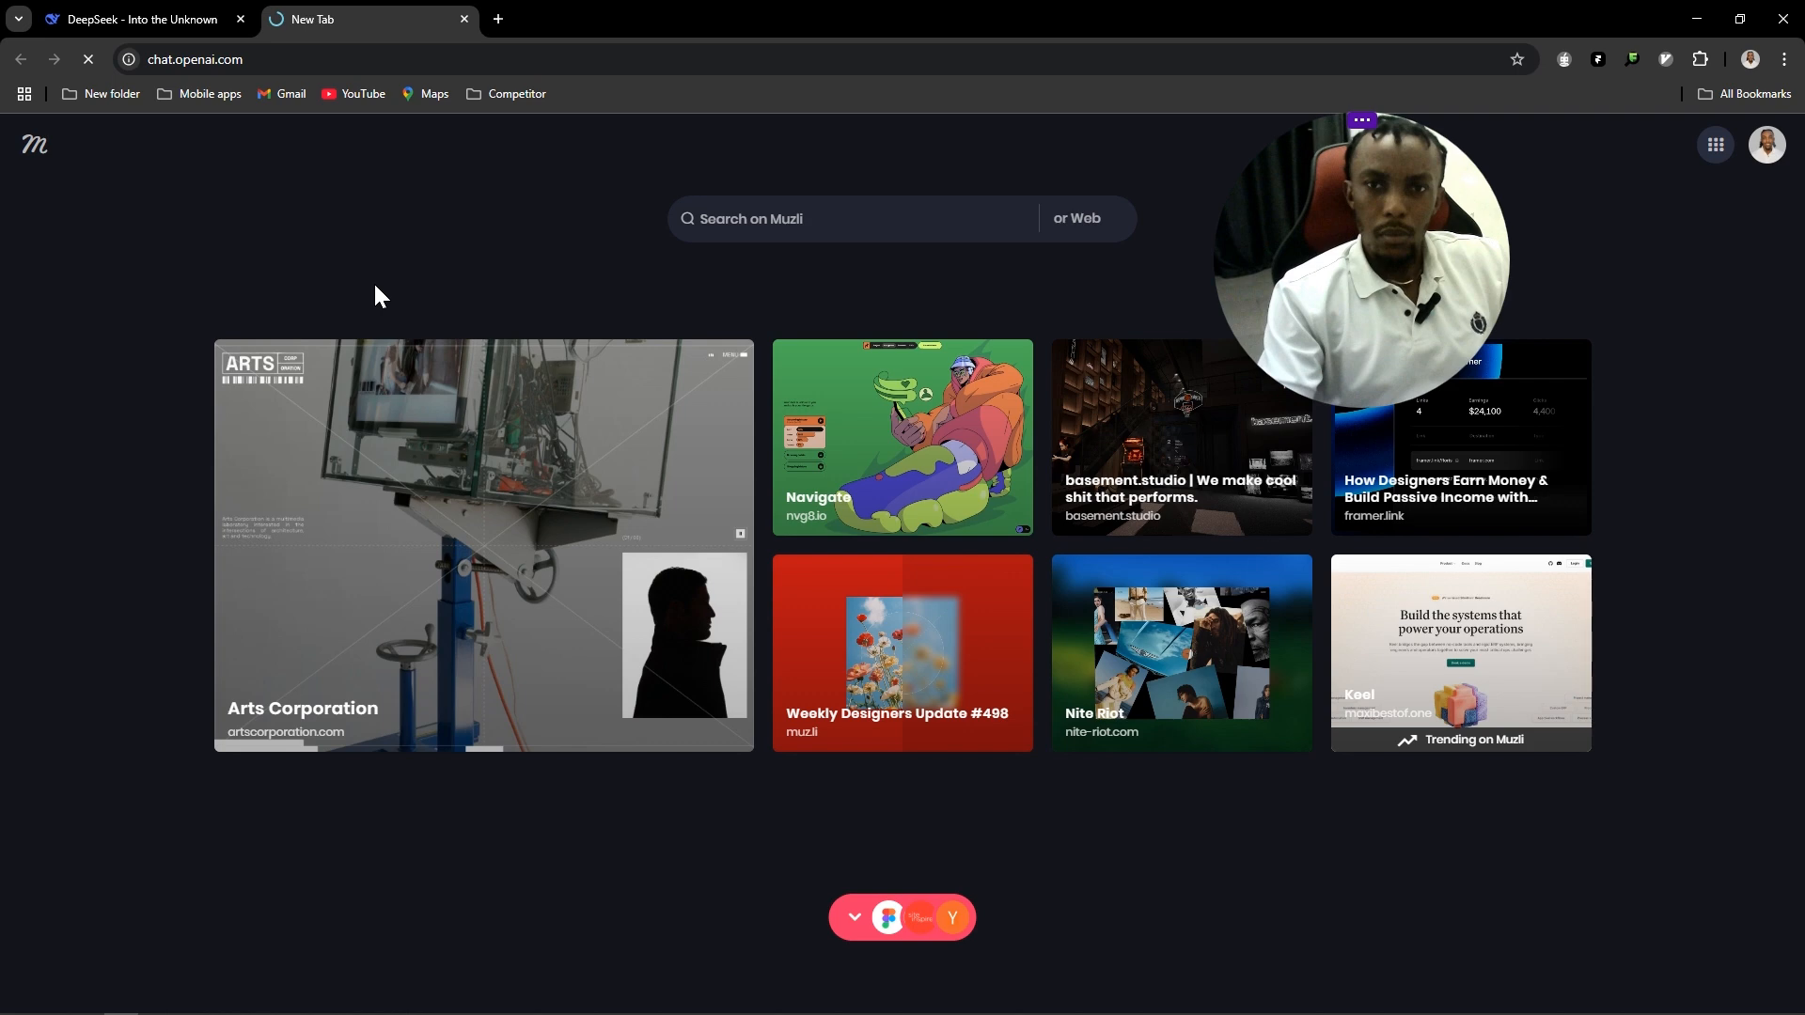
Step: Collapse the chat history sidebar in ChatGPT and display its page in full screen
click(162, 20)
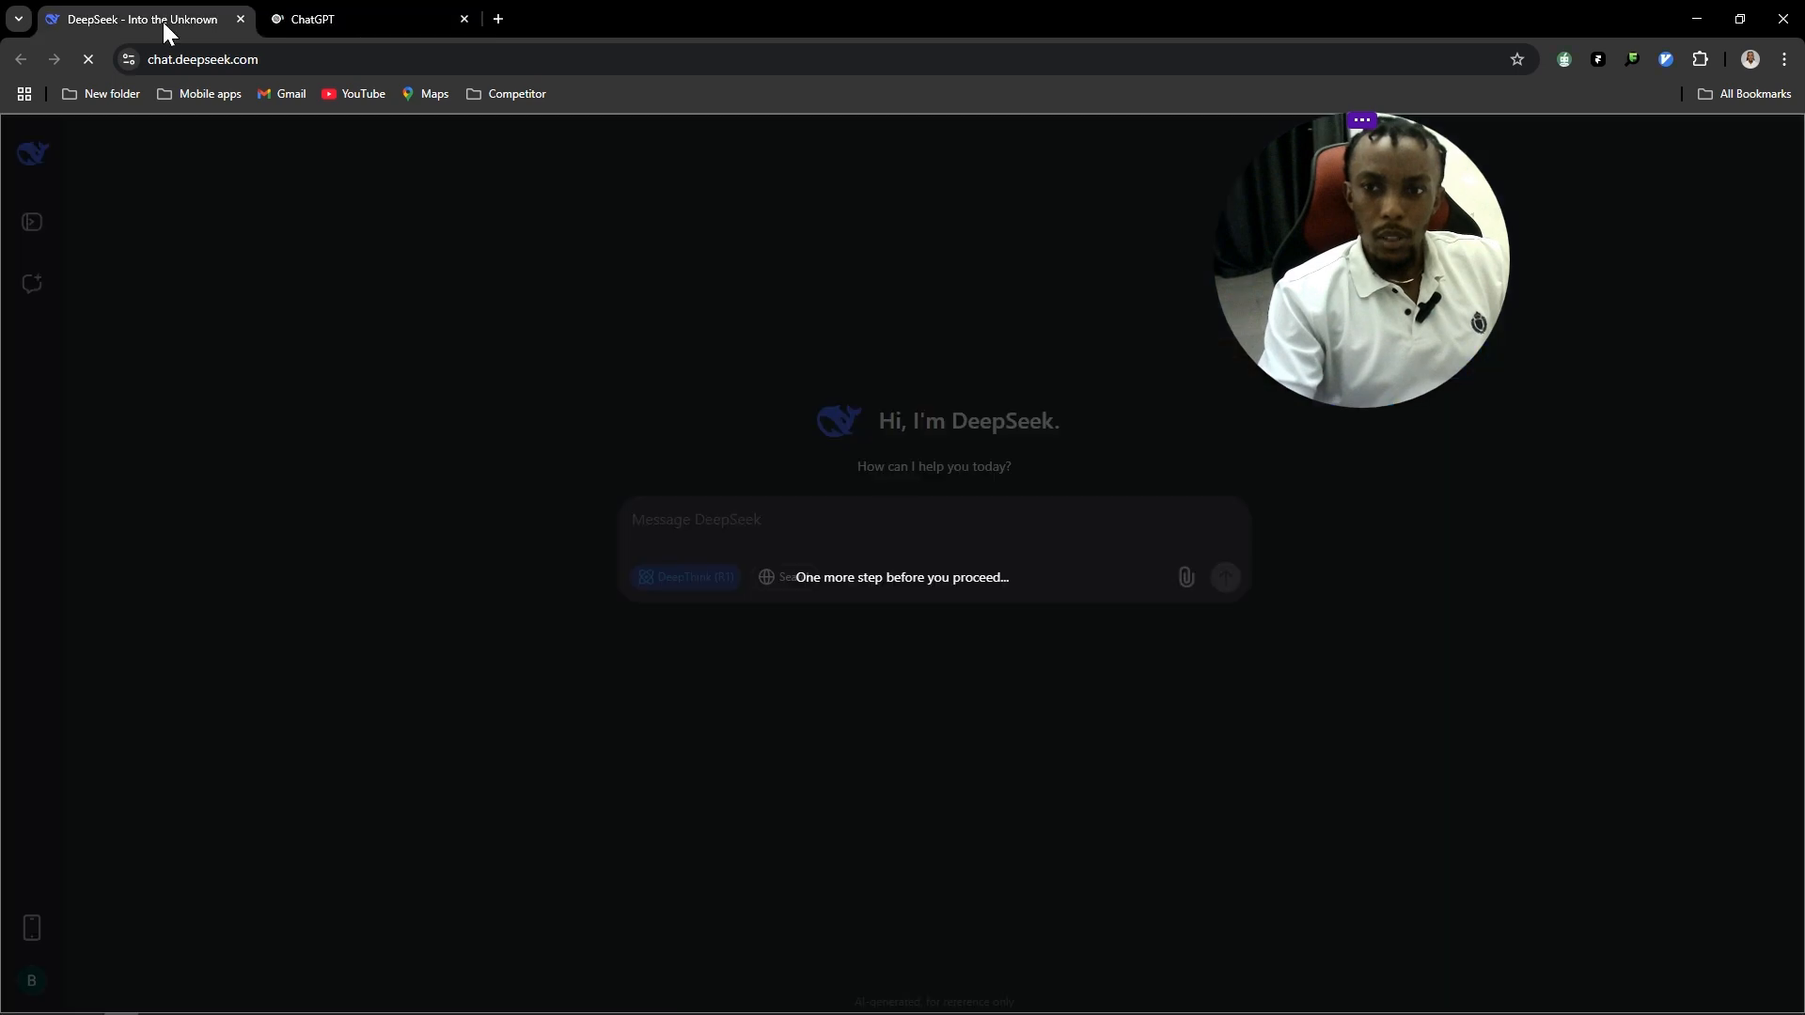
click(325, 13)
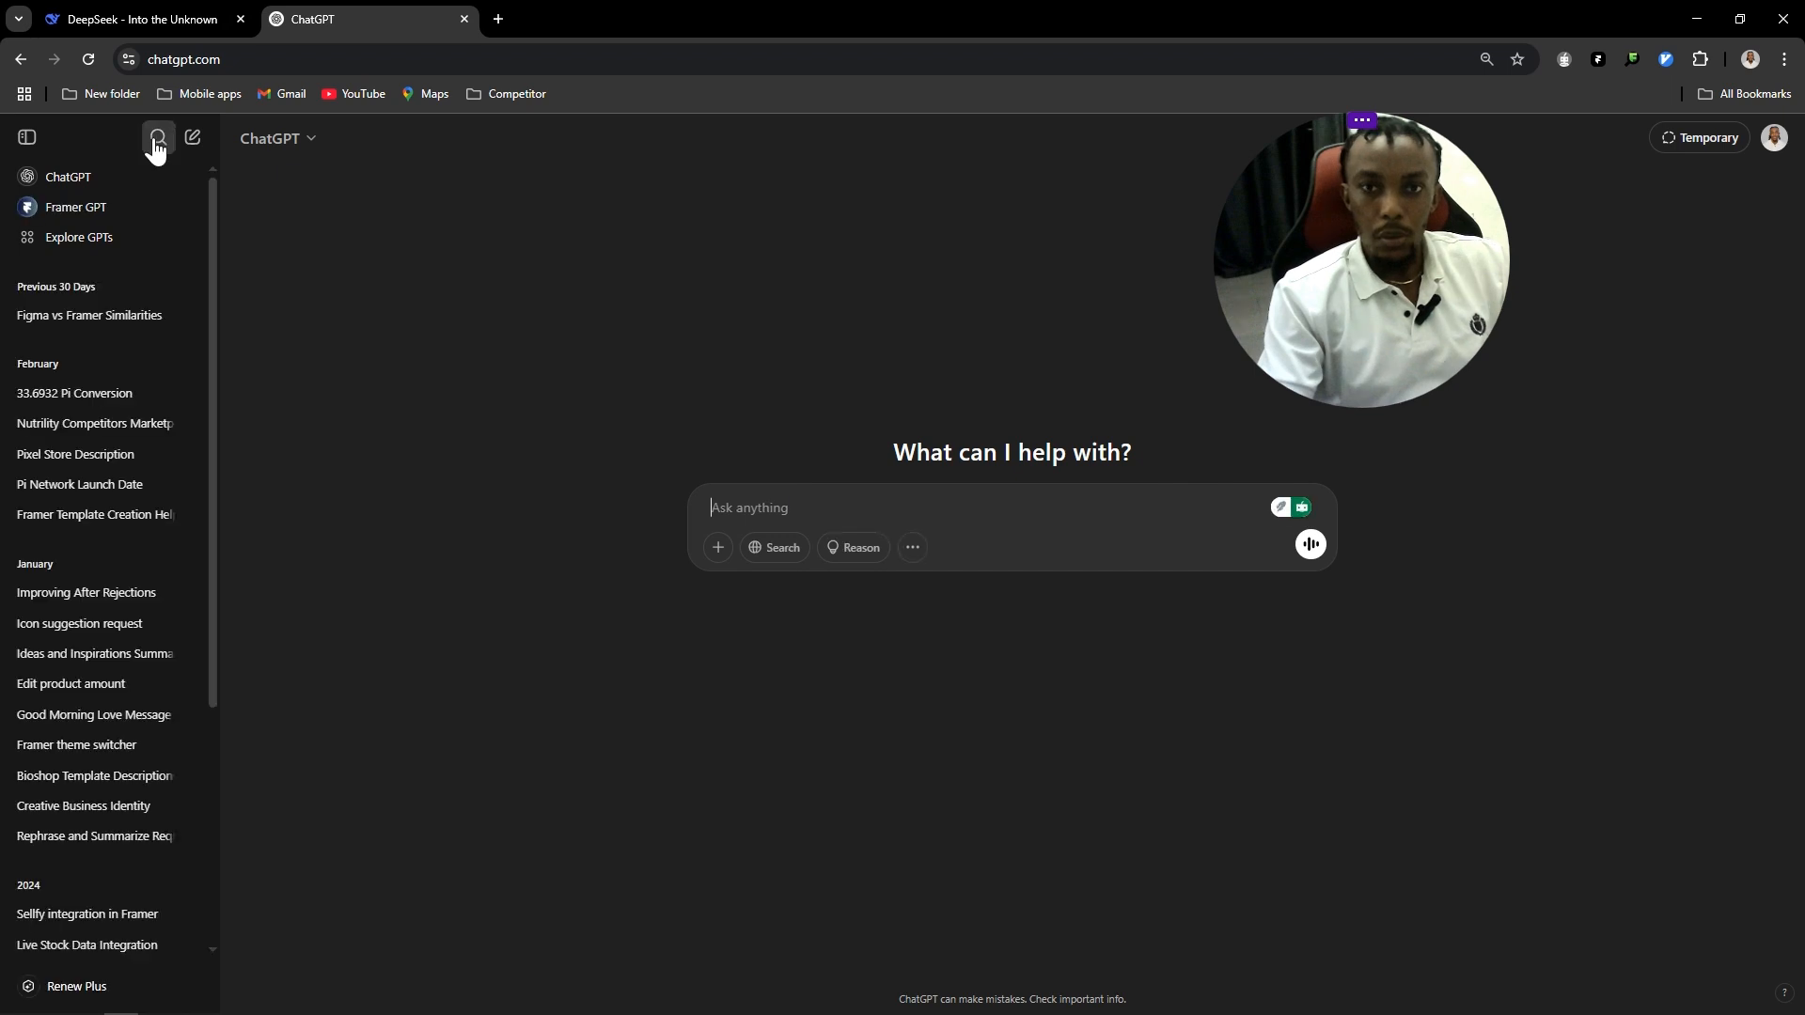
click(27, 138)
click(121, 11)
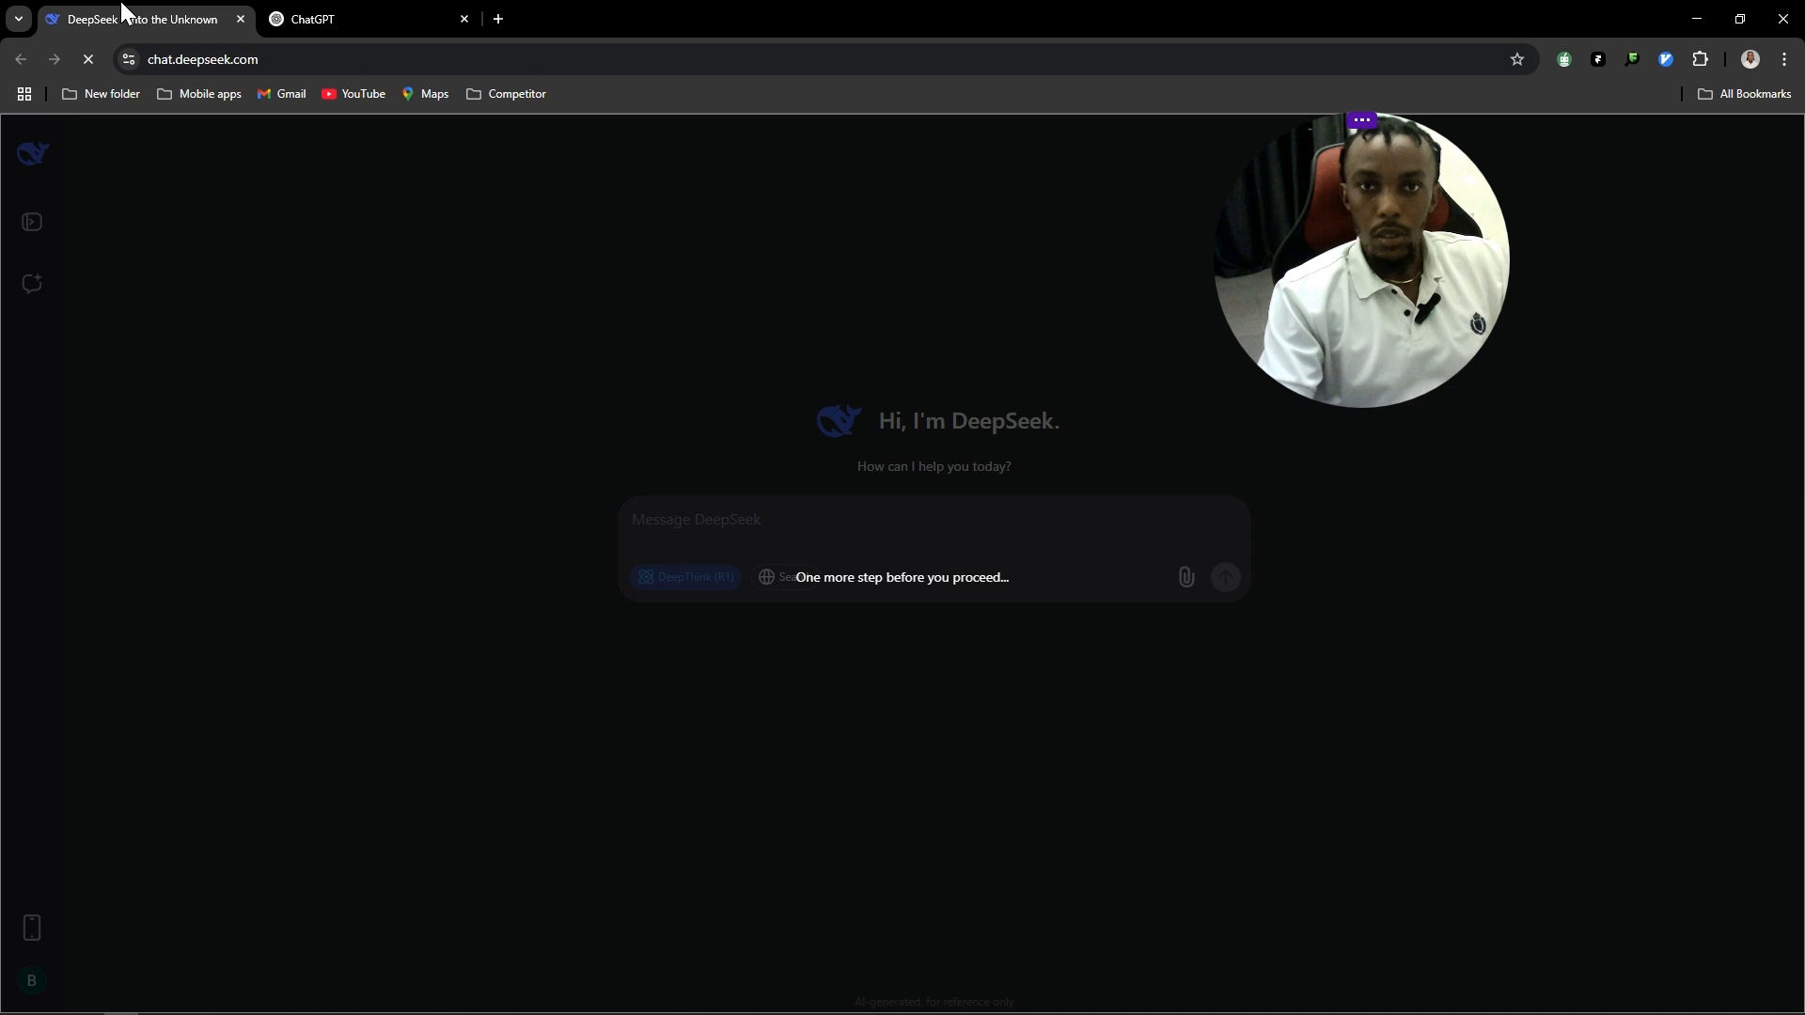
click(325, 21)
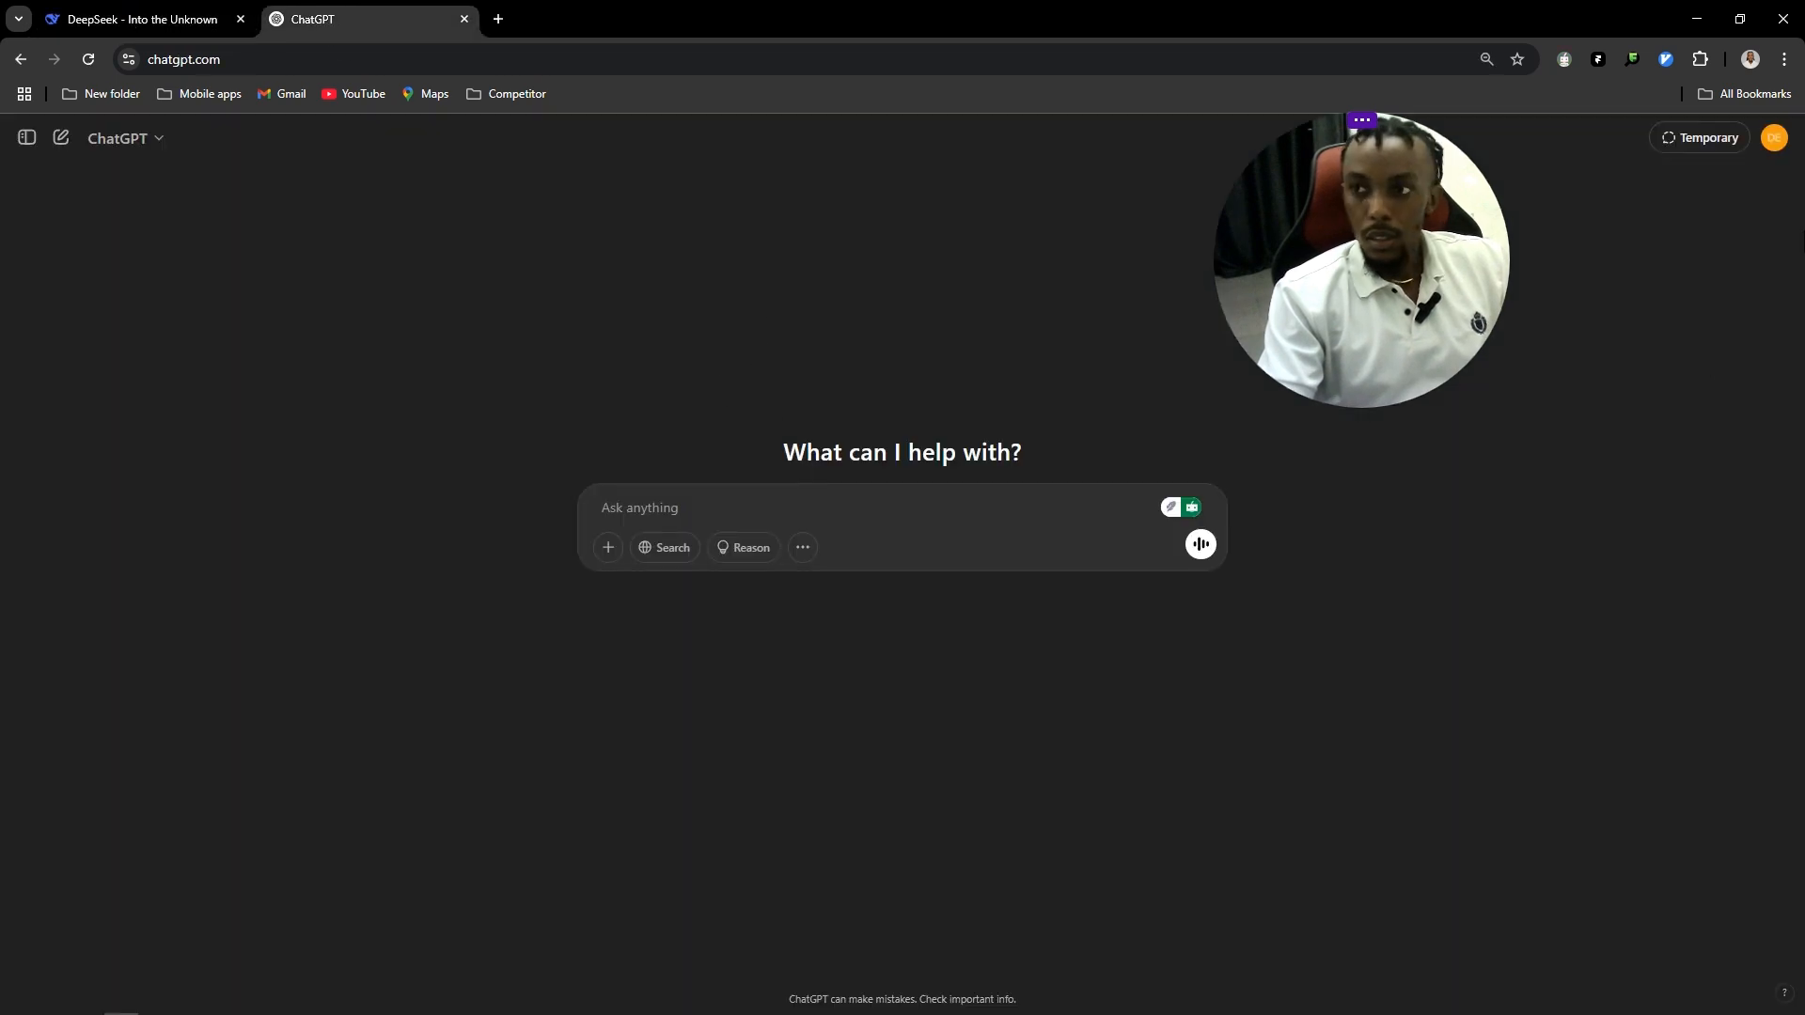
click(1788, 62)
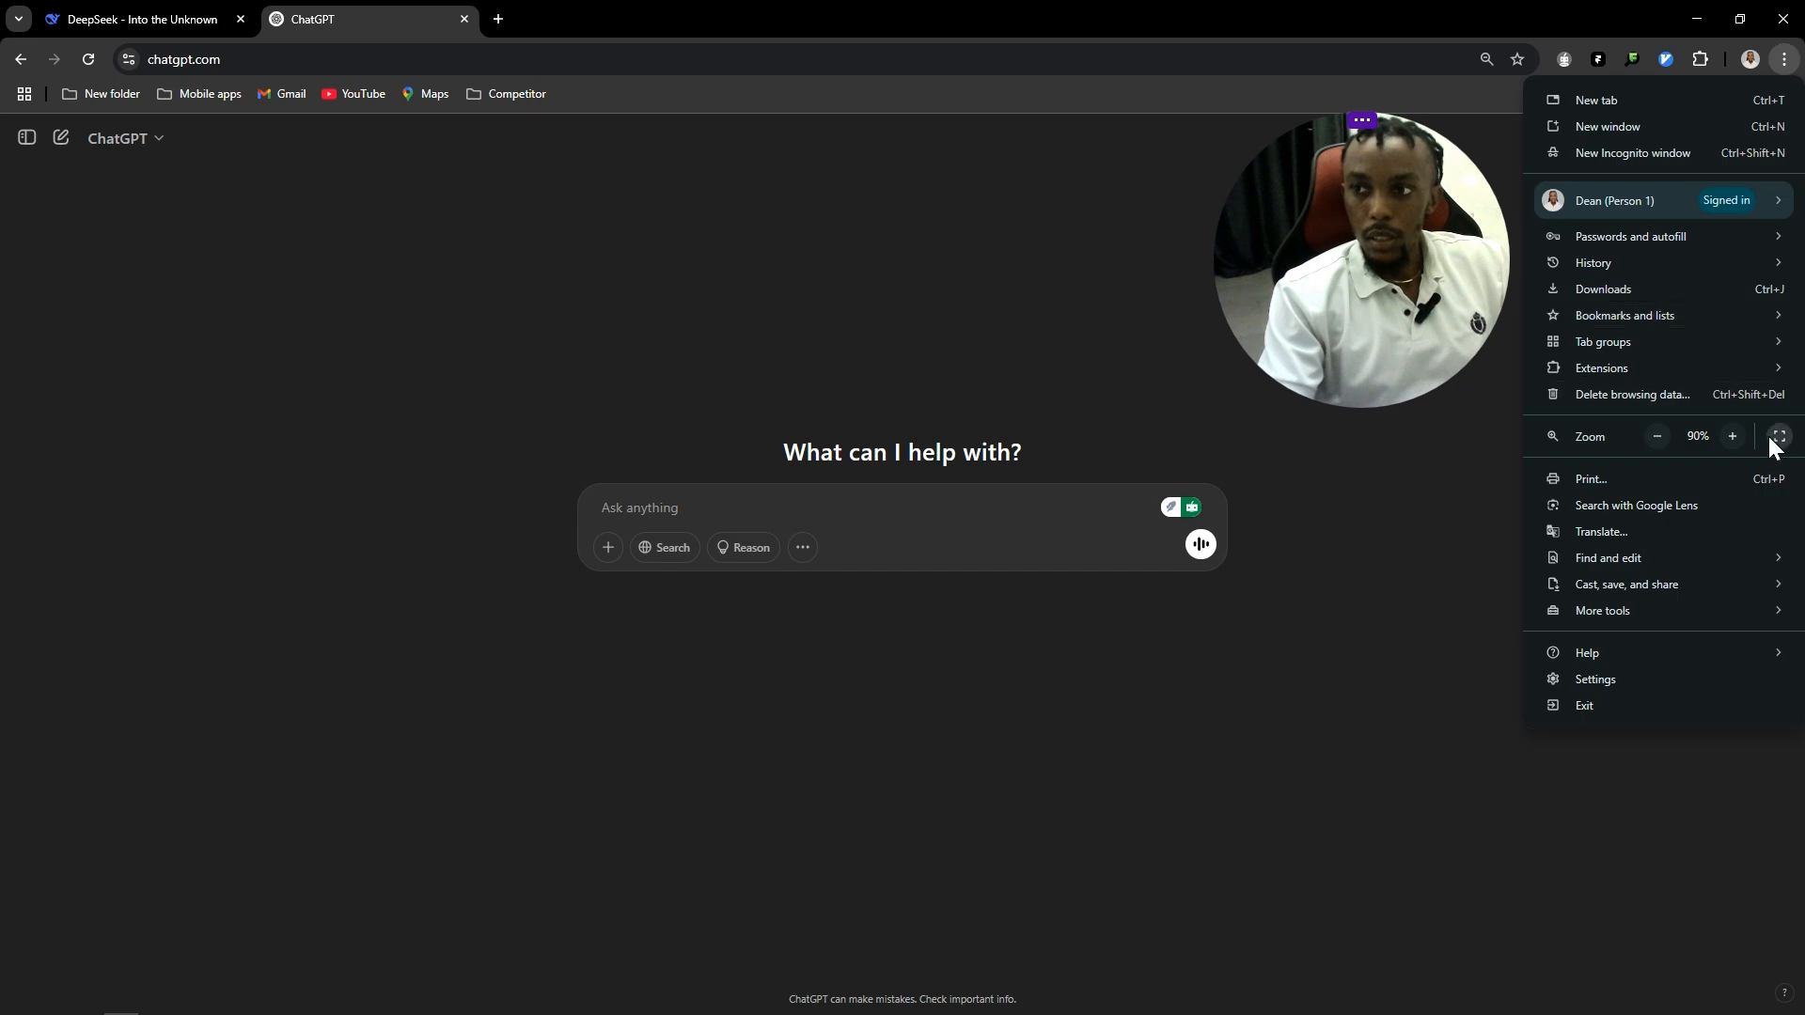
click(1780, 442)
Step: Start the ChatGPT prompt with the sentence "I'm building a portfolio website template."
click(650, 452)
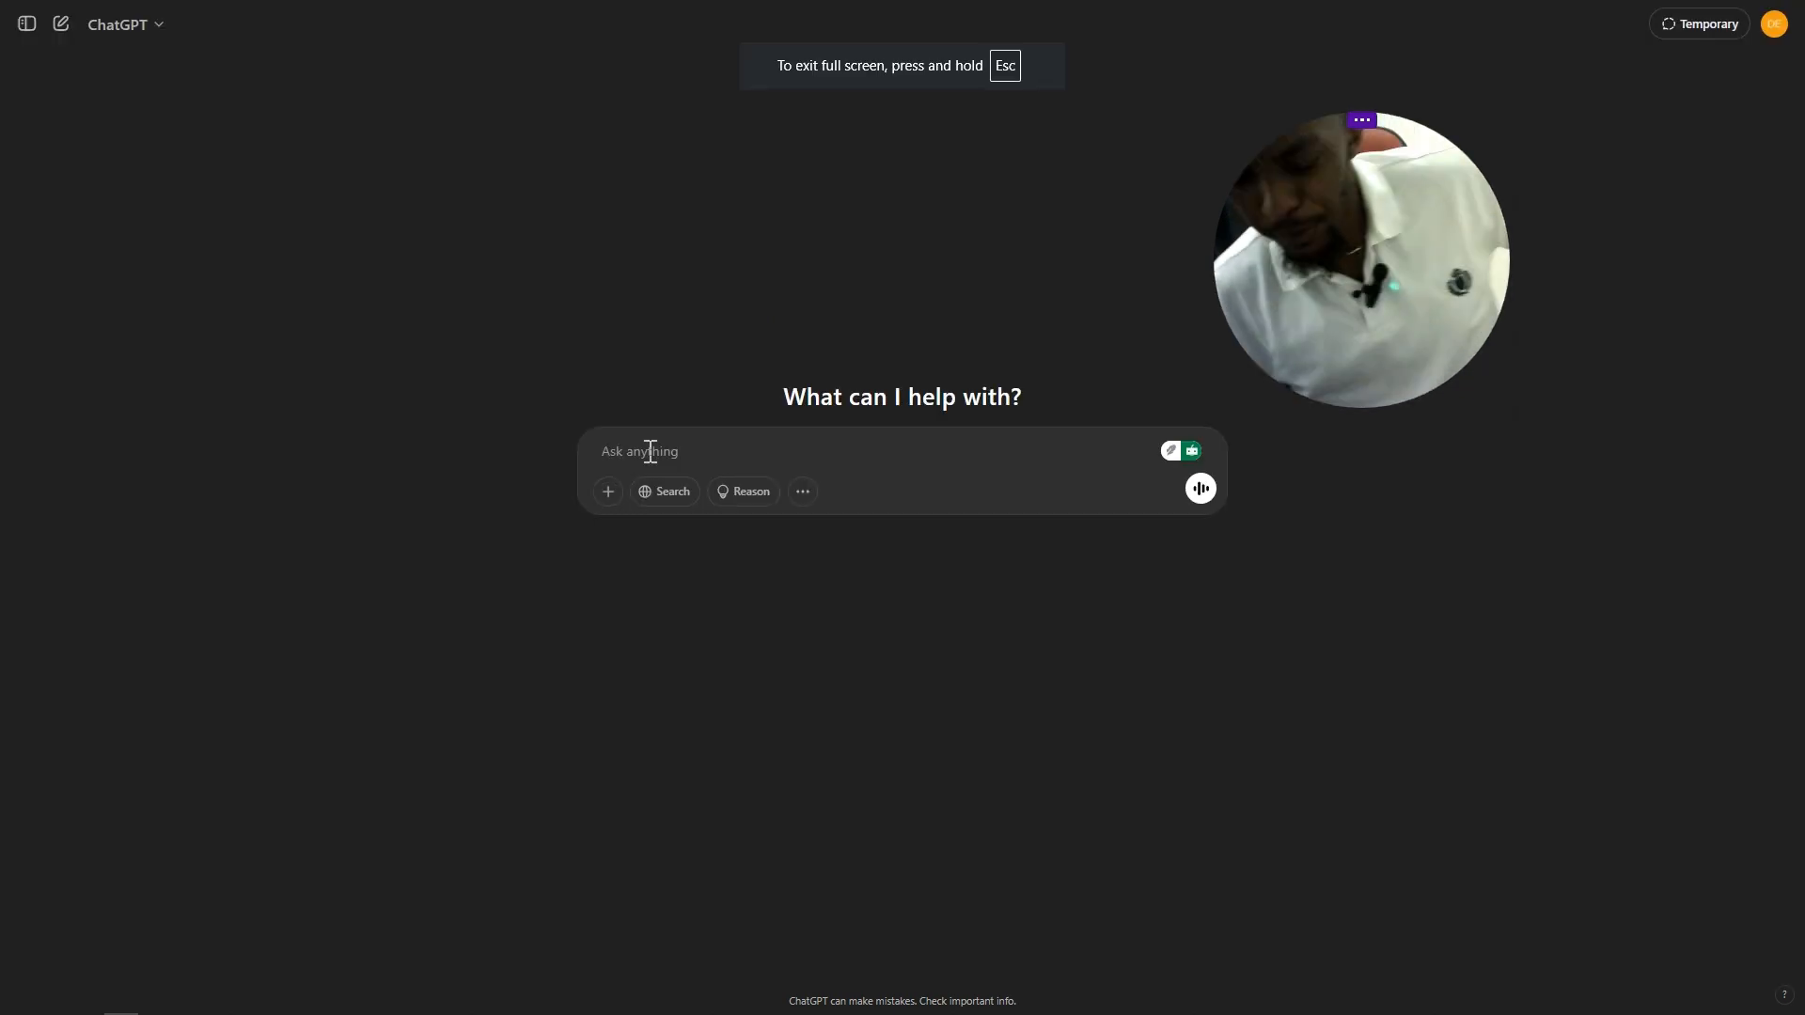
text(i)
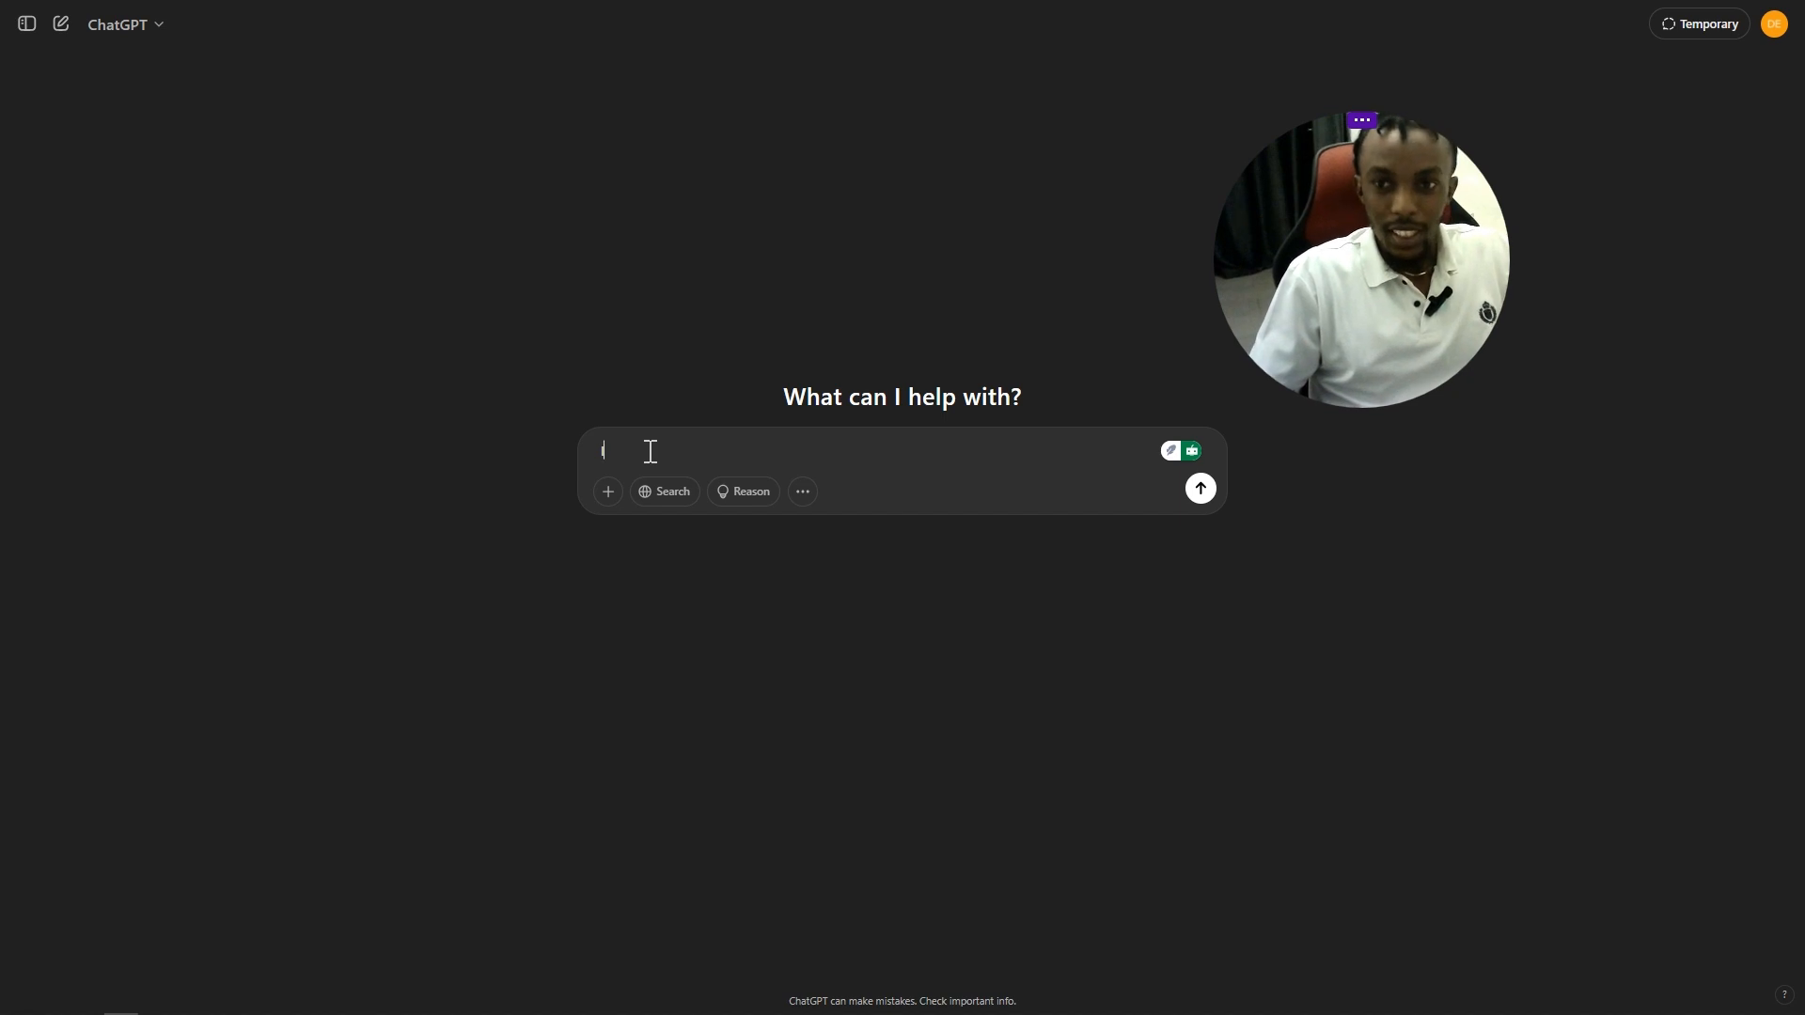
text('m cr)
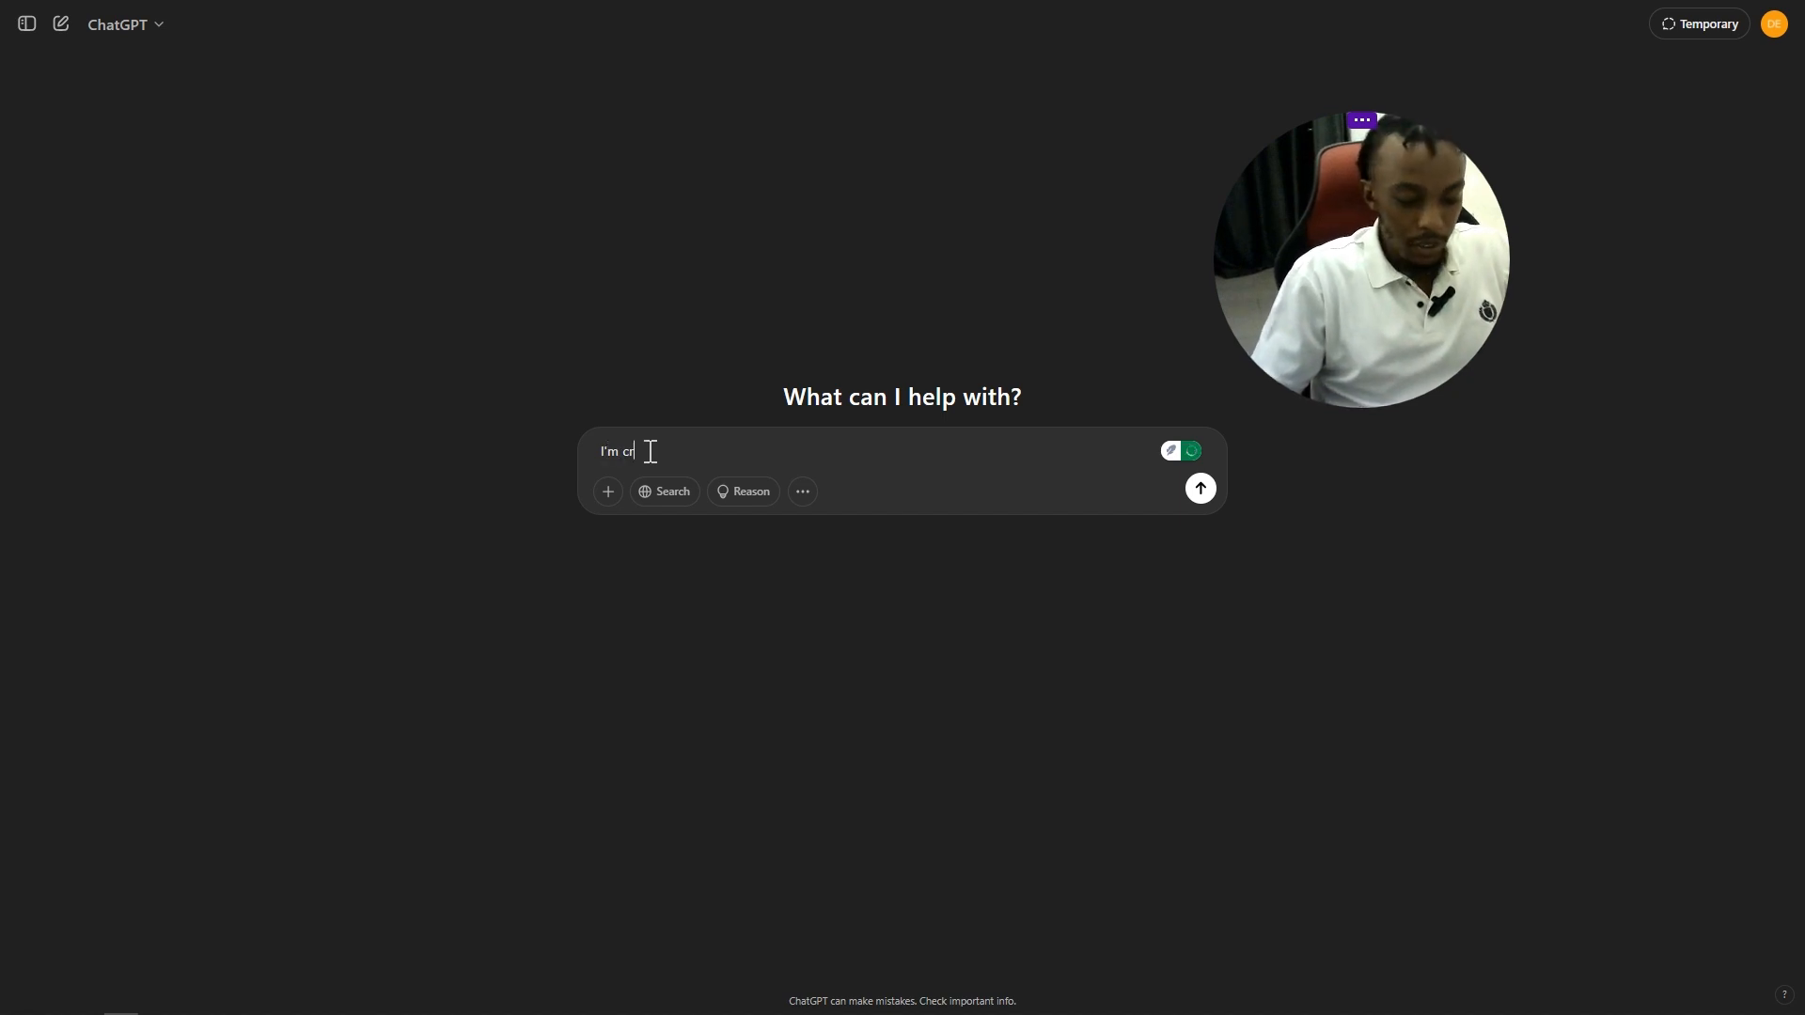
key(BackSpace)
key(BackSpace)
text(buil)
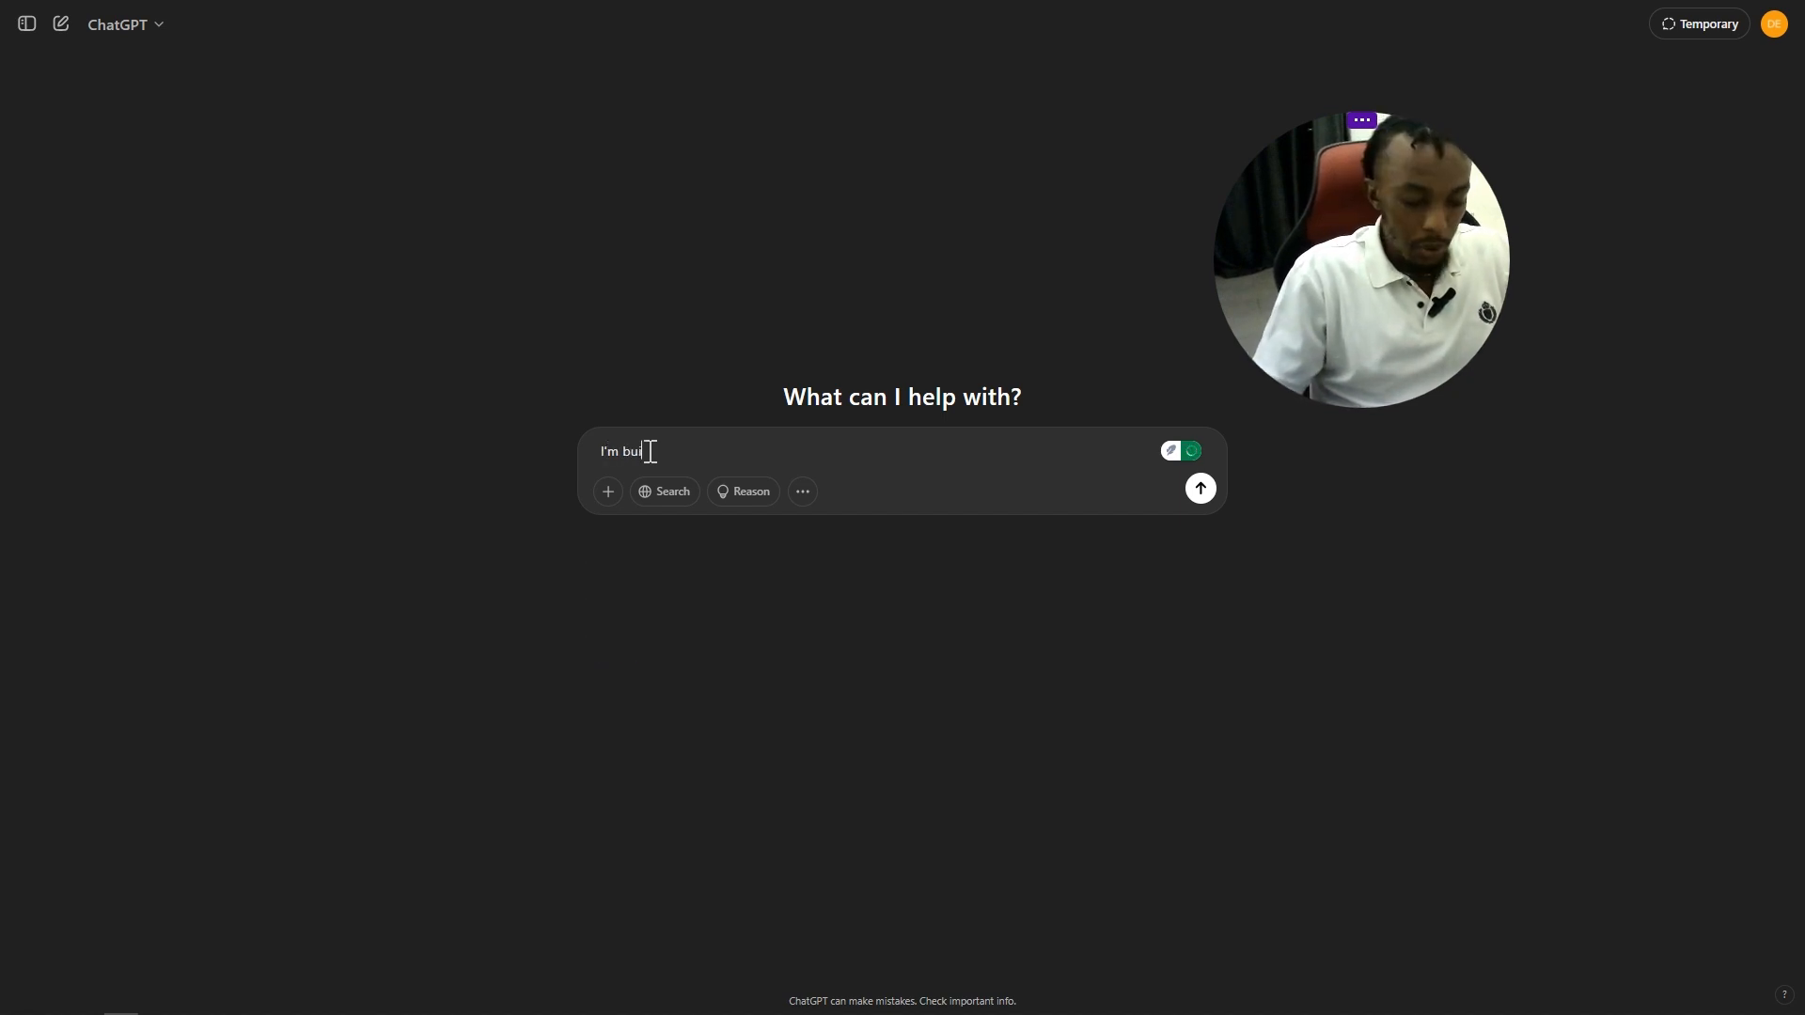
text(ding )
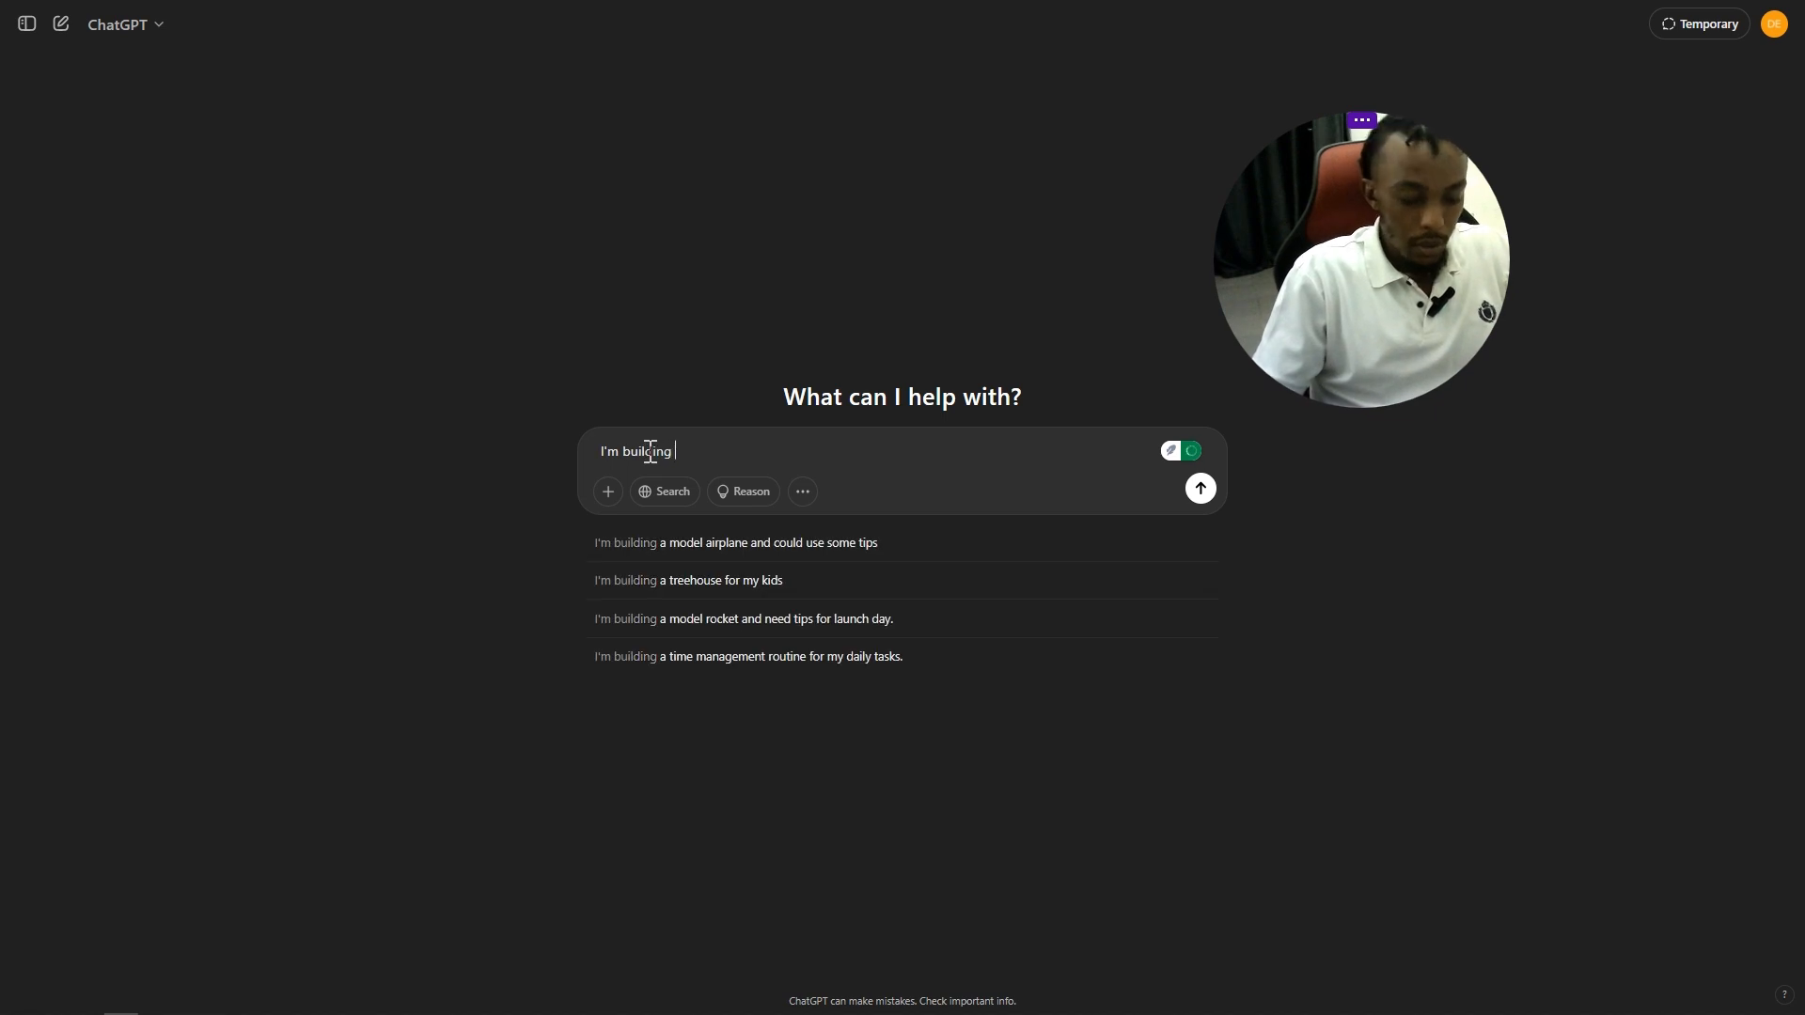
text(a website template)
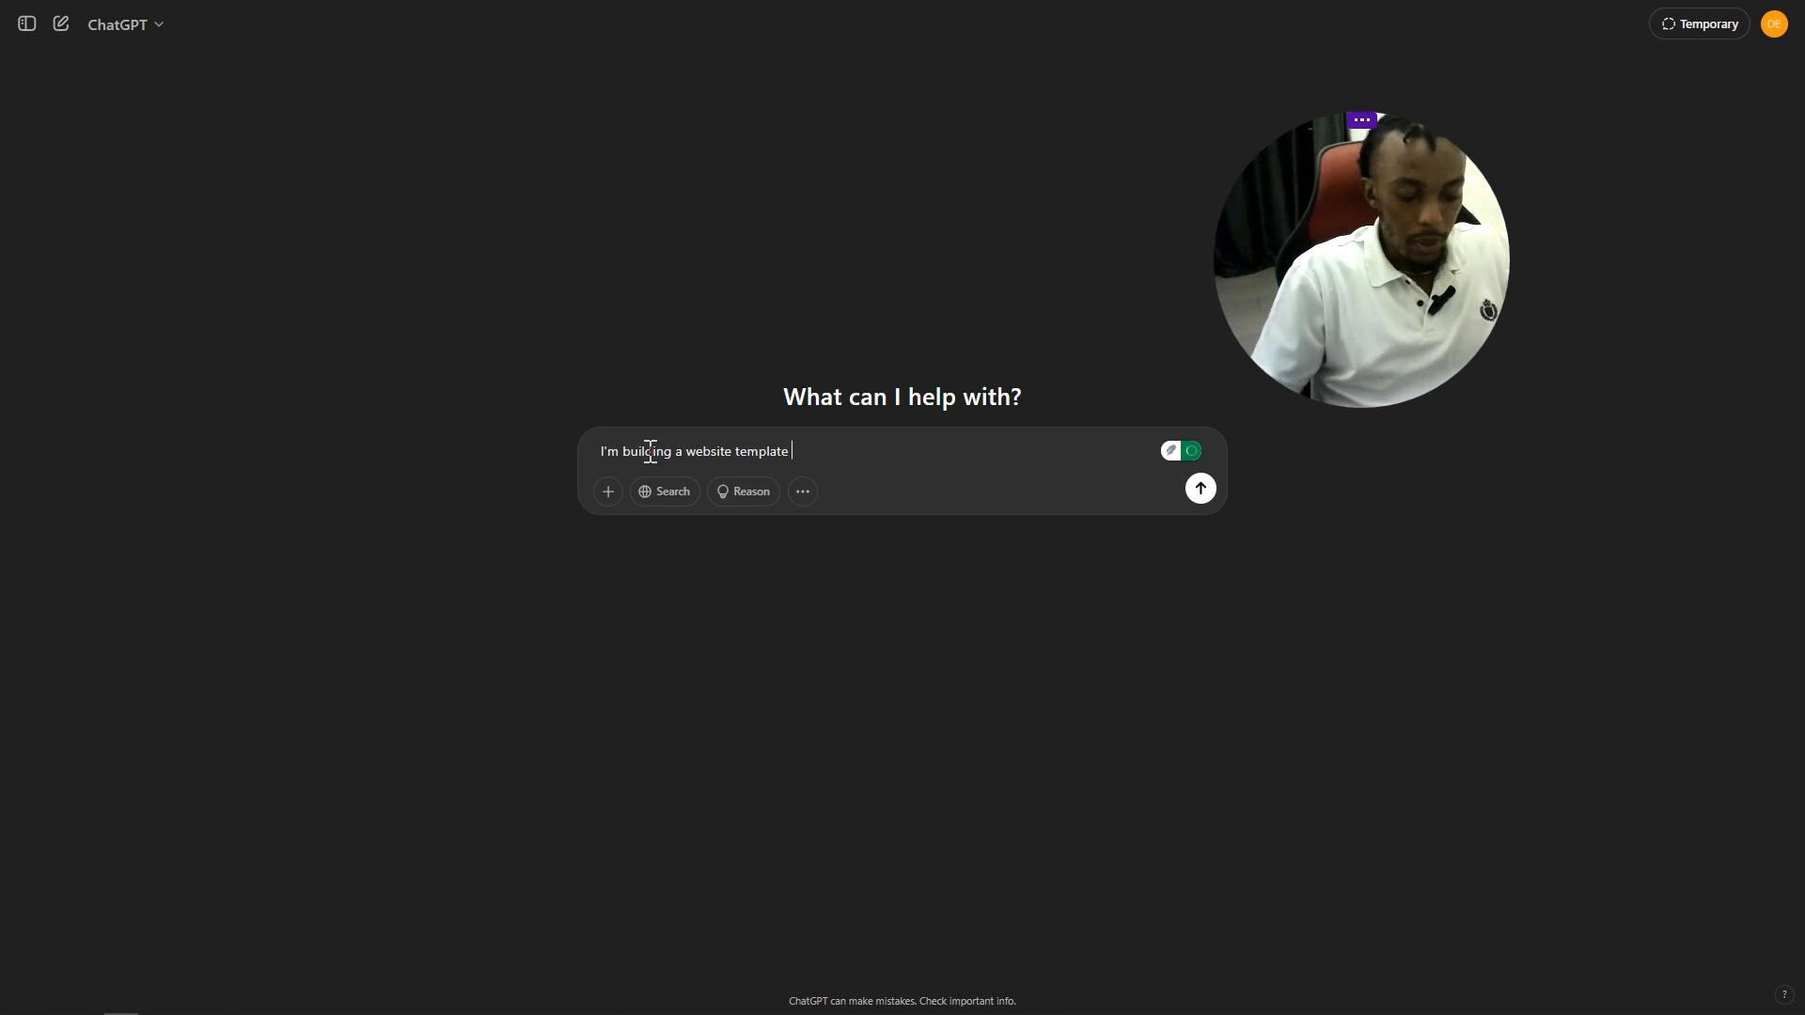
text( f)
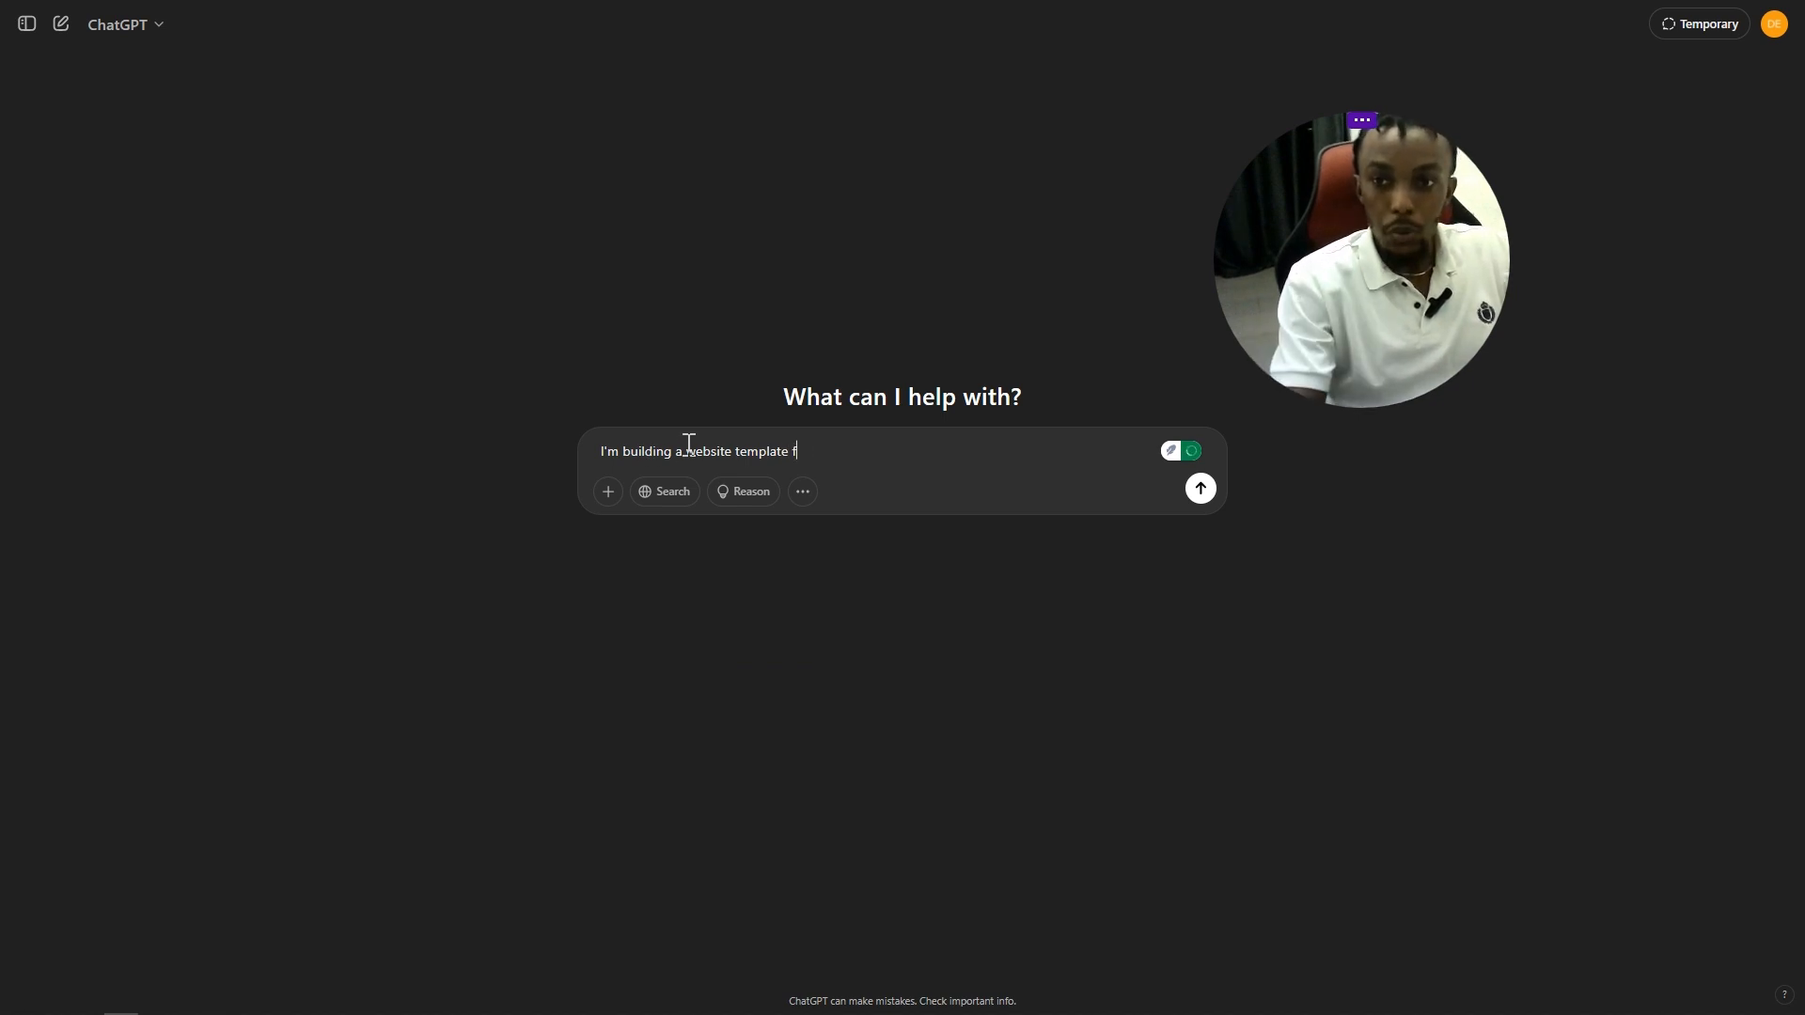
text(orportfolio)
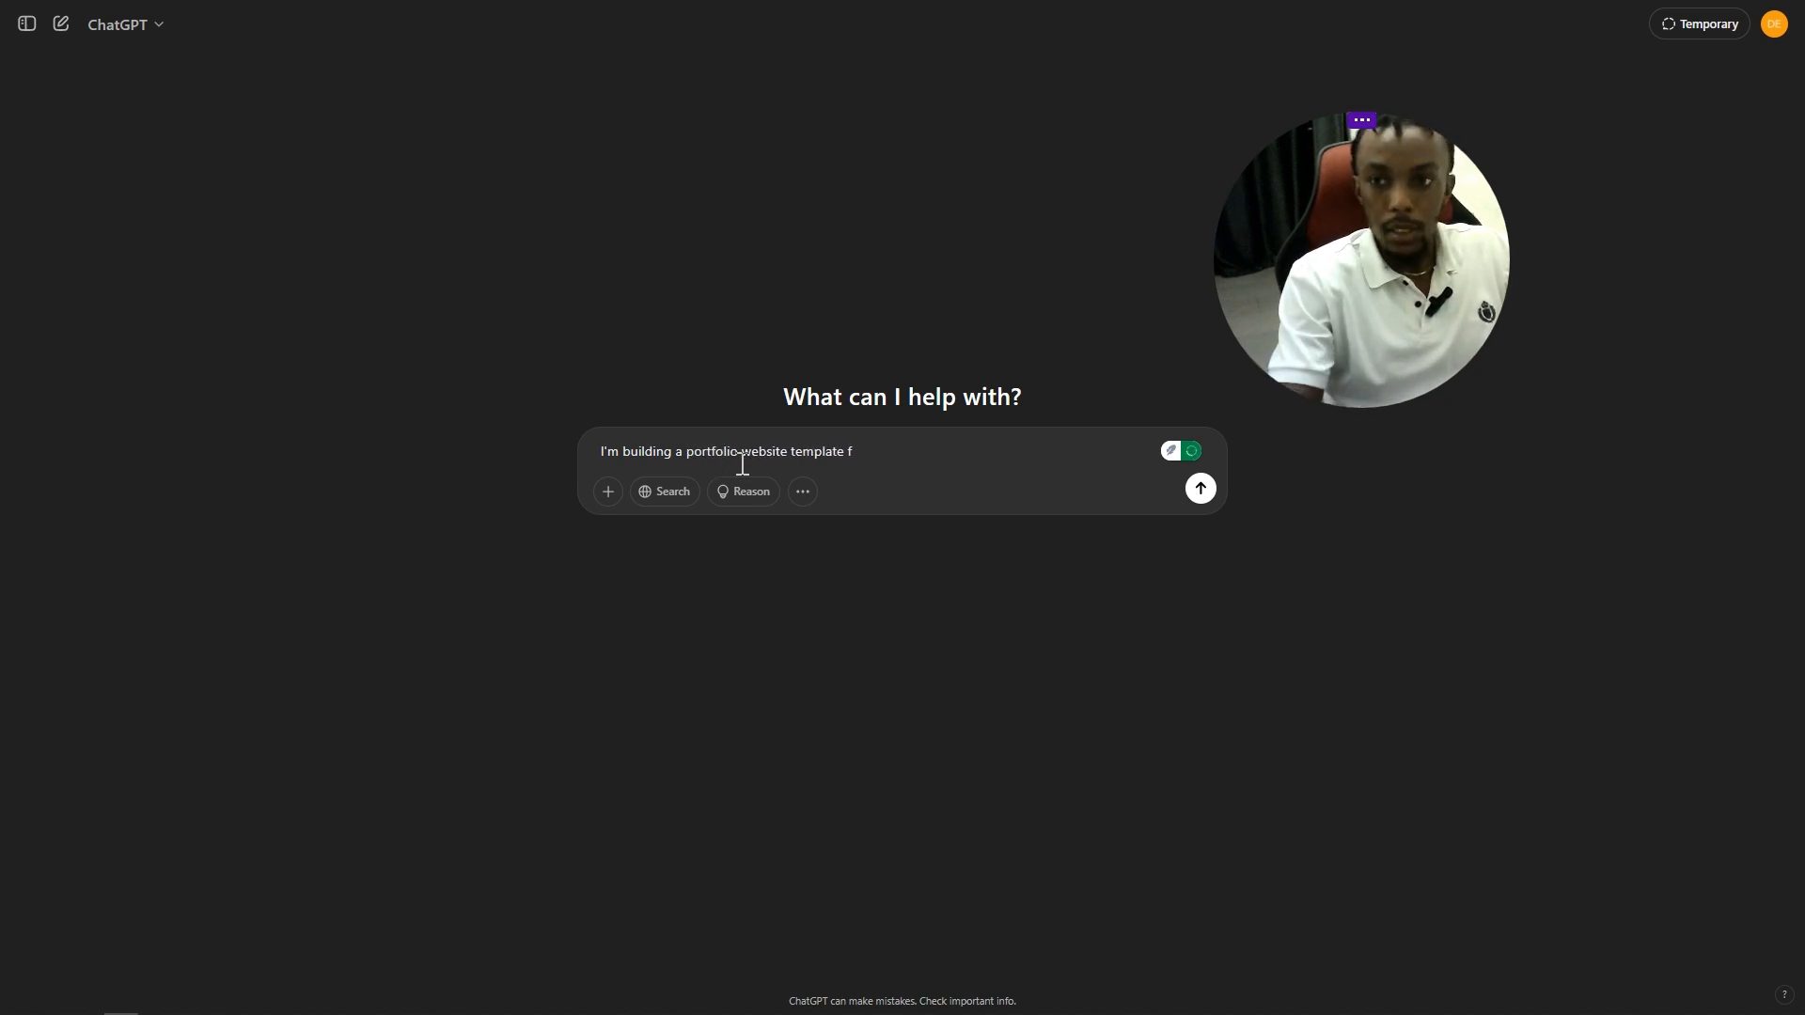
click(891, 461)
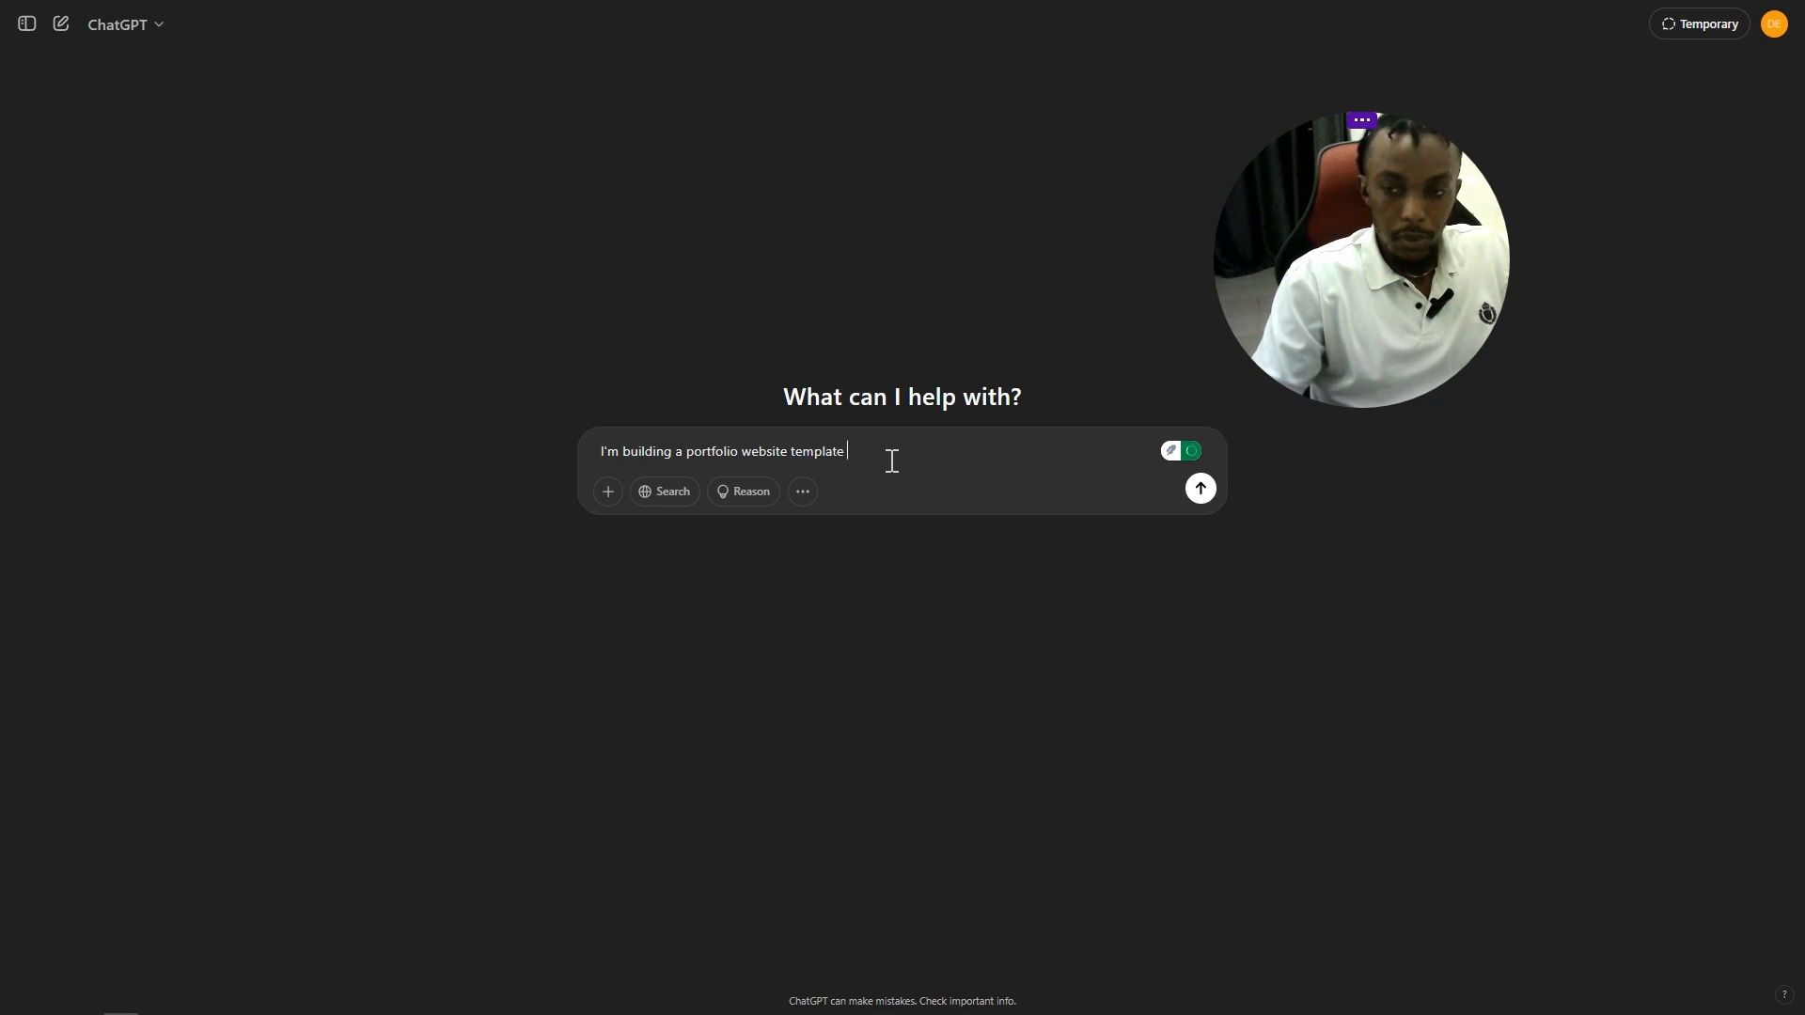
text(. )
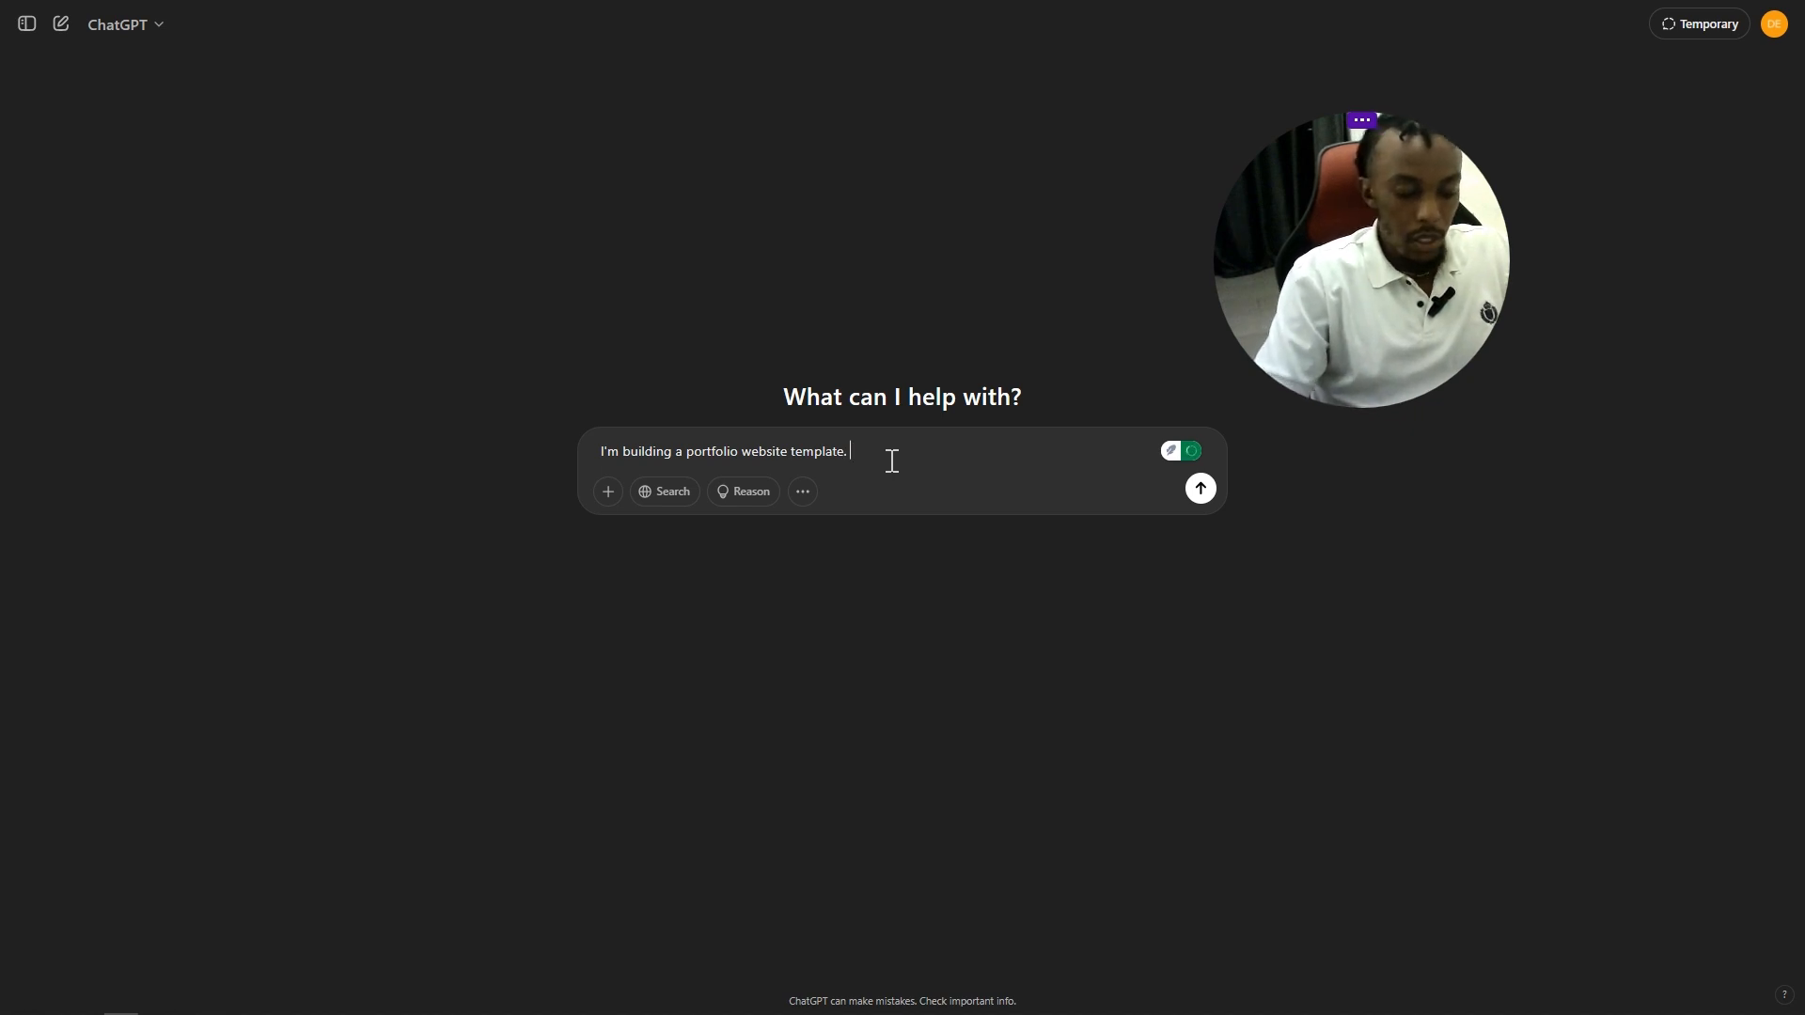
Step: Continue the prompt with "For the hero section, give me a description about what the designer does."
text(For)
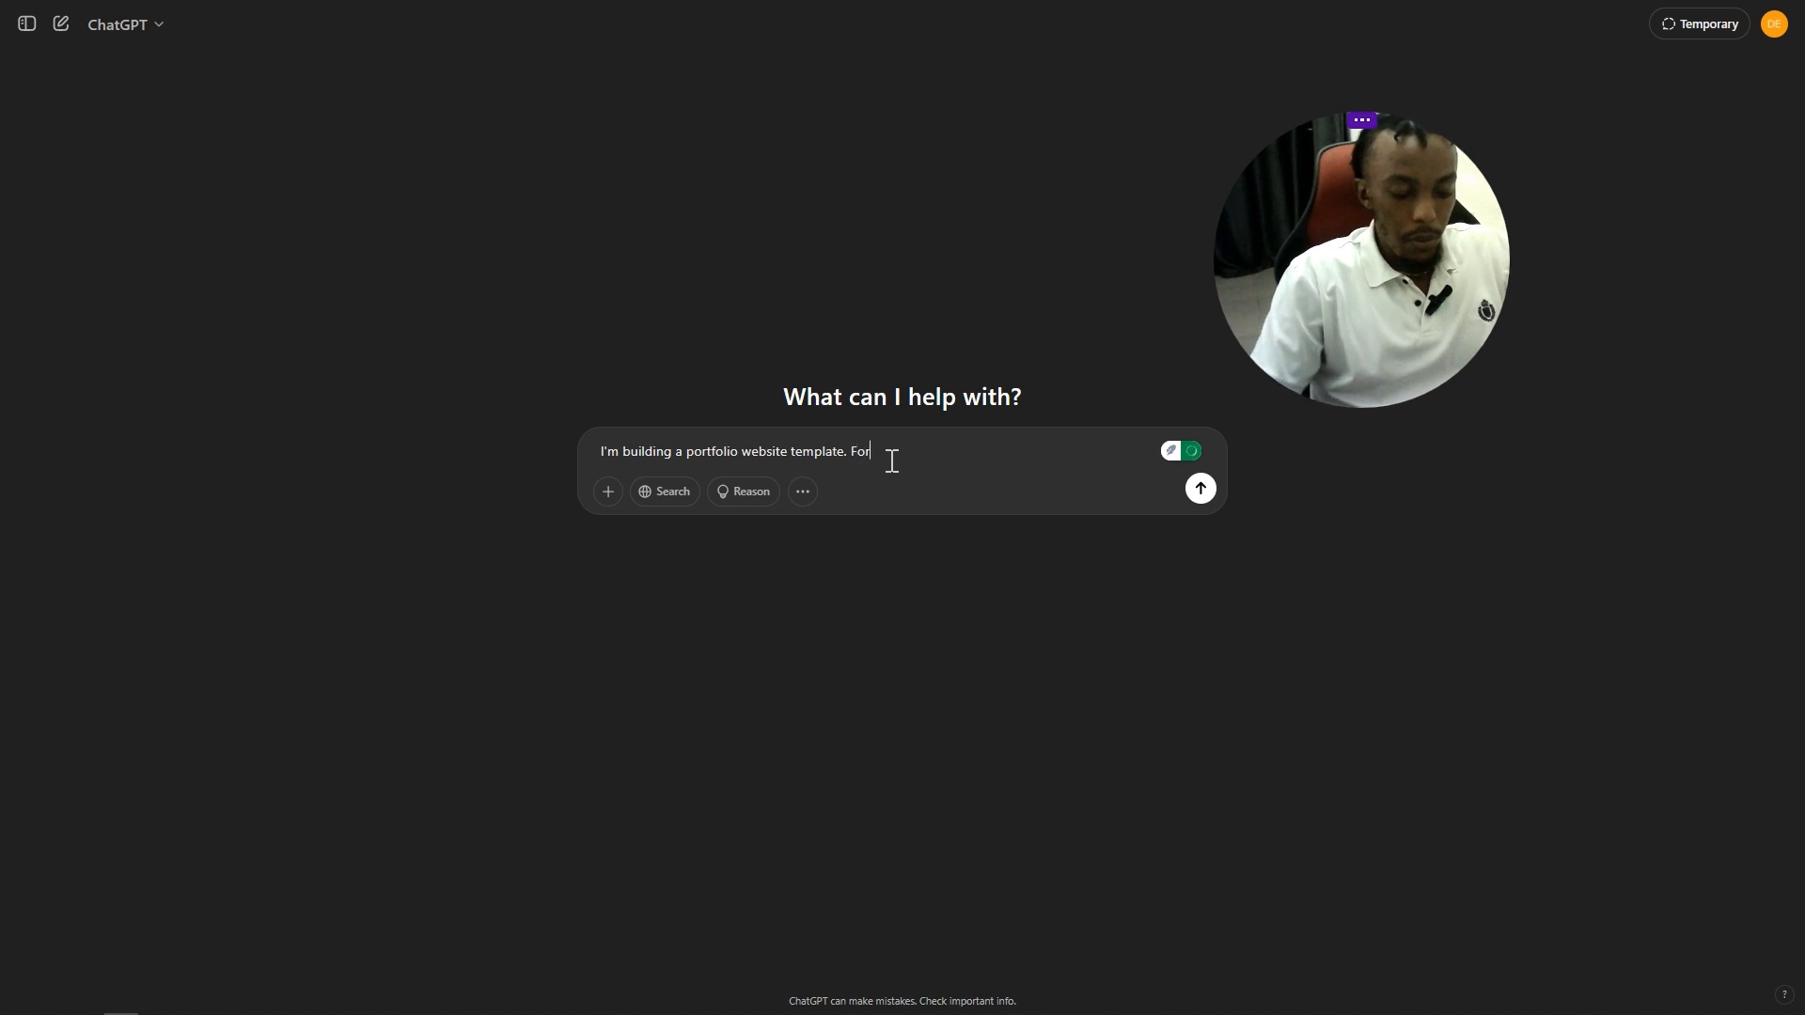
text( the hero)
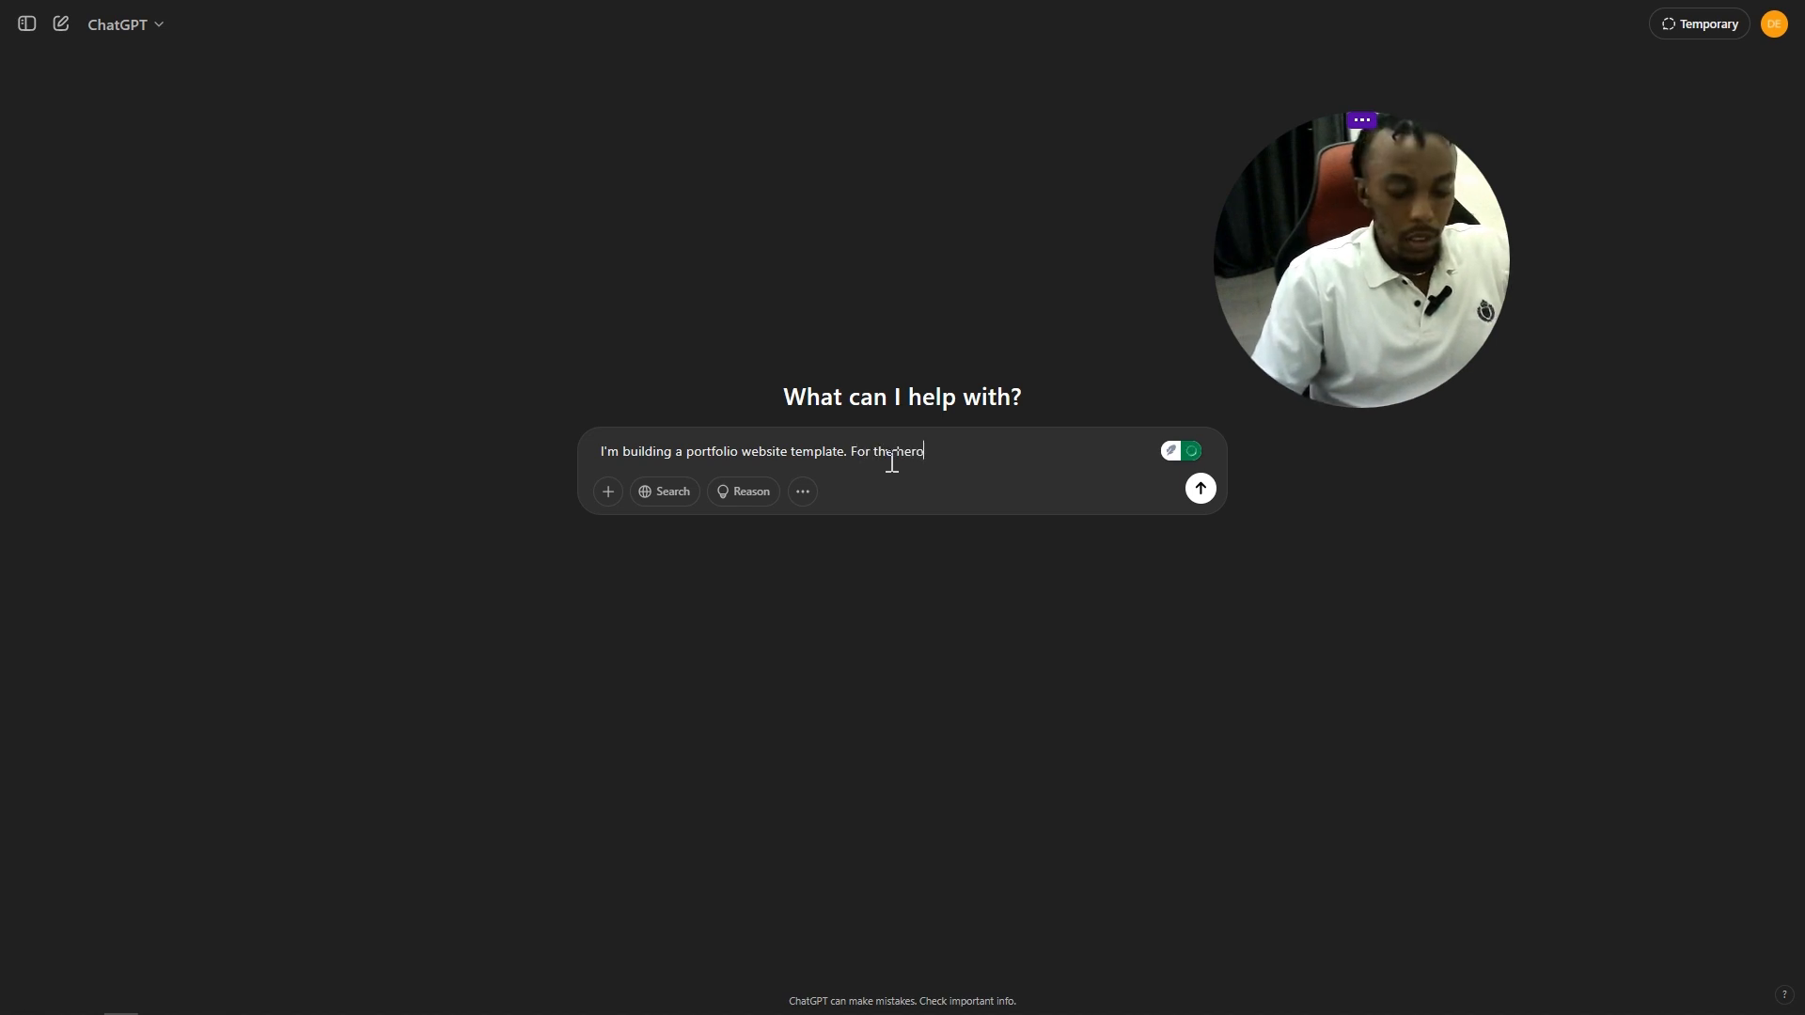
text( section)
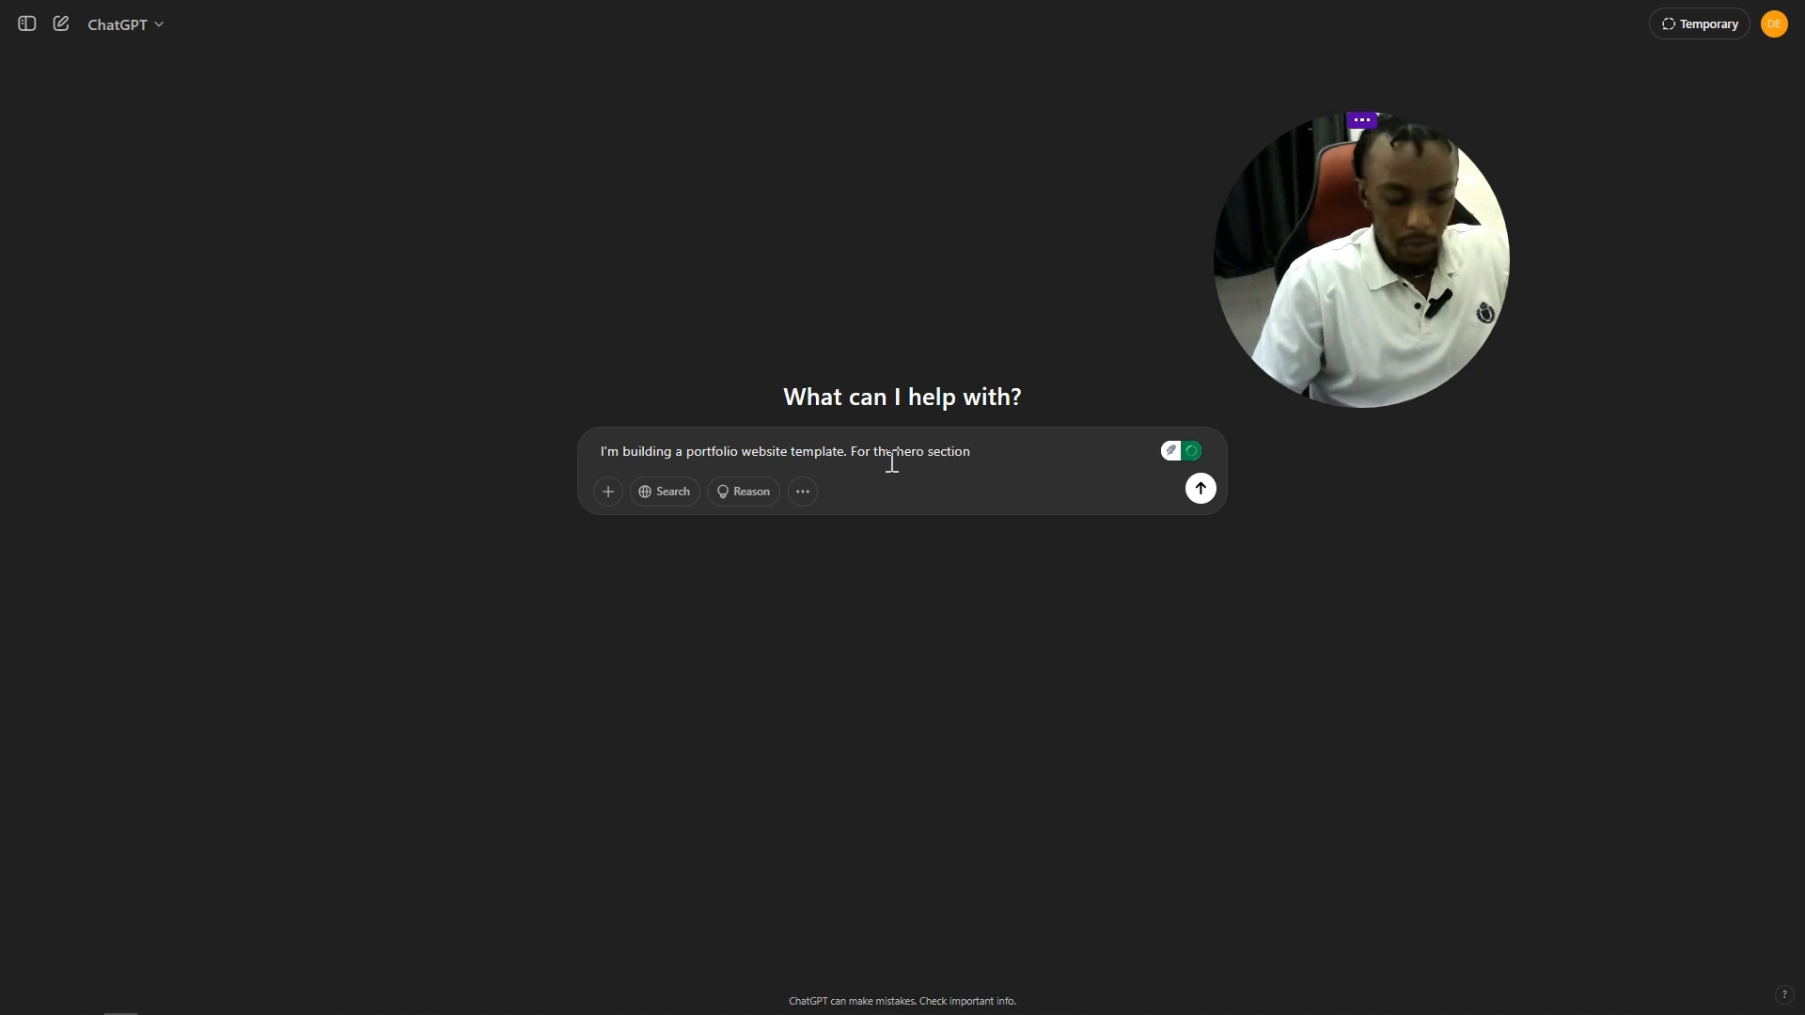
text(, give )
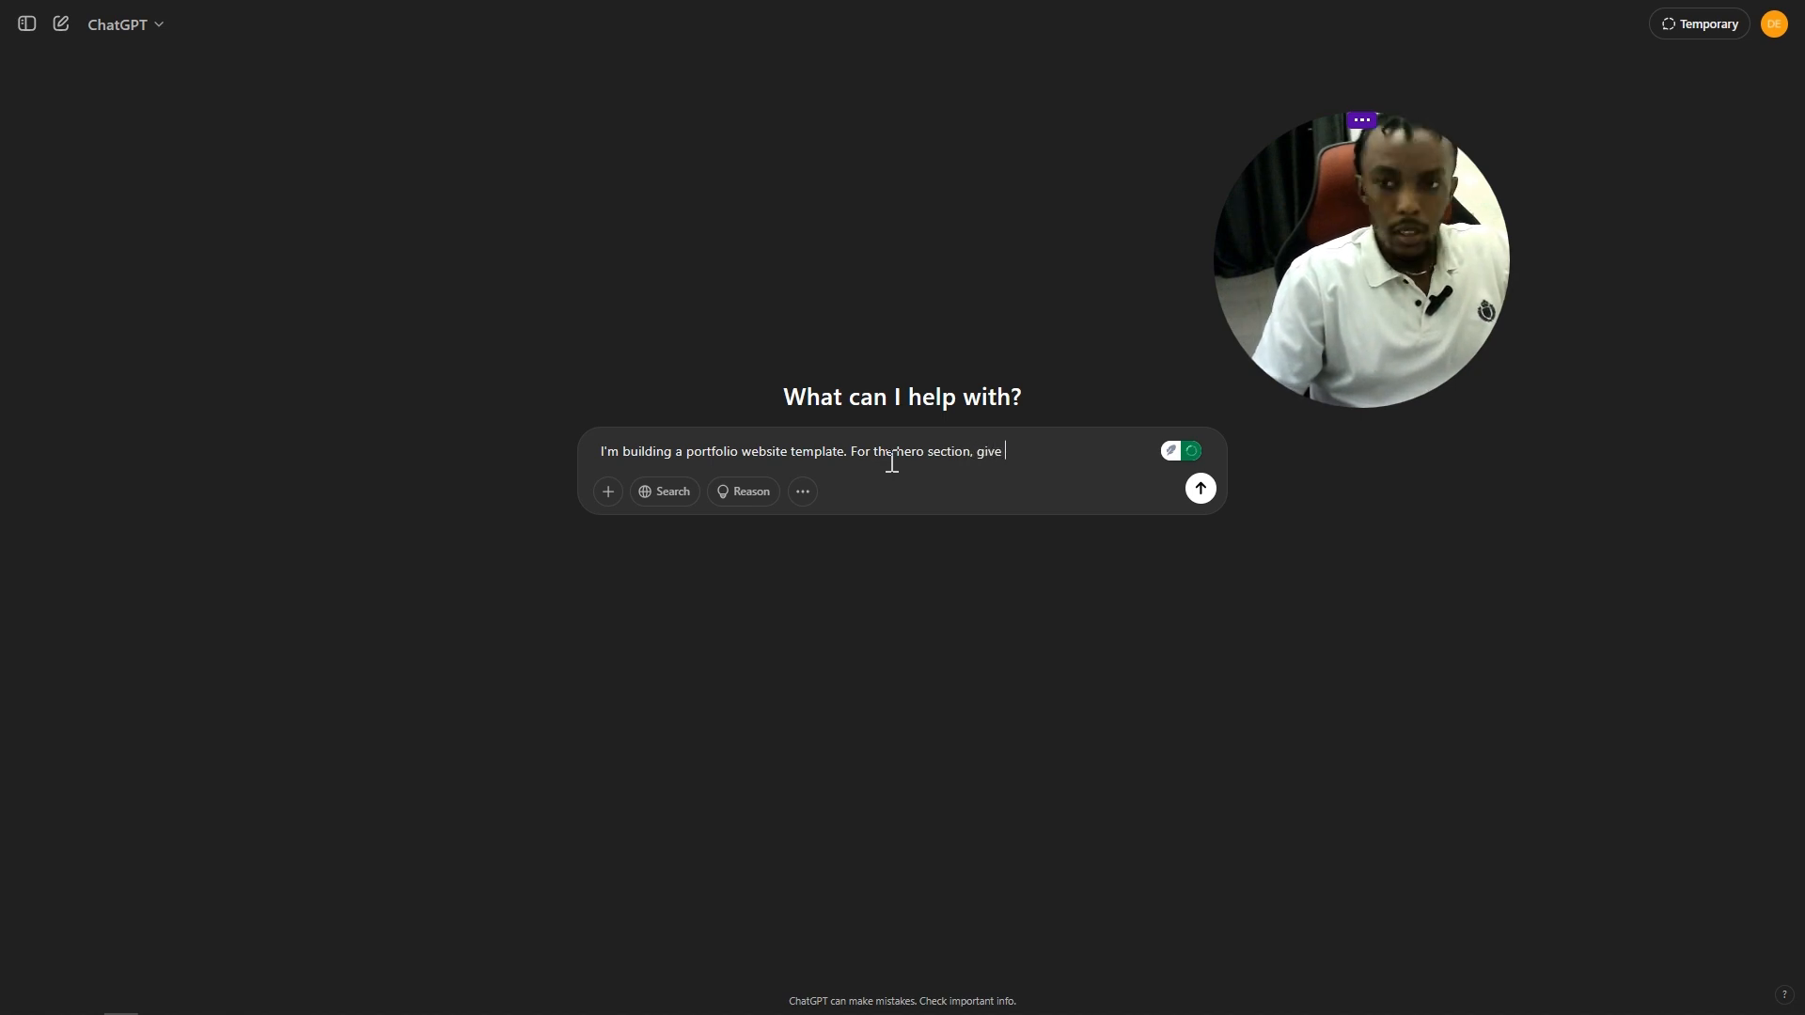
text(me )
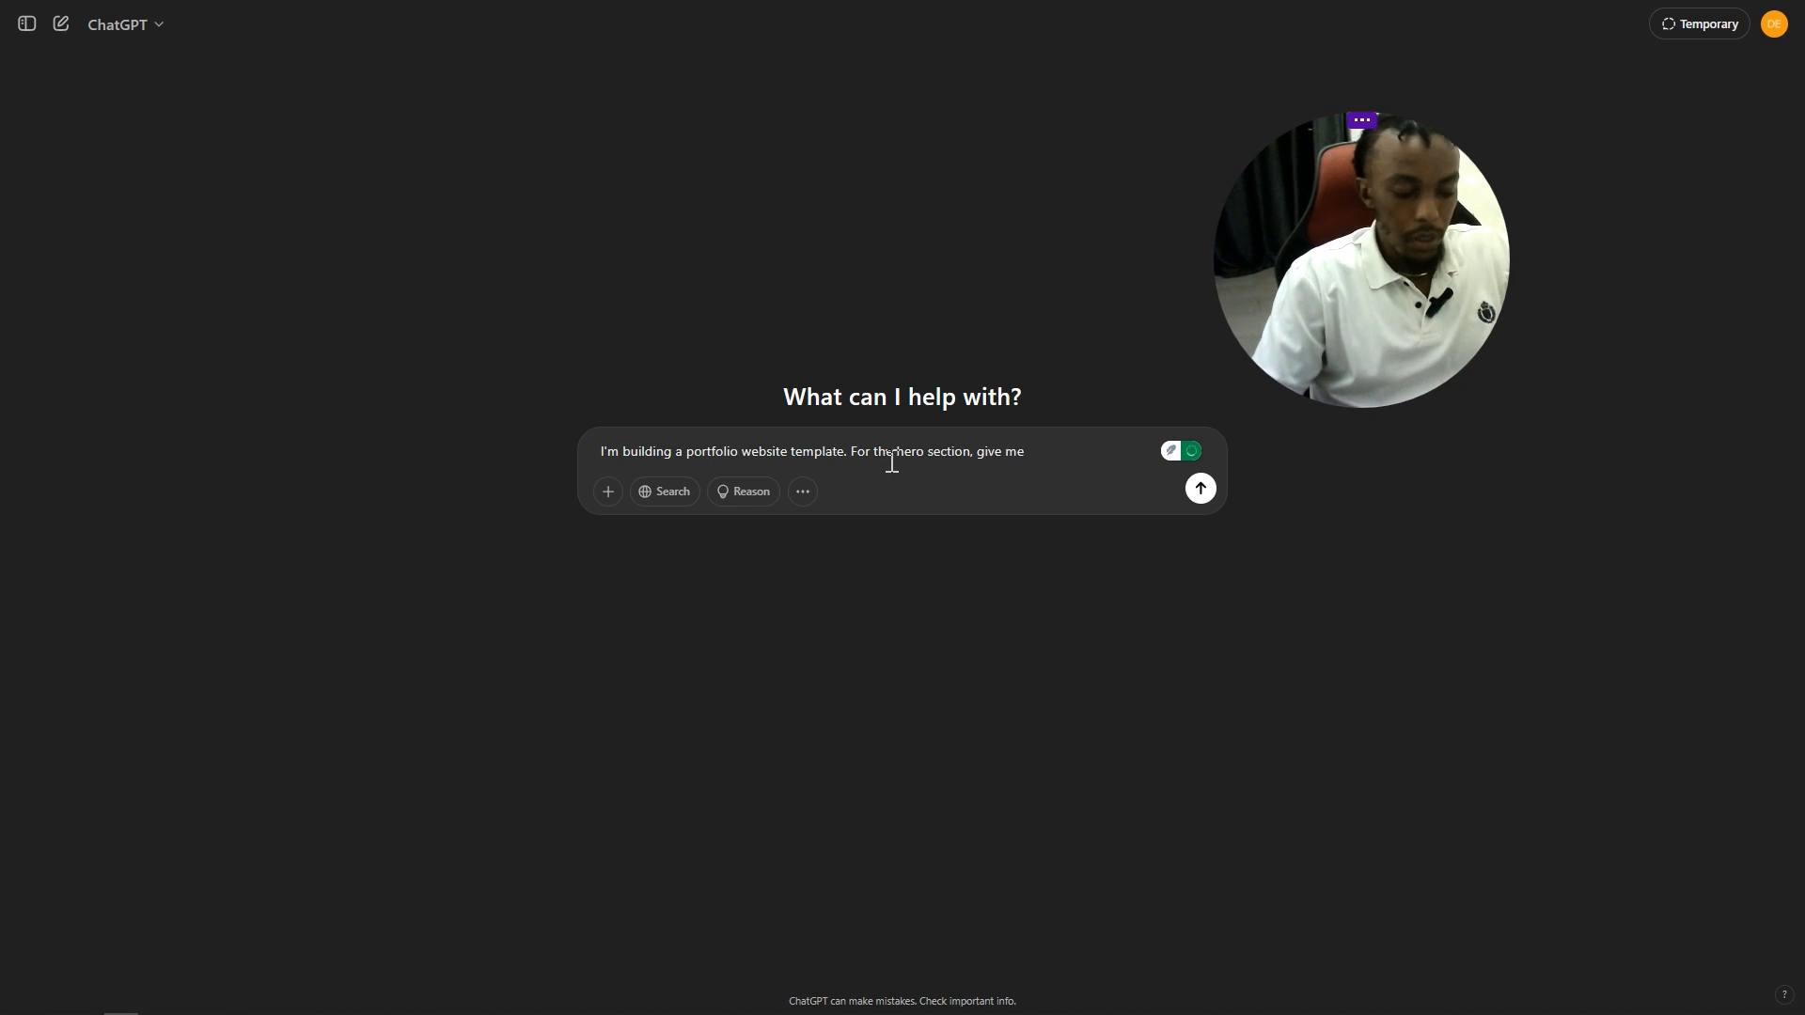
text(a descri)
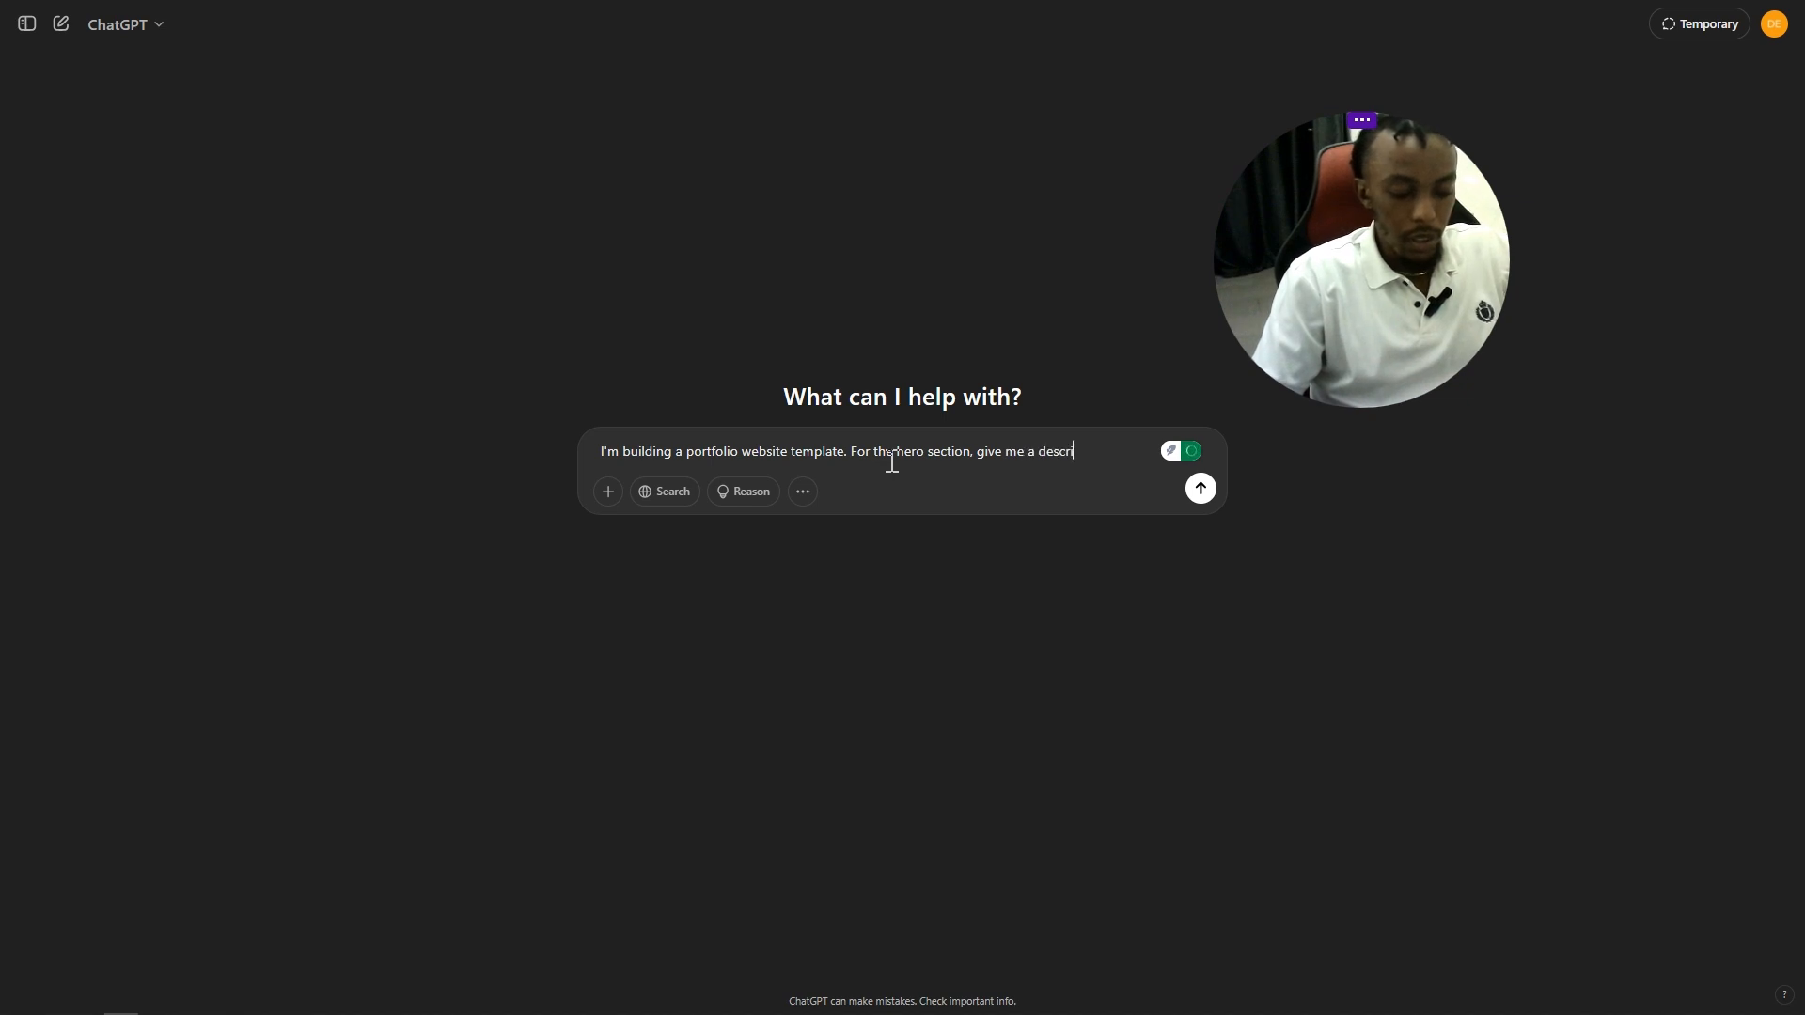
text(pot)
key(BackSpace)
key(BackSpace)
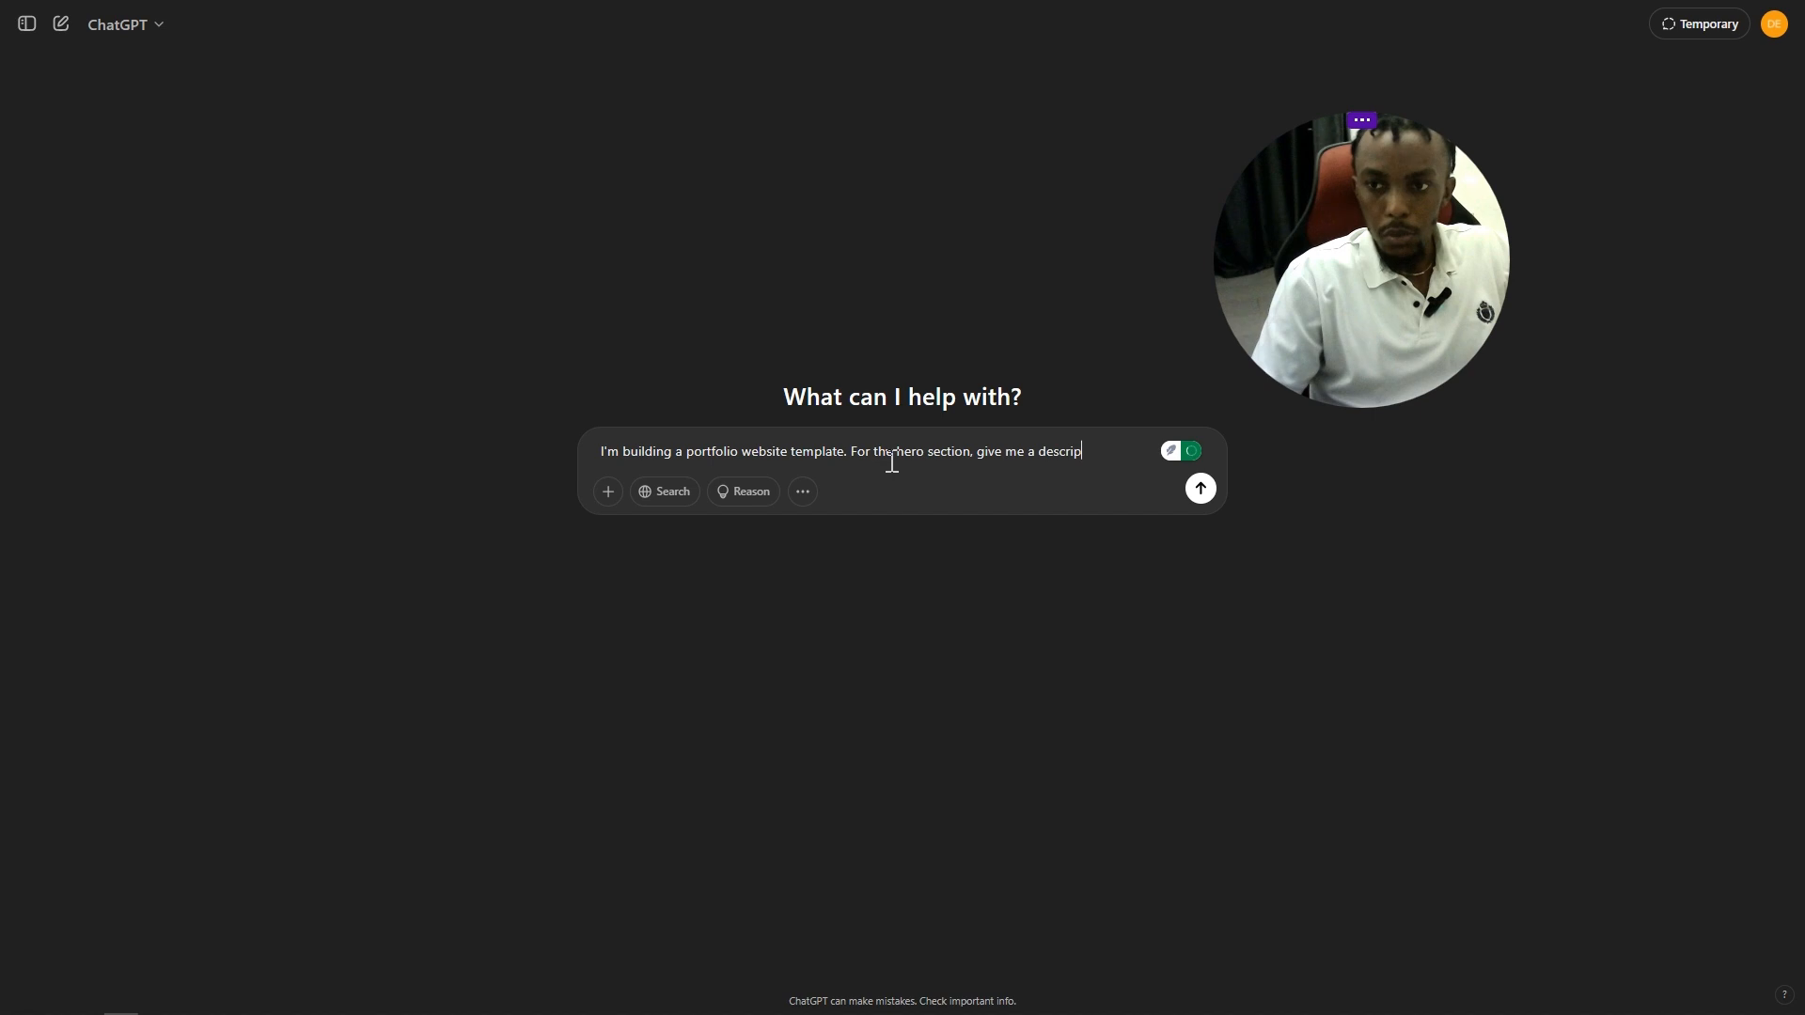
text(tion for)
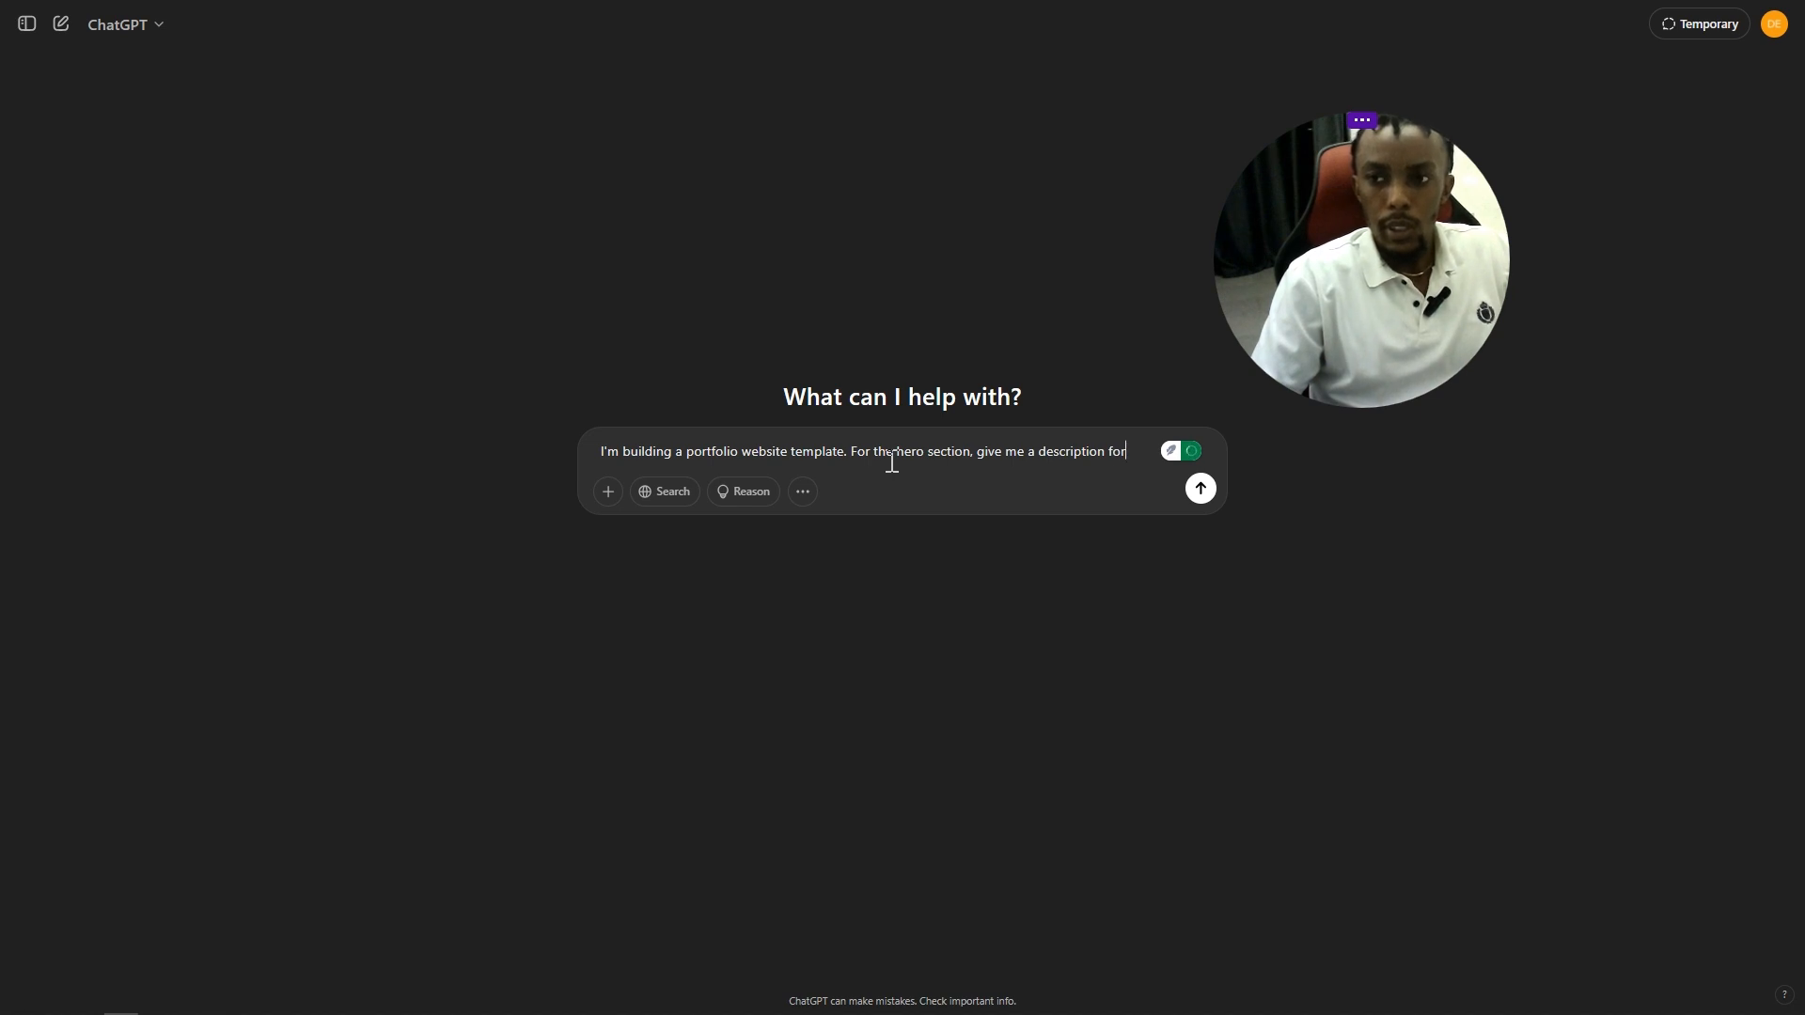
key(BackSpace)
key(BackSpace)
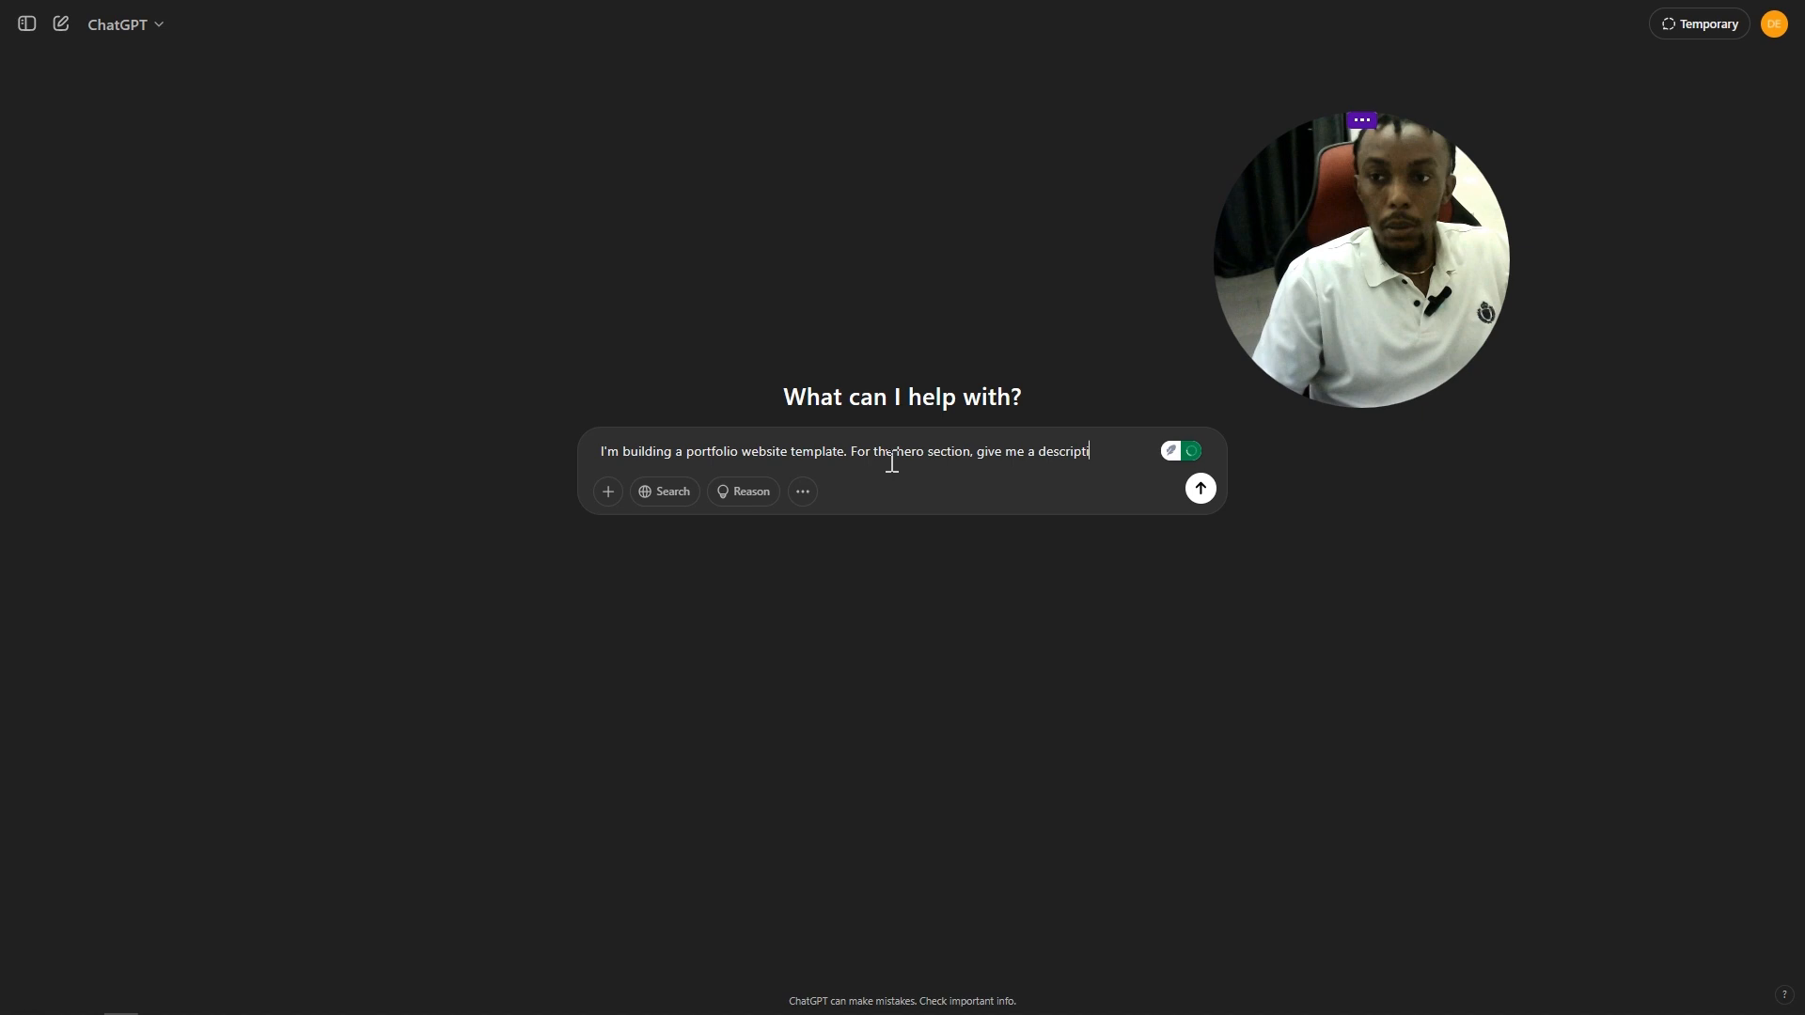
text(on ab)
text(ou)
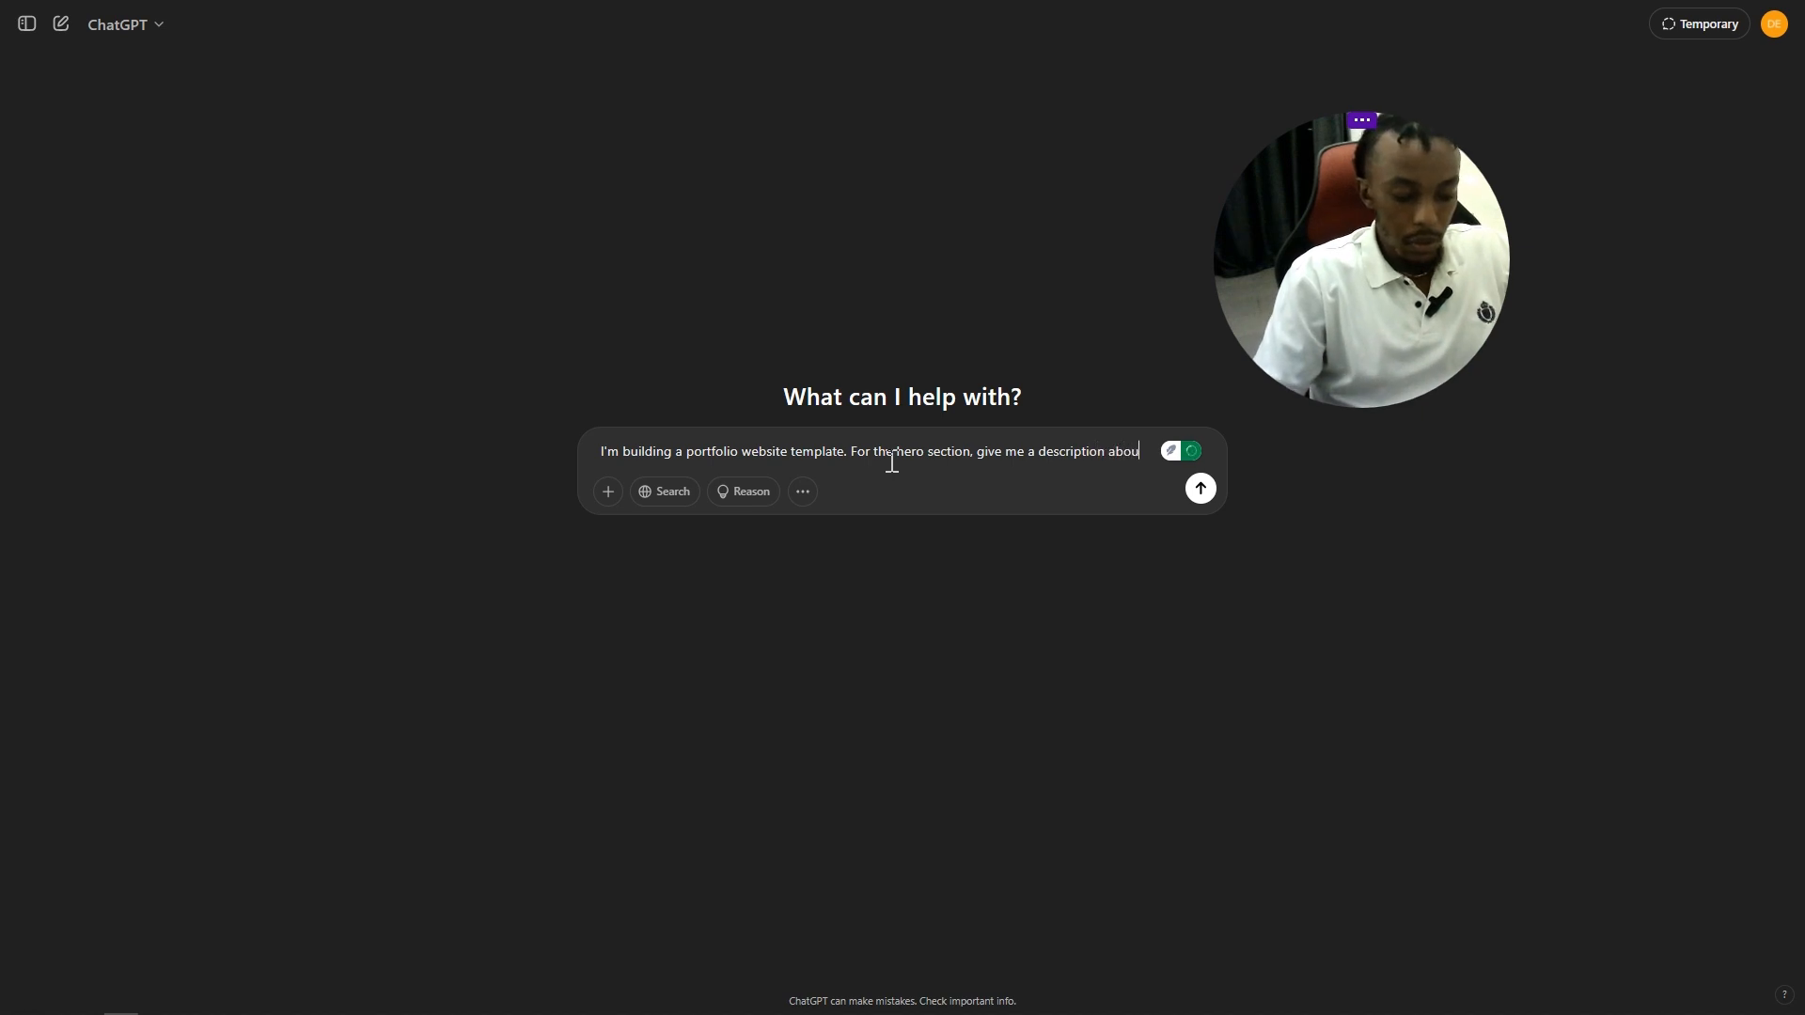
text(t wh)
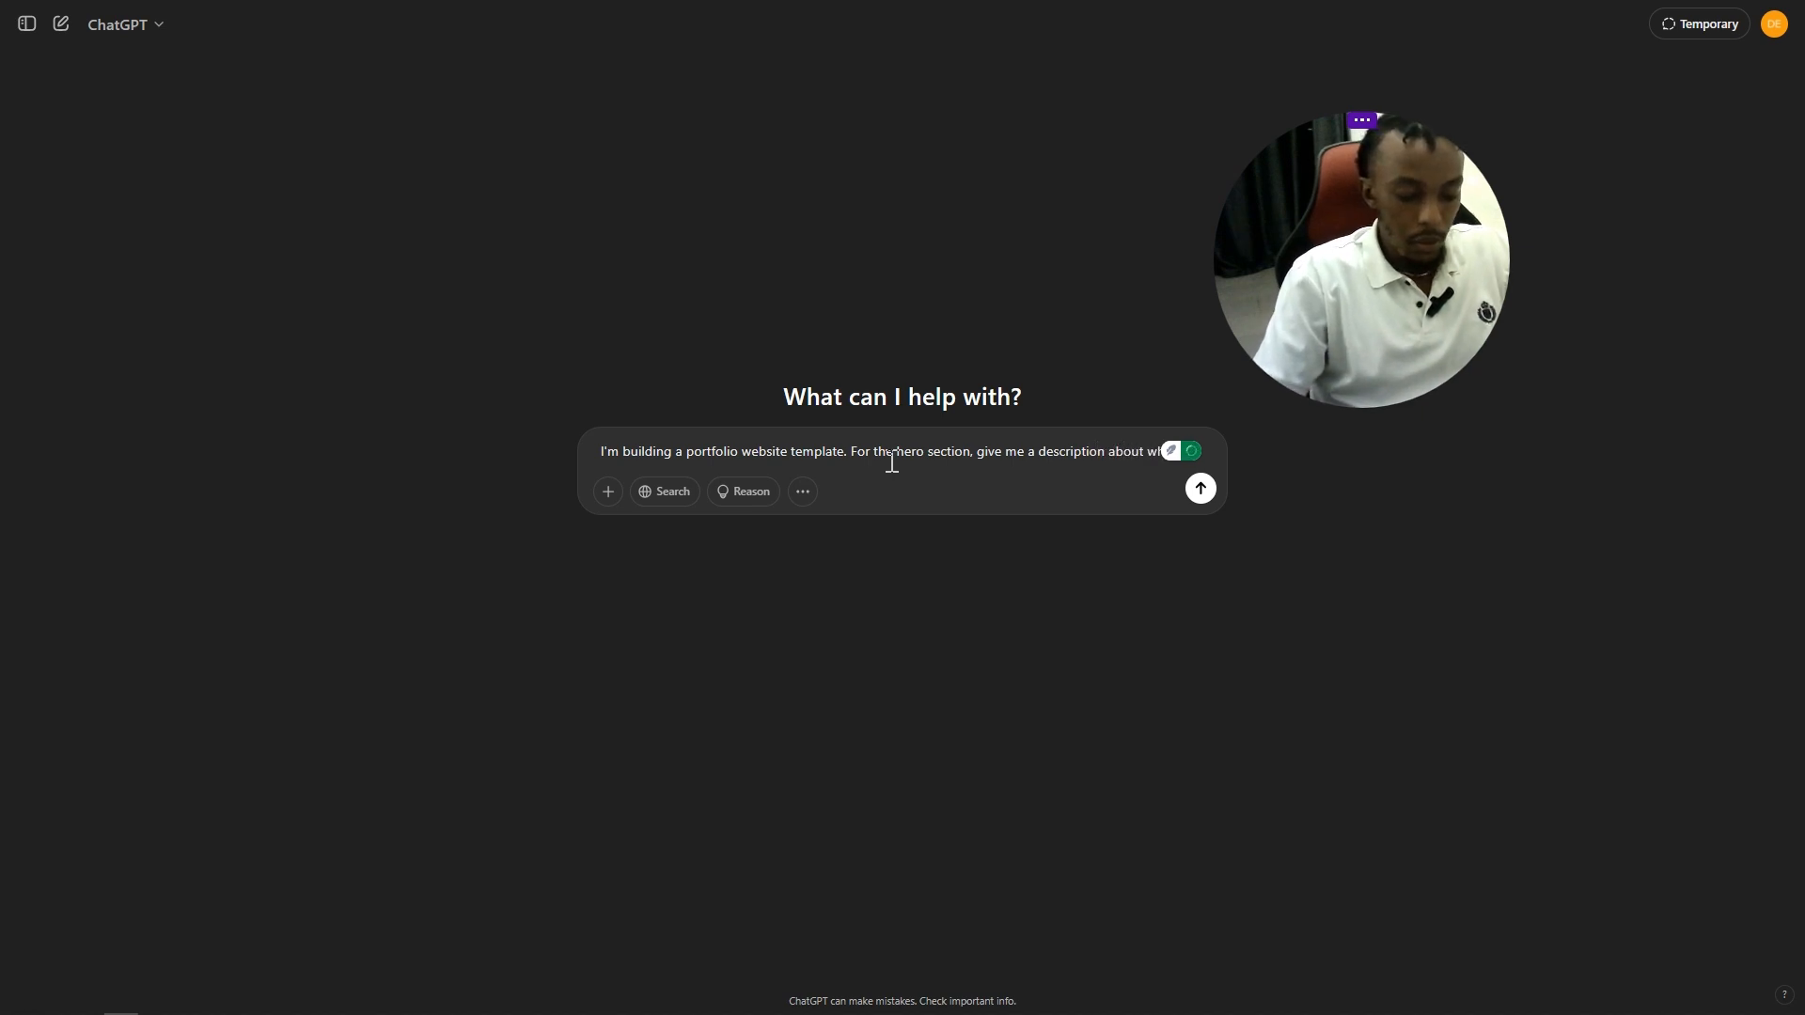
text(at th)
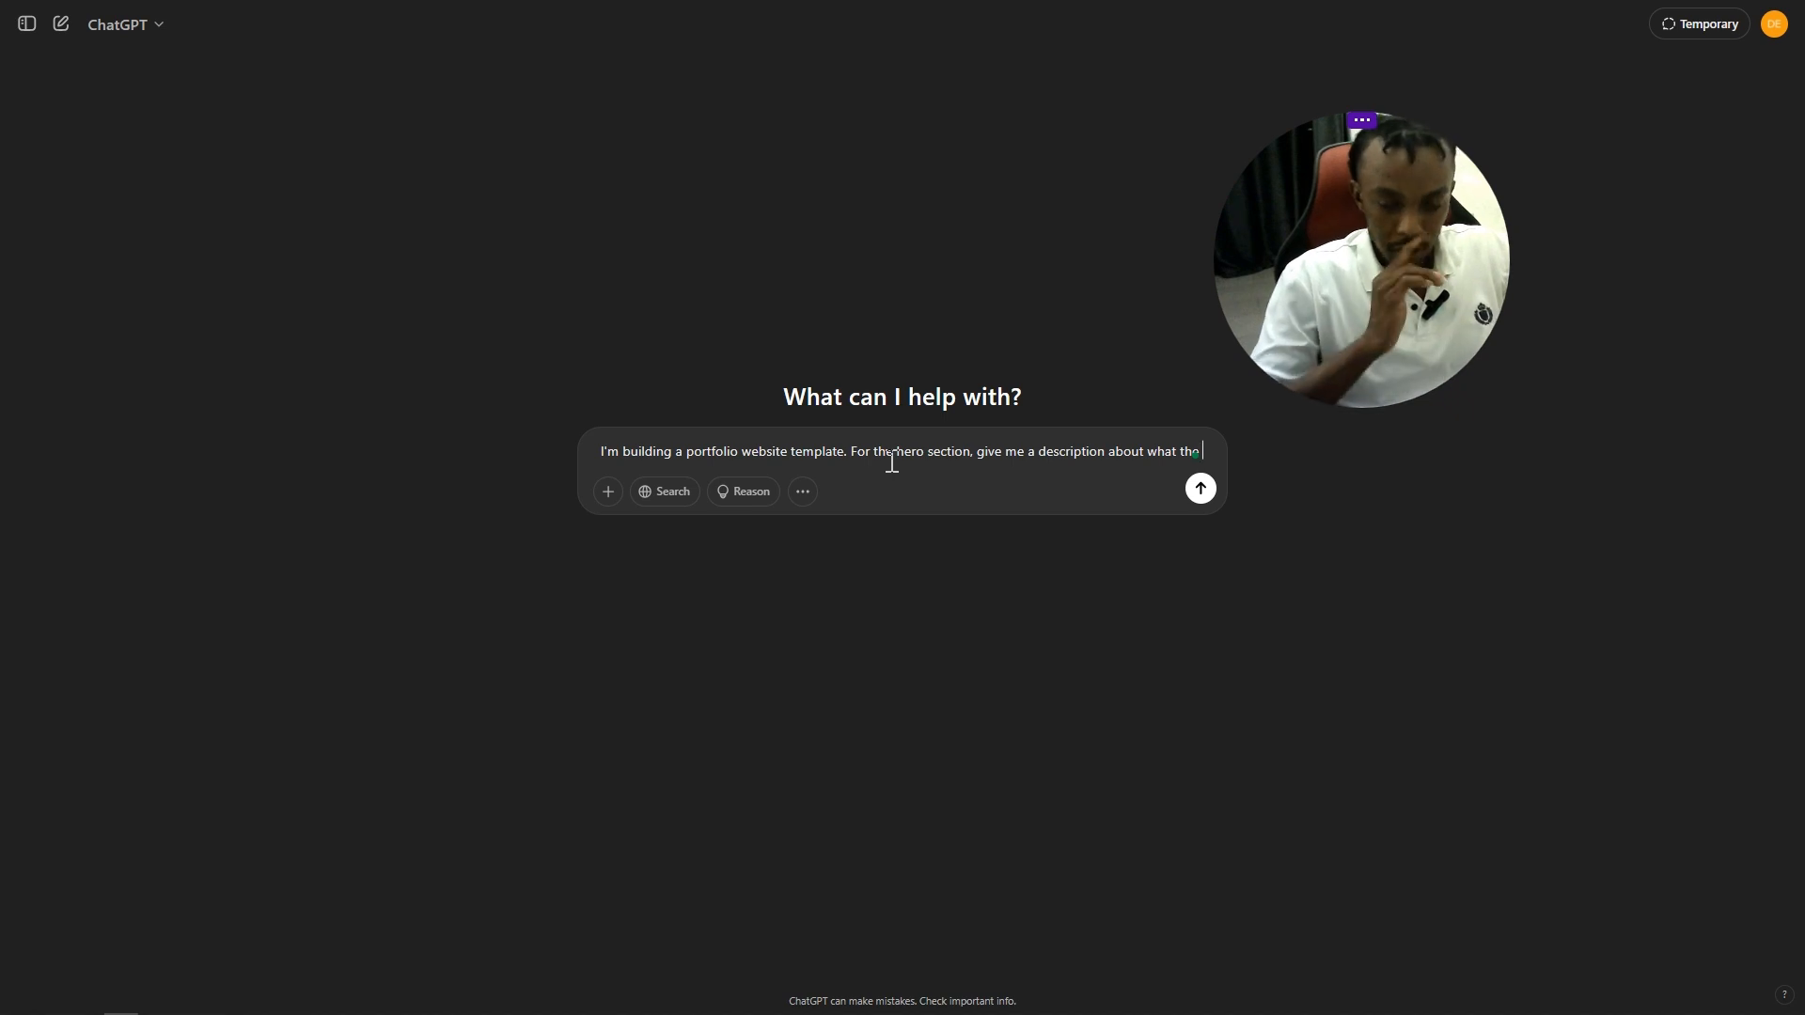
text(e desi)
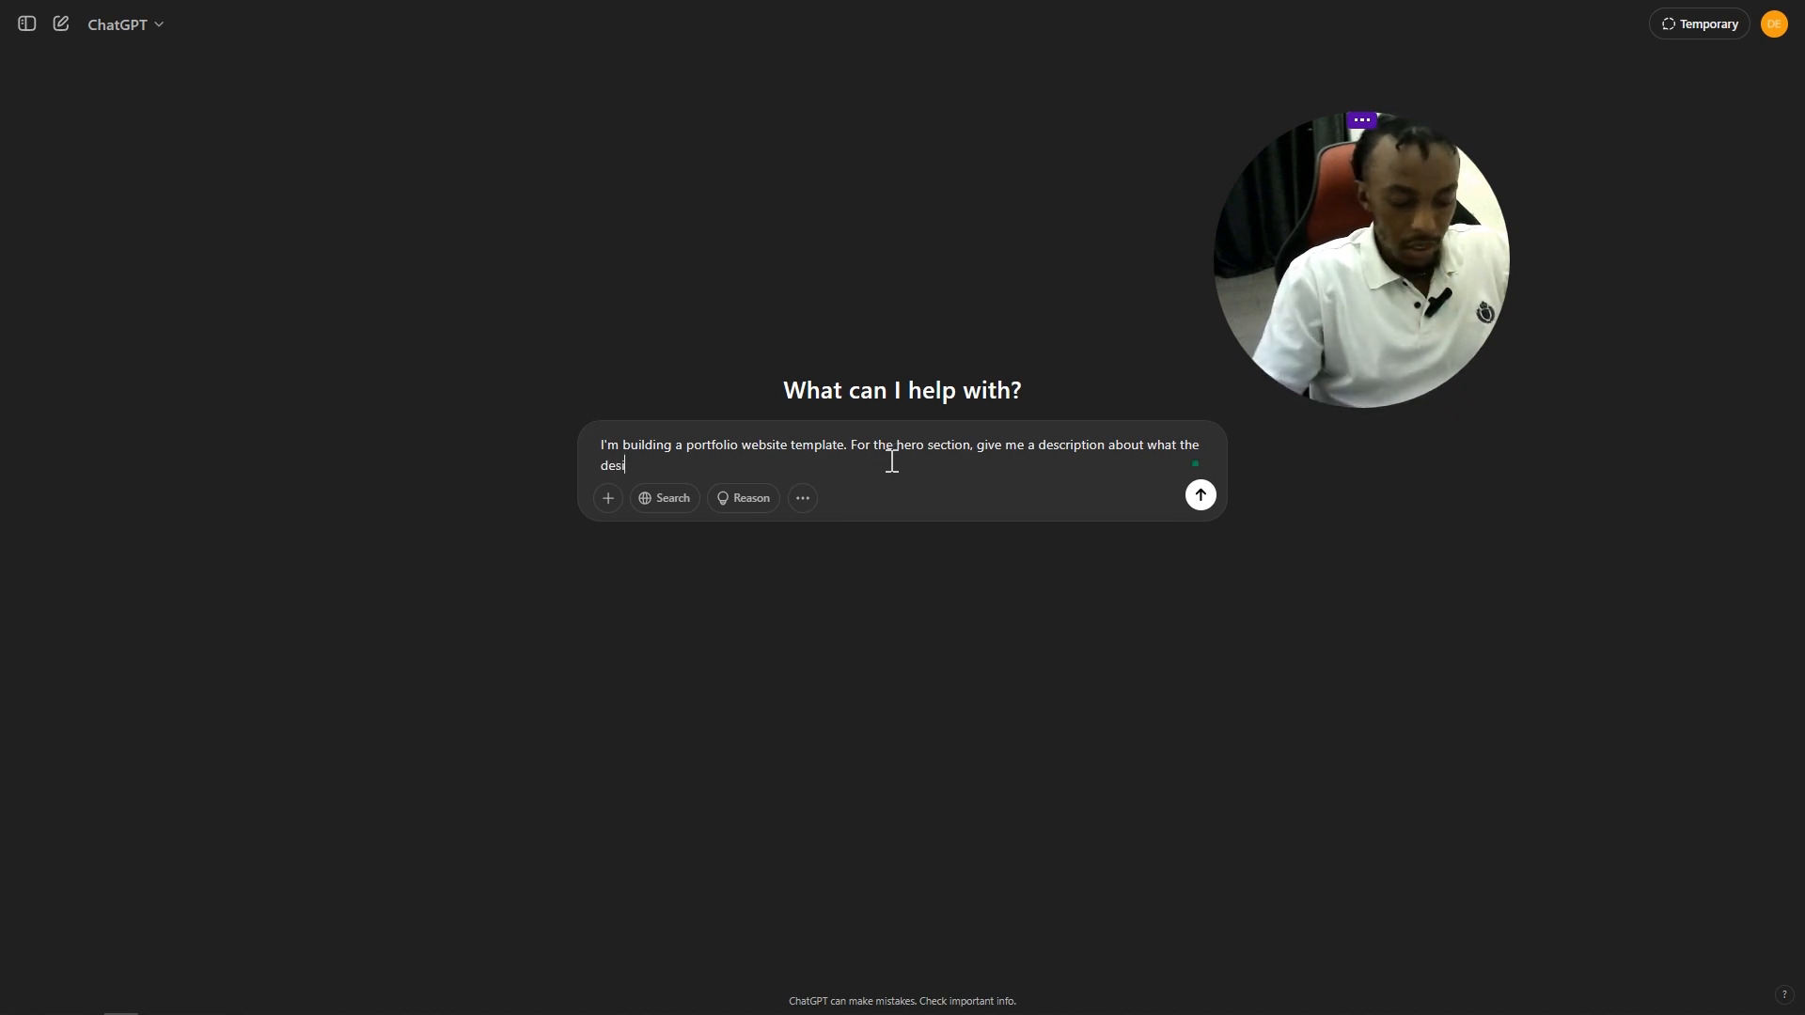
text(gner does)
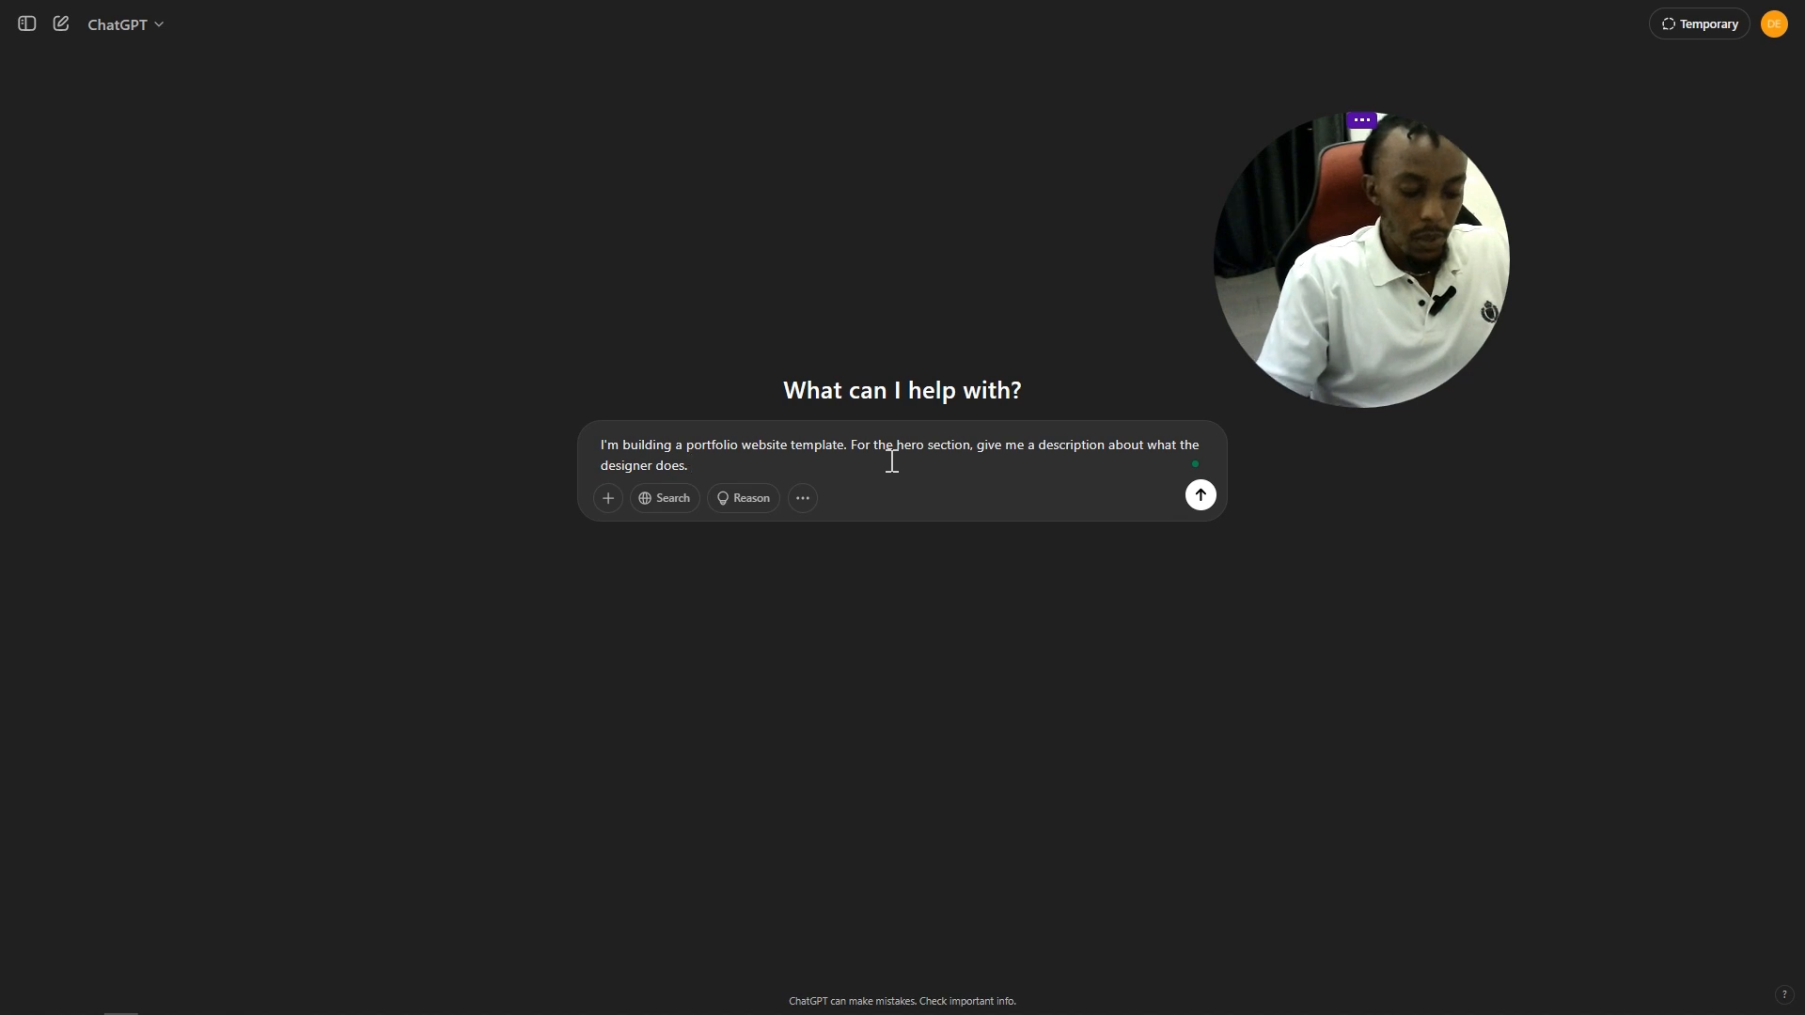
text(. It)
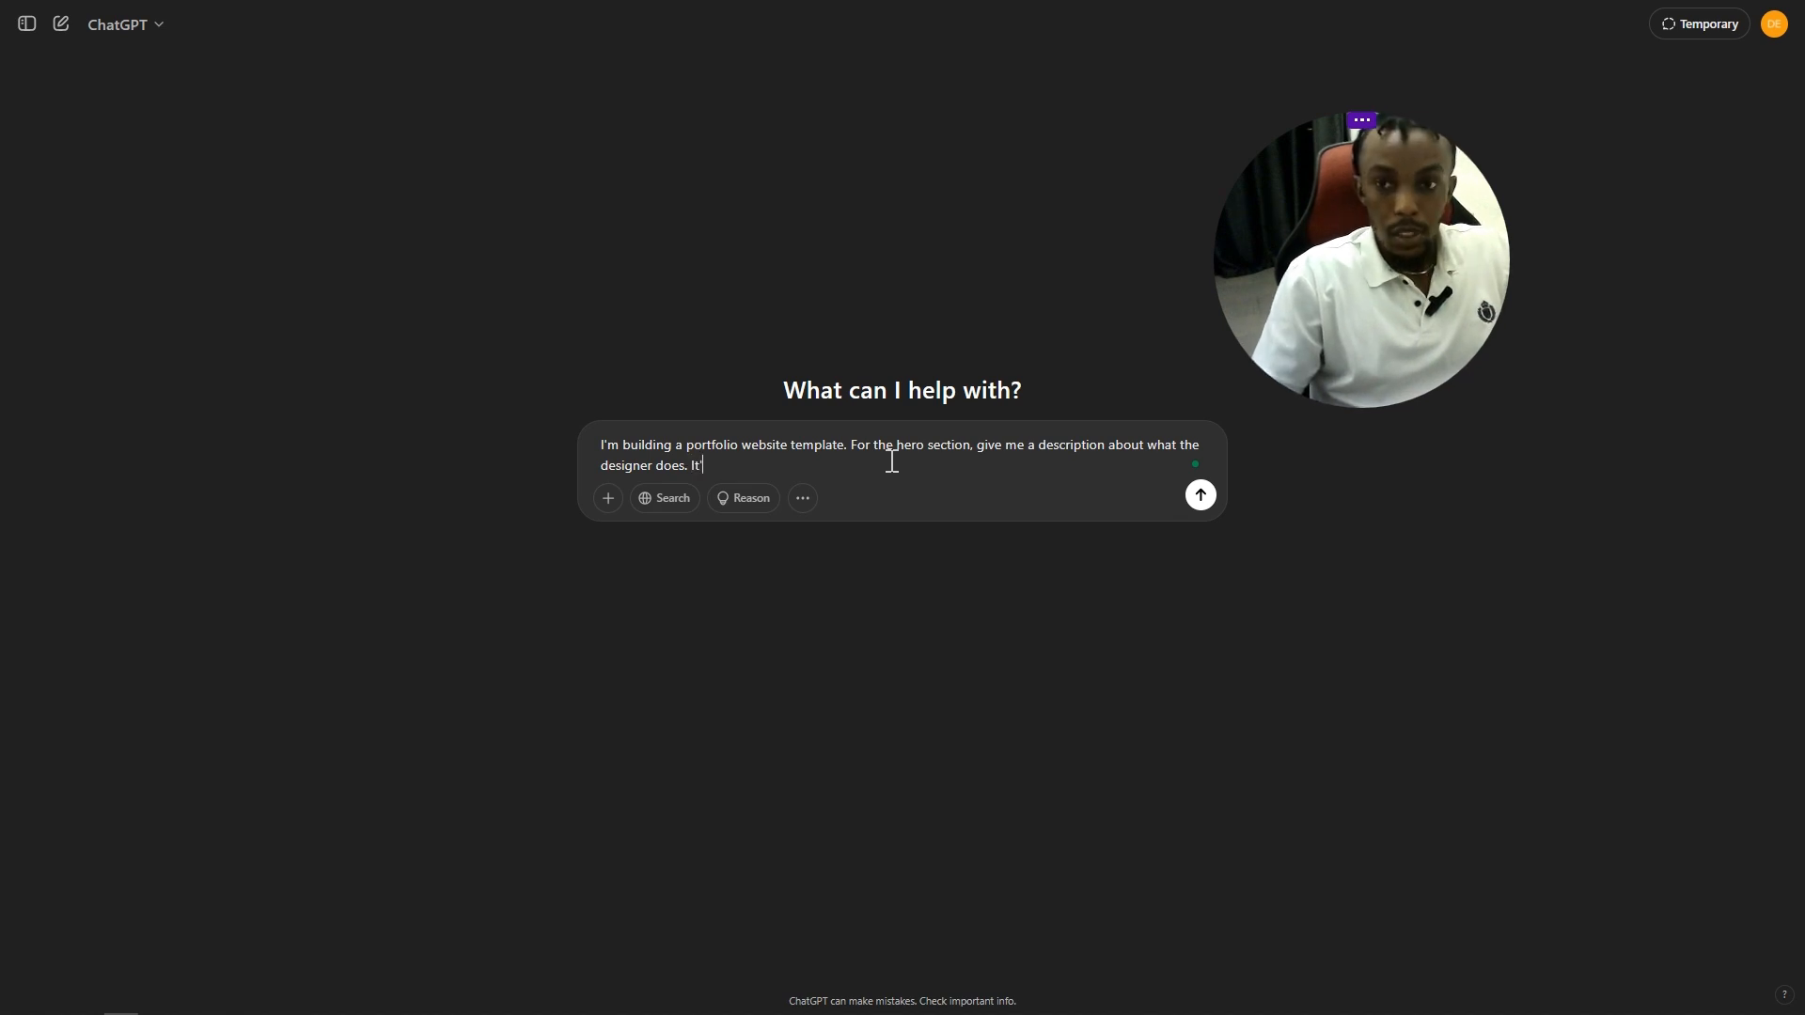
text('s a gra)
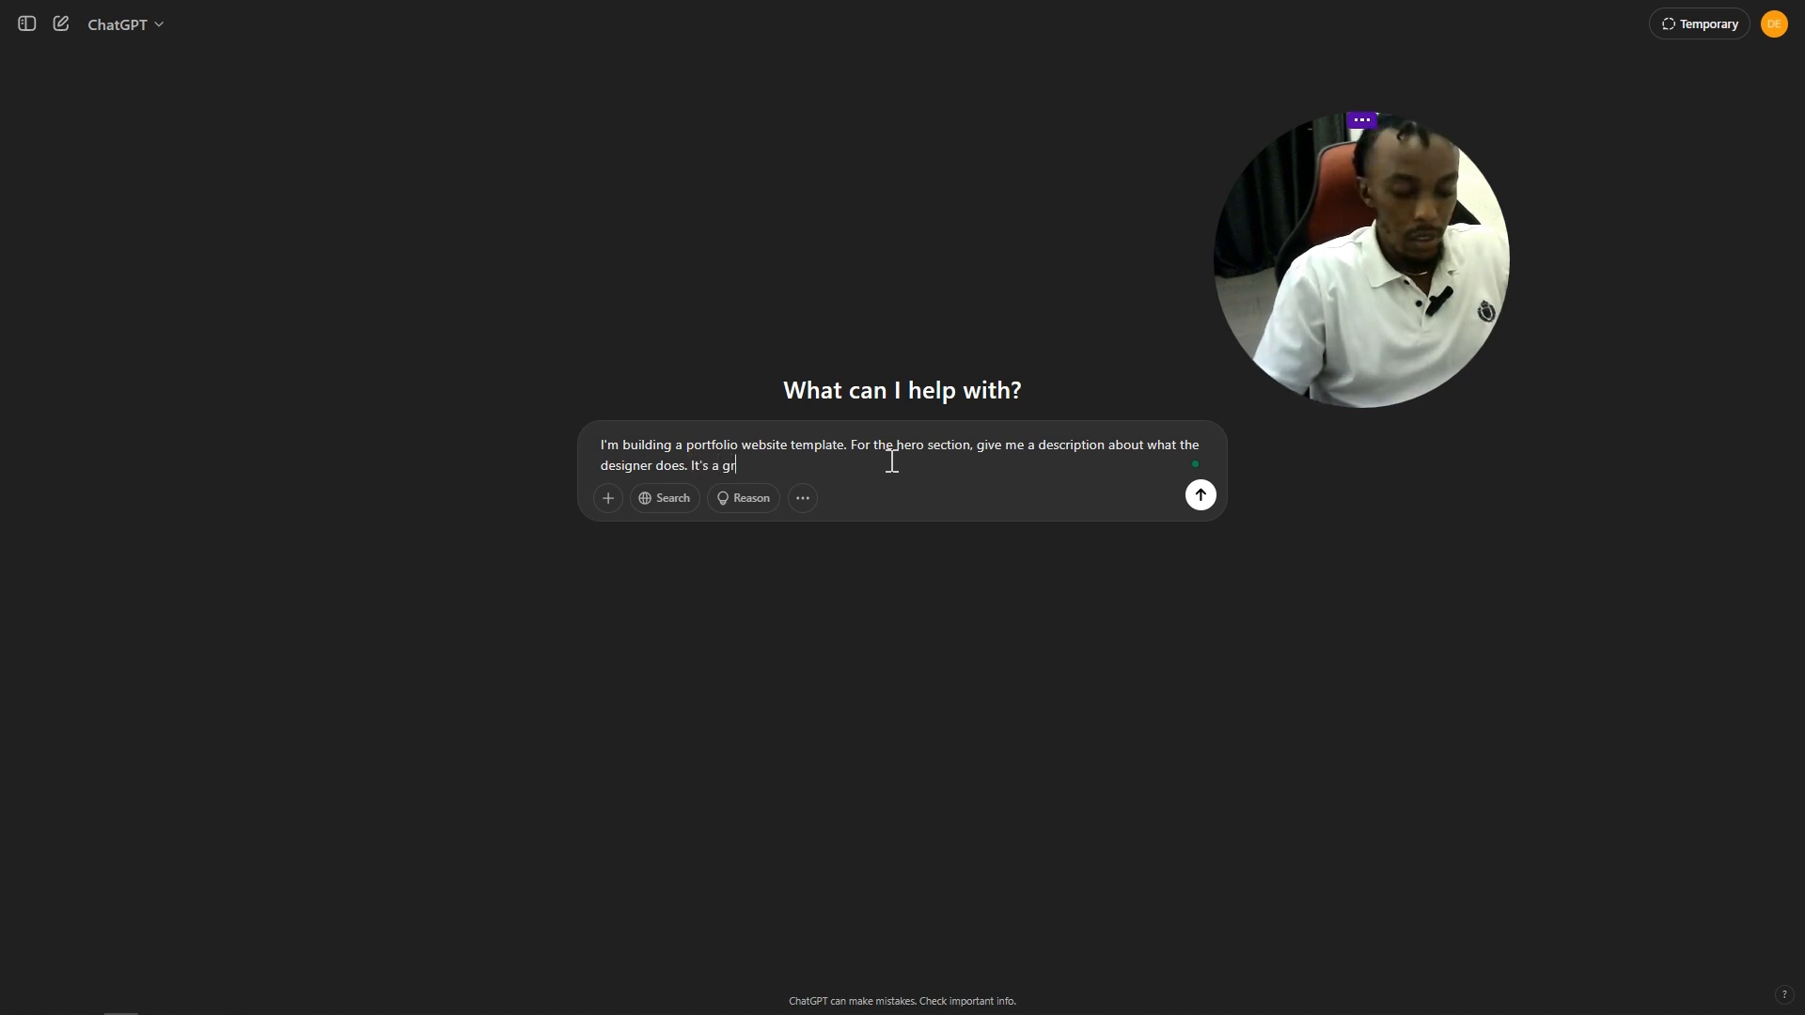
key(BackSpace)
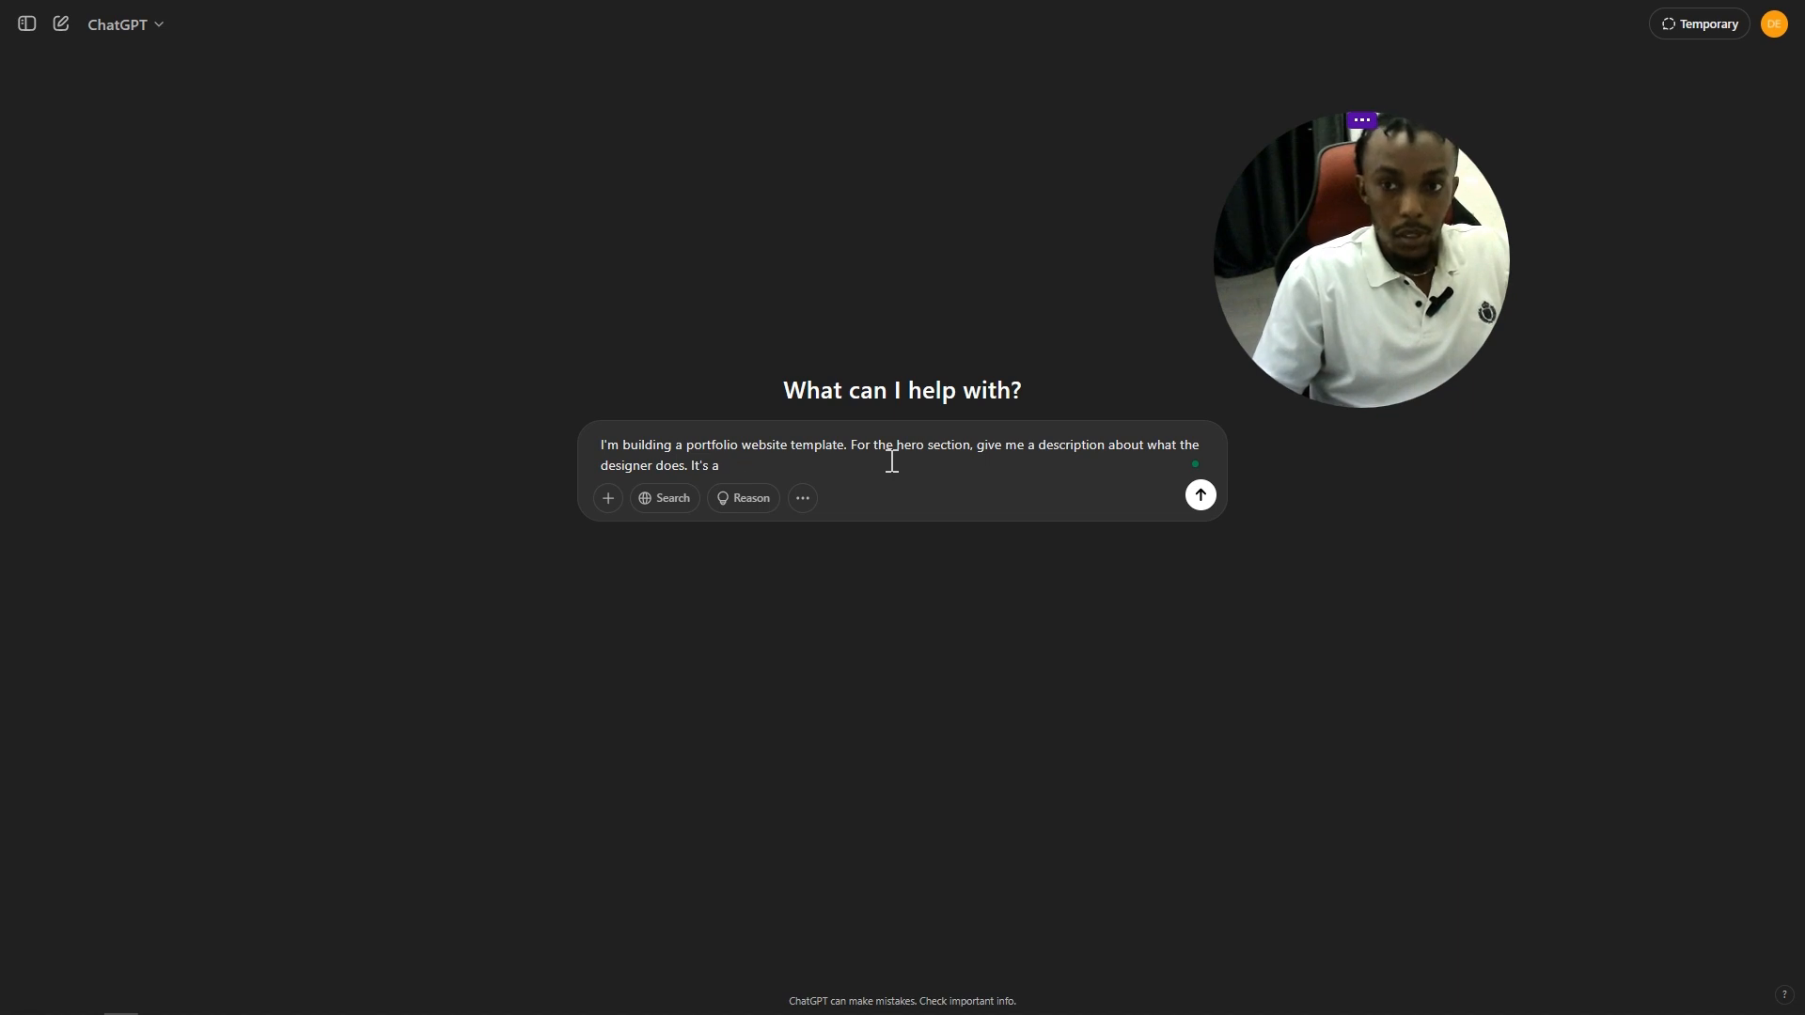
key(BackSpace)
key(BackSpace)
key(BackSpace)
key(BackSpace)
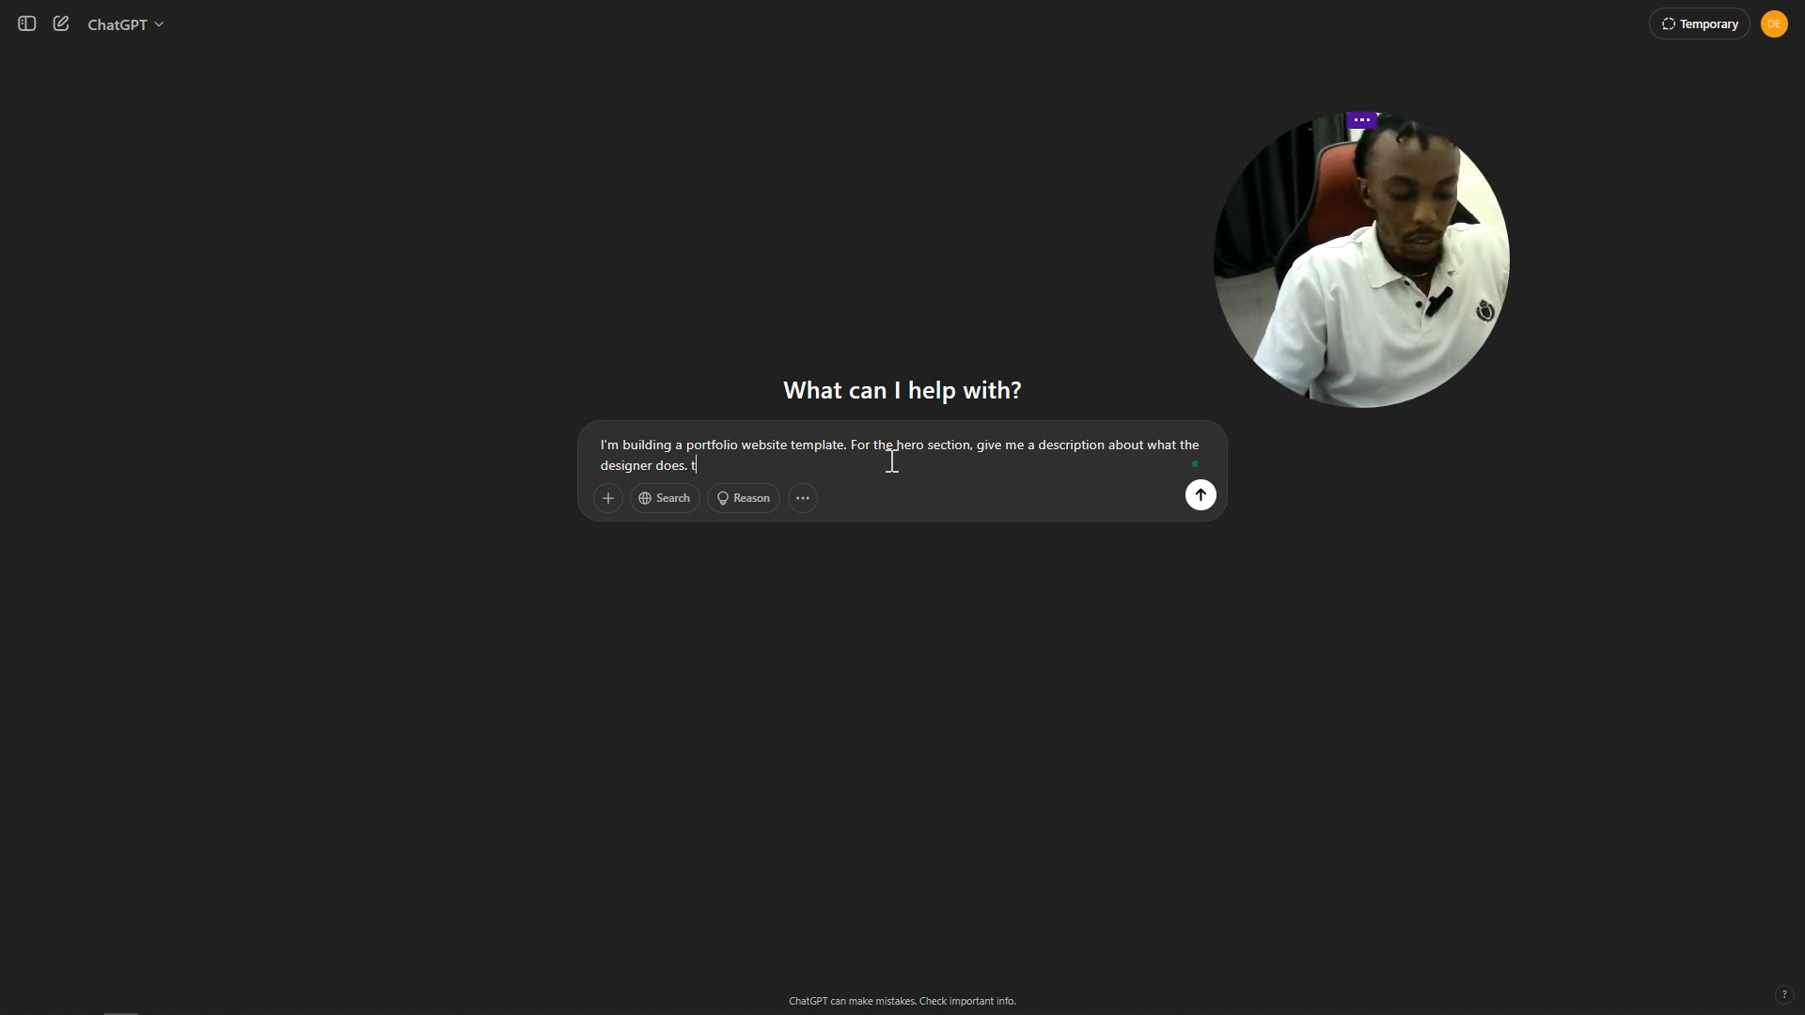
Step: Finish the prompt with "the template is for a graphics designer." and send it
text(the template)
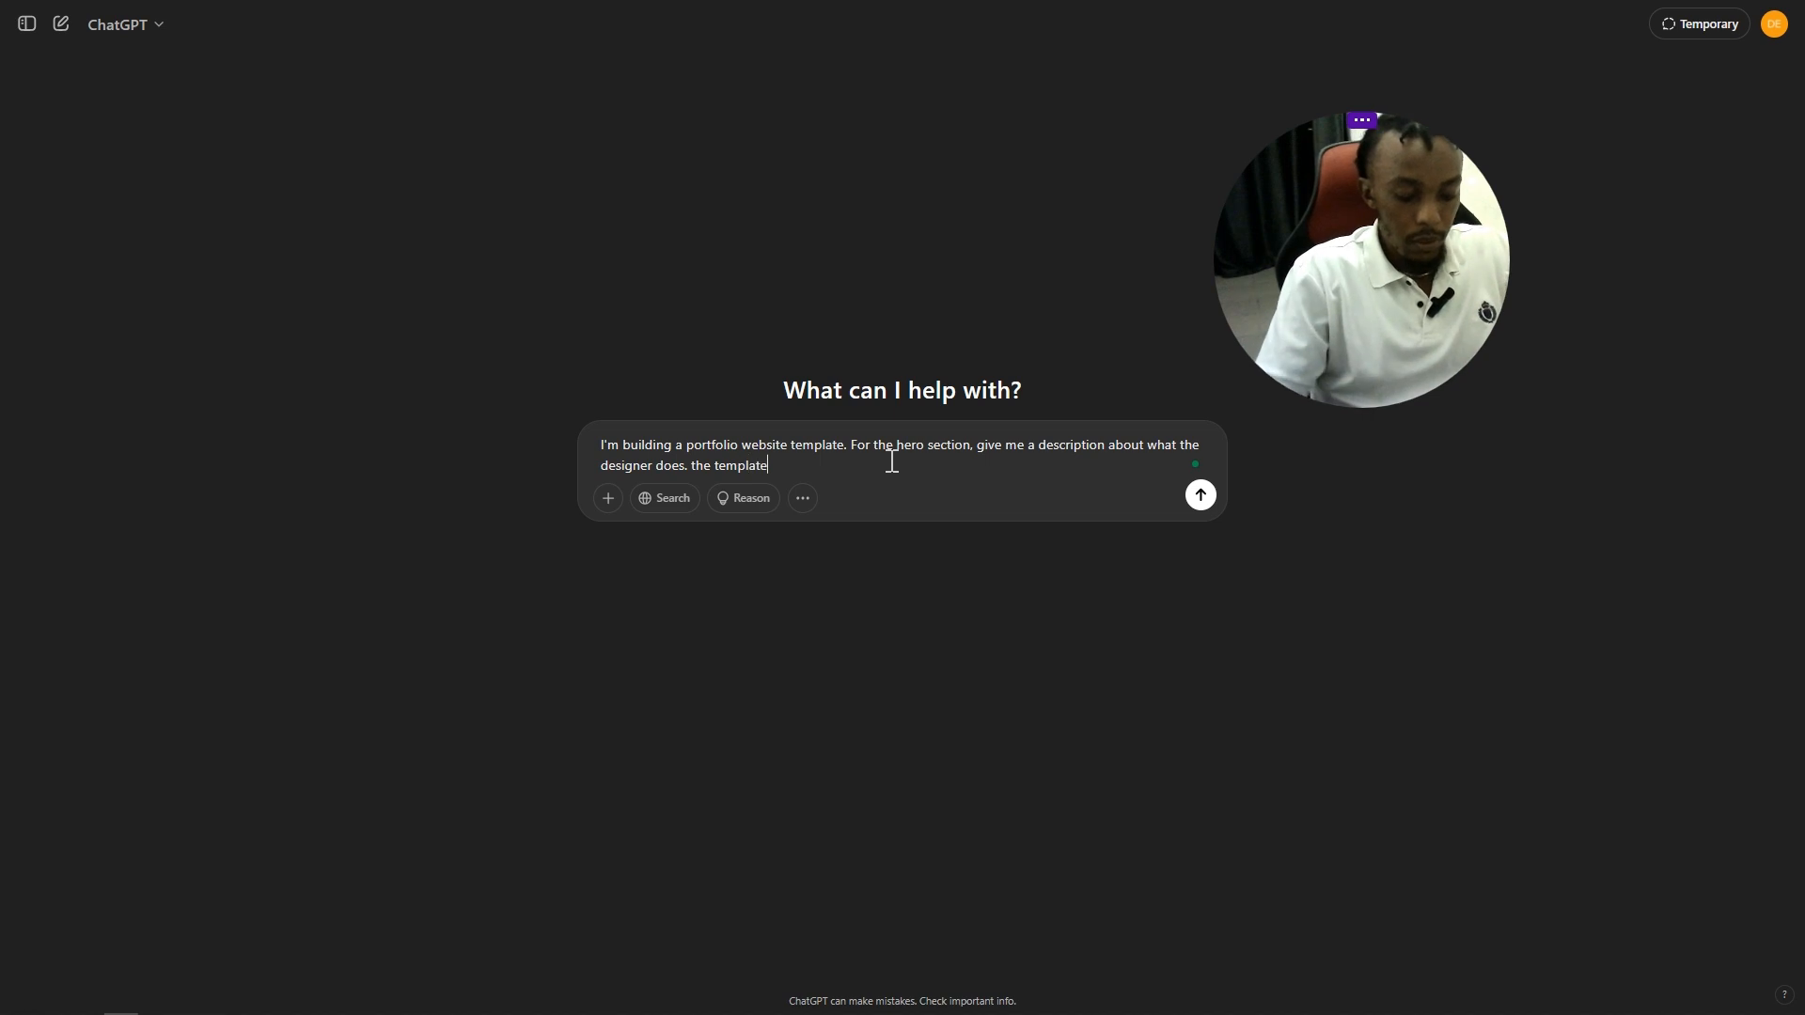
text( is for a graphics)
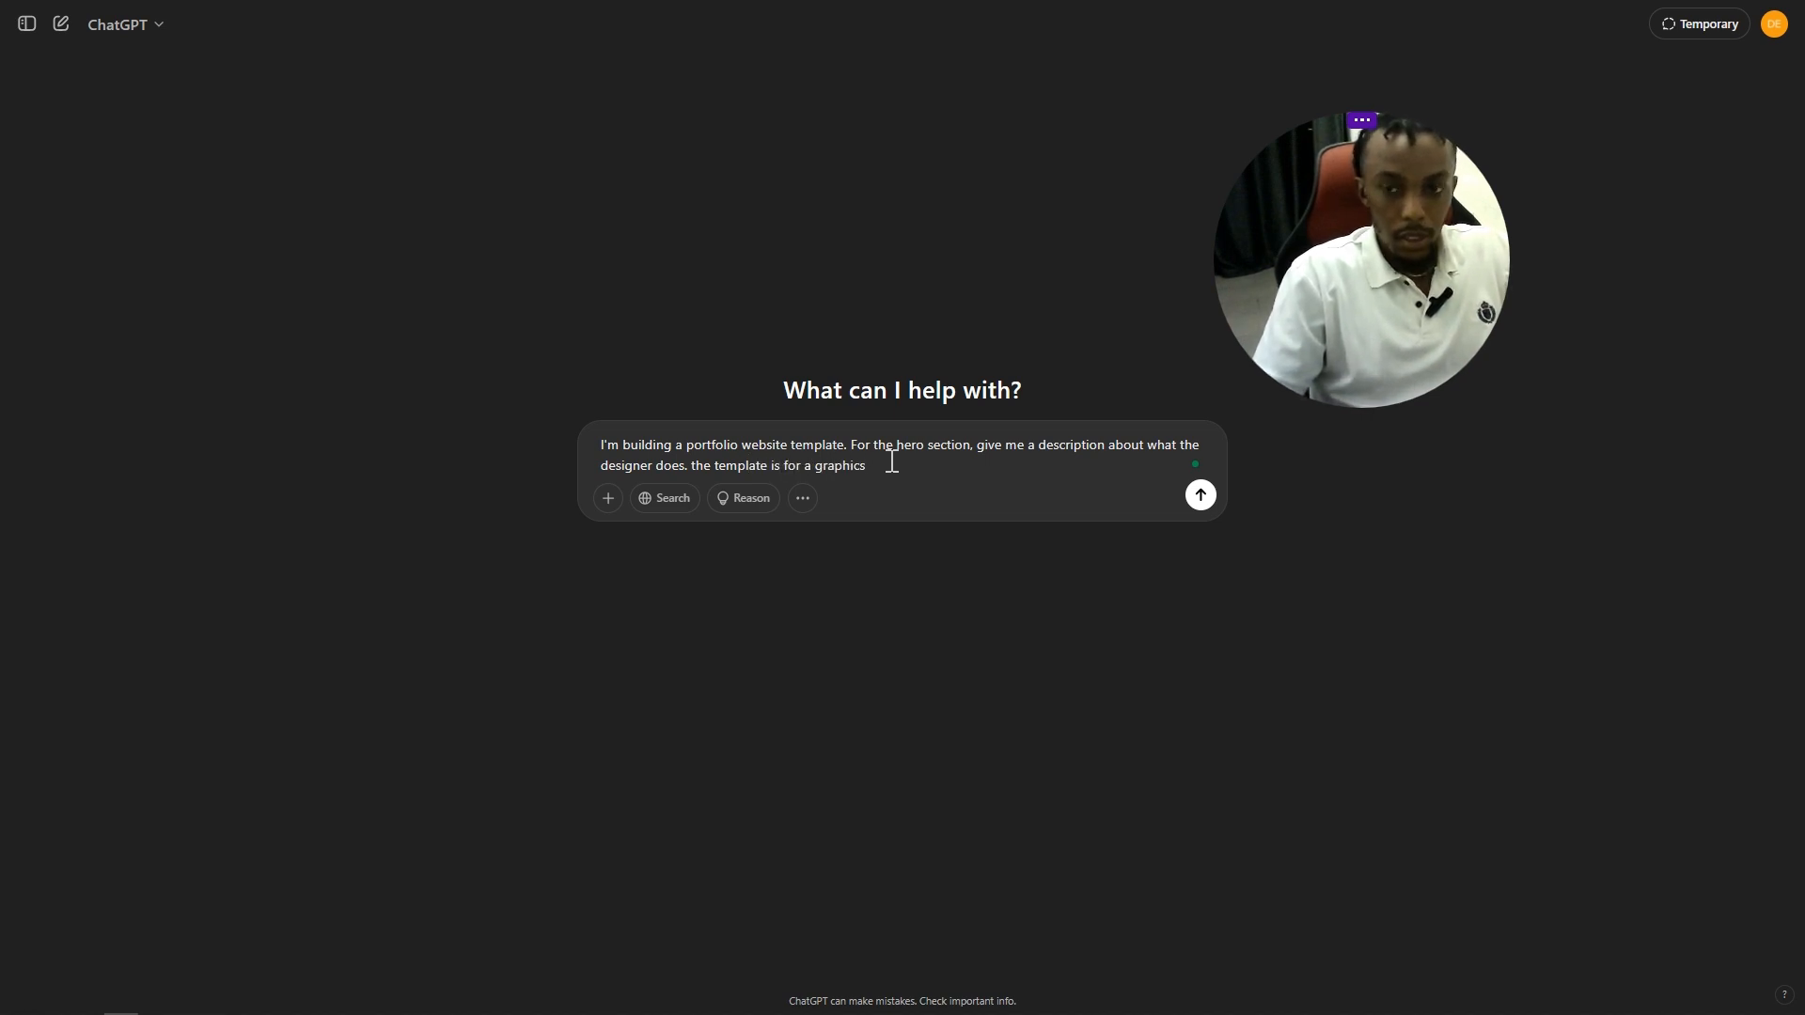
text( designer.)
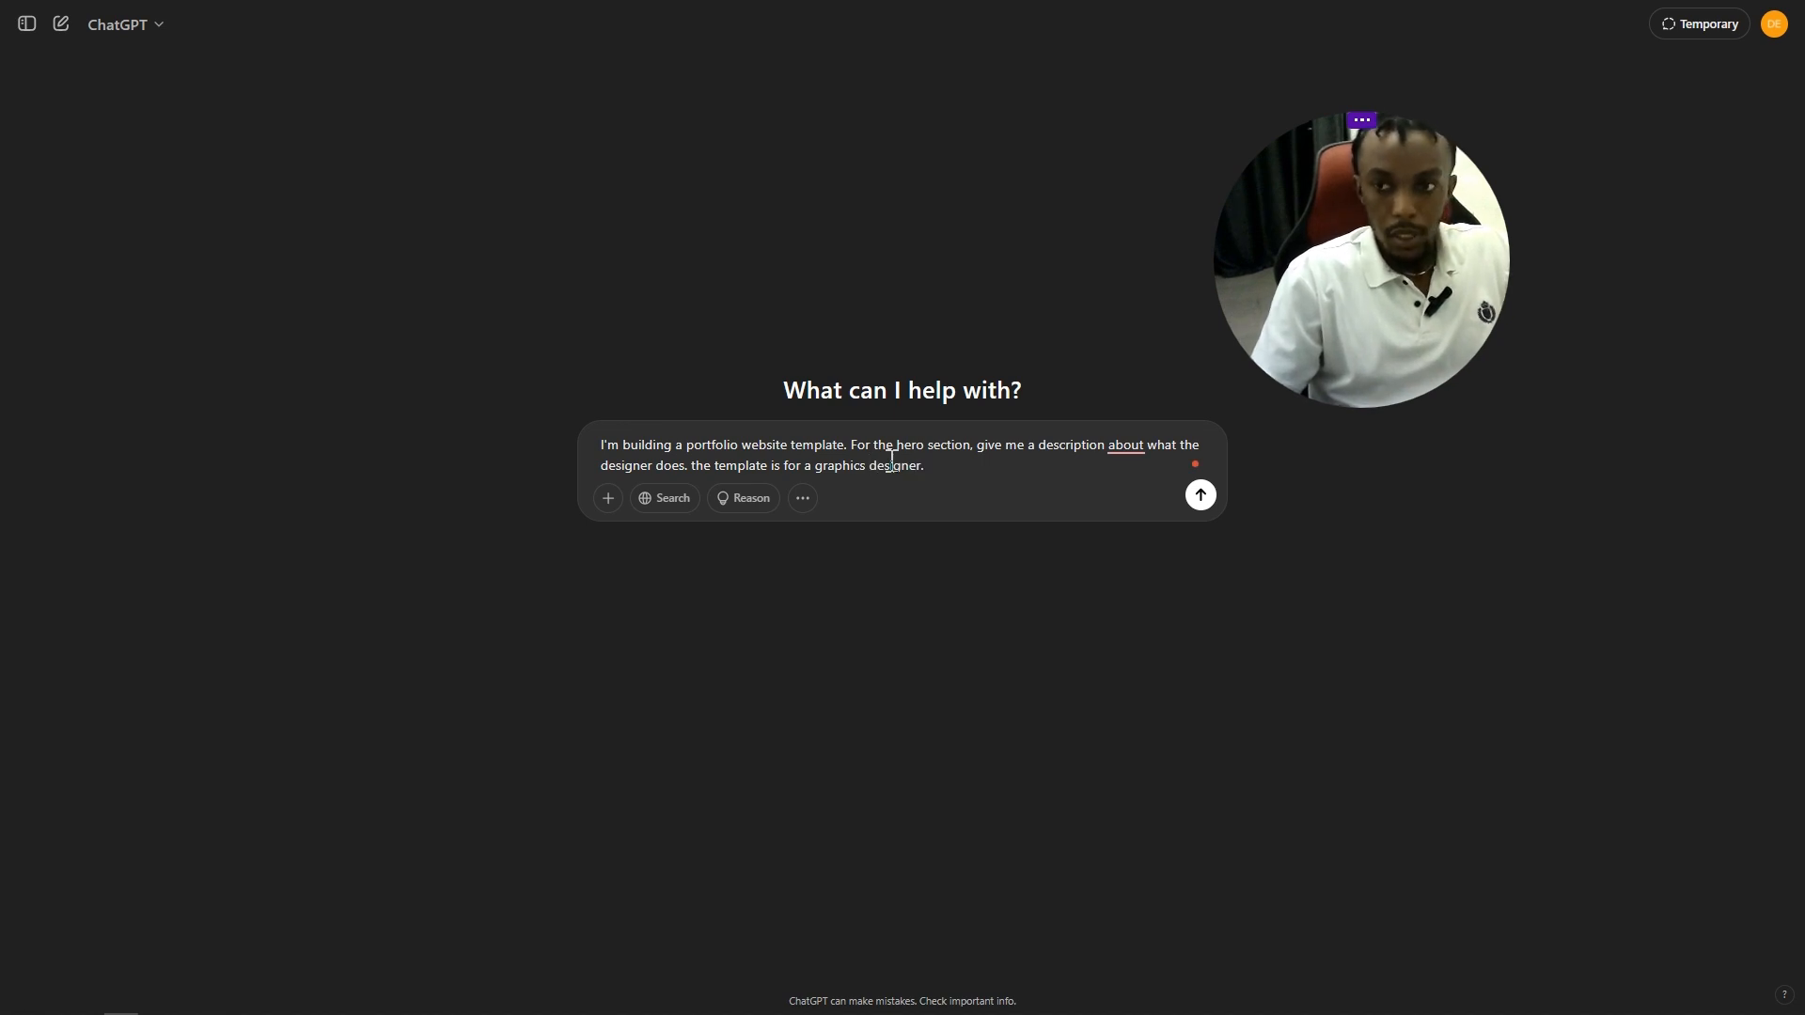
key(Return)
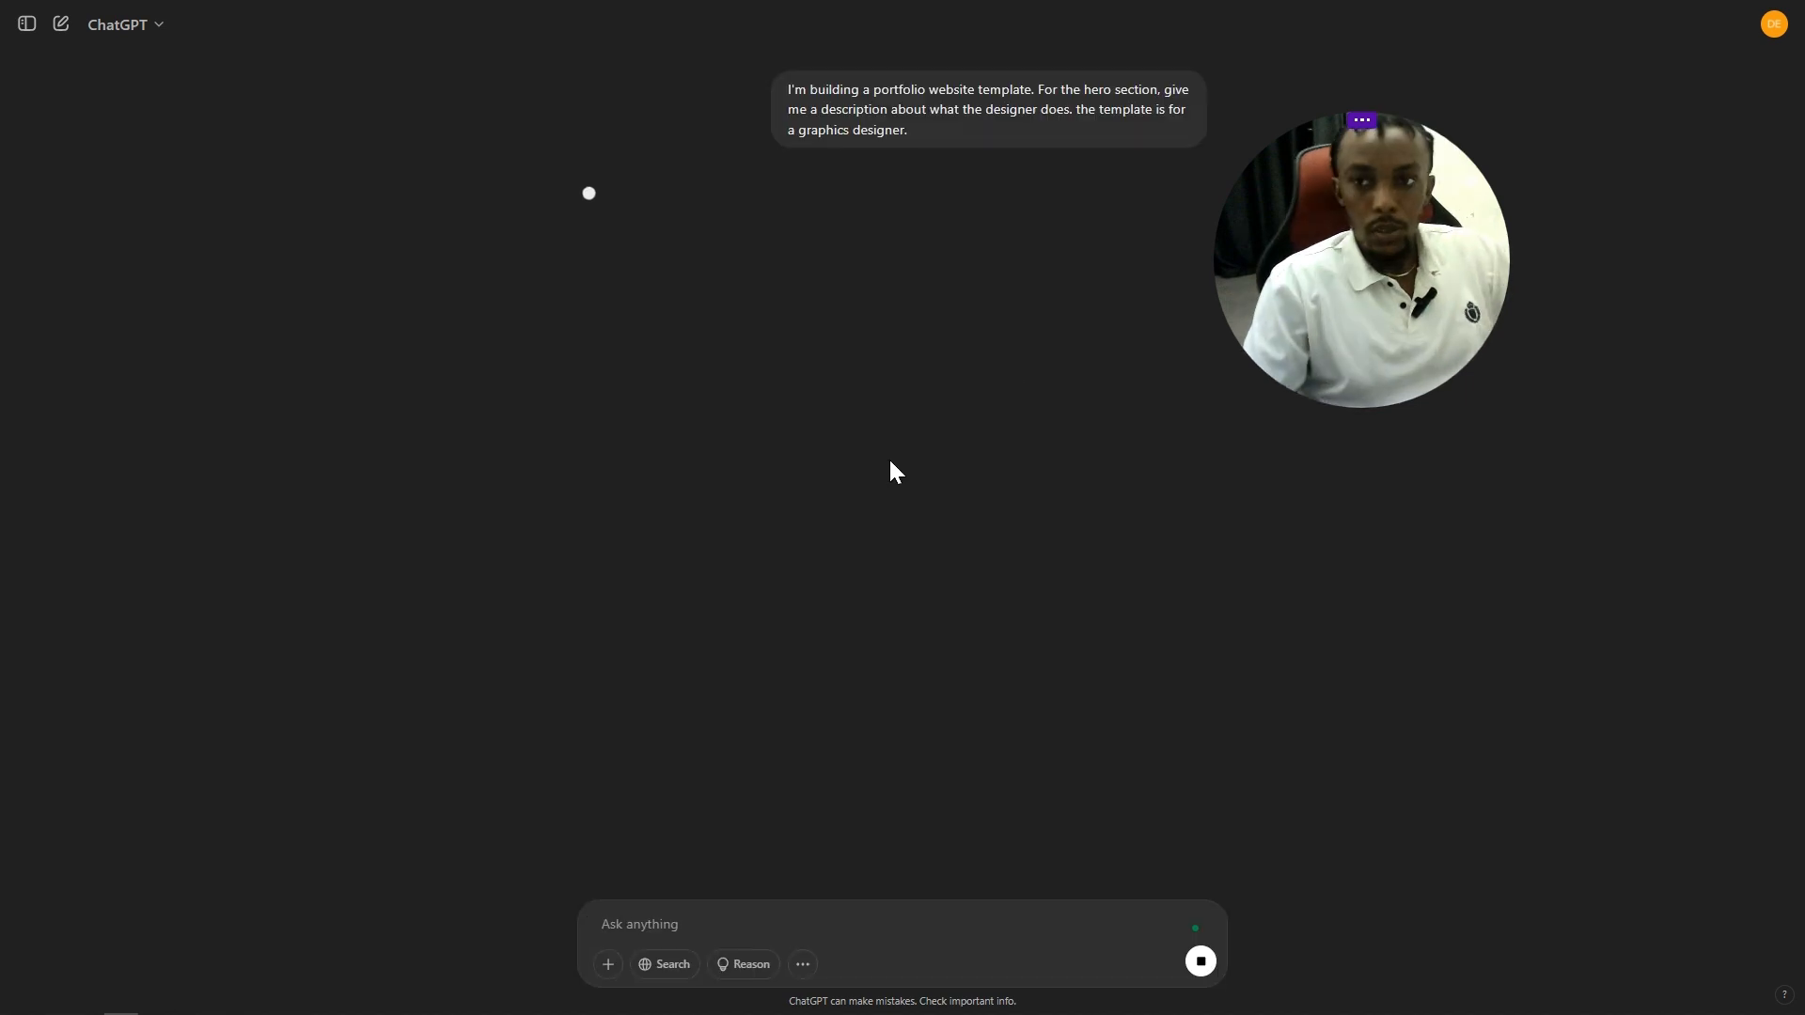
drag(1322, 361, 1465, 526)
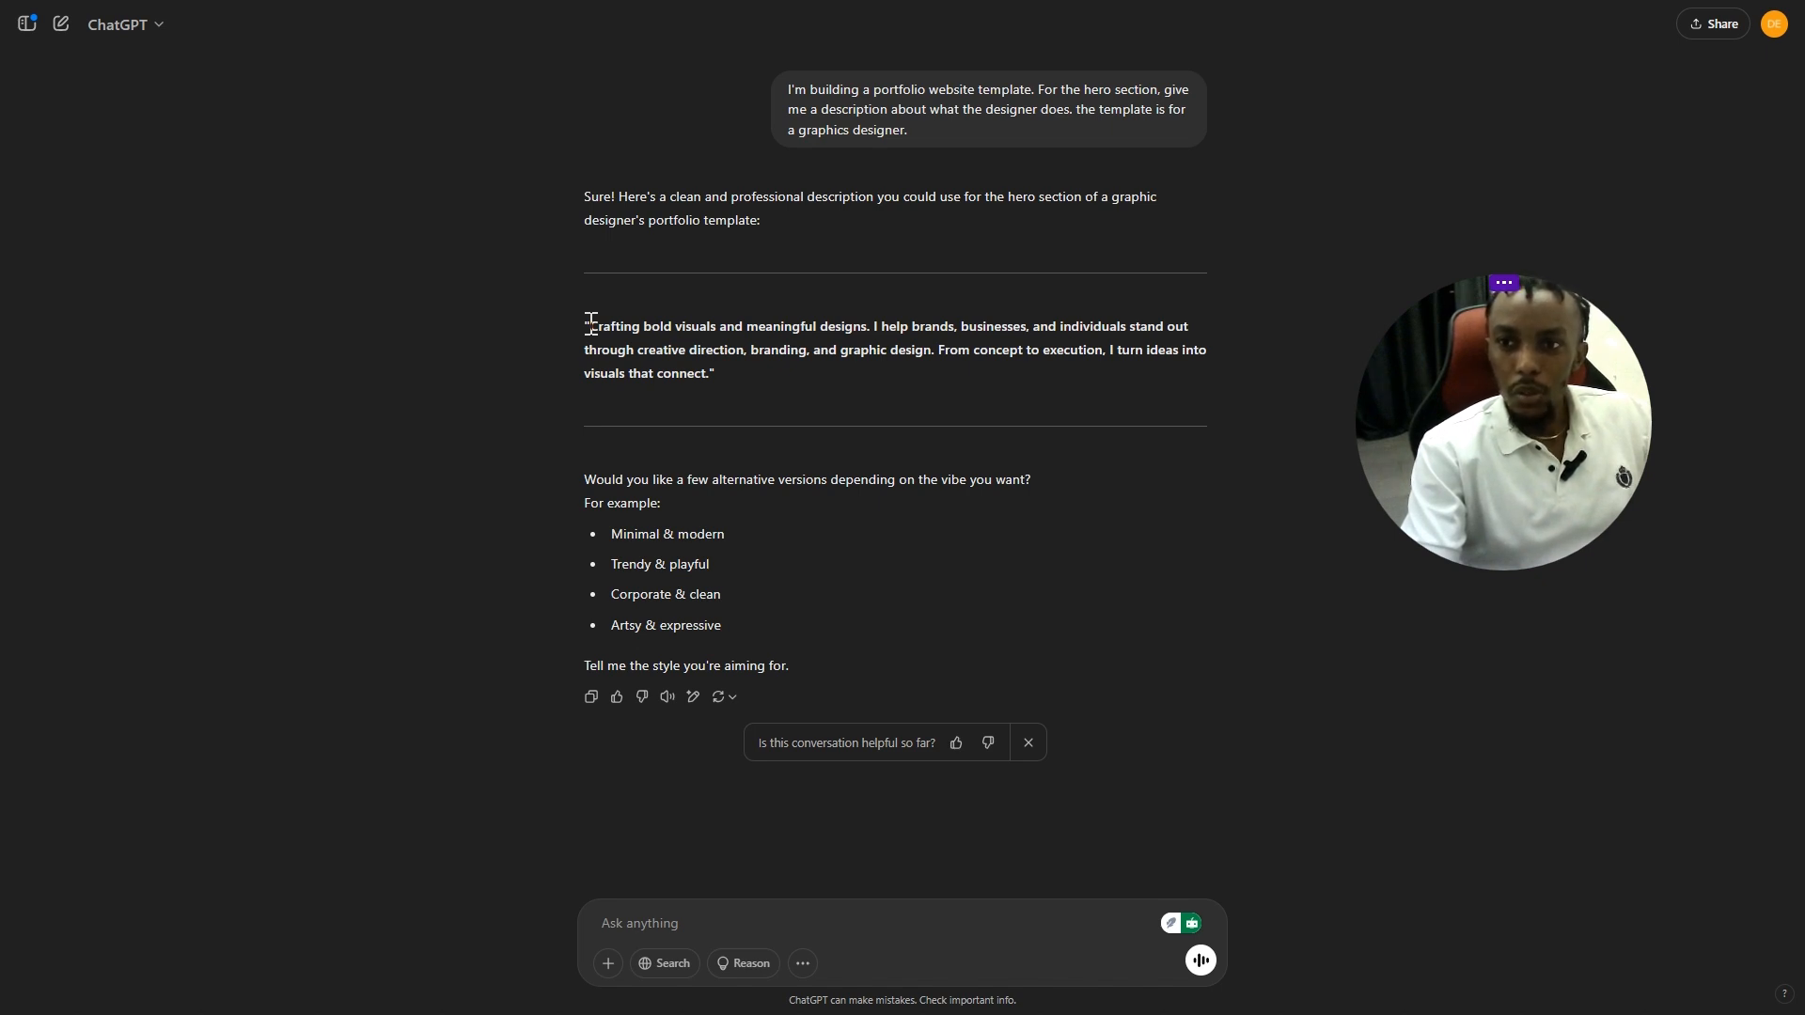
Step: Copy the first two sentences of the generated hero description, switch to Framer and paste them as a new text layer below the GRAPHICS DESIGNER headline
drag(591, 326, 938, 355)
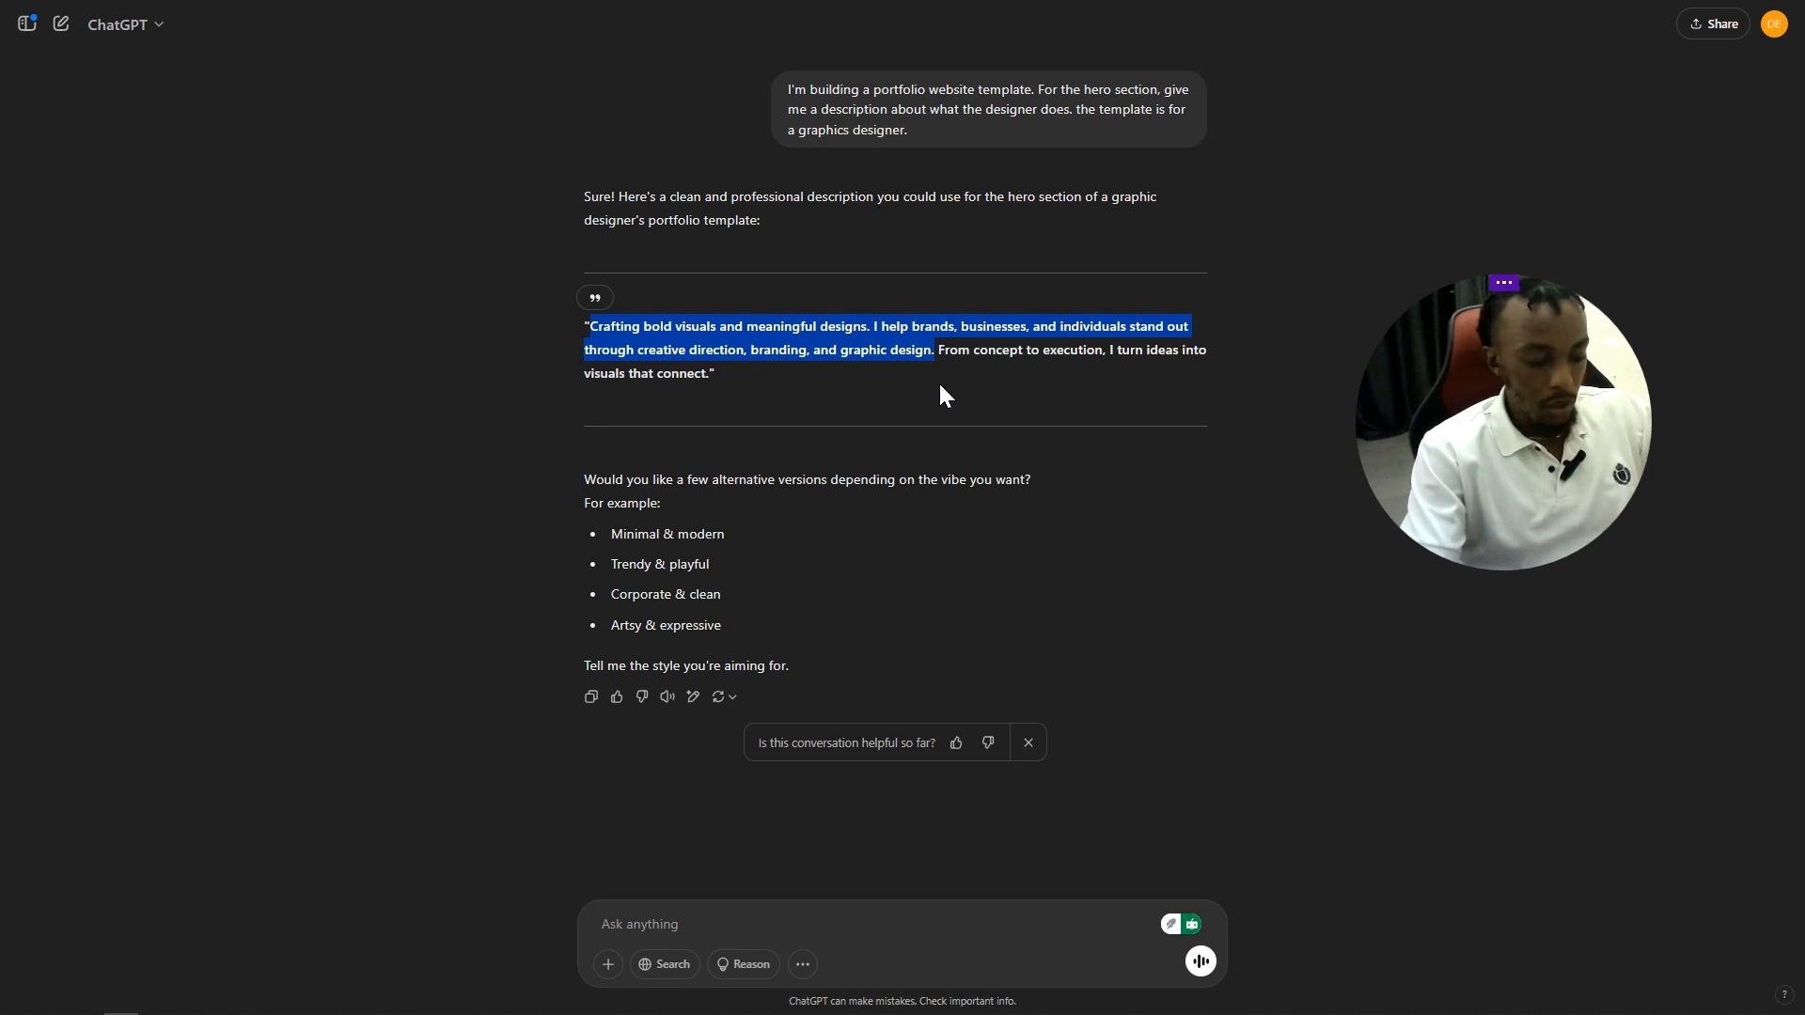
key(alt+Tab)
key(t)
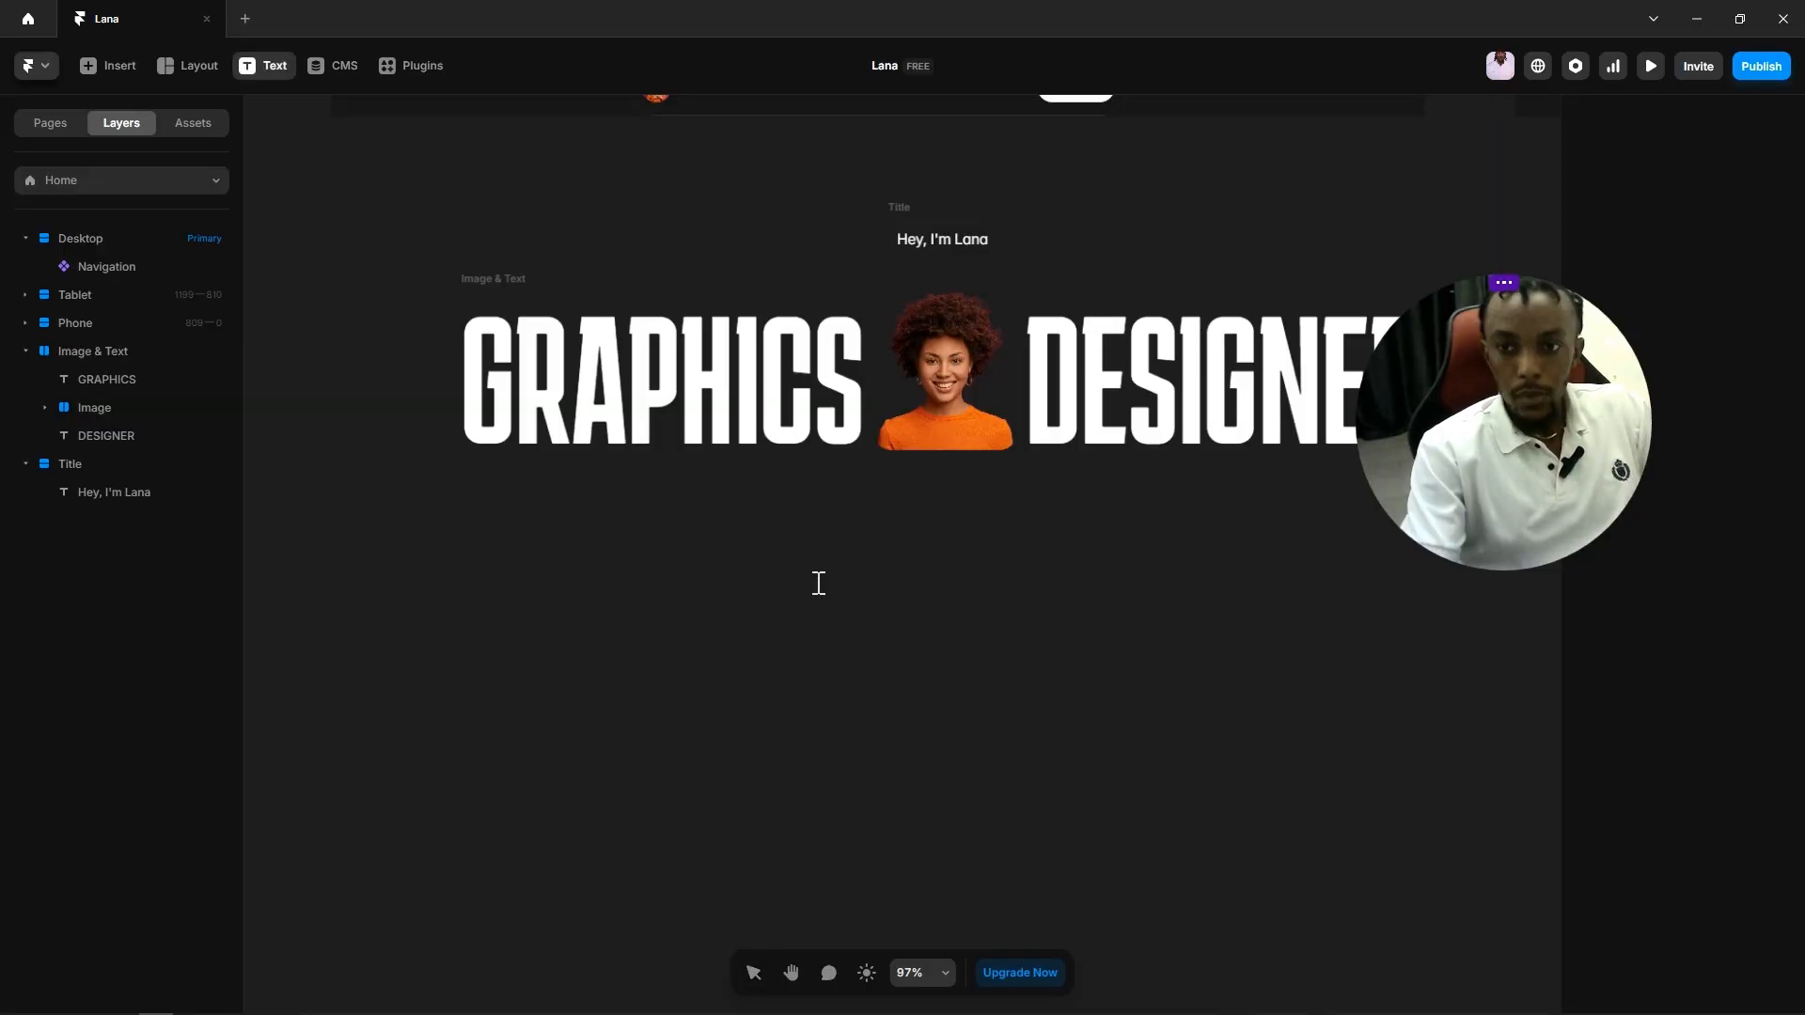
click(818, 583)
key(ctrl+v)
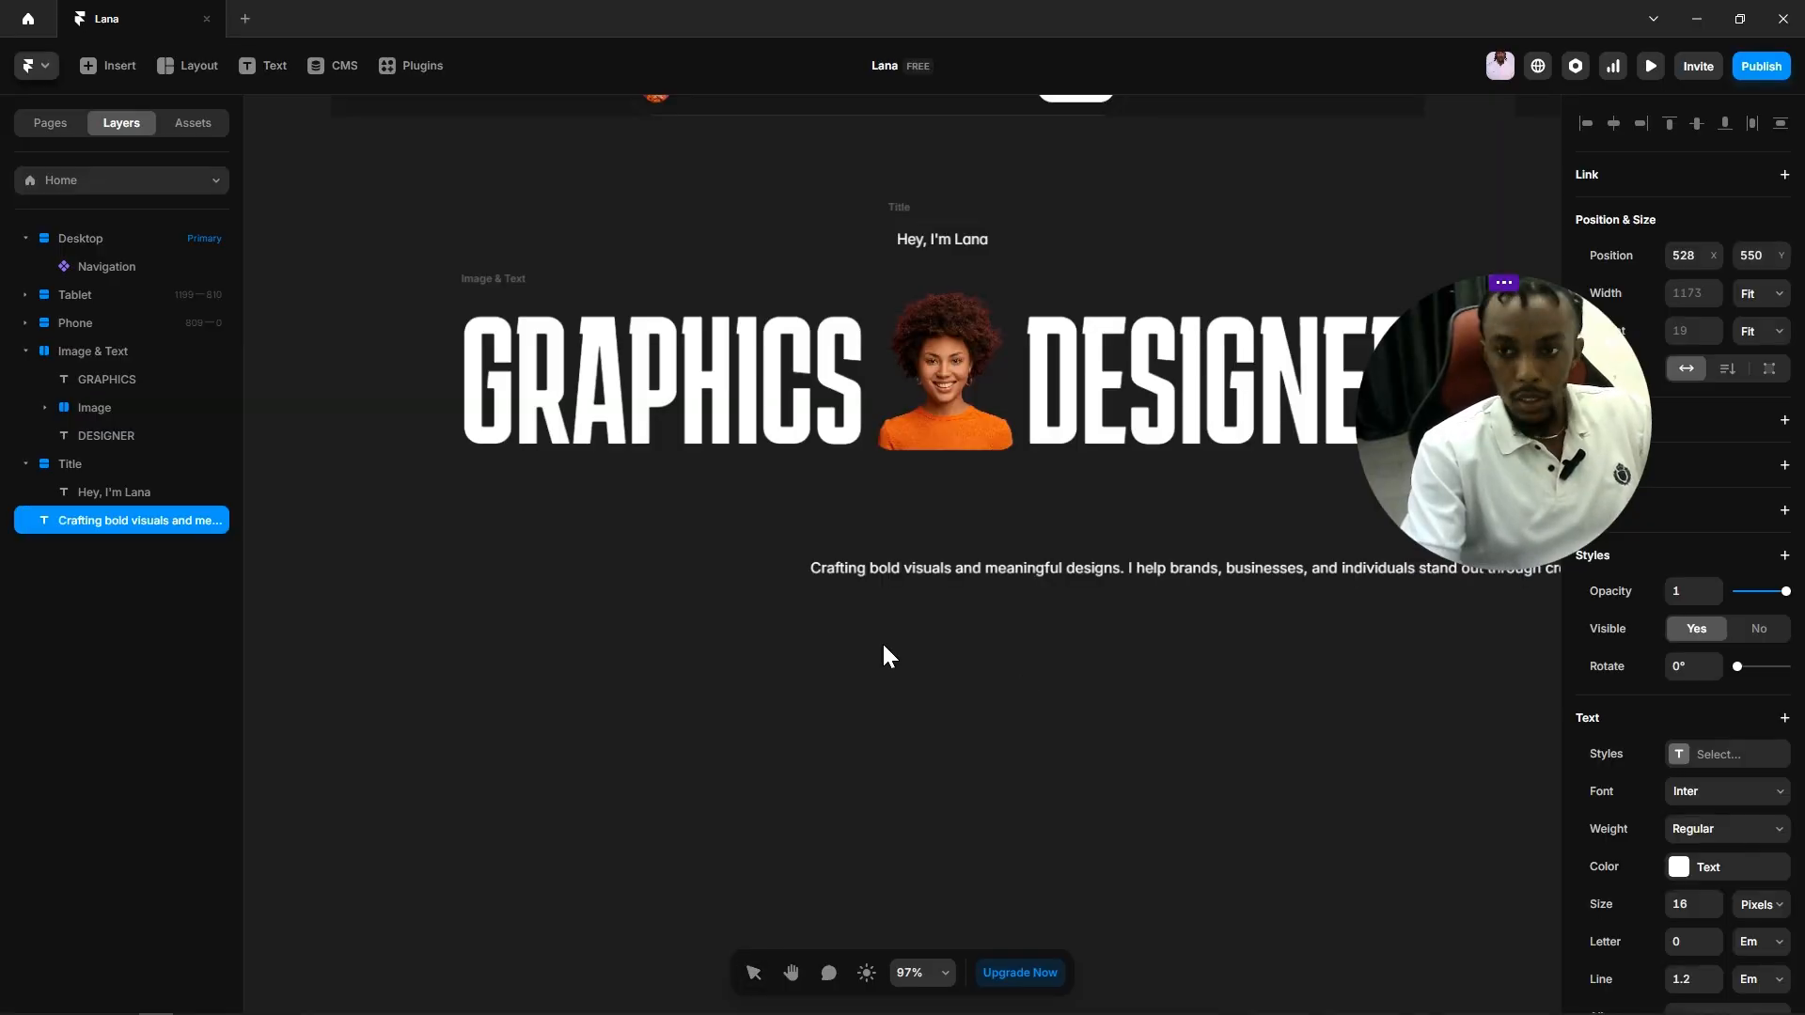
key(Escape)
Step: Shift the description text left so it spans beneath the headline, and apply the Body text style to it
drag(1013, 568, 586, 574)
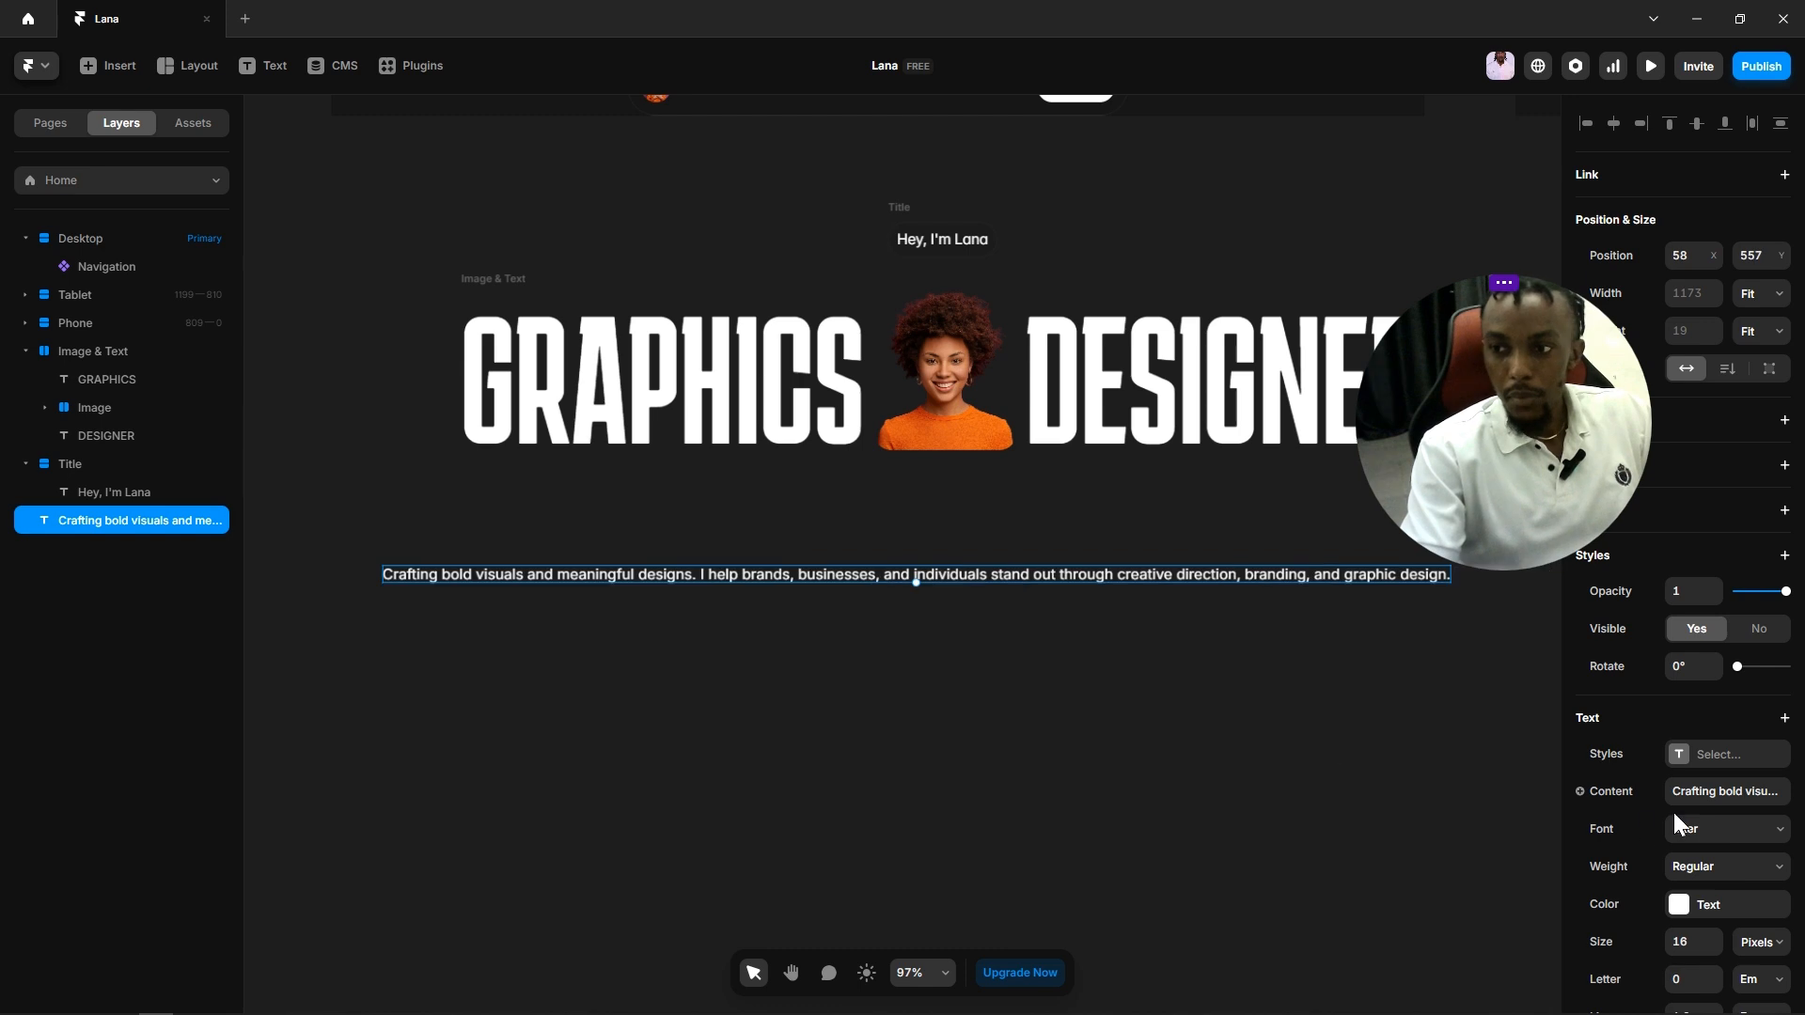
click(1693, 756)
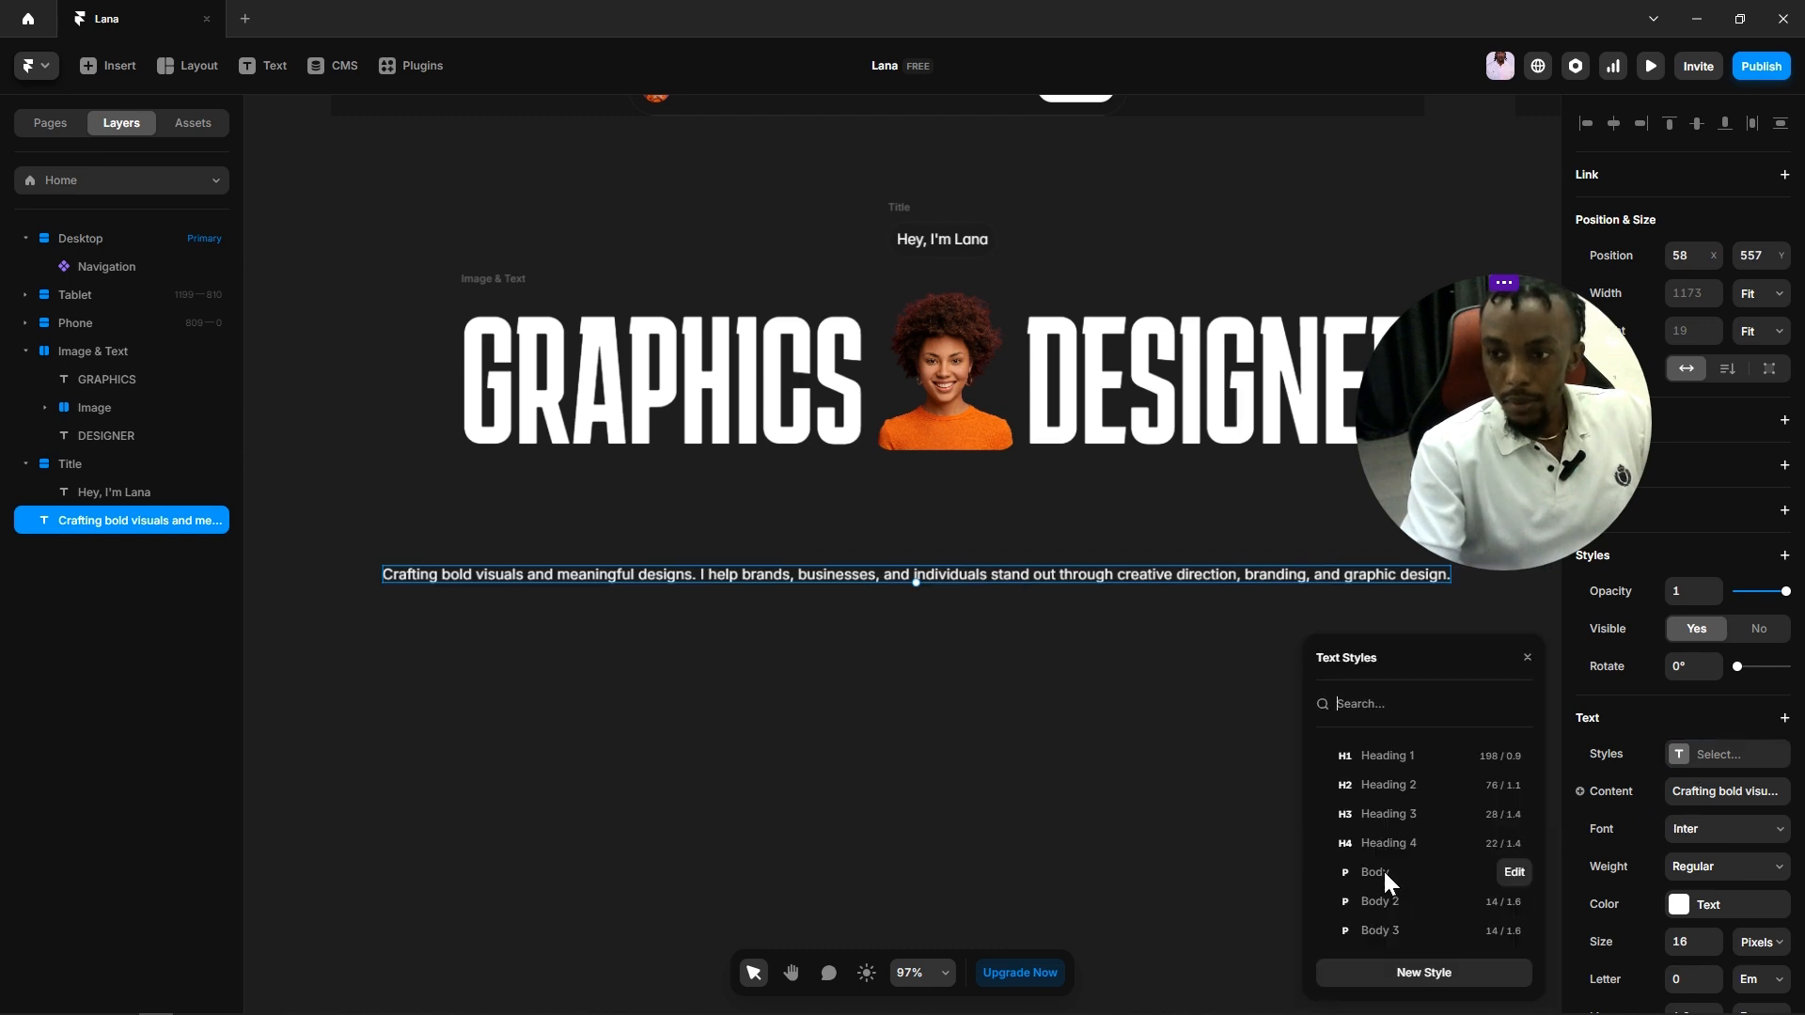
click(1383, 871)
key(Escape)
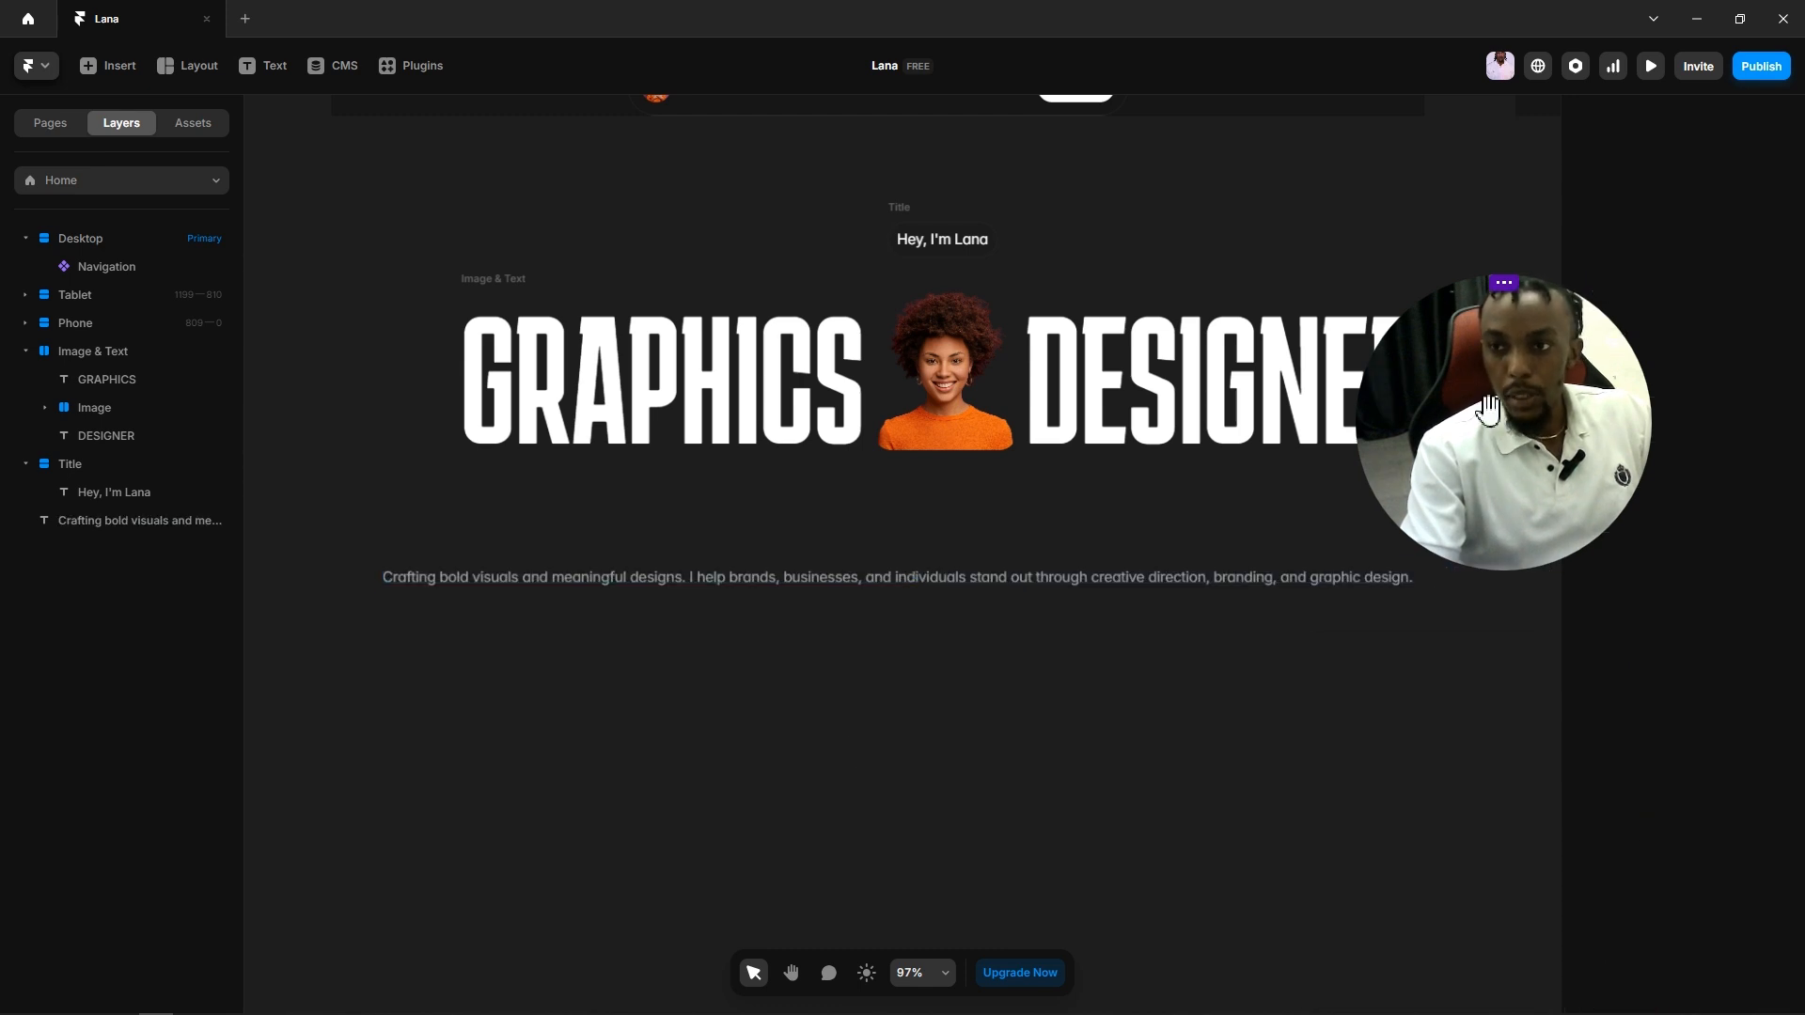
Step: Move the description closer beneath the headline, starting under the word GRAPHICS, at about X 153, Y 507
drag(1486, 410, 496, 846)
click(641, 577)
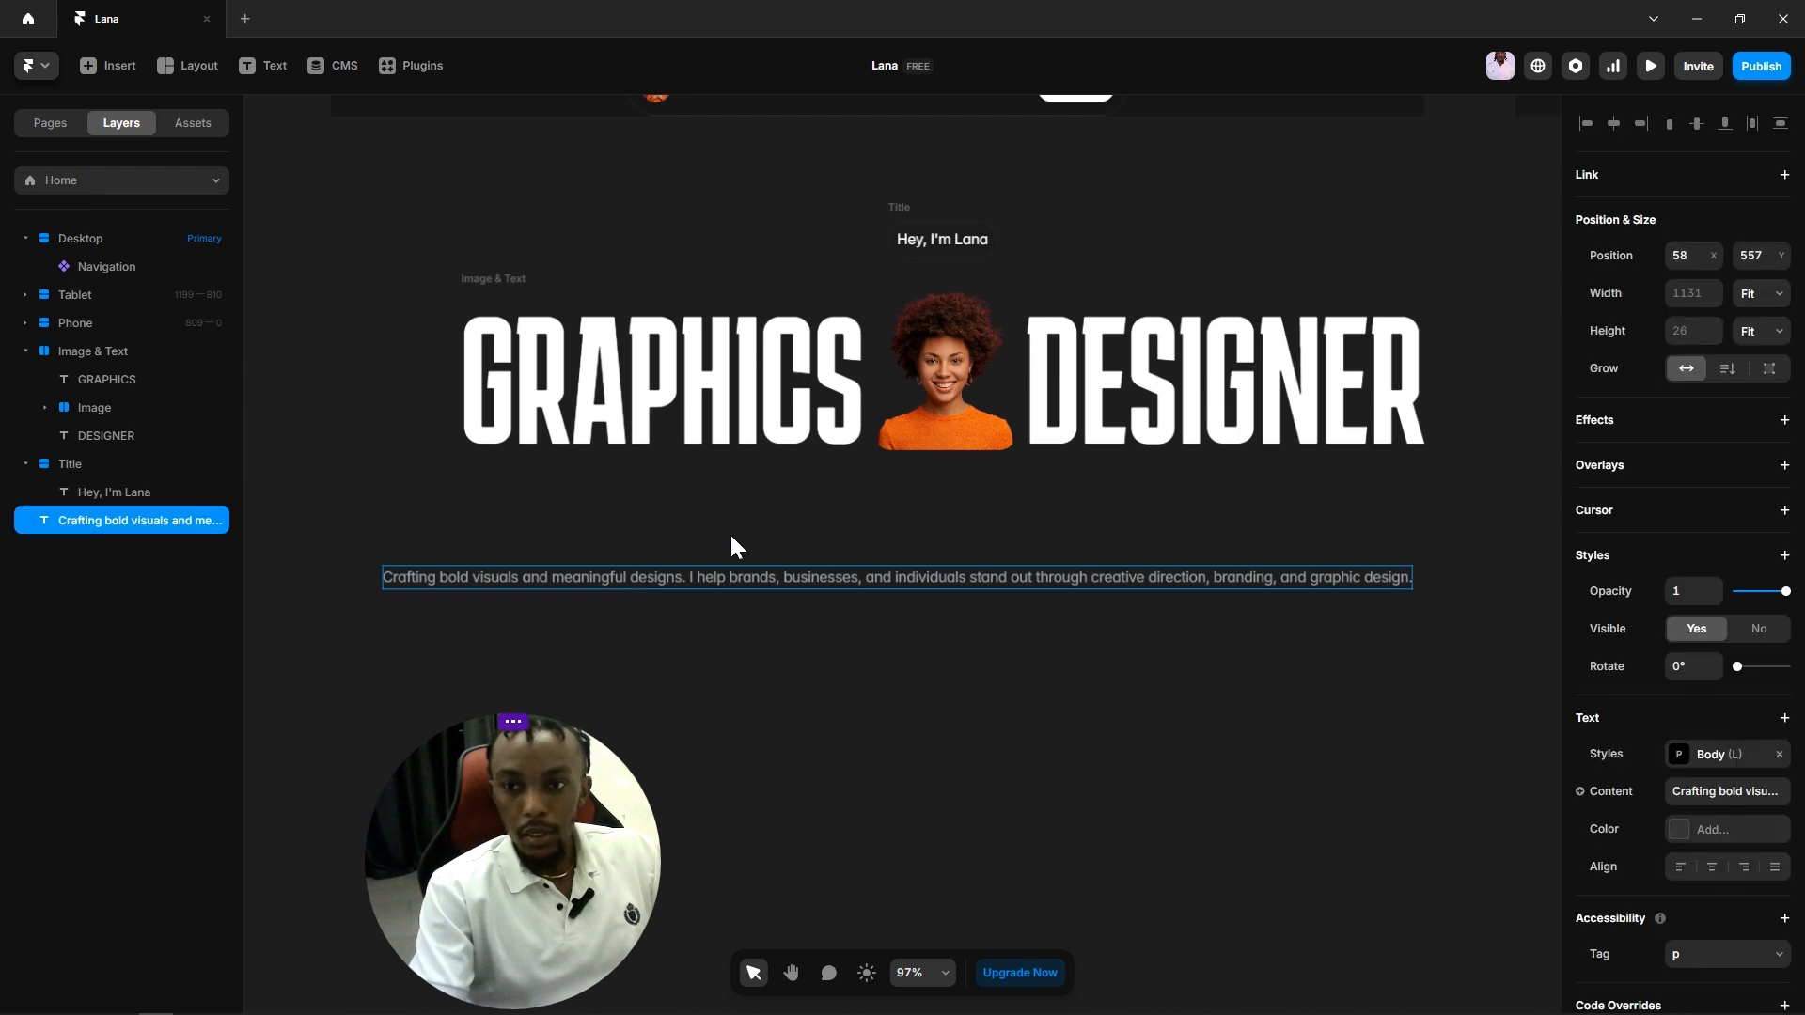
drag(644, 581, 730, 537)
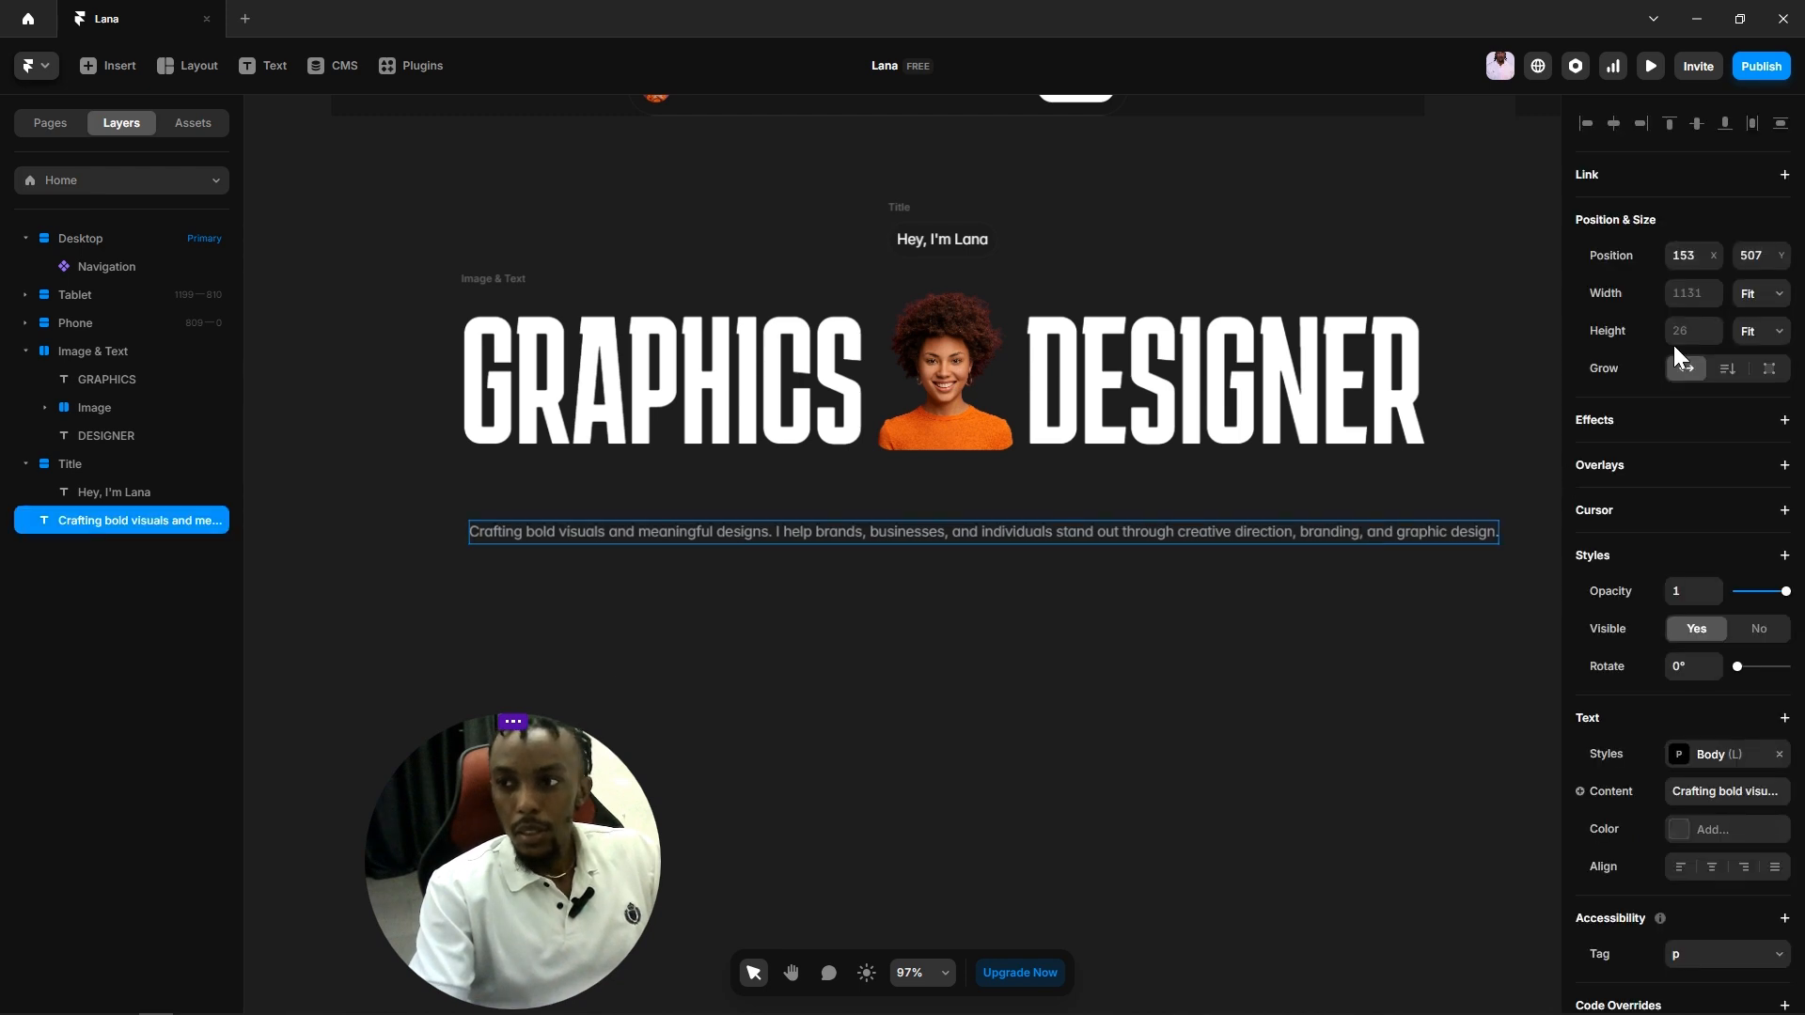
Step: Give the description a fixed width of about 585 so it wraps onto two lines, and center-align its text
click(1757, 293)
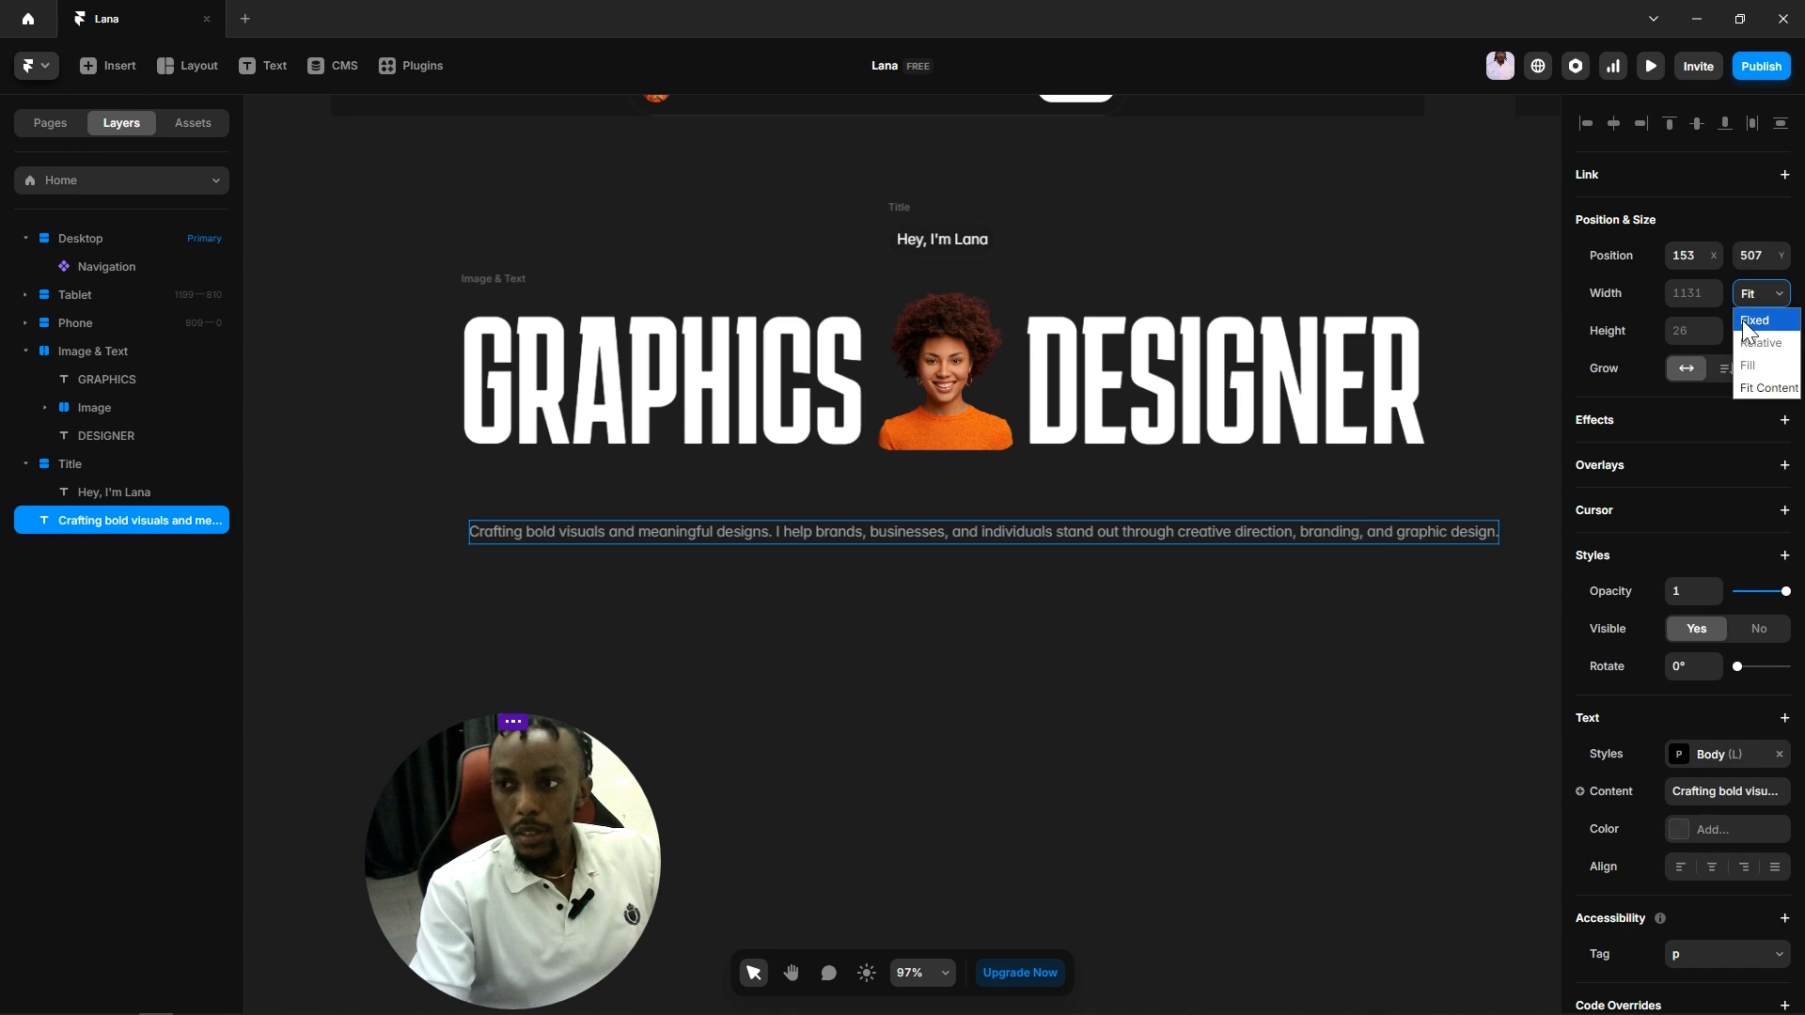
click(1750, 320)
drag(1502, 547, 1001, 546)
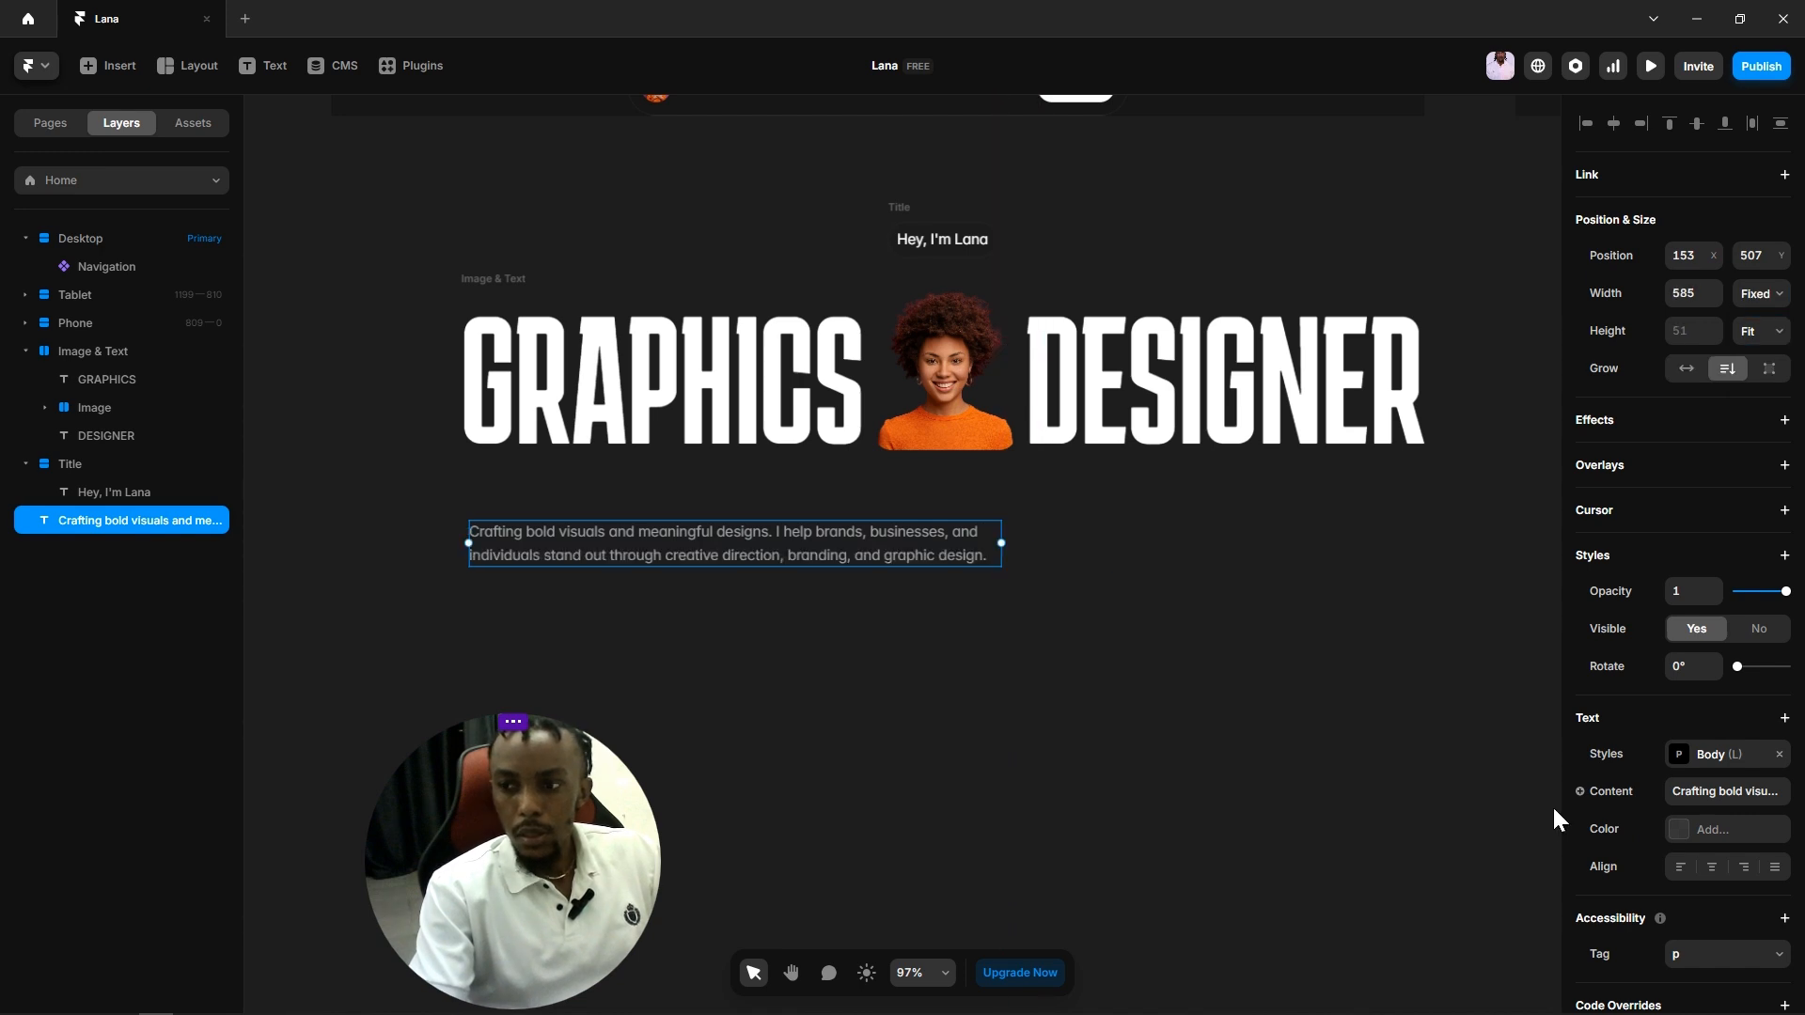
click(1709, 869)
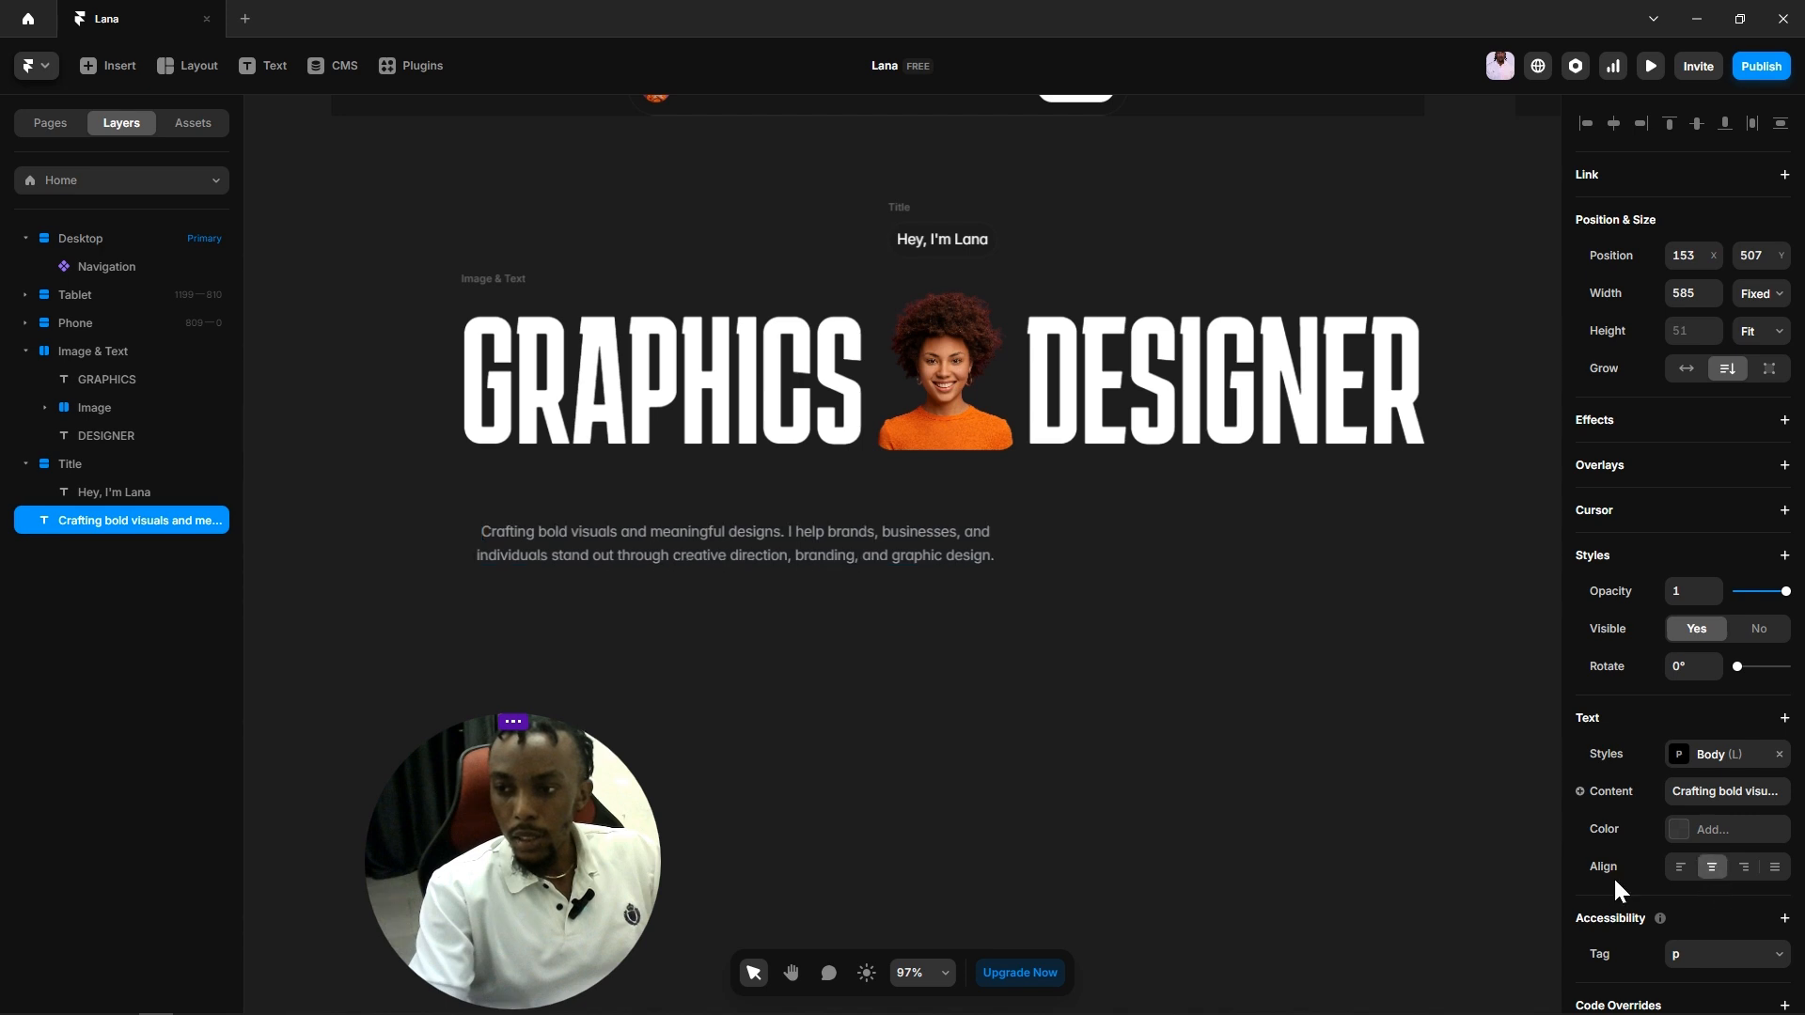
click(874, 729)
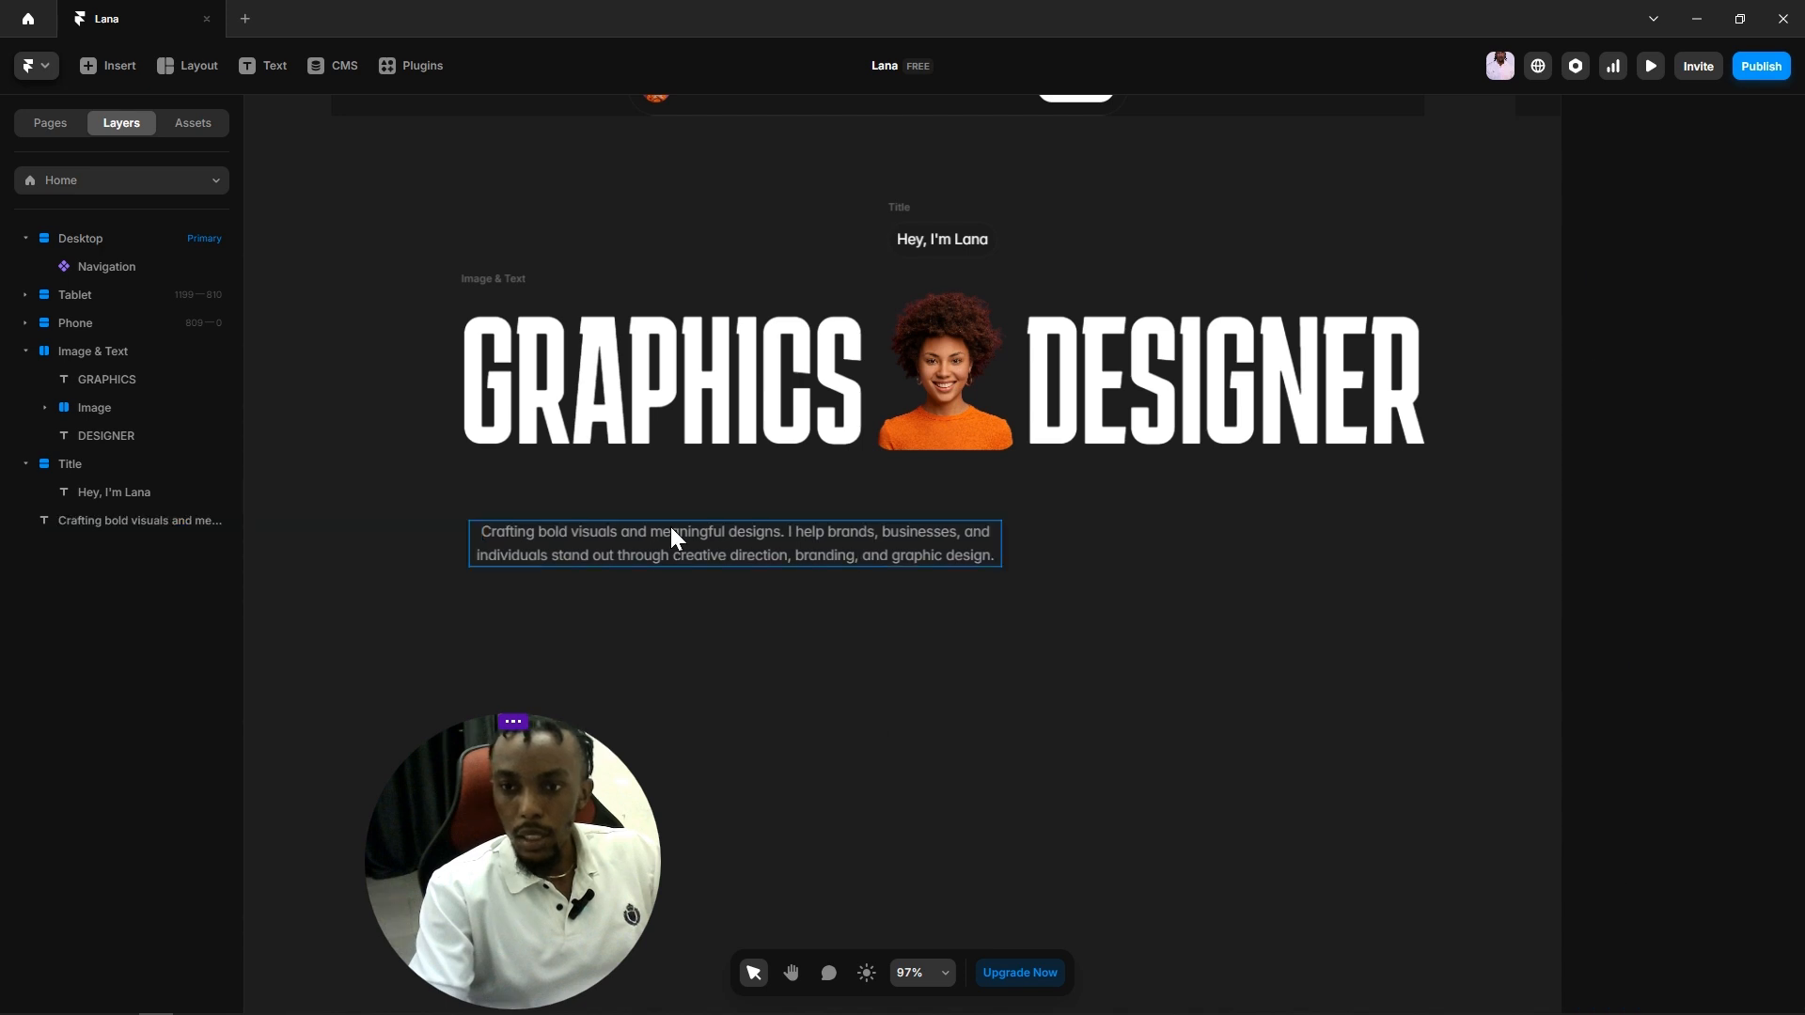
Step: Move the description text closer beneath the GRAPHICS DESIGNER headline and roughly center it, at about X 365, Y 468
drag(671, 528, 884, 490)
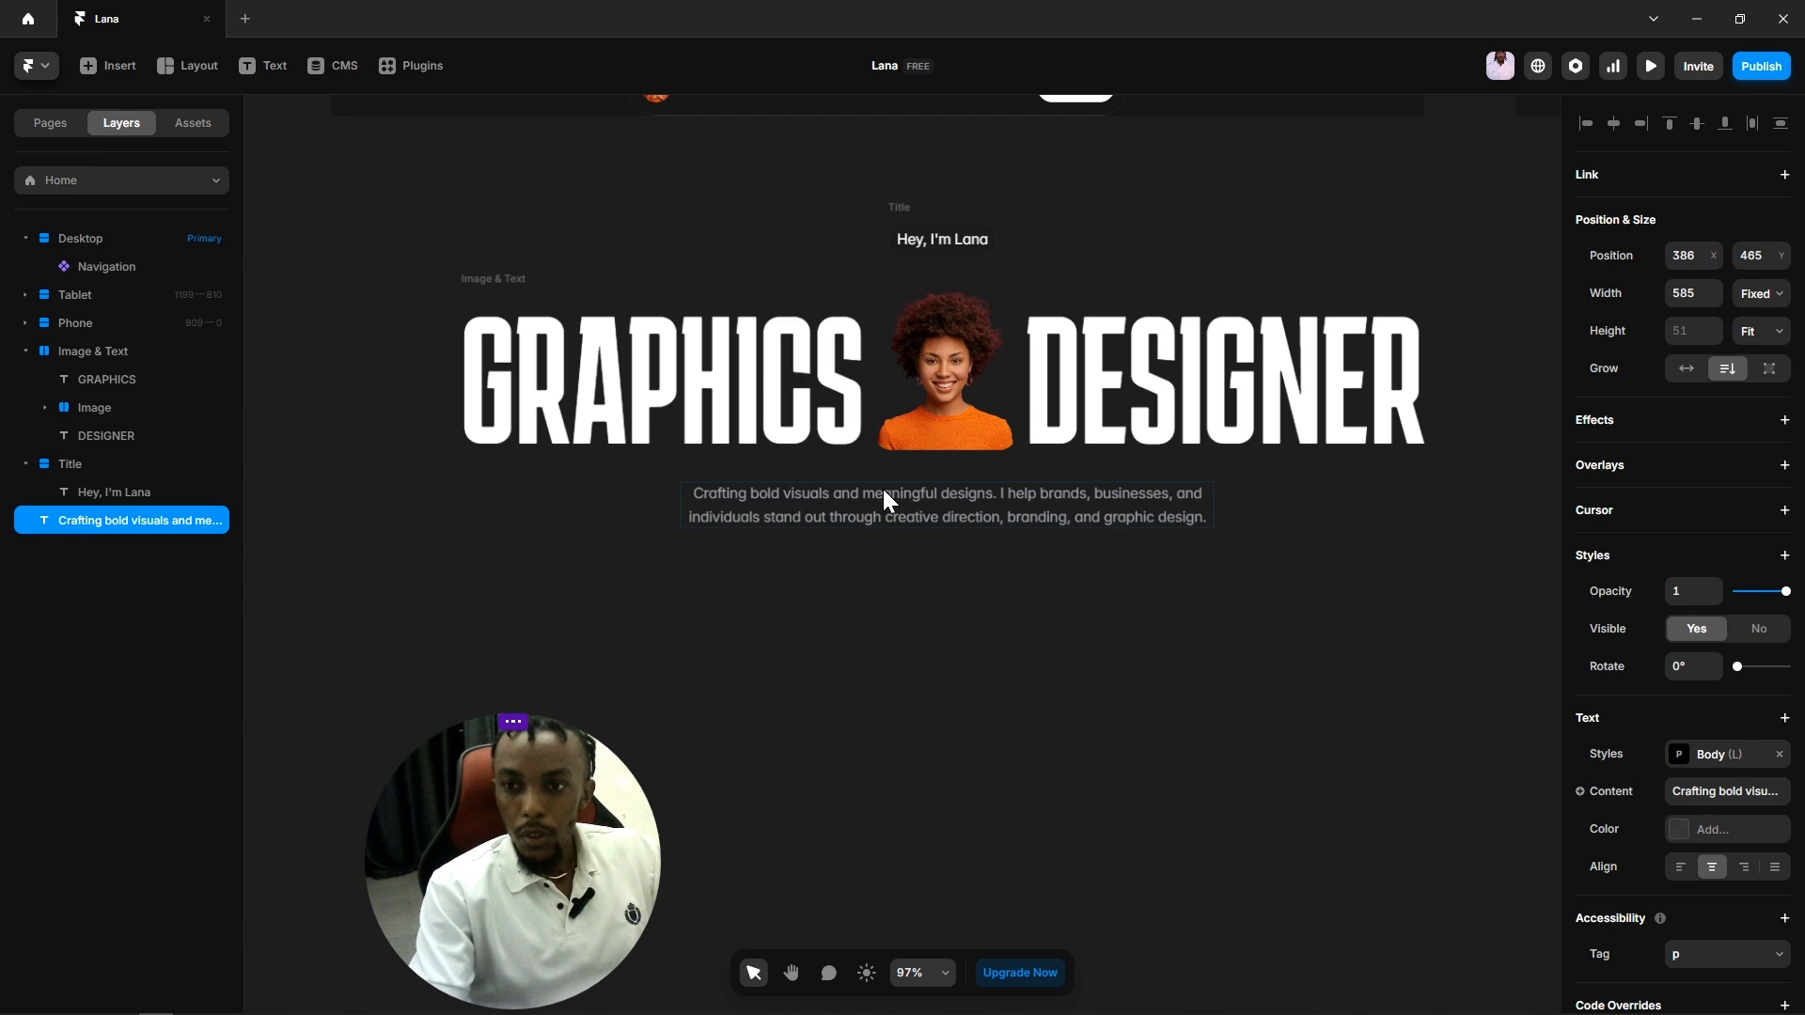
click(1159, 625)
scroll(1279, 611, up, 1)
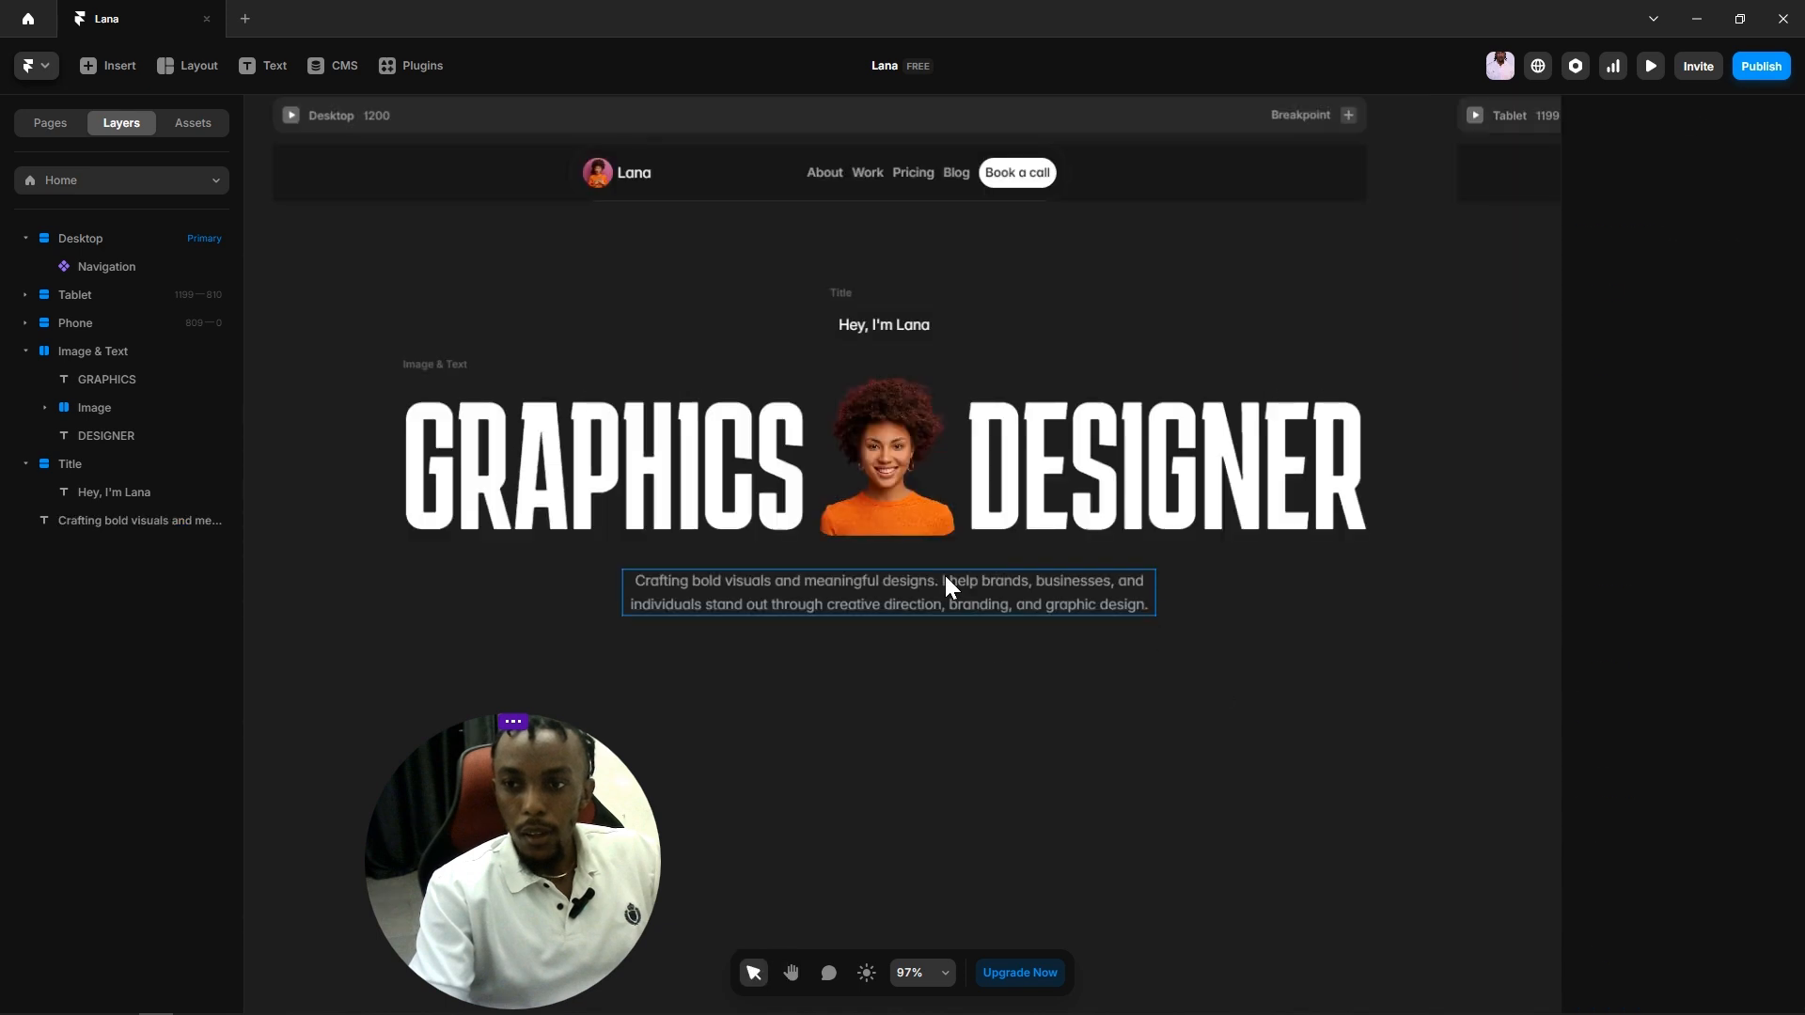
click(945, 575)
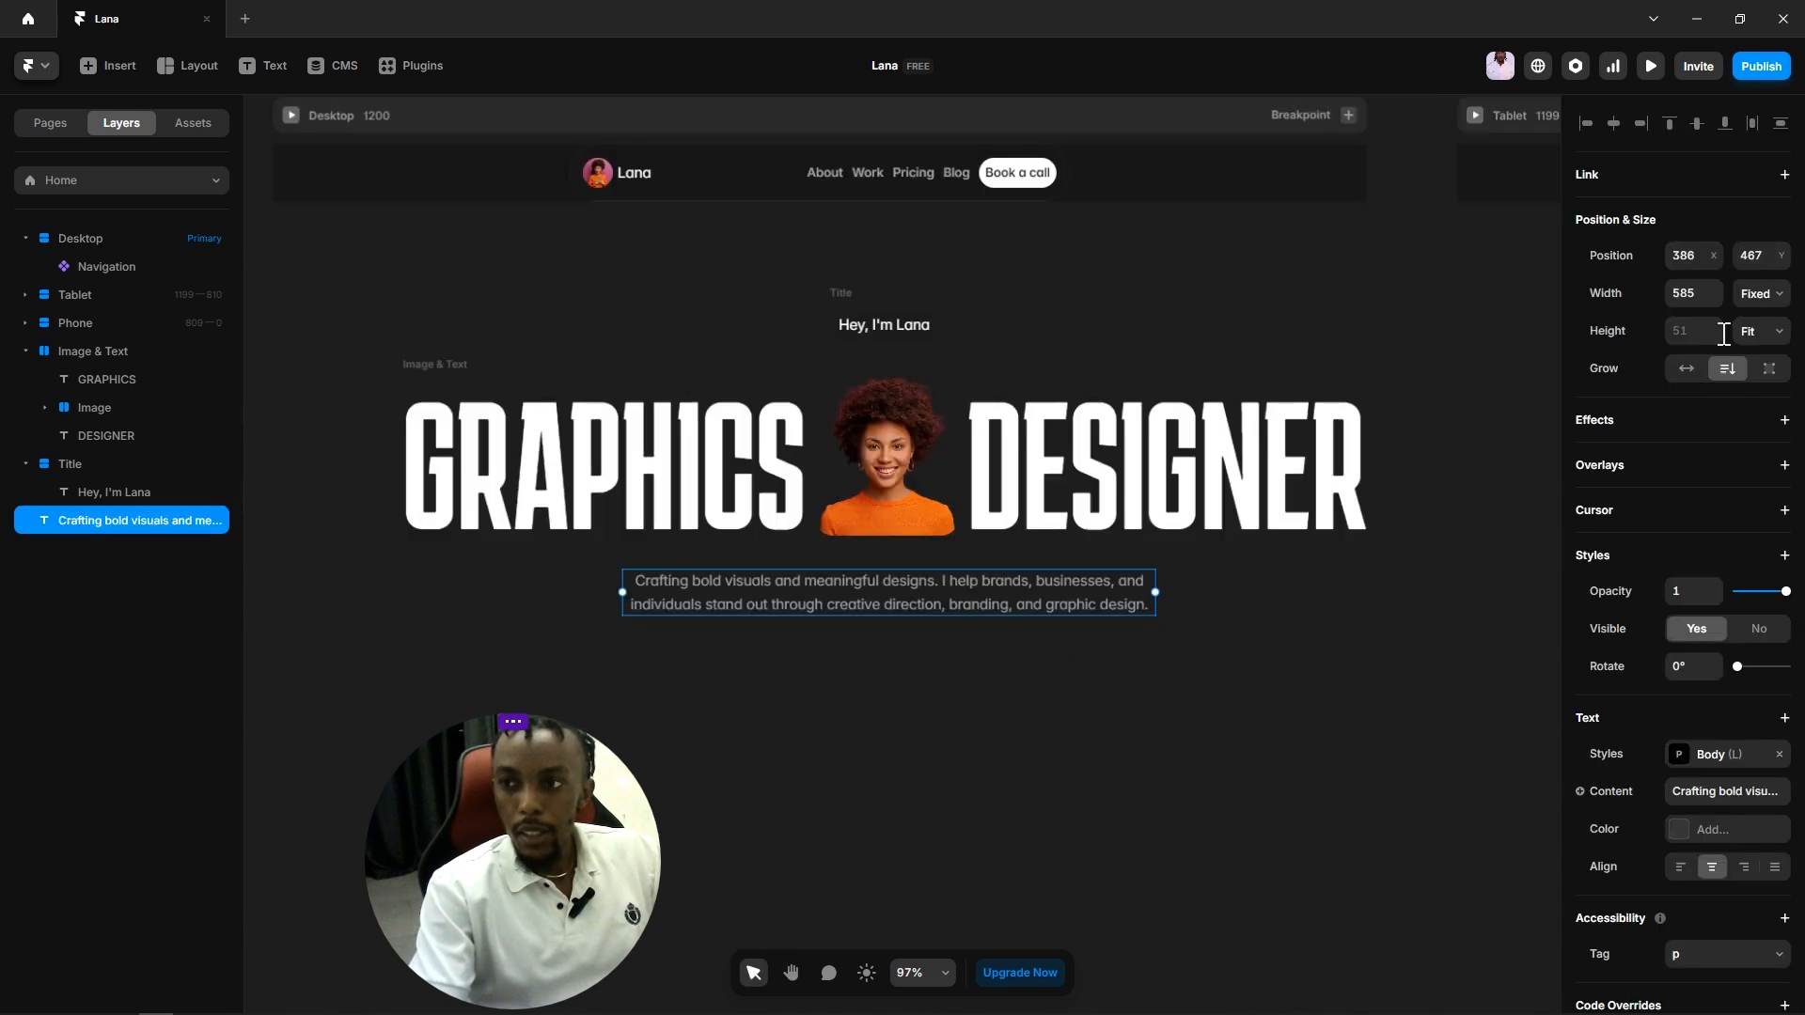
click(1163, 691)
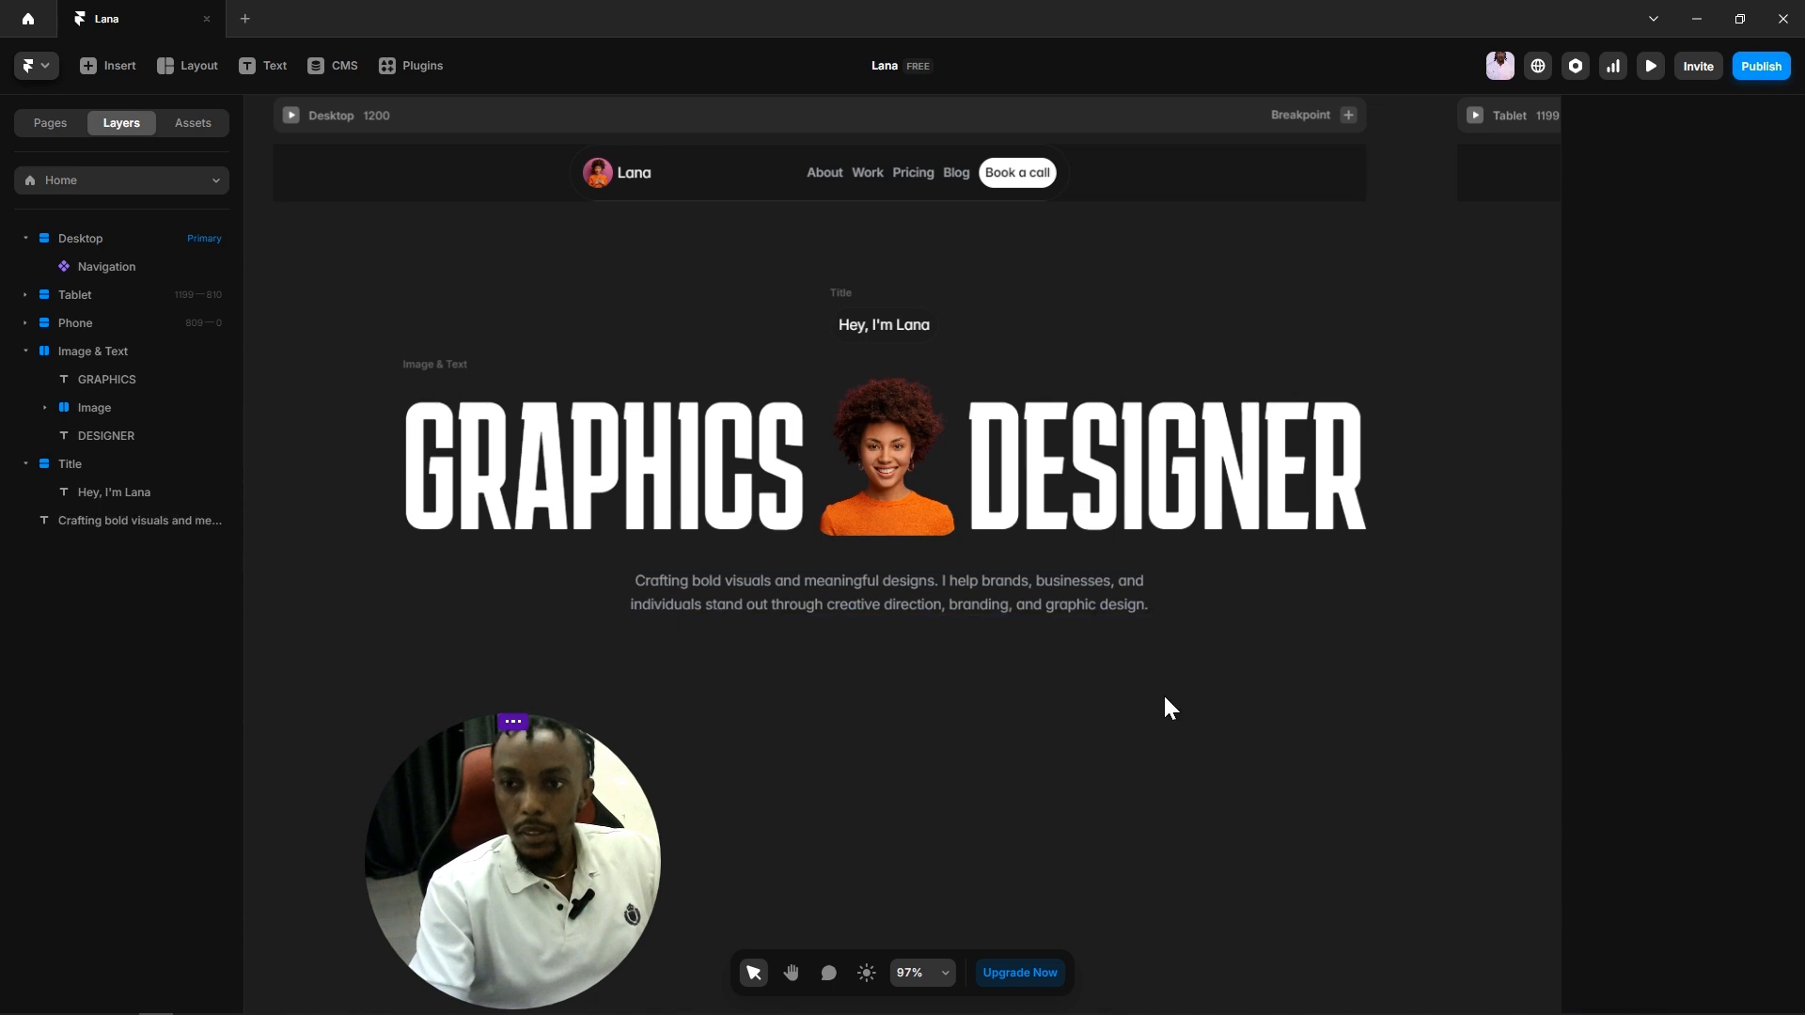
drag(960, 593, 940, 594)
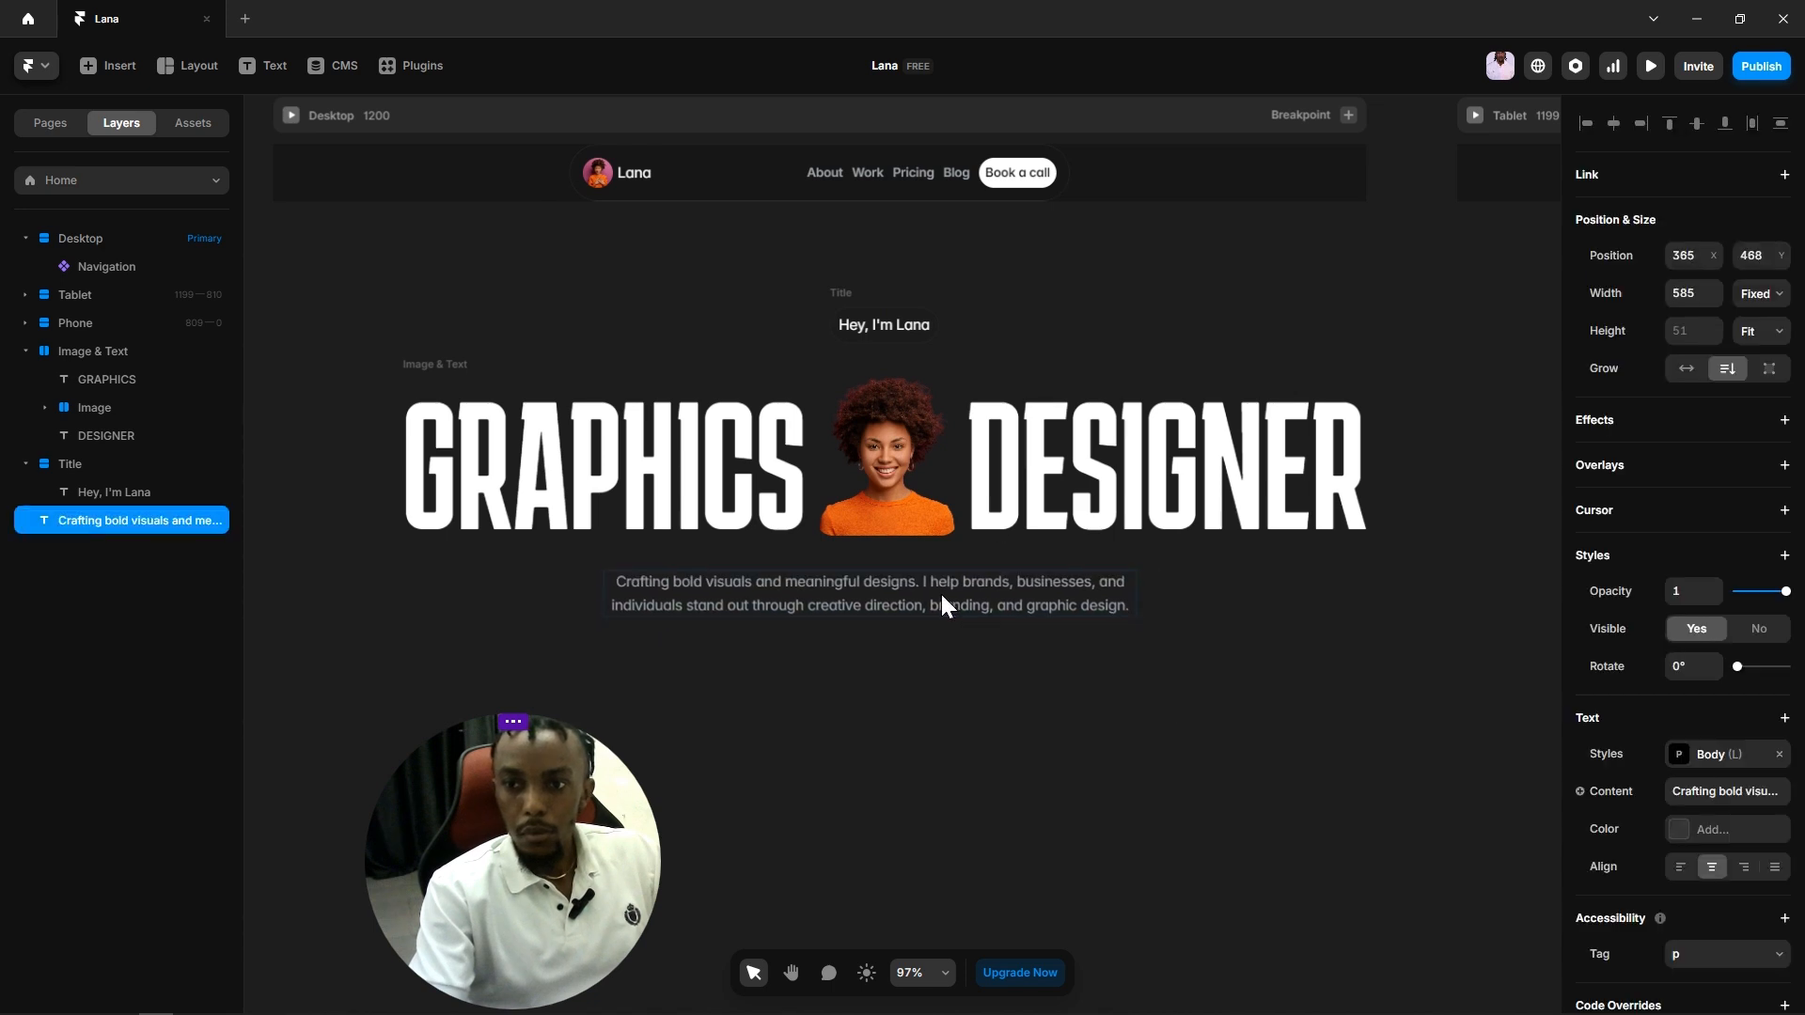
click(1139, 722)
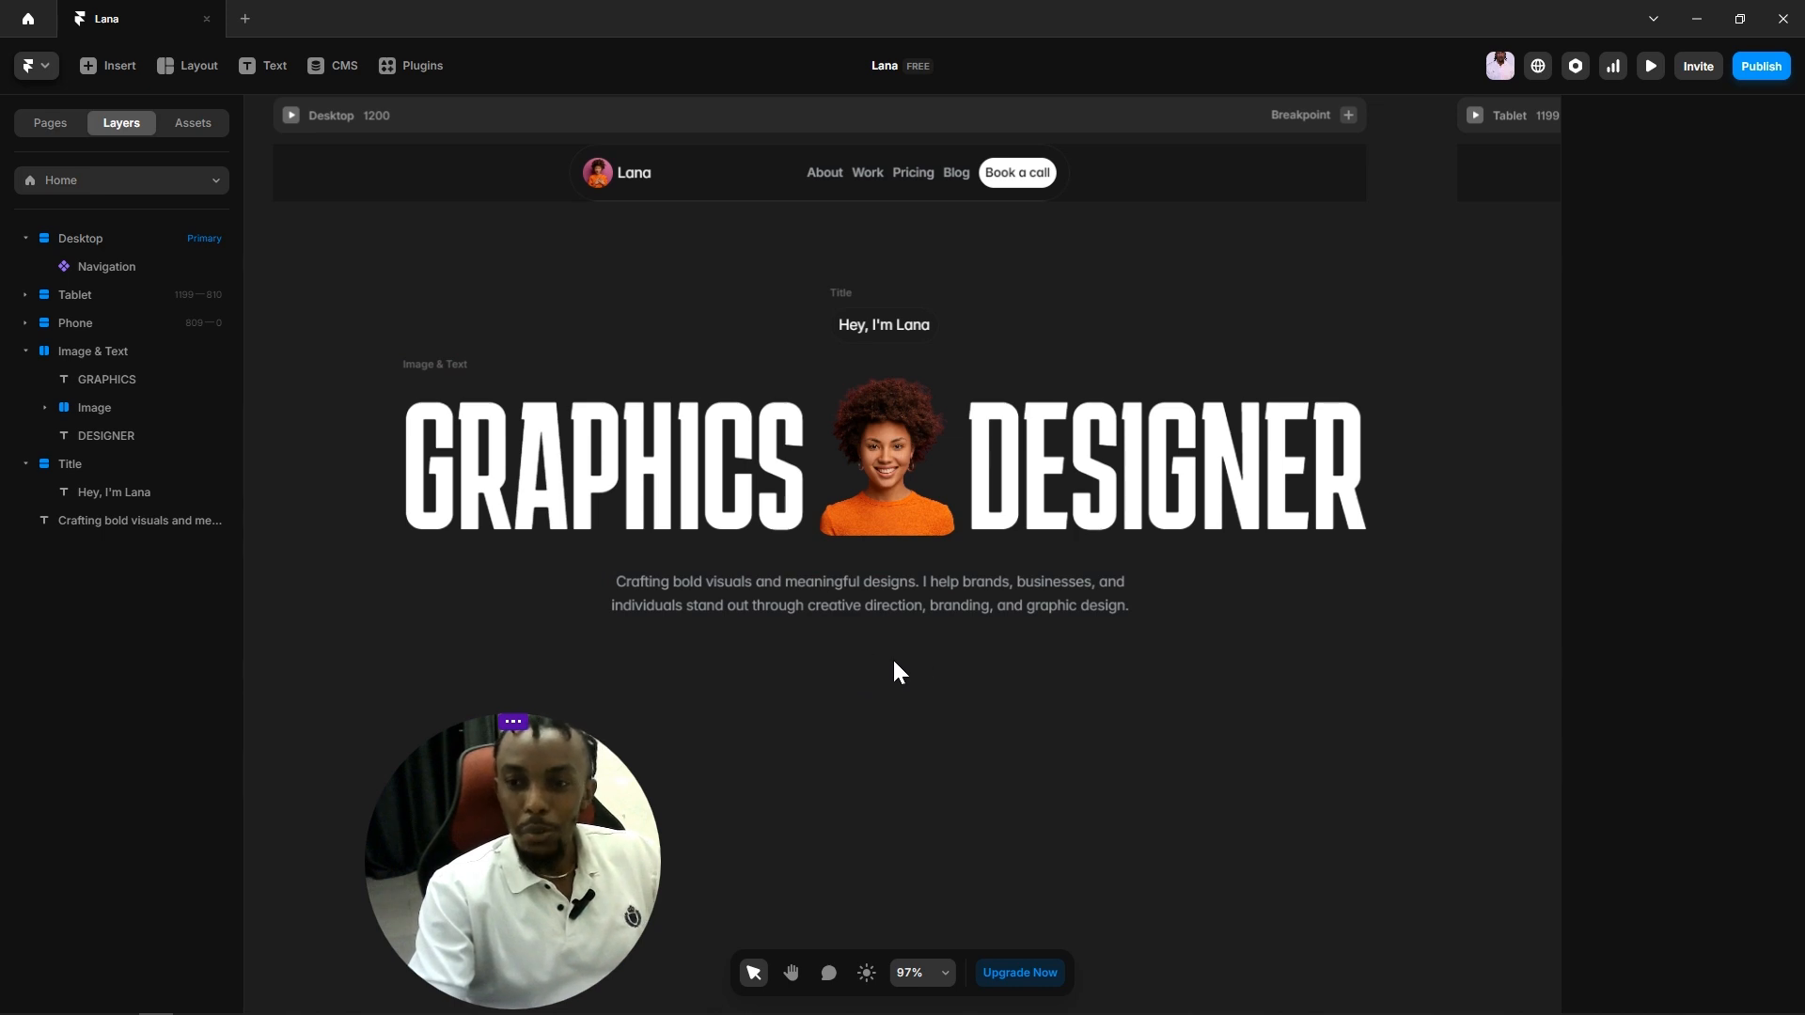
Step: Place an instance of the Main Button component centered beneath the description, at about X 631, Y 560
click(176, 128)
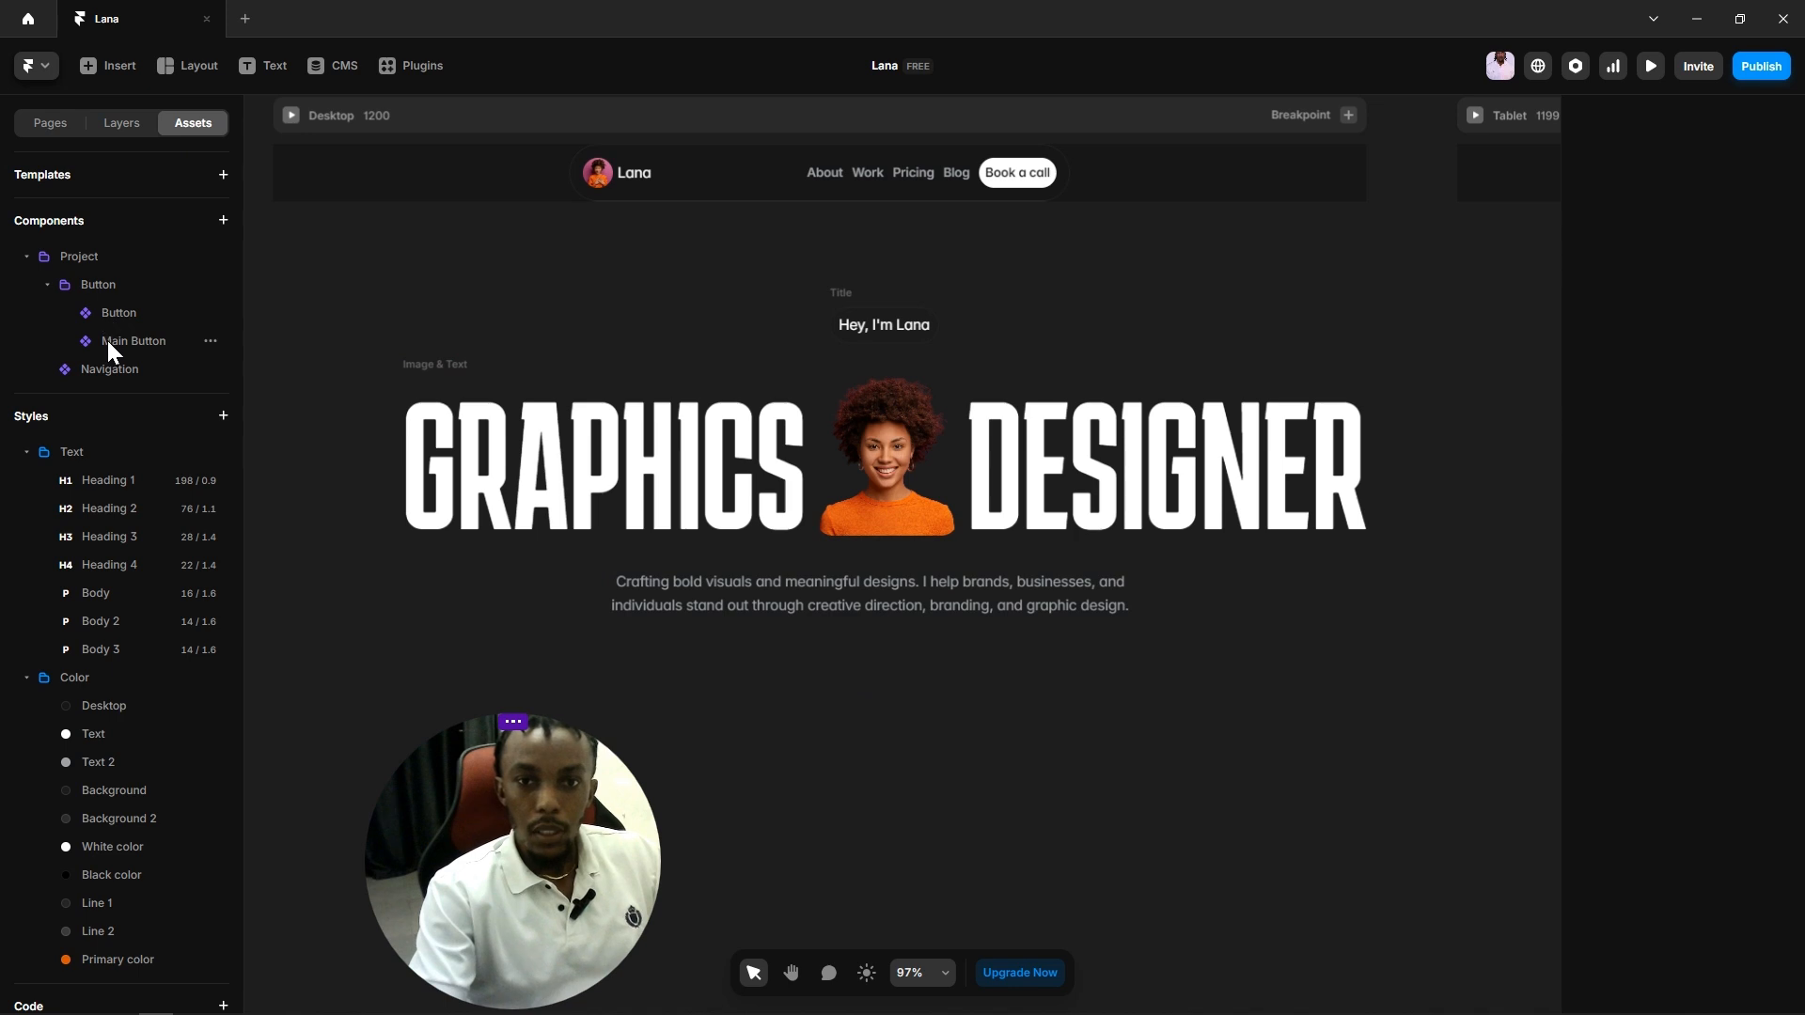
drag(877, 670, 877, 670)
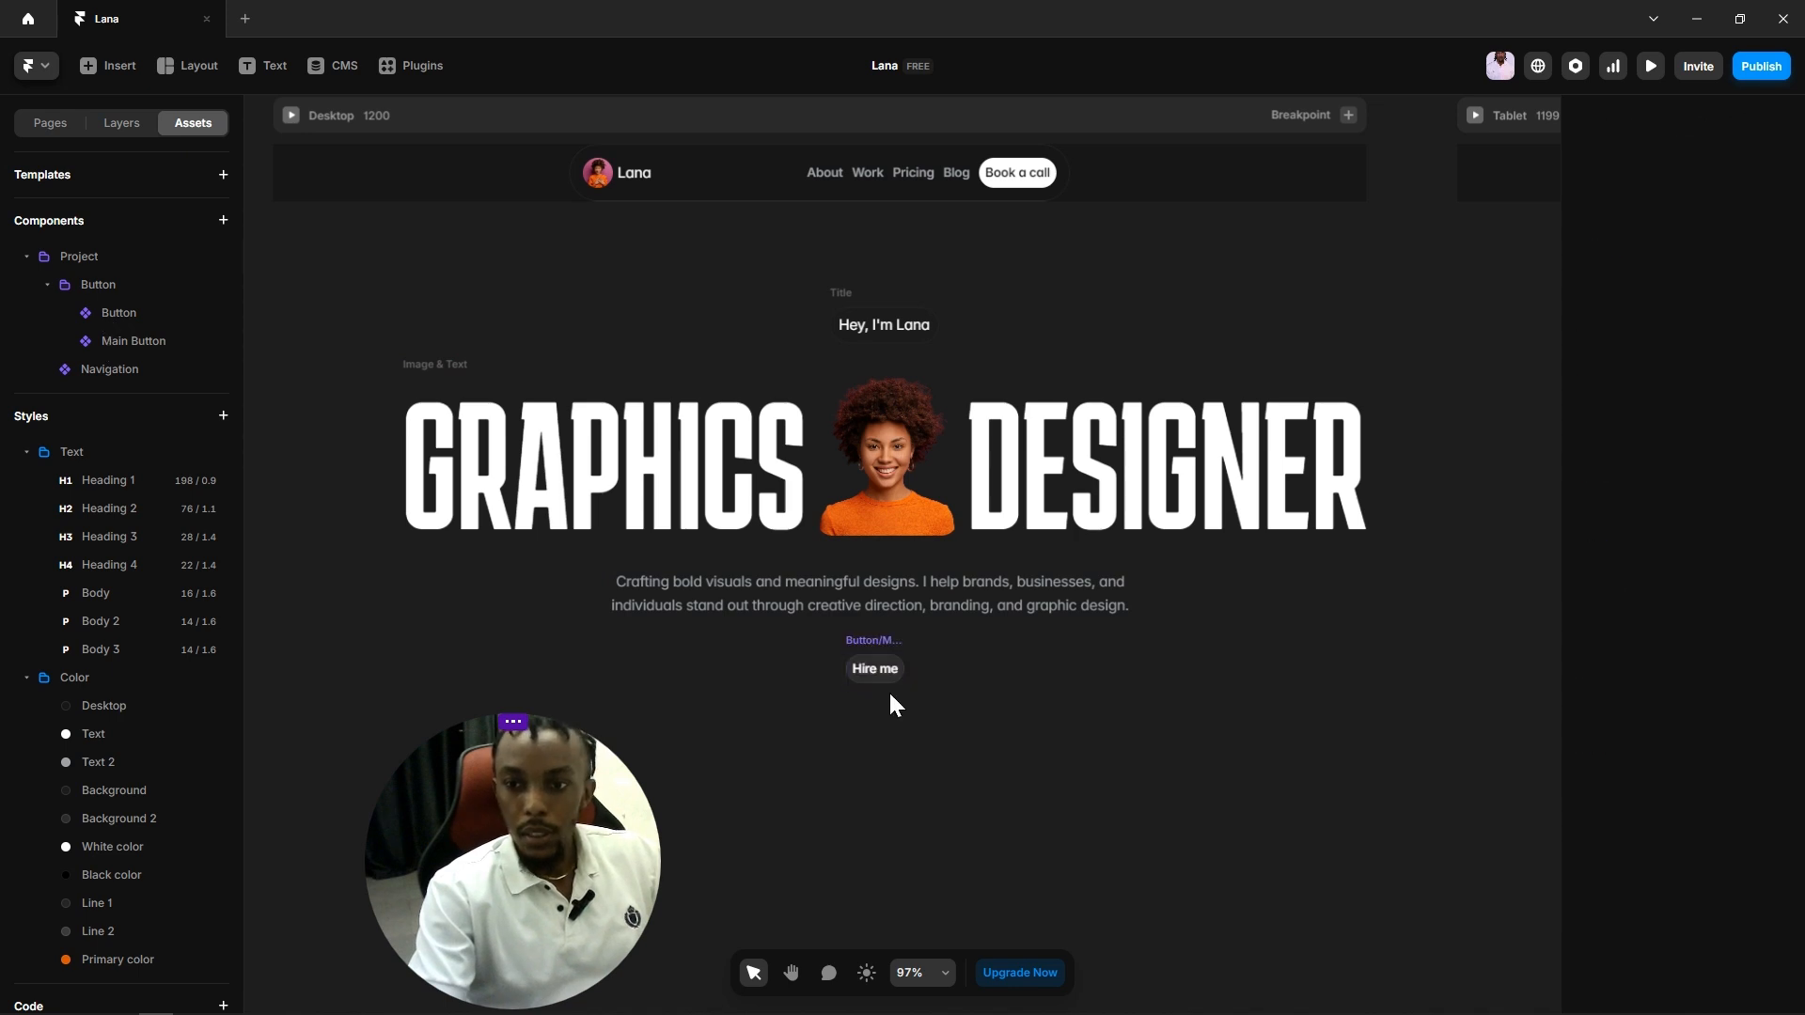
scroll(888, 690, up, 5)
Step: Open the Main Button component for editing and add a new variant beside the primary Hire me variant
click(855, 641)
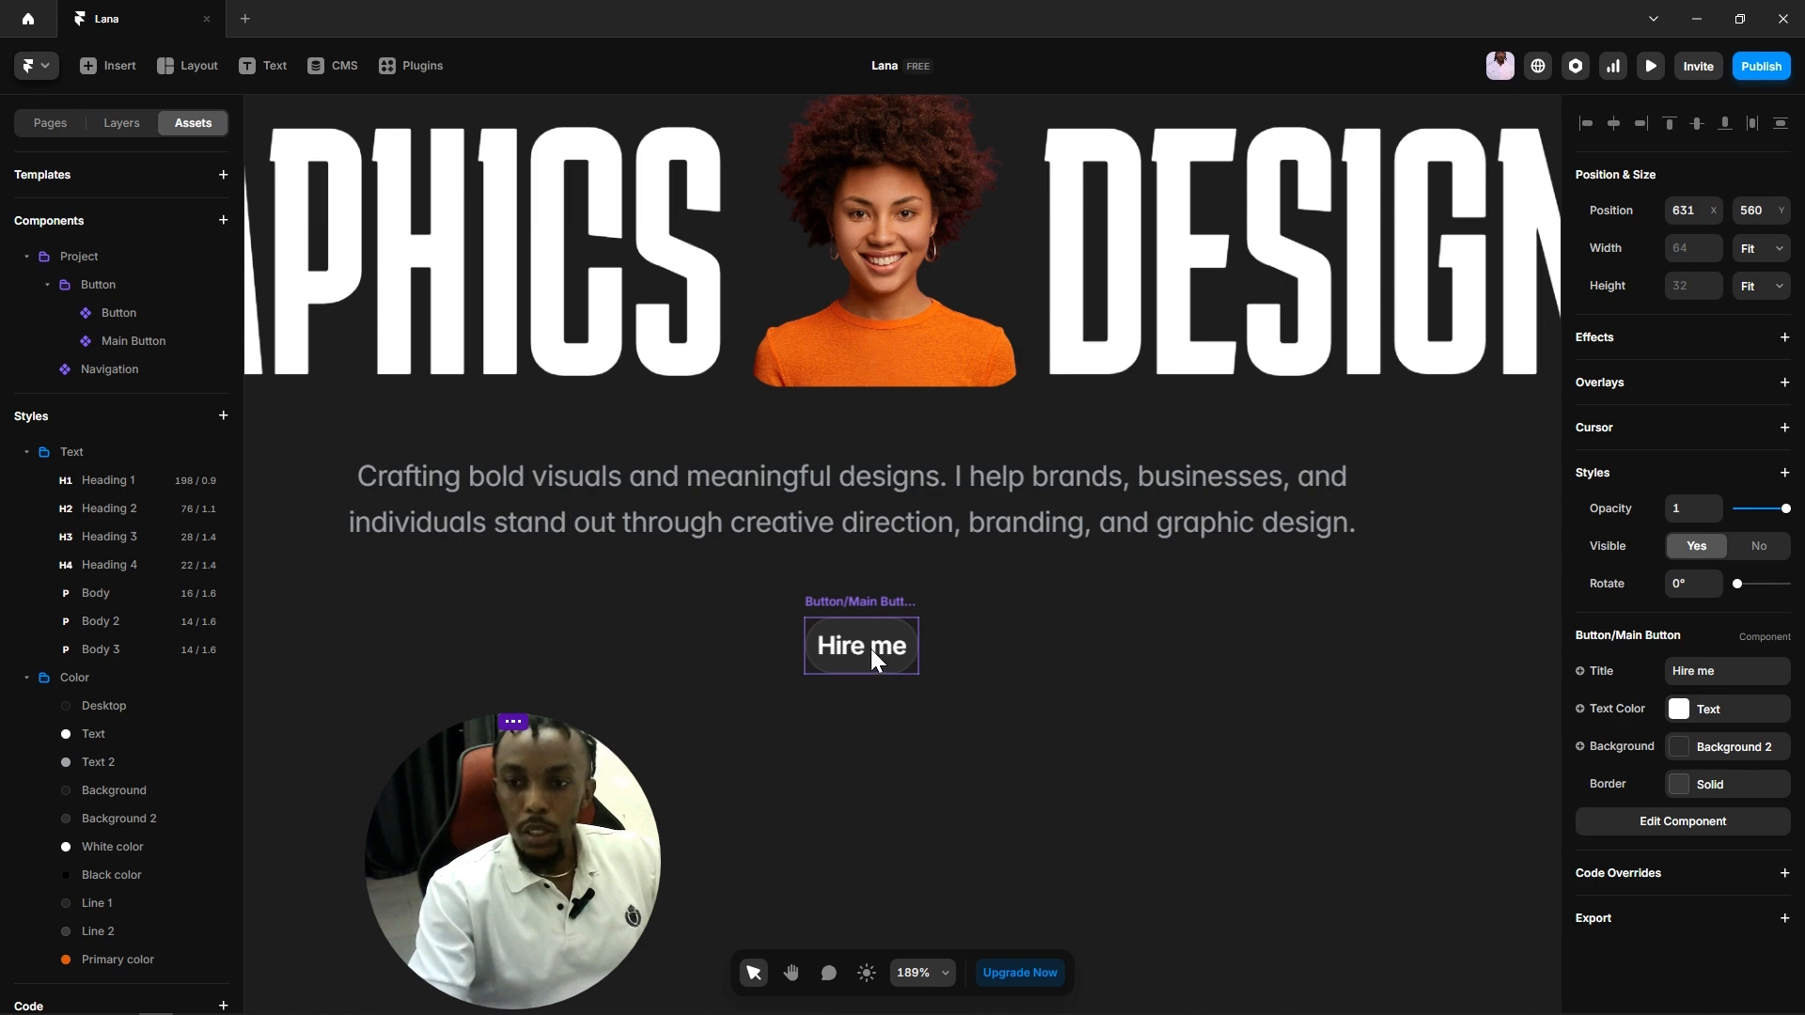
double_click(870, 648)
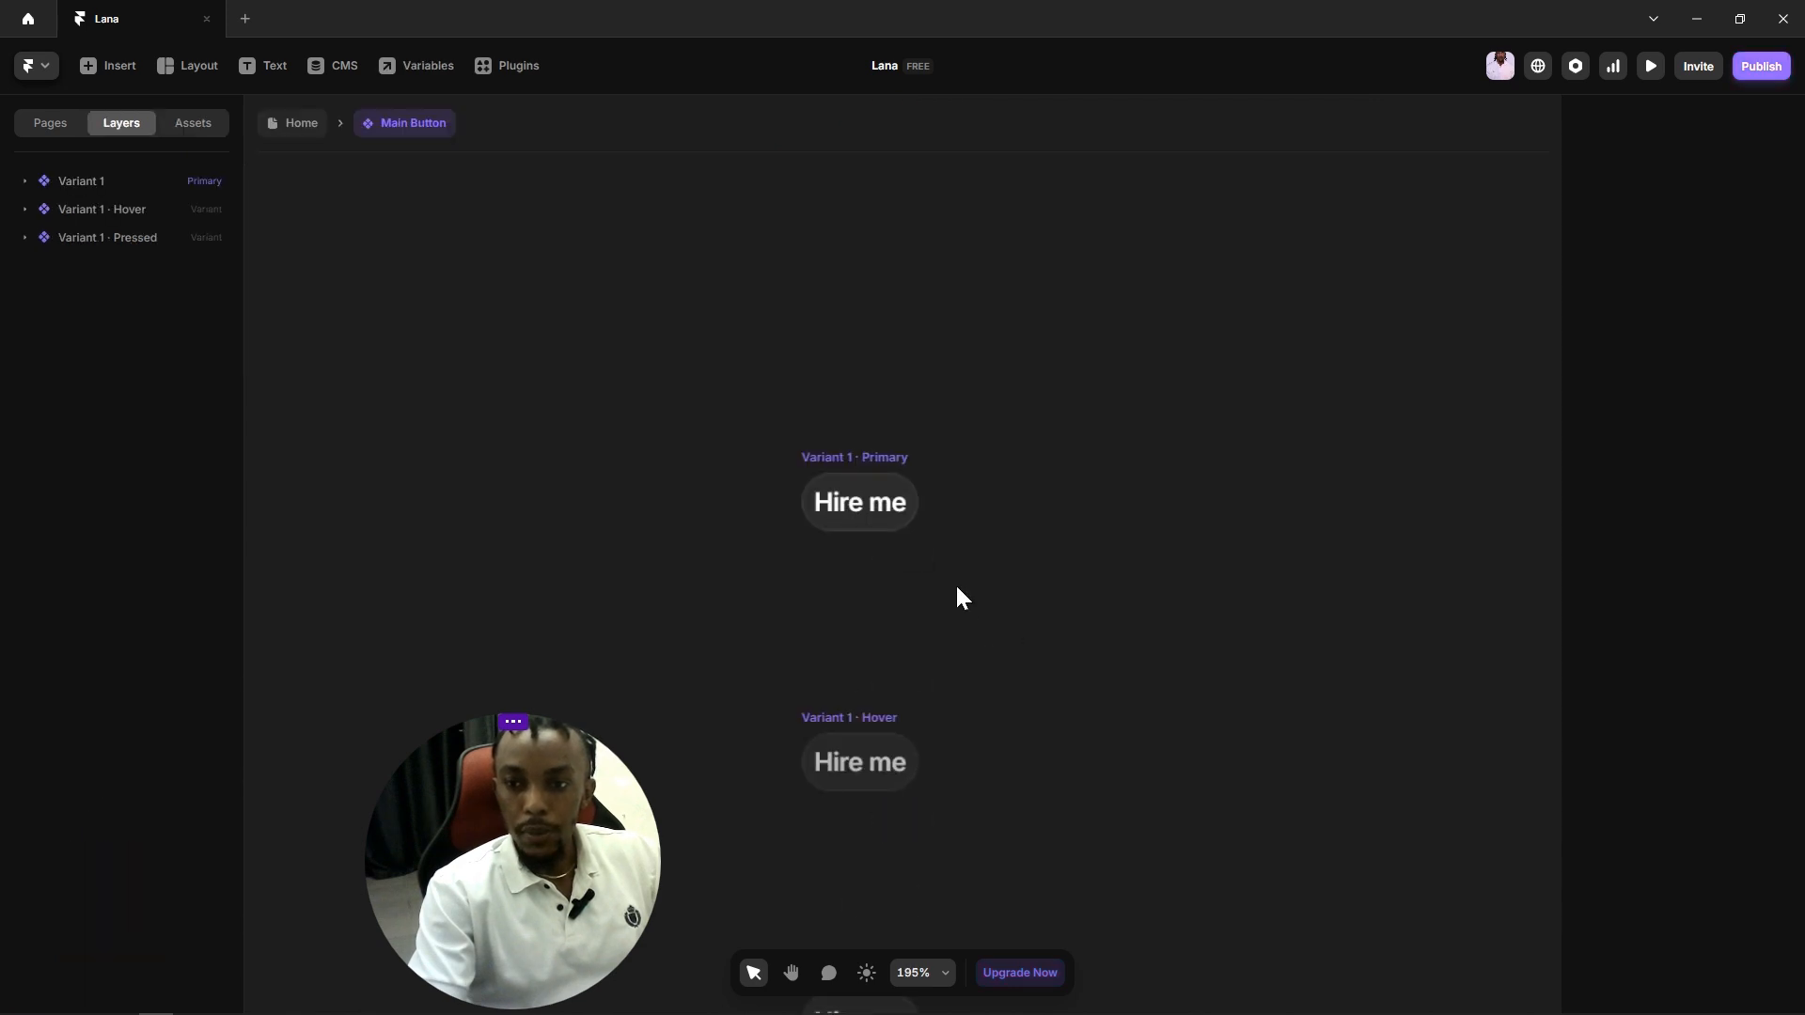
scroll(955, 583, down, 3)
click(872, 488)
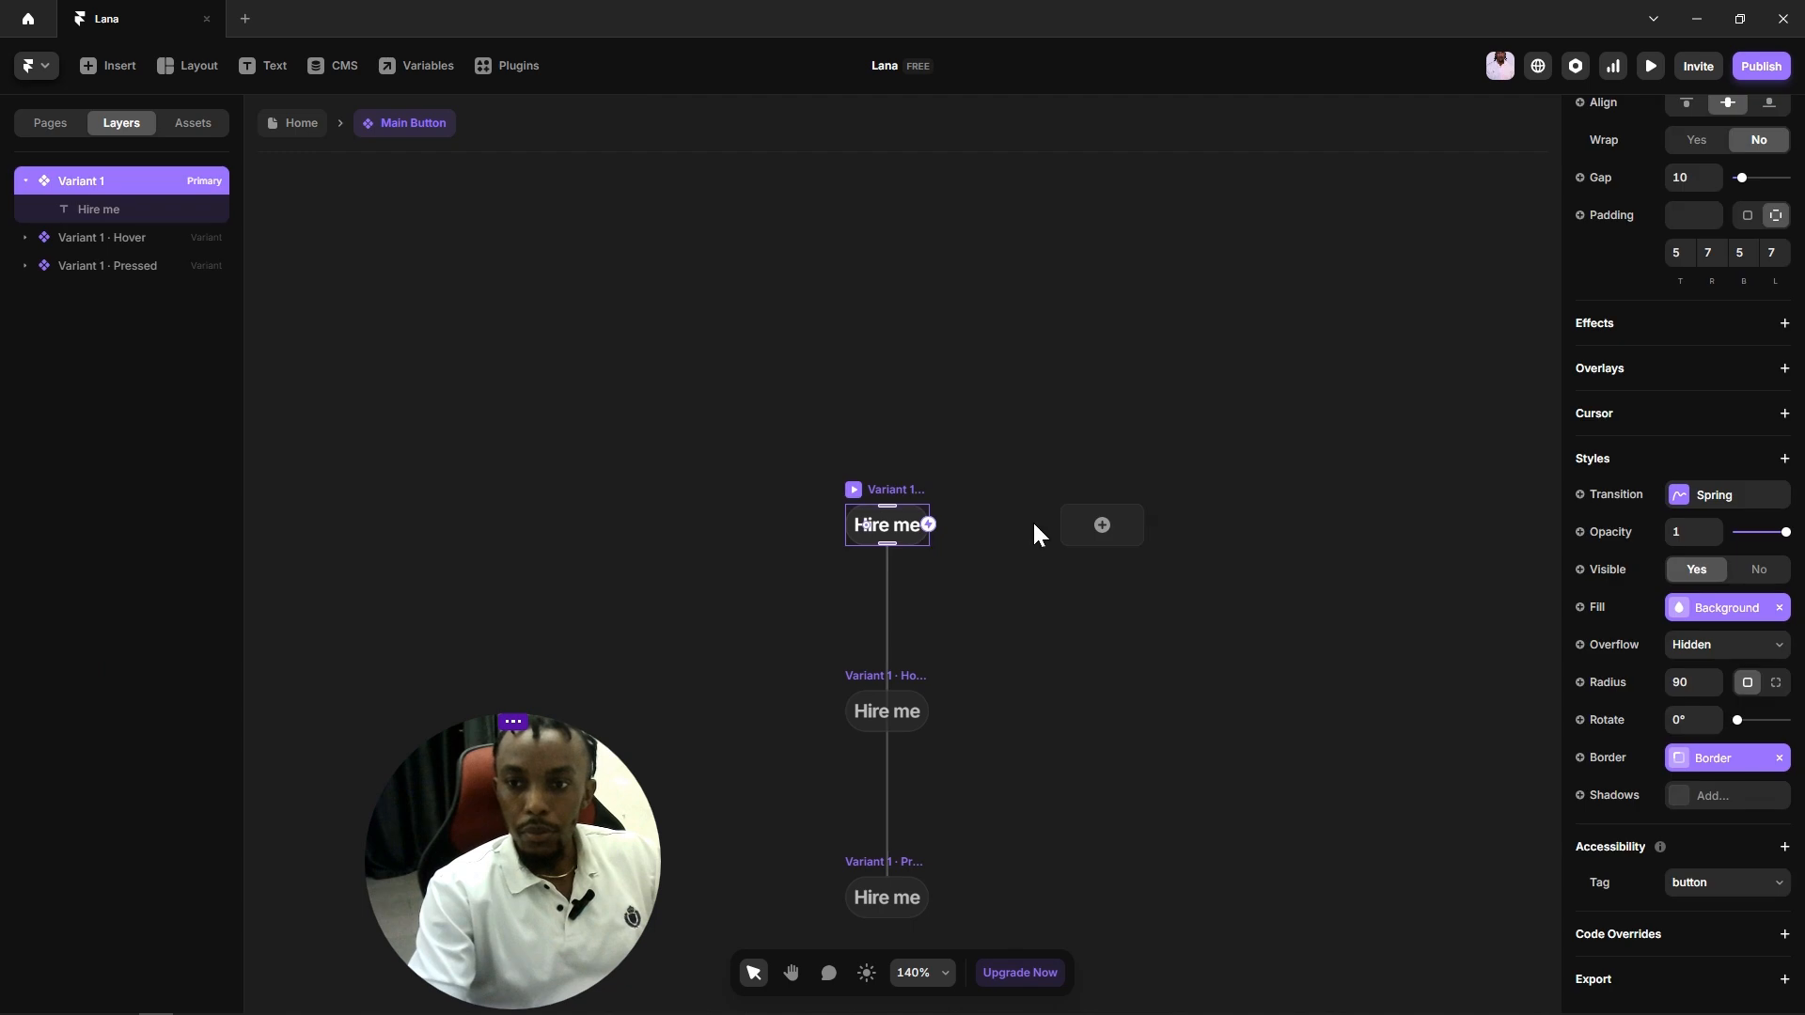
click(1102, 526)
click(774, 515)
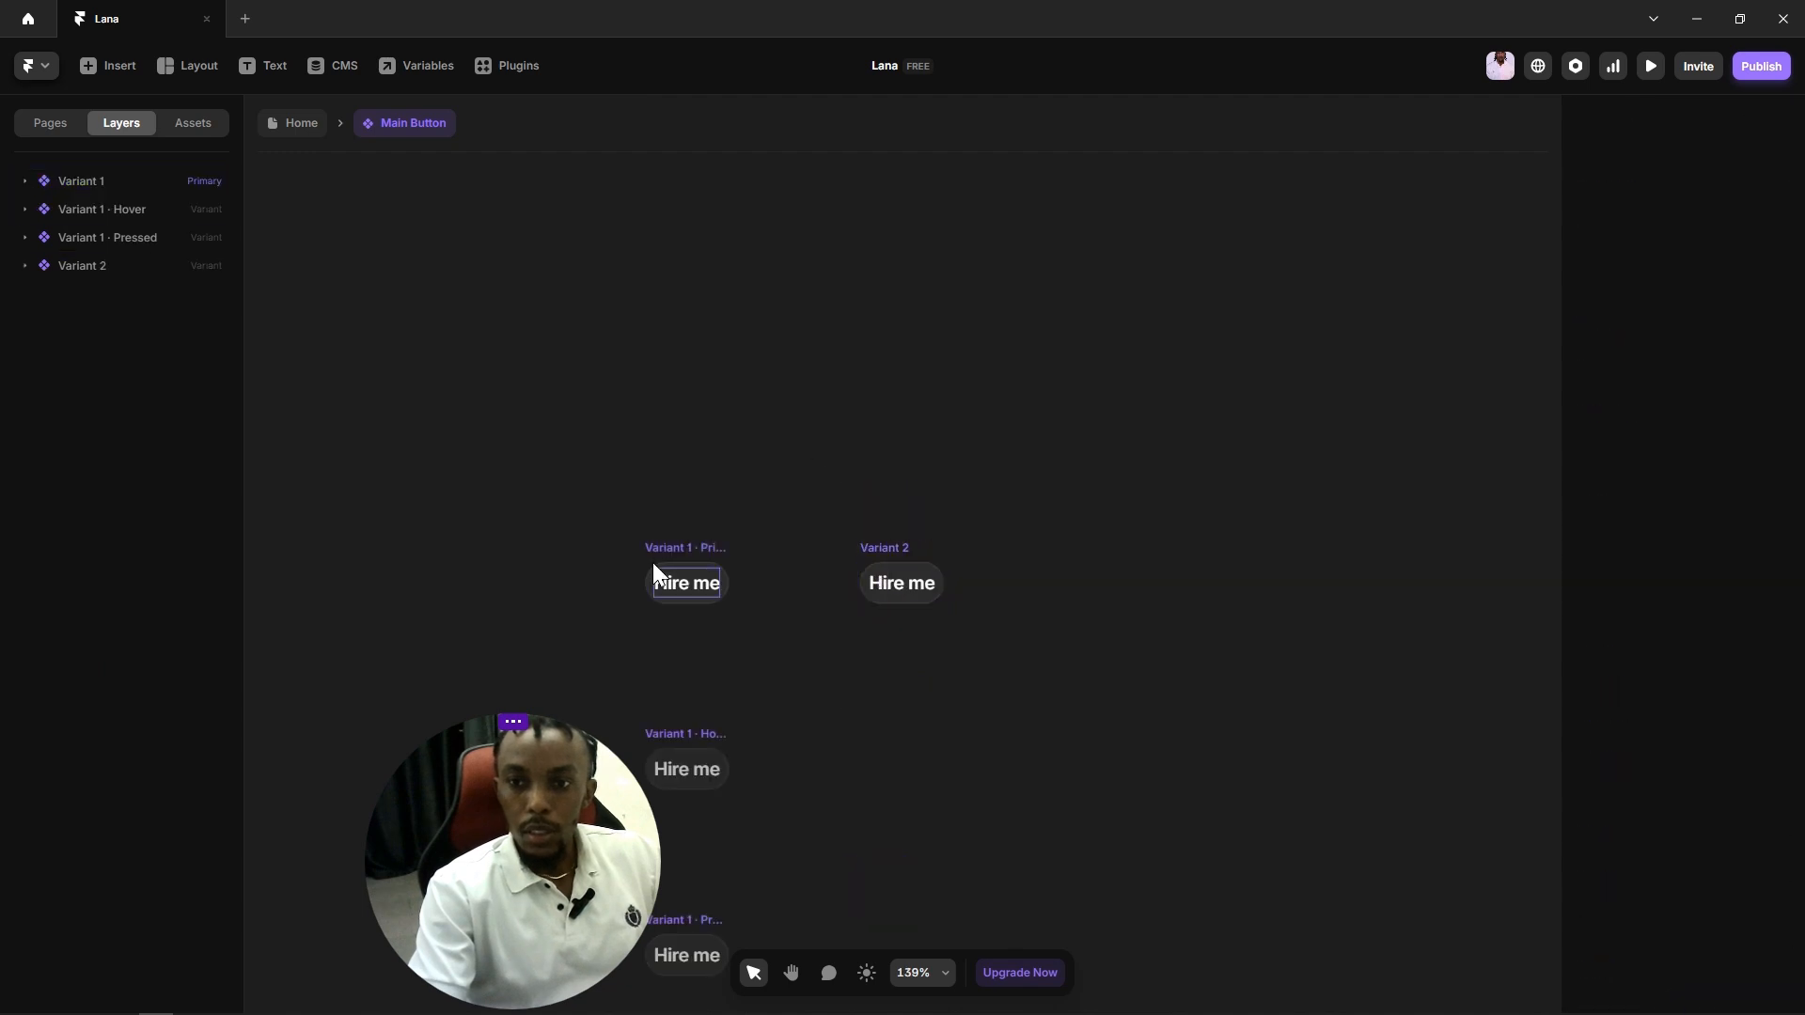
Step: Rename the primary variant of the component to Nav Button
click(37, 181)
double_click(85, 183)
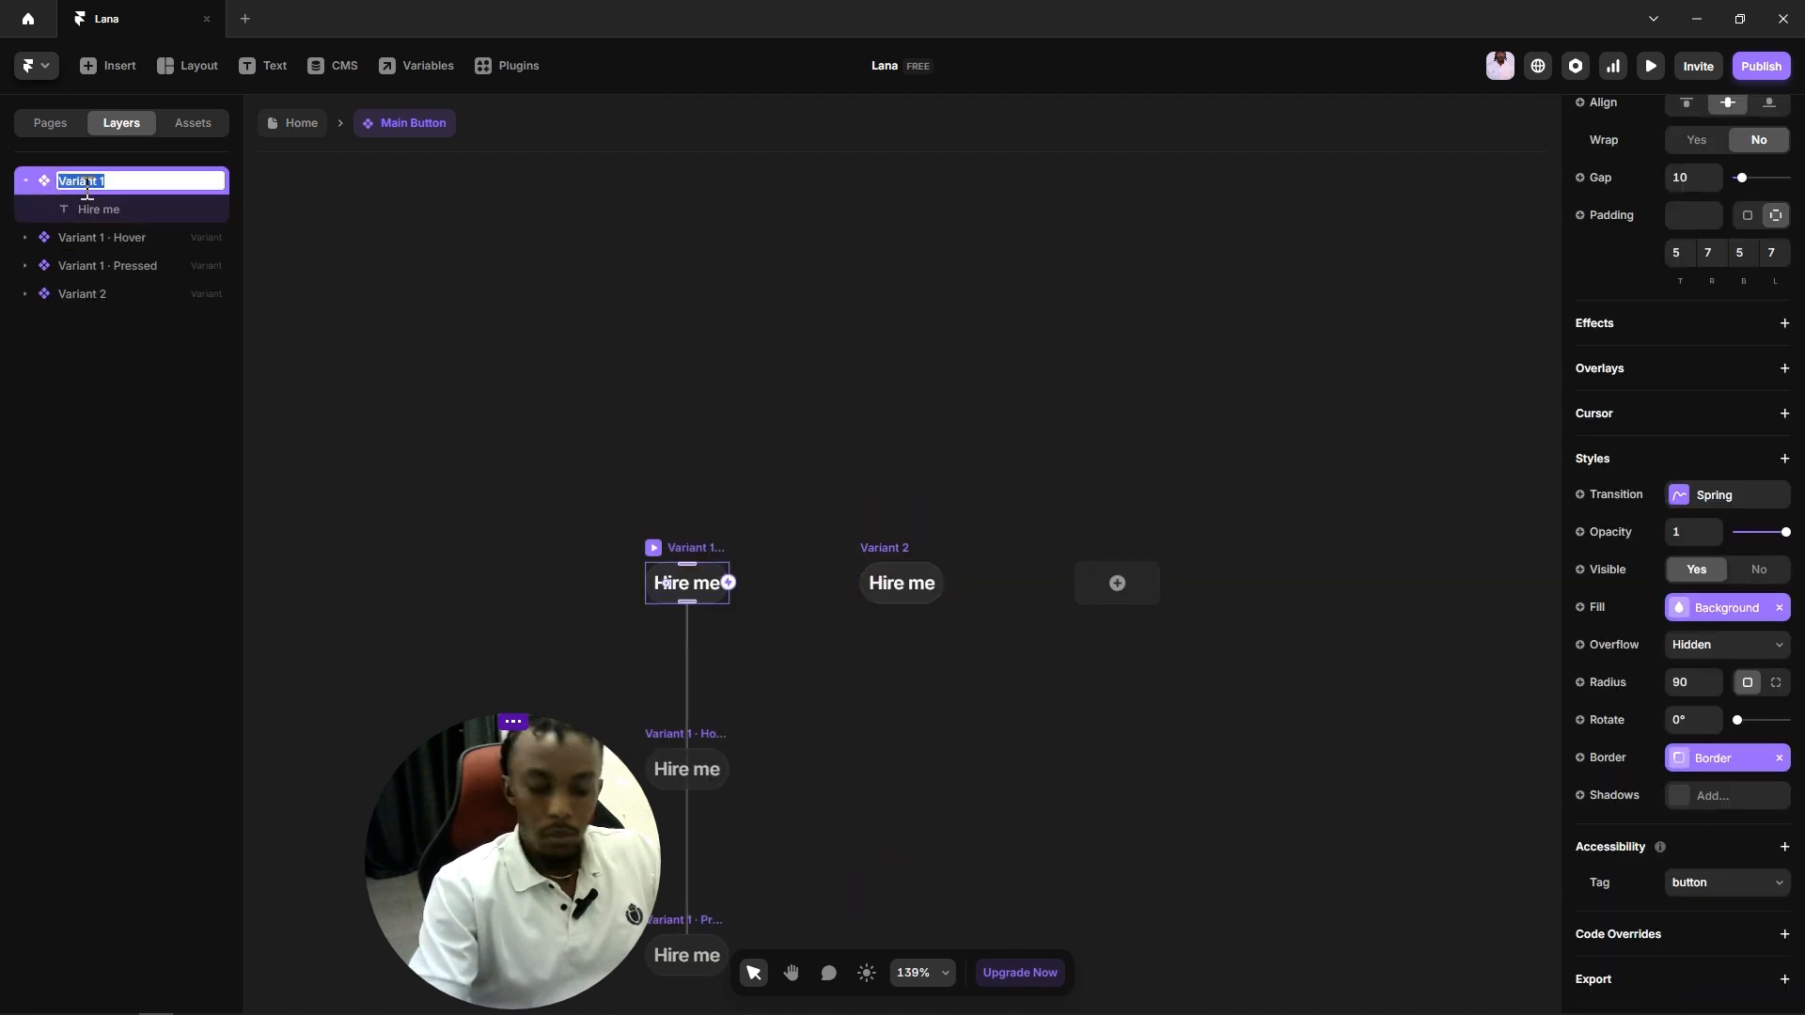
text(Nav B)
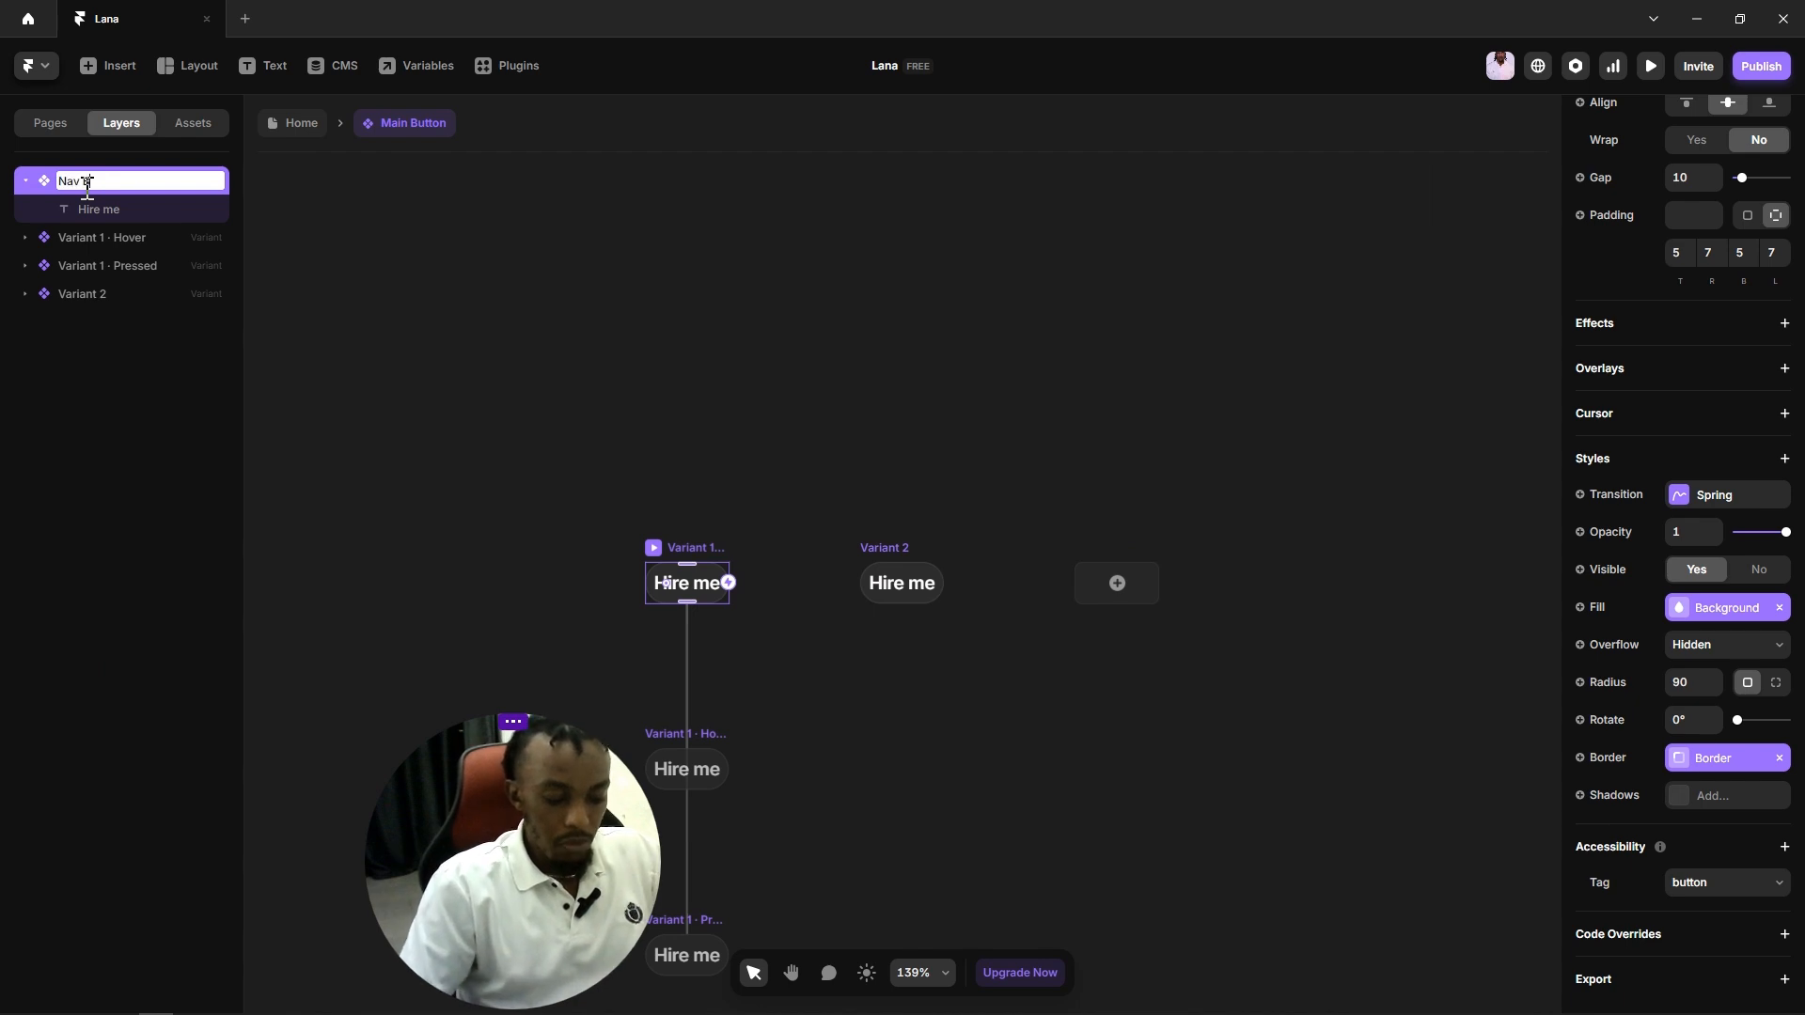
text(utton)
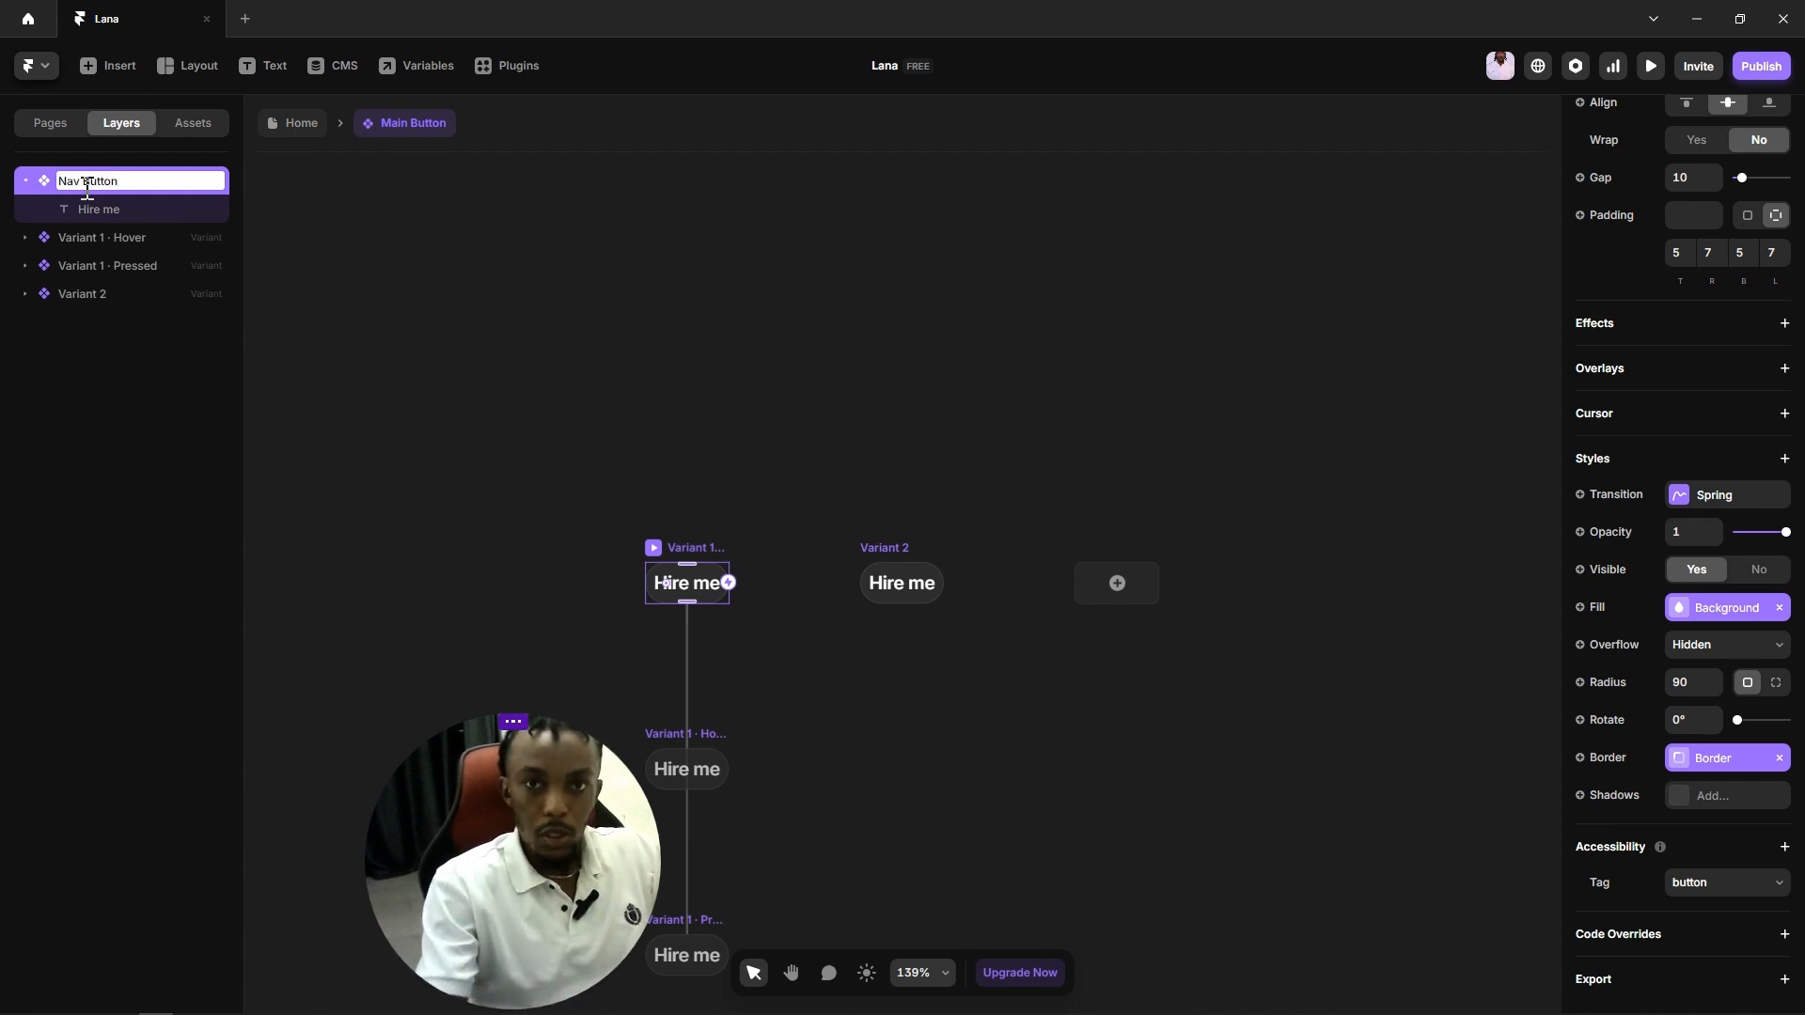
click(251, 203)
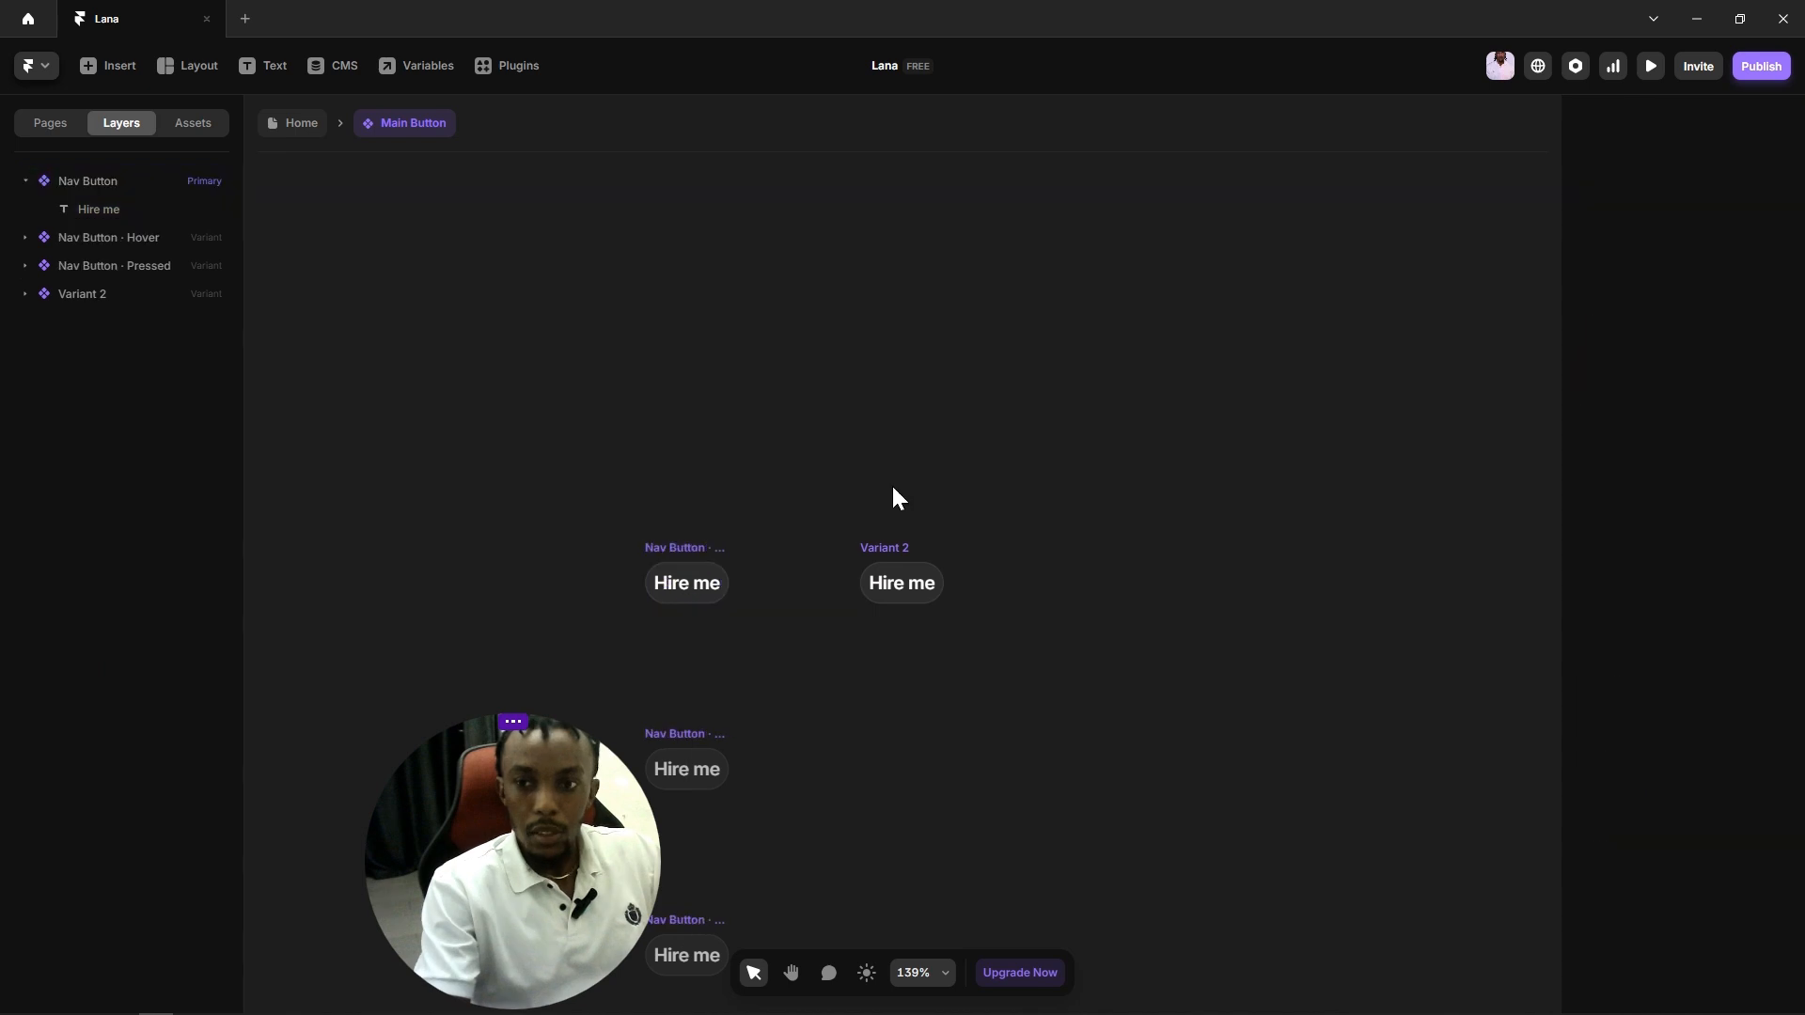
Step: Rename Variant 2 to Main button
click(90, 294)
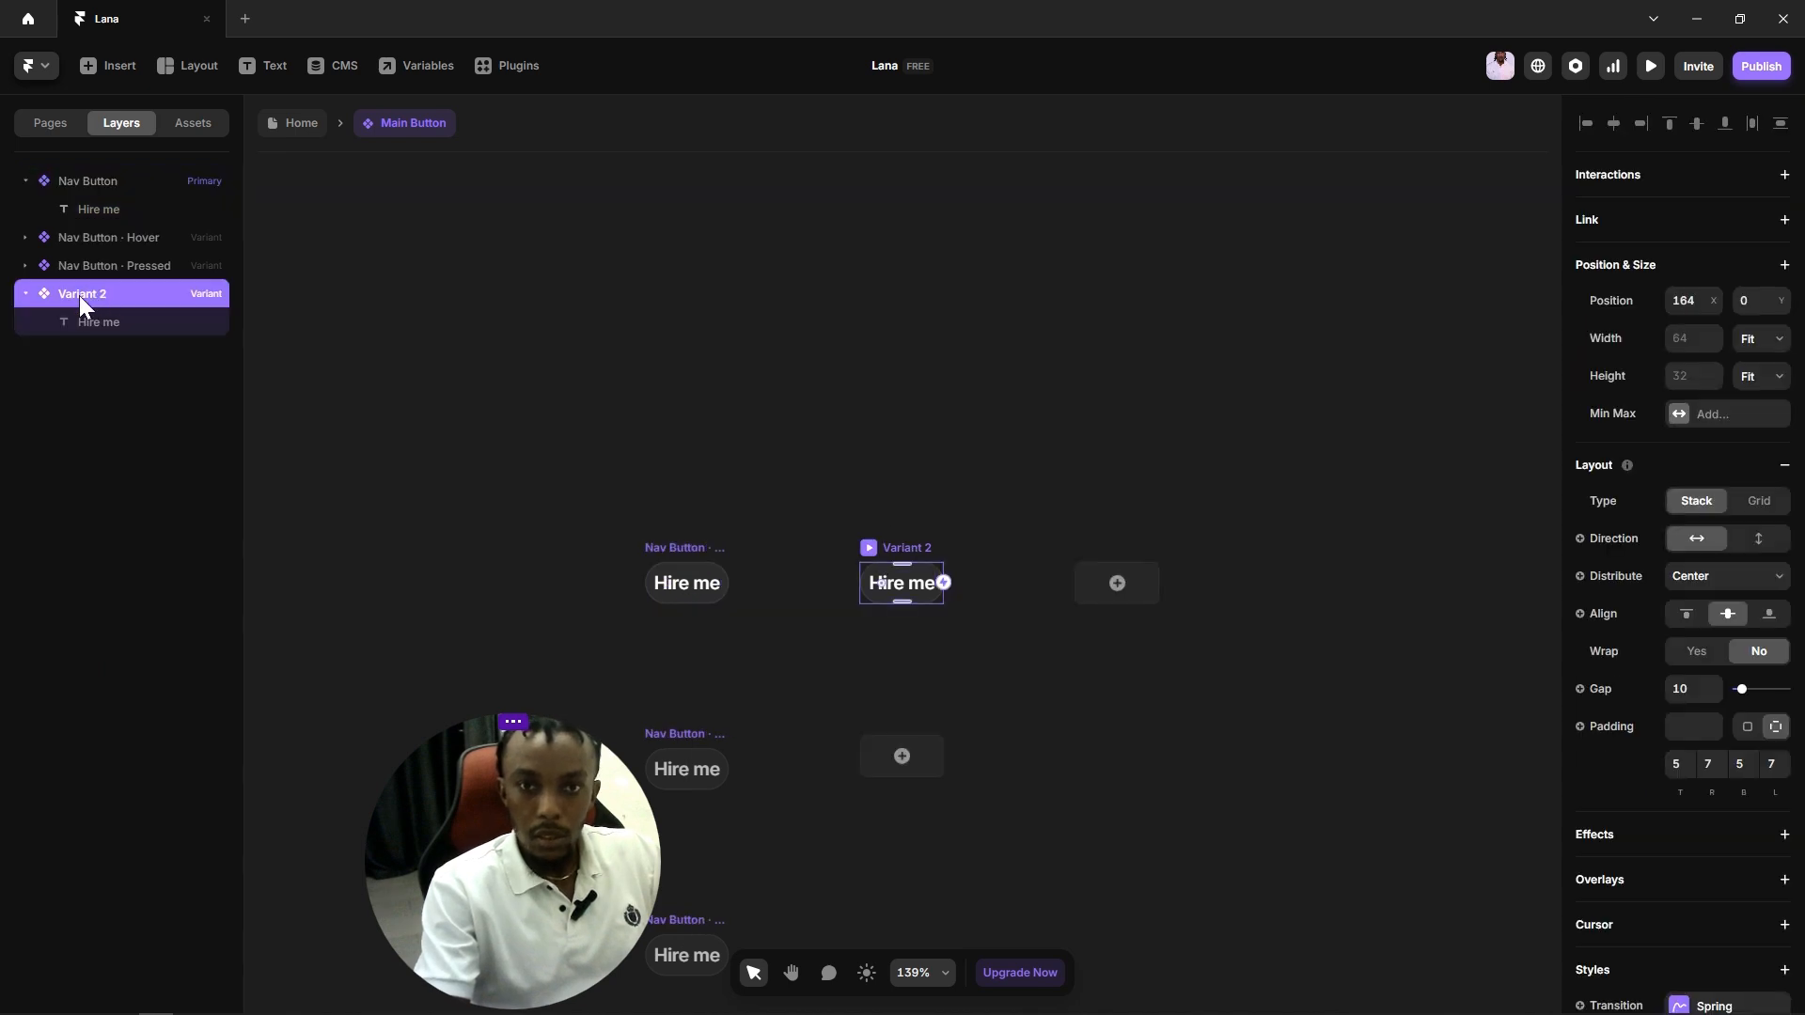
double_click(79, 296)
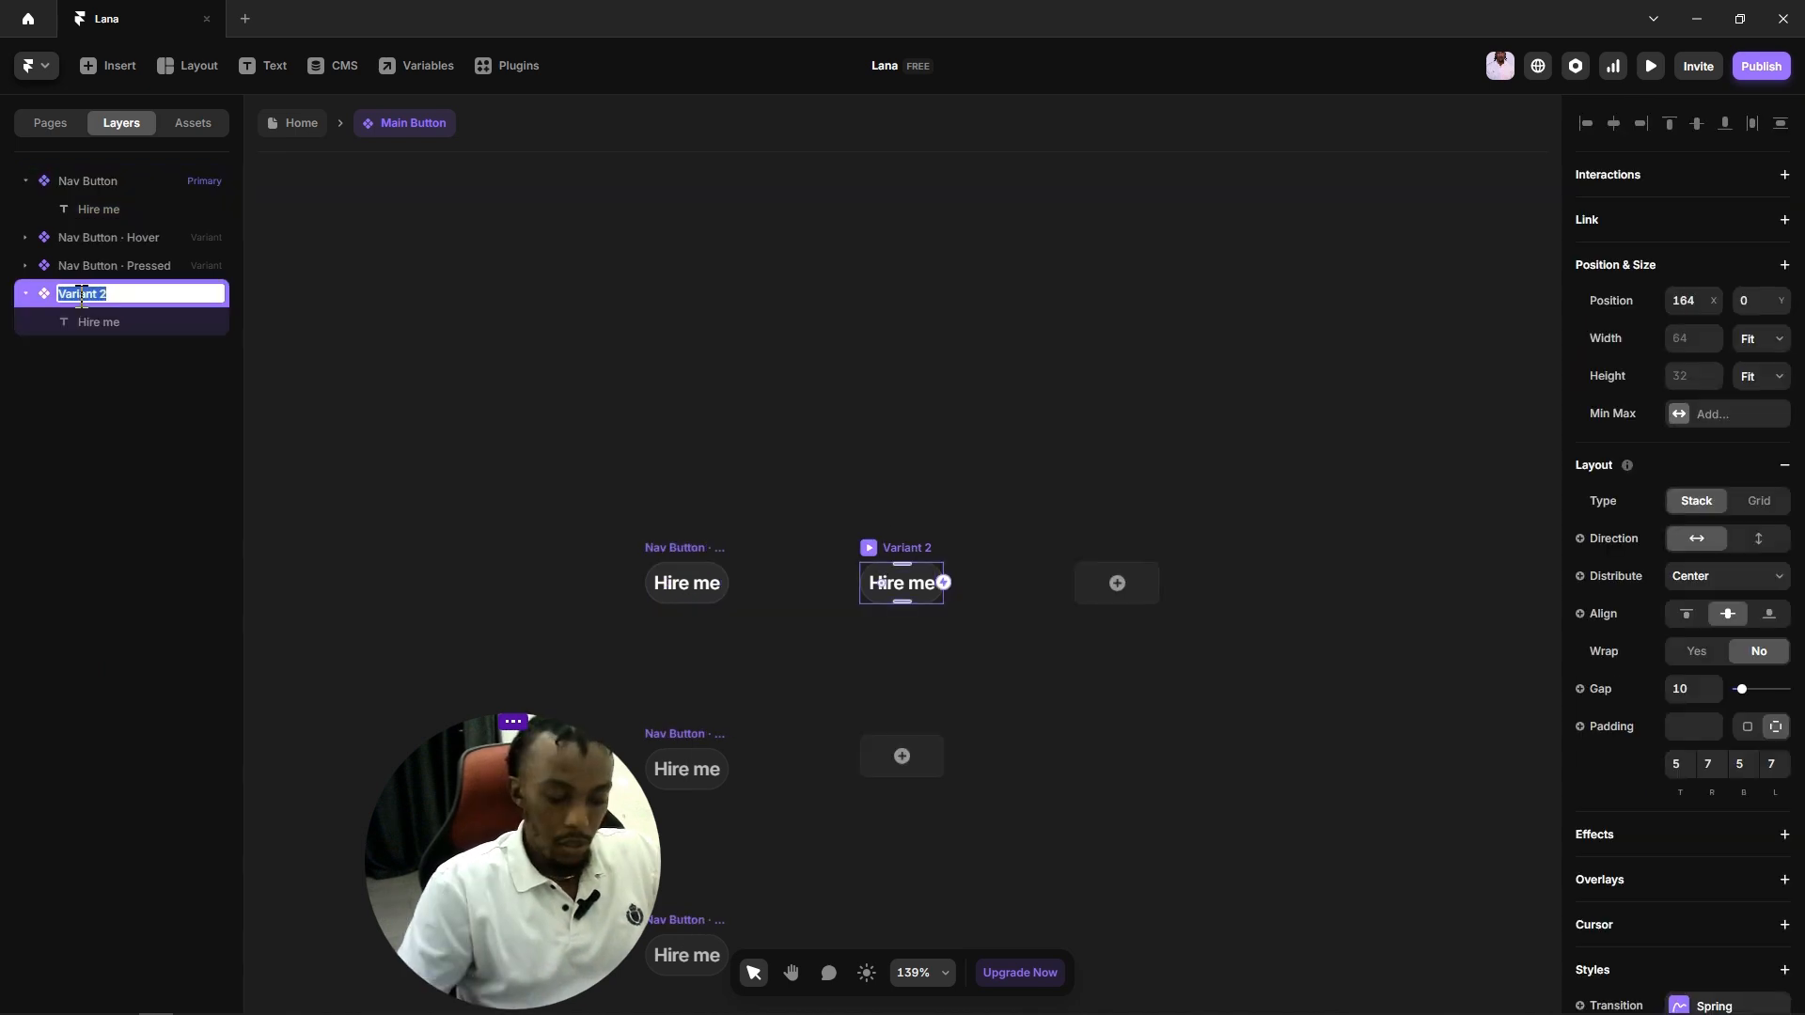
text(Main butt)
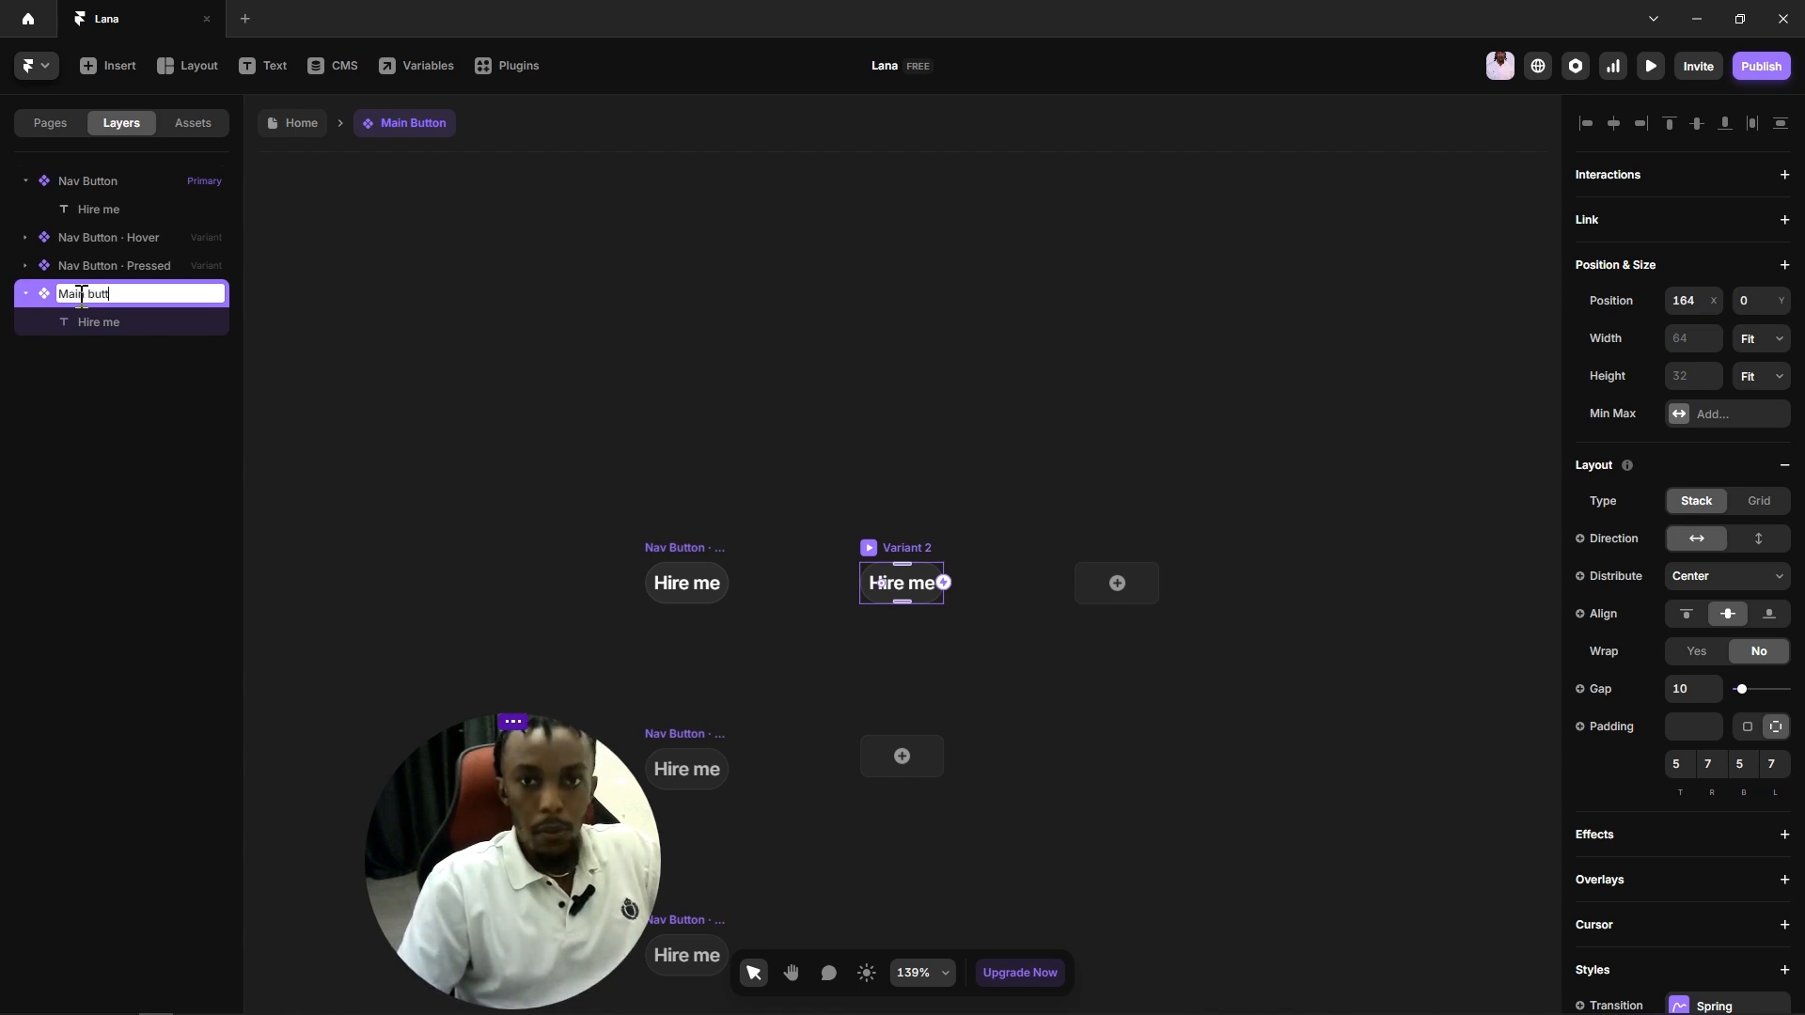
text(on)
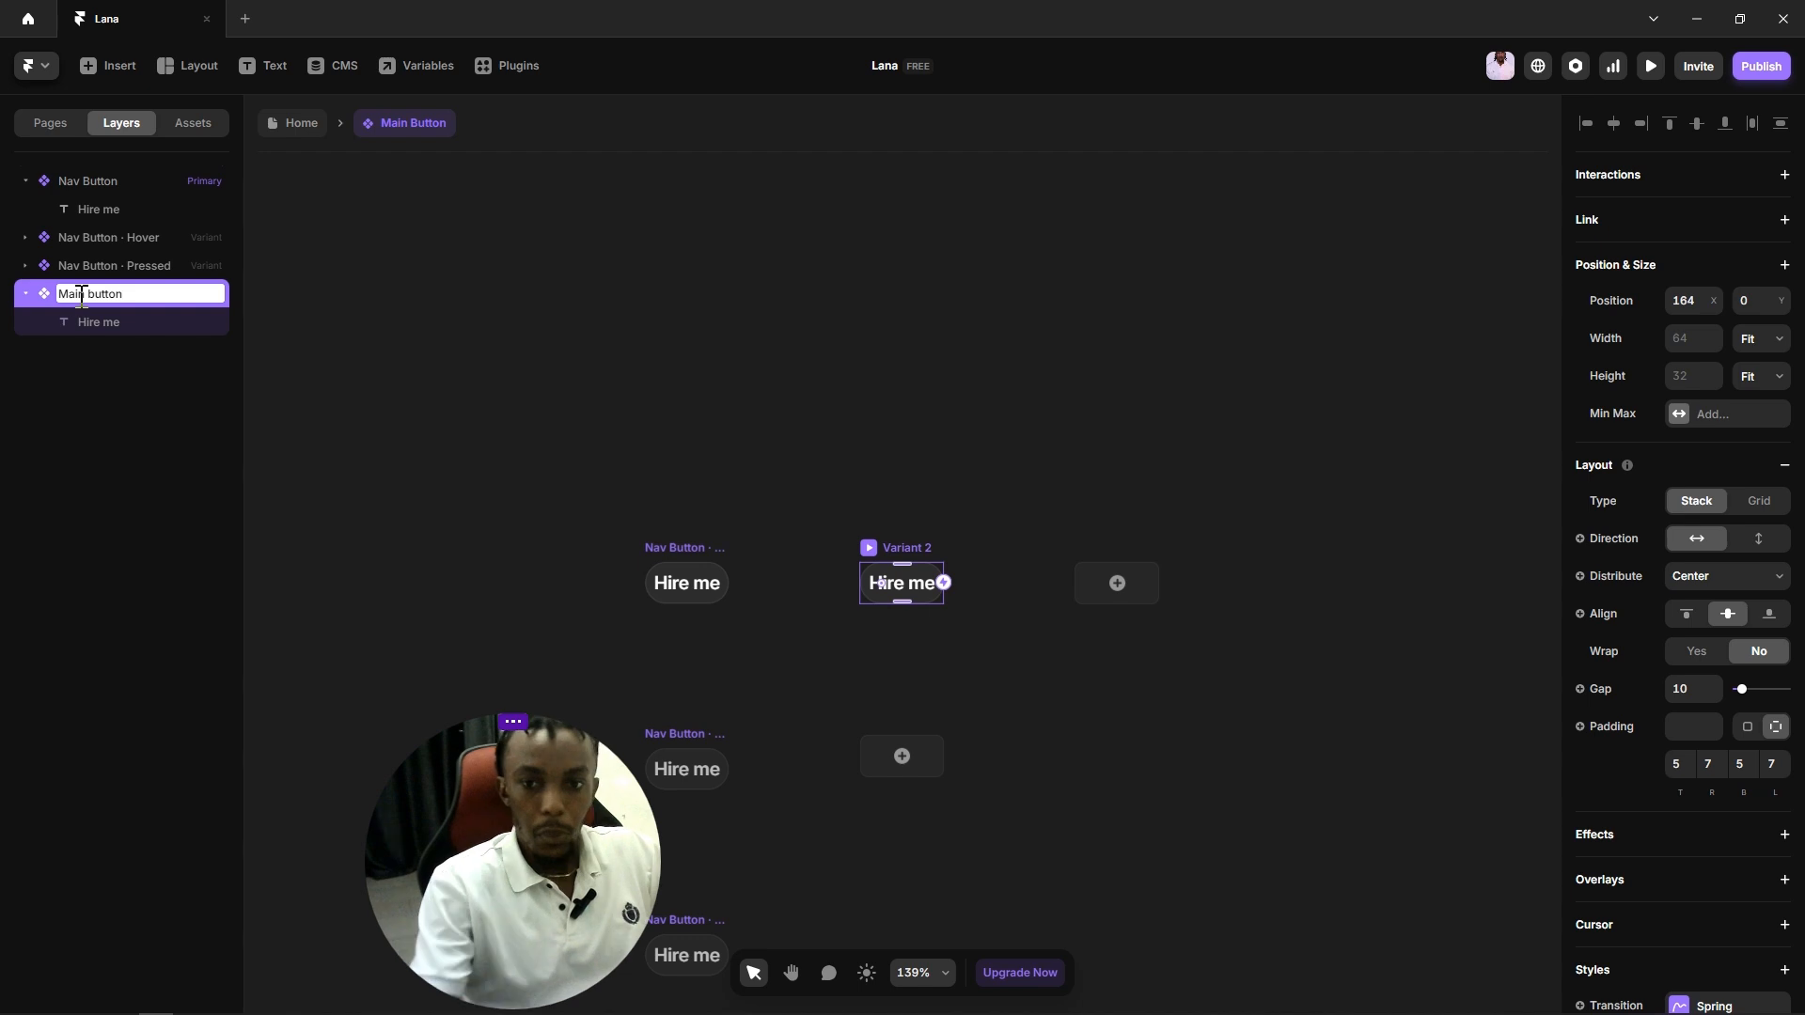
click(1262, 436)
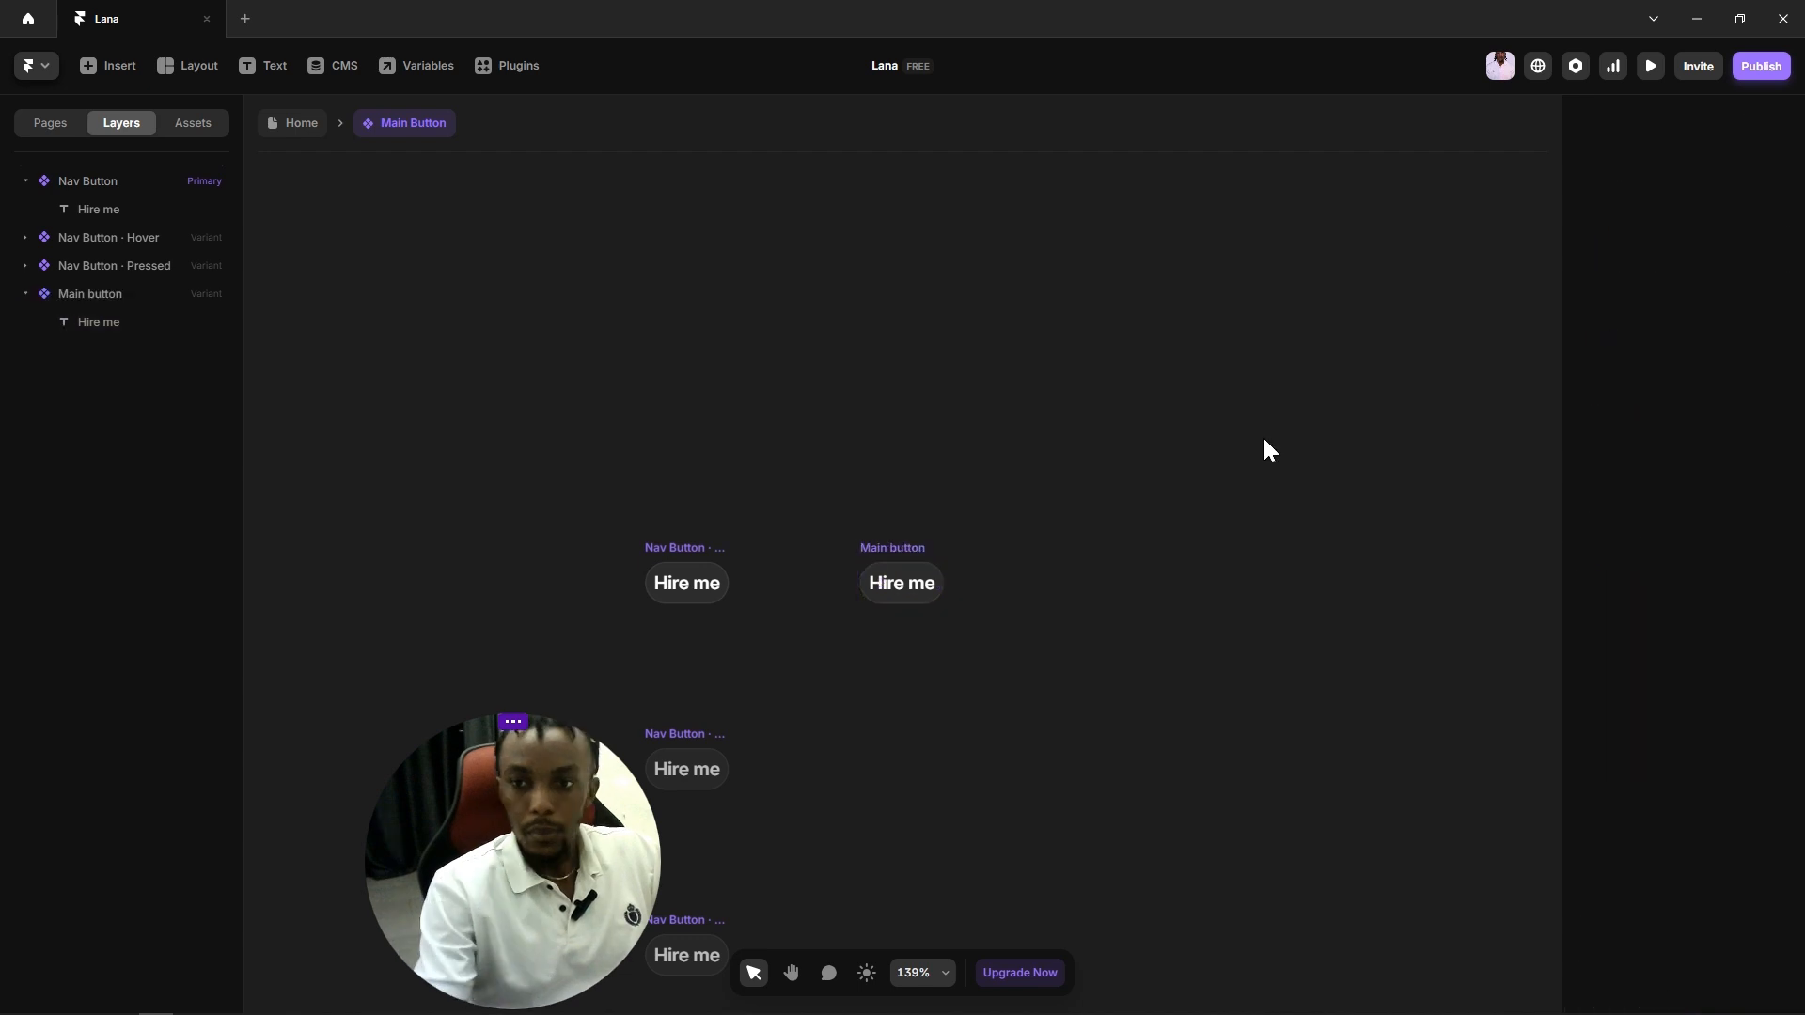
Step: Set the Main button variant's padding to 10 at top and bottom and 15 at right and left
click(896, 554)
scroll(1739, 745, down, 5)
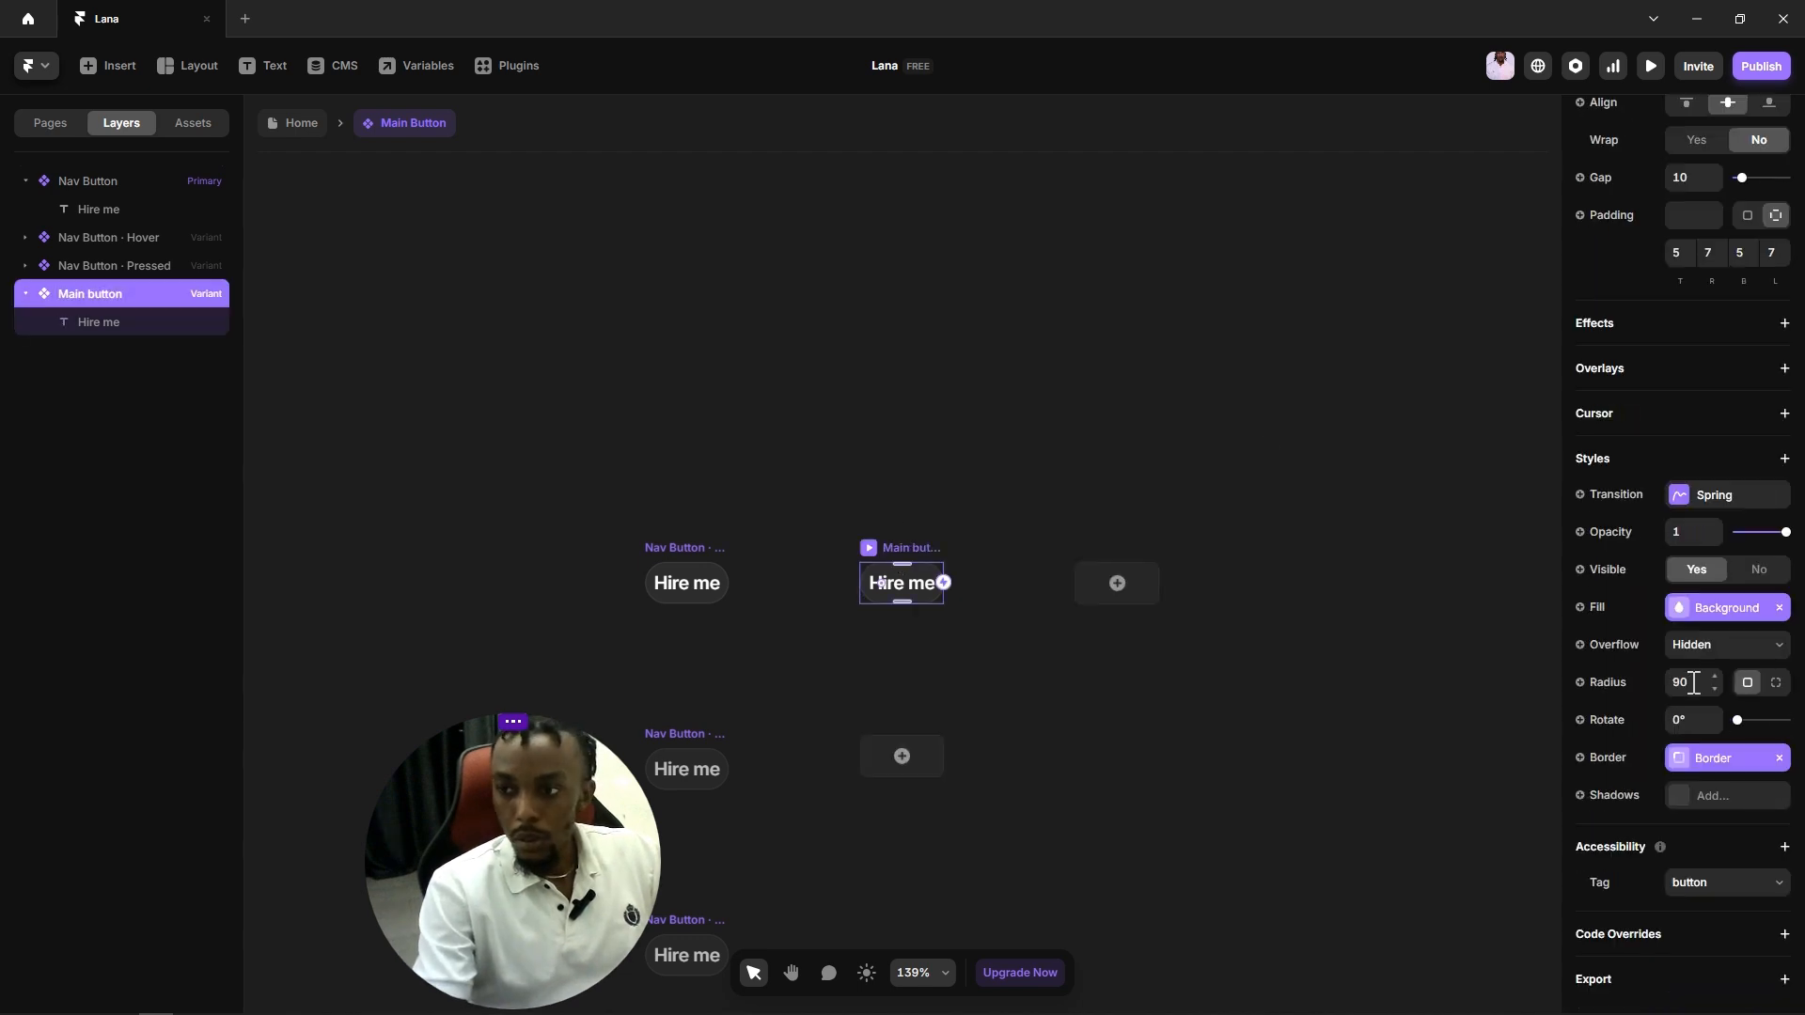
click(1680, 258)
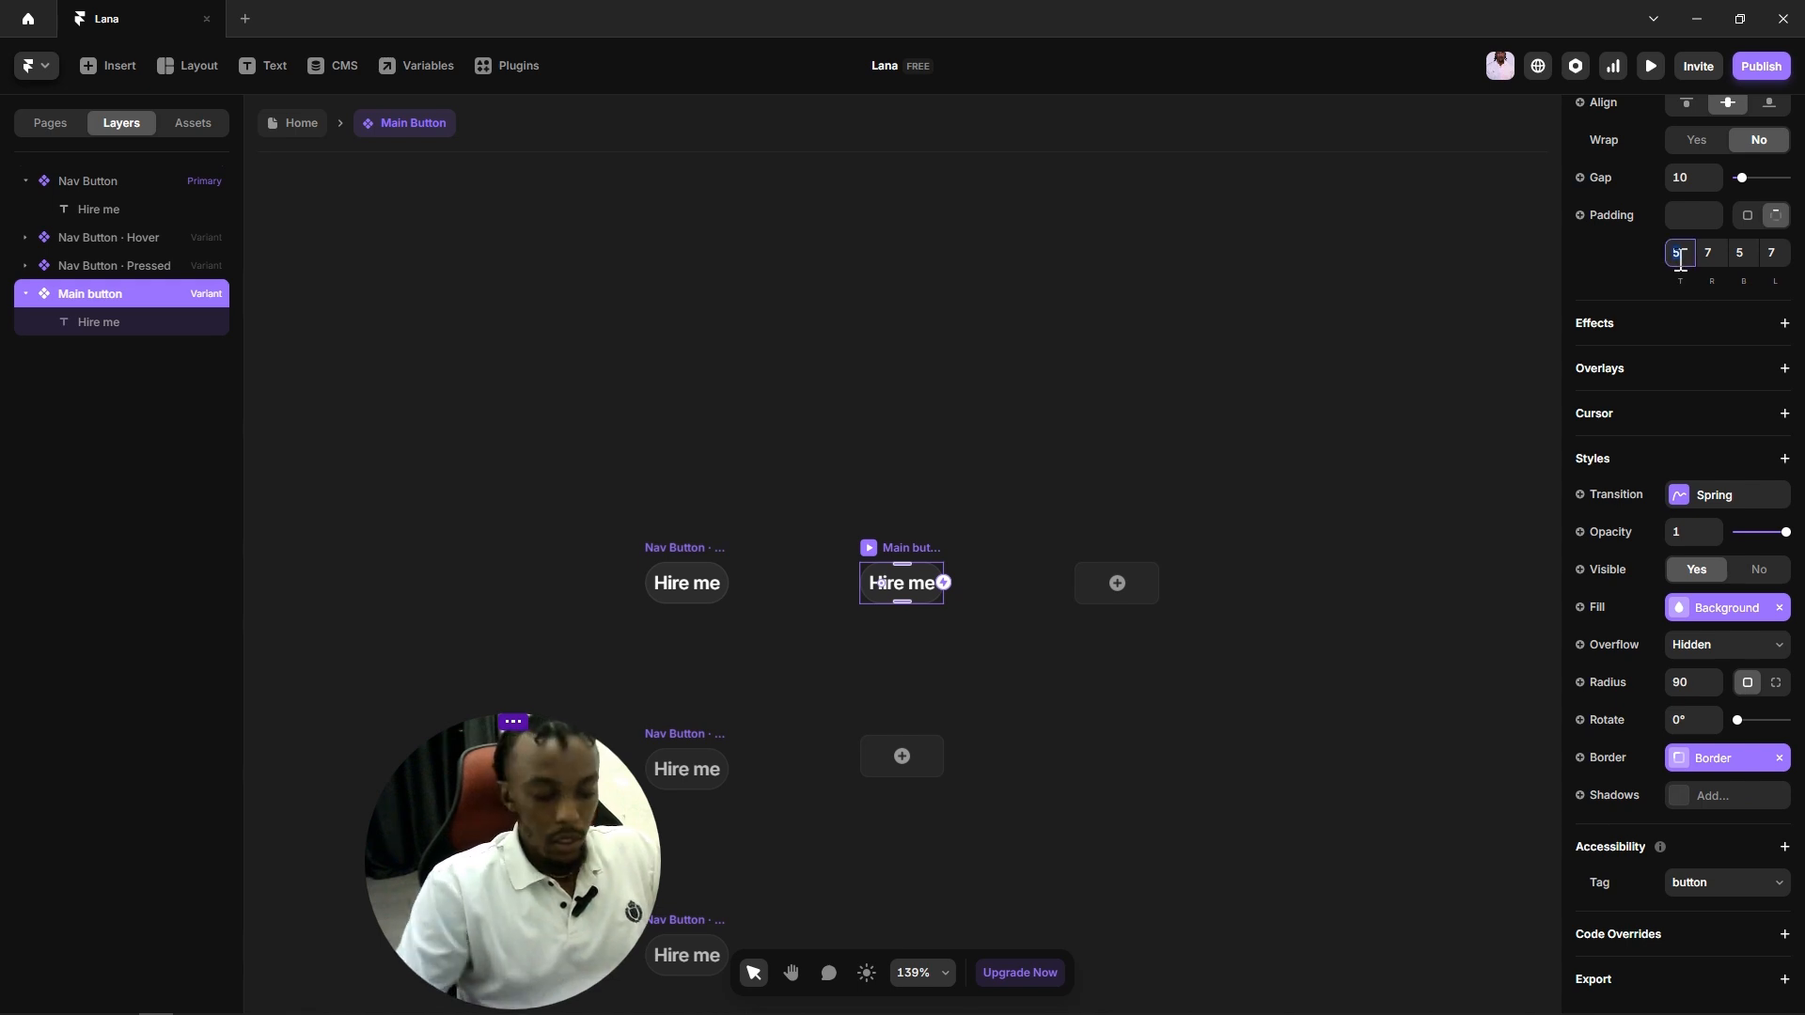
text(10)
click(1752, 253)
text(10)
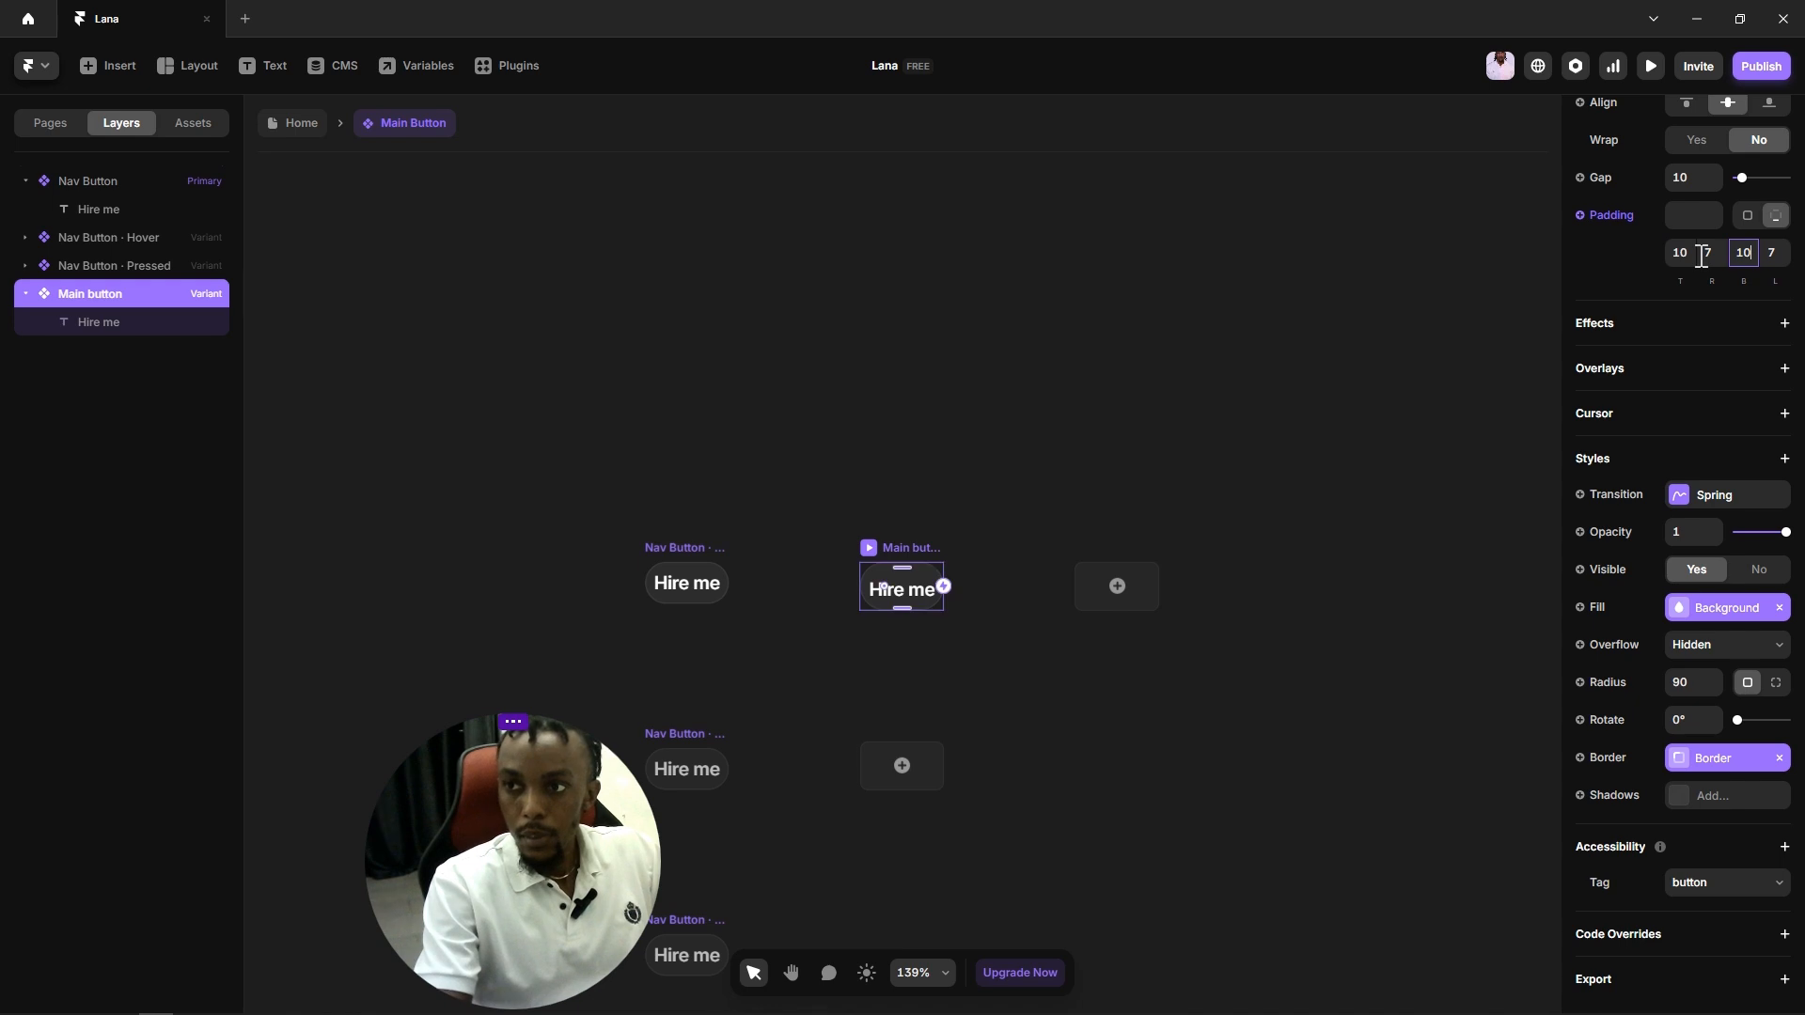
click(1711, 263)
text(15)
key(Tab)
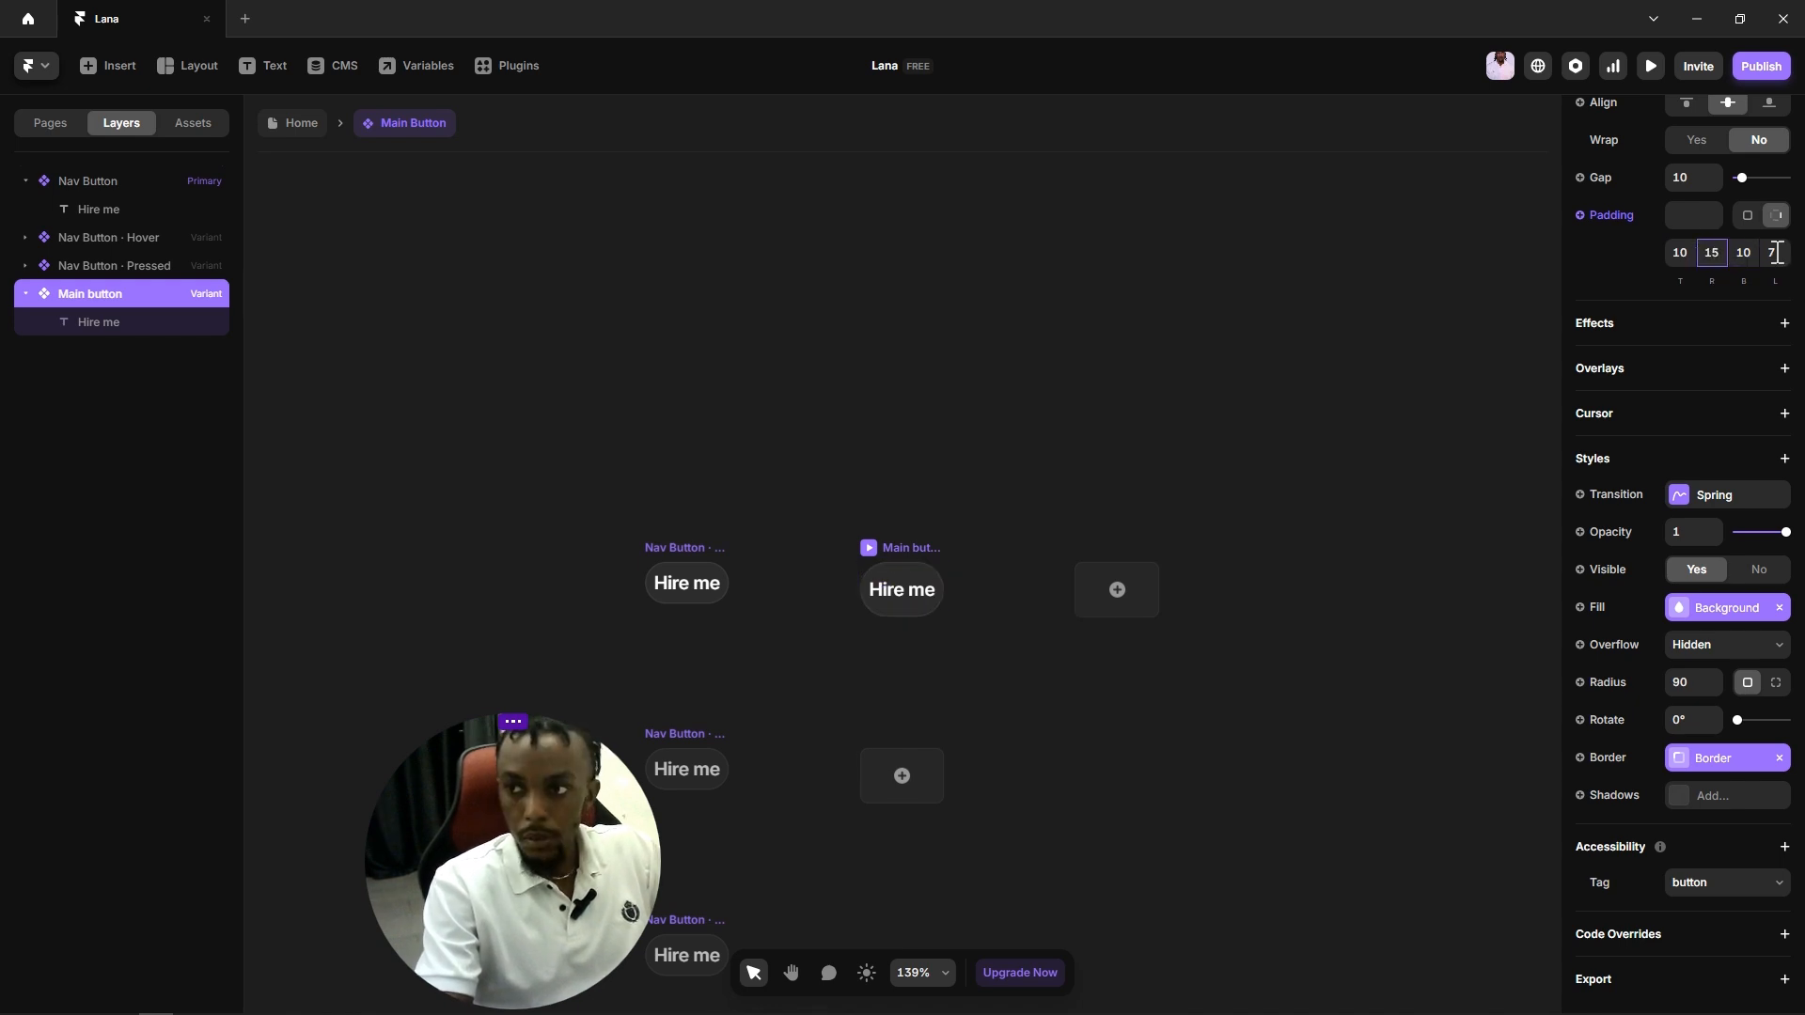
text(15)
click(1165, 410)
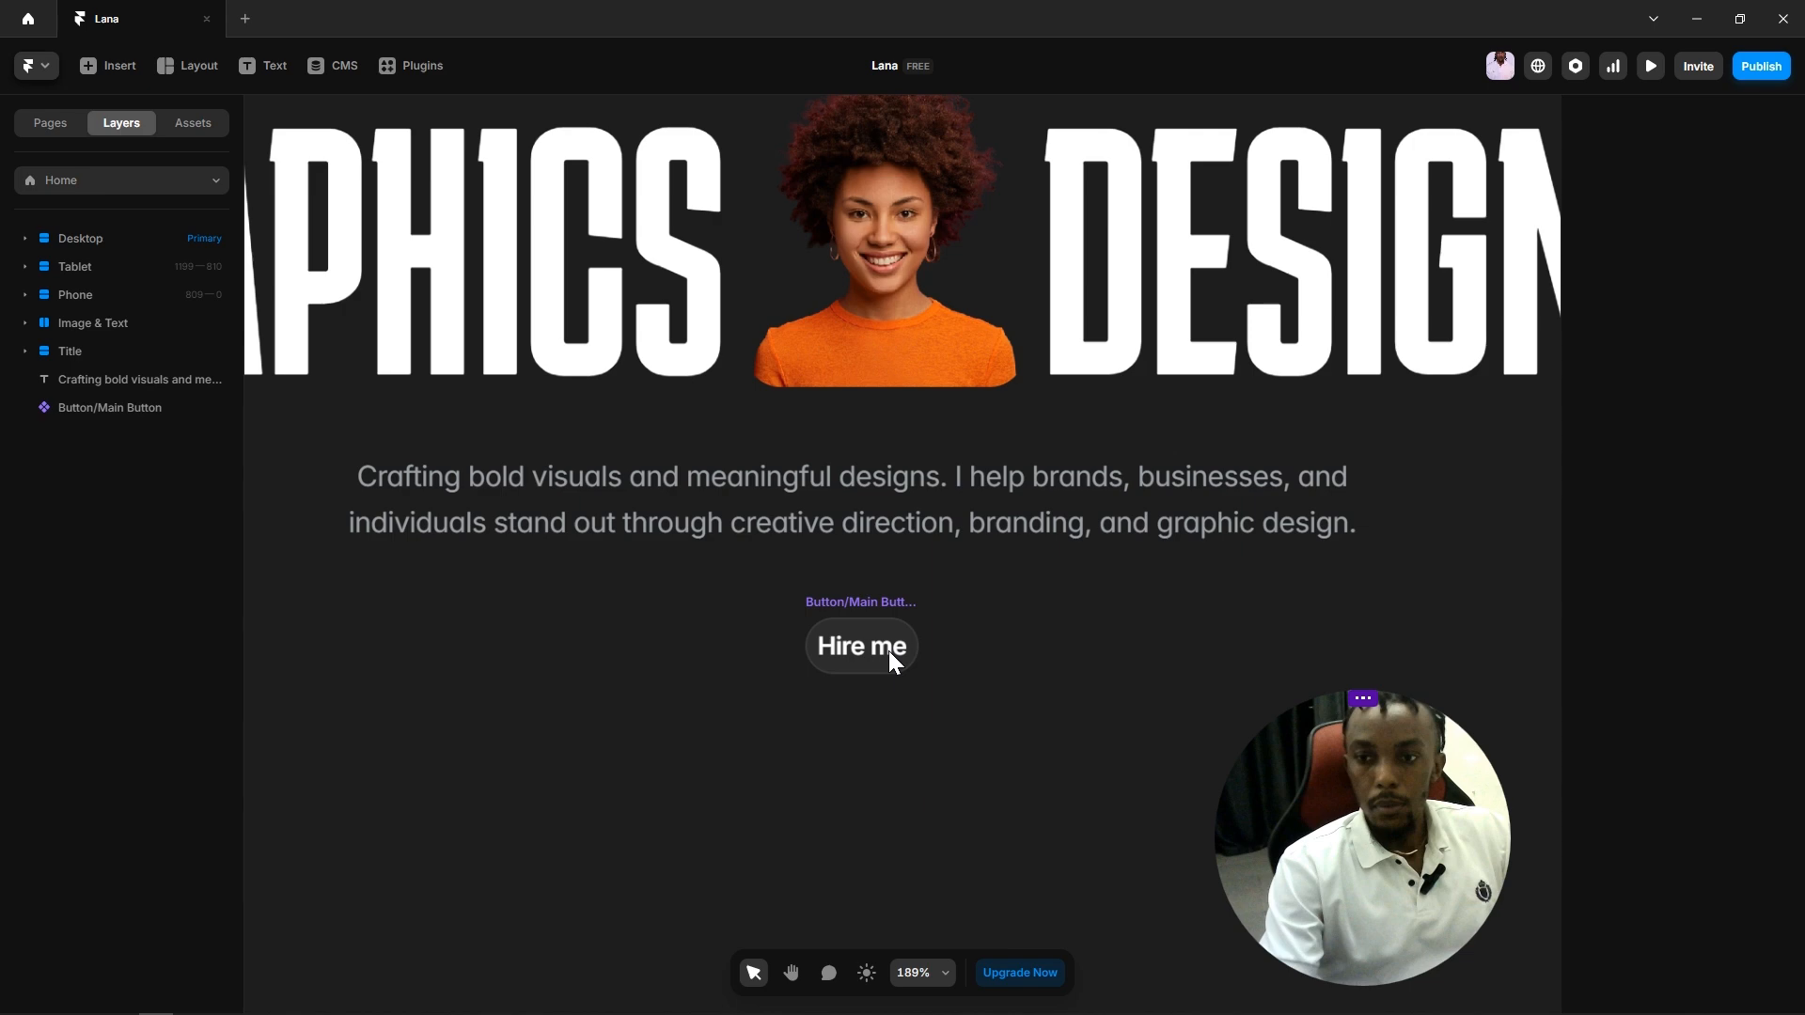
Step: Switch the Hire me button beneath the hero description on the Home page to the Main button variant
click(889, 651)
click(1740, 671)
click(1723, 721)
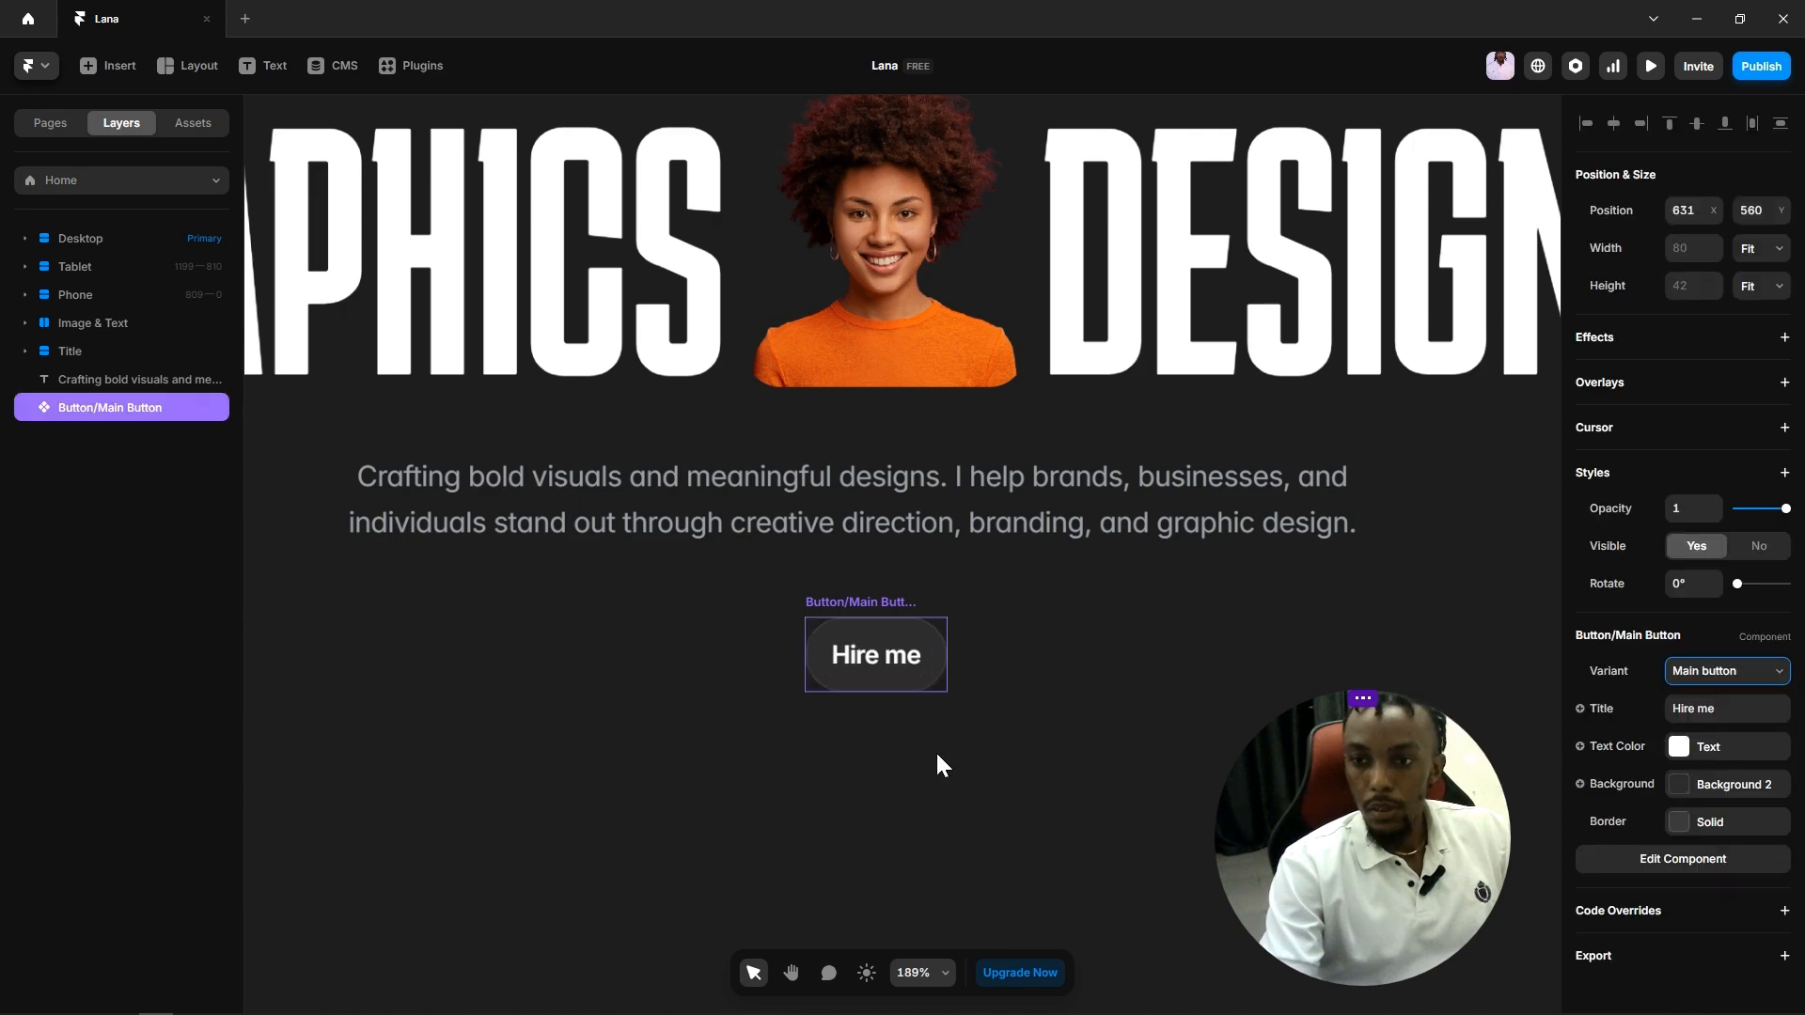
click(943, 766)
Step: Give the hero's Hire me button the Desktop color style for its text and the Text color style for its background
click(860, 649)
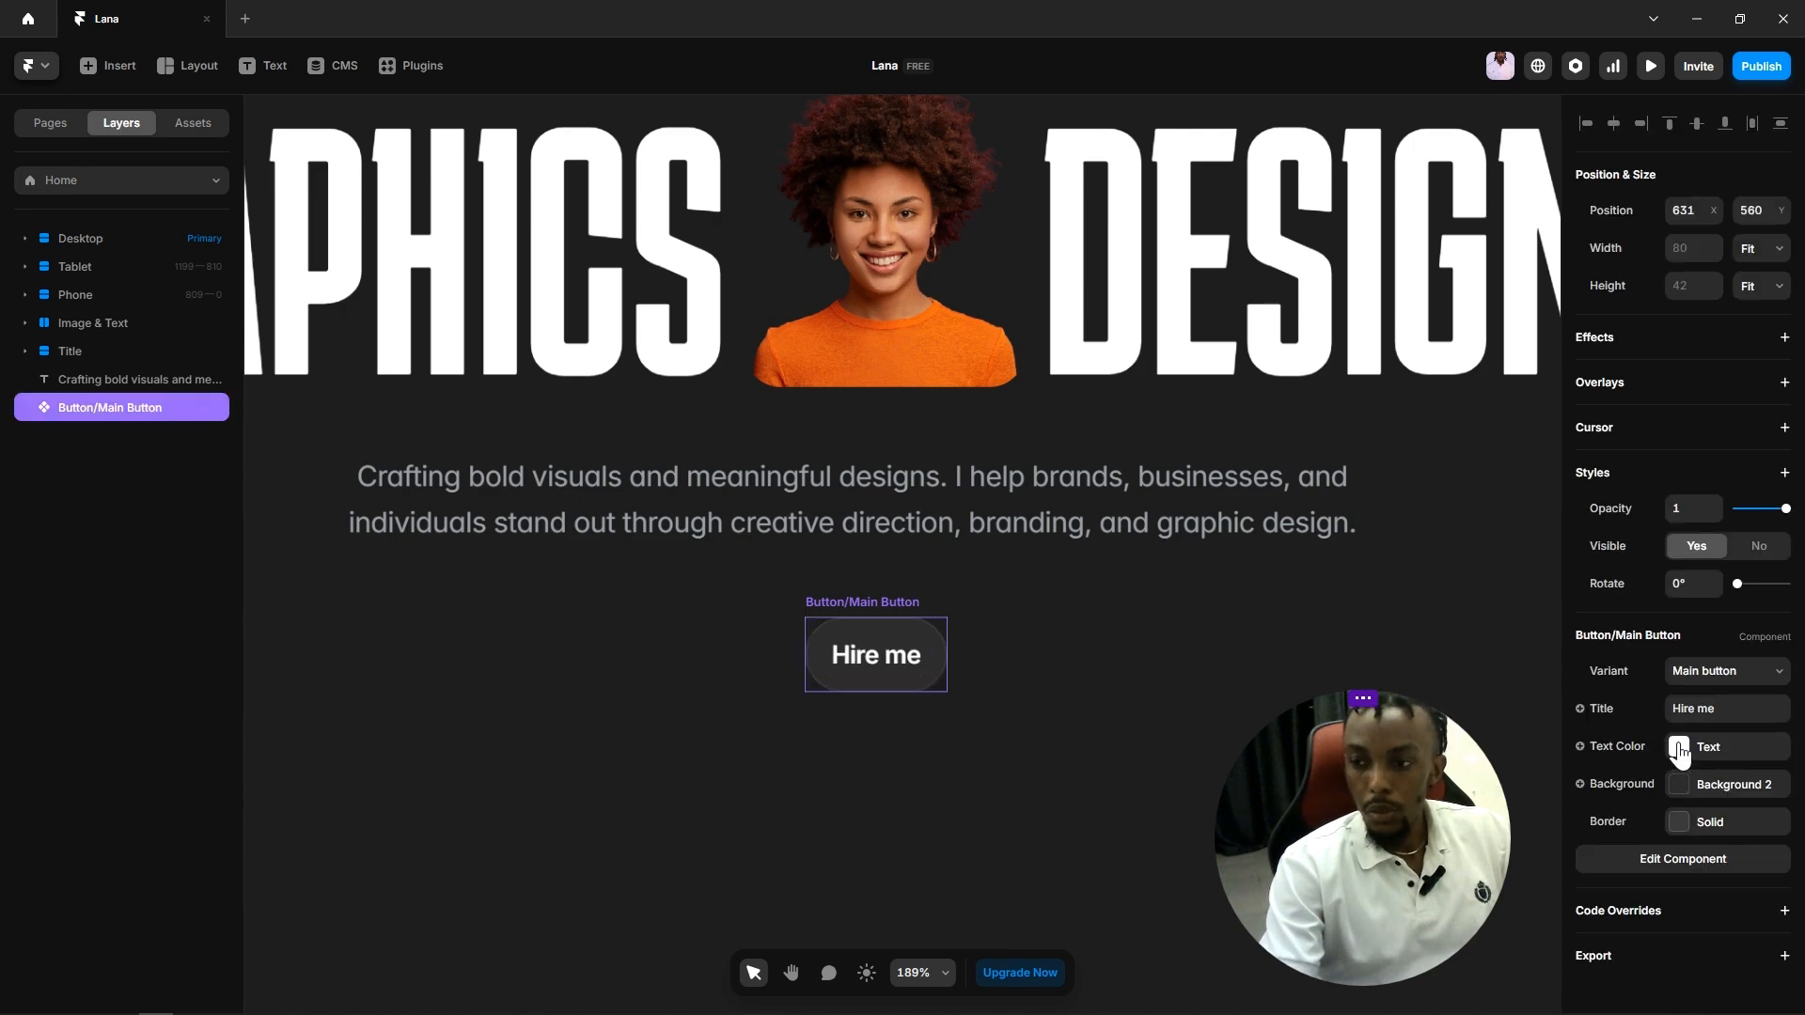
click(1679, 748)
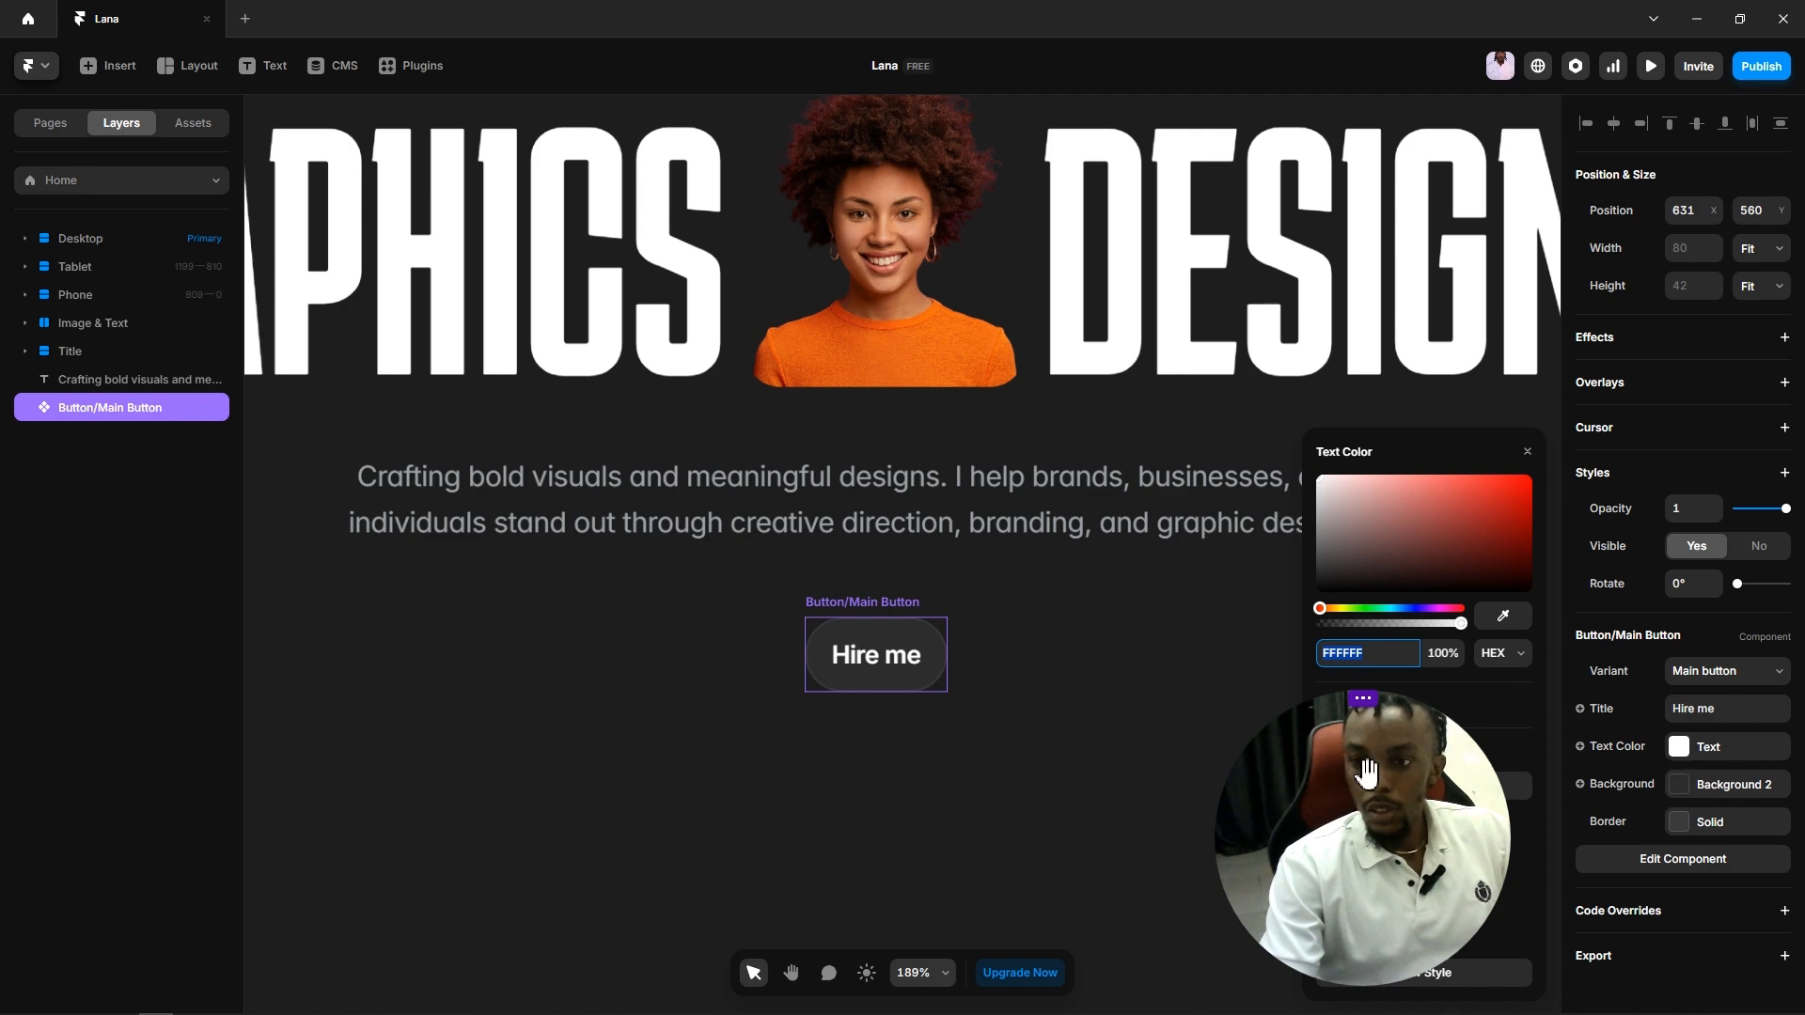
drag(1357, 769, 463, 761)
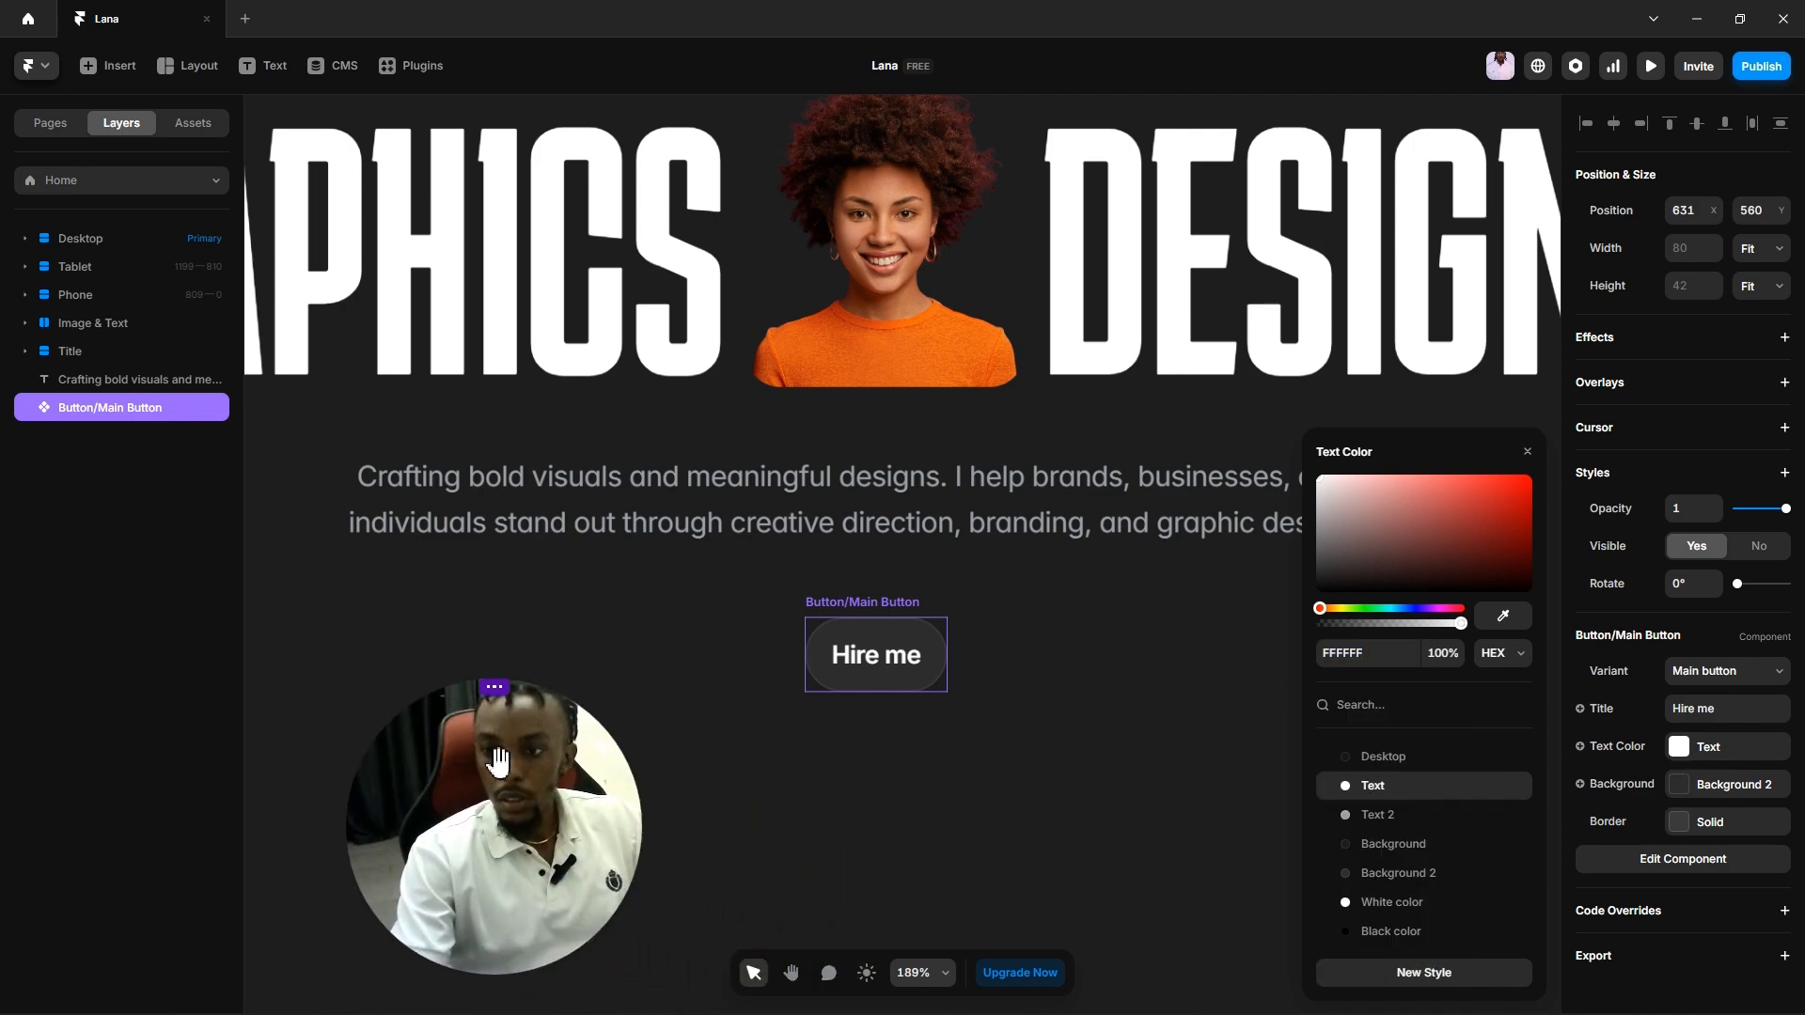
click(1402, 760)
click(1628, 786)
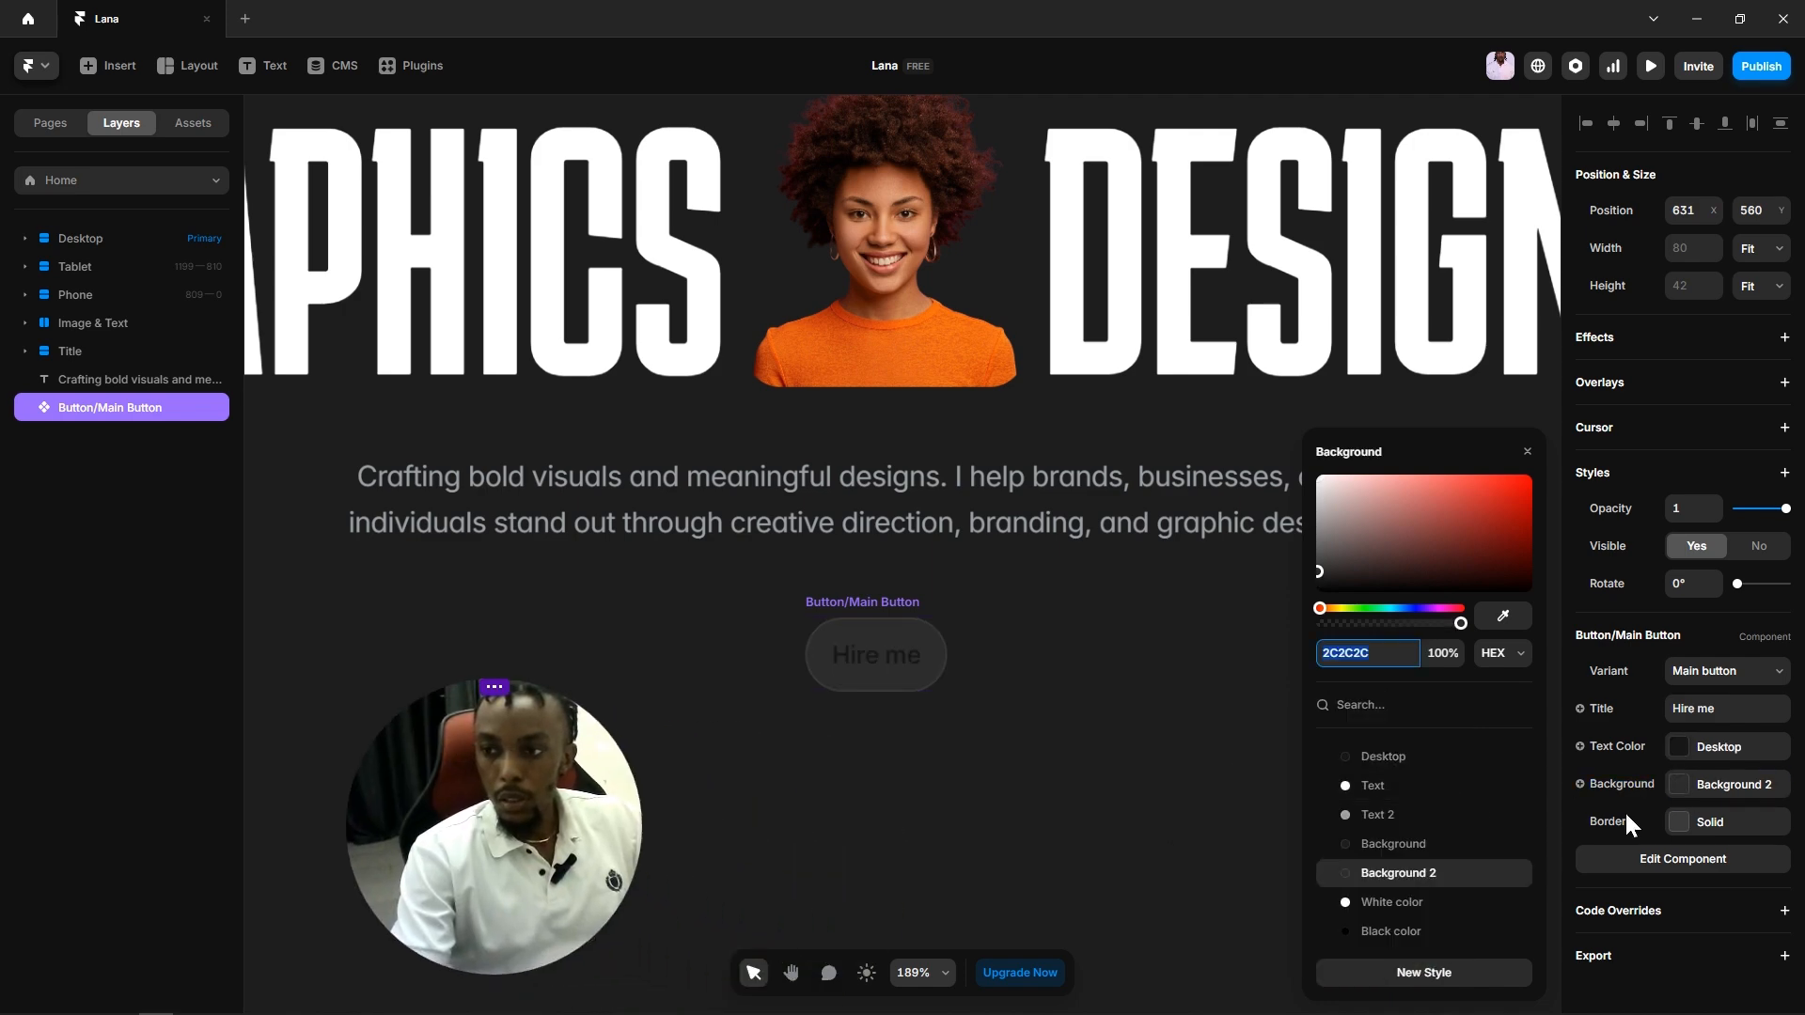
click(1373, 790)
Step: Lower the opacity of the Hire me button's border color until no outline shows around it
click(1679, 823)
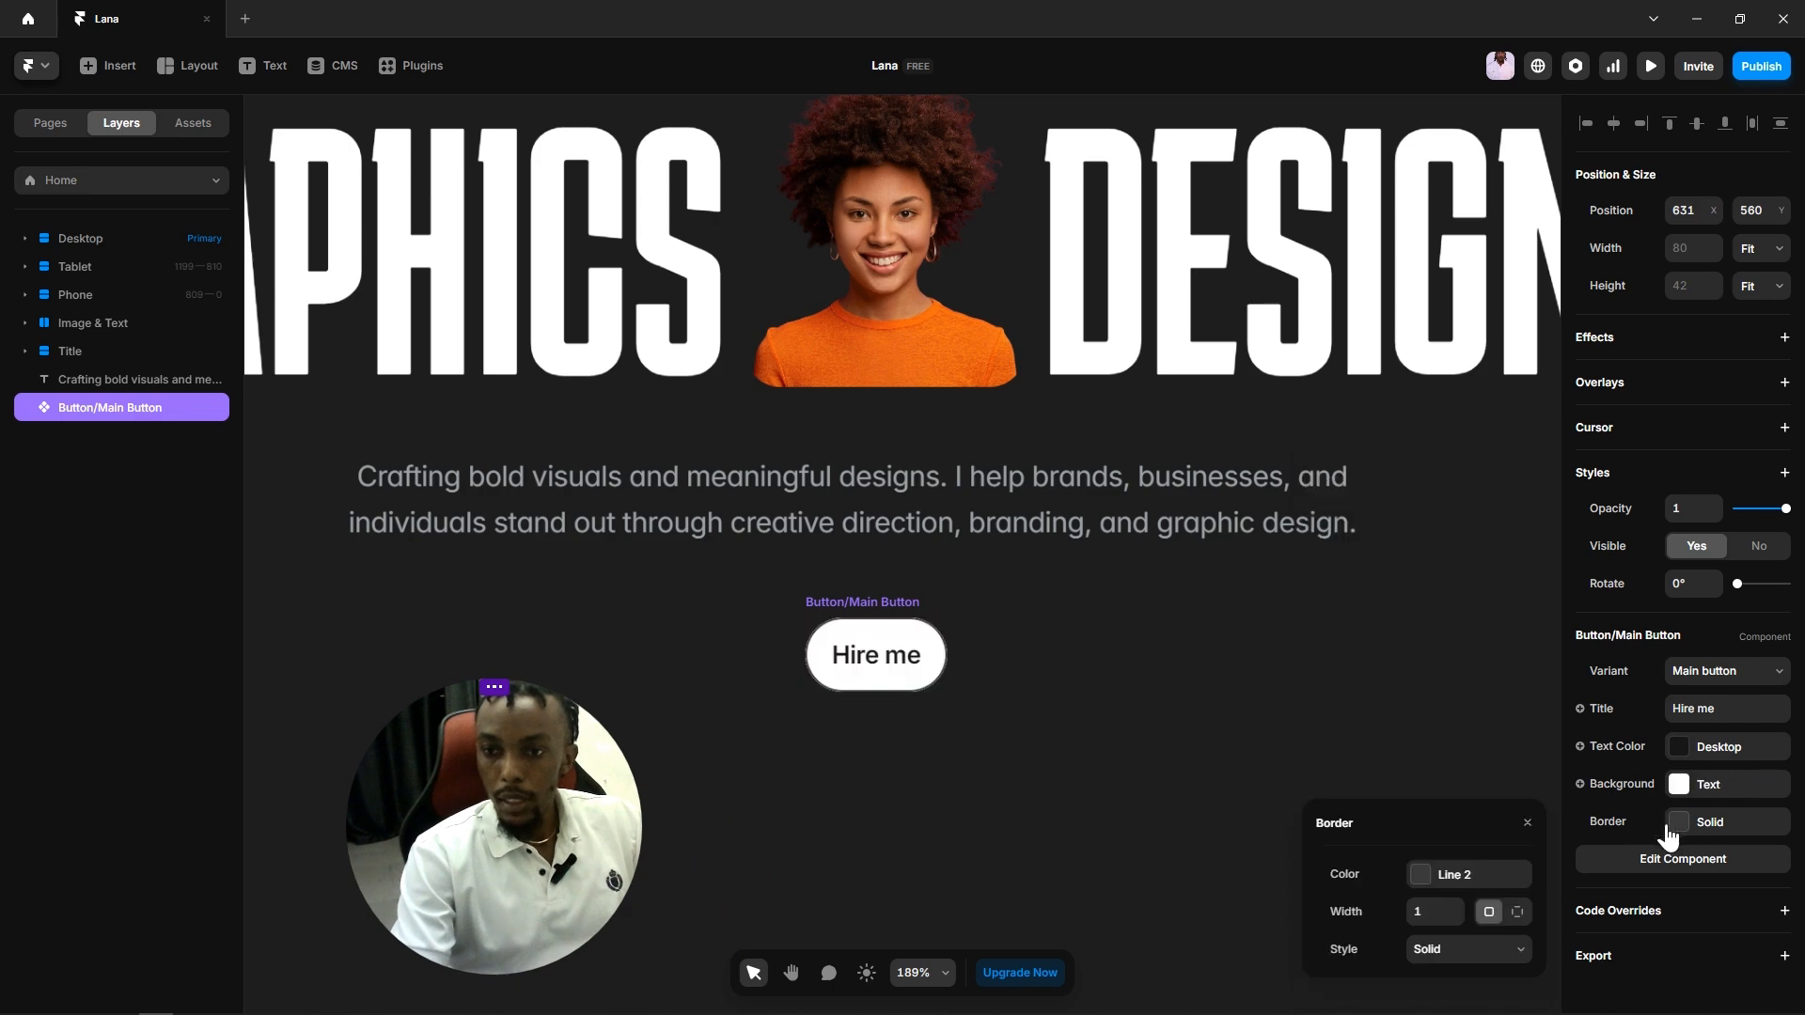
click(1430, 884)
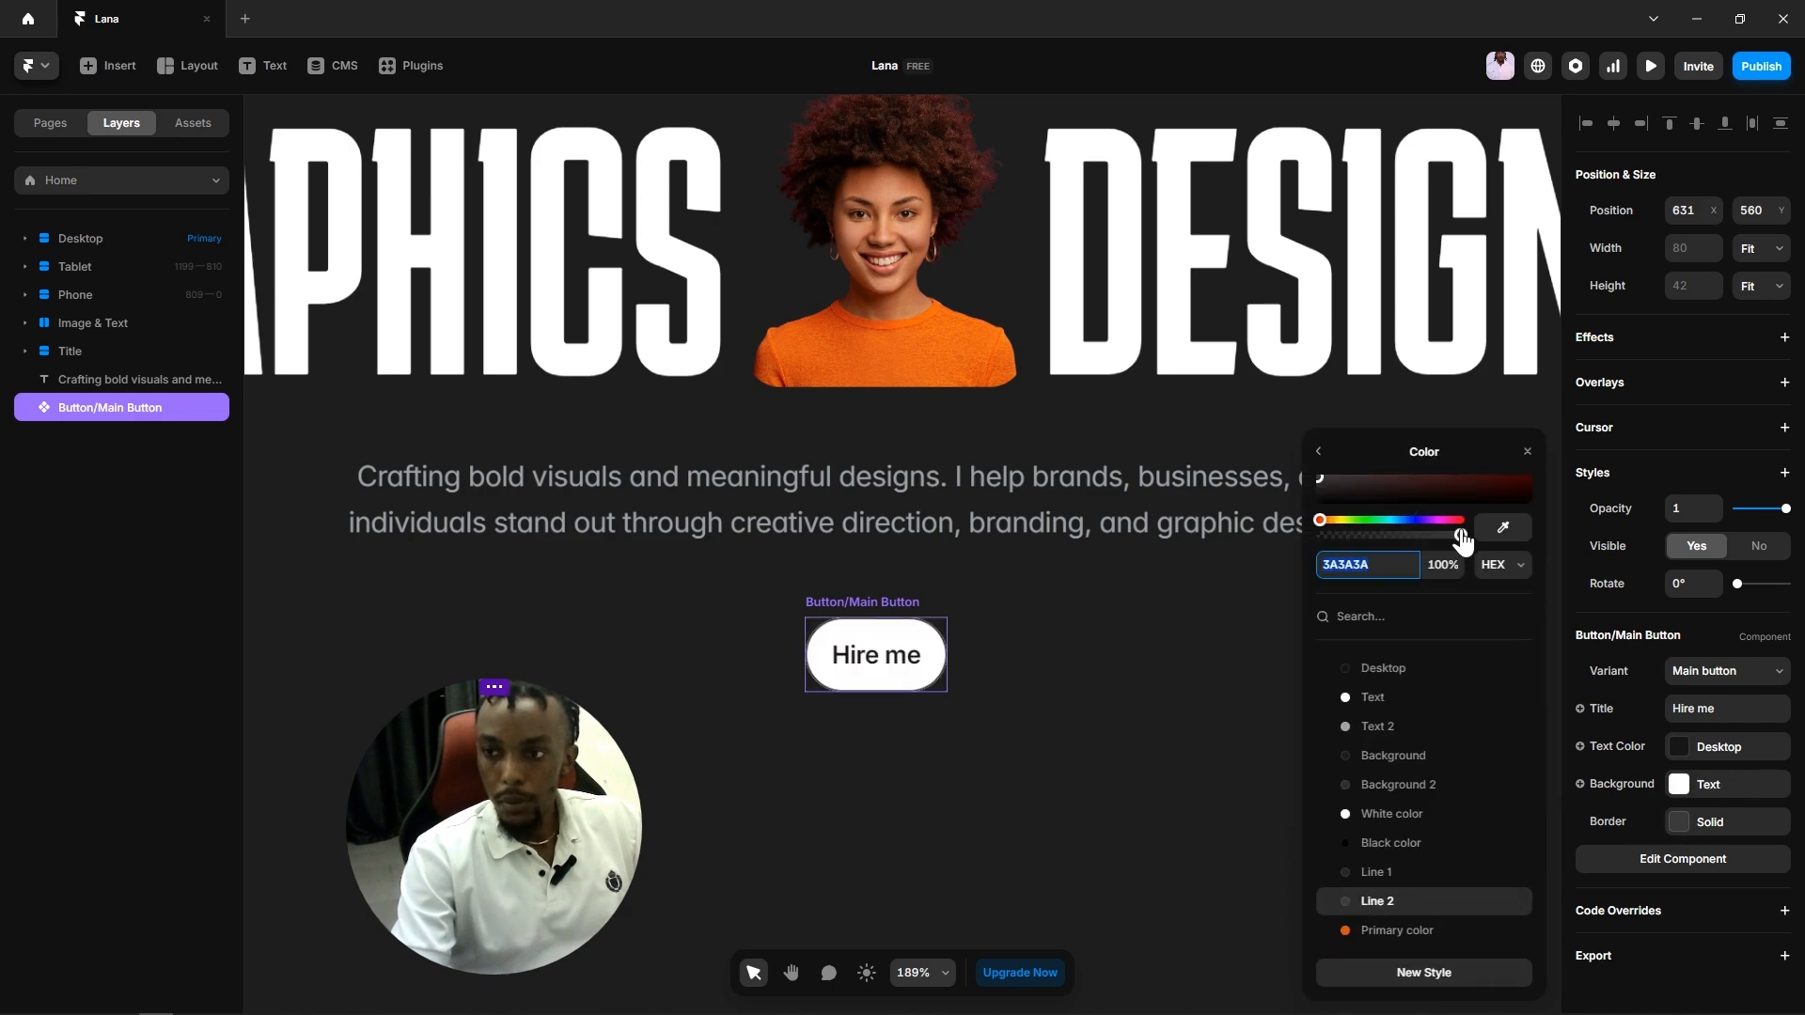
click(1175, 544)
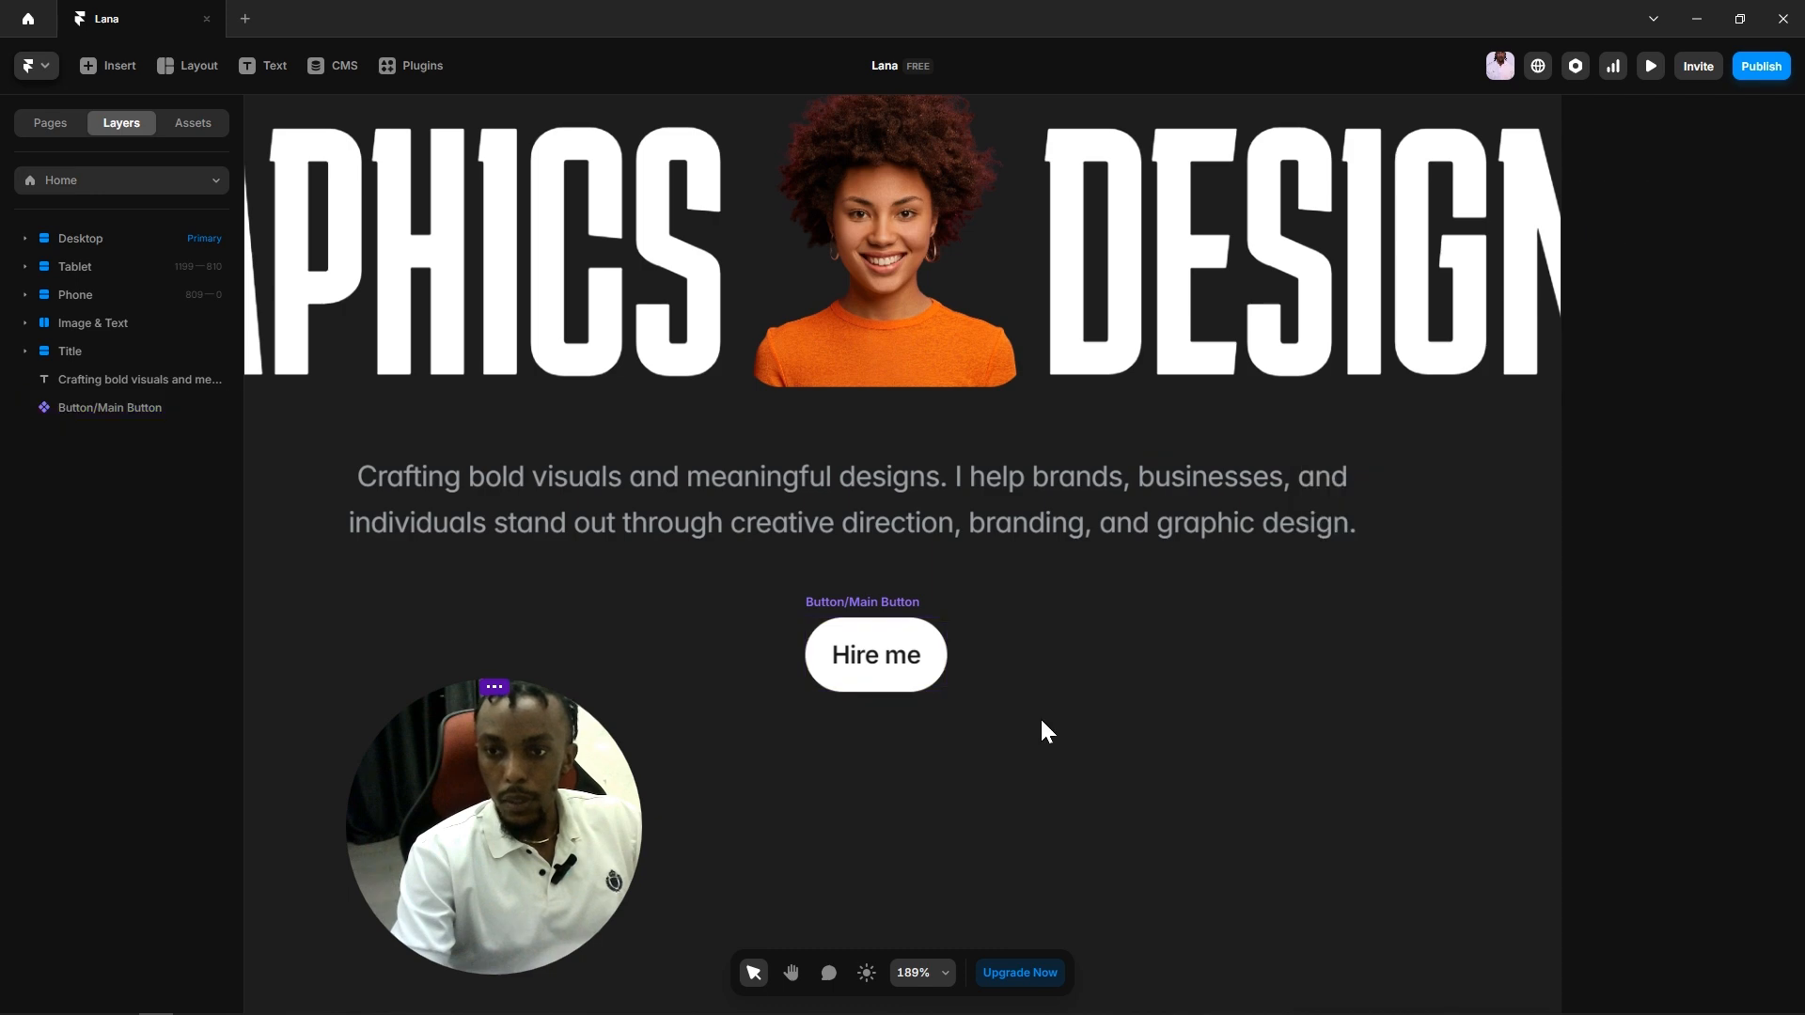
scroll(1039, 717, down, 3)
click(912, 676)
scroll(1027, 736, up, 3)
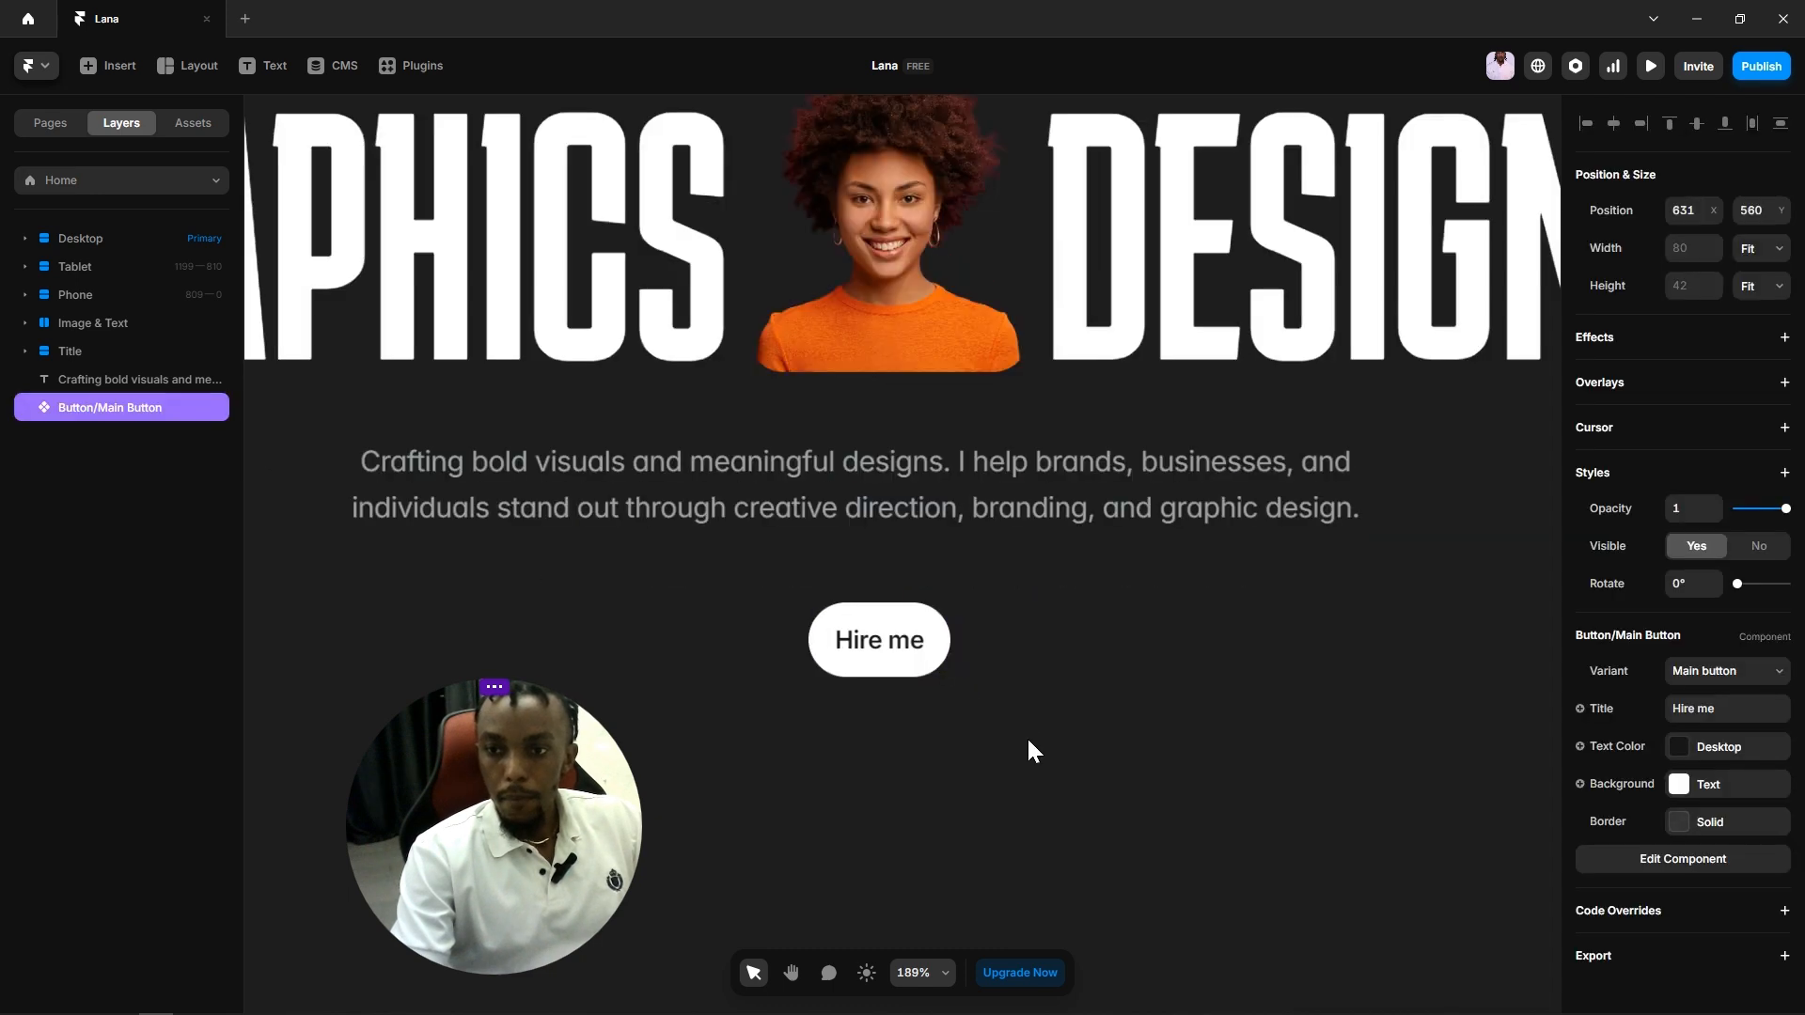
Step: Set the Main button variant's right and left padding to 20 and return to the Home page
double_click(887, 661)
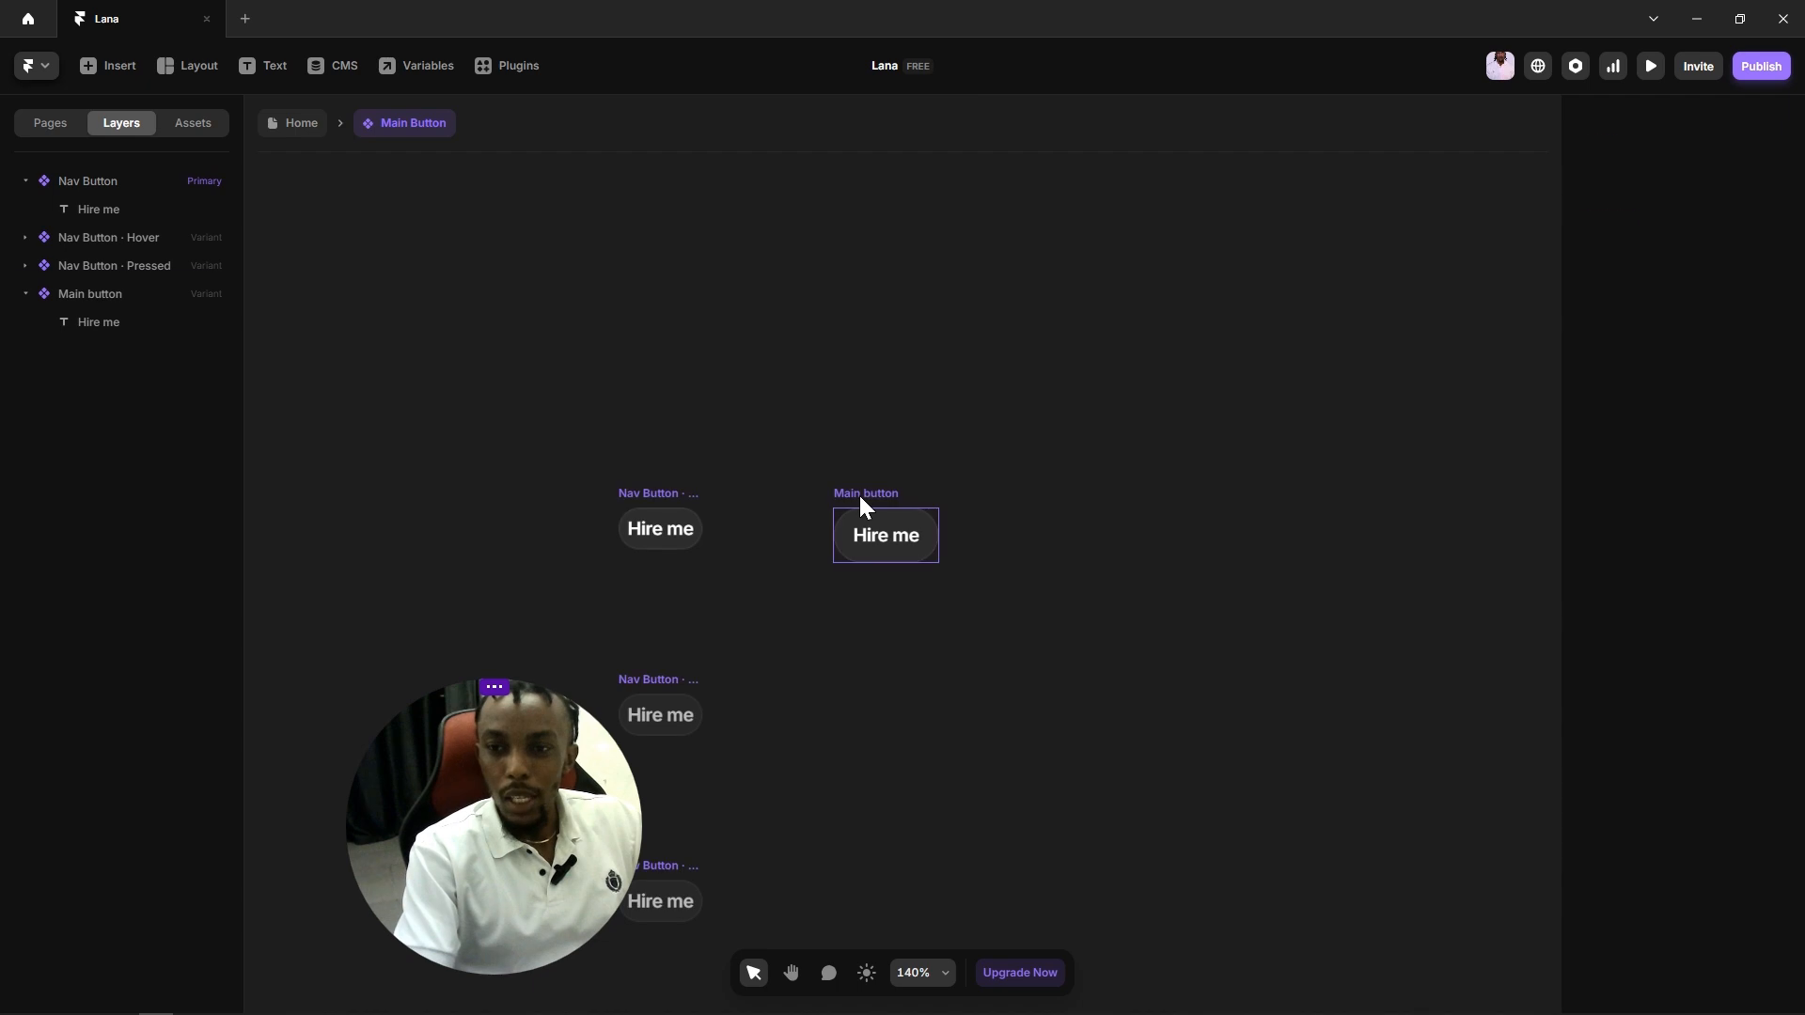
click(859, 492)
click(1710, 252)
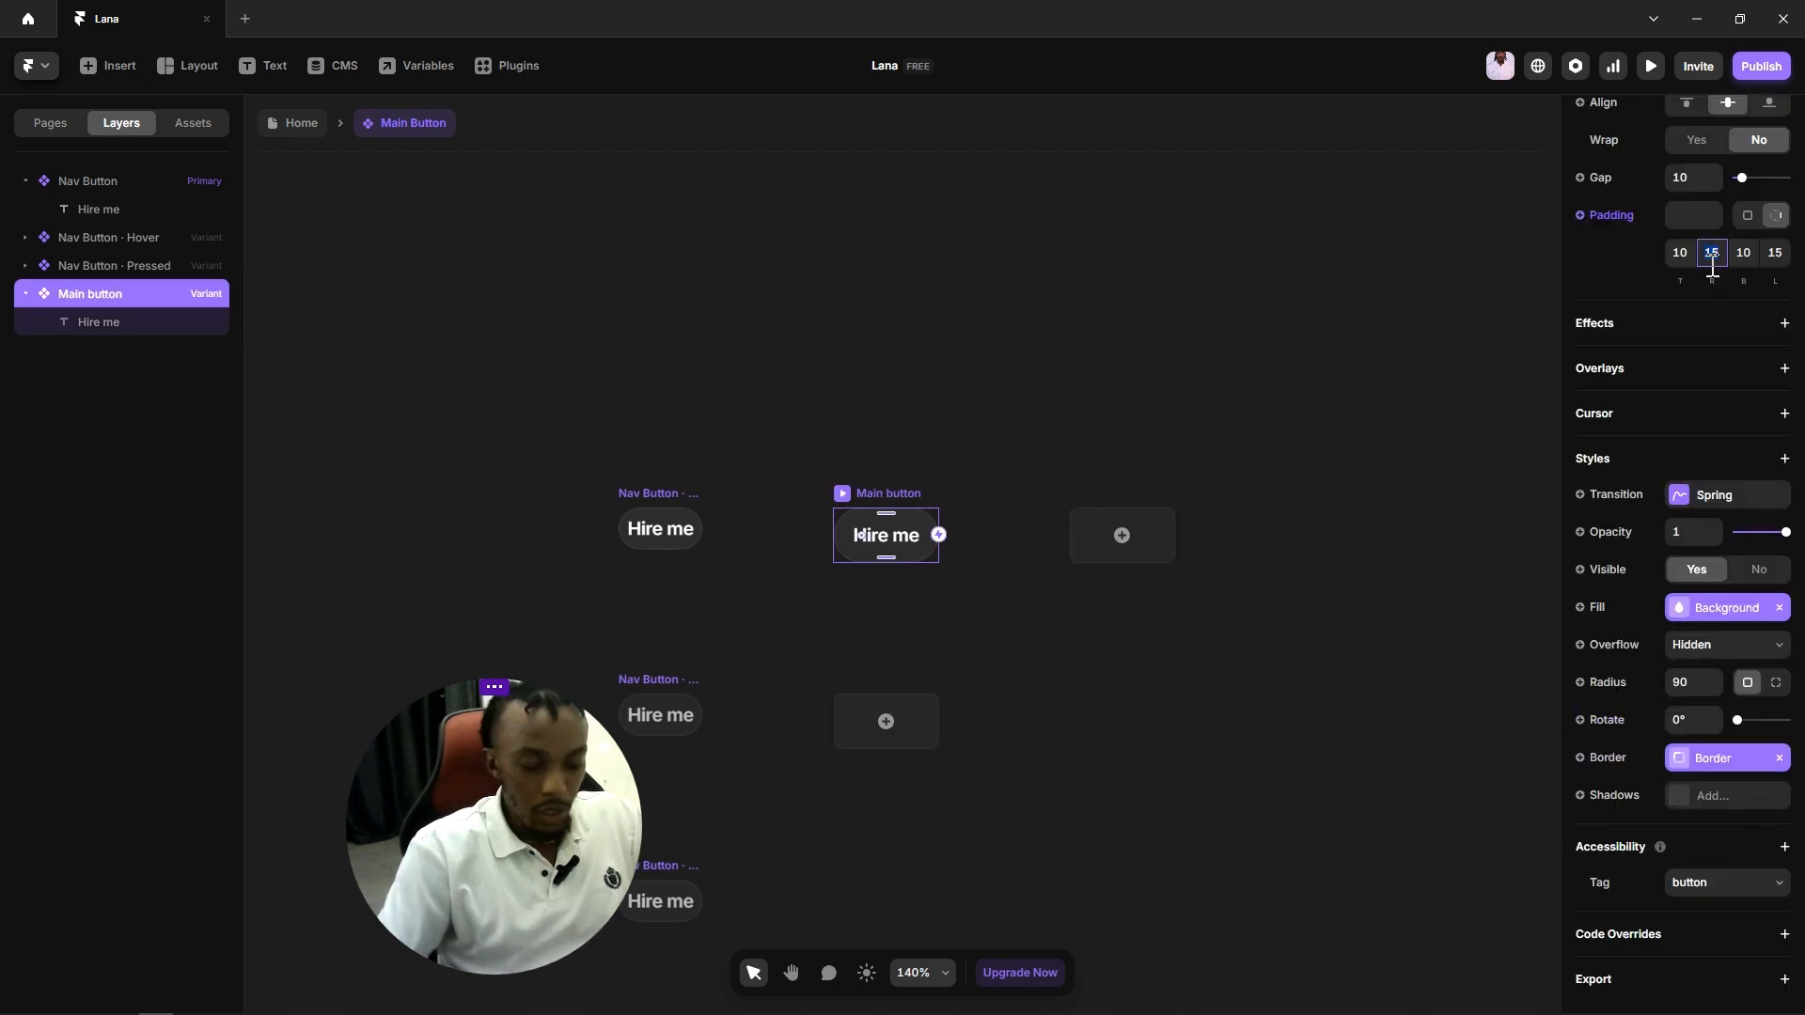
text(20)
click(1774, 253)
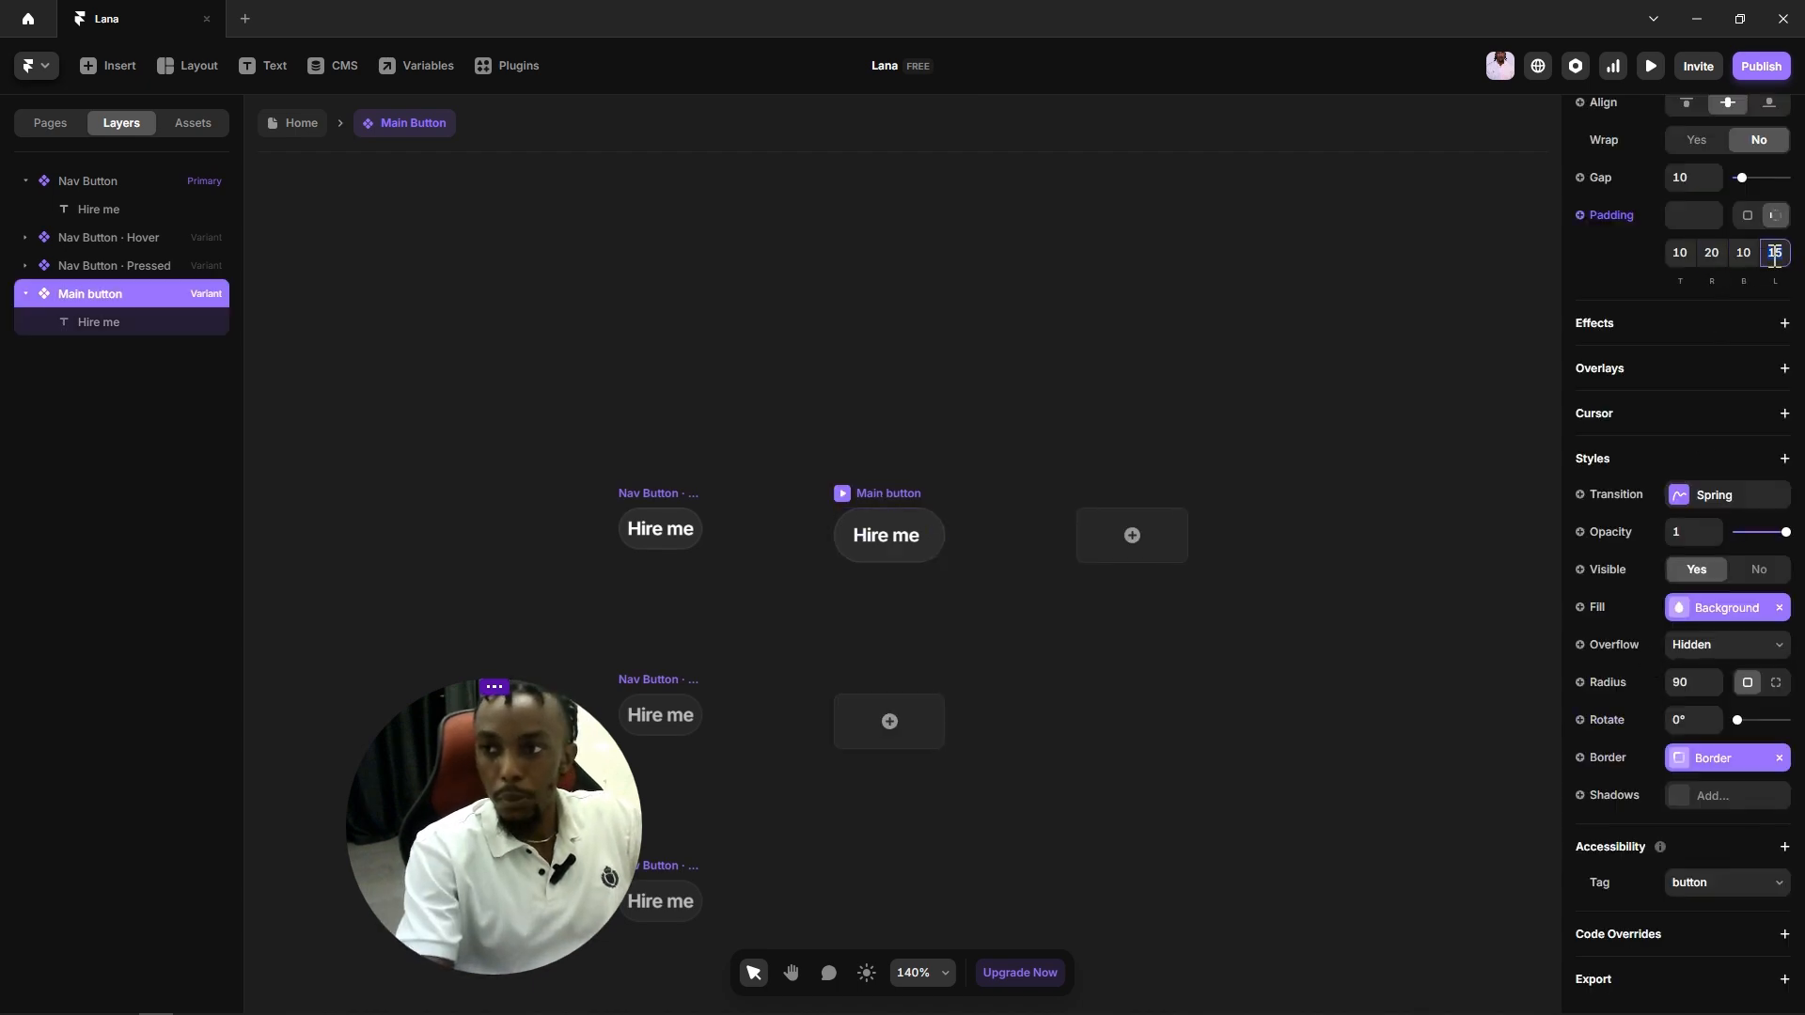
text(20)
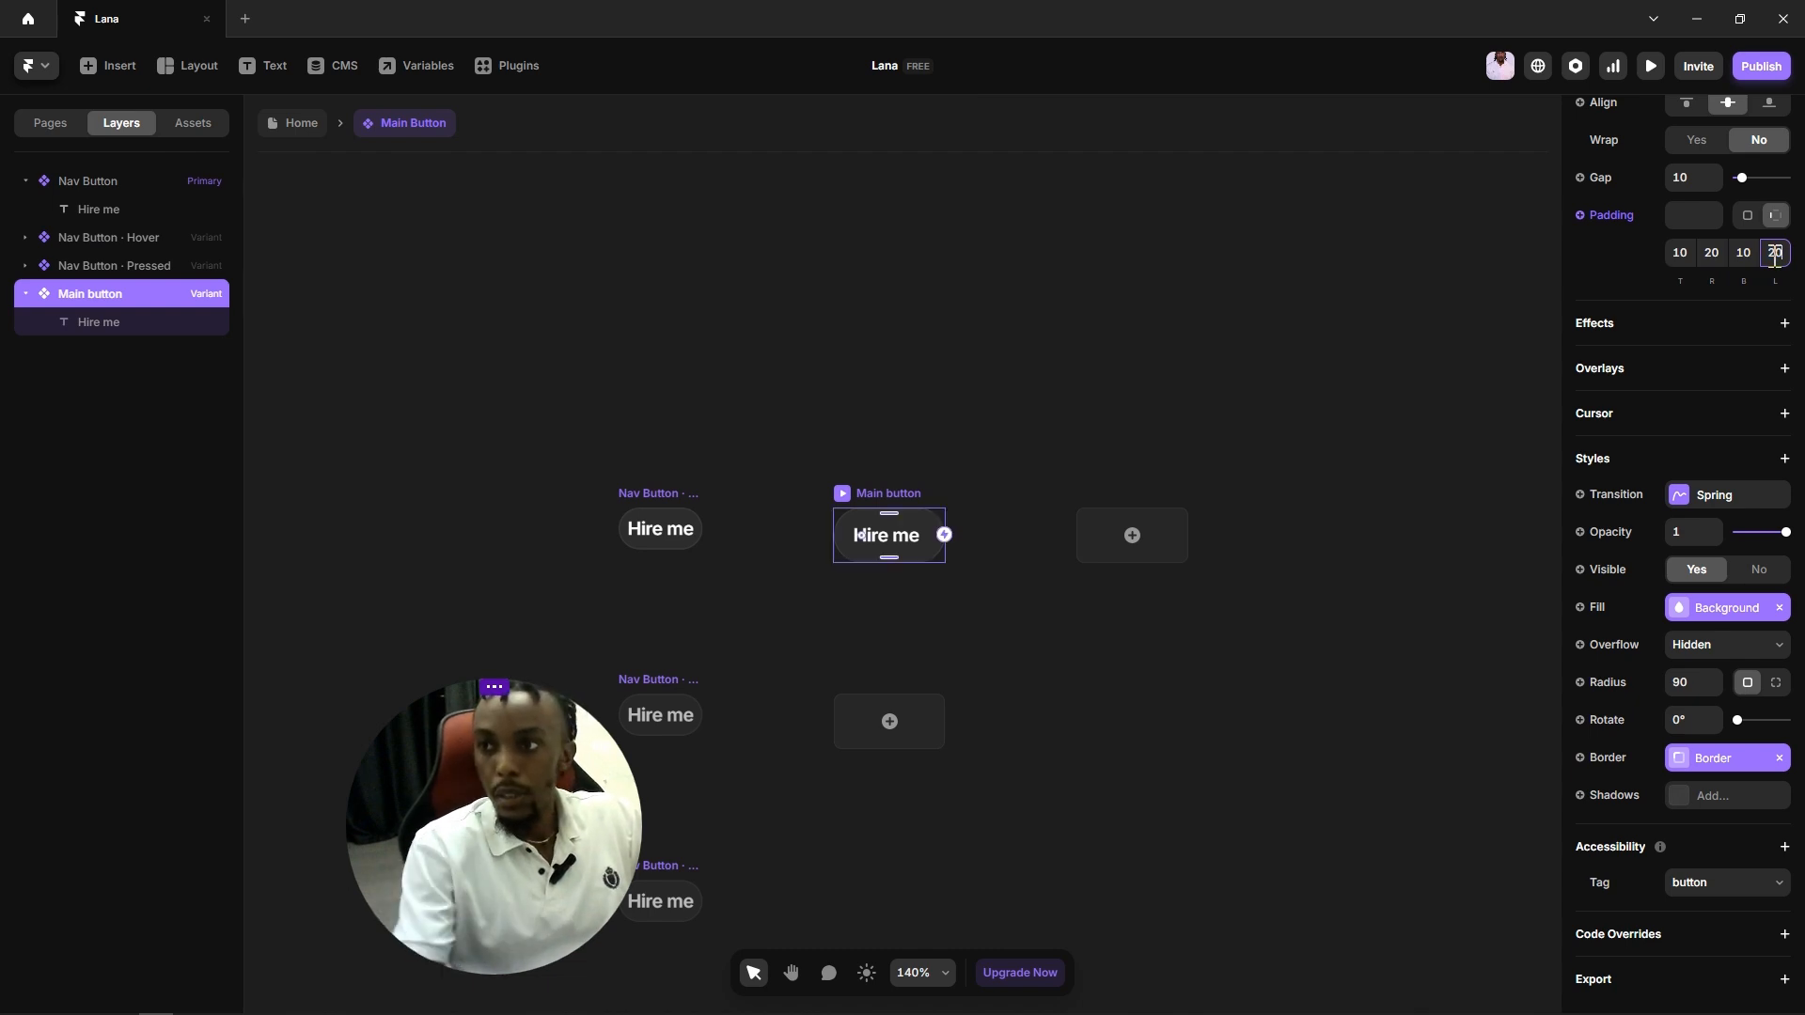
click(777, 312)
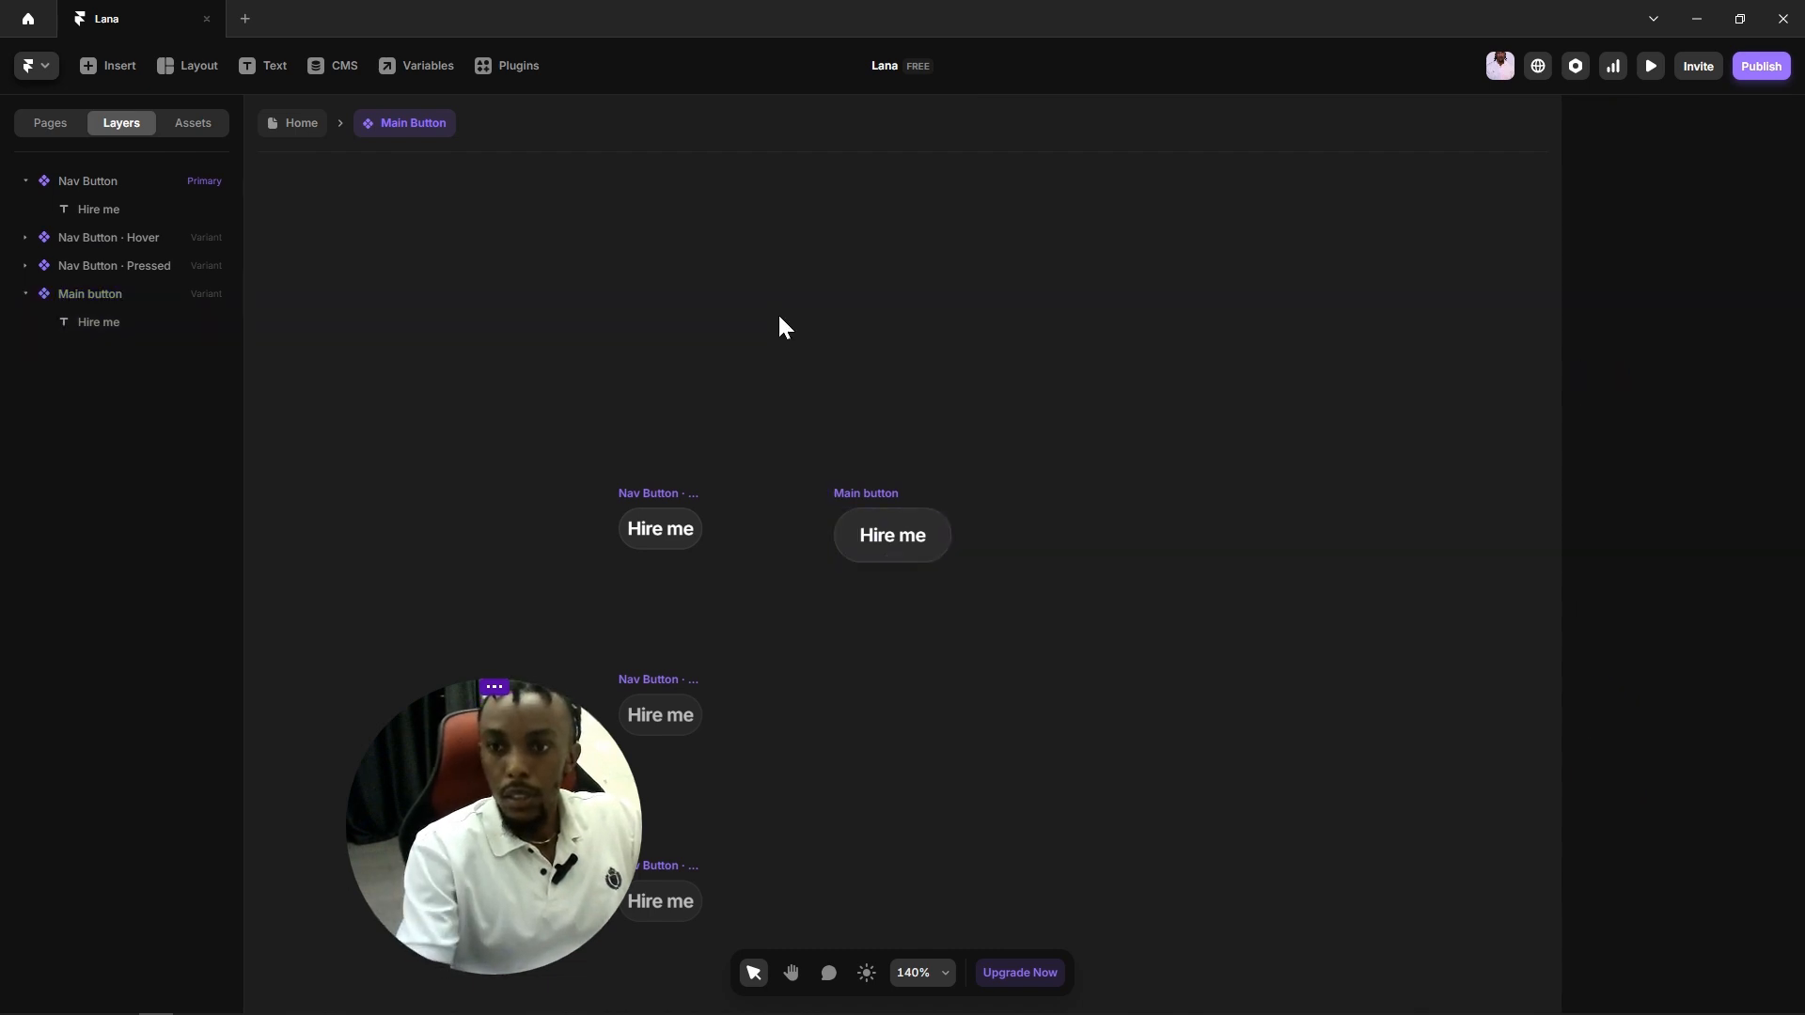
click(870, 510)
click(1074, 297)
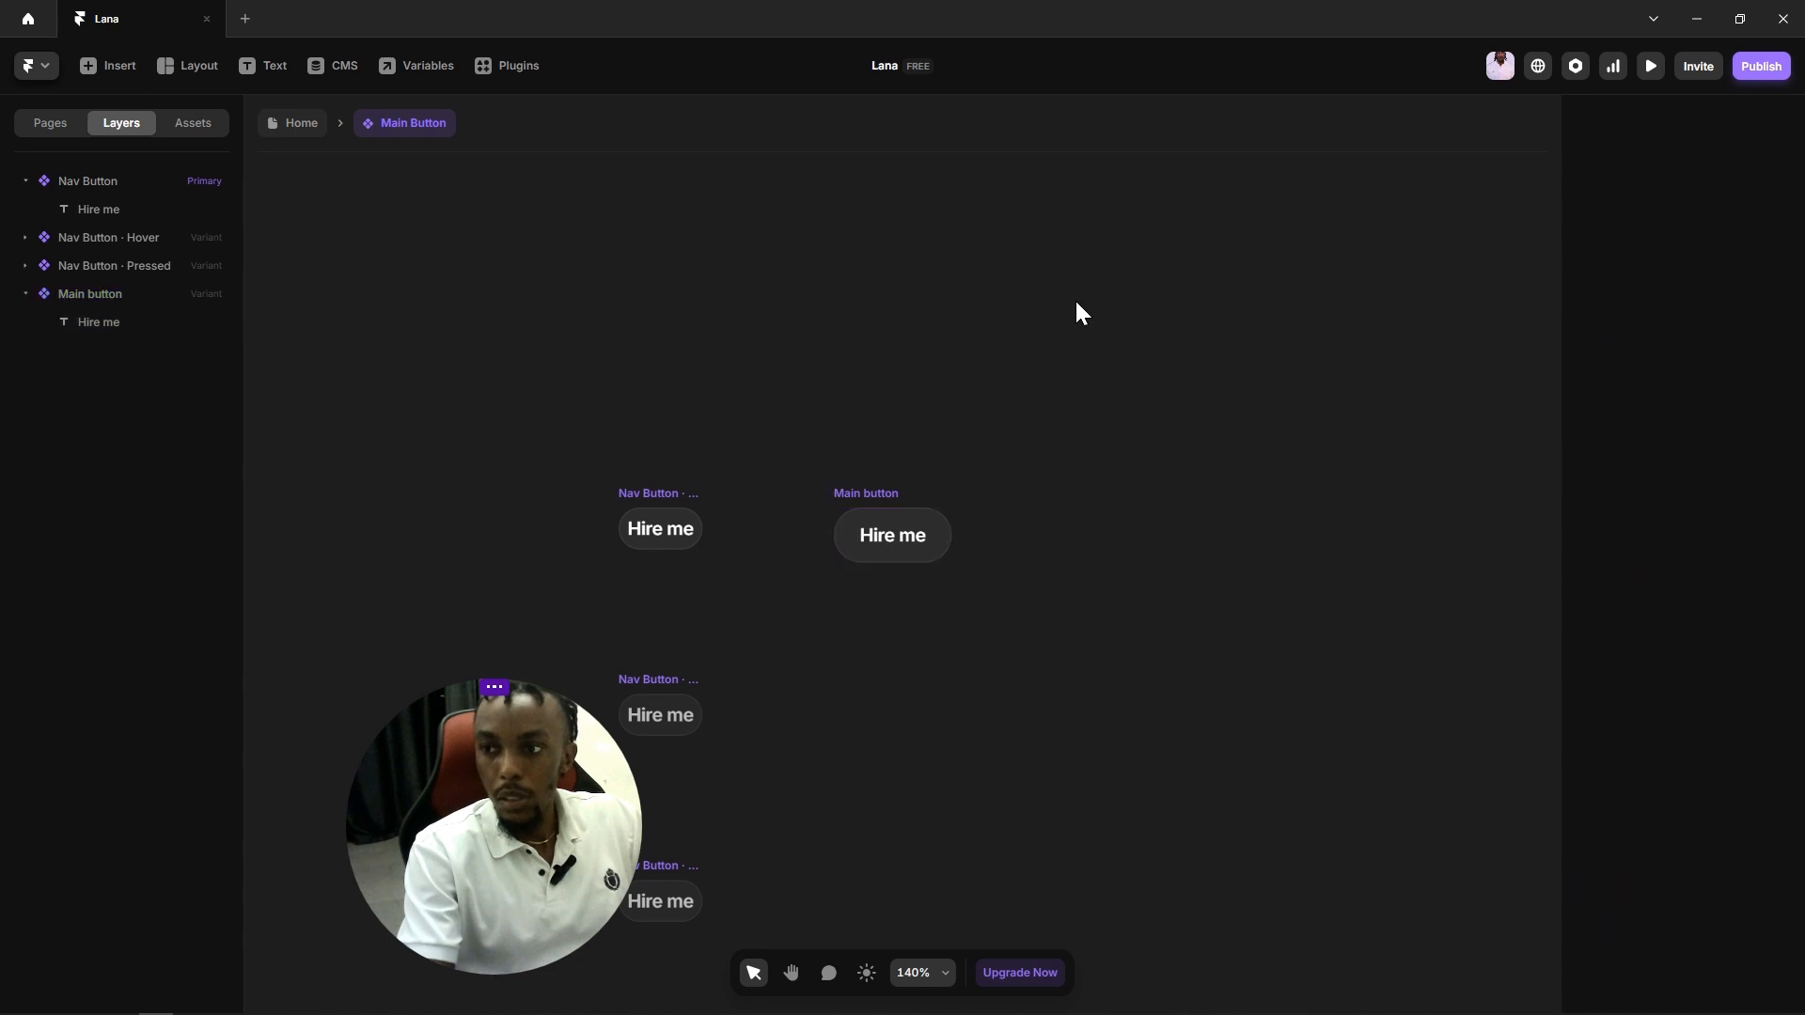
key(Escape)
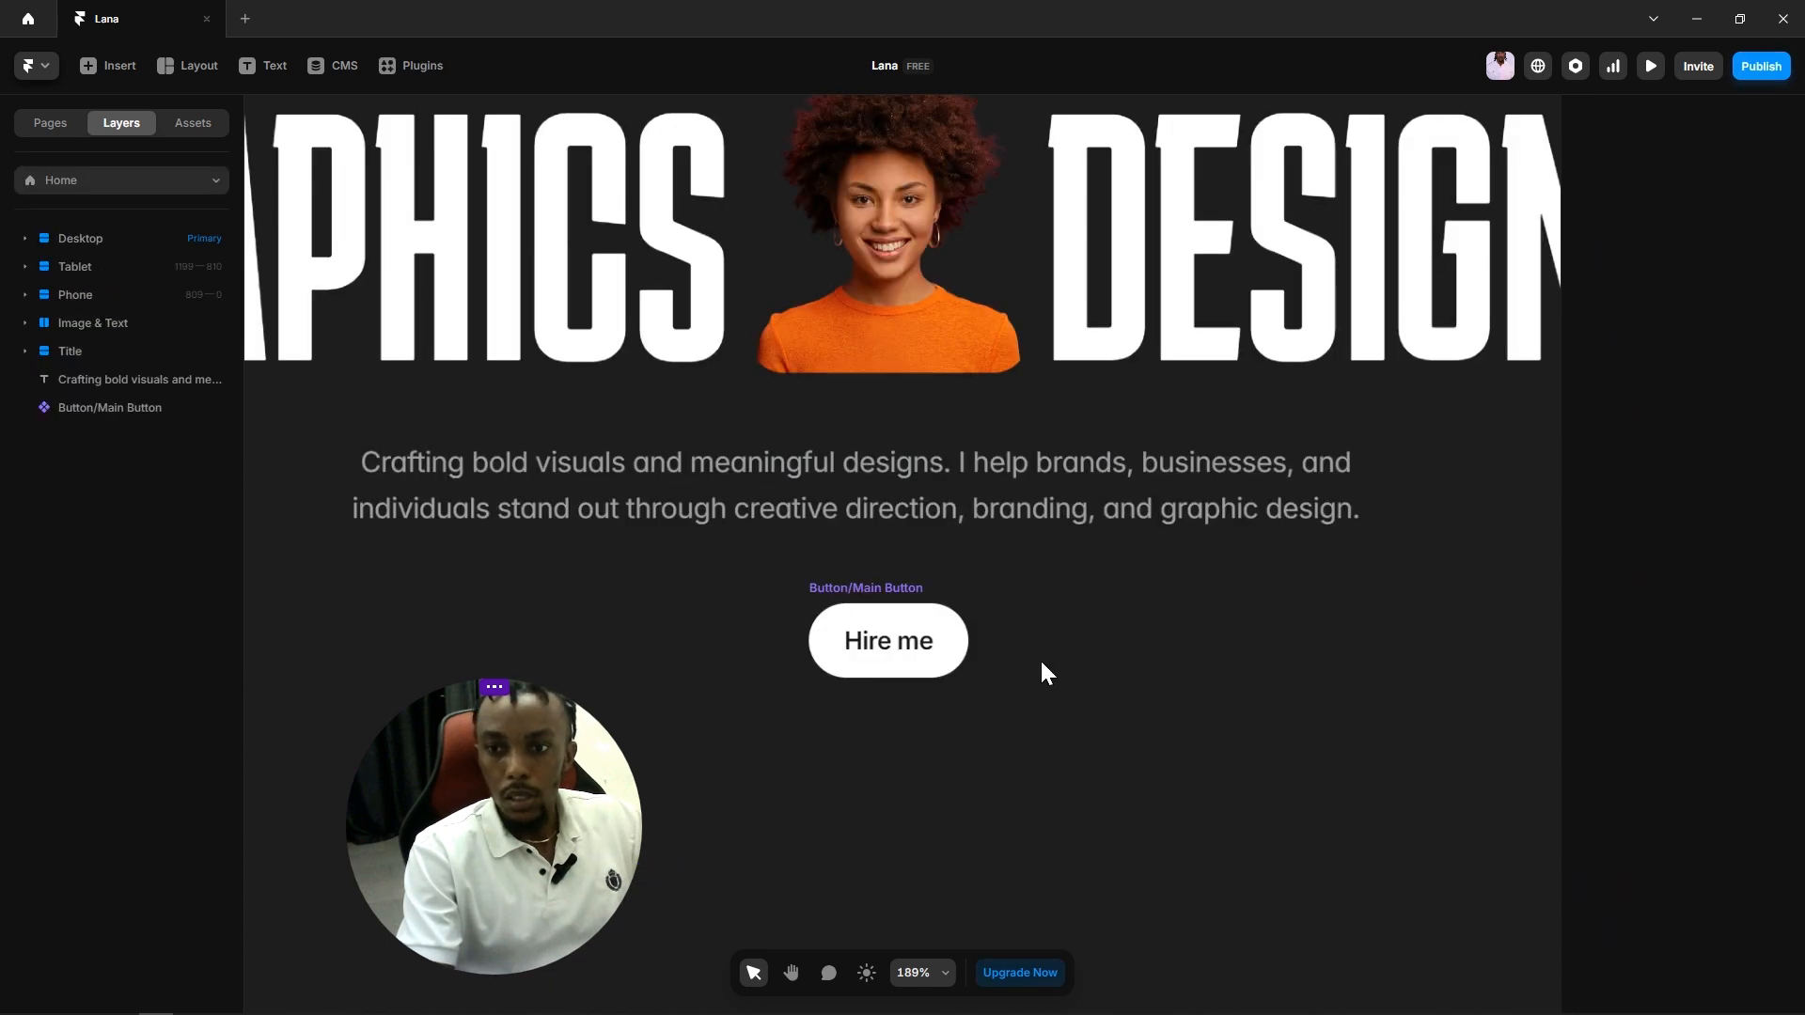
scroll(1071, 667, down, 6)
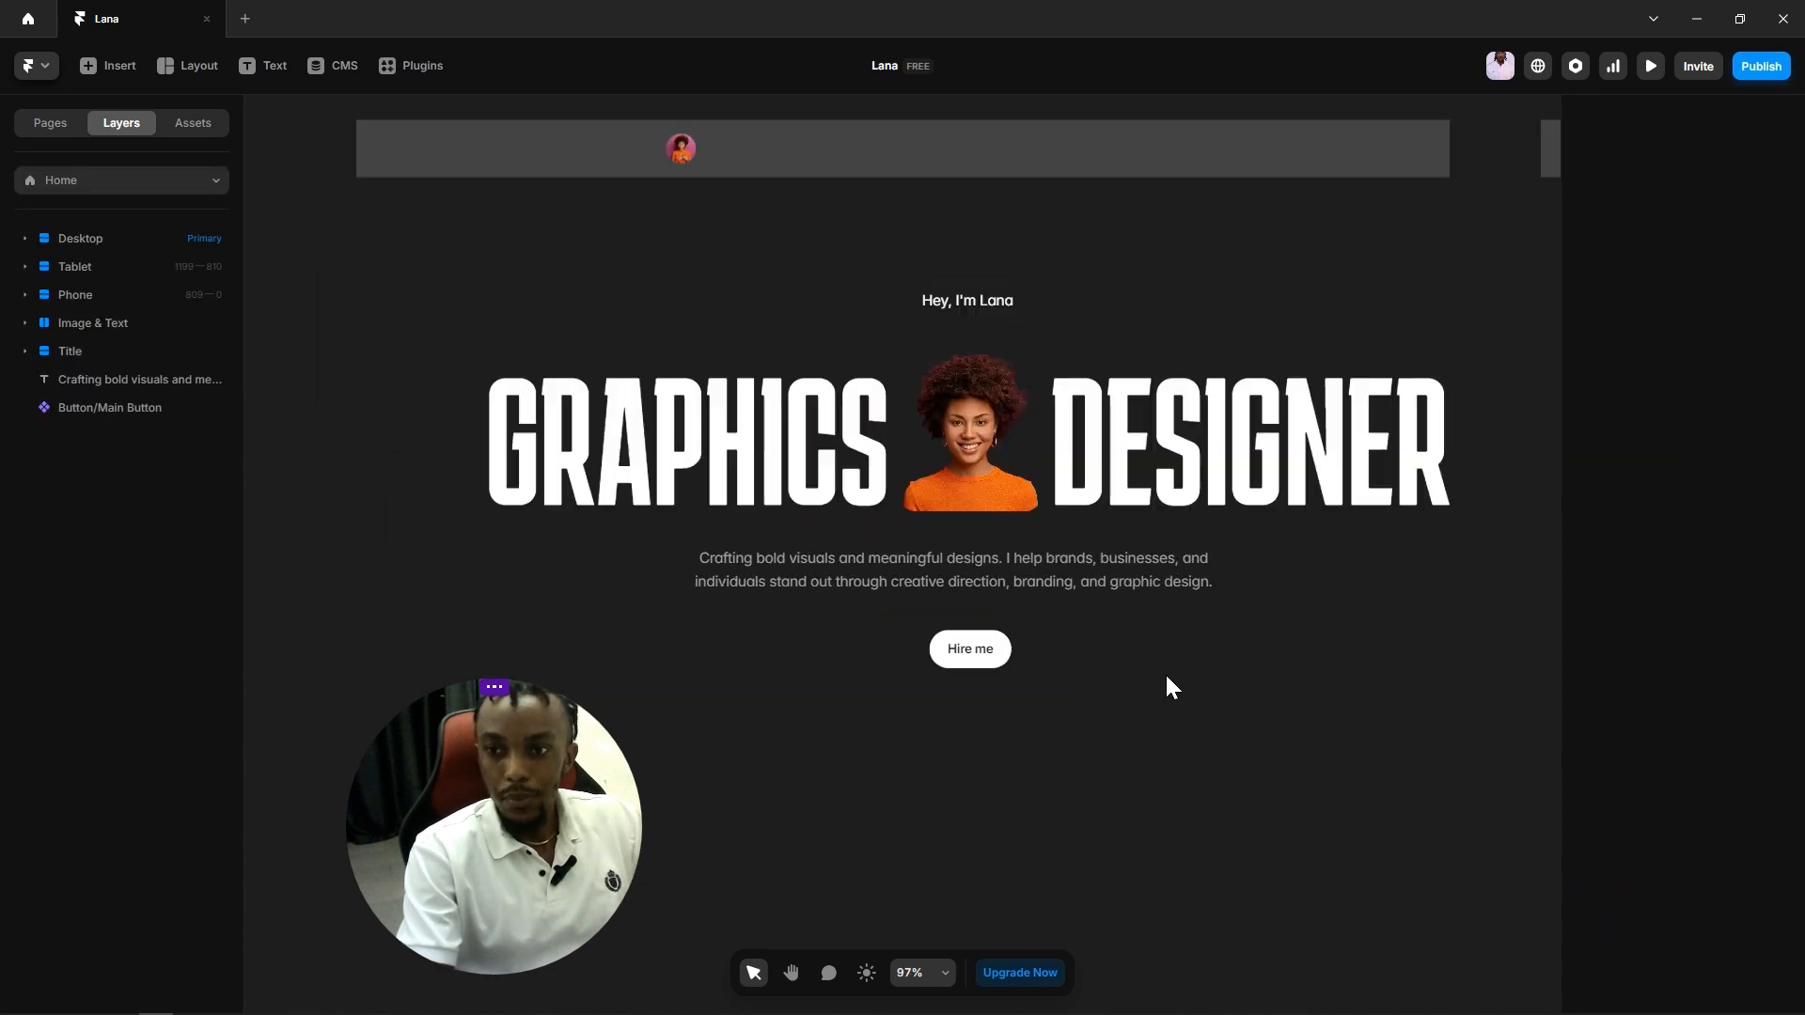
click(938, 632)
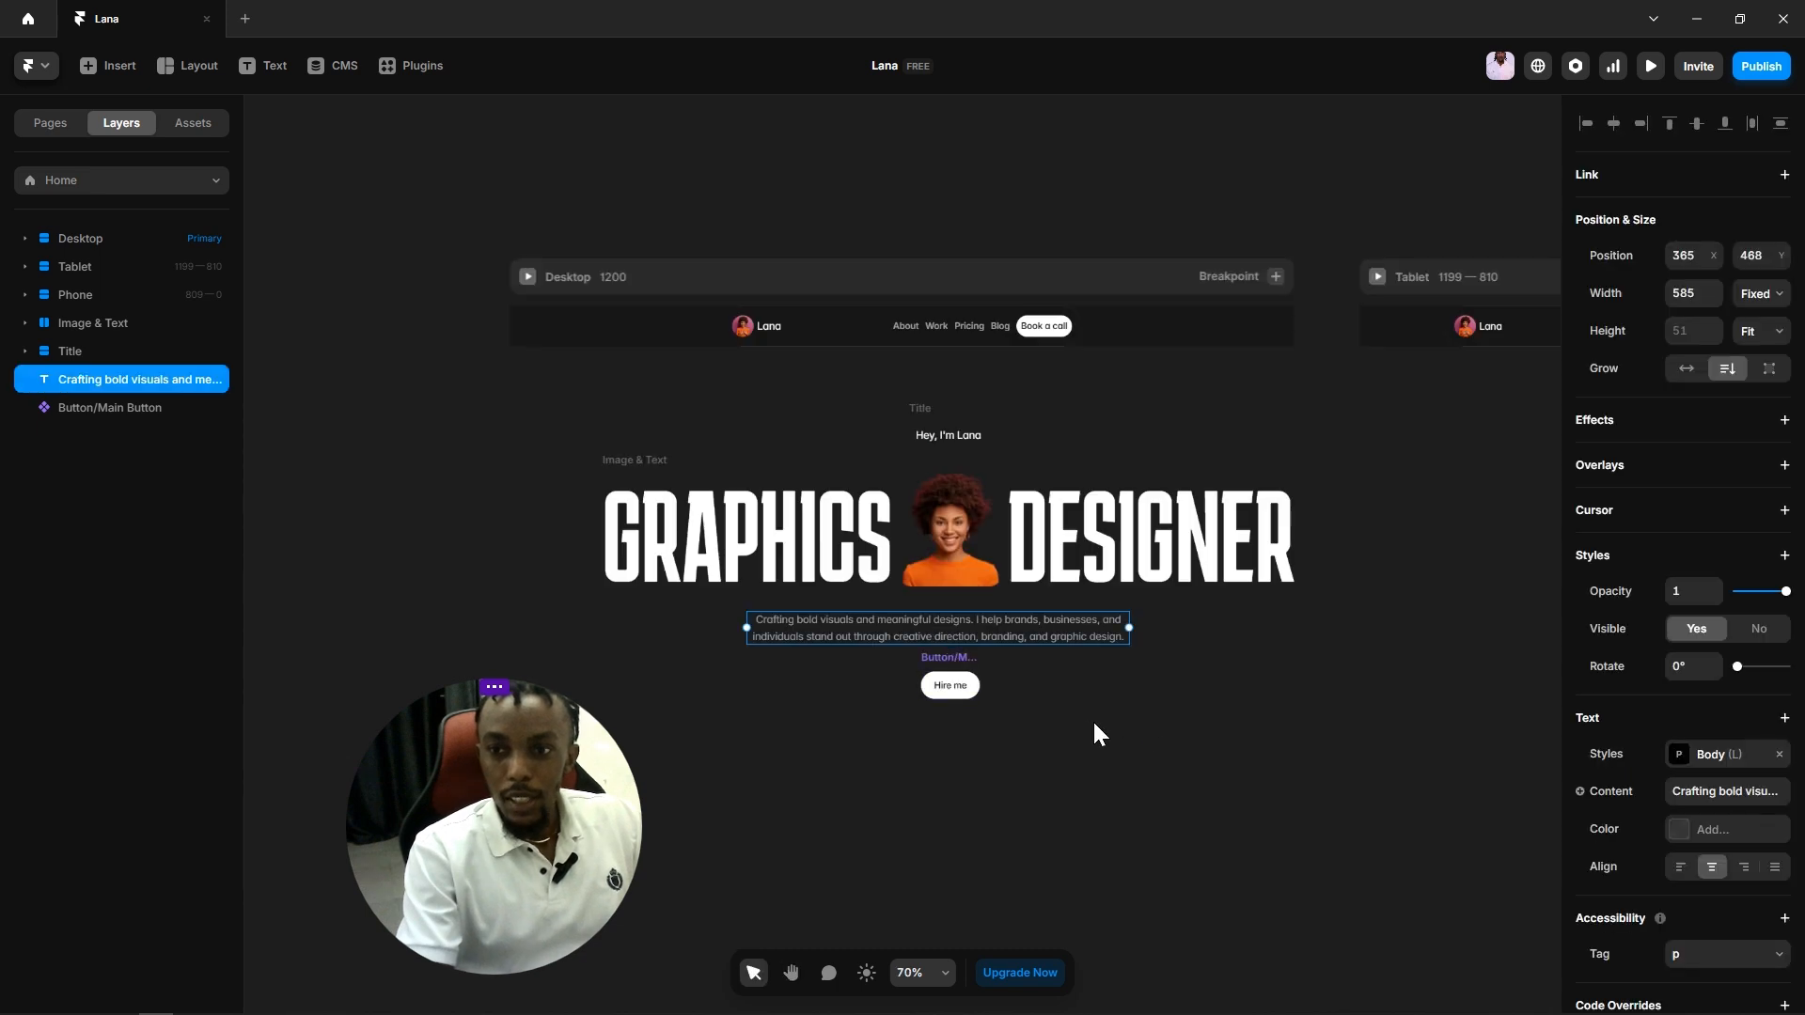
click(1233, 809)
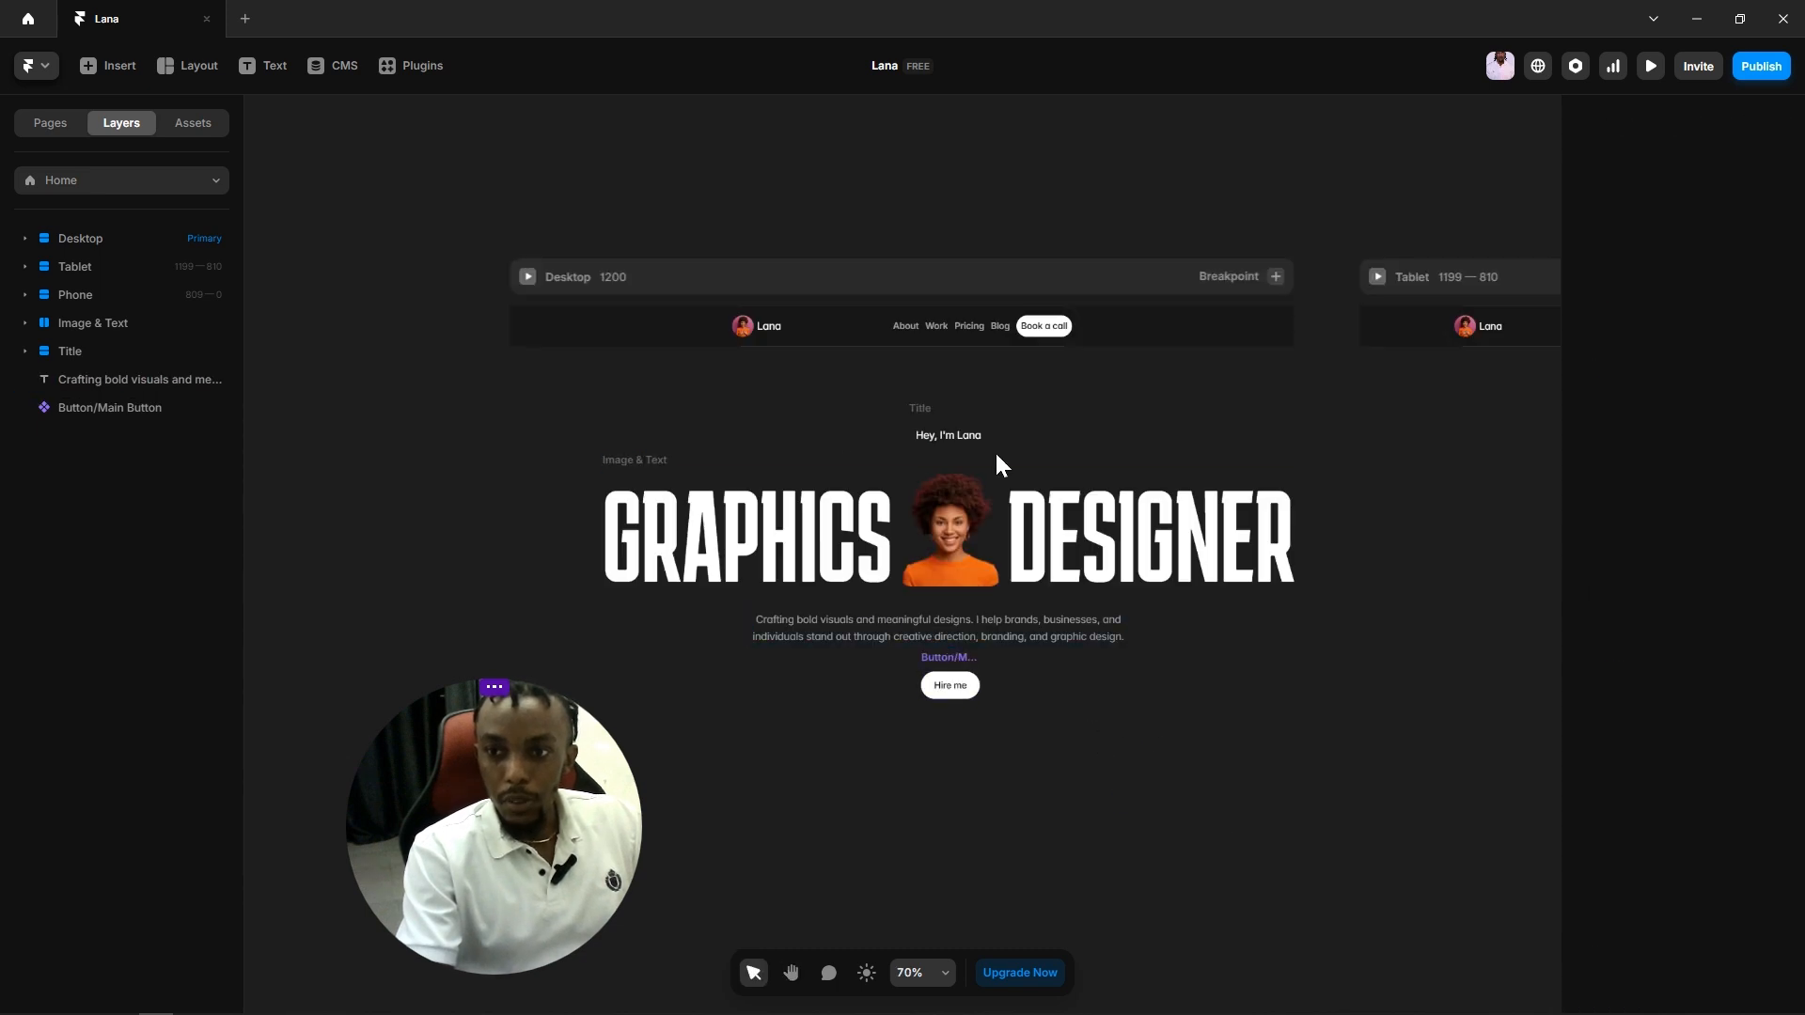
drag(1152, 789, 765, 380)
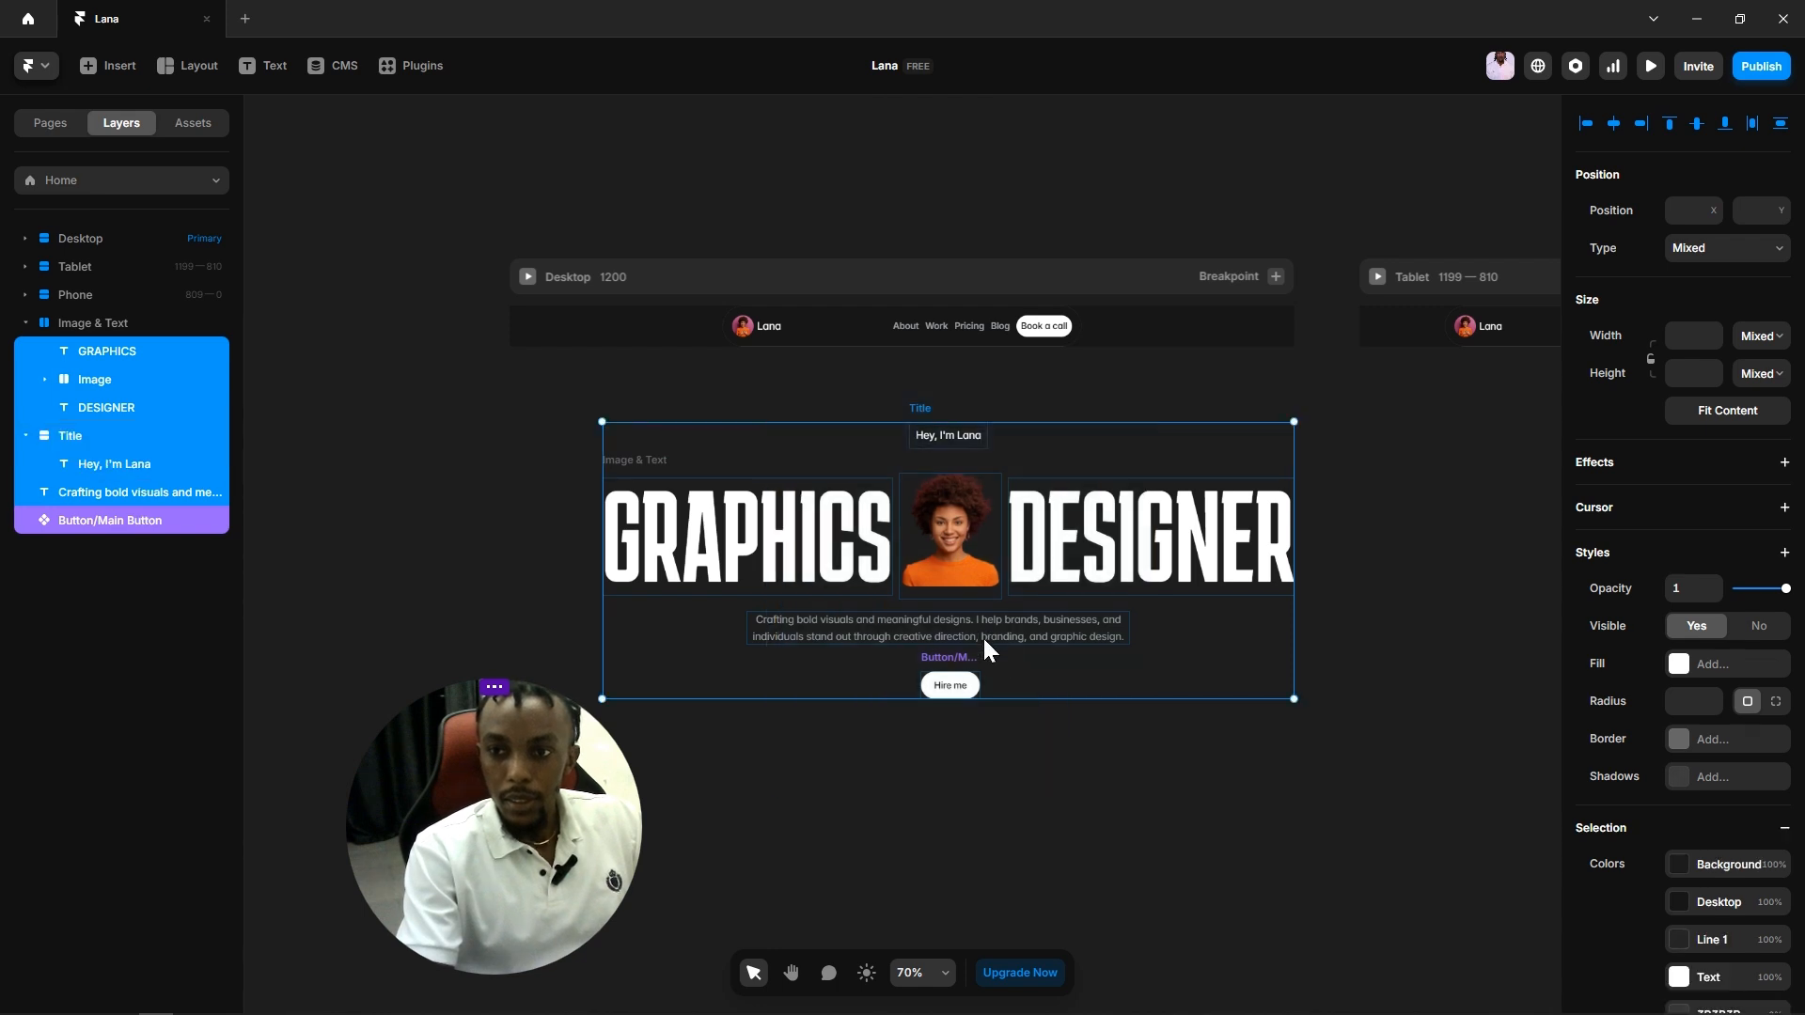
right_click(983, 636)
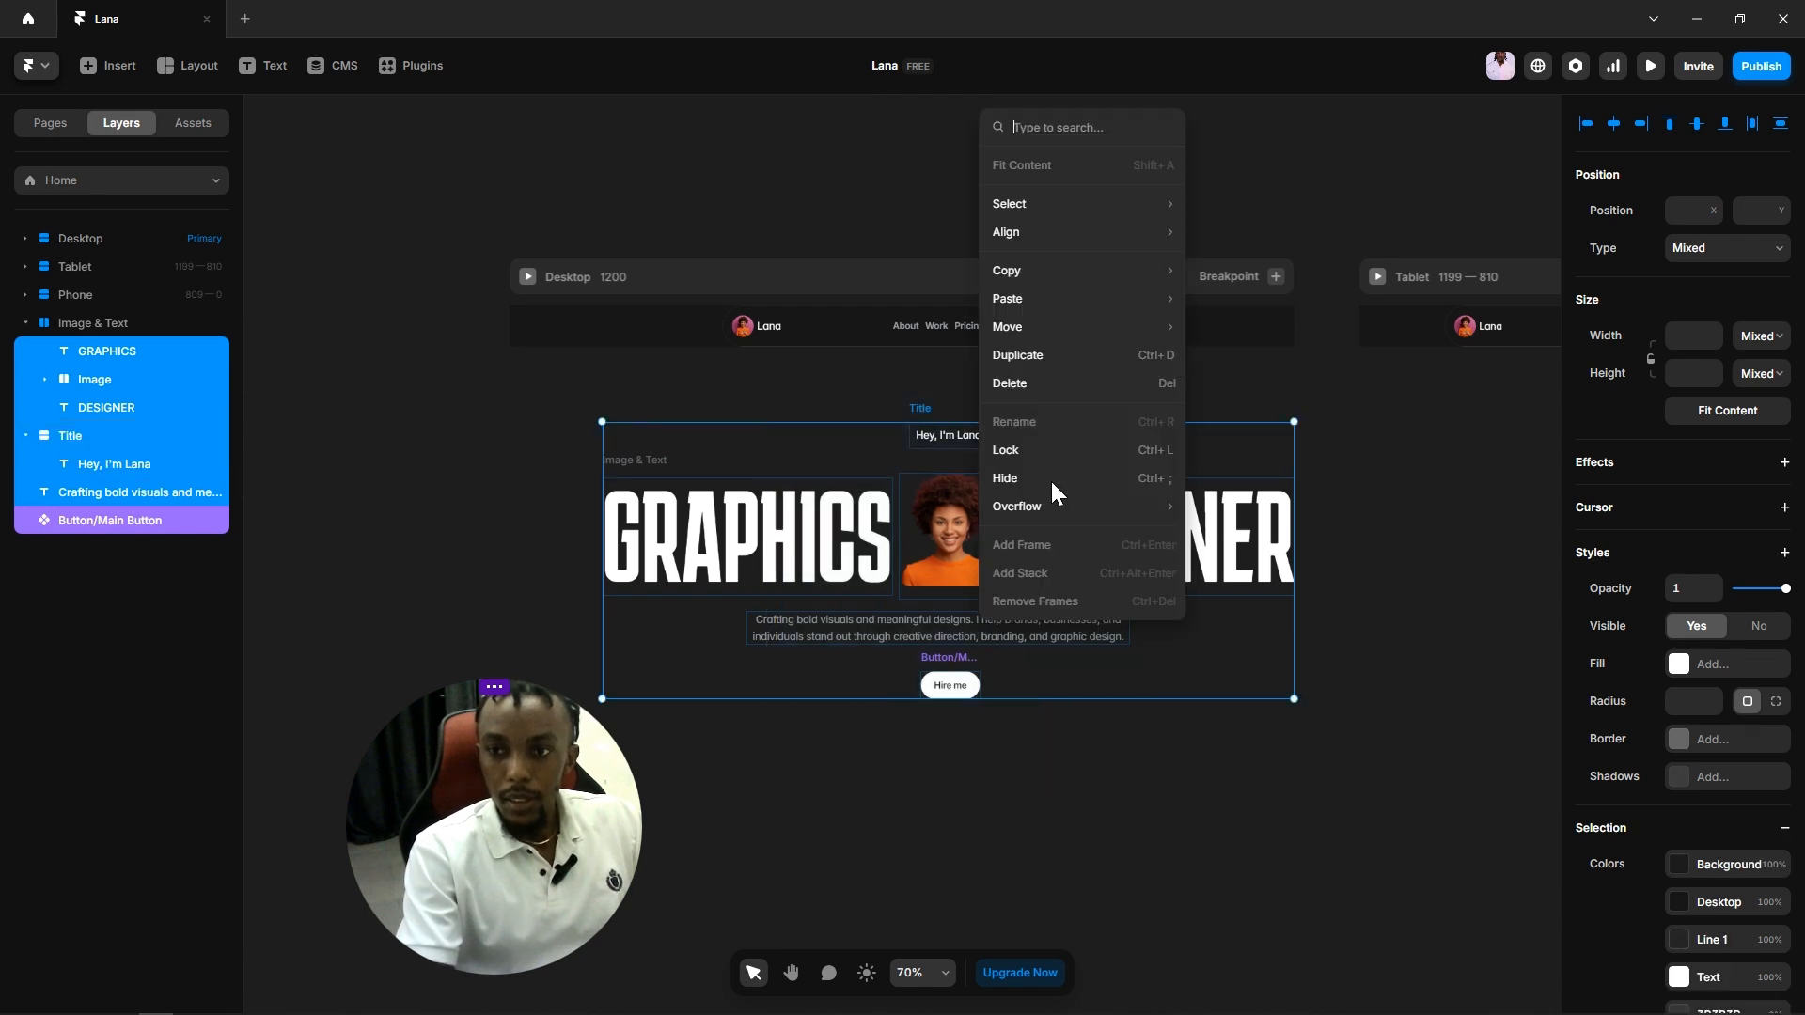
click(992, 616)
click(549, 426)
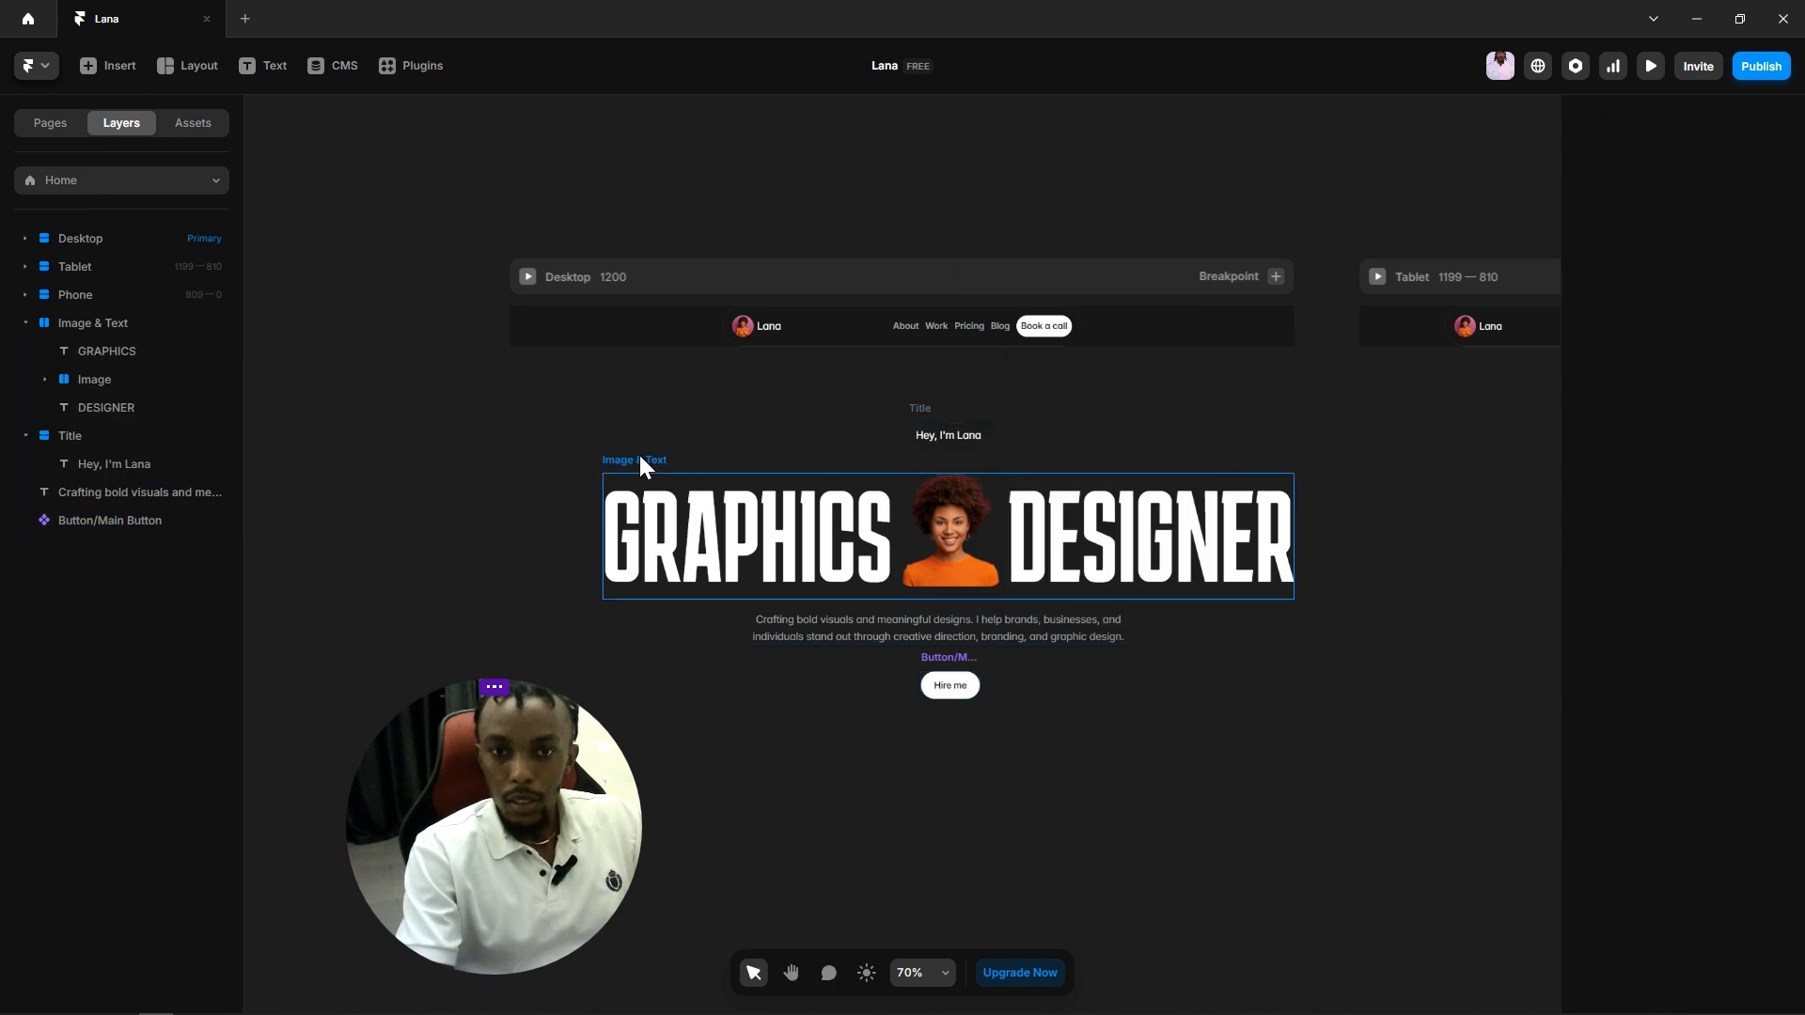
Step: Wrap the Title, the Image & Text group, the description text and the Hire me button together in a stack
click(25, 435)
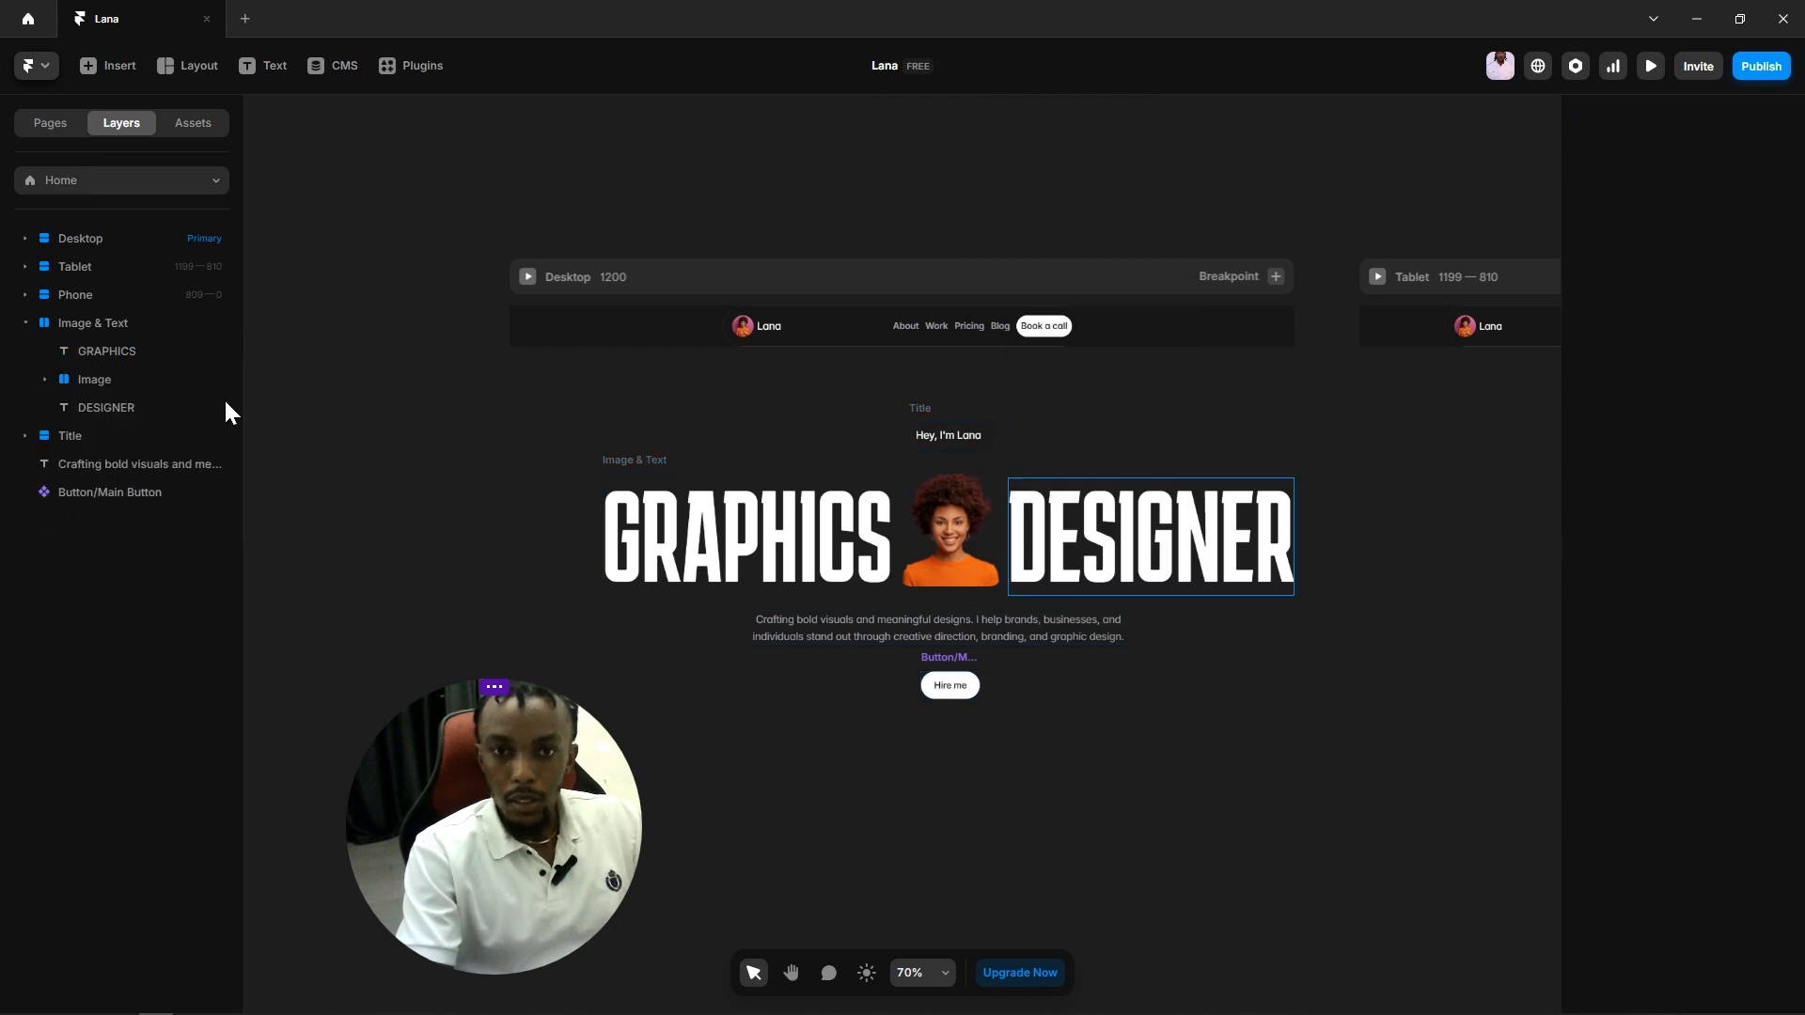
click(921, 406)
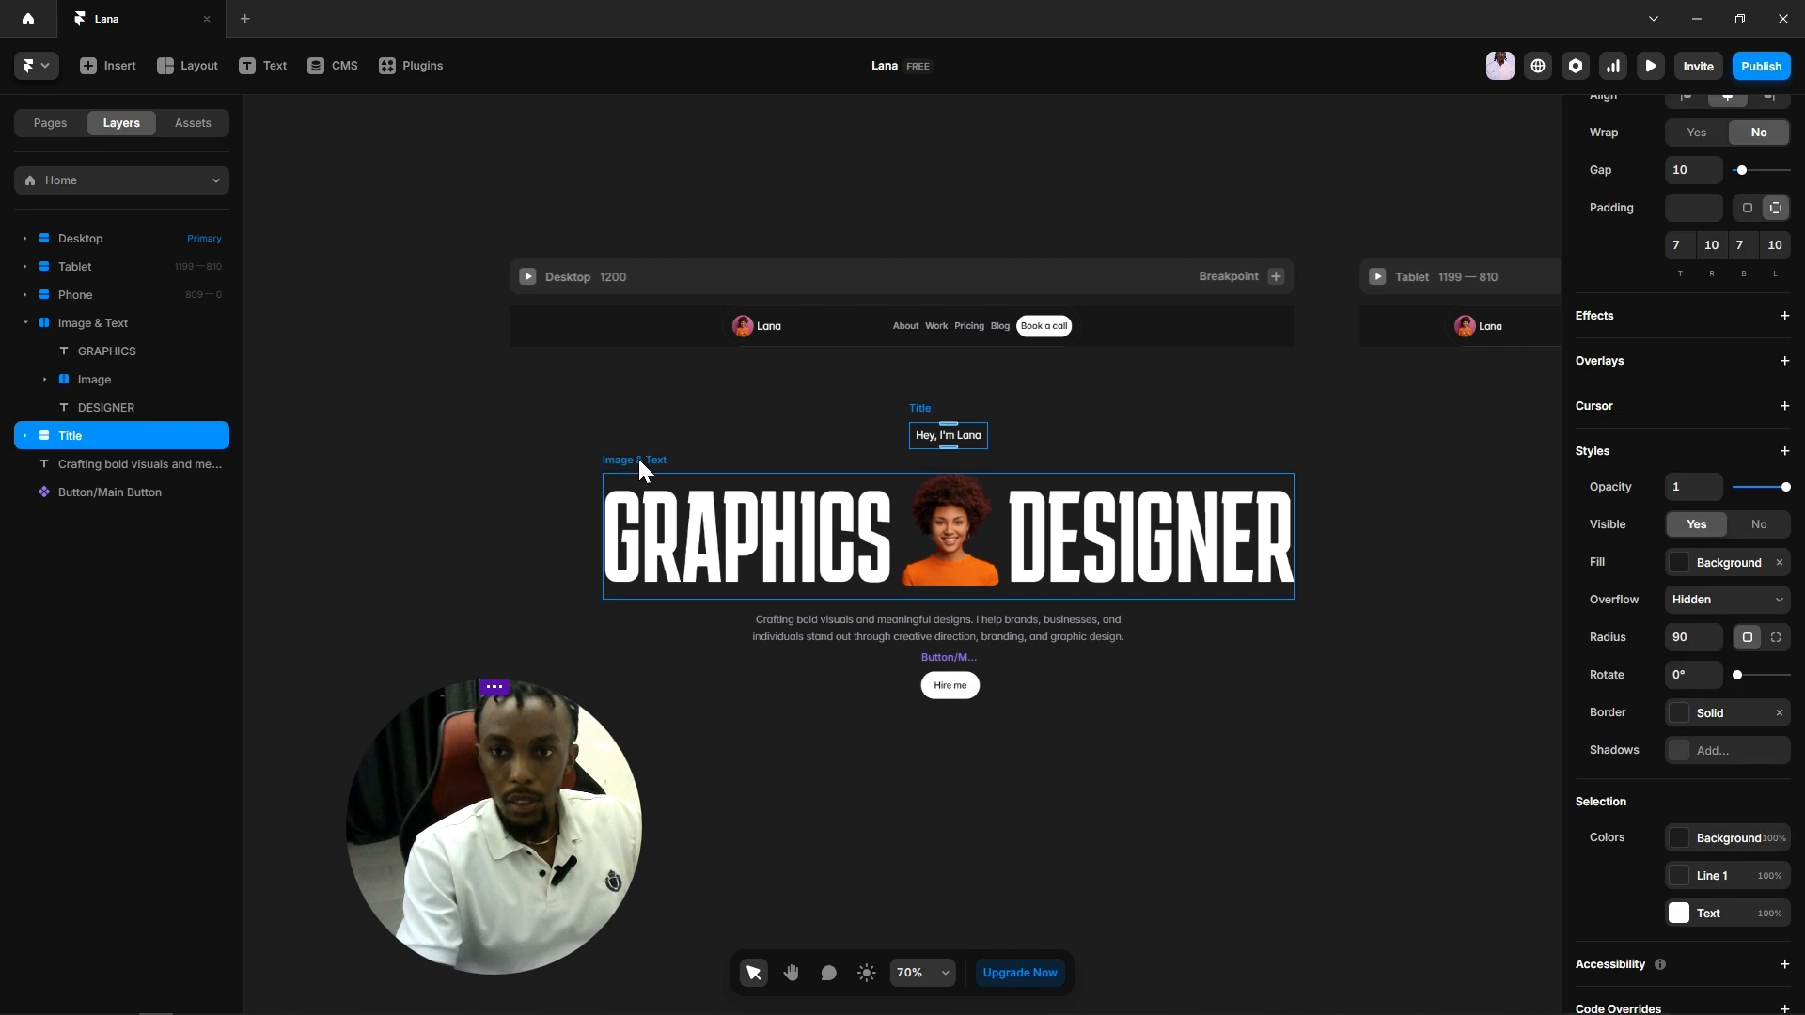
shift+click(640, 459)
shift+click(847, 647)
shift+click(944, 683)
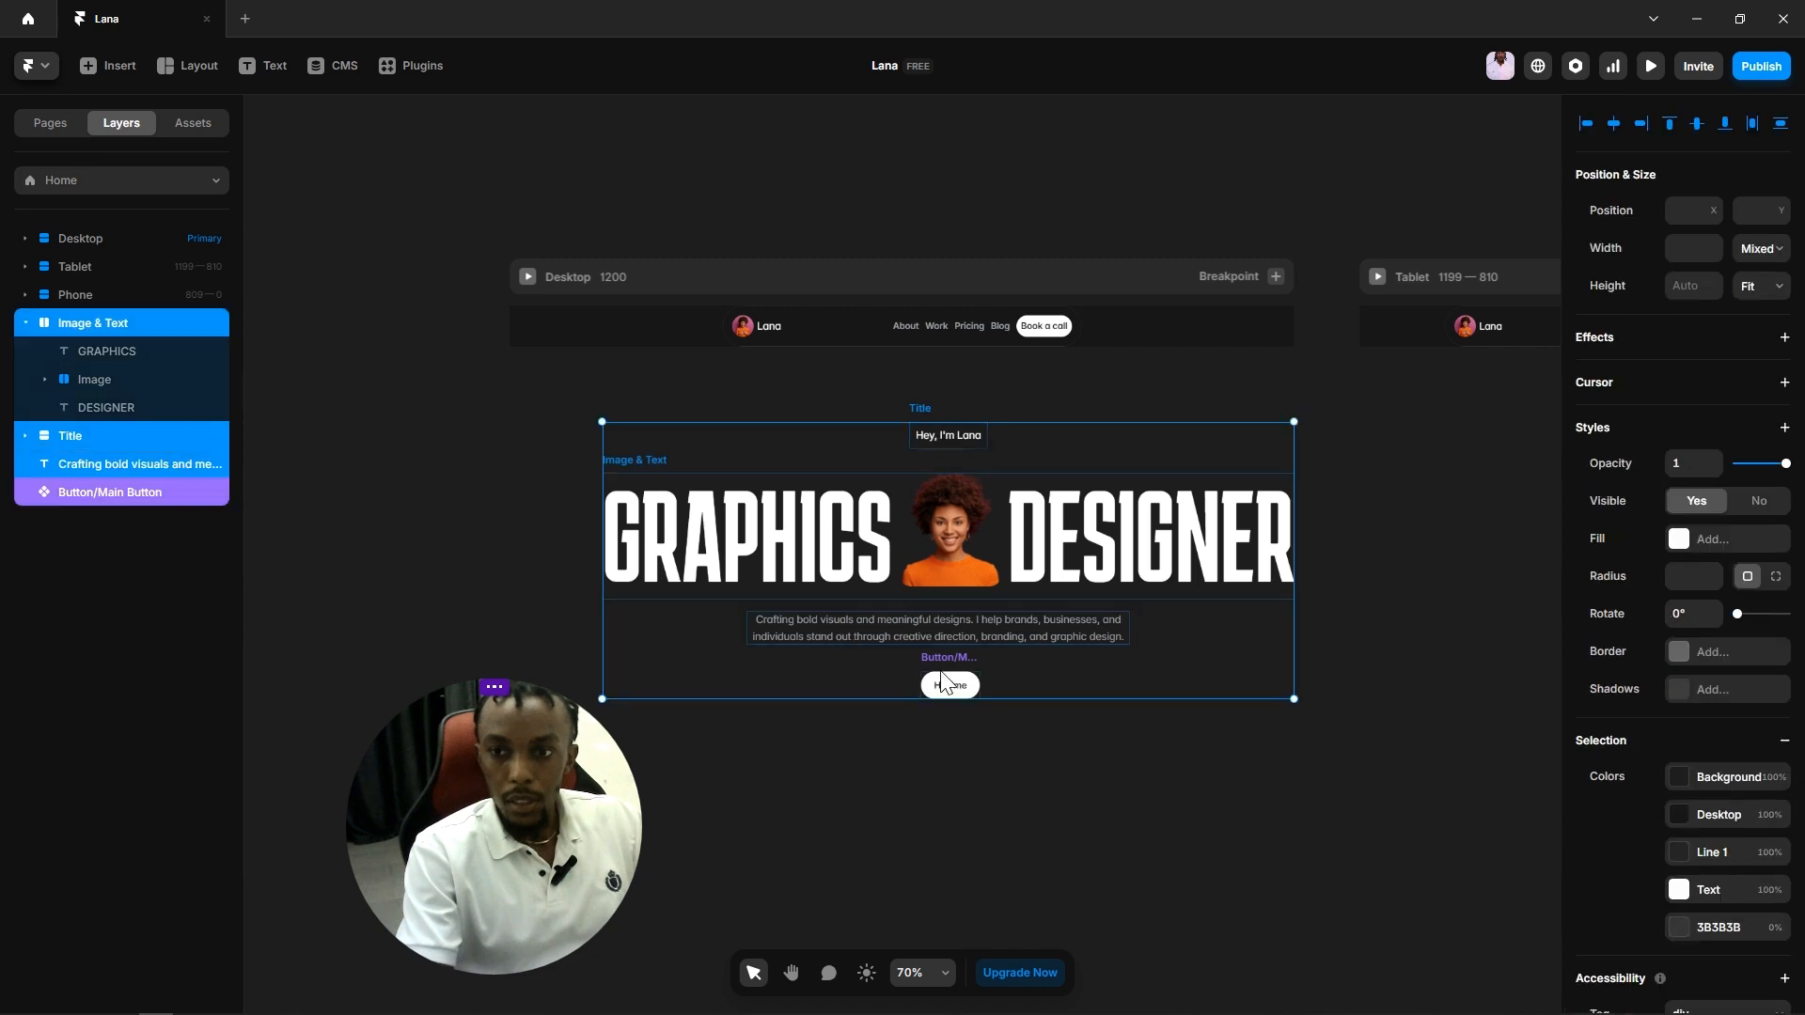
right_click(945, 683)
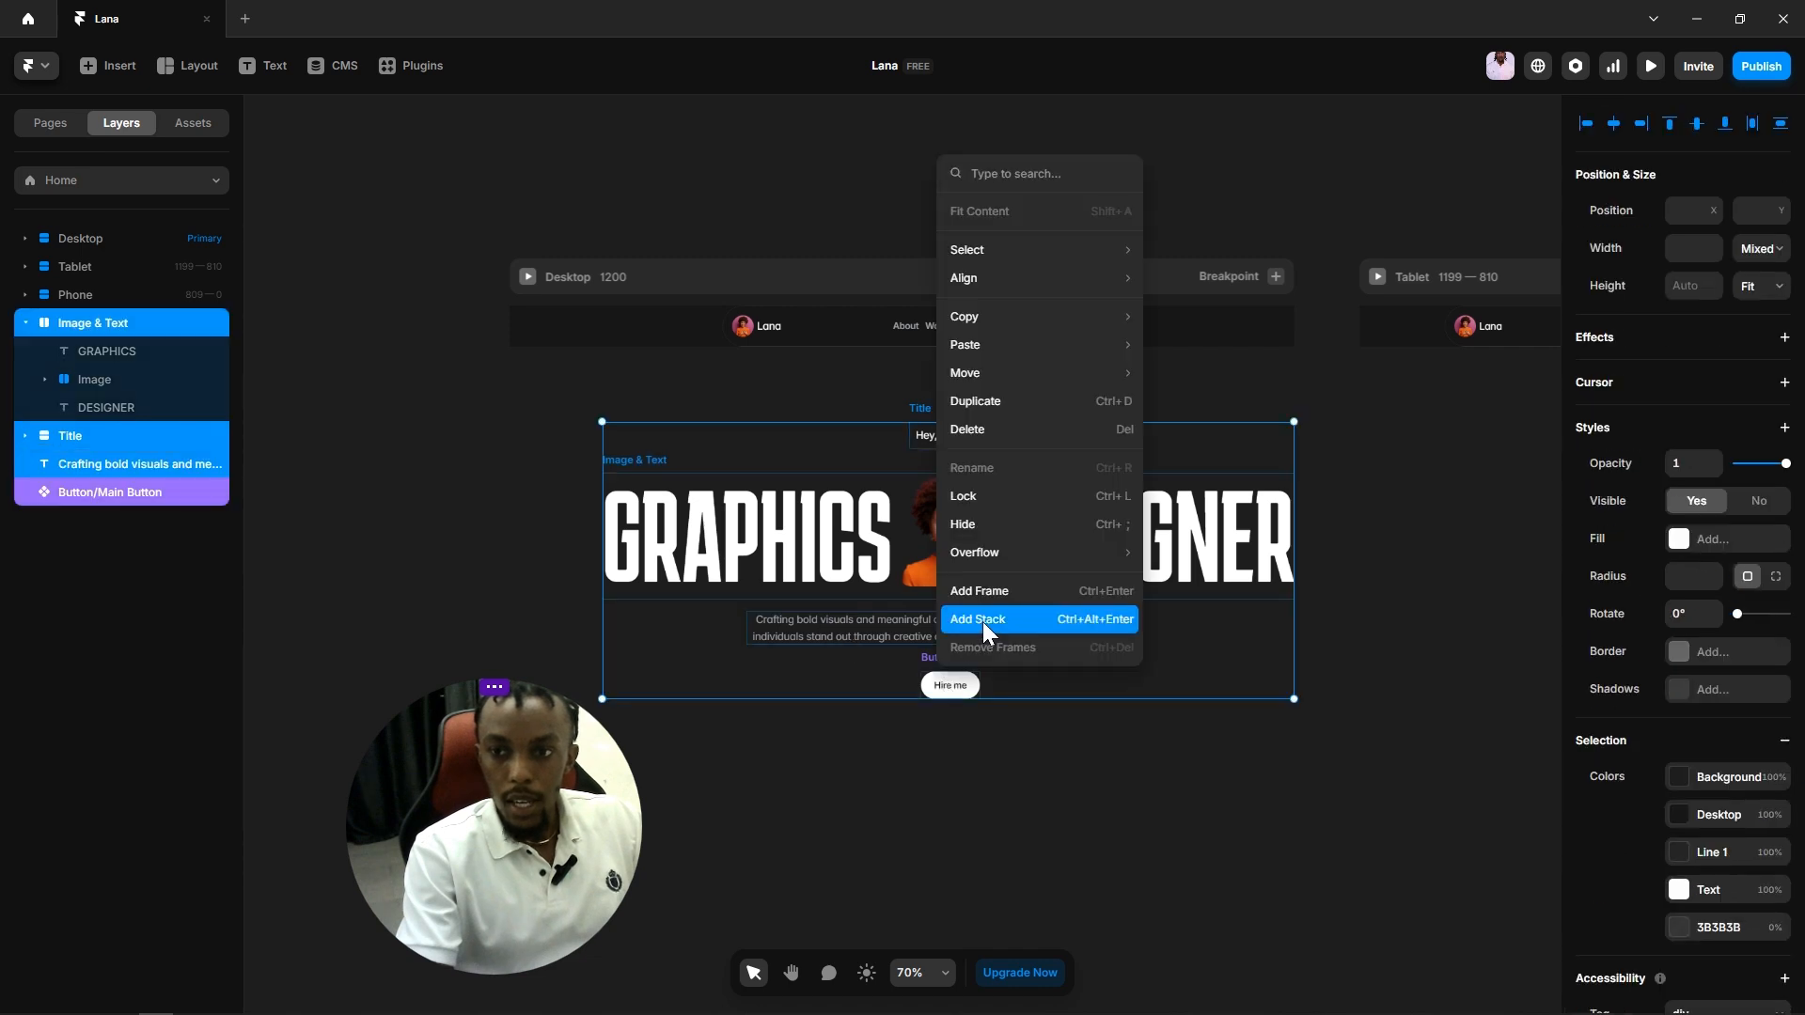
click(983, 622)
click(833, 753)
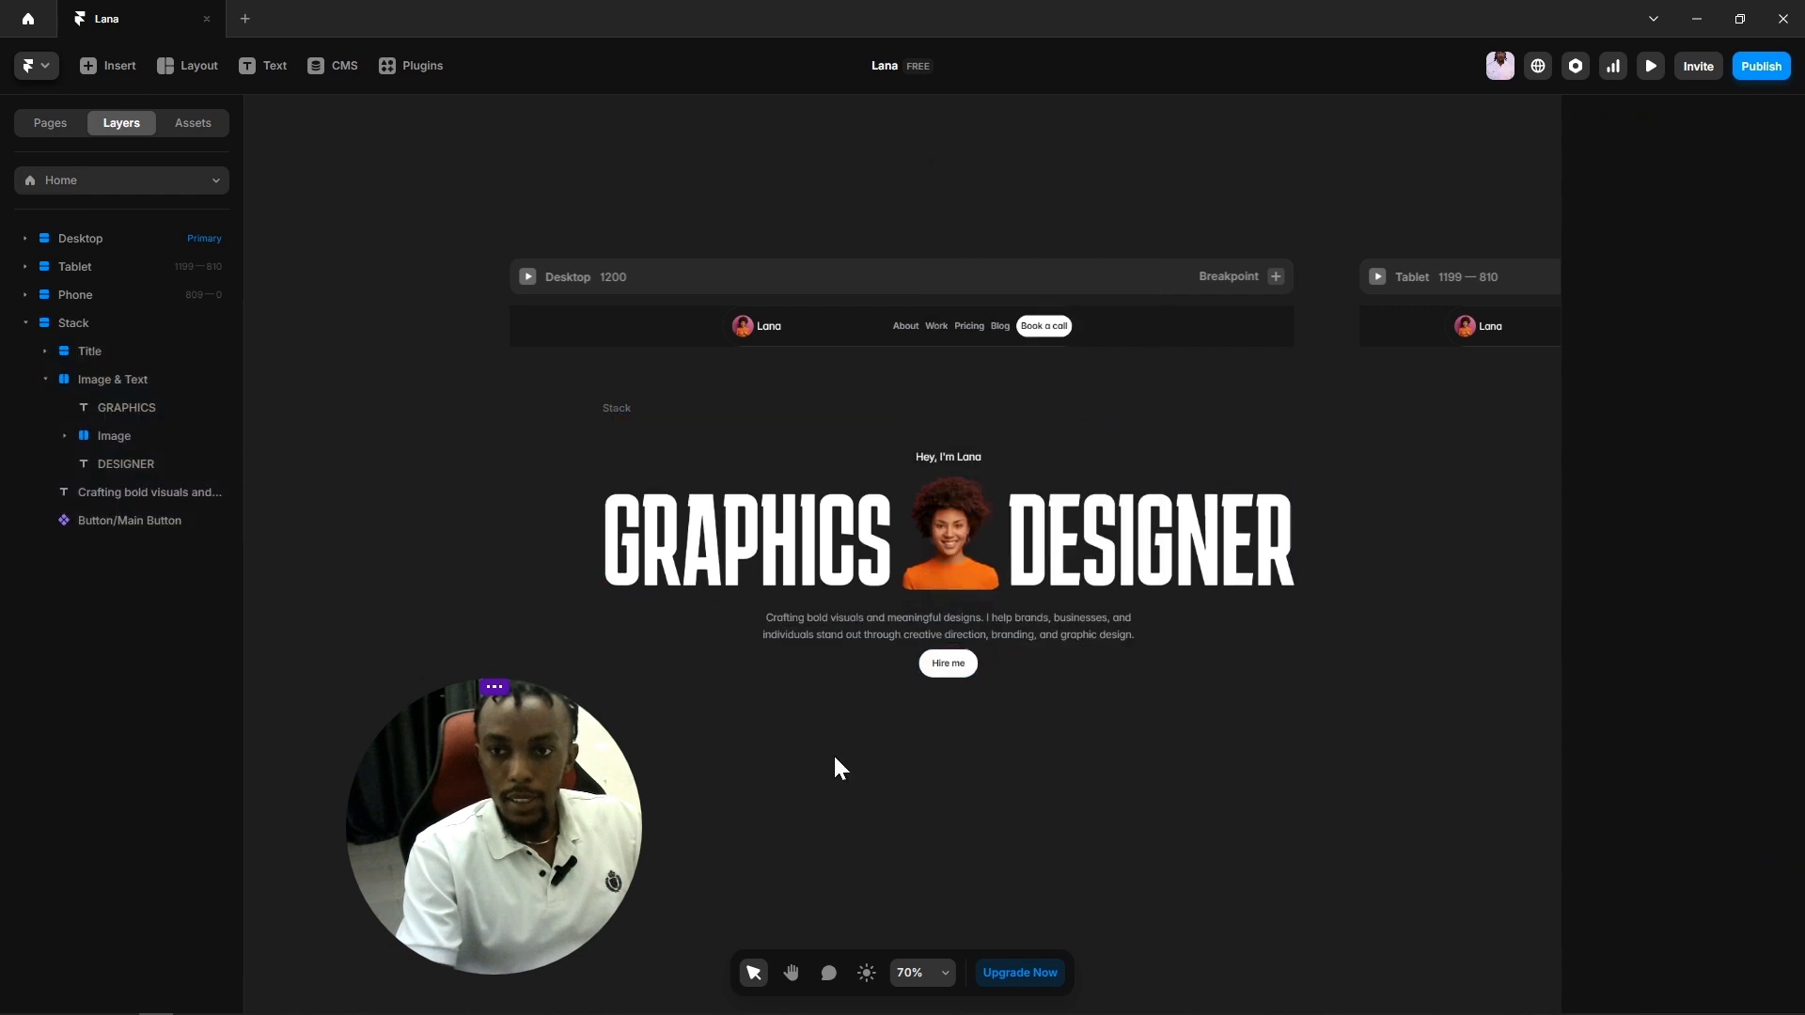
drag(544, 752, 377, 748)
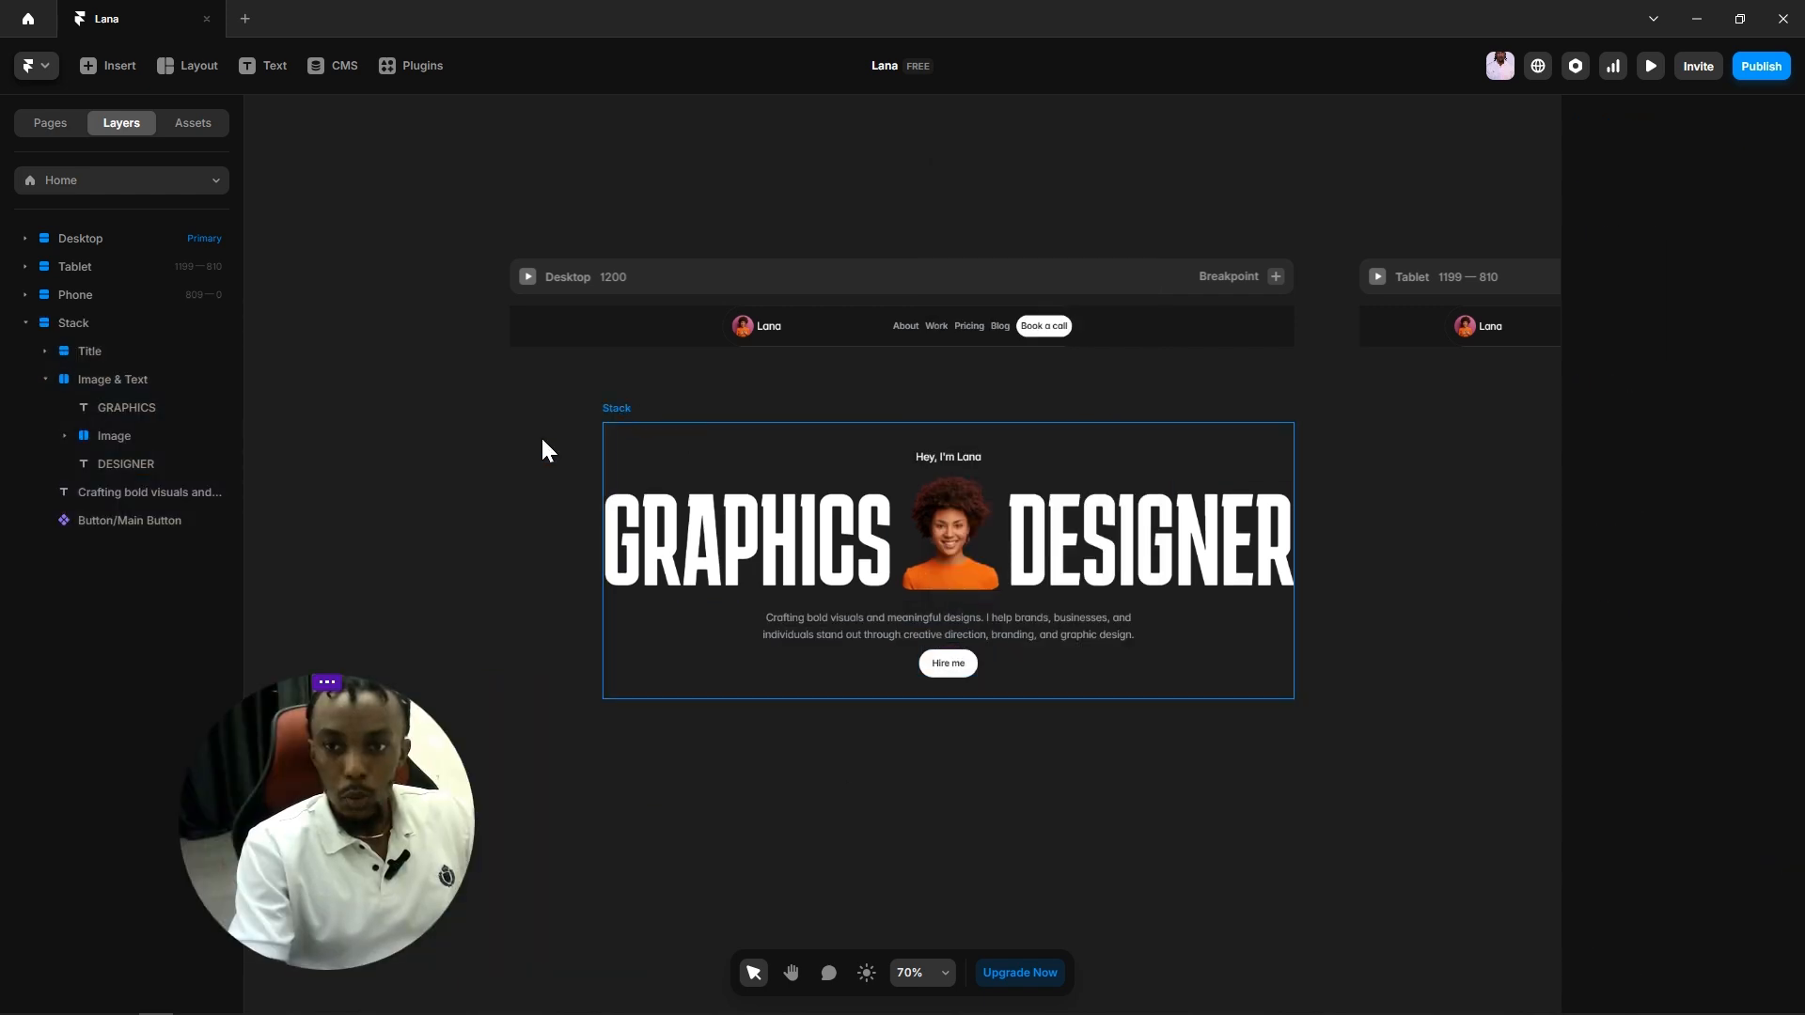
Step: Rename the new stack as Hero section
click(60, 329)
double_click(79, 325)
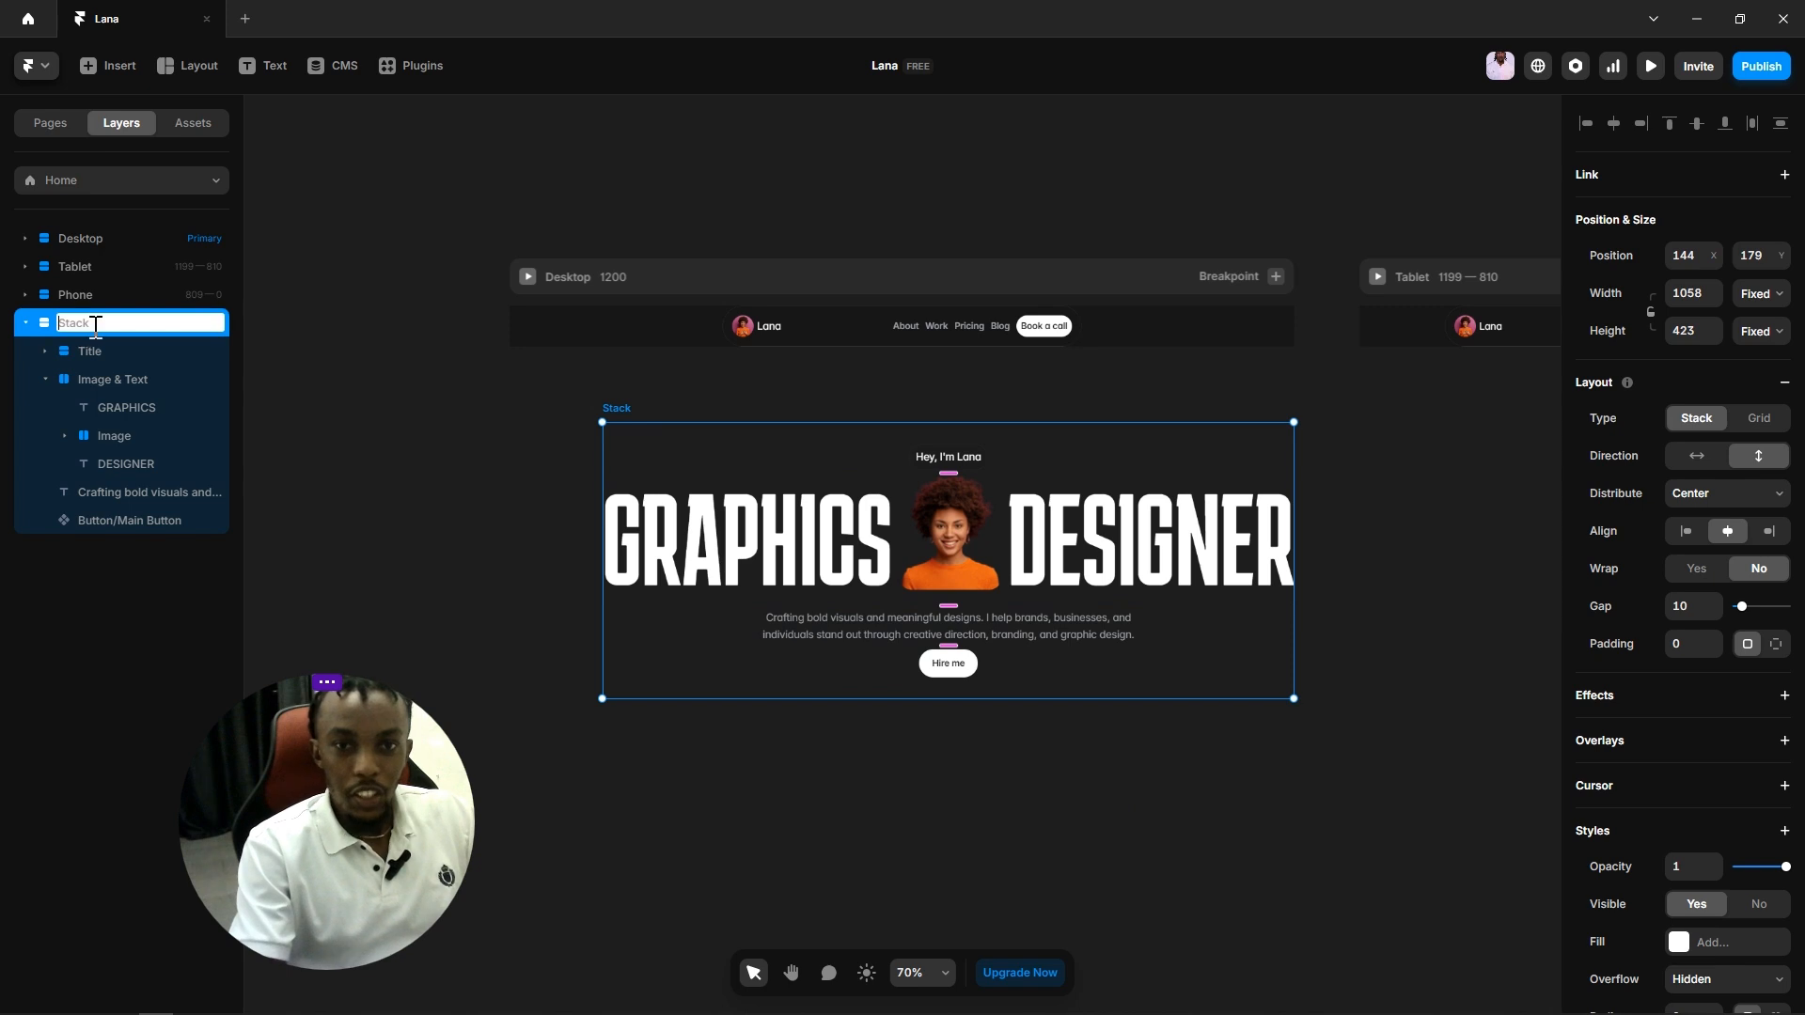
text(Hero )
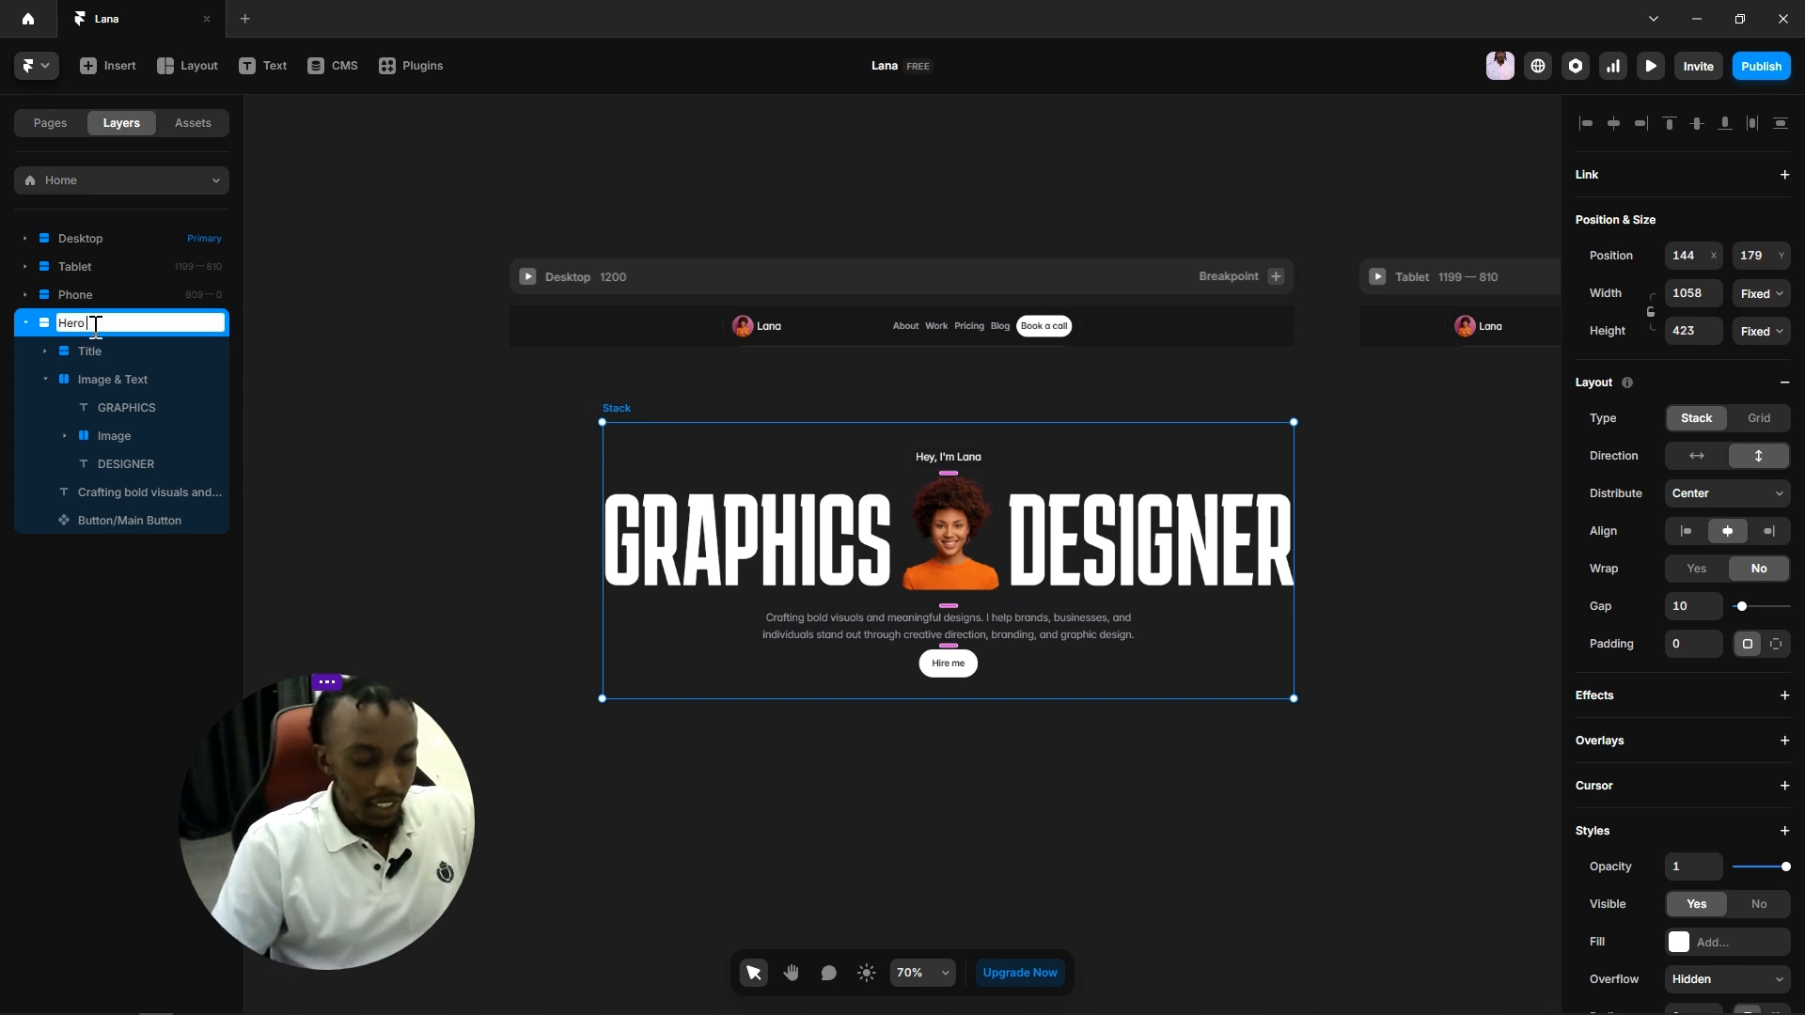
text(section)
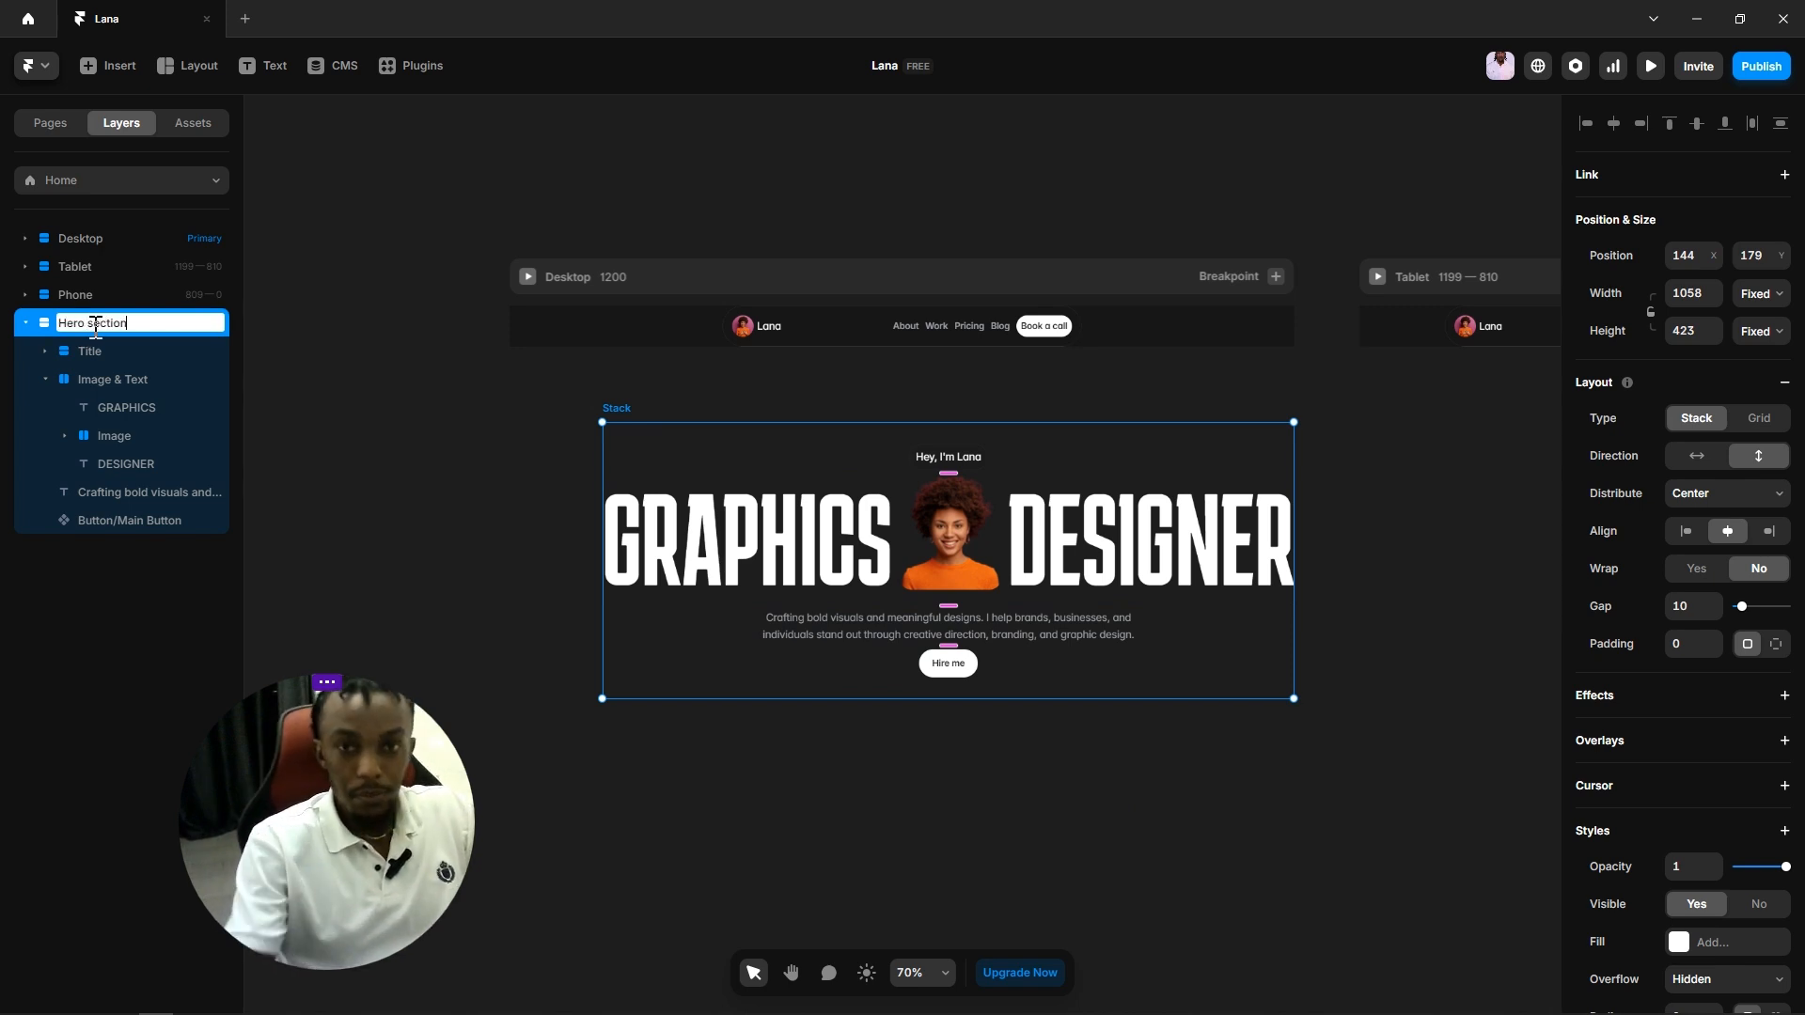
click(369, 489)
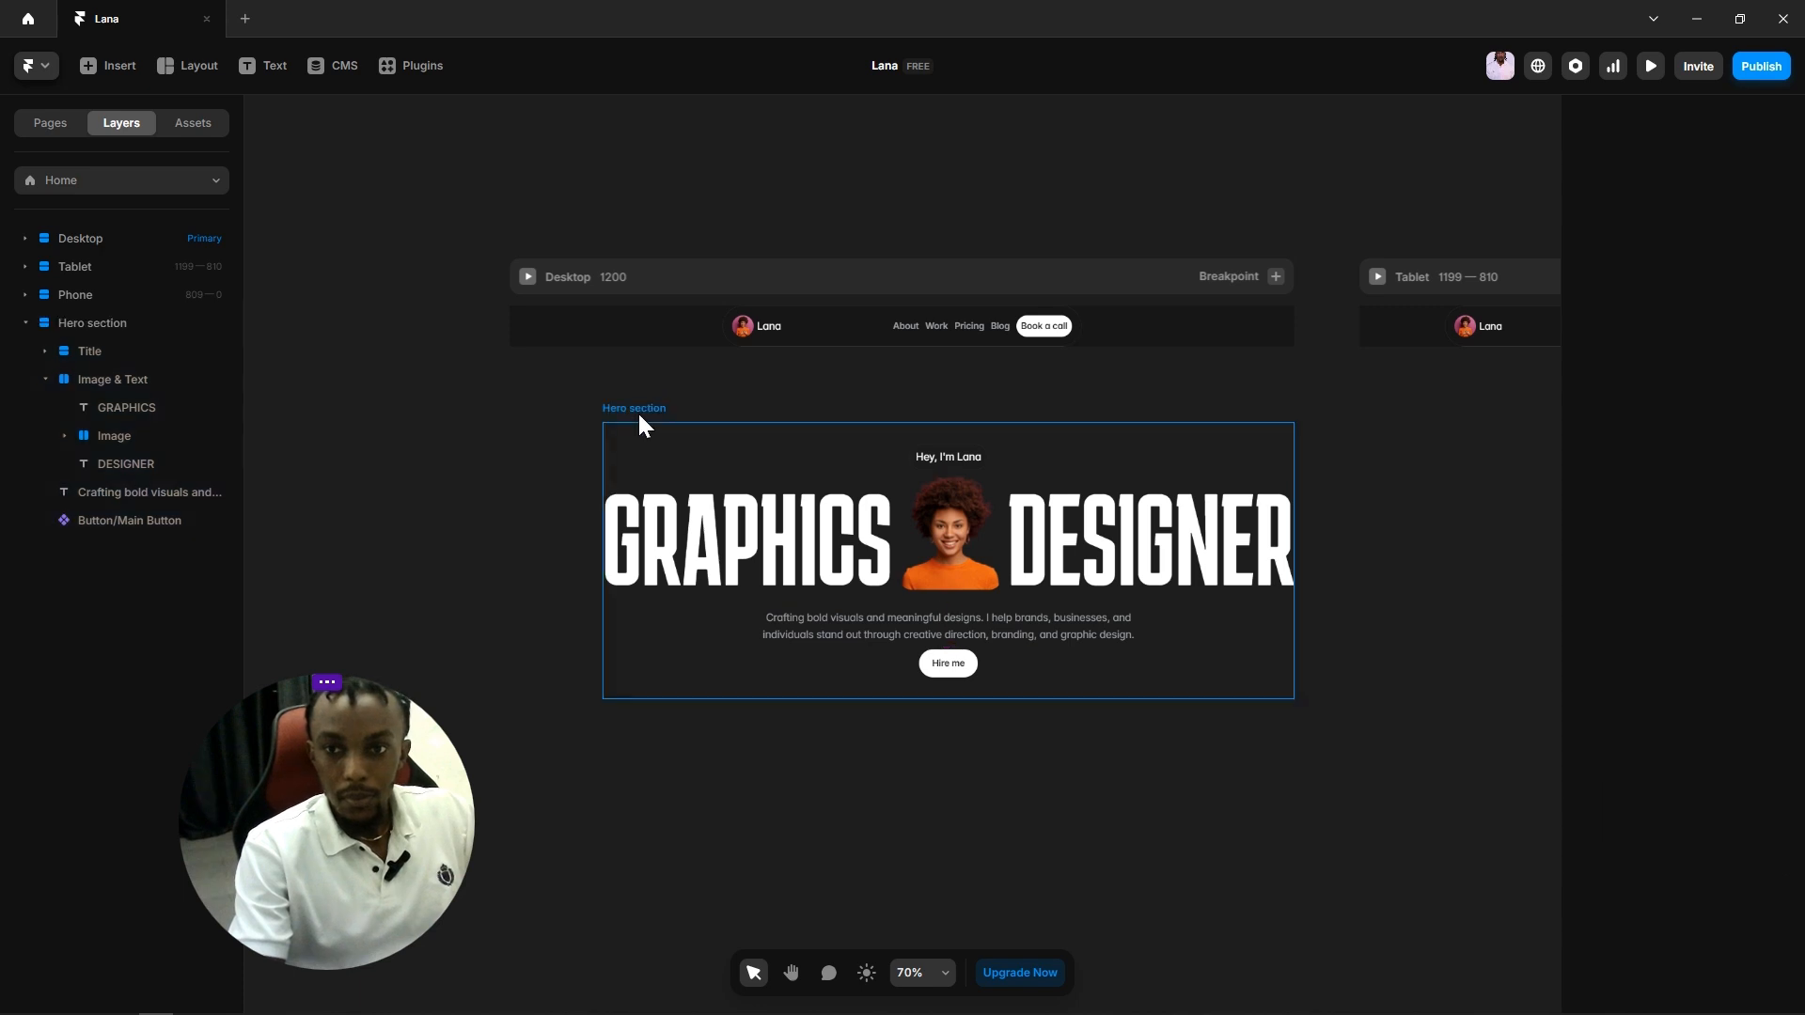
Step: Add an accessibility tag to the Hero section stack and set it to header
click(637, 410)
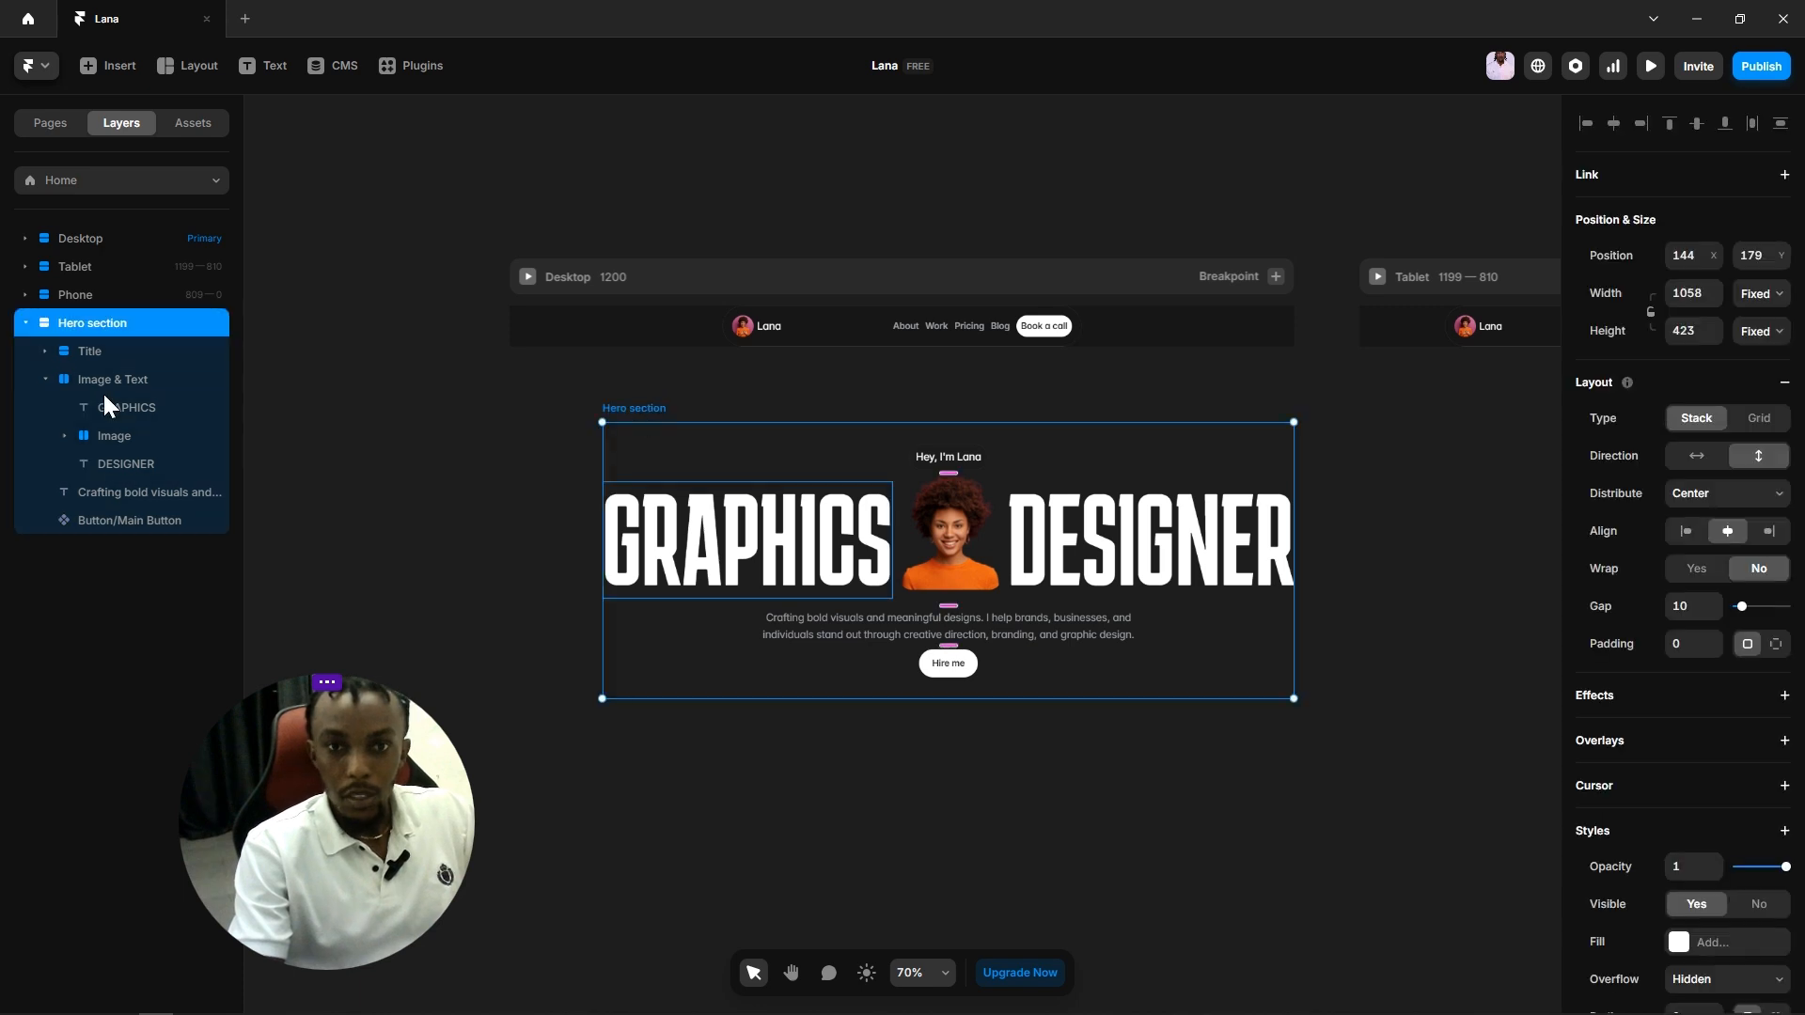
click(44, 380)
scroll(1652, 725, down, 4)
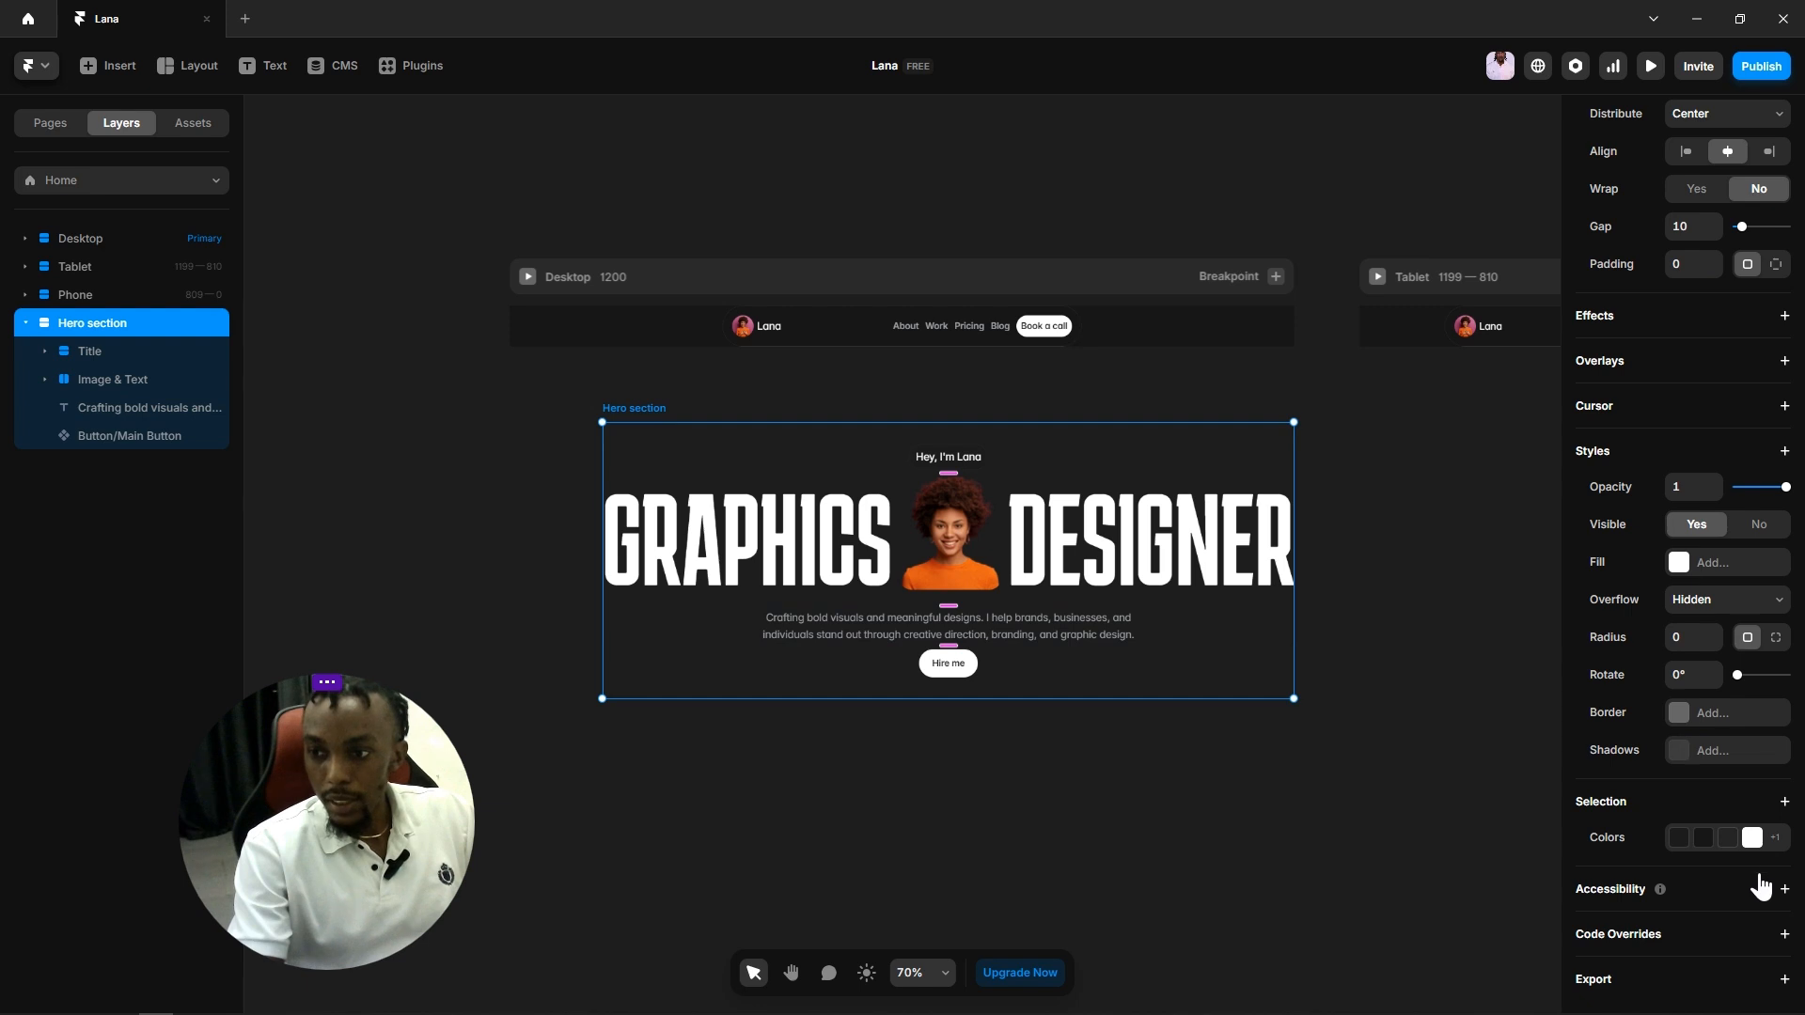
click(1782, 890)
click(1724, 778)
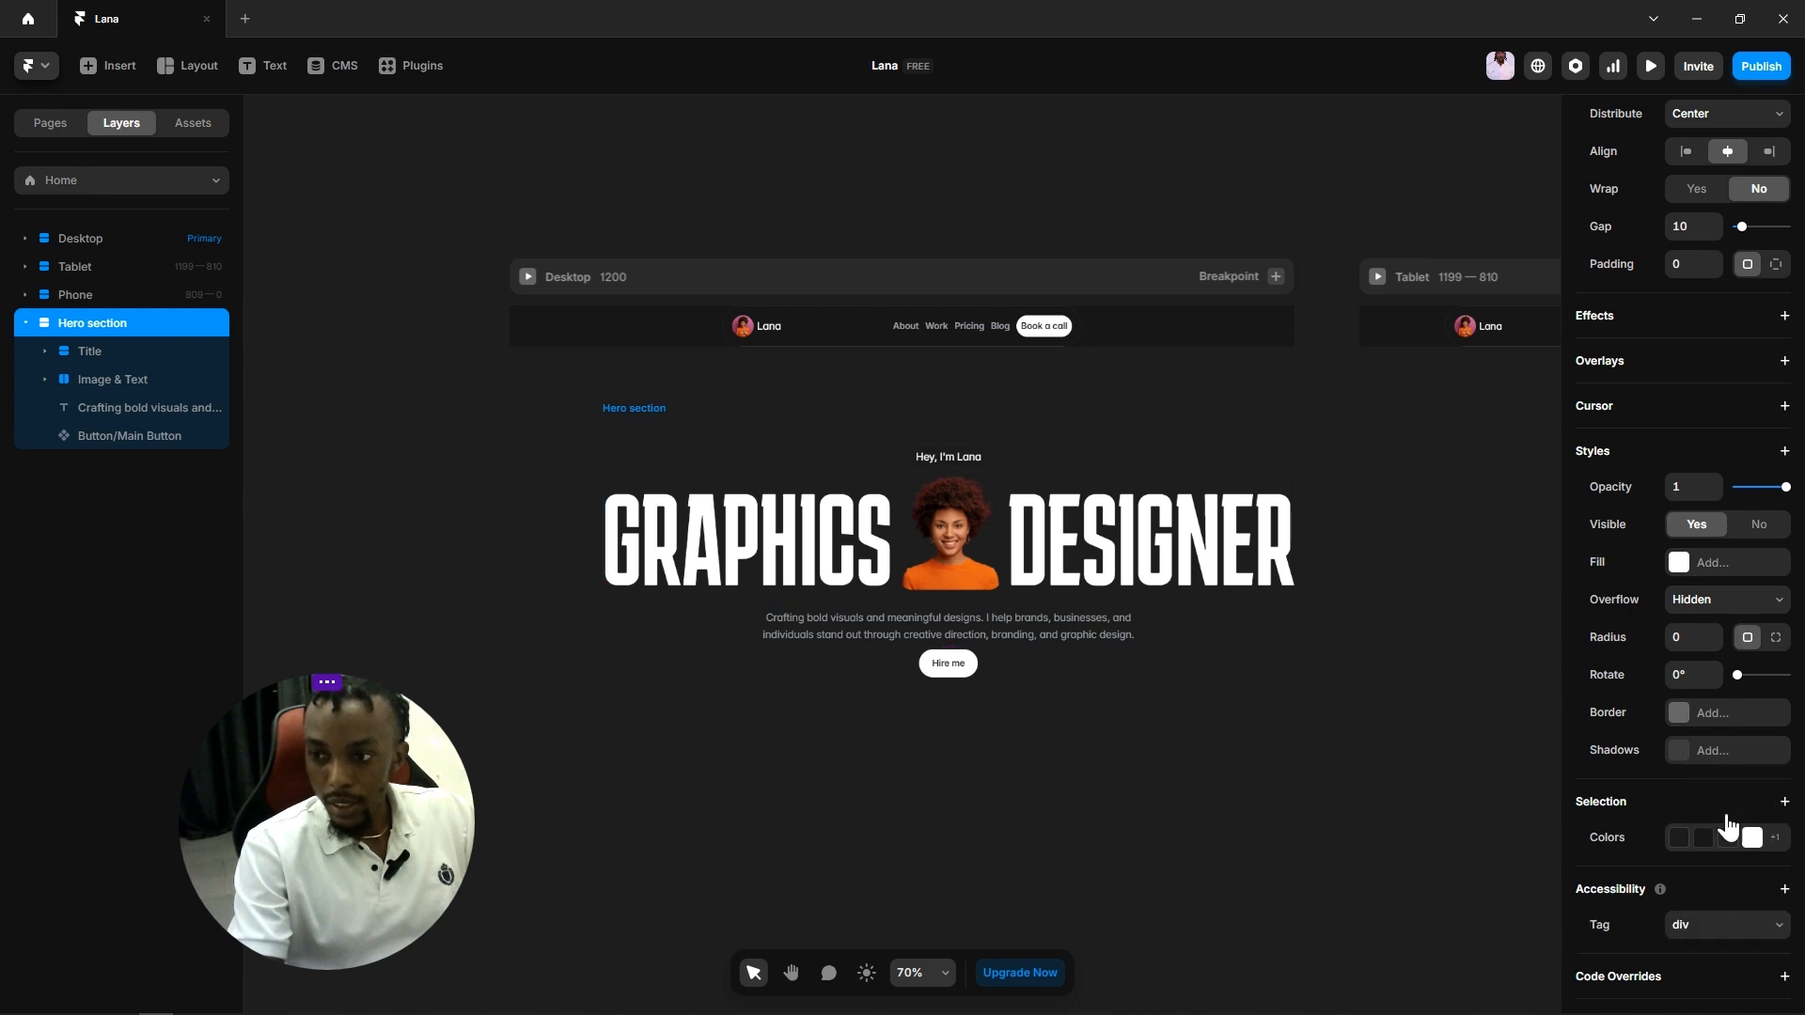
click(1727, 925)
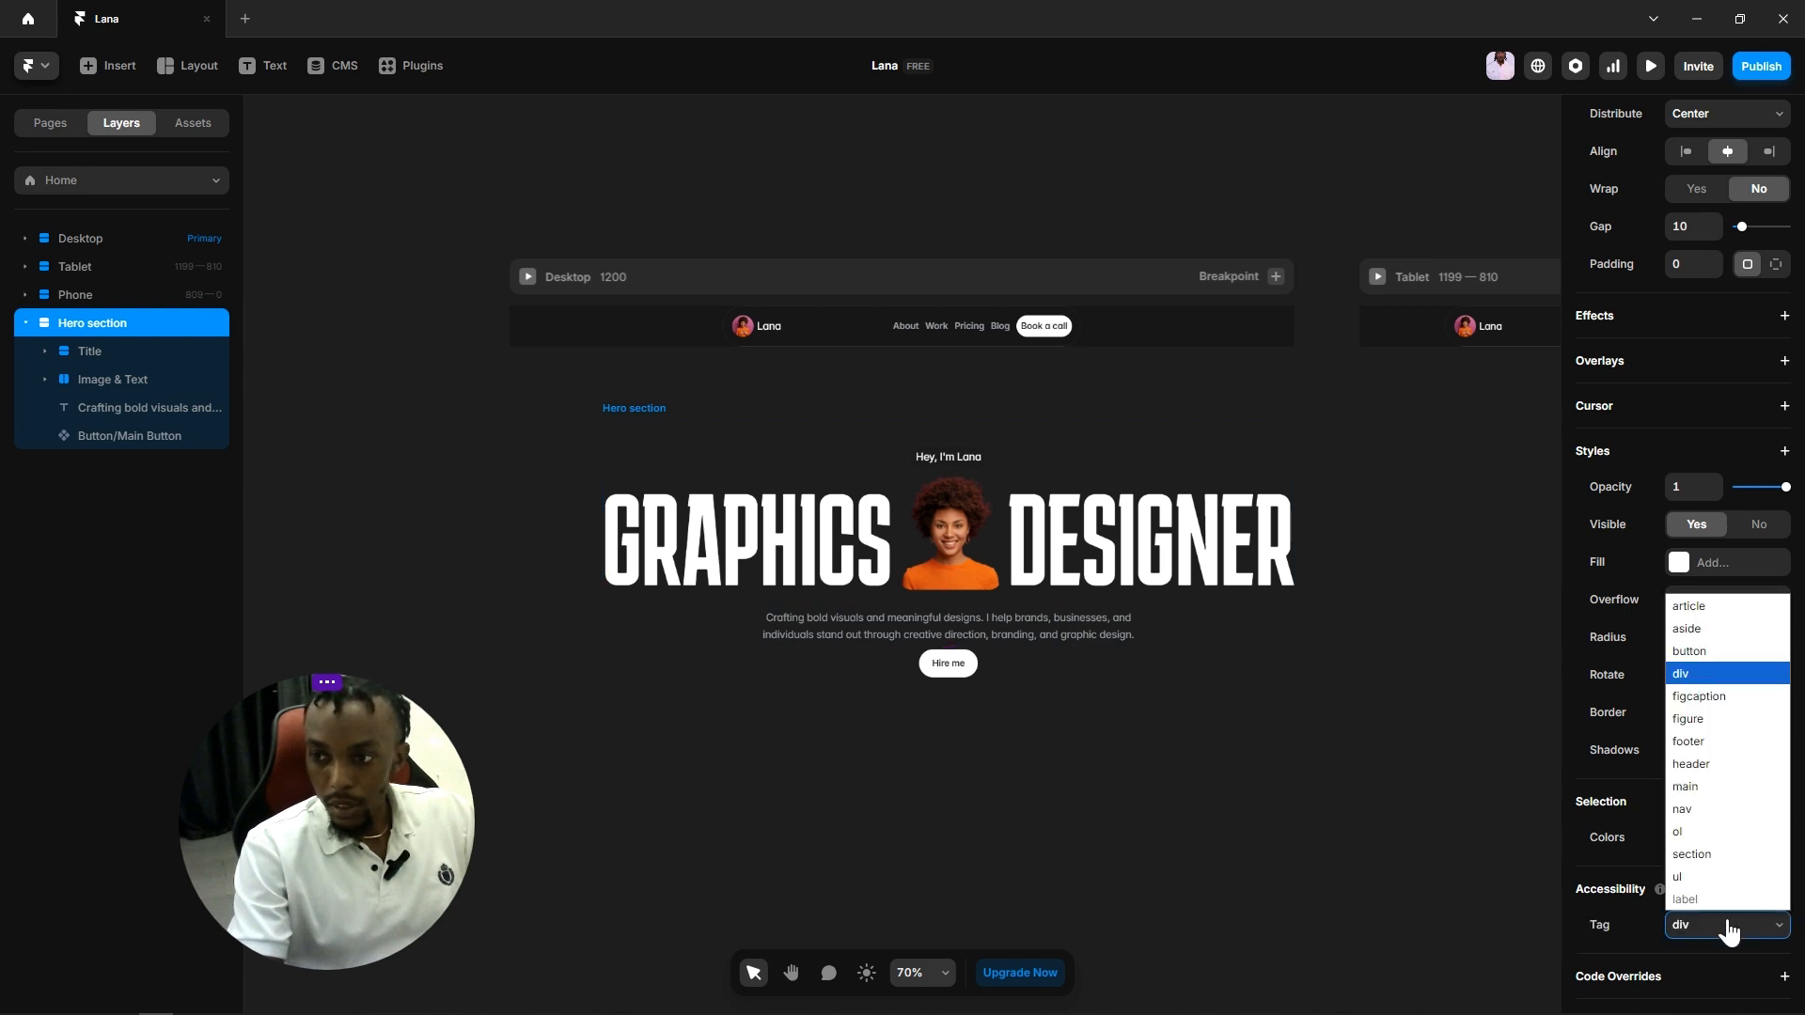
click(1711, 764)
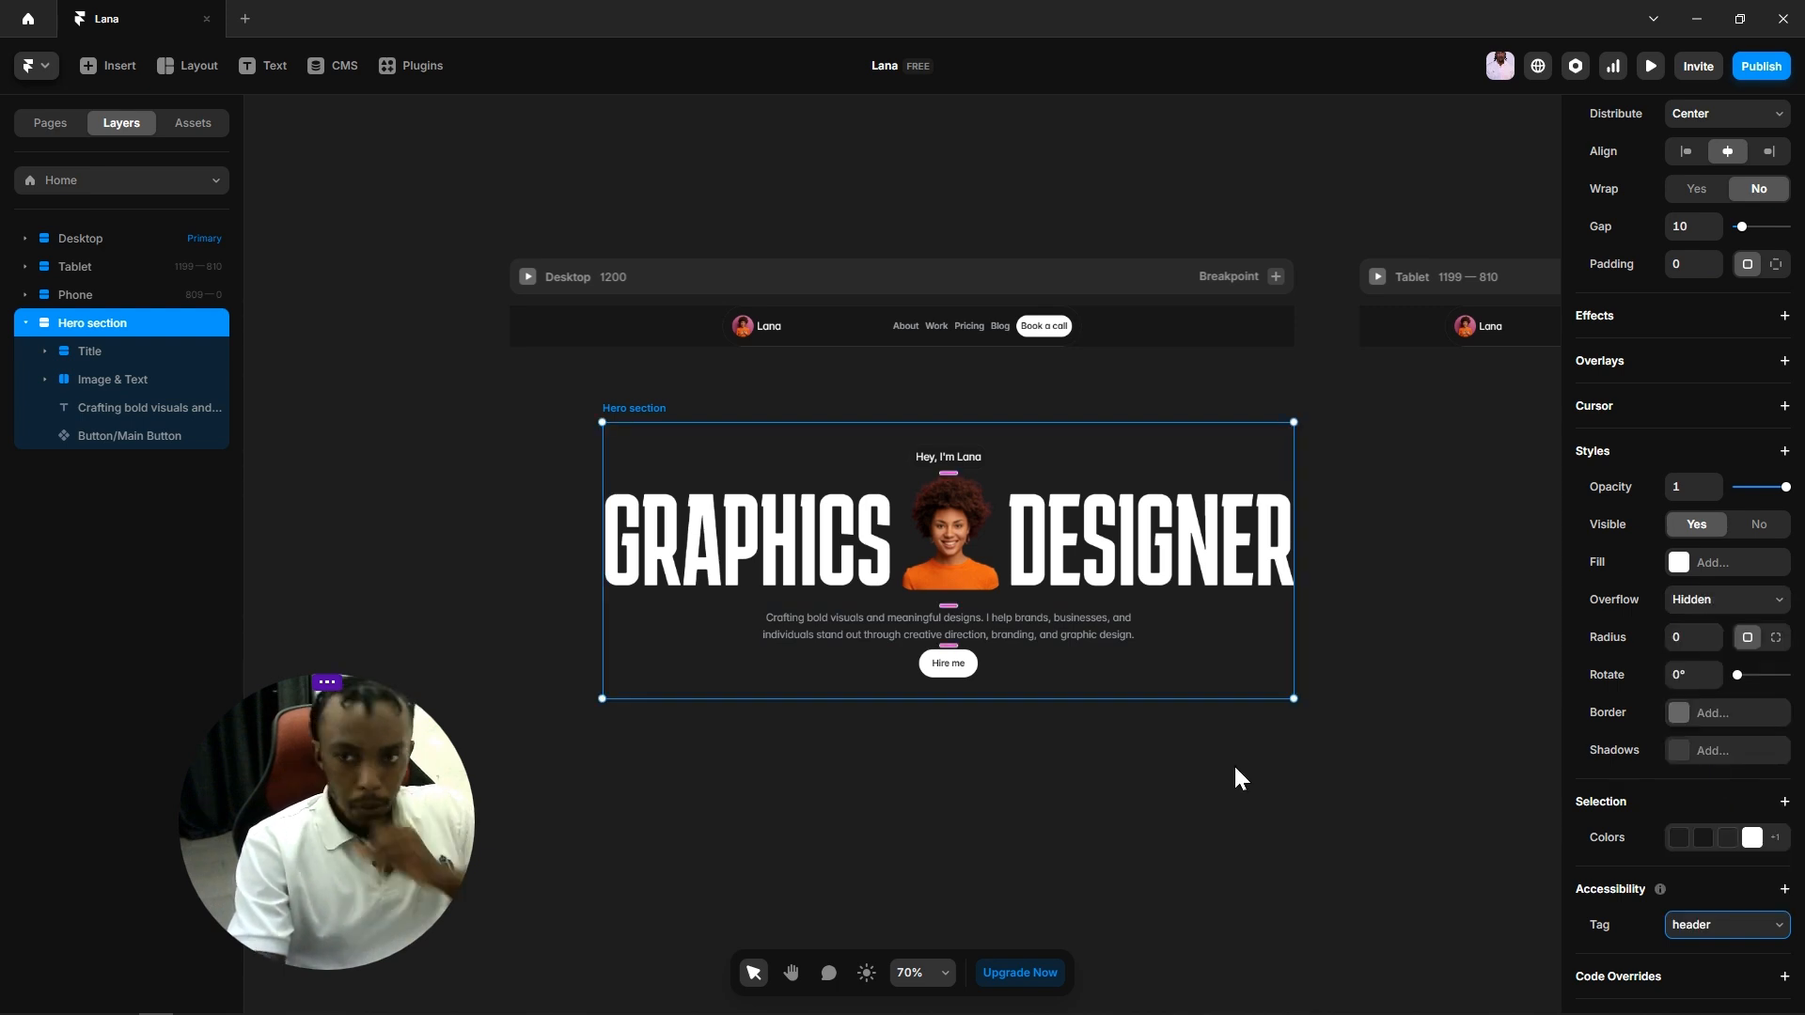
click(1165, 797)
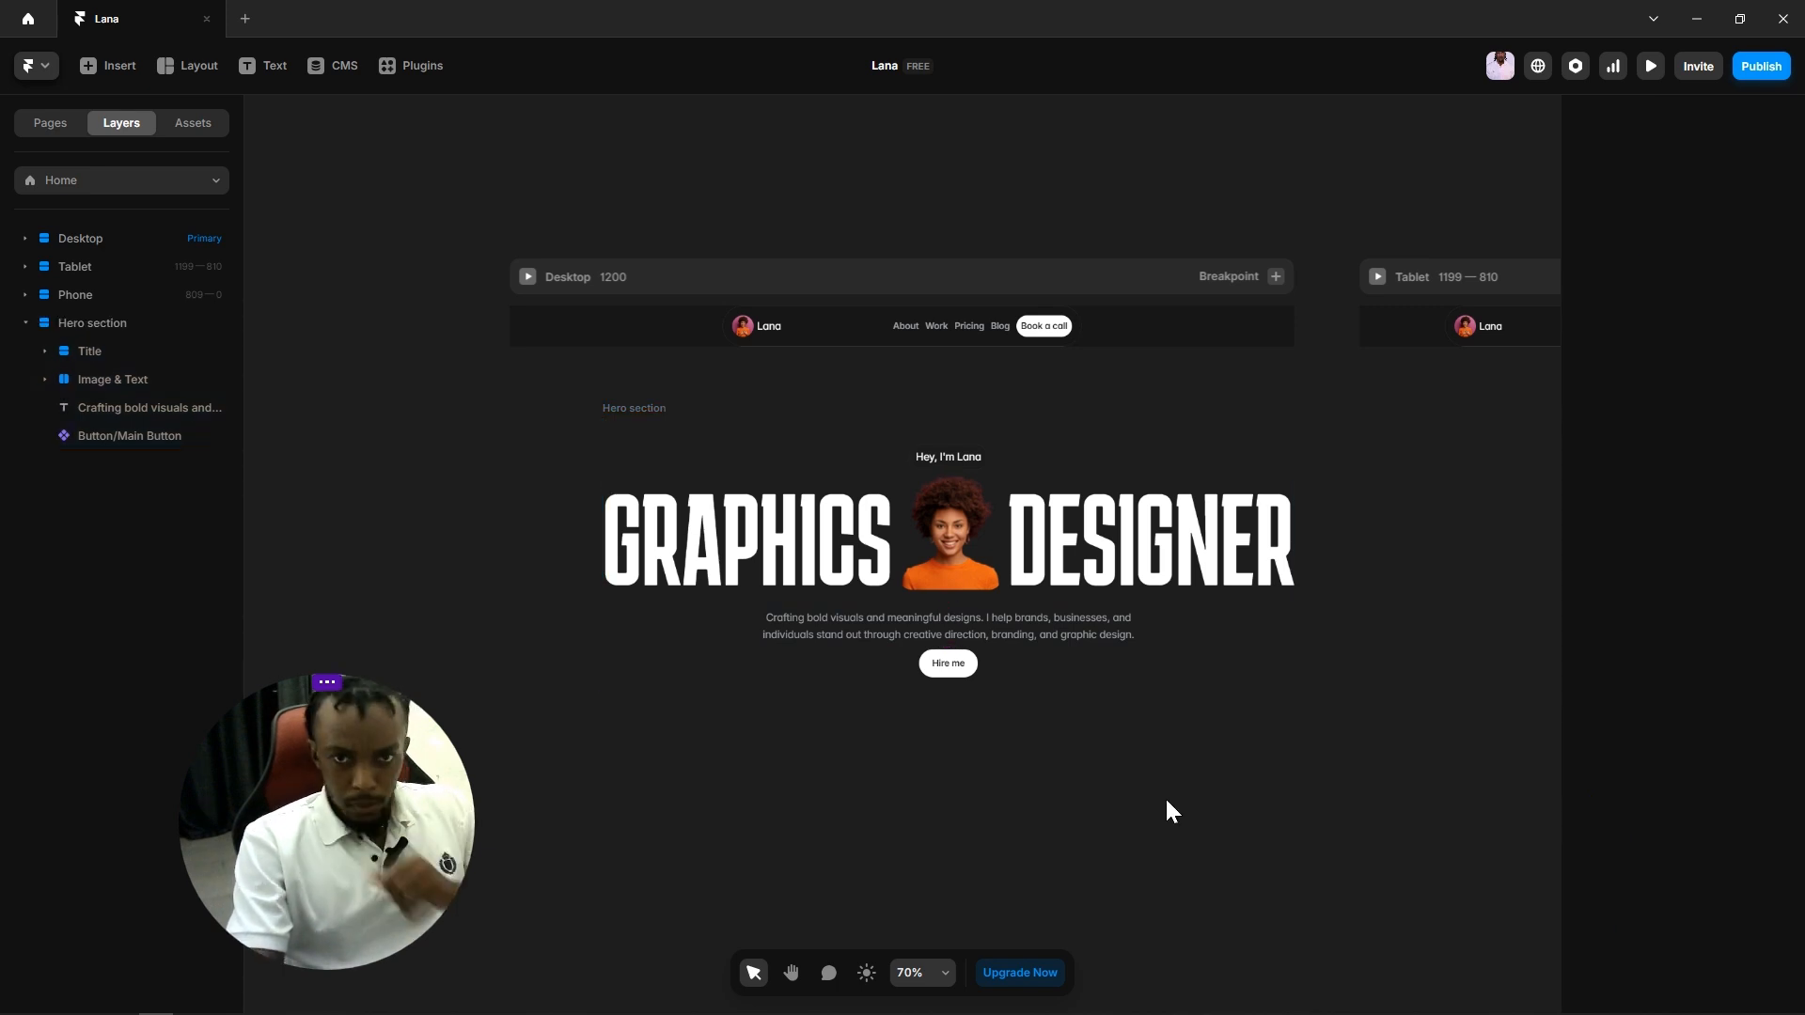
Step: Move the Hero section into the Desktop breakpoint, directly below the Navigation
click(657, 401)
scroll(703, 461, down, 3)
click(812, 728)
key(h)
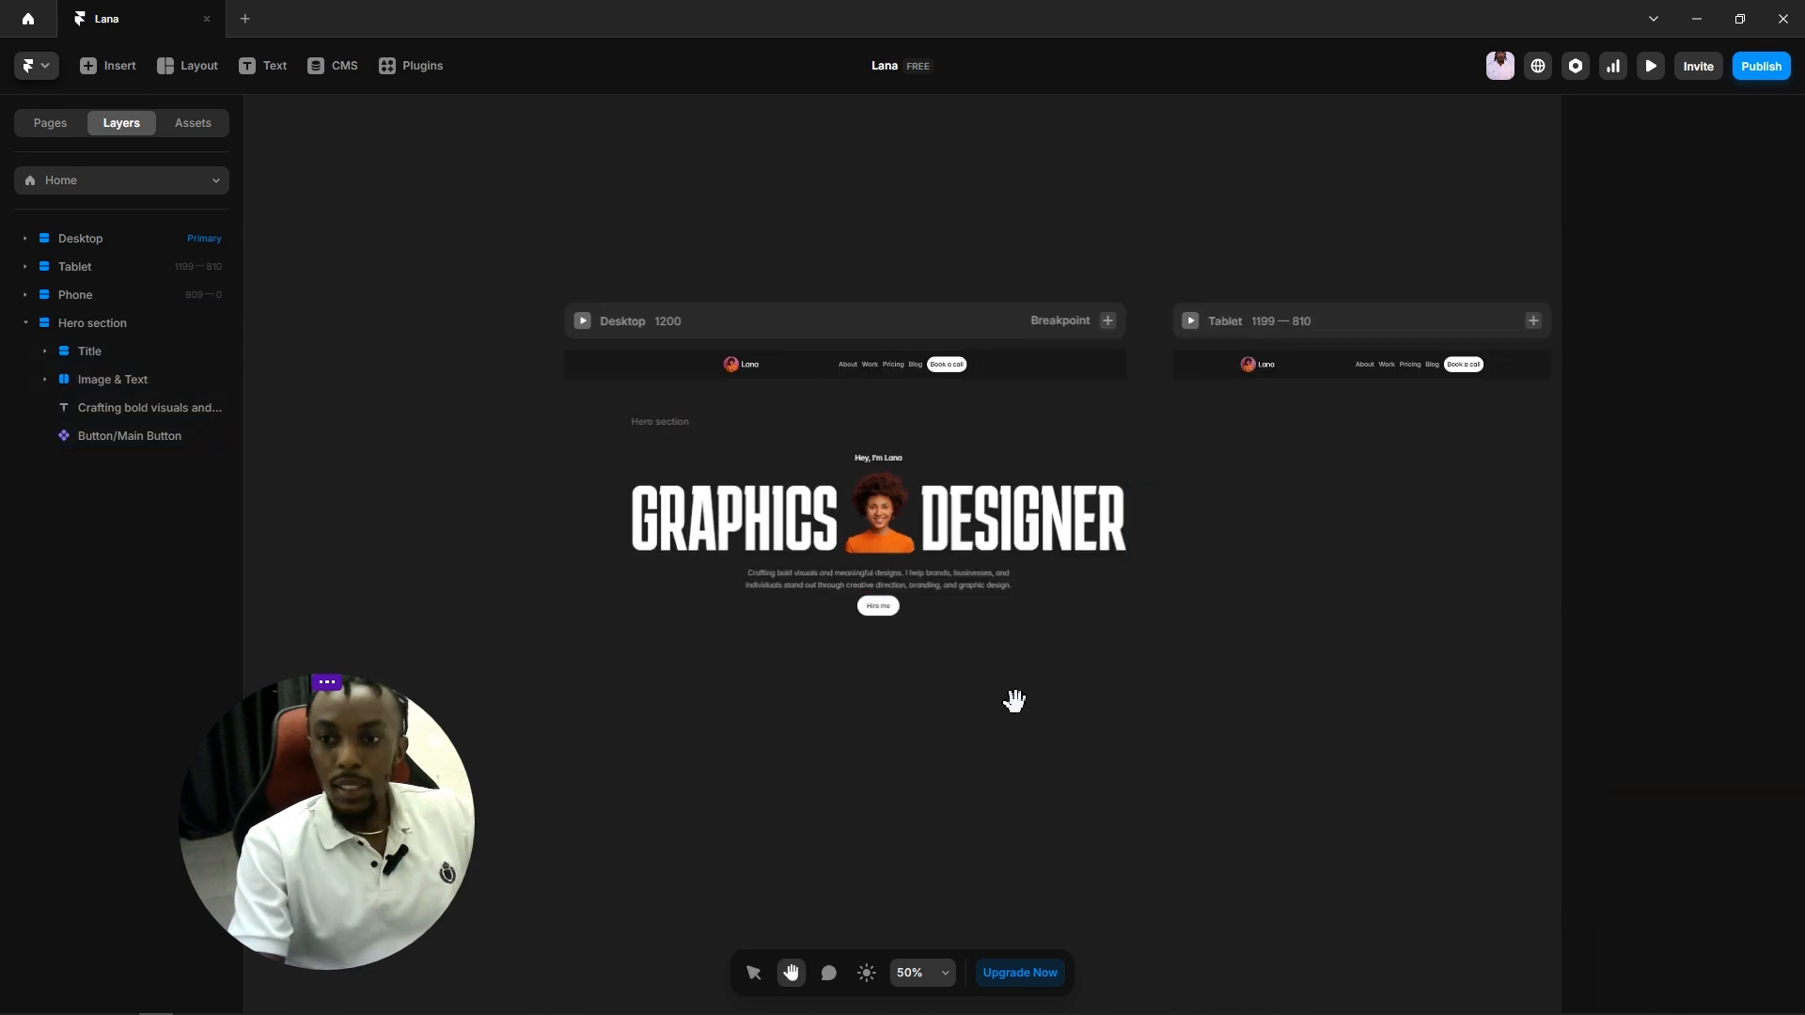
drag(1014, 701, 1047, 781)
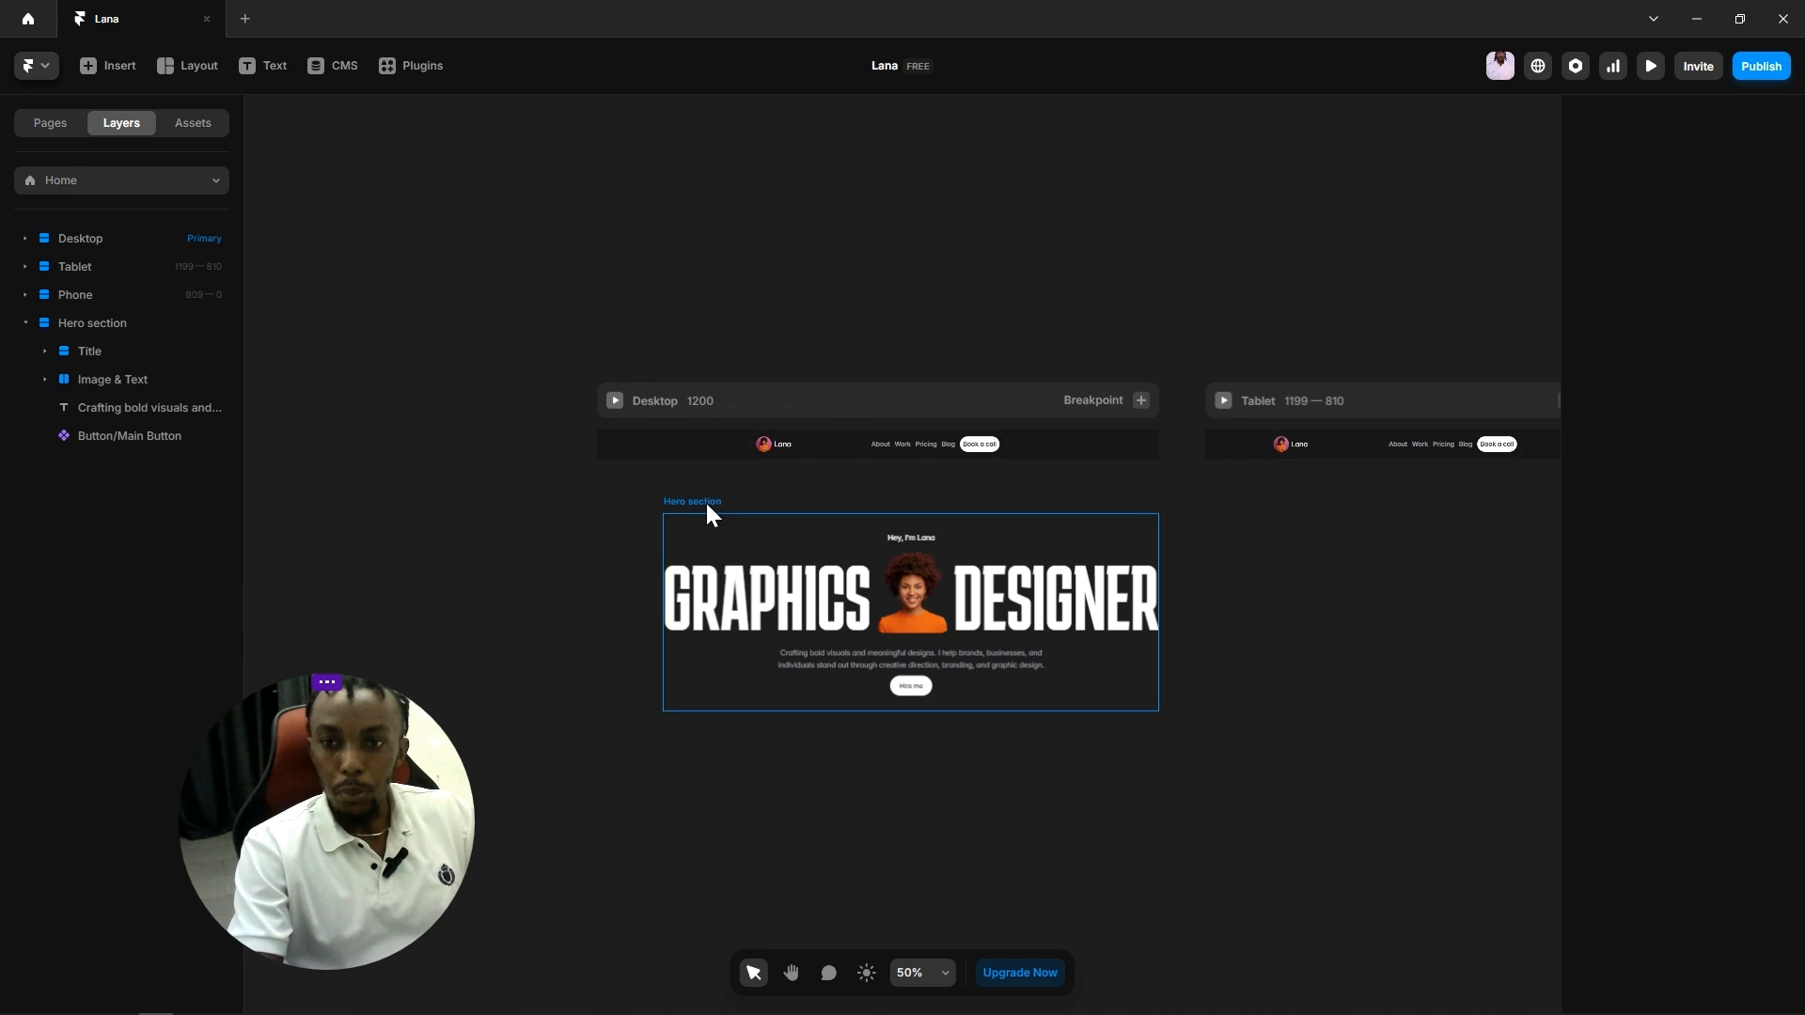
drag(705, 500, 650, 156)
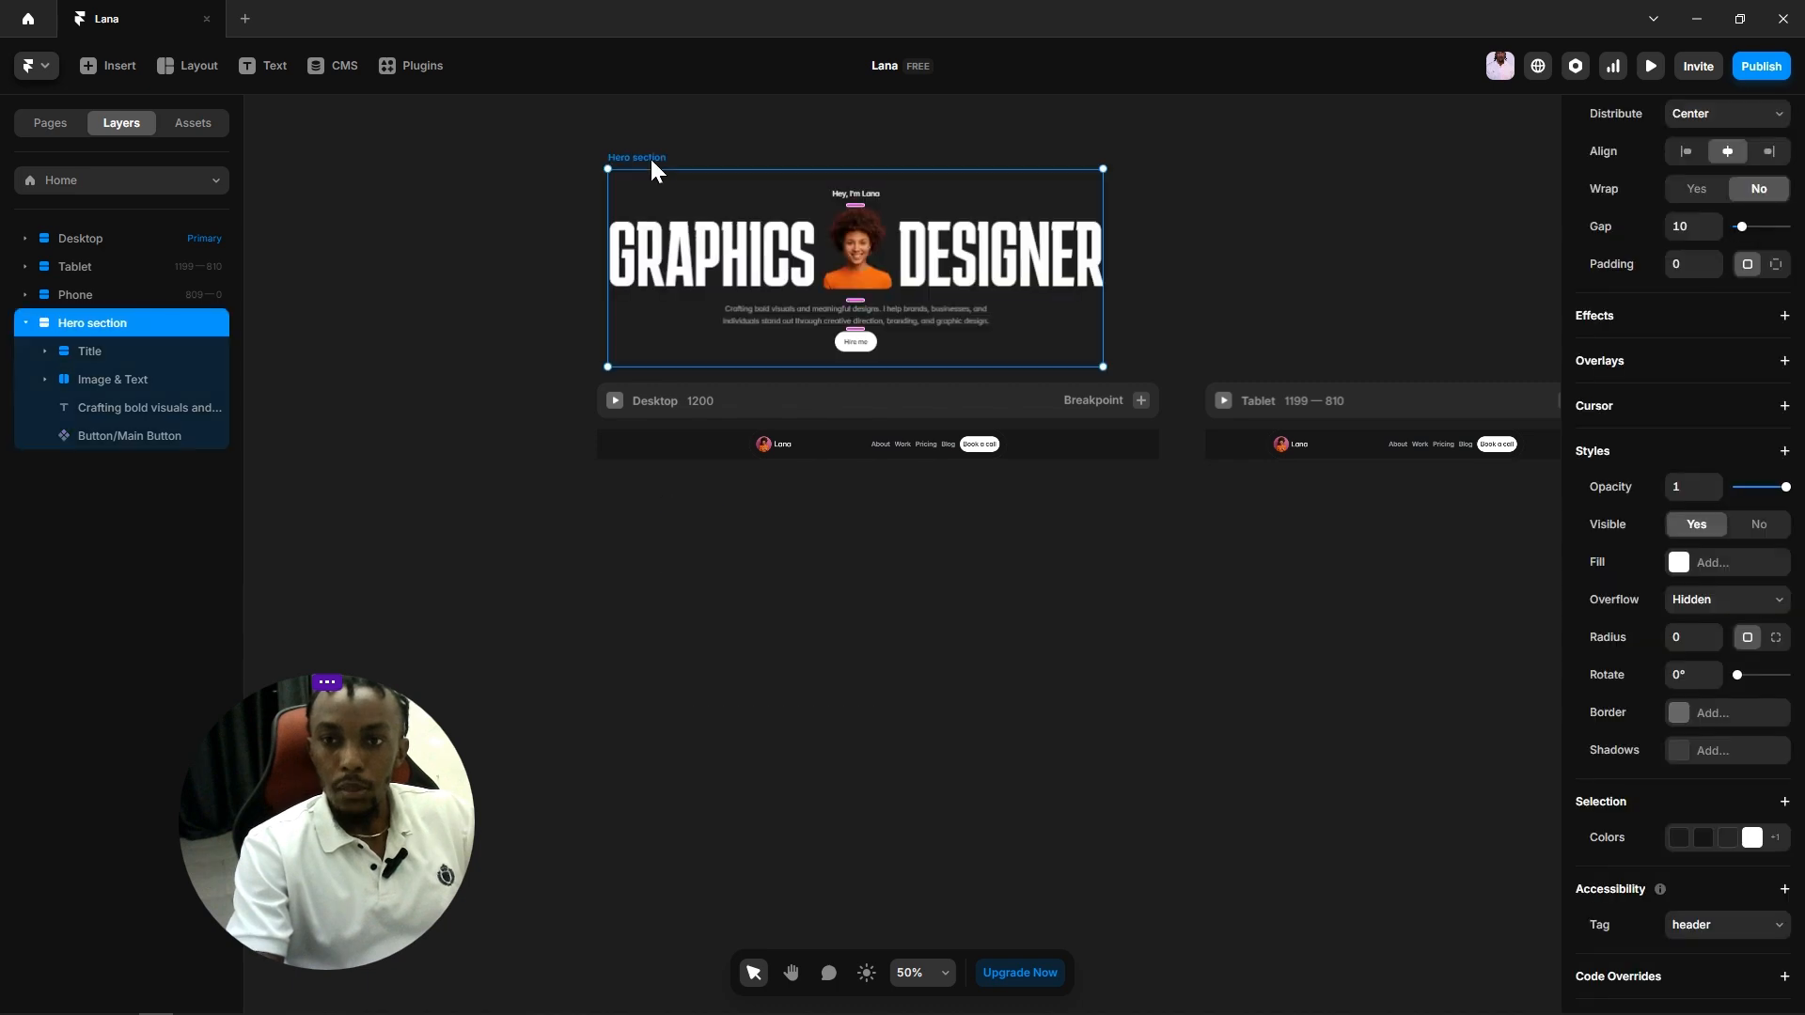
click(25, 238)
drag(37, 363, 57, 278)
click(779, 247)
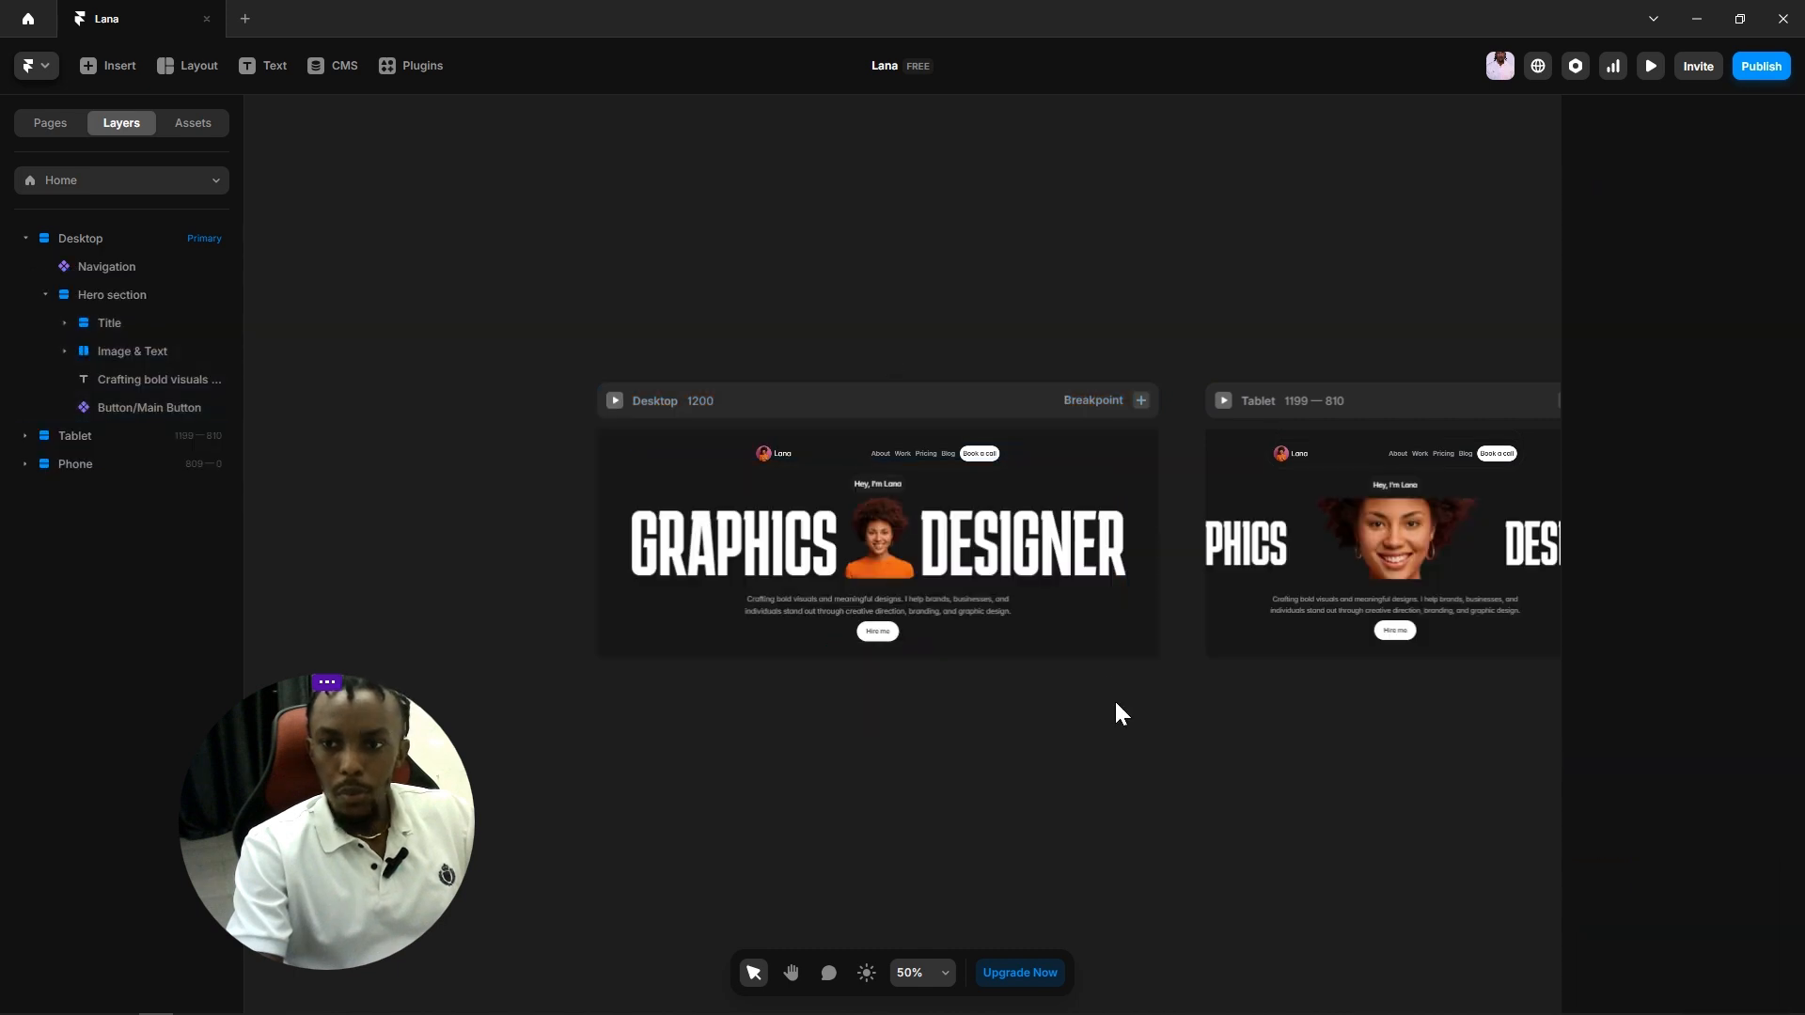
Step: Set the Hero section's width to Fill so it spans the Desktop breakpoint
click(1075, 601)
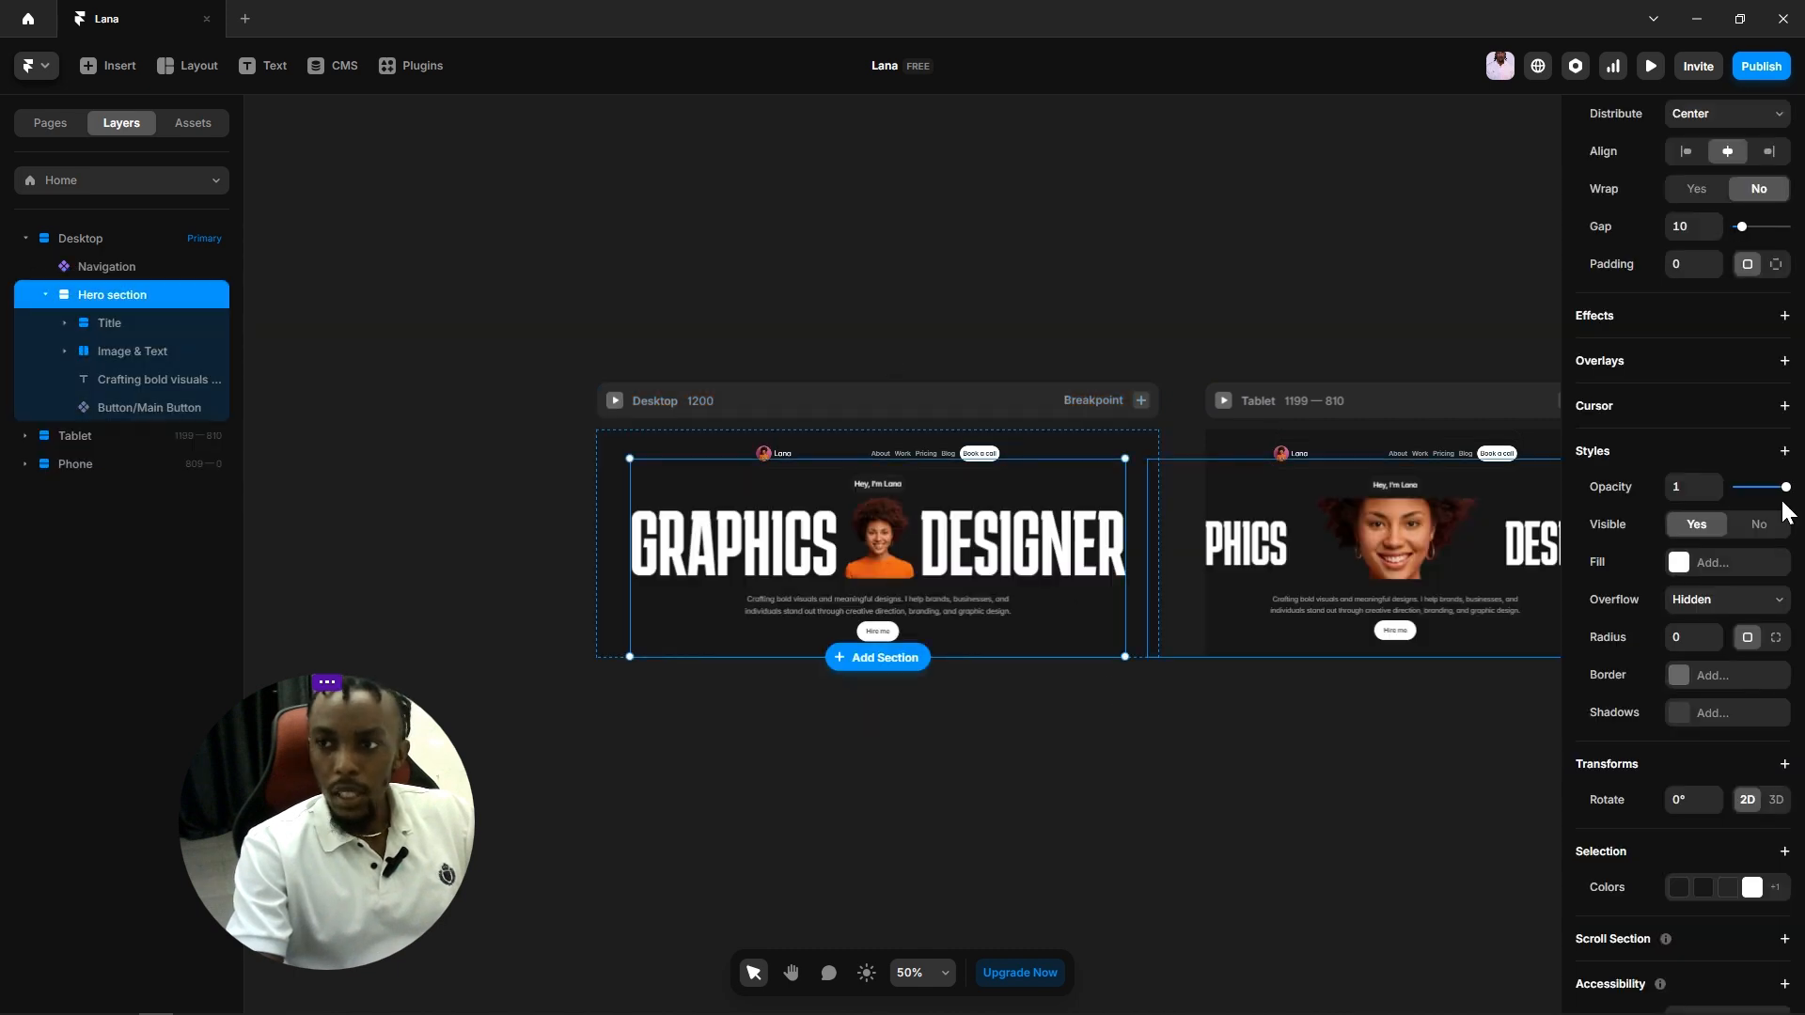
scroll(1739, 488, up, 5)
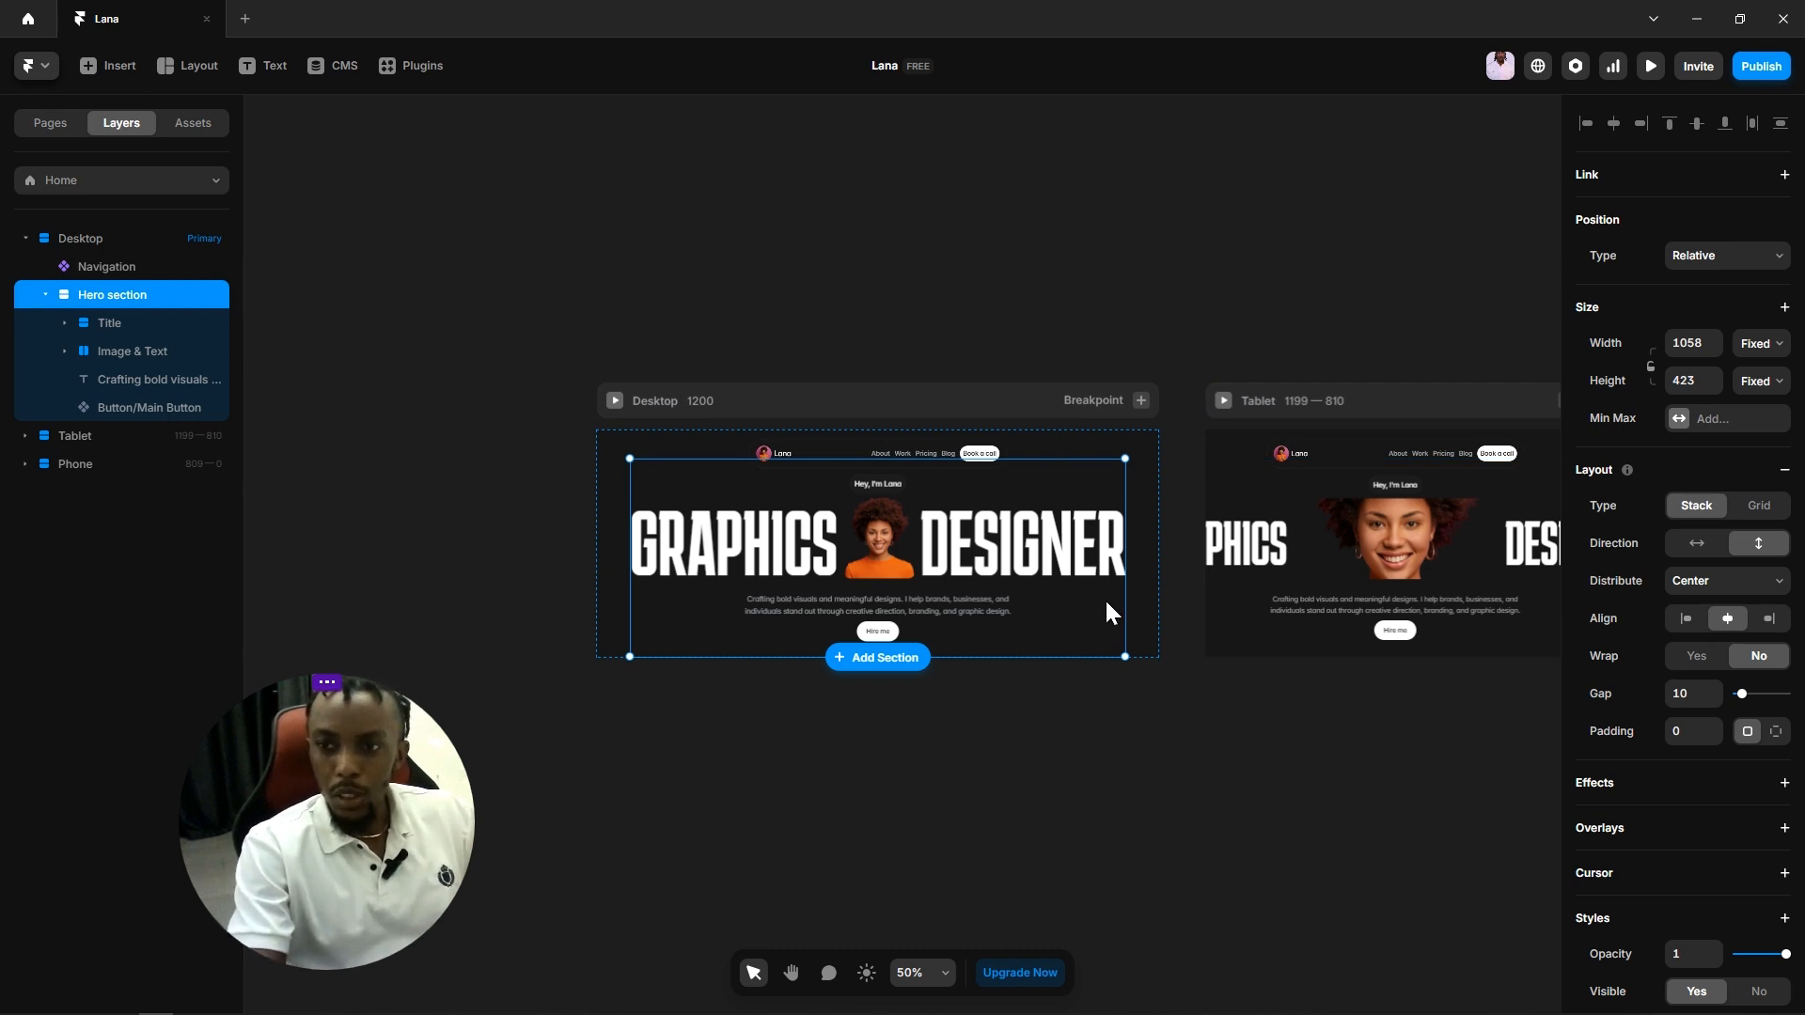
click(1755, 350)
click(1763, 417)
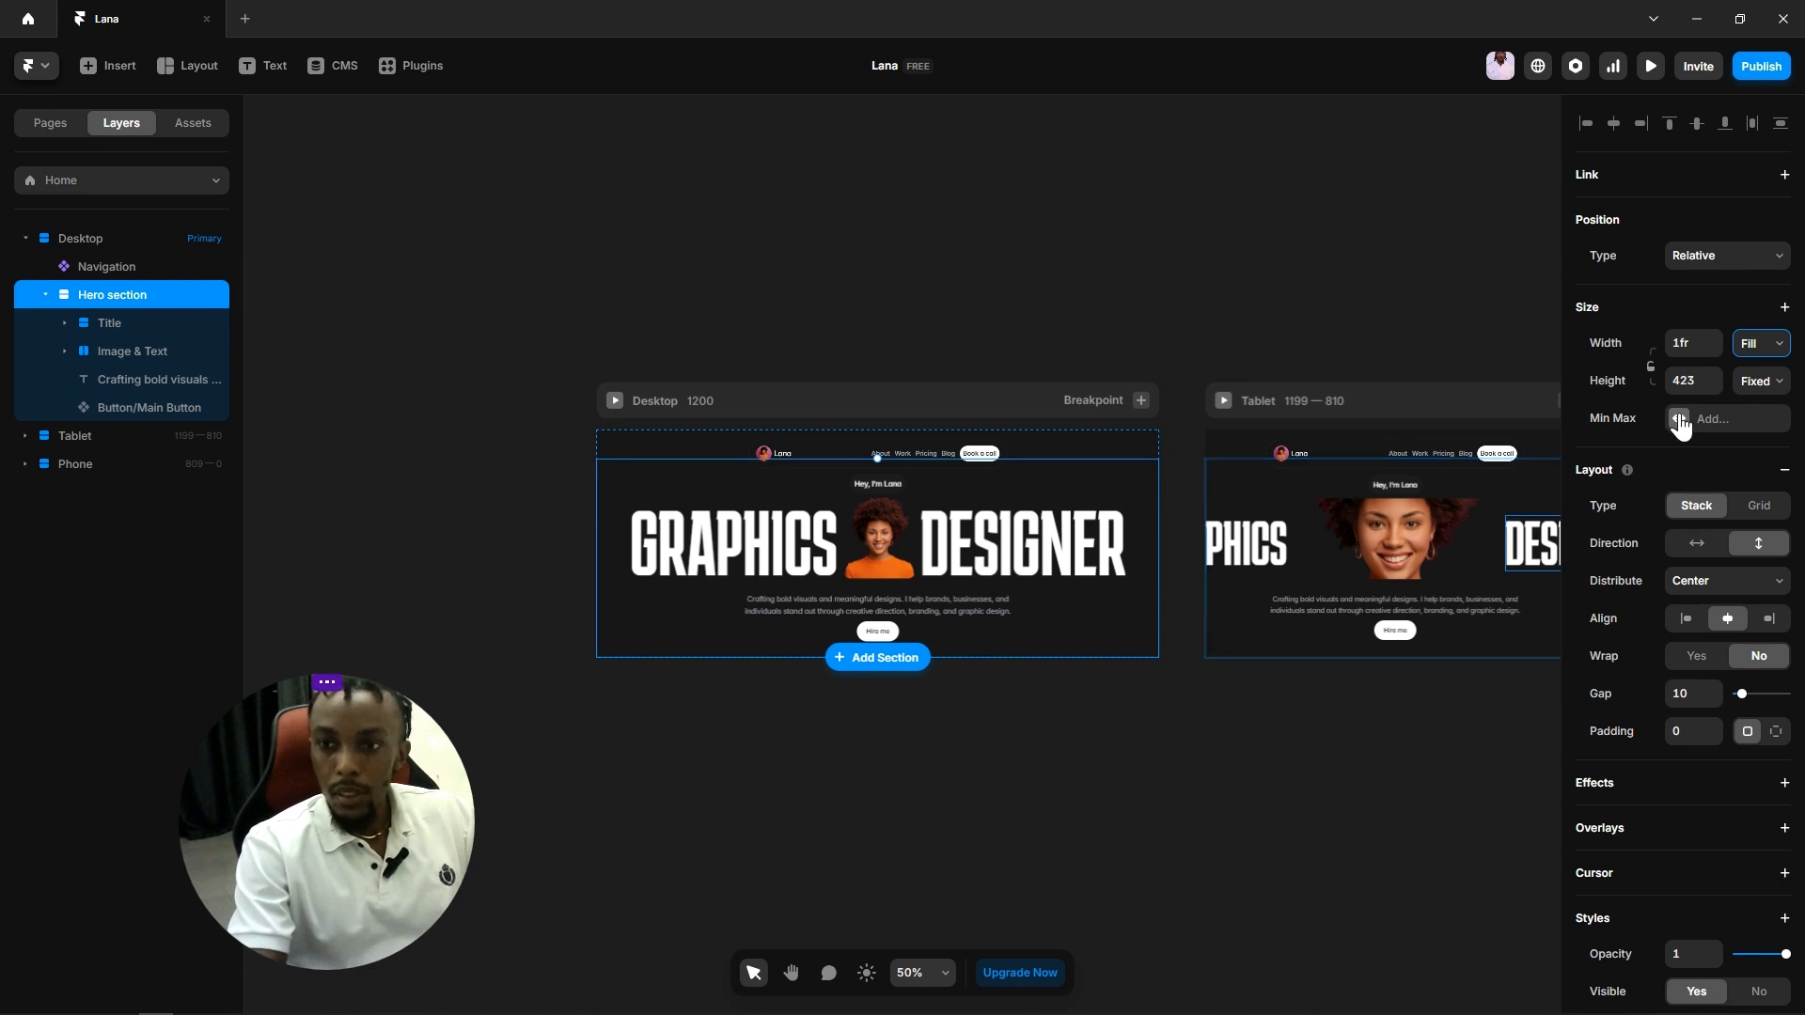
Step: Set the hero description text's width to Fill and give it a fixed maximum width of 600
click(977, 606)
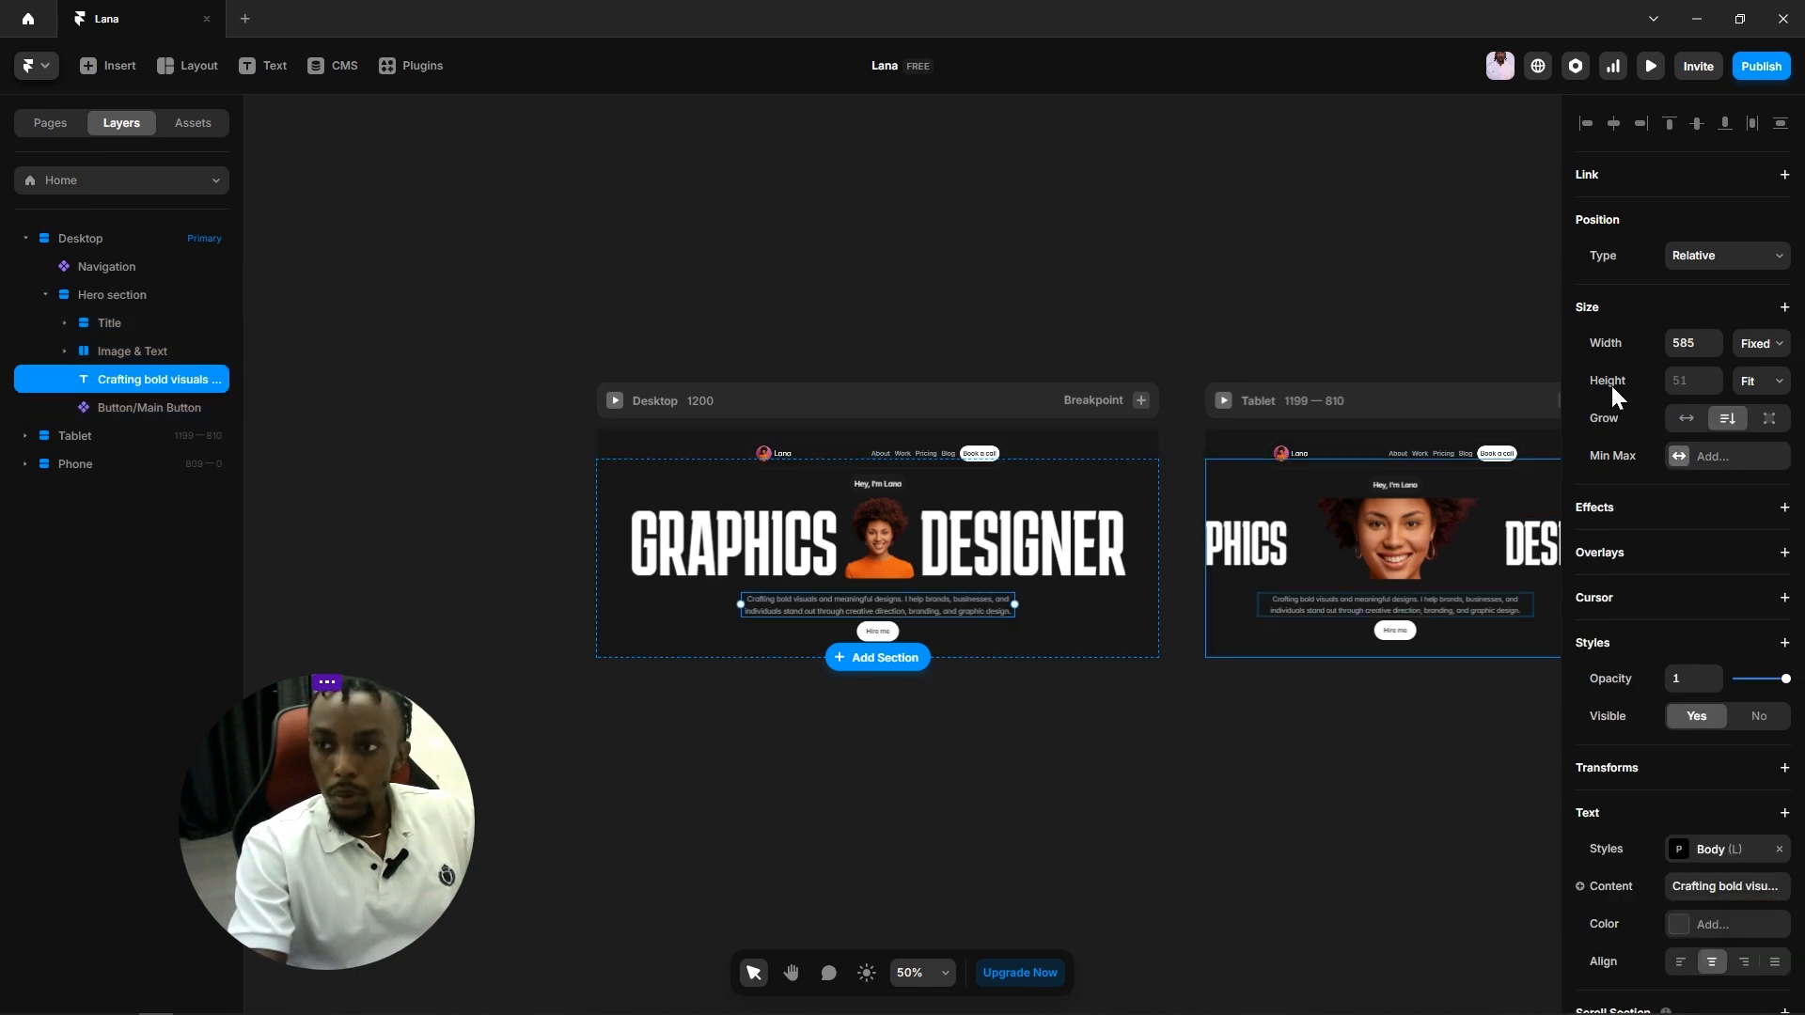
click(1754, 347)
click(1748, 421)
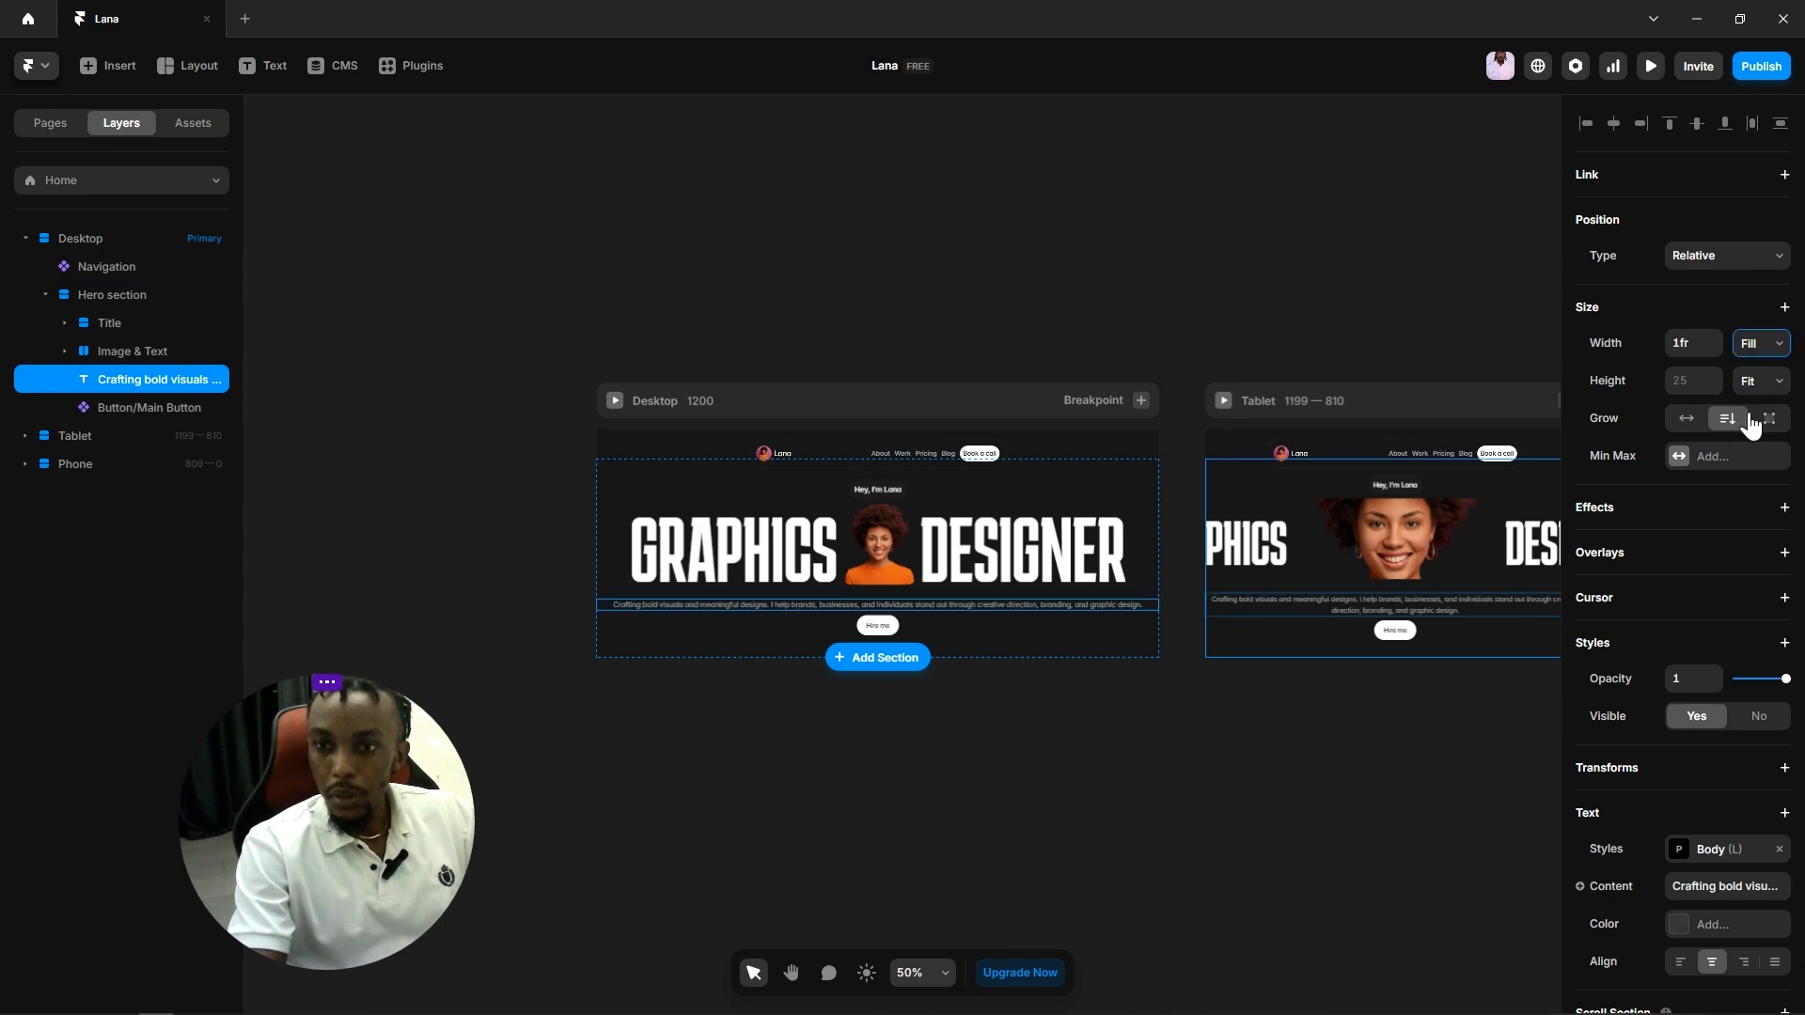
click(1689, 458)
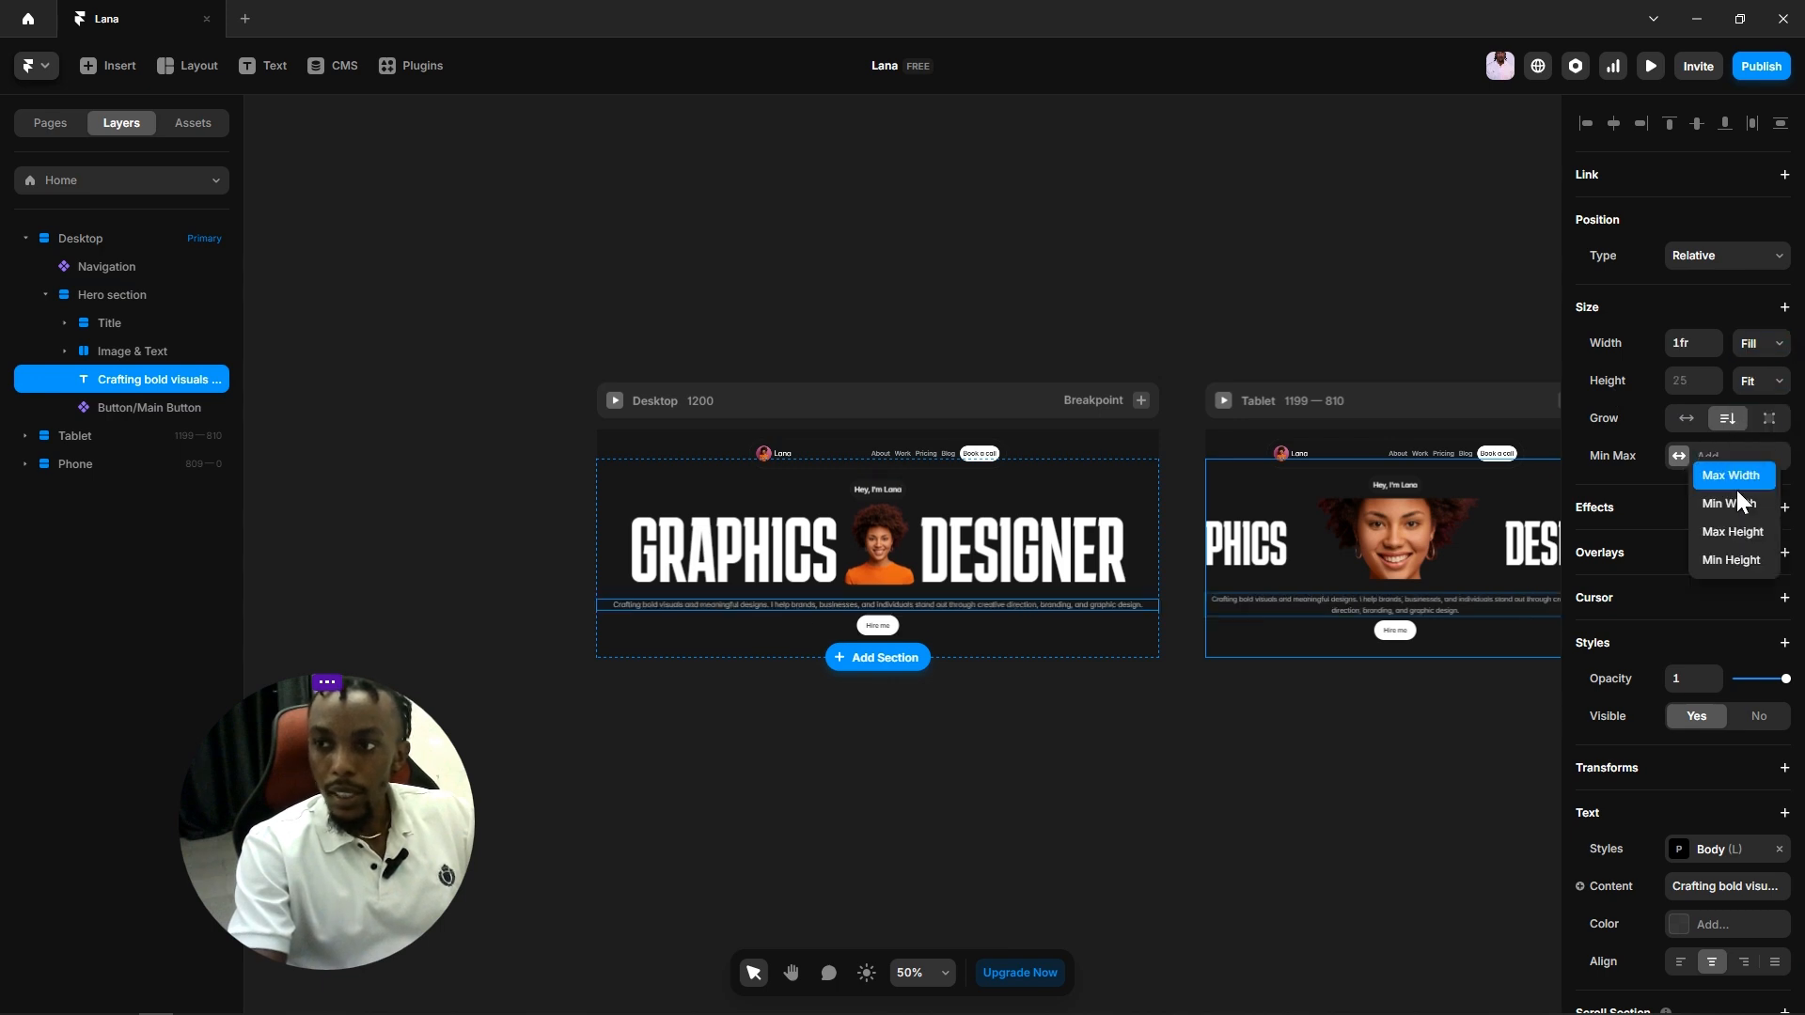
click(1728, 478)
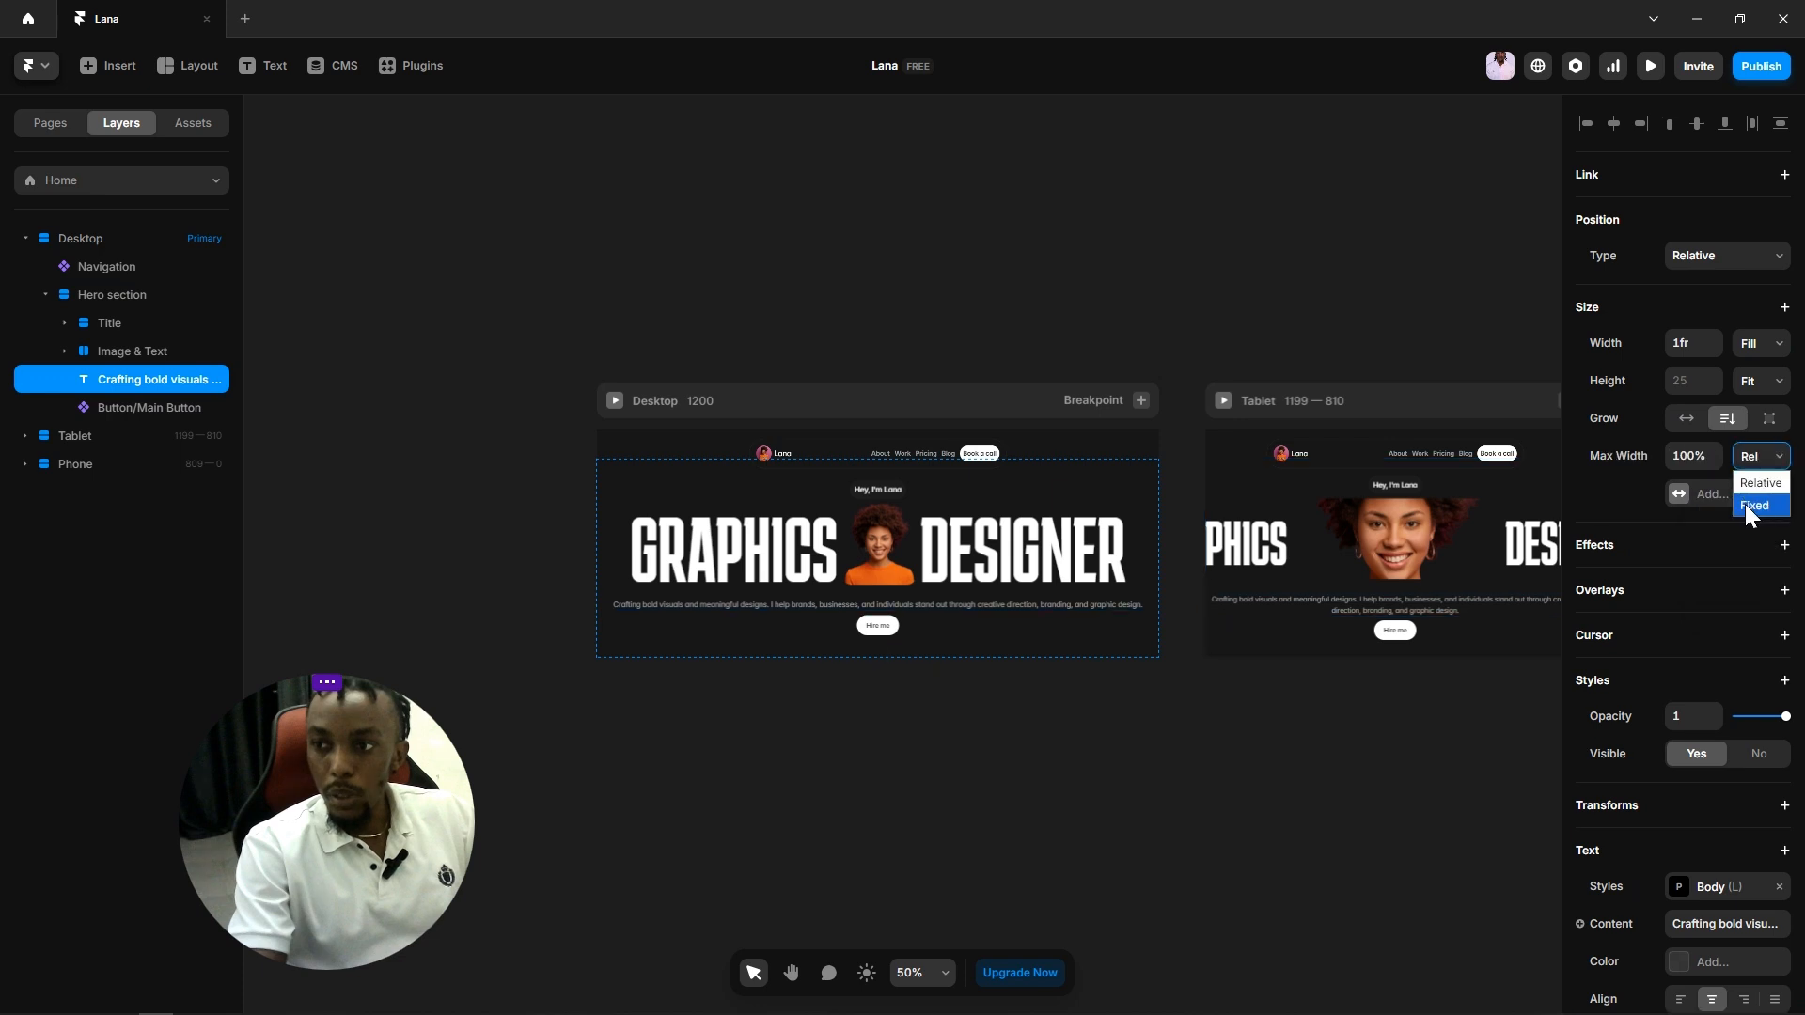
click(1746, 507)
click(1696, 458)
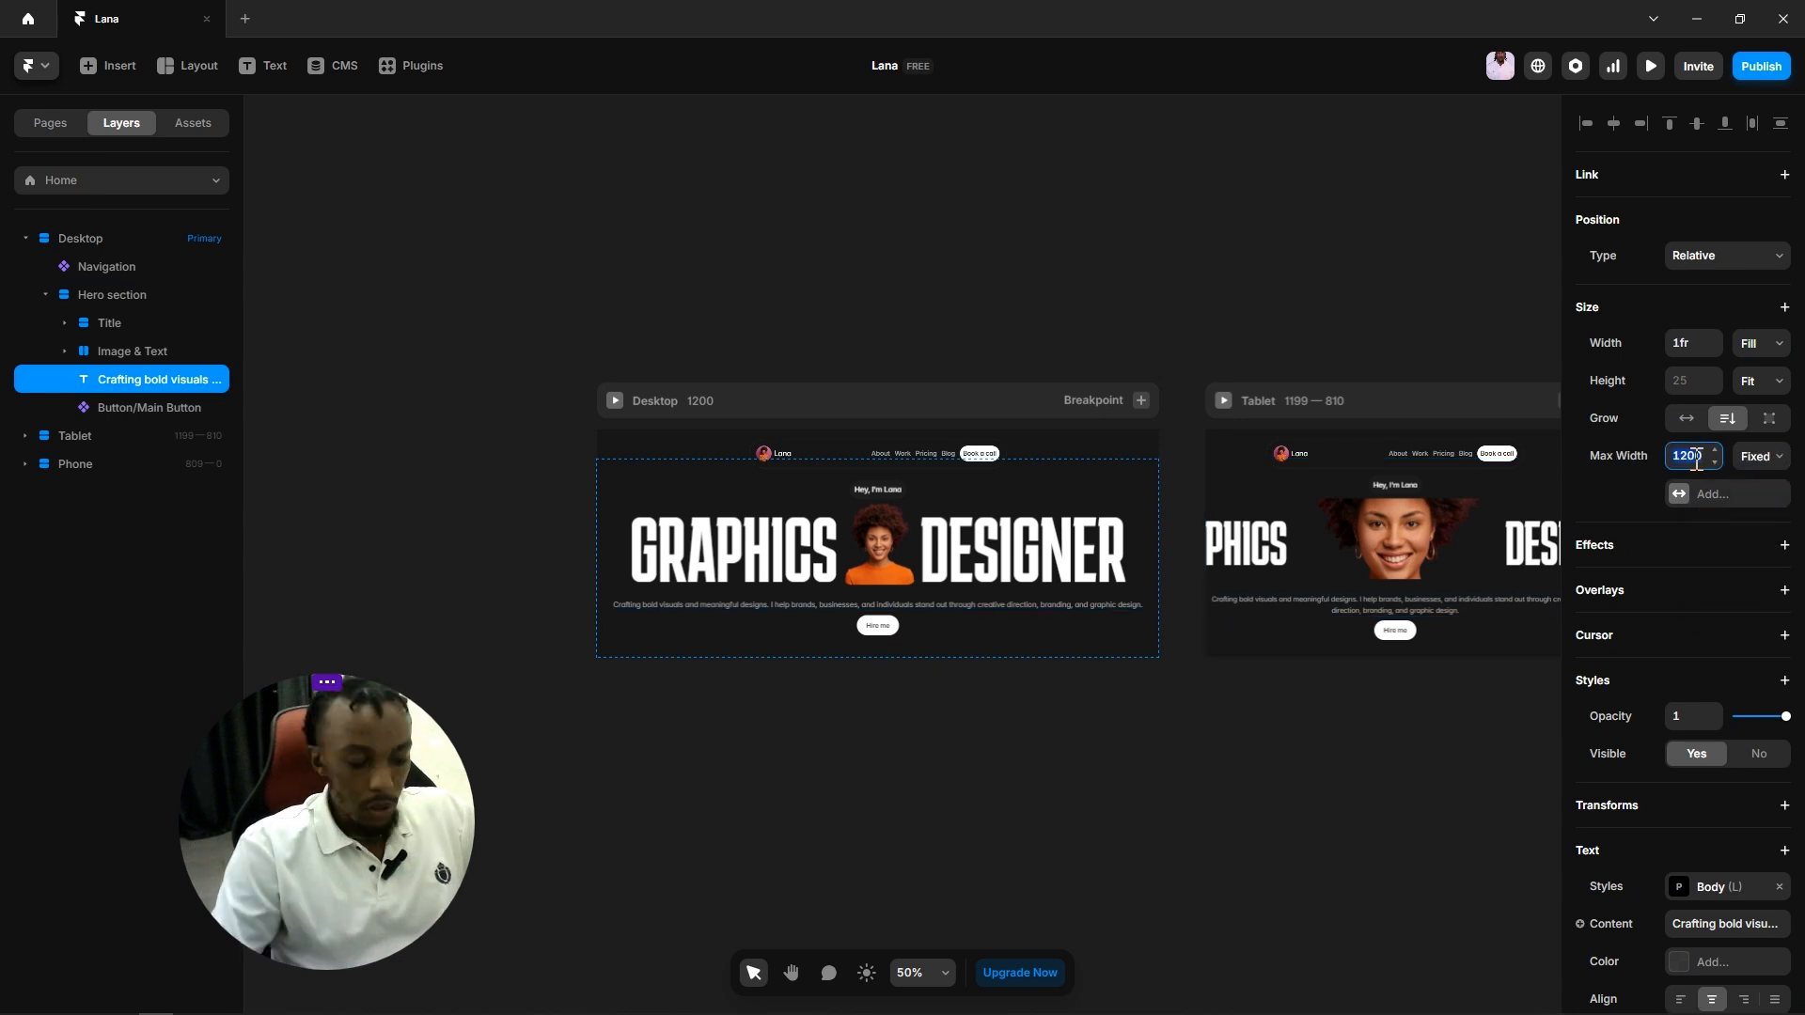
text(600)
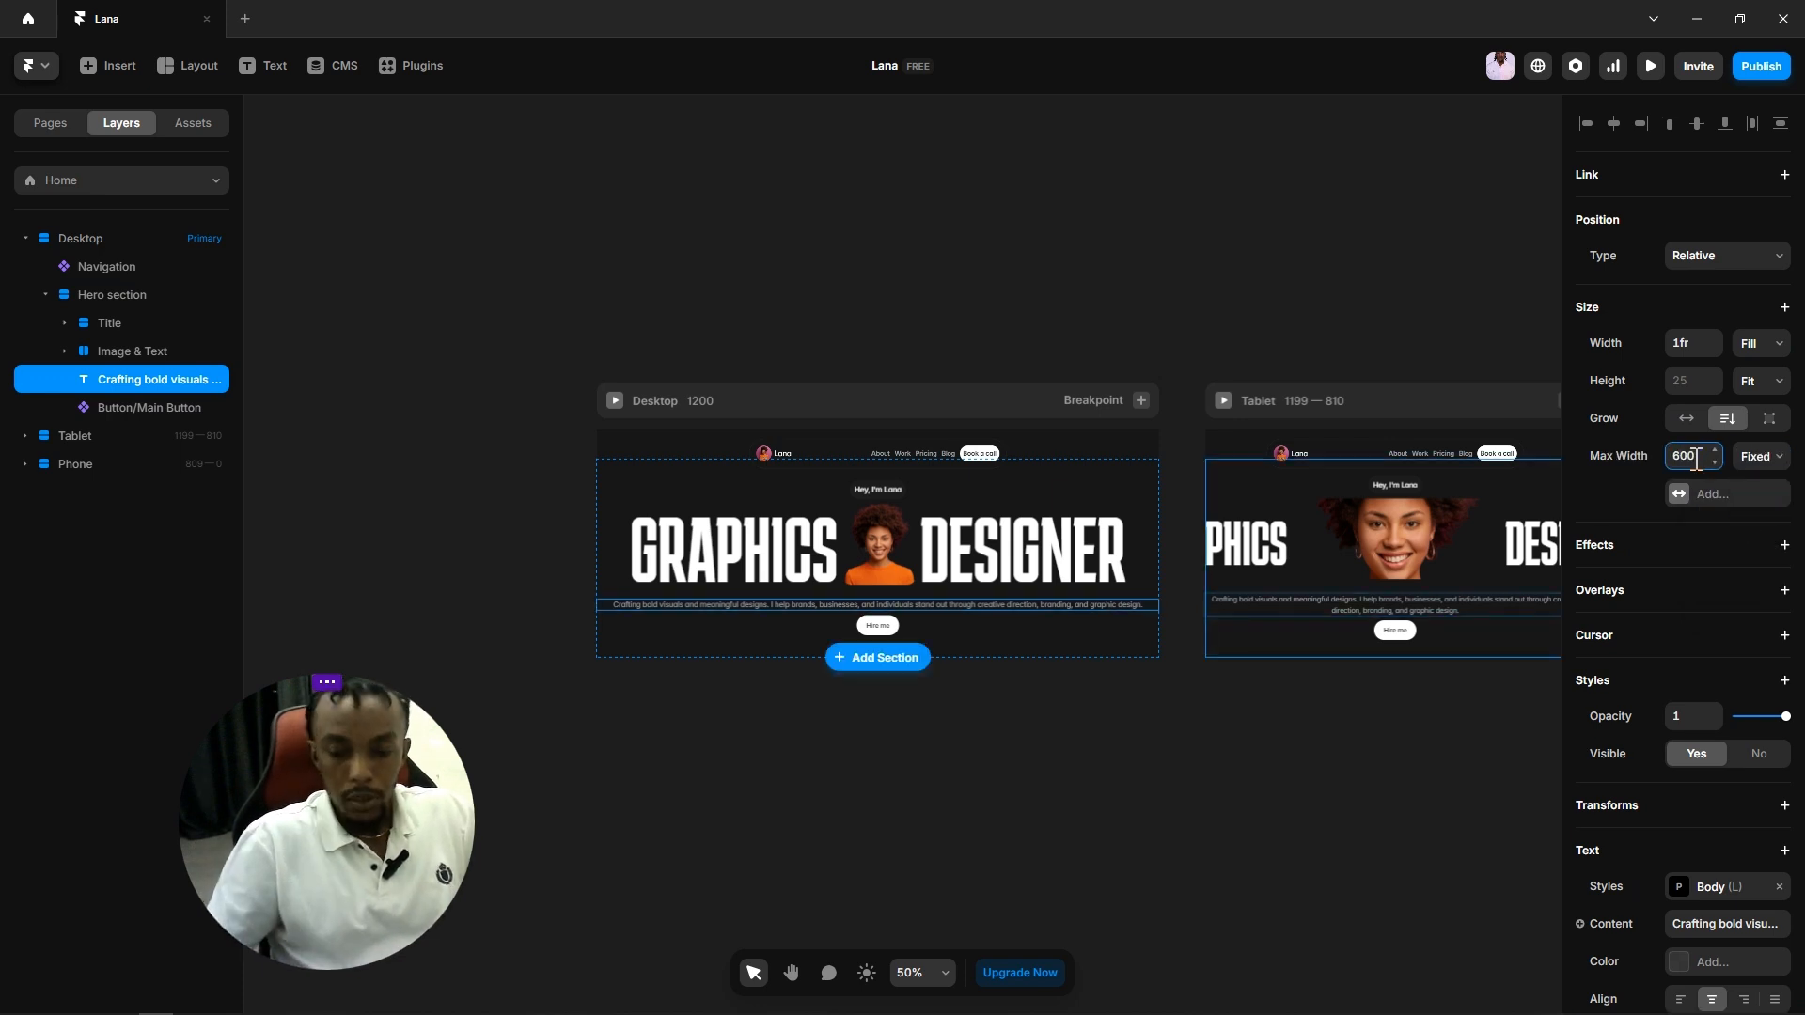
key(Return)
click(1127, 738)
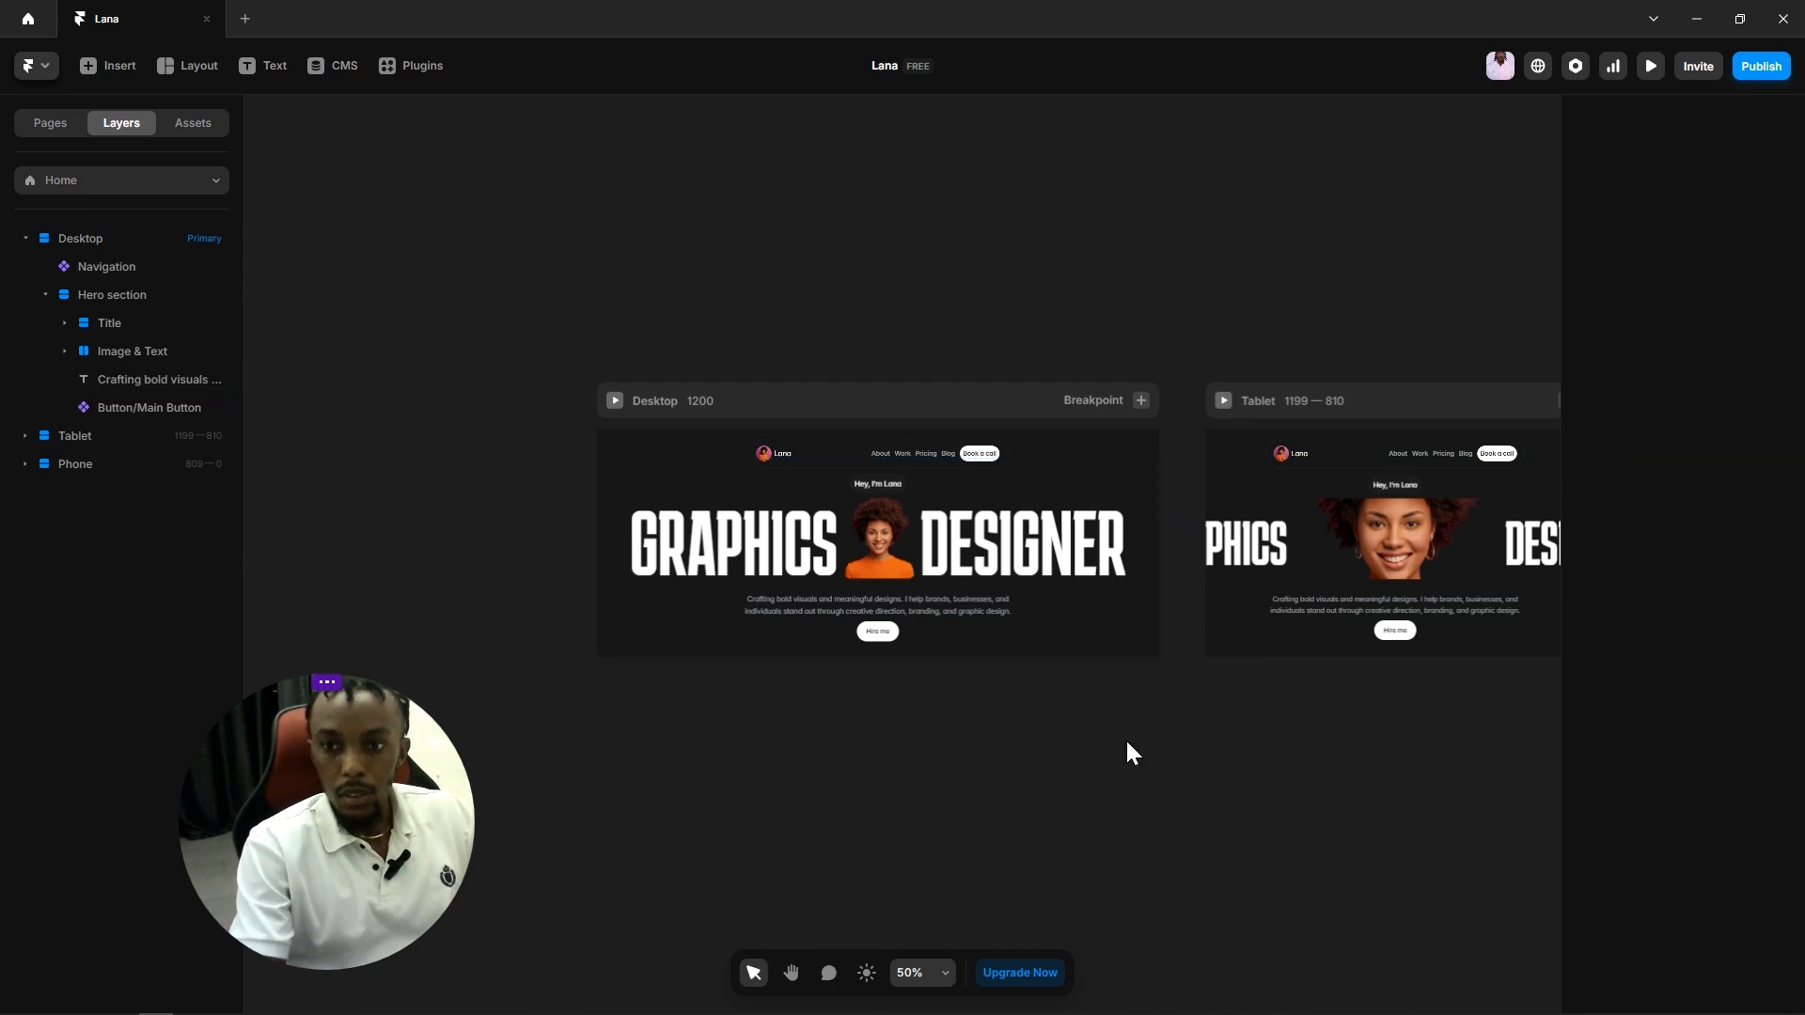
Step: Set the gap between the items in the Hero section stack to 24
click(1052, 606)
click(1695, 699)
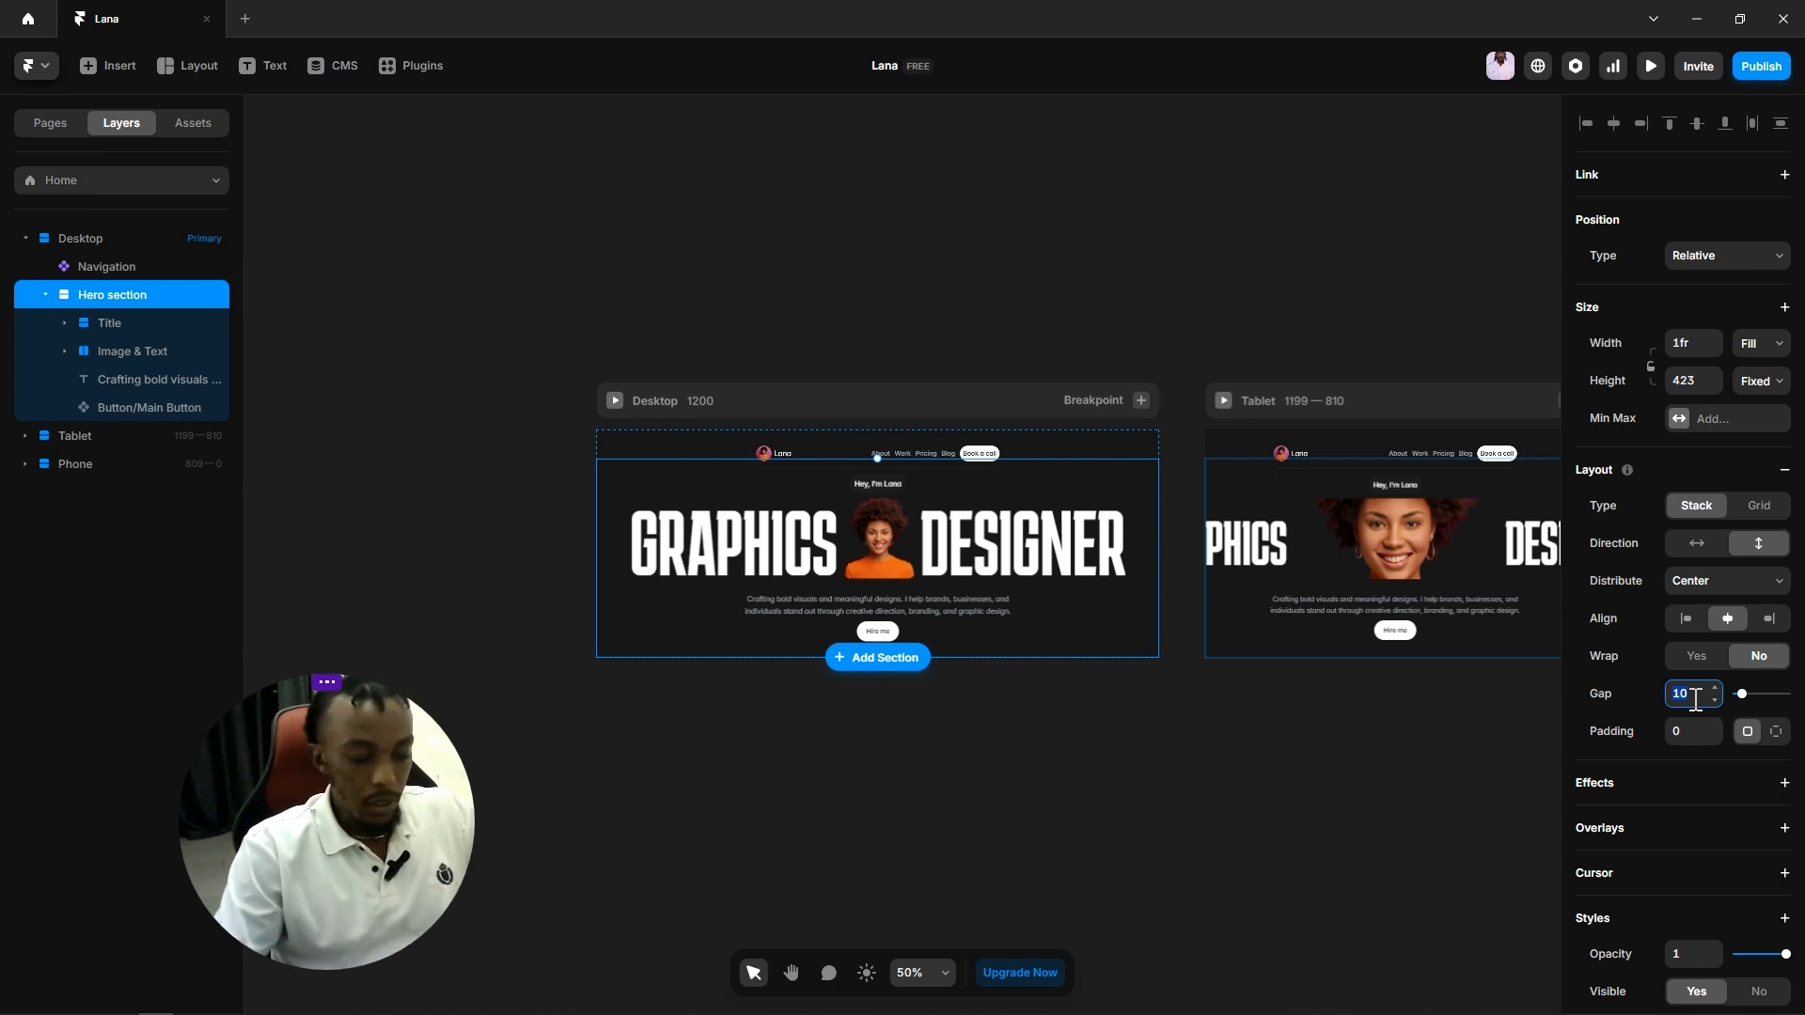
text(1)
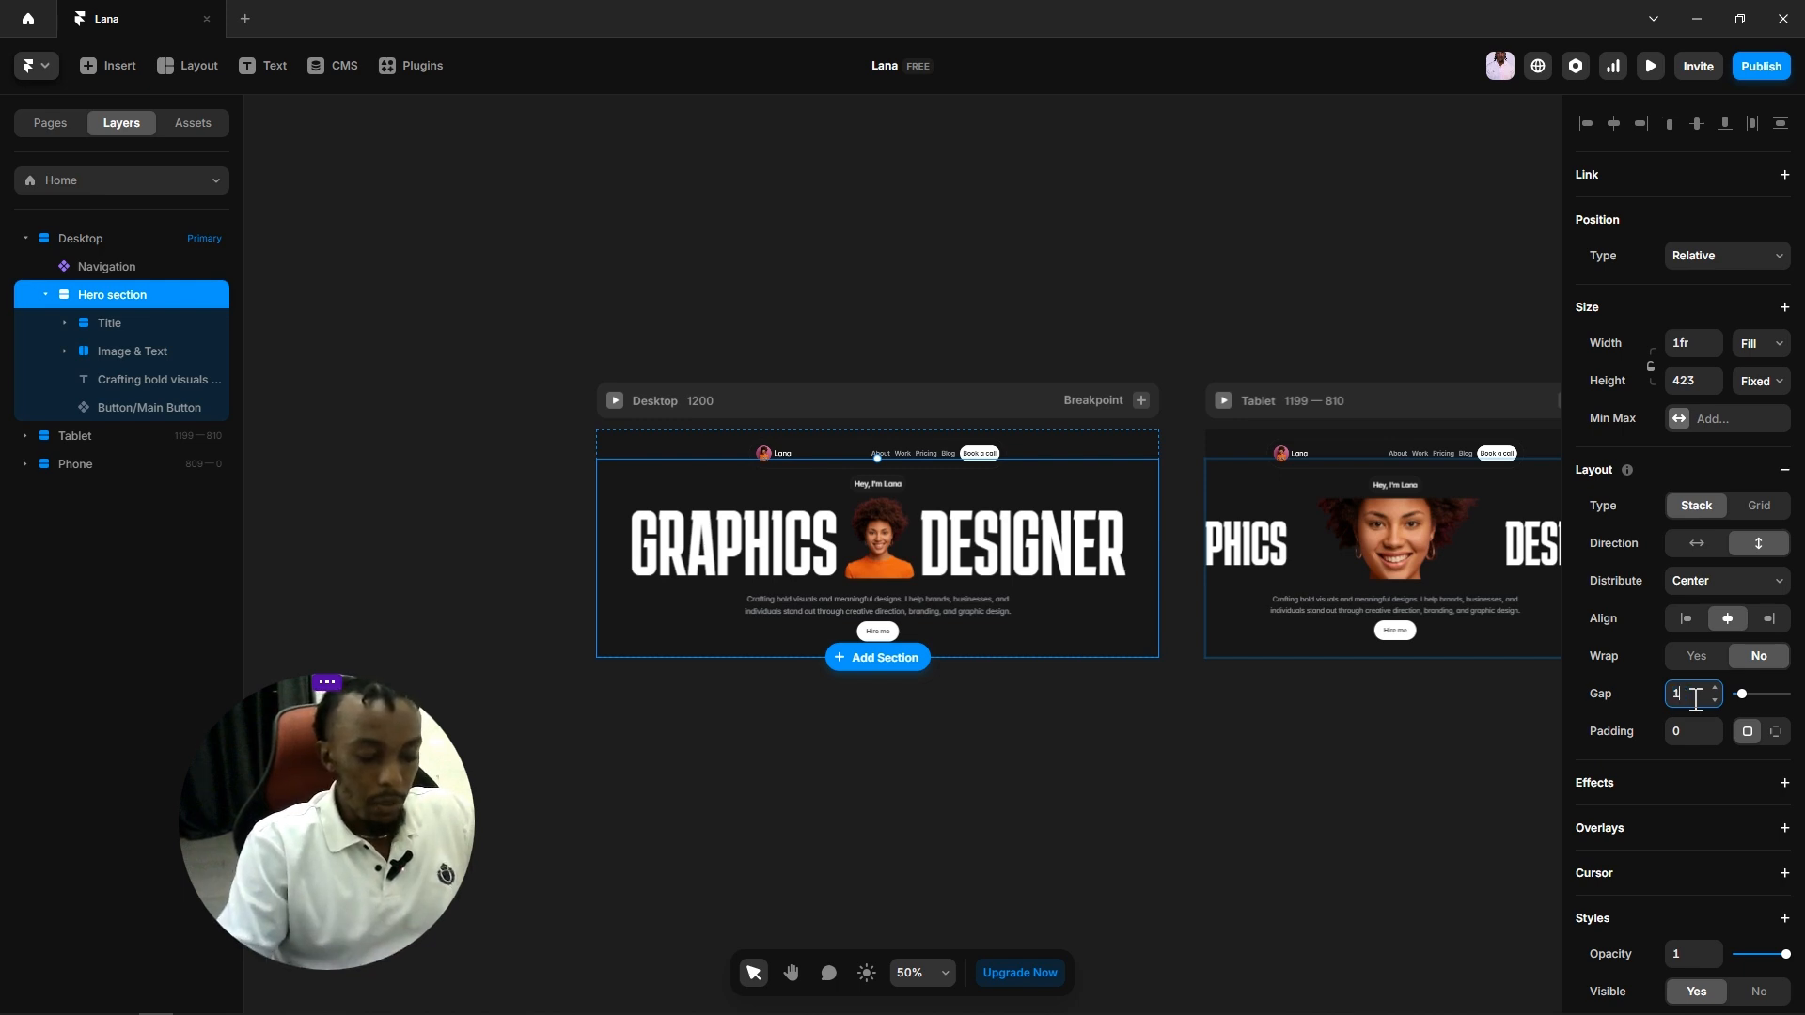
text(6)
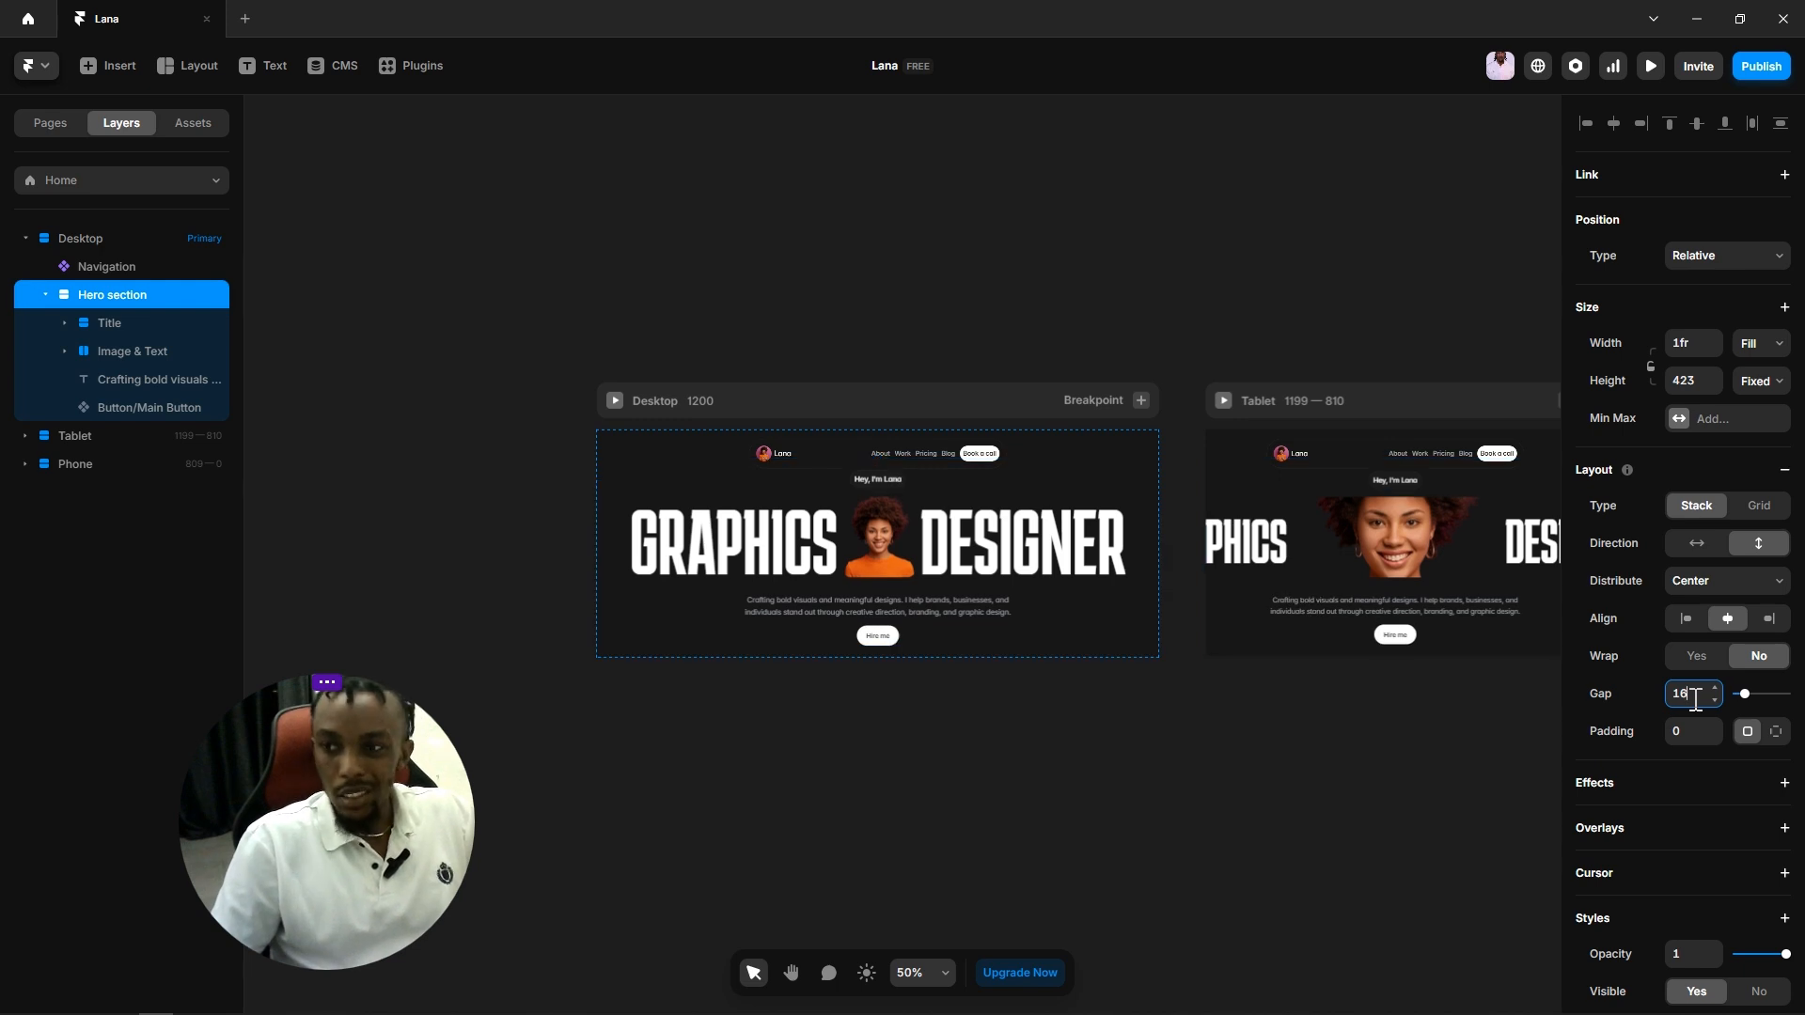
key(BackSpace)
text(24)
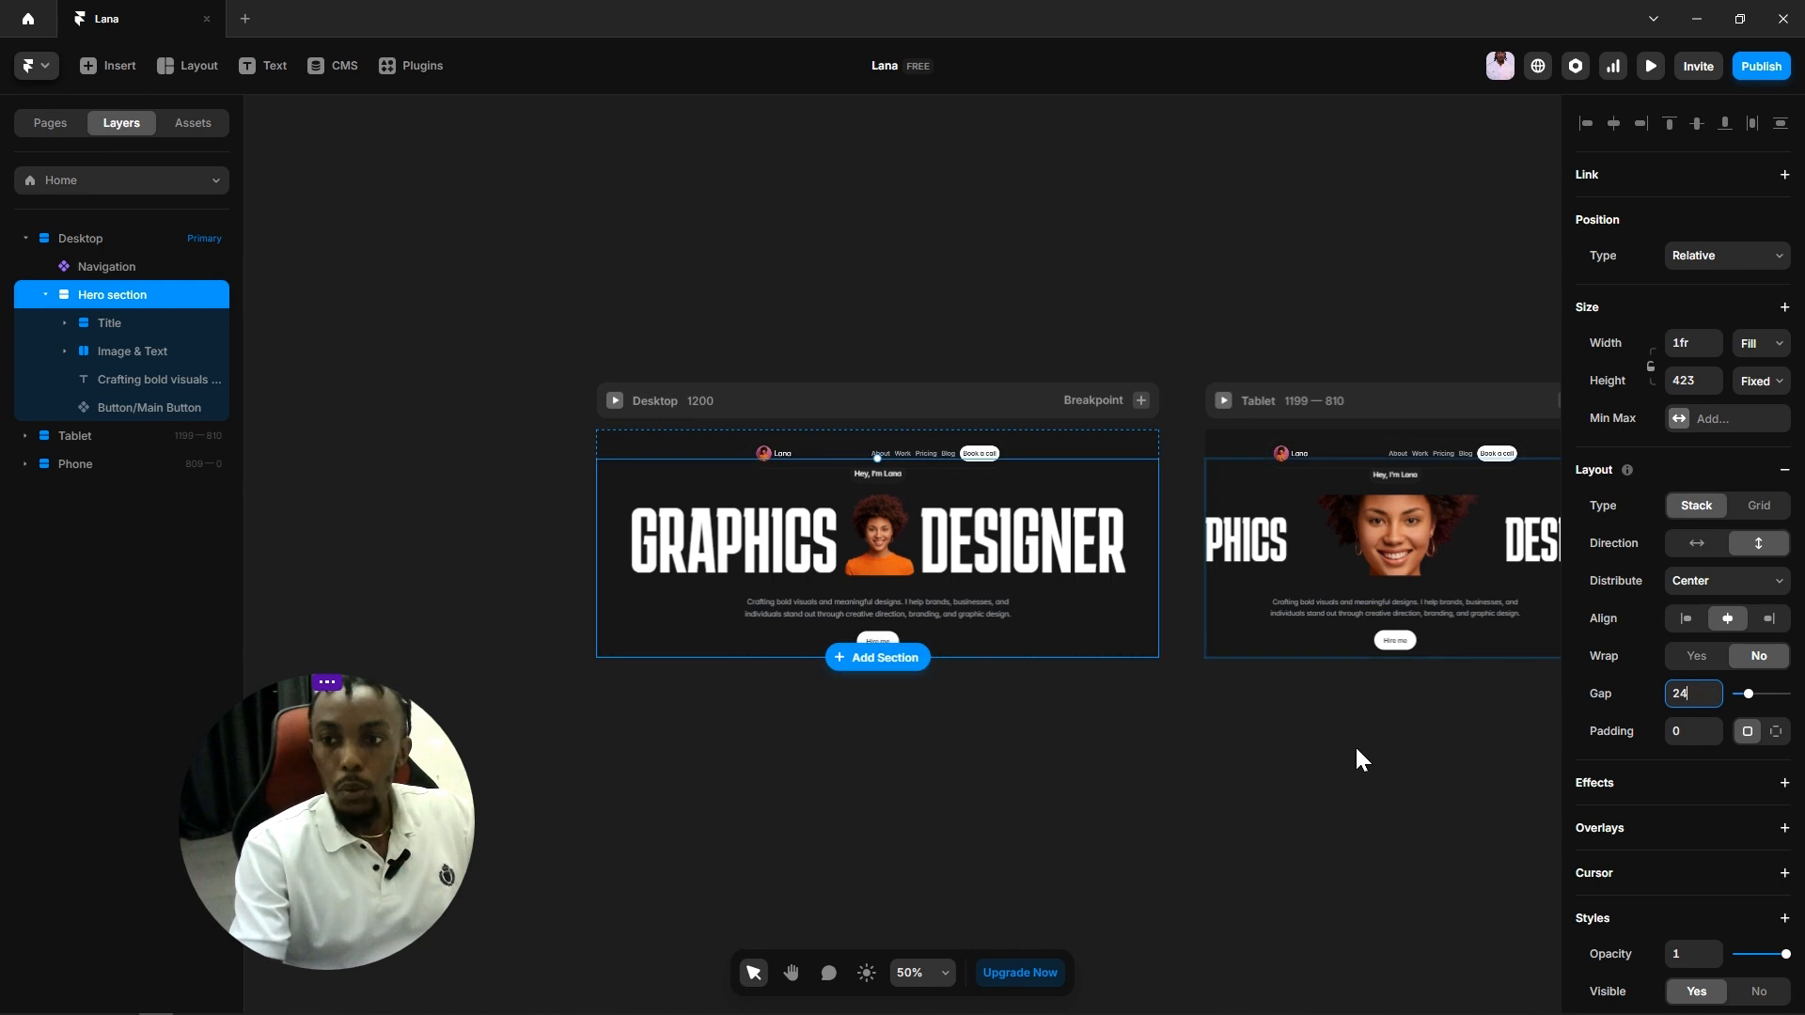
Step: Set the Hero section's height to Fit Content and its individual top padding to 100
click(1775, 735)
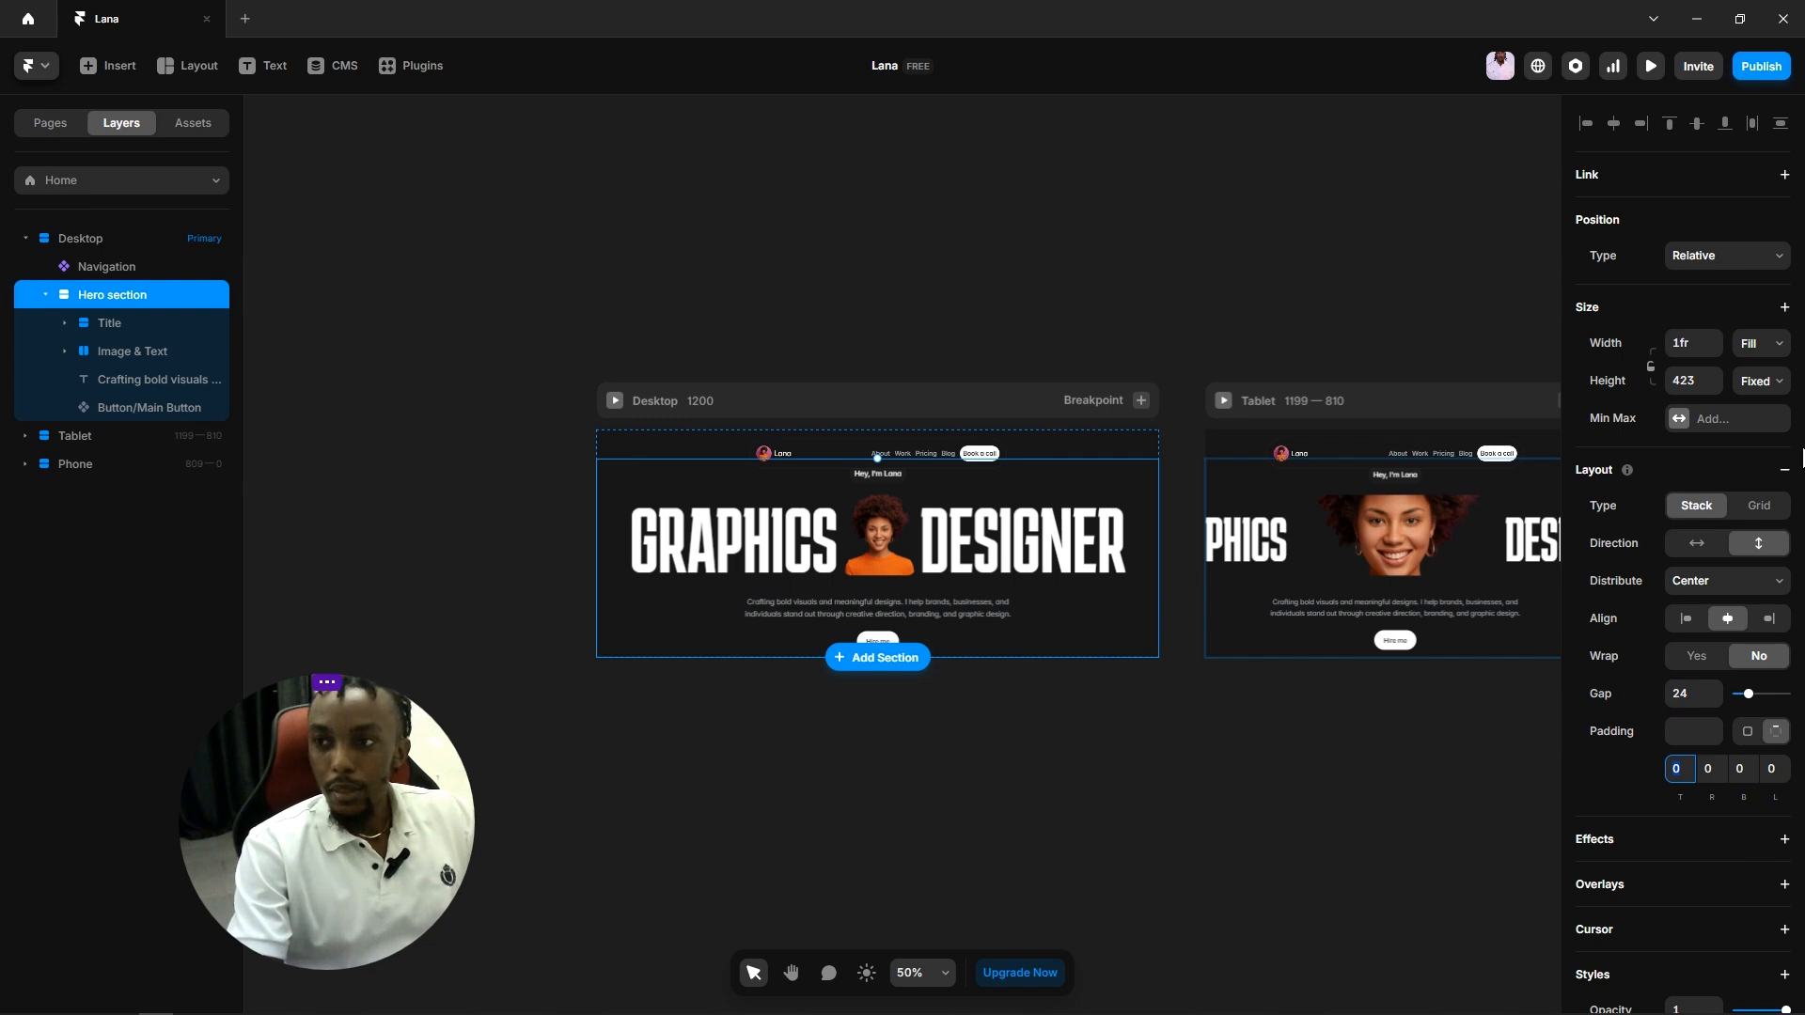
click(1761, 384)
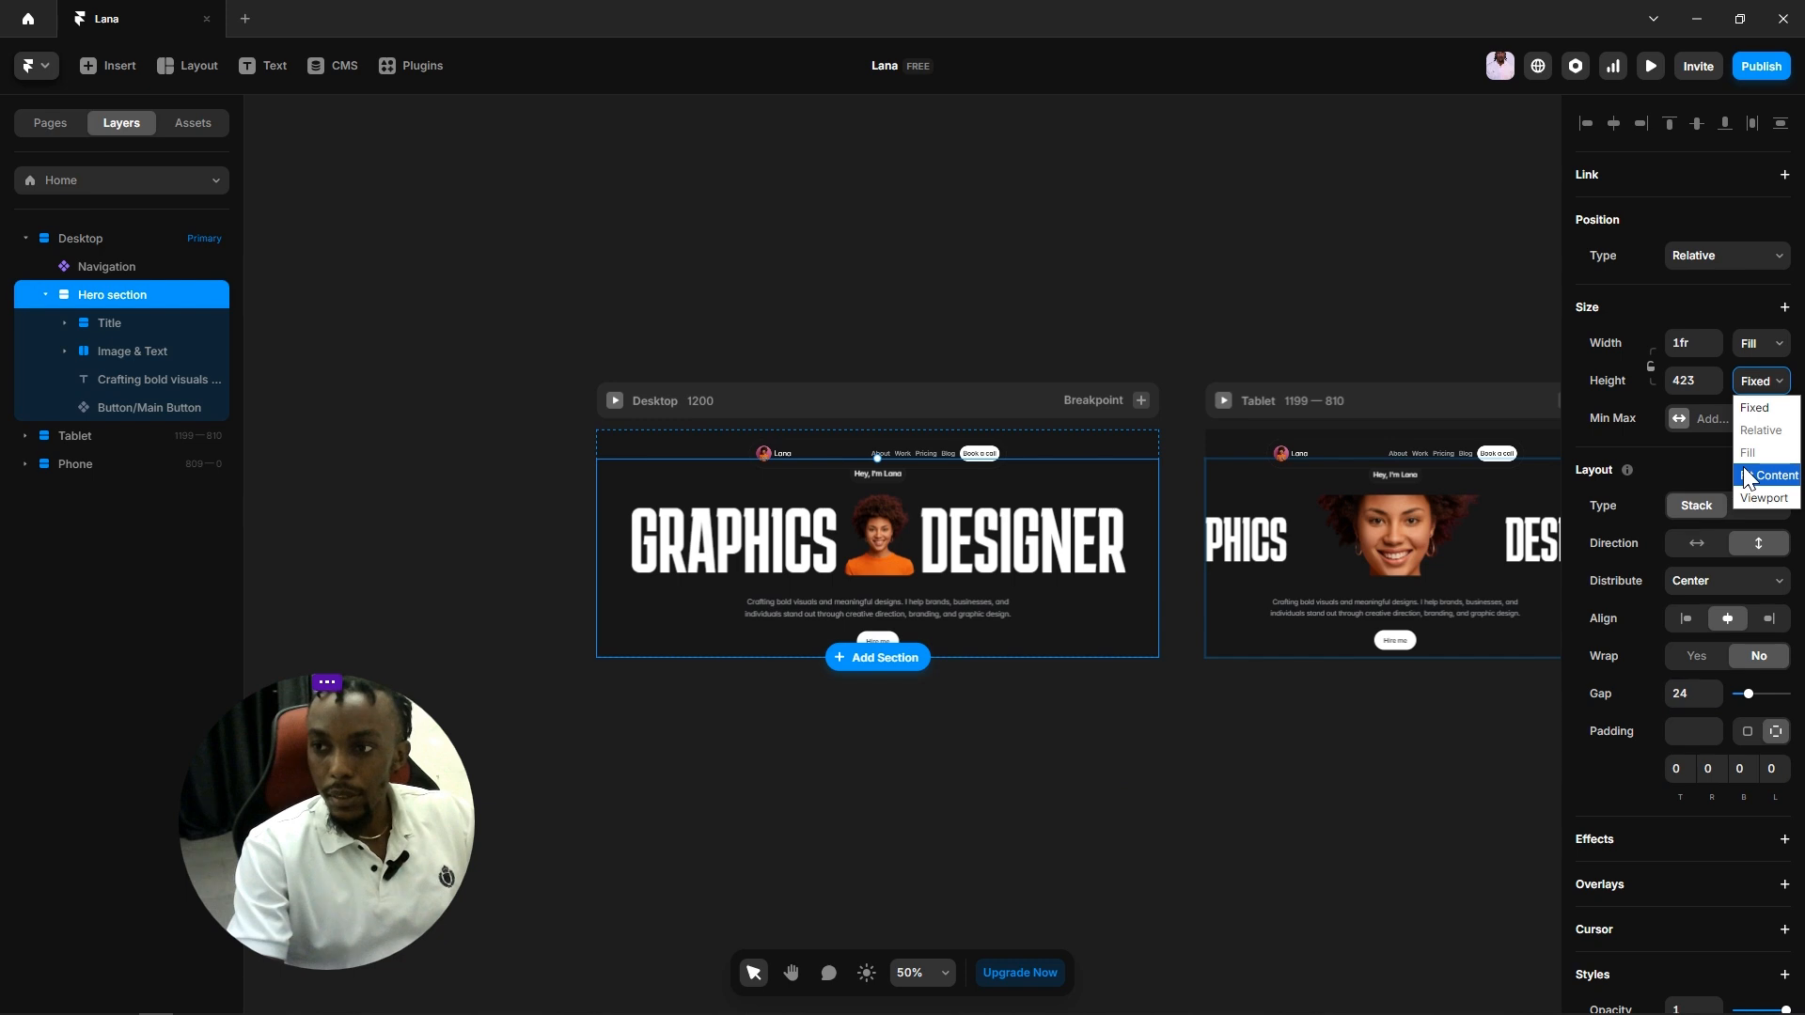
click(1751, 476)
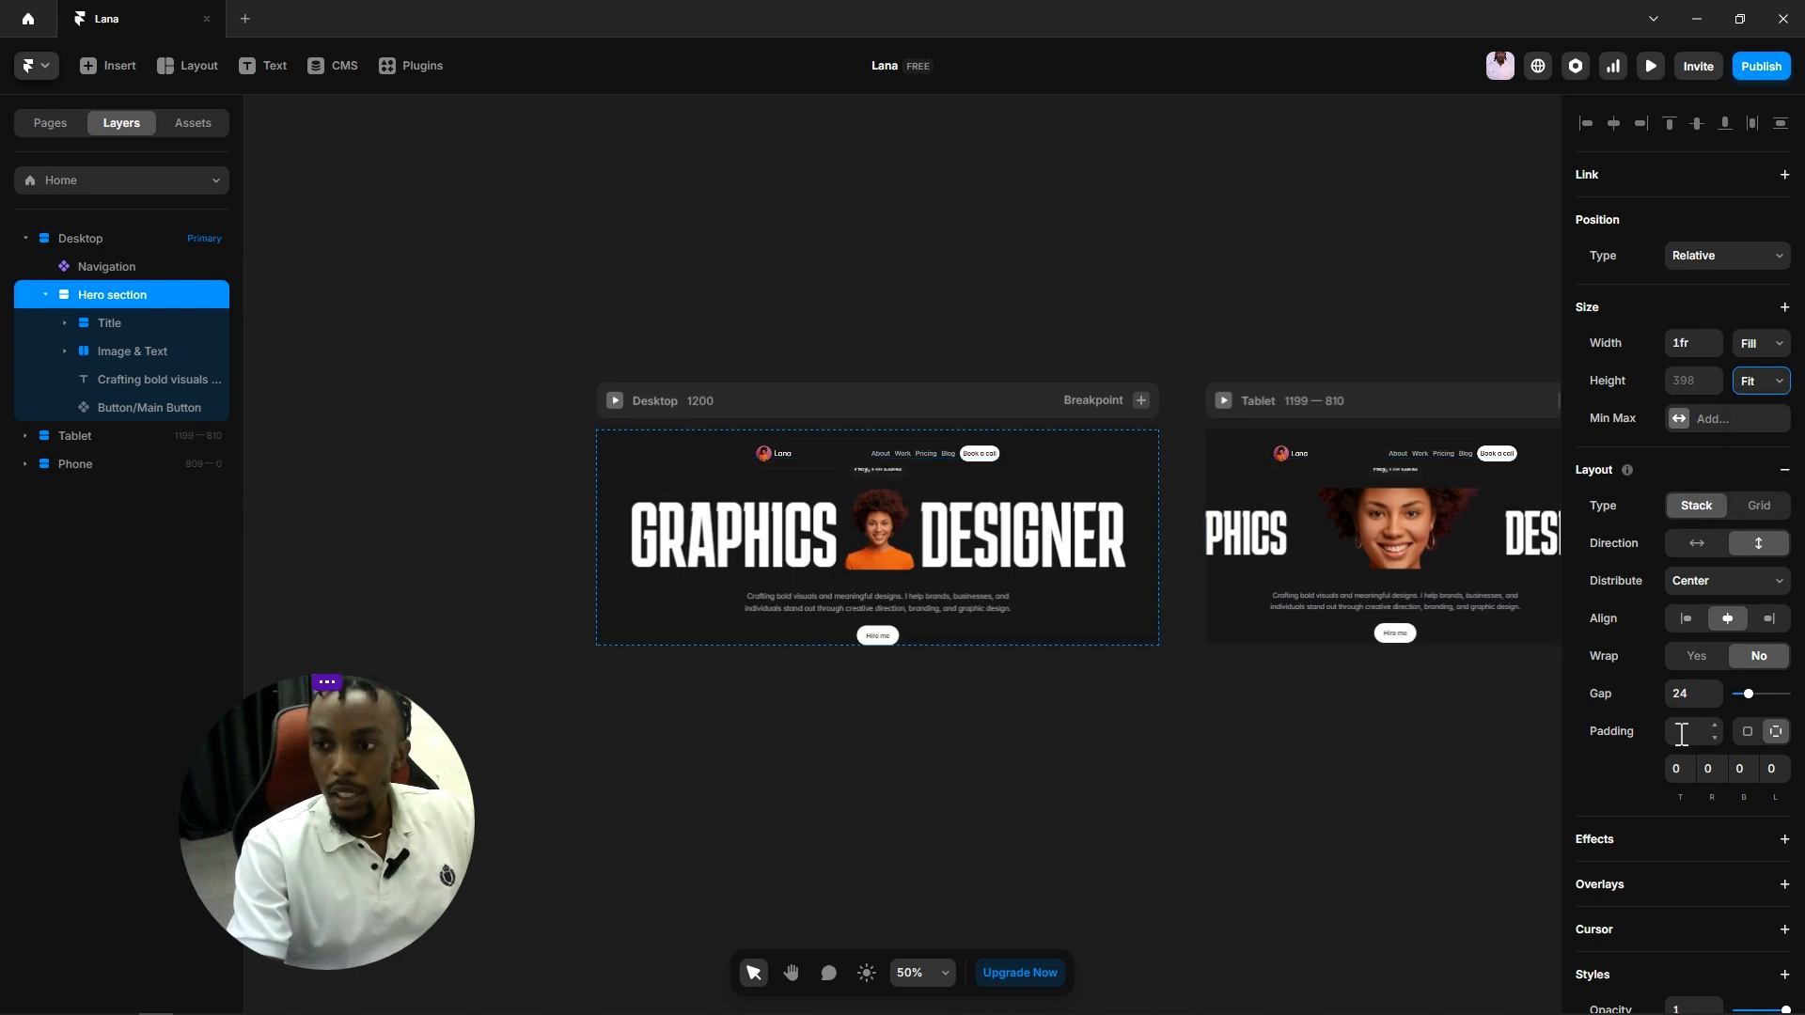
click(1678, 769)
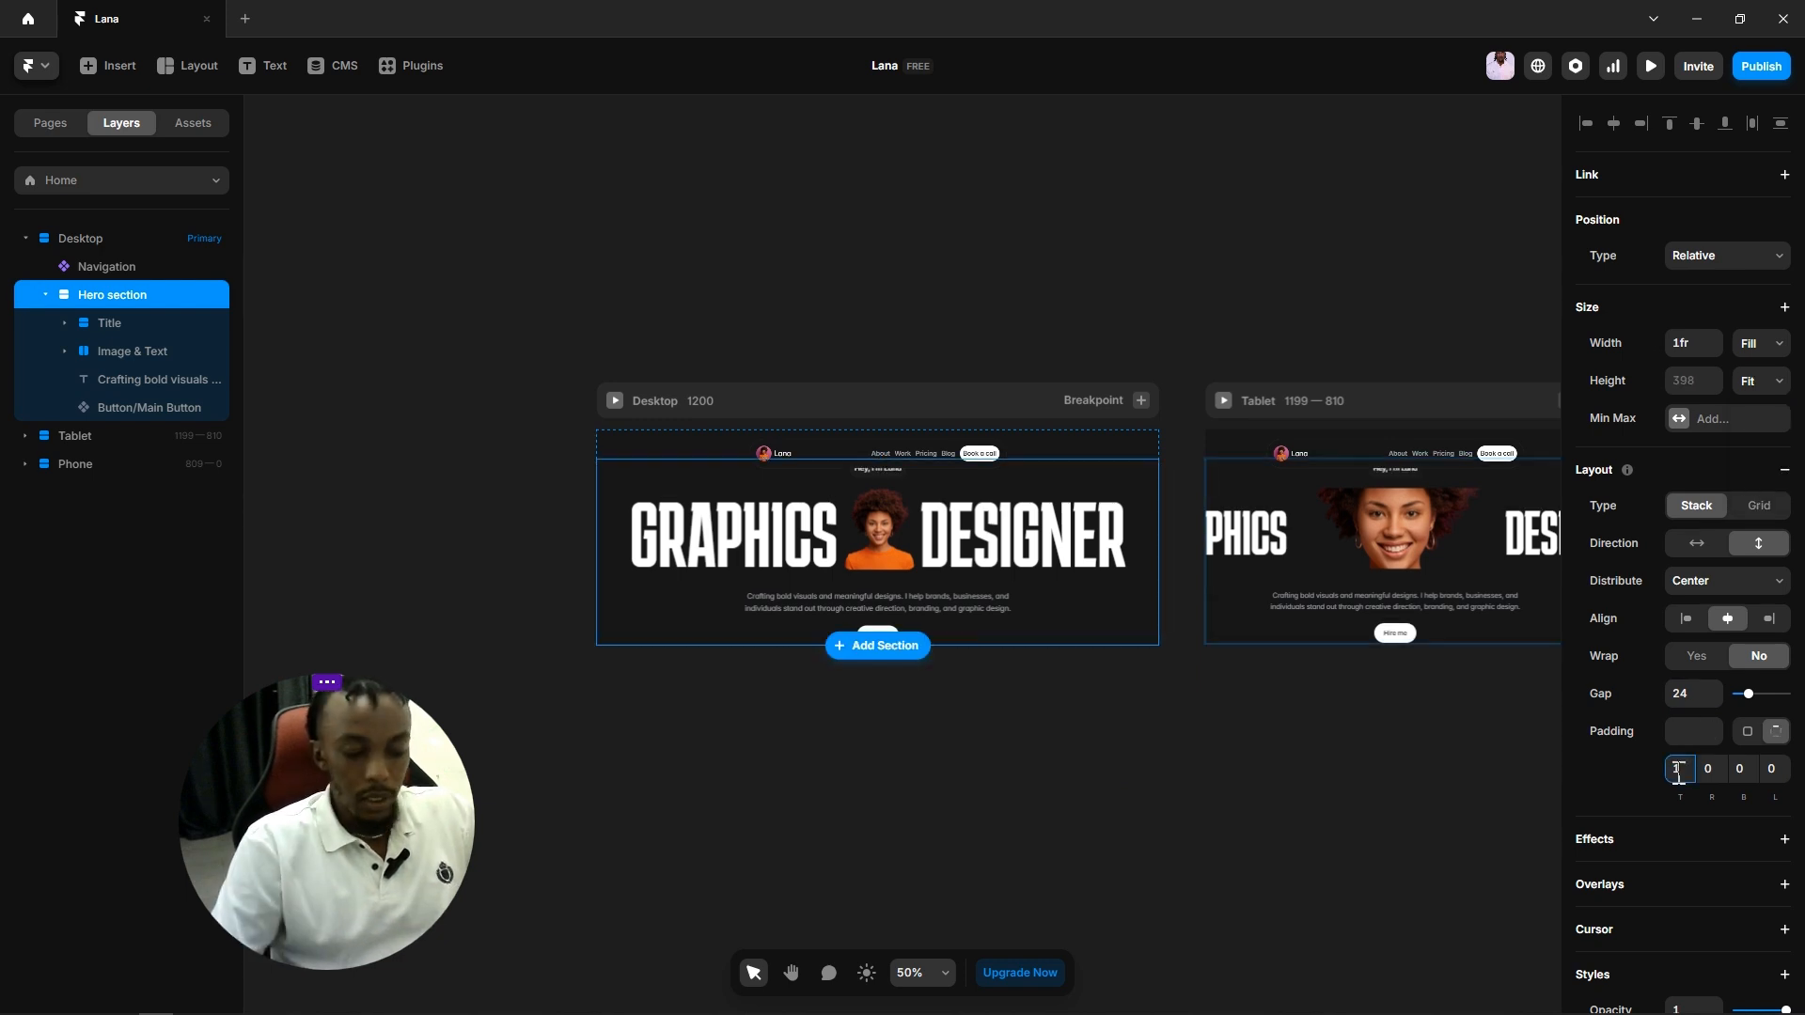
text(100)
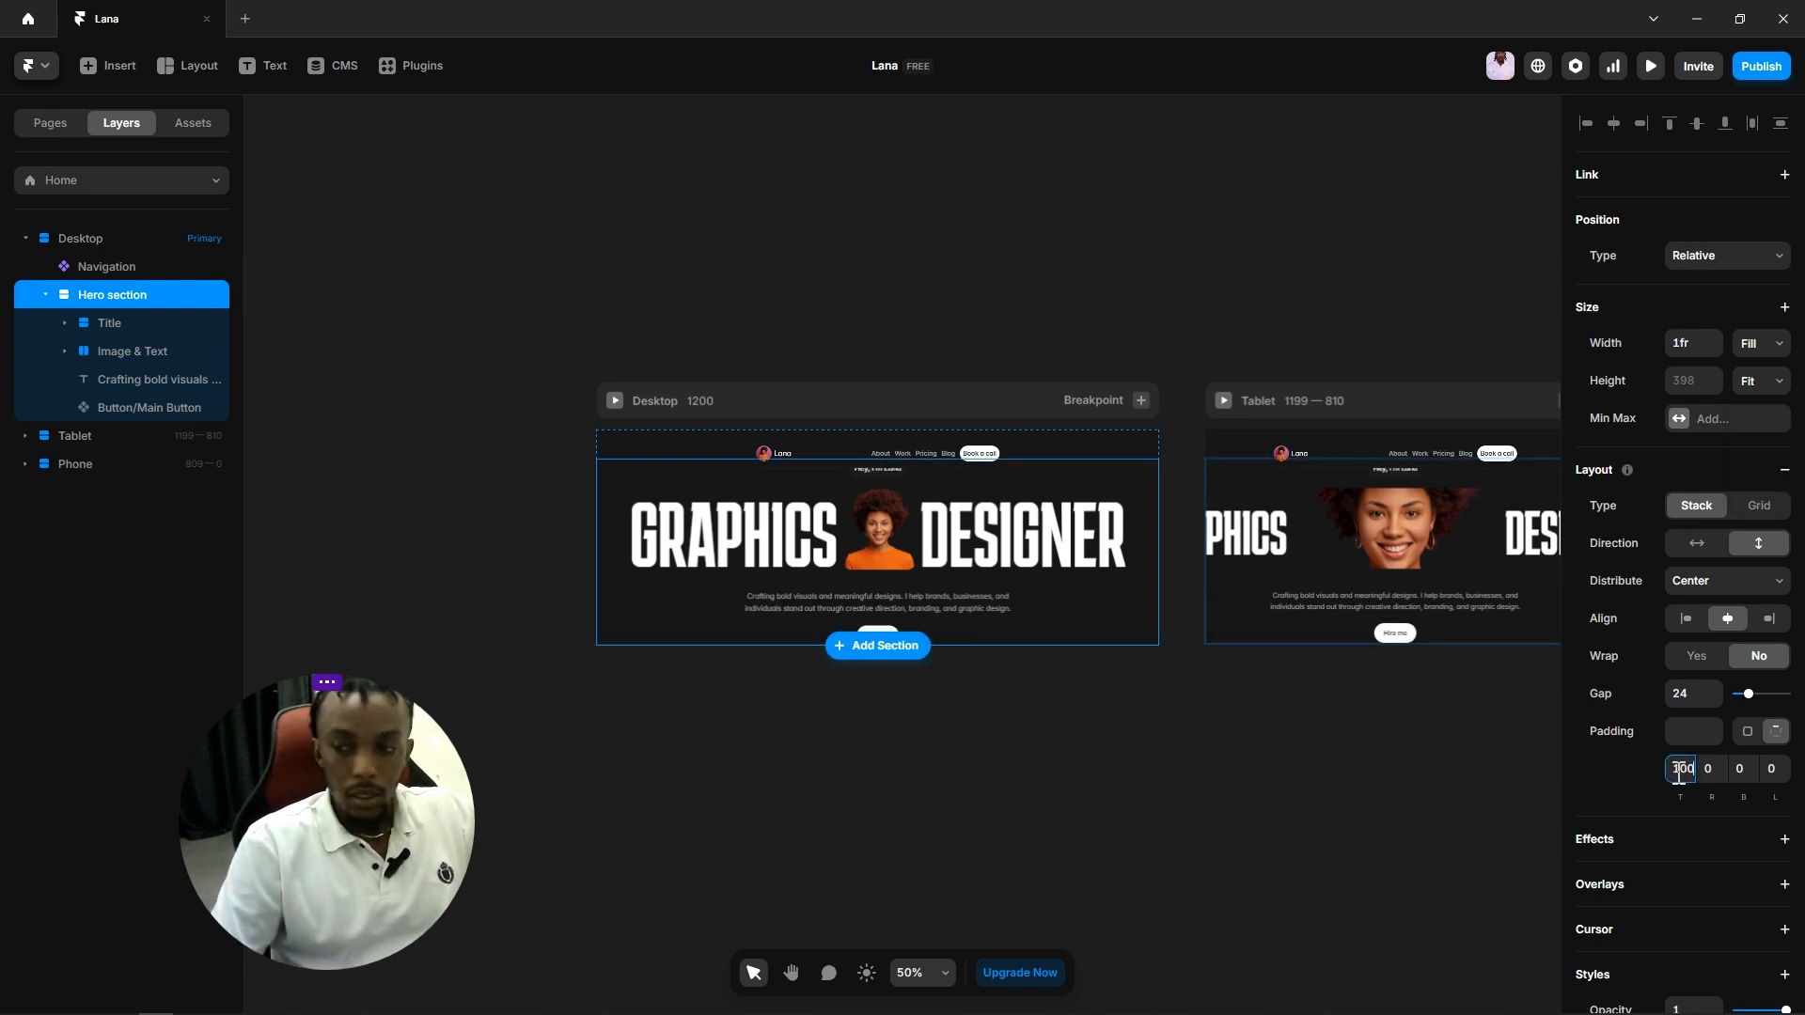
Step: Set the hero section's bottom padding to 100
click(1741, 785)
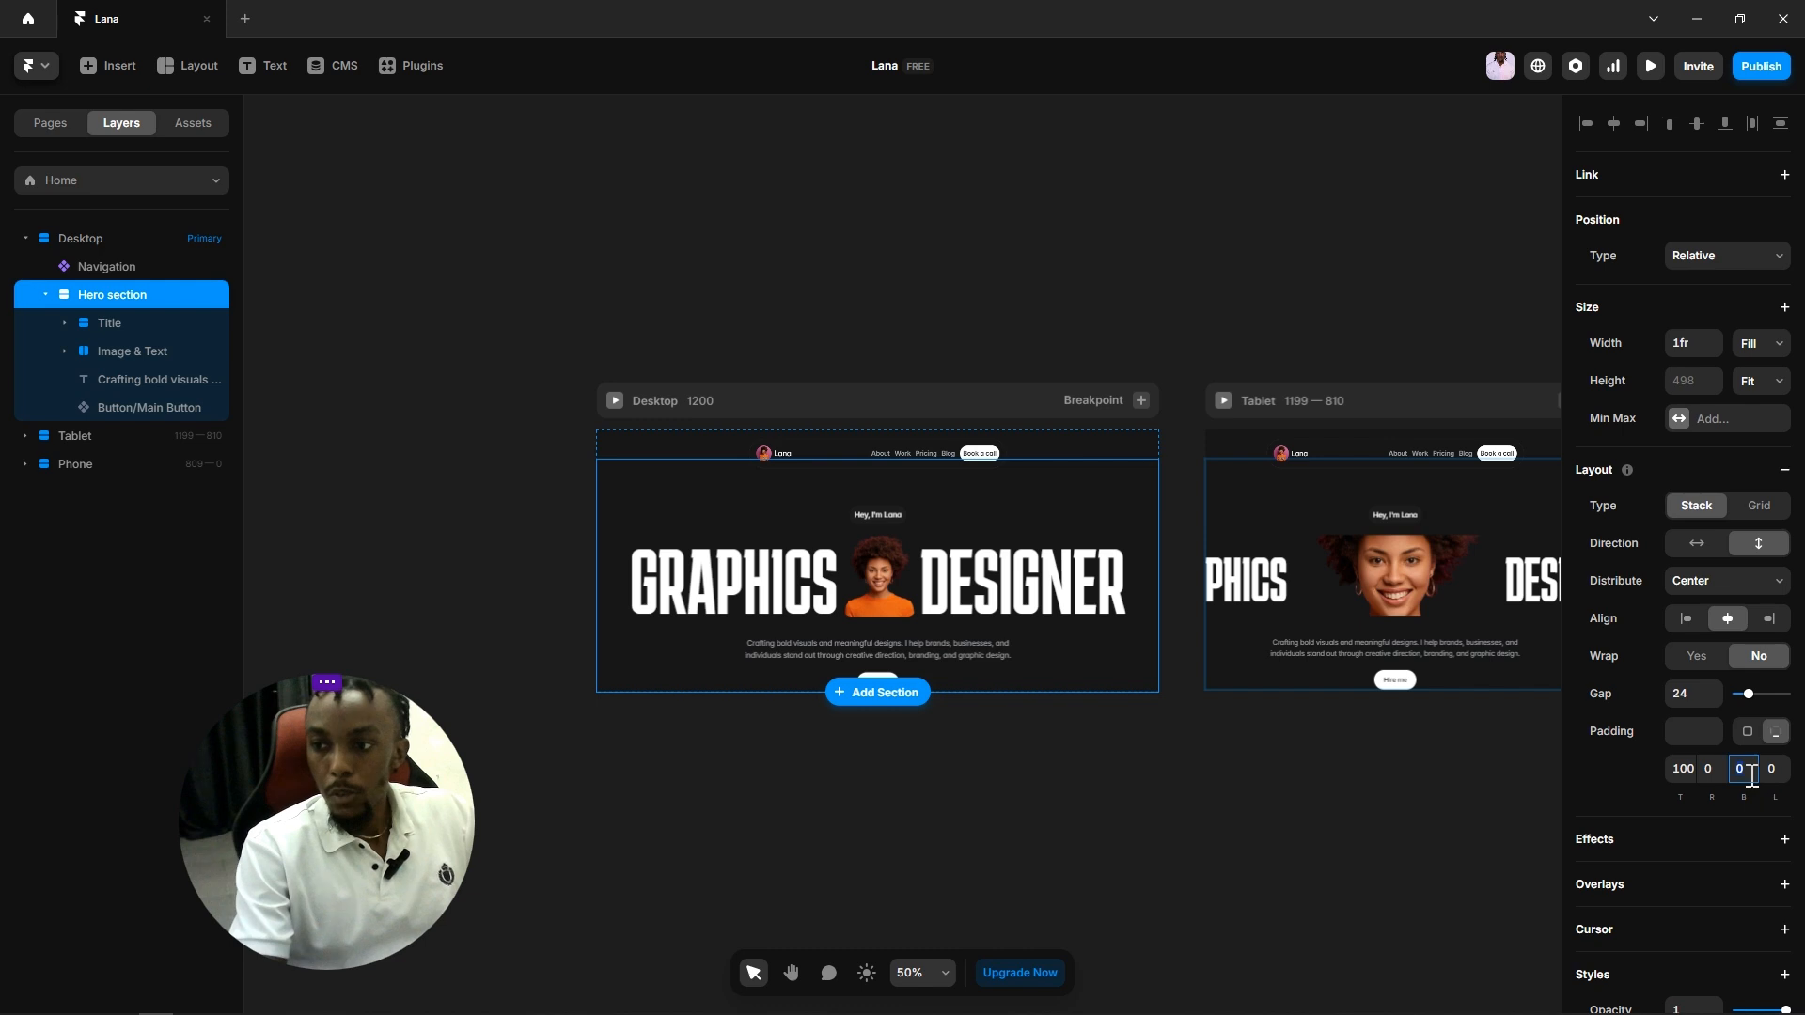
text(100)
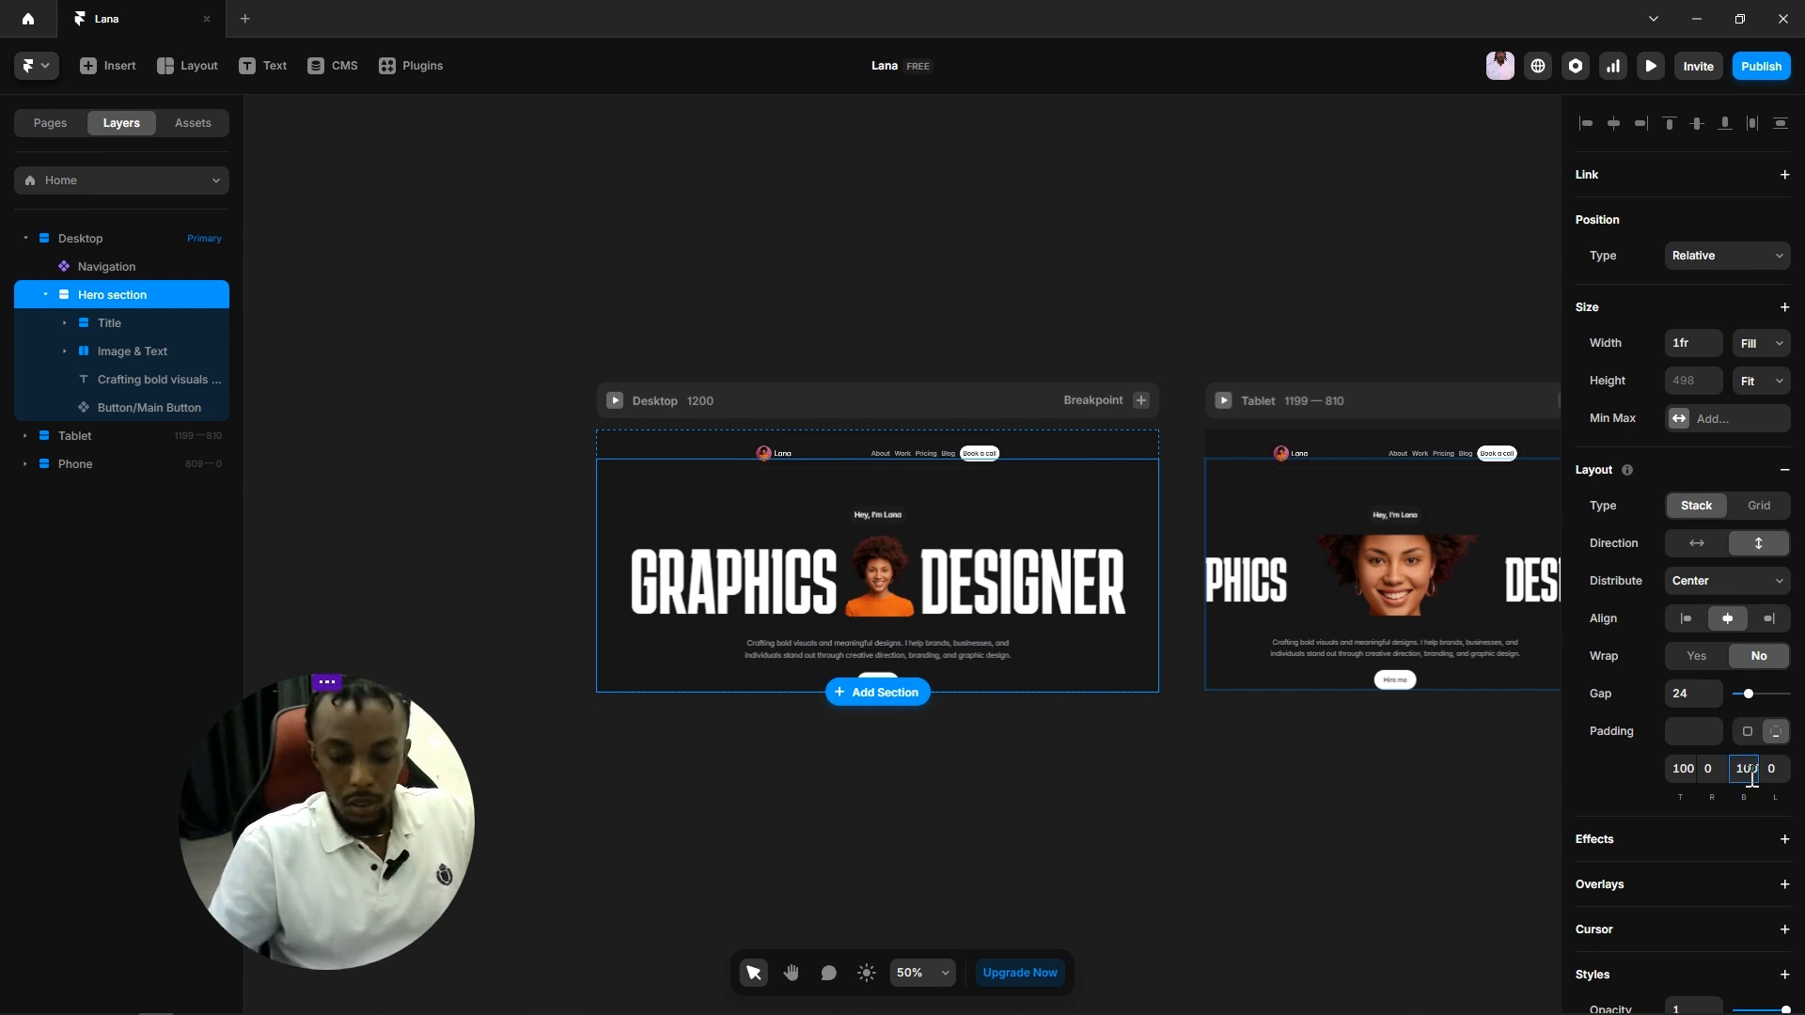
key(Return)
click(1329, 844)
scroll(1329, 844, right, 2)
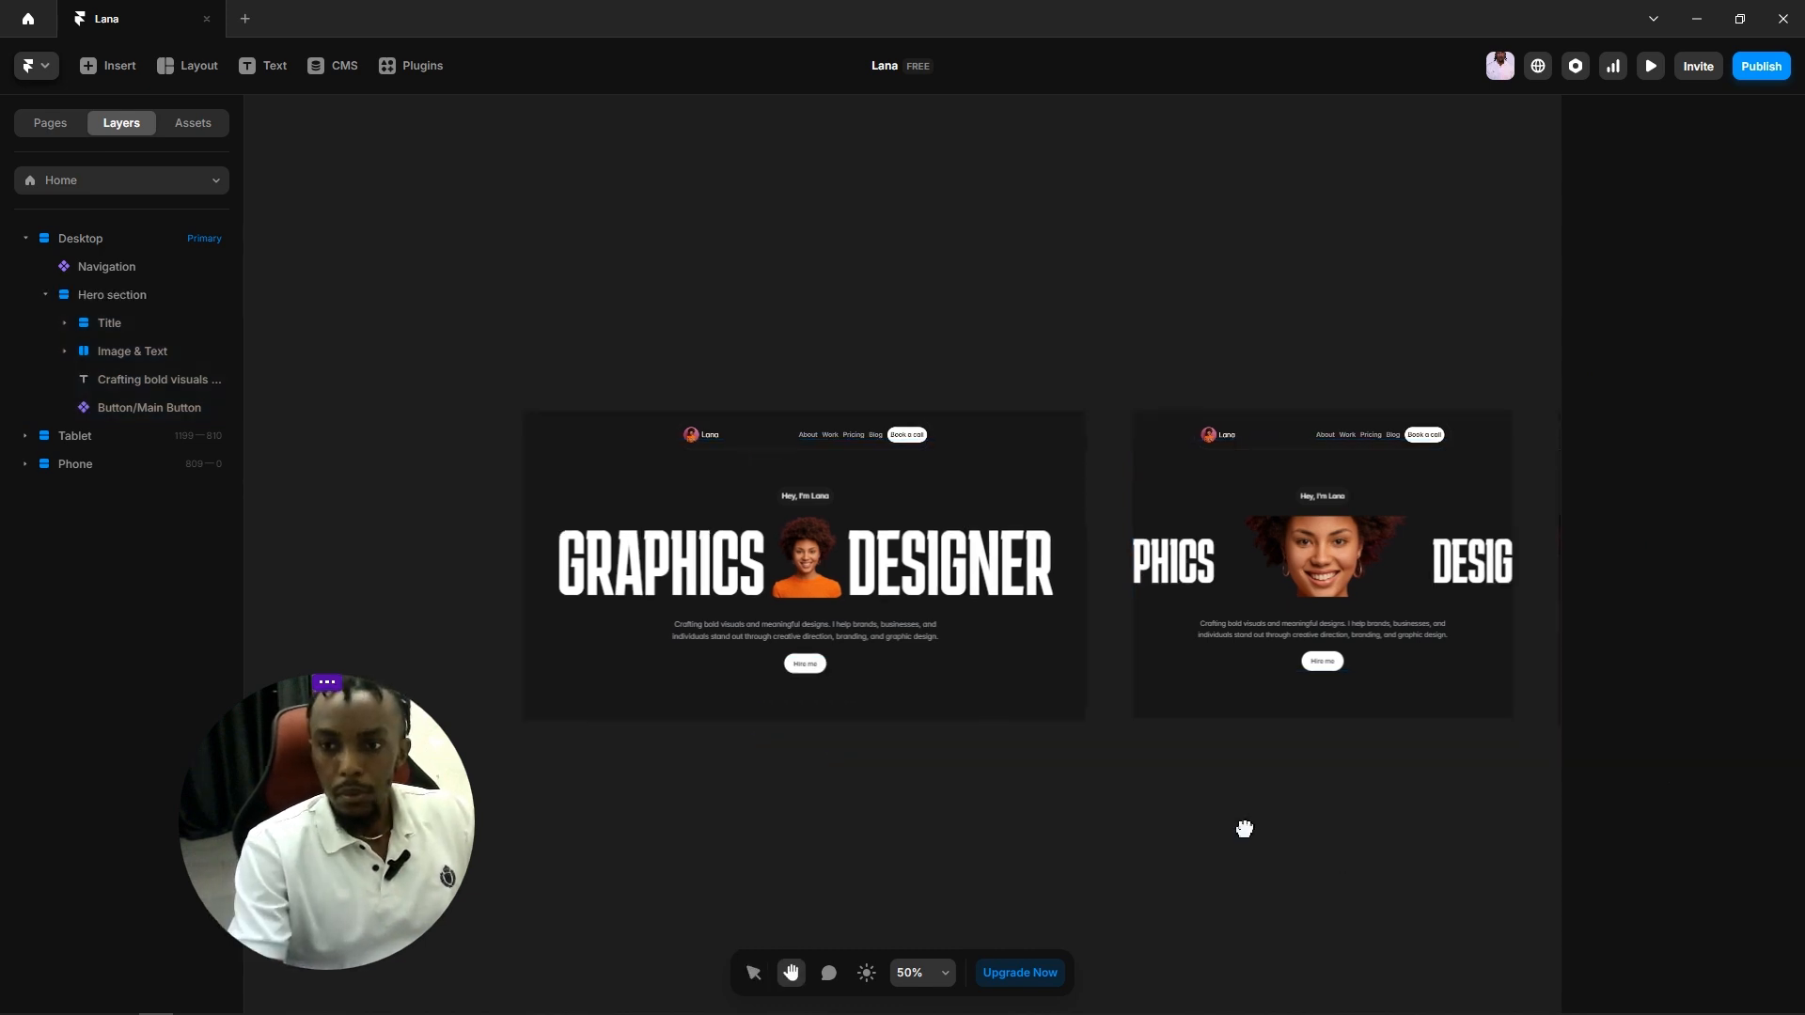
Step: Review the desktop hero layout and examine the size settings of the portrait image and its frame in the tablet breakpoint
scroll(814, 623, up, 3)
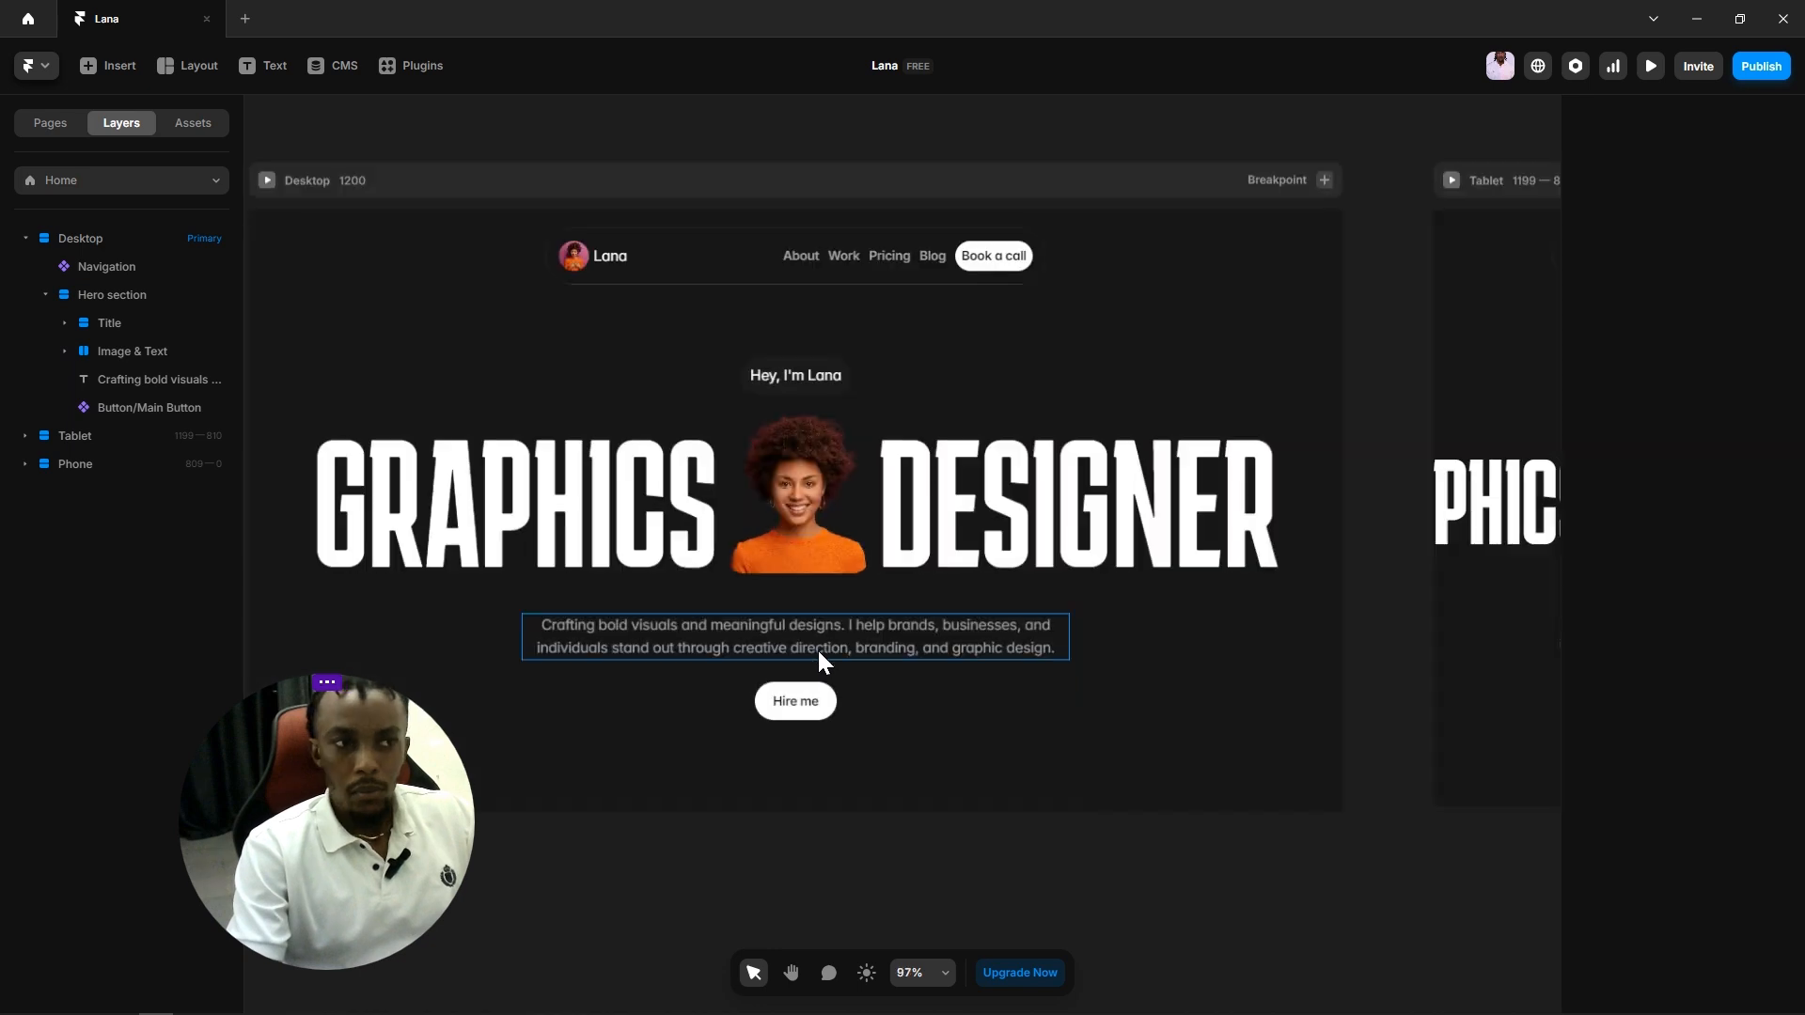
scroll(820, 650, down, 2)
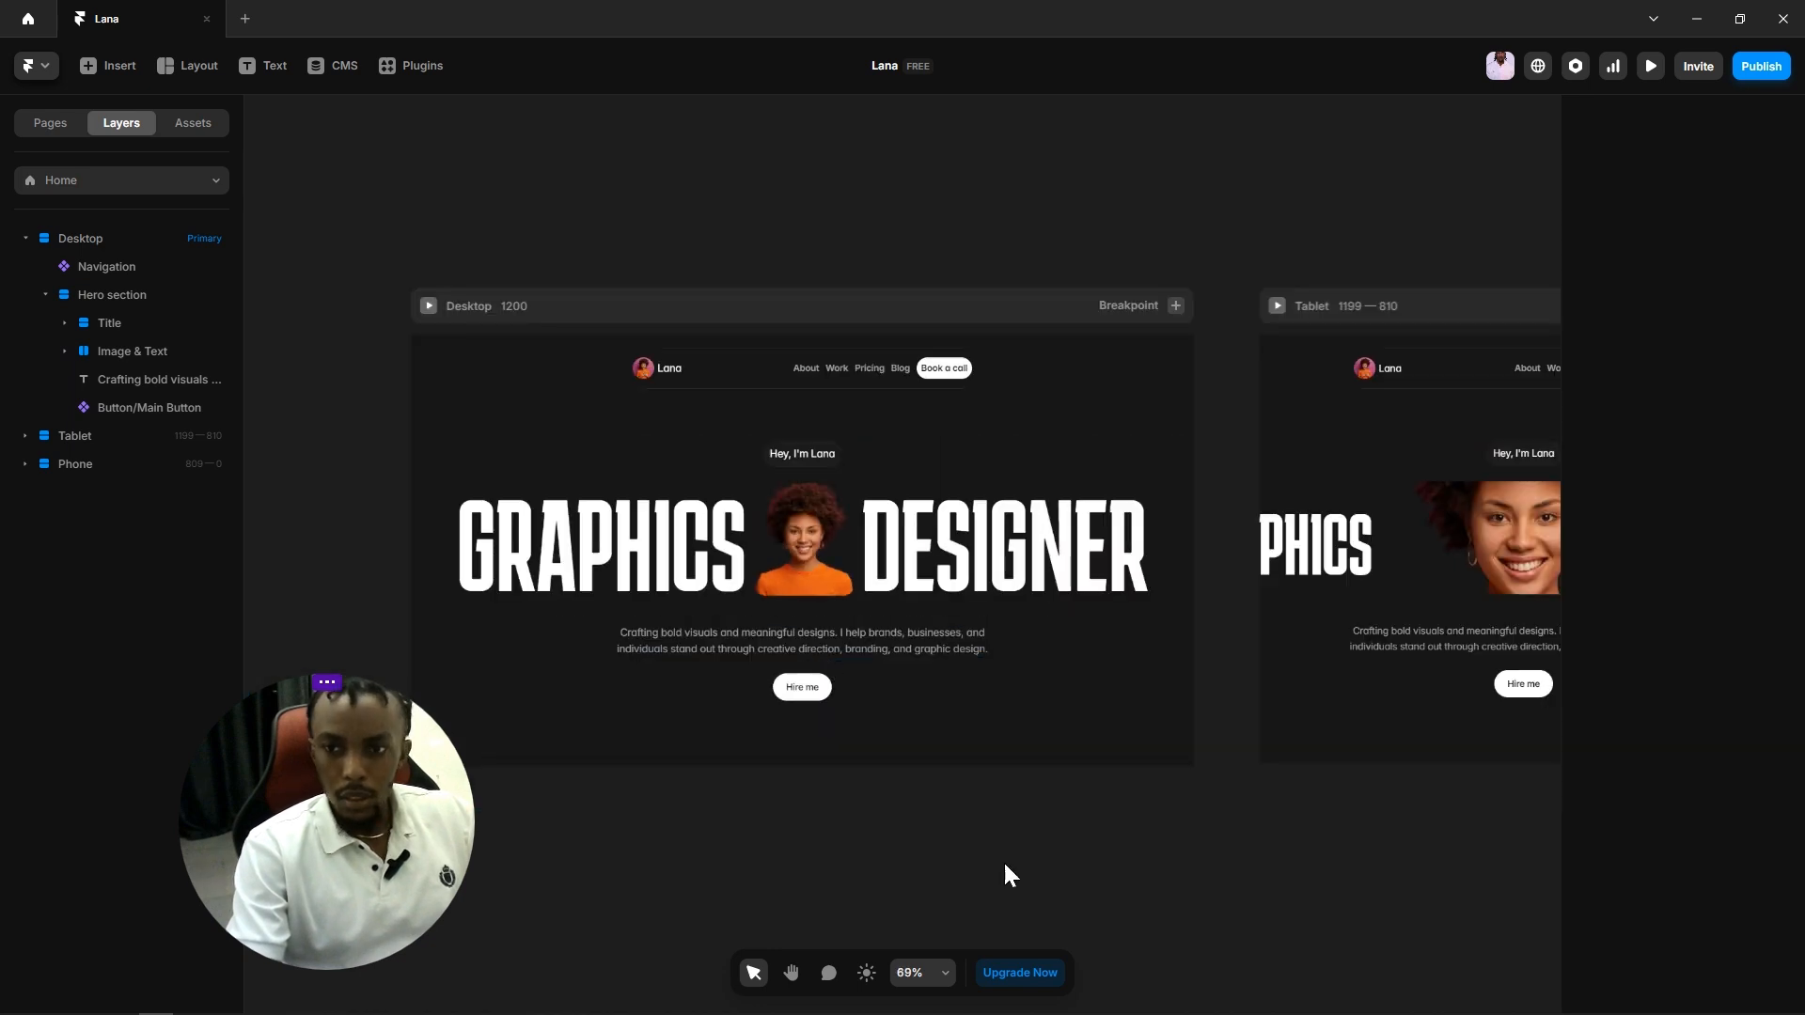
key(space)
mouse_move(1032, 860)
mouse_down()
mouse_move(1043, 792)
mouse_move(1042, 825)
mouse_up()
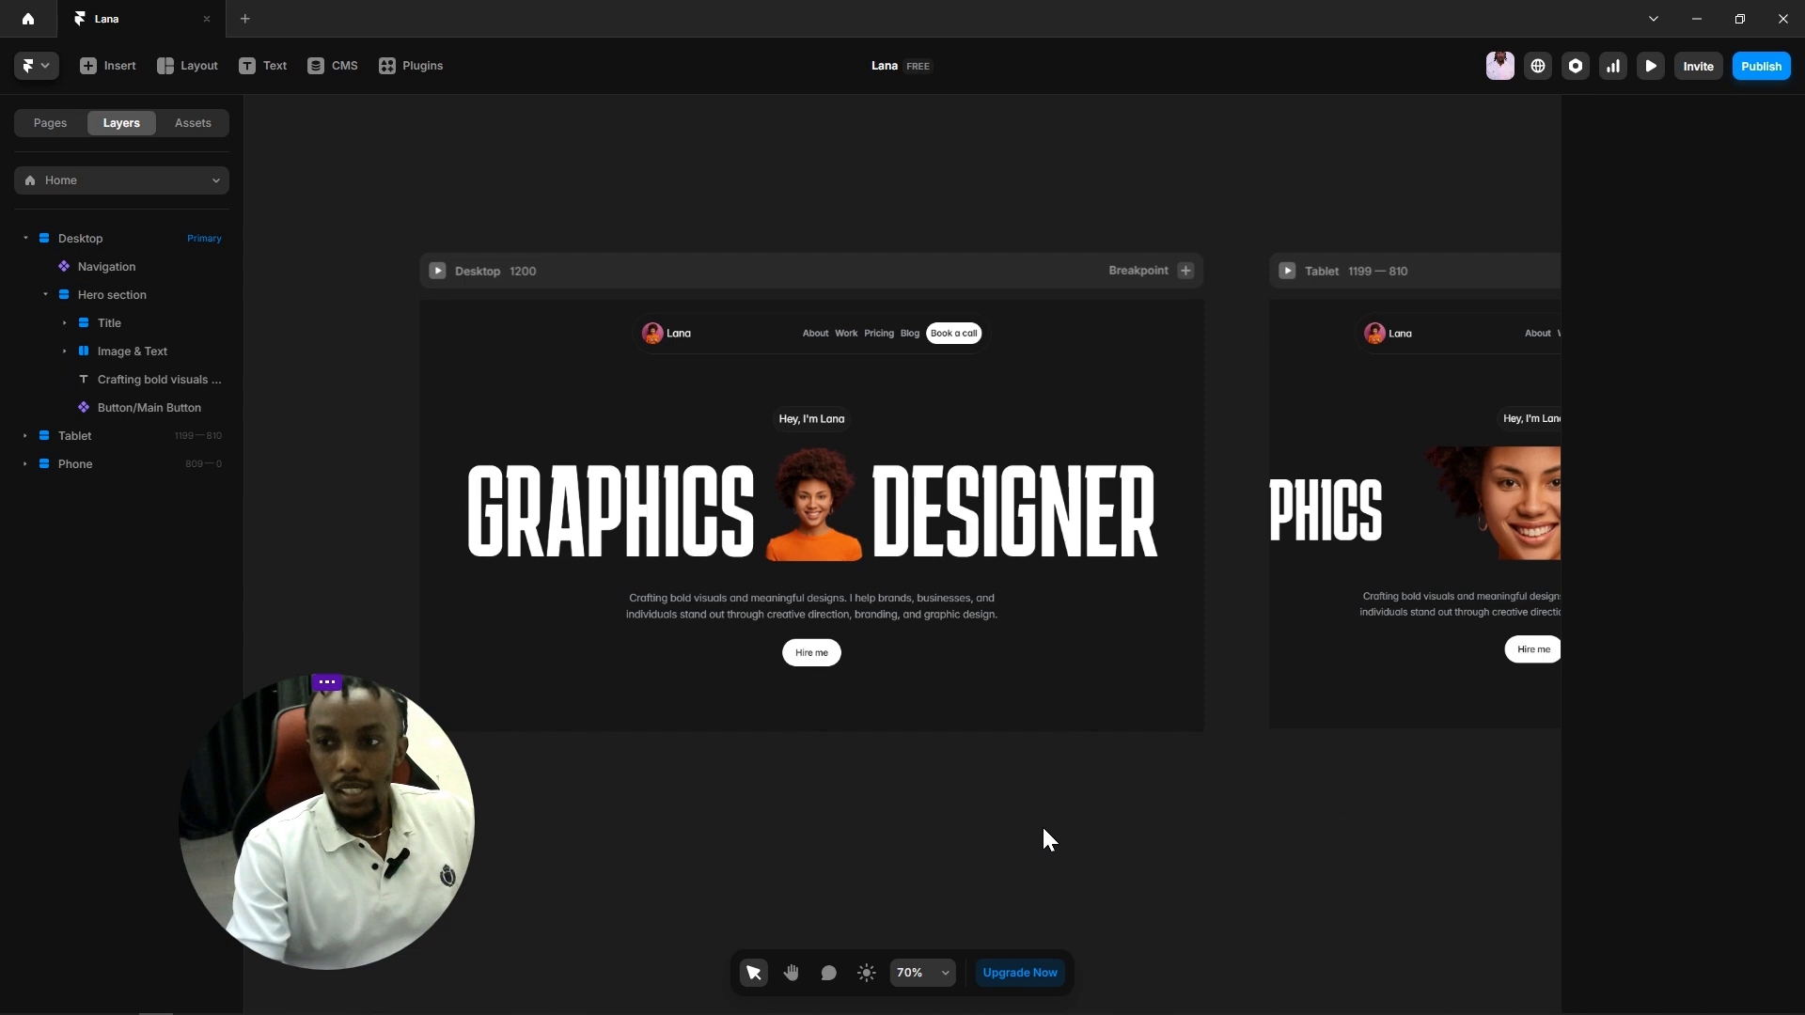
click(973, 693)
click(1206, 843)
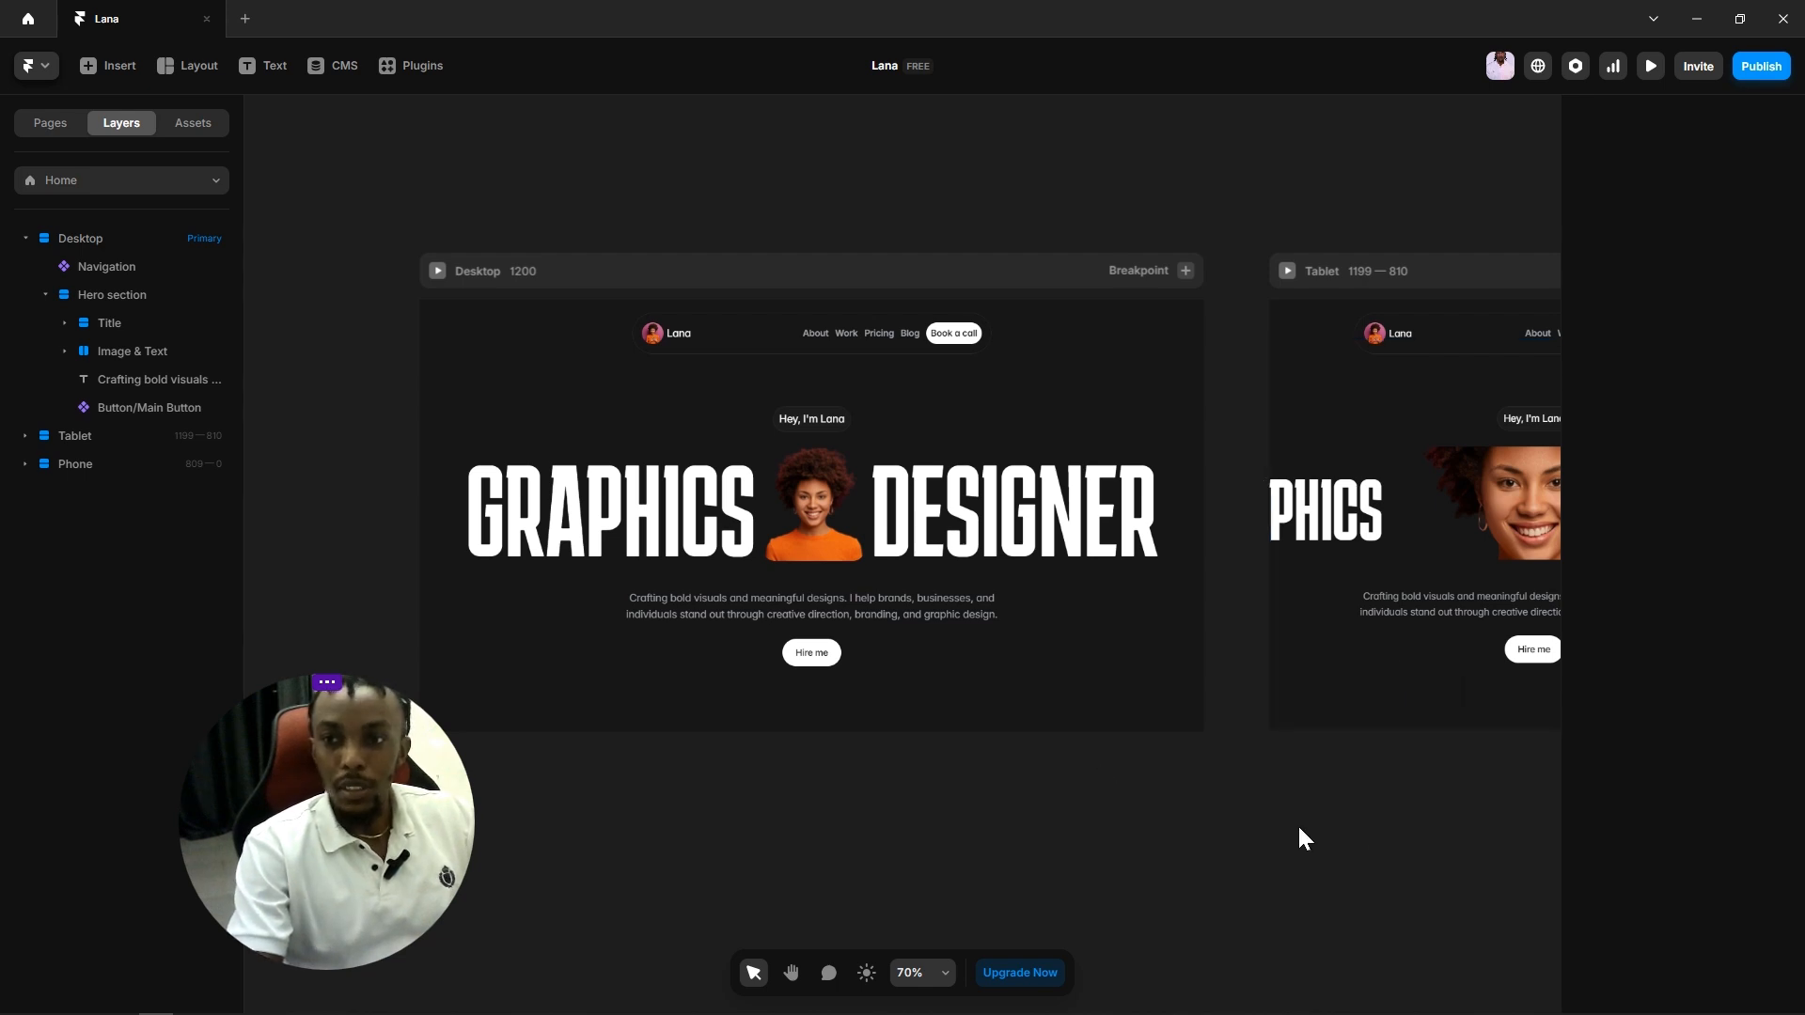
scroll(1081, 830, right, 5)
click(891, 538)
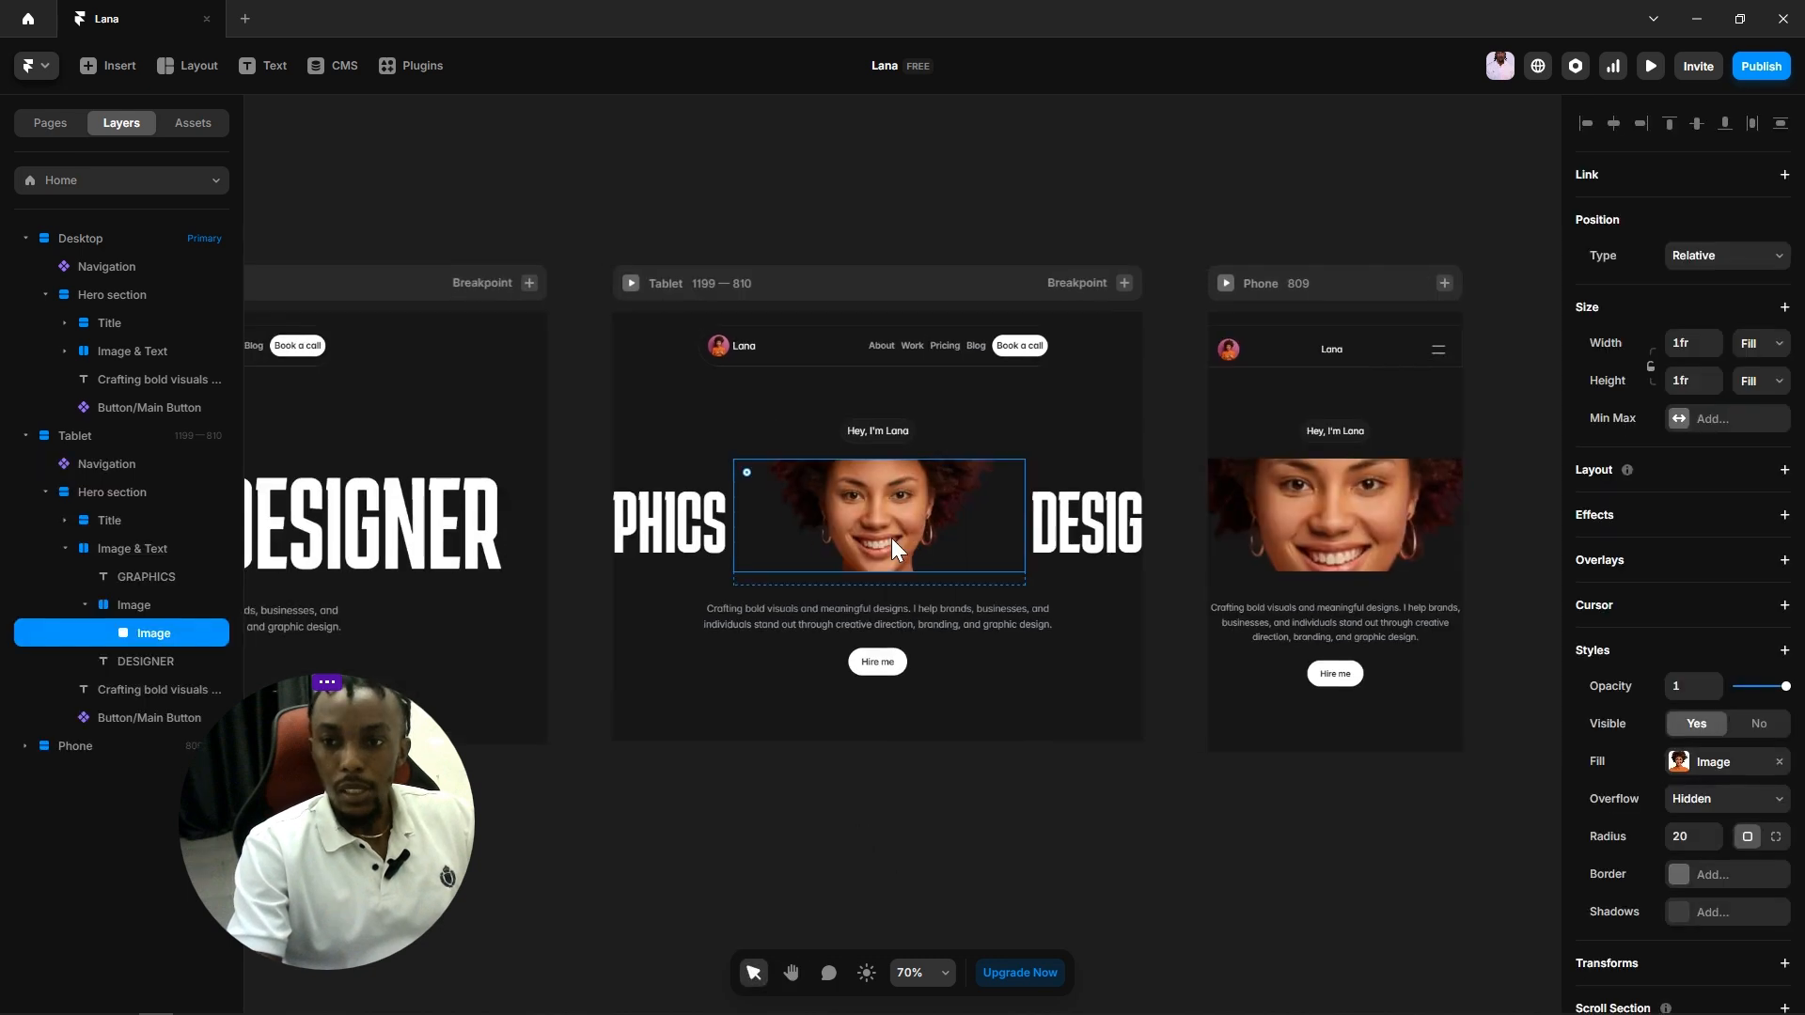
click(133, 607)
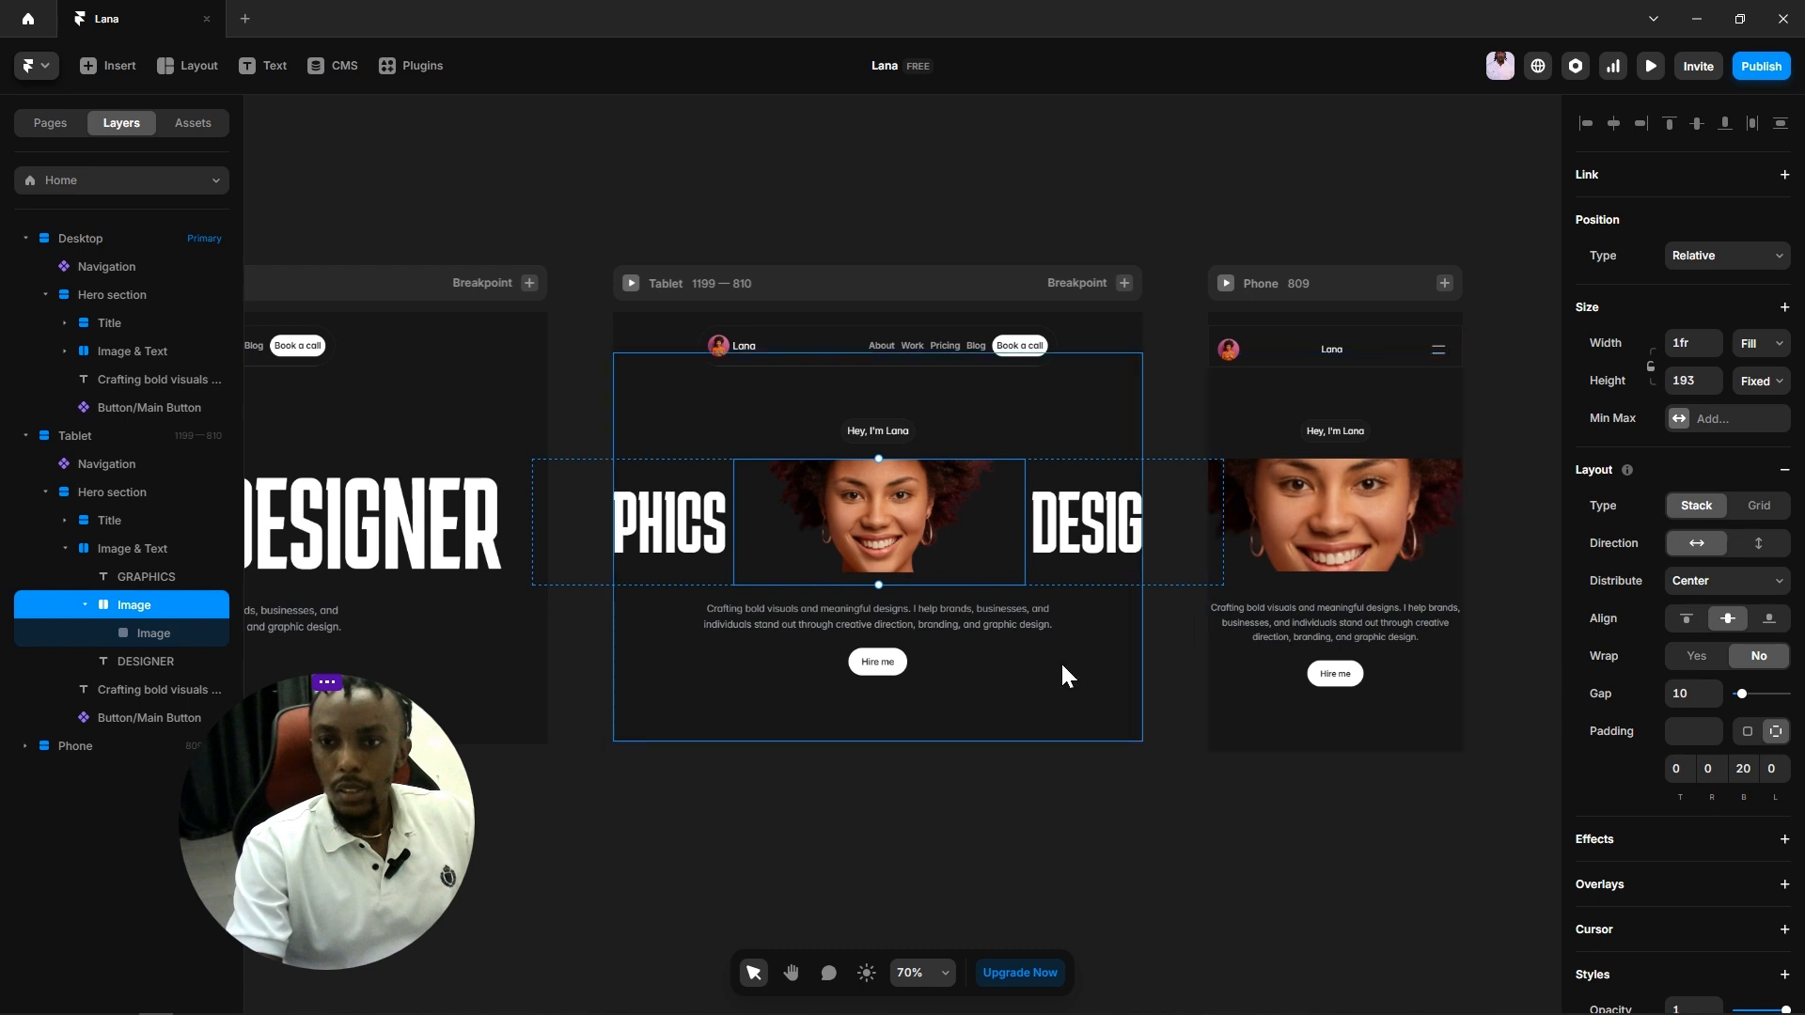
click(165, 630)
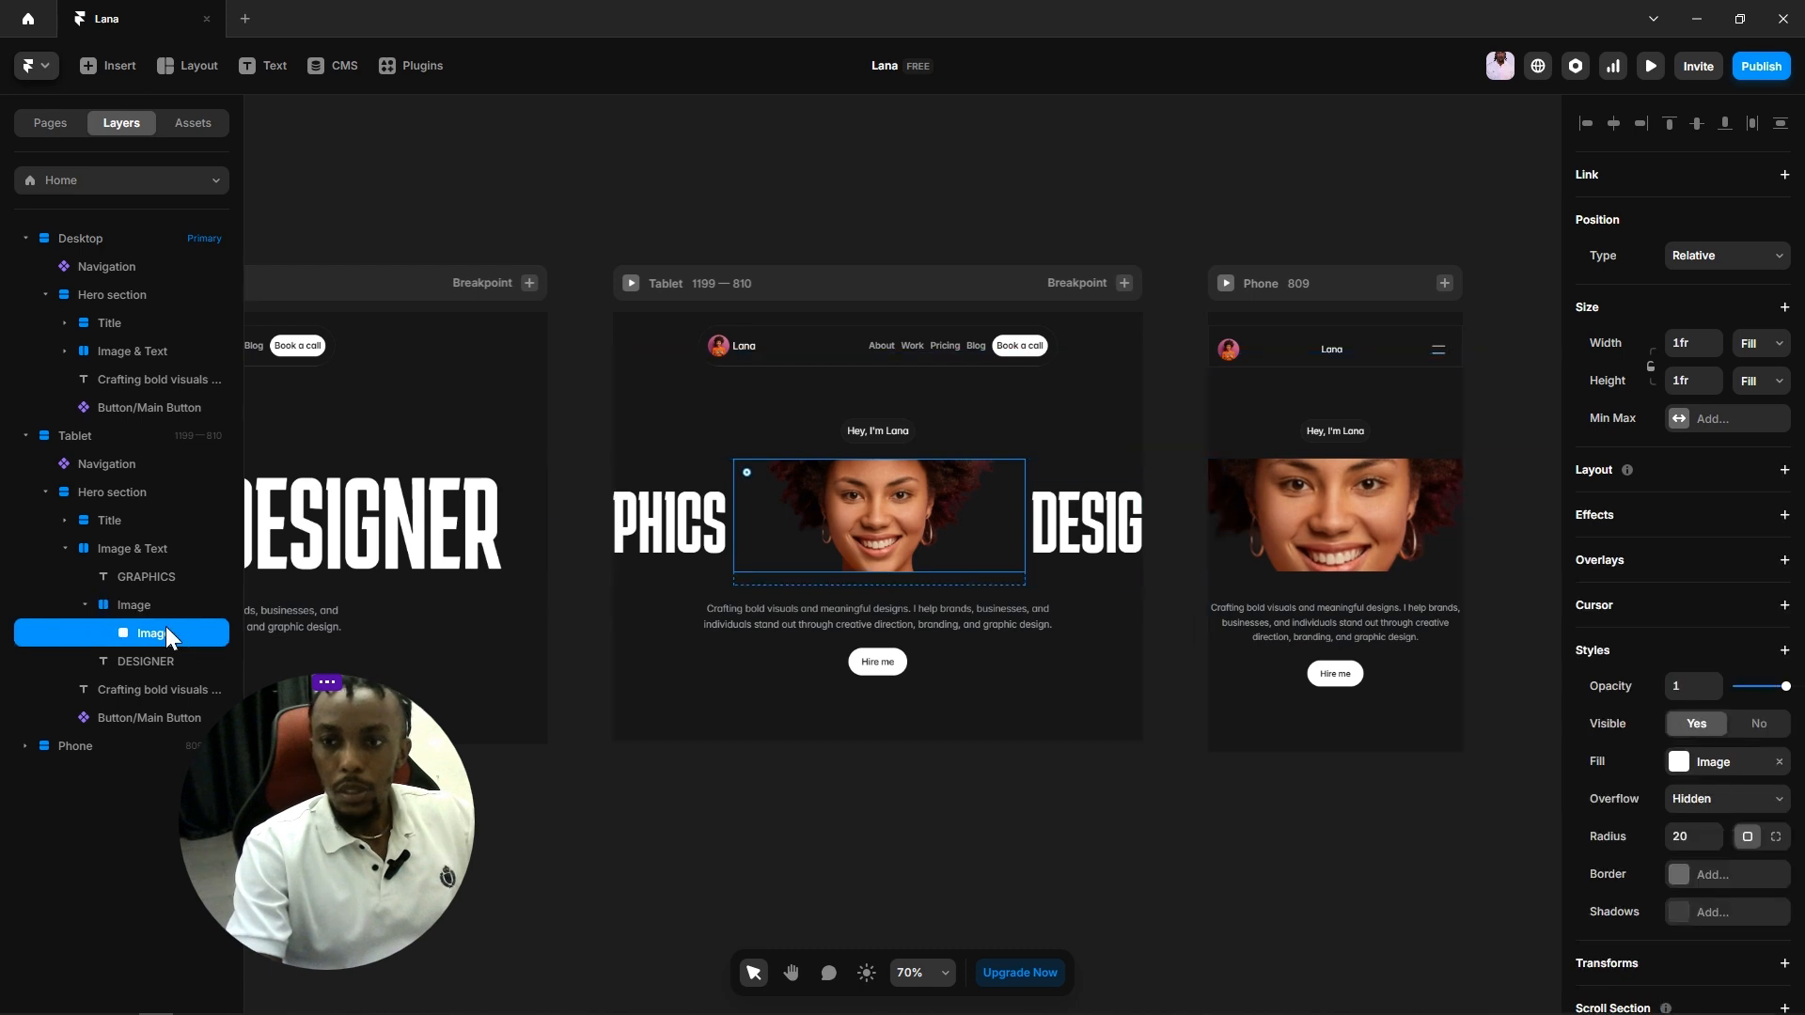
Step: Change the width sizing of the desktop hero's portrait image frame to Fixed
key(space)
drag(702, 833, 1259, 826)
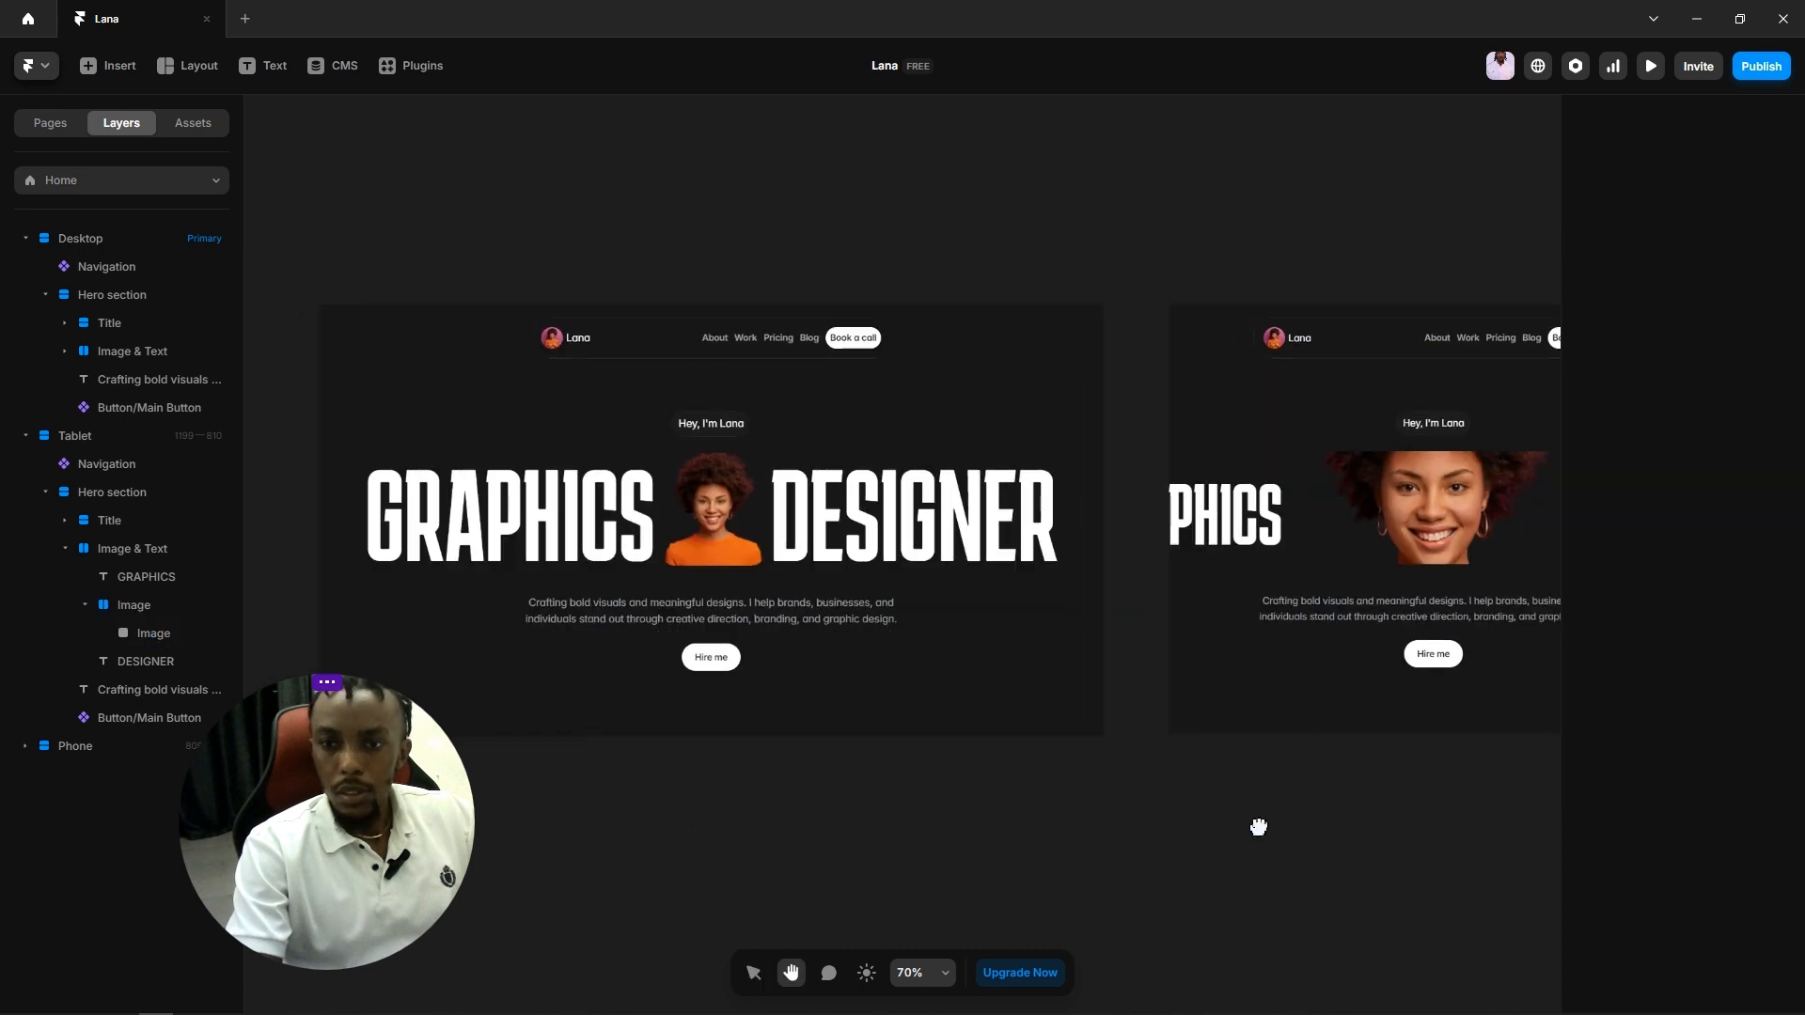
click(673, 521)
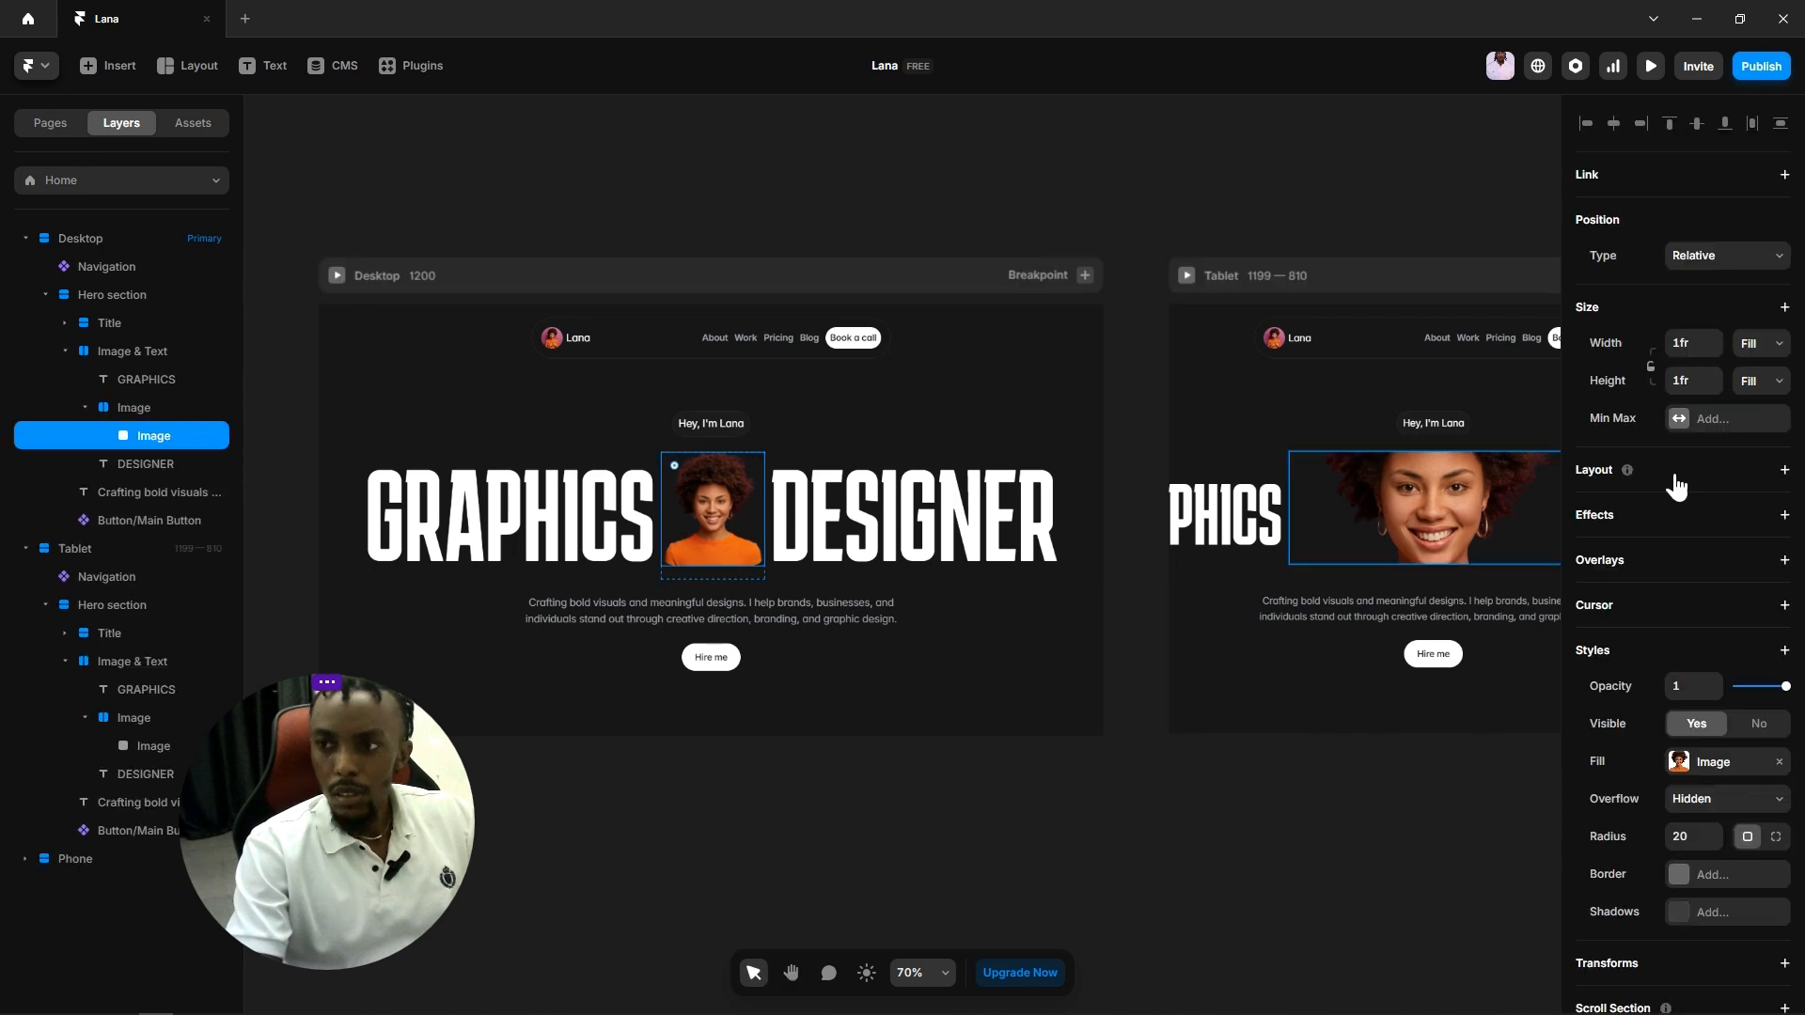
click(139, 409)
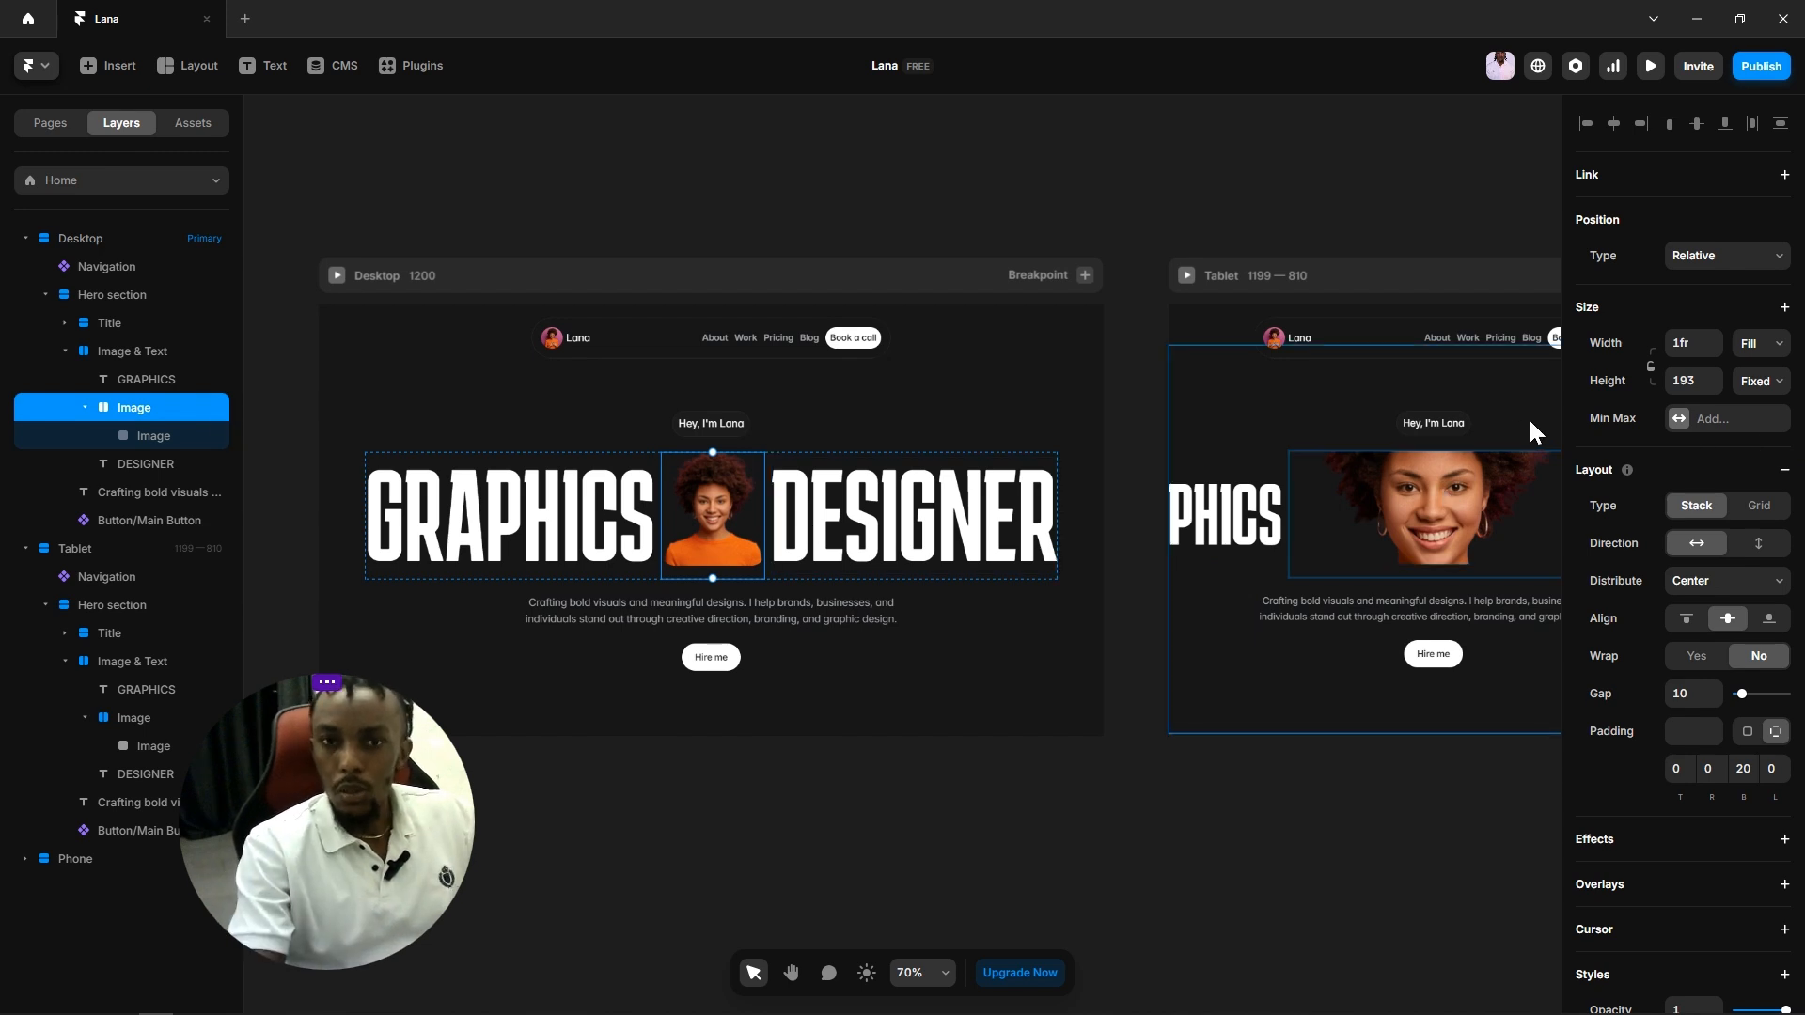
click(1751, 348)
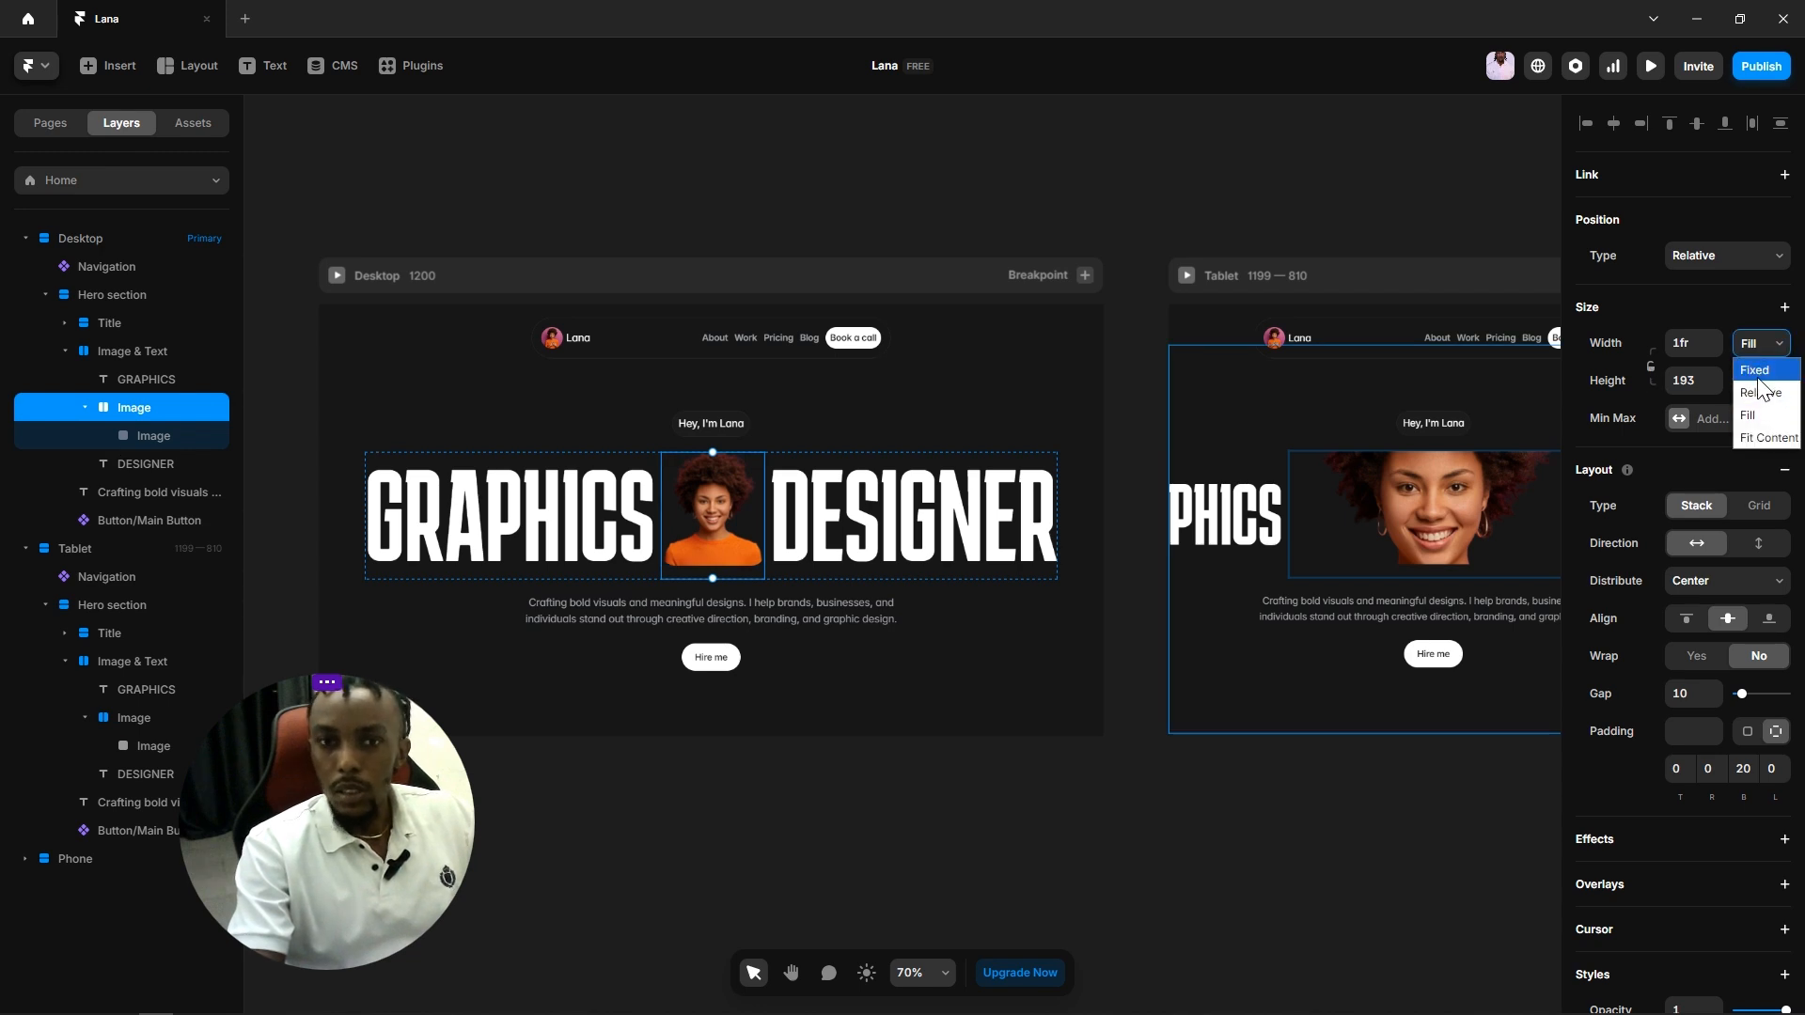
click(1756, 370)
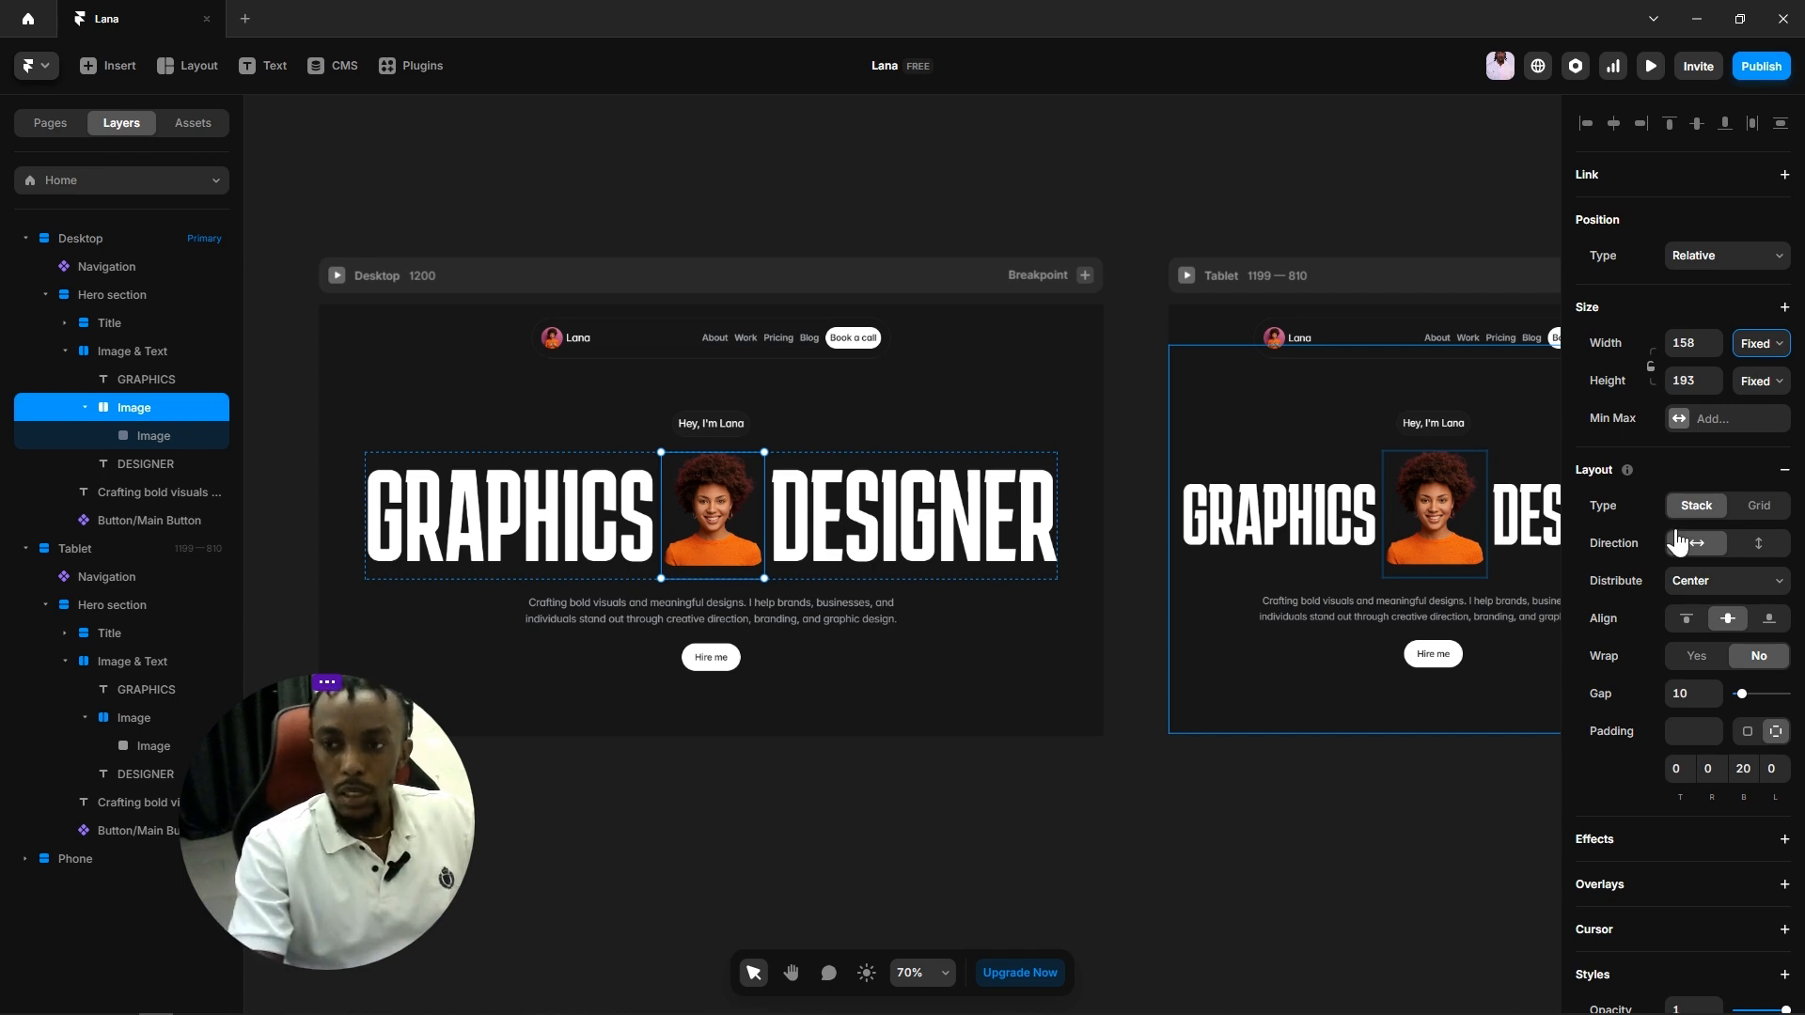
click(1035, 820)
Step: Narrow the portrait image frame in the tablet hero and reduce its height to about 148
drag(1216, 858, 970, 864)
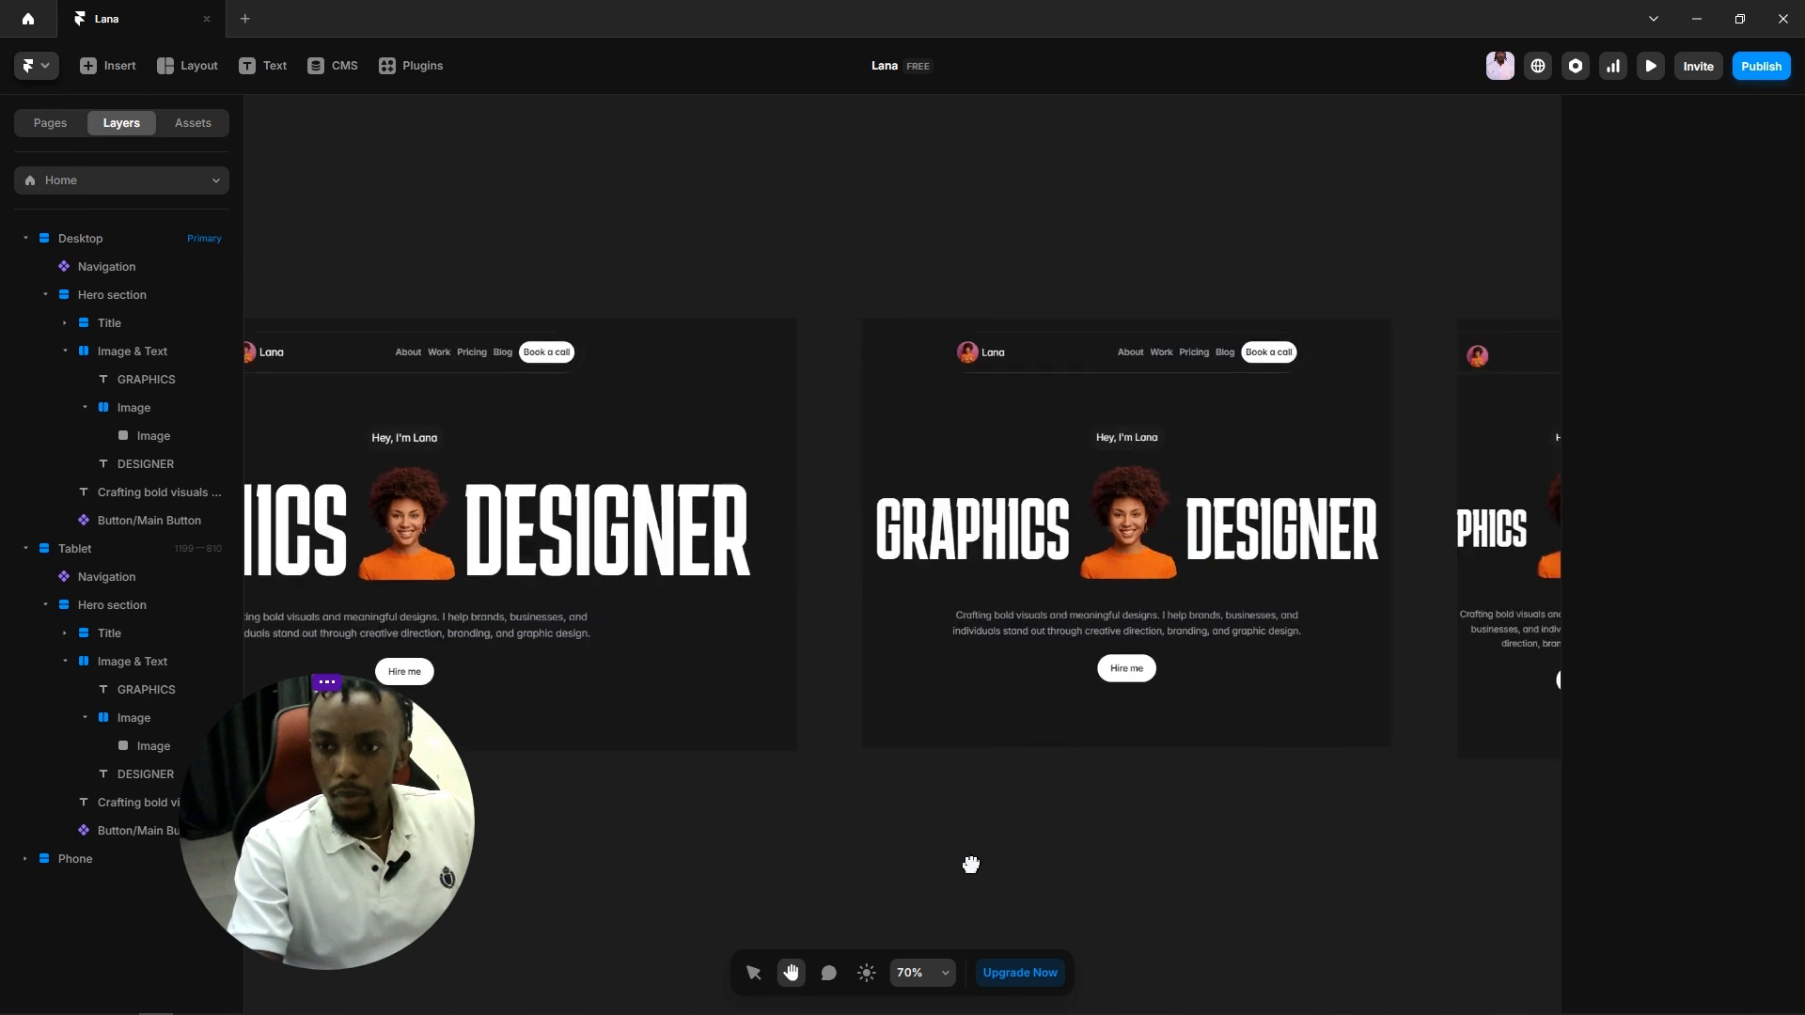
scroll(1143, 526, up, 5)
click(1141, 567)
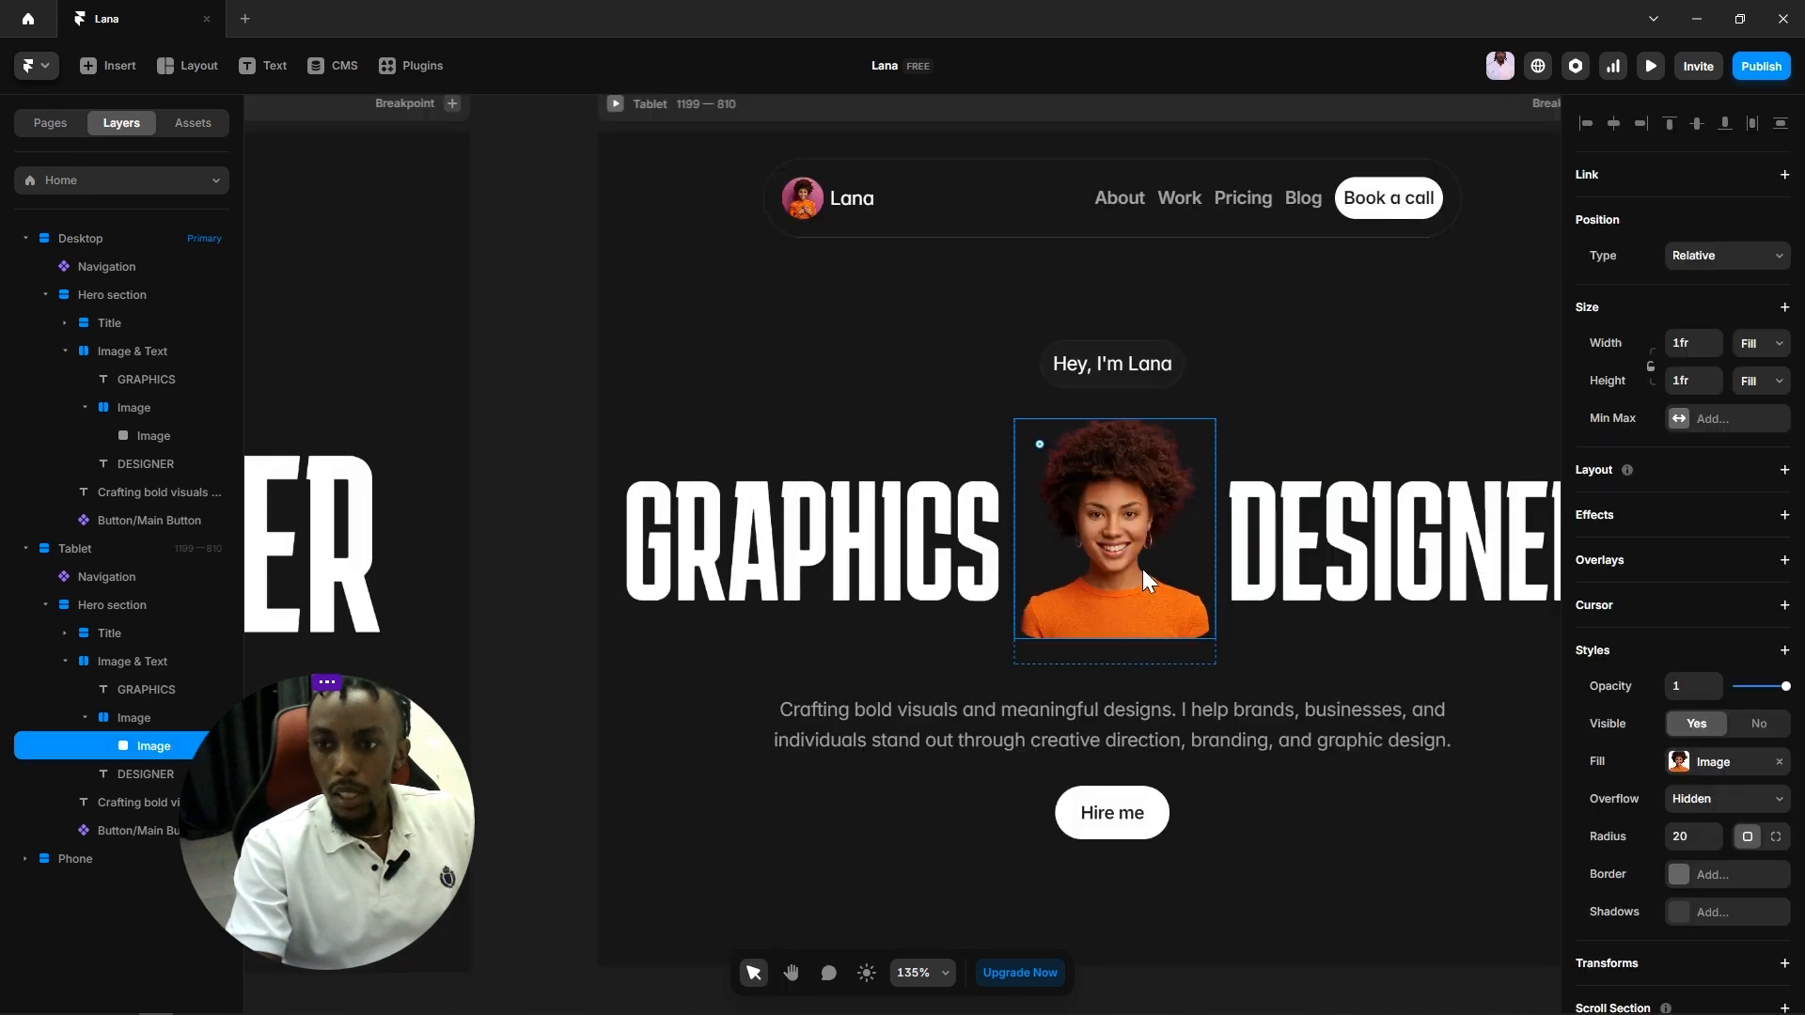
click(1081, 656)
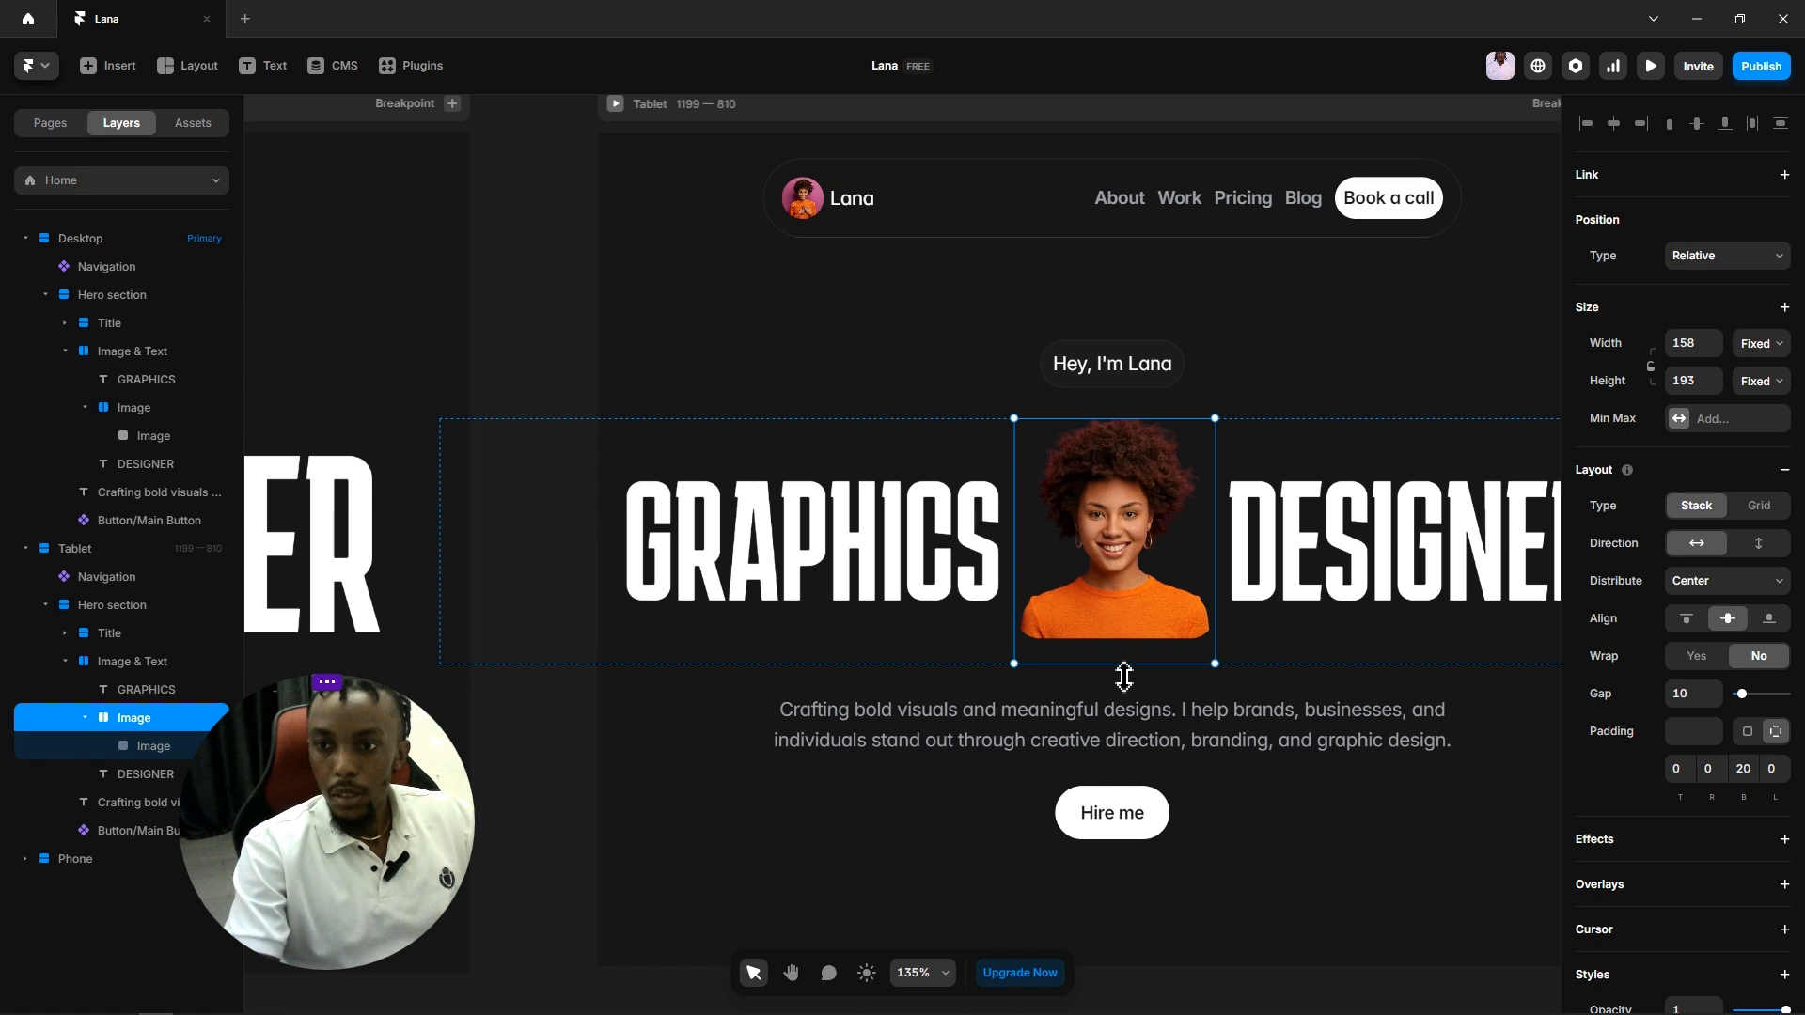
drag(1125, 676, 1134, 643)
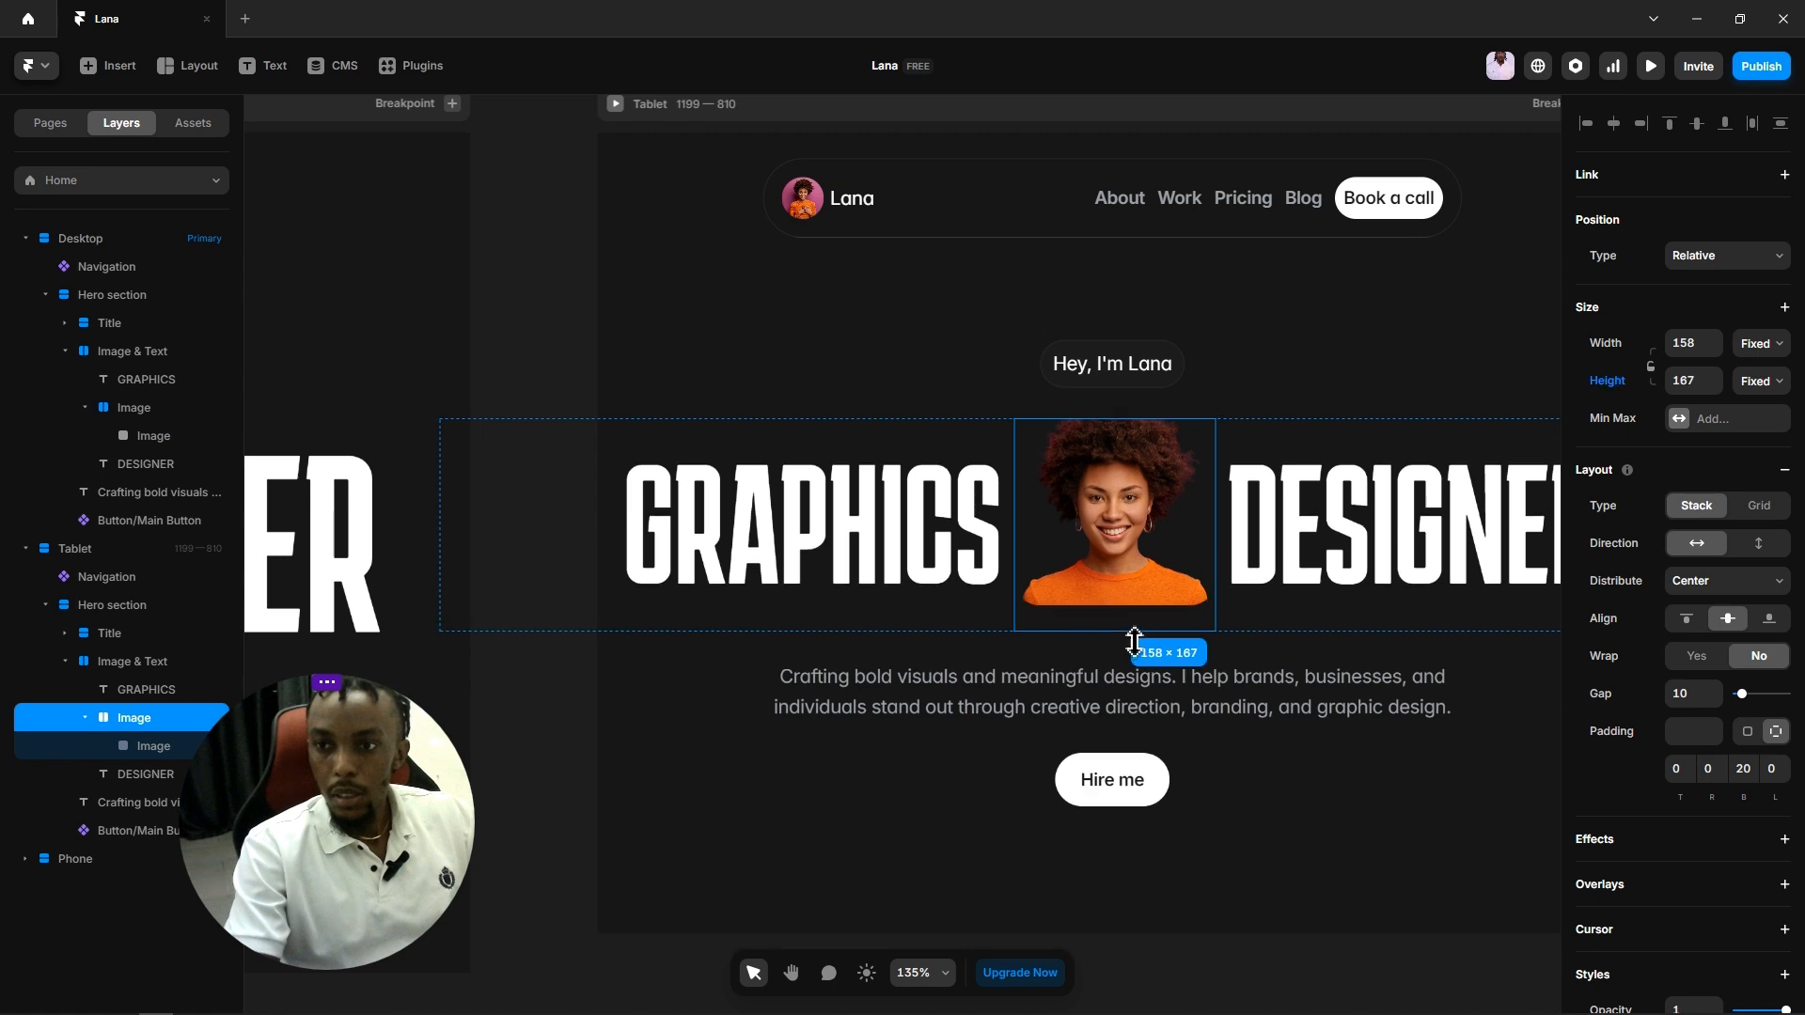
drag(1034, 569, 1073, 569)
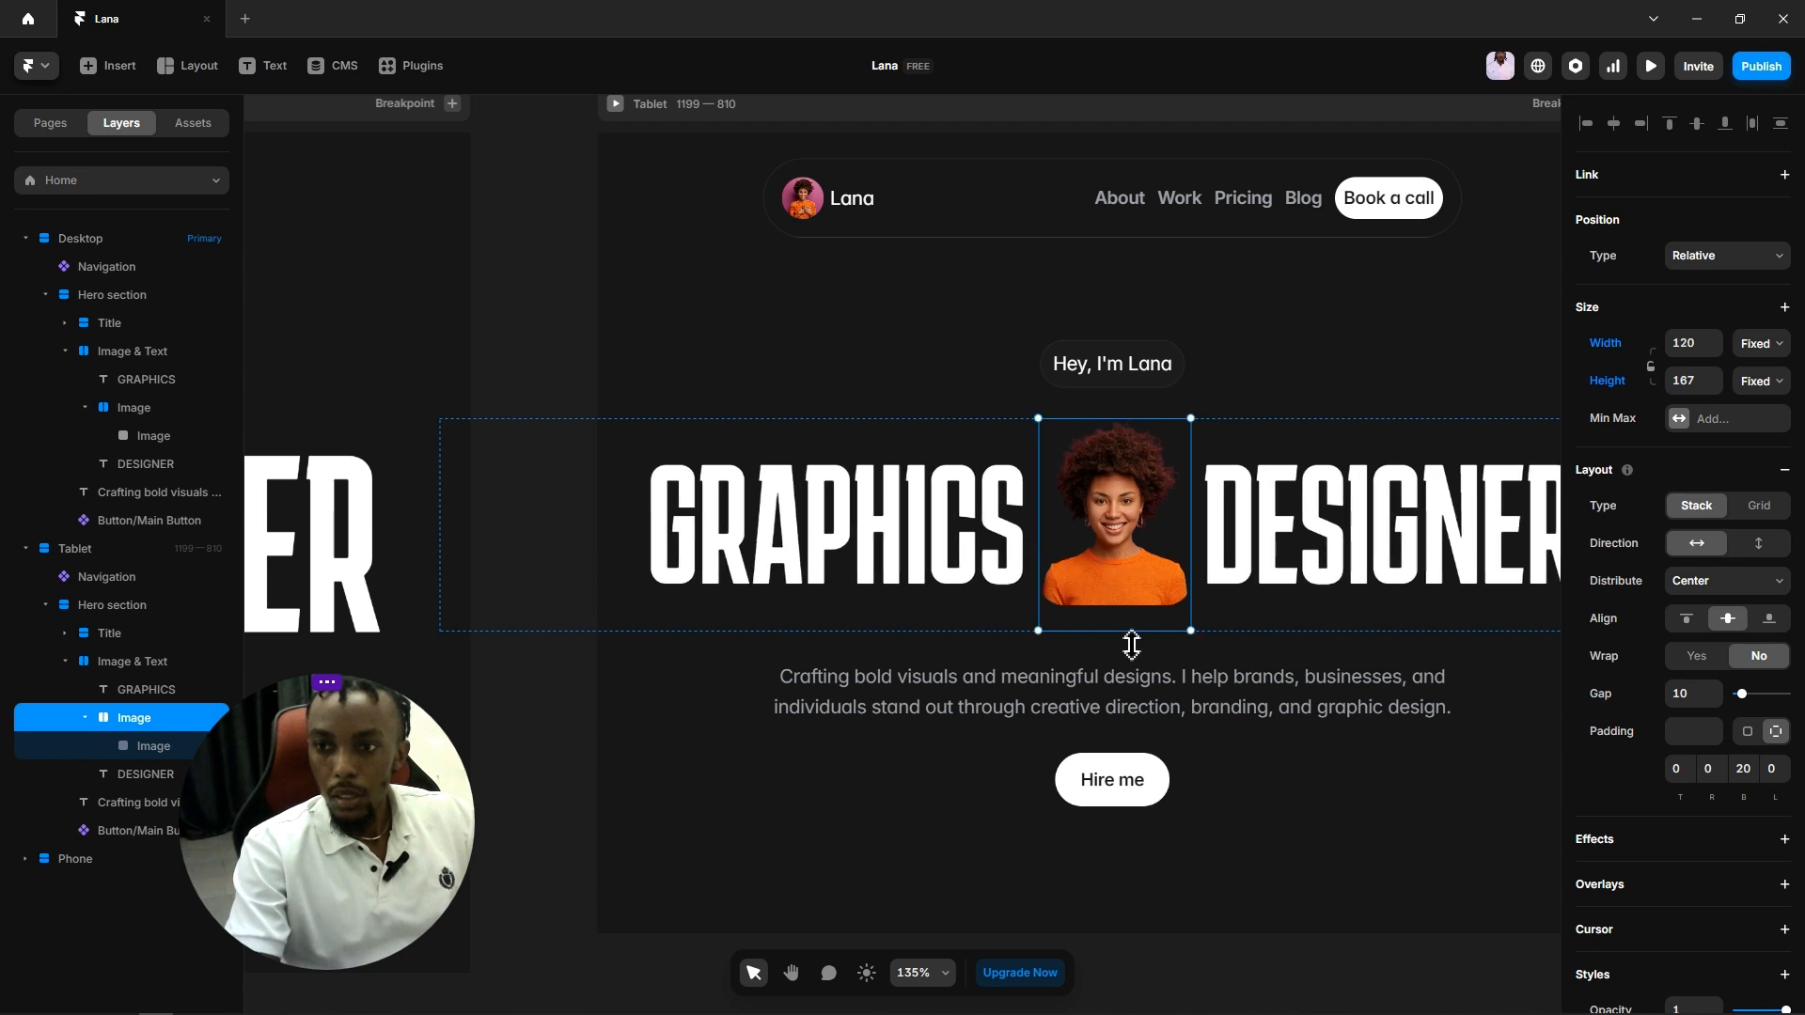
drag(1131, 644, 1134, 618)
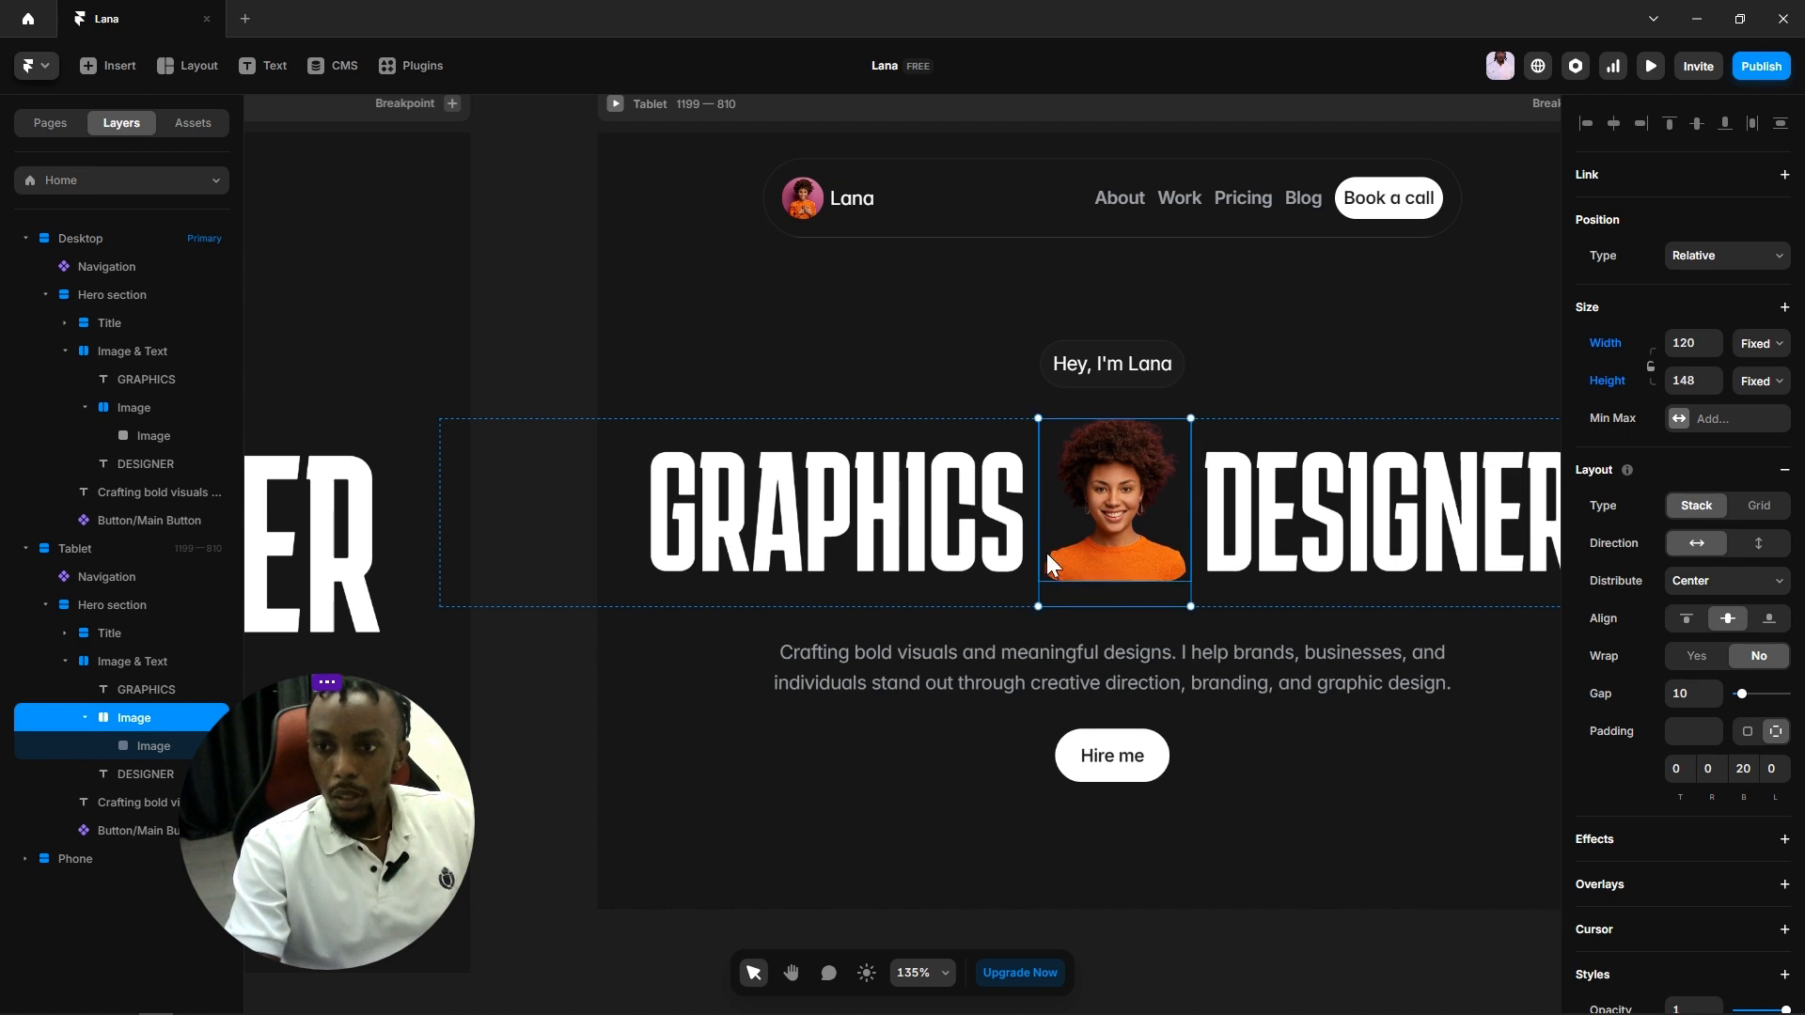
drag(1043, 552, 1073, 559)
click(1288, 928)
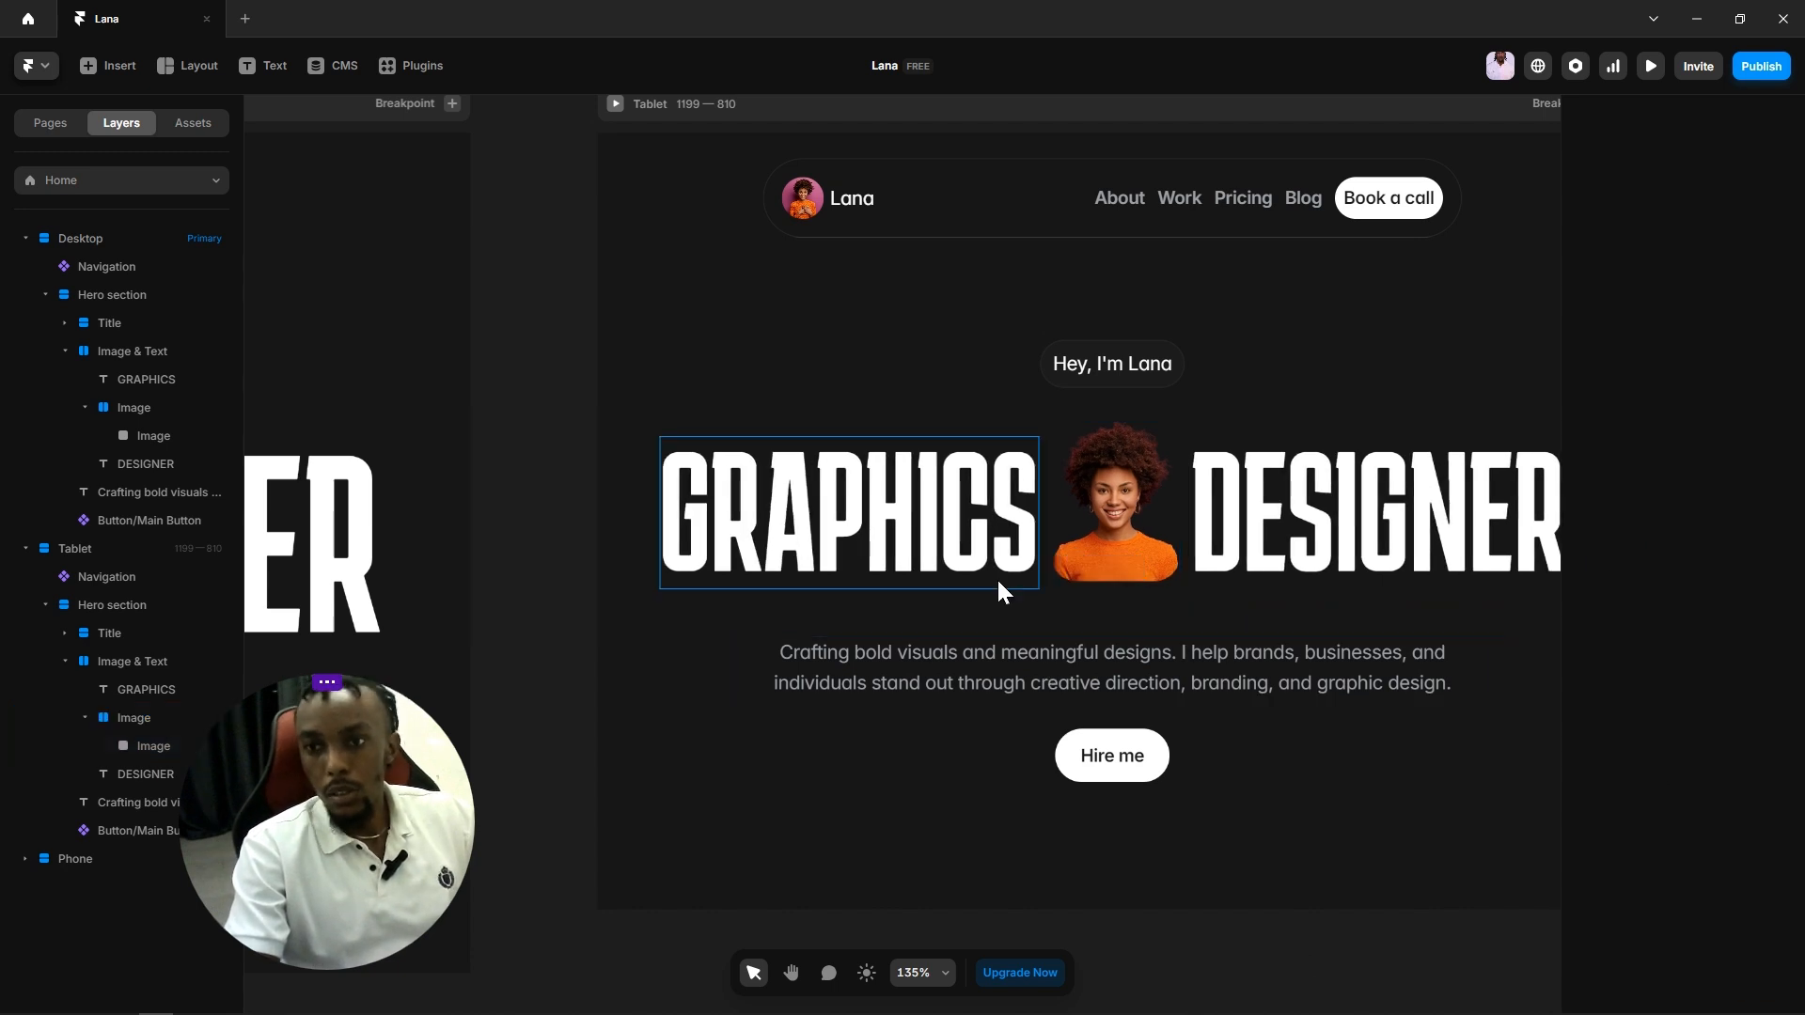
Step: Examine the width settings of the Image & Text stack and compare the hero layout across the desktop, tablet and phone breakpoints
click(998, 604)
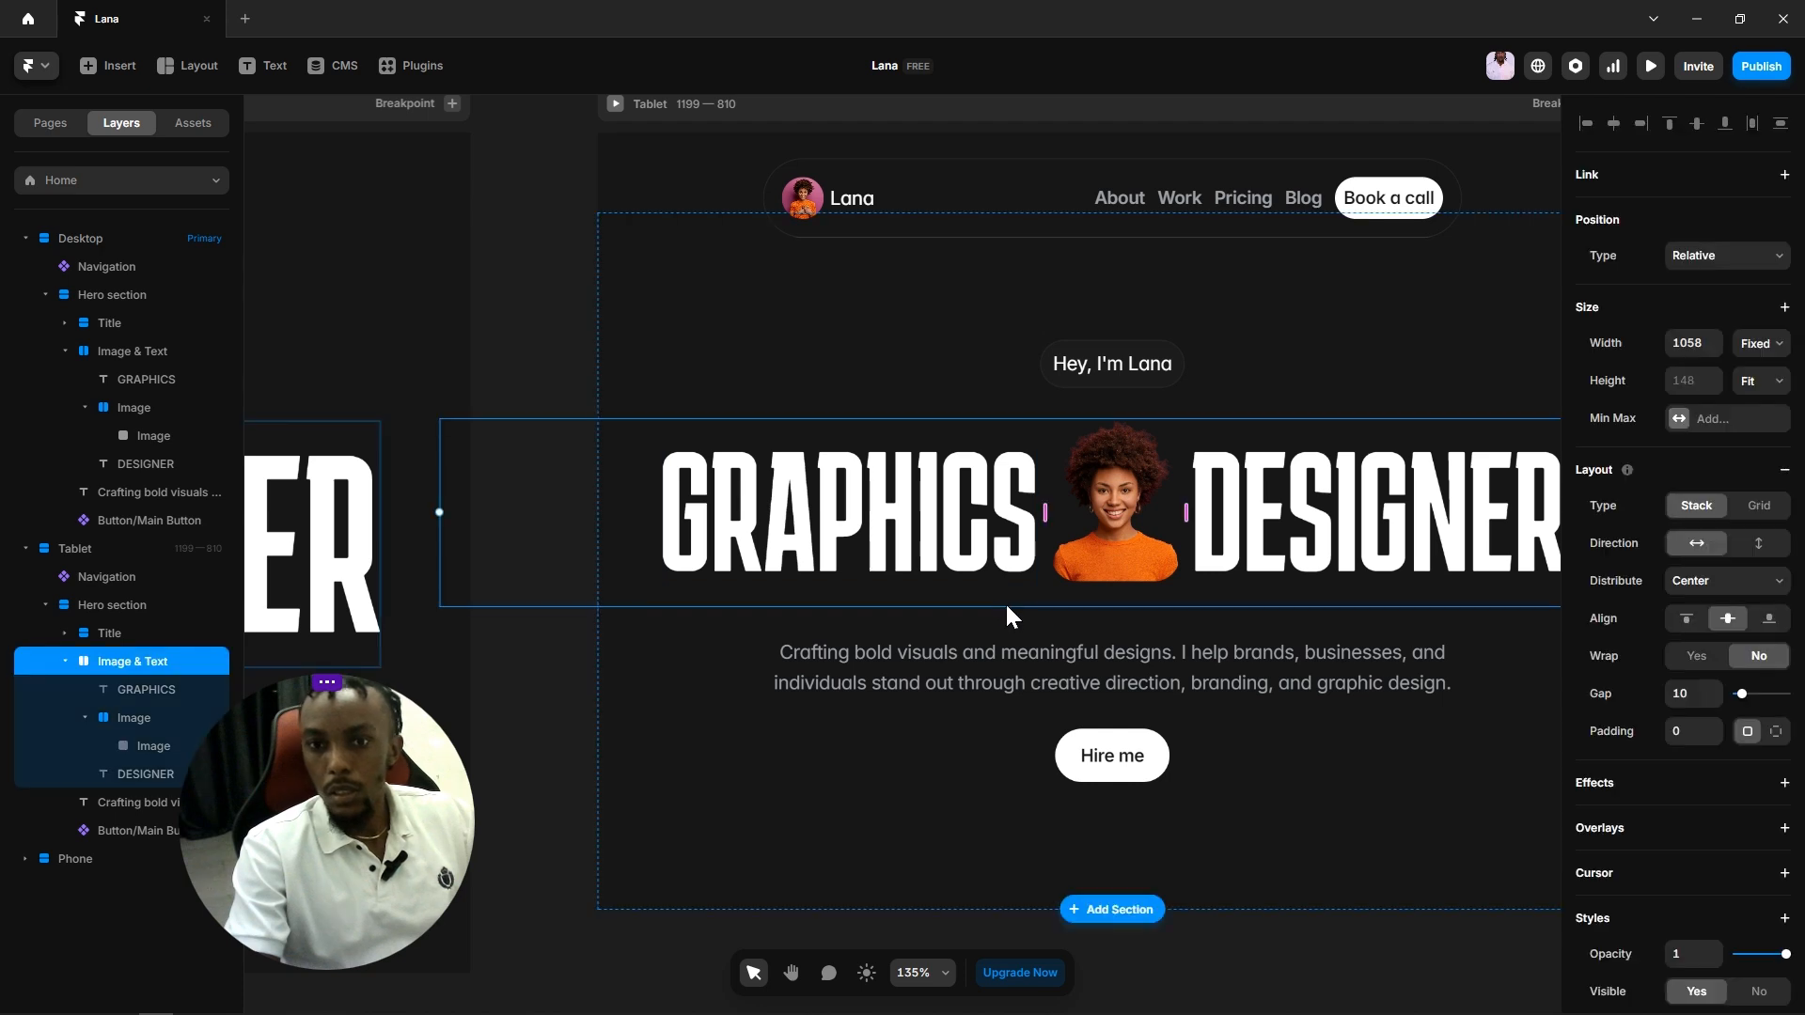
scroll(1006, 605, down, 3)
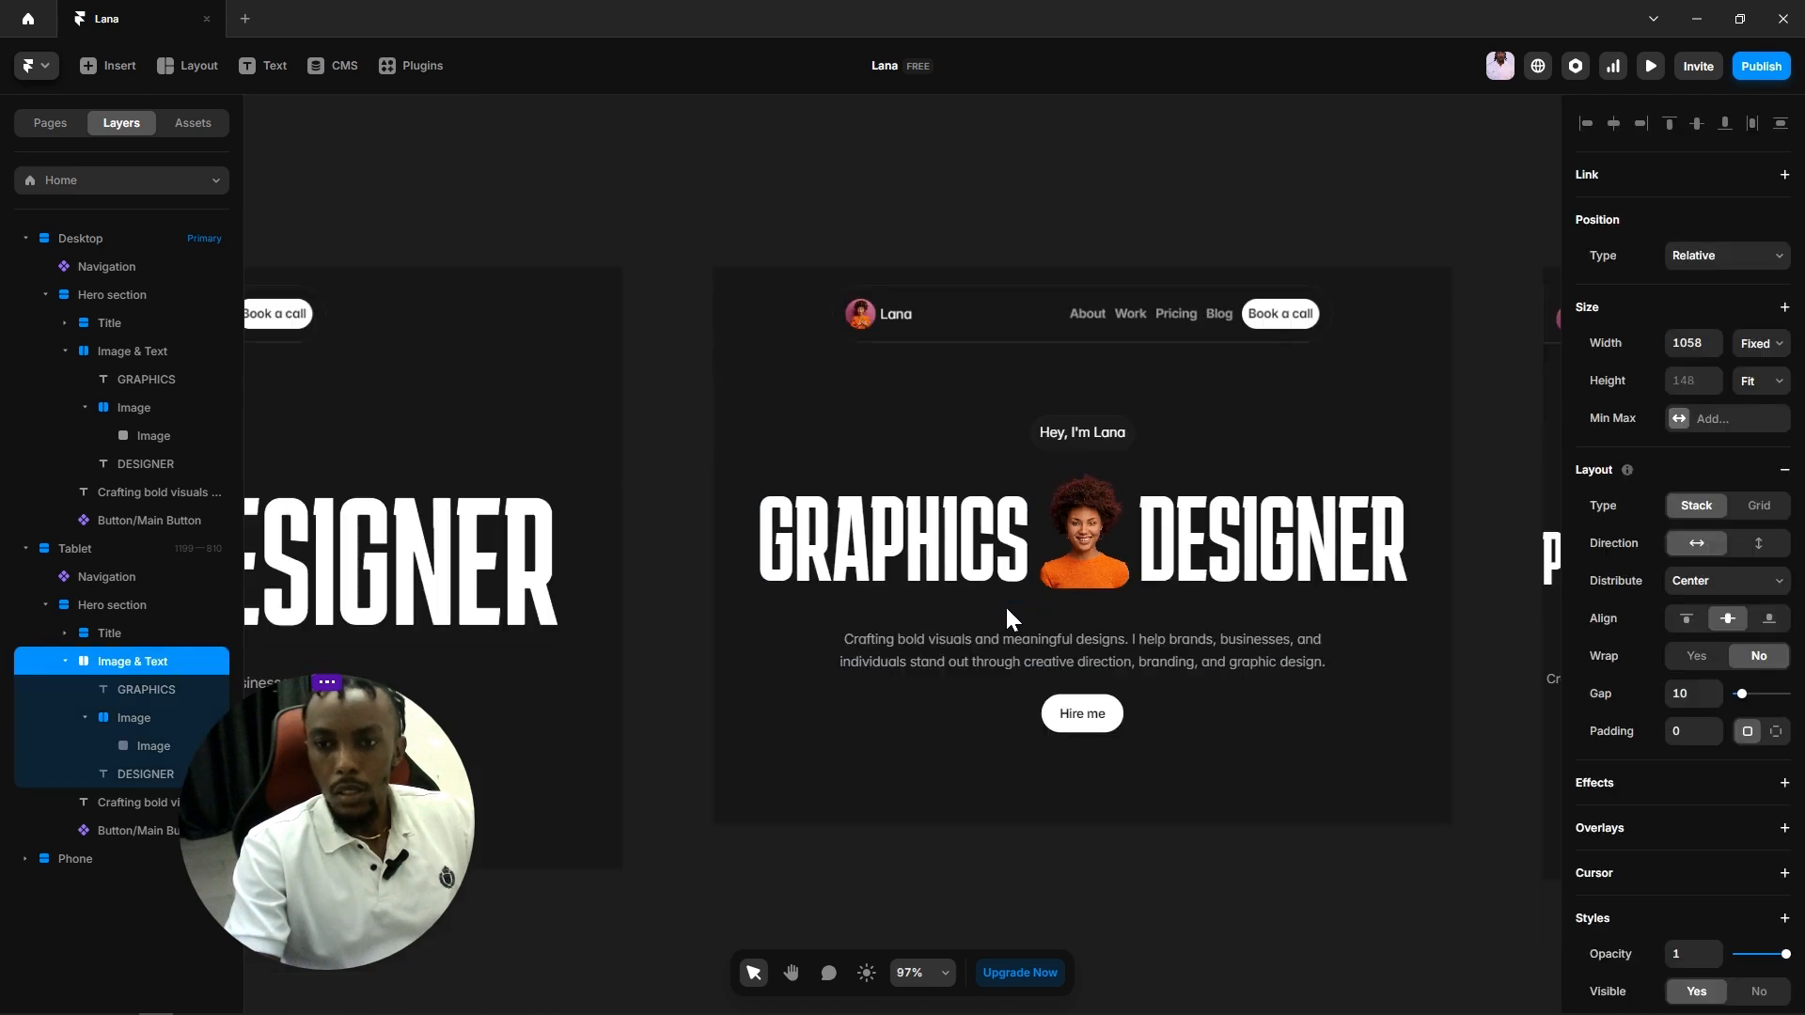
click(532, 633)
click(755, 843)
scroll(757, 837, down, 5)
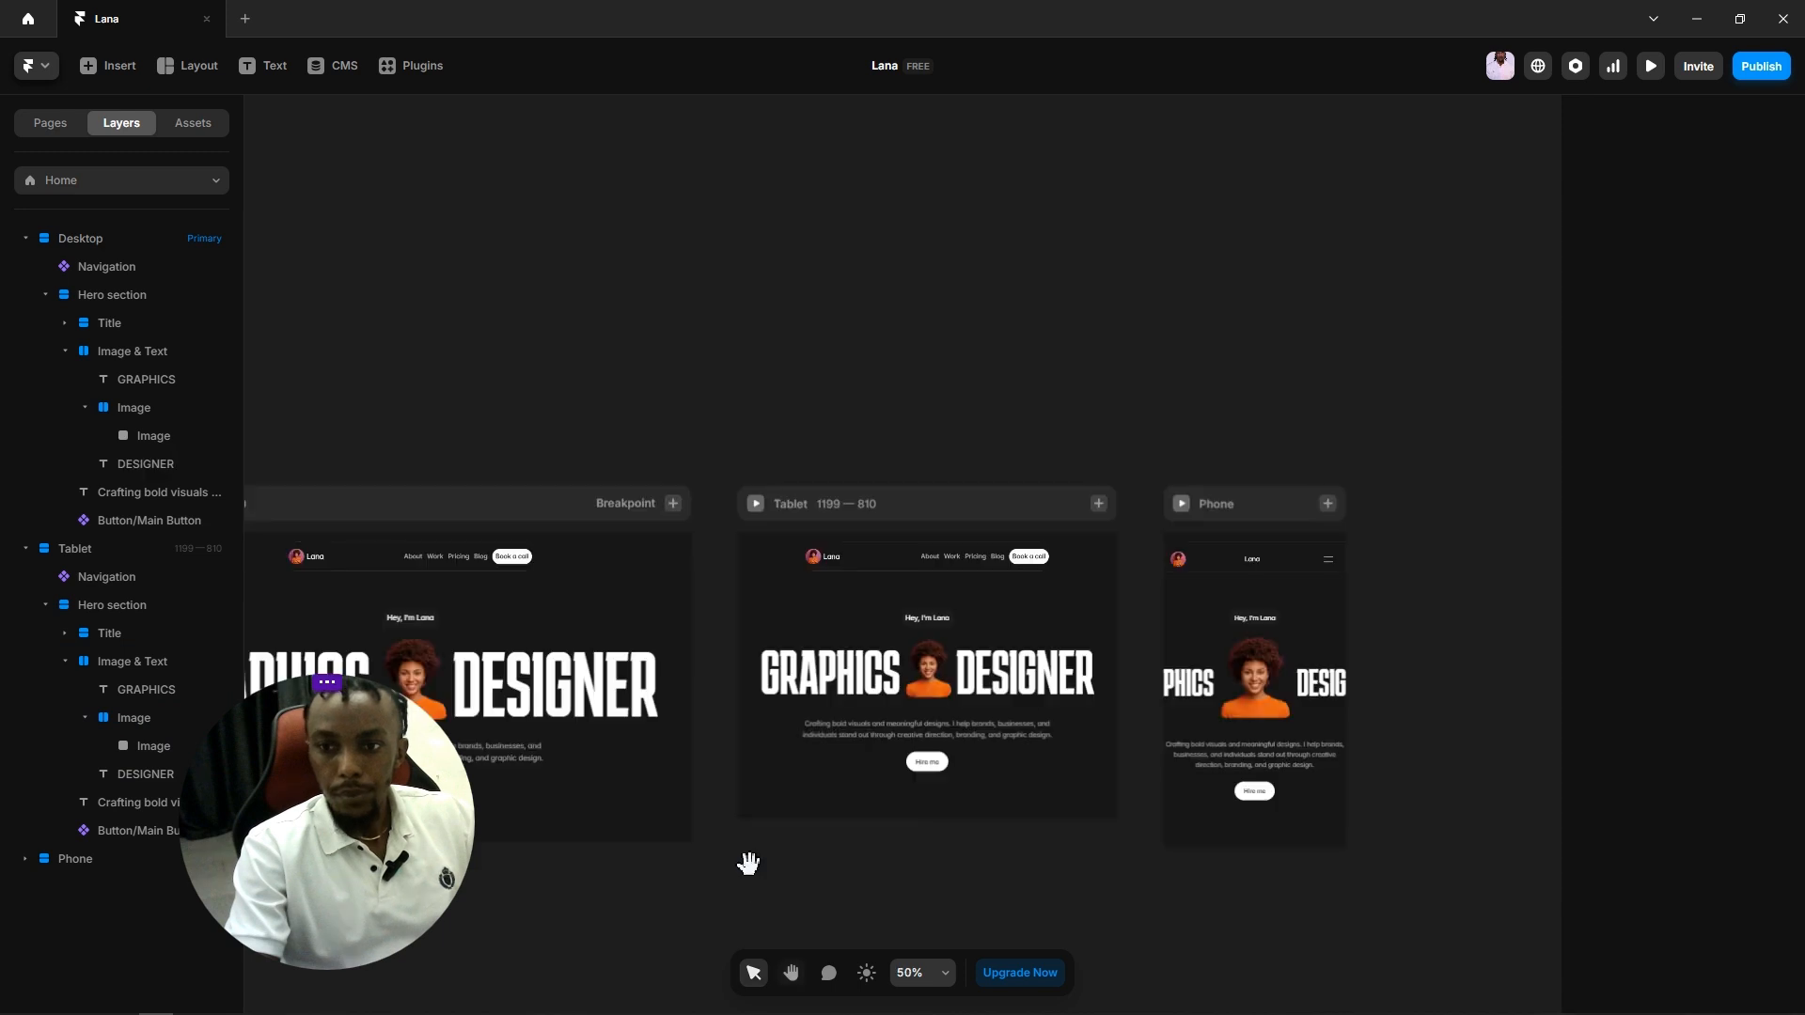
drag(745, 862, 834, 691)
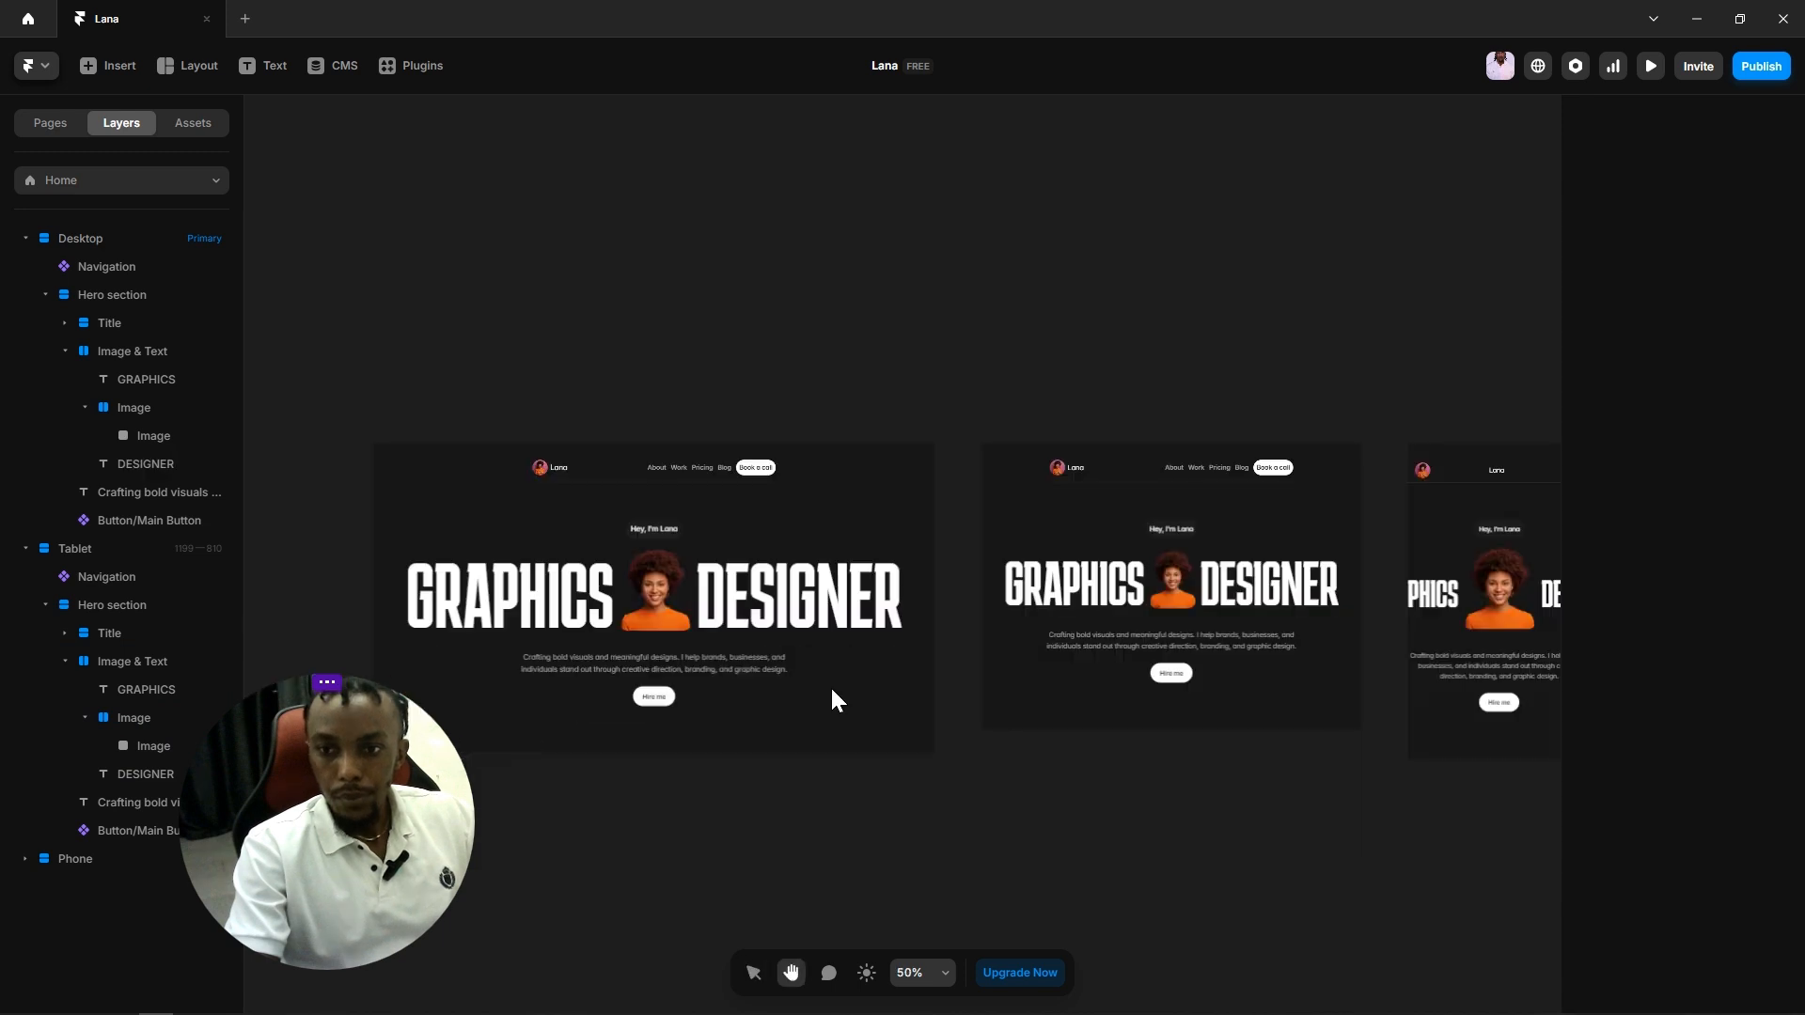
click(692, 628)
scroll(1776, 611, up, 3)
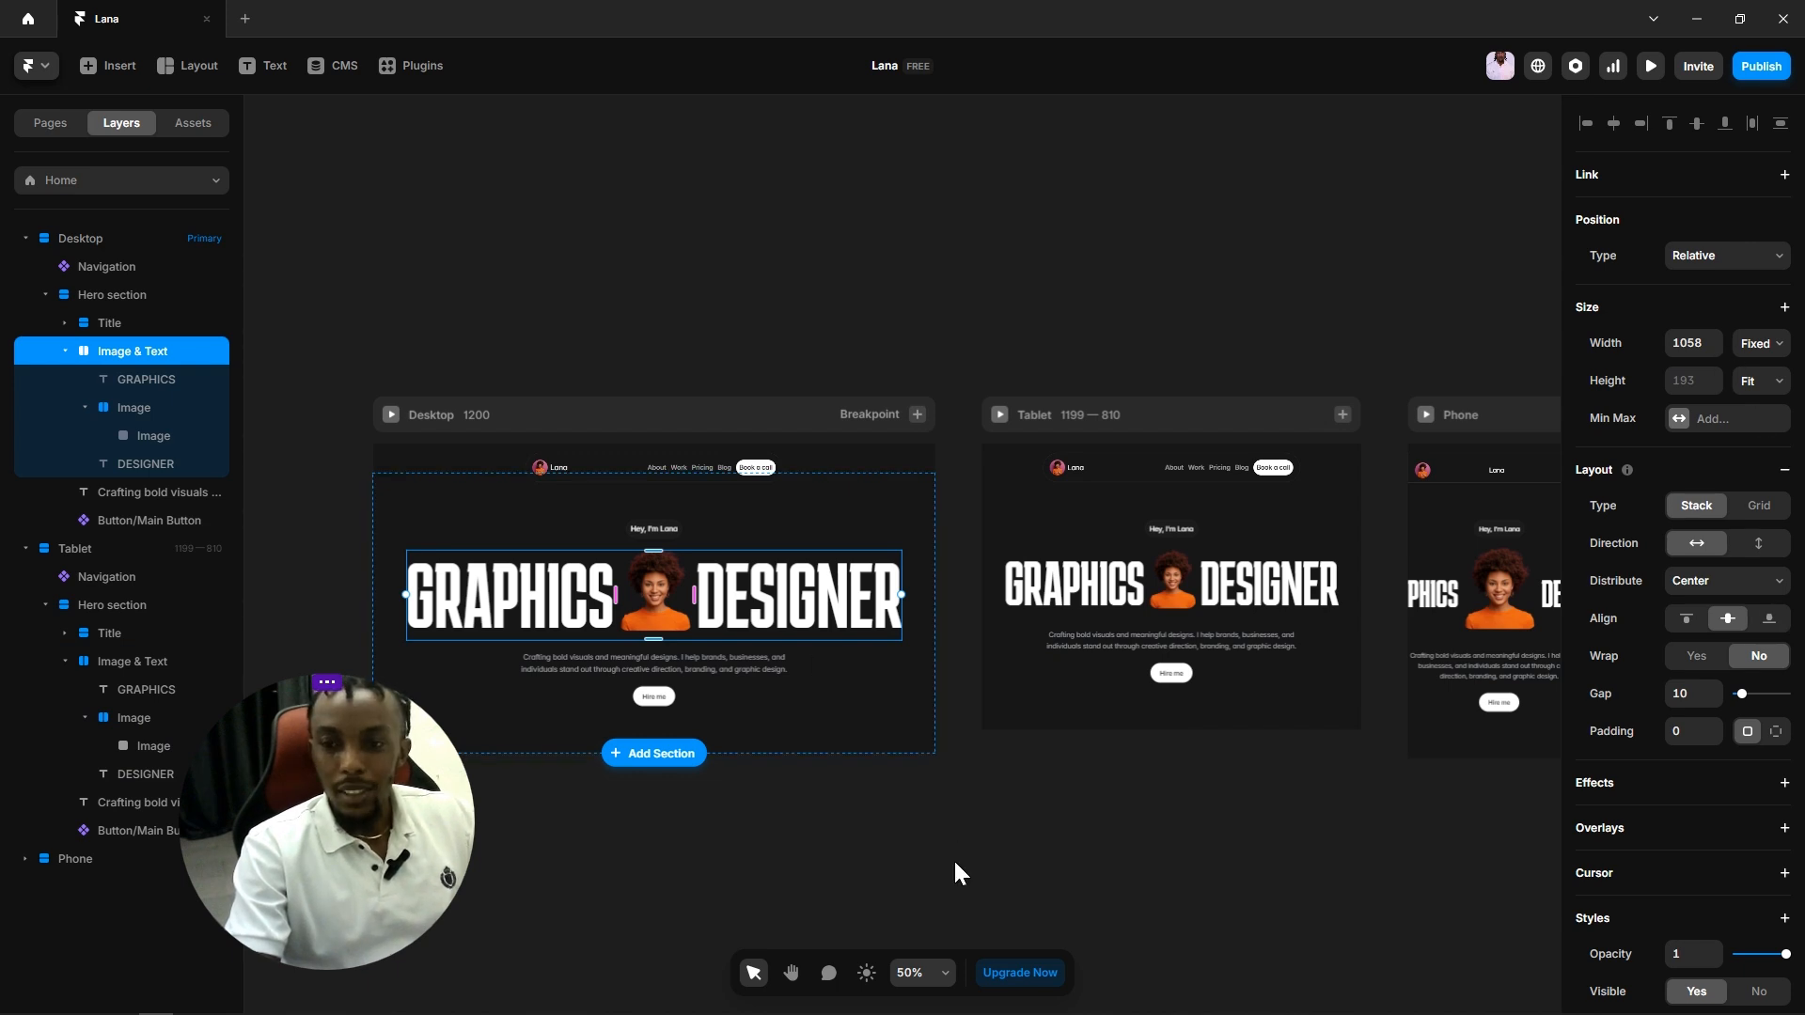
drag(955, 863, 1118, 796)
scroll(842, 540, up, 3)
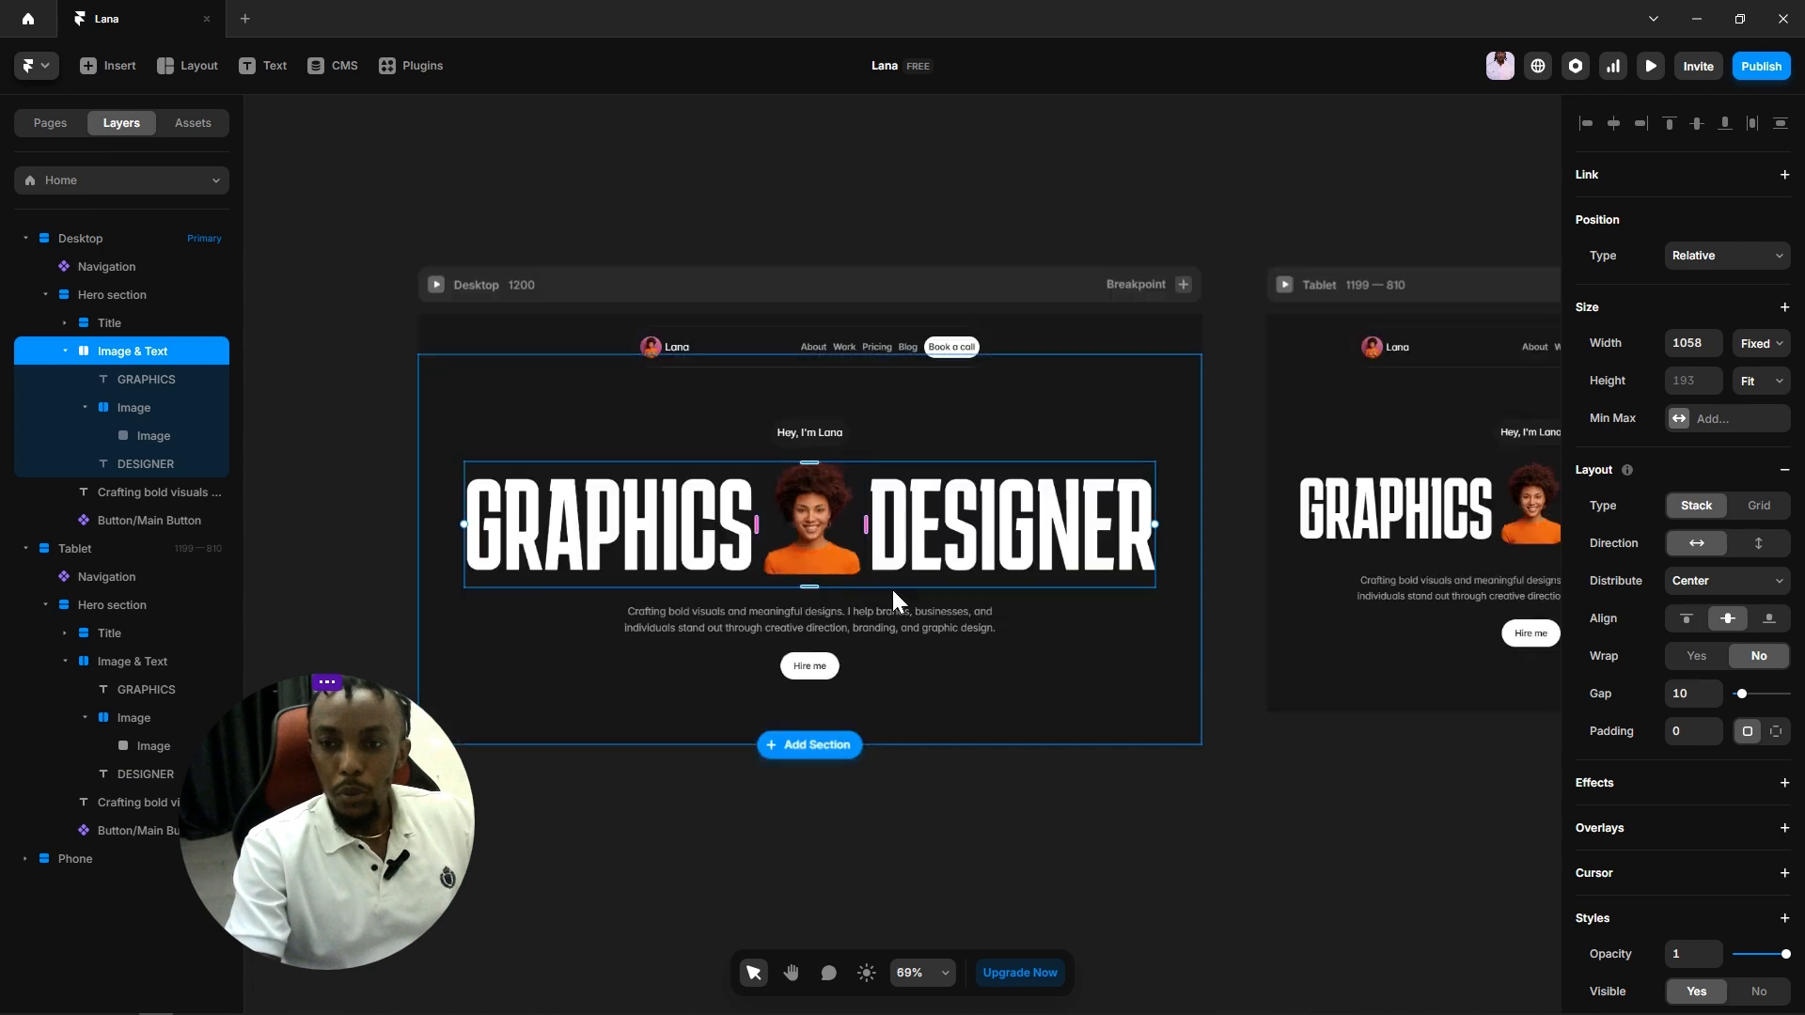
click(85, 410)
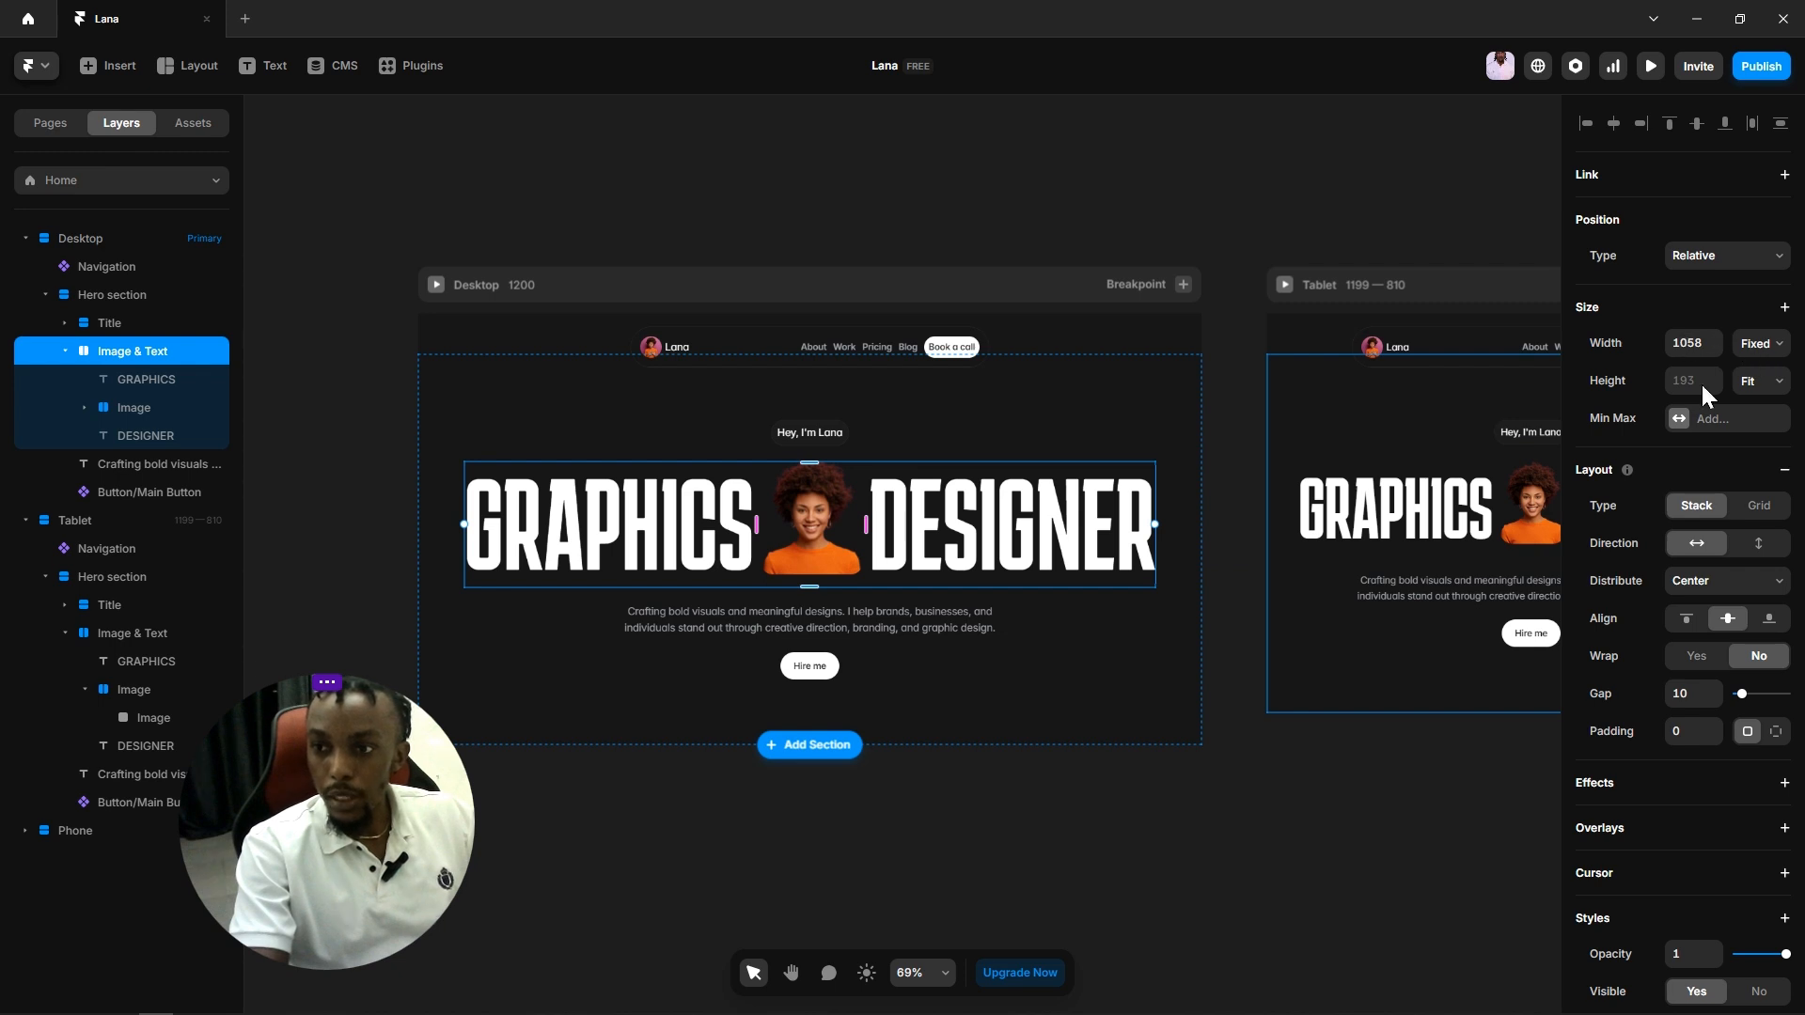
click(1308, 545)
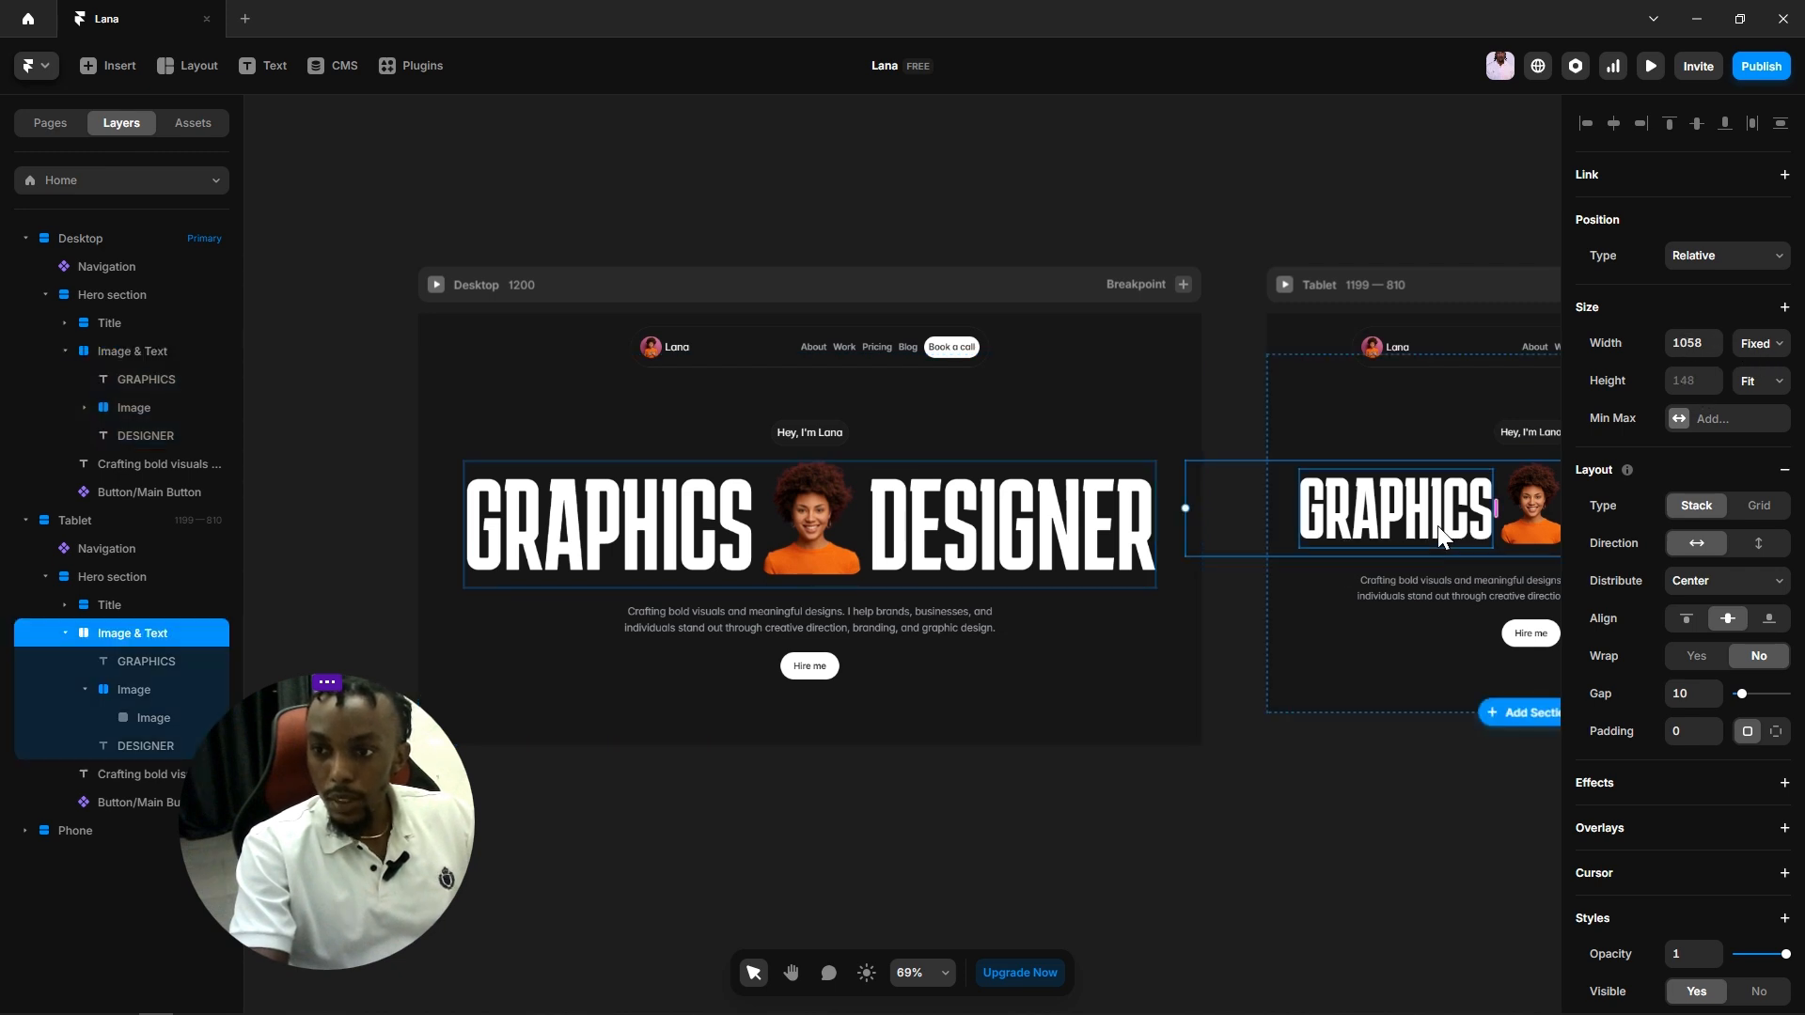
key(space)
drag(1287, 827, 804, 827)
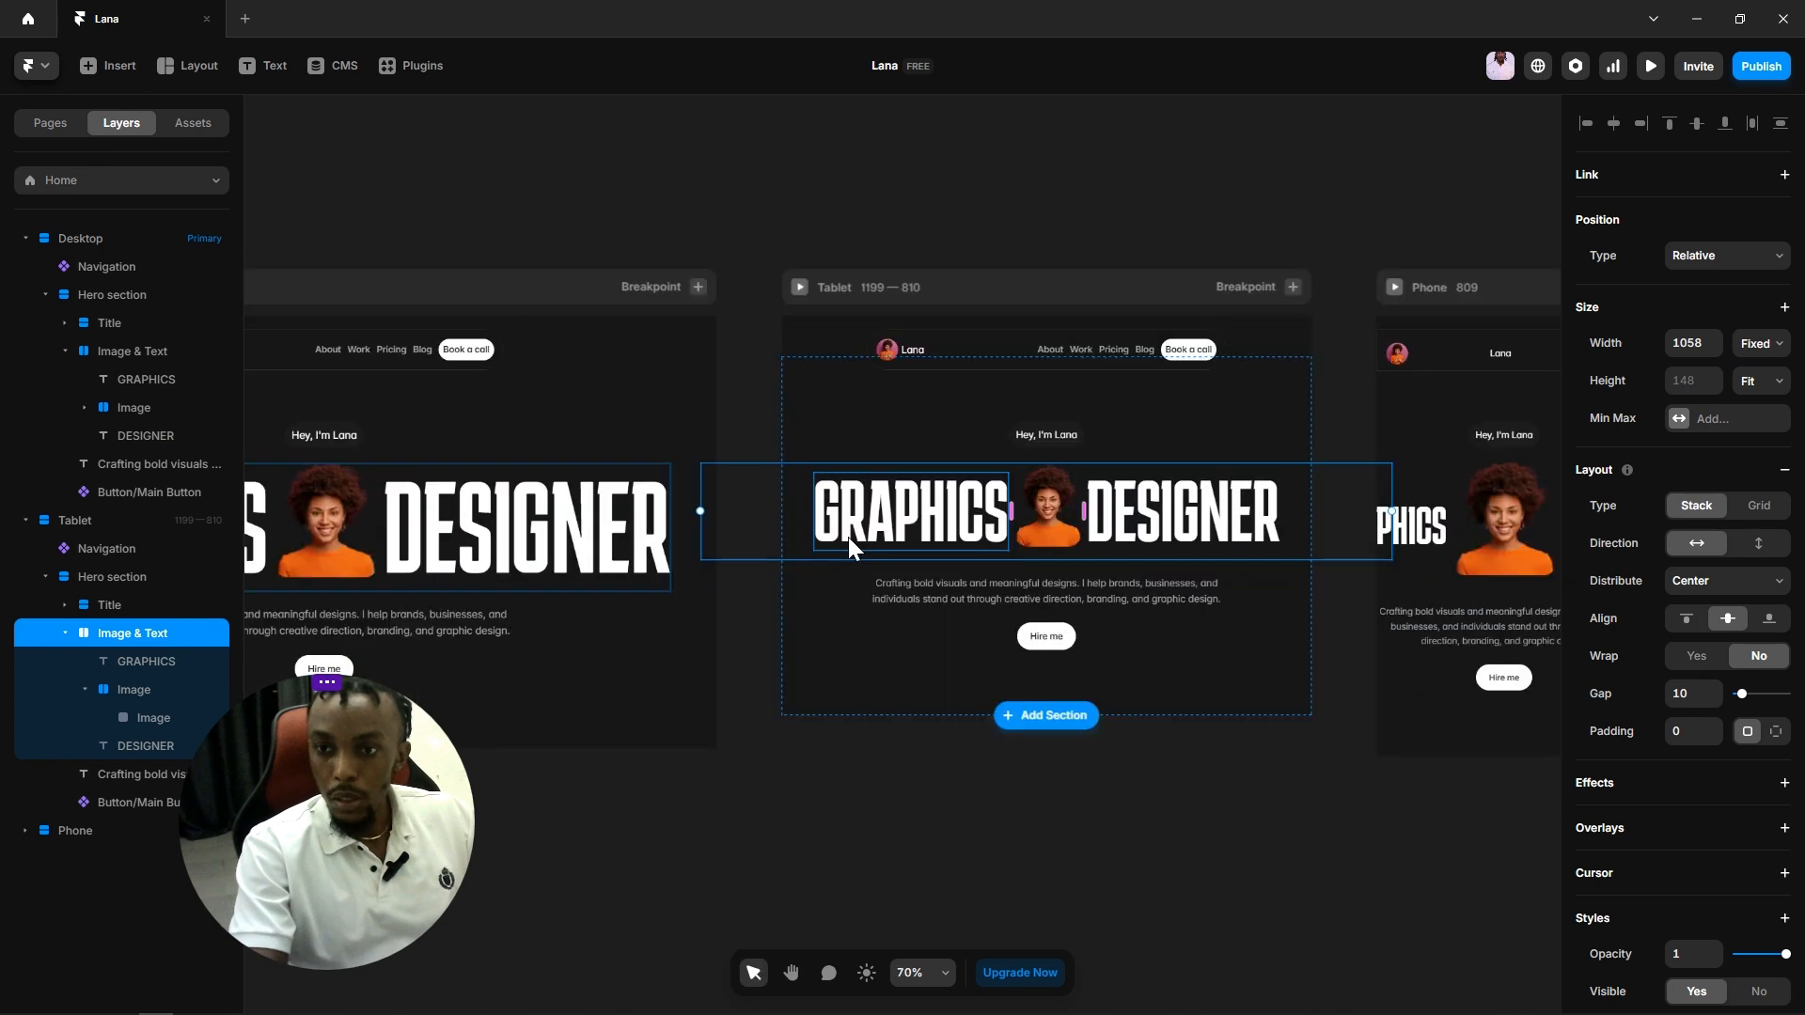
click(1414, 577)
click(811, 786)
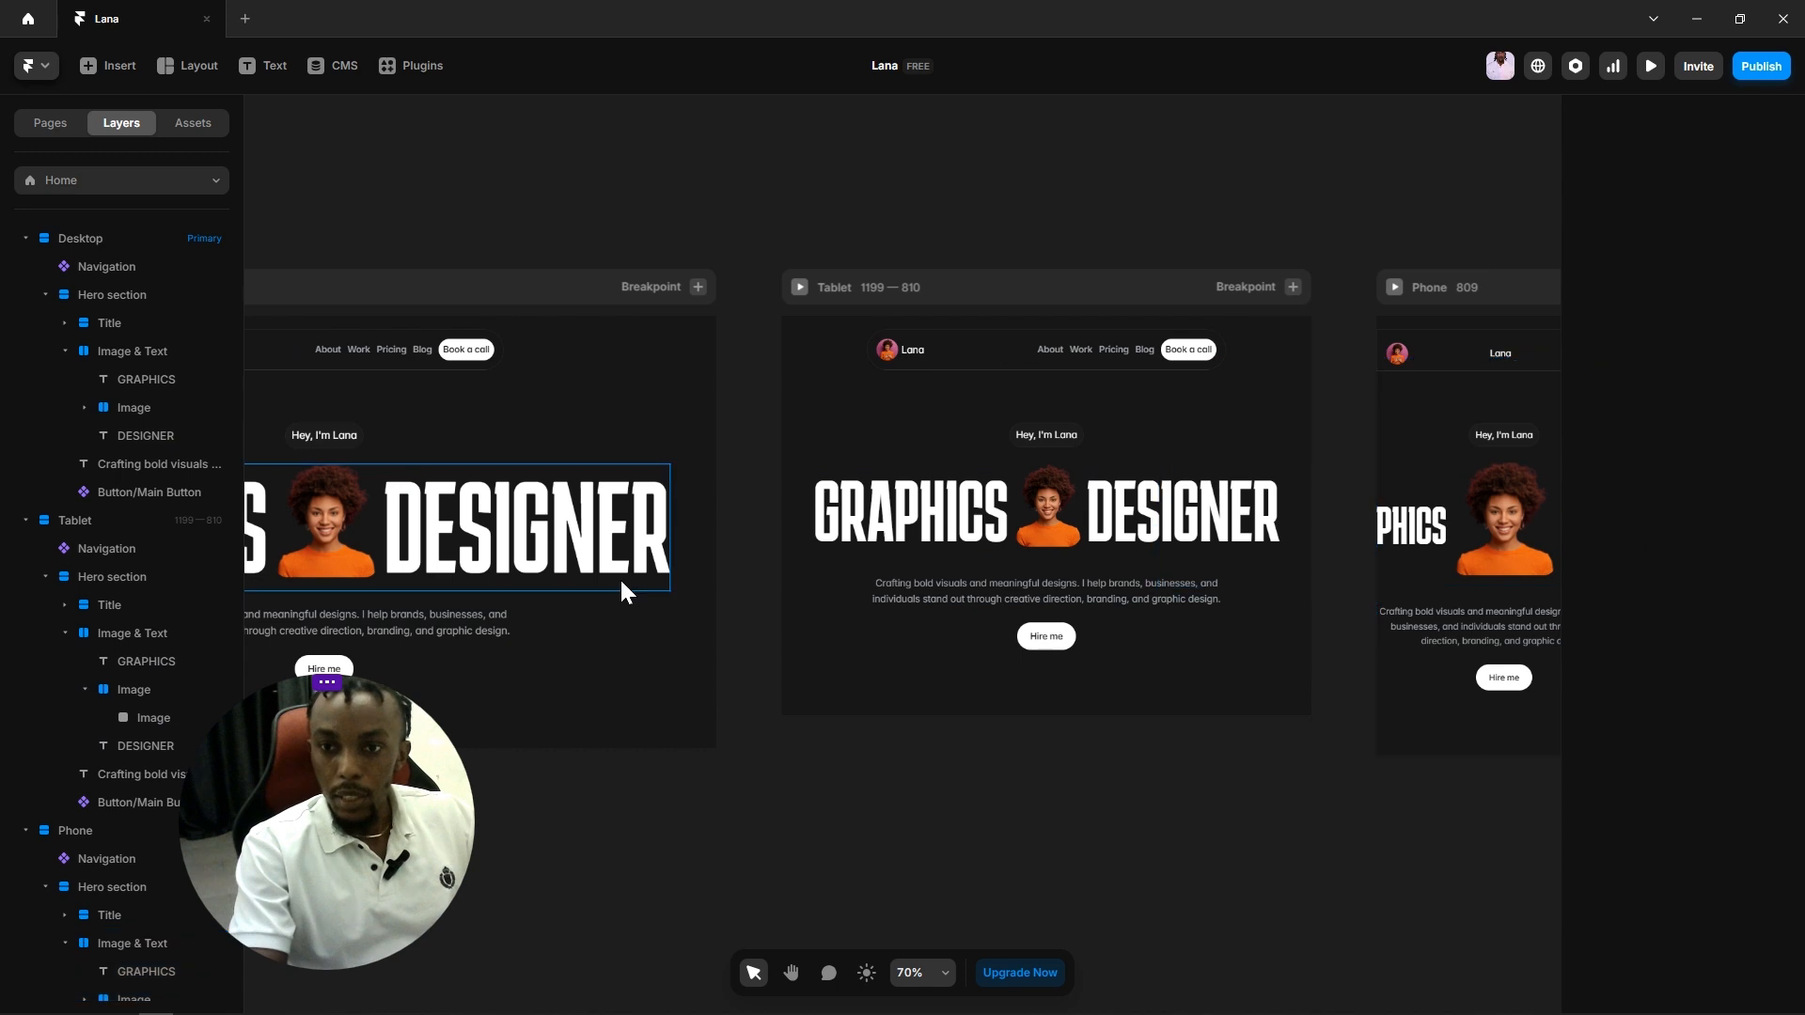
Step: Change the width sizing of the desktop Image & Text stack to Fill and select the desktop hero section
click(617, 584)
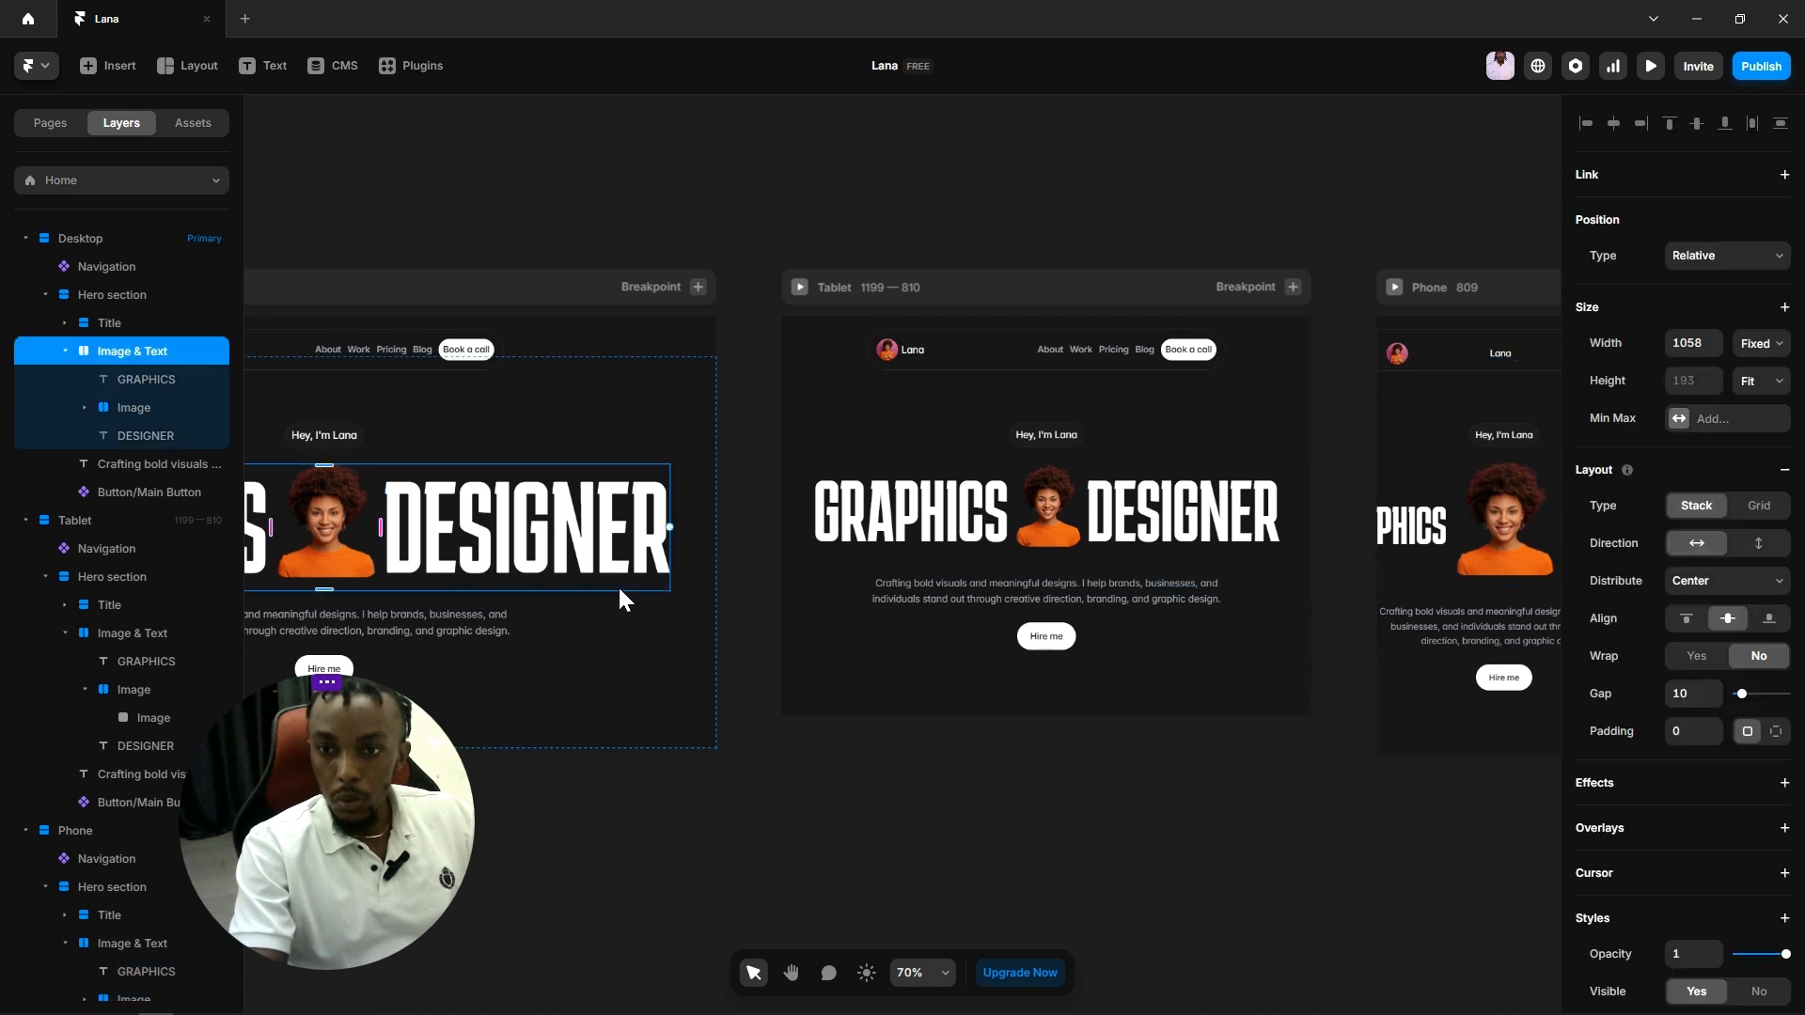
click(1759, 344)
click(1747, 414)
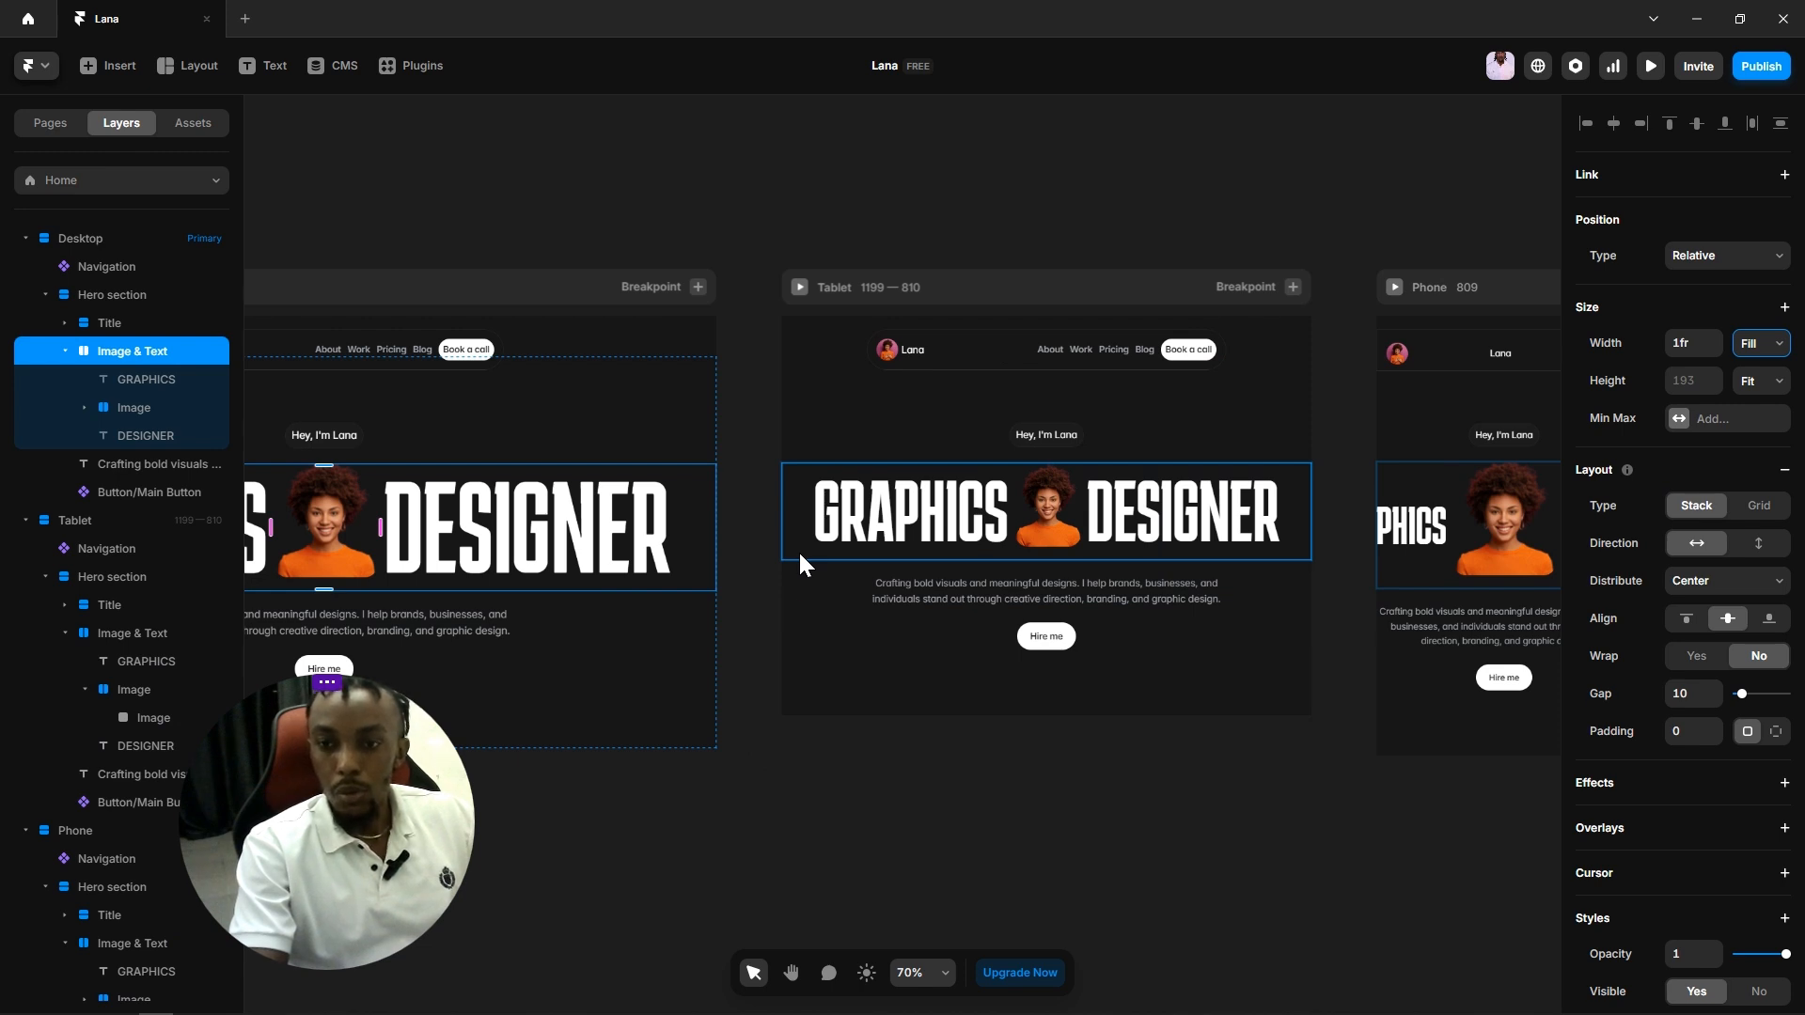
click(606, 635)
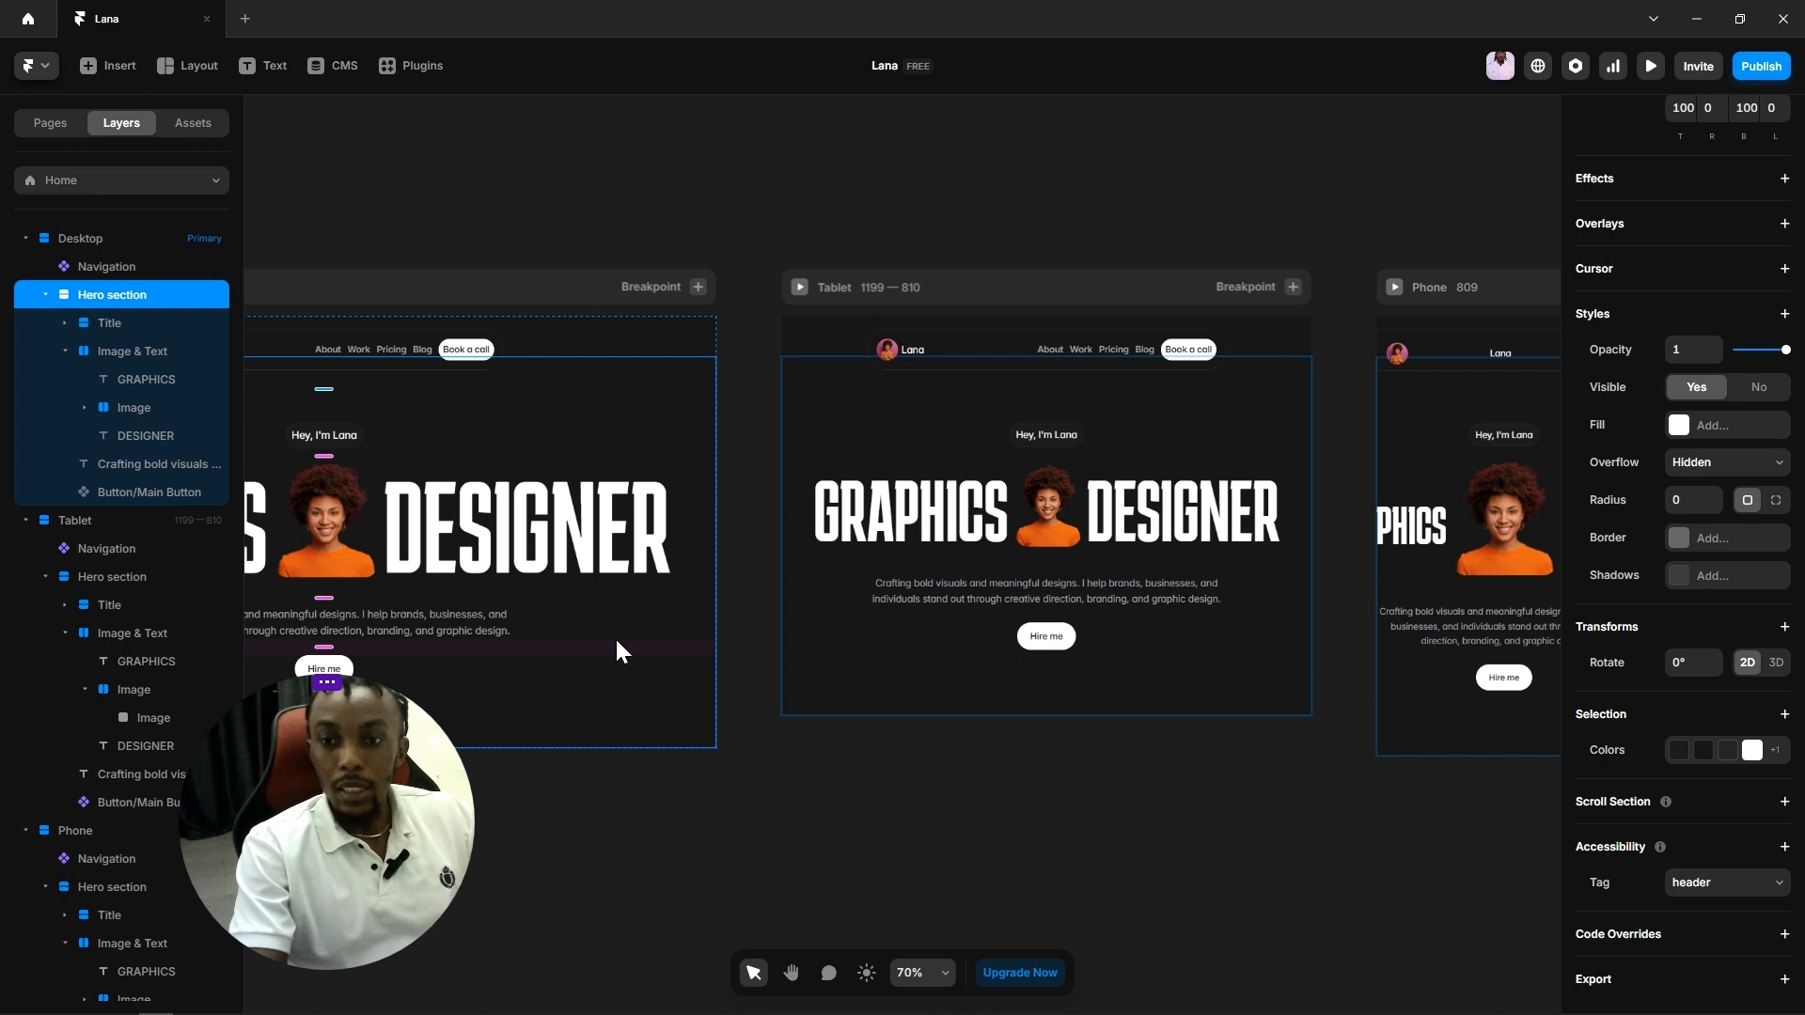
Step: Set the desktop hero section's right and left padding to 64
key(space)
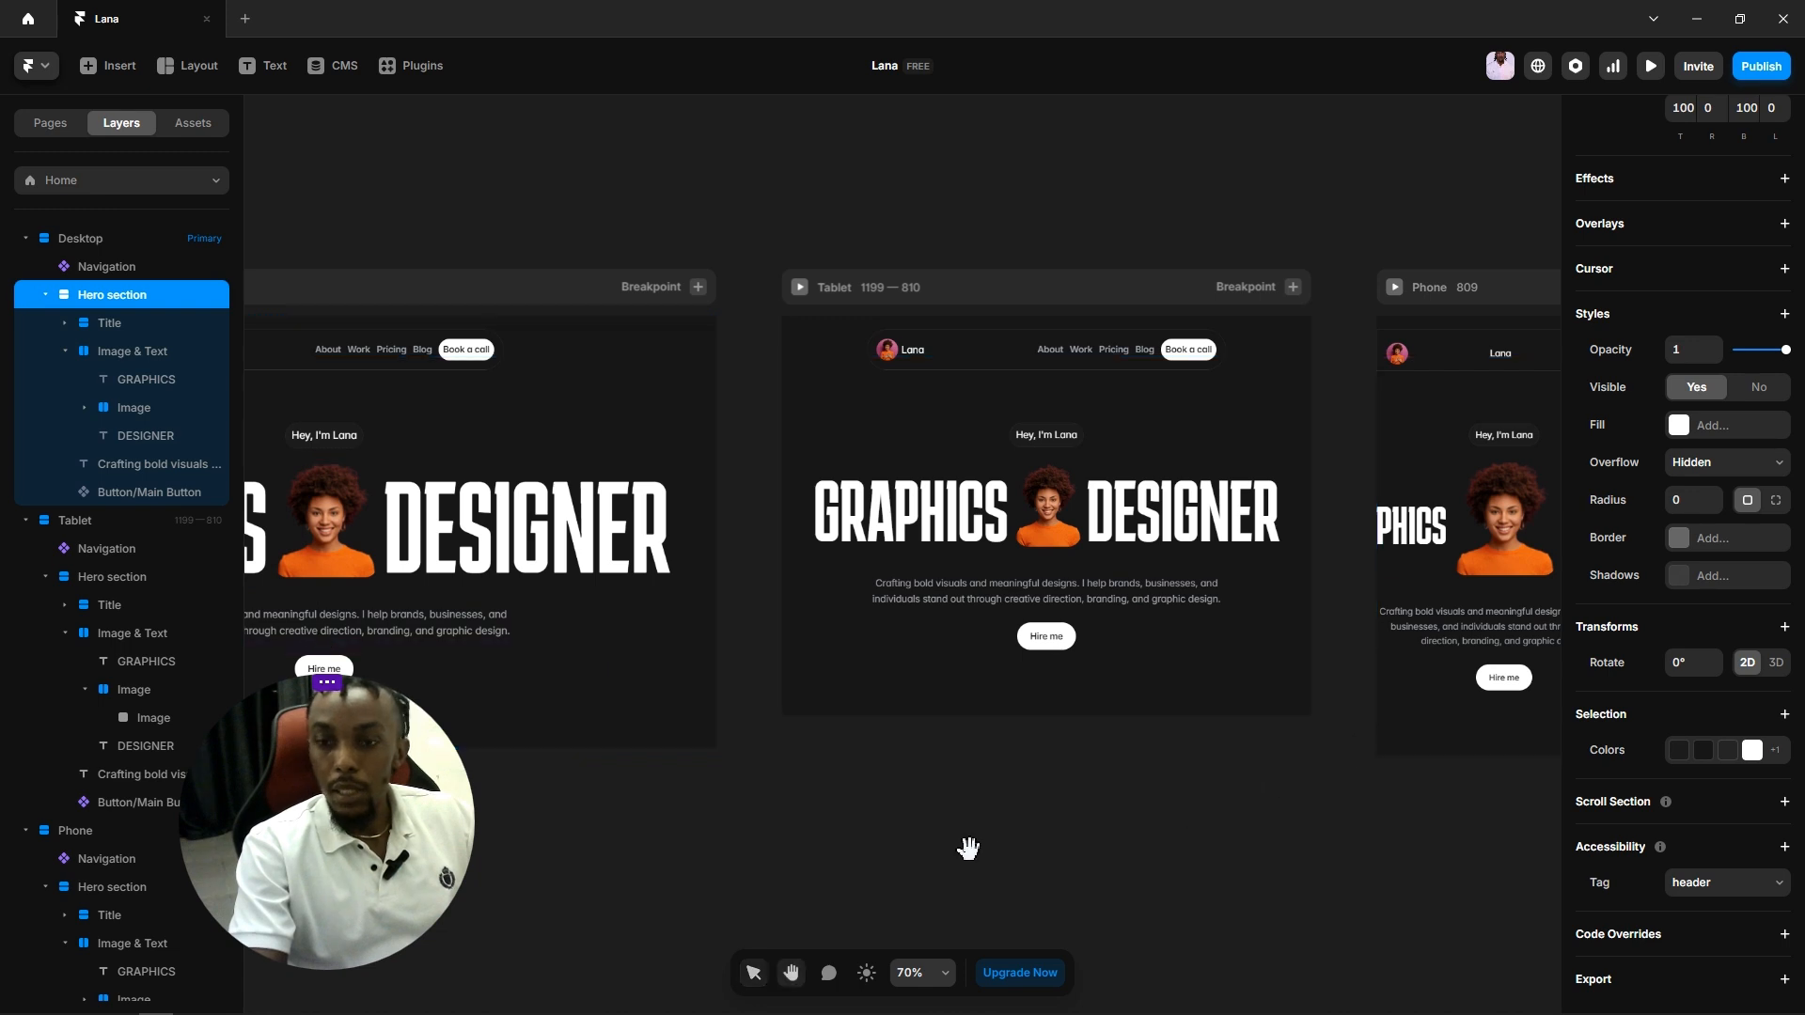
drag(991, 852, 1070, 869)
click(1712, 109)
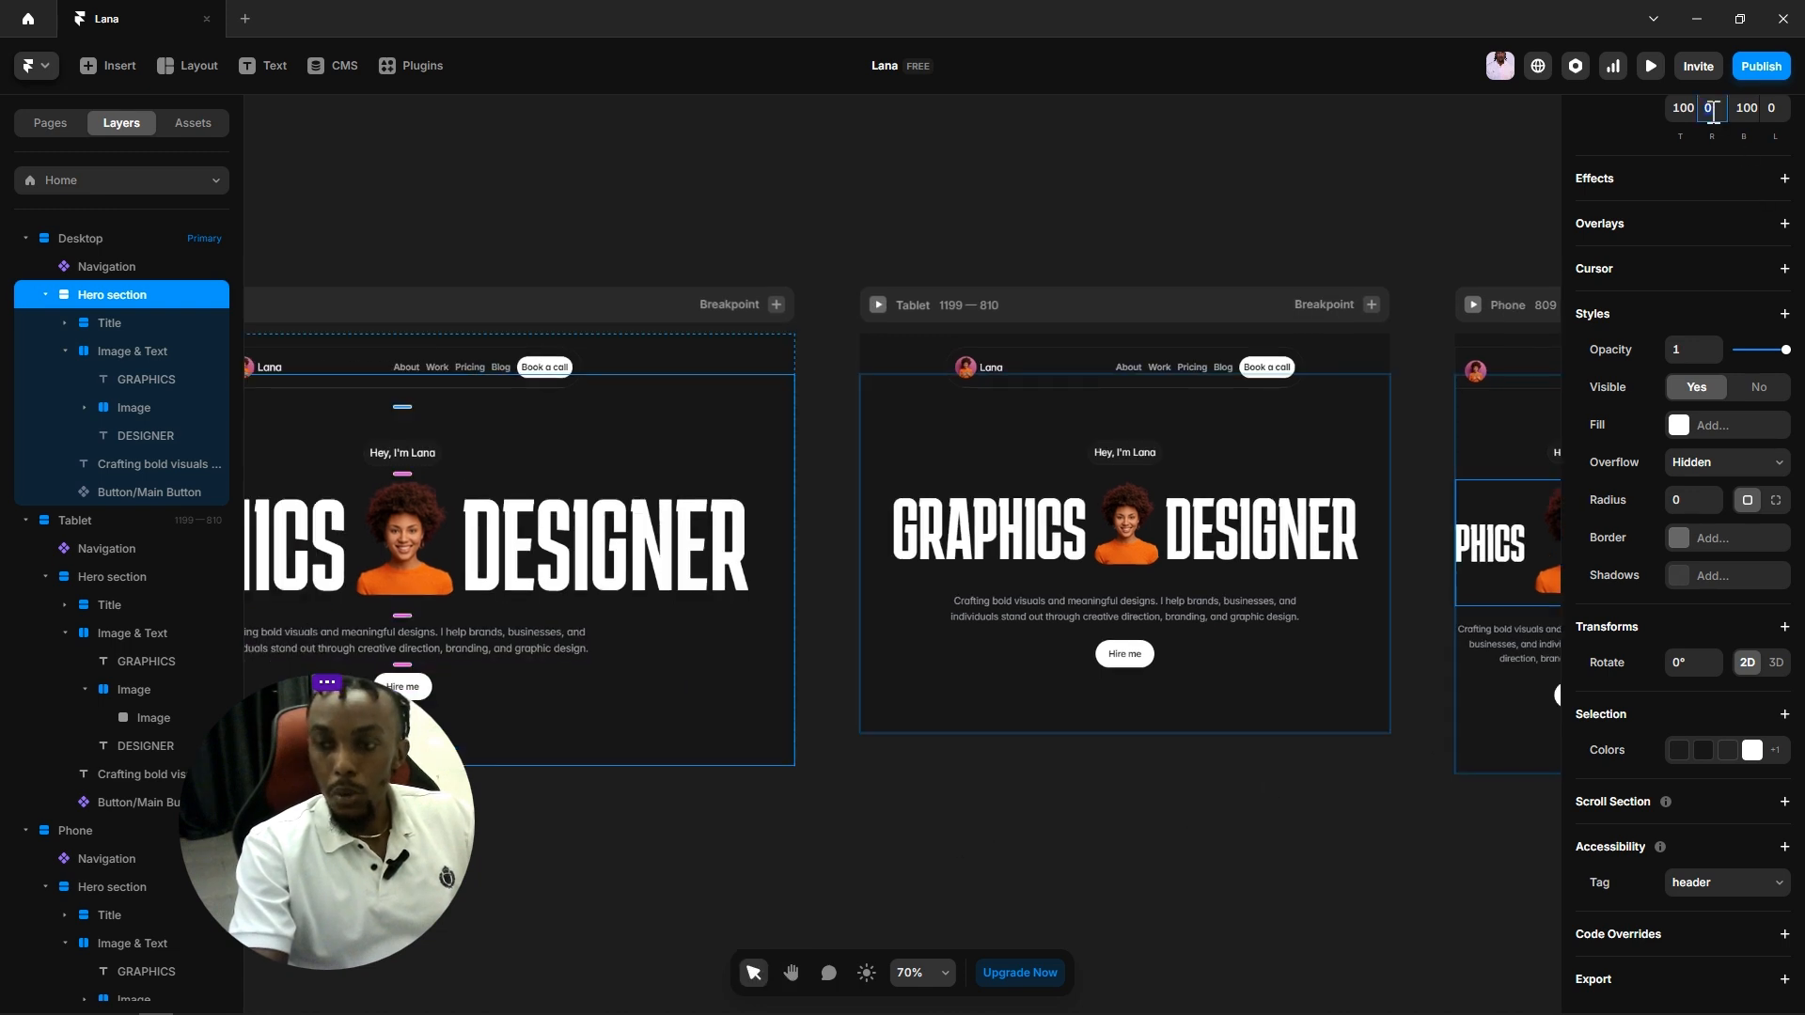
text(64)
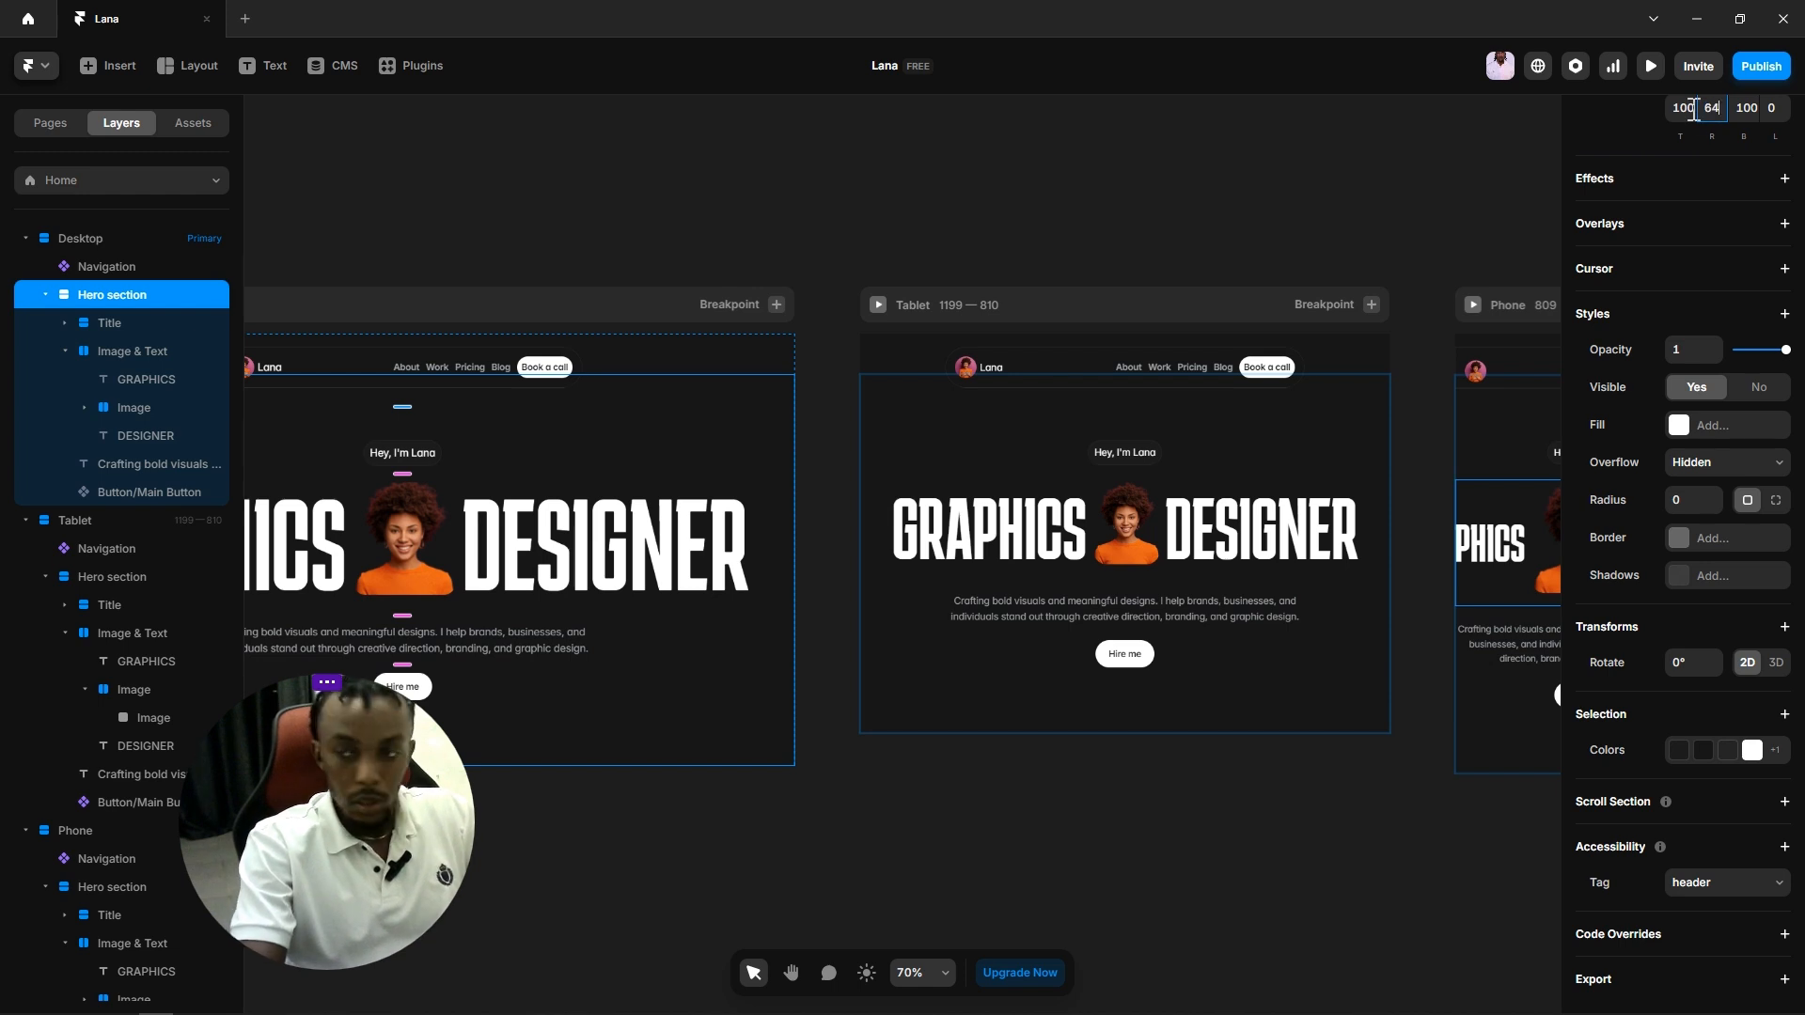
click(1773, 109)
text(64)
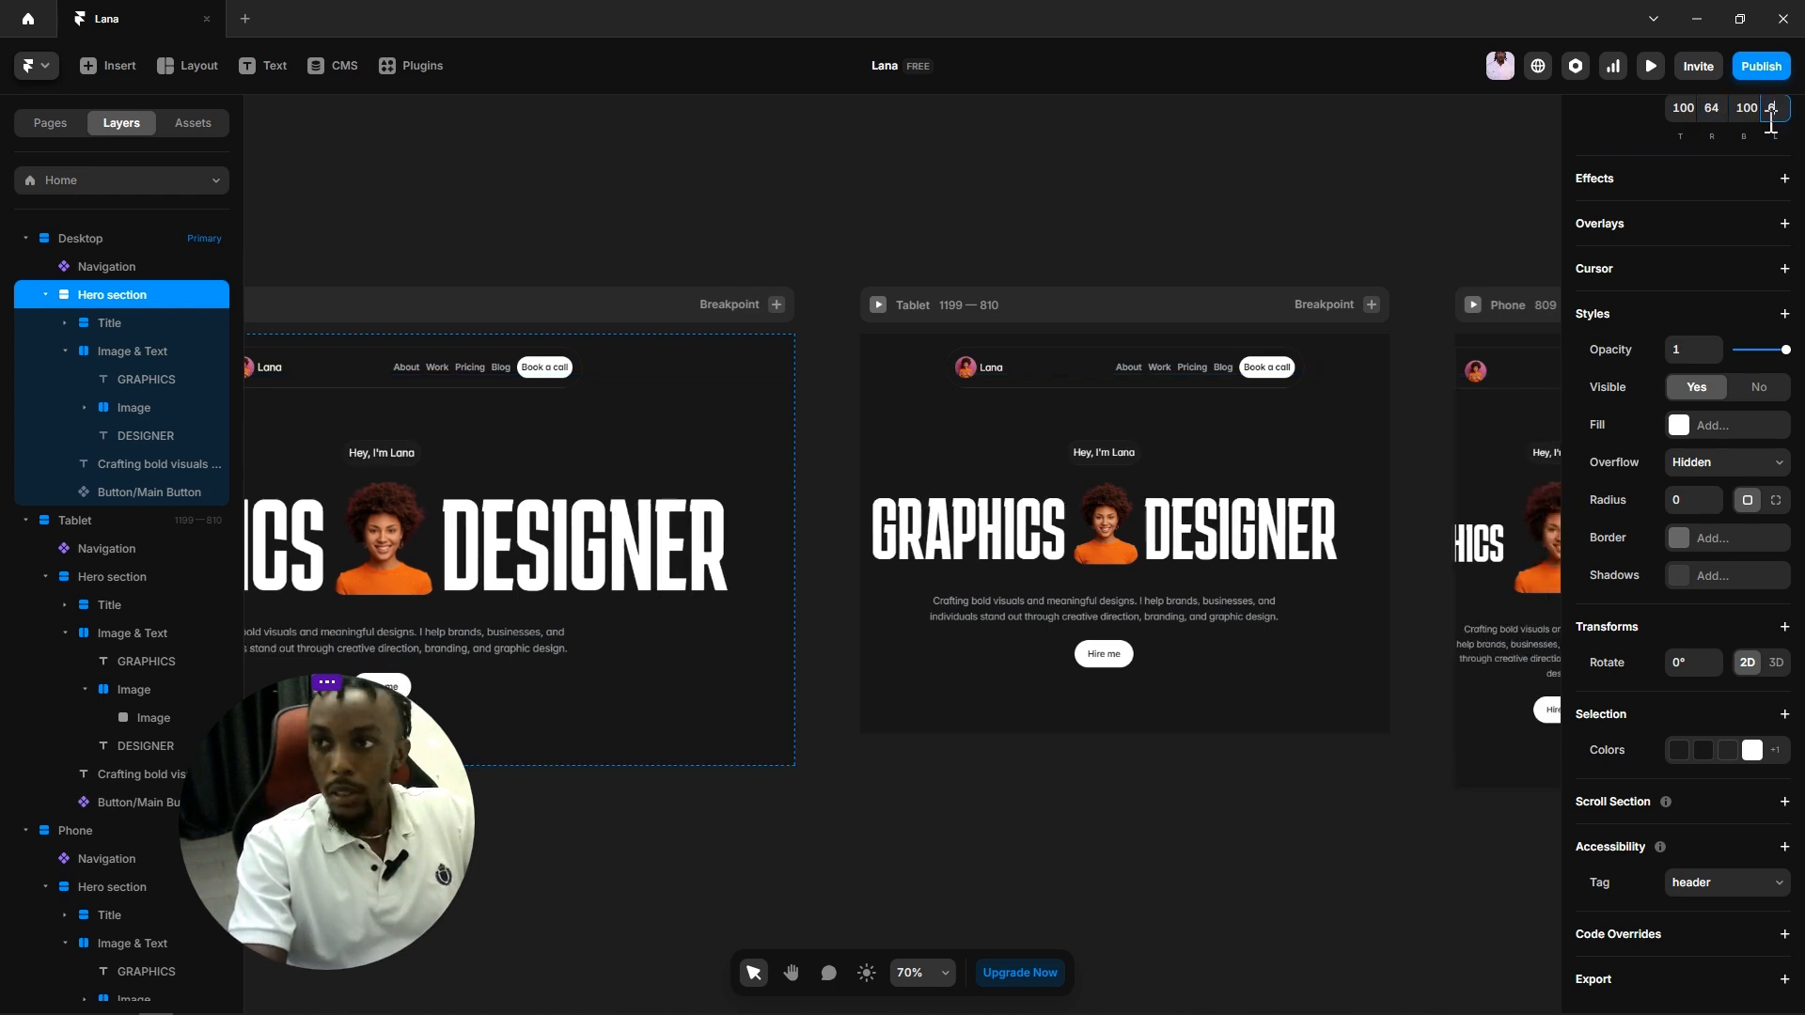
click(1122, 849)
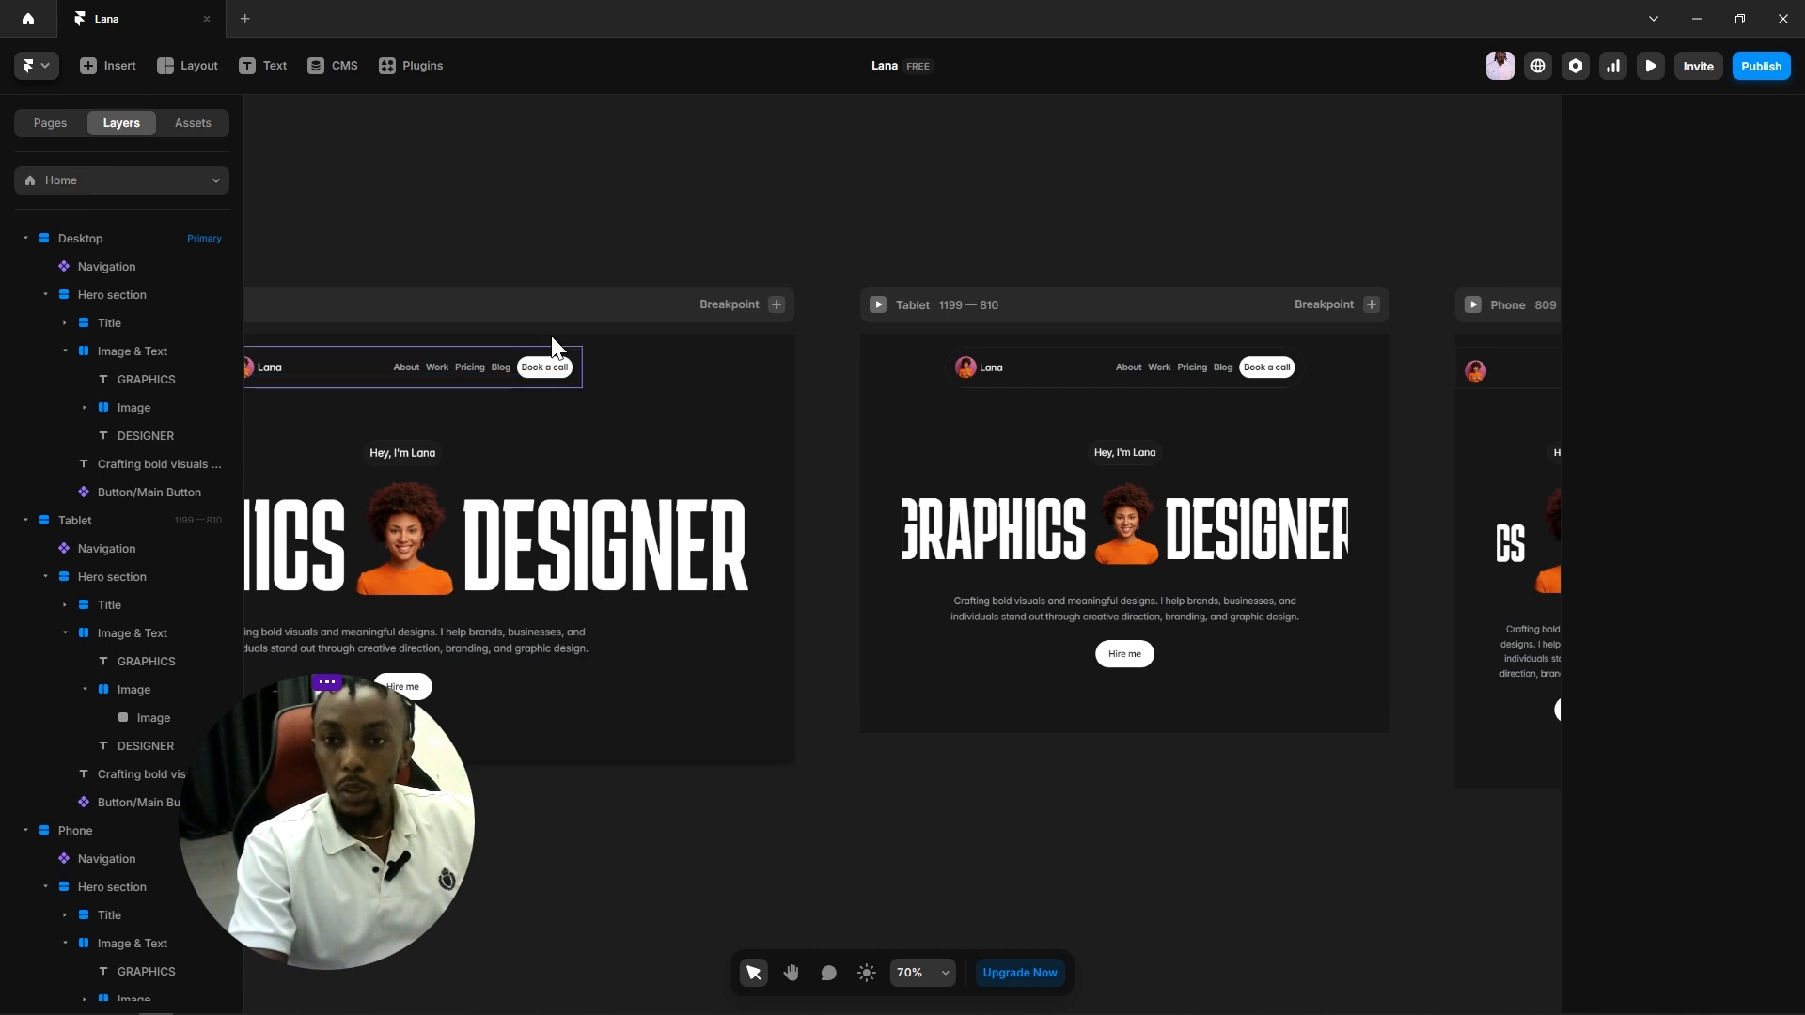
Step: Override the tablet hero section's right and left padding with 32
key(h)
drag(624, 232, 979, 195)
key(v)
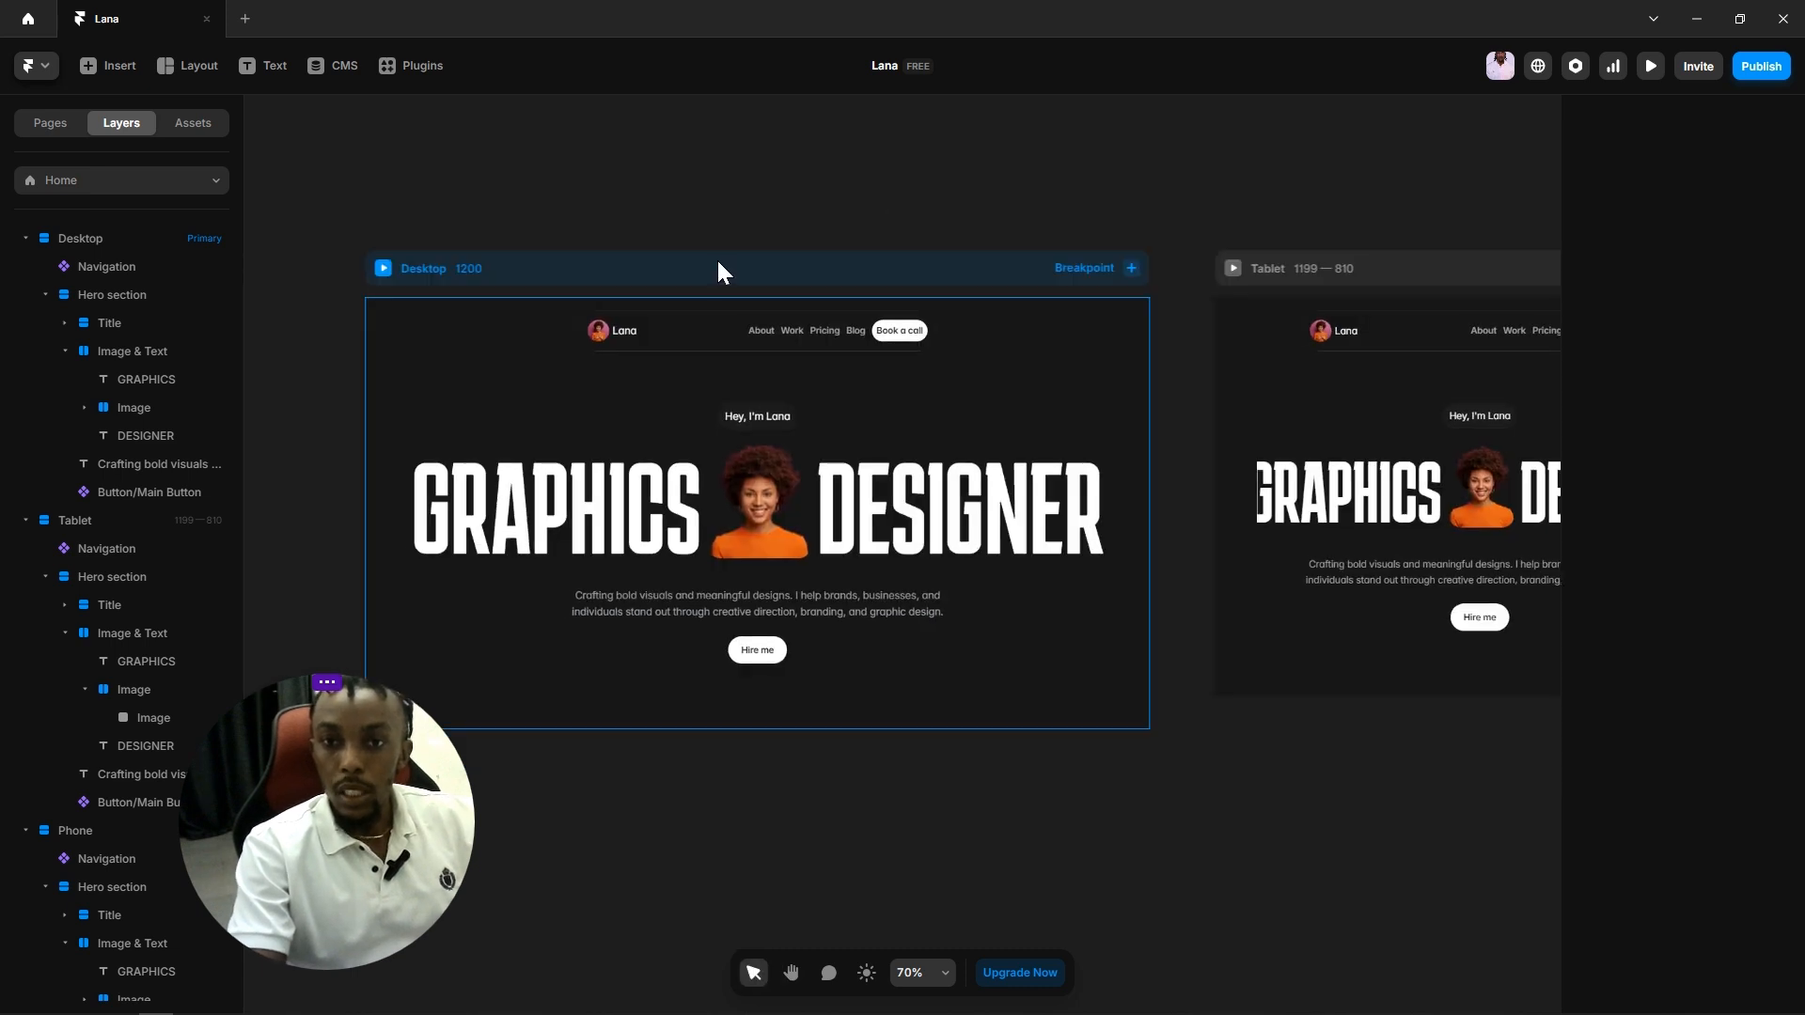
key(space)
drag(1353, 829, 938, 849)
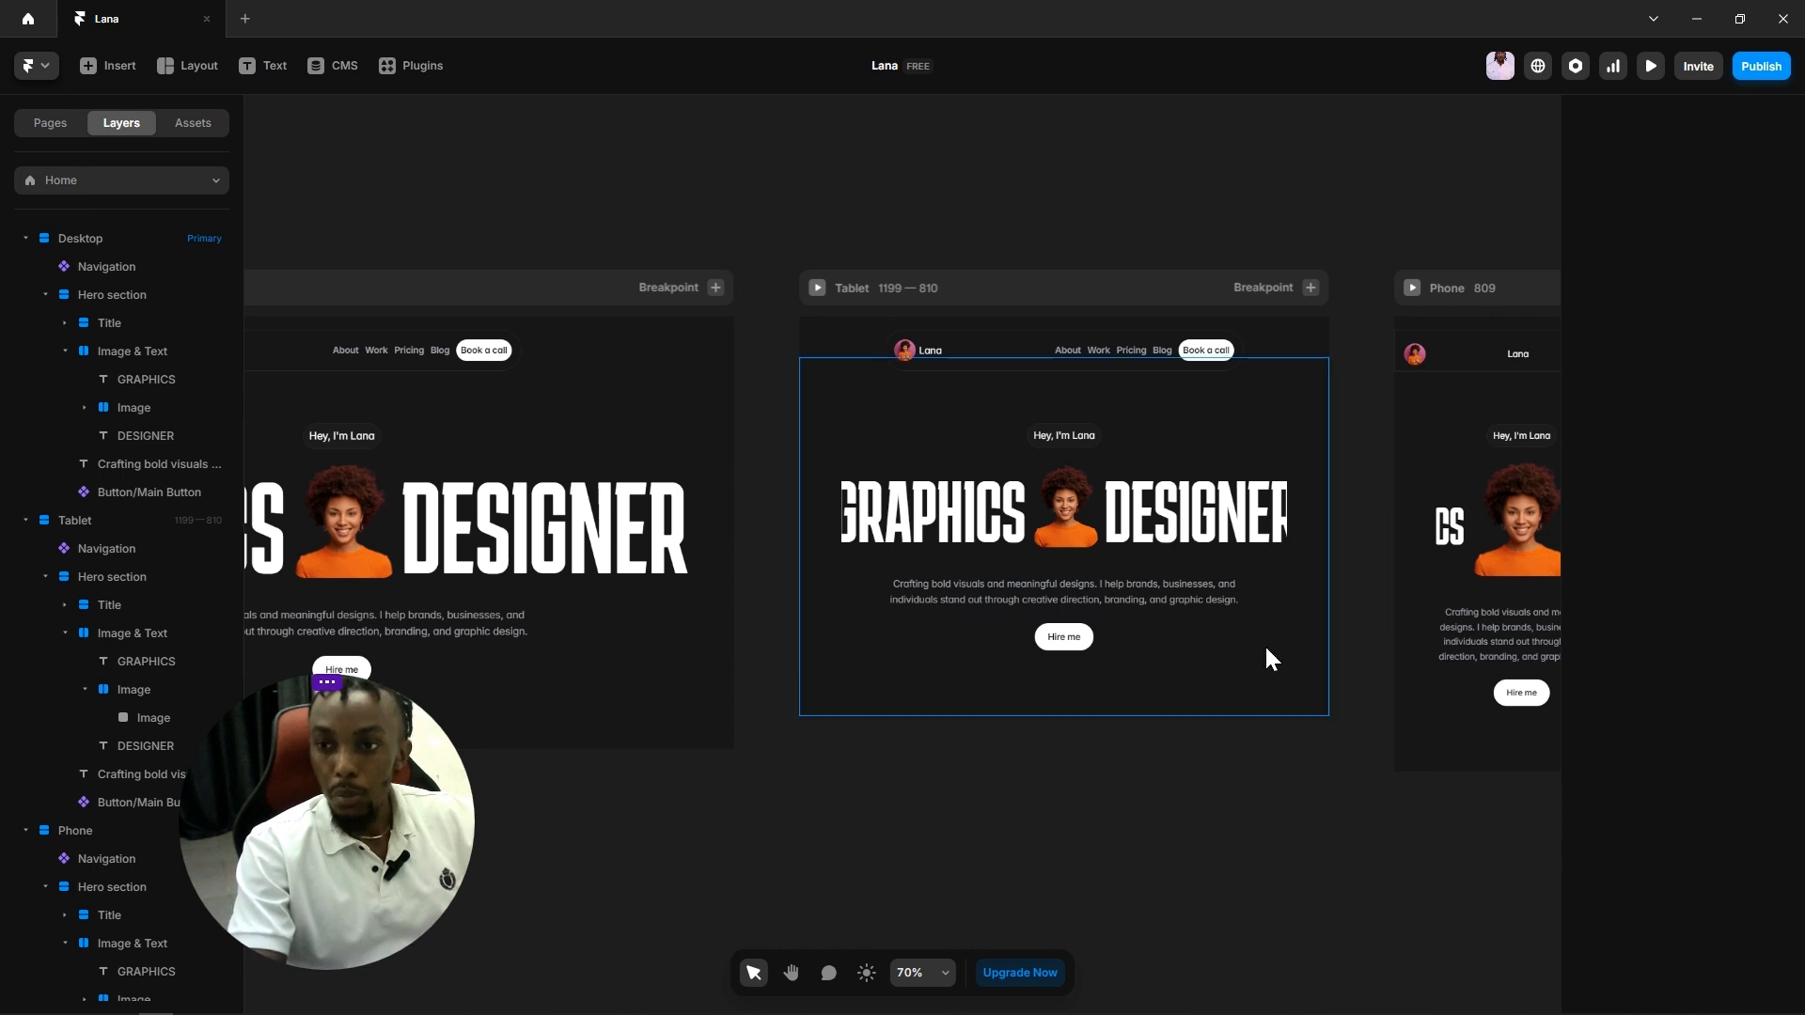
click(1246, 671)
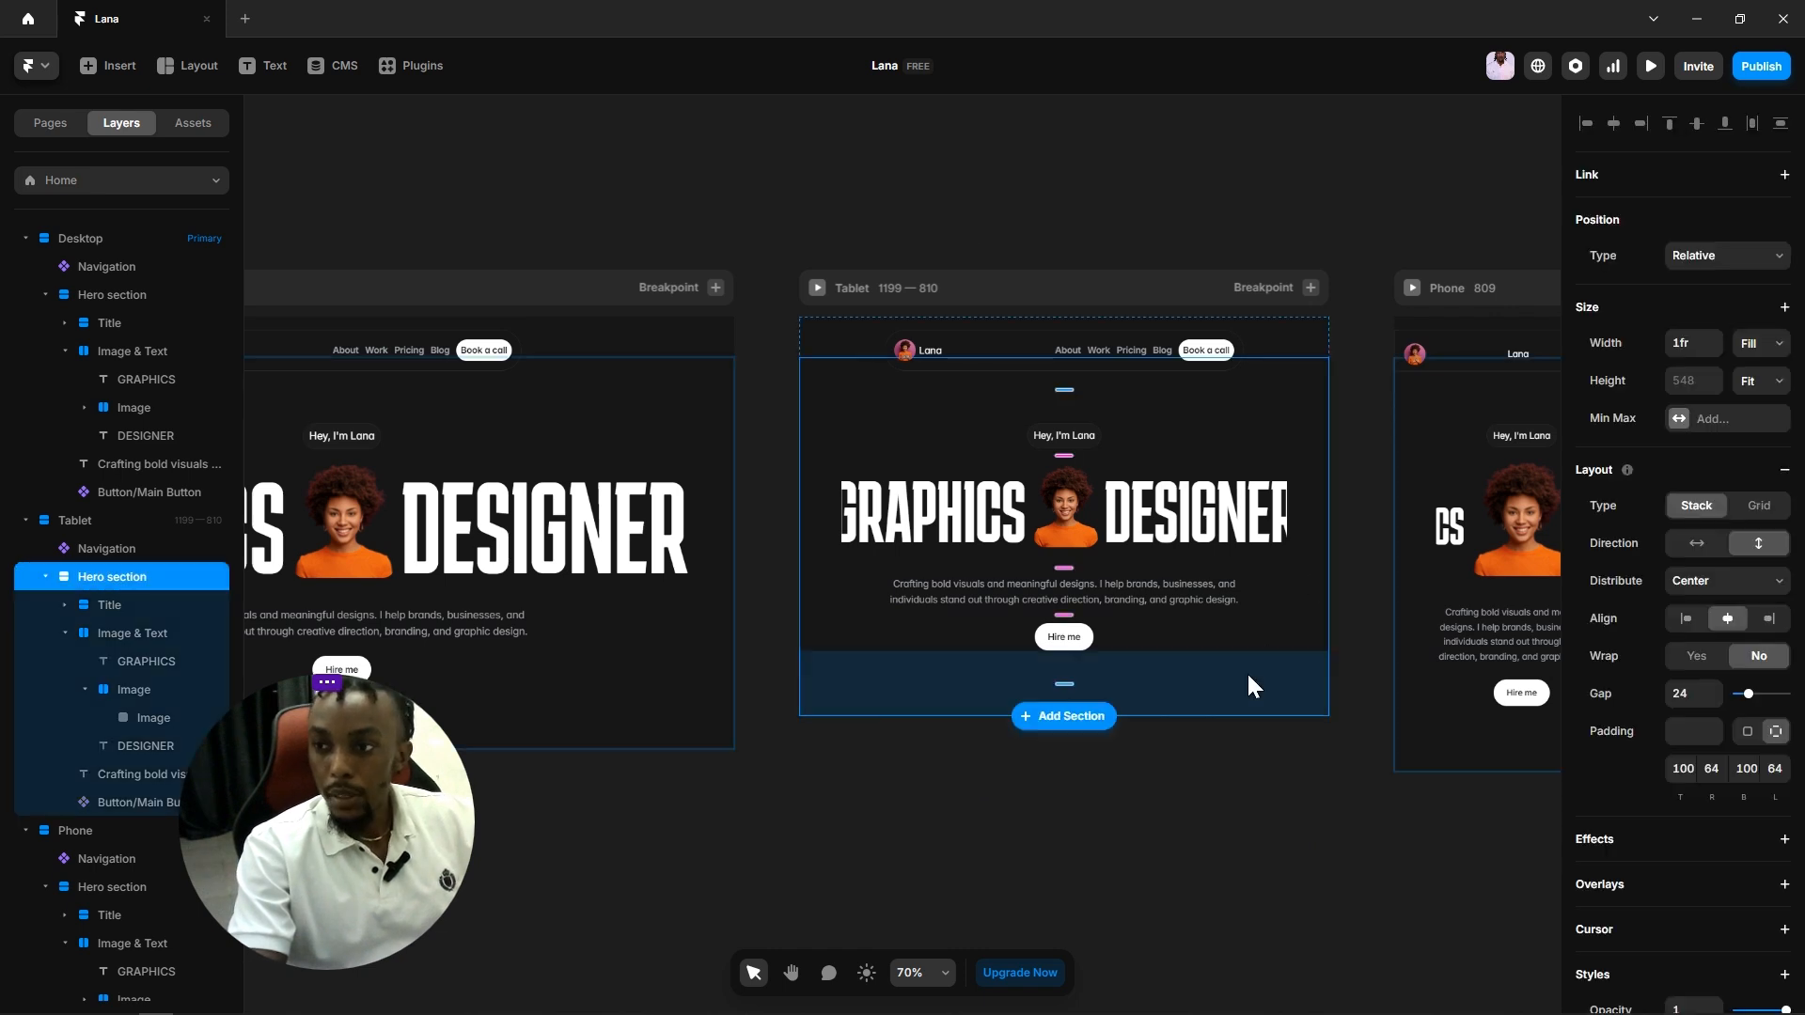
click(1713, 768)
text(32)
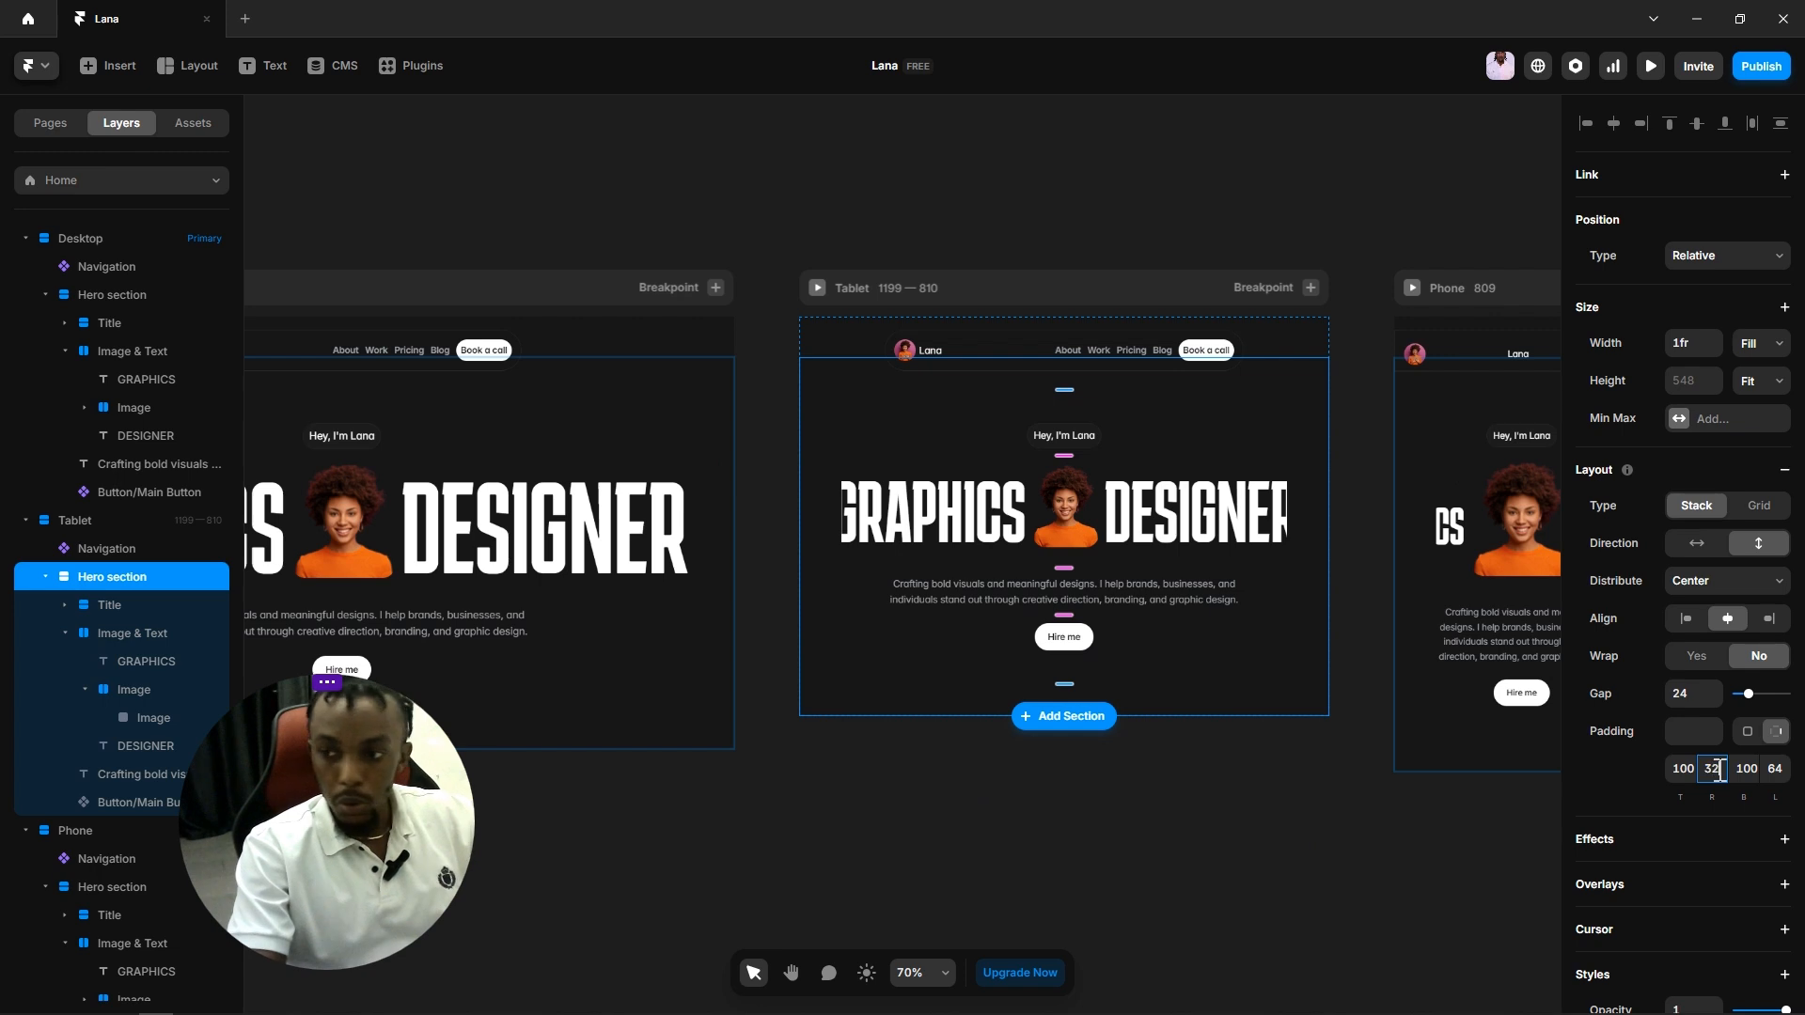
click(1773, 768)
text(32)
click(1087, 834)
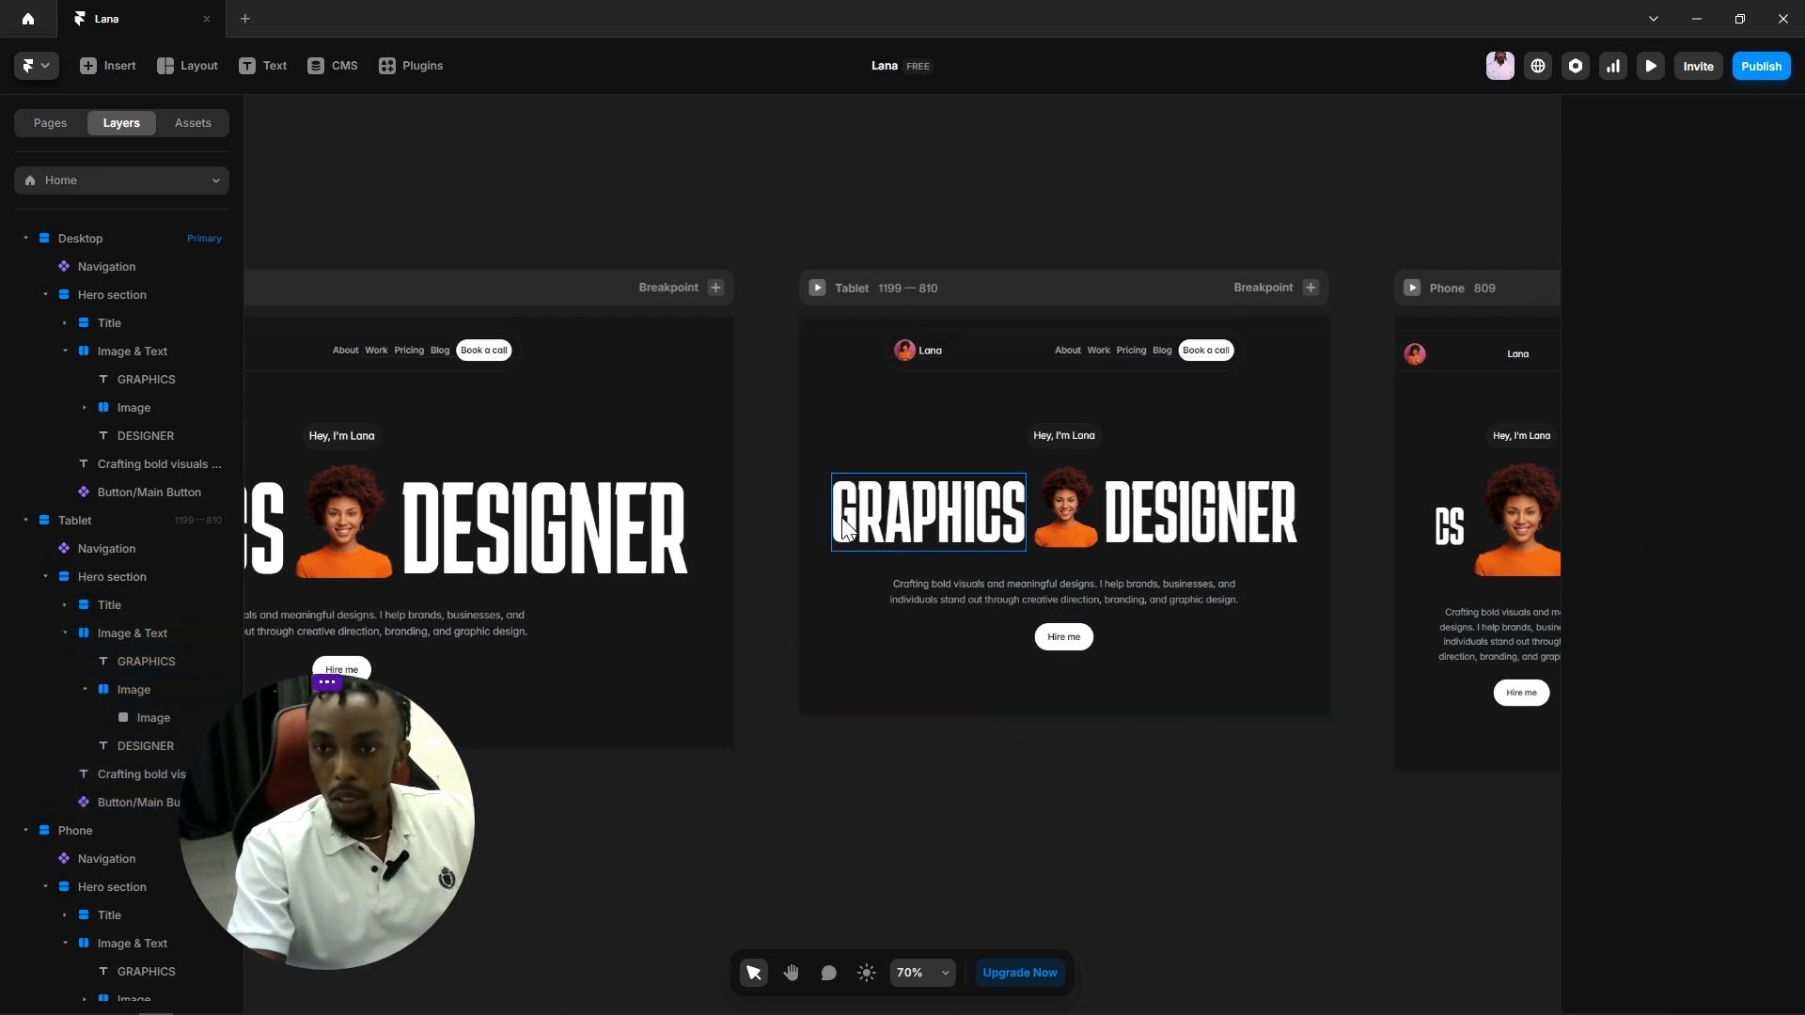
Step: Examine the tablet hero up close and compare the layout and padding settings of the desktop and tablet breakpoints
scroll(1119, 531, up, 5)
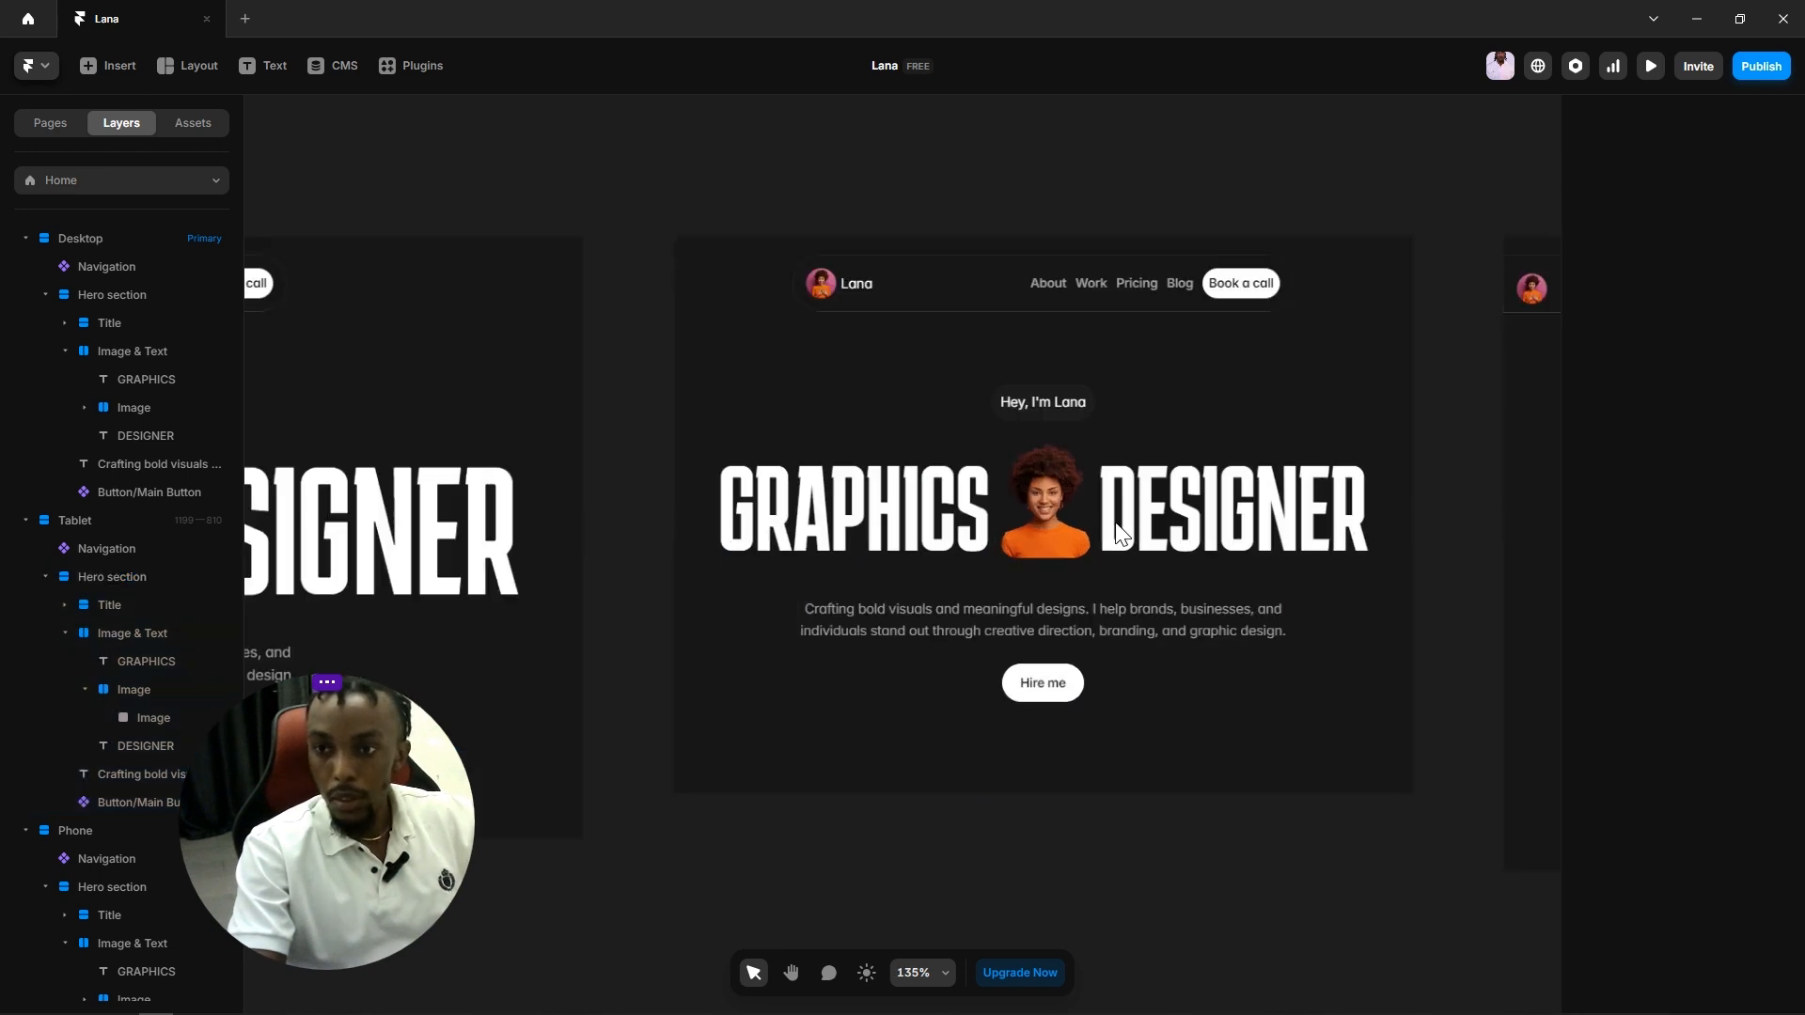
click(1107, 592)
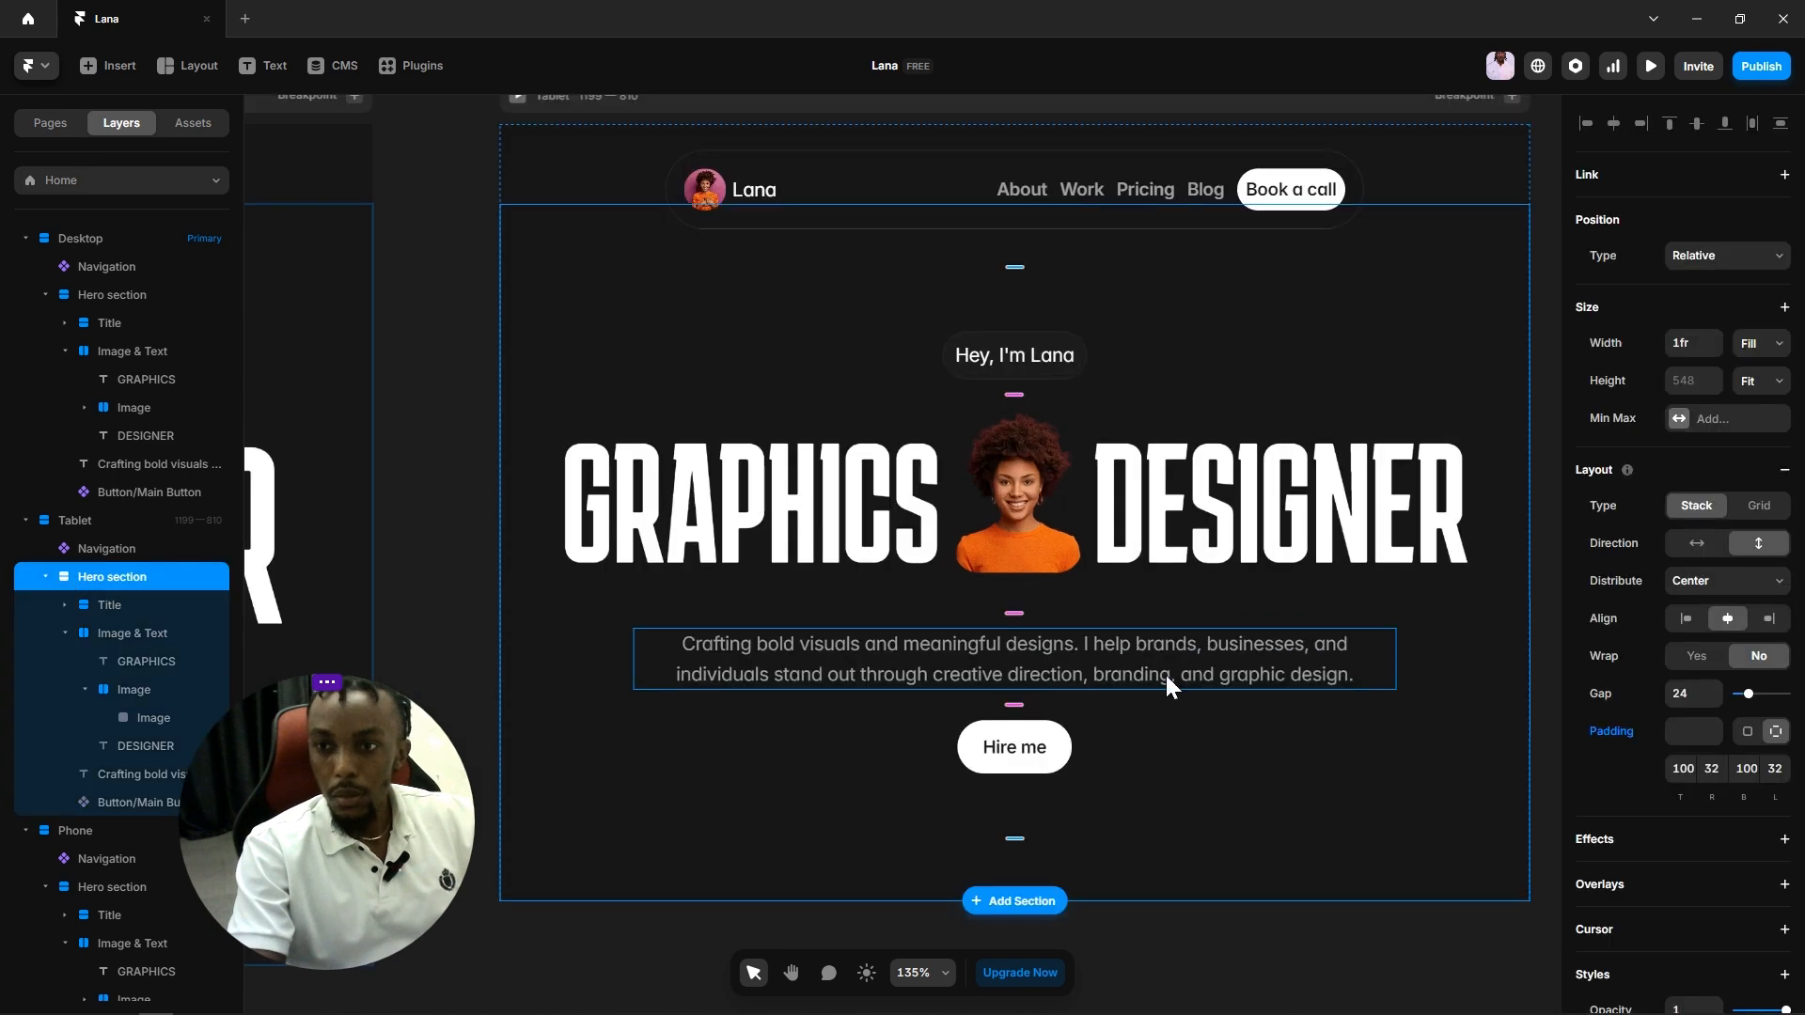
scroll(1165, 675, down, 3)
click(781, 865)
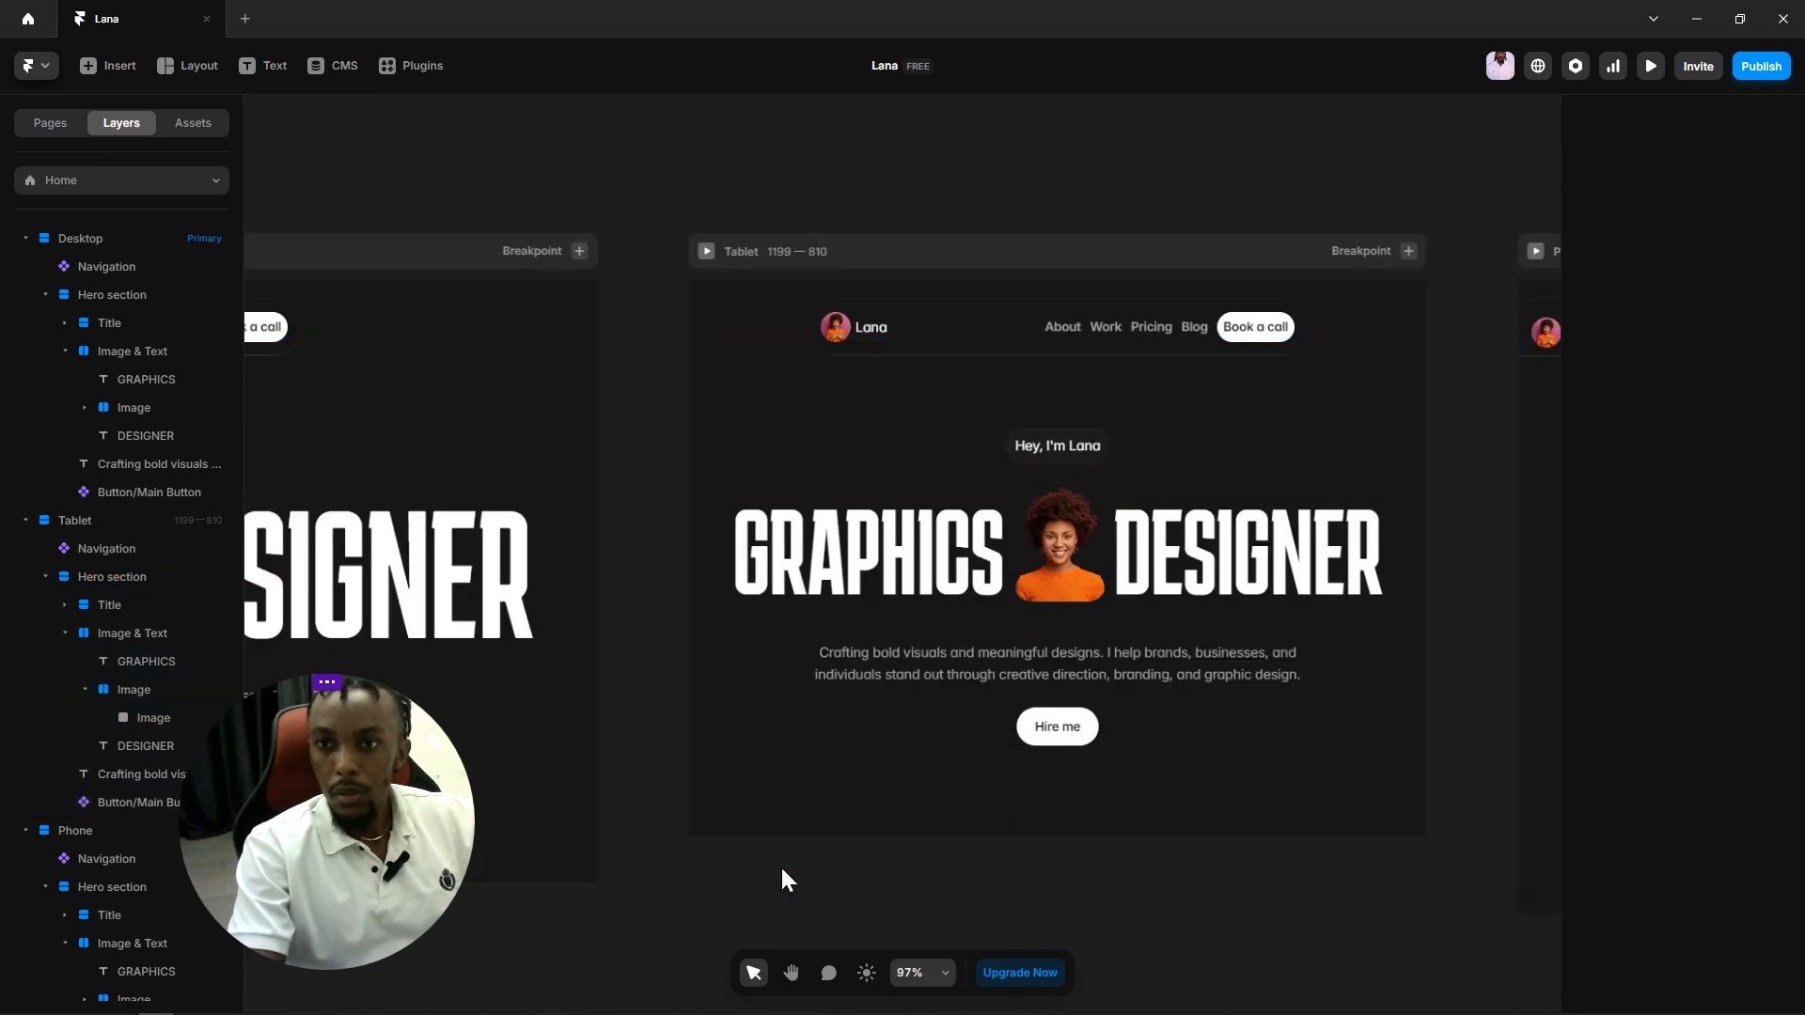
scroll(773, 443, down, 3)
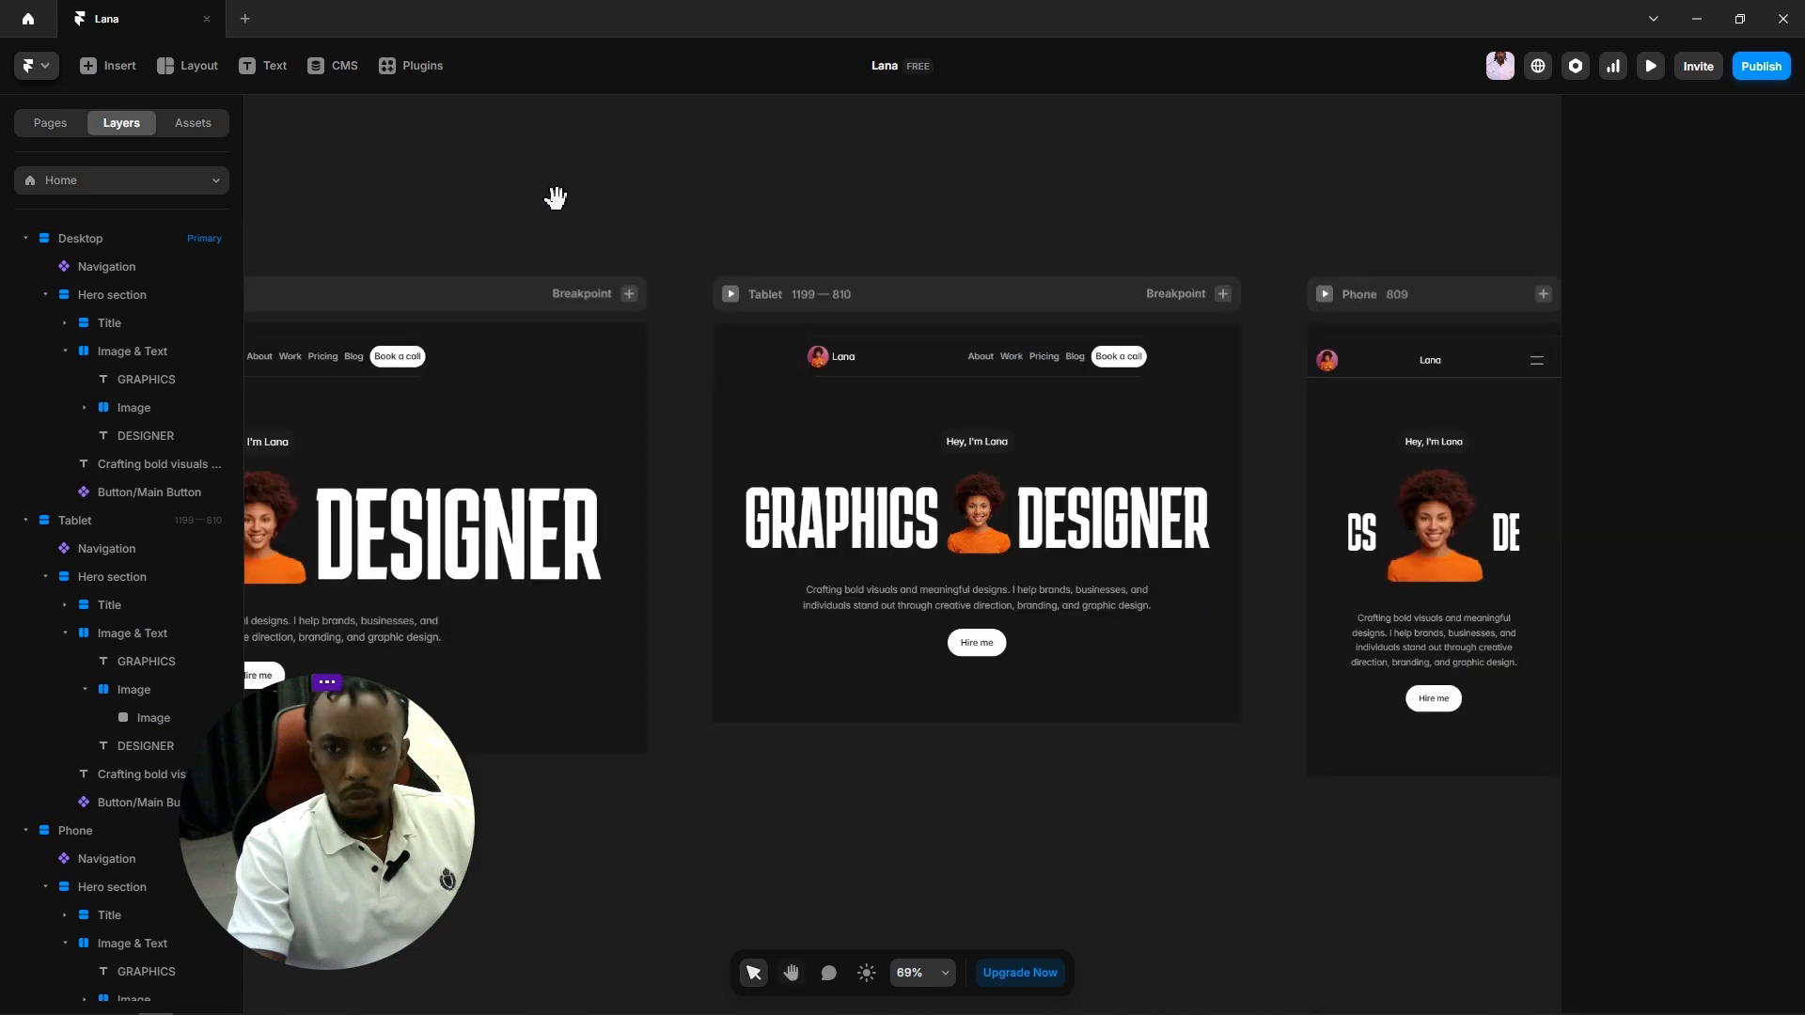
drag(443, 294, 865, 330)
click(764, 330)
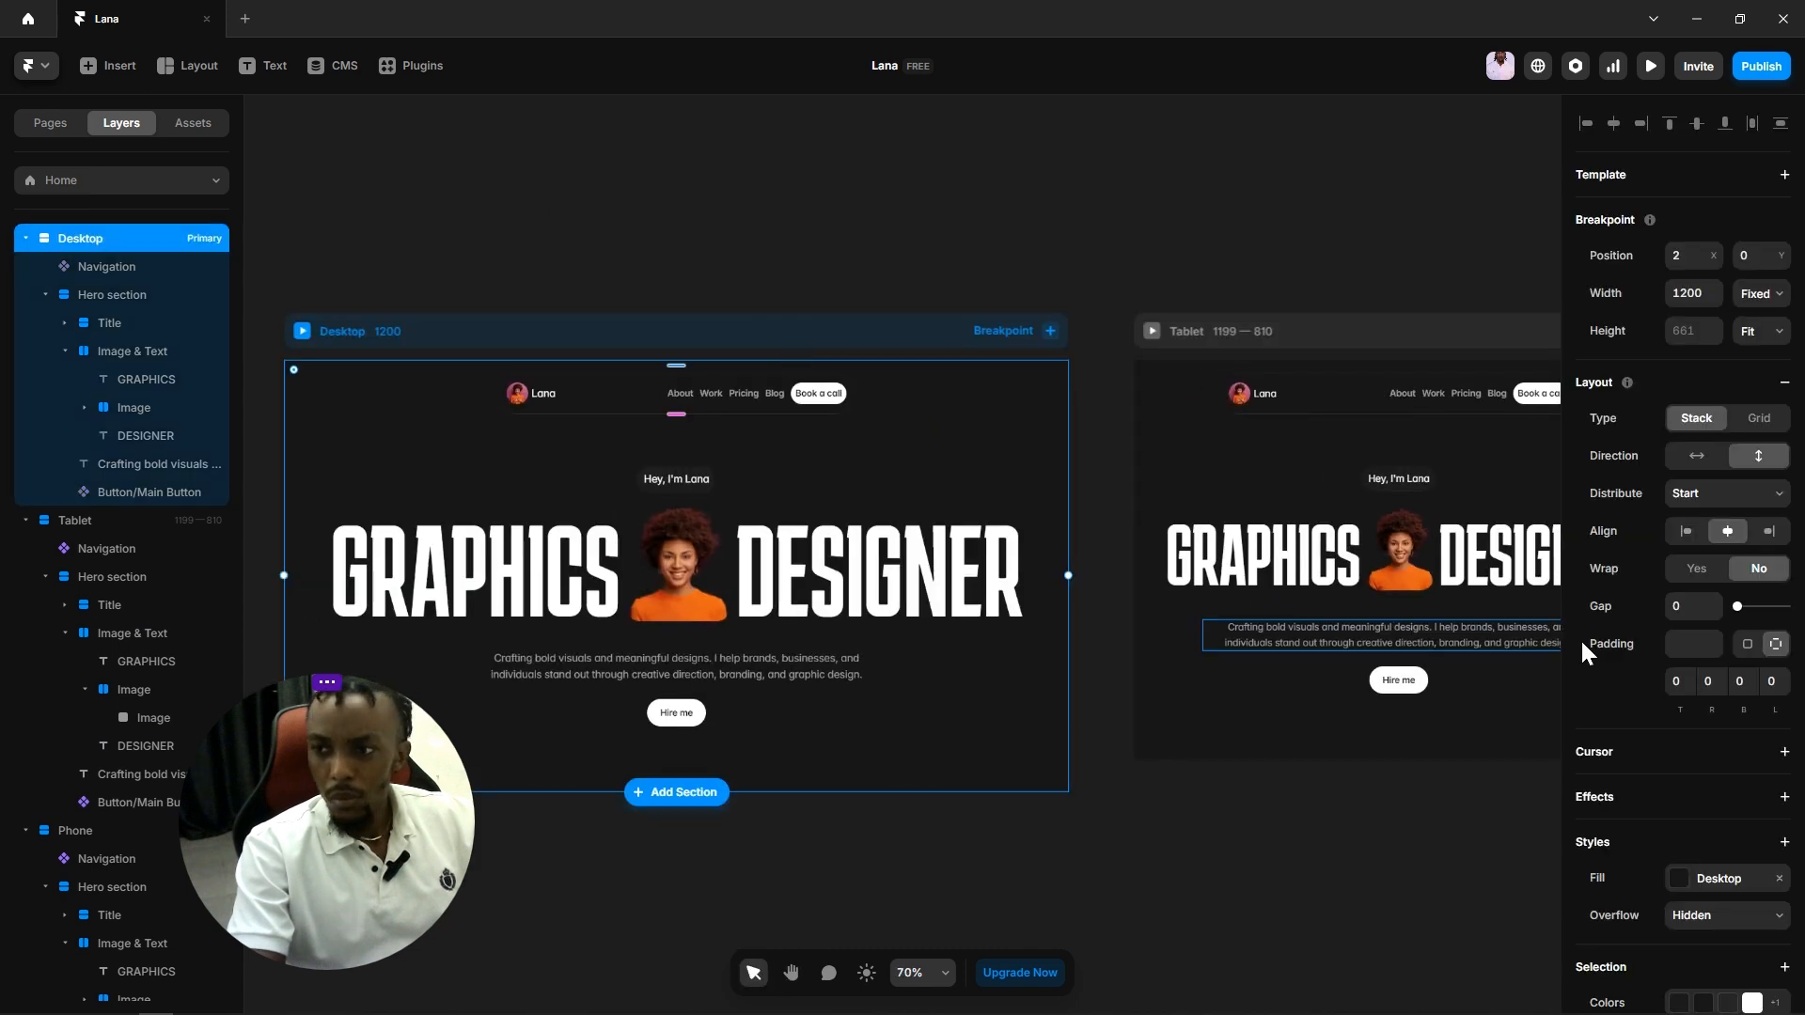
click(1254, 444)
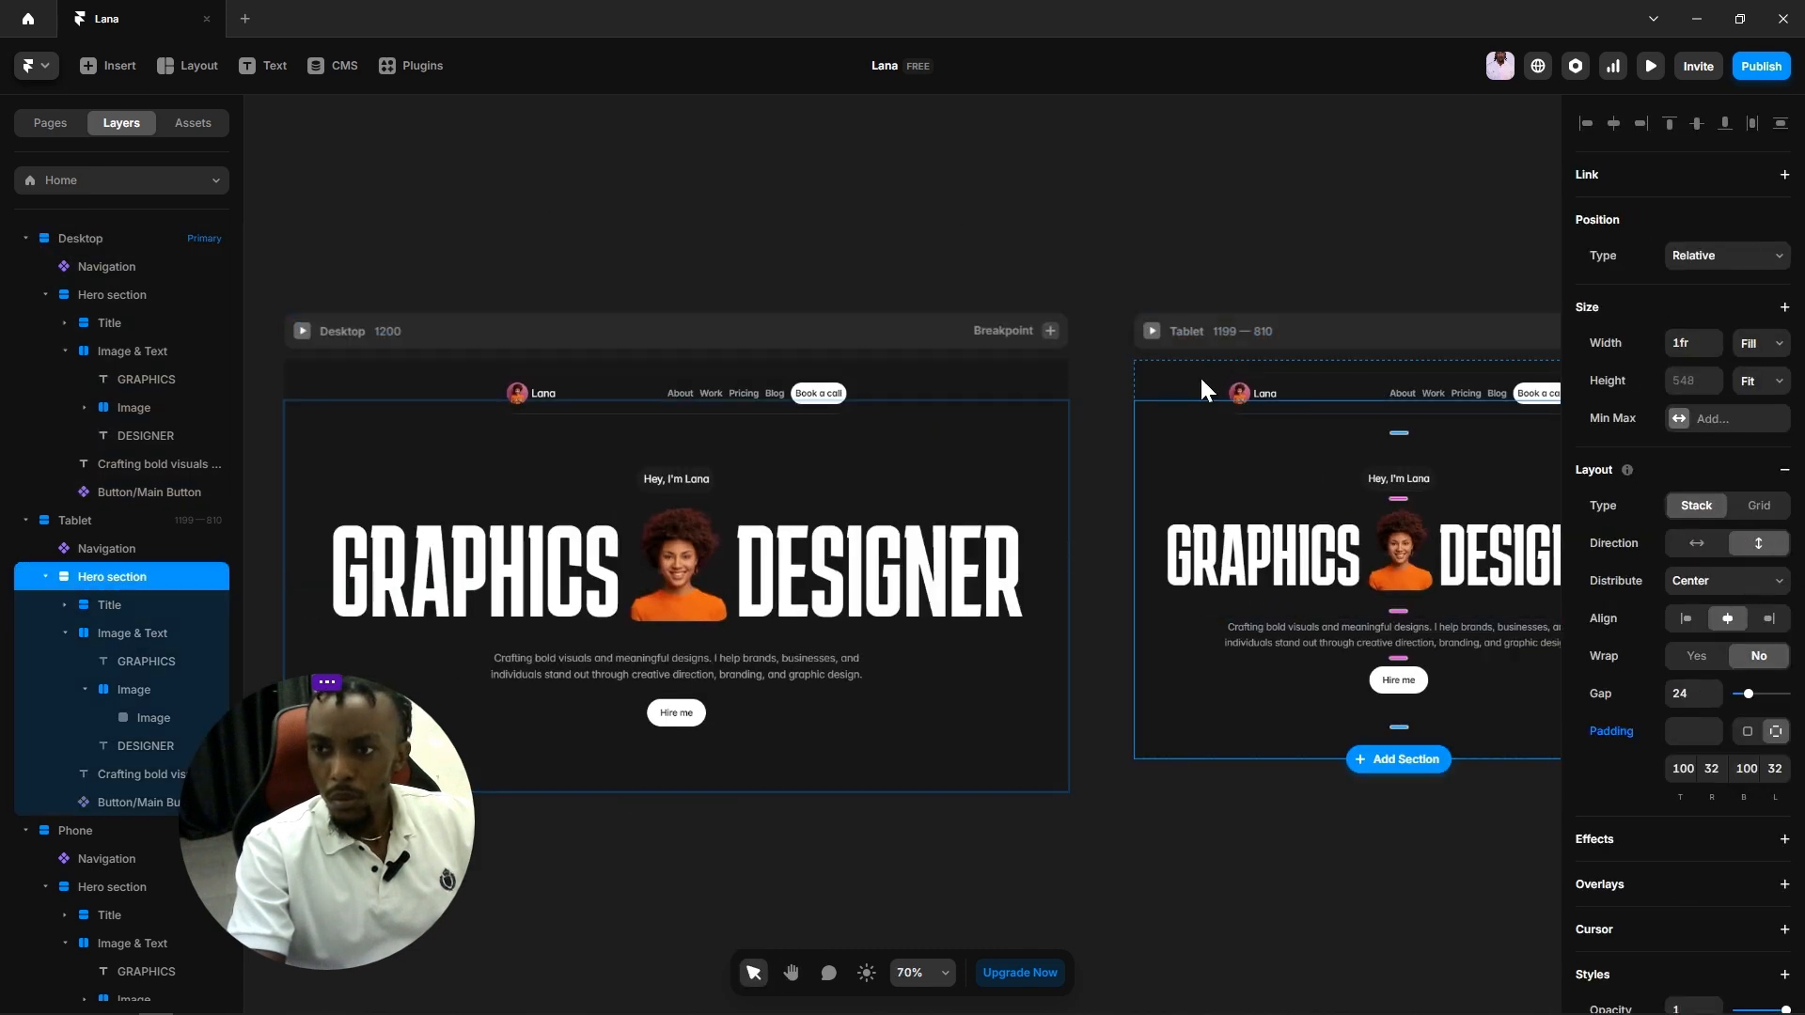
click(1291, 333)
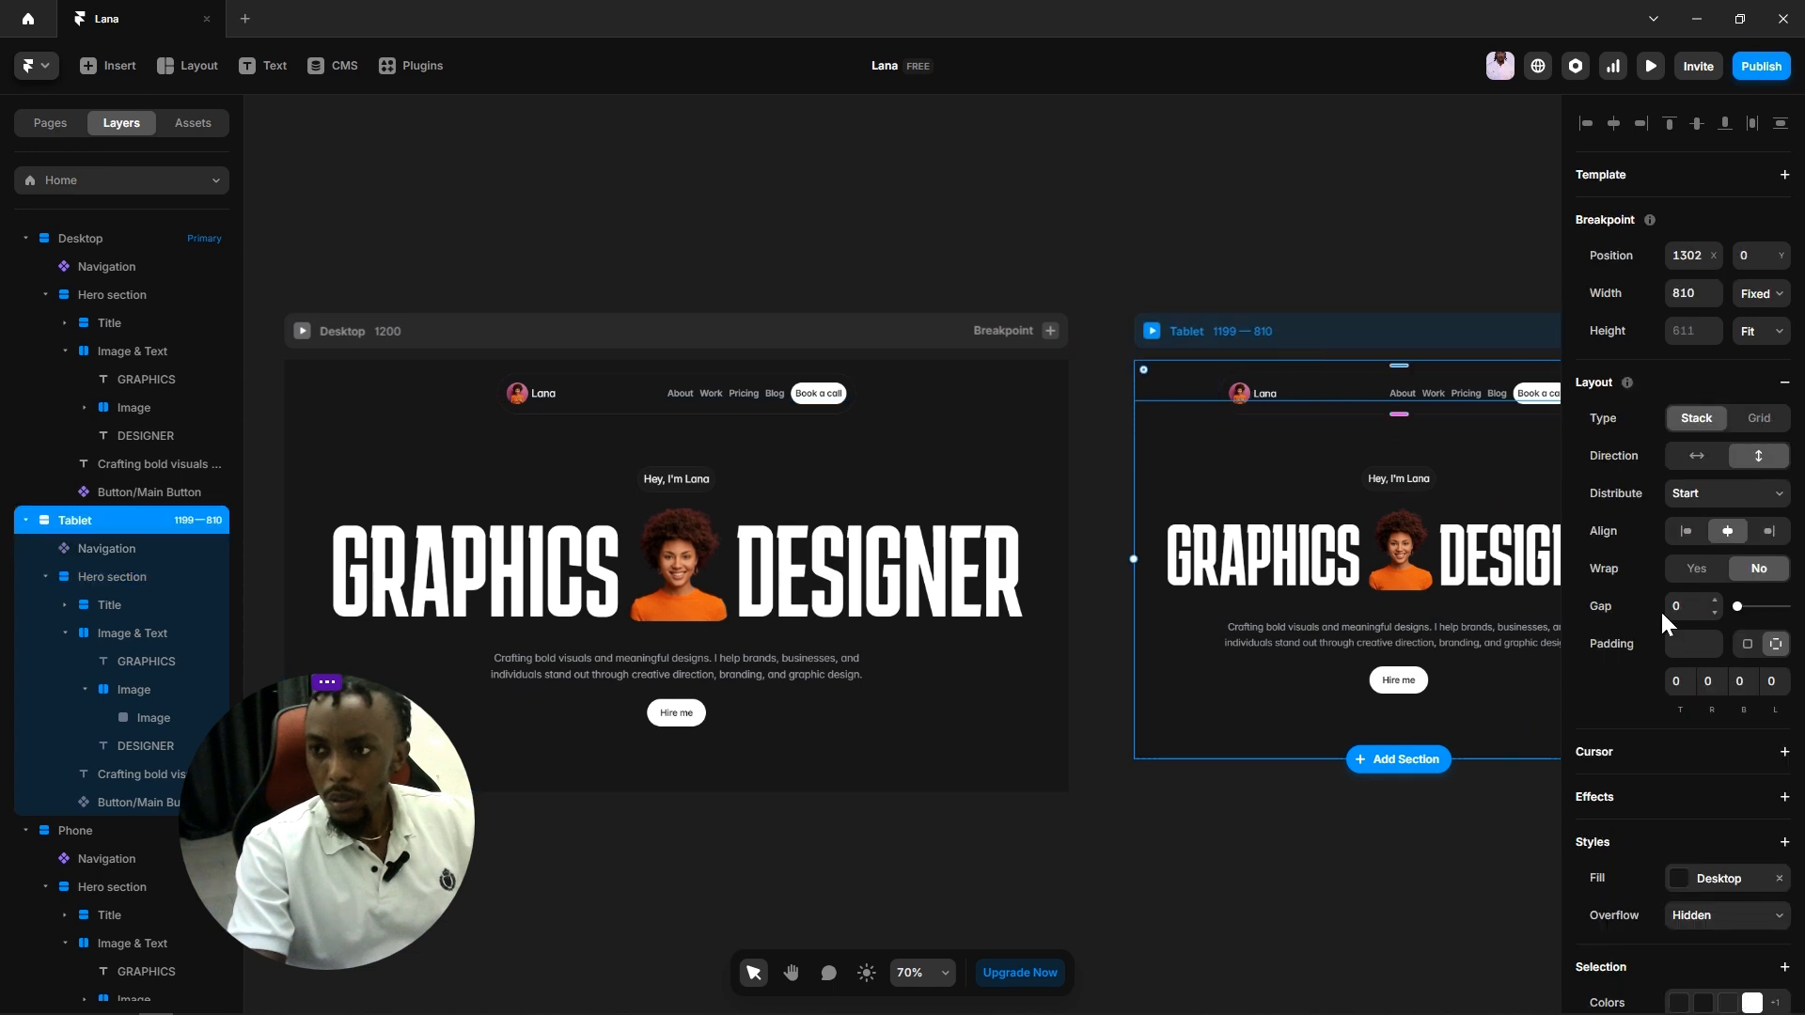
click(1278, 865)
key(h)
drag(1277, 865, 923, 876)
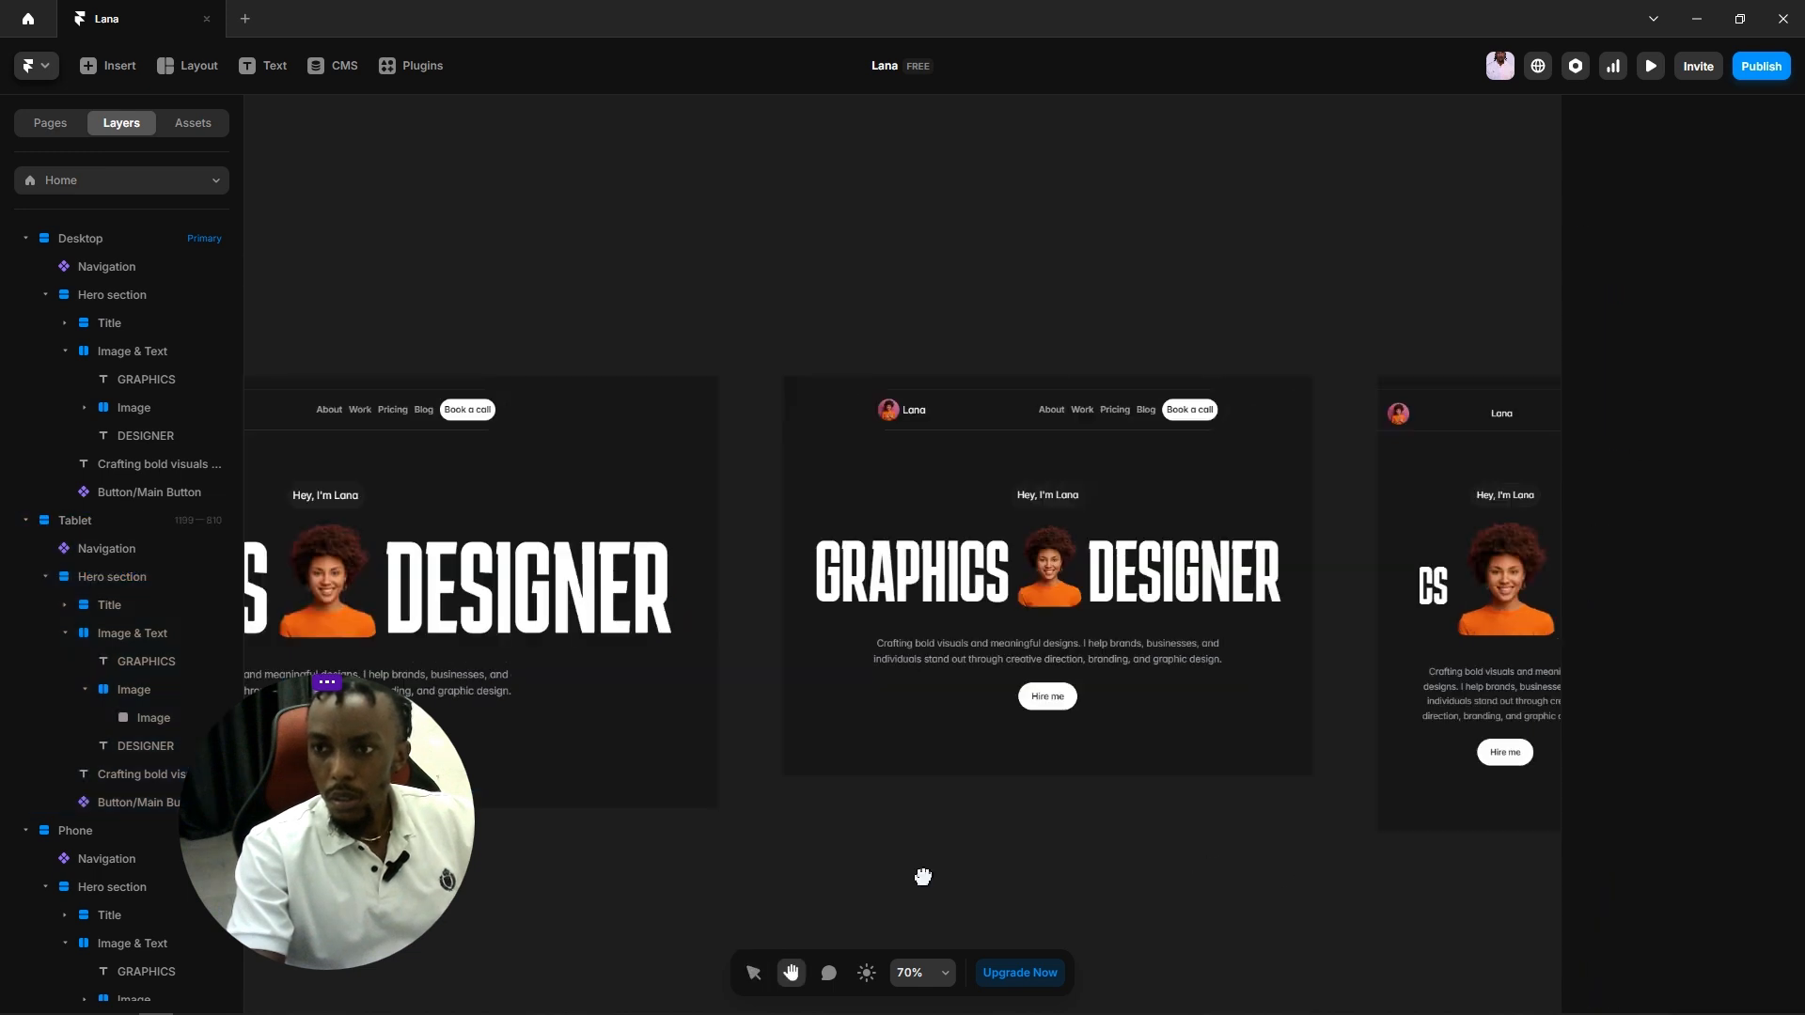
key(v)
click(1141, 474)
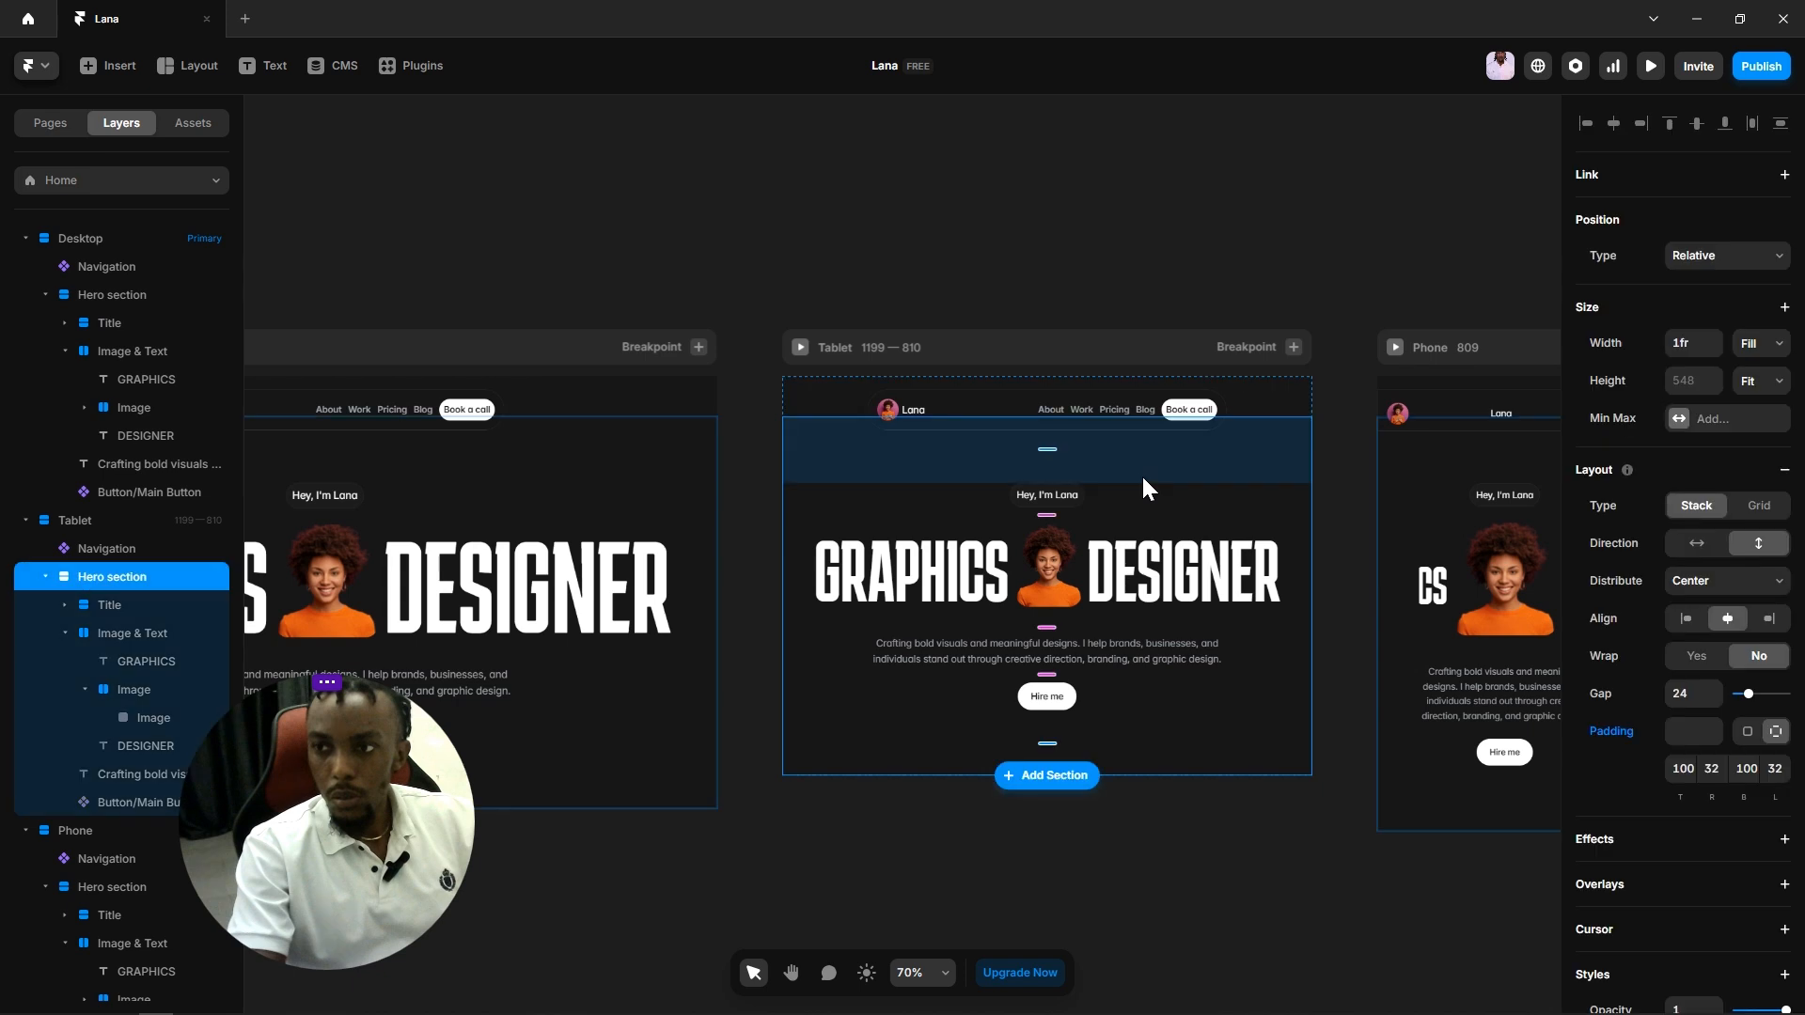
scroll(1636, 691, down, 5)
click(1325, 883)
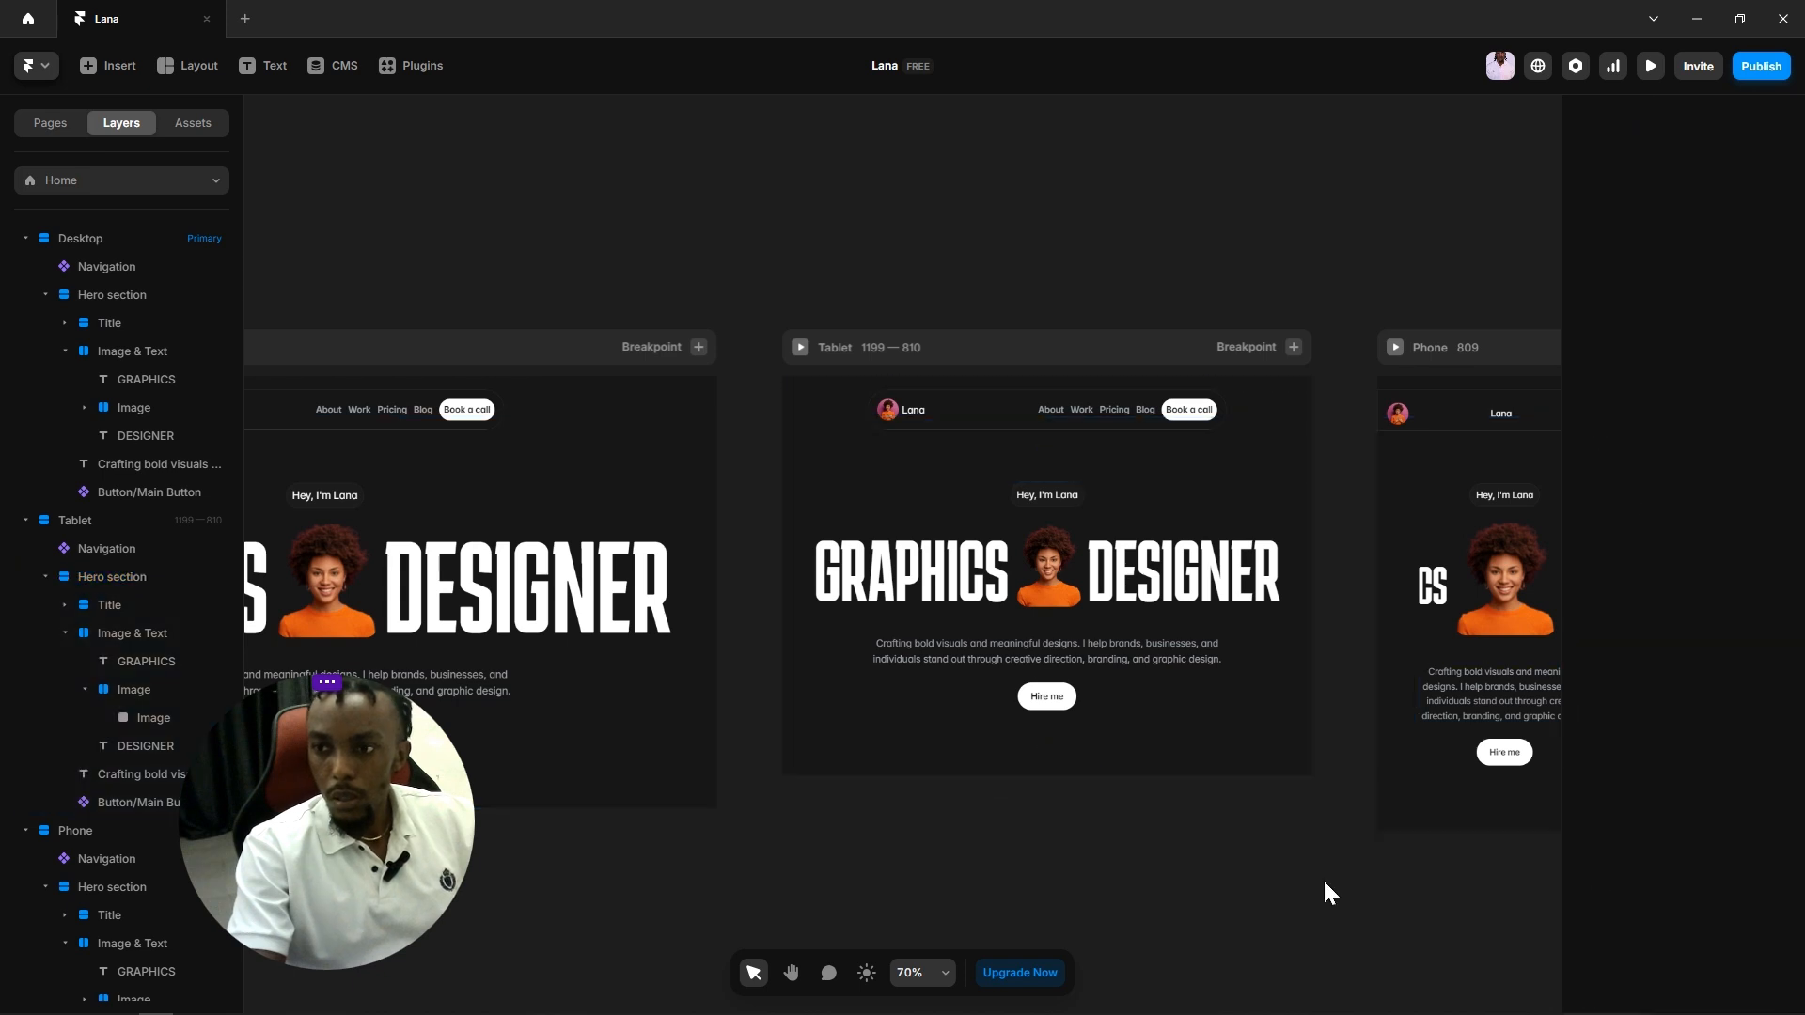
Step: Change the phone navigation's position type to Fixed and set its top offset to 0
scroll(1058, 843, right, 5)
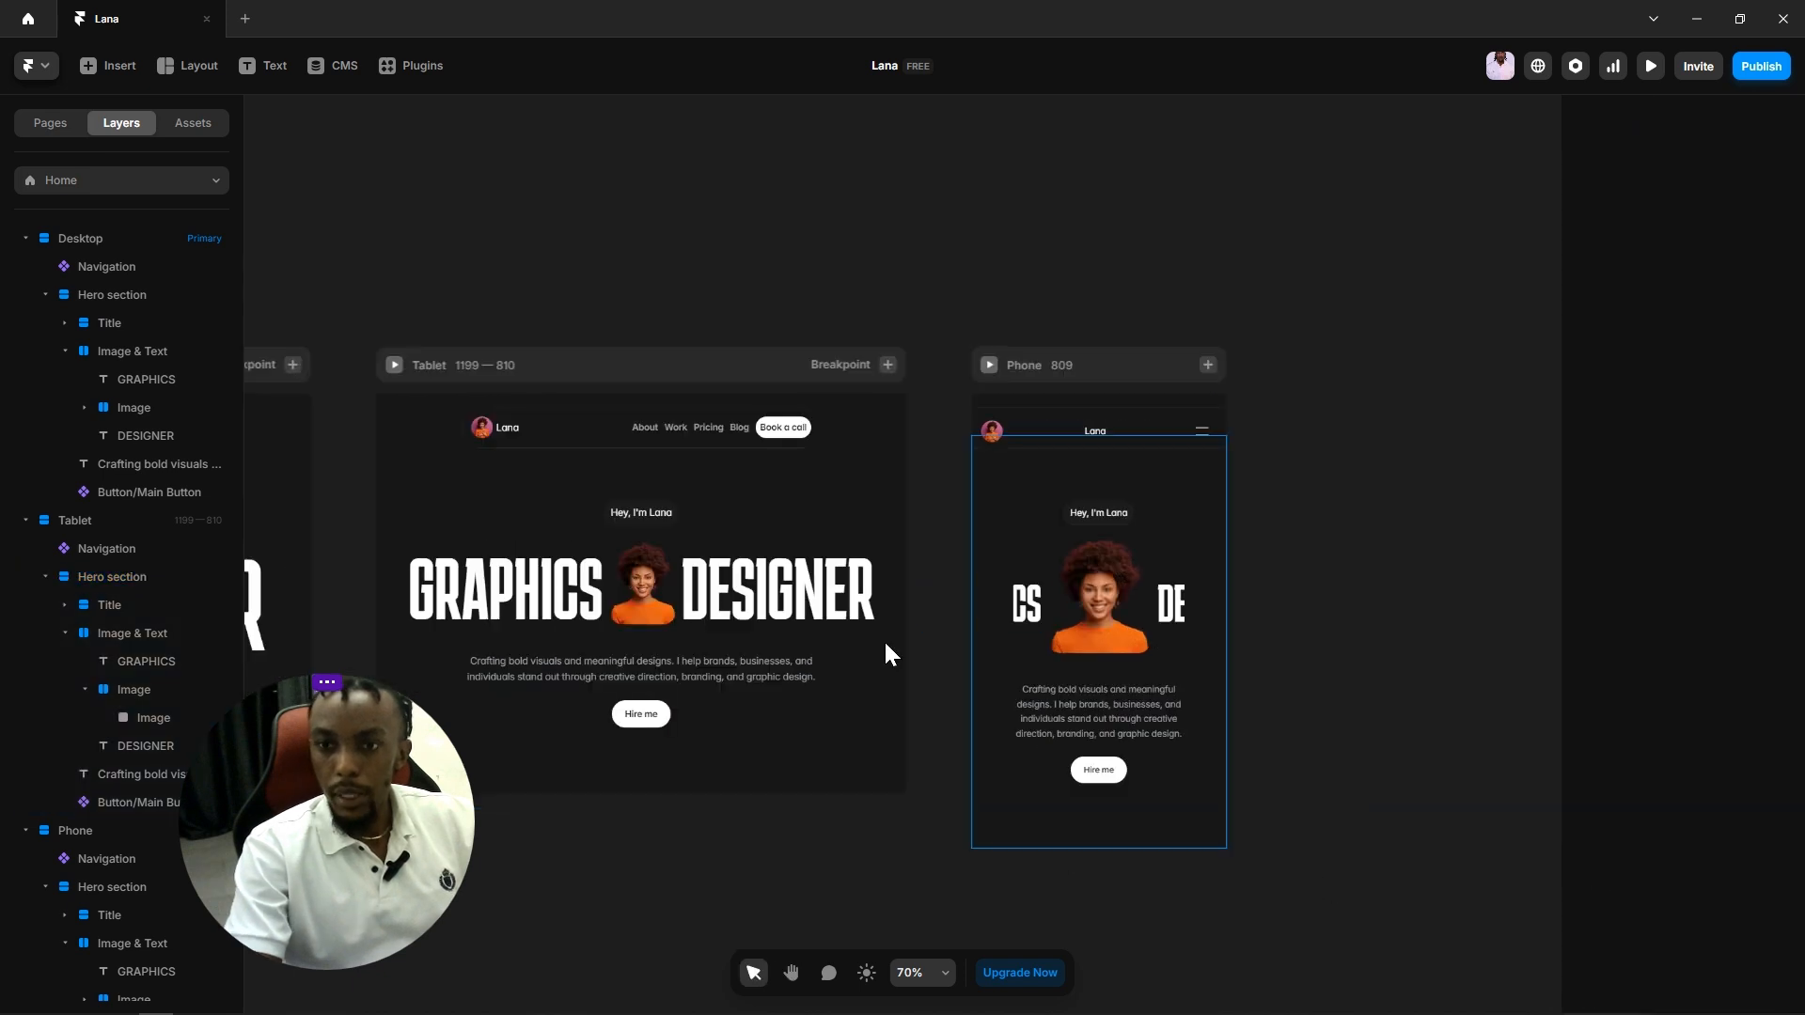
scroll(809, 821, left, 2)
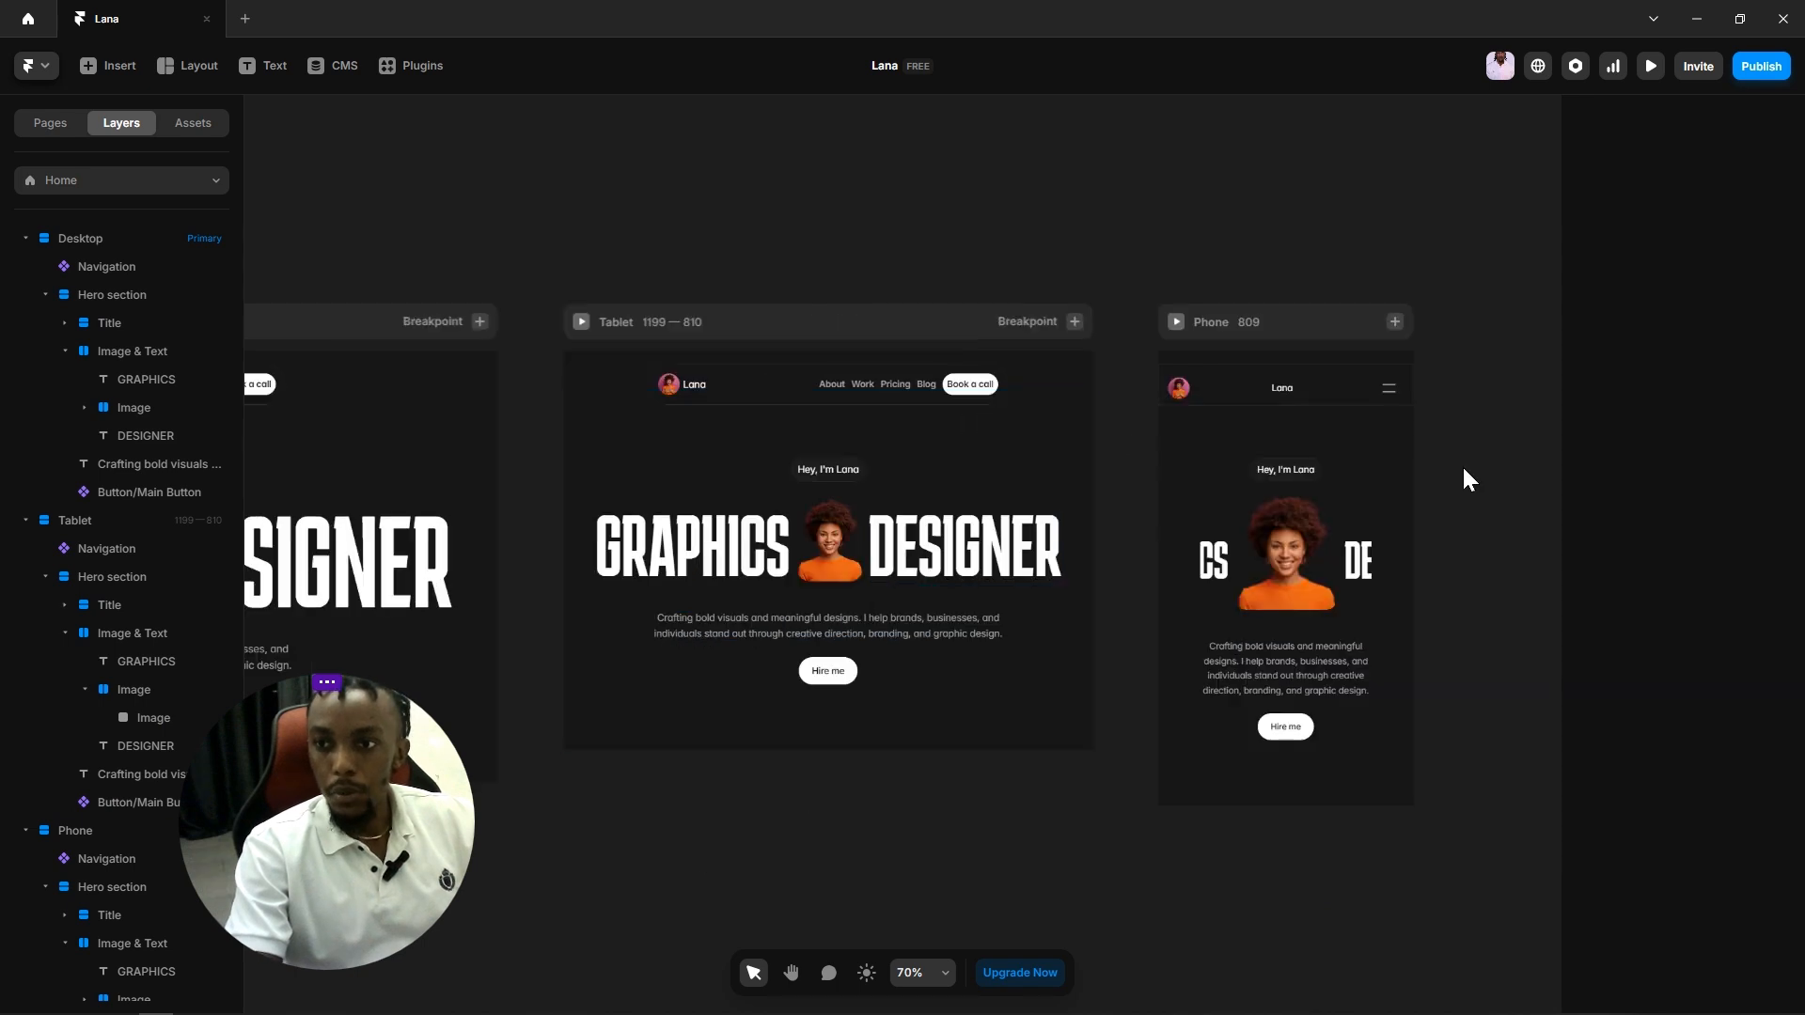
key(space)
drag(1463, 475, 1360, 472)
scroll(1222, 361, up, 3)
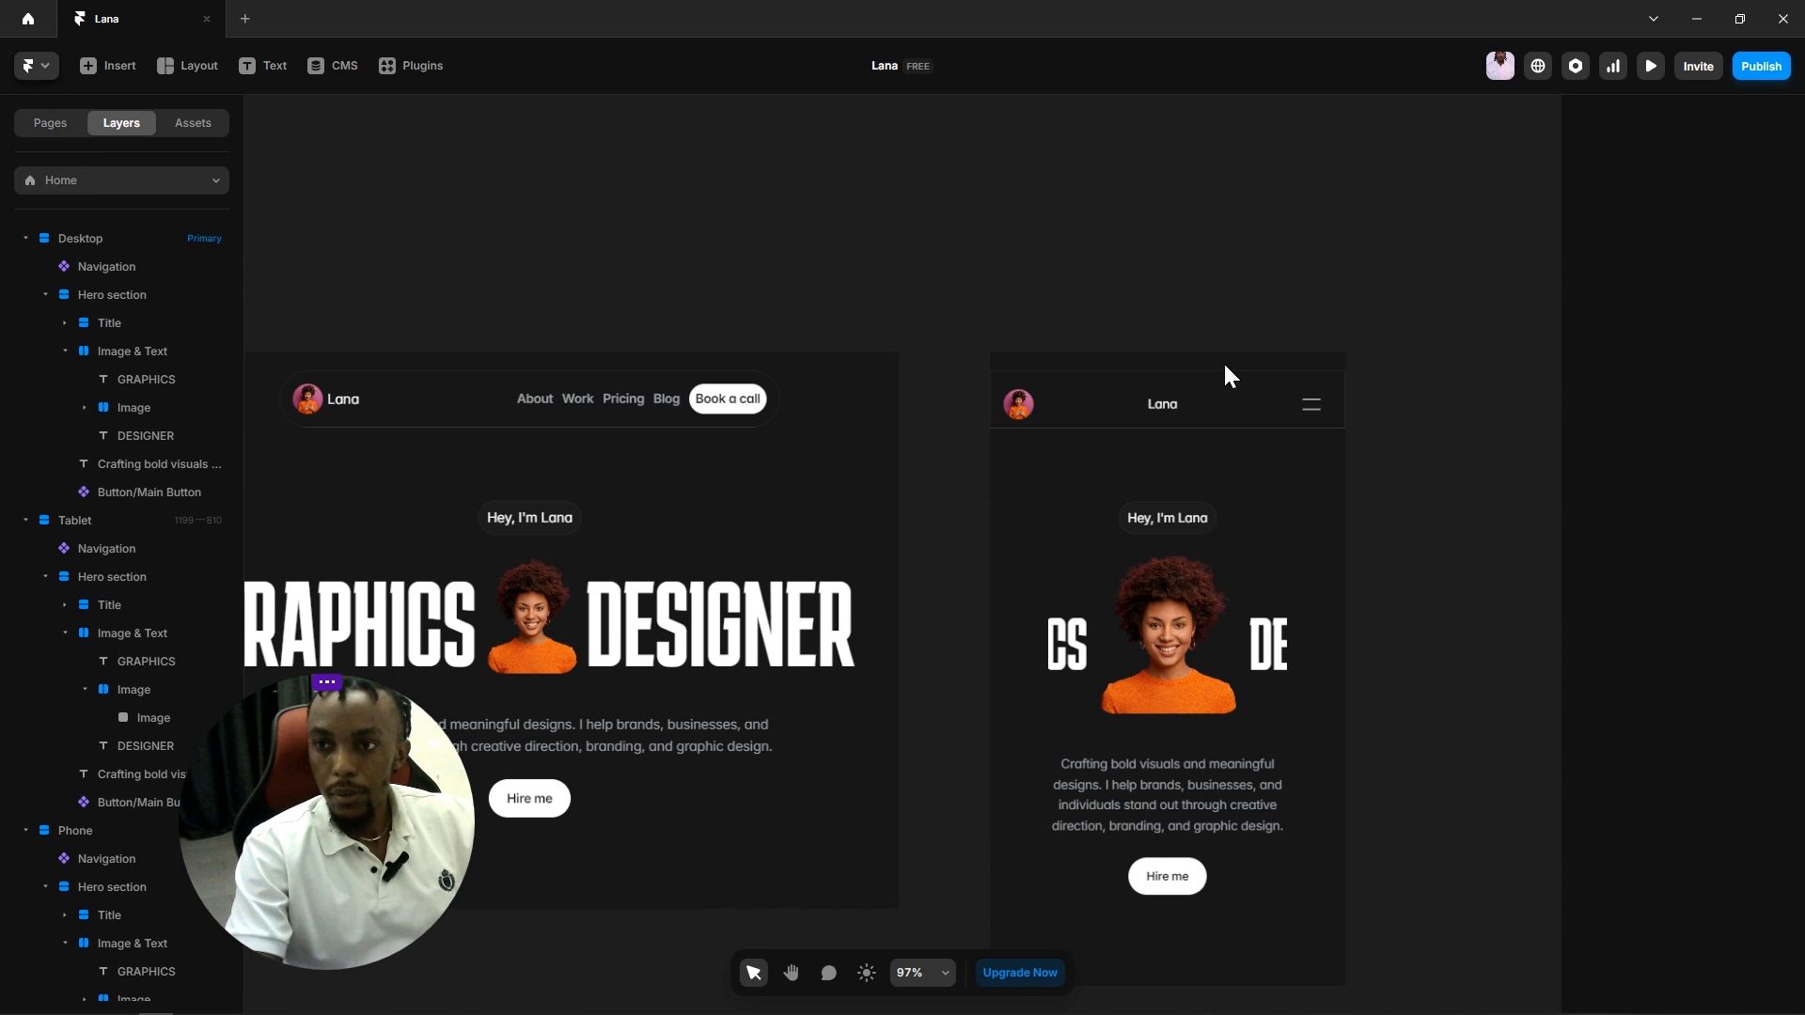
click(1225, 376)
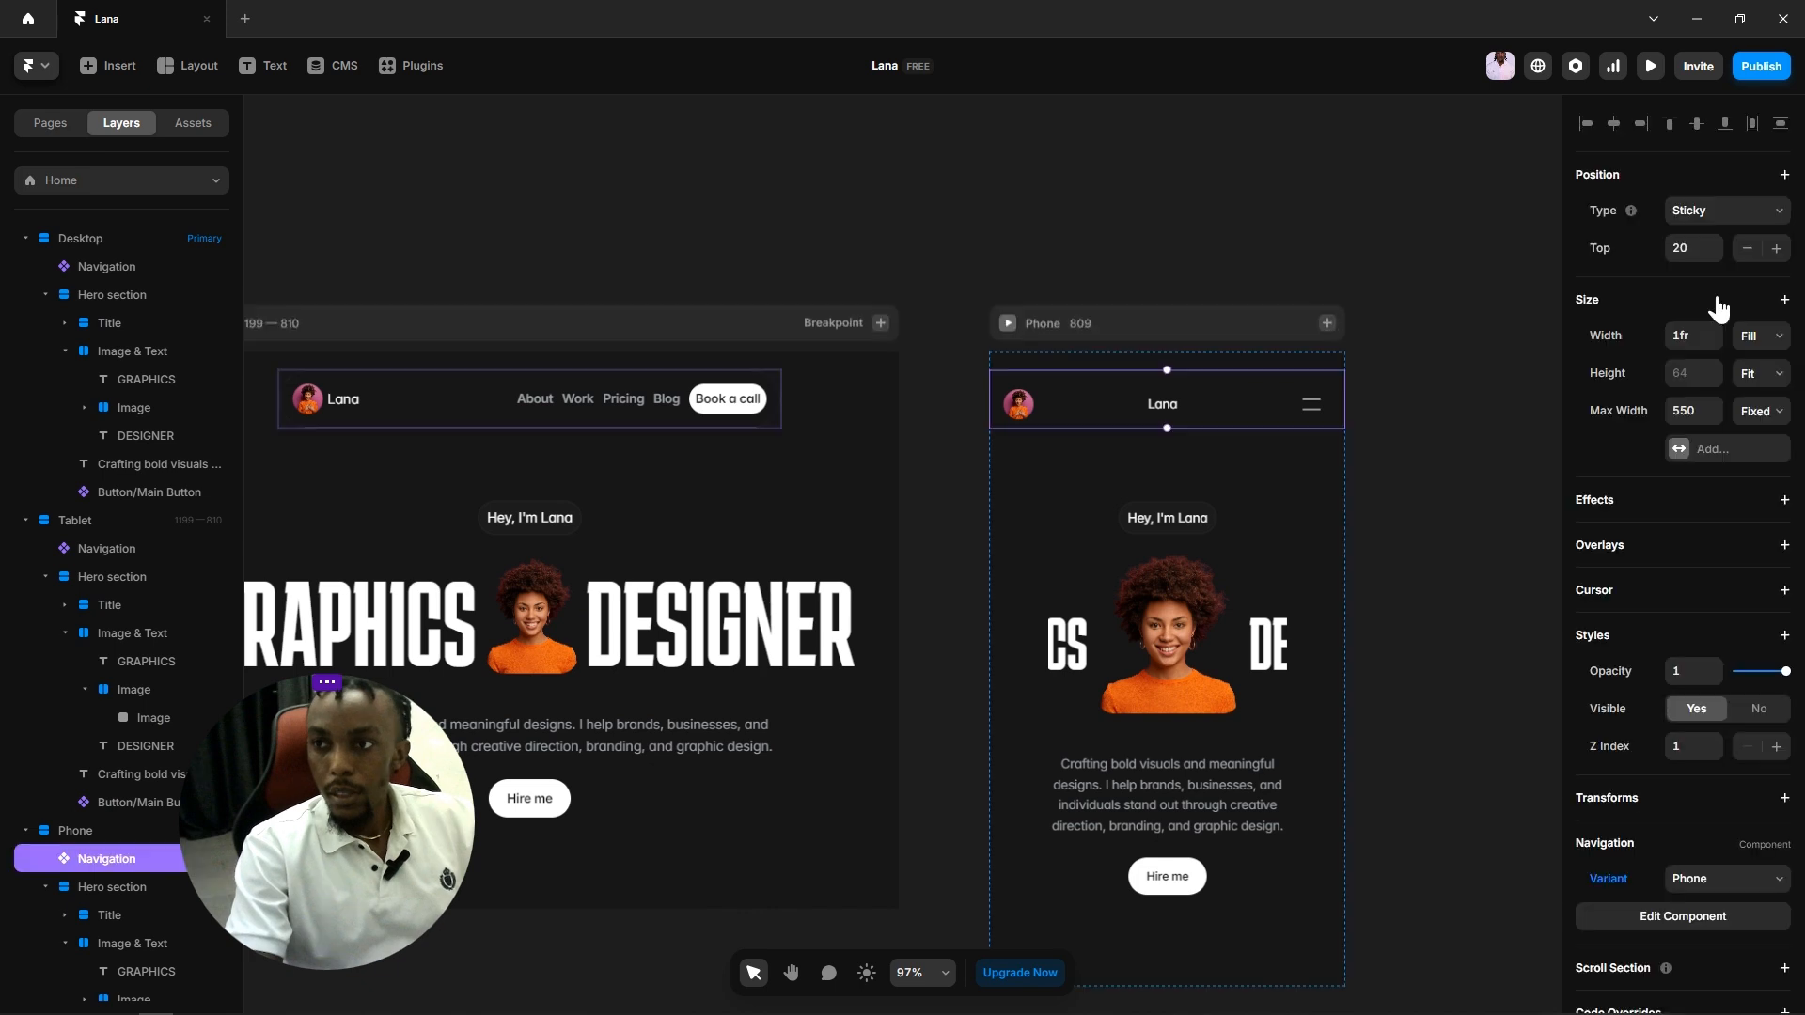
click(1706, 226)
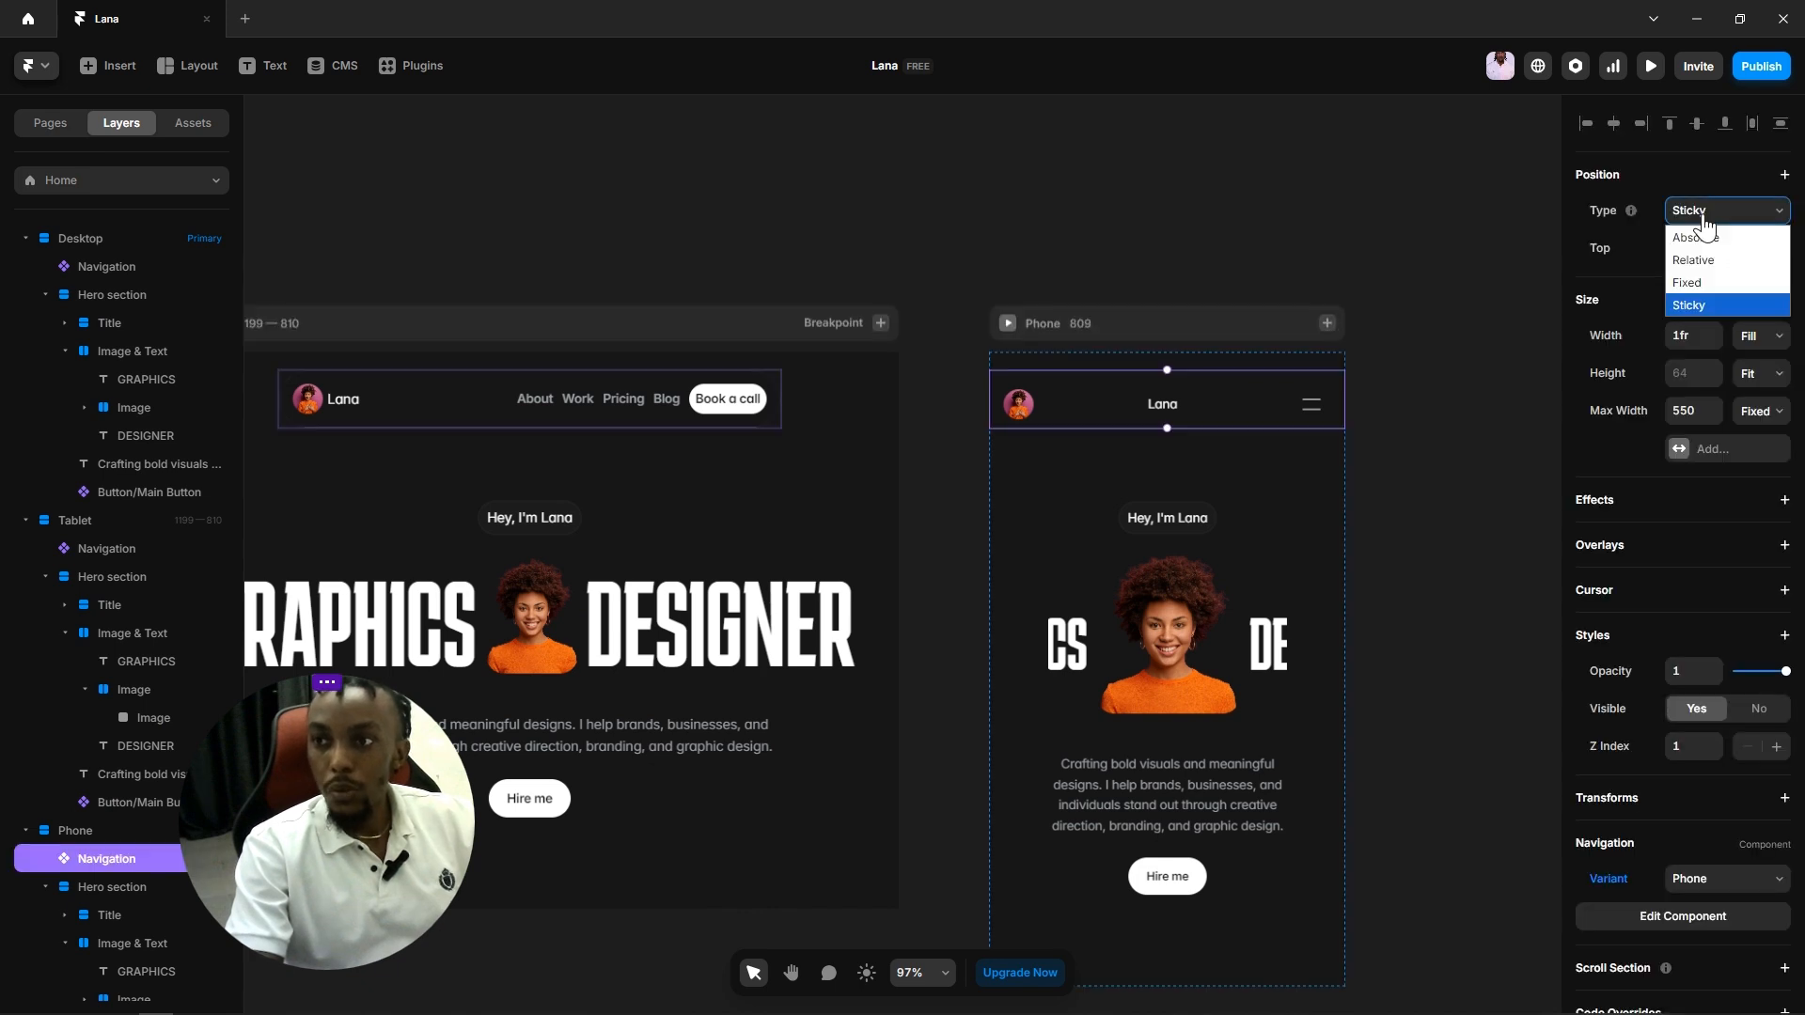
click(1709, 288)
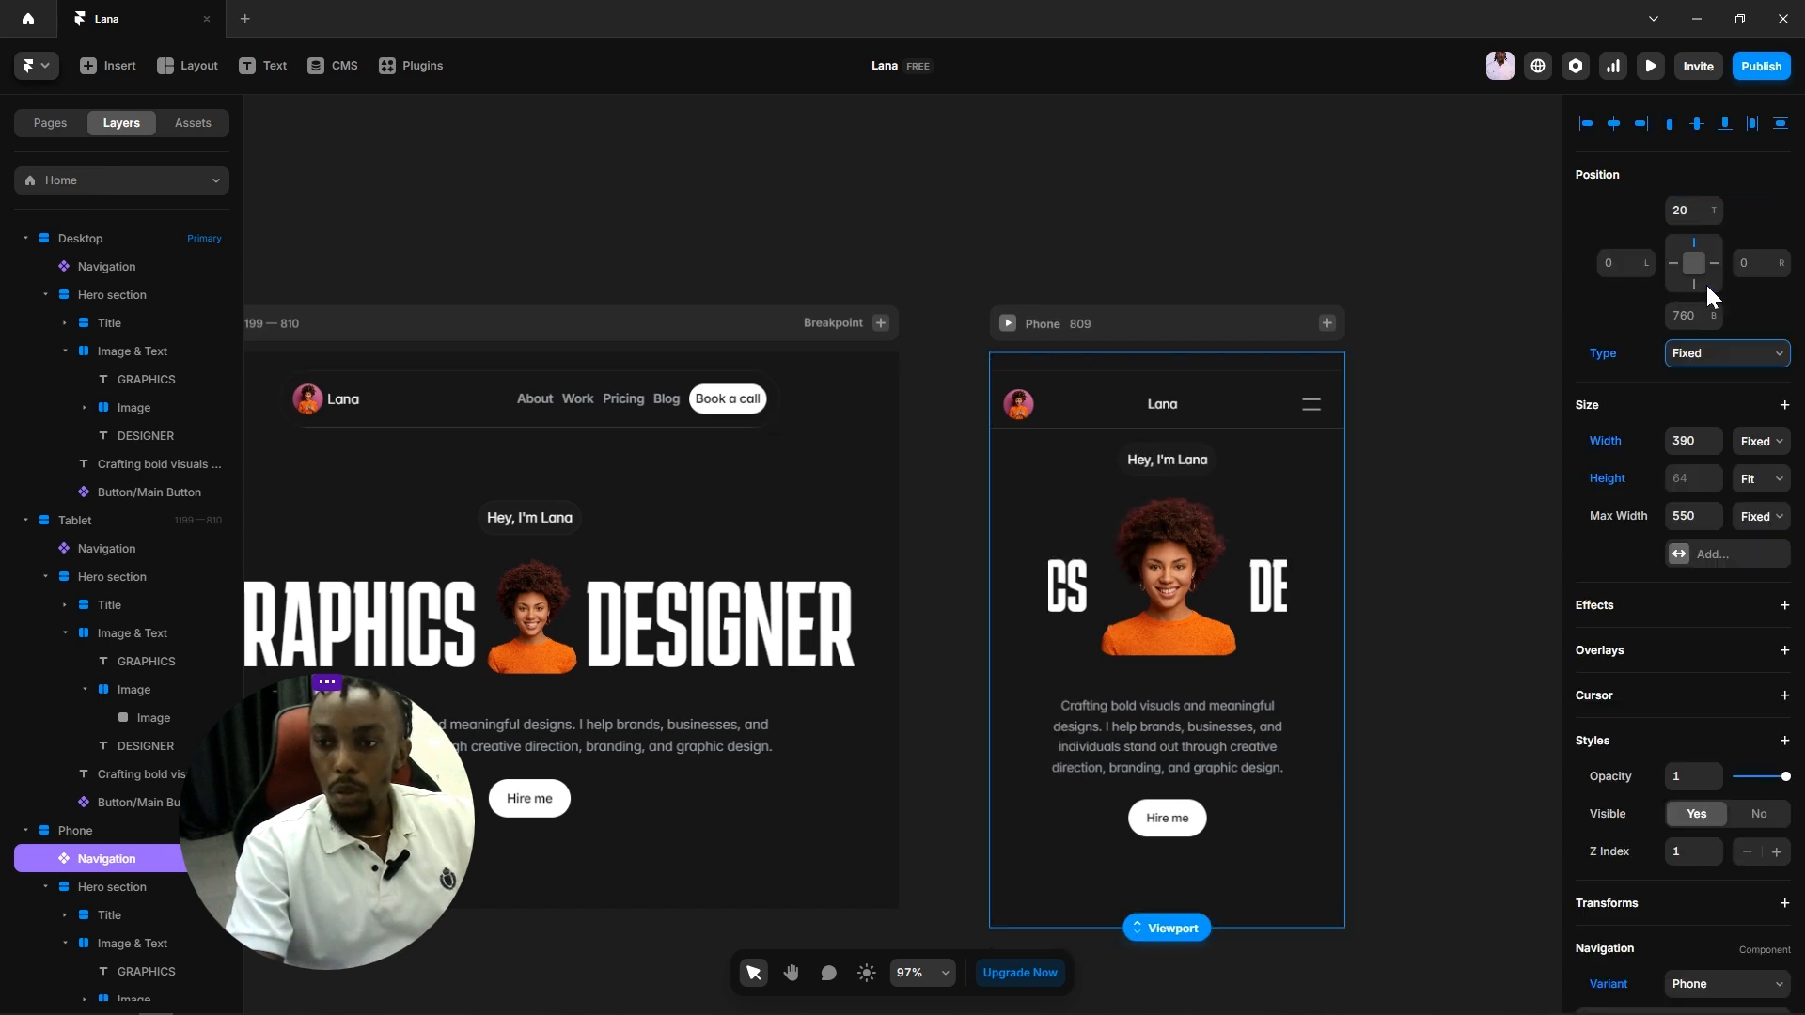
click(1686, 212)
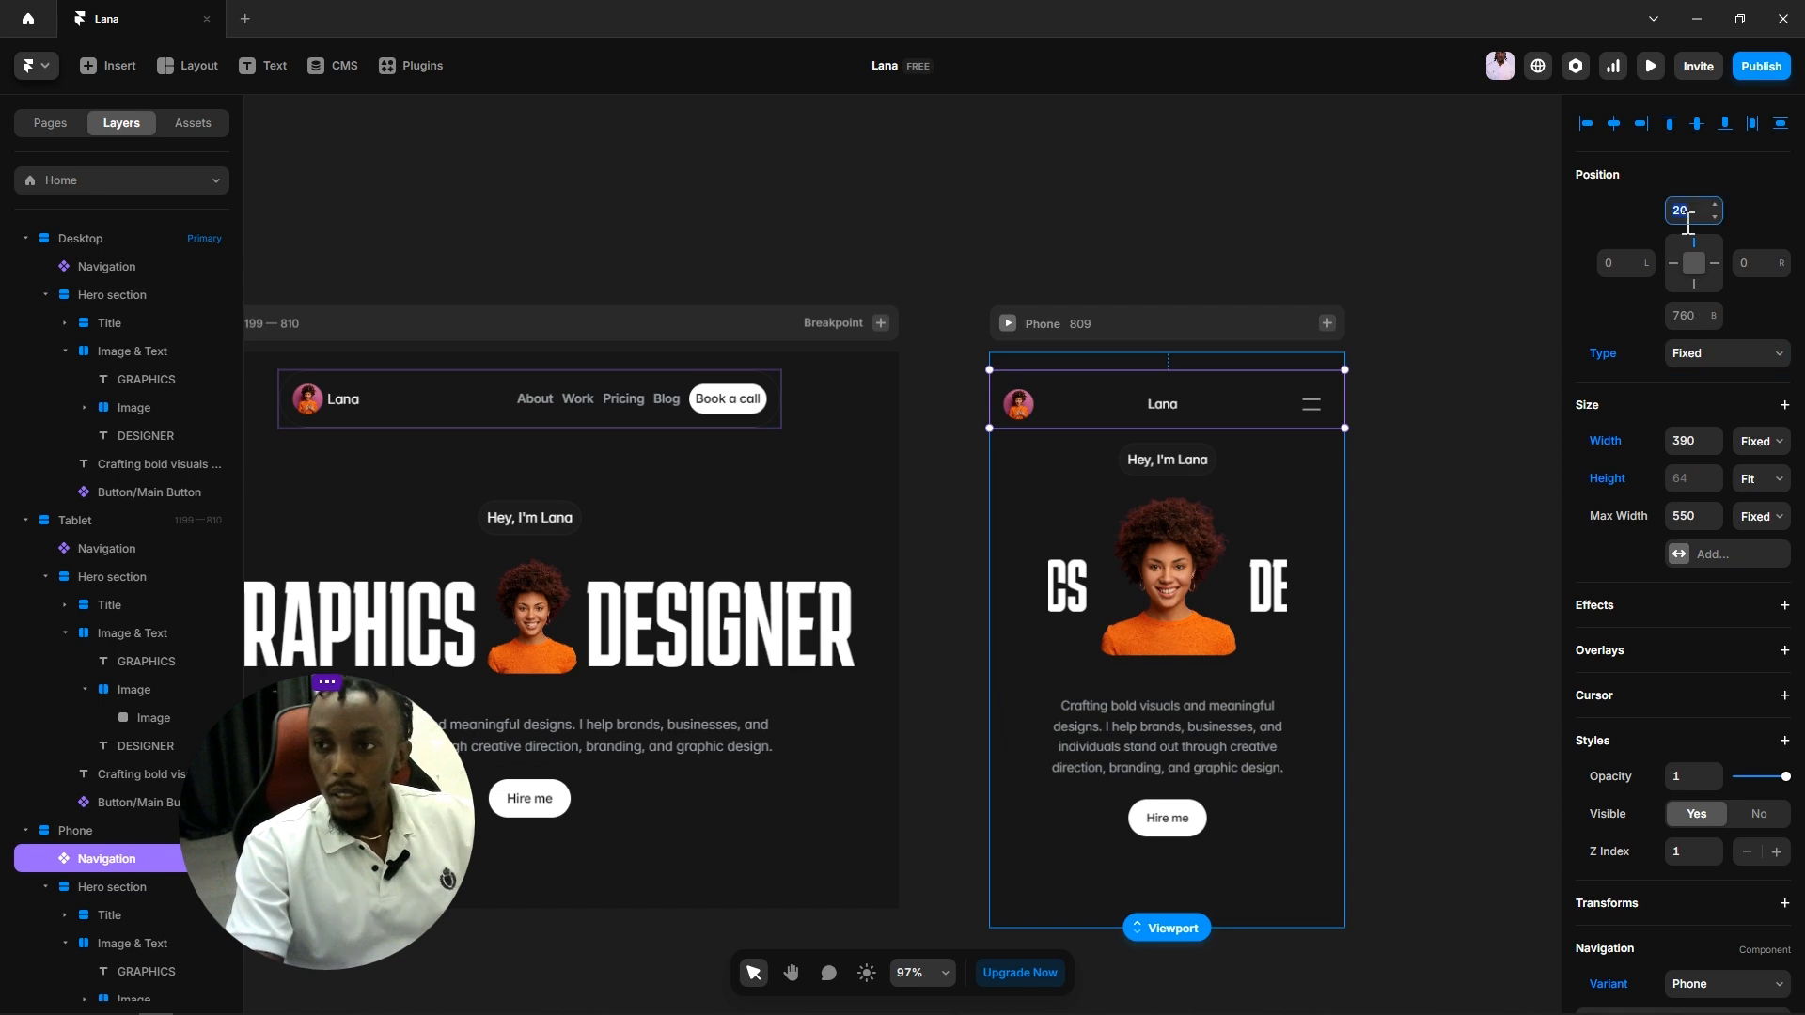
text(0)
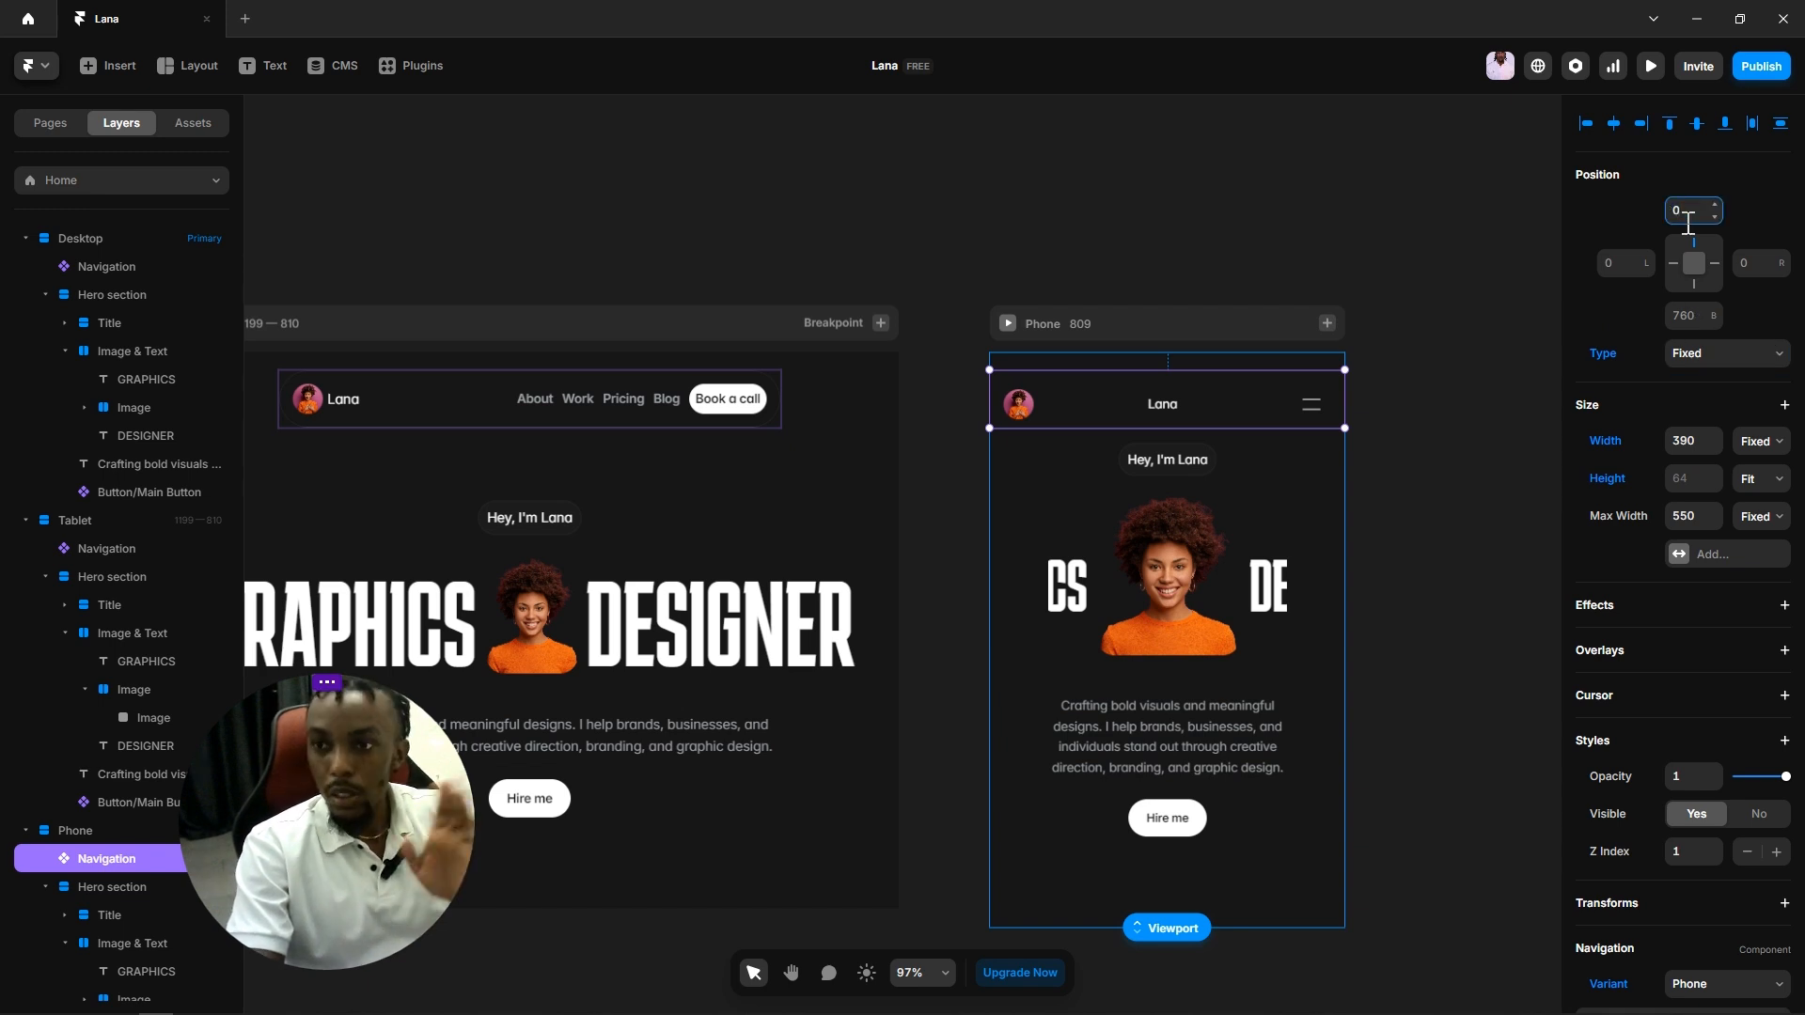
click(1452, 305)
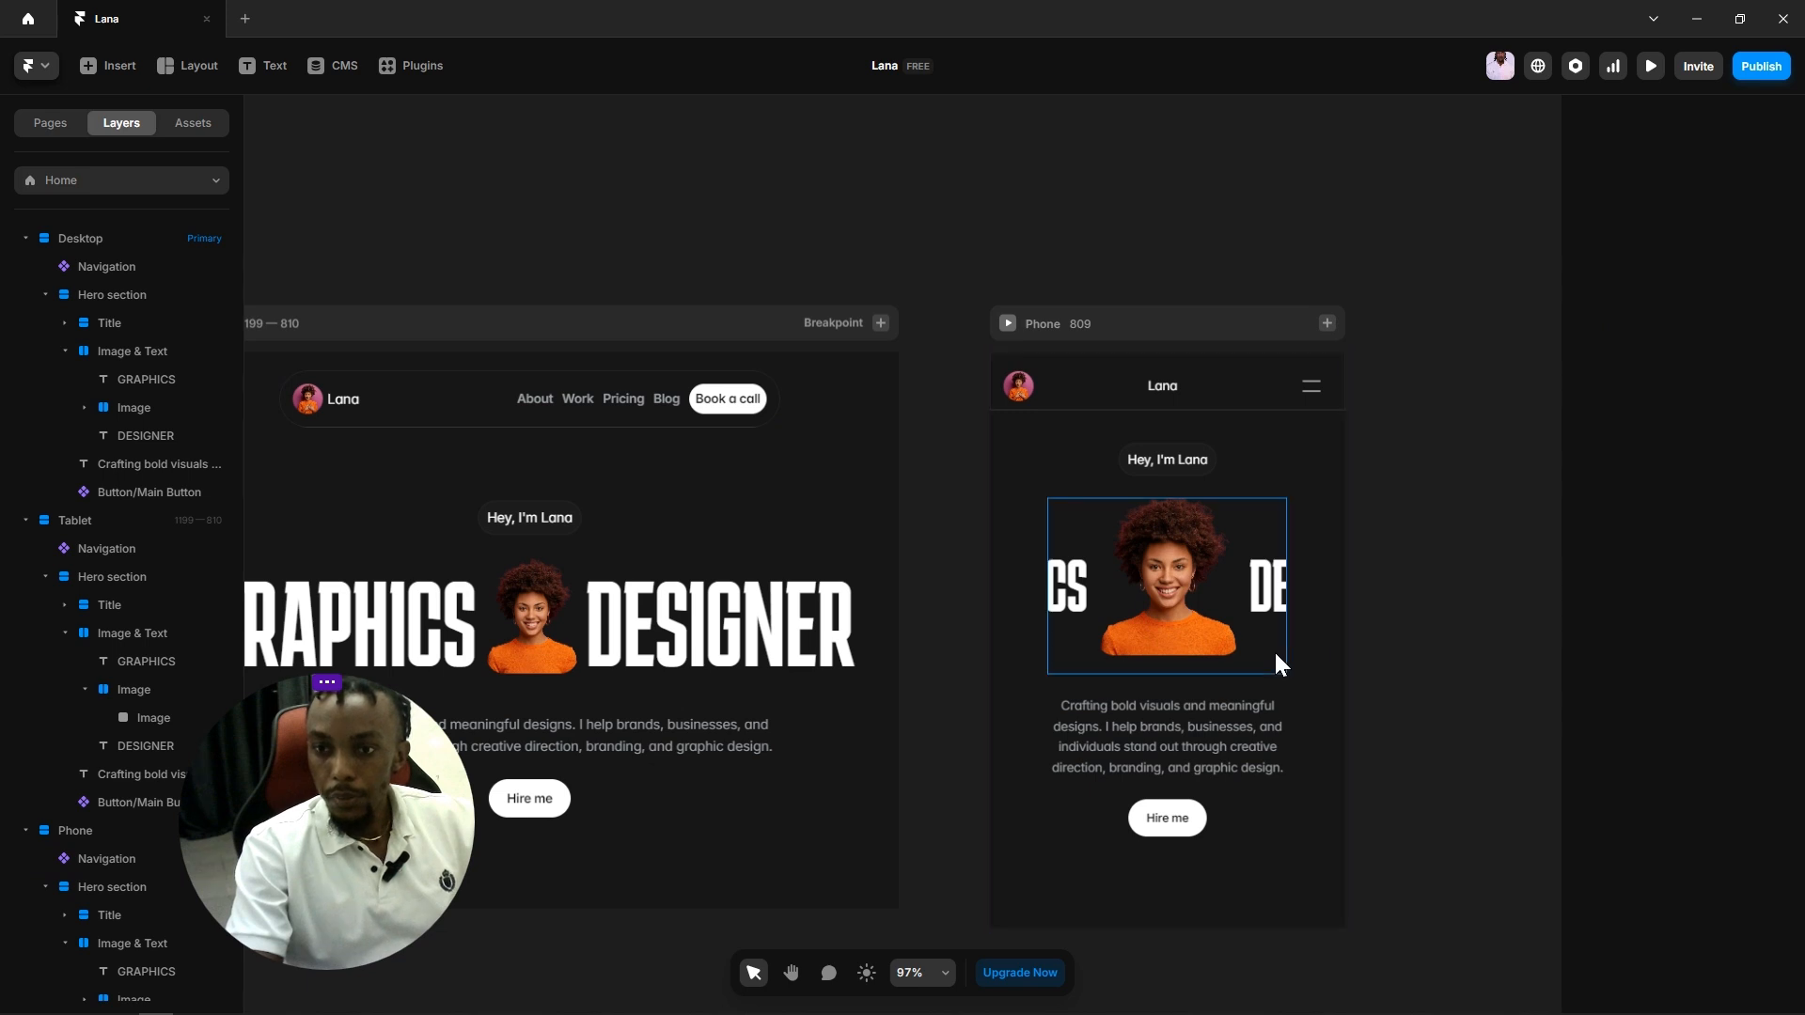
Step: Change the phone Image & Text stack's direction to vertical
click(1276, 655)
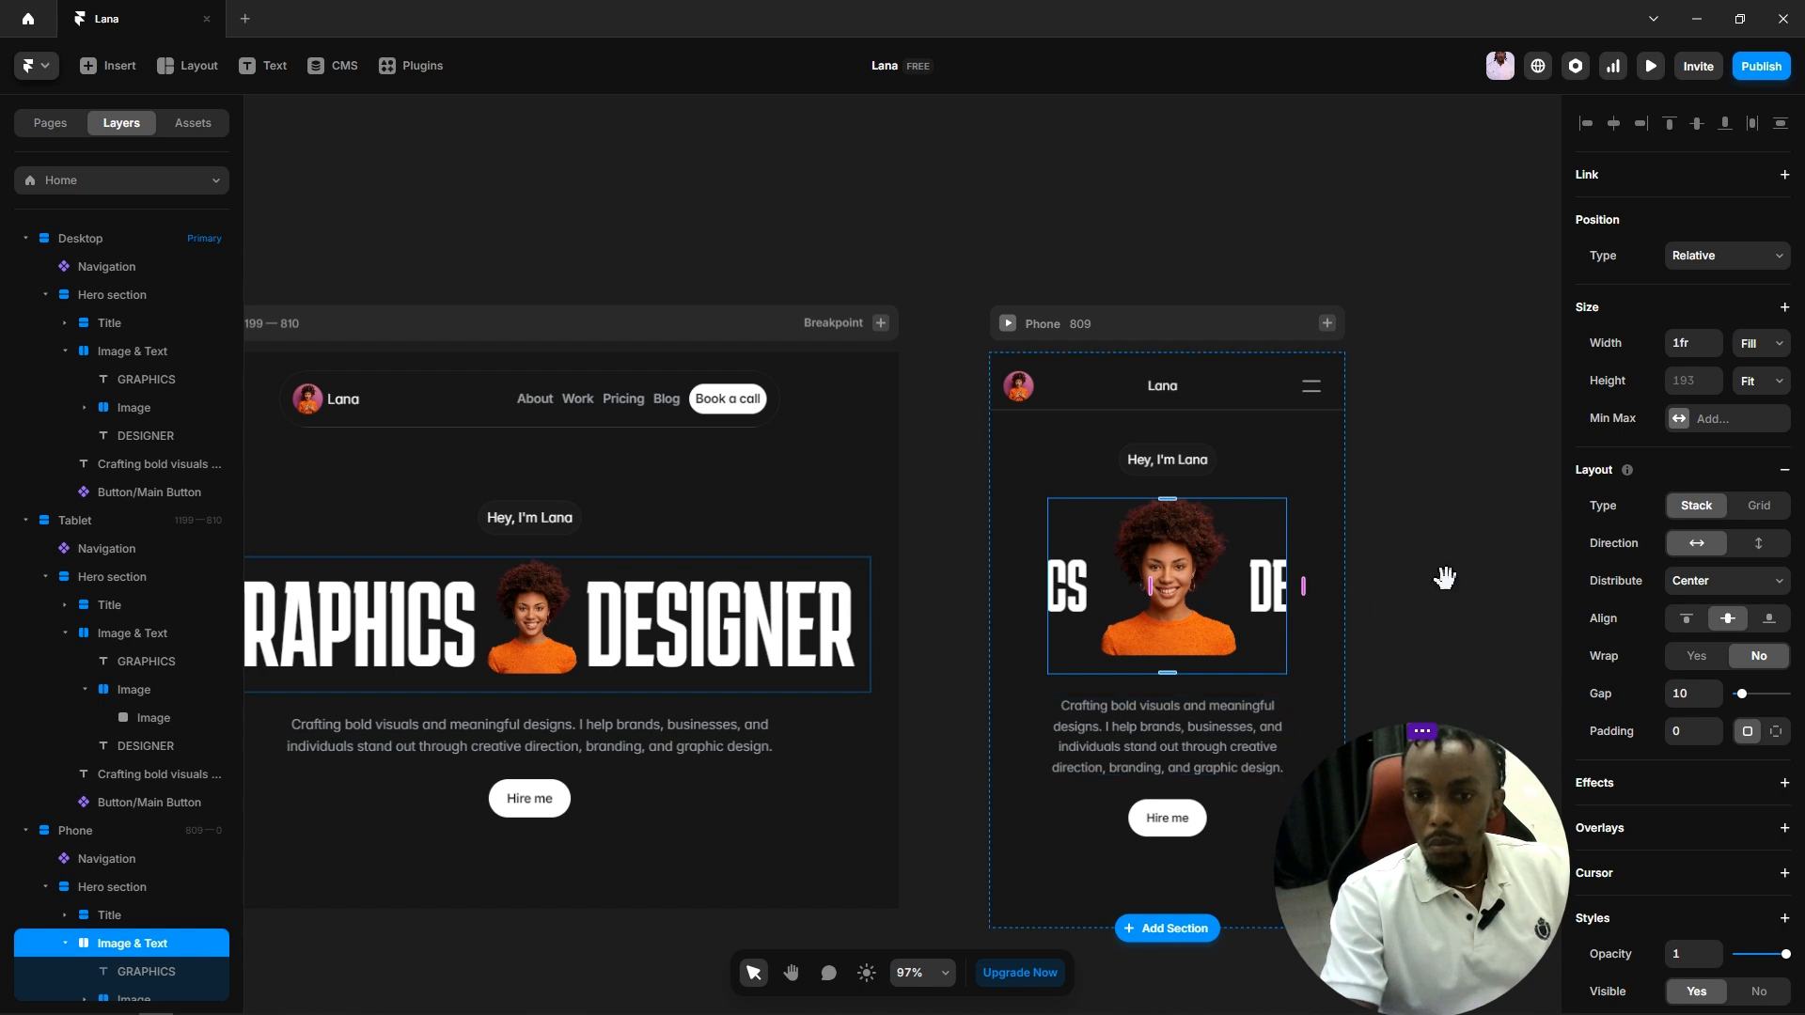
scroll(1444, 577, right, 2)
click(1755, 553)
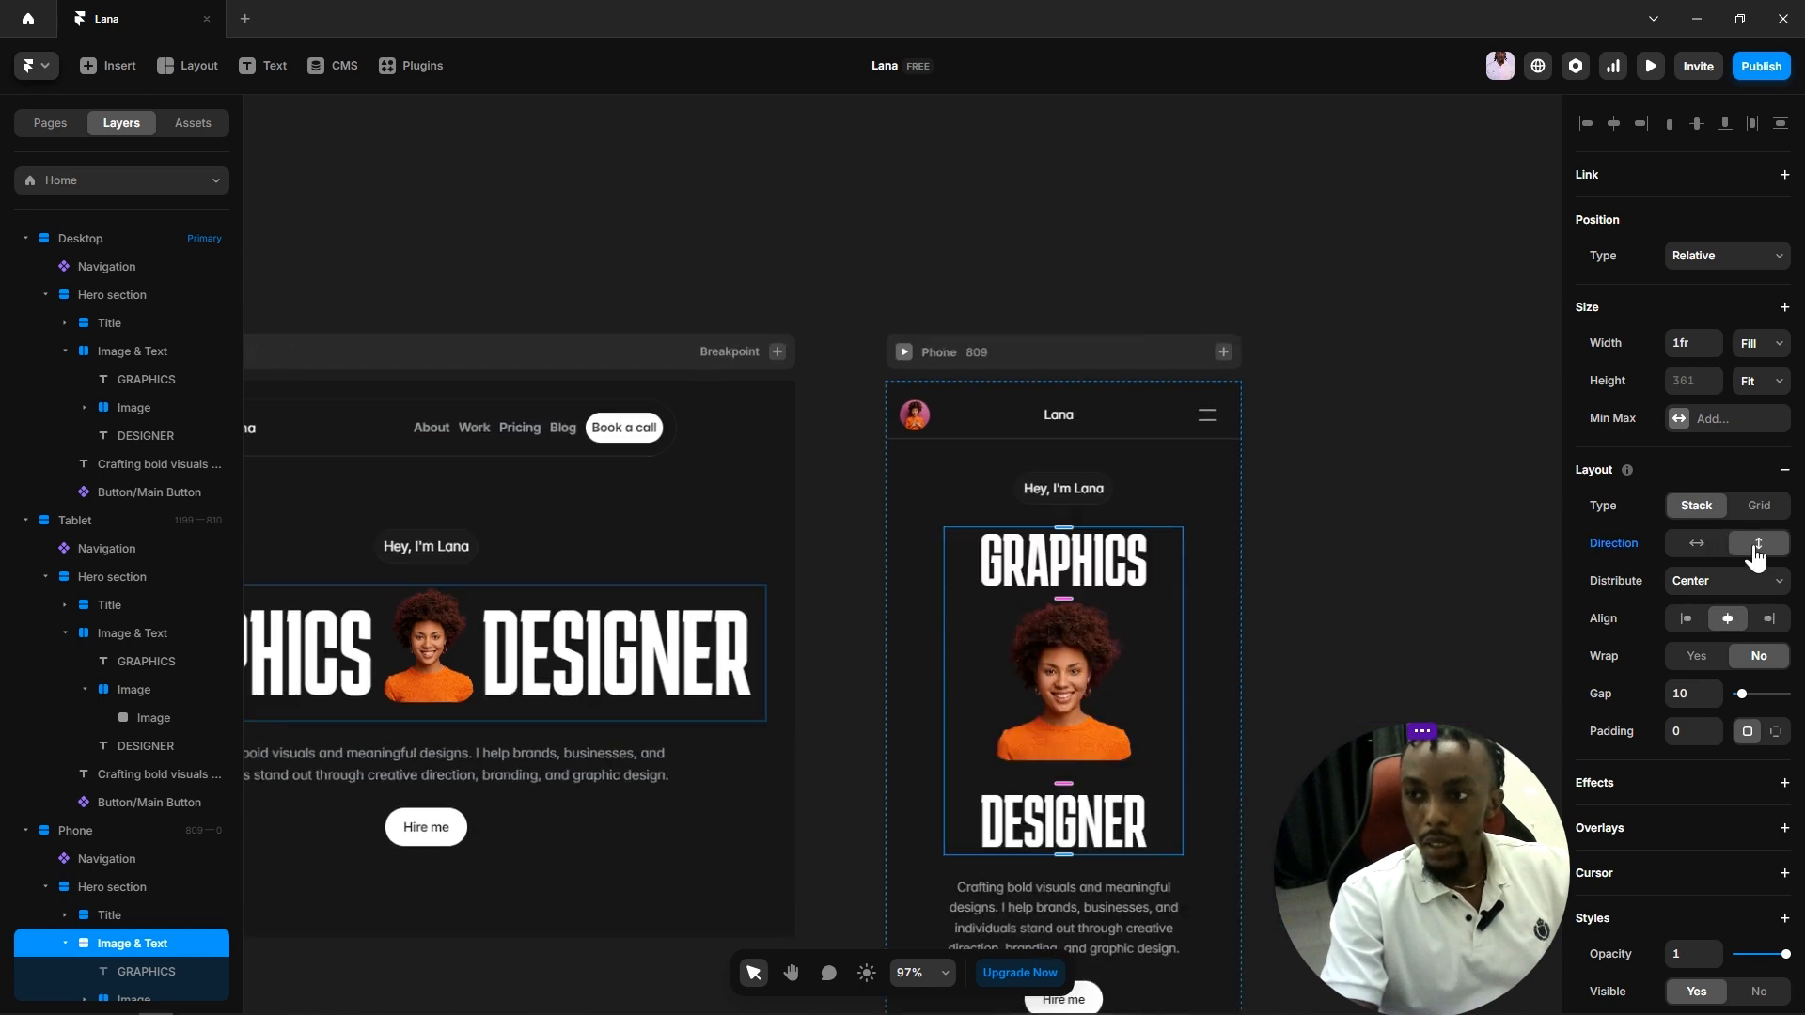
scroll(1241, 455, down, 3)
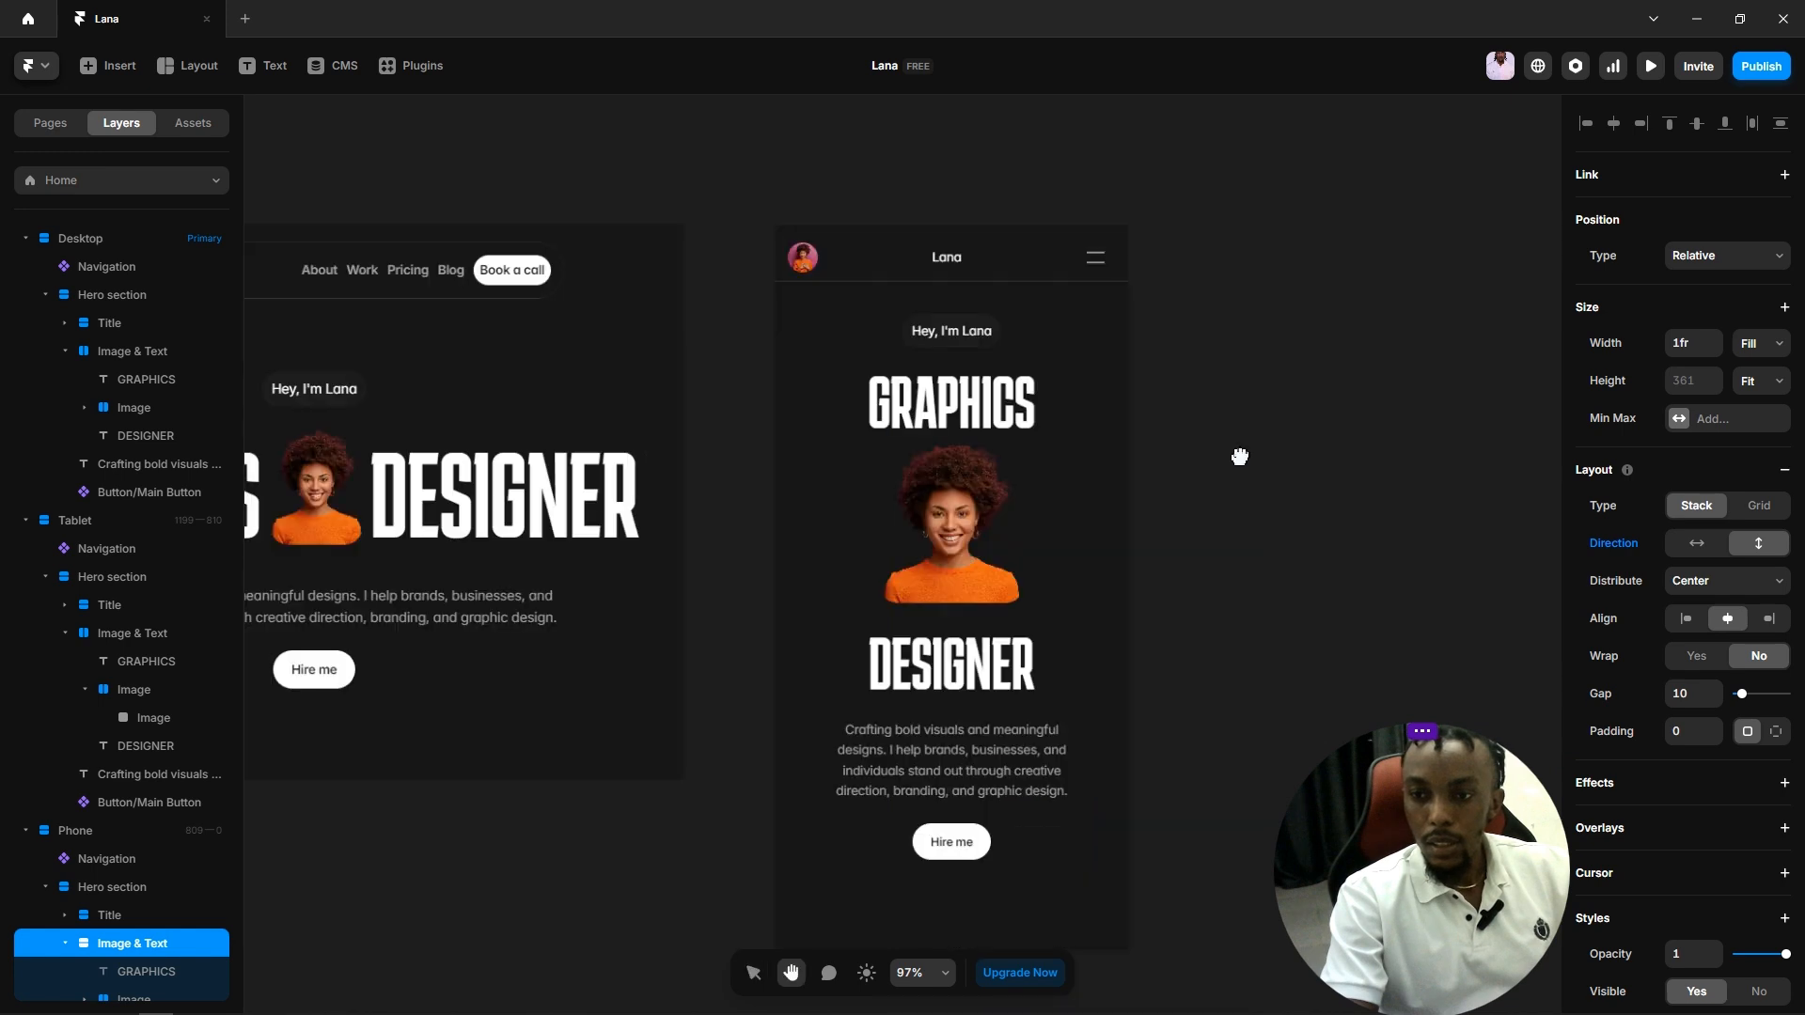
click(1239, 453)
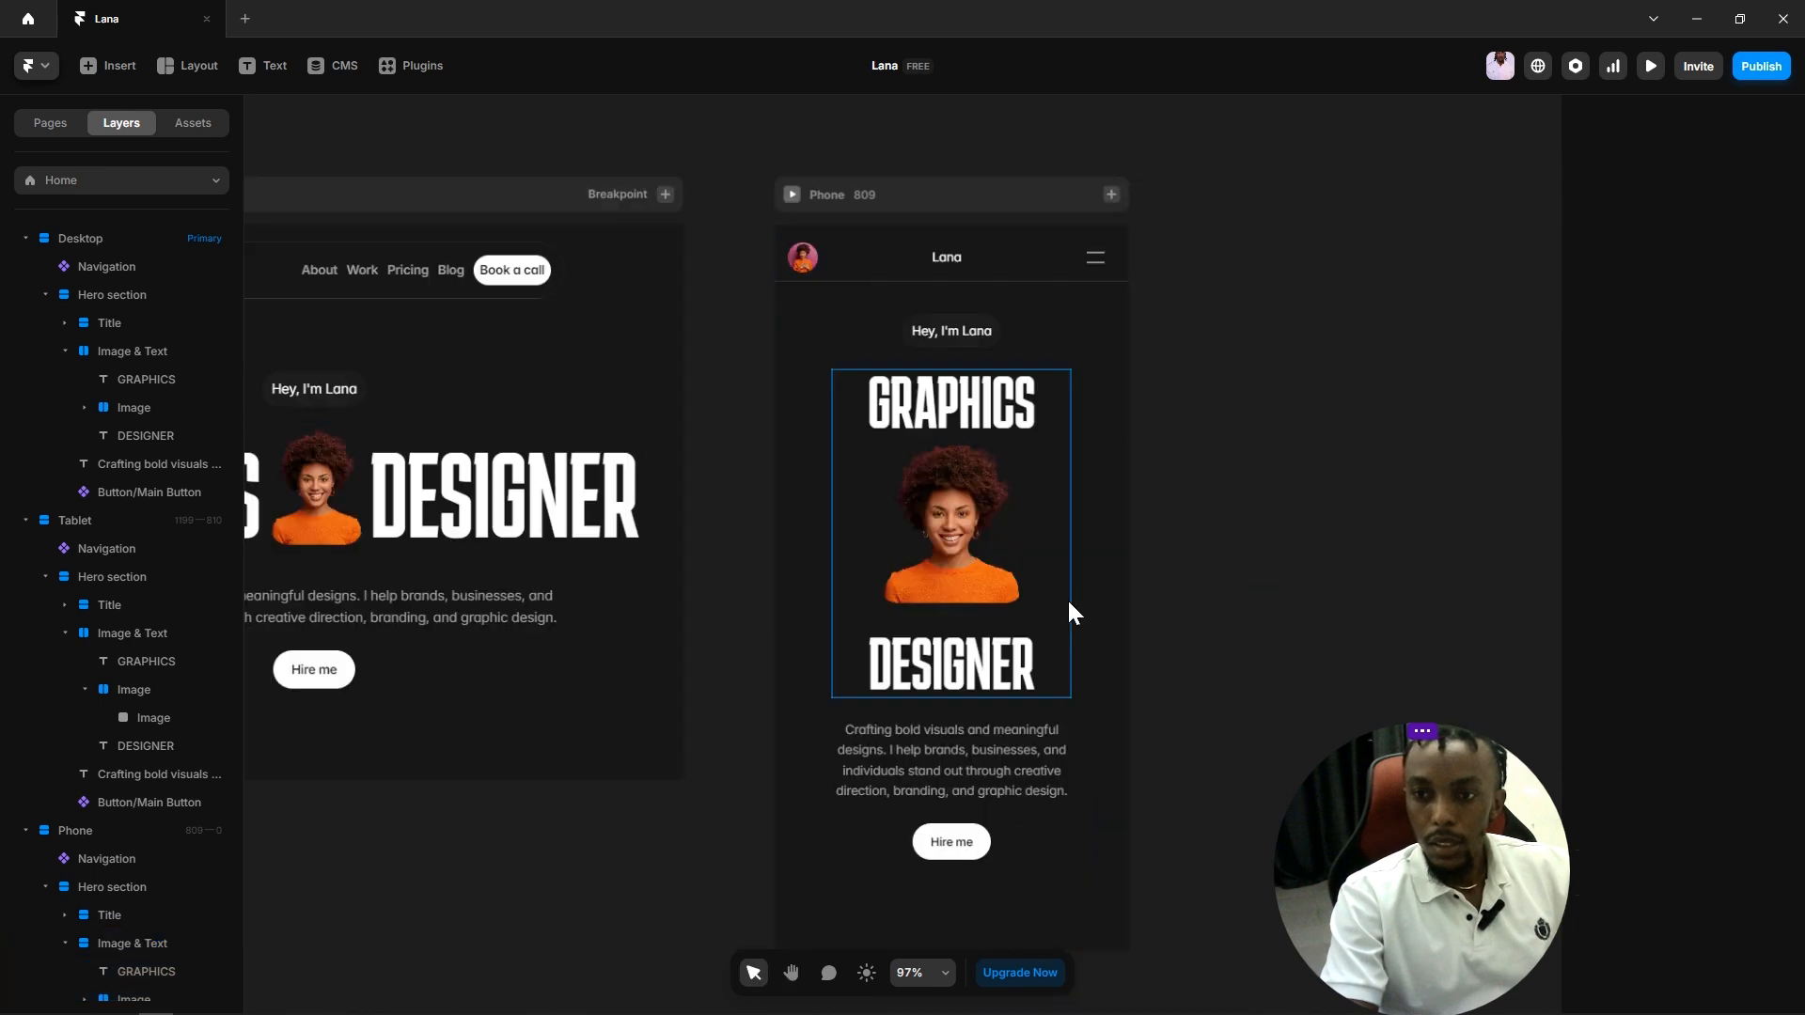
Step: Reduce the height of the portrait image frame in the phone hero to about 147
scroll(1214, 617, up, 3)
click(848, 527)
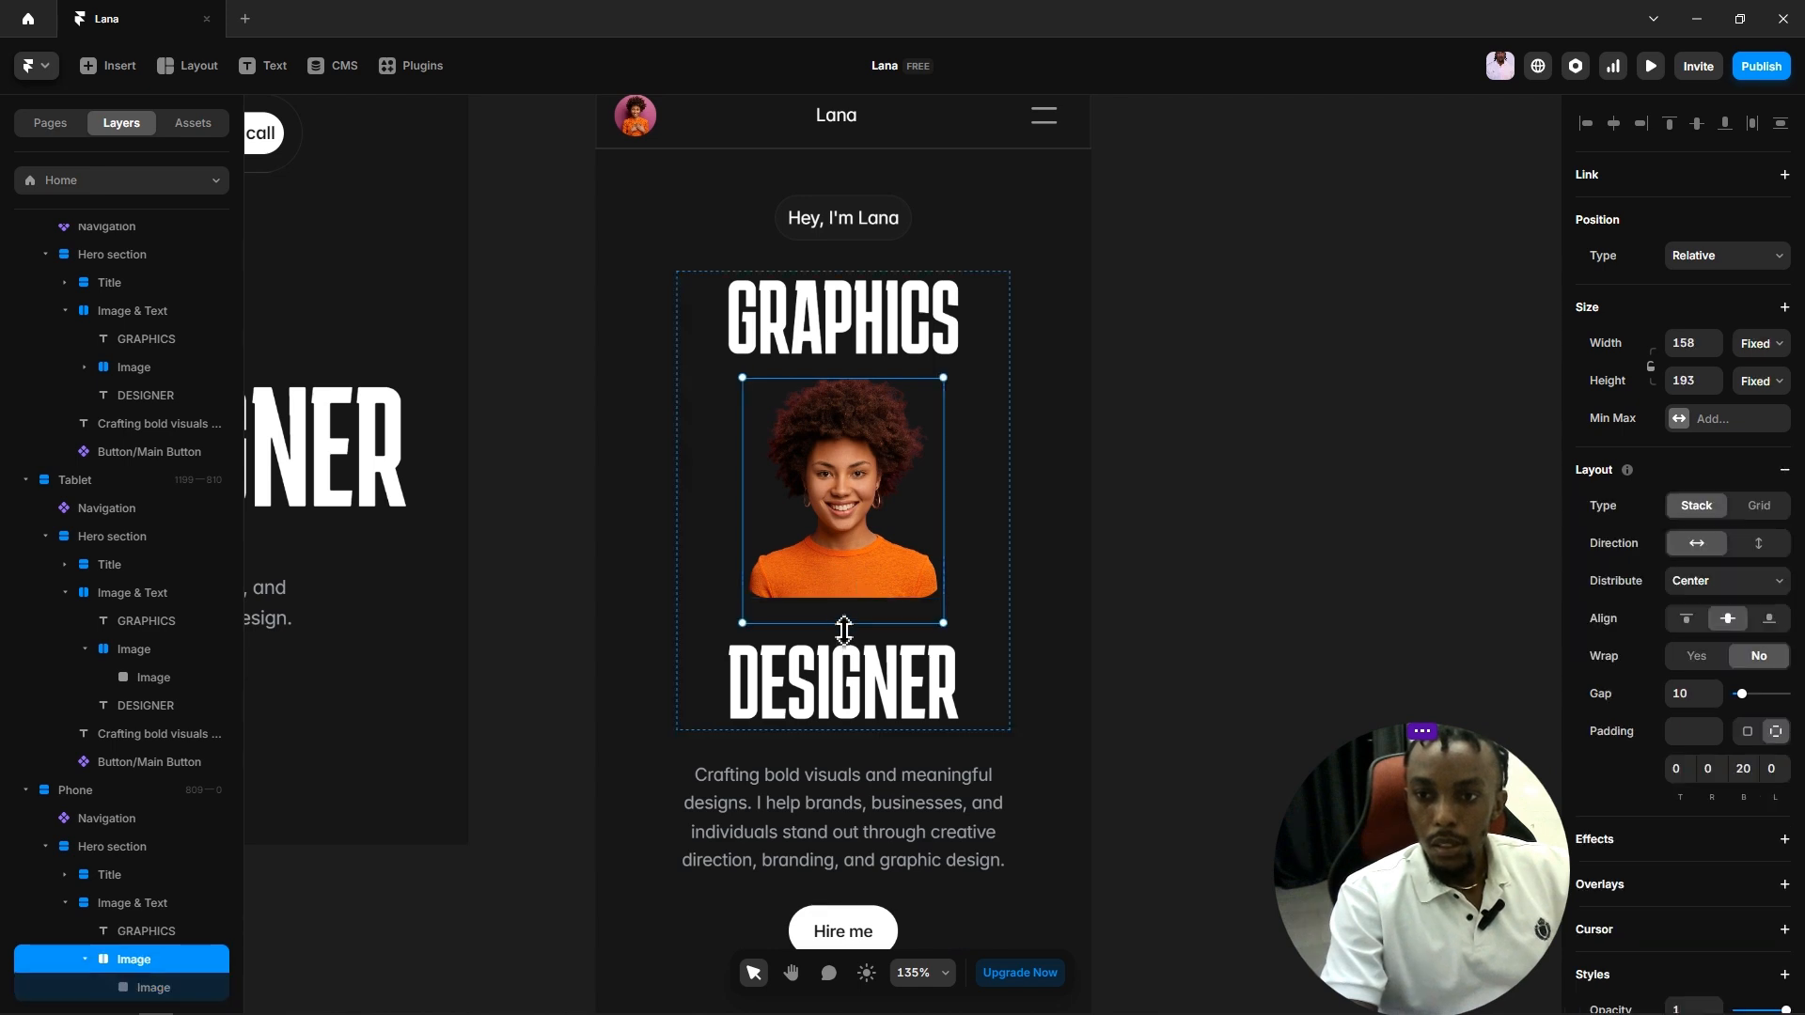
drag(844, 624, 861, 575)
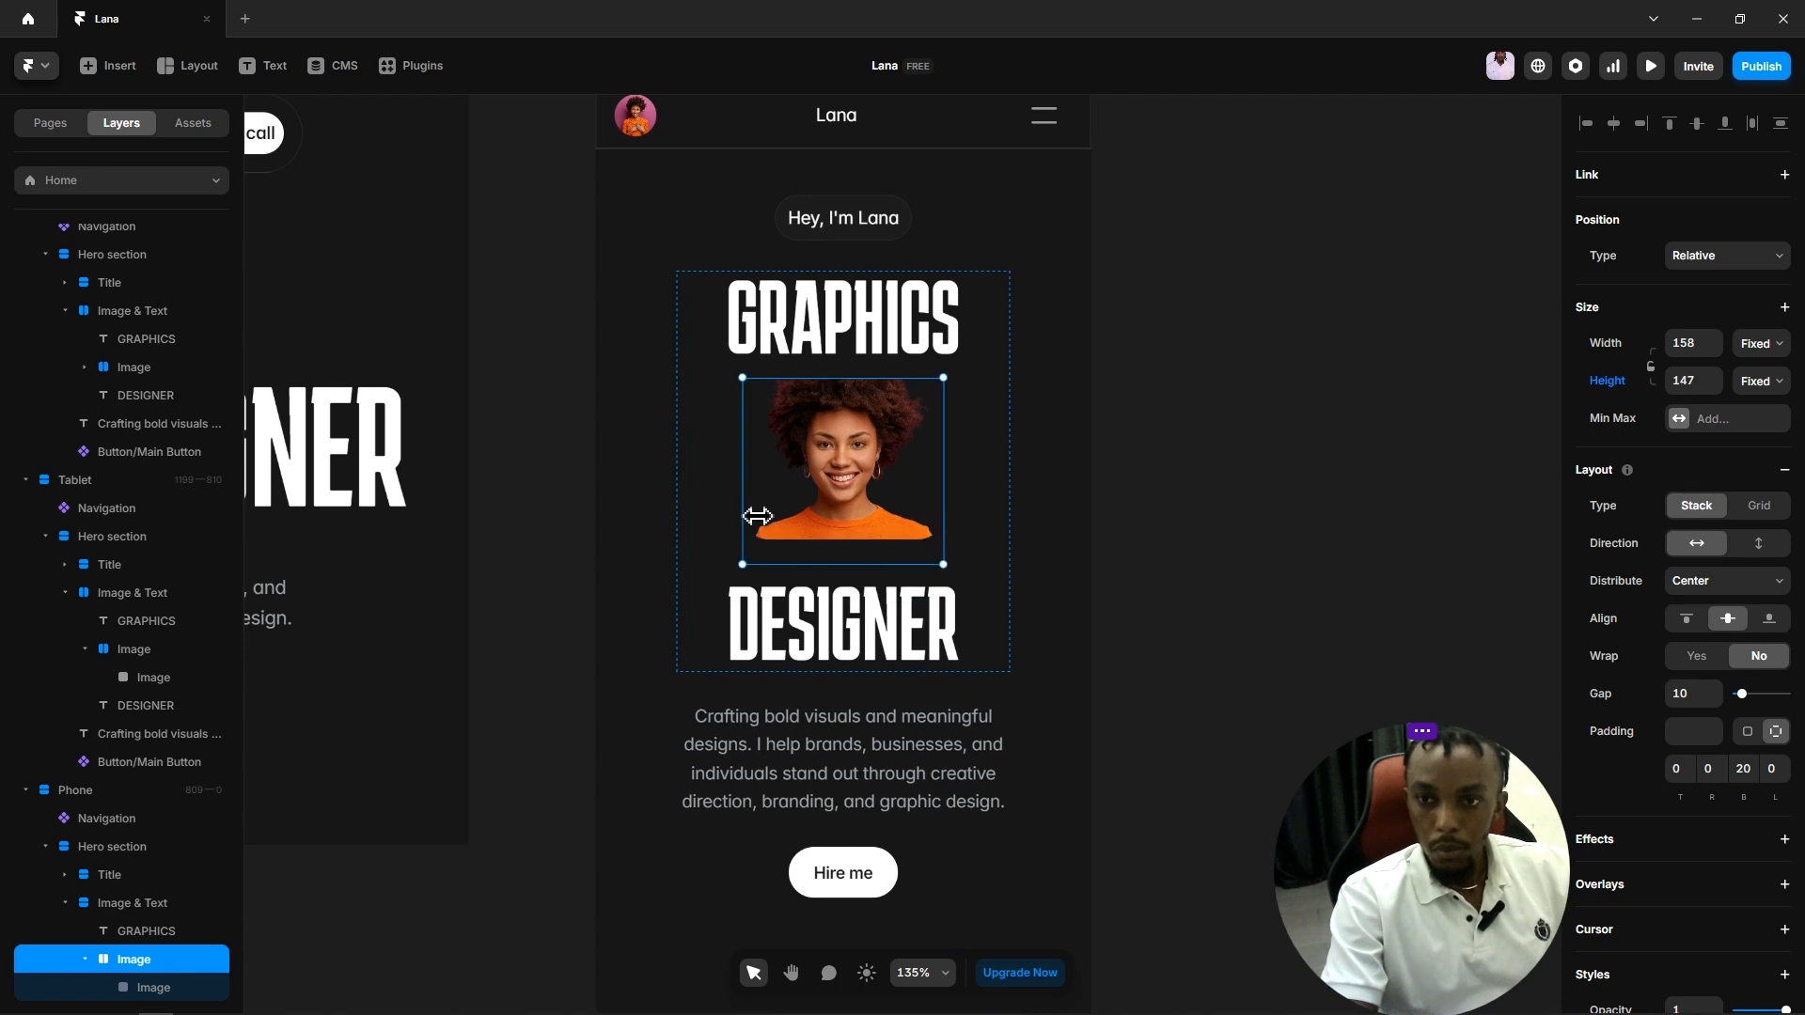
Step: Undo the recent resizing of the portrait image frame in the phone hero
drag(758, 516, 773, 516)
key(ctrl+z)
key(ctrl+z)
click(1231, 453)
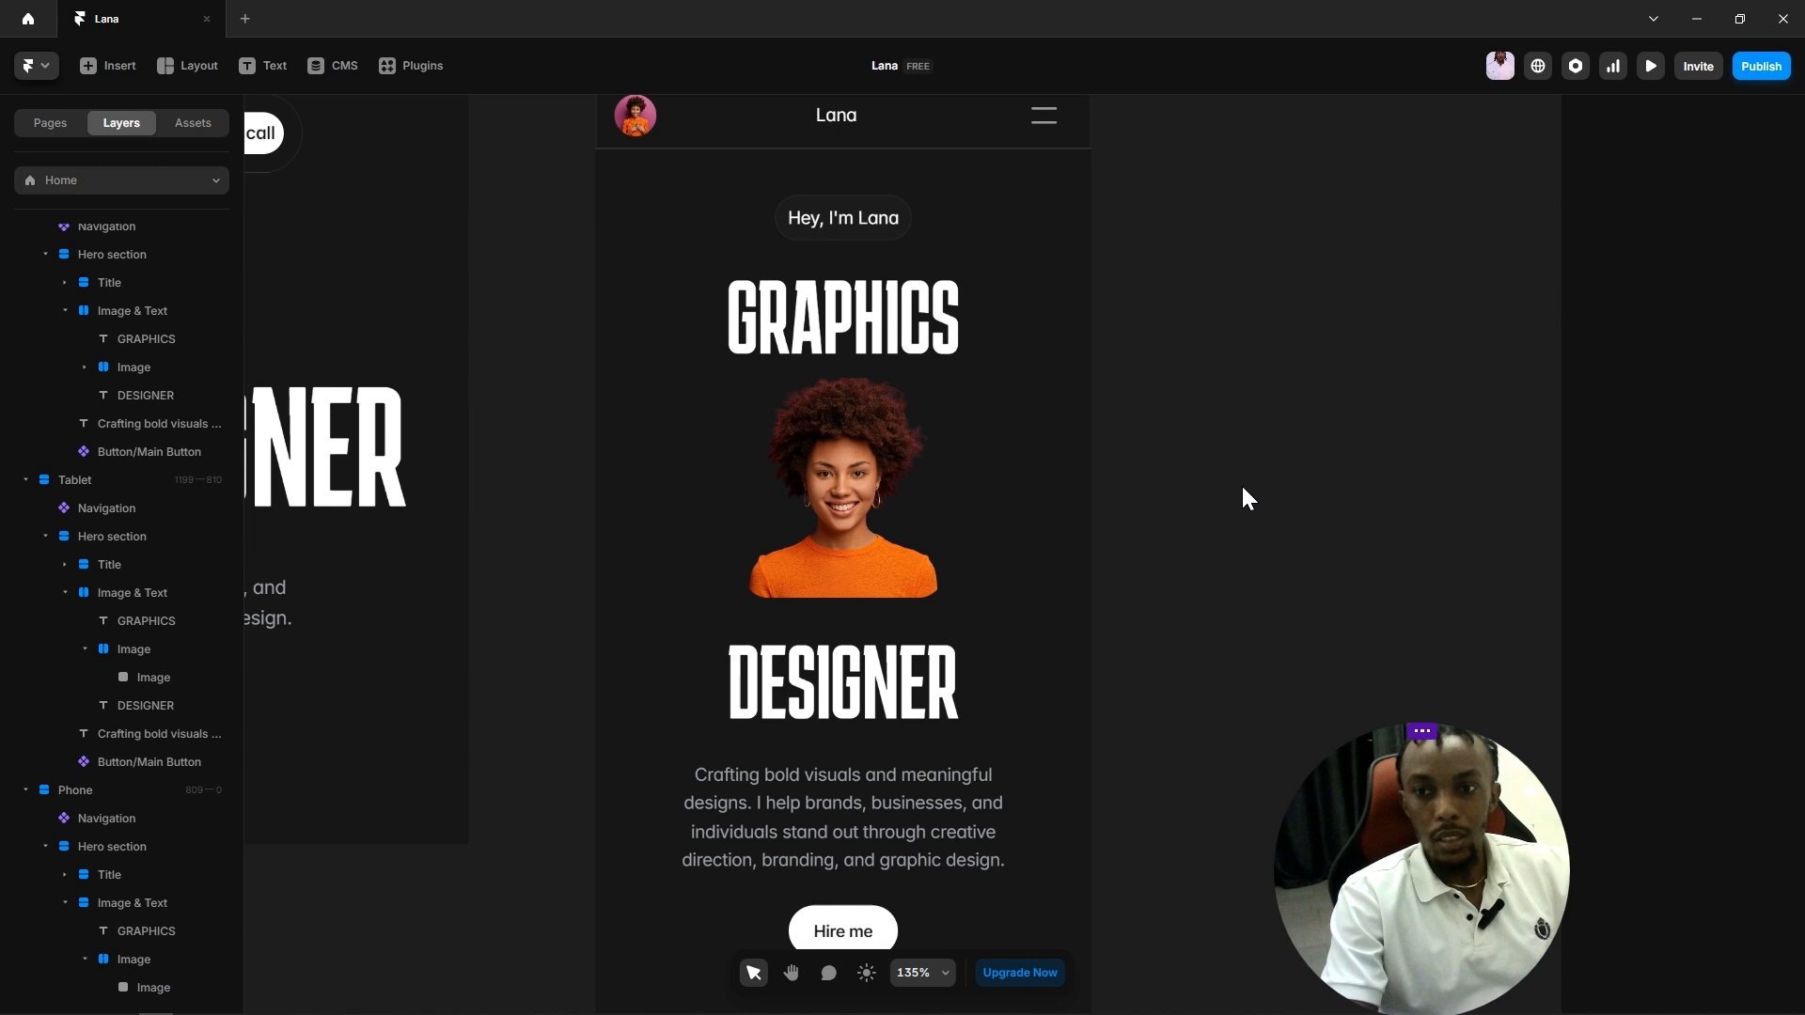
Step: Set the bottom padding of the phone hero's portrait image frame to 0
click(871, 616)
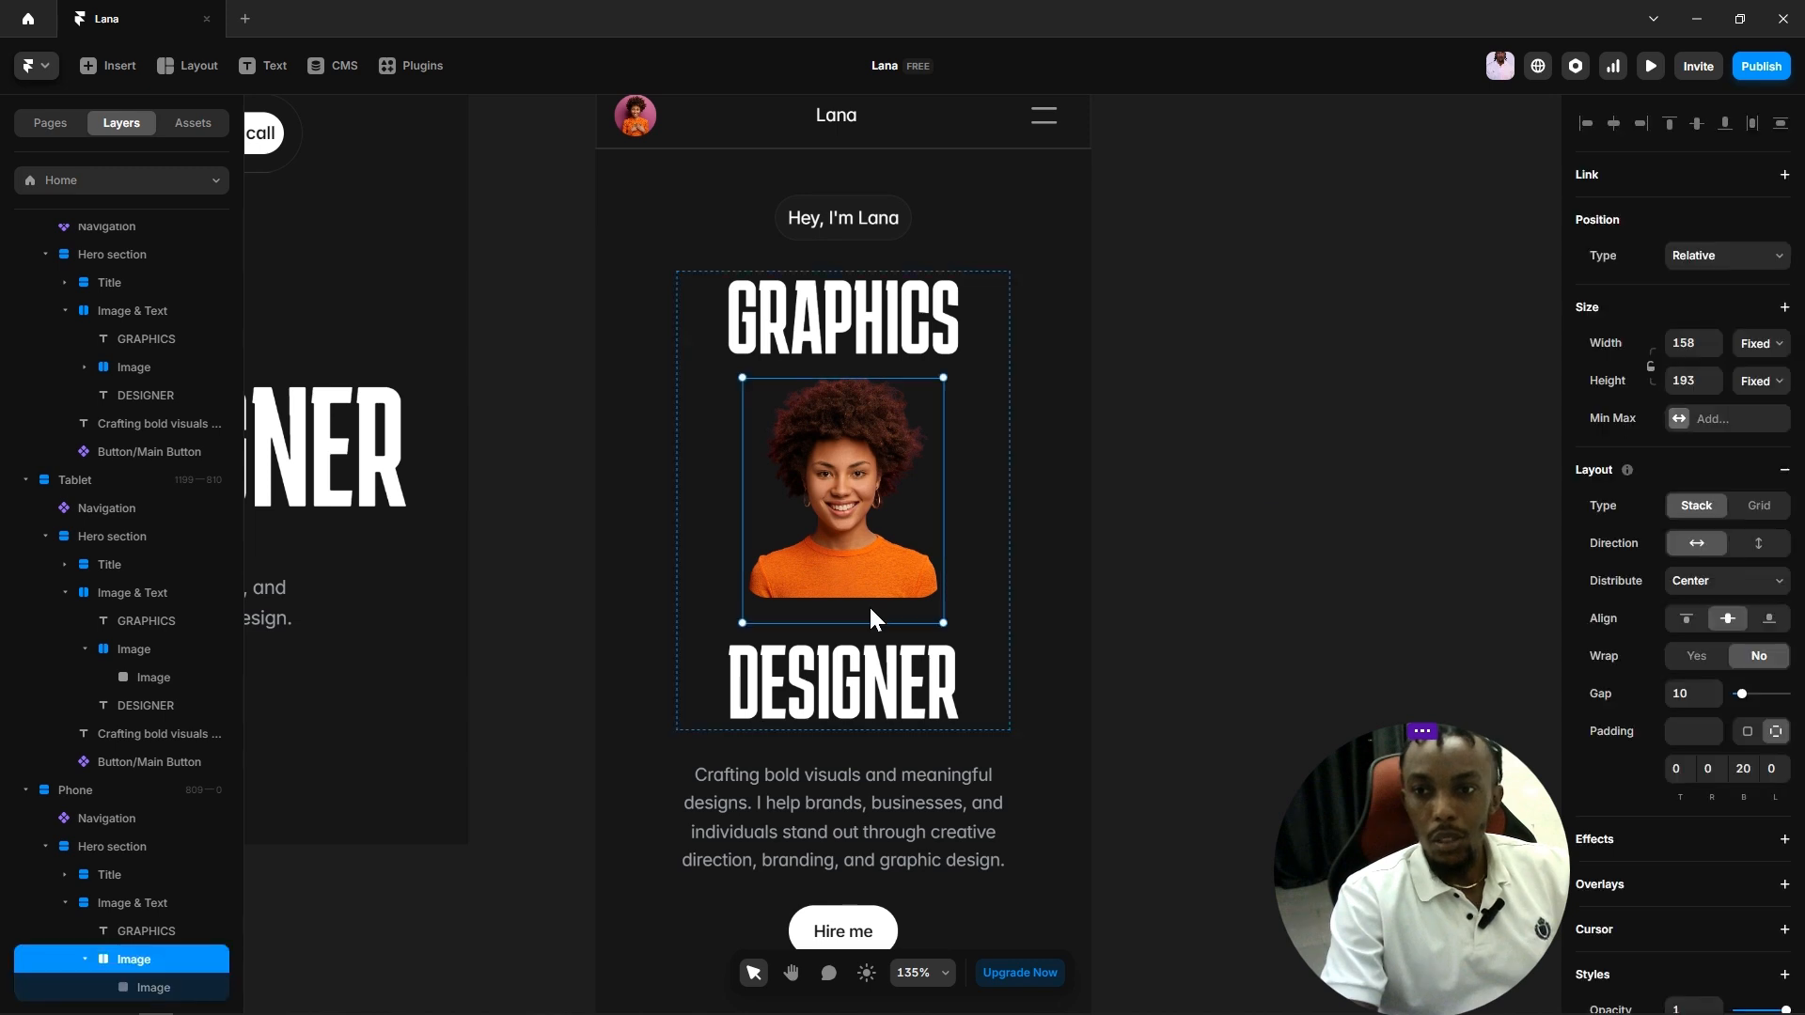
click(1744, 769)
text(0)
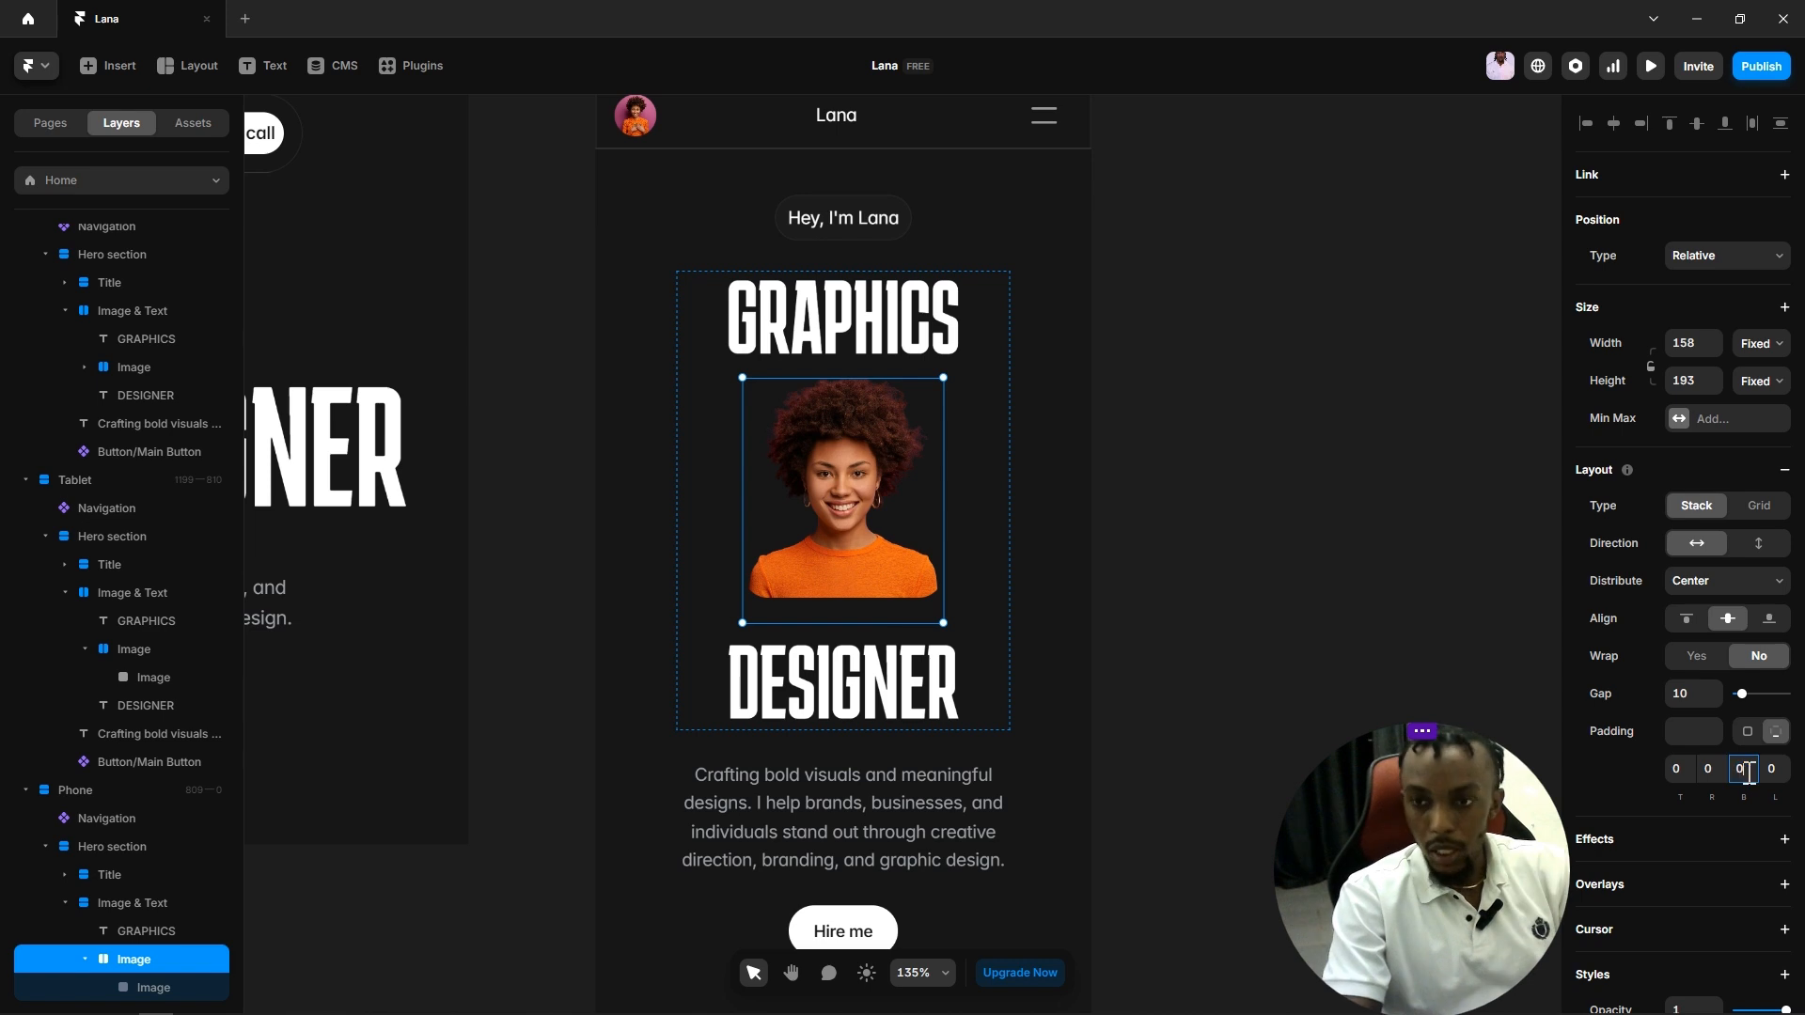
click(1210, 488)
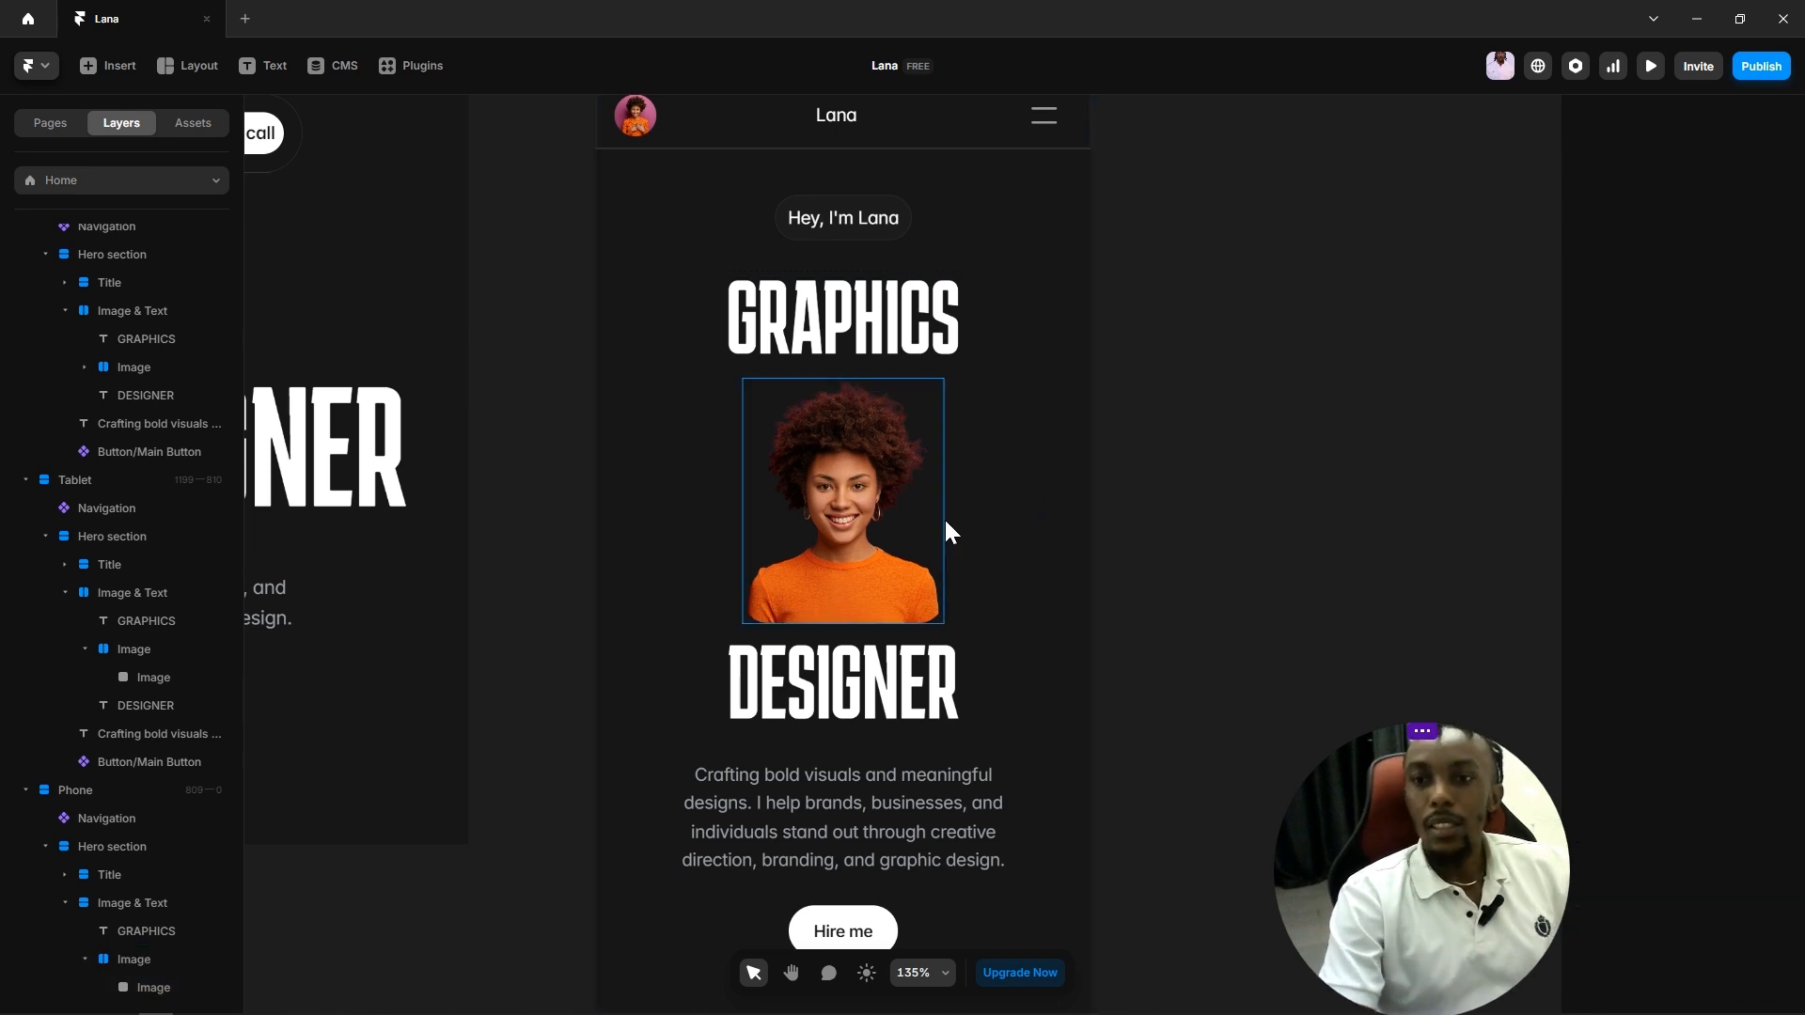
Step: Set the right and left padding of the phone Hero section to 24
scroll(952, 494, down, 3)
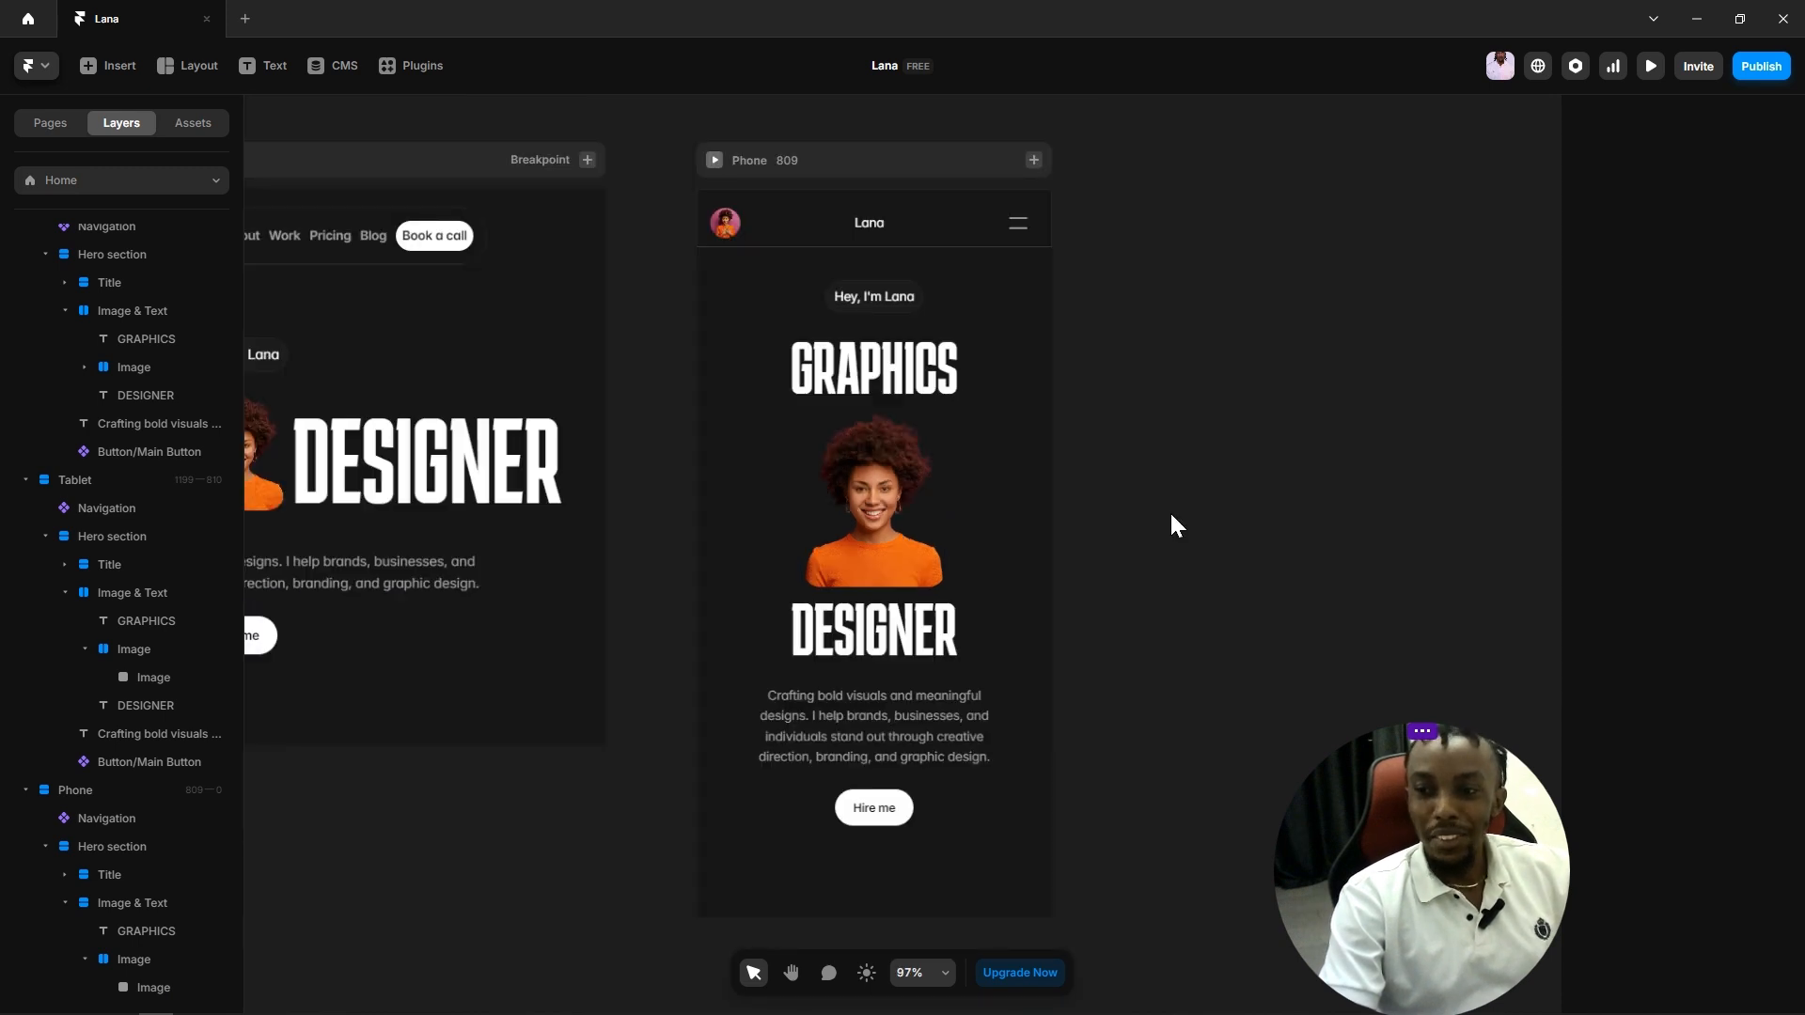
mouse_move(1137, 606)
mouse_down()
mouse_move(1193, 577)
mouse_move(1155, 604)
mouse_up()
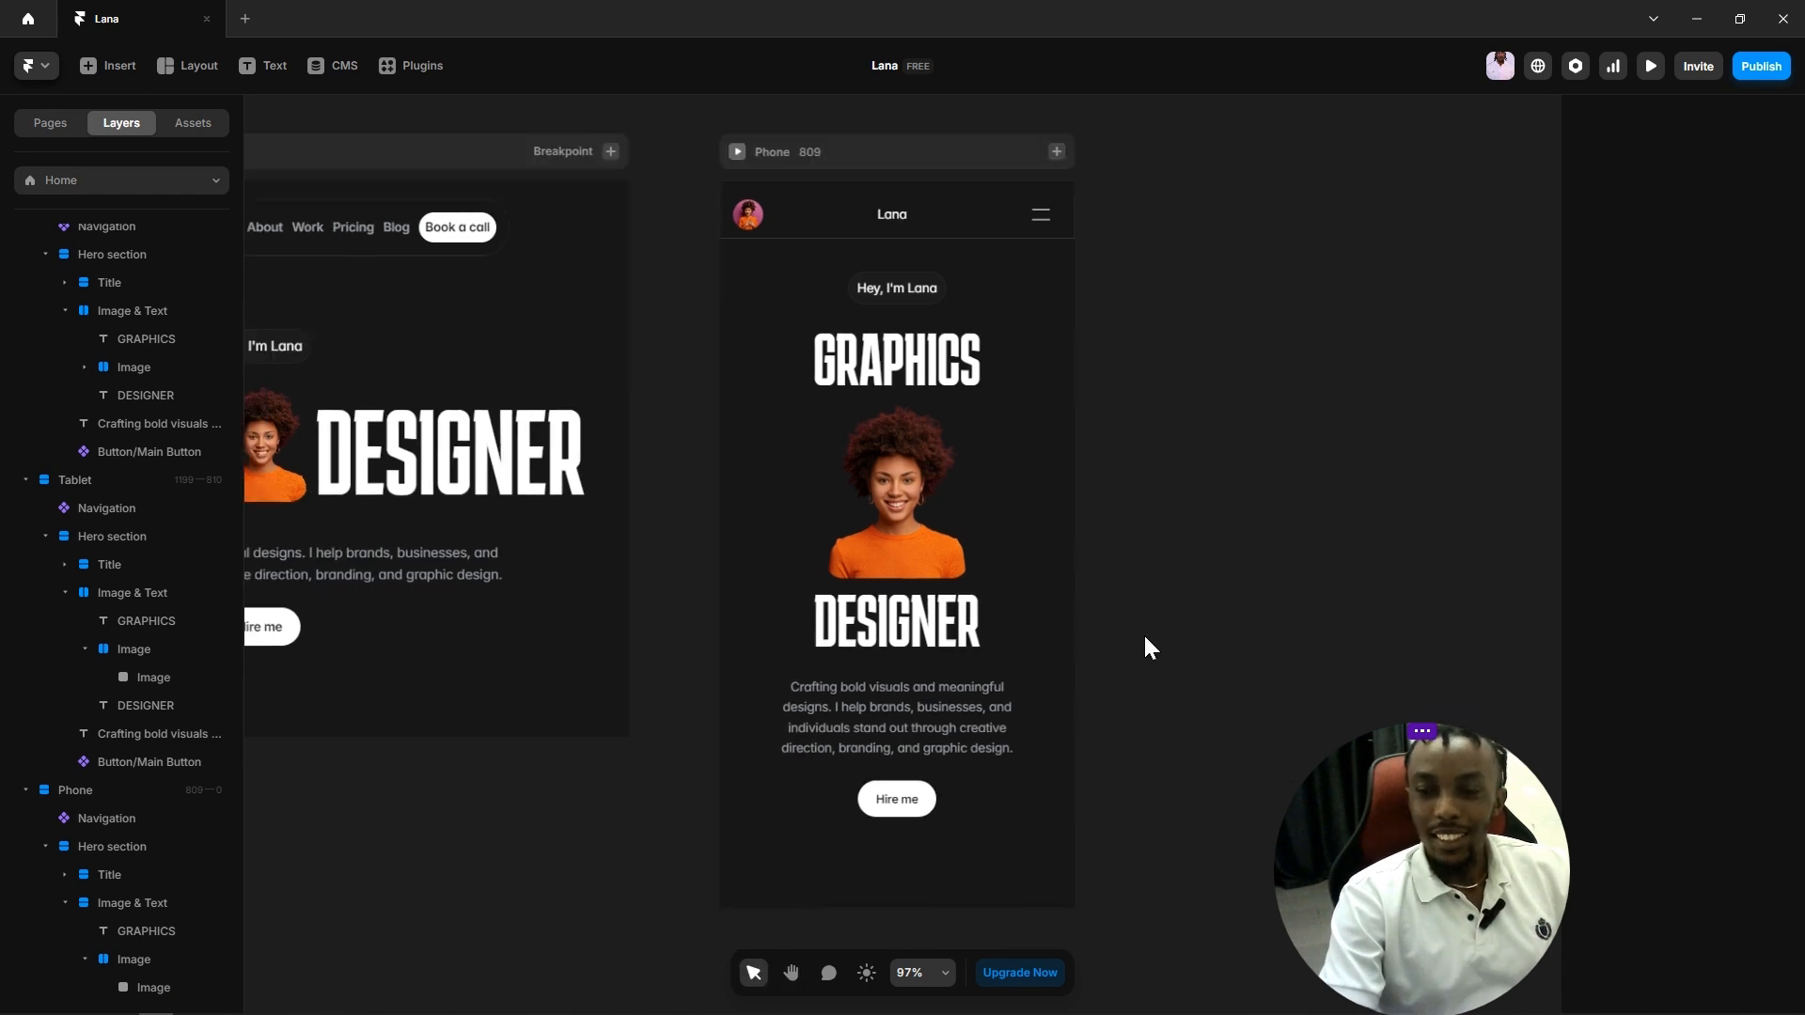
click(766, 688)
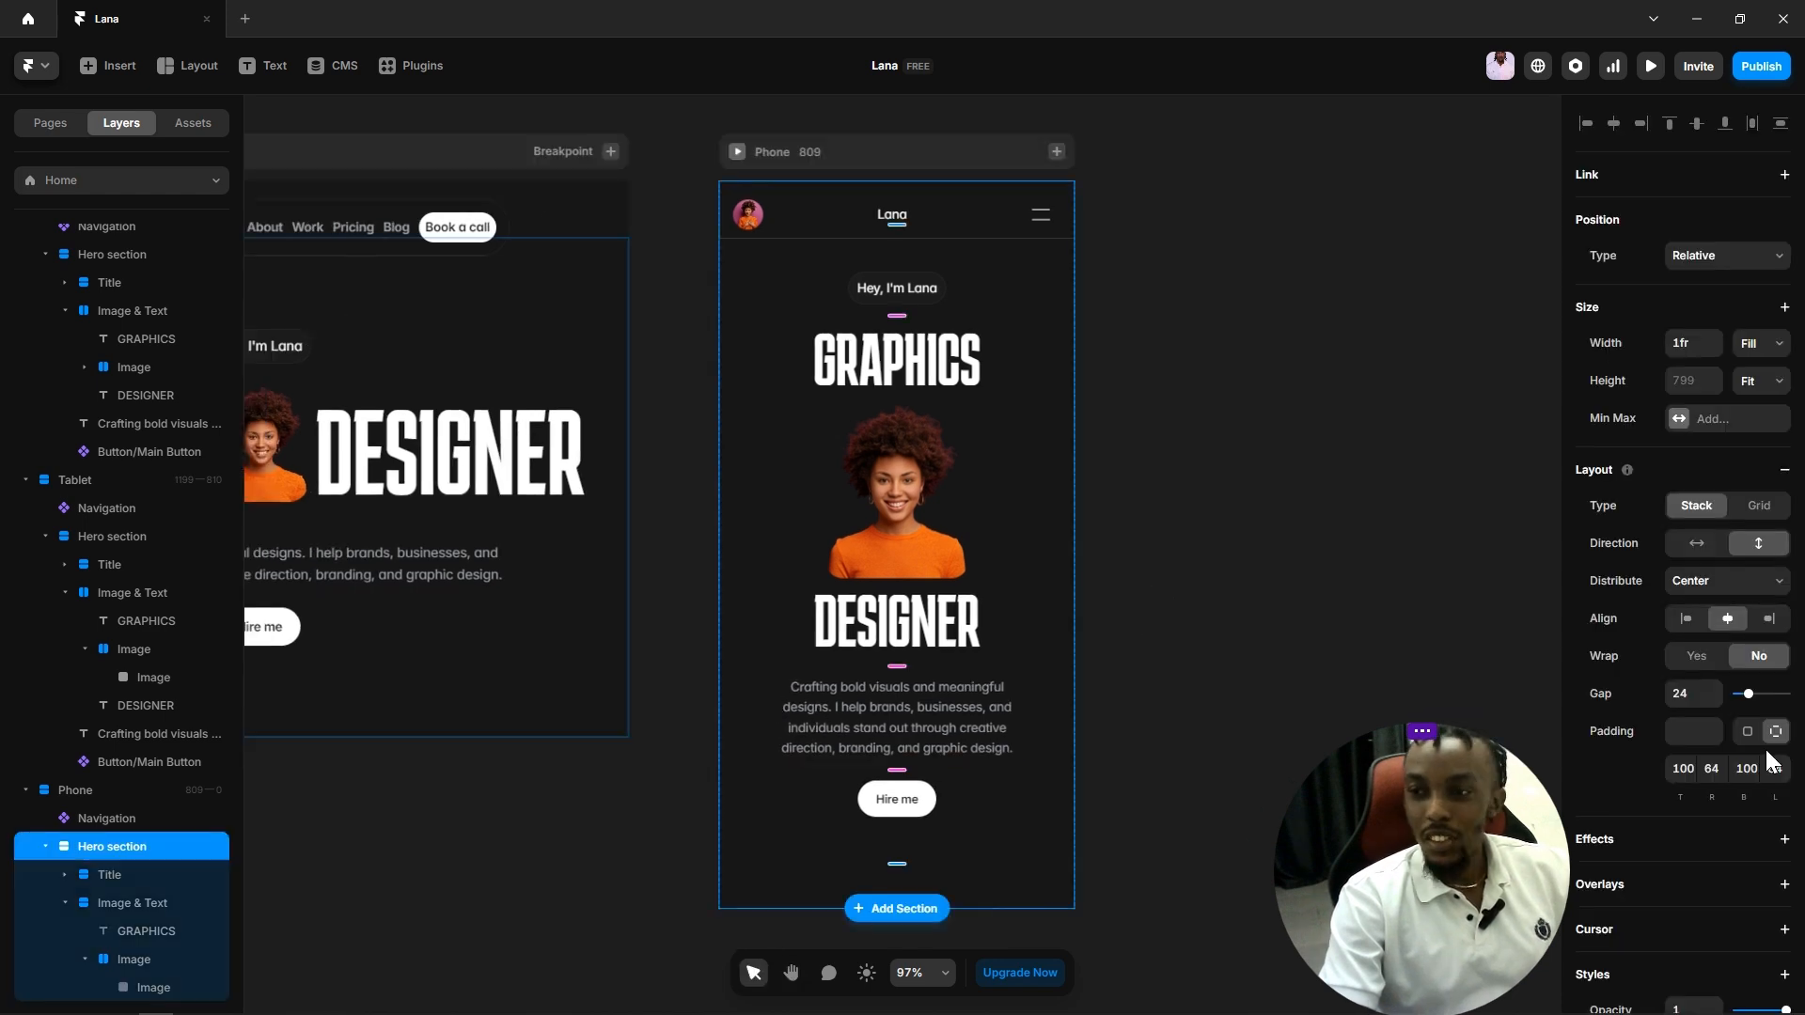
click(1712, 772)
text(2)
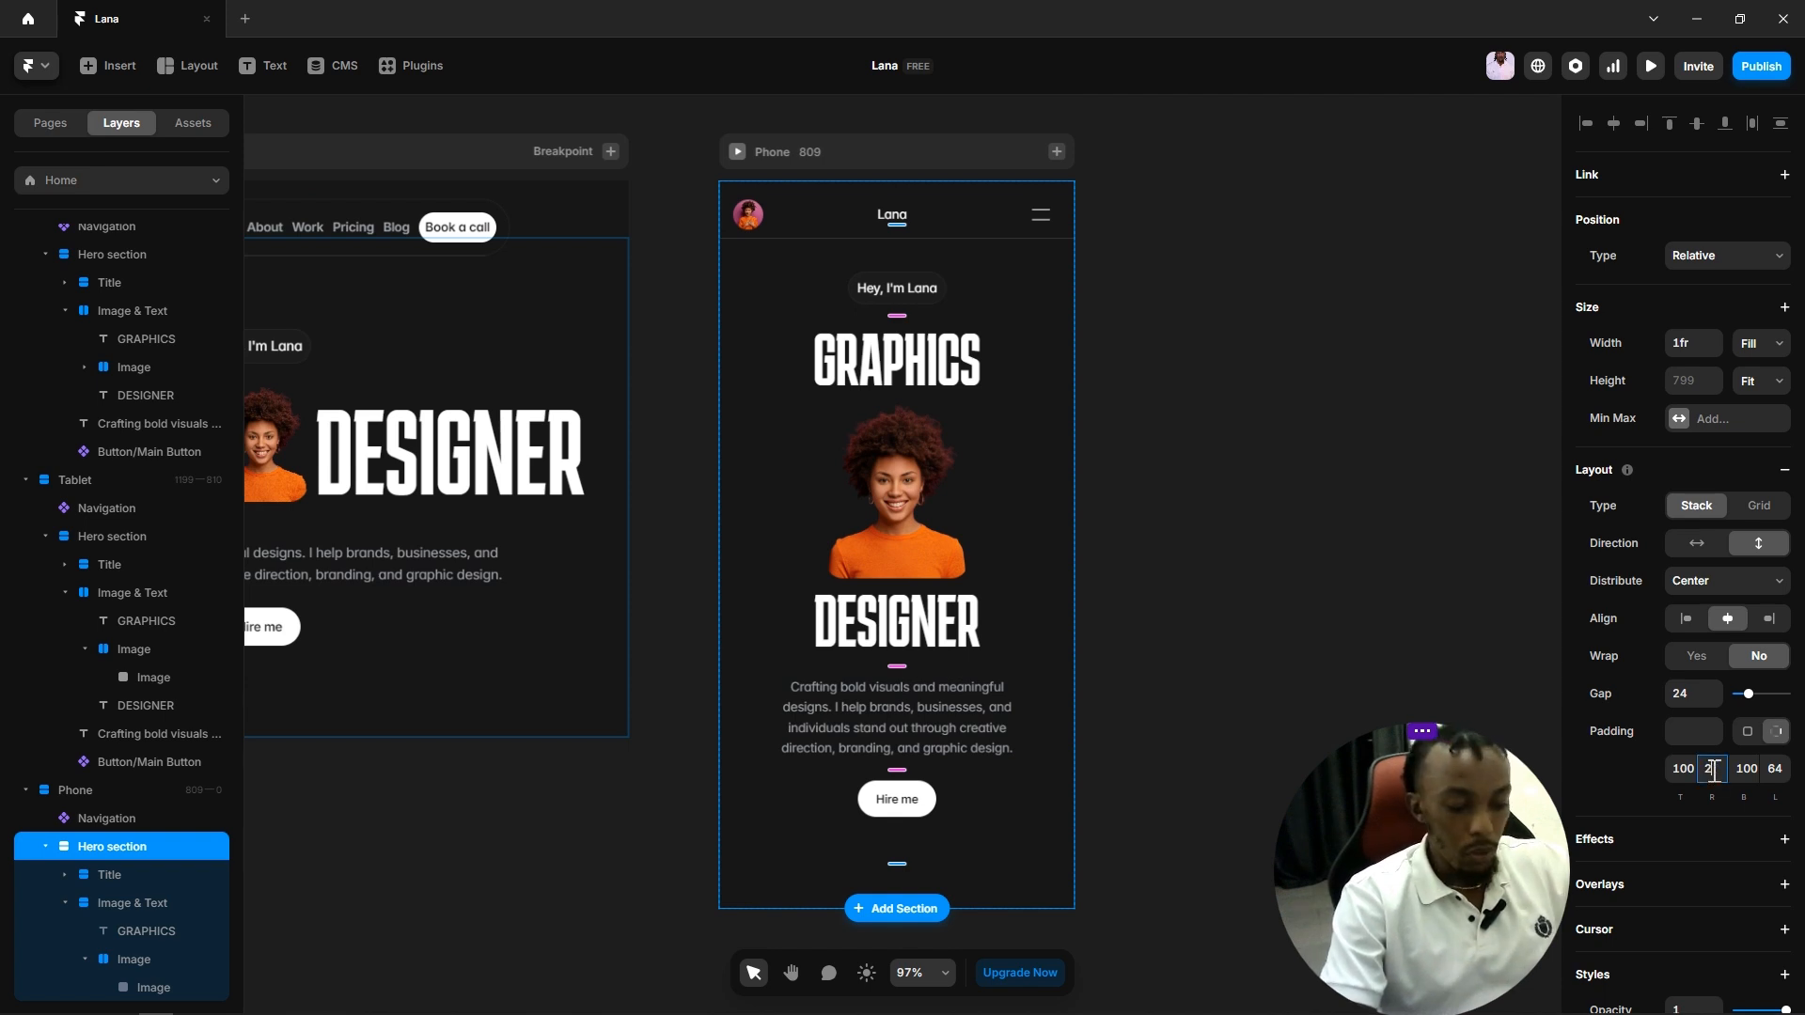
text(4)
key(Tab)
text(2)
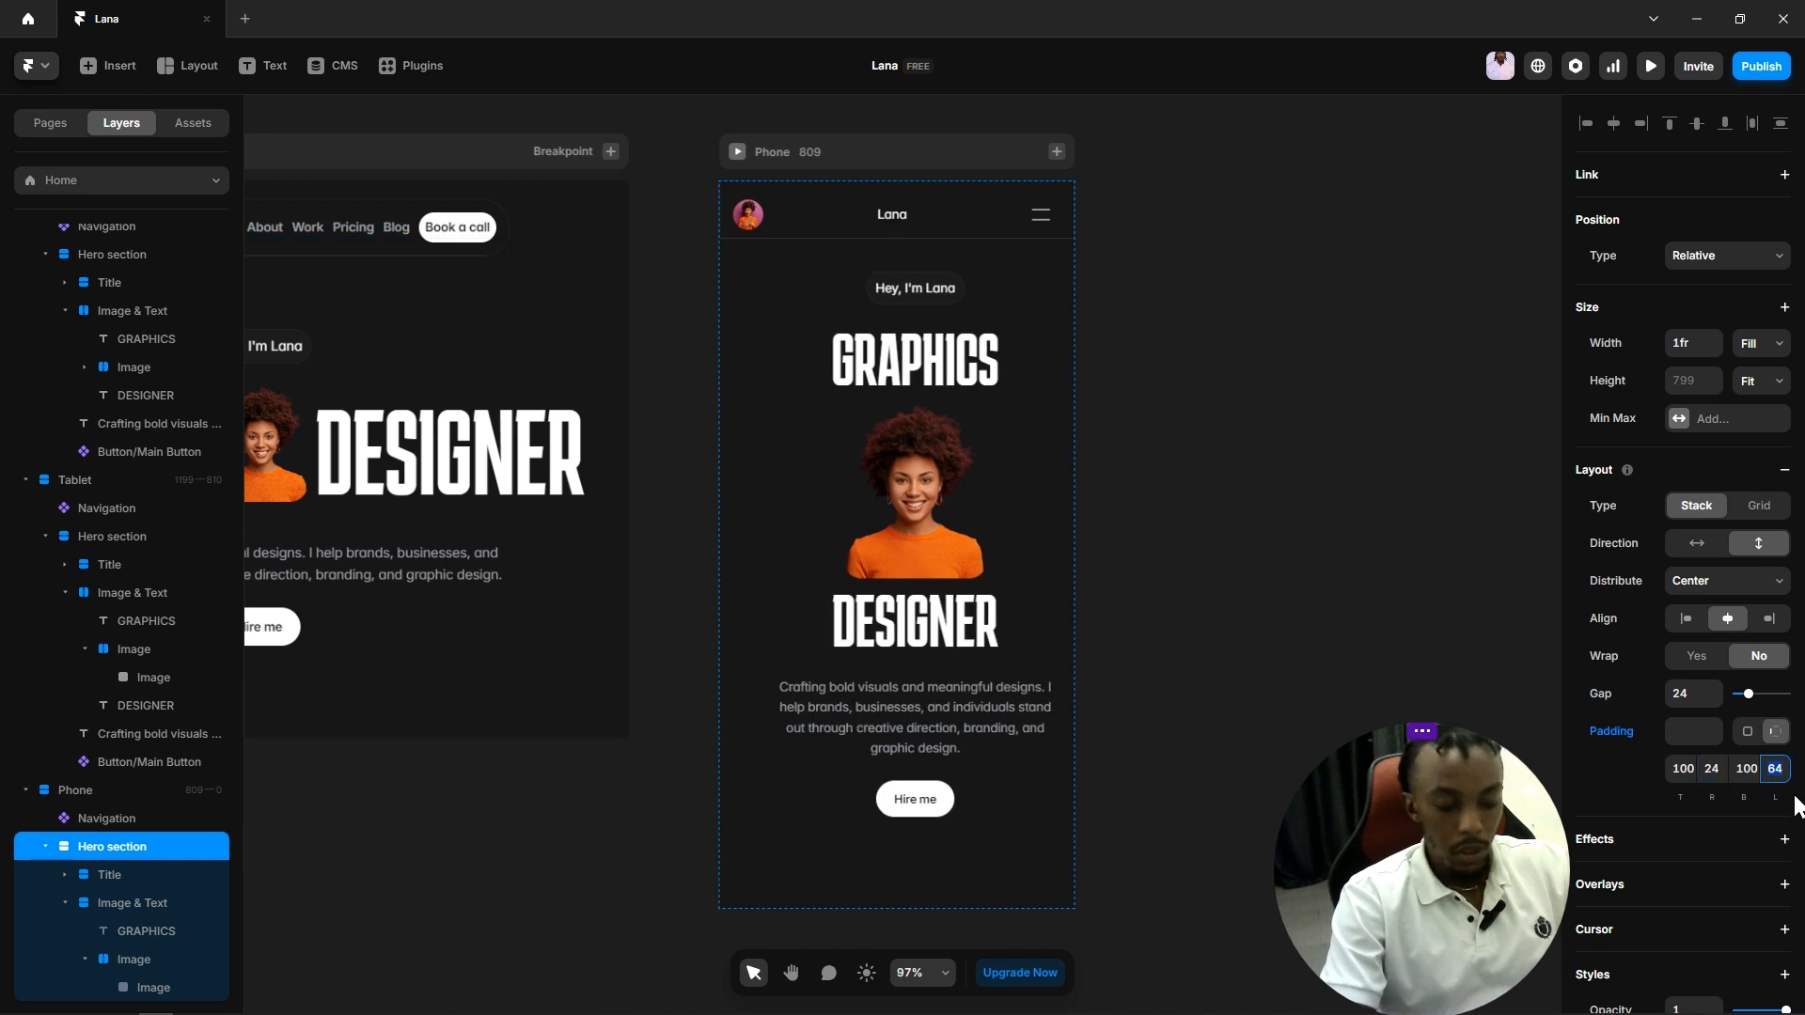
text(4)
click(1226, 481)
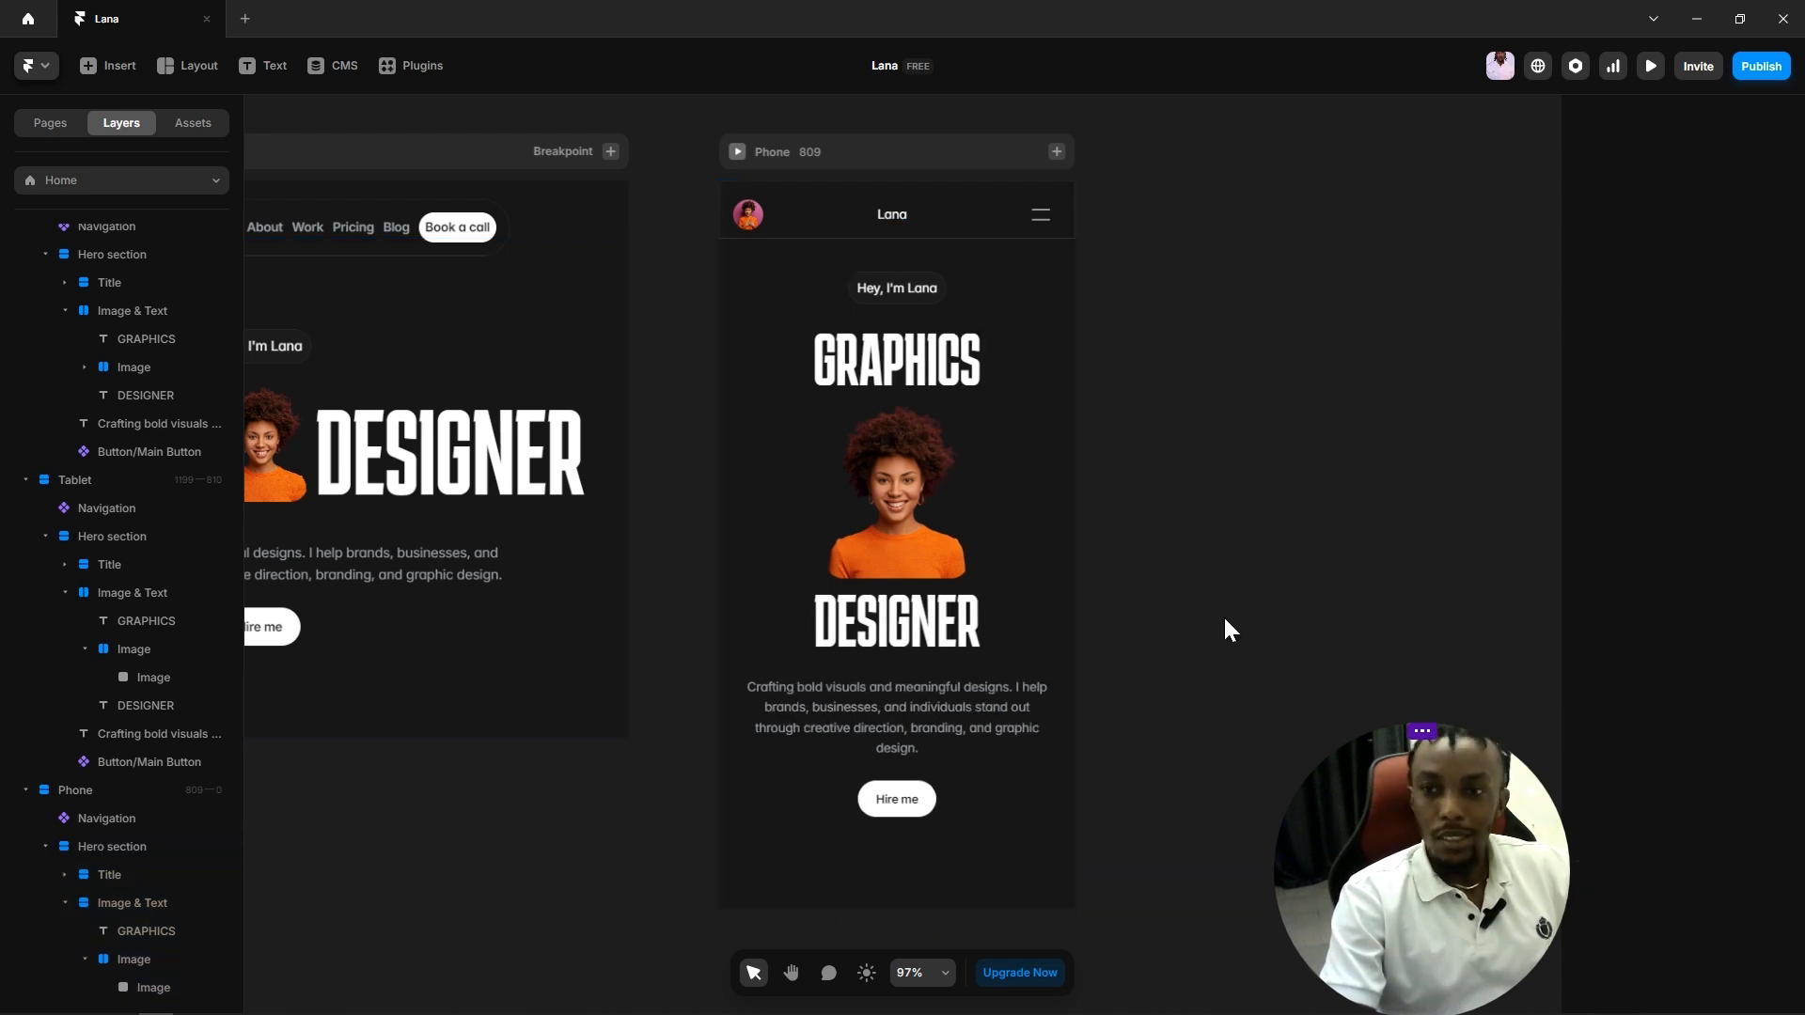
Step: Compare the desktop, tablet and phone heroes, and check the phone Hire me button and the desktop Hero section settings
scroll(1225, 611, down, 3)
drag(1361, 646, 1448, 576)
scroll(1421, 576, down, 5)
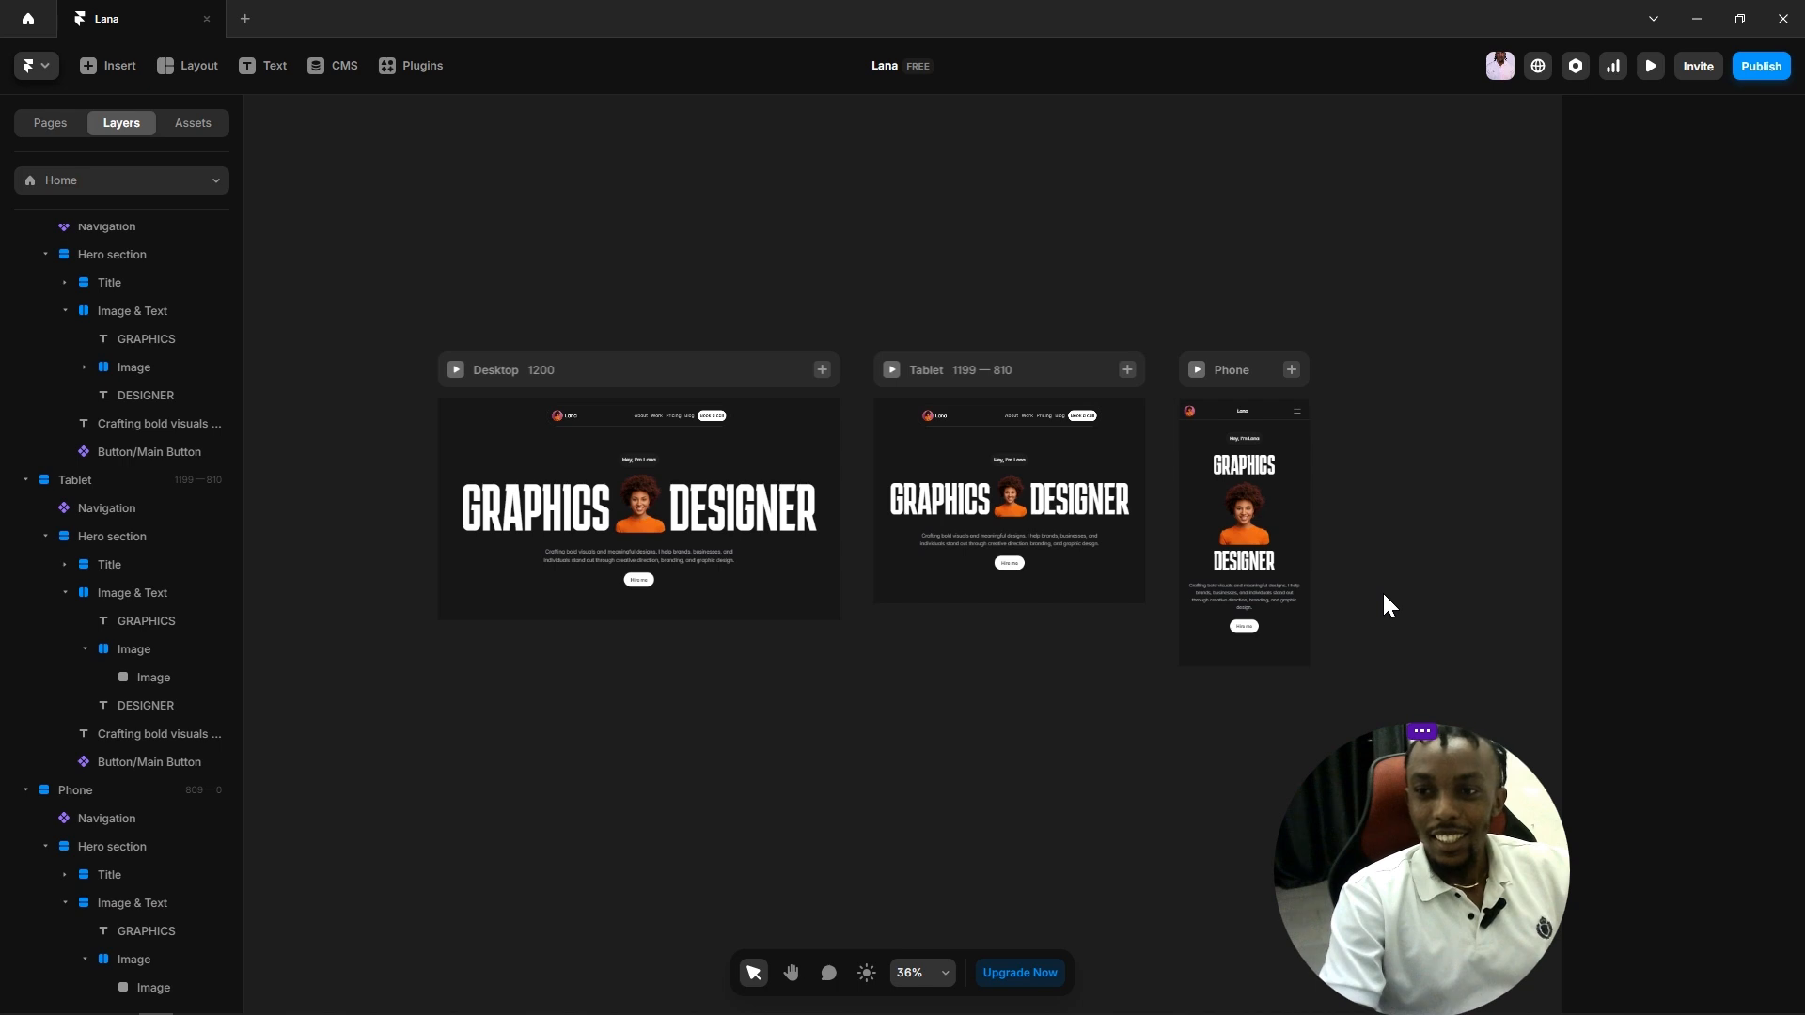
scroll(1286, 623, up, 5)
click(1205, 627)
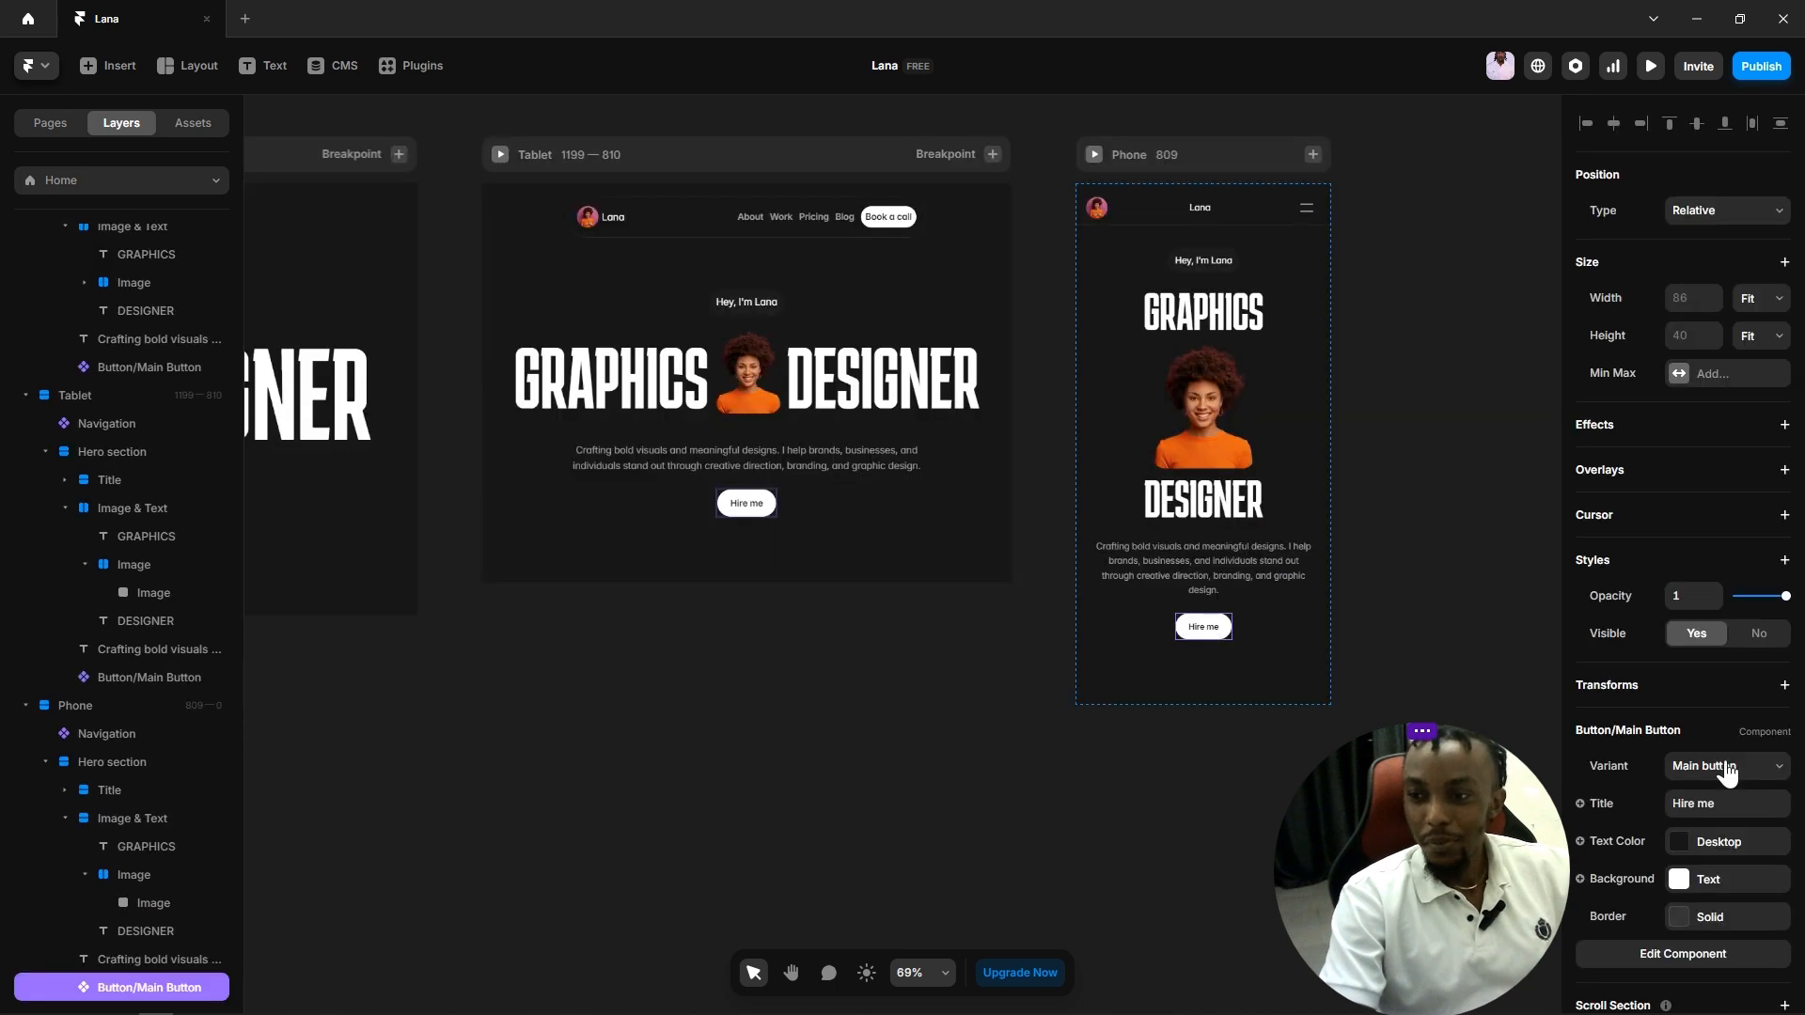
click(1434, 656)
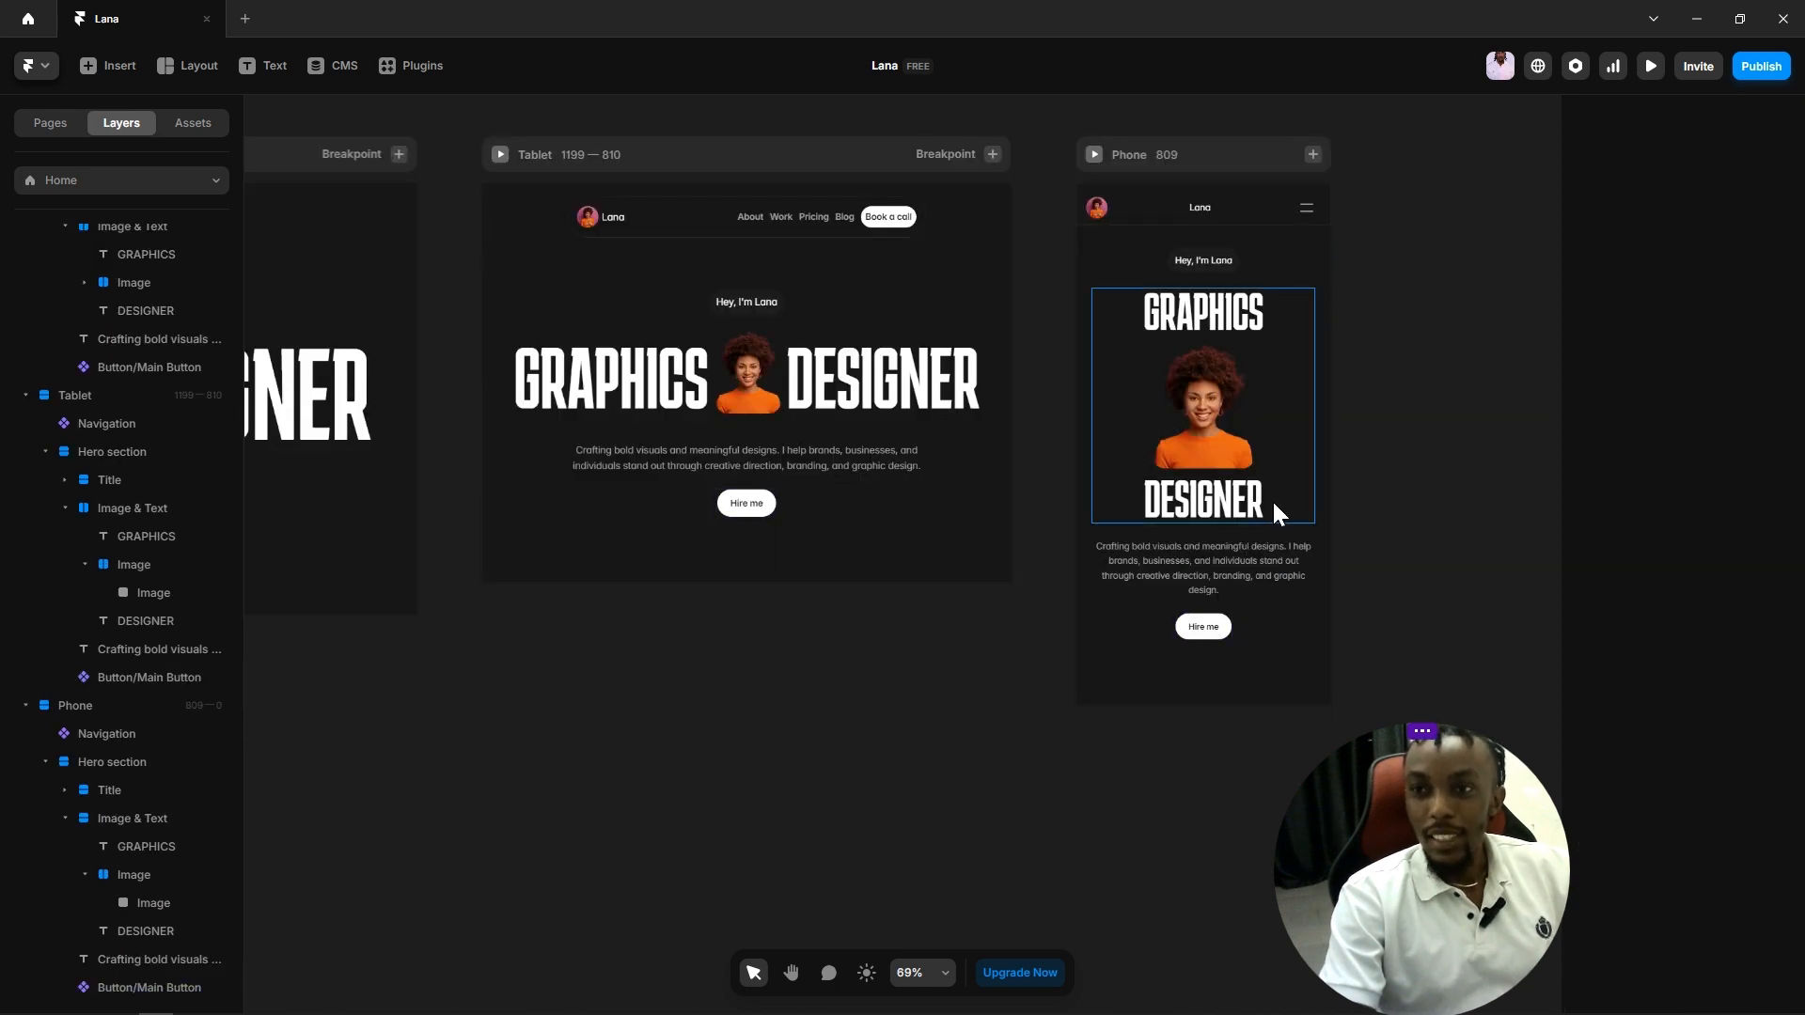
scroll(1035, 618, down, 3)
drag(715, 687, 894, 685)
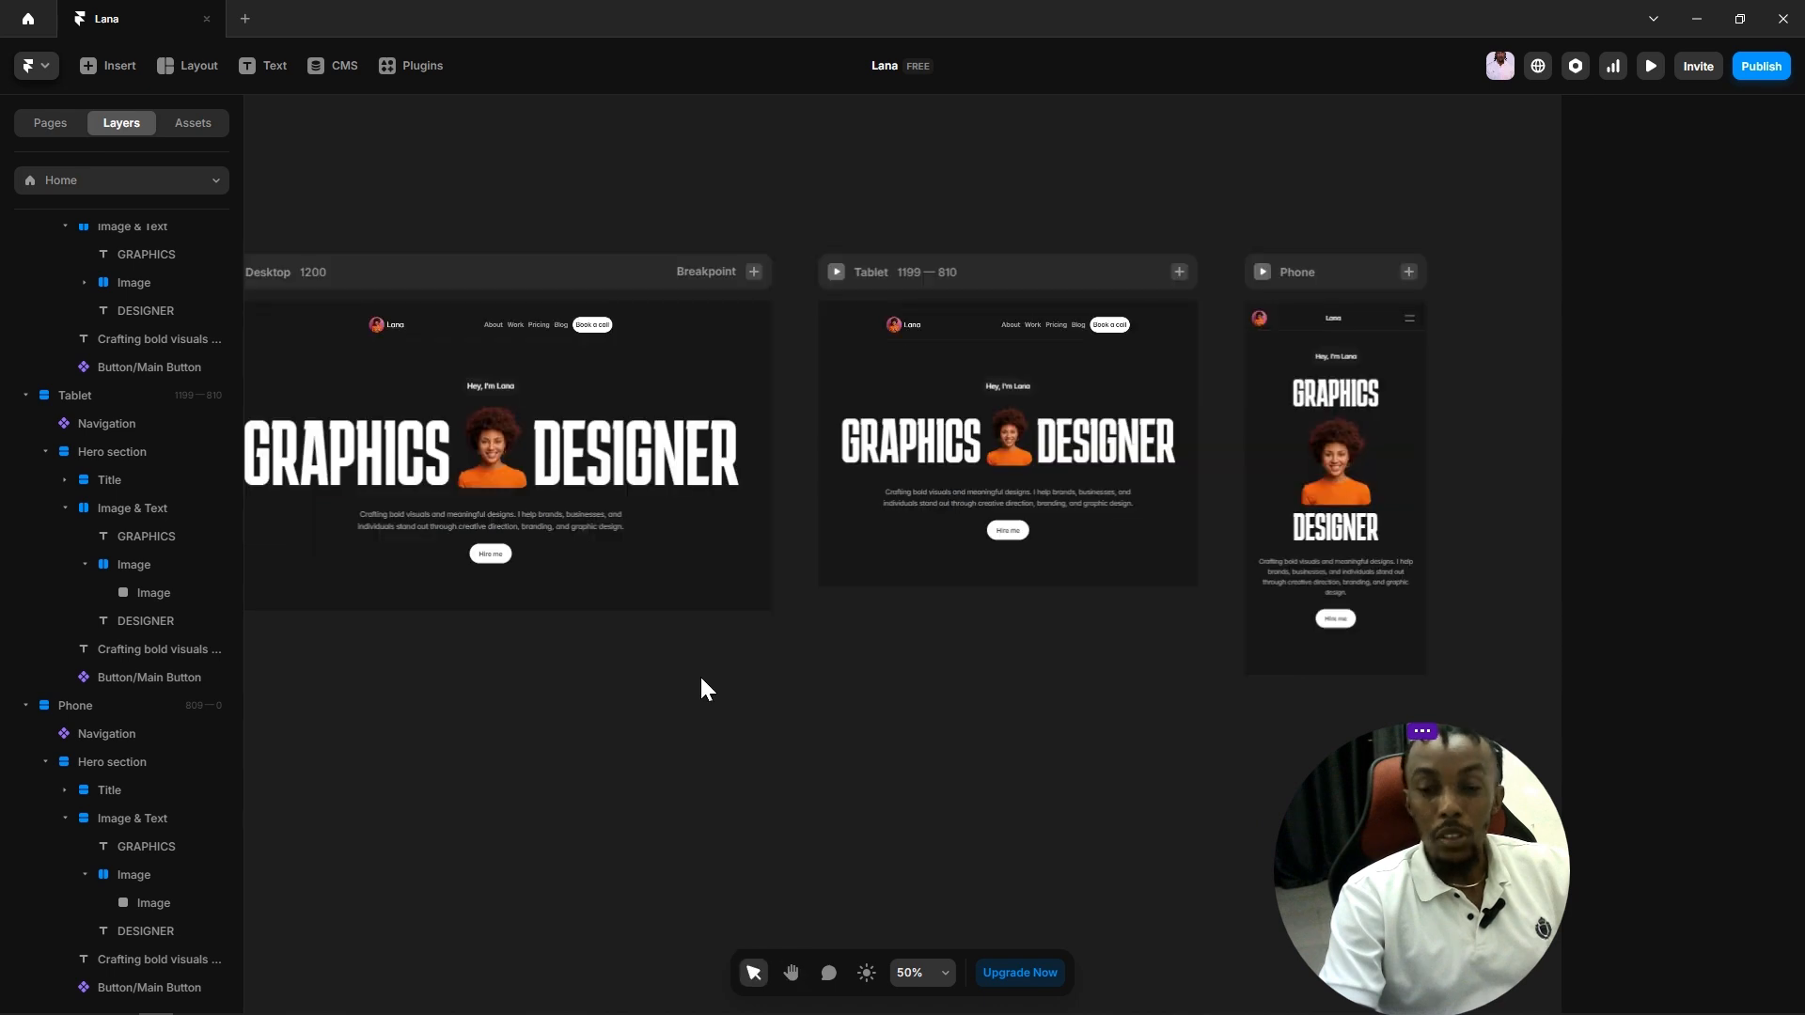
drag(613, 715, 871, 723)
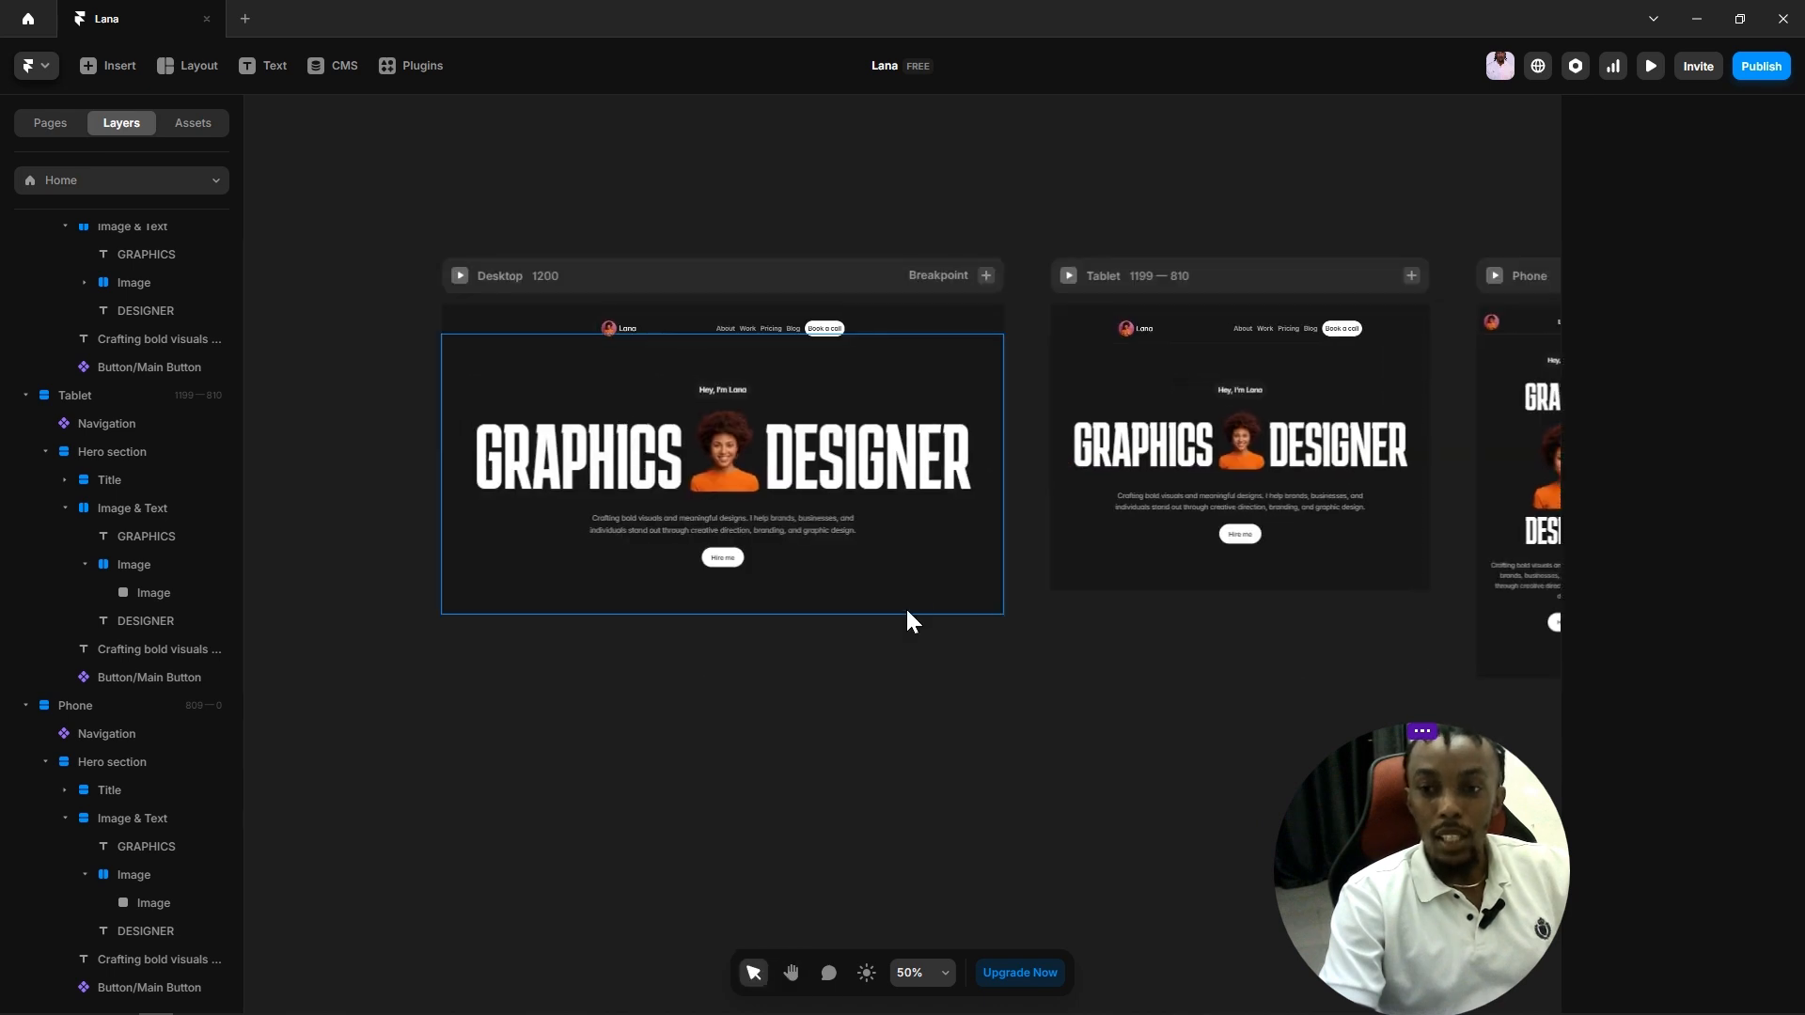
click(913, 583)
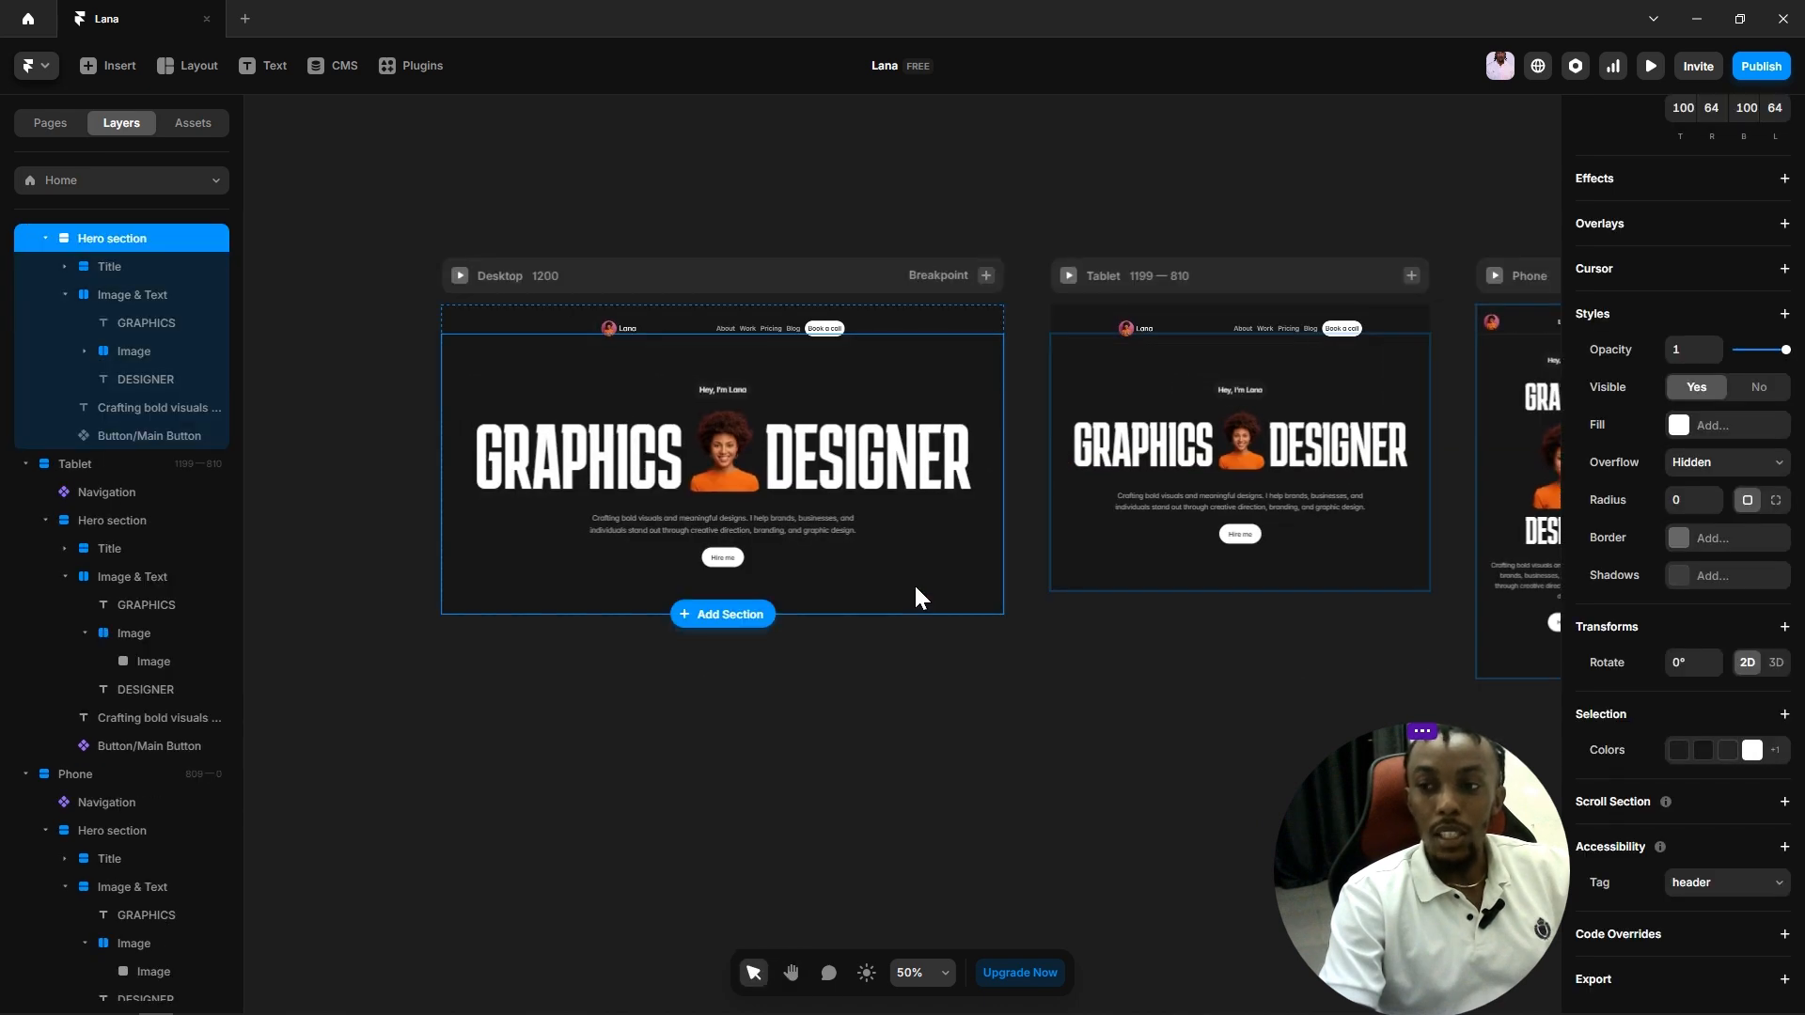
click(1079, 724)
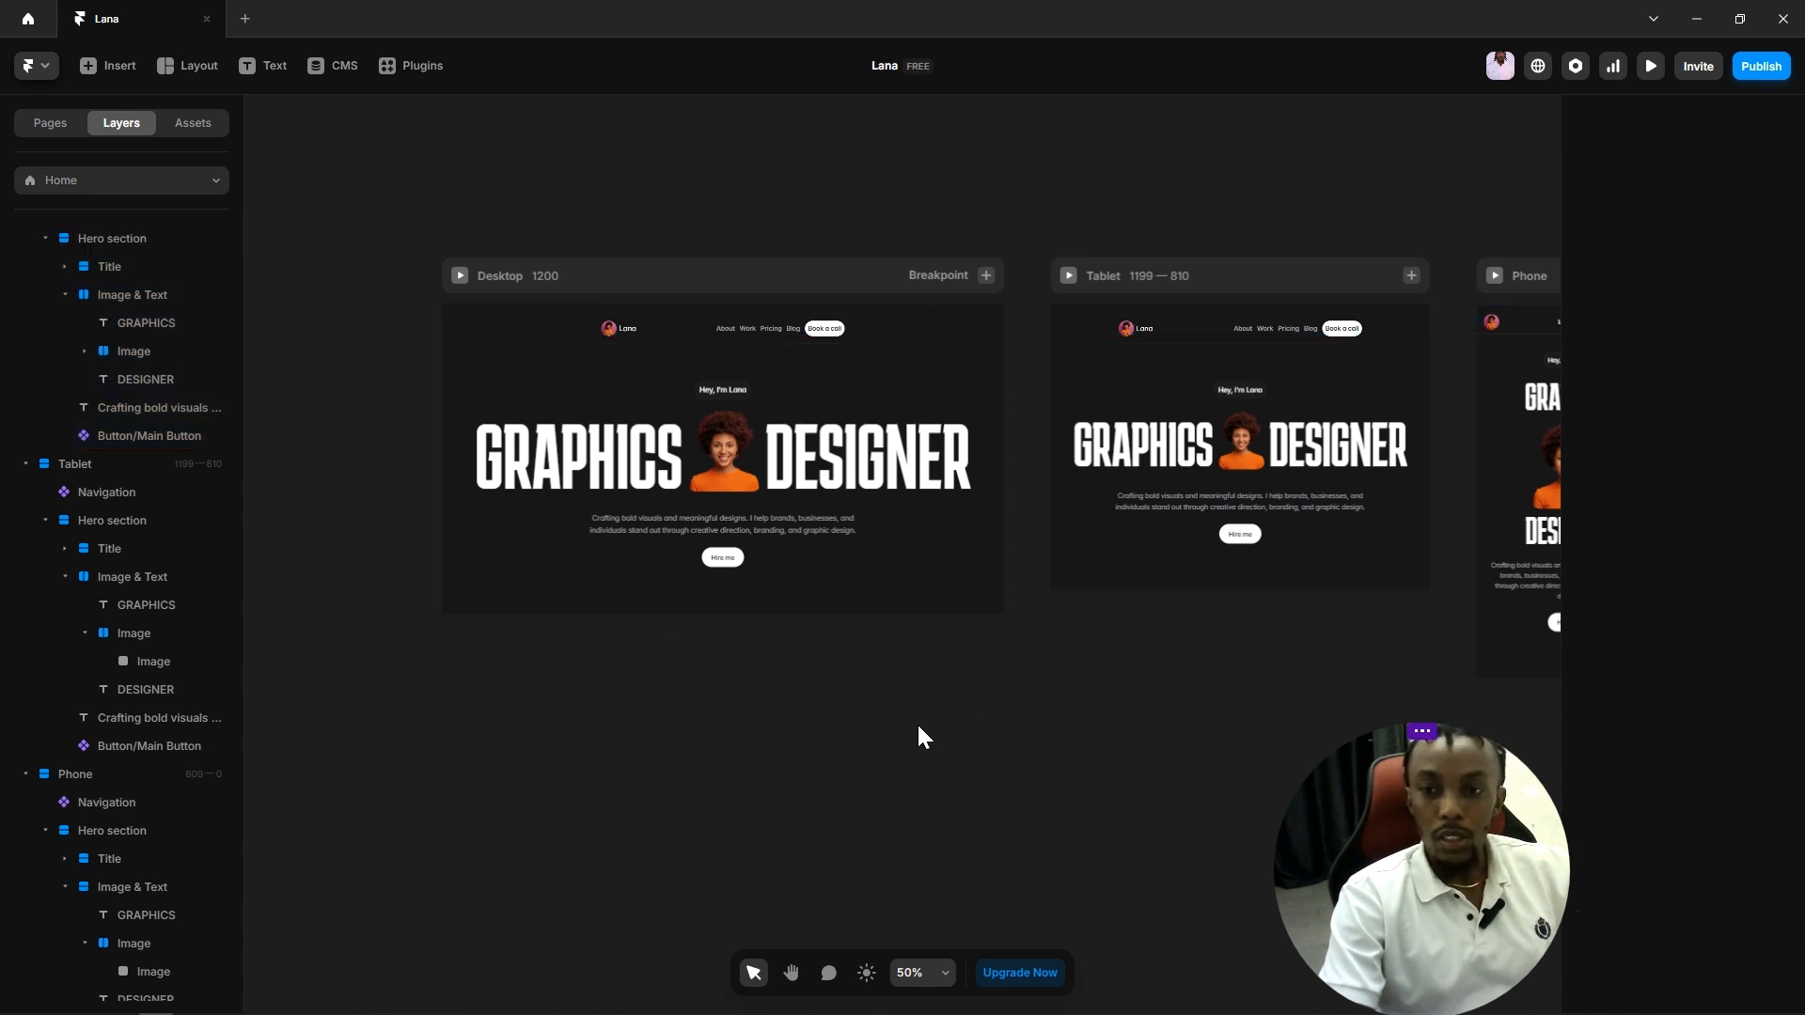
Step: Add a text layer reading "Latest Project" on the empty canvas below the desktop breakpoint
scroll(917, 722, down, 3)
key(space)
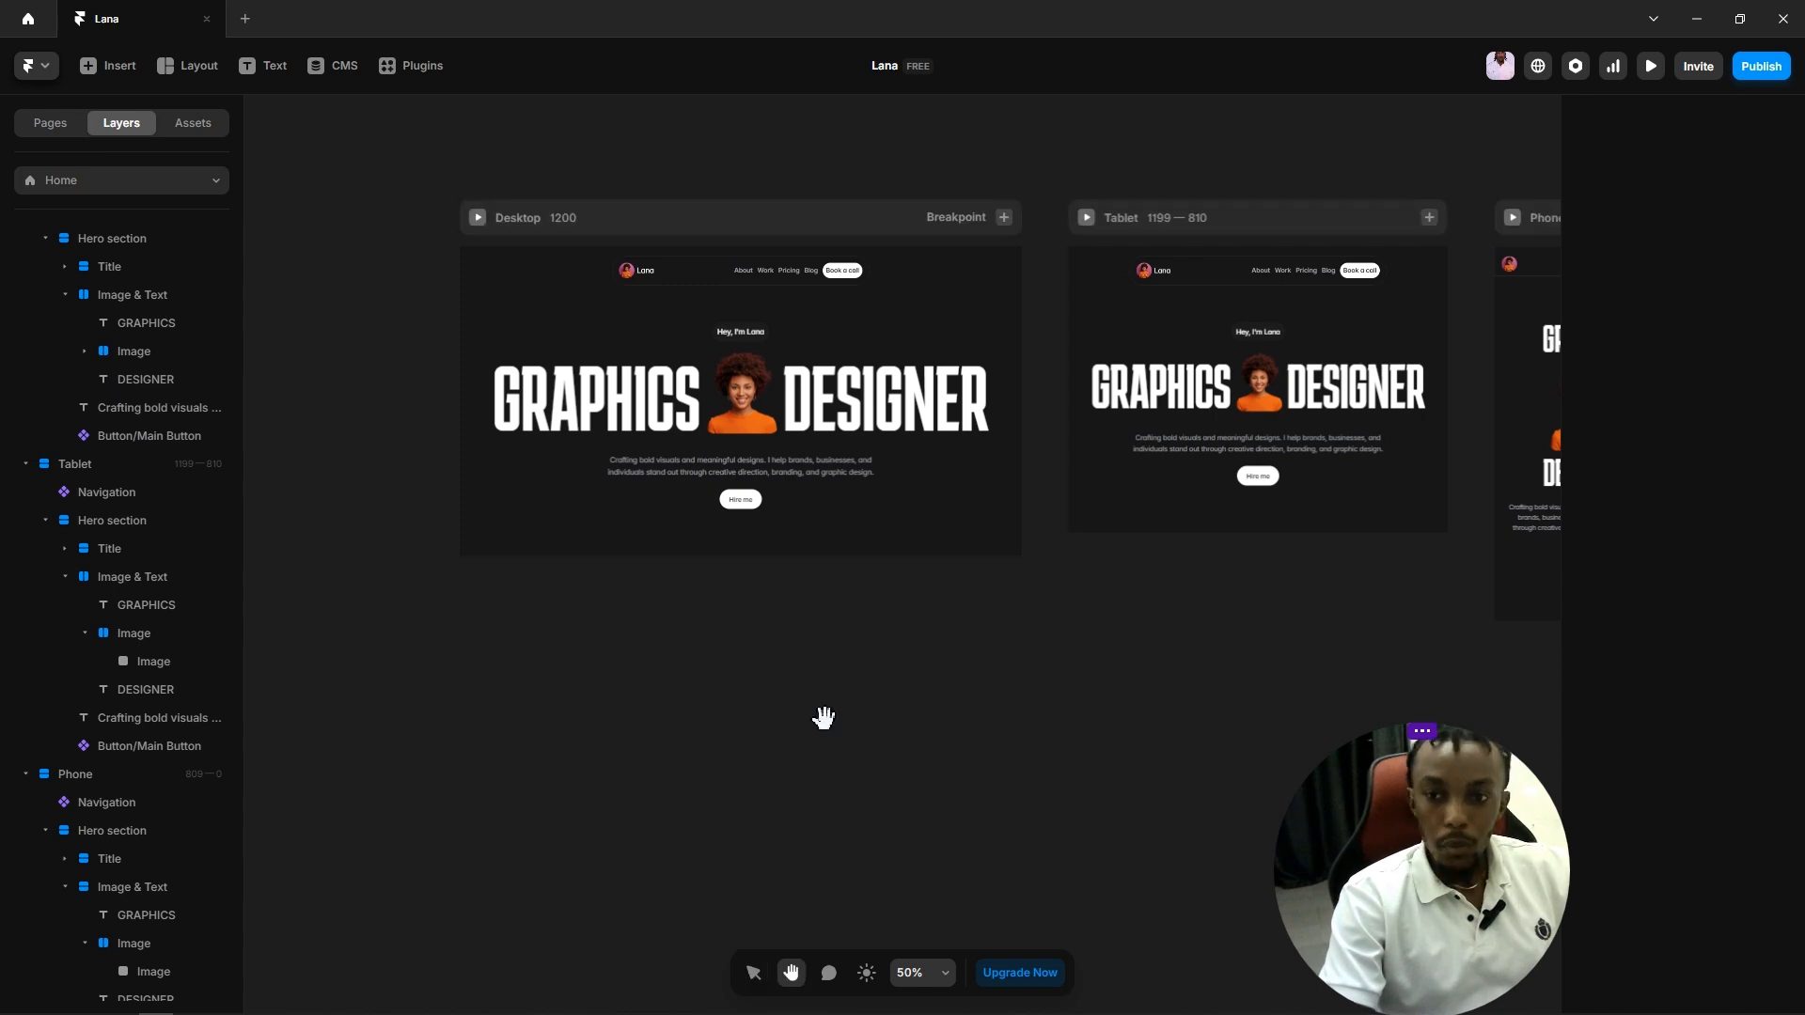
drag(843, 698, 882, 648)
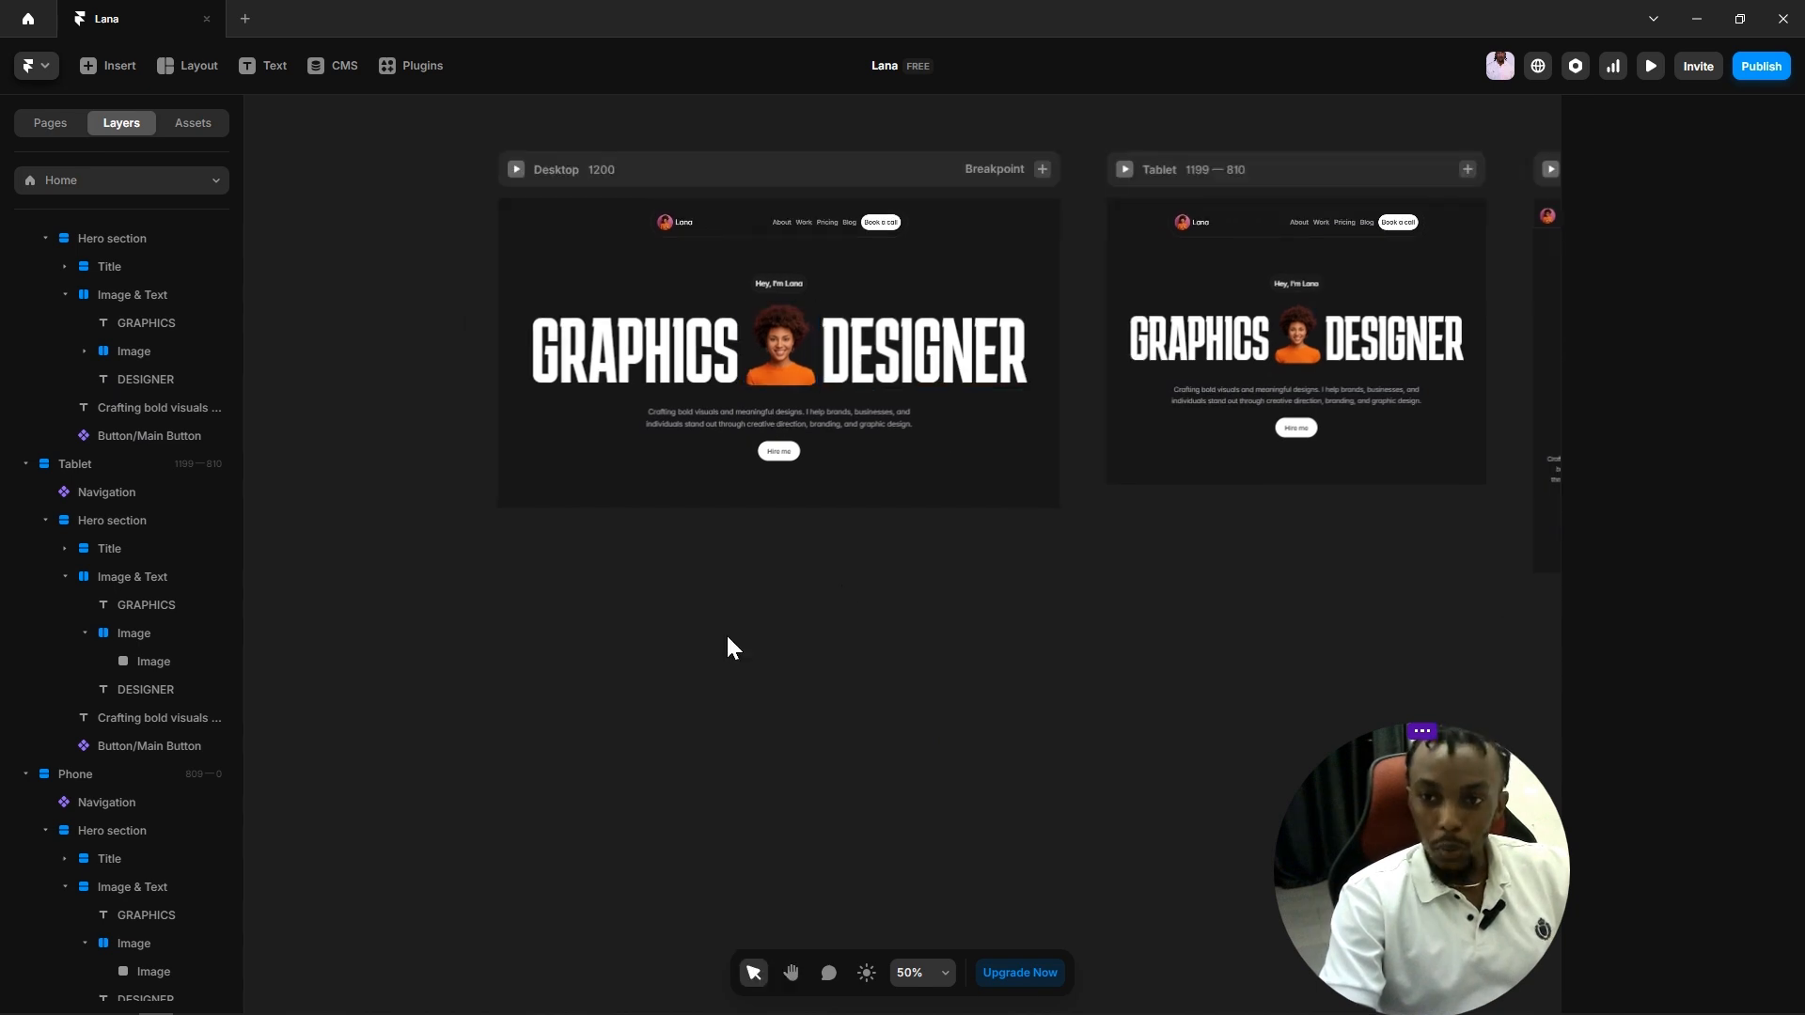
scroll(755, 575, up, 5)
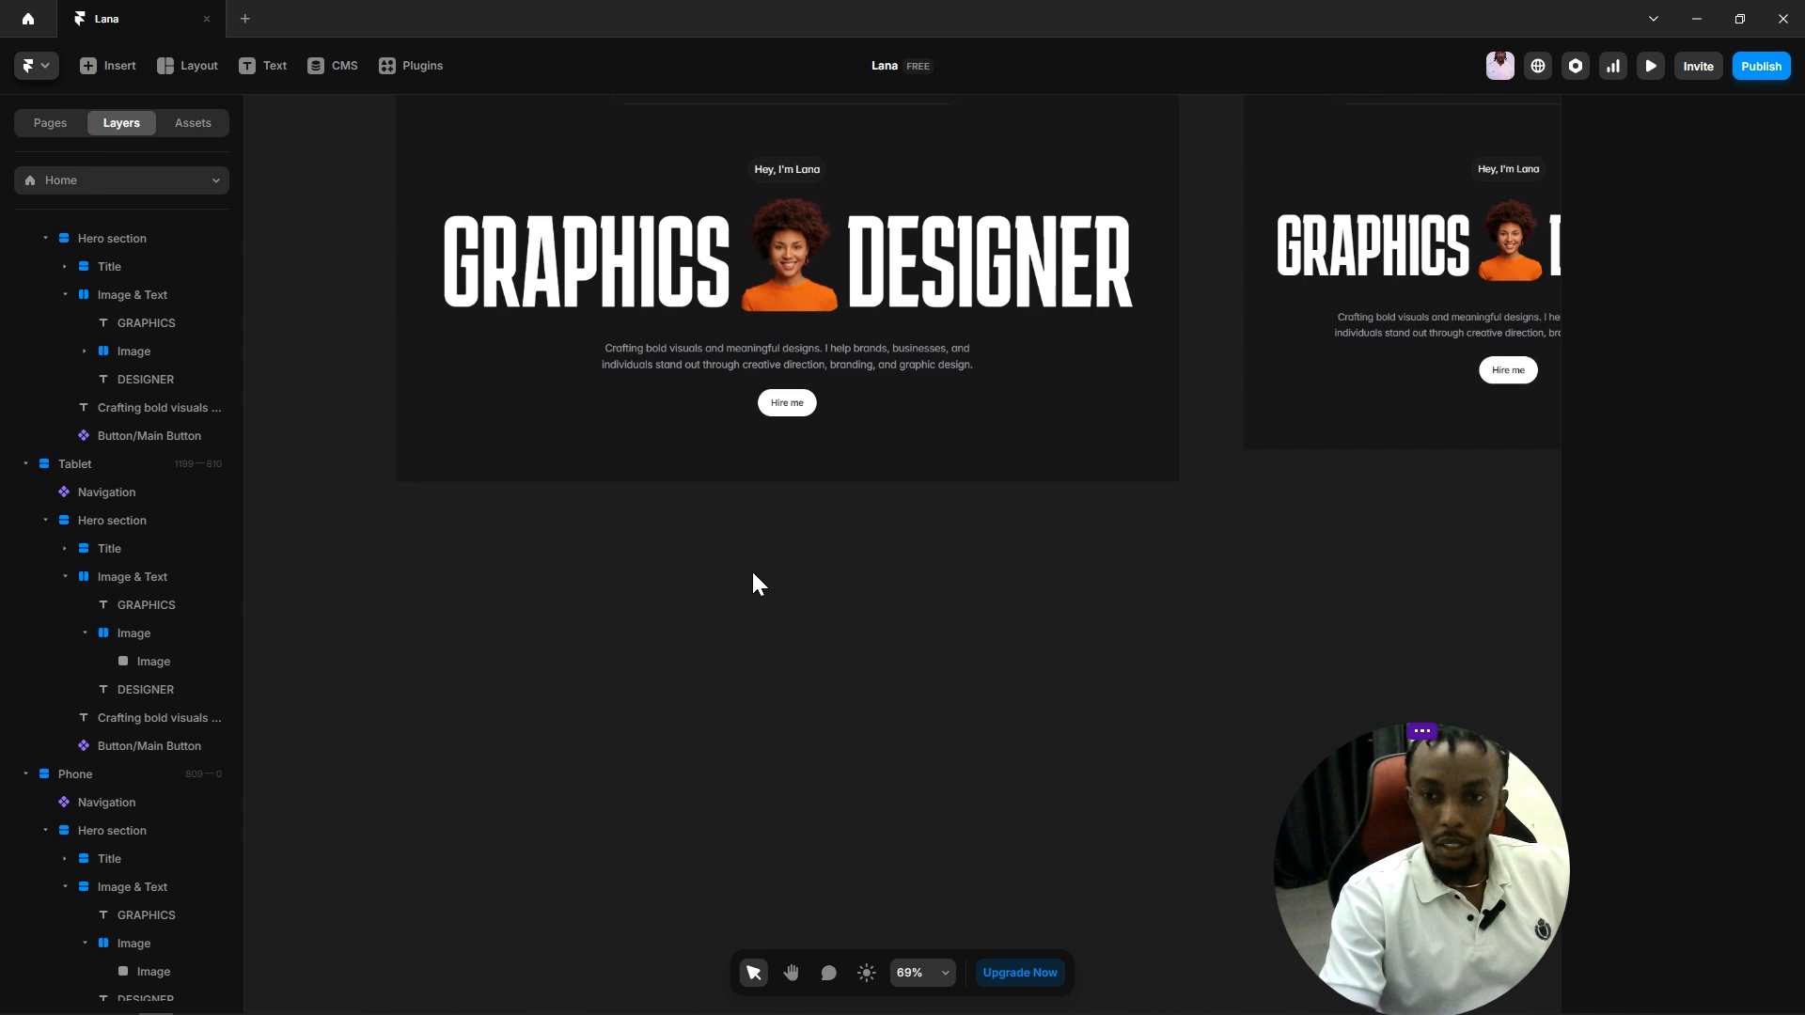
key(t)
click(739, 562)
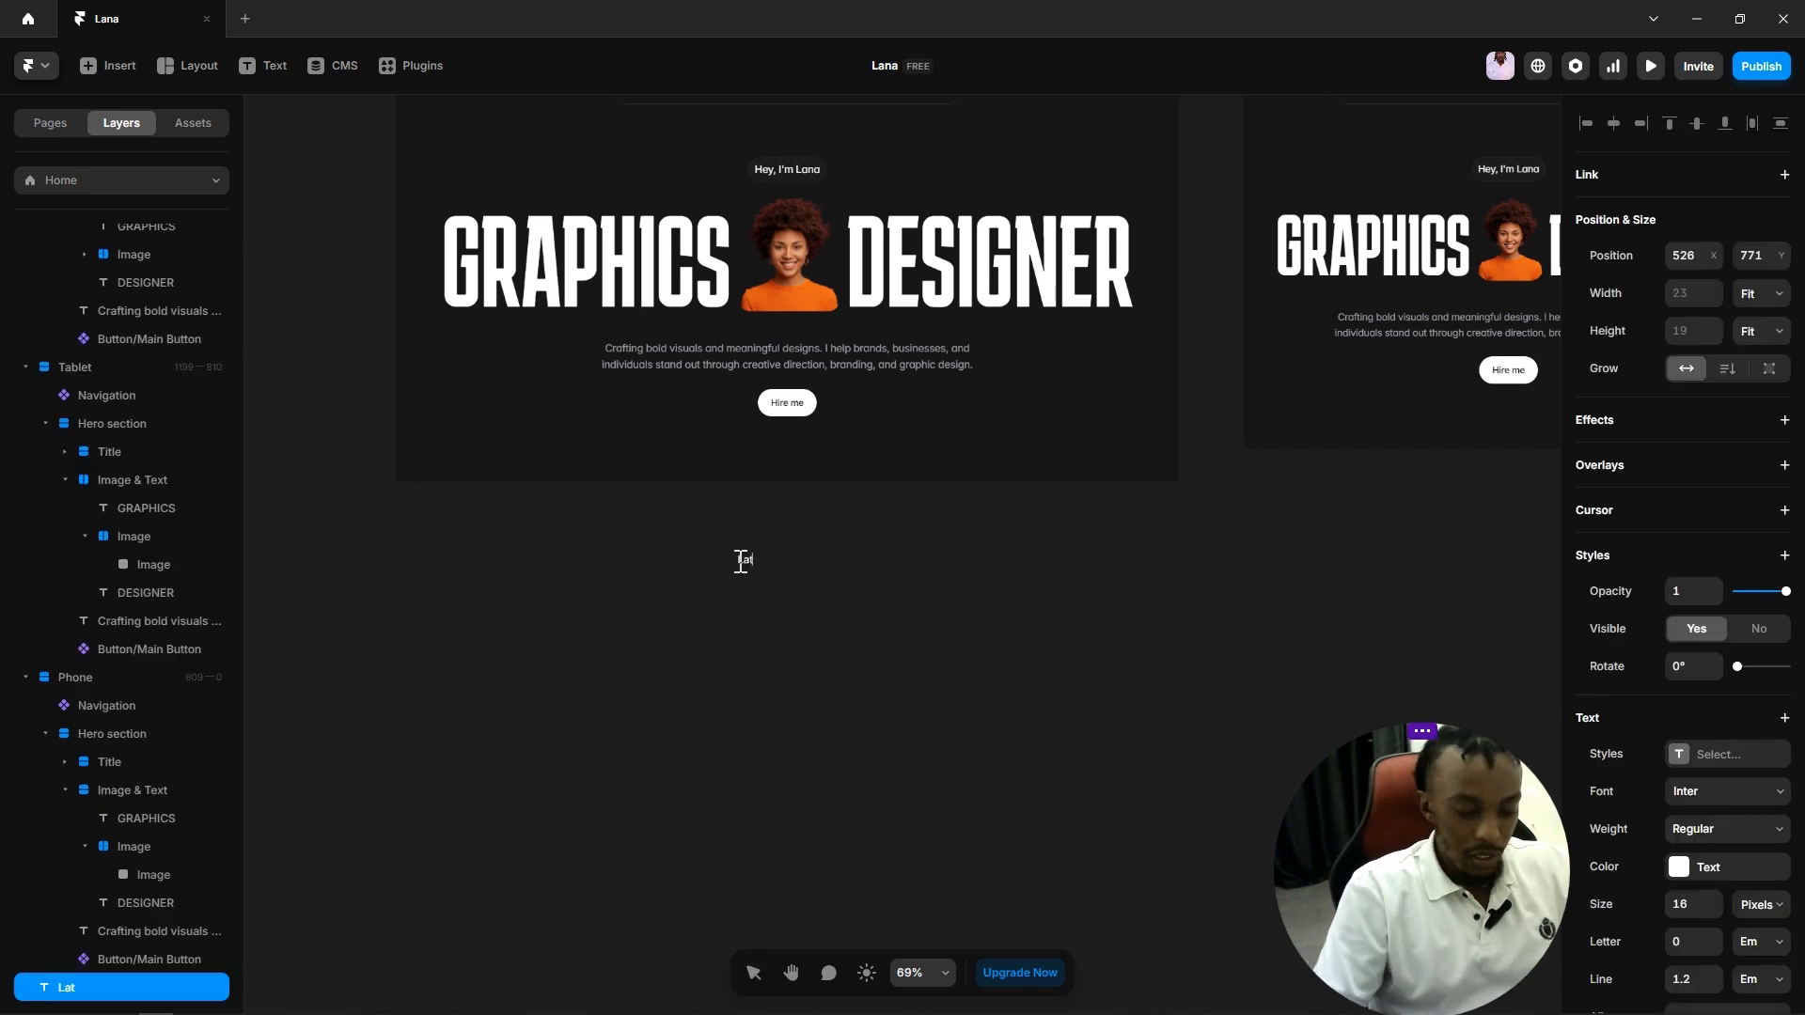
text(ext)
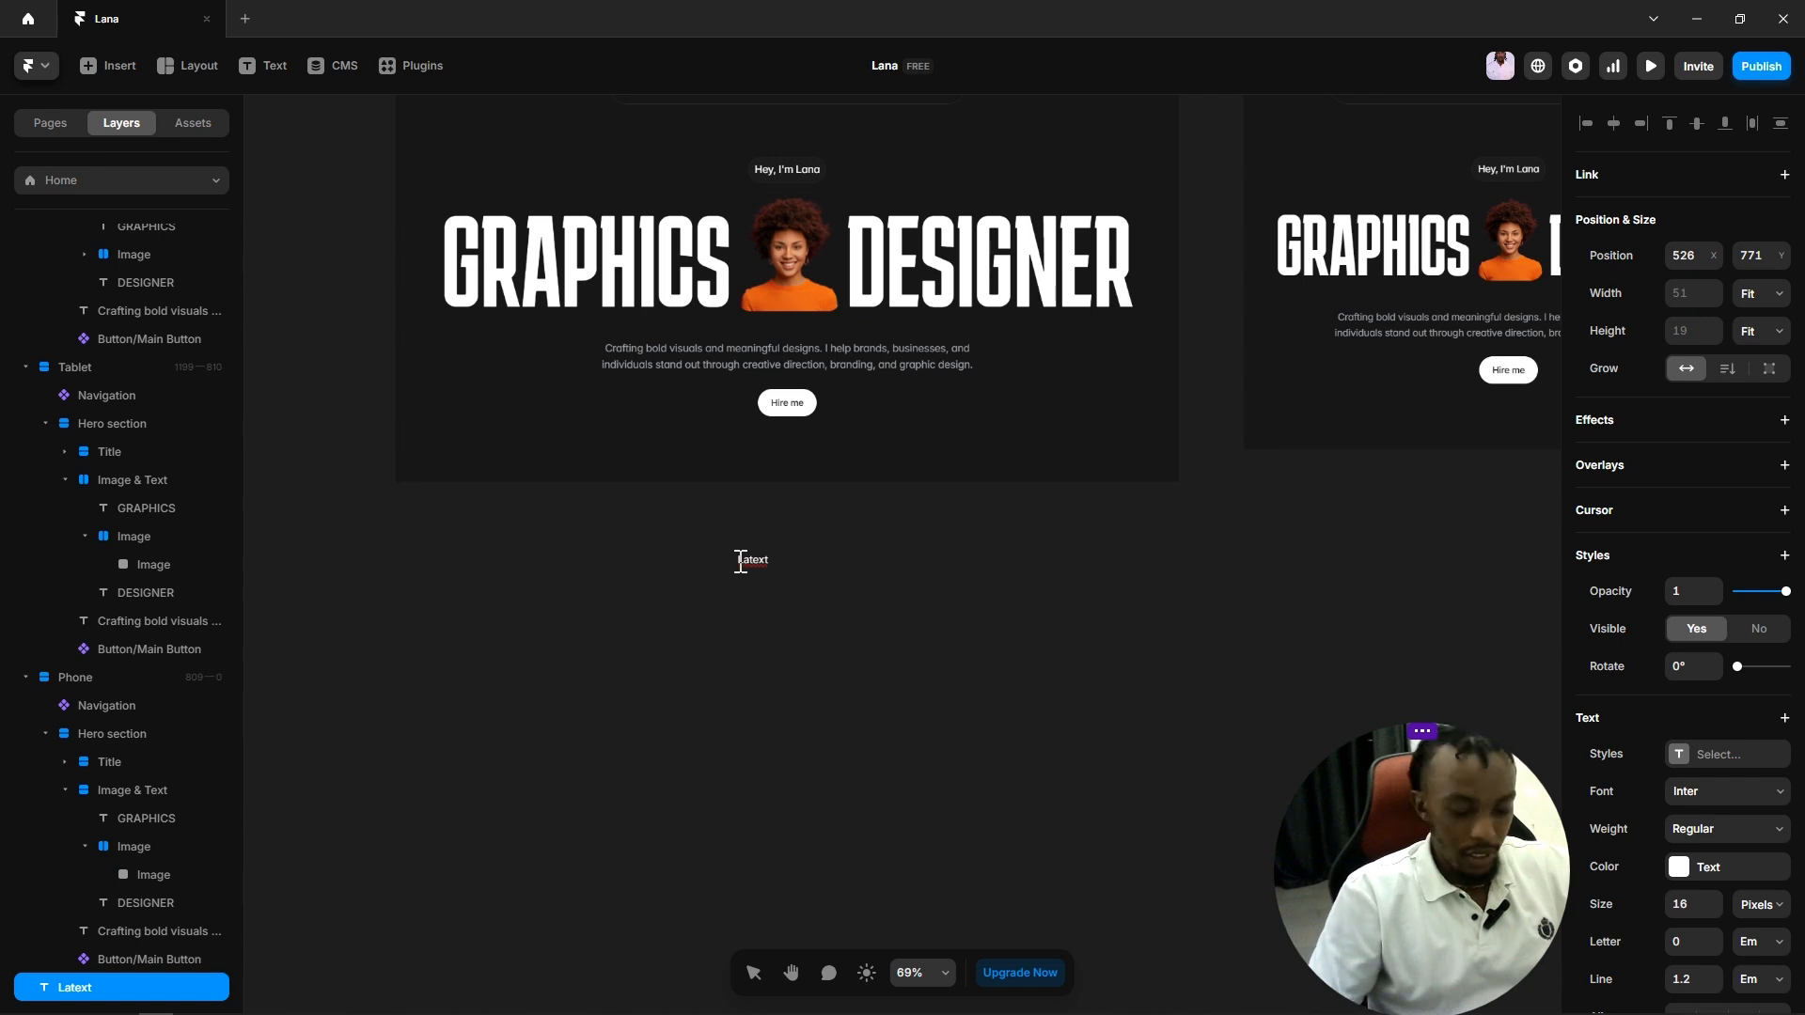
key(BackSpace)
key(BackSpace)
text(st)
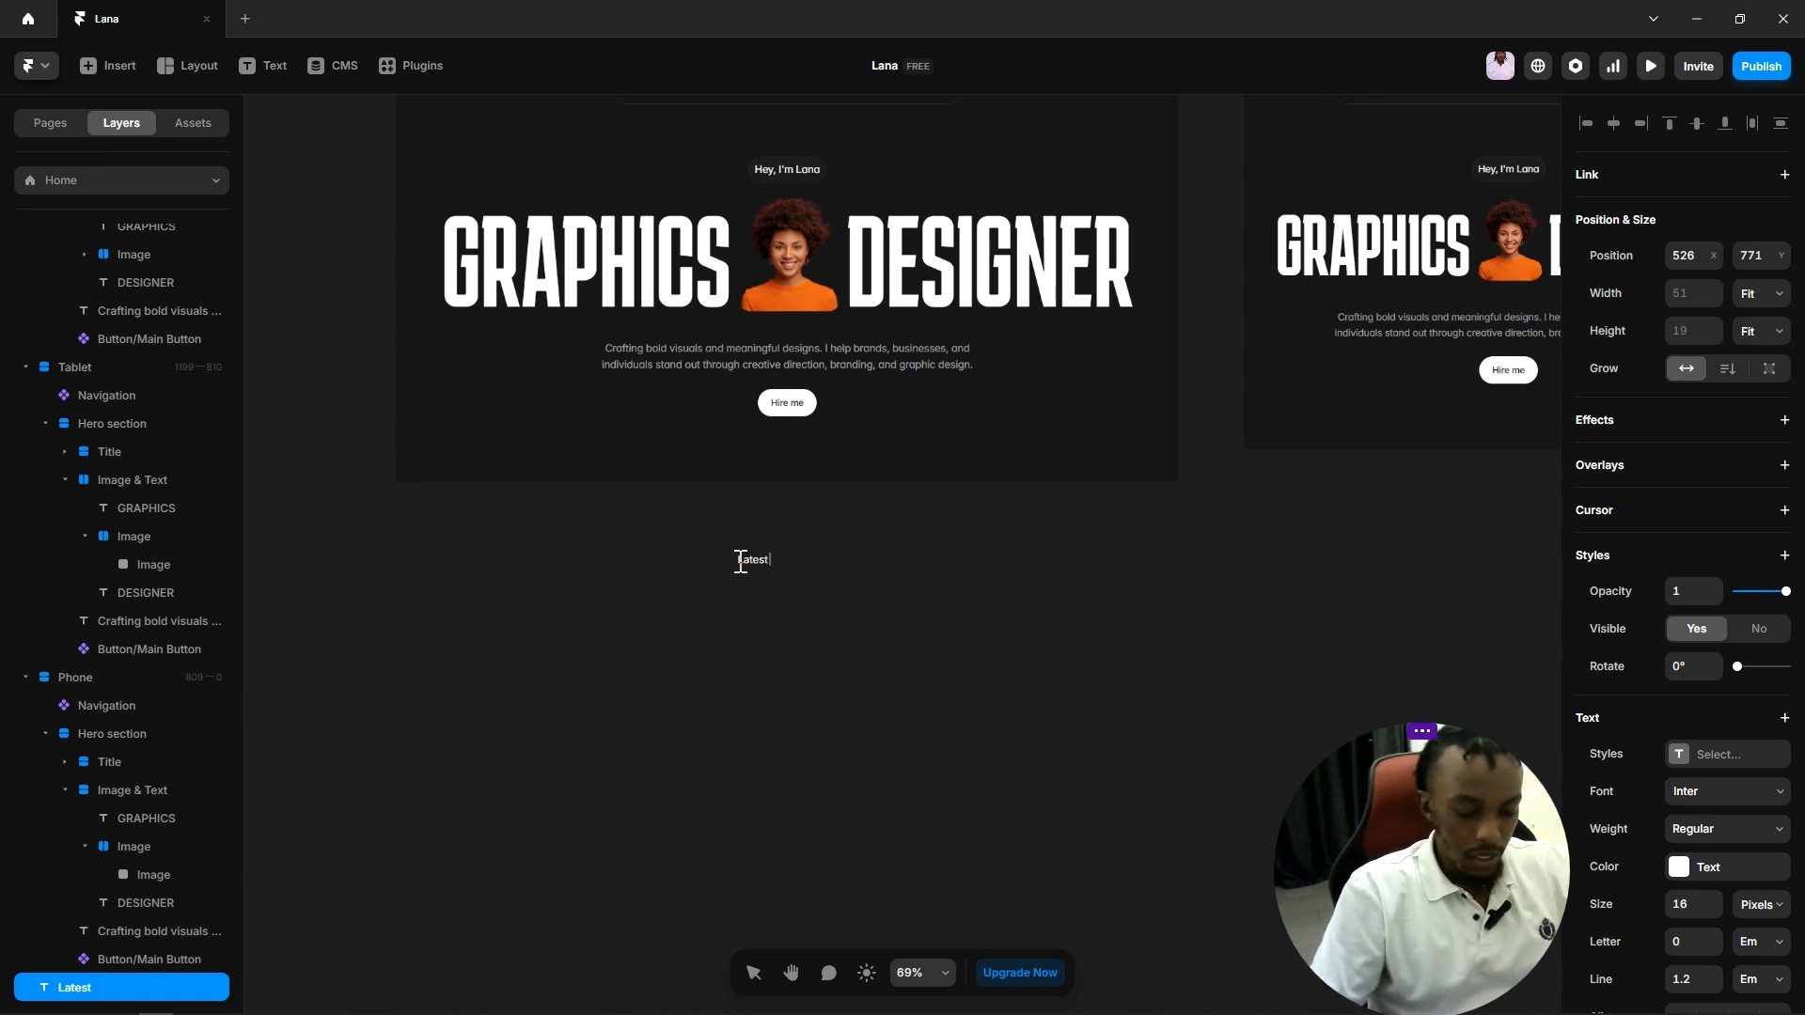
text( Project)
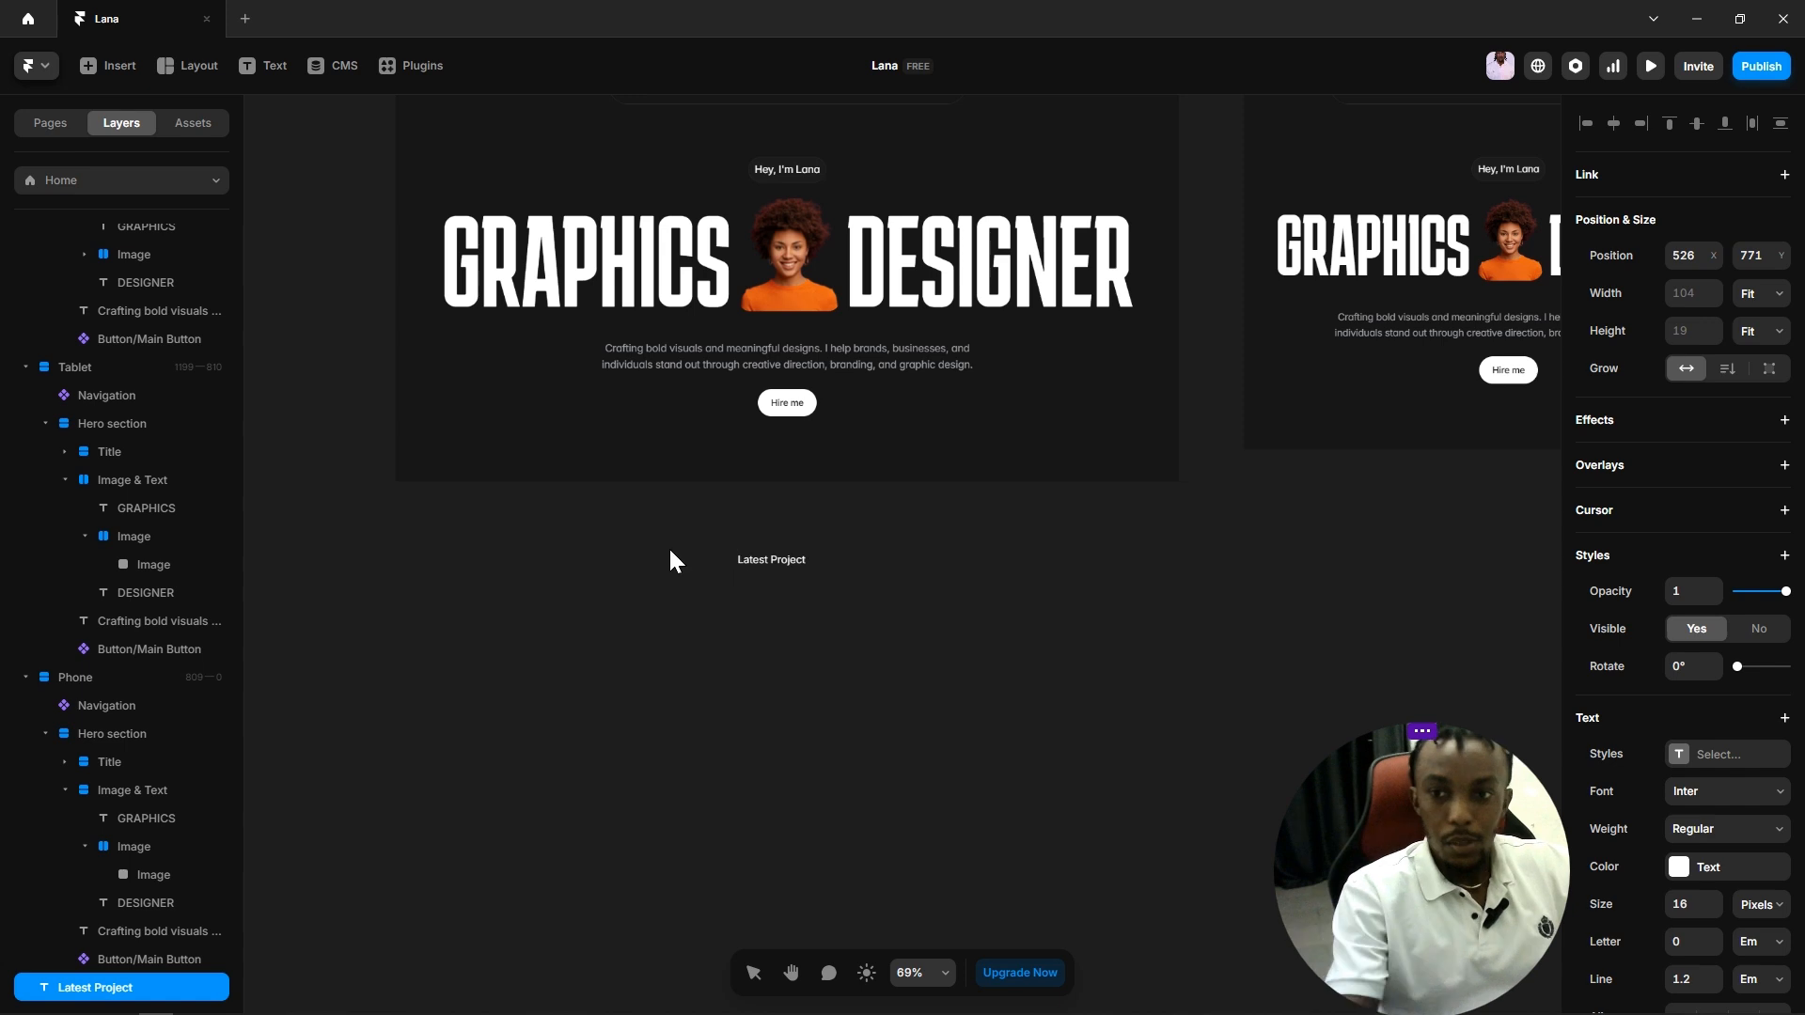
key(Escape)
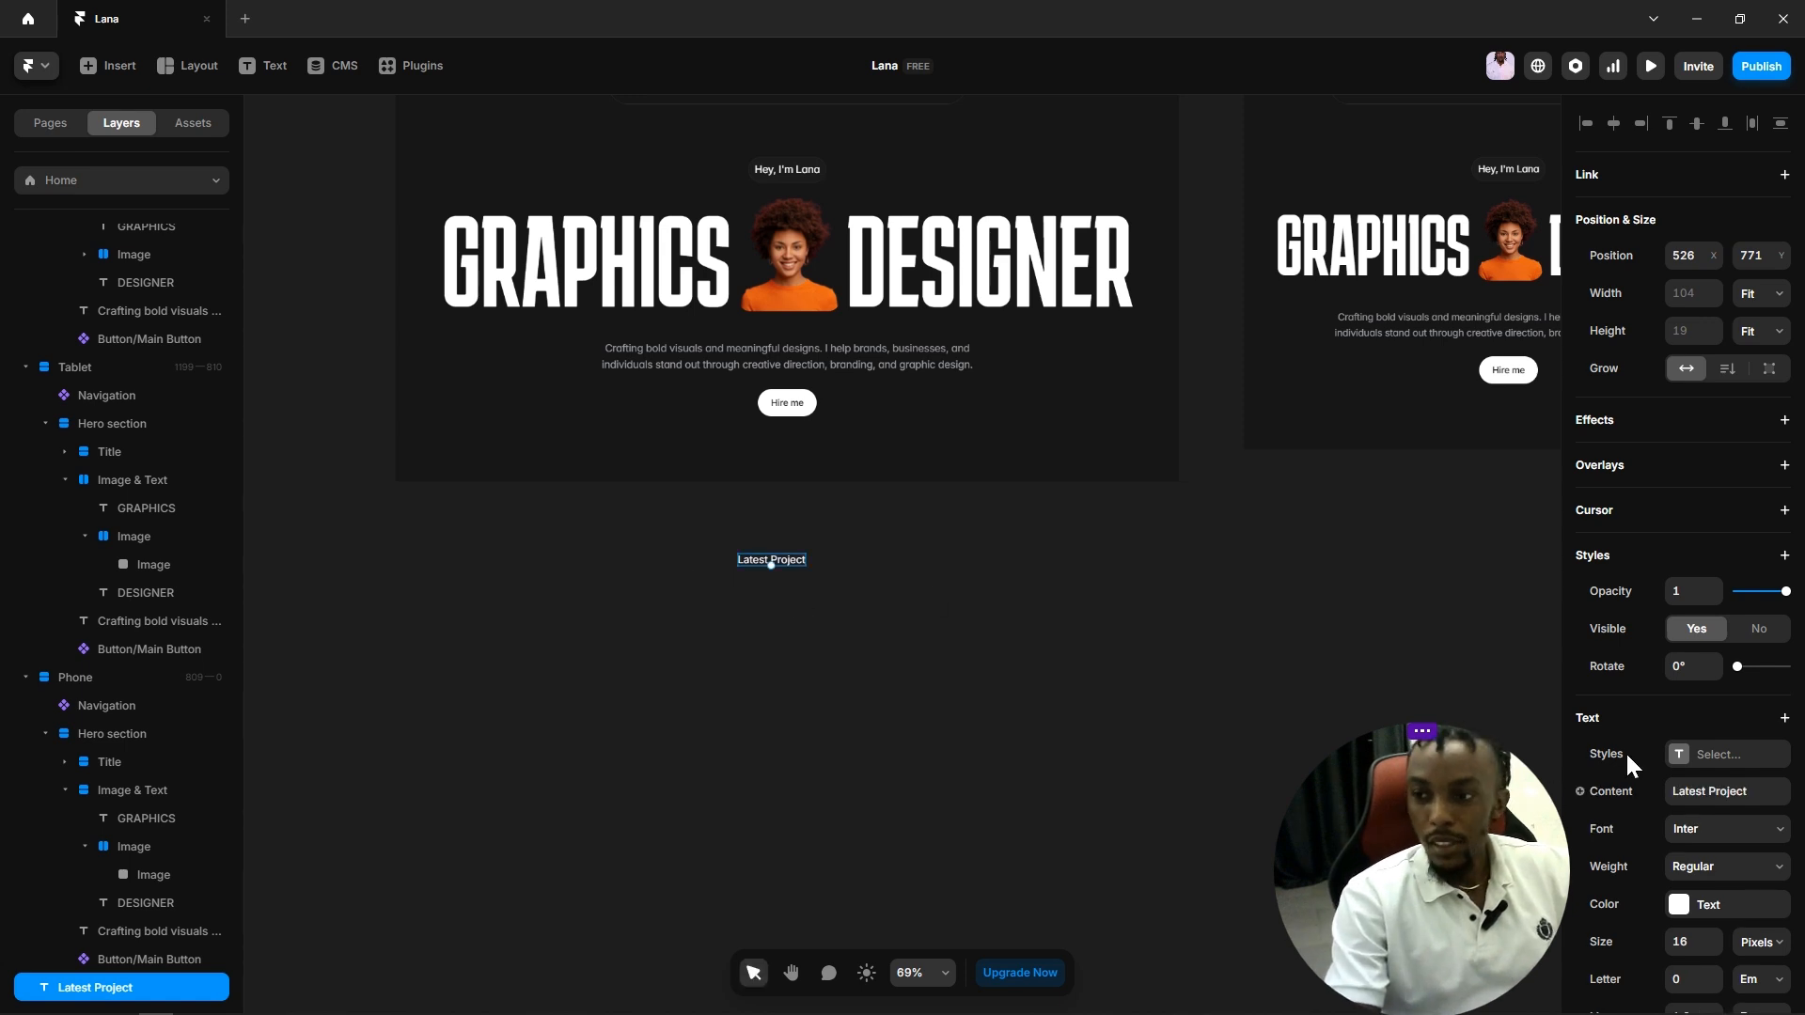
Step: Apply the Heading 2 text style to the Latest Project text
click(1699, 755)
drag(1456, 831, 453, 831)
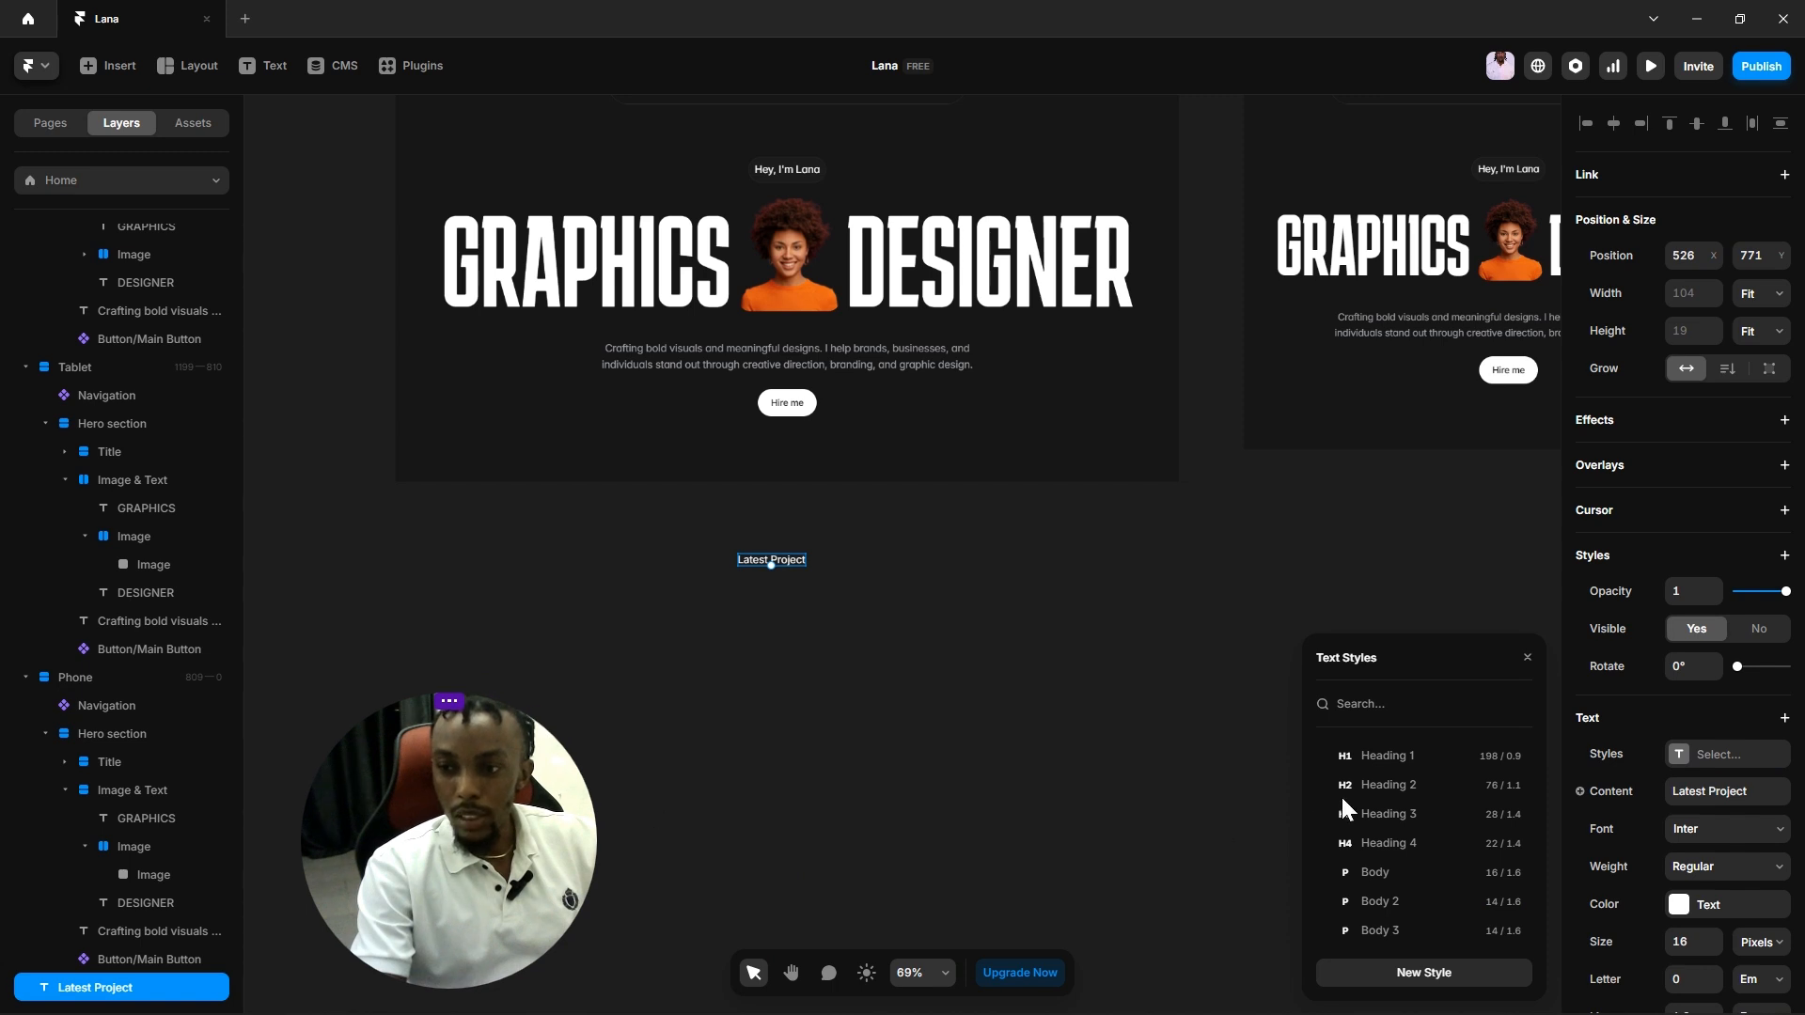
click(1392, 784)
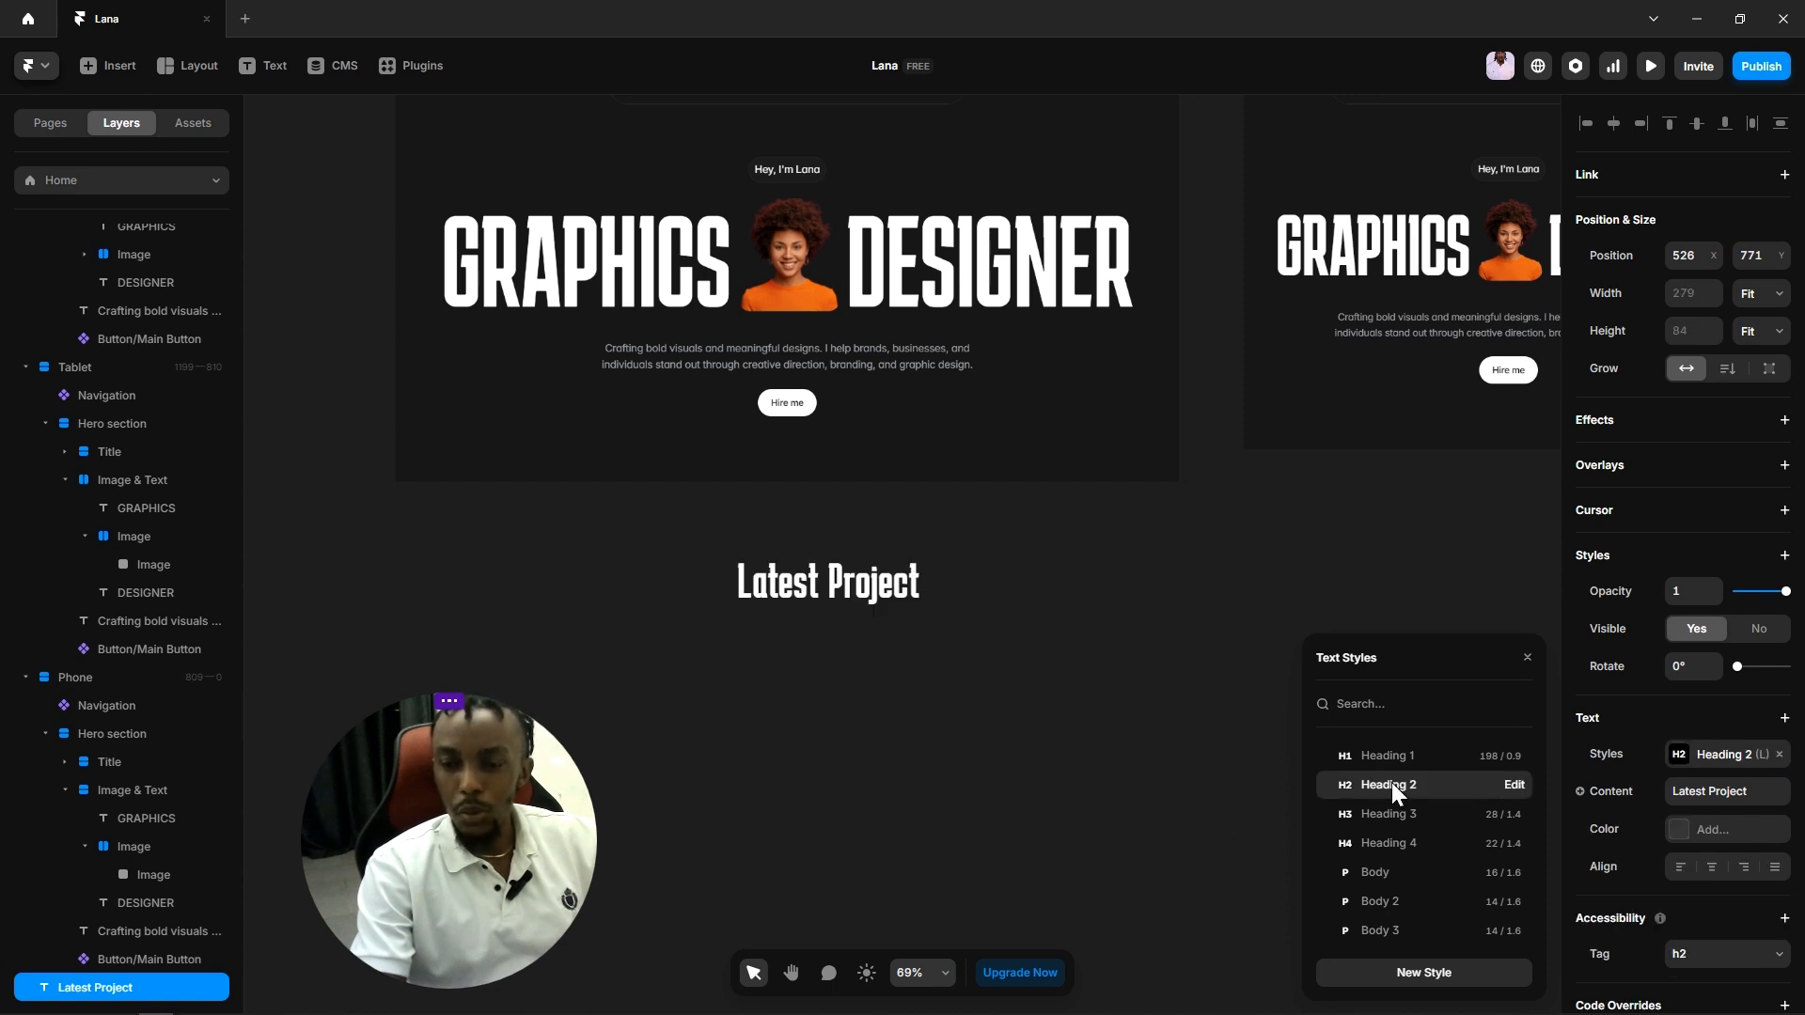
click(1068, 628)
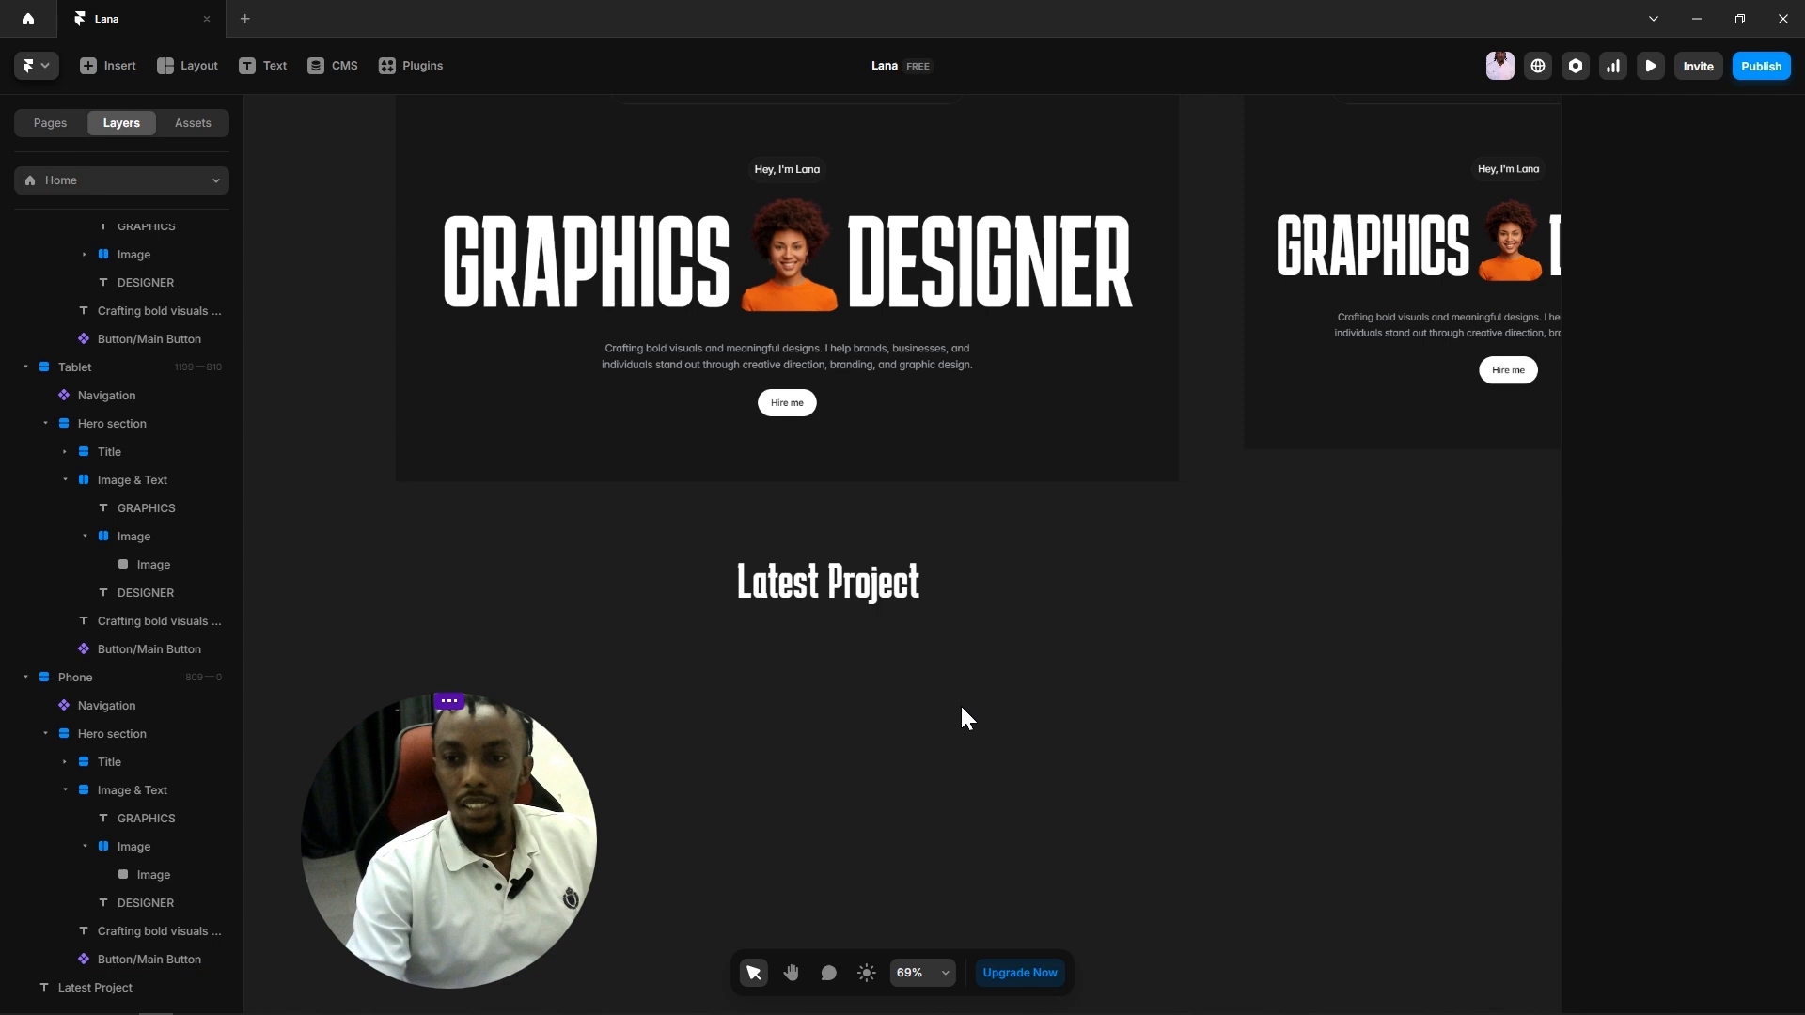
Step: Move the Latest Project heading so it sits roughly centered beneath the desktop hero
scroll(946, 716, left, 5)
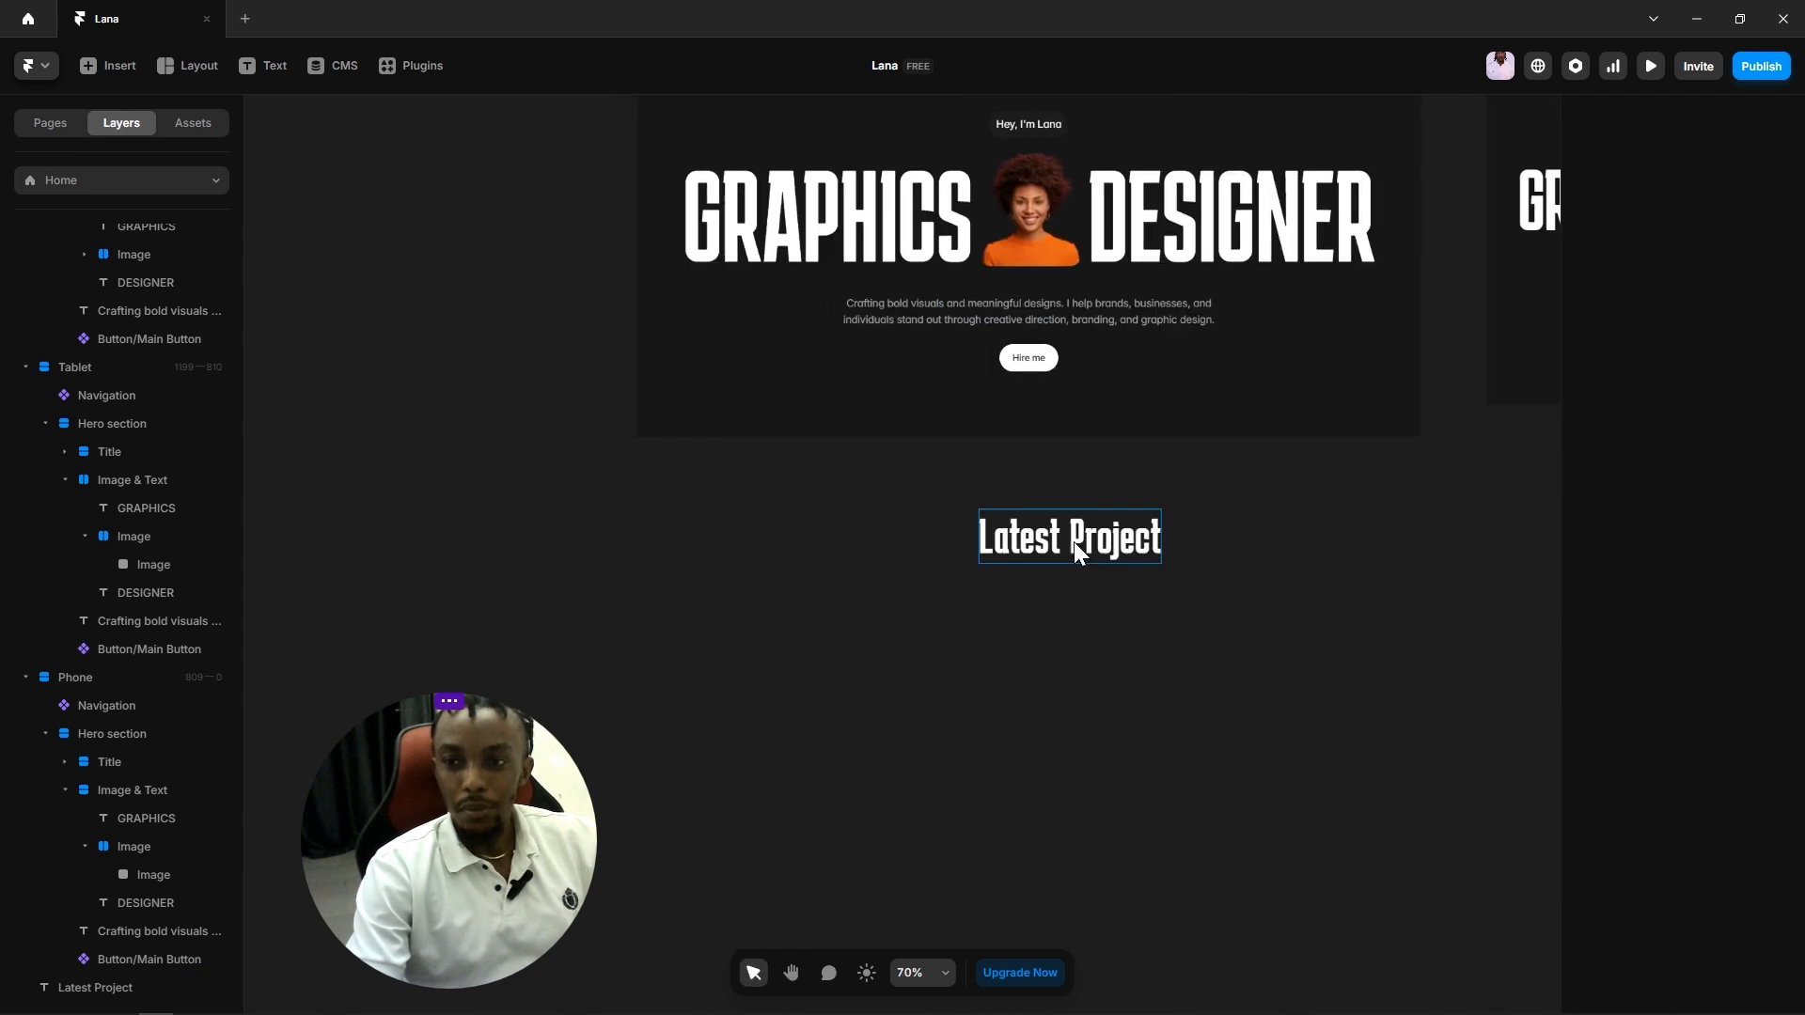
drag(1073, 541, 1024, 533)
click(1278, 636)
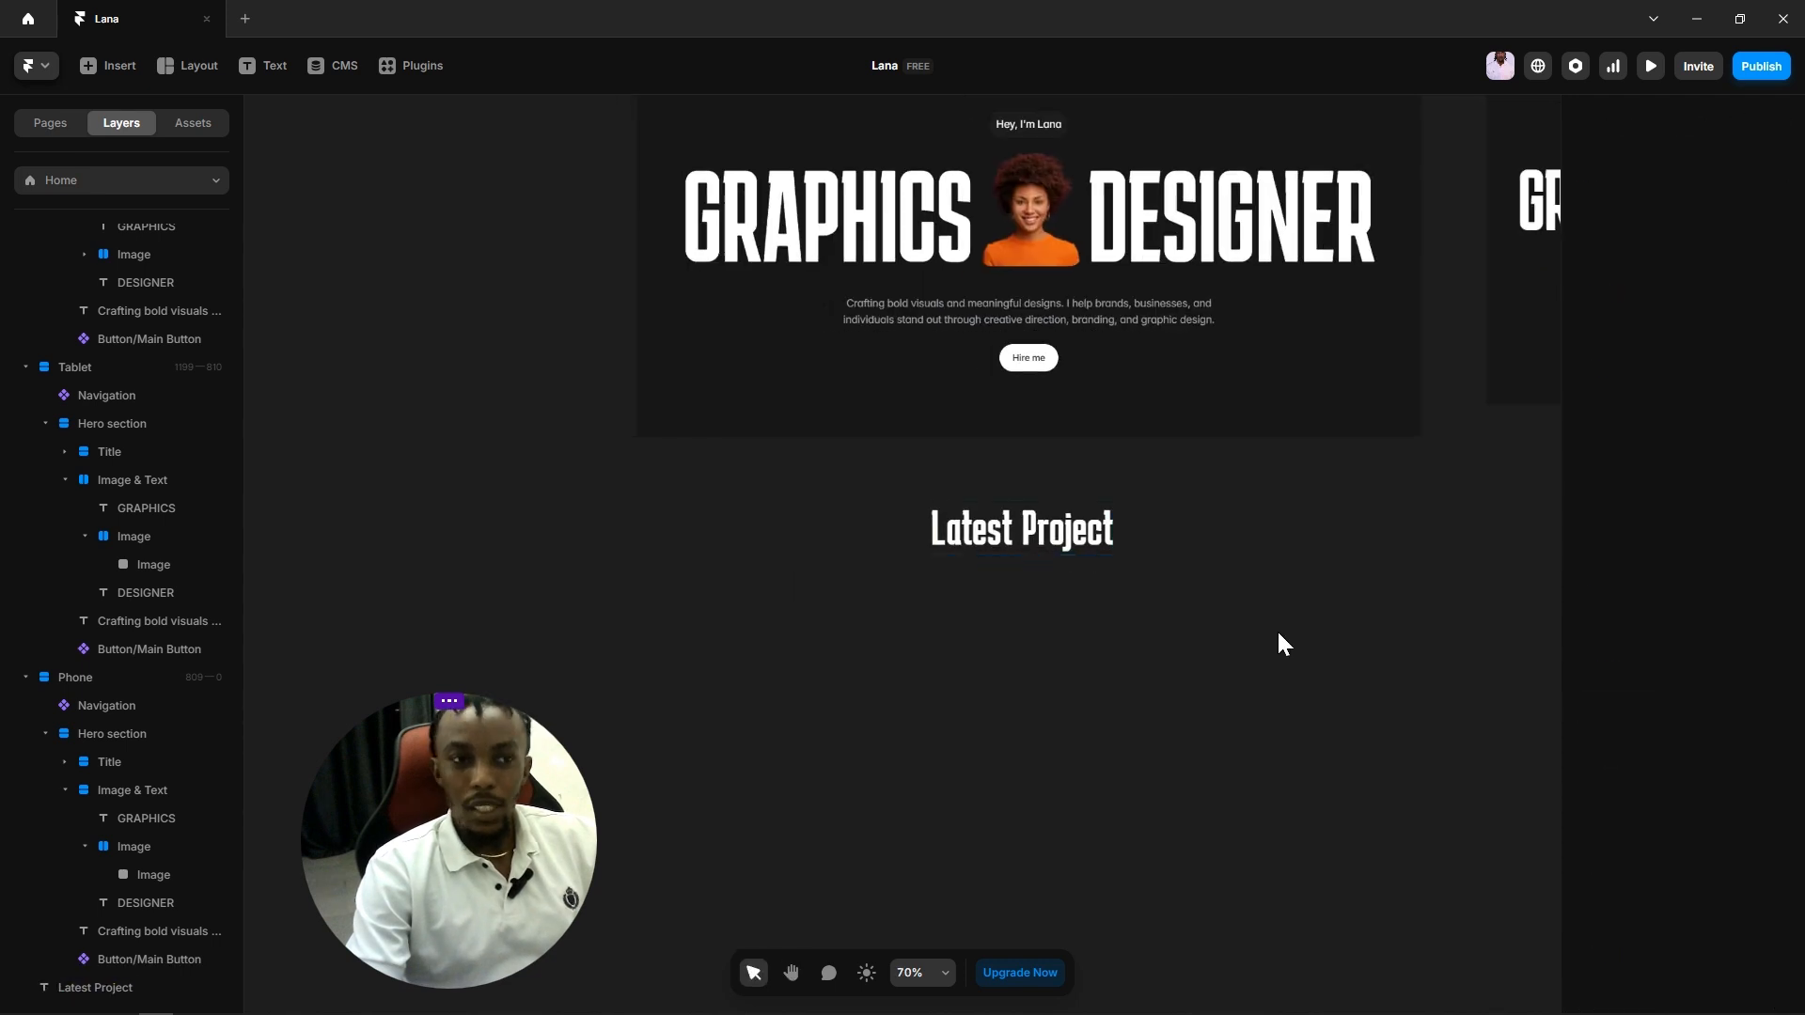
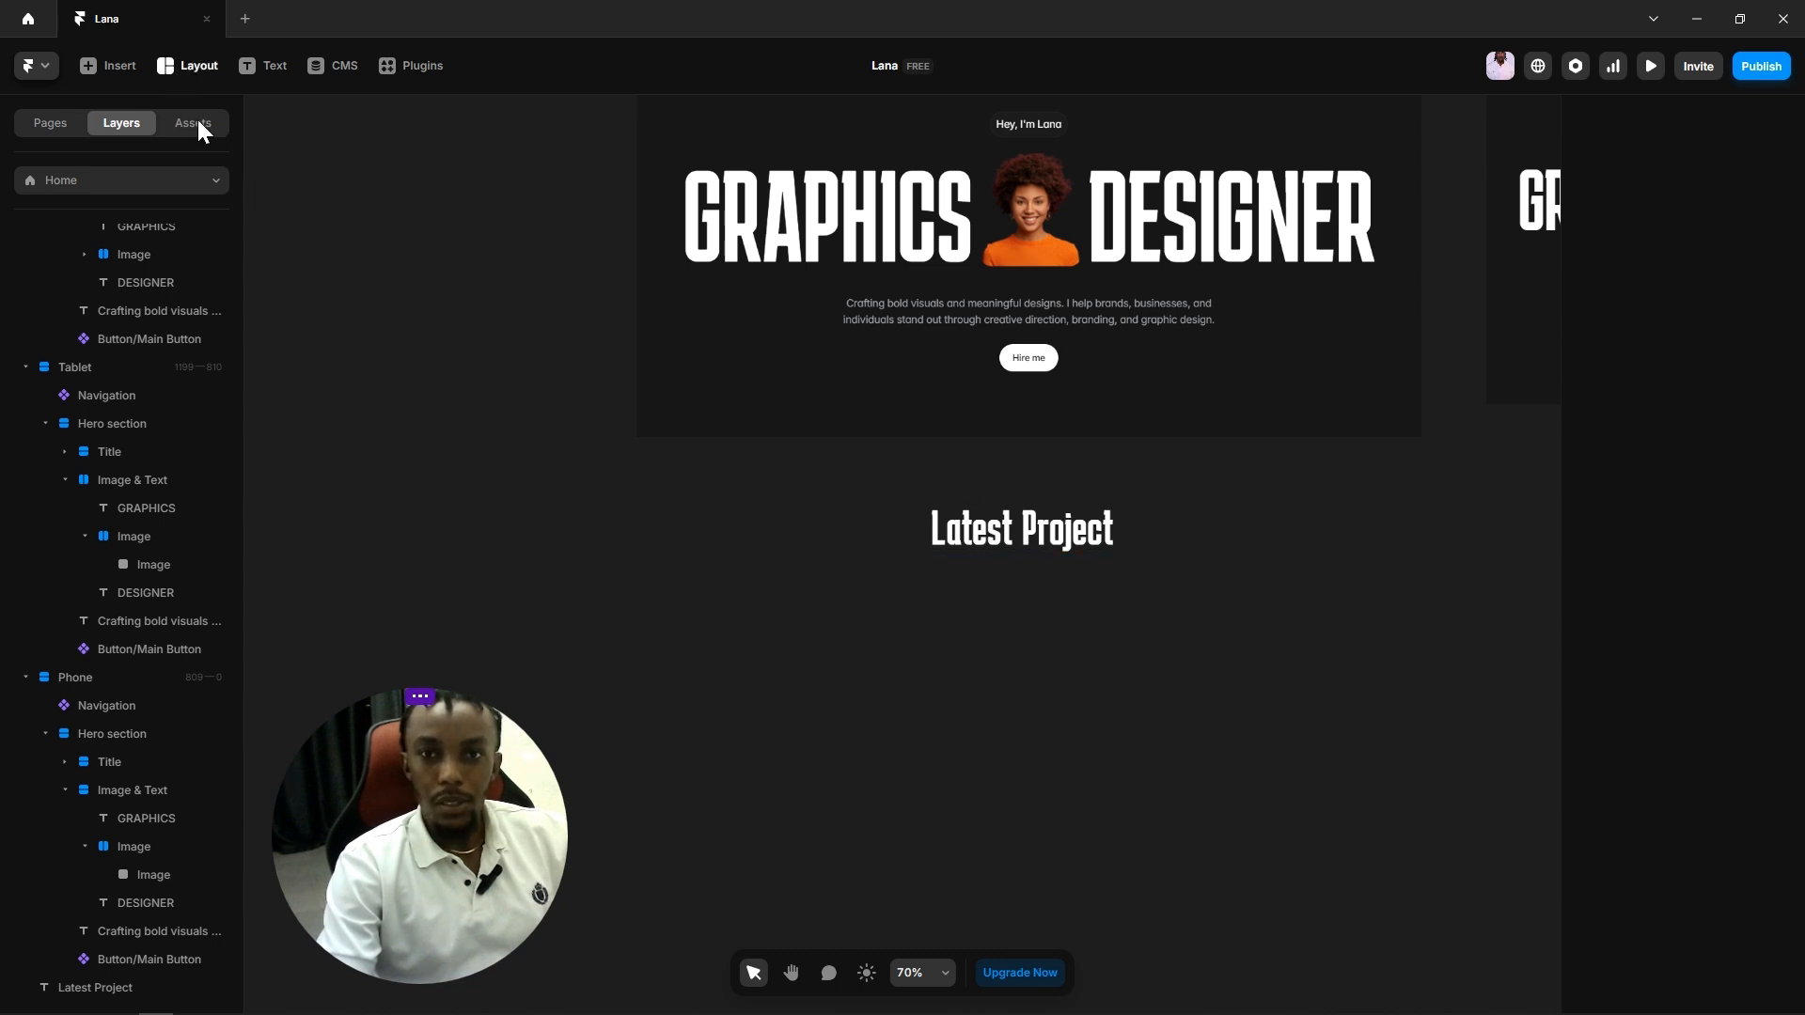
Step: Draw a frame about 544 by 358 on the canvas below the Latest Project heading
click(188, 65)
click(265, 115)
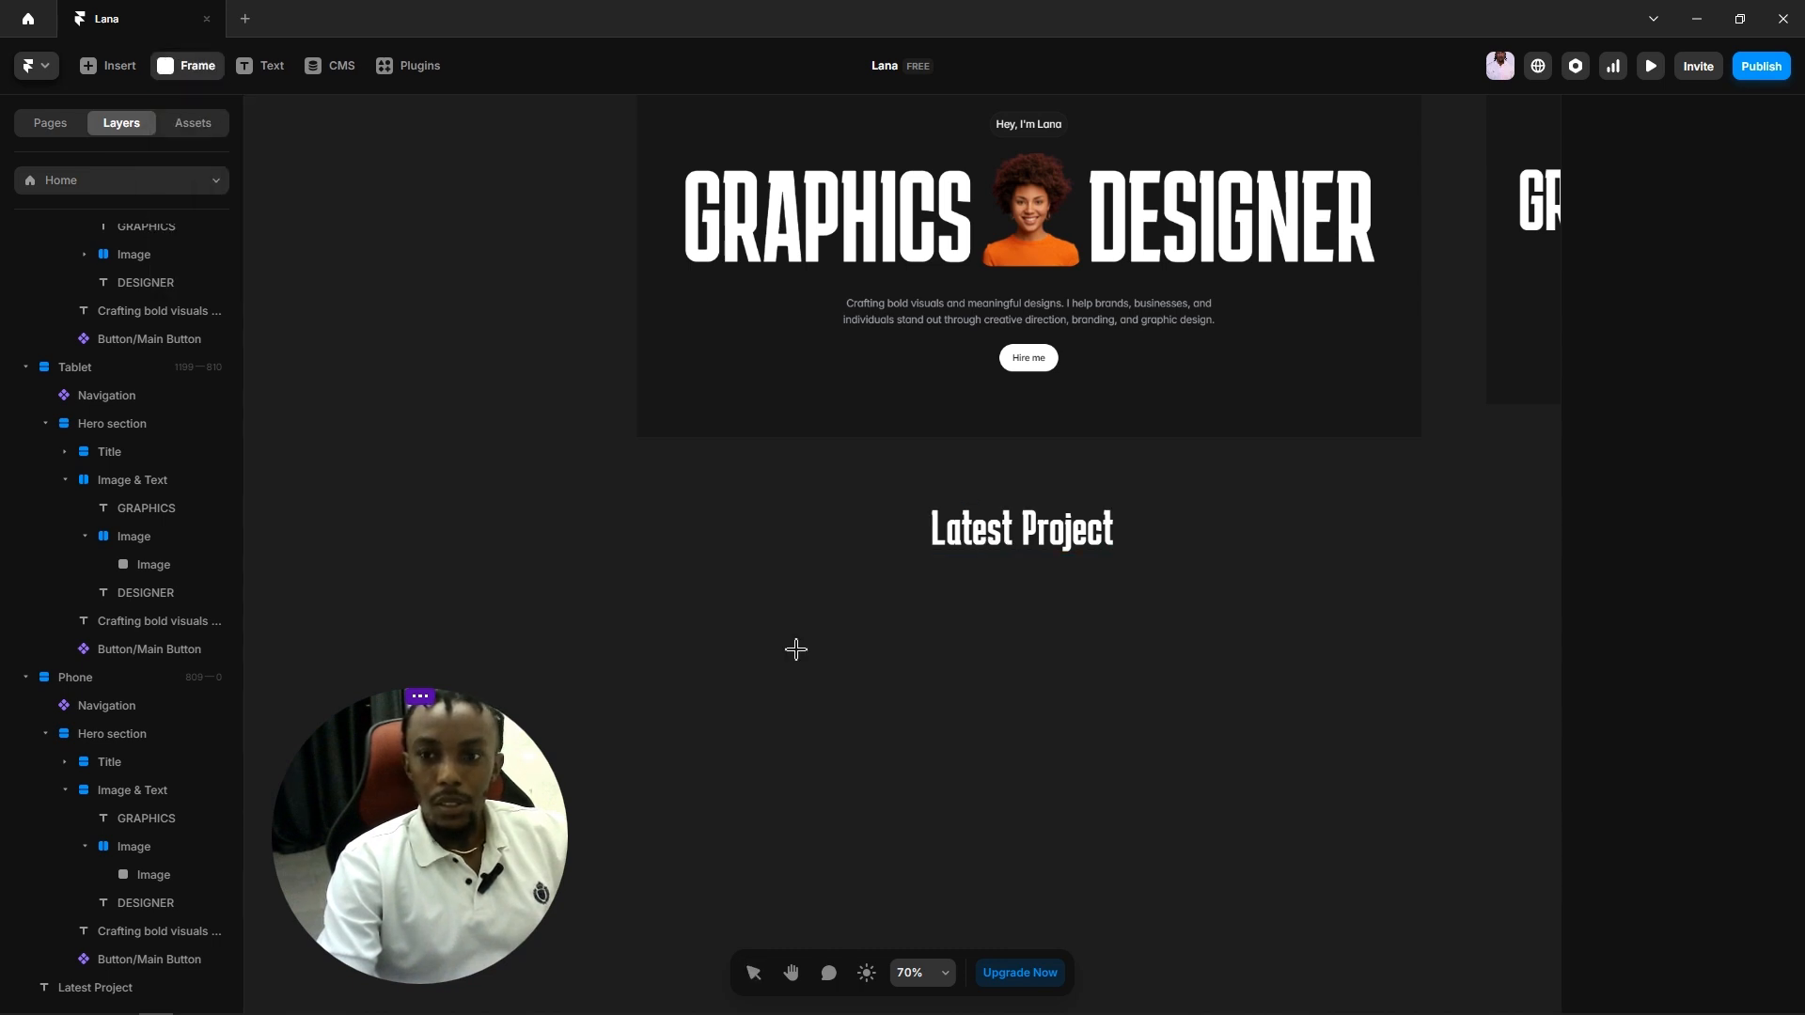
drag(862, 647, 1219, 882)
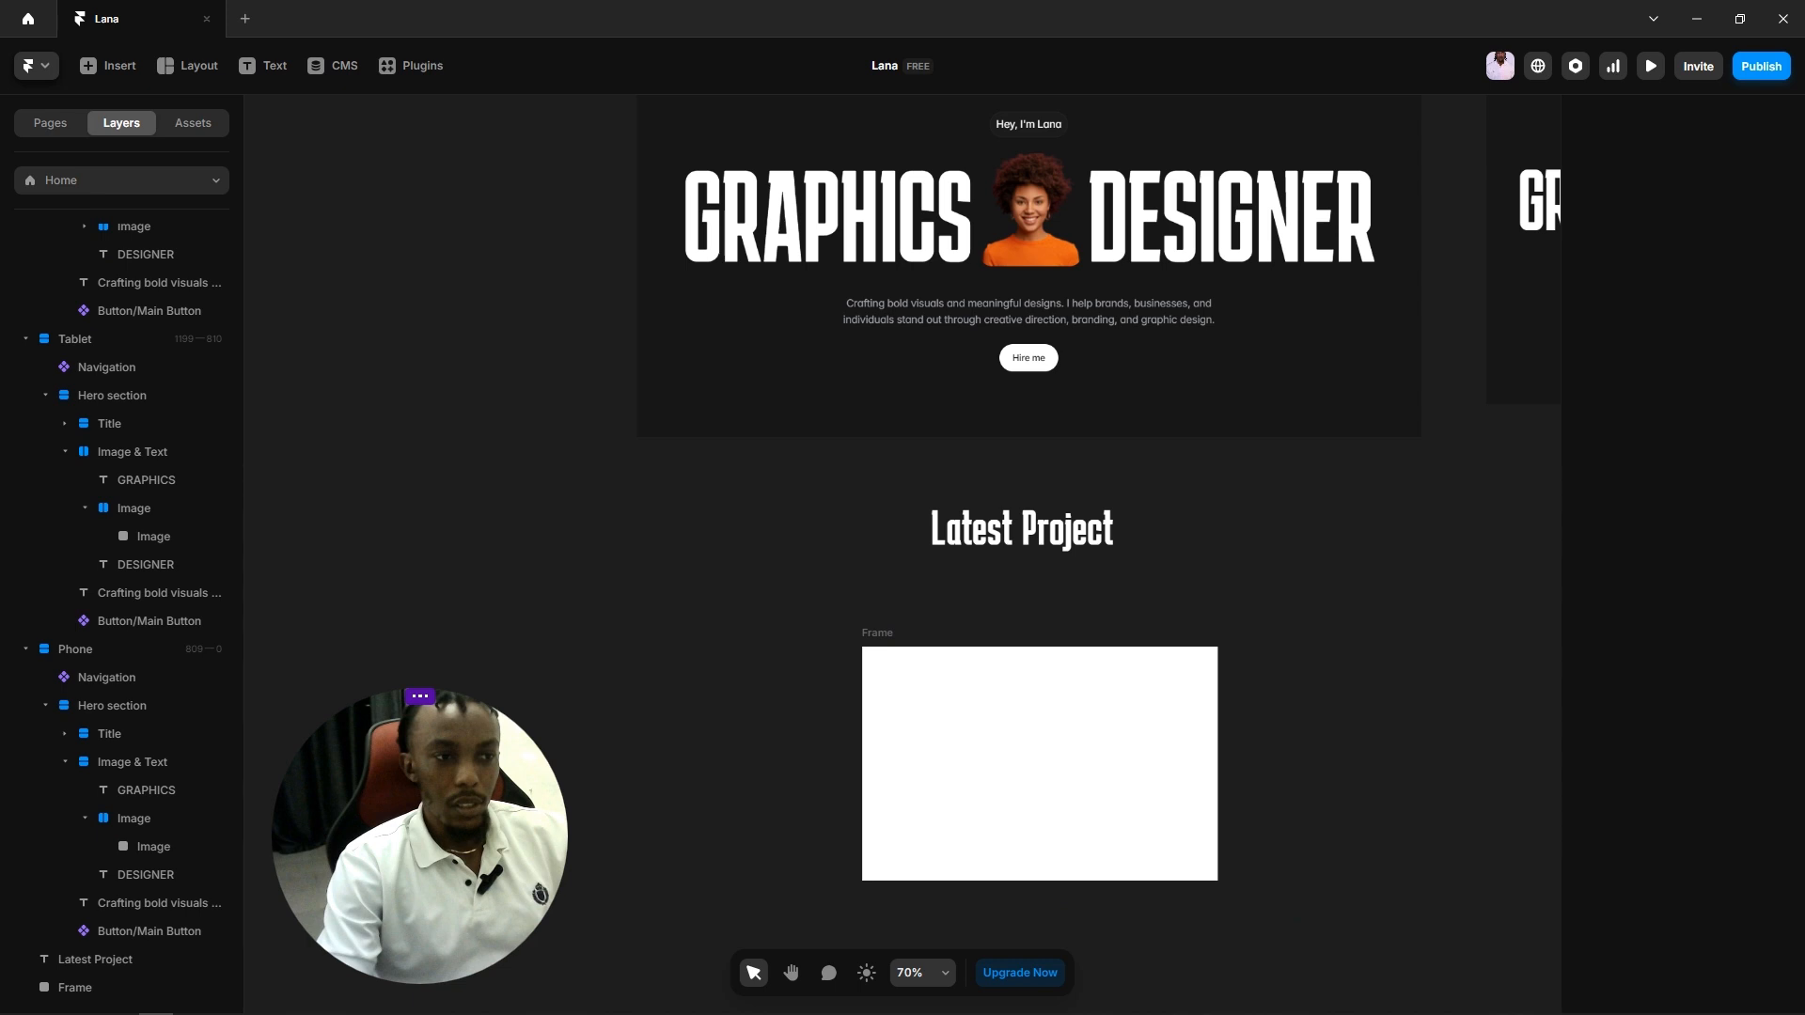
Step: Set the frame below the Latest Project heading to 577 wide by 433 high and lock its aspect ratio
click(1081, 757)
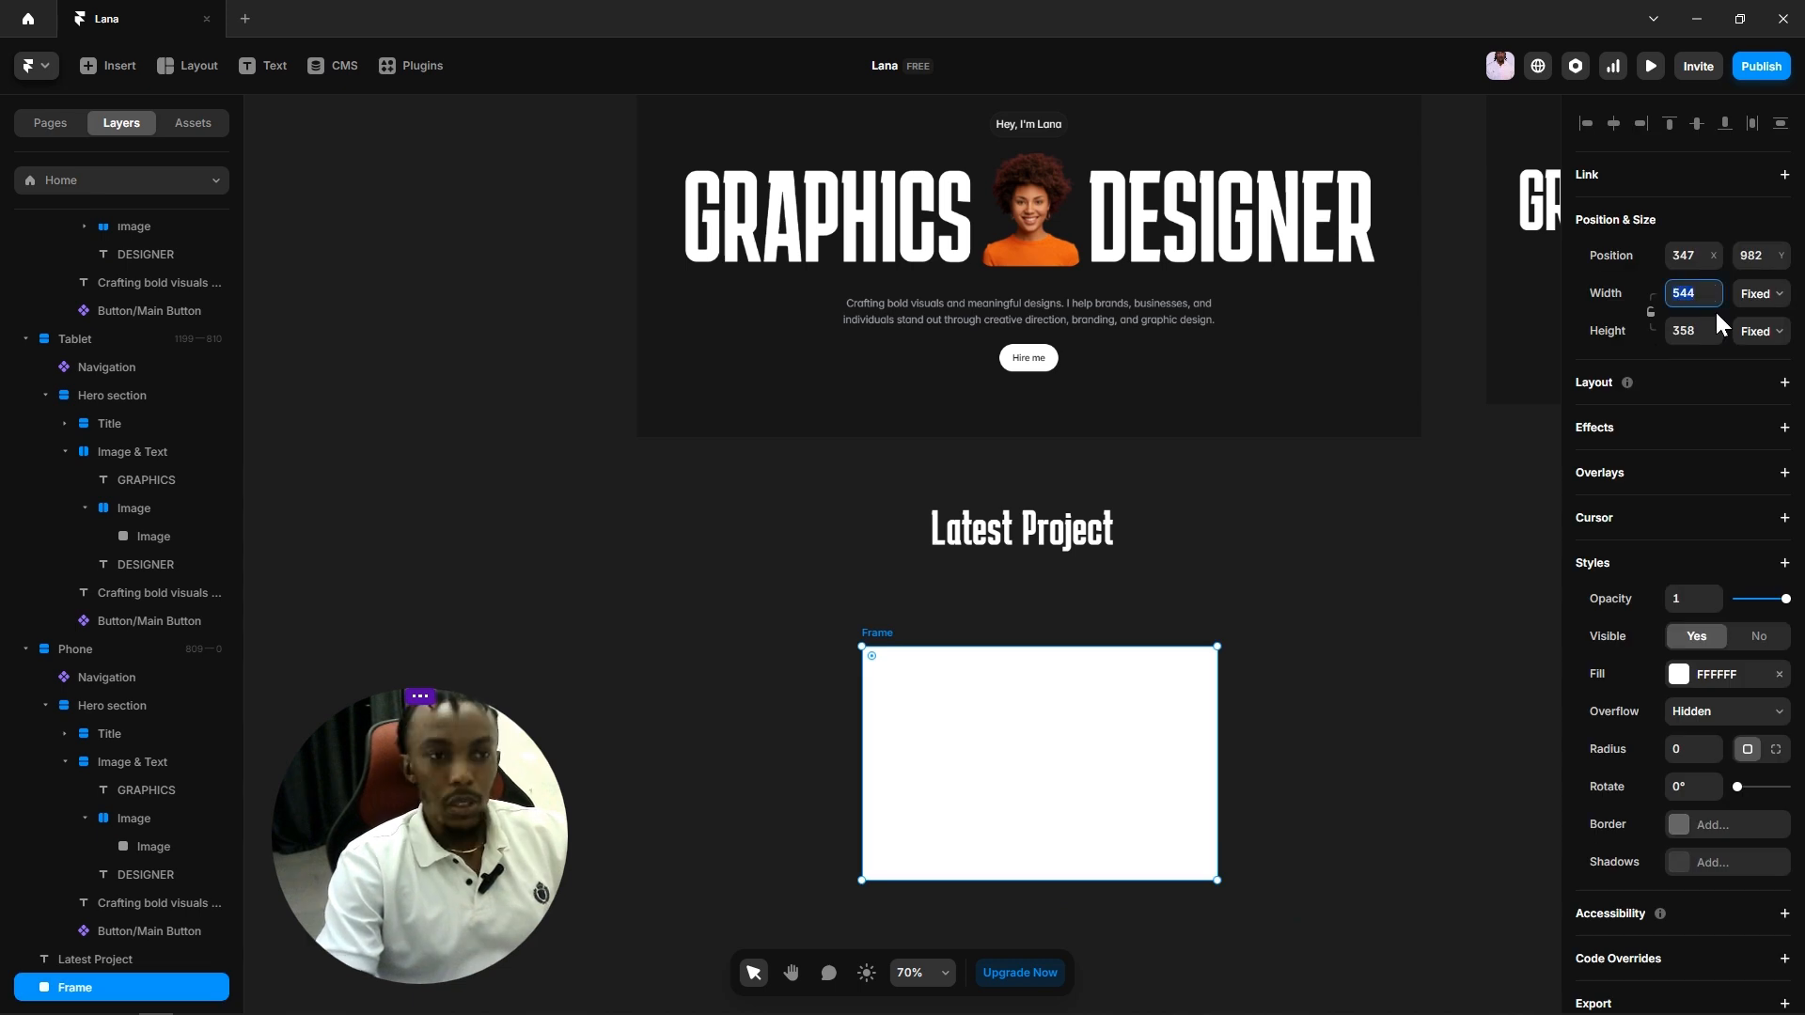
text(57)
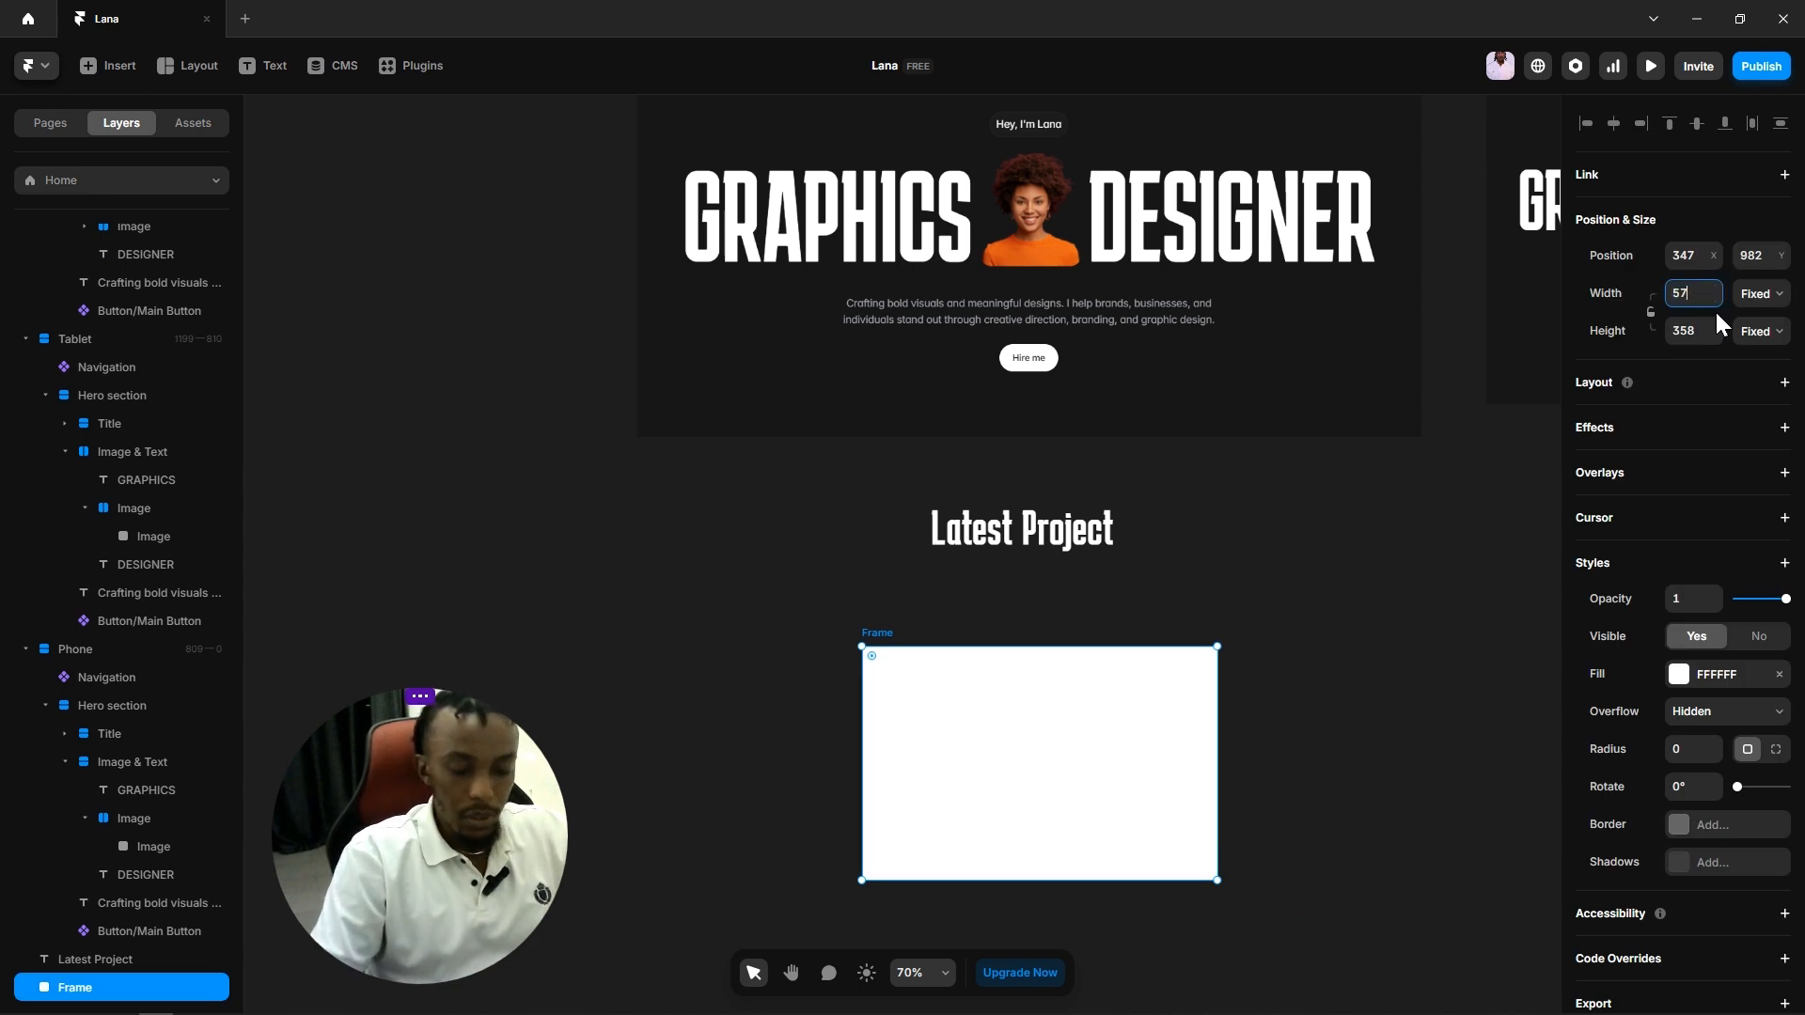
text(7)
click(1695, 334)
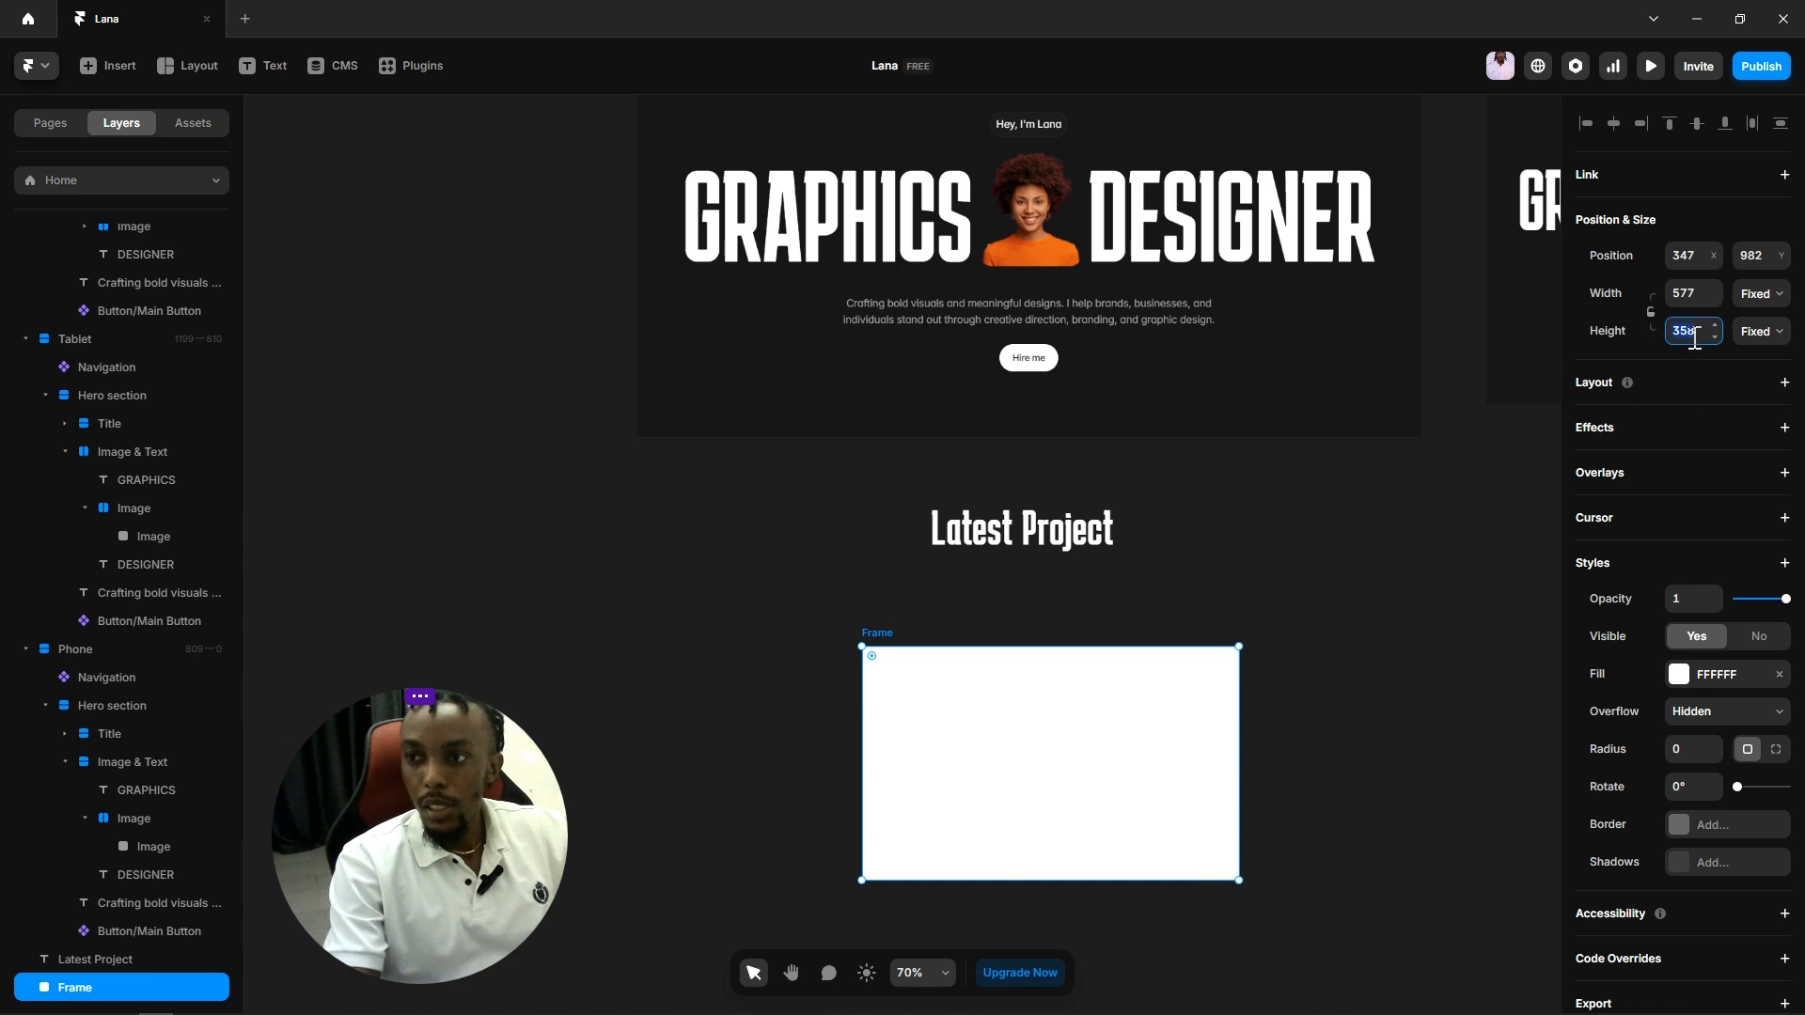
text(433)
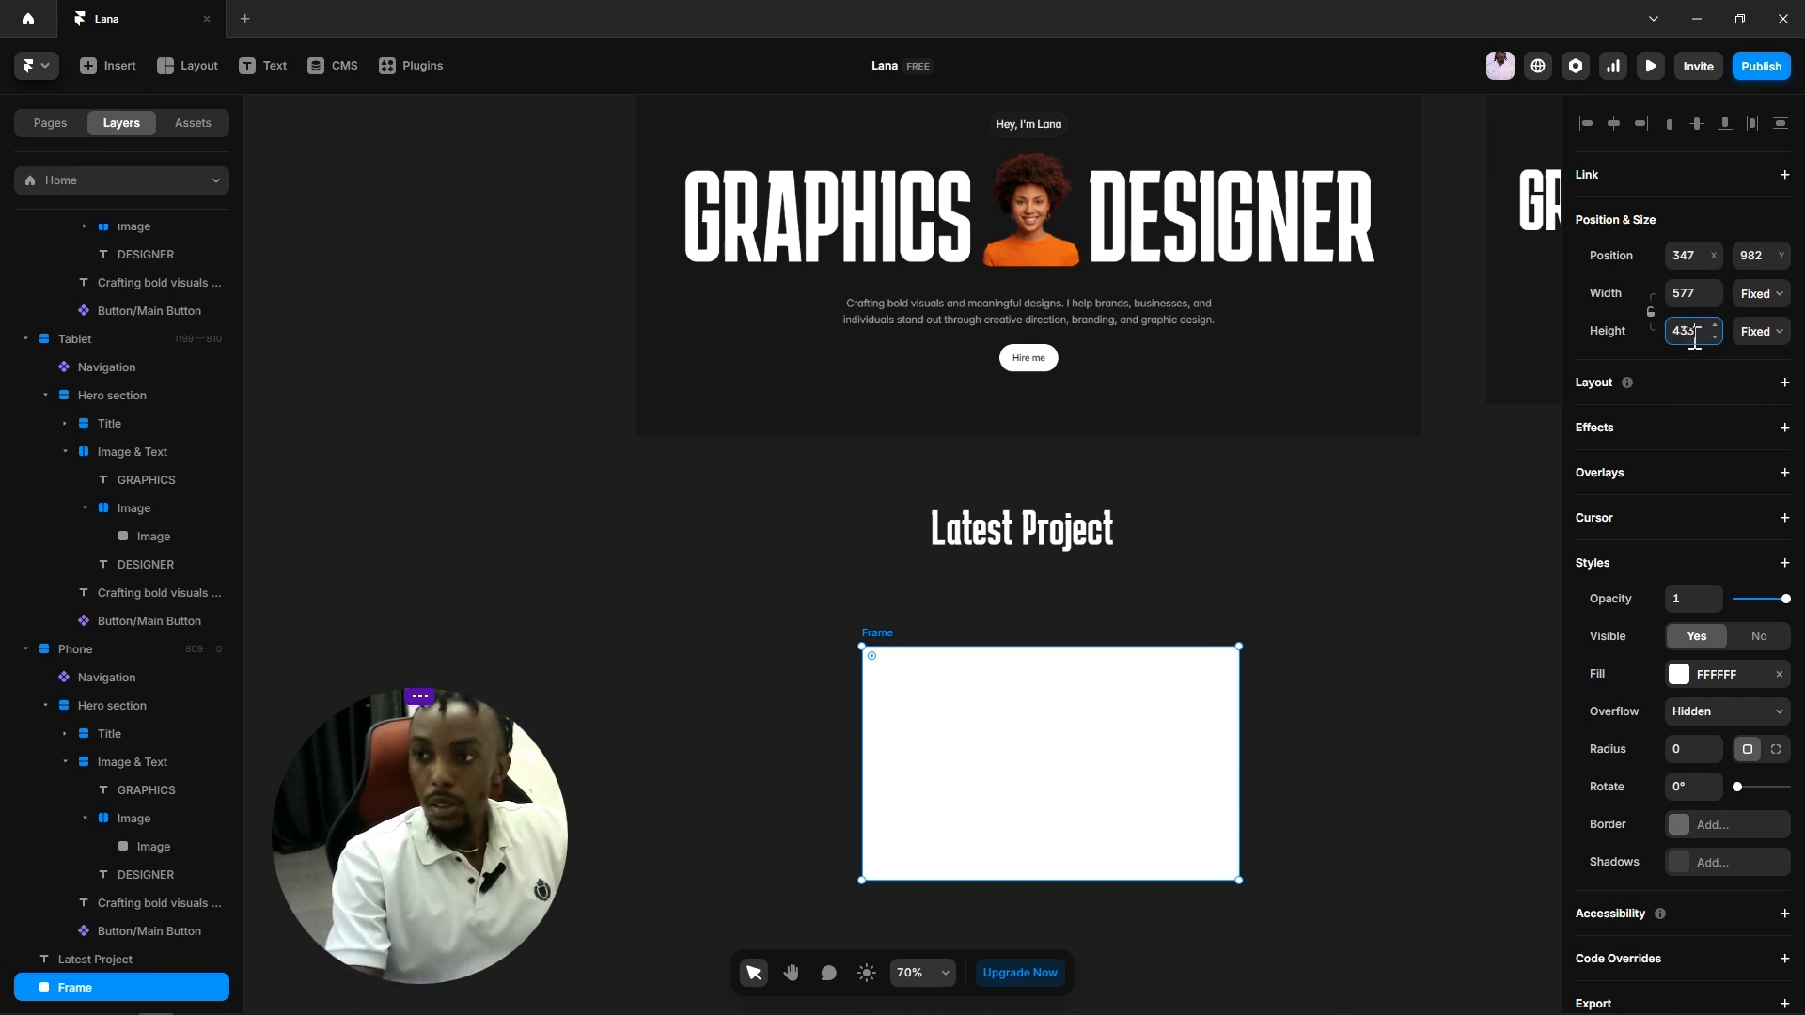
key(Return)
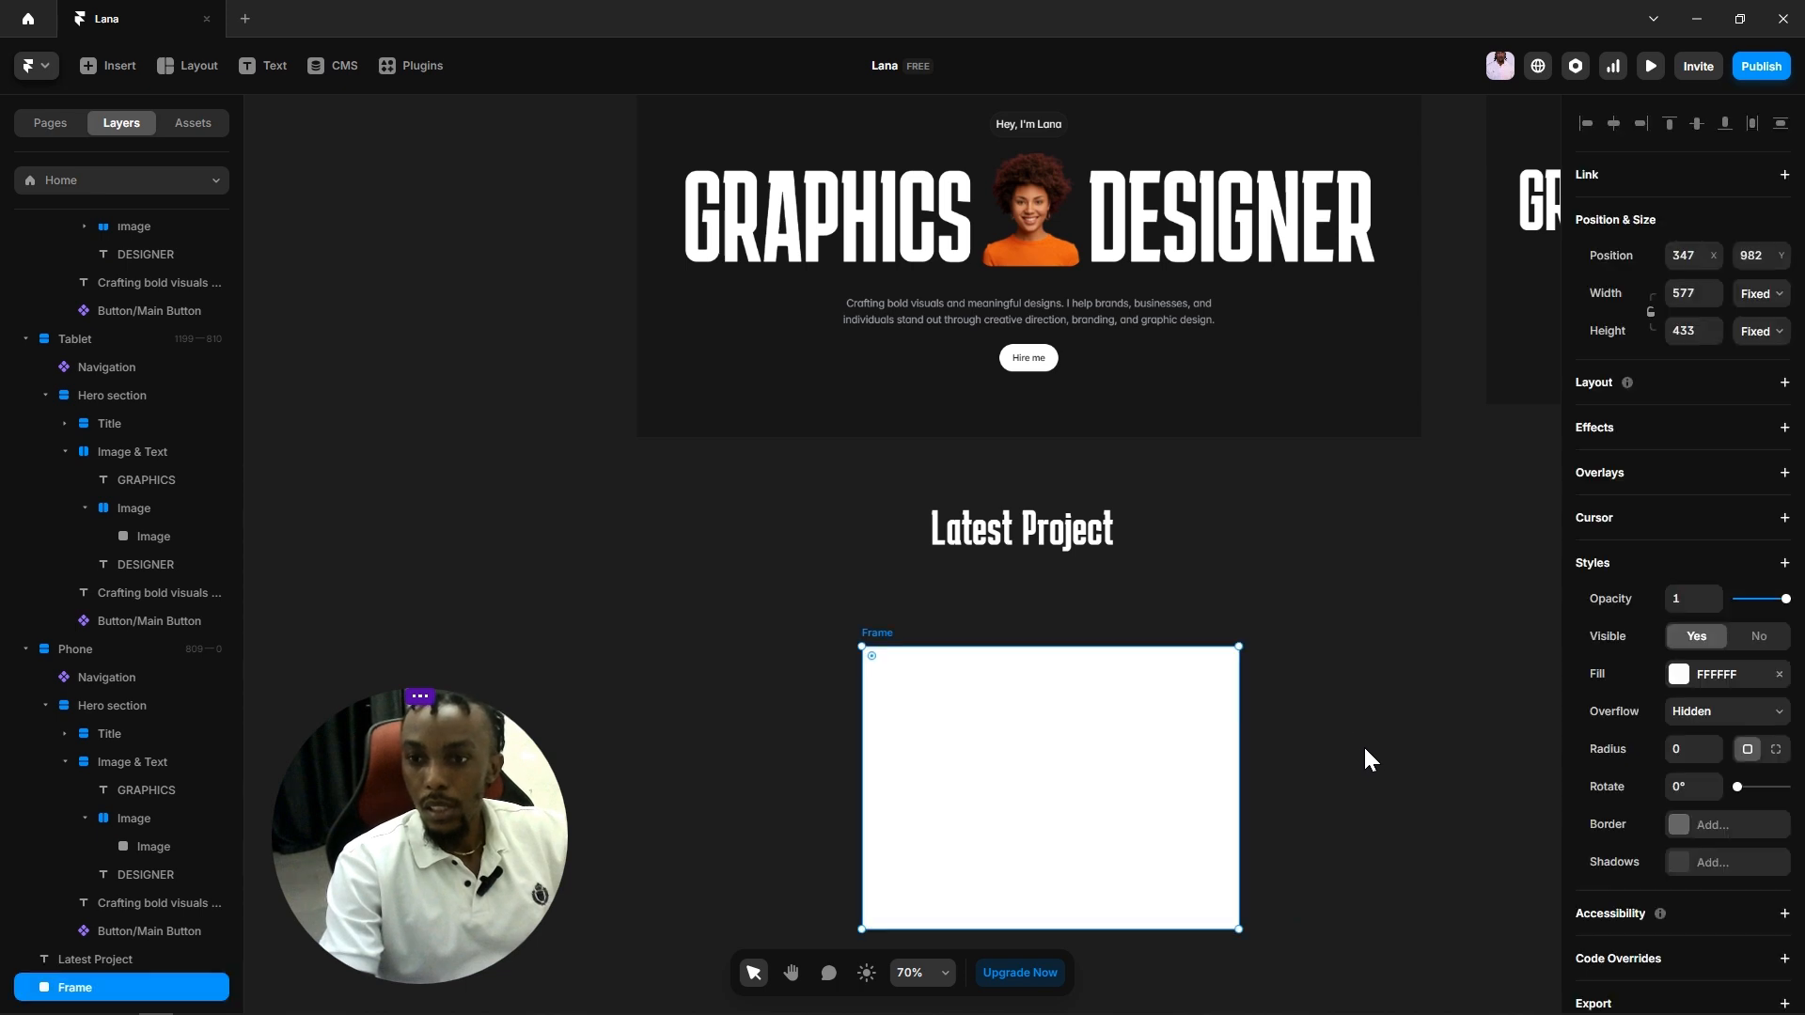
click(1652, 316)
click(1363, 588)
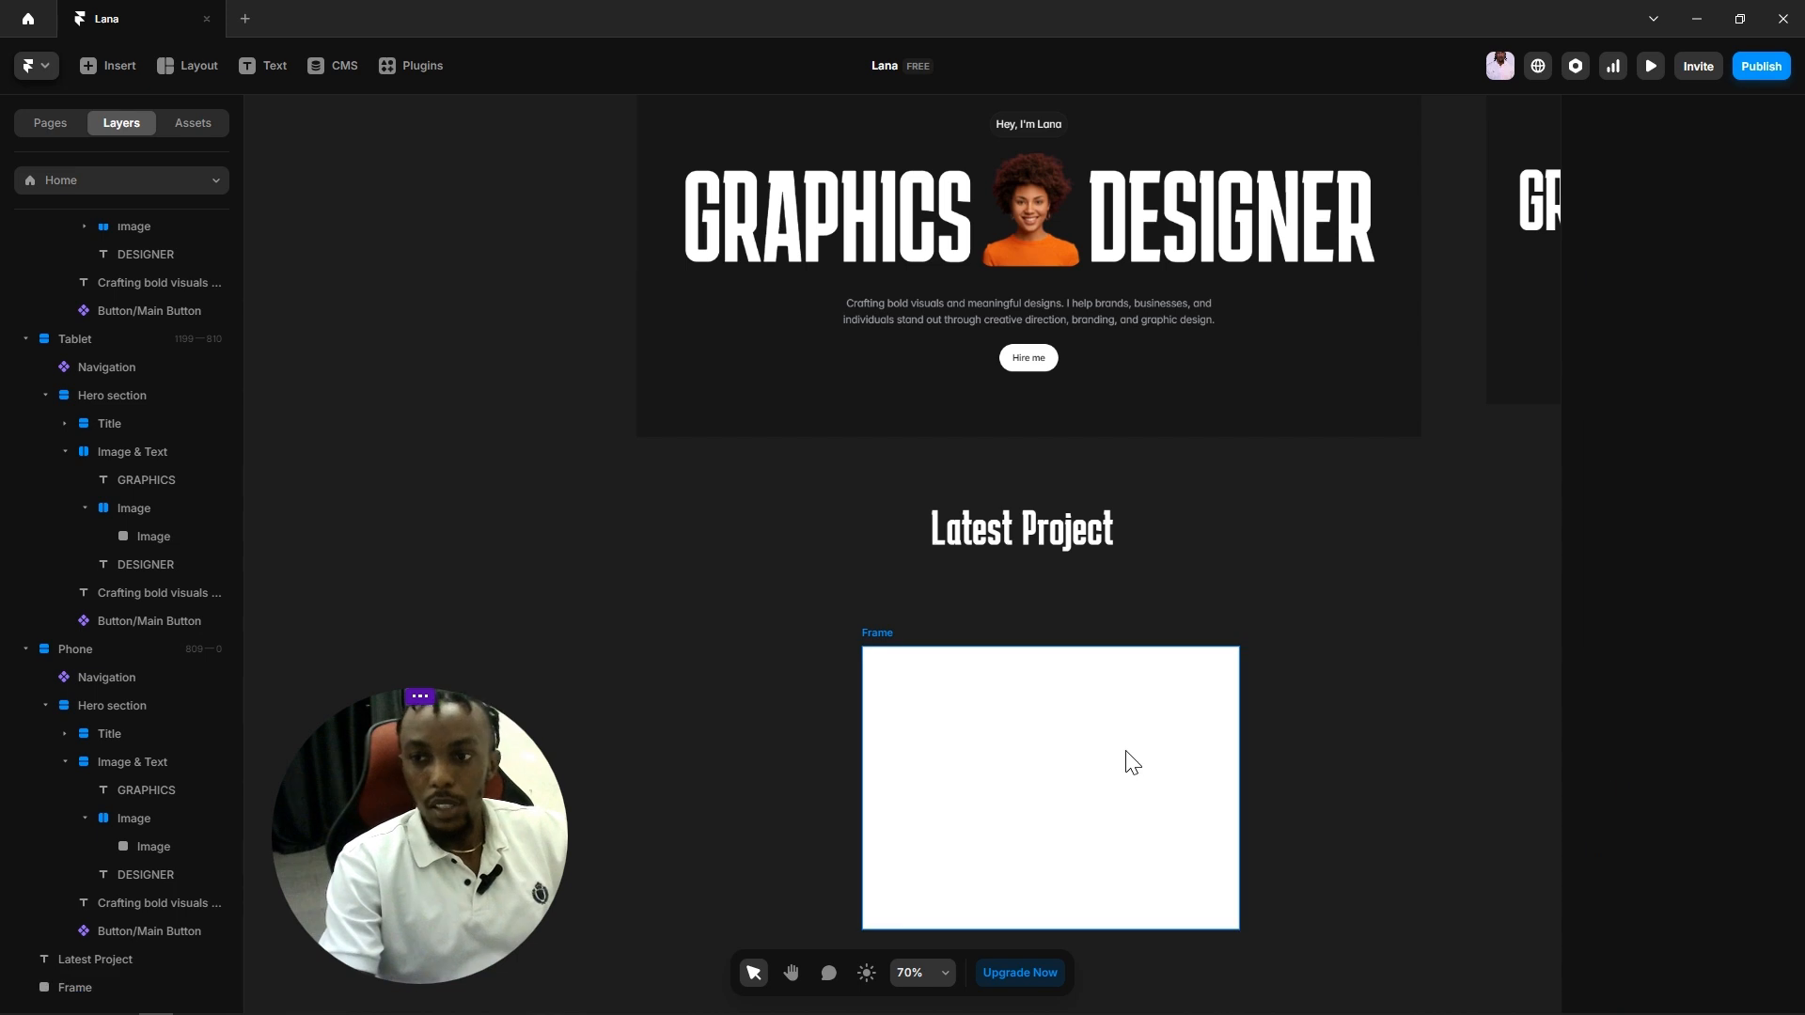
click(1128, 761)
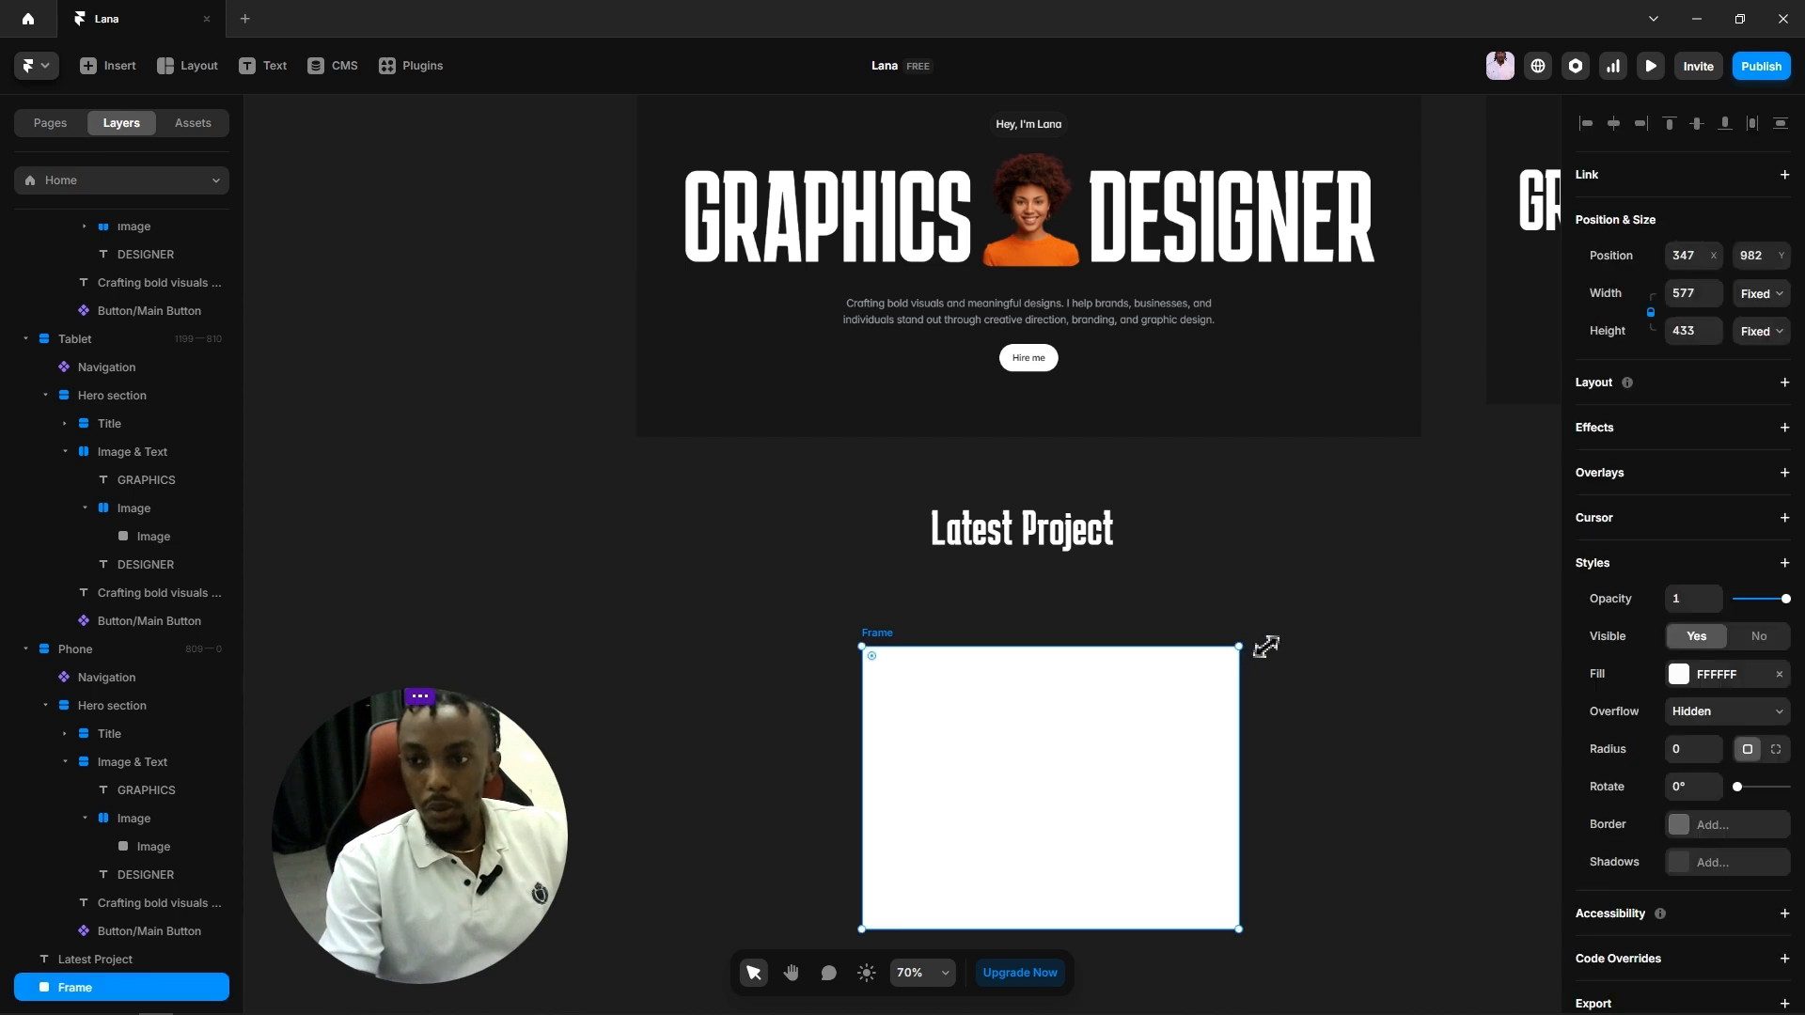
drag(1266, 647, 1203, 739)
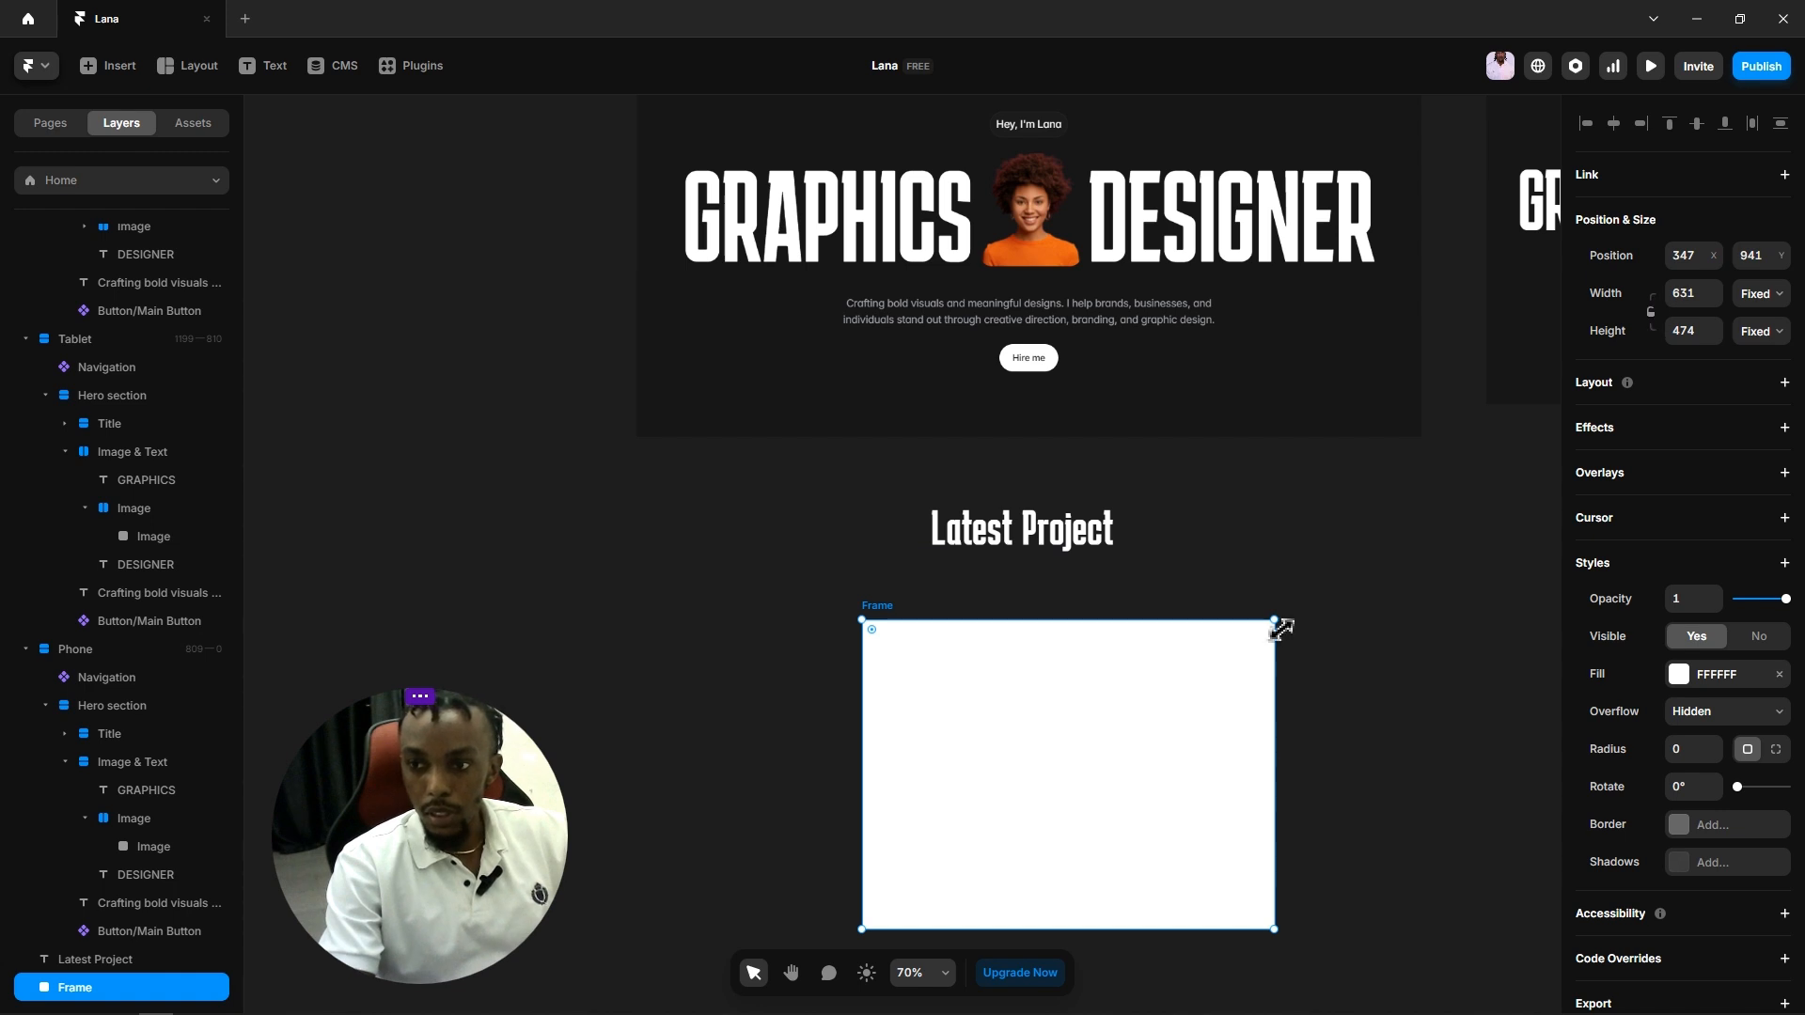
drag(1278, 626, 861, 649)
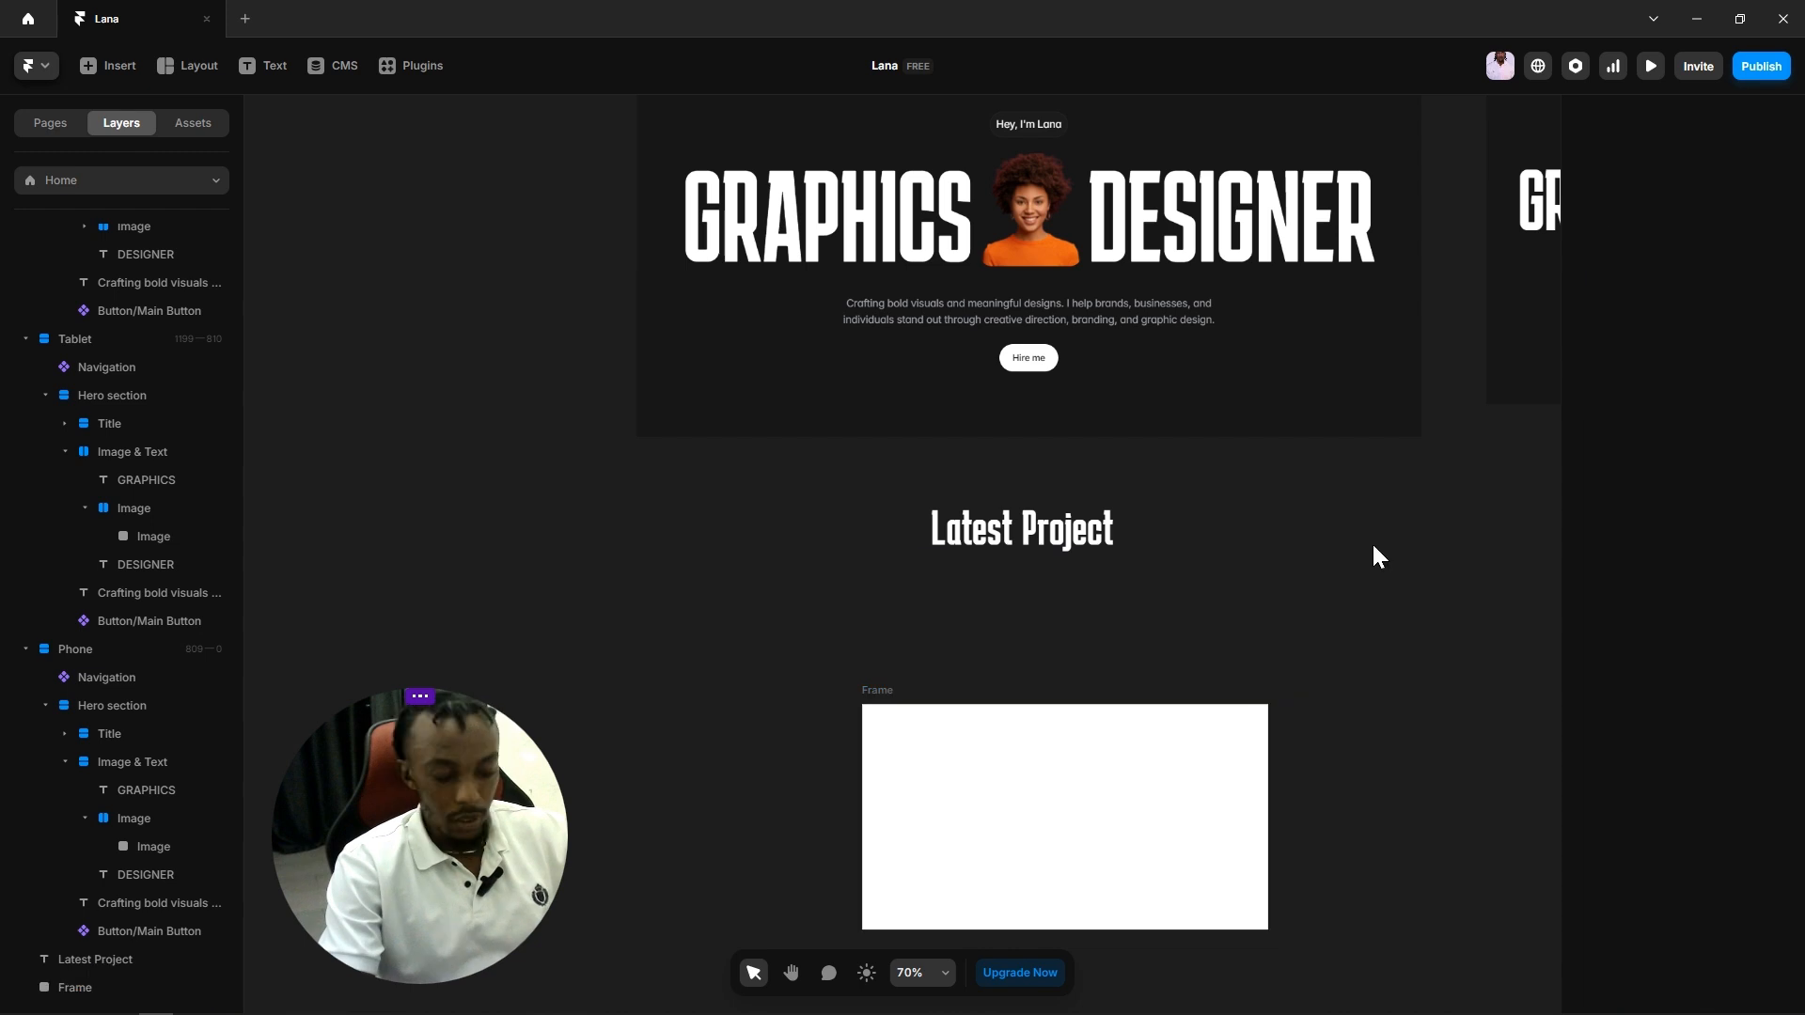
key(ctrl+z)
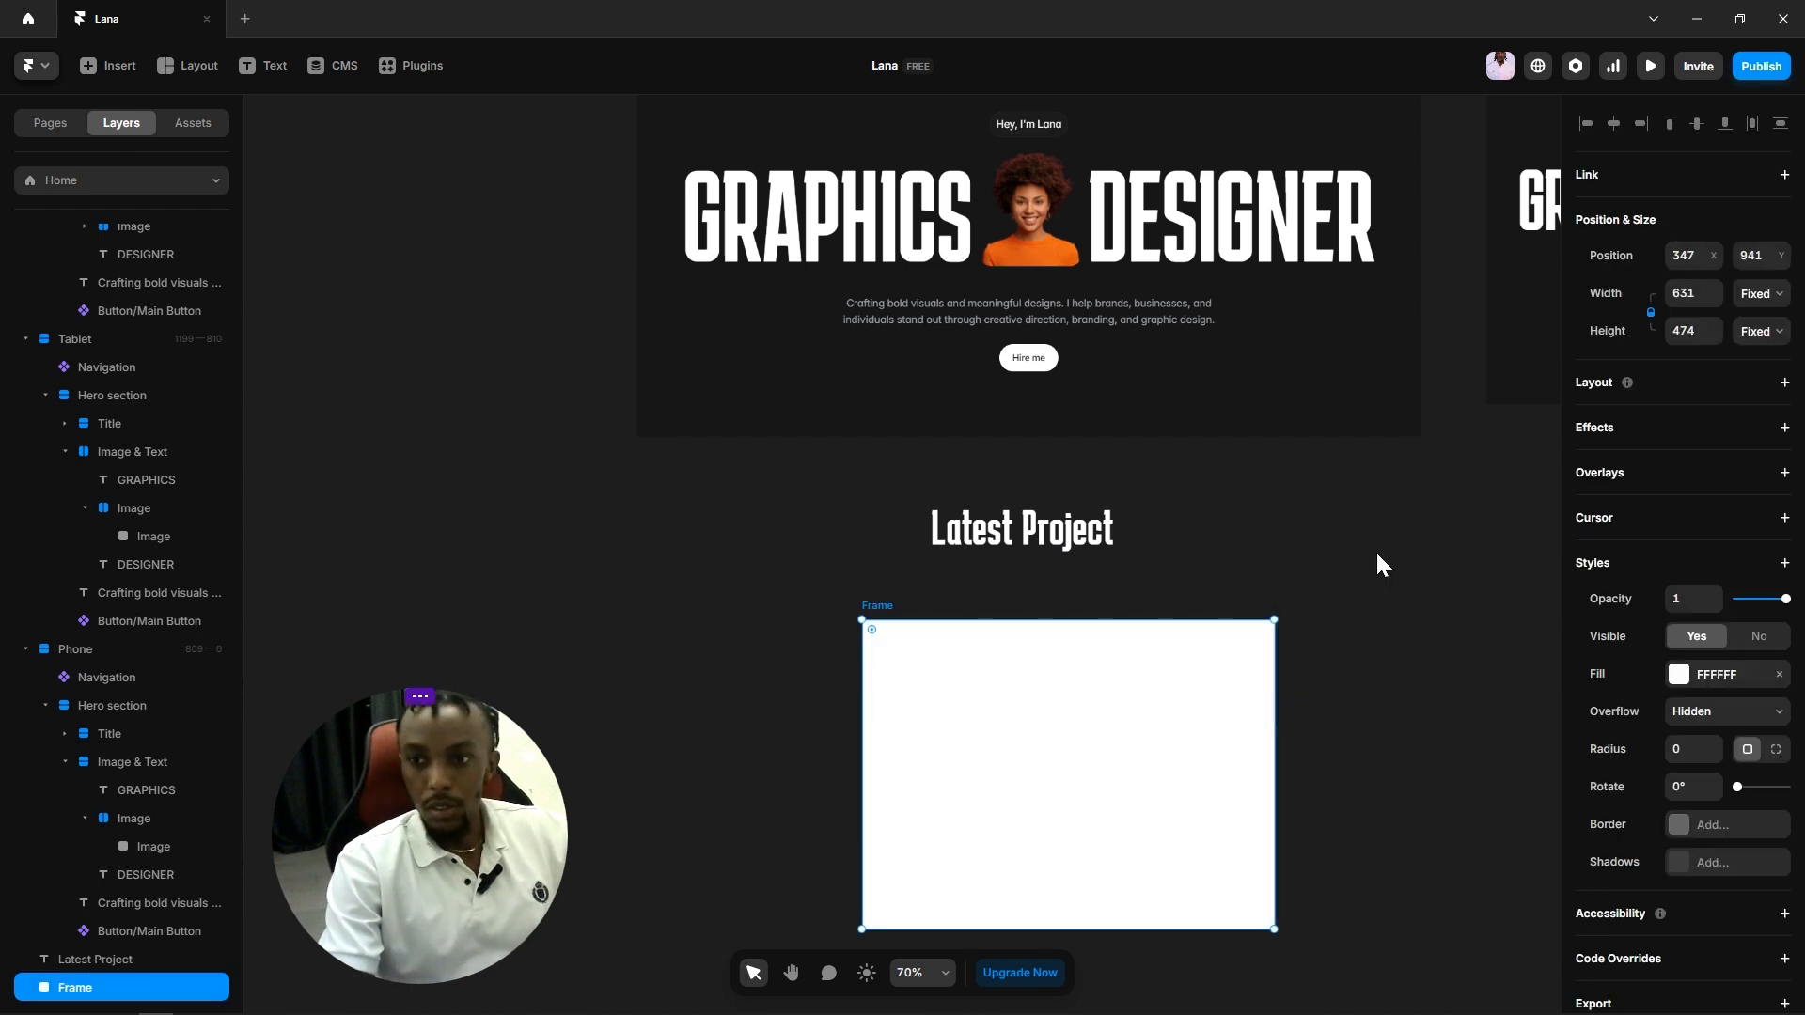
key(ctrl+z)
Step: Move the white frame just below and to the left of the Latest Project heading, at about X -11, Y 884
scroll(987, 776, down, 1)
scroll(987, 775, right, 1)
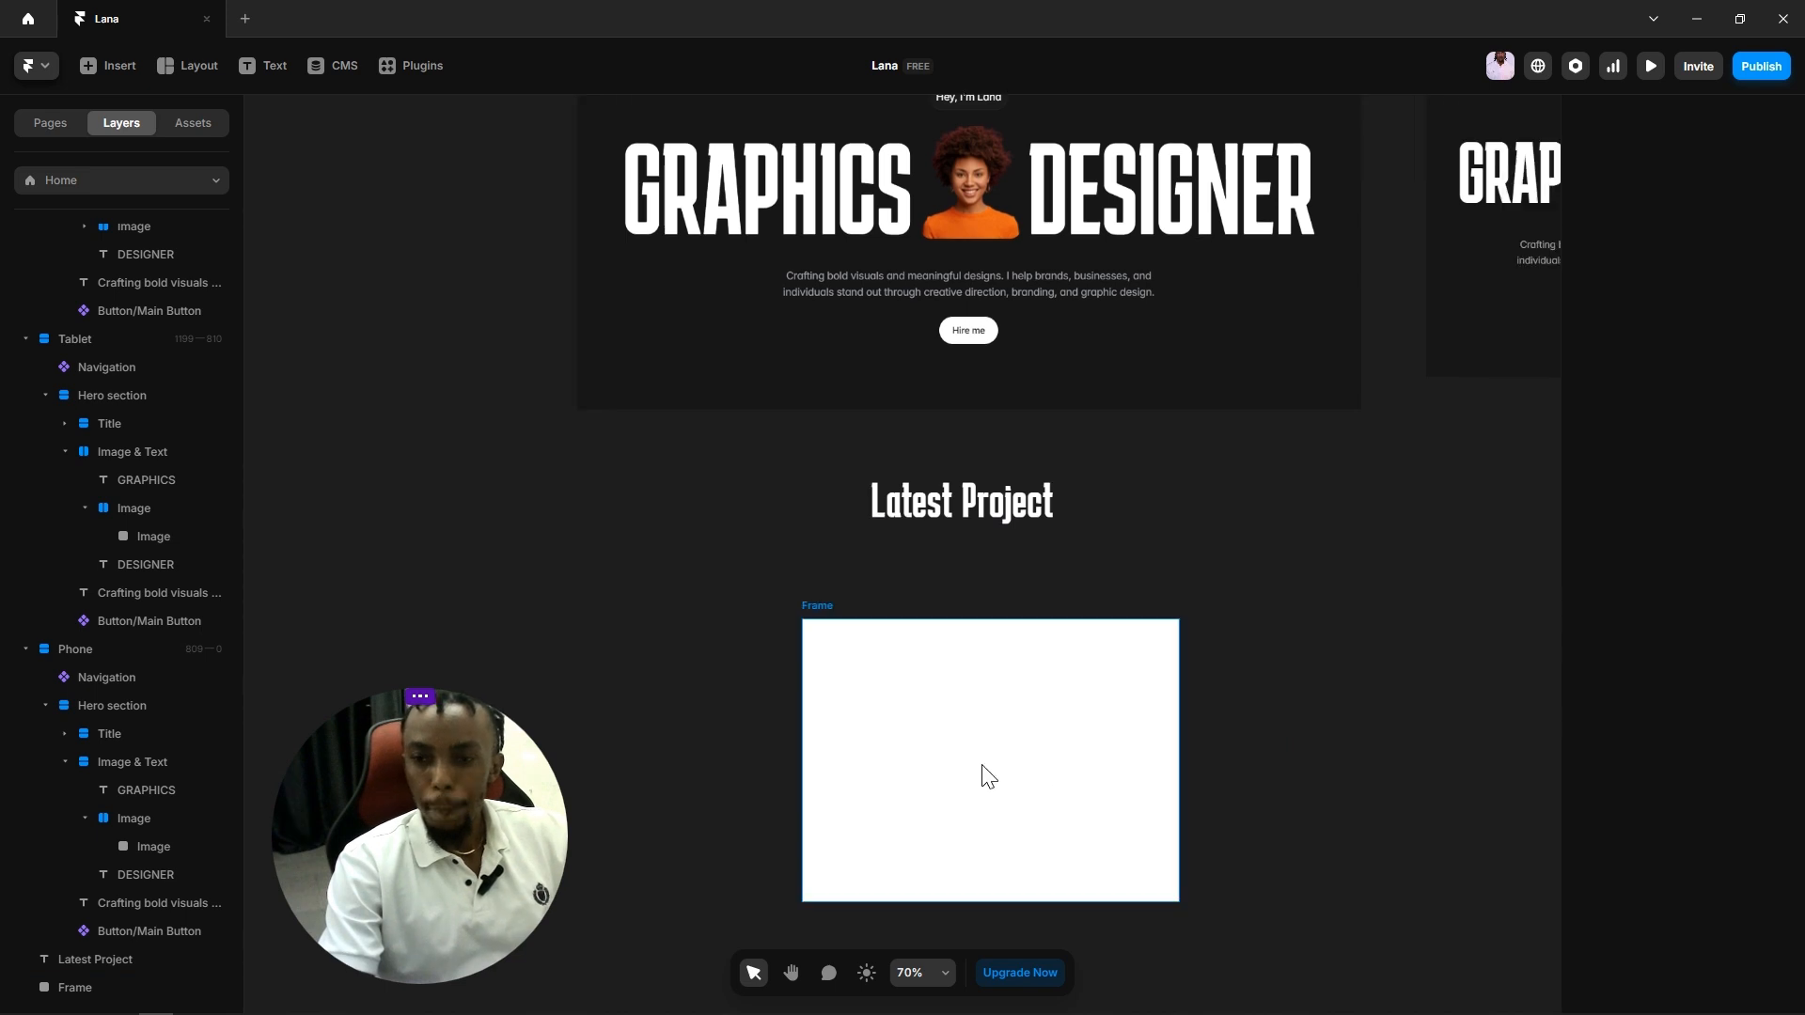
drag(981, 766, 846, 743)
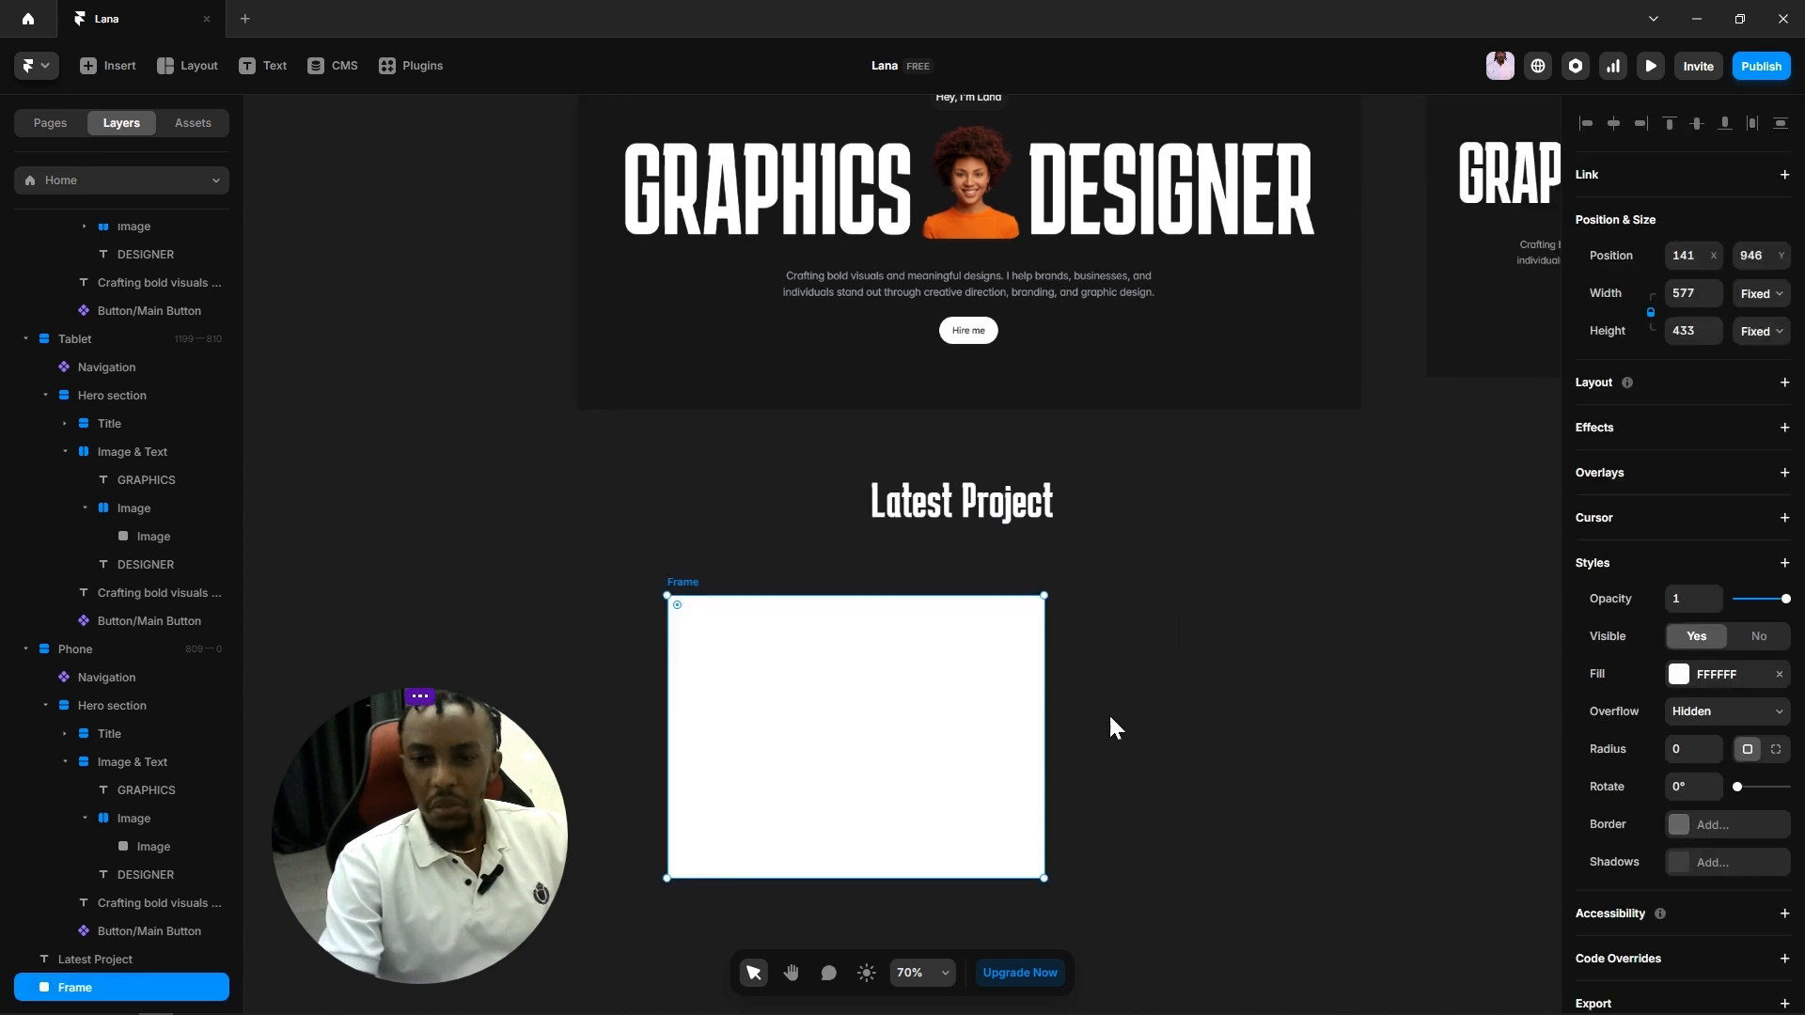
drag(426, 816, 1294, 848)
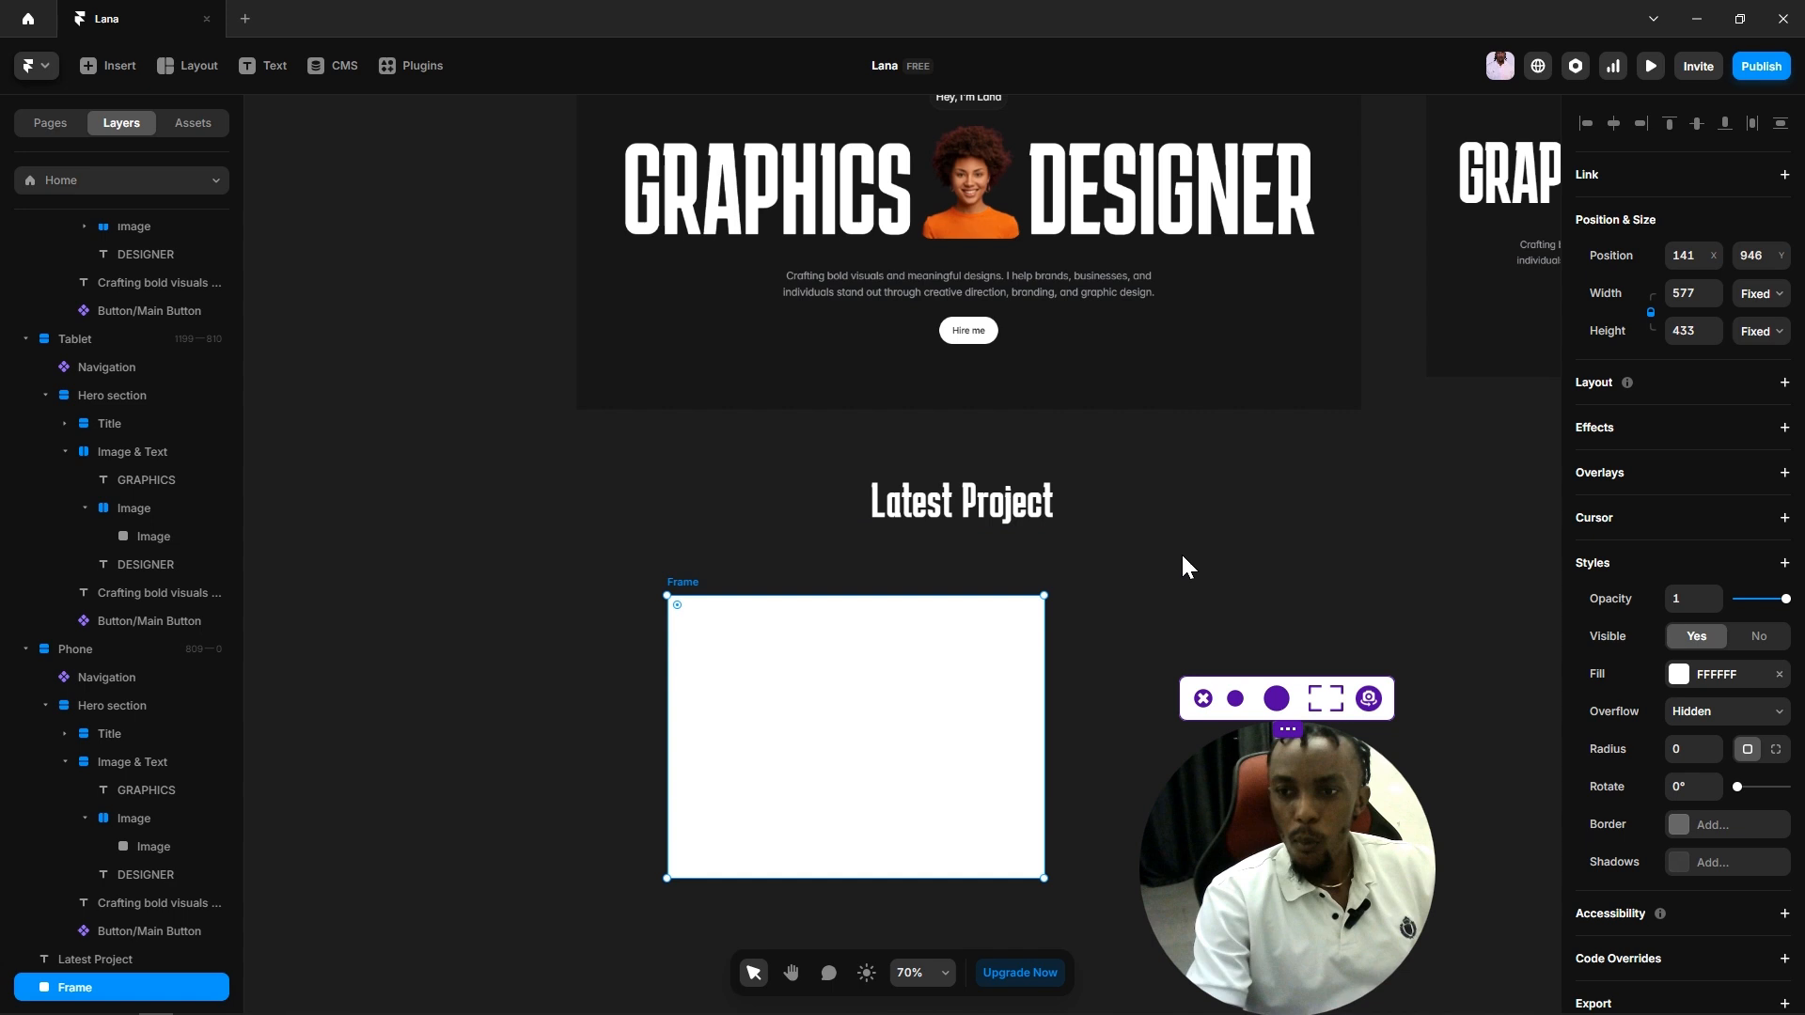
click(1227, 600)
drag(1227, 601, 1036, 543)
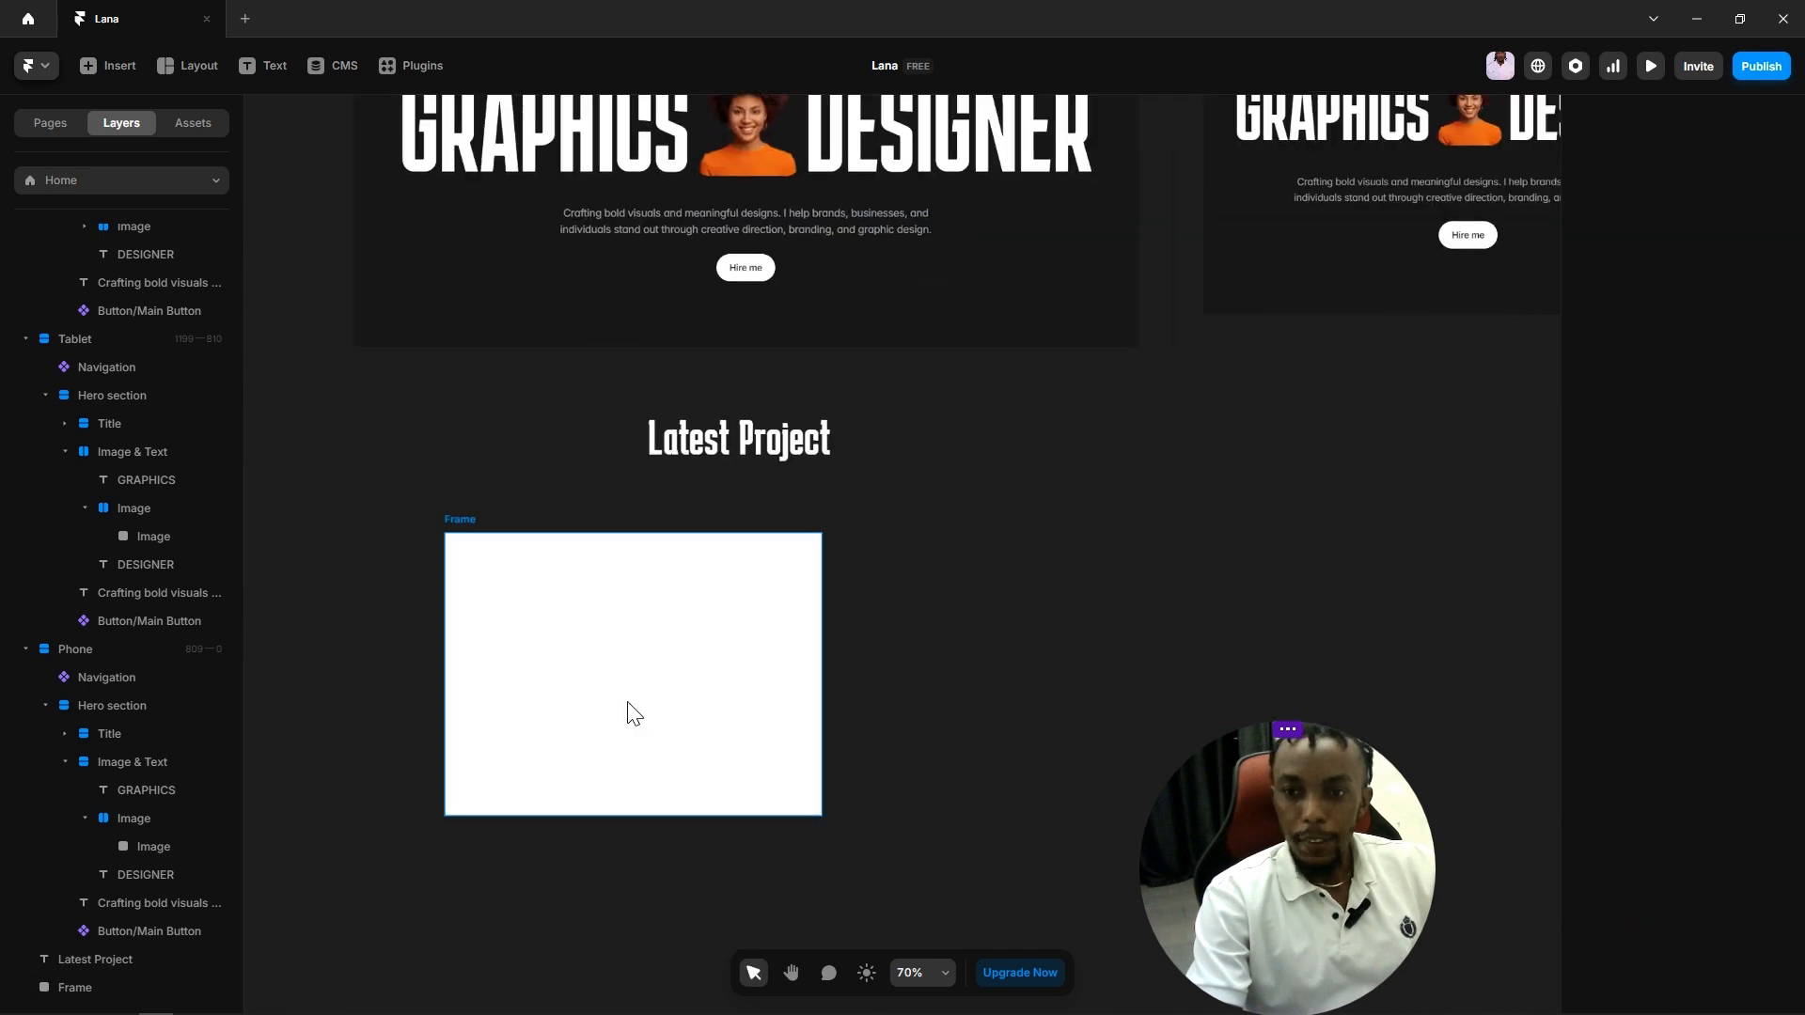
drag(629, 713, 531, 669)
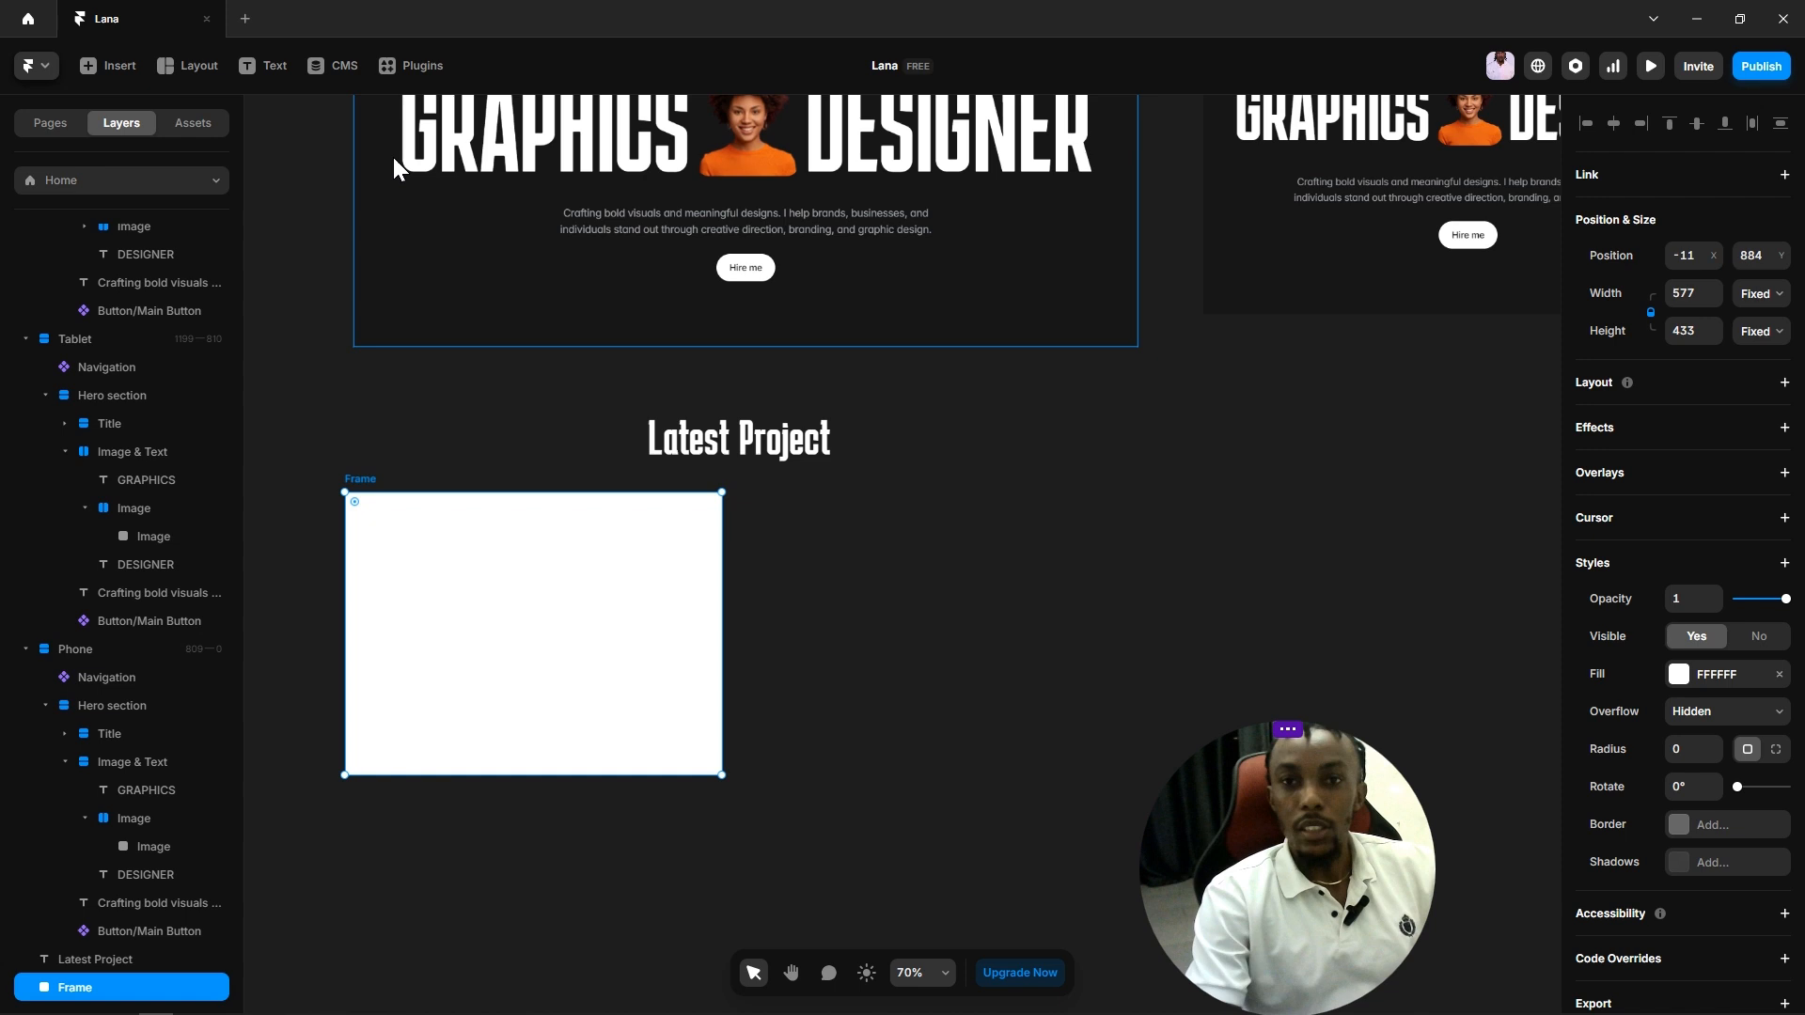
Step: Delete the existing Projects and Services collections from the CMS
click(317, 68)
right_click(119, 184)
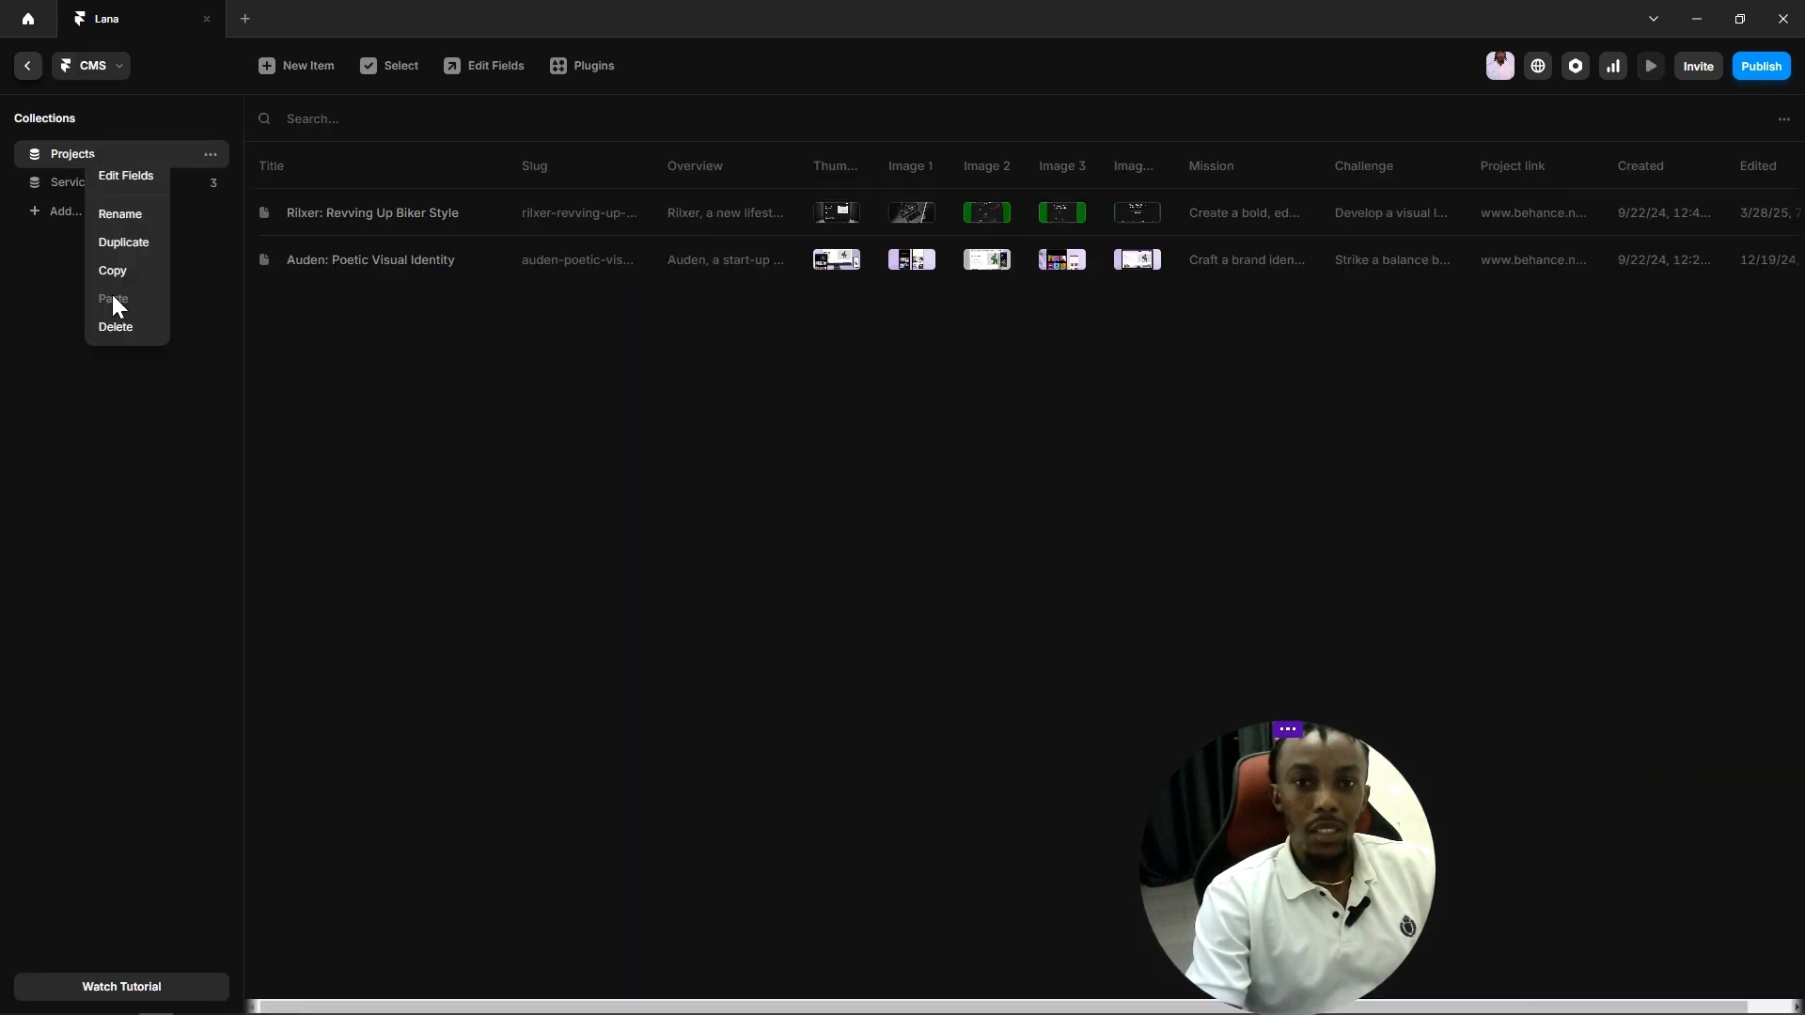
click(110, 329)
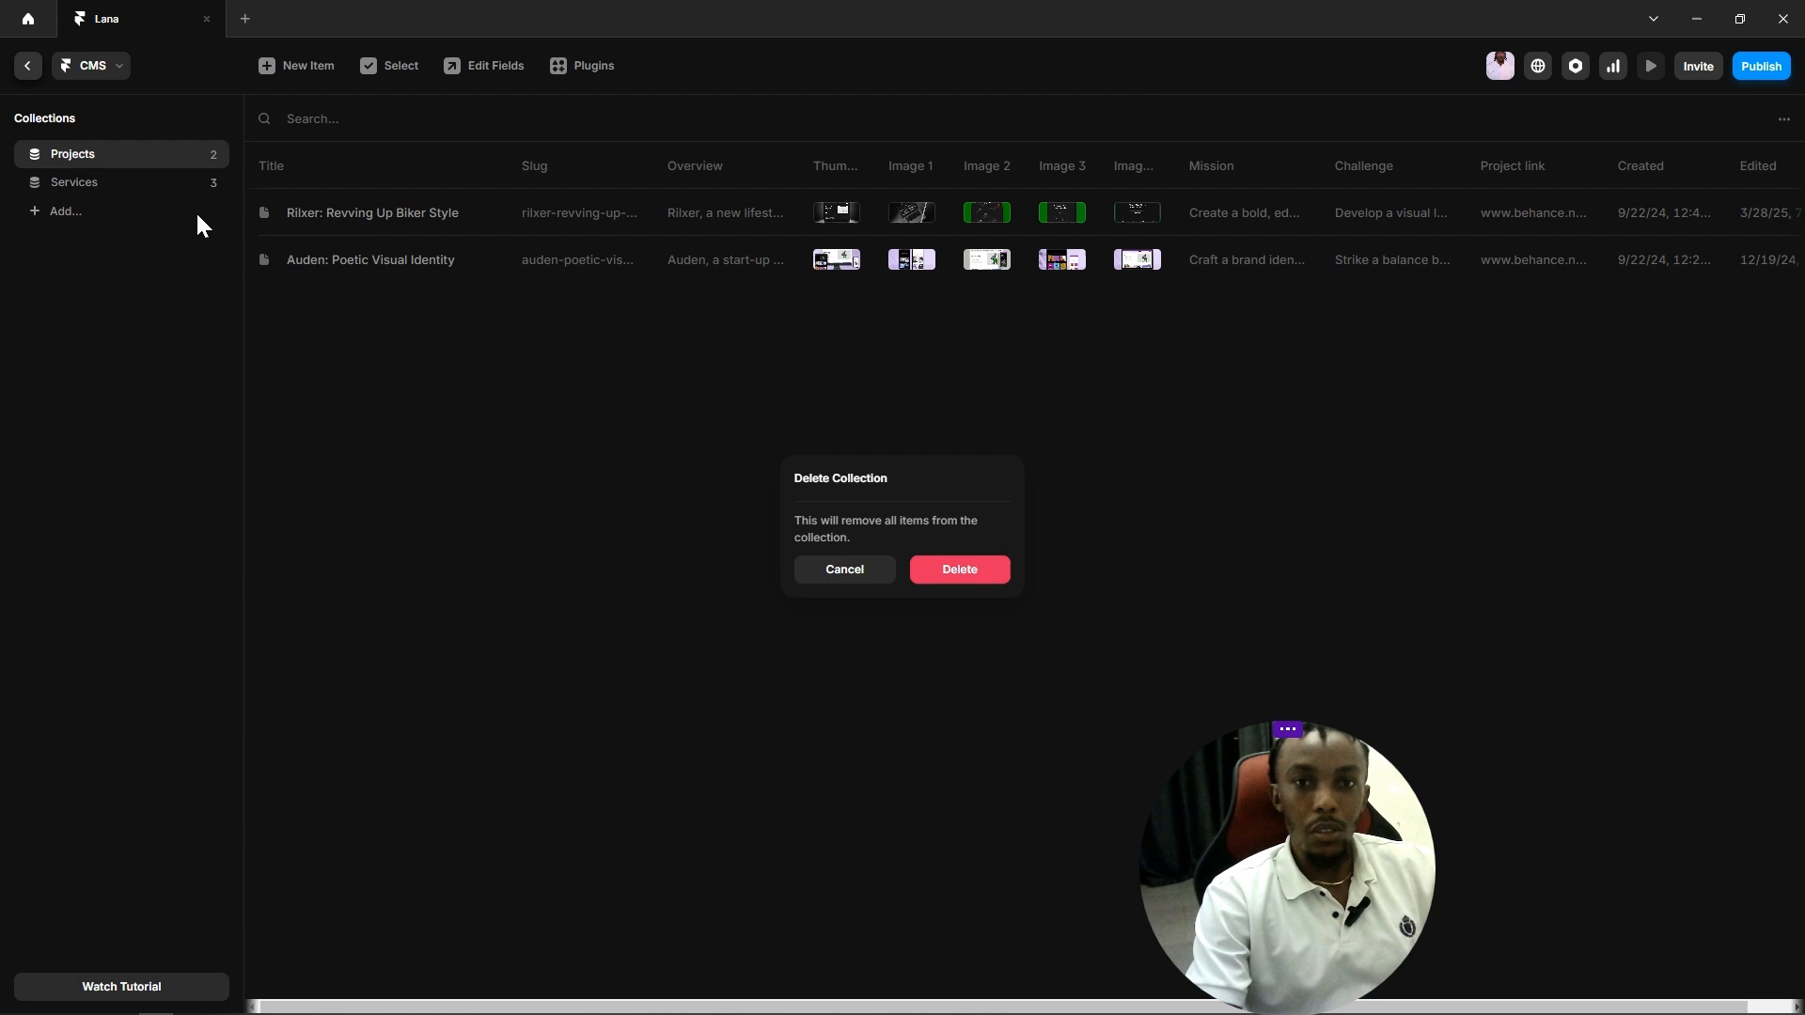
click(940, 574)
right_click(71, 156)
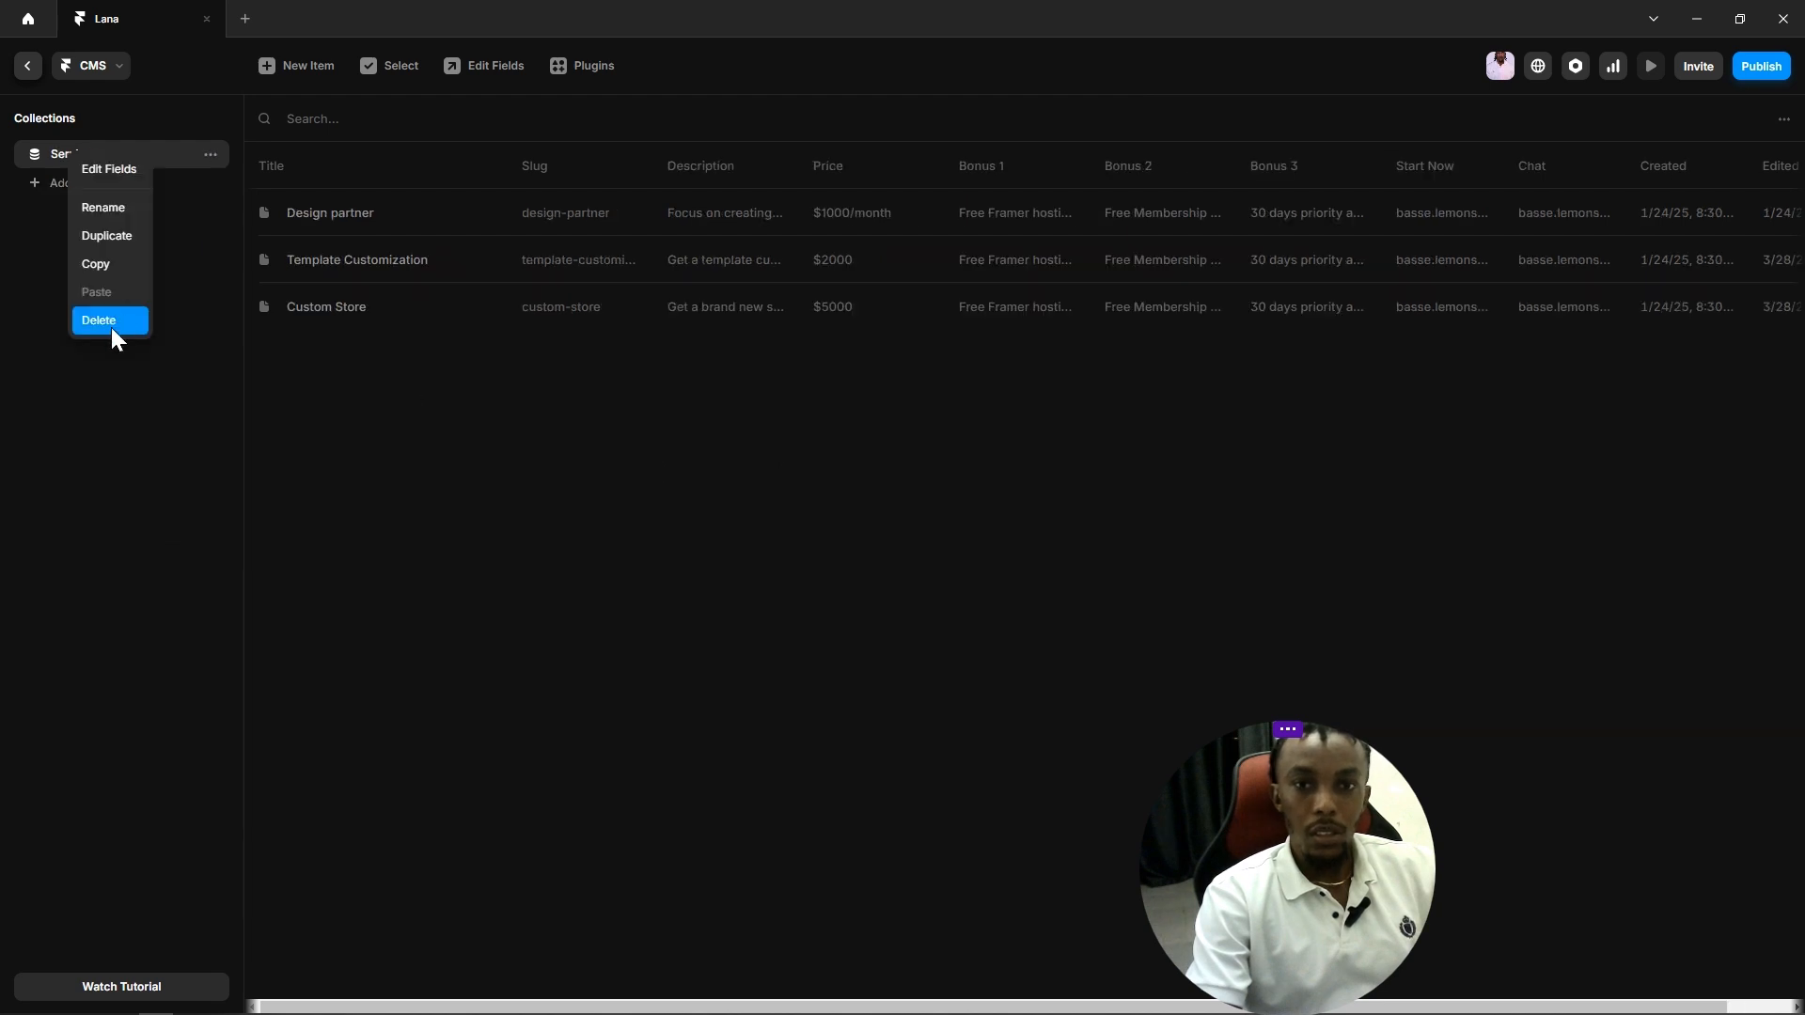
click(111, 327)
click(967, 574)
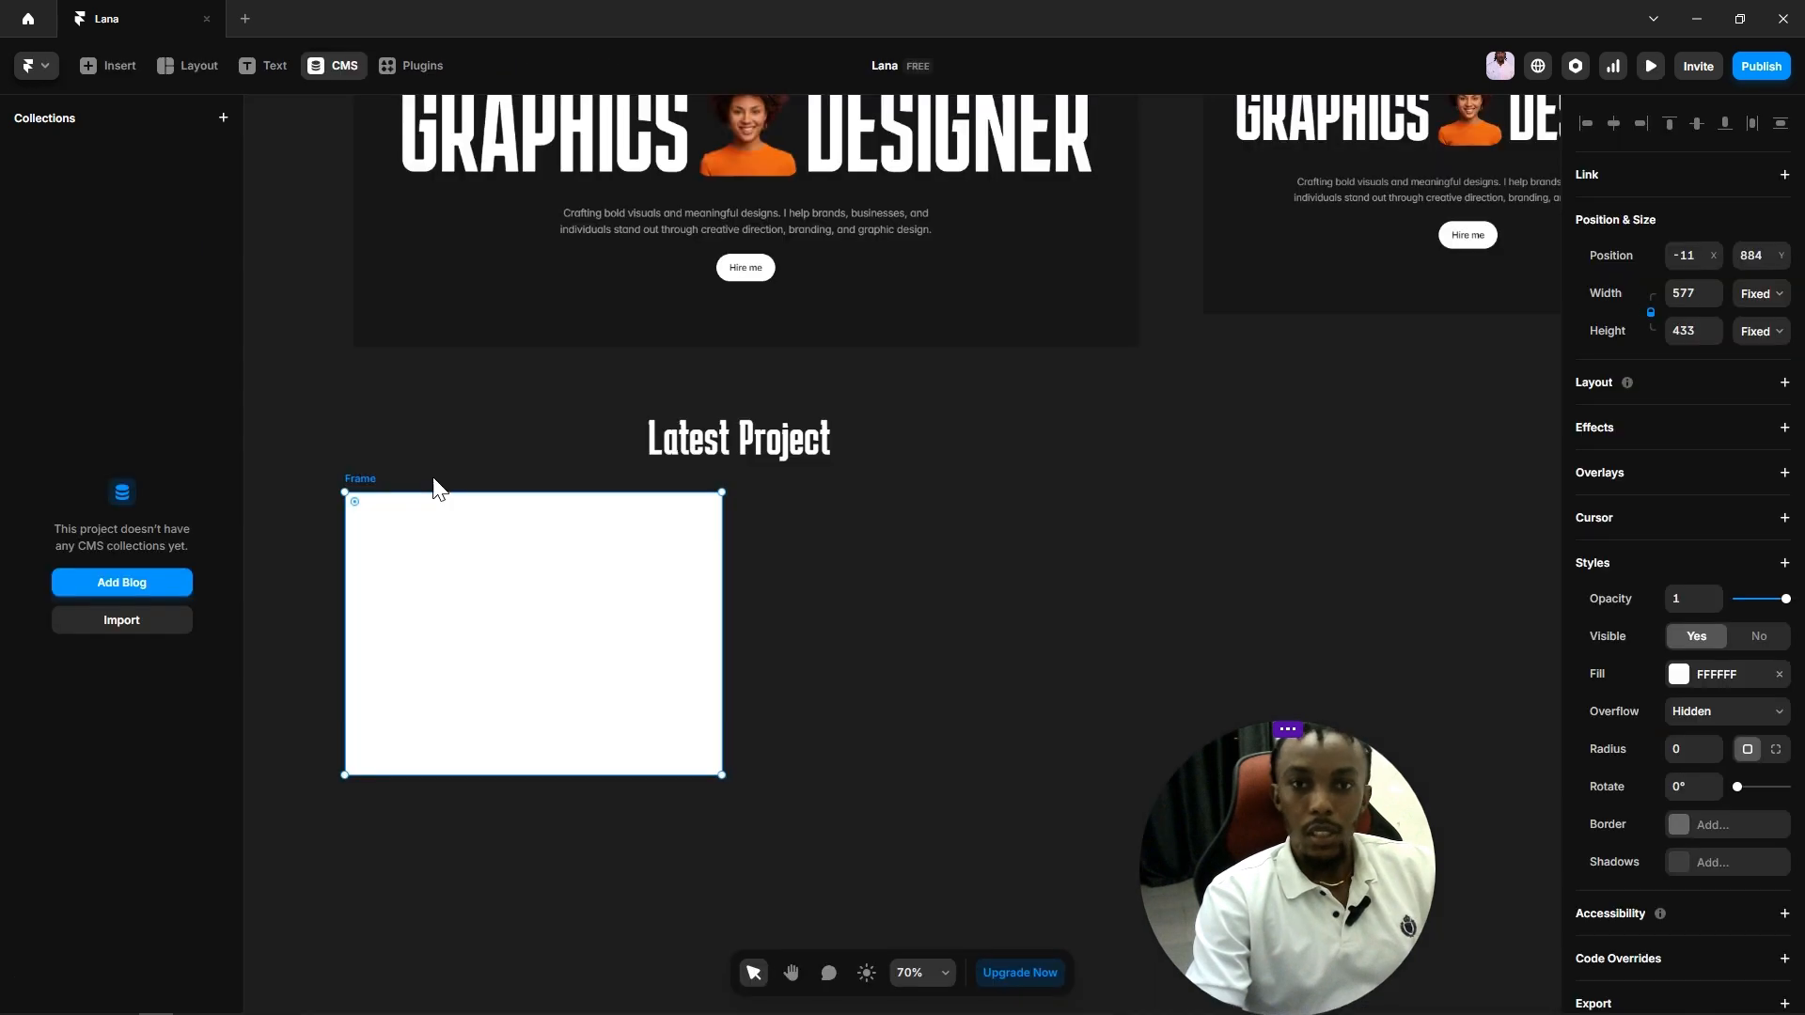
Step: Create a new CMS collection named "Project"
click(406, 406)
click(335, 68)
click(336, 69)
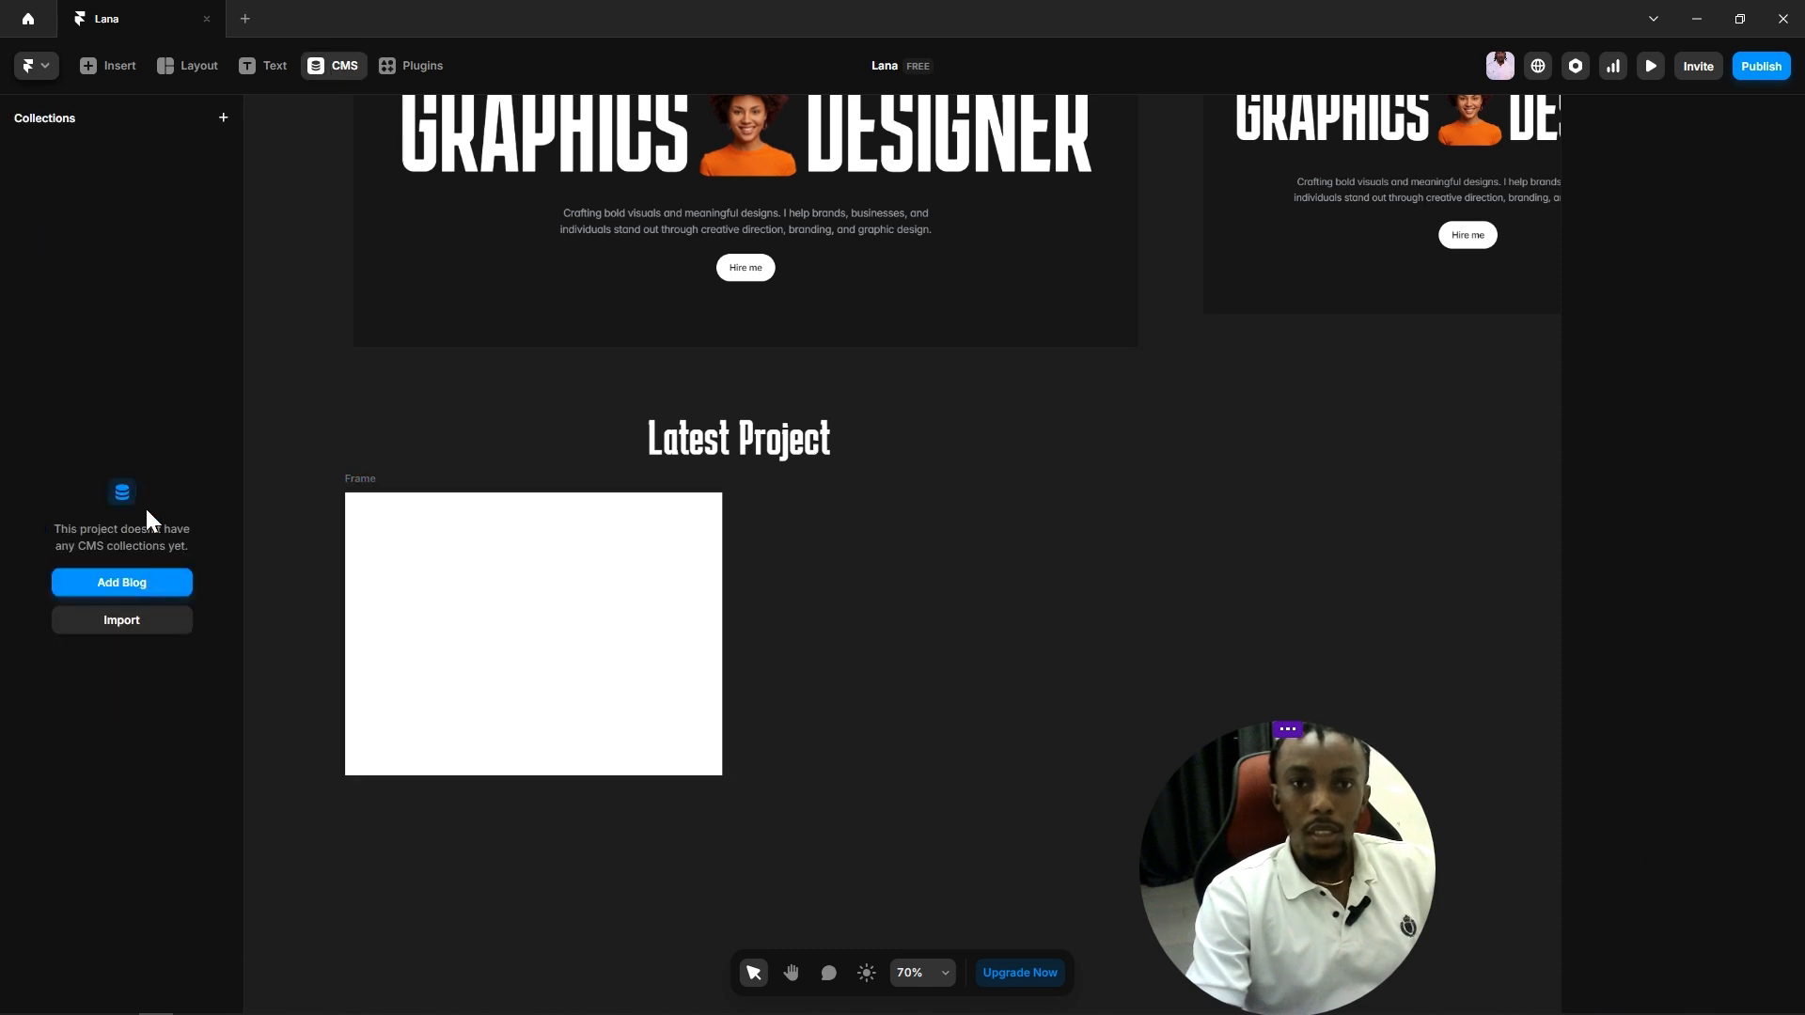
click(223, 119)
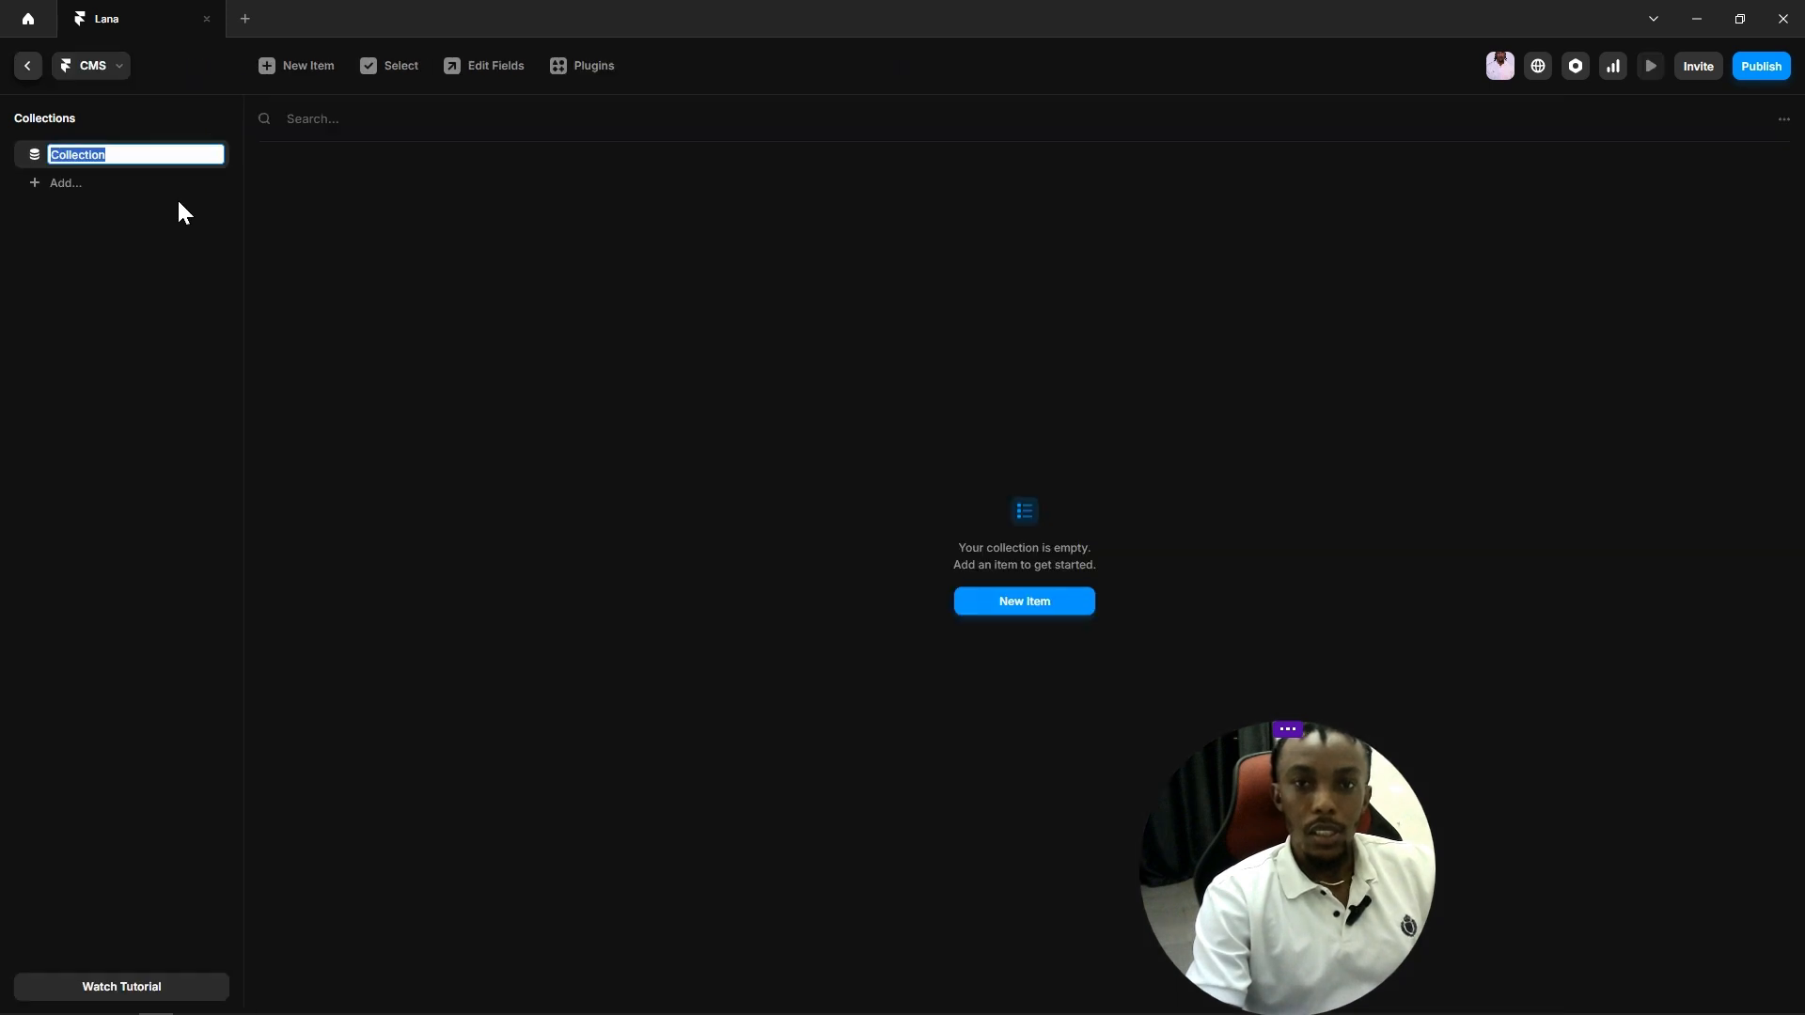
text(Project)
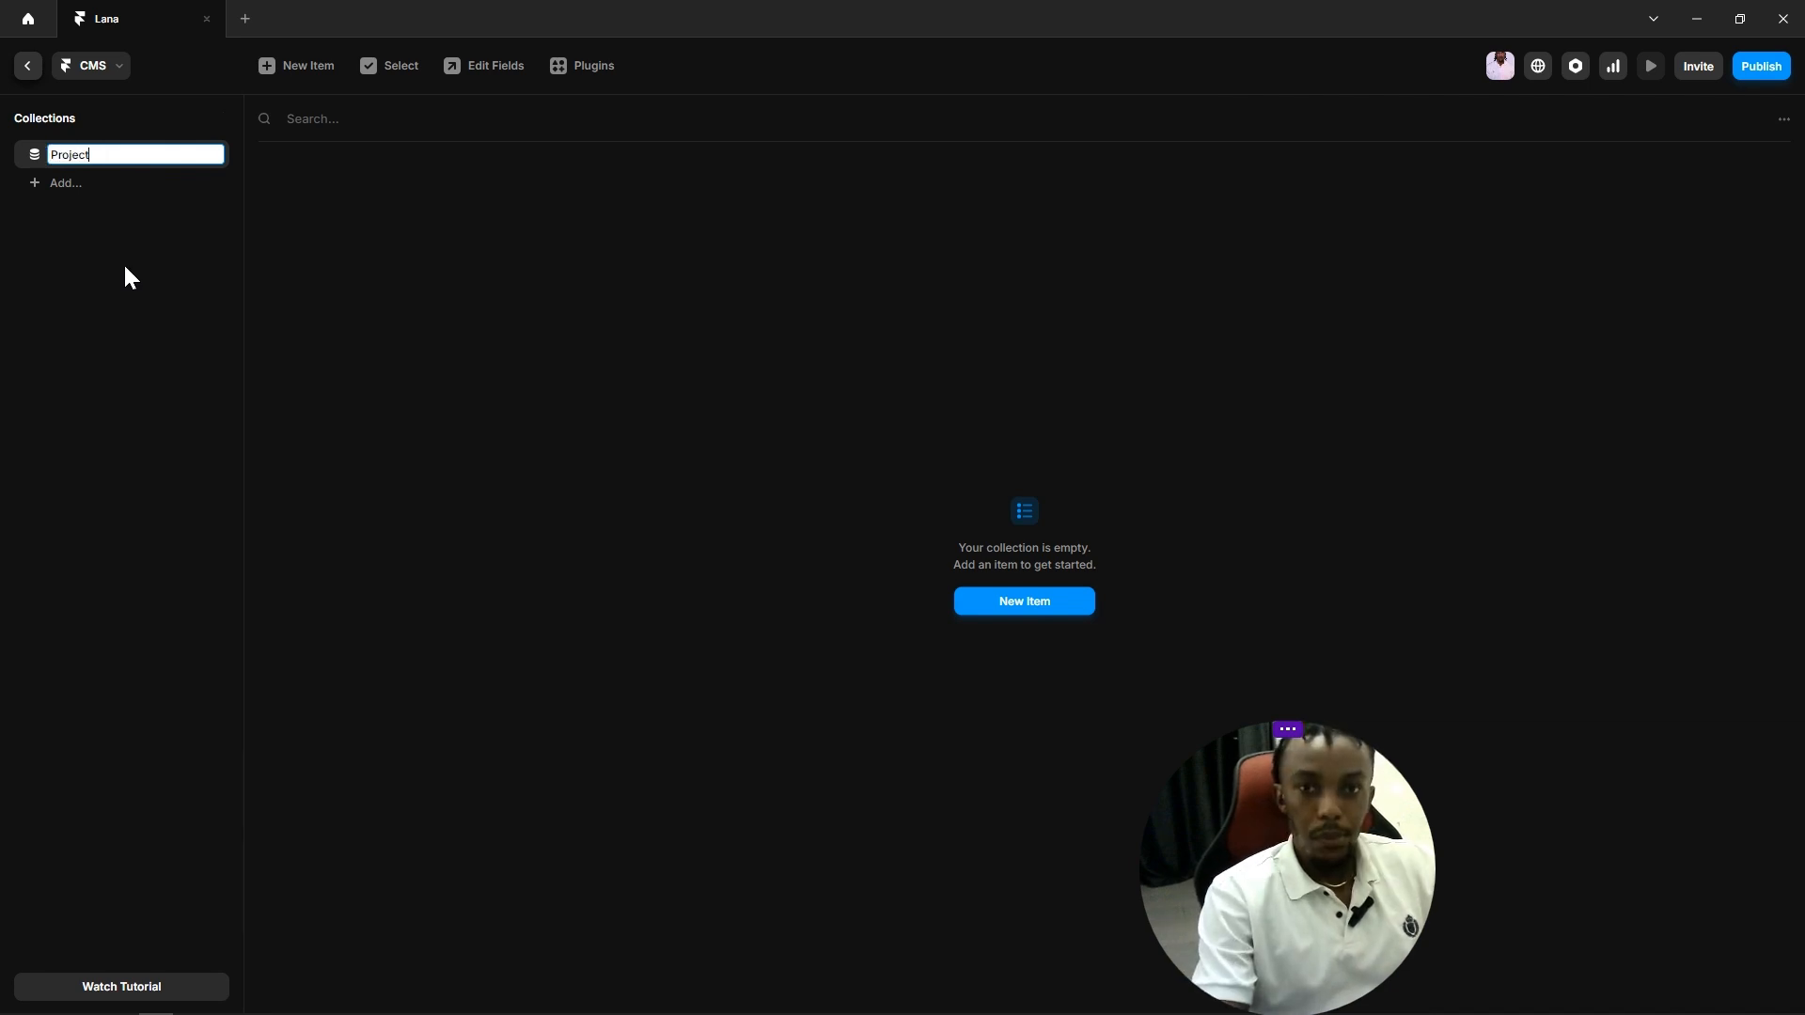
key(Return)
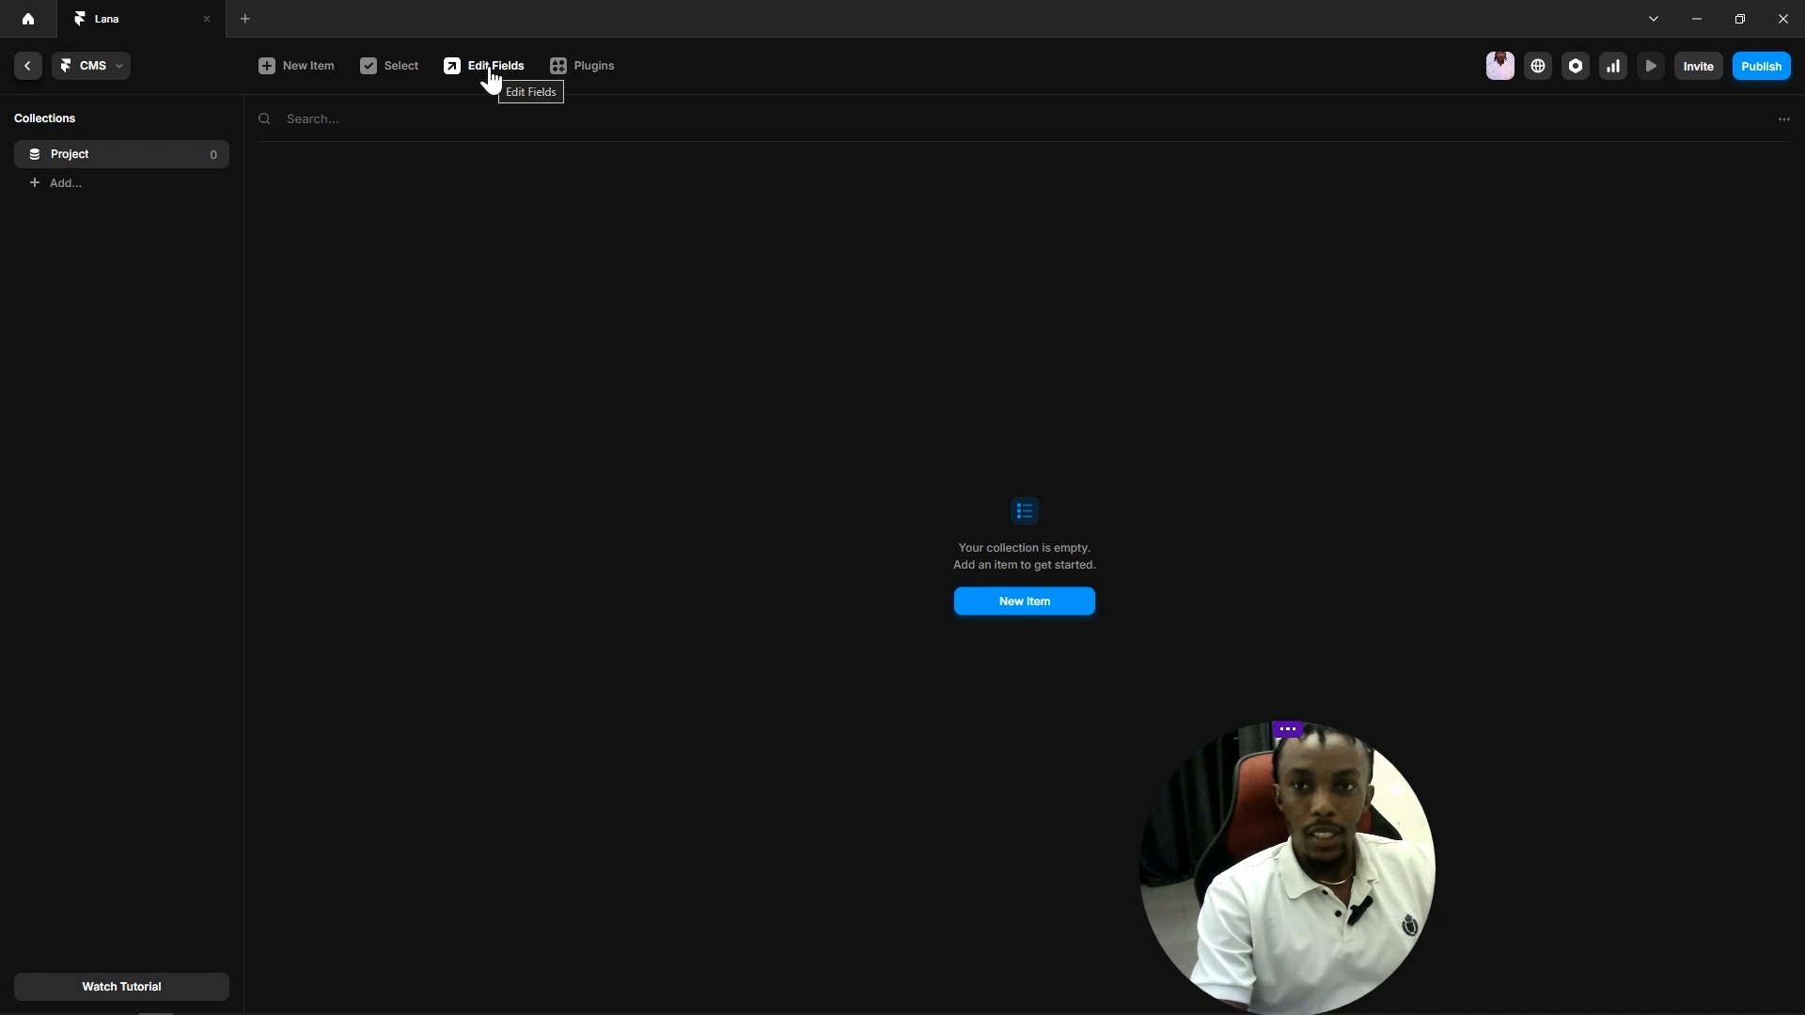
Step: Edit the Project collection's fields by deleting the Content field and adding an Image field
drag(1322, 876, 1646, 867)
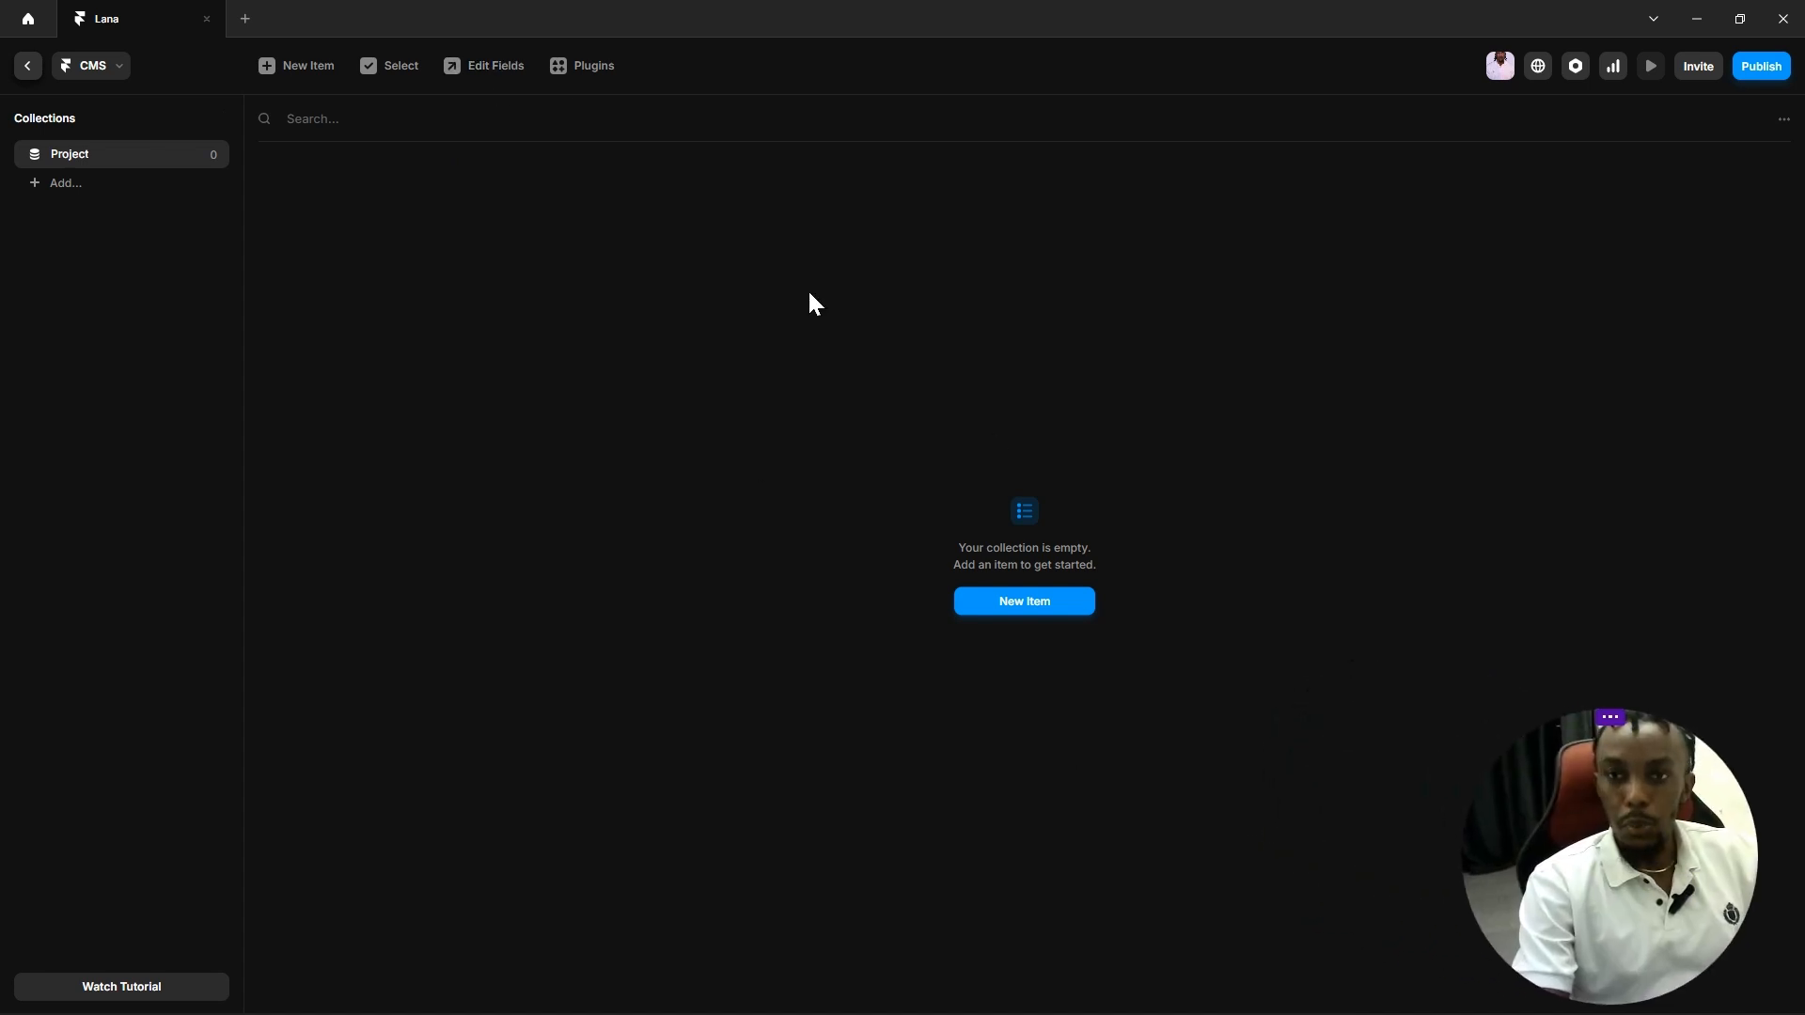
click(480, 68)
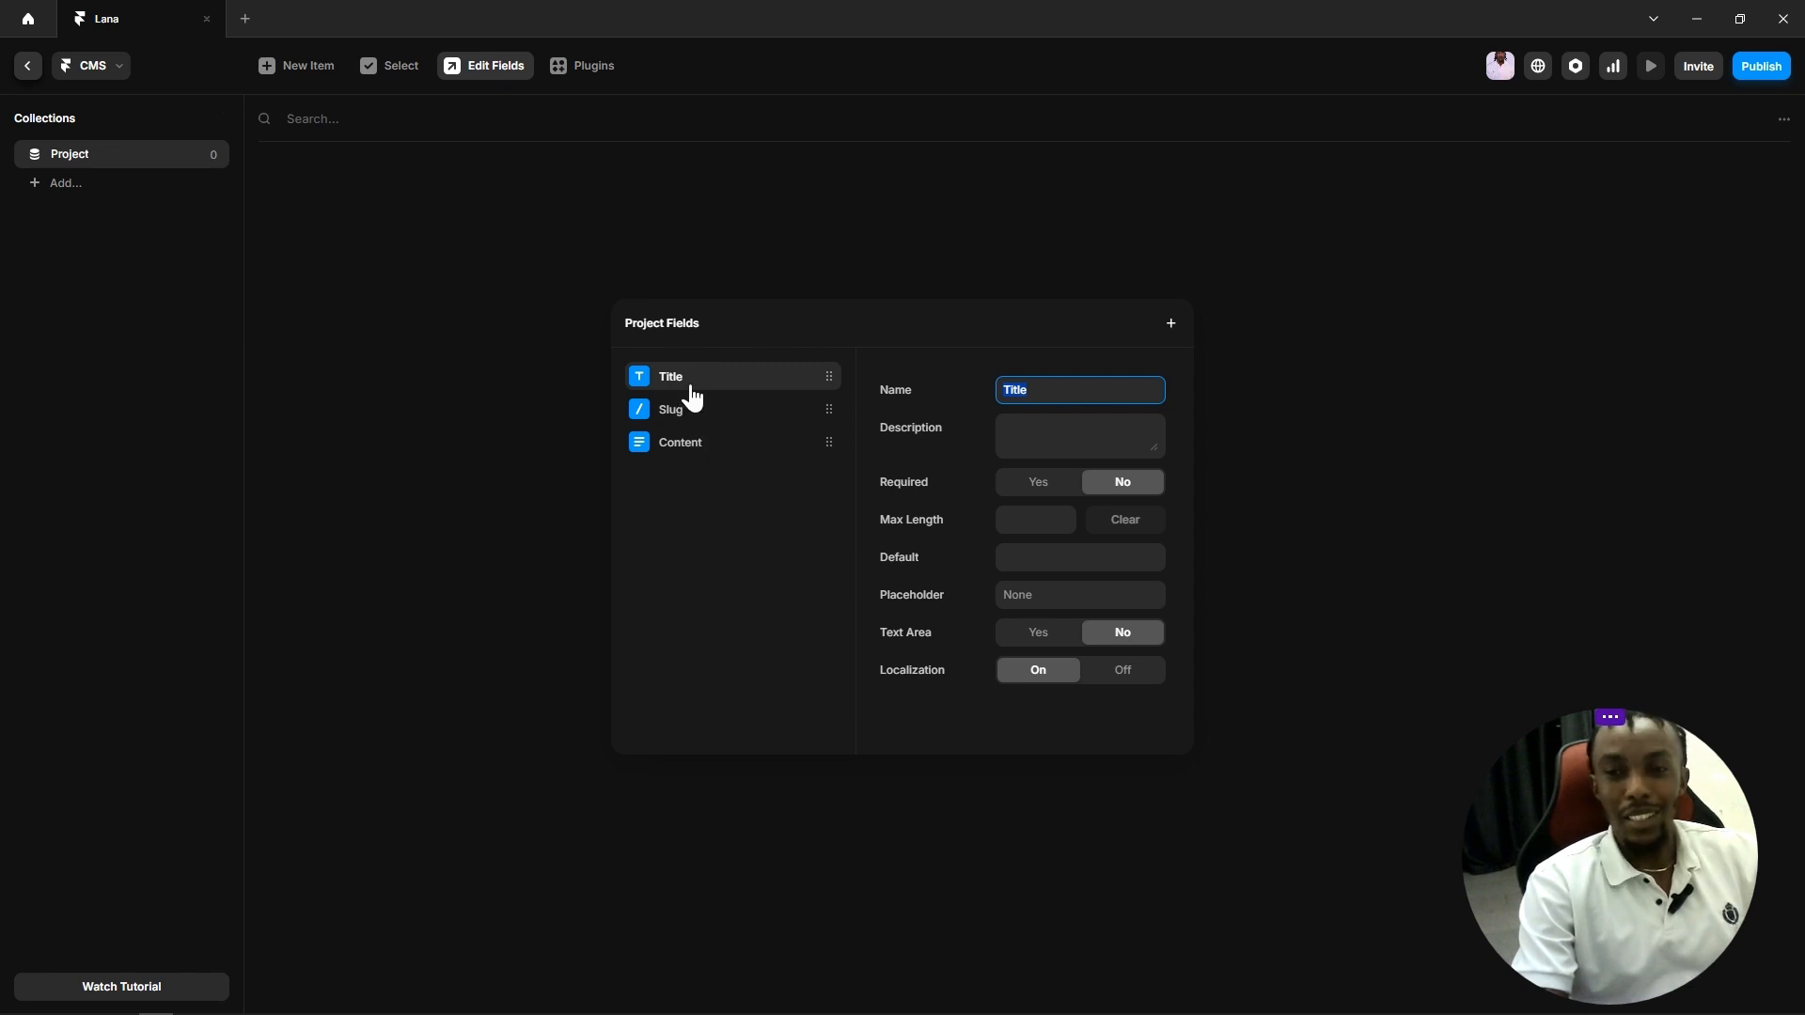
right_click(689, 456)
click(721, 495)
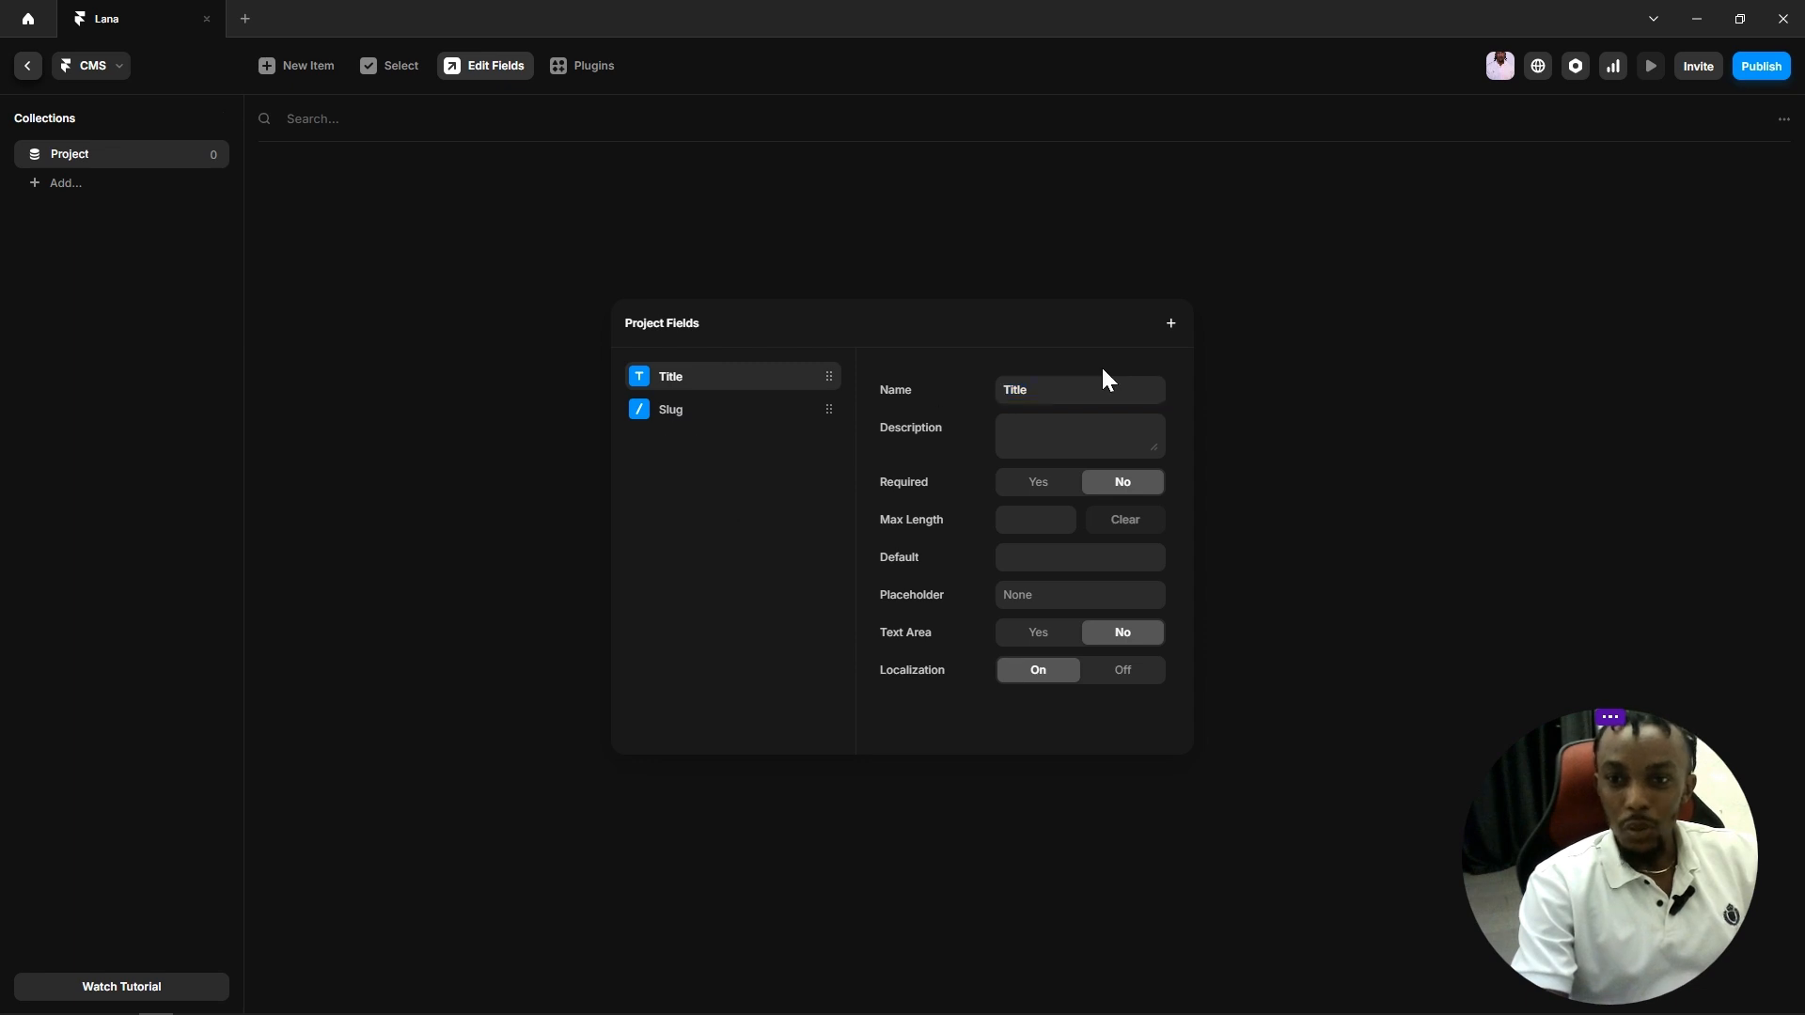
click(1170, 323)
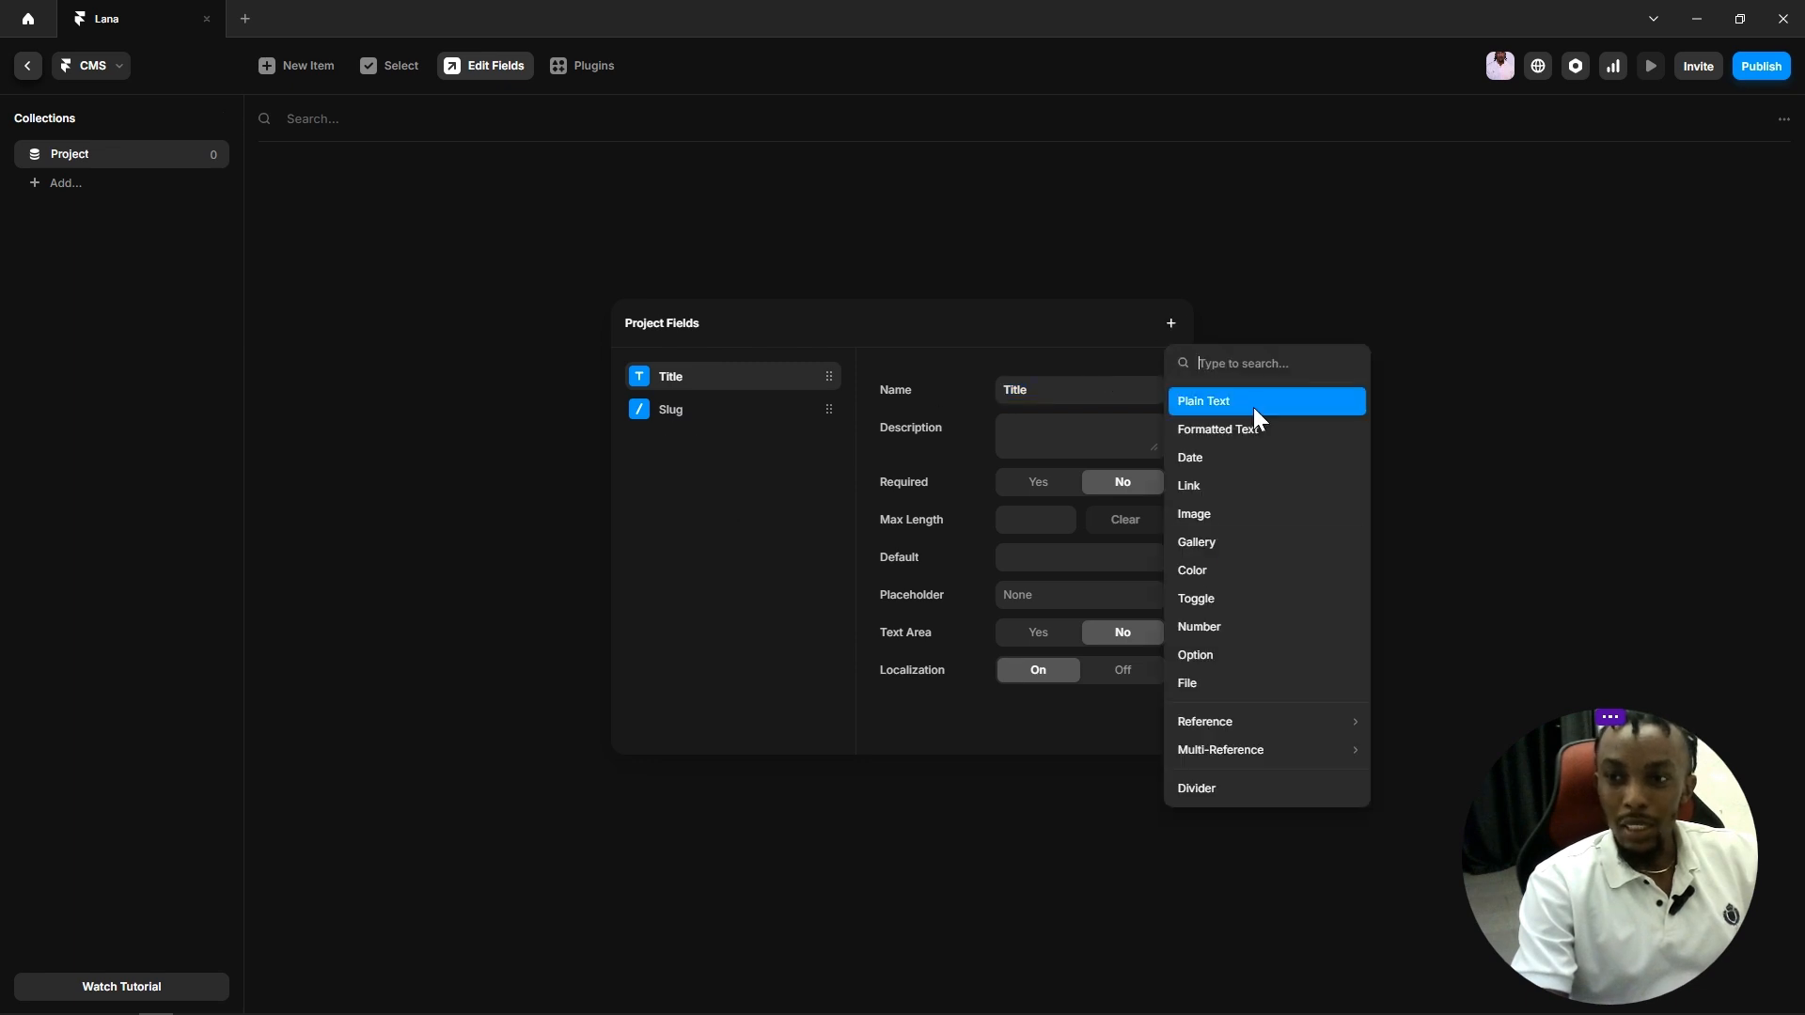
click(1206, 511)
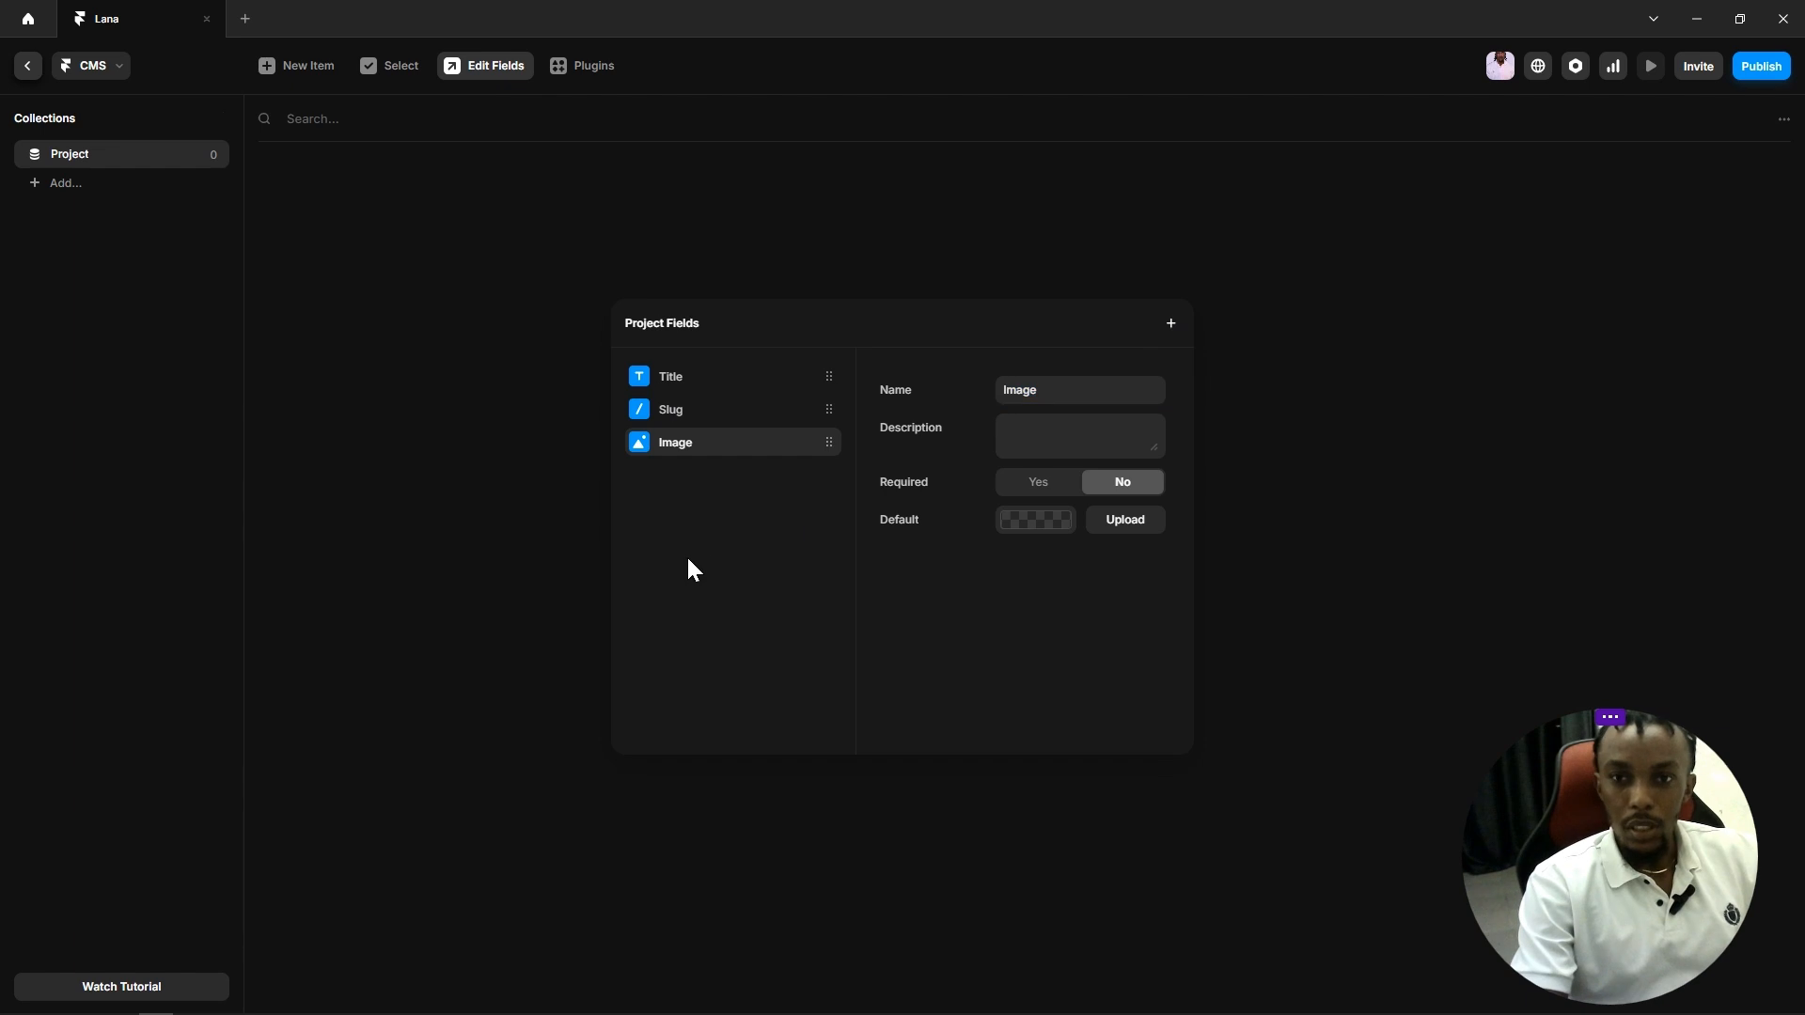
click(327, 344)
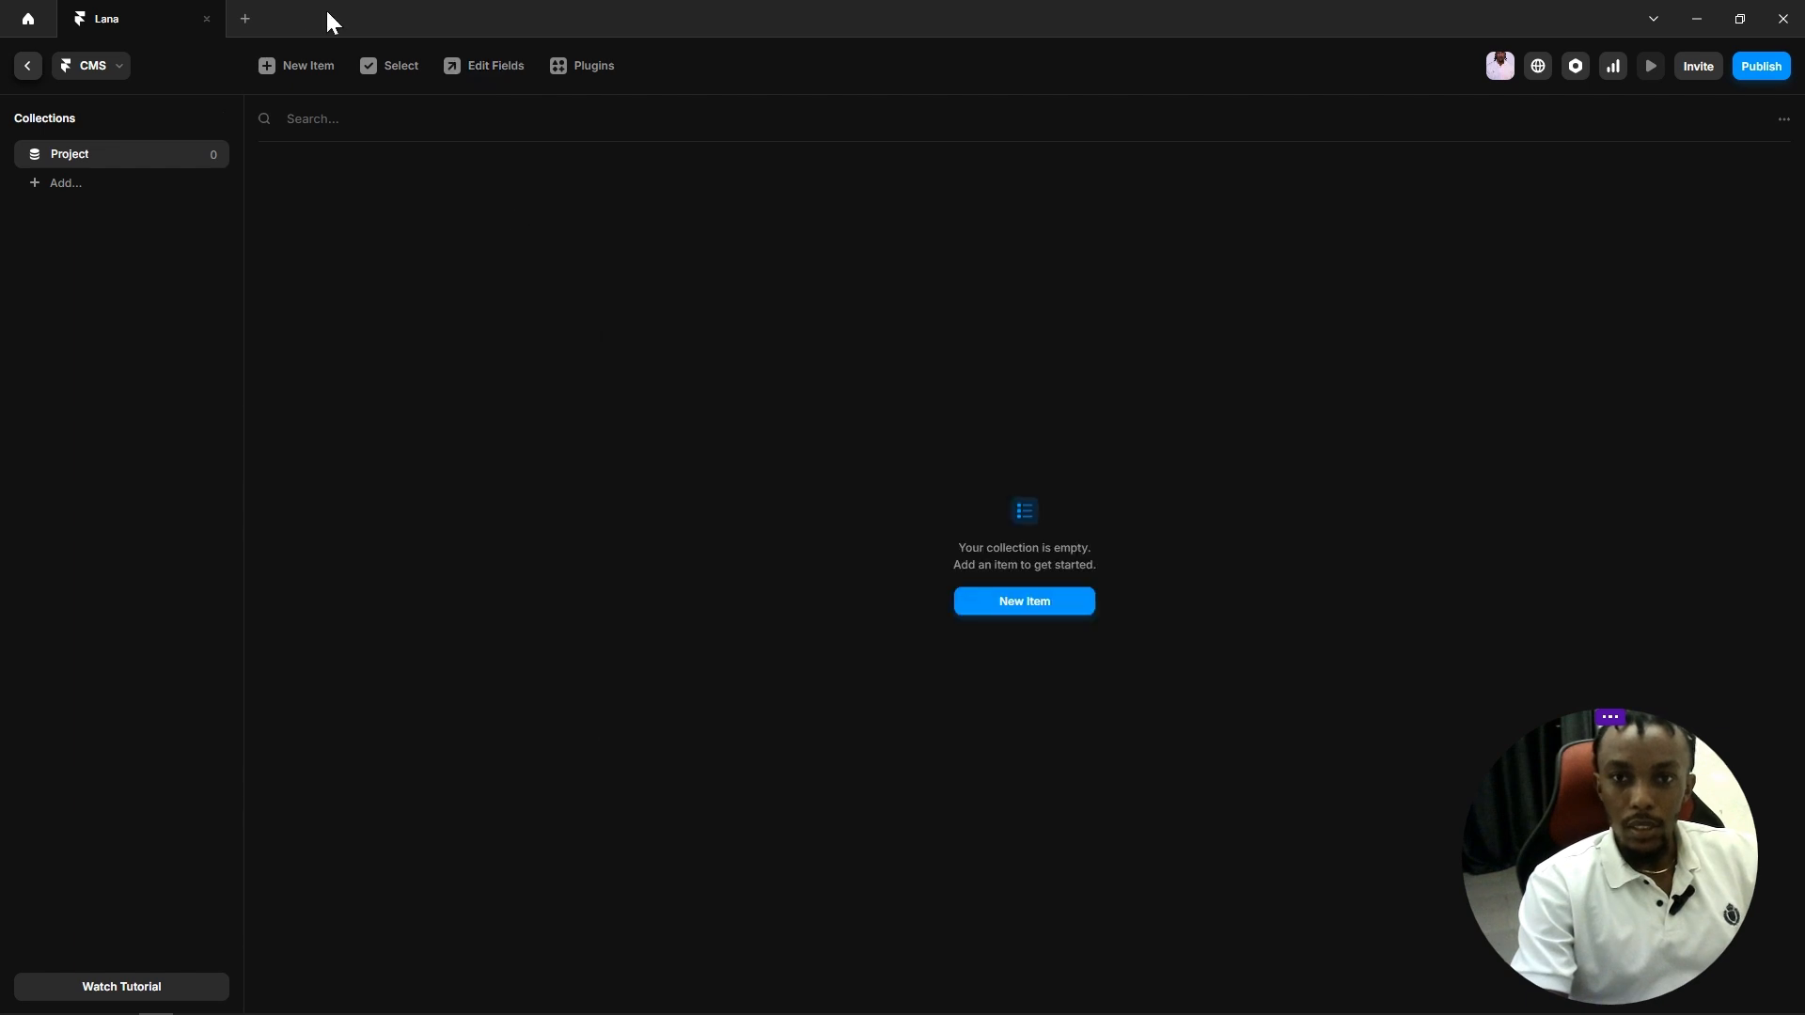
Step: Create a new item in the Project collection with the title "Sianeshop"
click(1015, 604)
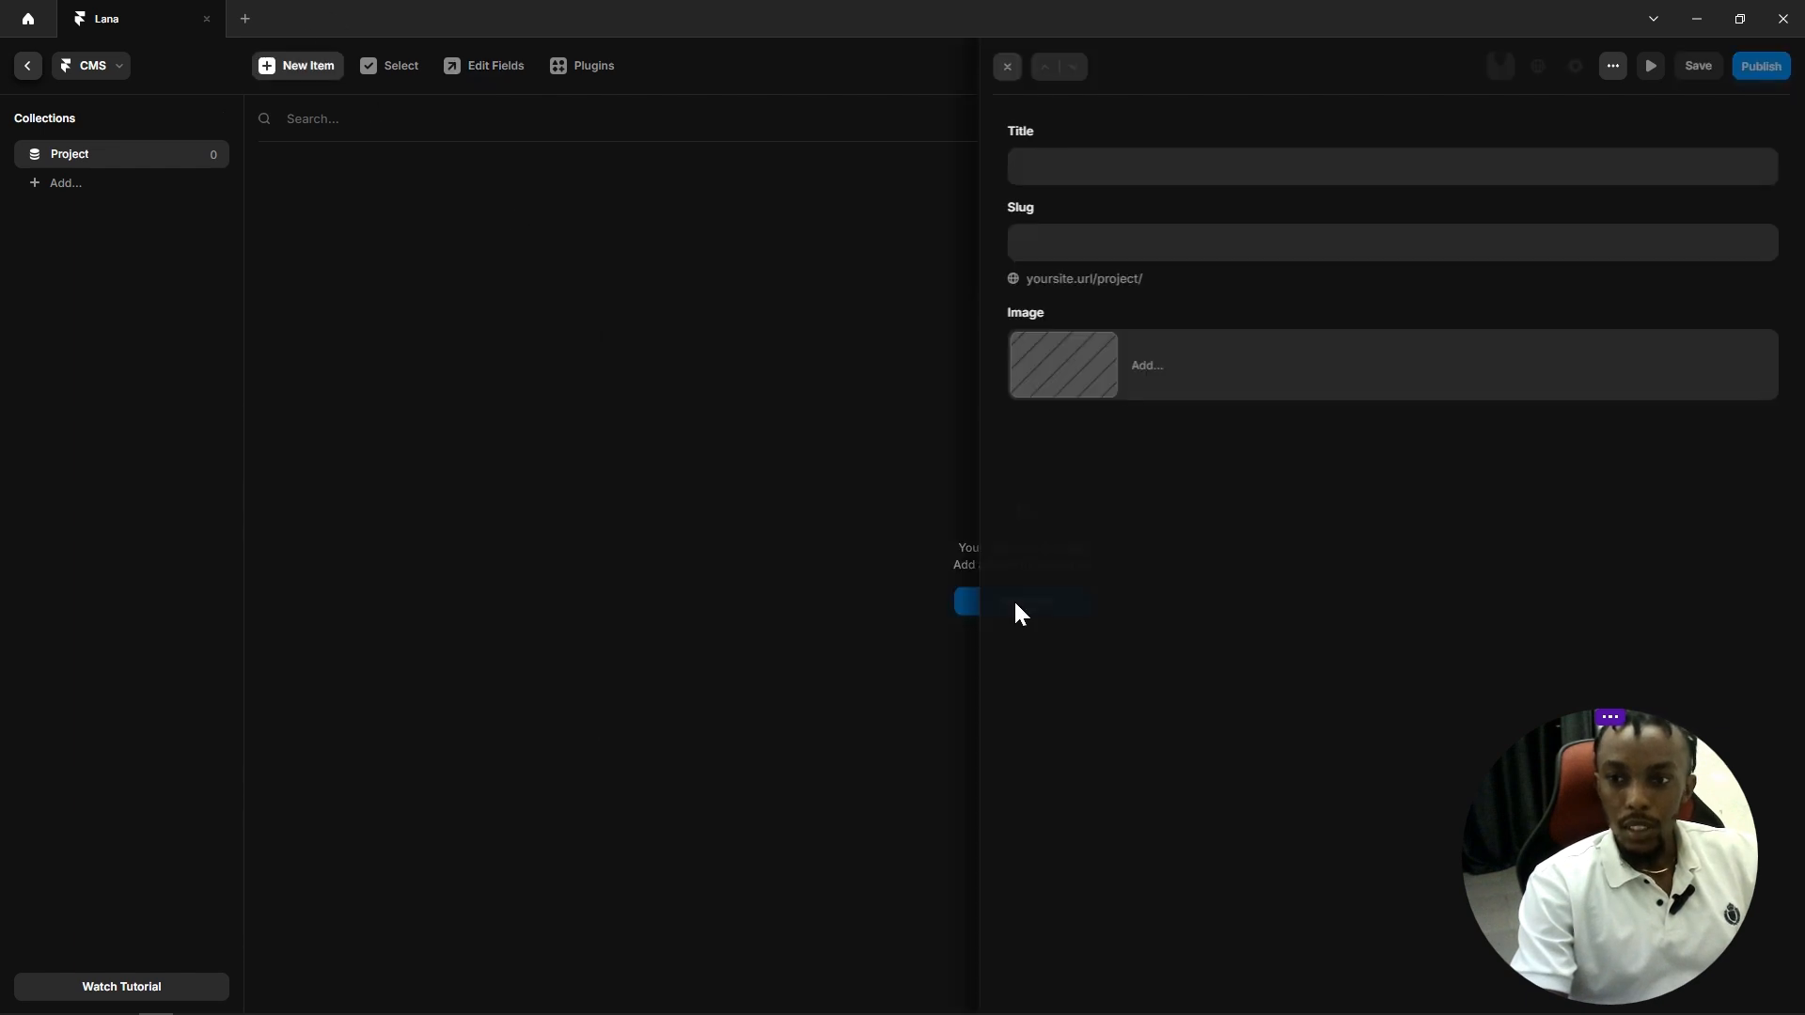
click(1057, 173)
text(S)
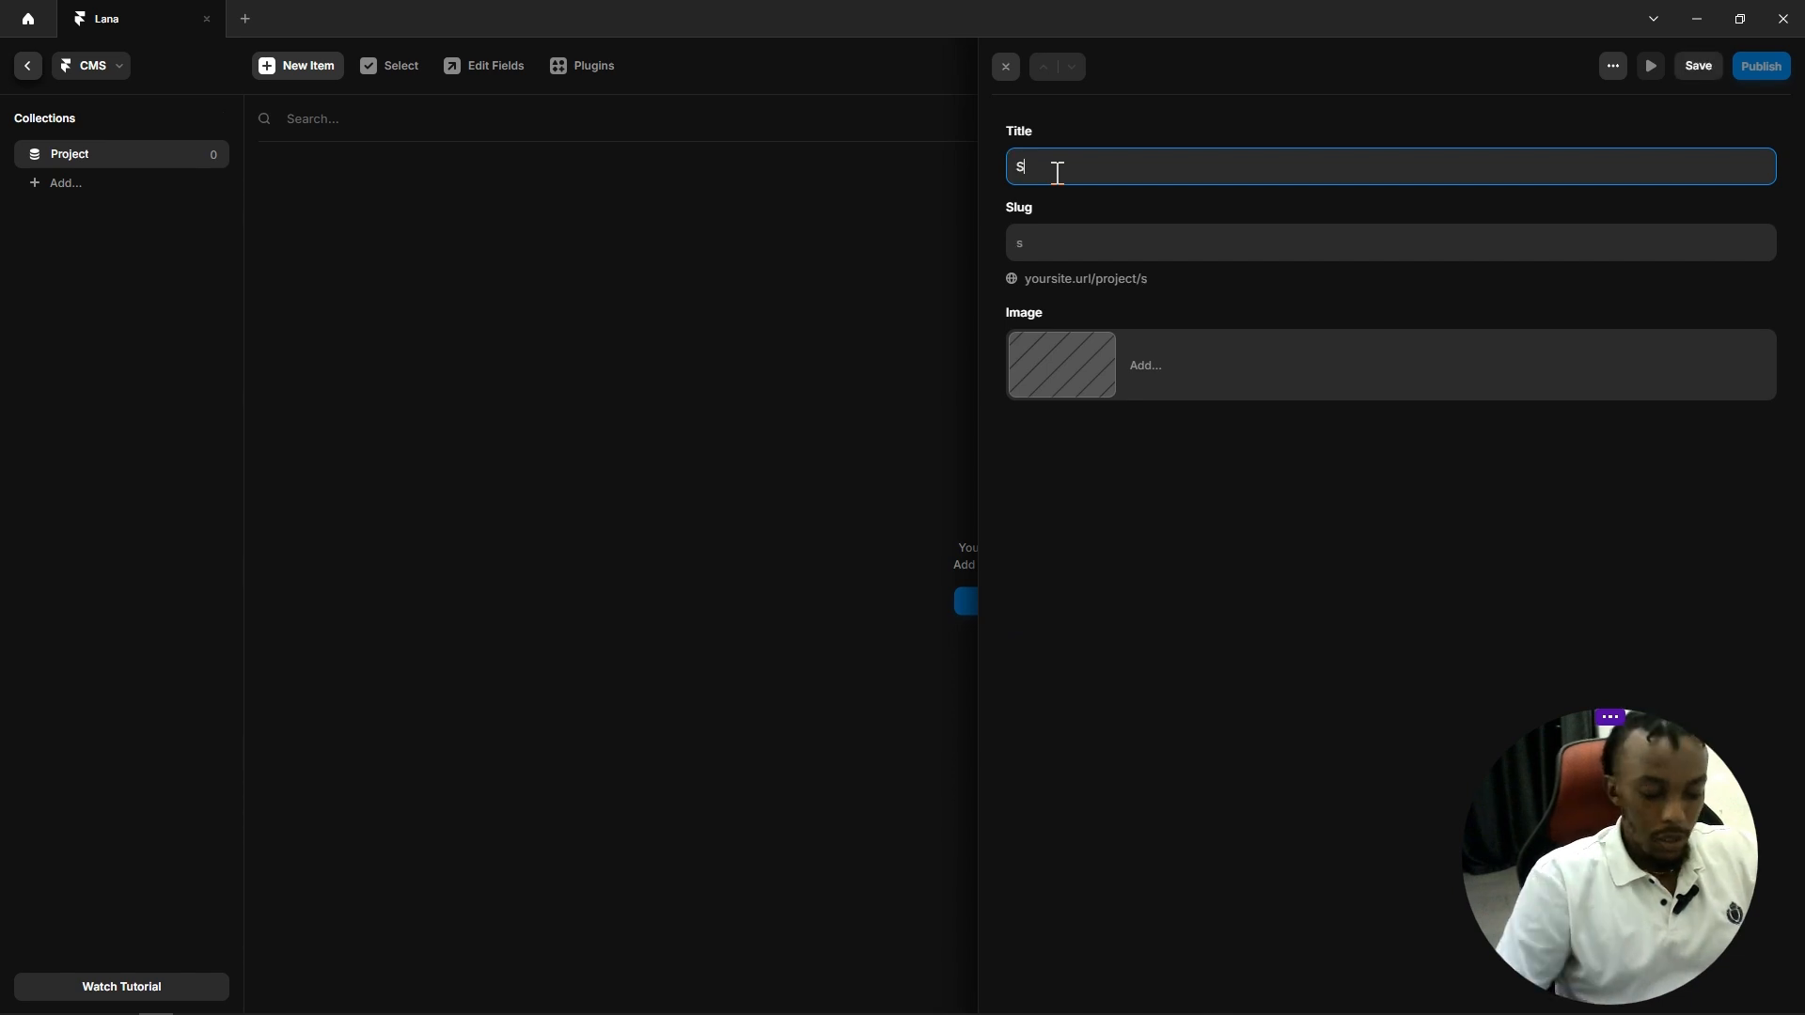
text(ianeshop)
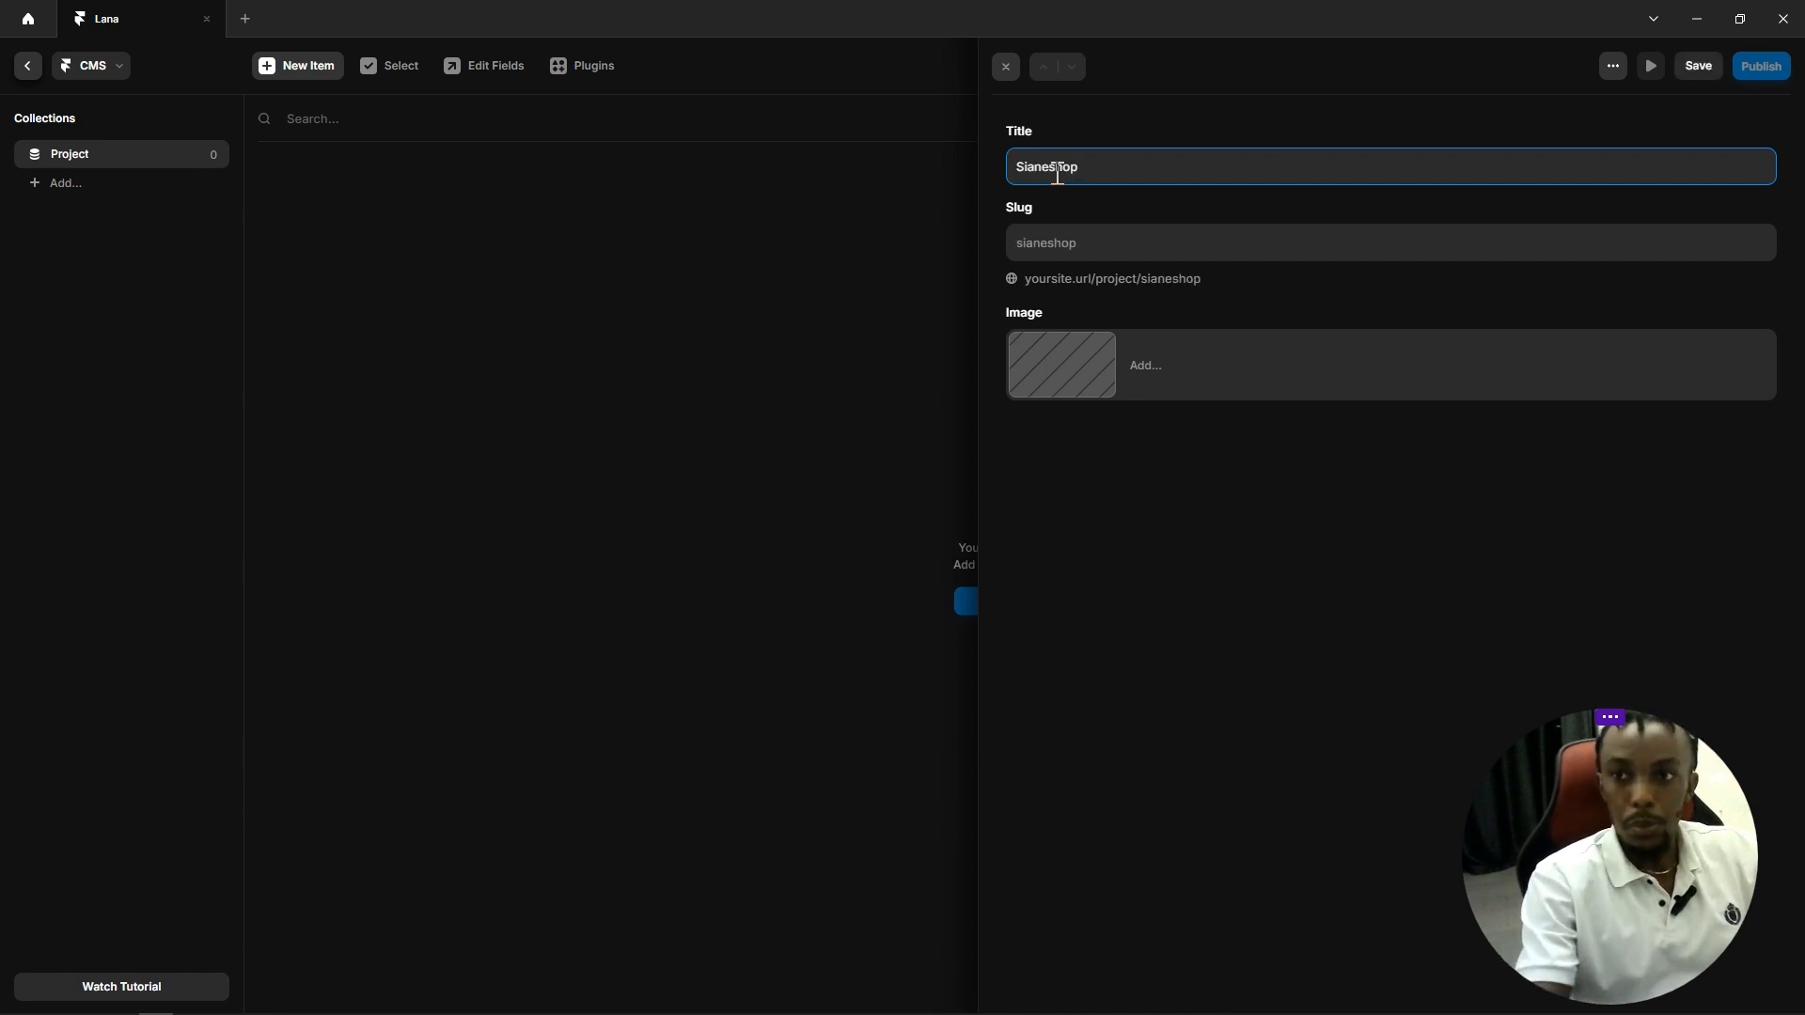
Step: Upload the picture file "1" from the Lana Images folder as the Sianeshop item's image
click(1053, 393)
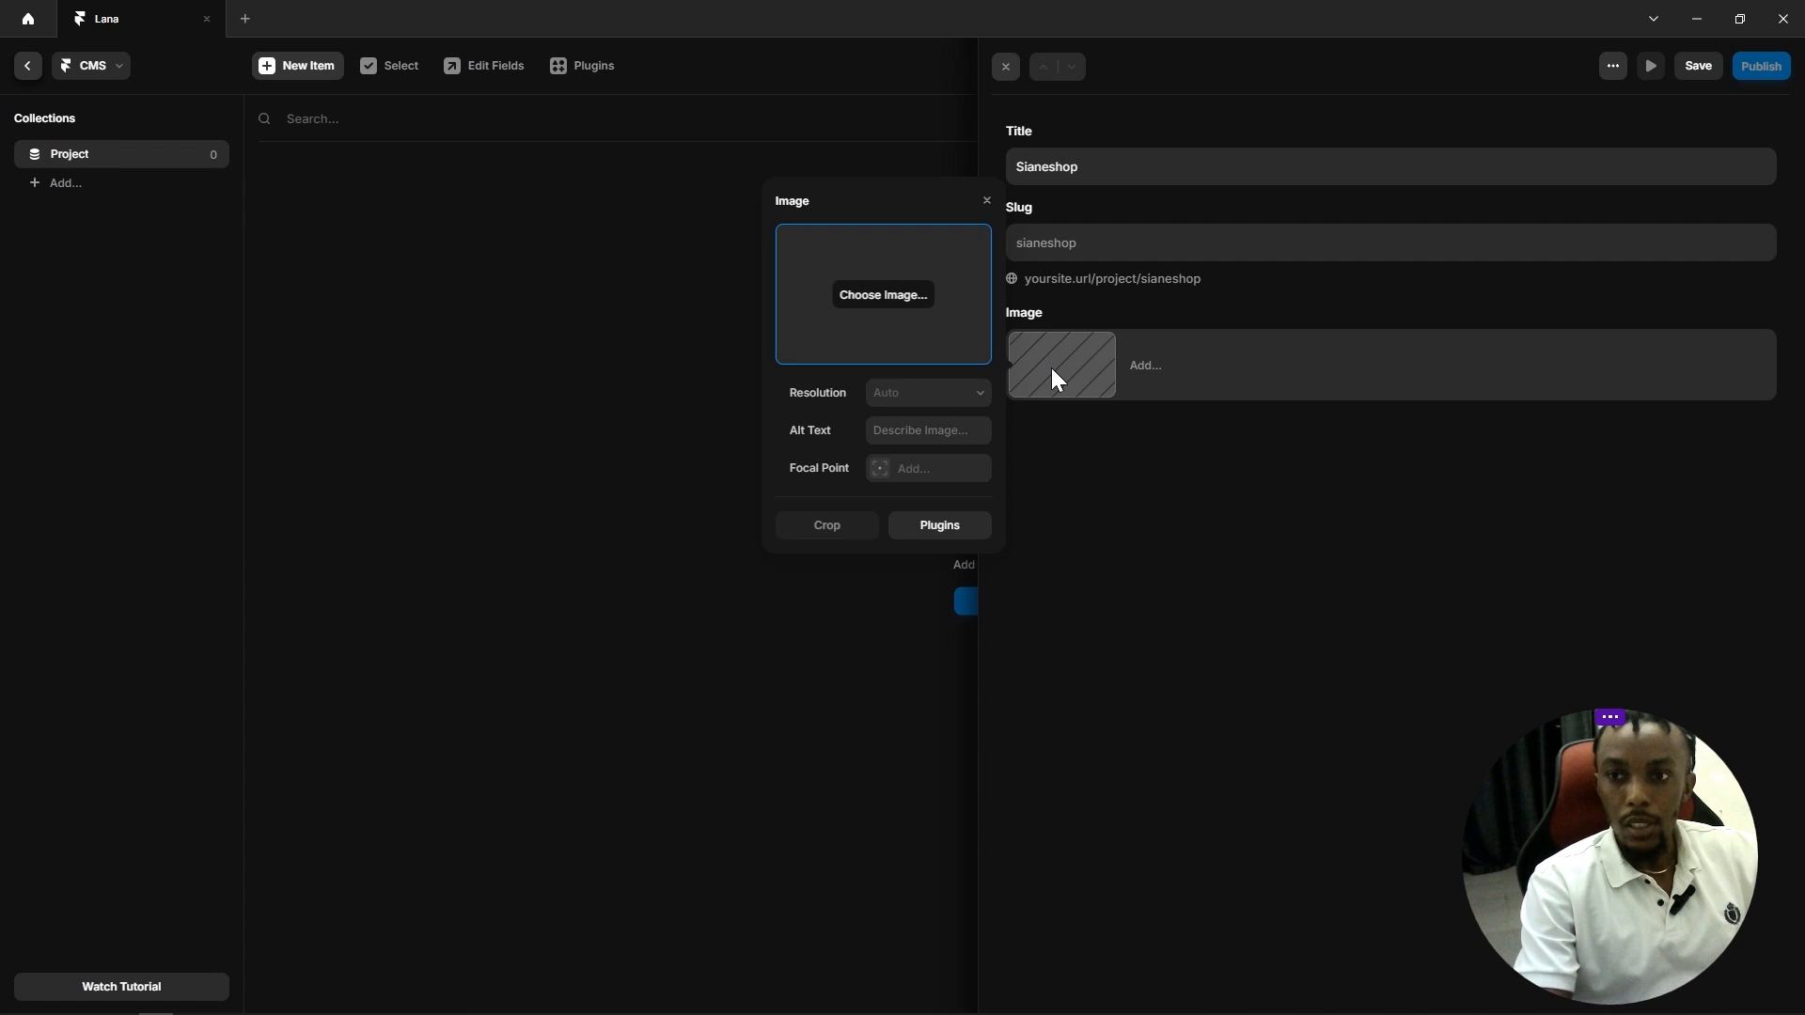
click(866, 297)
click(317, 226)
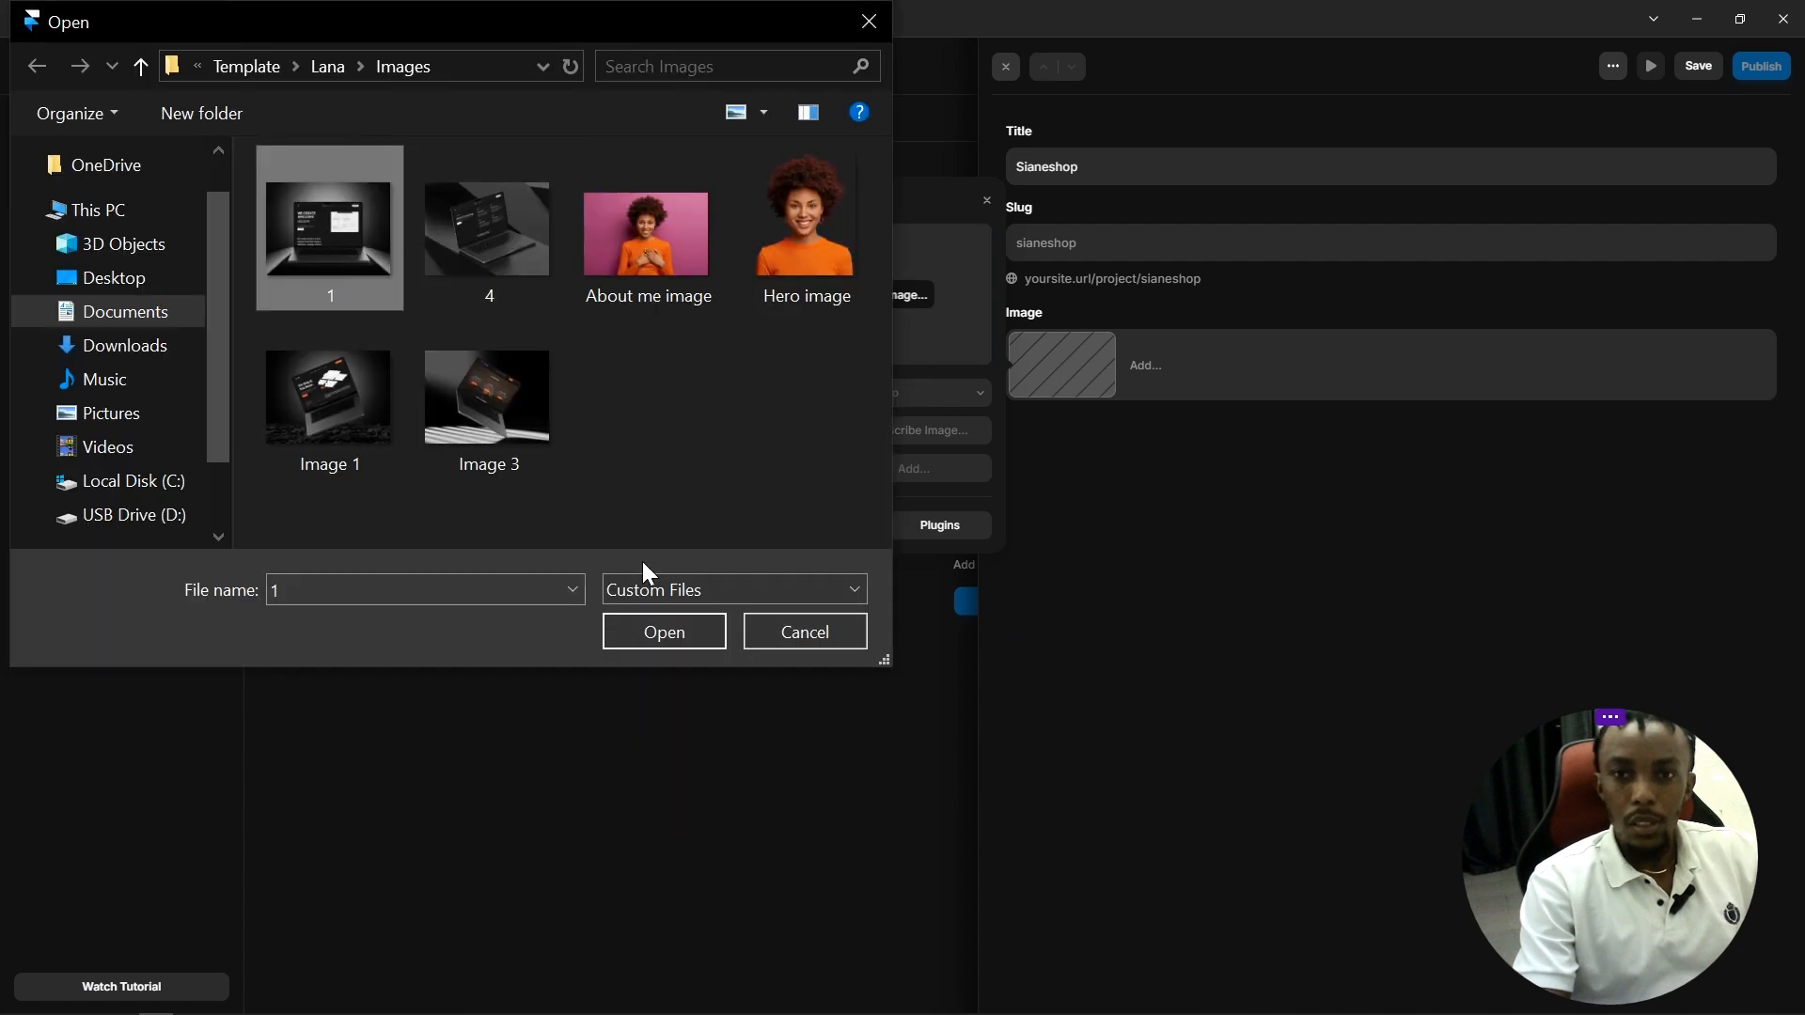
click(666, 633)
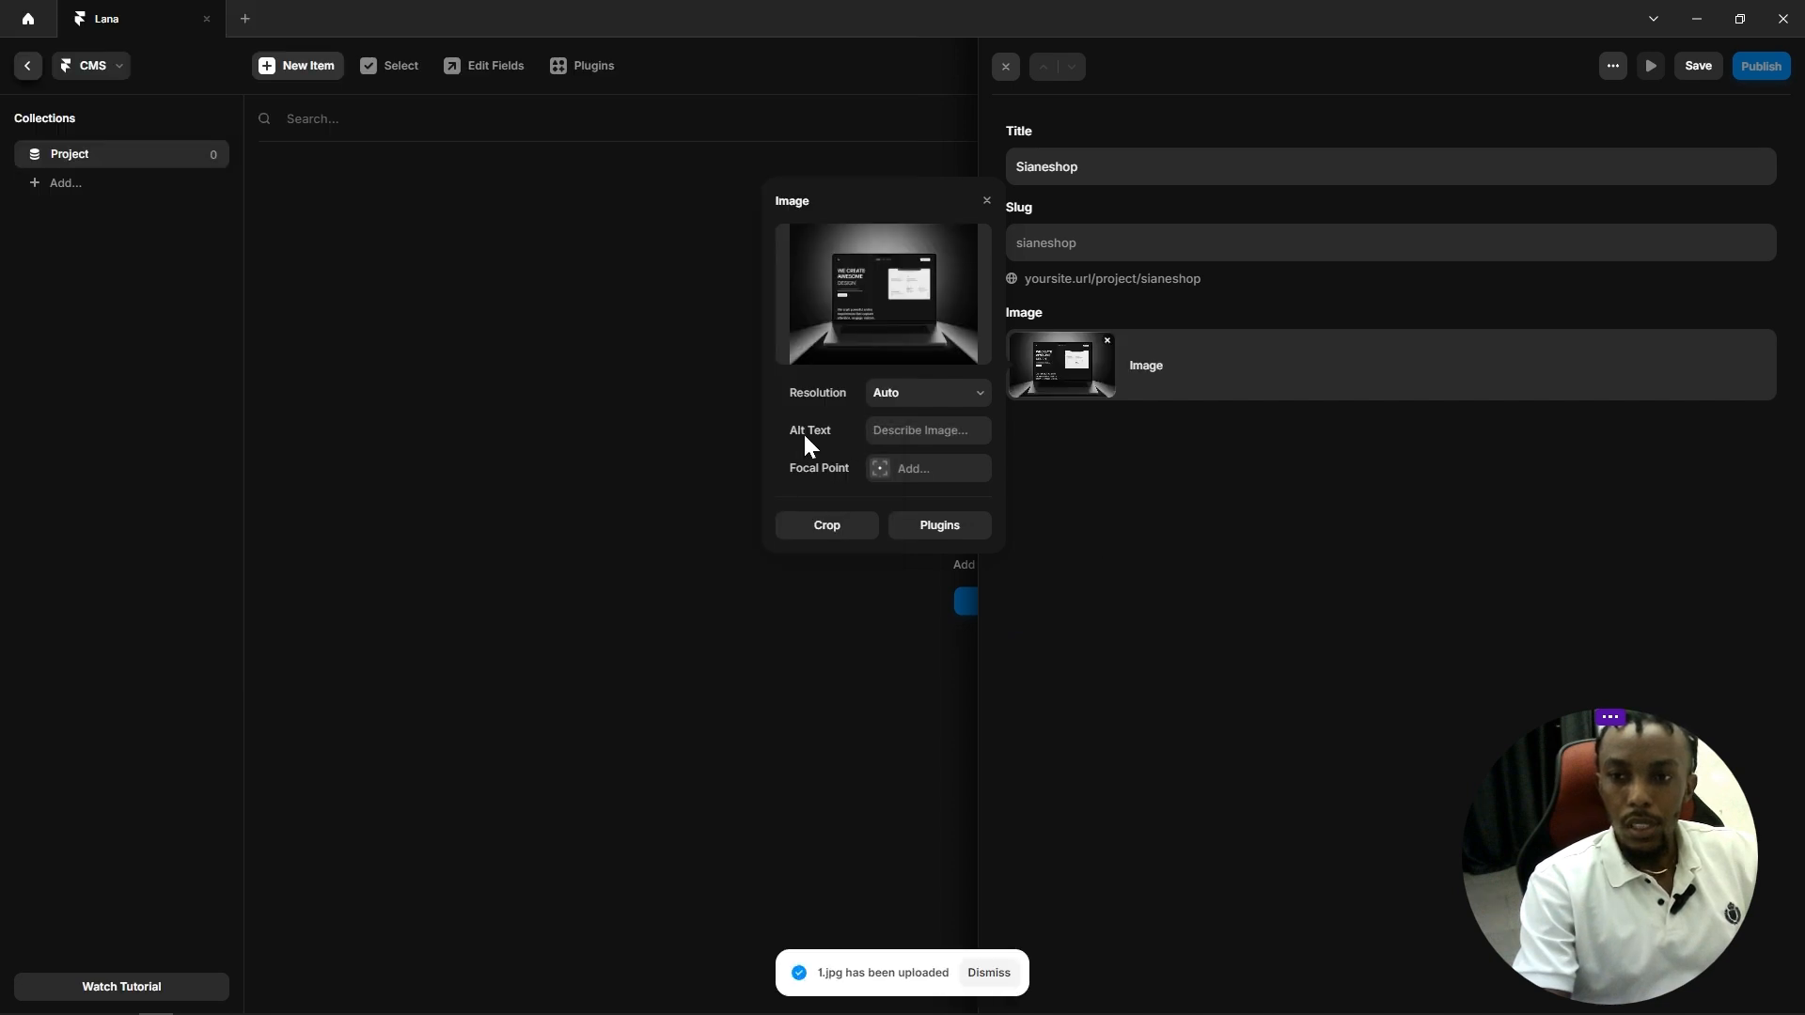
Step: Set the Sianeshop image's alt text to "Product image" and save the item
click(897, 438)
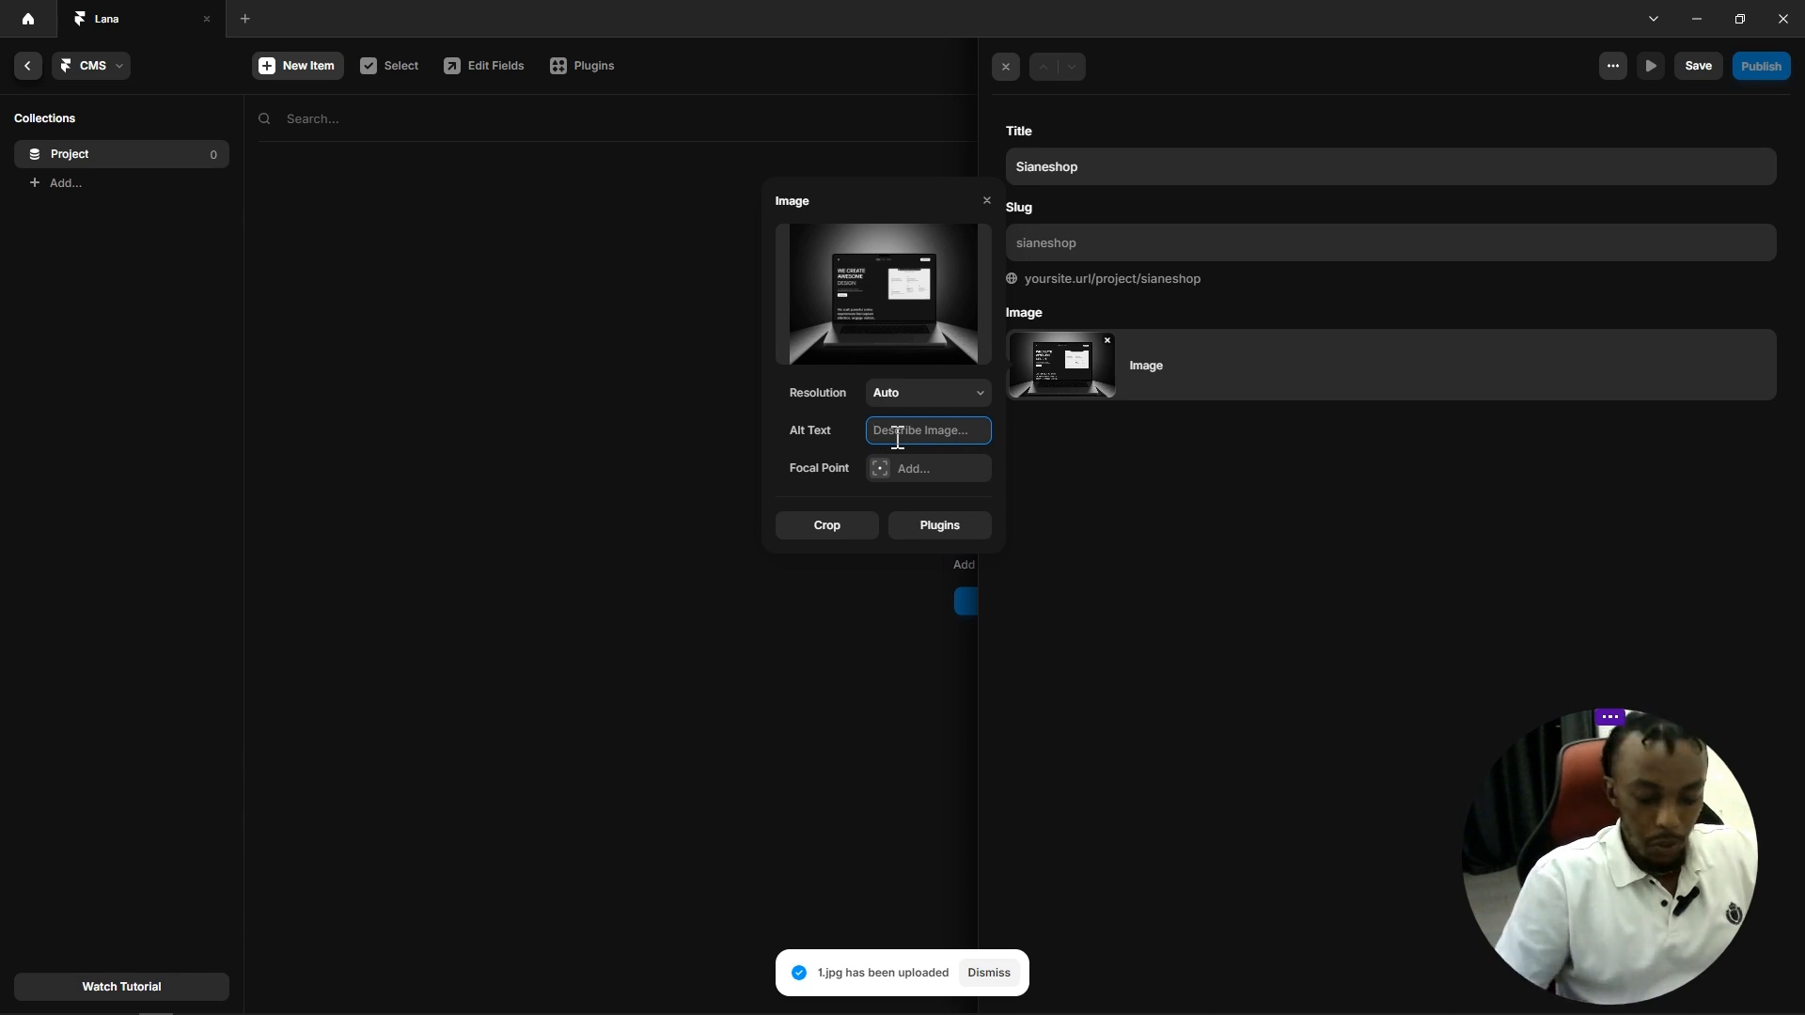
text(Product i)
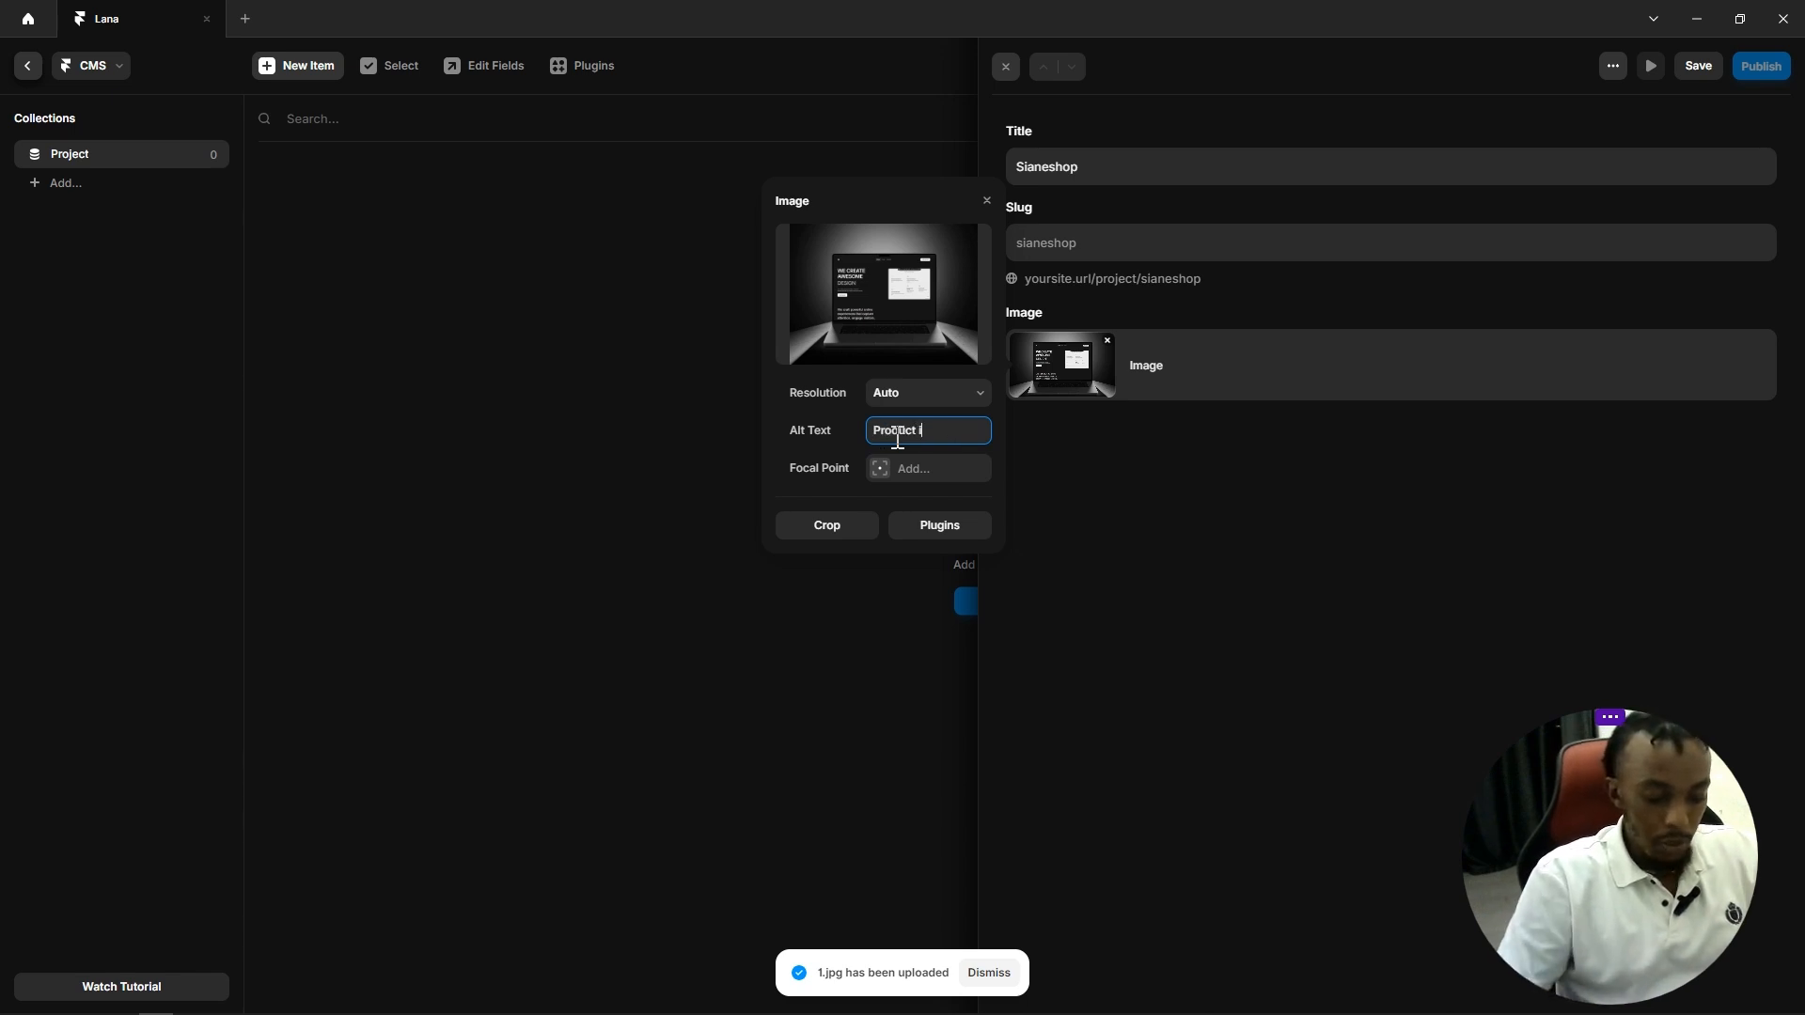
text(mage)
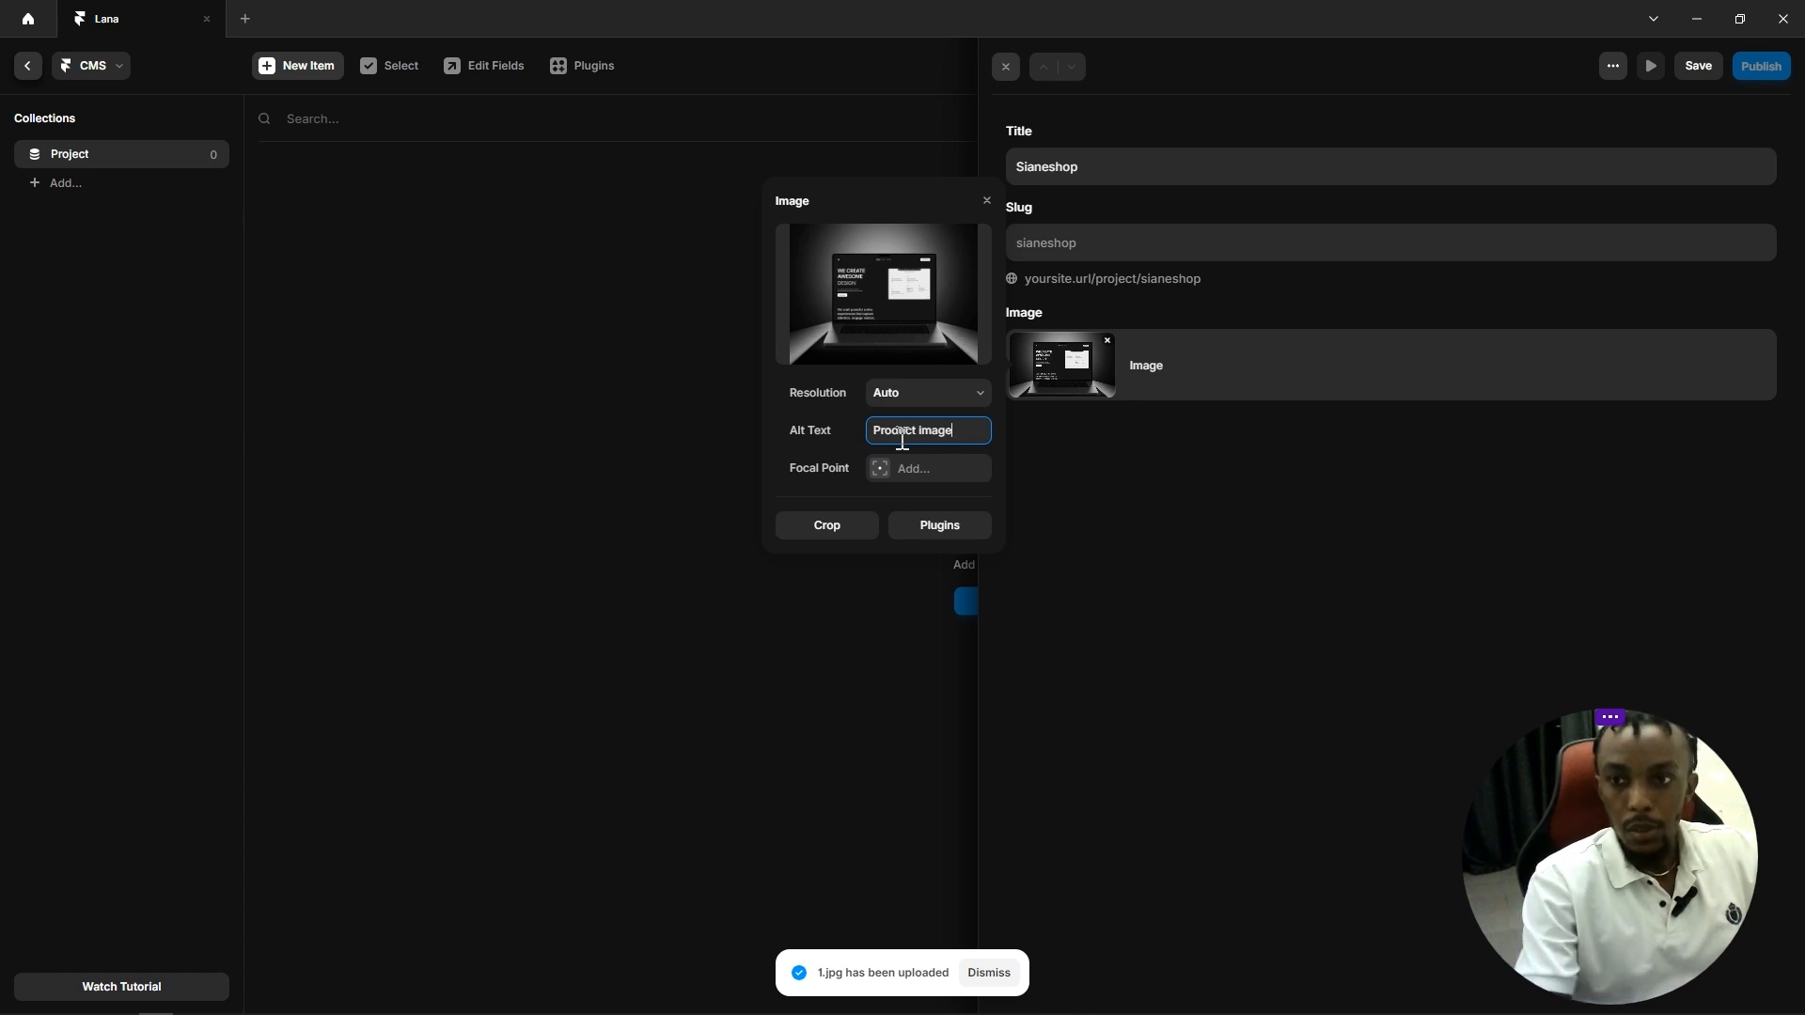
click(1142, 506)
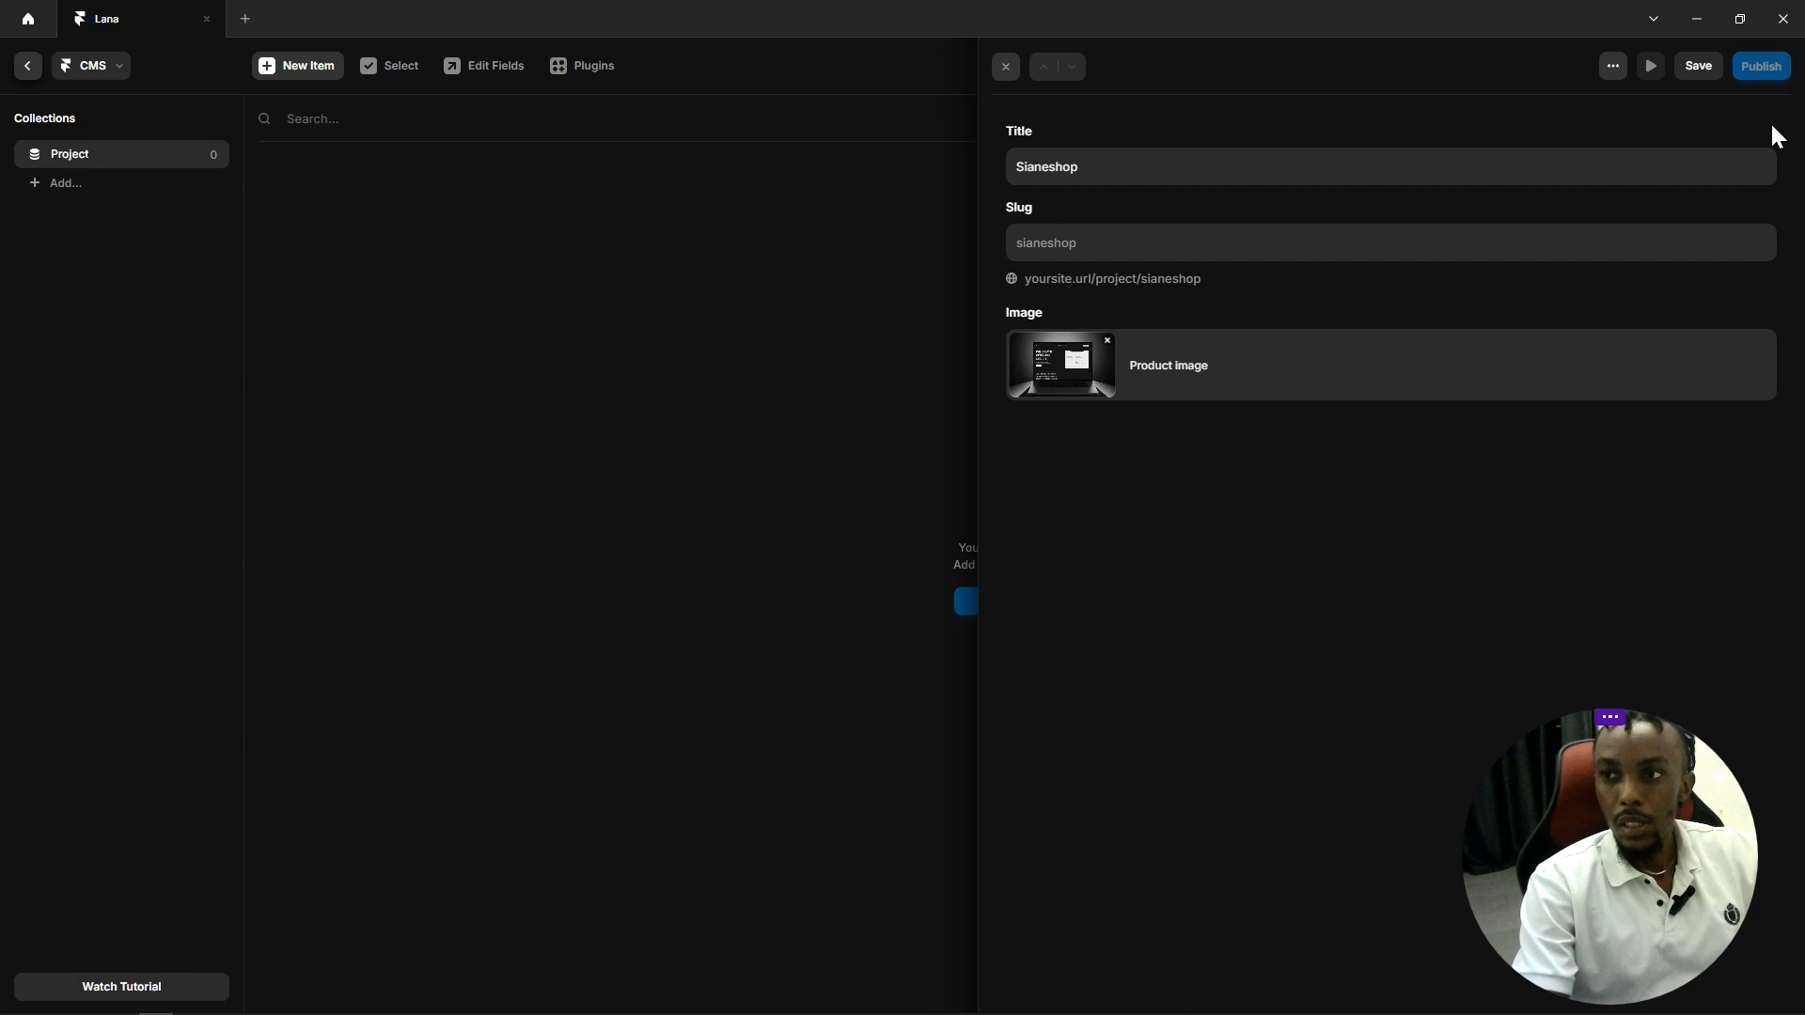
click(1696, 83)
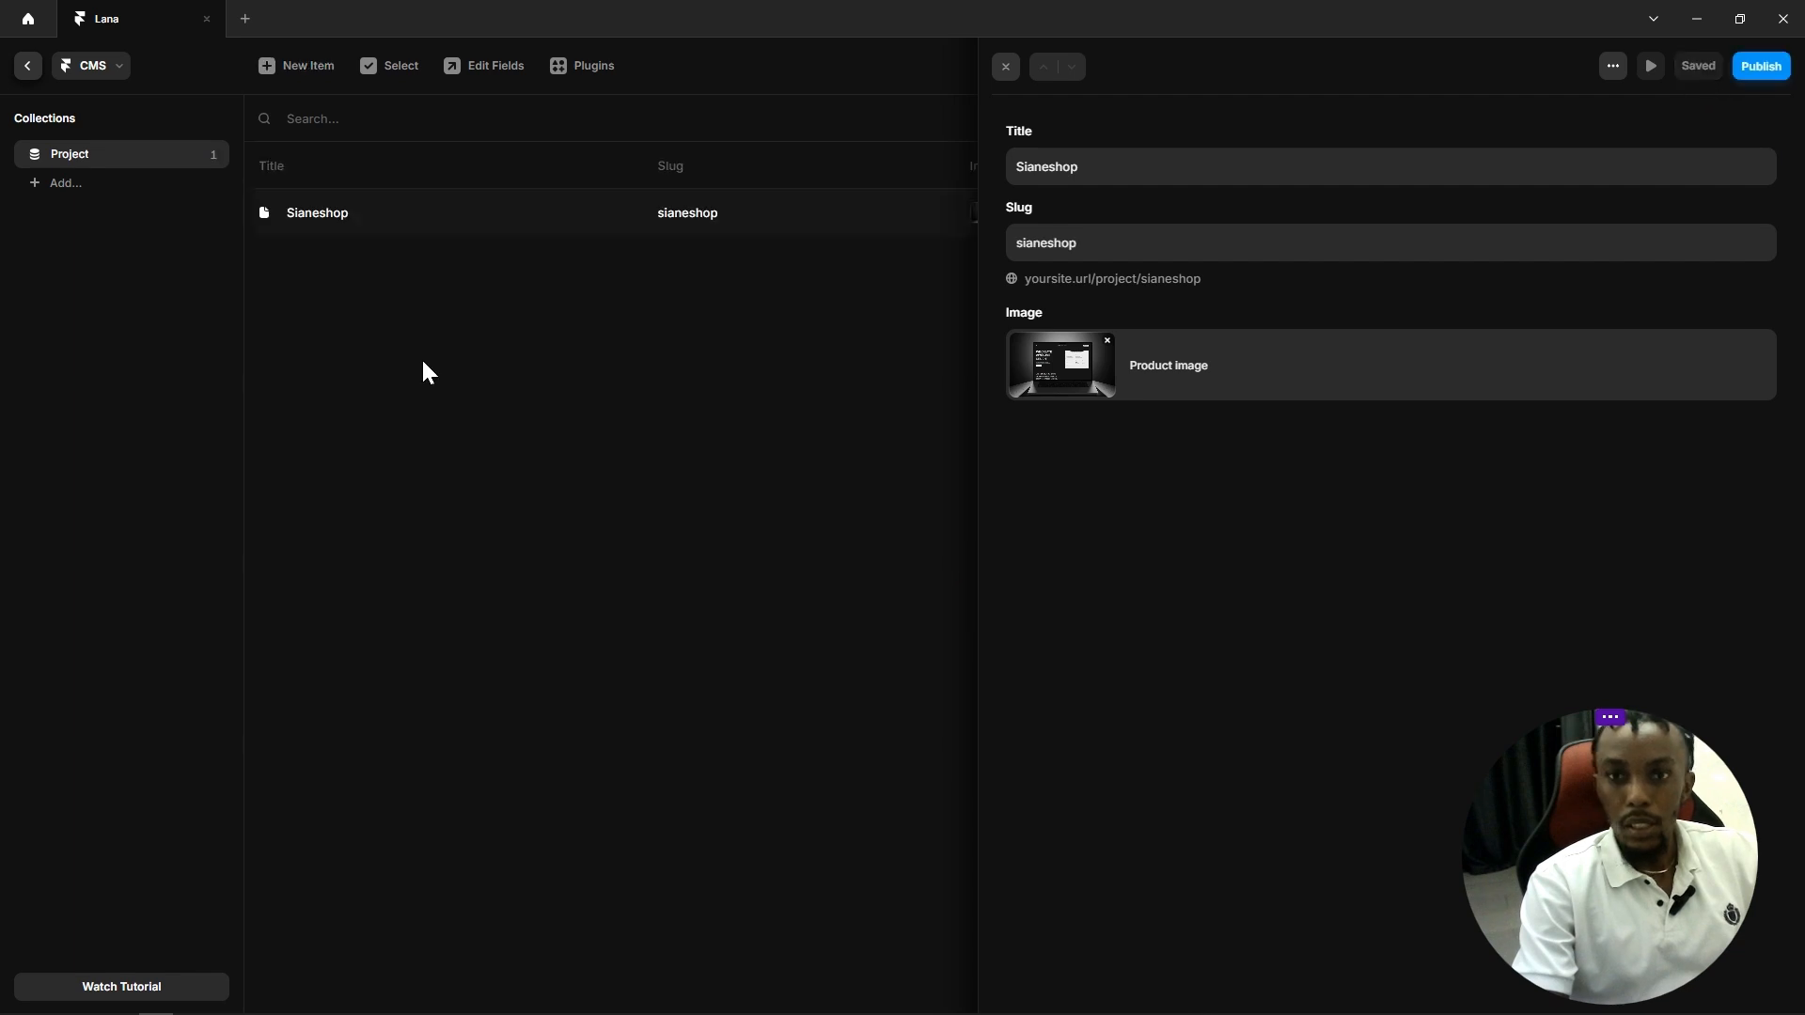
Step: Start a new item in the Project collection with the title "Shipit"
click(301, 69)
click(1034, 163)
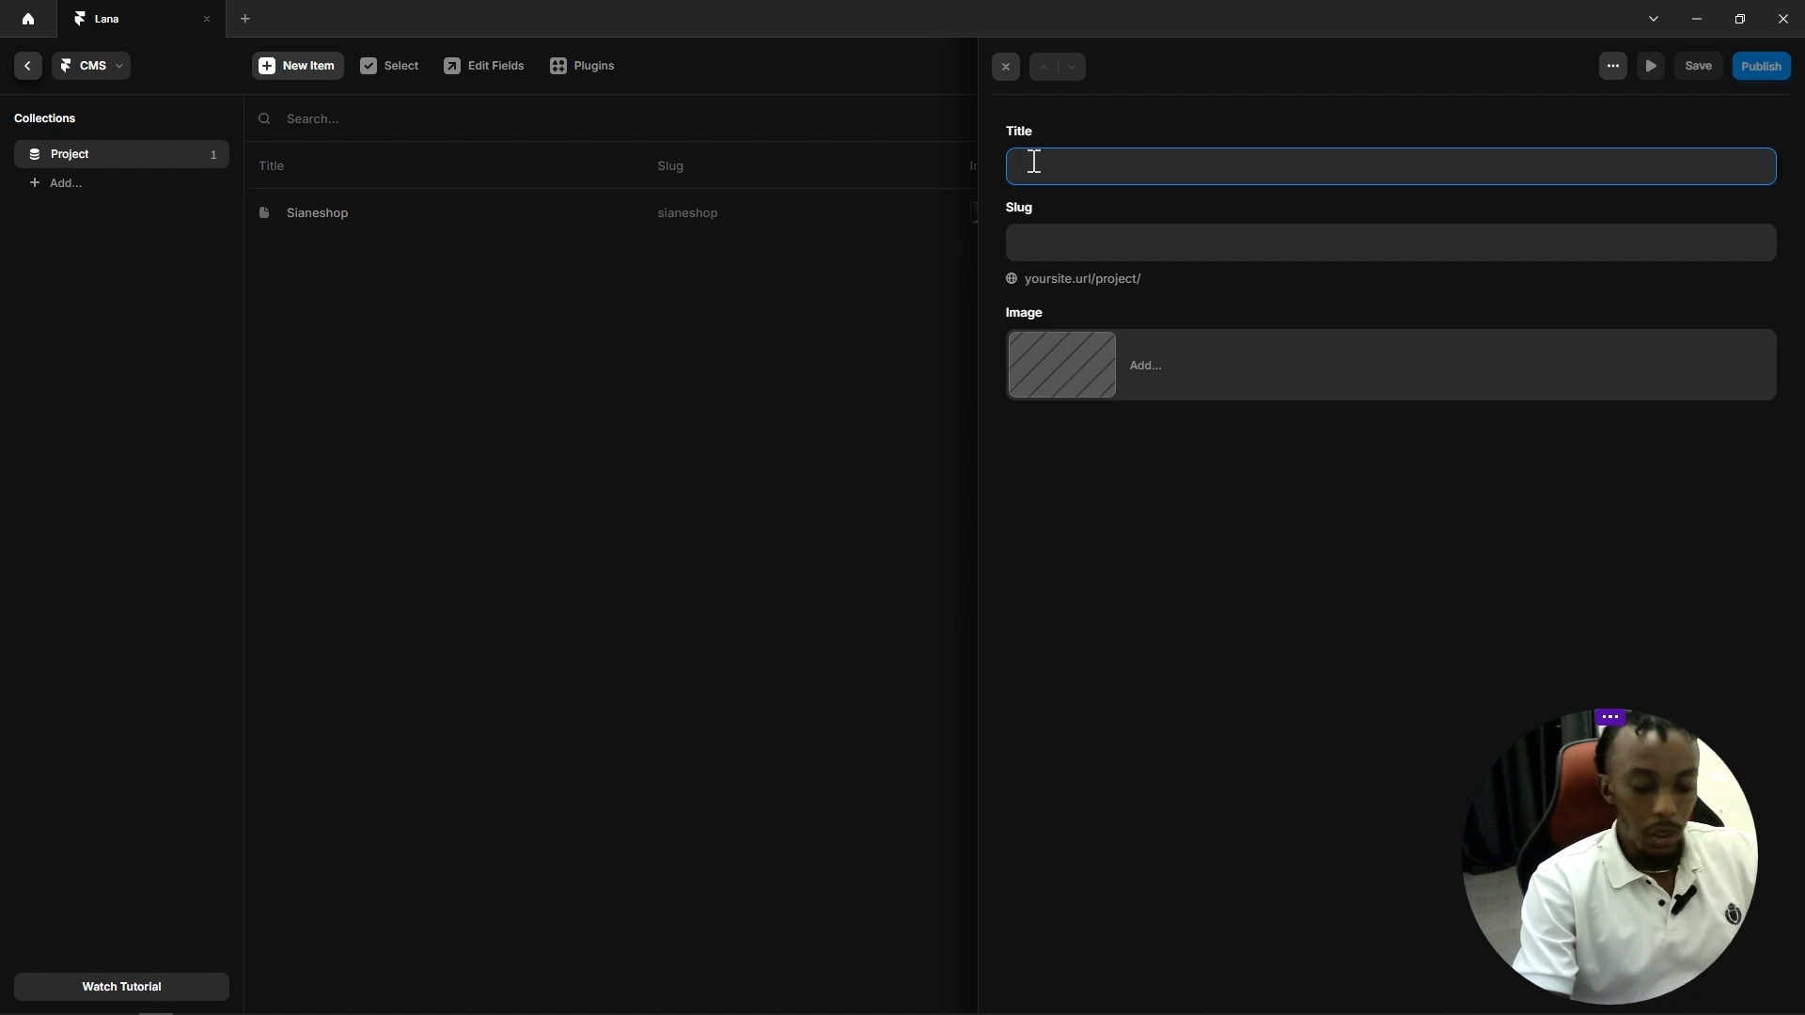
text(Shio)
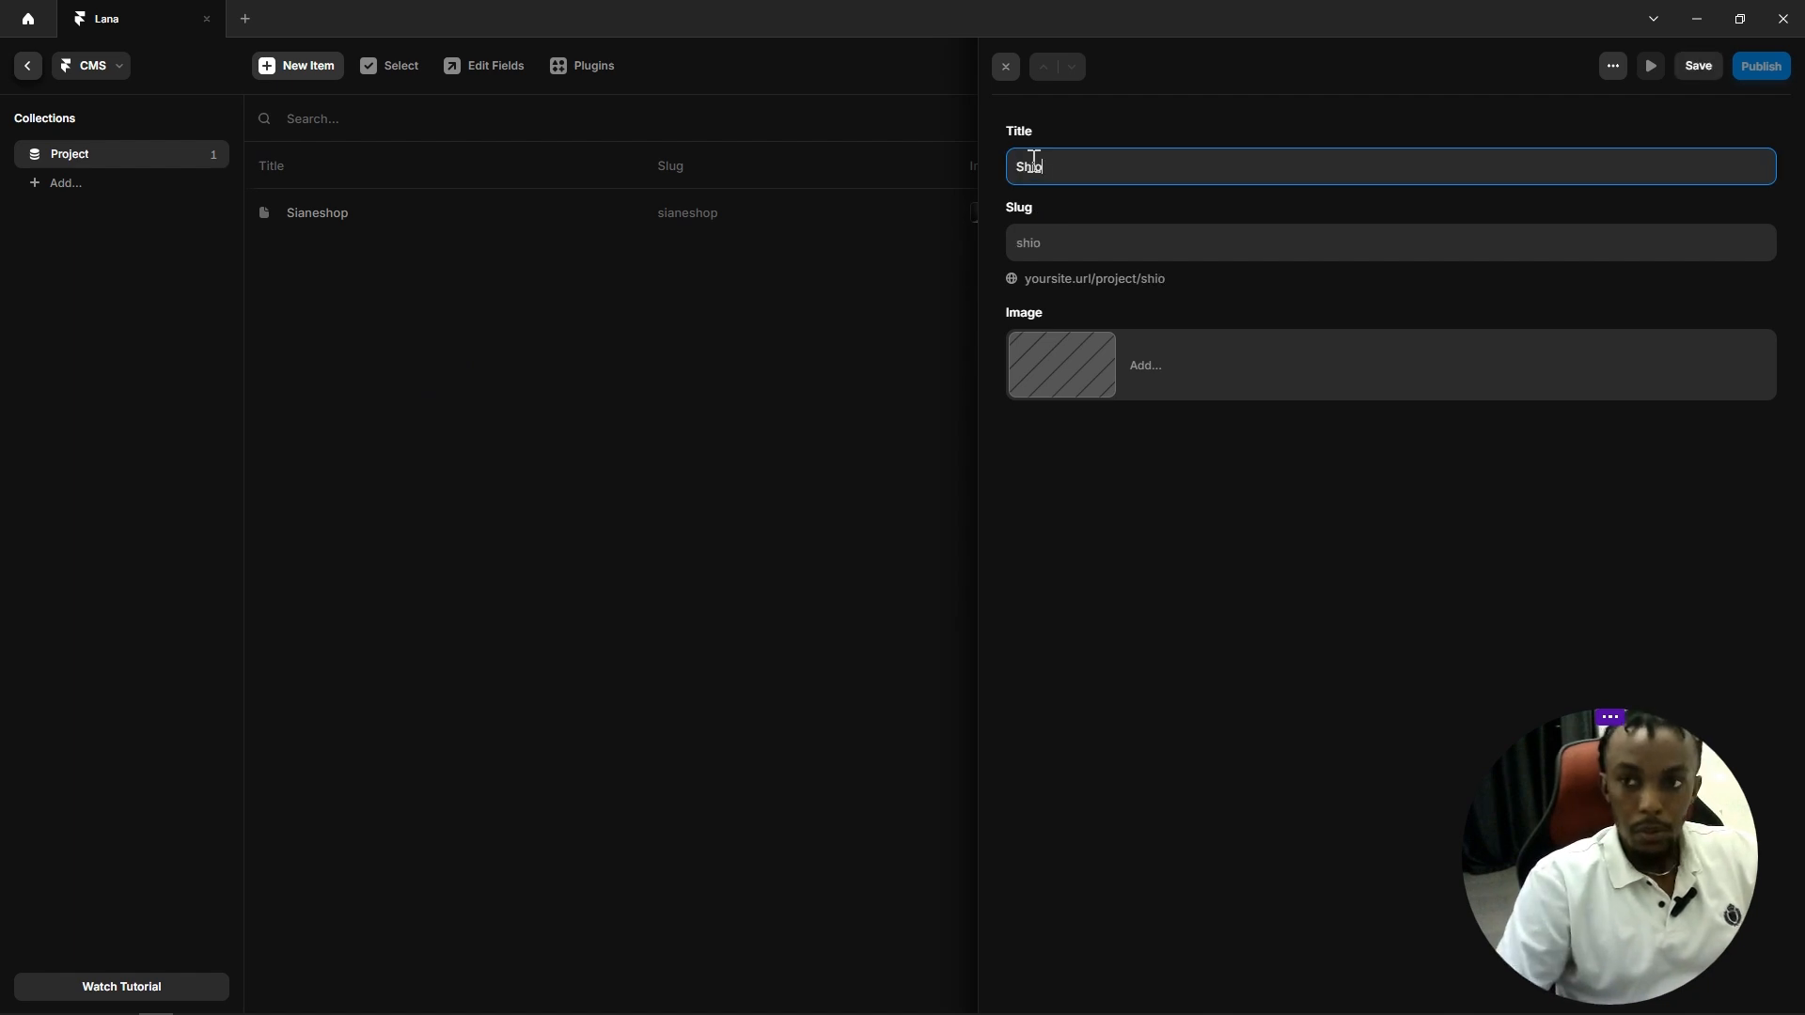
key(BackSpace)
text(pit)
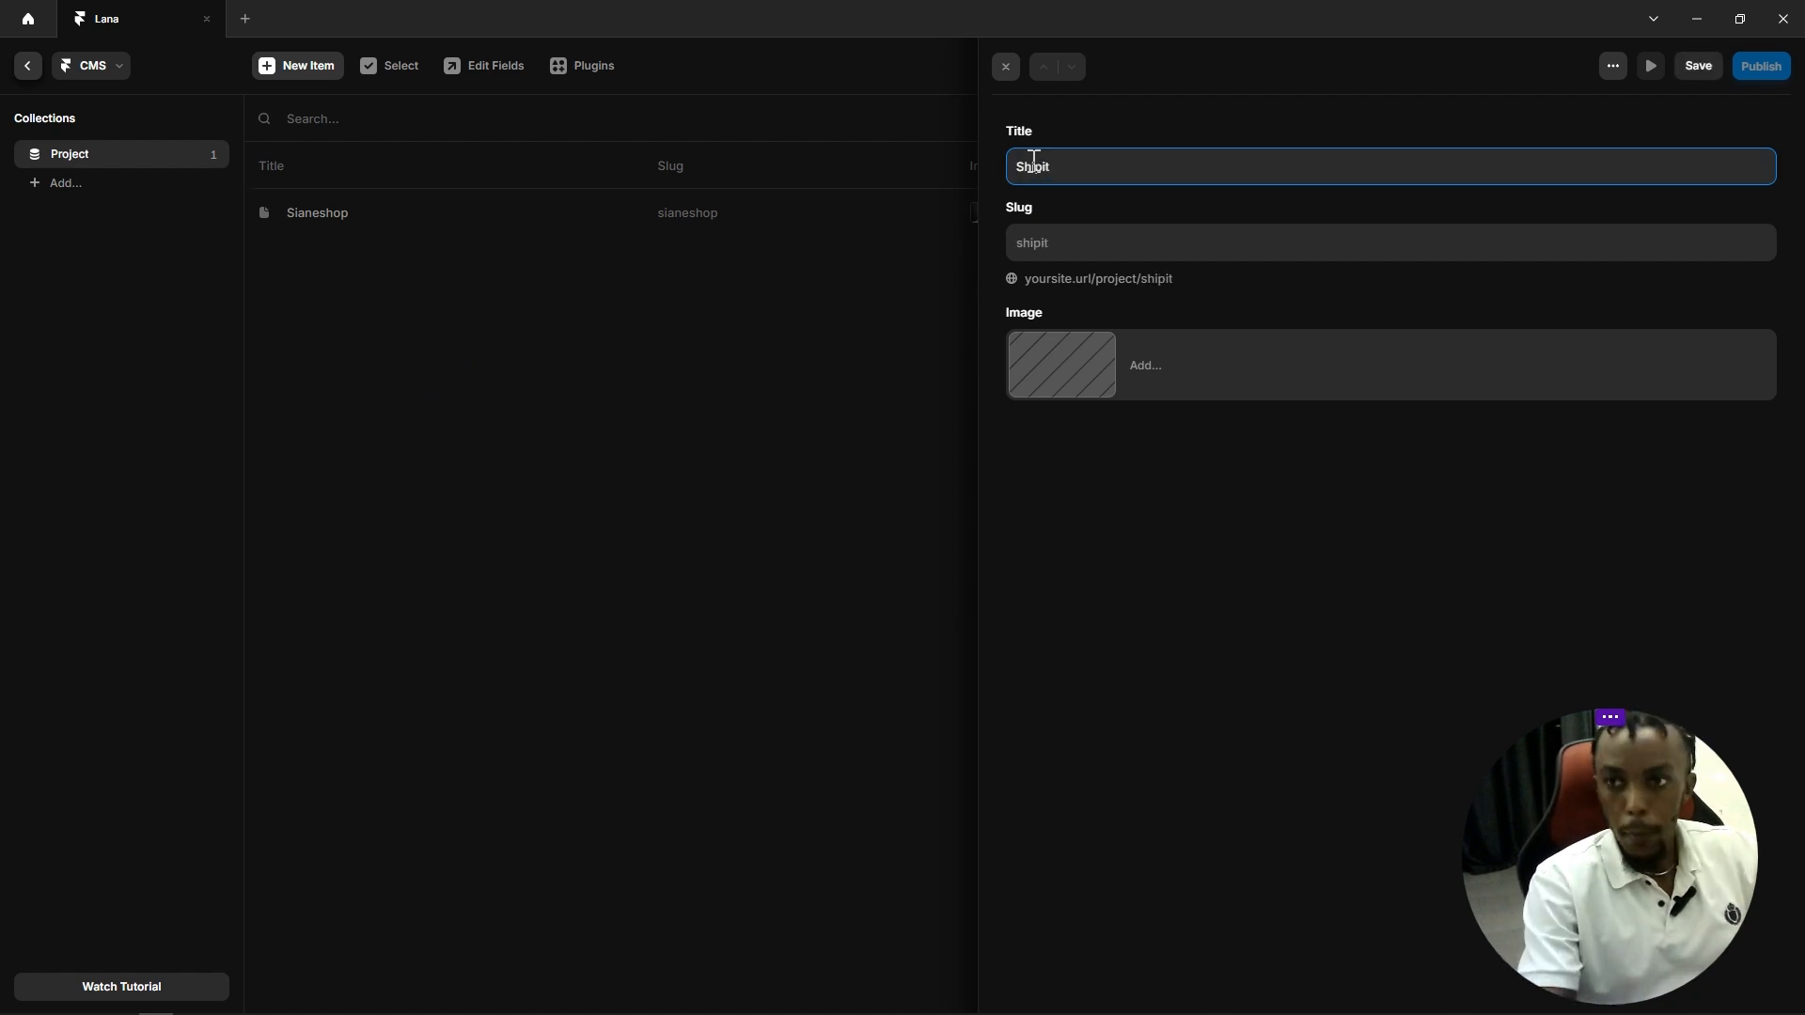
Step: Upload the picture file "Image 1" from the Lana Images folder as the Shipit item's image
click(1055, 372)
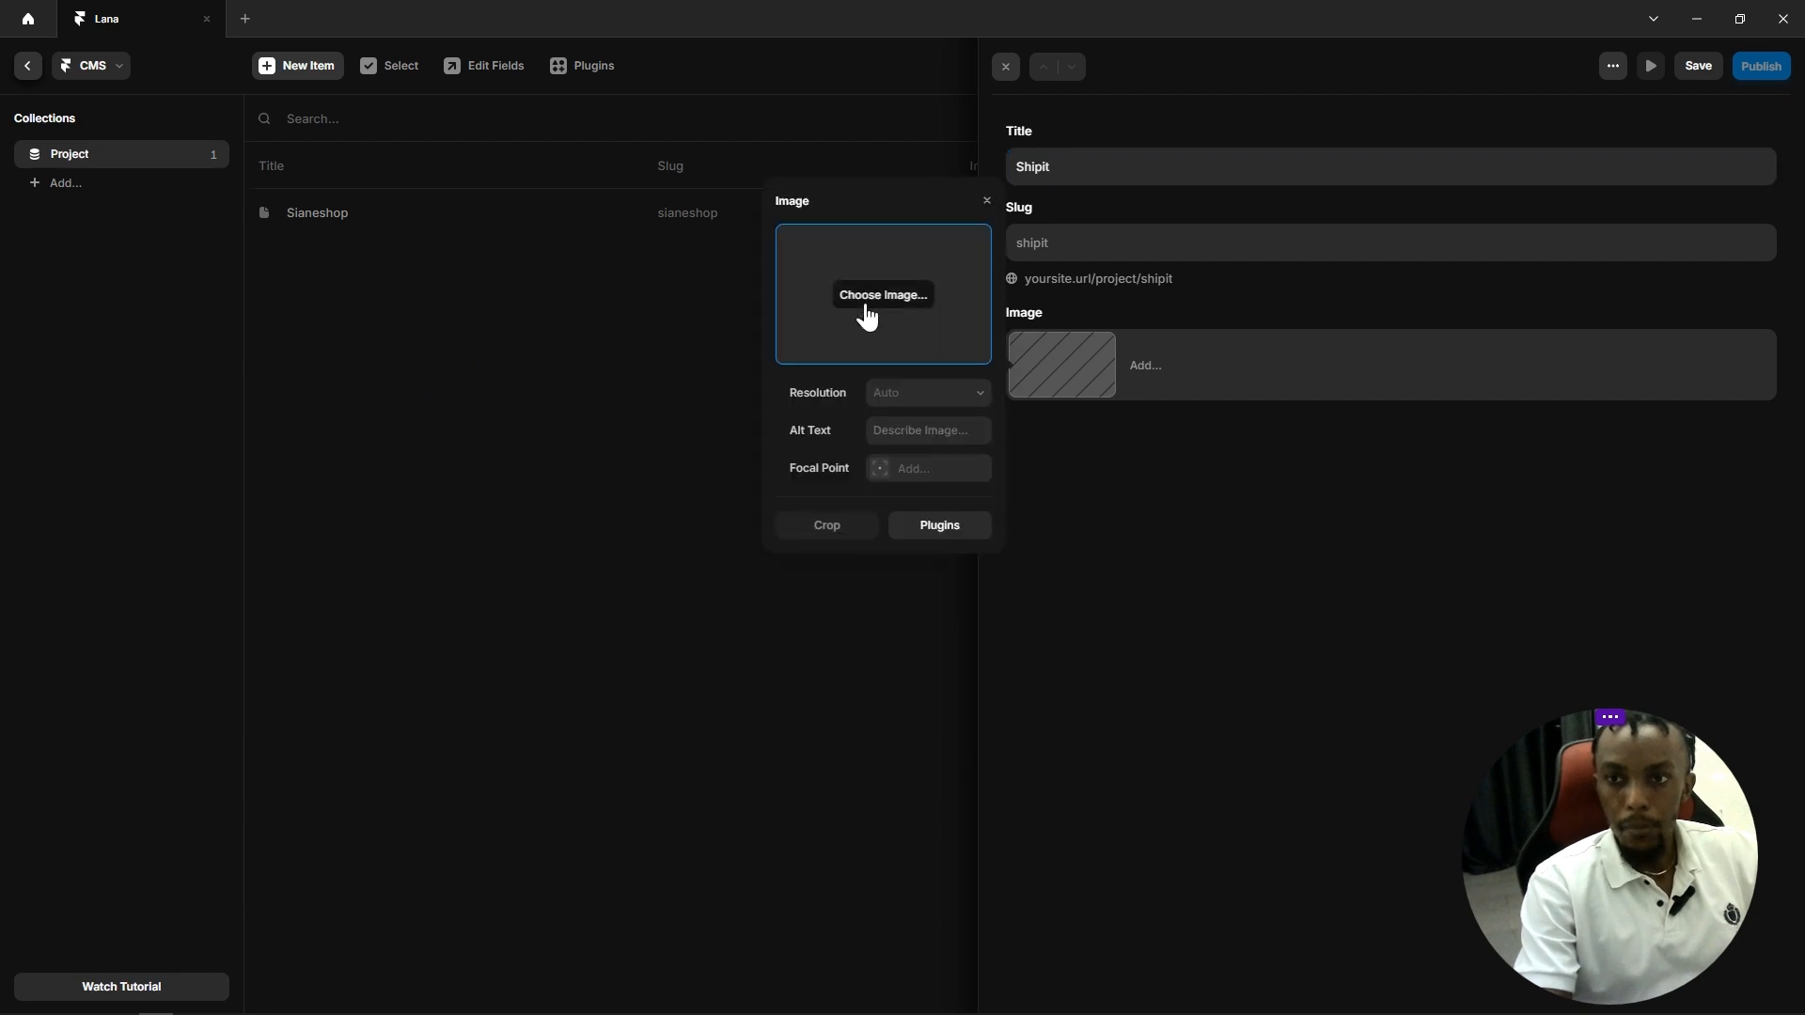
click(867, 327)
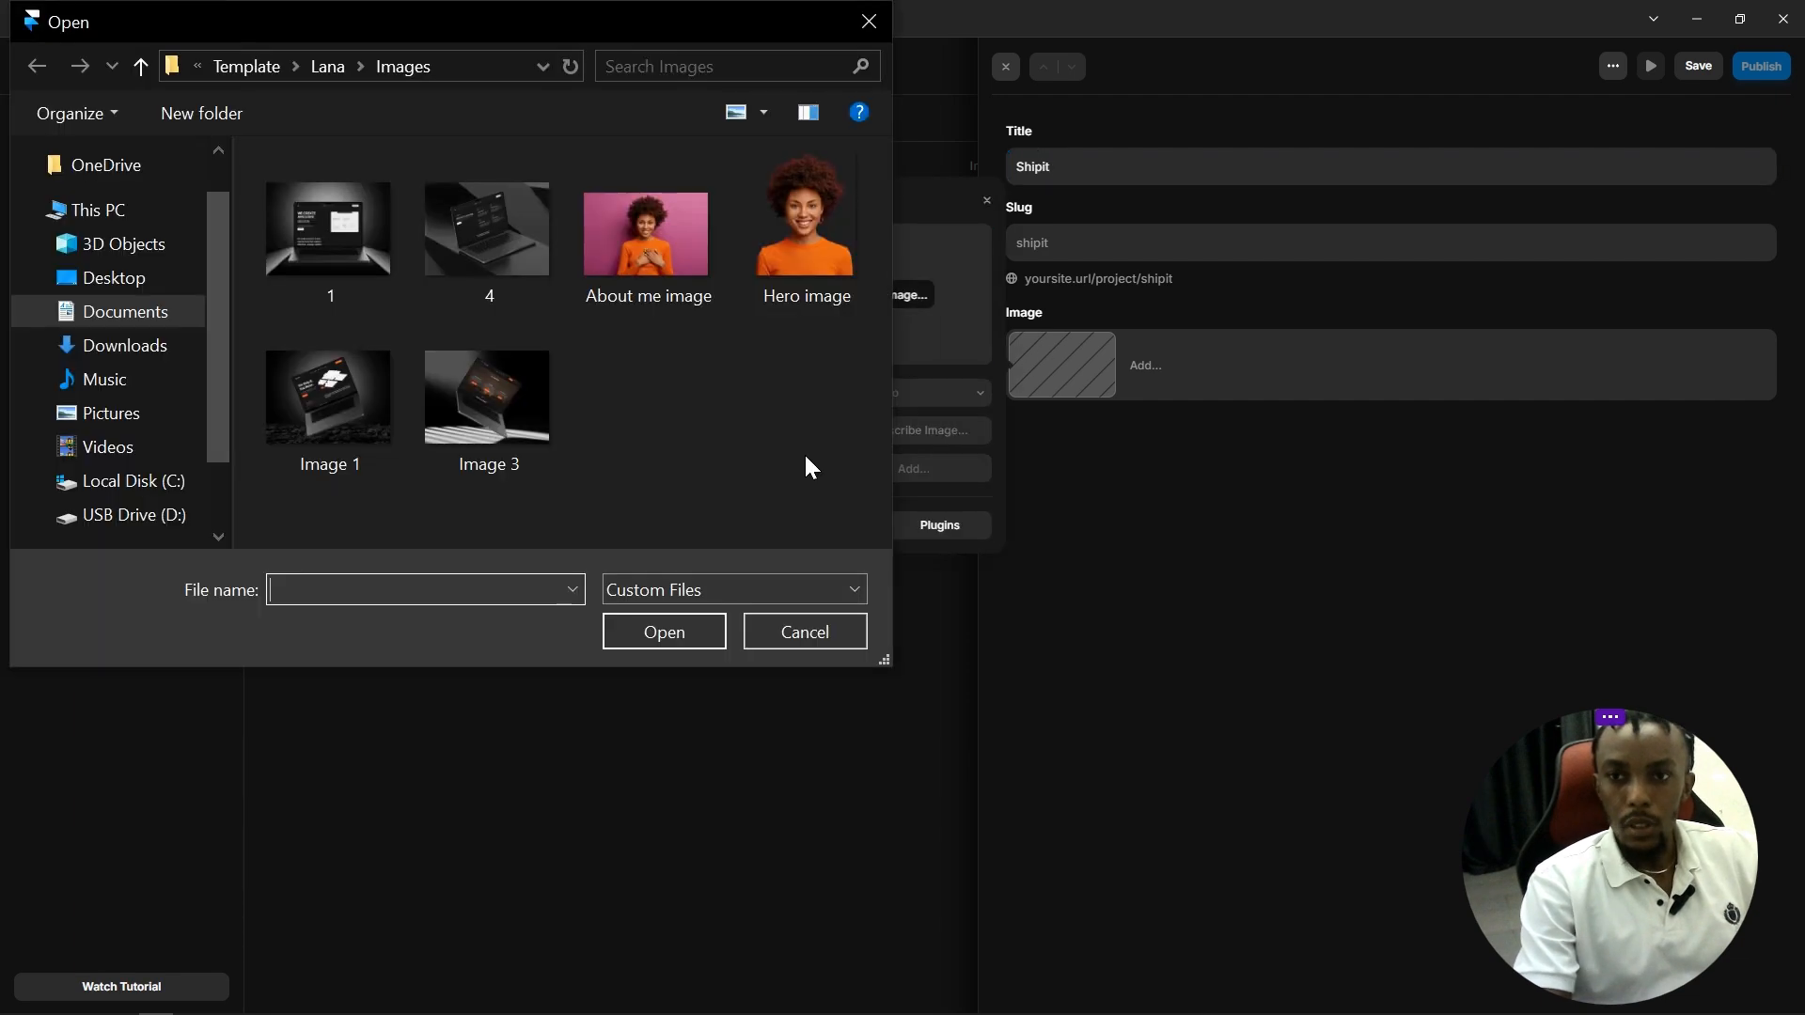
click(329, 395)
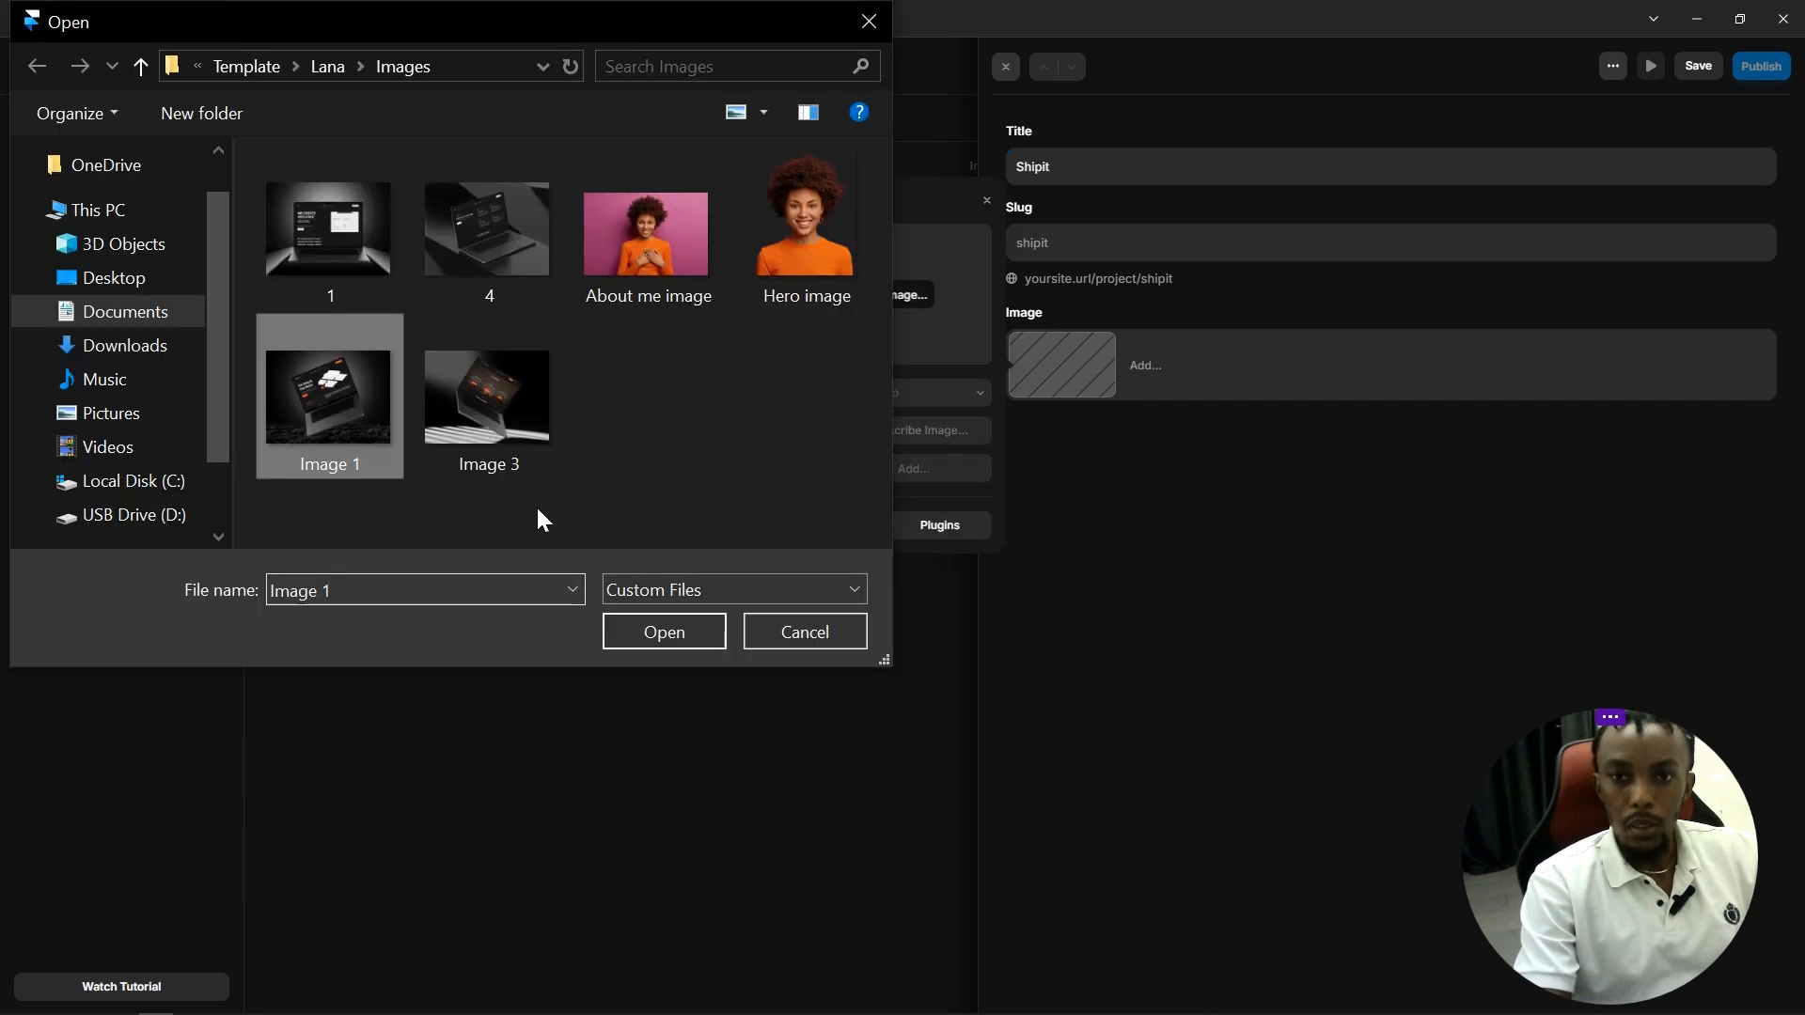
click(680, 634)
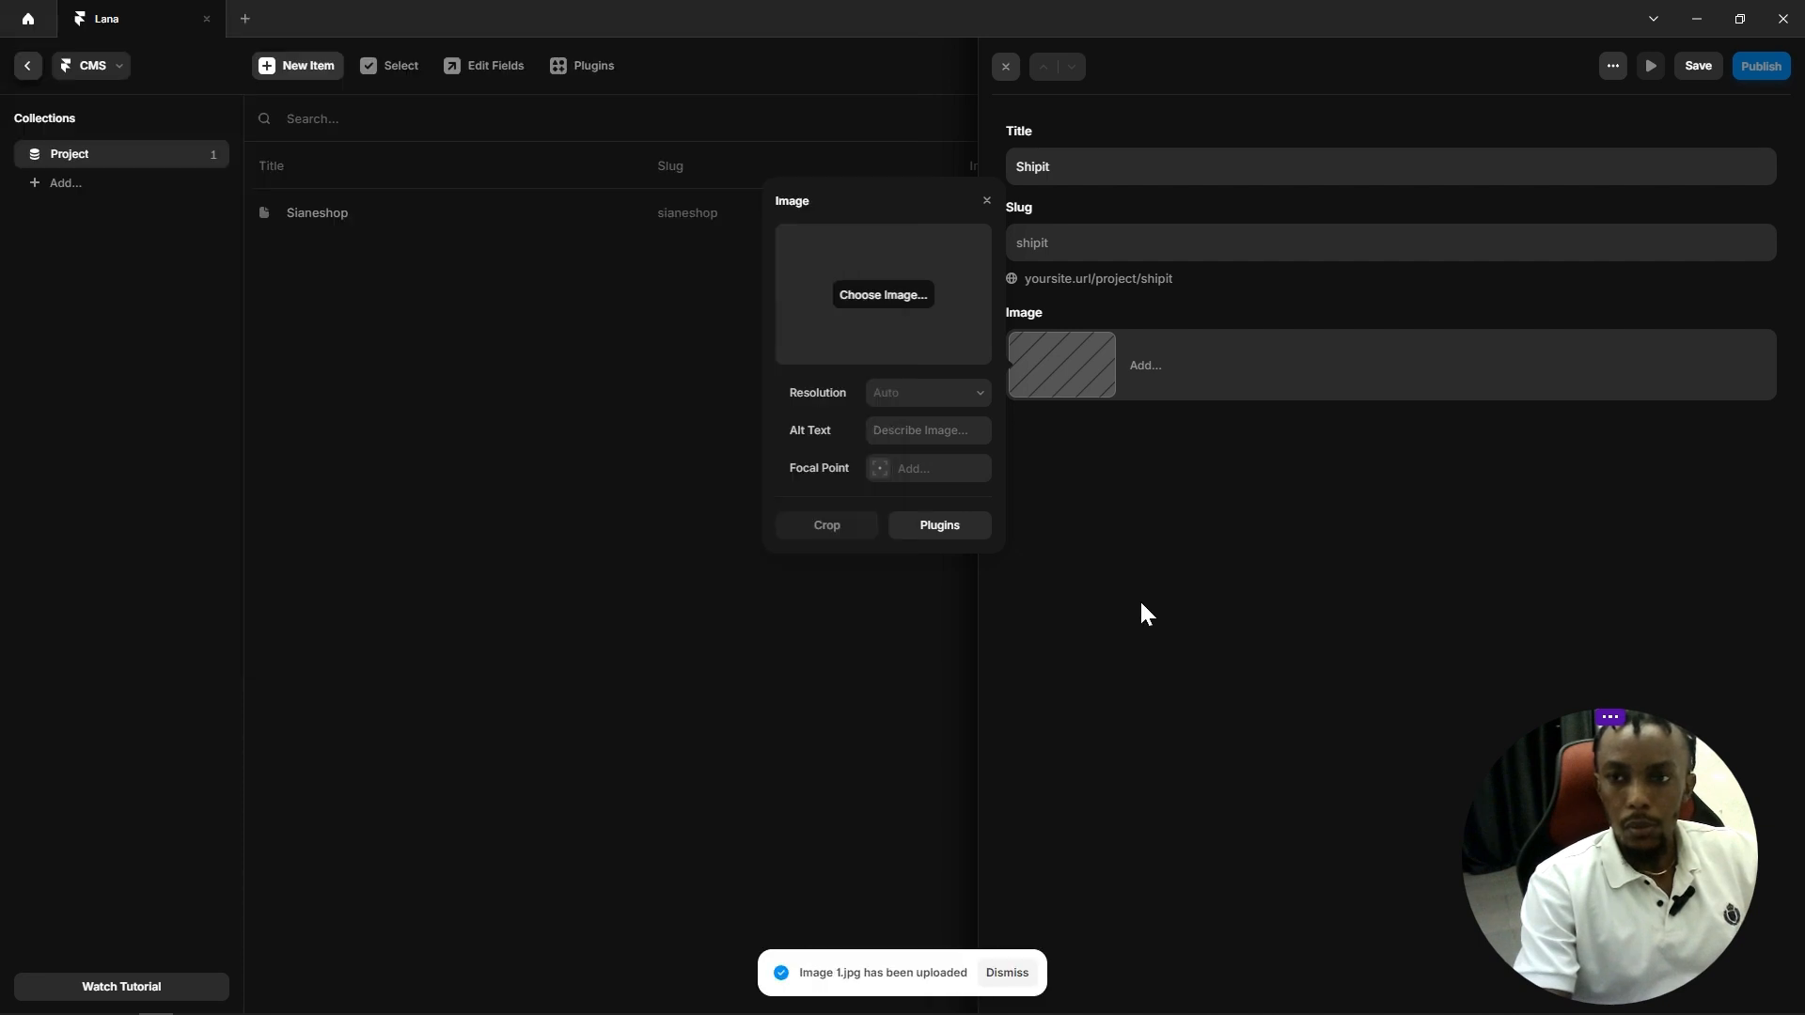
Step: Set the Shipit image's alt text to "Product image" and save the item
click(893, 432)
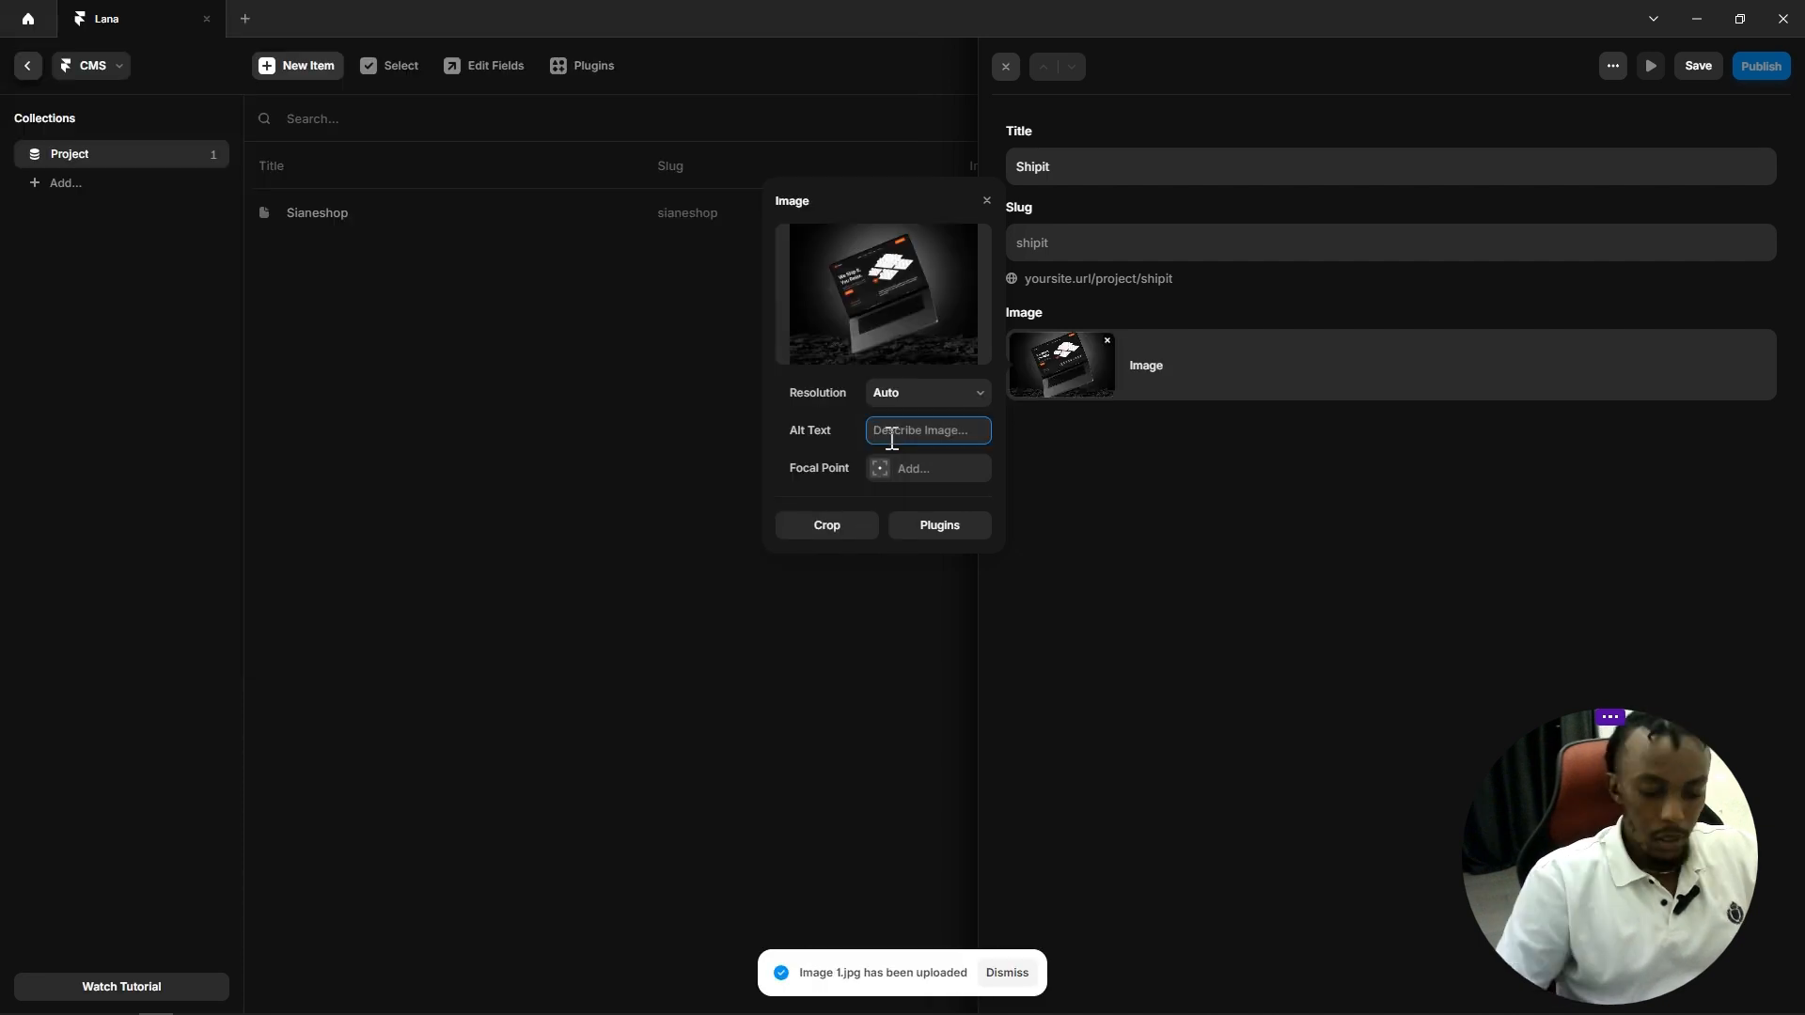
text(Propuct image)
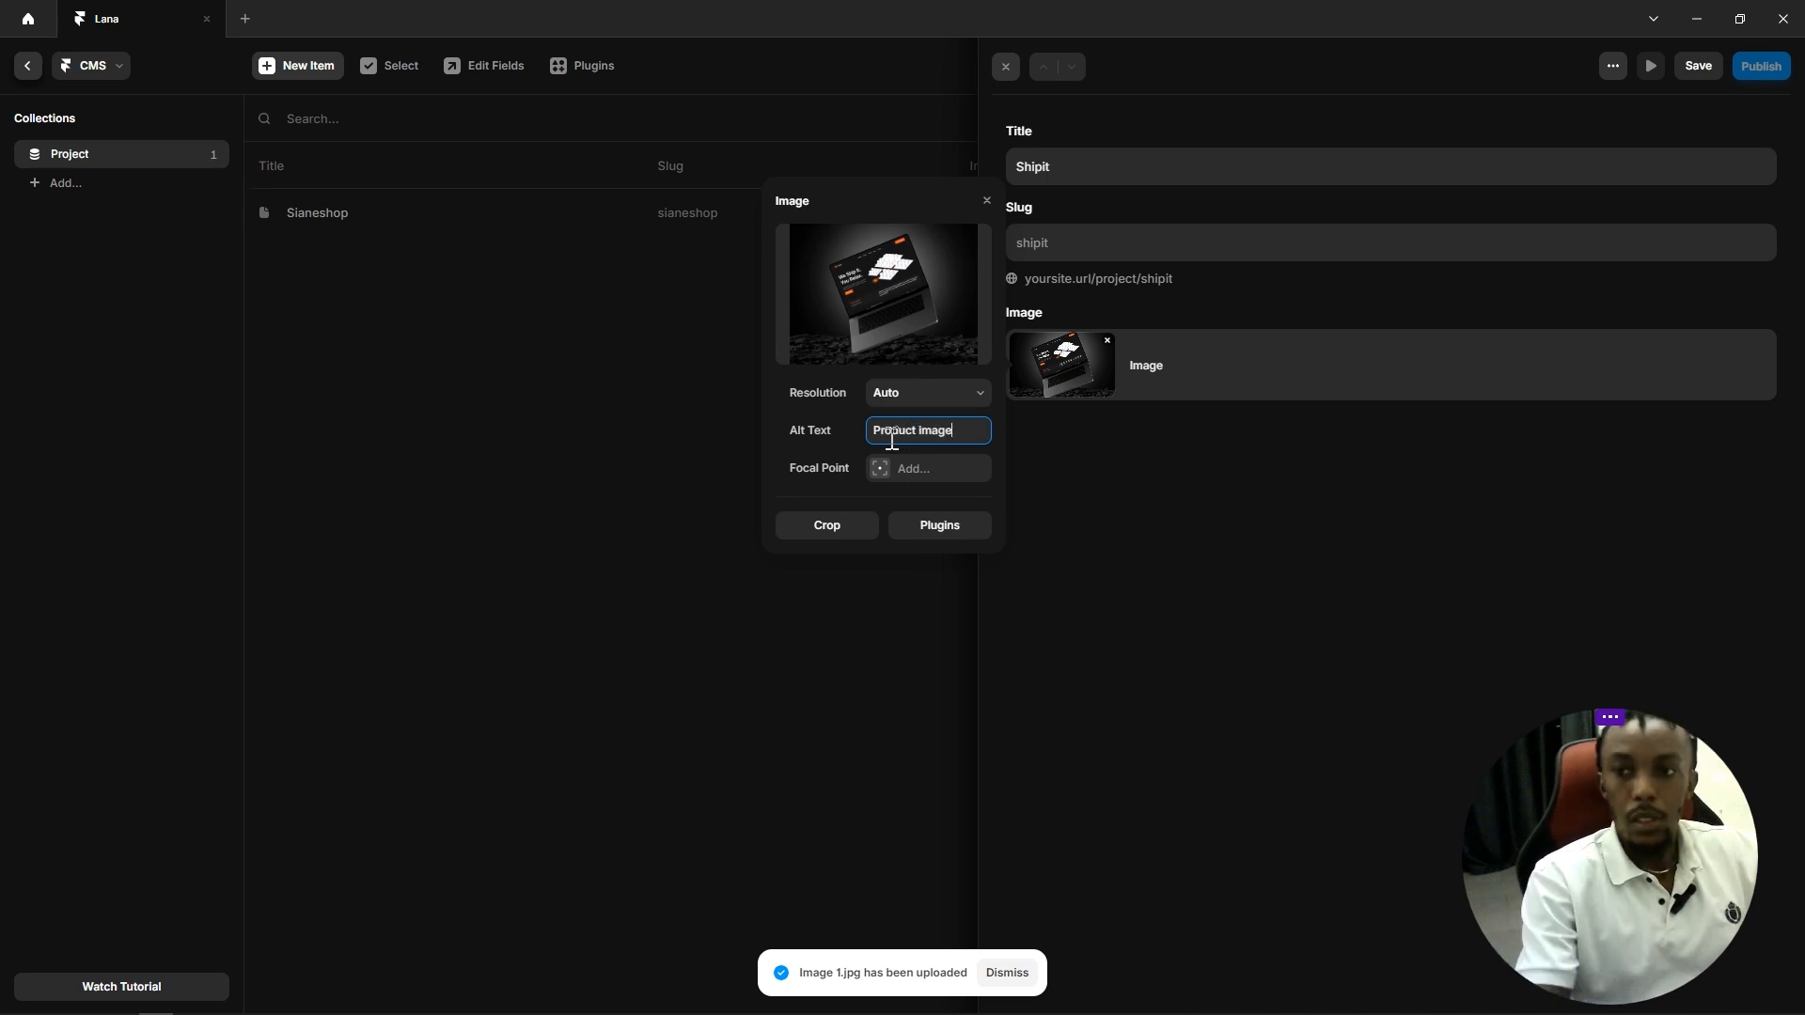
click(1168, 595)
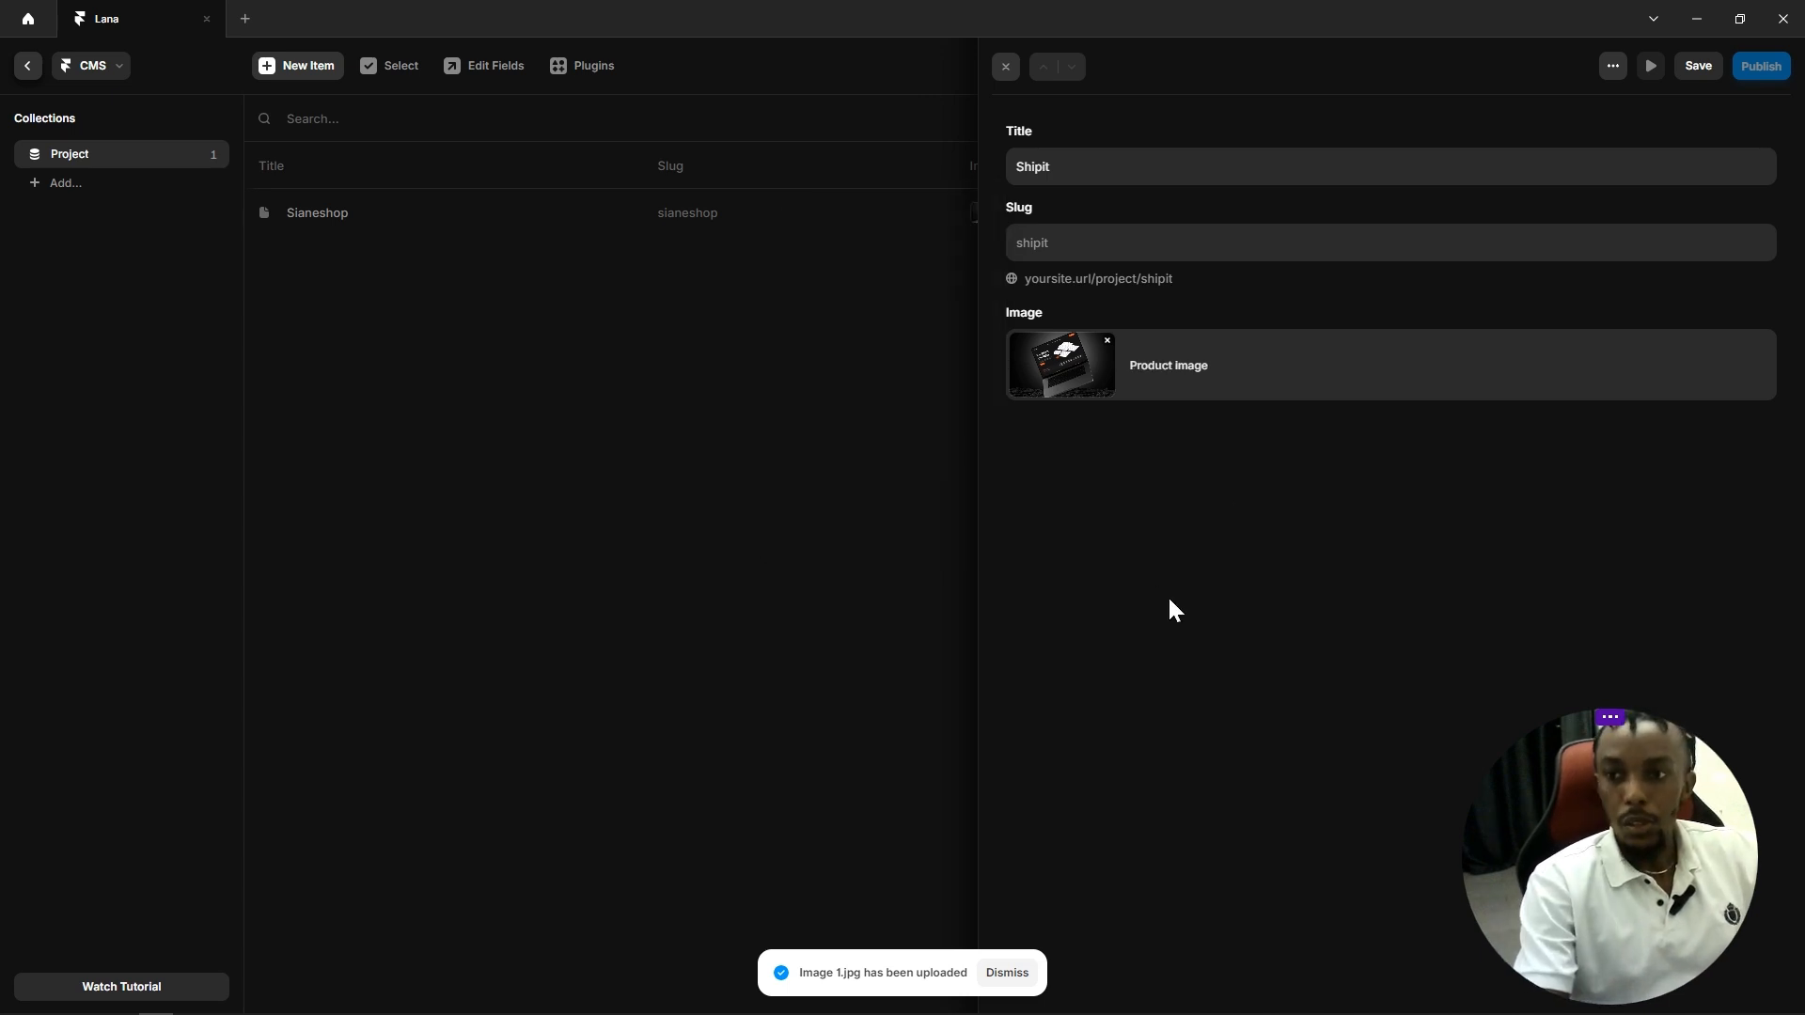
click(1703, 67)
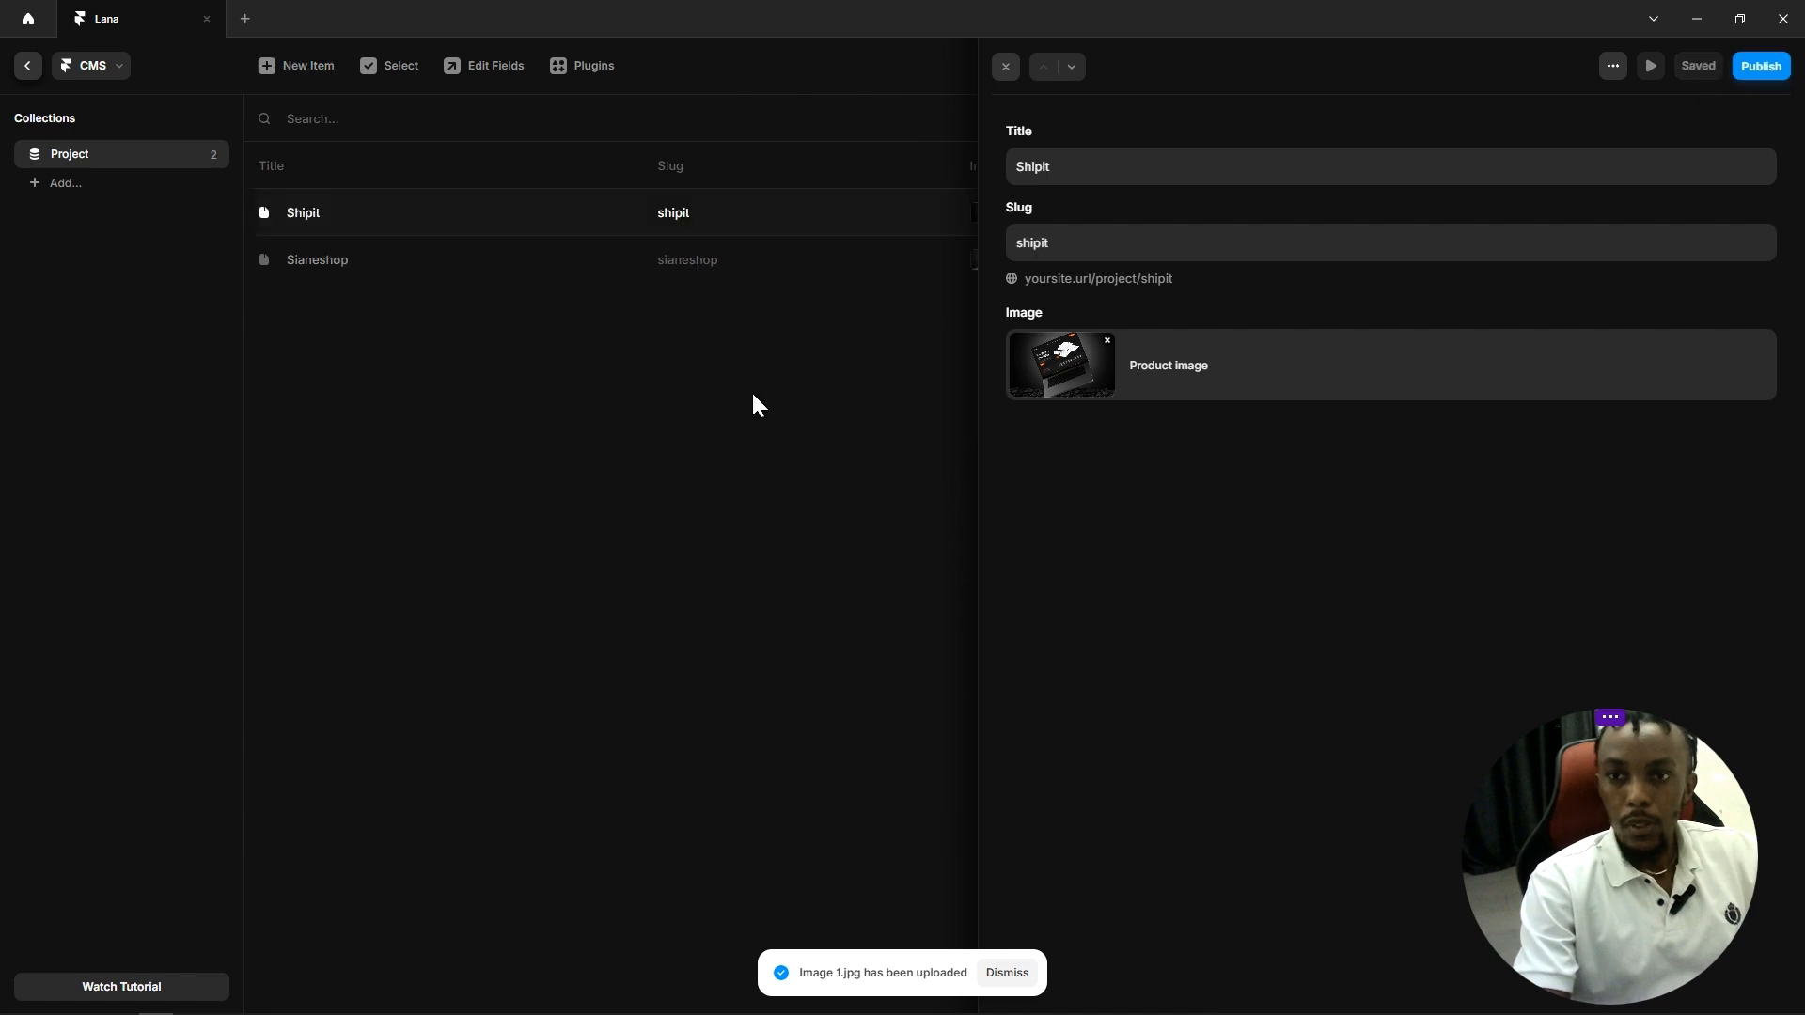
Step: Return to the Home page canvas and turn the white frame below the Latest Project heading into a component named "Image/Project image"
click(25, 68)
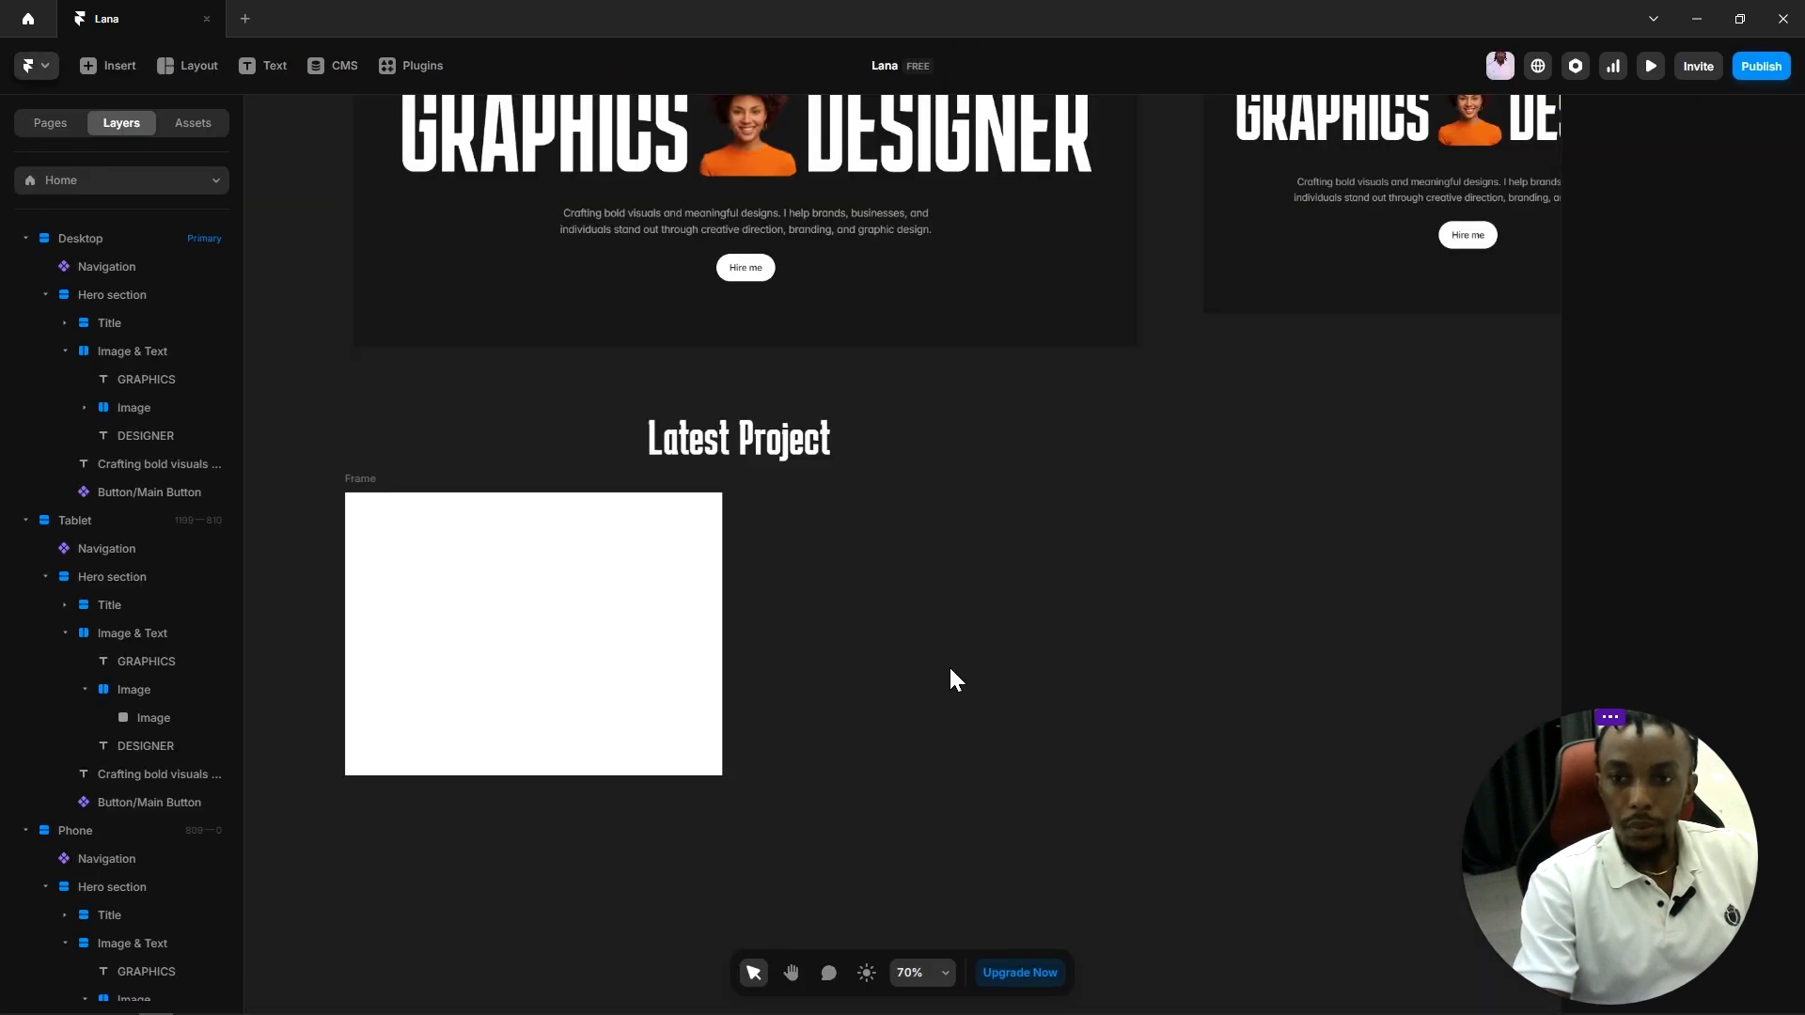
drag(833, 707, 1006, 664)
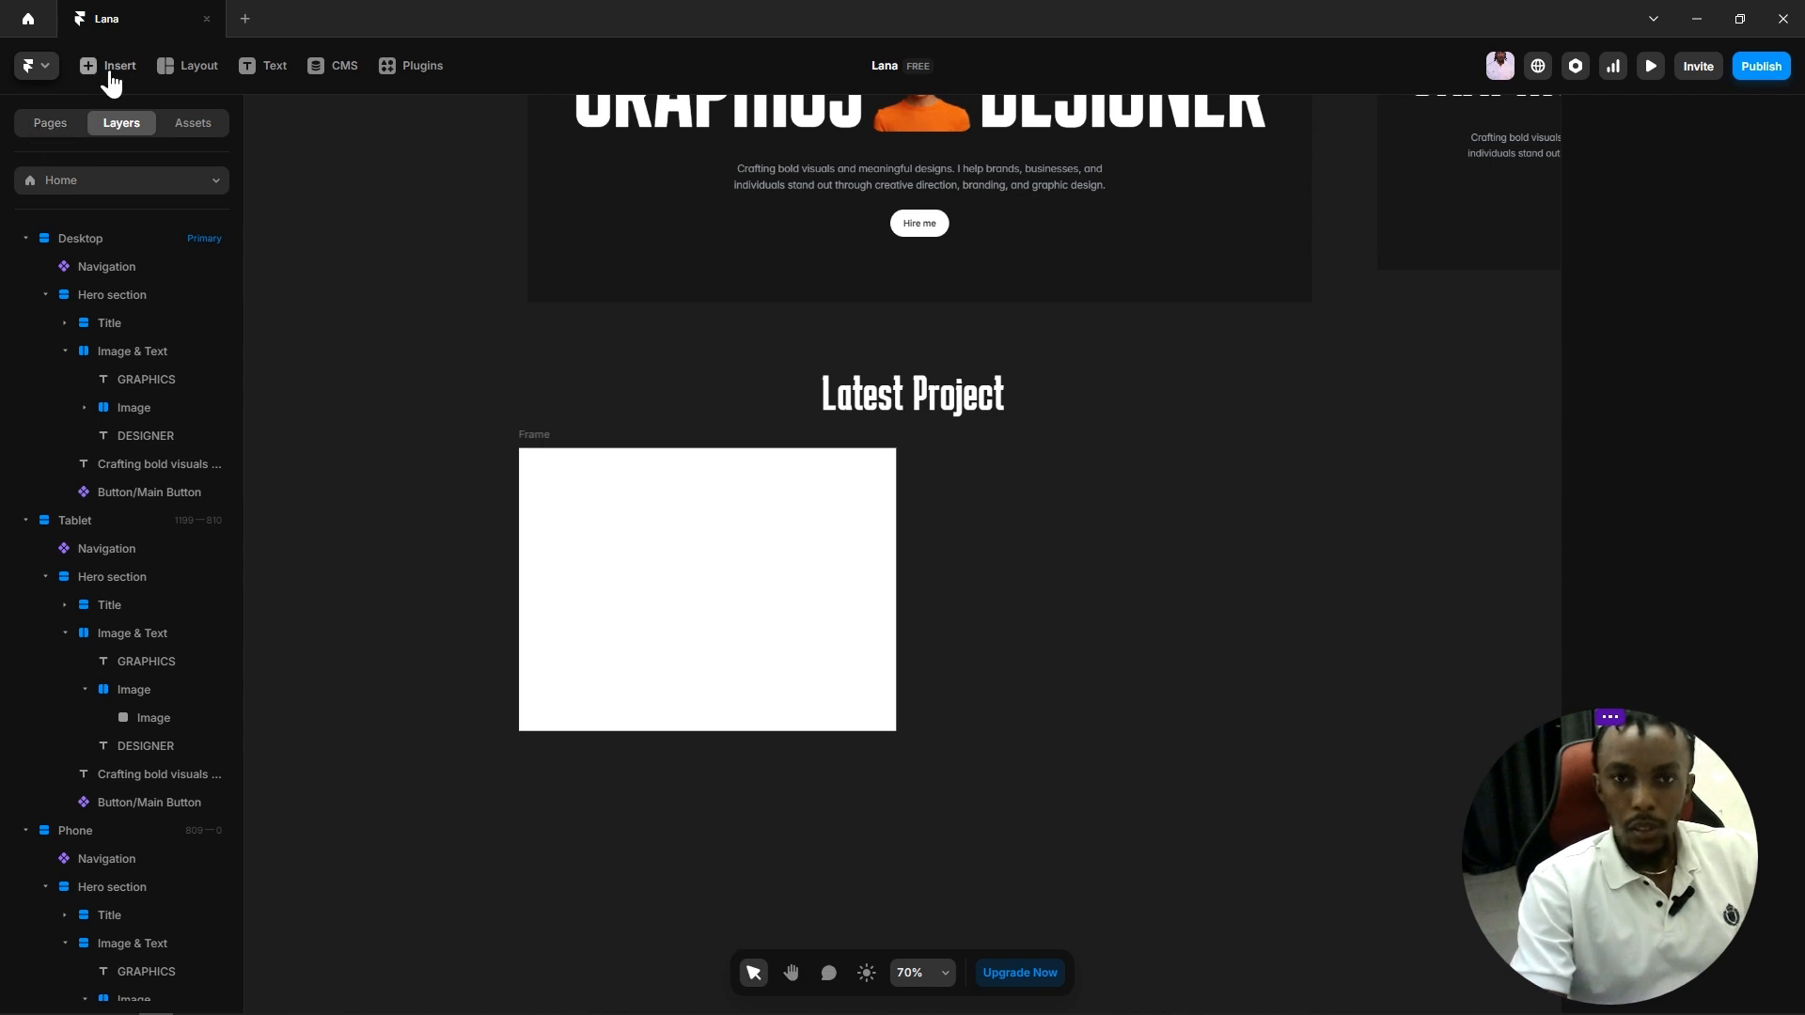
click(697, 592)
drag(1602, 843, 1213, 732)
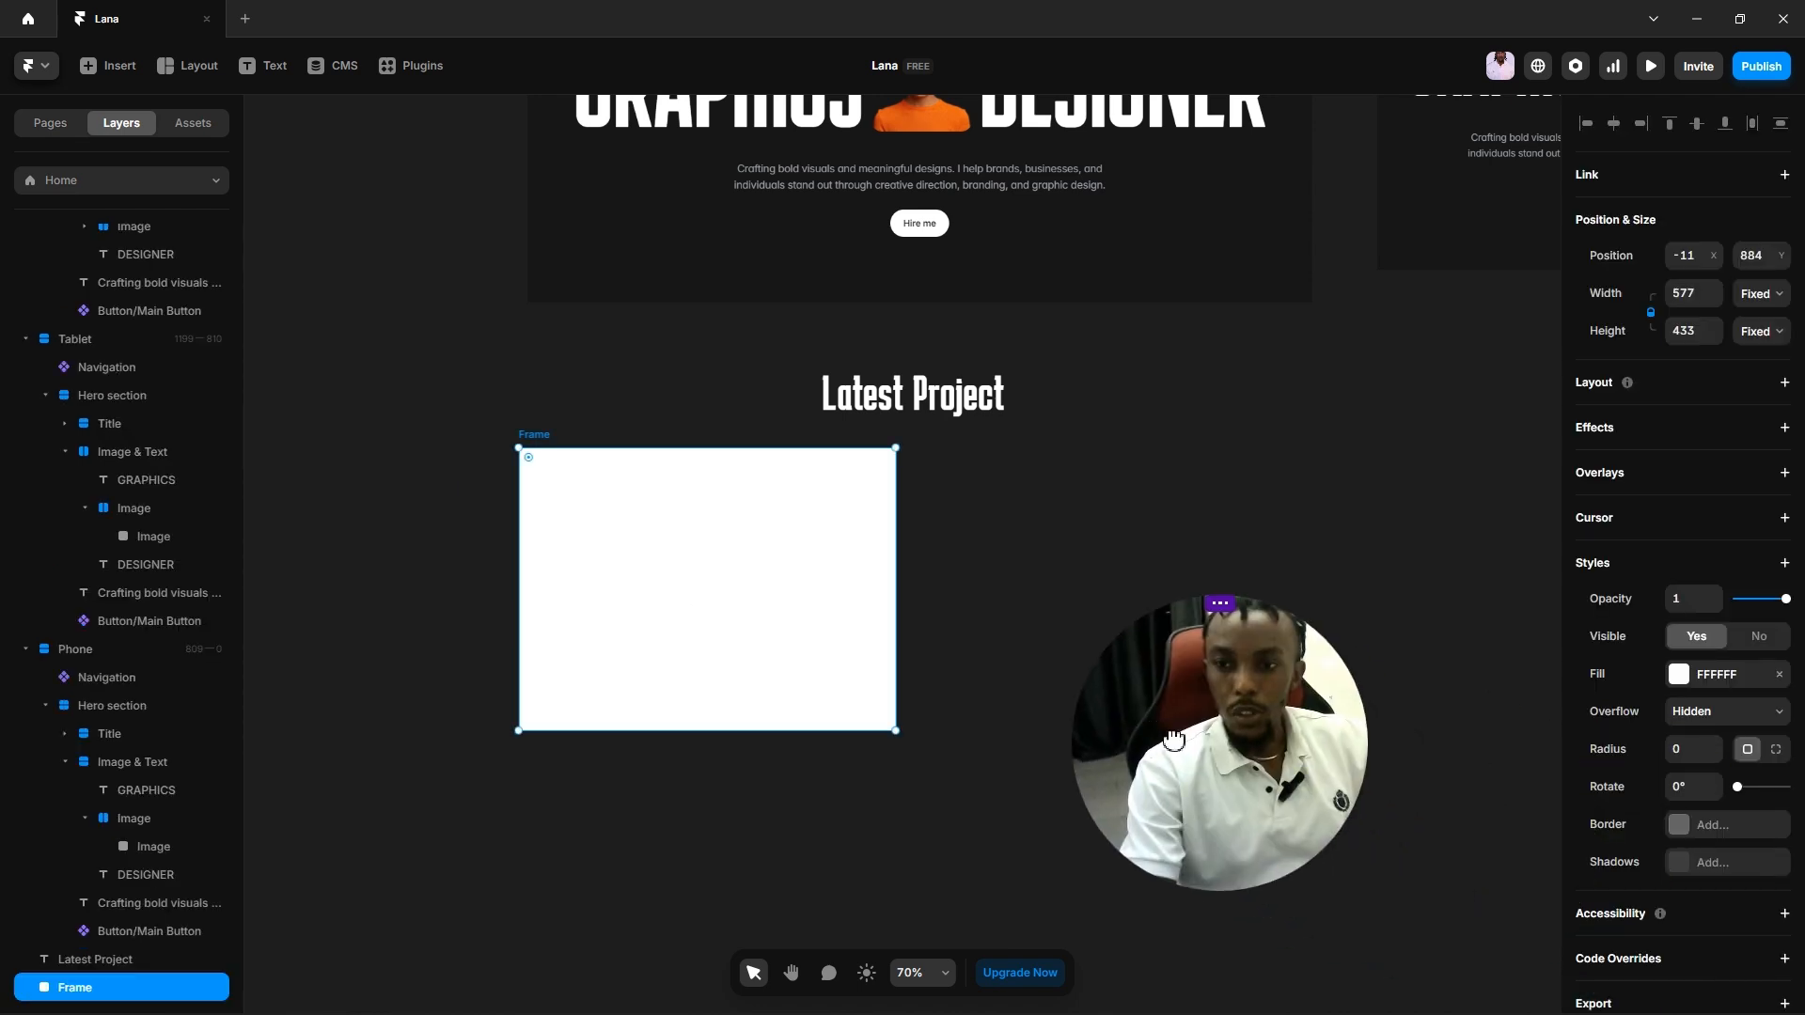
right_click(670, 575)
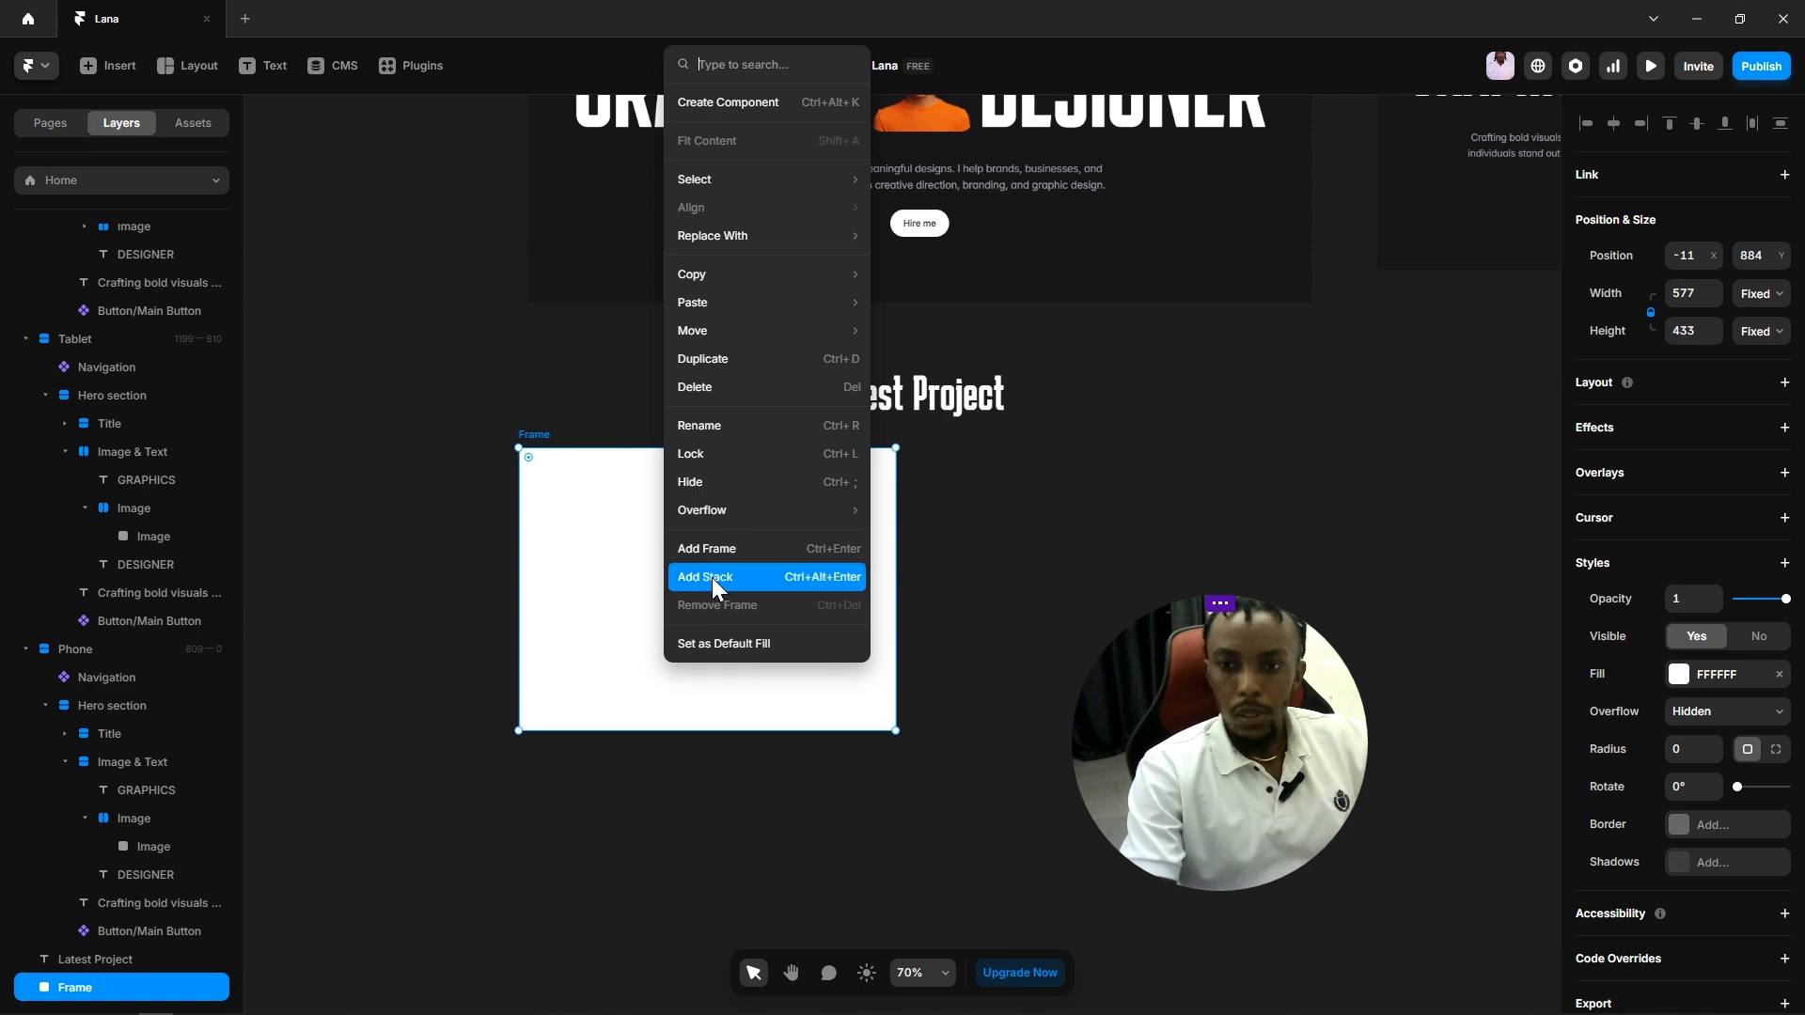
click(942, 569)
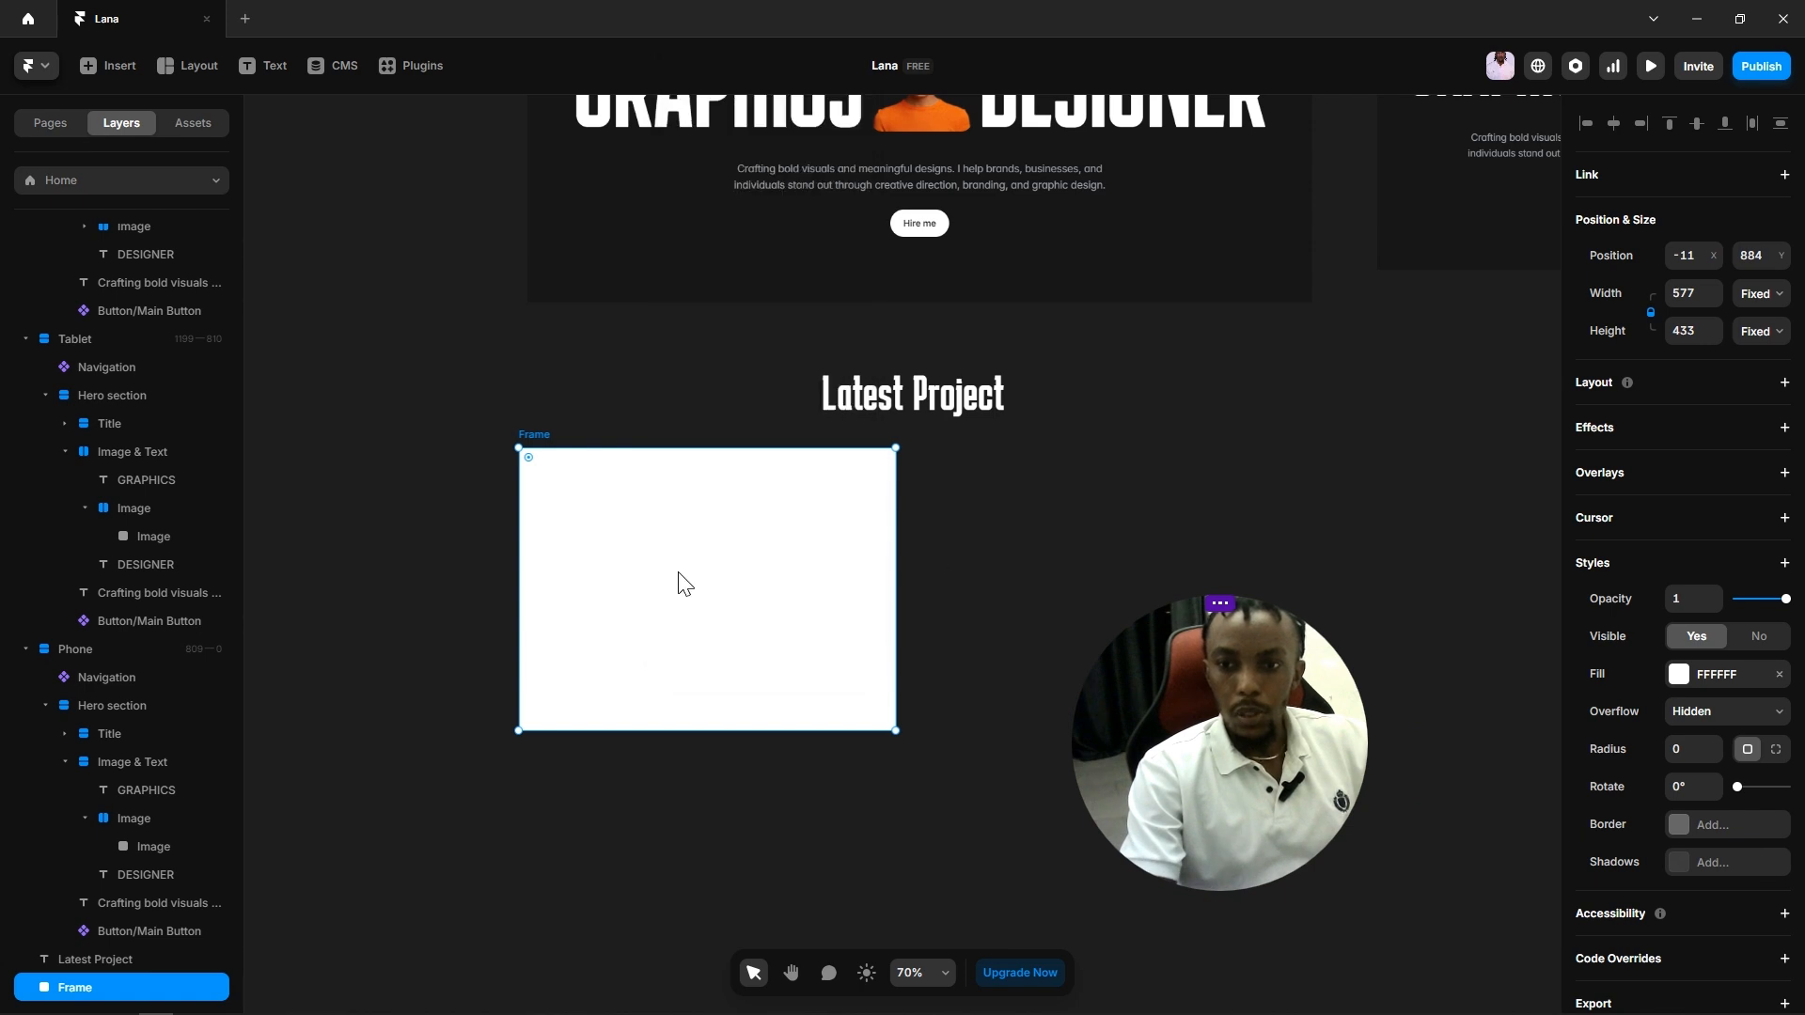
right_click(718, 177)
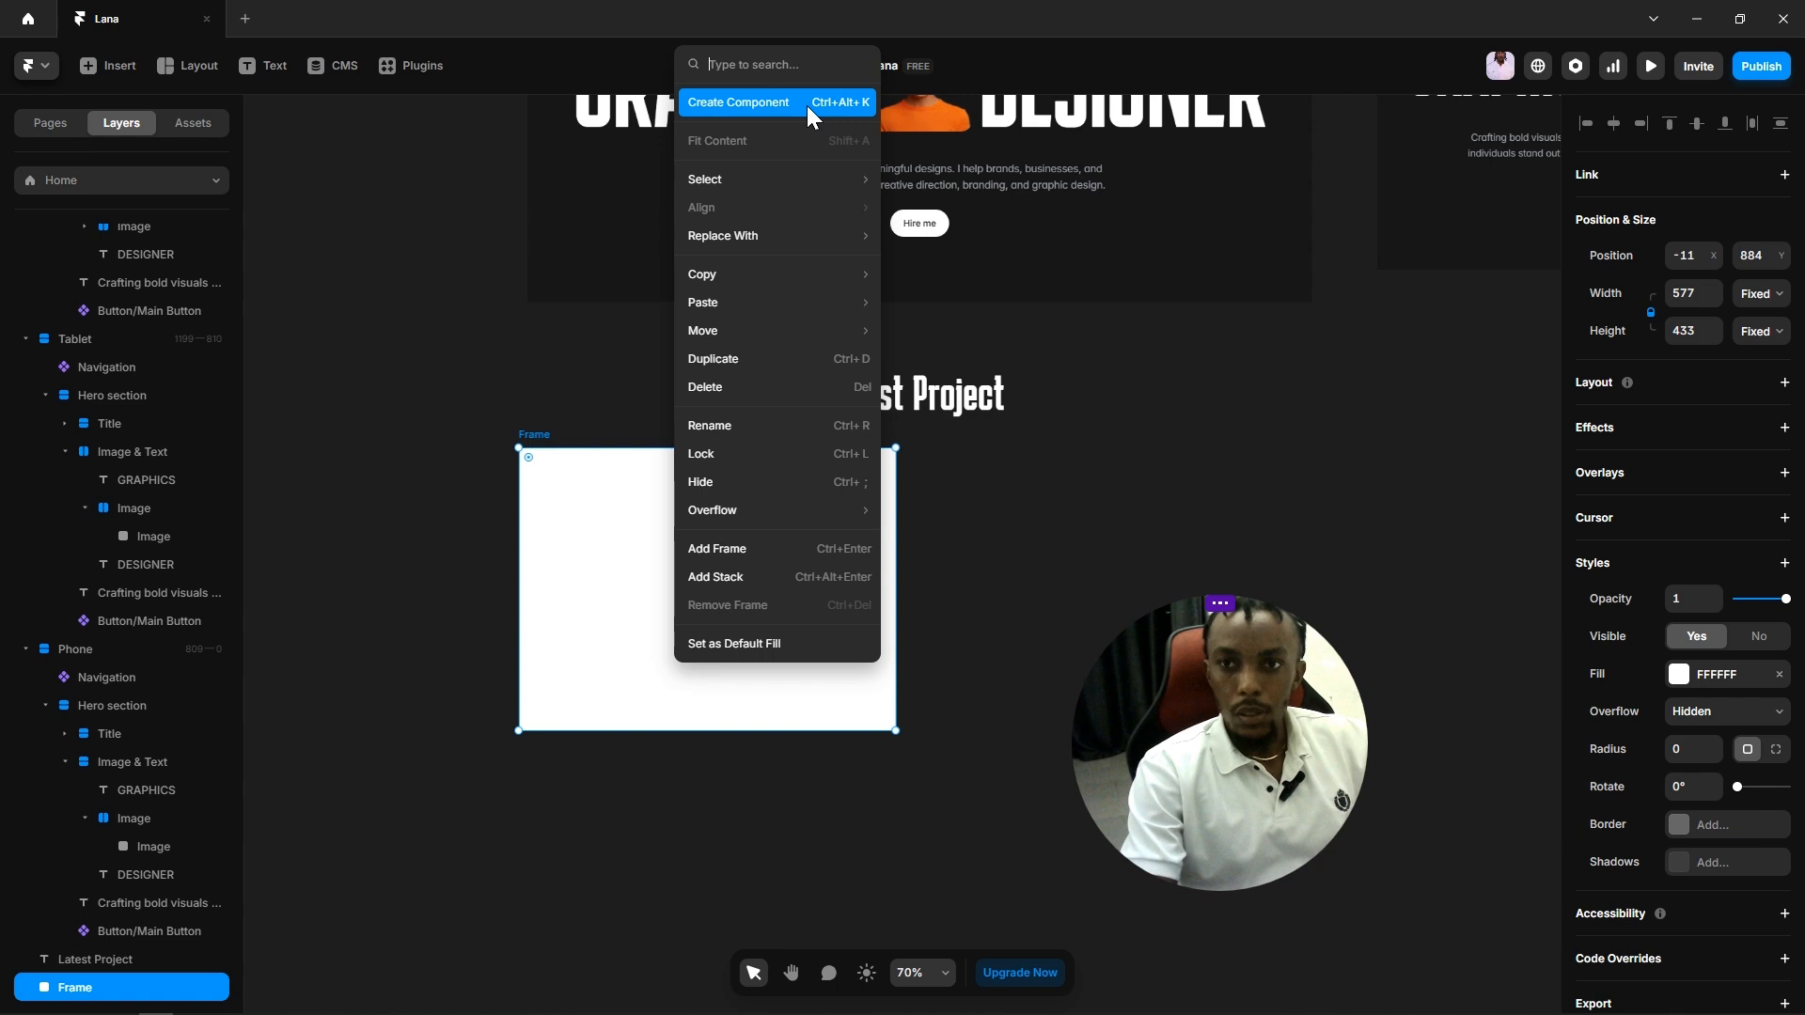
click(806, 106)
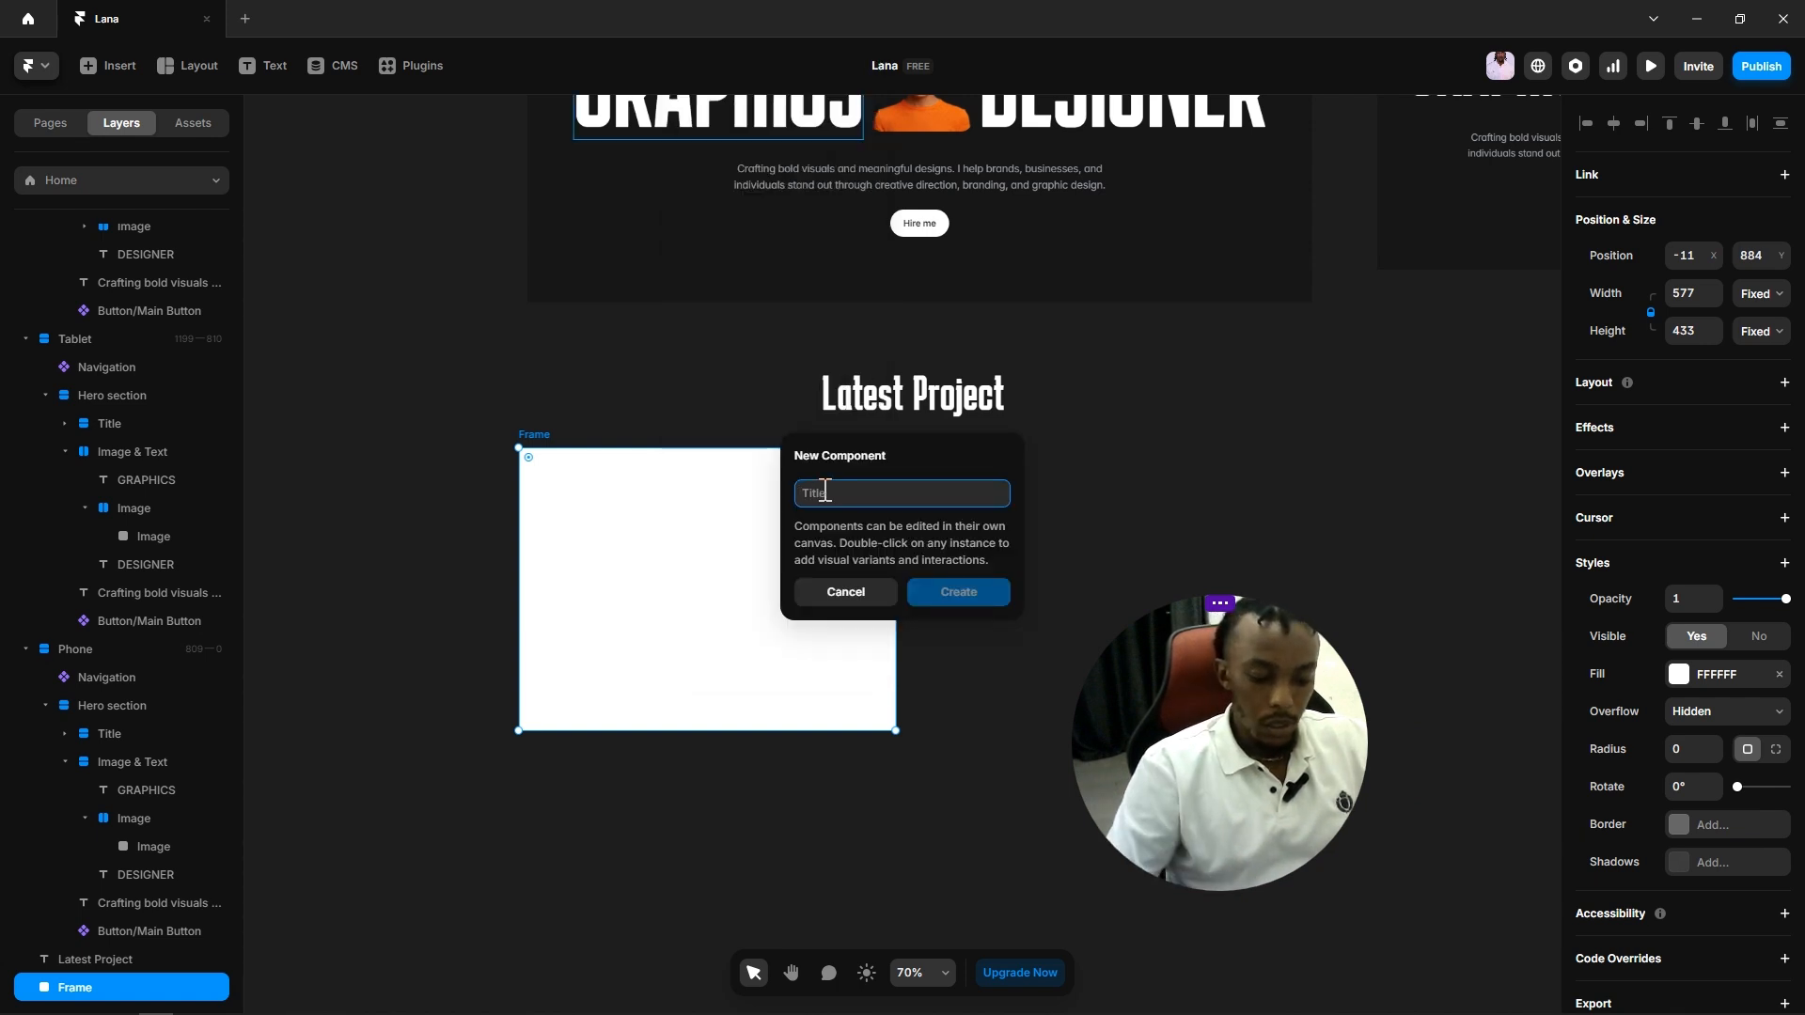
text(Image/)
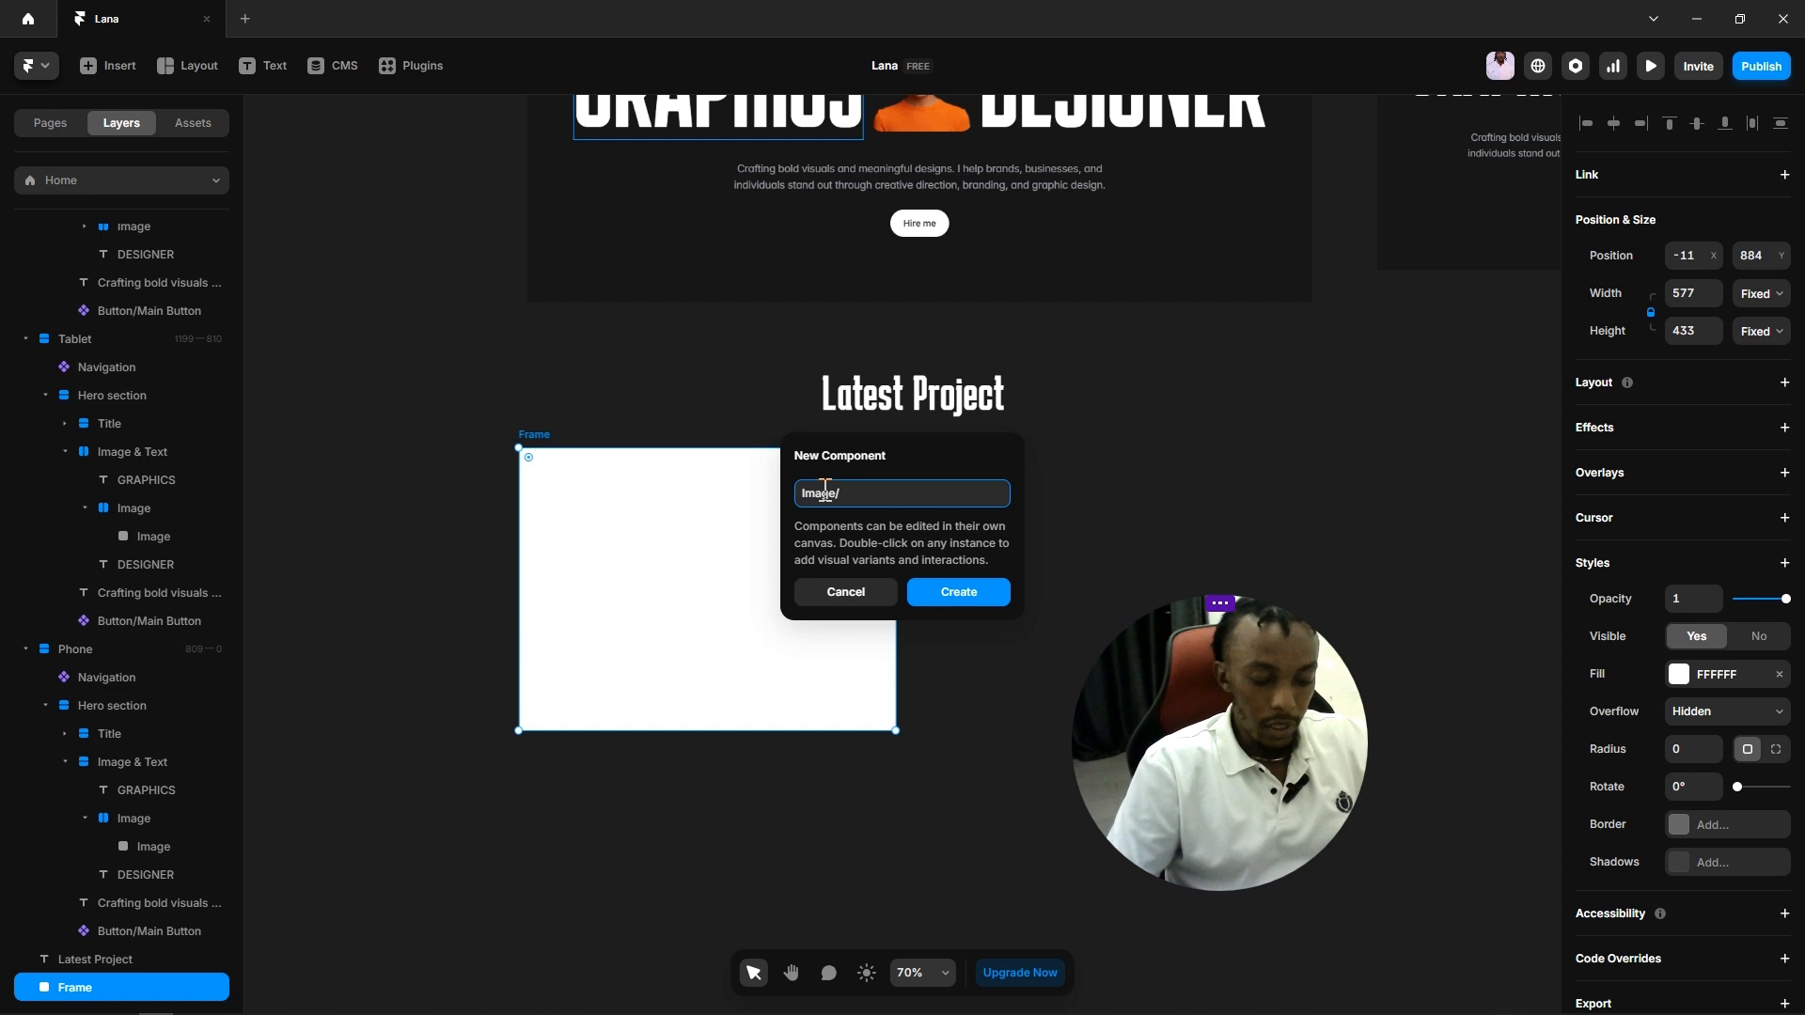
text(Projec)
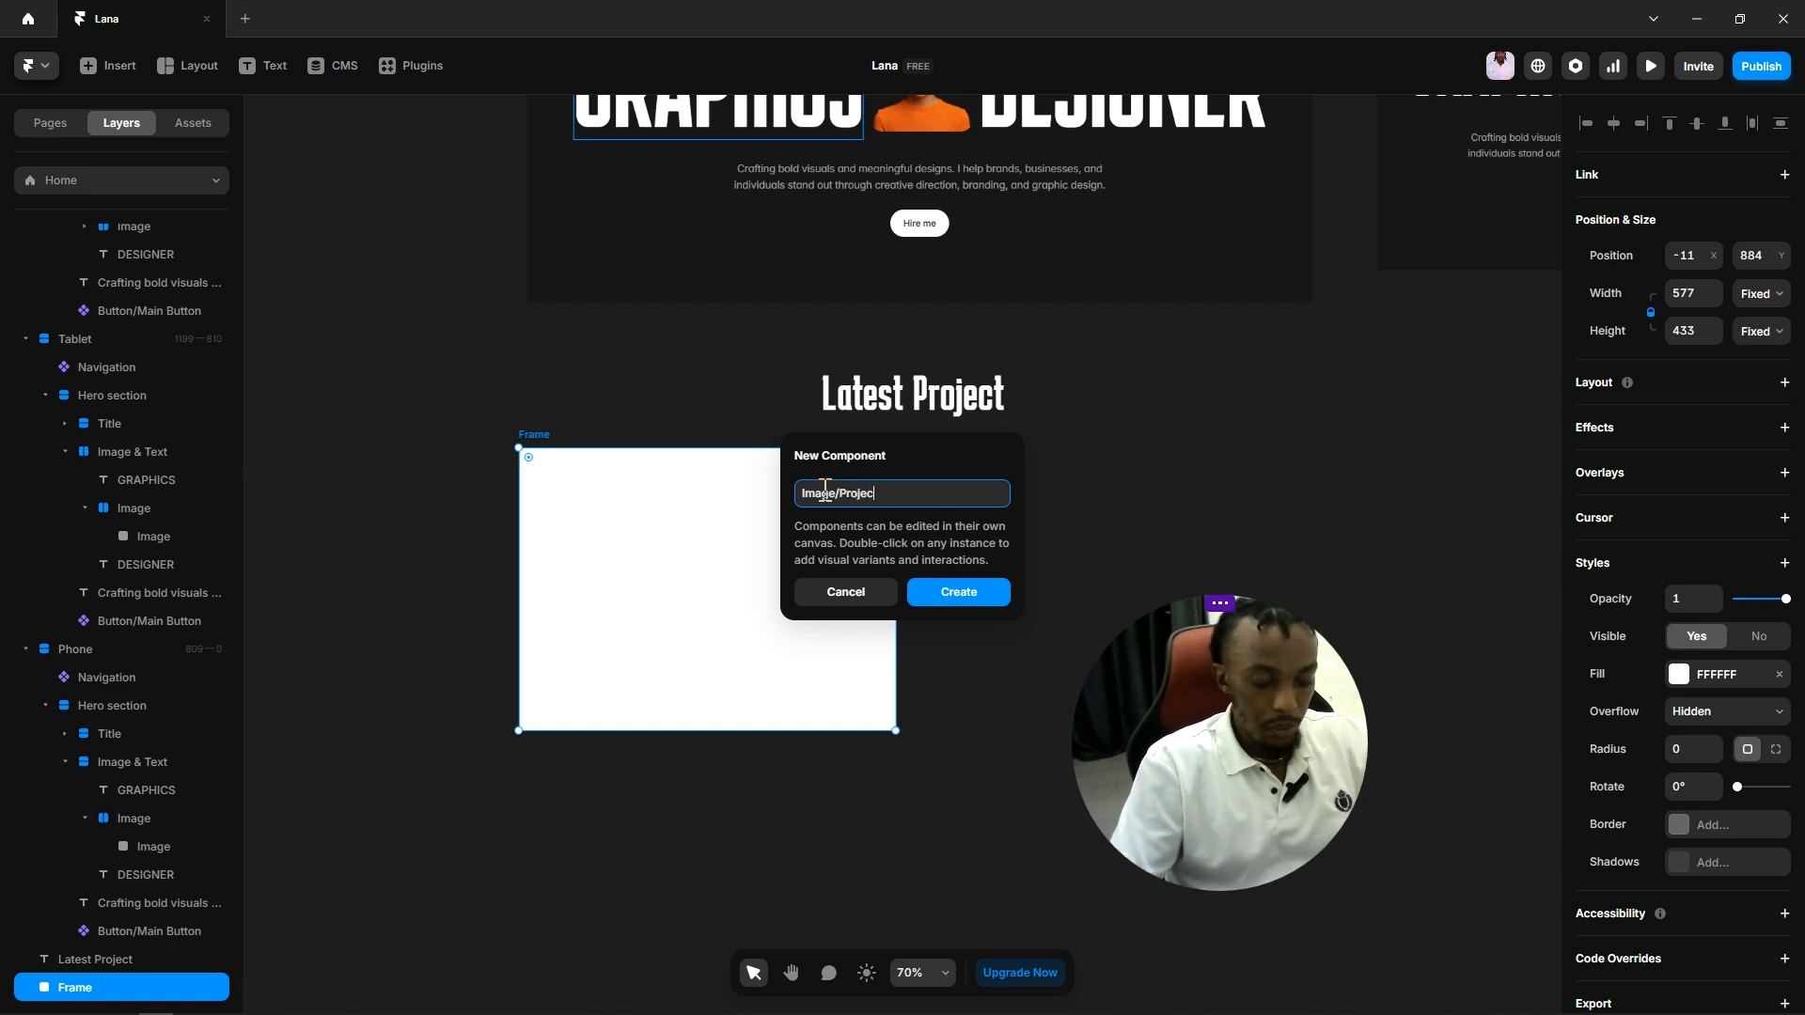
text(t image)
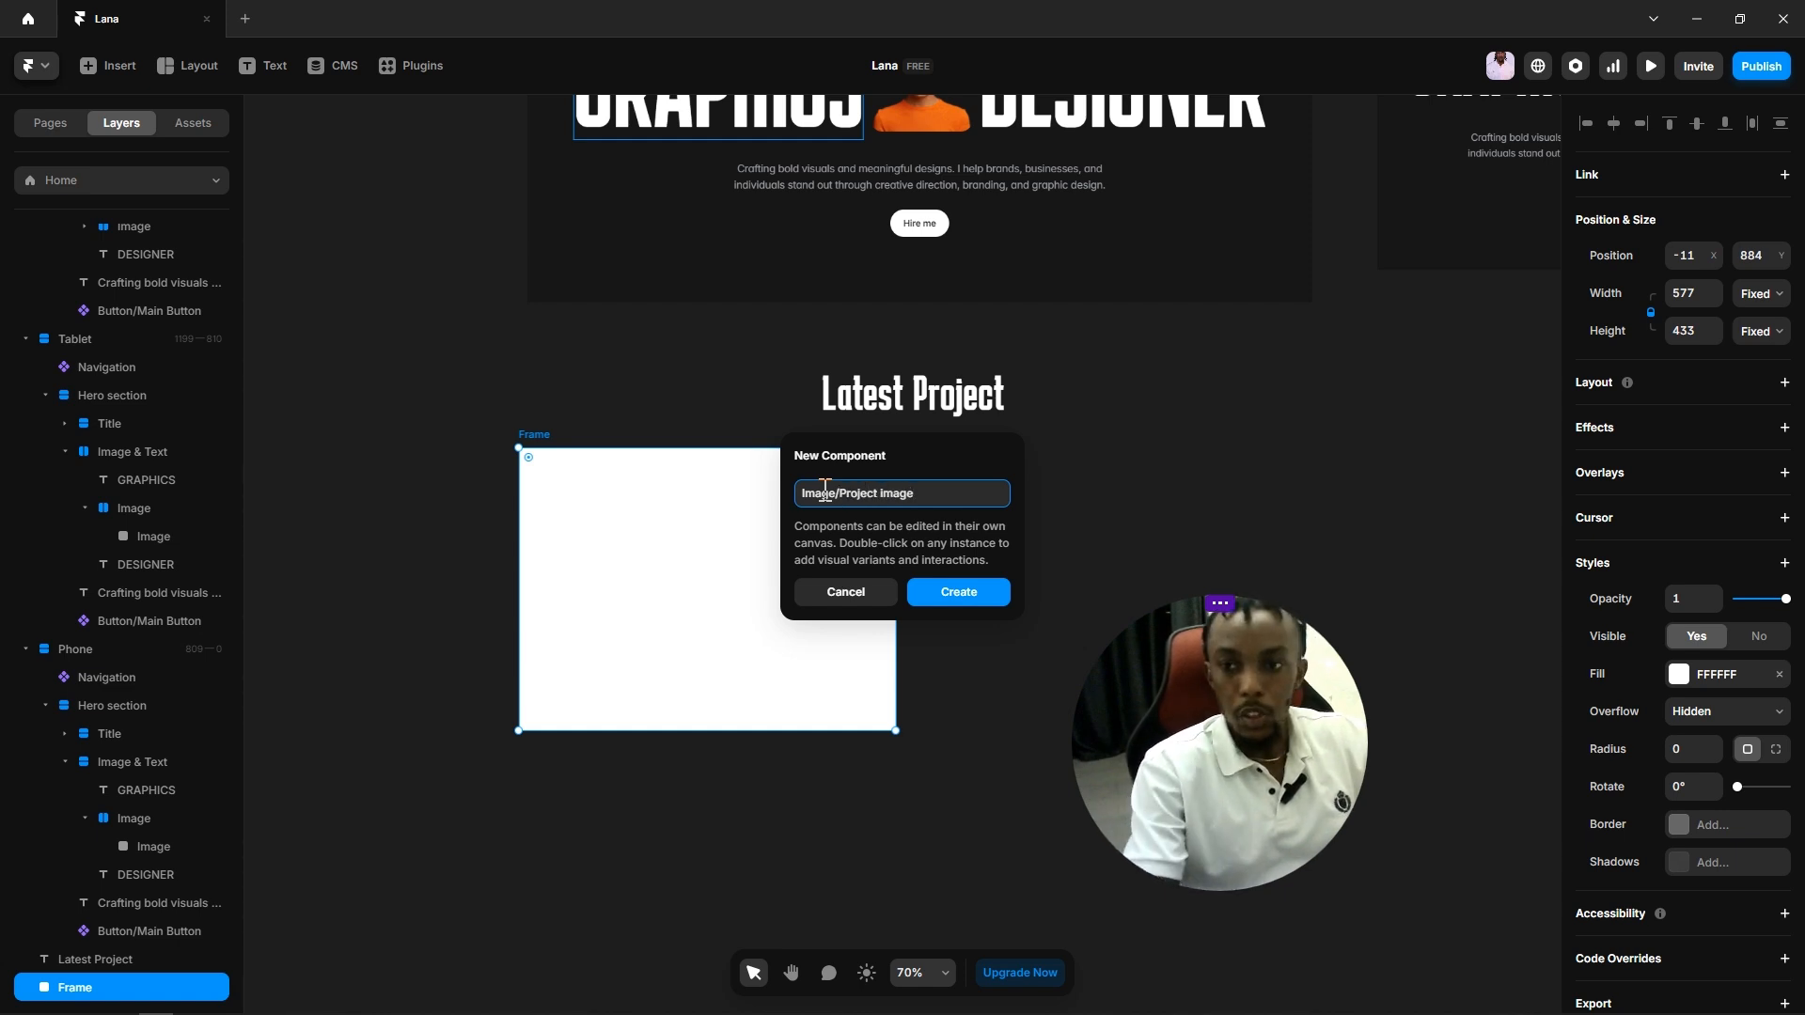
click(953, 592)
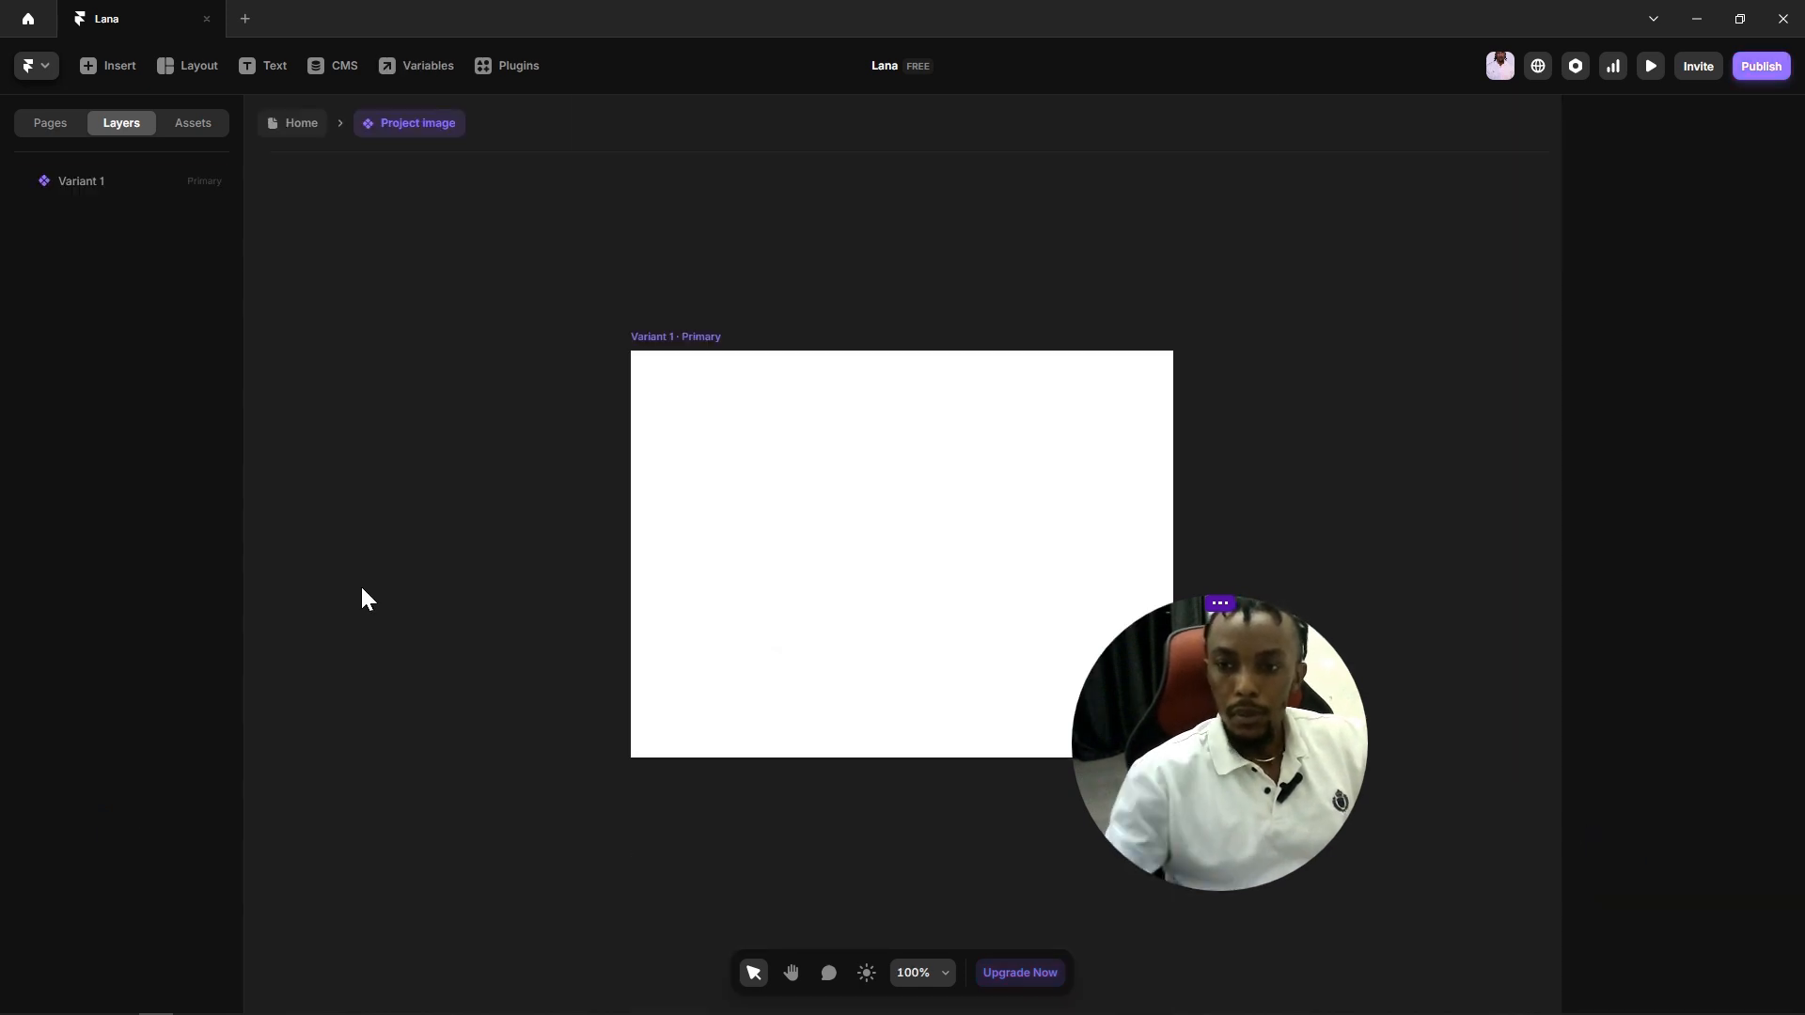
Step: Change the fill of the component's primary variant from a solid color to an image
key(h)
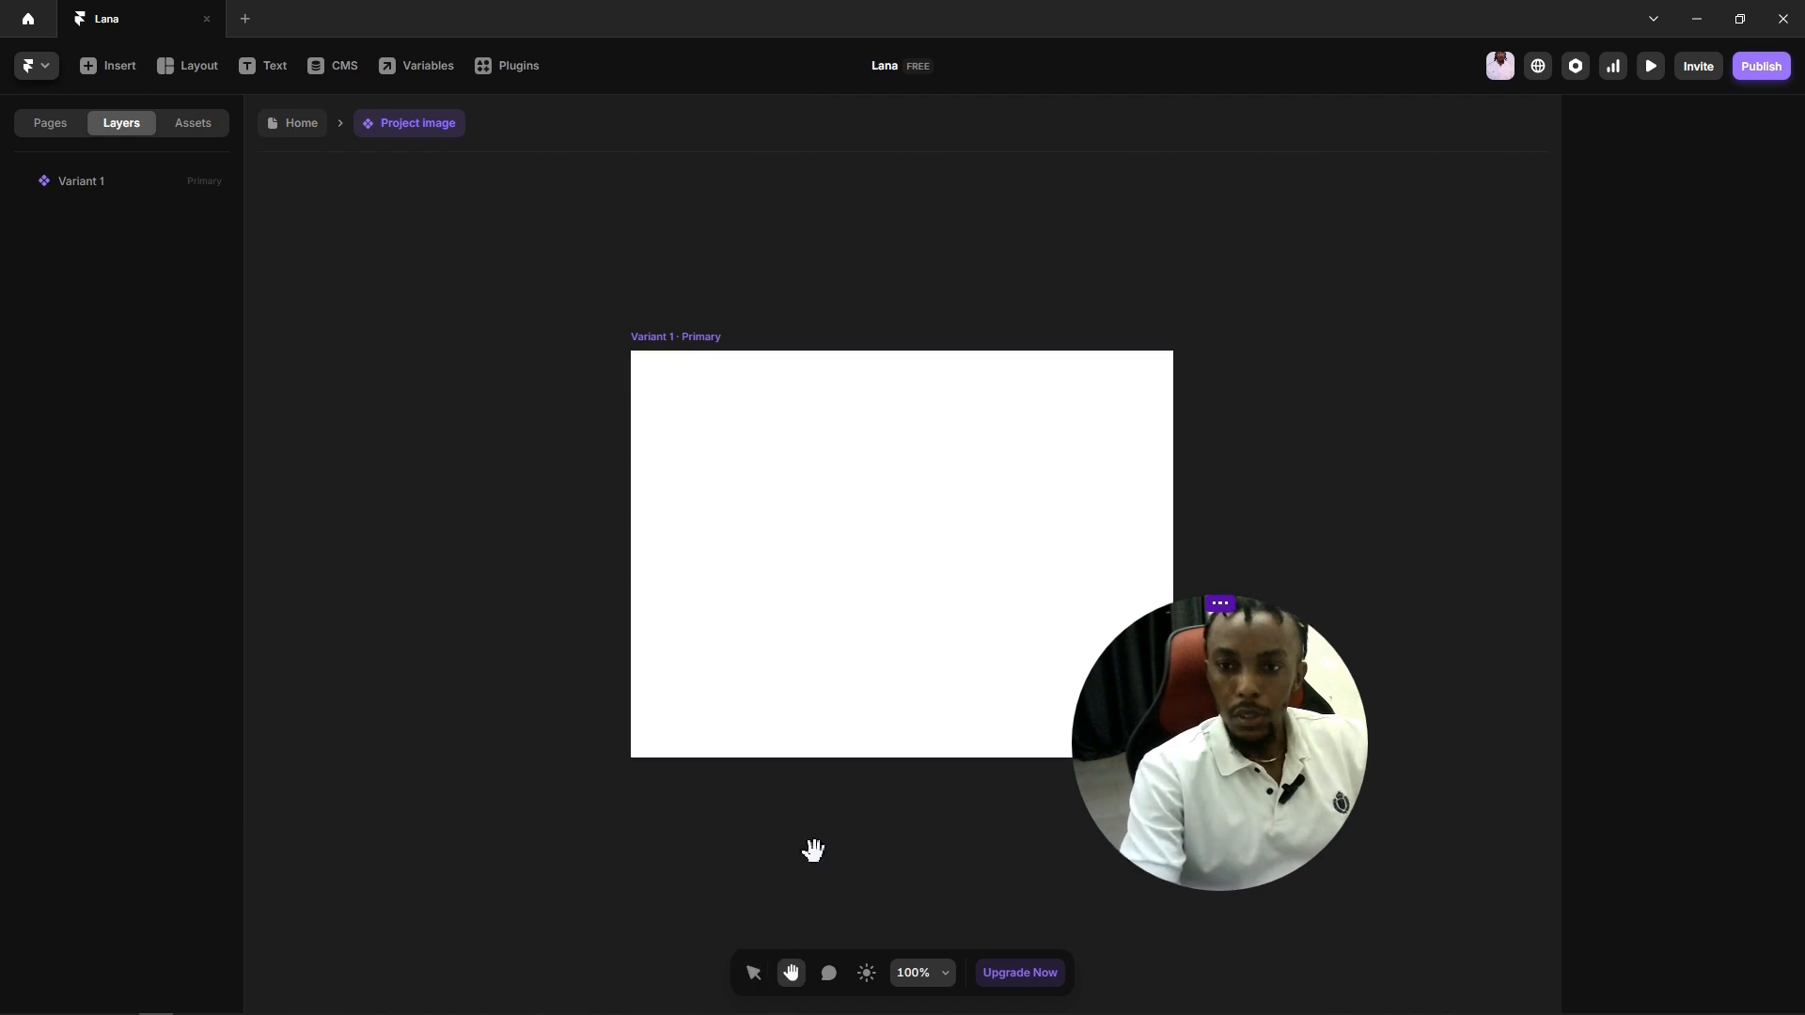
drag(813, 850, 612, 777)
key(v)
click(693, 540)
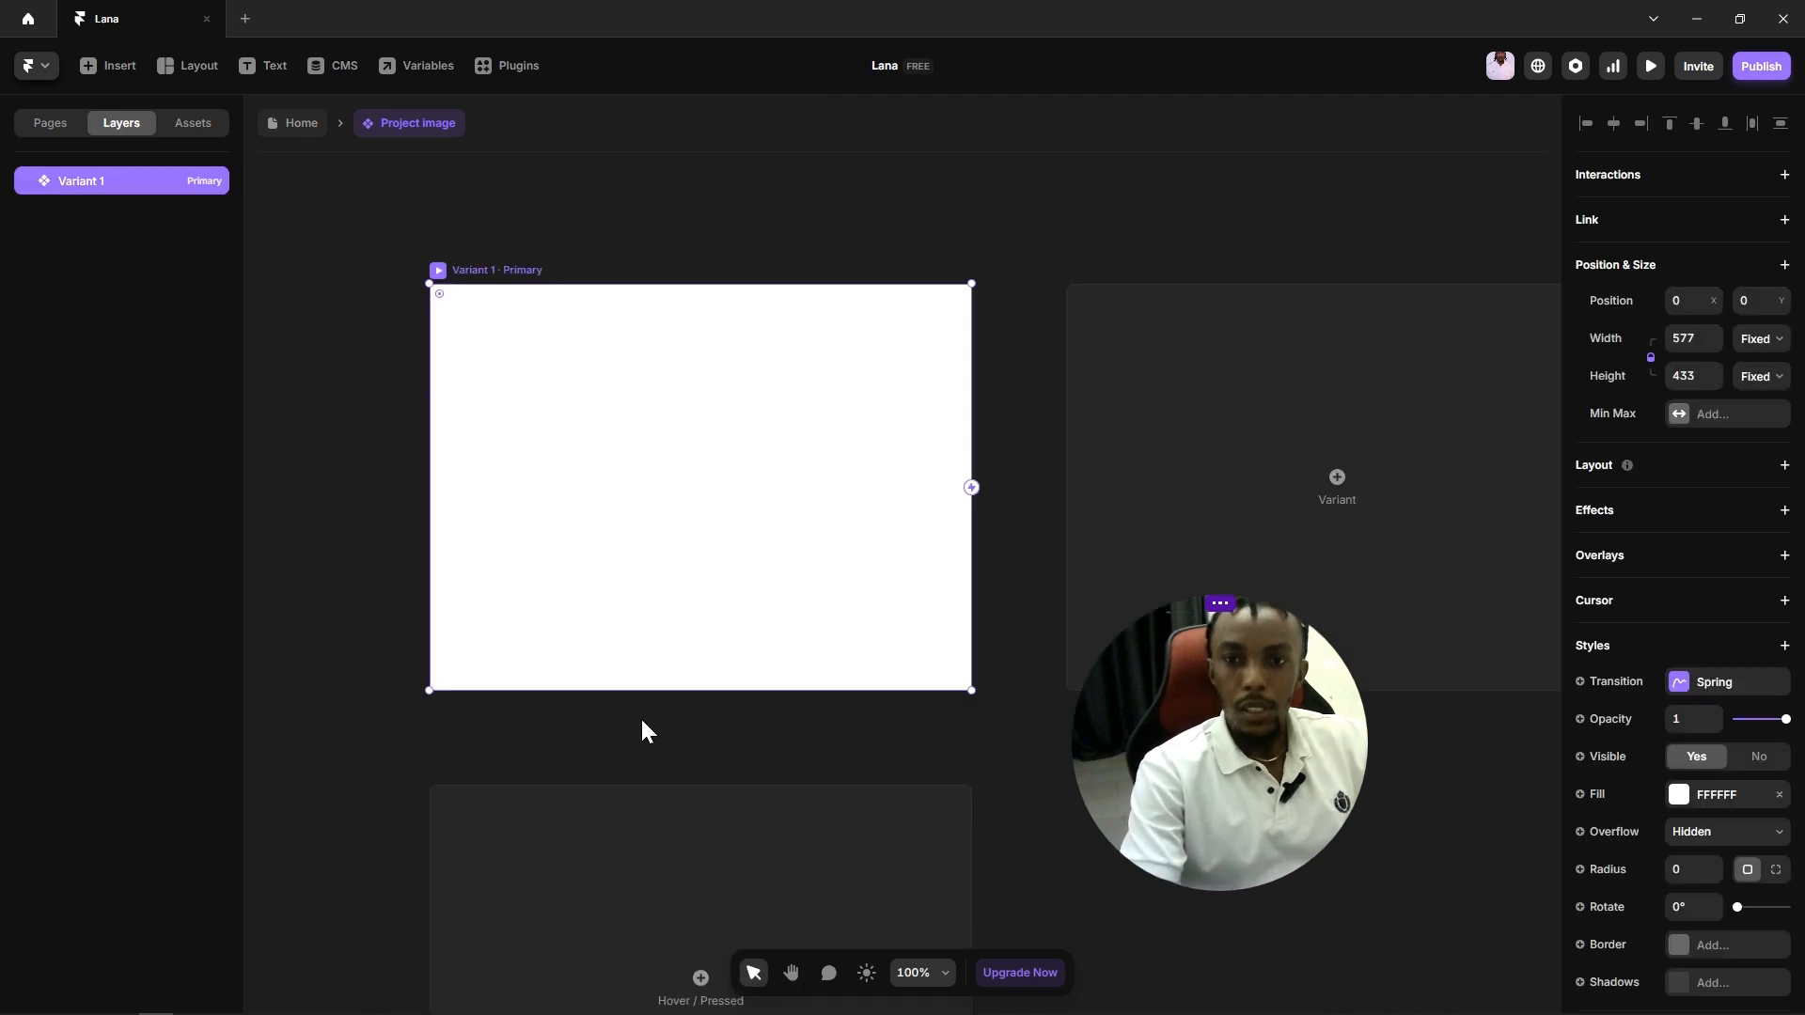
click(1678, 797)
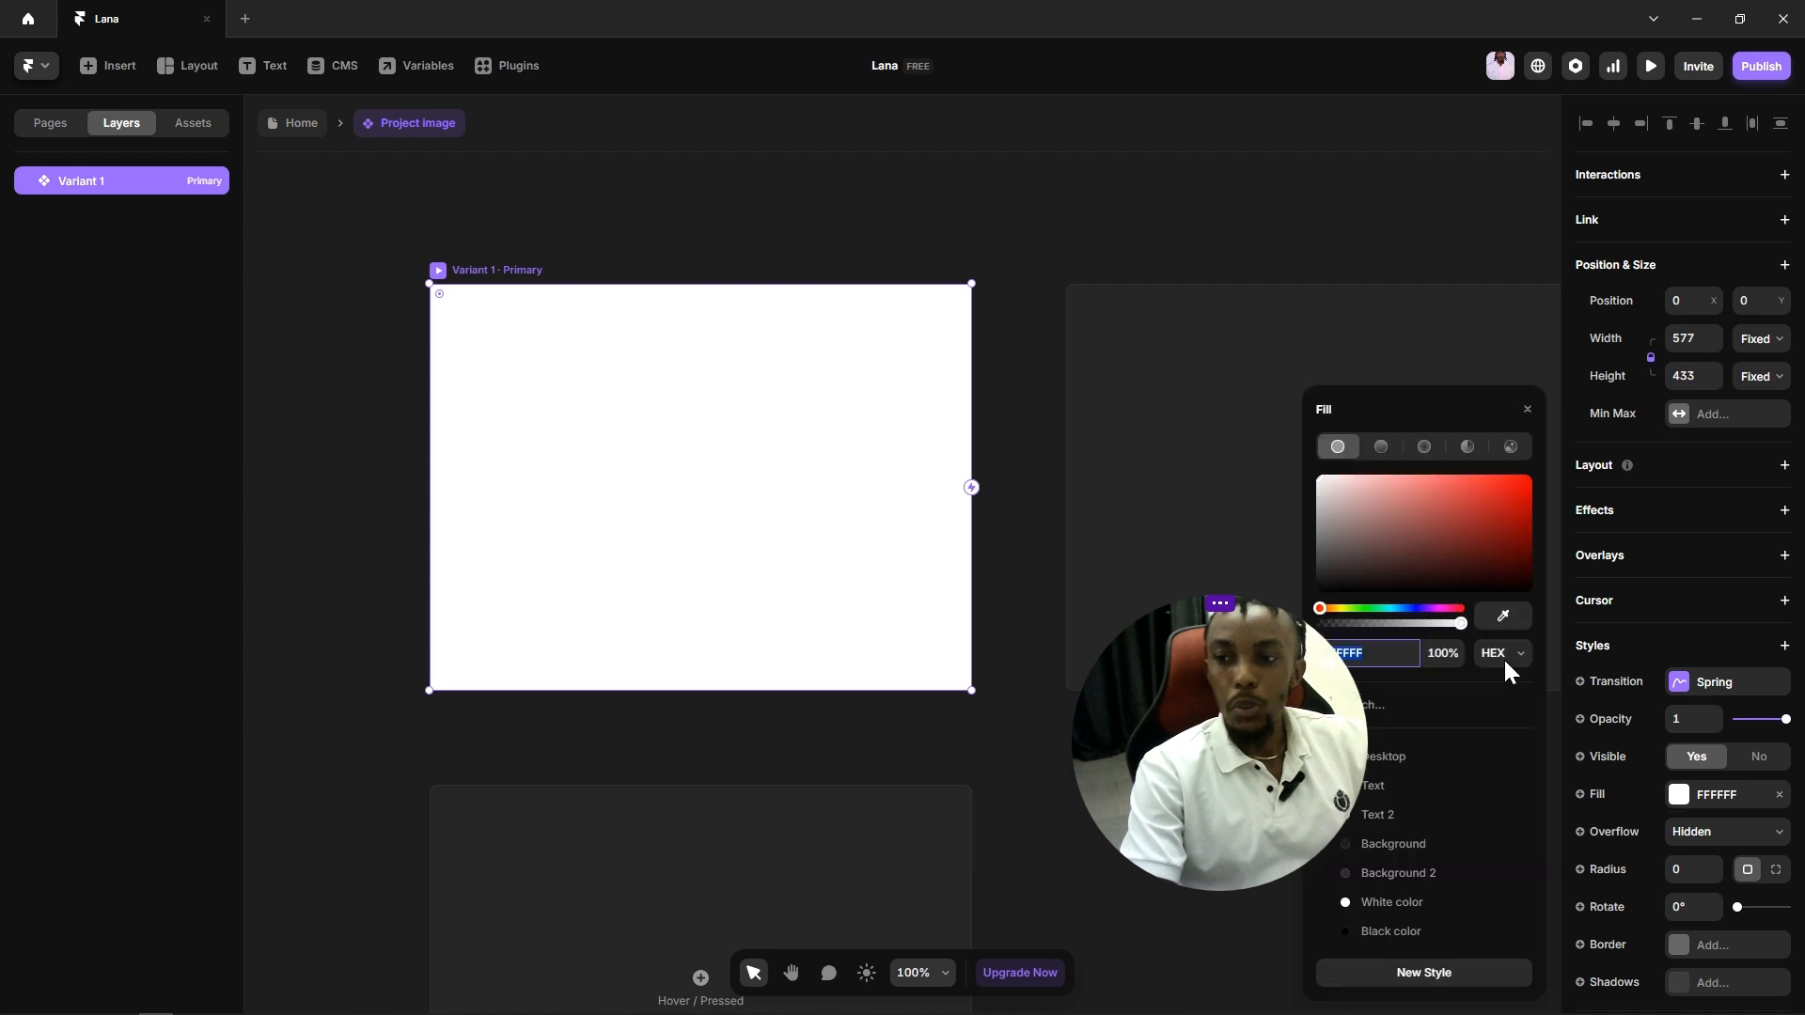
click(1519, 456)
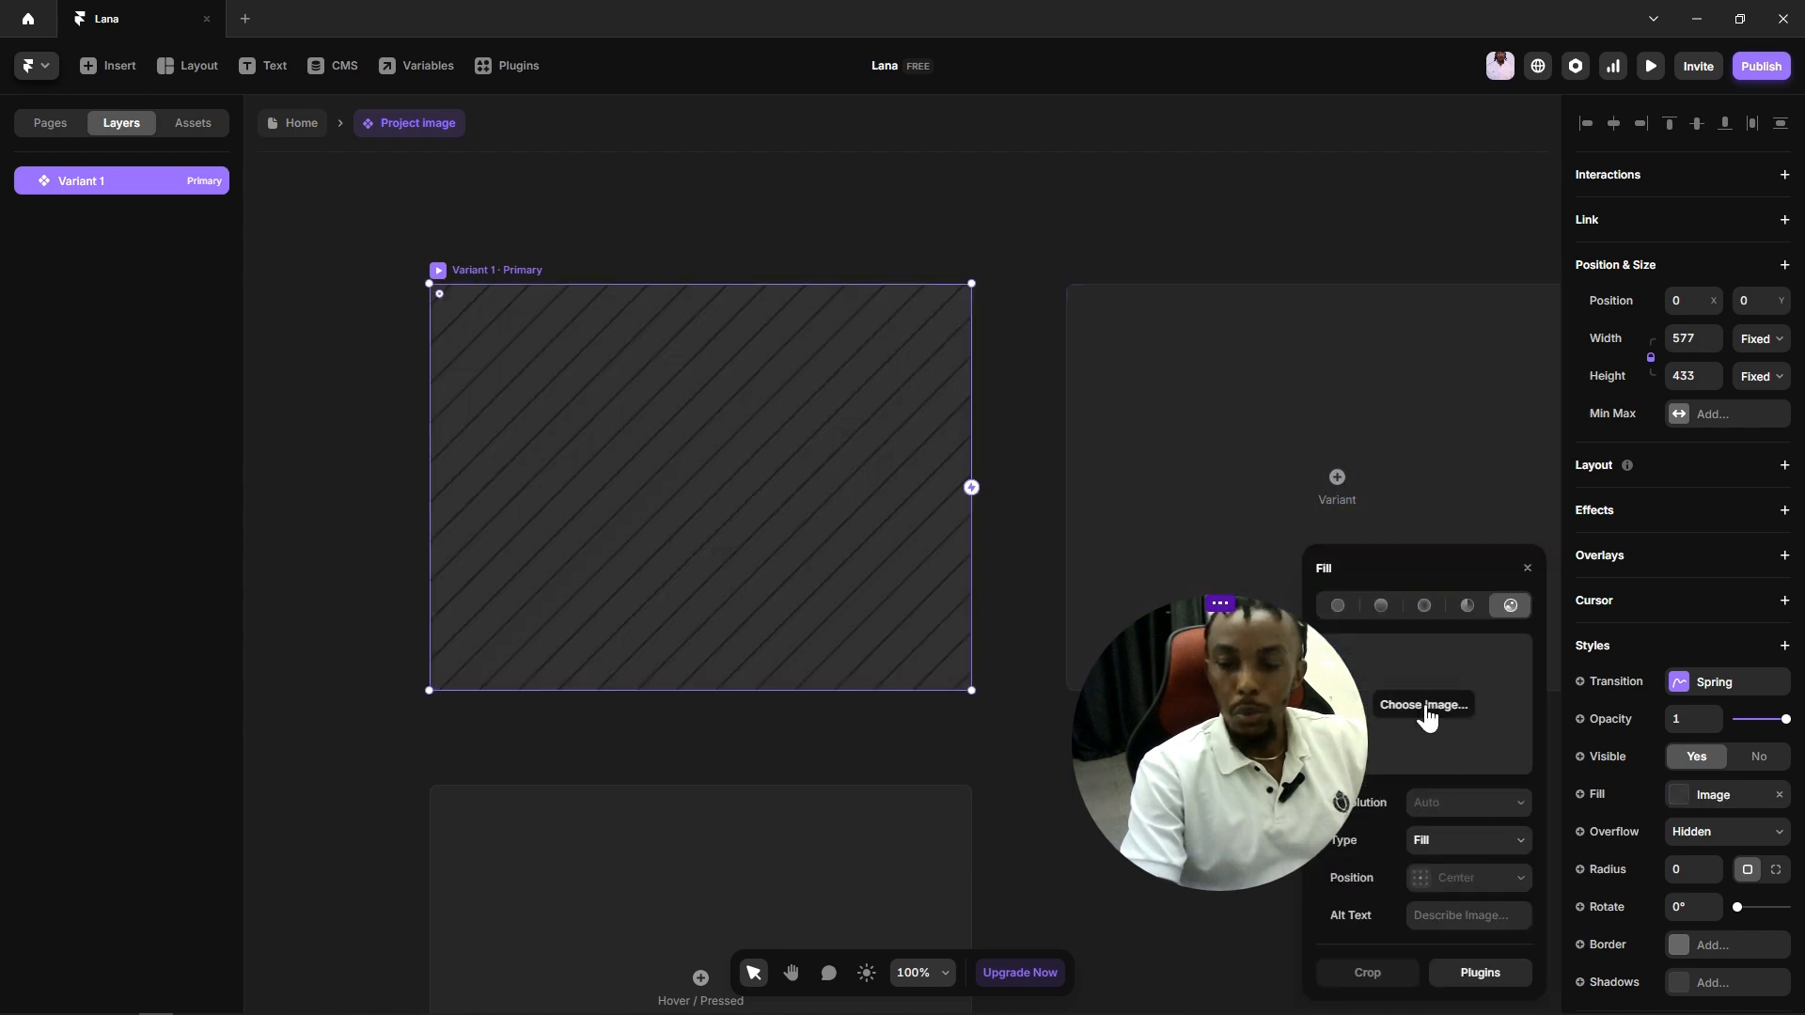
Step: Try to load the Unsplash plugin for the primary variant's image fill, then return to the fill settings
click(1472, 974)
click(1408, 667)
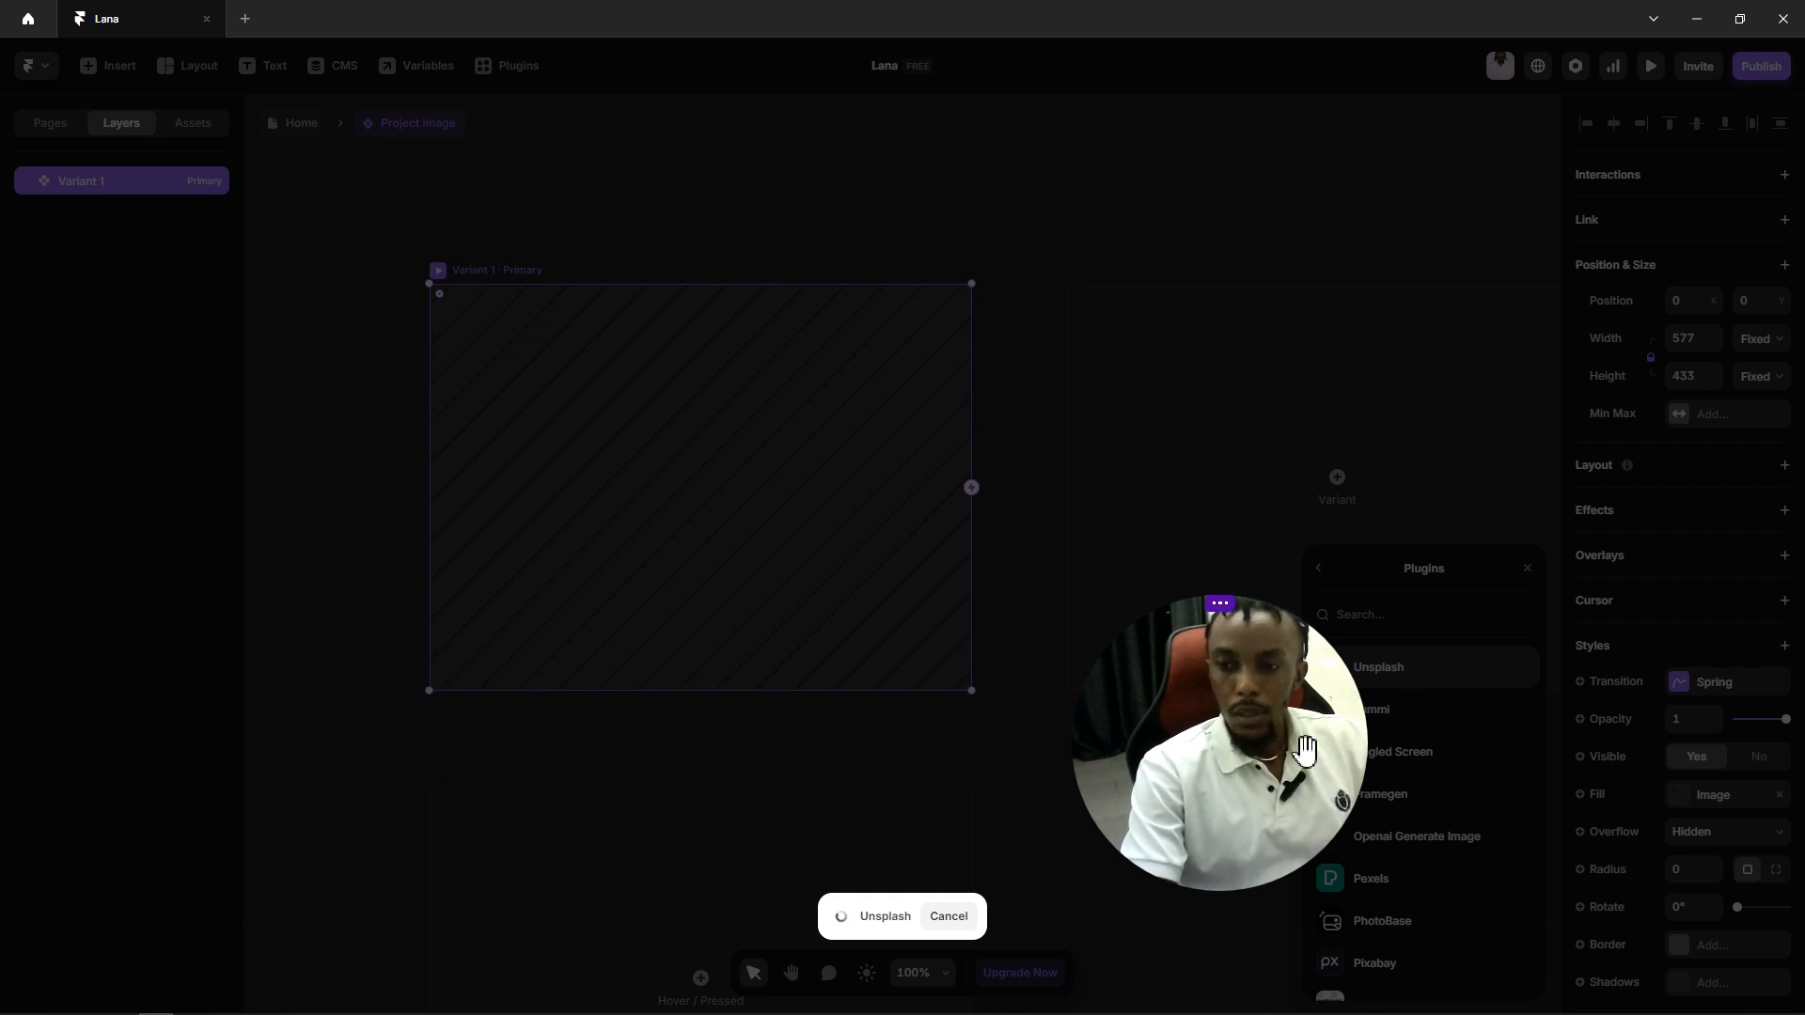
drag(1196, 749, 1381, 301)
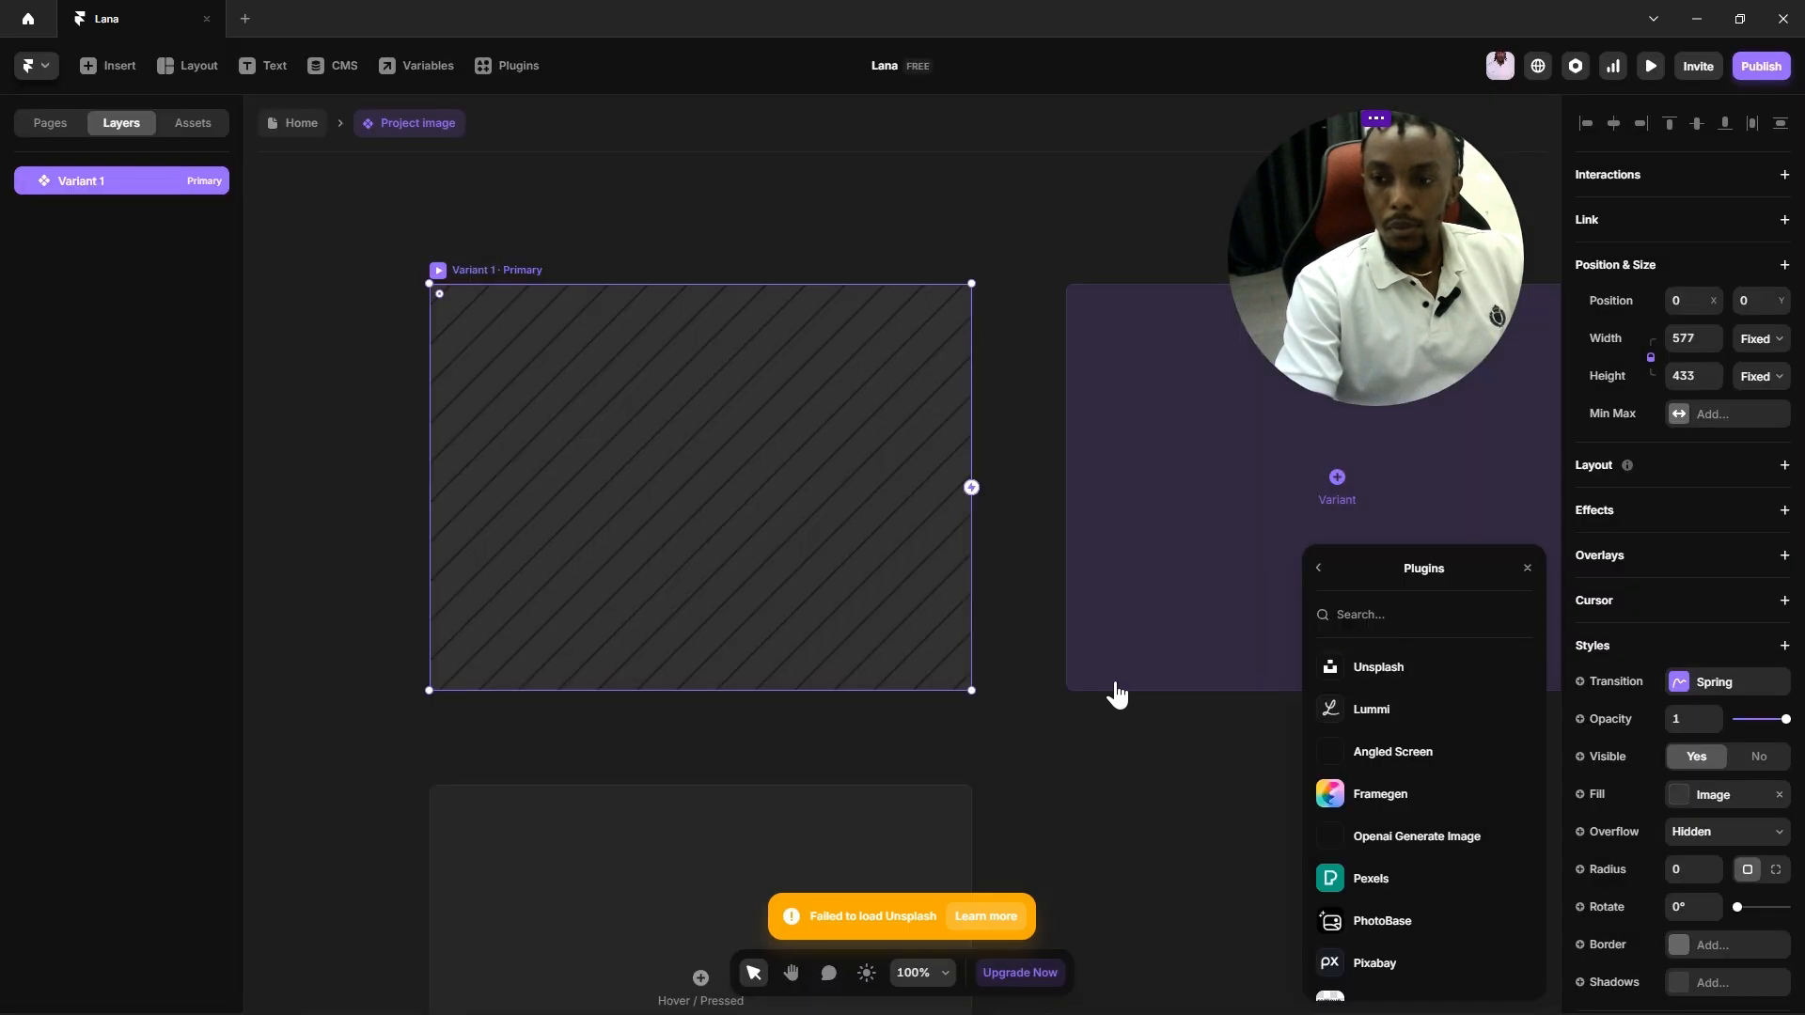
click(1393, 669)
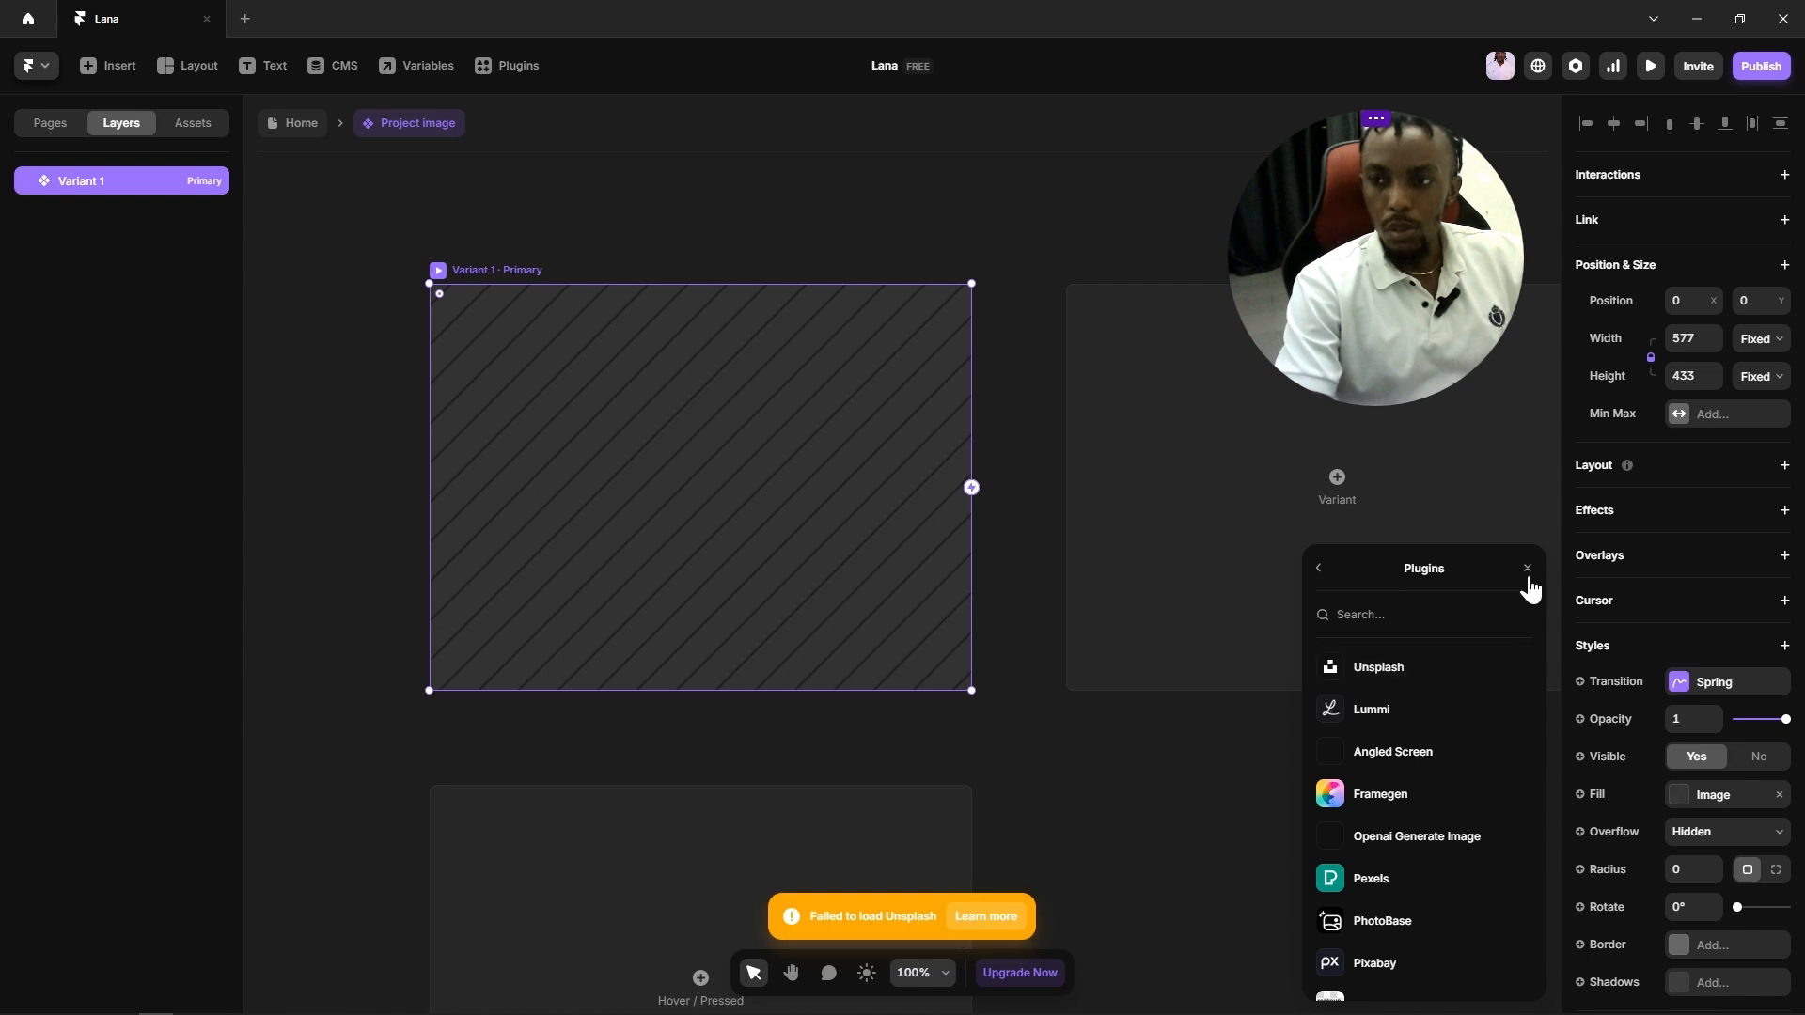
click(1526, 570)
click(1678, 799)
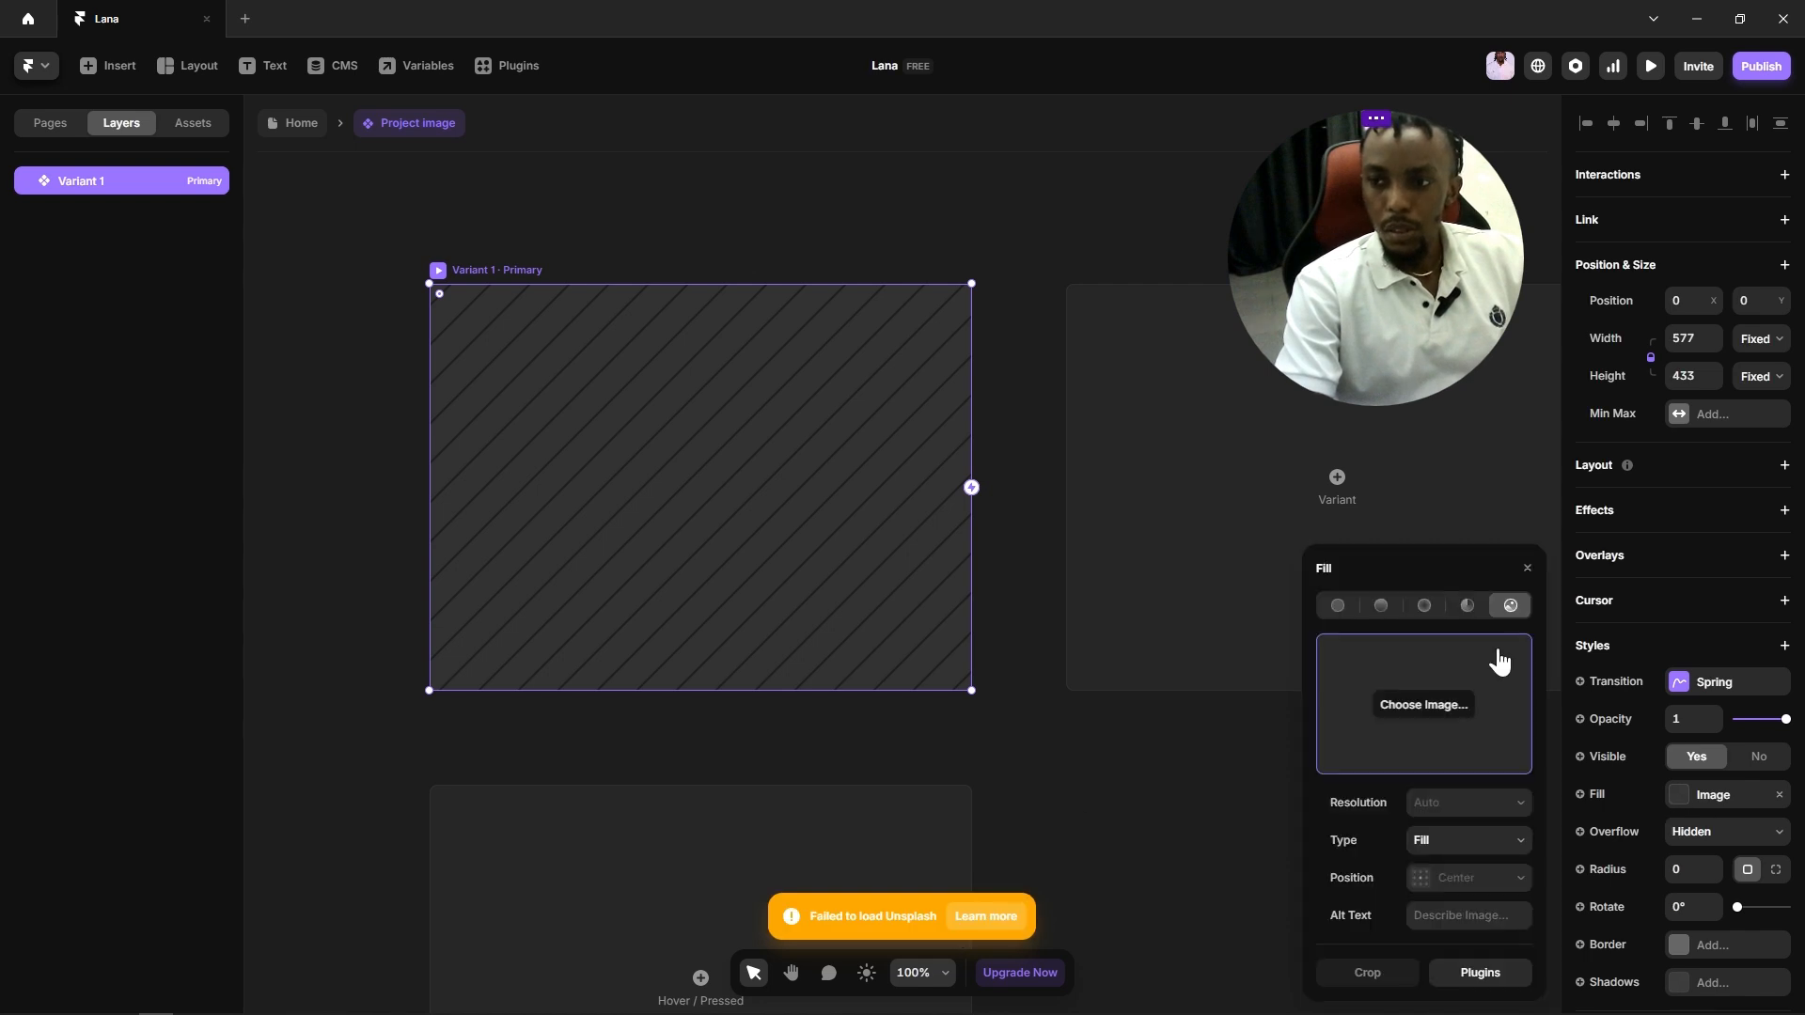
Step: Fill the component's primary variant with the image file "4" from the Images folder
click(1402, 717)
click(489, 231)
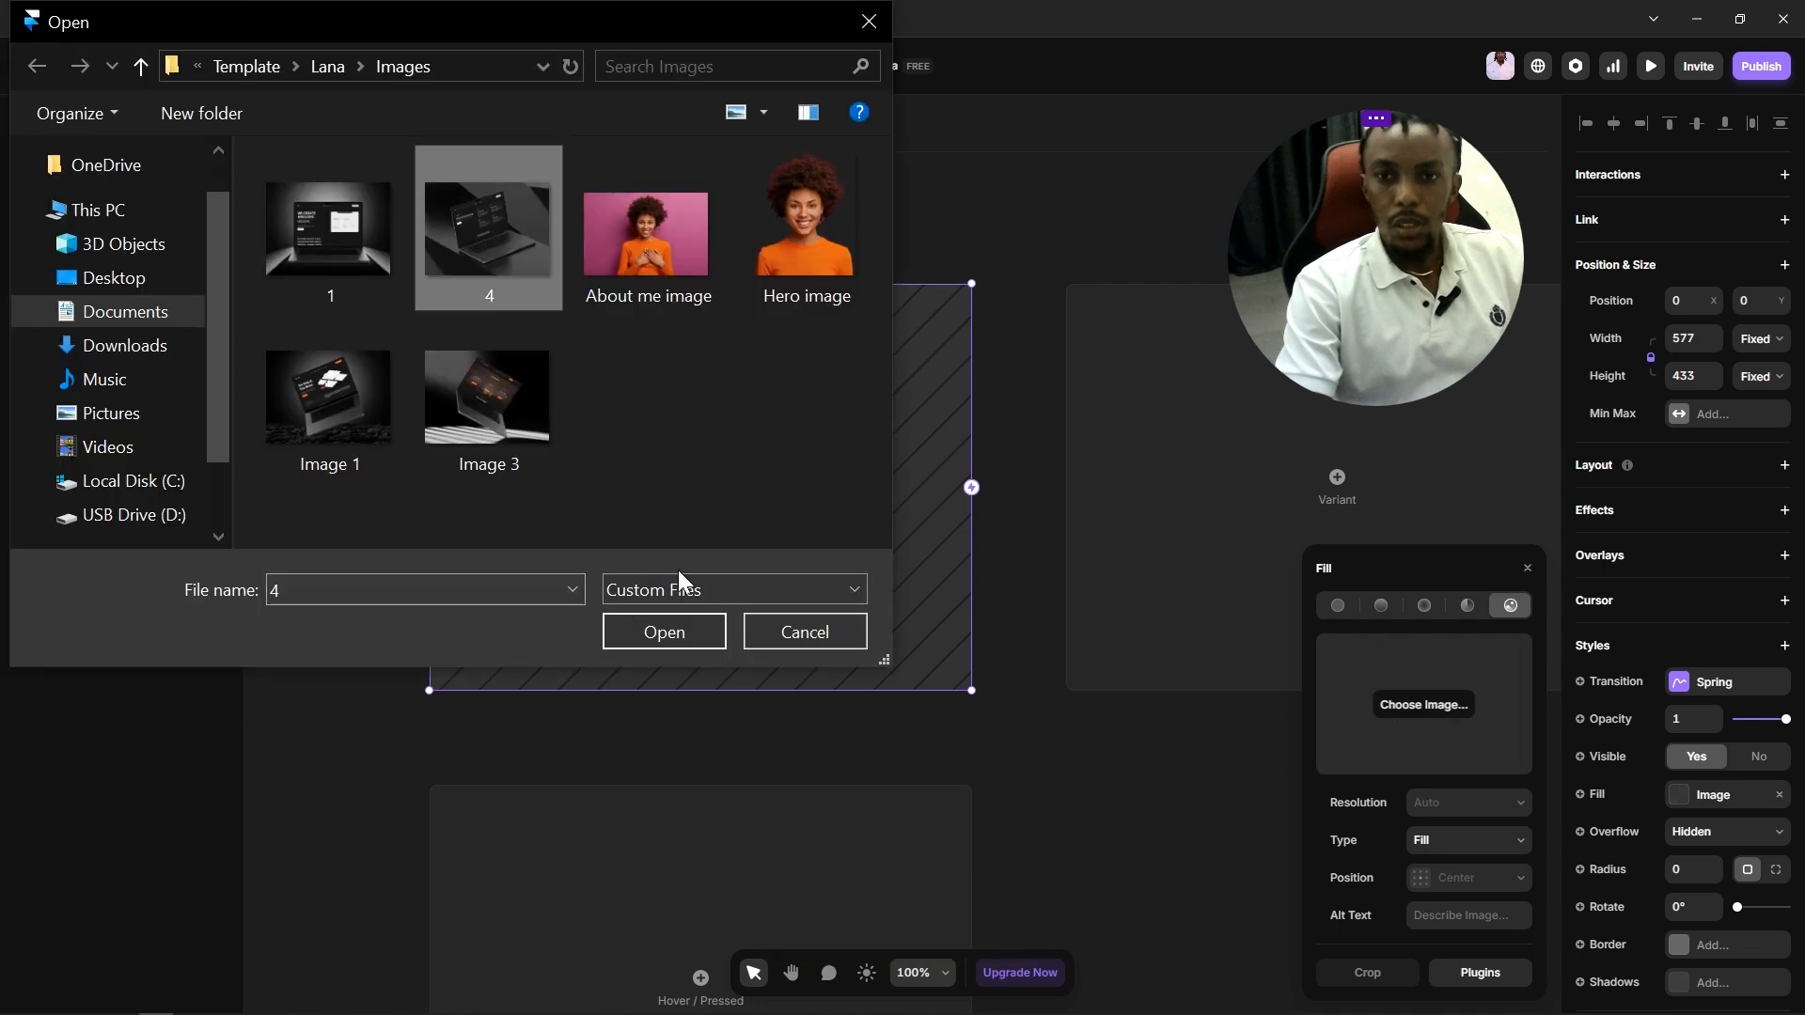
click(691, 630)
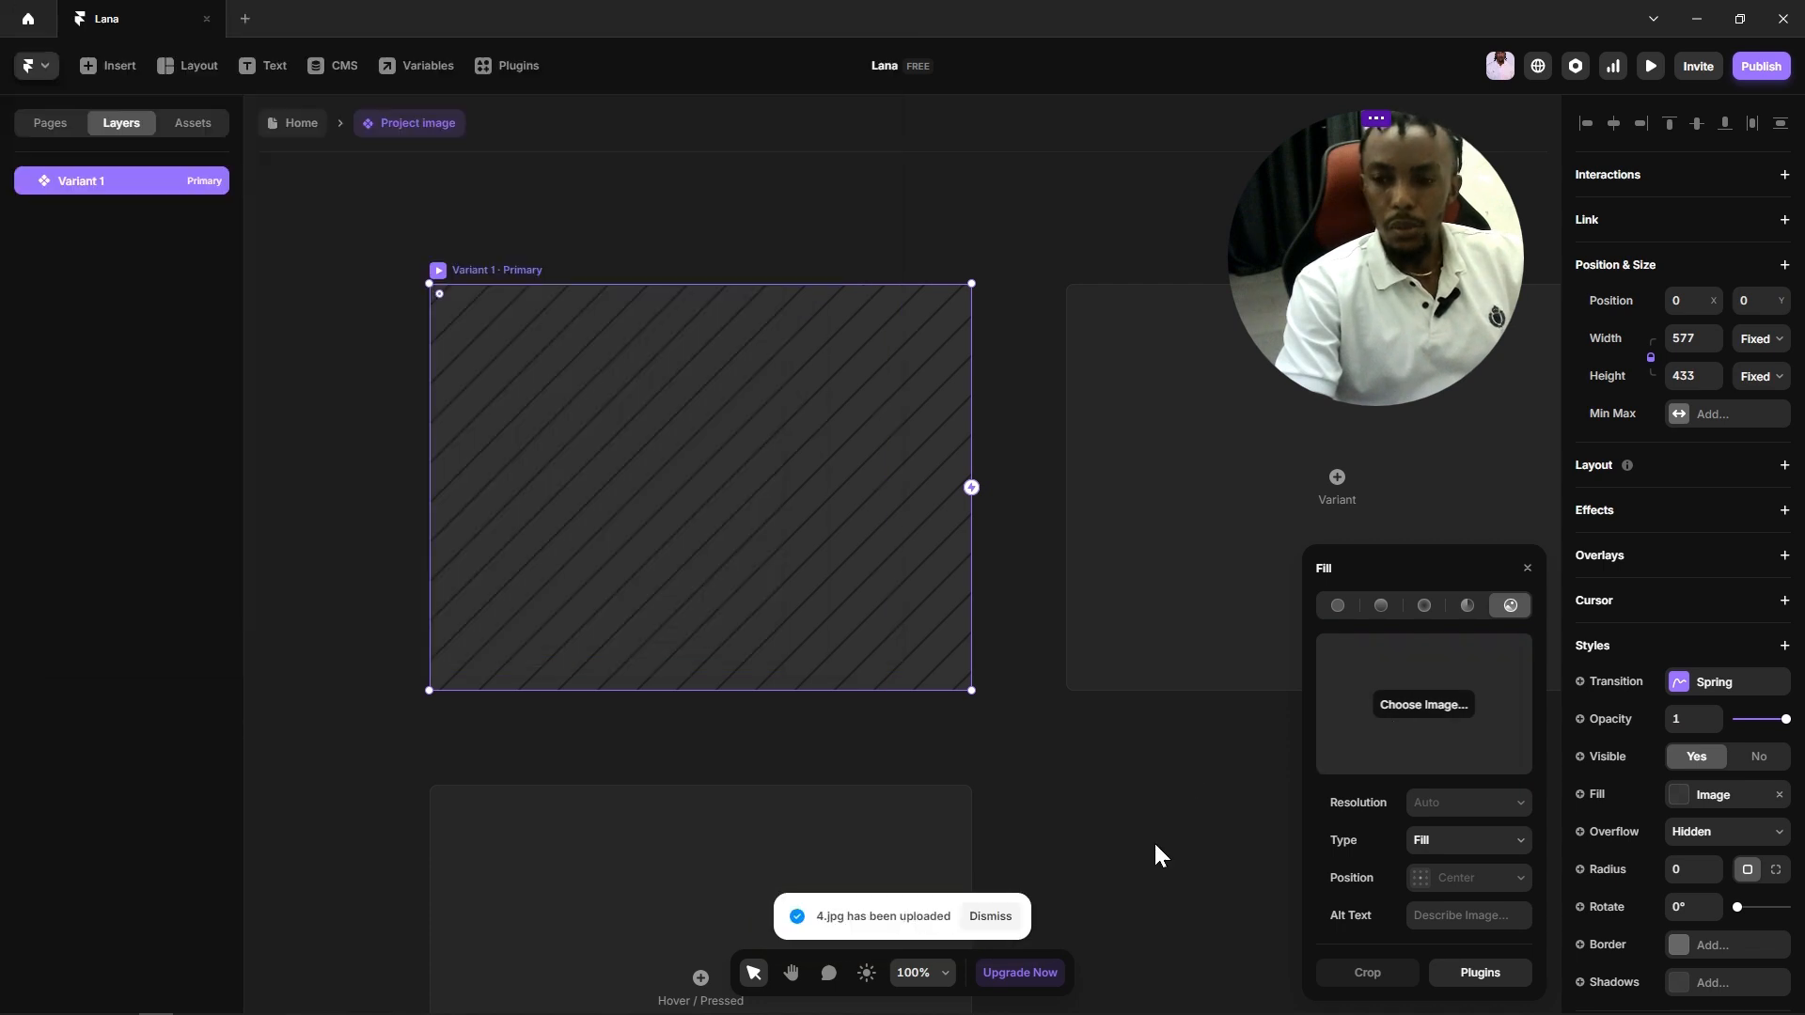
click(1132, 780)
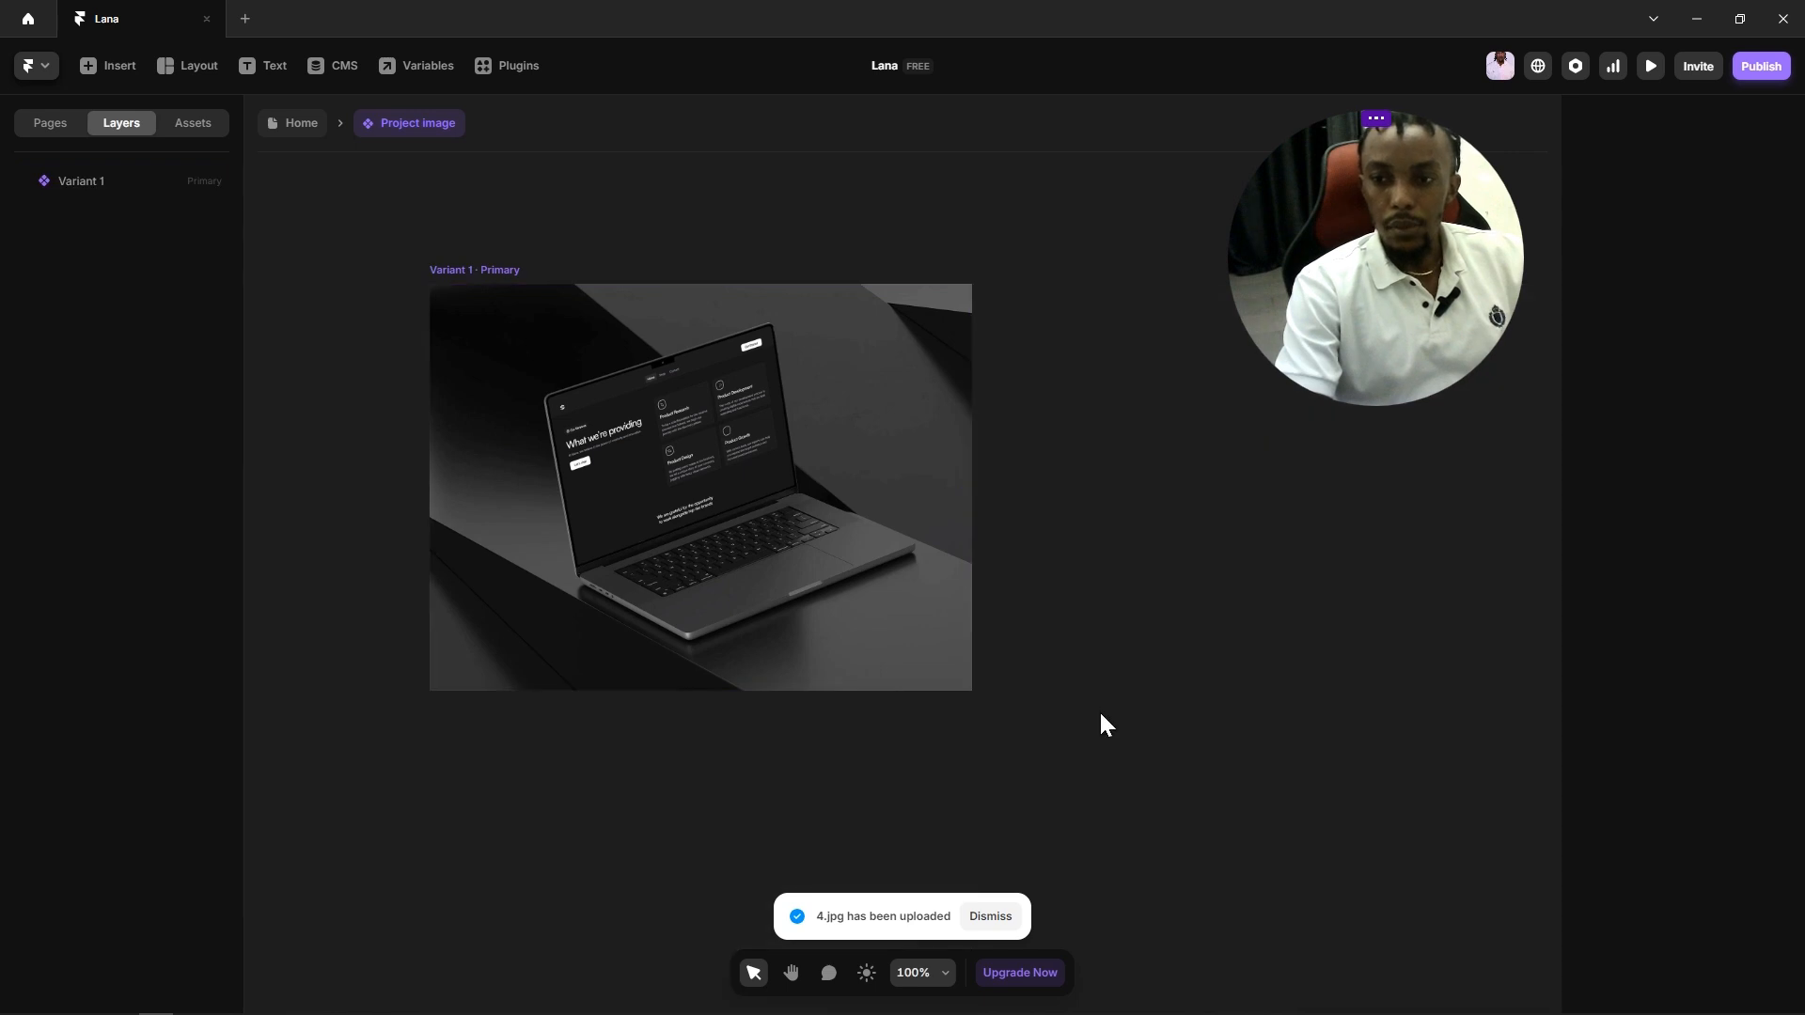
Step: Add a text layer reading "Sero" and place it inside the primary variant, over the laptop image
scroll(1104, 724, down, 5)
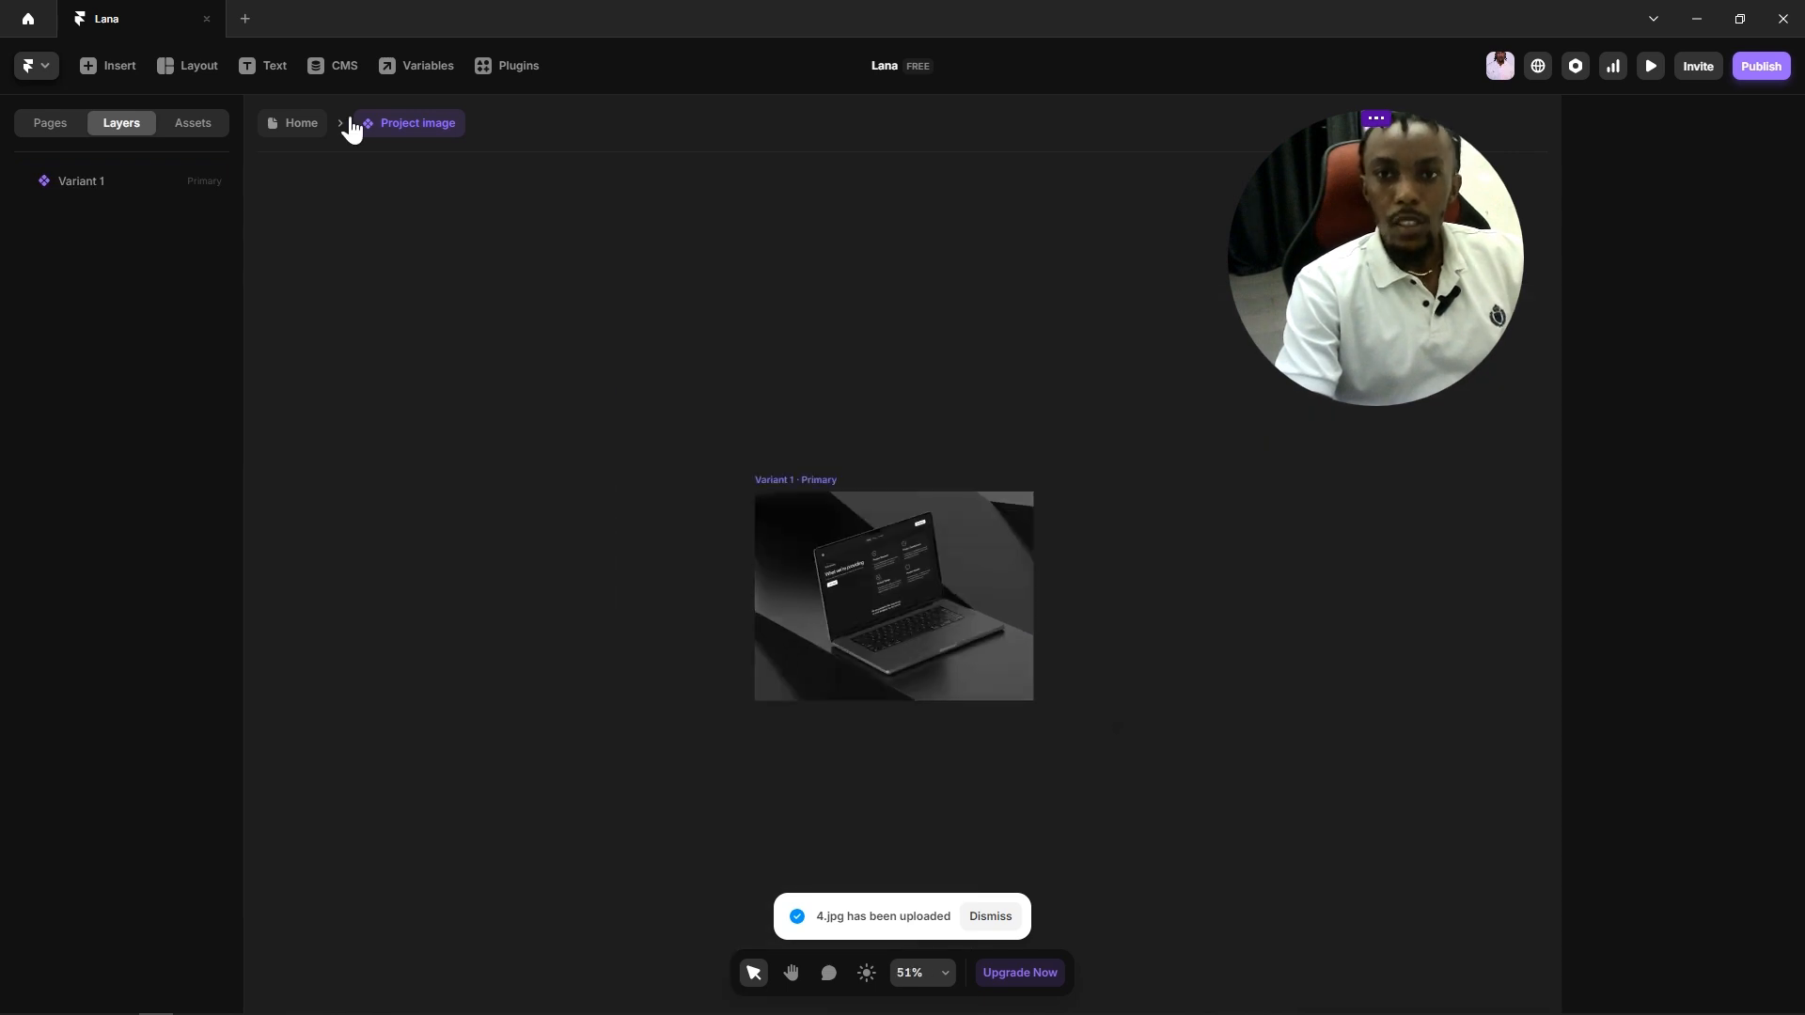
click(267, 67)
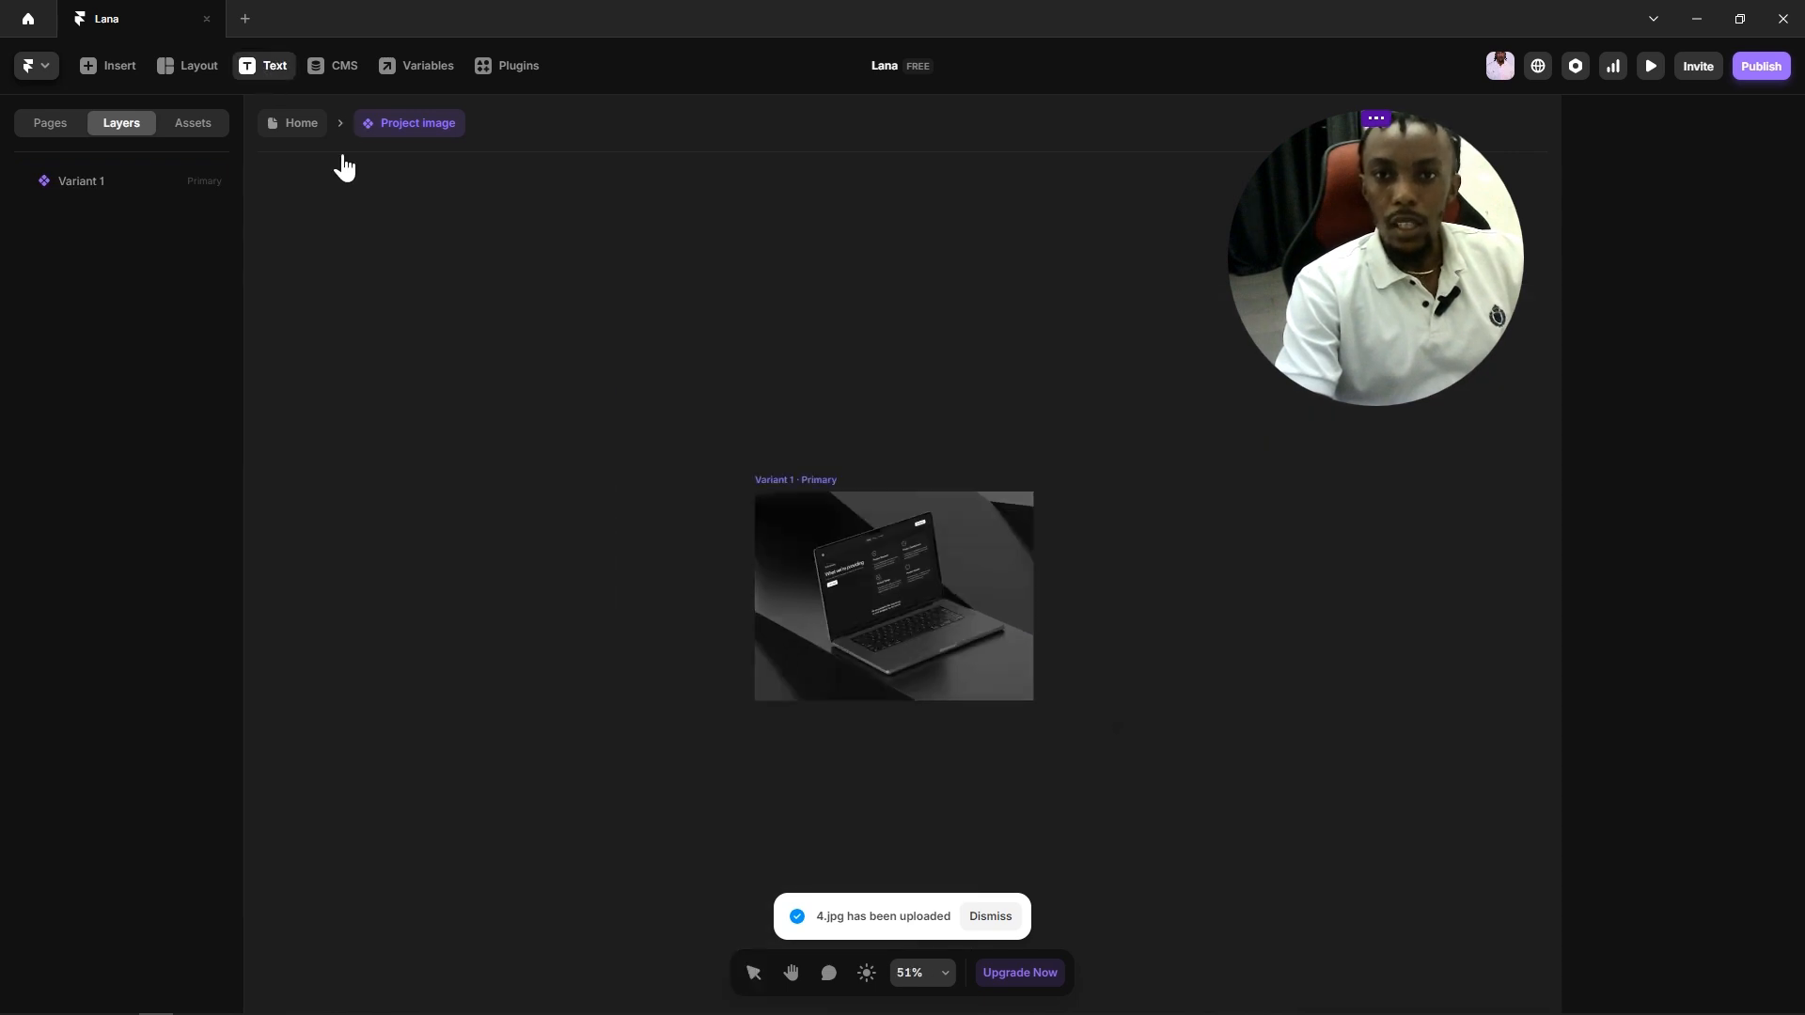
click(822, 381)
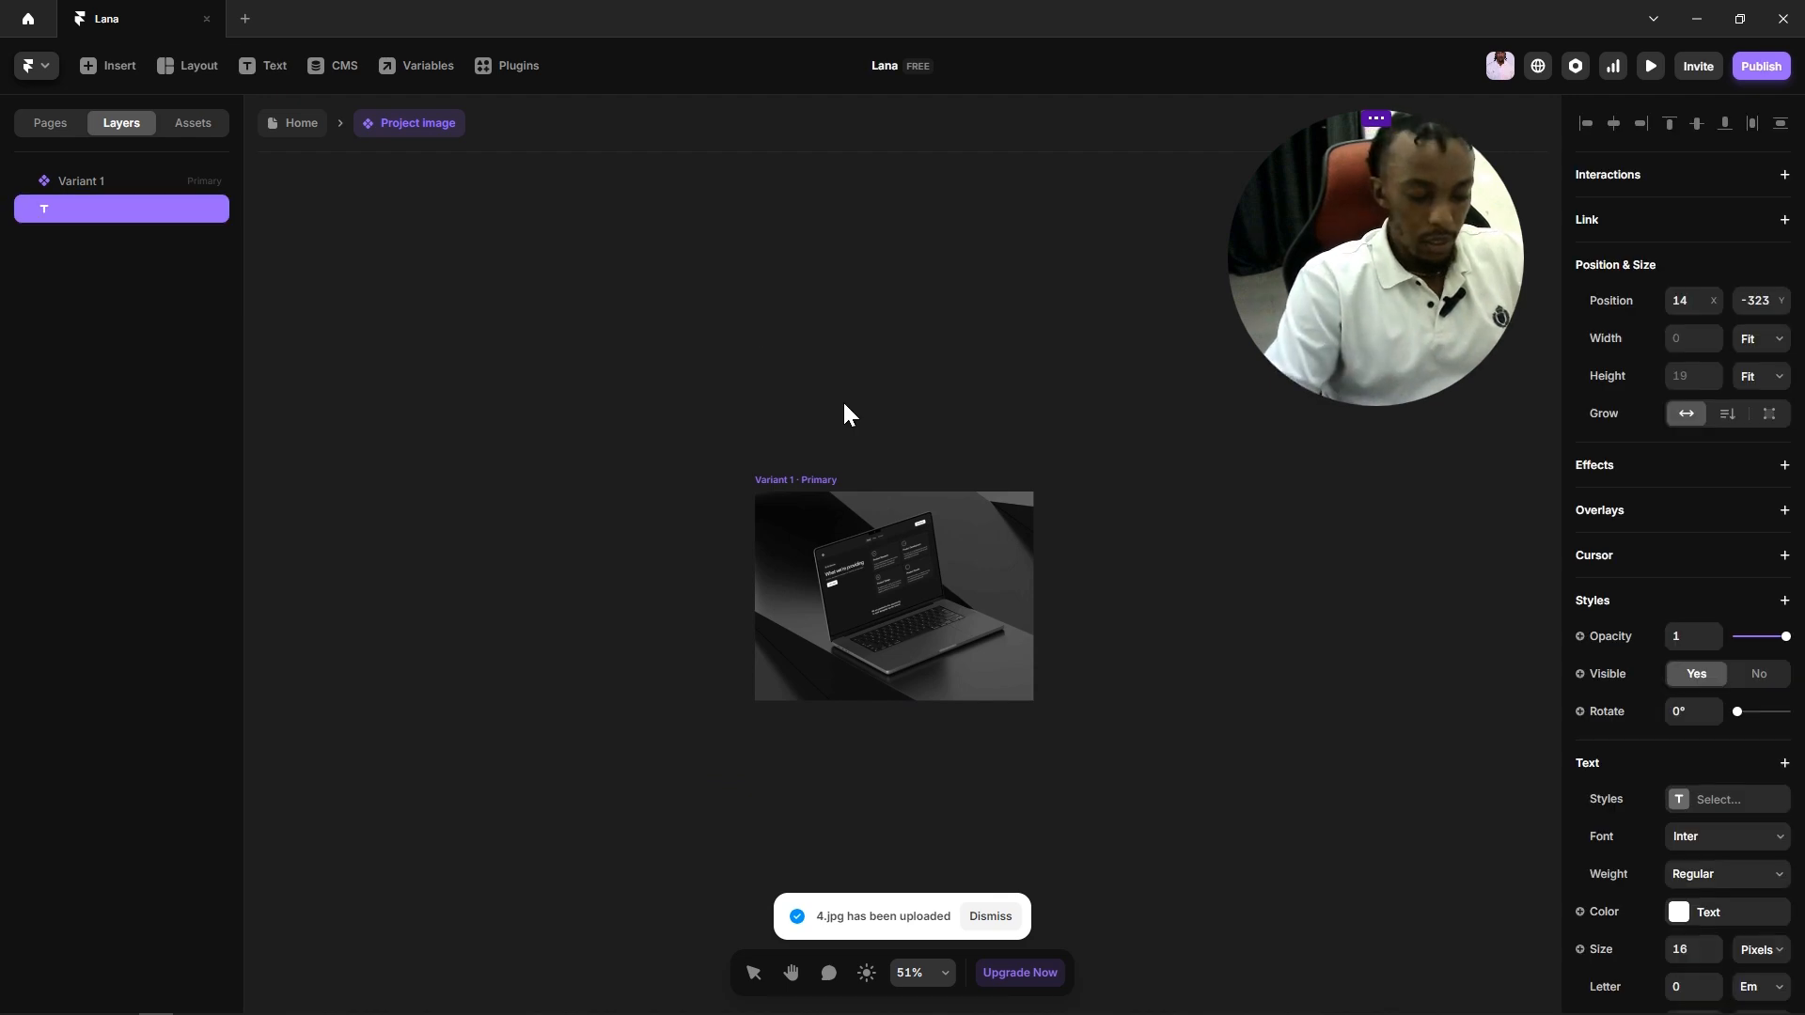
text(Sero)
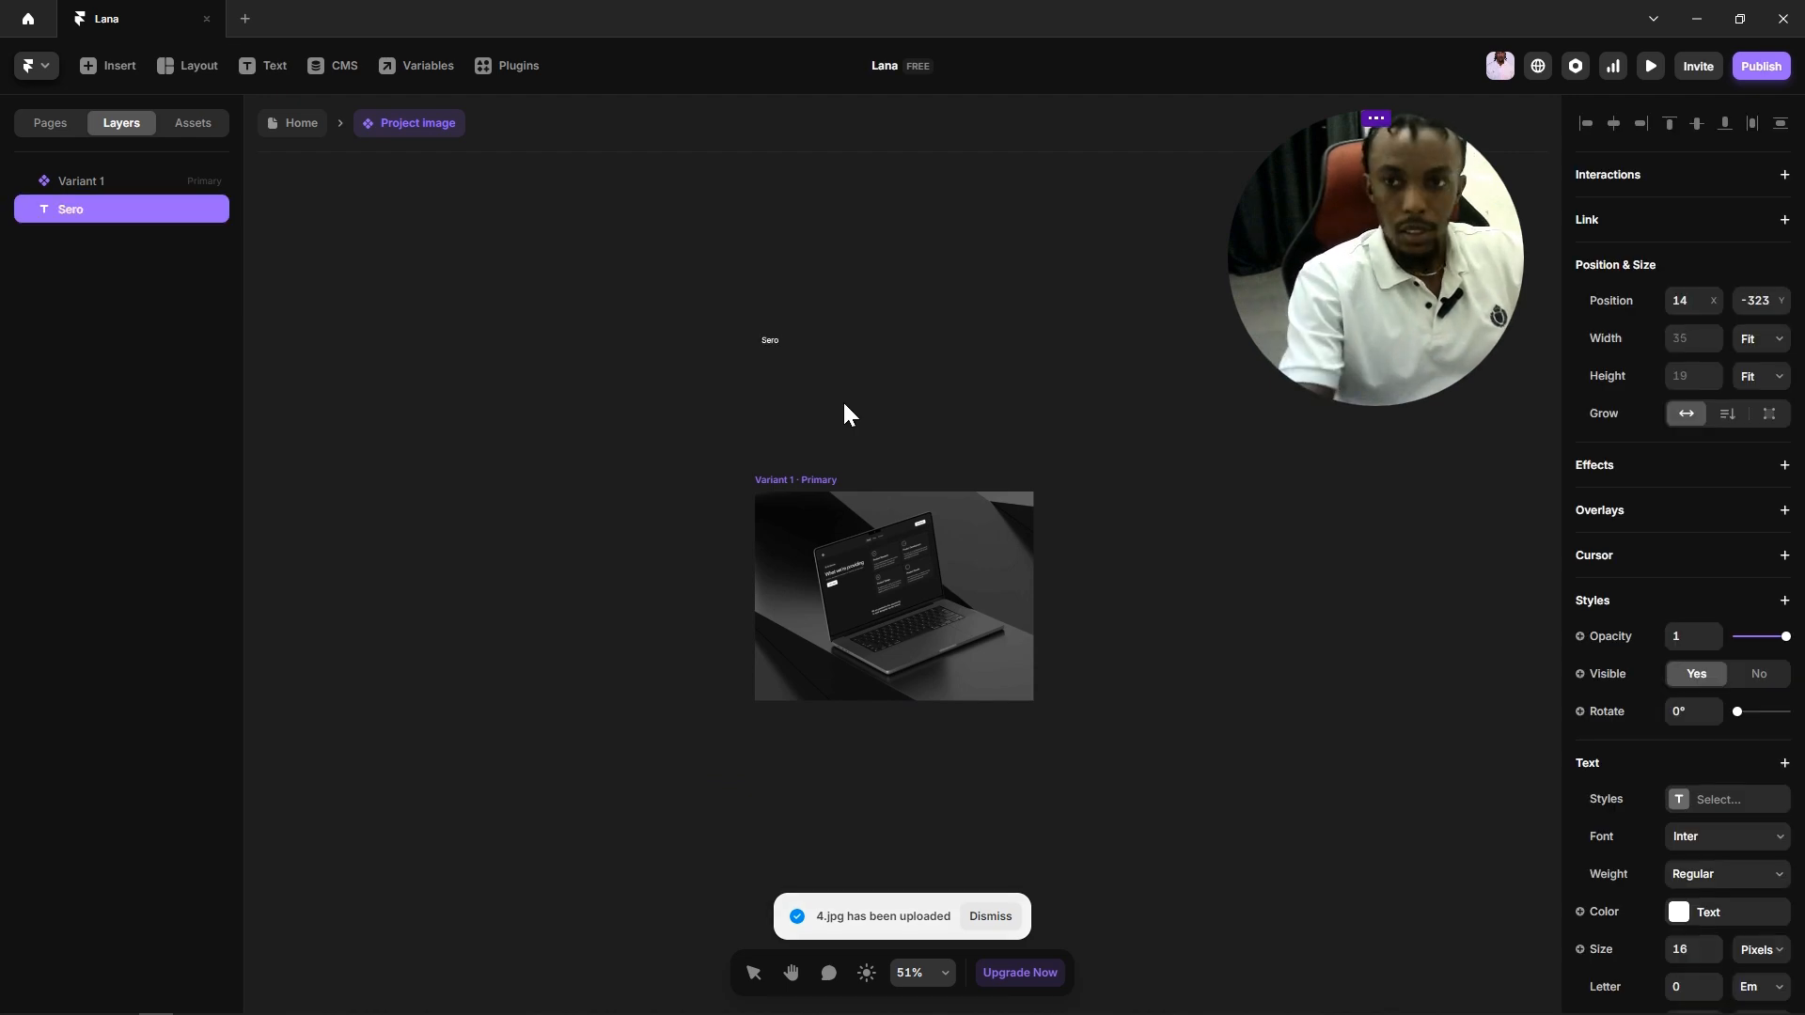
click(844, 406)
scroll(928, 397, up, 3)
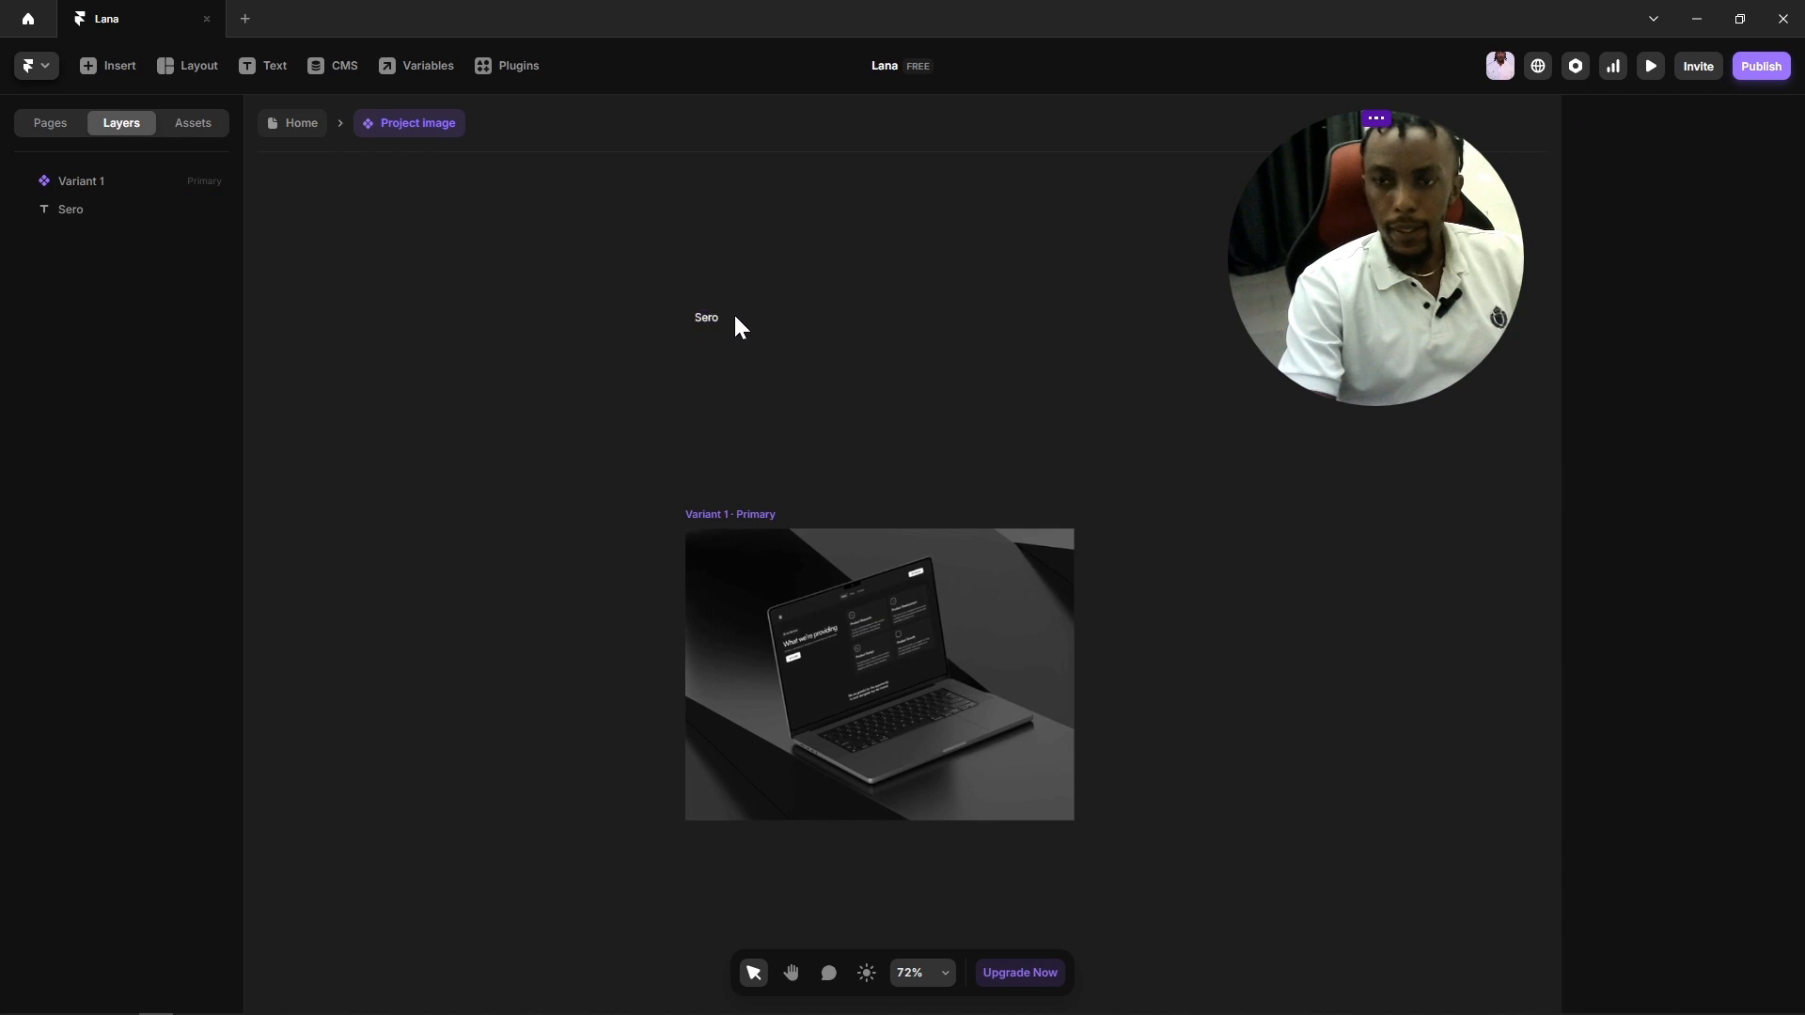
drag(737, 326, 895, 676)
Step: Apply the Heading 3 text style and the White color style to the Sero text
scroll(1695, 829, down, 5)
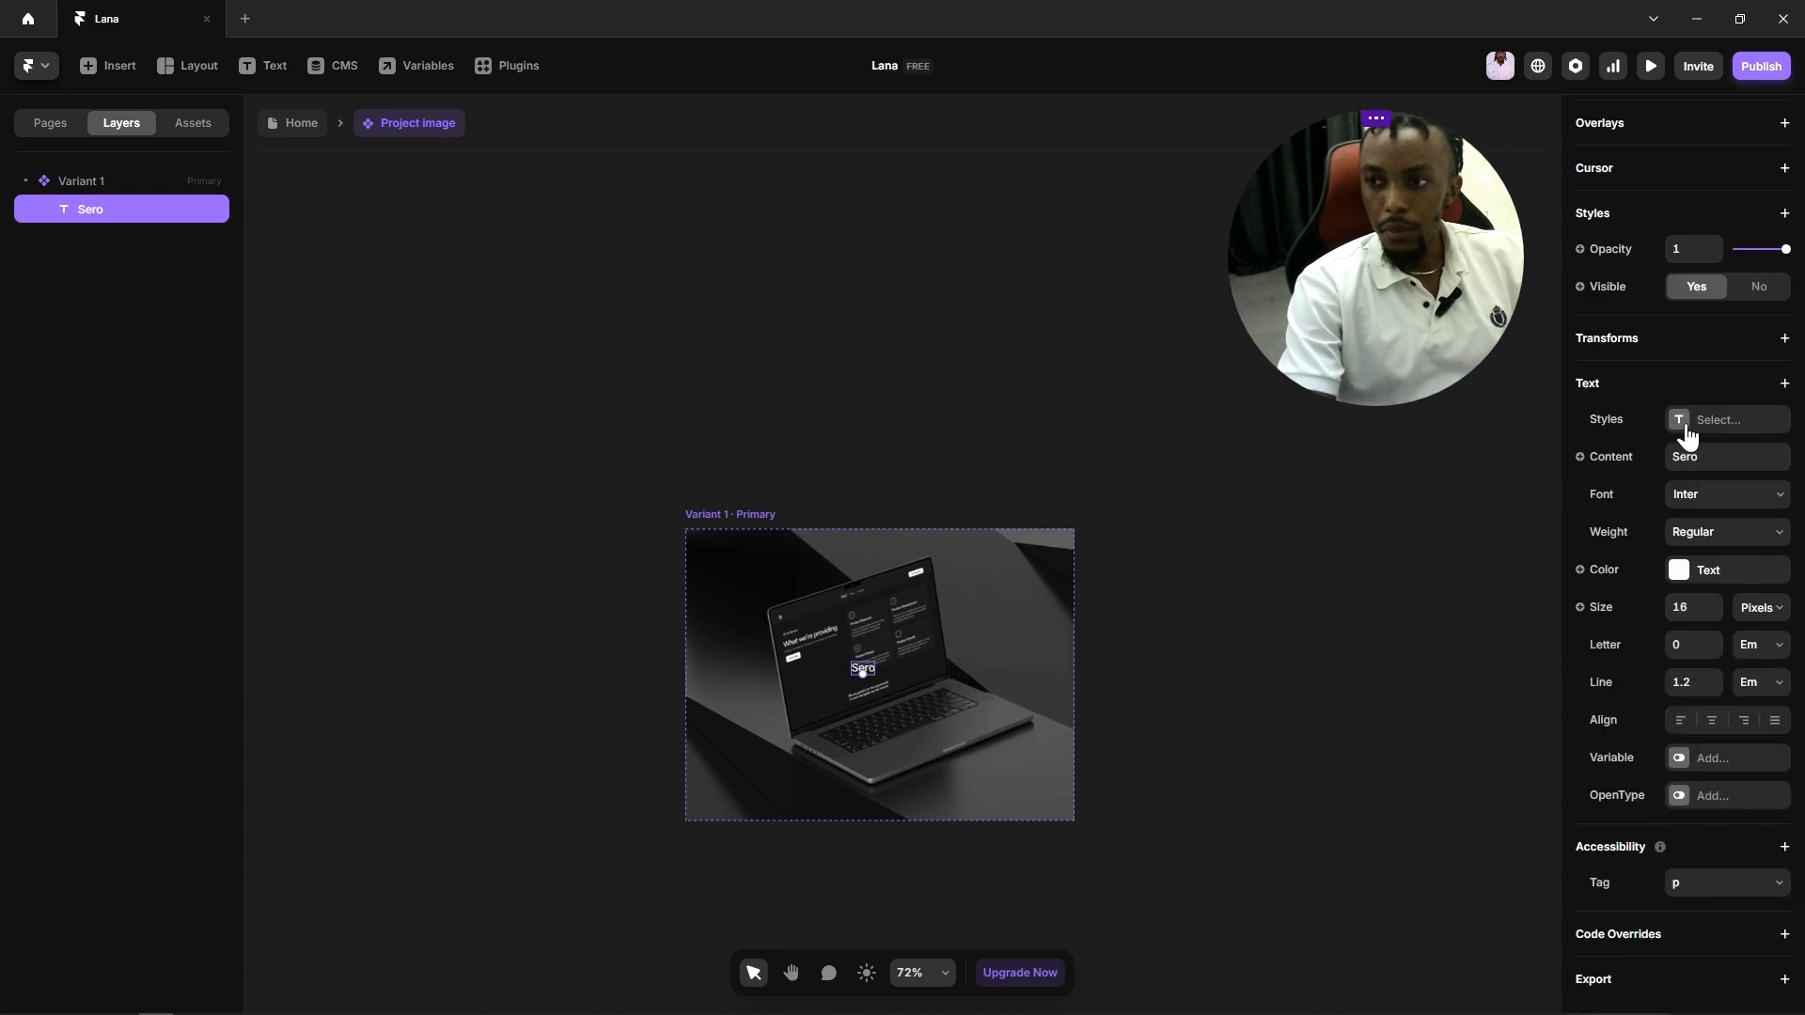
click(1688, 433)
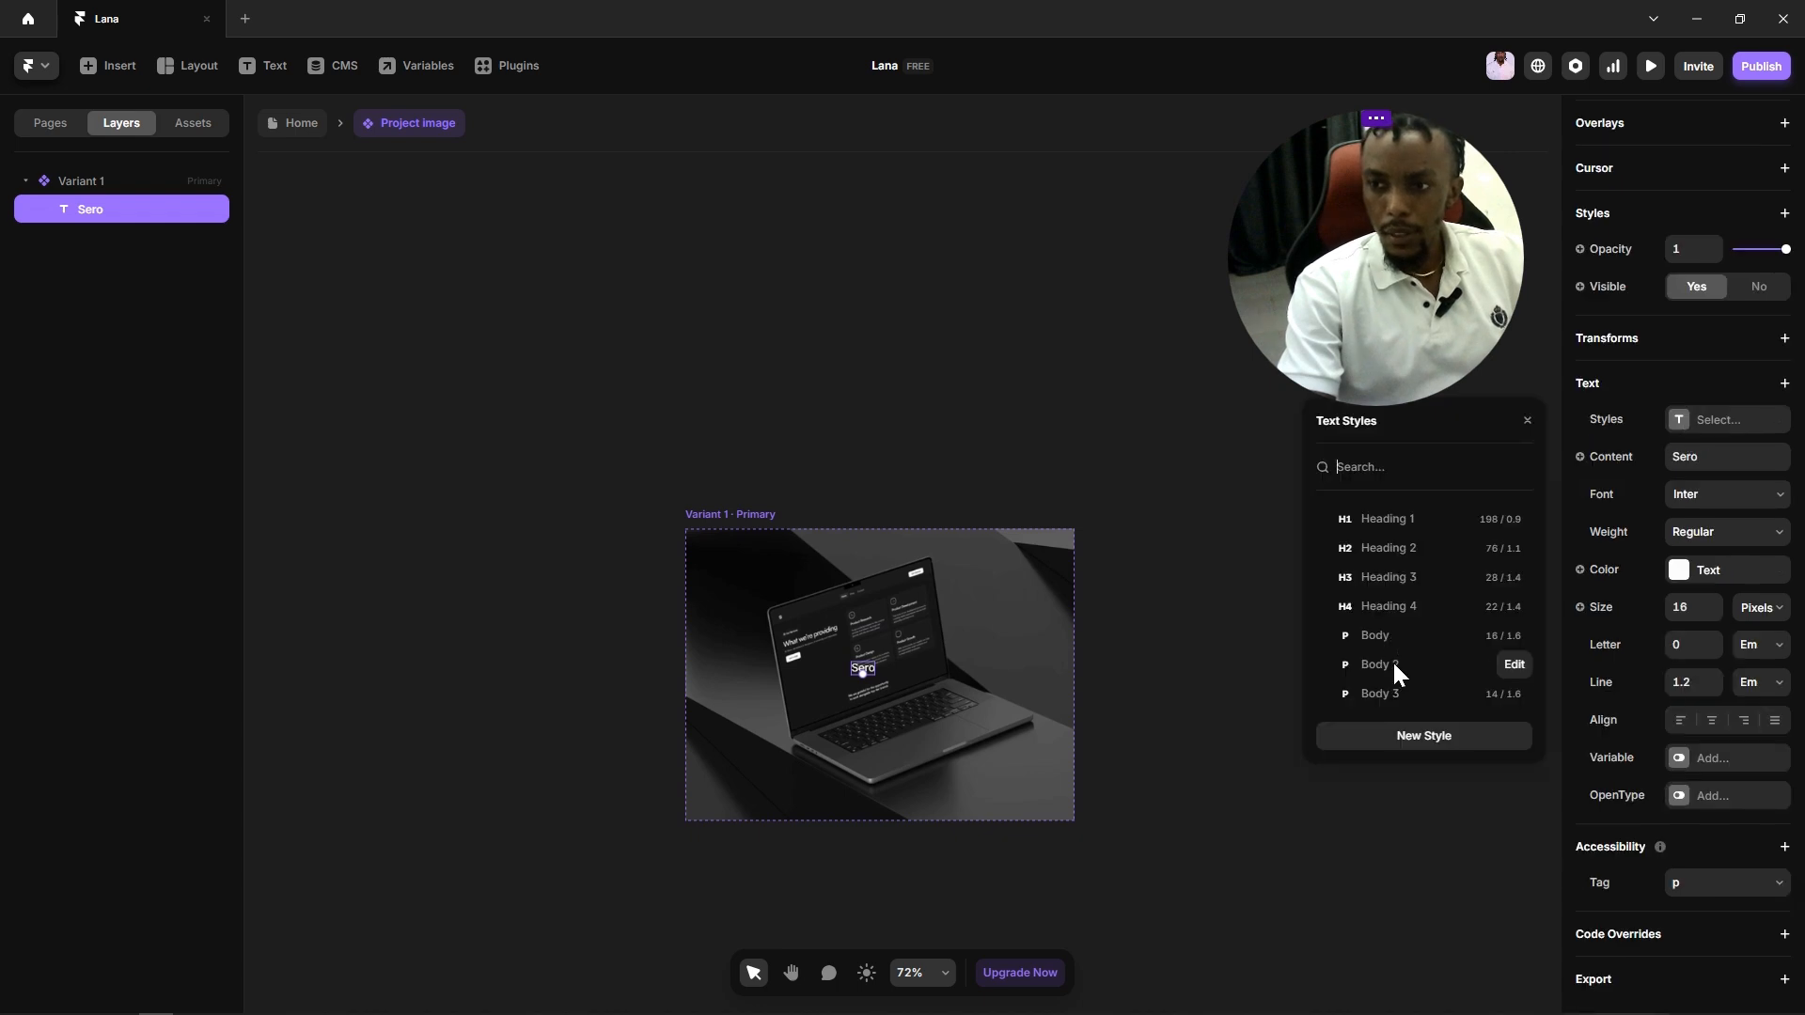
click(1391, 605)
click(1394, 577)
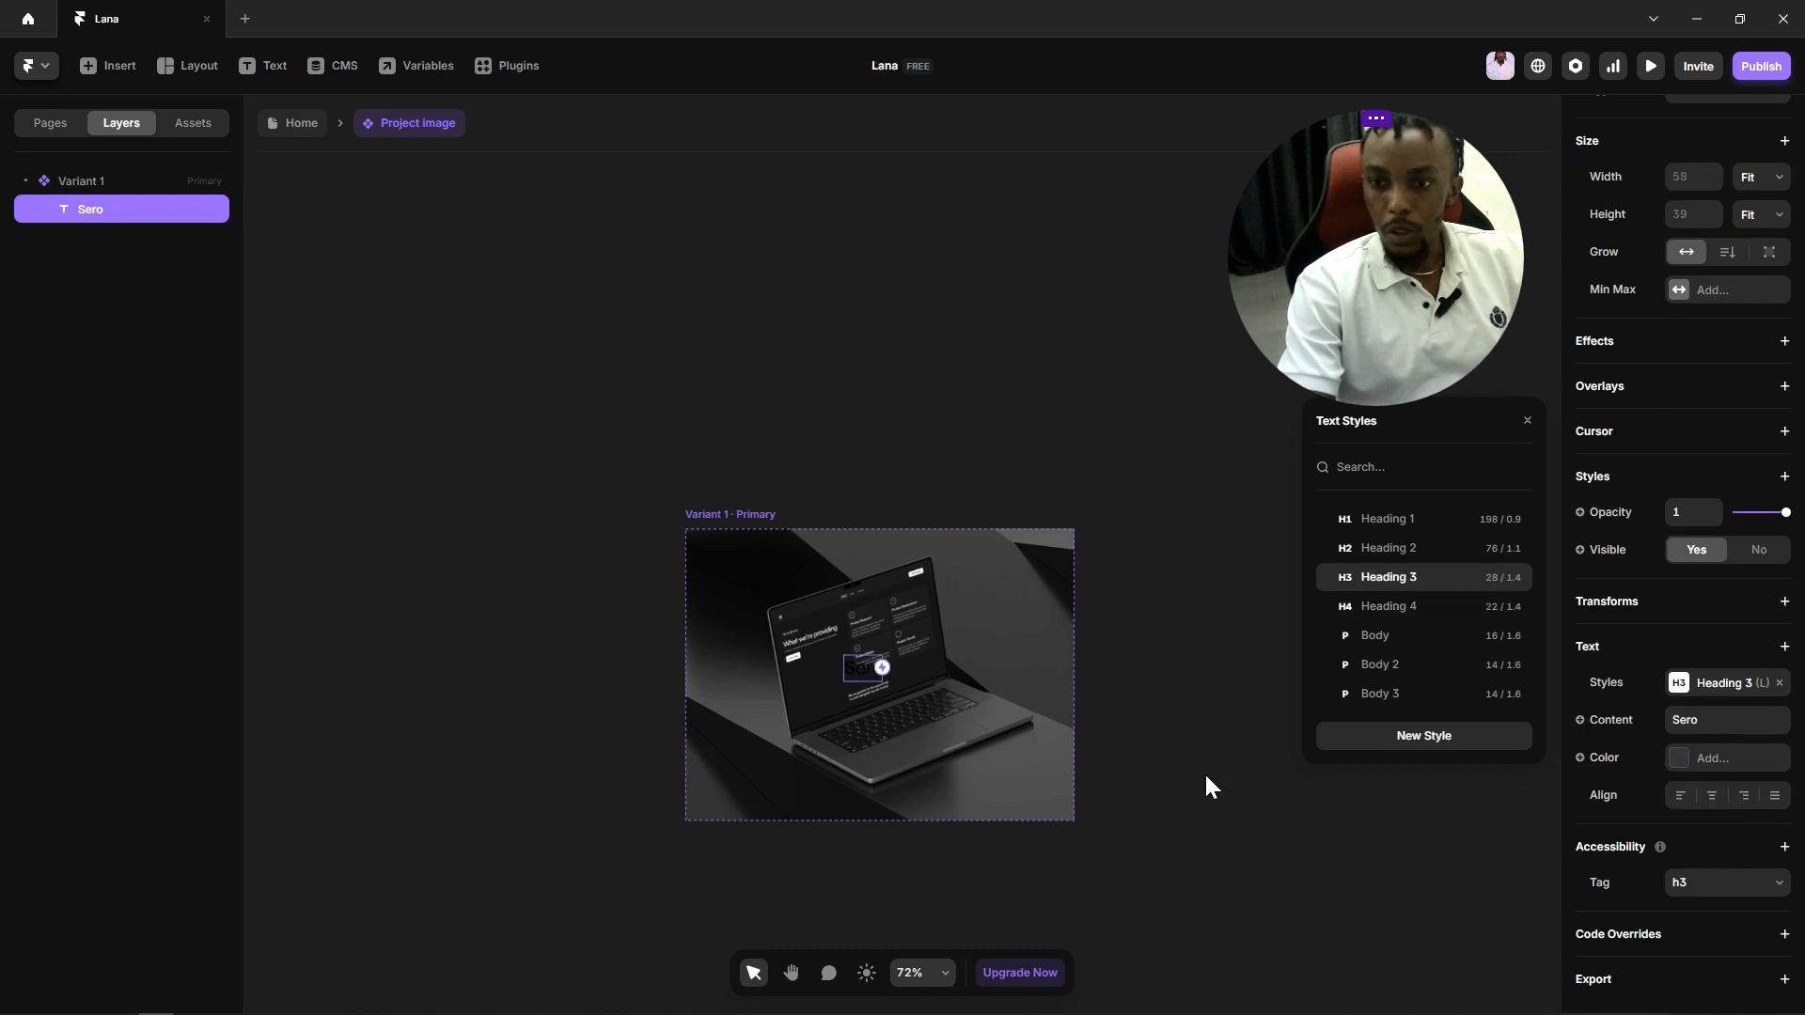
click(1671, 763)
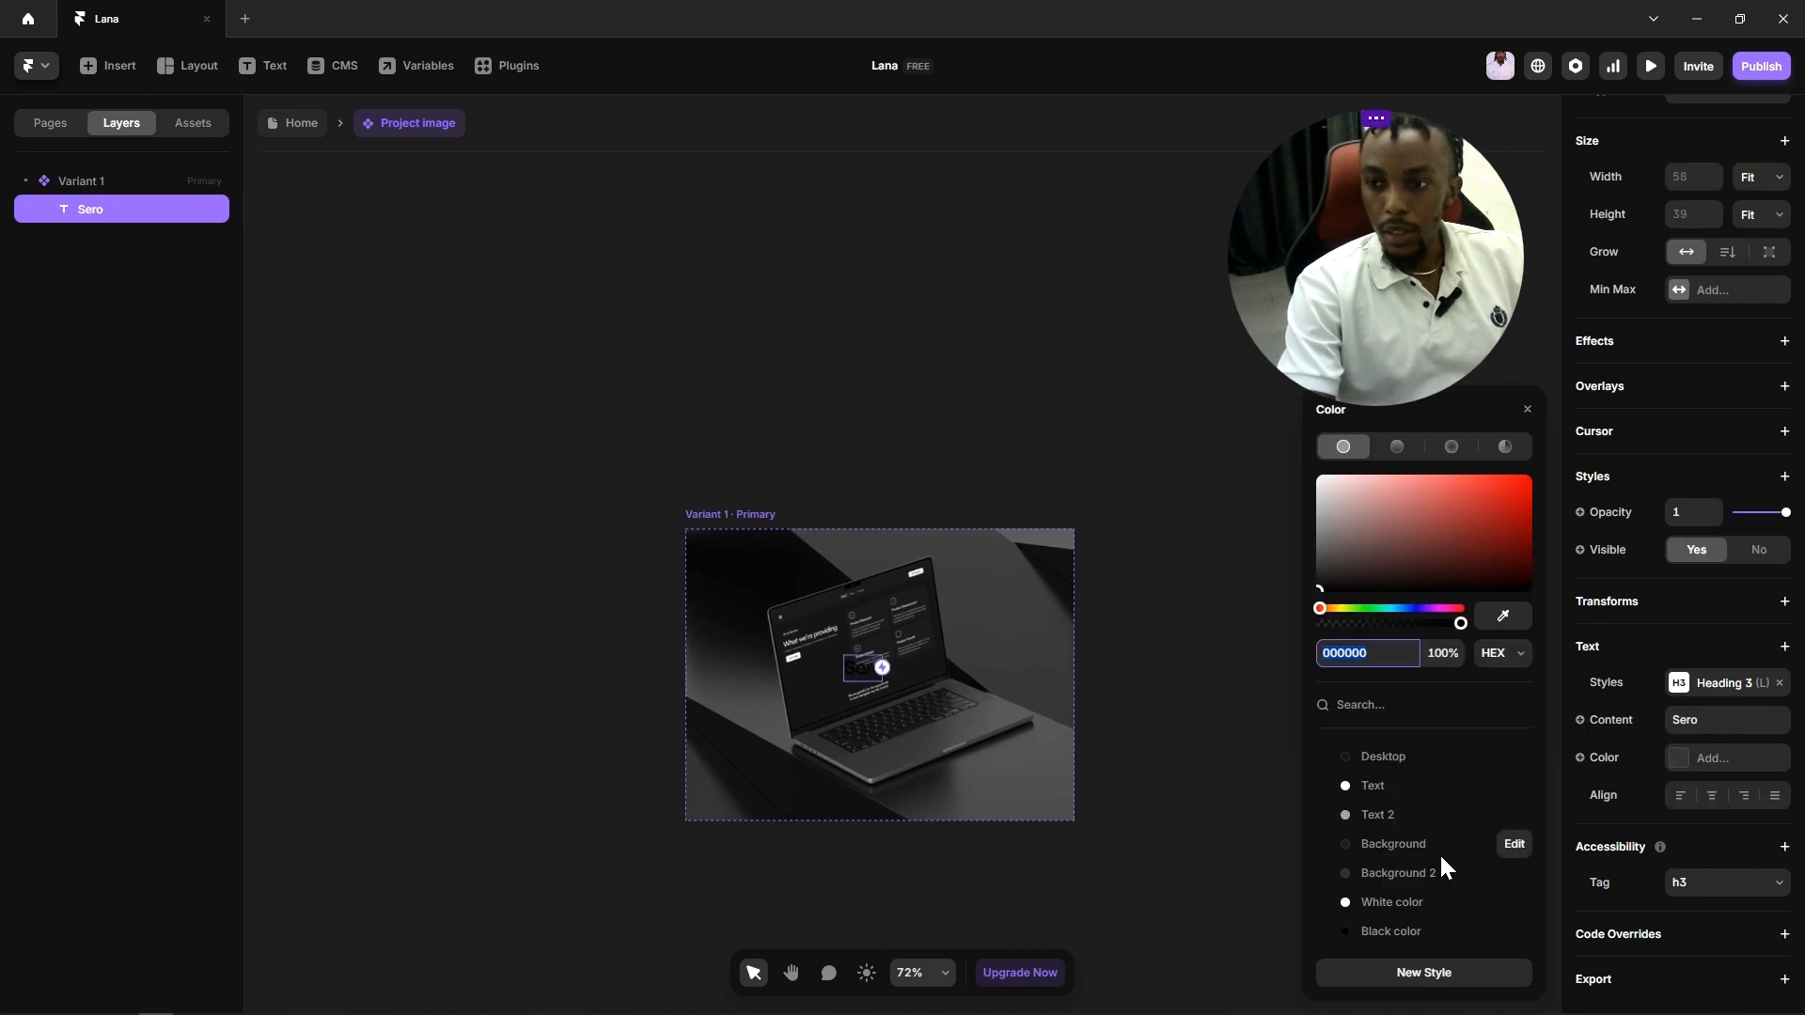
click(1395, 814)
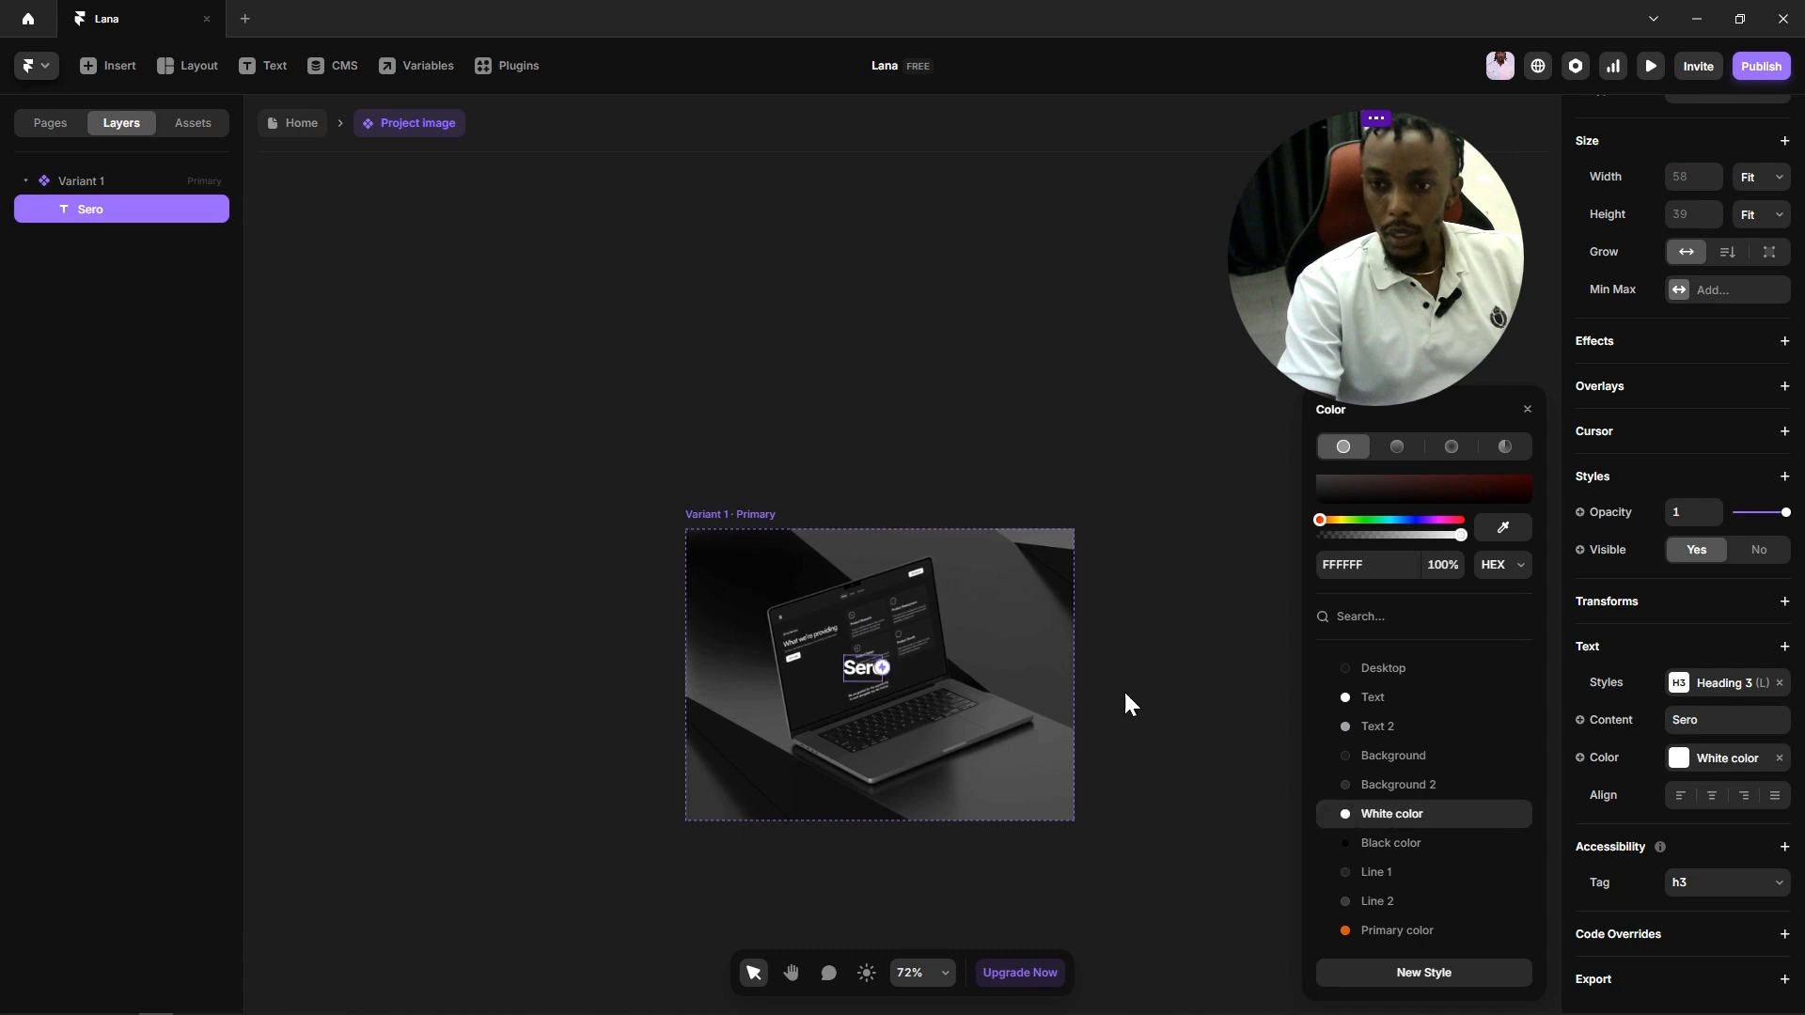
click(1088, 695)
Step: Add a centred vertical stack layout to the primary variant
click(708, 514)
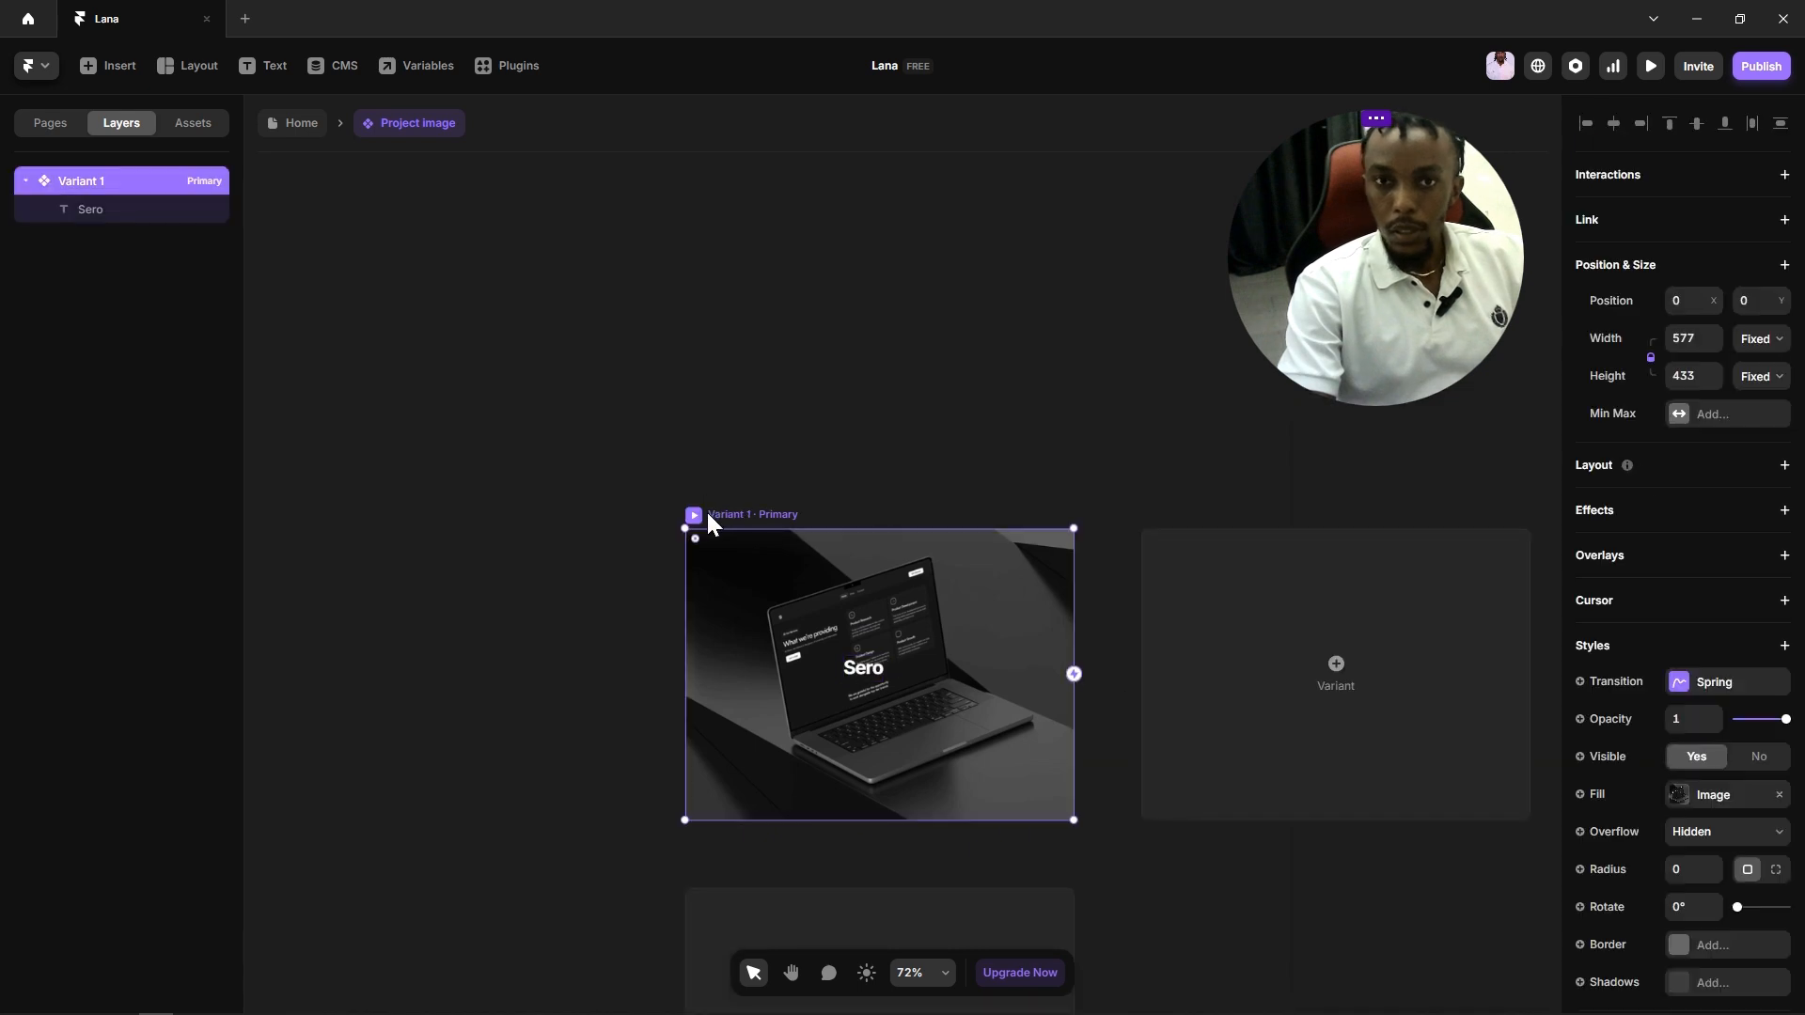
click(1783, 466)
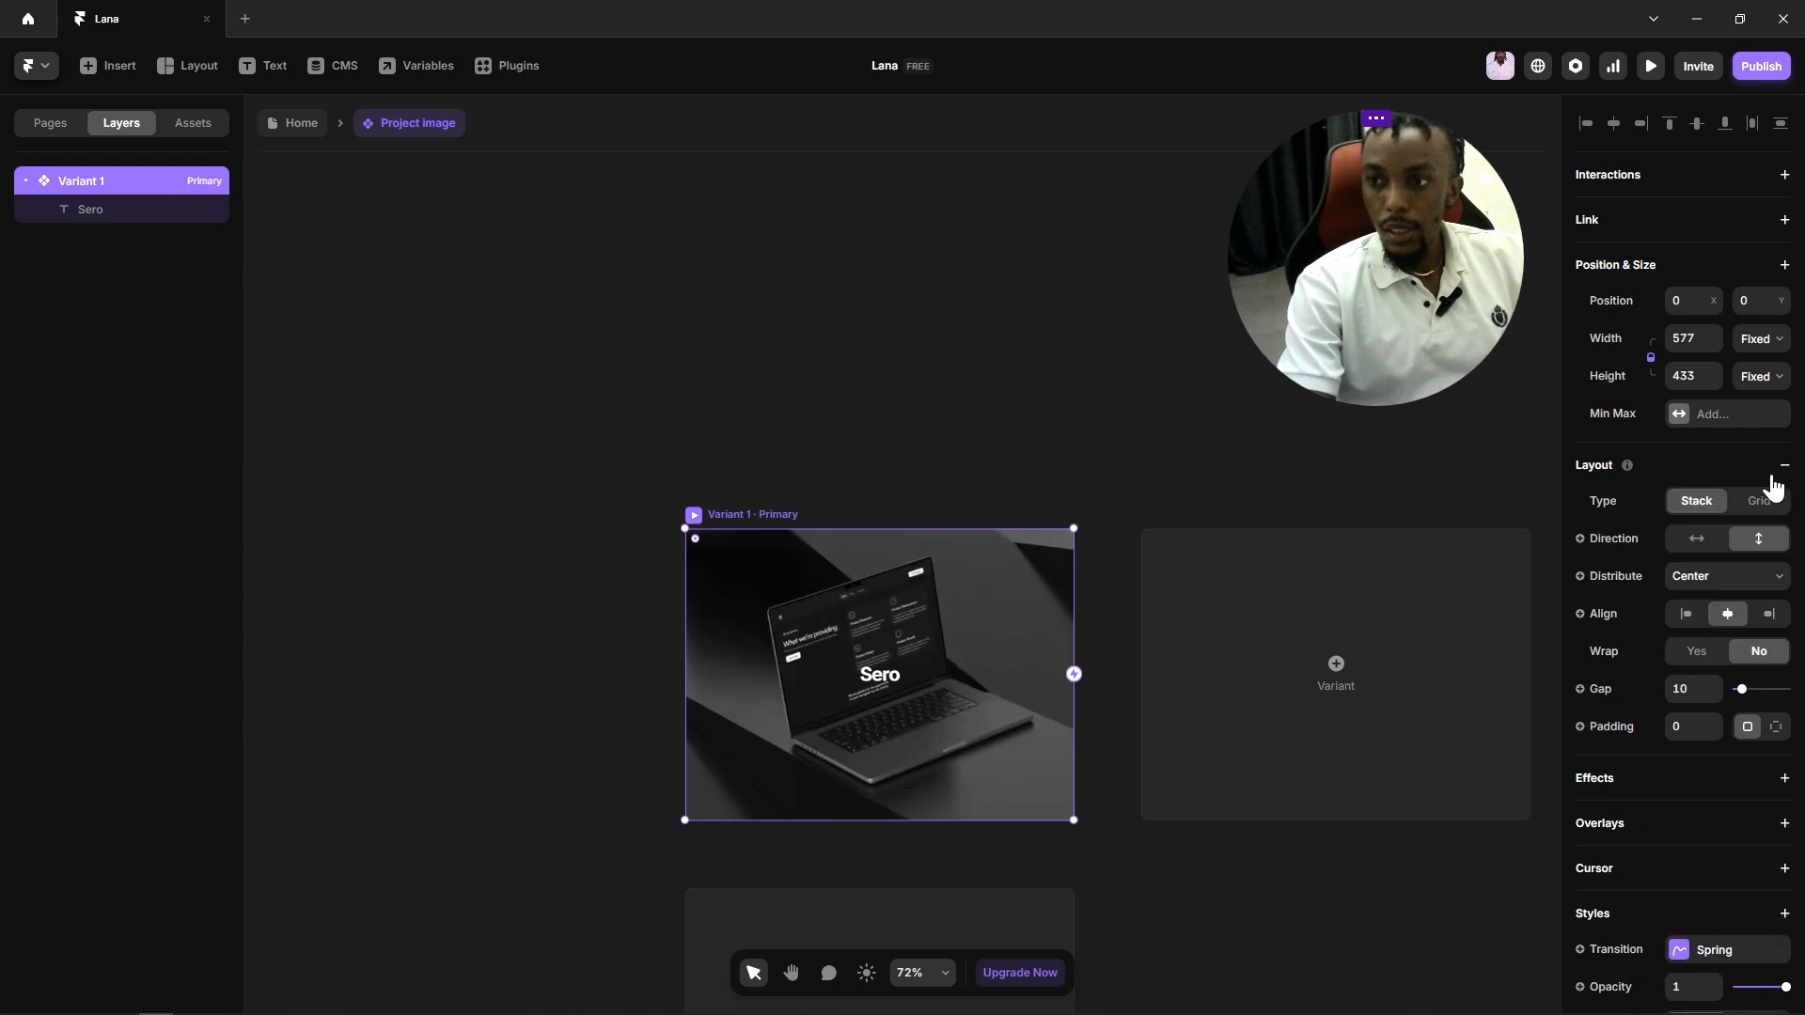
click(839, 291)
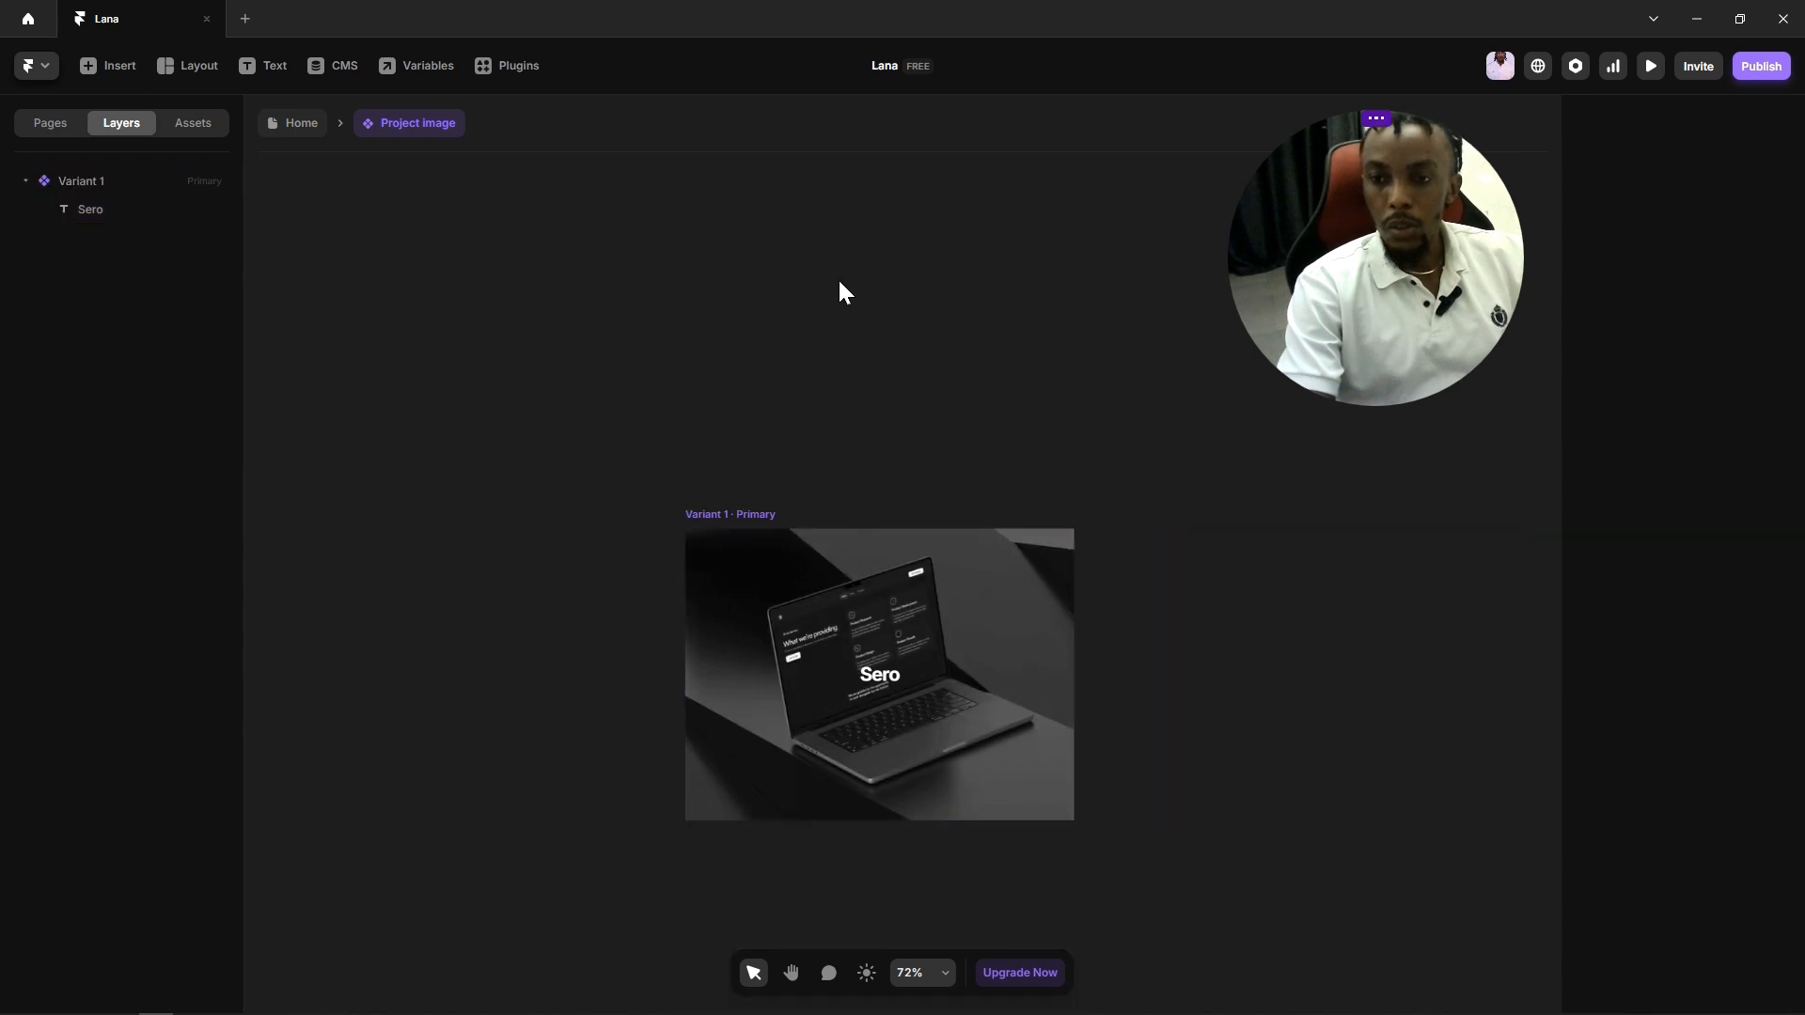
Step: Change the Sero text's style to Heading 2
click(892, 672)
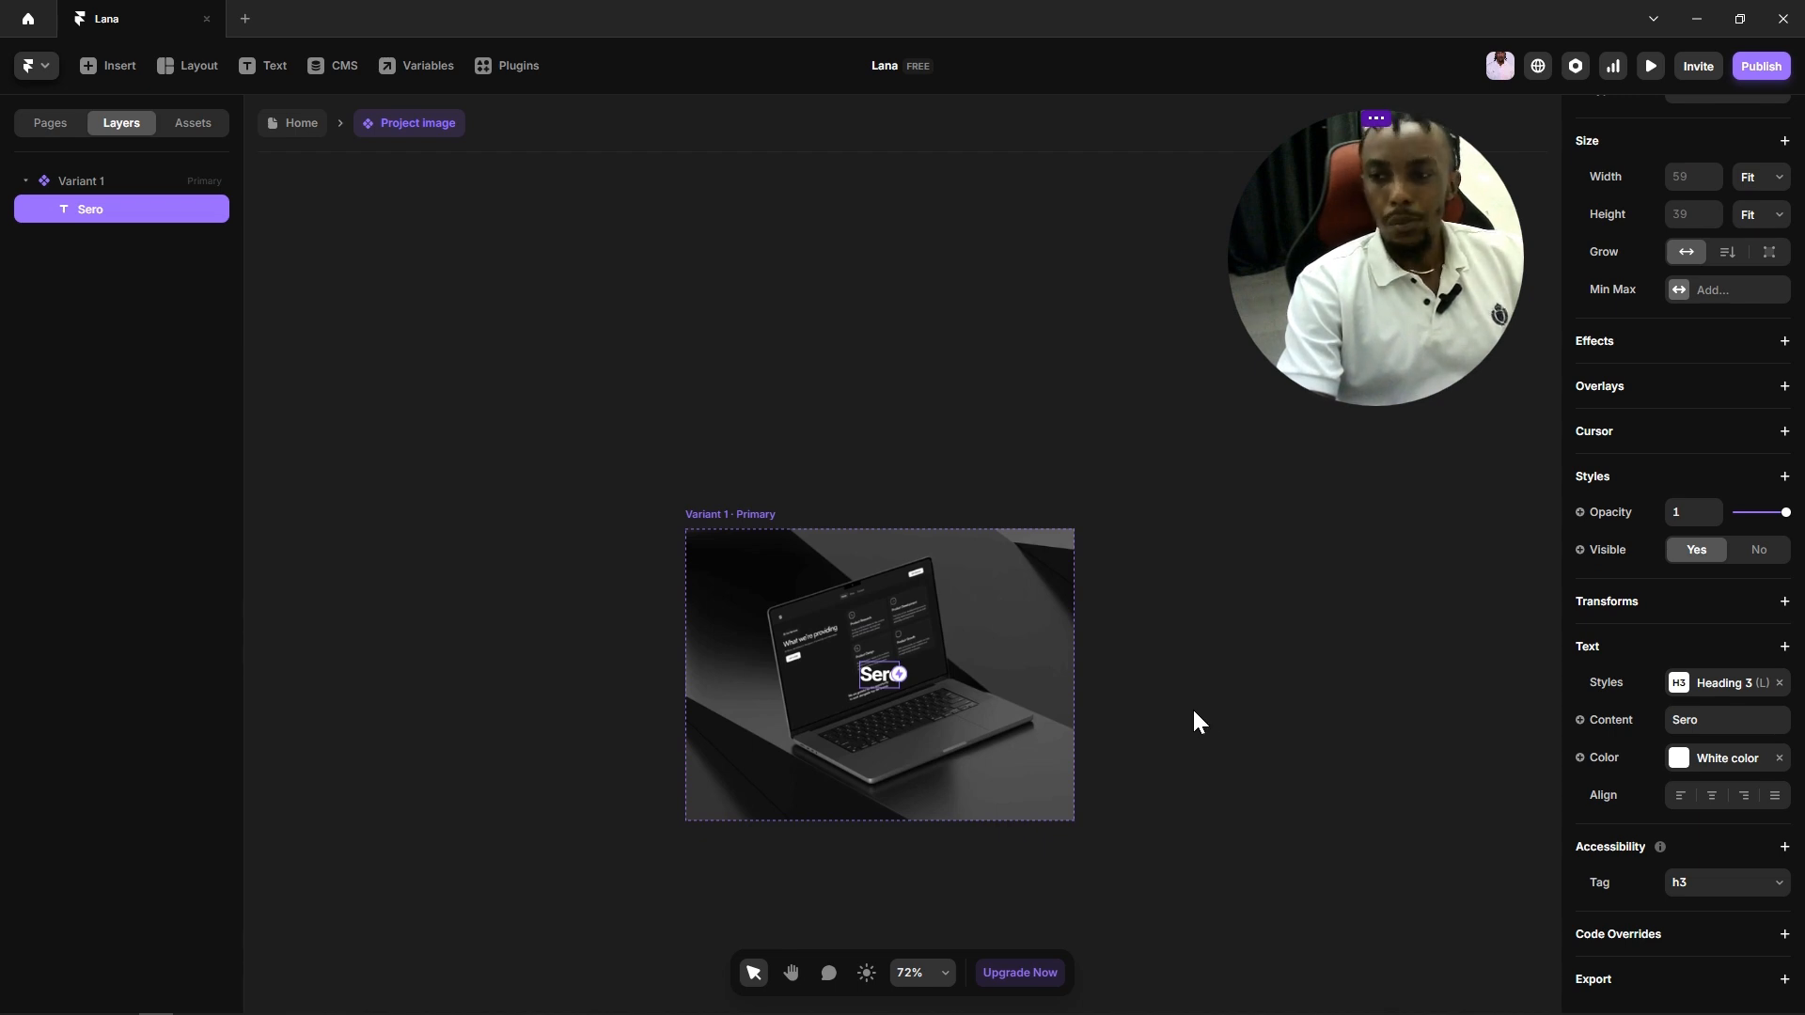
scroll(837, 711, up, 2)
scroll(952, 665, down, 1)
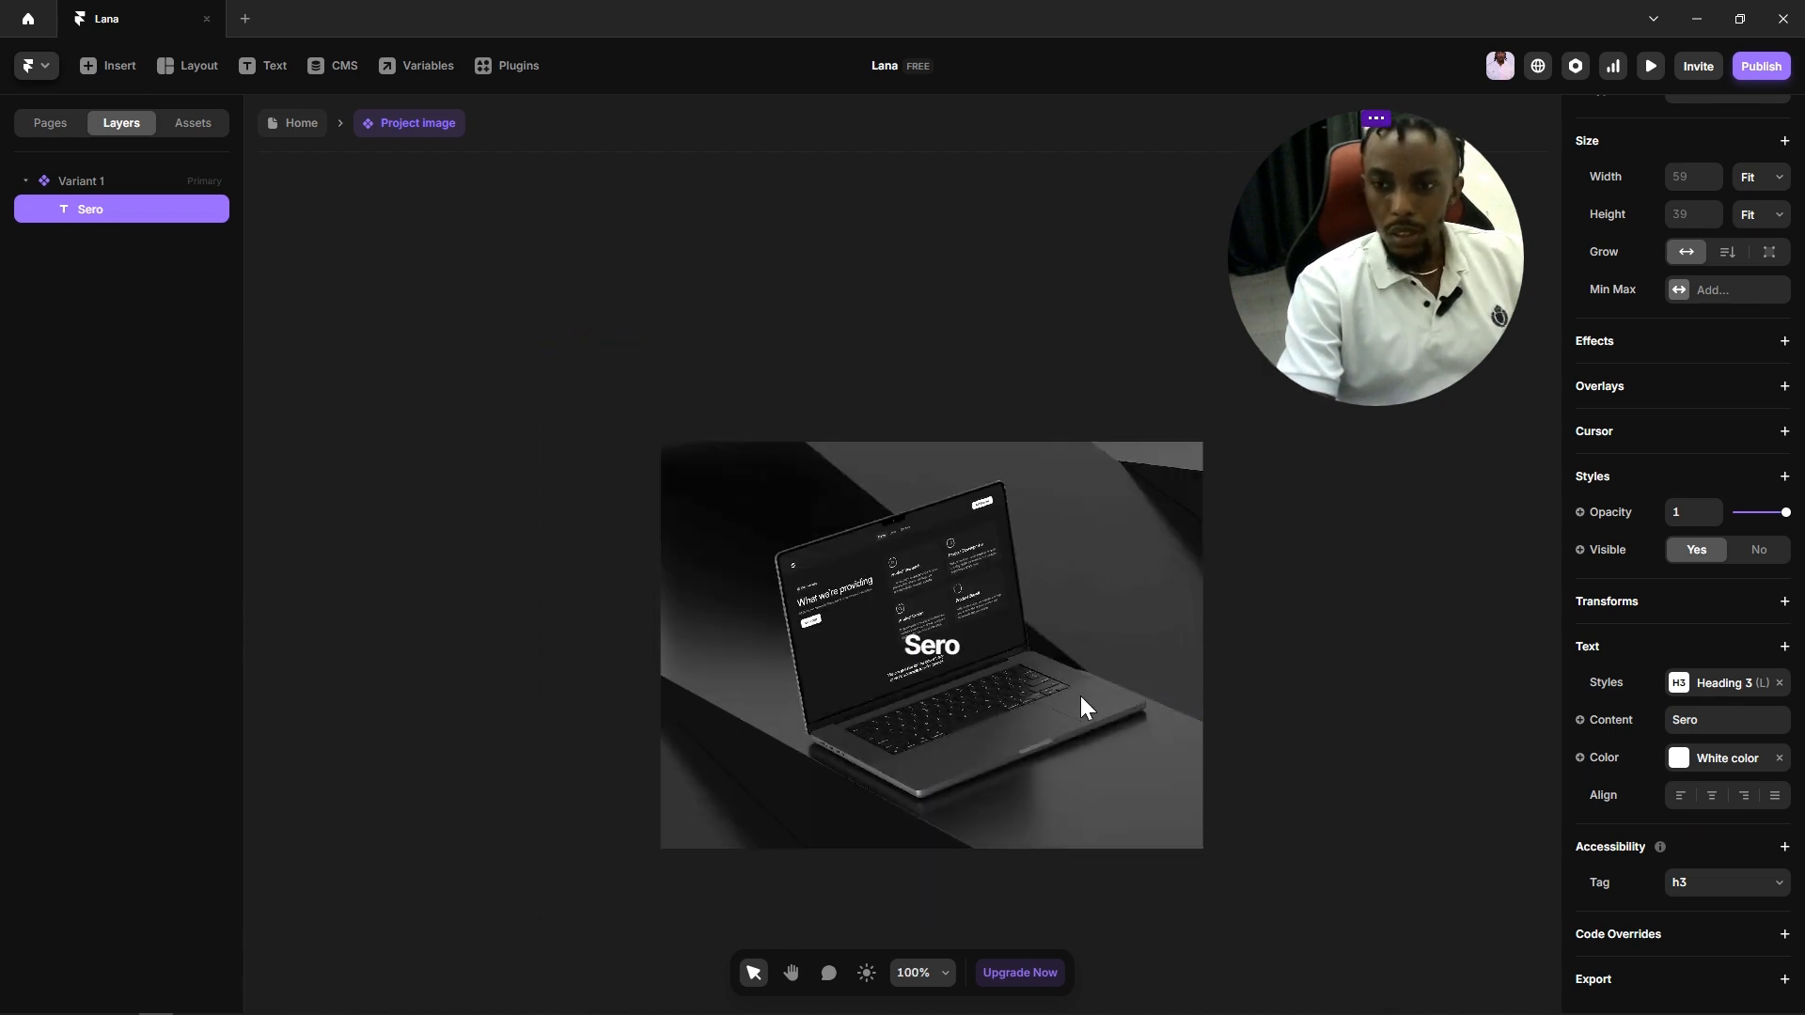
click(1727, 683)
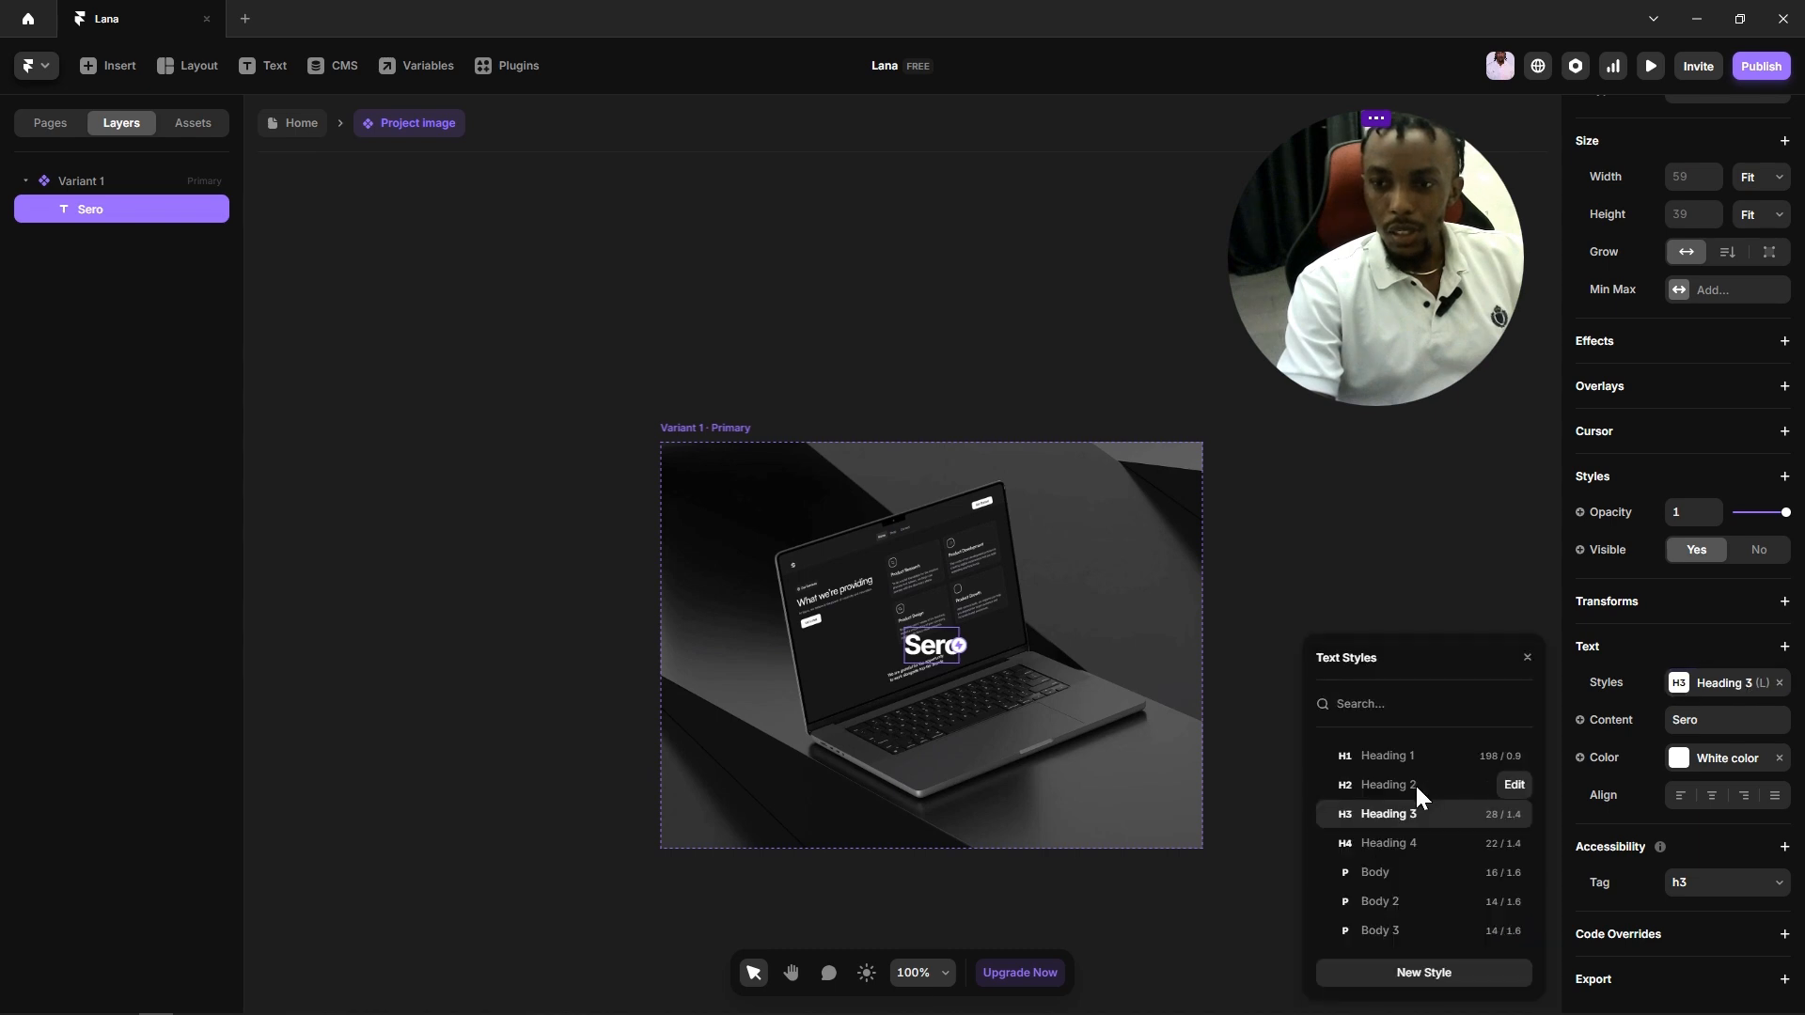
click(1416, 785)
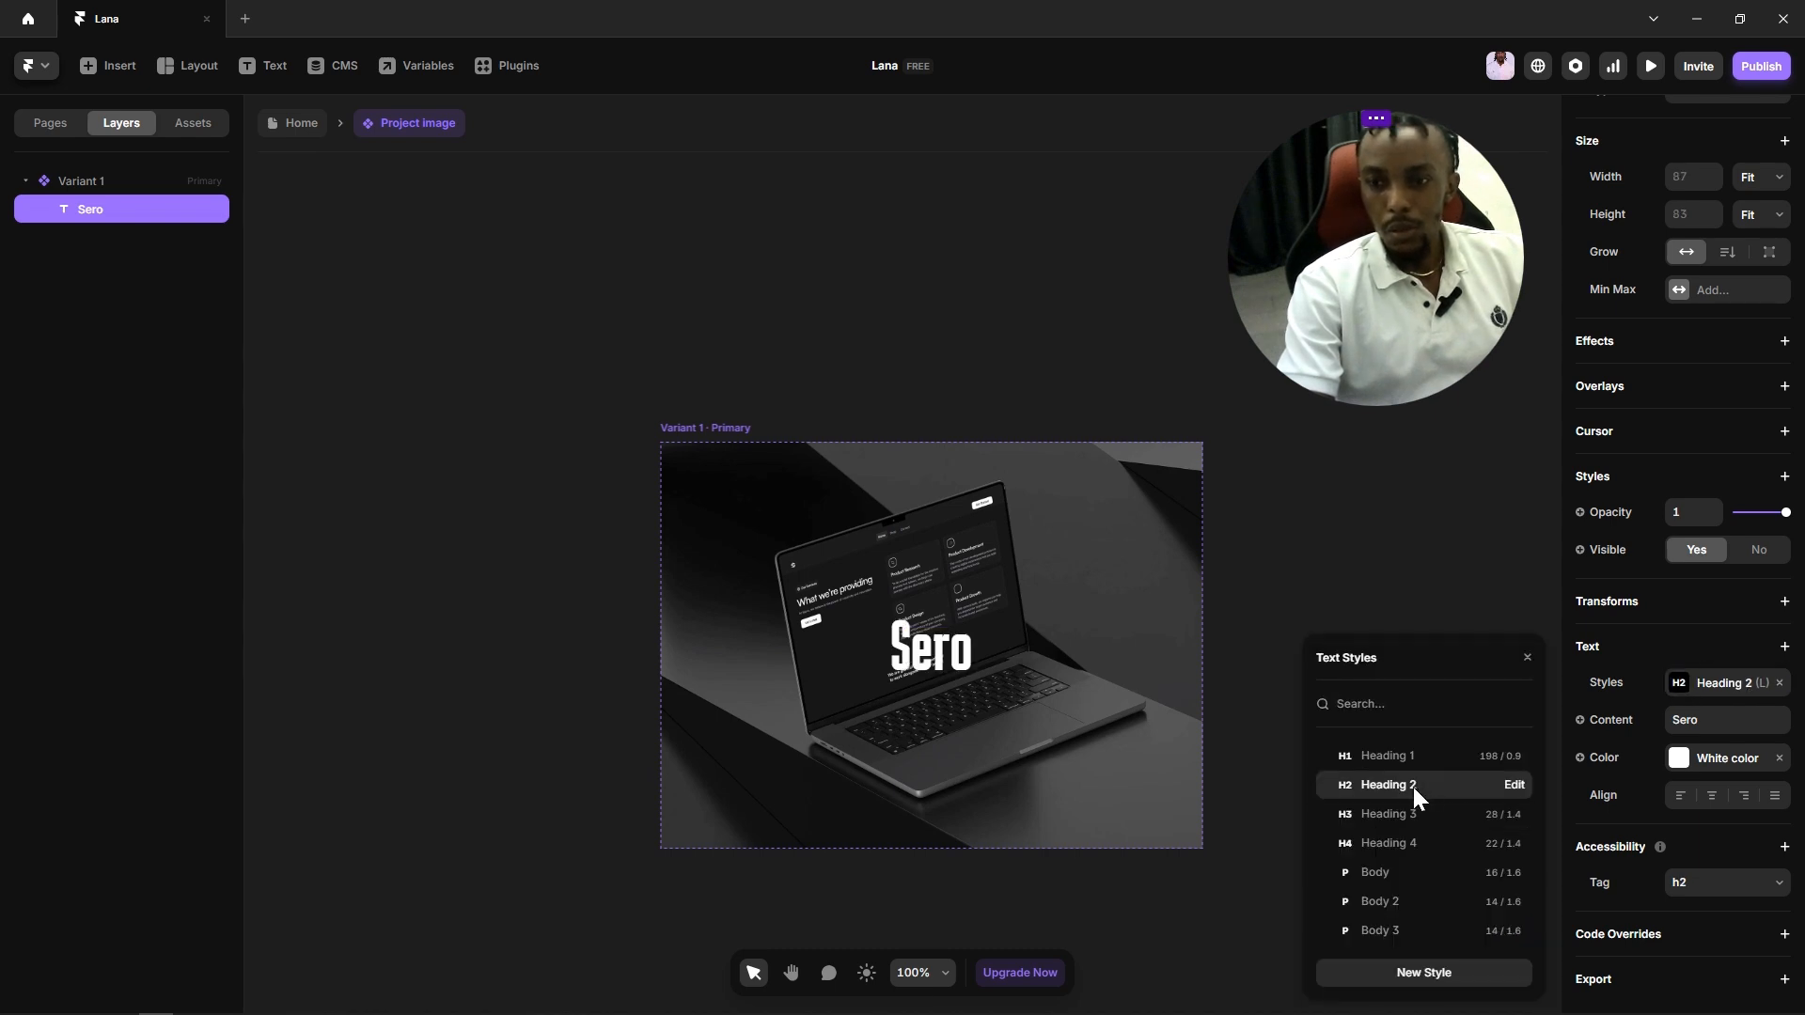
click(1350, 538)
drag(1350, 537, 1225, 527)
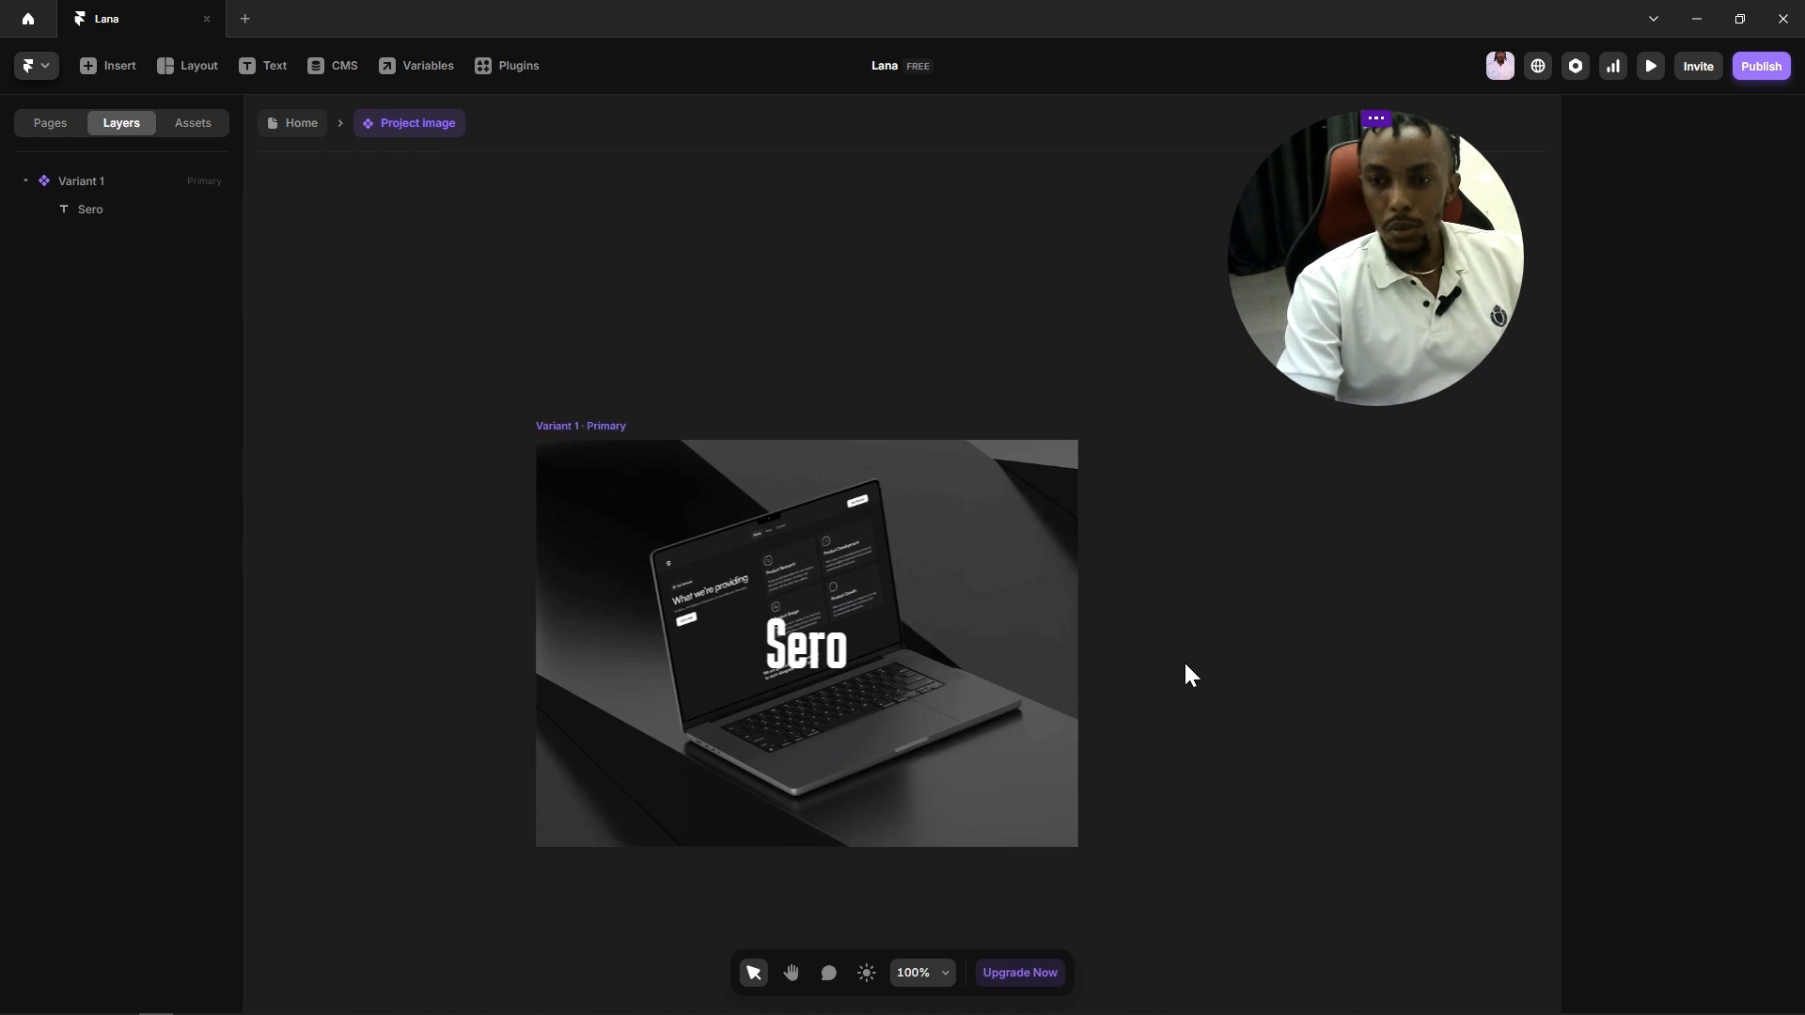
drag(1244, 781, 1233, 697)
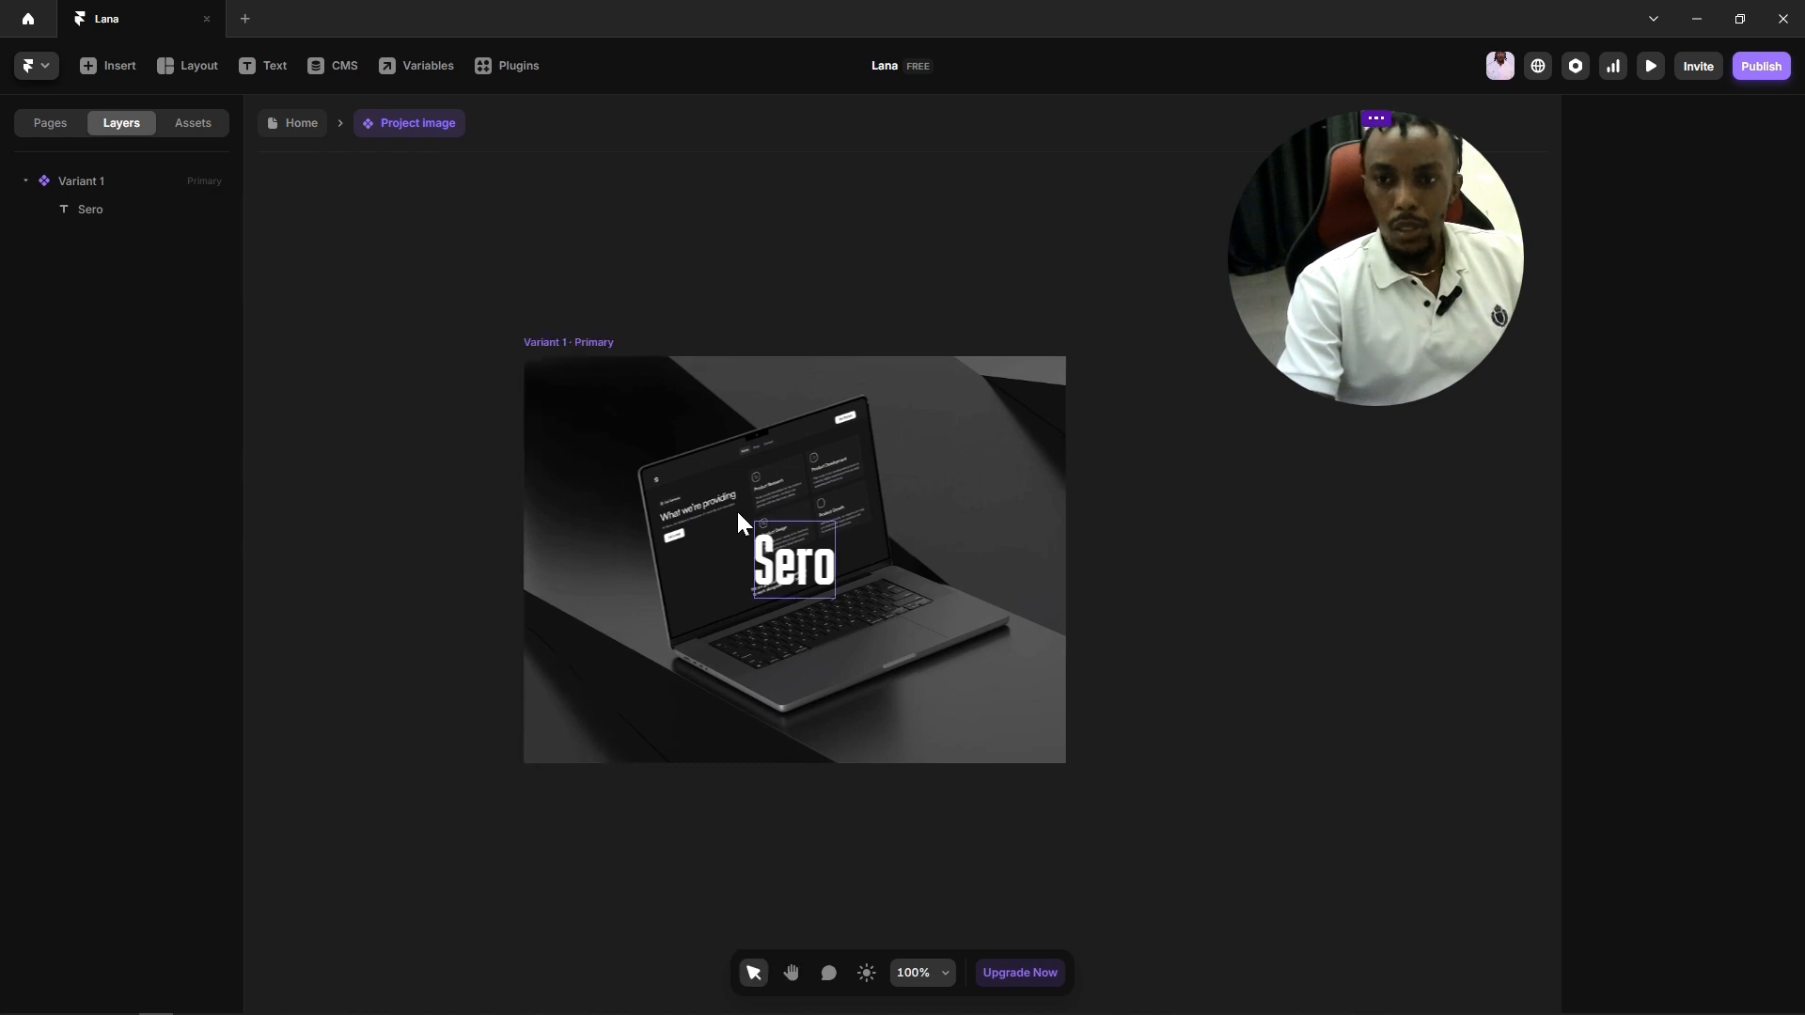
click(572, 342)
key(Escape)
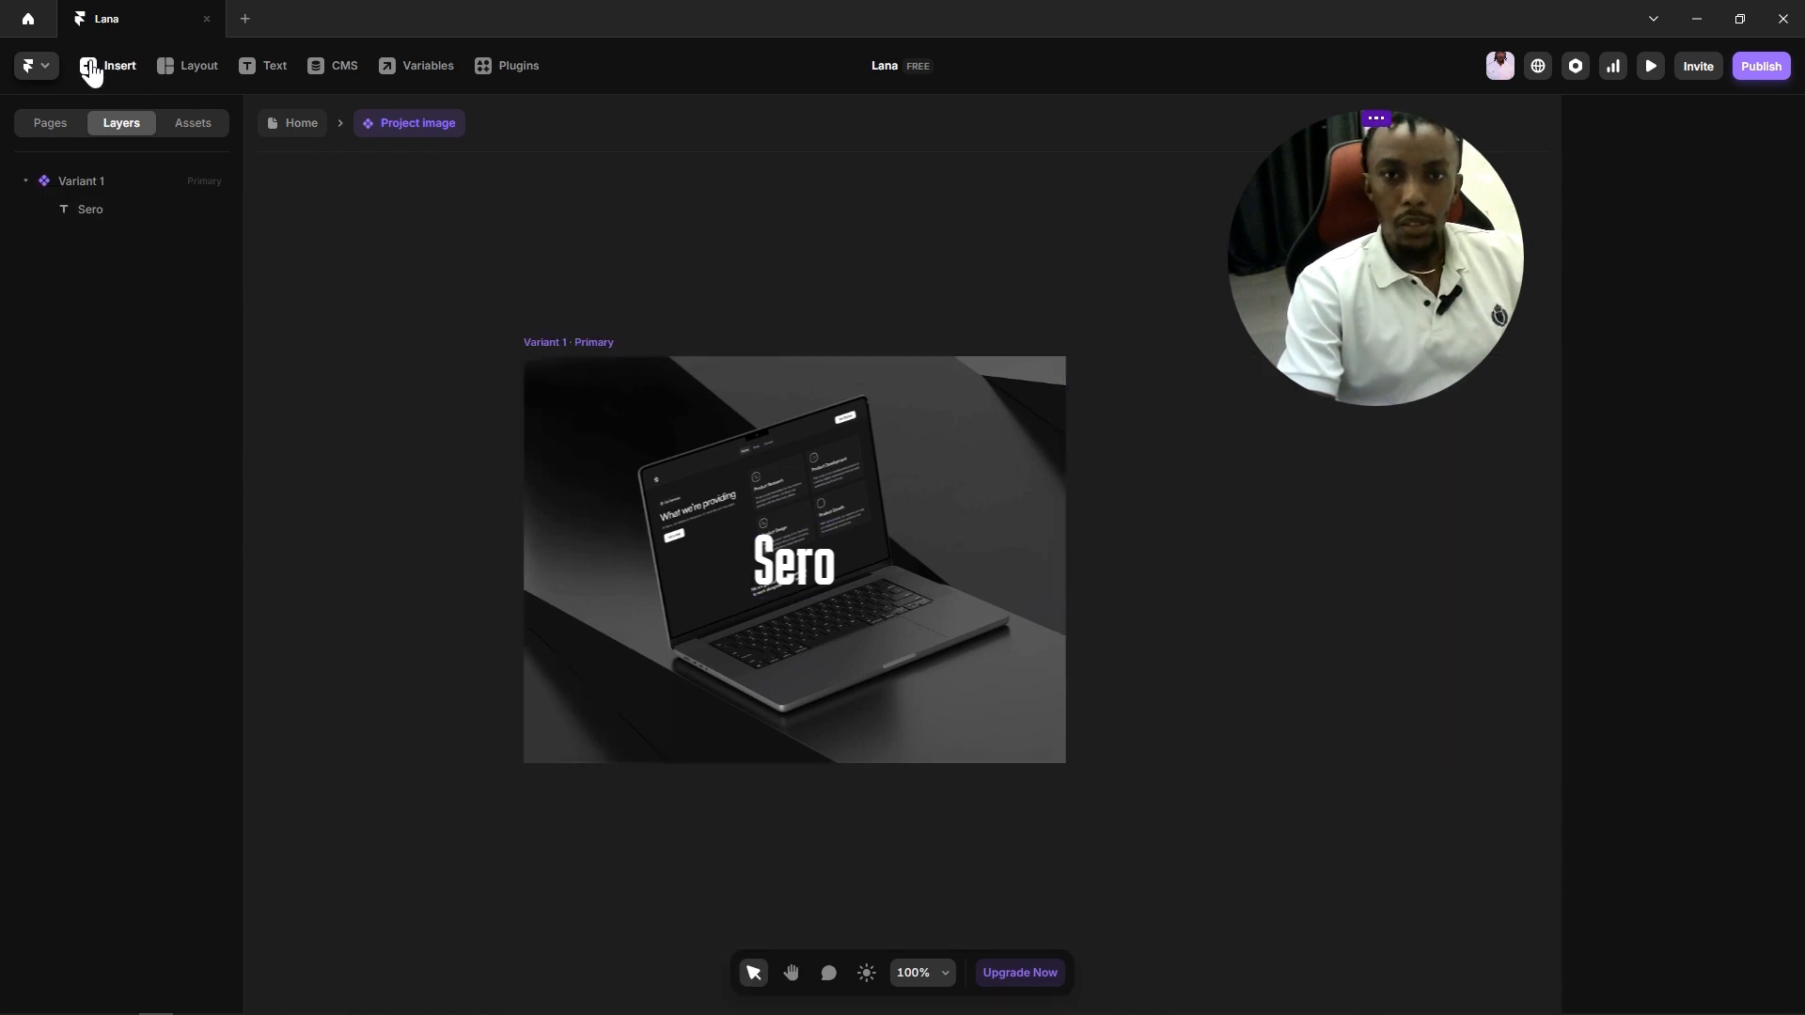
Step: Draw a white frame about 258 × 133 px and place it in the primary variant's stack, before the Sero text
click(208, 75)
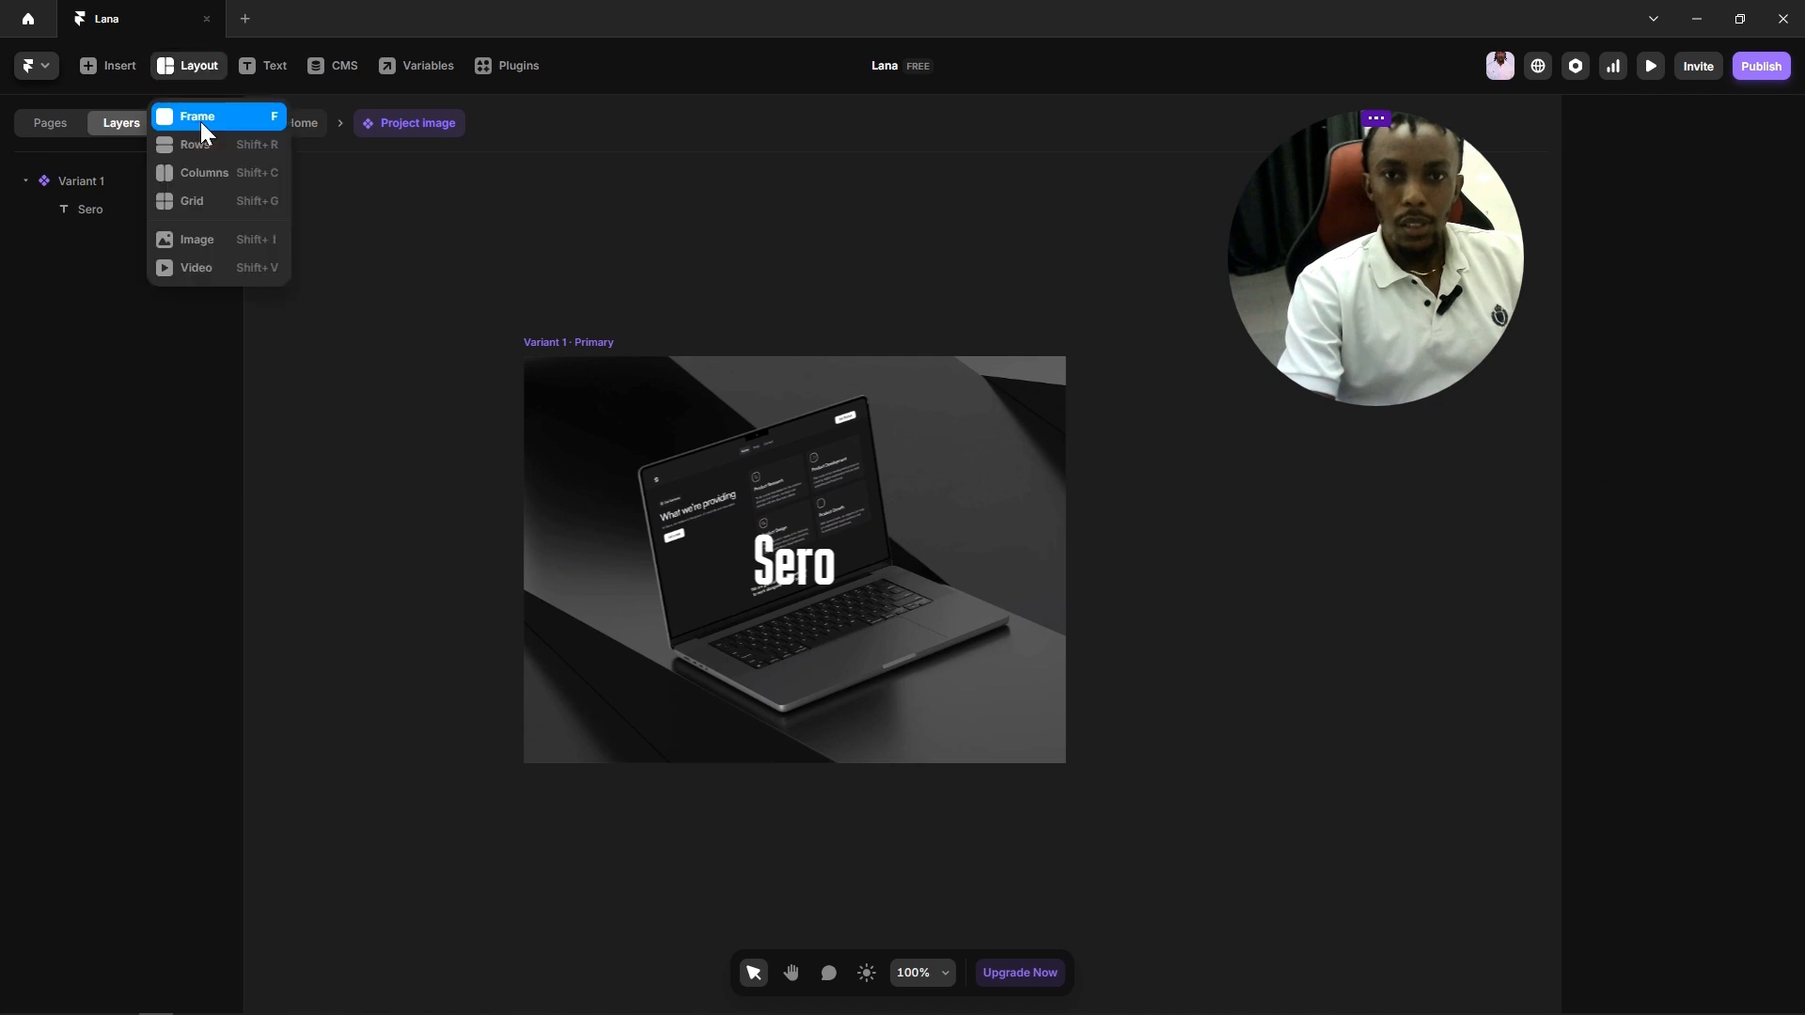
click(203, 118)
mouse_move(553, 190)
mouse_down()
mouse_move(768, 329)
mouse_move(795, 314)
mouse_up()
drag(685, 260, 795, 483)
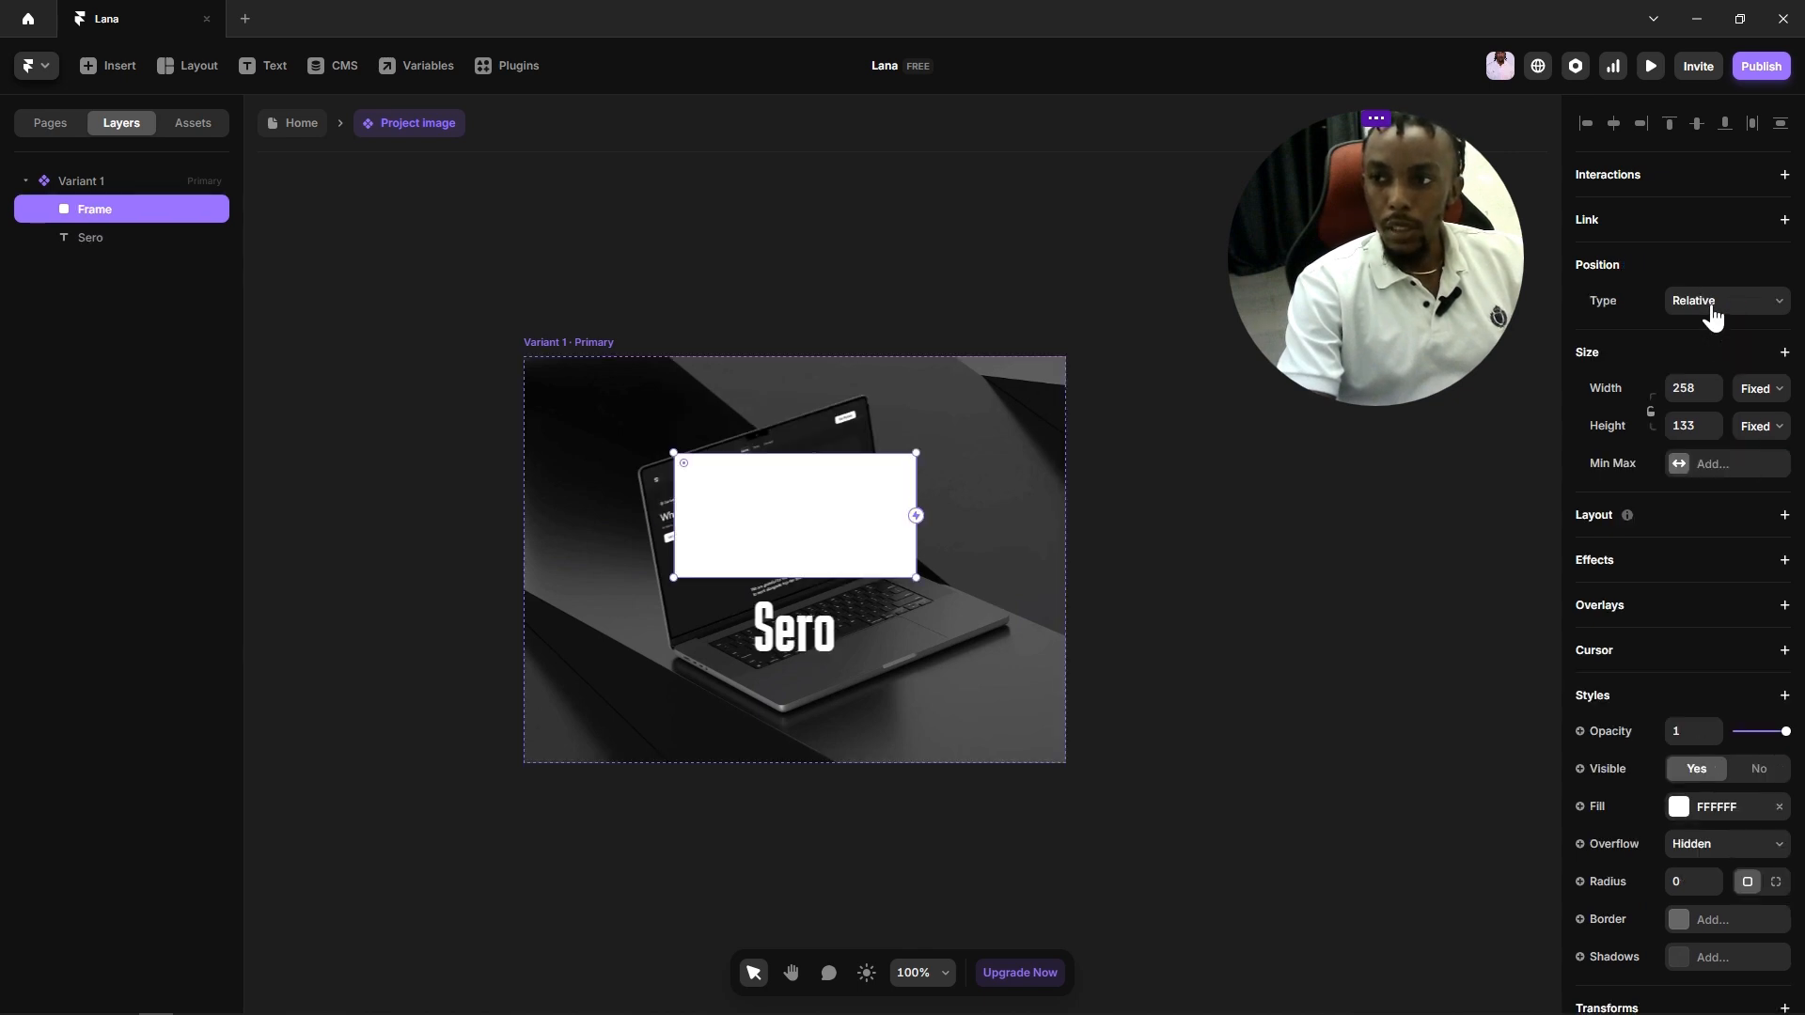
Step: Set the white frame's position type to Absolute and move it freely to about 42 px from the top and 65 px from the left
click(1711, 302)
click(1712, 331)
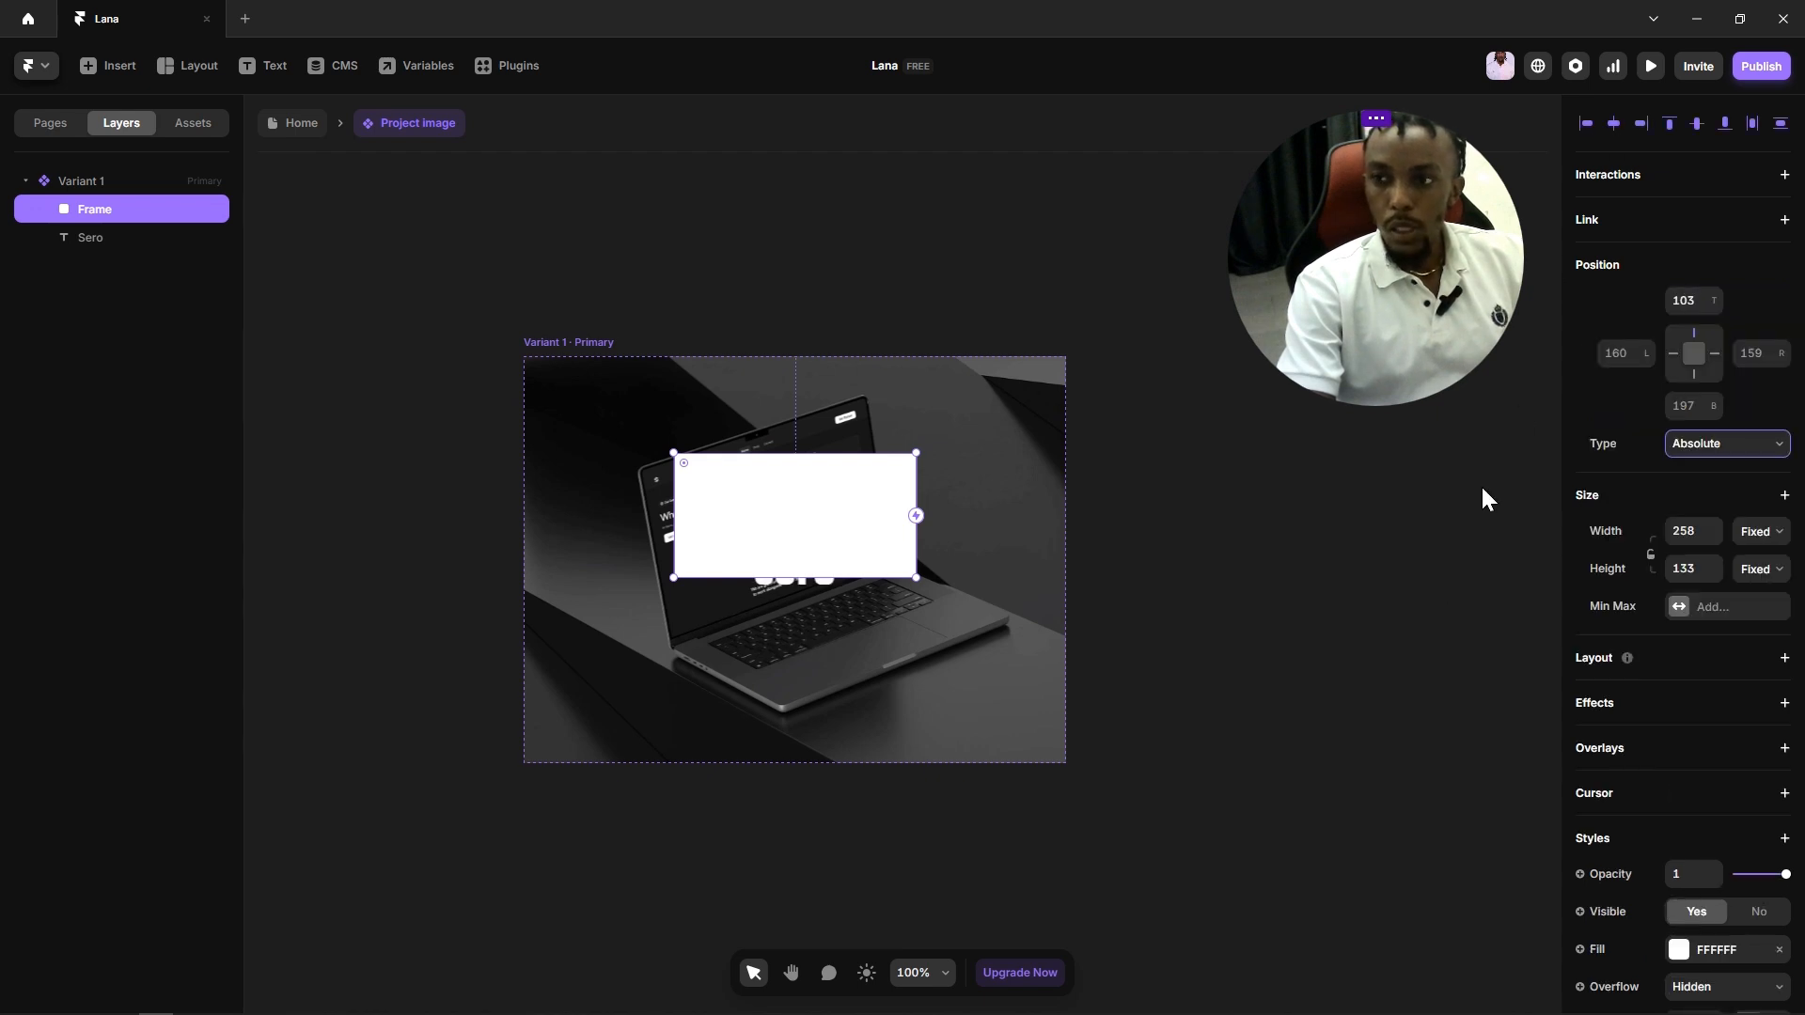
click(1173, 584)
click(810, 532)
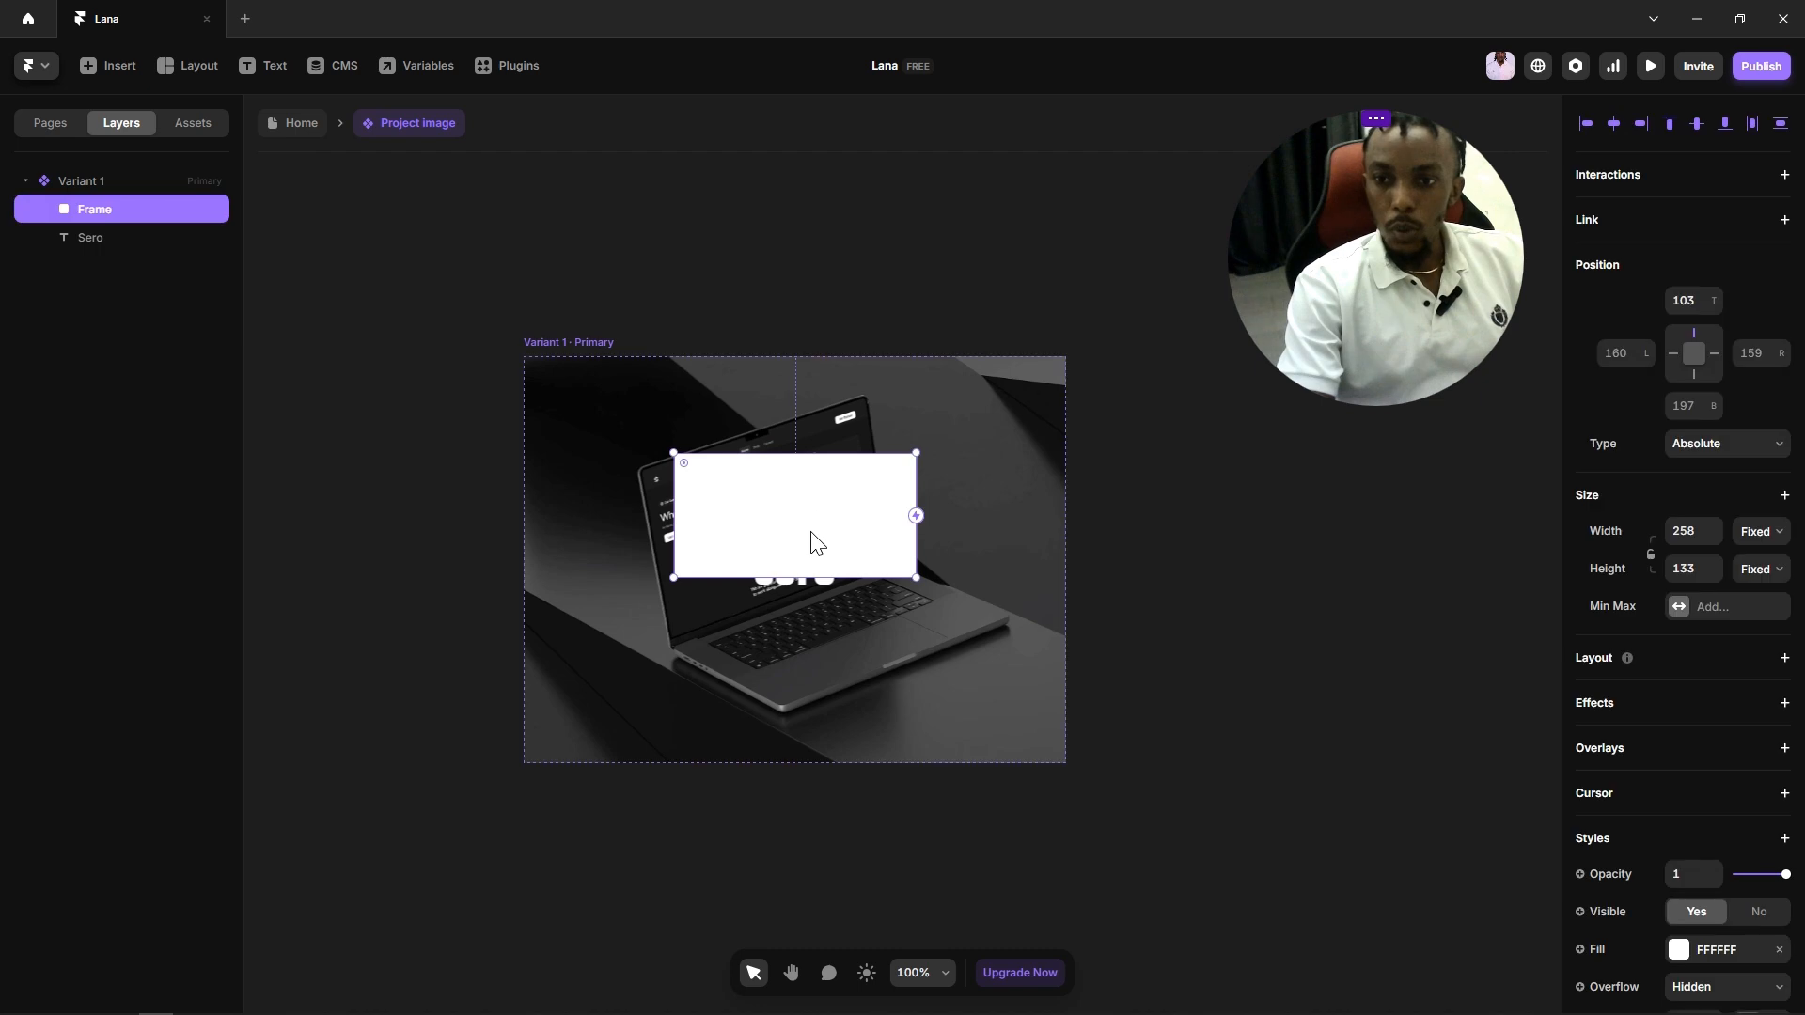
drag(824, 517, 814, 453)
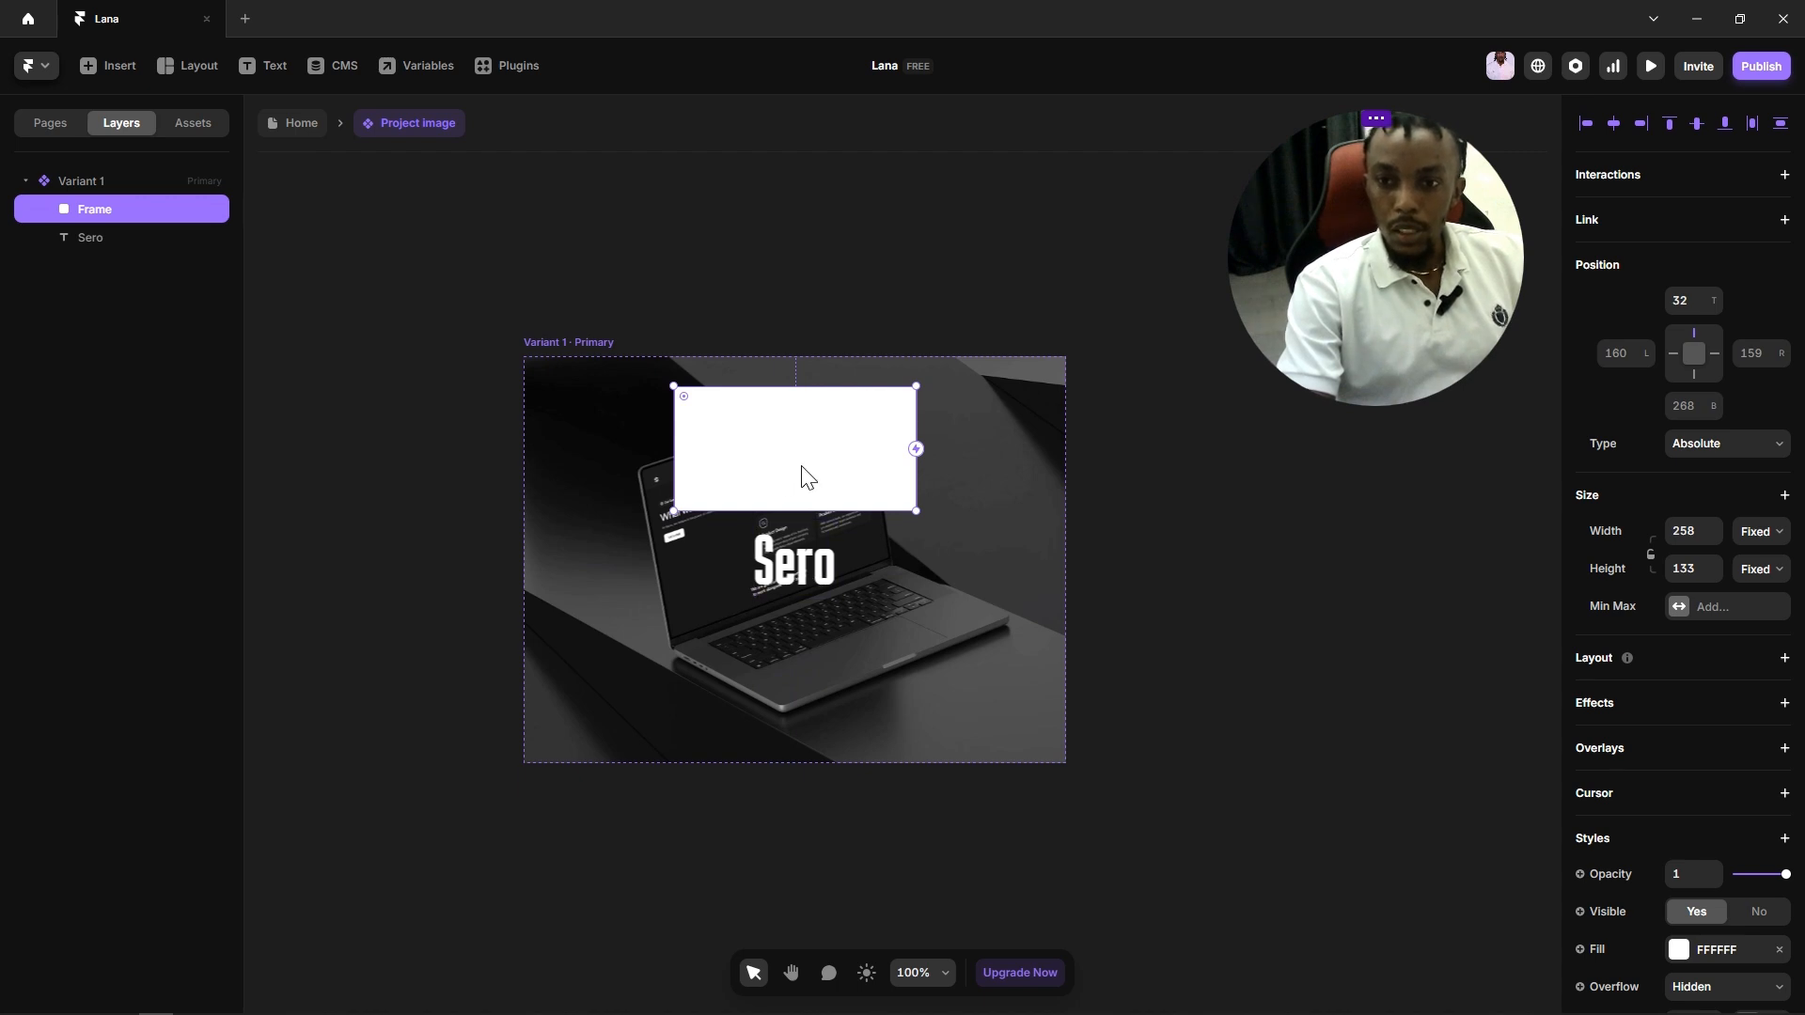
drag(806, 477, 713, 531)
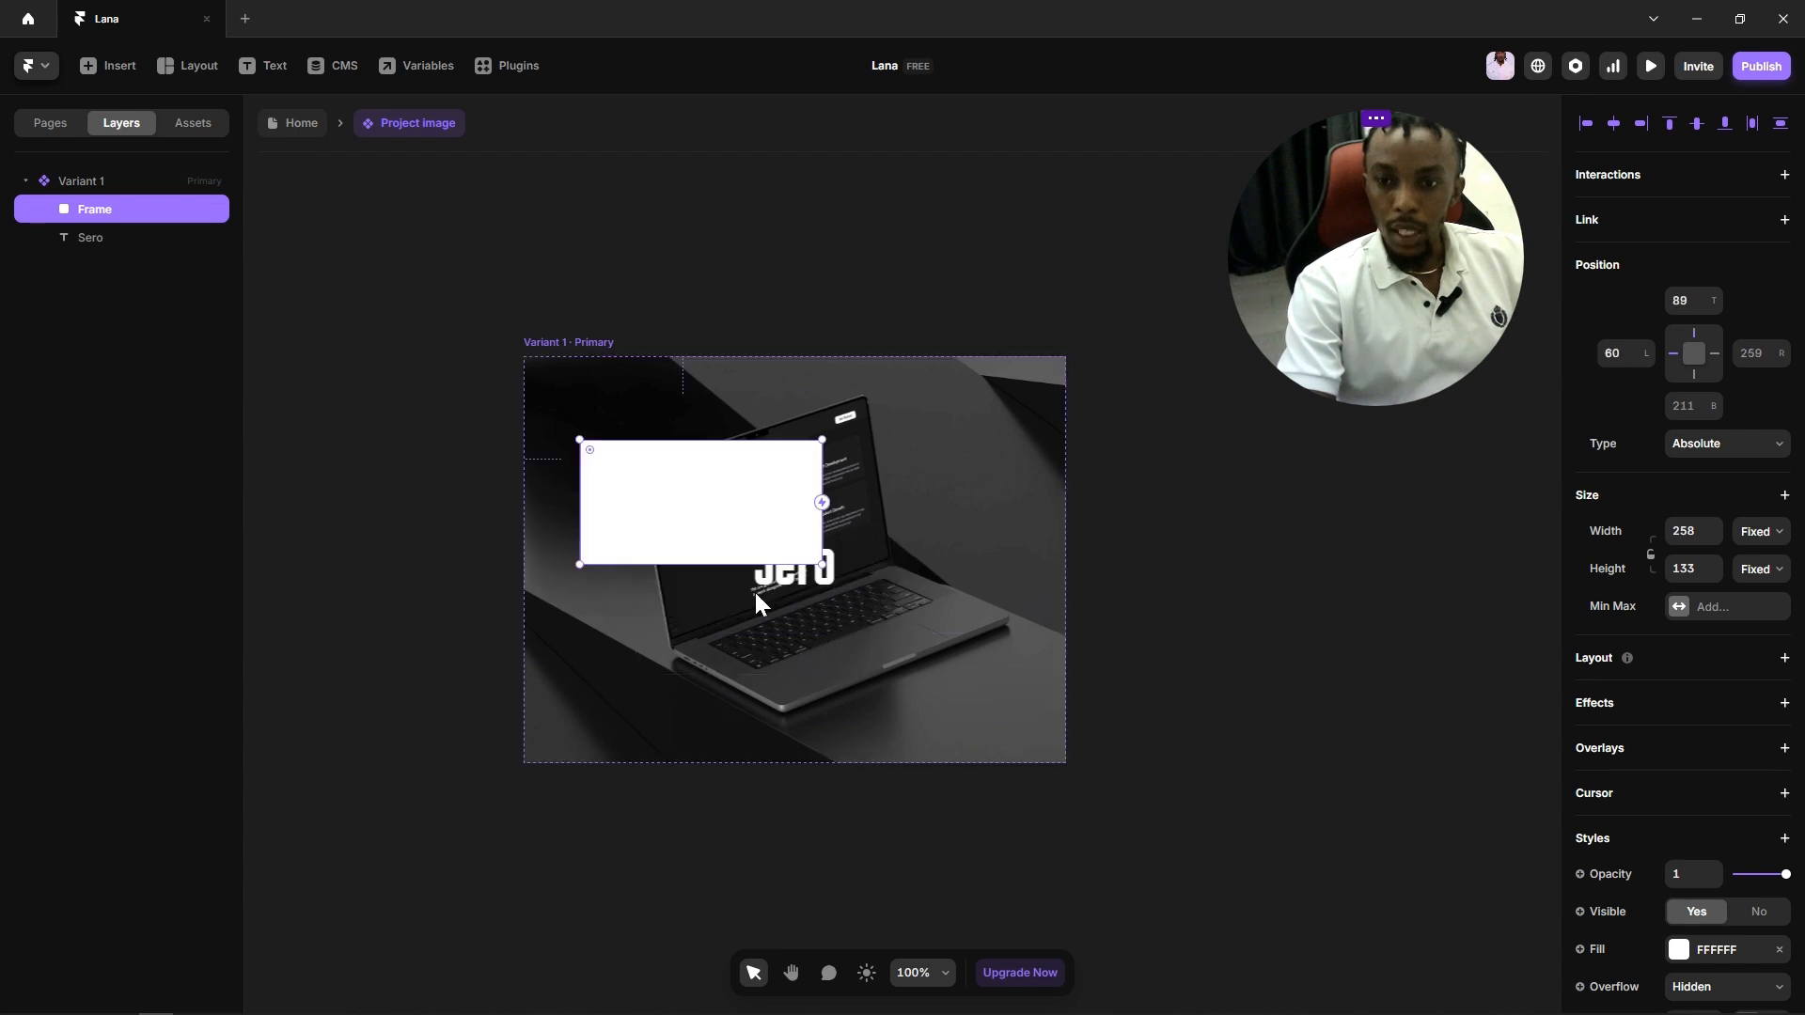
drag(799, 597, 821, 612)
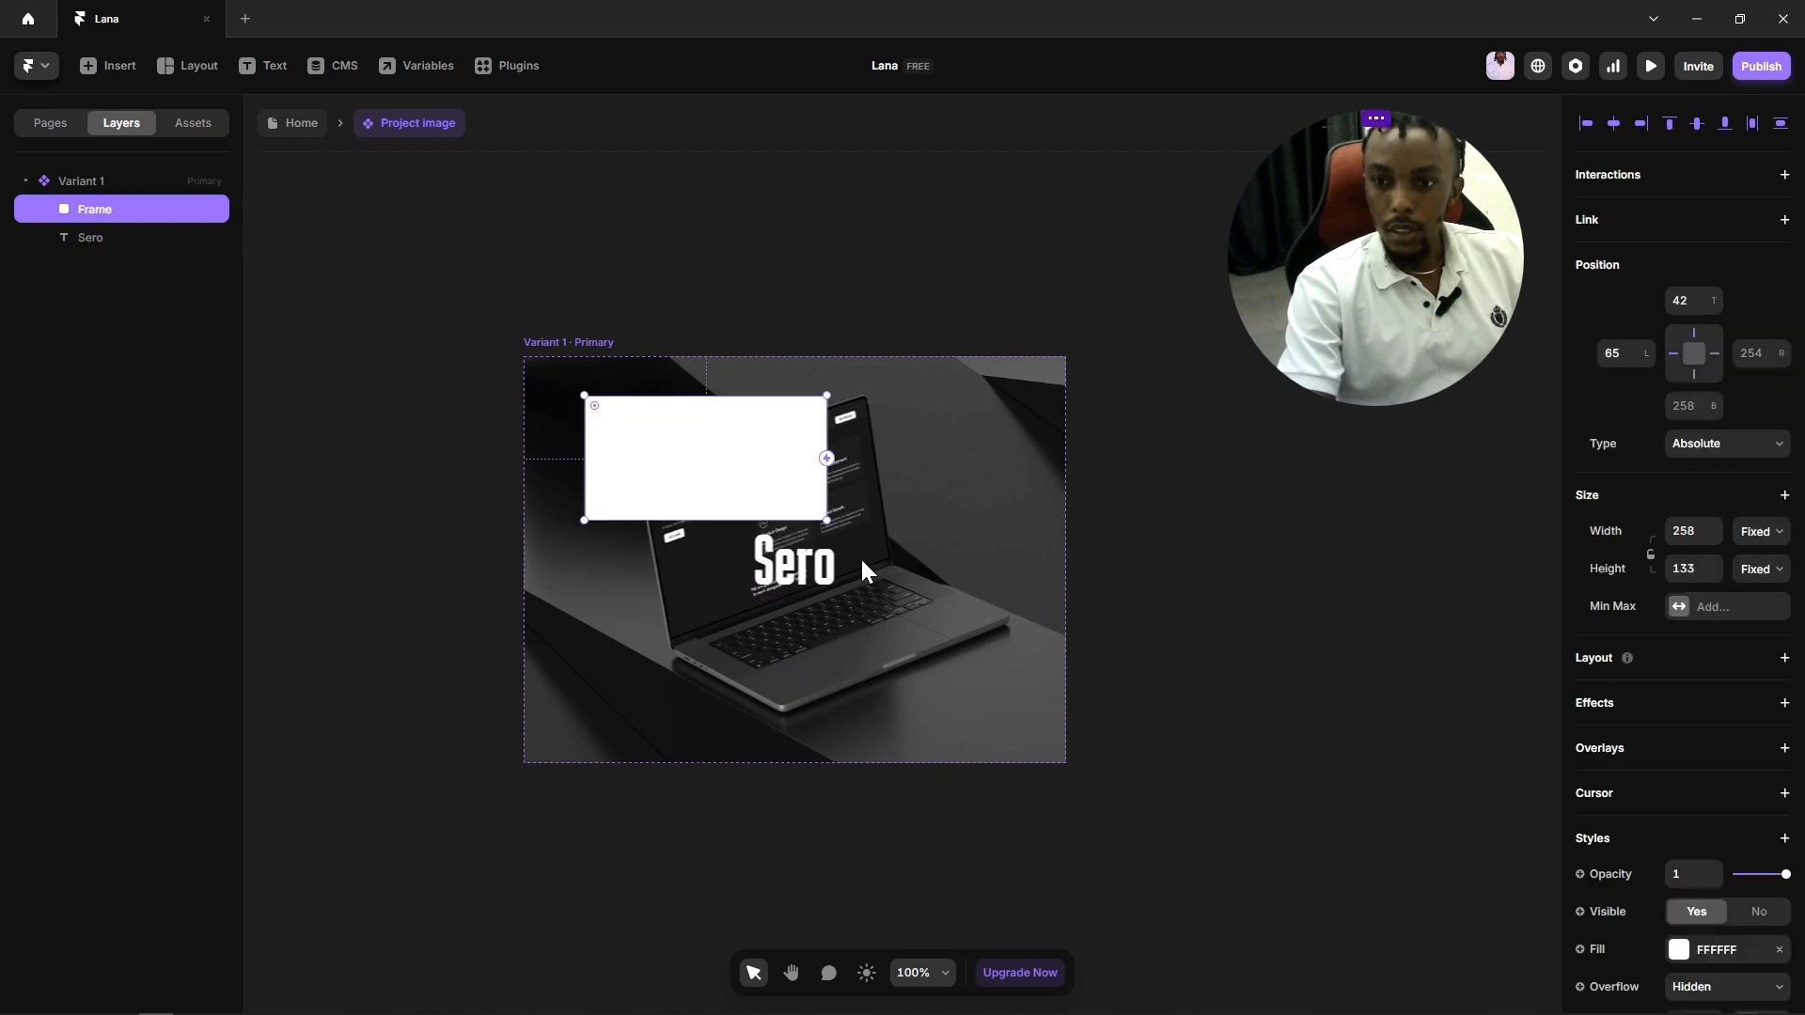
Step: Compare the Sero text's position type with the white frame's, and set the frame's left offset to 0
click(814, 566)
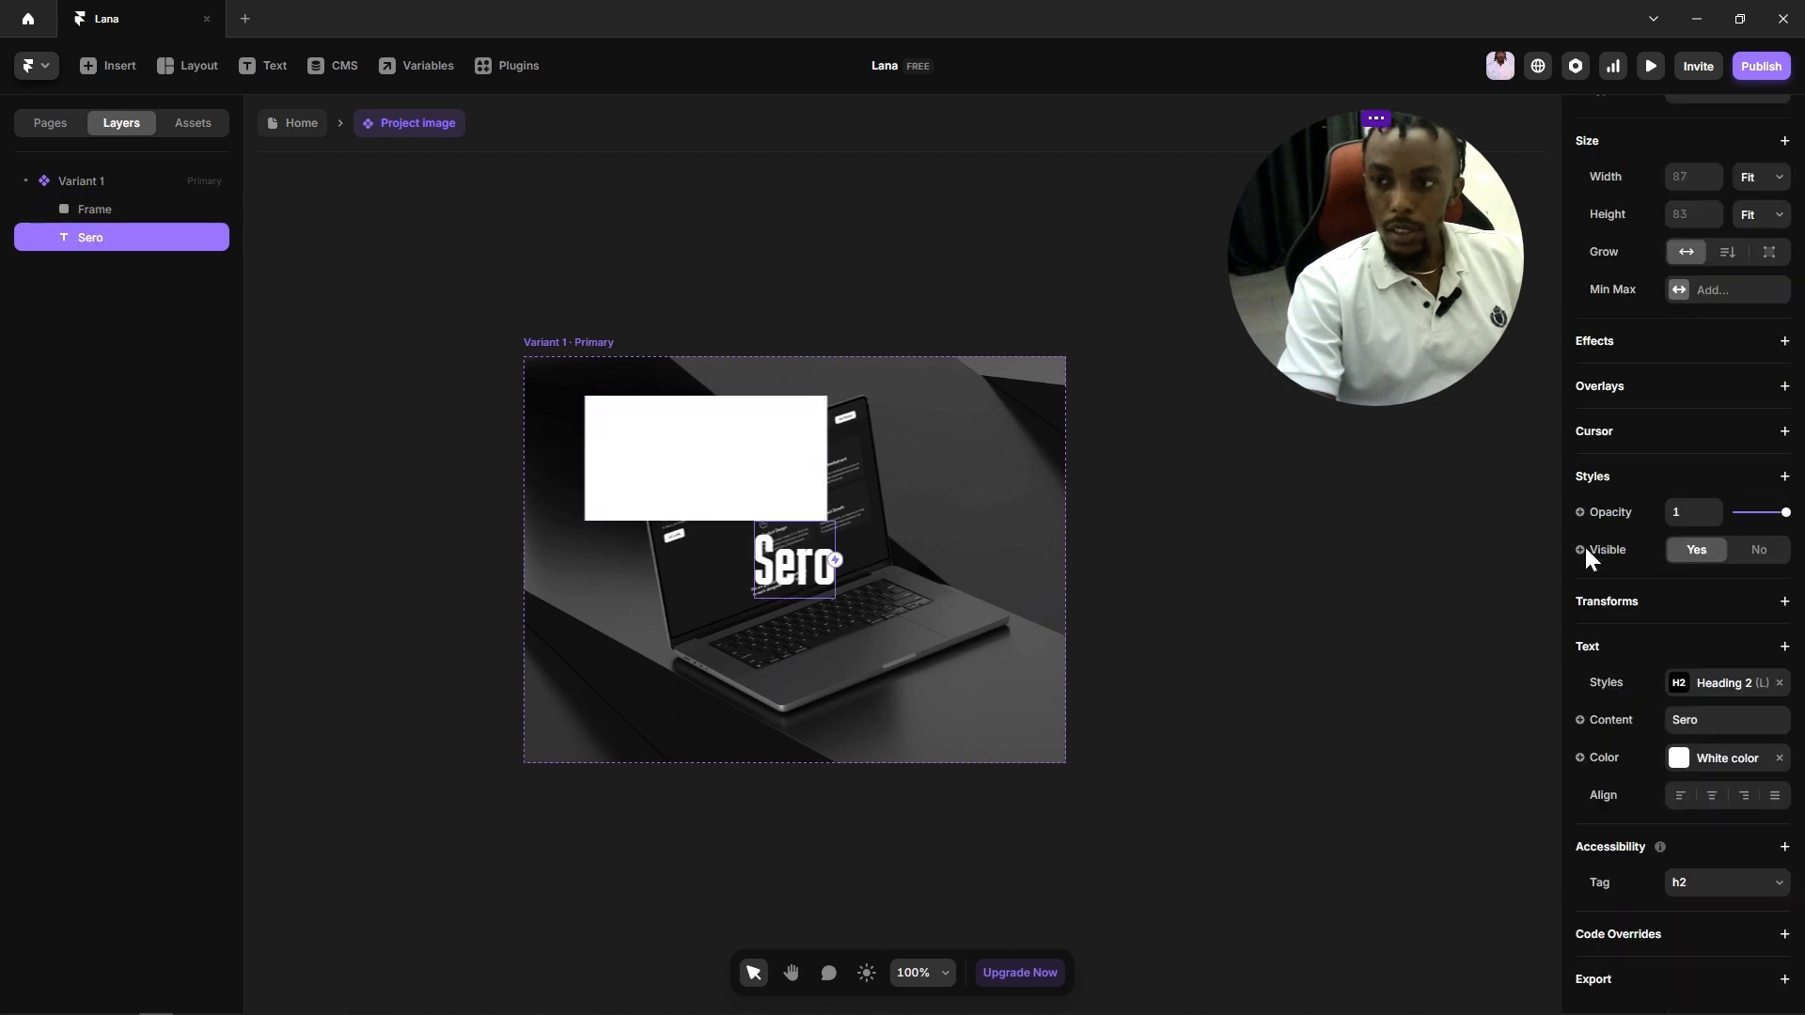
scroll(1734, 391, up, 3)
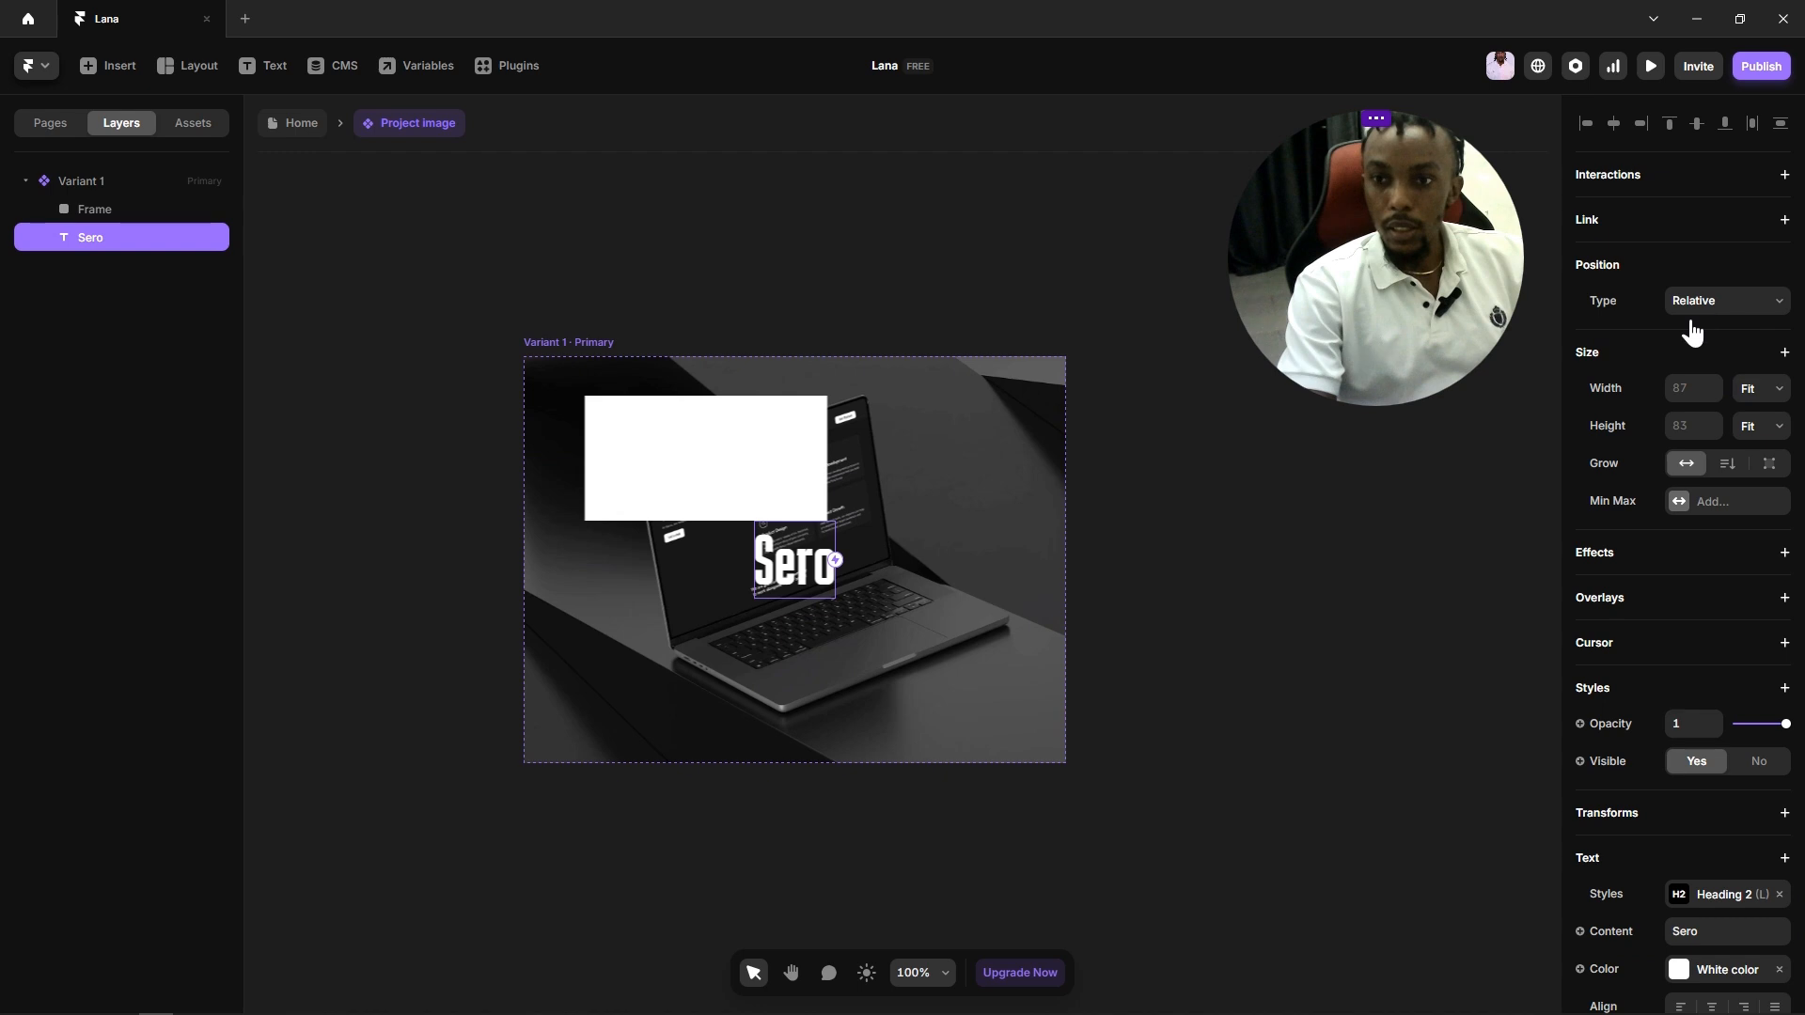
click(743, 482)
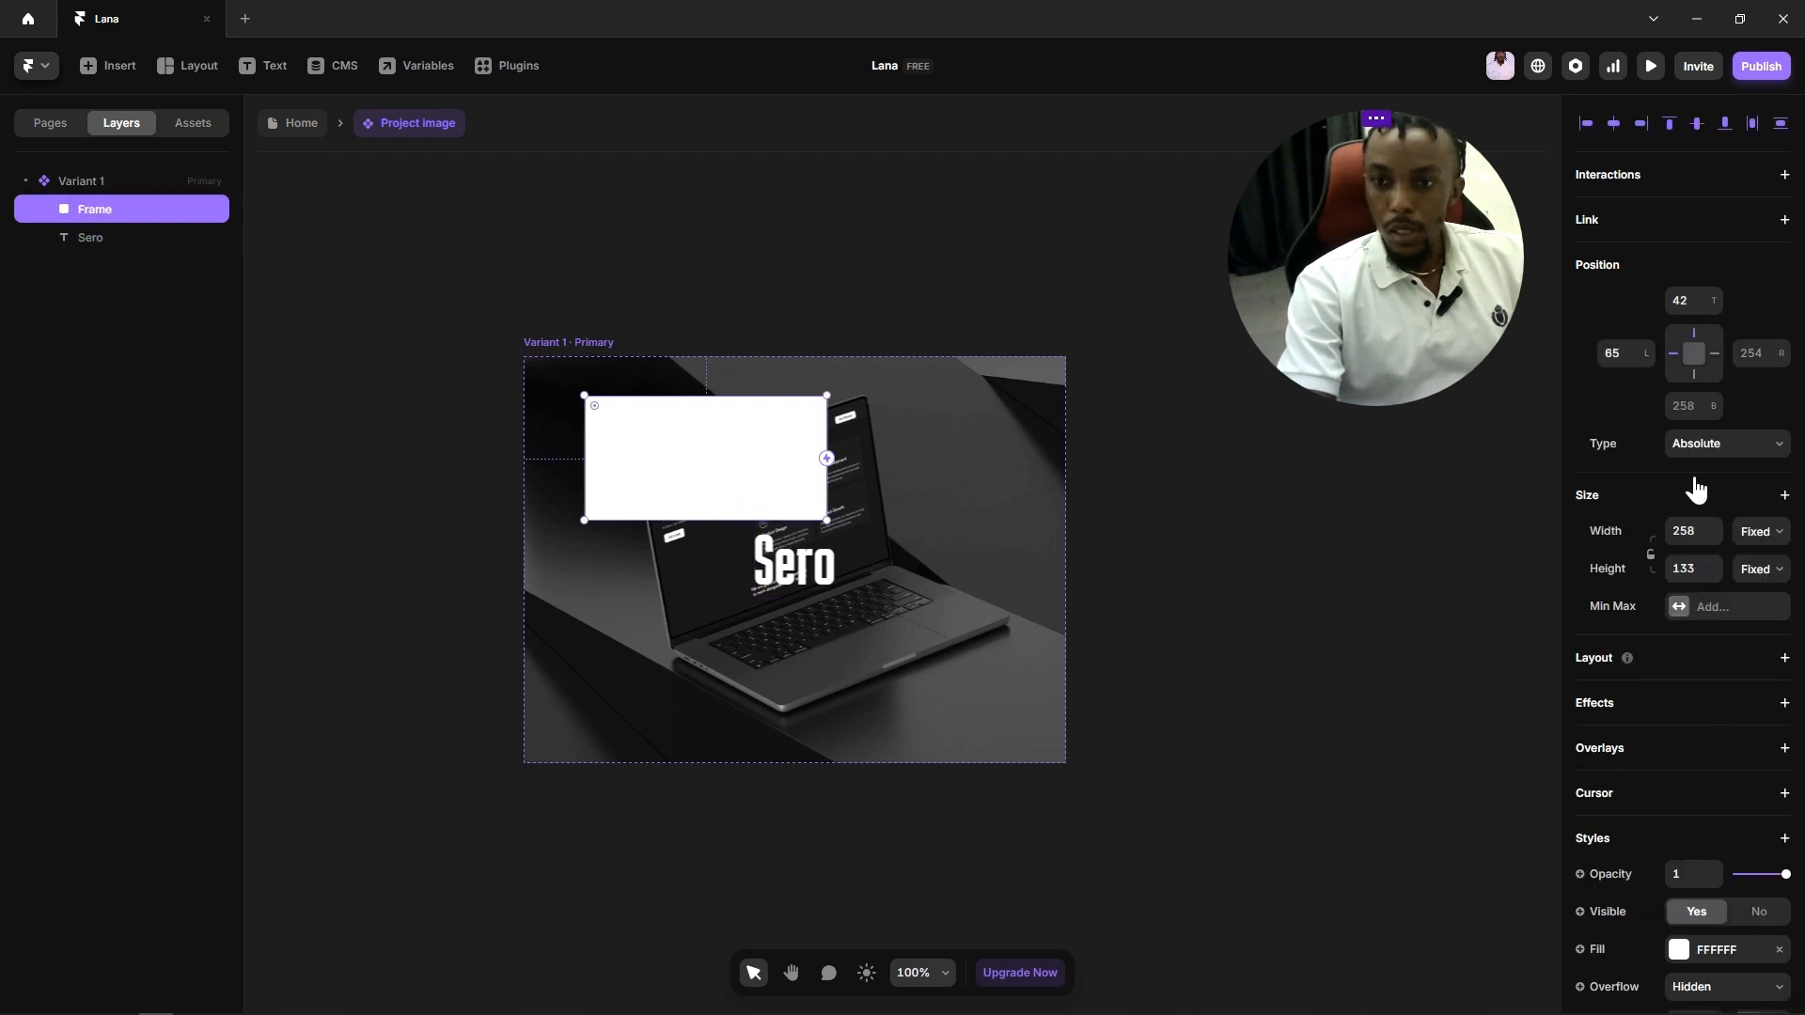
click(1621, 354)
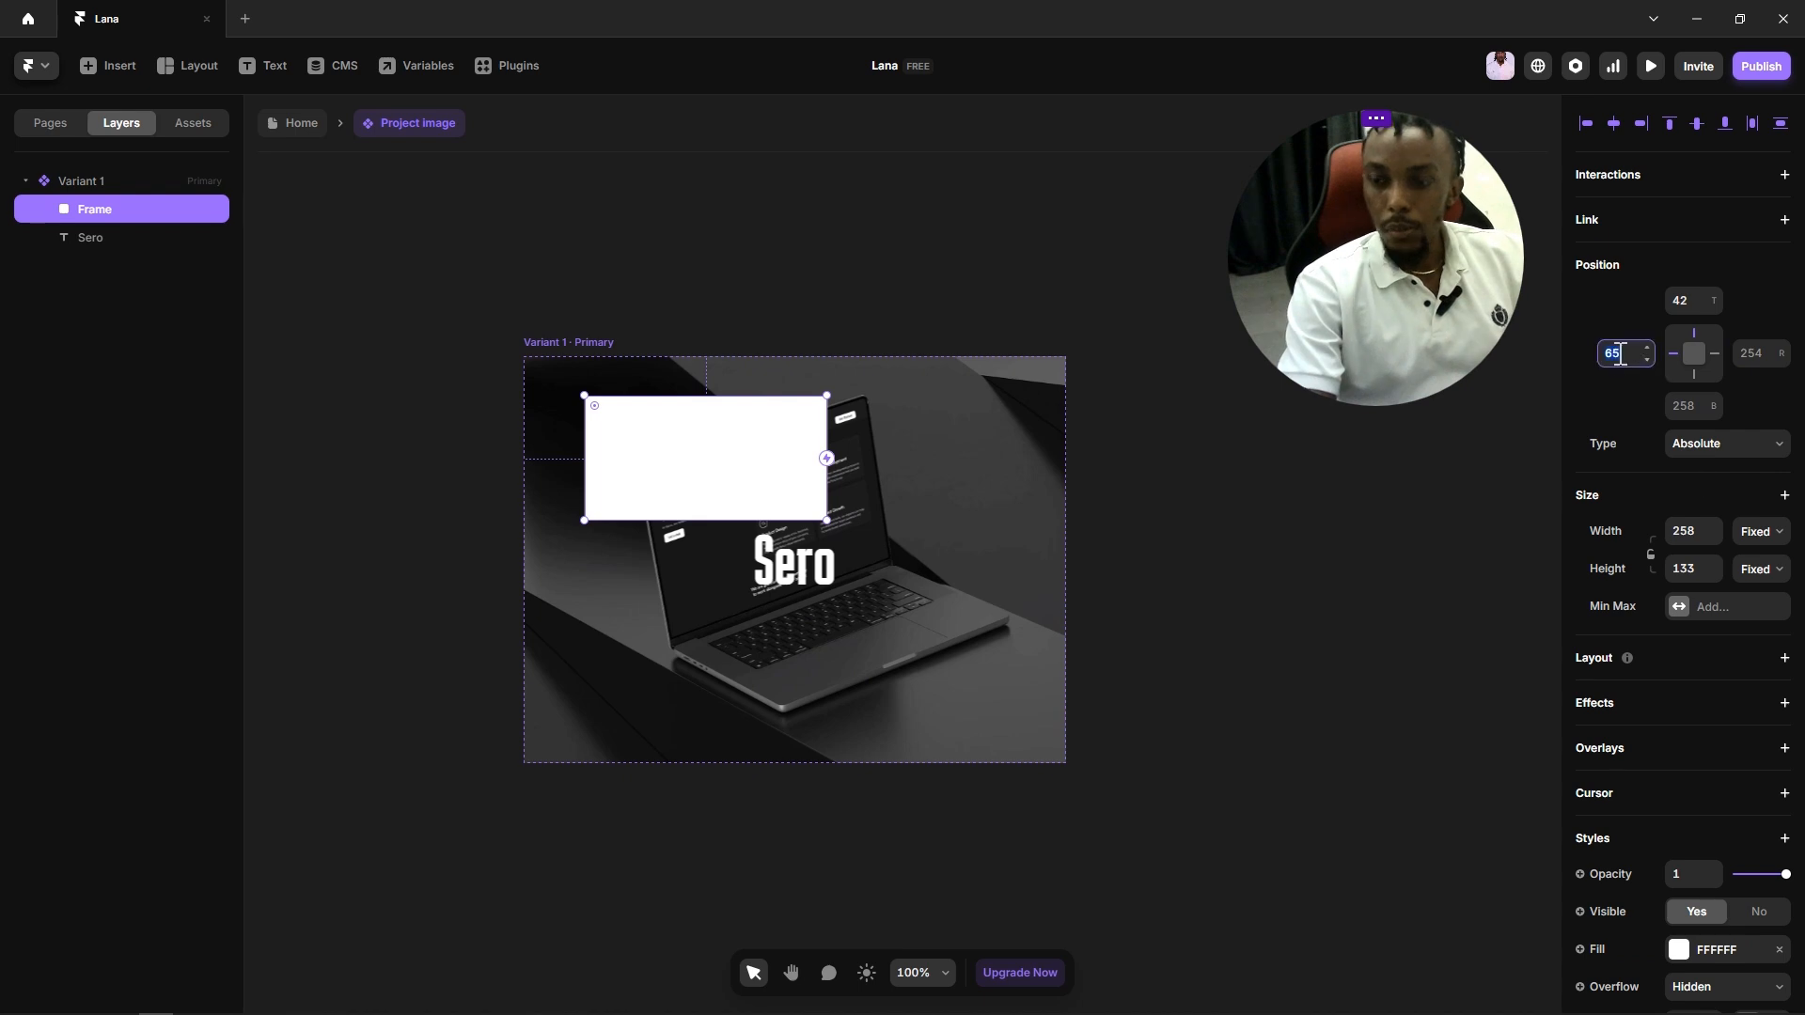
text(0)
key(Return)
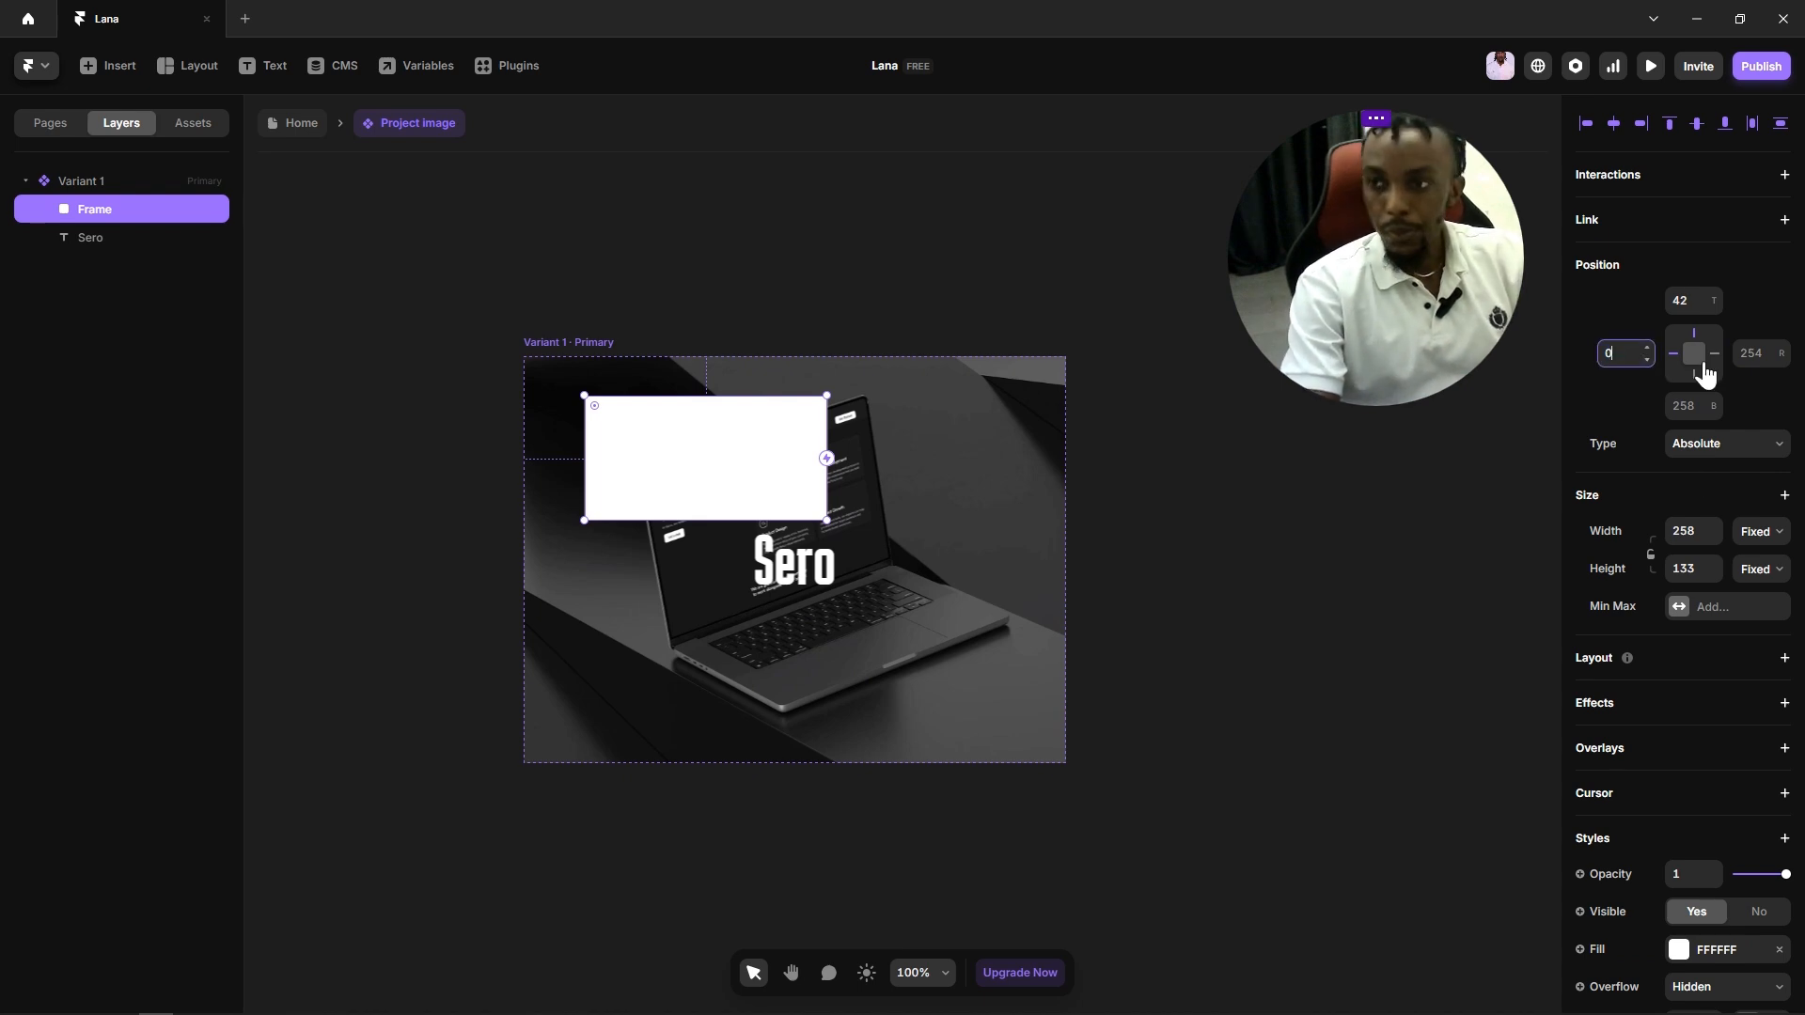
Step: Set the white frame's top, right and bottom offsets to 0
click(1692, 301)
text(0)
click(1752, 353)
text(0)
click(1692, 406)
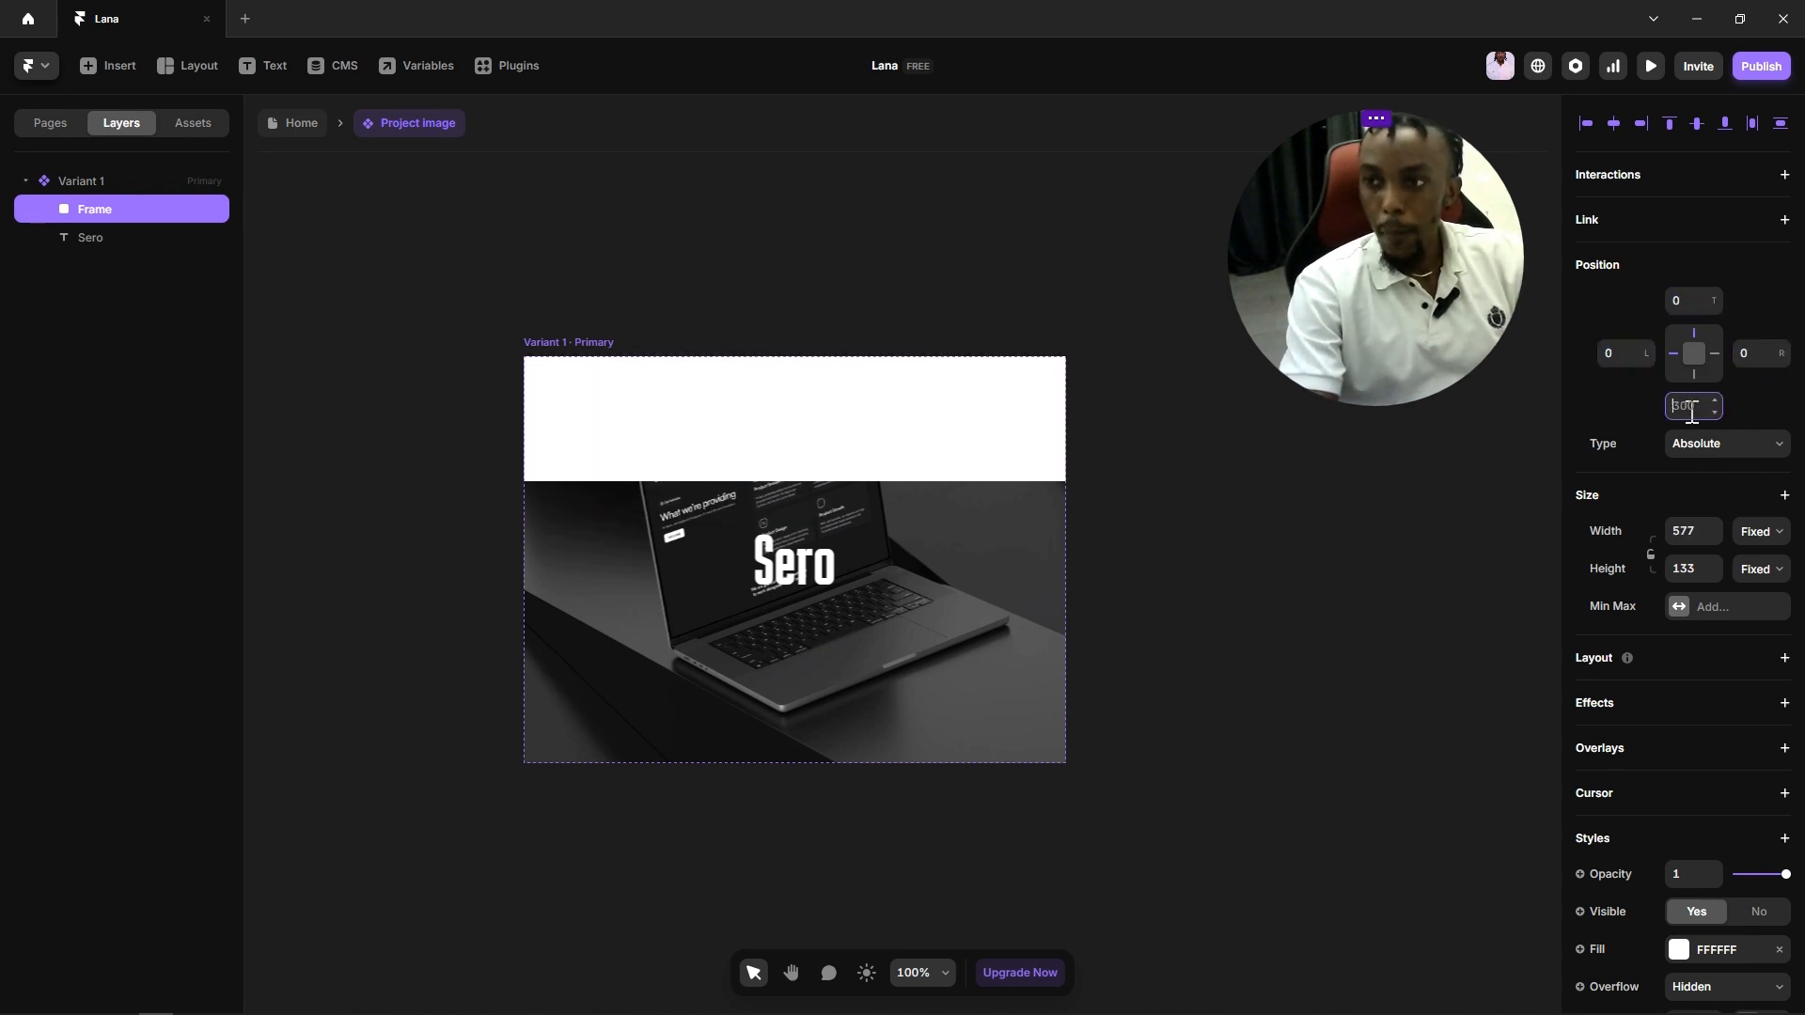
text(0)
key(Return)
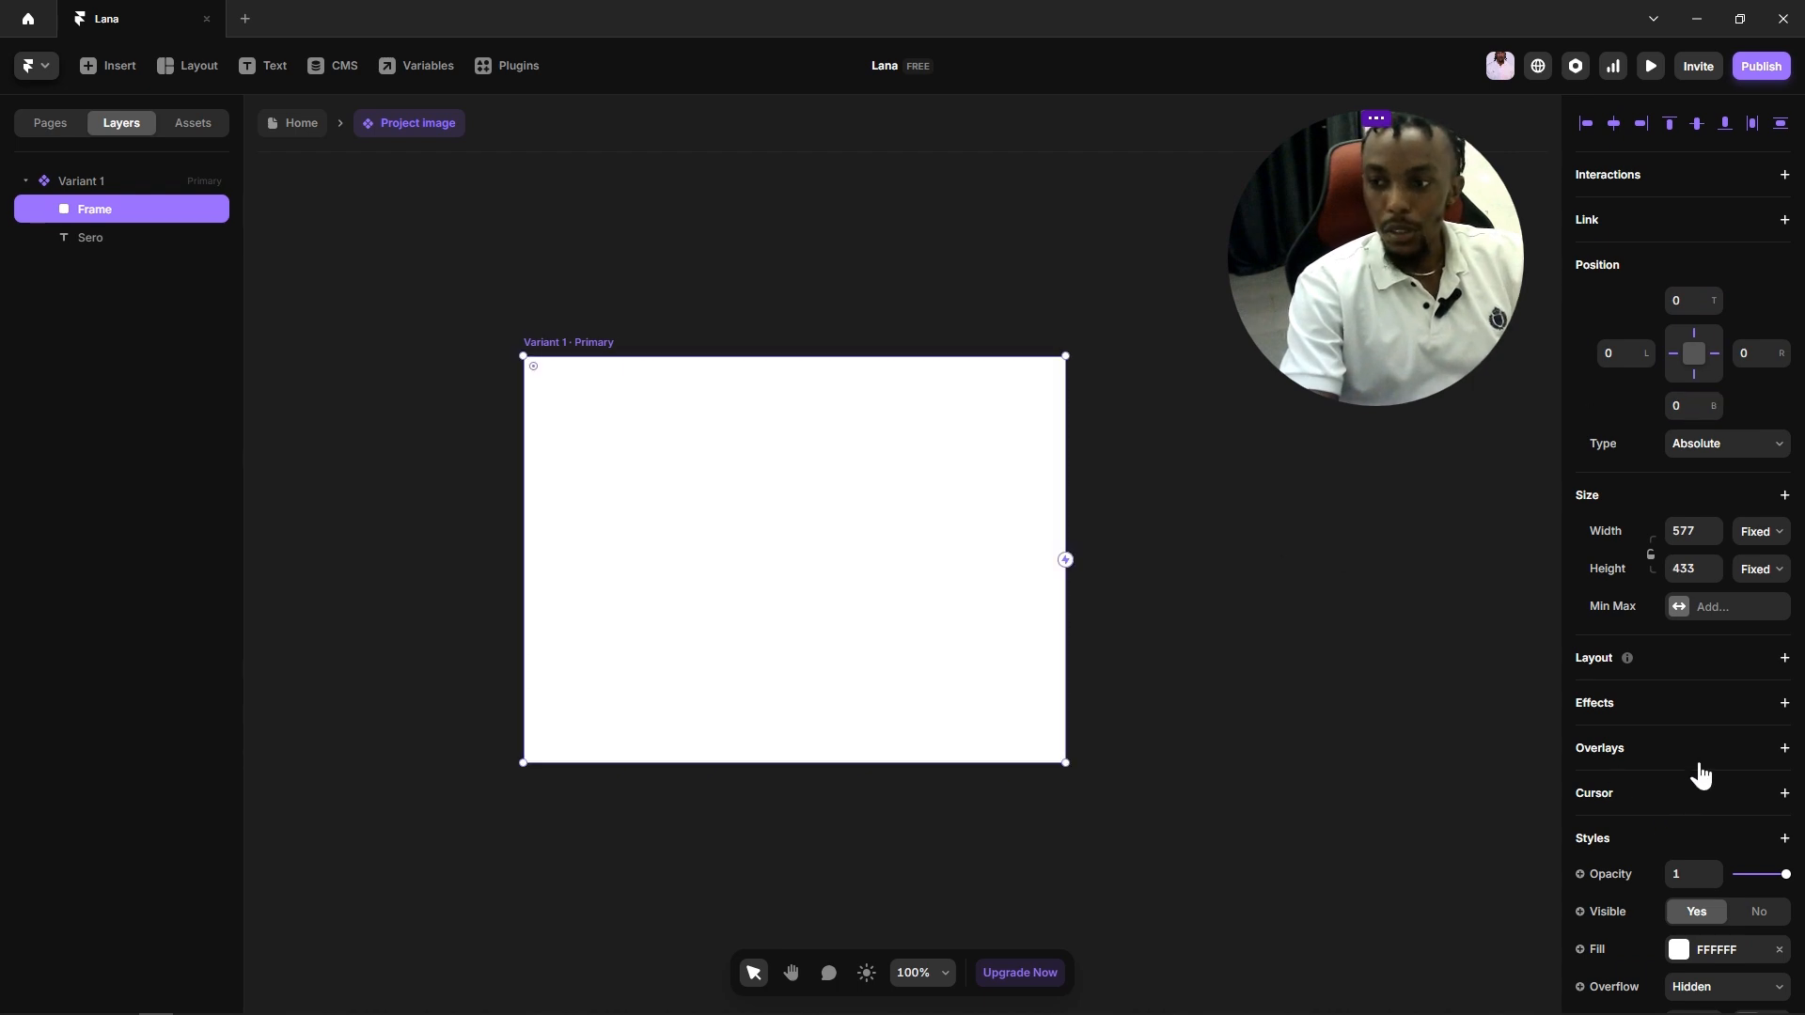
Step: Change the overlay frame's fill to black (000000) at 41% opacity
scroll(1692, 752, down, 3)
click(1678, 638)
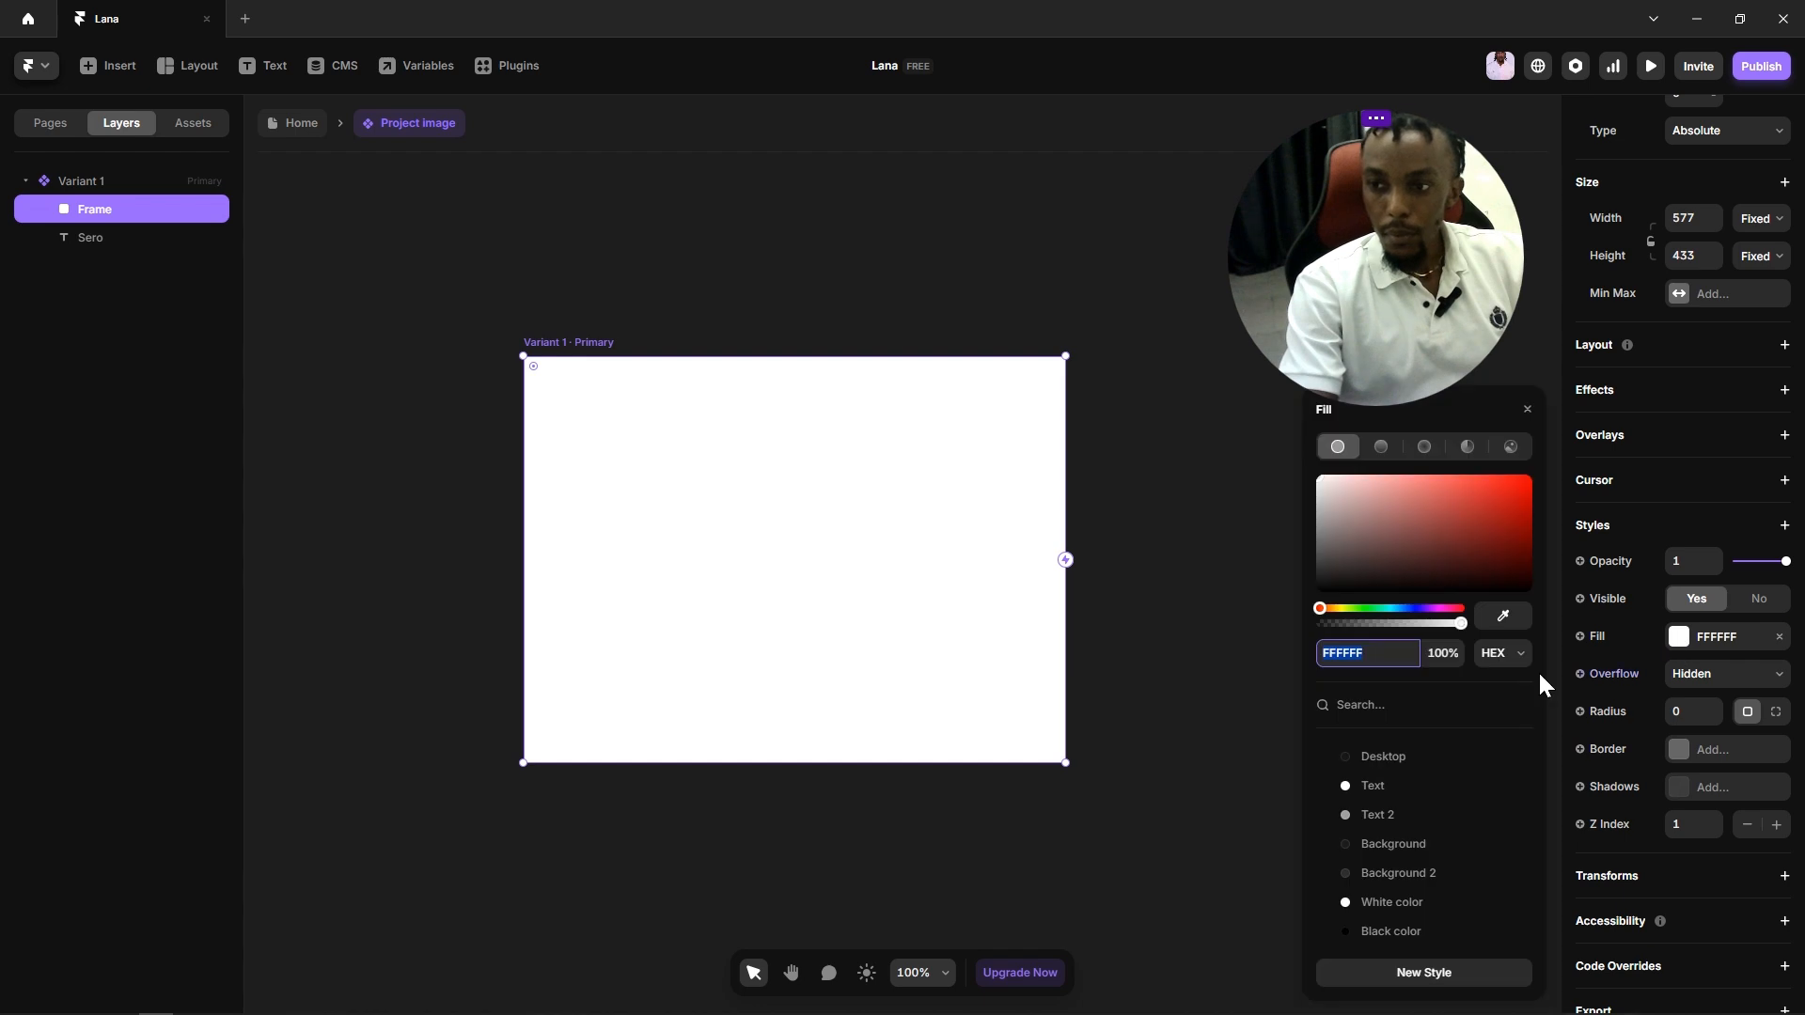
drag(1418, 540, 1379, 628)
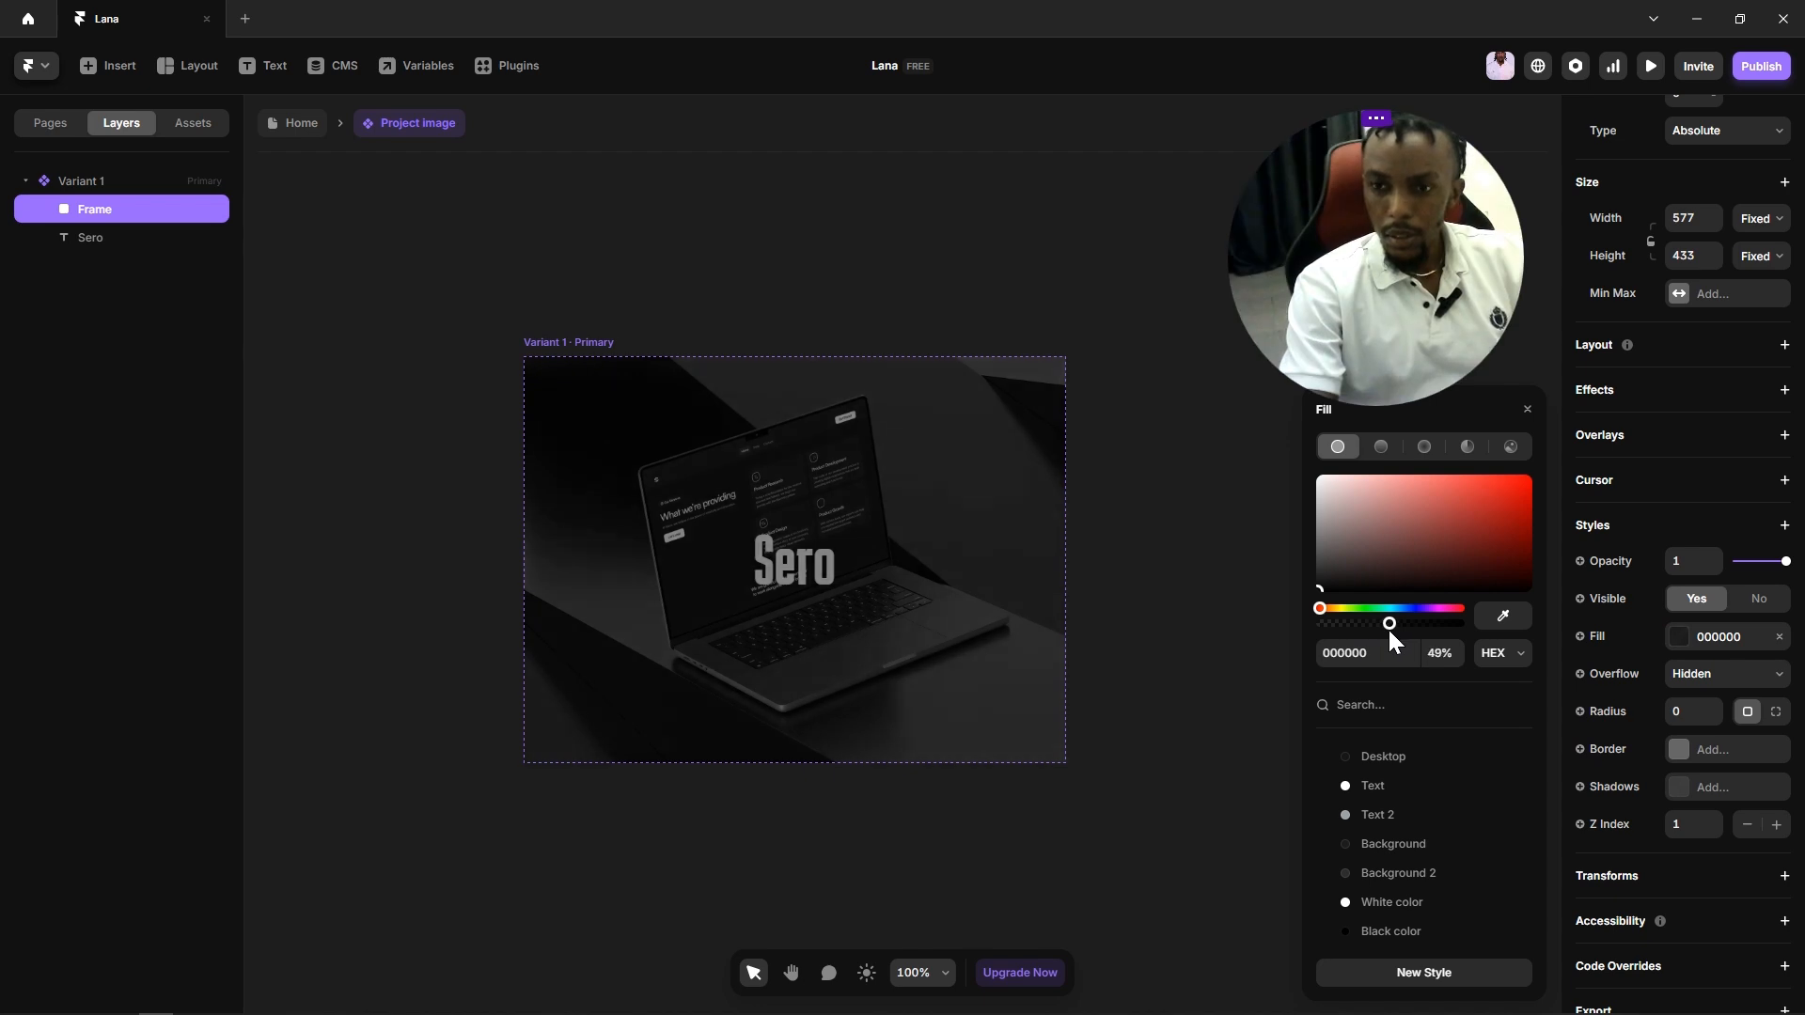
drag(1389, 632, 1377, 631)
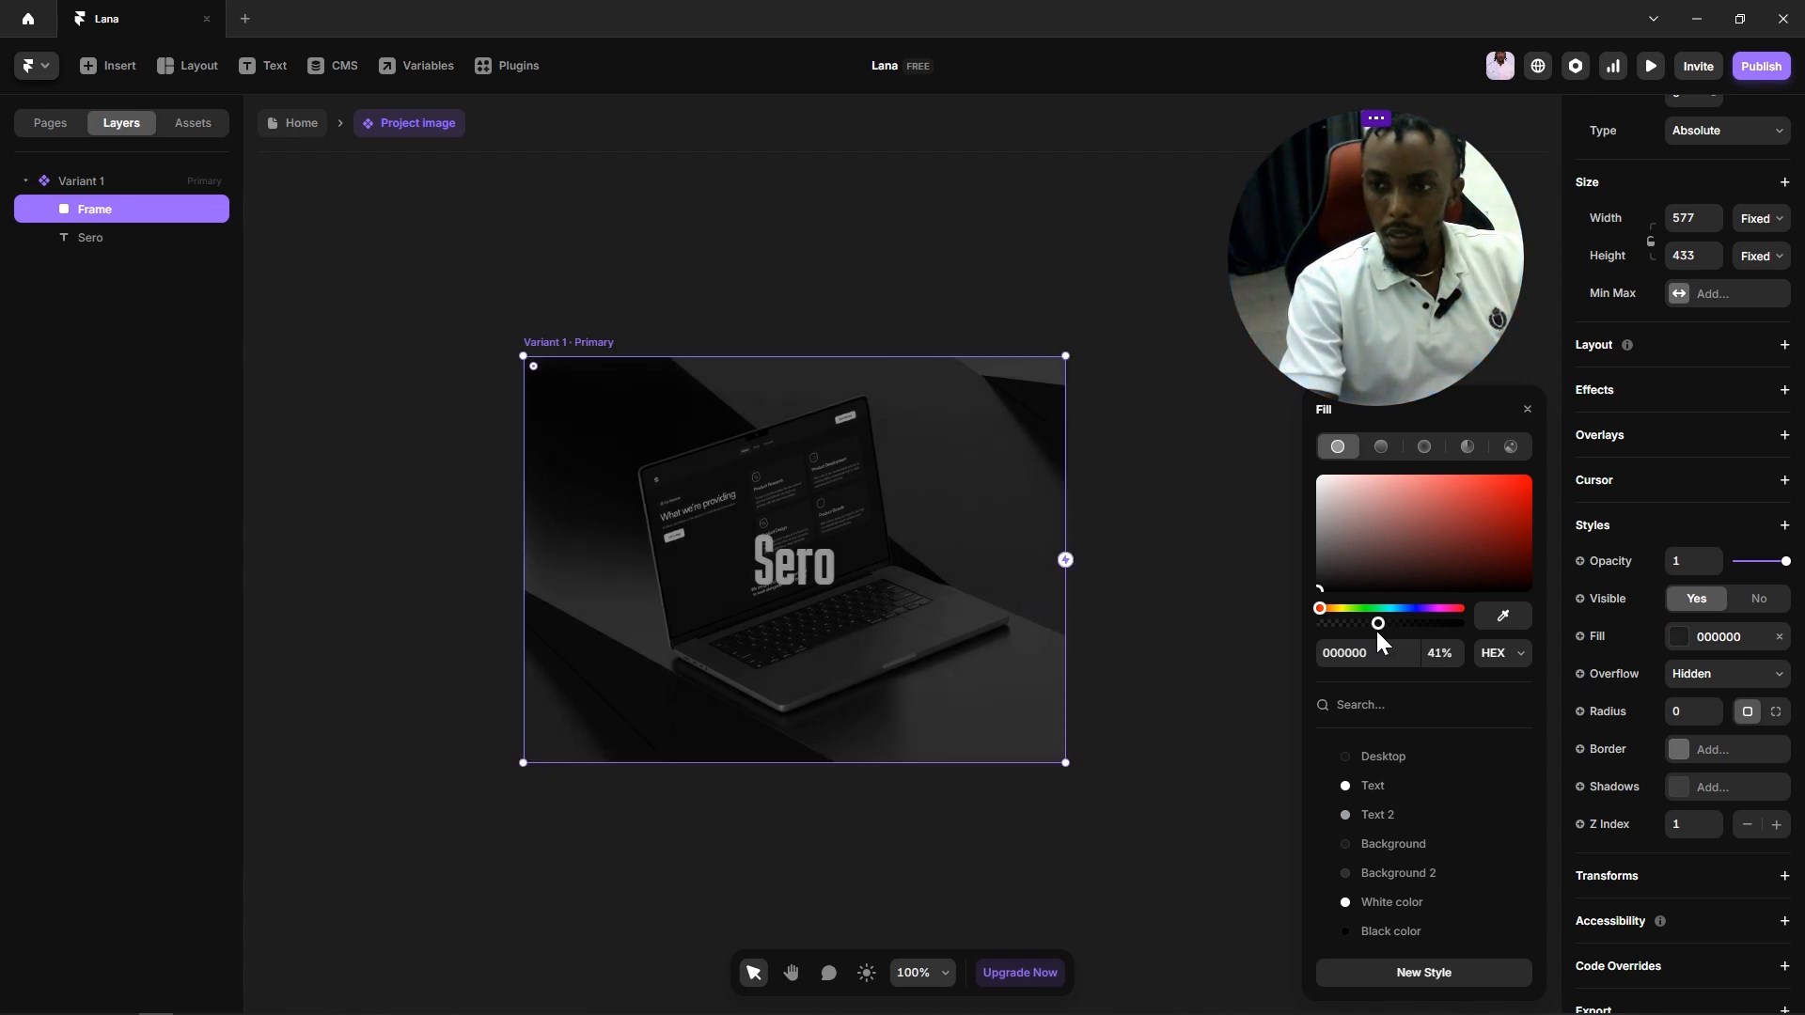
click(1180, 611)
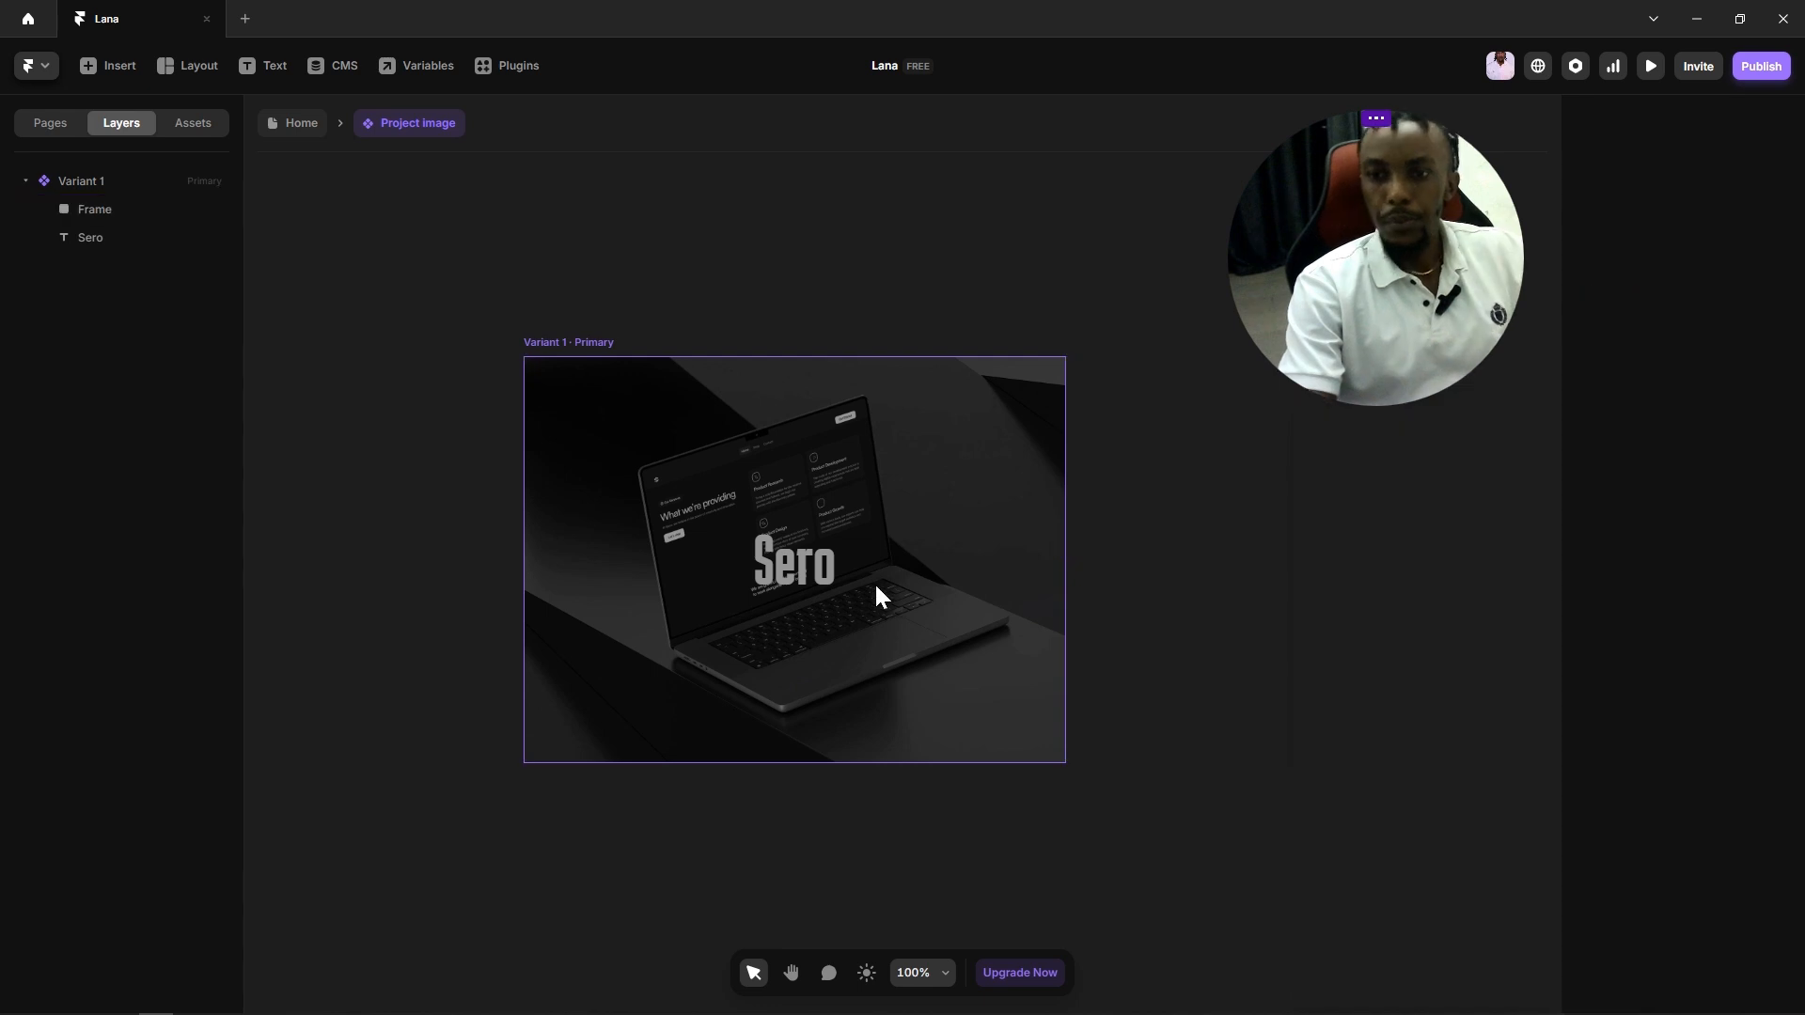
Step: Move the Sero text above the overlay frame in the layer order and rename the frame as Shadow
click(603, 517)
drag(92, 234, 83, 201)
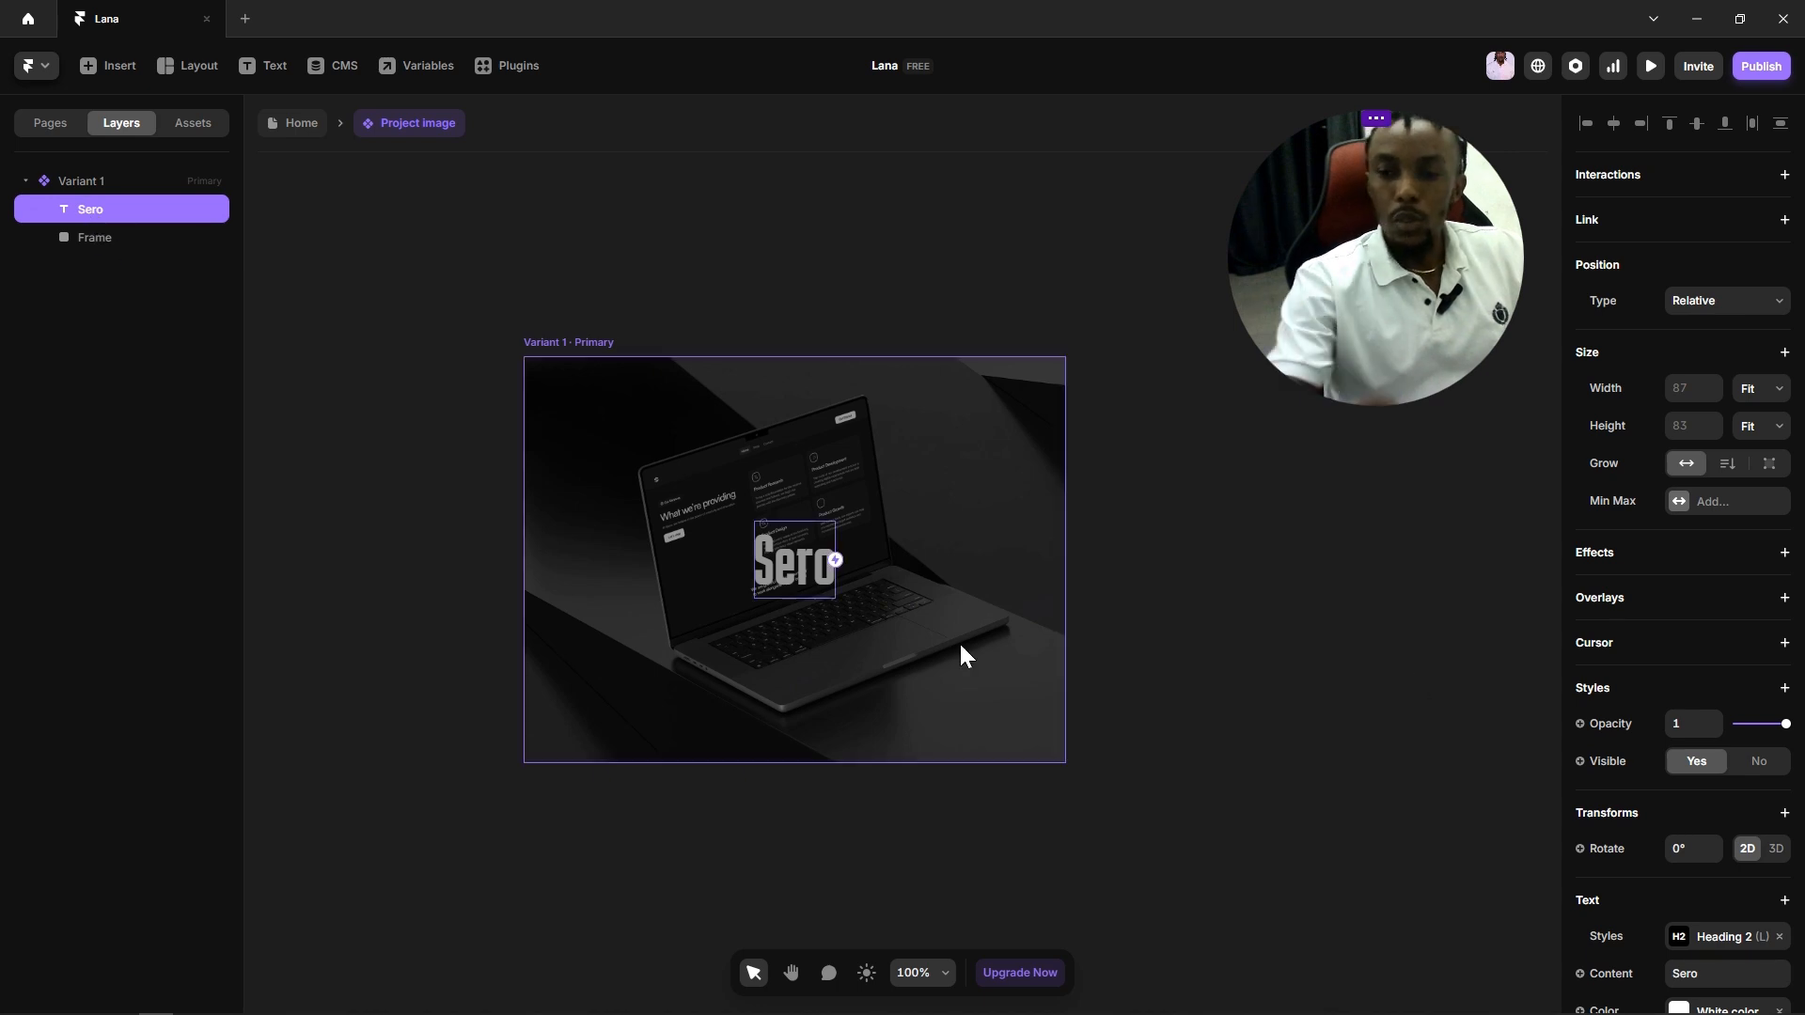
click(92, 239)
double_click(92, 239)
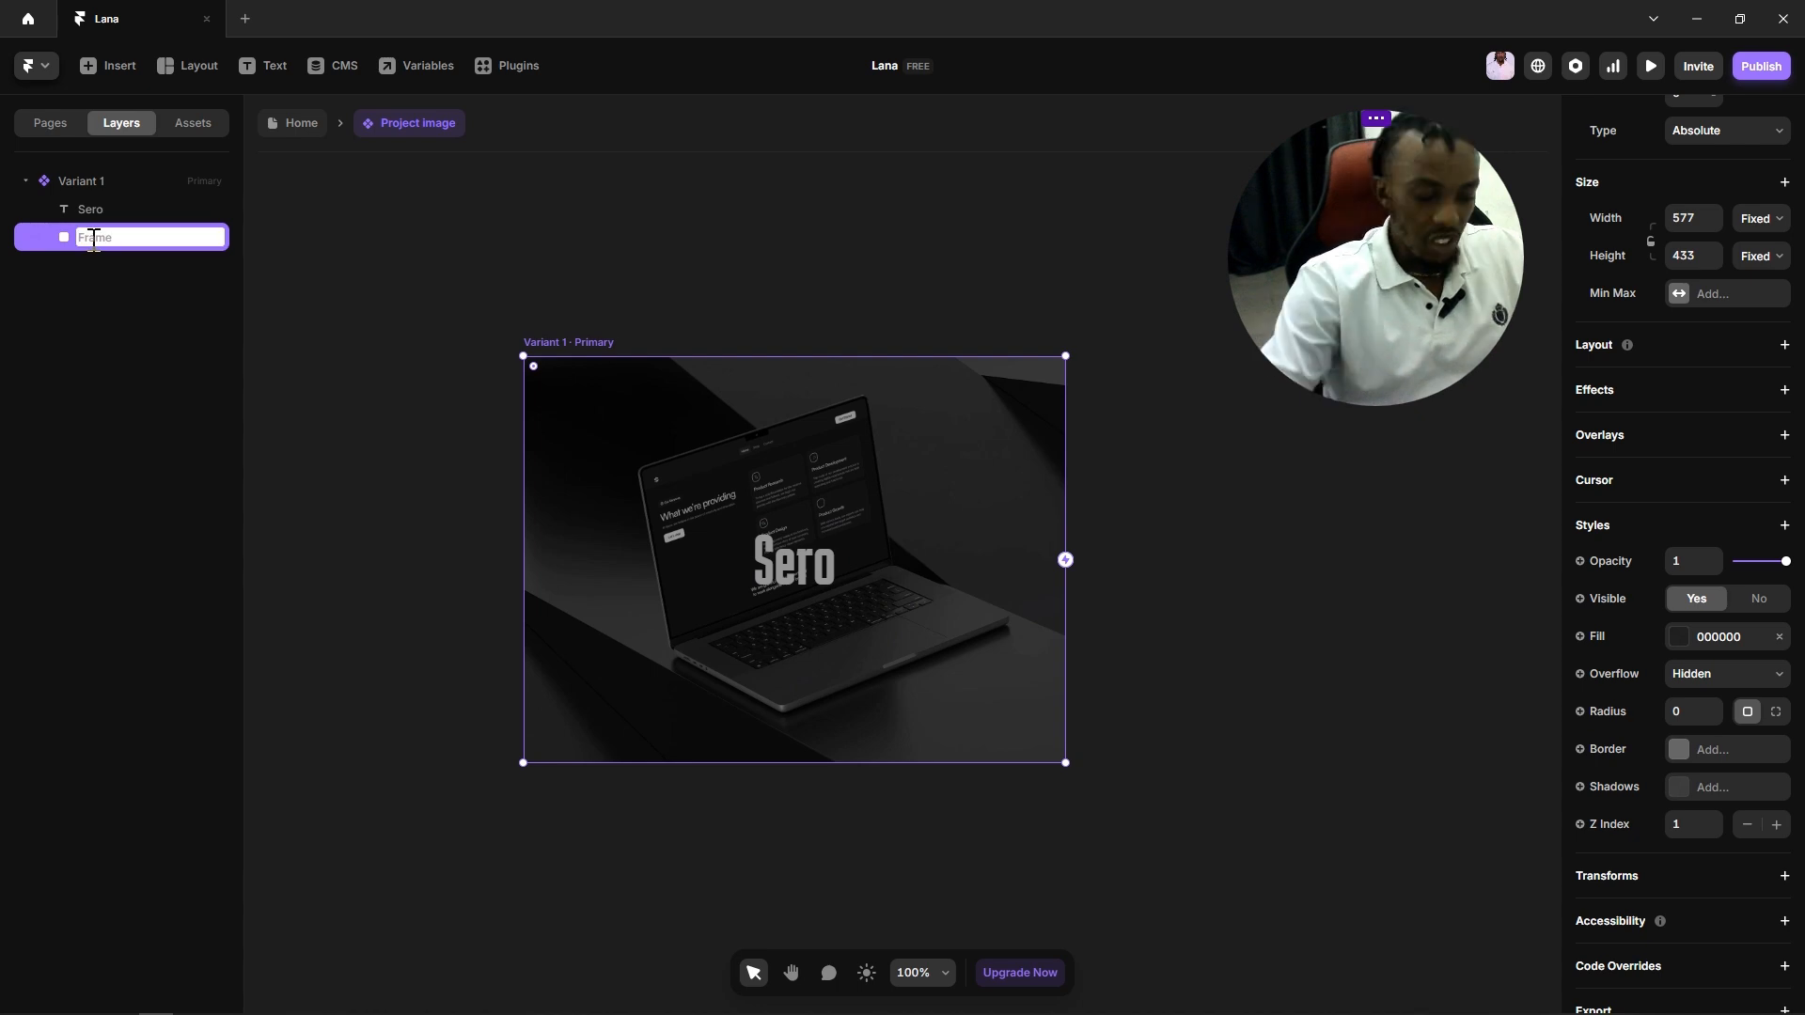
text(Sha)
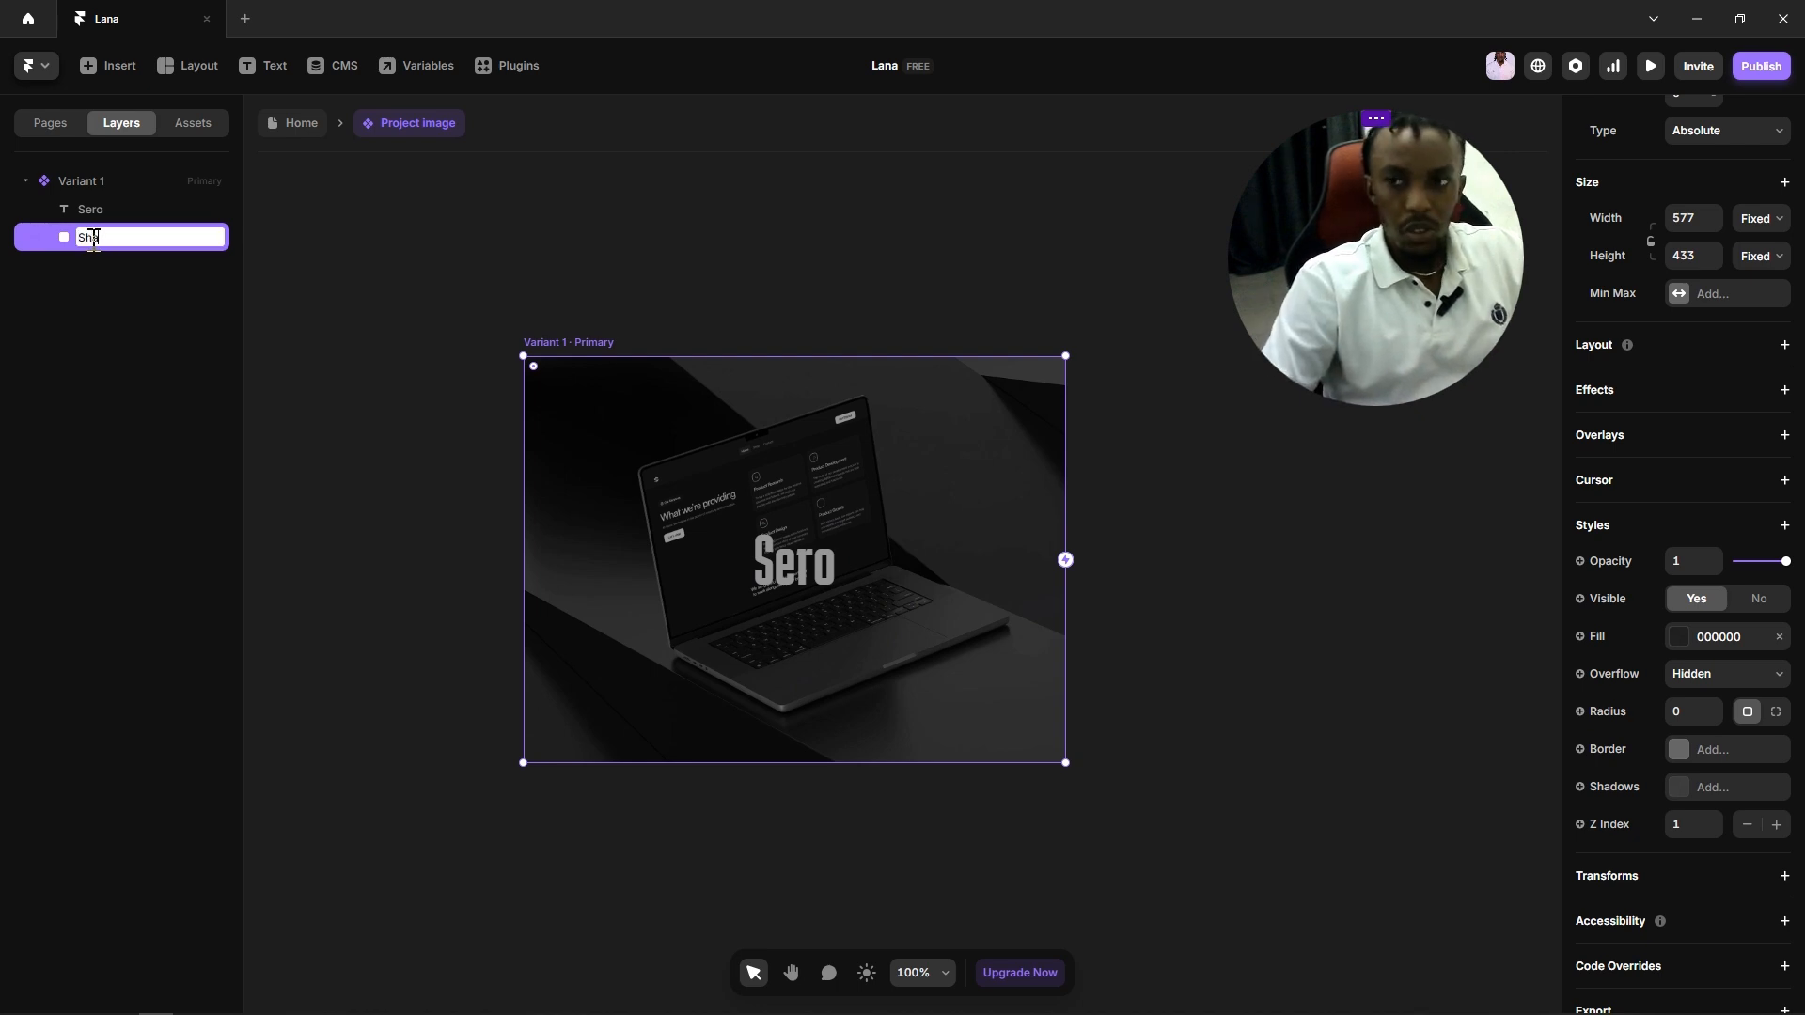
text(dow)
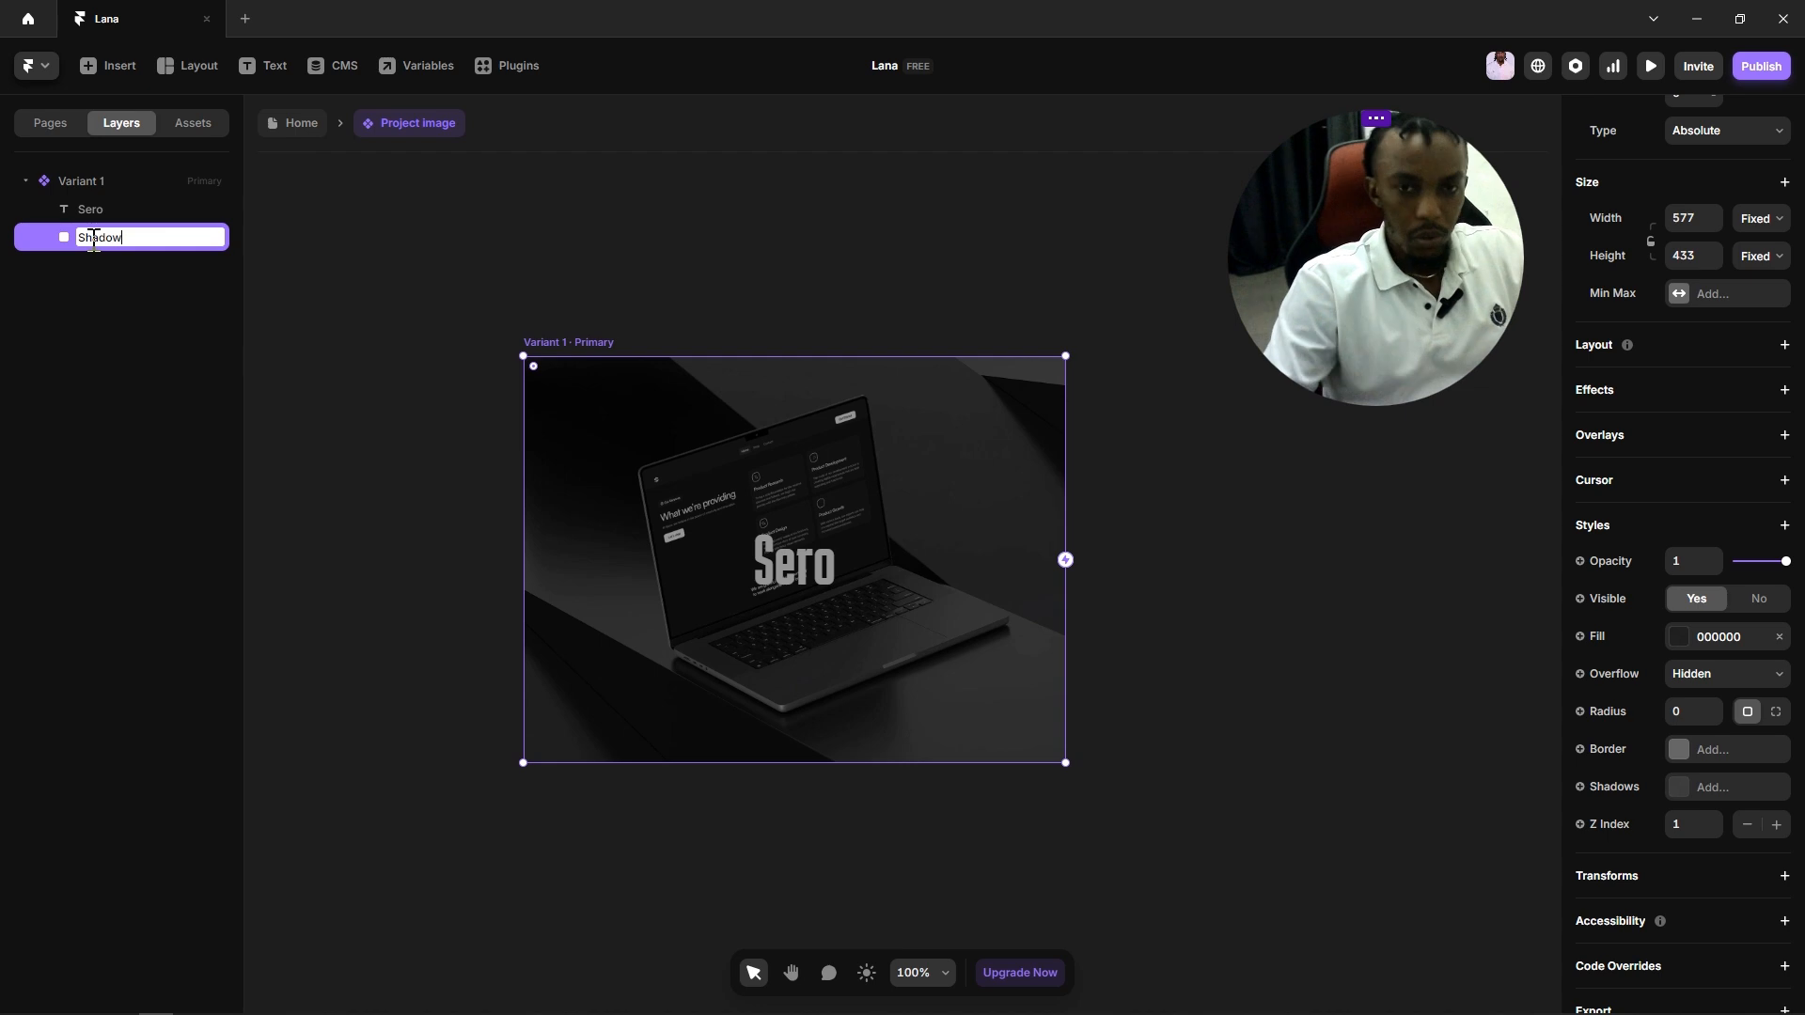
click(289, 326)
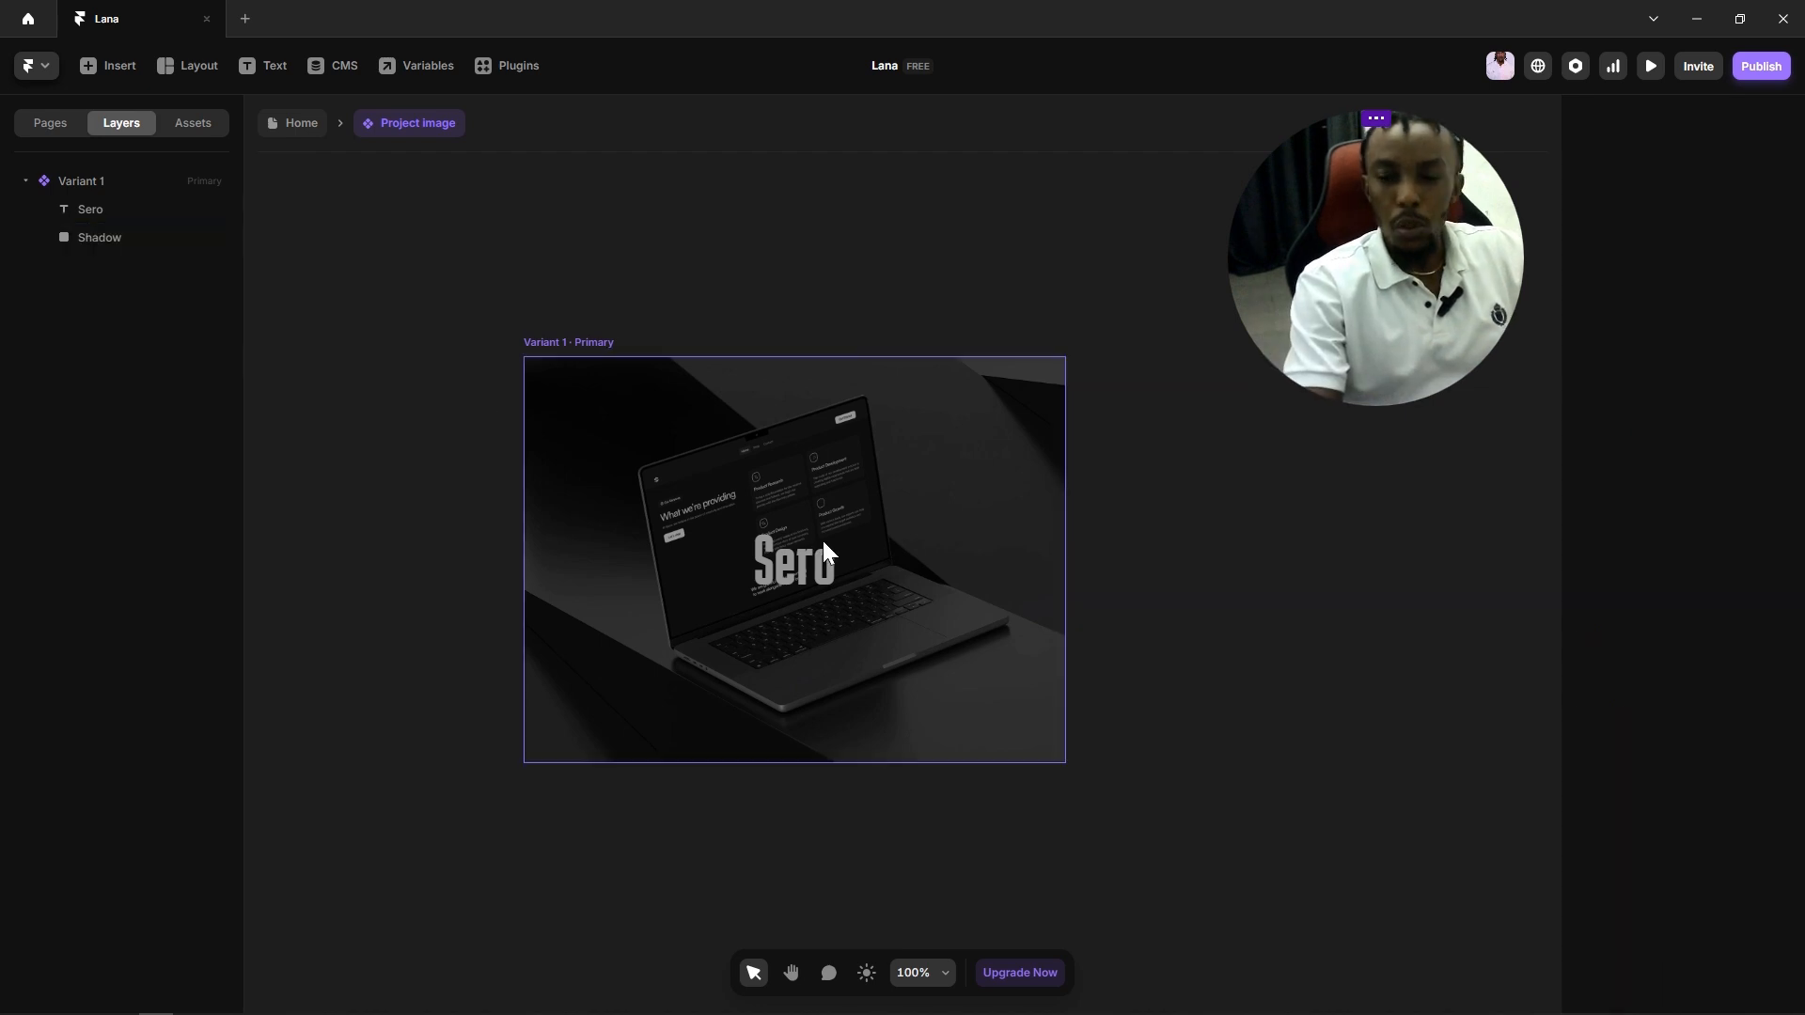
Step: Add a Z Index property to the Sero text and set it to 2
click(94, 209)
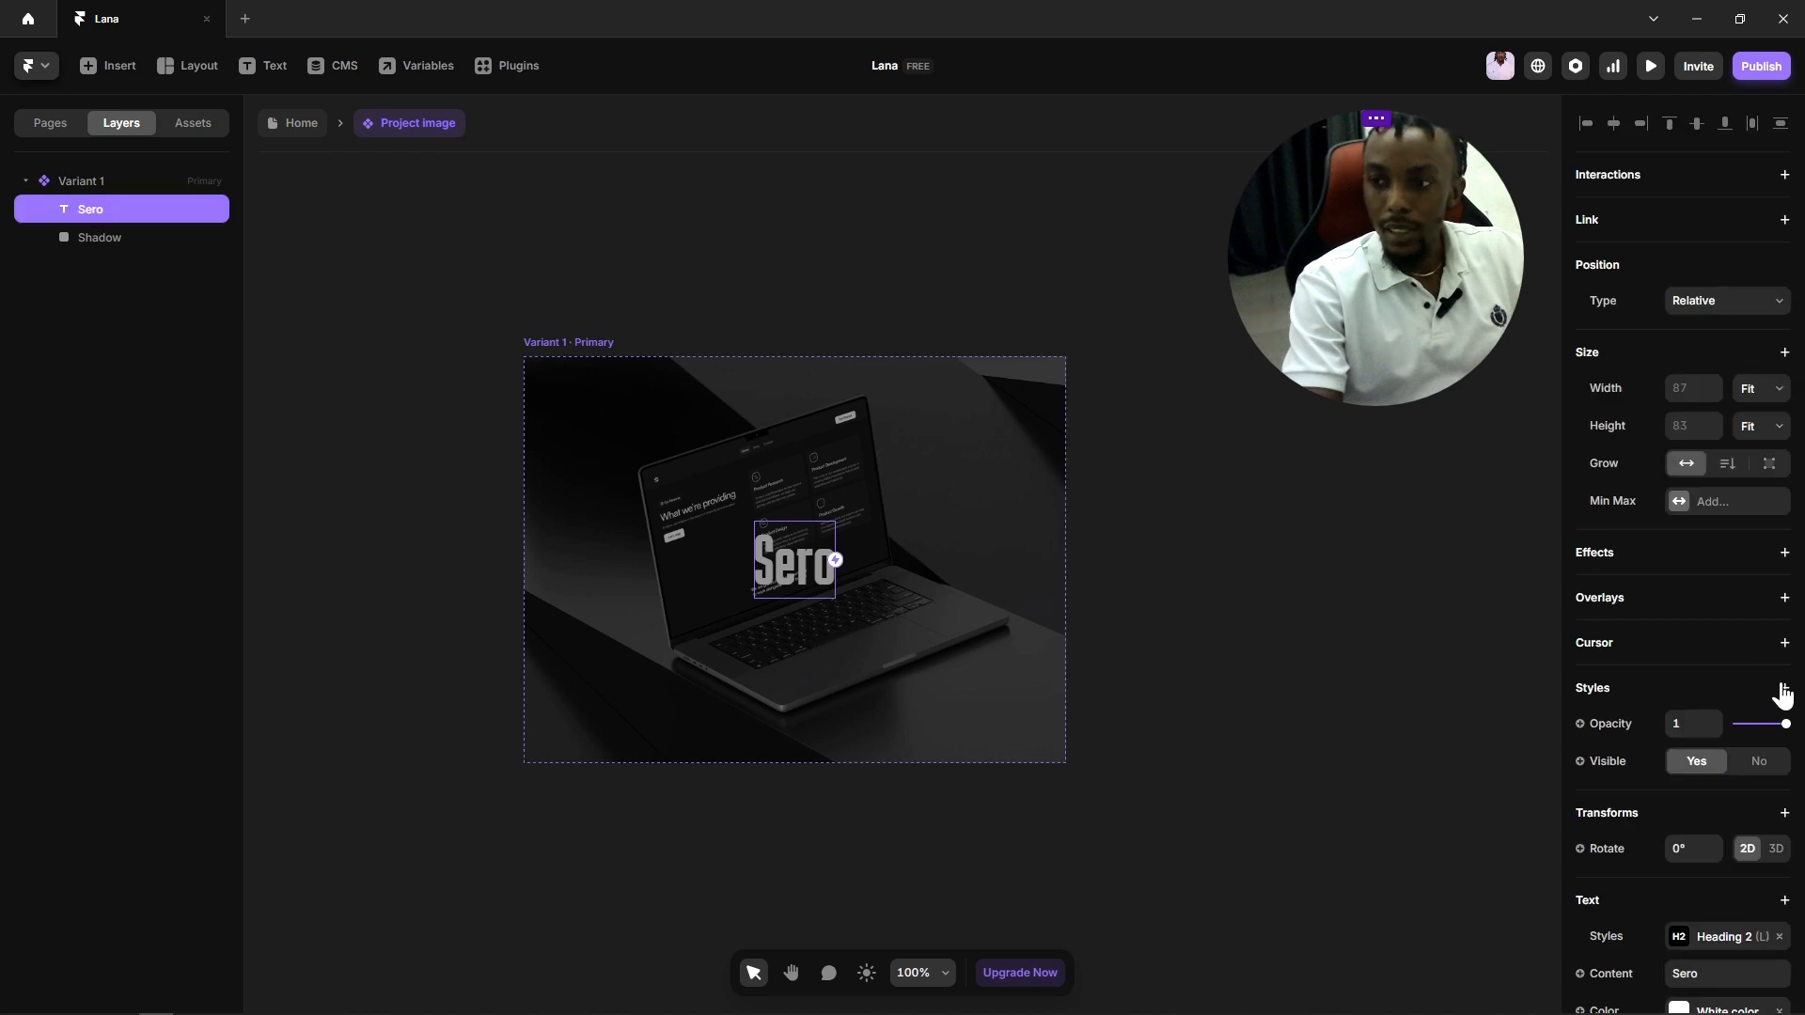
click(1782, 694)
click(1654, 663)
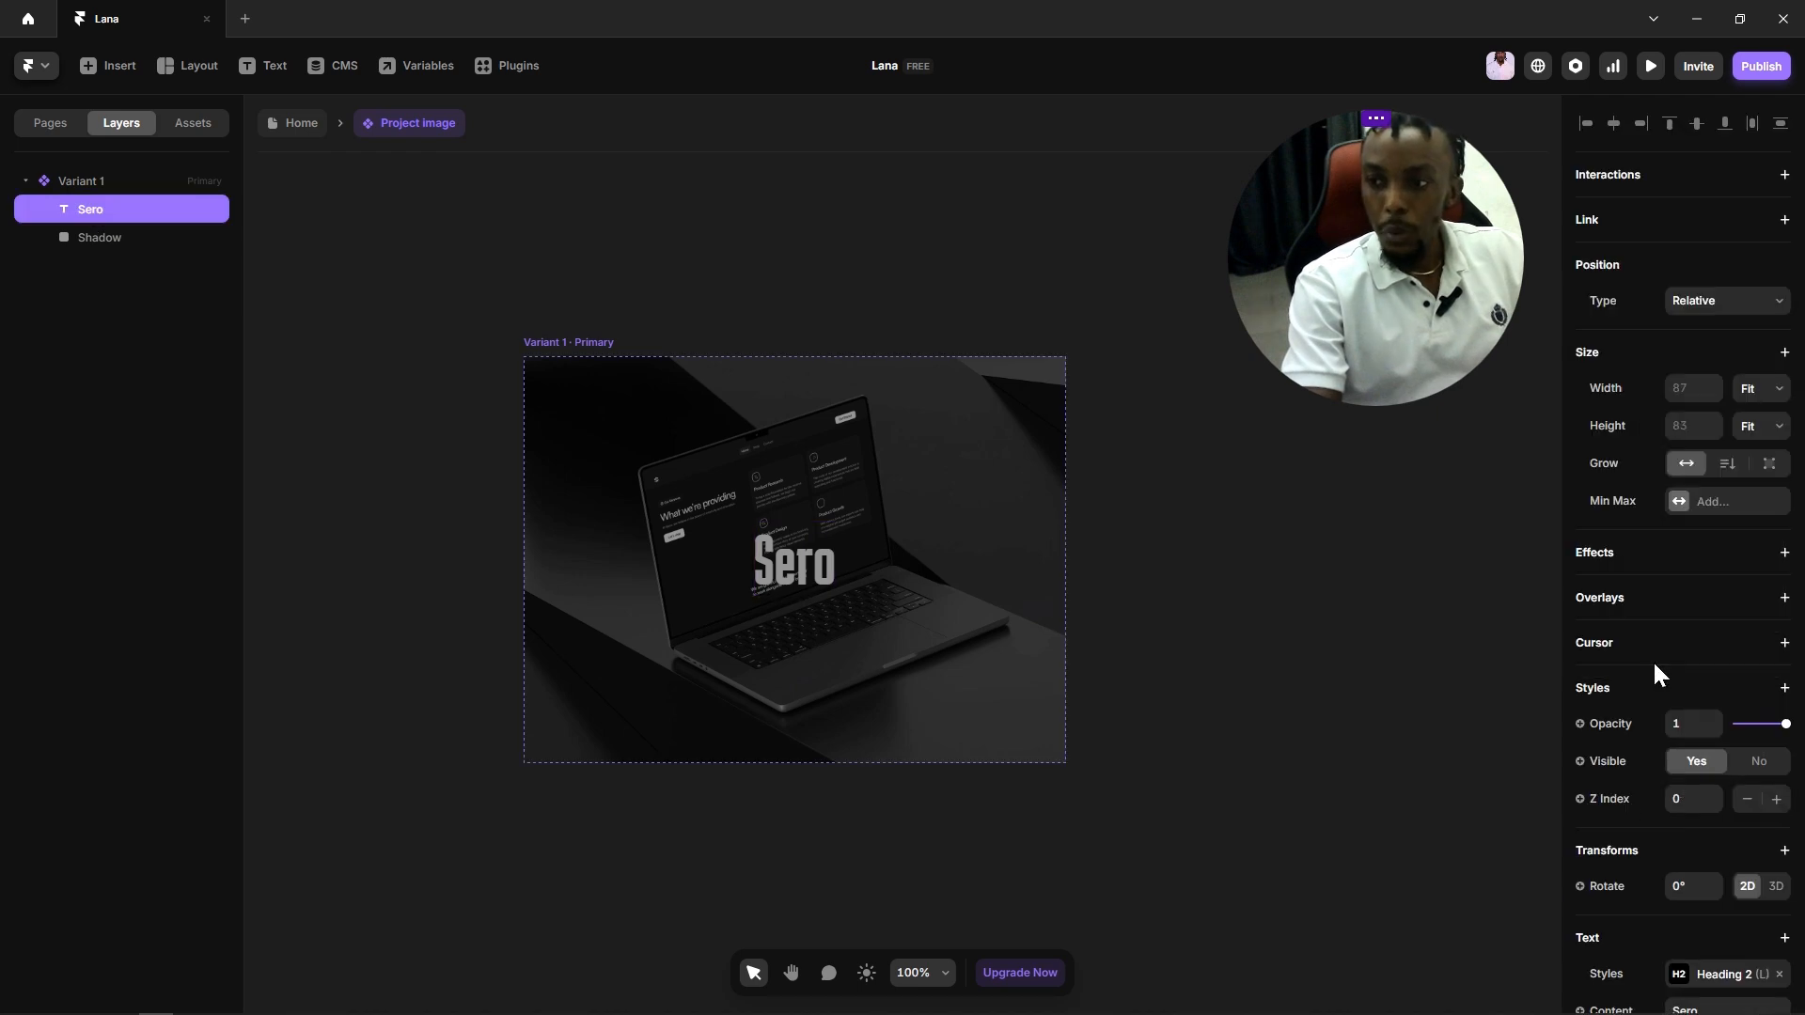
click(1776, 801)
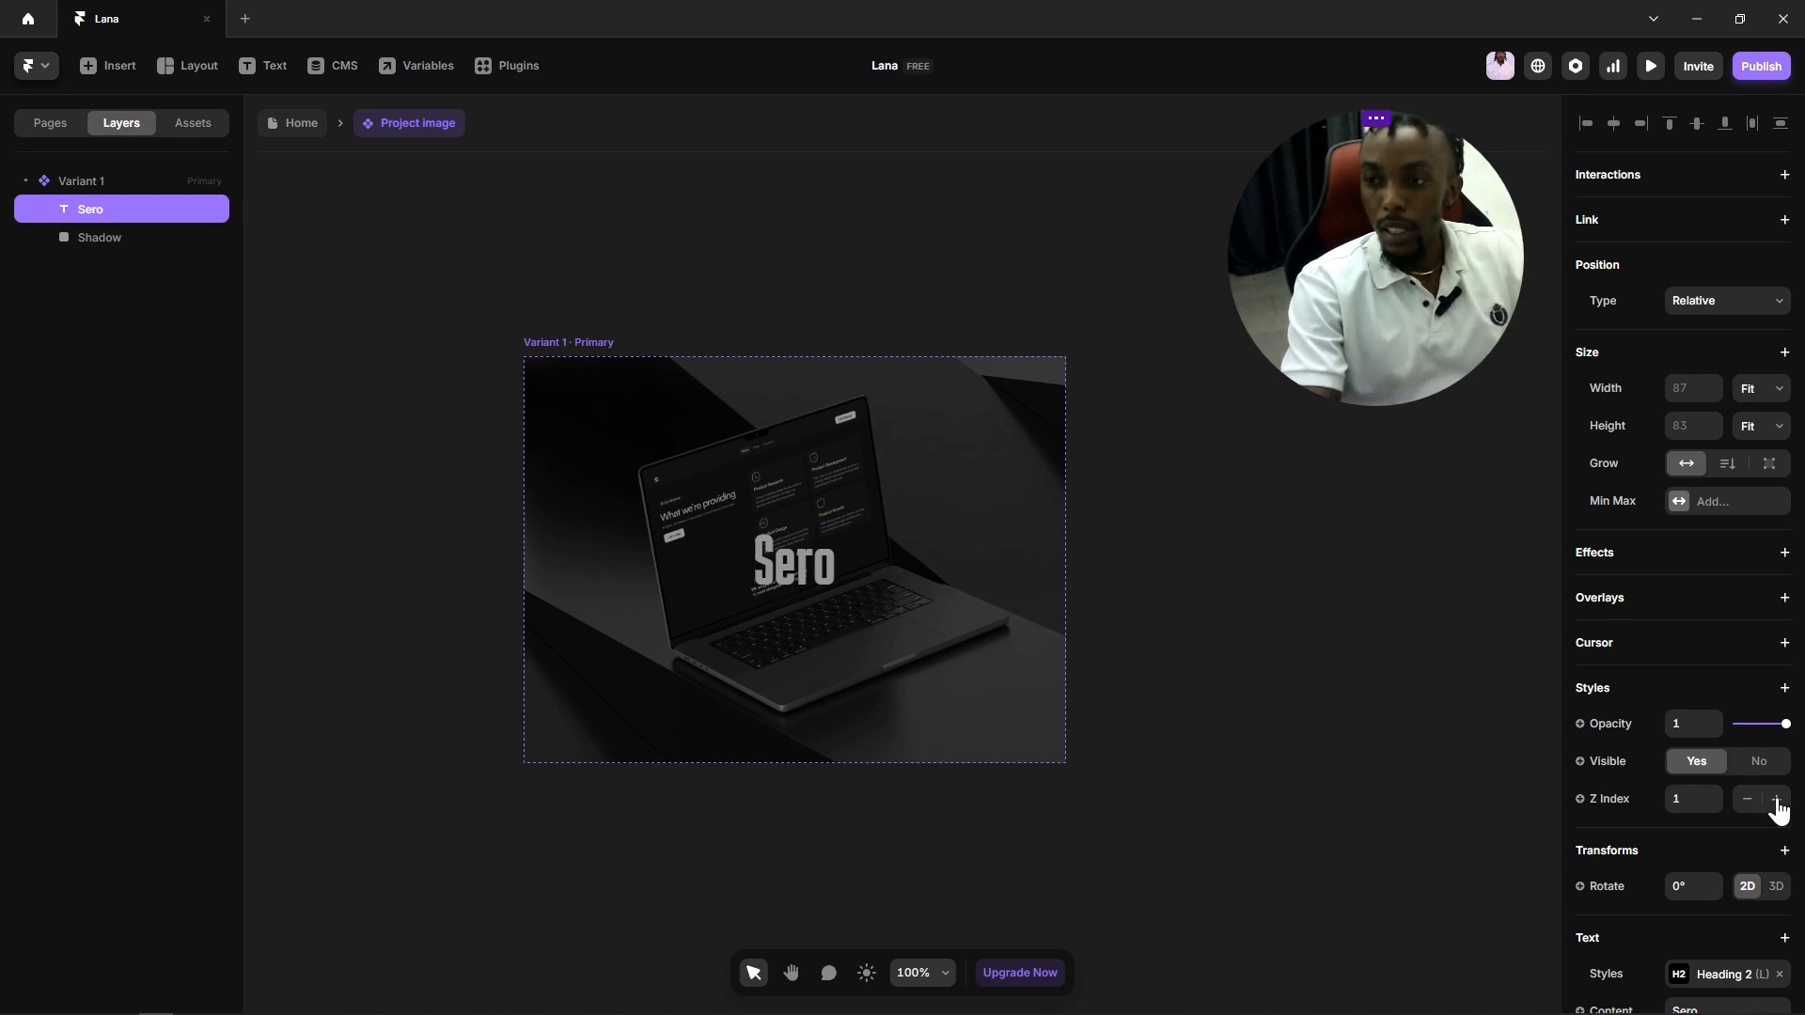
click(1776, 802)
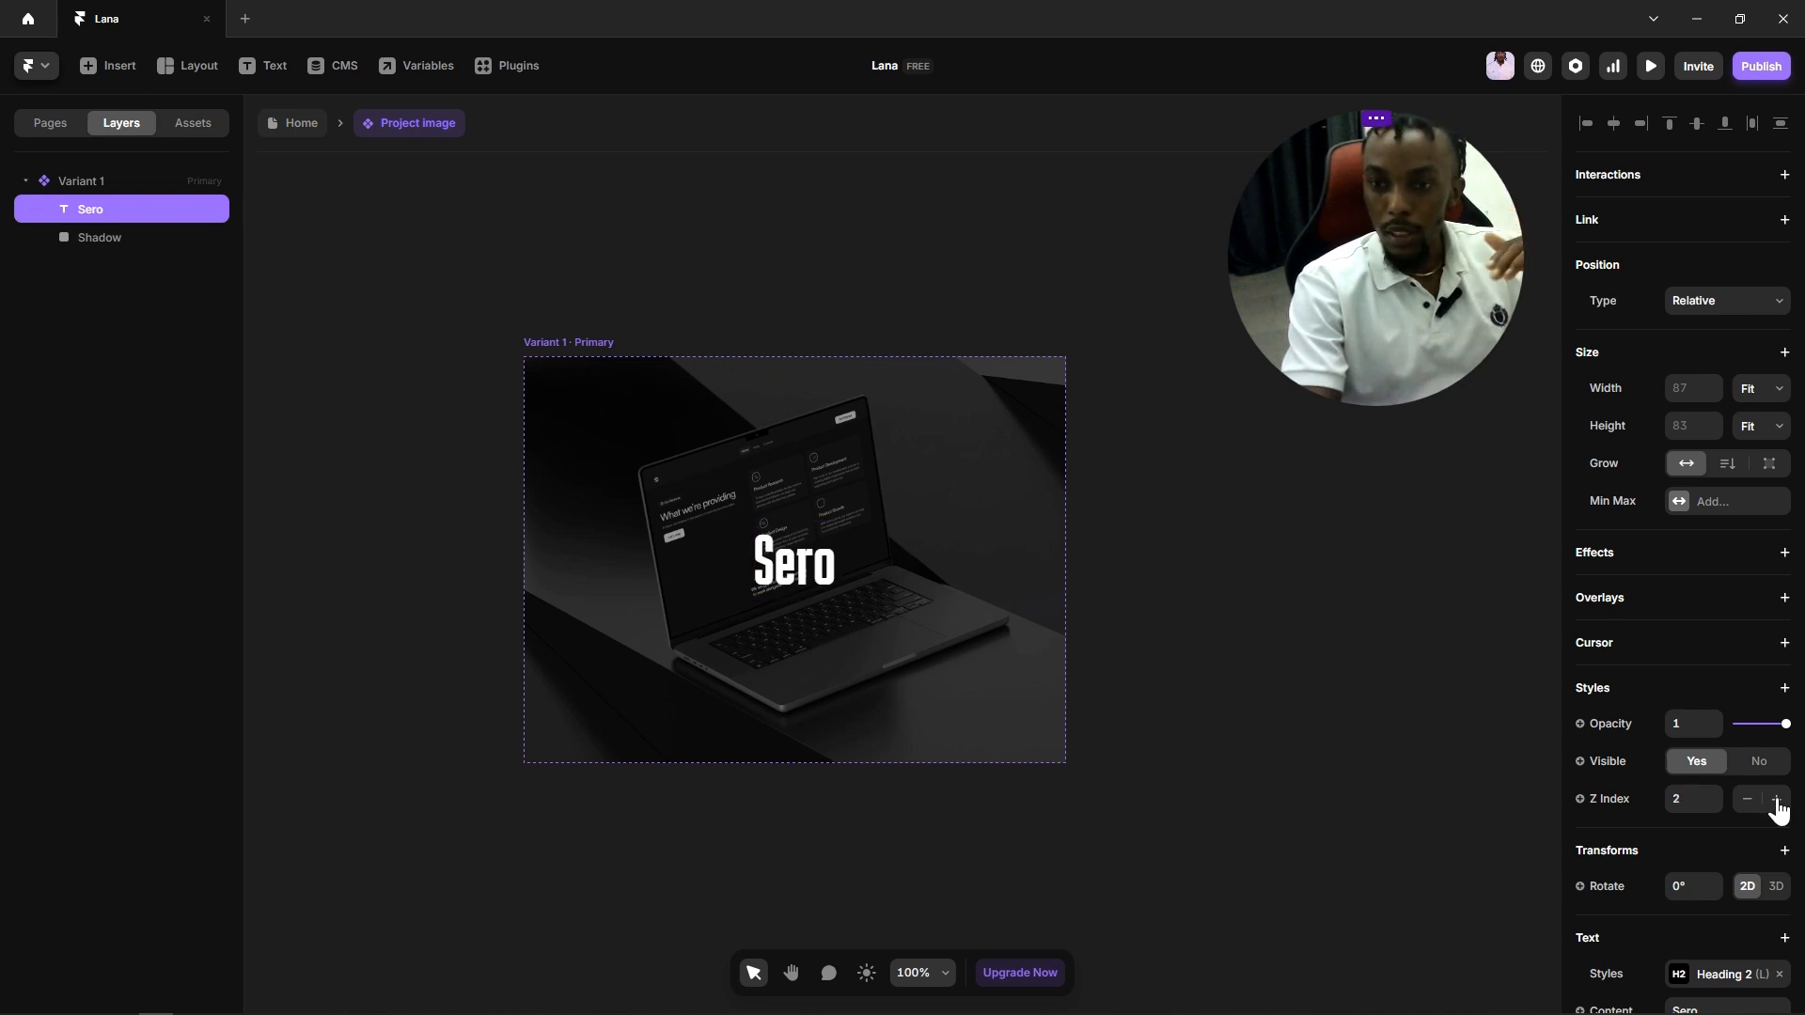
click(1745, 801)
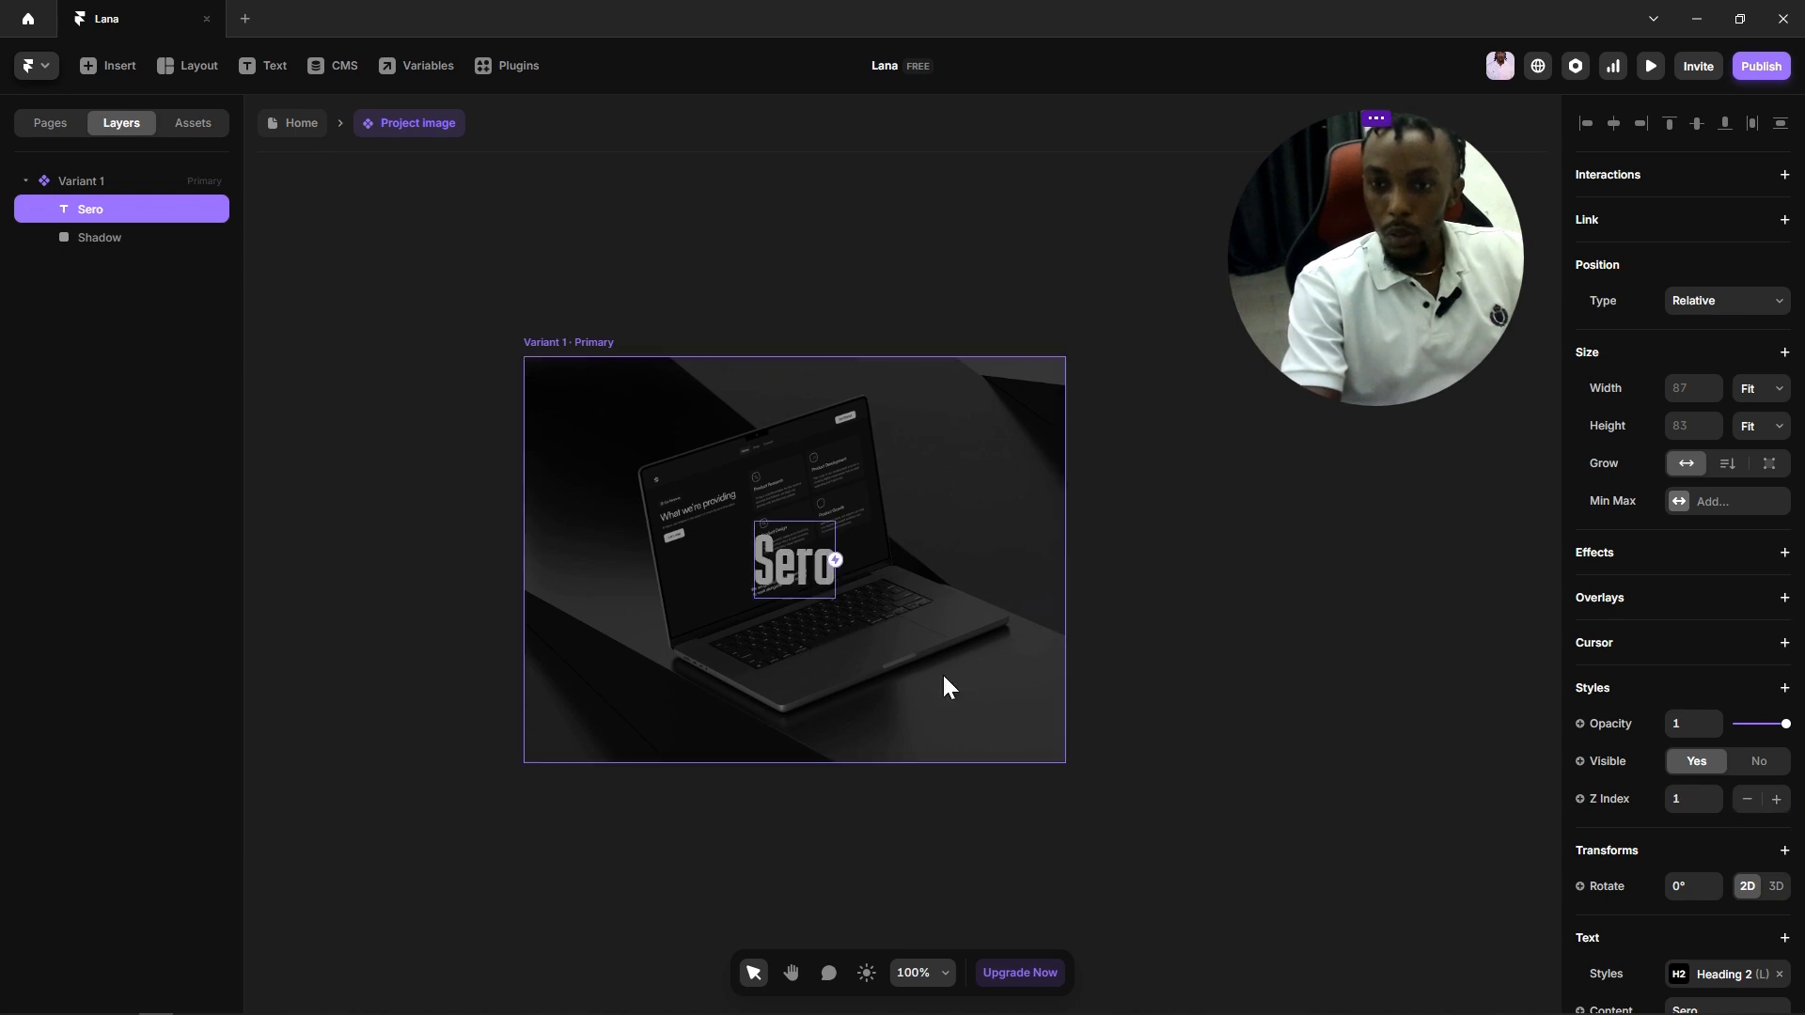
click(1775, 801)
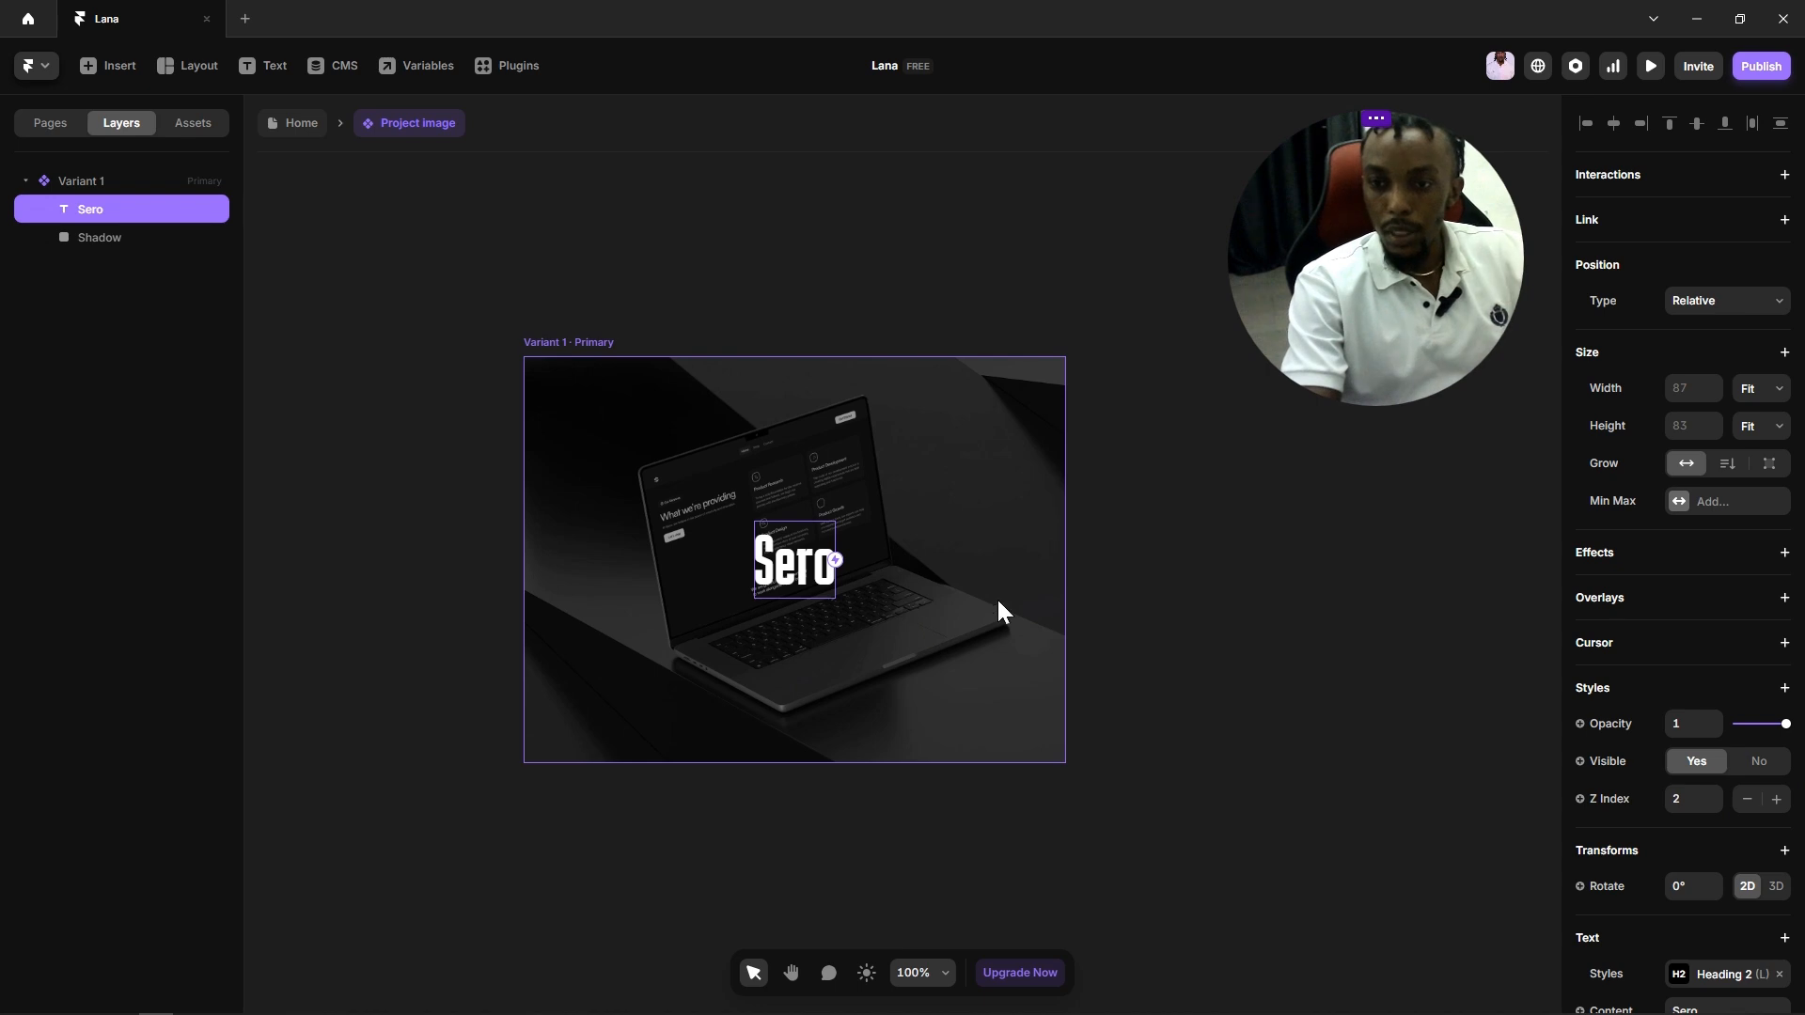
click(1233, 577)
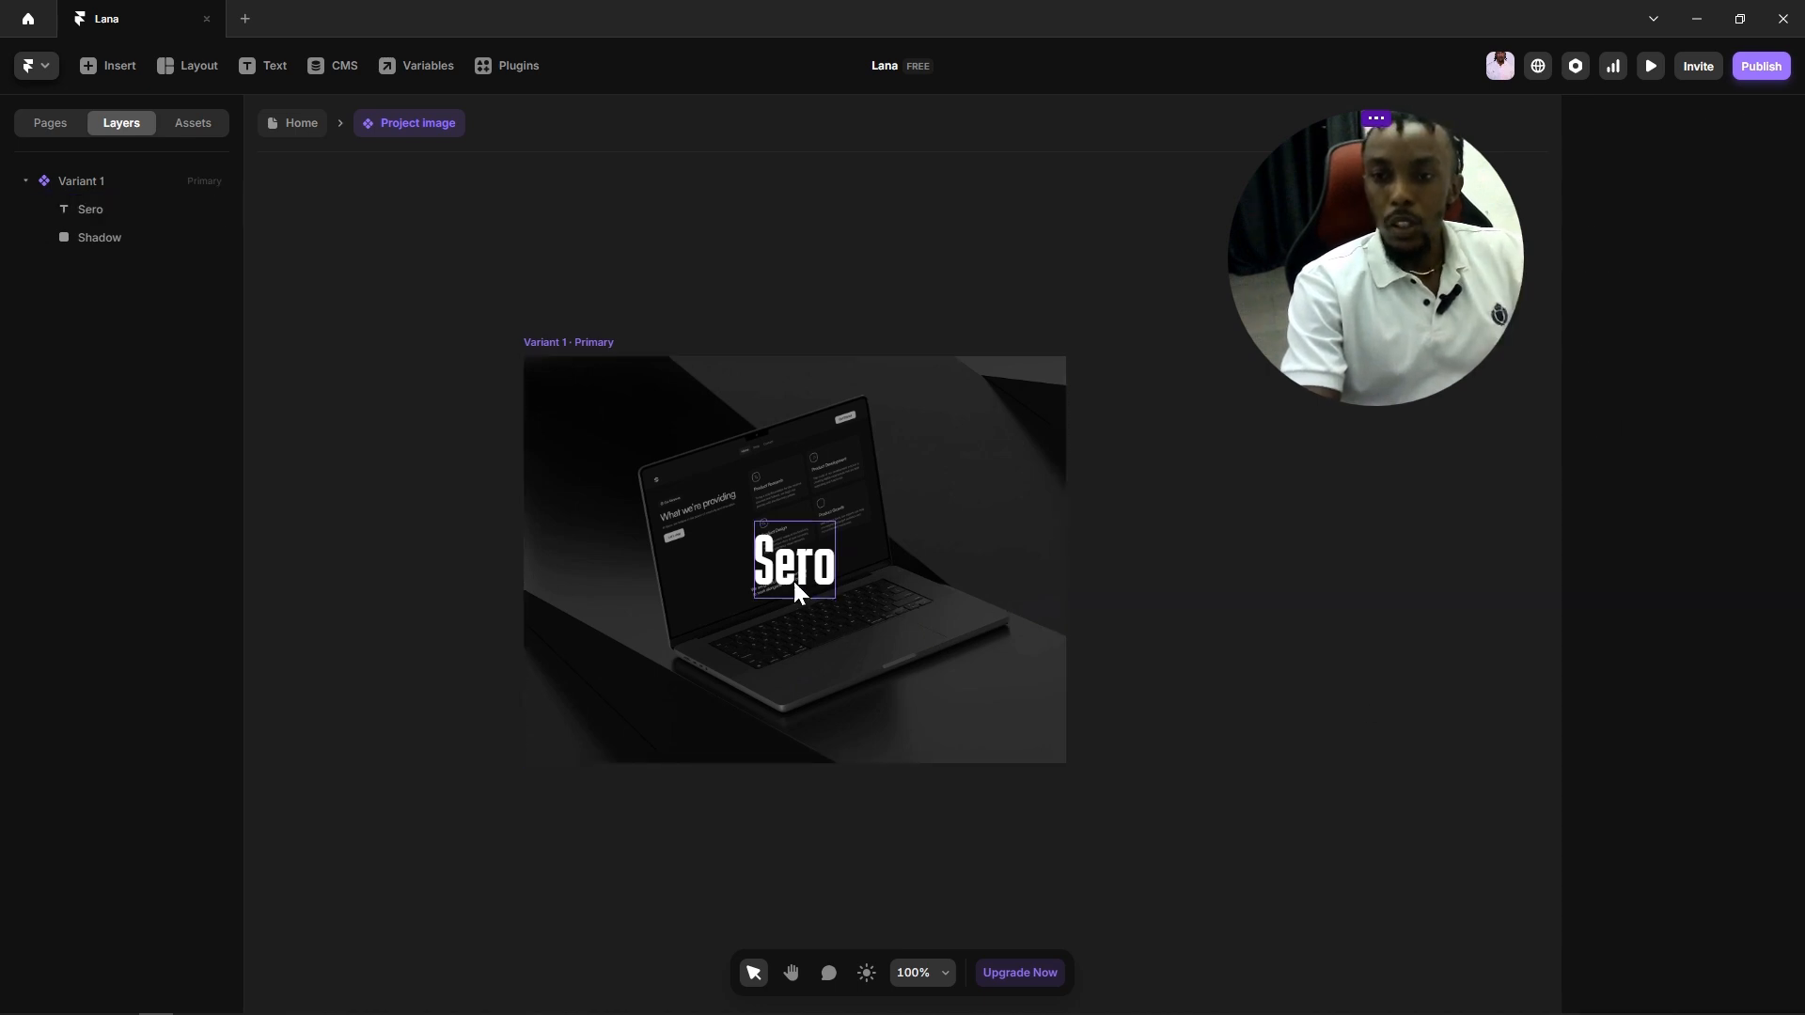
scroll(1109, 657, down, 3)
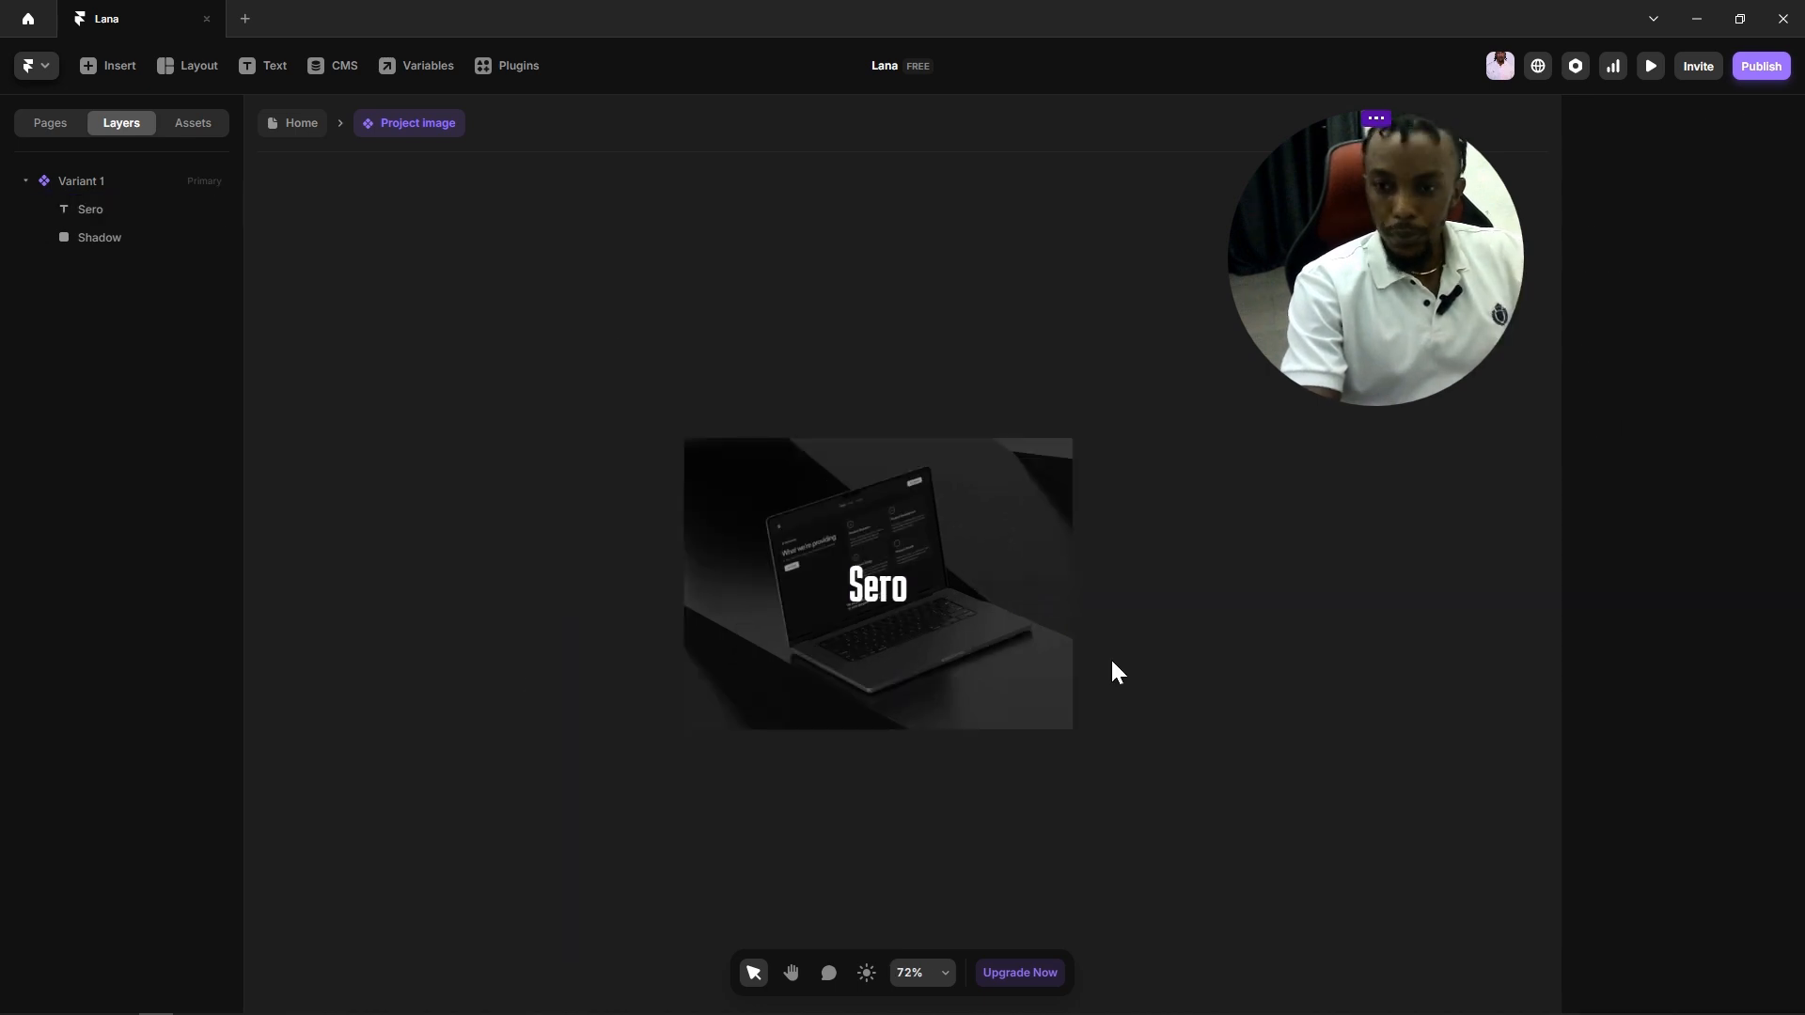
click(824, 532)
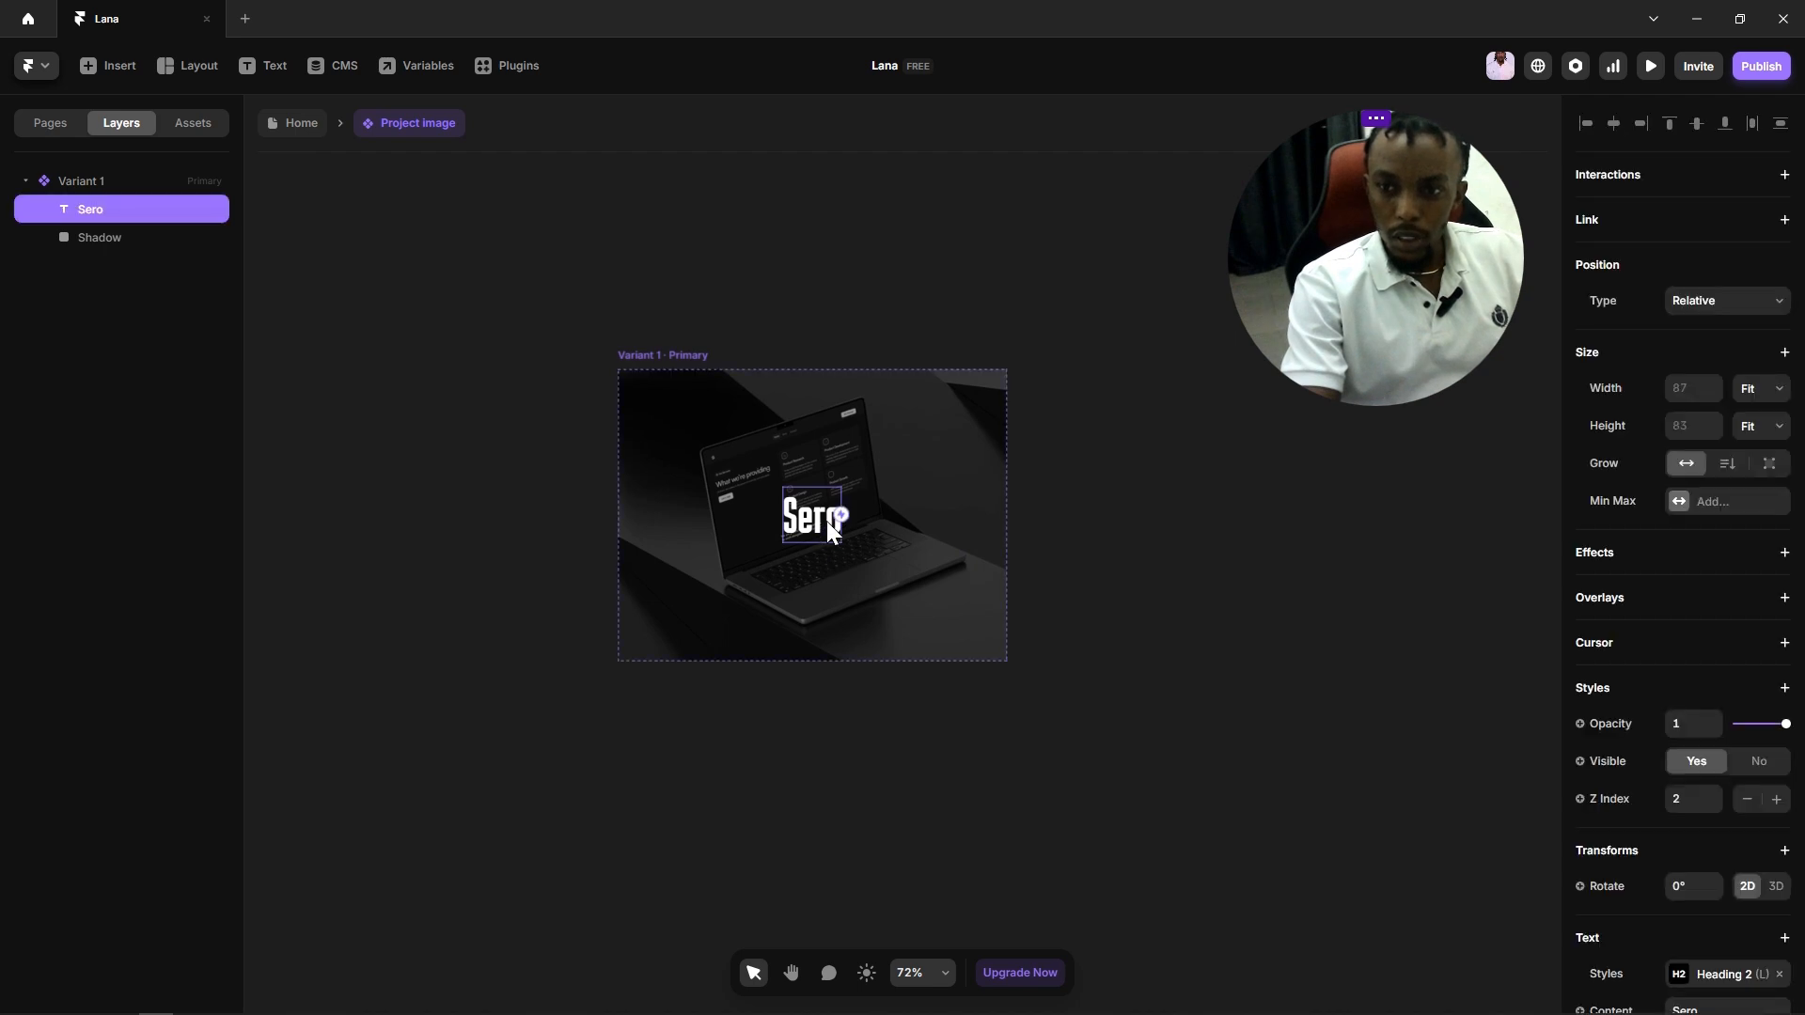
click(926, 506)
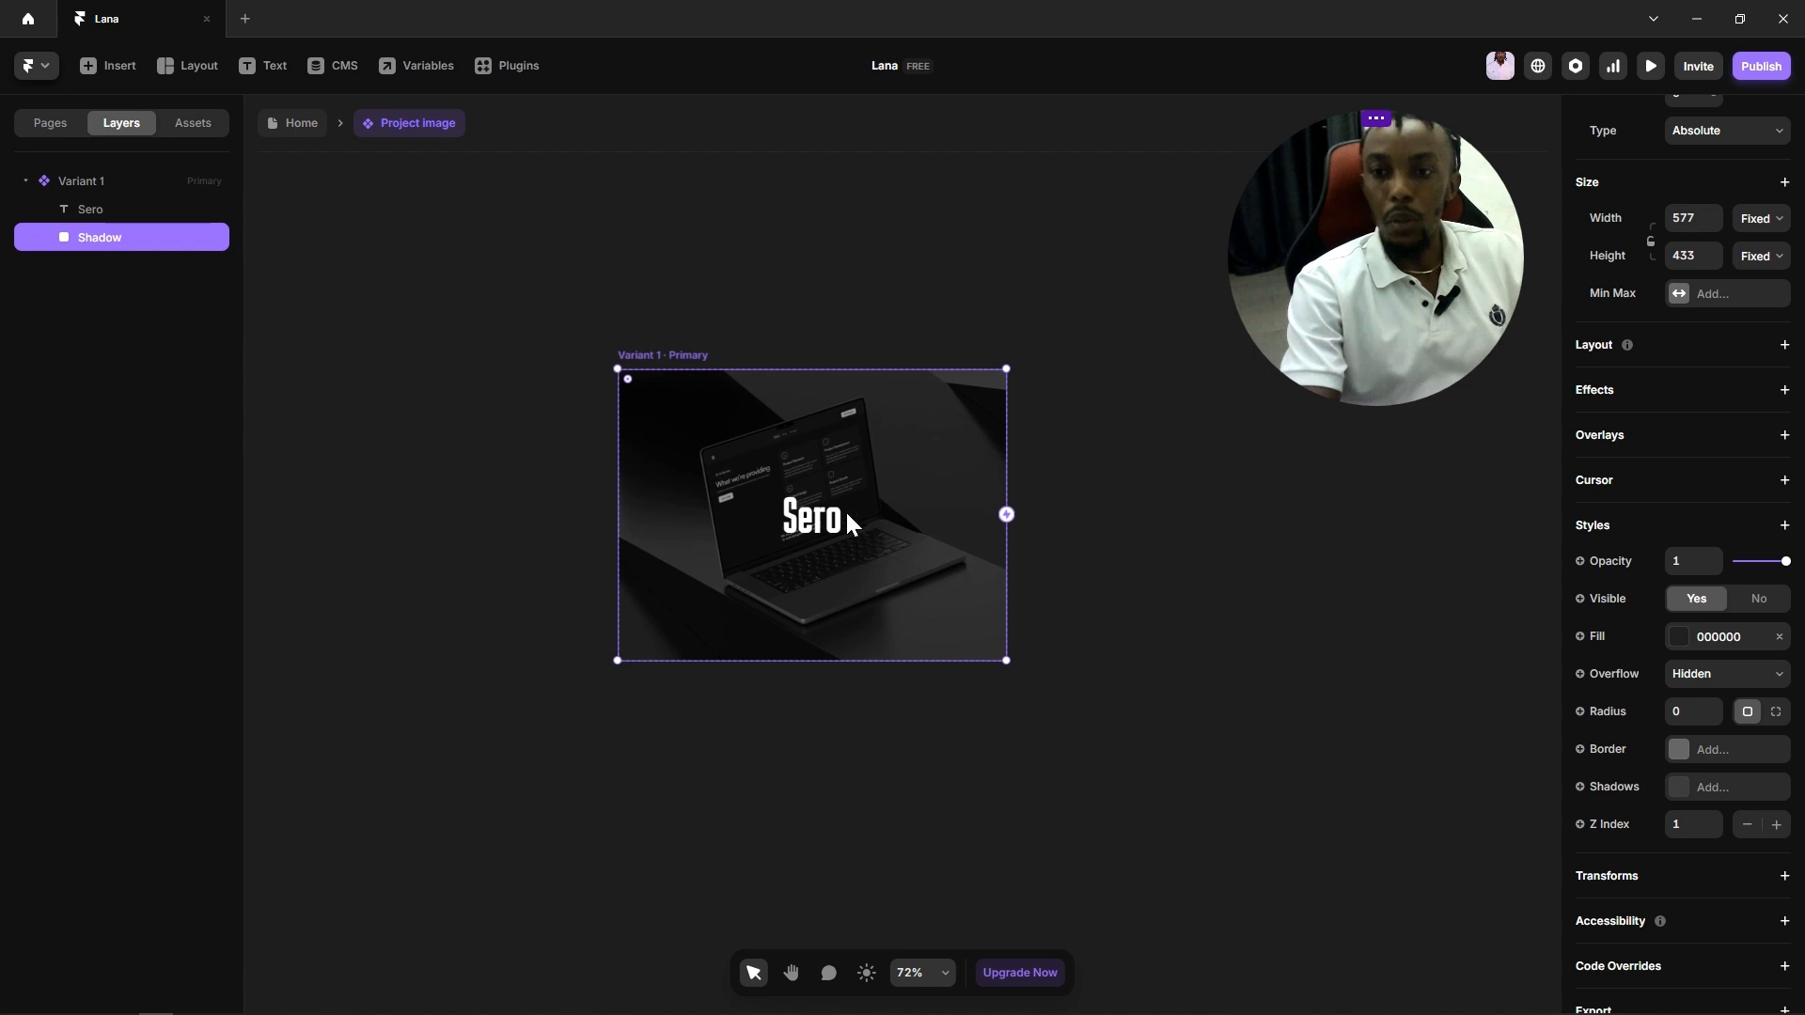
click(1039, 481)
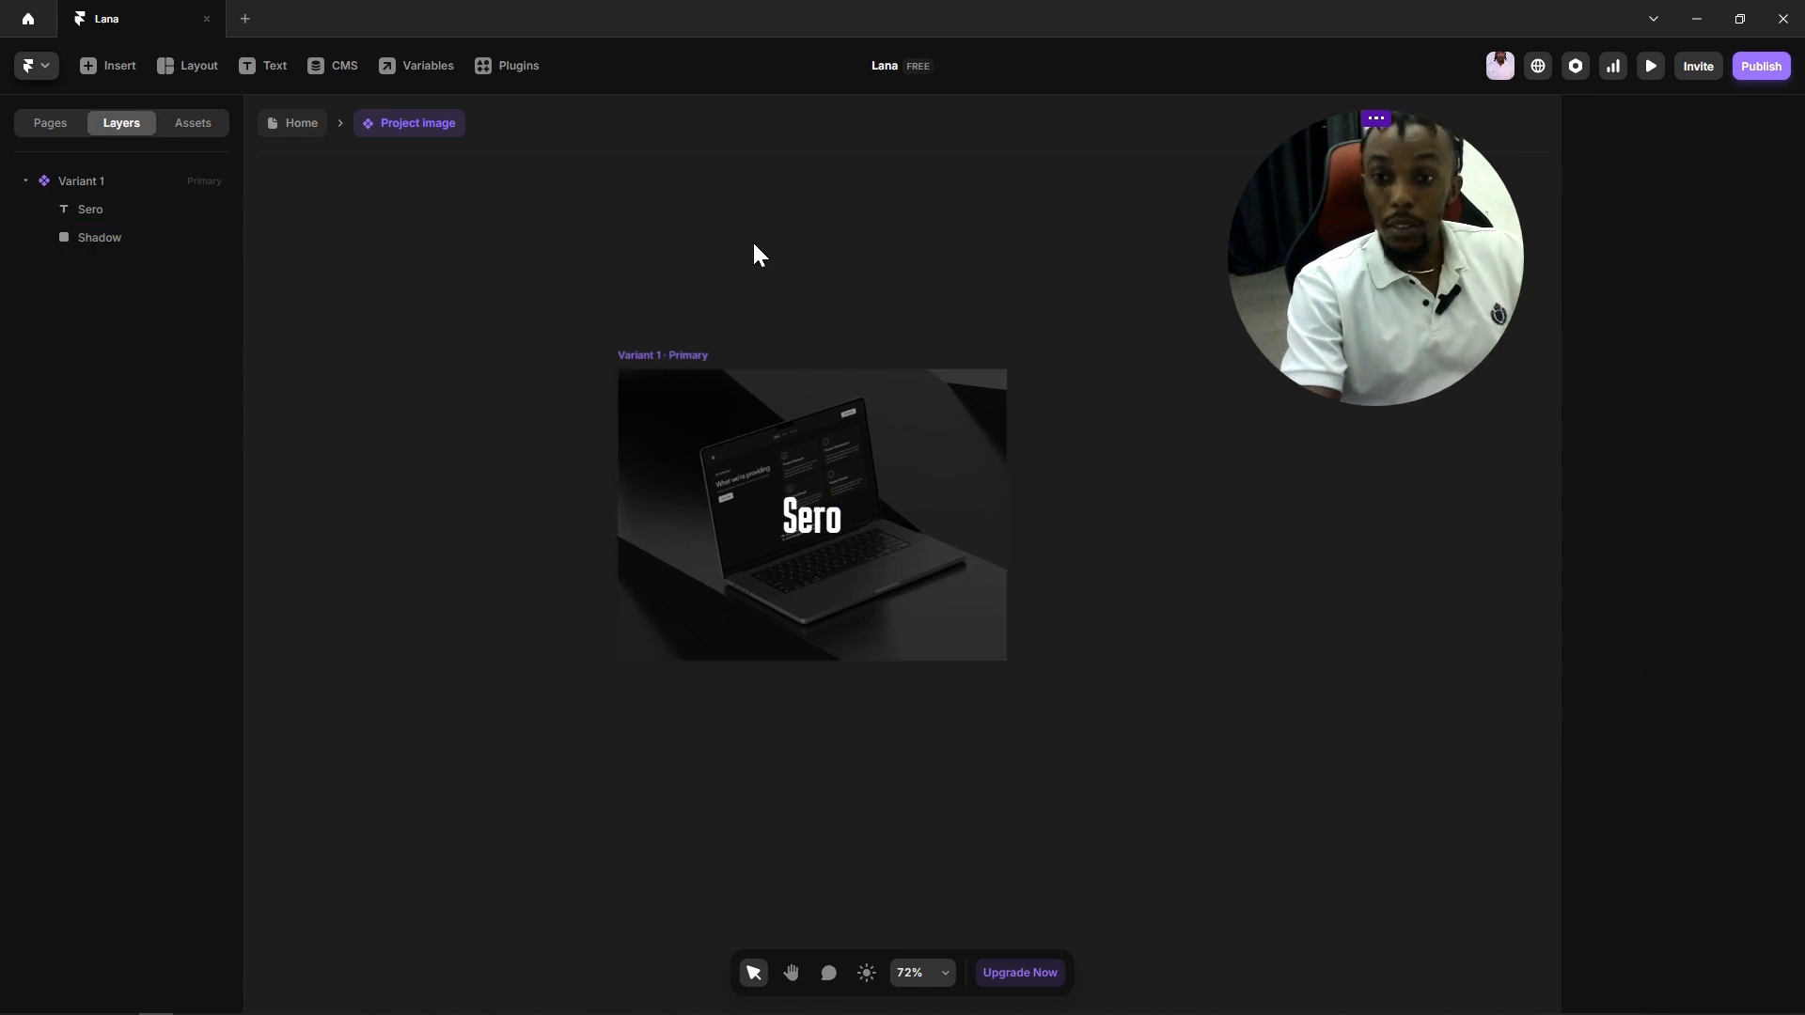
Step: Add an accessibility tag to the primary variant and set it to button
click(664, 356)
scroll(1744, 752, down, 5)
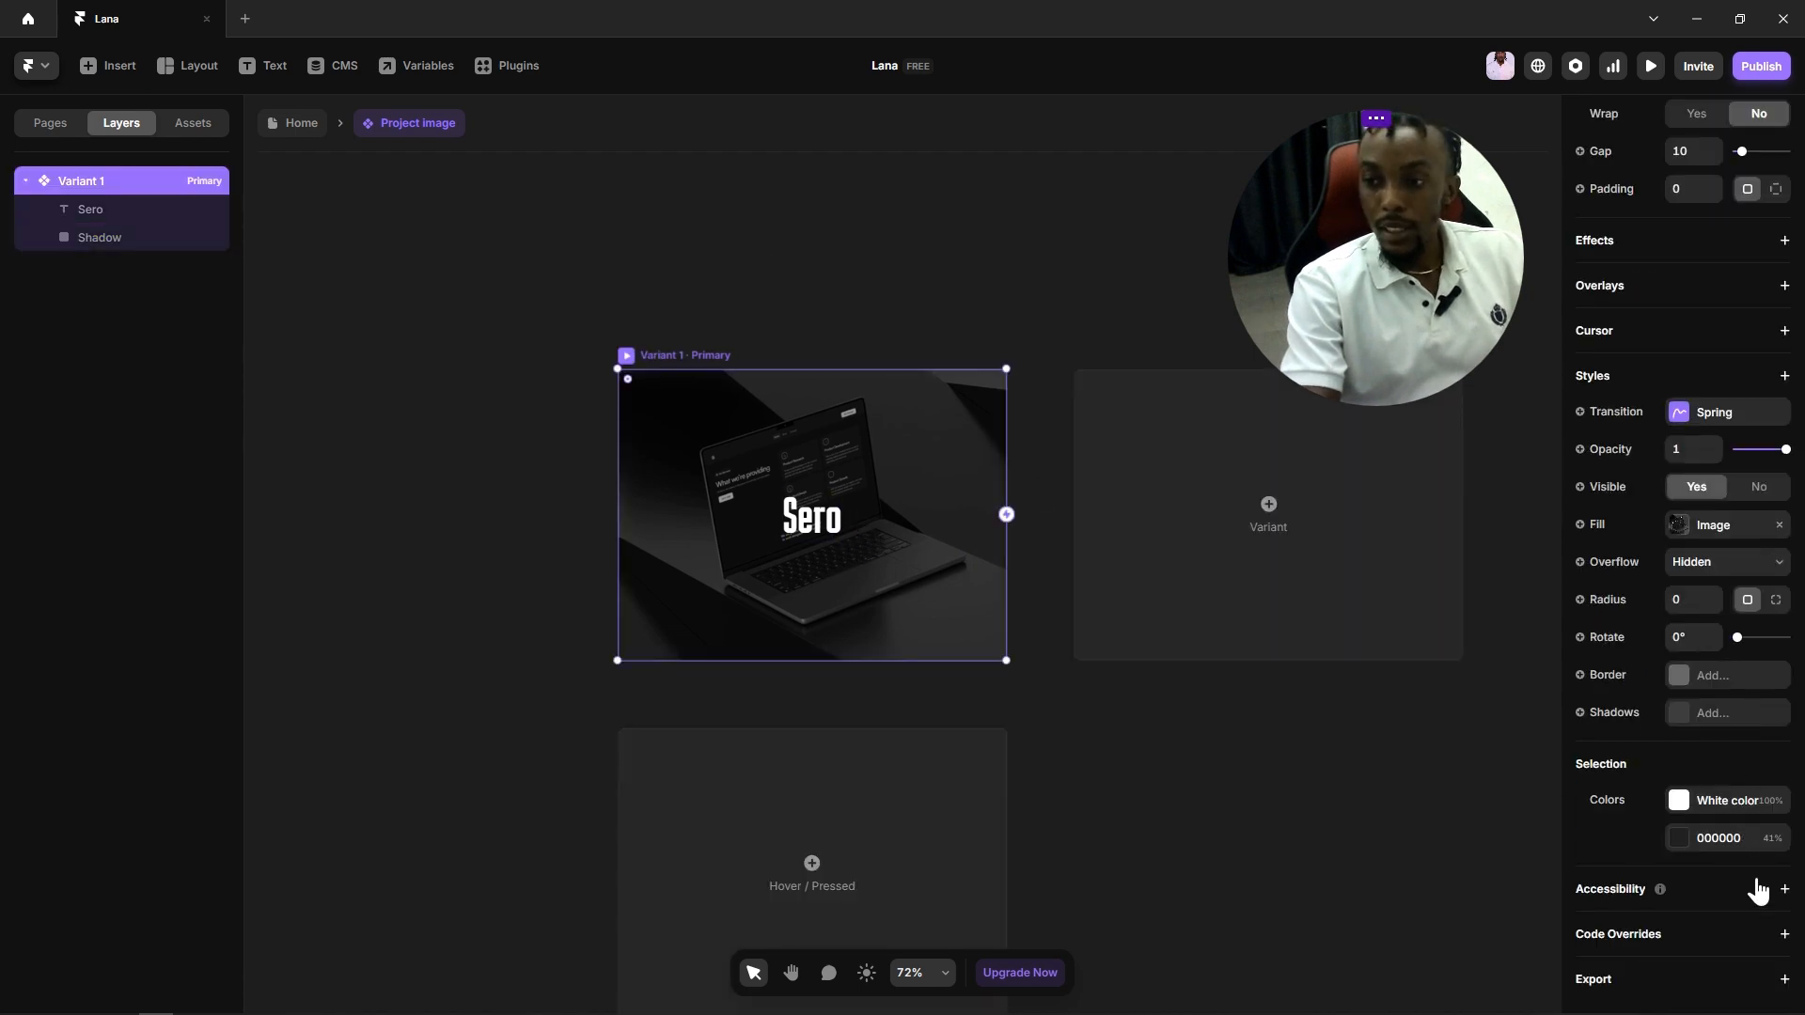
click(1783, 889)
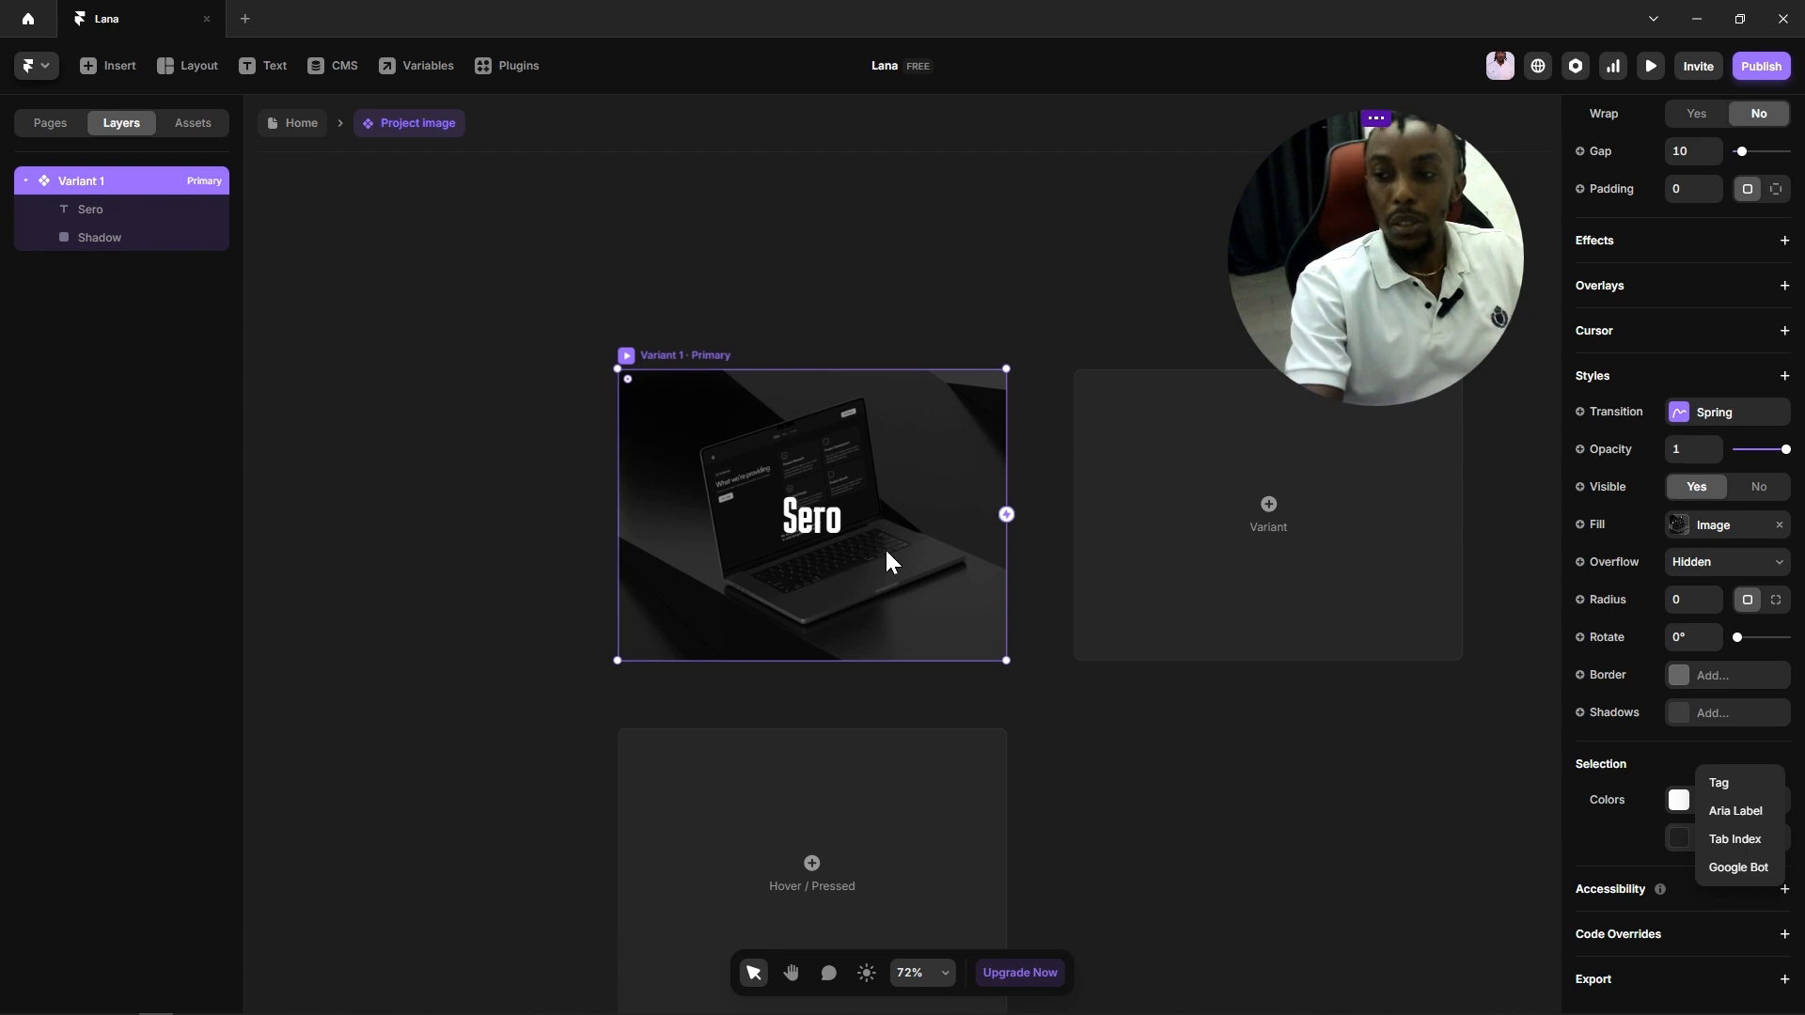
click(1744, 784)
click(1704, 925)
click(1684, 652)
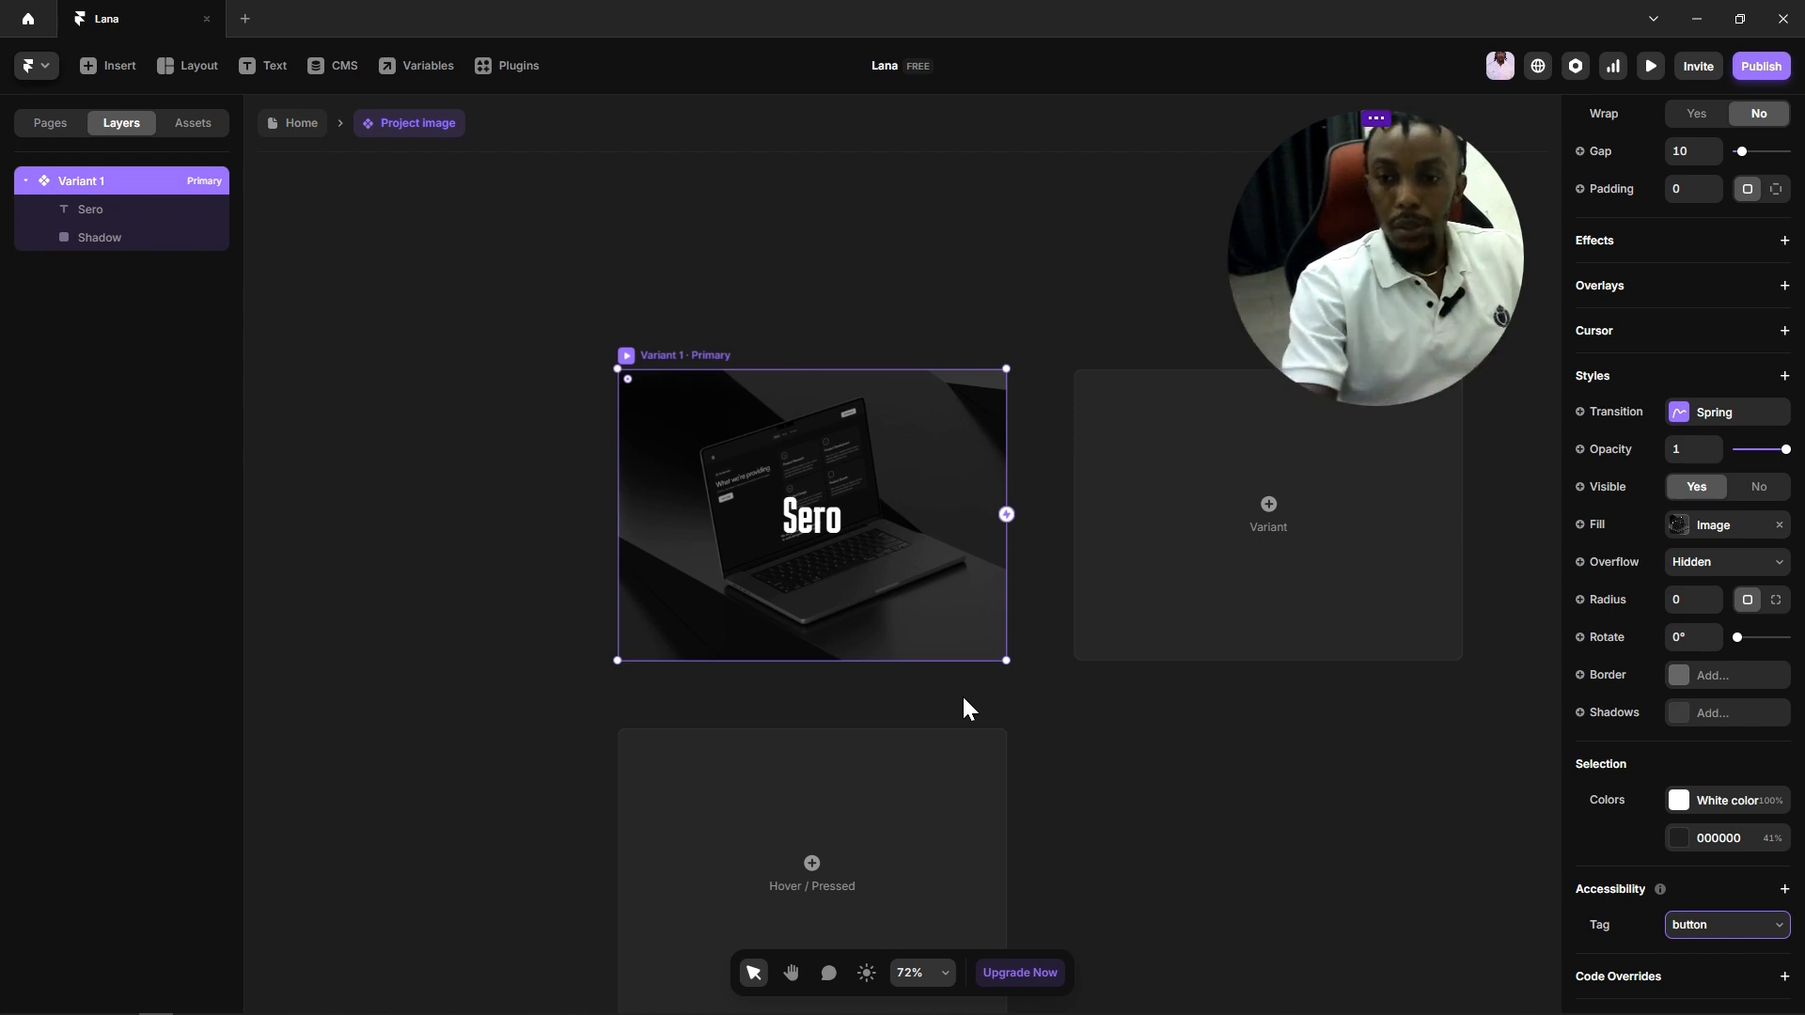
click(1237, 771)
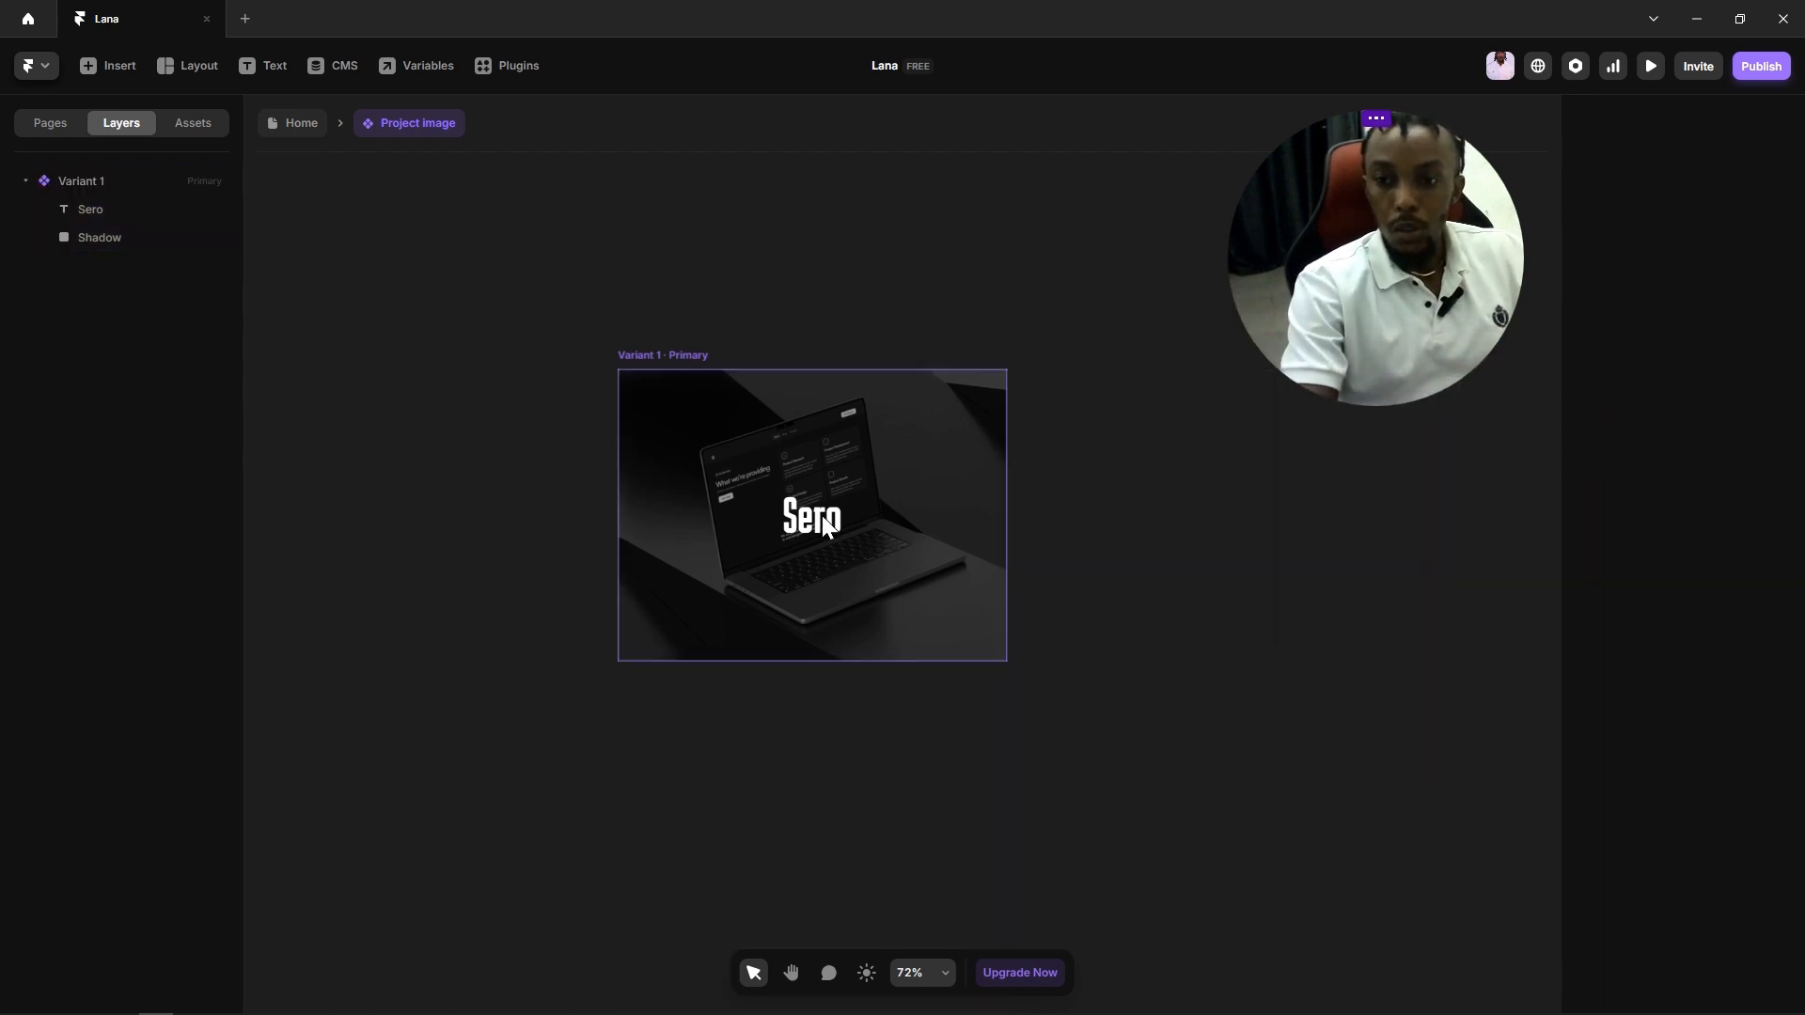
Step: Set the opacity of the primary variant's Sero text and Shadow frame to 0
click(808, 538)
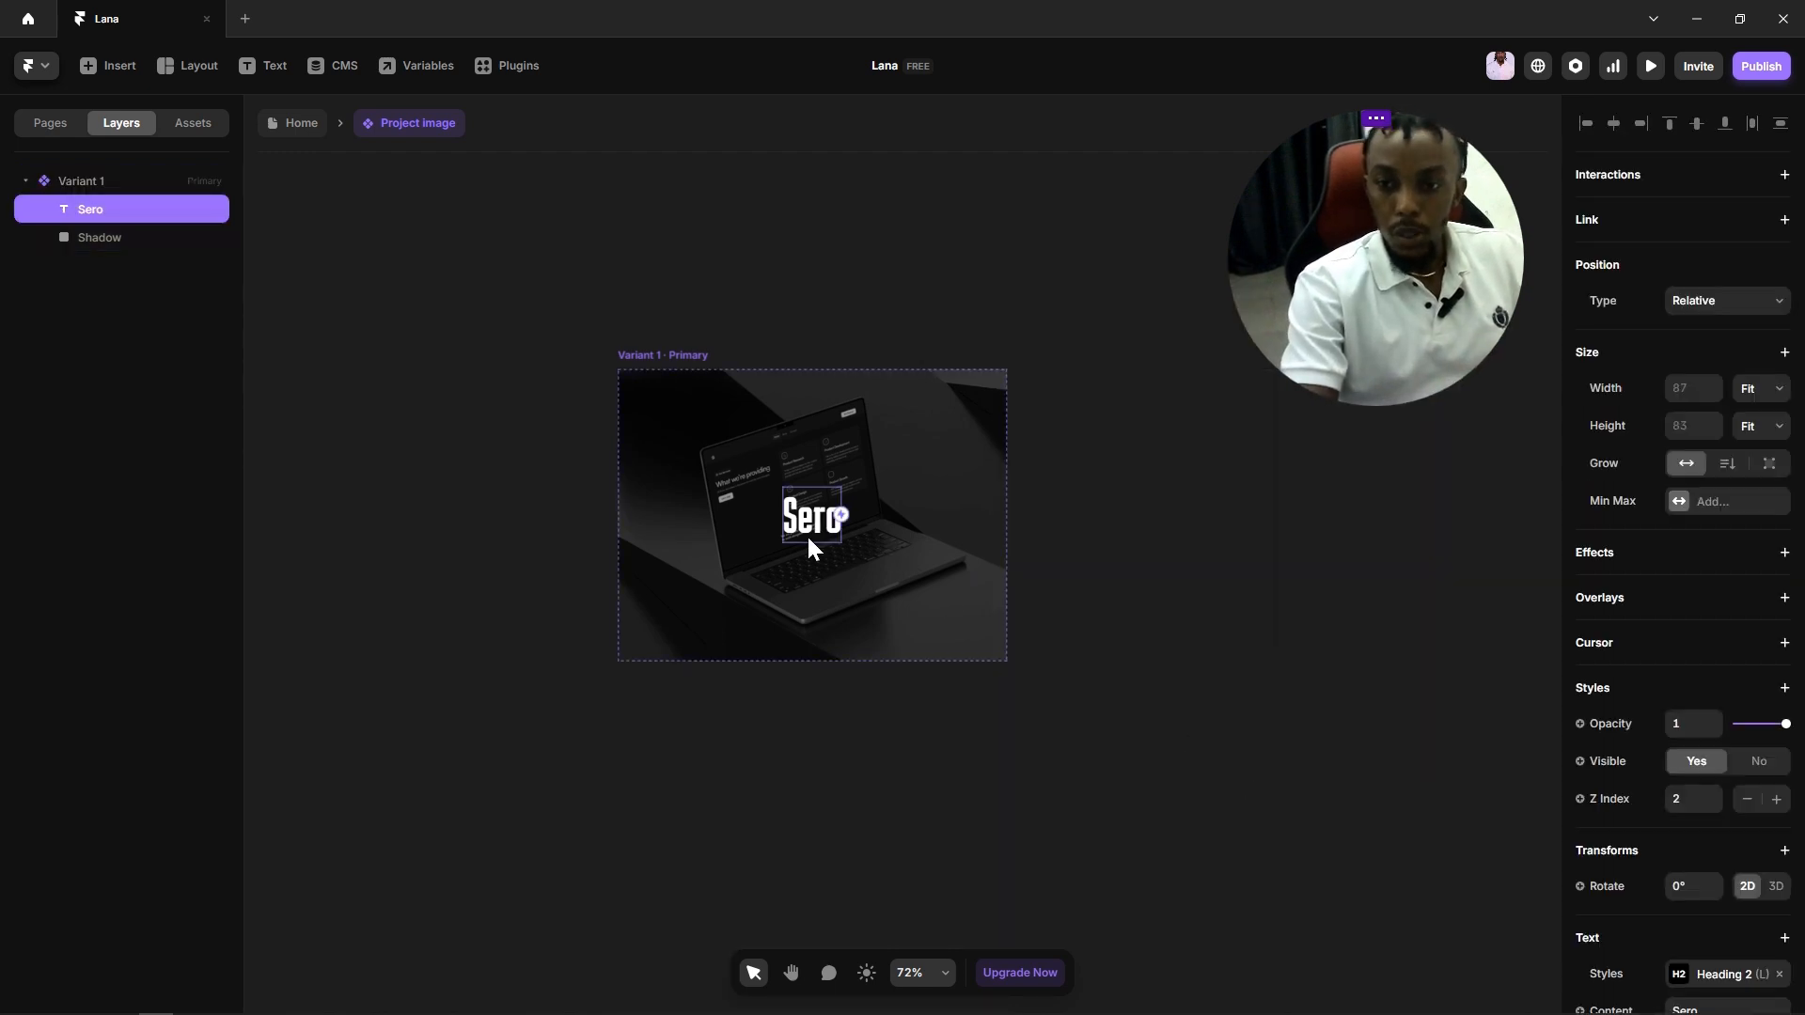
shift+click(109, 240)
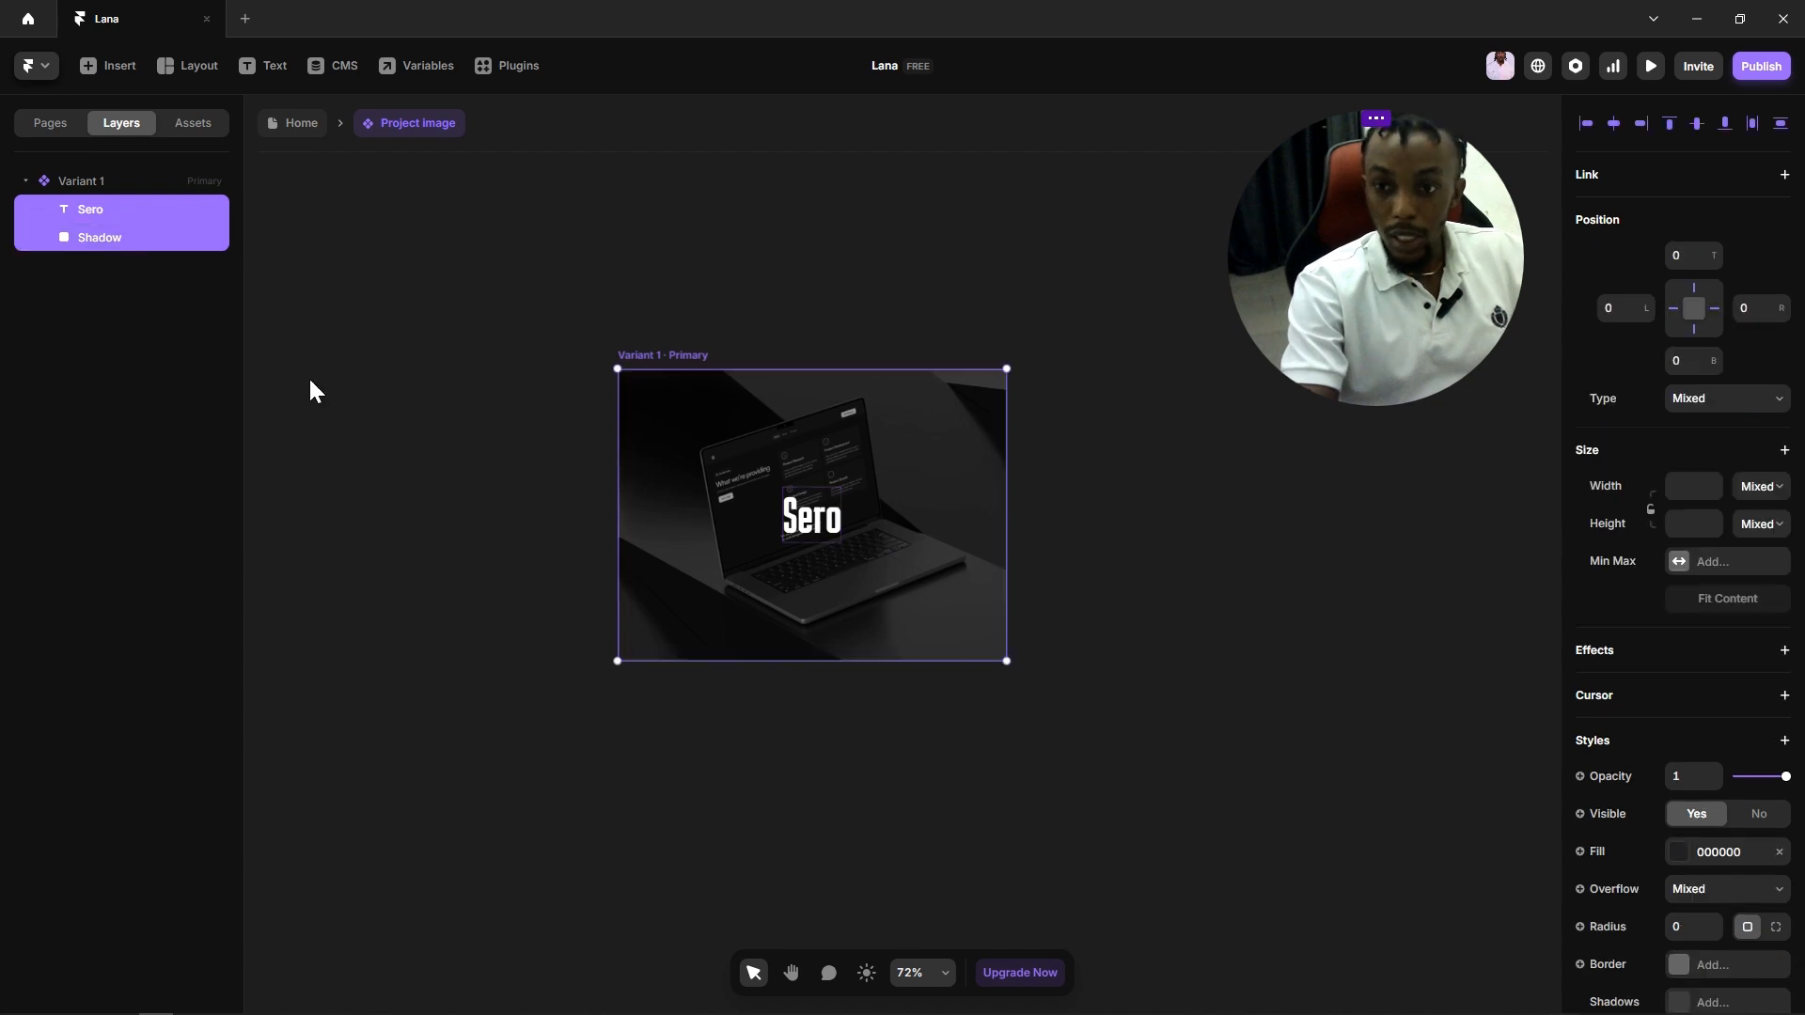
drag(1783, 788, 1682, 782)
click(1210, 708)
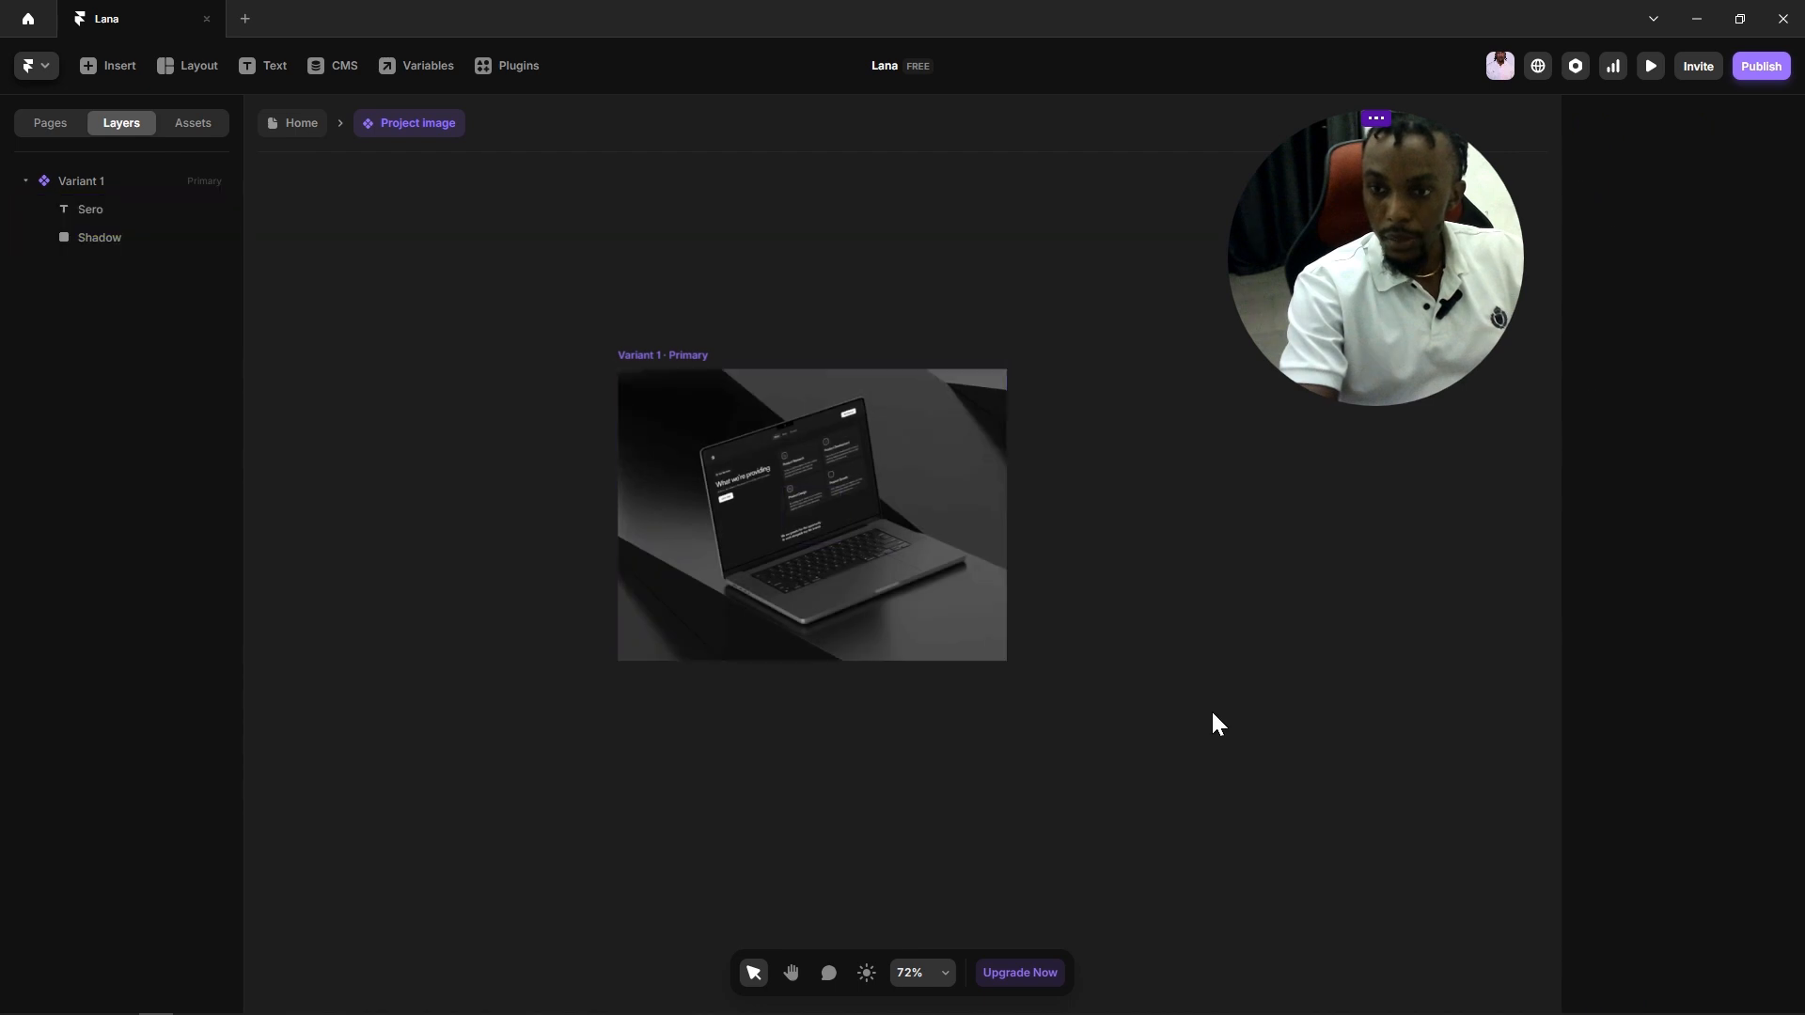
Step: Add a Hover variant to the primary variant of the Project image component
click(691, 358)
click(813, 769)
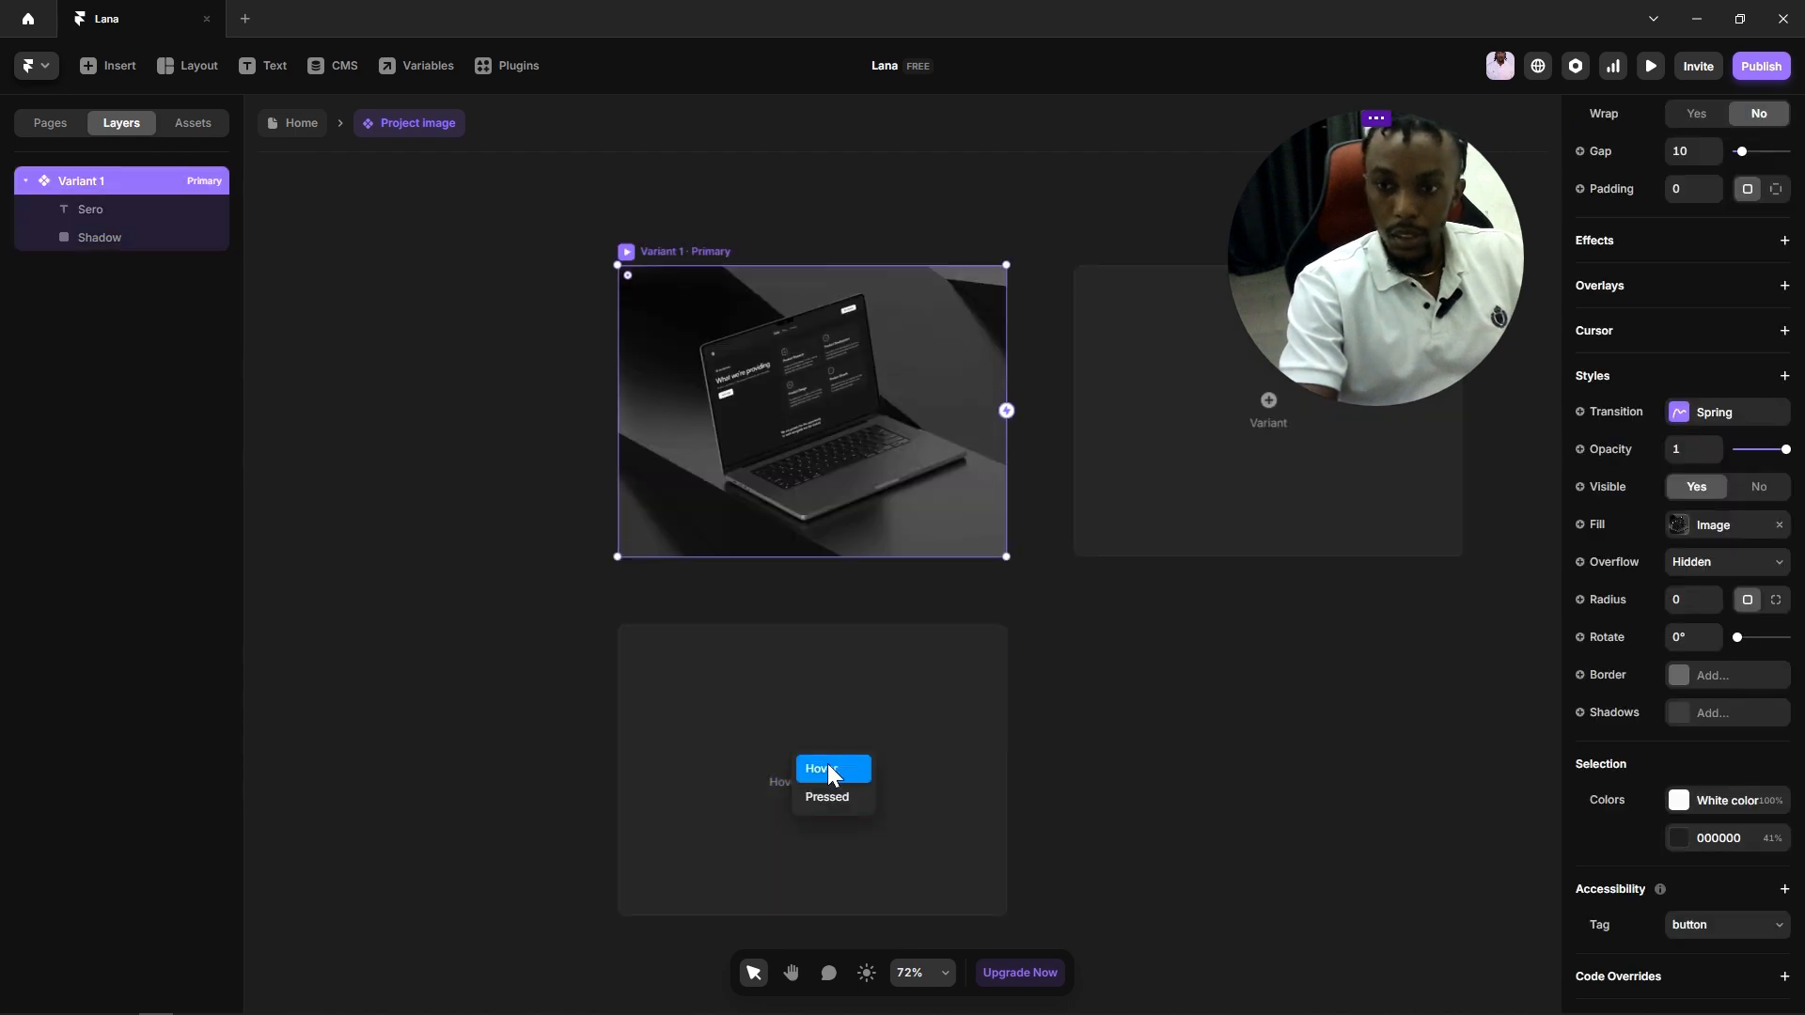
click(827, 769)
Step: Raise the Hover variant's Sero text and Shadow frame to full opacity
click(131, 294)
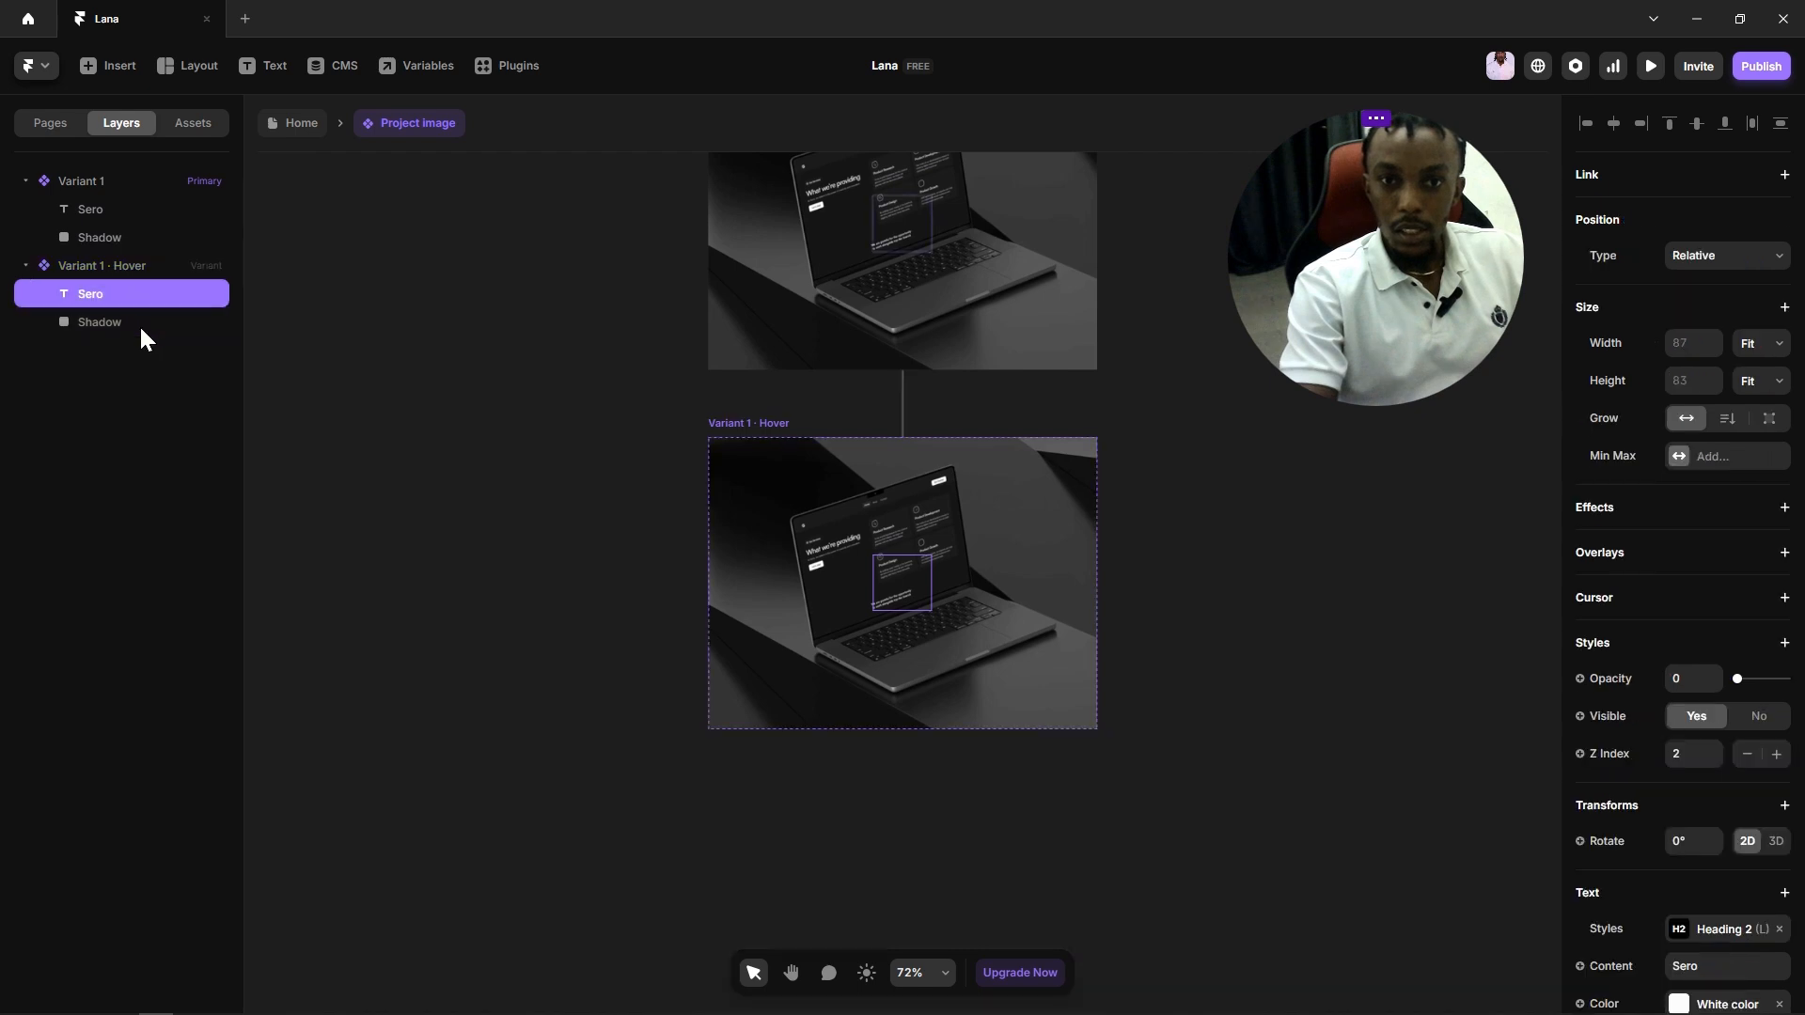
shift+click(141, 323)
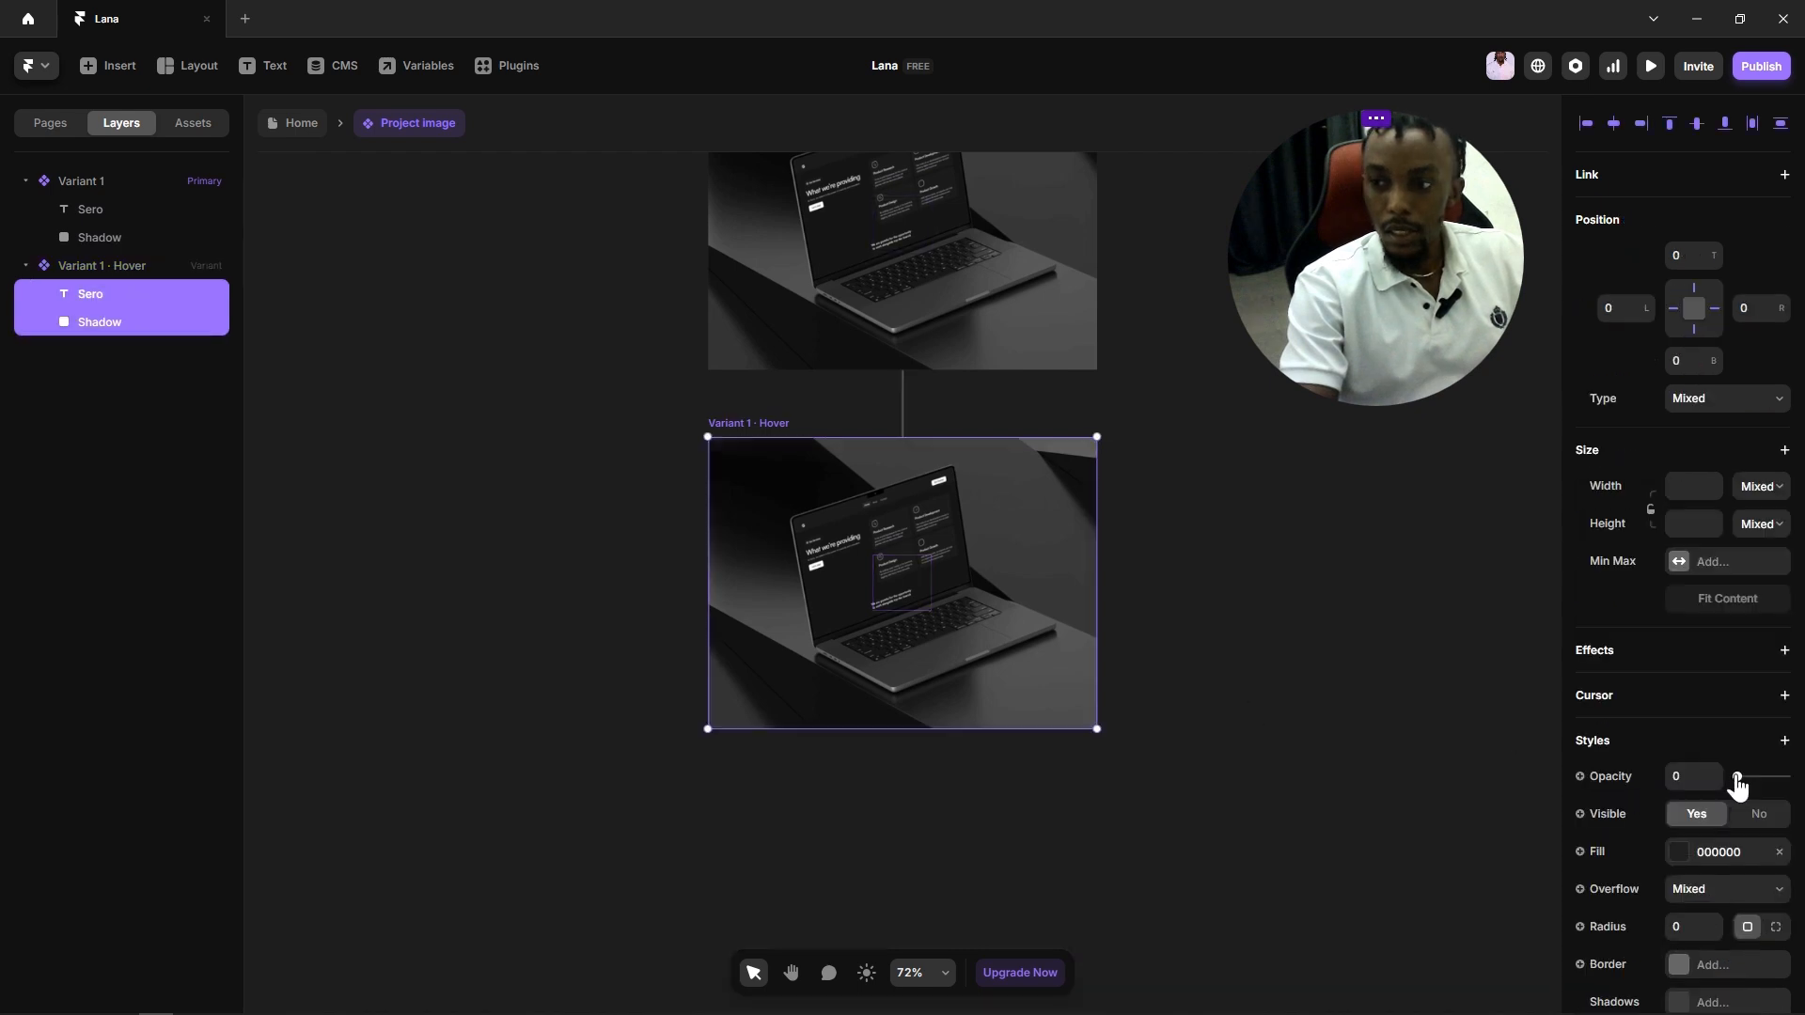
drag(1737, 786, 1797, 791)
click(1336, 643)
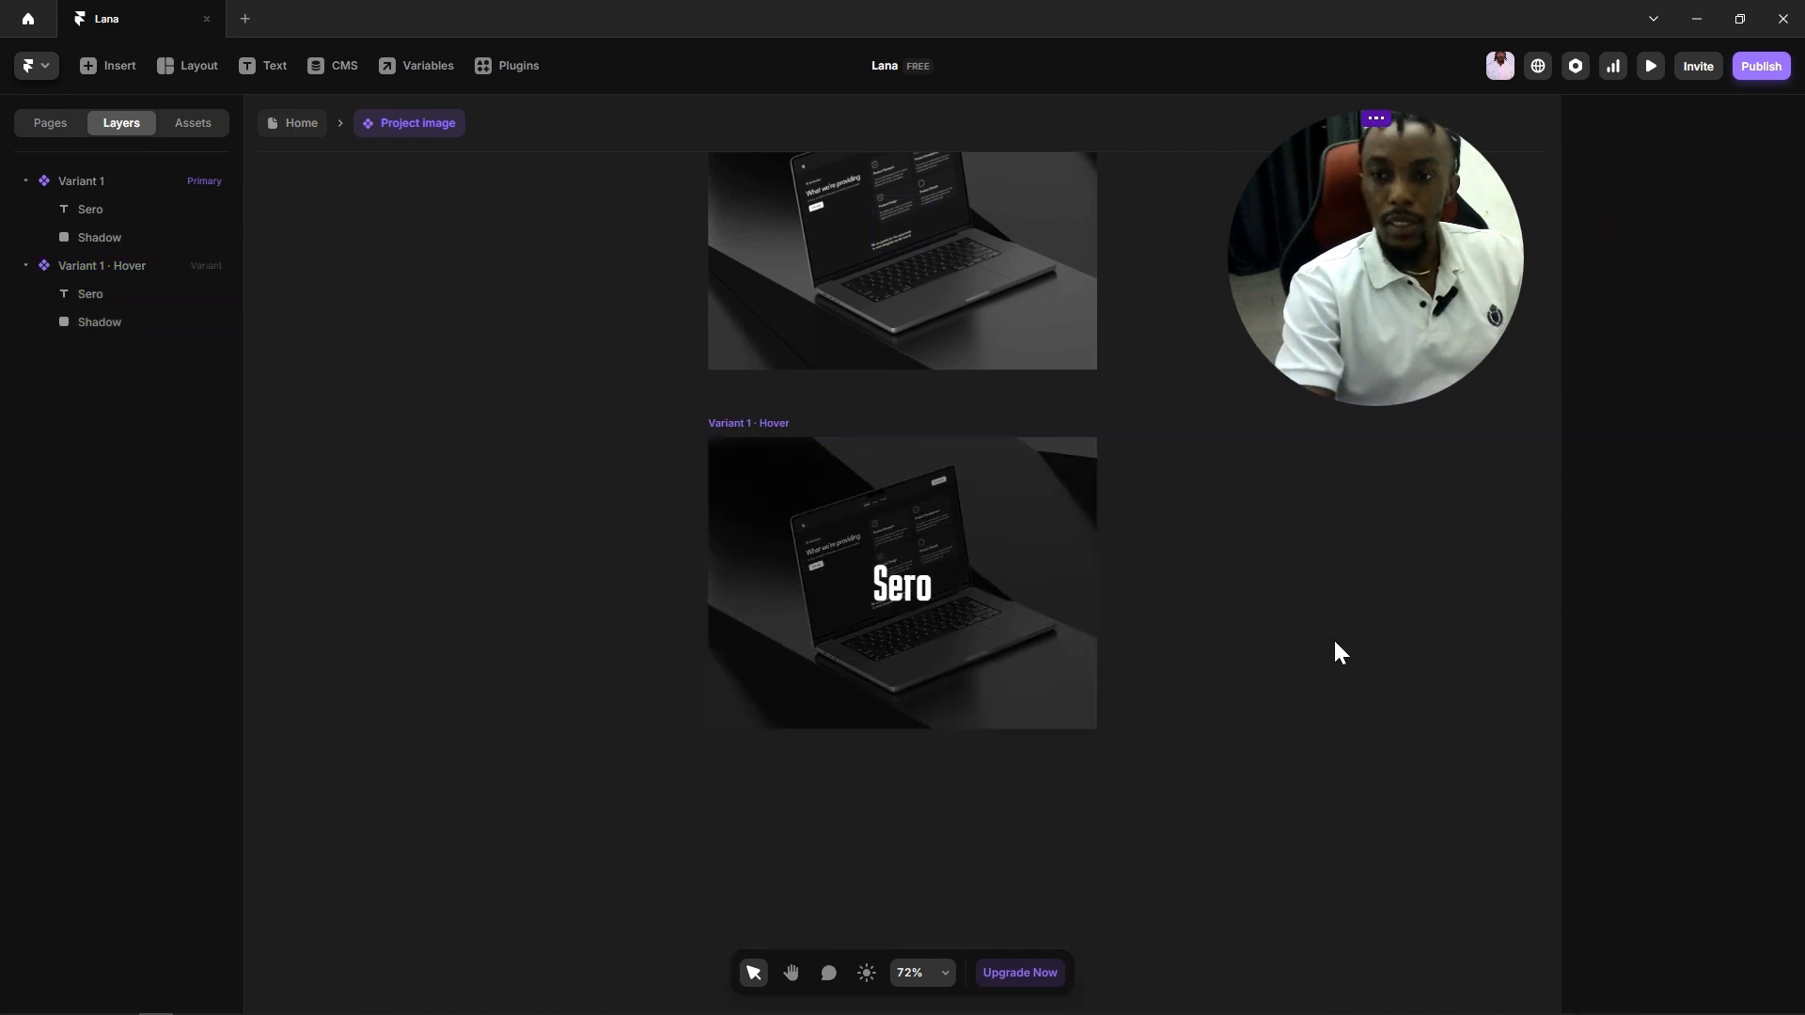
scroll(1289, 663, down, 5)
drag(1289, 663, 1046, 735)
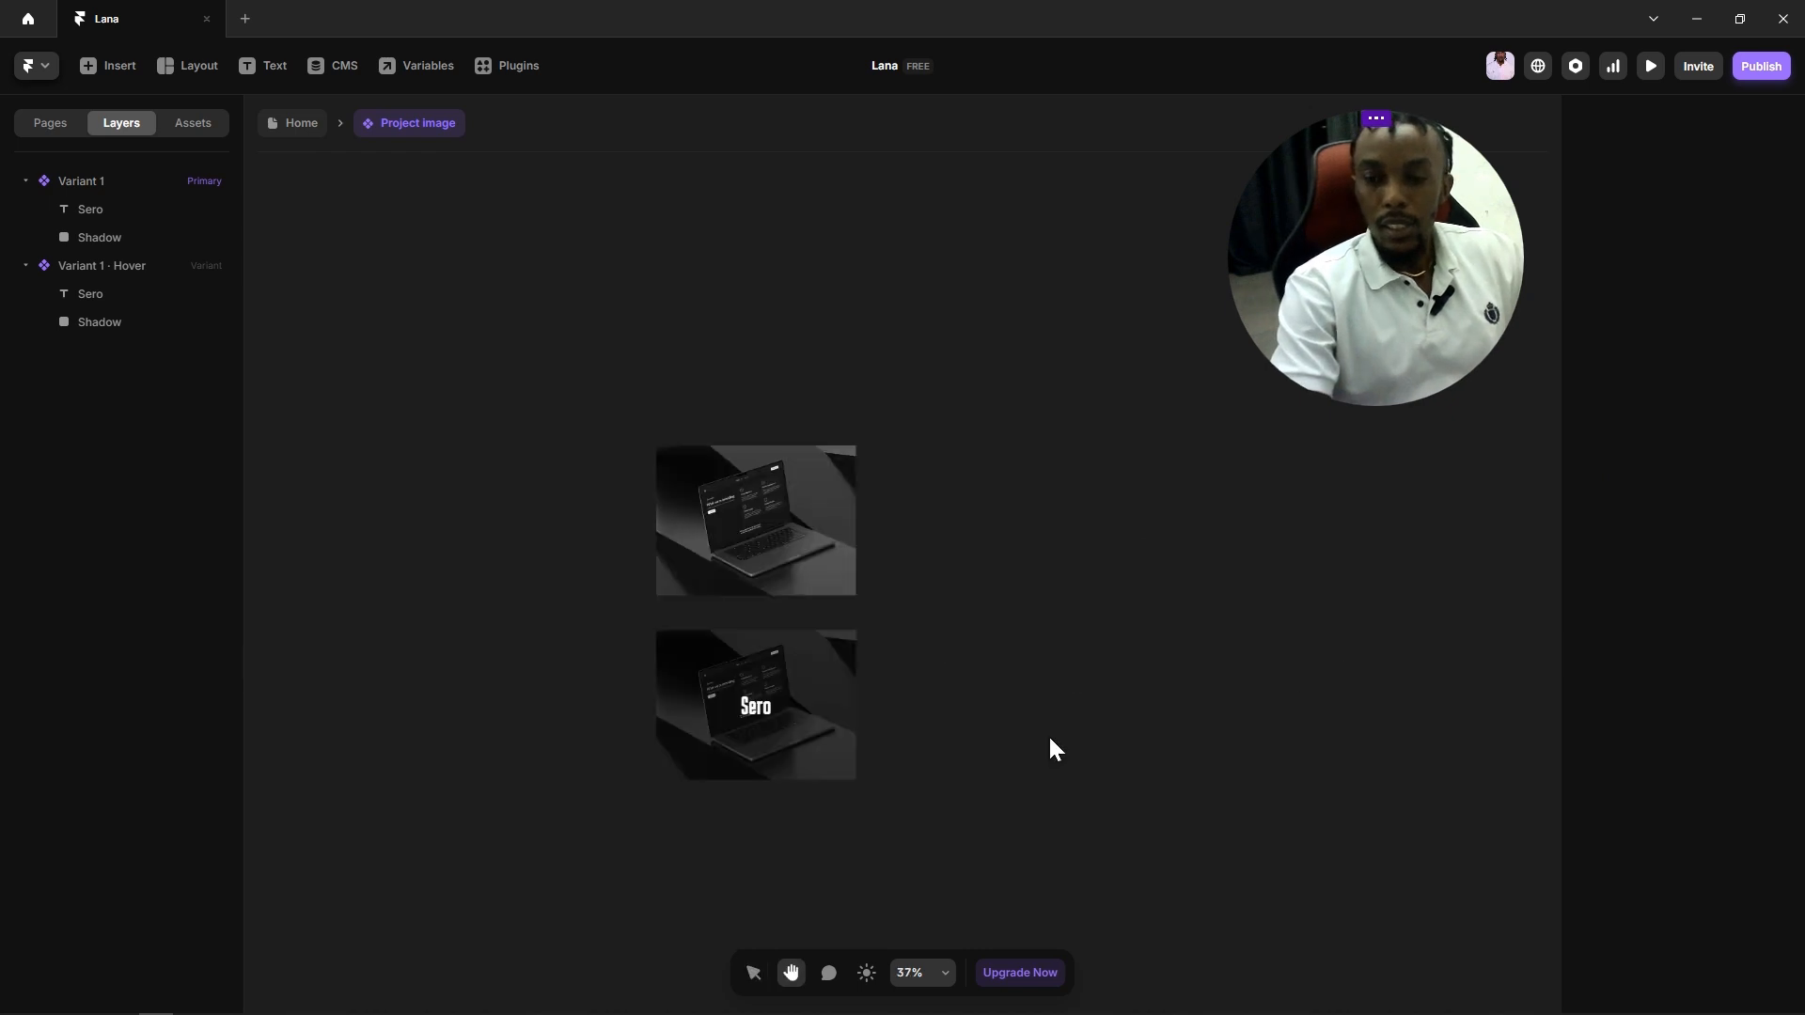
key(v)
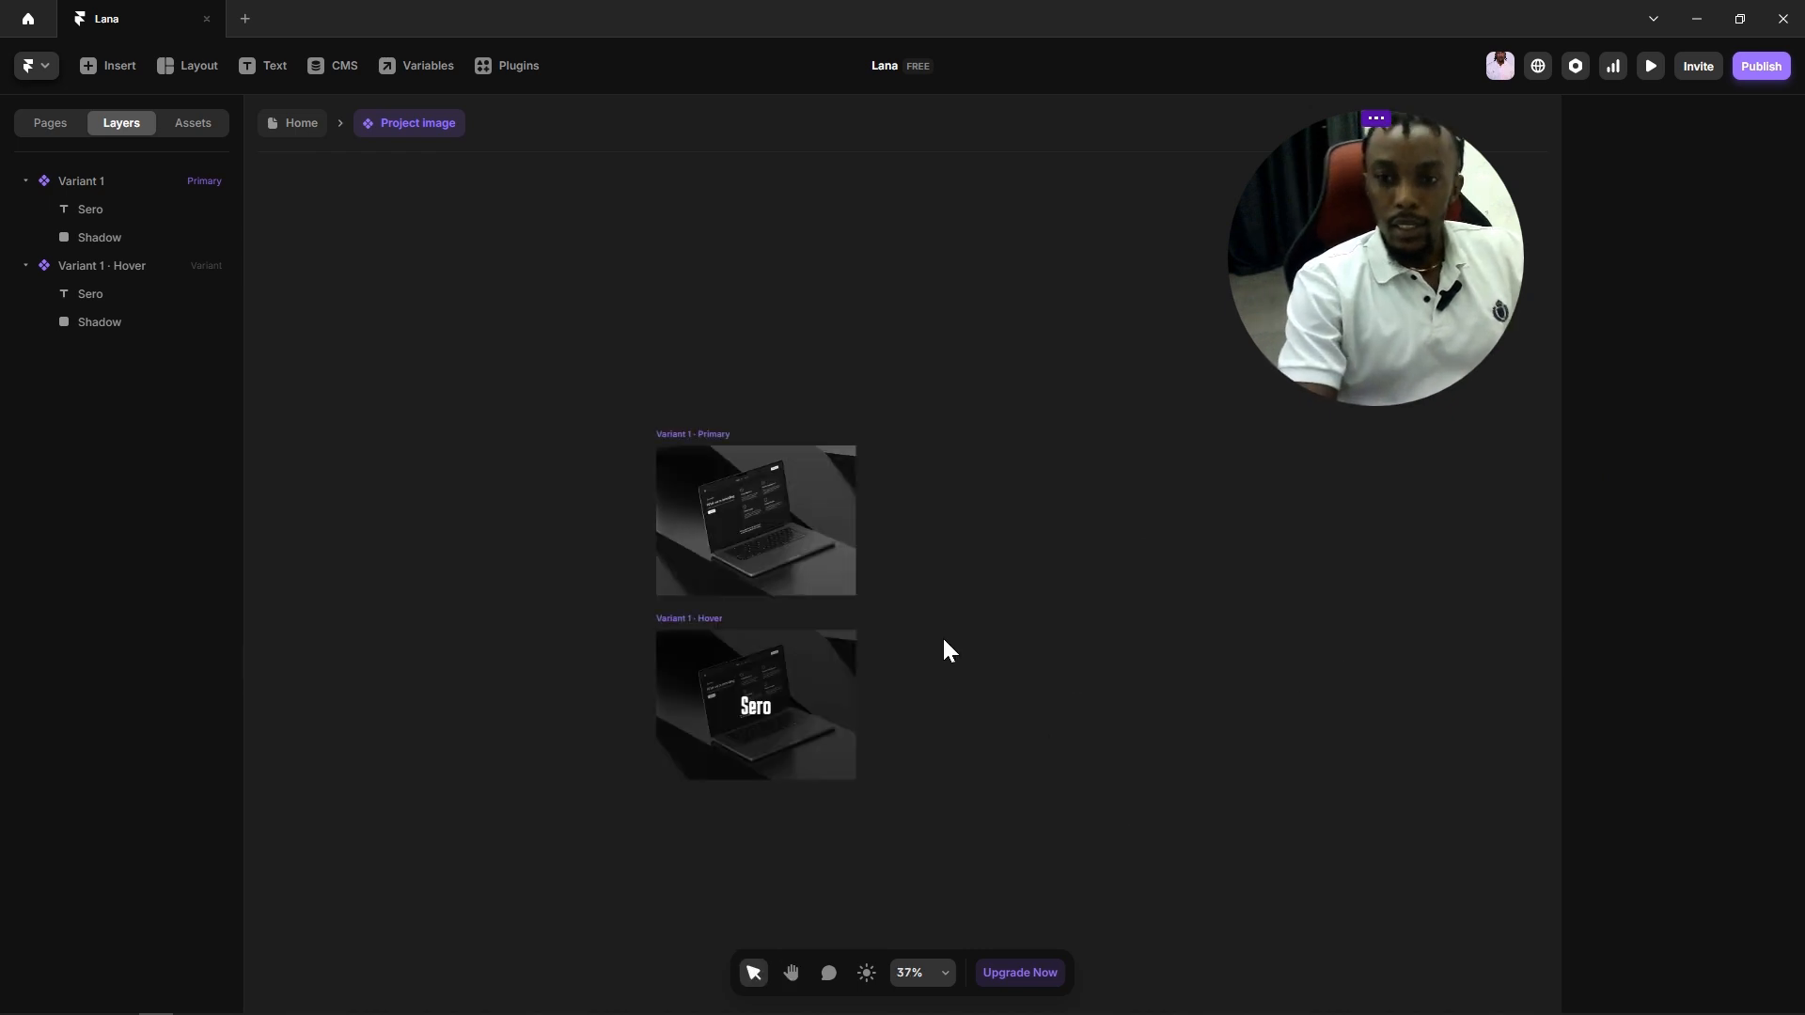
Step: Back on the Home page, move the Project image aside and place the Project collection list beside it under the Latest Project heading
key(Escape)
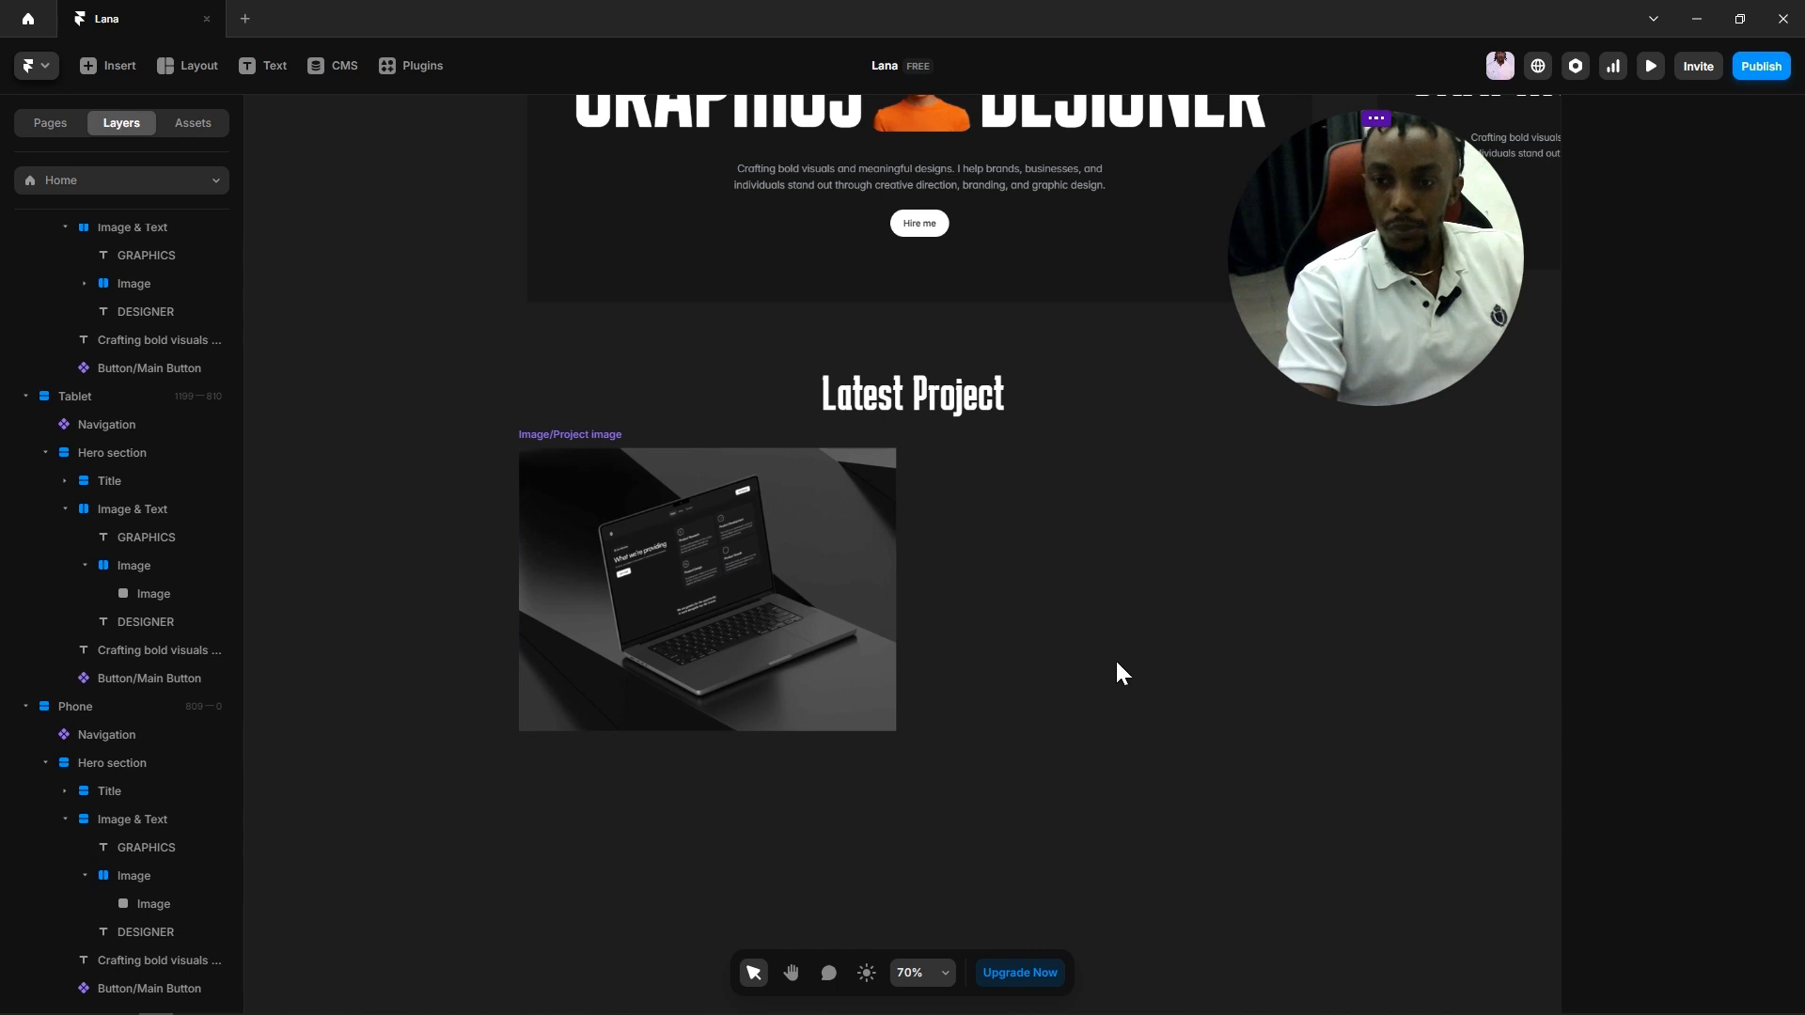
drag(811, 617, 705, 655)
click(93, 68)
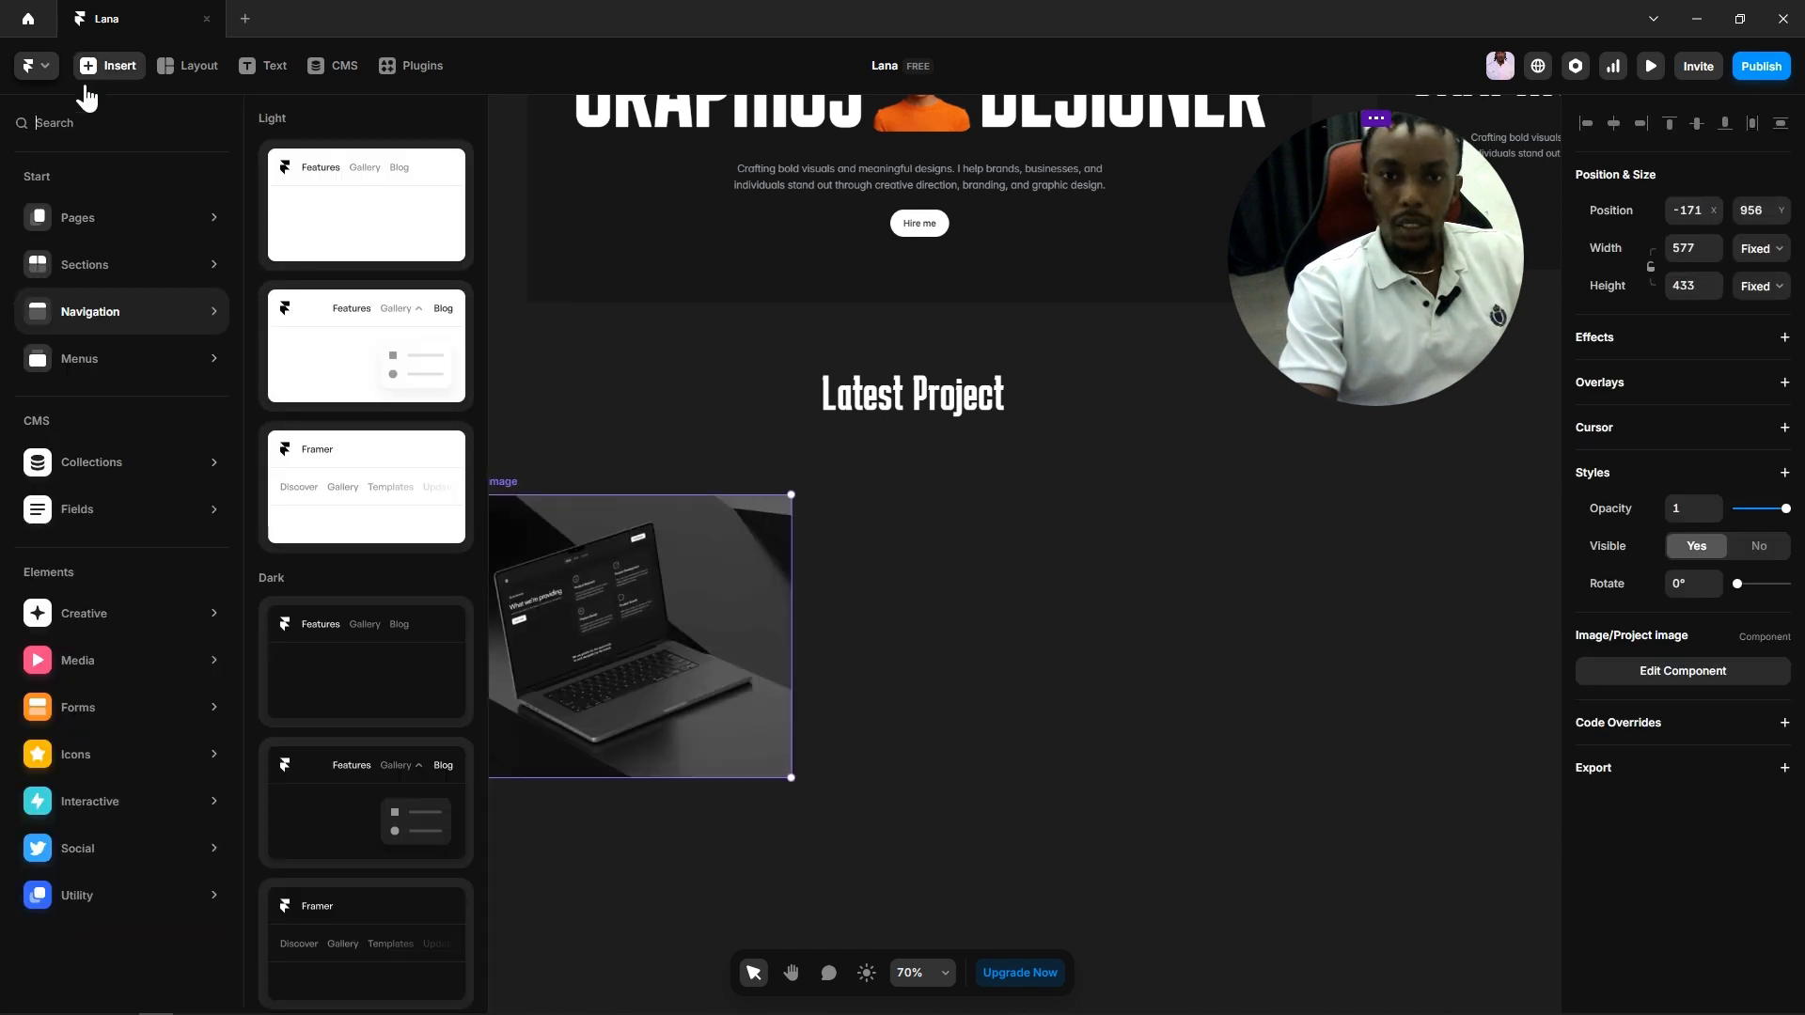
mouse_move(113, 467)
drag(366, 183, 1051, 731)
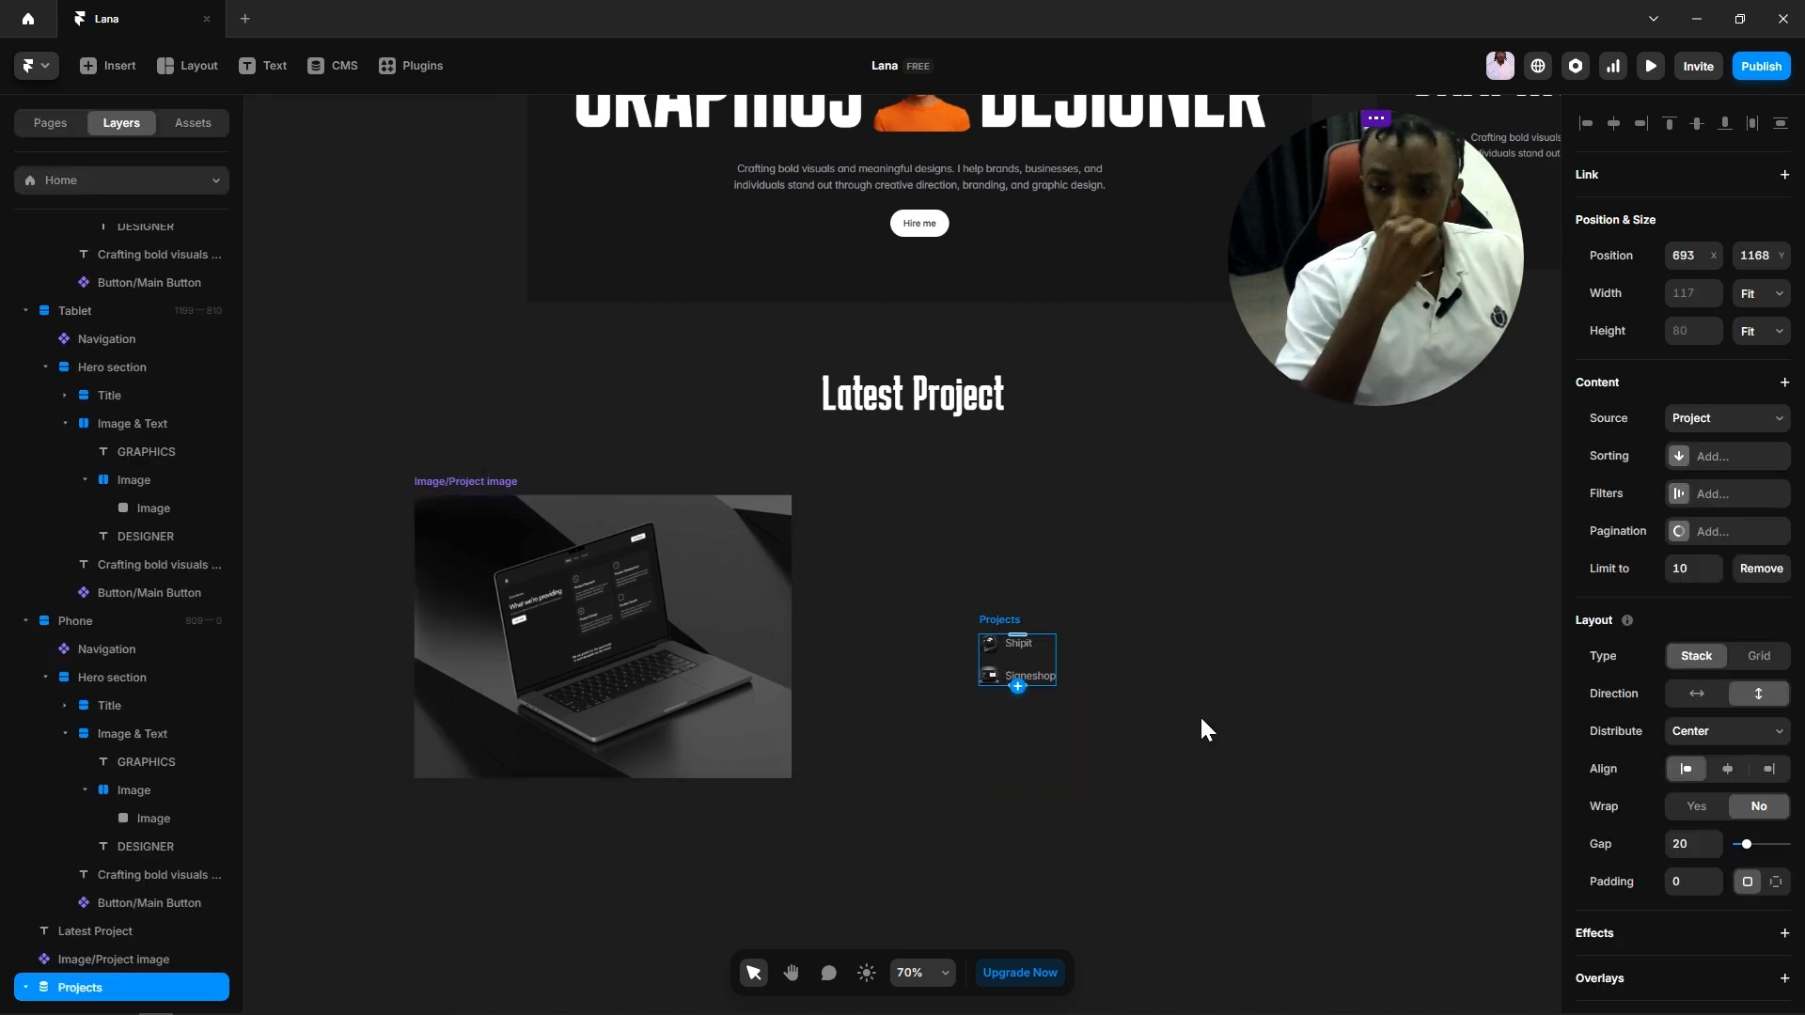
Step: Delete the default Project item with its image and title from the Projects collection list
scroll(134, 878, down, 2)
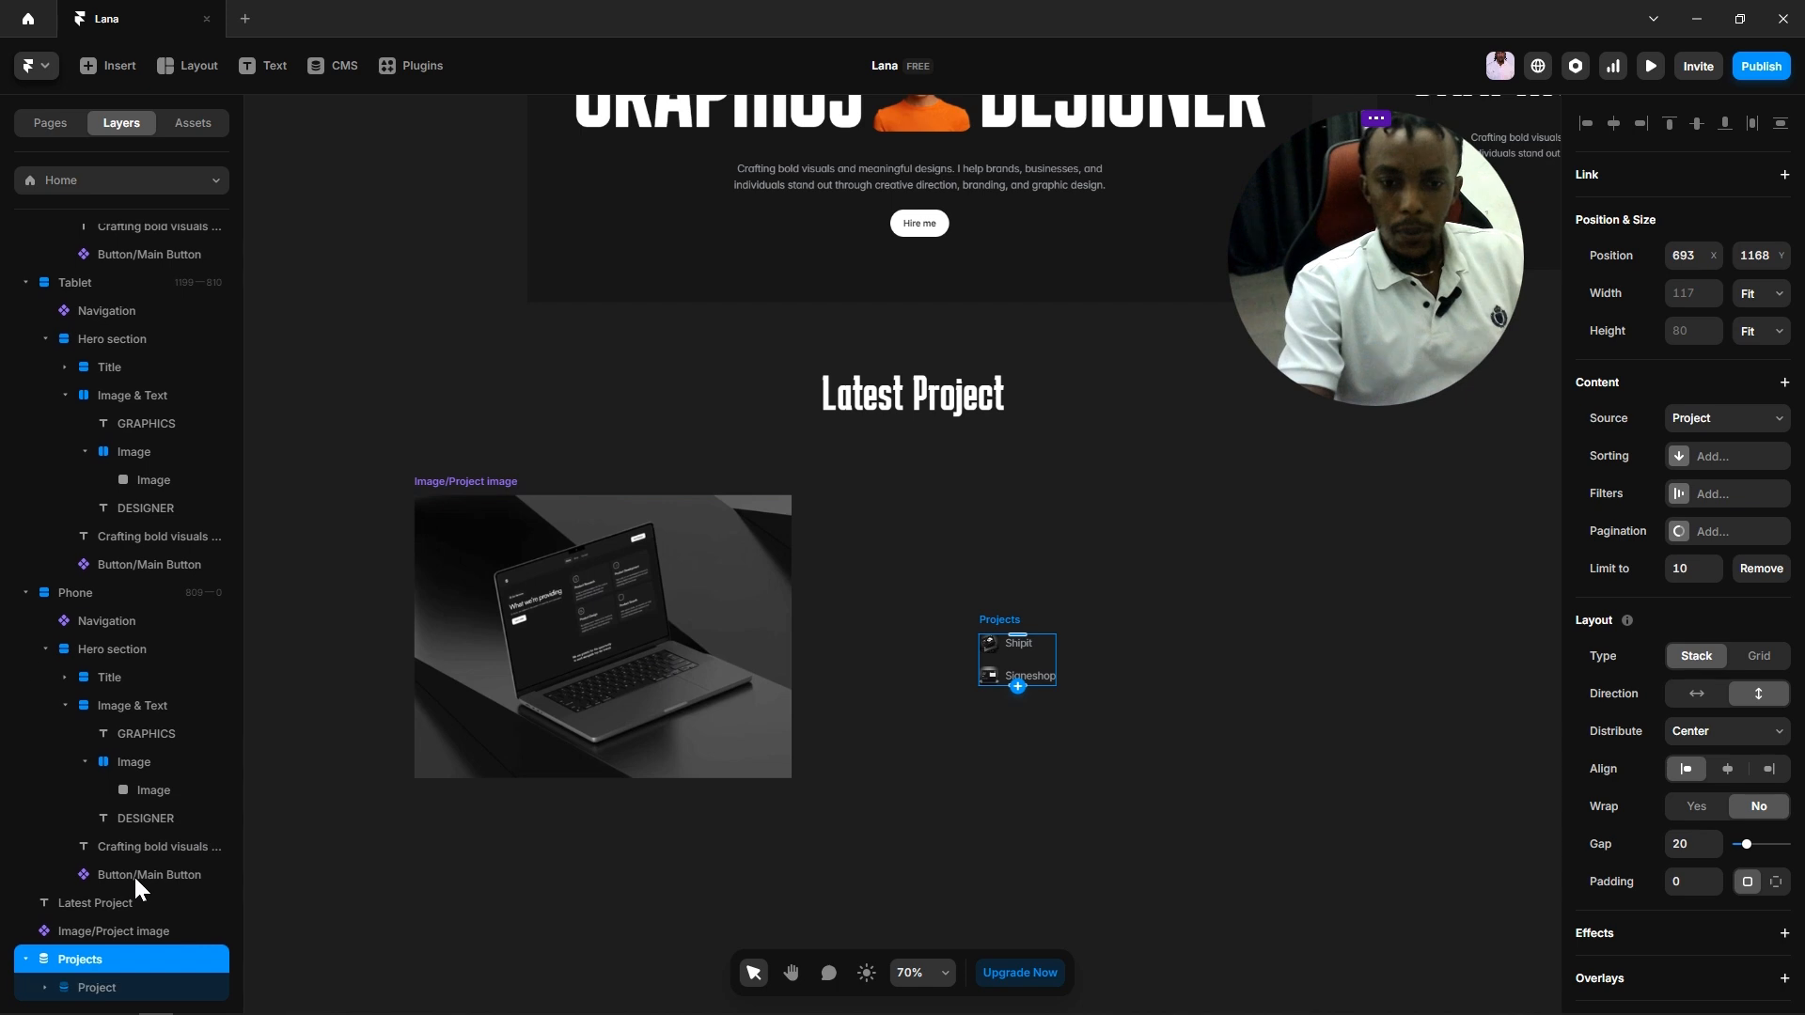
click(26, 592)
click(25, 520)
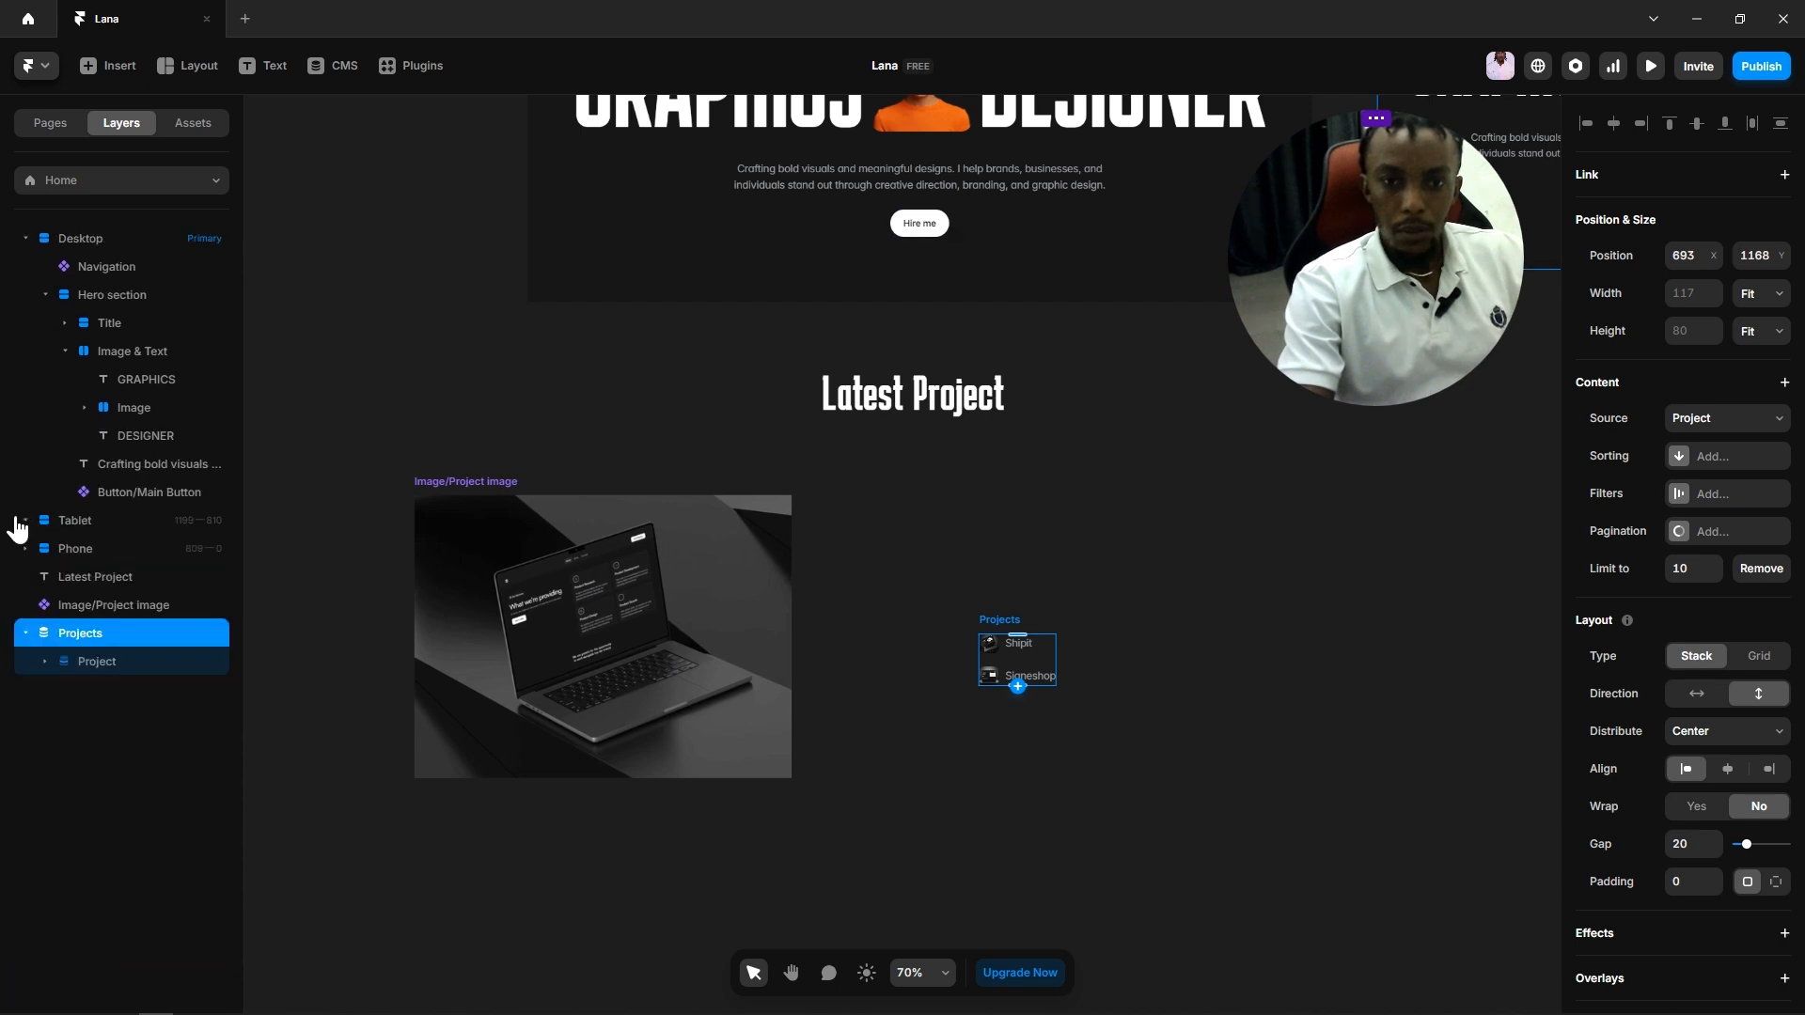
click(77, 652)
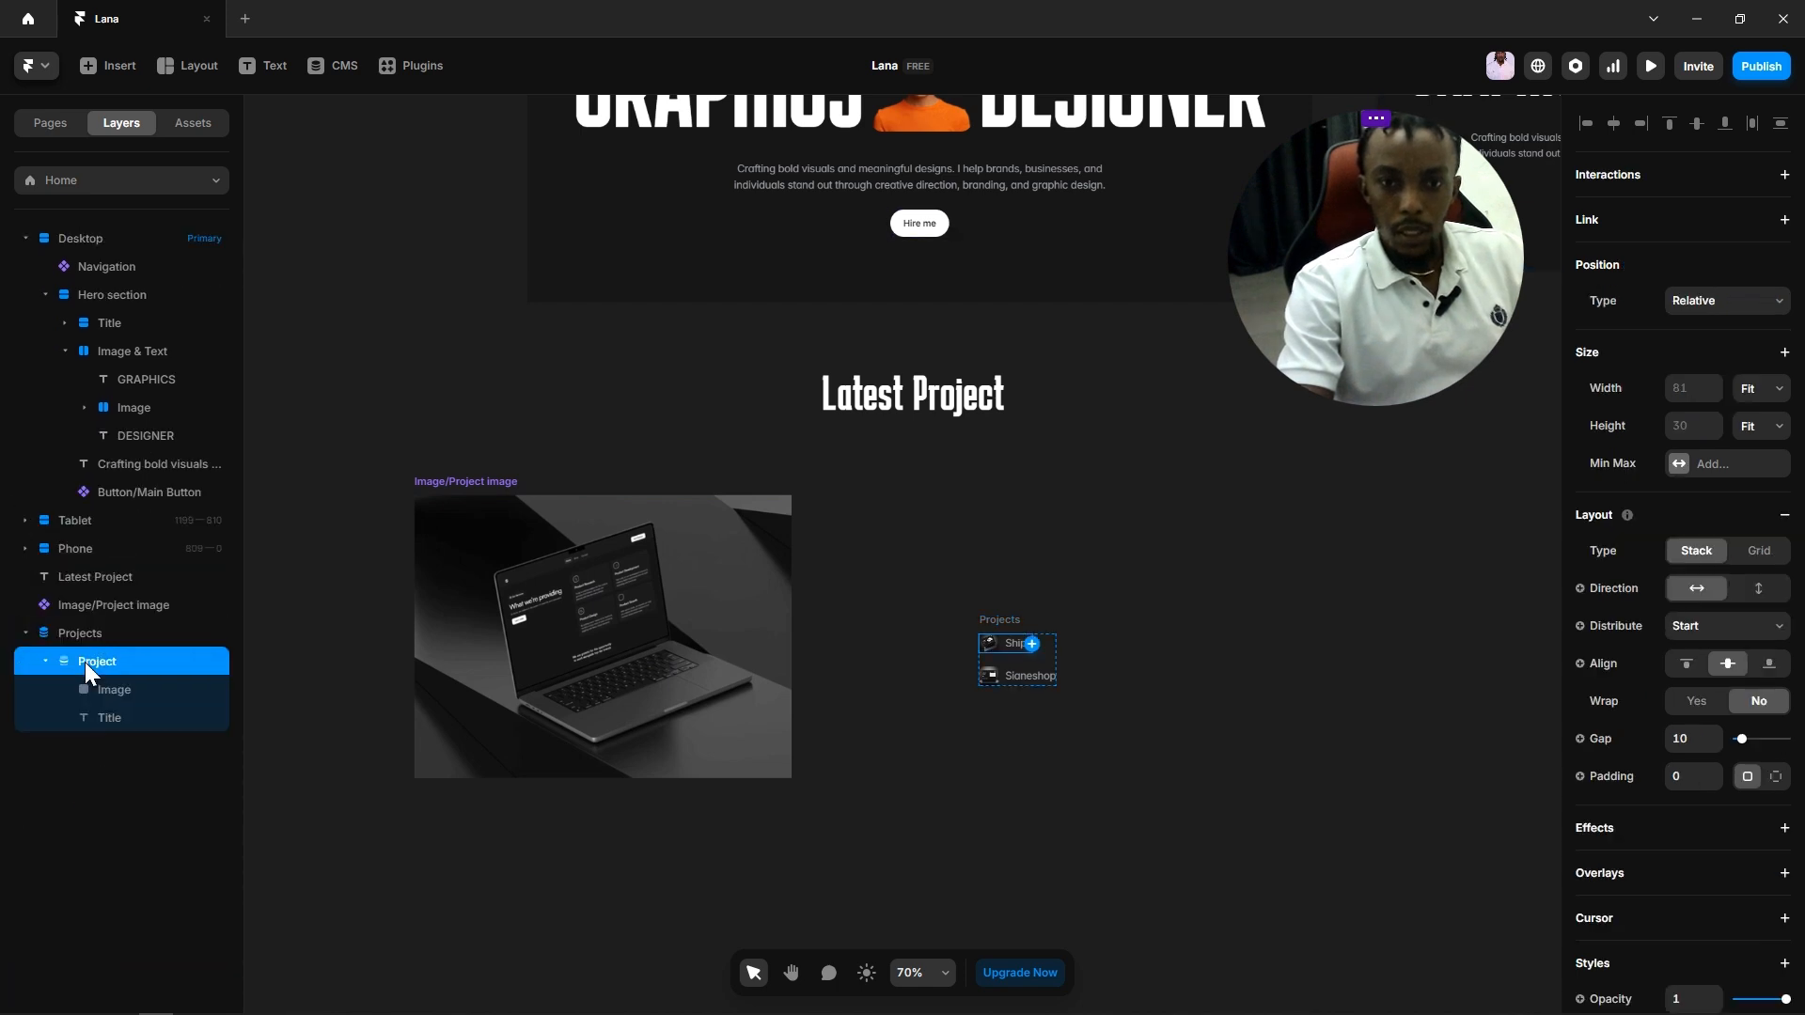
key(Delete)
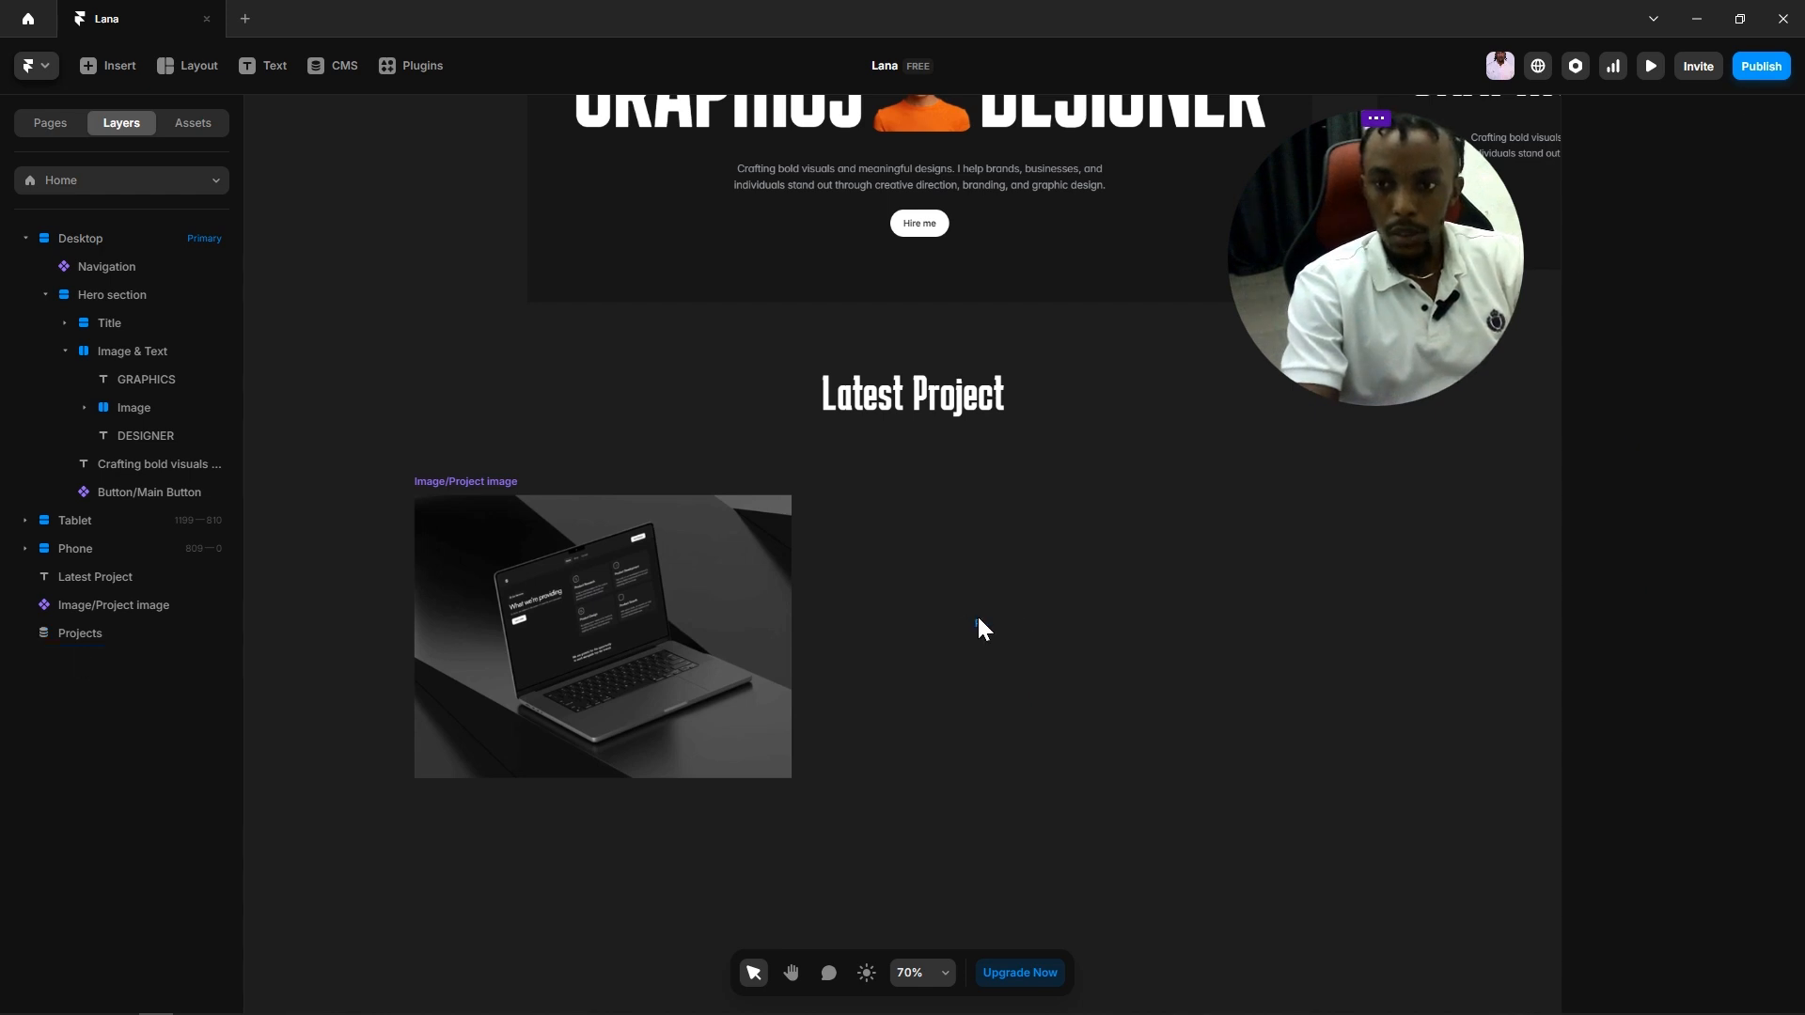
Step: Move the empty Projects list beside the Project image and nest the Project image component inside it
click(881, 531)
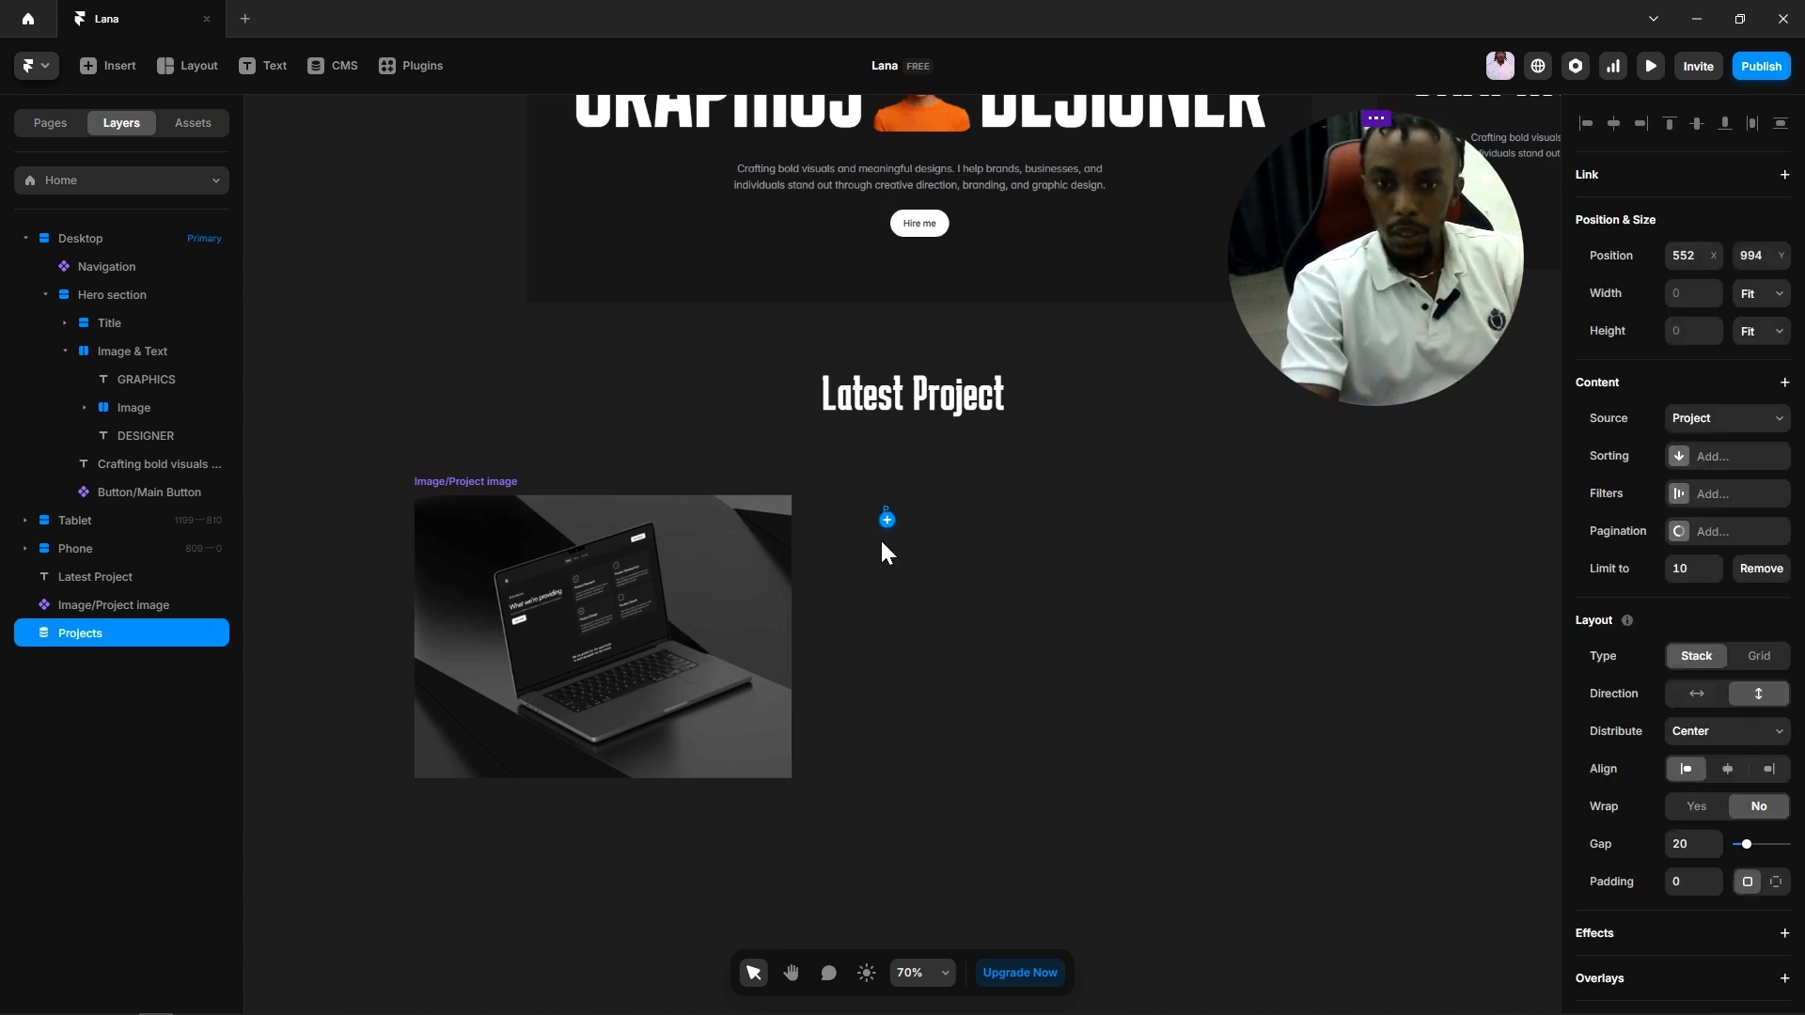
click(108, 607)
drag(95, 626, 92, 632)
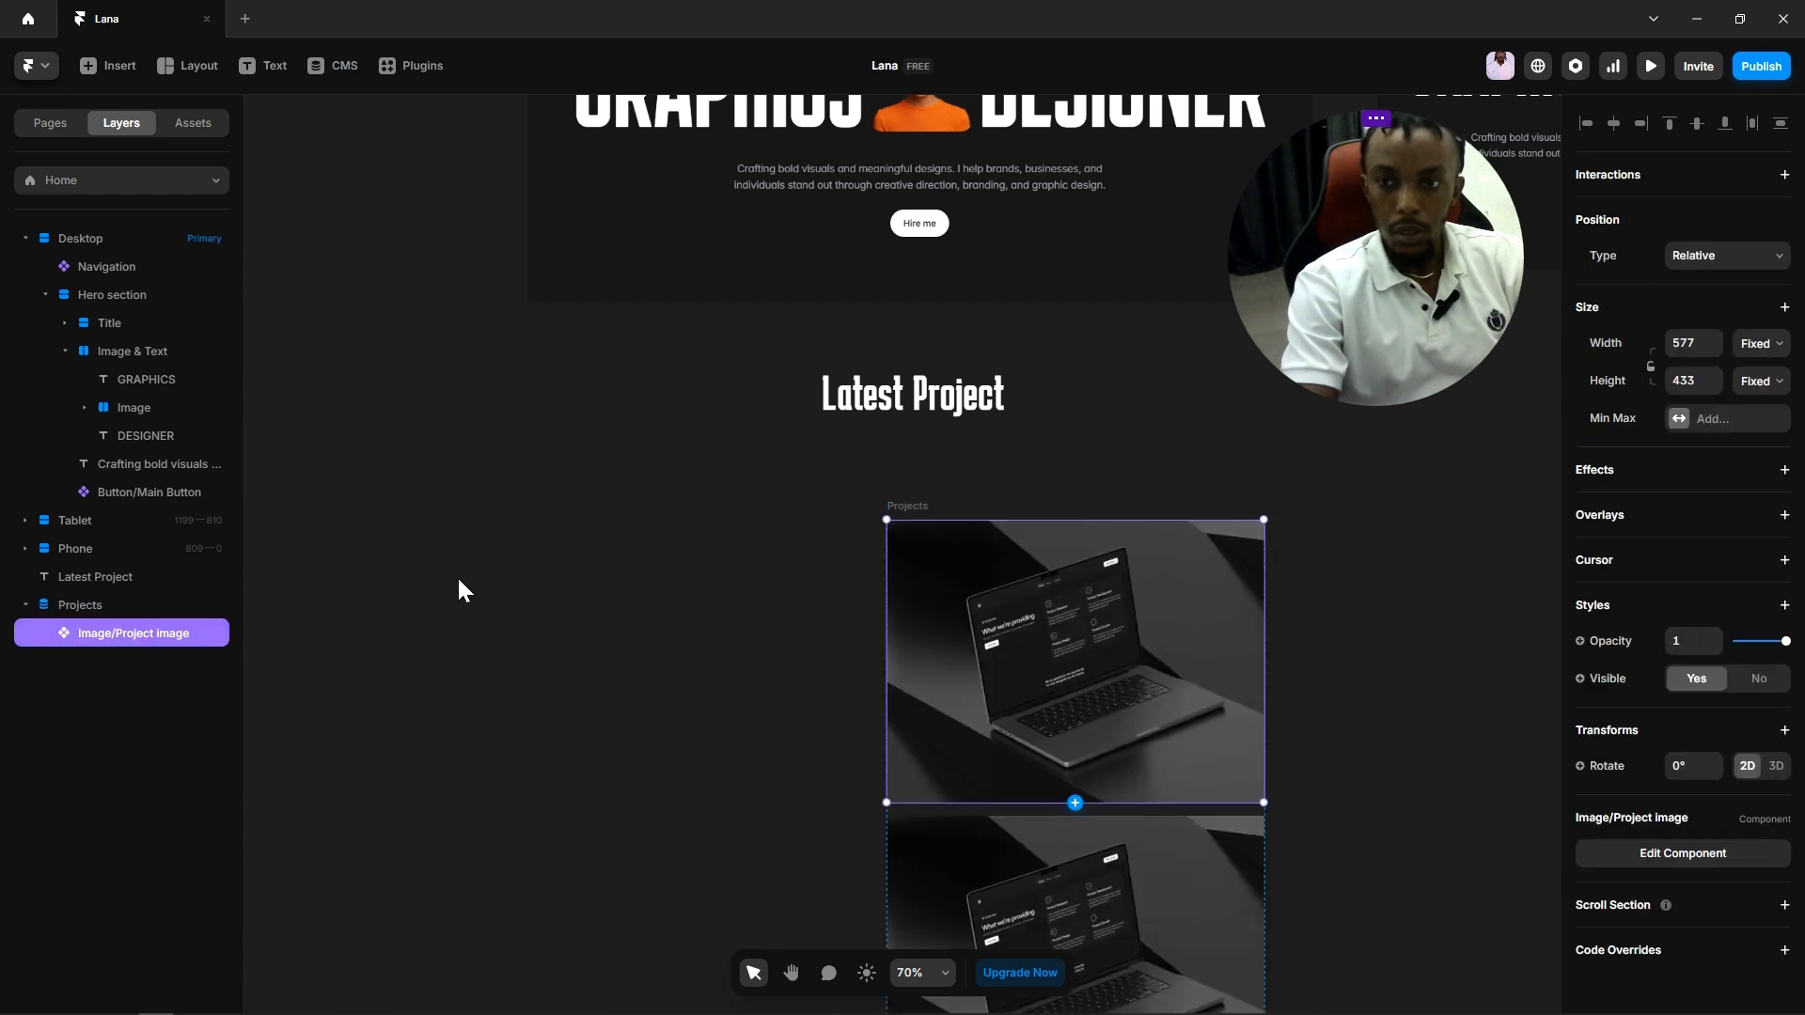
Step: Set the Projects list's stack direction to horizontal and position the list centred beneath the Latest Project heading
click(64, 606)
click(865, 551)
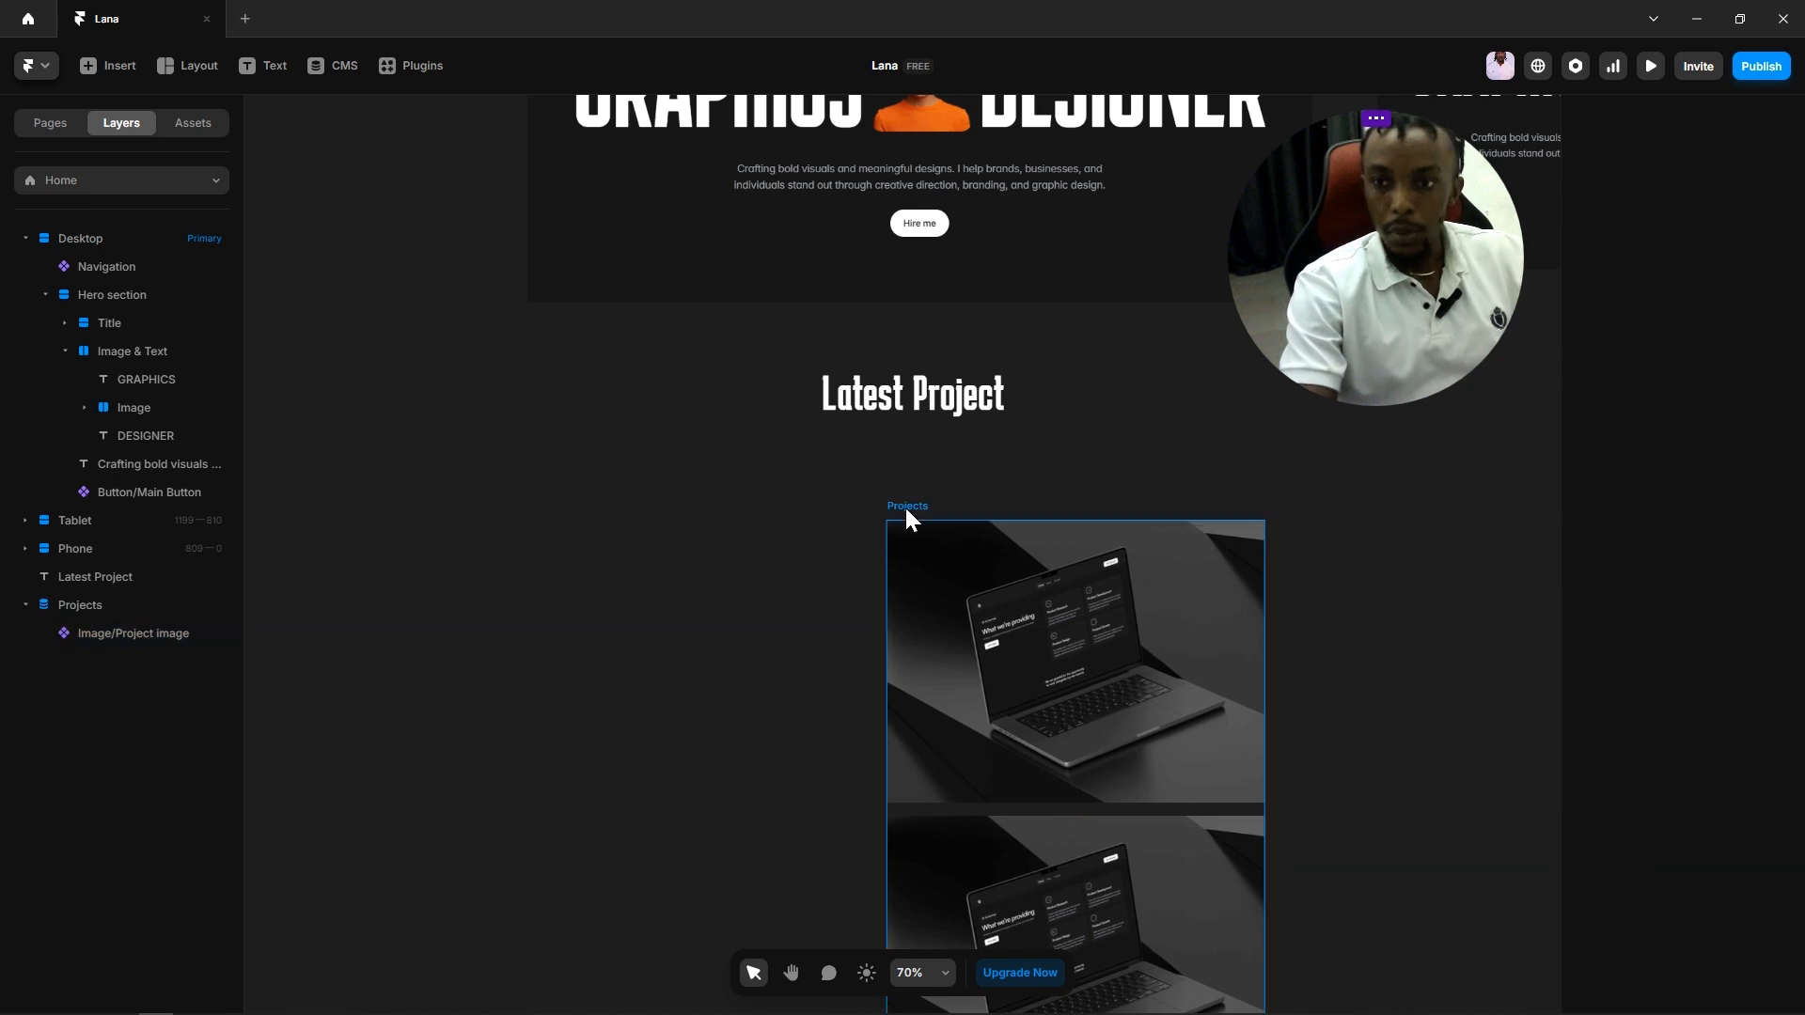
drag(906, 507, 720, 494)
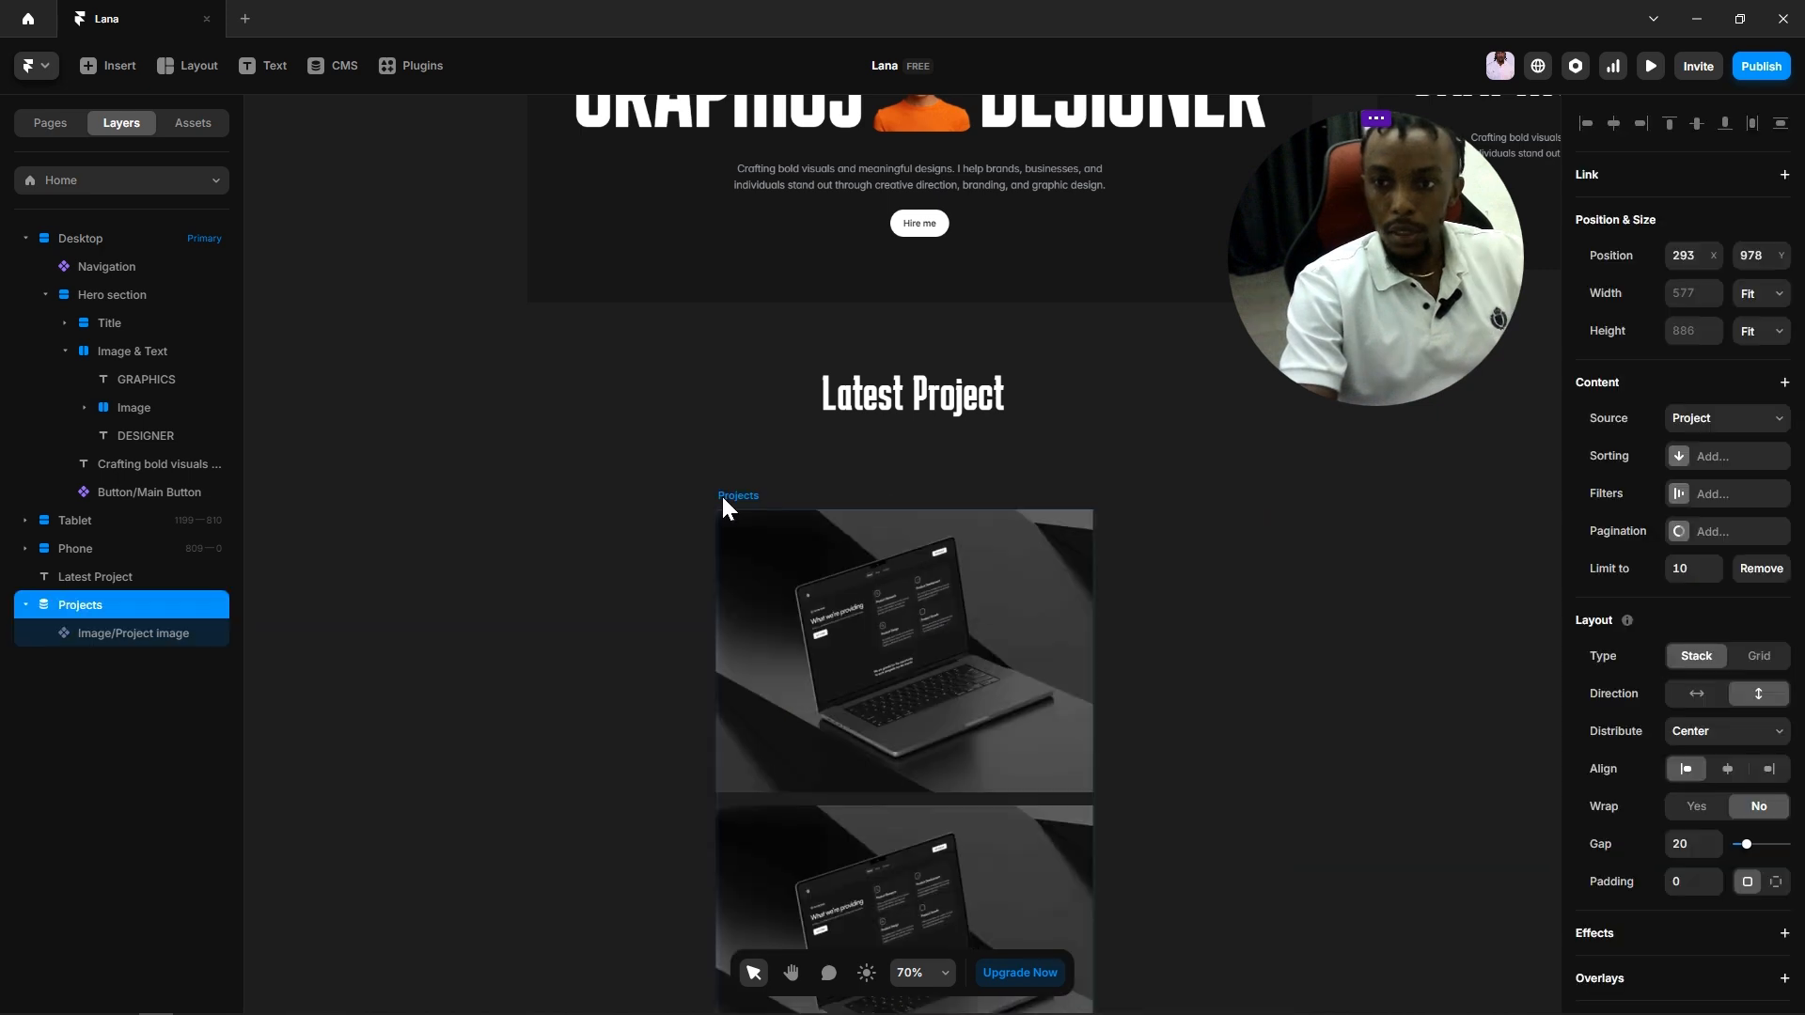
click(1693, 693)
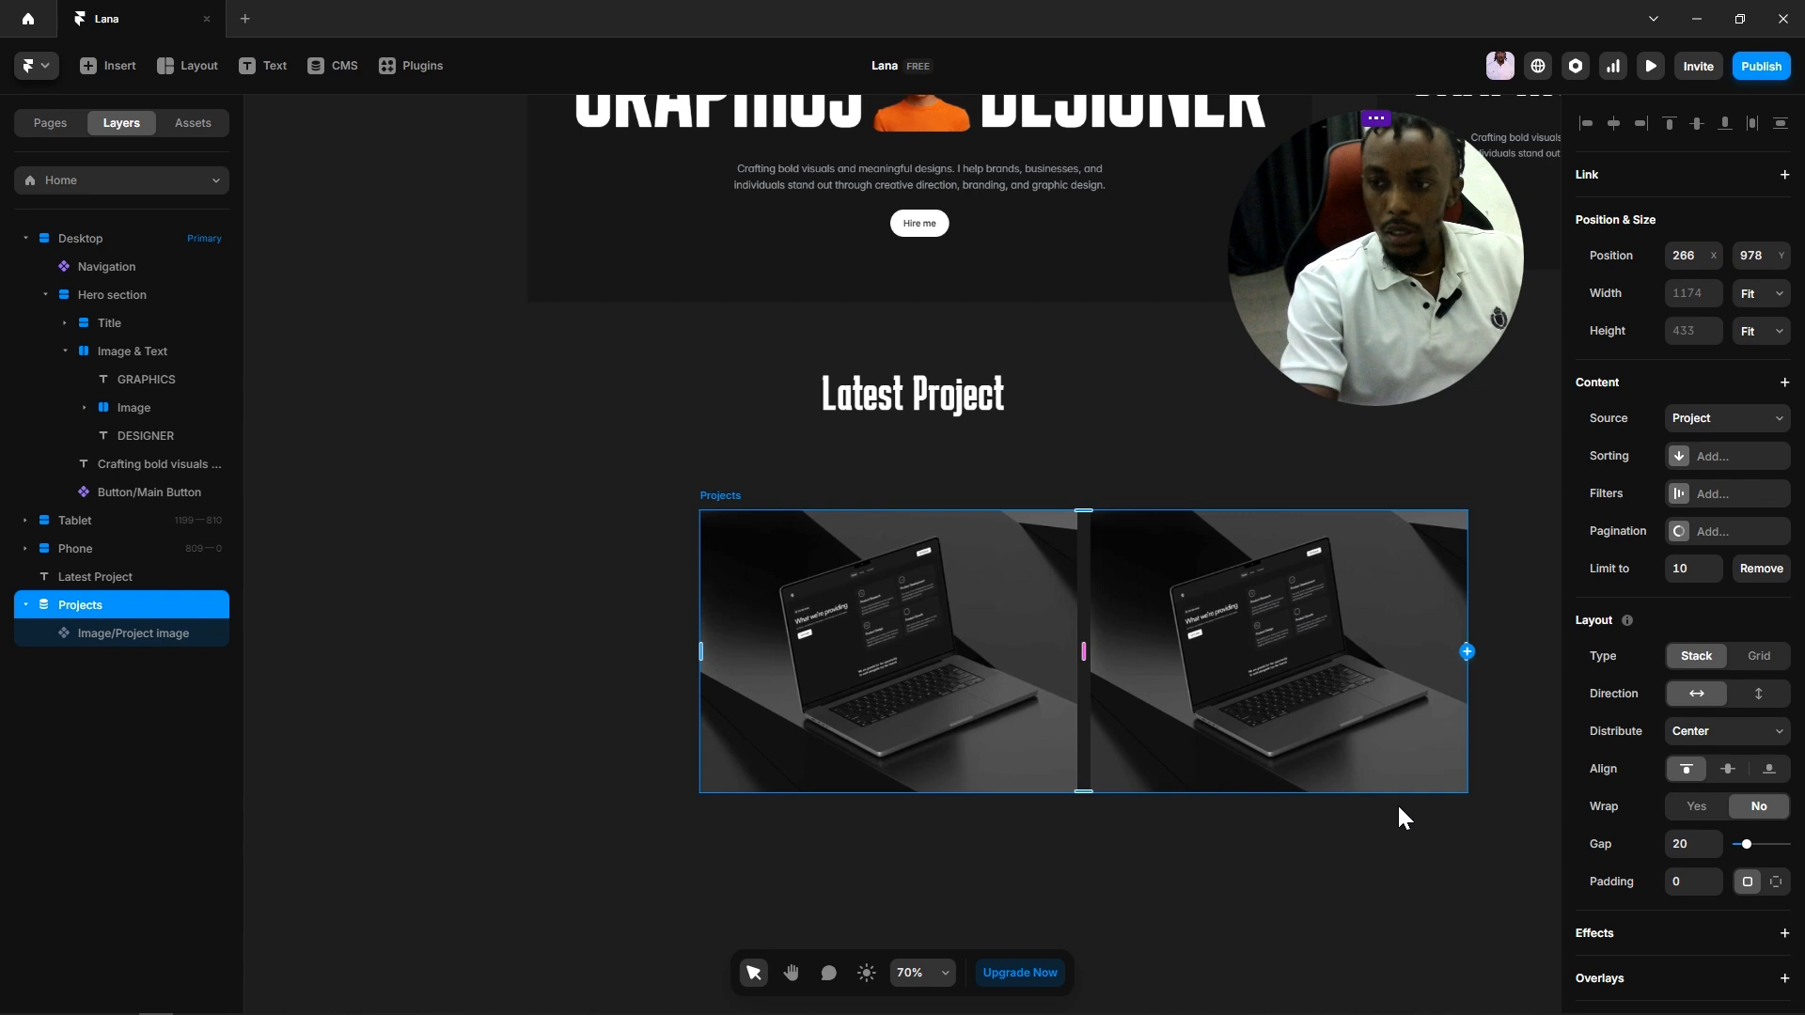
click(1120, 849)
key(space)
drag(1258, 900, 1133, 918)
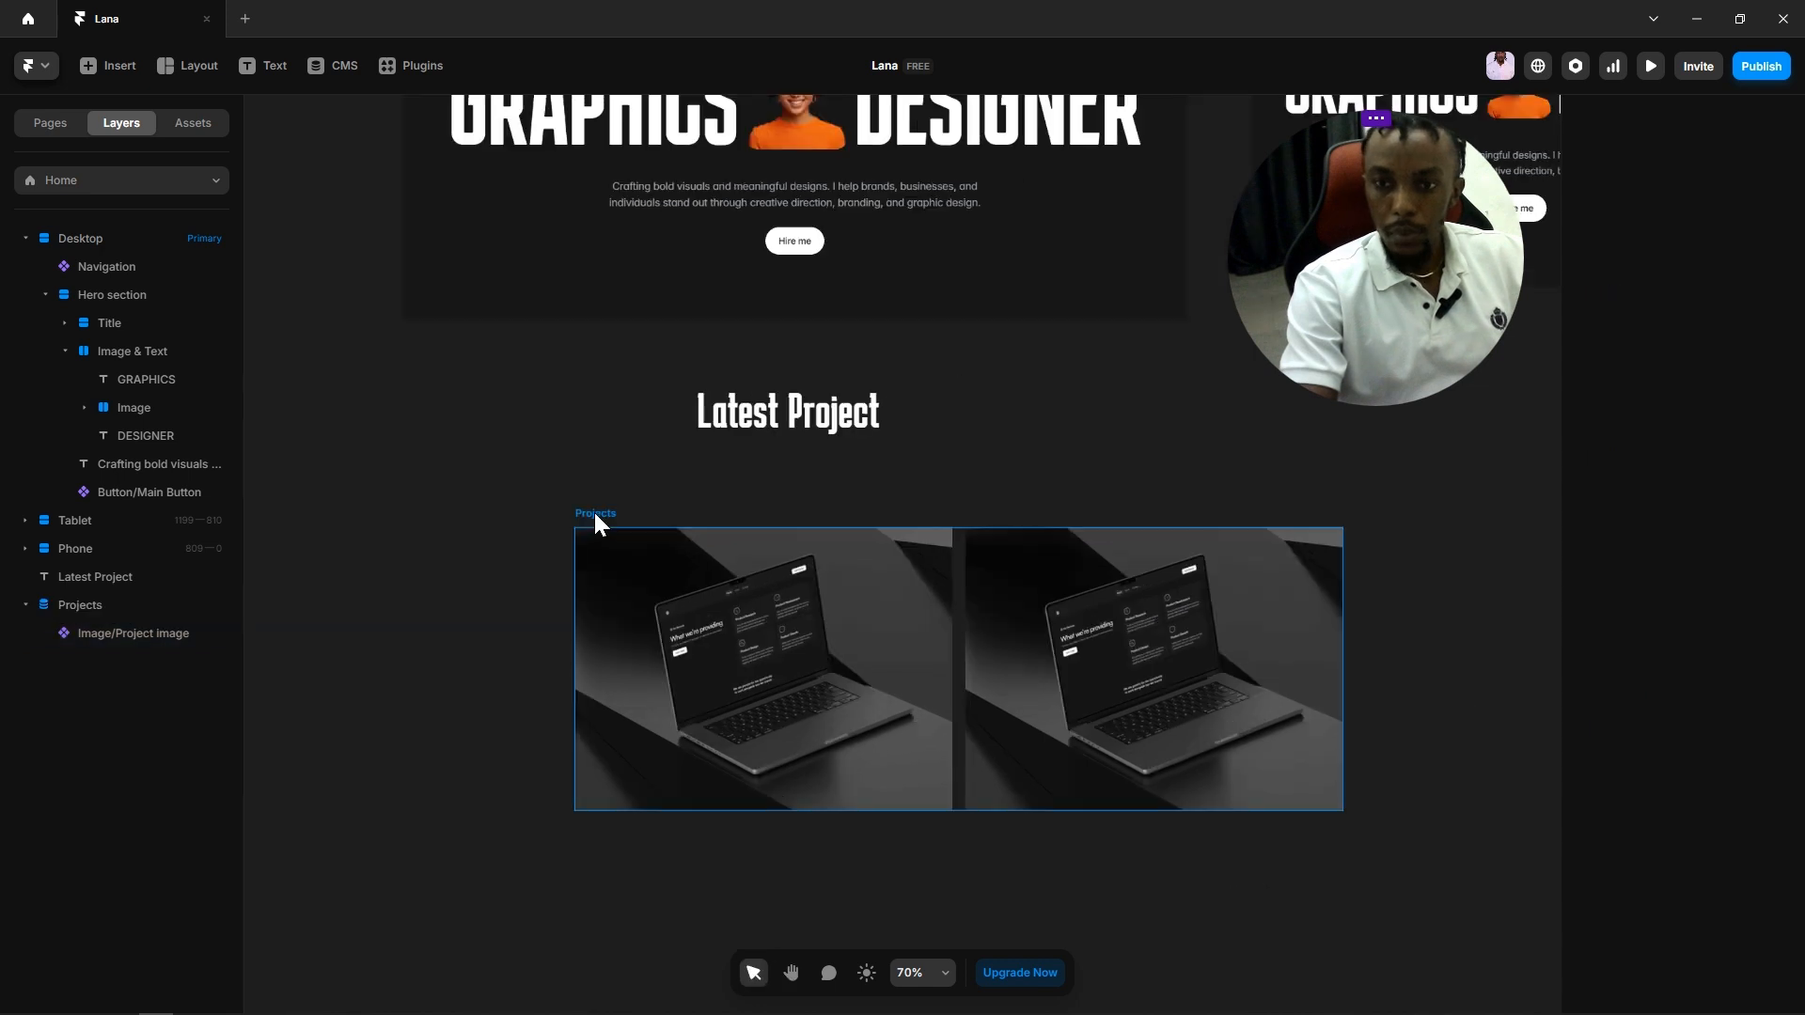
drag(595, 515, 437, 472)
key(Escape)
Step: Lock the aspect ratio of the Project image in the Projects list and set its width to Fill
click(628, 663)
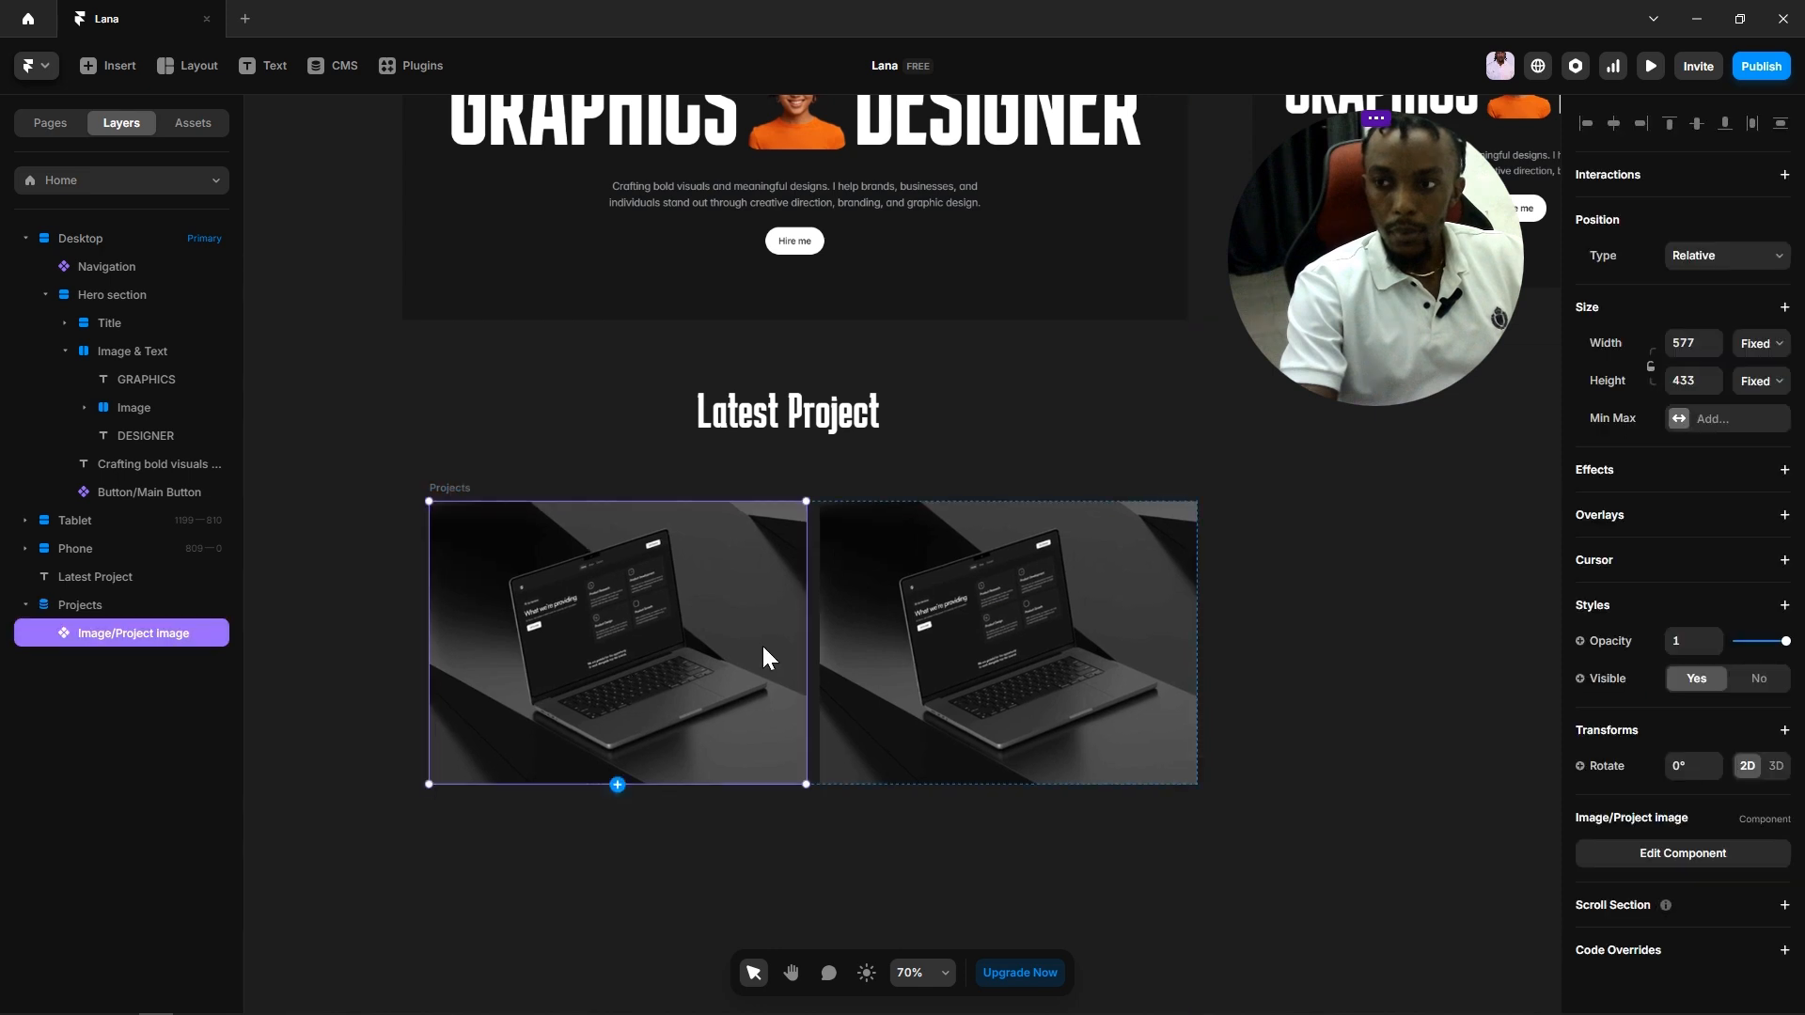
click(1650, 366)
click(1743, 350)
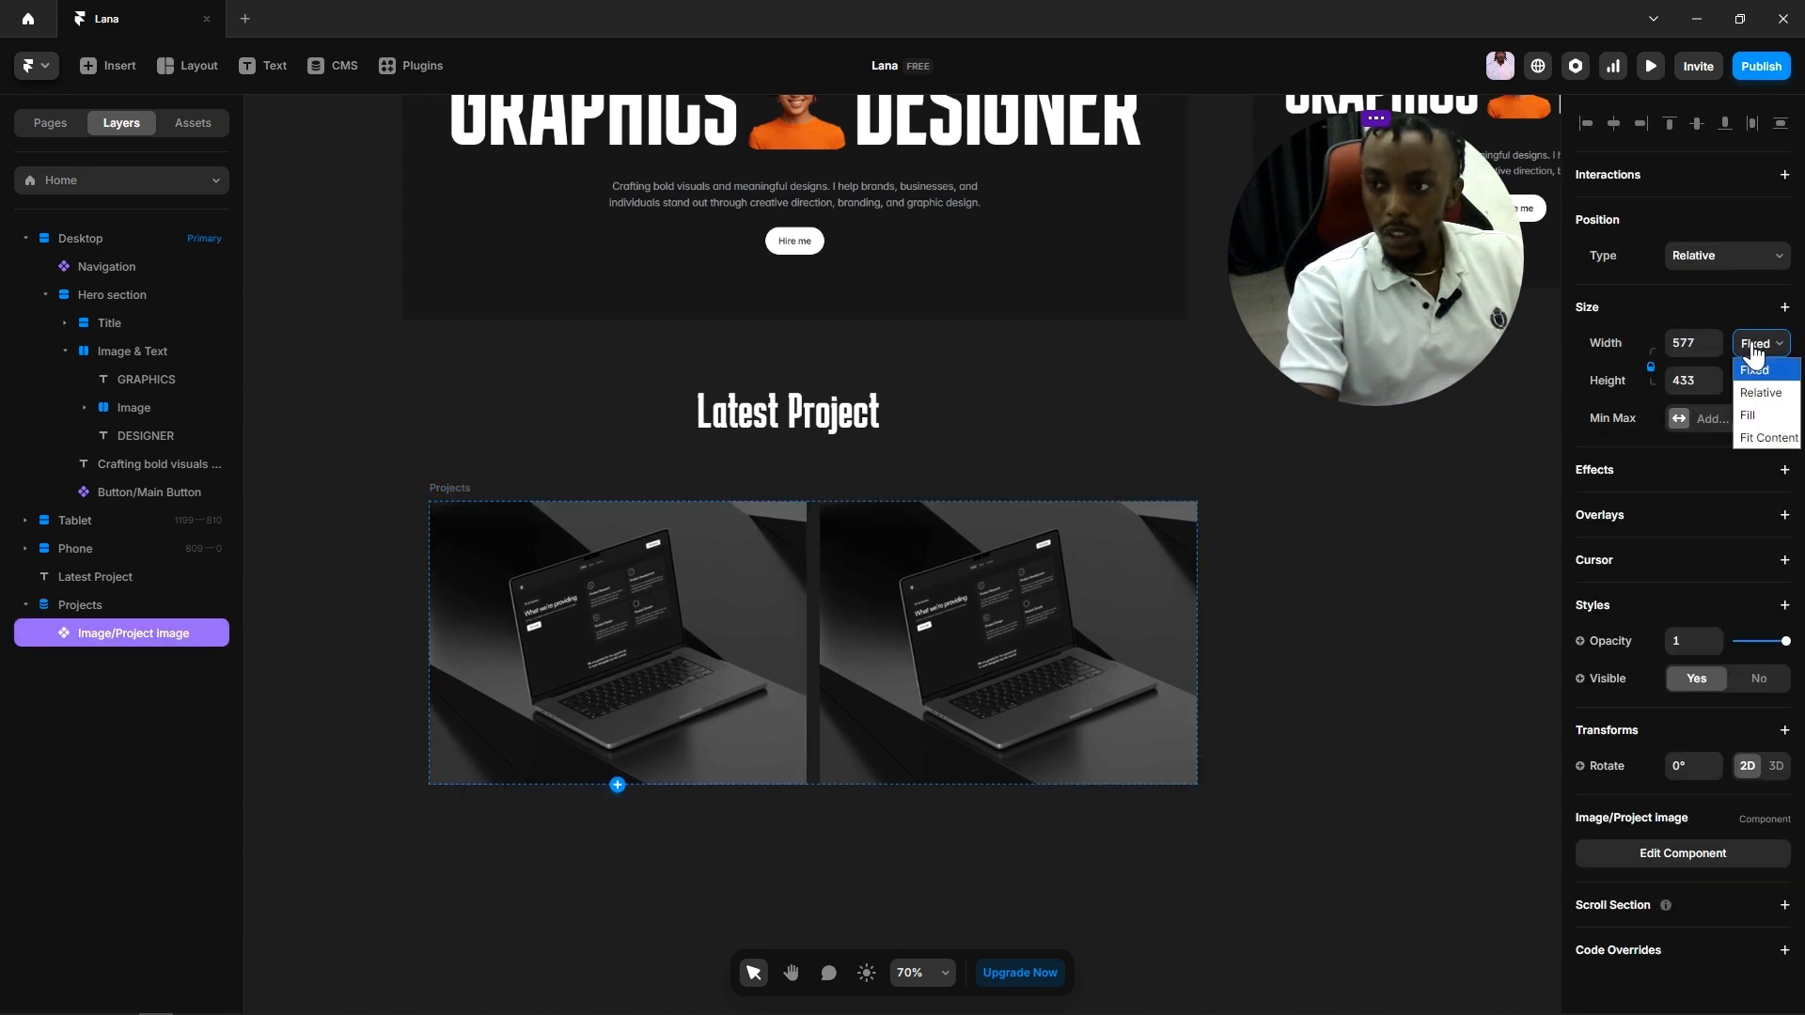
click(1751, 416)
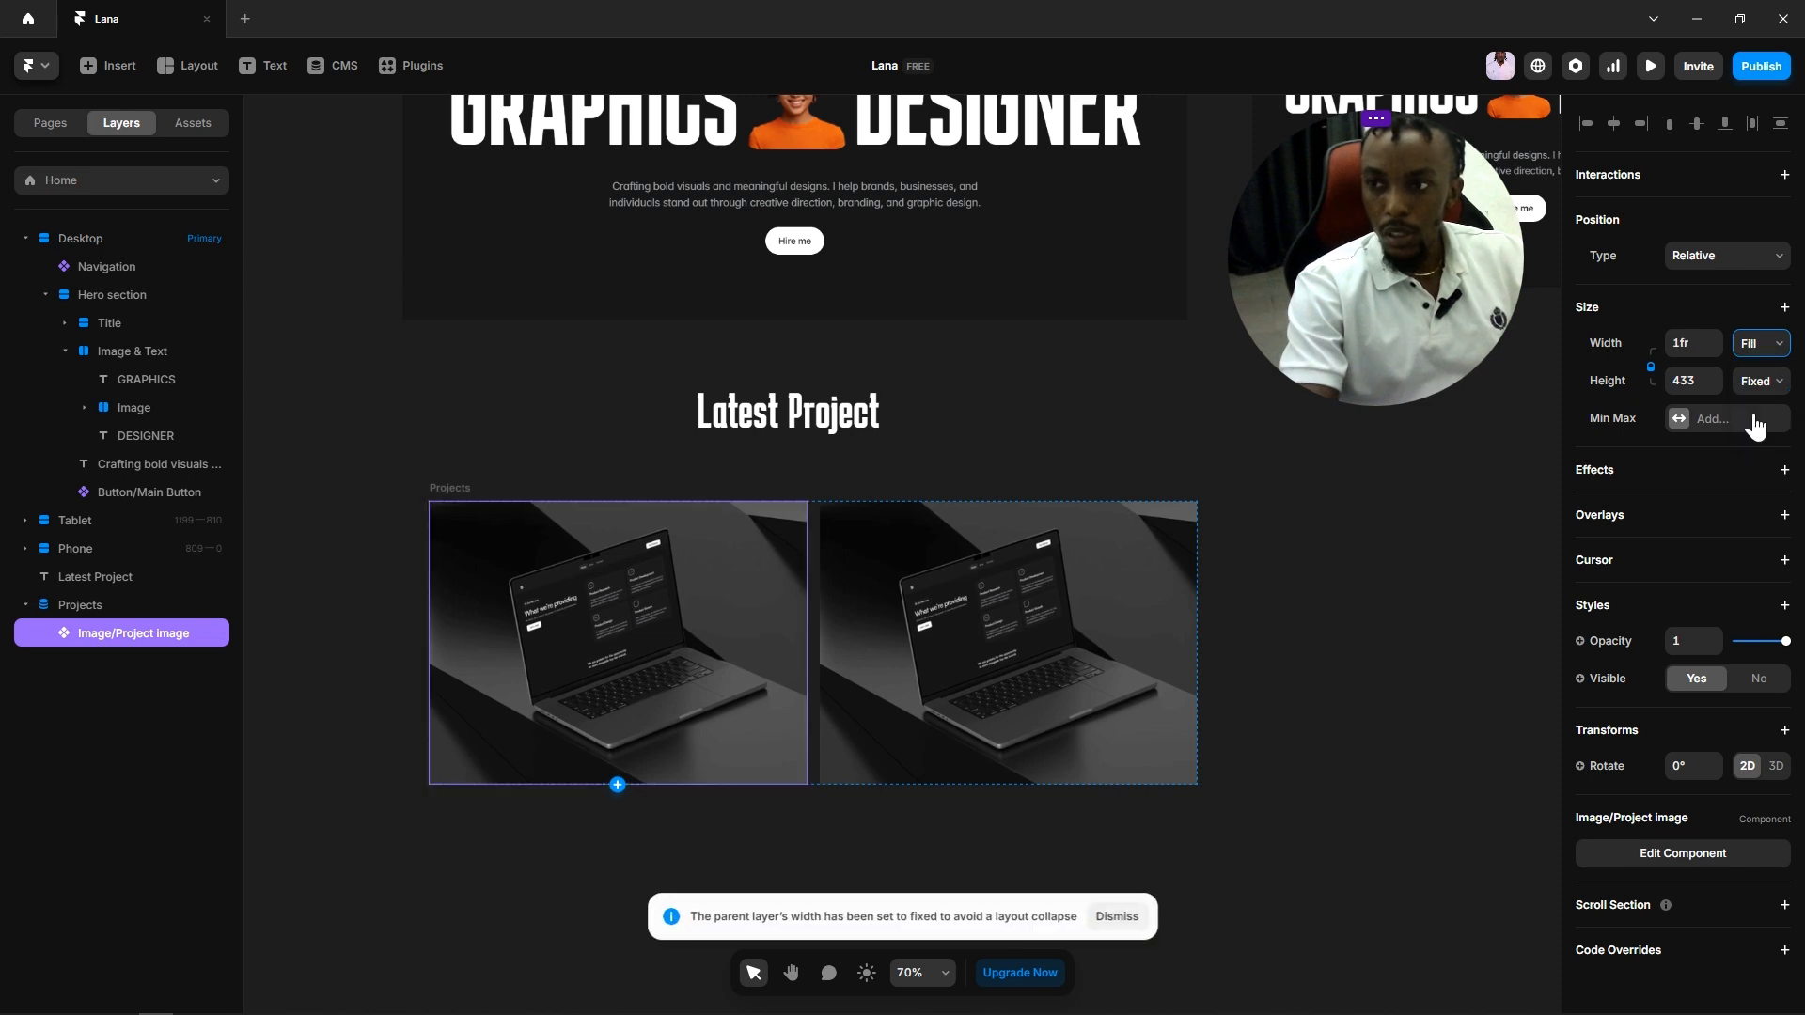
click(1367, 554)
click(716, 671)
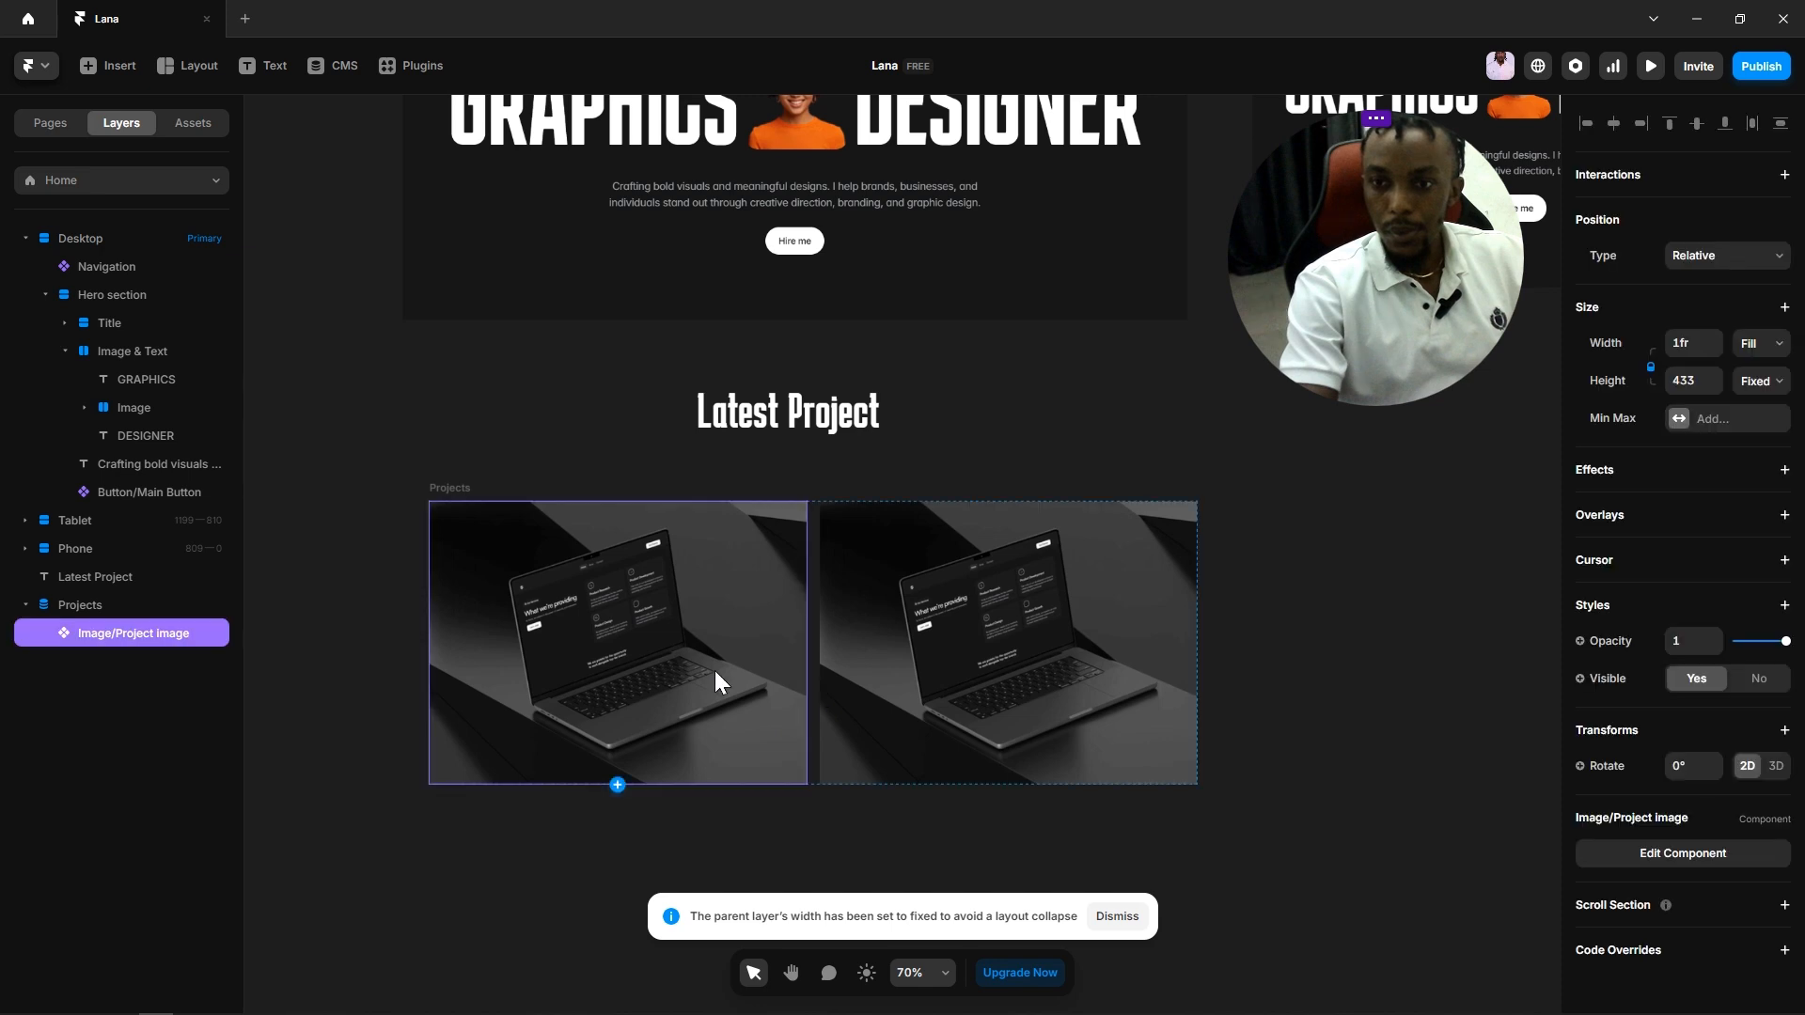
click(1289, 686)
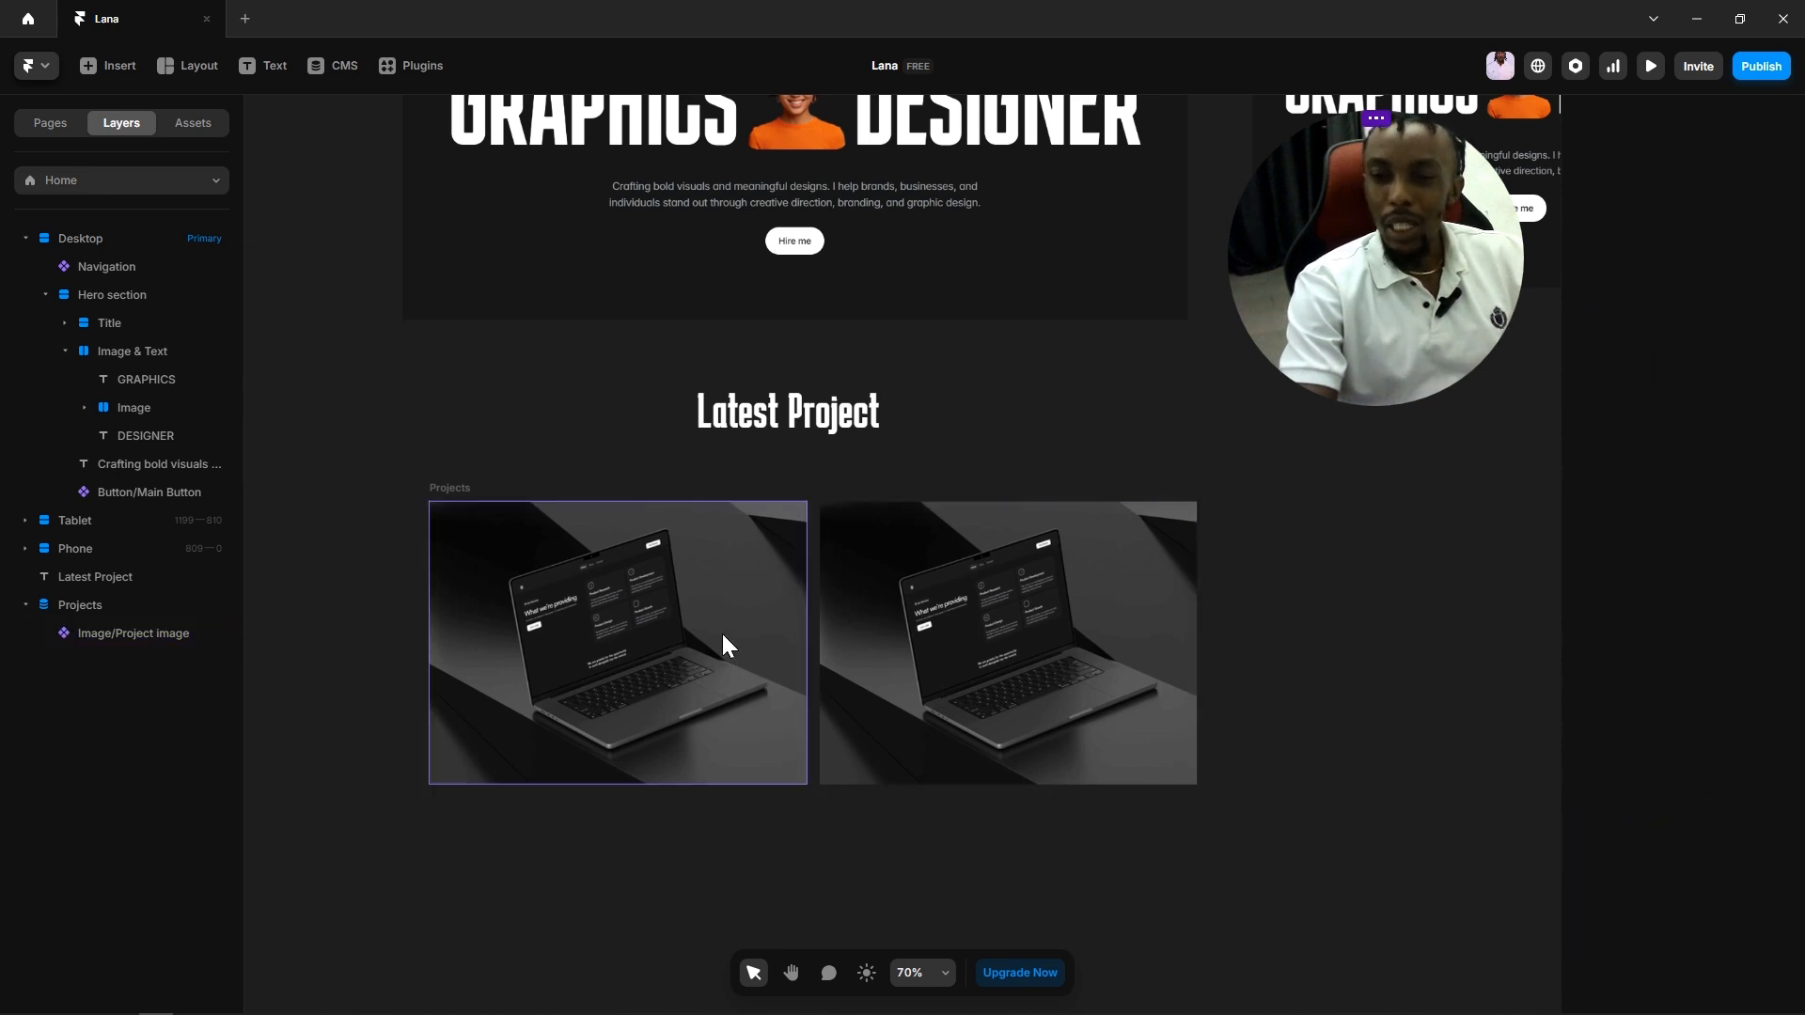
Step: Set the corner radius of the Project image component's primary variant to 20 and return to the Home page
click(647, 622)
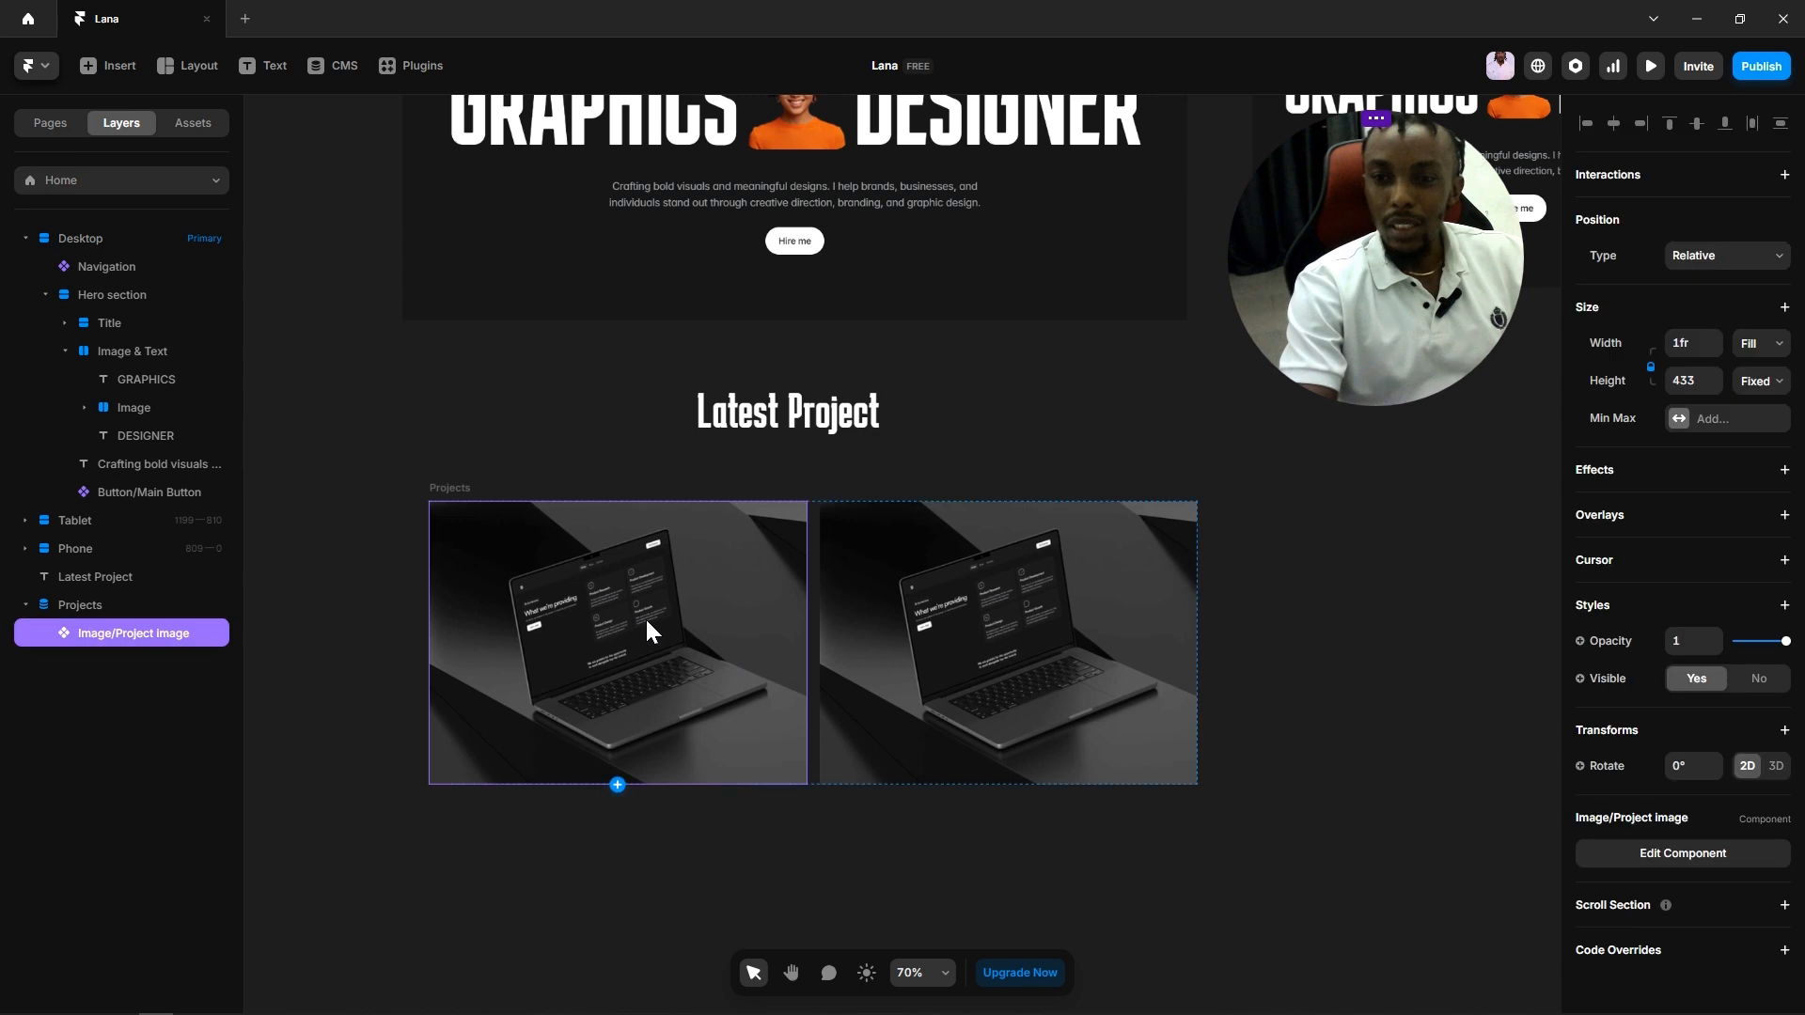
double_click(647, 622)
click(666, 335)
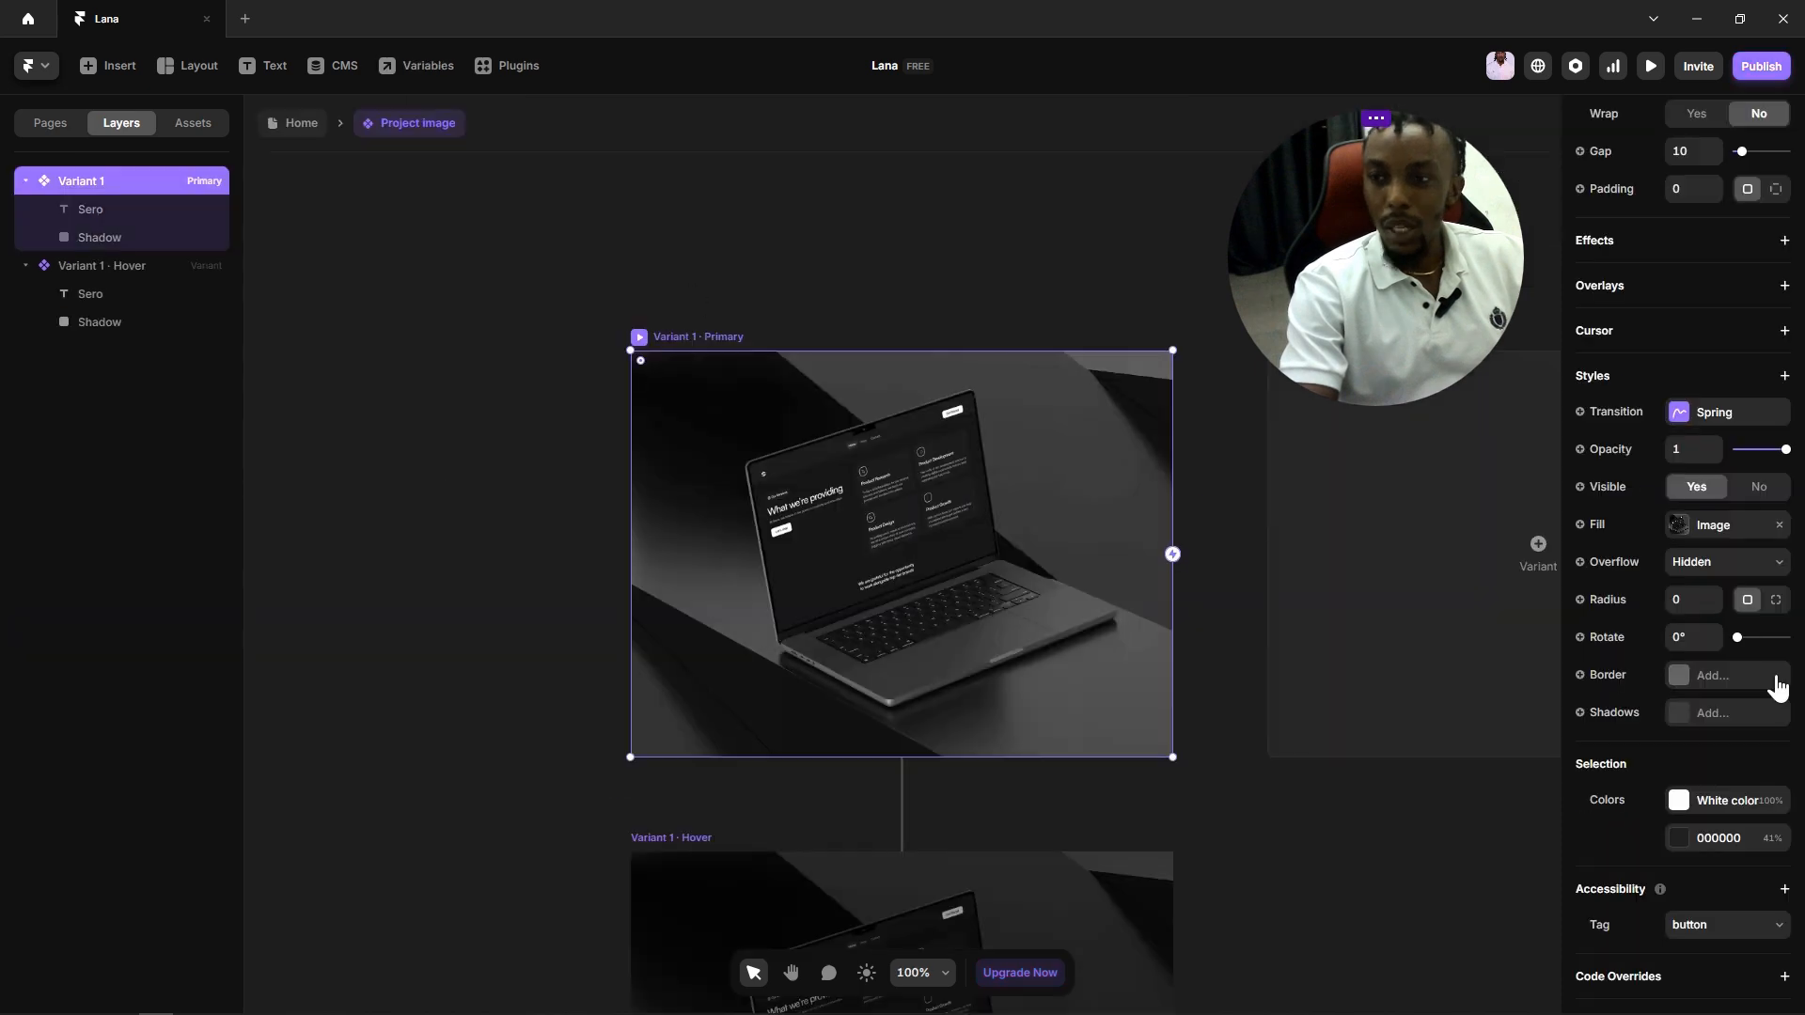
click(1692, 602)
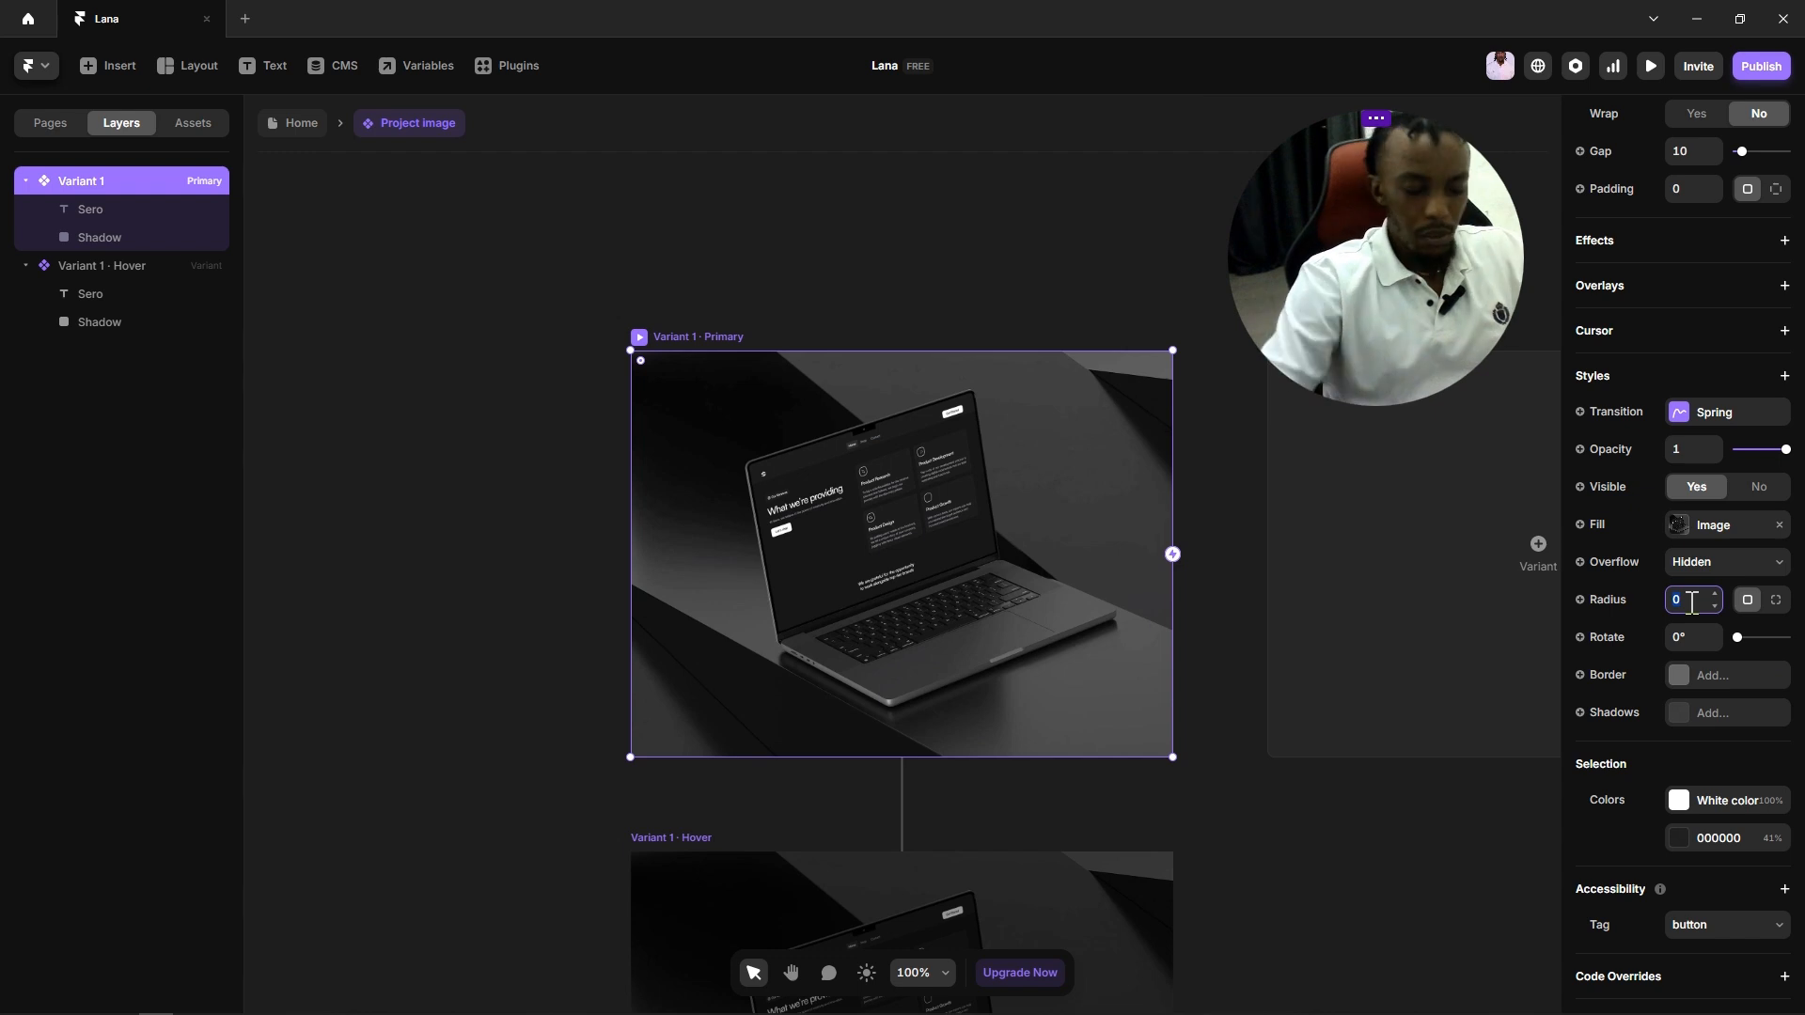
text(20)
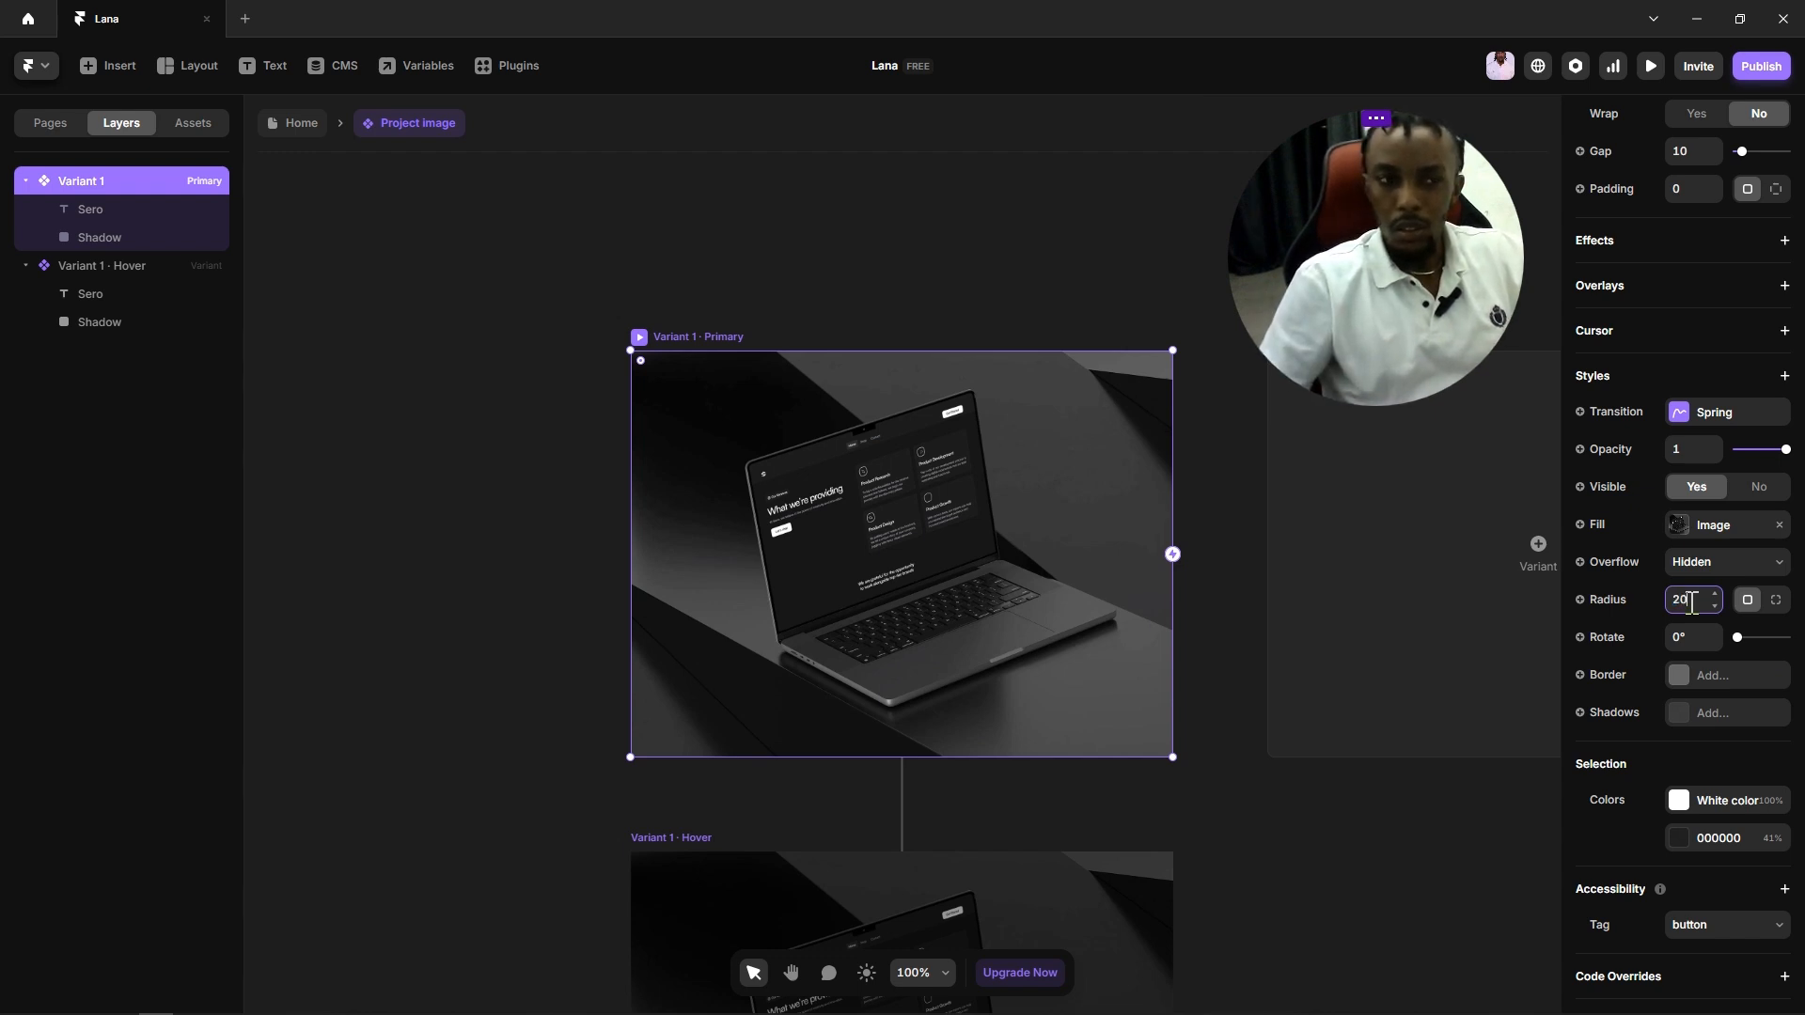
key(Return)
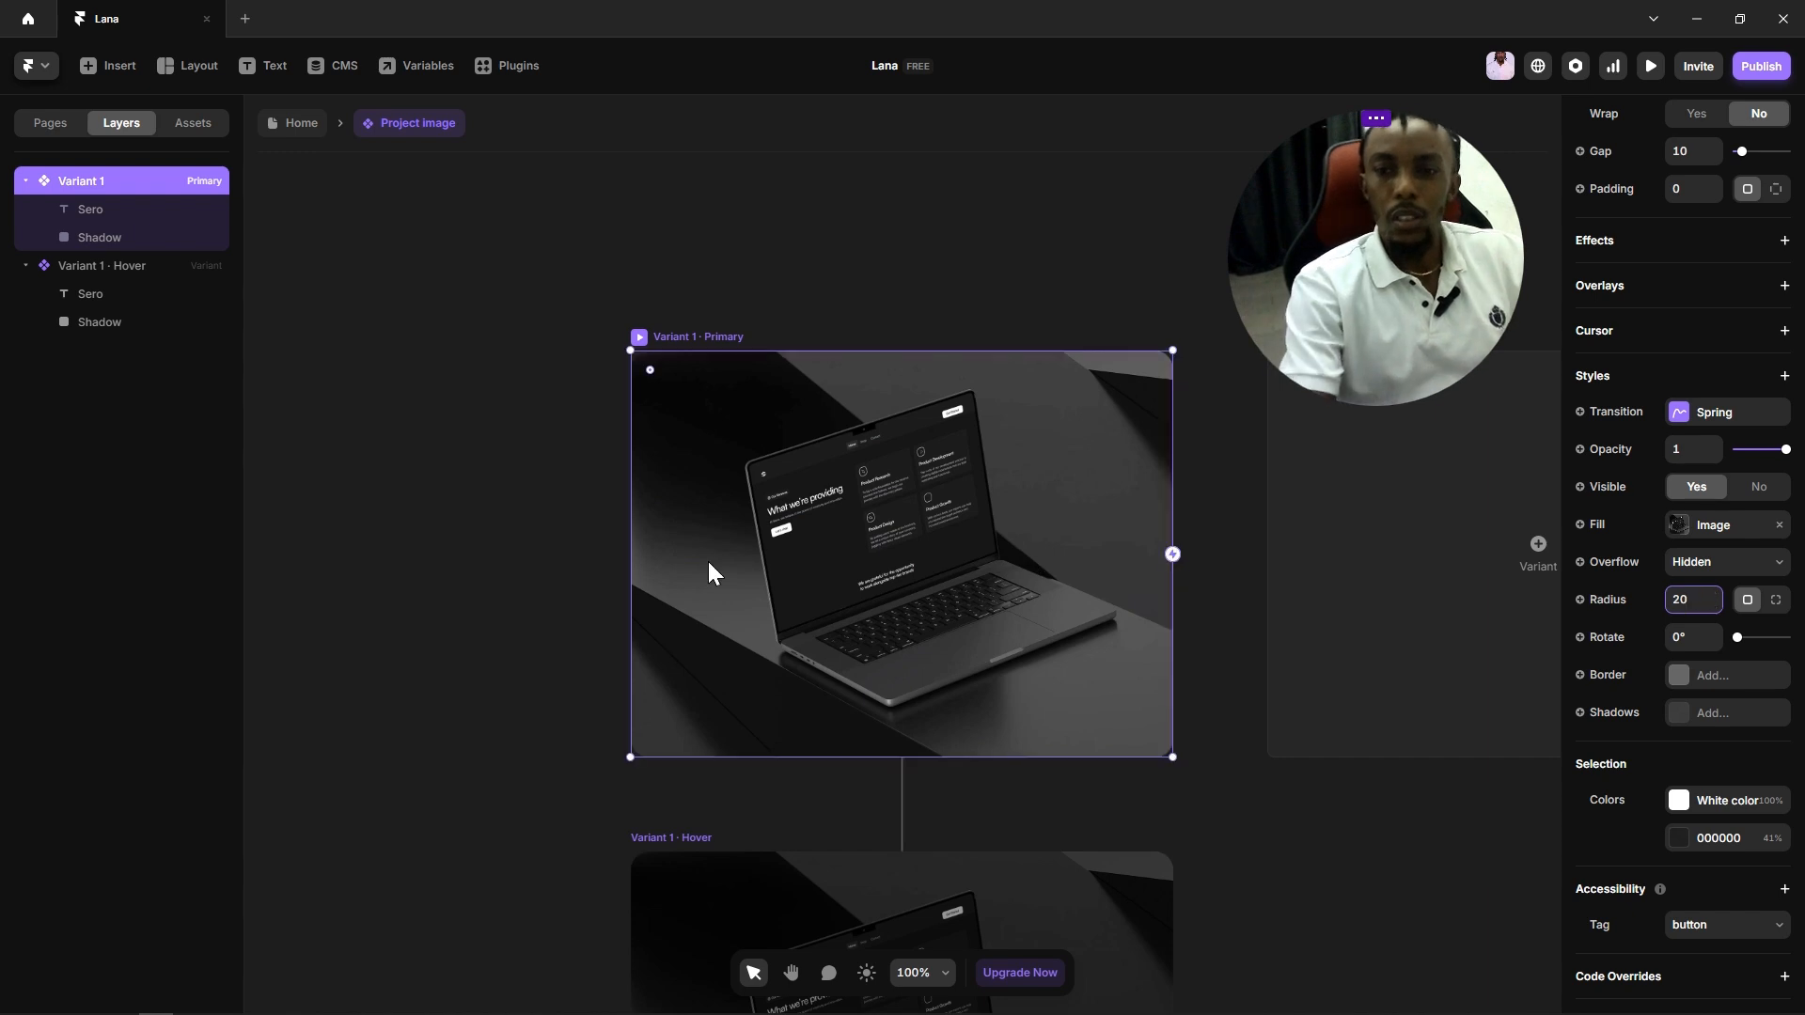
click(577, 624)
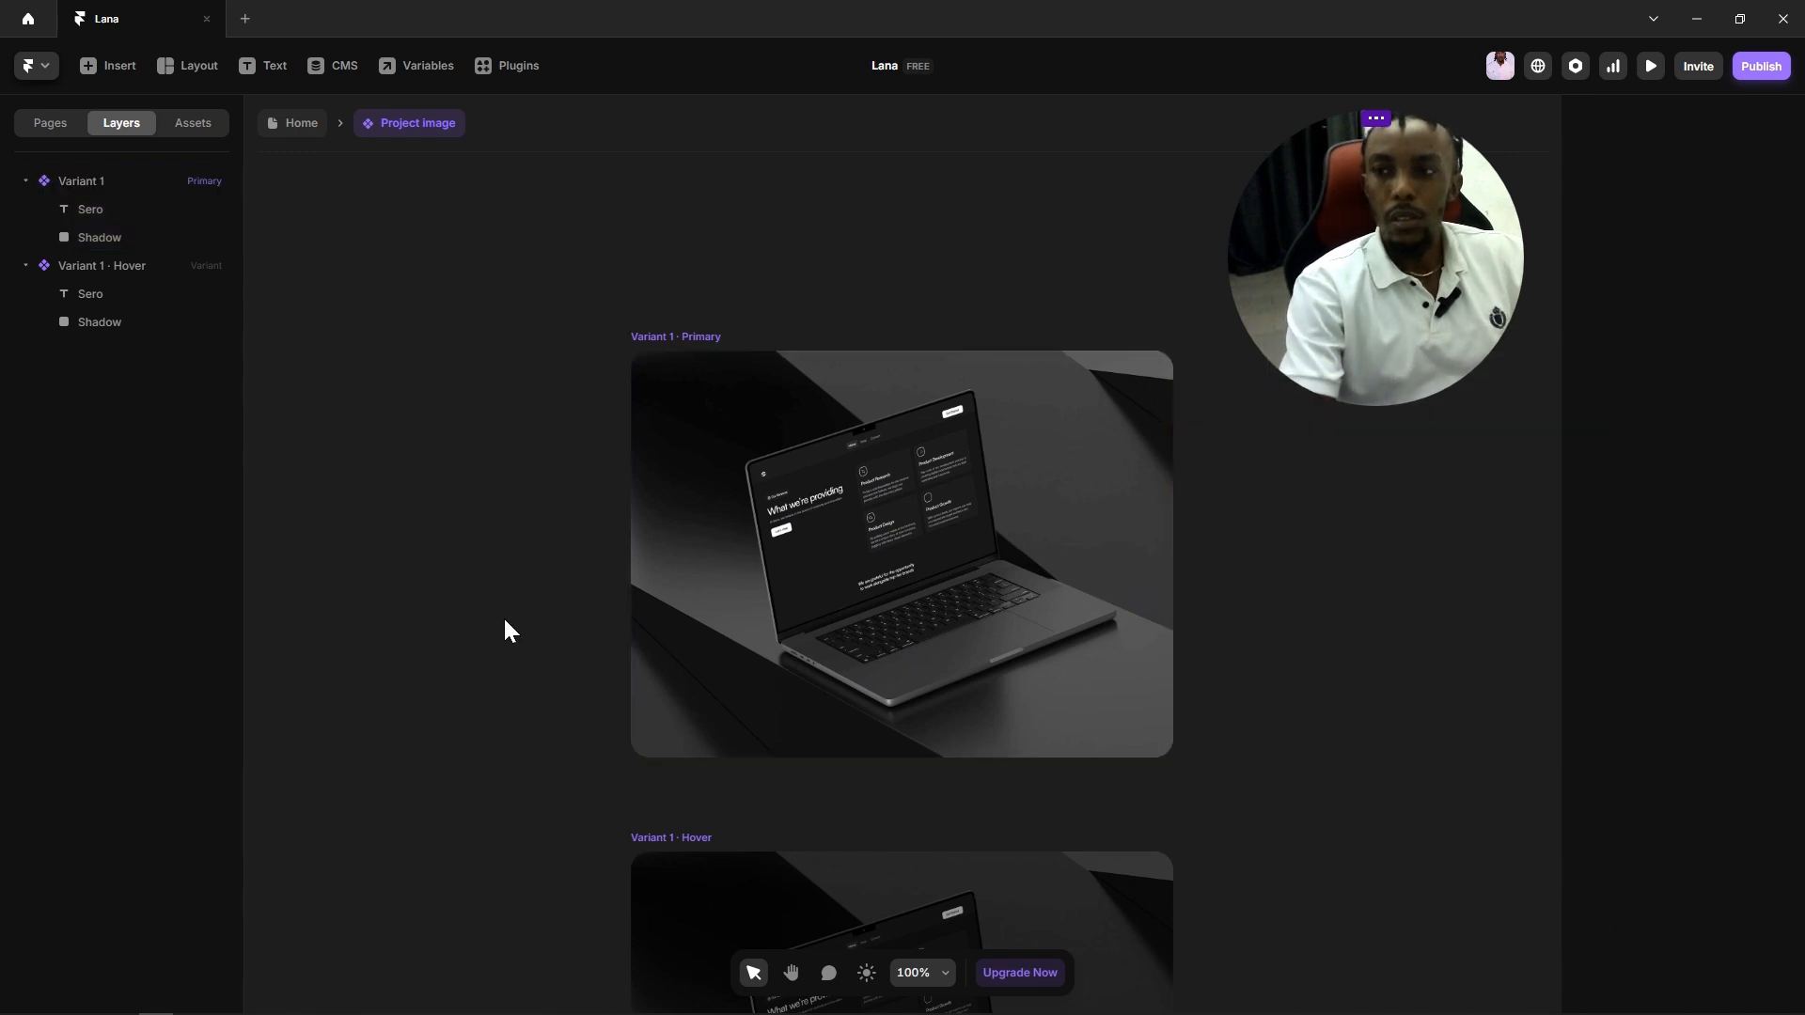
key(Escape)
Step: Reopen the Project image component and create an image variable for the primary variant's fill
click(994, 705)
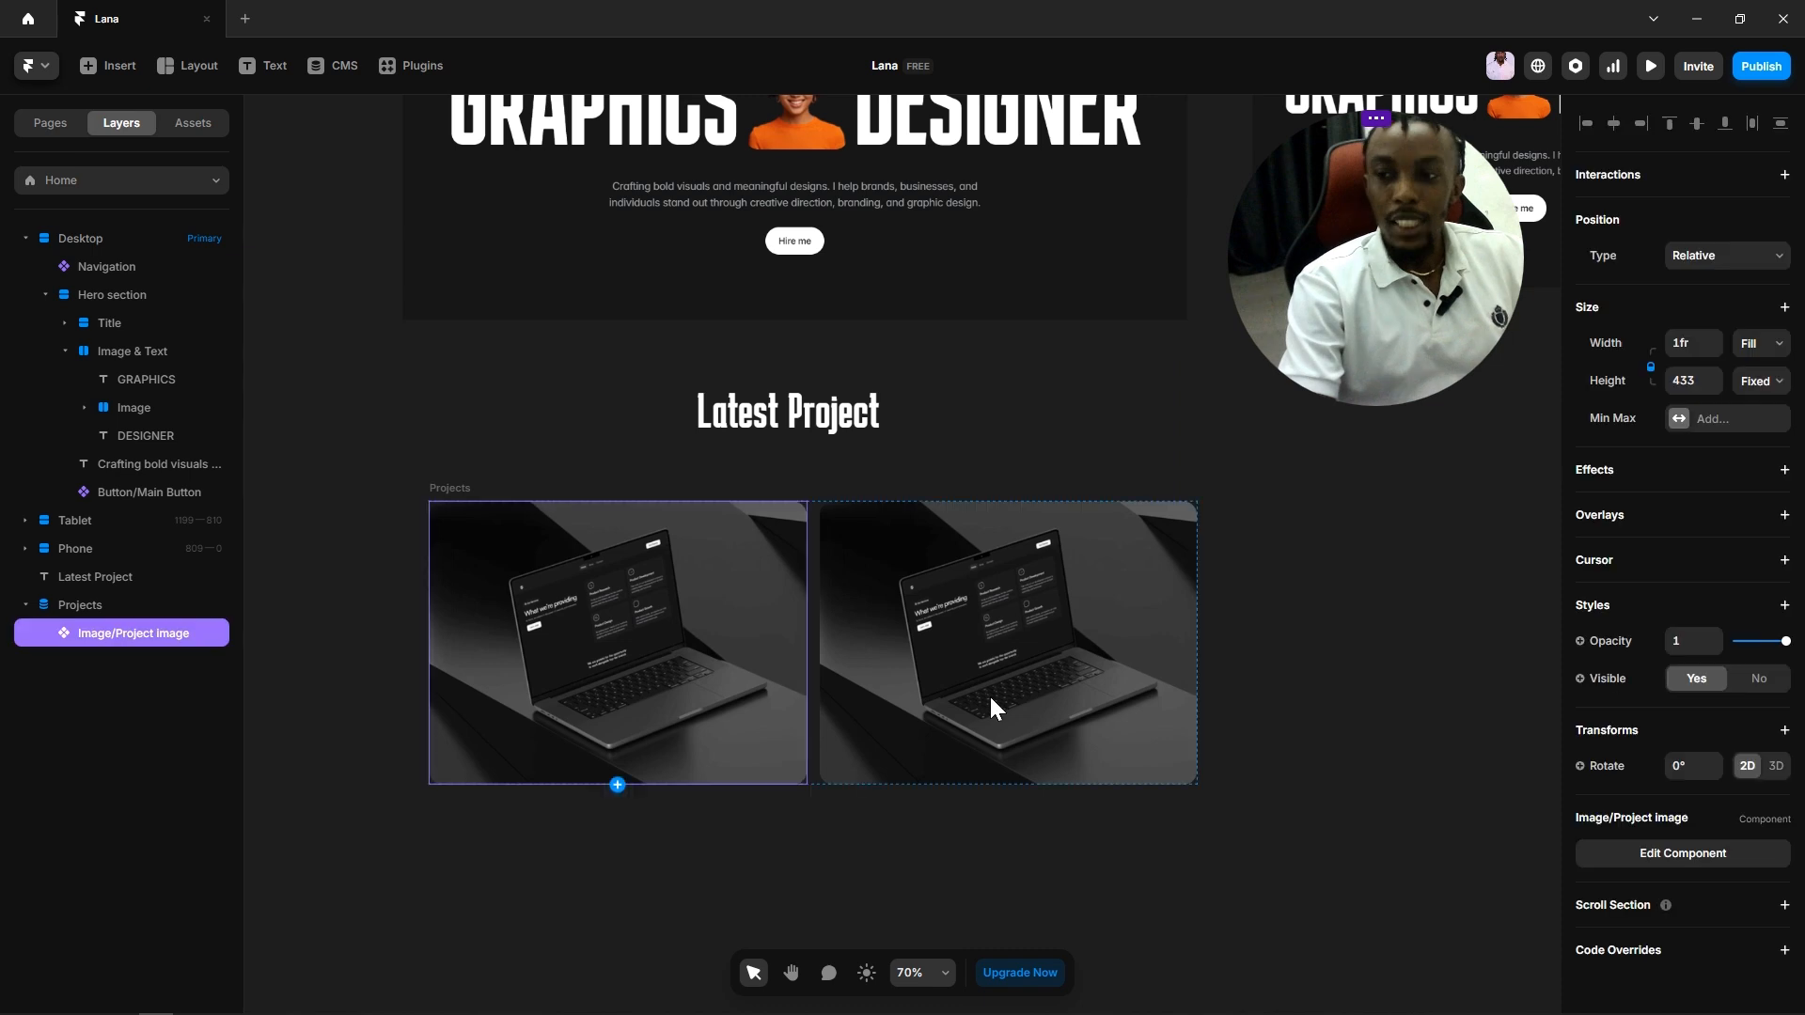
double_click(560, 632)
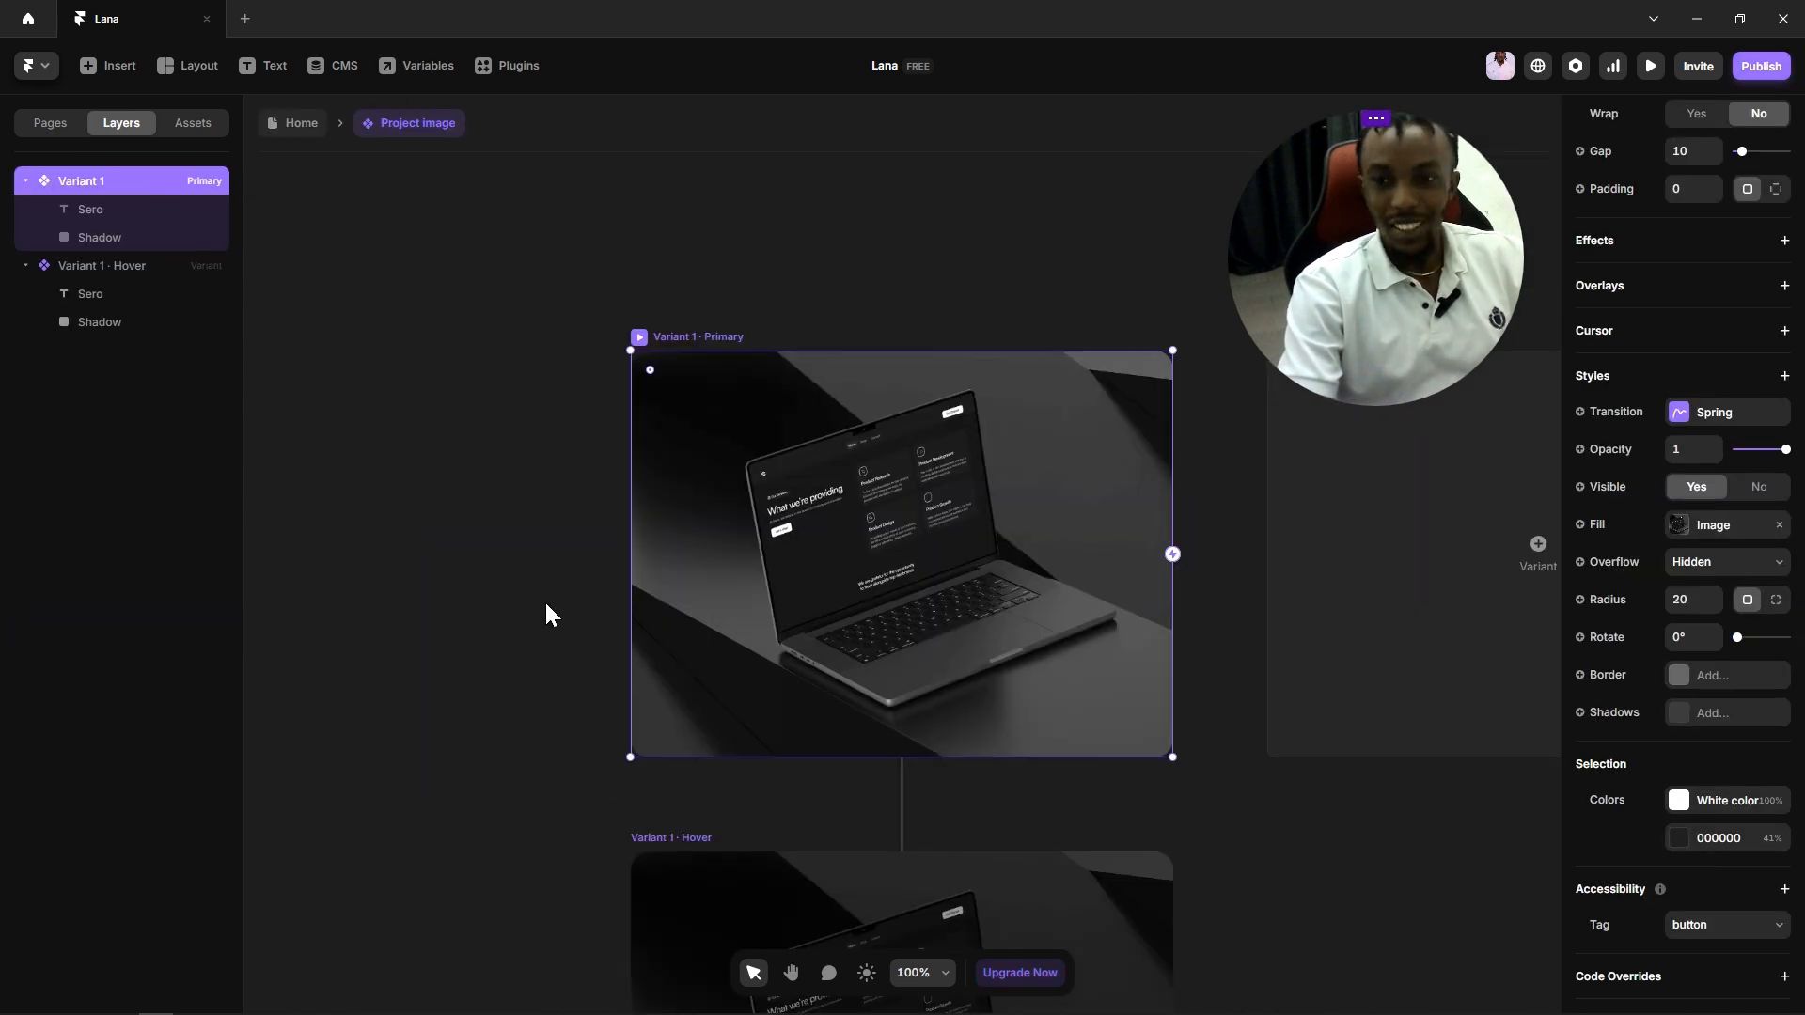
click(546, 606)
click(669, 335)
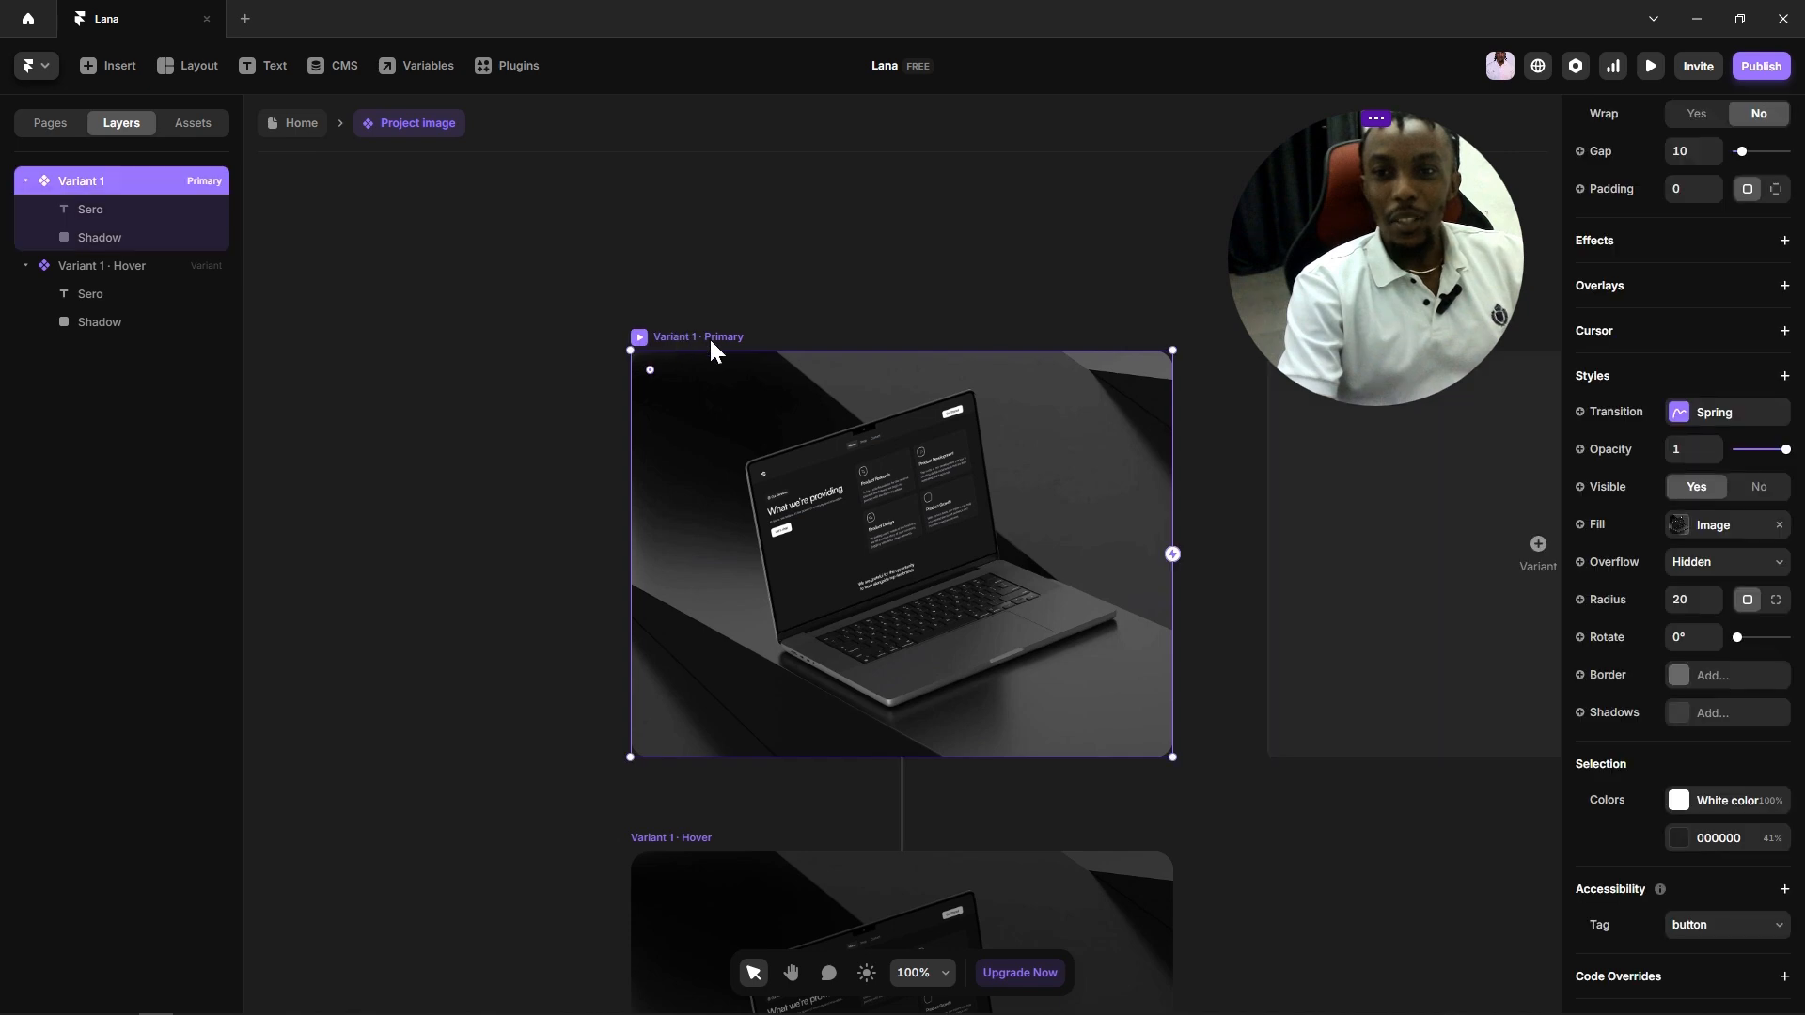
click(832, 237)
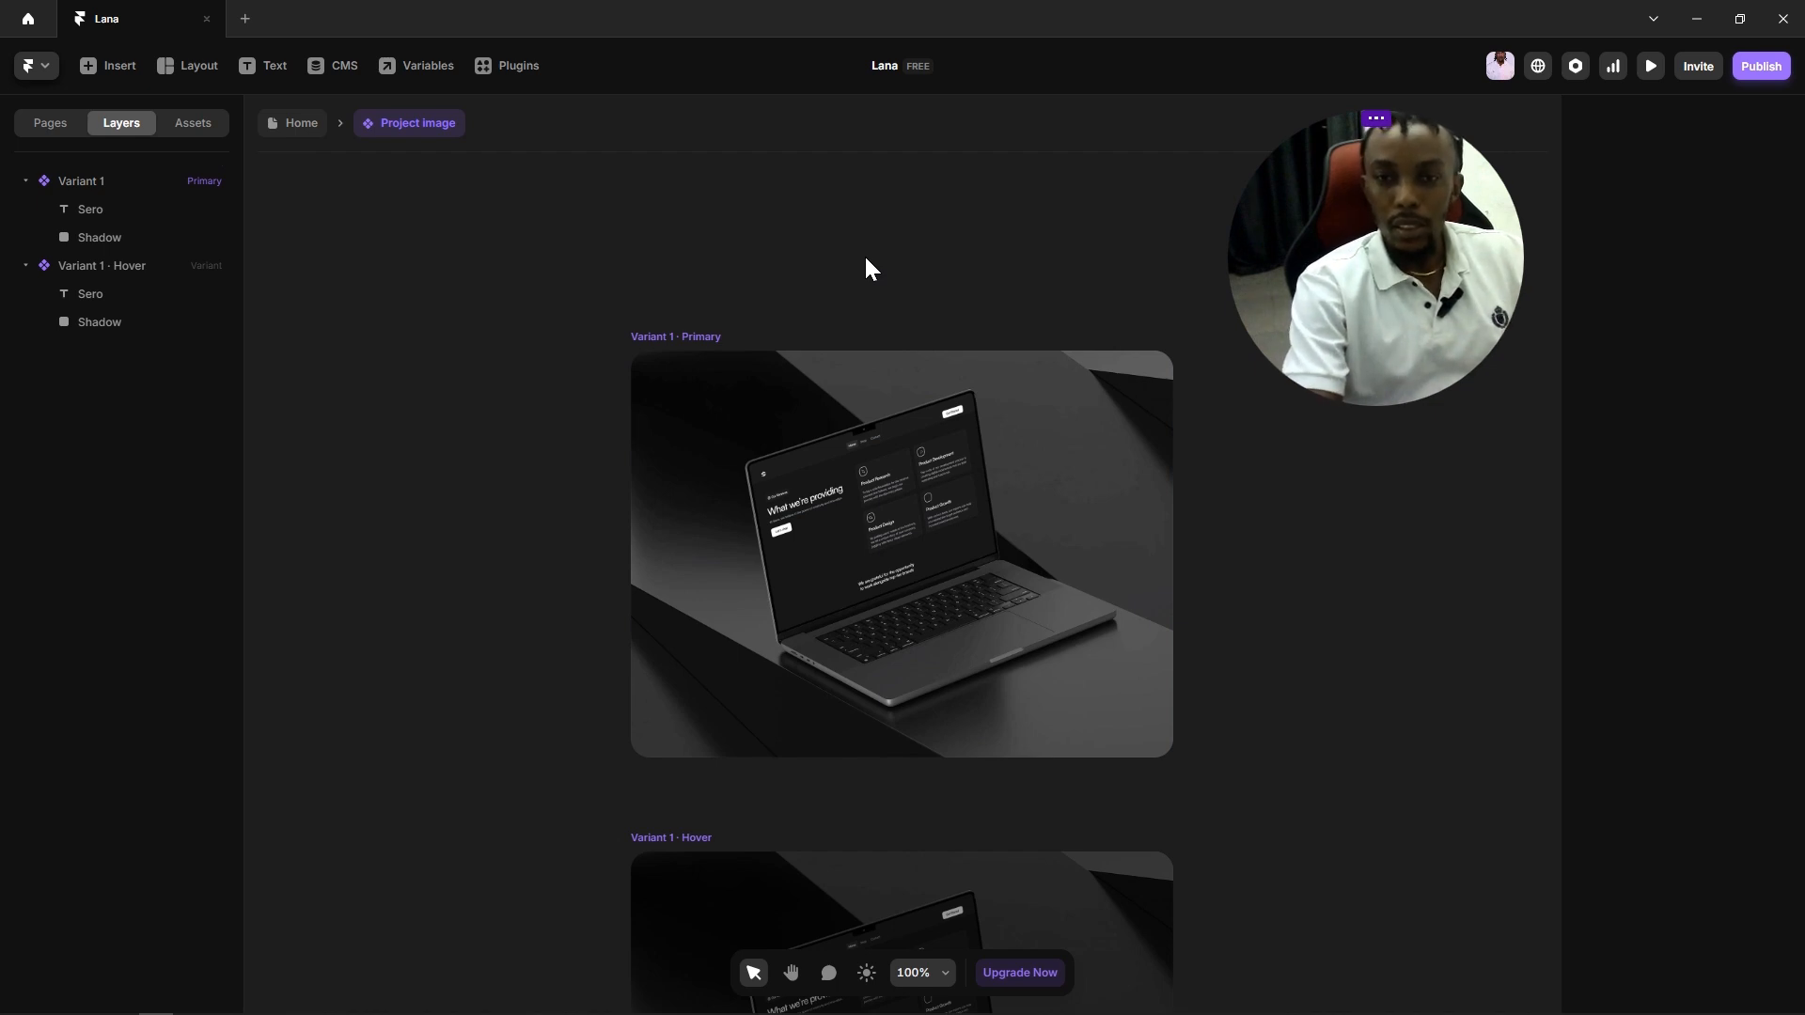
click(695, 340)
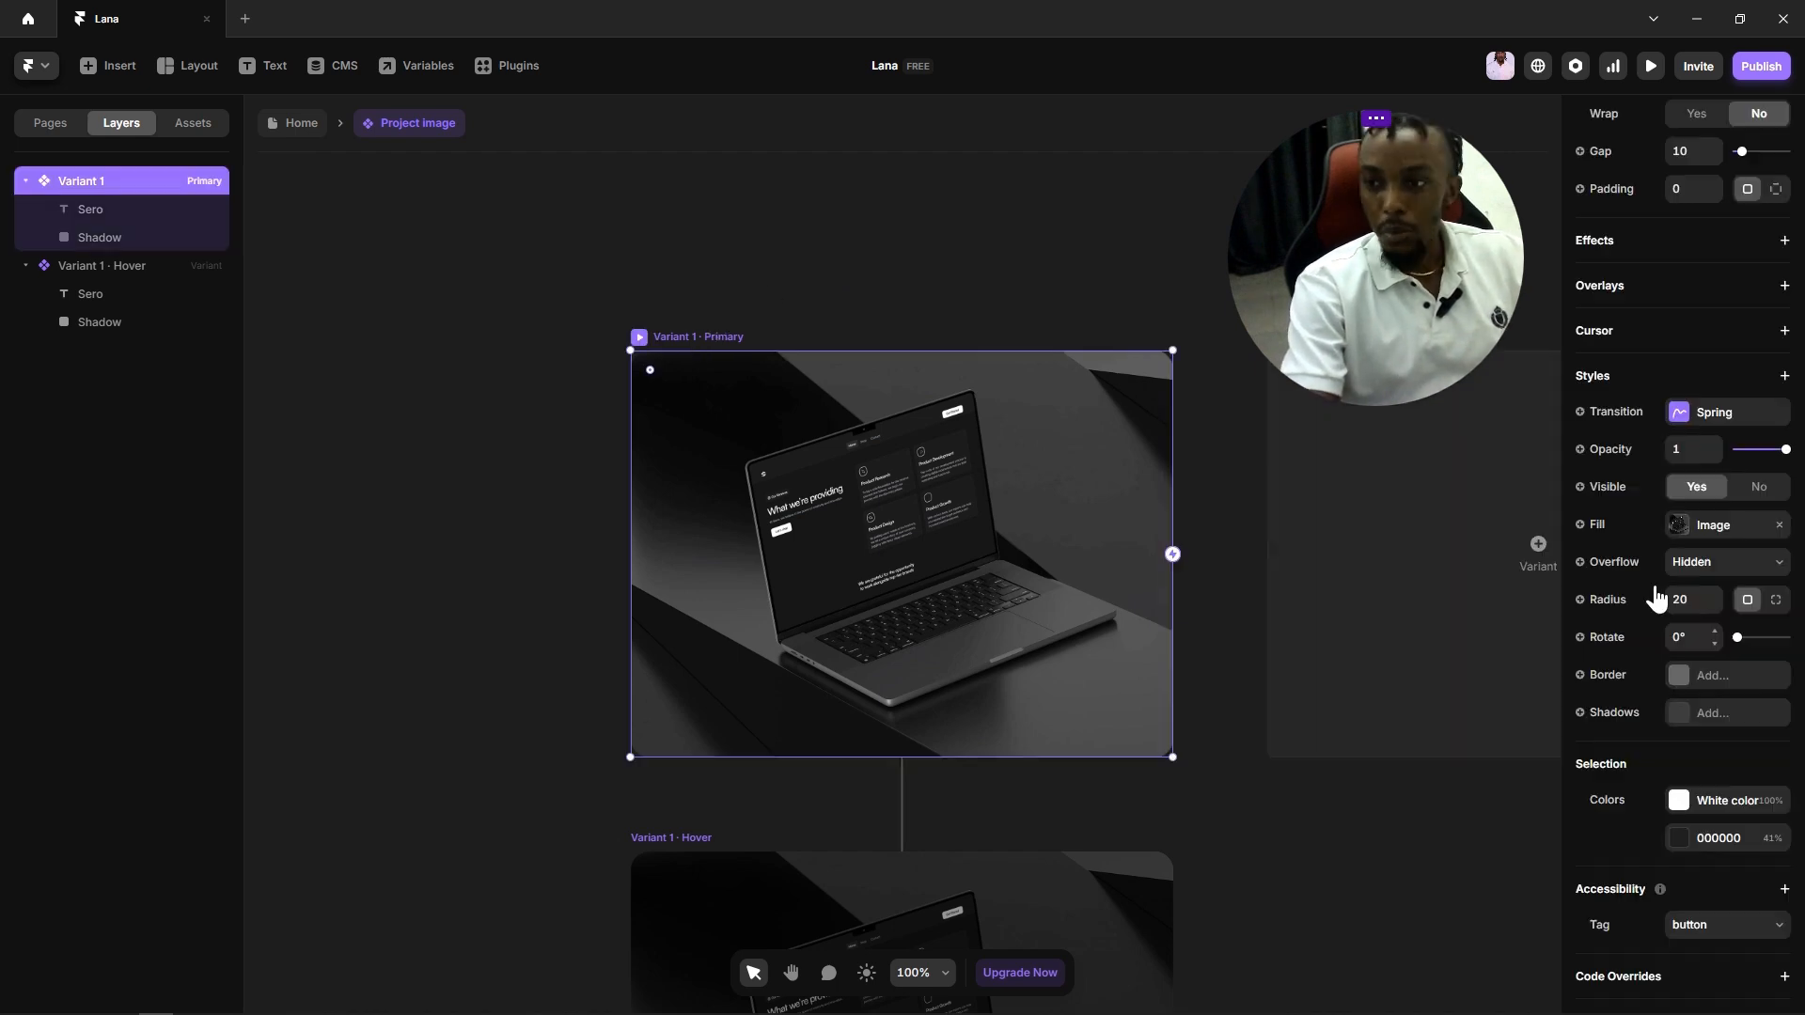
click(1590, 524)
mouse_move(1610, 560)
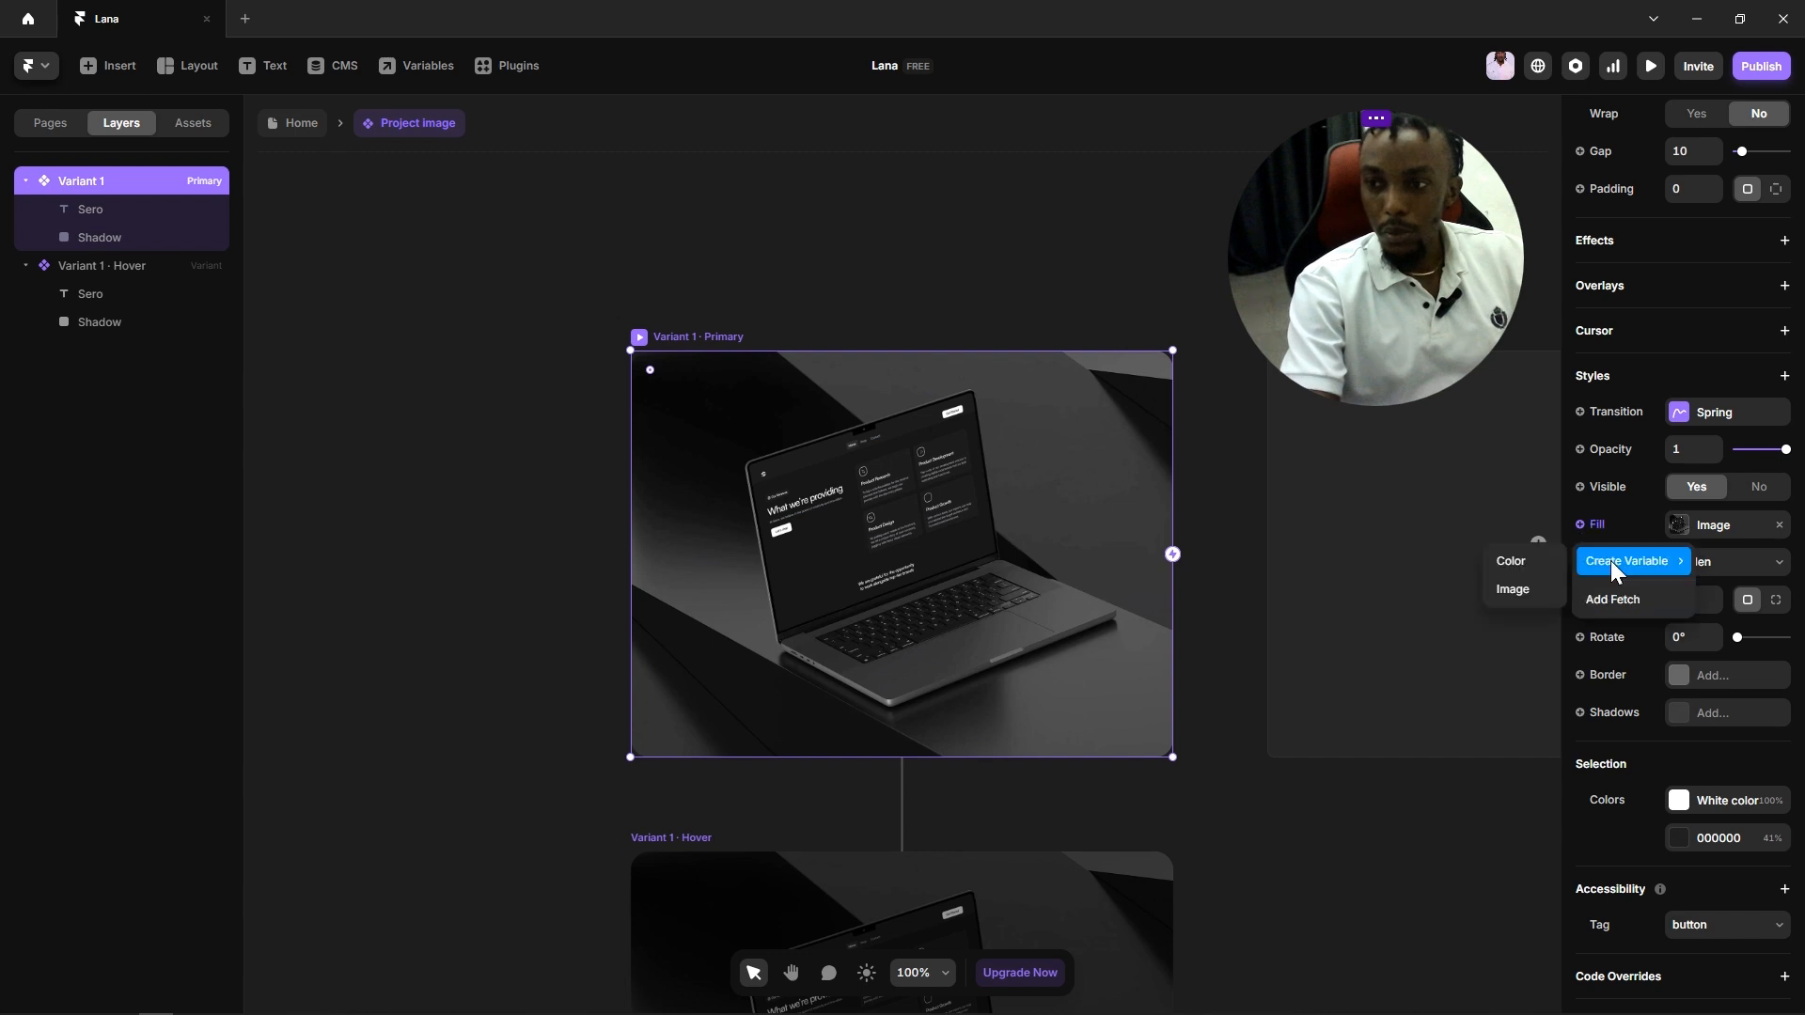
click(1528, 590)
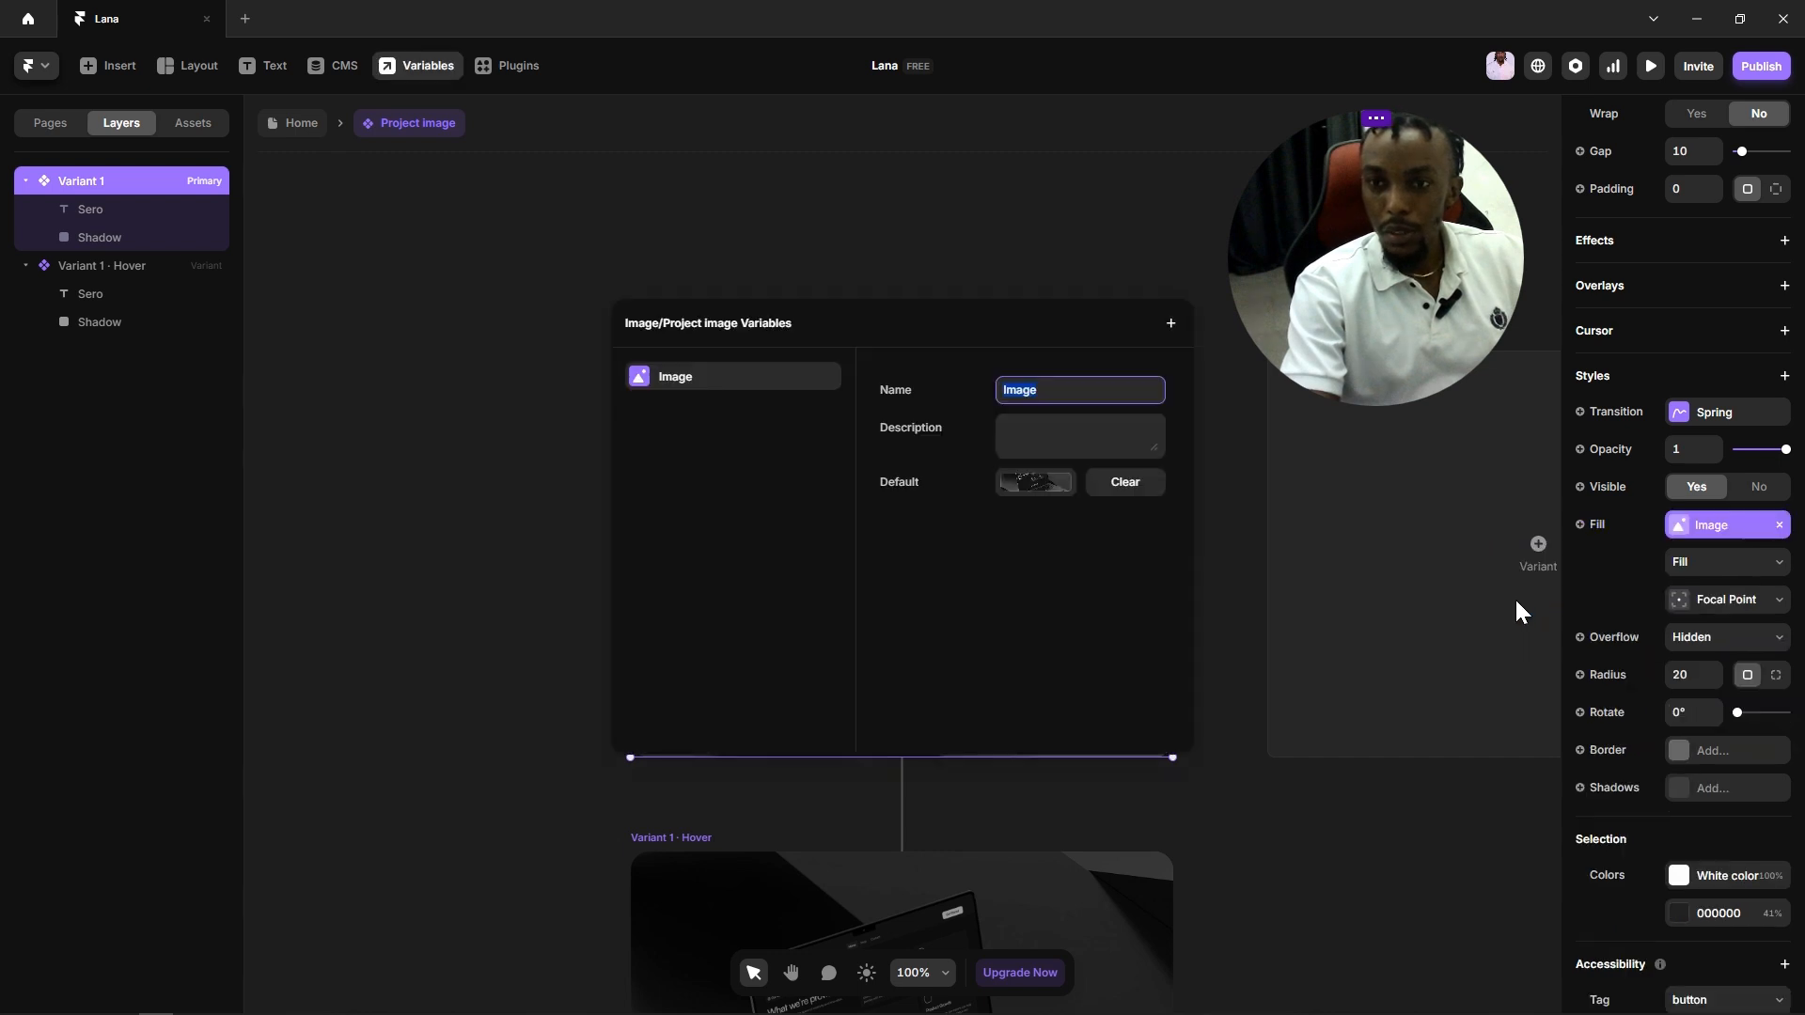
click(1516, 603)
Step: Create a plain text variable for the content of the primary variant's Sero text
click(94, 209)
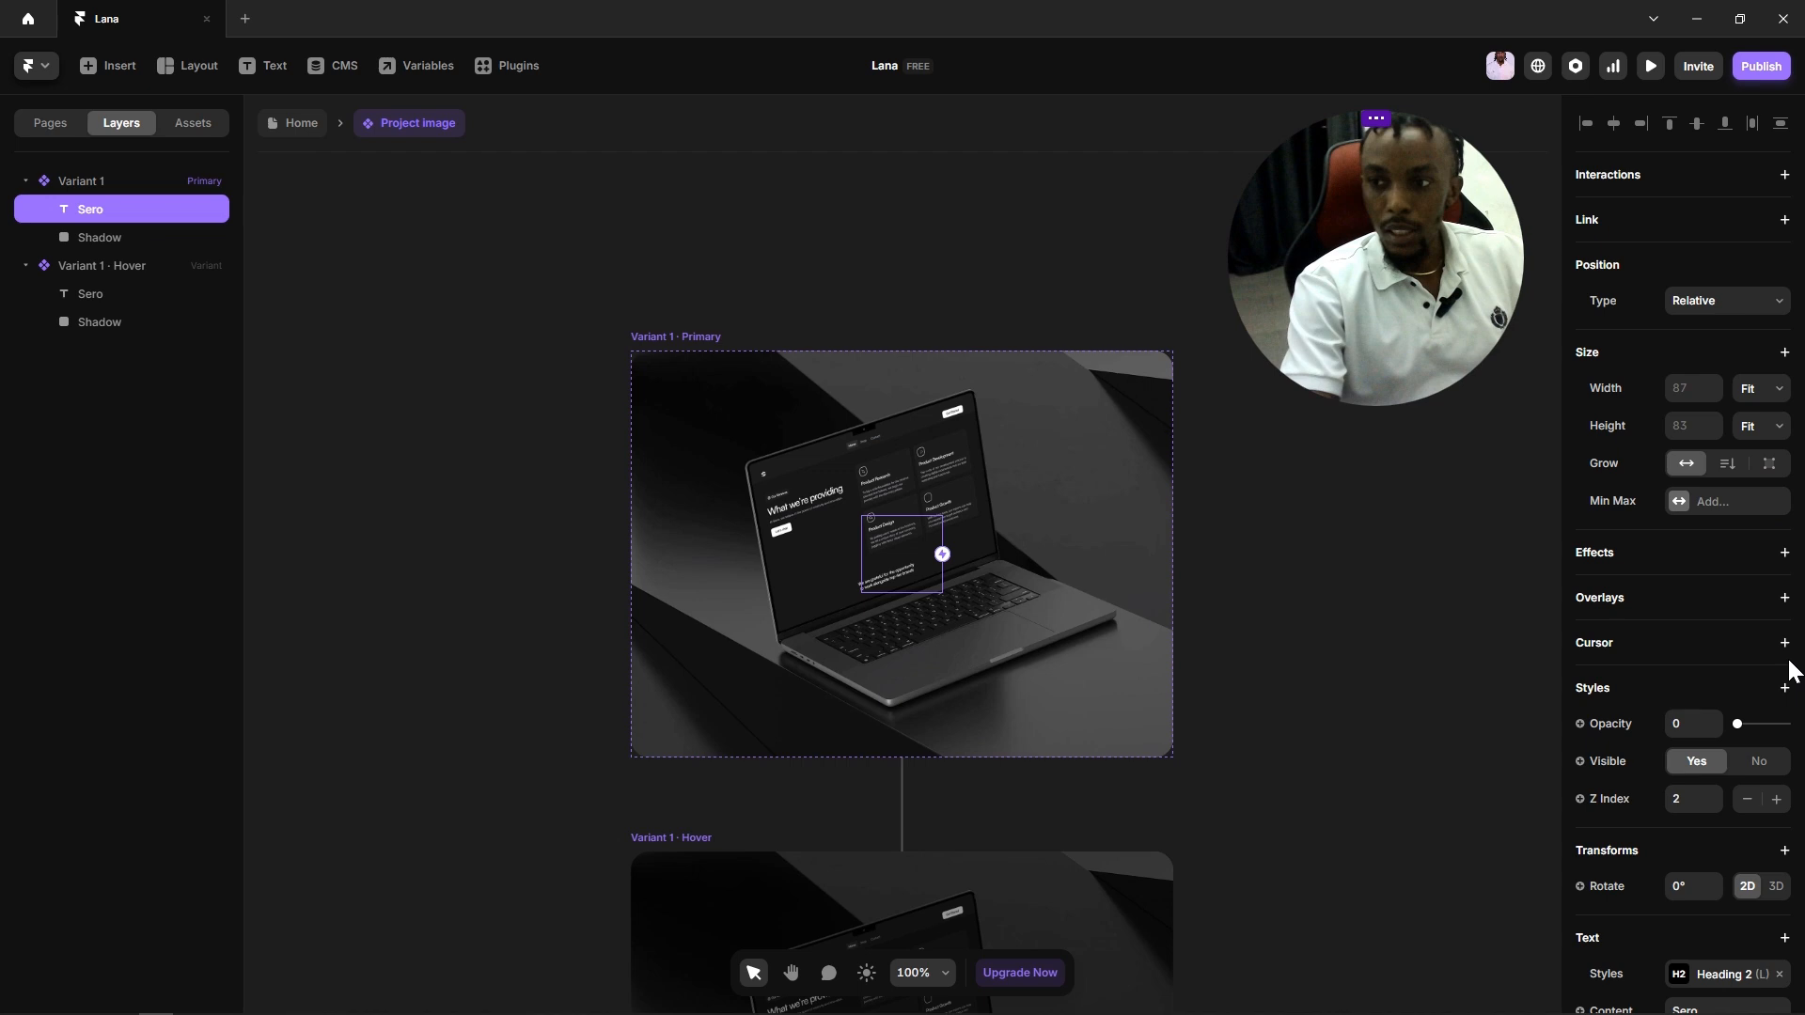
scroll(1595, 726, down, 3)
click(1593, 720)
mouse_move(1626, 757)
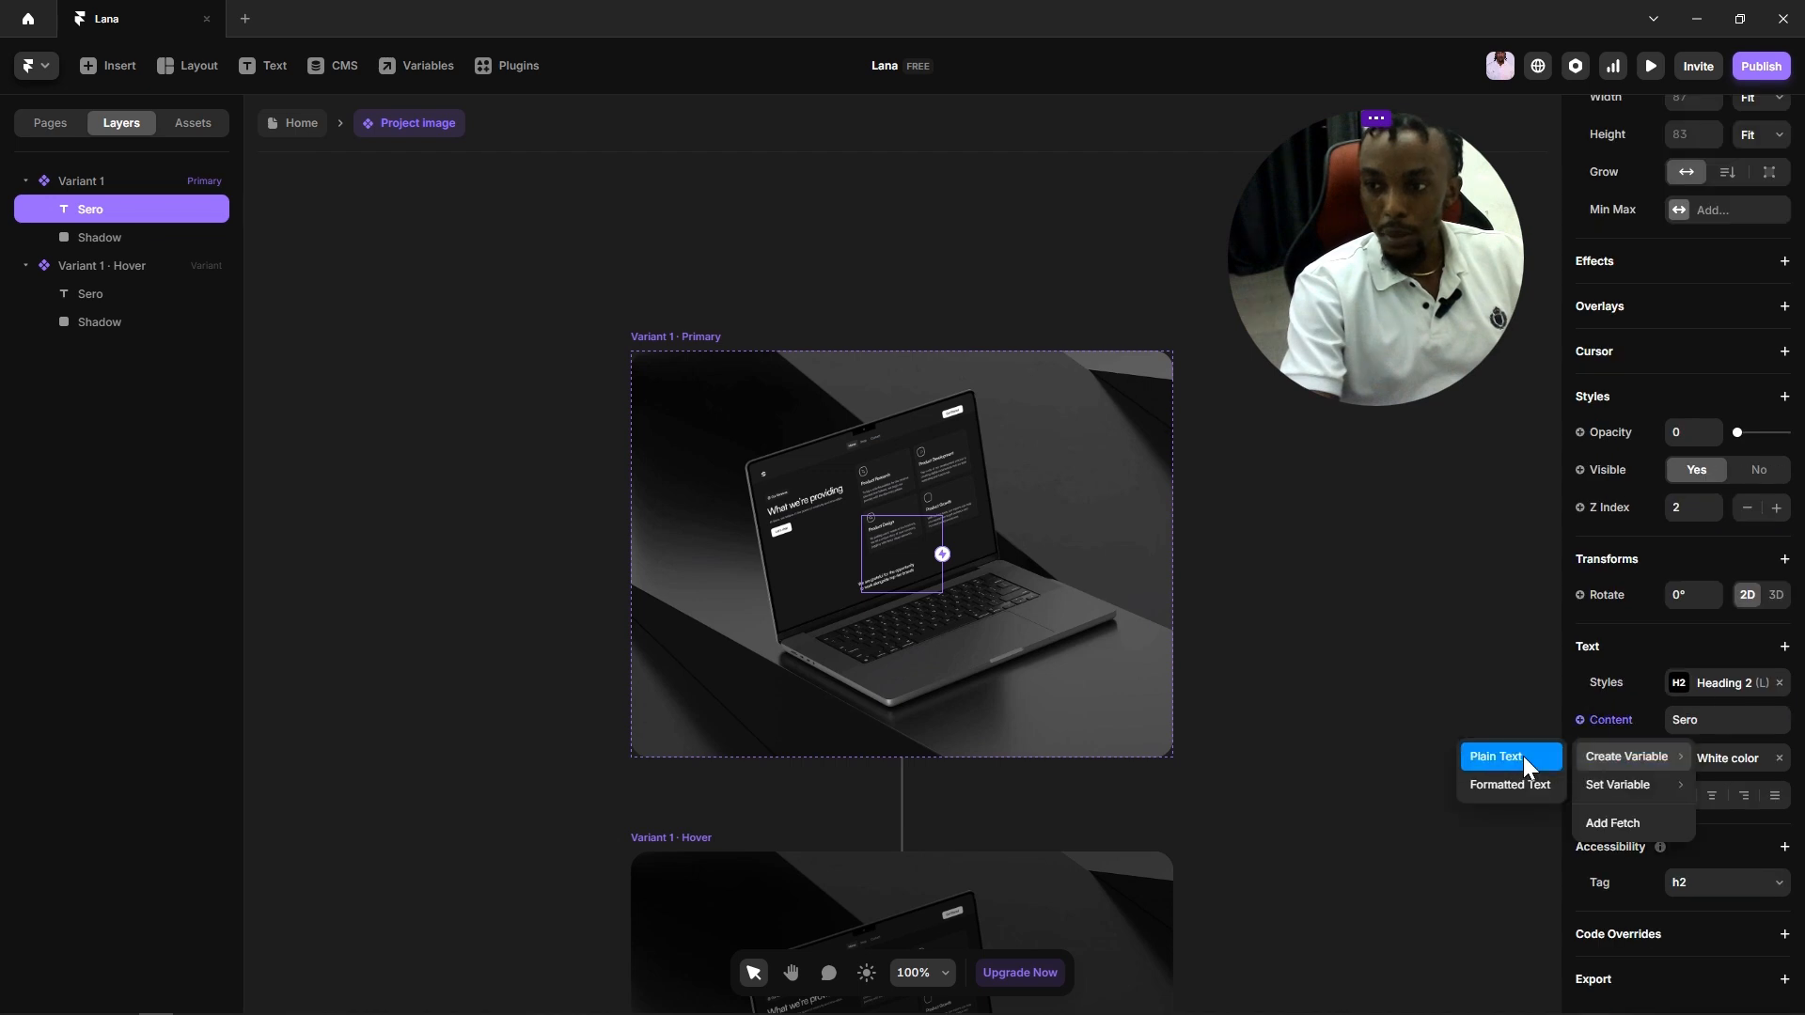
click(1523, 756)
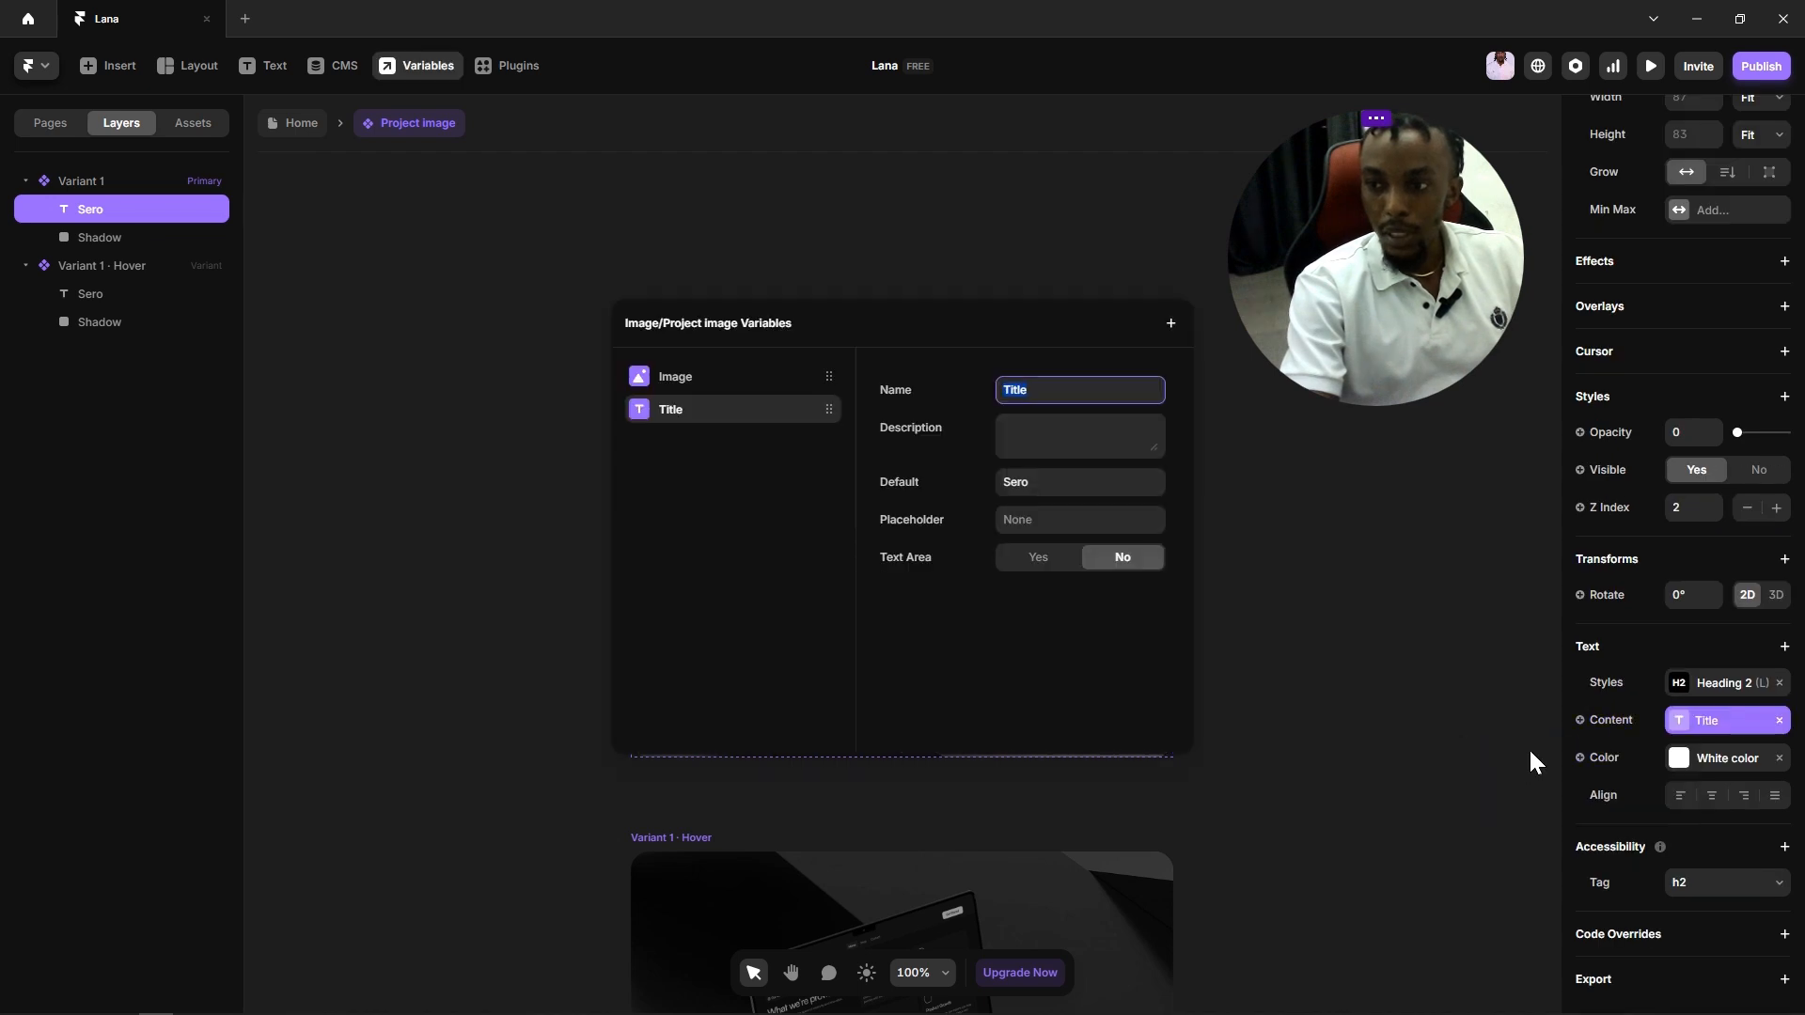
click(1320, 549)
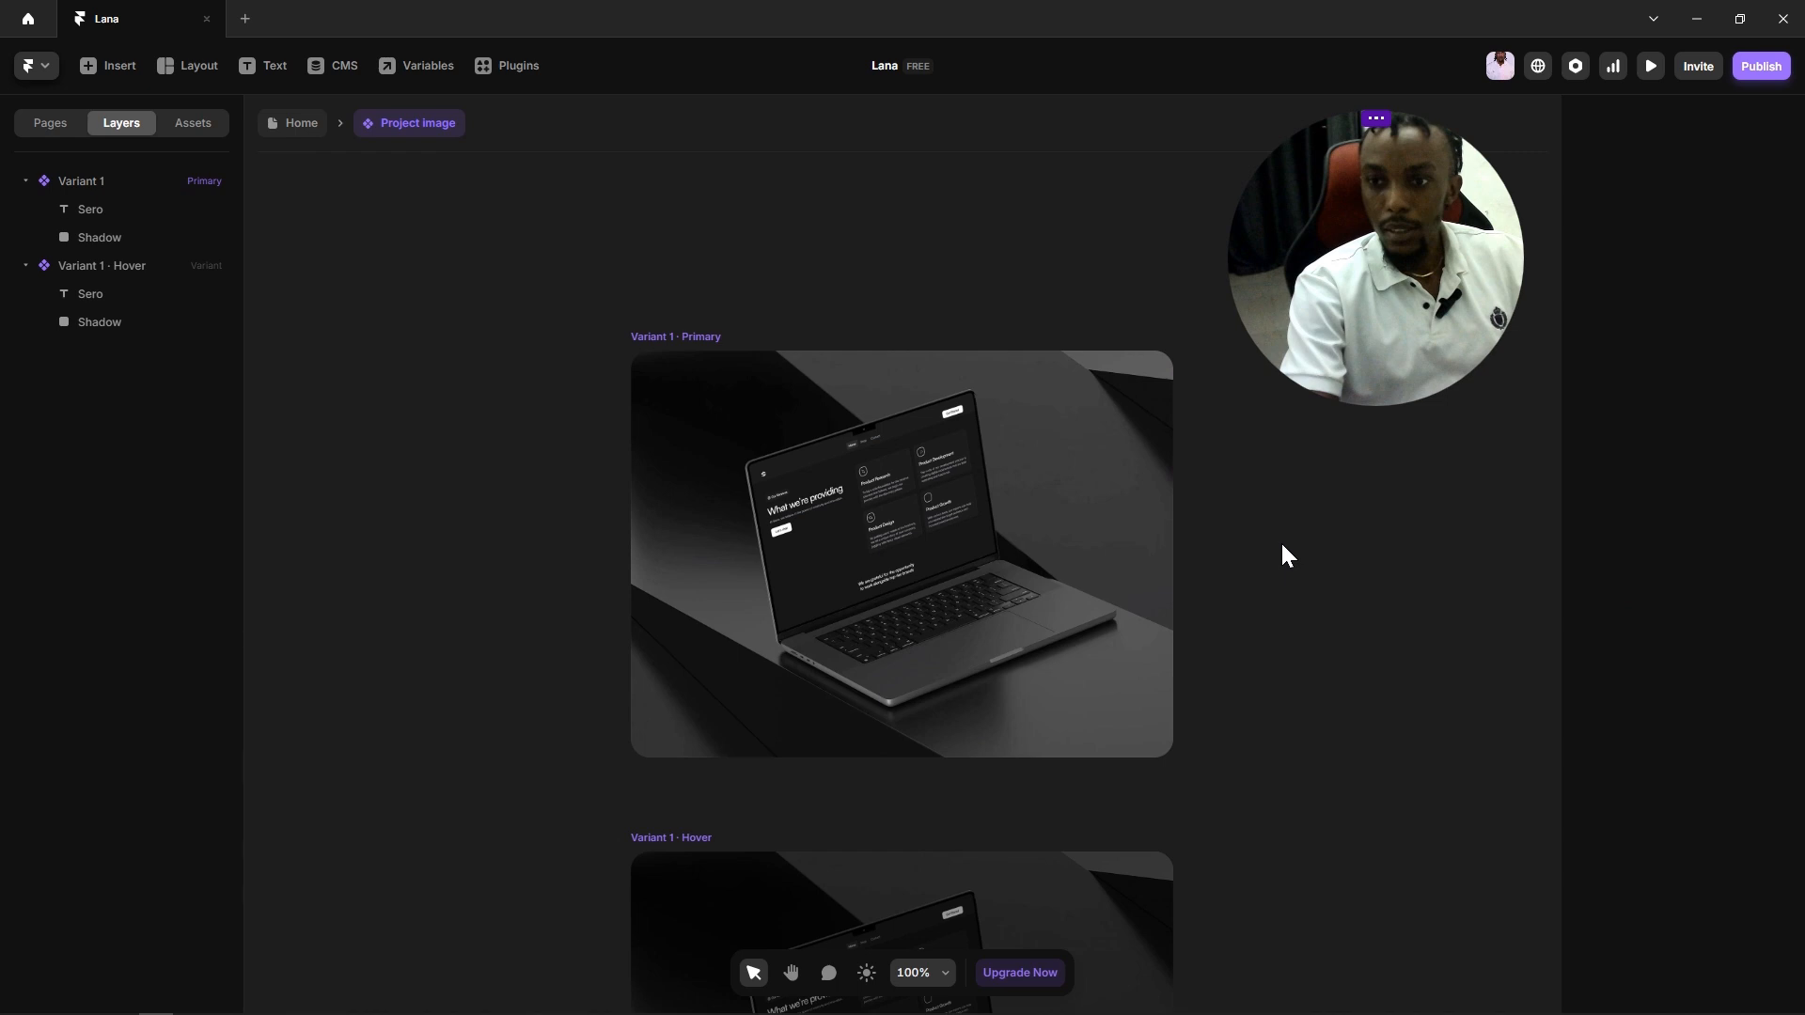
Step: Return to the Home page and bind the Project image's Image and Title properties to the CMS Image and Title fields
key(Escape)
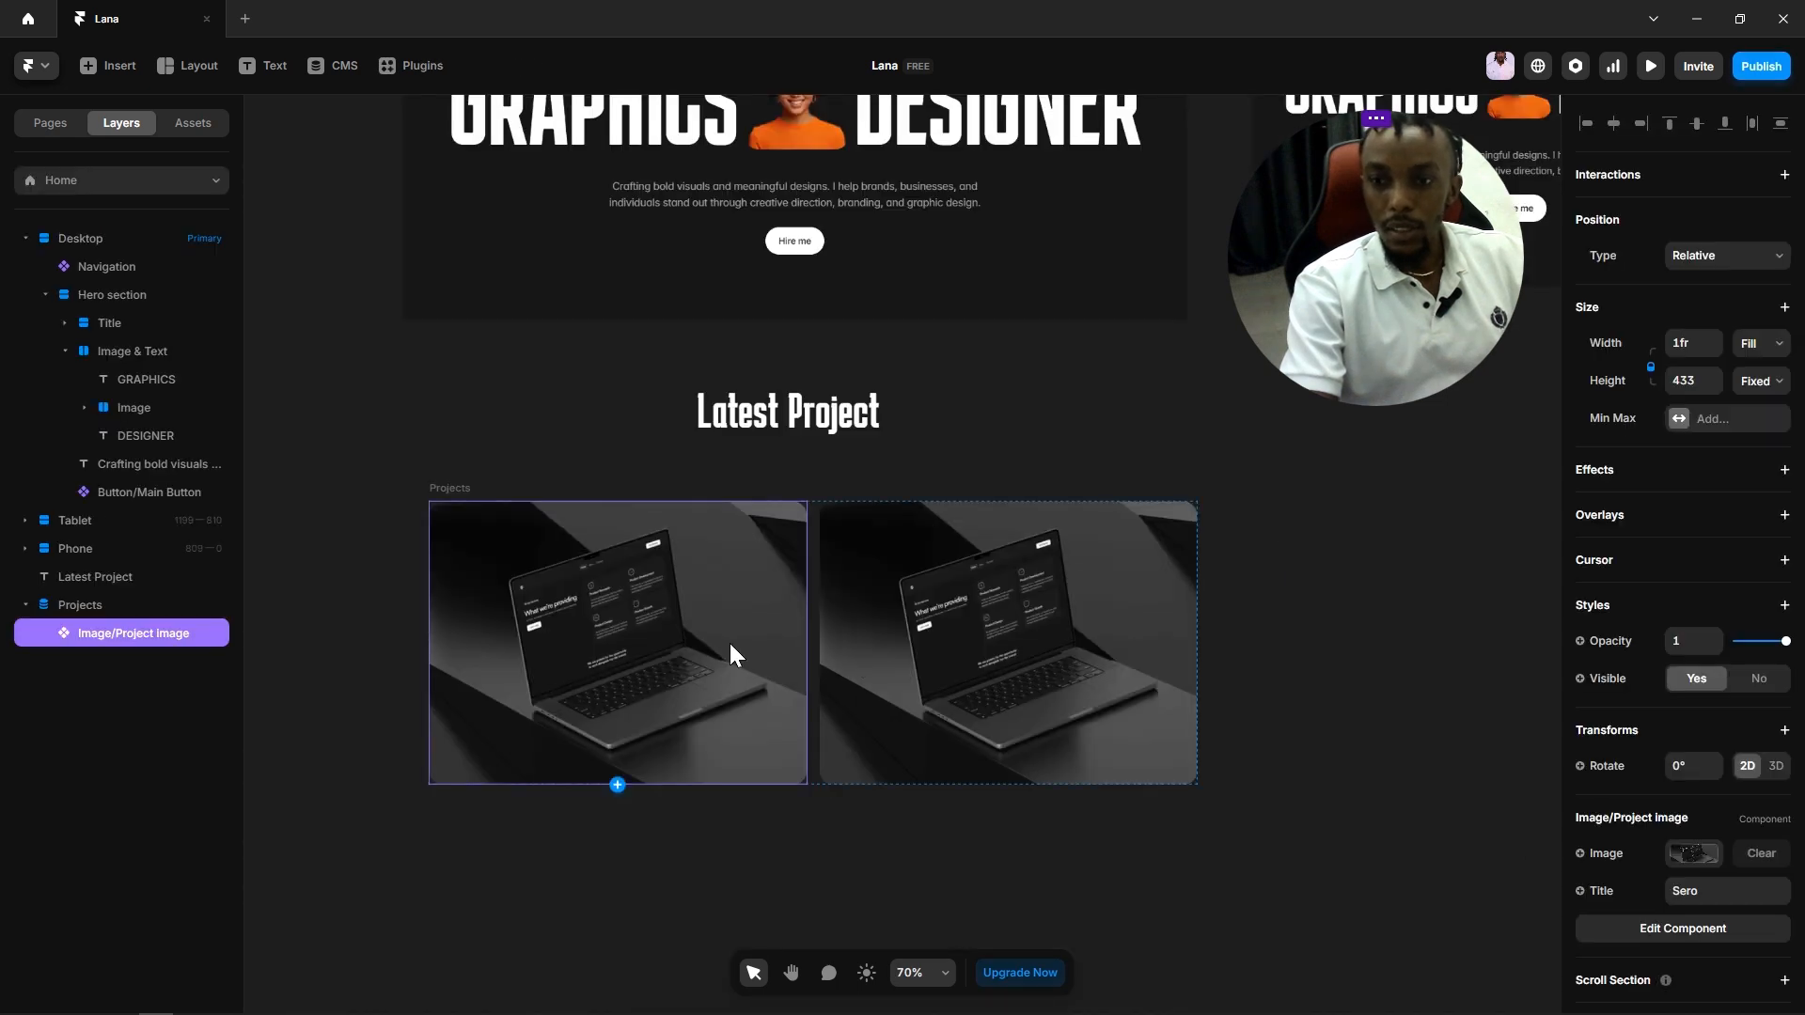
click(1604, 856)
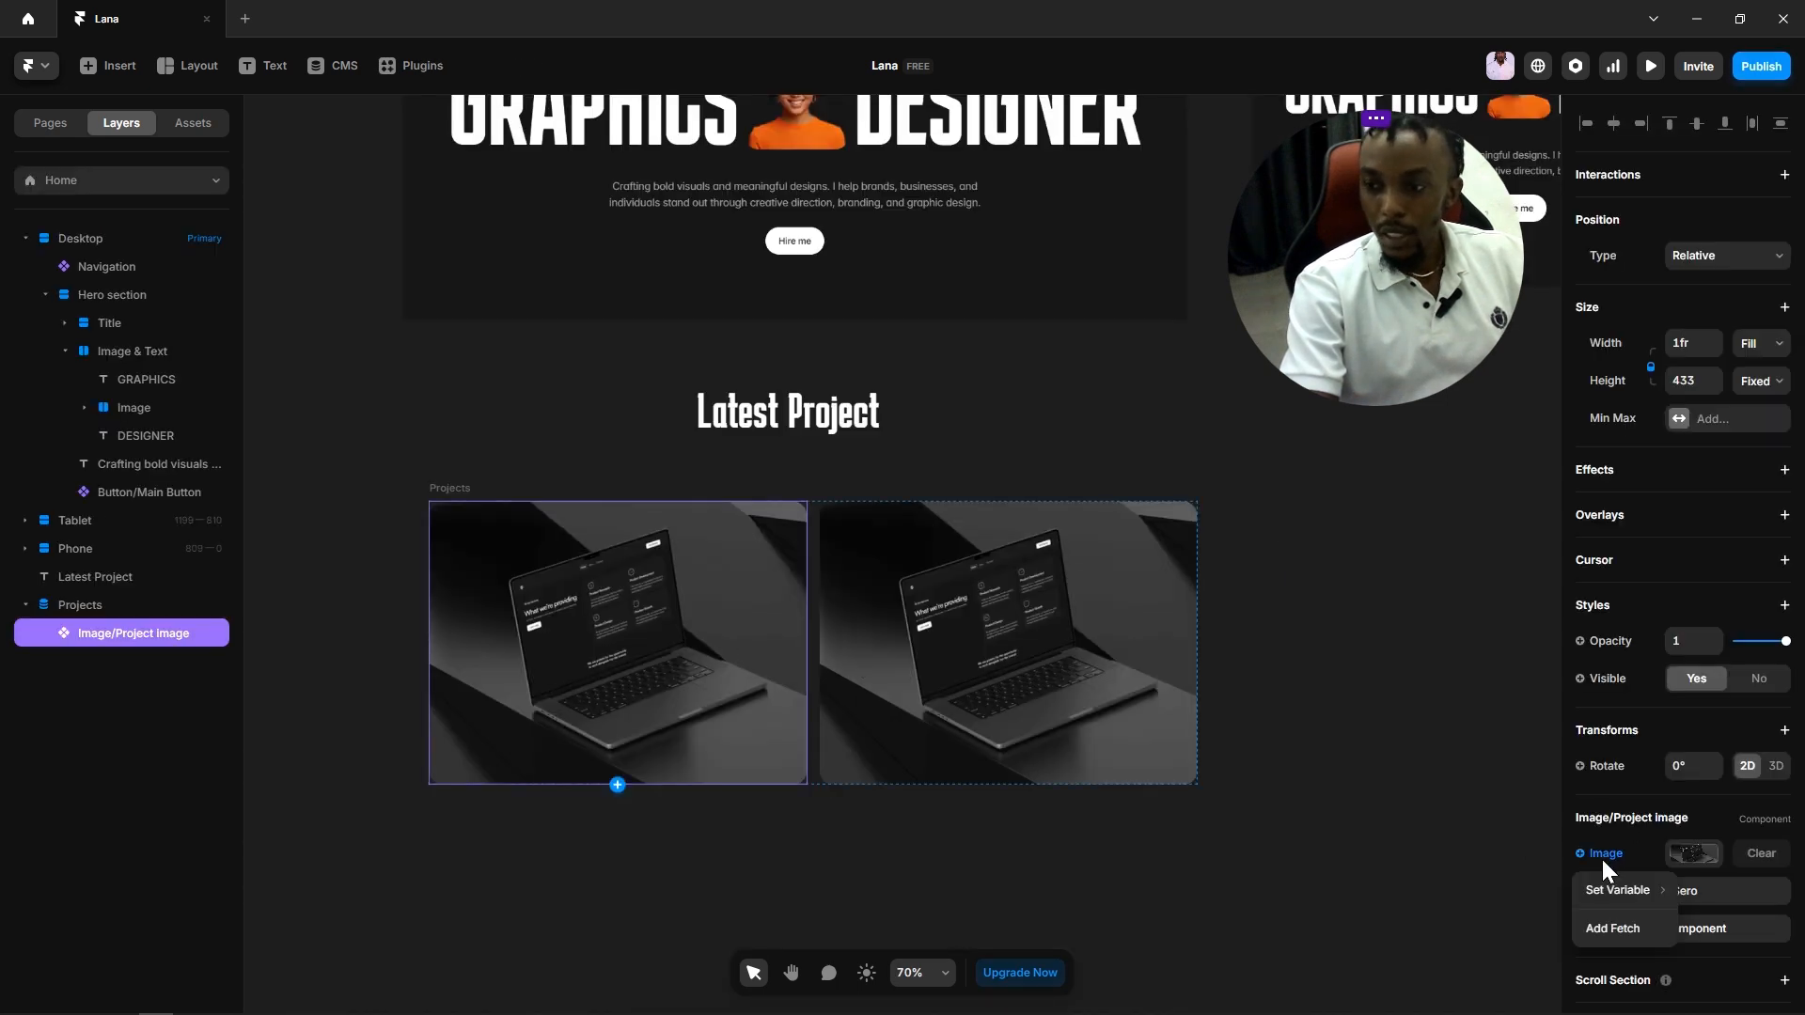
mouse_move(1599, 889)
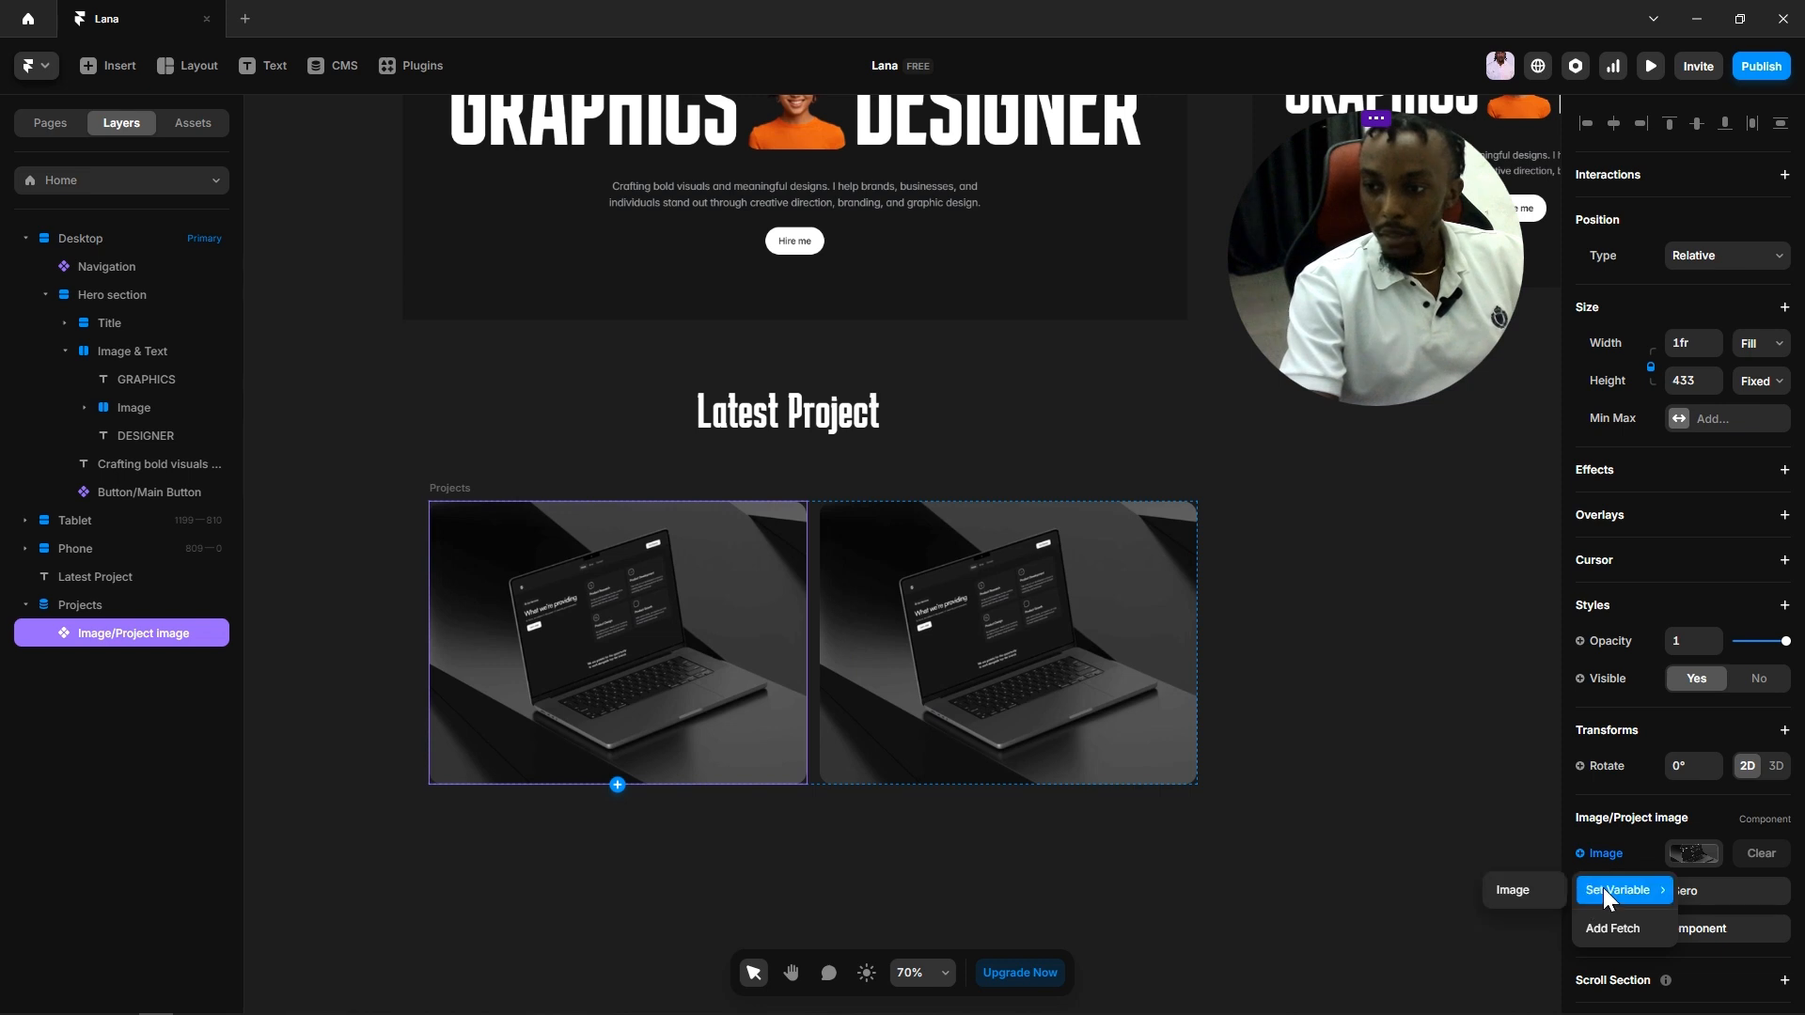
click(1519, 889)
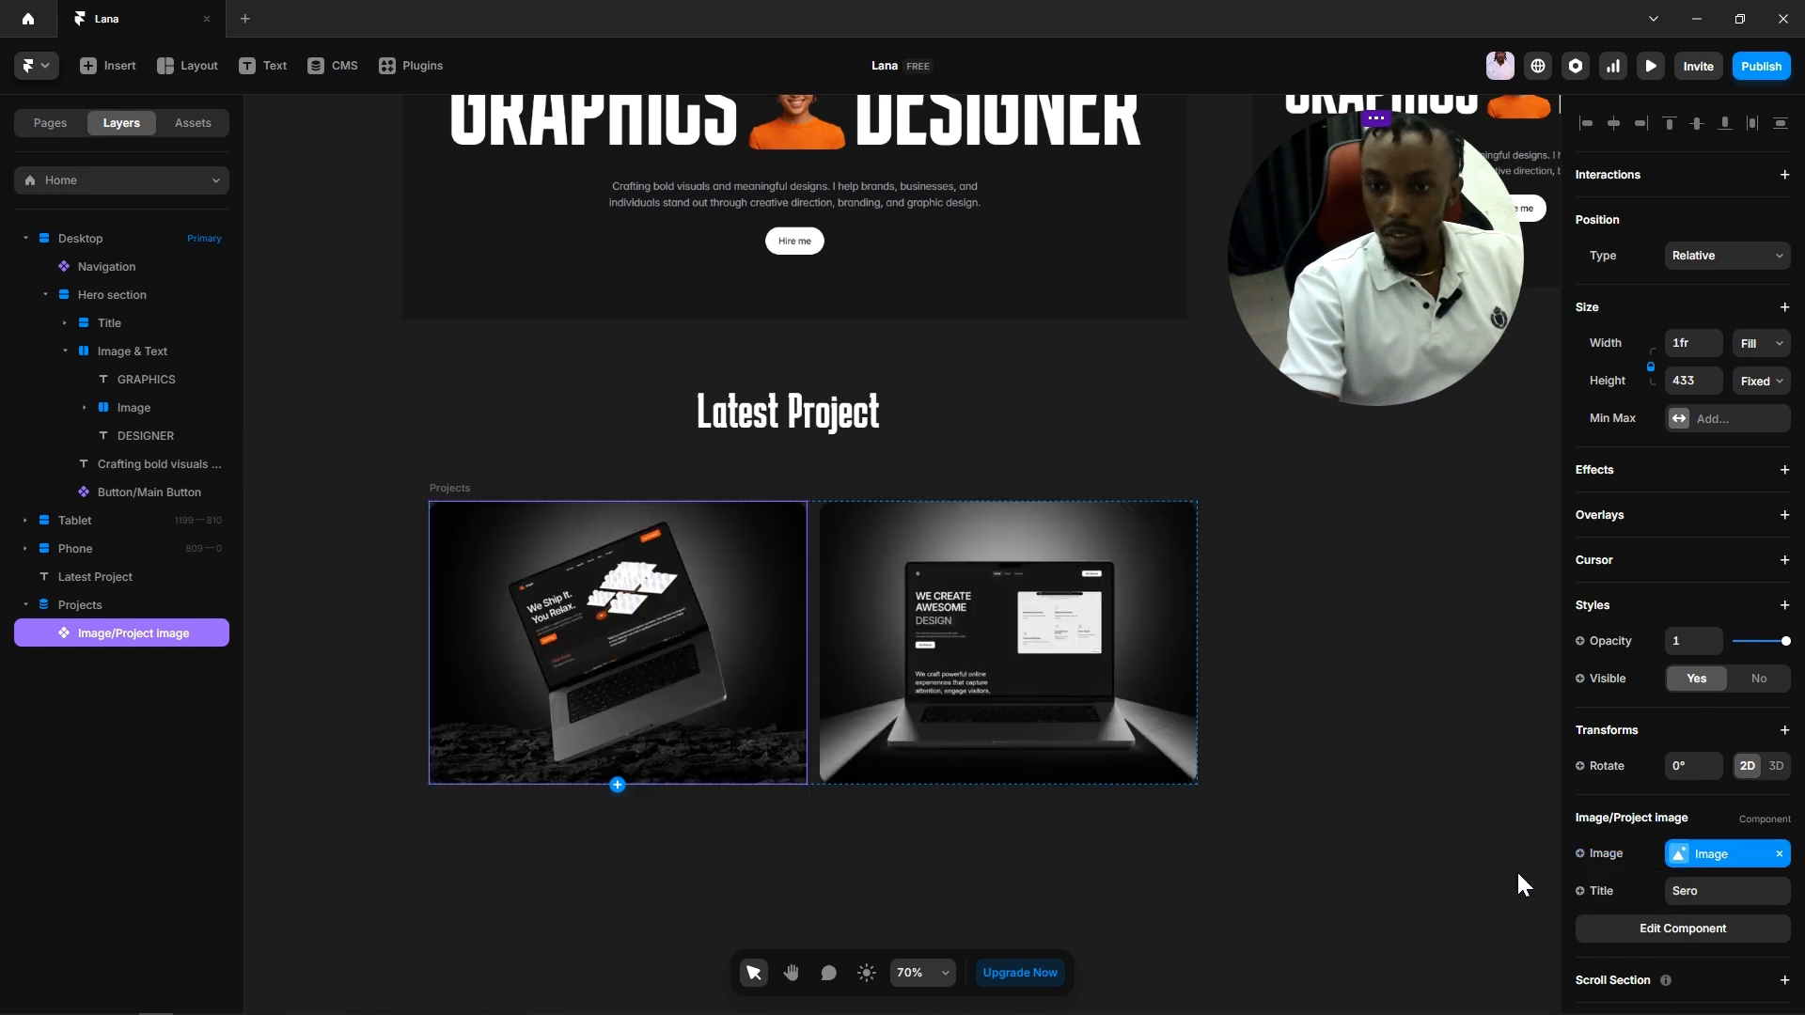
click(1595, 893)
mouse_move(1620, 934)
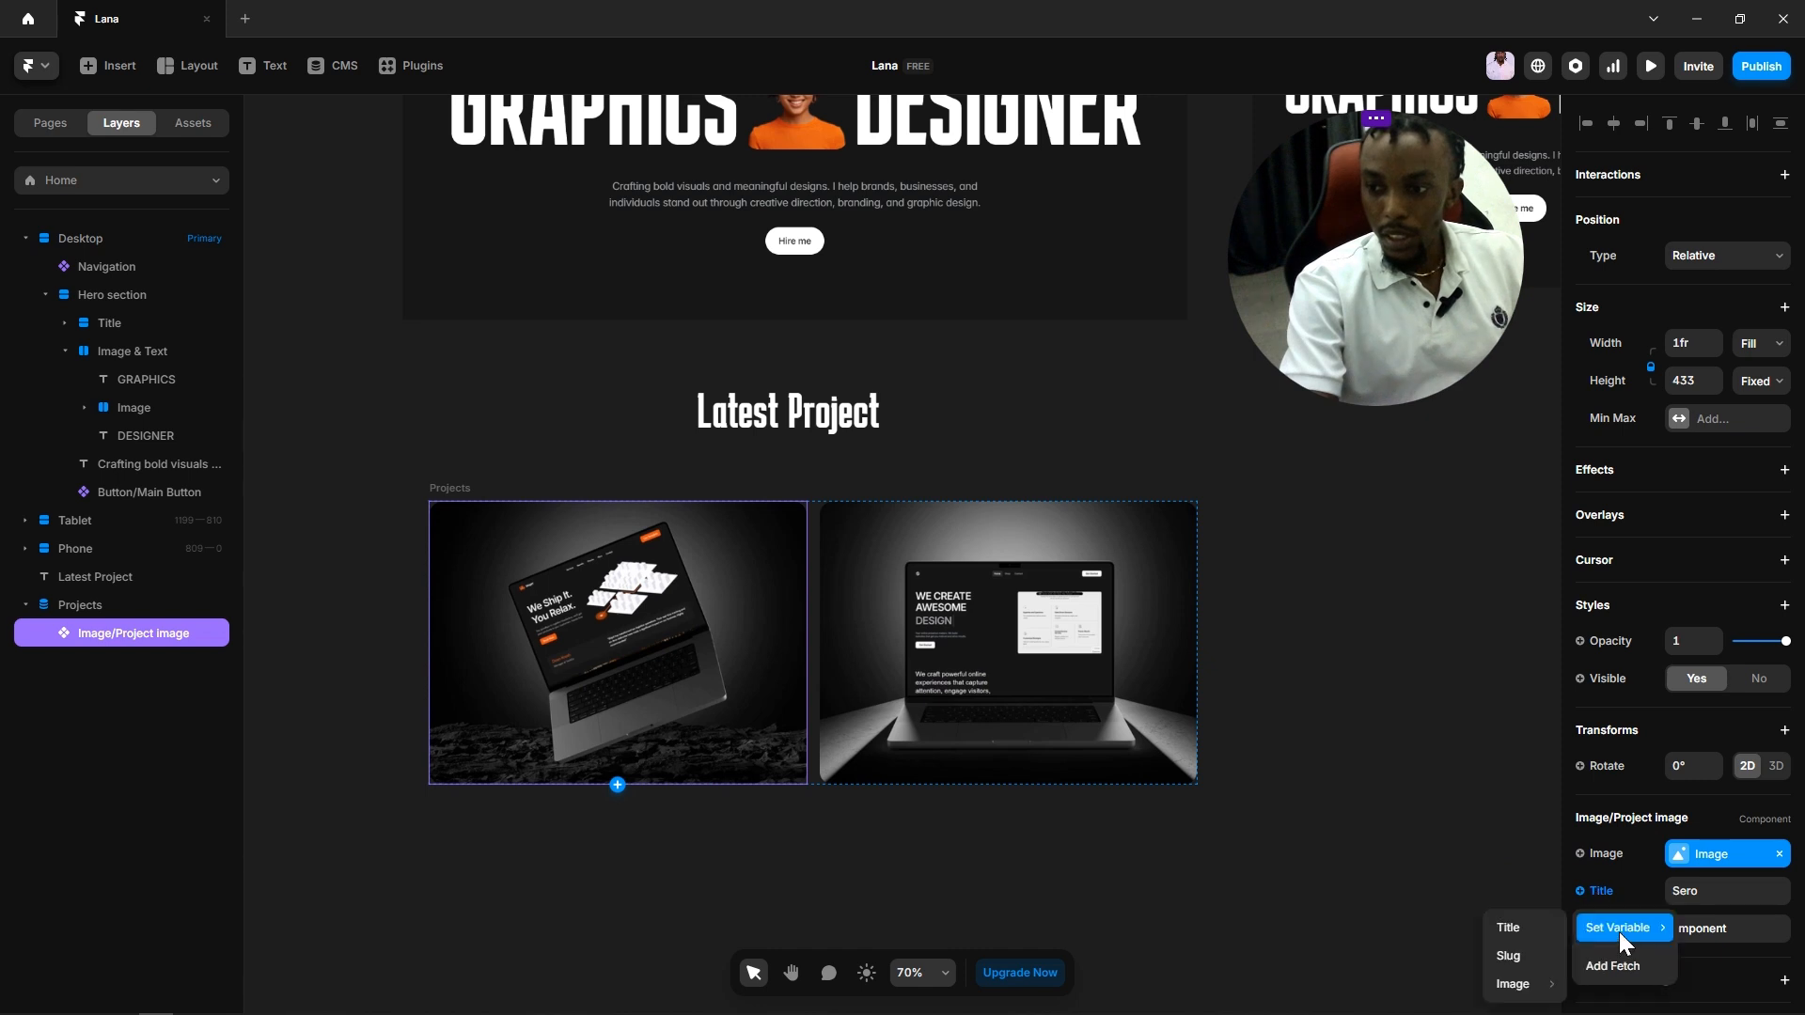
click(1524, 927)
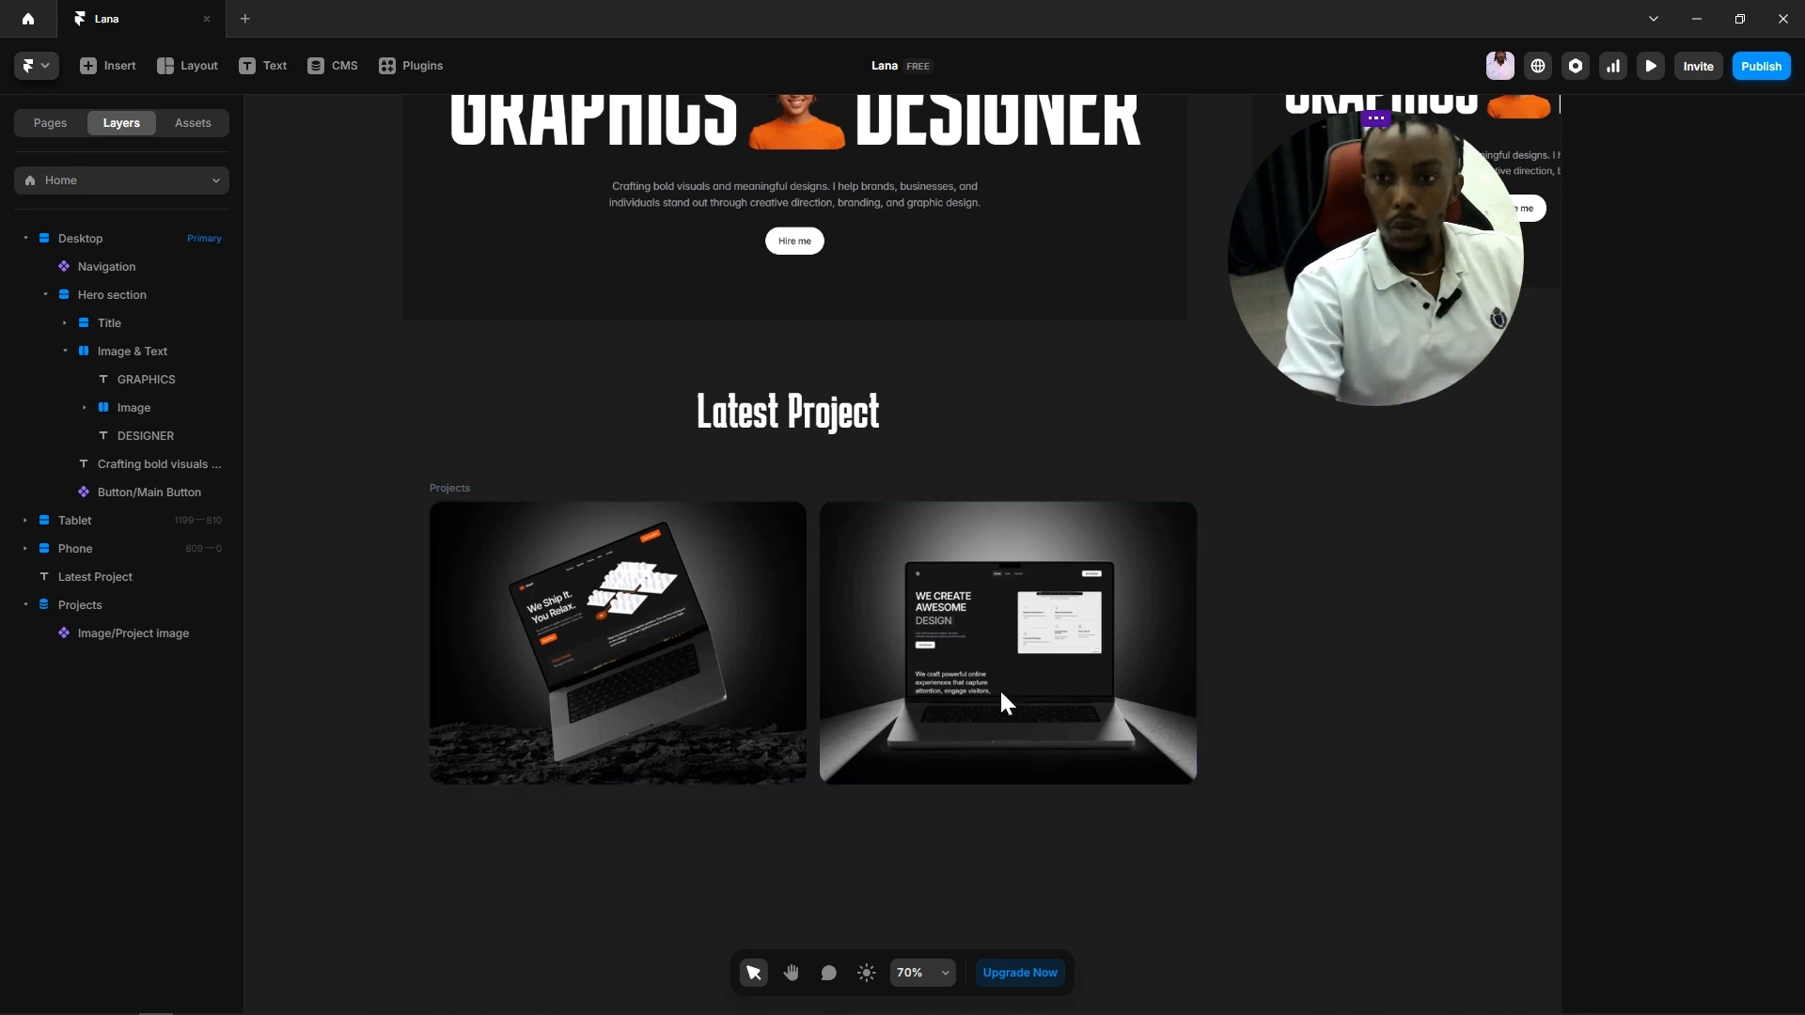
Step: Move the Projects list up to about Y 889, closer beneath the Latest Project heading
scroll(1288, 765, up, 2)
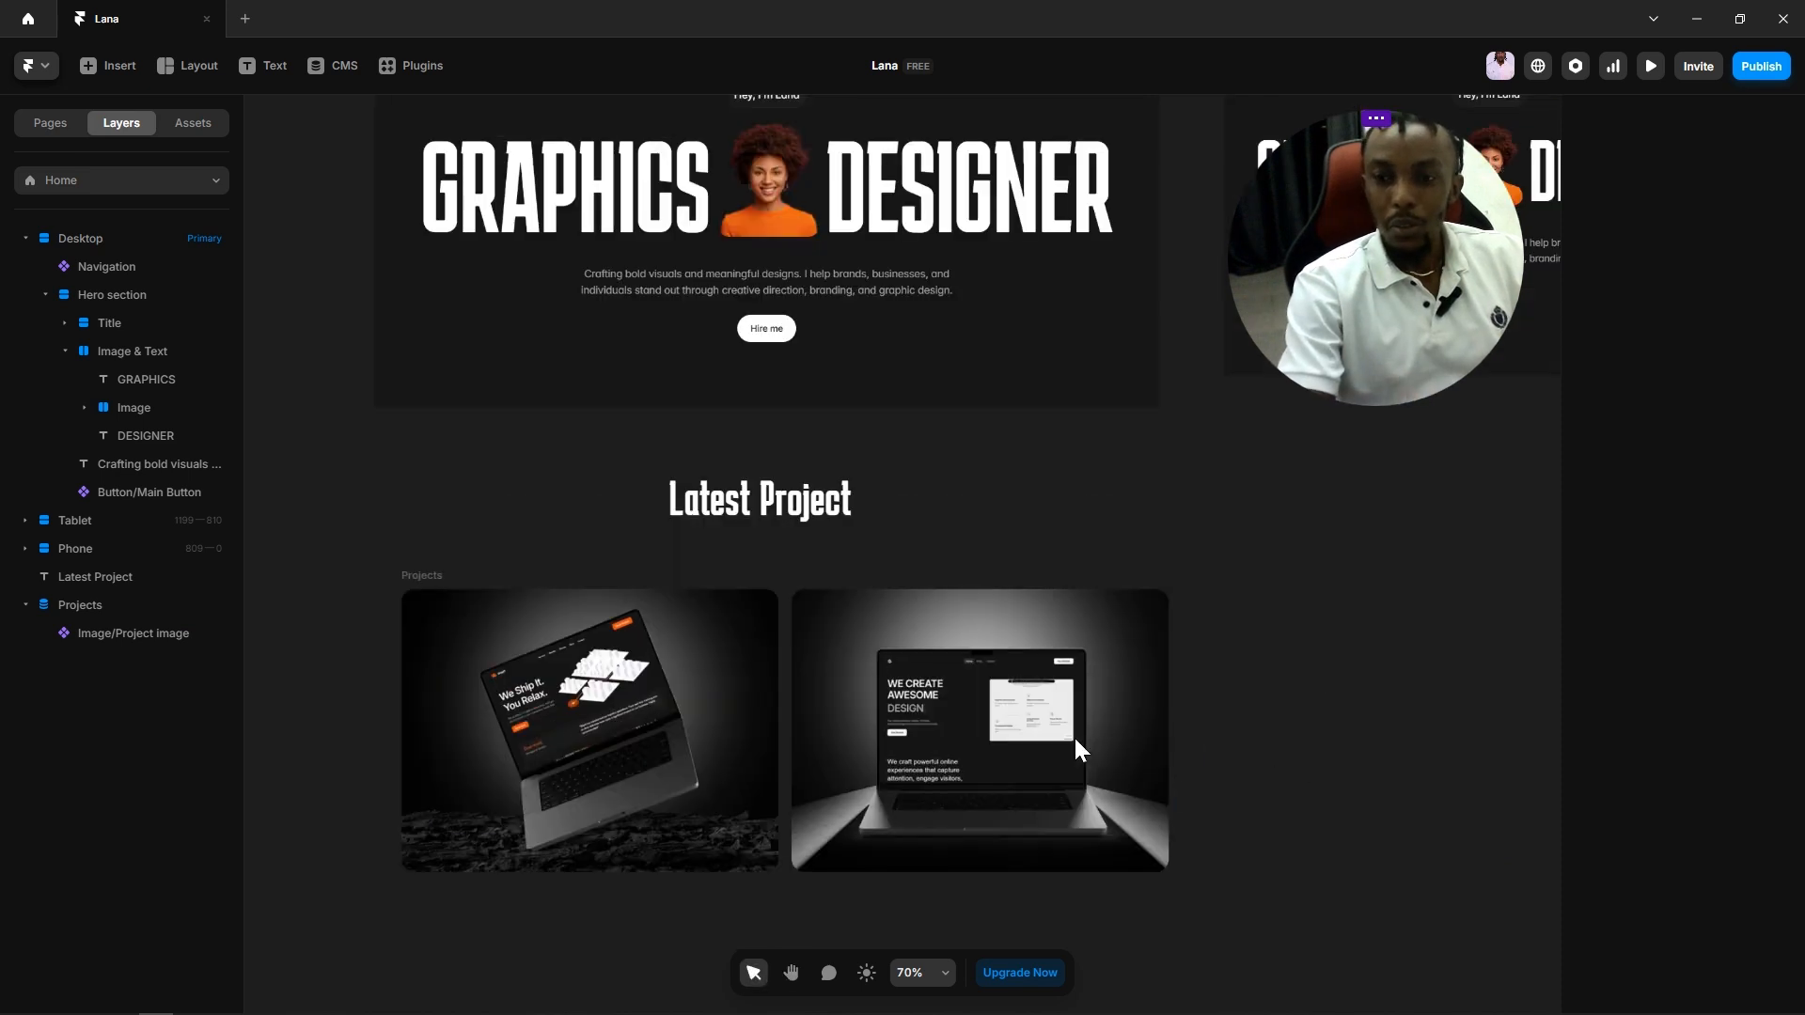
scroll(976, 706, down, 2)
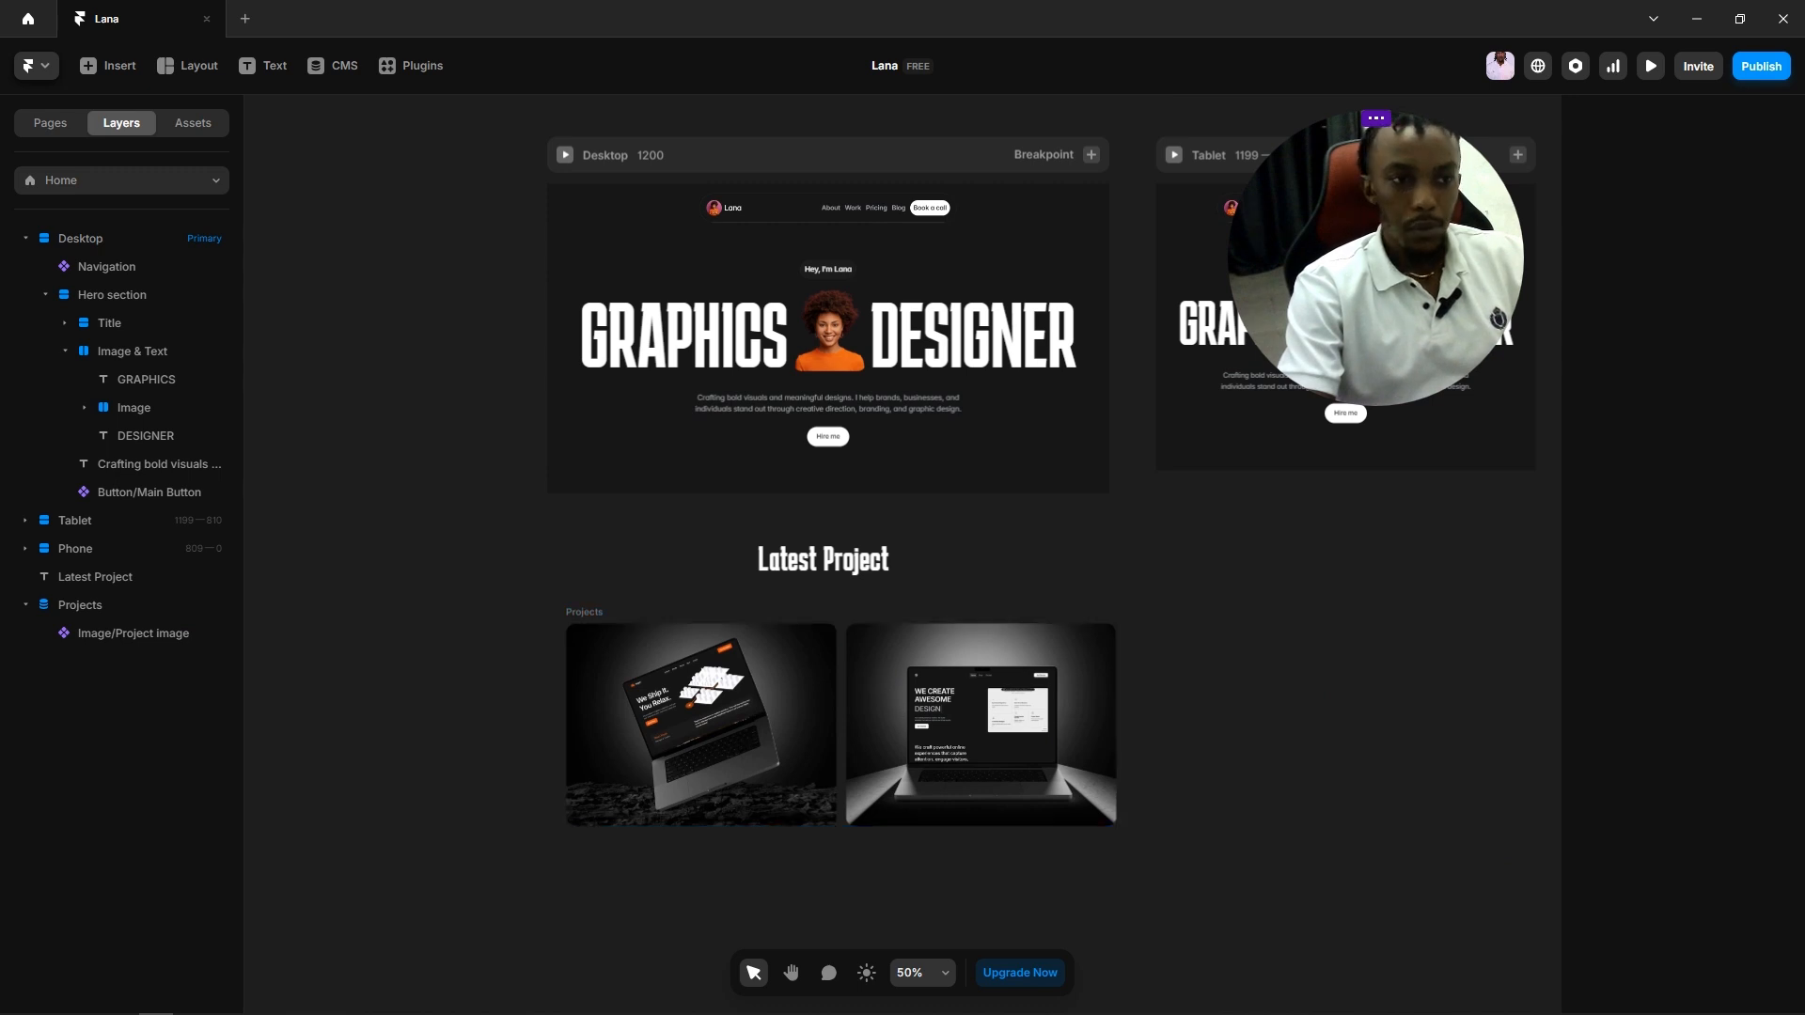
click(584, 613)
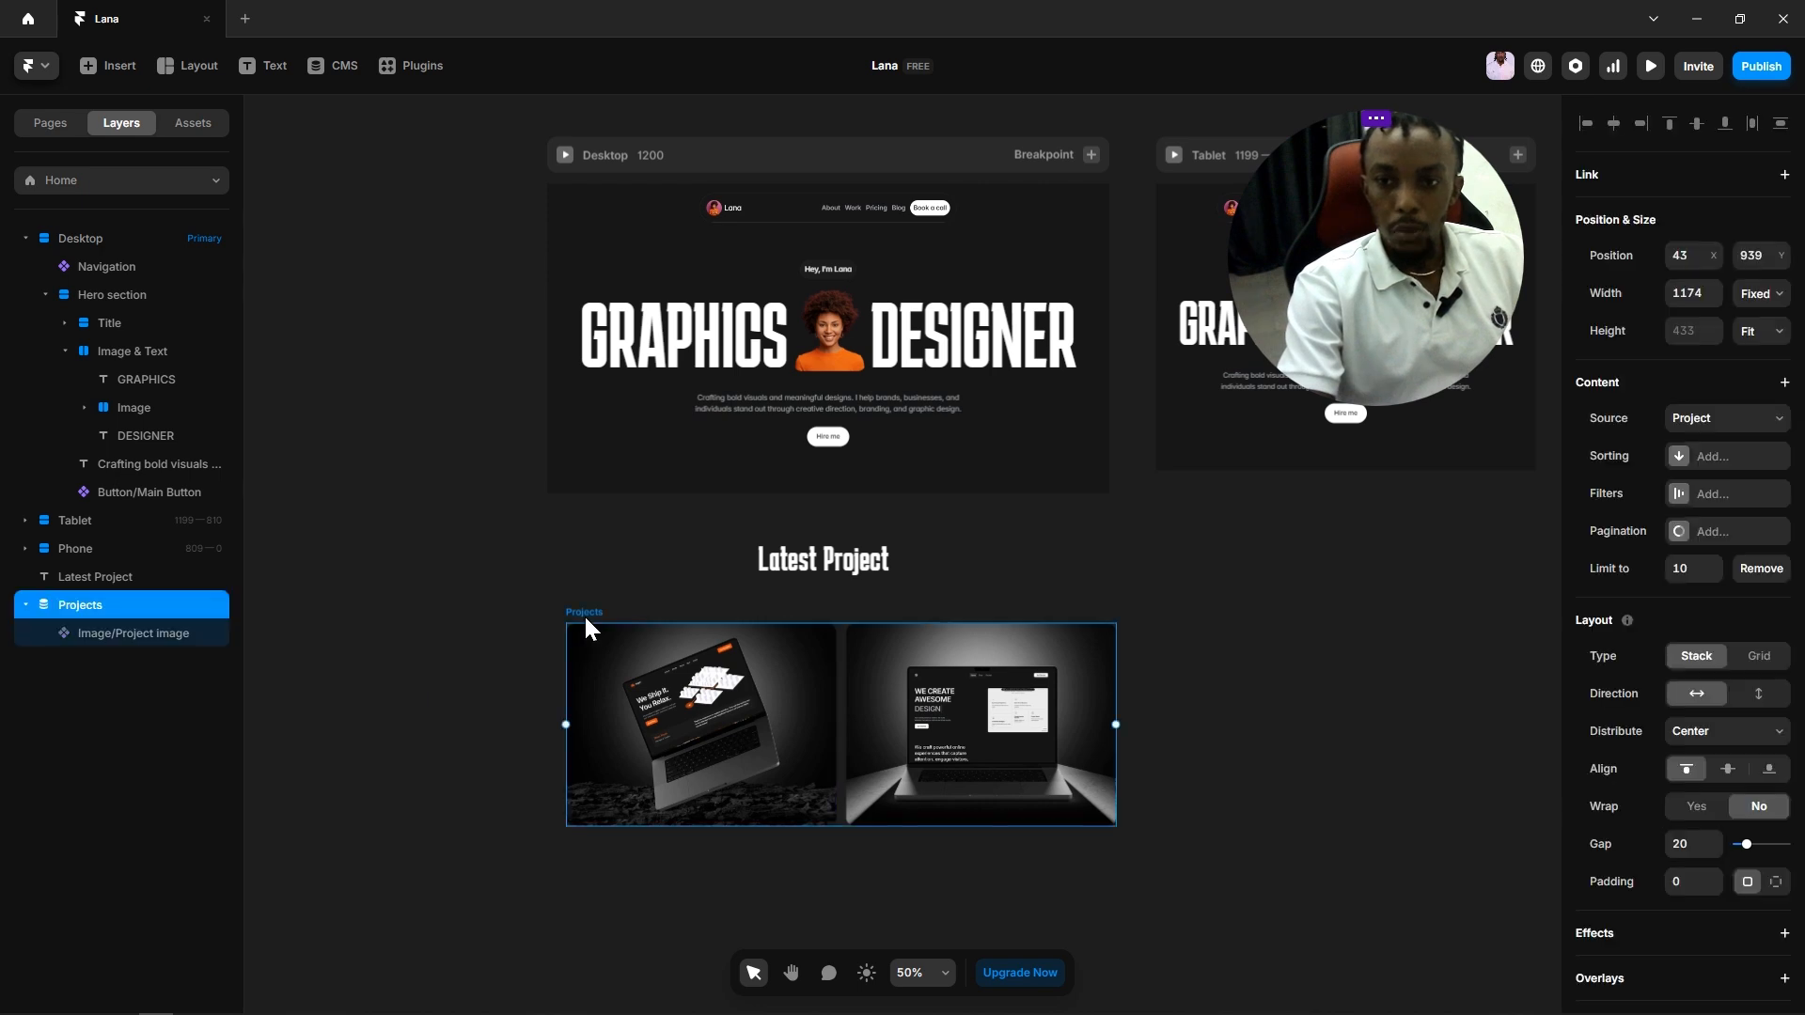
drag(584, 613, 584, 590)
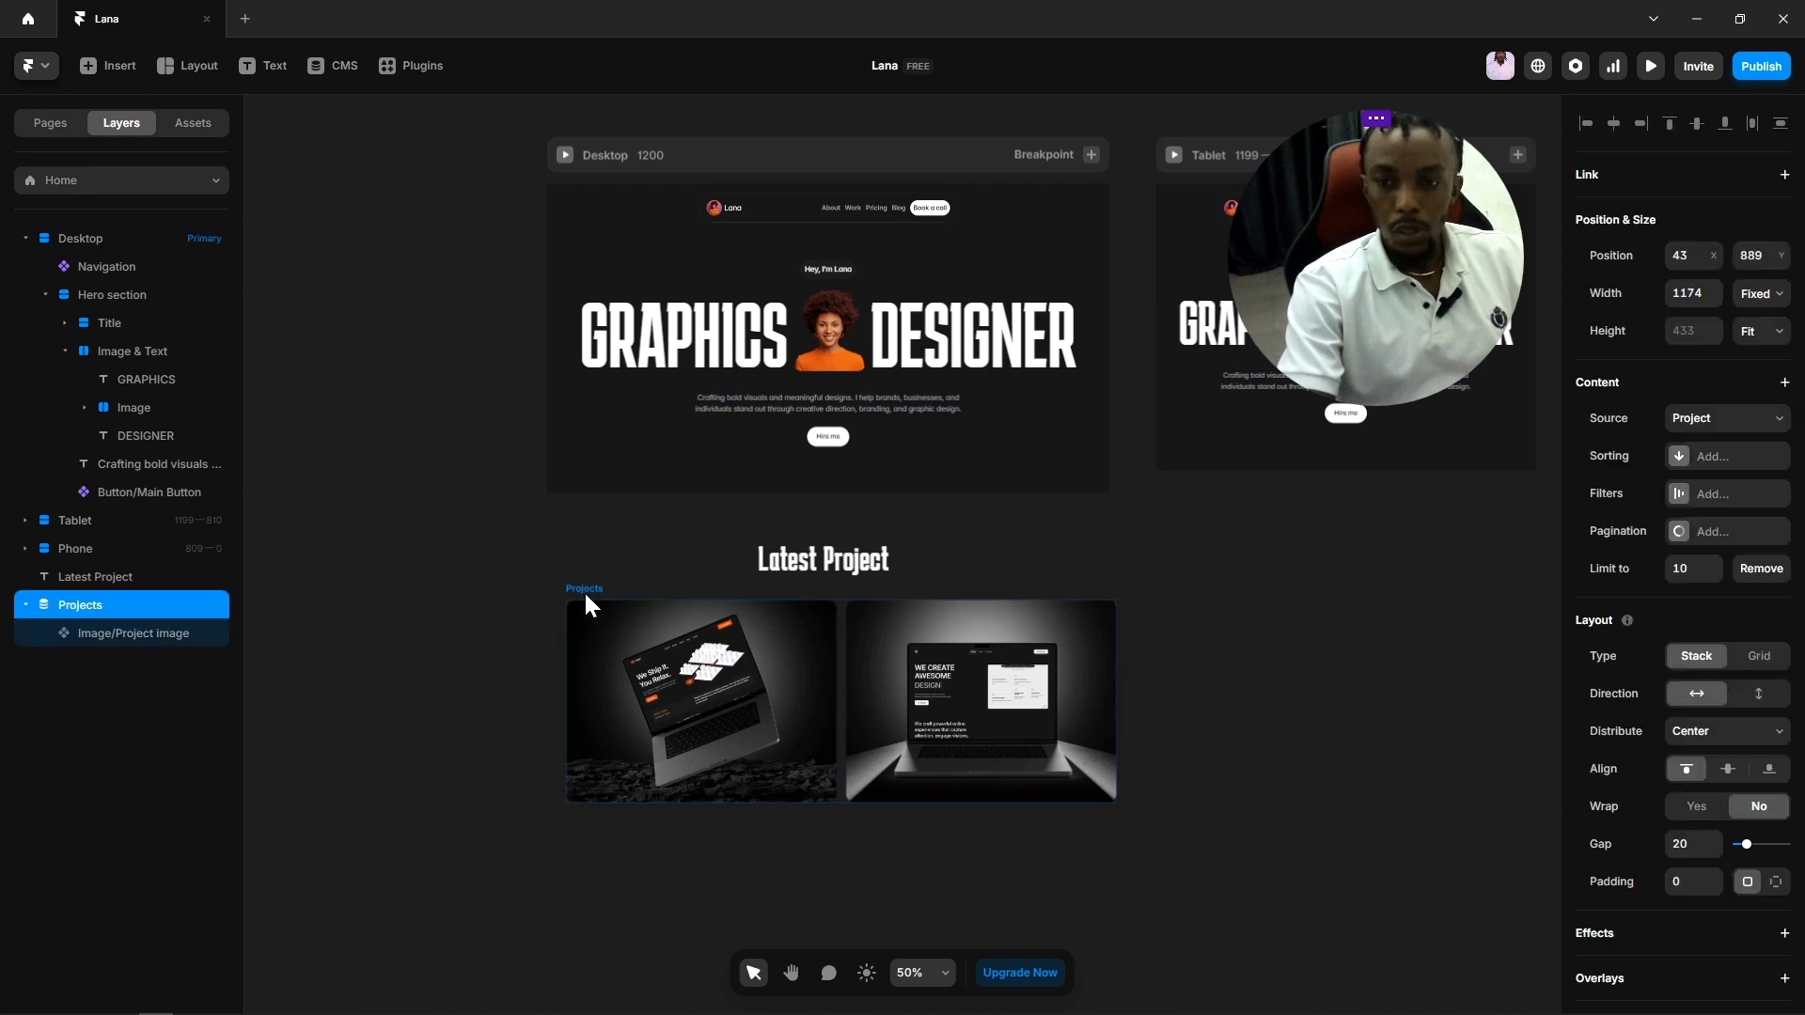
click(859, 583)
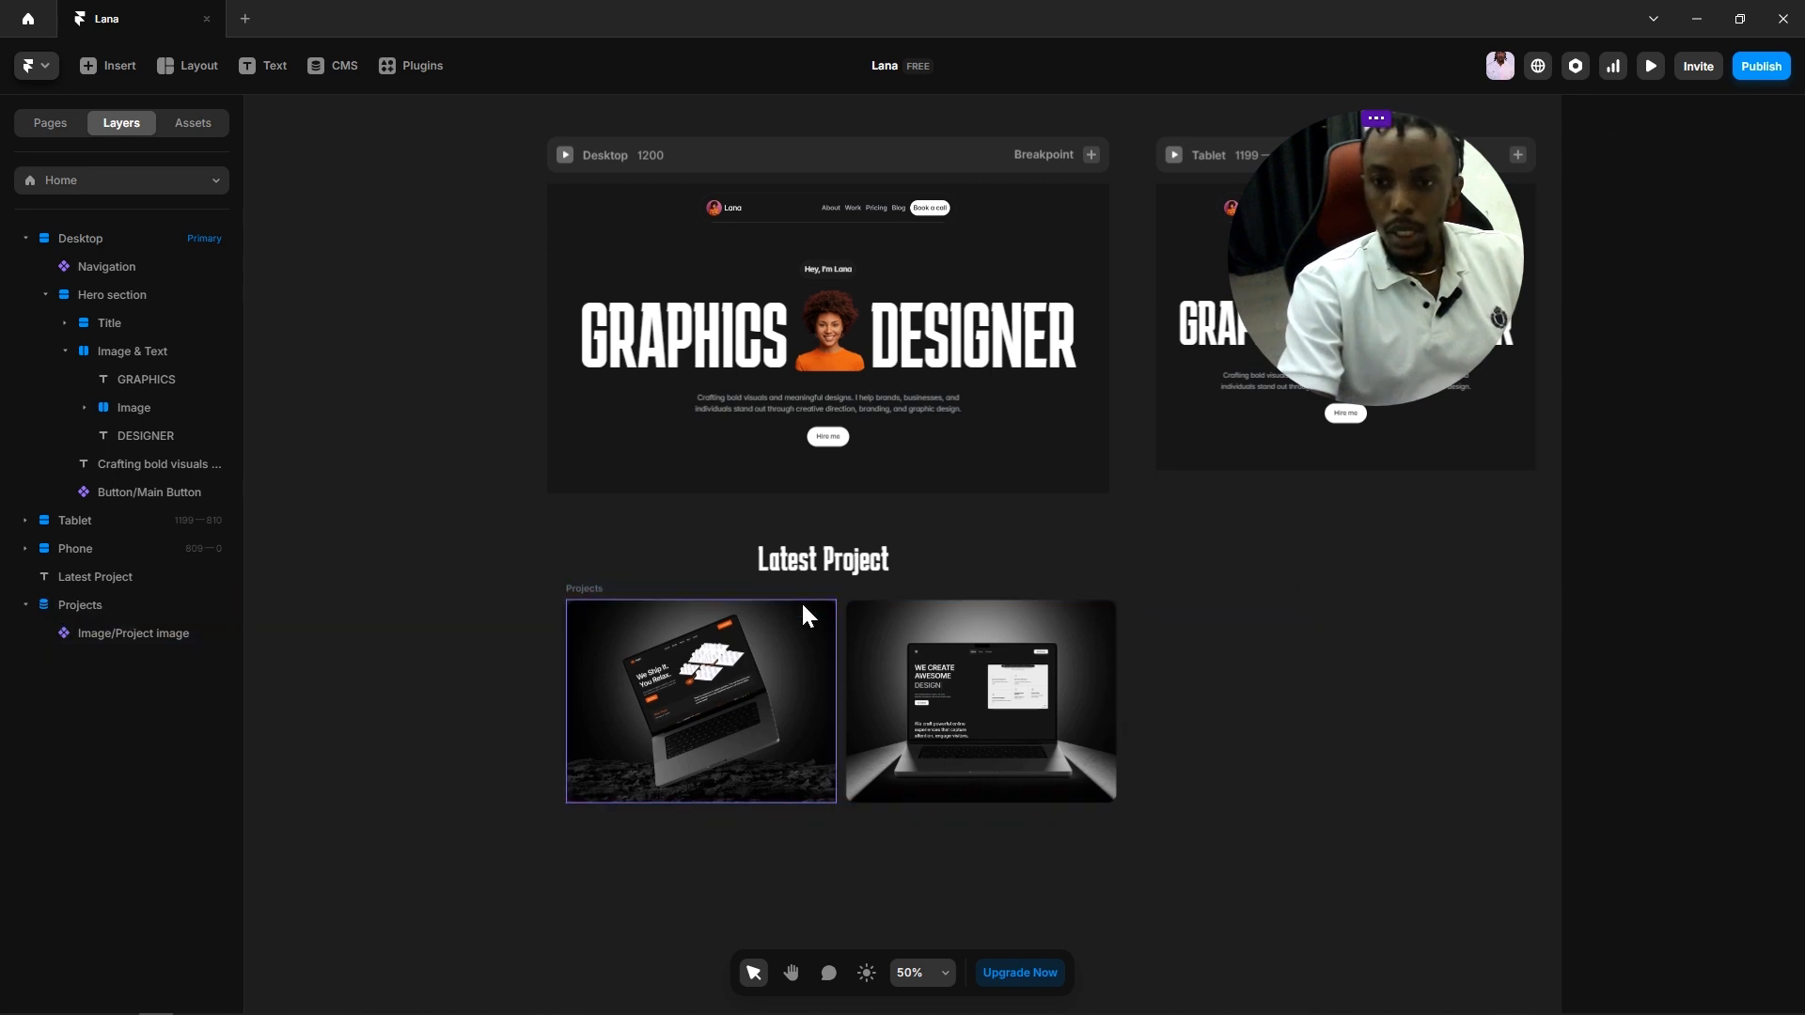
Step: Wrap the Latest Project heading and the Projects list together in a stack
click(586, 585)
shift+click(835, 557)
right_click(823, 555)
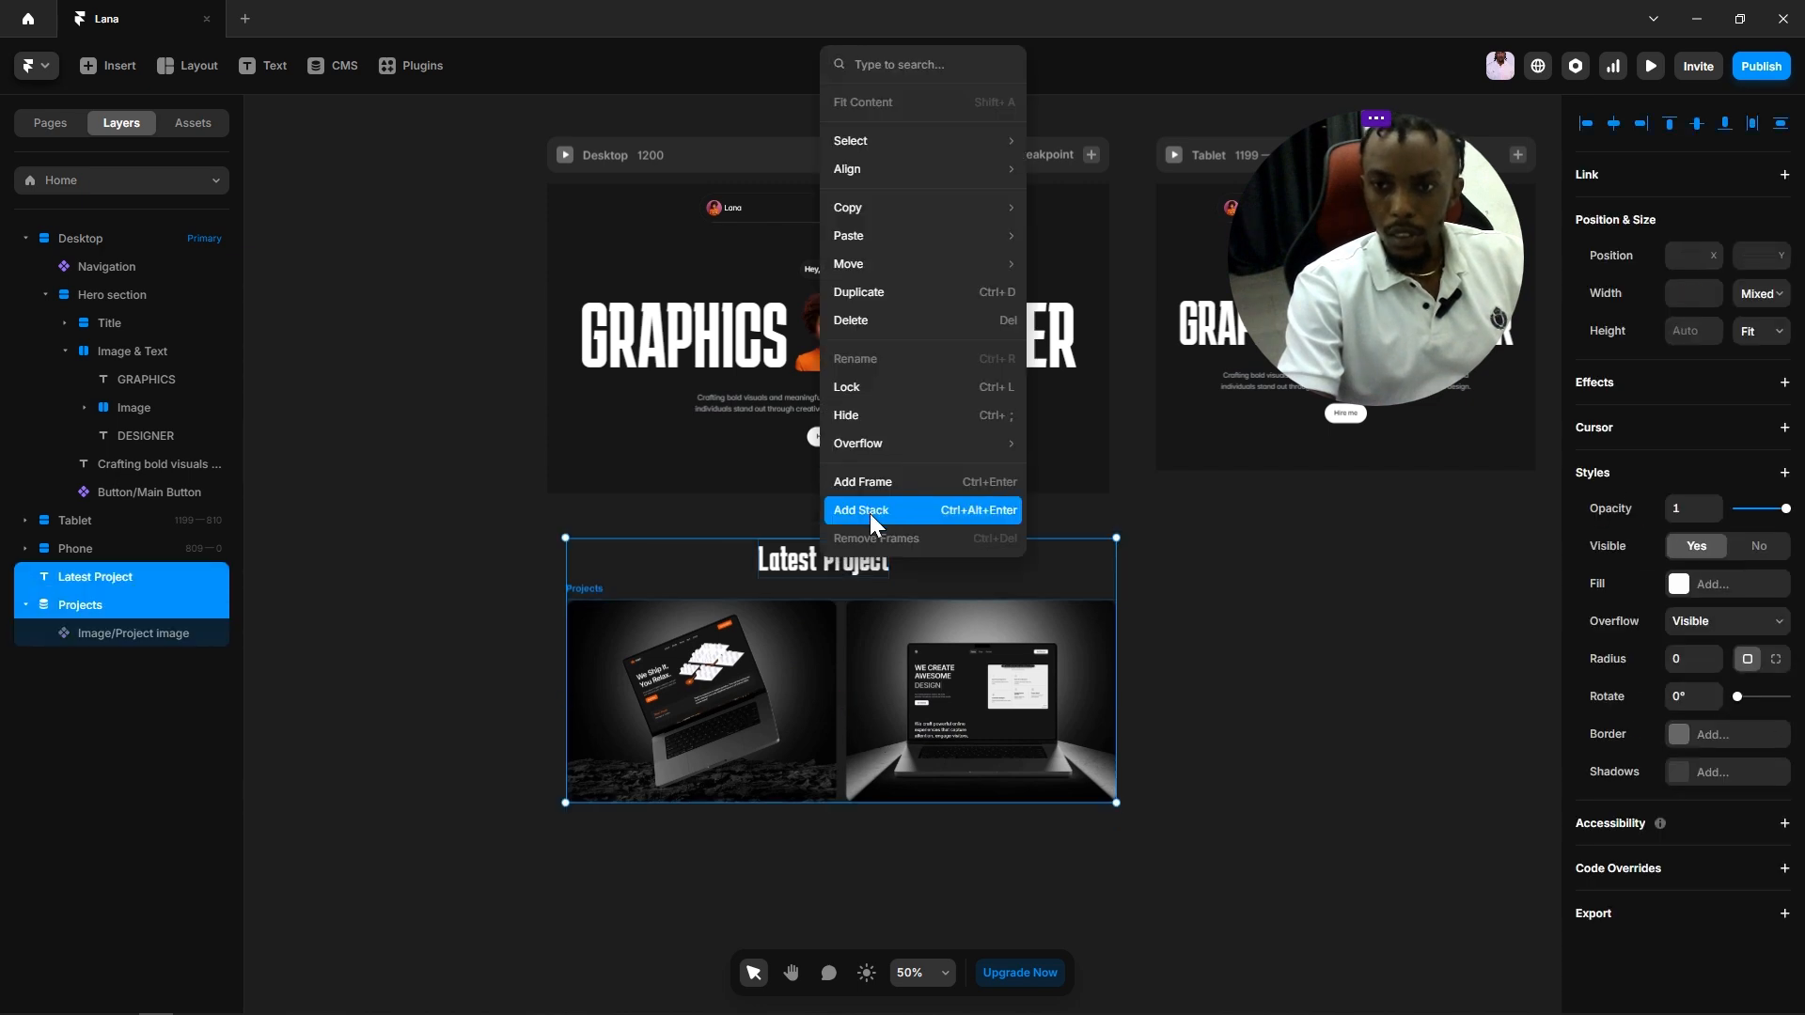
click(871, 513)
click(1220, 618)
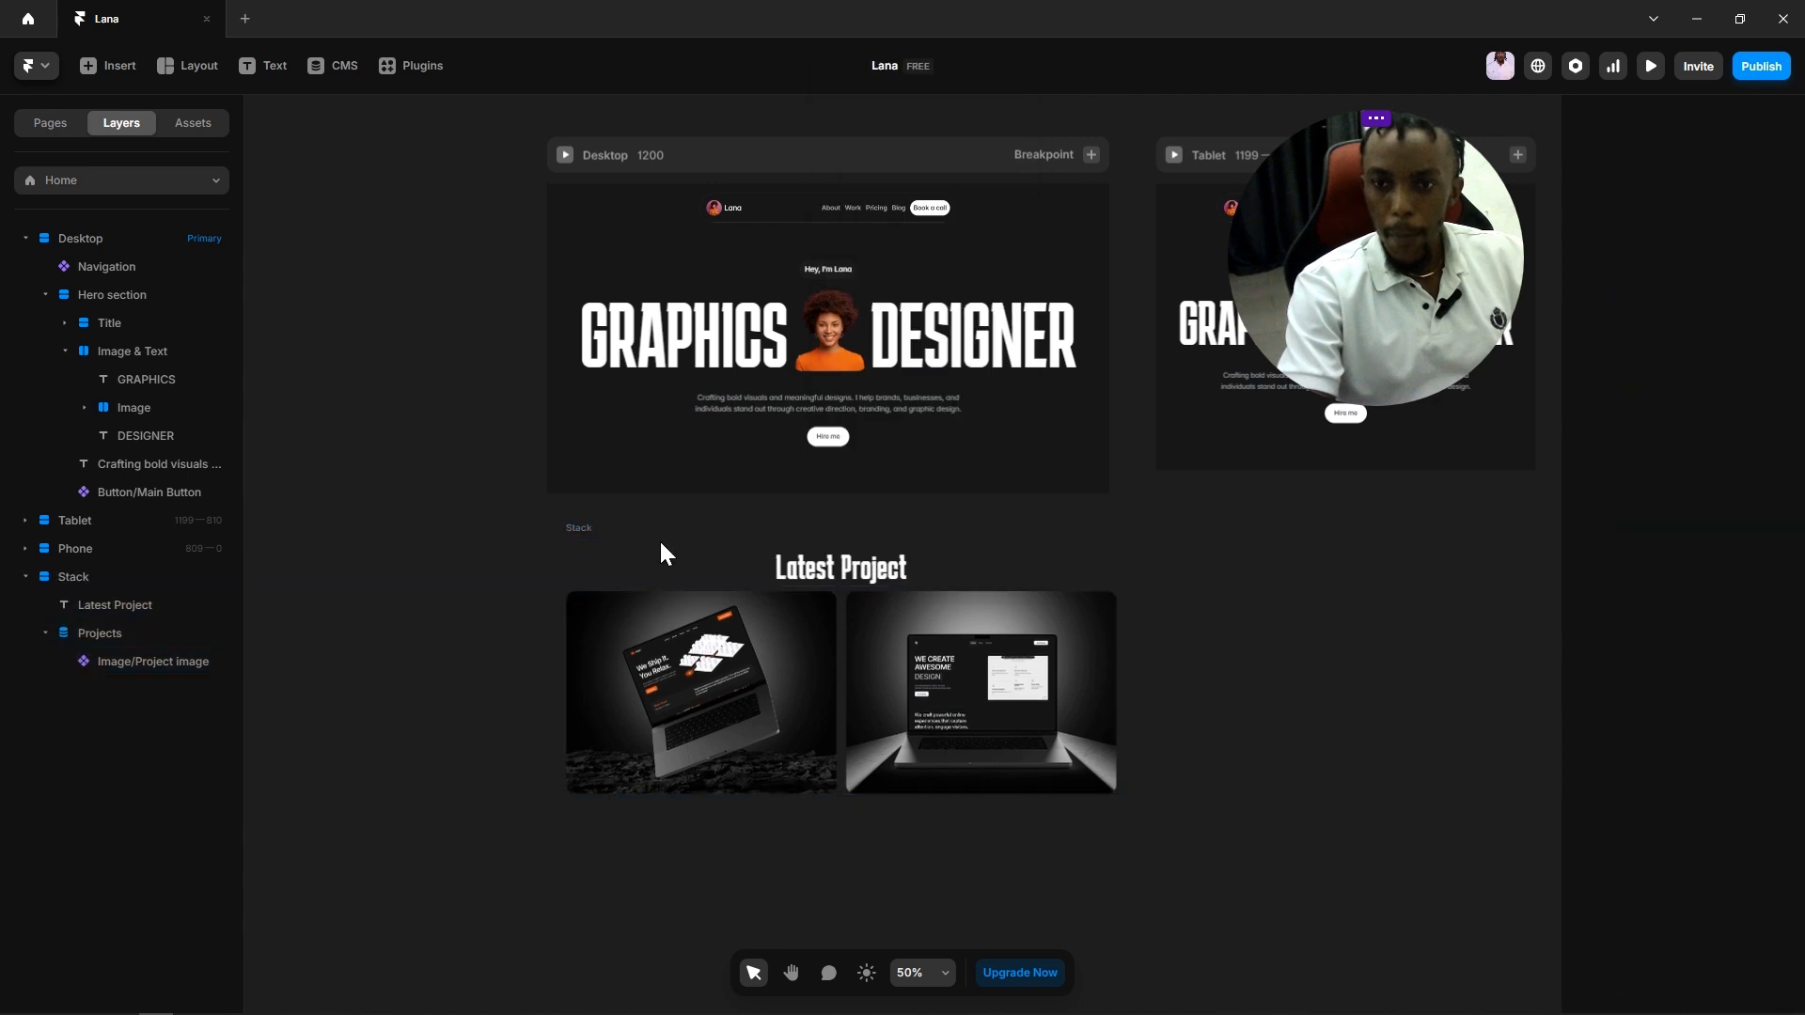
Step: Rename the new stack containing the heading and the Projects list as Project
click(580, 540)
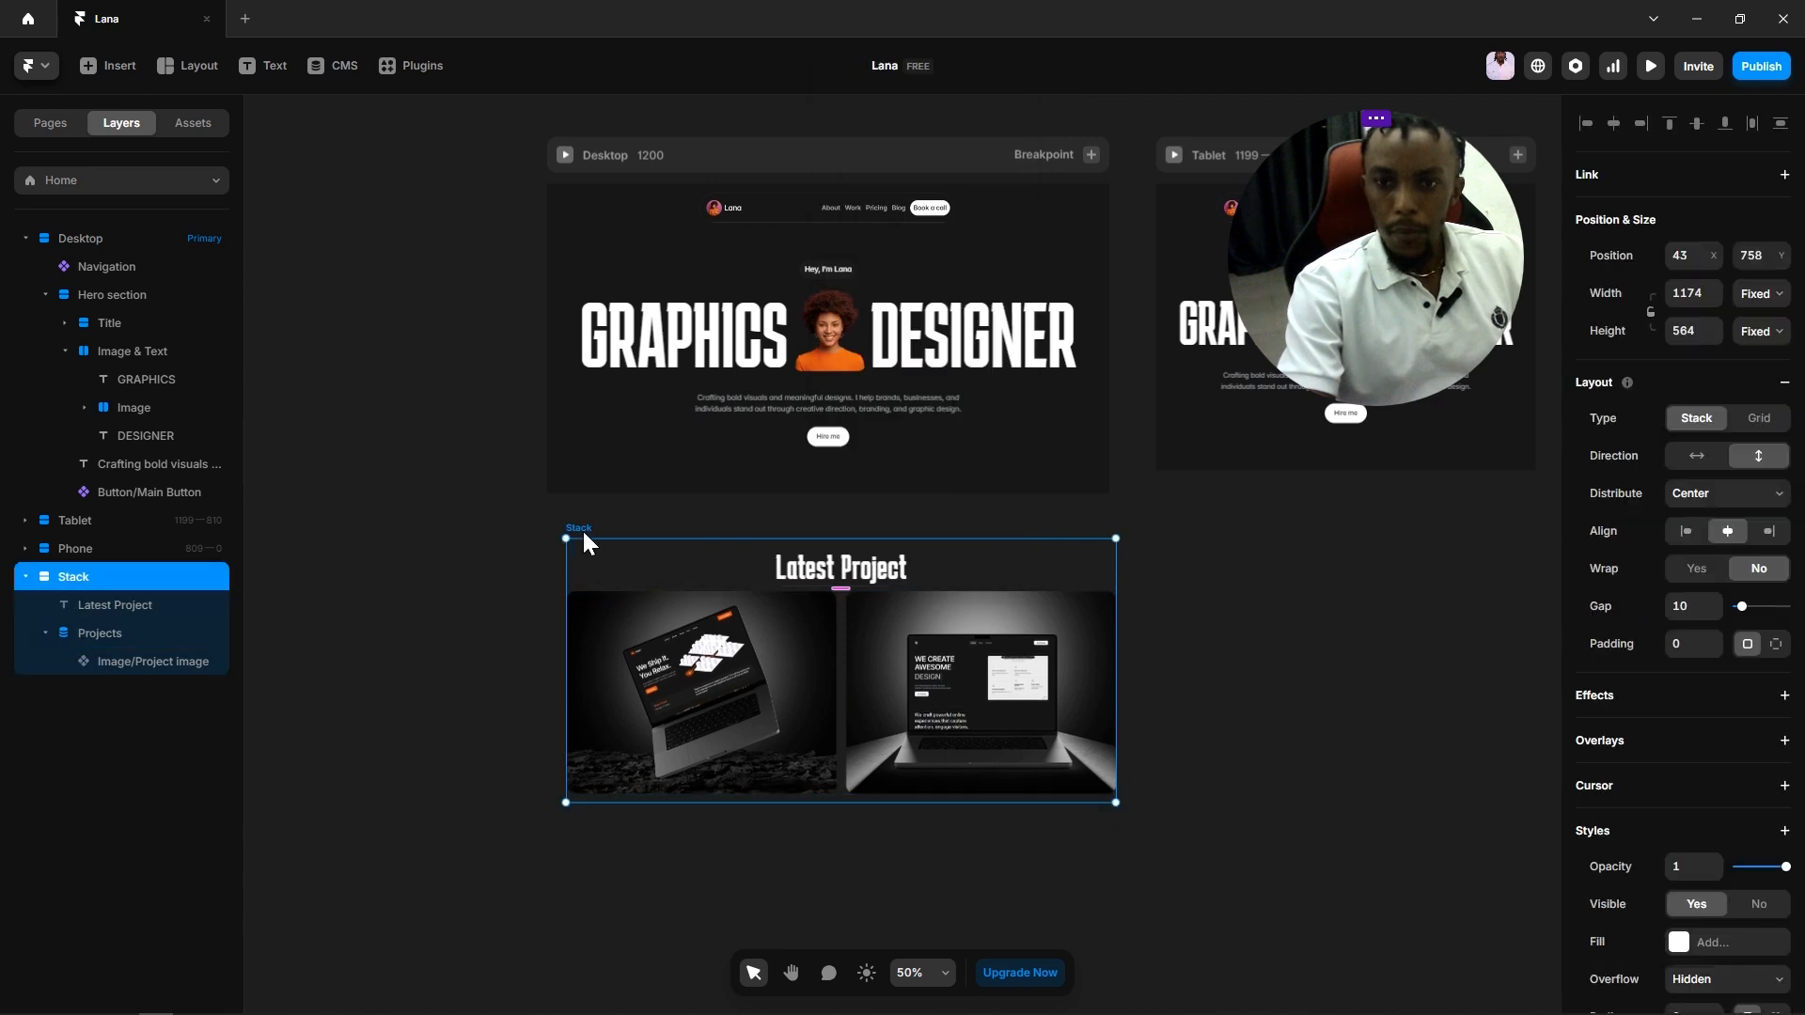
double_click(60, 577)
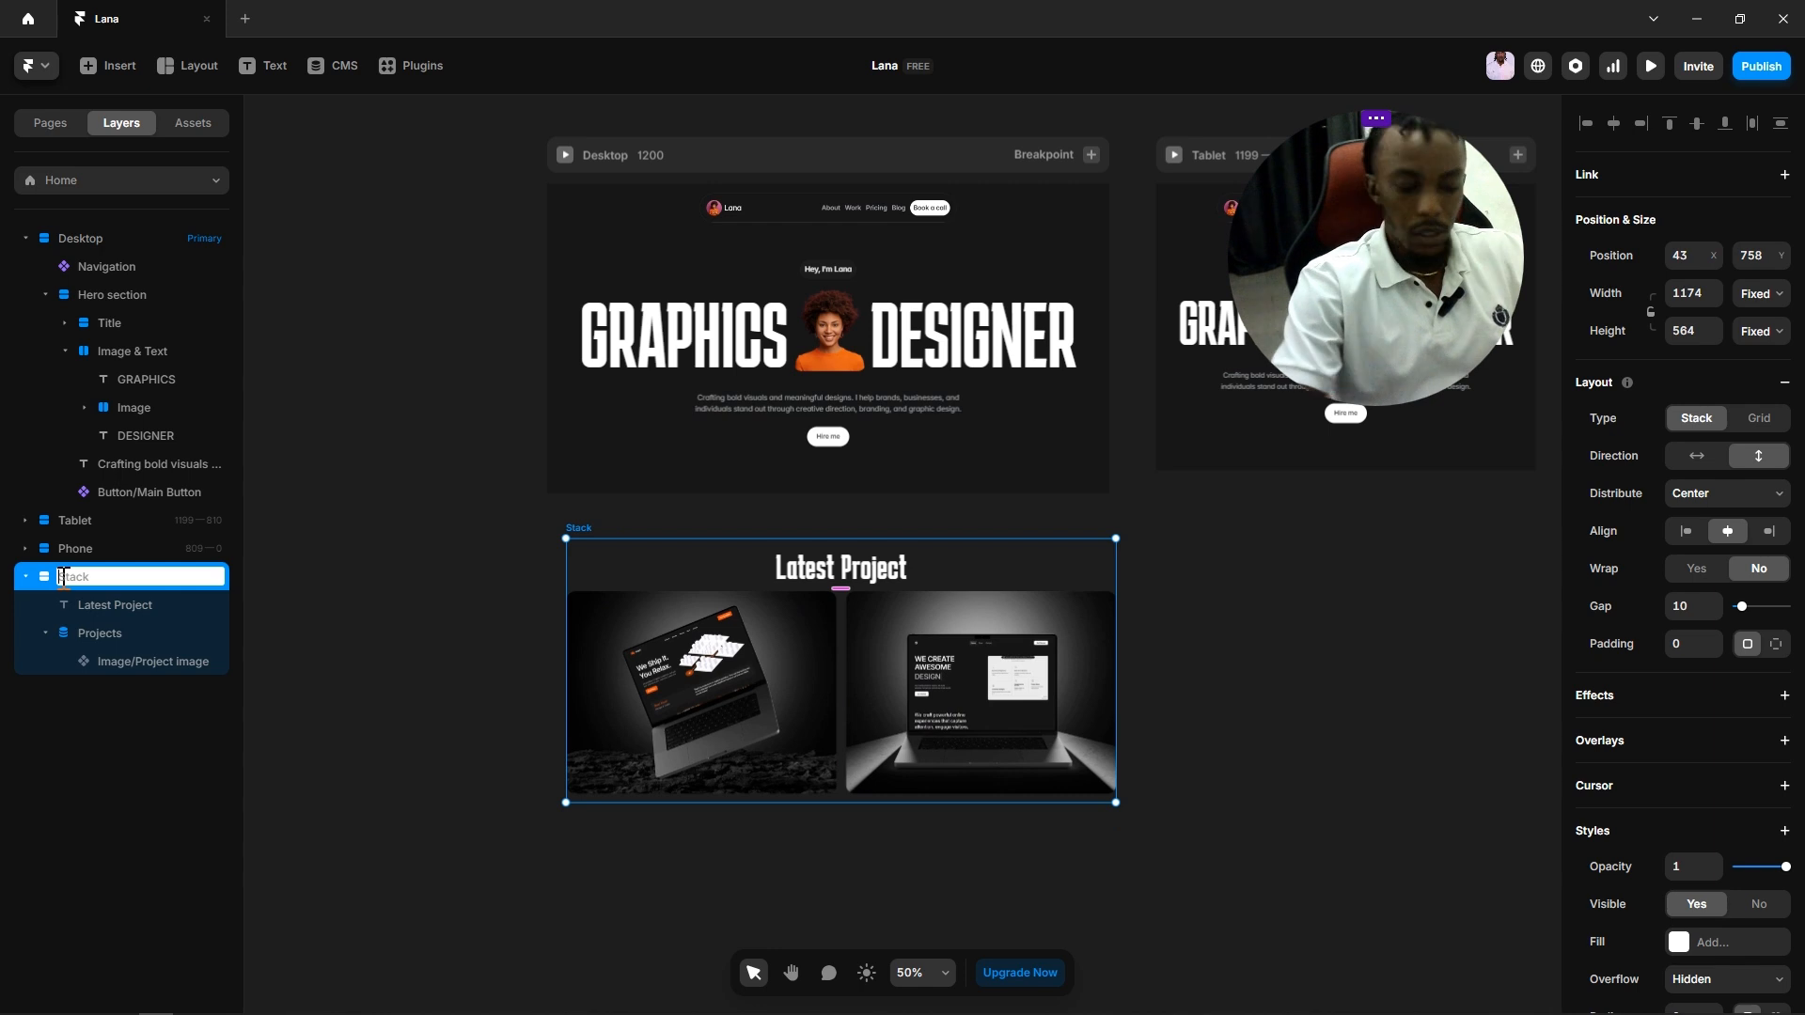
text(Proje)
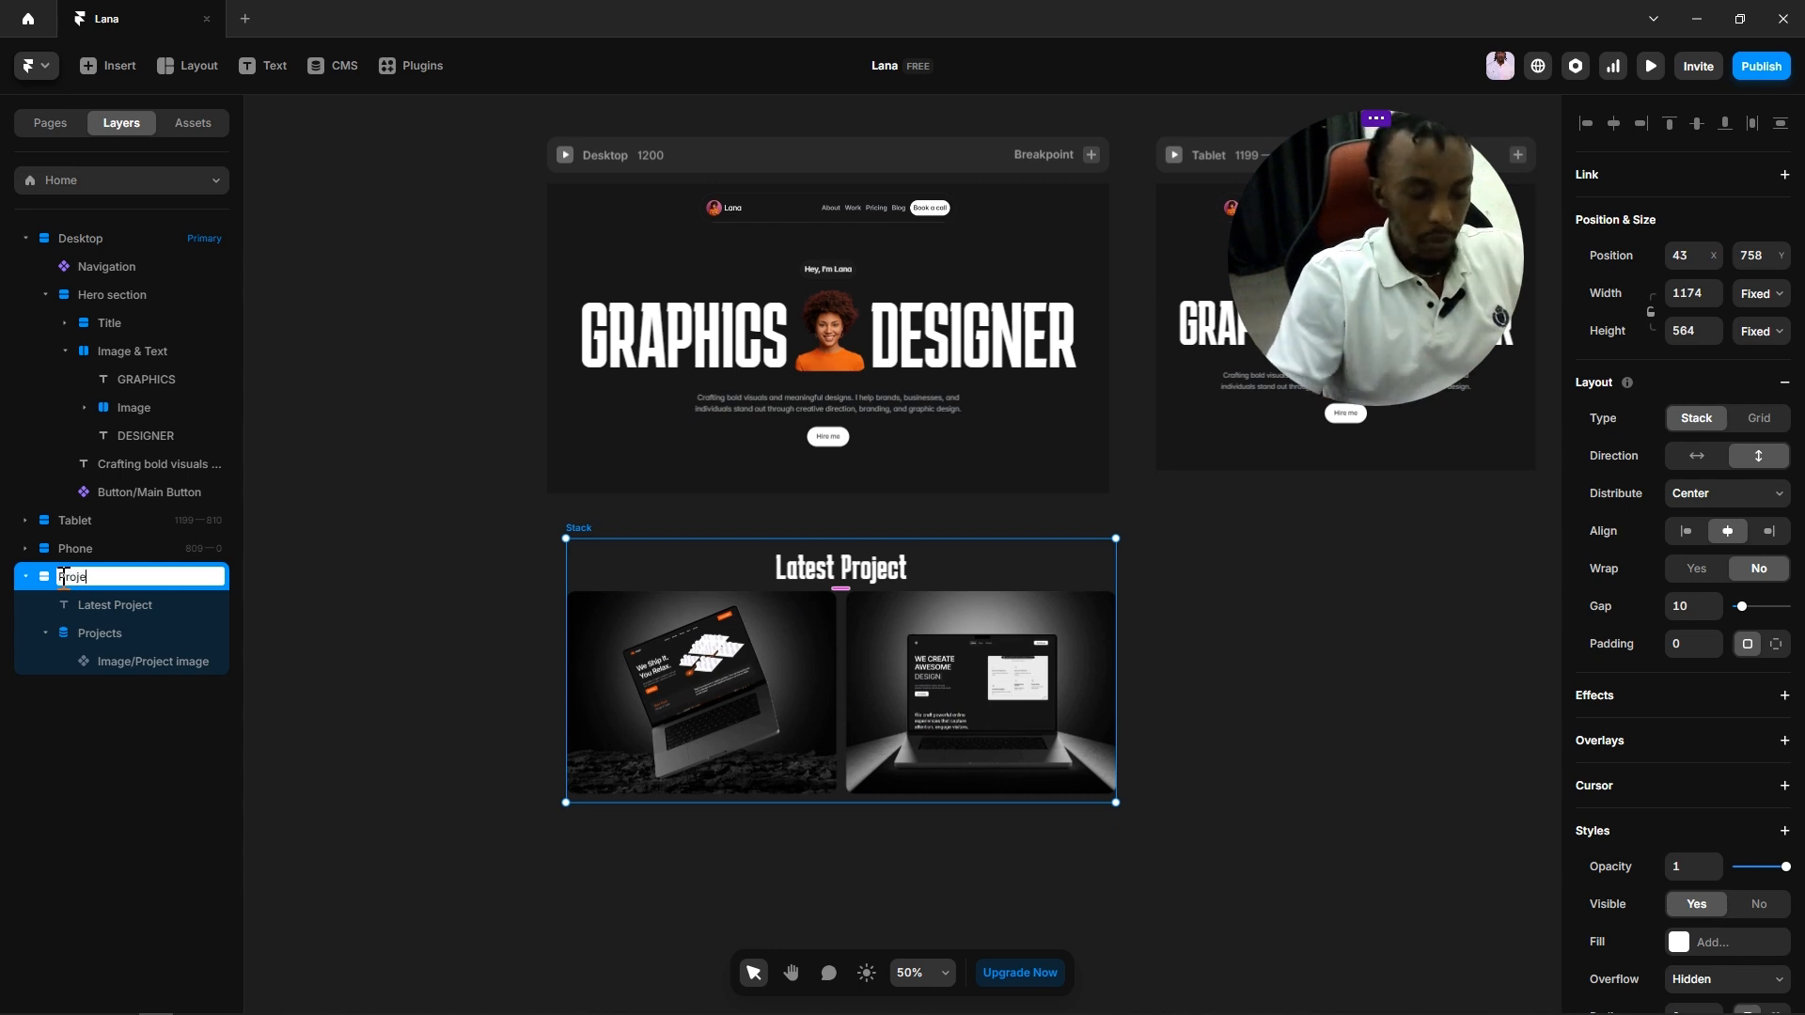
text(ct)
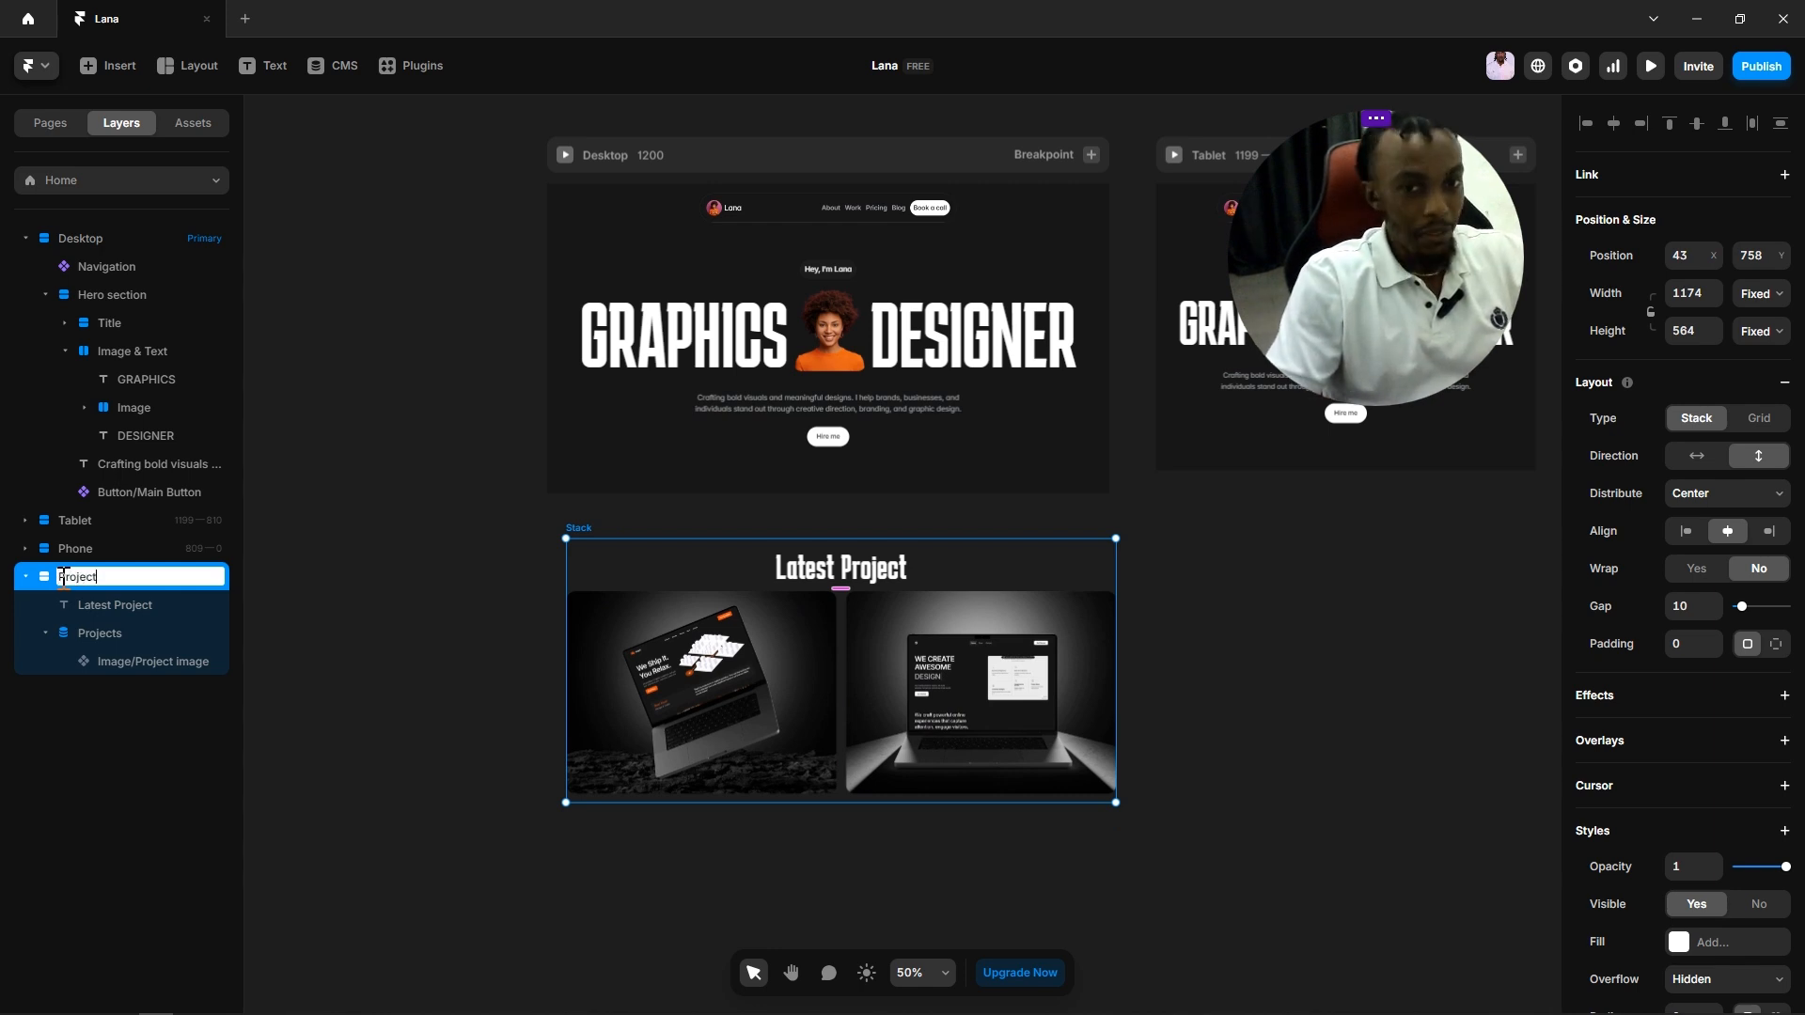
click(474, 595)
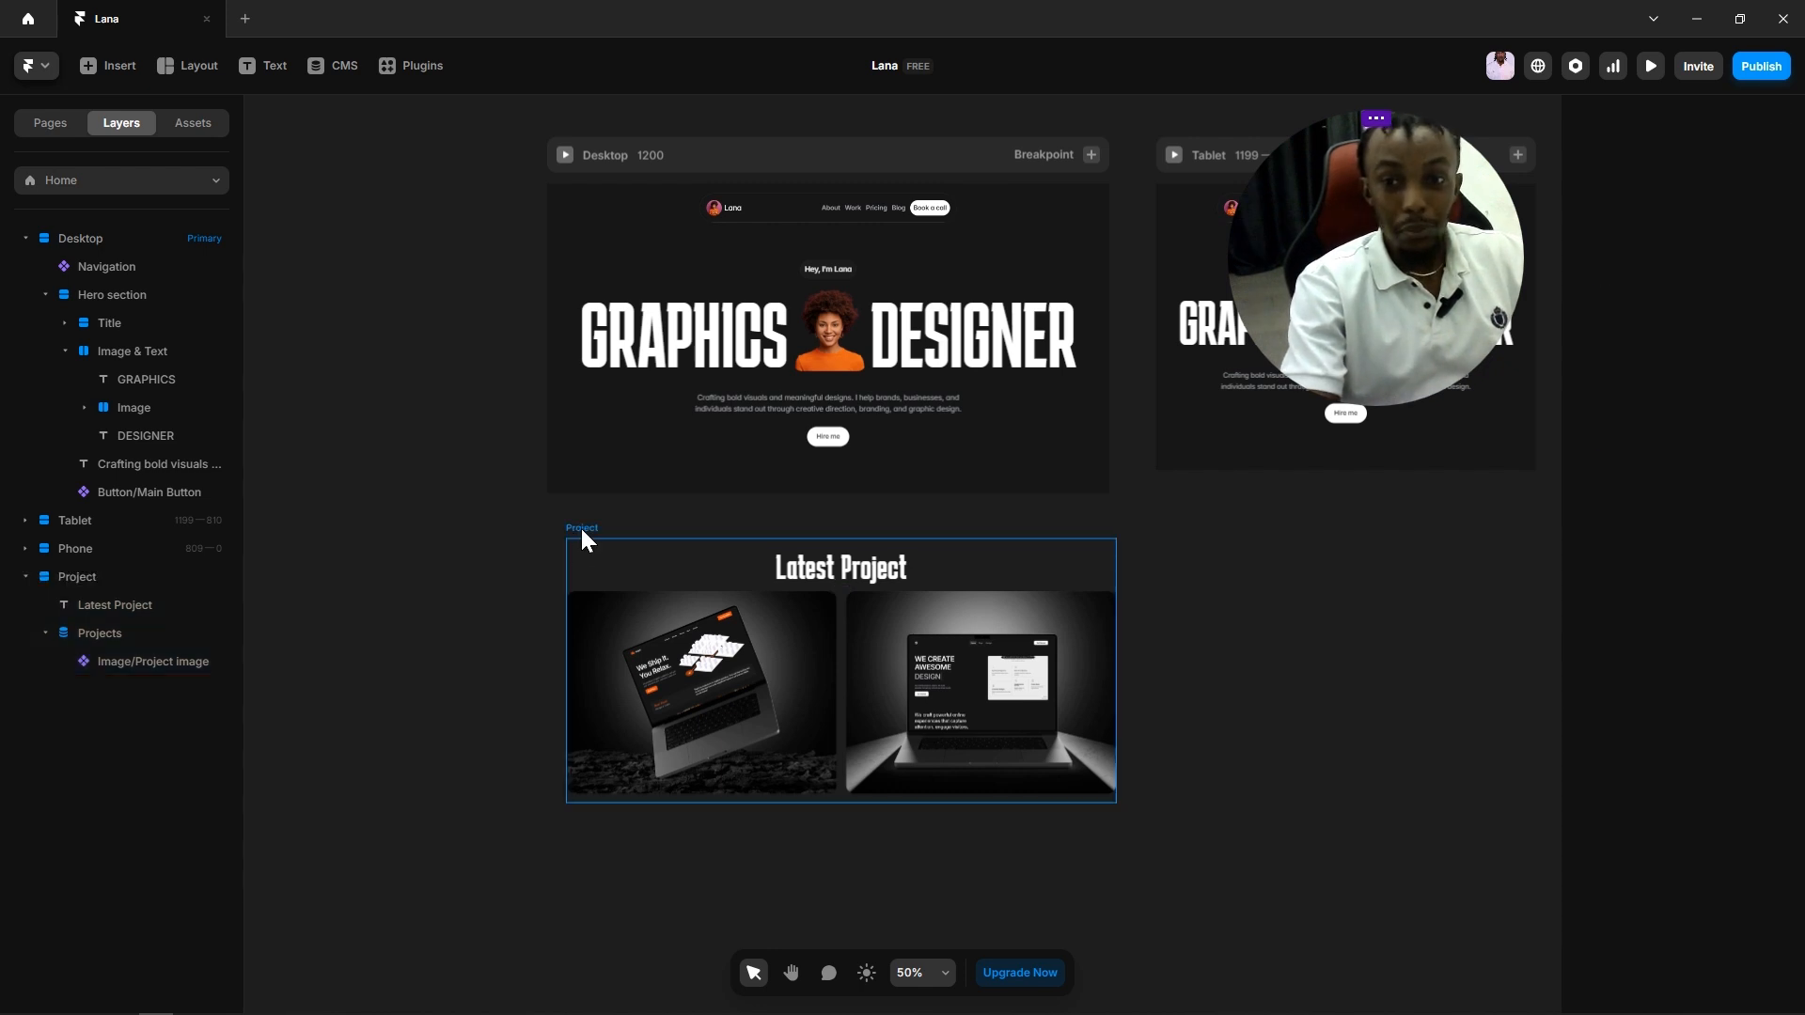
Step: Set the gap of the Project stack to 32
click(580, 527)
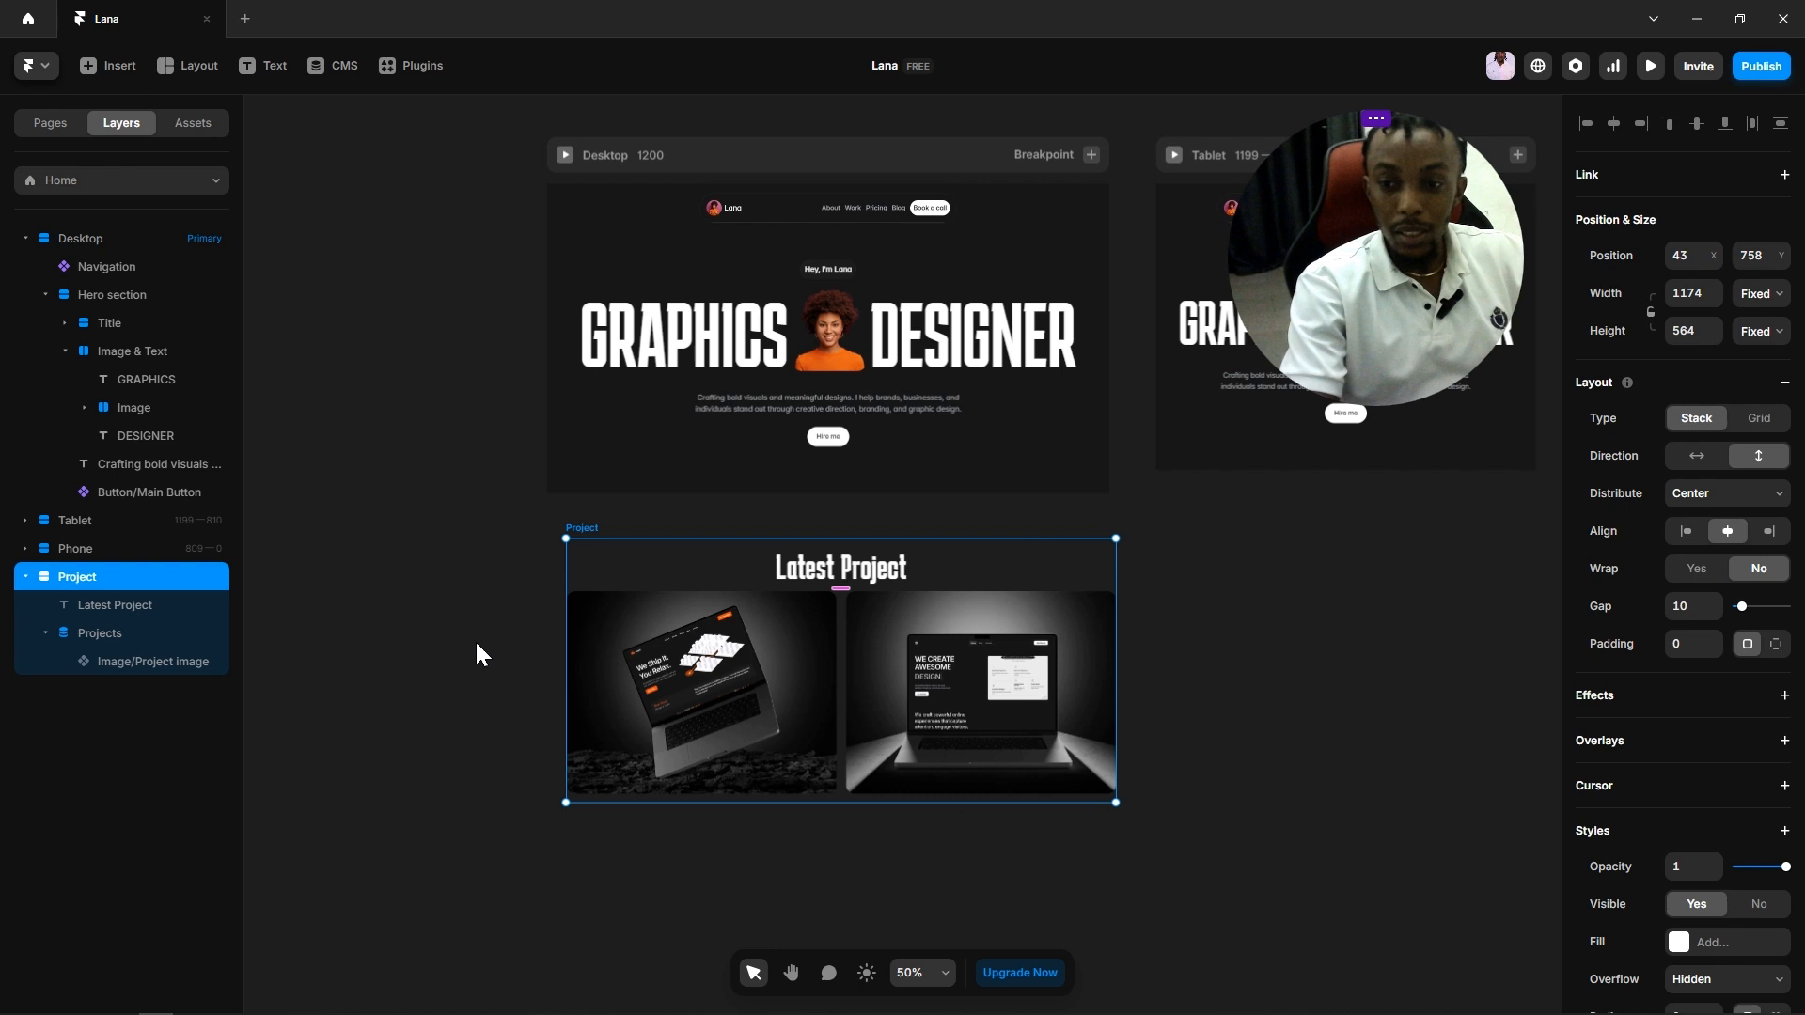
click(1148, 777)
click(580, 532)
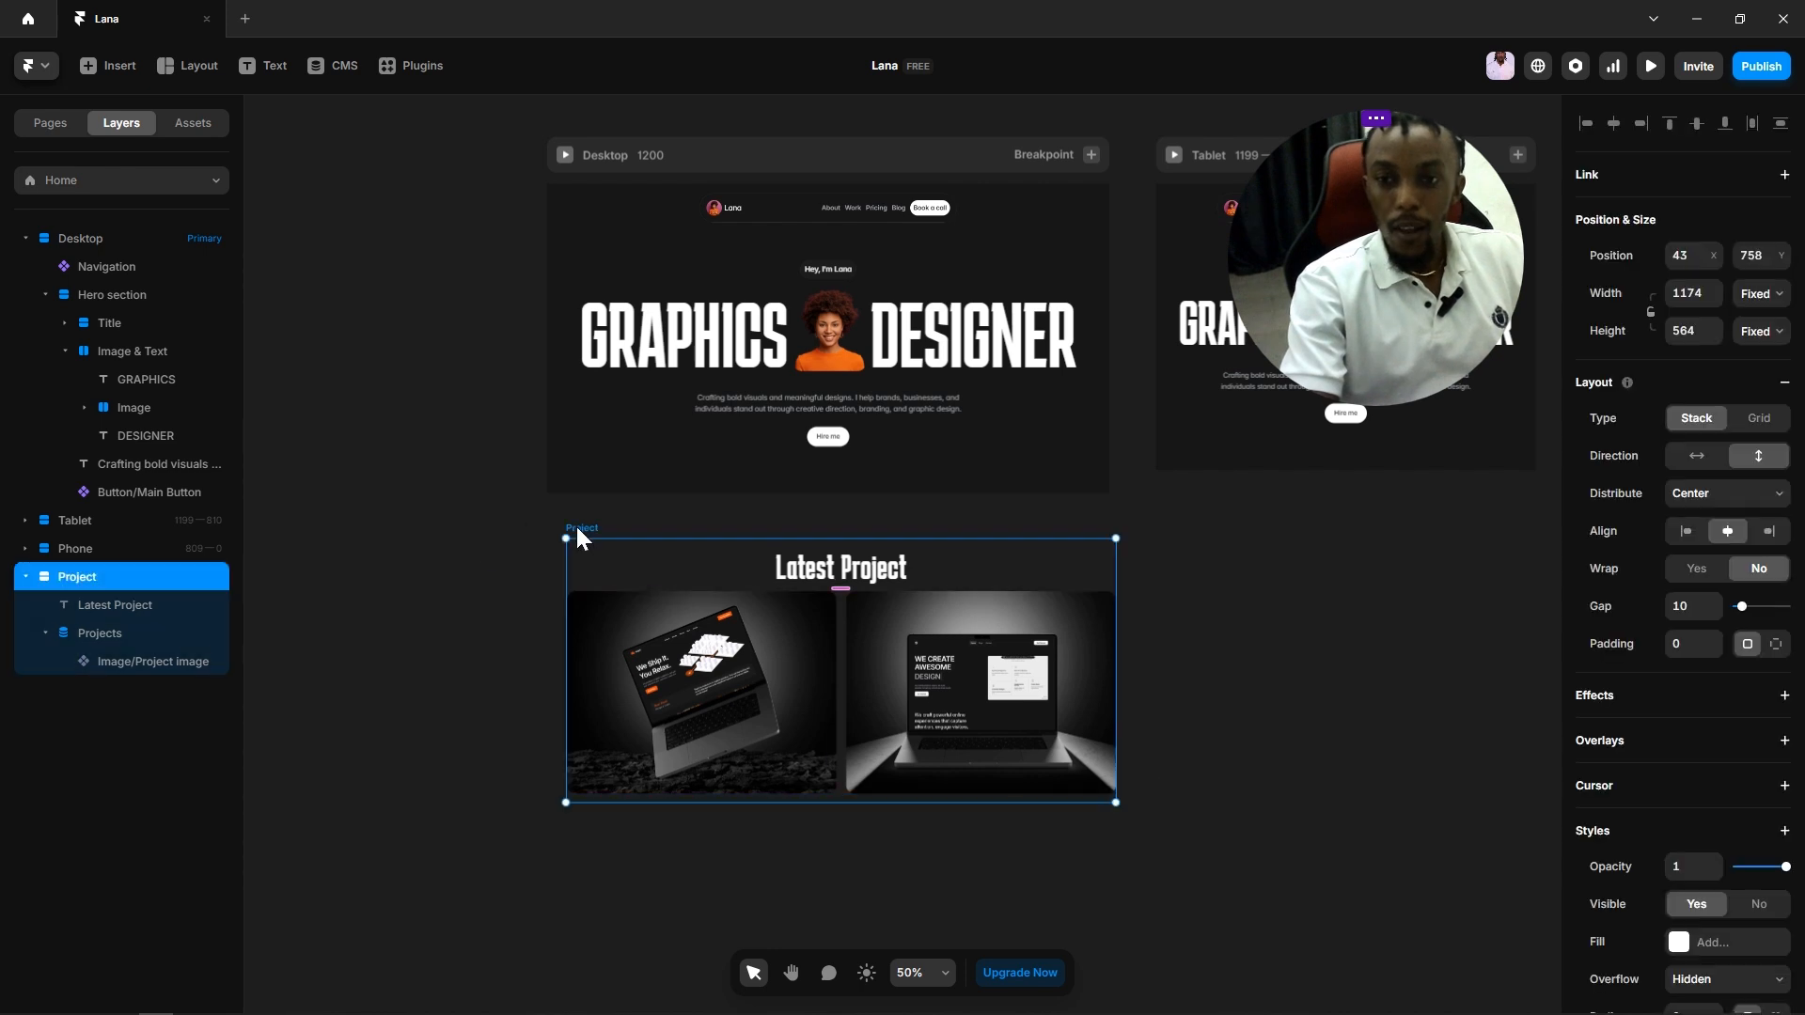
click(1692, 609)
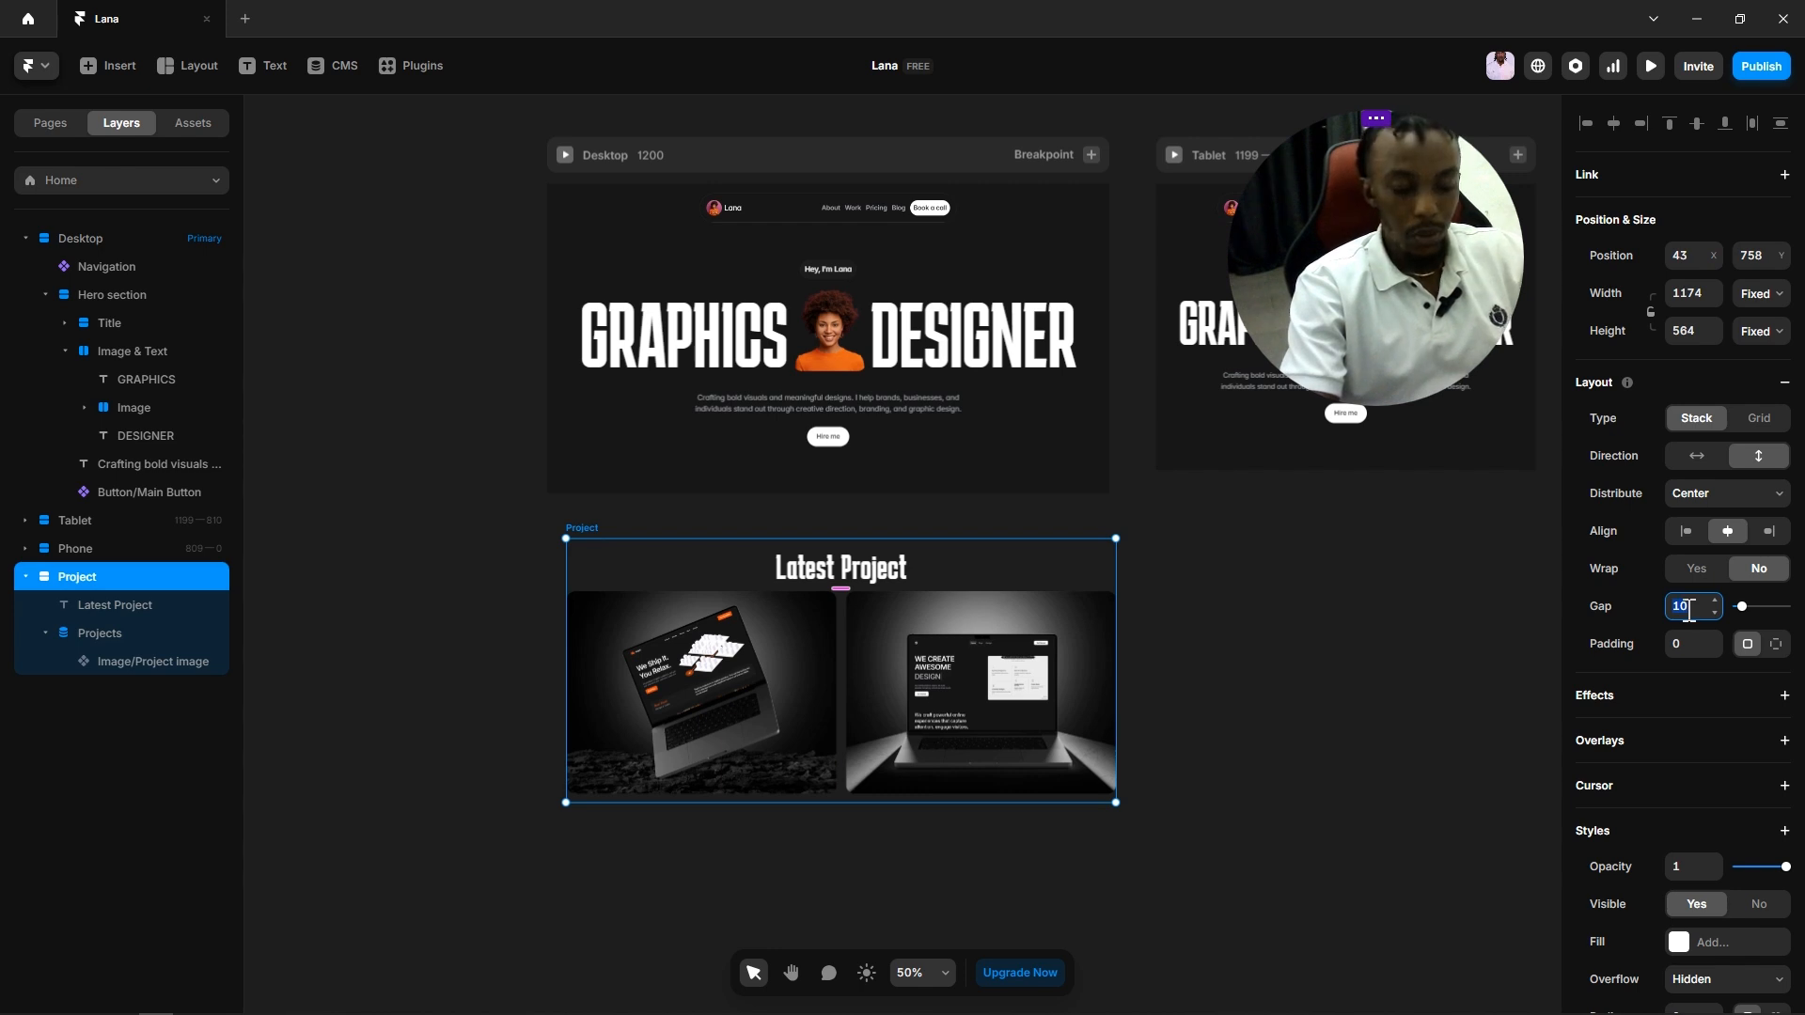
click(1211, 675)
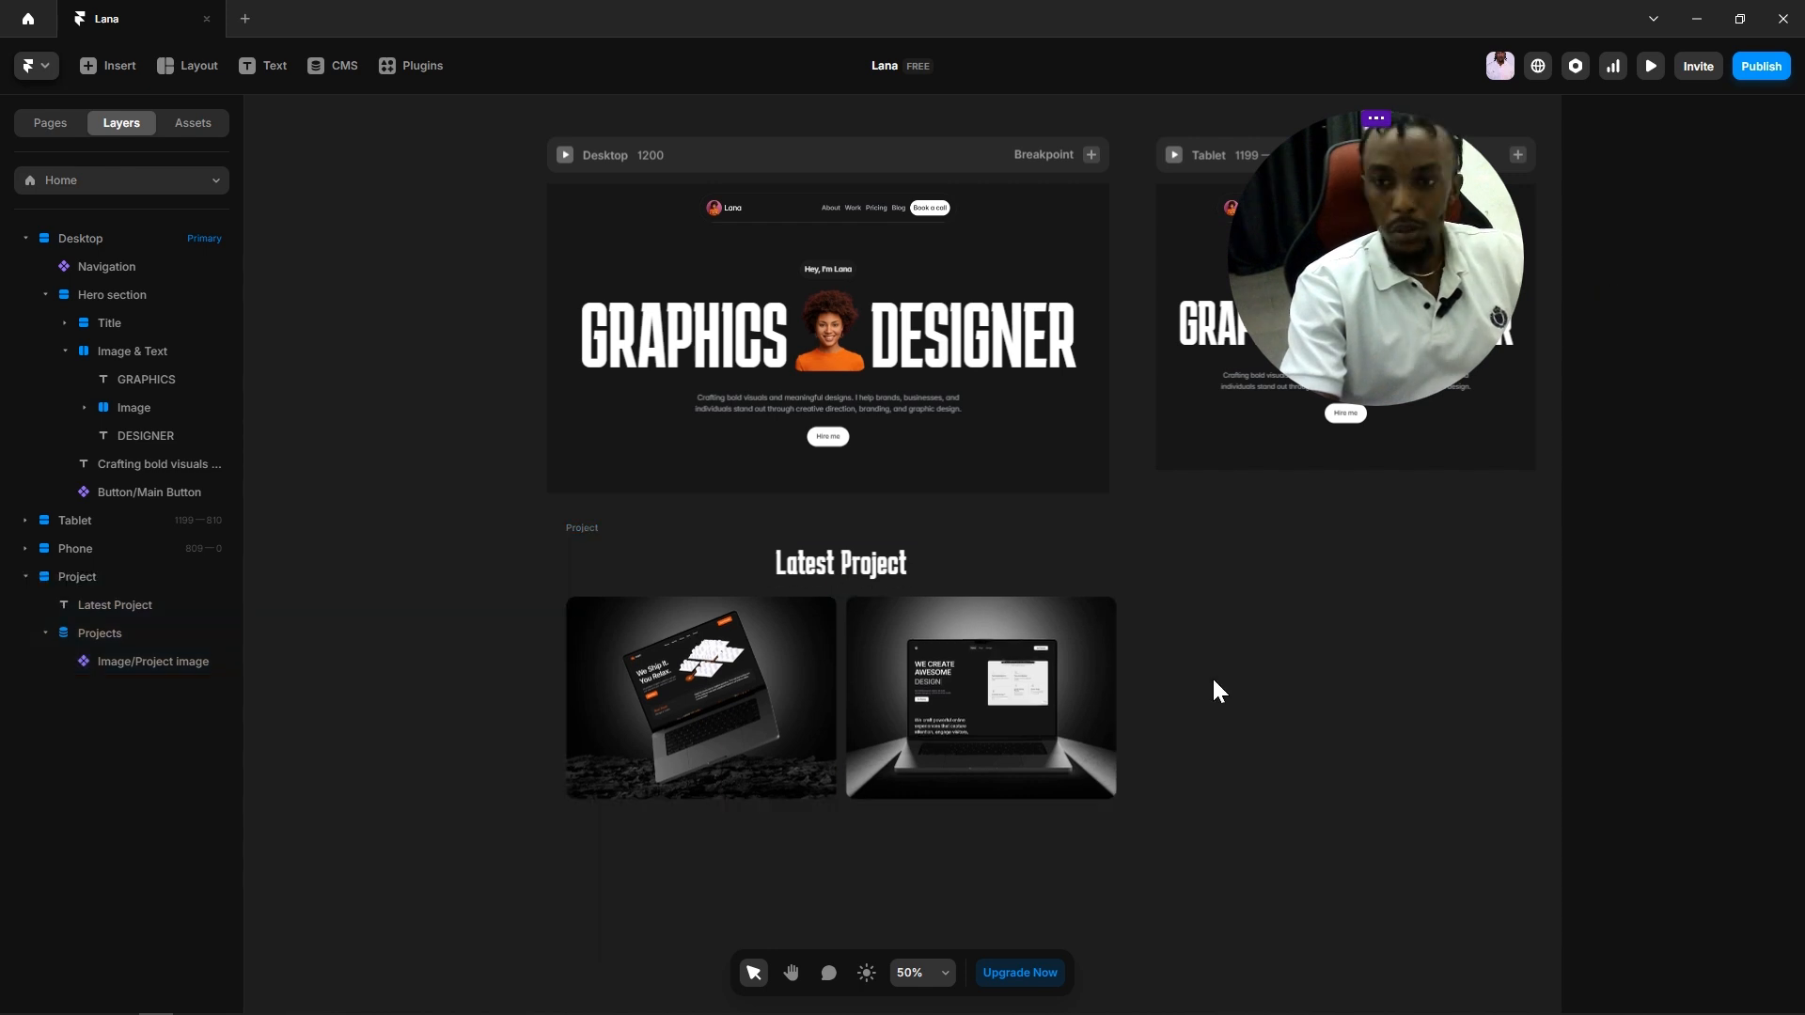
Step: Collapse the Hero section and Project layers and place the Project stack inside the Desktop frame below the Hero section
click(584, 532)
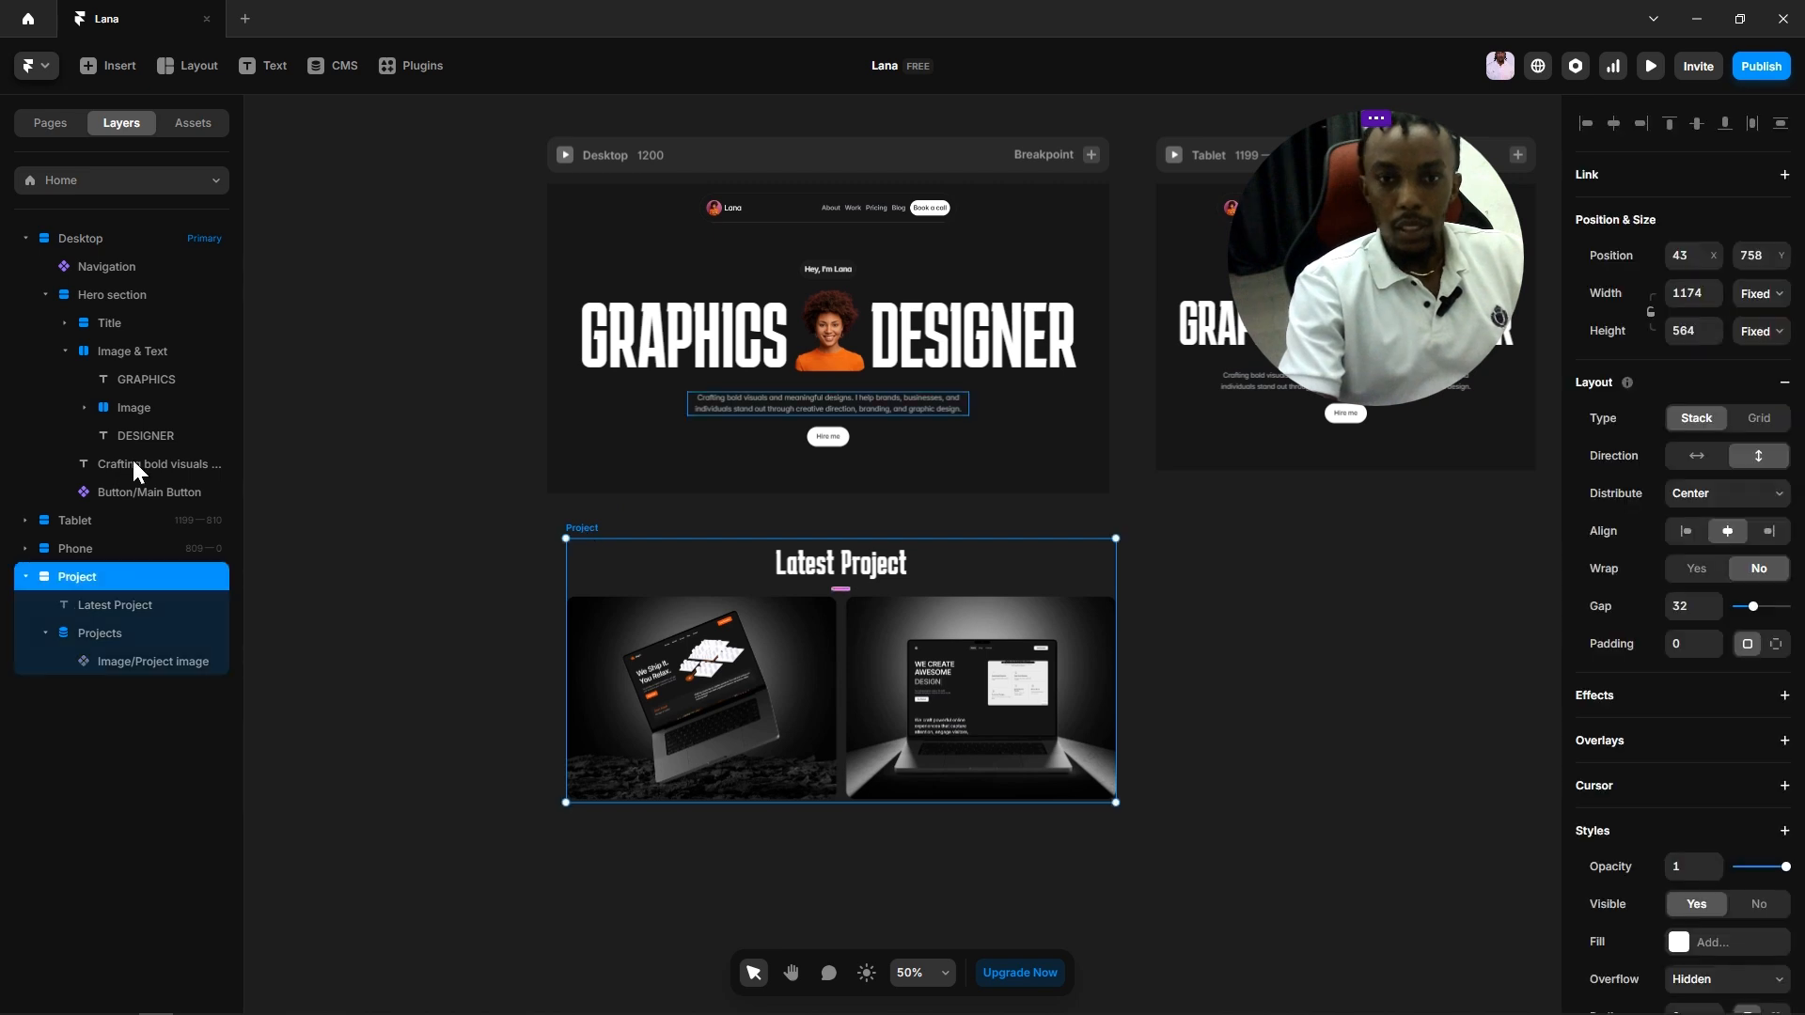
click(45, 294)
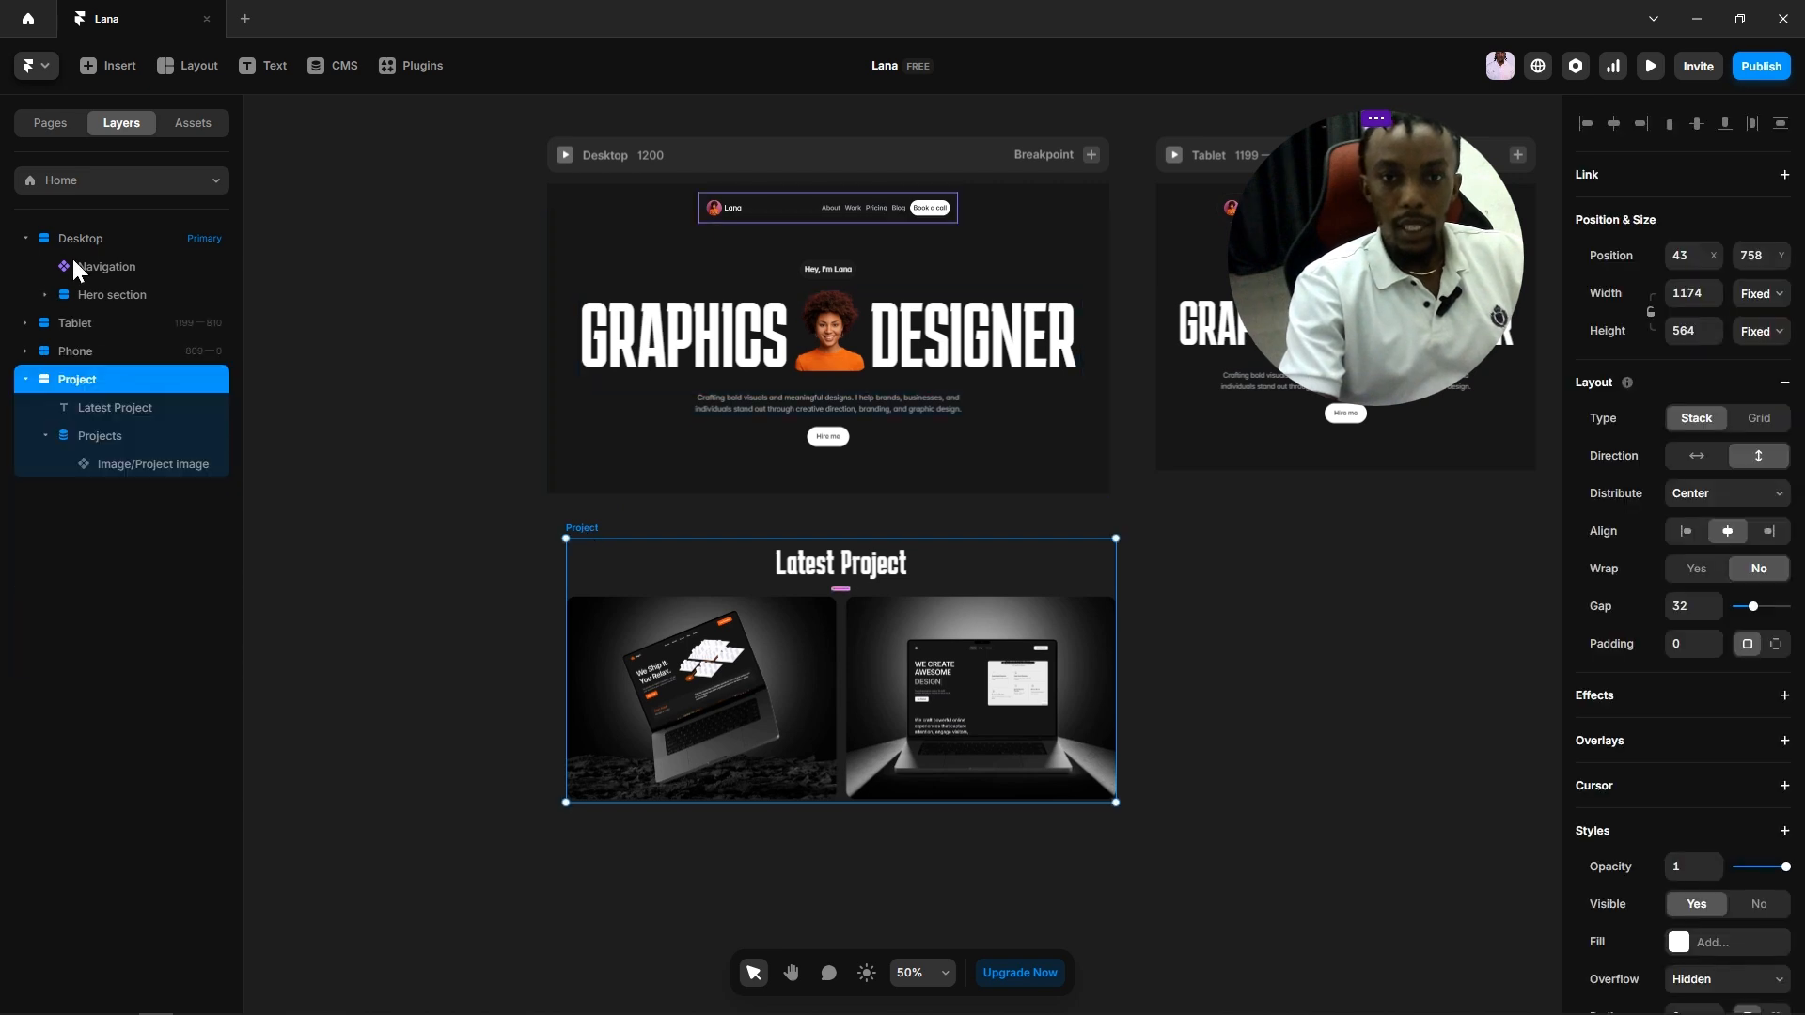
click(27, 380)
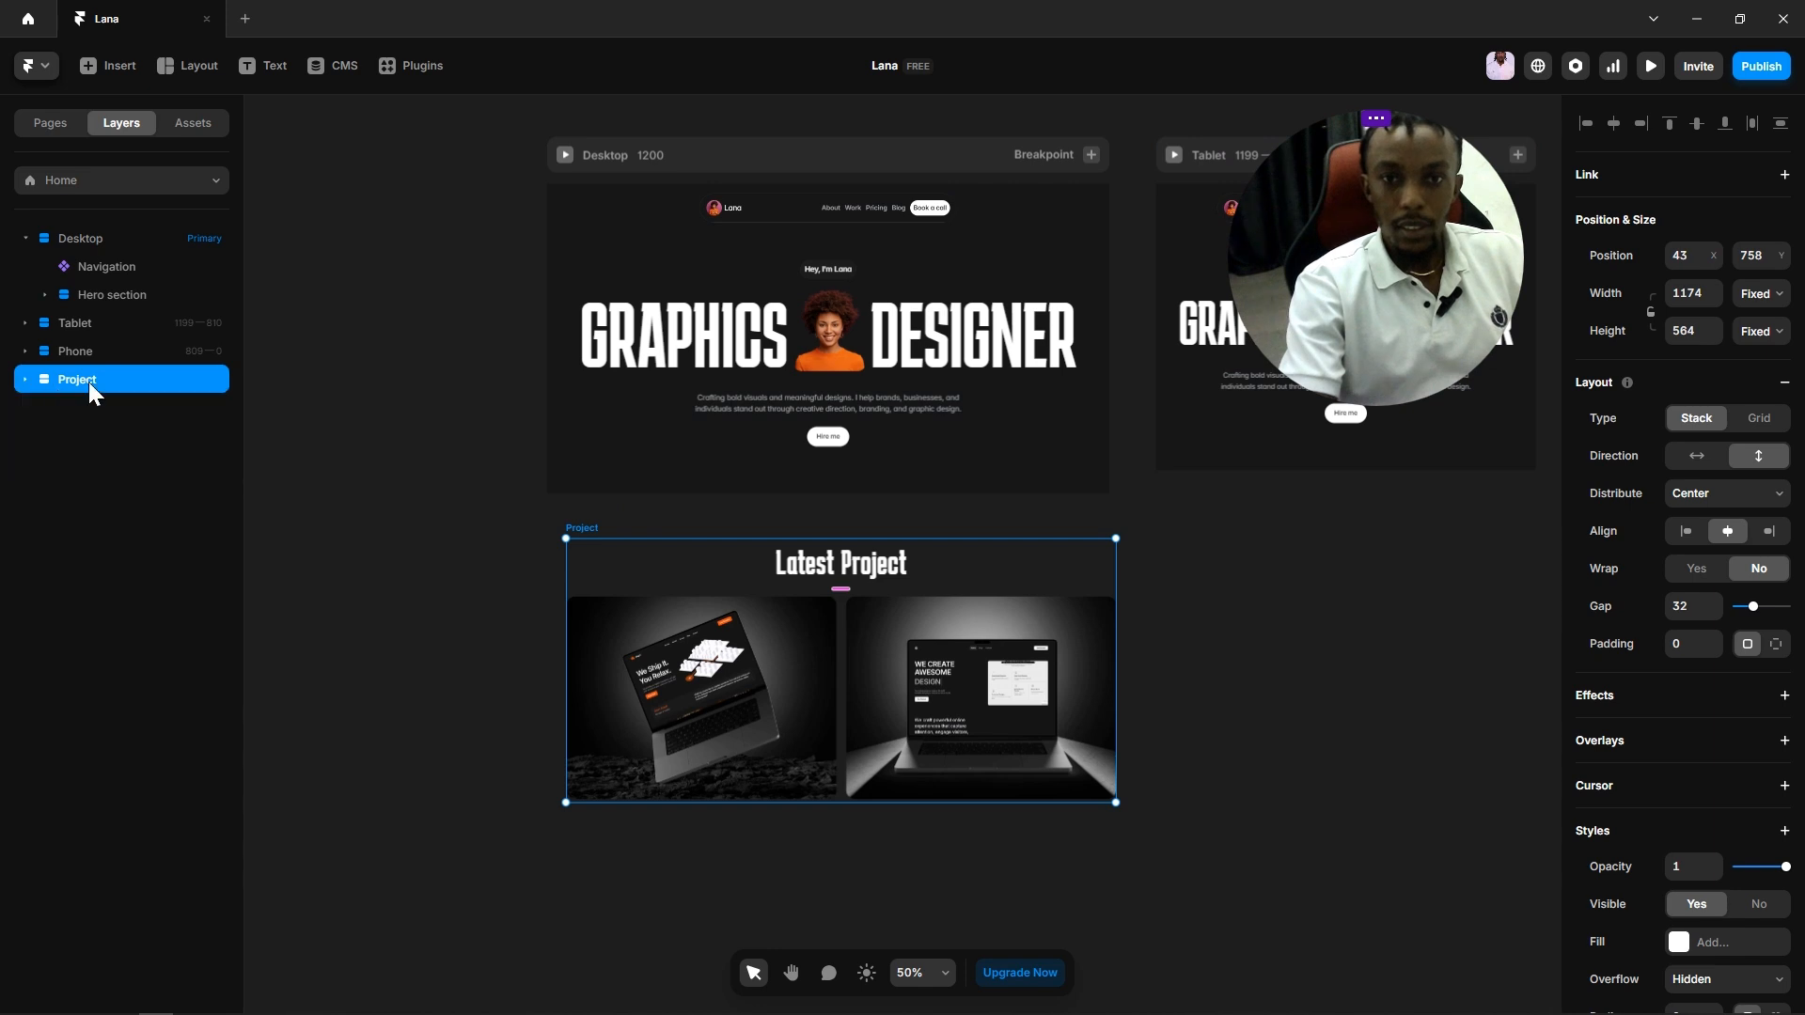
drag(105, 297, 119, 307)
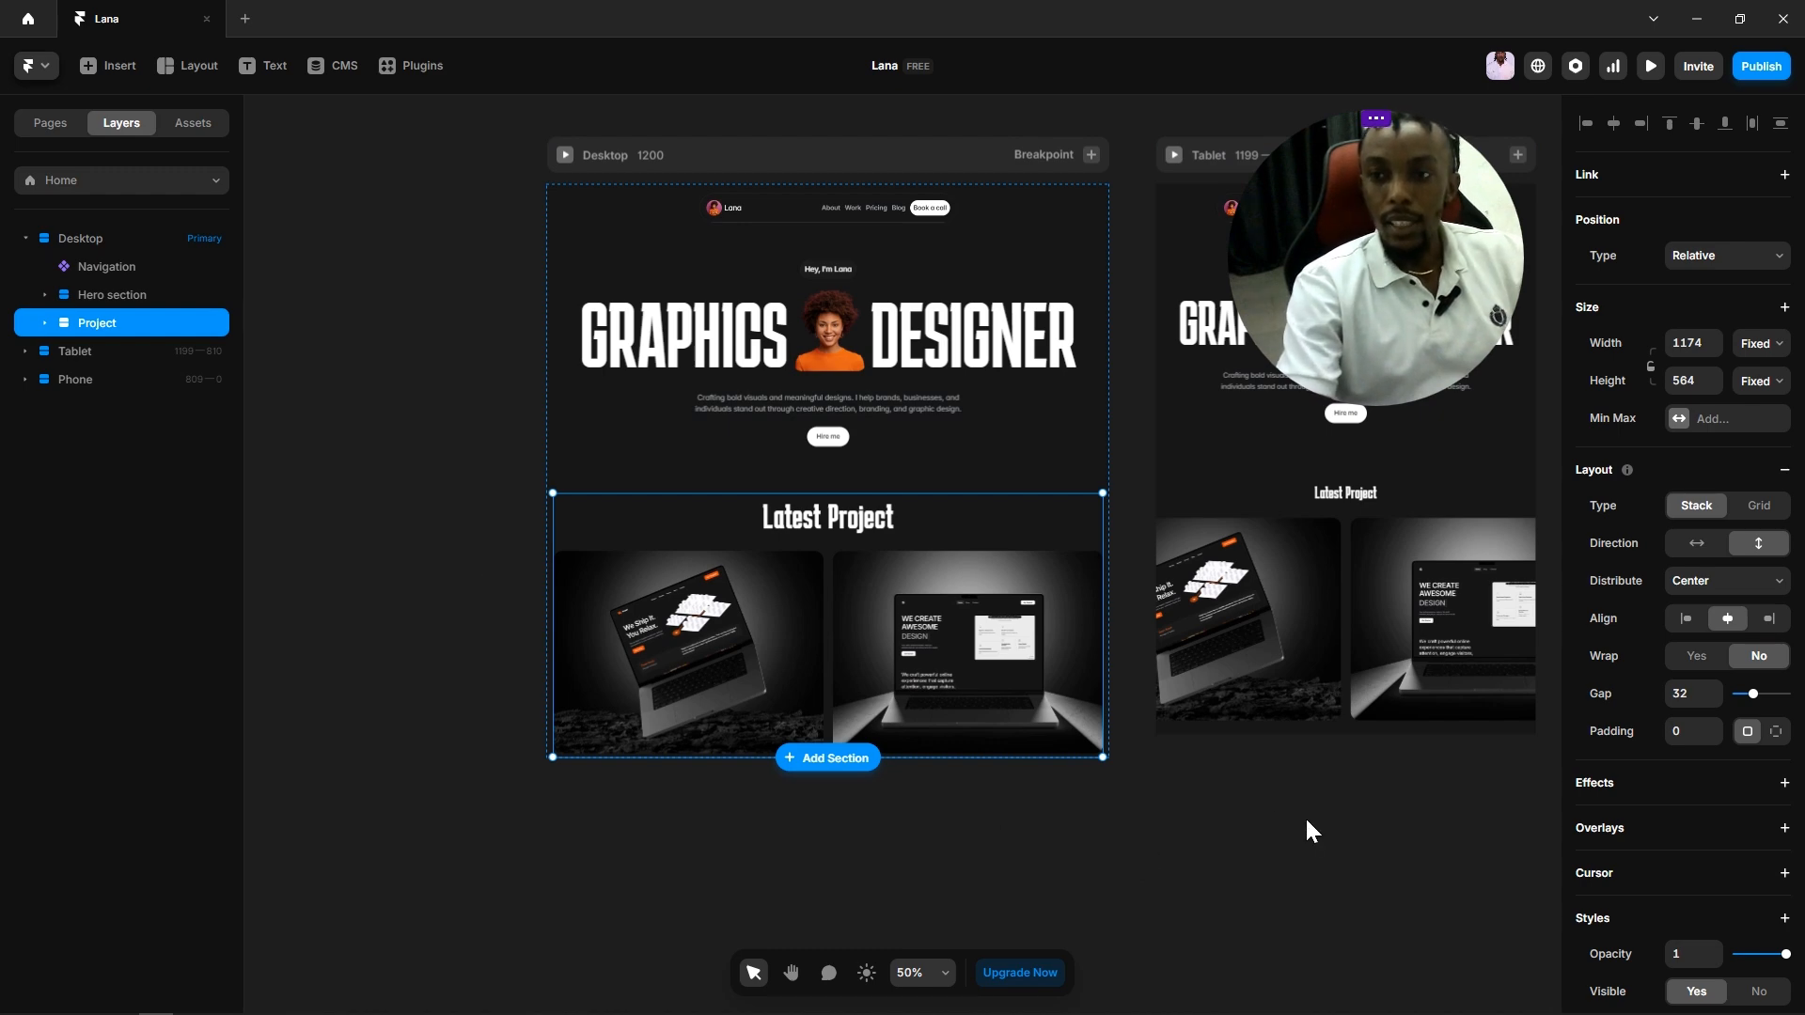
scroll(1306, 820, right, 2)
scroll(1393, 260, down, 5)
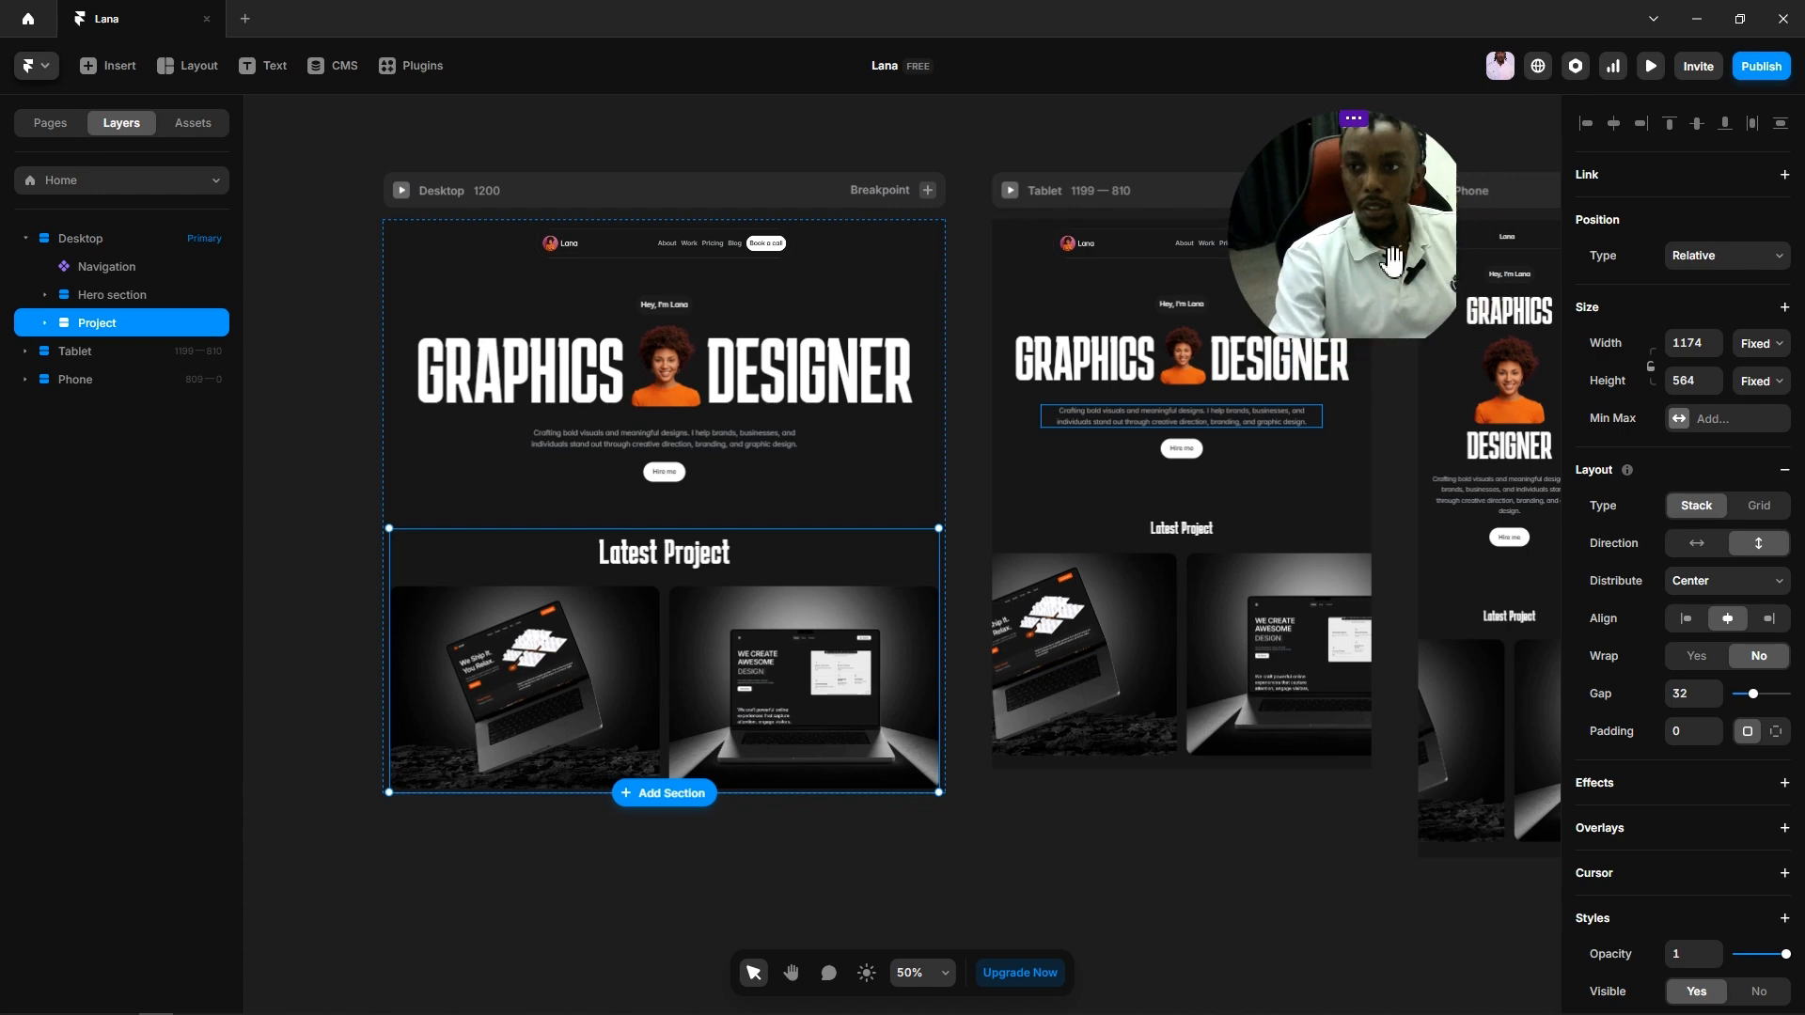
scroll(1393, 261, down, 3)
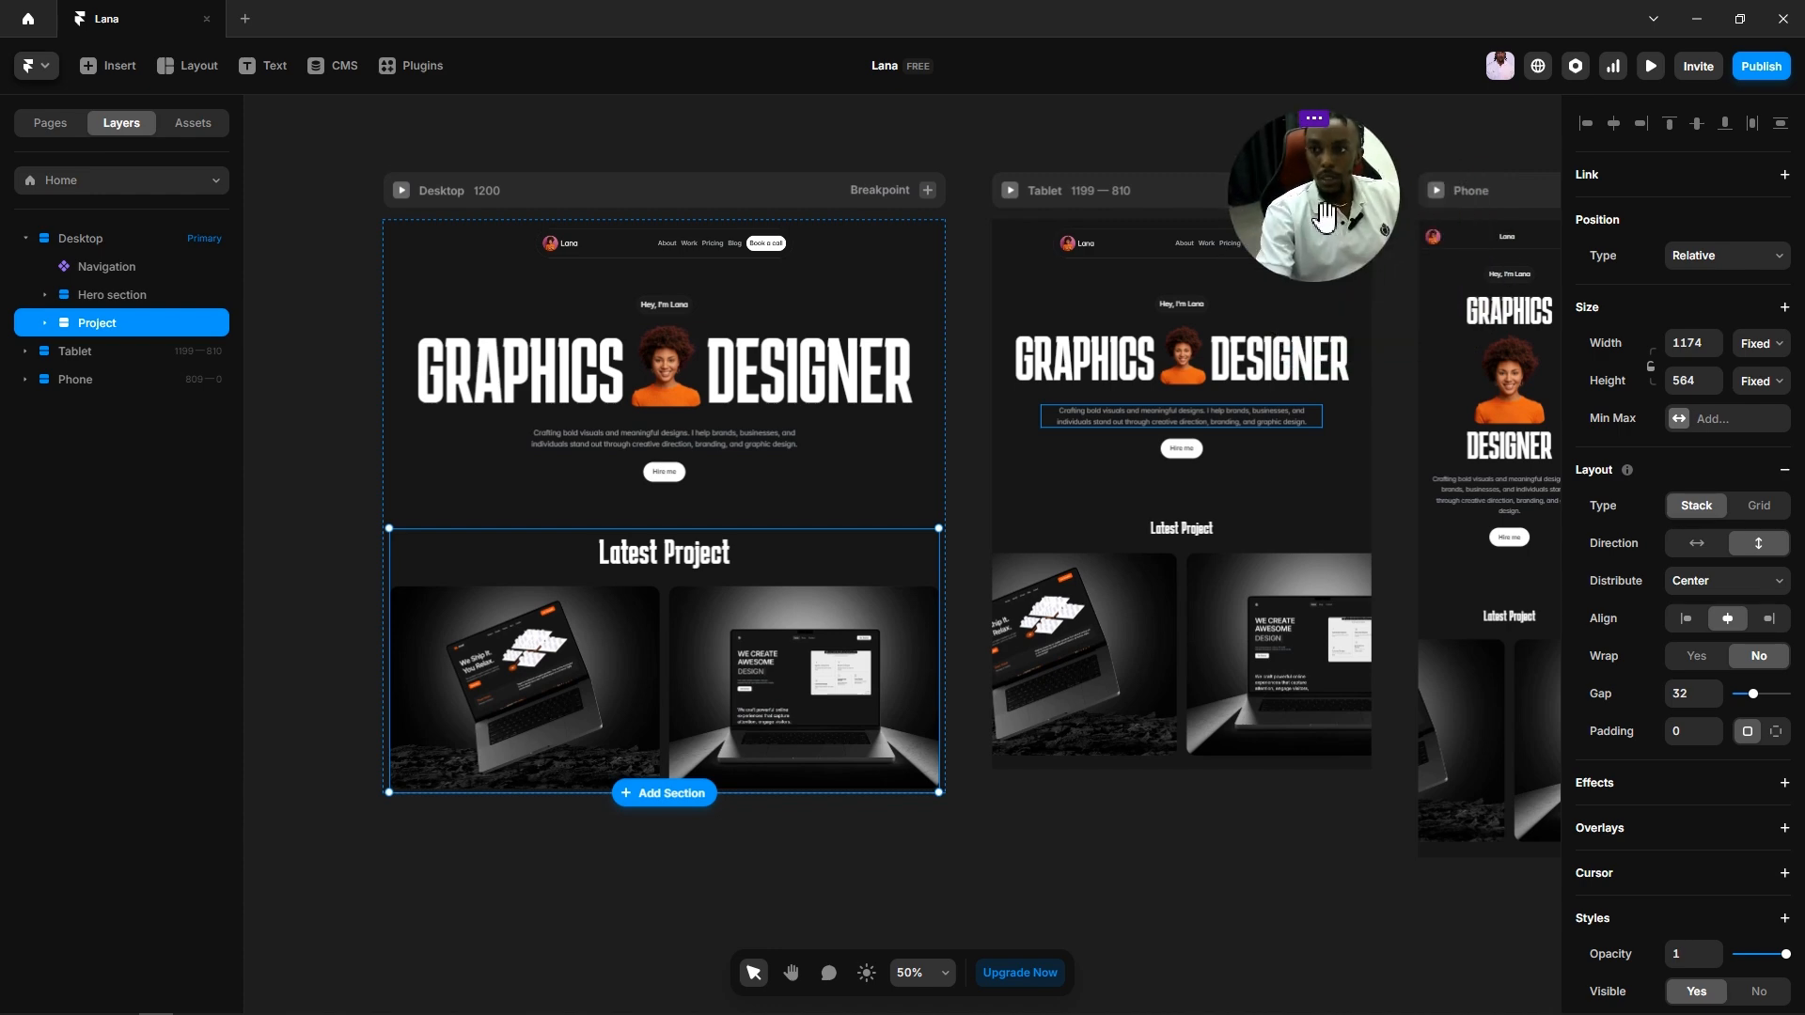
drag(1326, 216, 210, 907)
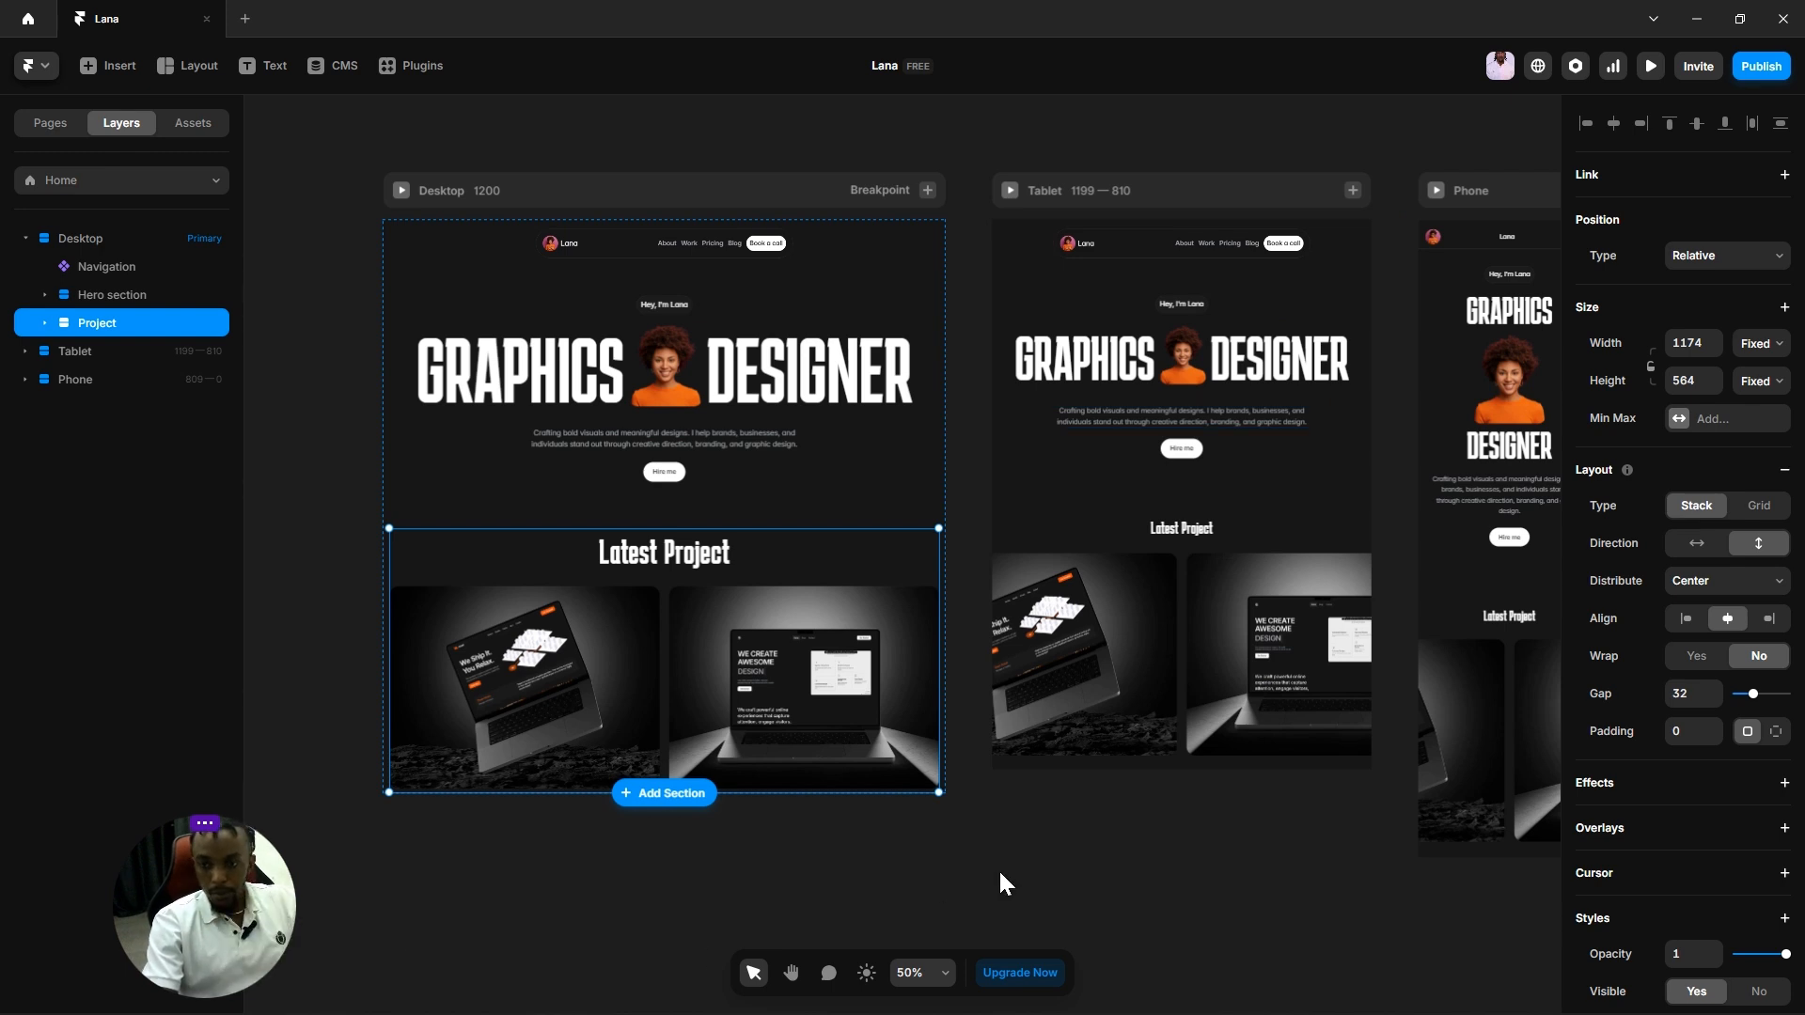
Step: Set the Project stack's width to Fill and its height to Fit Content in the Desktop frame
scroll(1132, 849, left, 3)
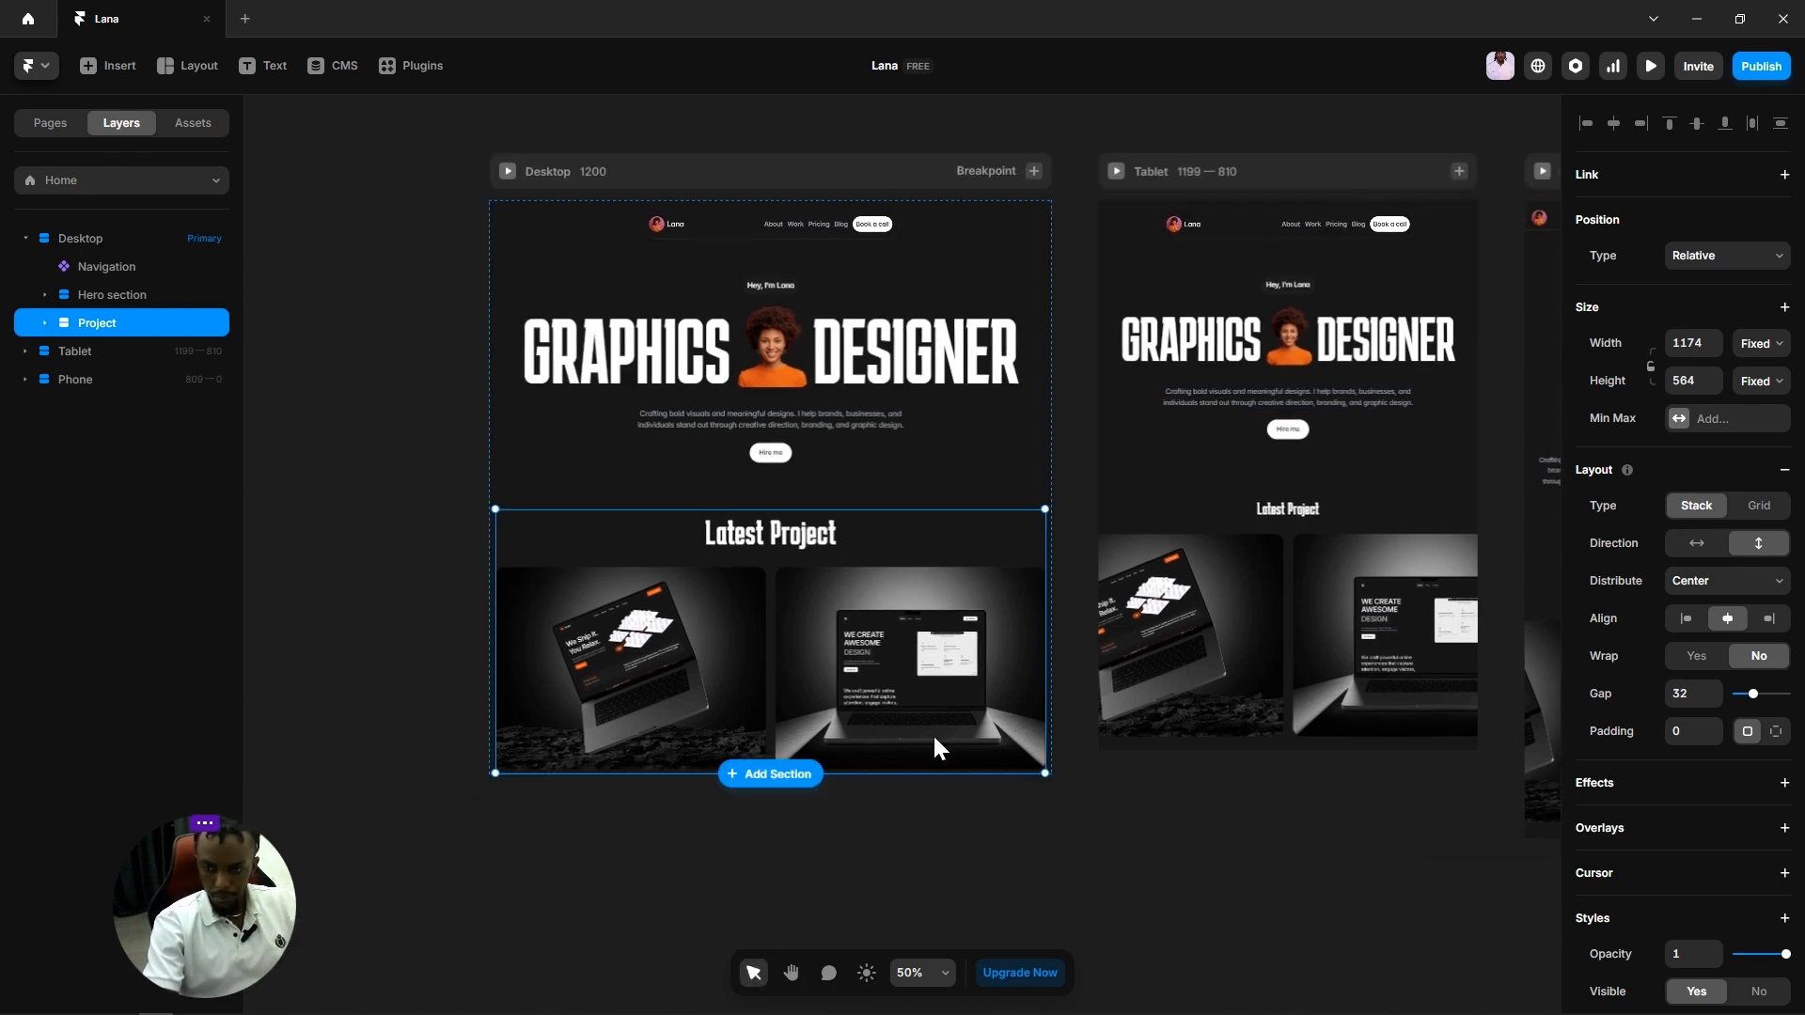
click(1759, 355)
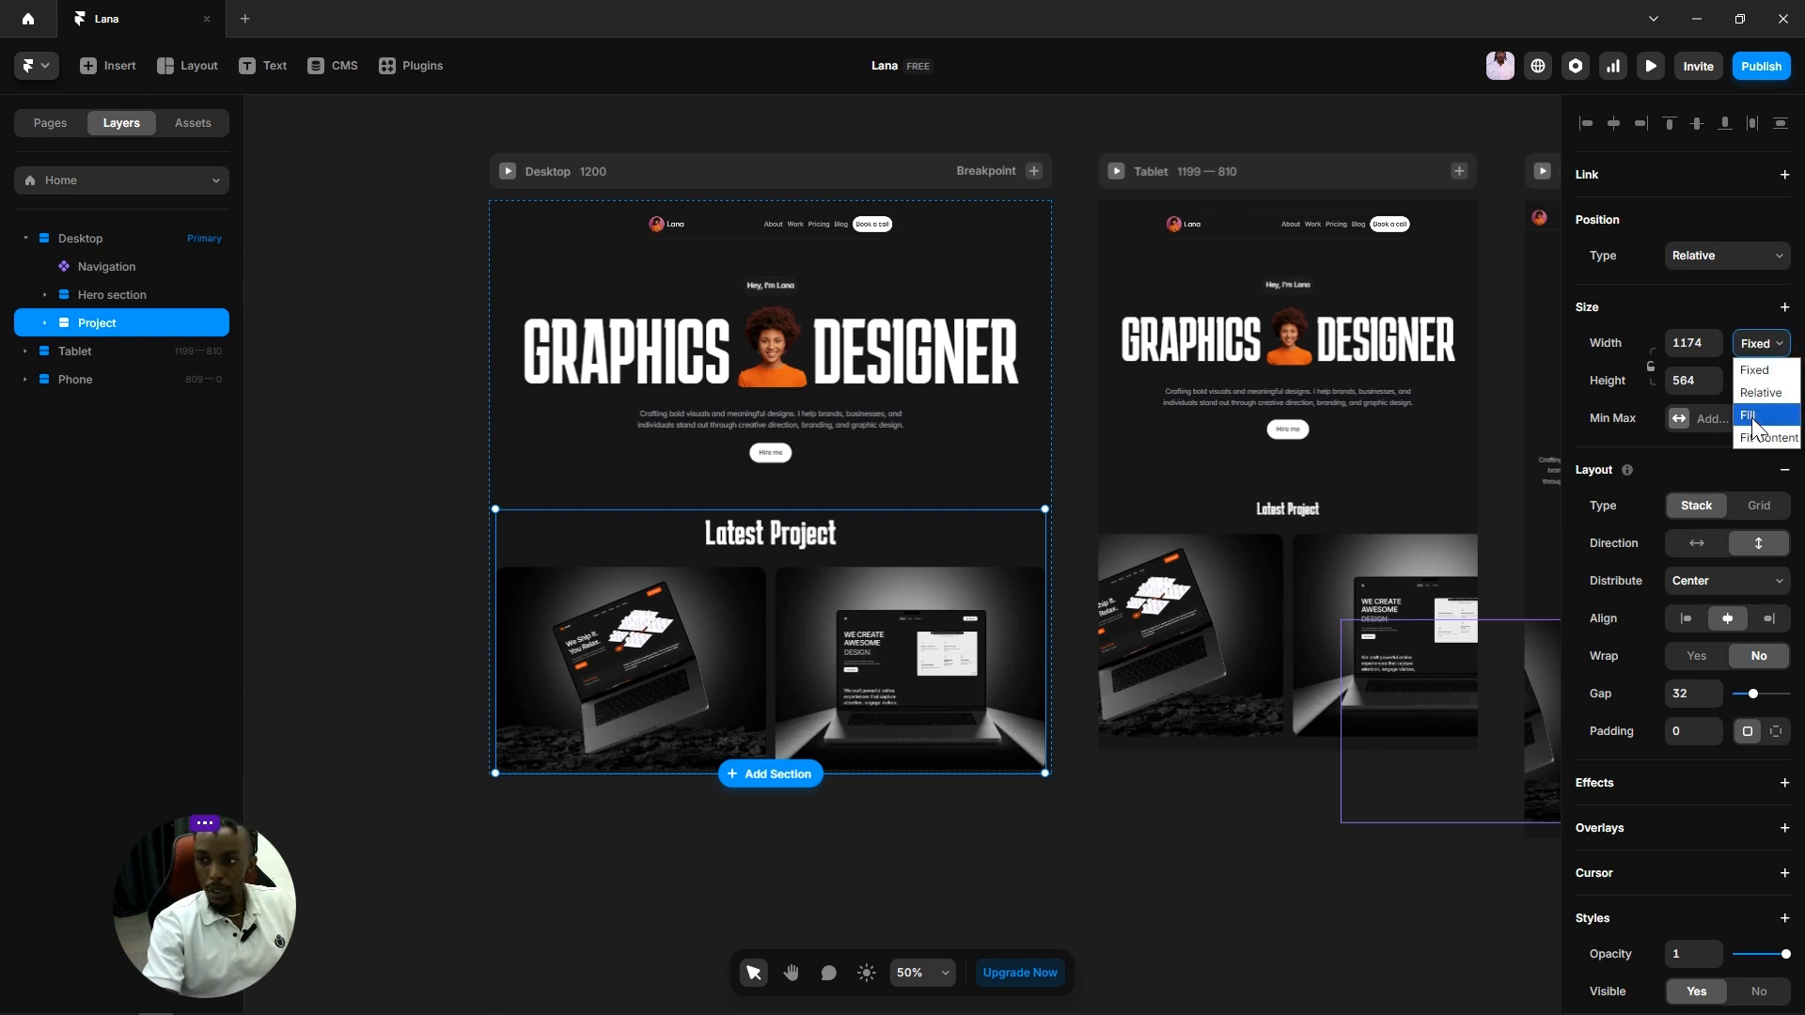
click(1752, 418)
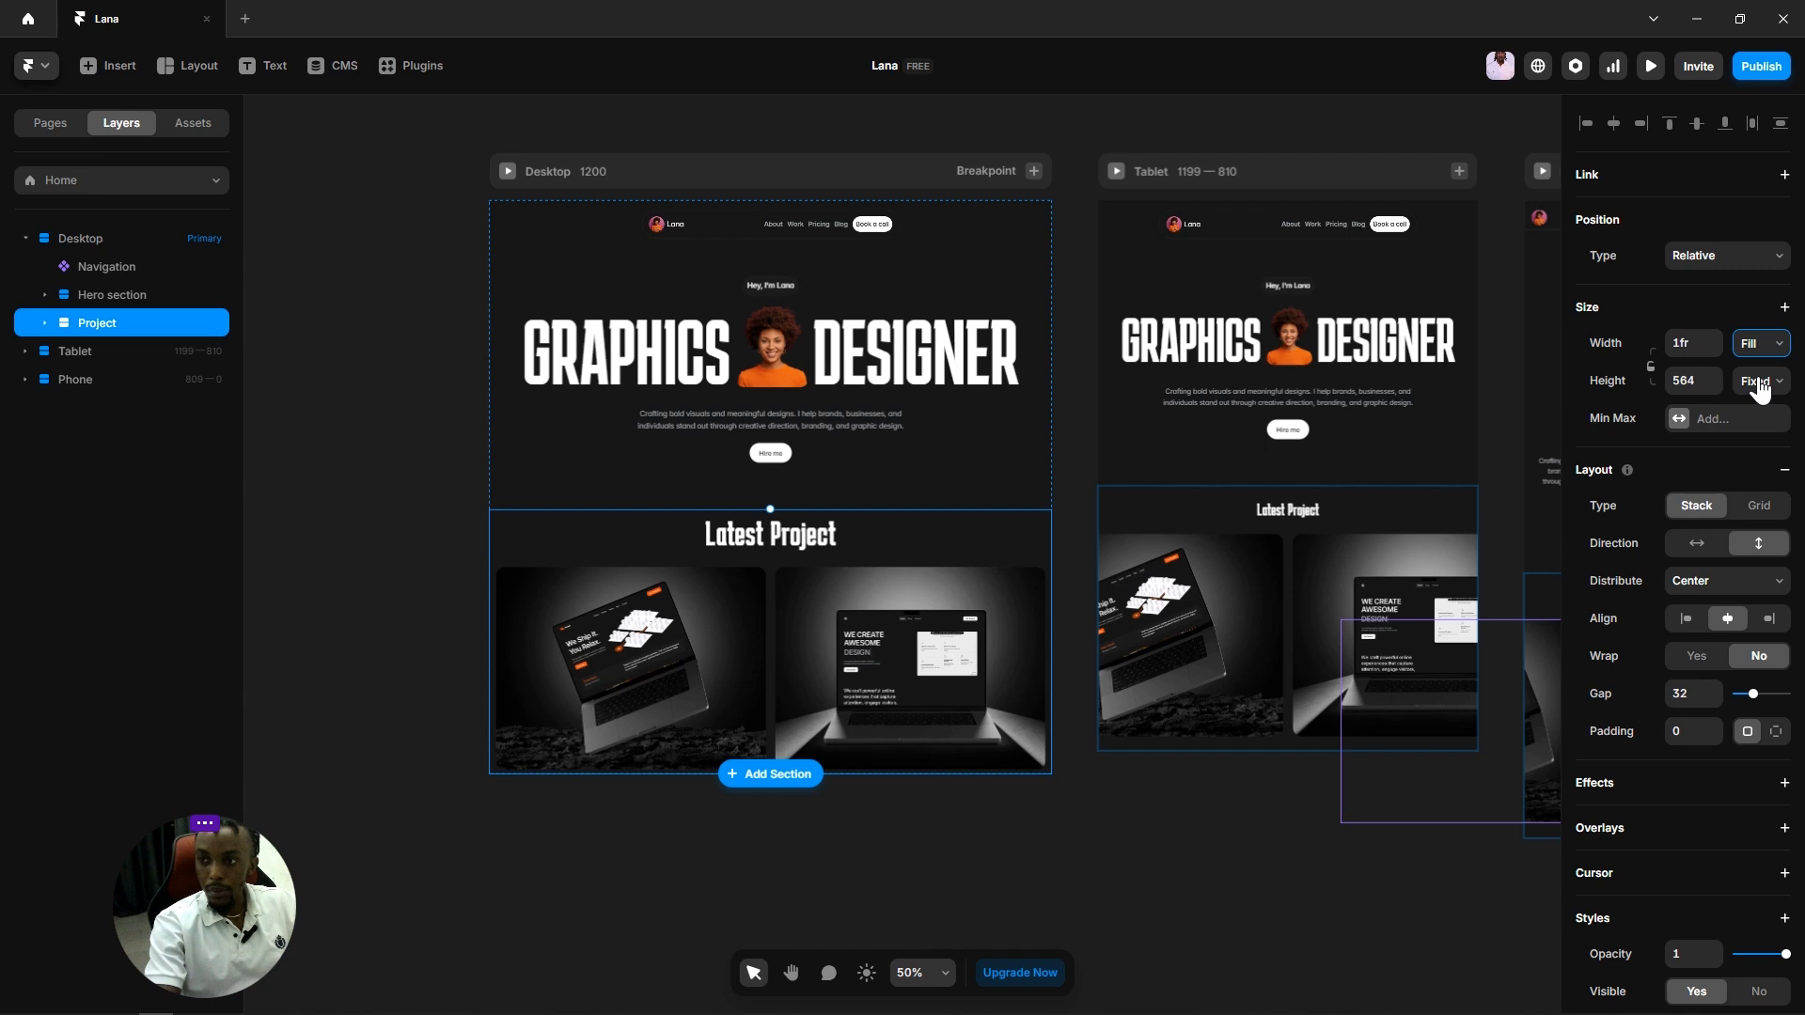
click(1759, 389)
click(1765, 482)
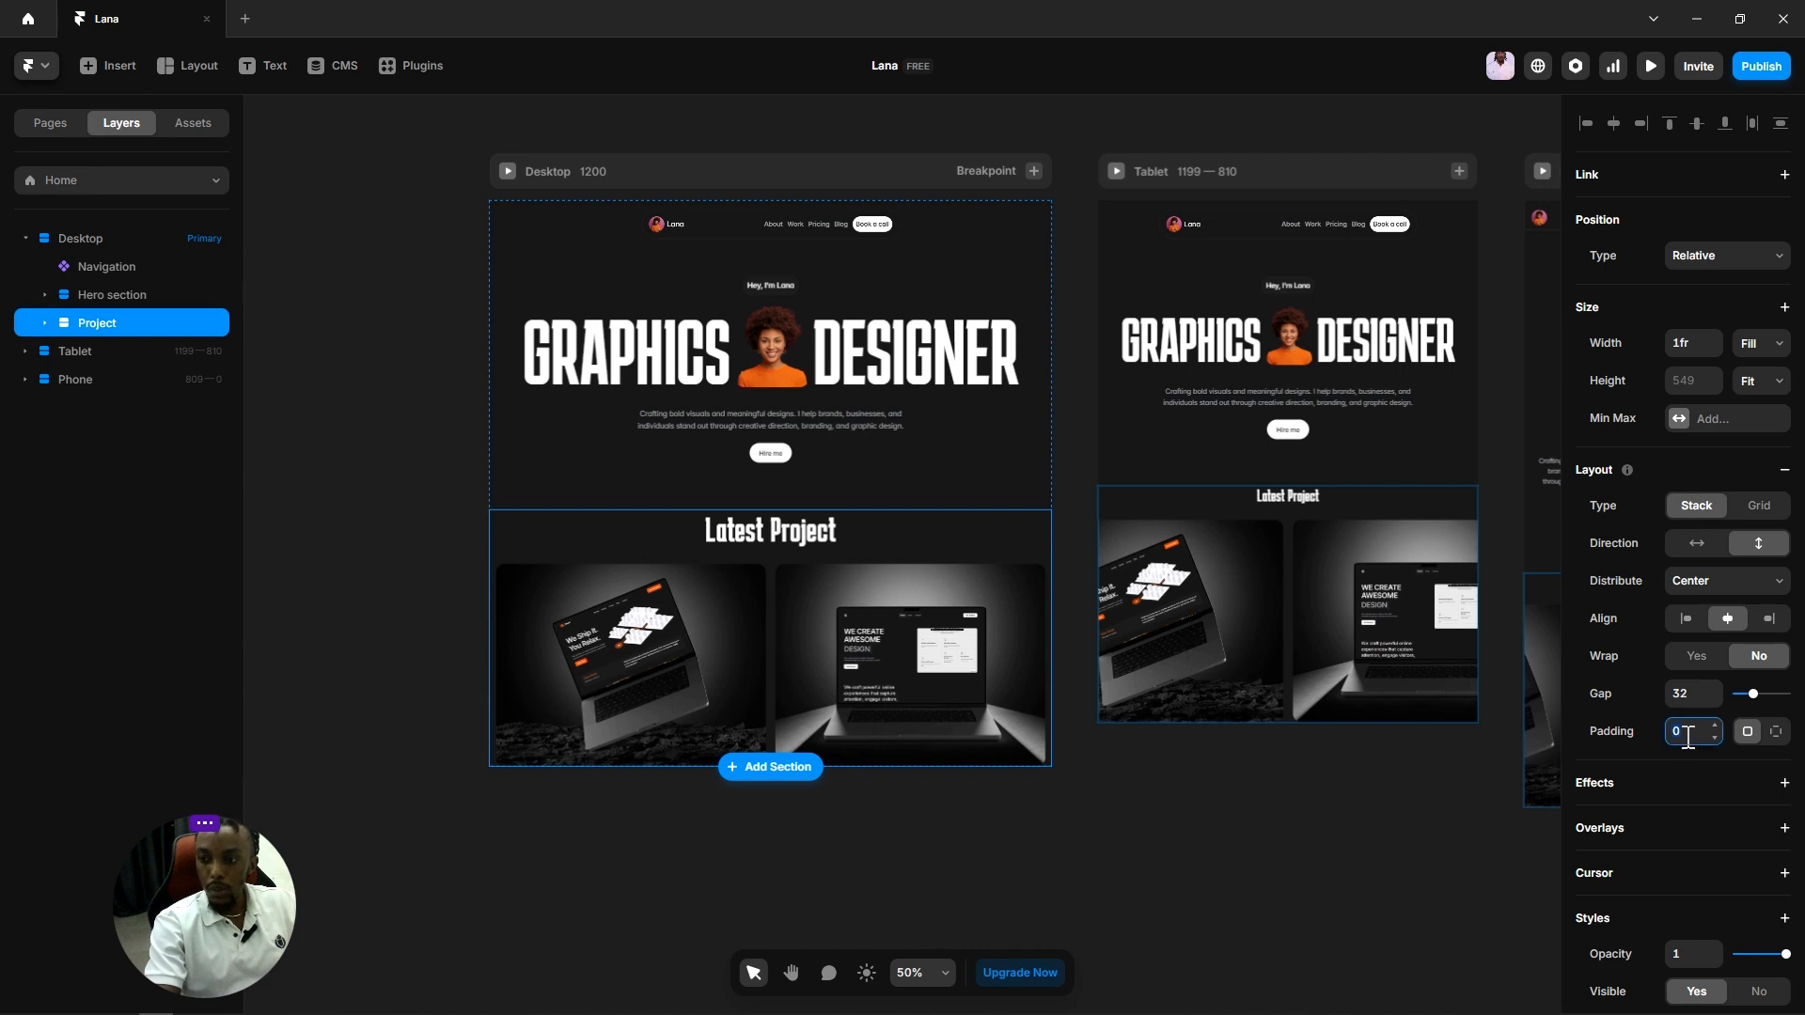
click(1178, 867)
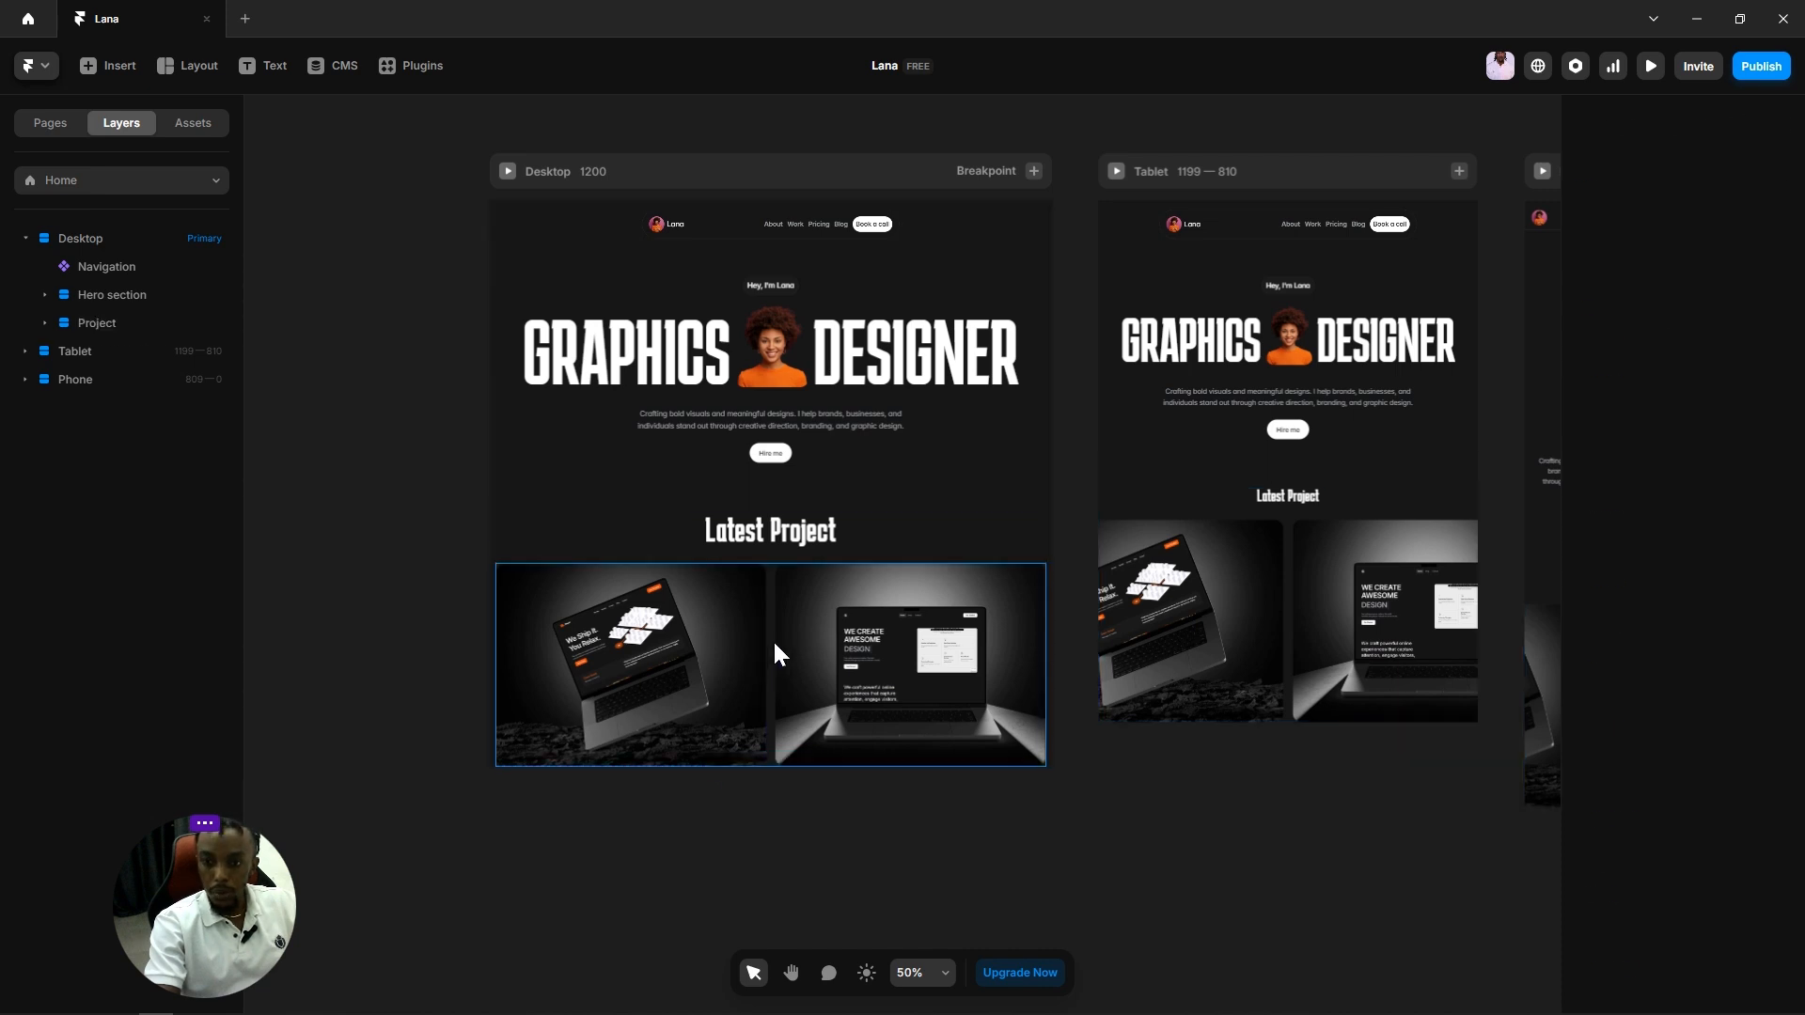
Step: Set the width of the Projects list in the Desktop frame to Fill
click(773, 639)
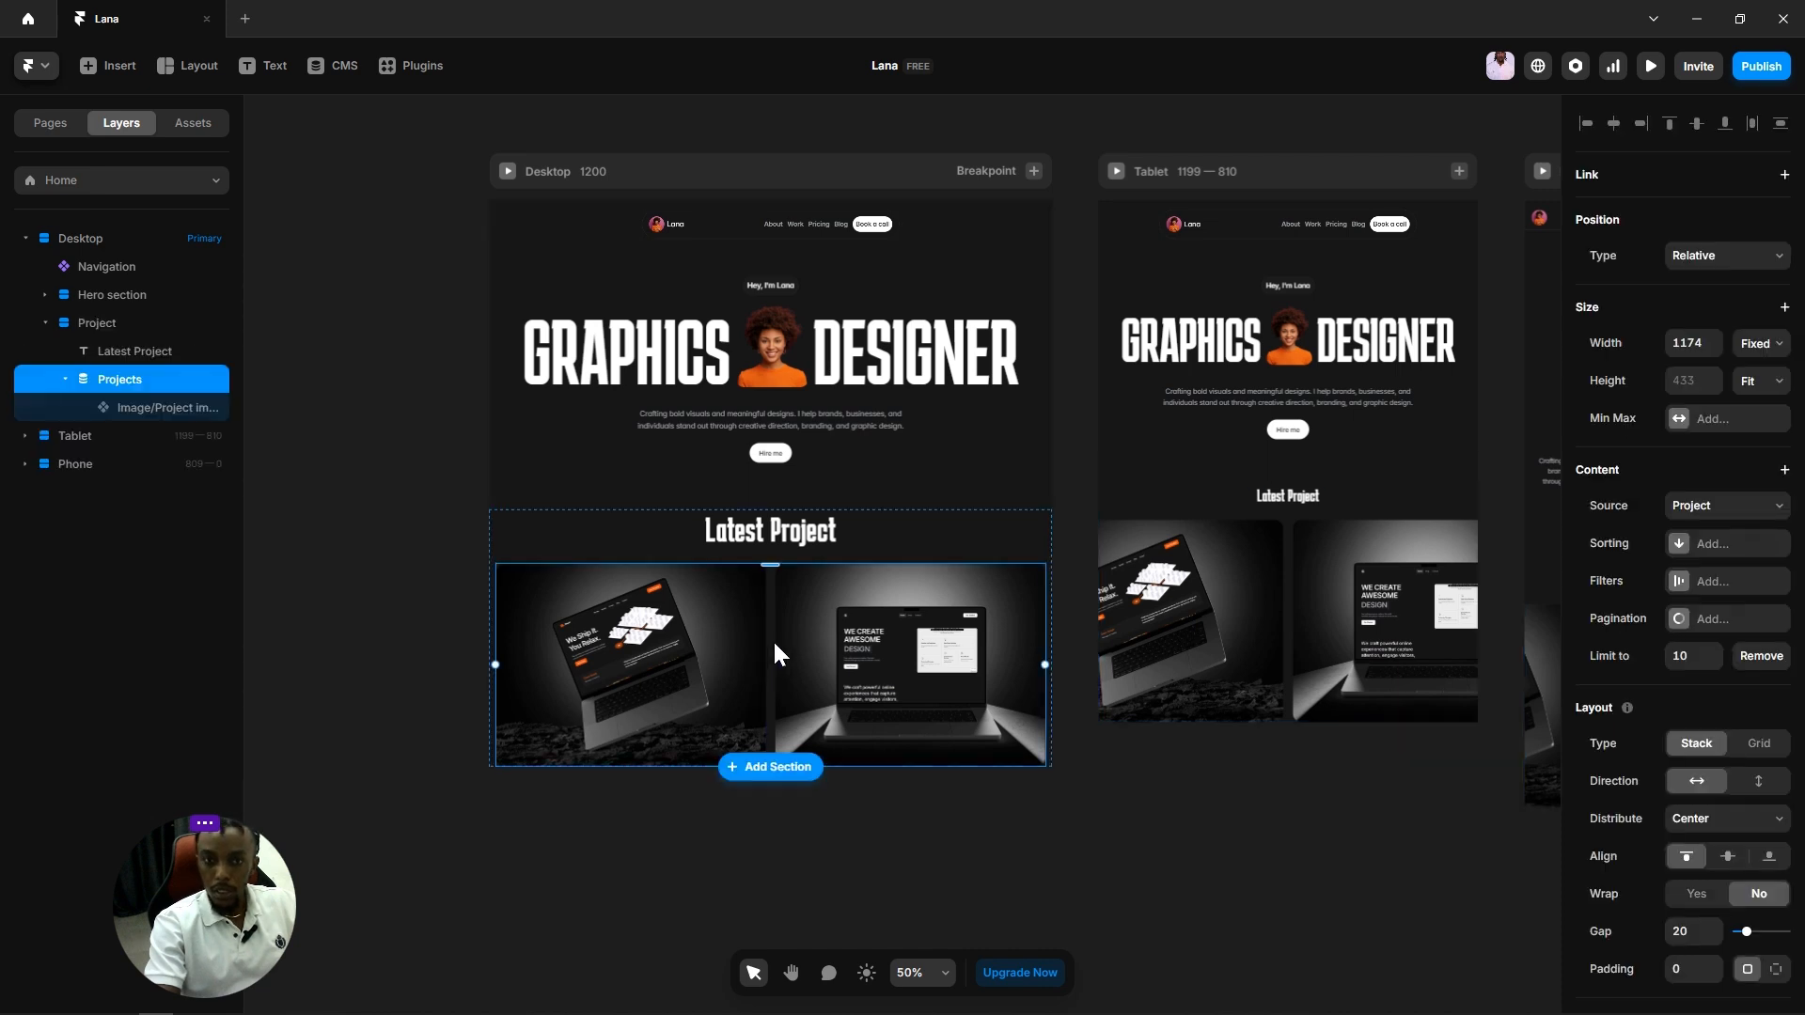
click(1761, 357)
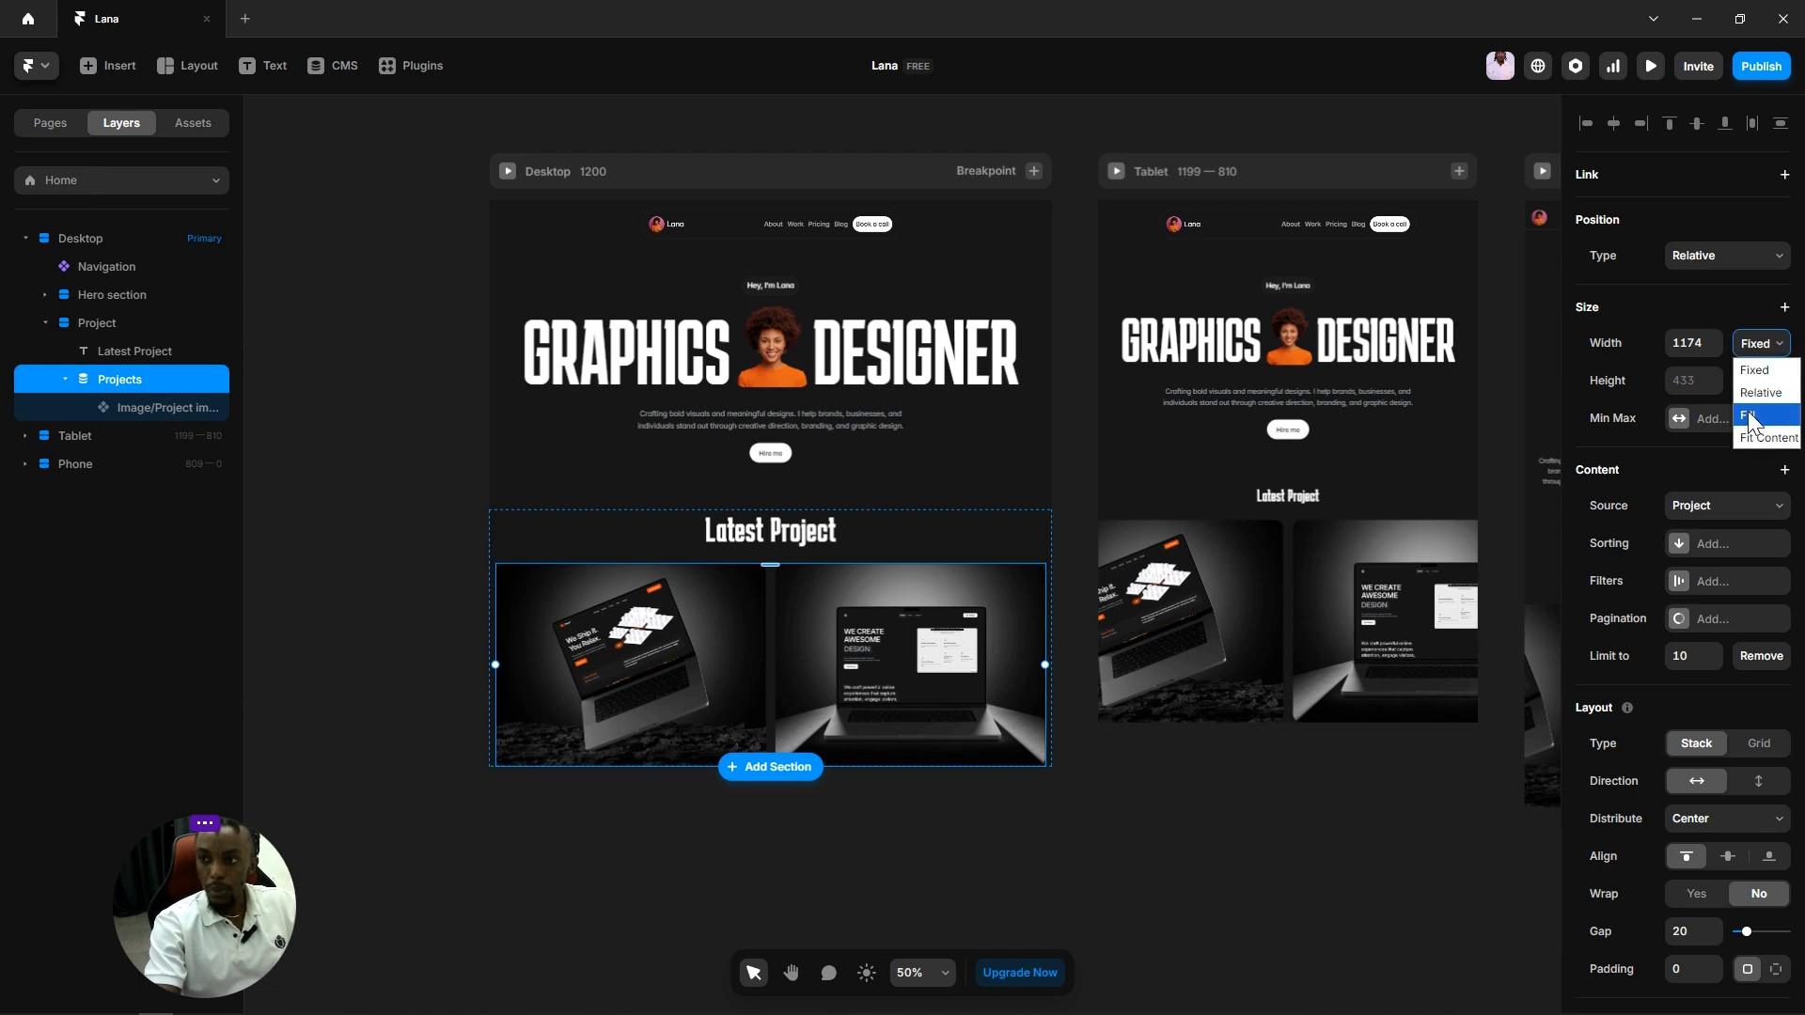
click(1753, 405)
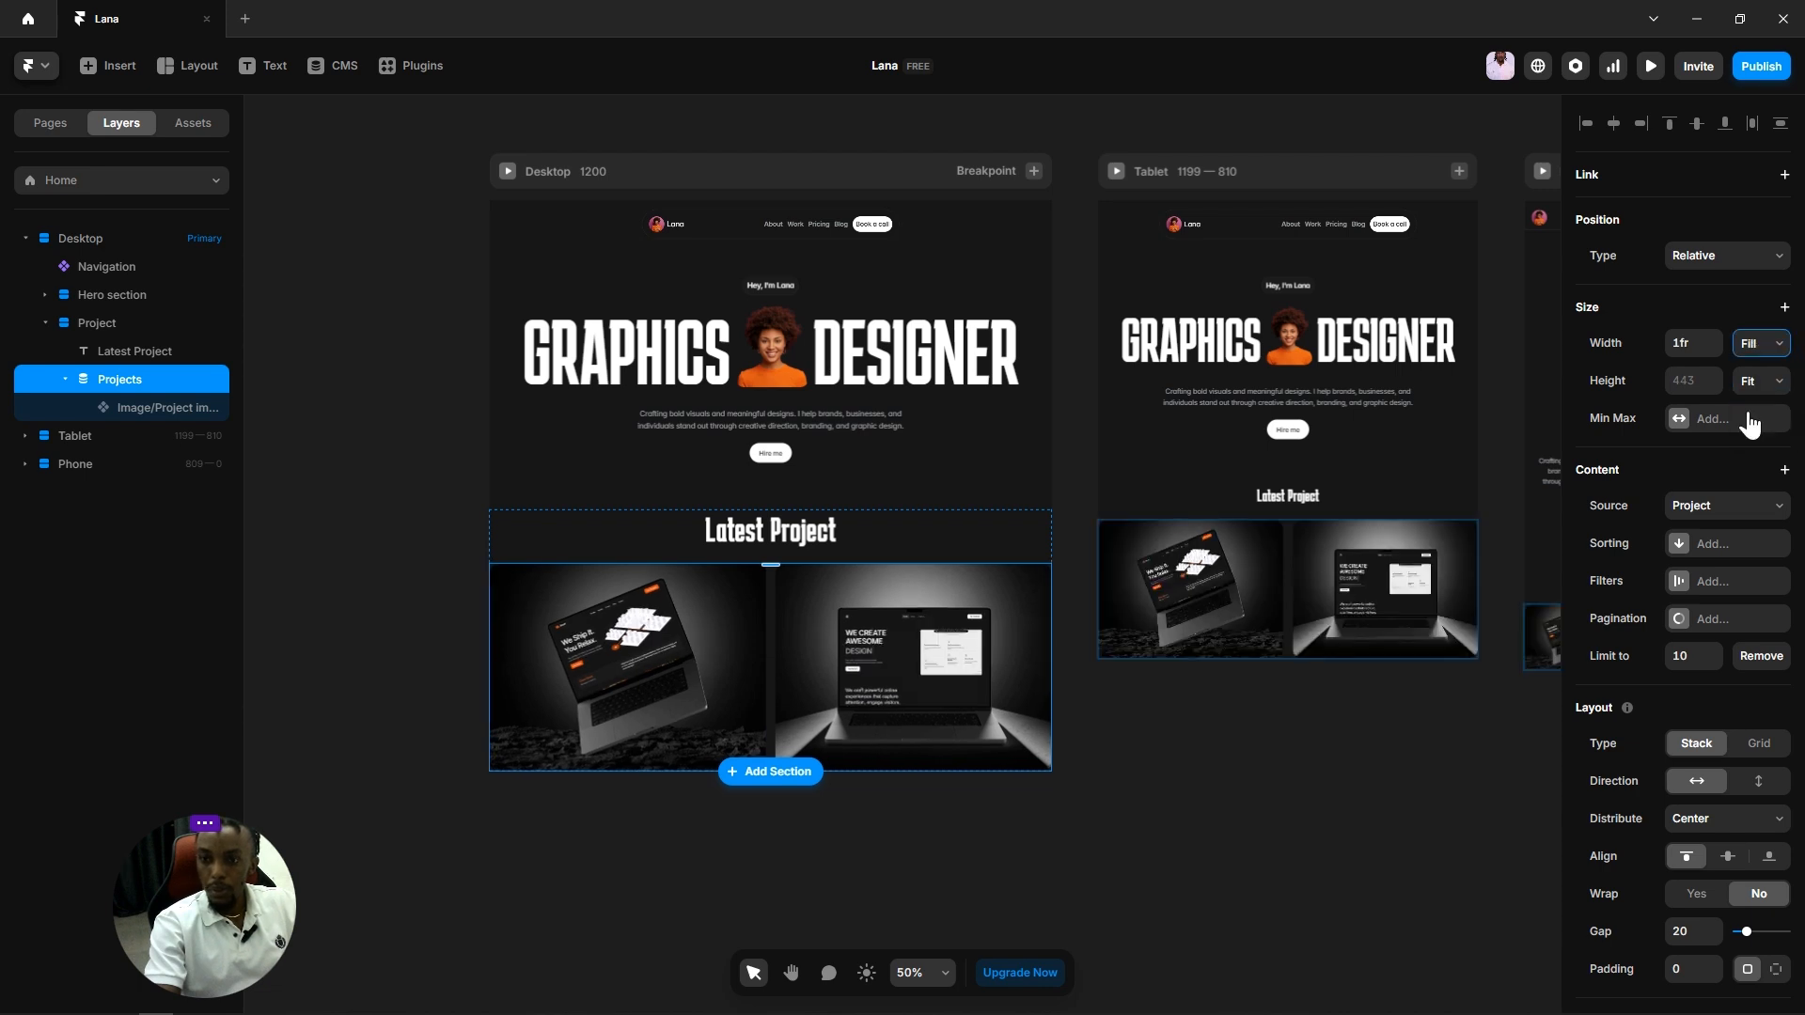
click(1305, 786)
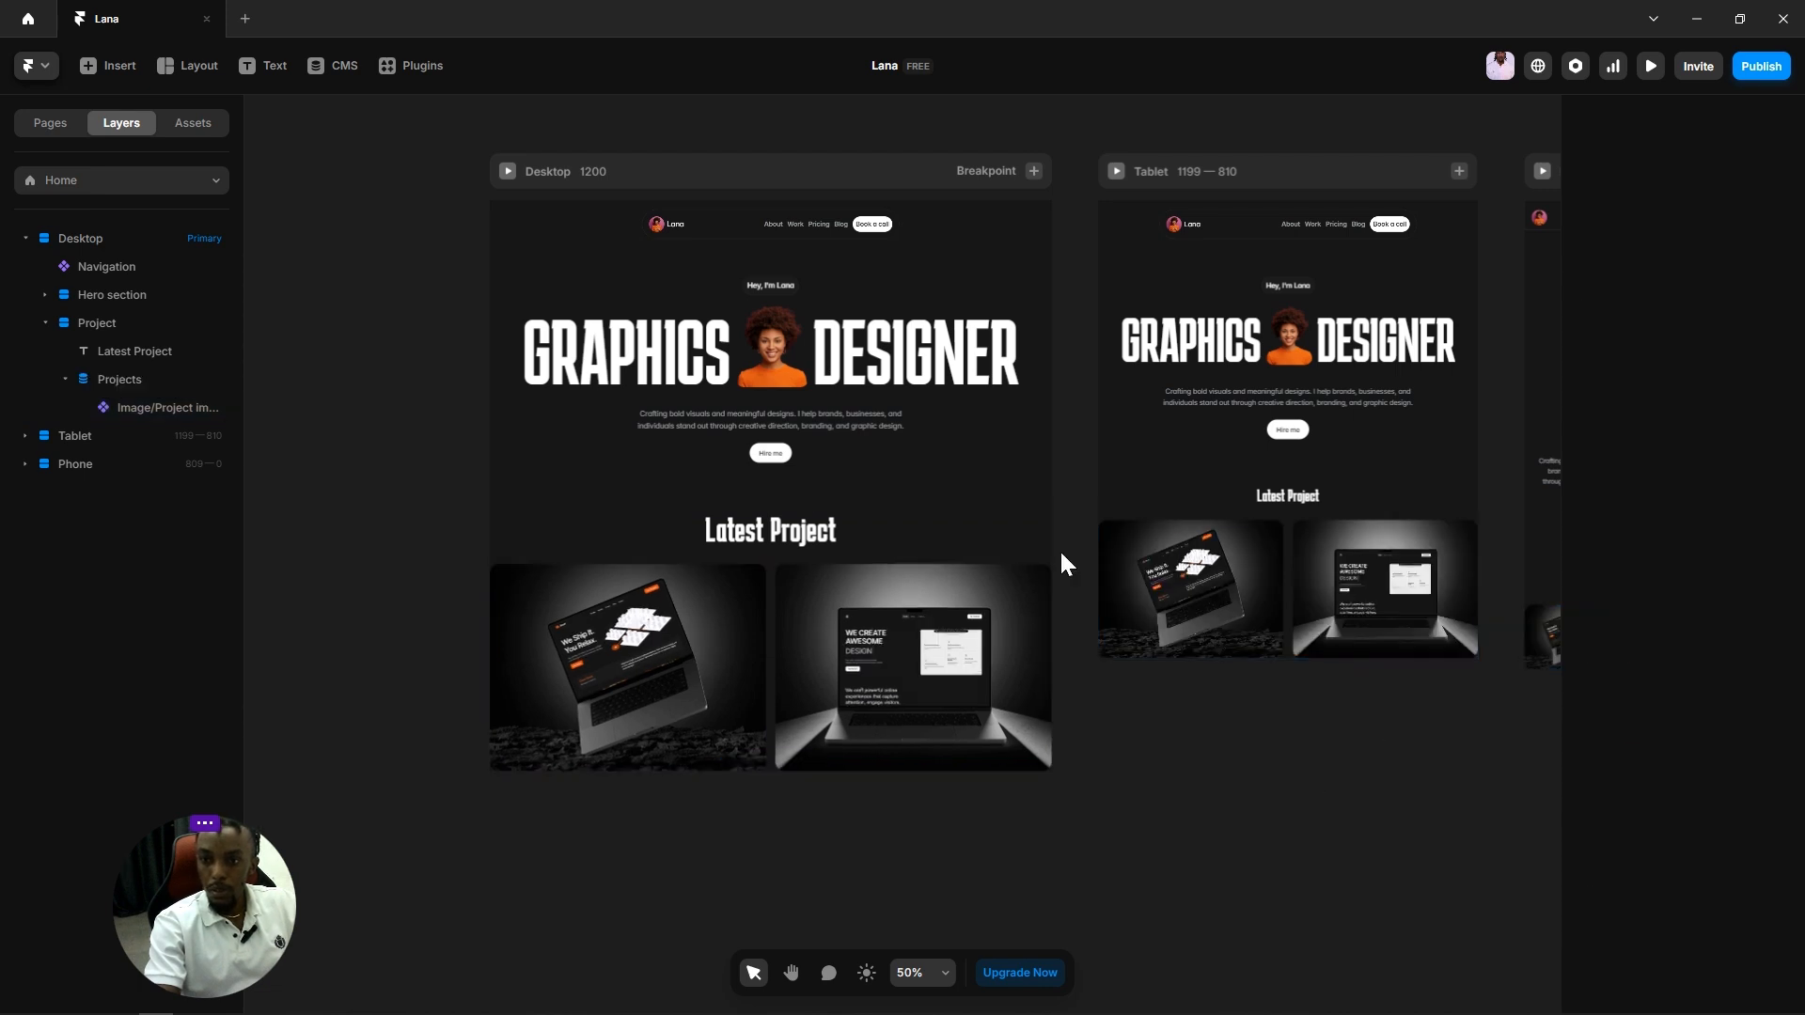
Step: Add an accessibility tag to the Desktop Project stack and set it to section
click(1011, 550)
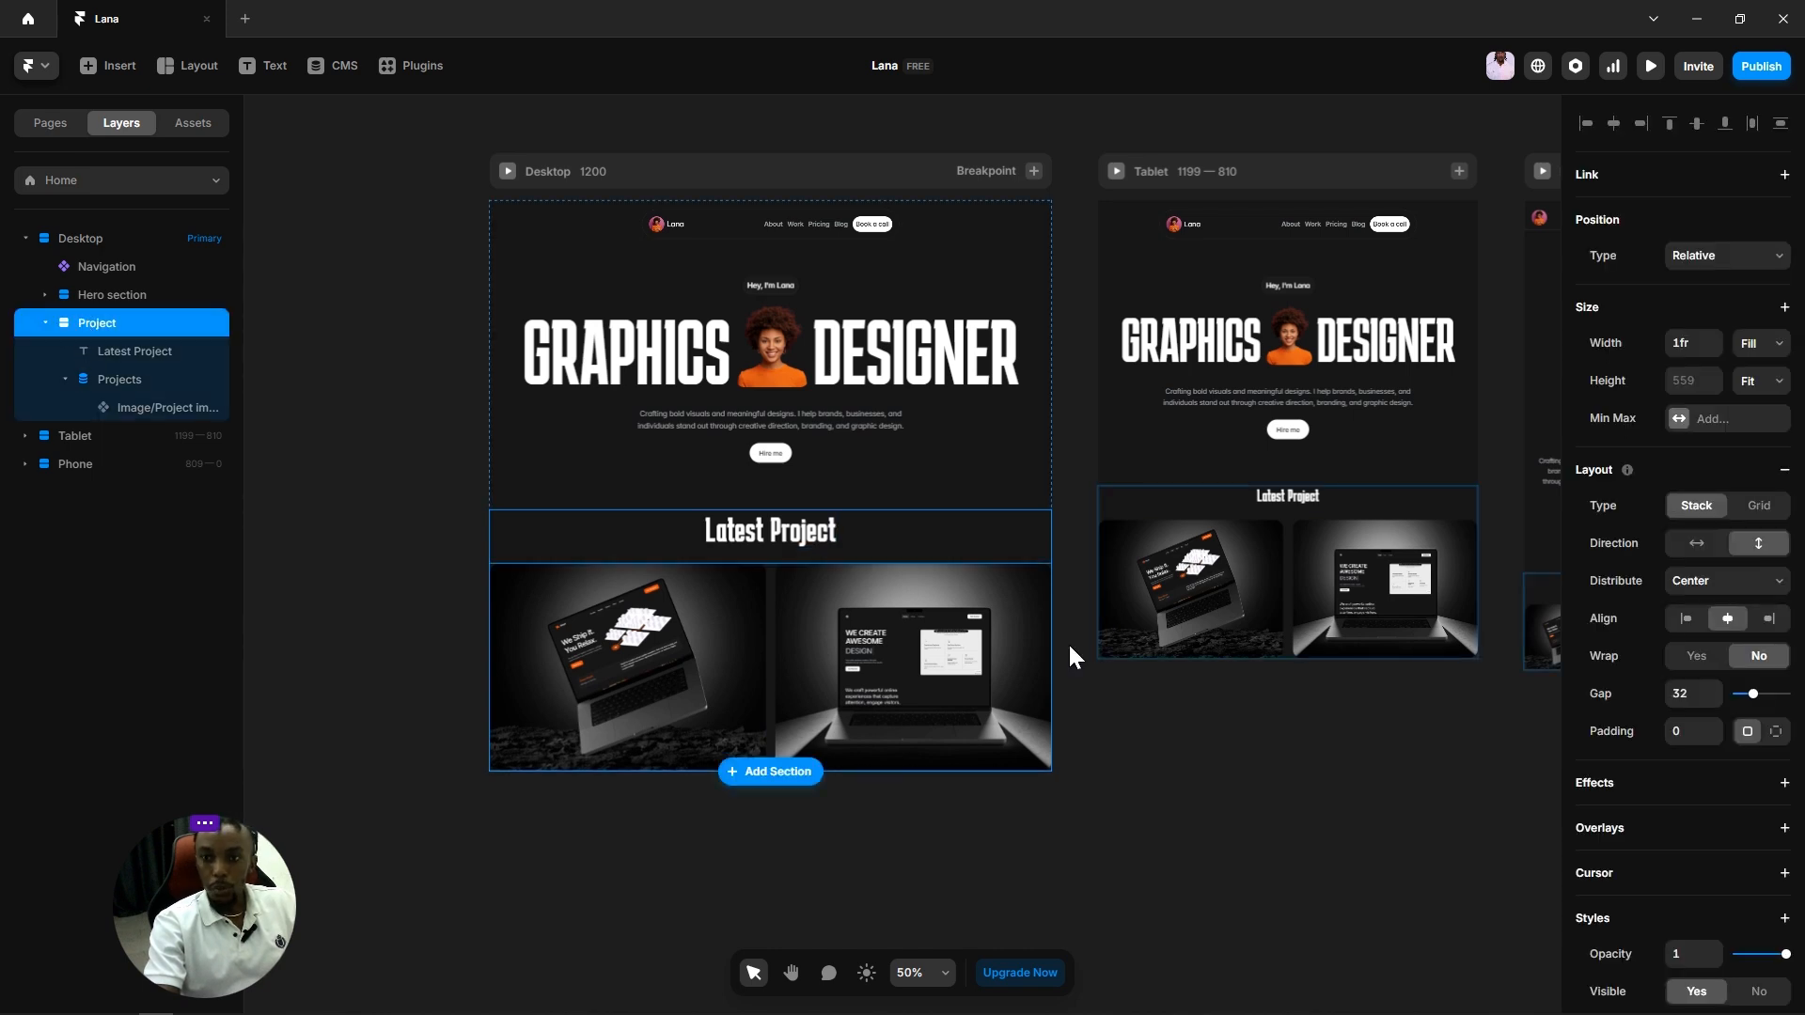
scroll(1741, 808, down, 5)
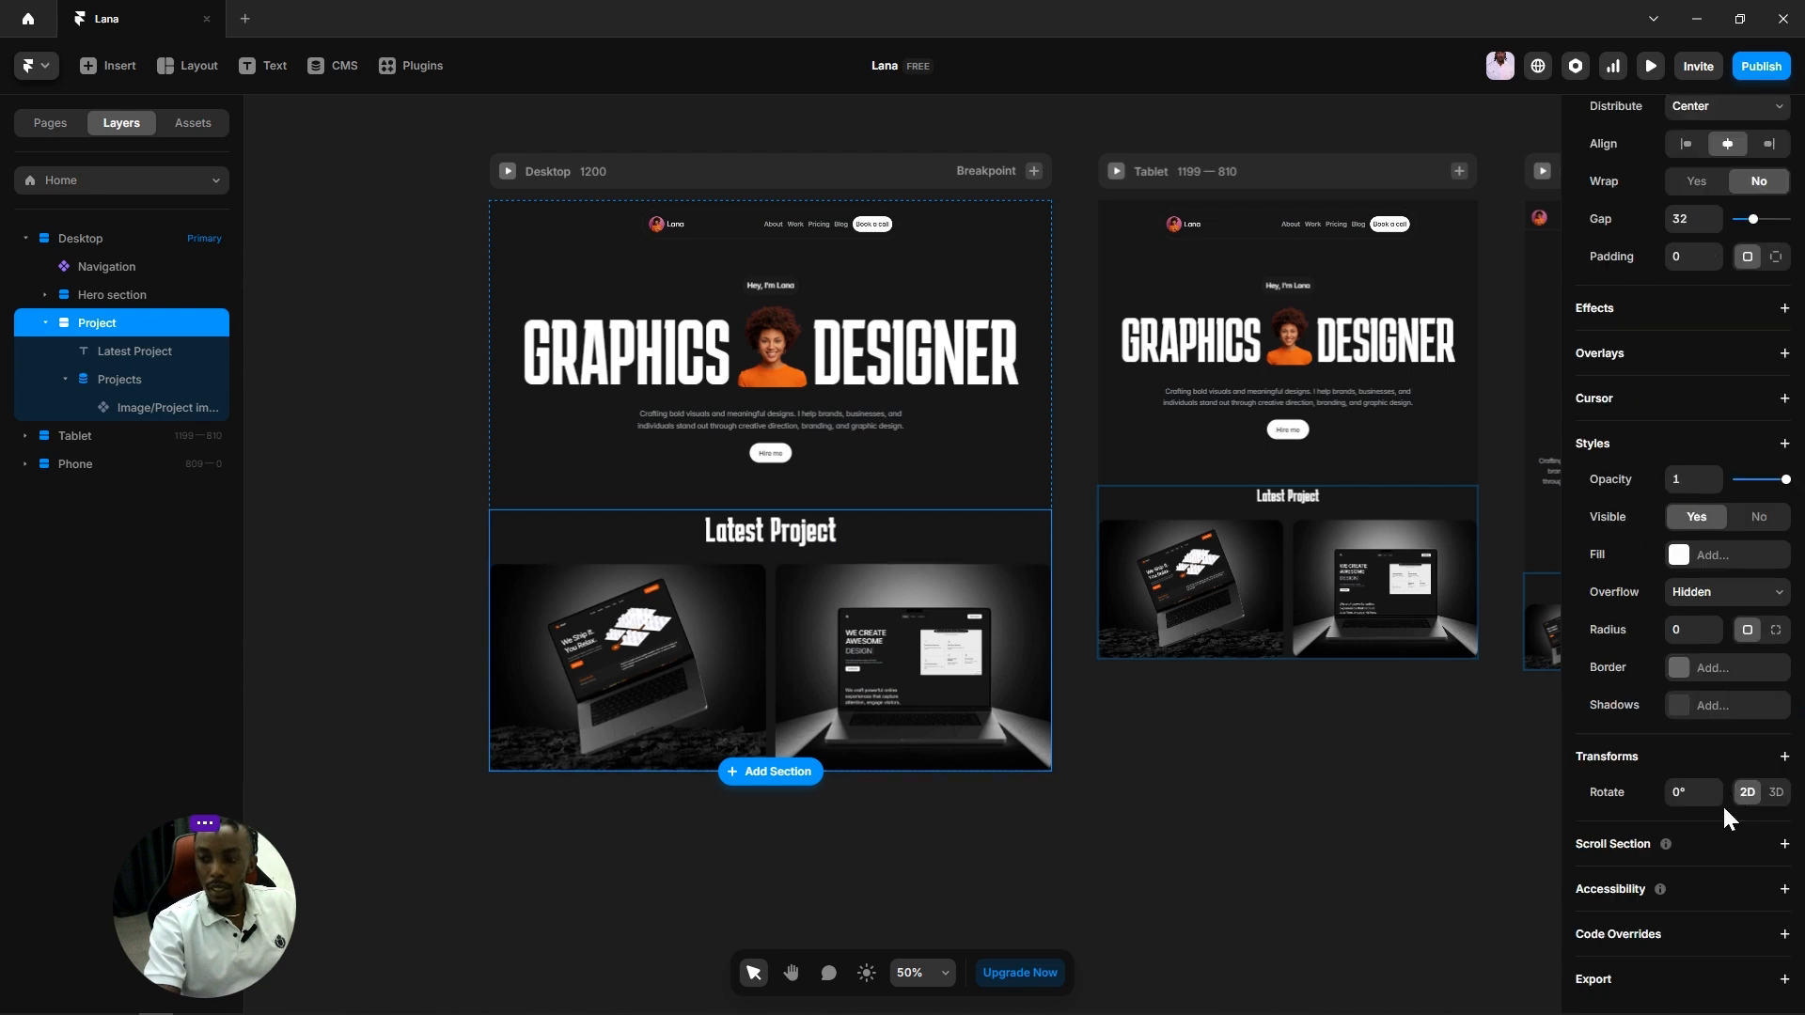
click(1783, 889)
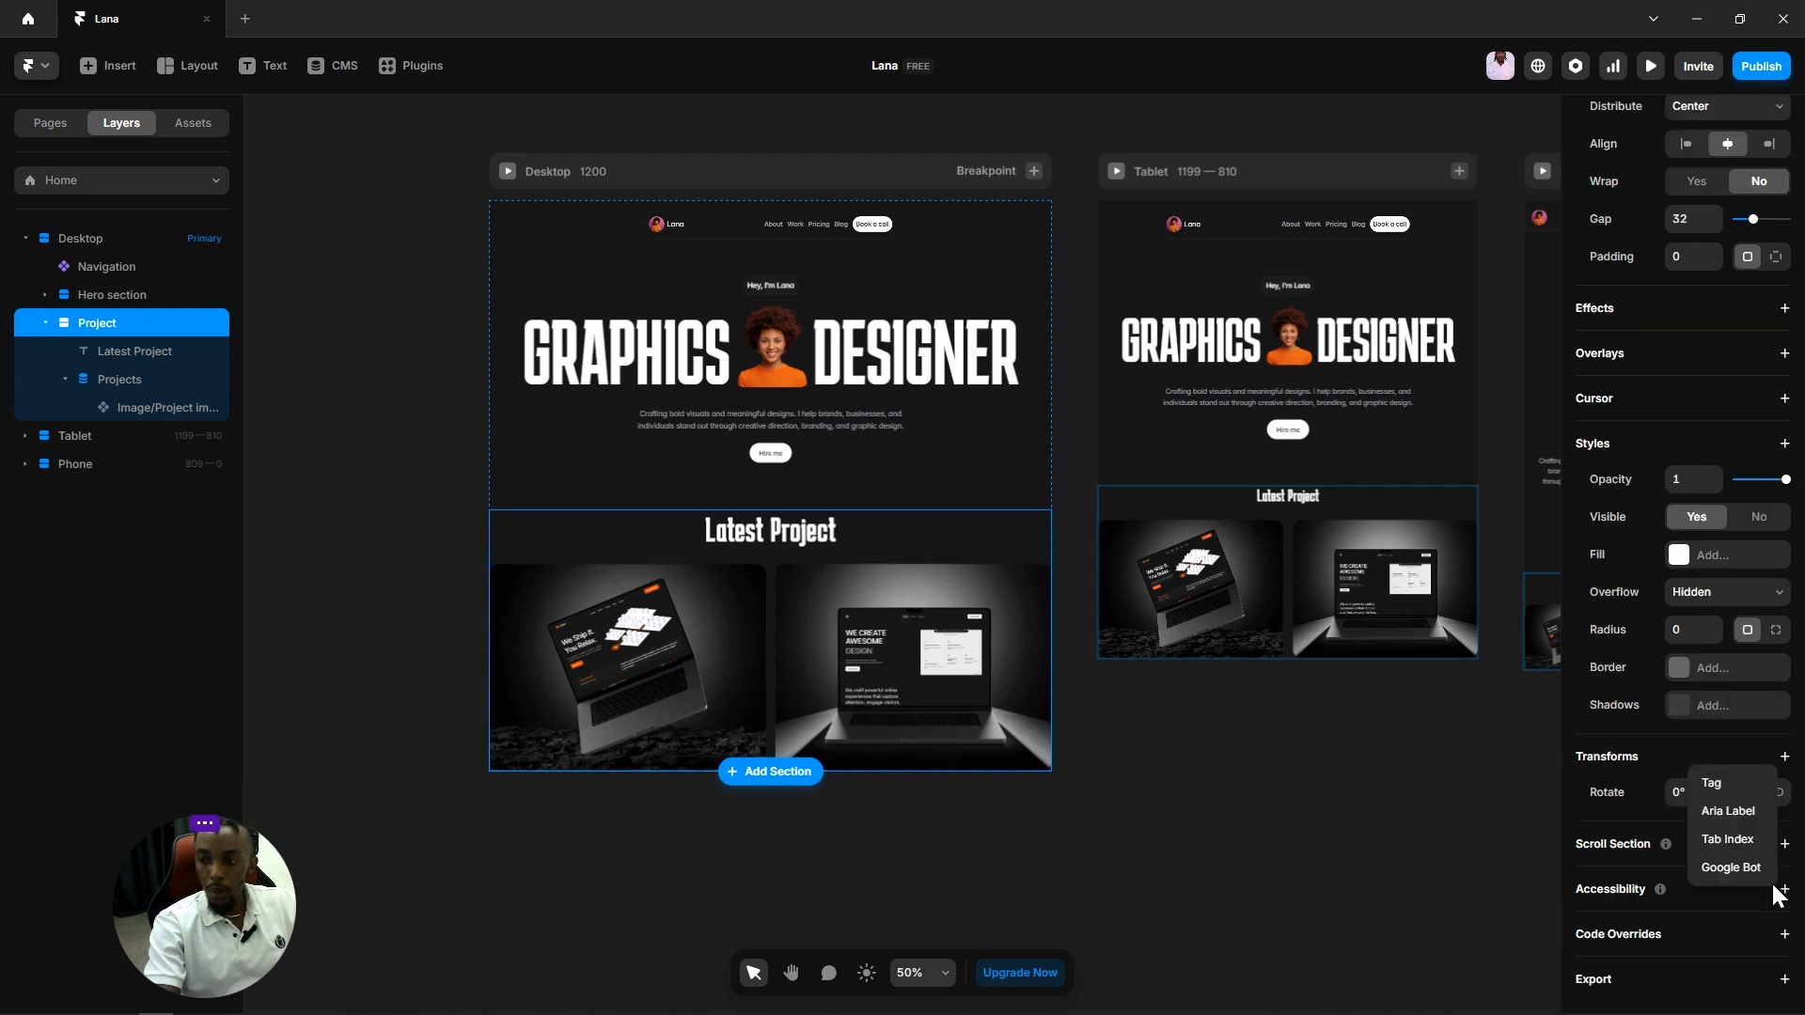
click(1722, 787)
click(1720, 925)
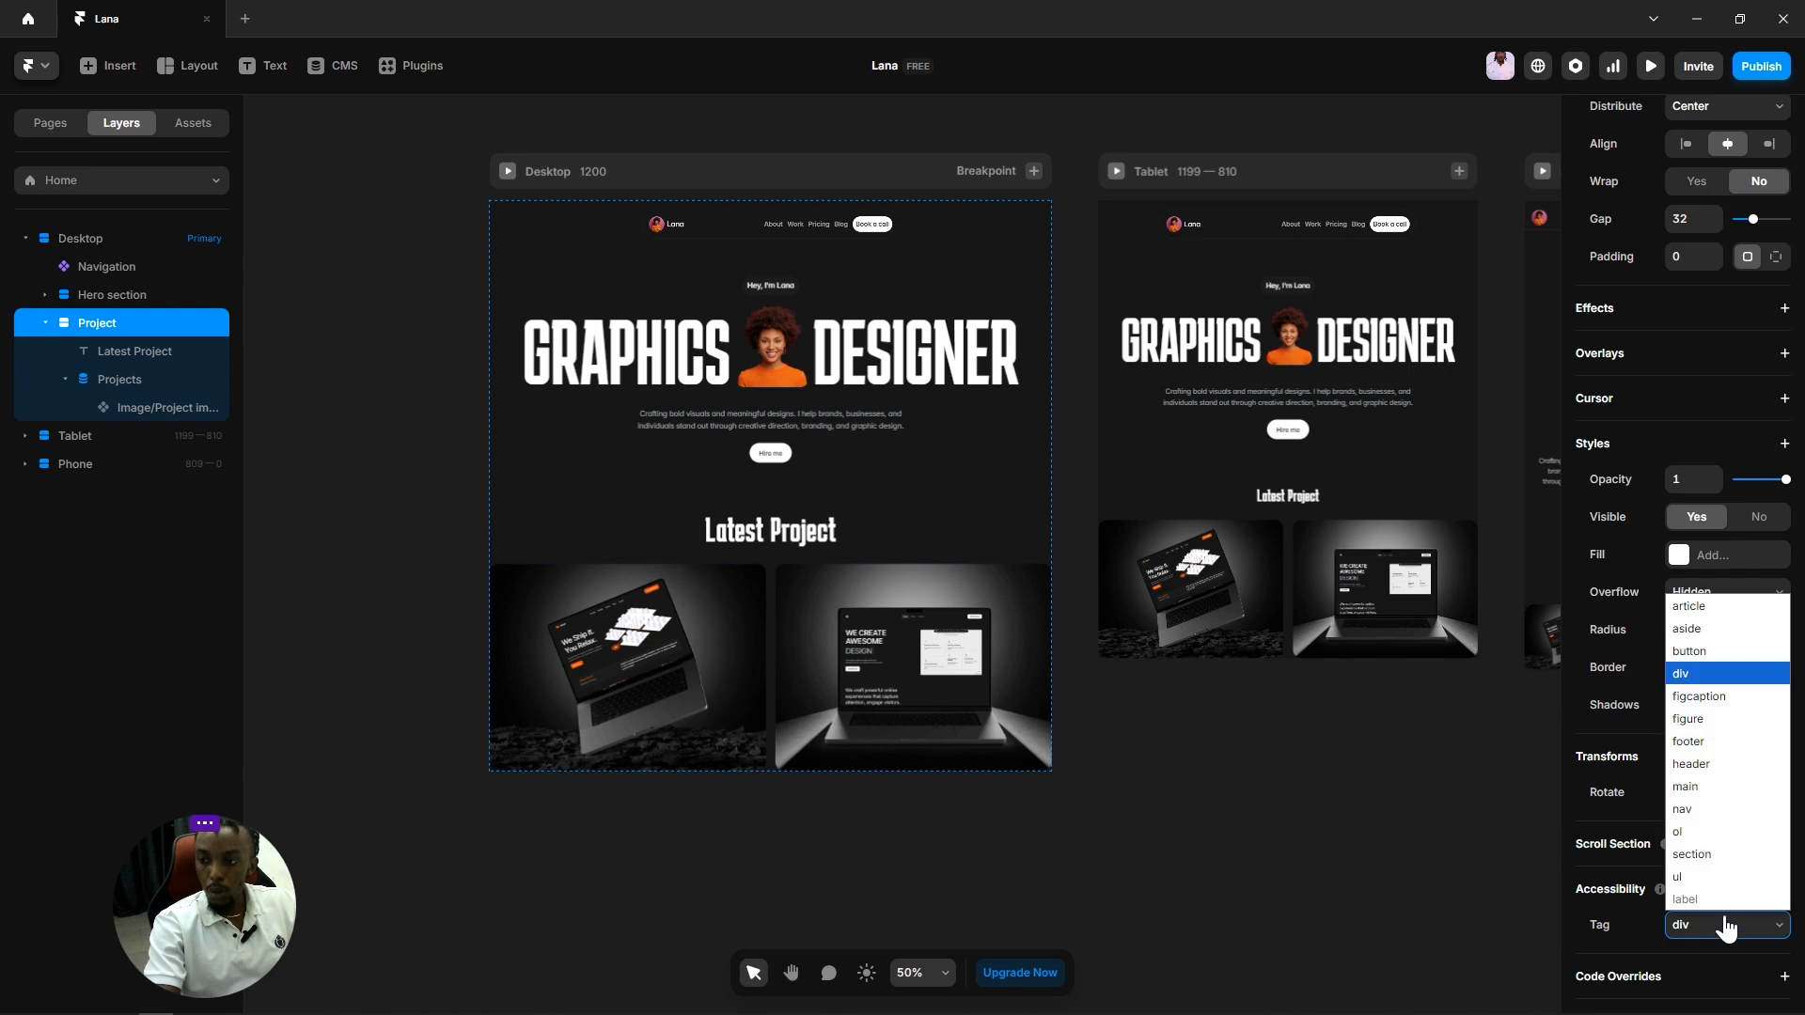
click(1693, 854)
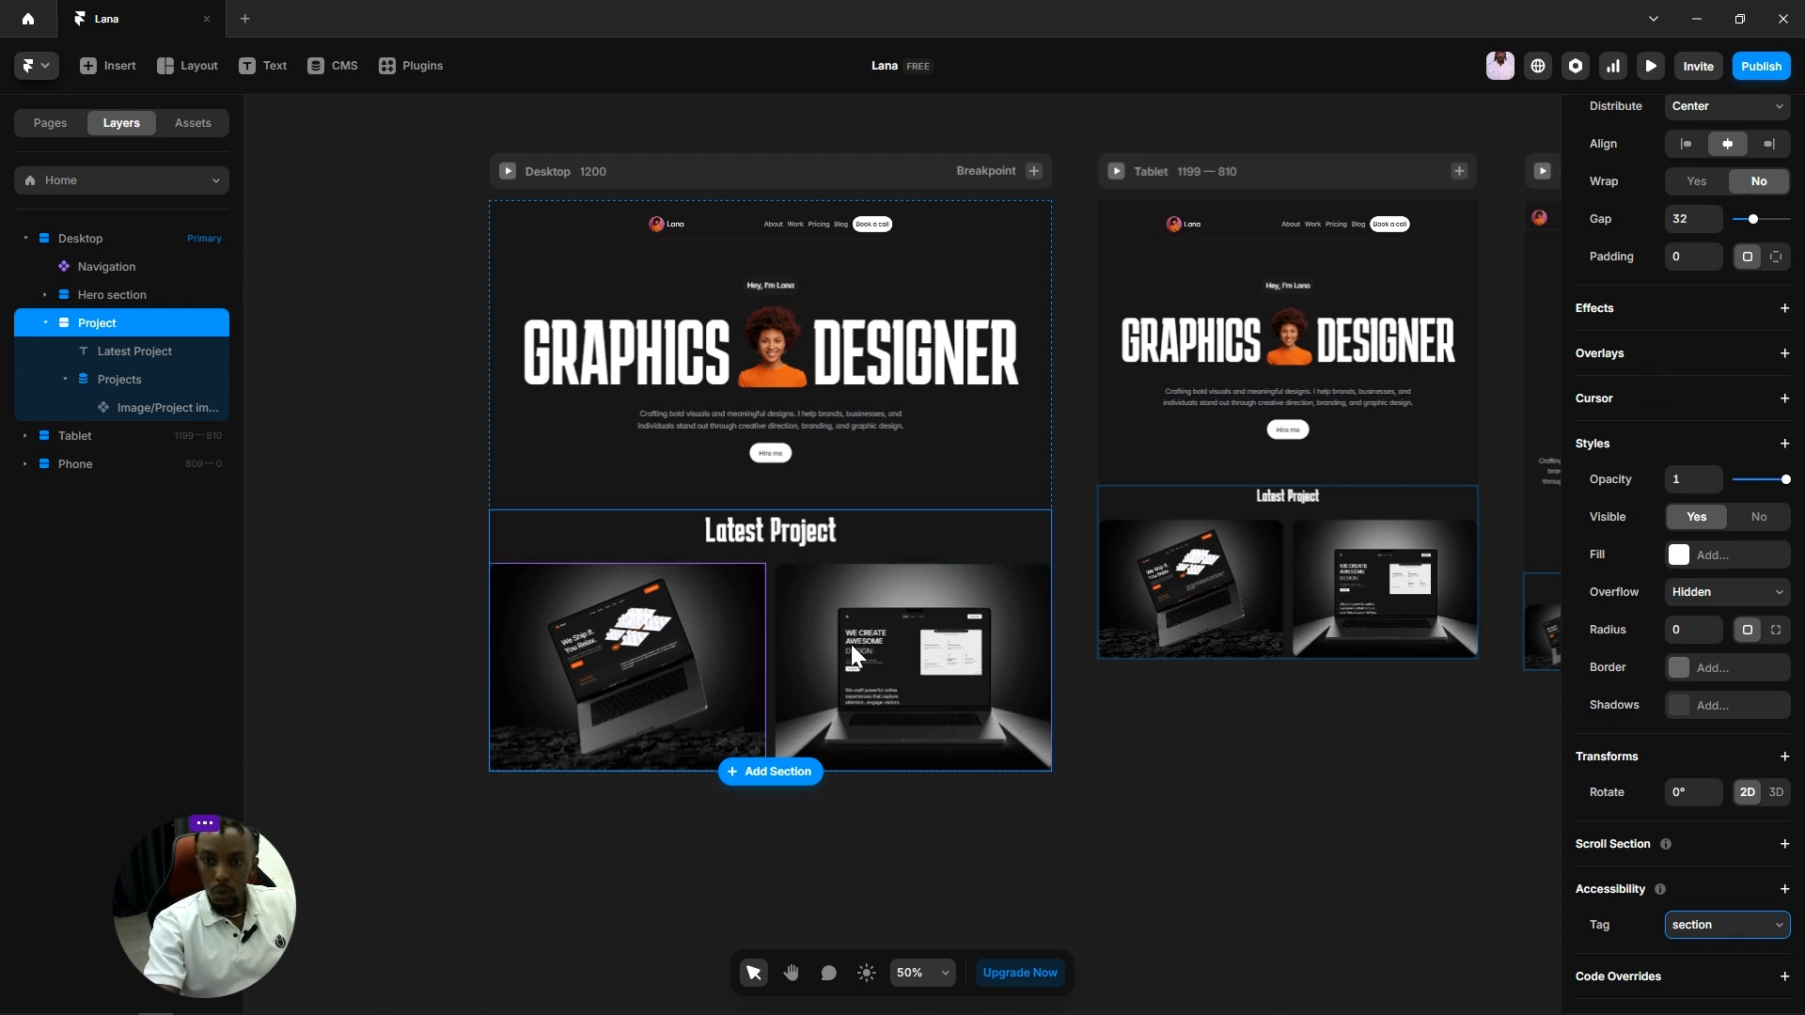
Step: Set the padding of the Desktop Project stack to 64
click(1680, 257)
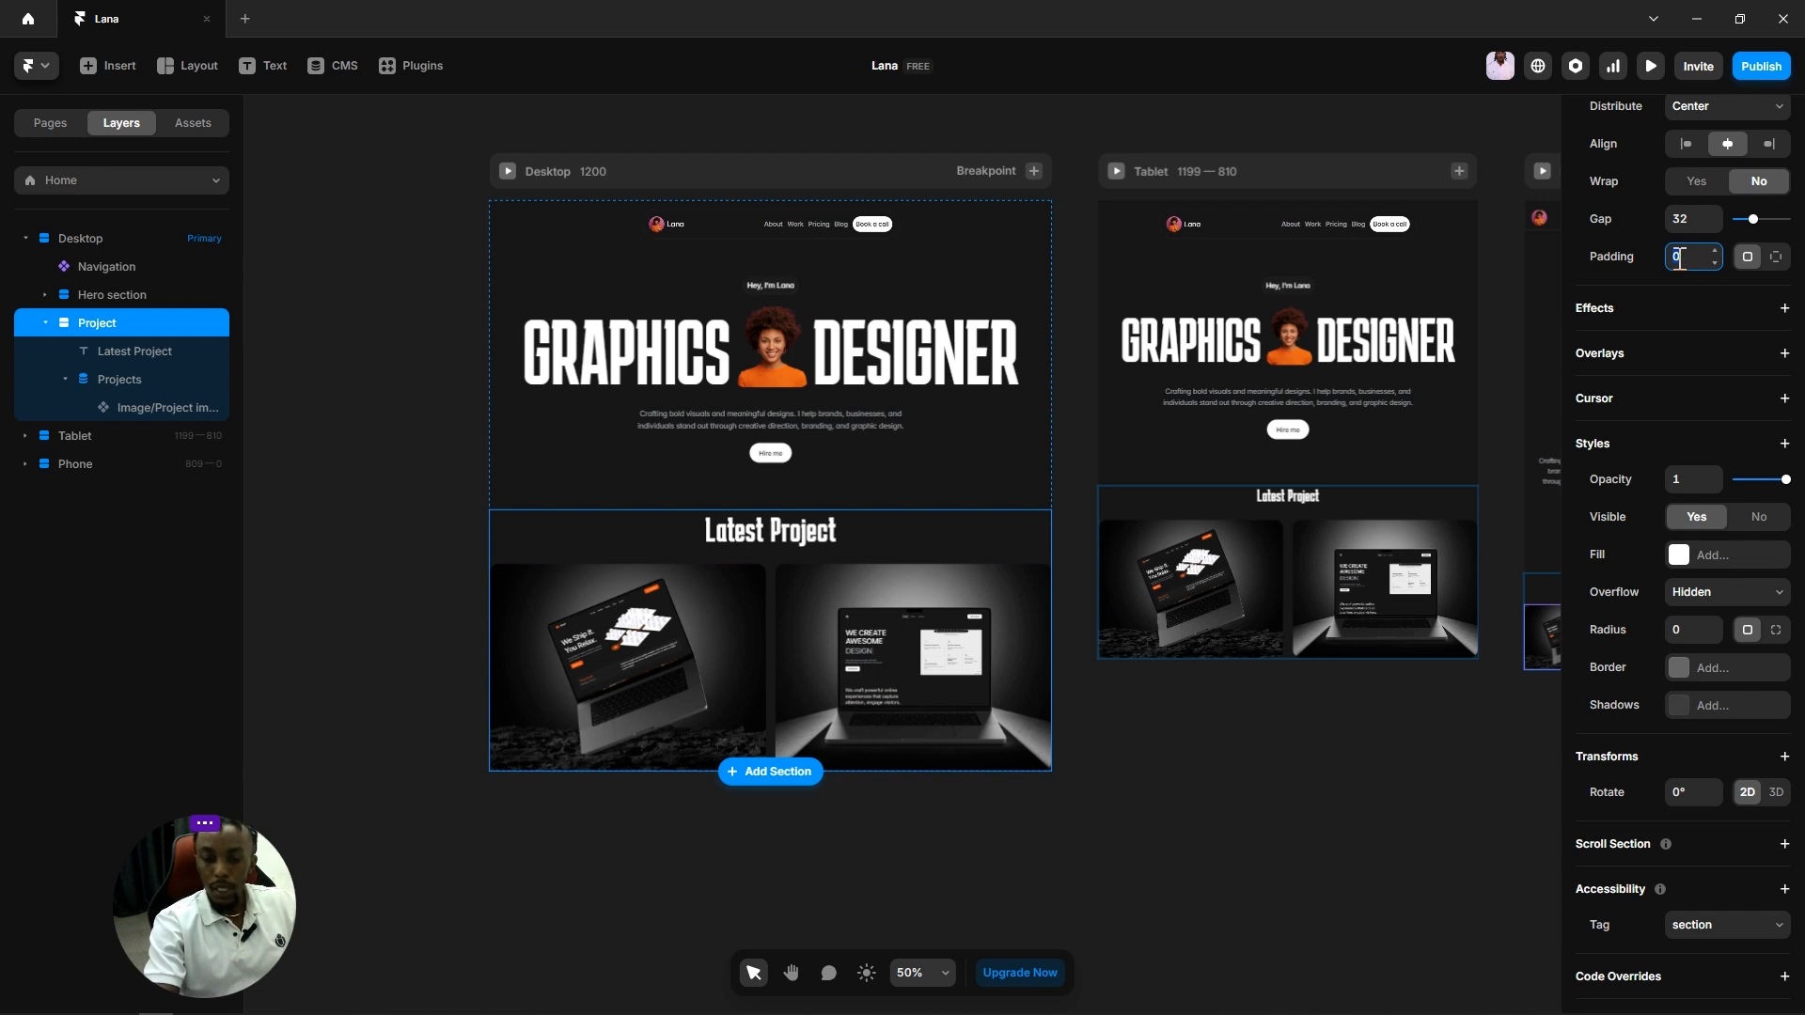
text(64)
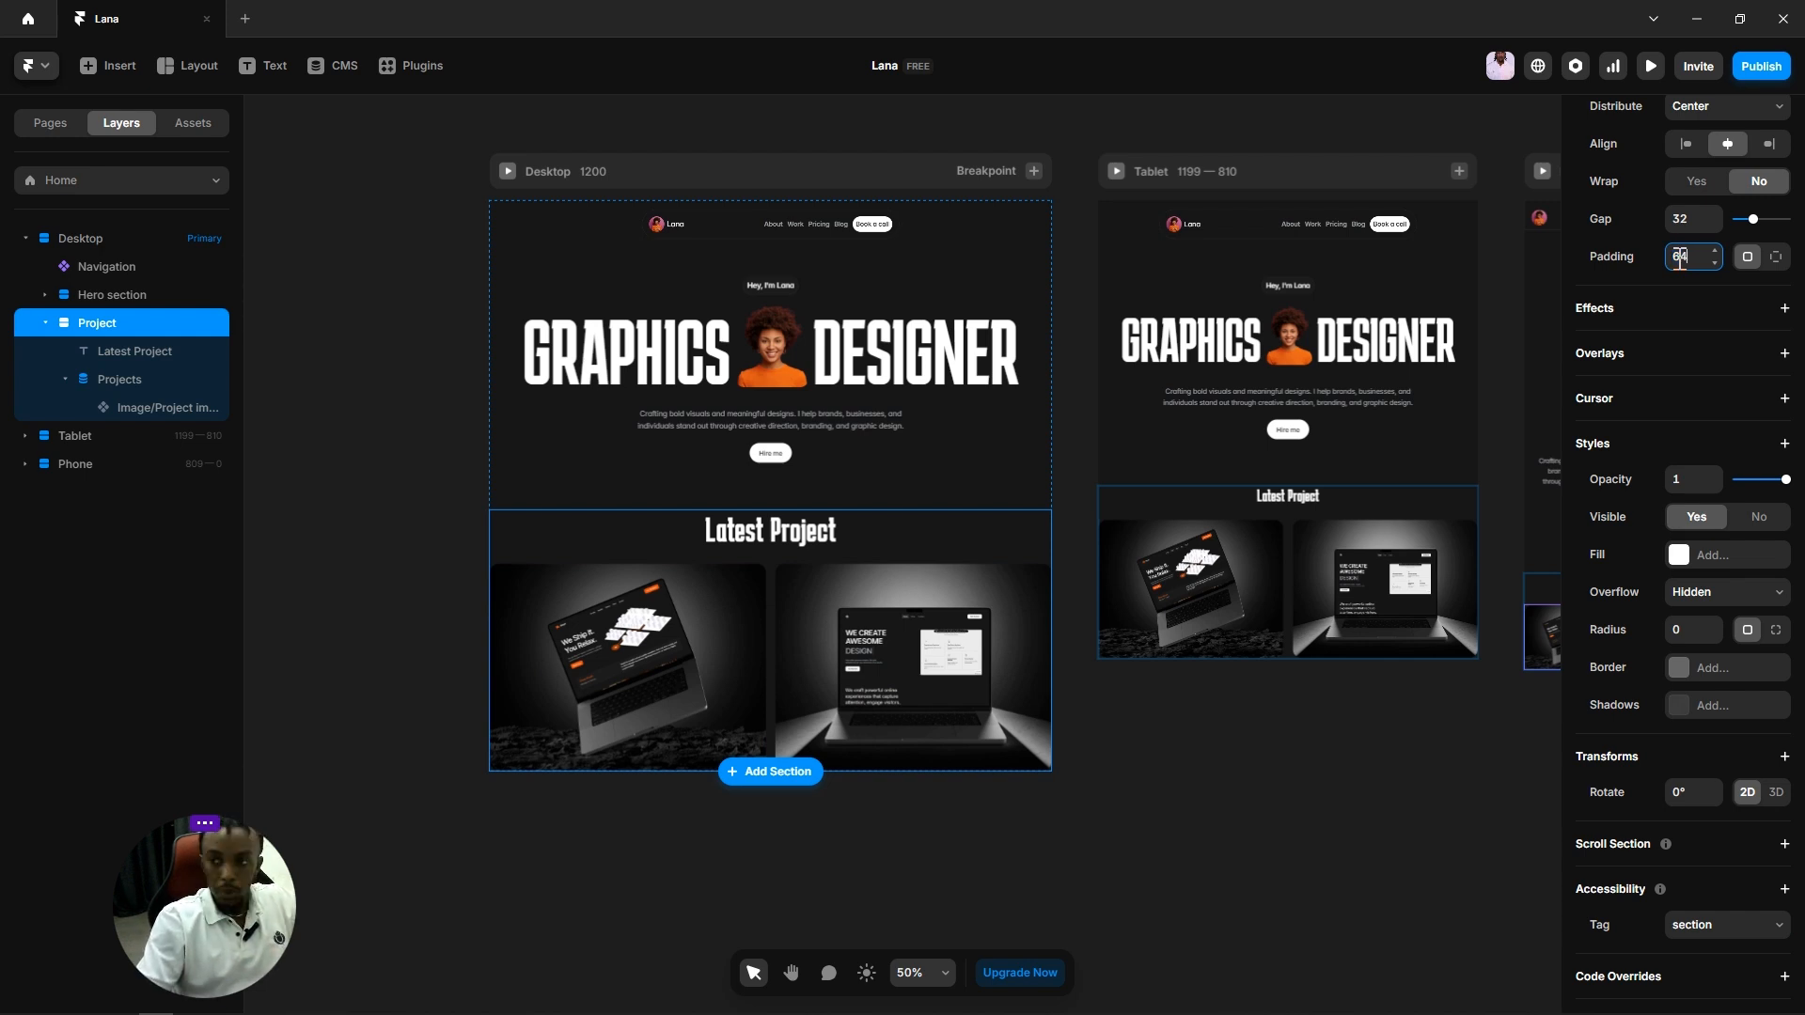
click(1182, 781)
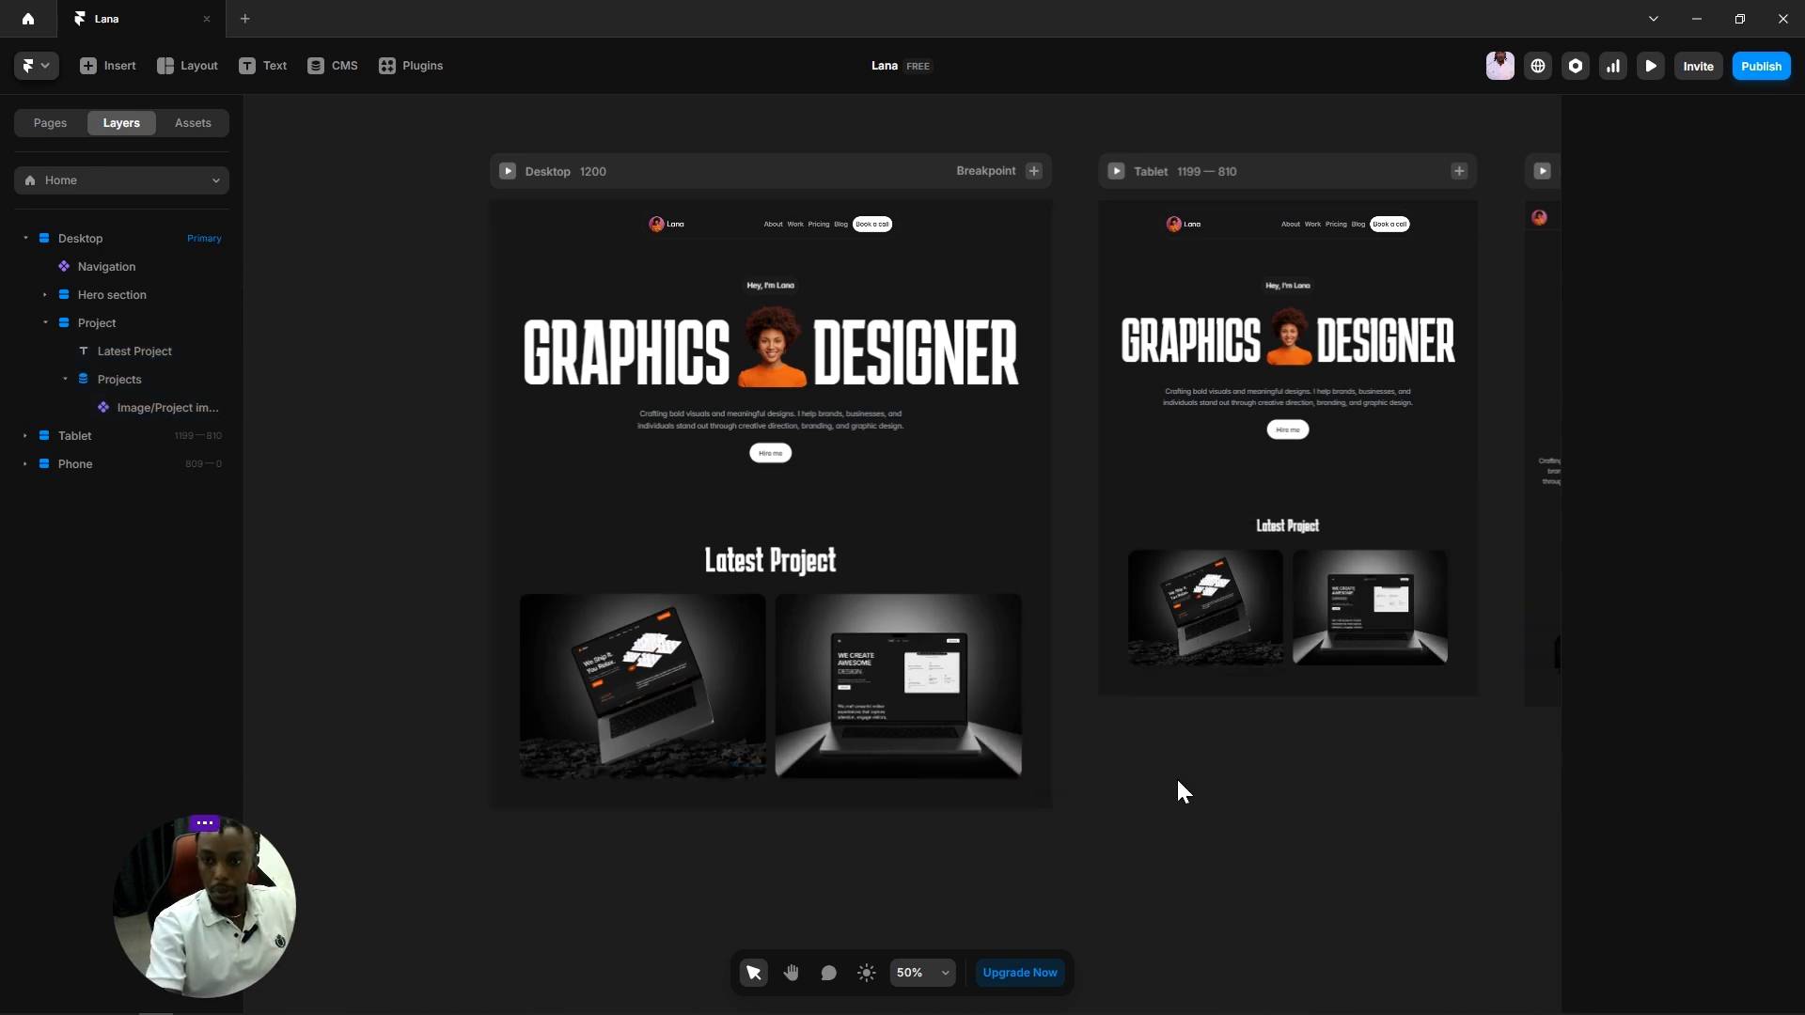
Step: Set the padding of the Project stack in the Tablet layout to 32
key(space)
drag(1270, 790, 1263, 731)
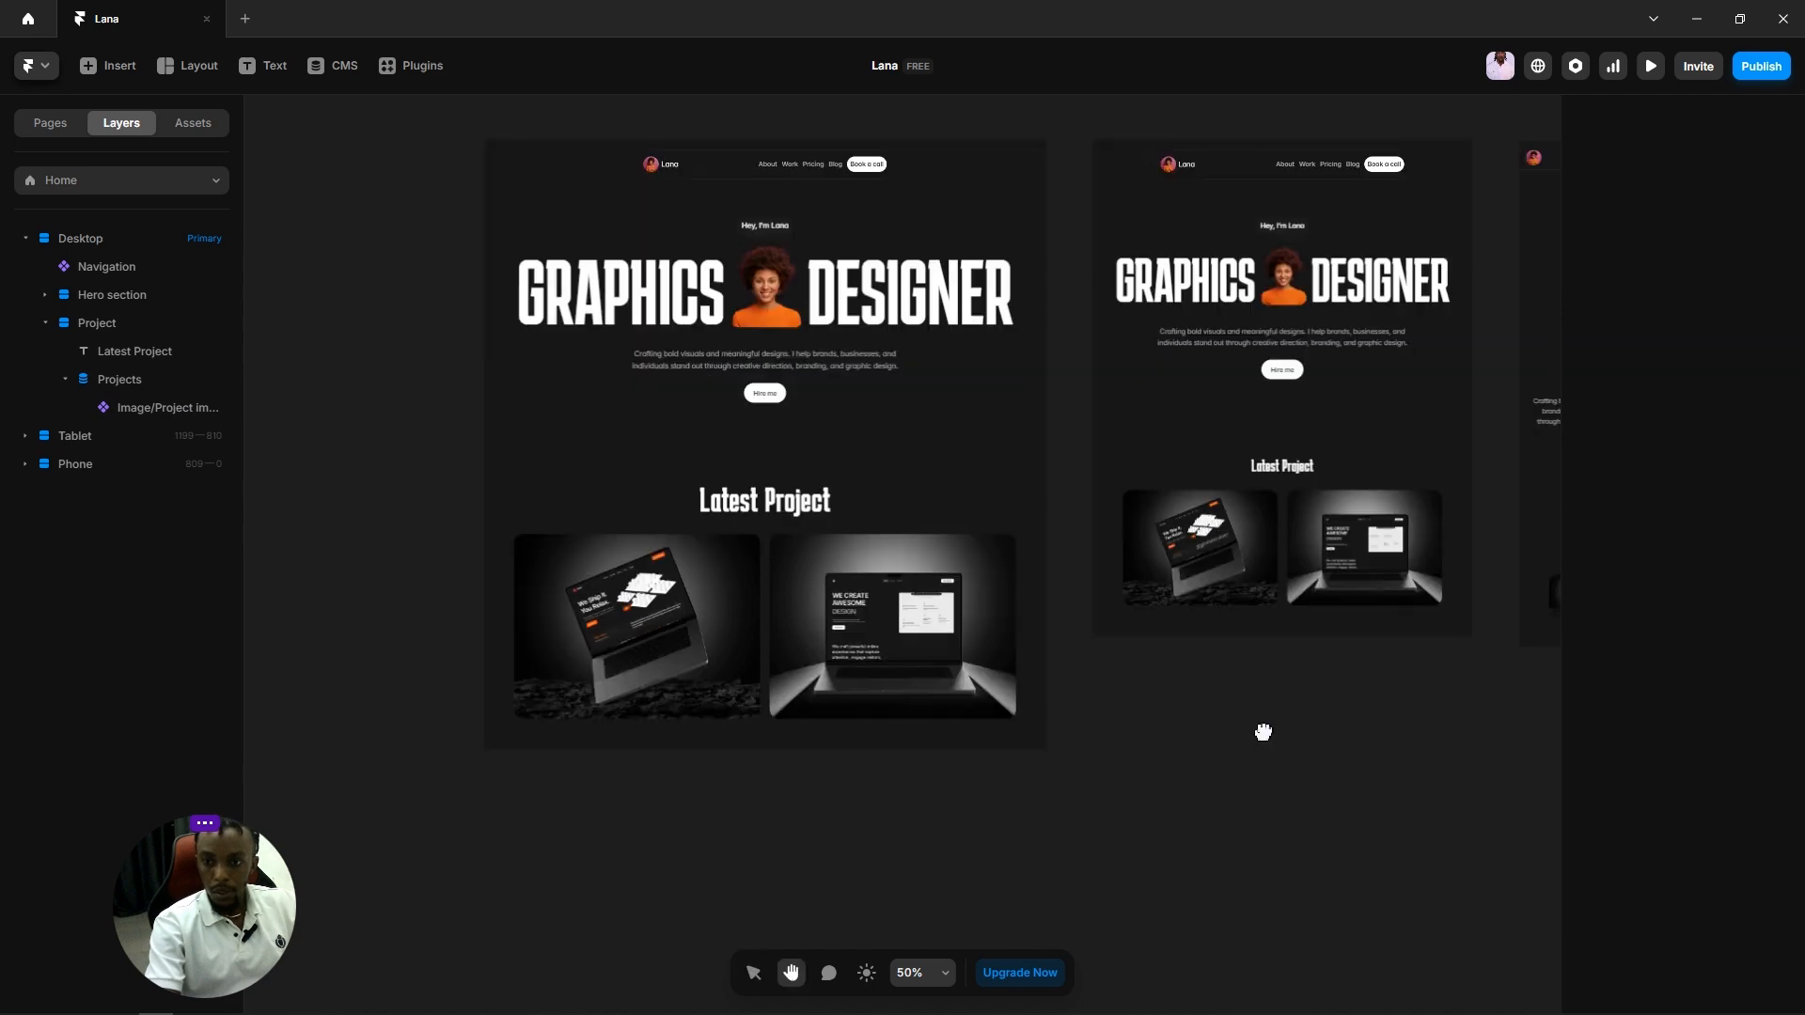
scroll(854, 763, up, 3)
scroll(1081, 798, up, 2)
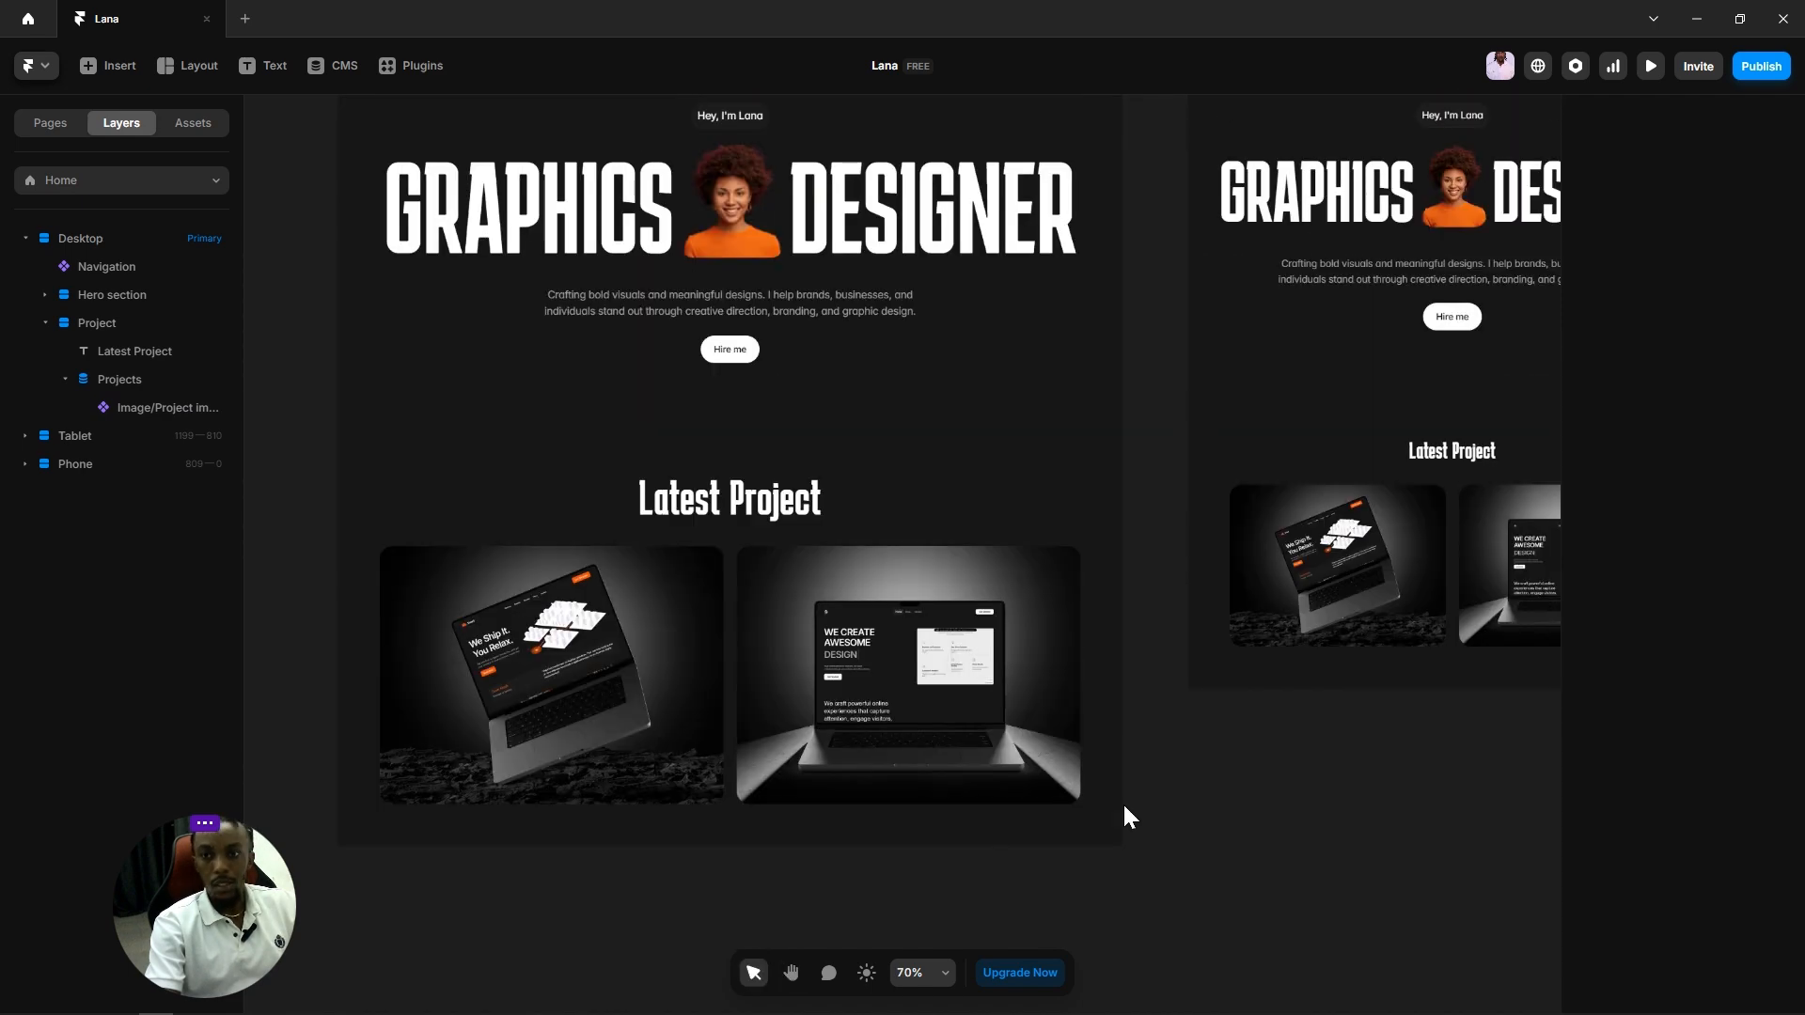
scroll(709, 571, down, 4)
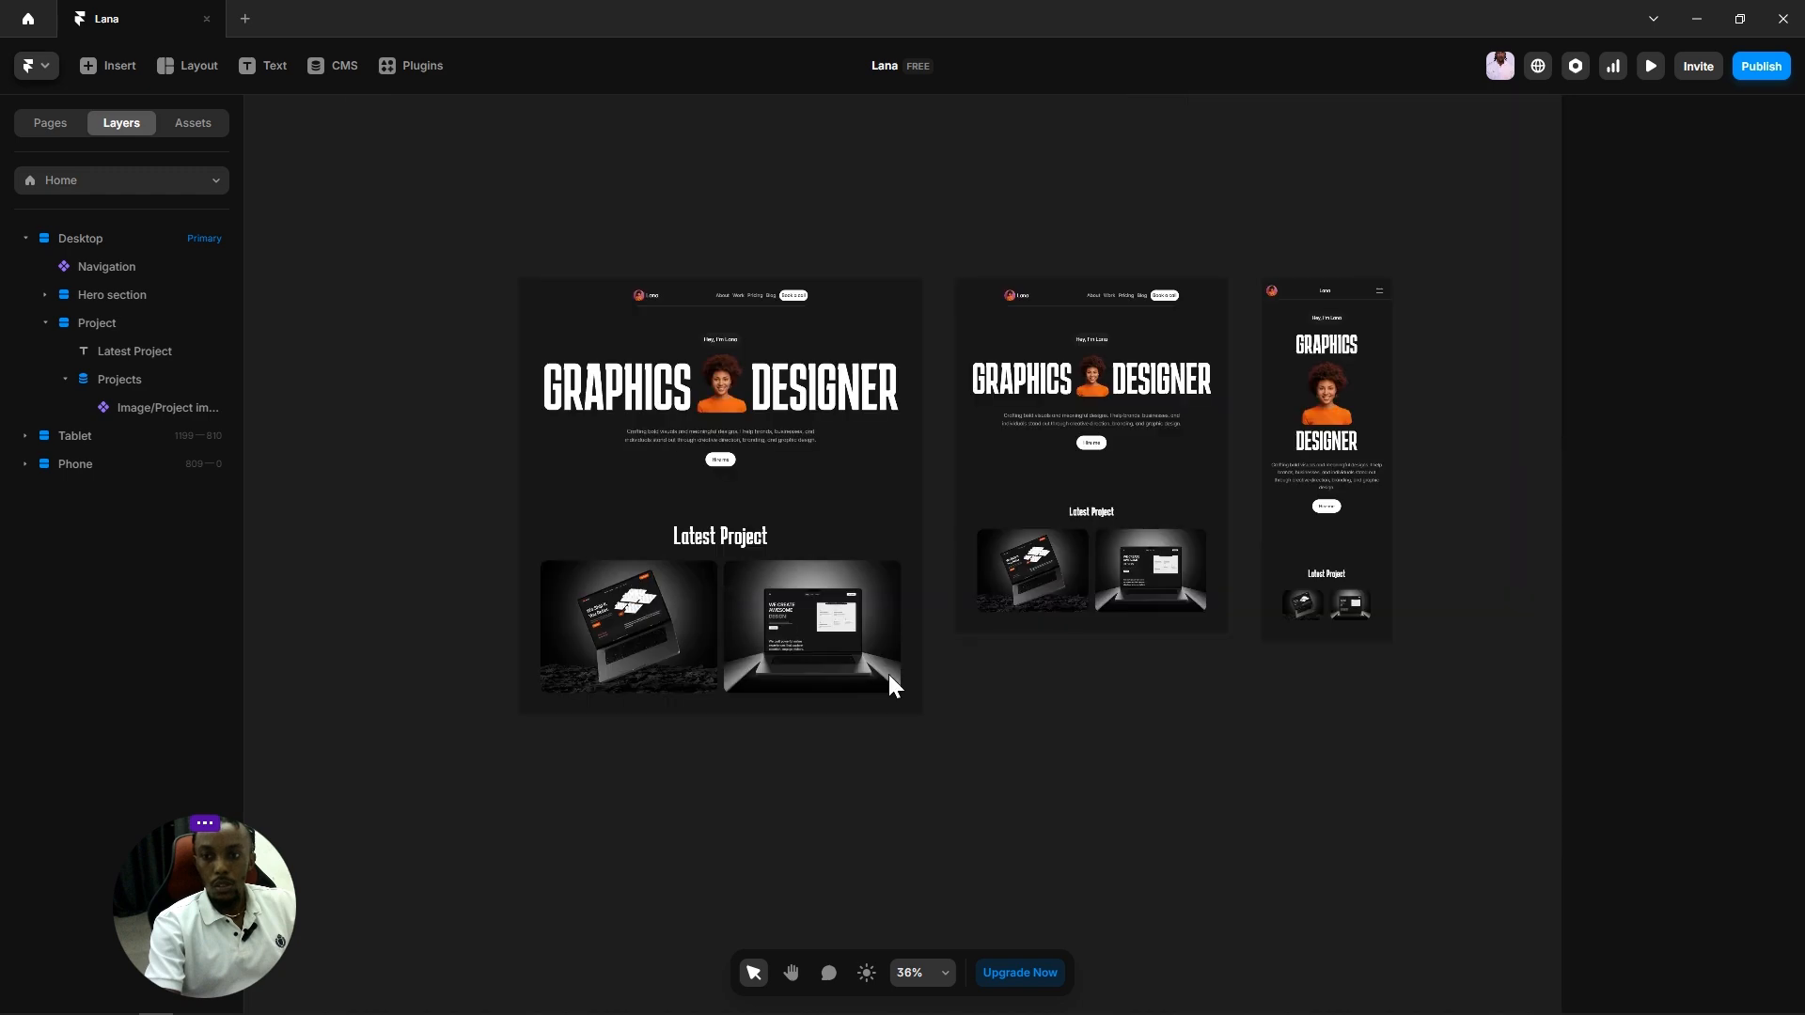
scroll(1141, 668, up, 4)
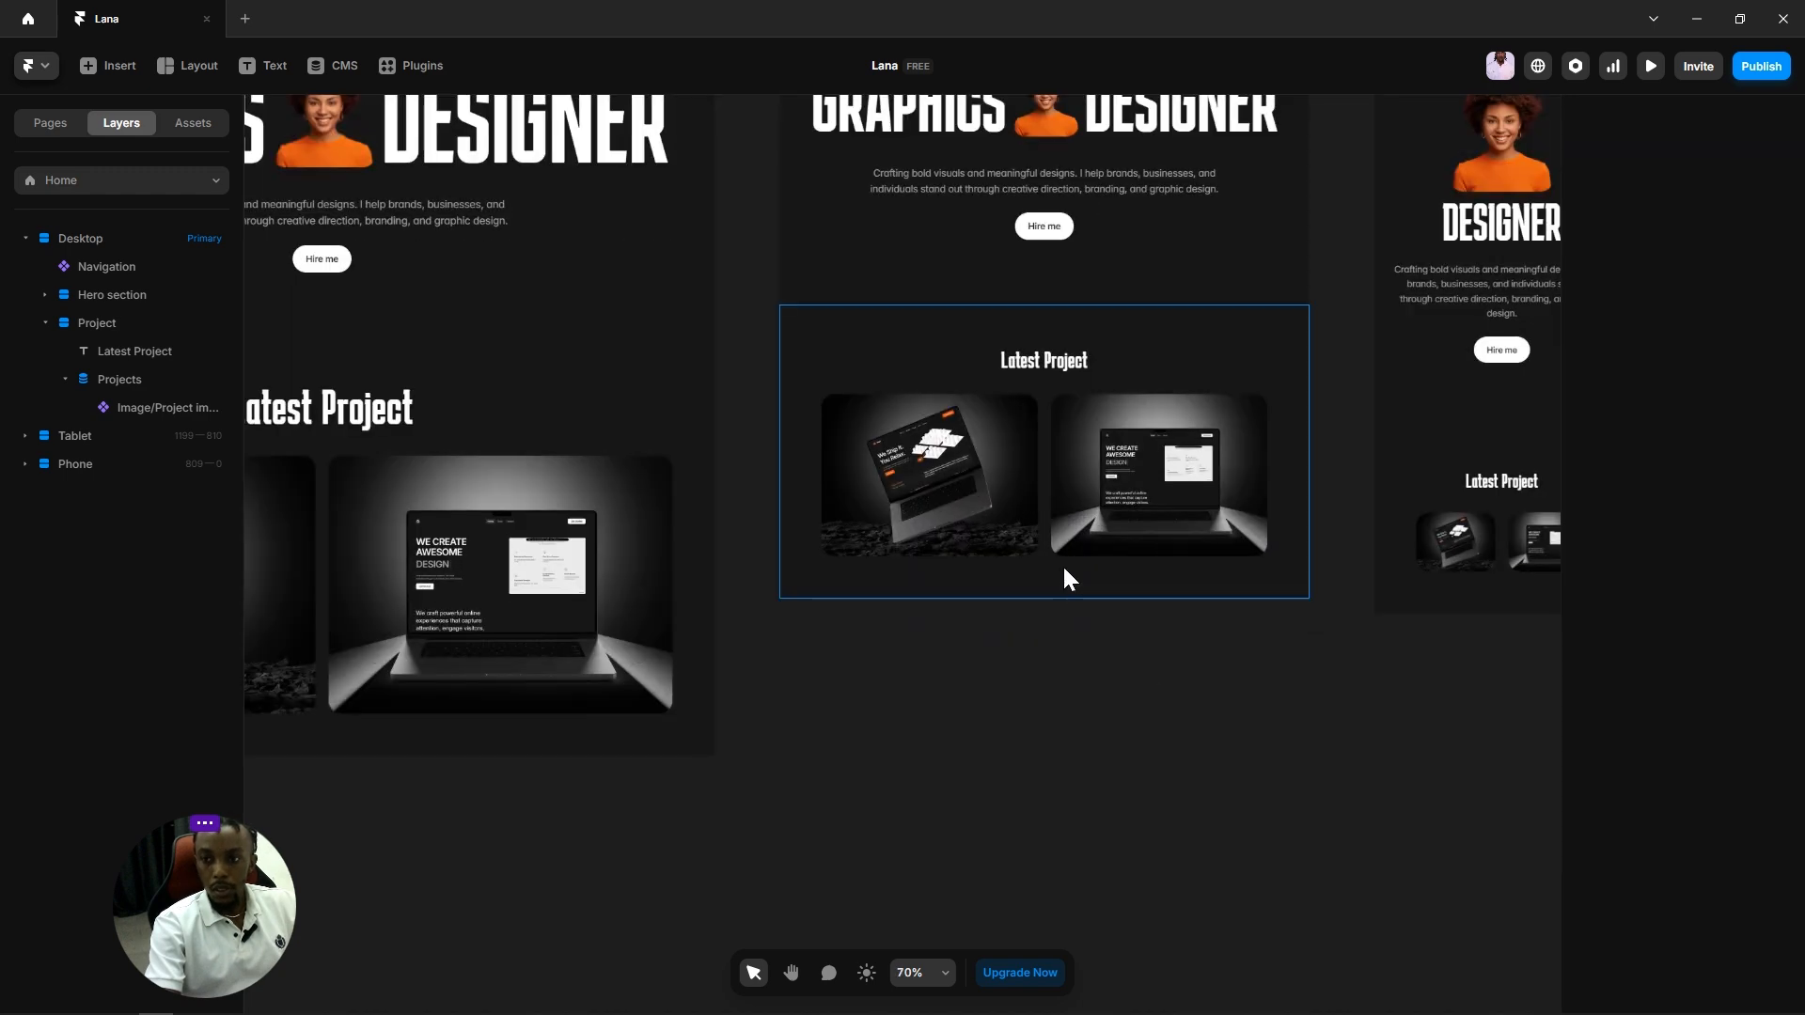
click(1067, 575)
click(1692, 732)
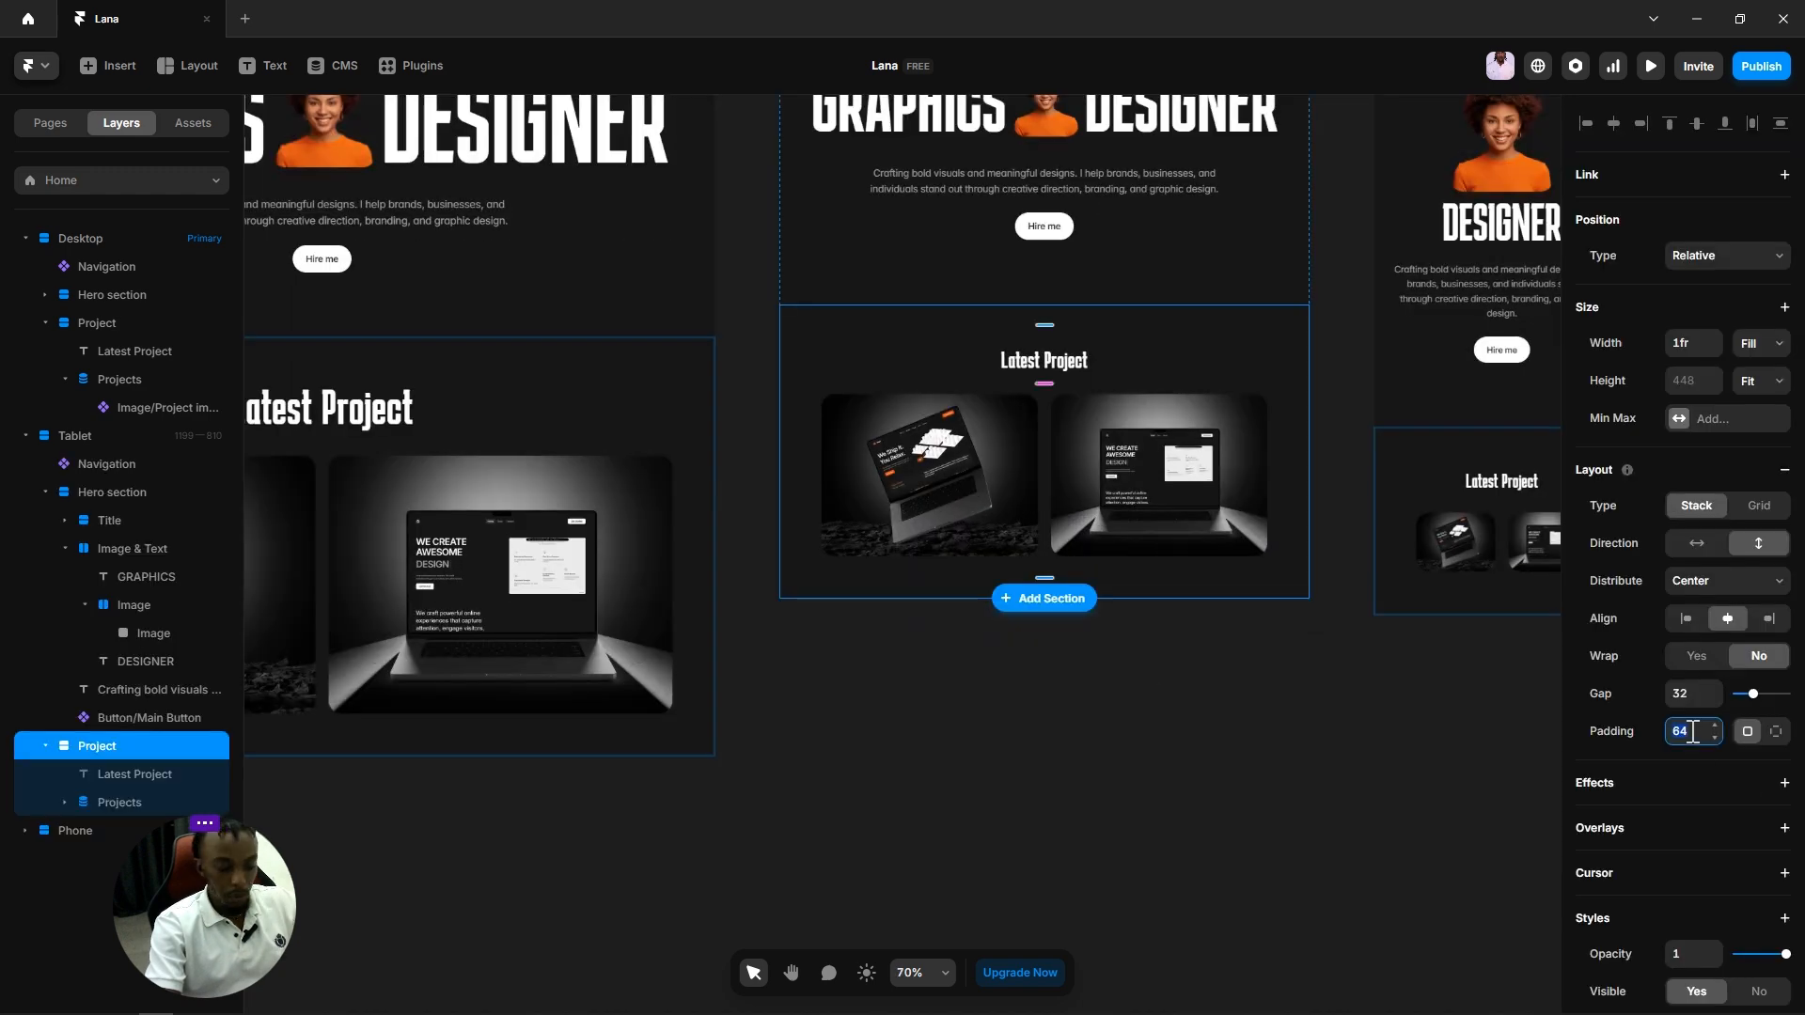
text(3)
click(1329, 753)
Step: Increase the Heading 2 text style's size to 50 for the M breakpoint used by the Tablet heading
scroll(1043, 810, right, 5)
scroll(1043, 809, up, 1)
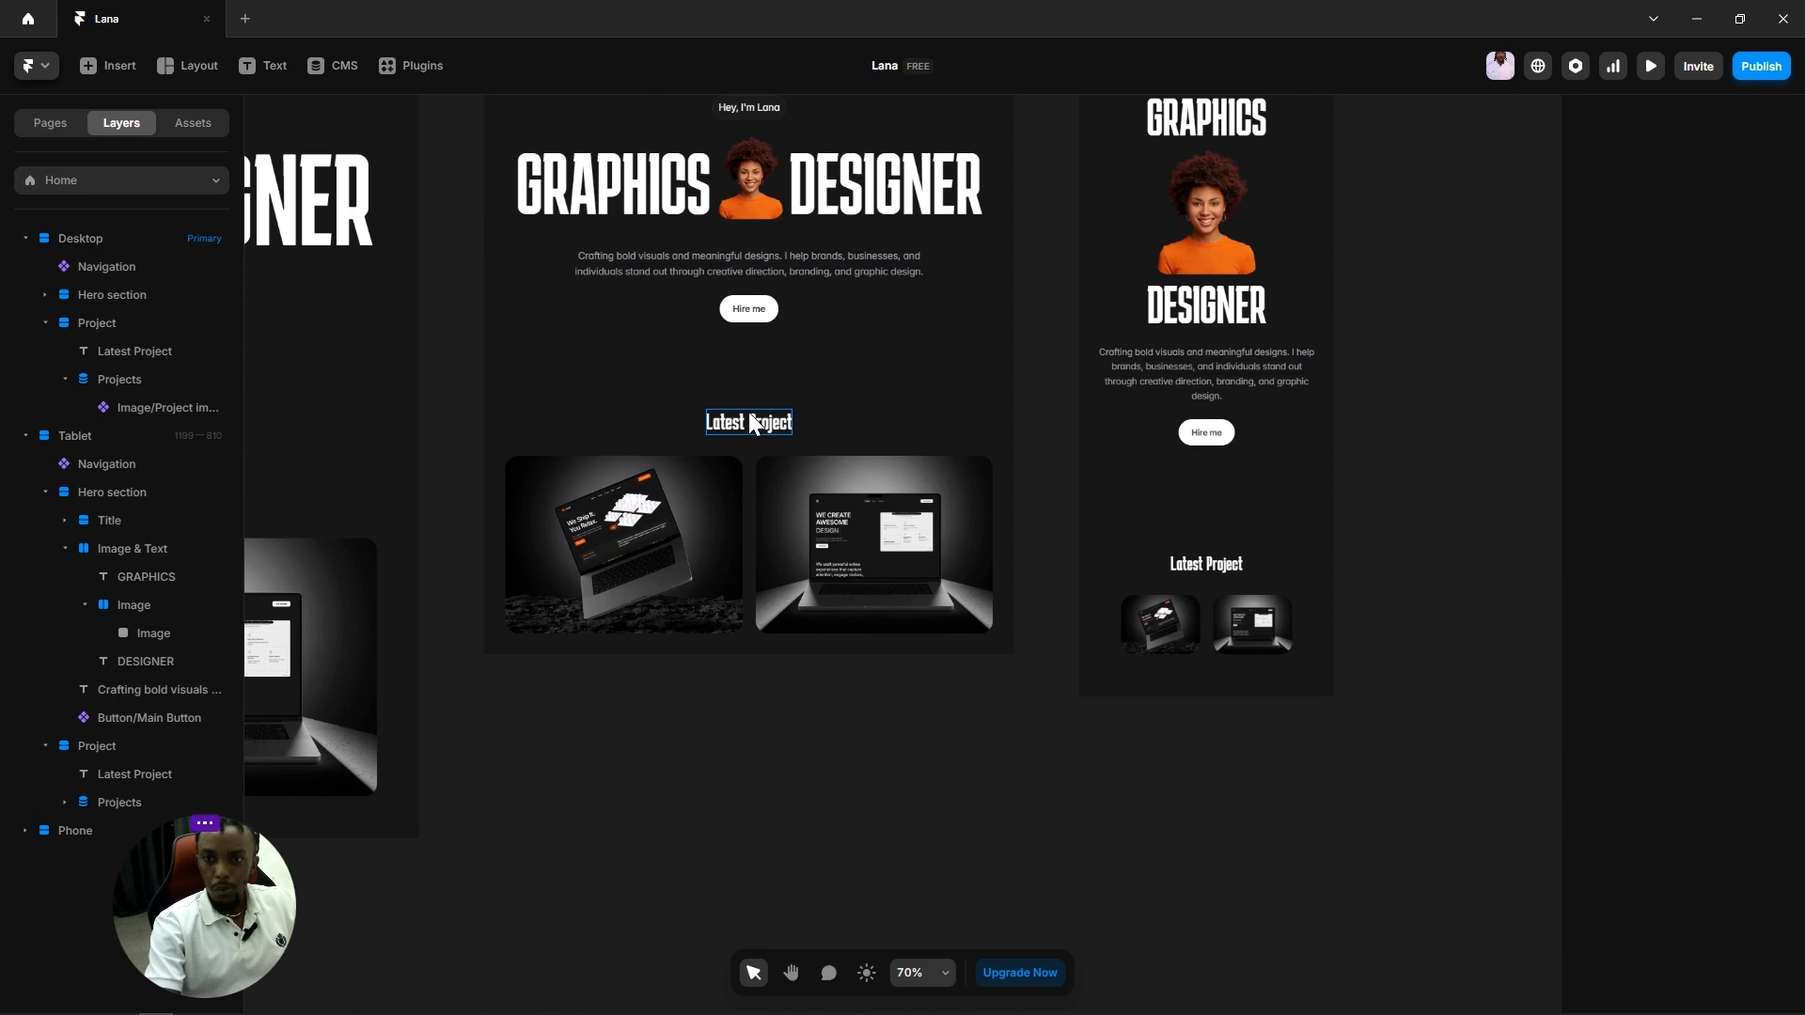
key(space)
drag(693, 801, 1012, 868)
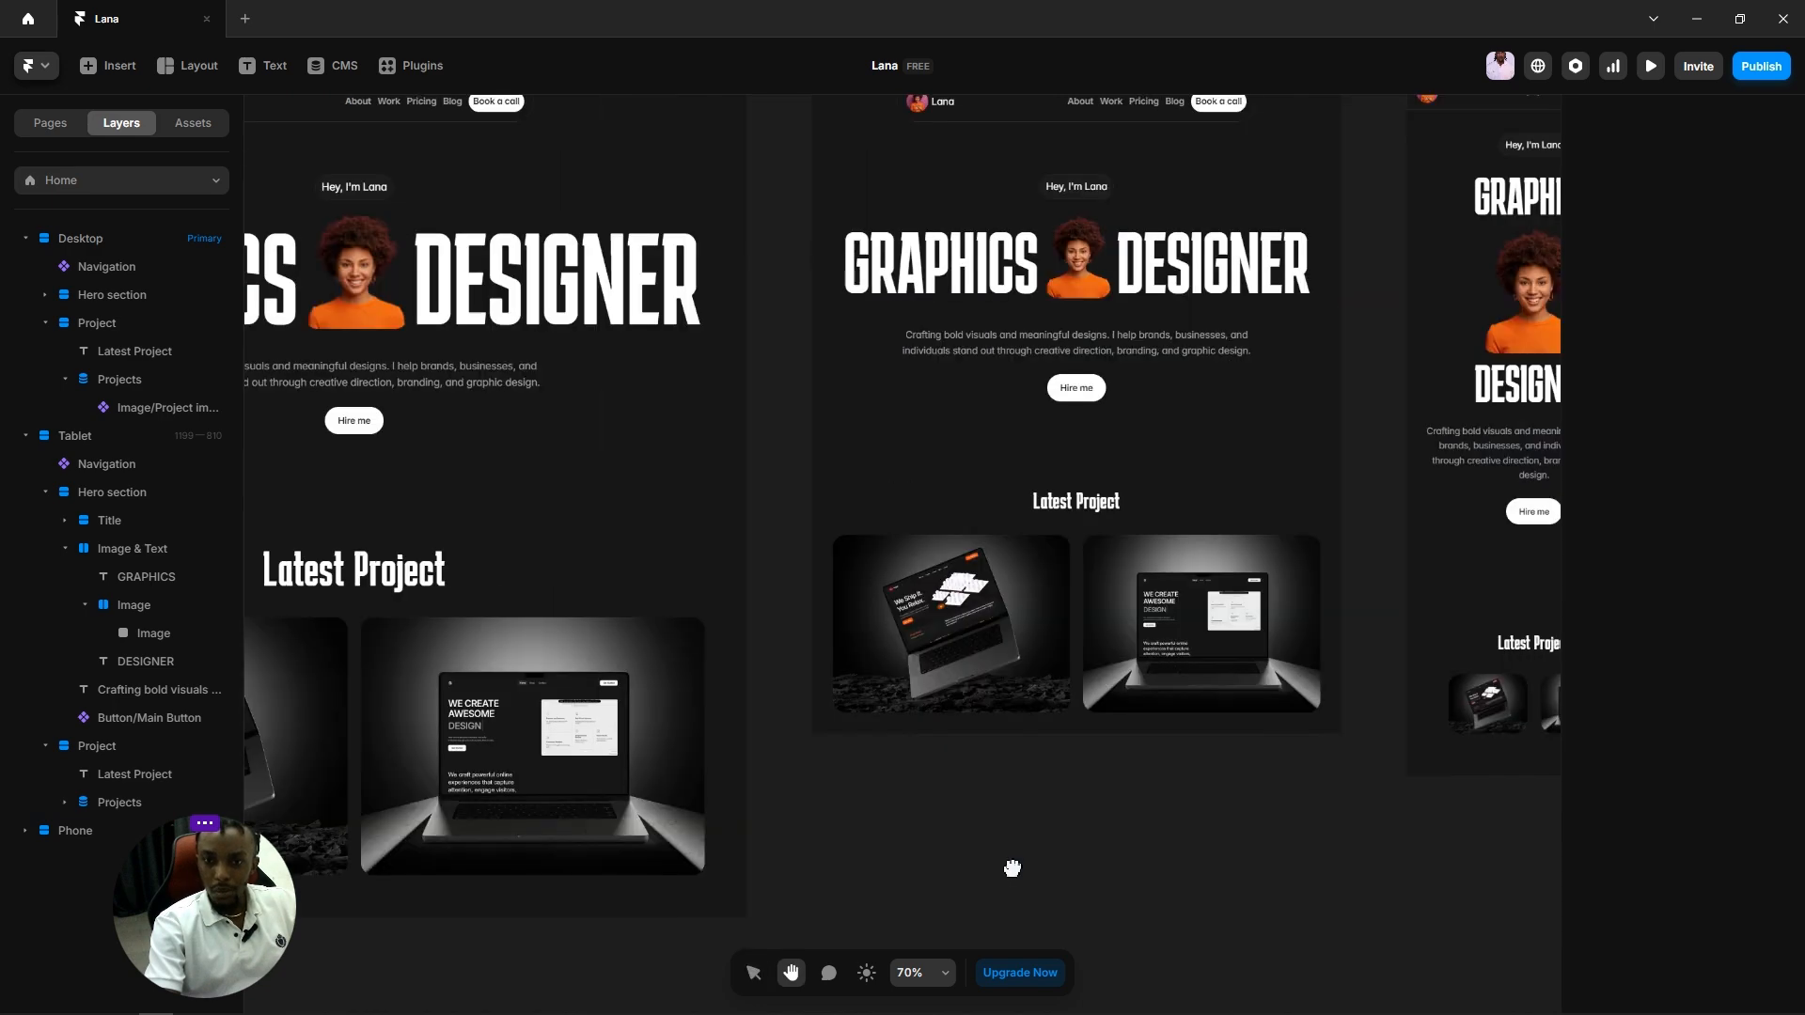
click(1069, 504)
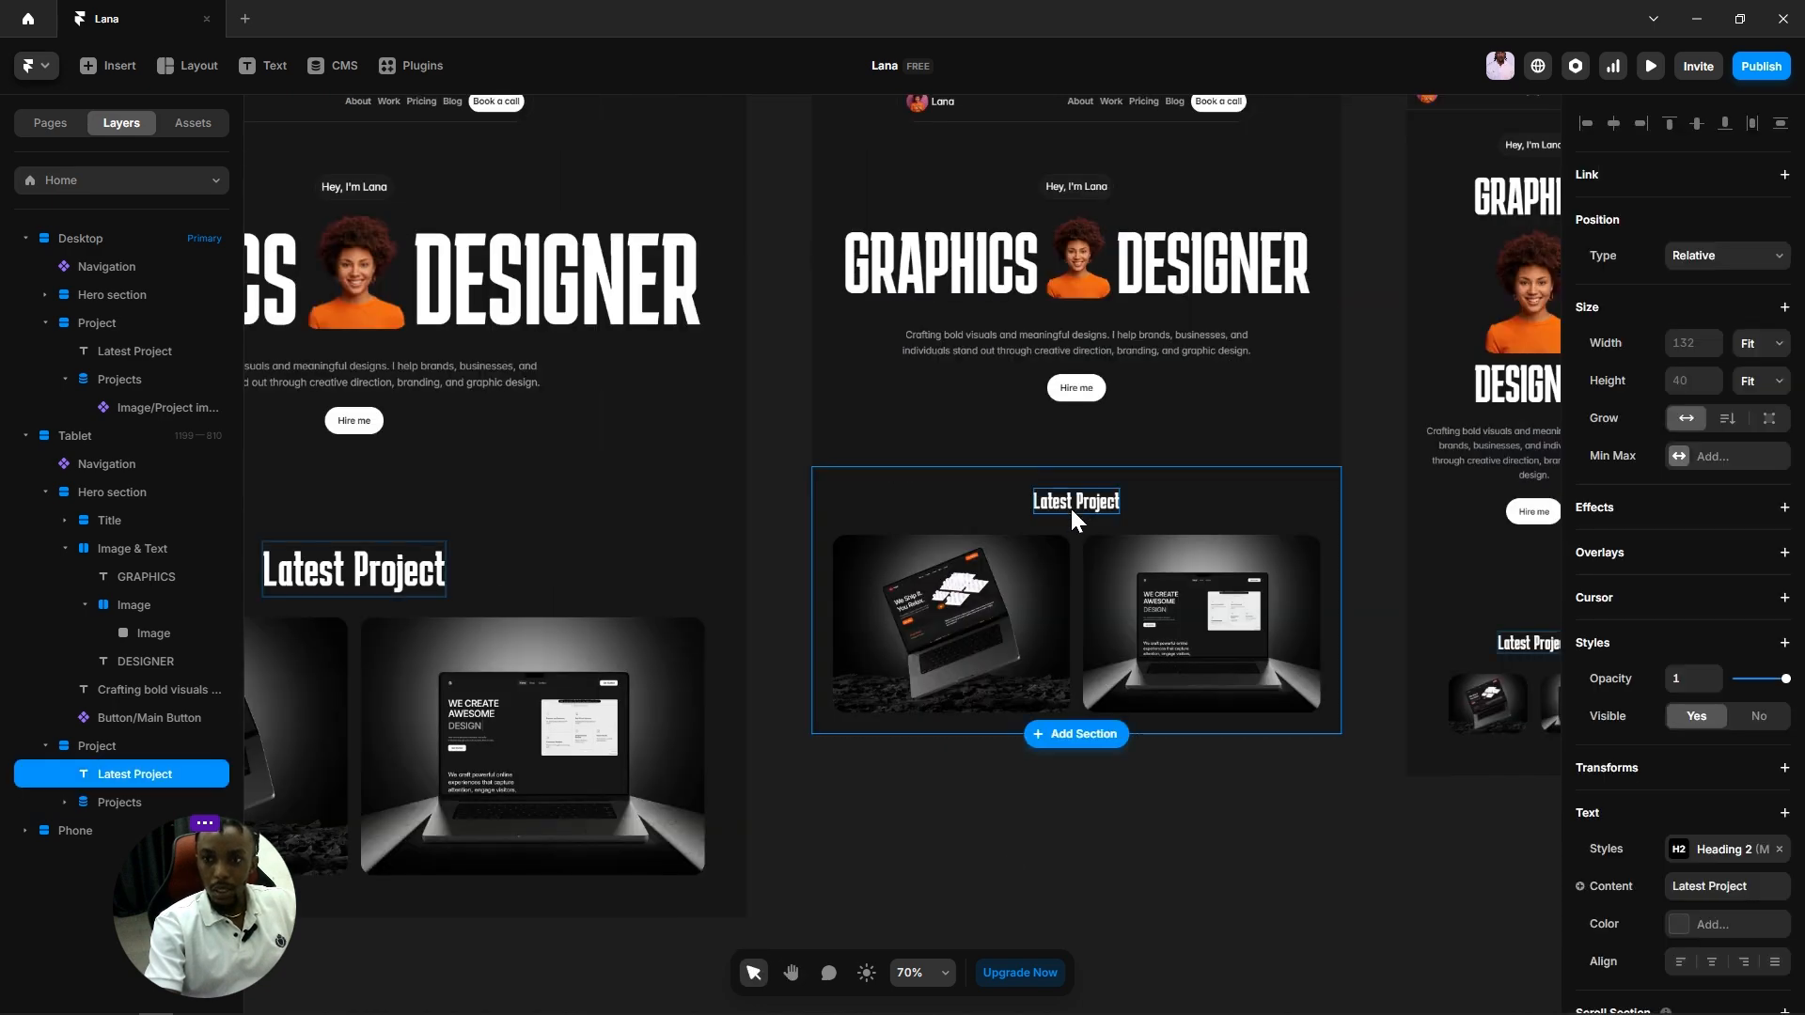
click(190, 138)
click(121, 537)
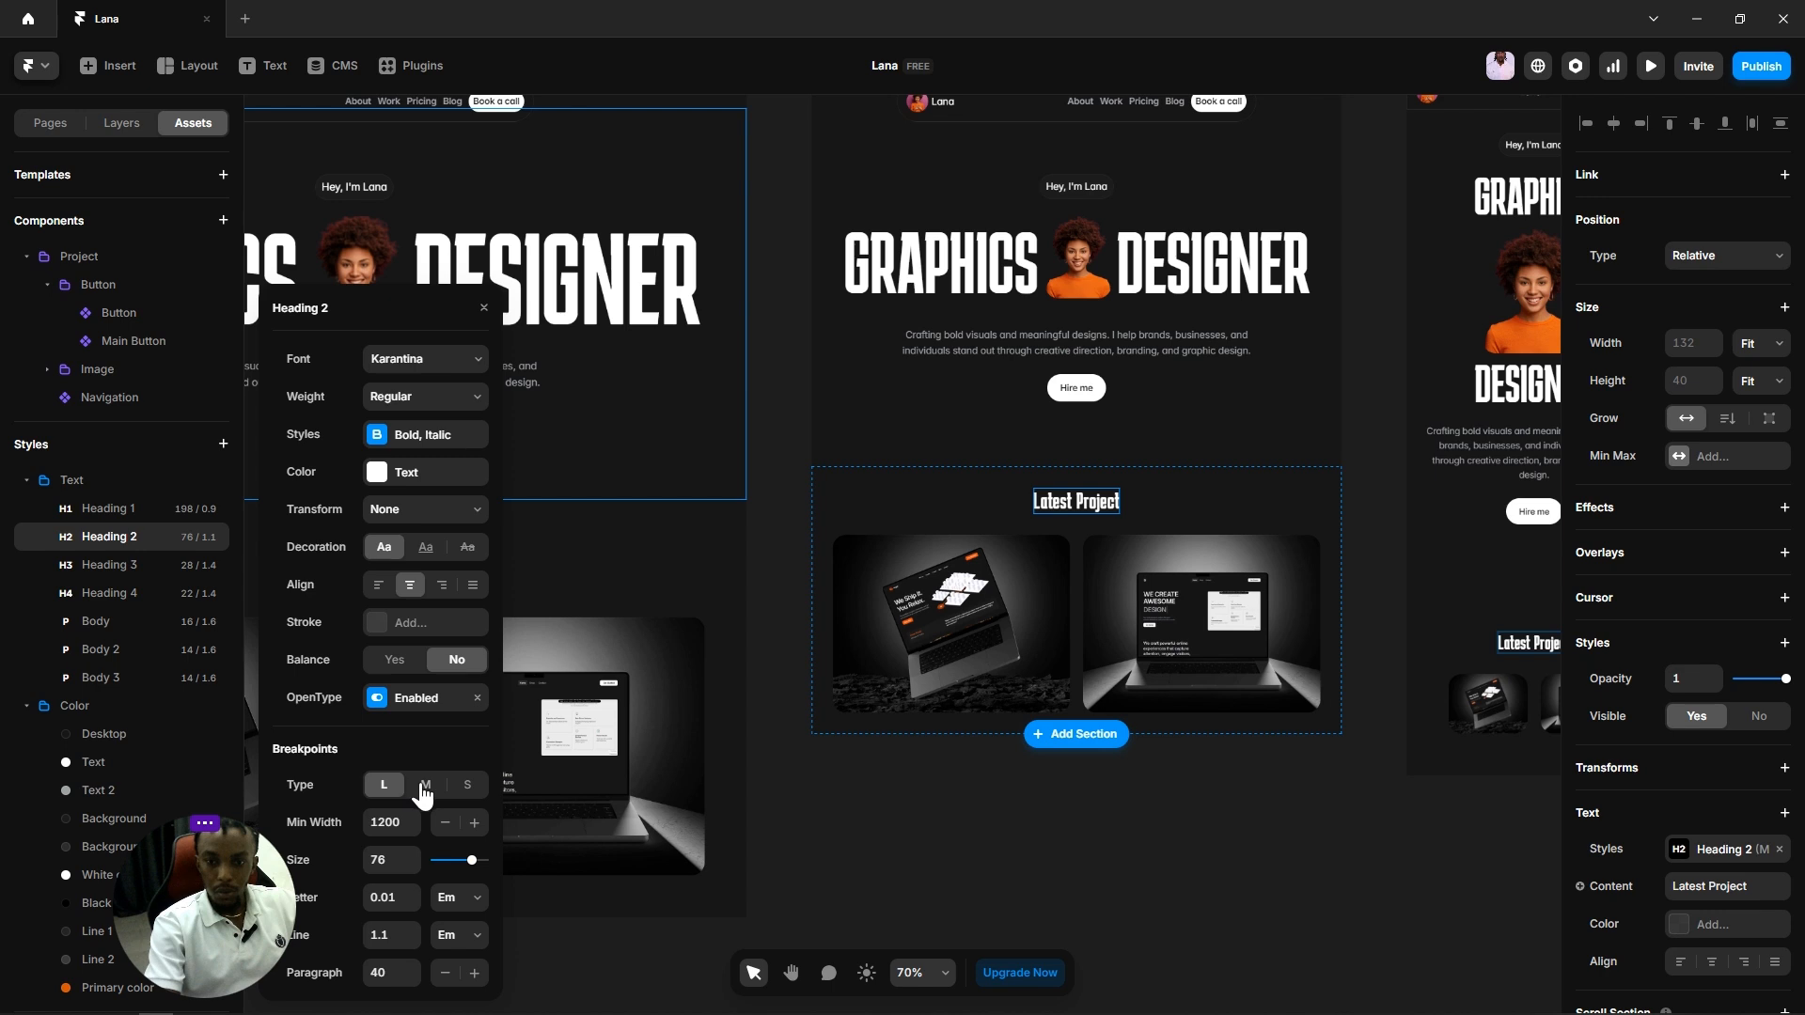
click(411, 855)
click(412, 855)
click(412, 855)
click(412, 854)
click(412, 854)
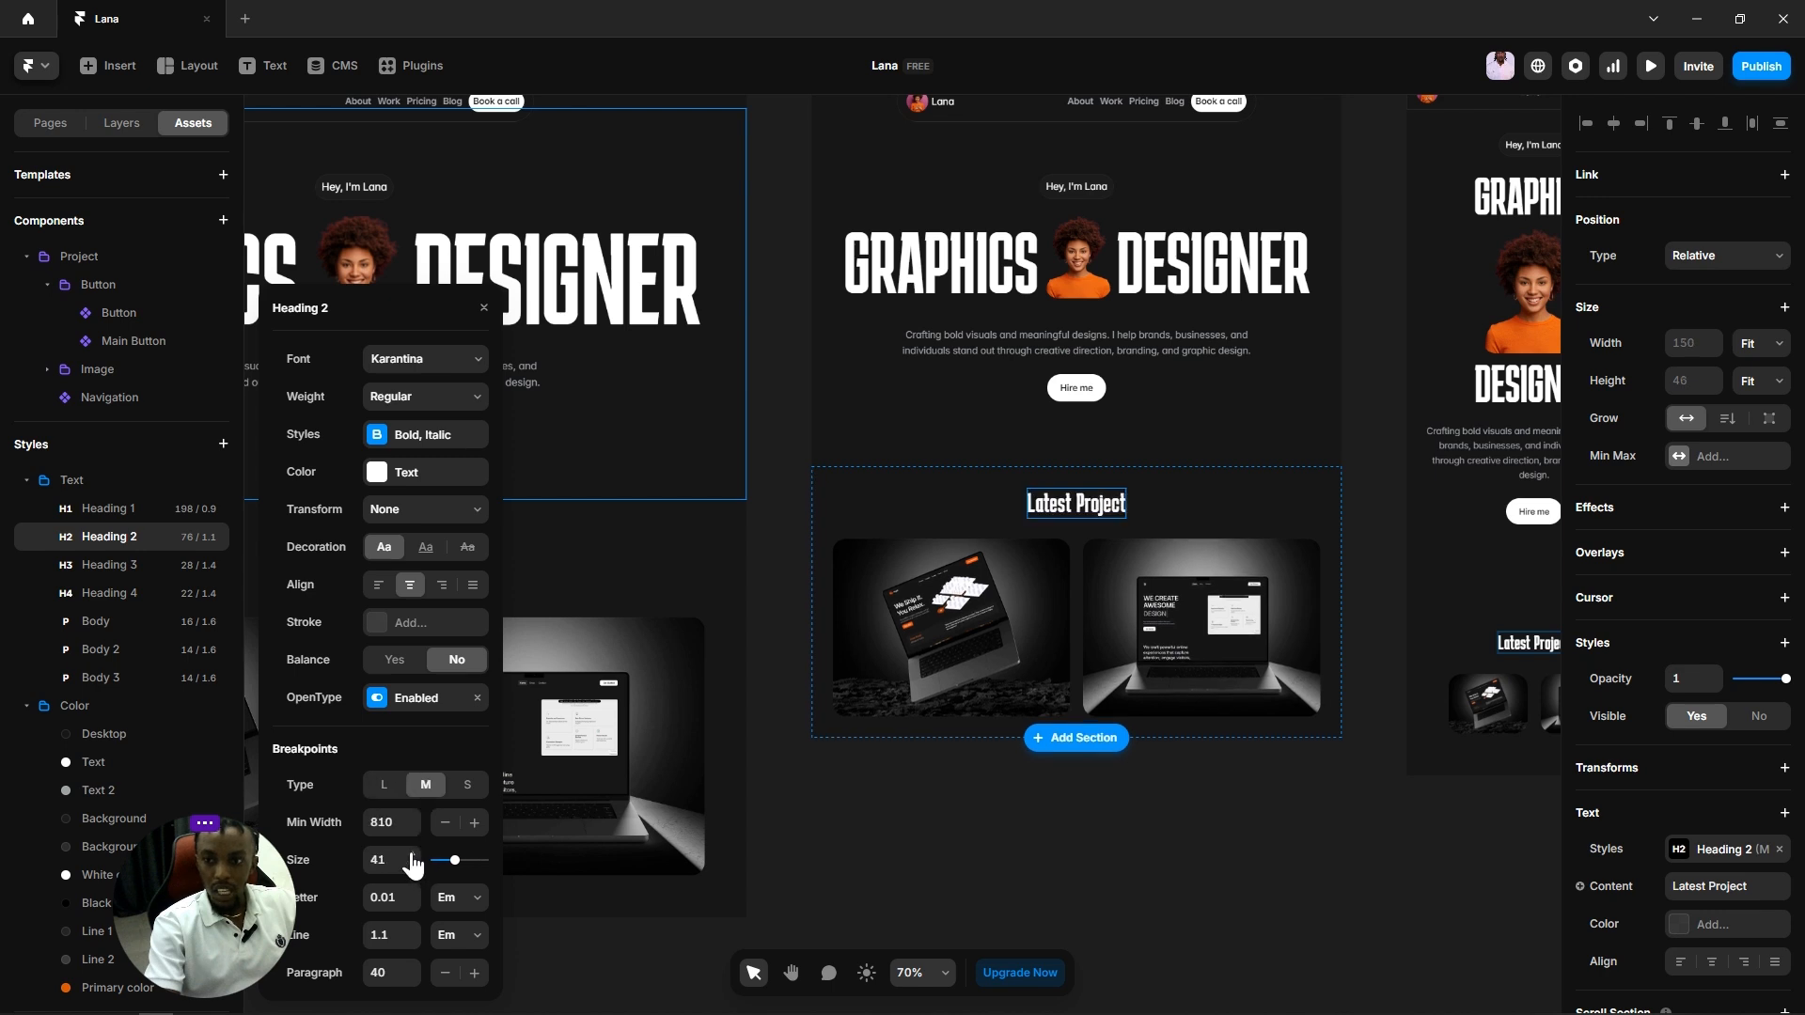
click(412, 856)
click(412, 855)
click(411, 855)
click(411, 855)
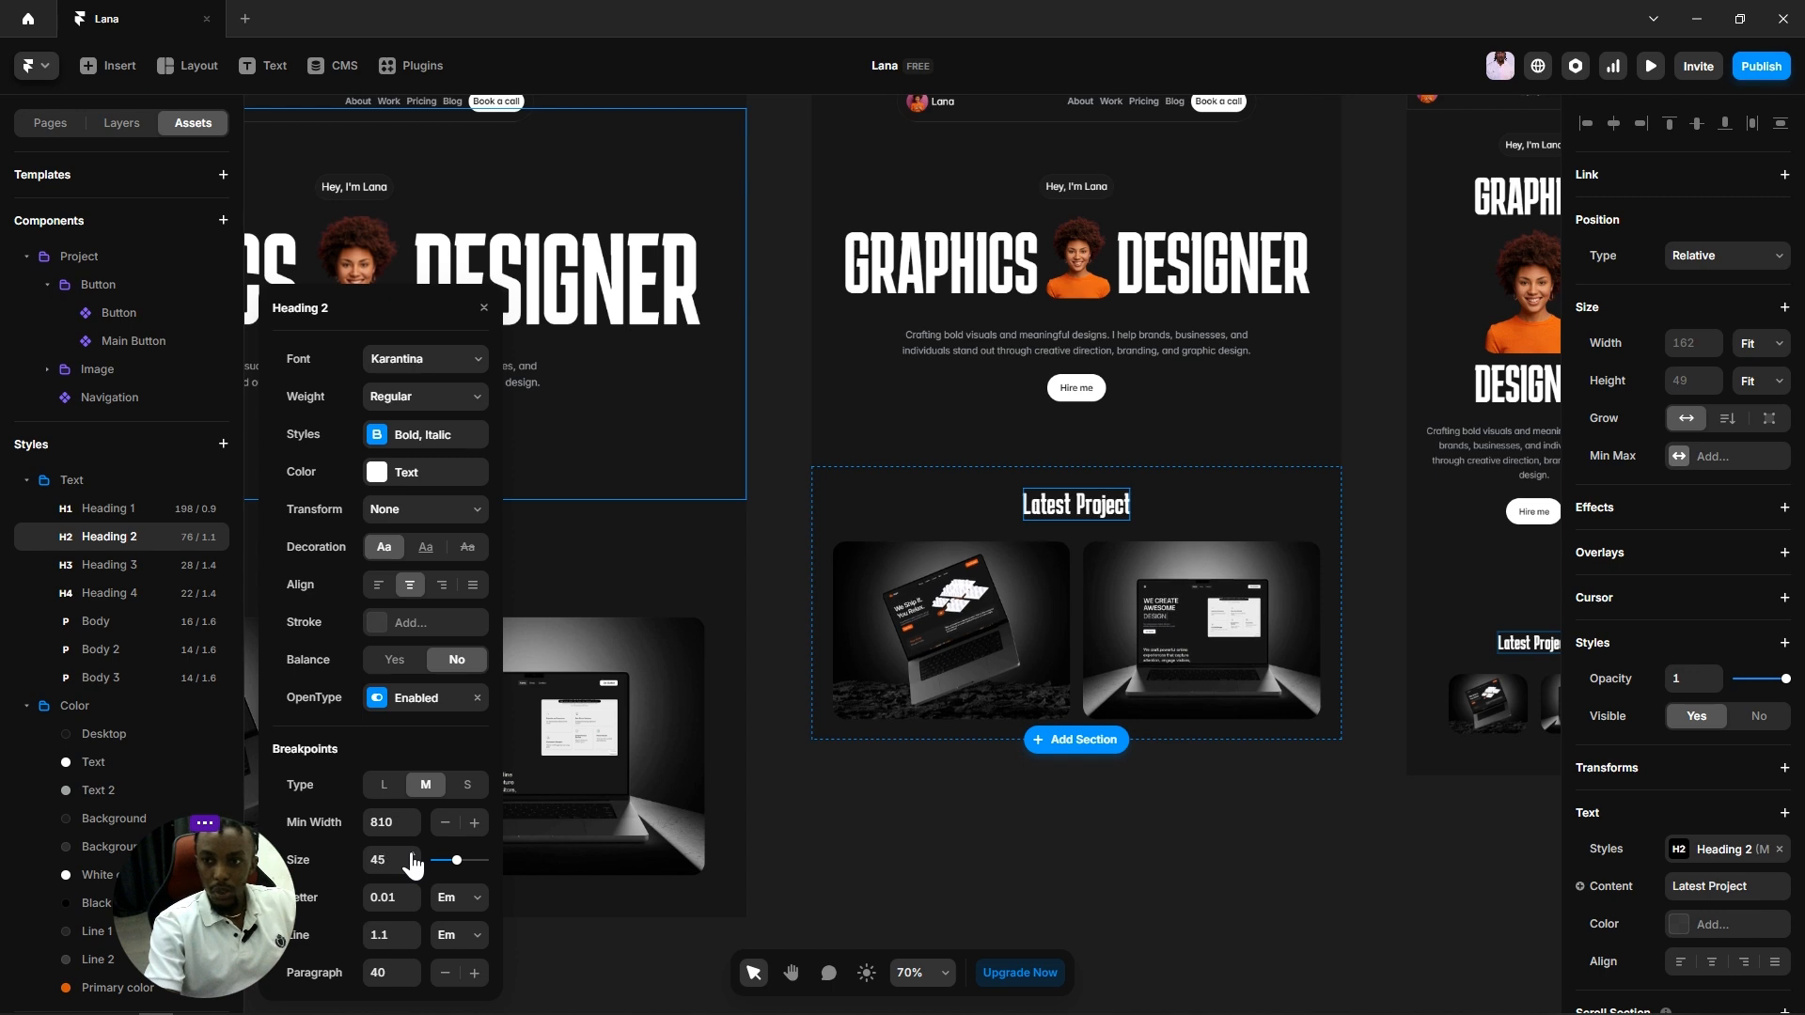
click(412, 855)
click(412, 855)
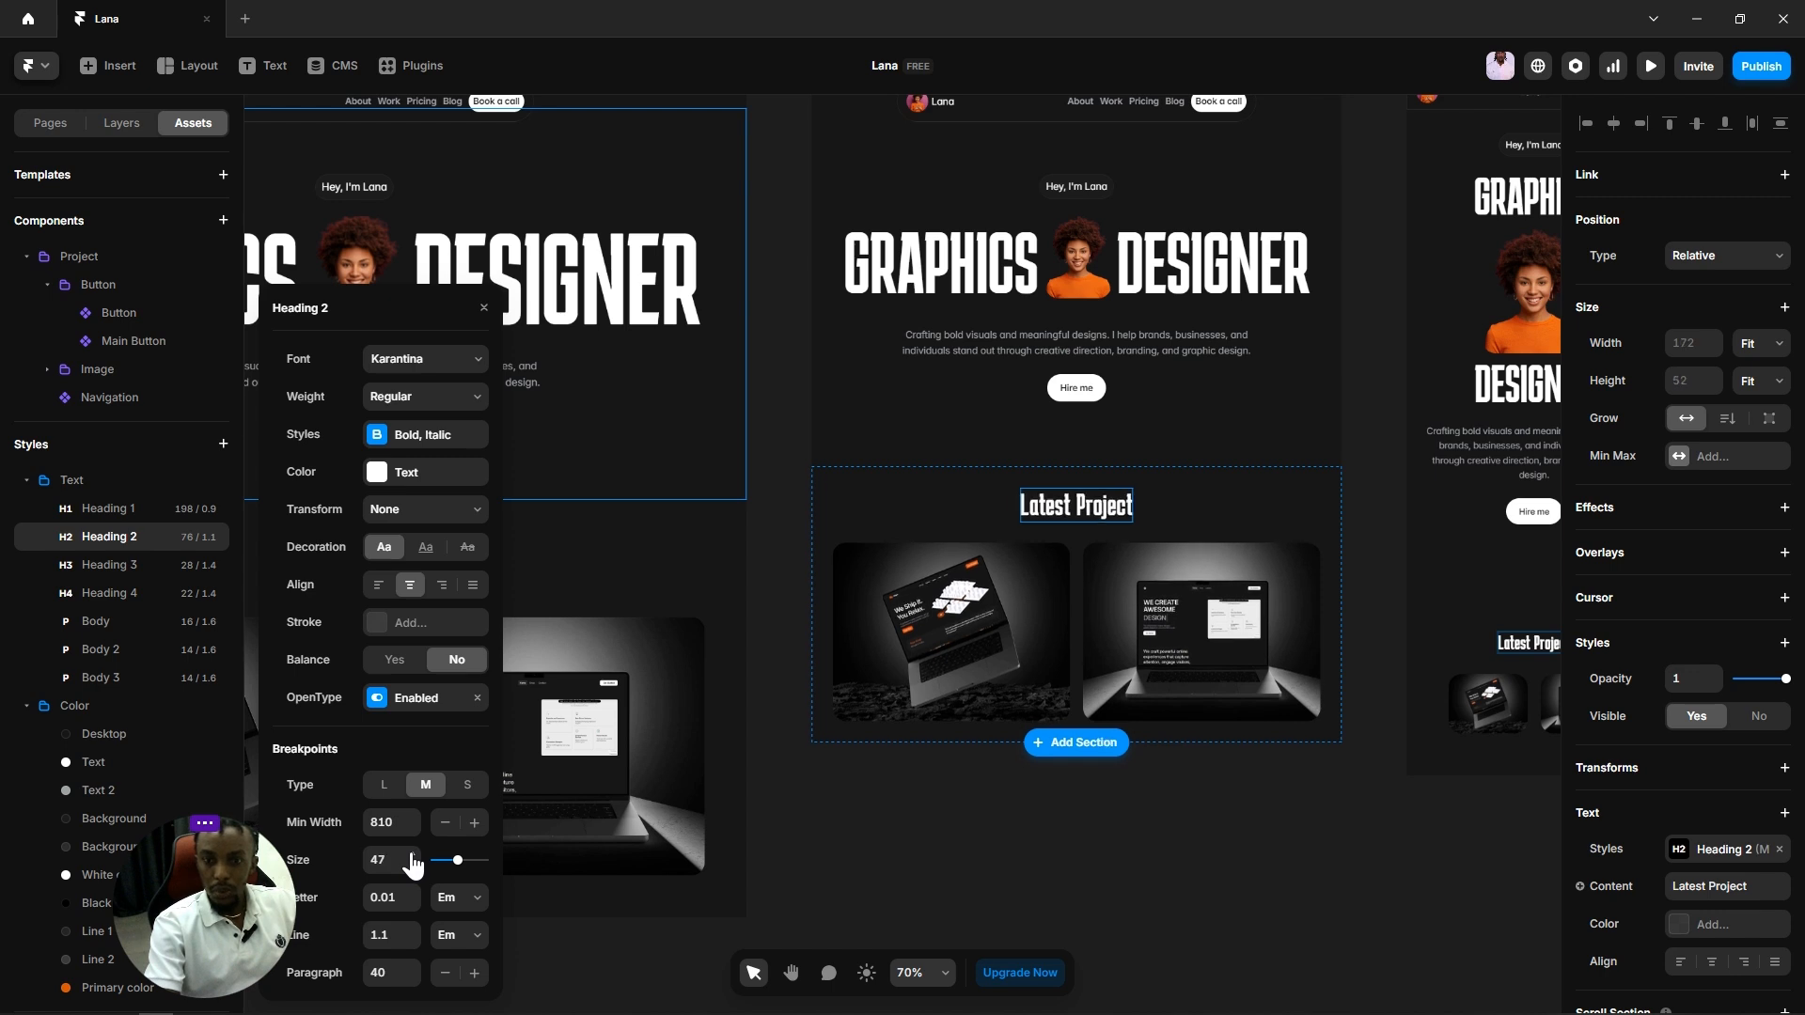
click(412, 855)
click(412, 855)
click(411, 855)
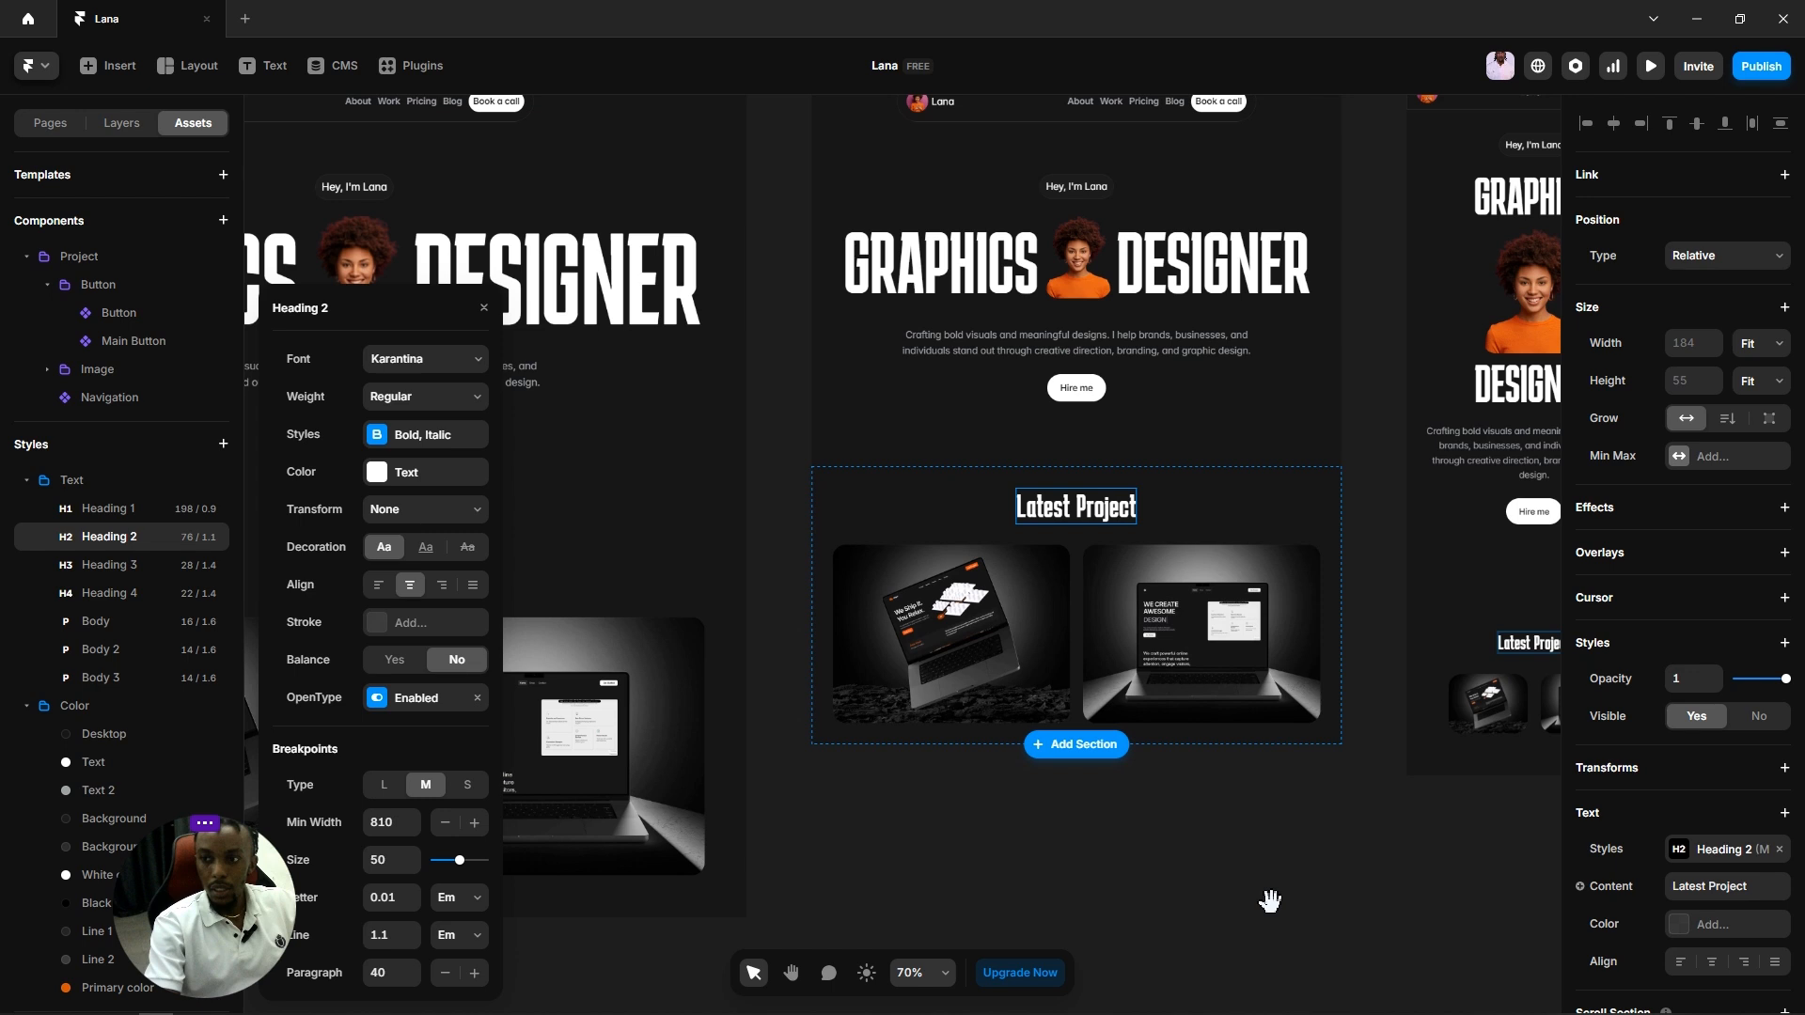
Step: Set the Heading 2 text style's size to 40 for the S breakpoint and close the style editor
drag(1269, 900, 1136, 846)
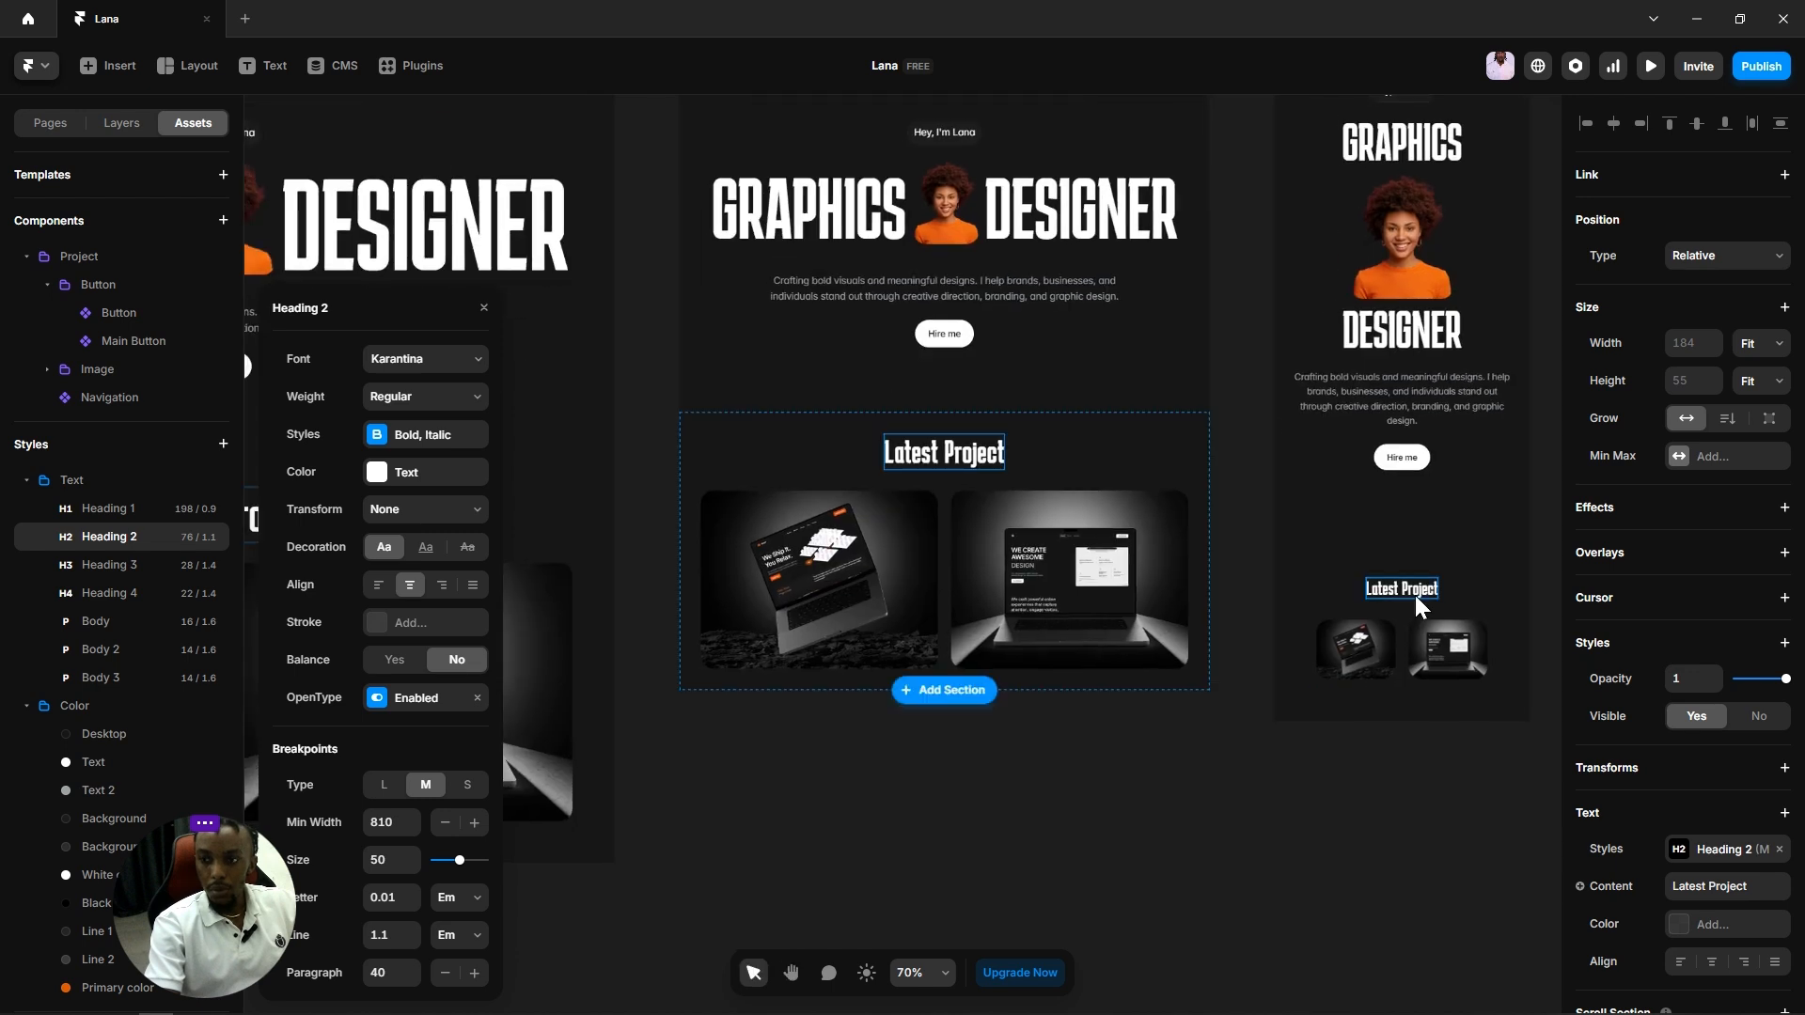
click(467, 783)
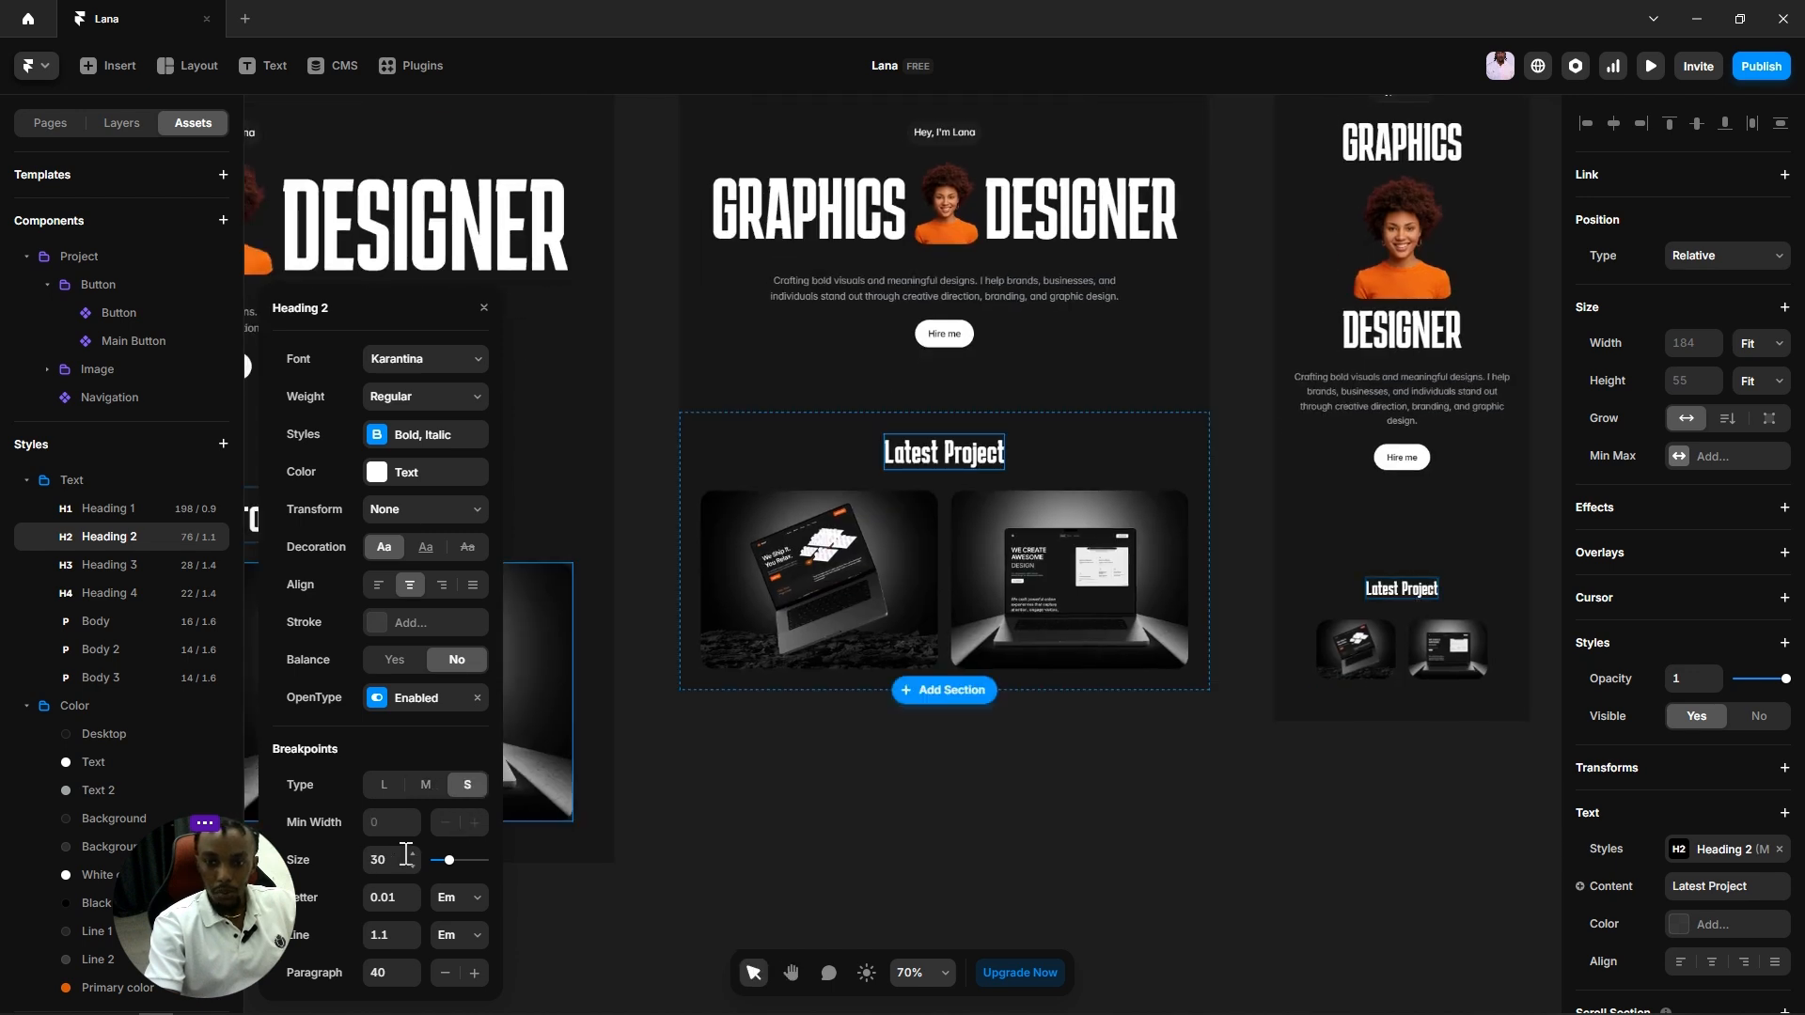
double_click(405, 855)
text(40)
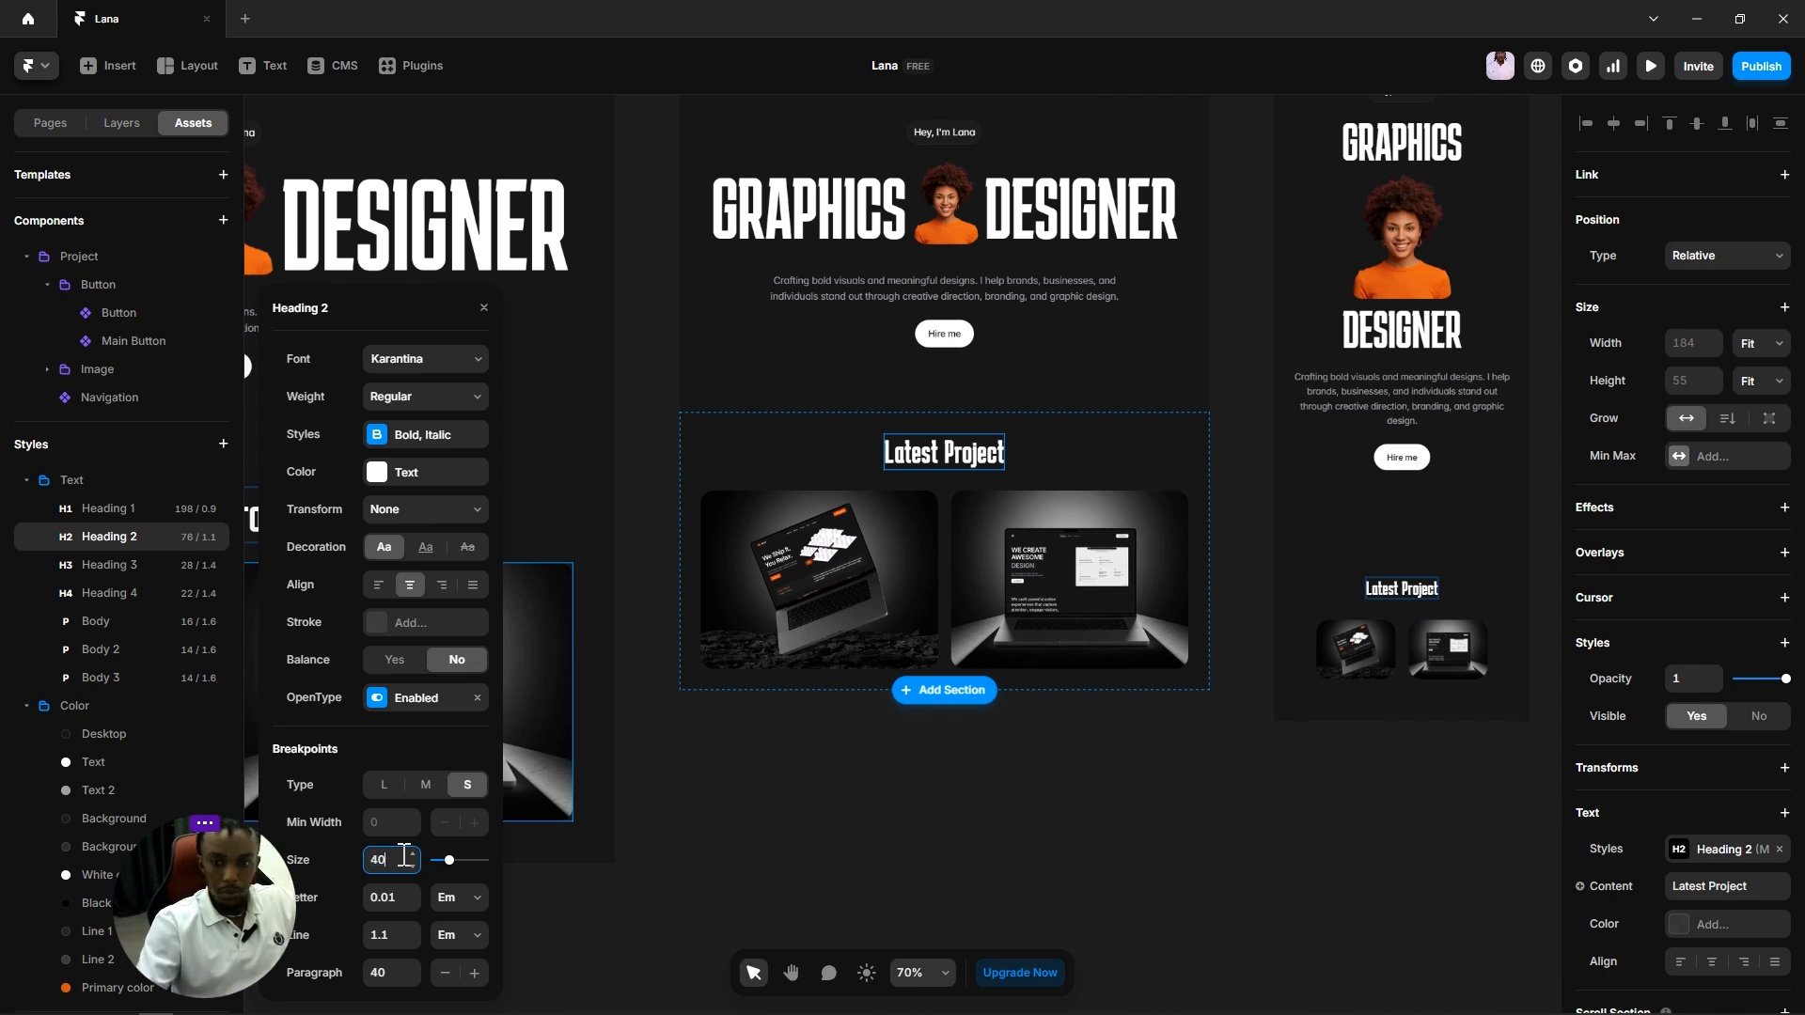
key(Return)
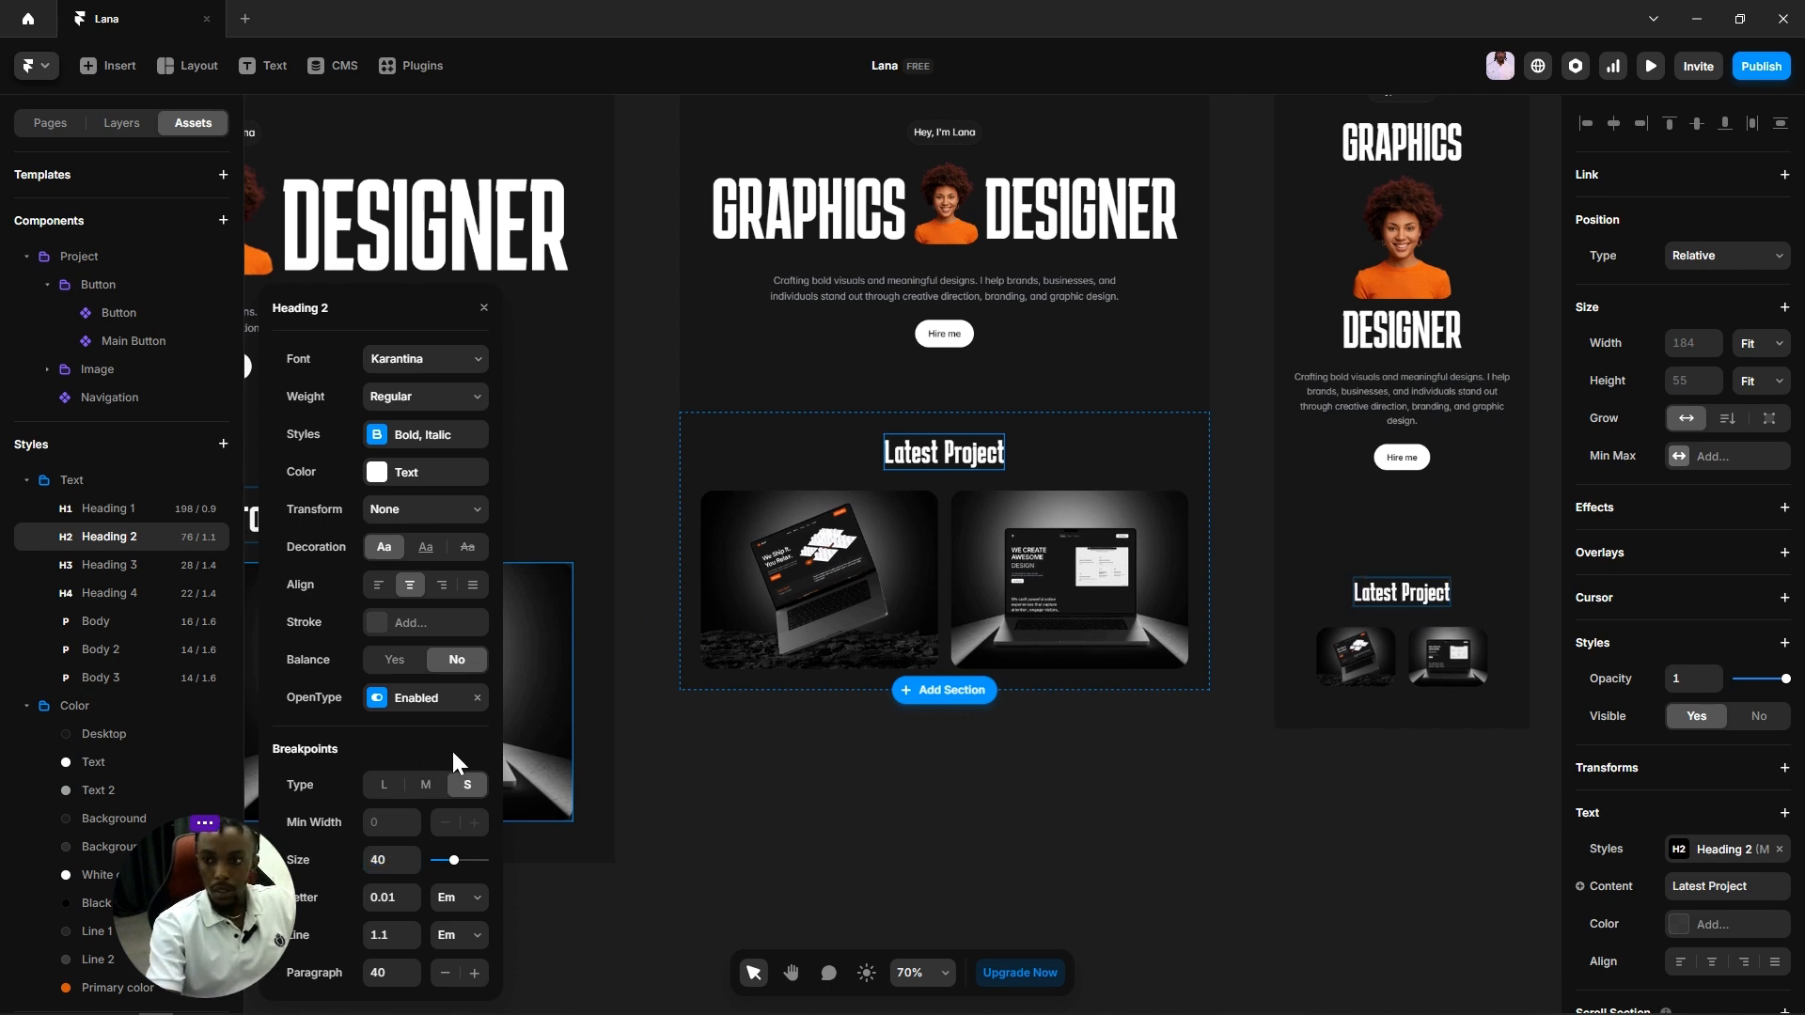
click(1101, 883)
Step: Set the padding of the Project stack in the Phone layout to 24
click(1064, 470)
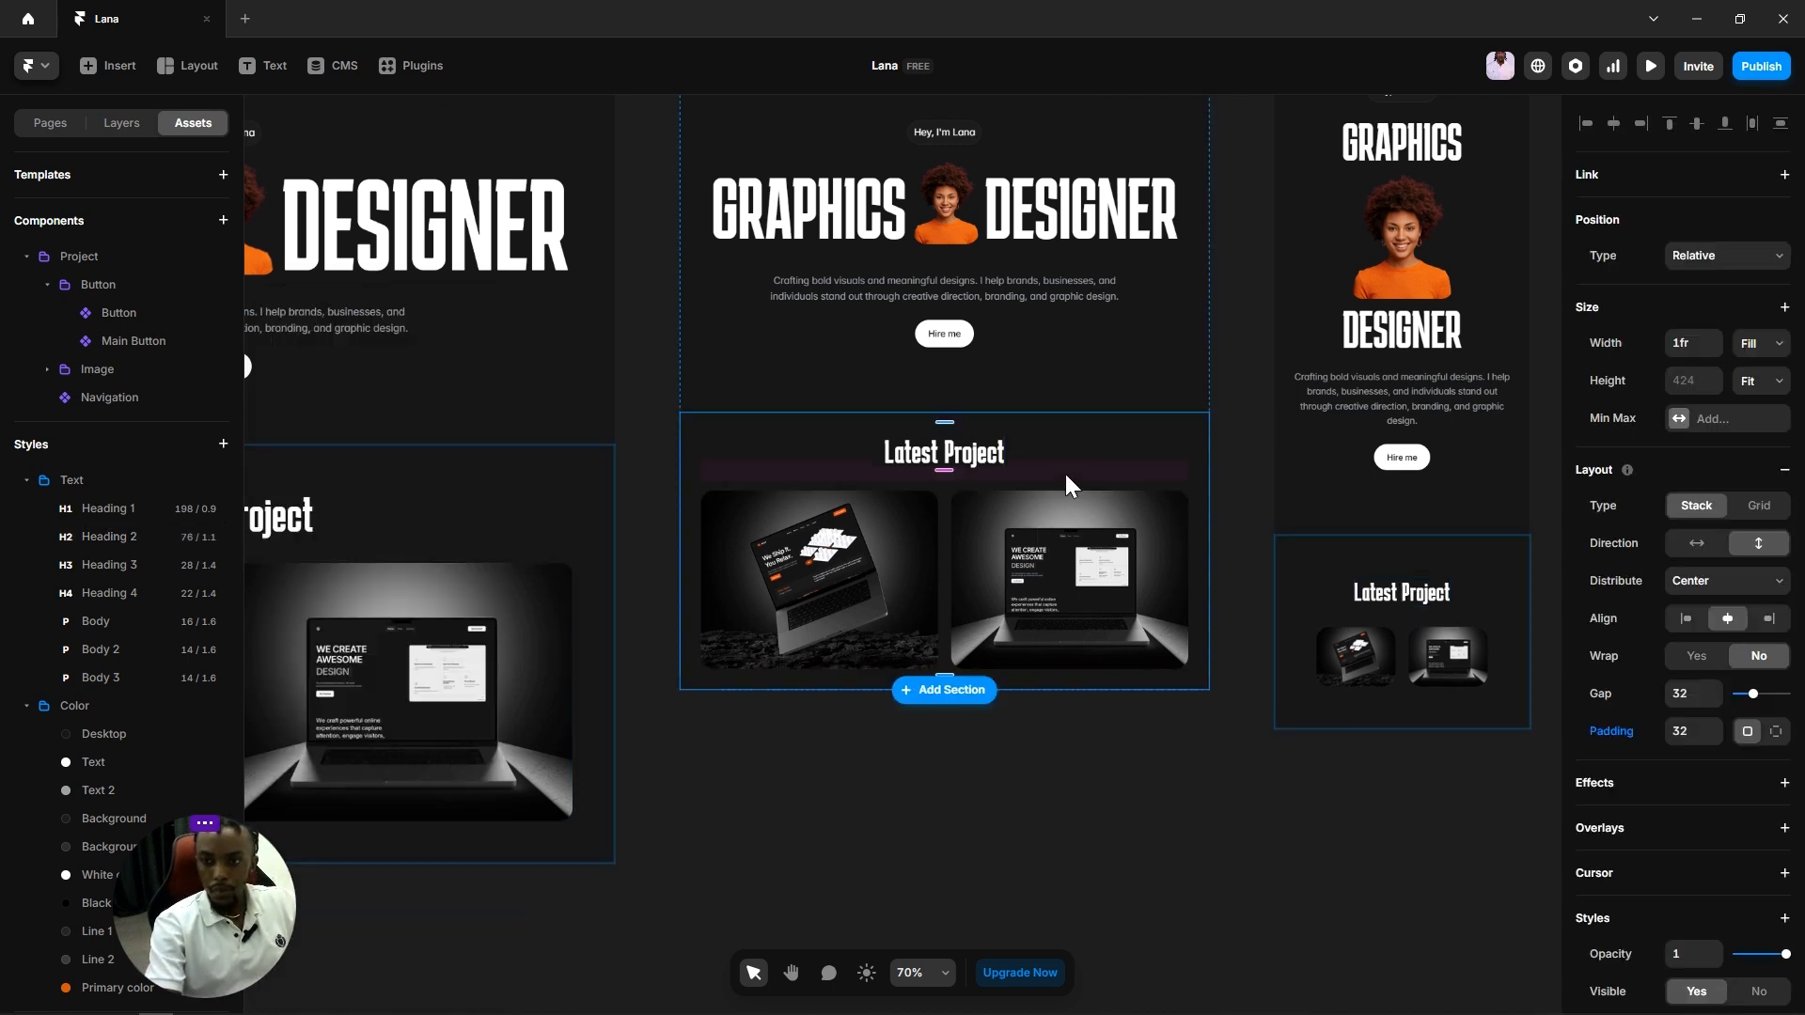
click(1192, 814)
click(1349, 594)
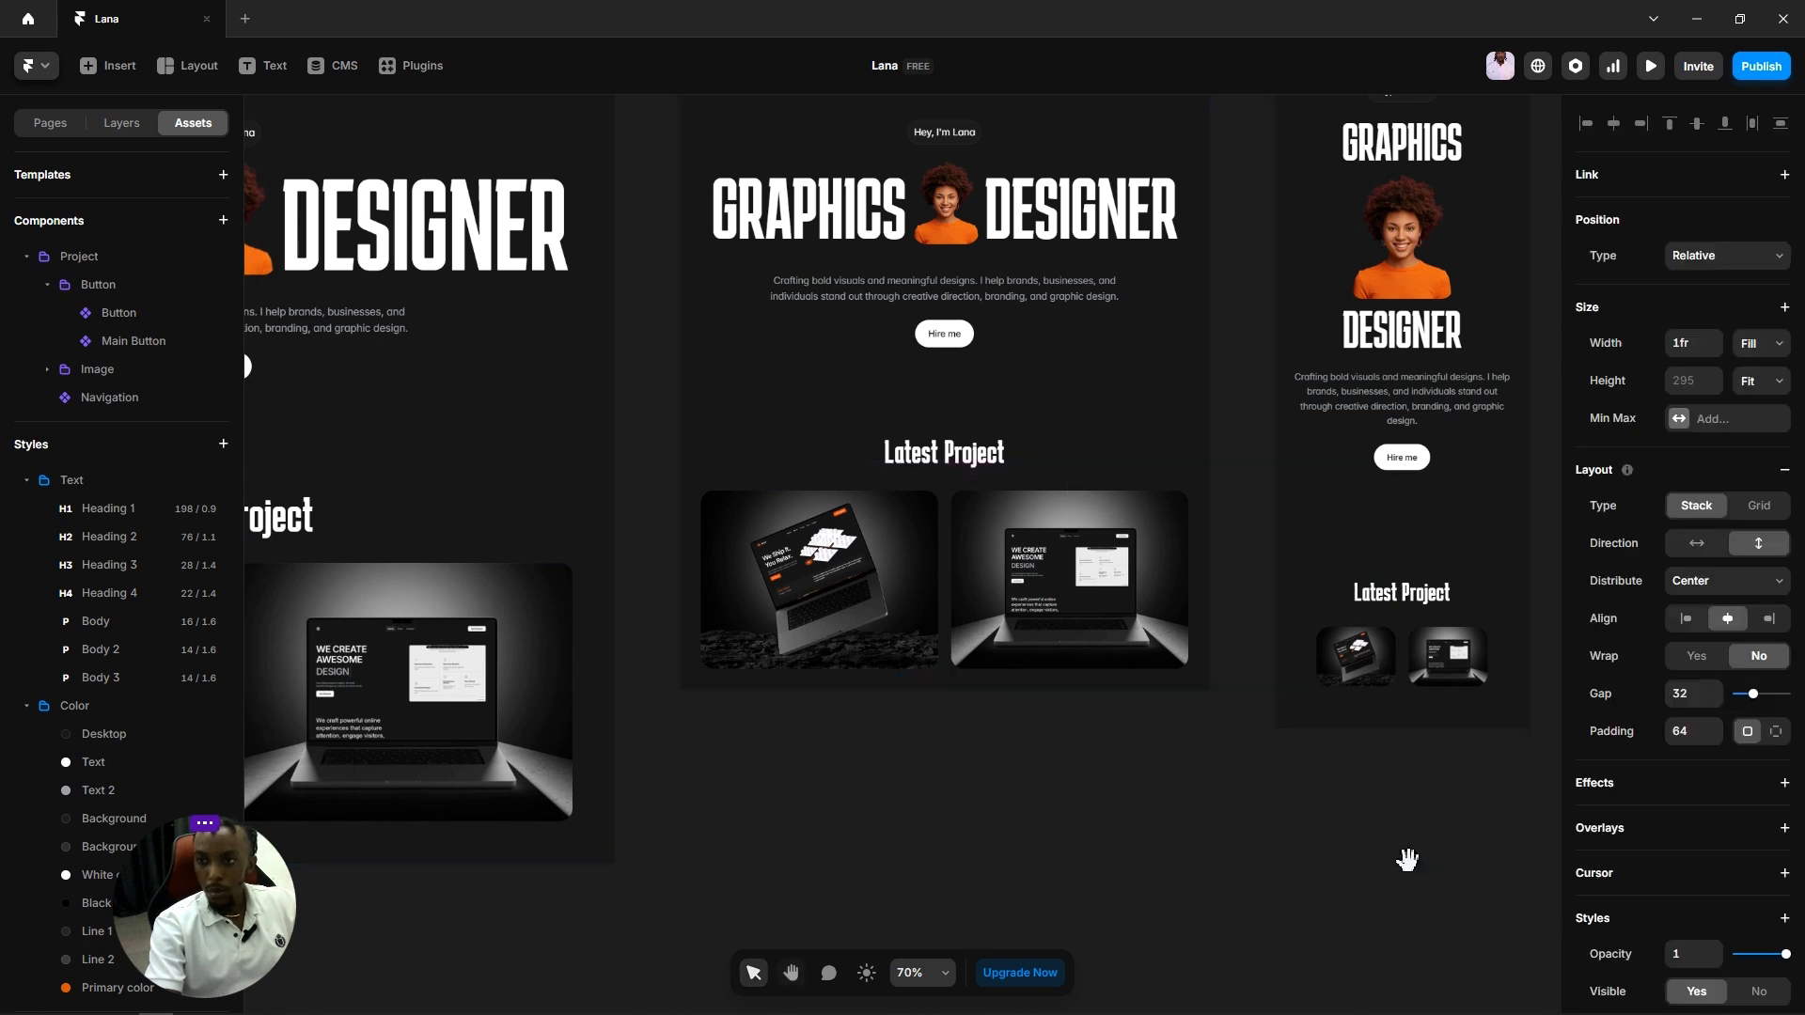
drag(1406, 858, 1172, 849)
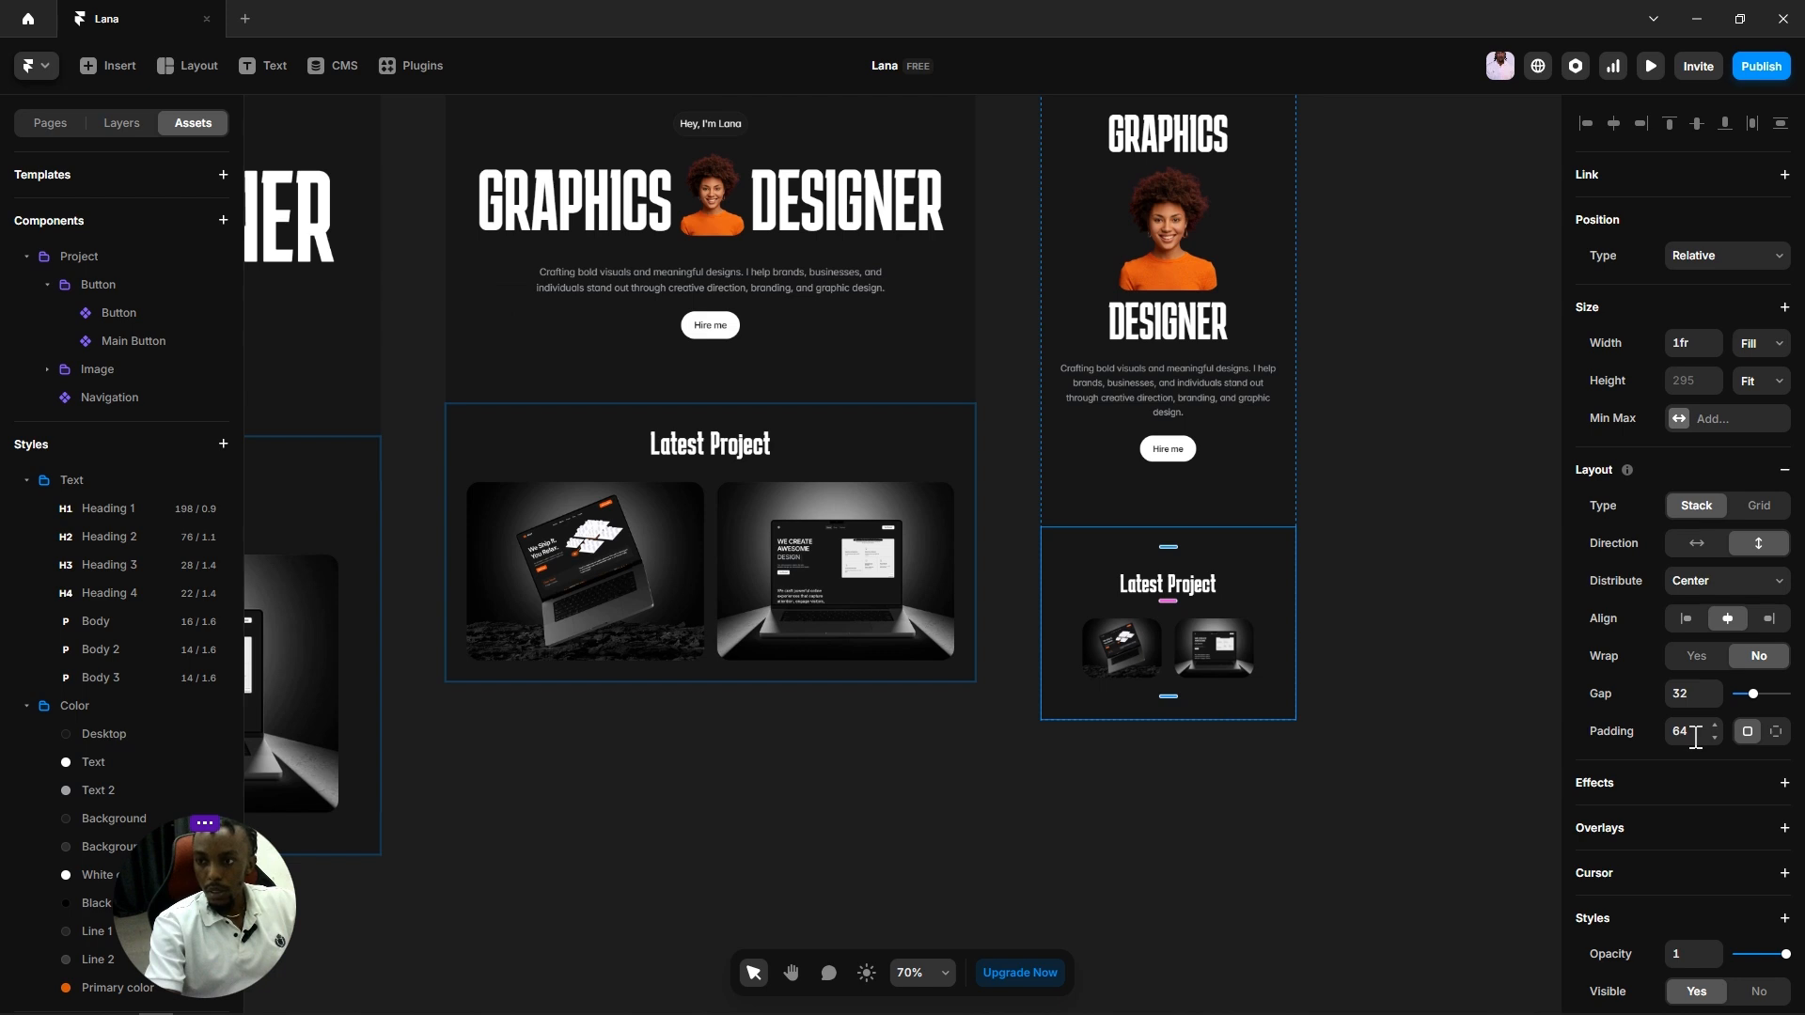
click(1694, 736)
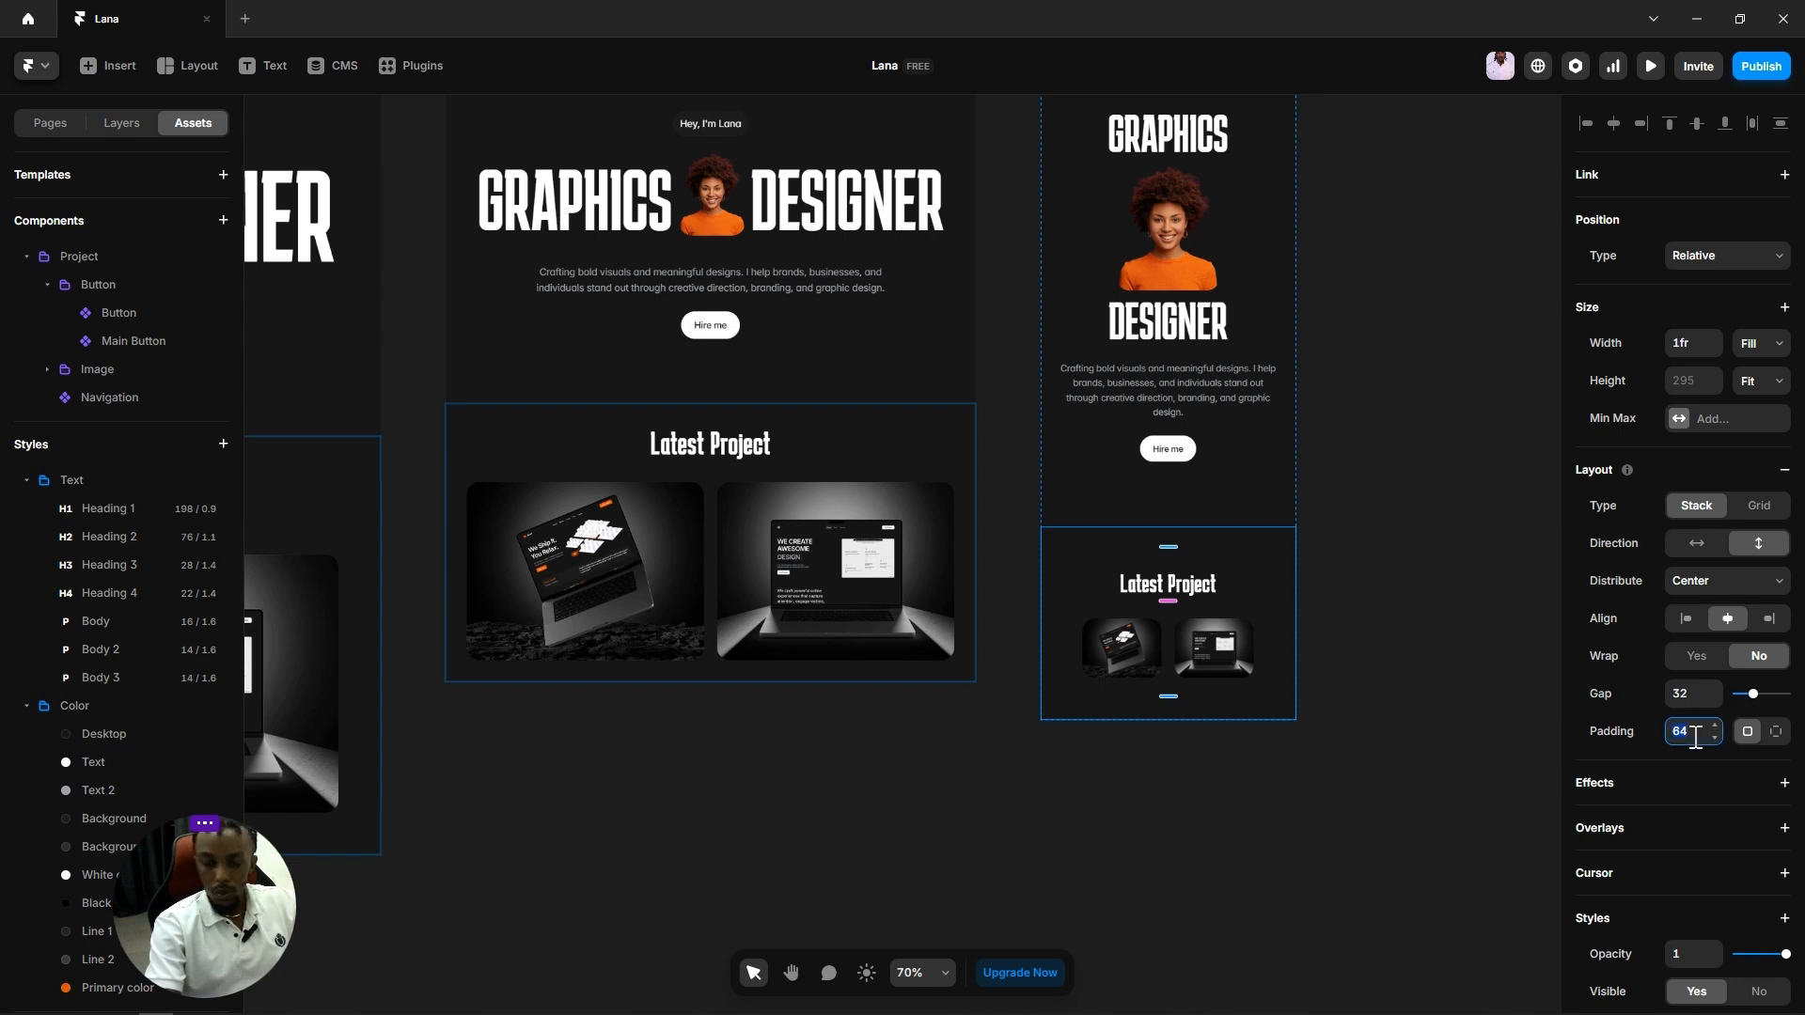
text(24)
click(1288, 837)
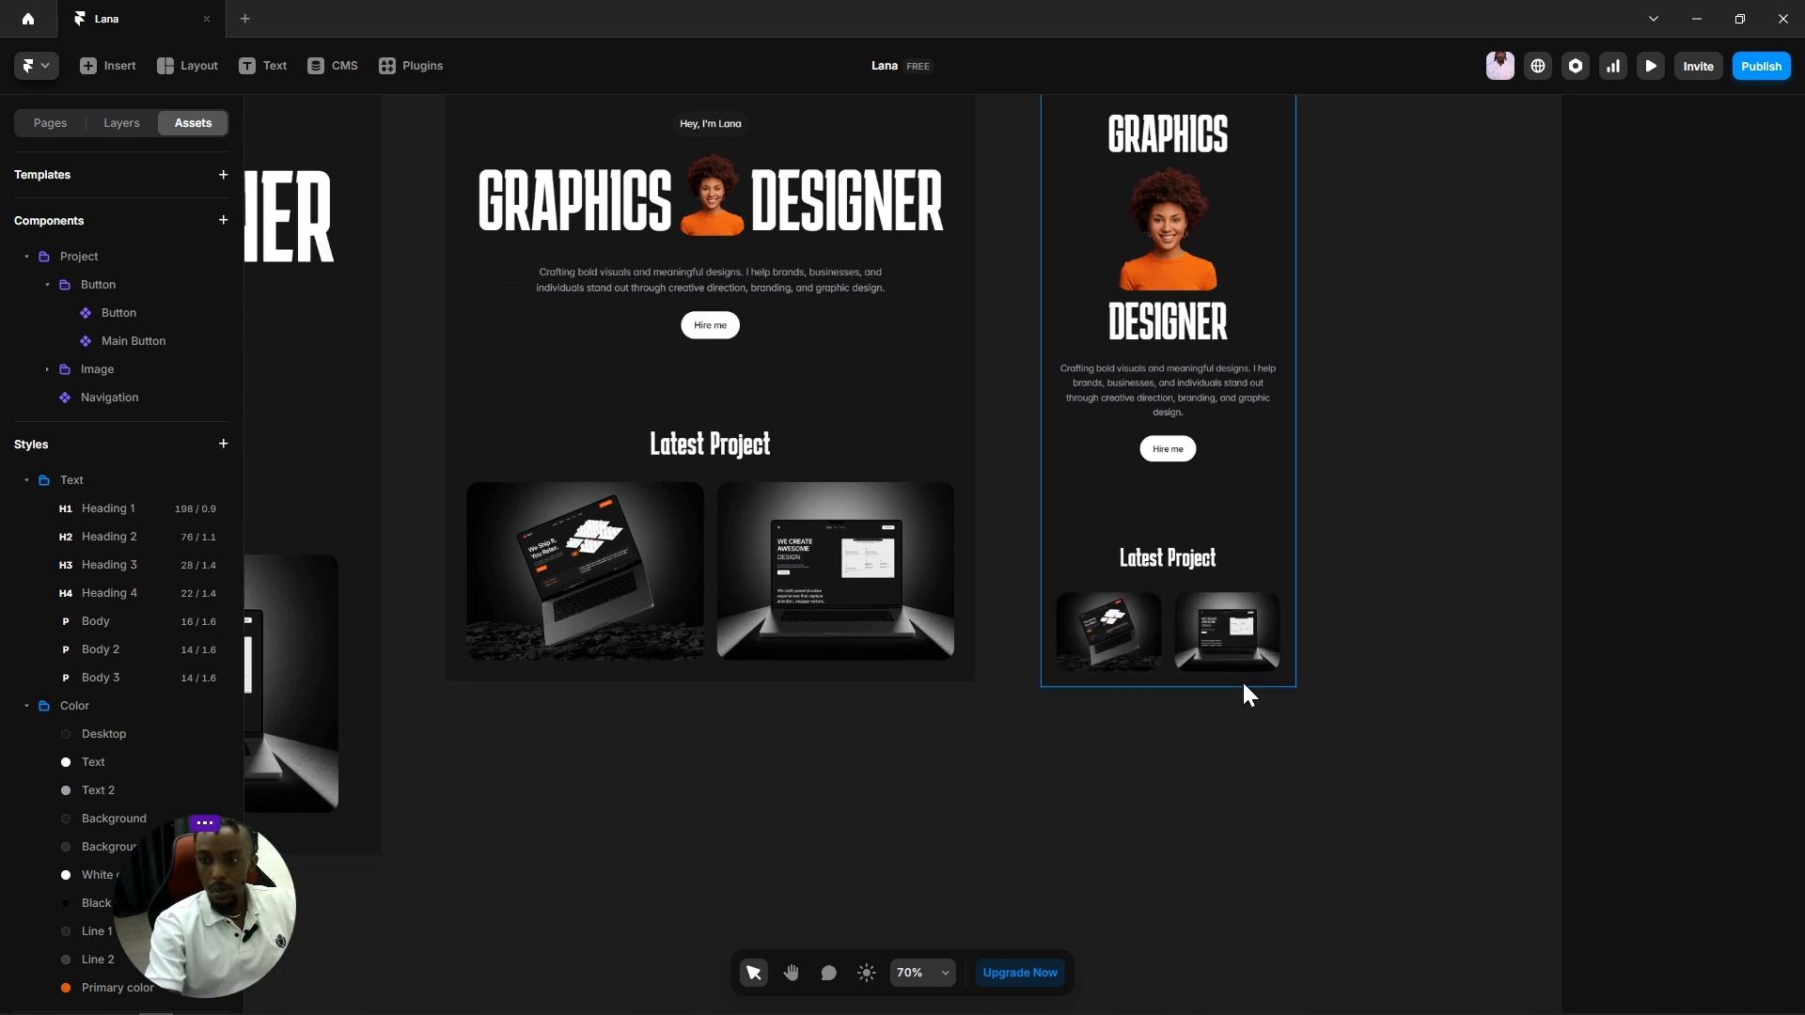
Step: Select the Projects list inside the Phone layout's Project stack
scroll(1242, 680, up, 3)
click(1143, 629)
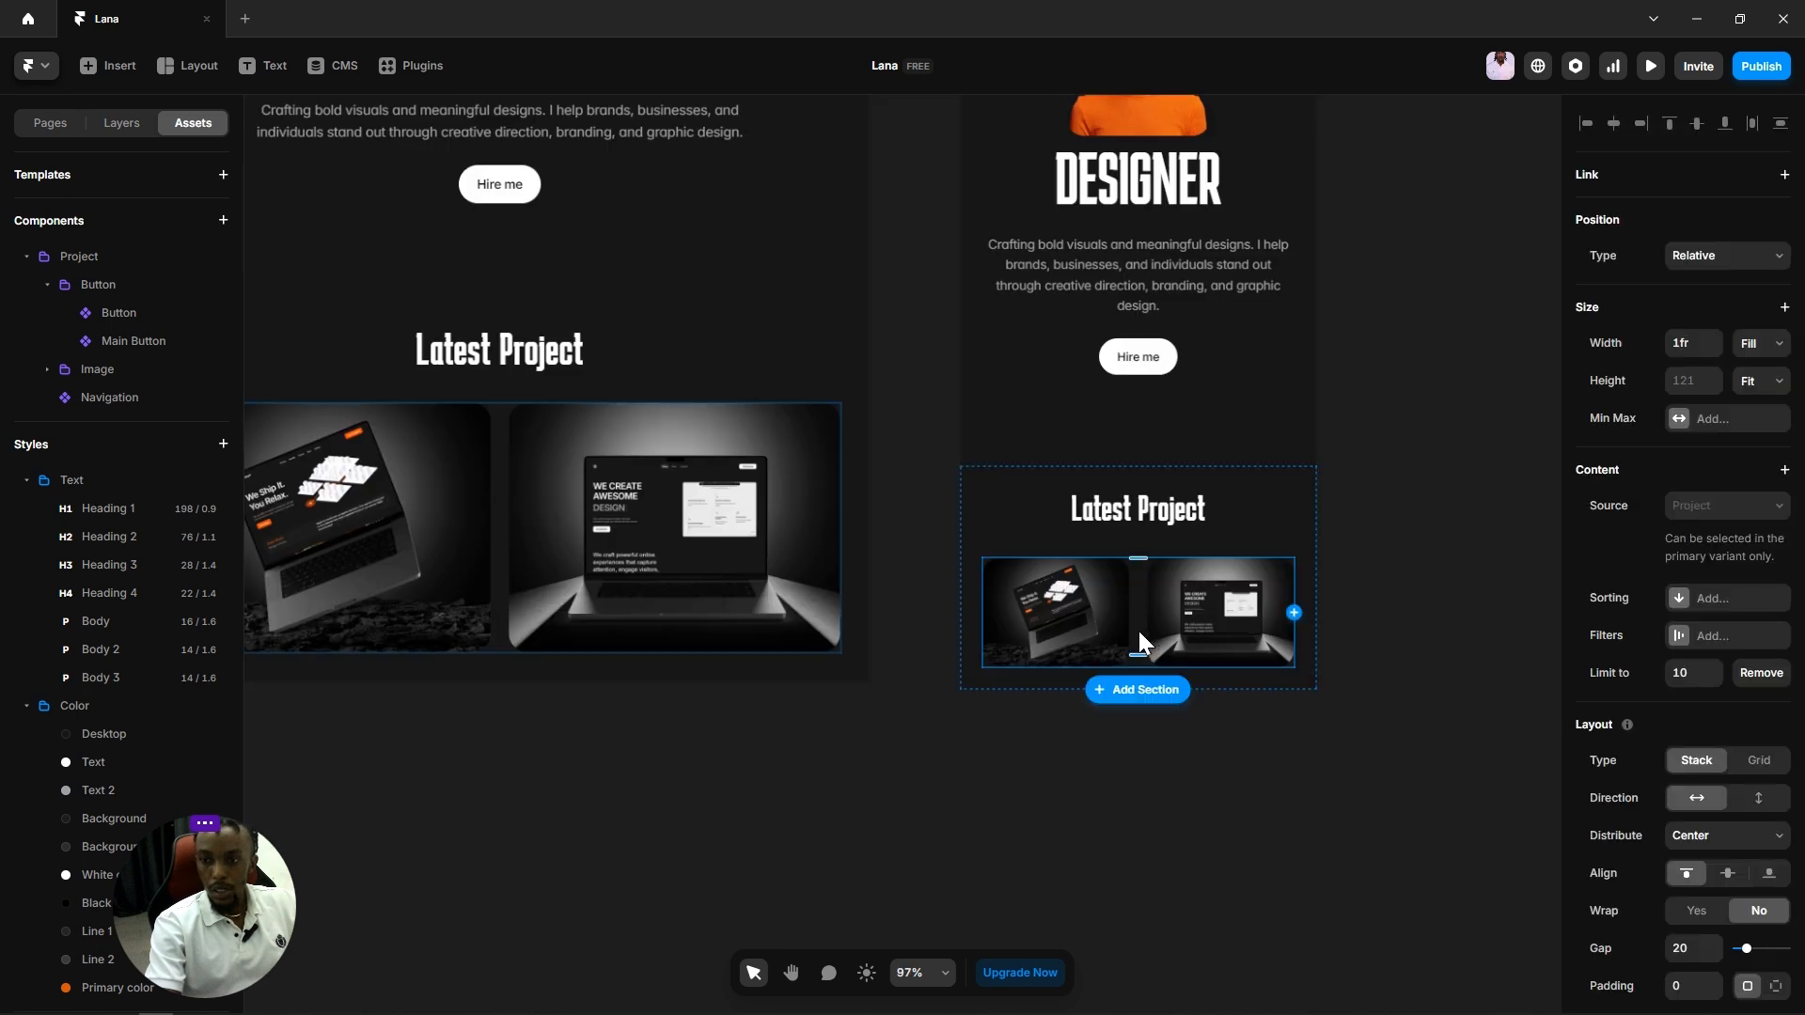
Step: Change the stack direction of the phone layout's Latest Project collection to vertical
click(1759, 799)
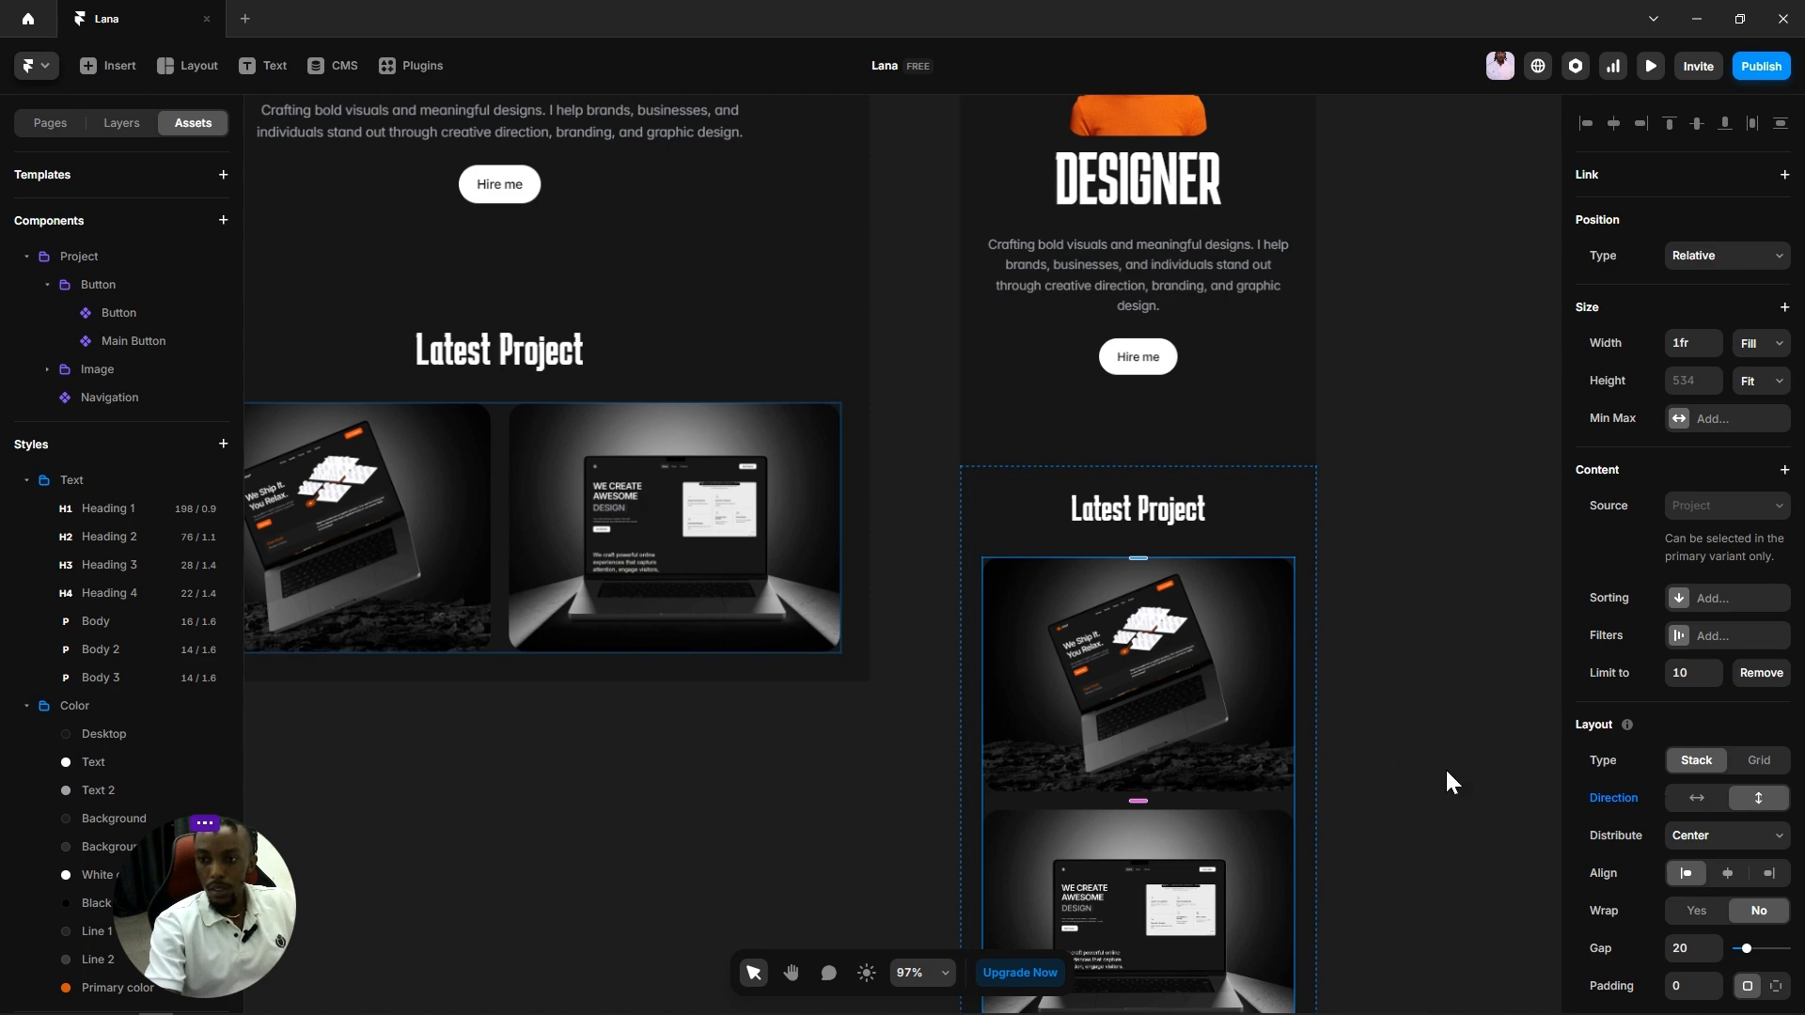
scroll(1434, 714, down, 3)
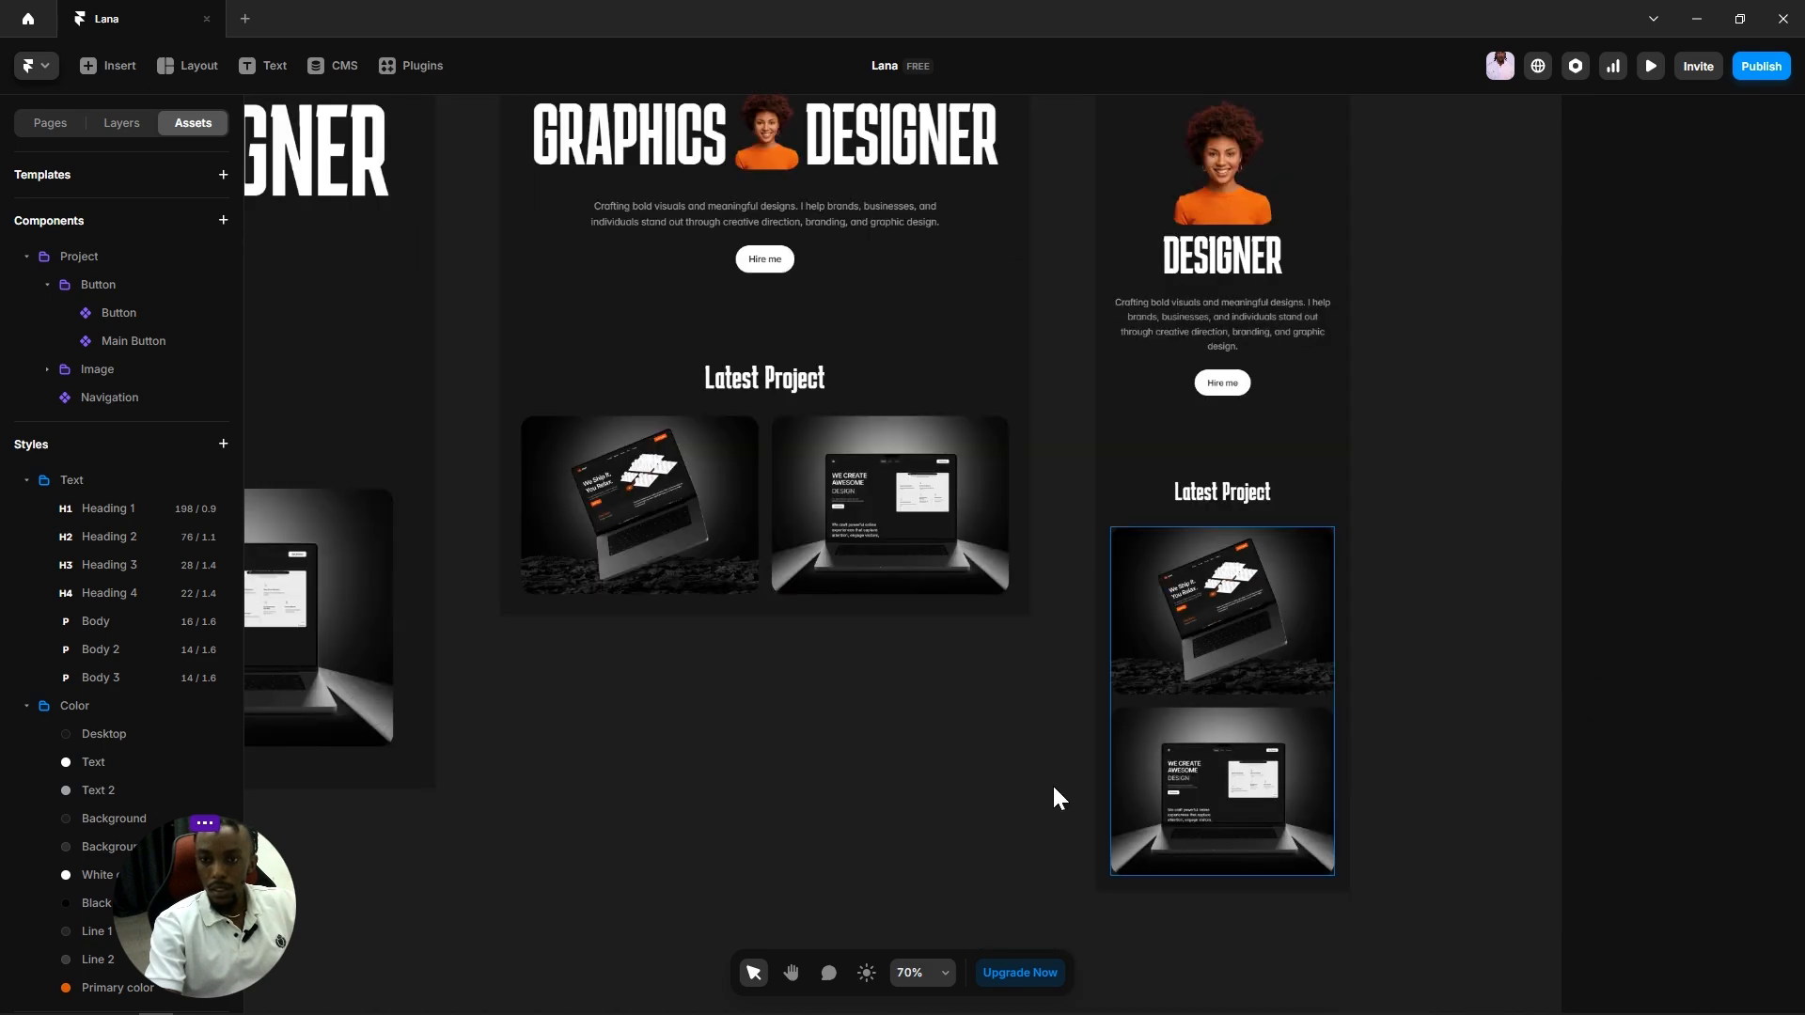
scroll(921, 780, down, 2)
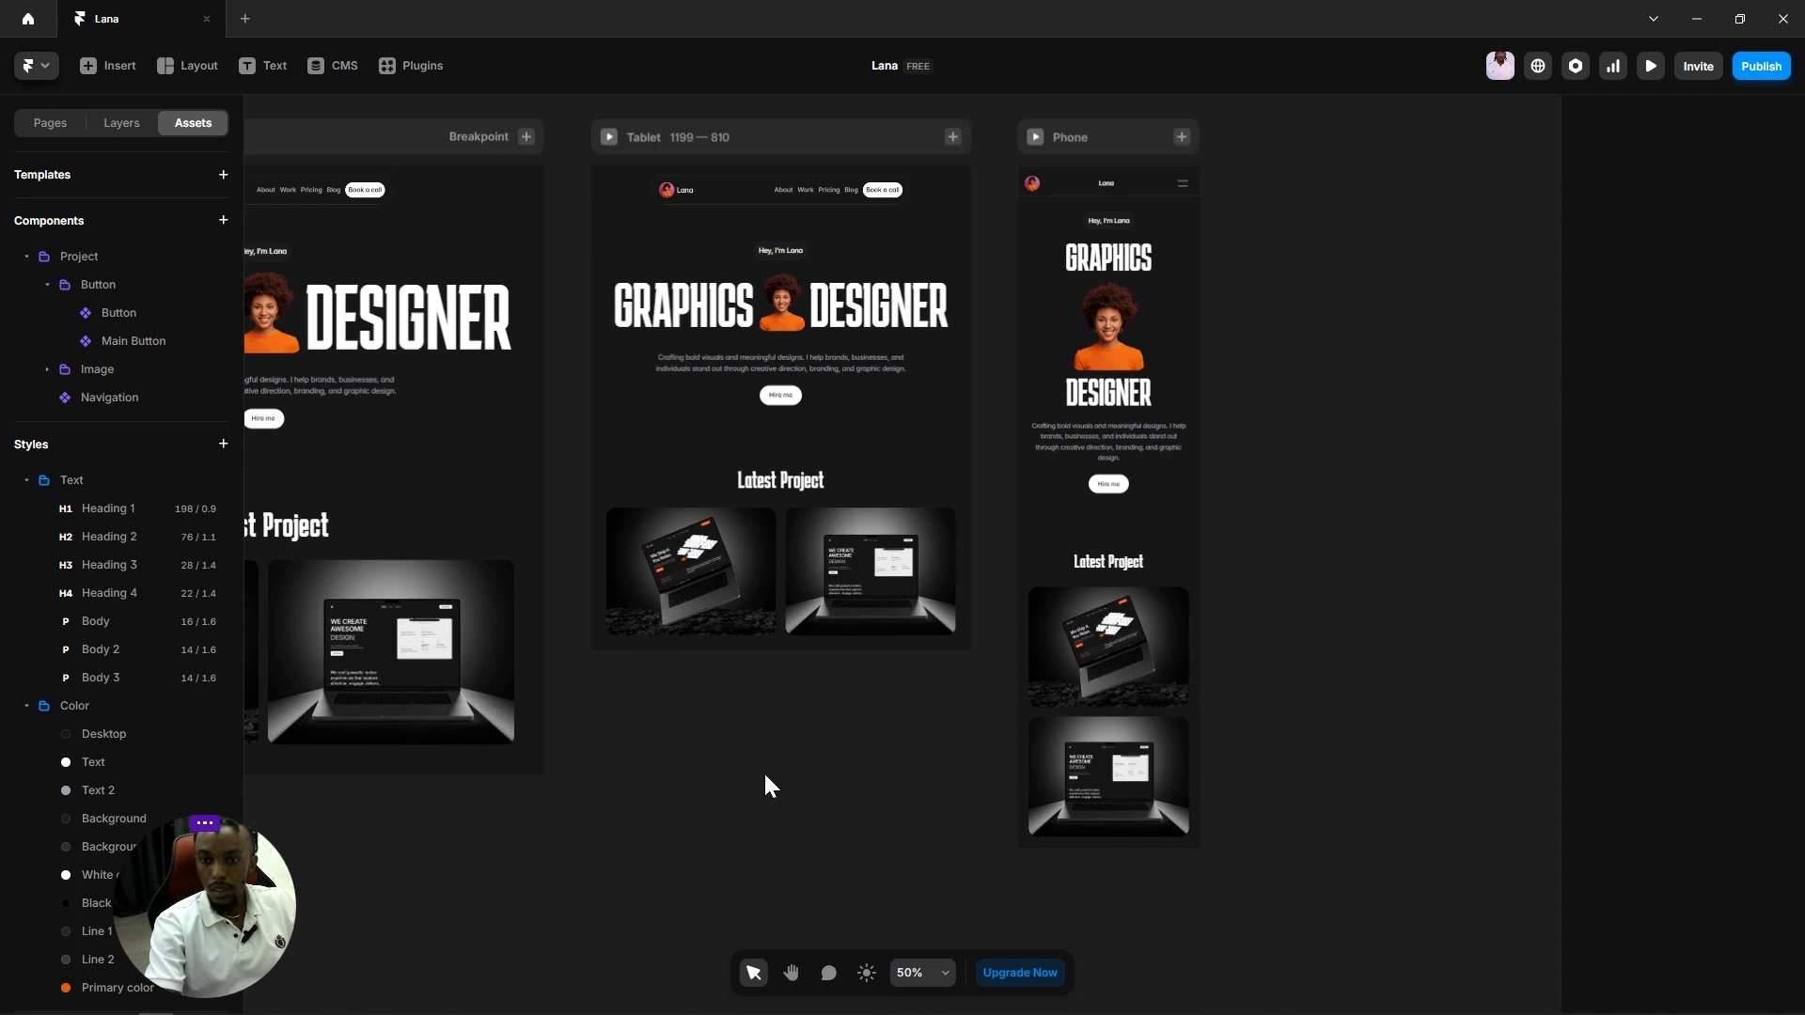
scroll(765, 777, left, 5)
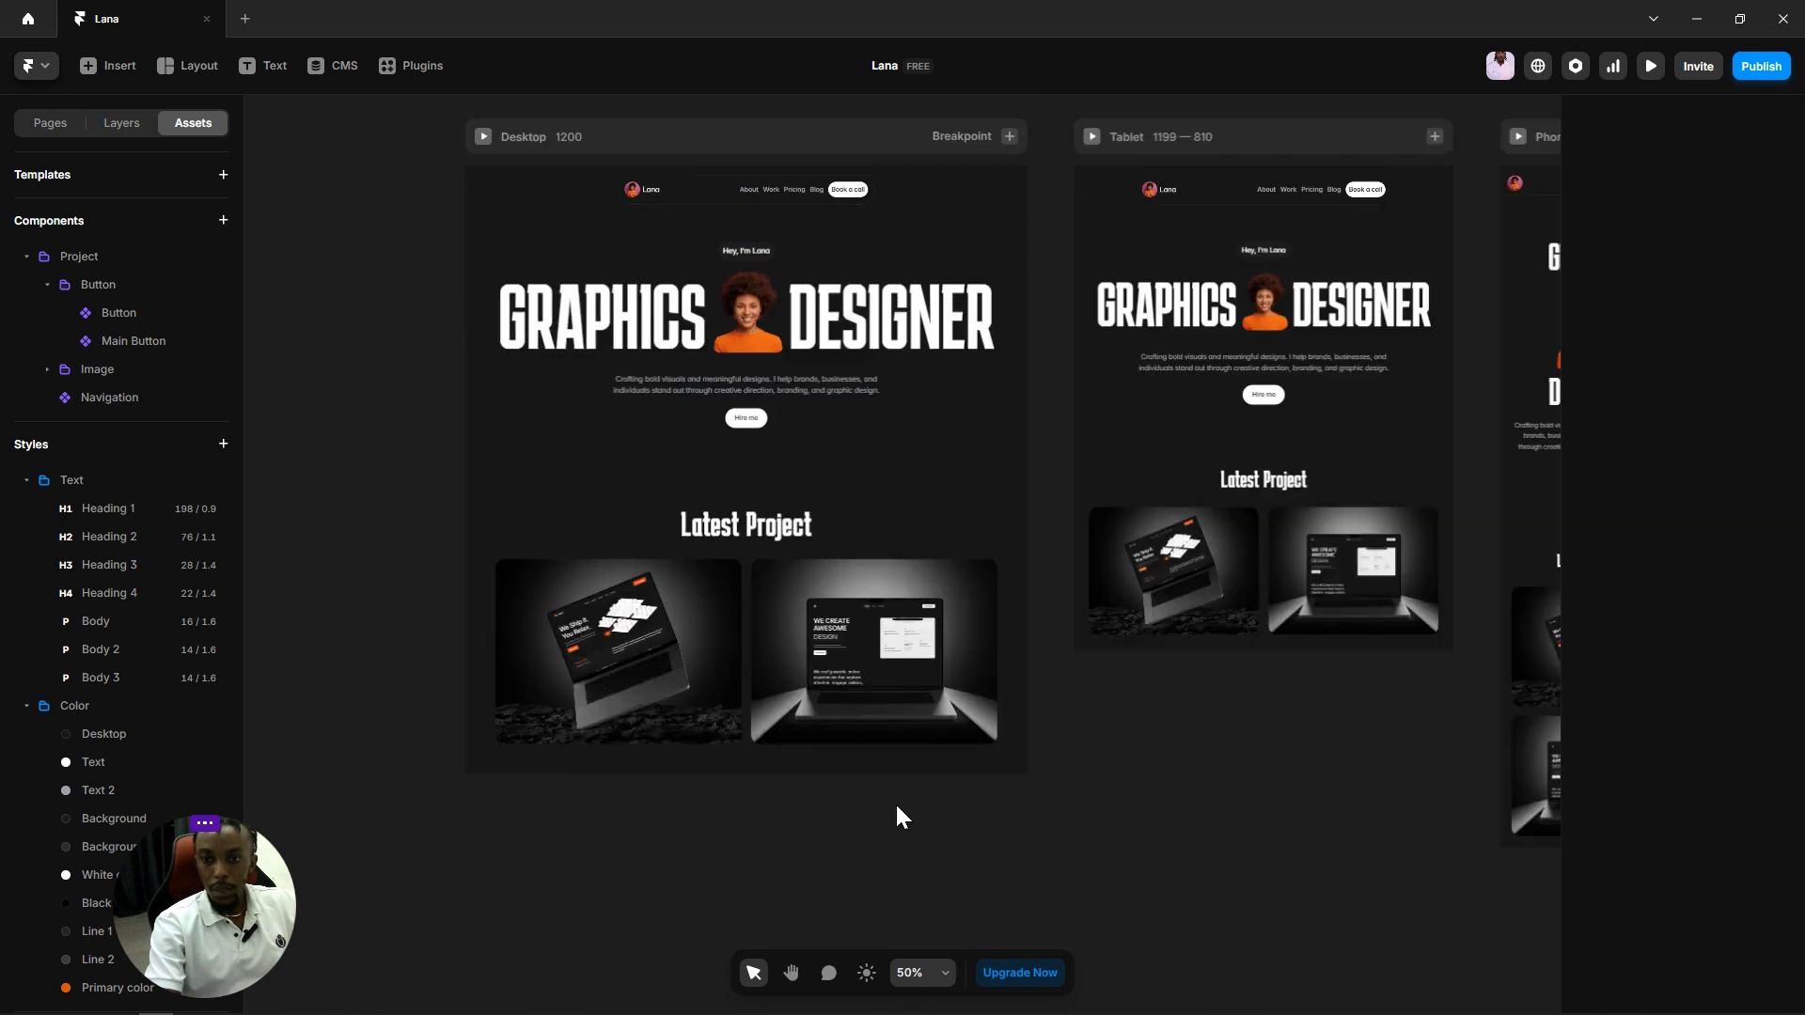
Step: Check the gap setting of the project collection in the desktop layout
click(750, 683)
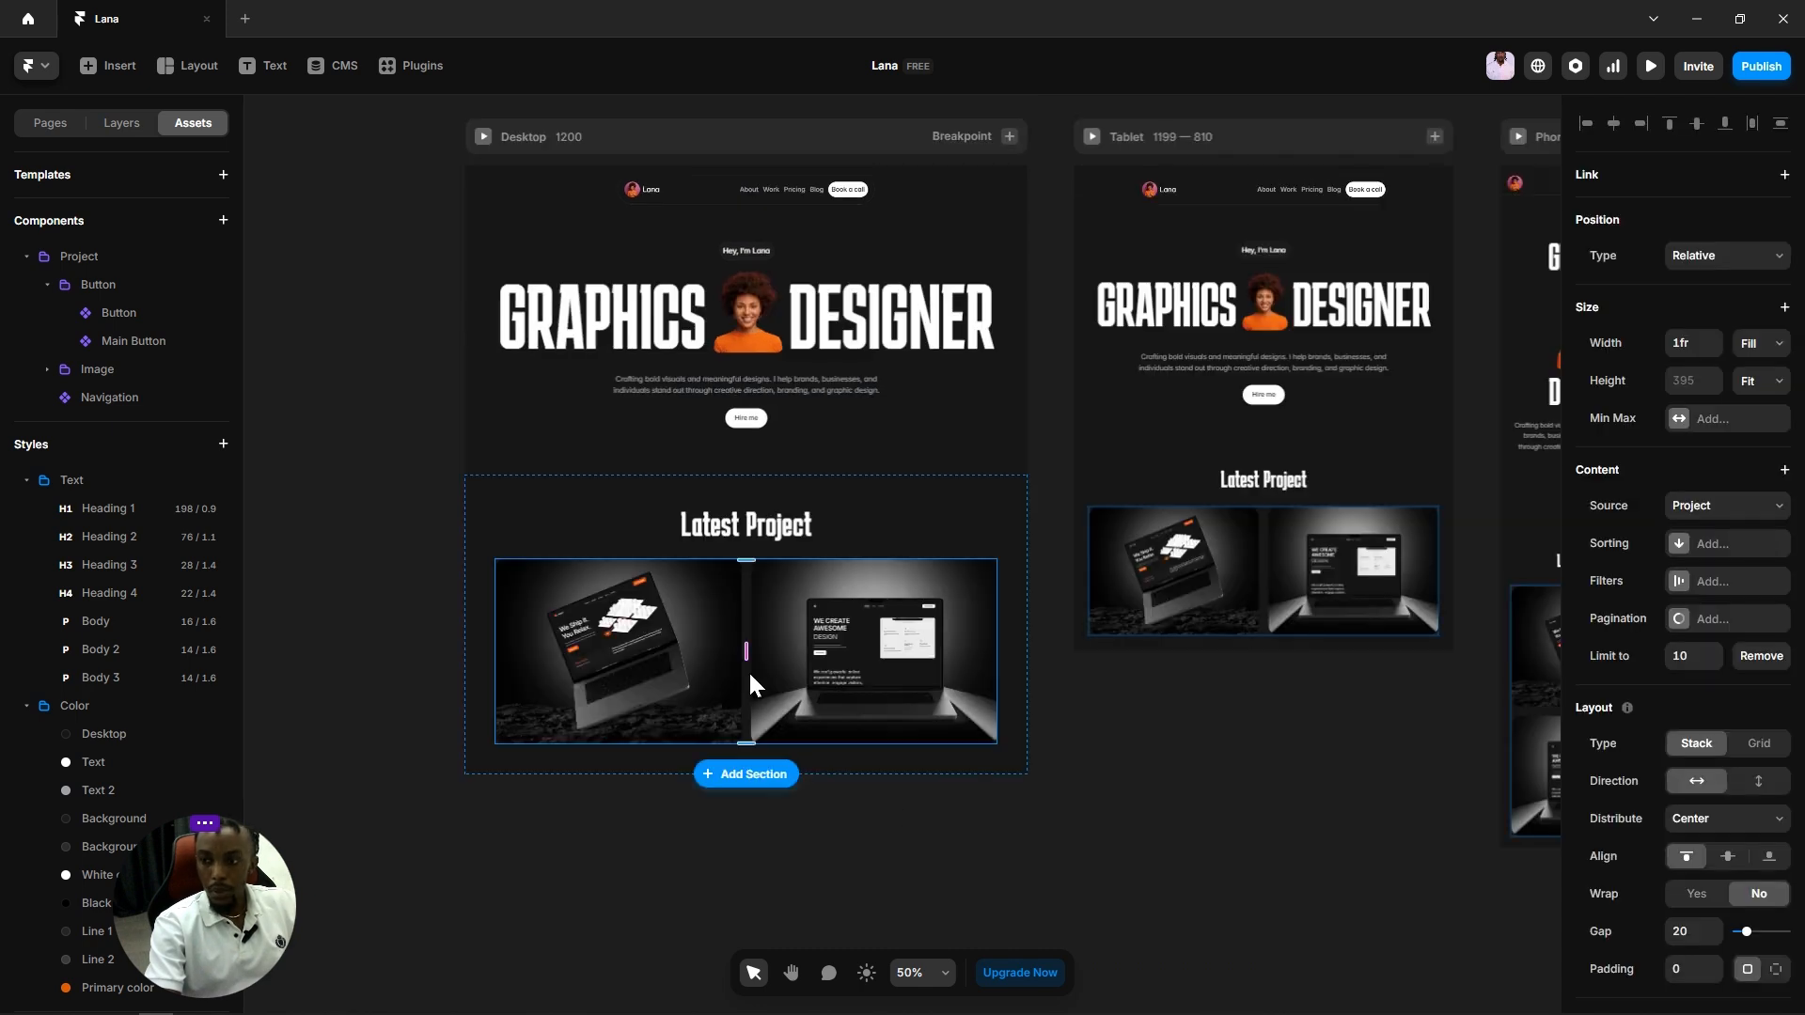
click(1692, 932)
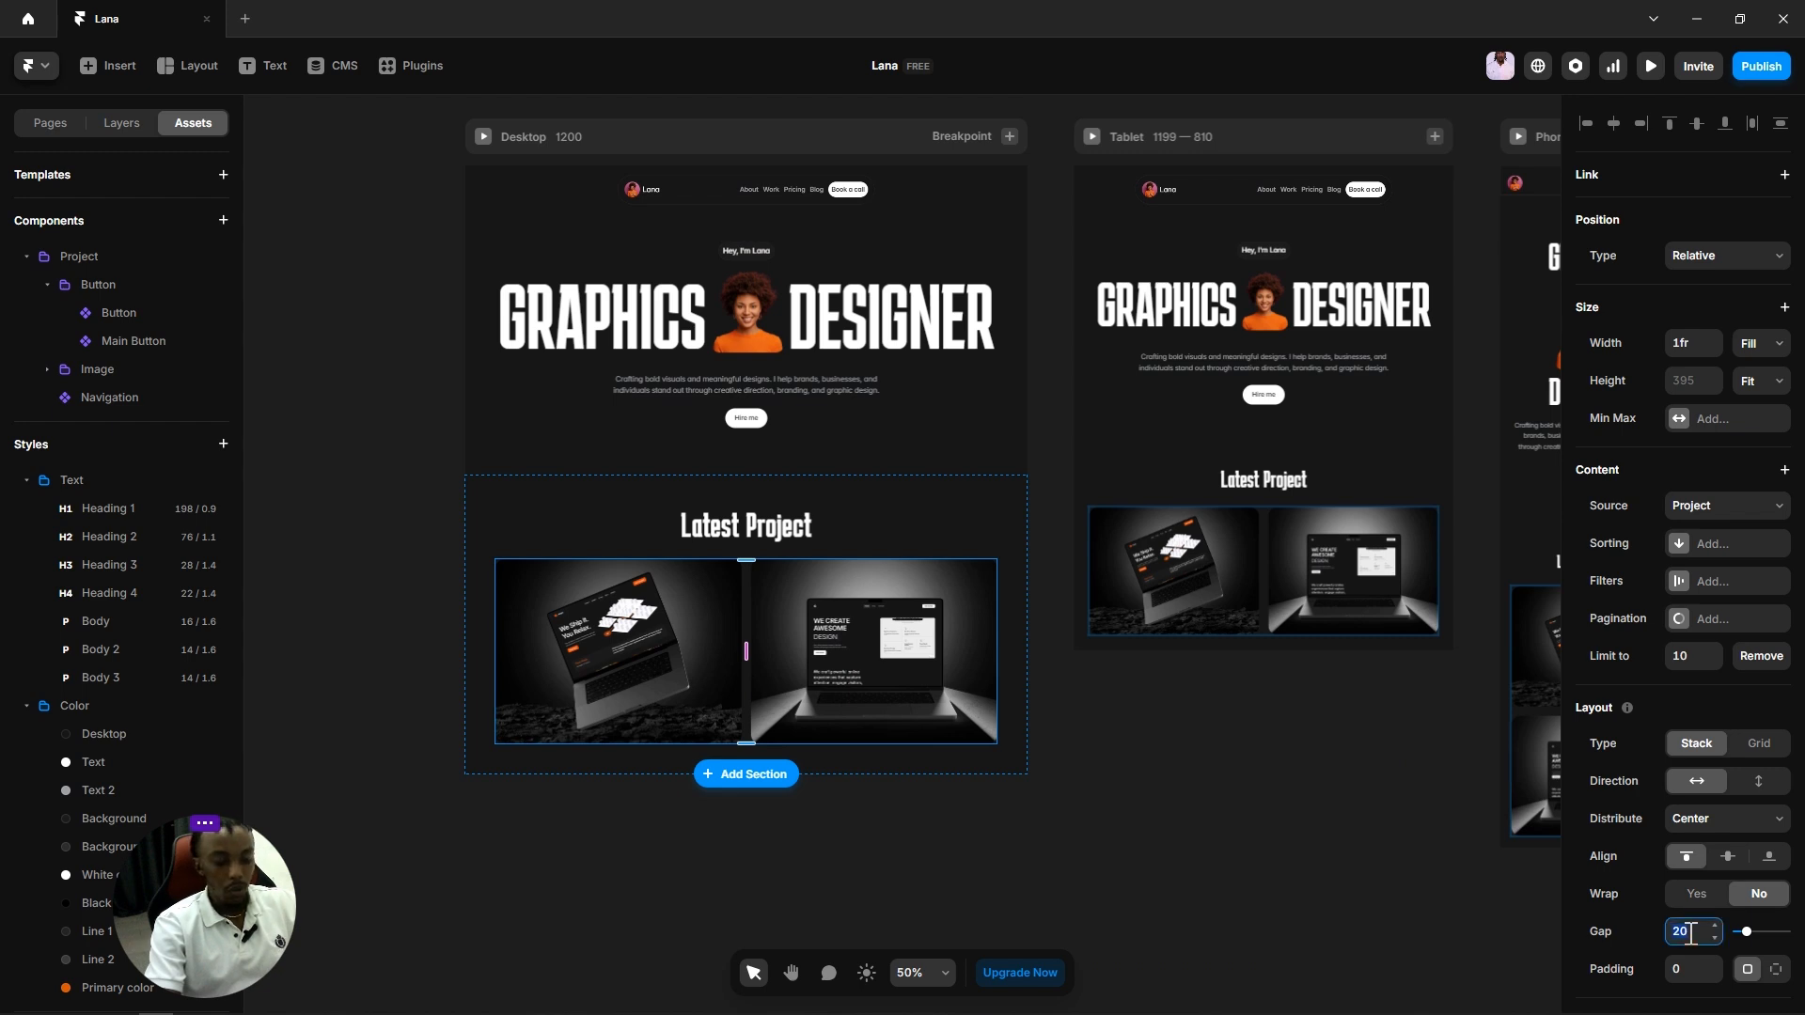
click(1280, 902)
drag(1325, 831, 1139, 851)
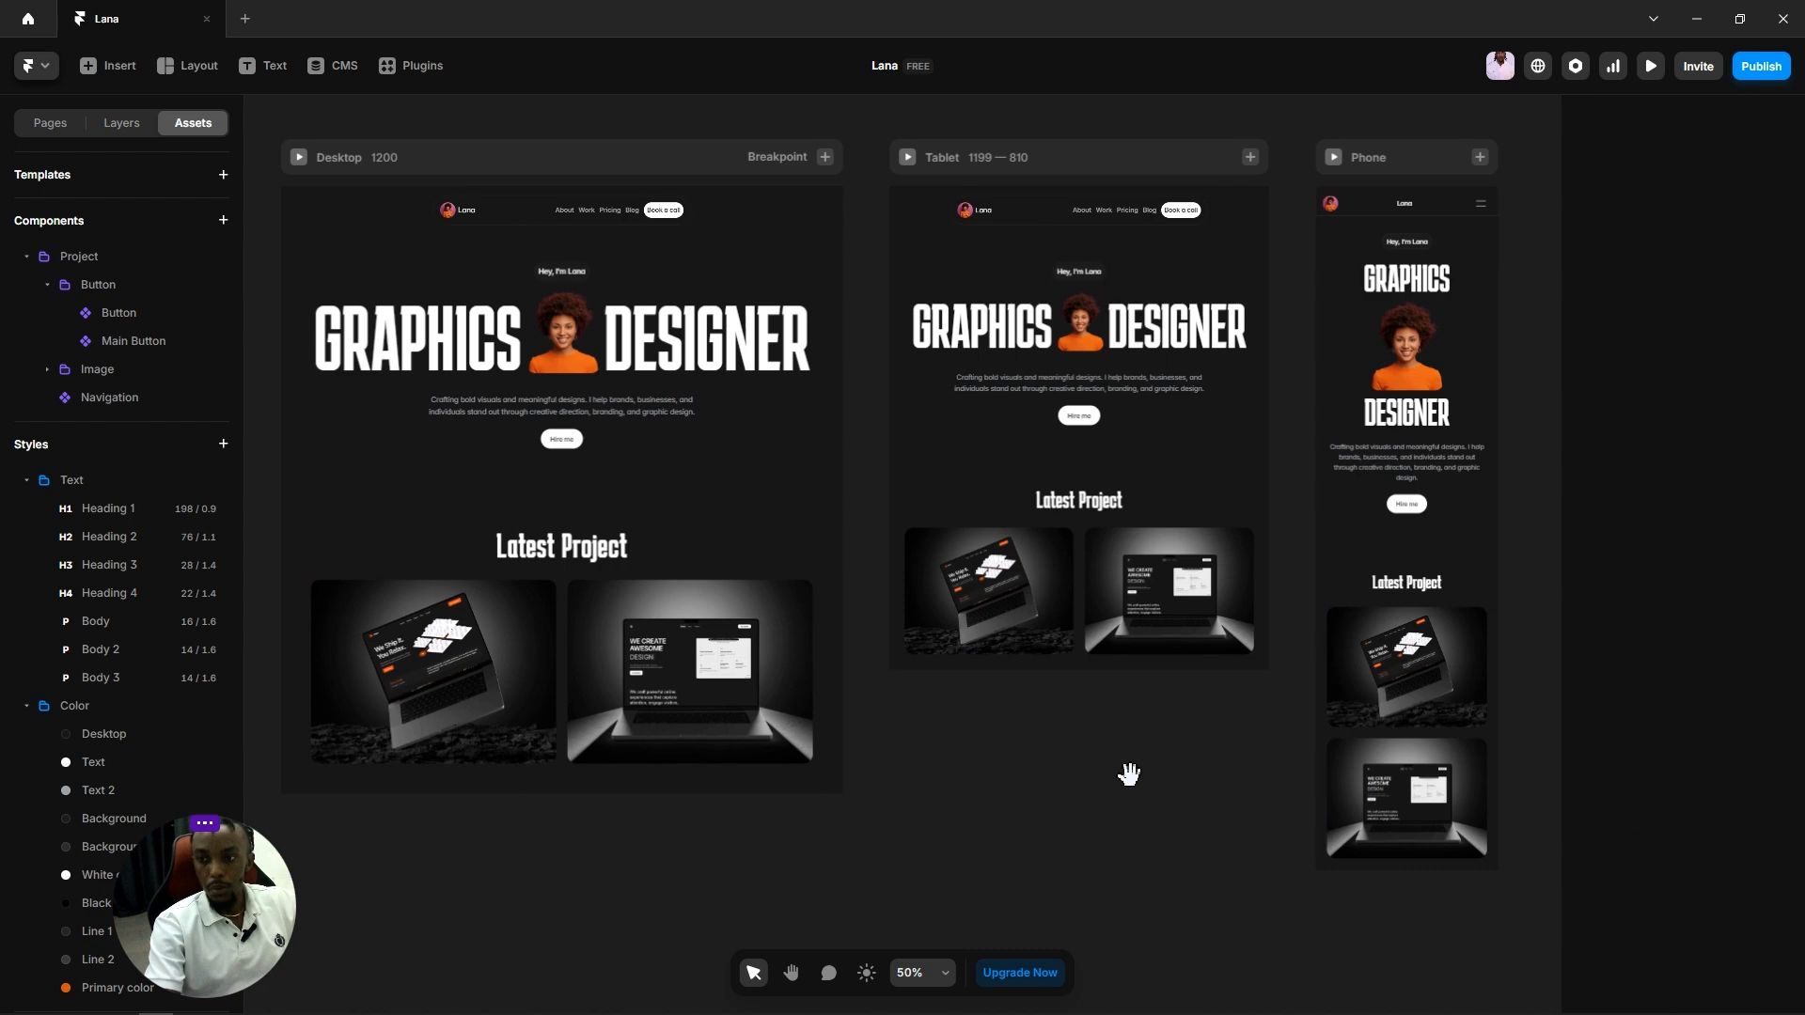
Step: Set the phone layout's Latest Project section padding individually, with 48 at the top and 48 at the bottom
scroll(1128, 773, up, 5)
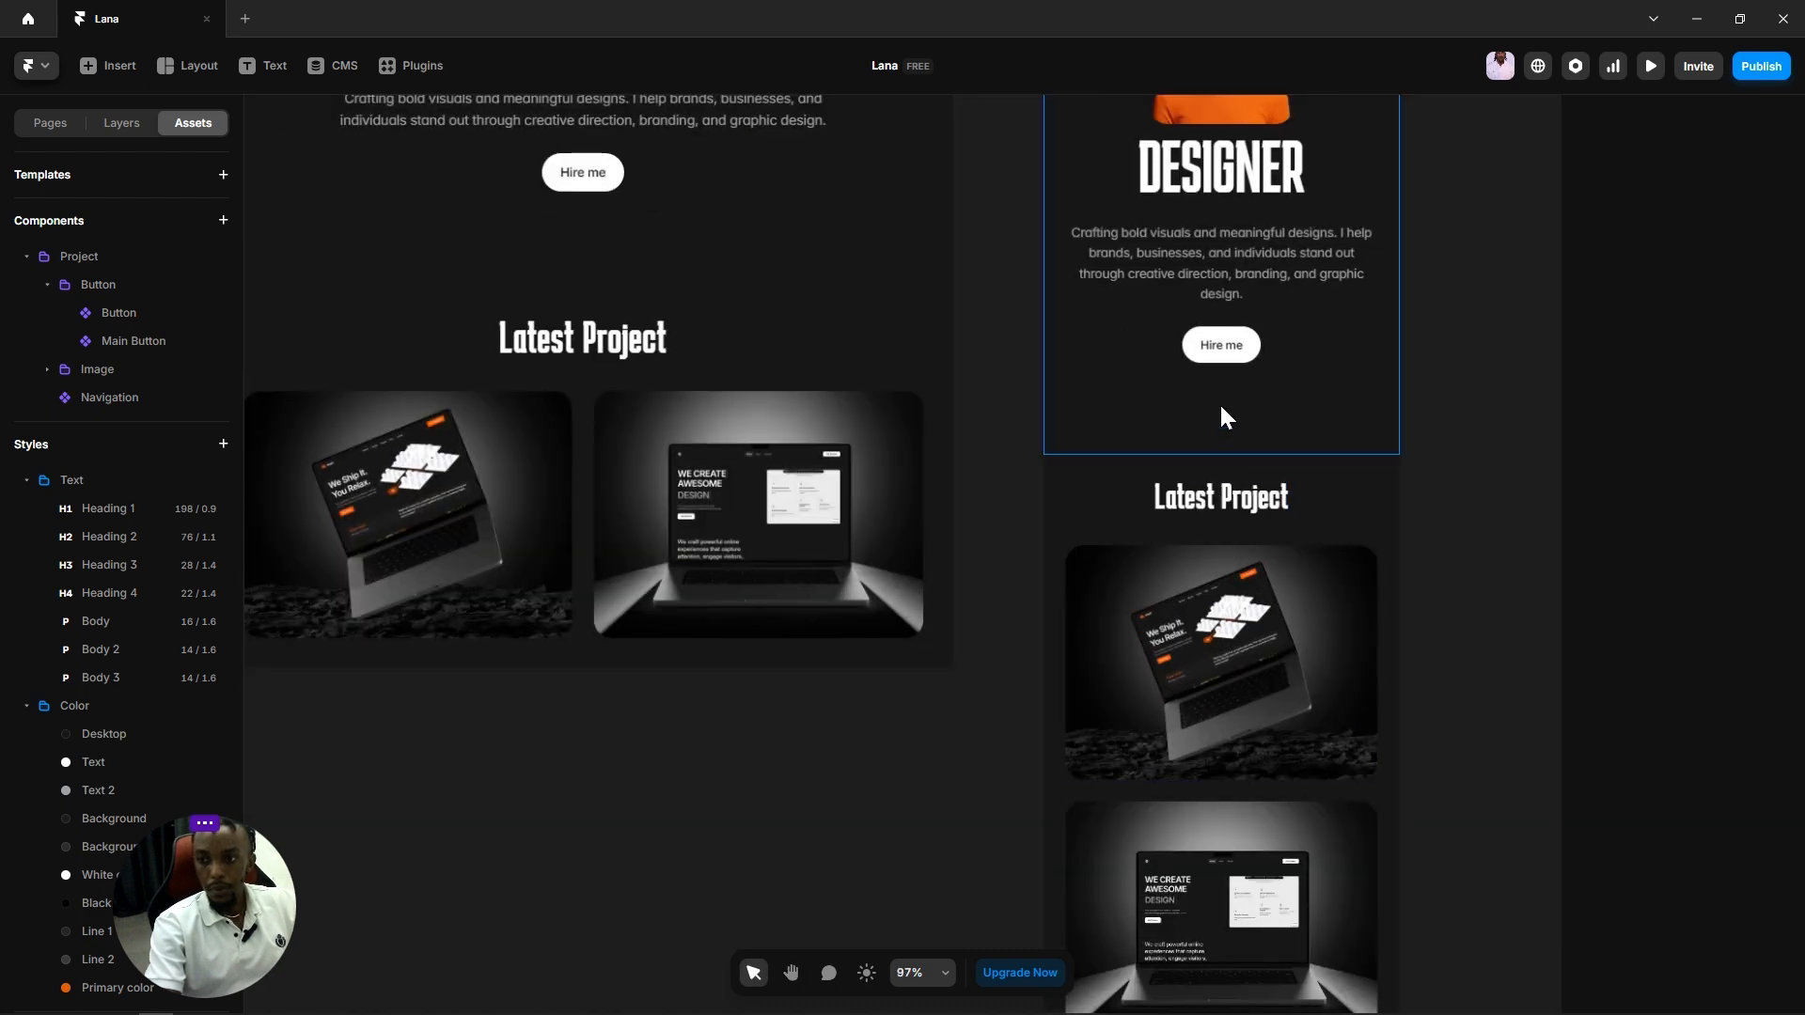
click(1363, 544)
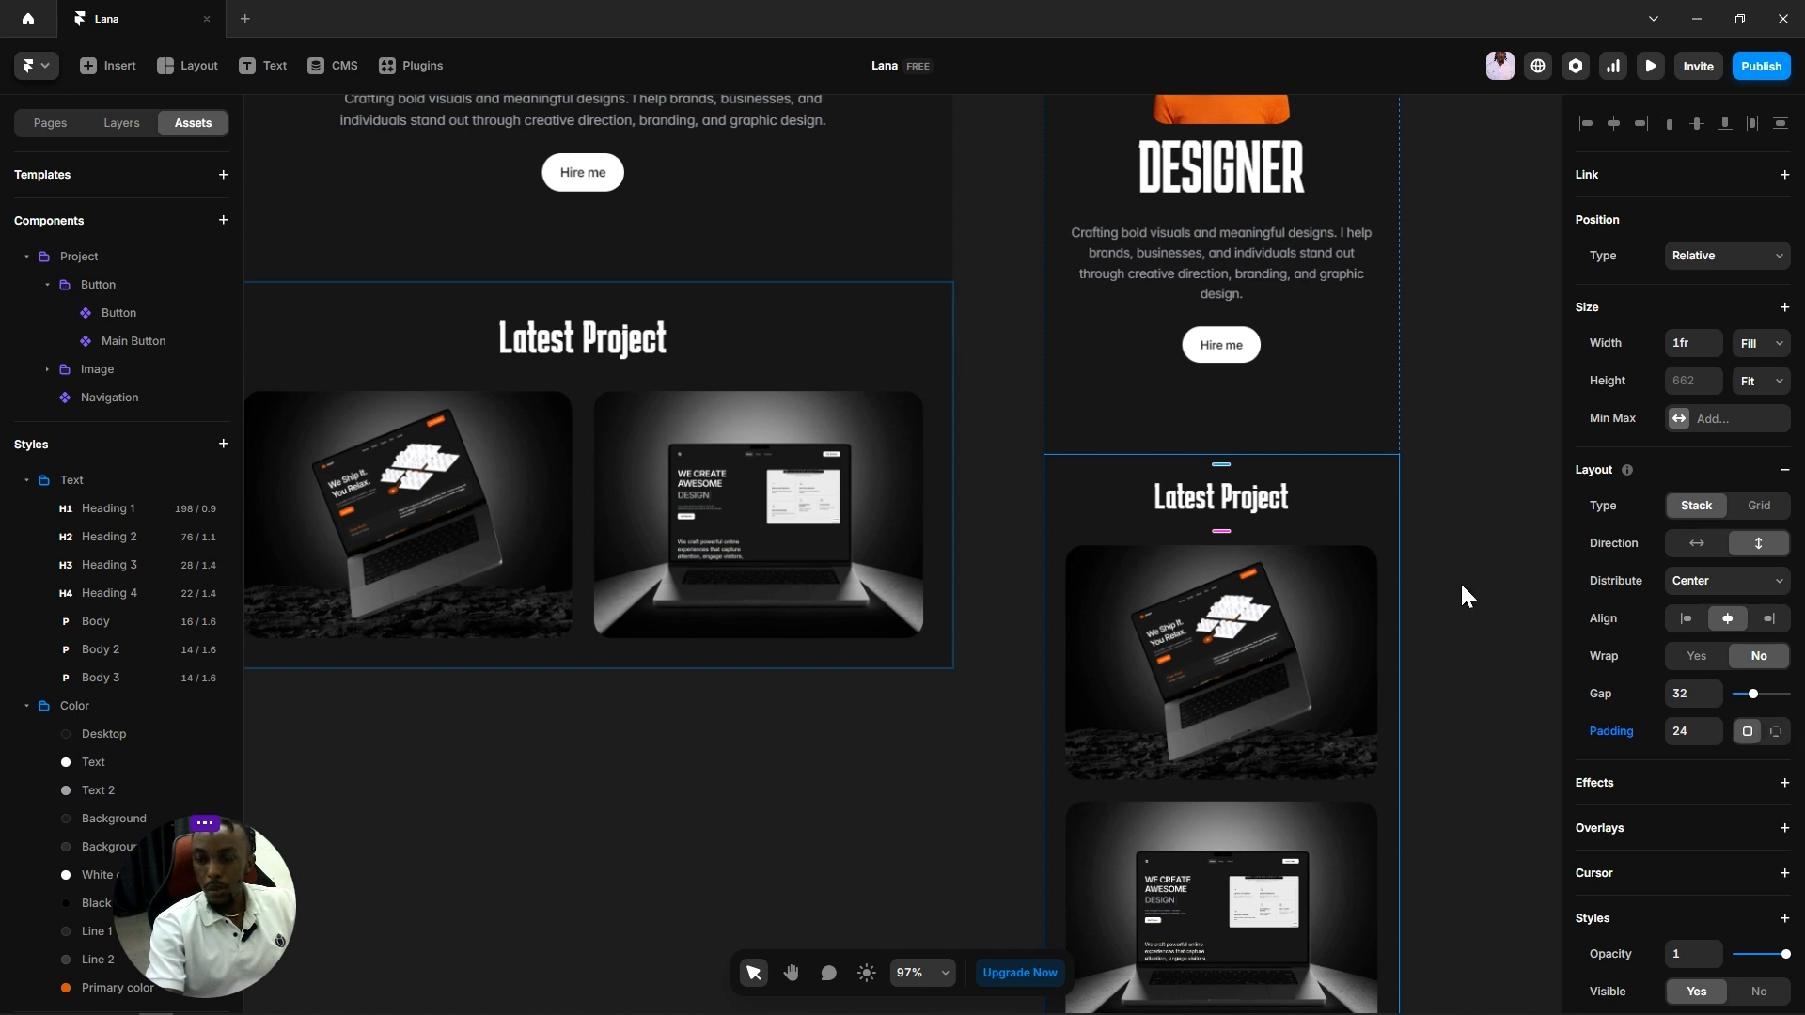
drag(1459, 581, 1198, 544)
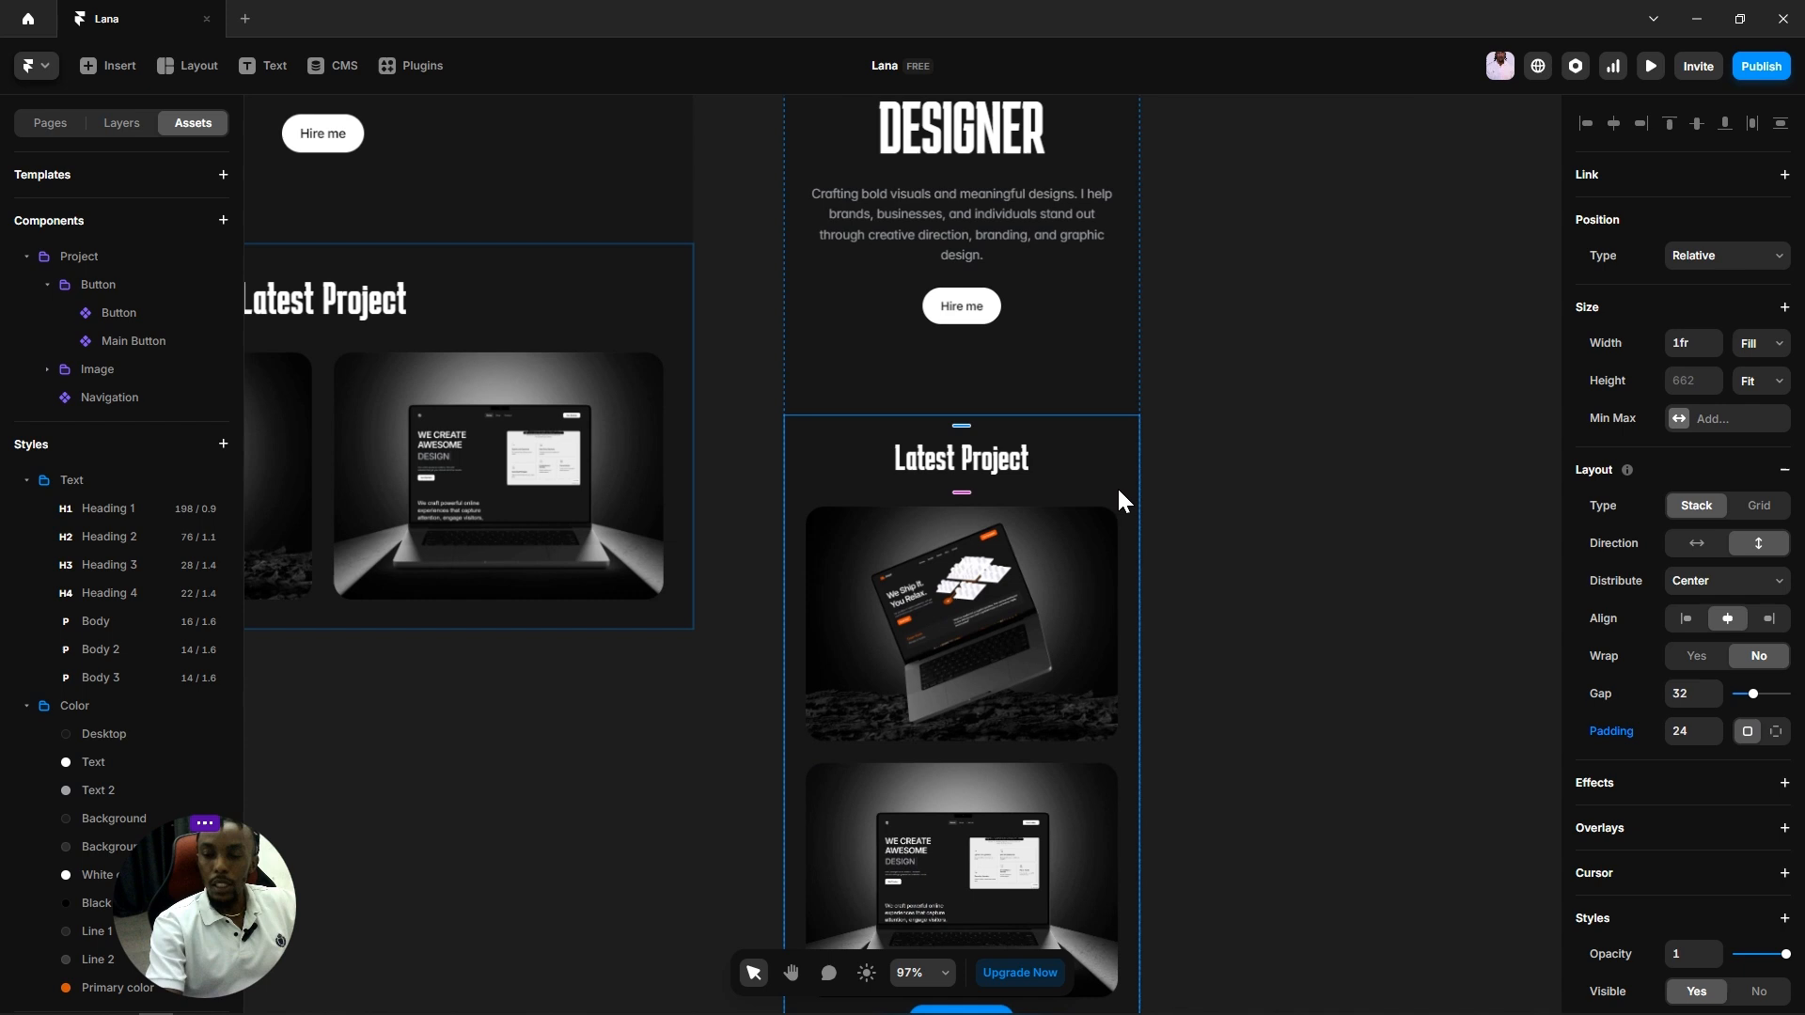
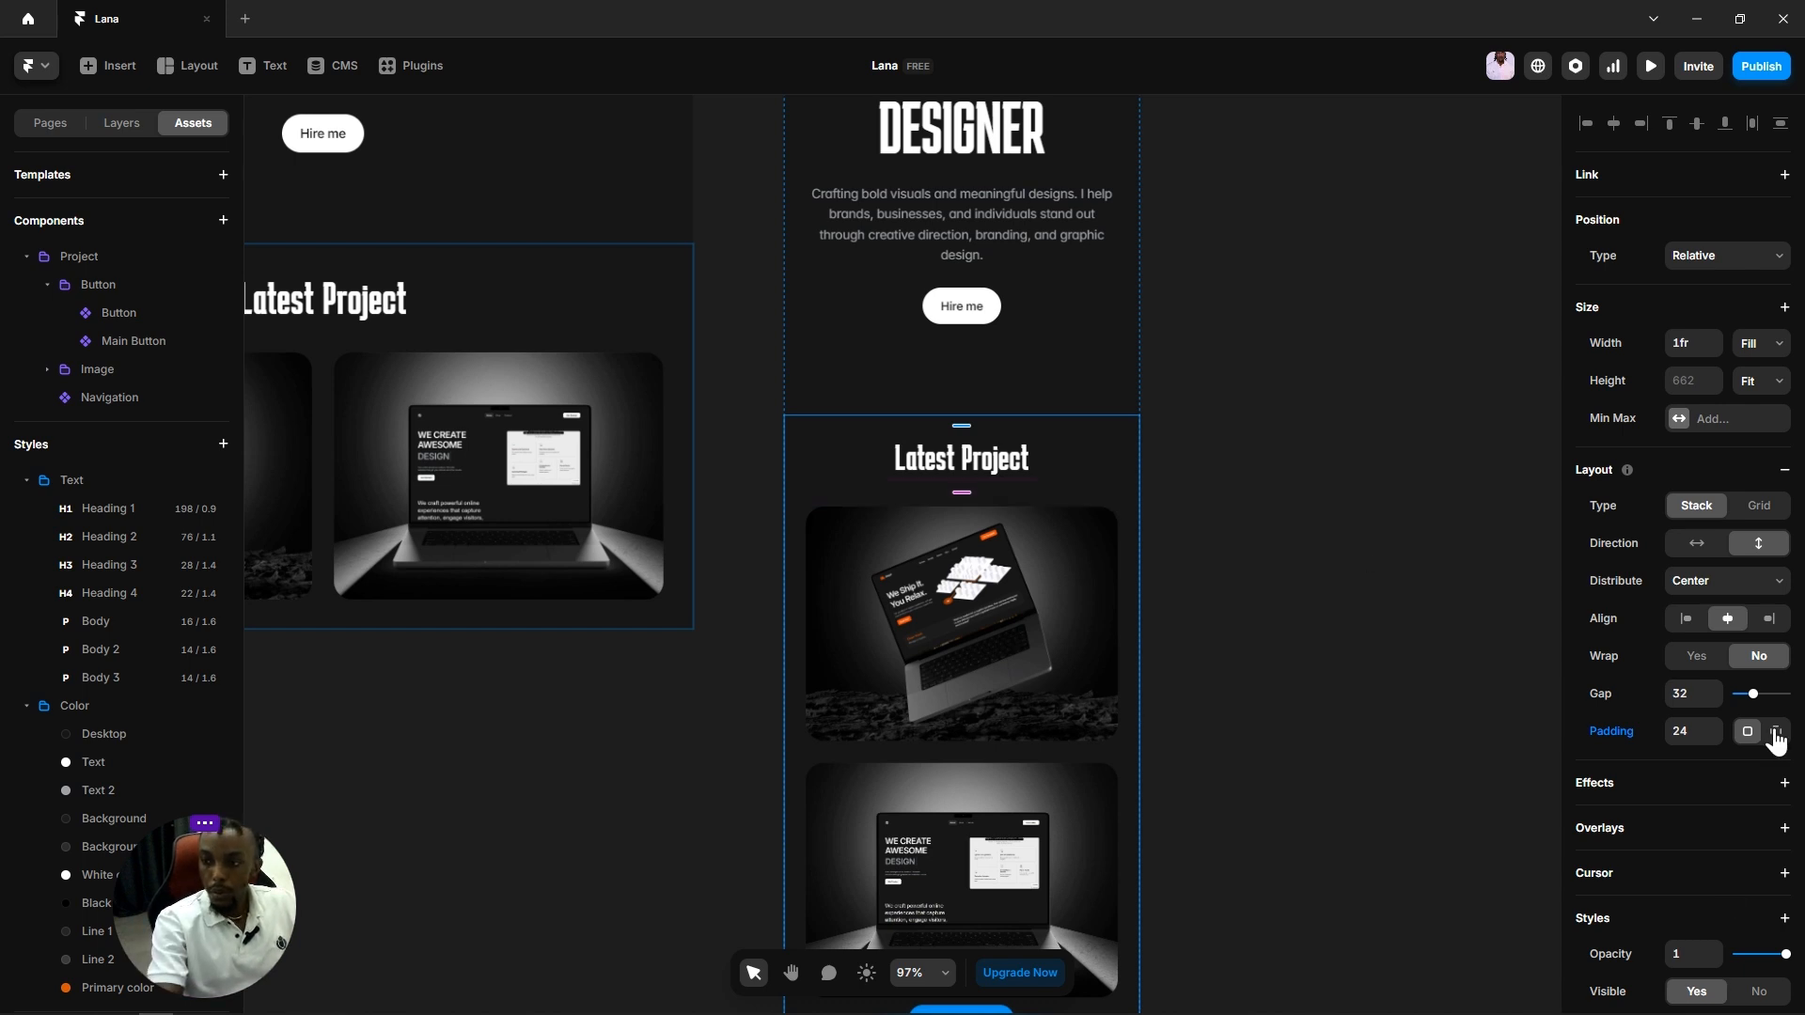
click(1776, 733)
click(1681, 769)
text(48)
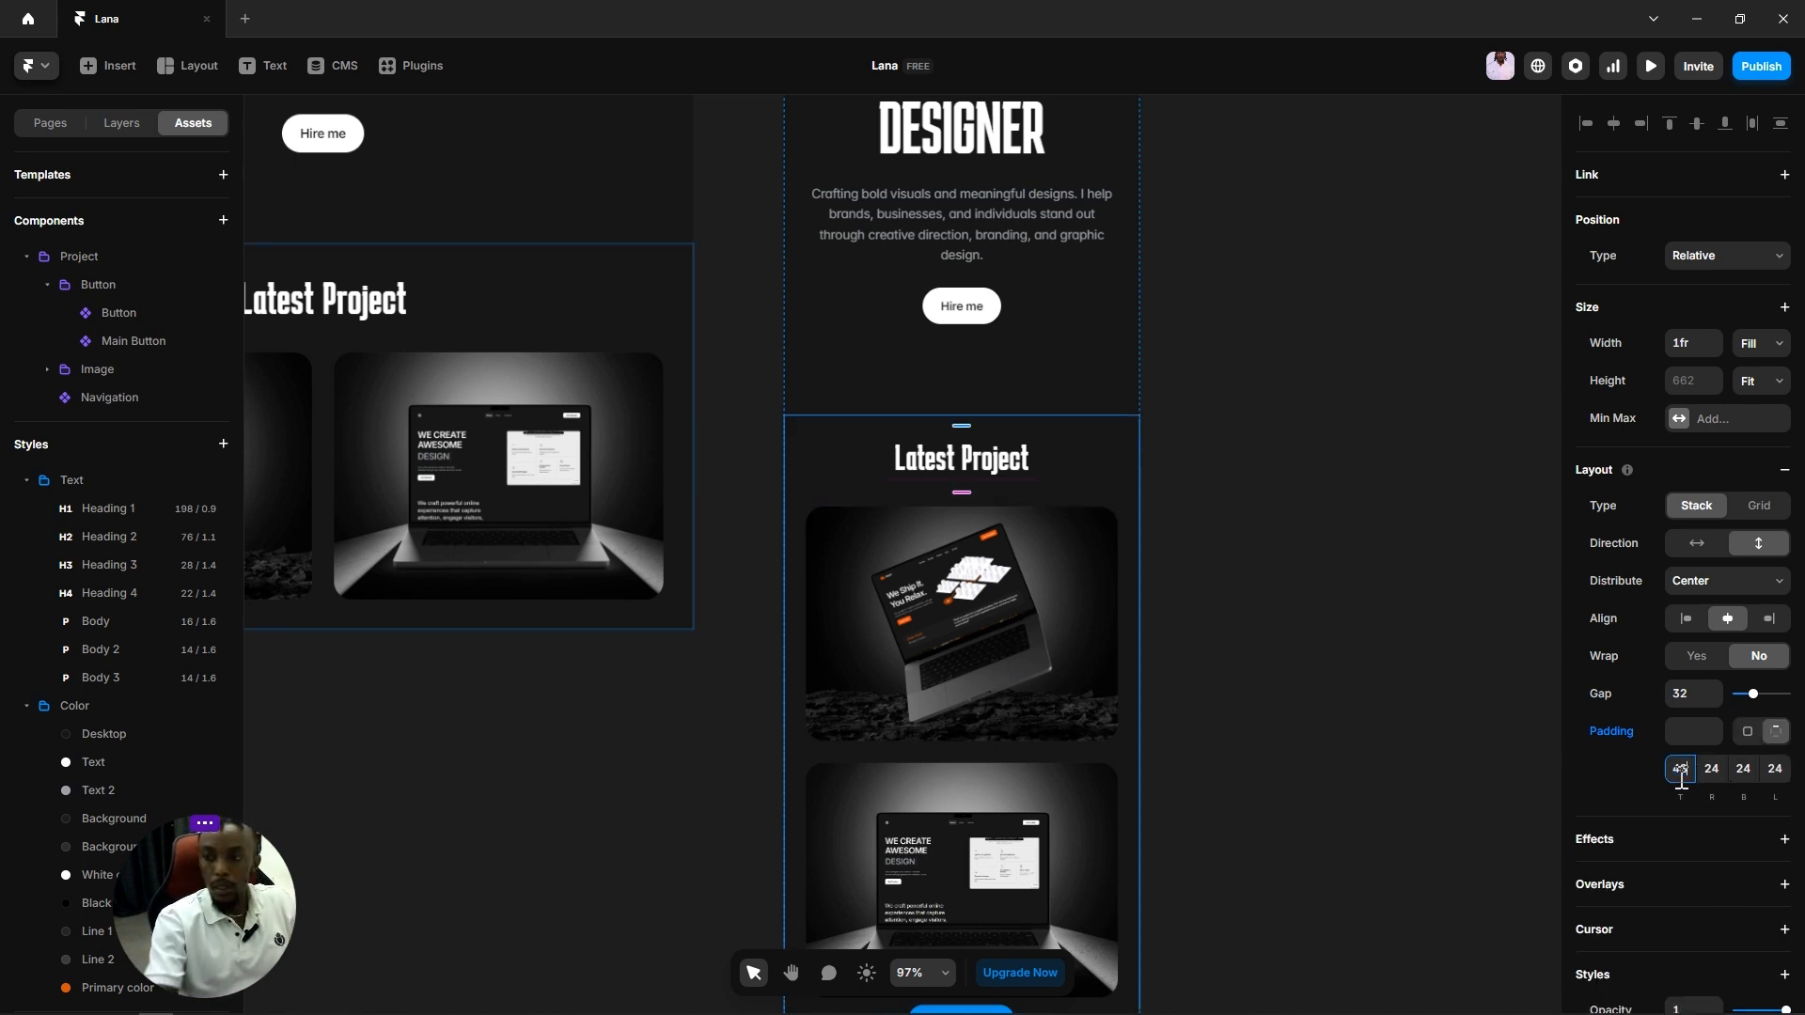
click(1745, 769)
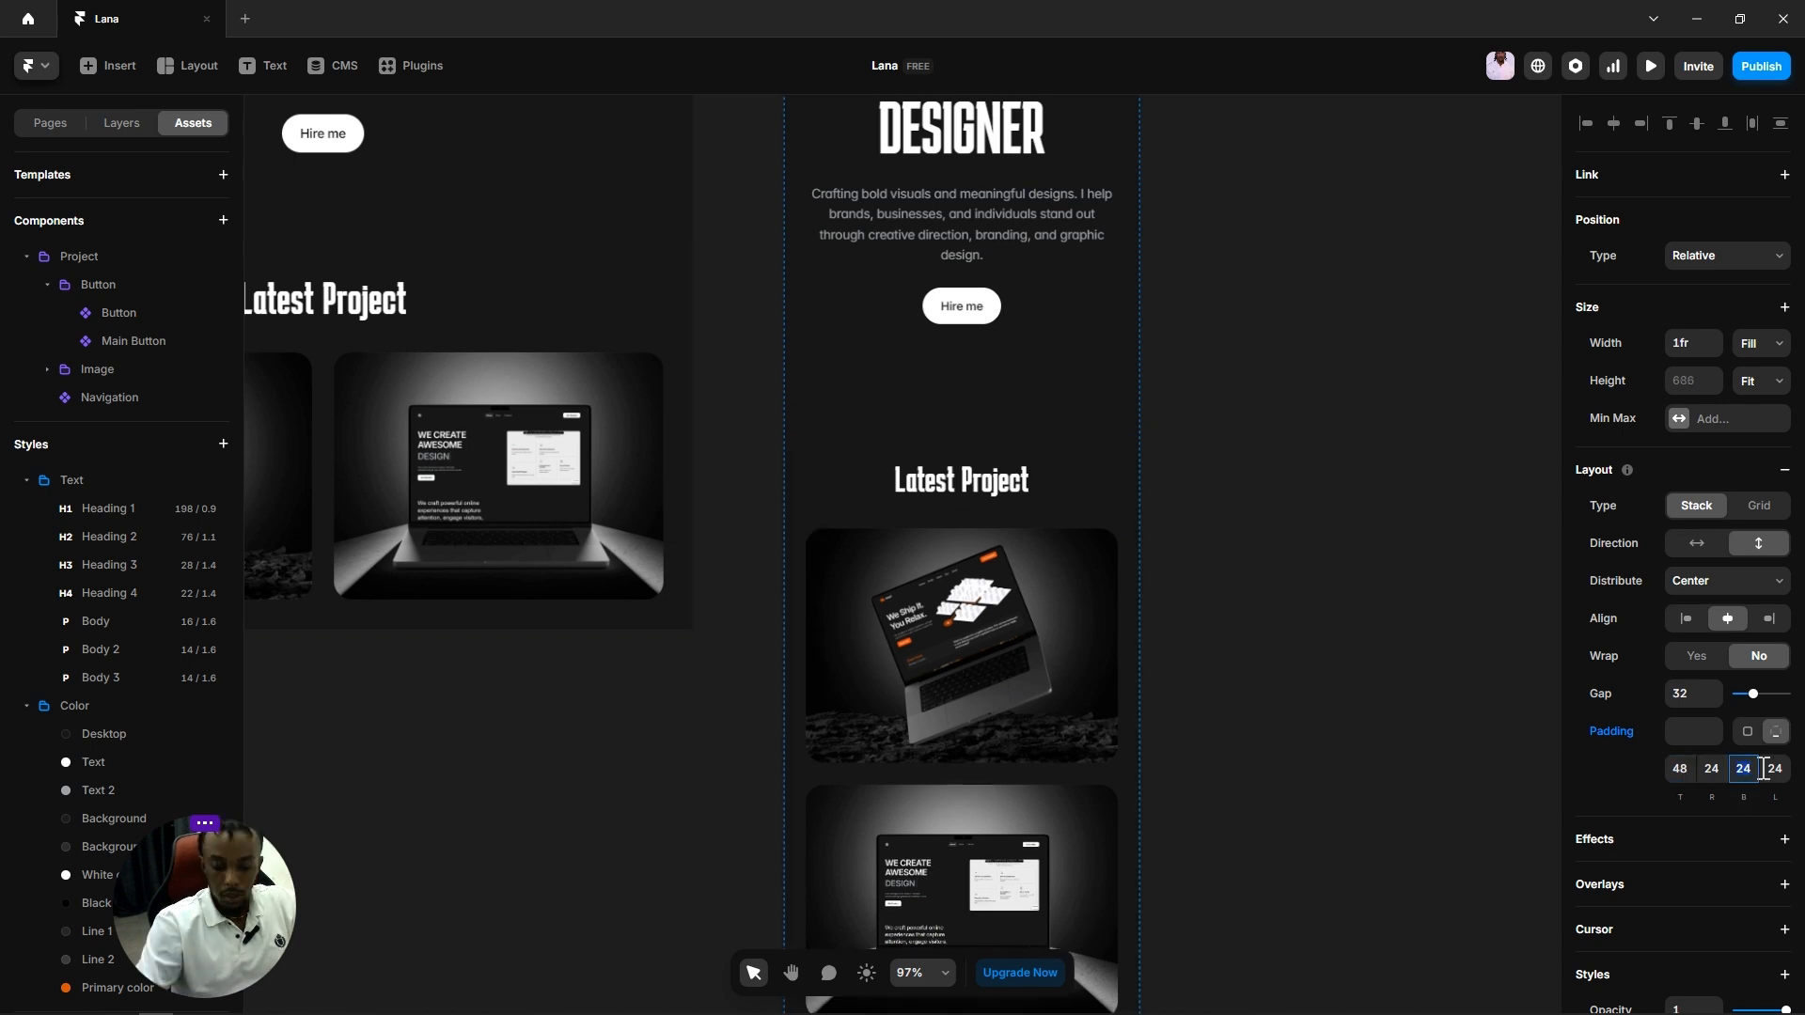
text(48)
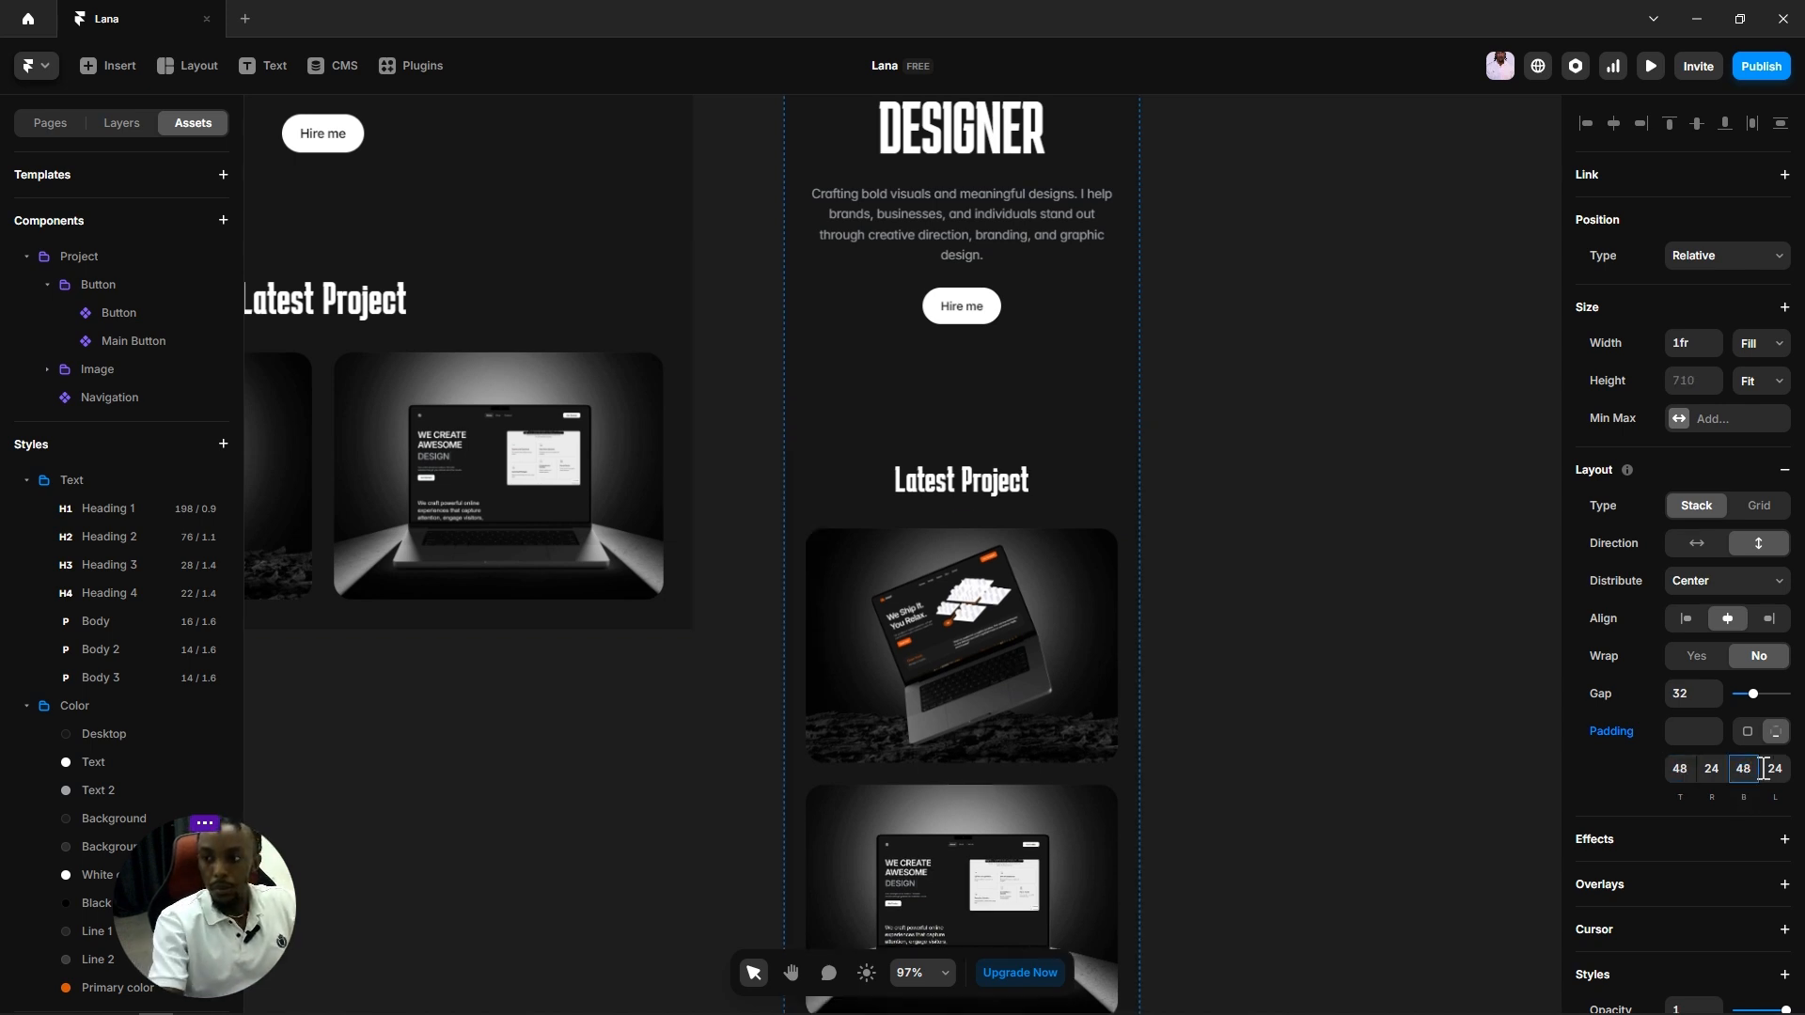
click(1491, 630)
Step: Examine the spacing and padding around the phone layout's Latest Project section against the other breakpoints
scroll(1158, 619, down, 3)
scroll(1170, 639, down, 2)
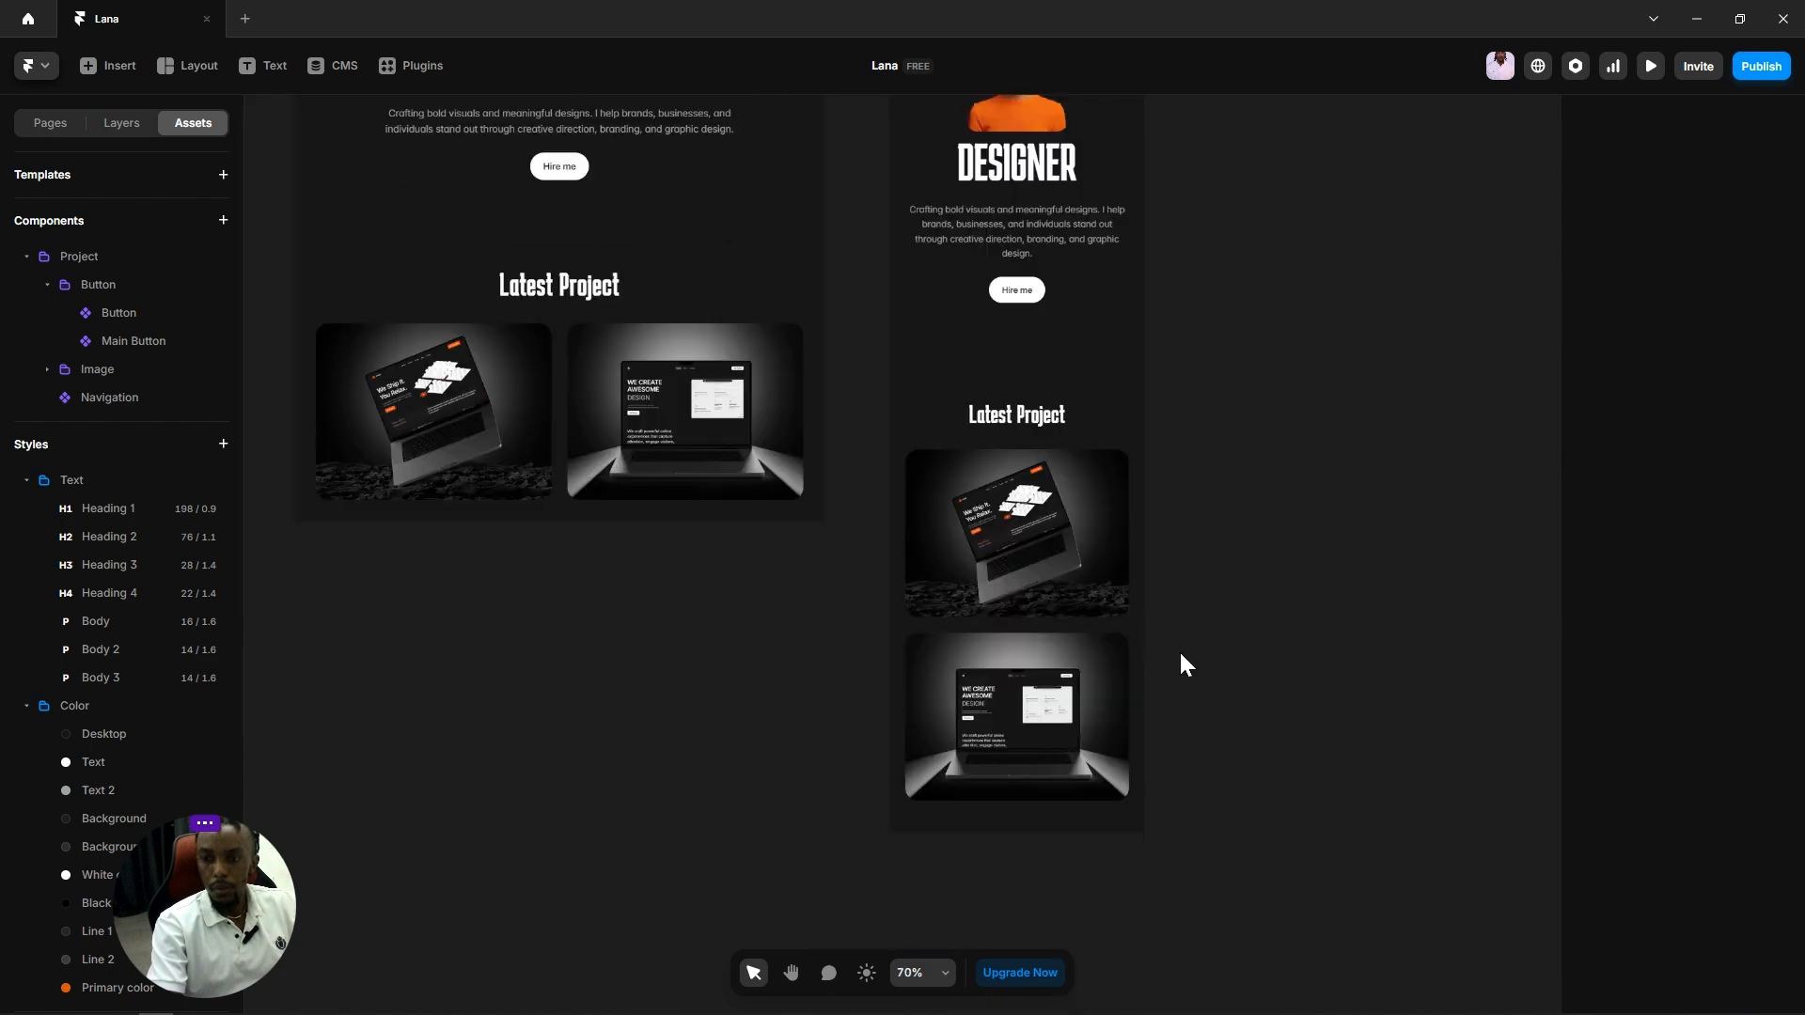
scroll(1178, 651, down, 2)
scroll(1128, 658, up, 5)
click(1055, 765)
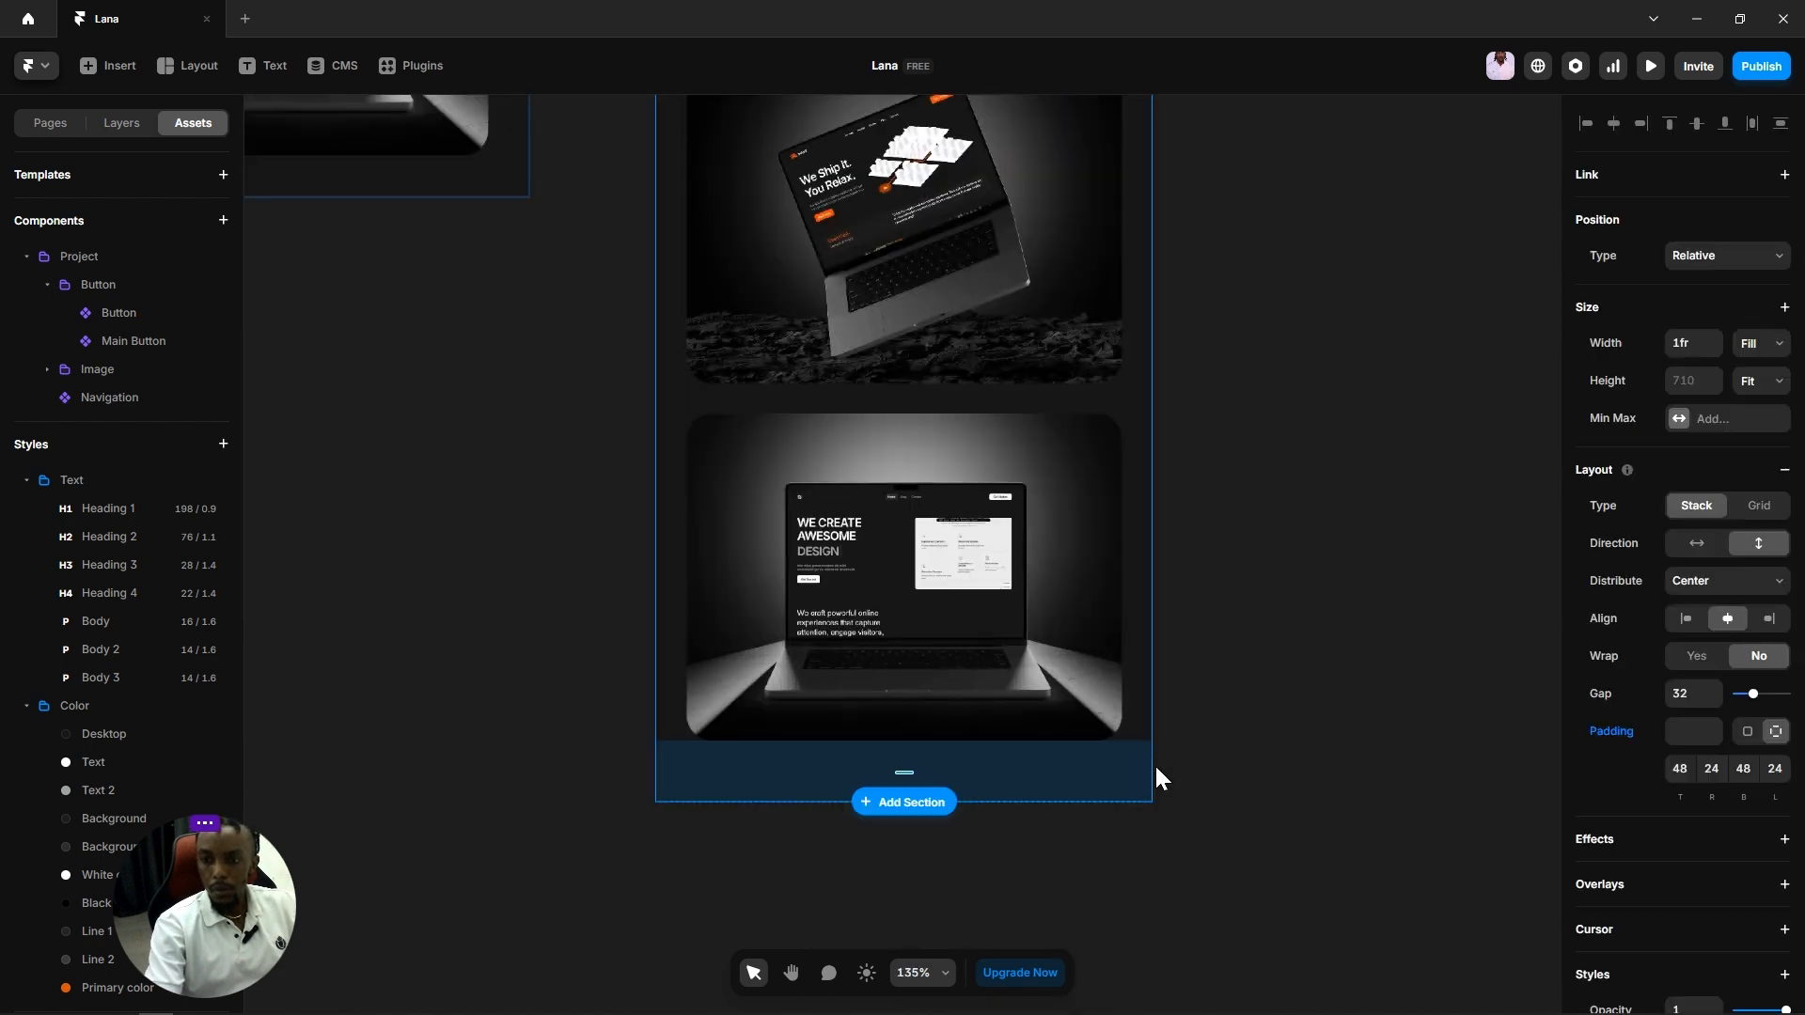
click(1154, 764)
scroll(1213, 592, down, 4)
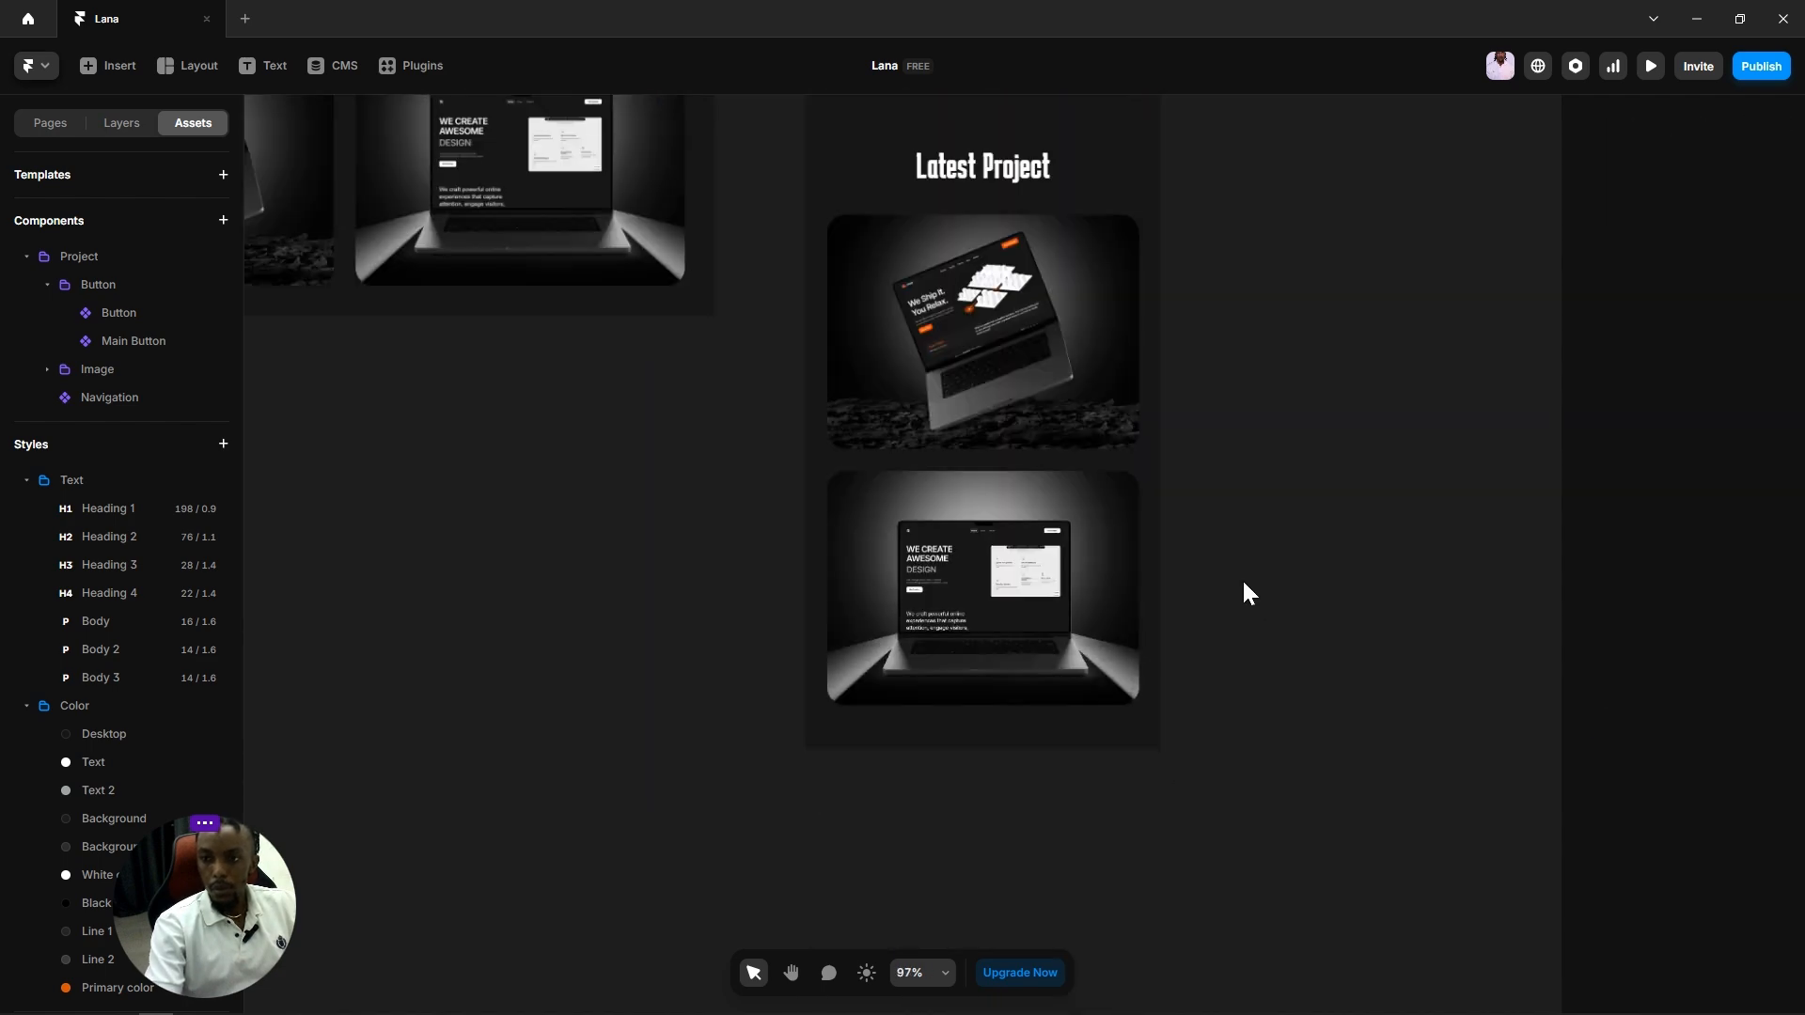
scroll(1222, 611, down, 2)
key(space)
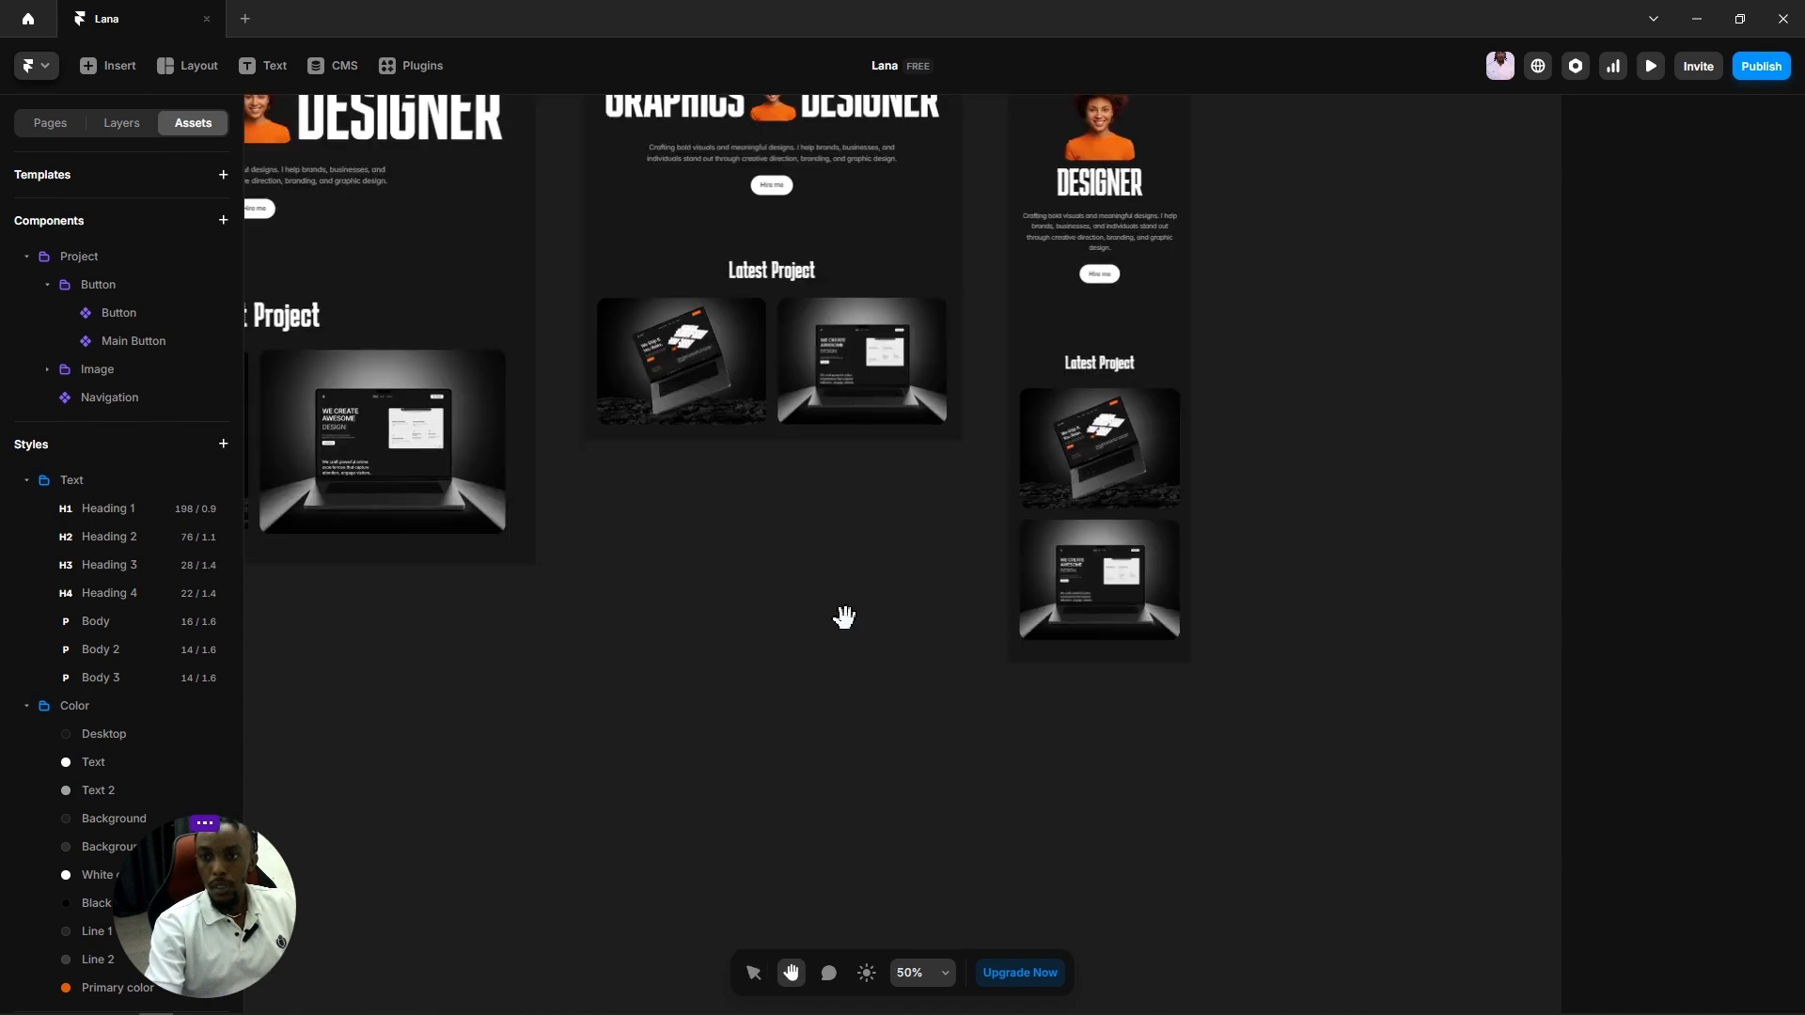
key(space)
drag(809, 632, 837, 620)
click(1073, 648)
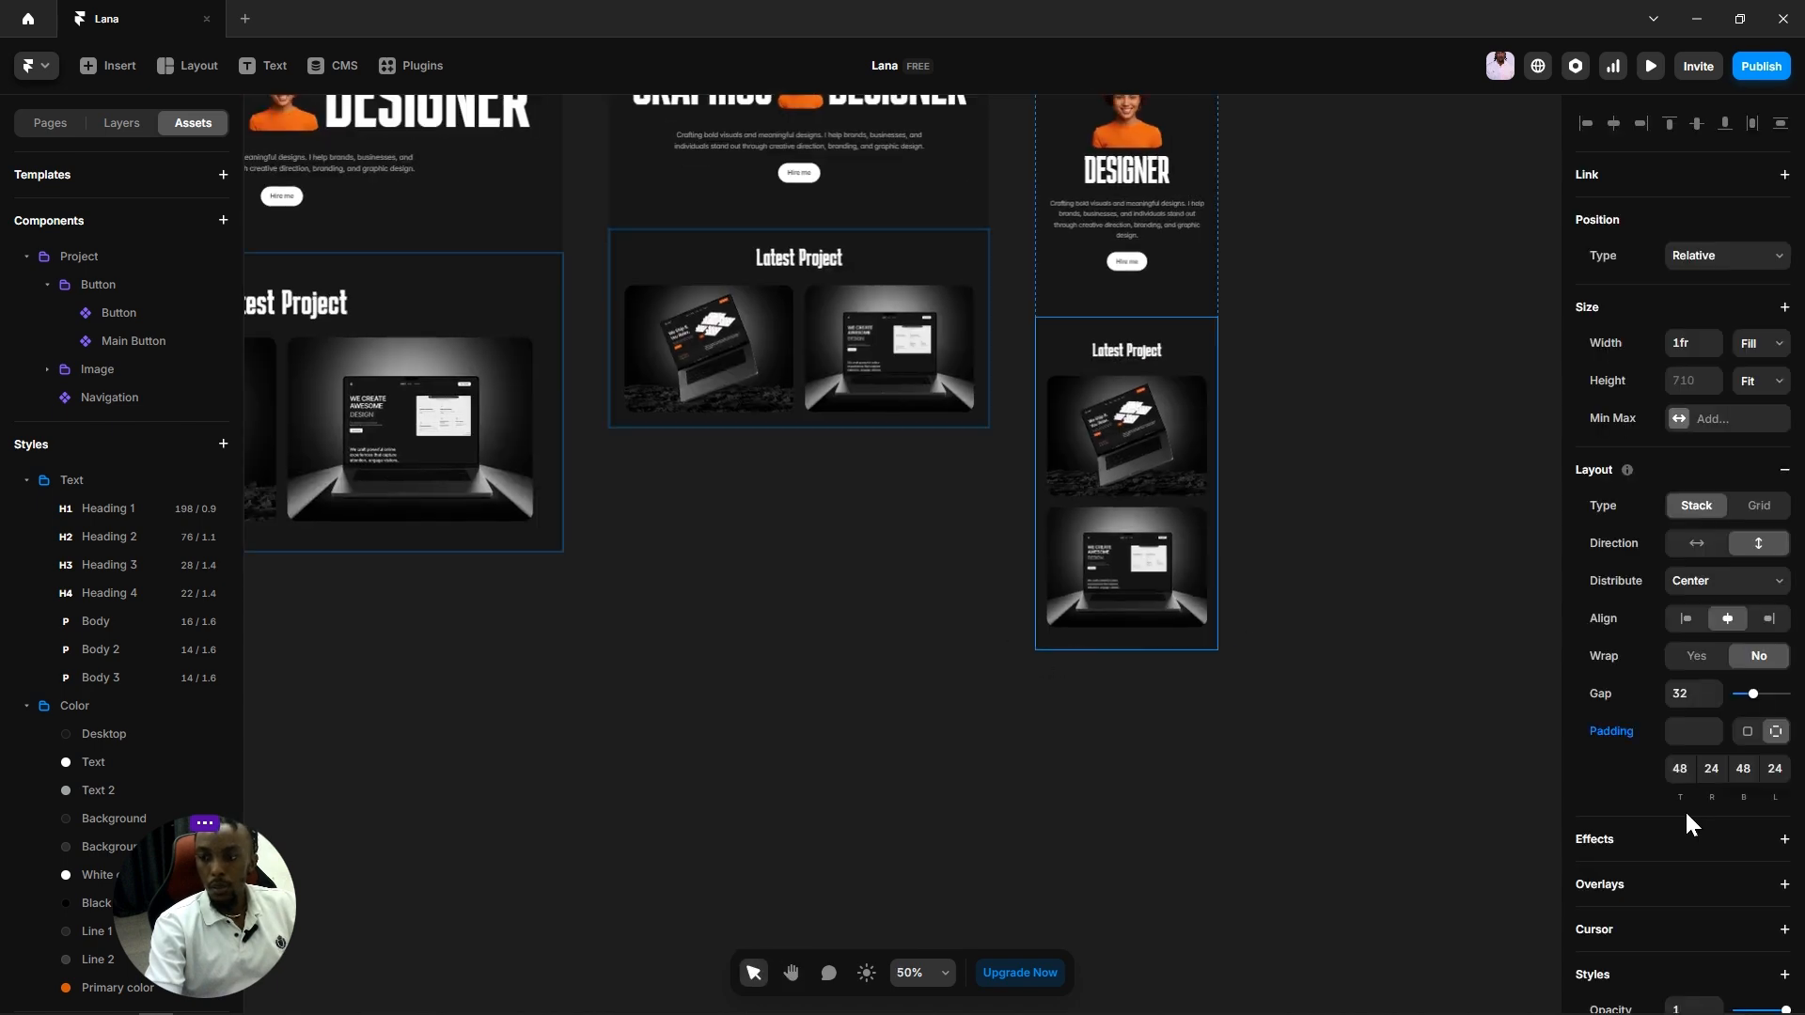
scroll(1684, 813, down, 5)
Step: Draw a frame about 600 by 427 on the empty canvas below the desktop layout
click(543, 711)
key(space)
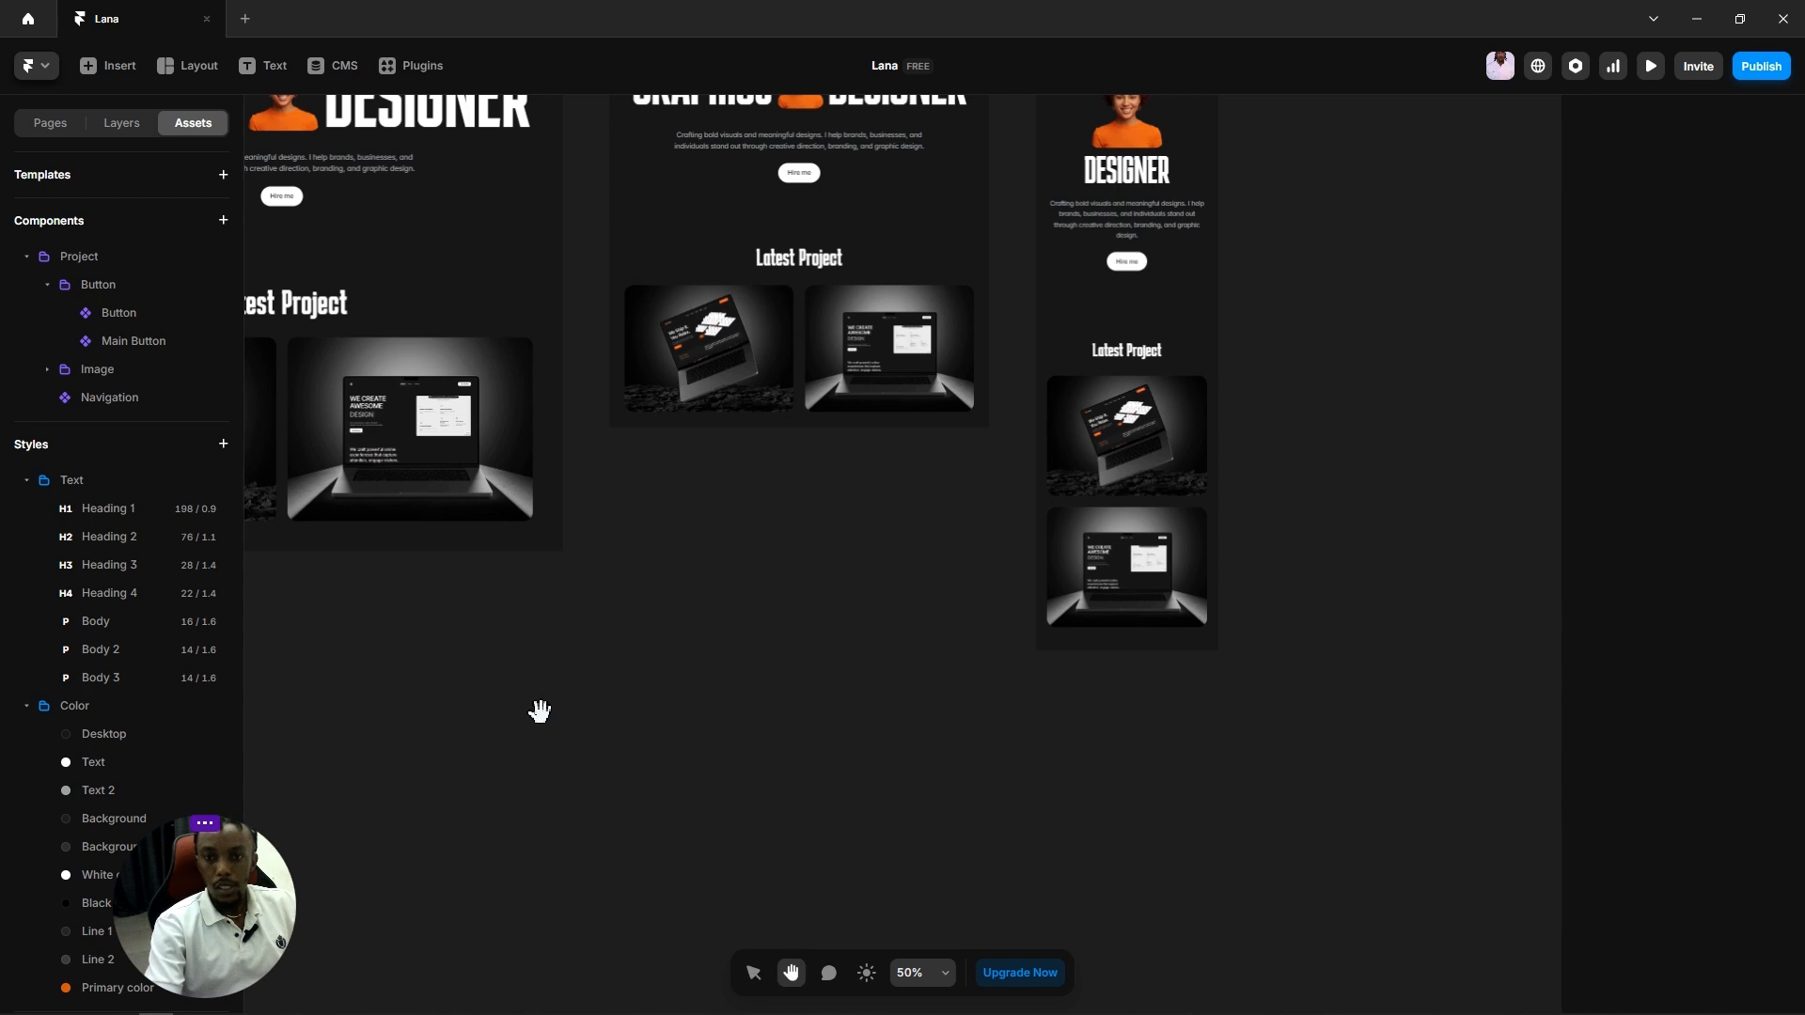
drag(538, 712, 1040, 798)
scroll(991, 793, up, 3)
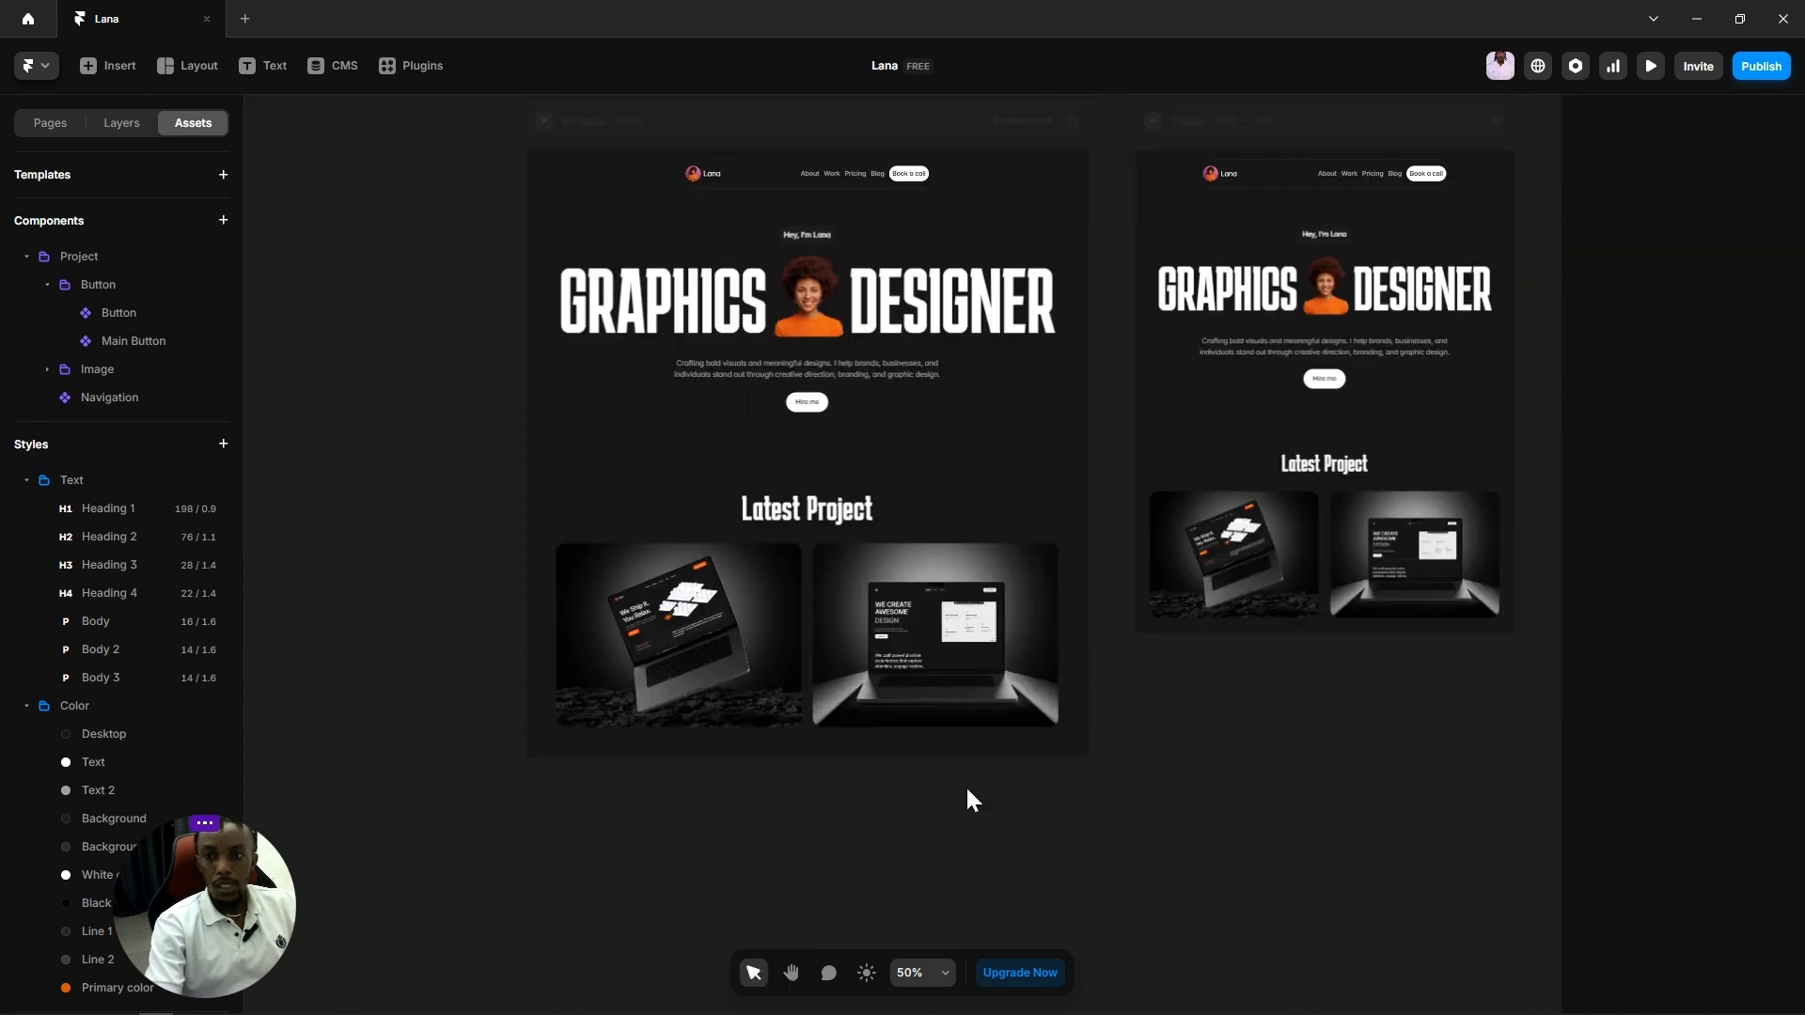
scroll(966, 786, down, 3)
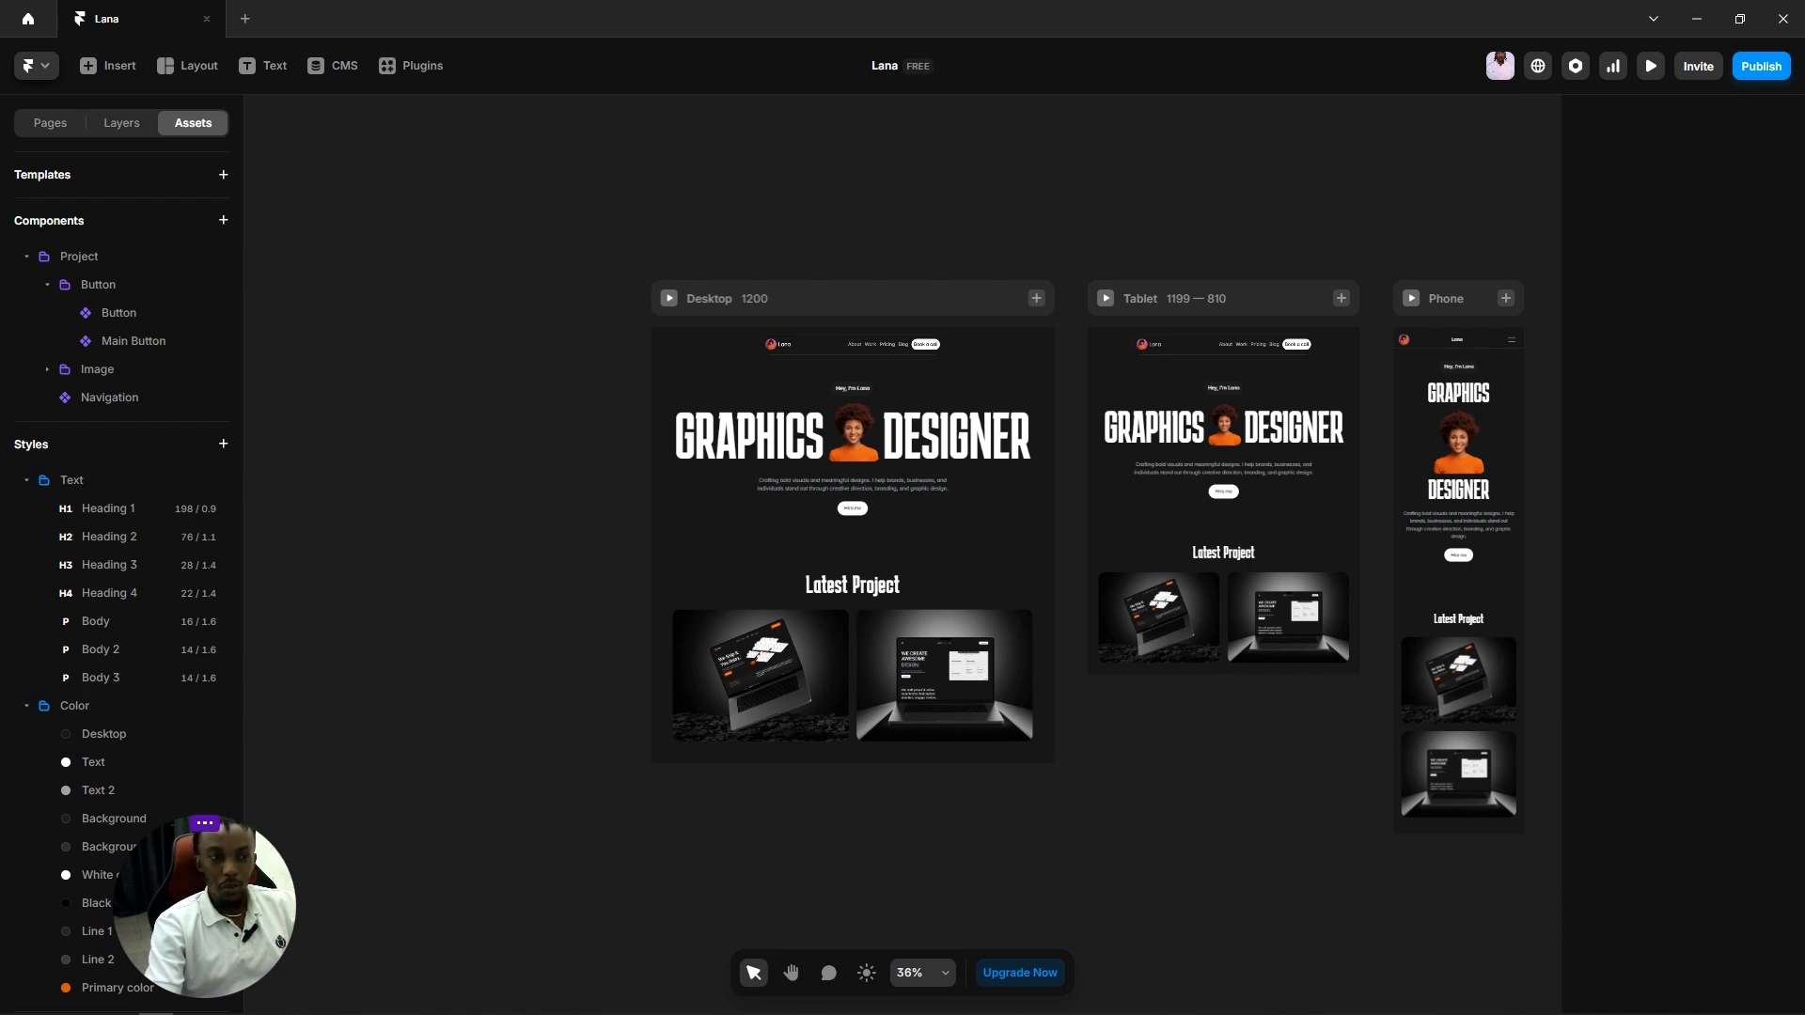
scroll(807, 851, down, 4)
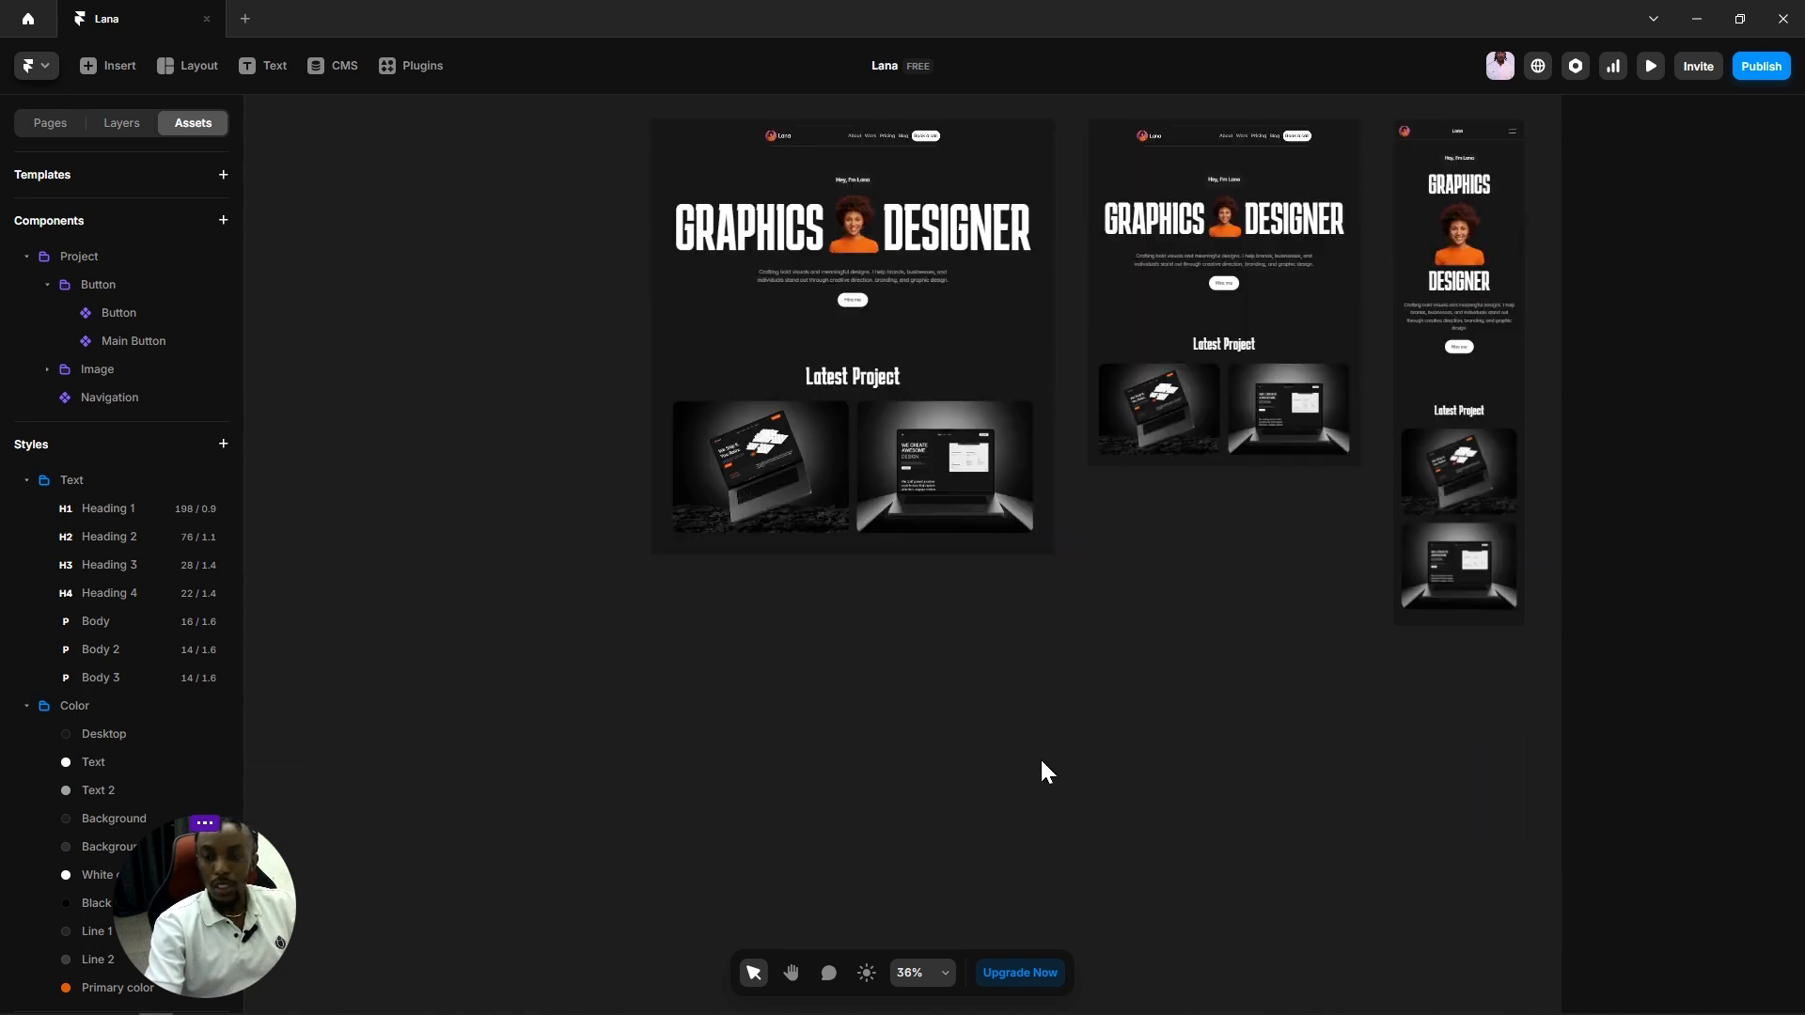
scroll(1129, 783, down, 1)
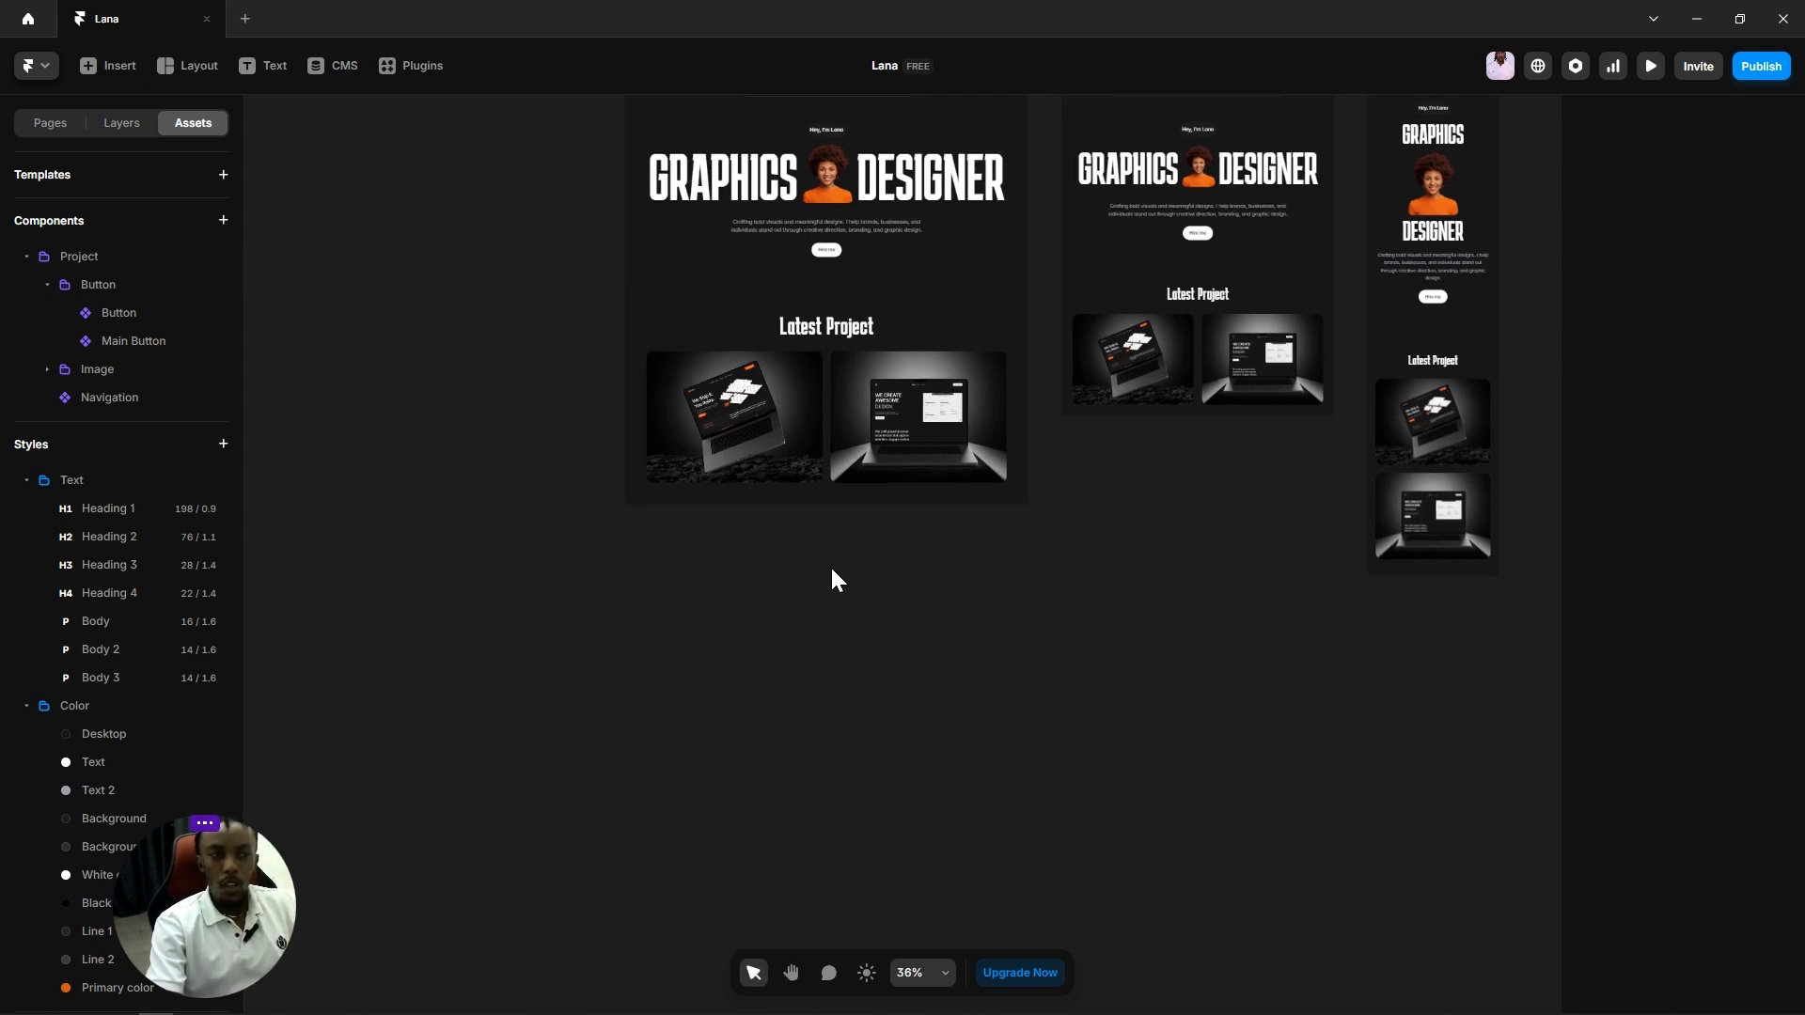
scroll(812, 589, up, 3)
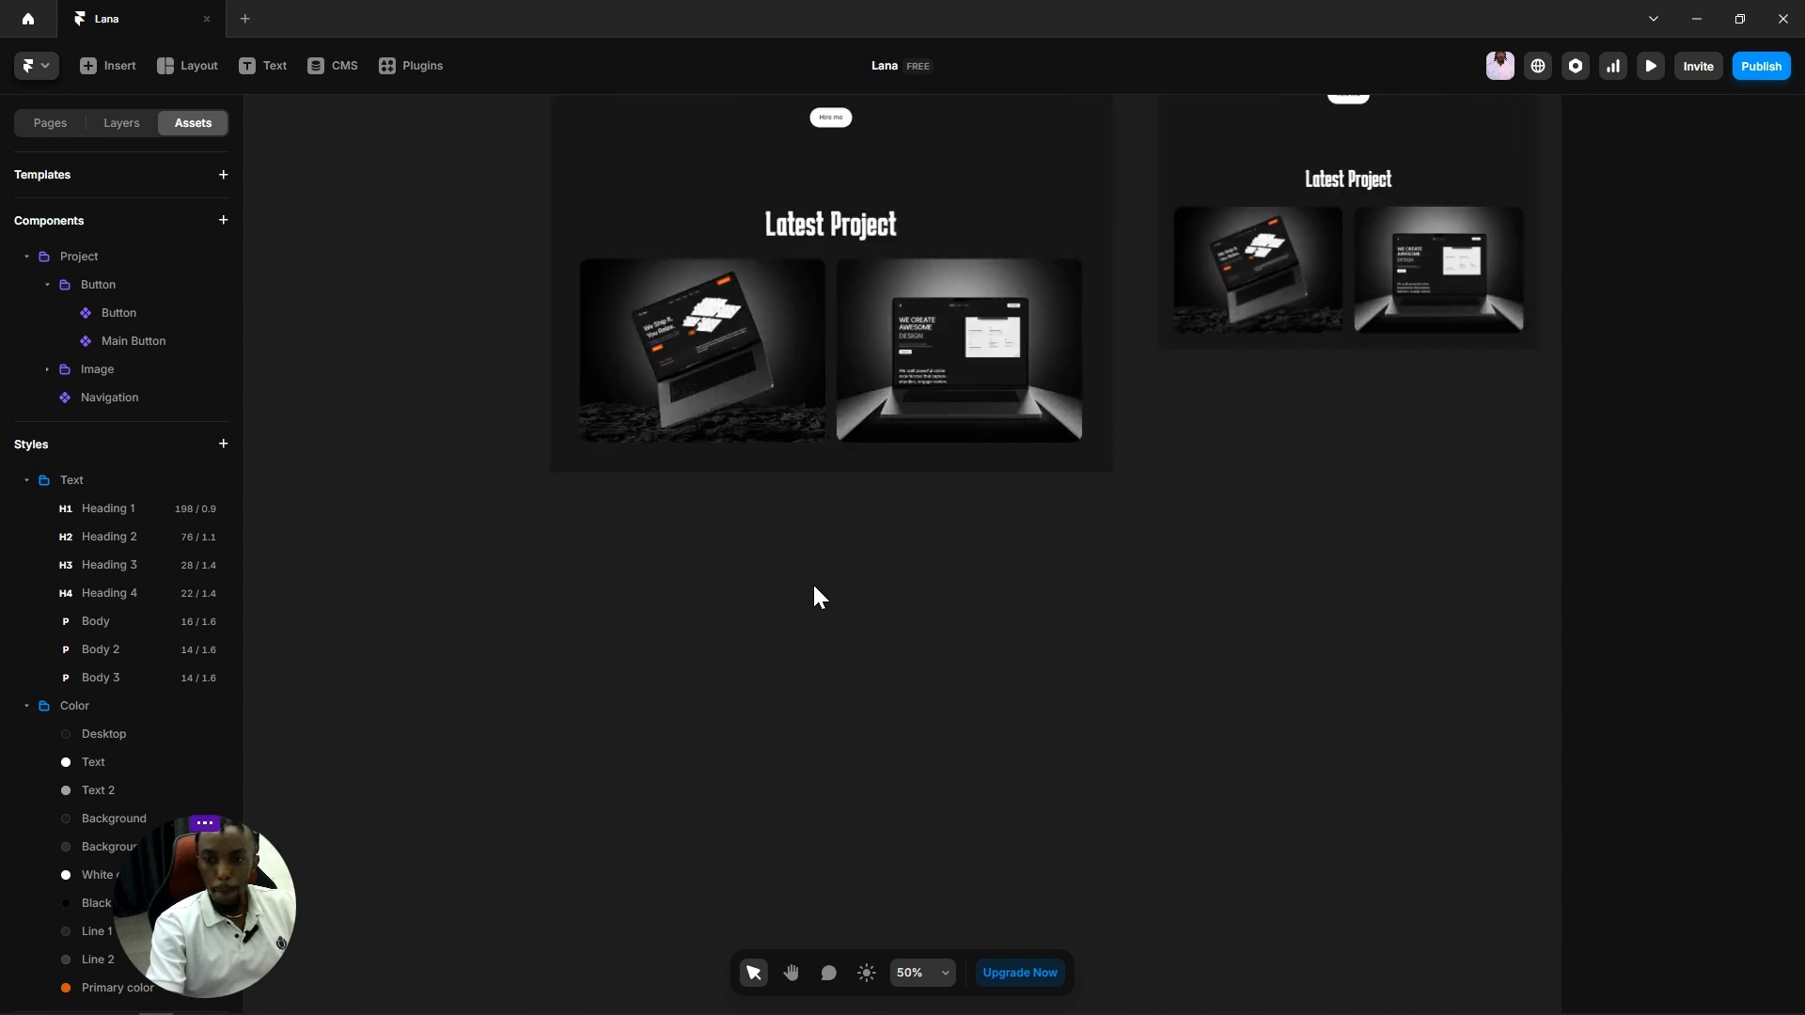
click(114, 81)
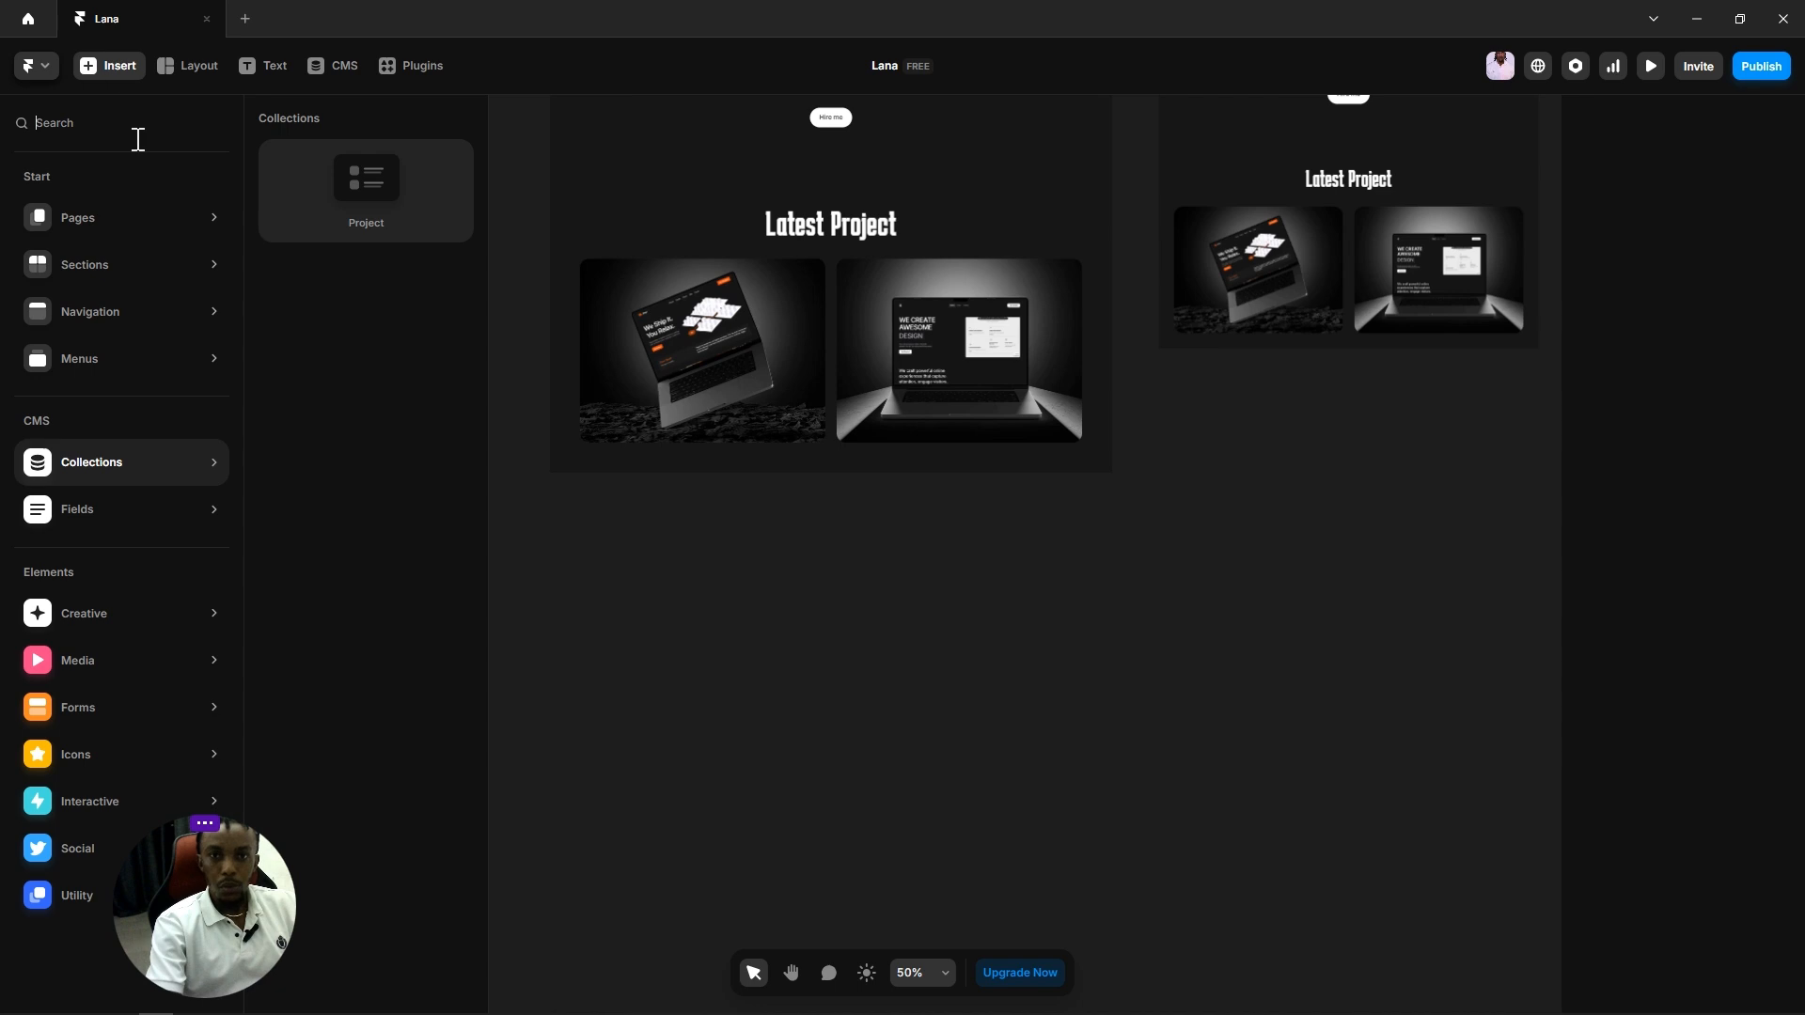
click(188, 82)
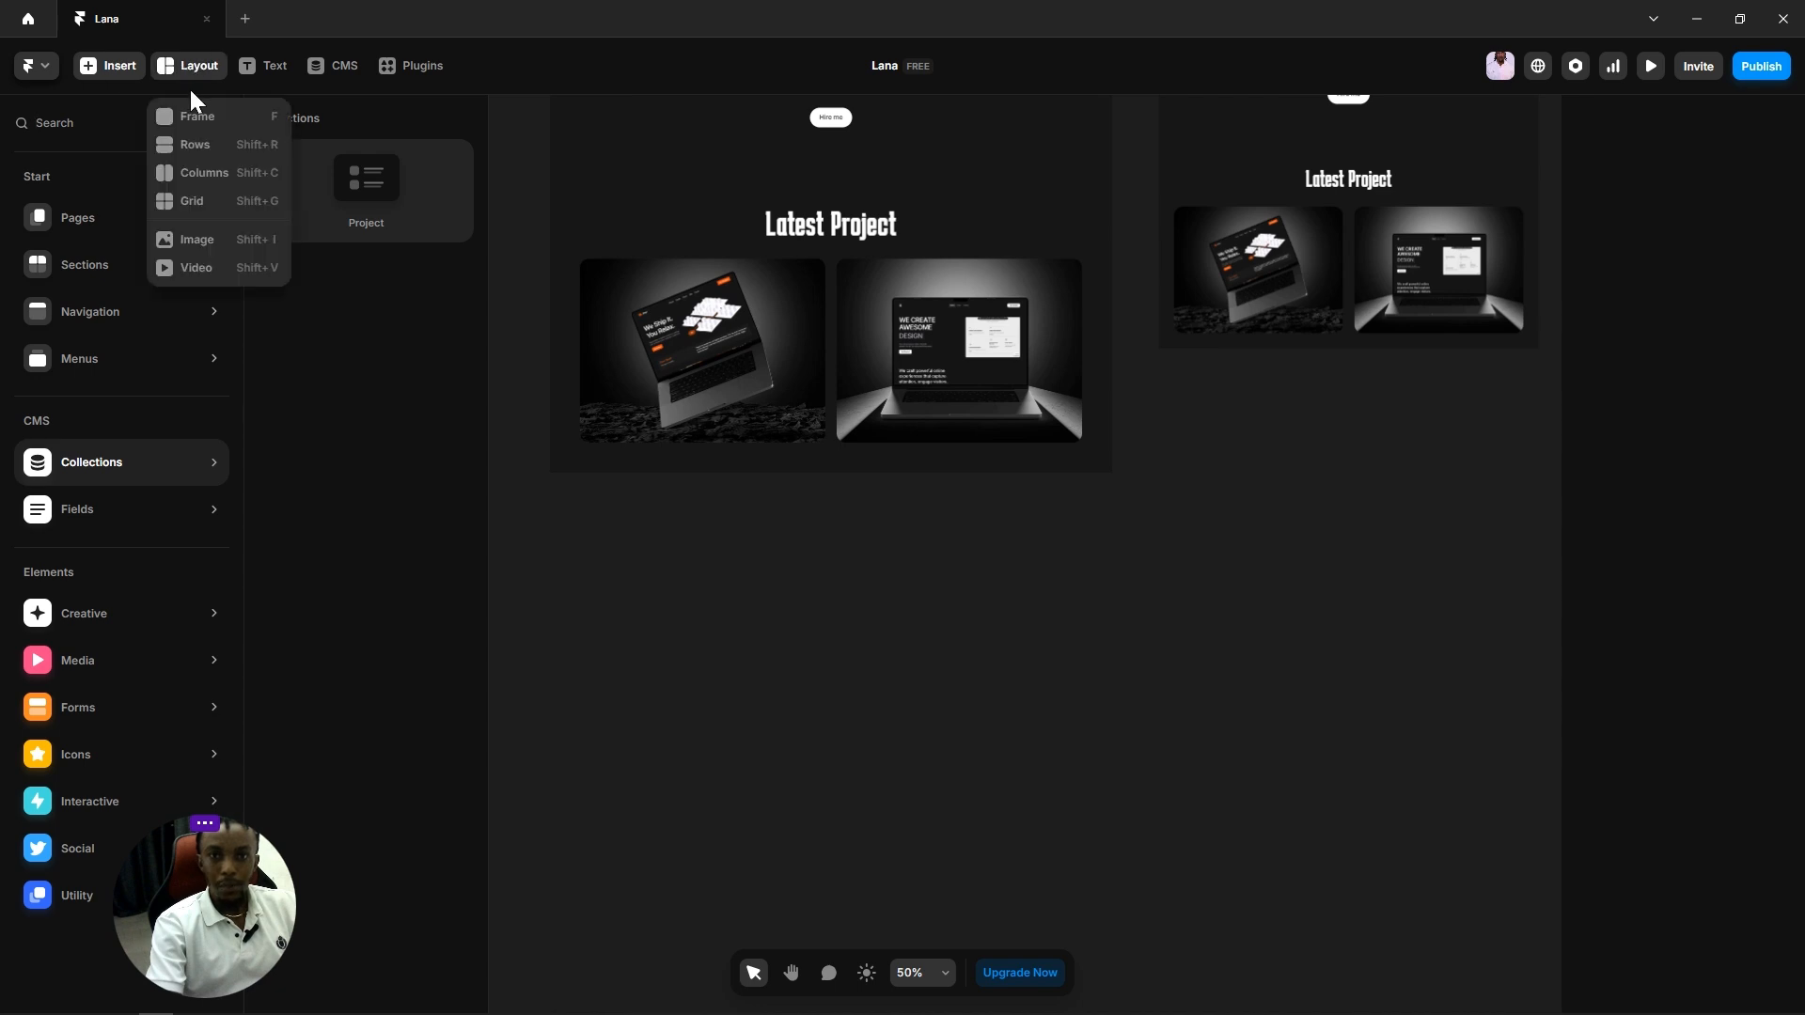
click(190, 115)
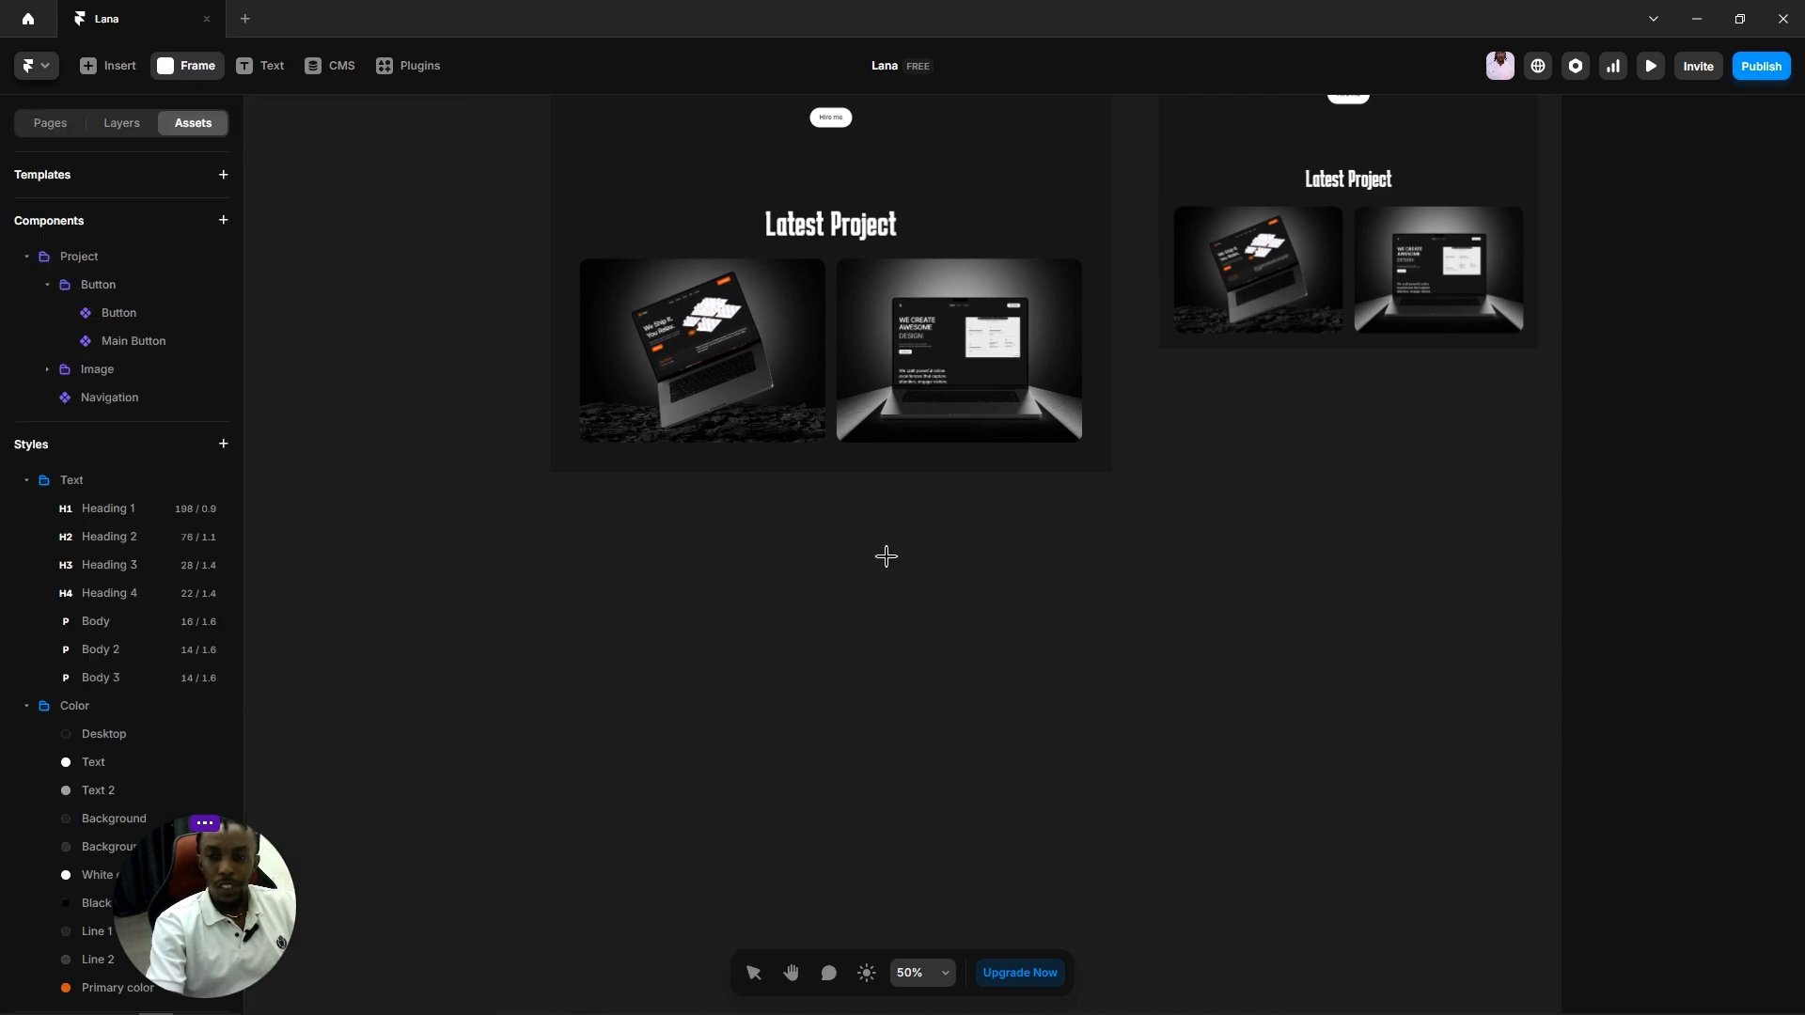
drag(864, 538, 1154, 744)
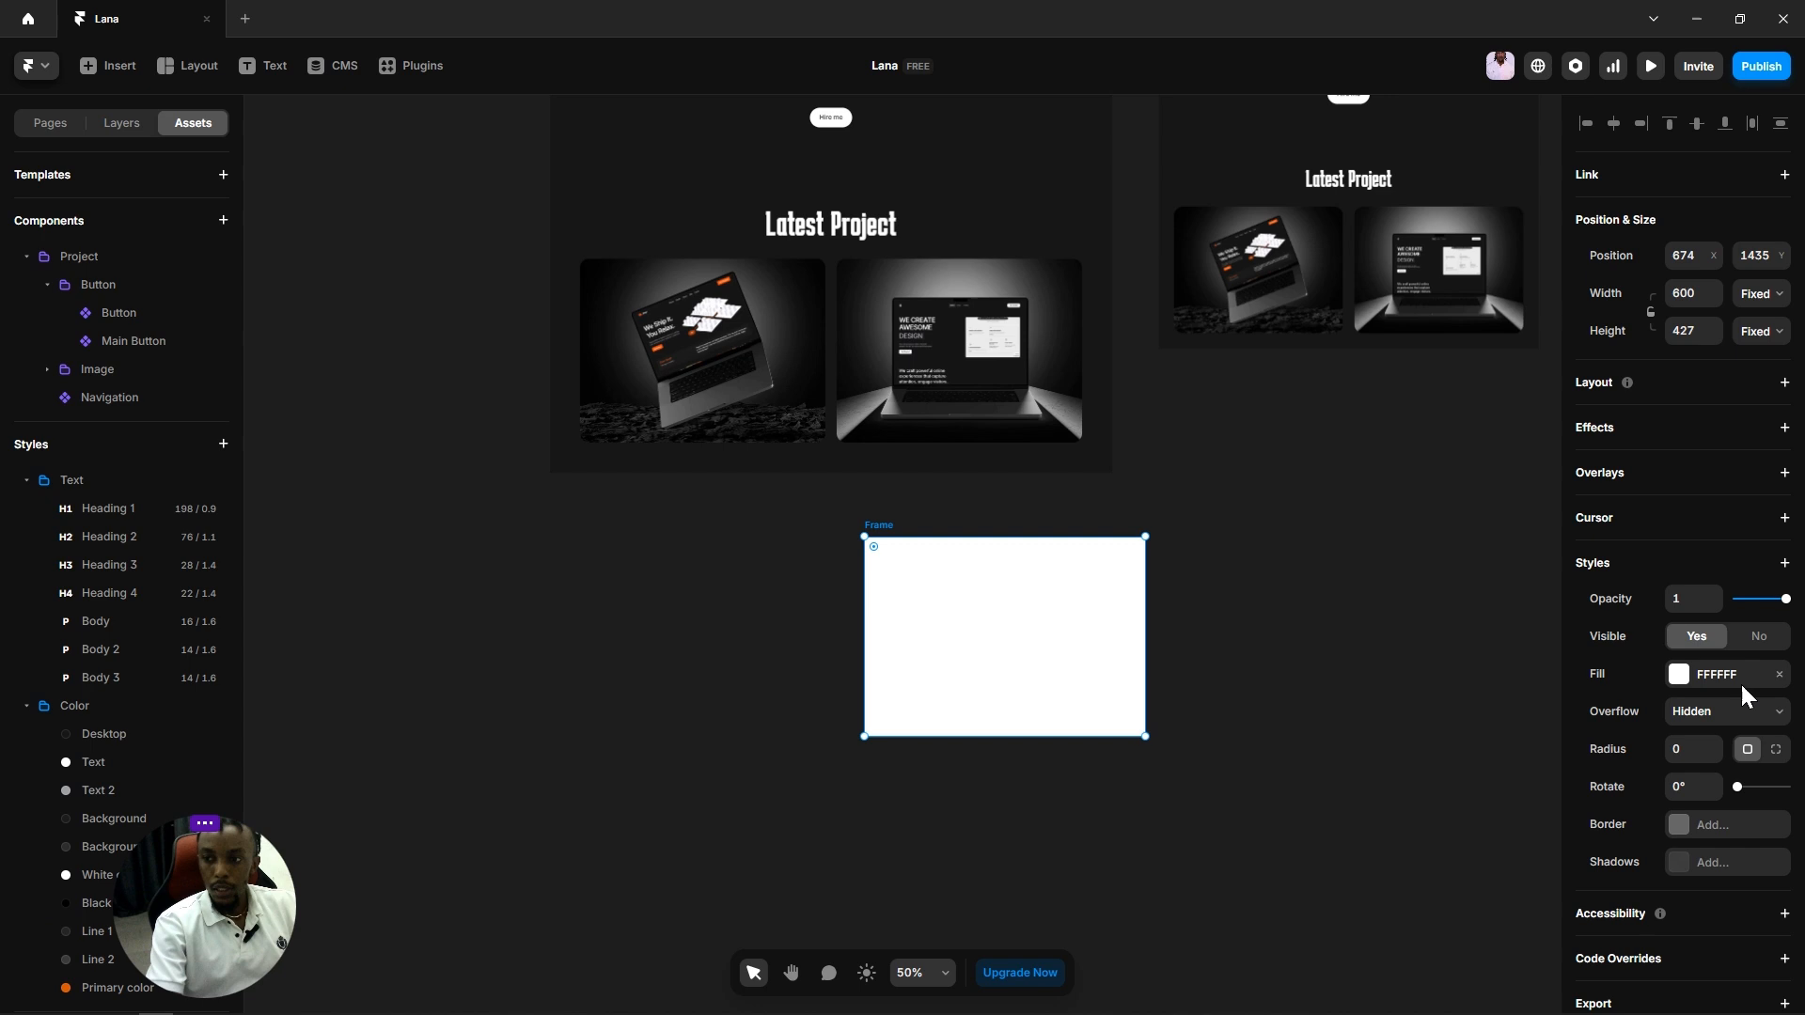
Step: Give the new frame an image fill using the file "About me image"
click(1678, 674)
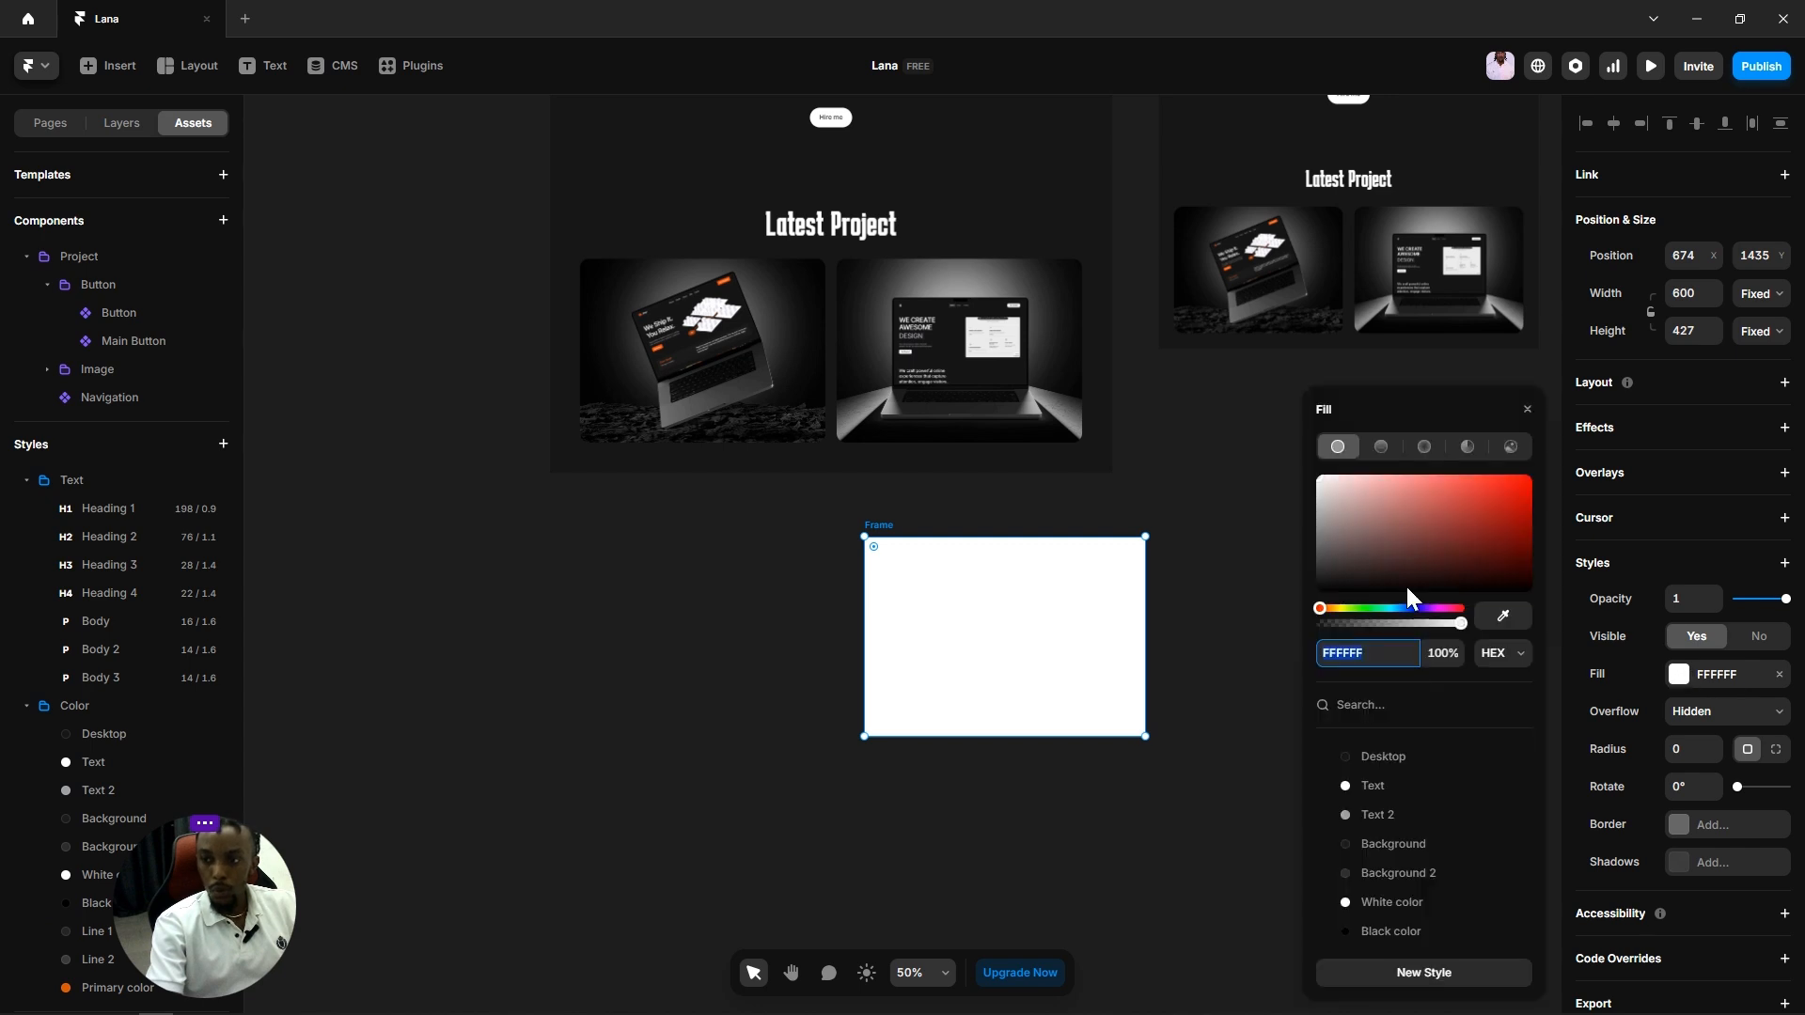
click(1510, 446)
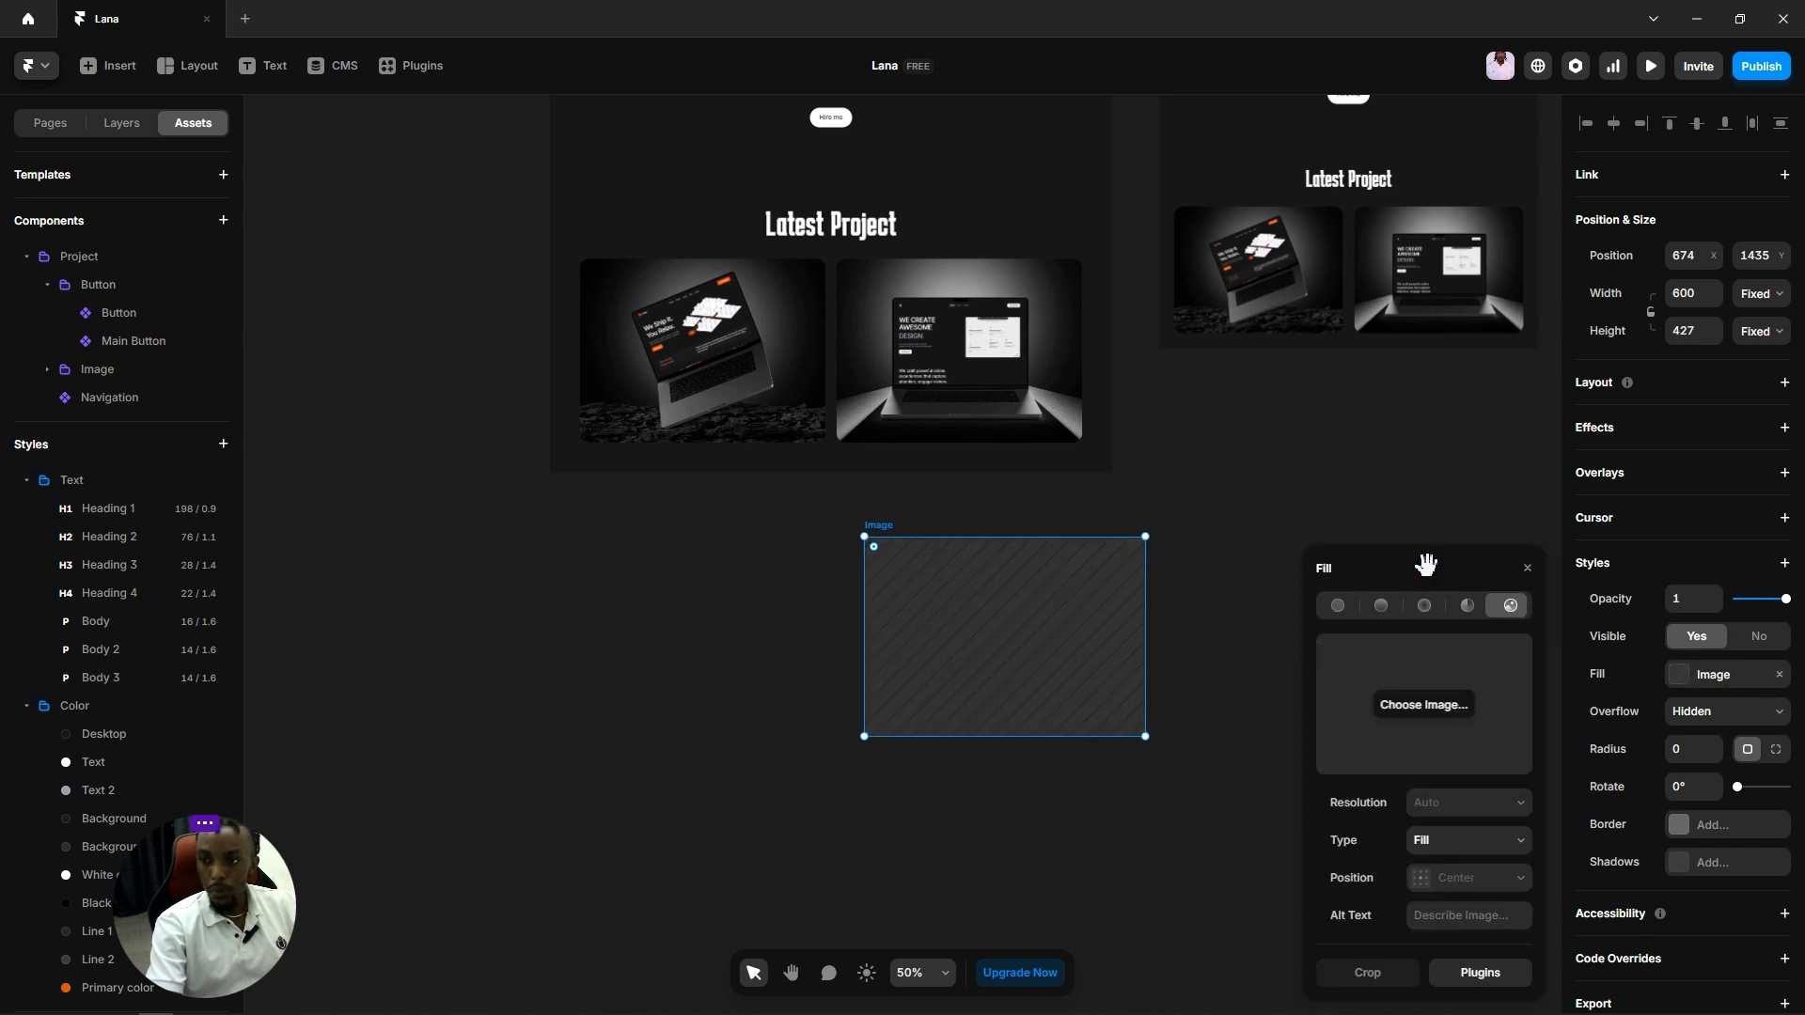
click(1434, 707)
click(669, 250)
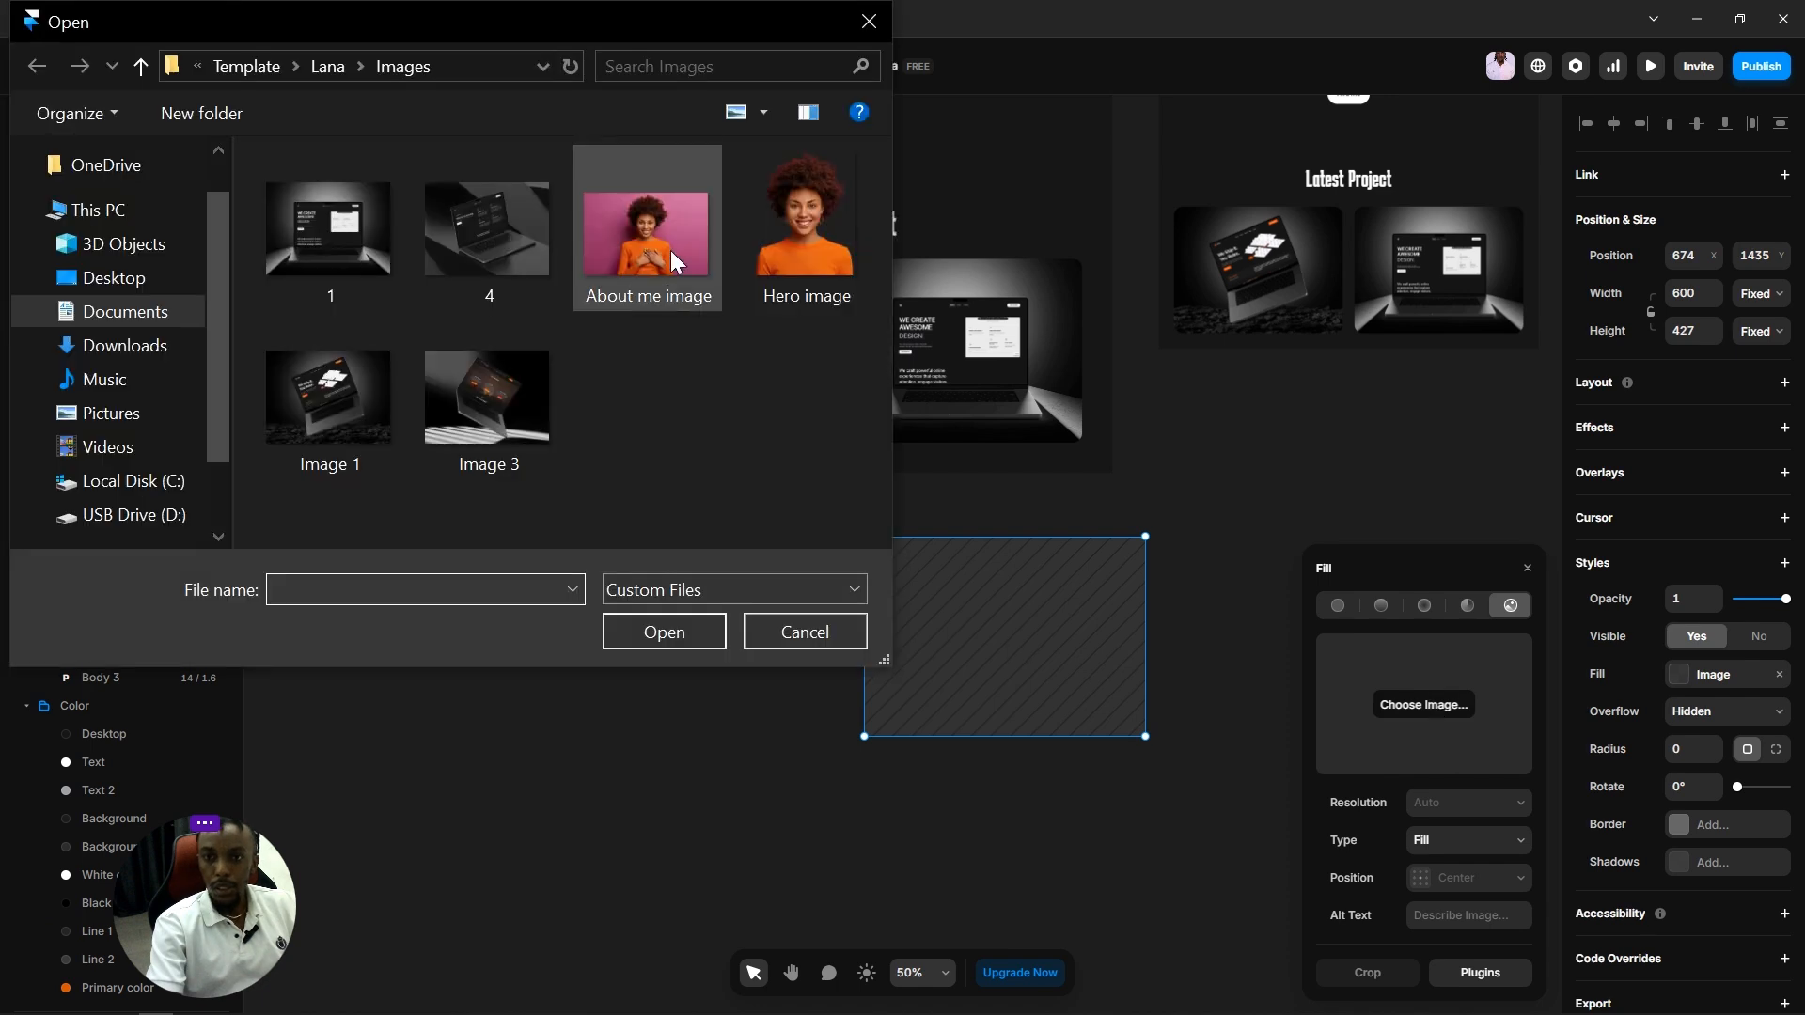
click(664, 632)
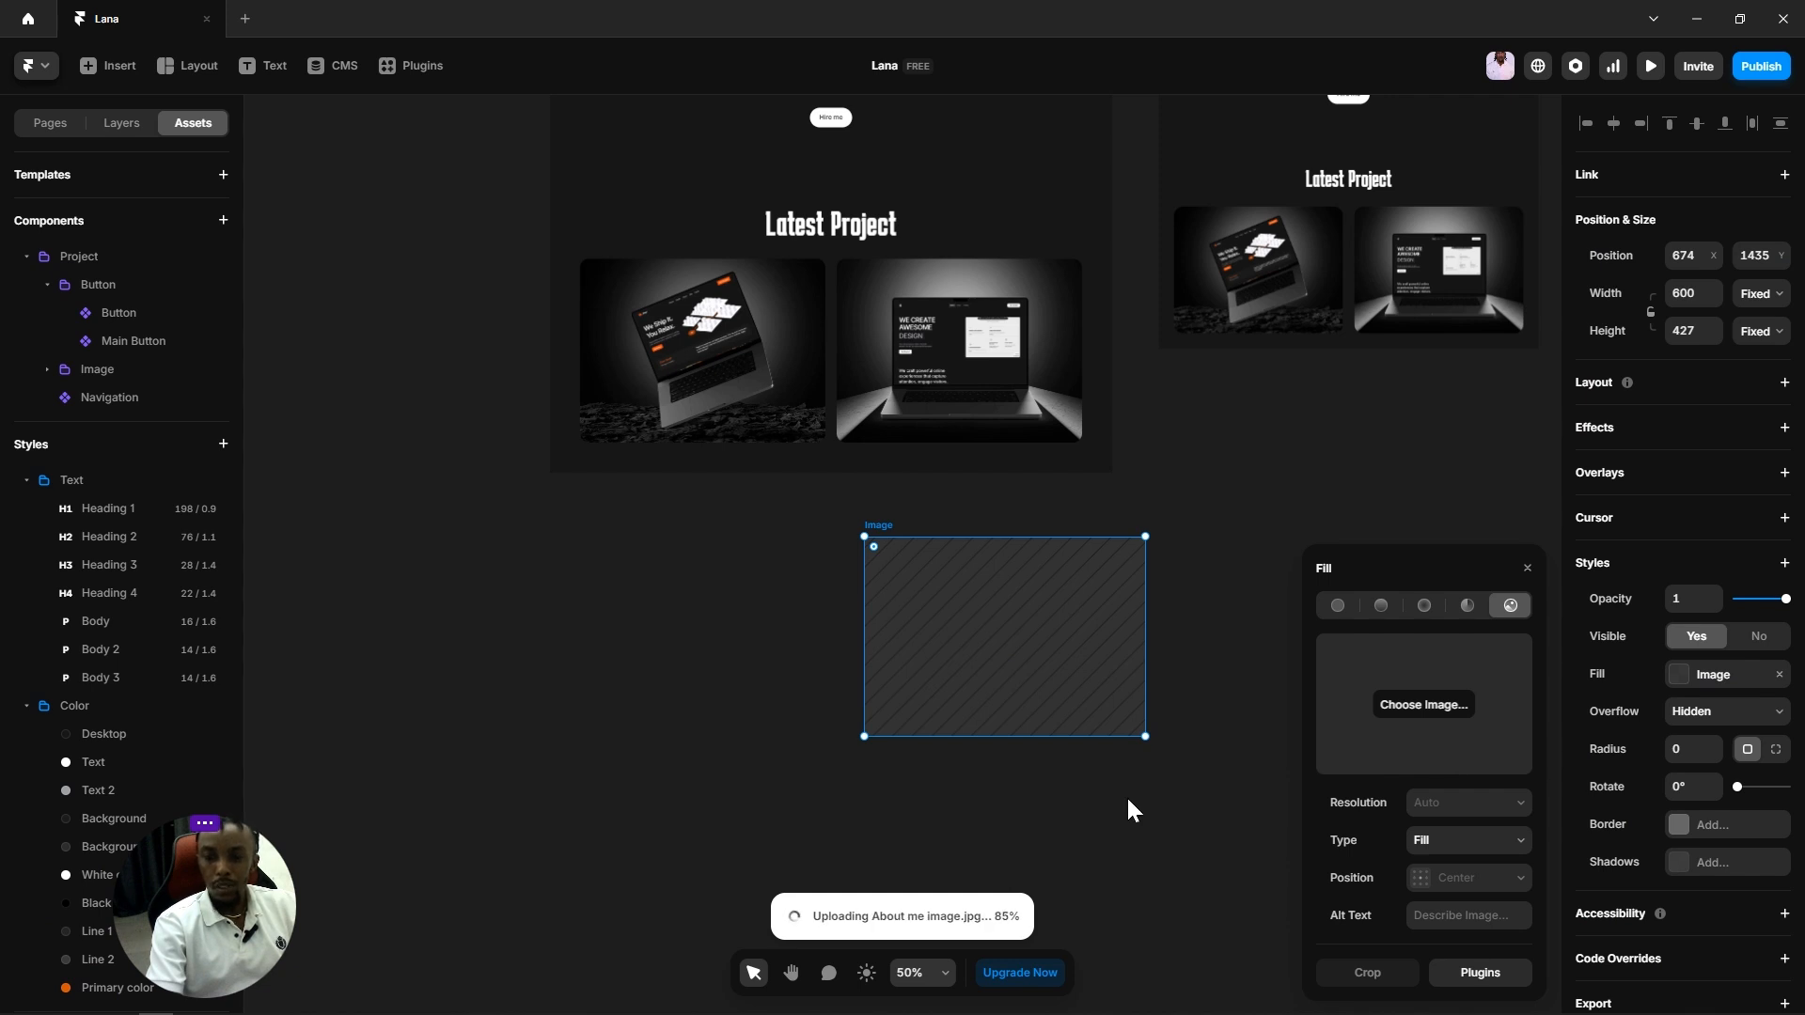
Step: Collapse the Project component folder in the assets list
drag(237, 878, 455, 865)
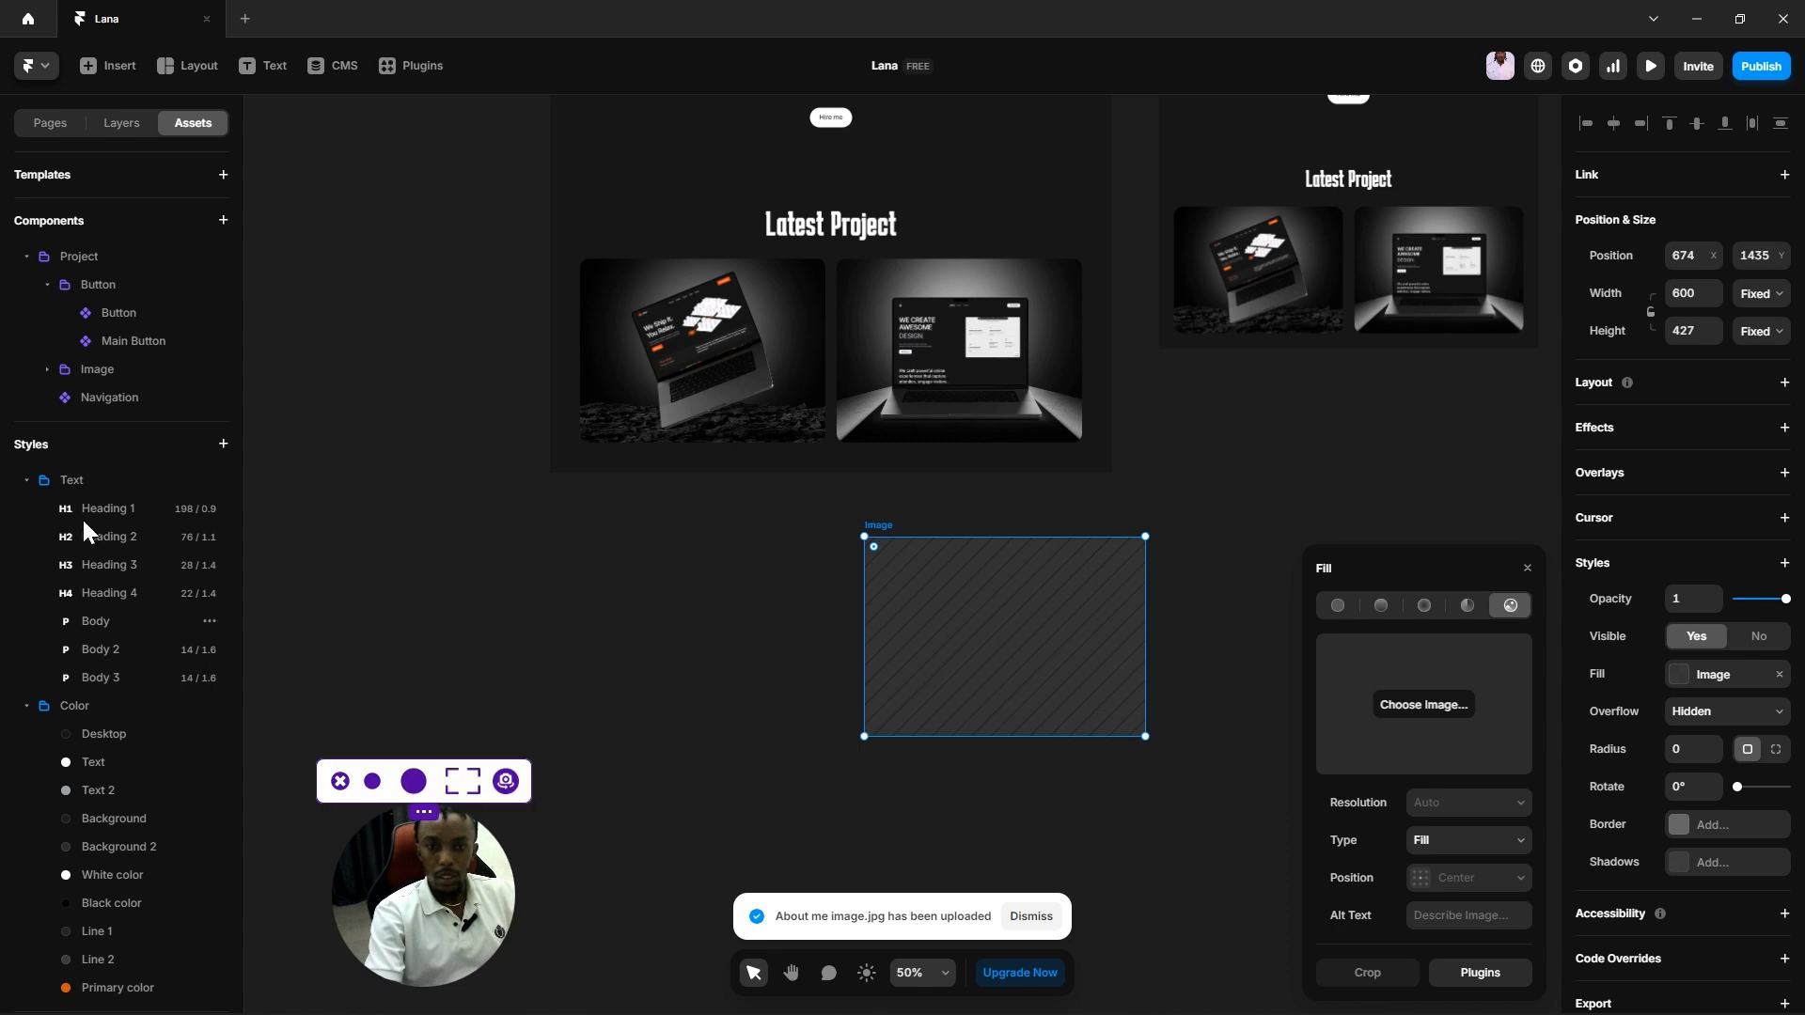
click(23, 259)
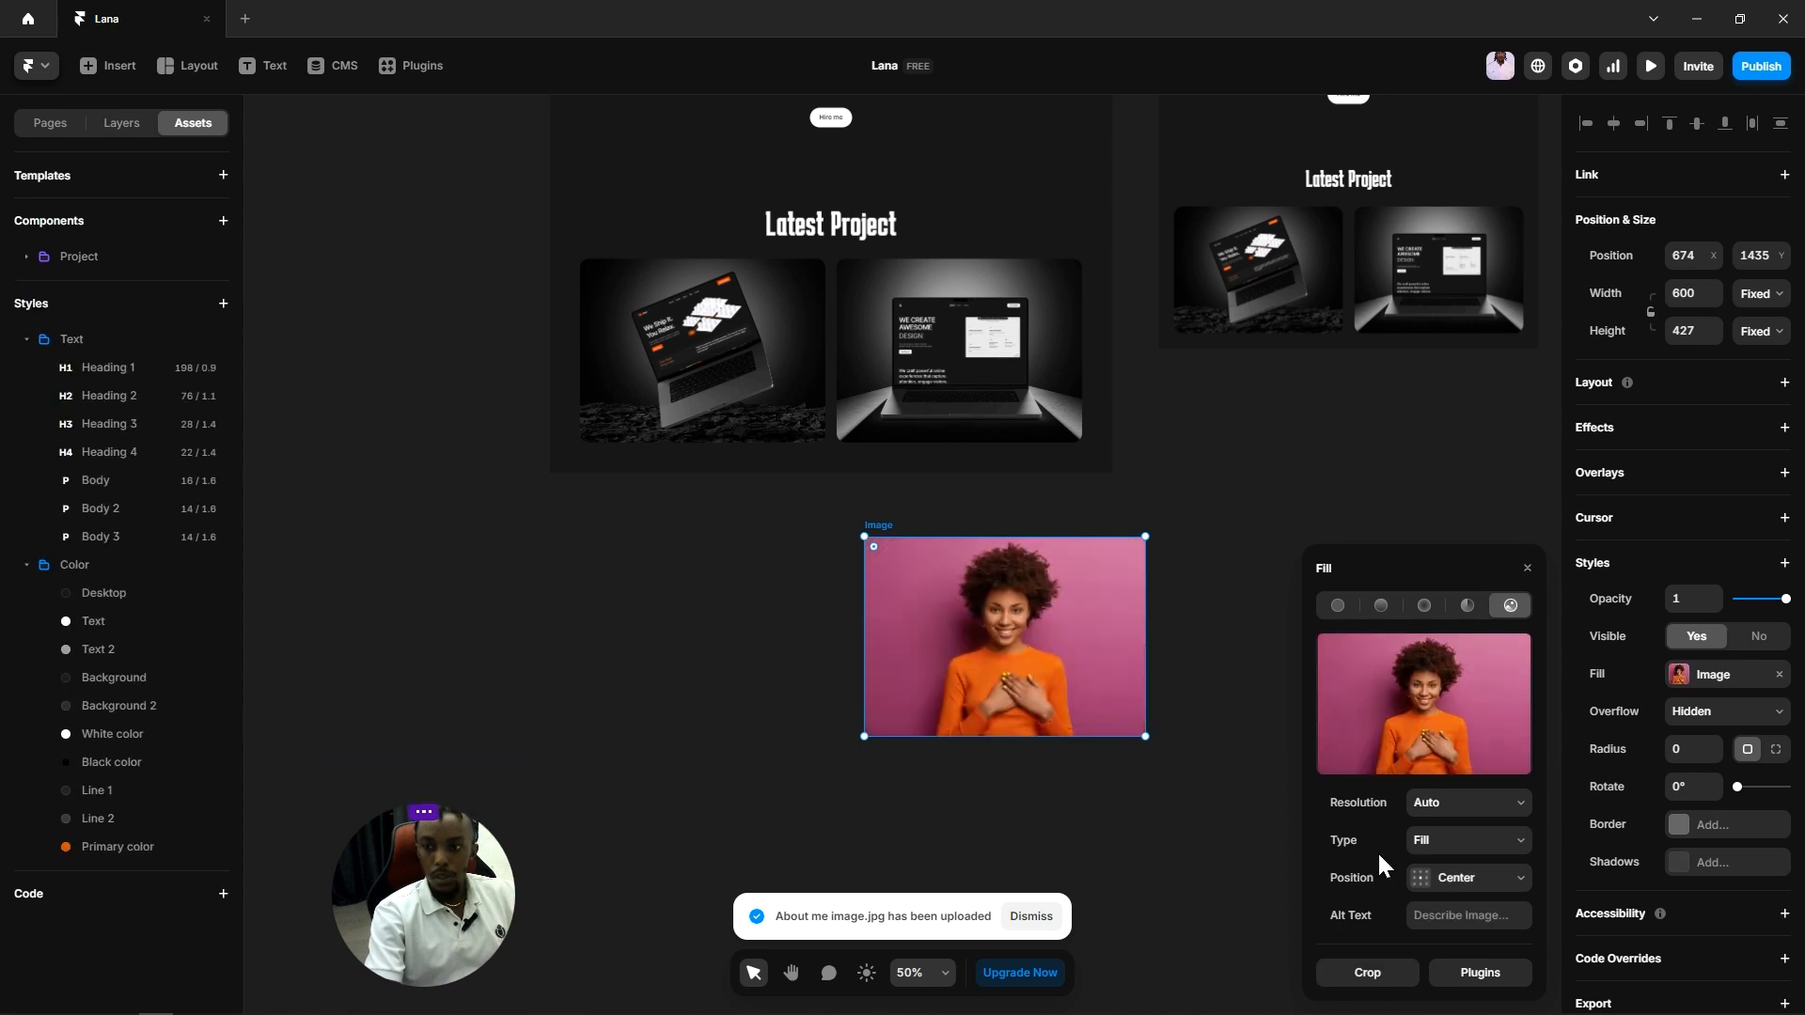
Step: Set the About me image's corner radius to 20 and shift the image slightly up and to the left below the desktop layout
click(1689, 751)
text(20)
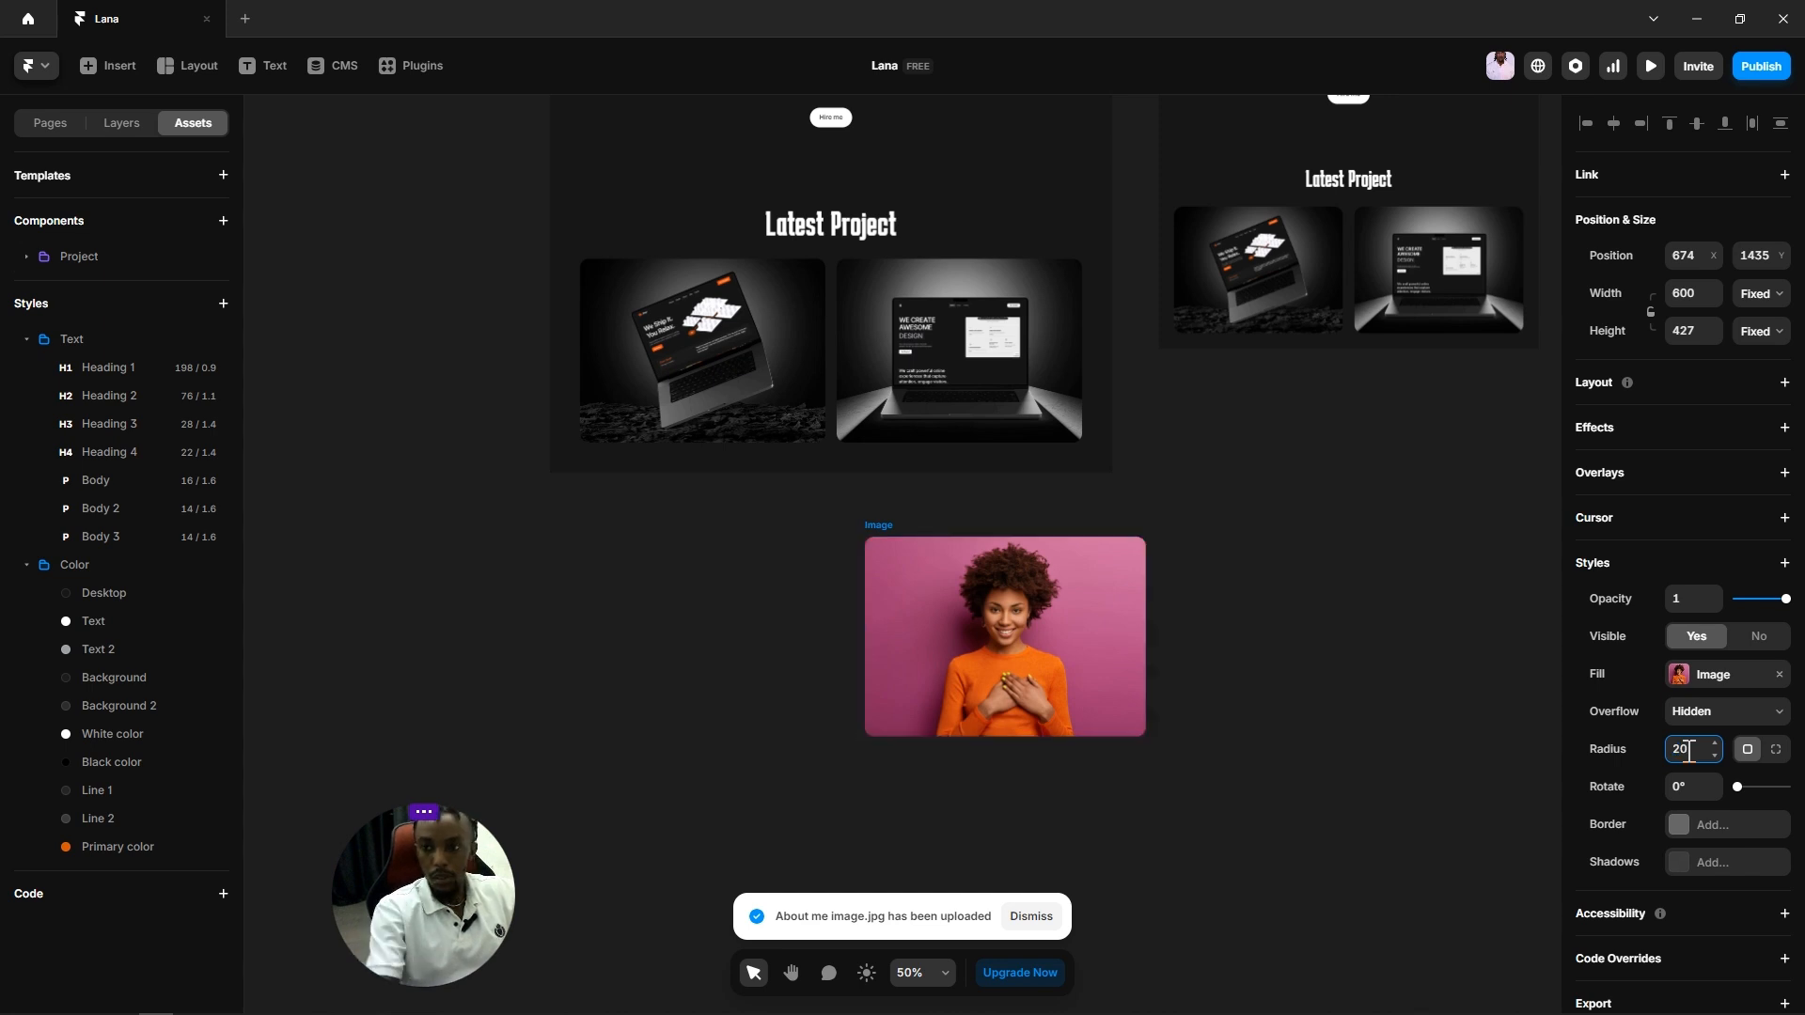
click(1246, 667)
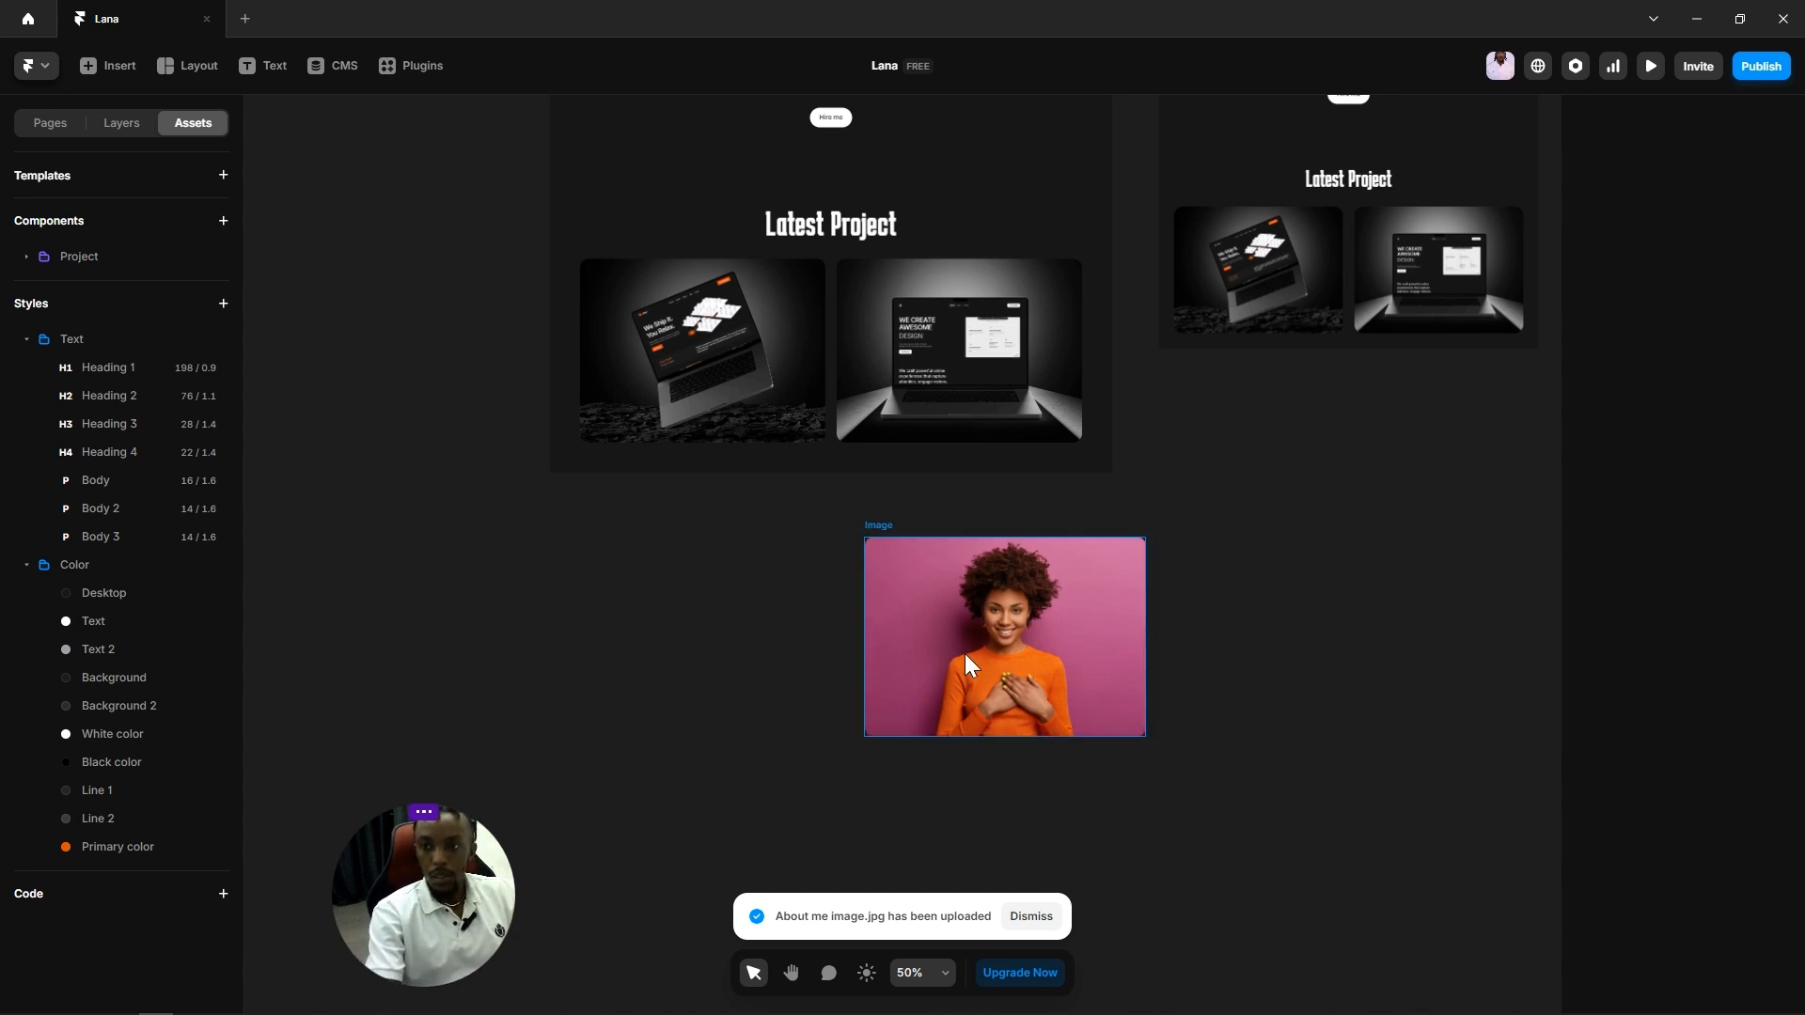
drag(965, 652, 904, 637)
click(709, 646)
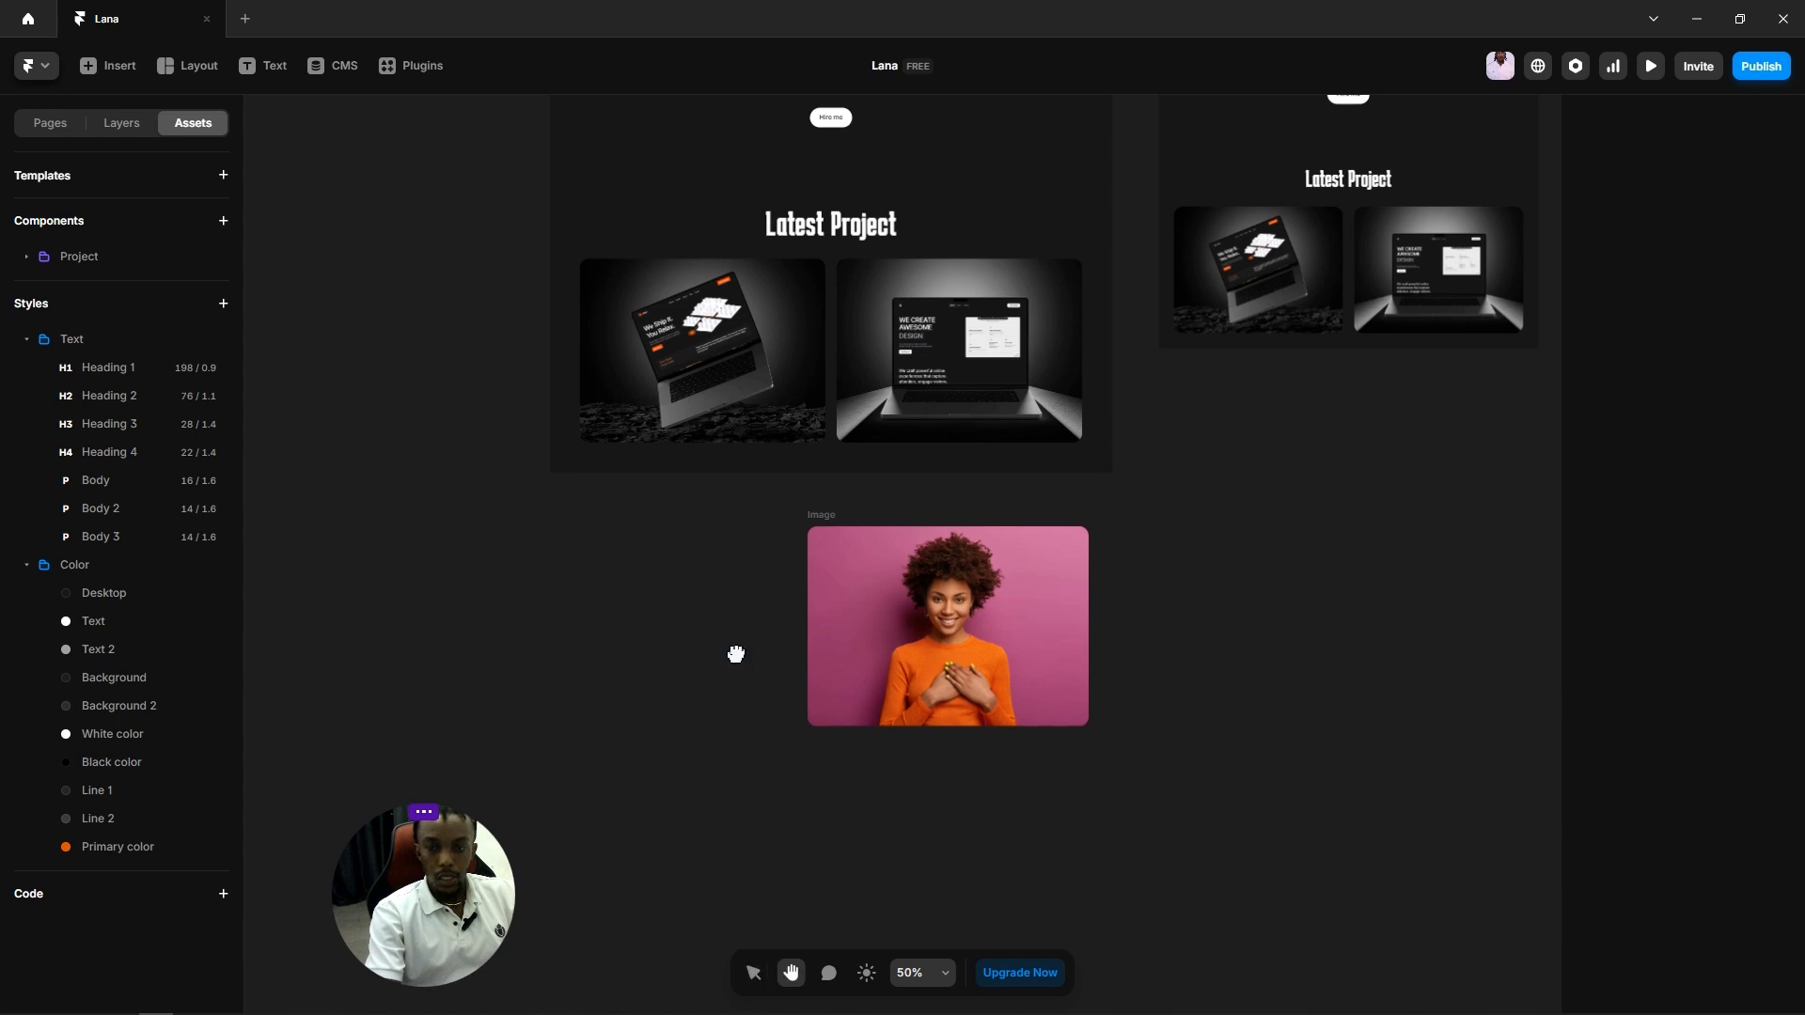
Step: Add a text layer reading "About Me" on the empty canvas to the left of the woman's image
drag(733, 652, 817, 621)
scroll(782, 641, up, 1)
drag(742, 752, 791, 712)
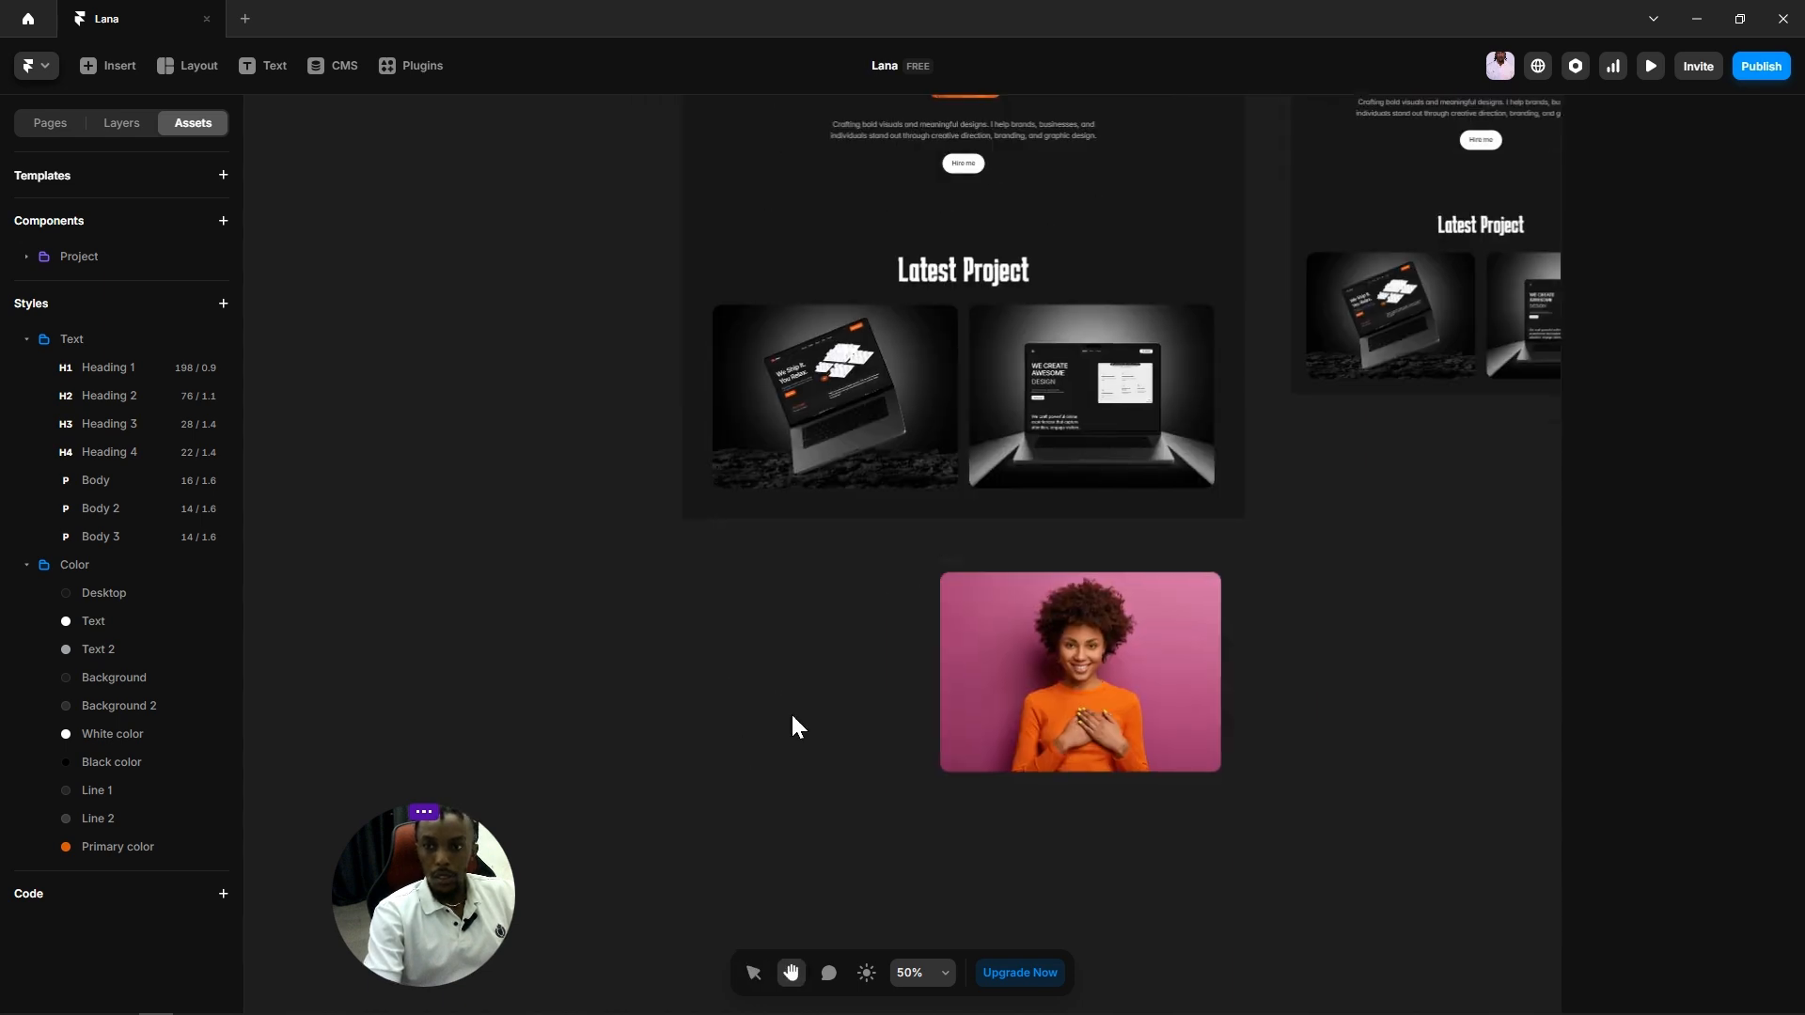
key(t)
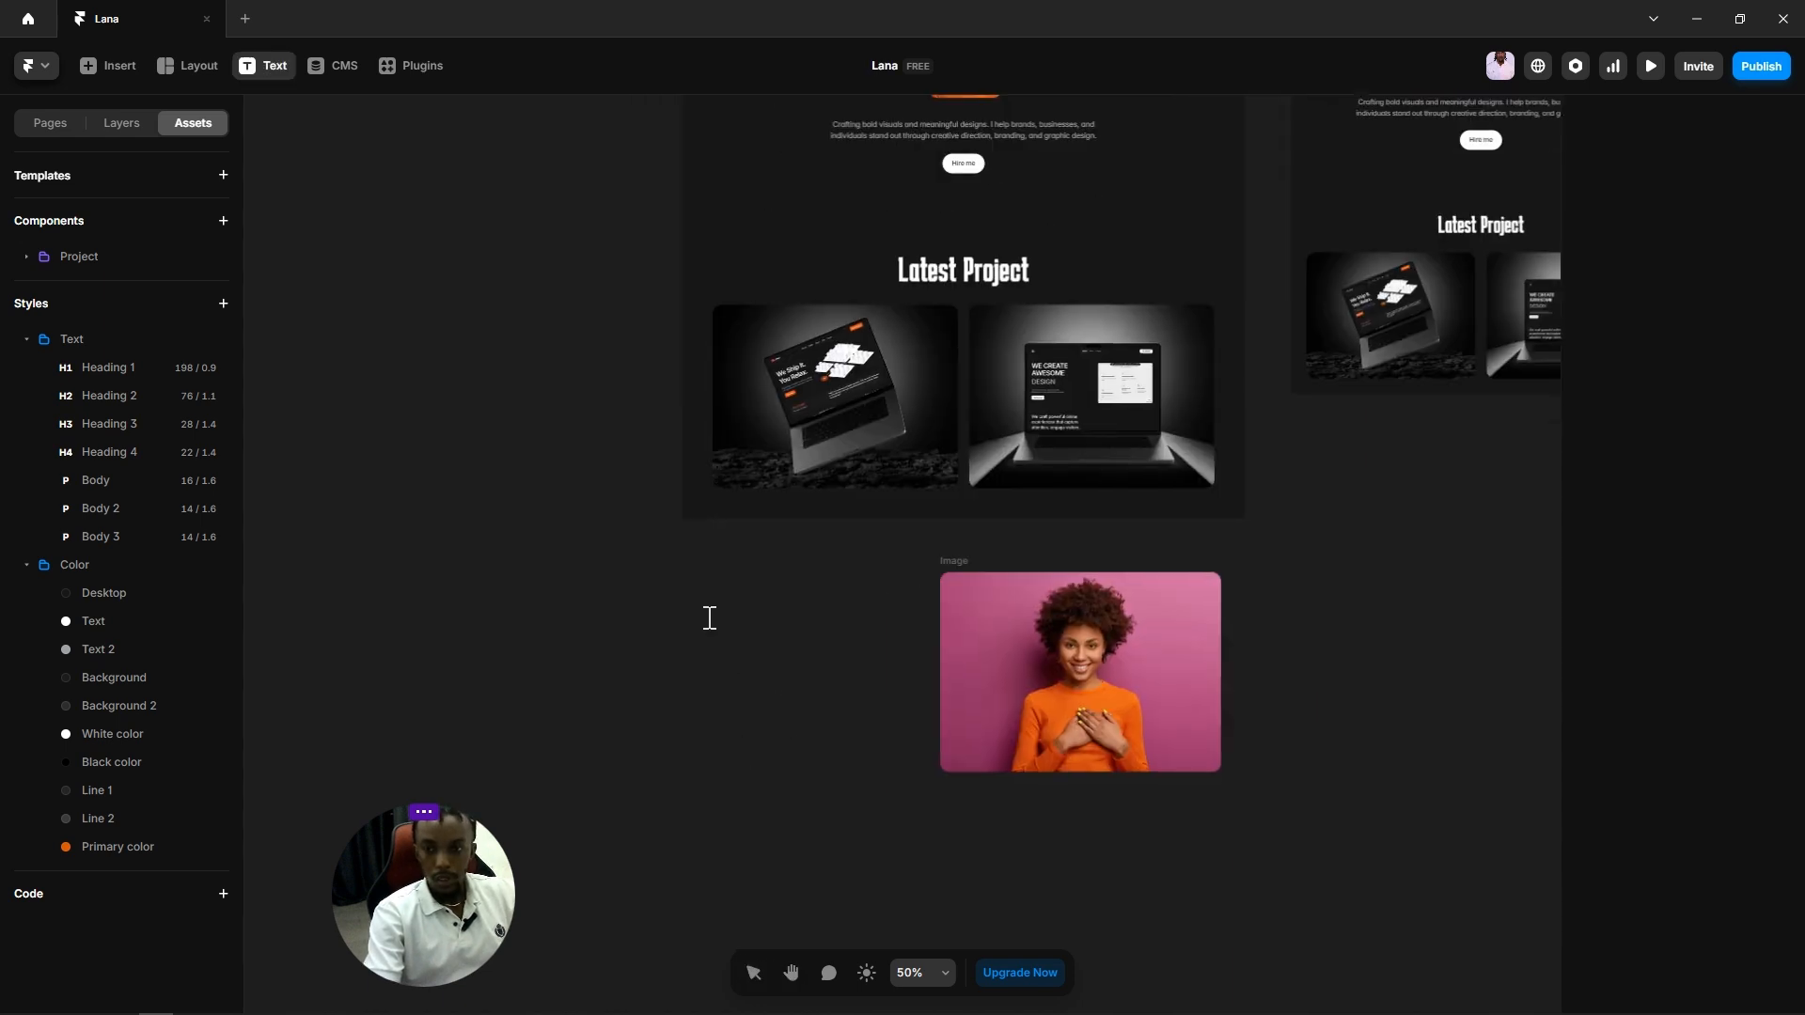
click(708, 606)
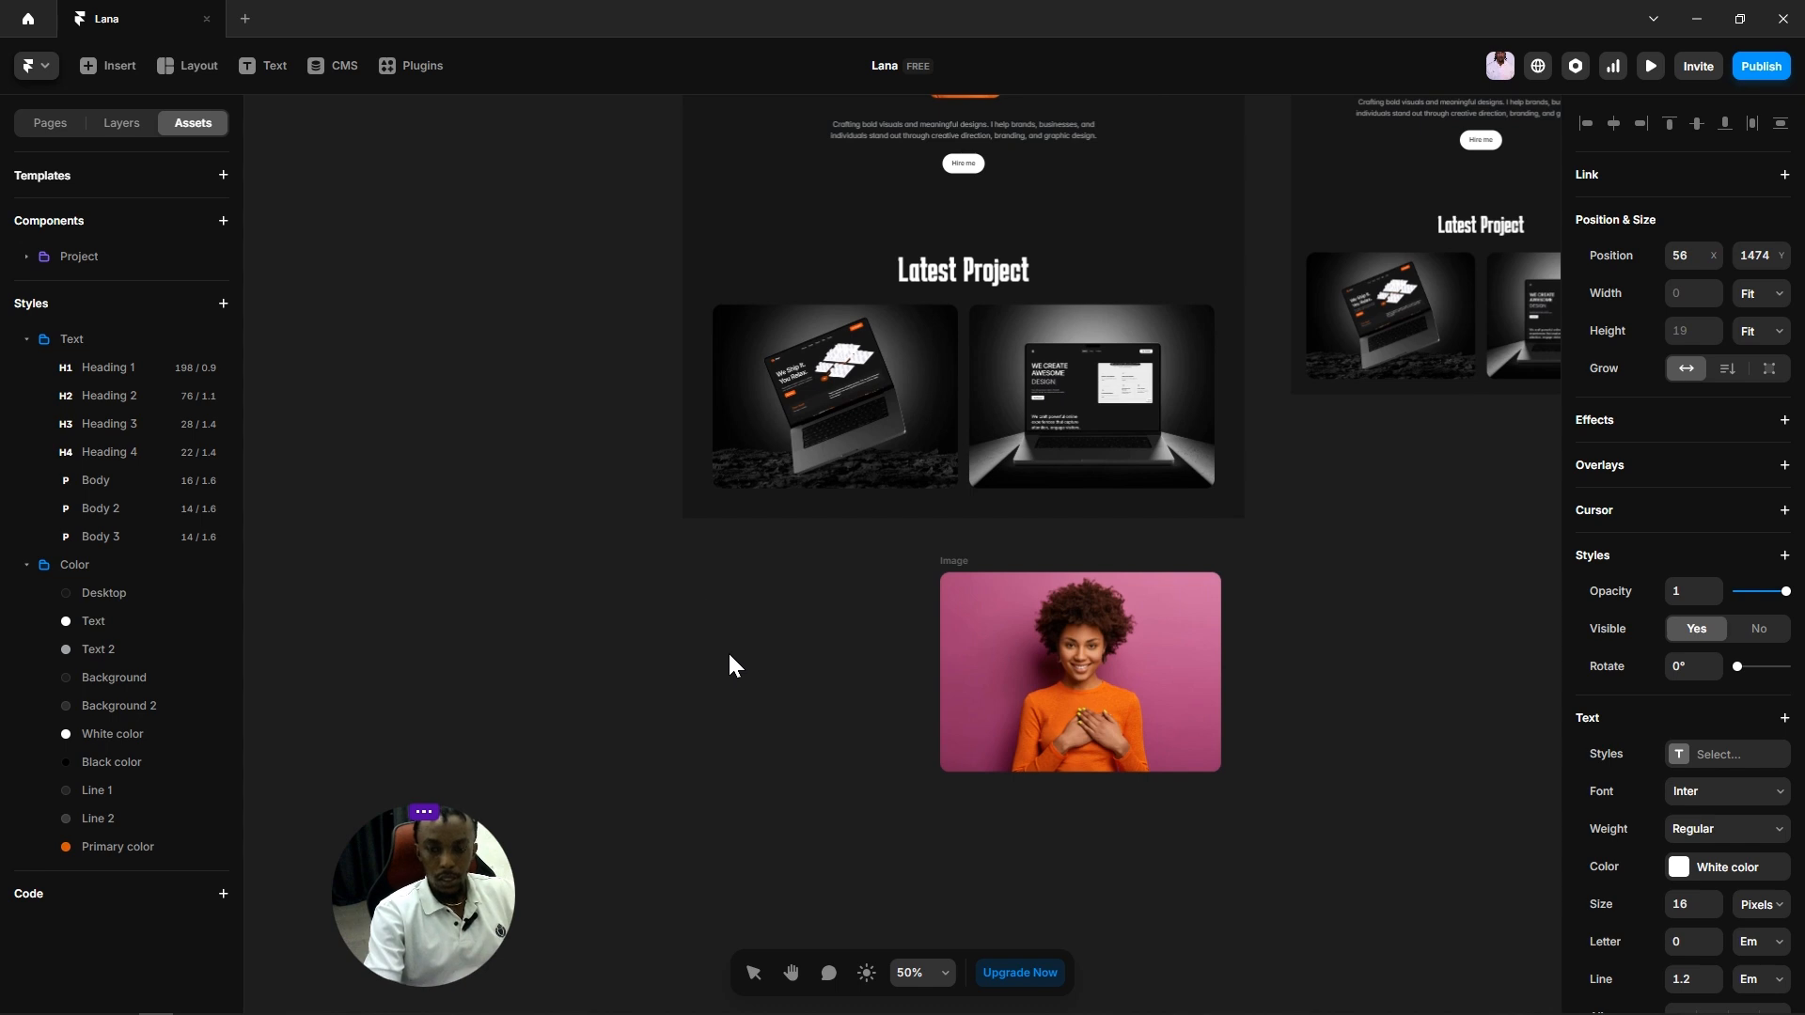
text(A)
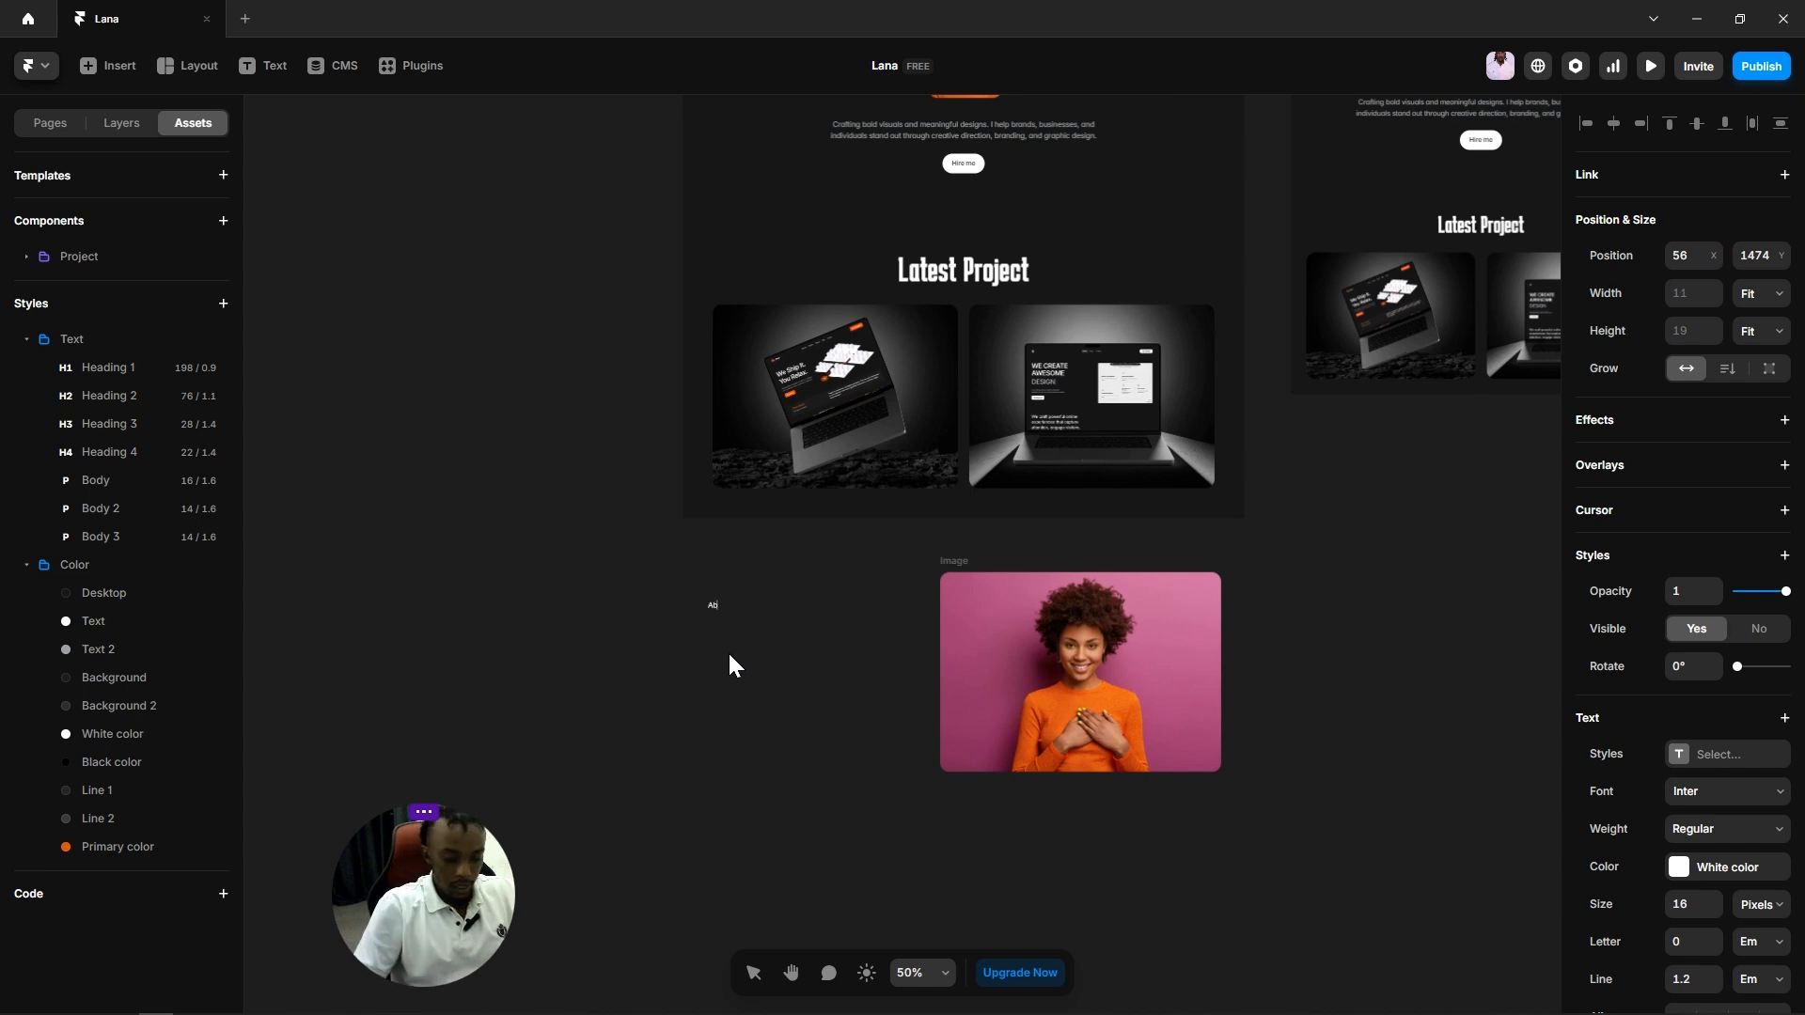
text(bout Me)
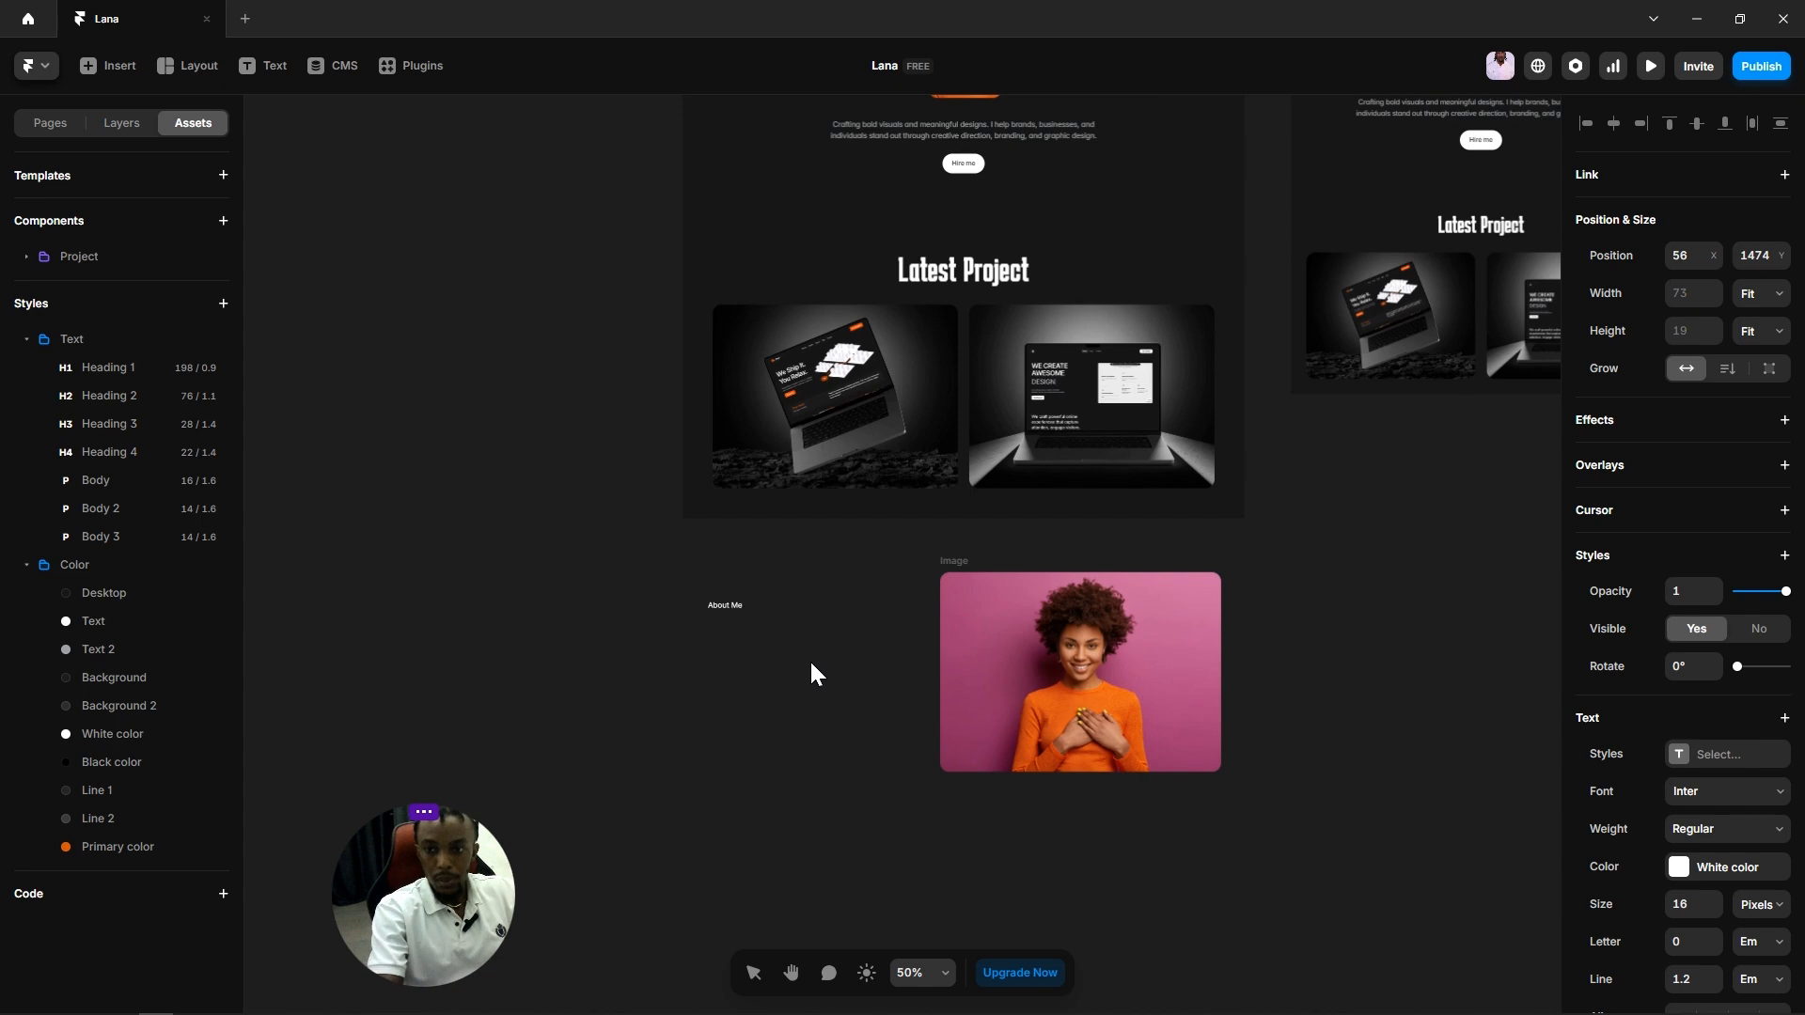
key(Escape)
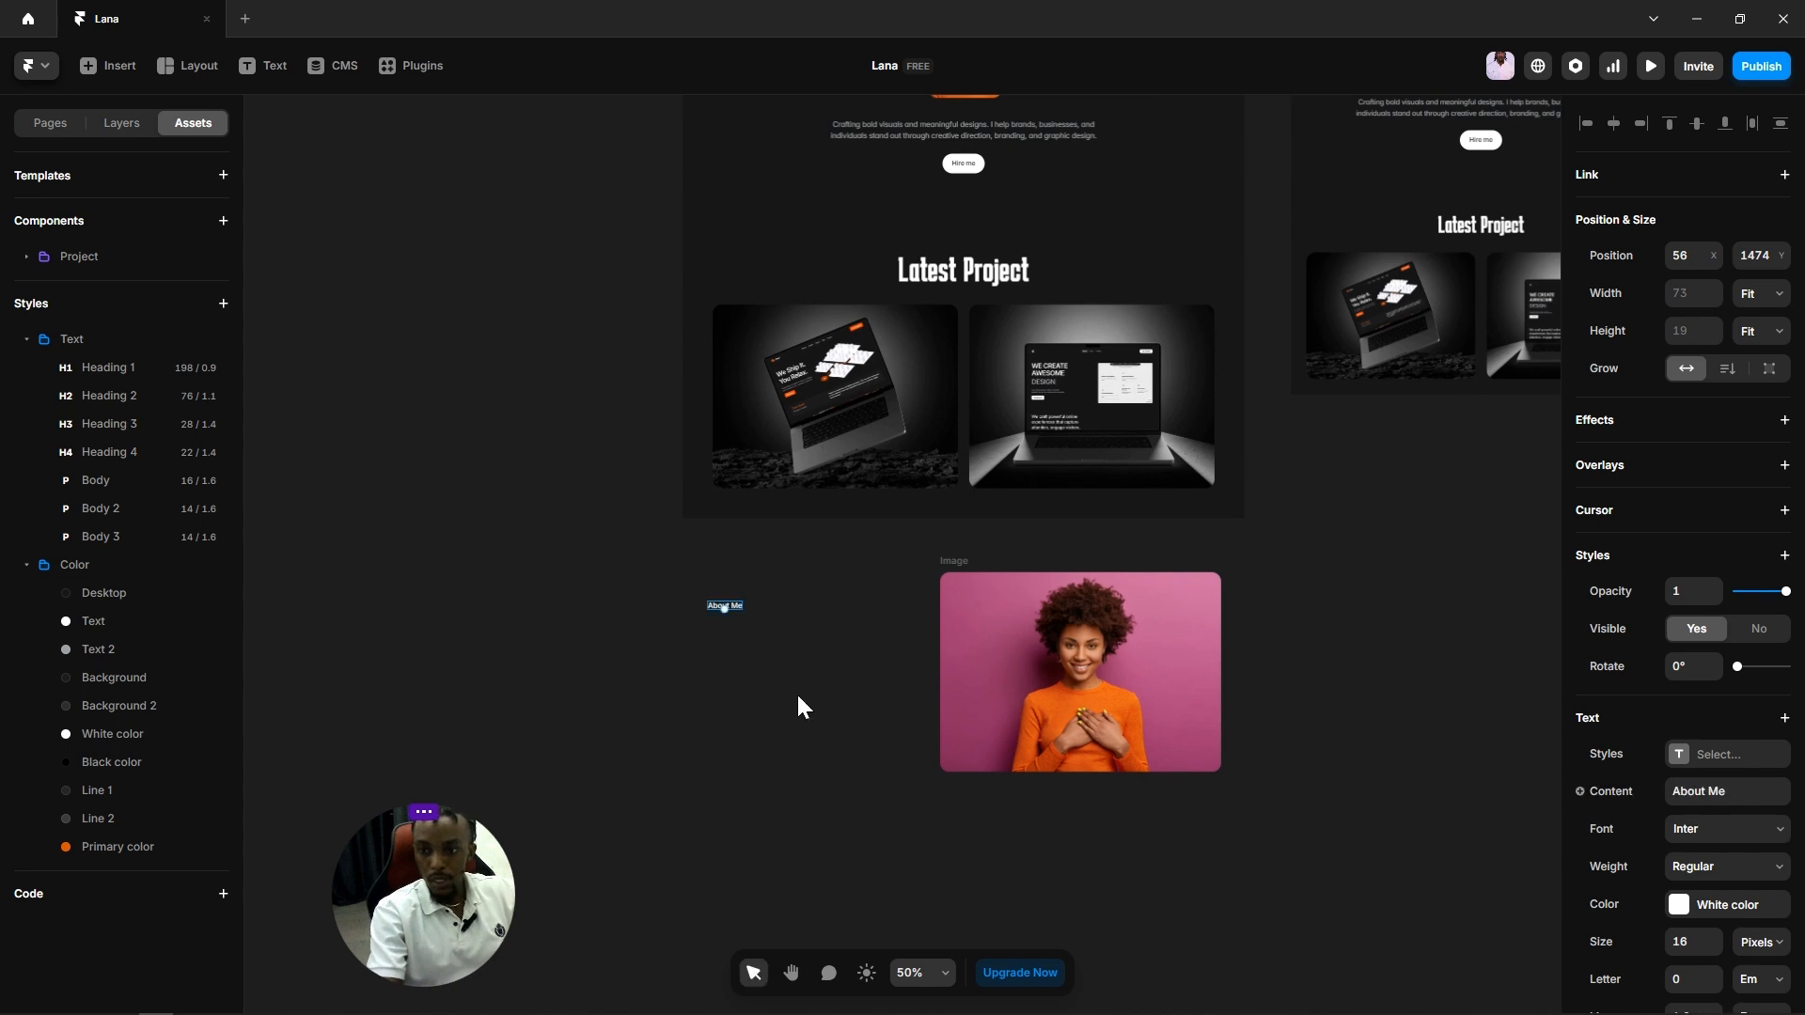
Step: Apply the Heading 2 text style to the "About Me" text
click(1725, 755)
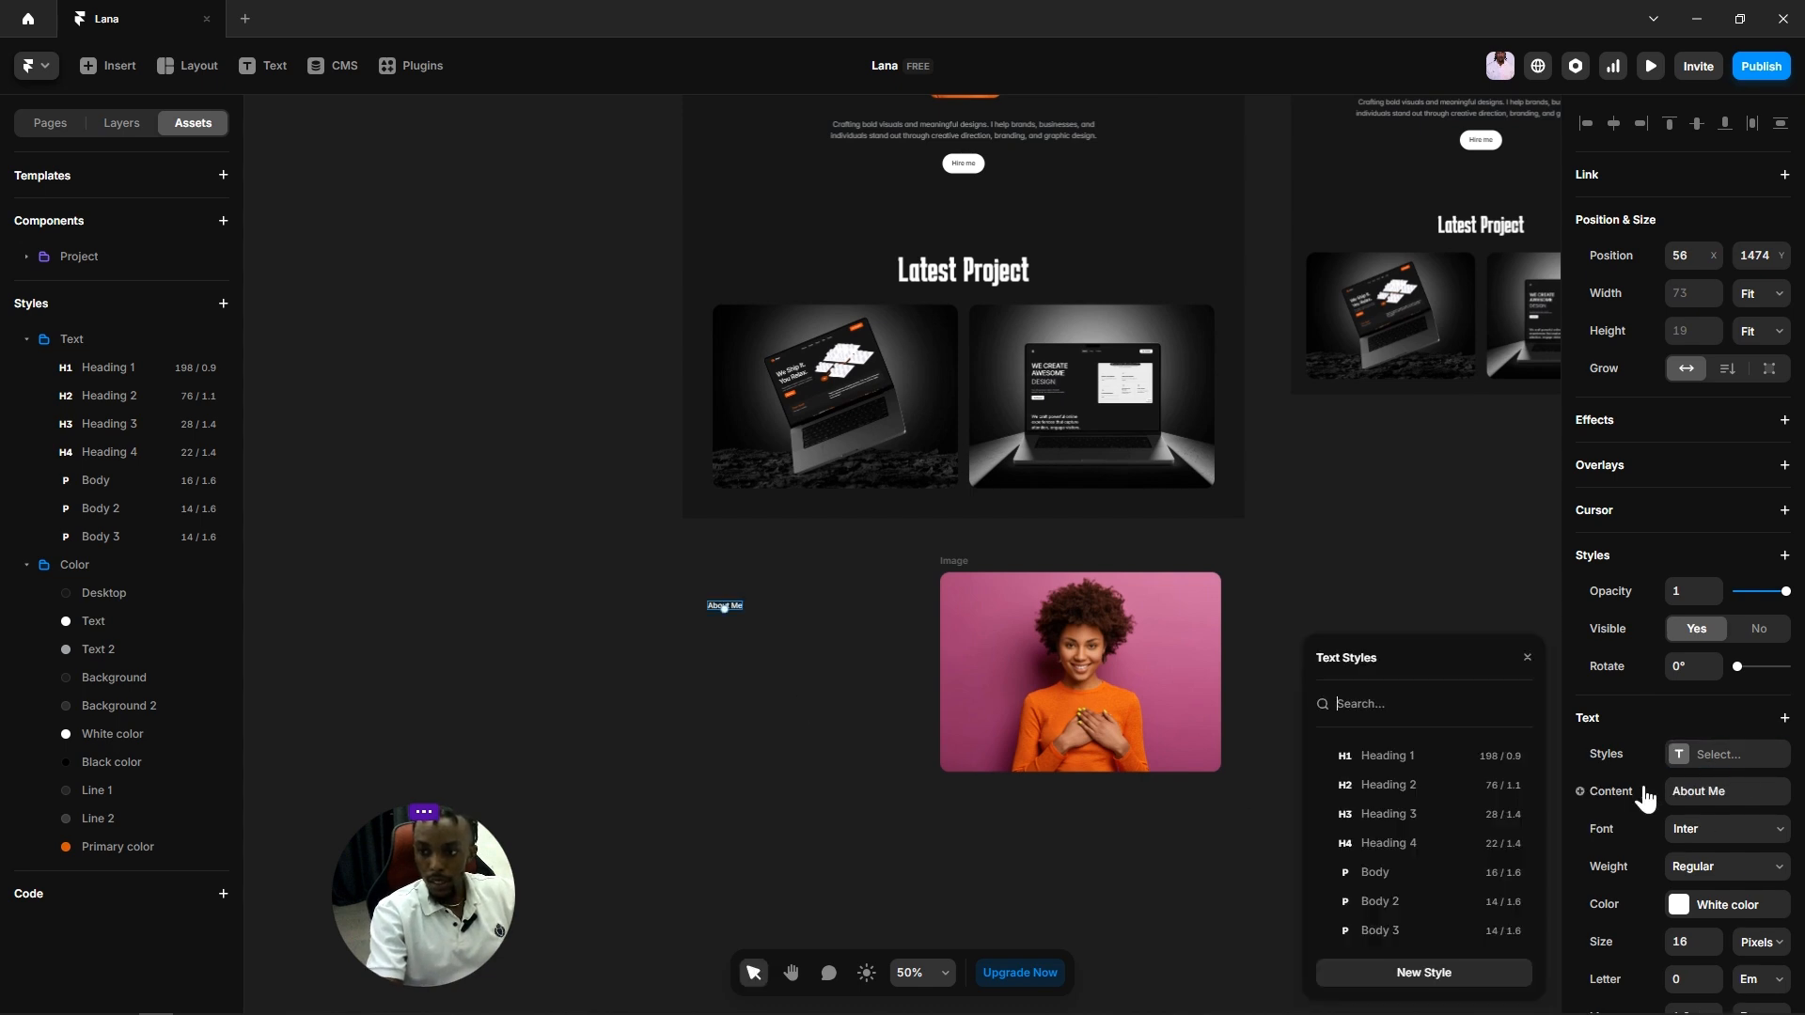
click(1408, 782)
click(776, 696)
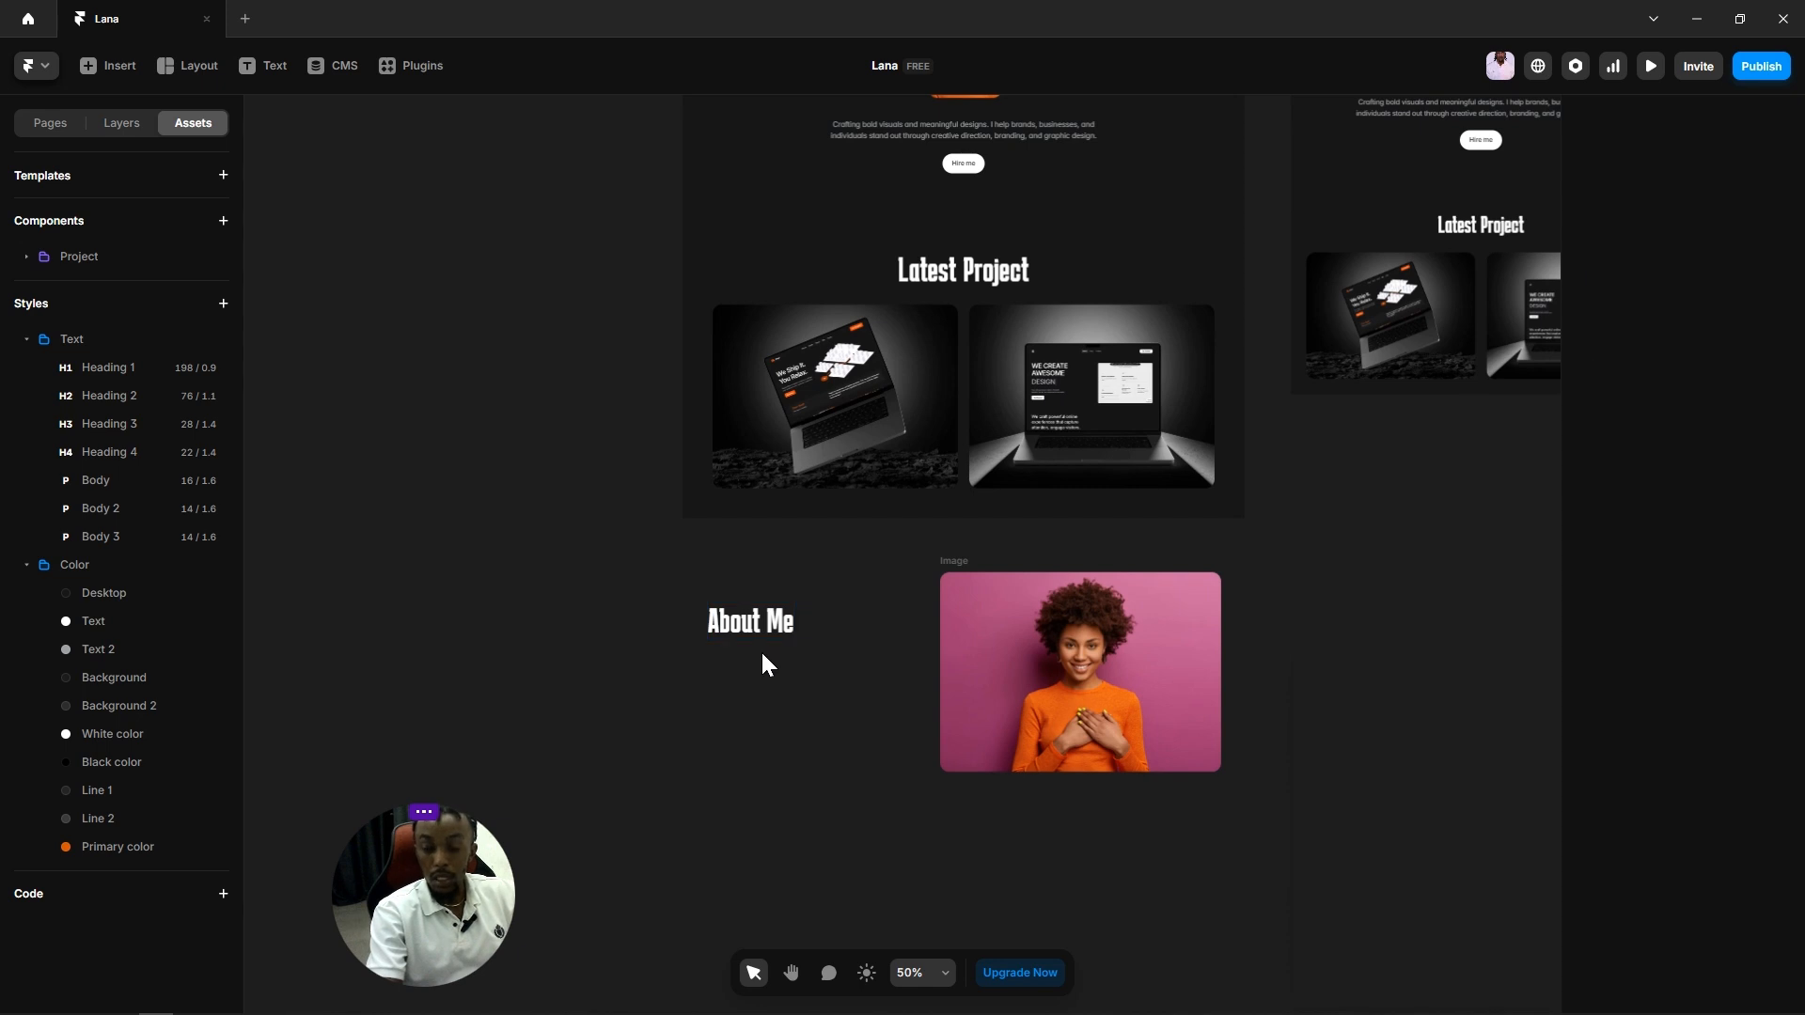
Step: Nudge the "About Me" heading slightly up and to the right, to about X 69, Y 1454
scroll(762, 656, up, 5)
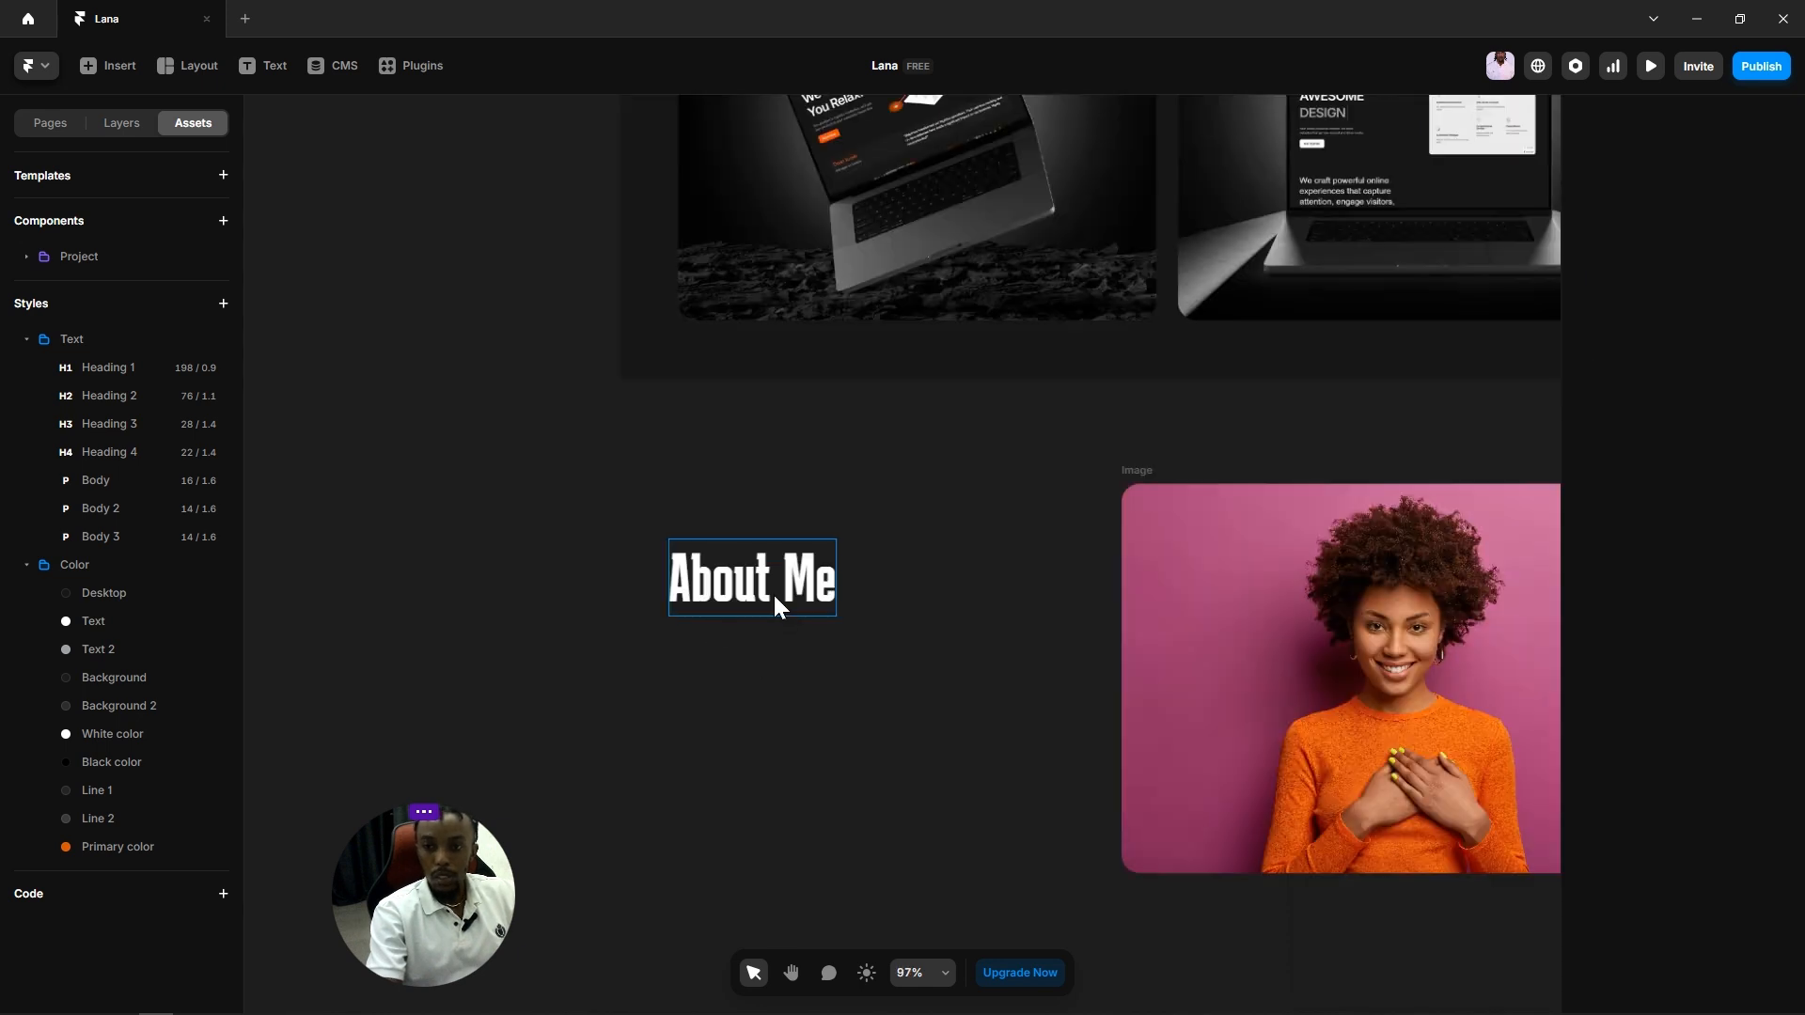
click(774, 599)
click(806, 733)
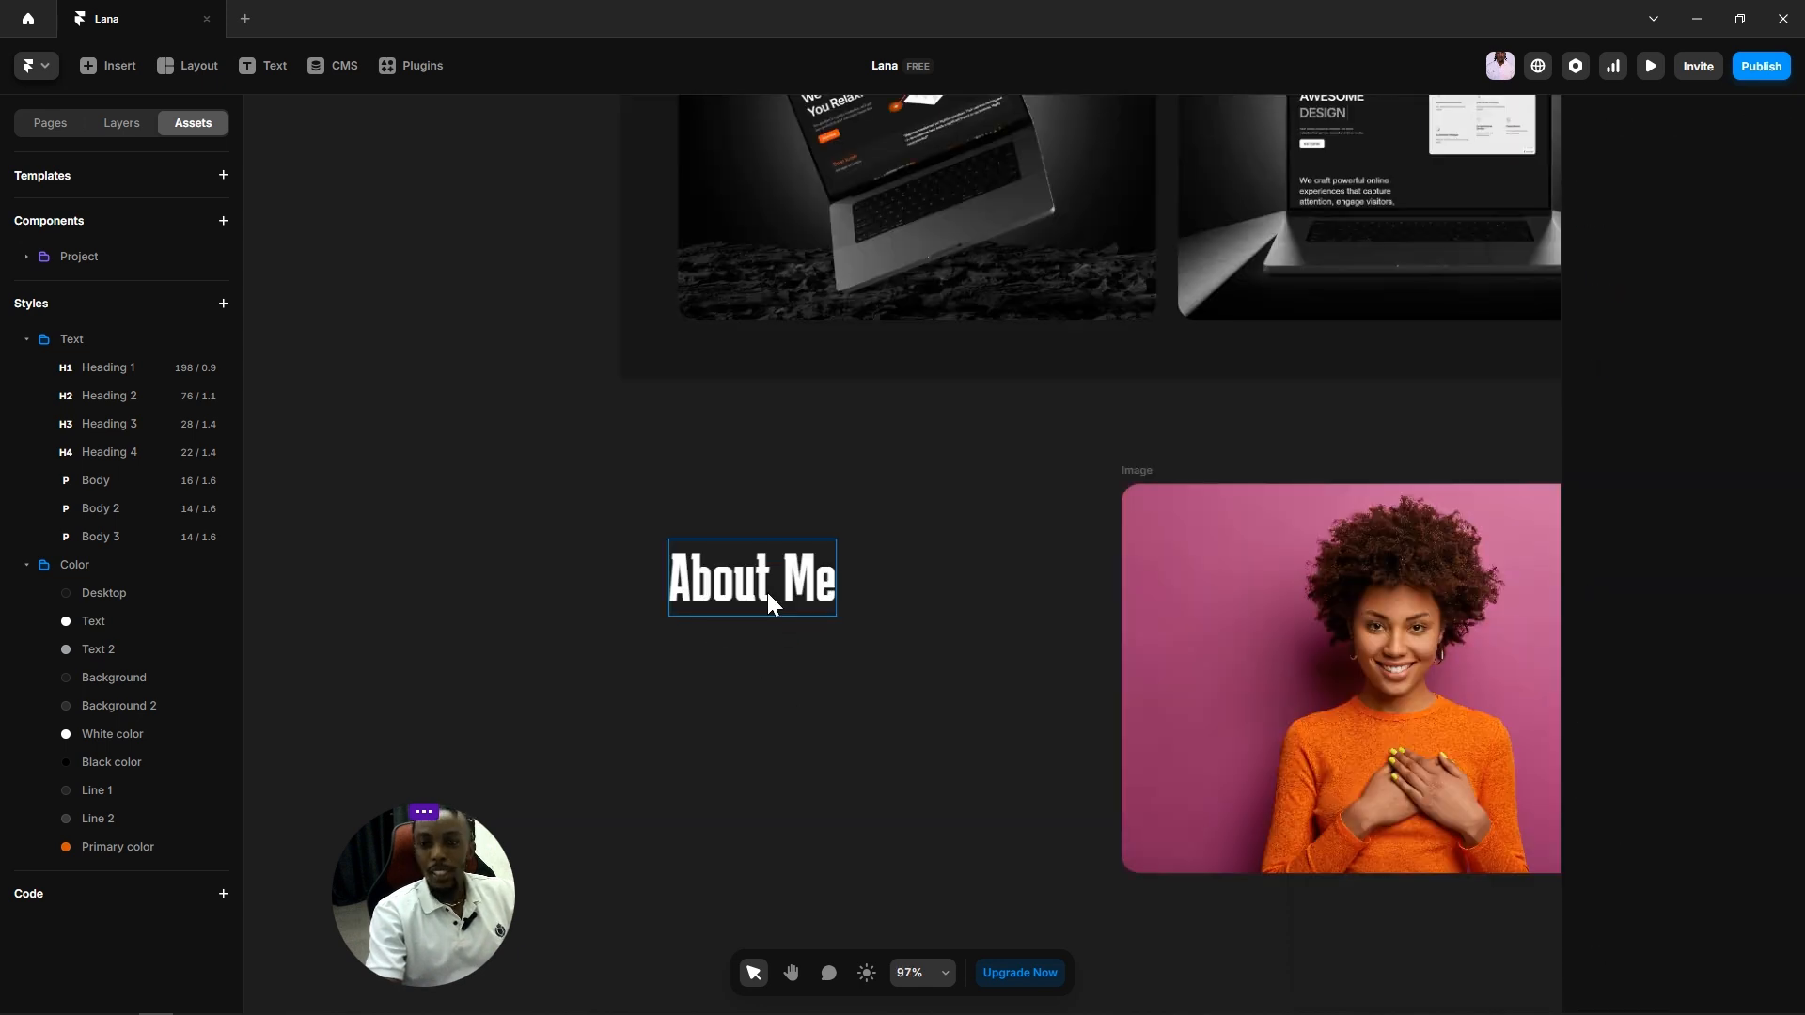
drag(769, 604, 778, 584)
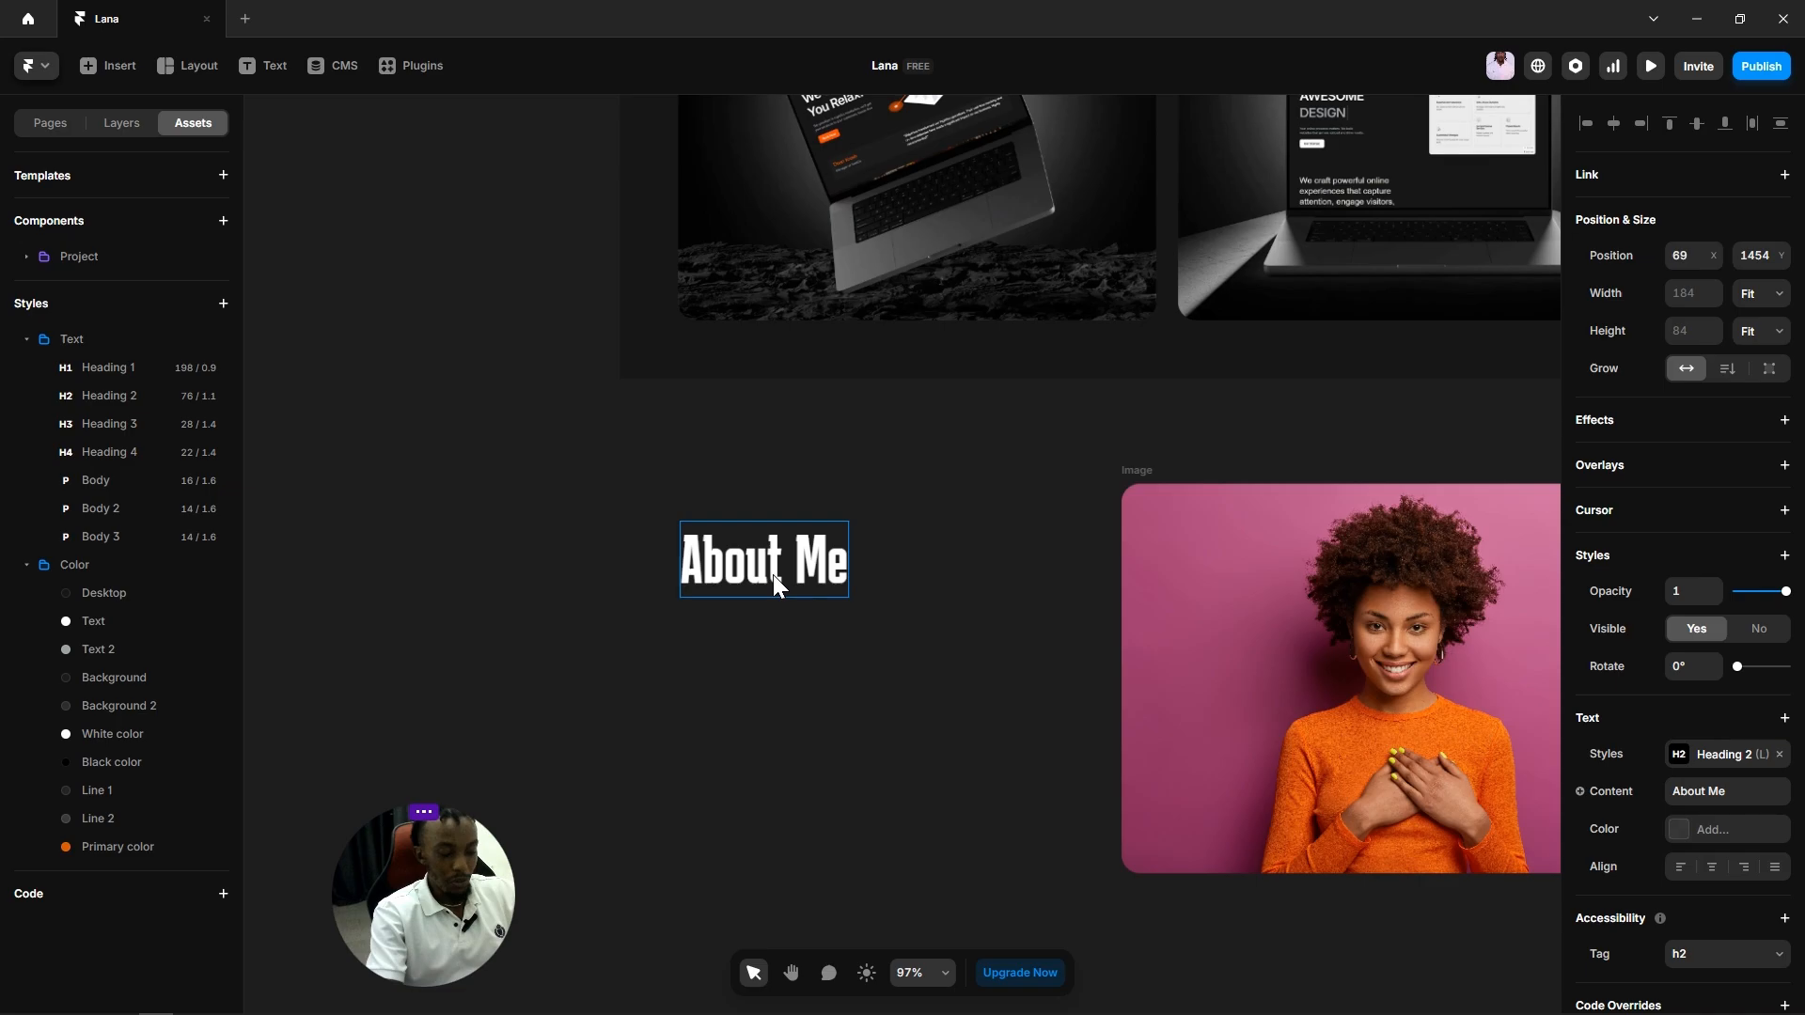
Step: Switch to the ChatGPT conversation about the portfolio template and begin a new message with "Good,"
key(alt+Tab)
click(321, 515)
click(624, 929)
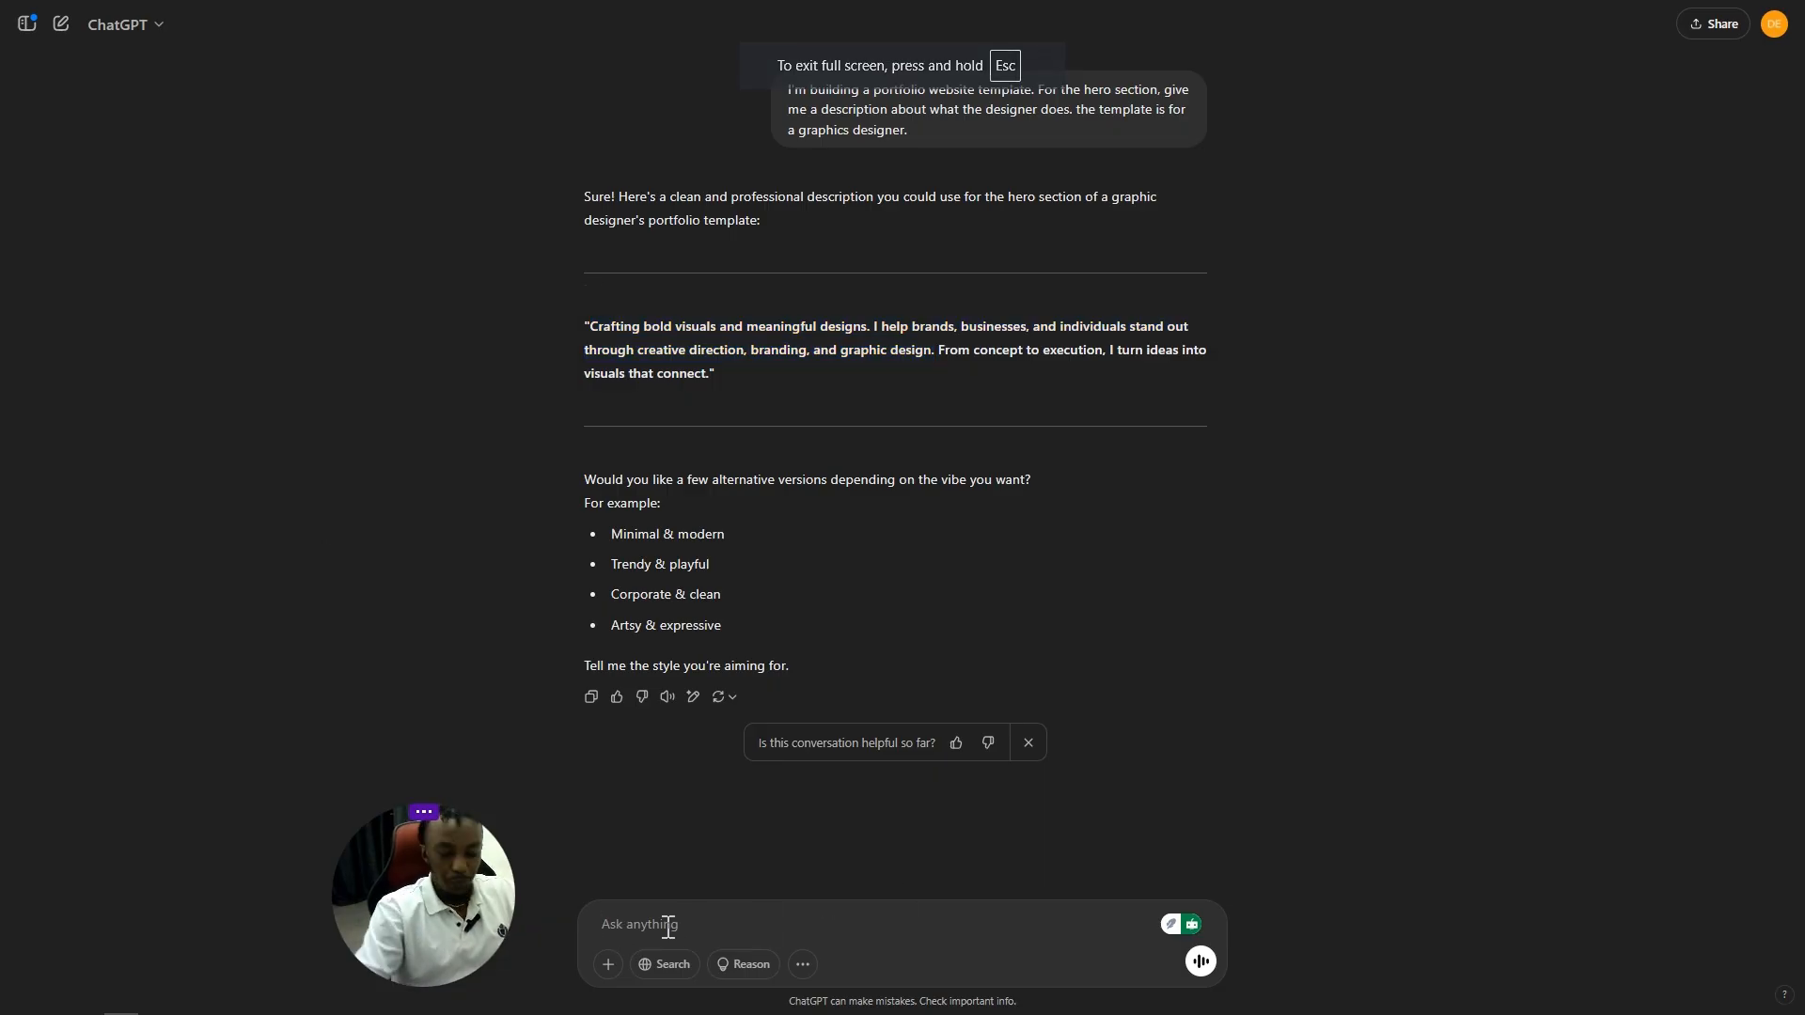
text(Good)
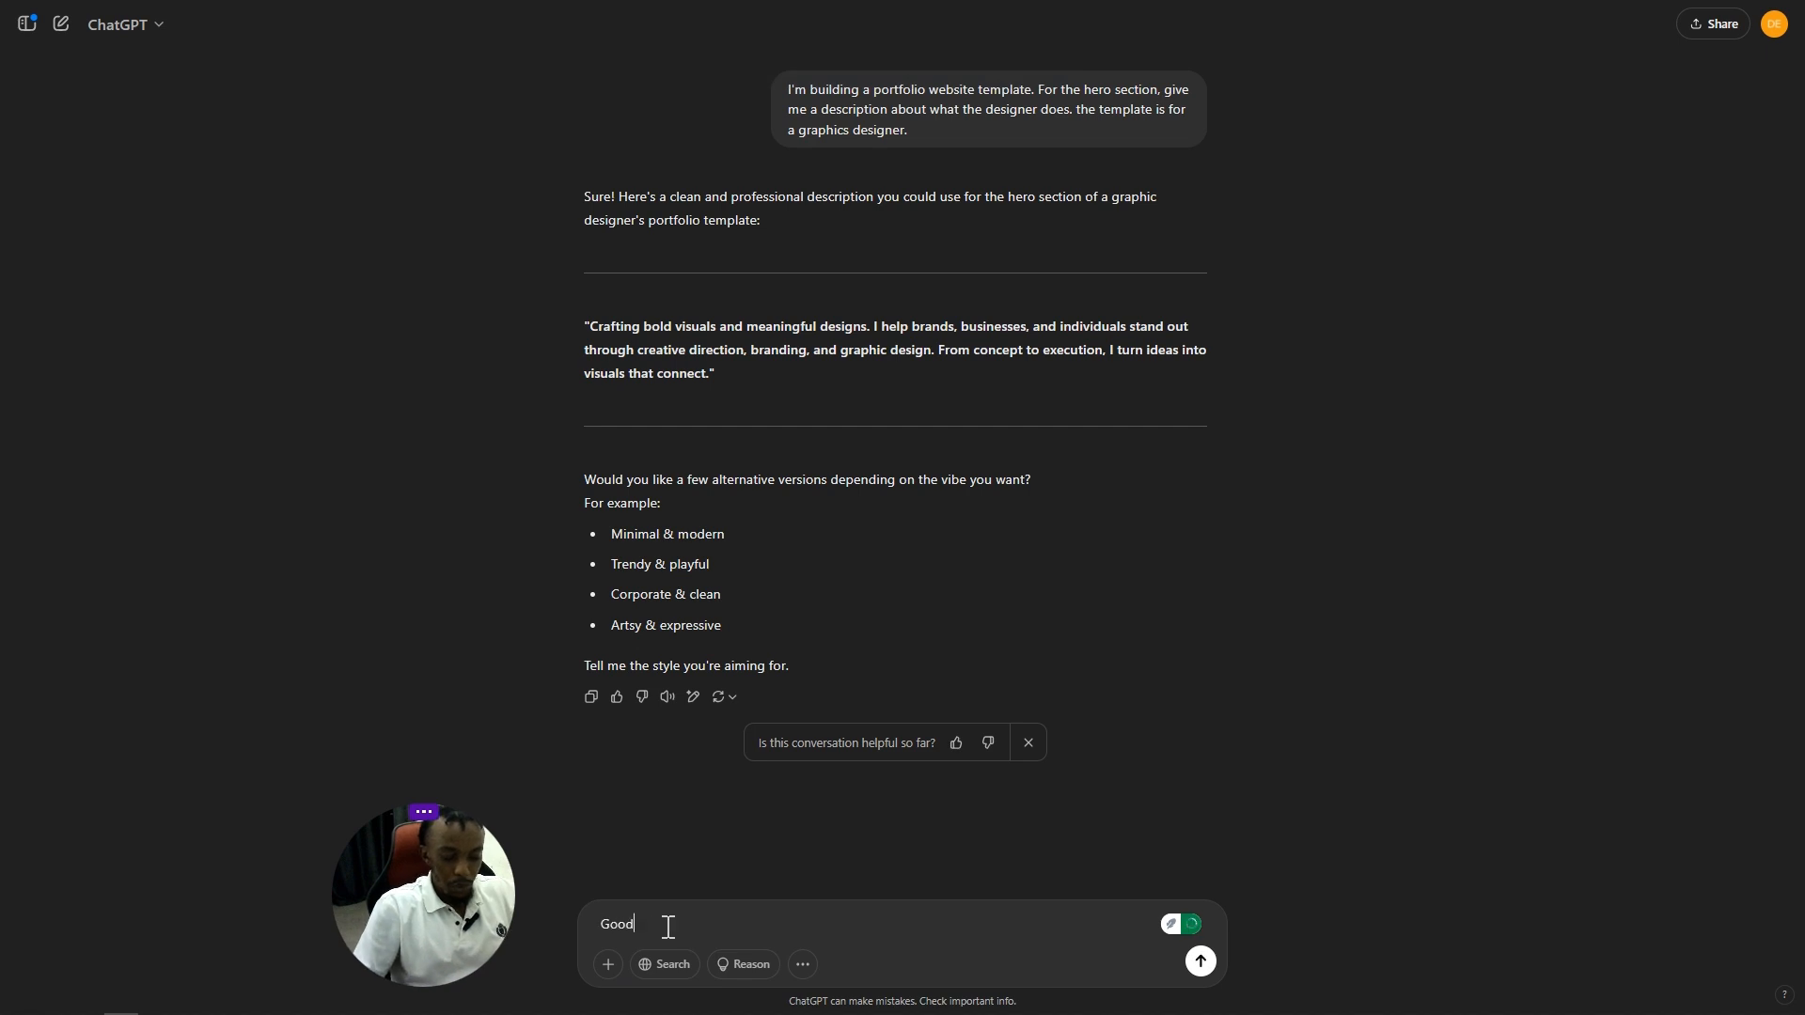
text(, c)
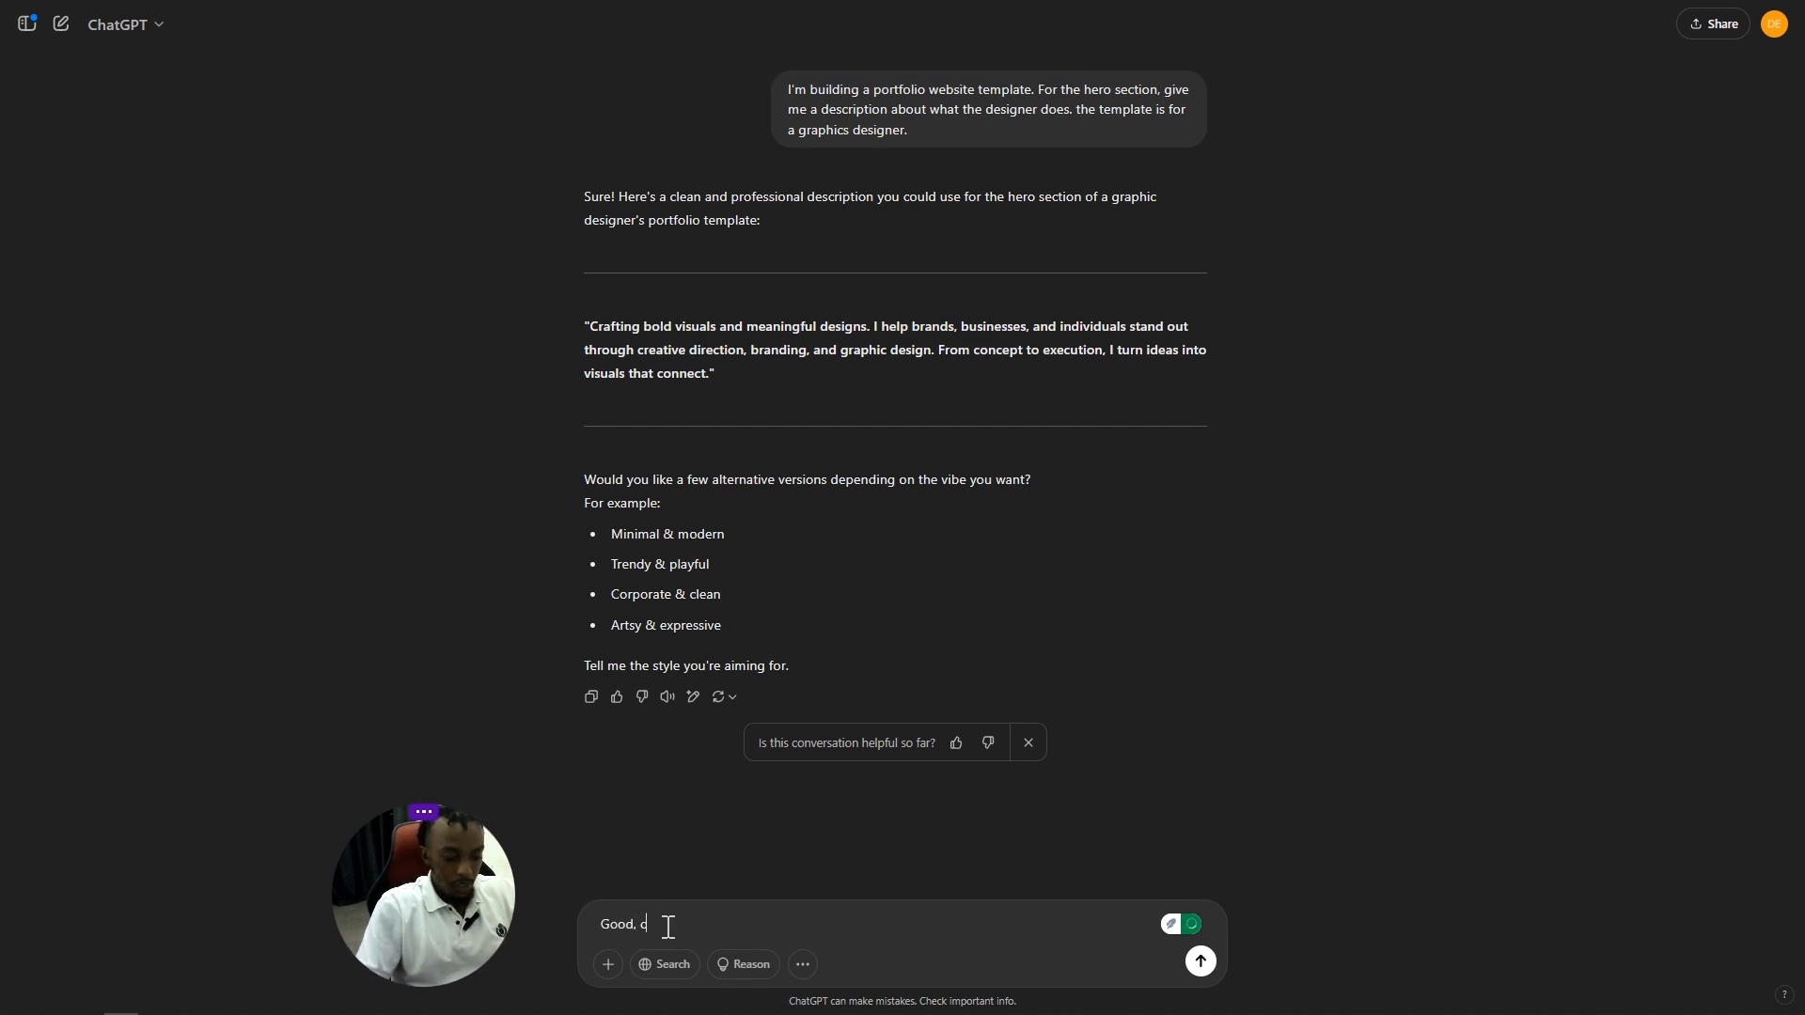
text(reate)
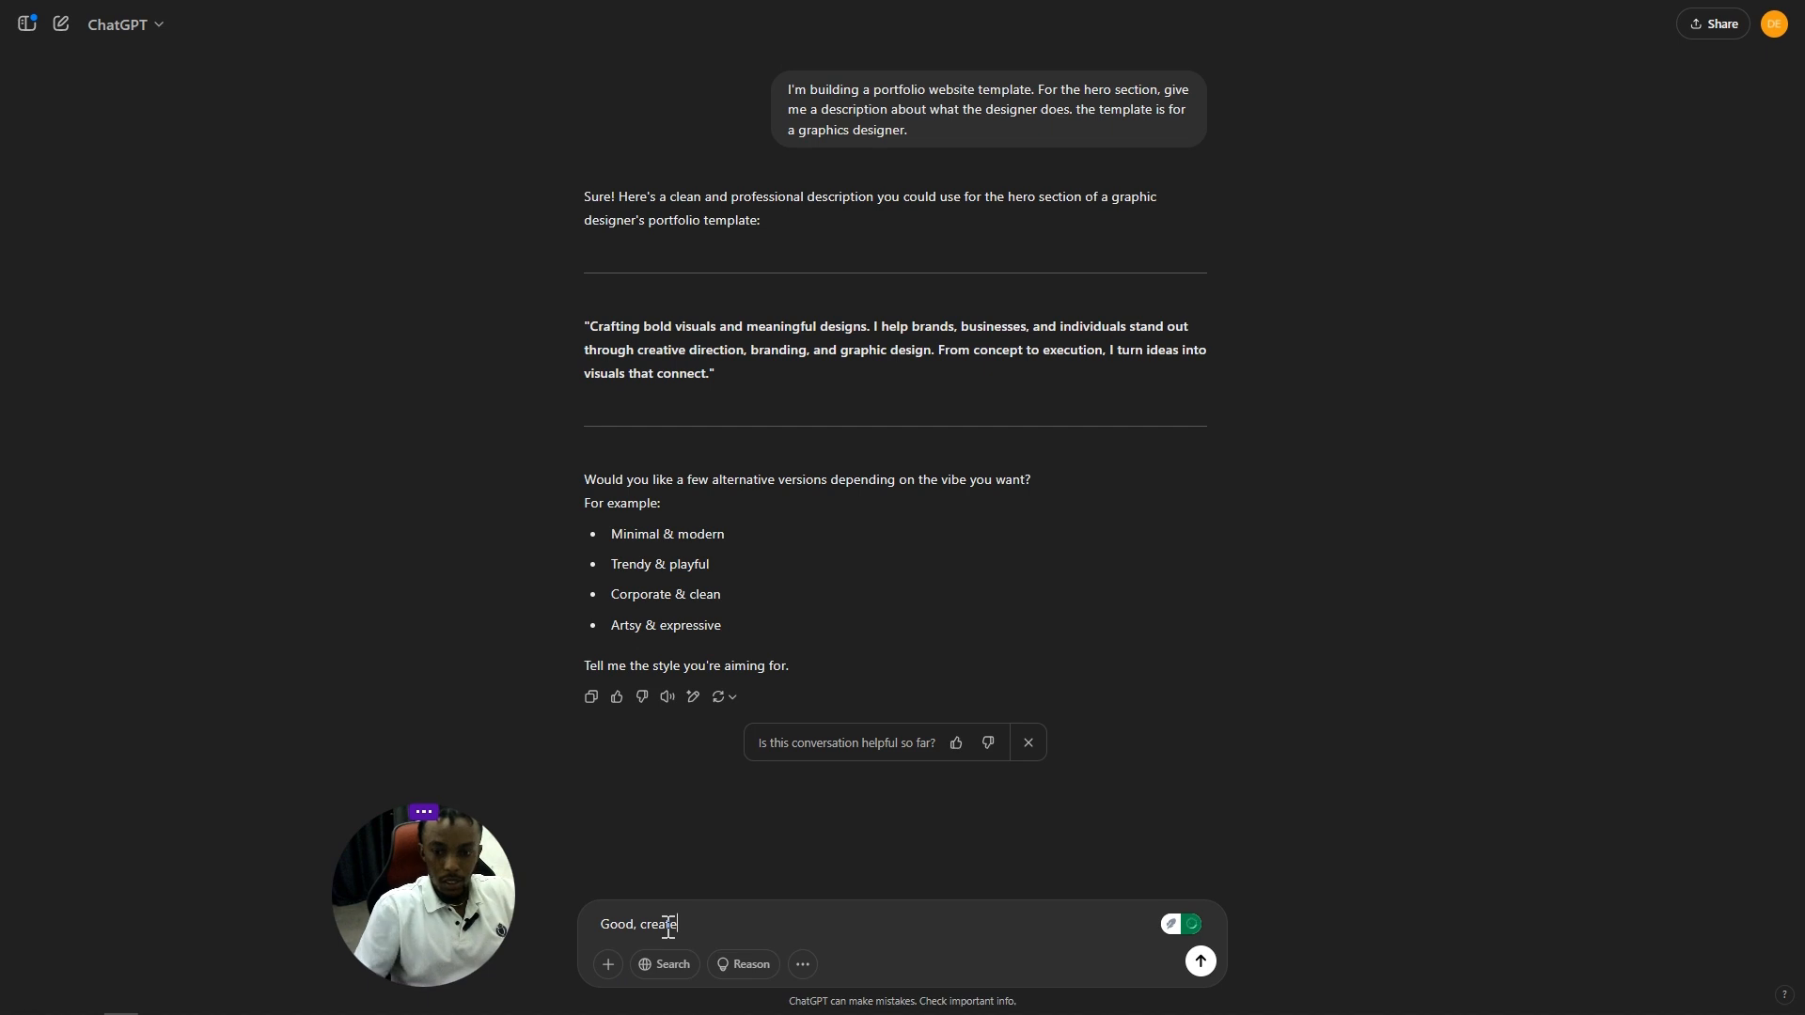
text( an about to)
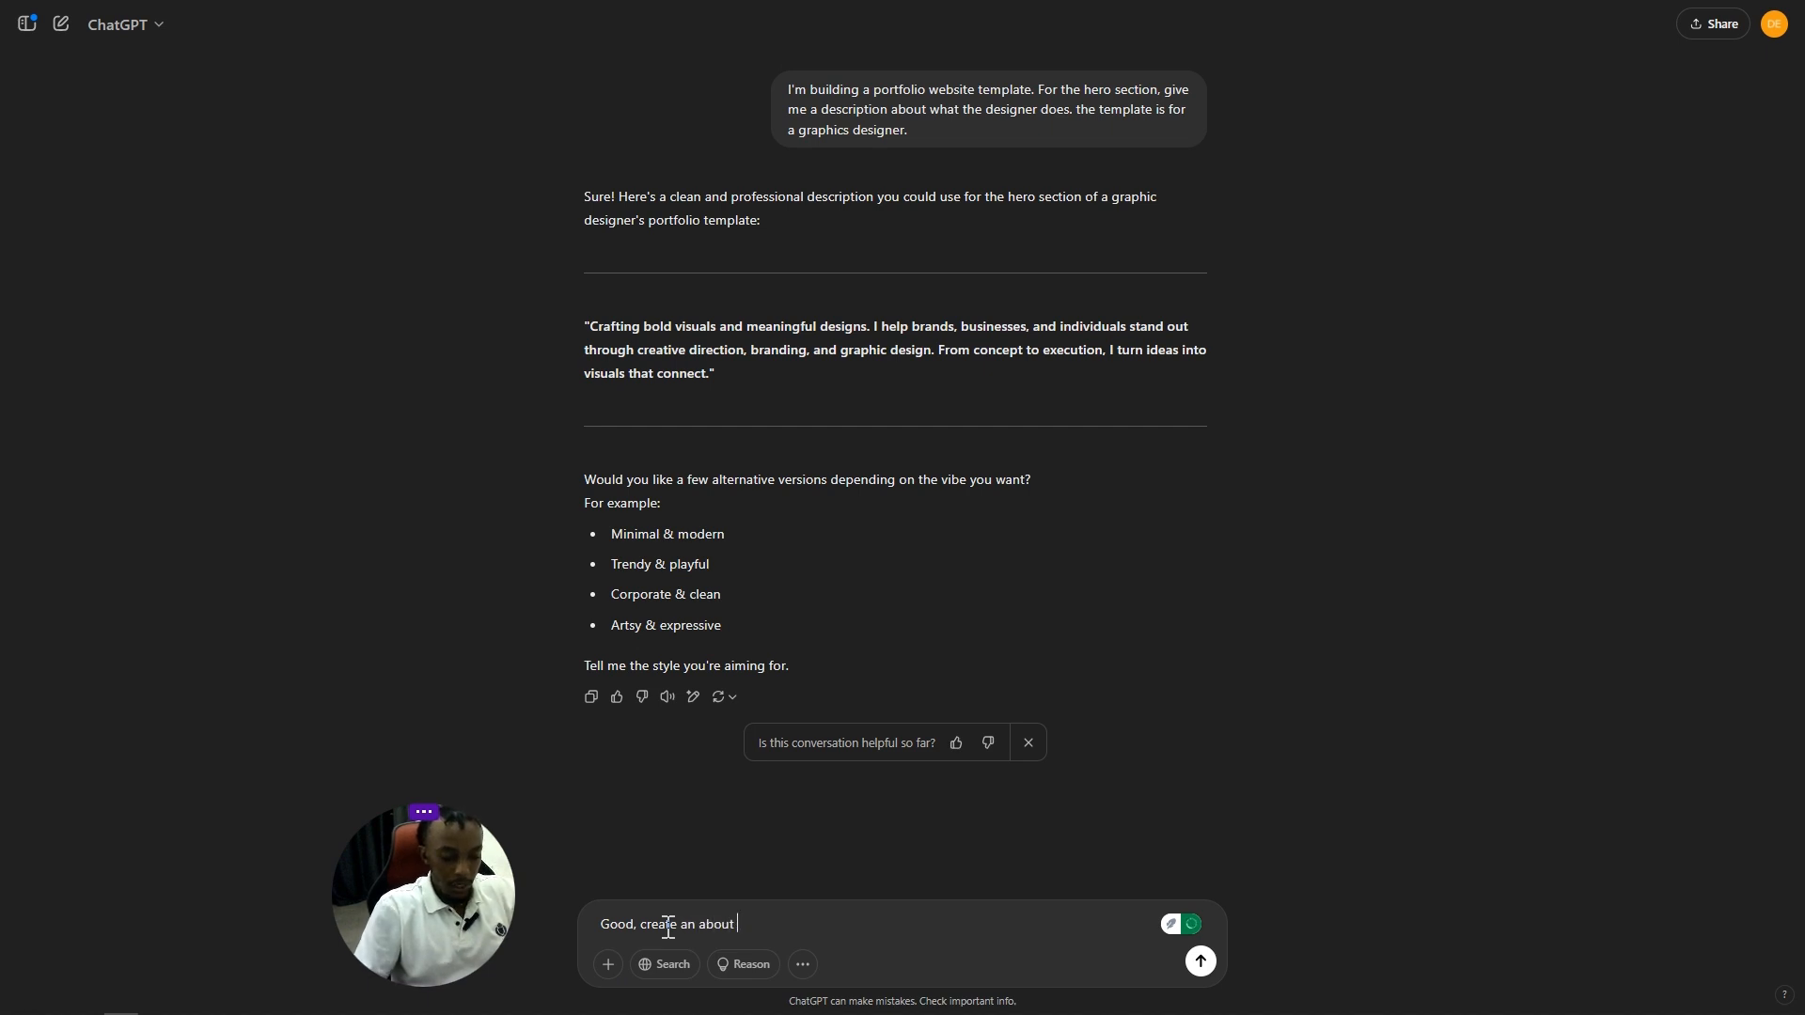
key(BackSpace)
key(BackSpace)
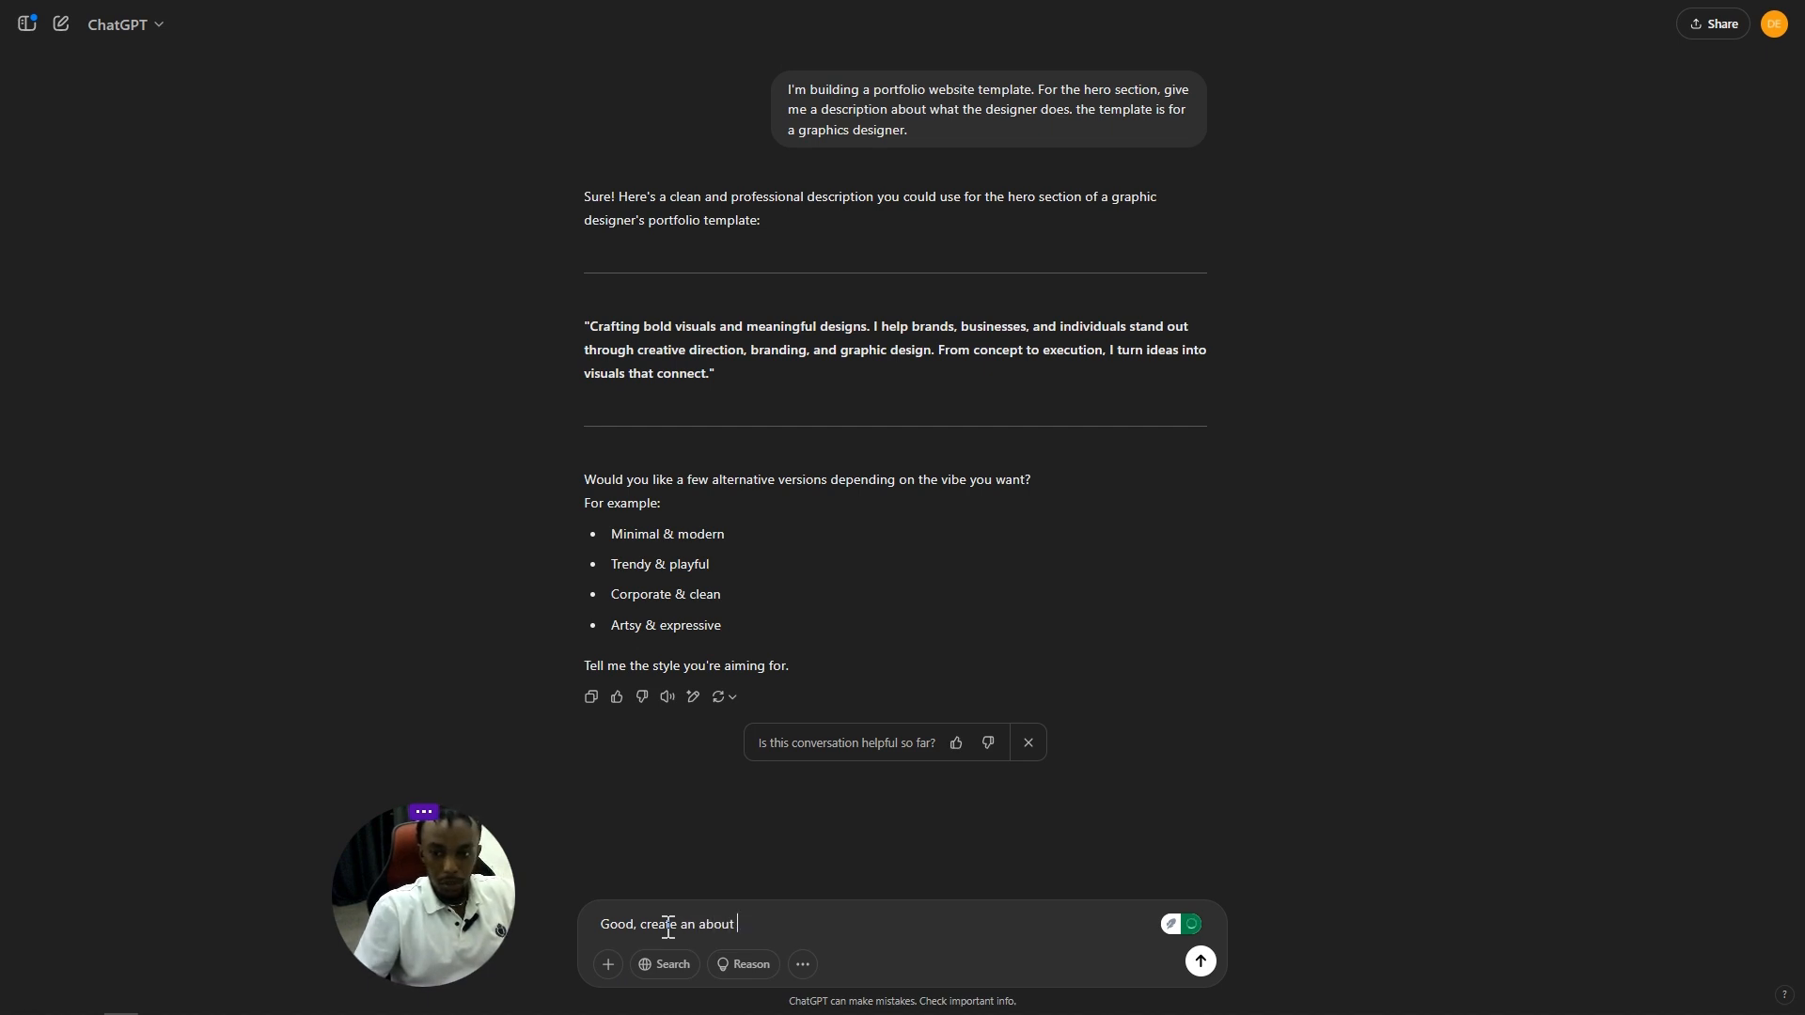
key(BackSpace)
key(BackSpace)
key(BackSpace)
key(BackSpace)
key(BackSpace)
key(BackSpace)
key(BackSpace)
key(BackSpace)
key(BackSpace)
key(BackSpace)
key(BackSpace)
key(BackSpace)
key(BackSpace)
key(BackSpace)
key(BackSpace)
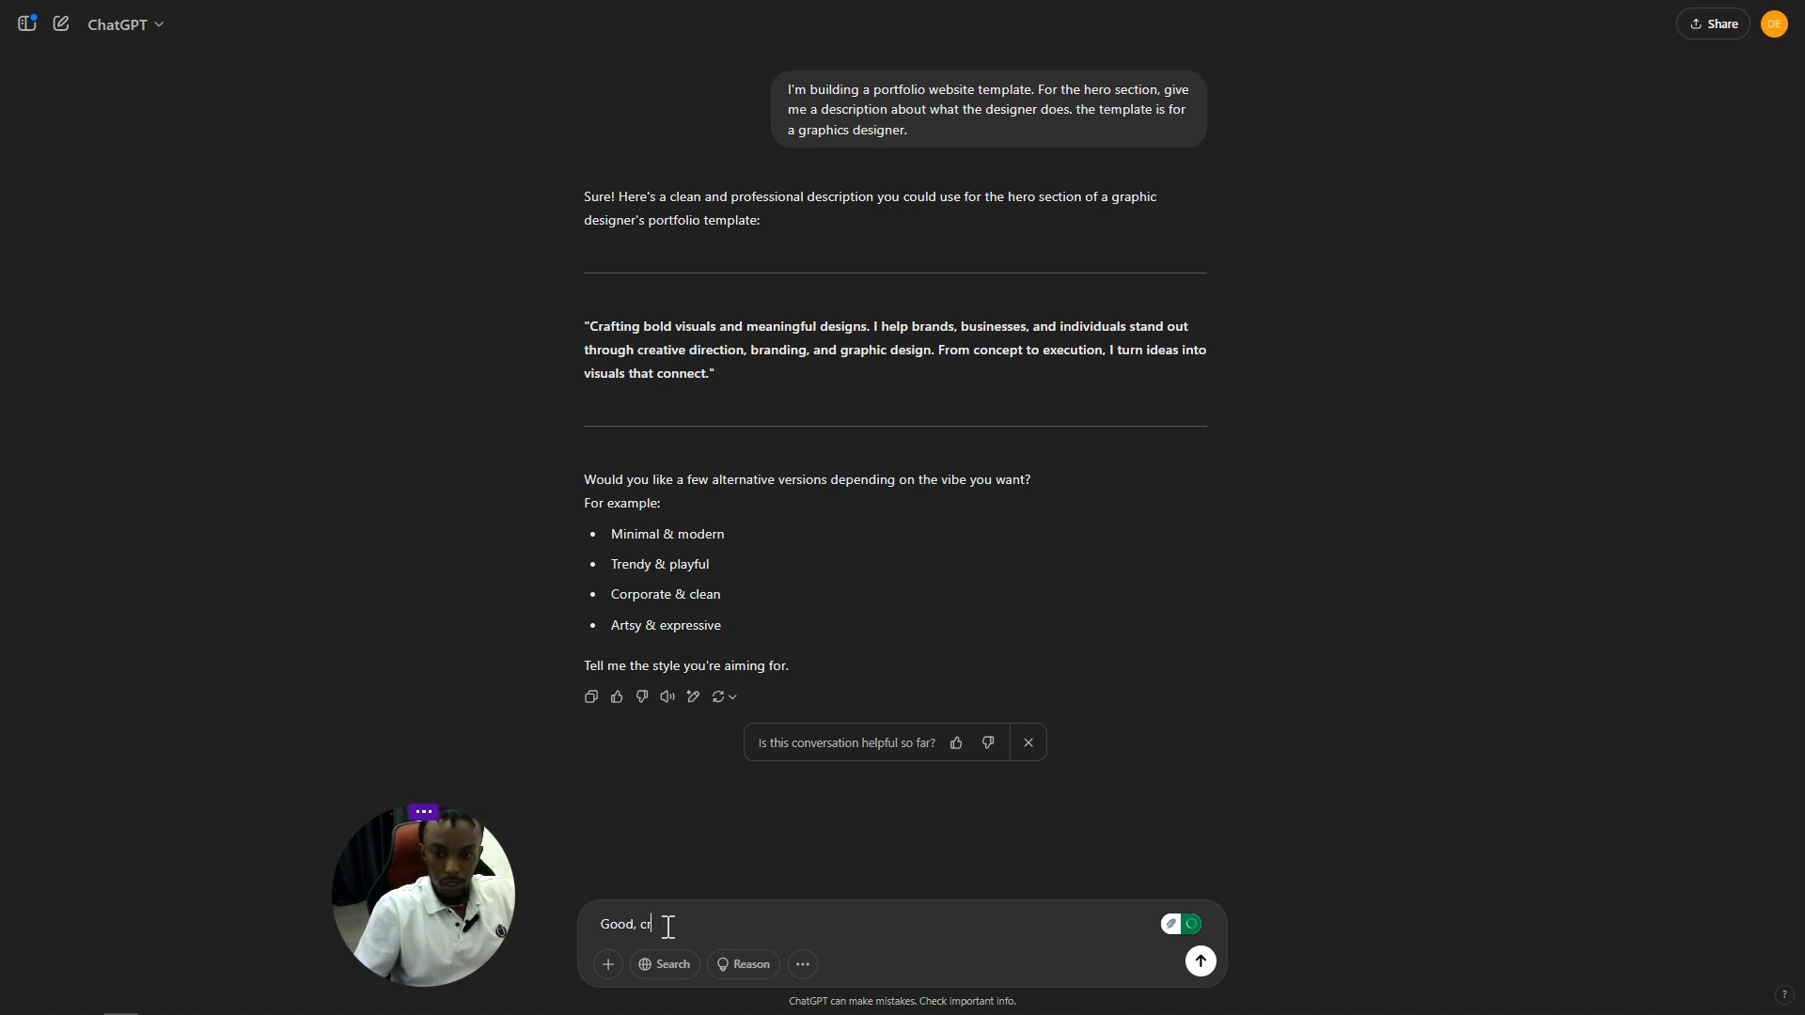
key(BackSpace)
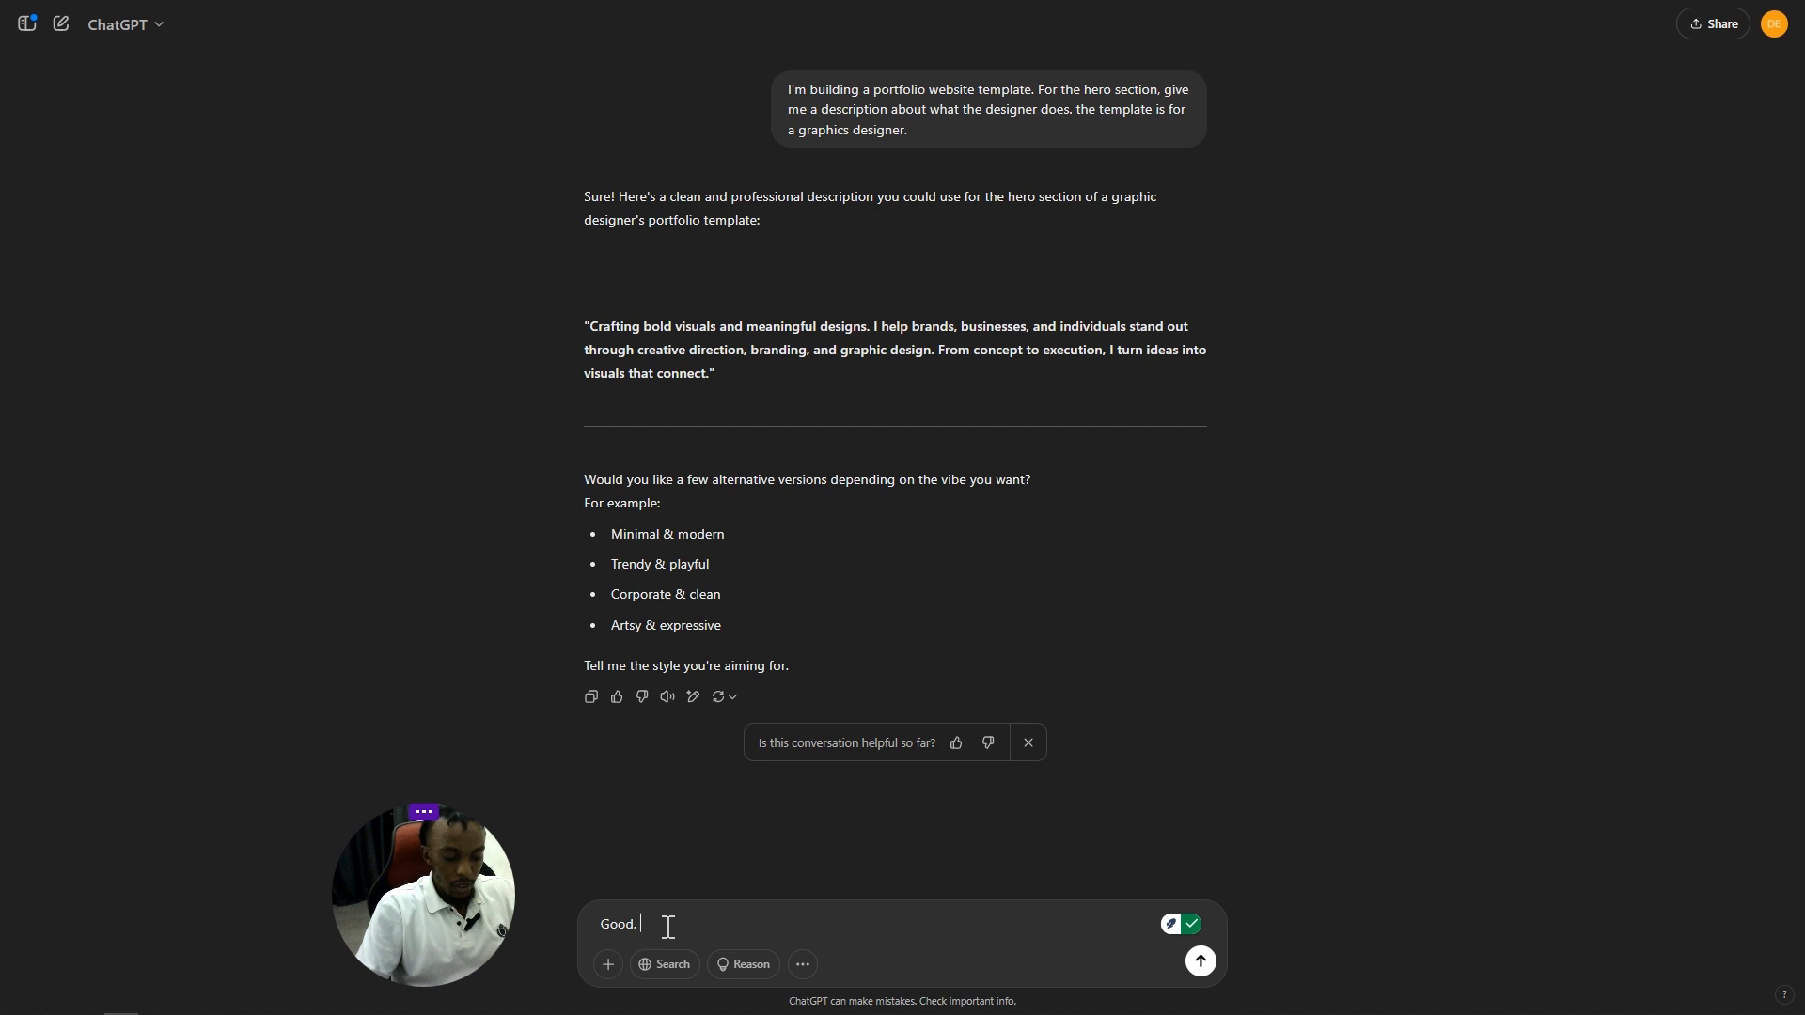
Step: Complete the message with "Give me an about me sentence, make the words are less than 50 words" and send it
text(Give me an)
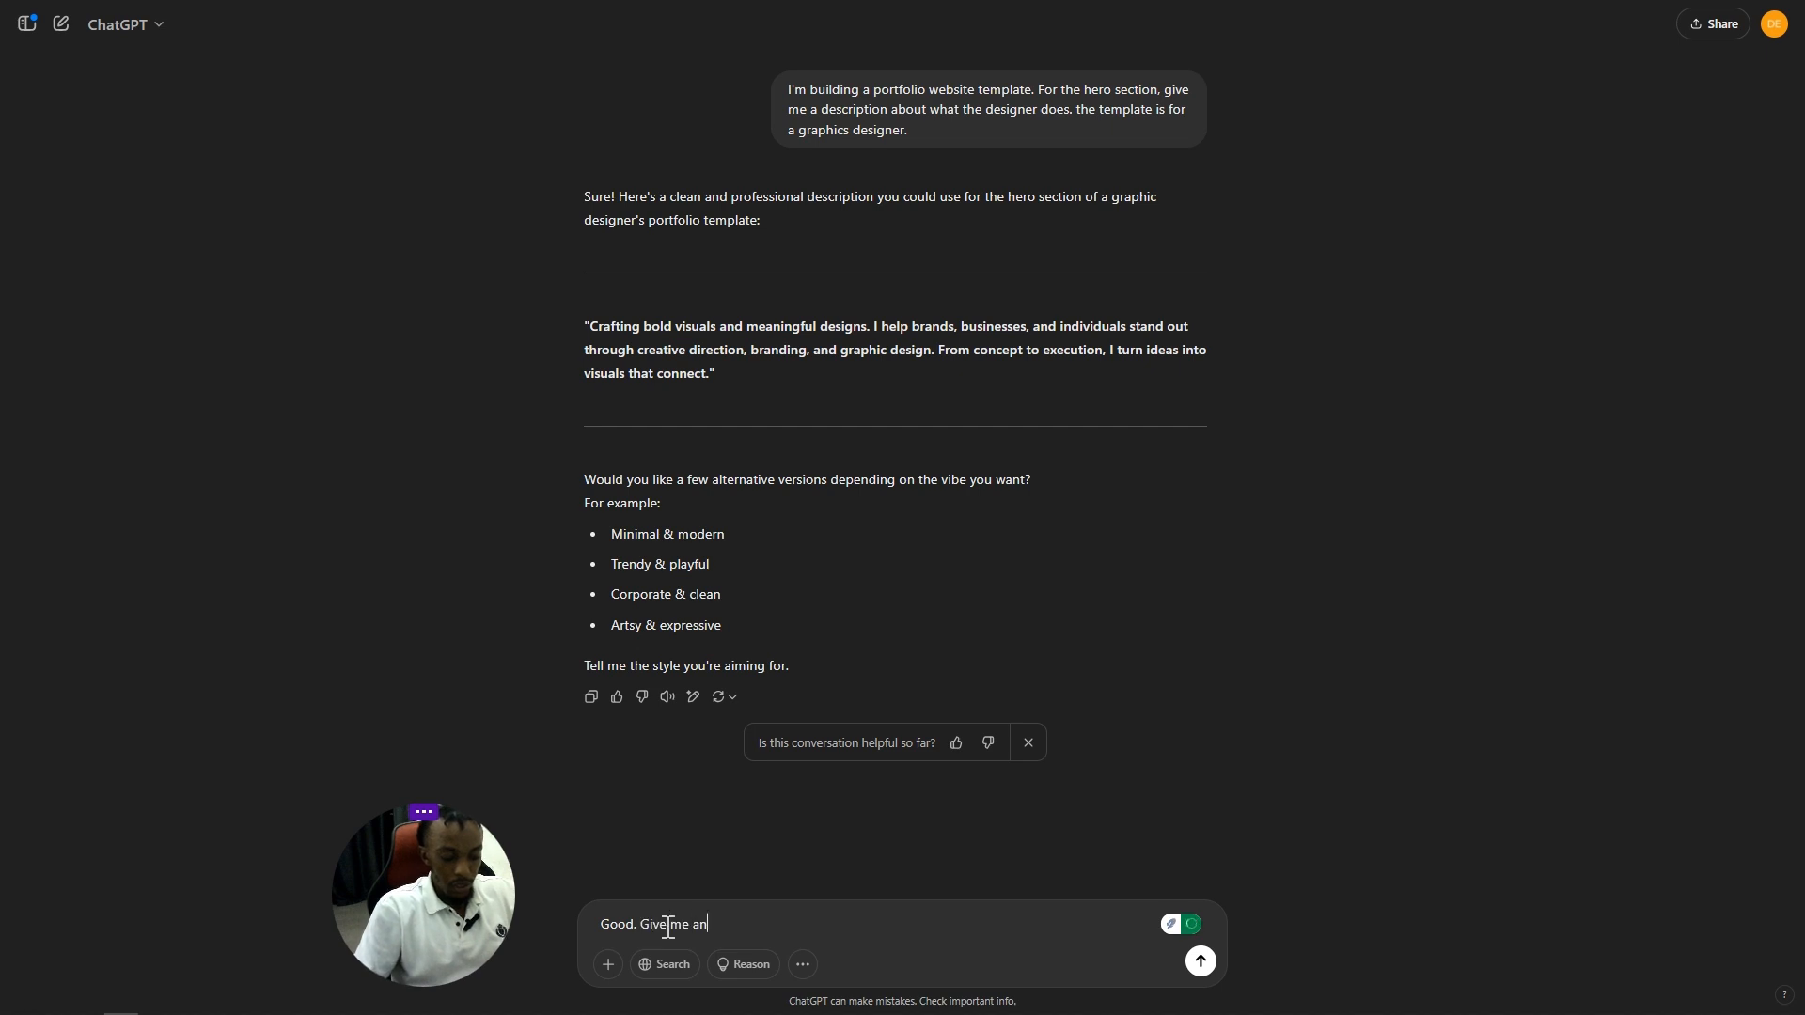
text( about me se)
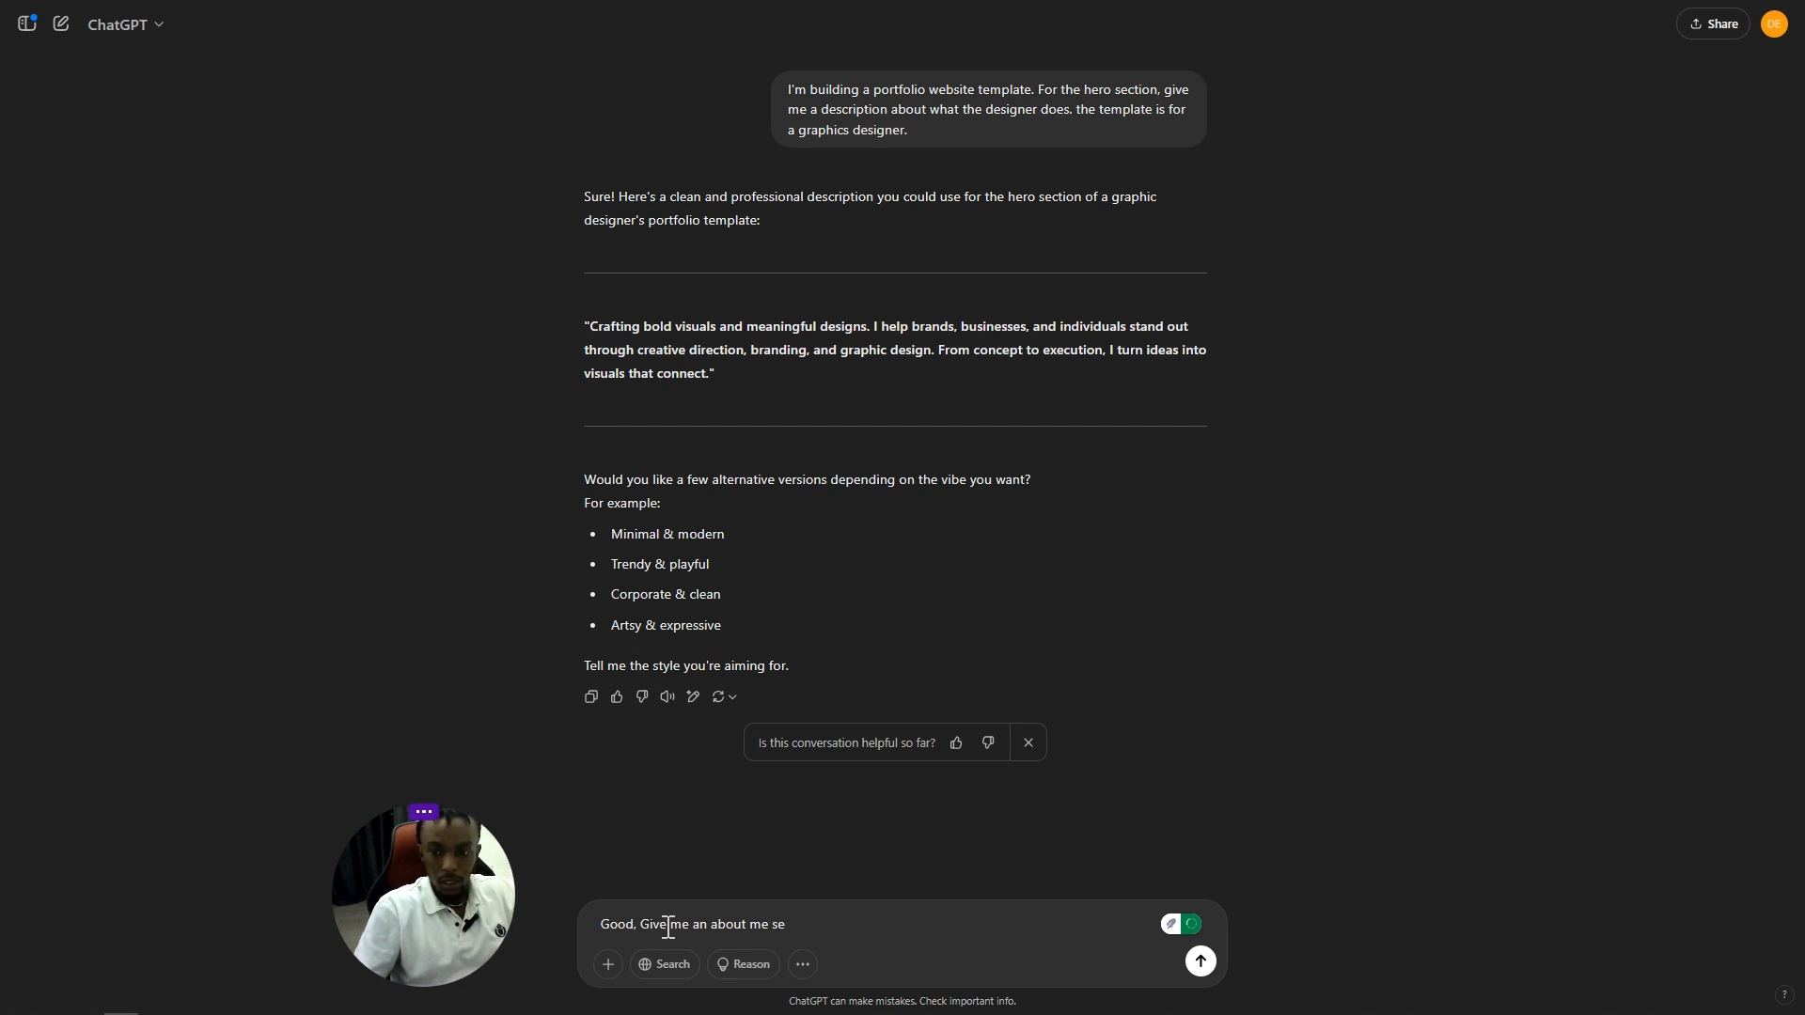
text(n)
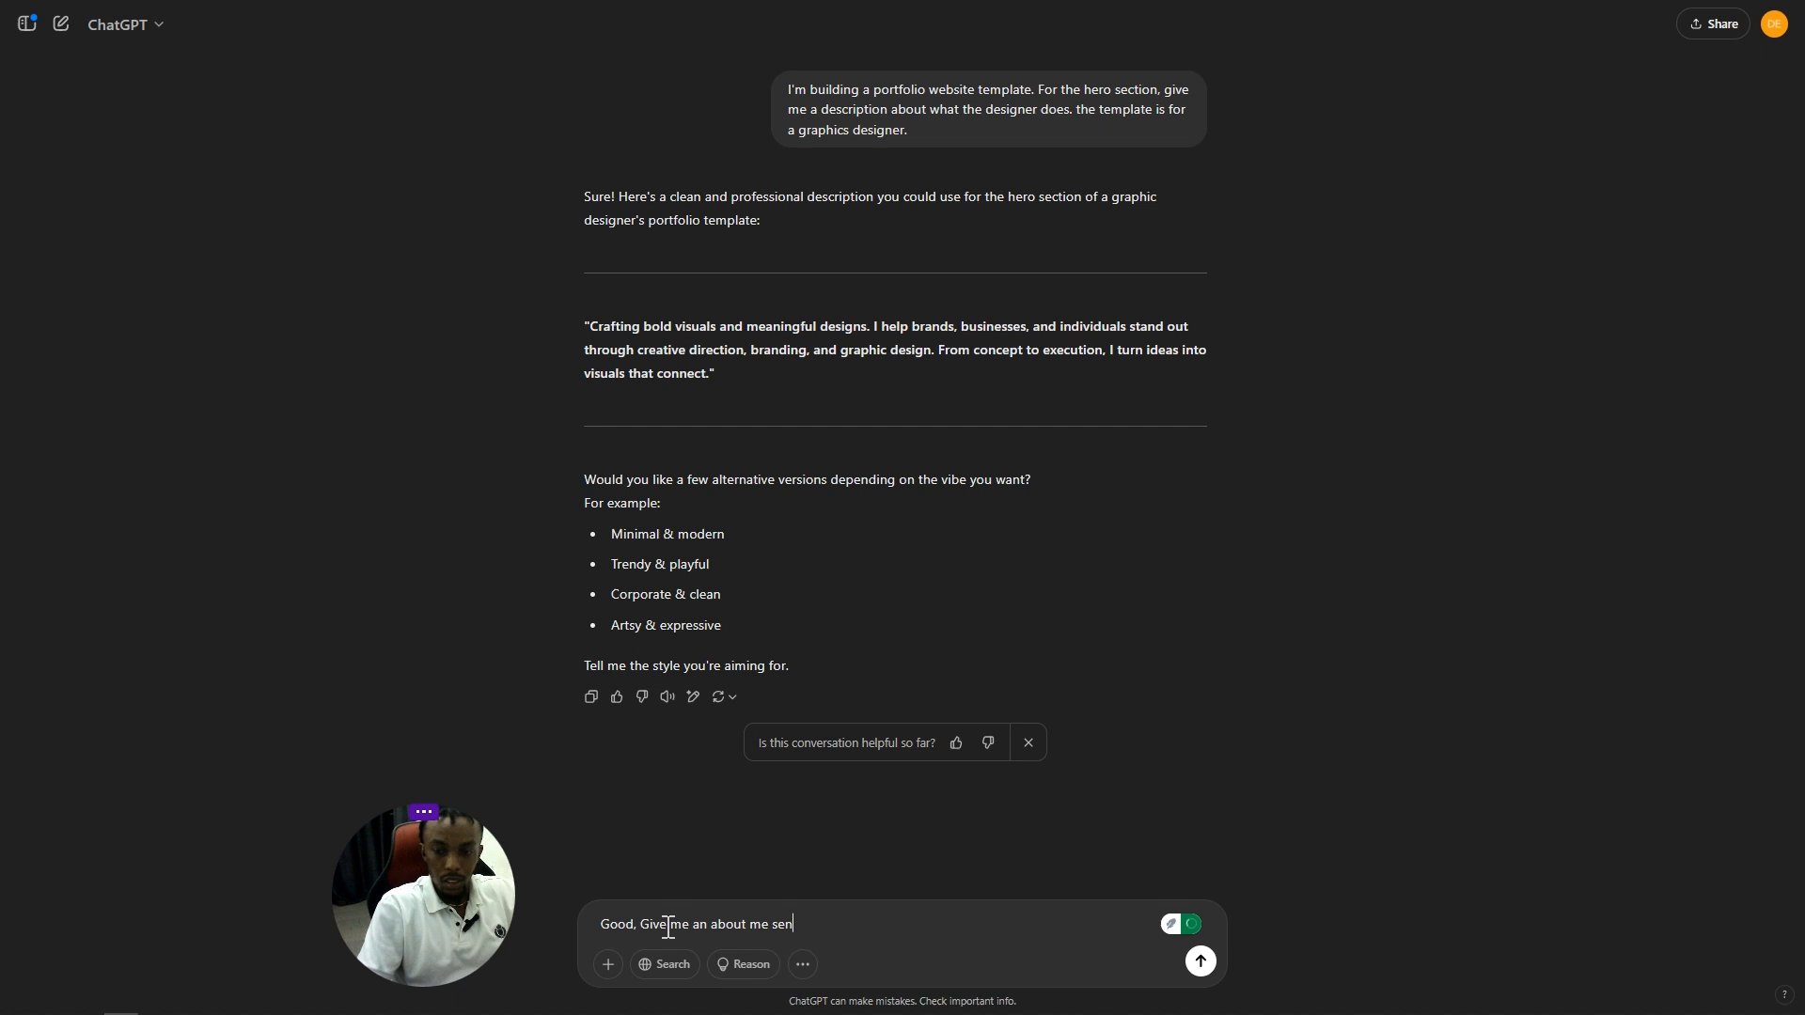
text(tence)
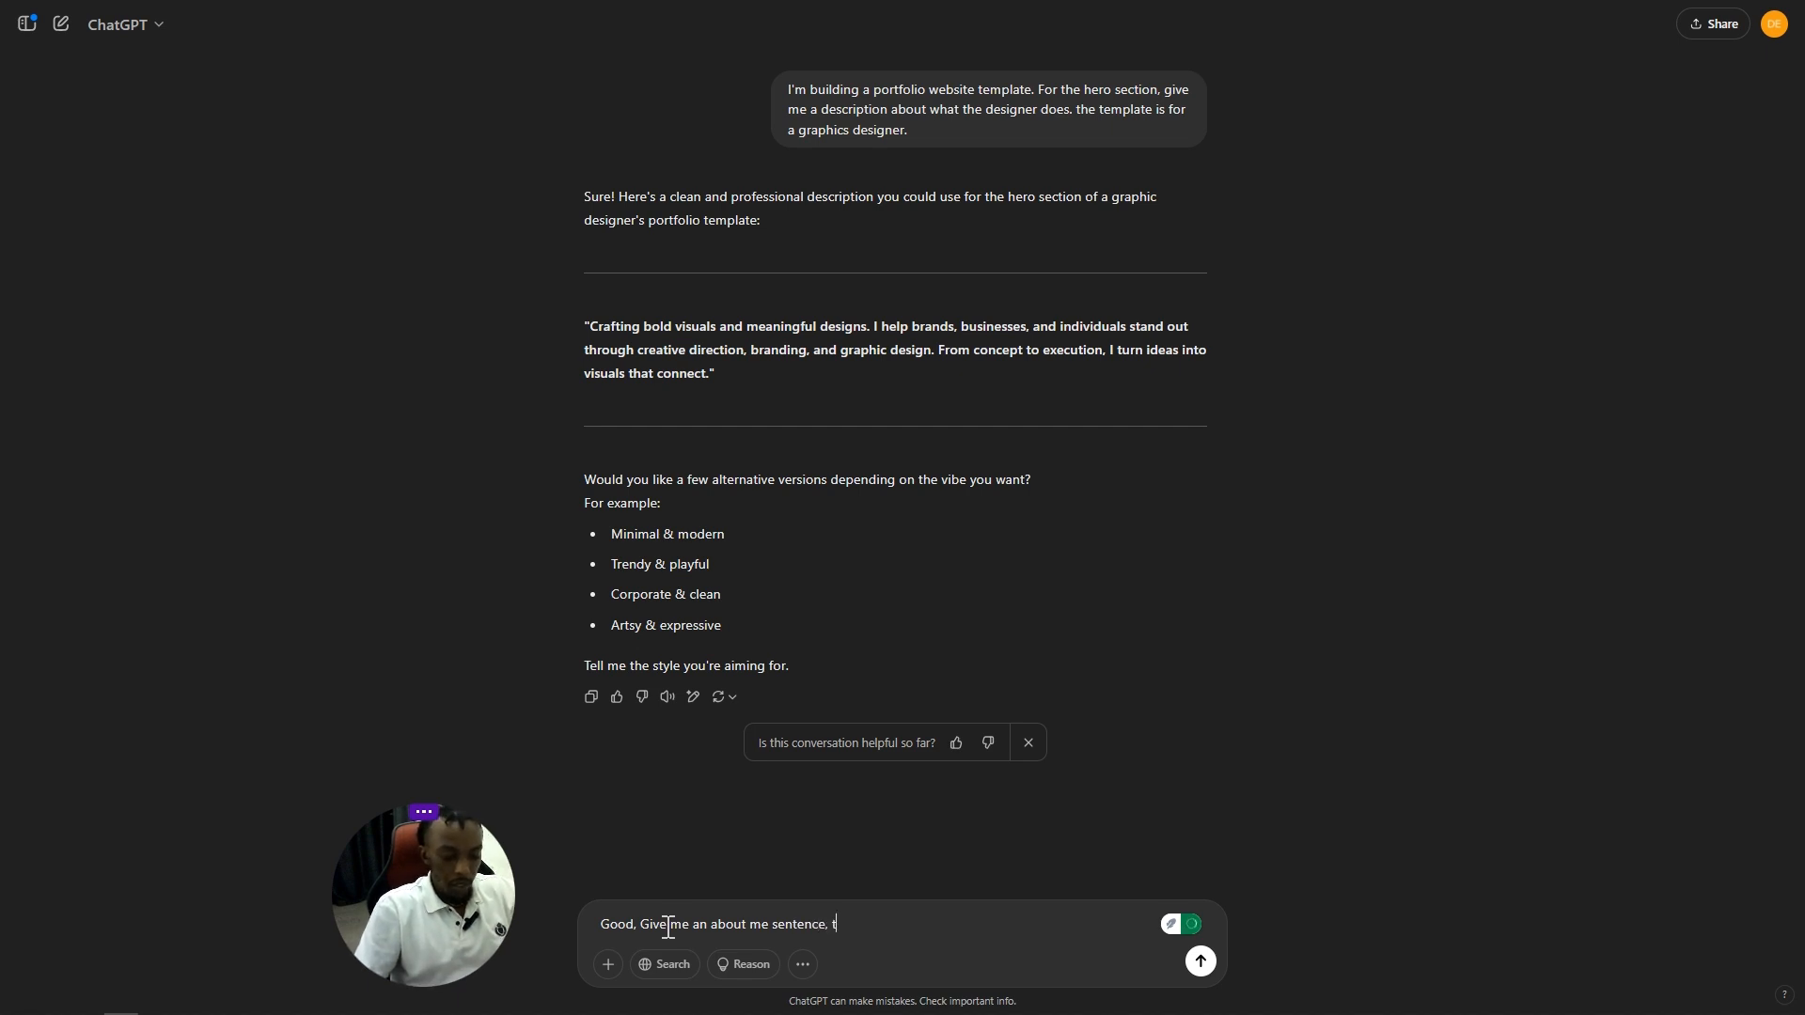
text(, make)
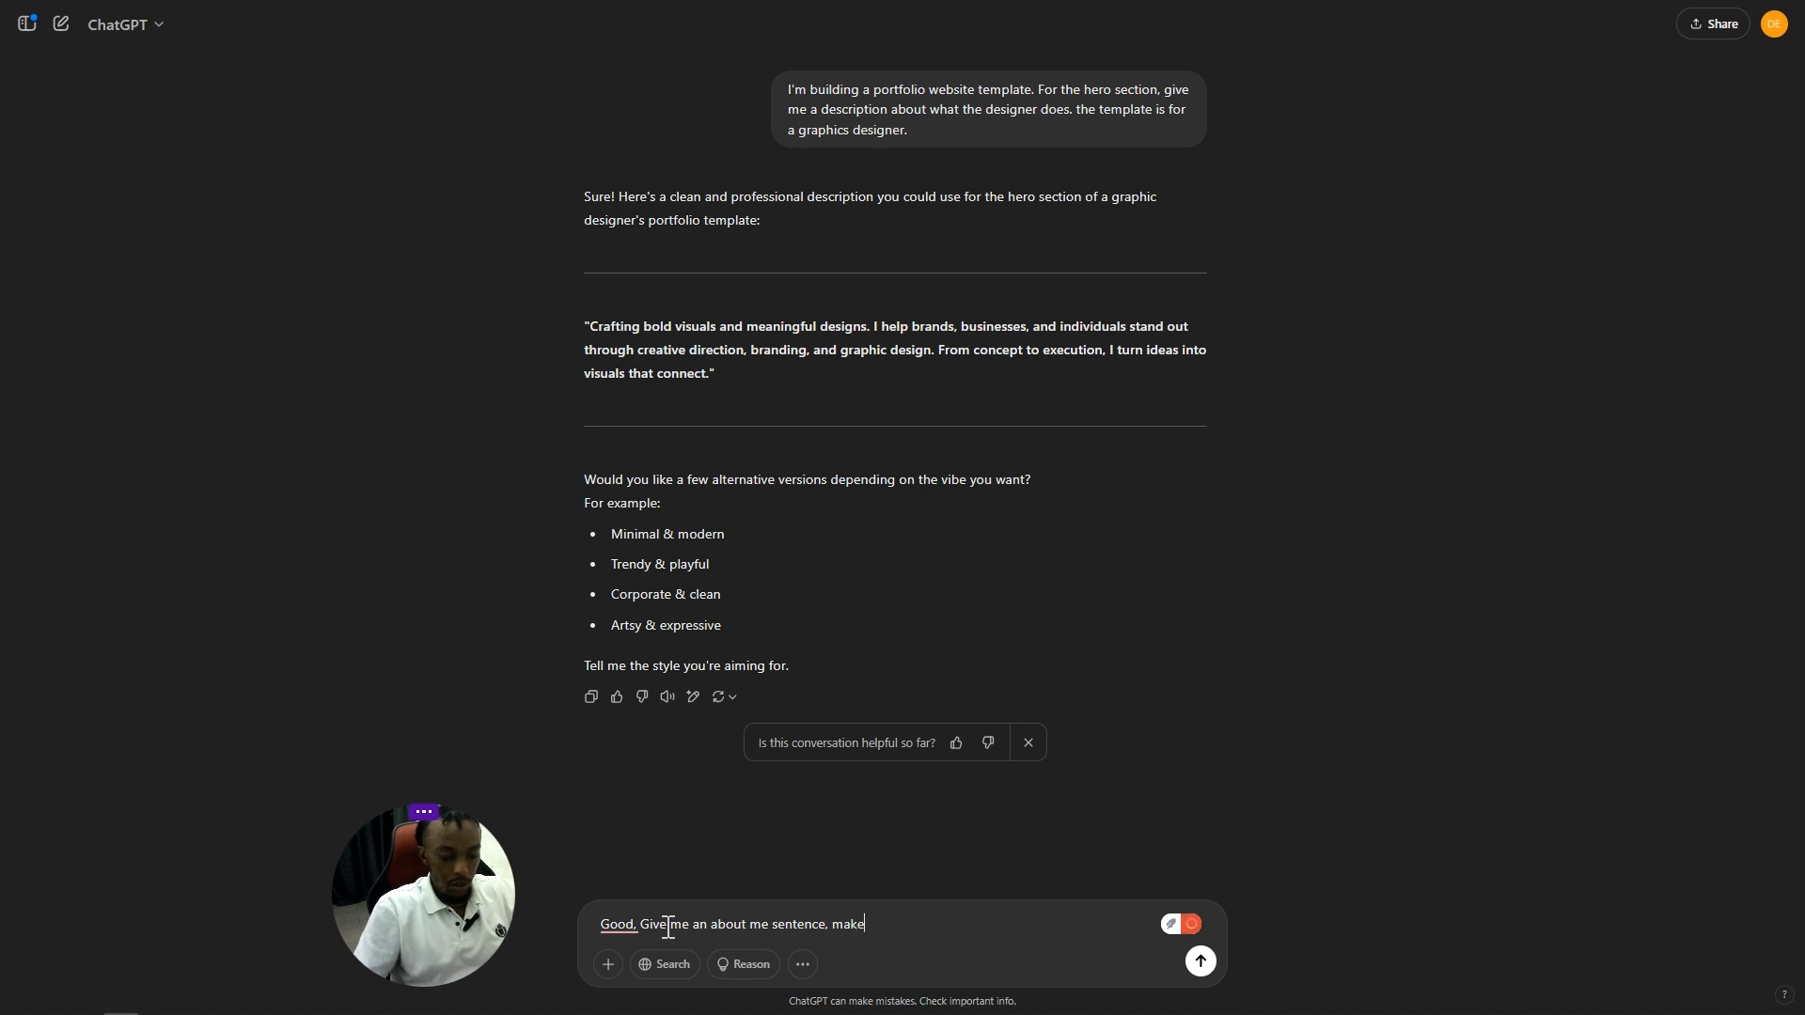
text( the words are less than 50)
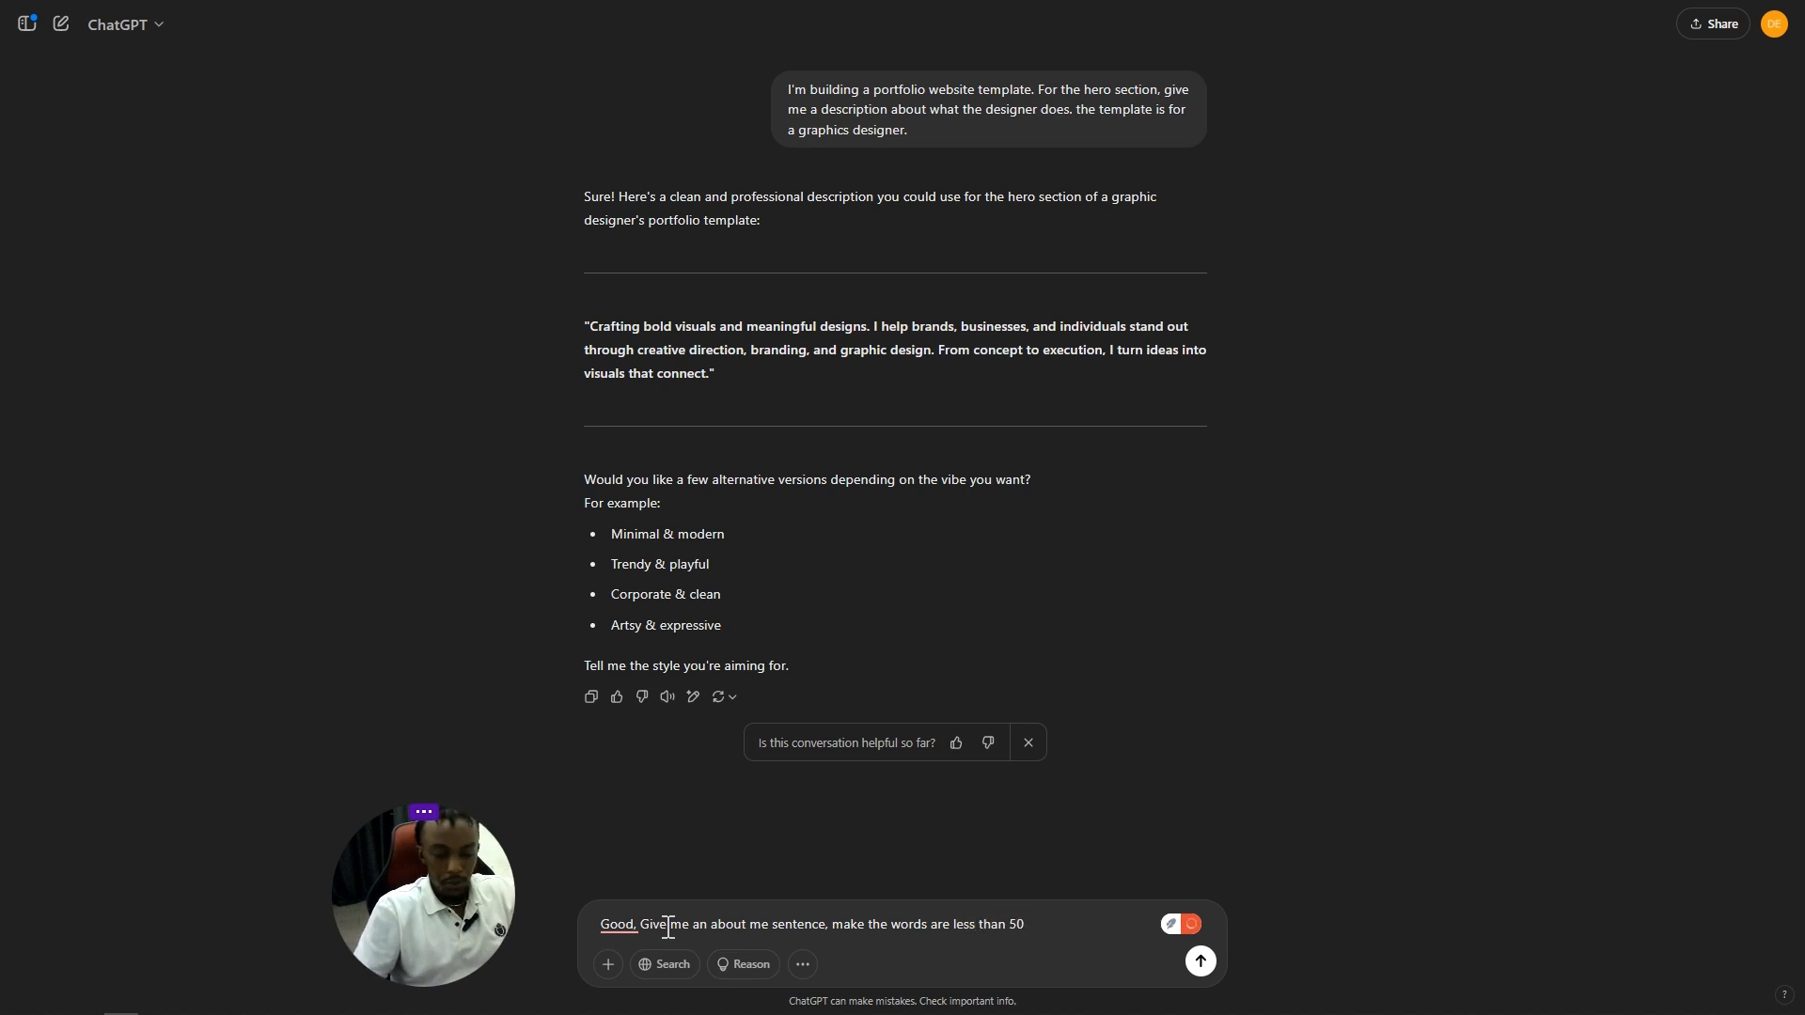
text( words)
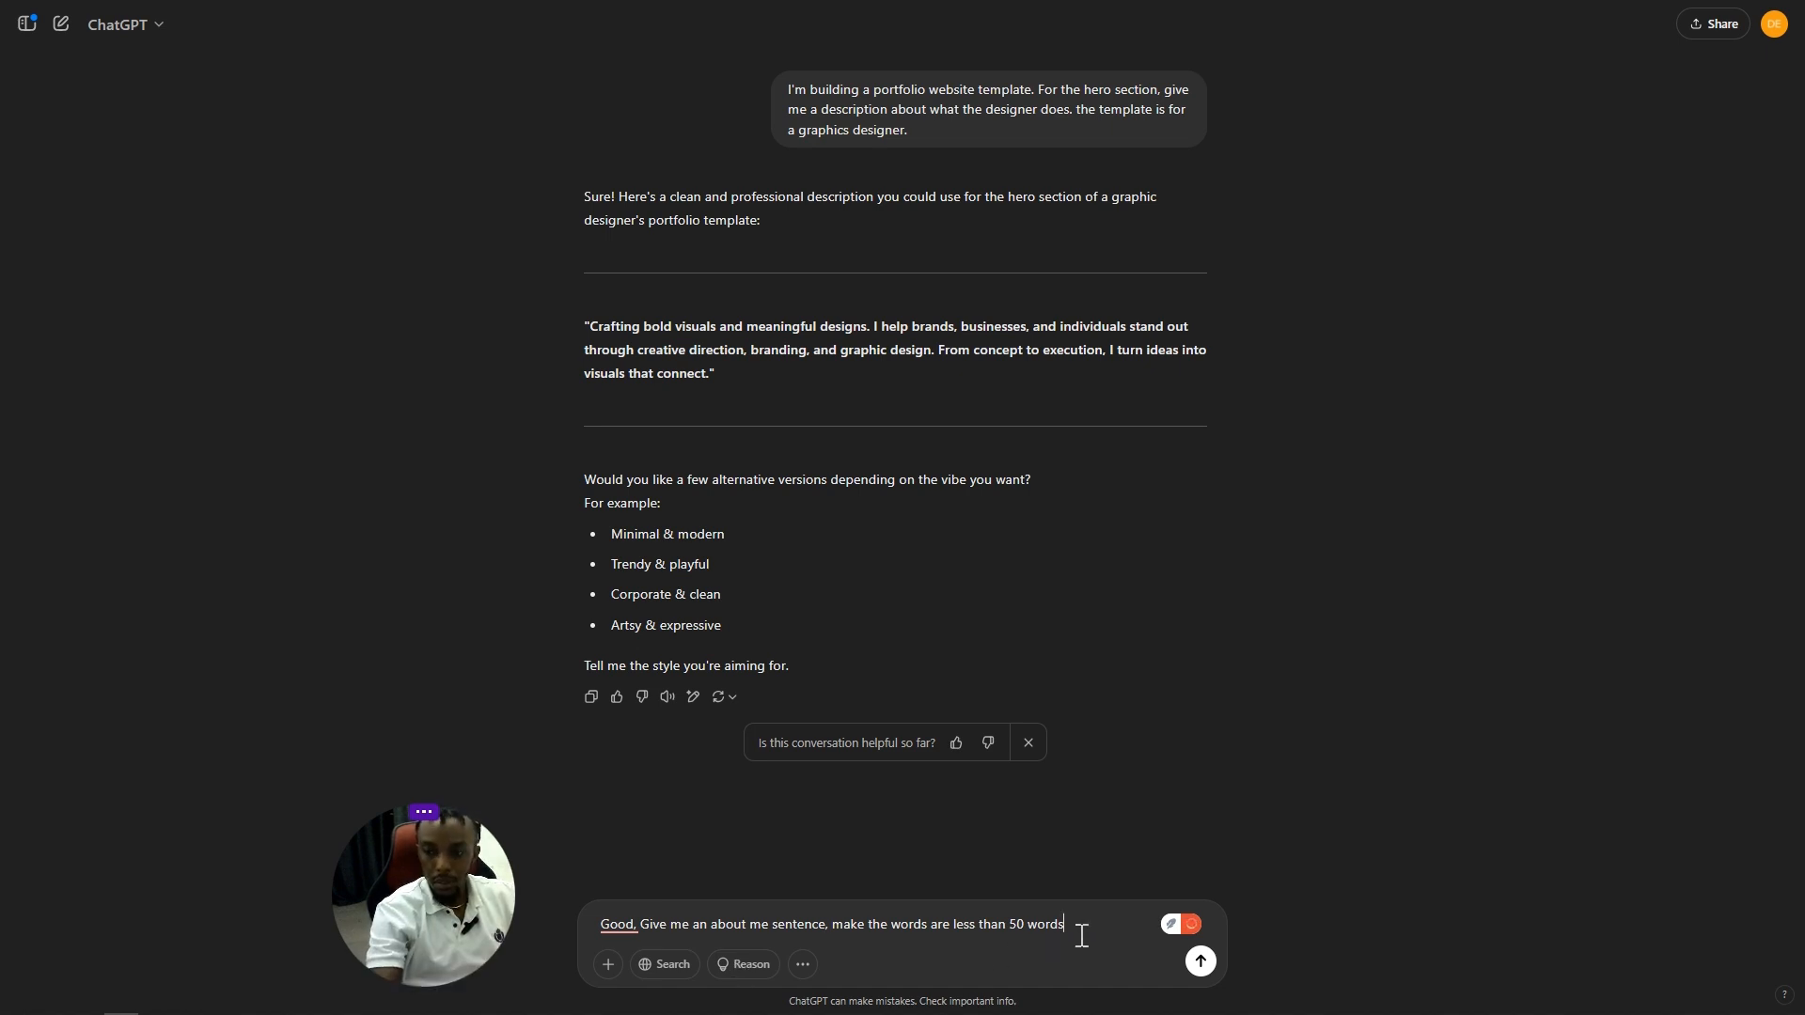
click(1201, 962)
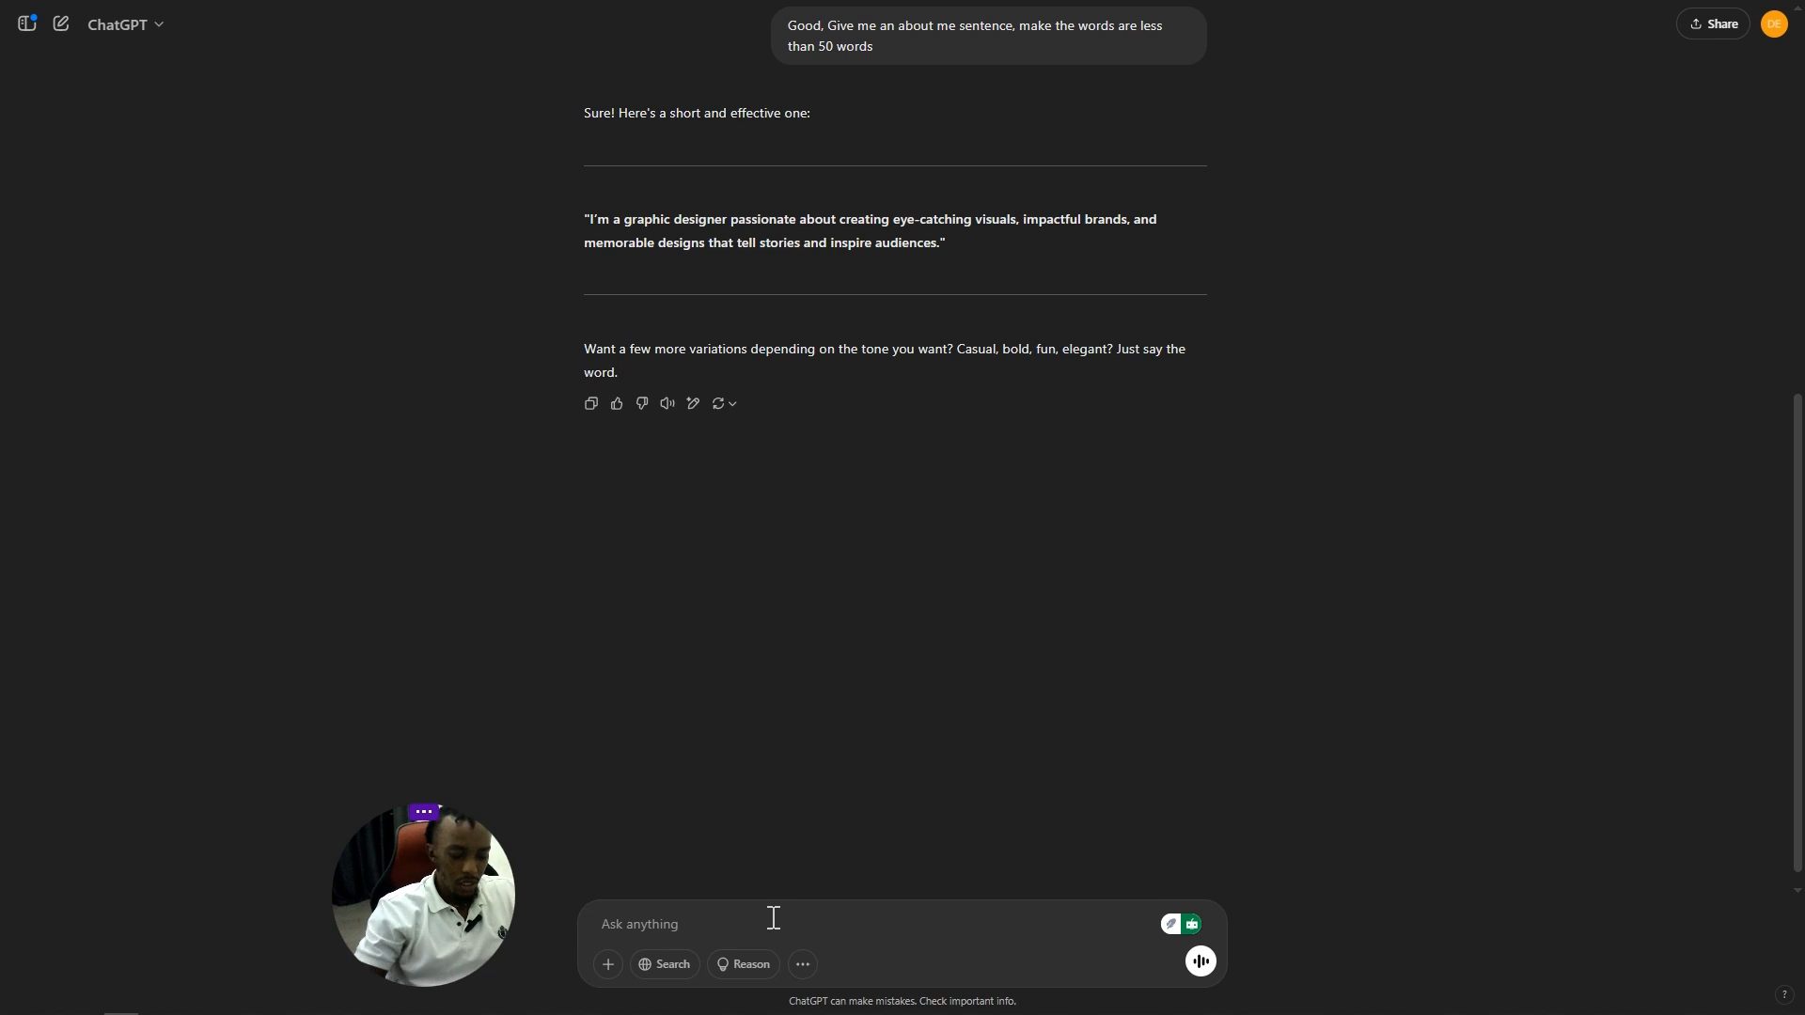
Step: Reply to ChatGPT with "Nah, it's too short, make it a bit longer"
text(Nah,)
text(it)
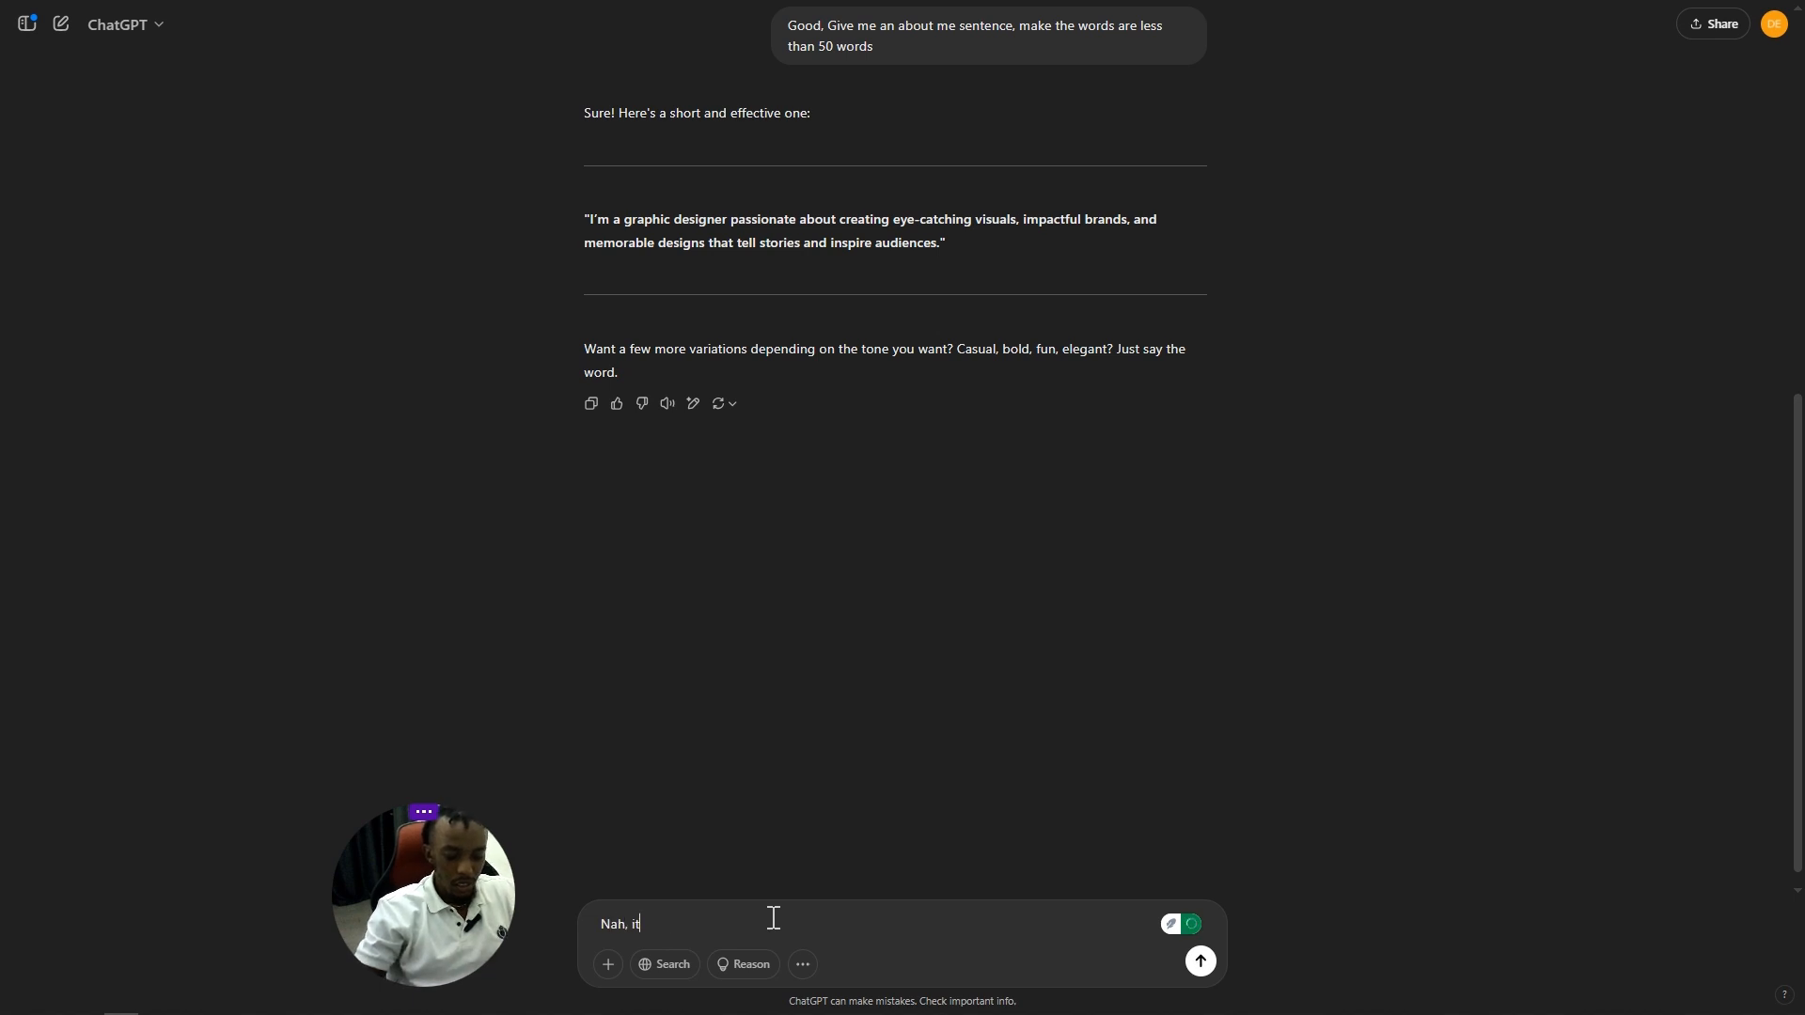
text('s too shor)
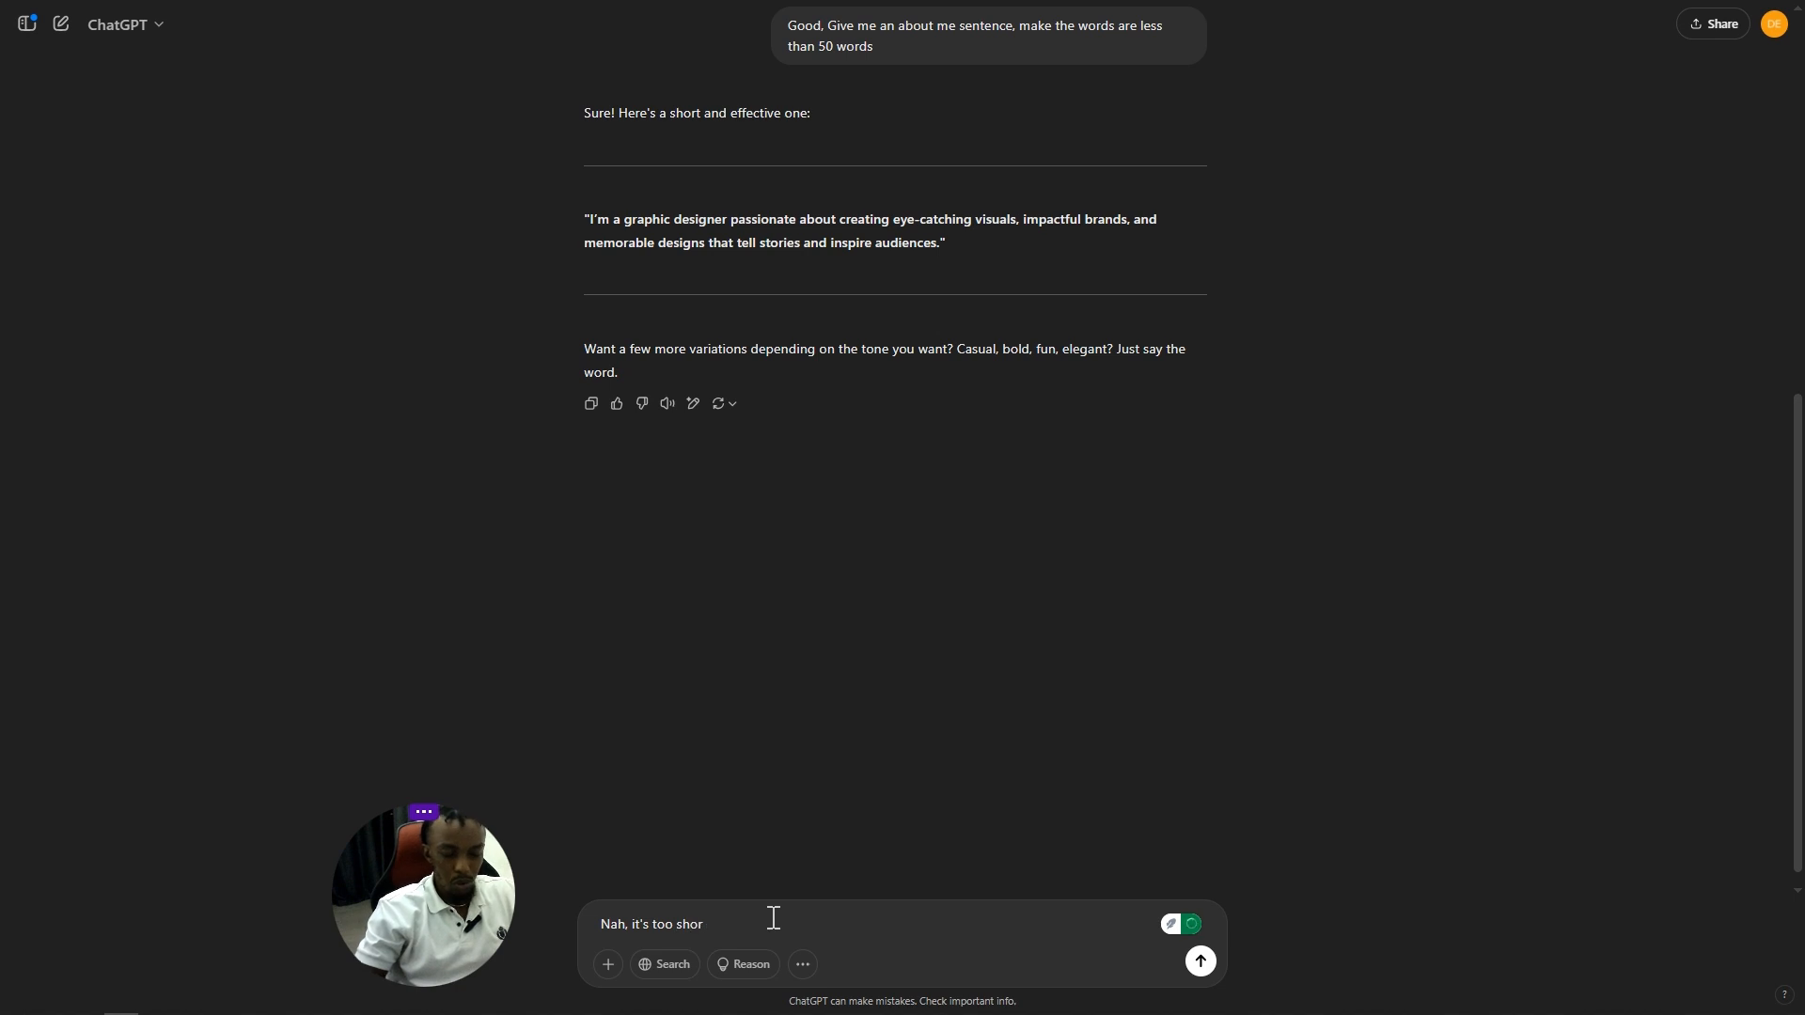
text(, )
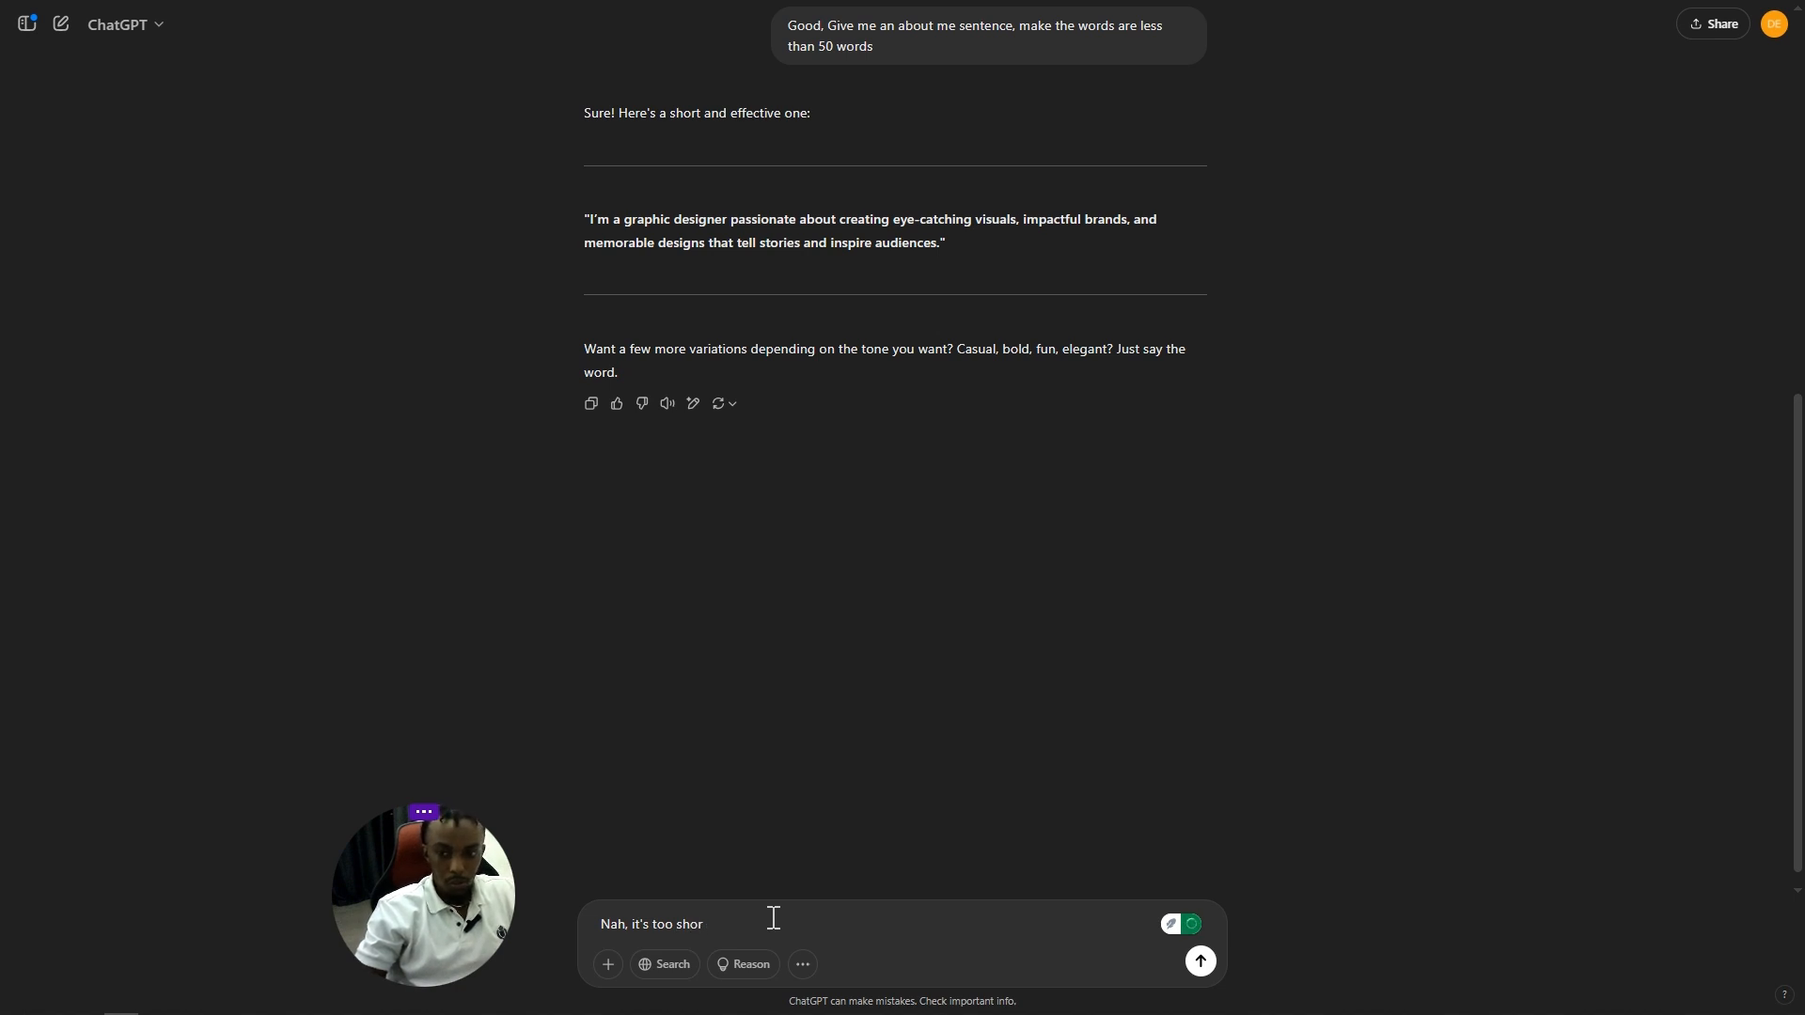
text(make it ita bit lo)
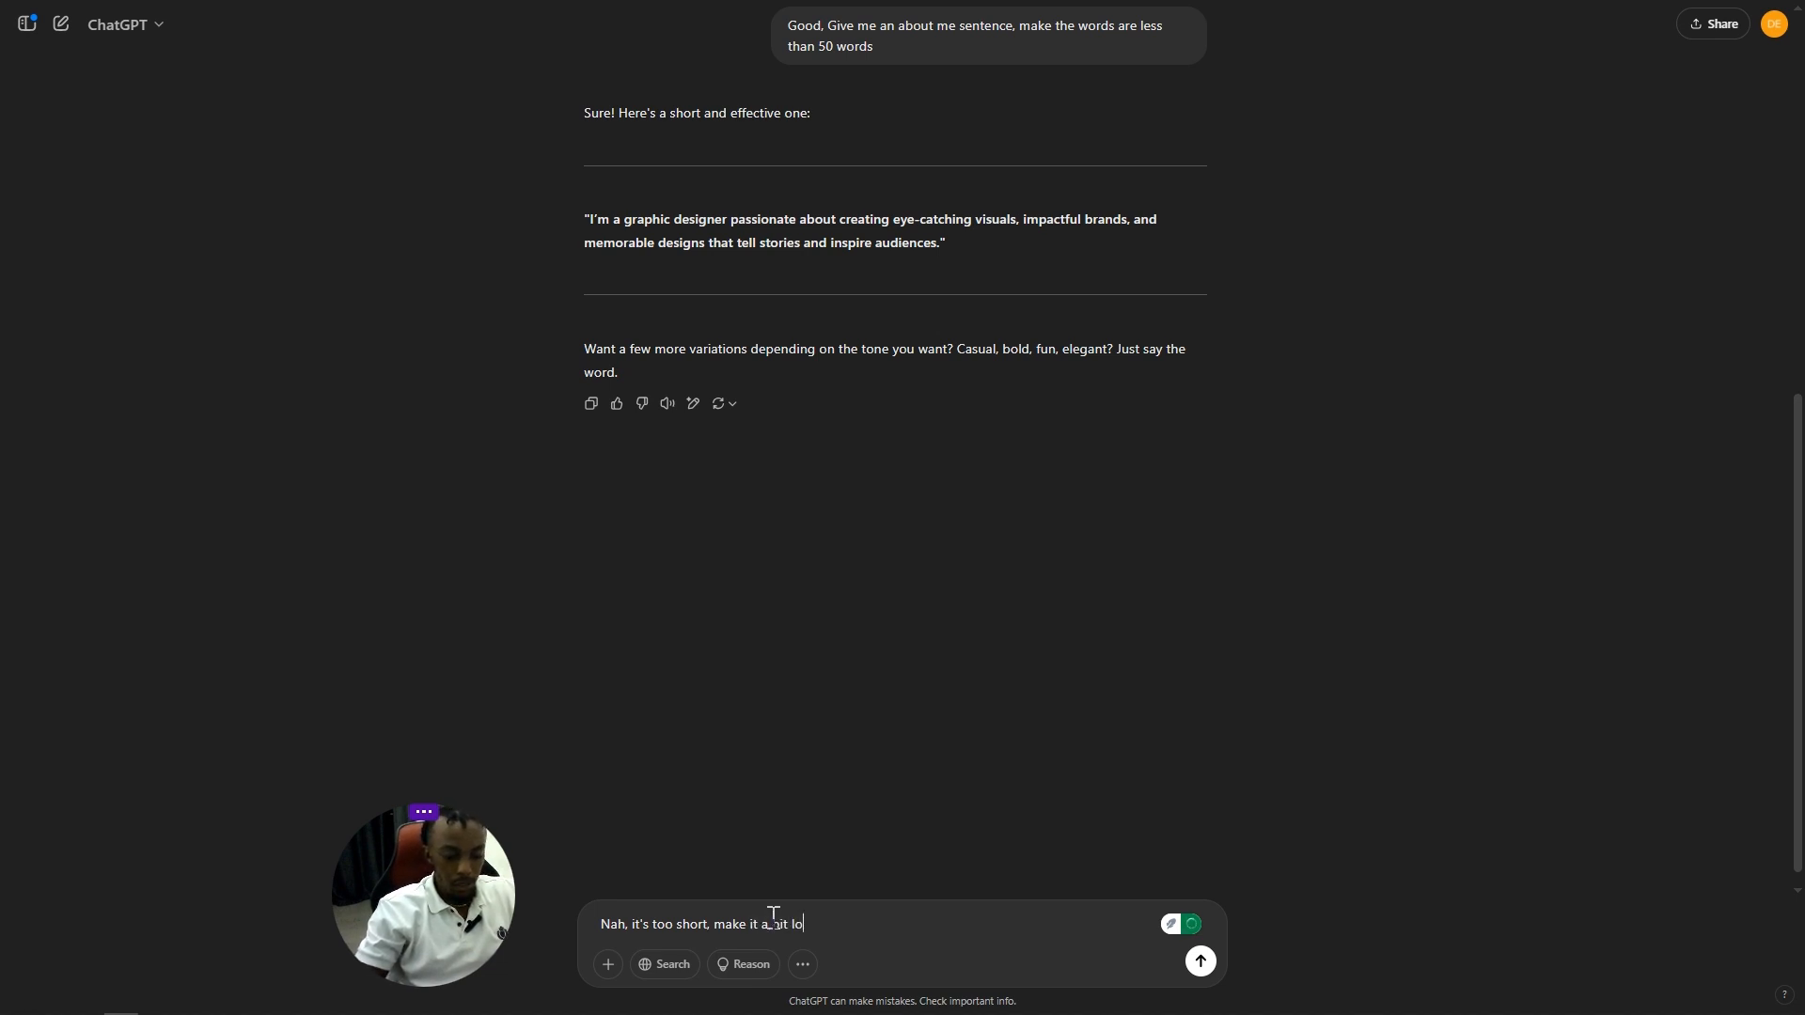
text(nger)
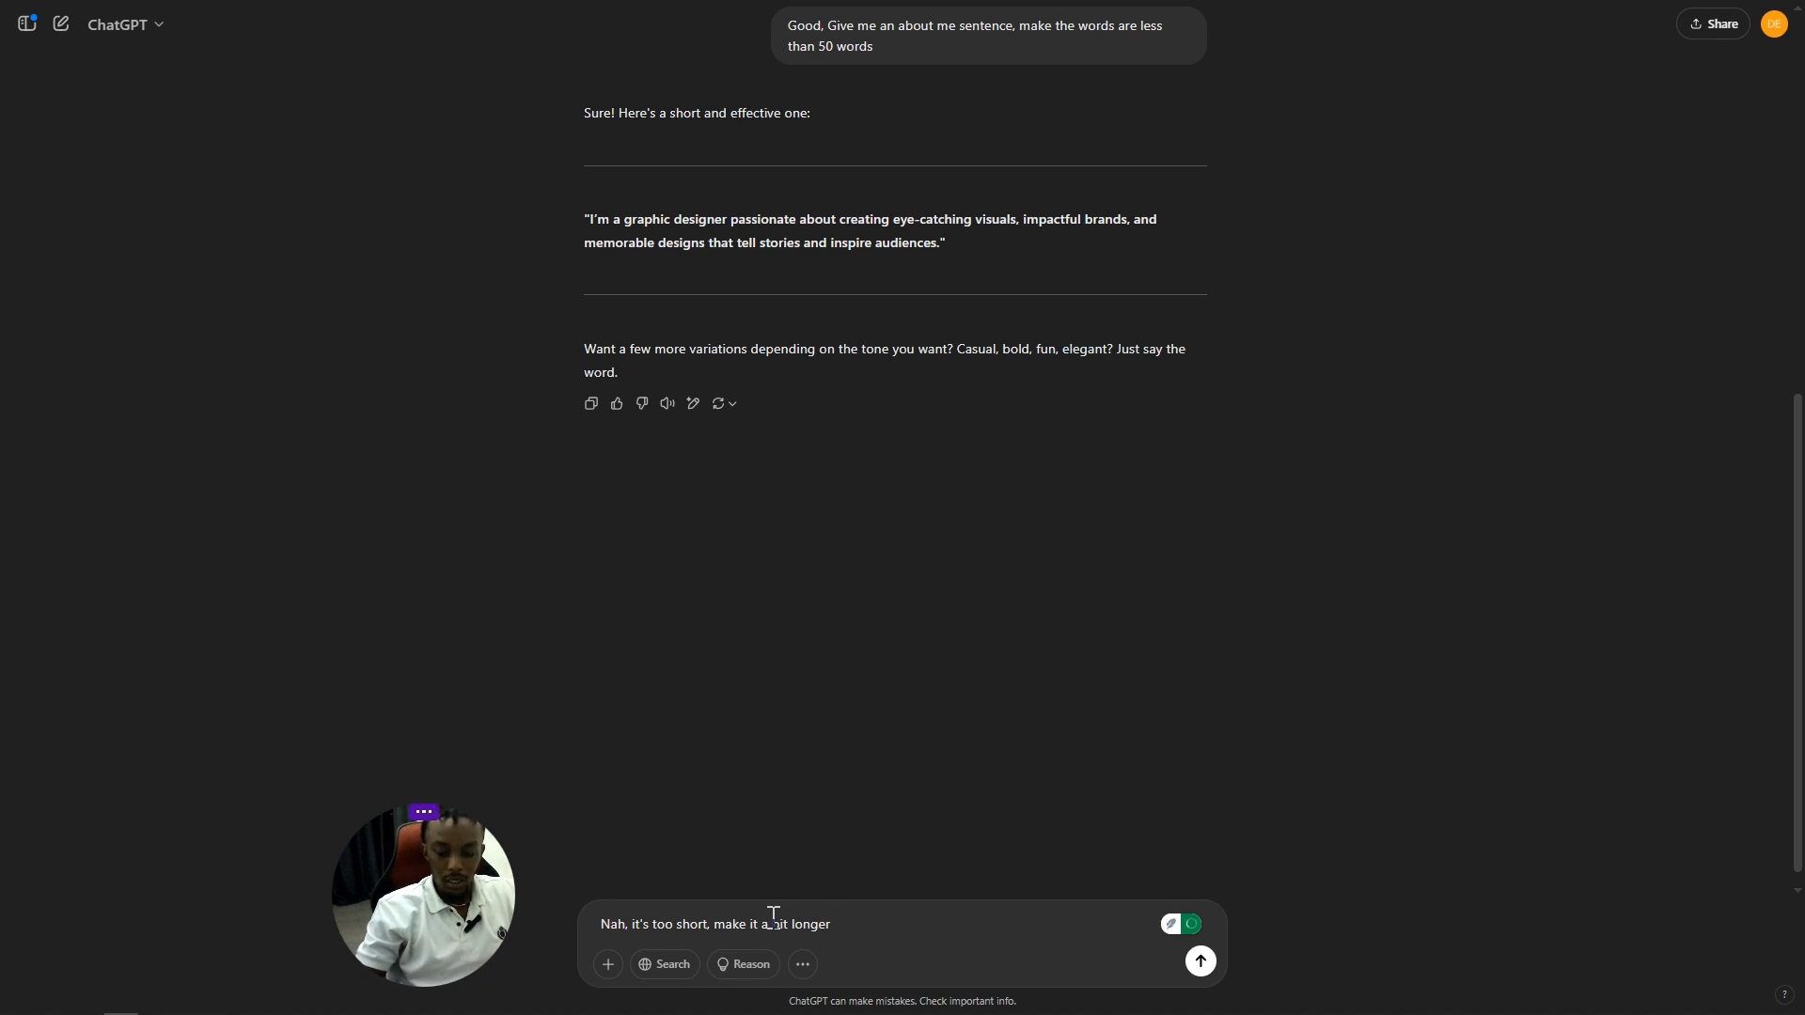
key(Return)
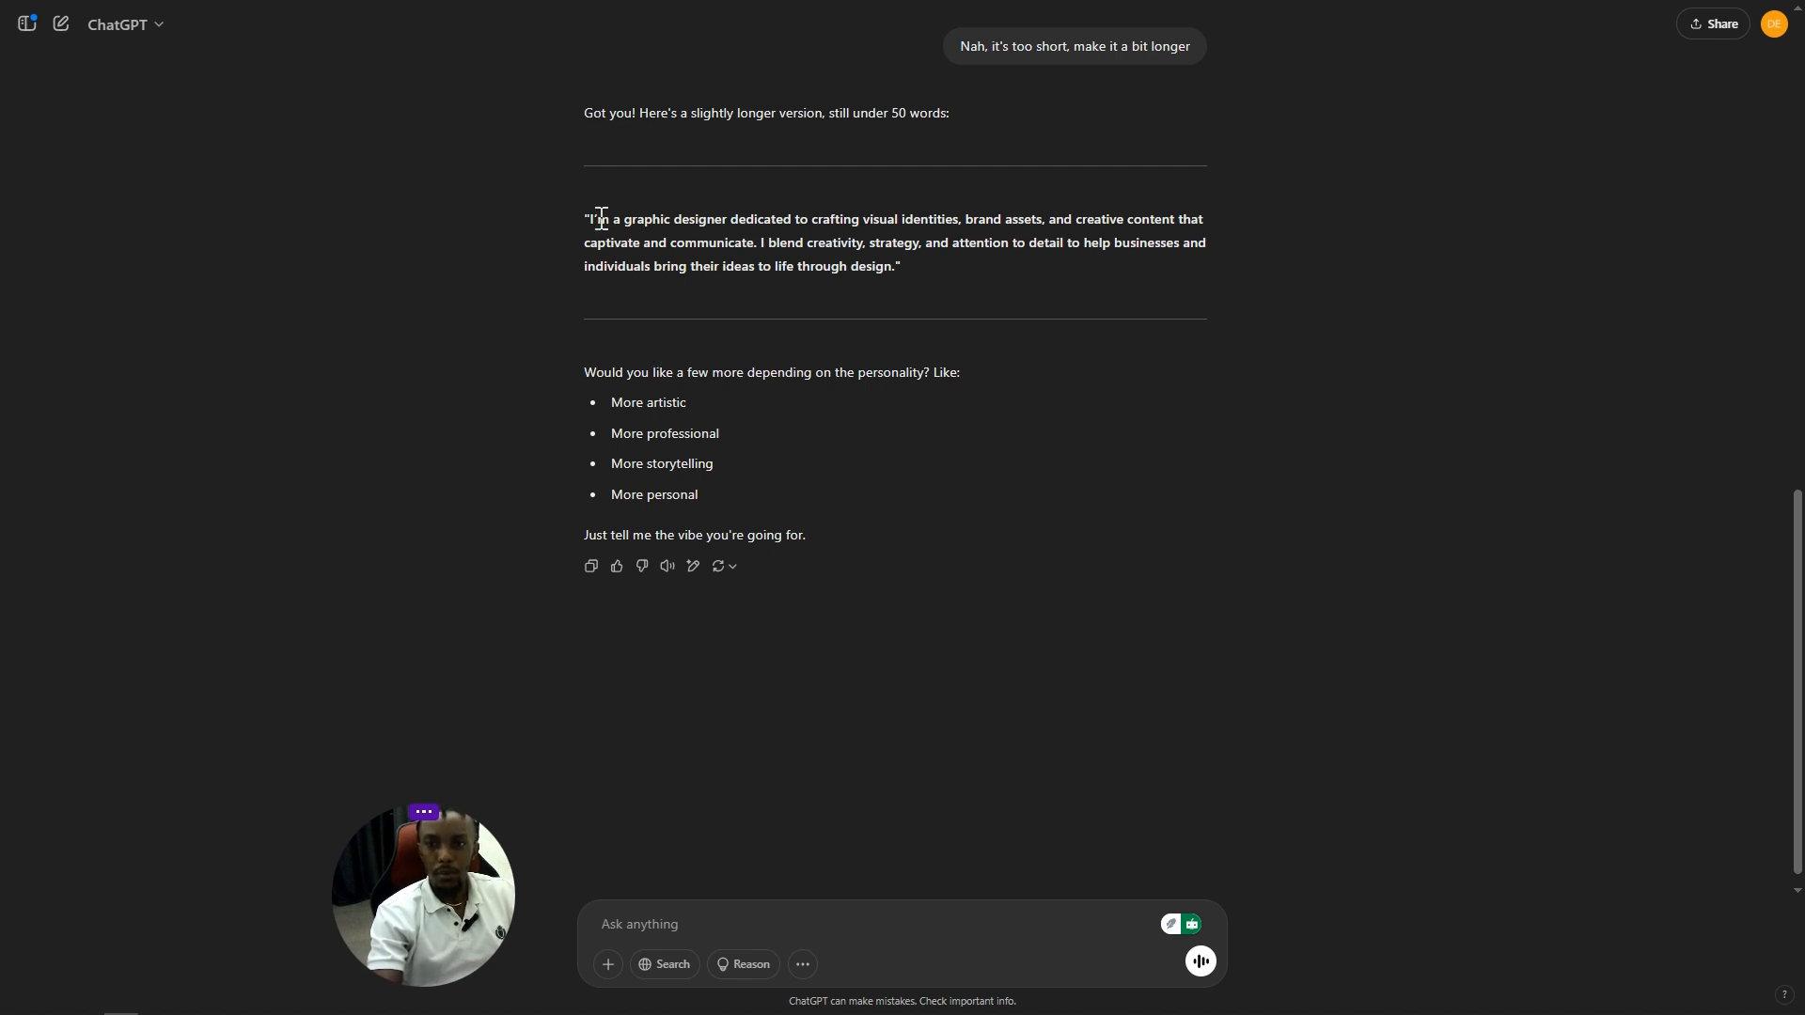
Step: Copy the longer about-me sentence from ChatGPT and paste it as a new text layer below the "About Me" heading in Framer
drag(590, 223, 905, 267)
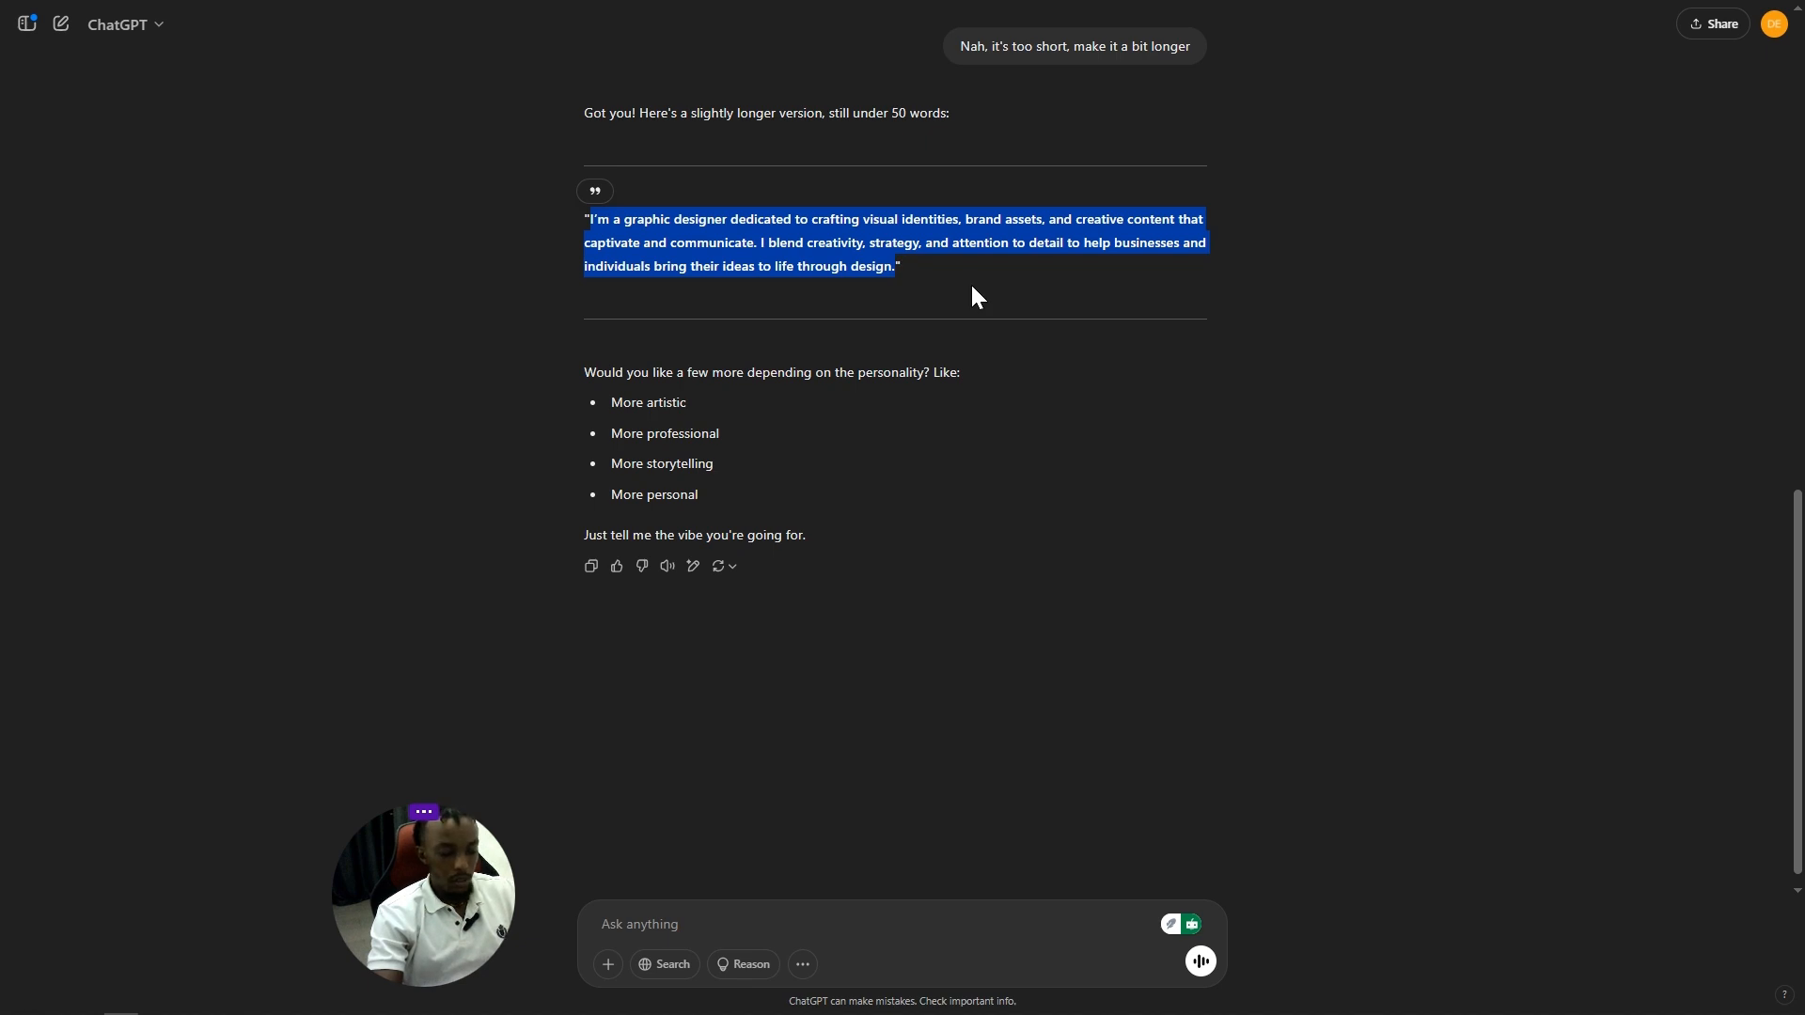
key(super+Tab)
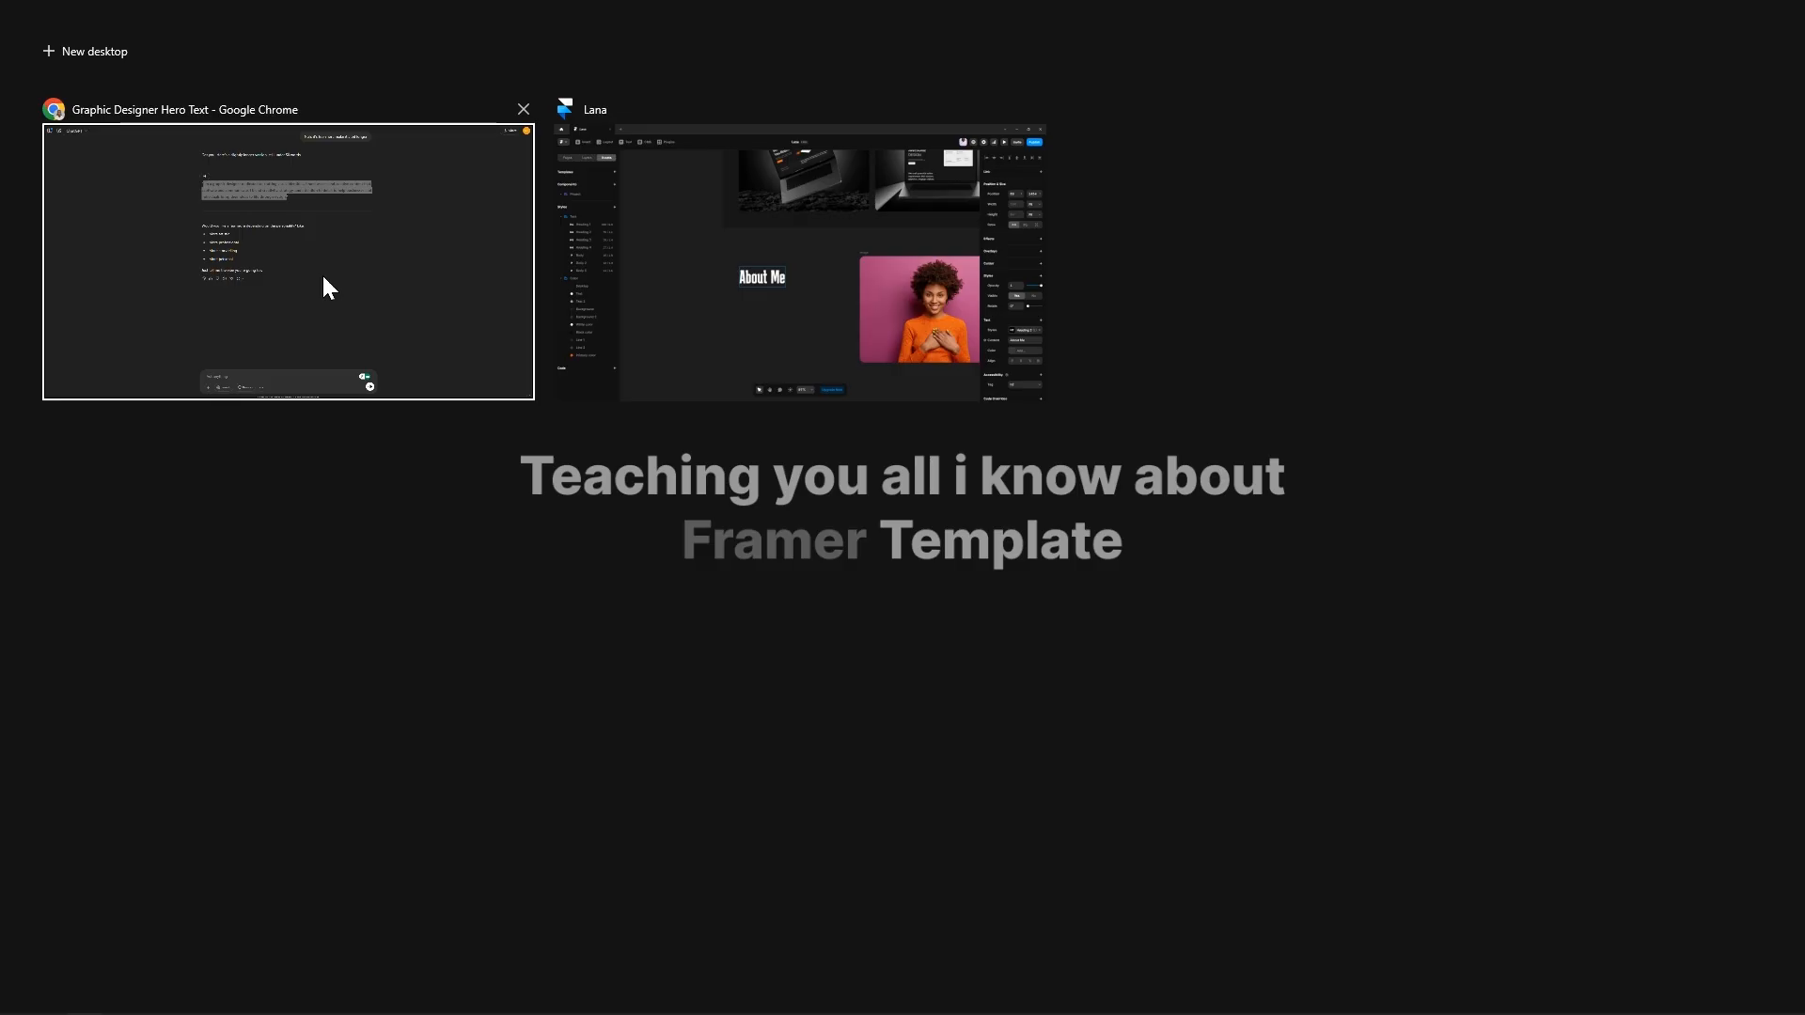
click(759, 284)
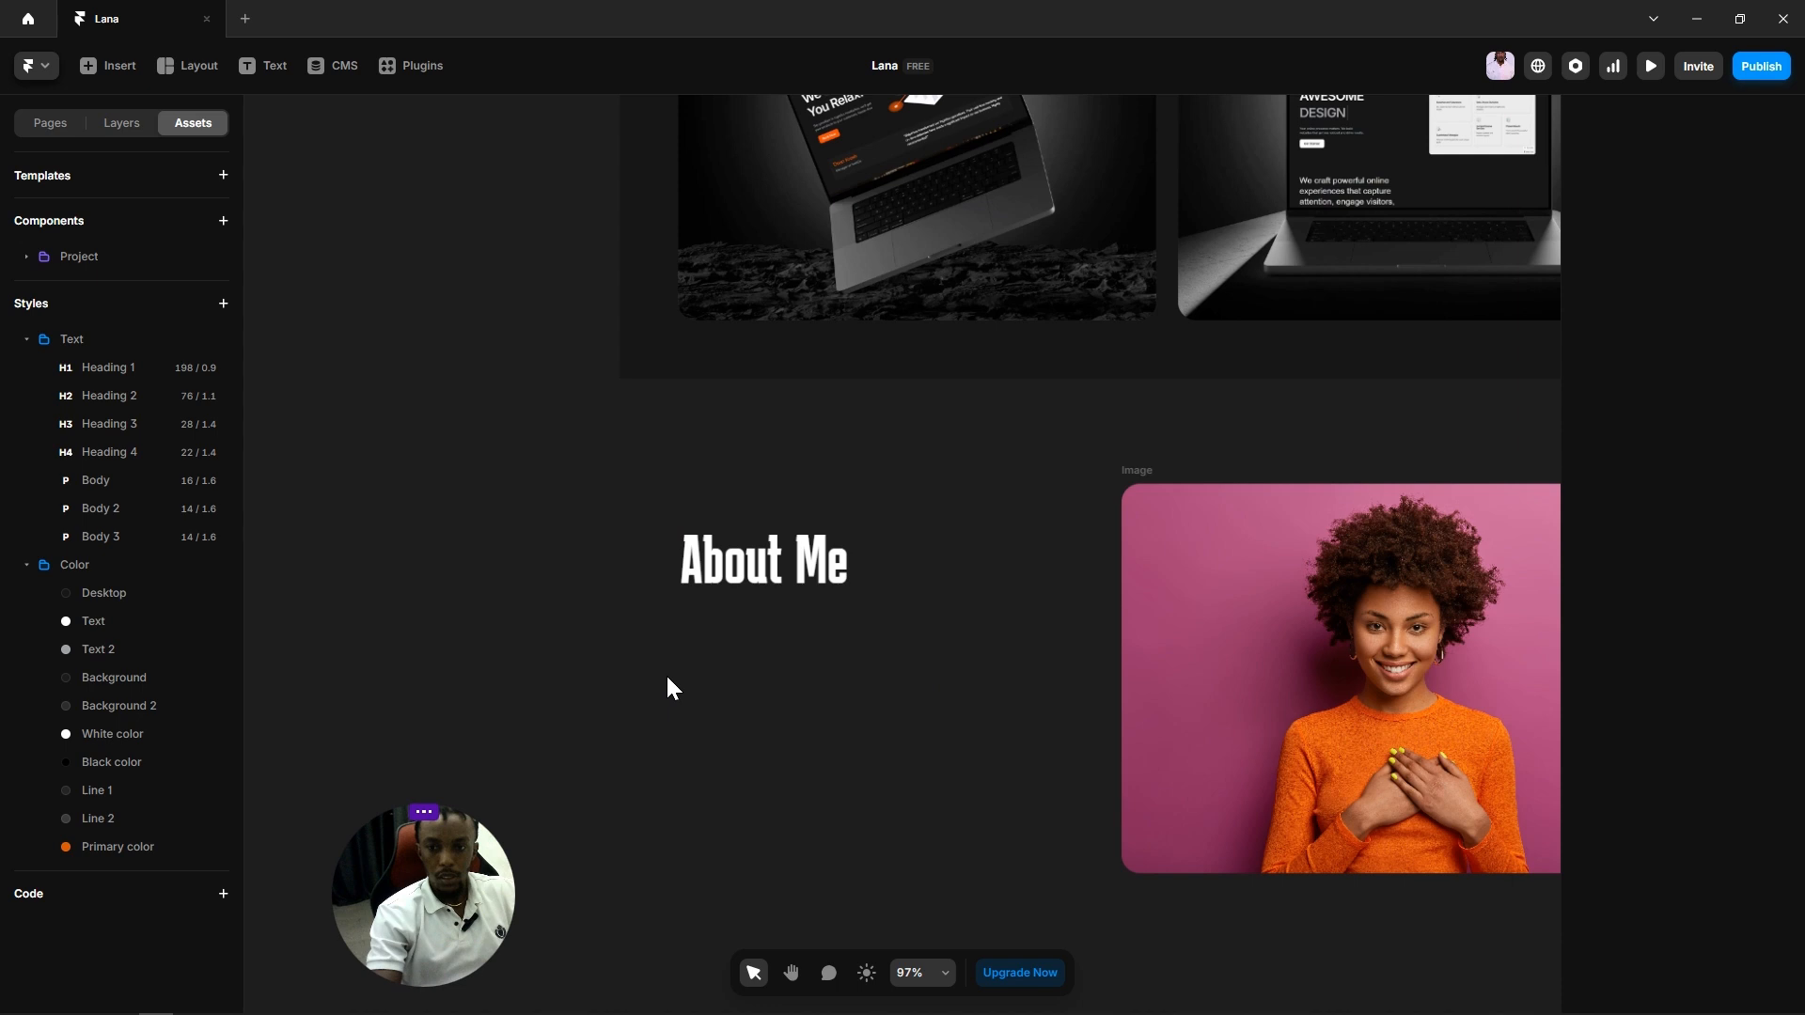
key(t)
click(642, 658)
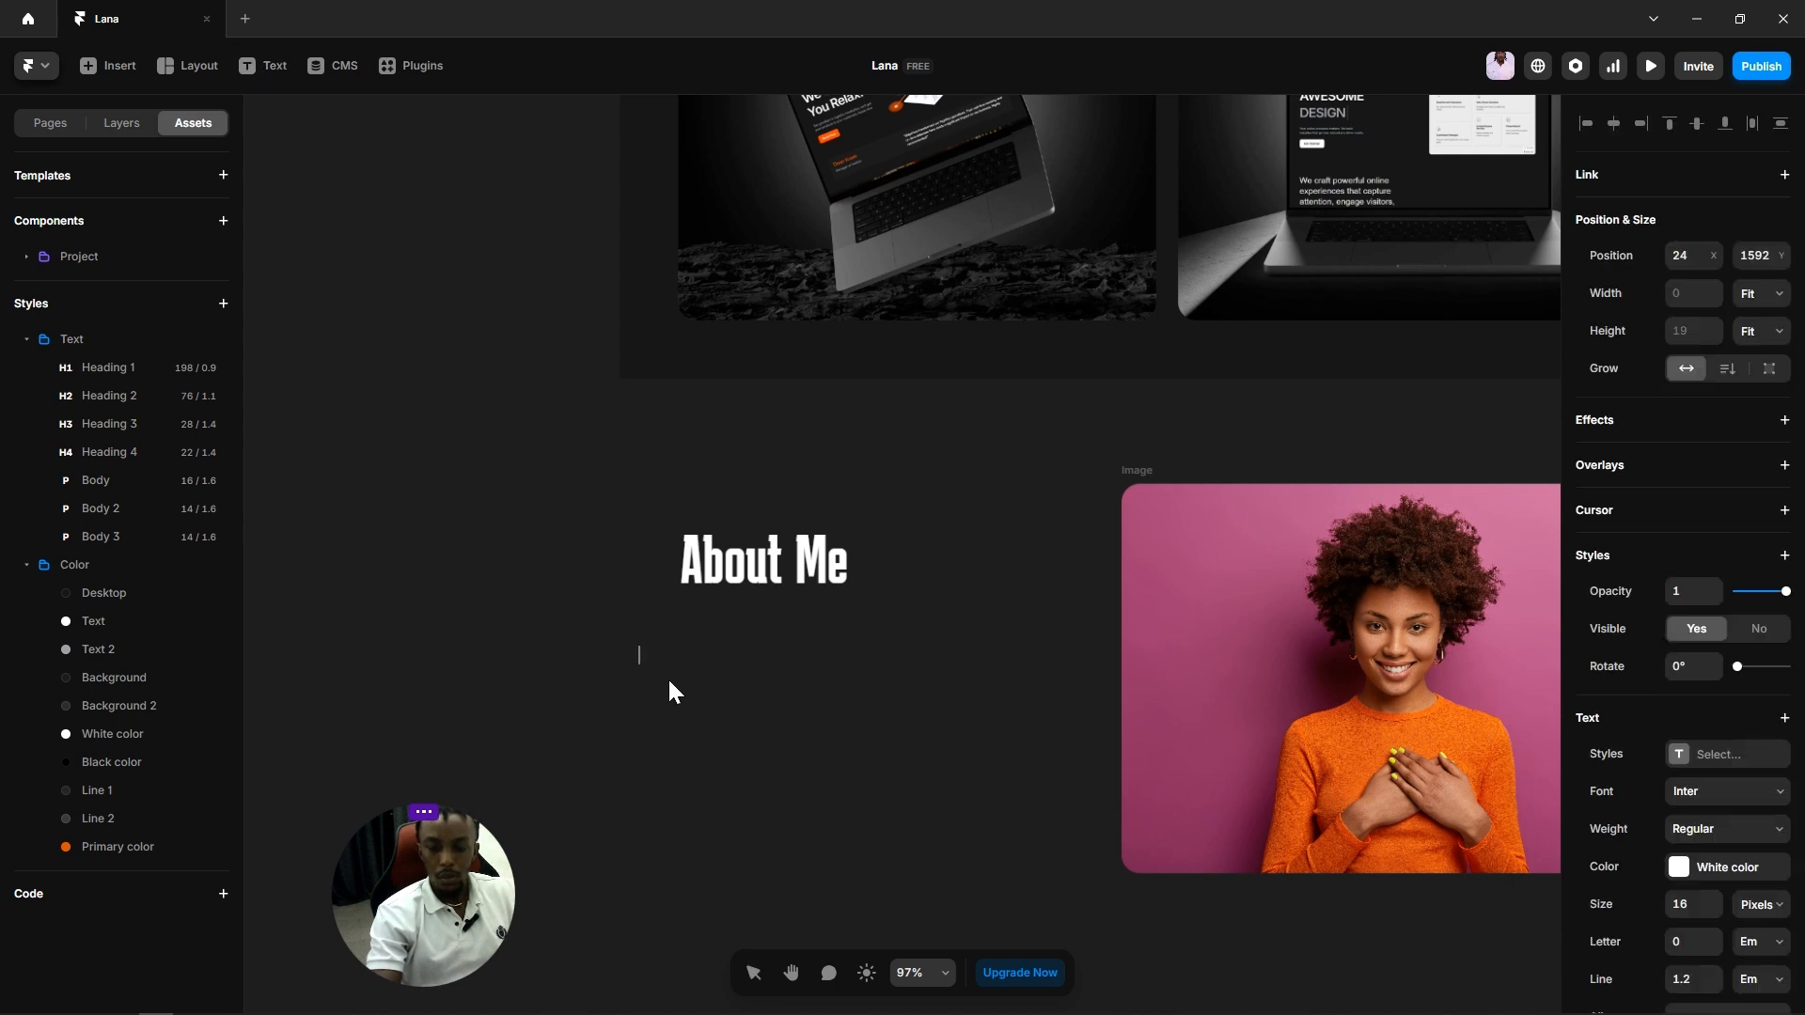
key(ctrl+v)
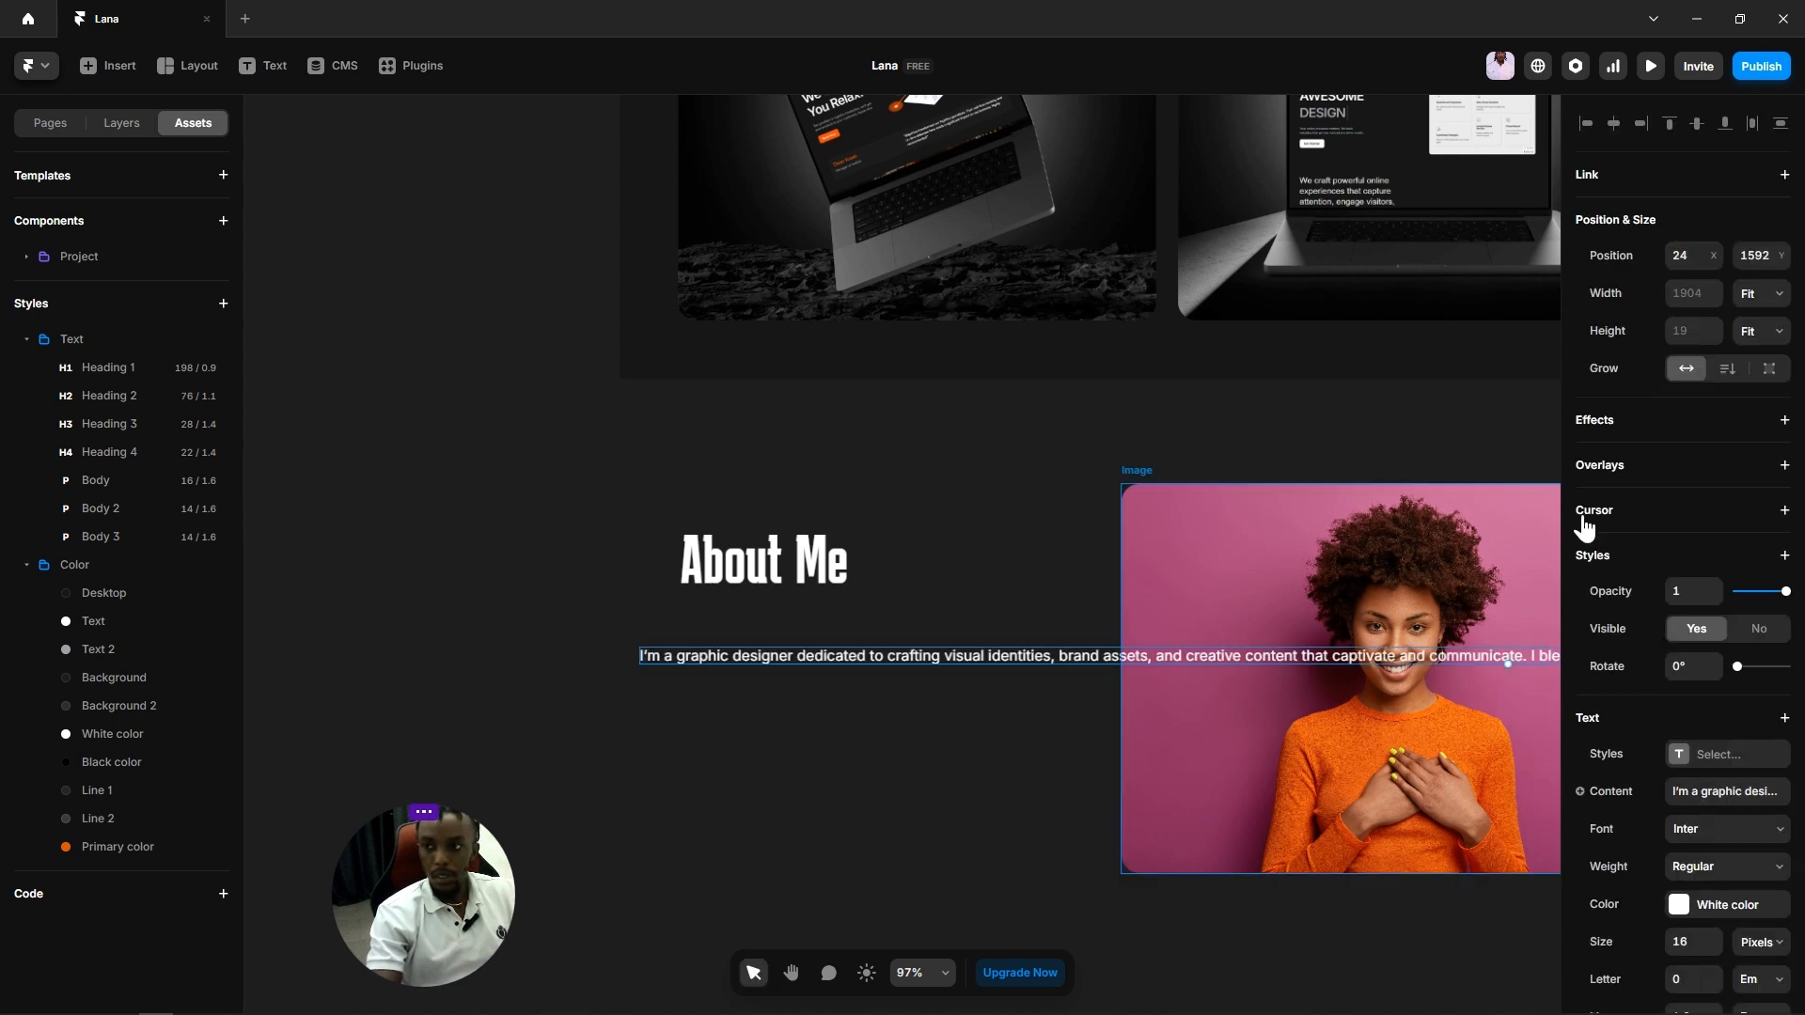
Step: Give the pasted description a fixed width of 500
click(1760, 293)
click(1756, 312)
click(1697, 298)
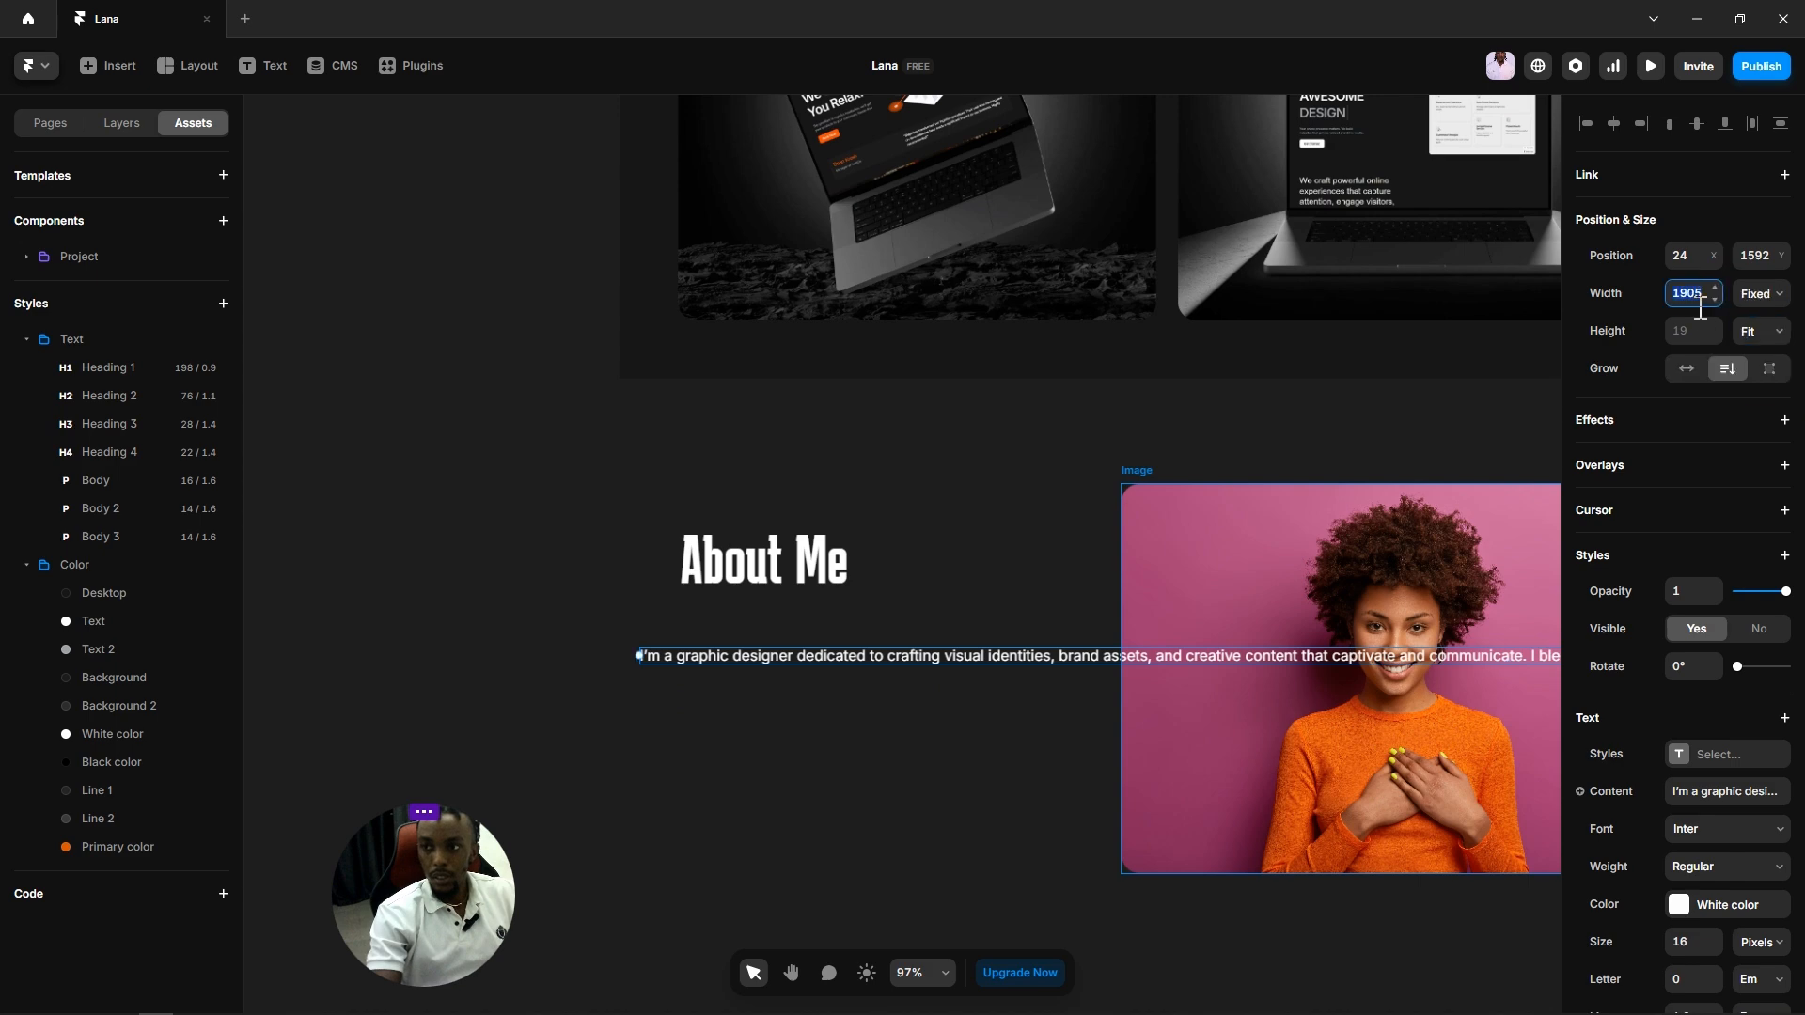
text(500)
key(Return)
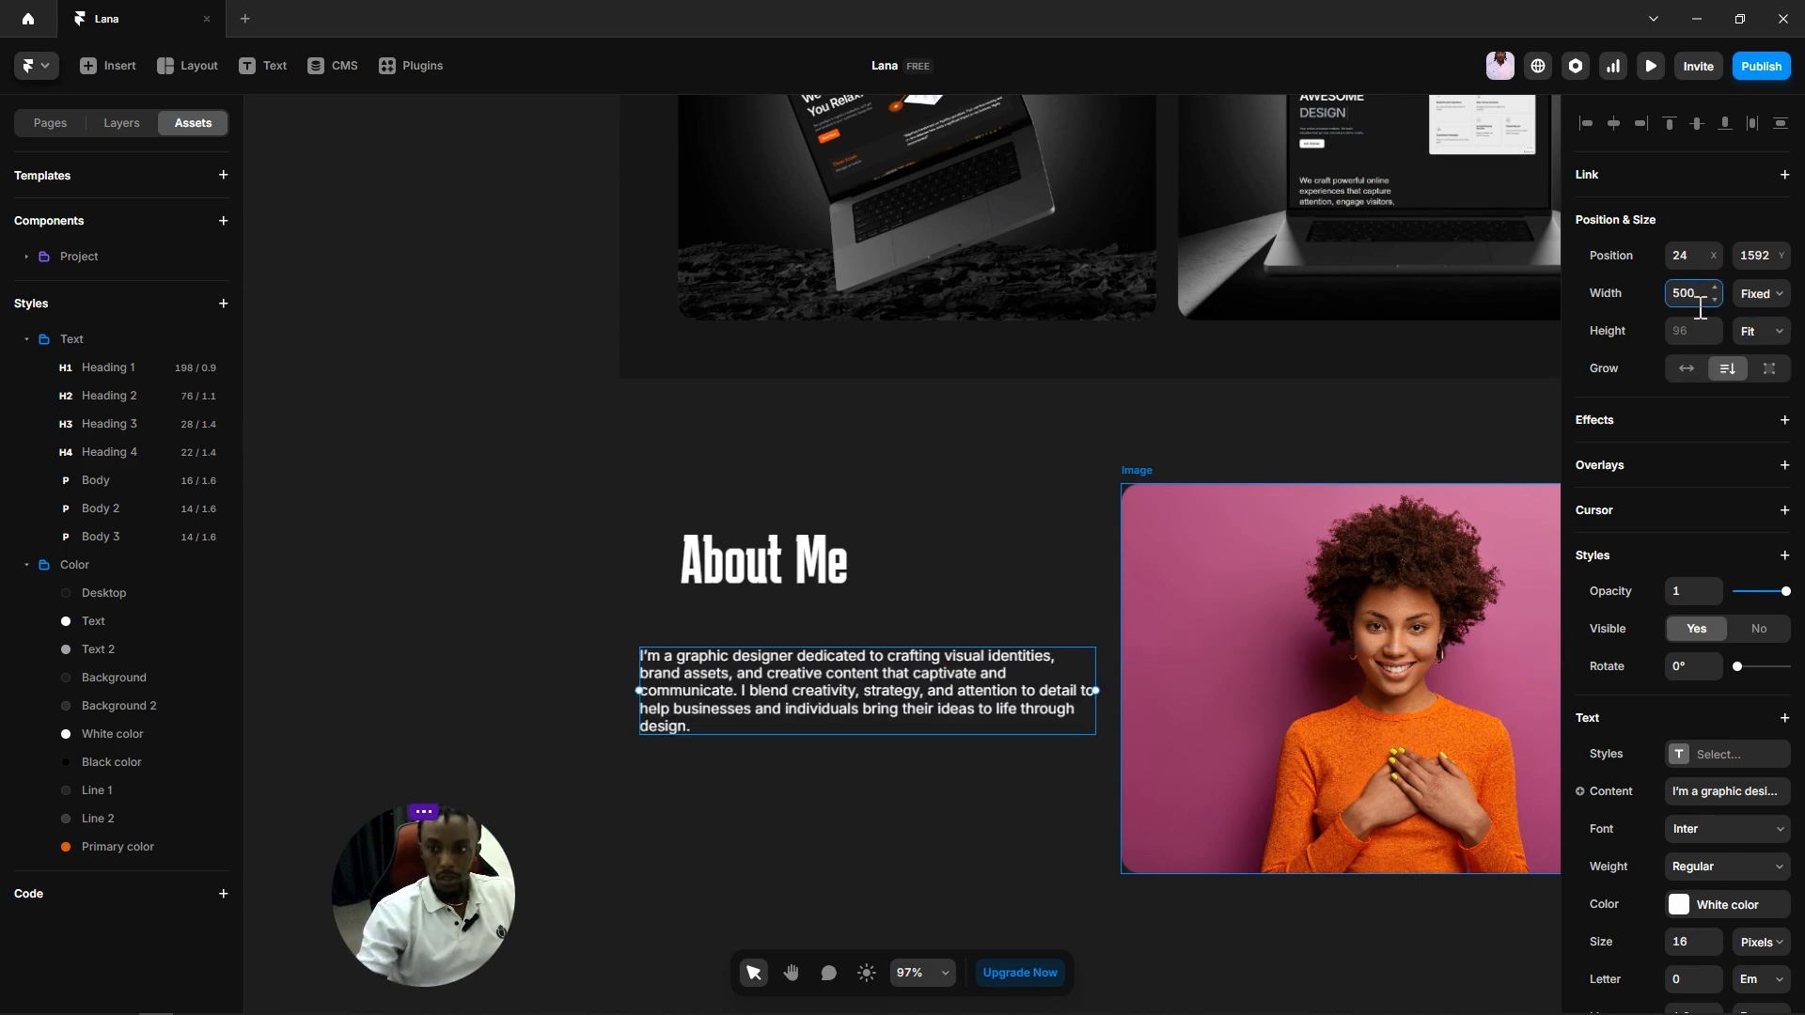
click(785, 752)
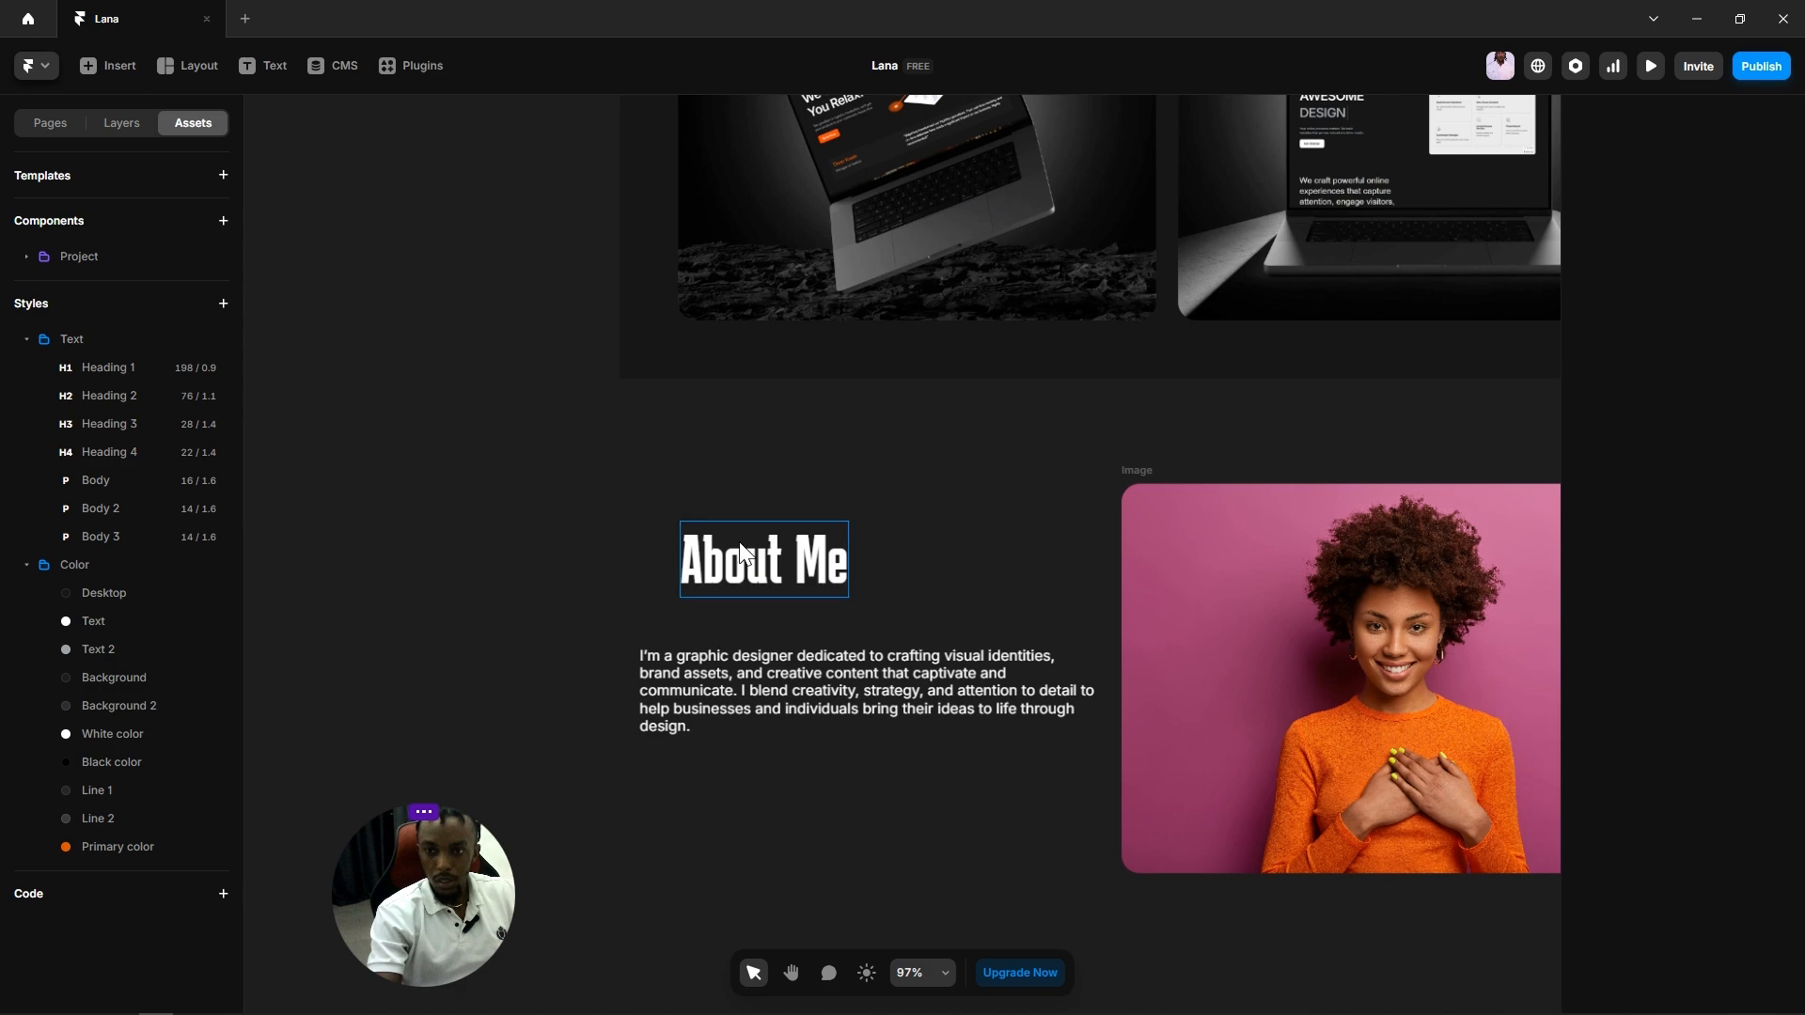
Step: Move the "About Me" heading just above the description, aligned to its left edge, and narrow the description to about 418 wide
drag(737, 556, 695, 591)
click(730, 700)
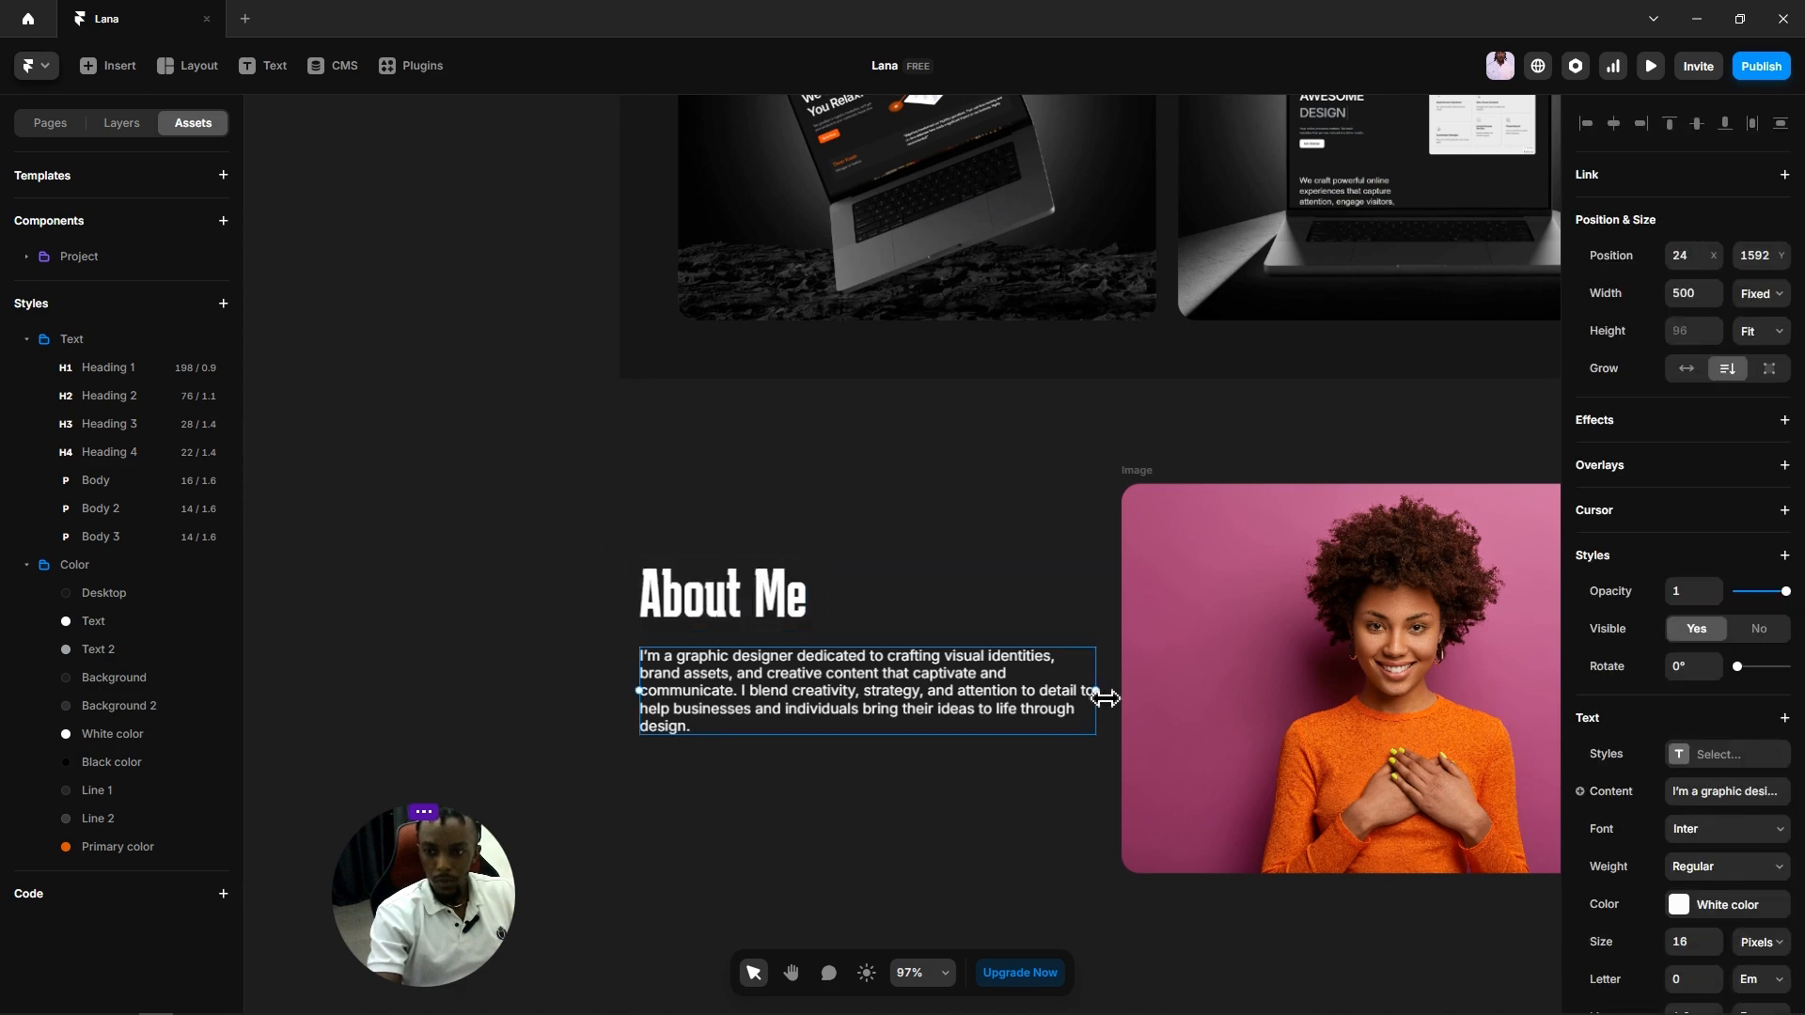
drag(1104, 701, 1022, 703)
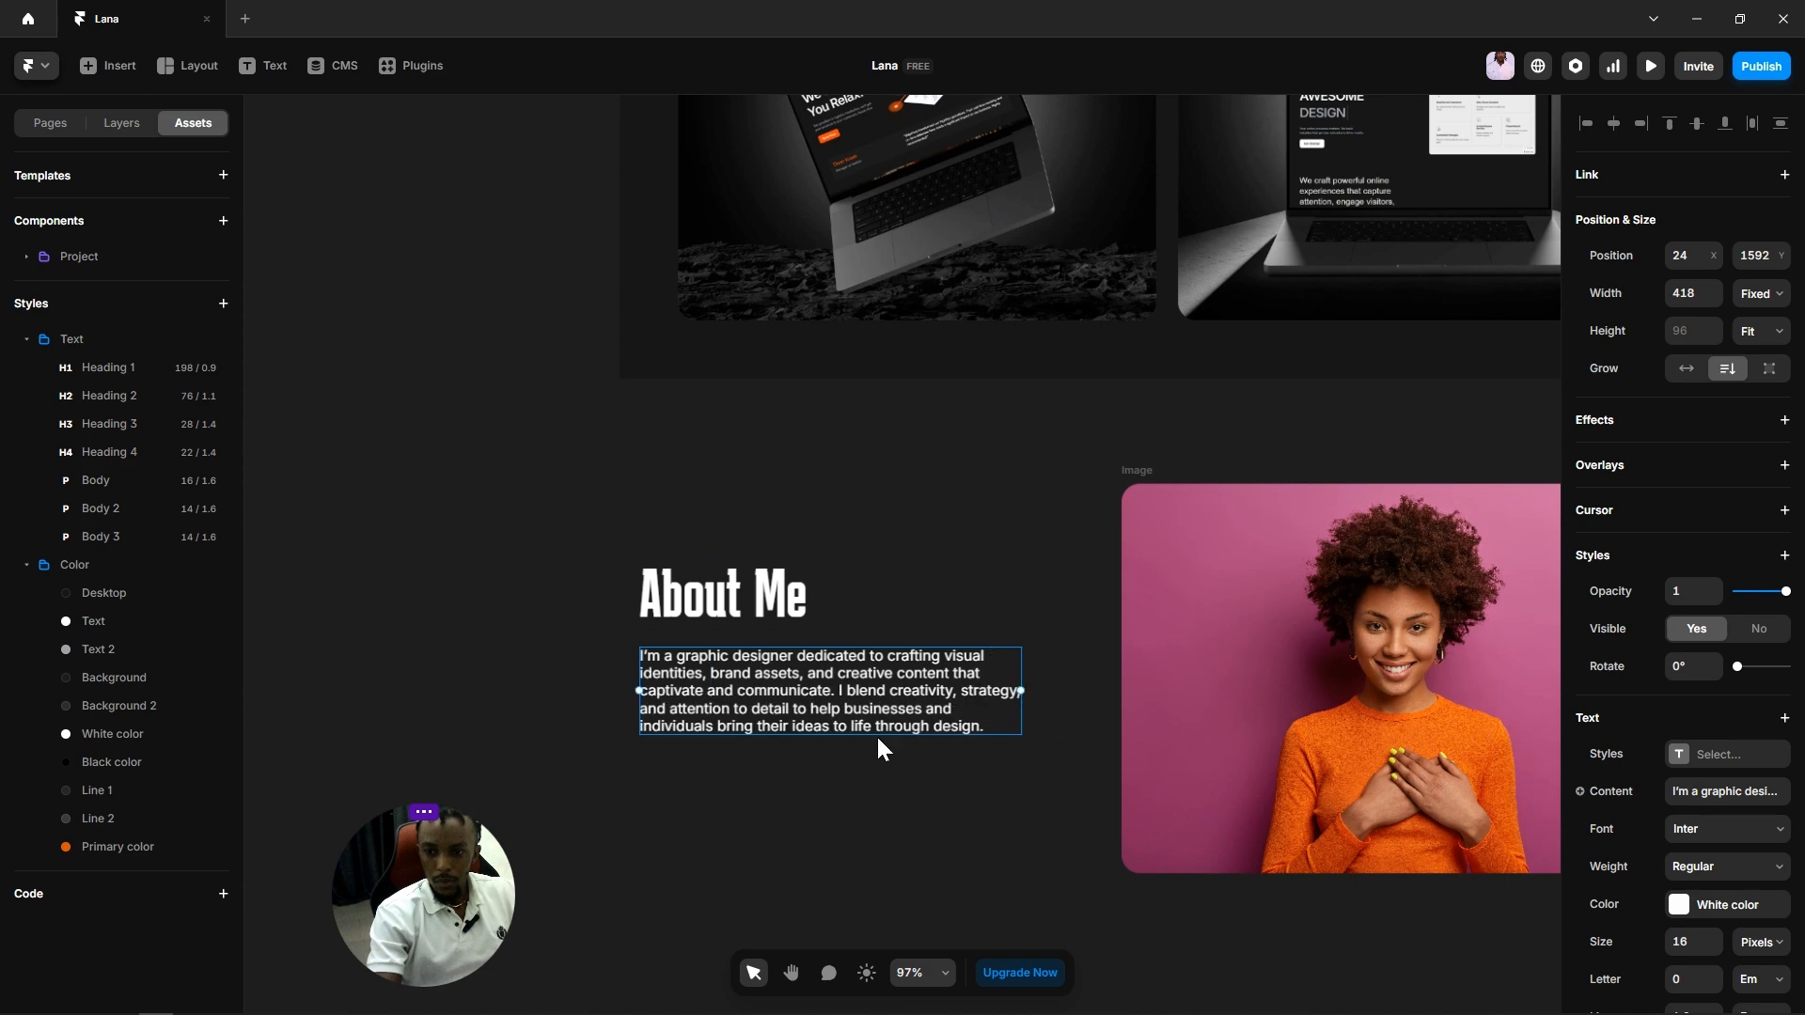
Step: Apply the Body text style to the about-me description
click(1695, 754)
click(1370, 872)
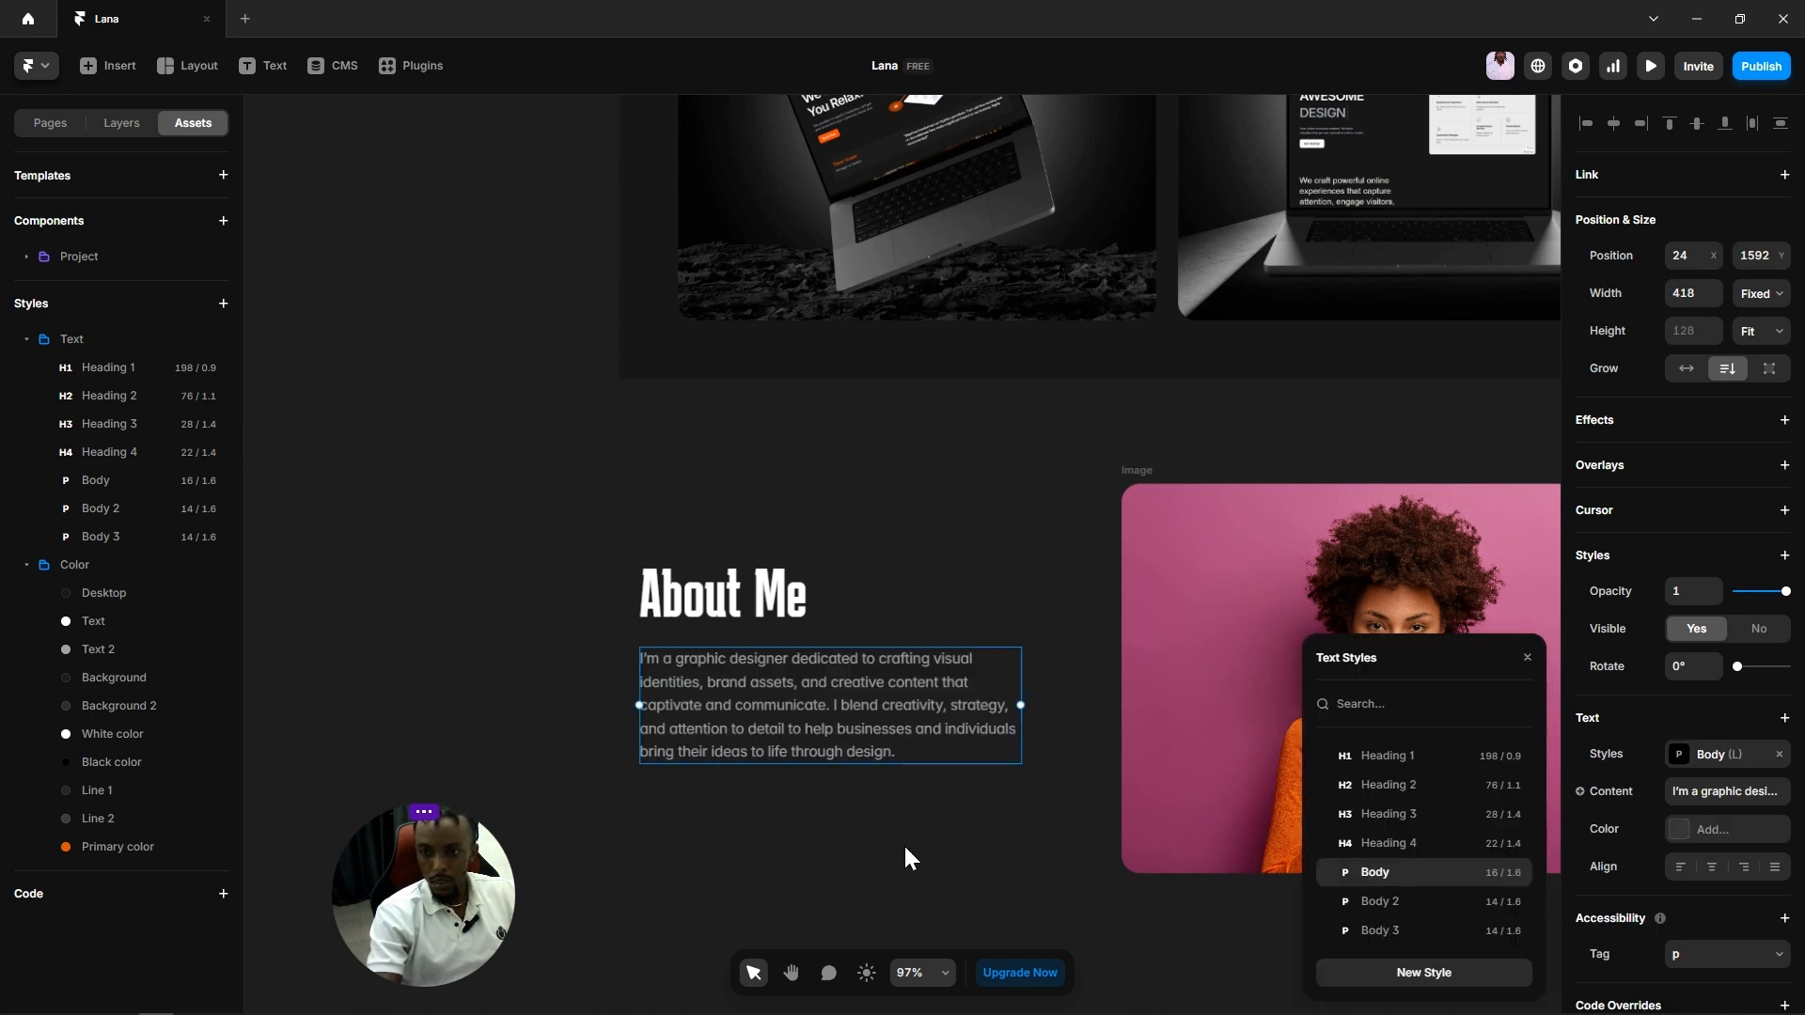
click(955, 836)
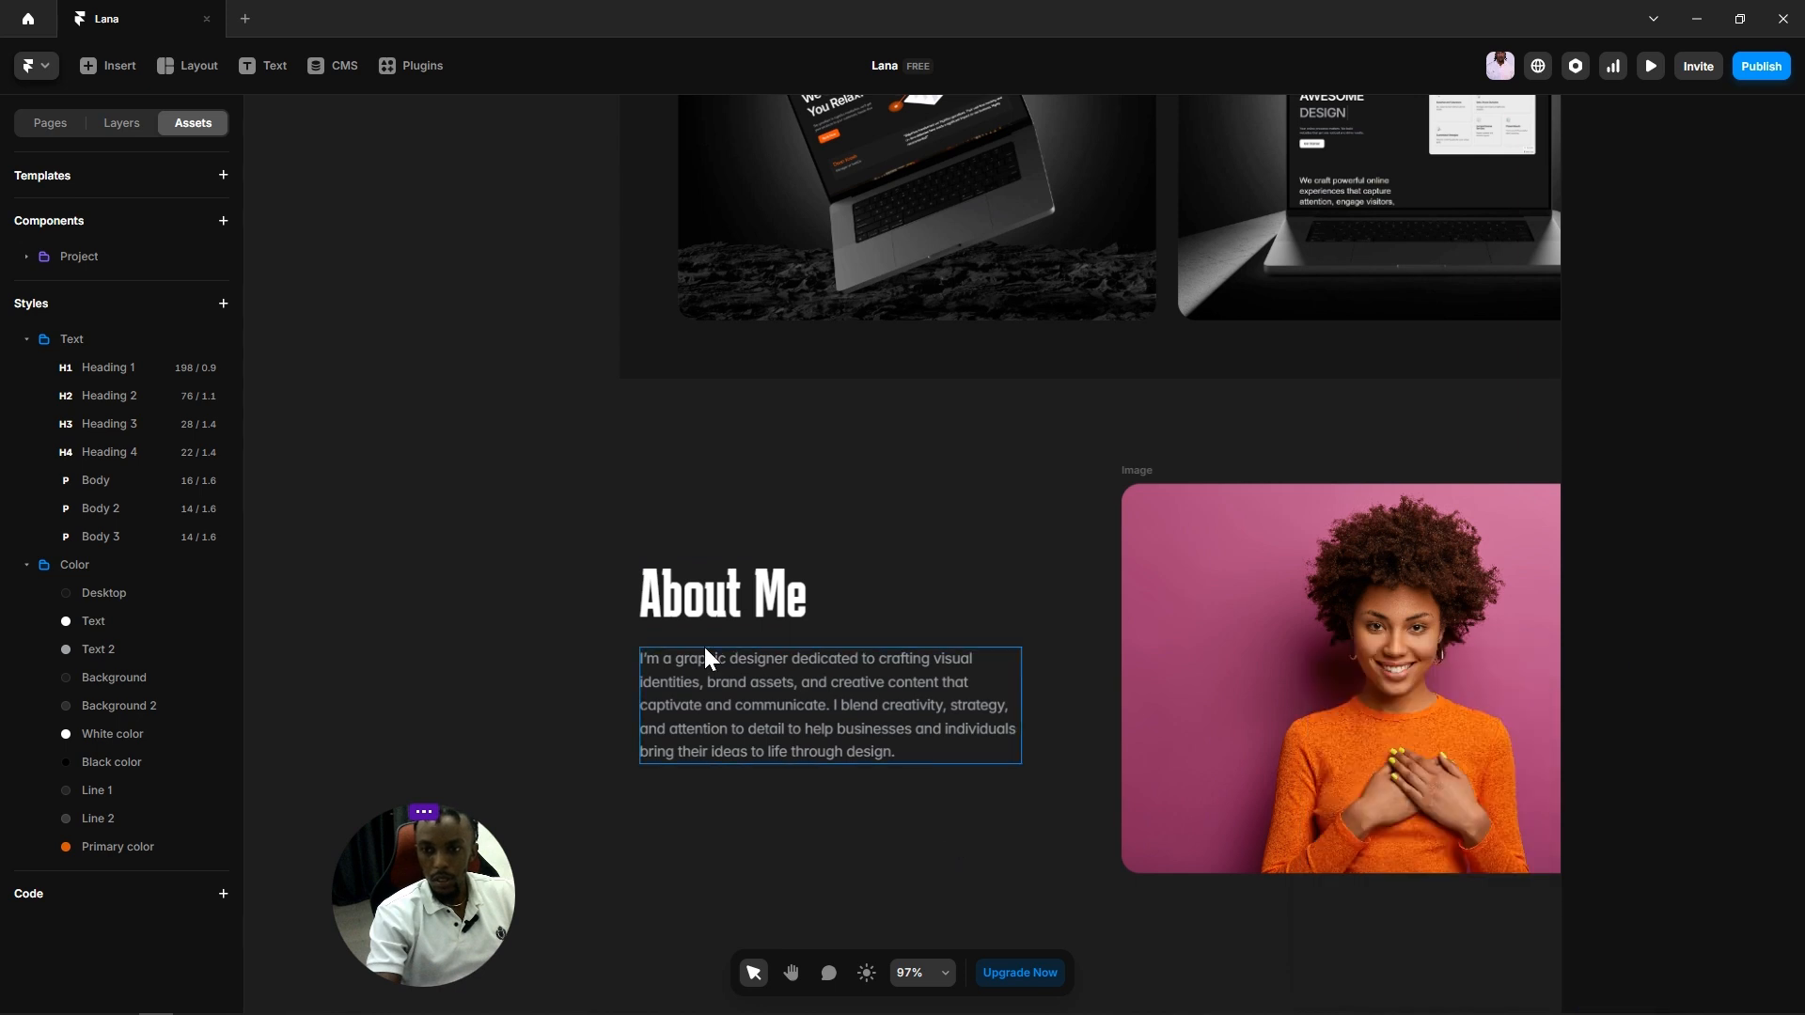
click(734, 719)
click(776, 822)
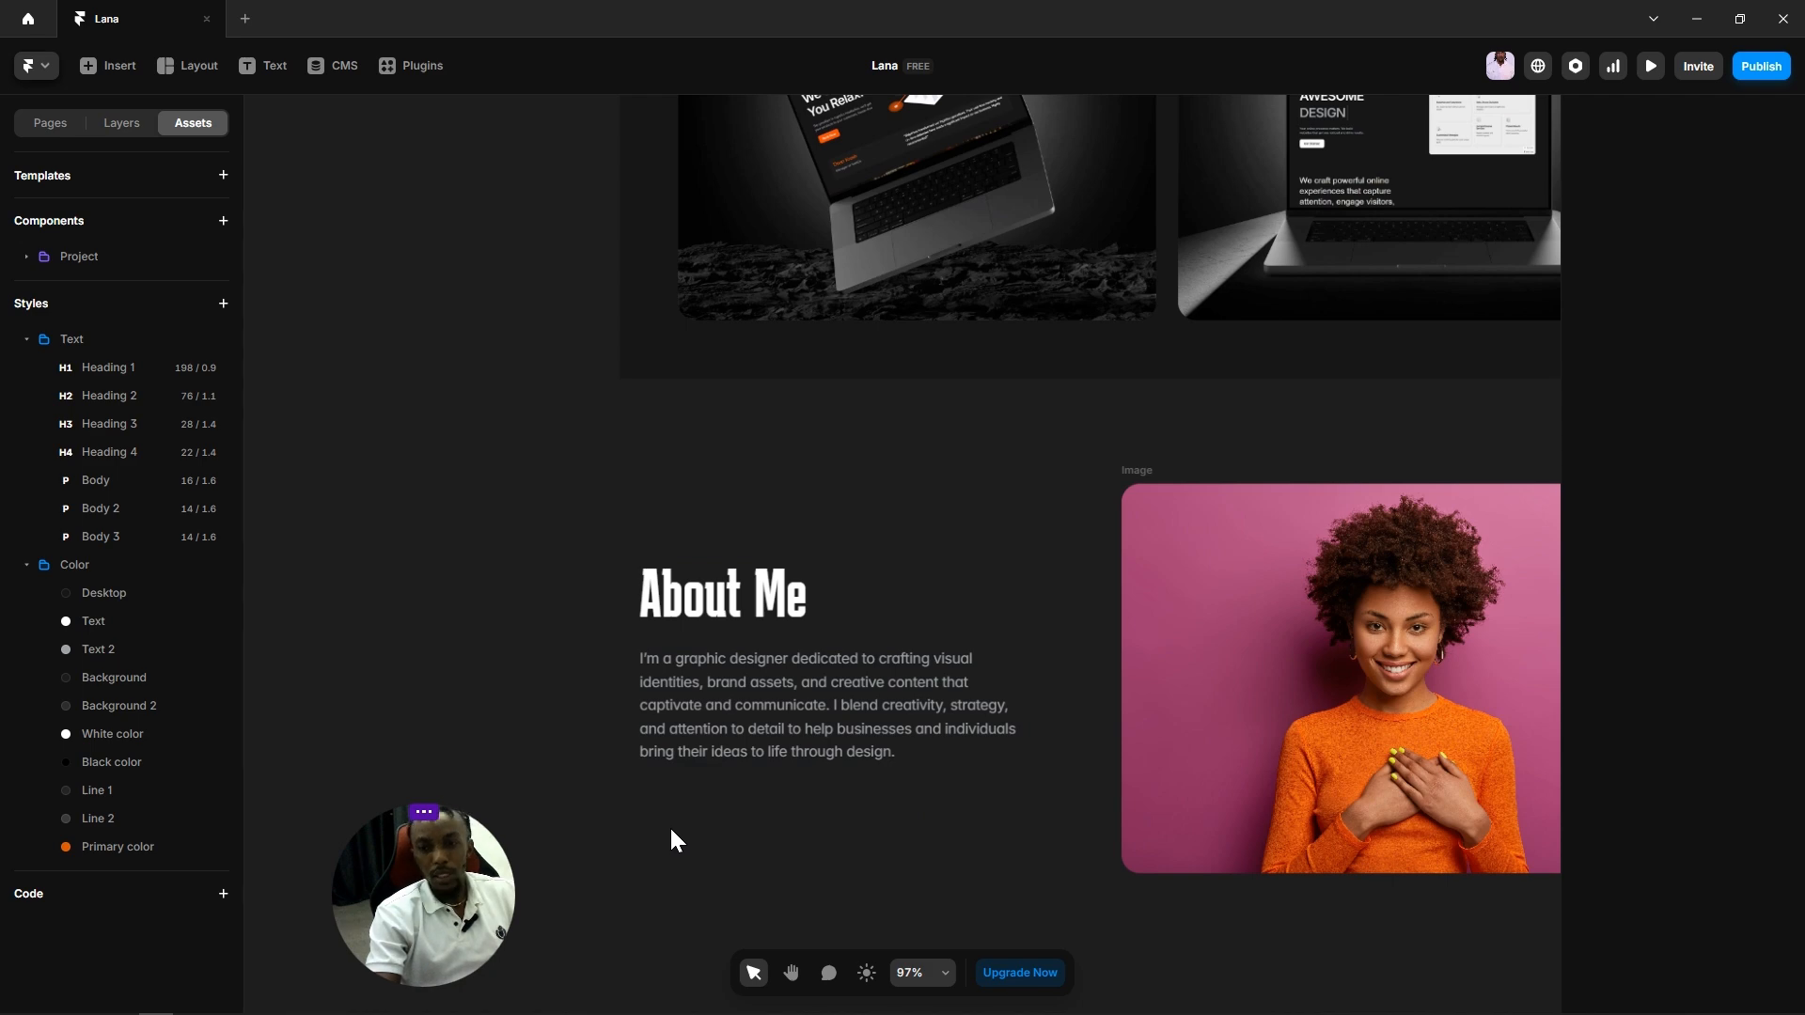
Step: Duplicate the hero's "Hire me" button and place the copy just below the about-me description, aligned to its left edge
scroll(678, 775, down, 5)
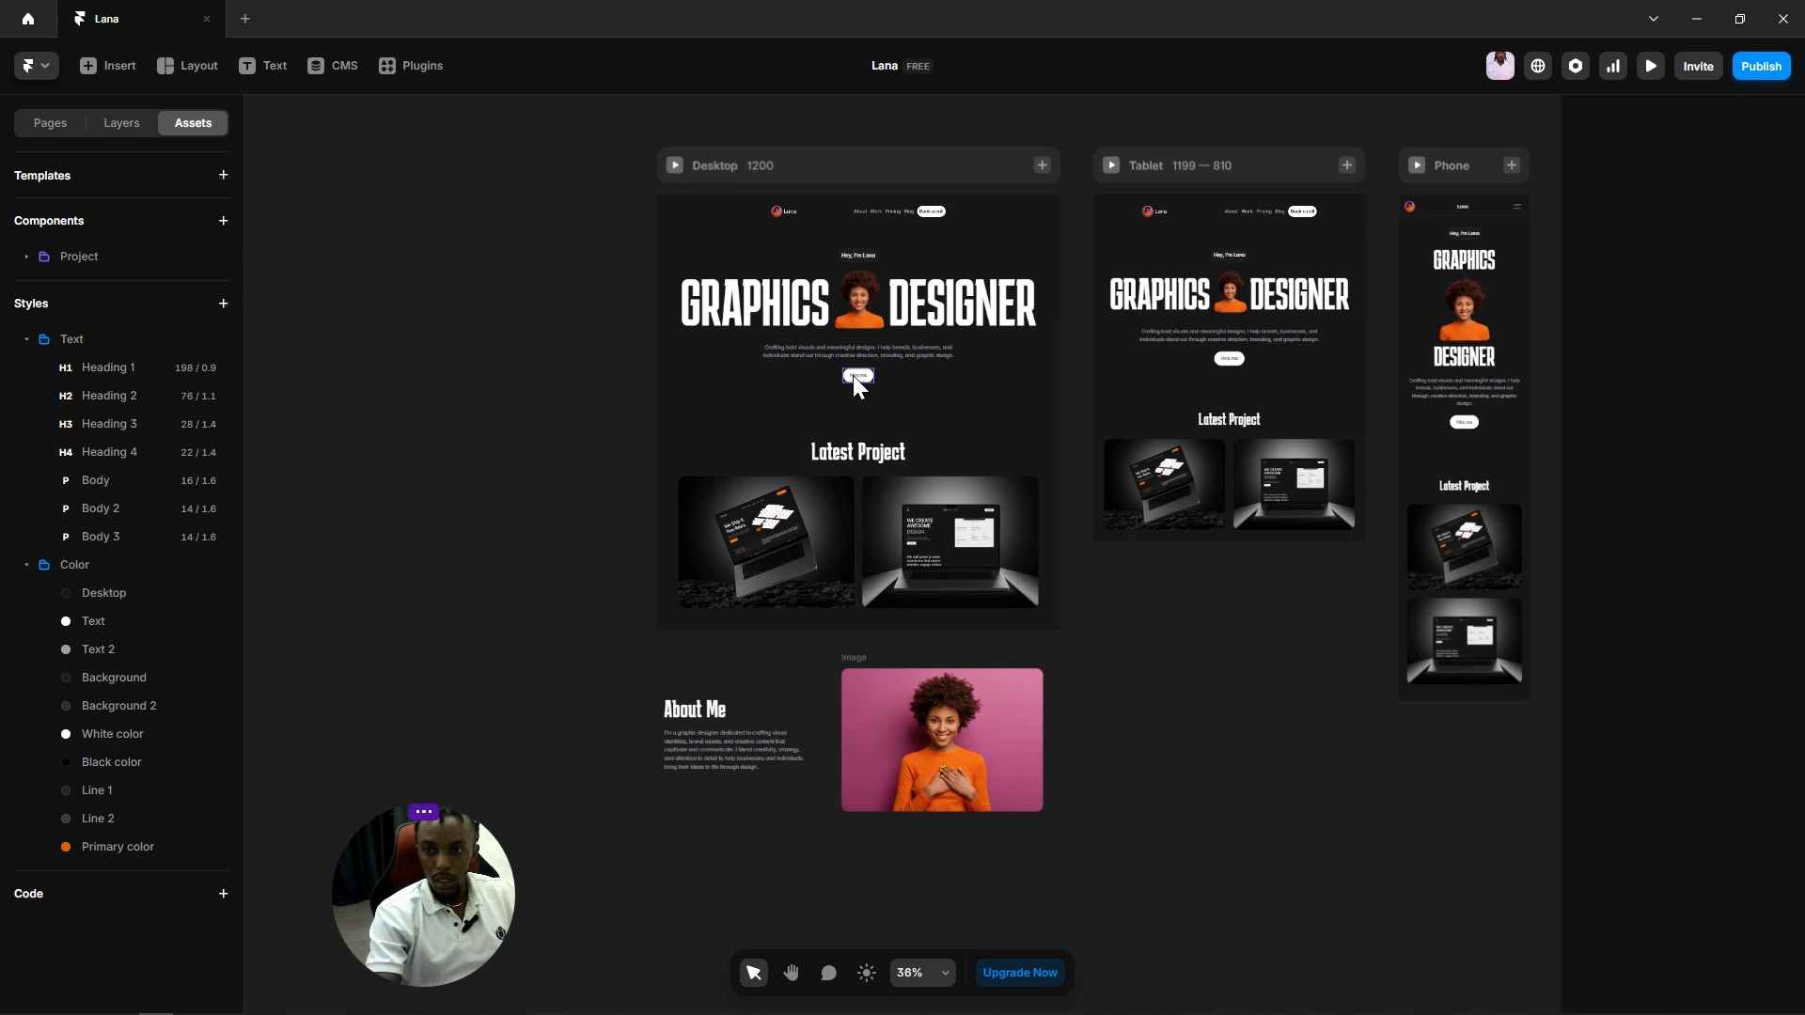
drag(854, 375, 674, 799)
click(792, 795)
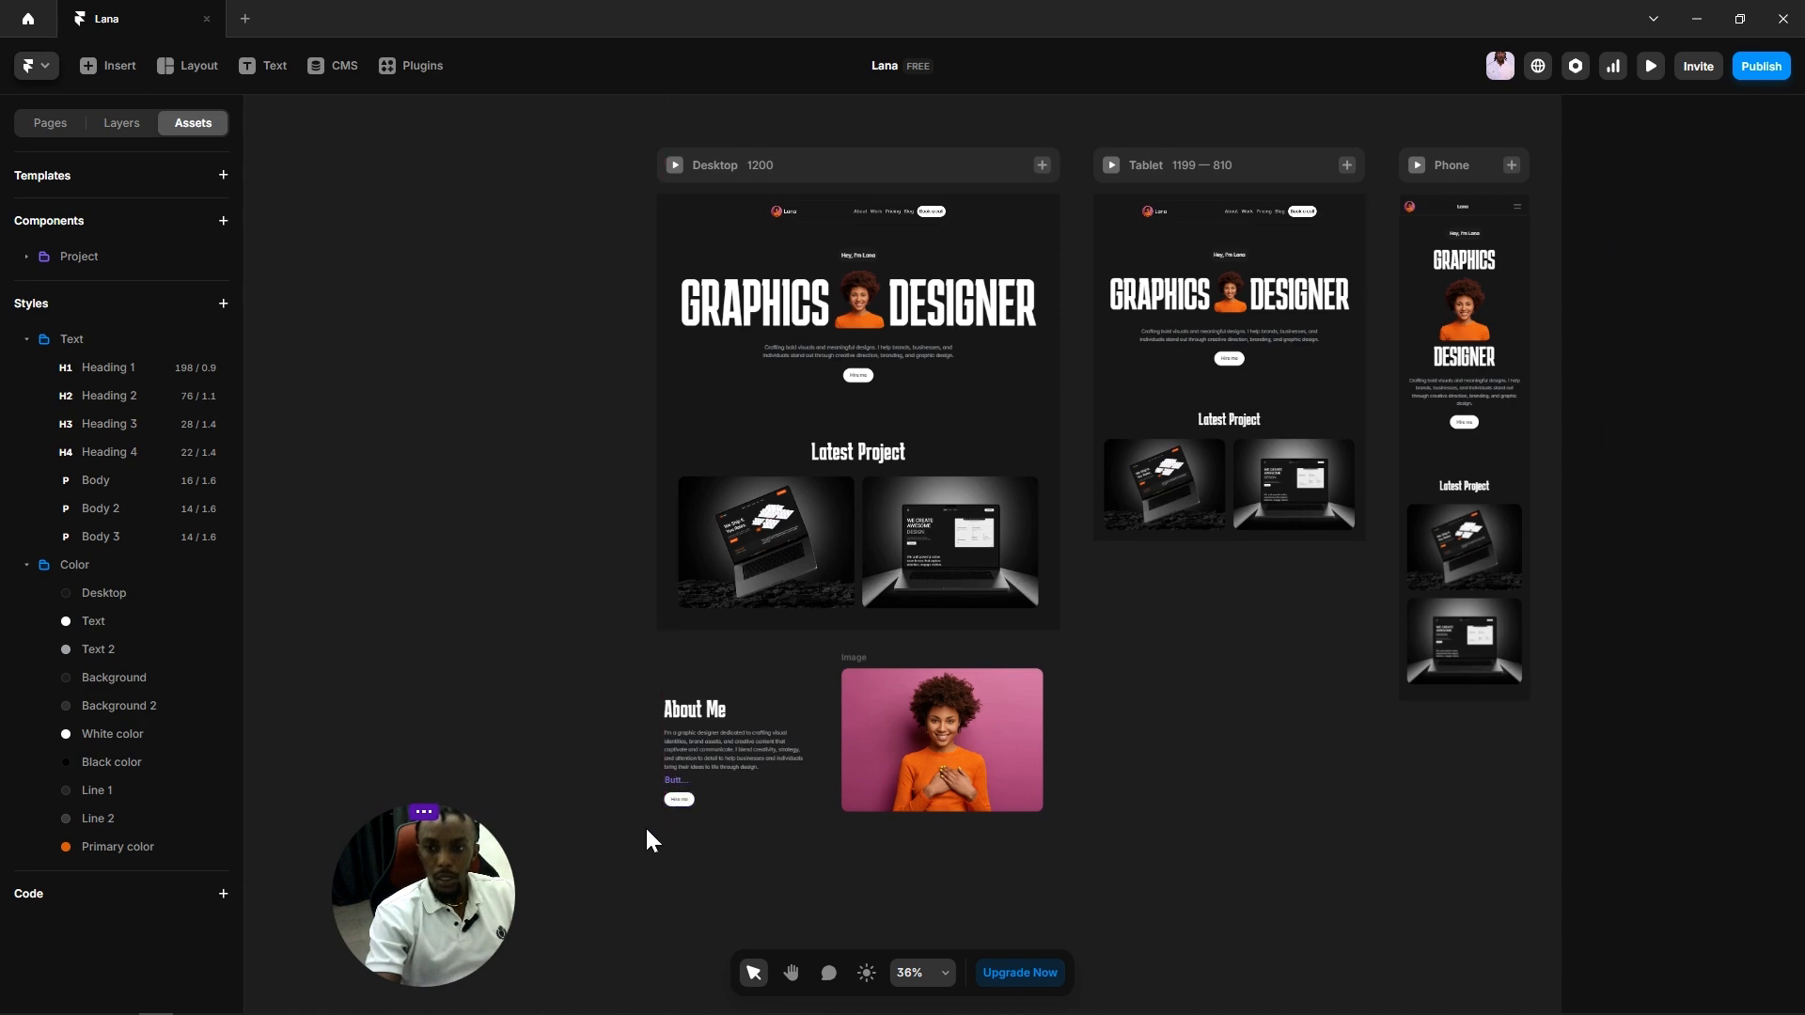
scroll(640, 814, up, 6)
scroll(809, 825, up, 3)
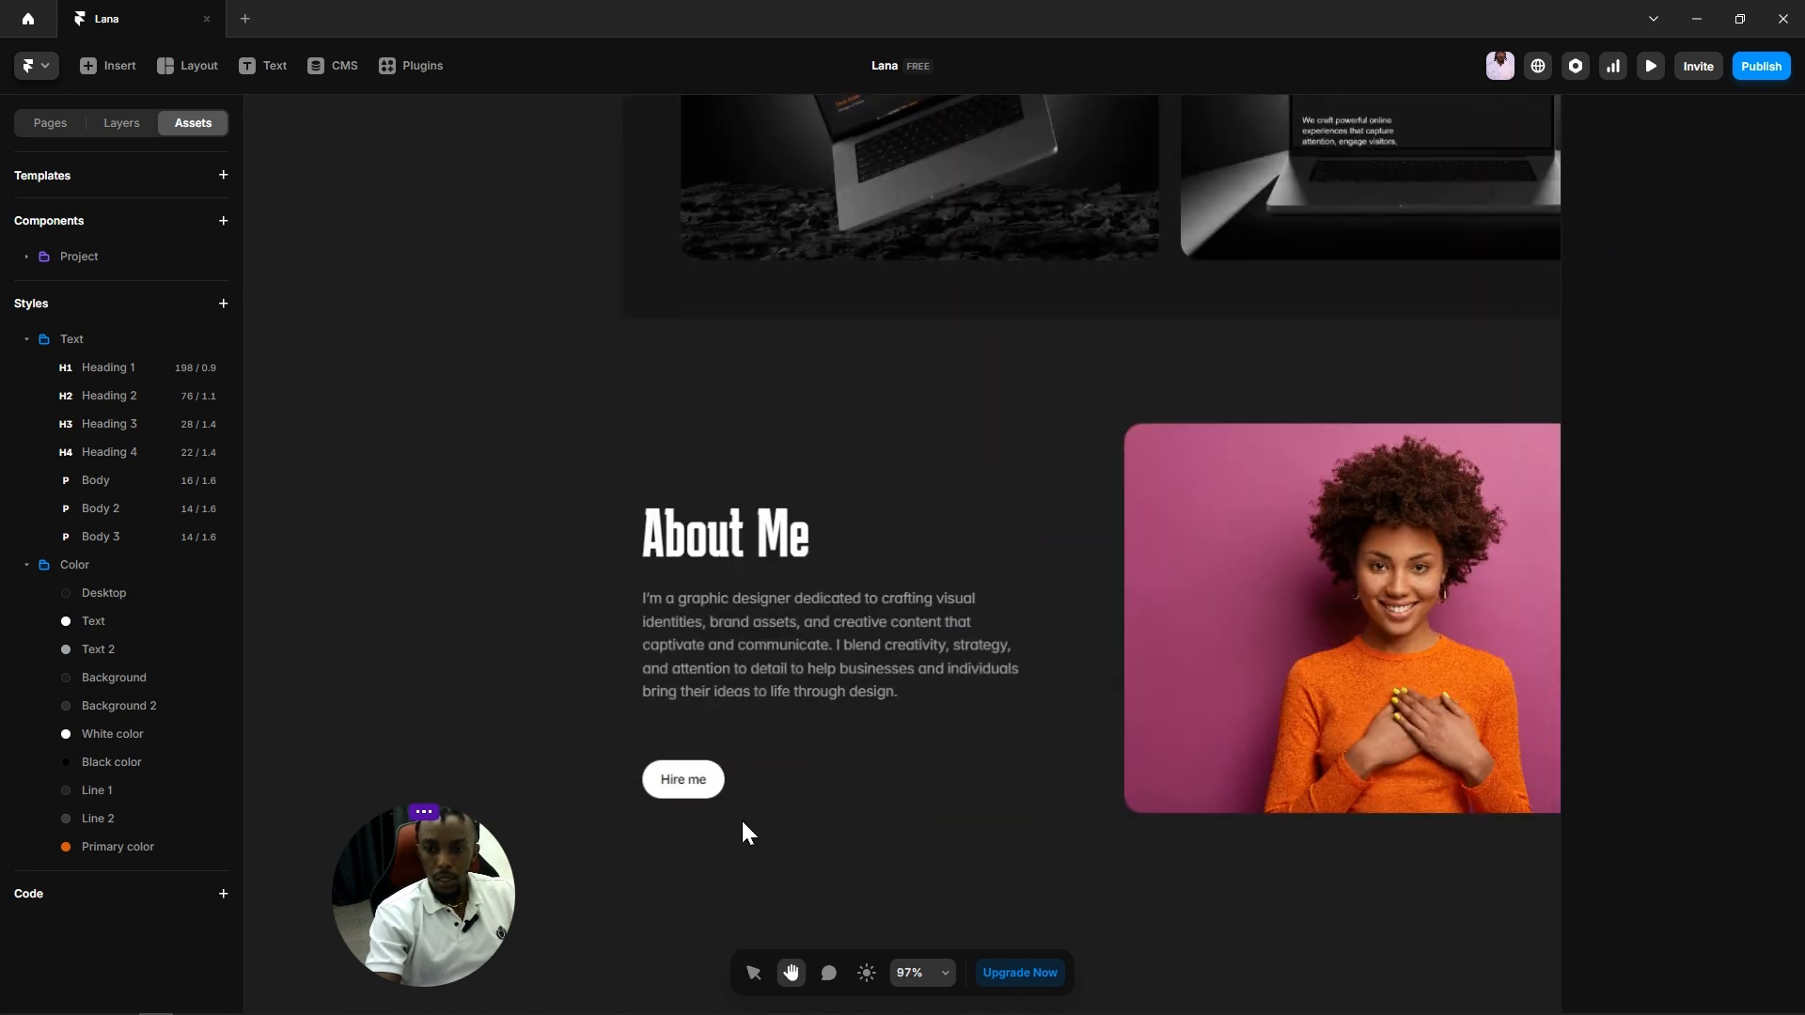
drag(658, 765, 657, 727)
click(887, 749)
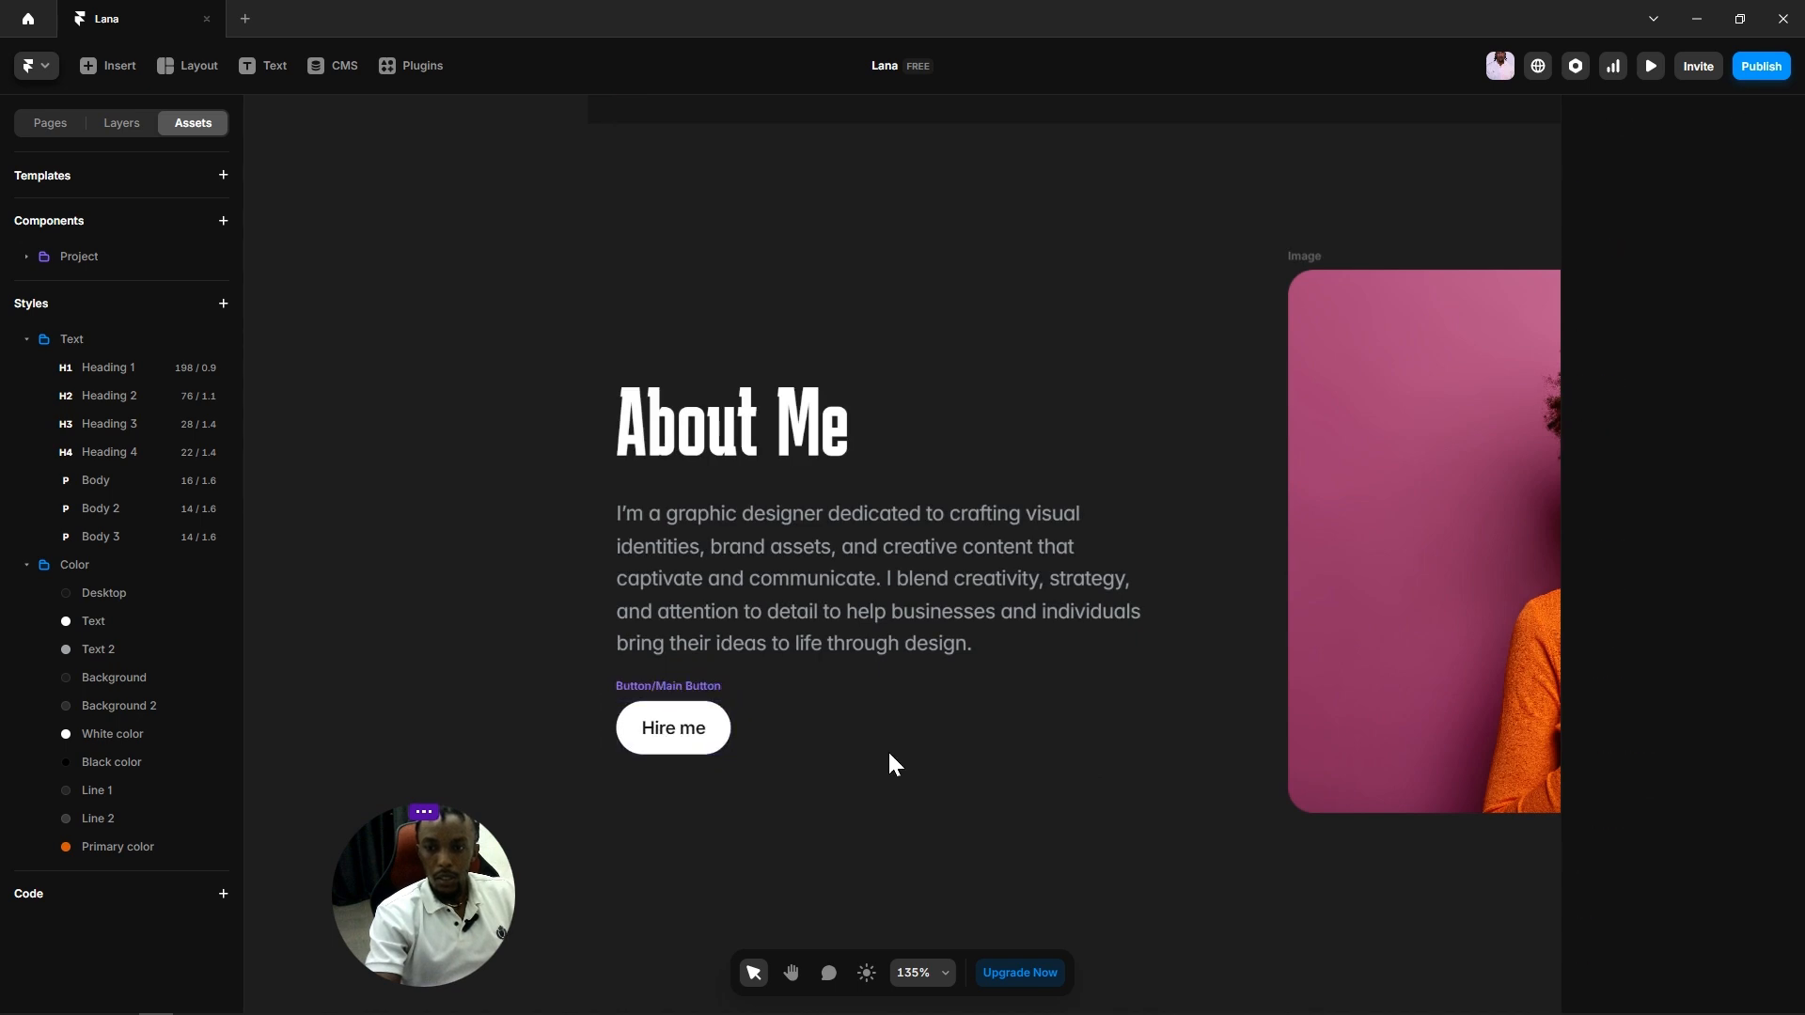
Step: Group the "About Me" heading, description and "Hire me" button into a stack
click(664, 721)
shift+click(713, 595)
shift+click(698, 453)
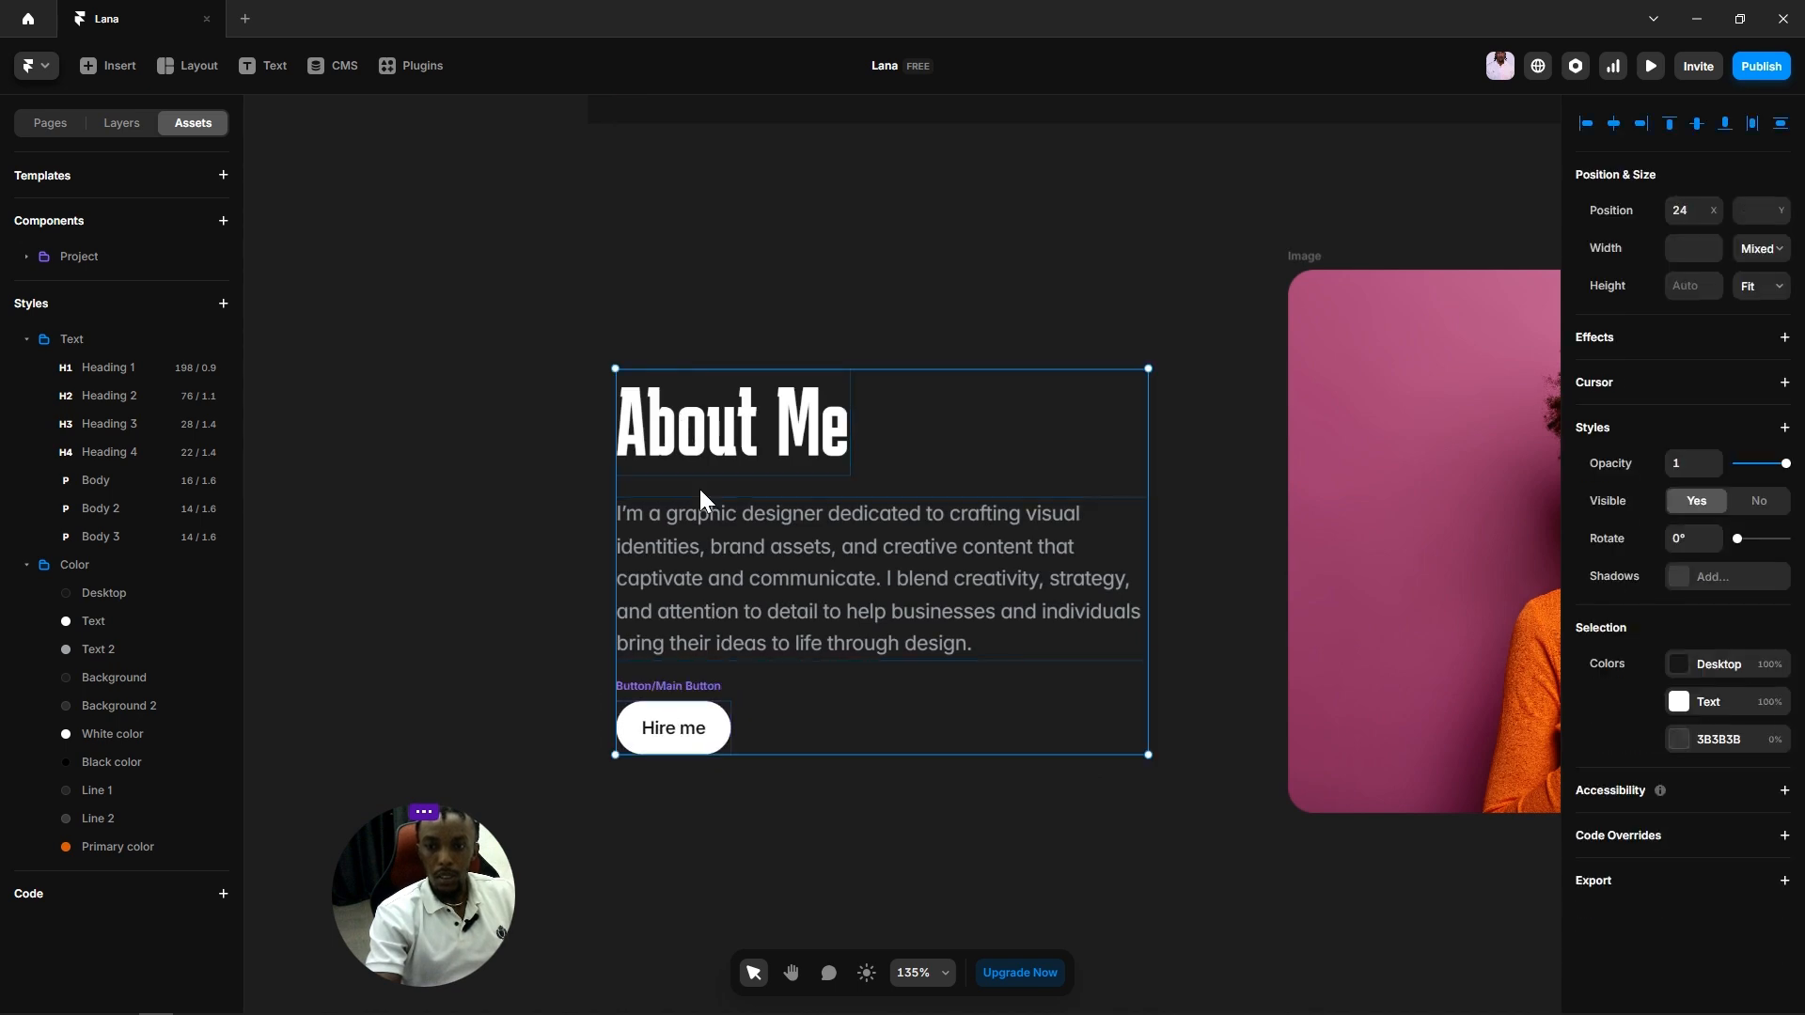
right_click(745, 570)
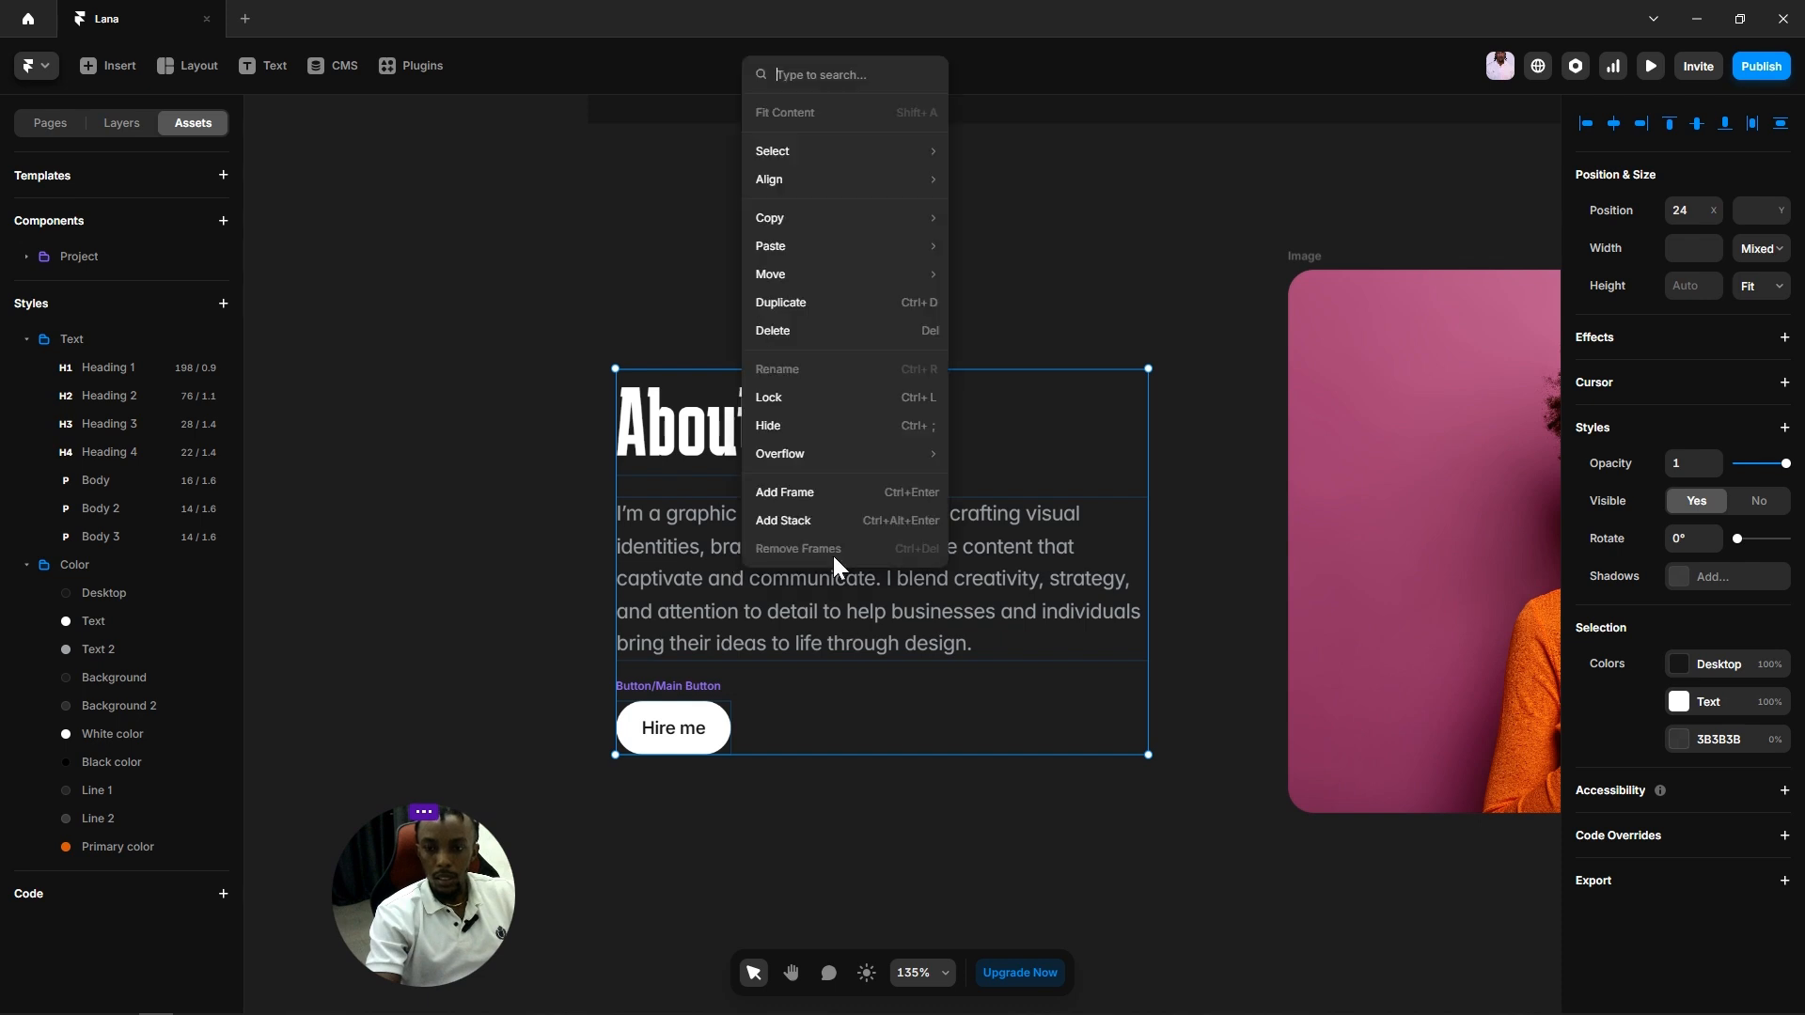
click(800, 519)
Step: Left-align the contents of the new stack and set its height to Fit Content
scroll(1754, 827, down, 4)
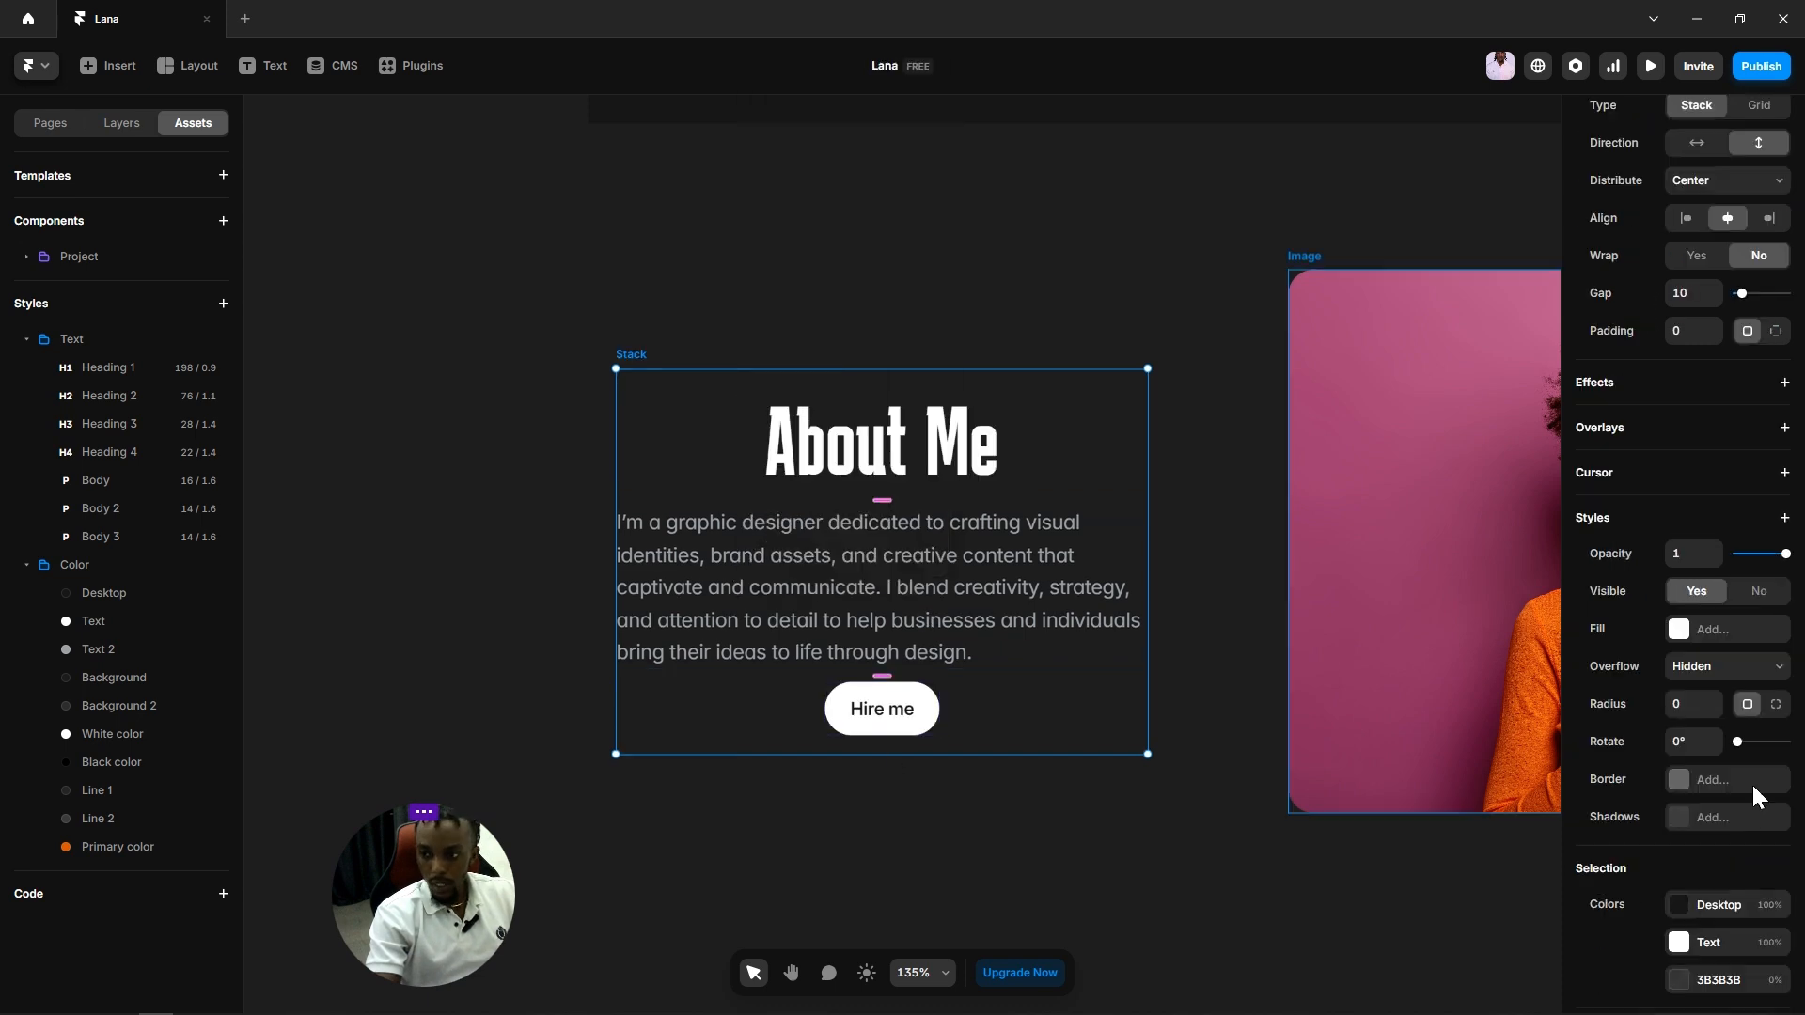
scroll(1732, 681, up, 4)
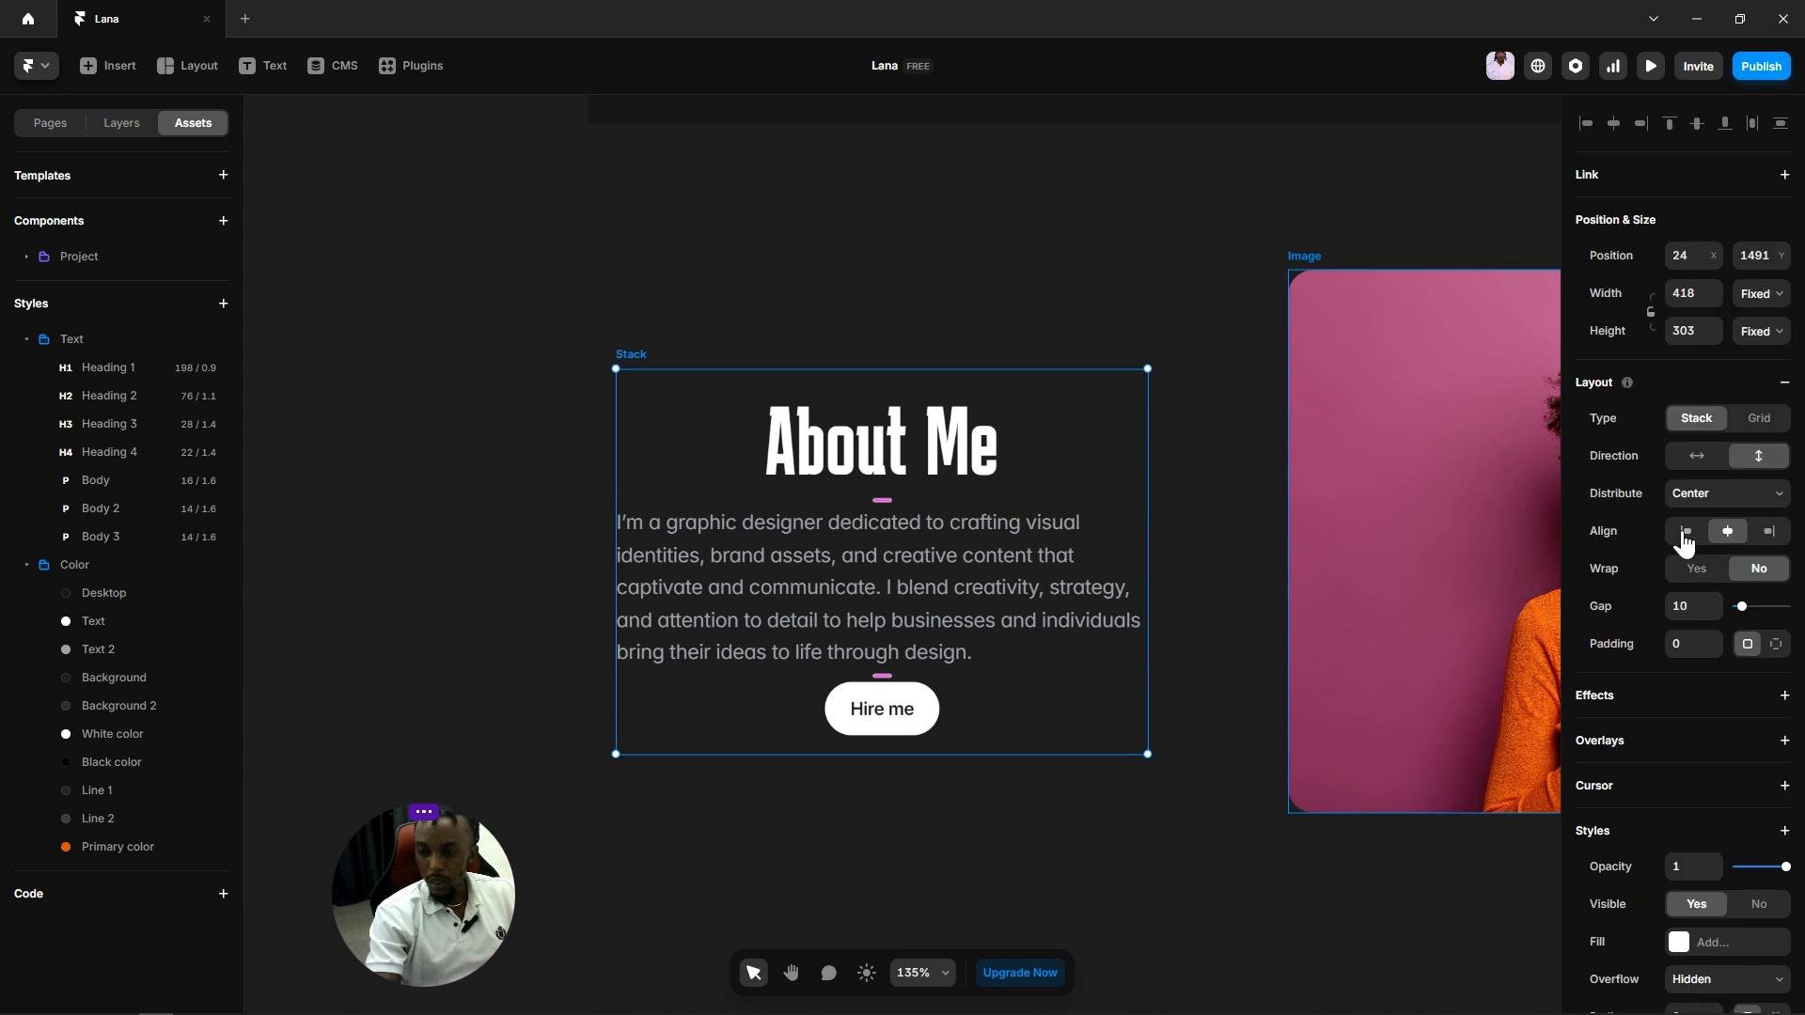
click(1684, 537)
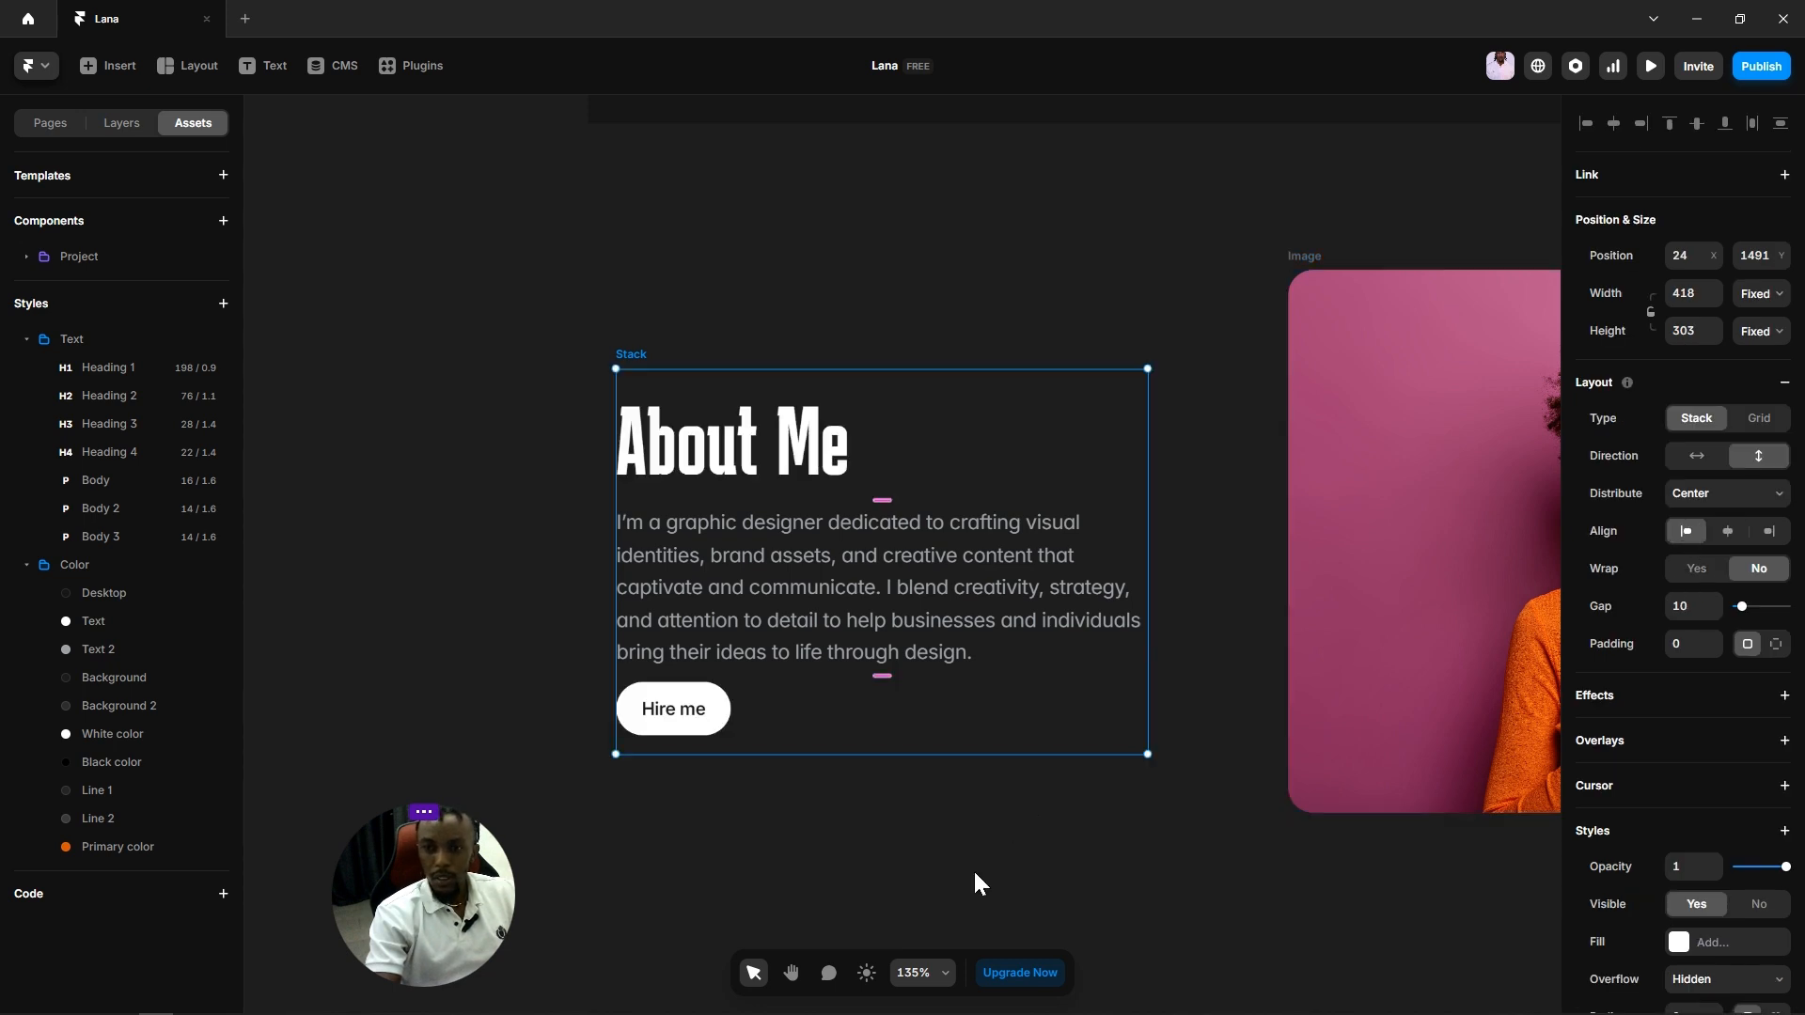
click(1757, 333)
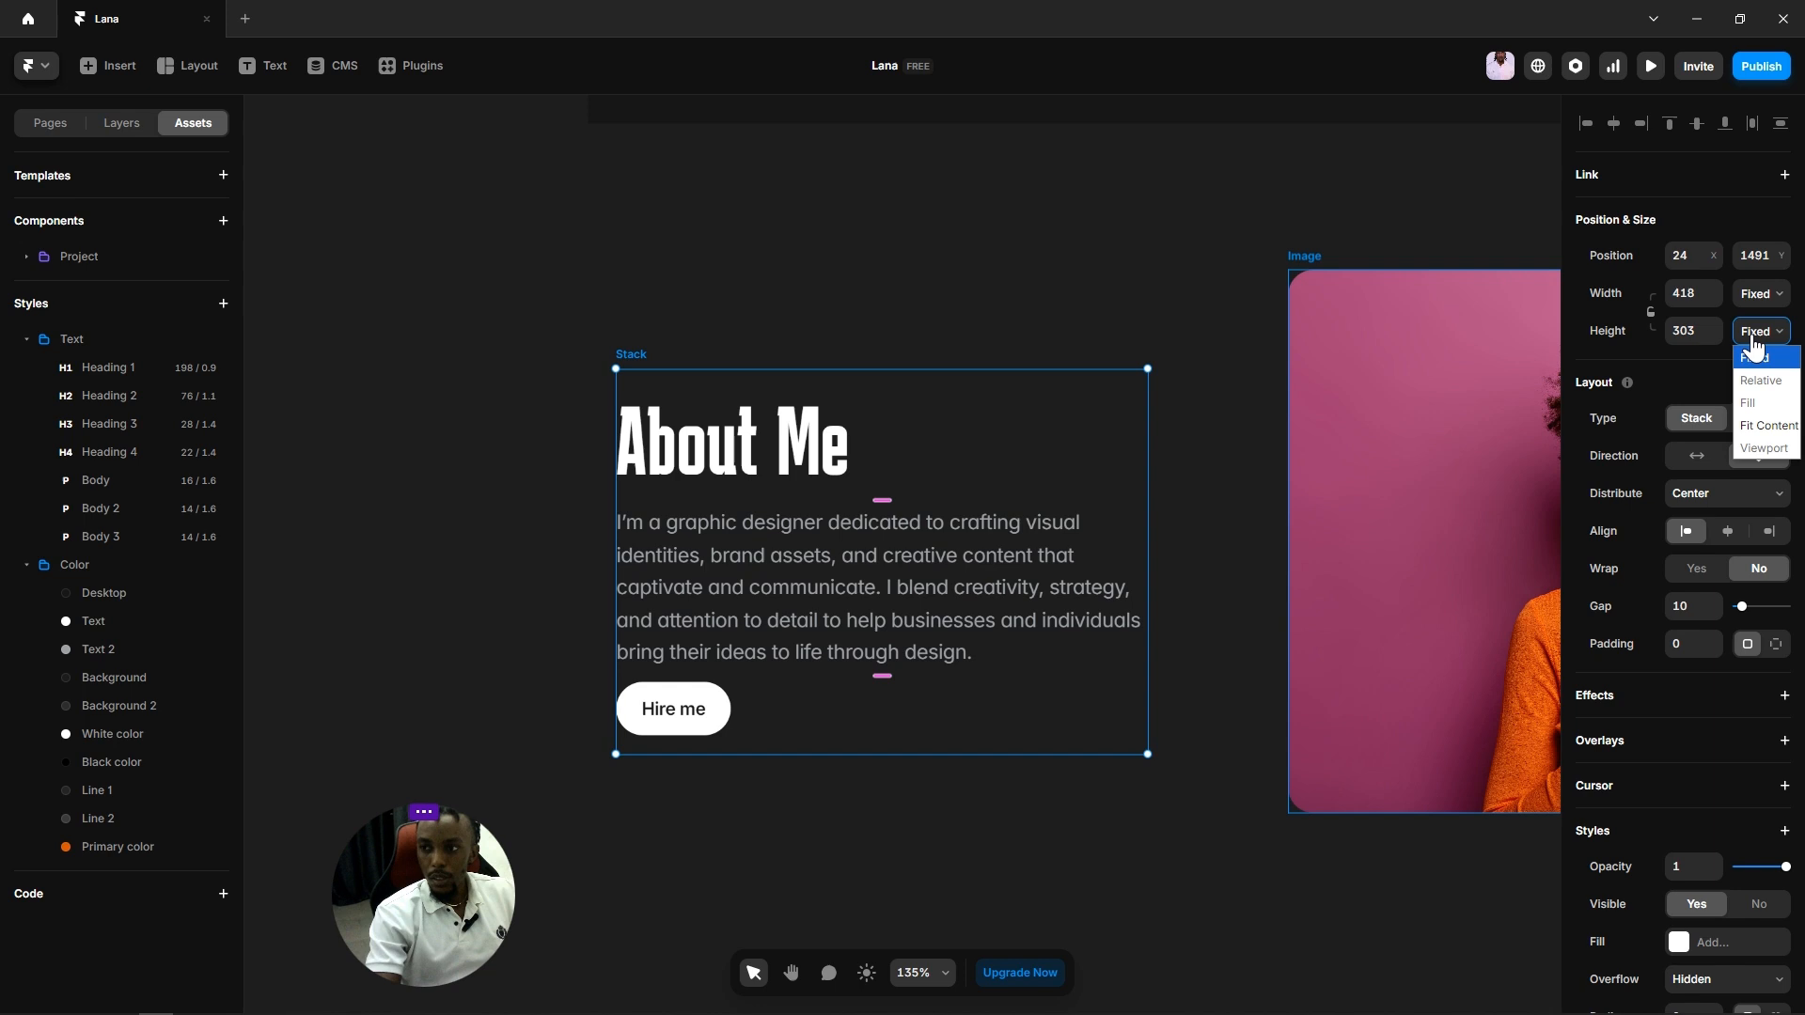
click(1764, 427)
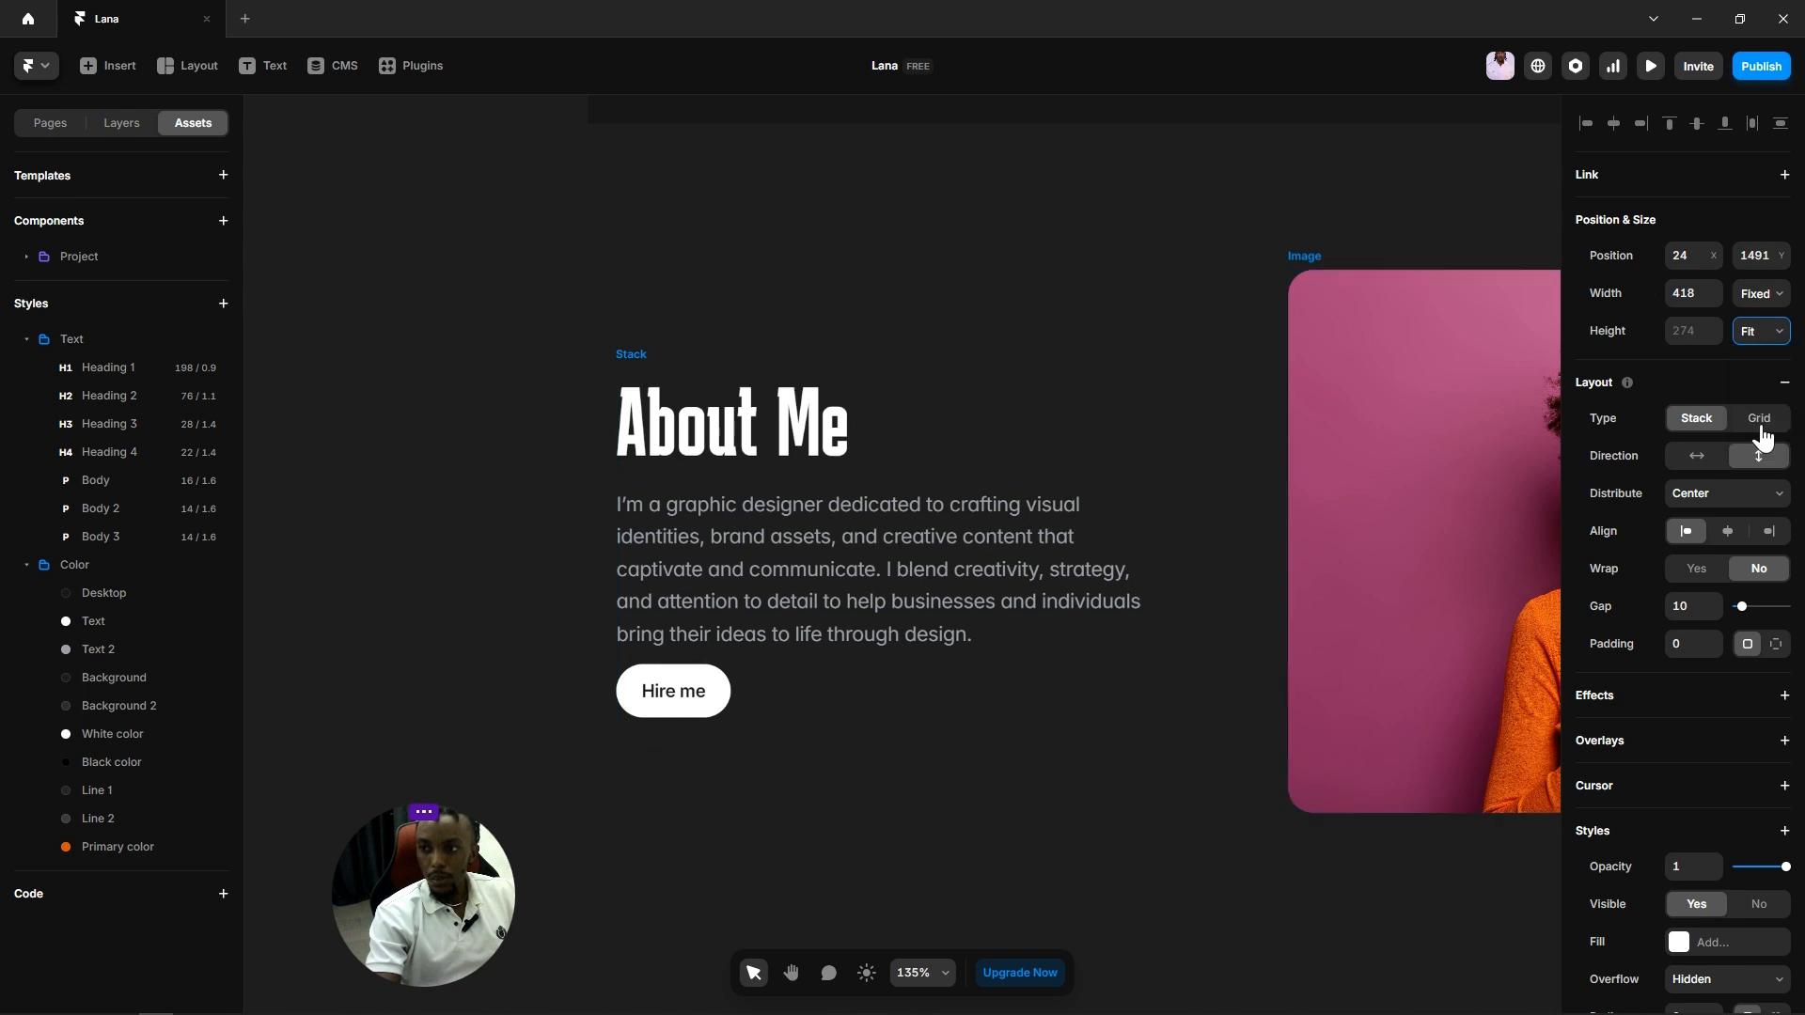
Step: Set the gap between the stack's items to 24
click(1689, 606)
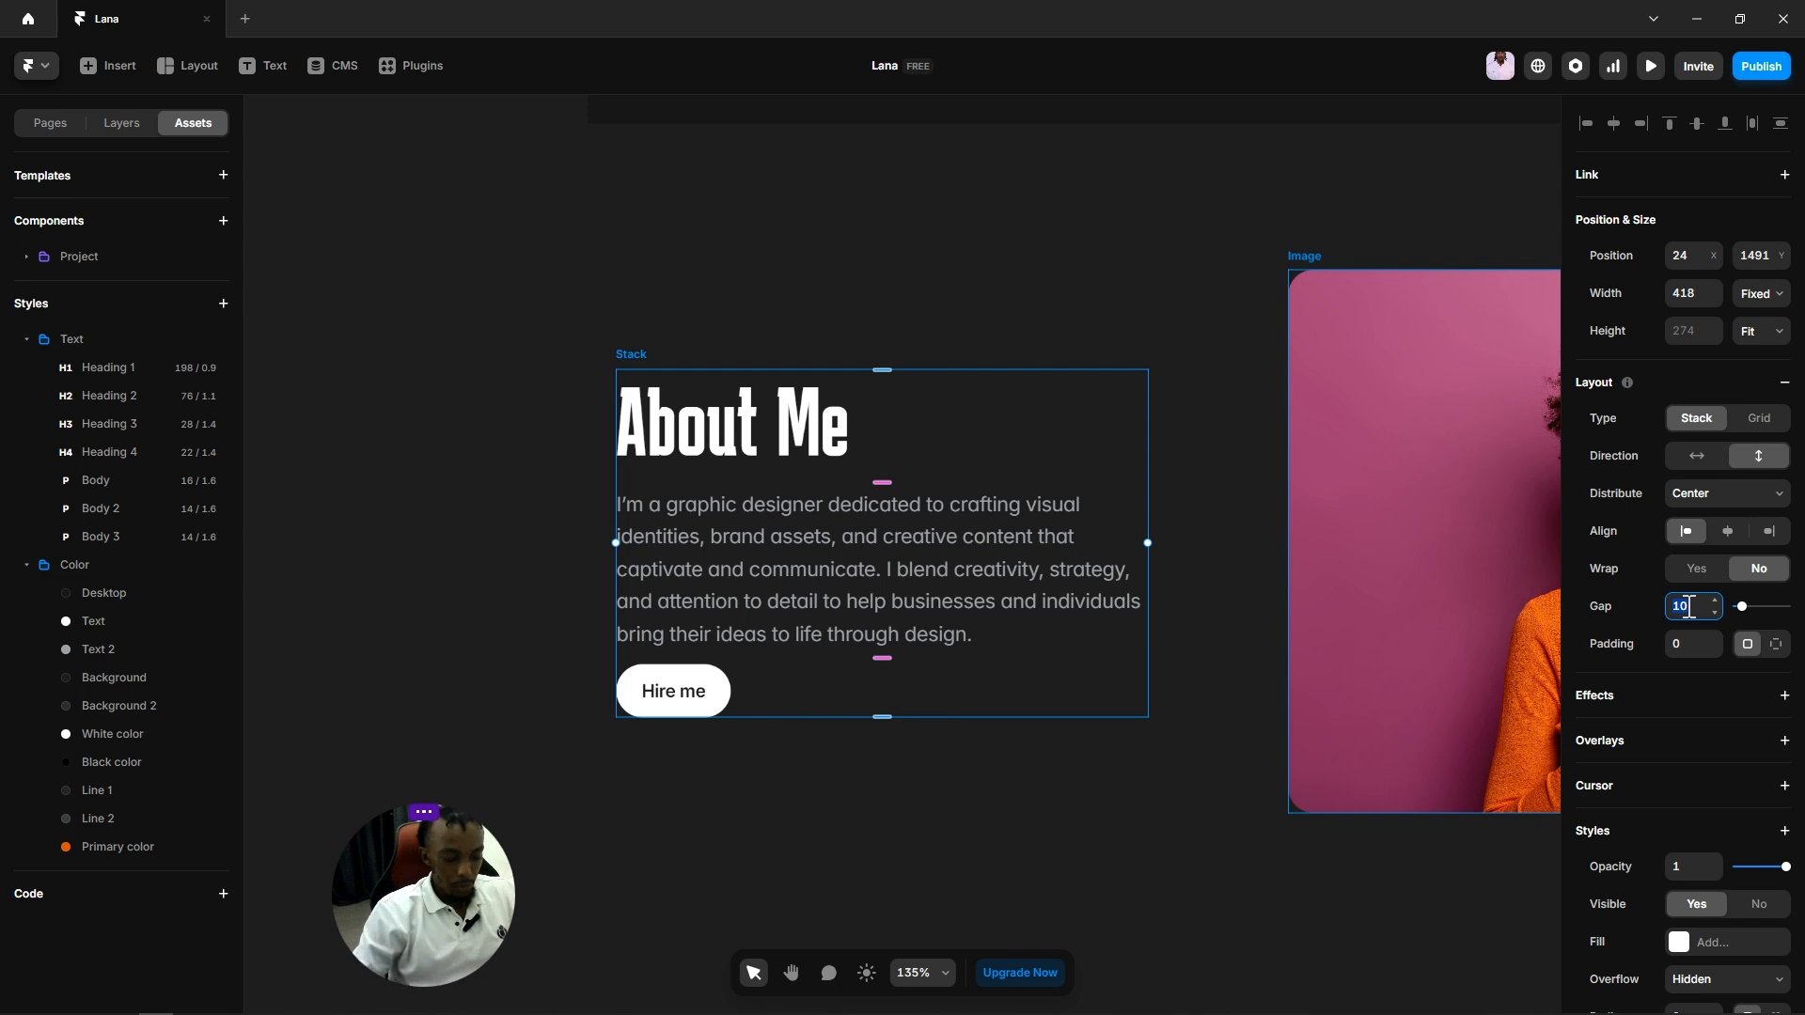
text(24)
key(Return)
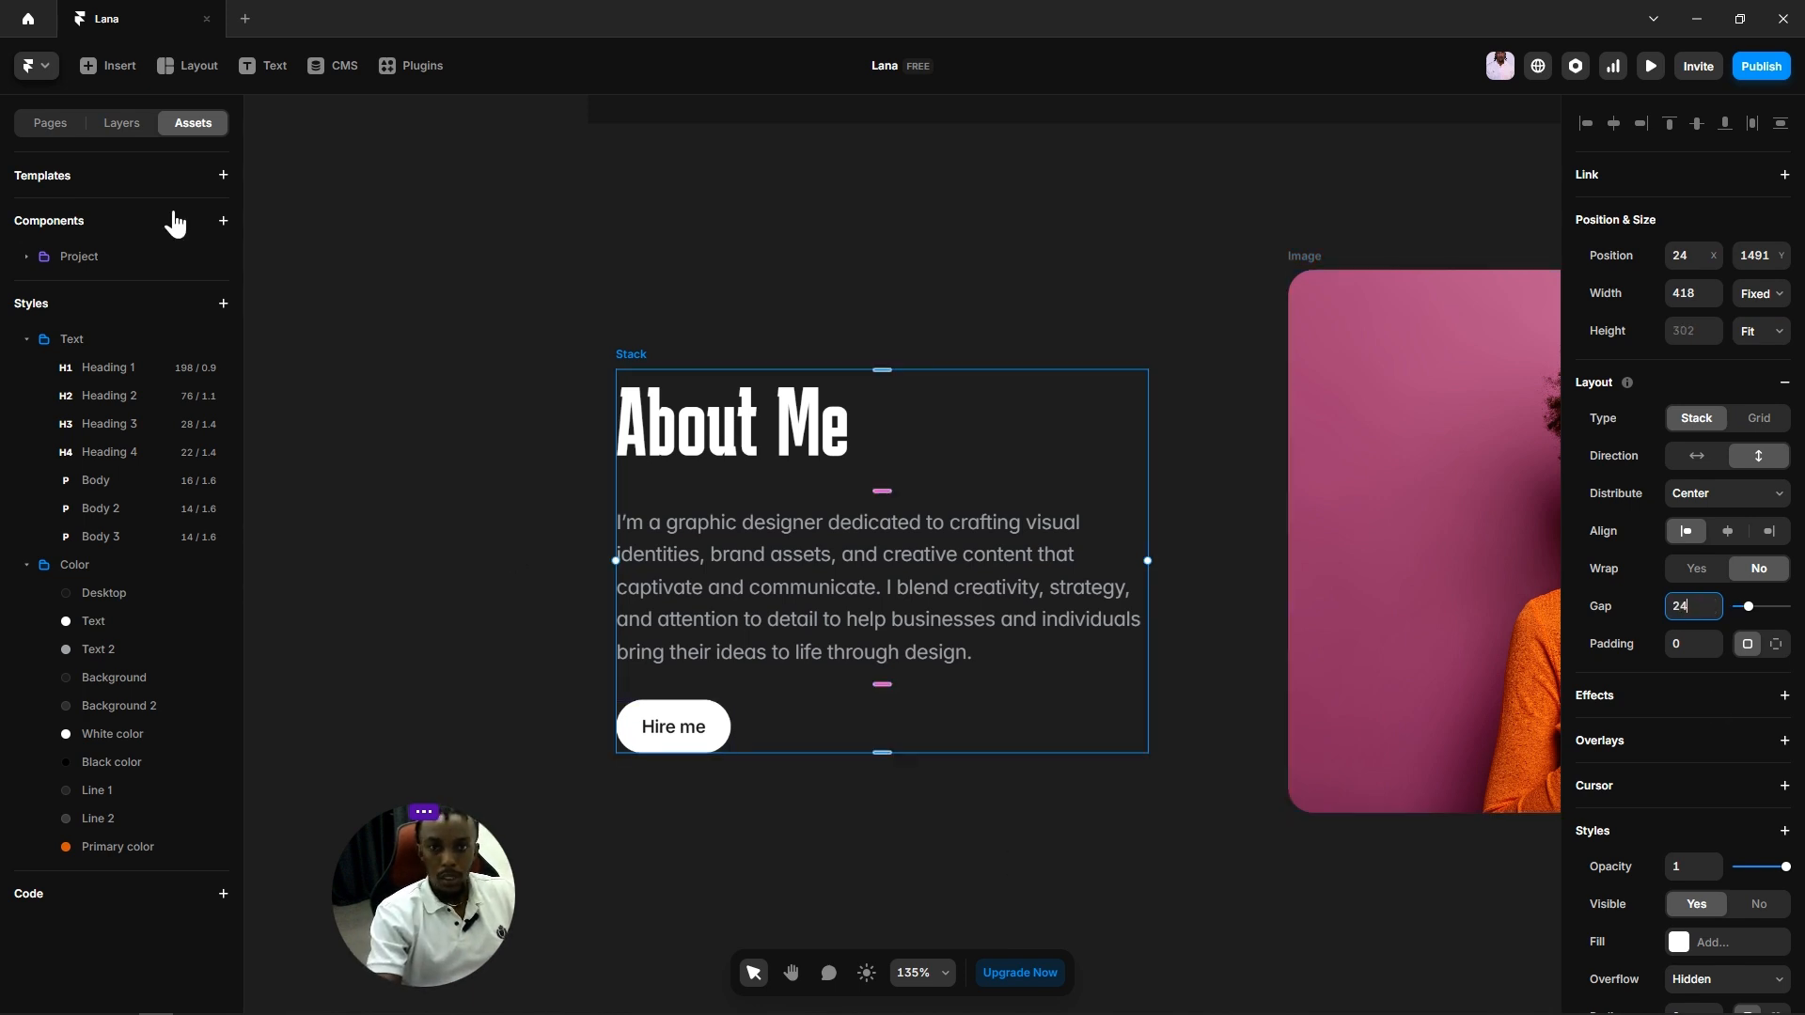
Step: Rename the stack holding the "About Me" heading, description and "Hire me" button as "About me"
click(121, 123)
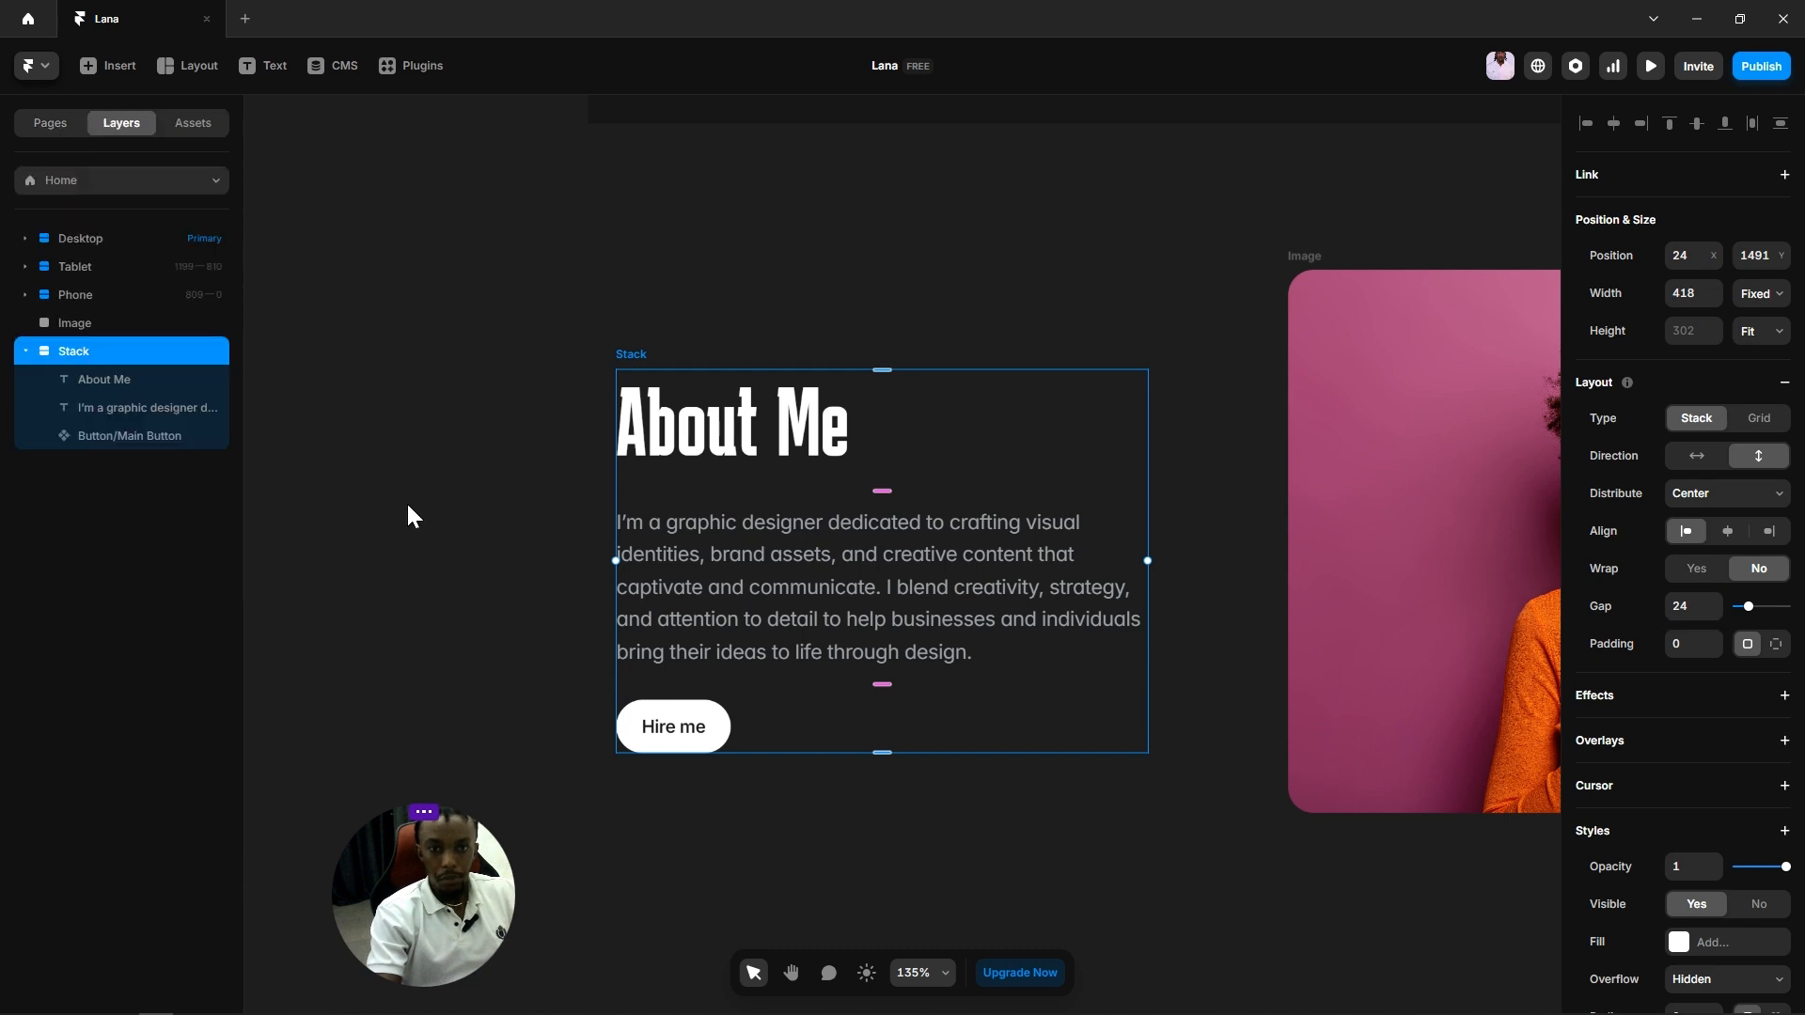
double_click(75, 350)
text(Ab)
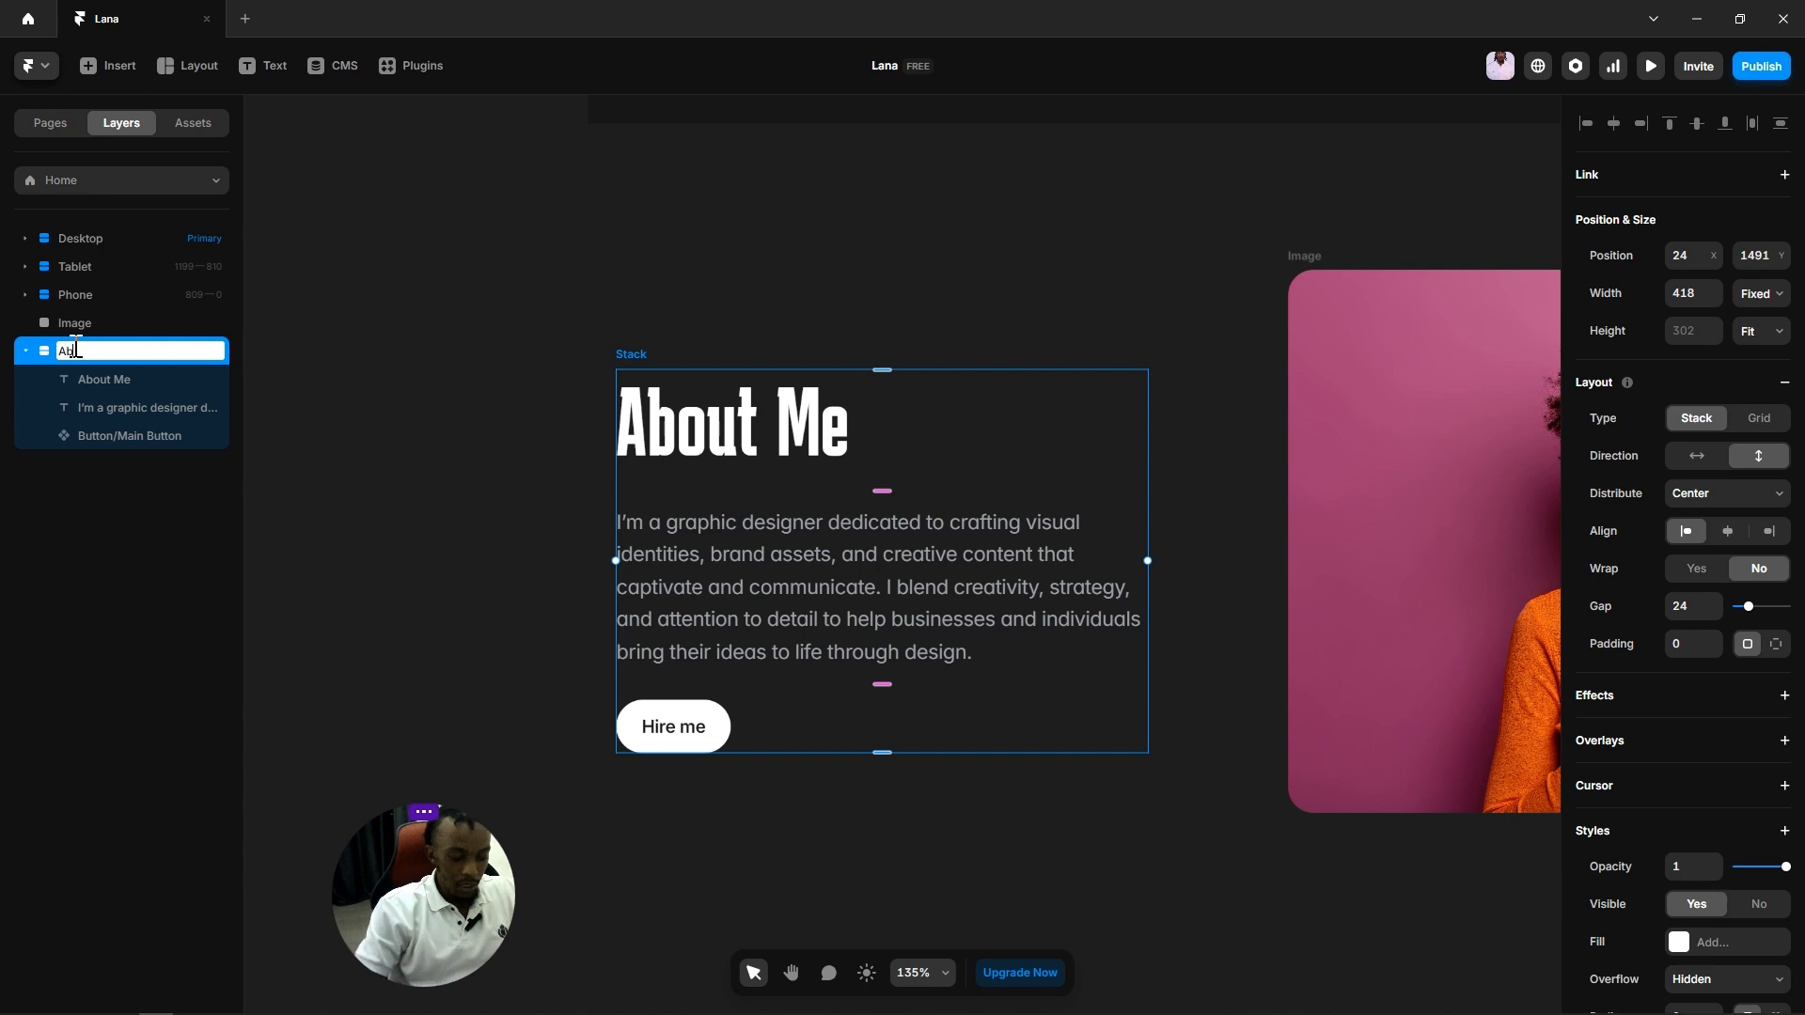
text(out me)
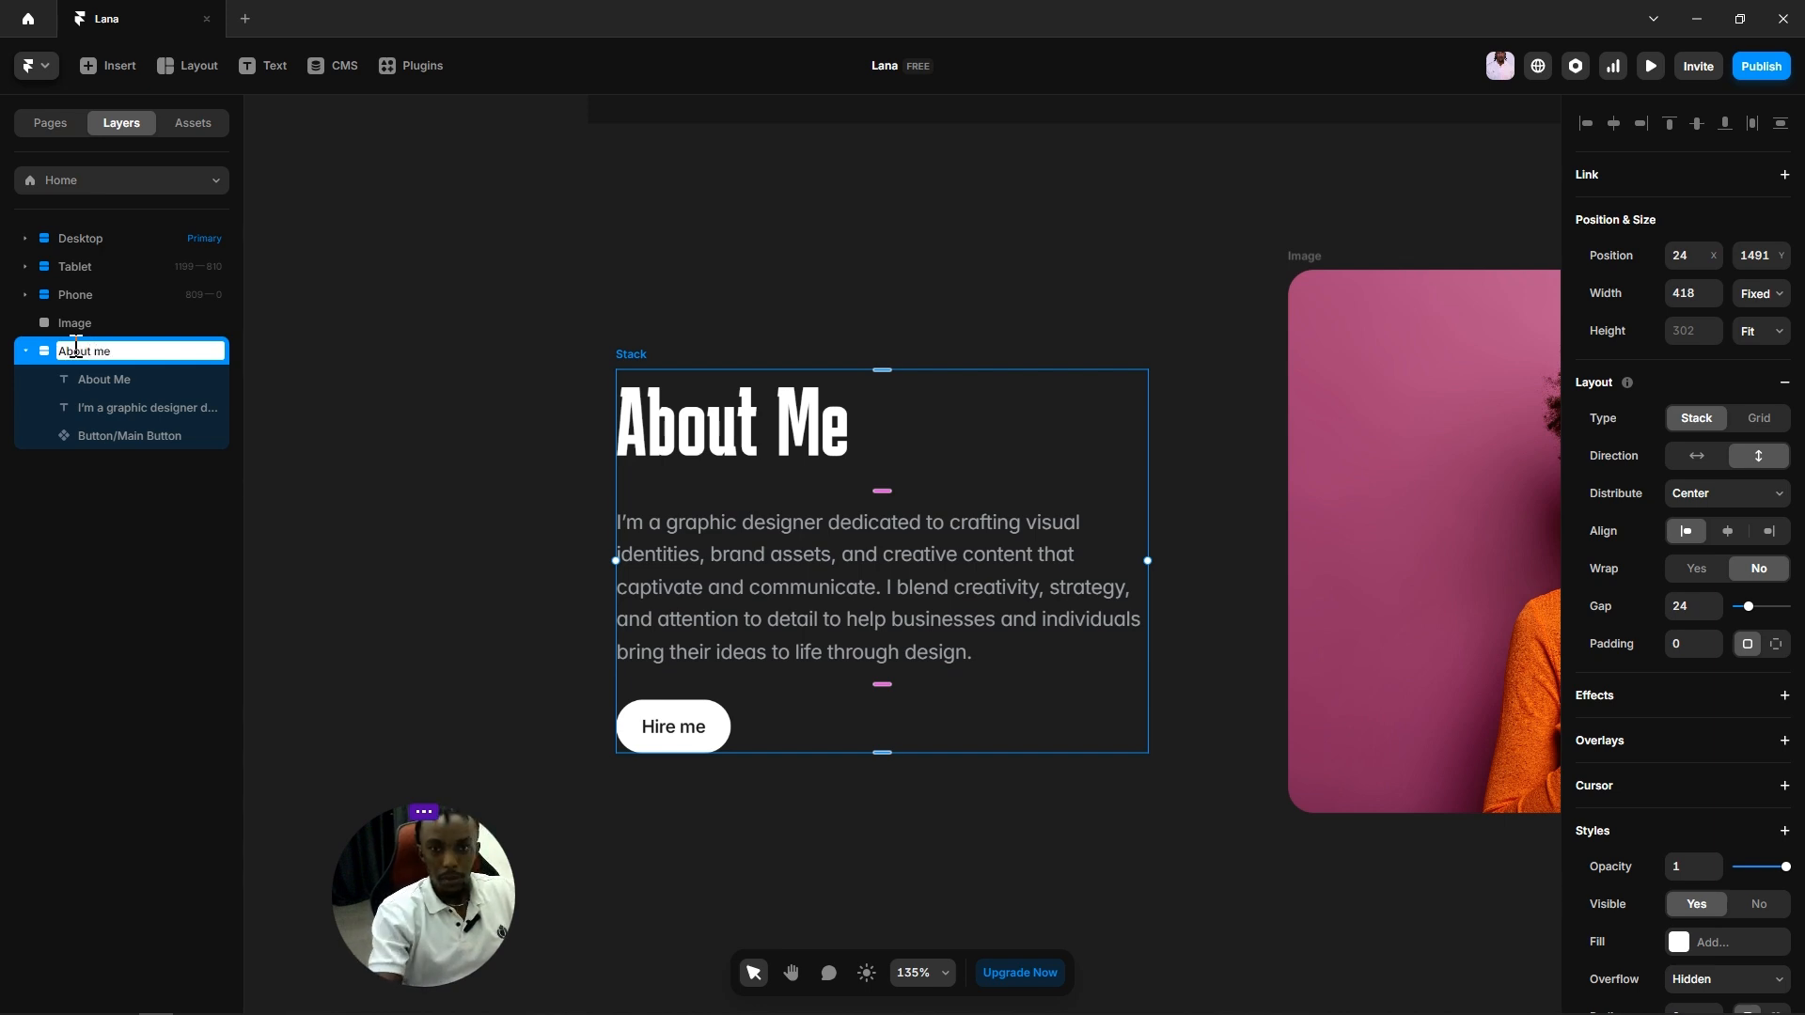
click(506, 511)
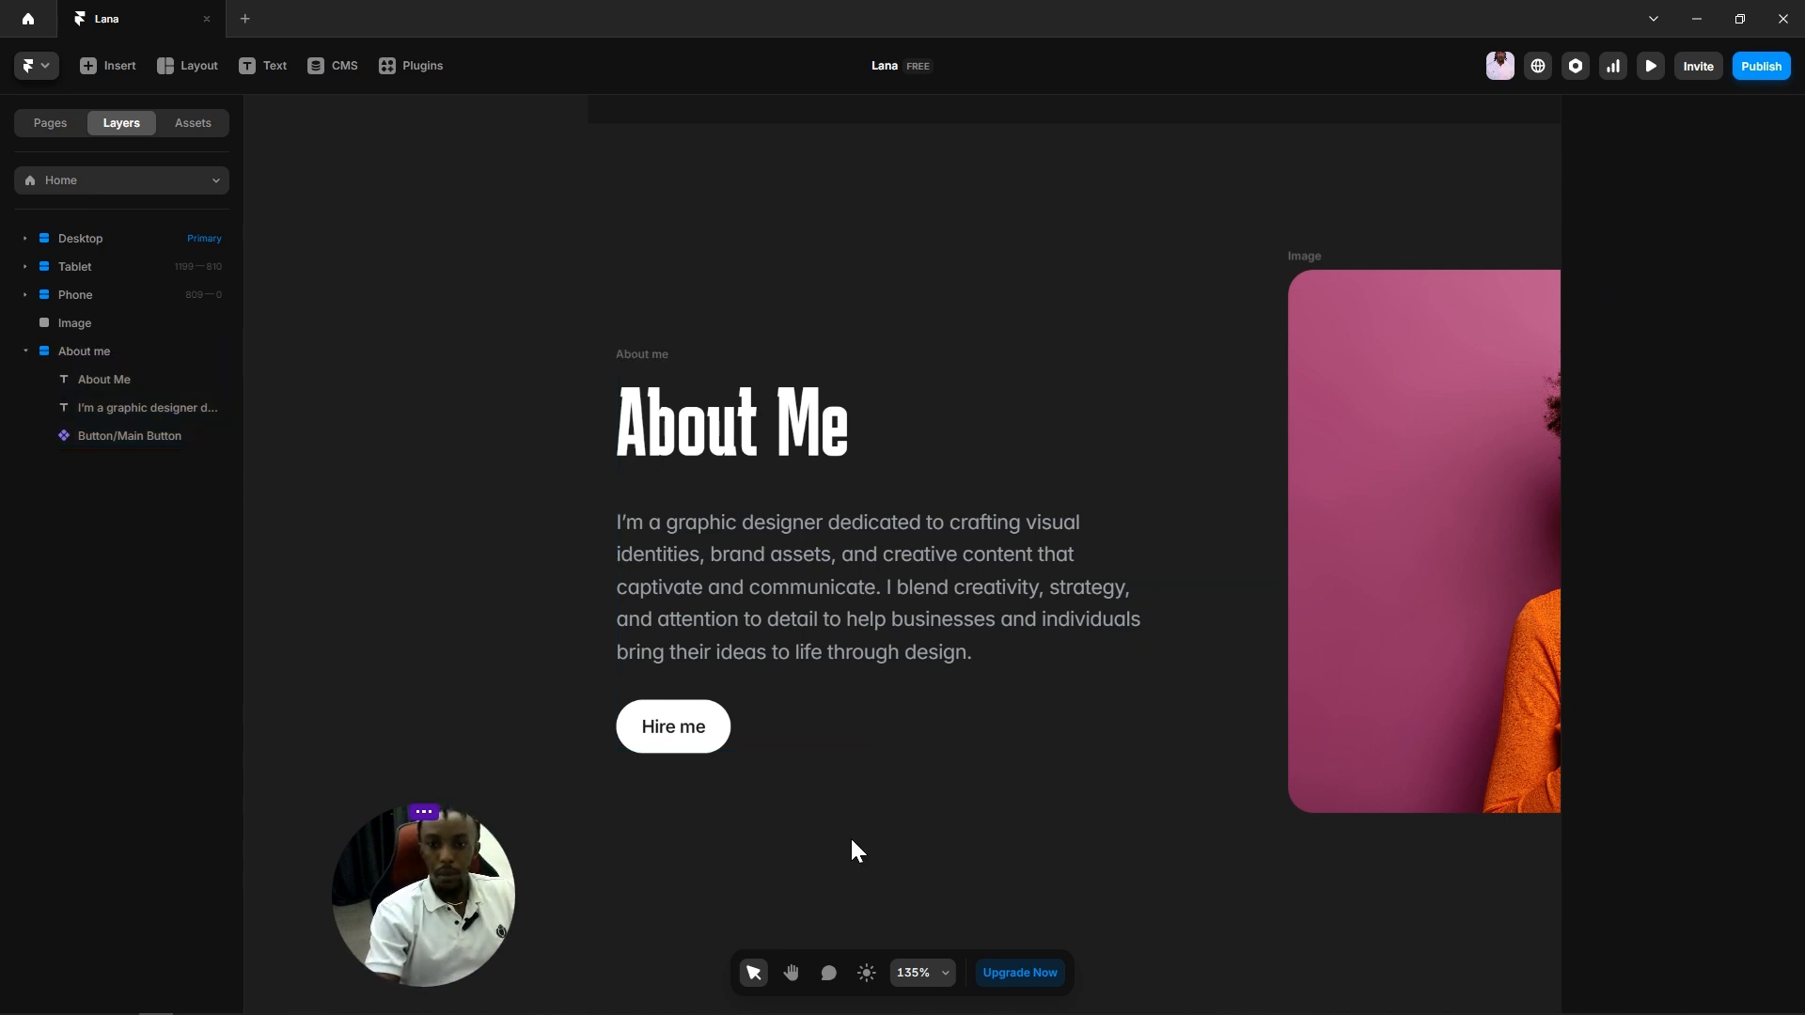
Step: Add an accessibility Tag setting to the "About me" stack, using the div tag
key(space)
drag(1116, 876, 856, 830)
scroll(850, 794, down, 3)
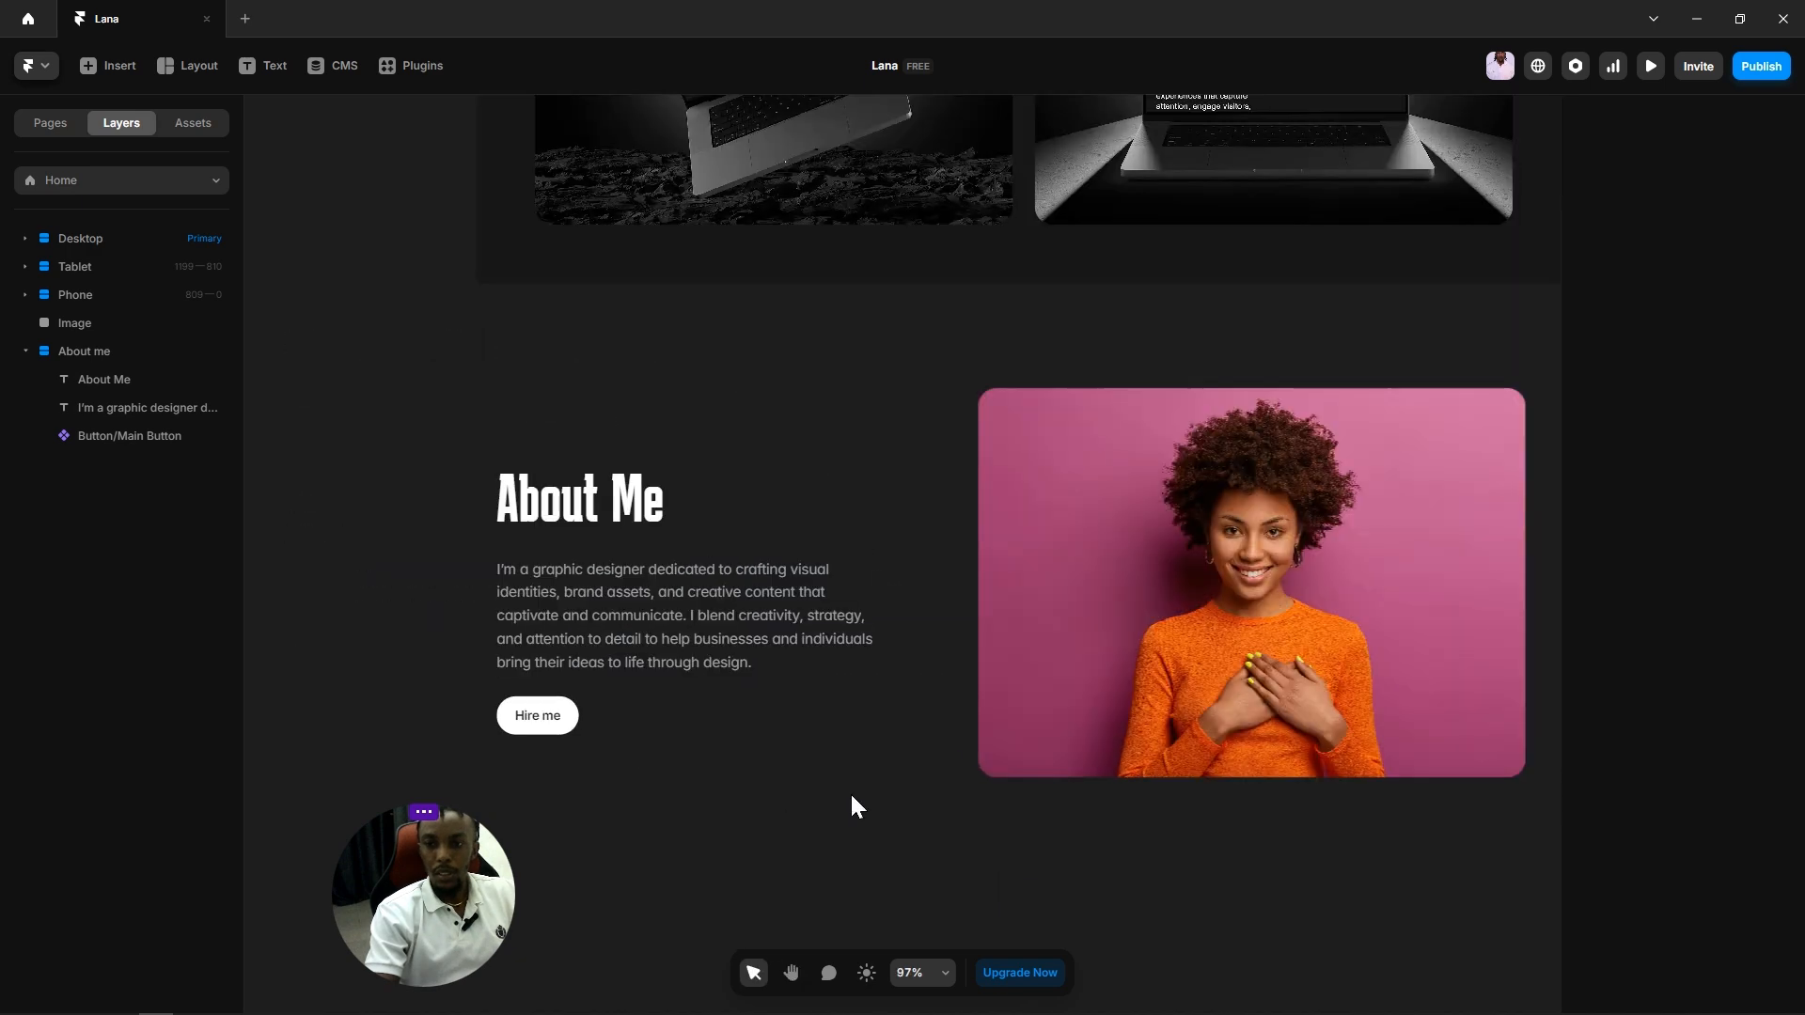
key(space)
drag(1126, 909, 988, 862)
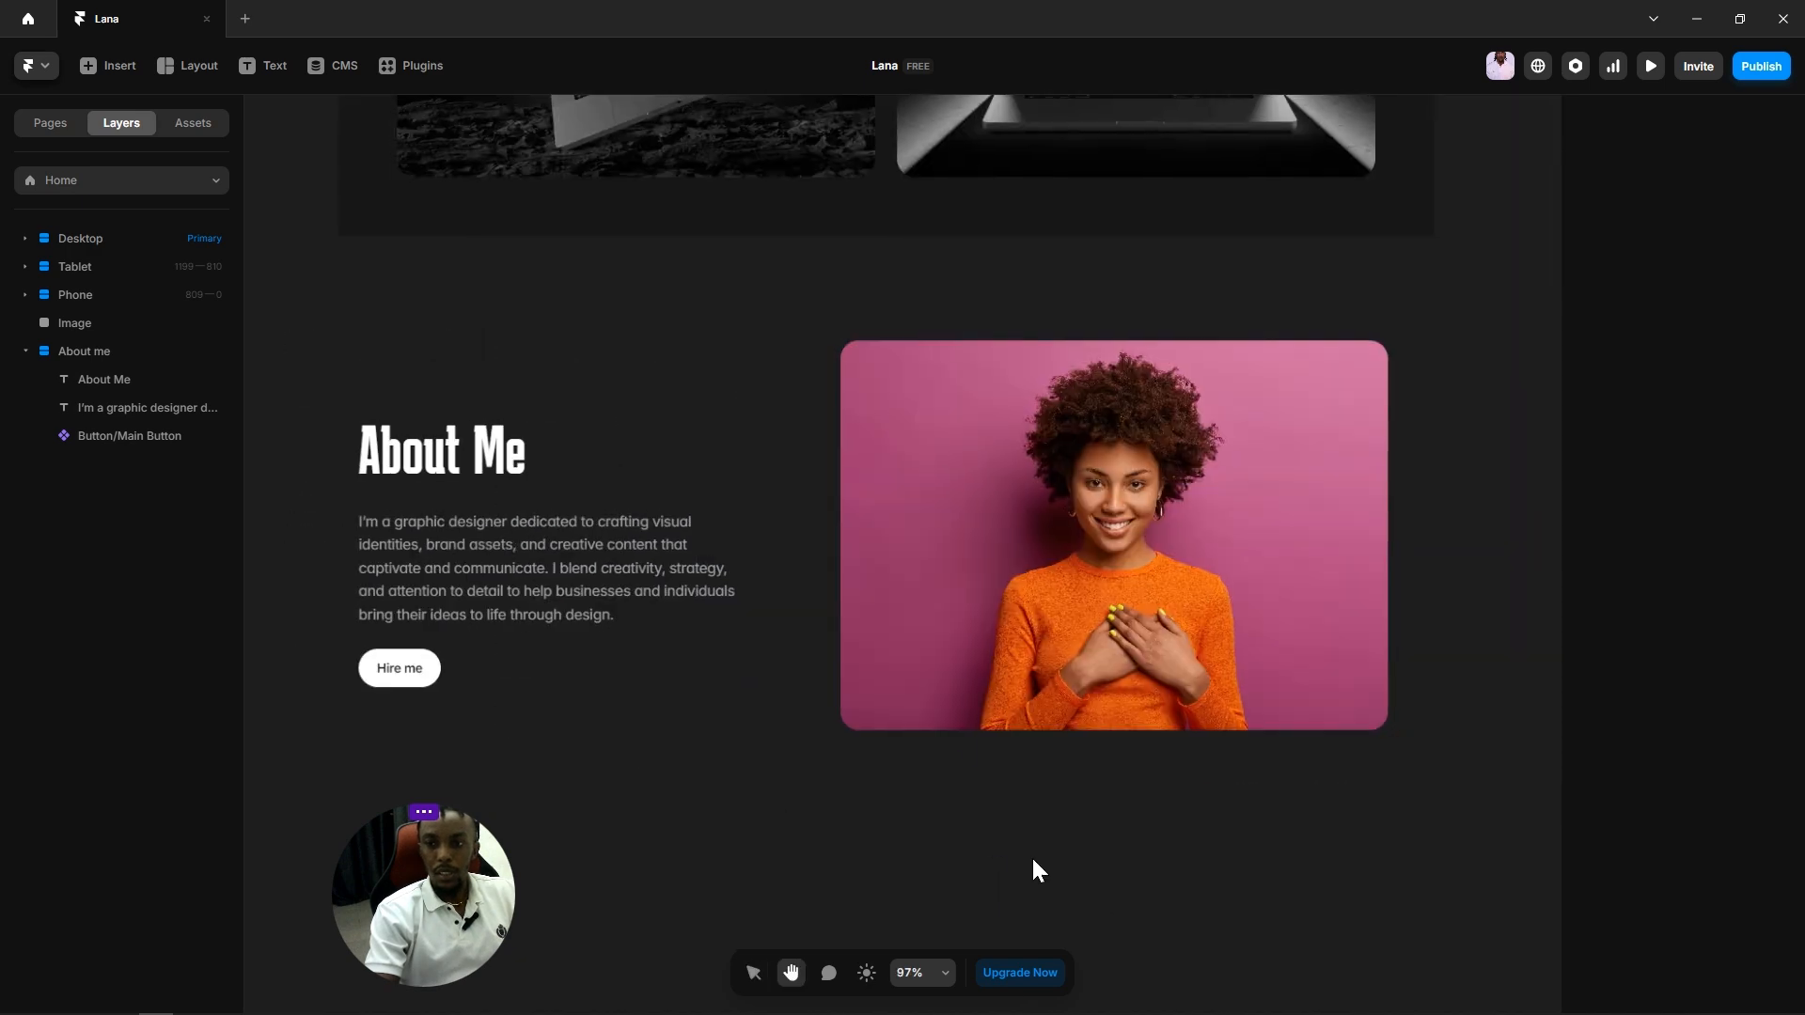
click(374, 397)
scroll(1776, 799, down, 5)
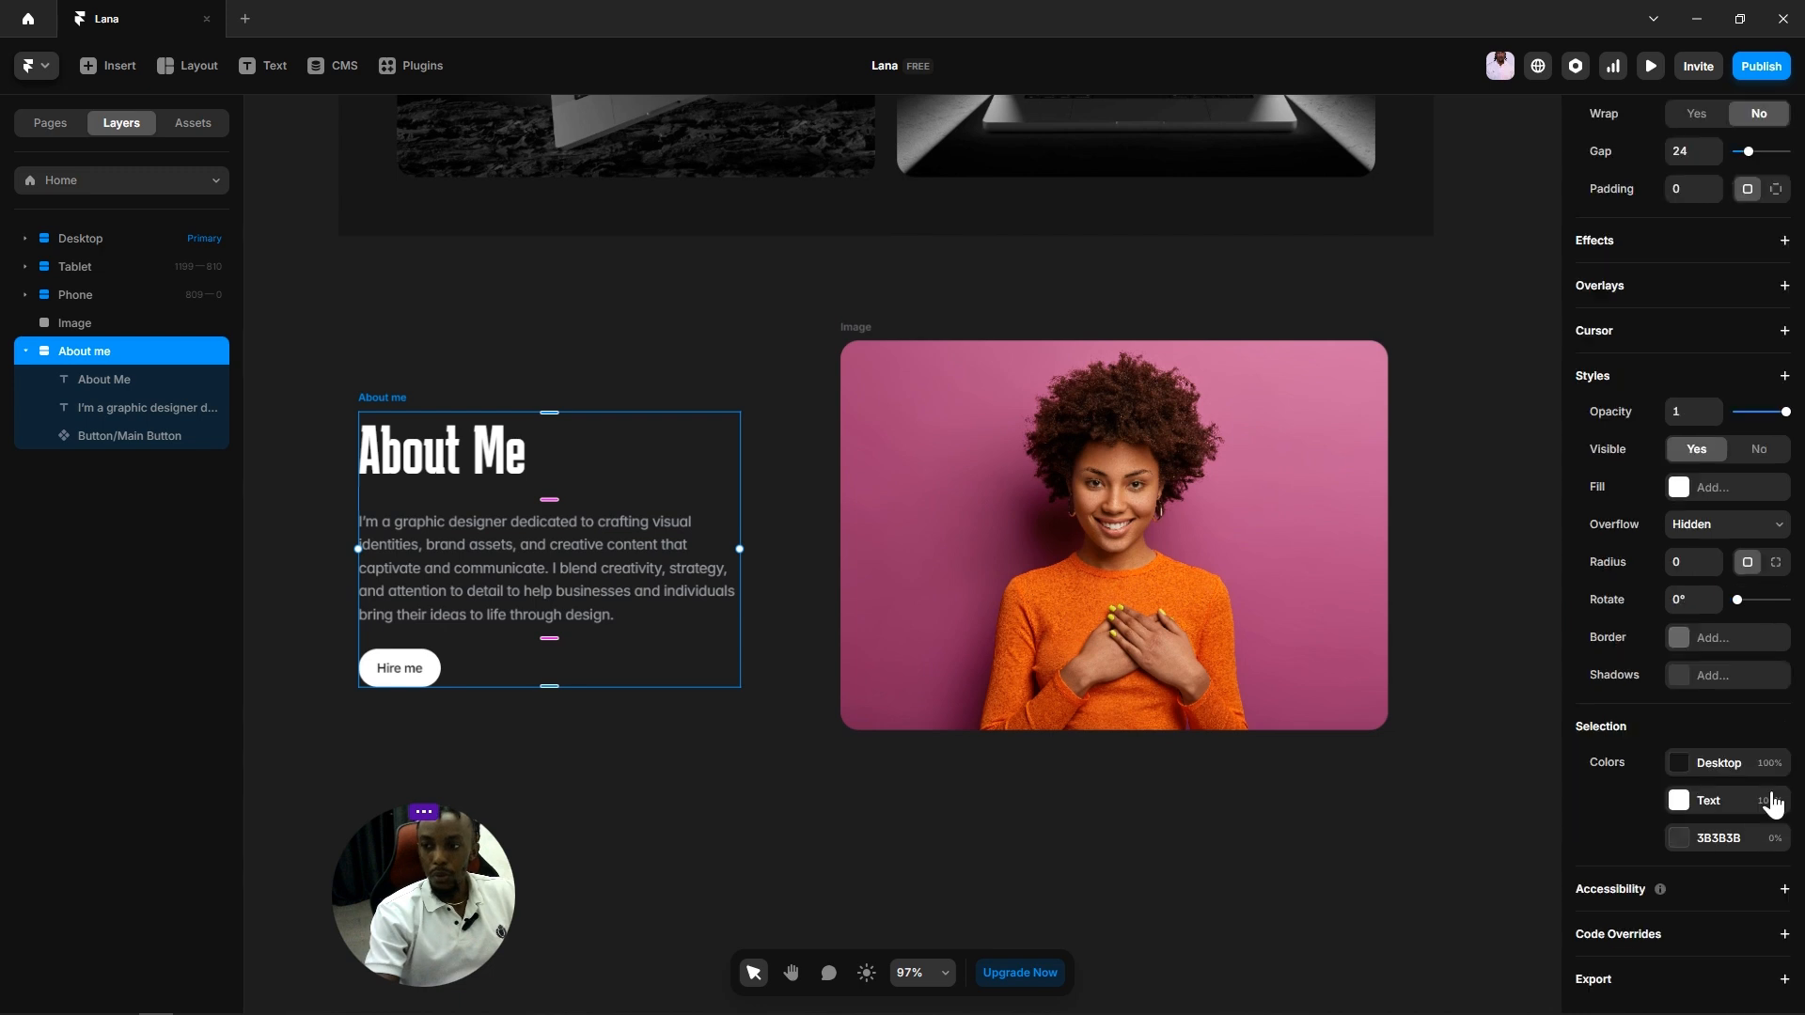
click(1783, 889)
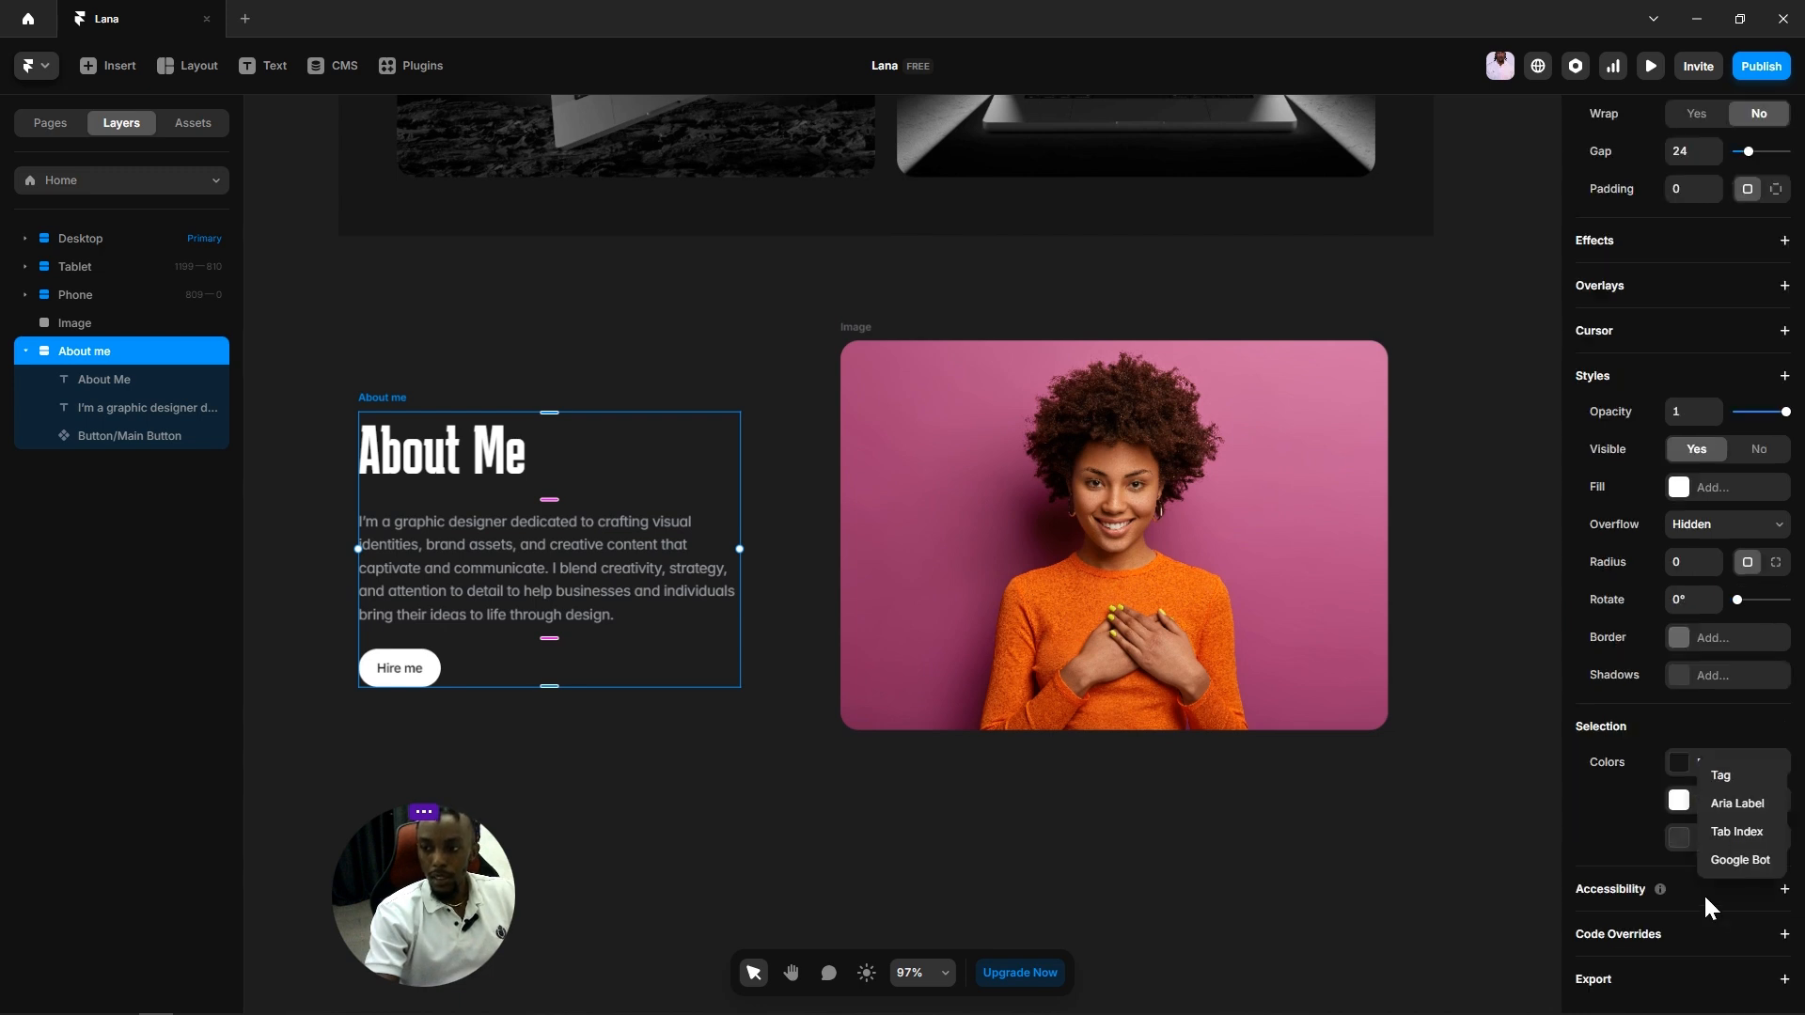
click(1740, 773)
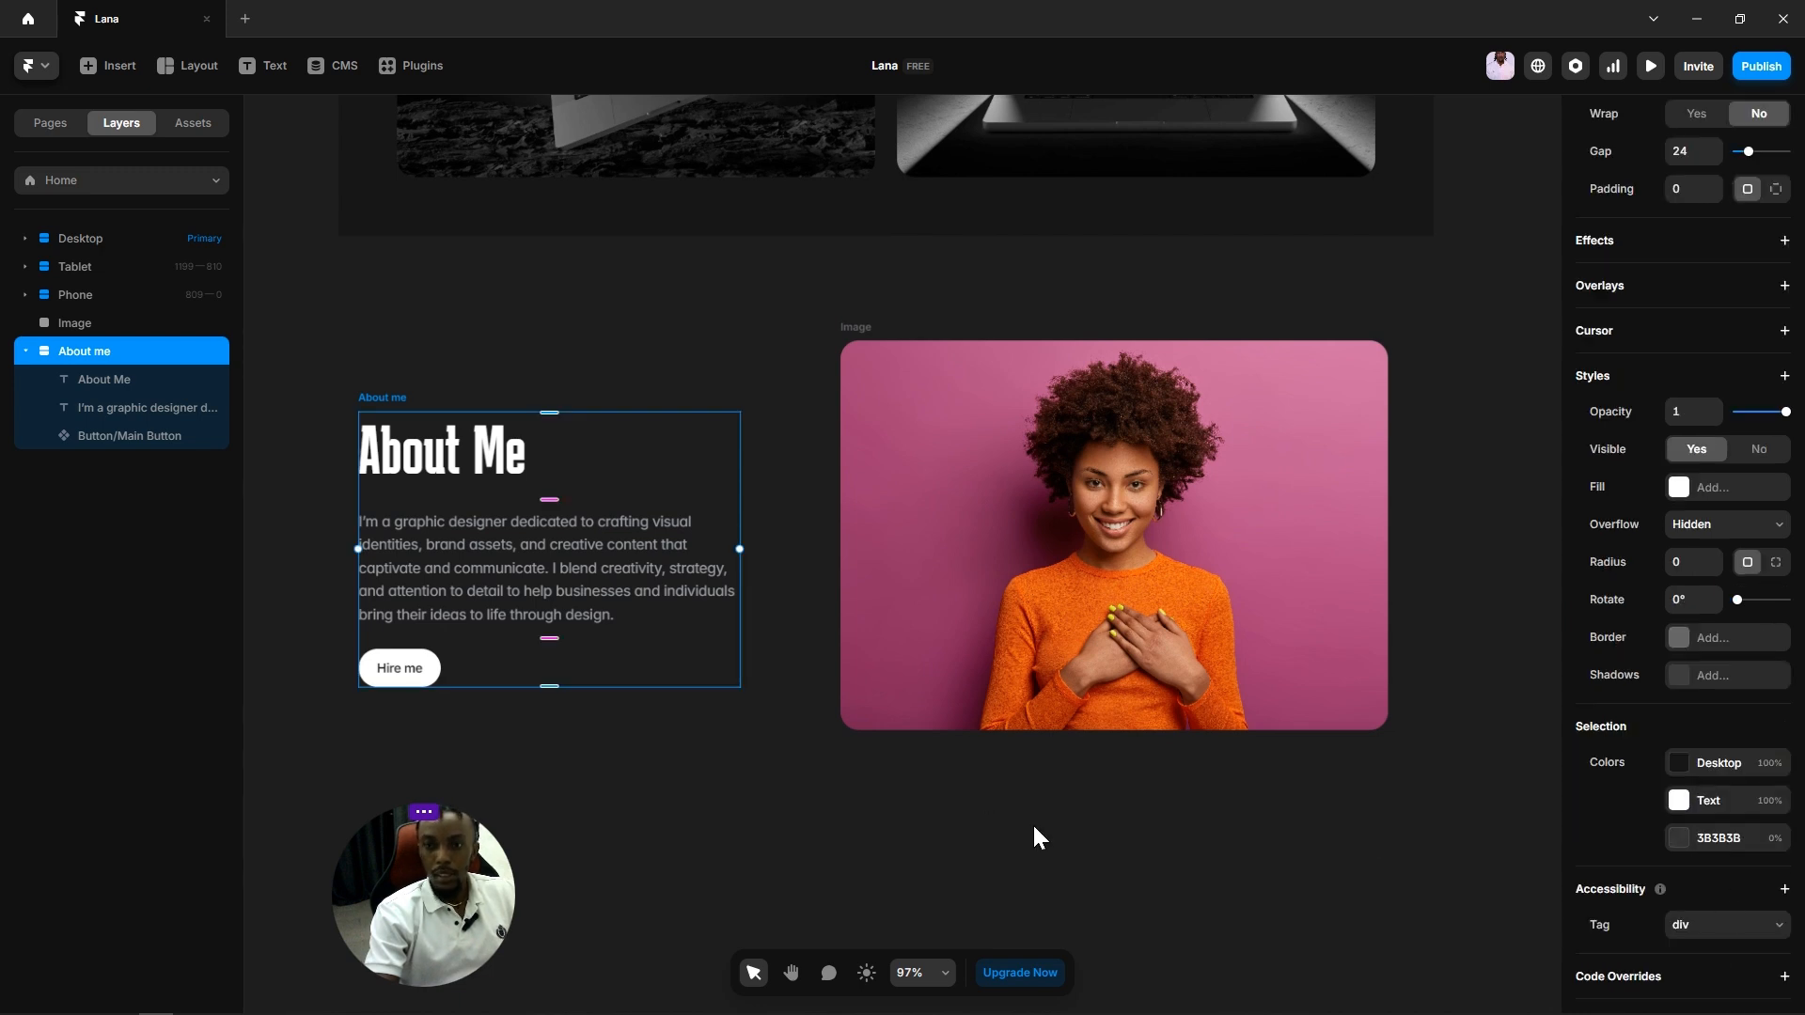
click(816, 660)
Step: Group the "About me" text stack and the woman's image into a new stack
click(374, 395)
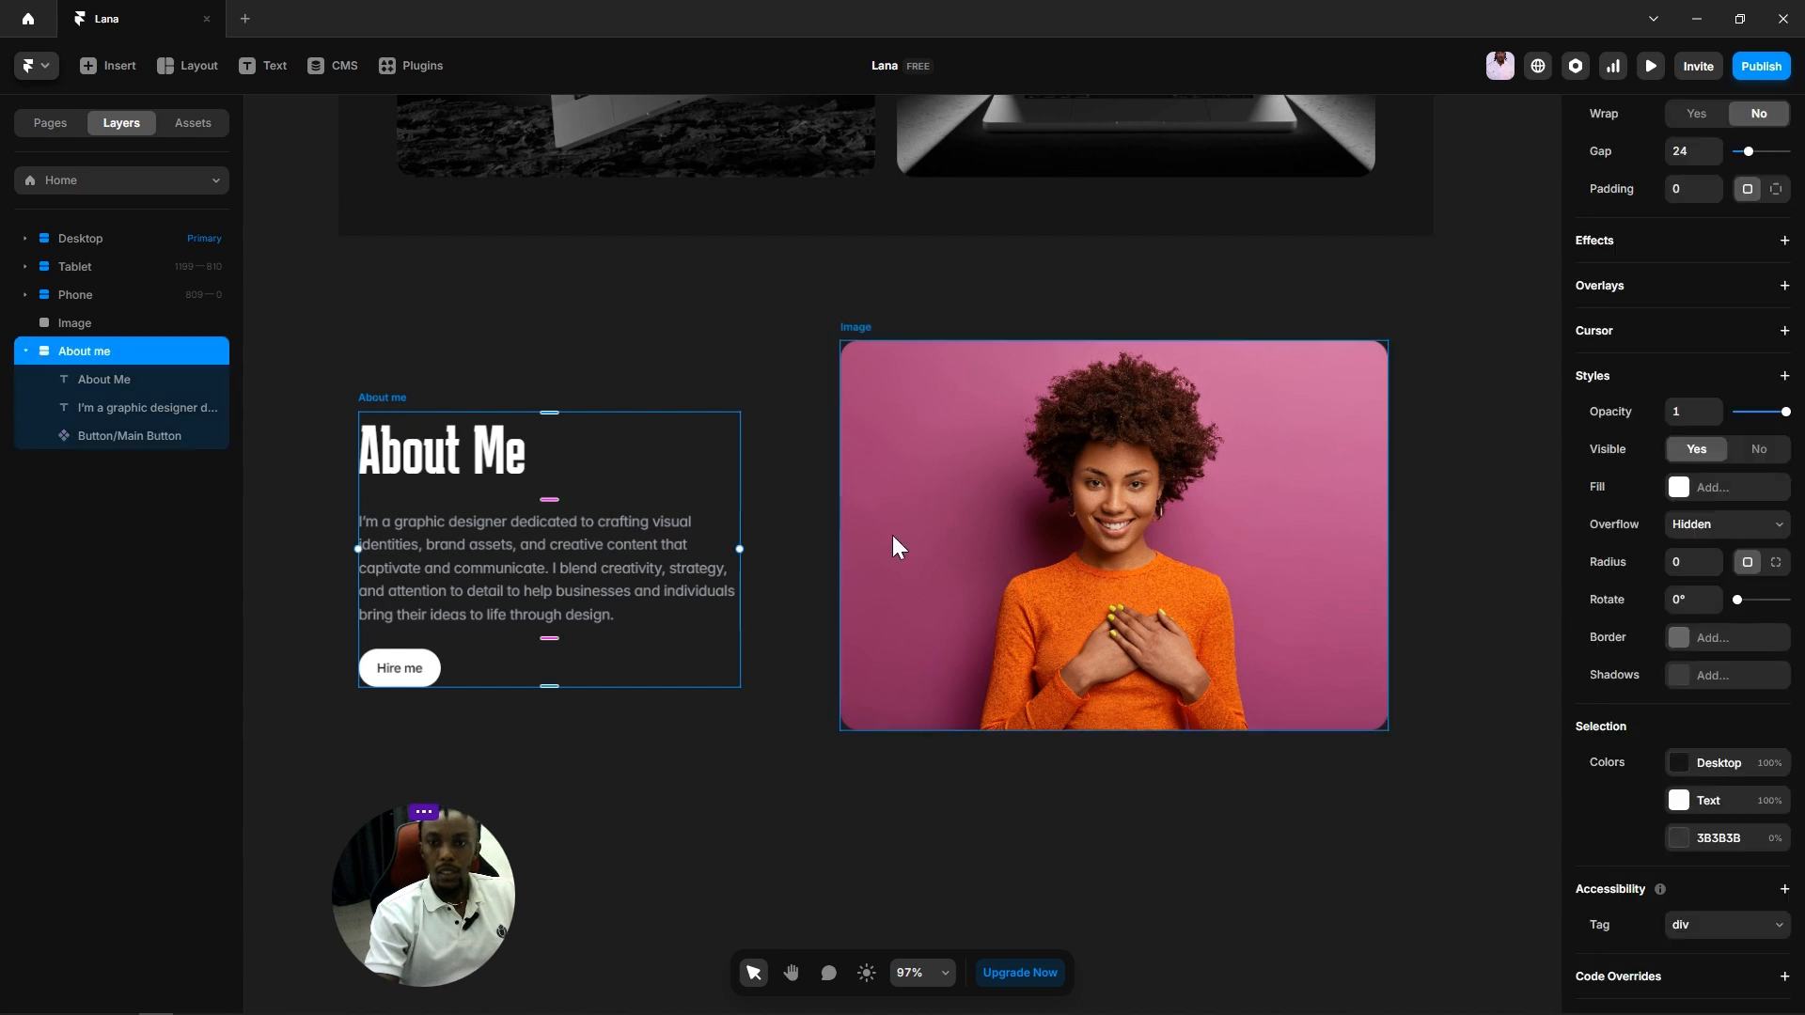
shift+click(968, 498)
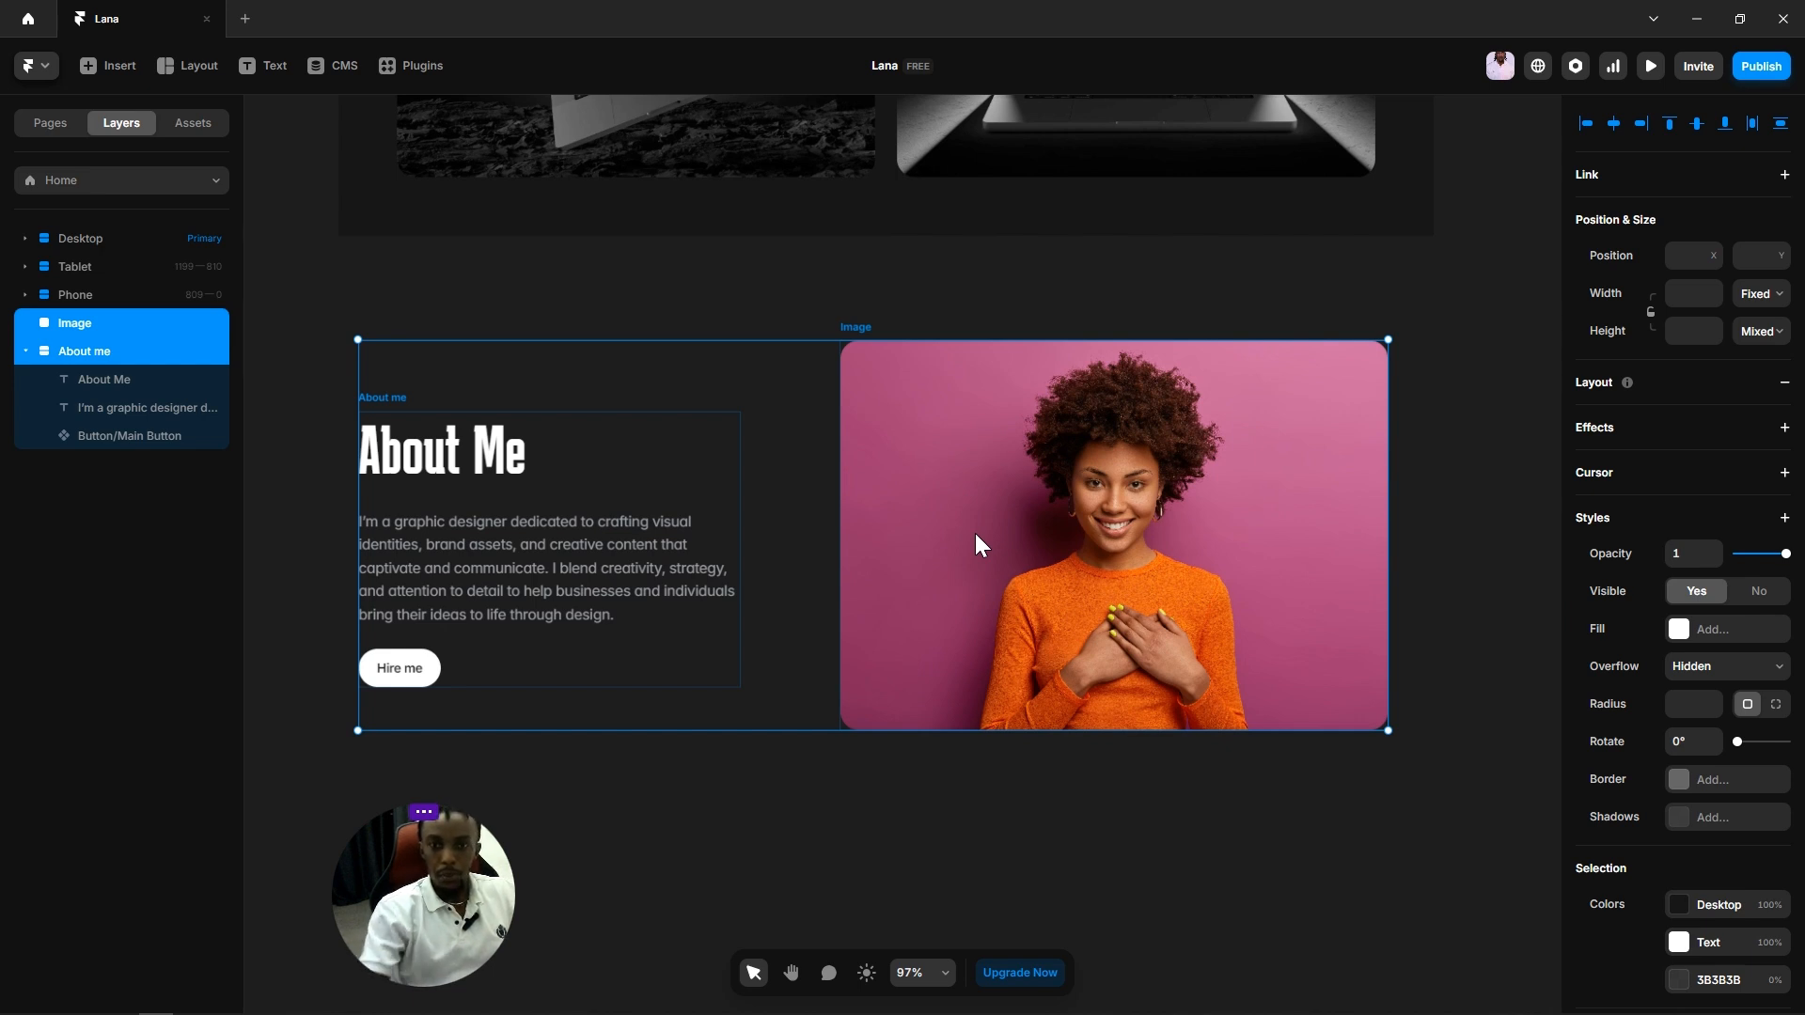
right_click(978, 647)
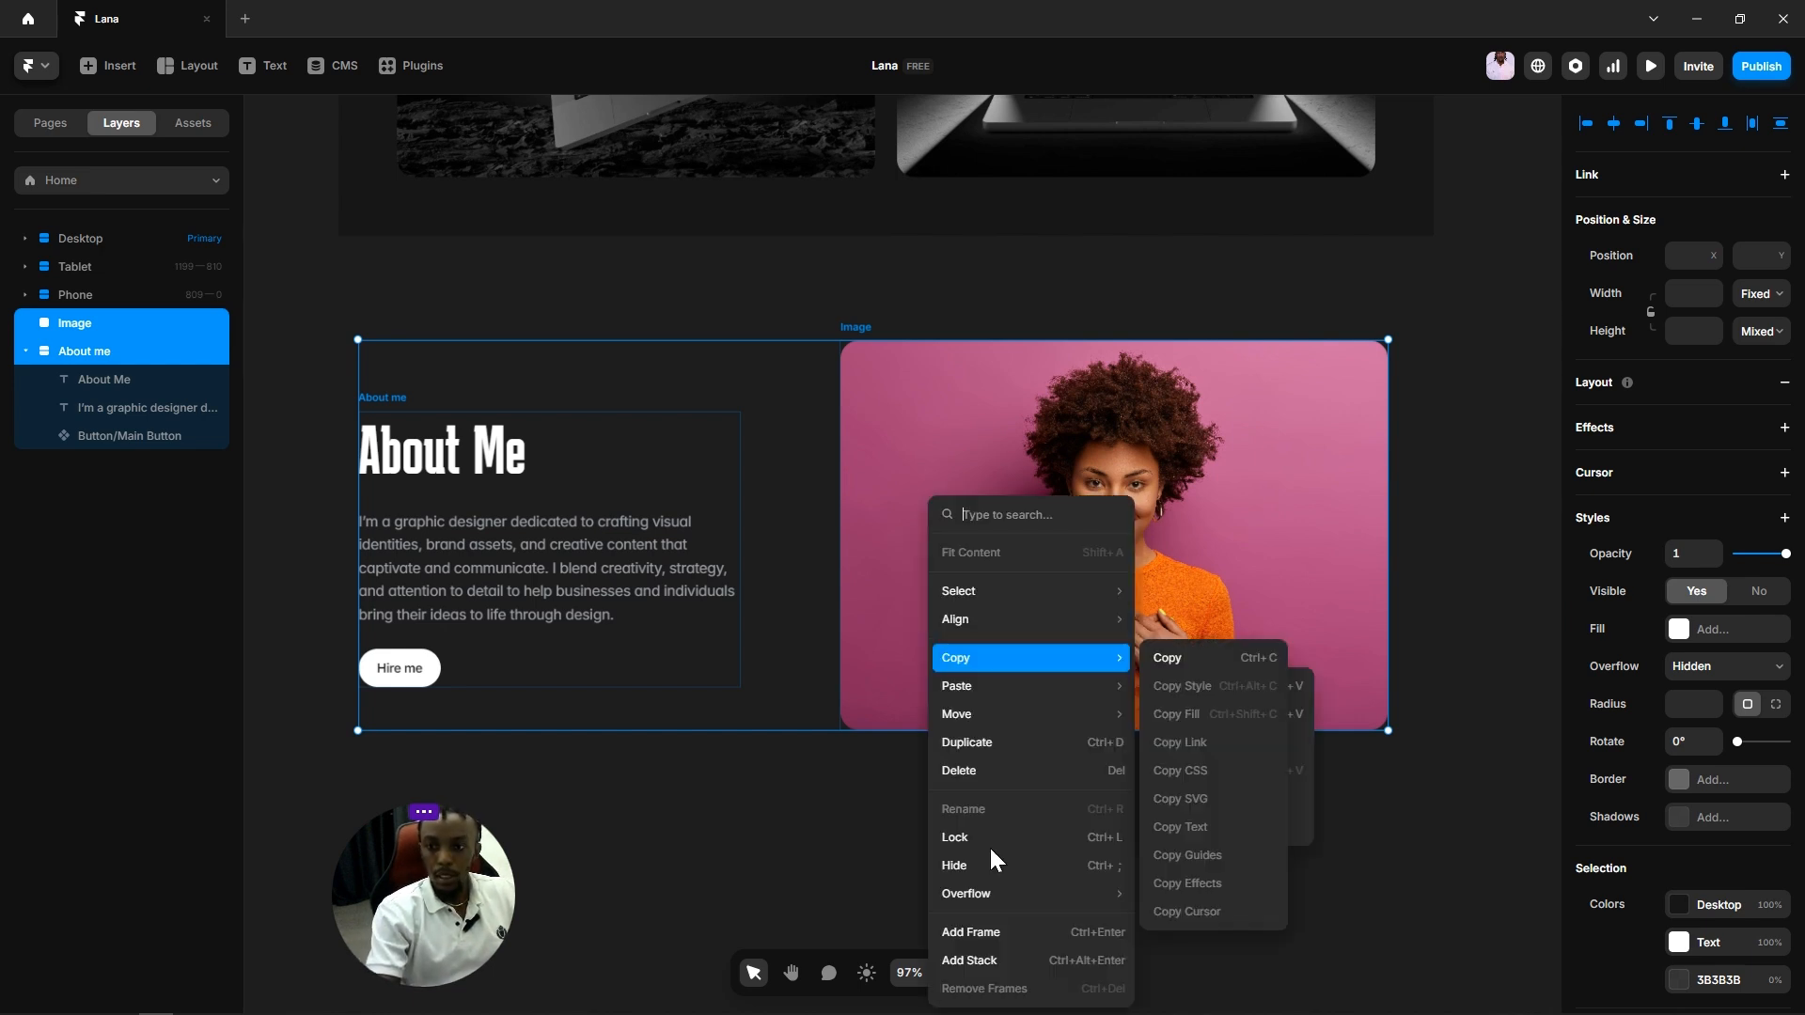
click(1004, 961)
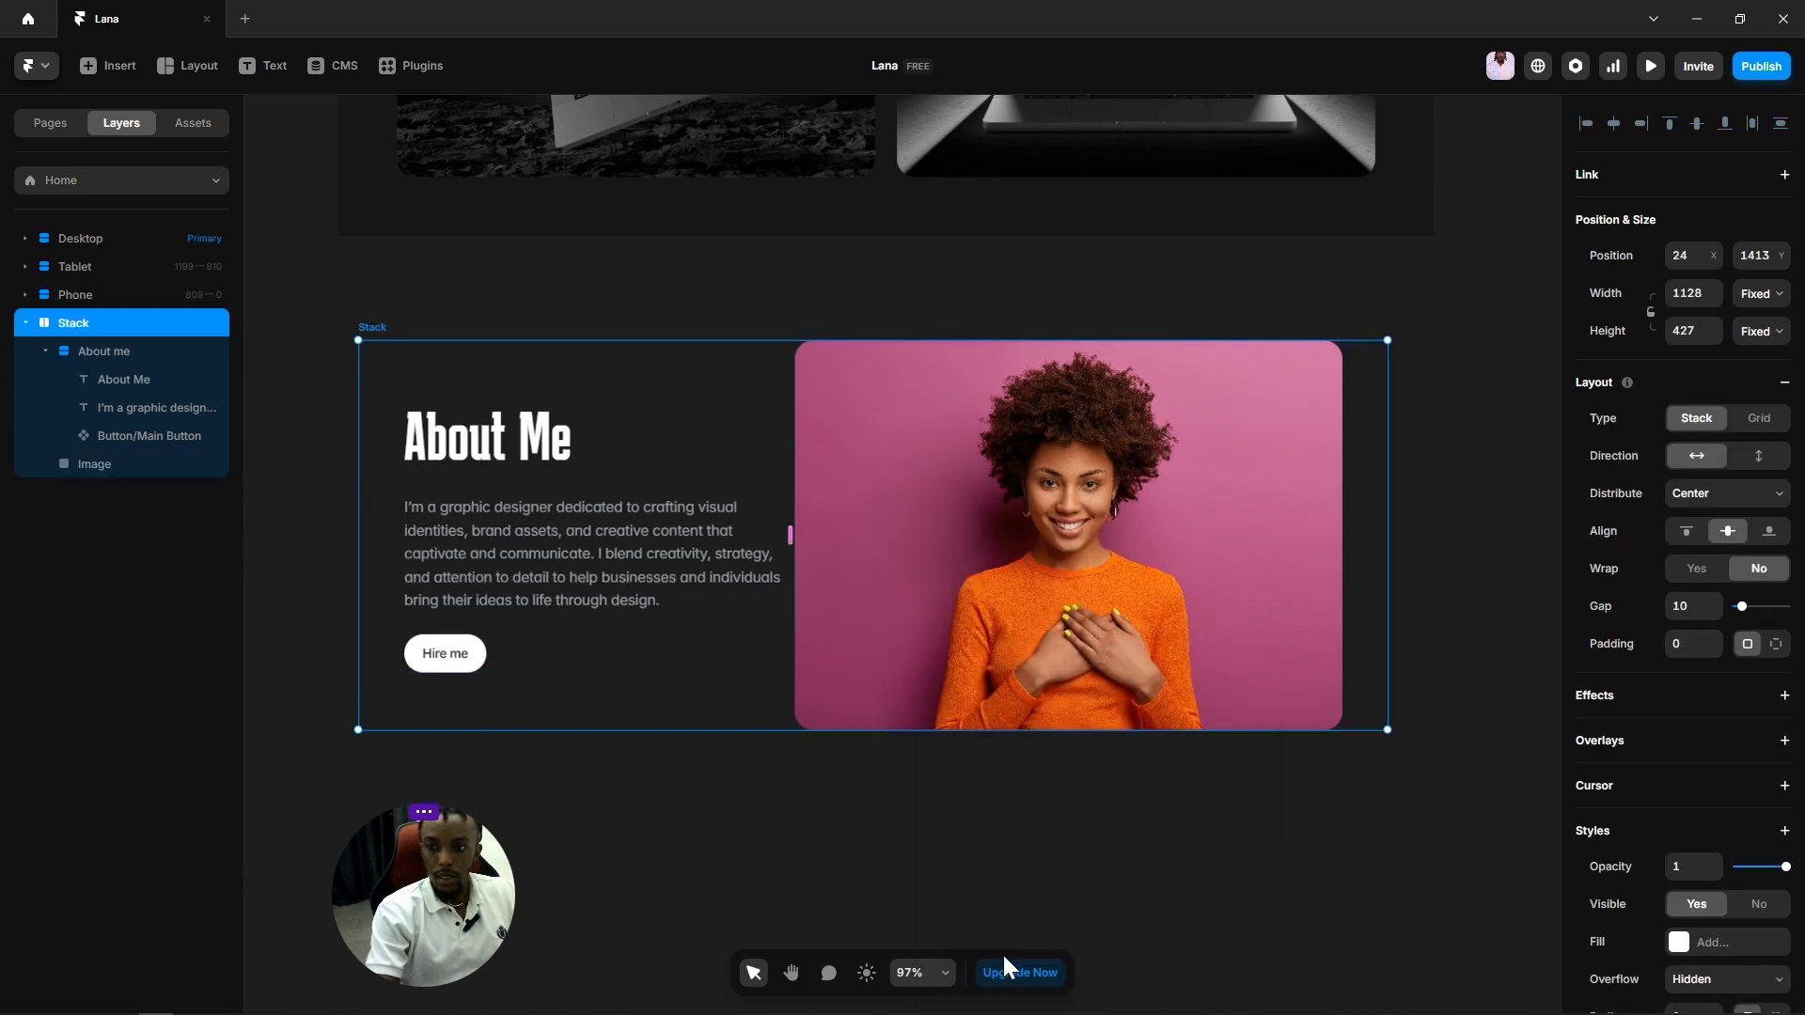
Step: Examine how the new stack with the text and image sits below the desktop "Latest Project" section
key(h)
drag(803, 850, 886, 805)
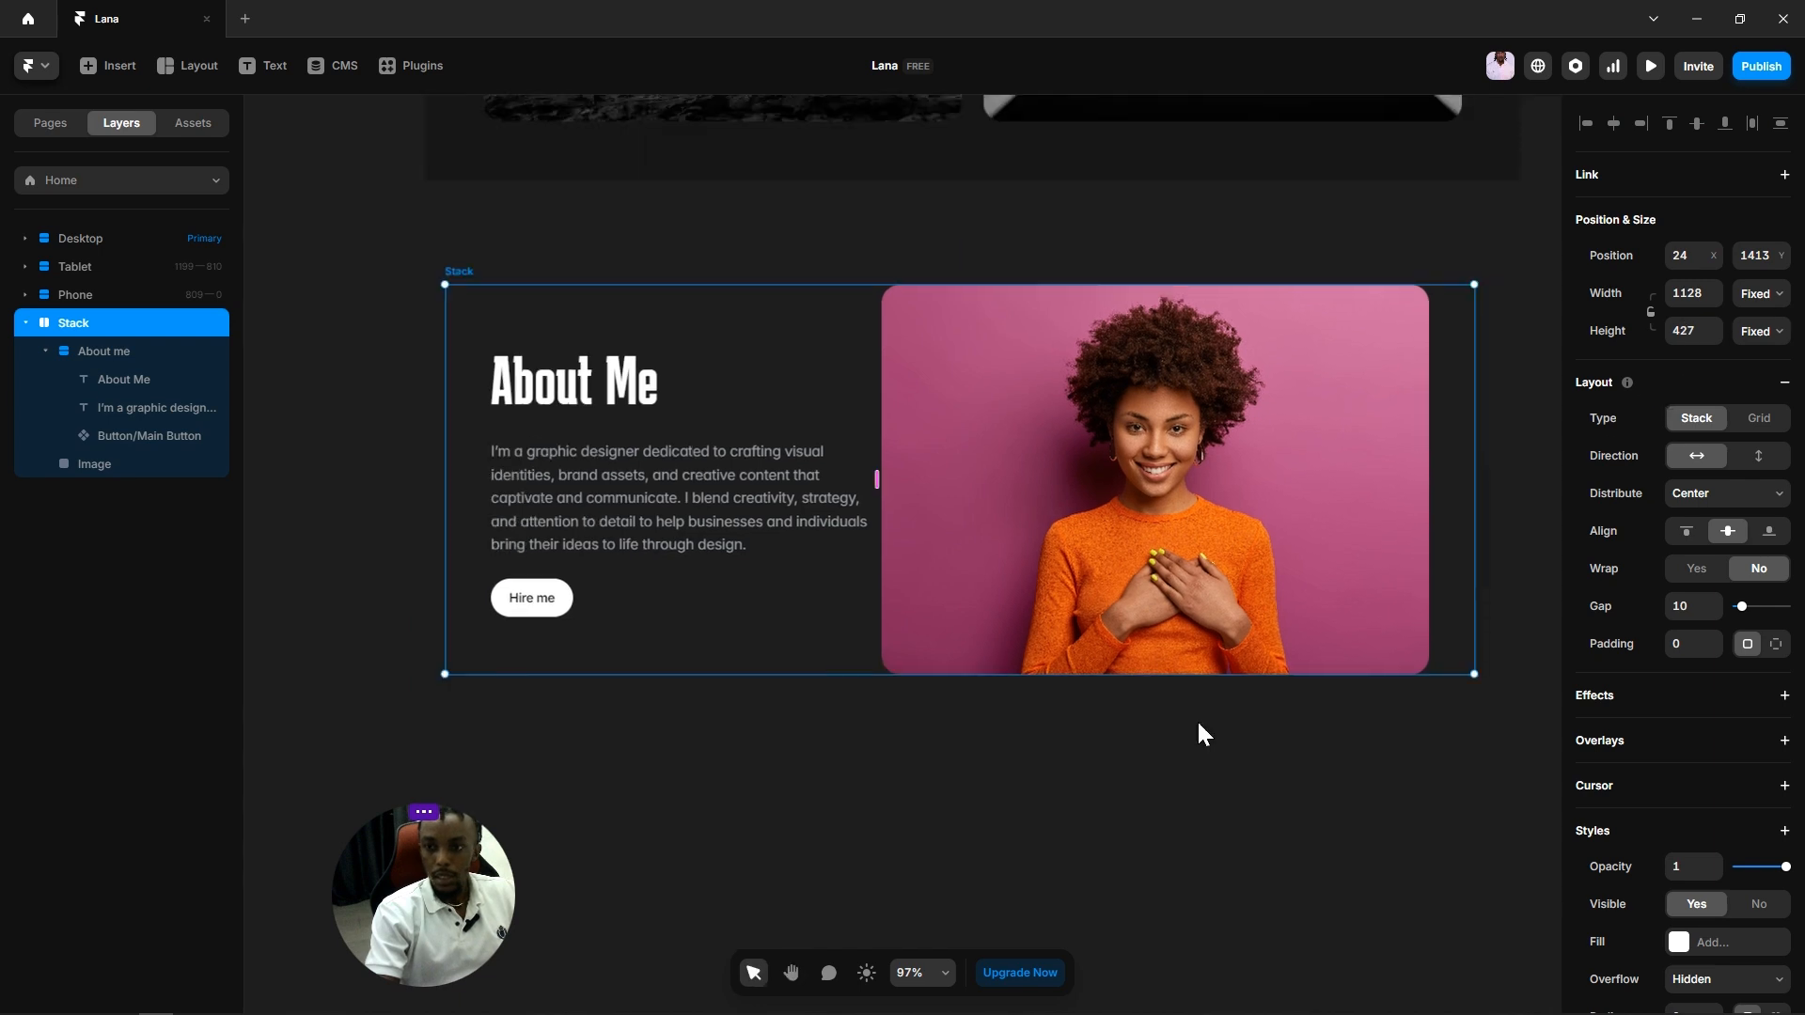
click(1157, 774)
scroll(1157, 774, down, 5)
key(space)
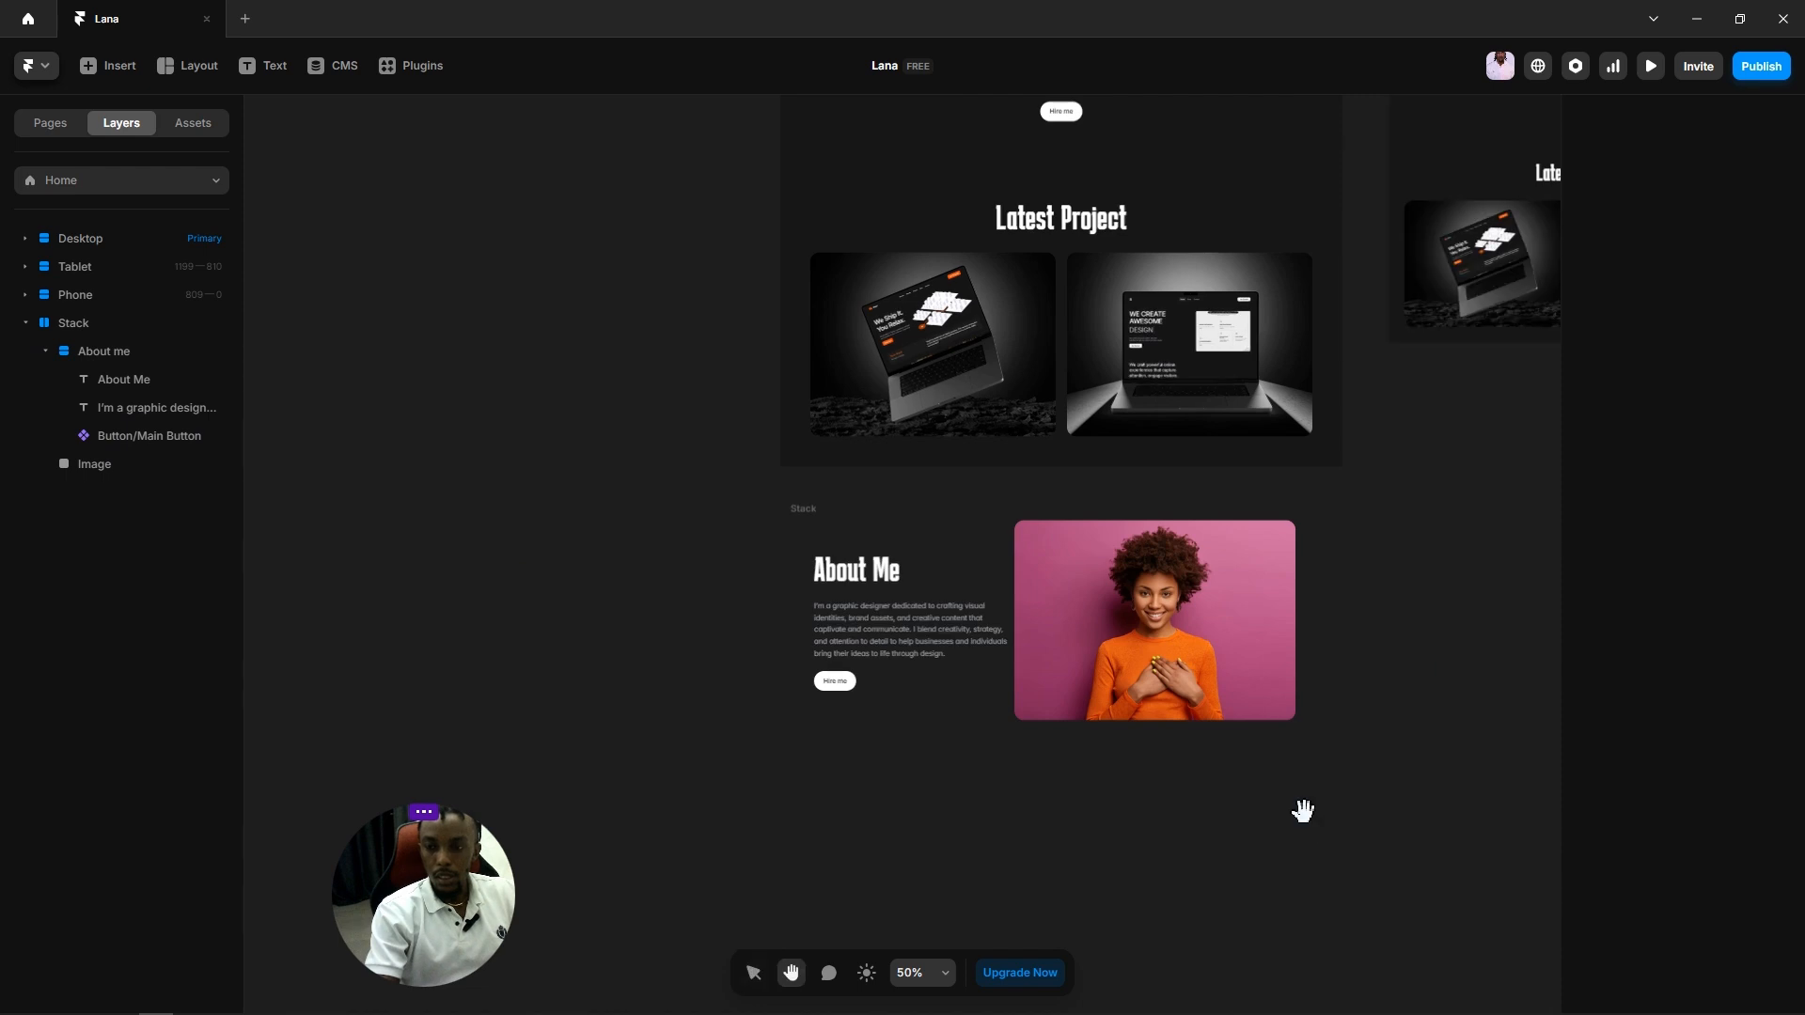
drag(1303, 810, 1216, 835)
click(719, 536)
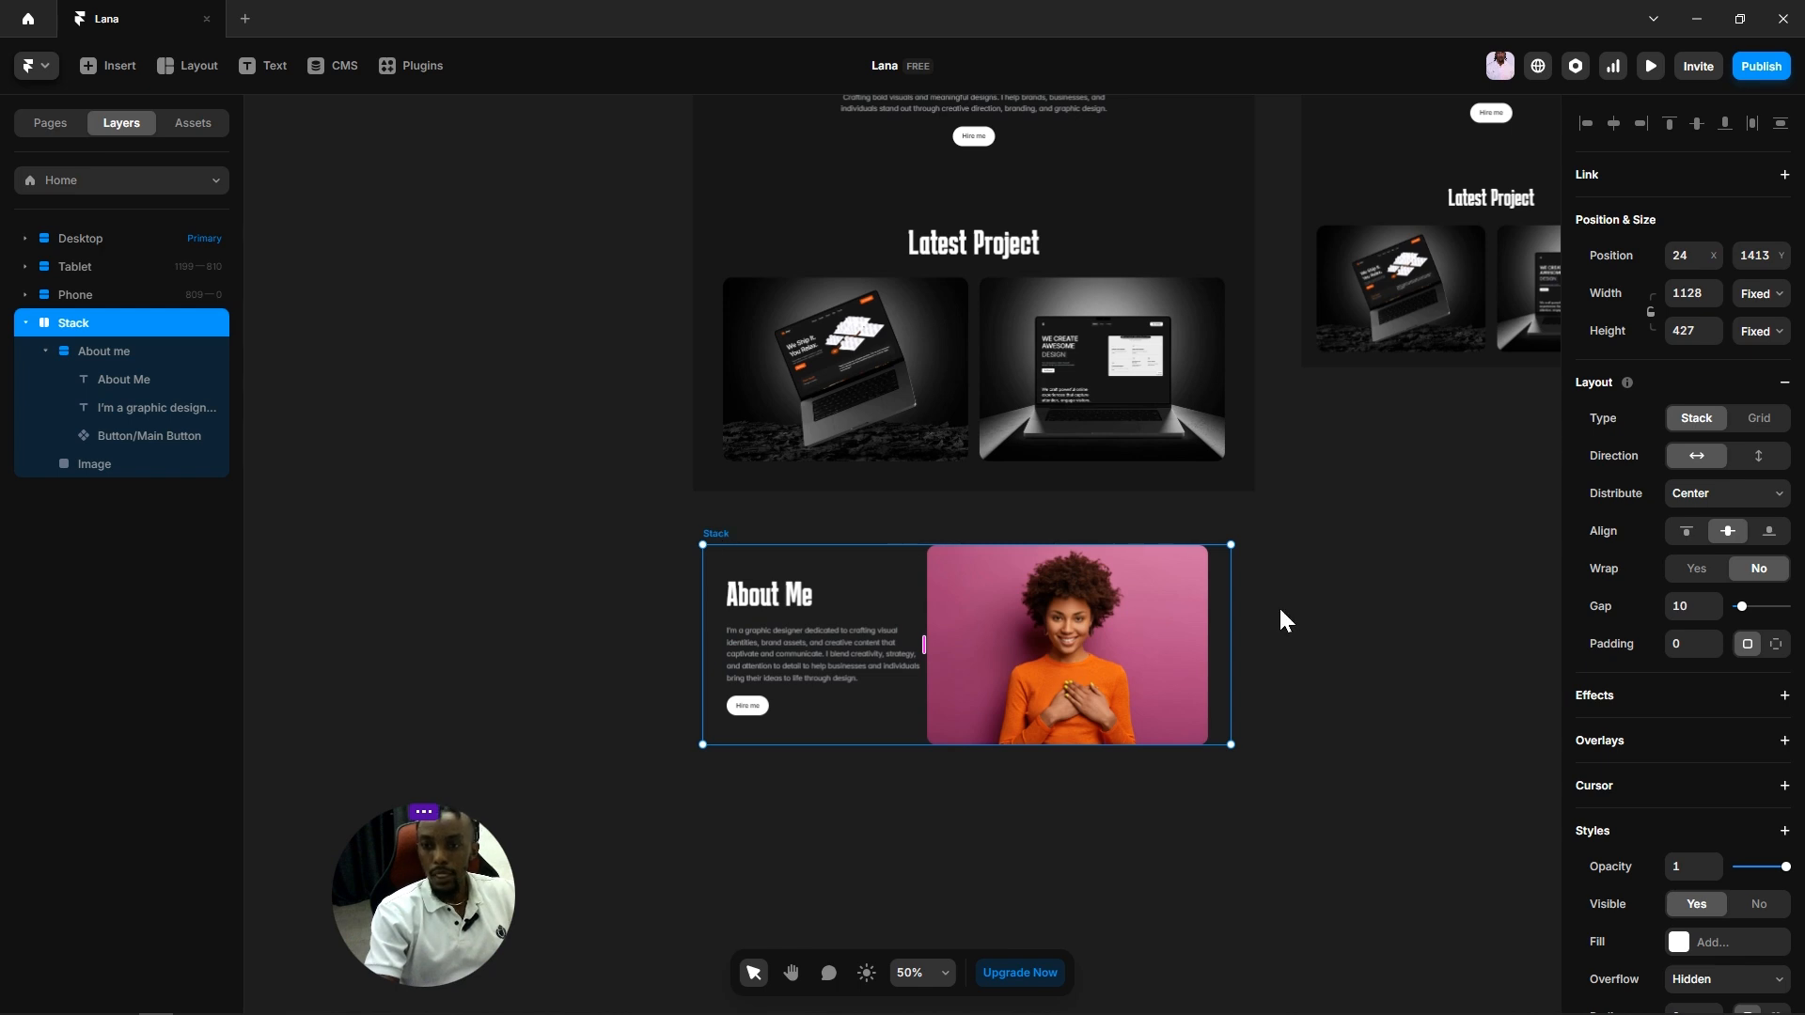
key(space)
drag(1350, 620, 1329, 664)
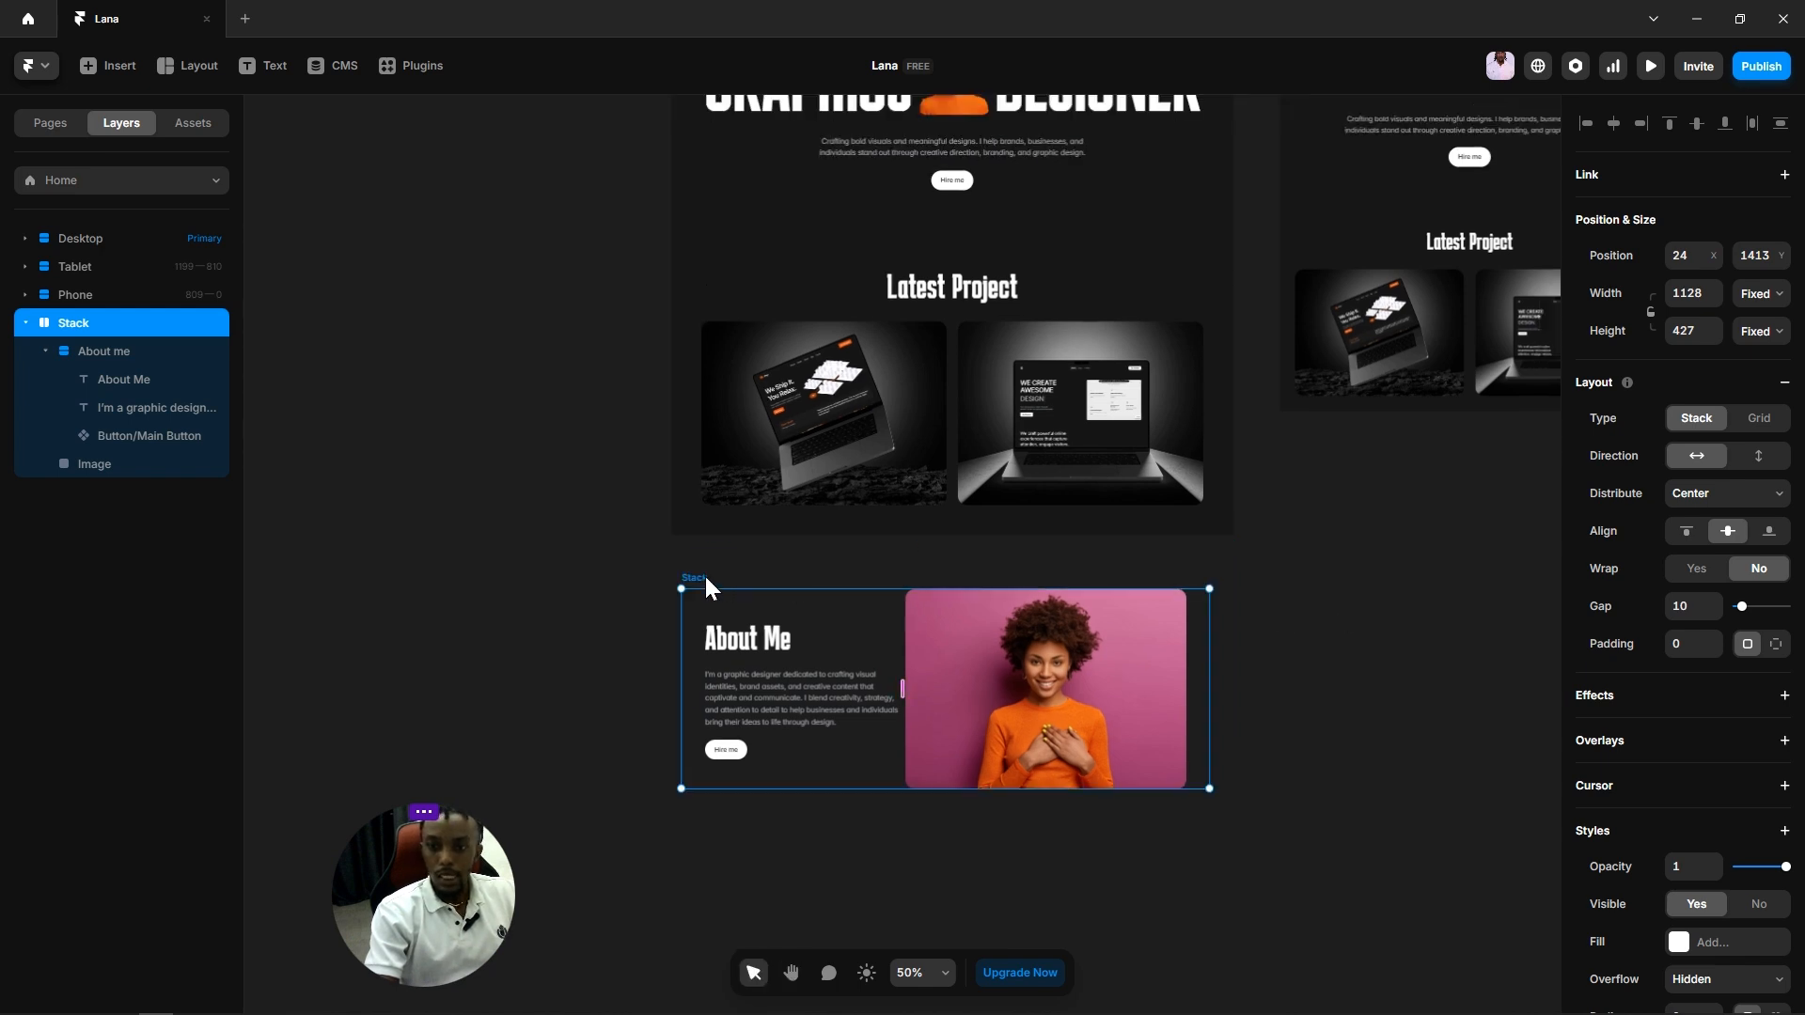
scroll(831, 679, up, 3)
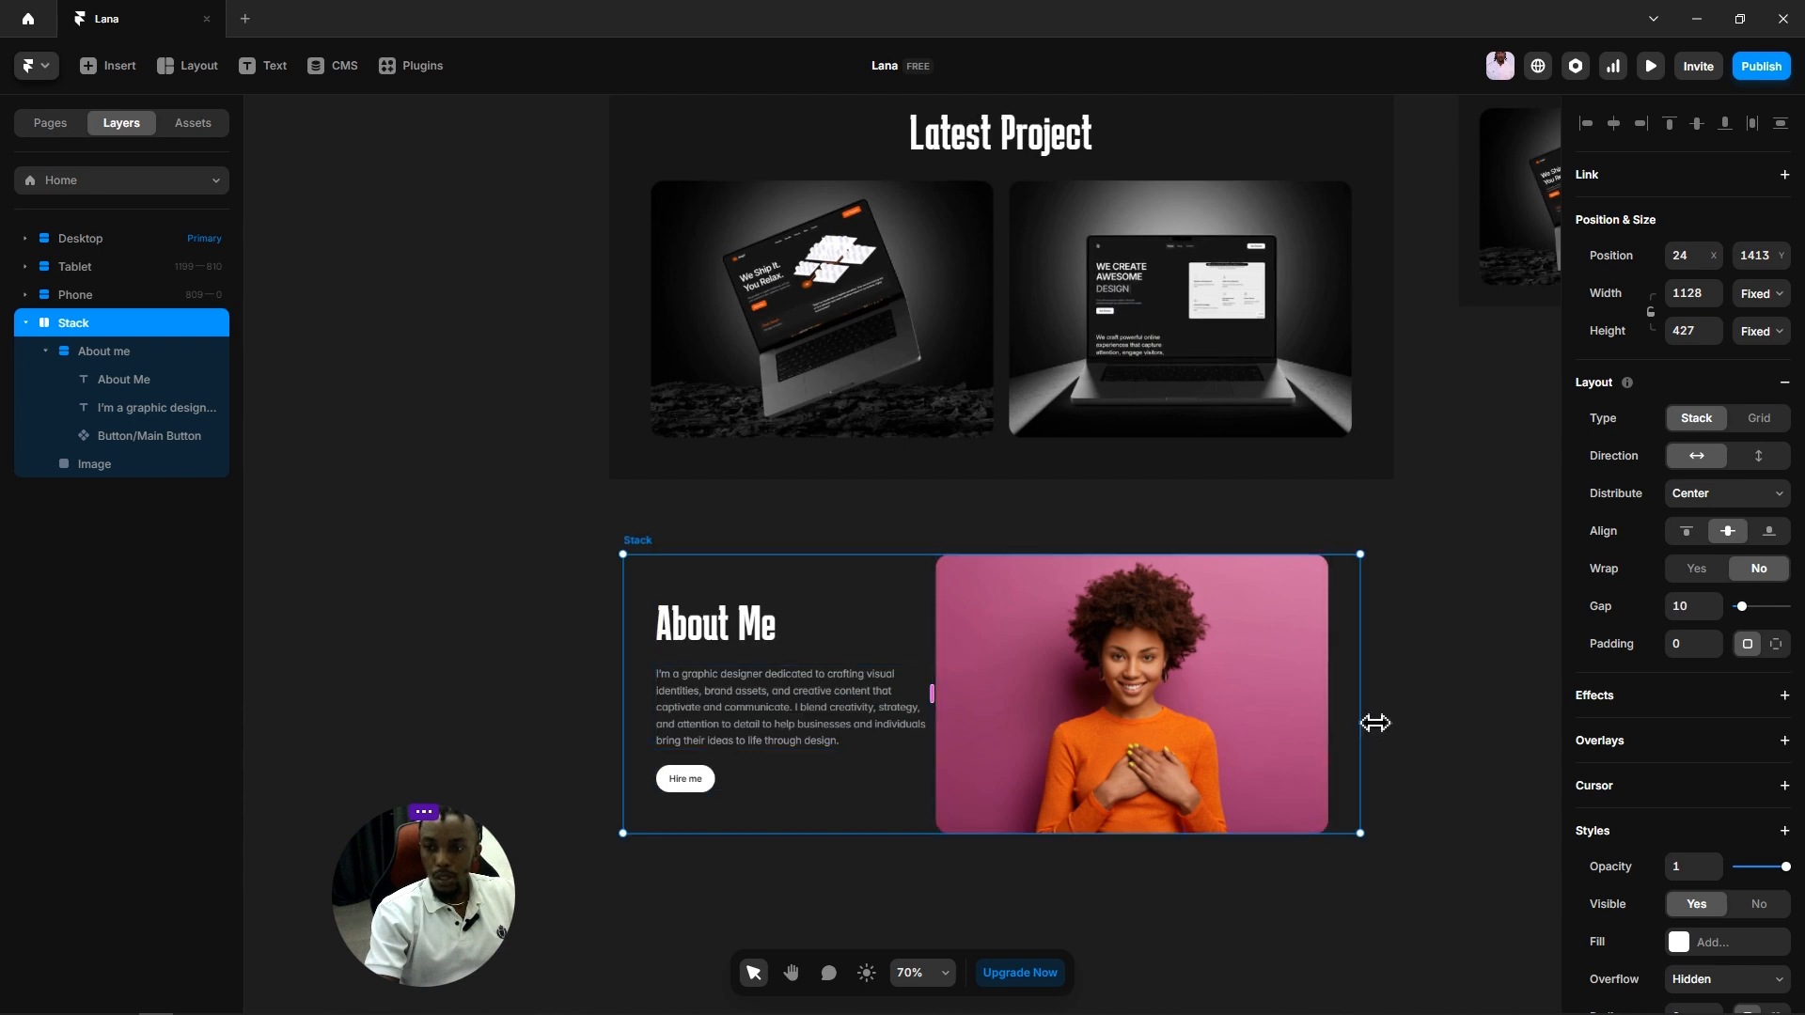
Step: Rename the outer stack containing the text stack and image as "About me"
click(45, 352)
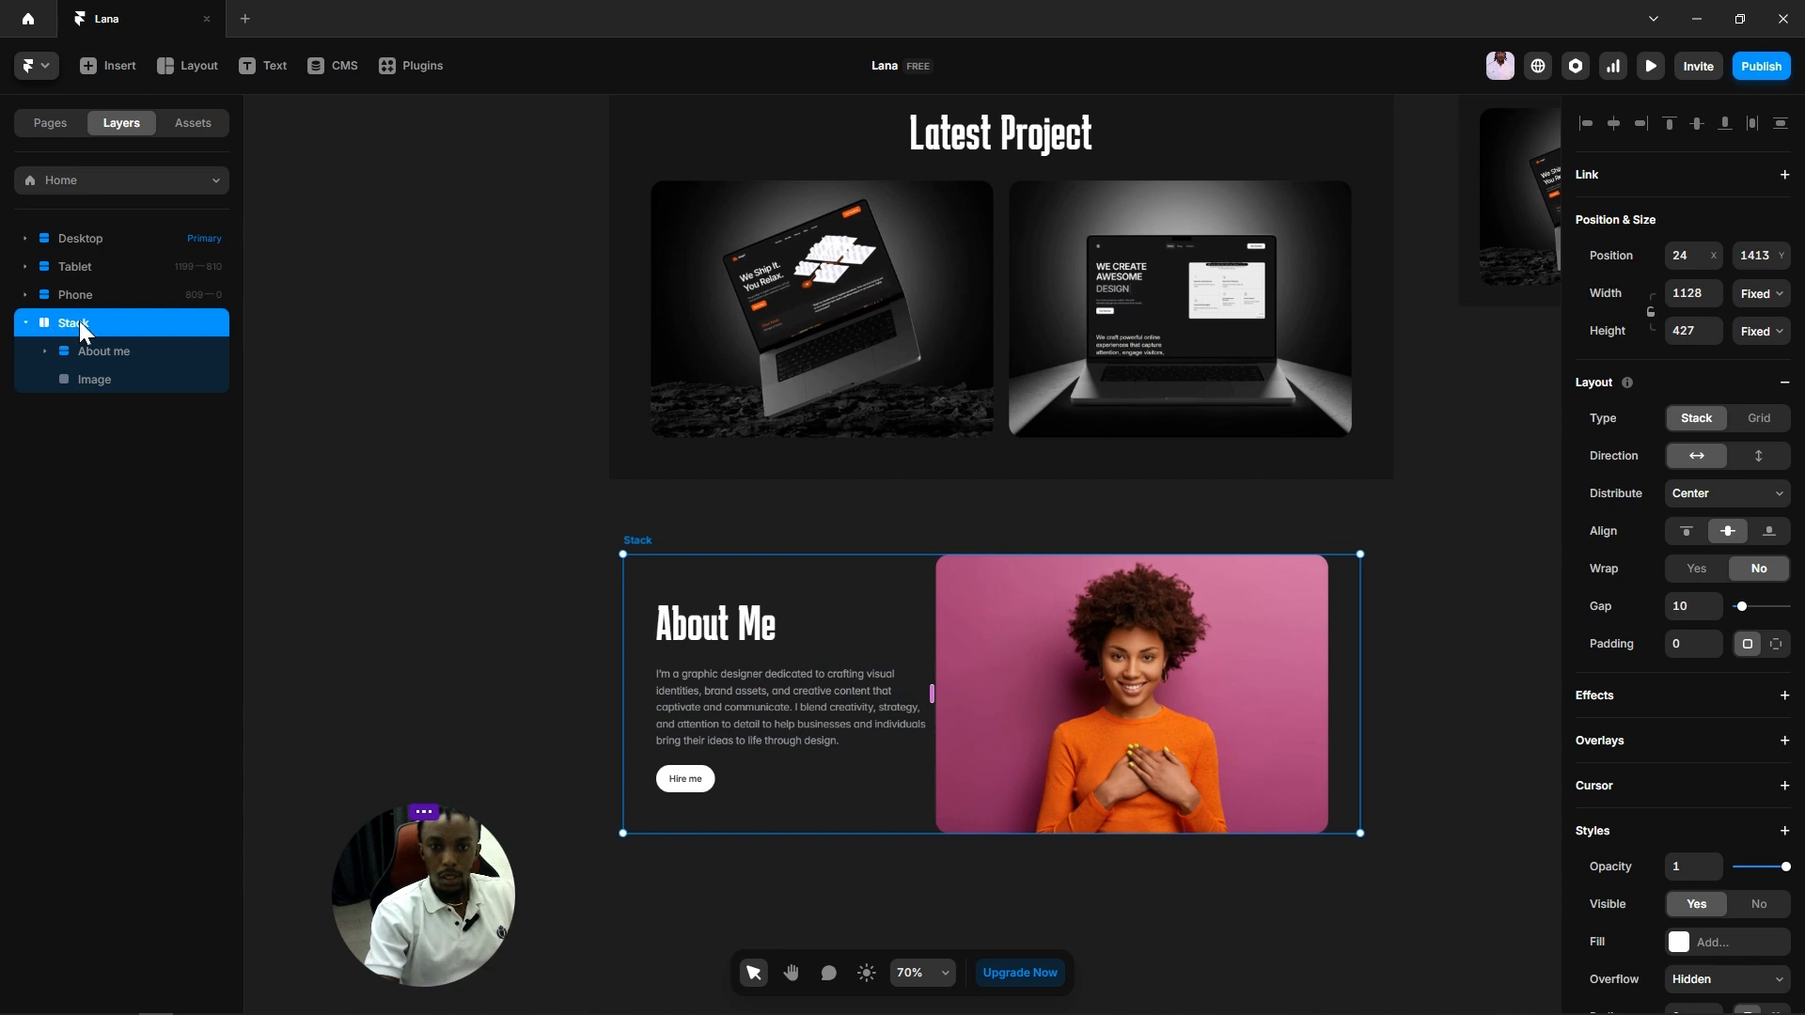
double_click(75, 323)
text(About)
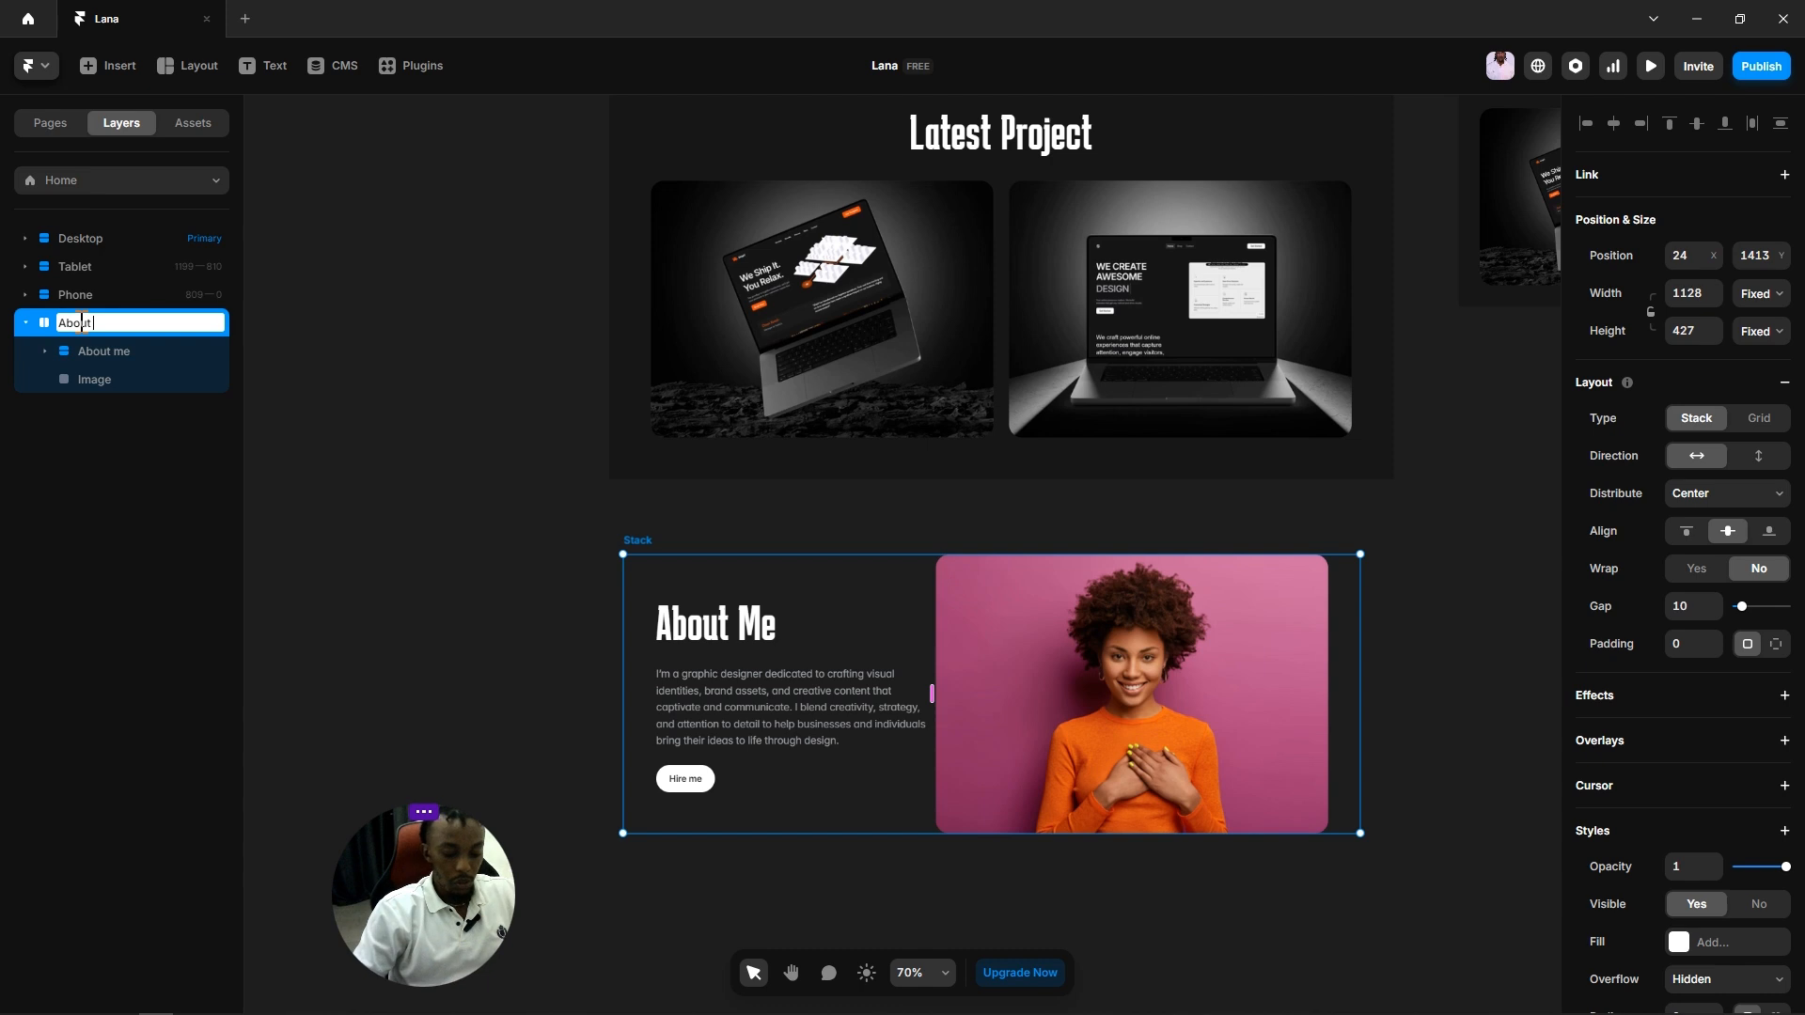
text( me)
click(352, 471)
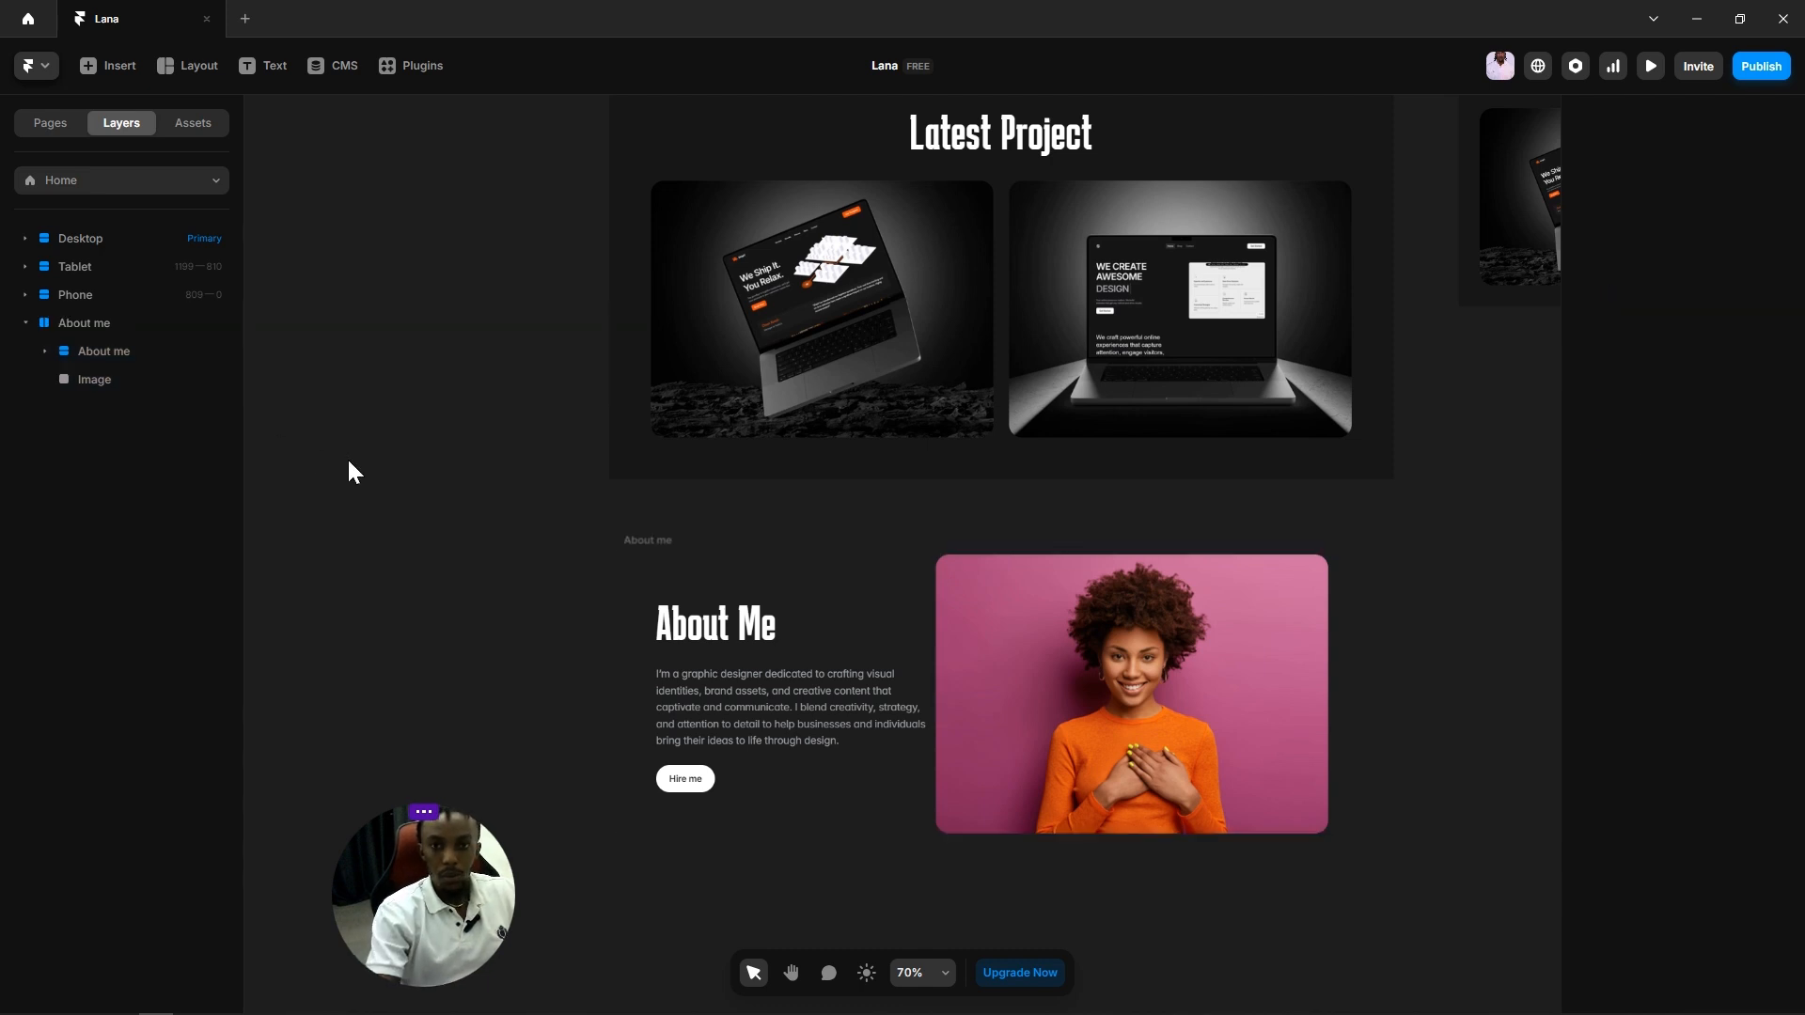
Step: Move the outer "About me" stack into the Desktop breakpoint, directly after the Project section
key(h)
drag(1069, 890, 1046, 870)
key(v)
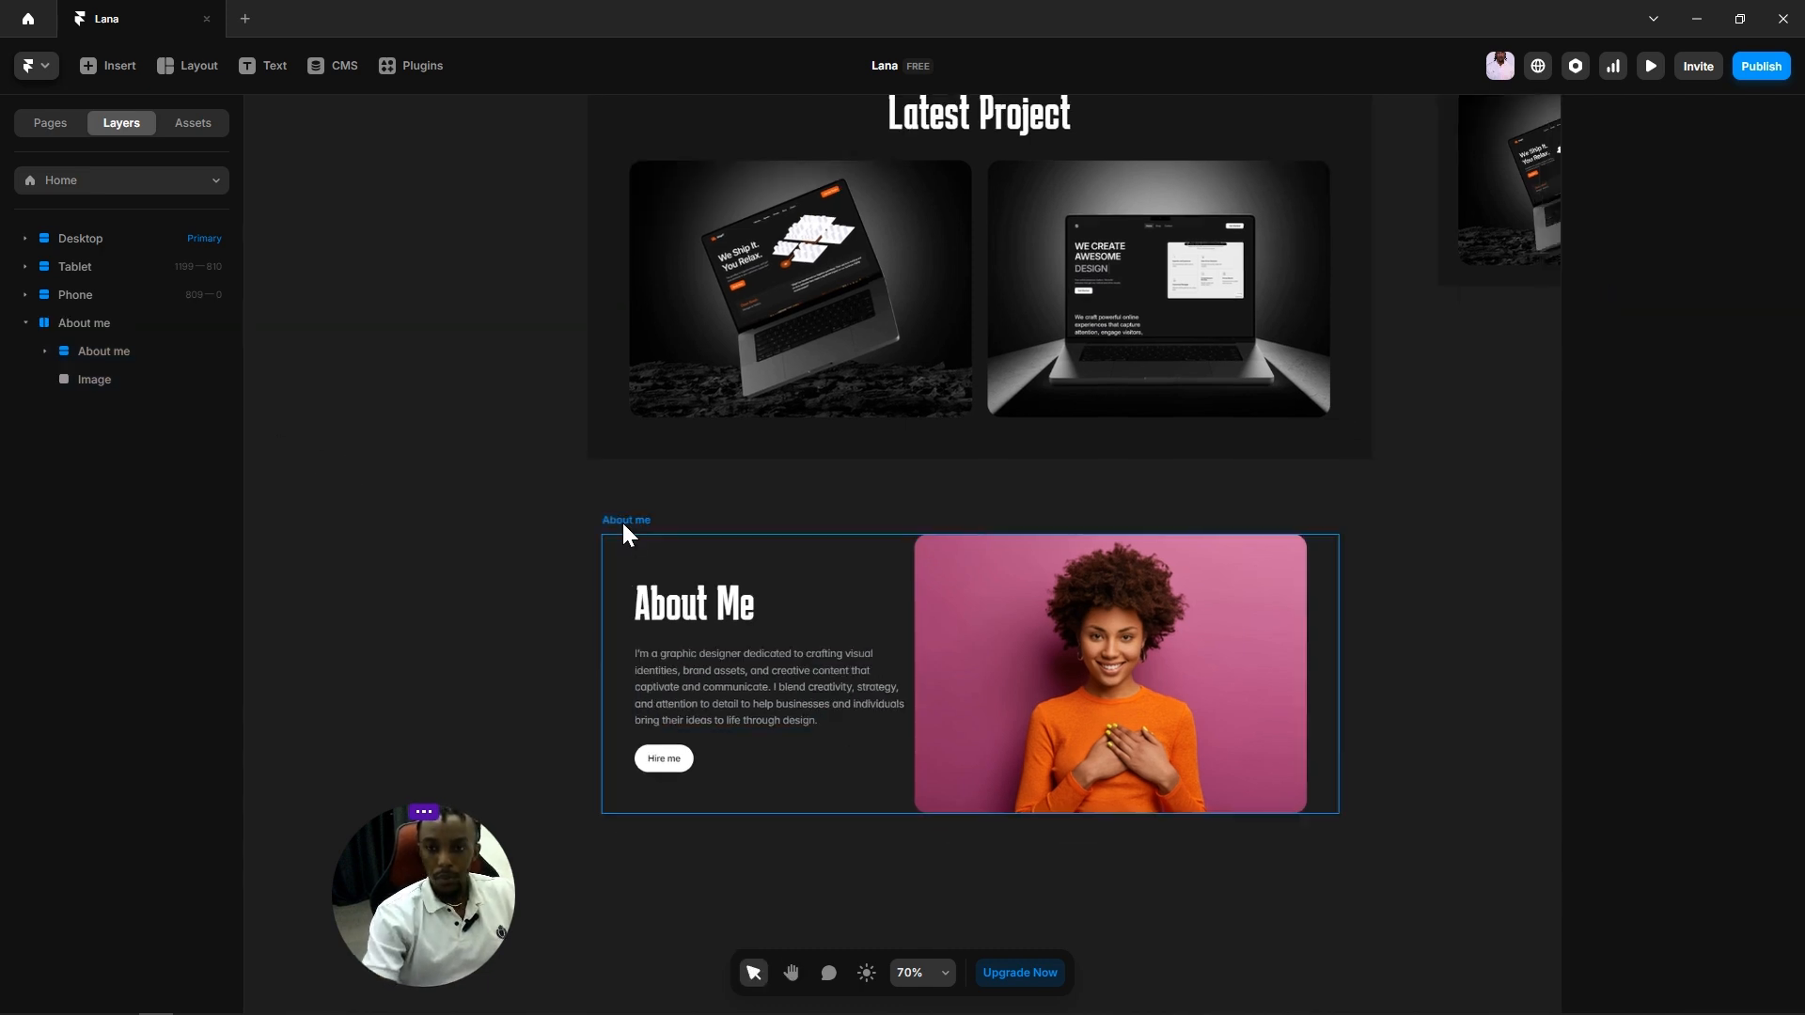
click(624, 519)
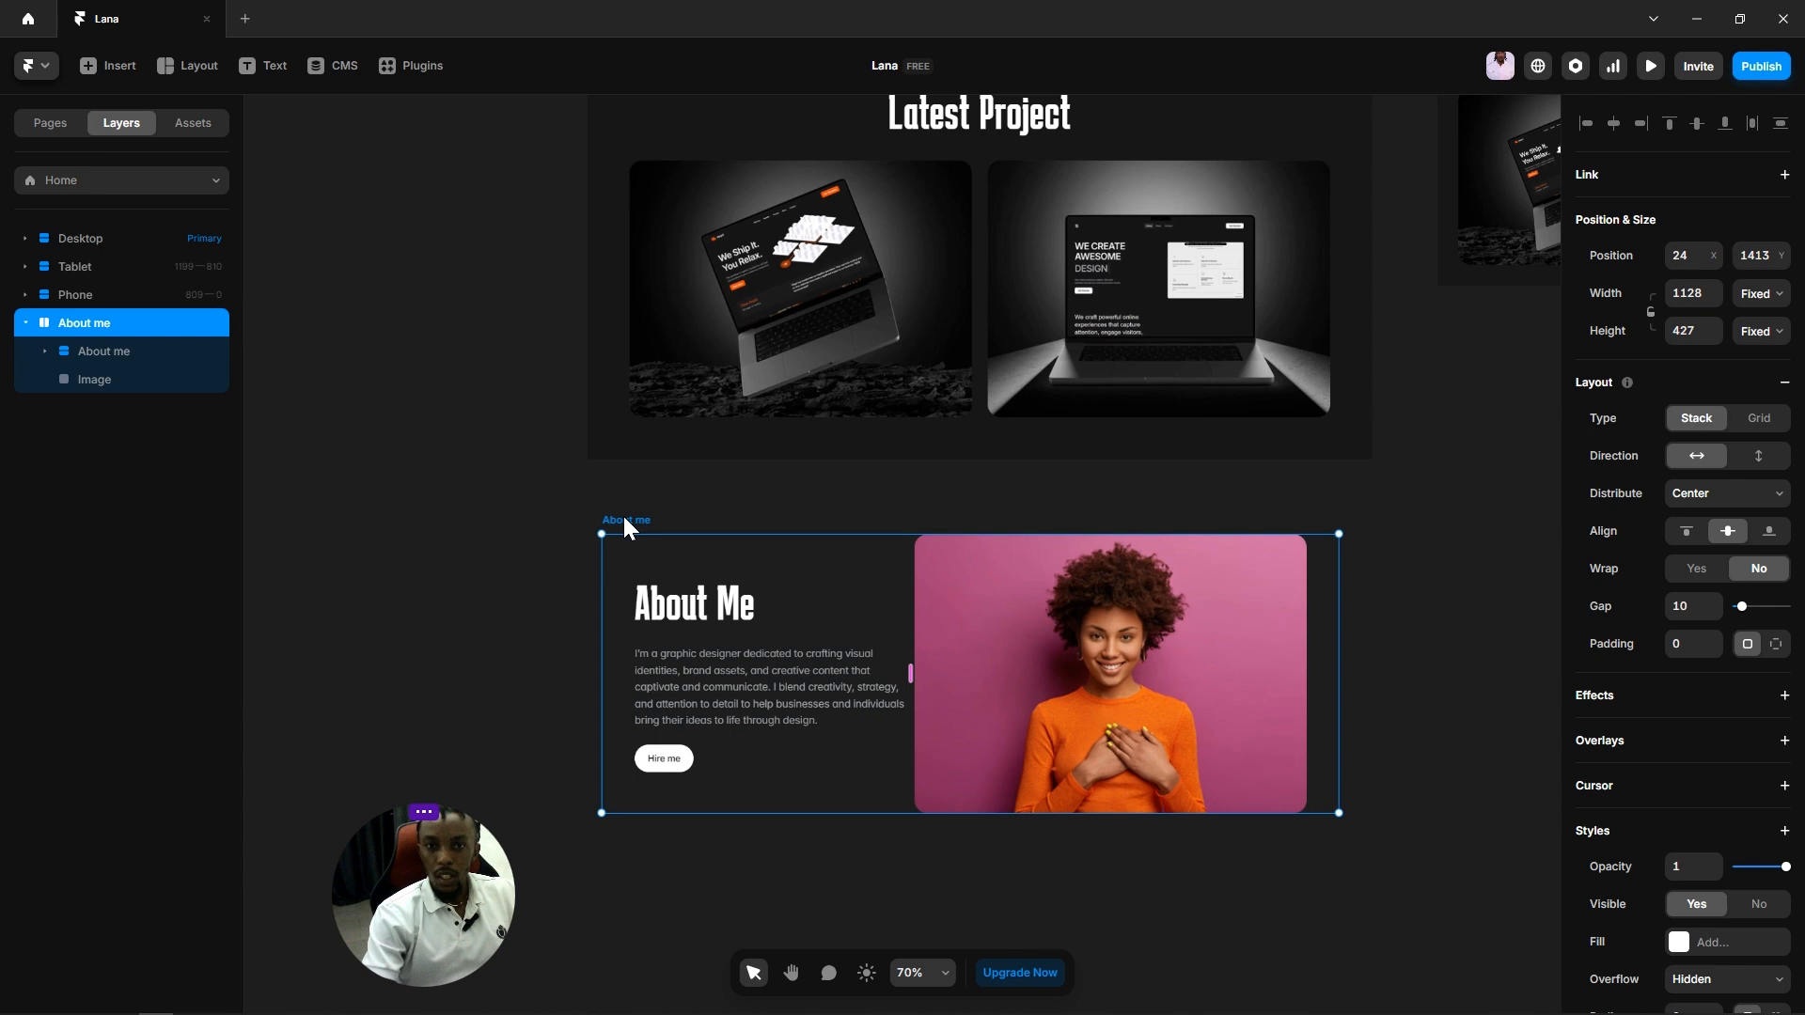
click(52, 124)
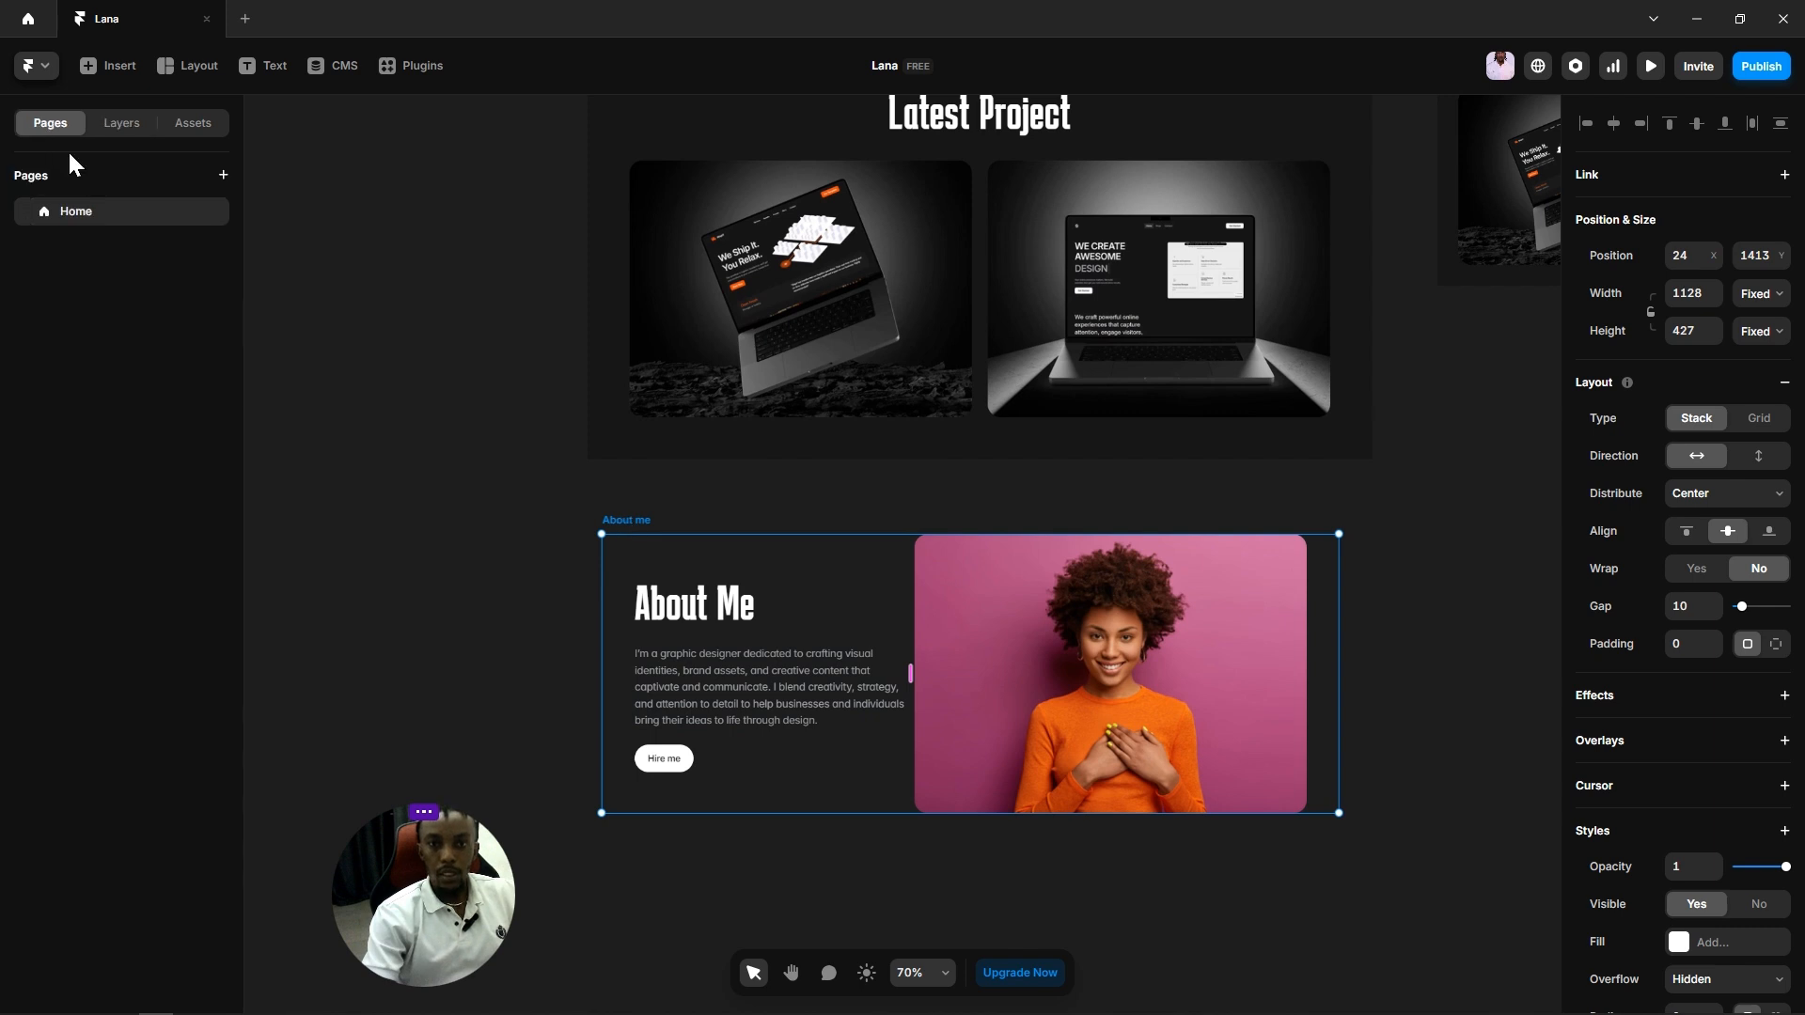
click(119, 123)
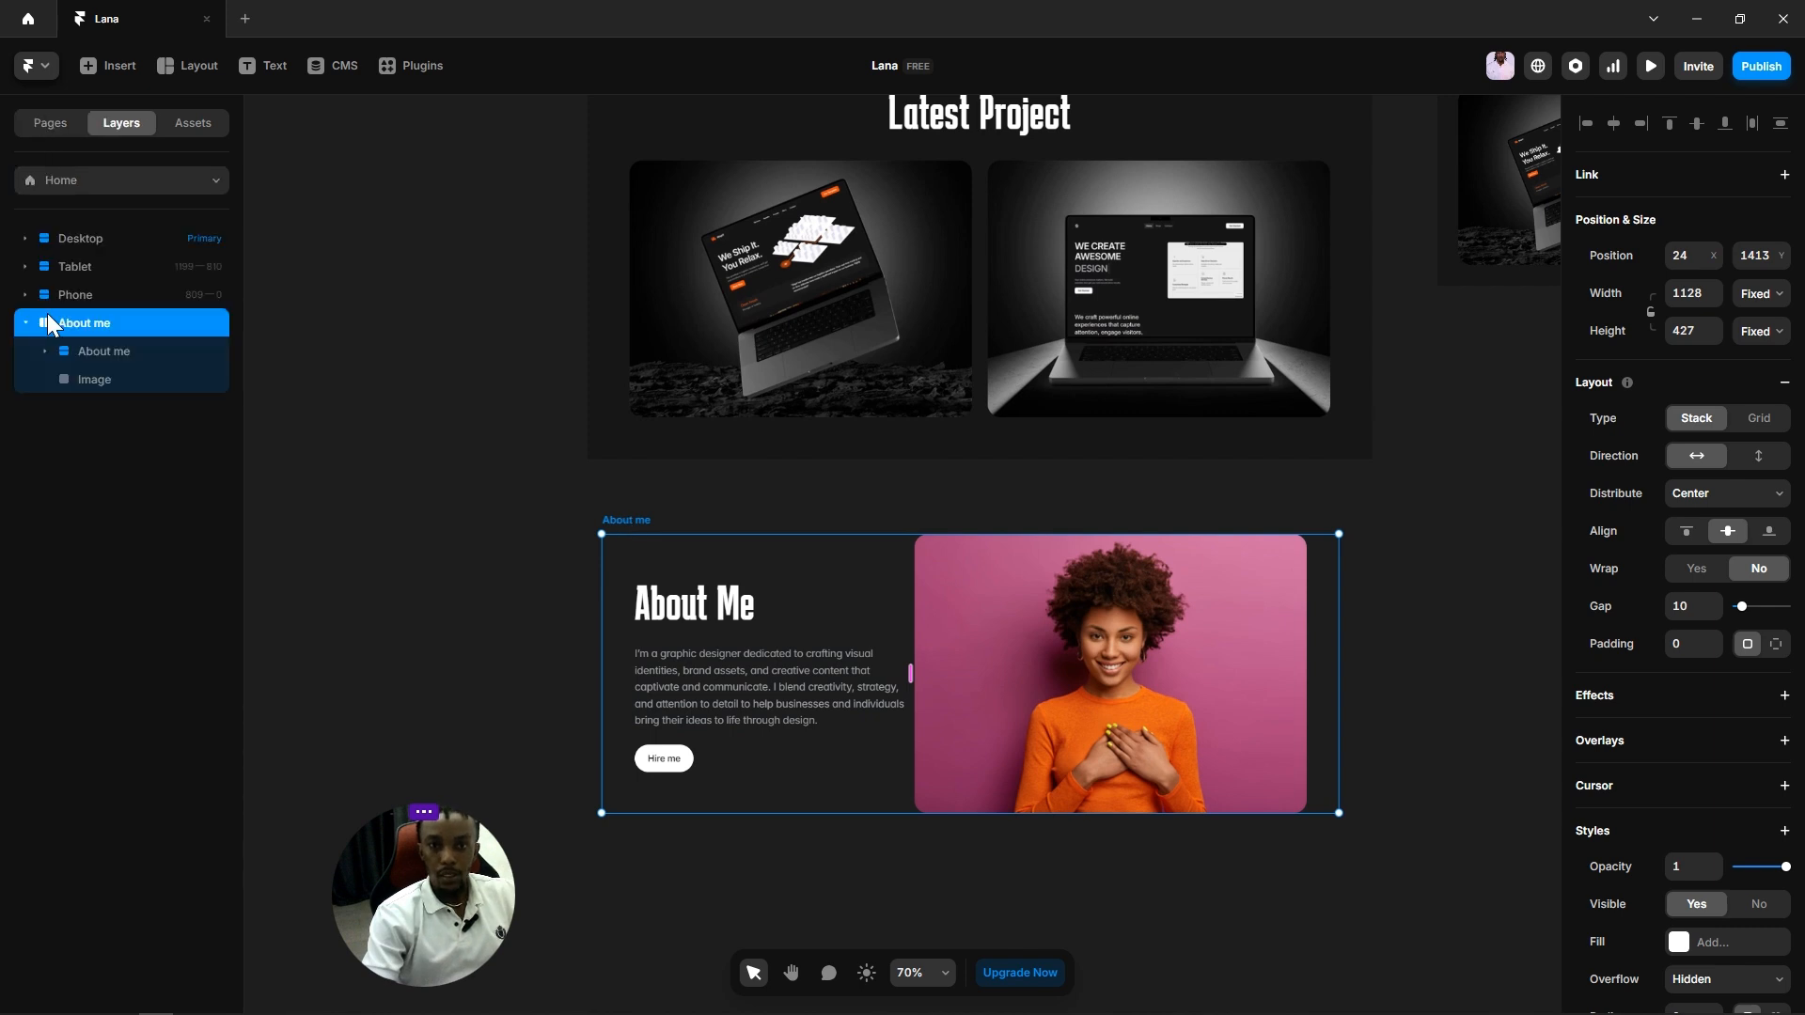
click(24, 238)
drag(69, 410, 71, 340)
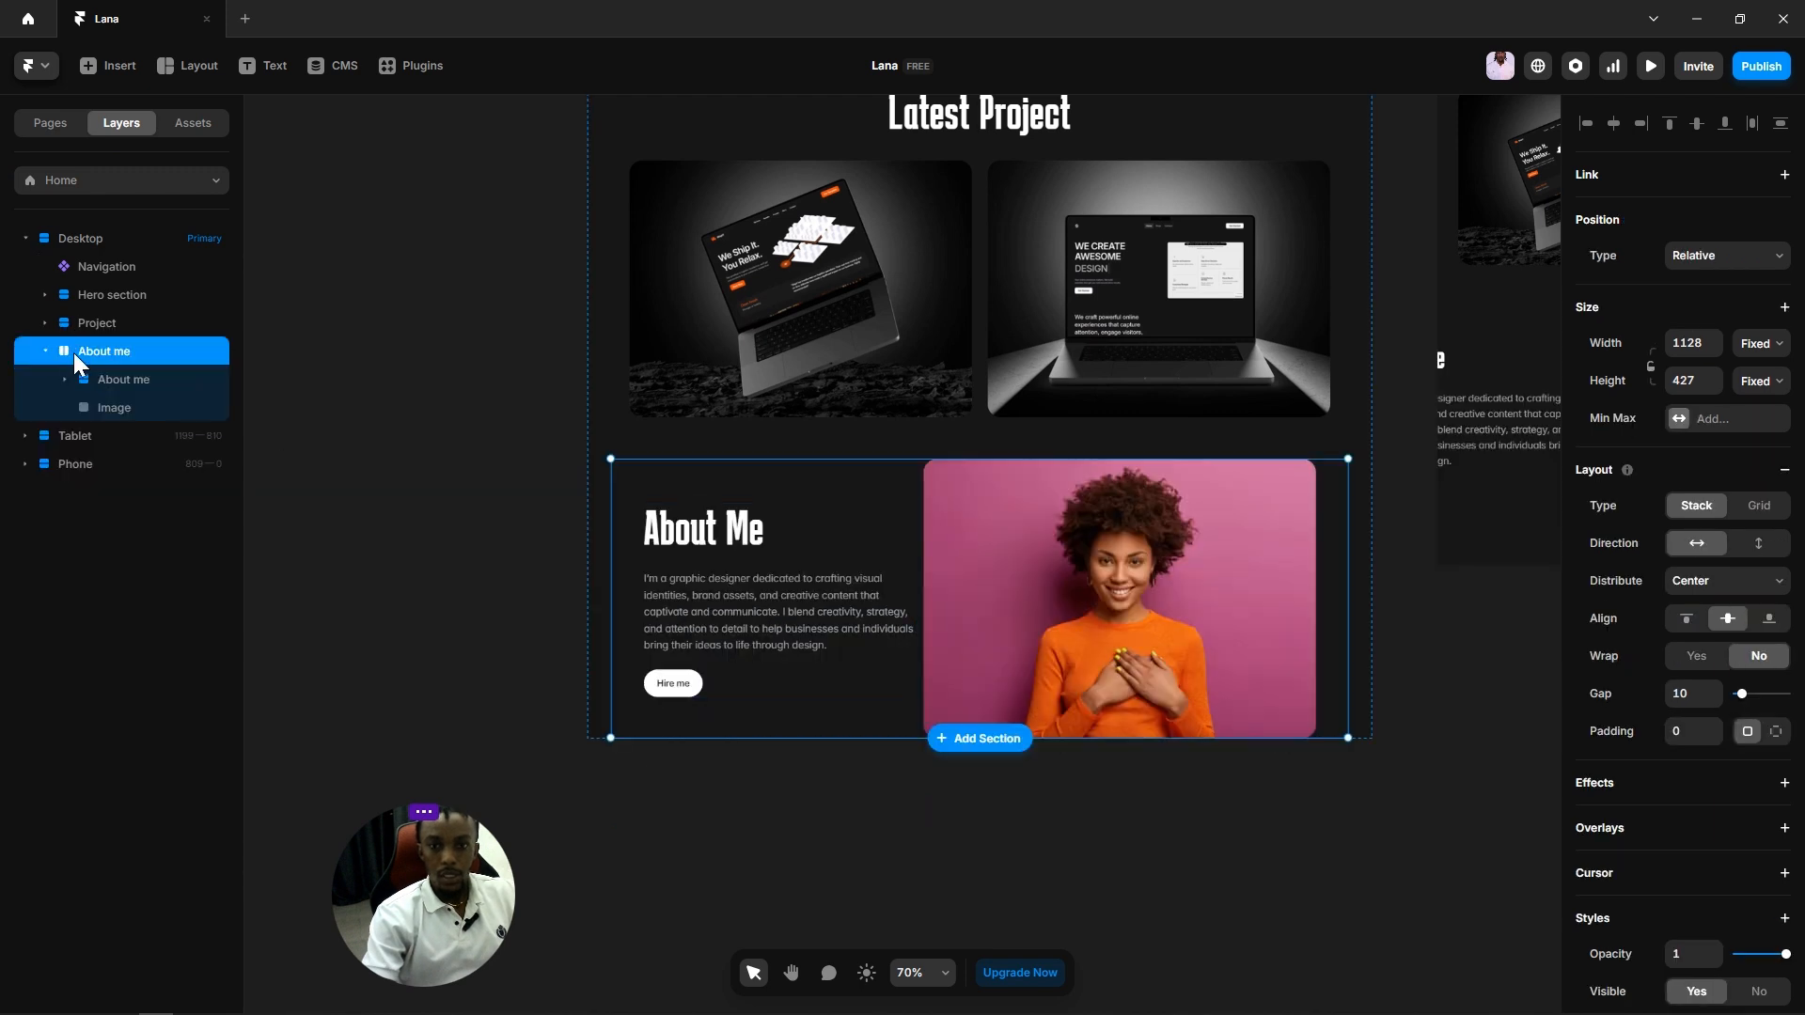
Step: Set the outer "About me" section's width to Fill and its height to Fit Content
scroll(1707, 696, down, 6)
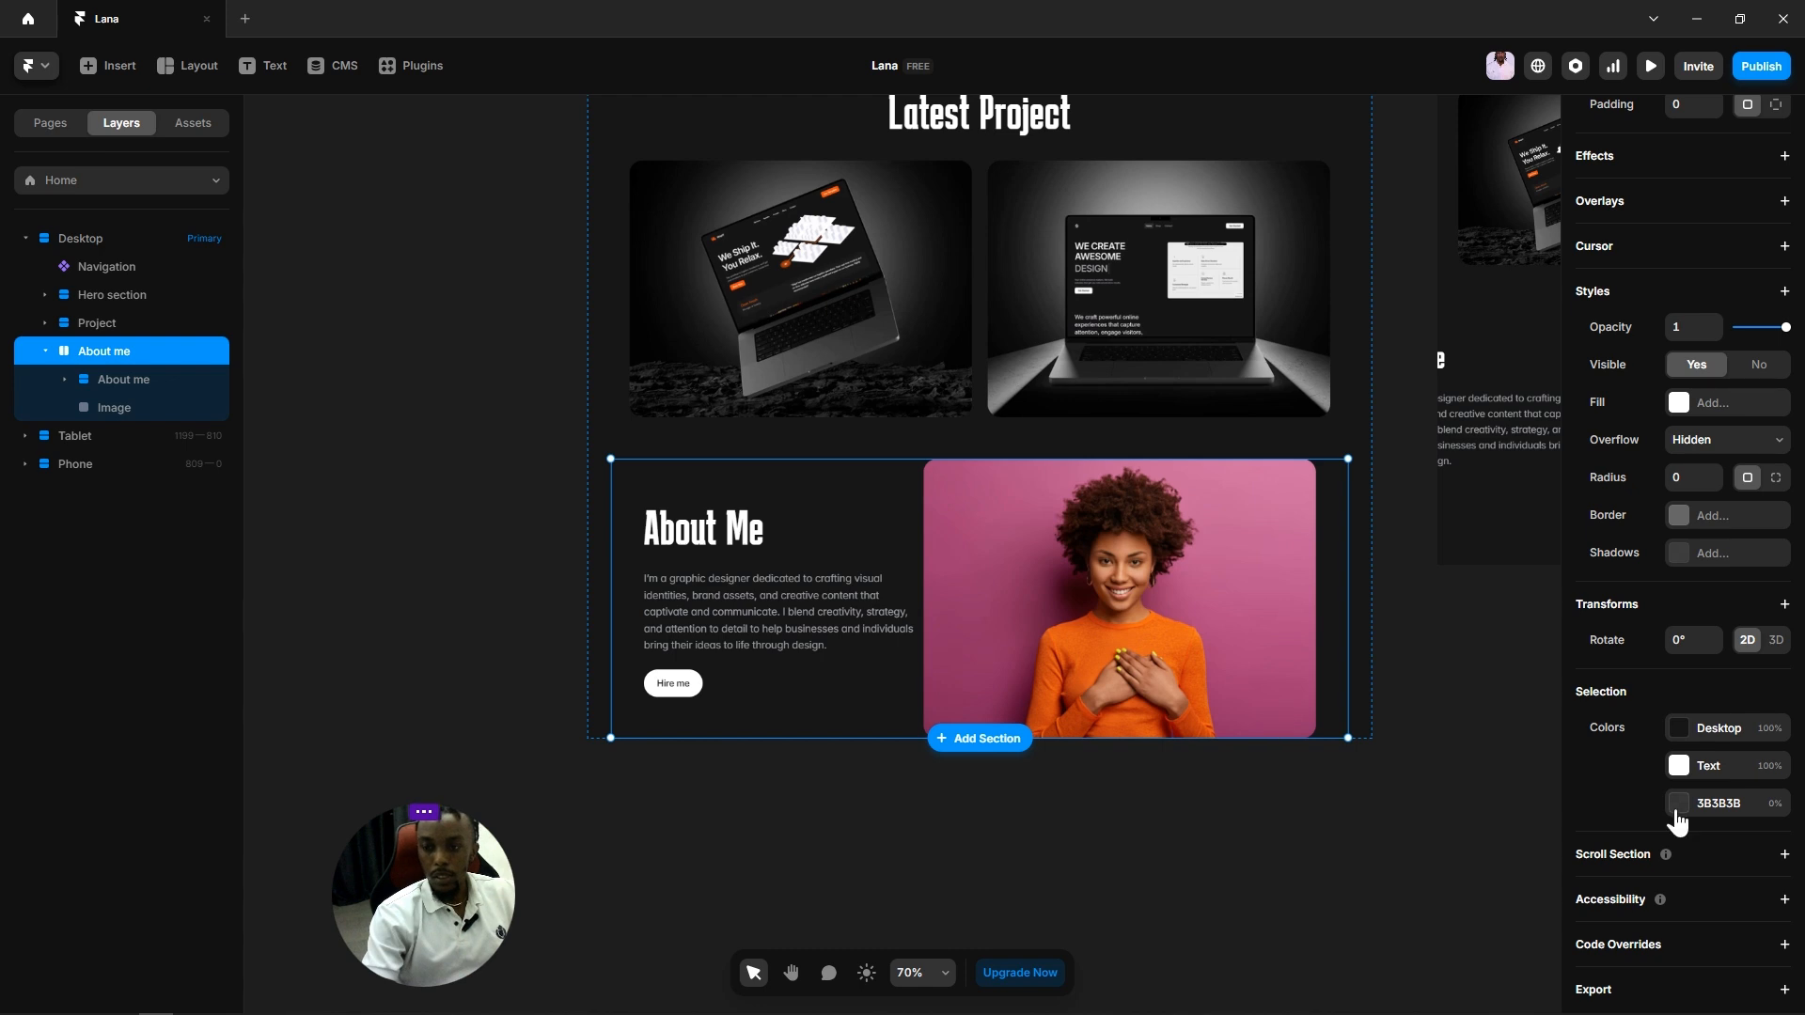
scroll(1716, 376, up, 6)
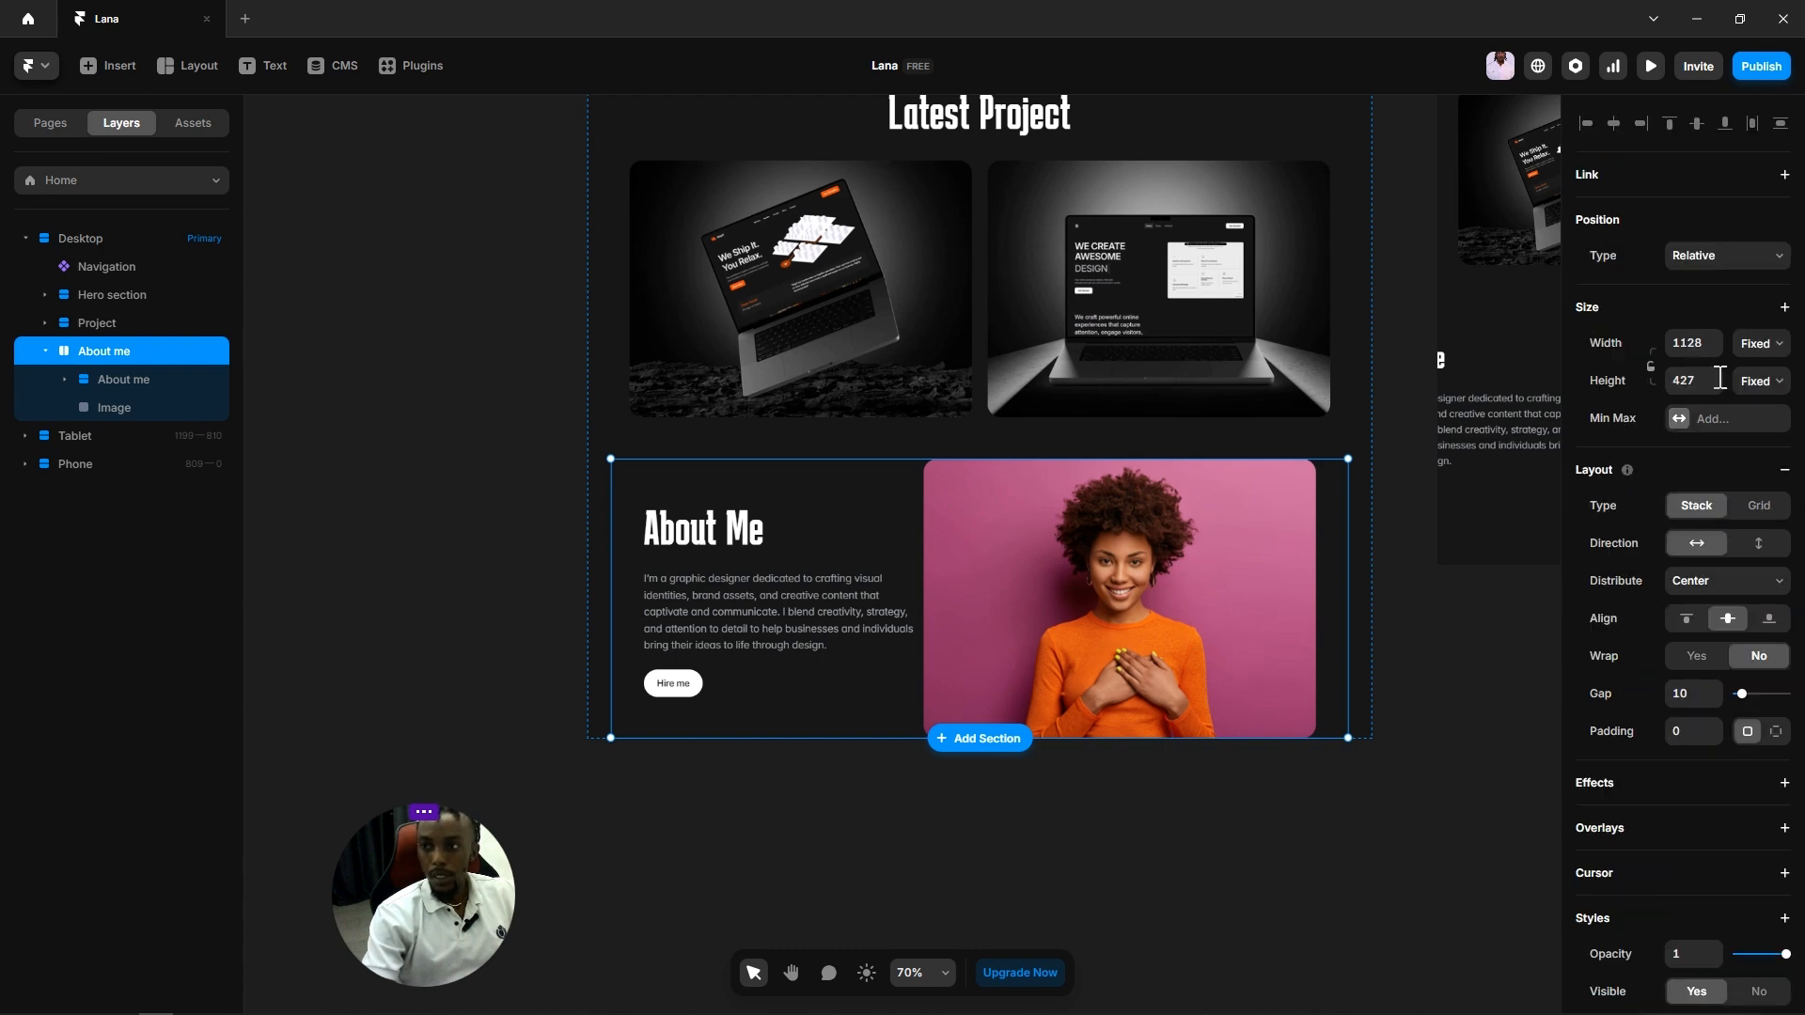
click(1756, 348)
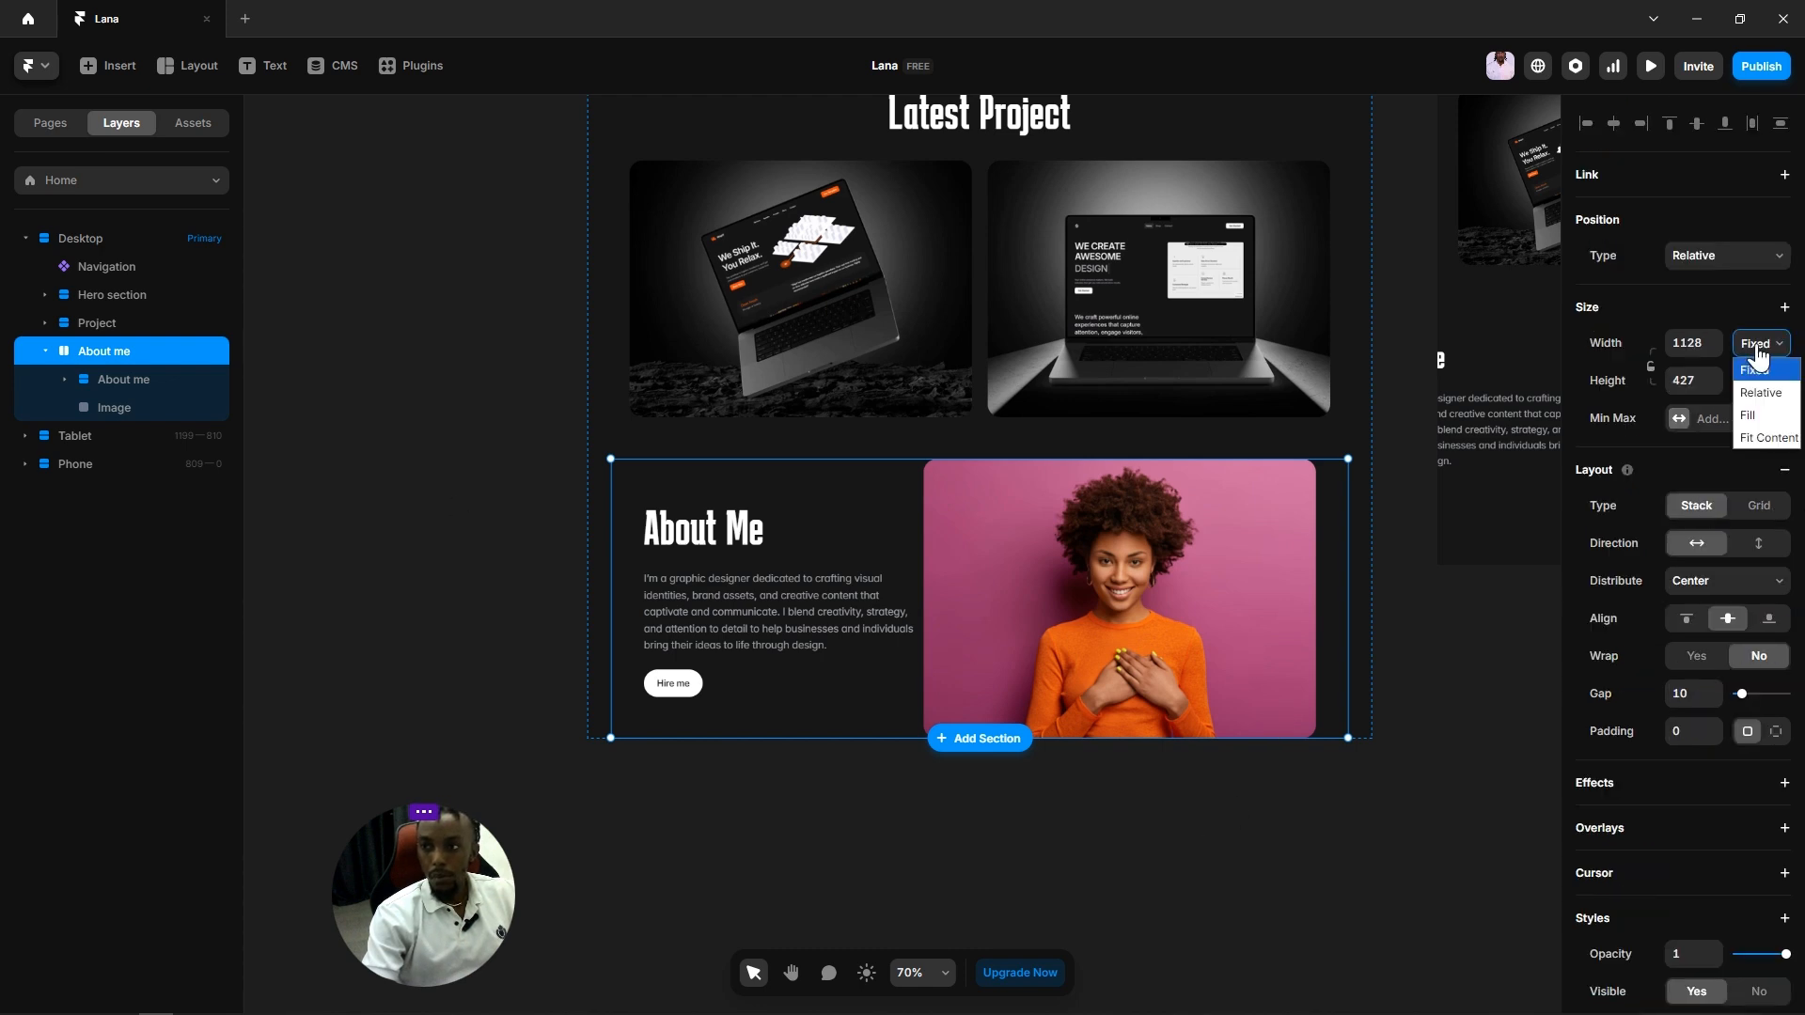
click(1750, 418)
click(1760, 382)
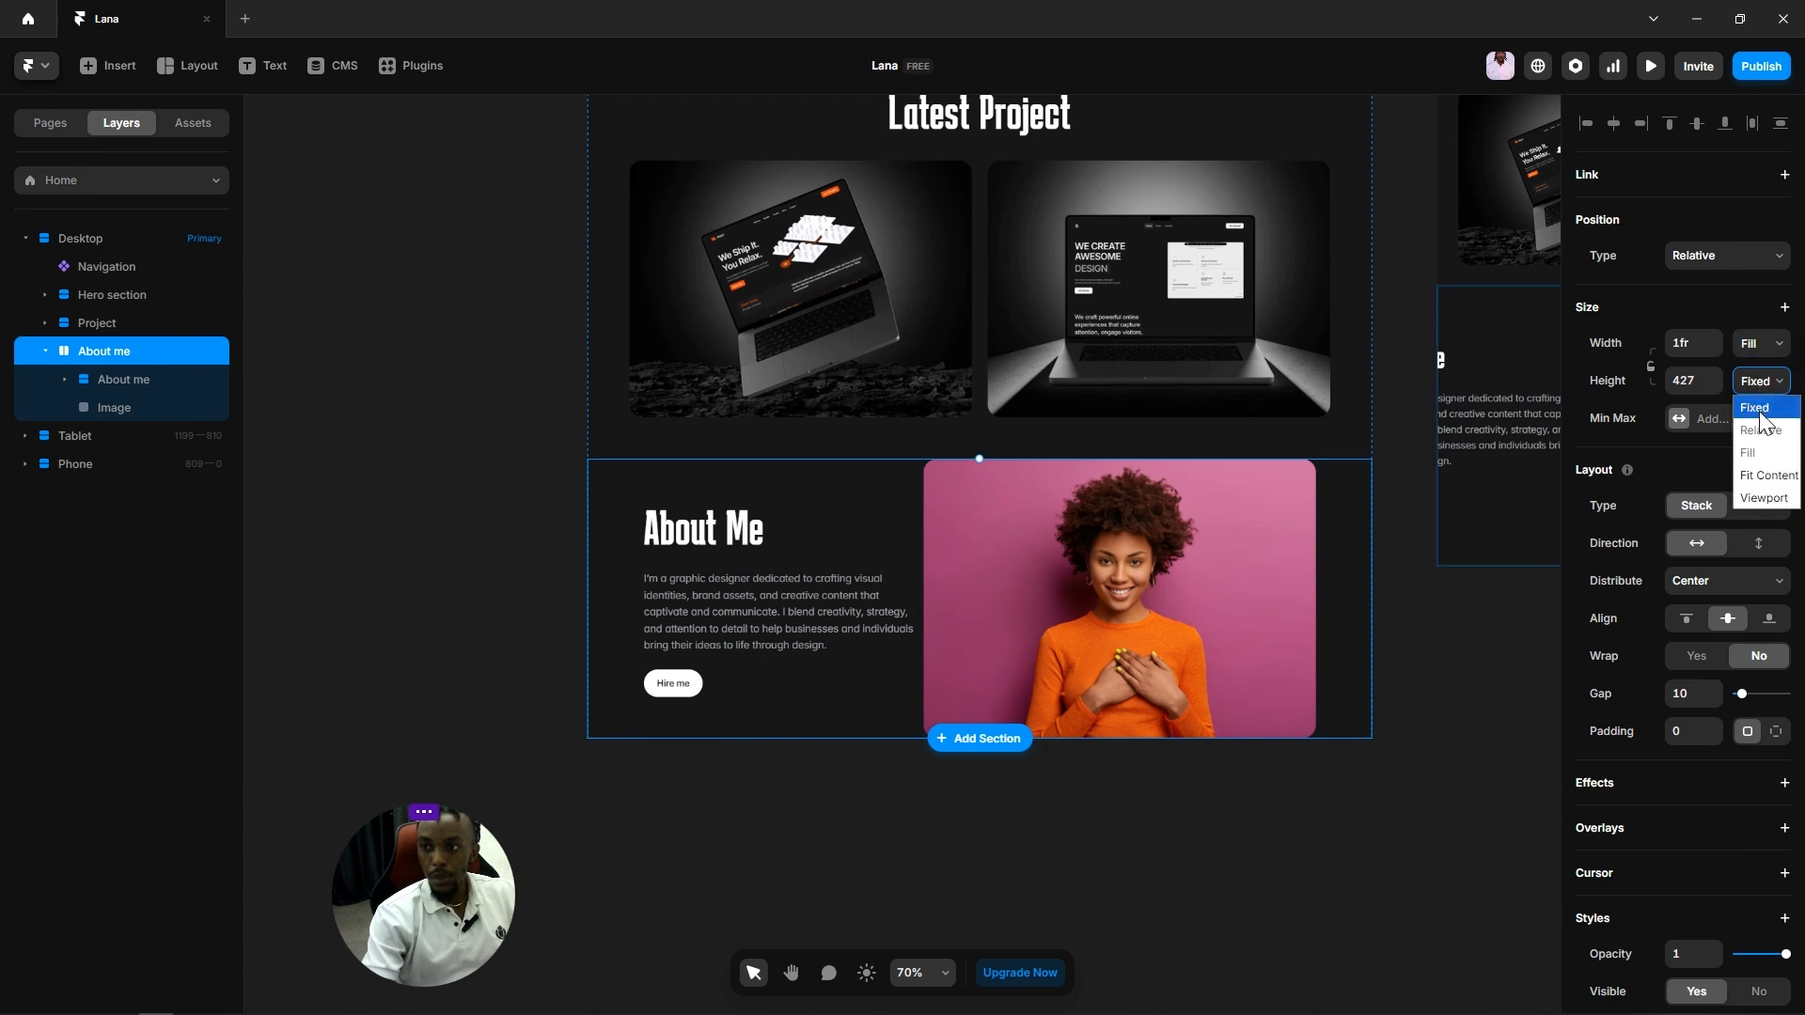
click(1762, 476)
Step: Set the width of the inner "About me" text stack to Fill
click(772, 668)
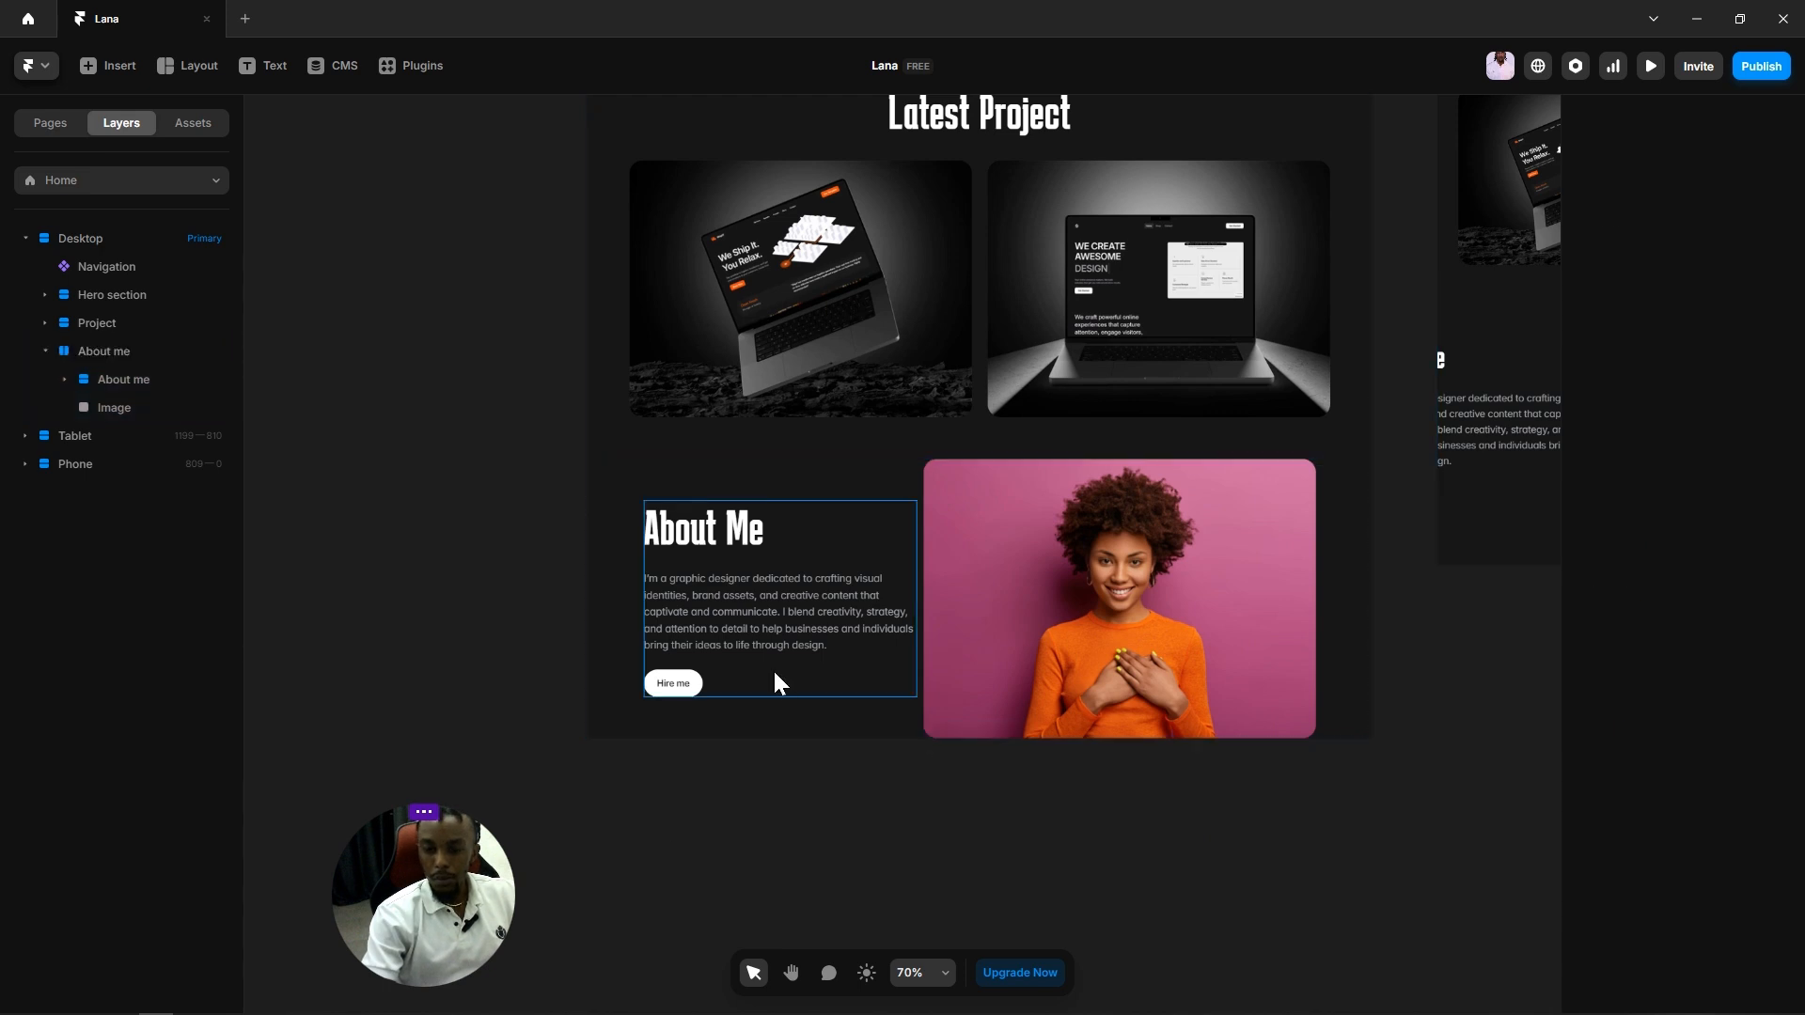
scroll(1616, 352, up, 5)
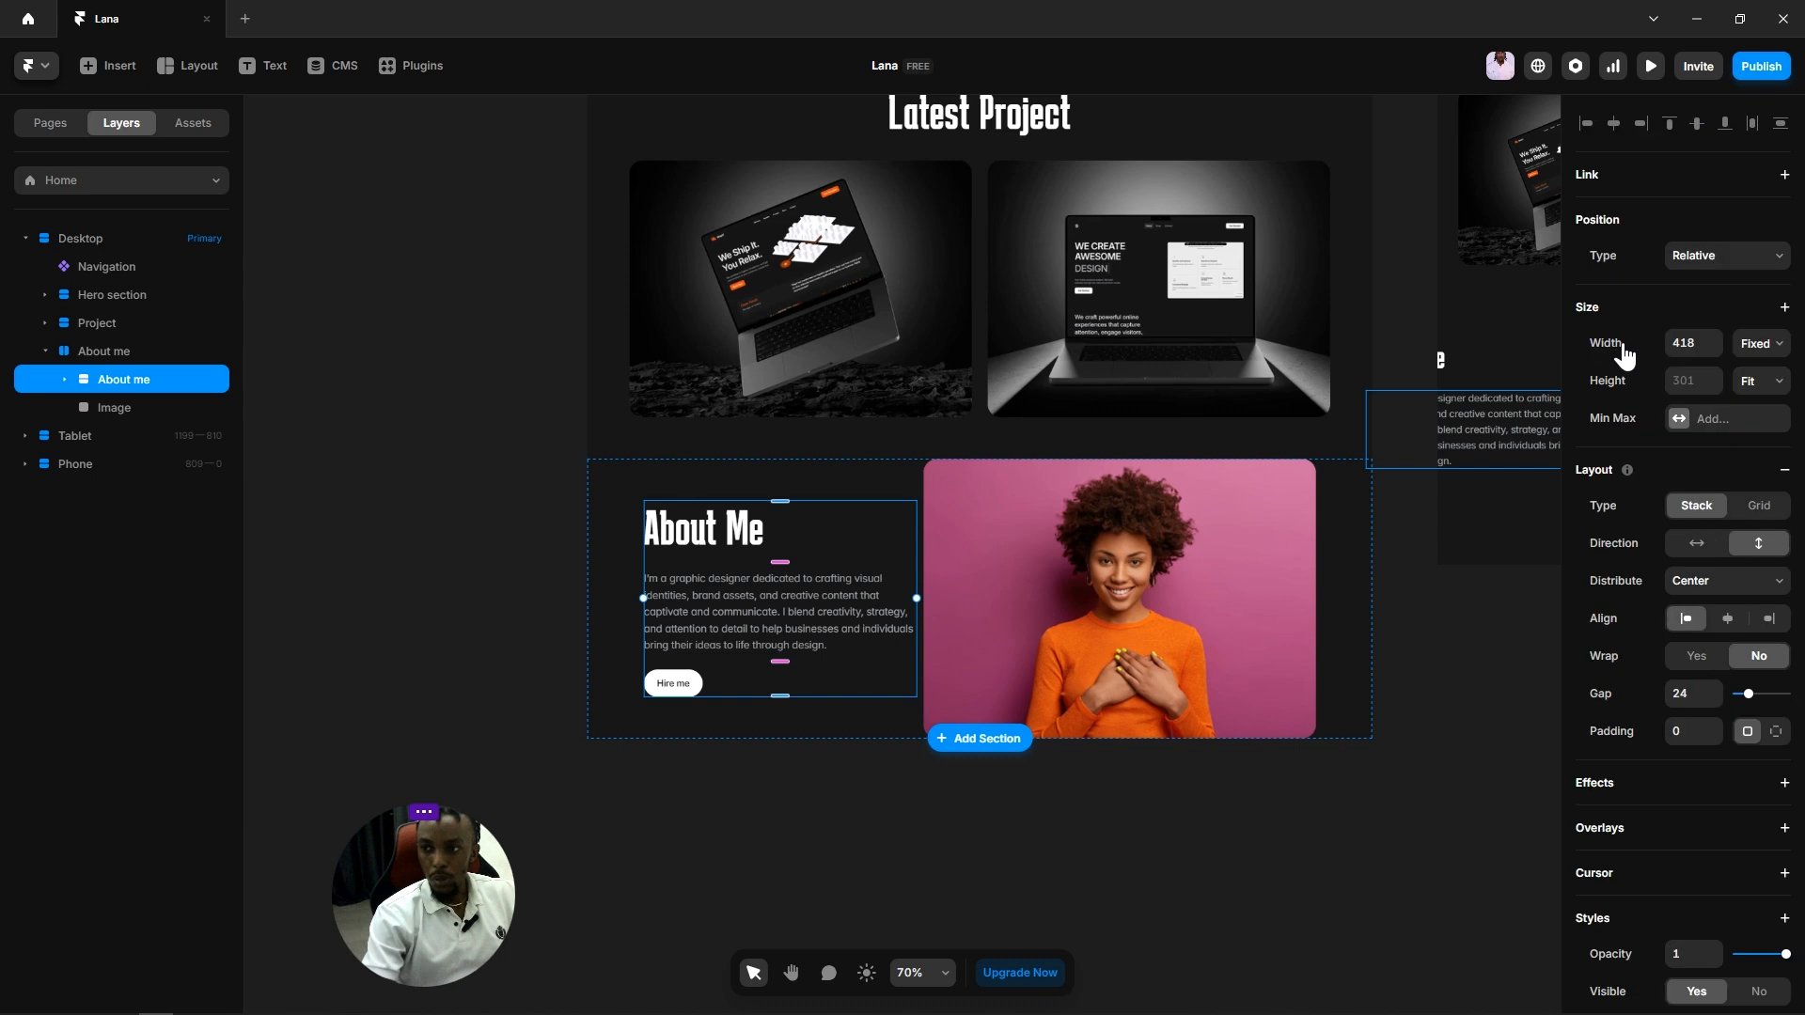
click(1760, 347)
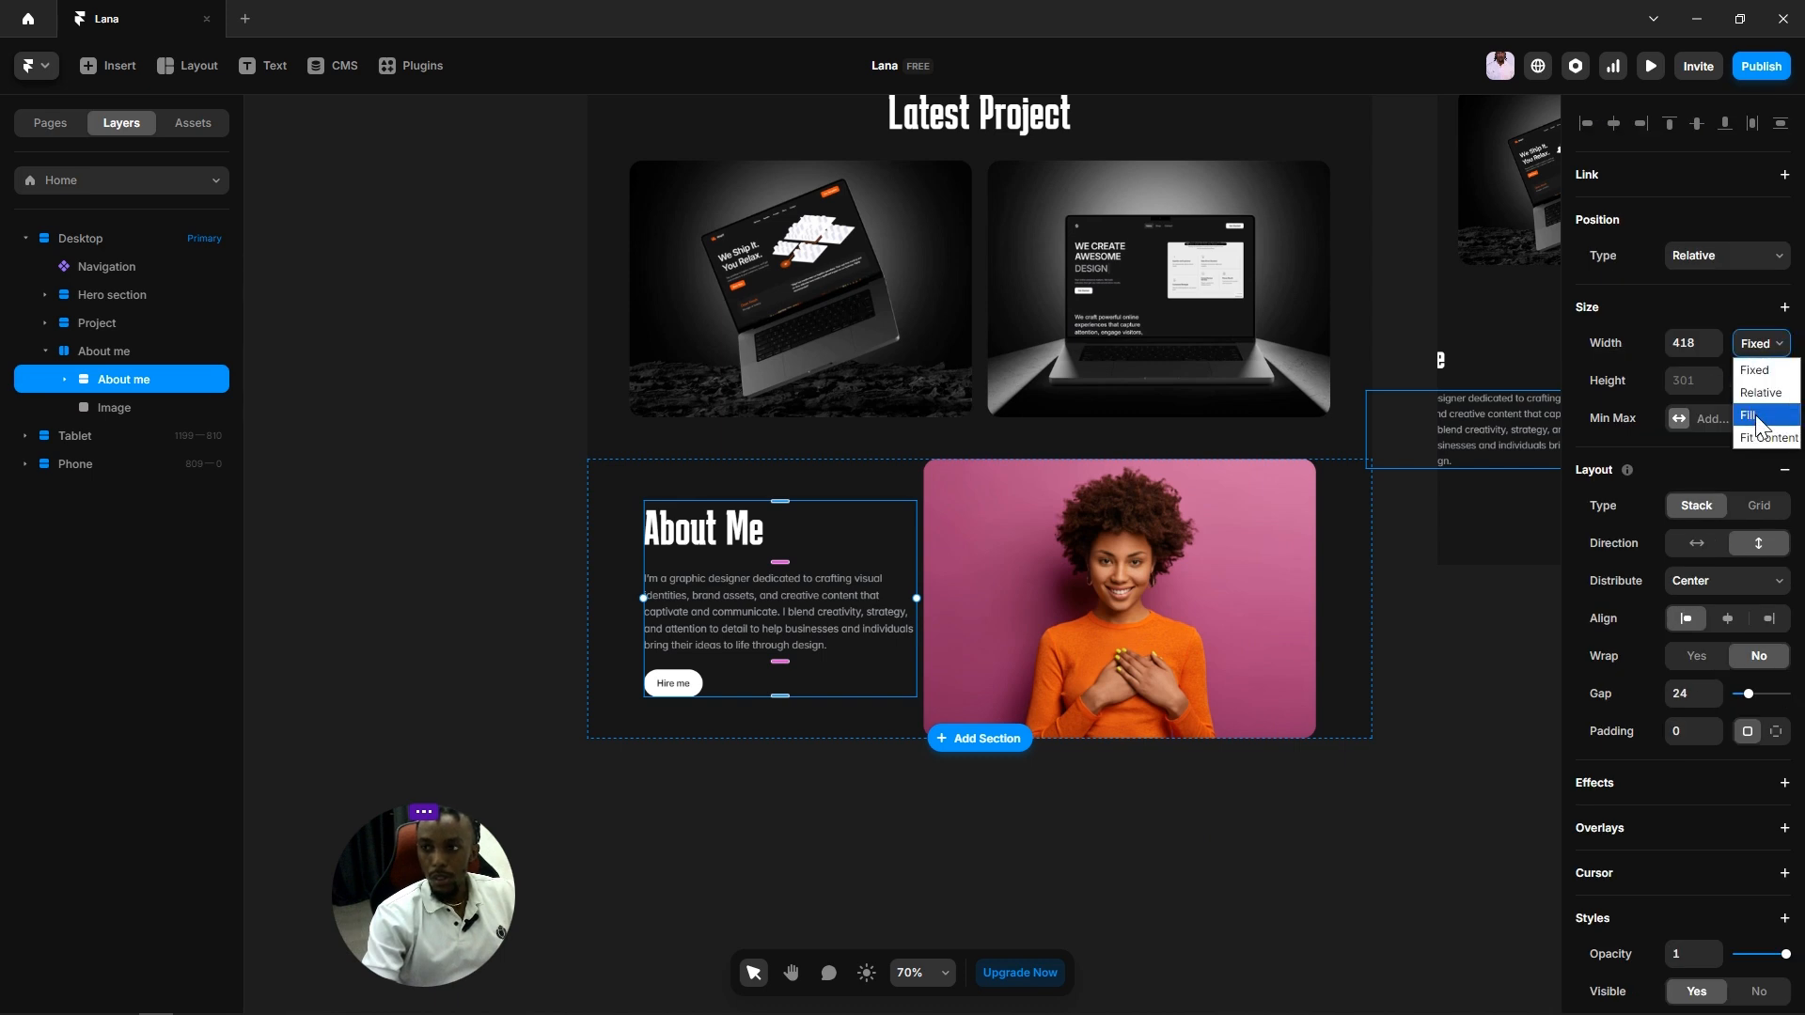
click(1754, 416)
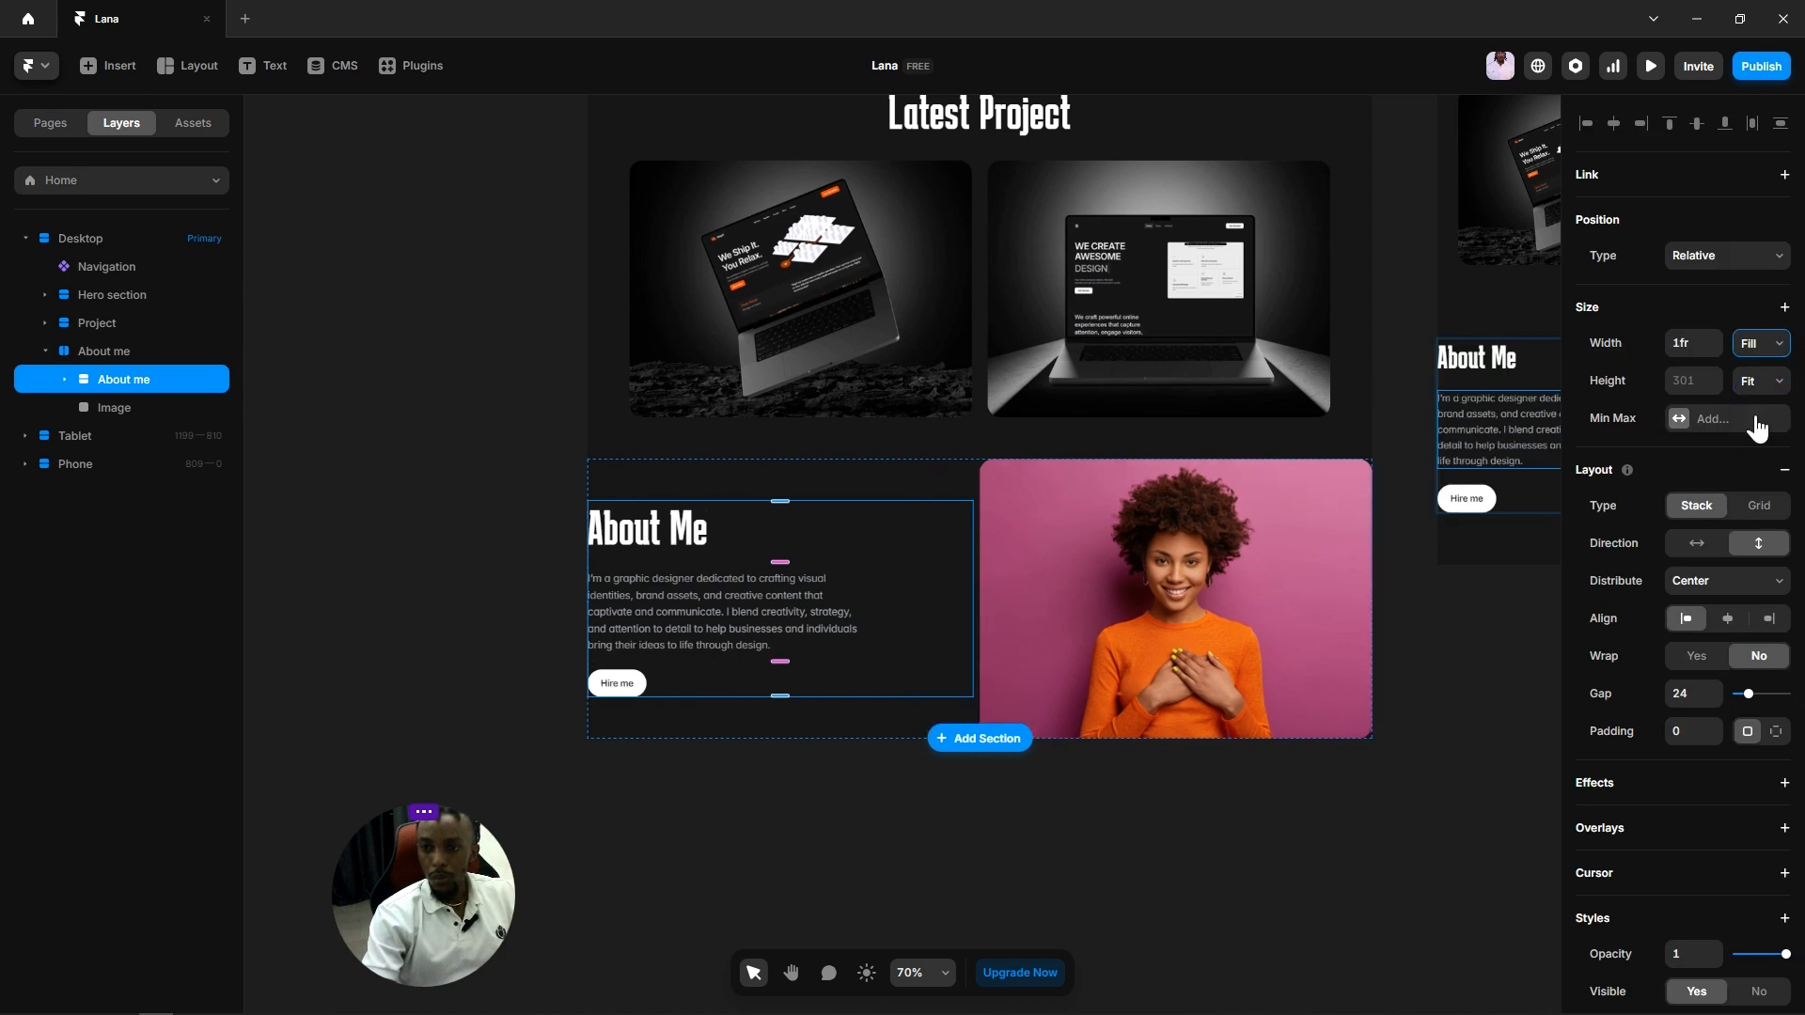
click(1163, 843)
click(923, 725)
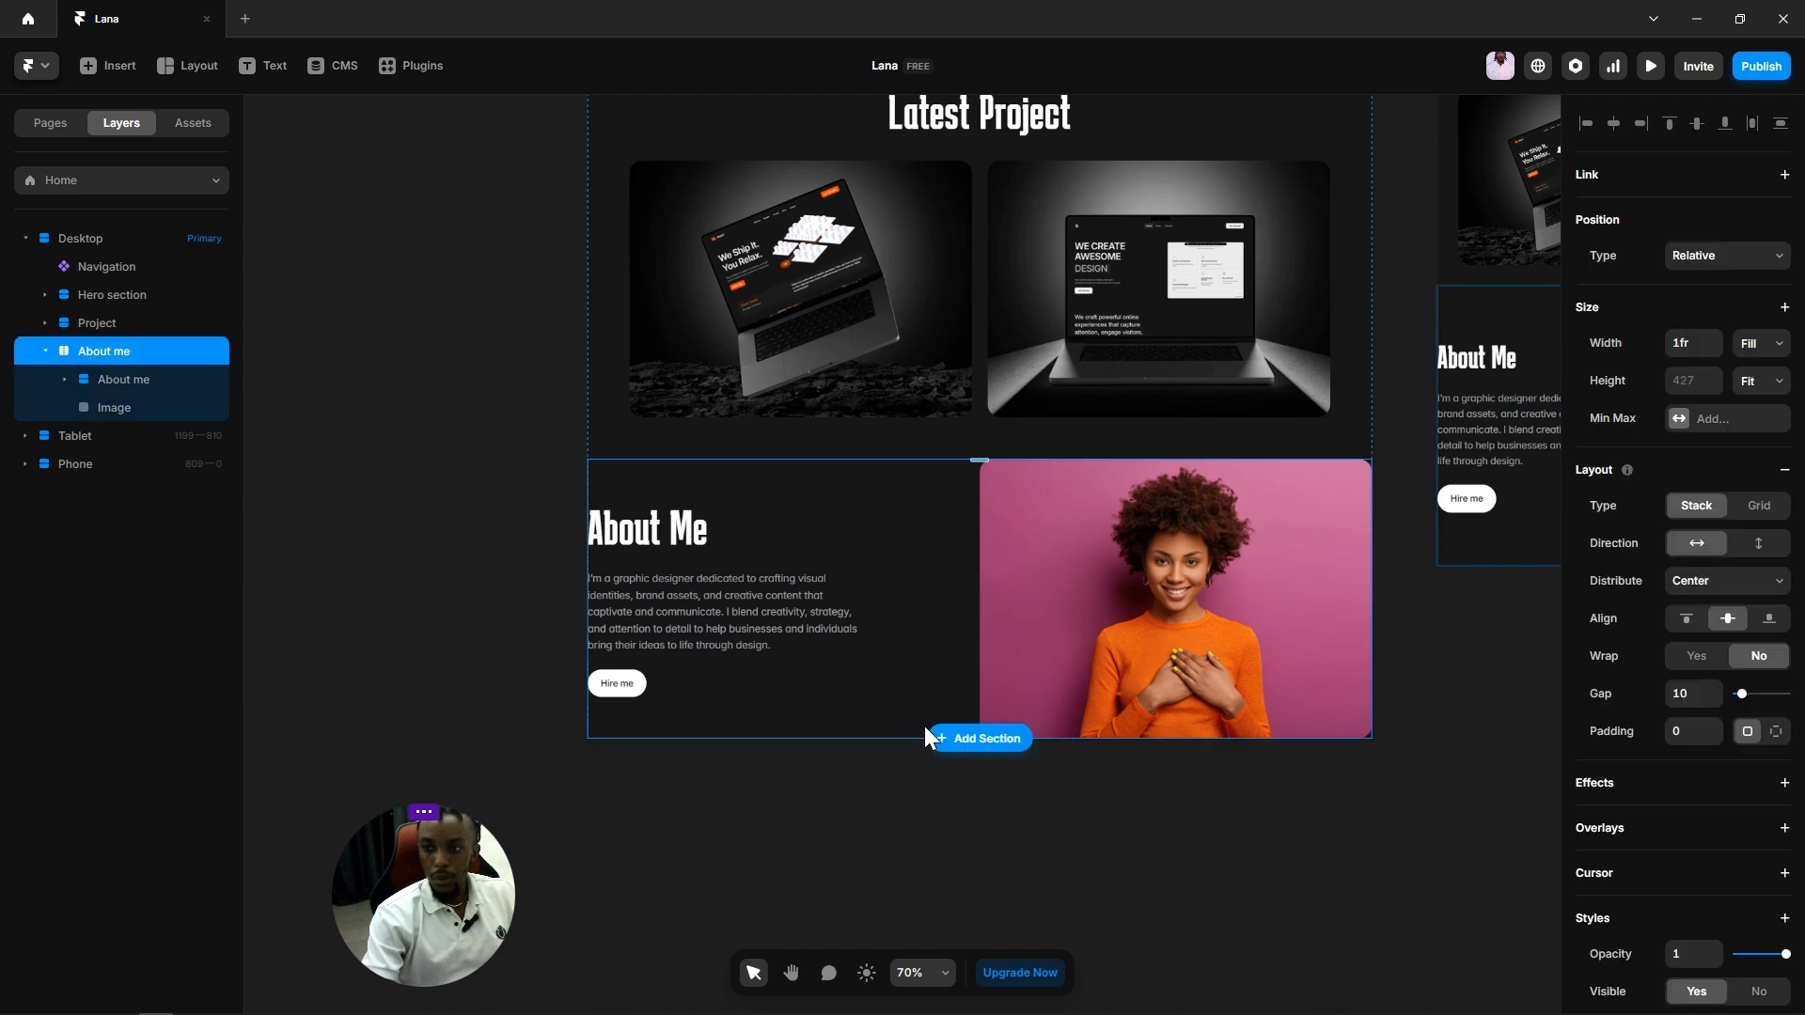
Step: Set the gap between the text stack and the image in the Desktop "About me" section to 64
click(1691, 696)
text(64)
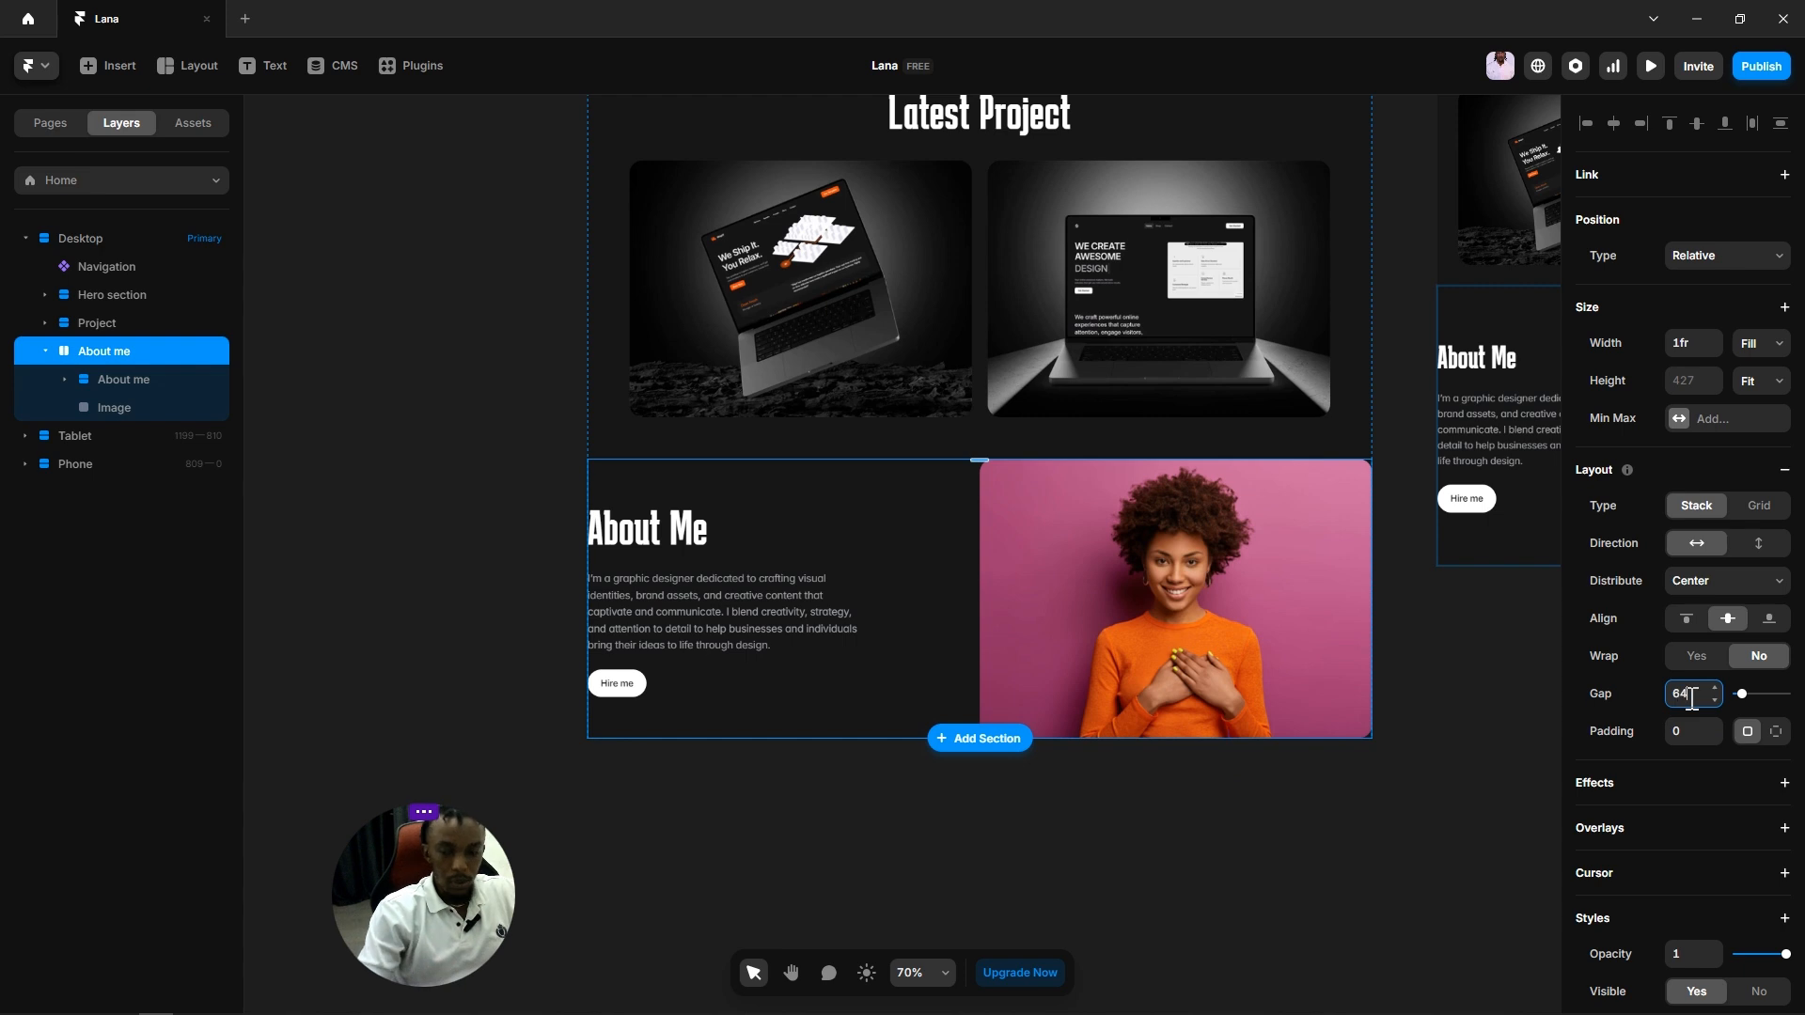
click(1229, 866)
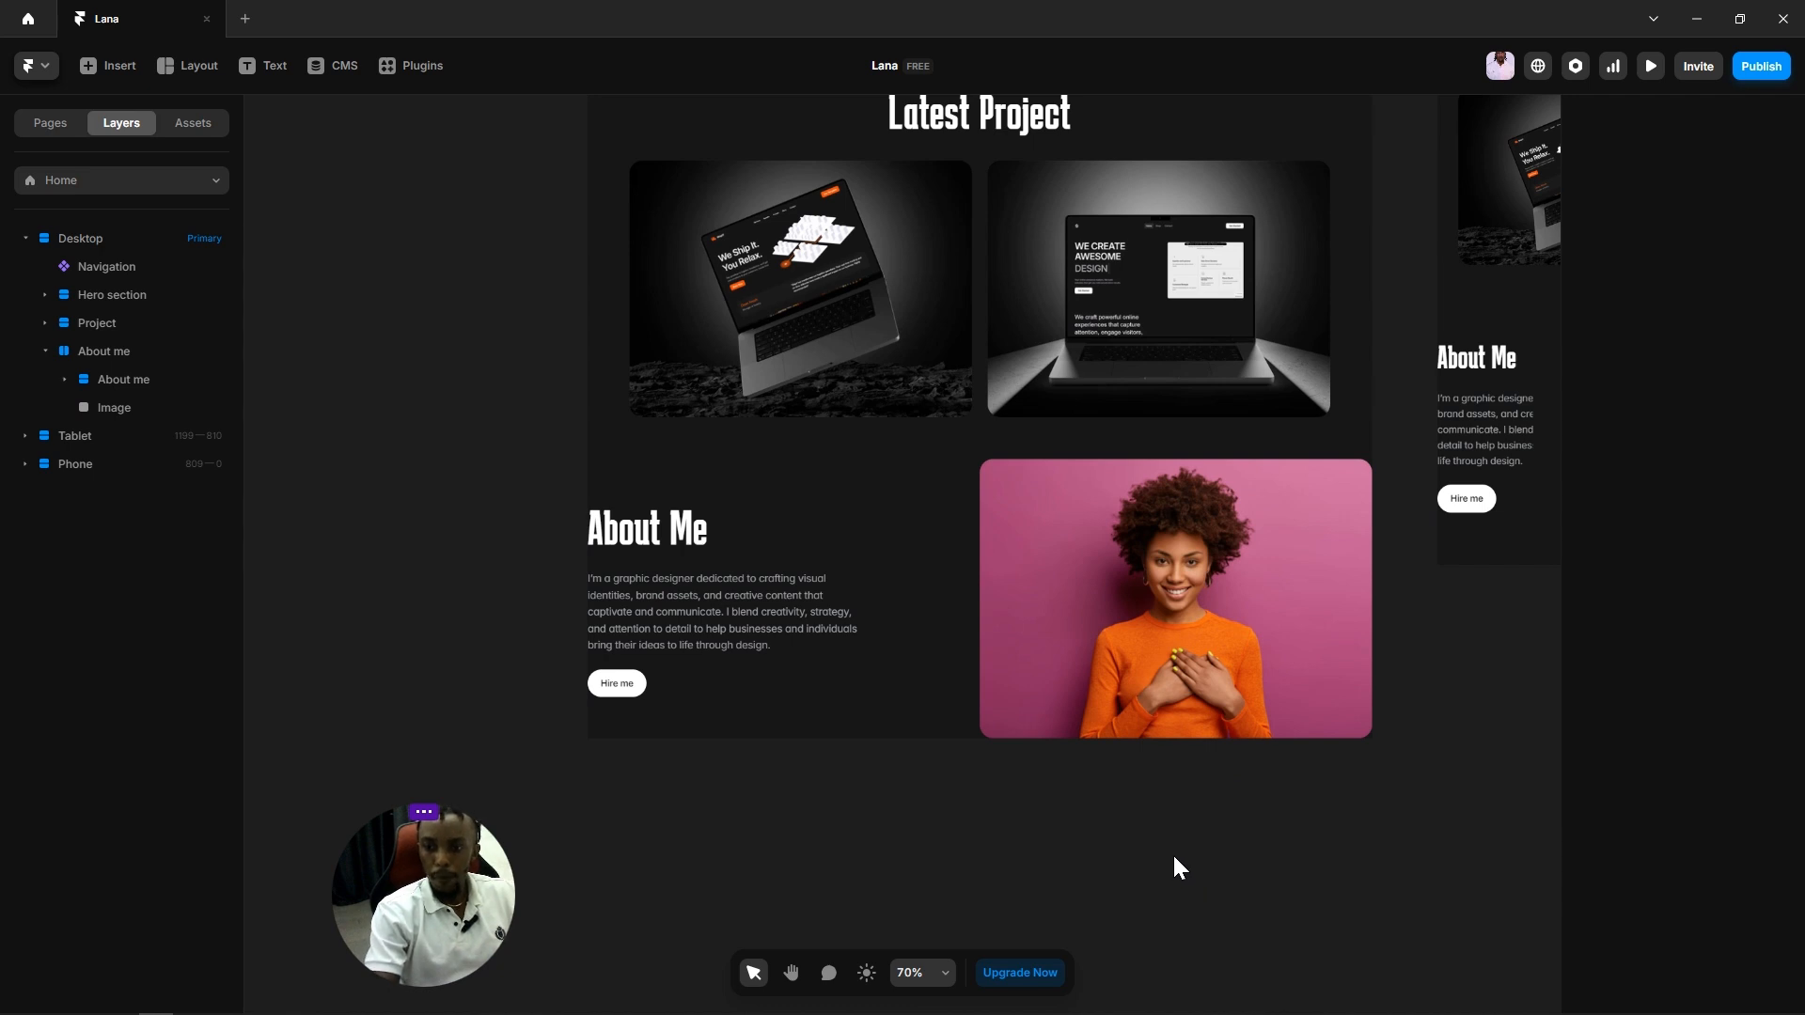
Step: Add a fixed maximum width of 1200 to the Desktop "About me" section
click(833, 697)
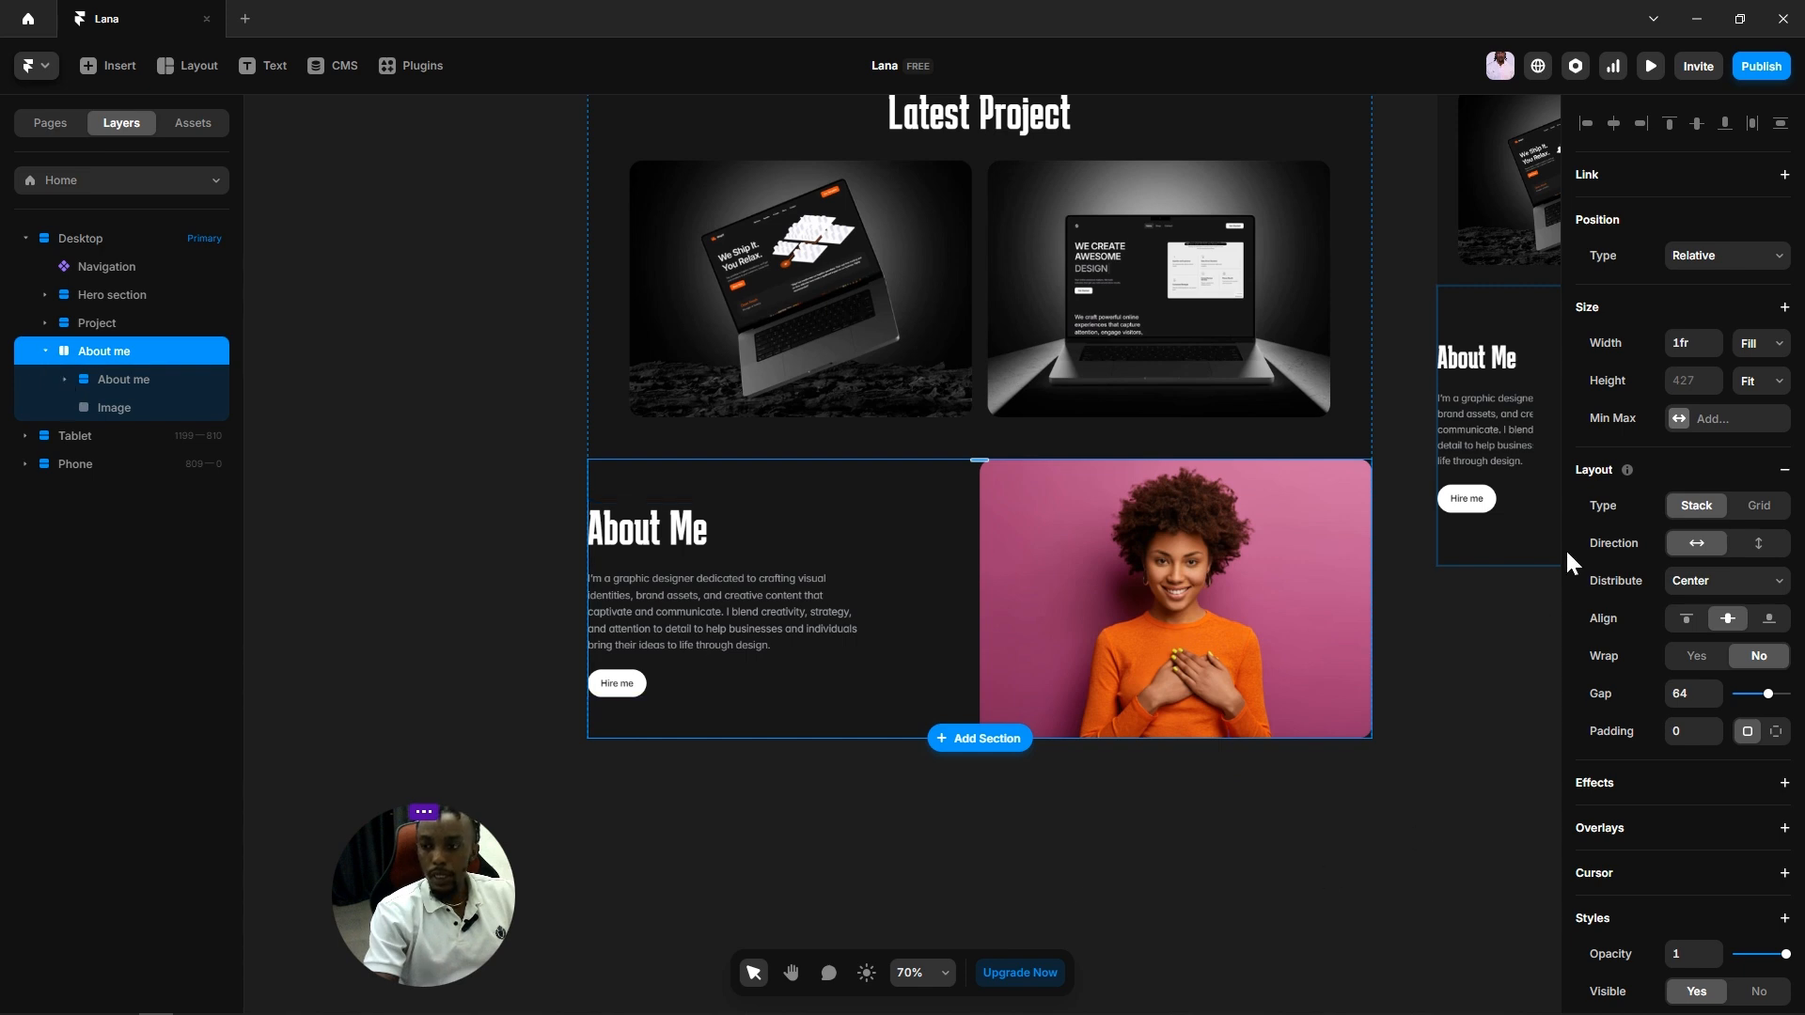
click(1679, 419)
click(1712, 438)
click(1760, 419)
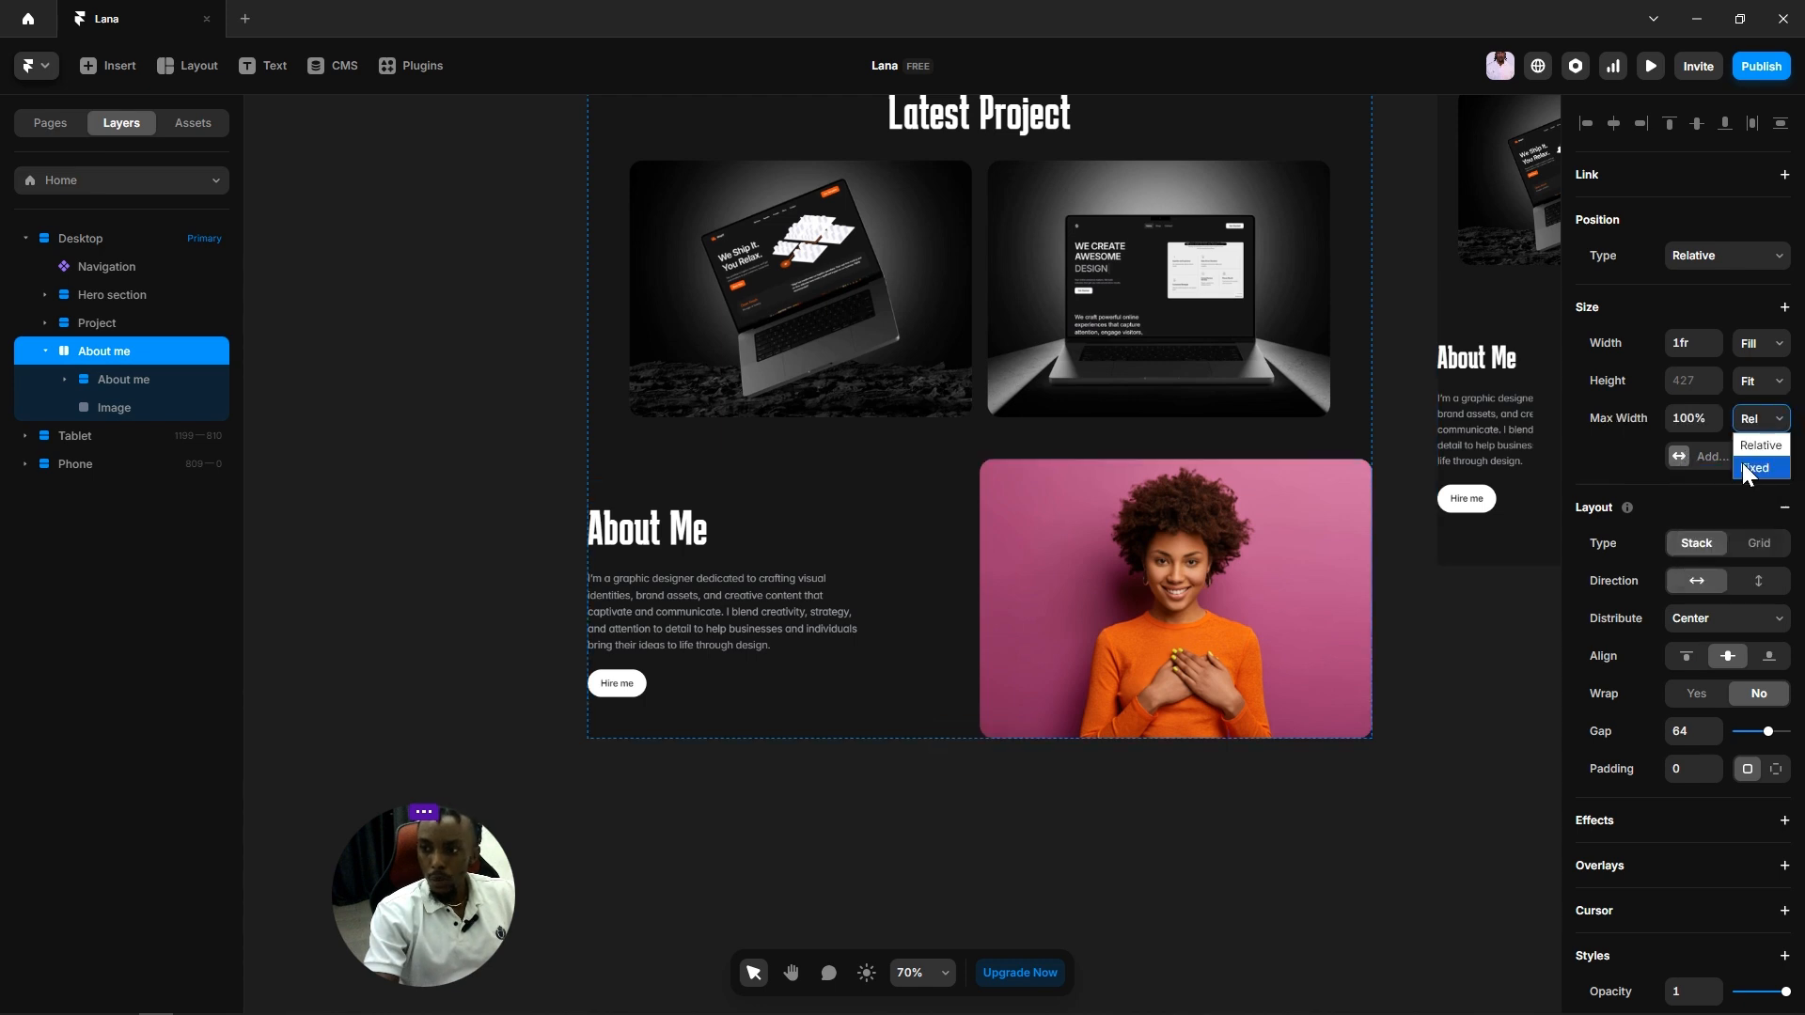
click(1748, 467)
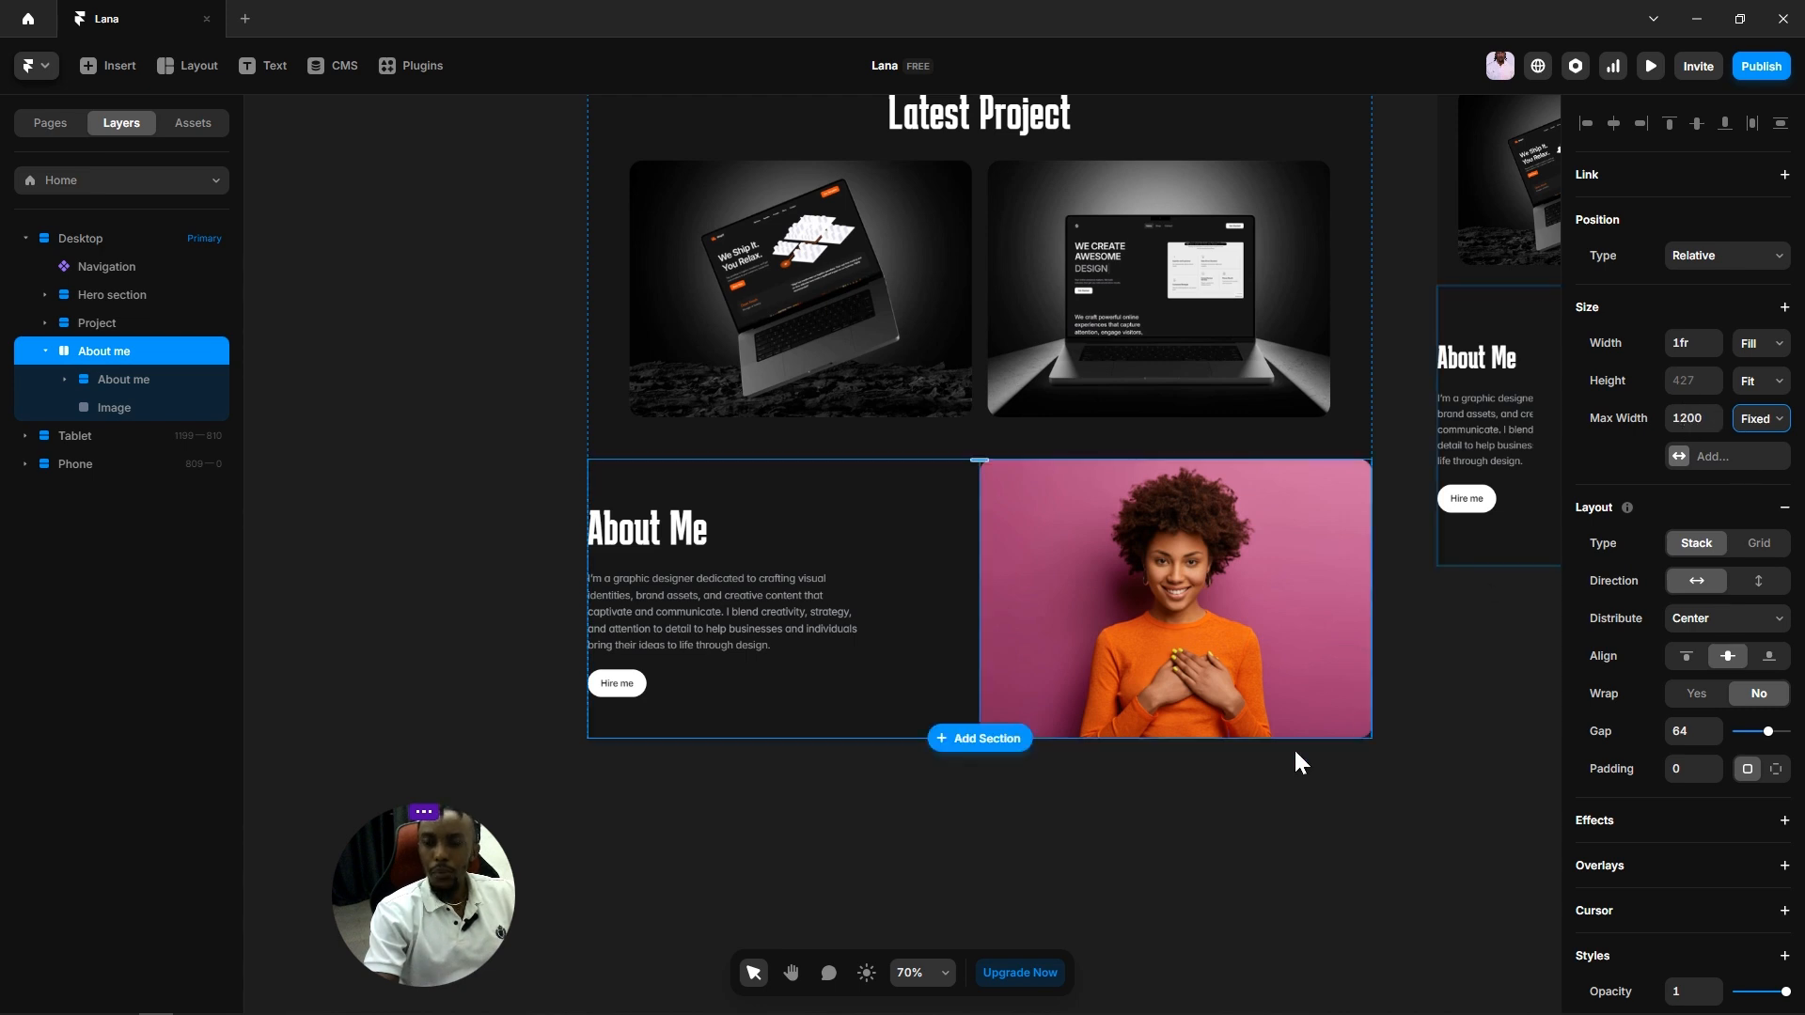
Step: Add a fixed maximum width of 1200 to the Desktop Project section
scroll(1296, 752, up, 3)
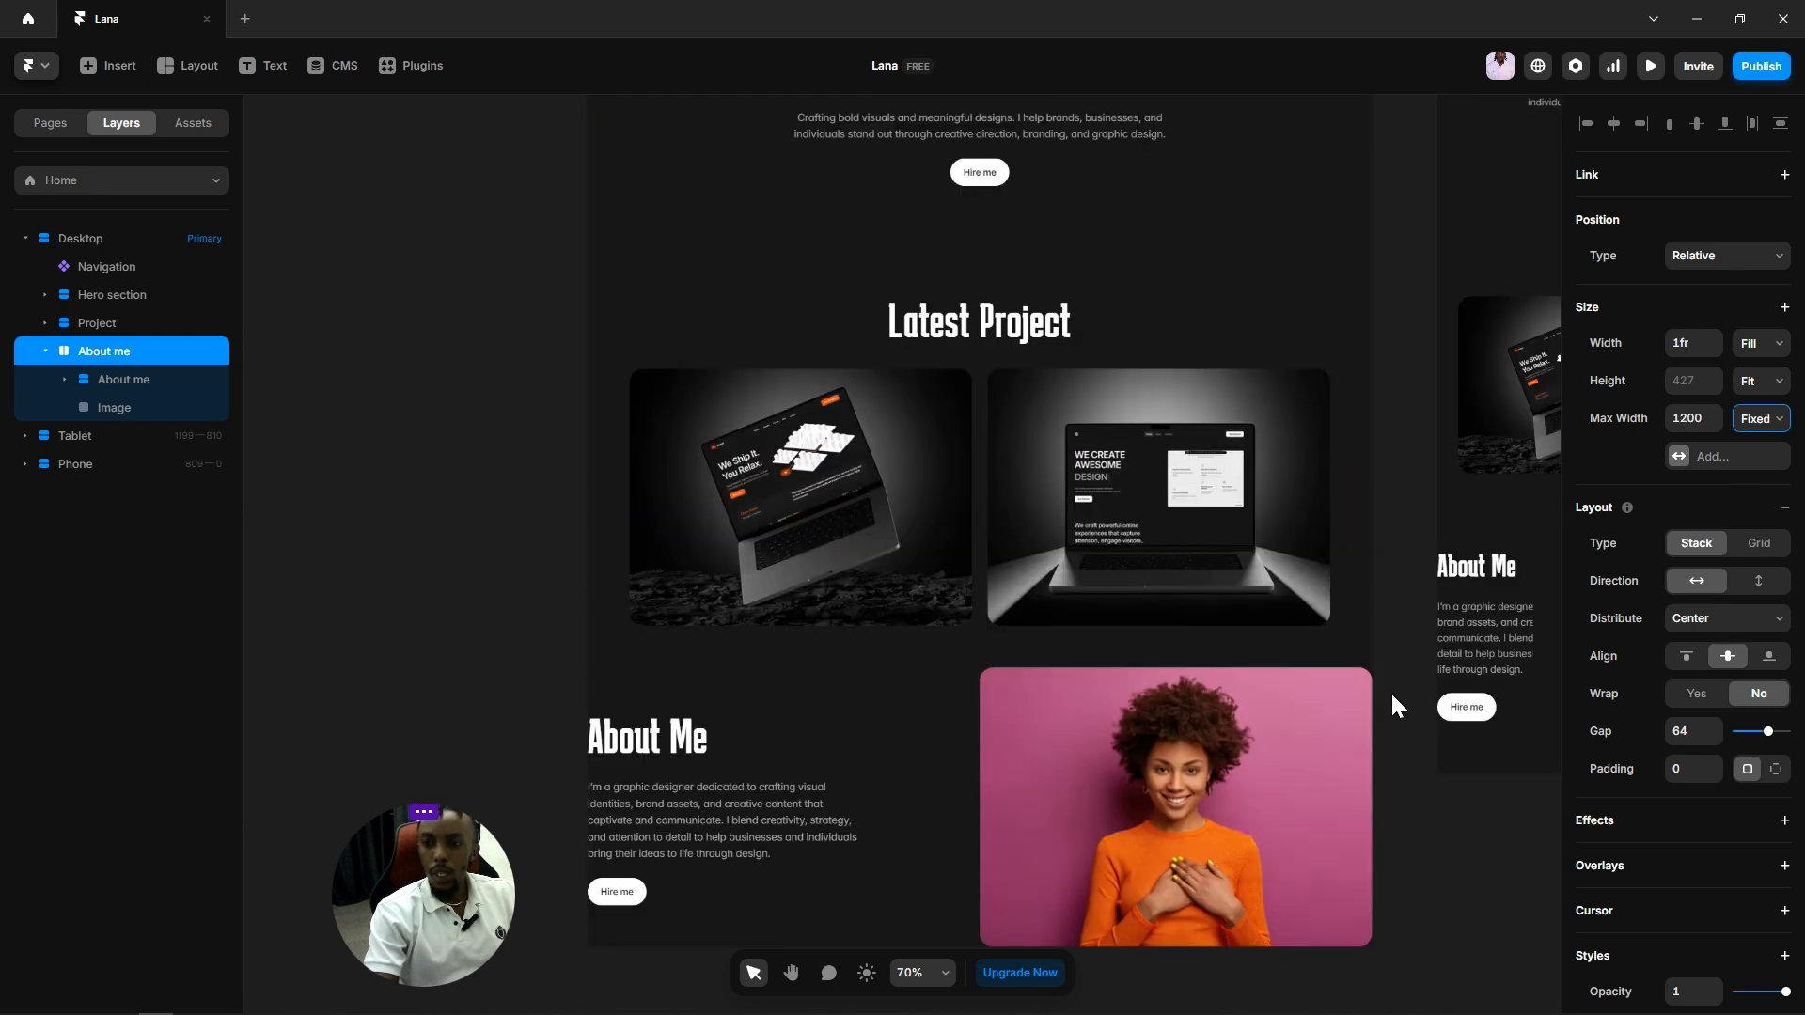
click(1009, 645)
scroll(1701, 594, up, 5)
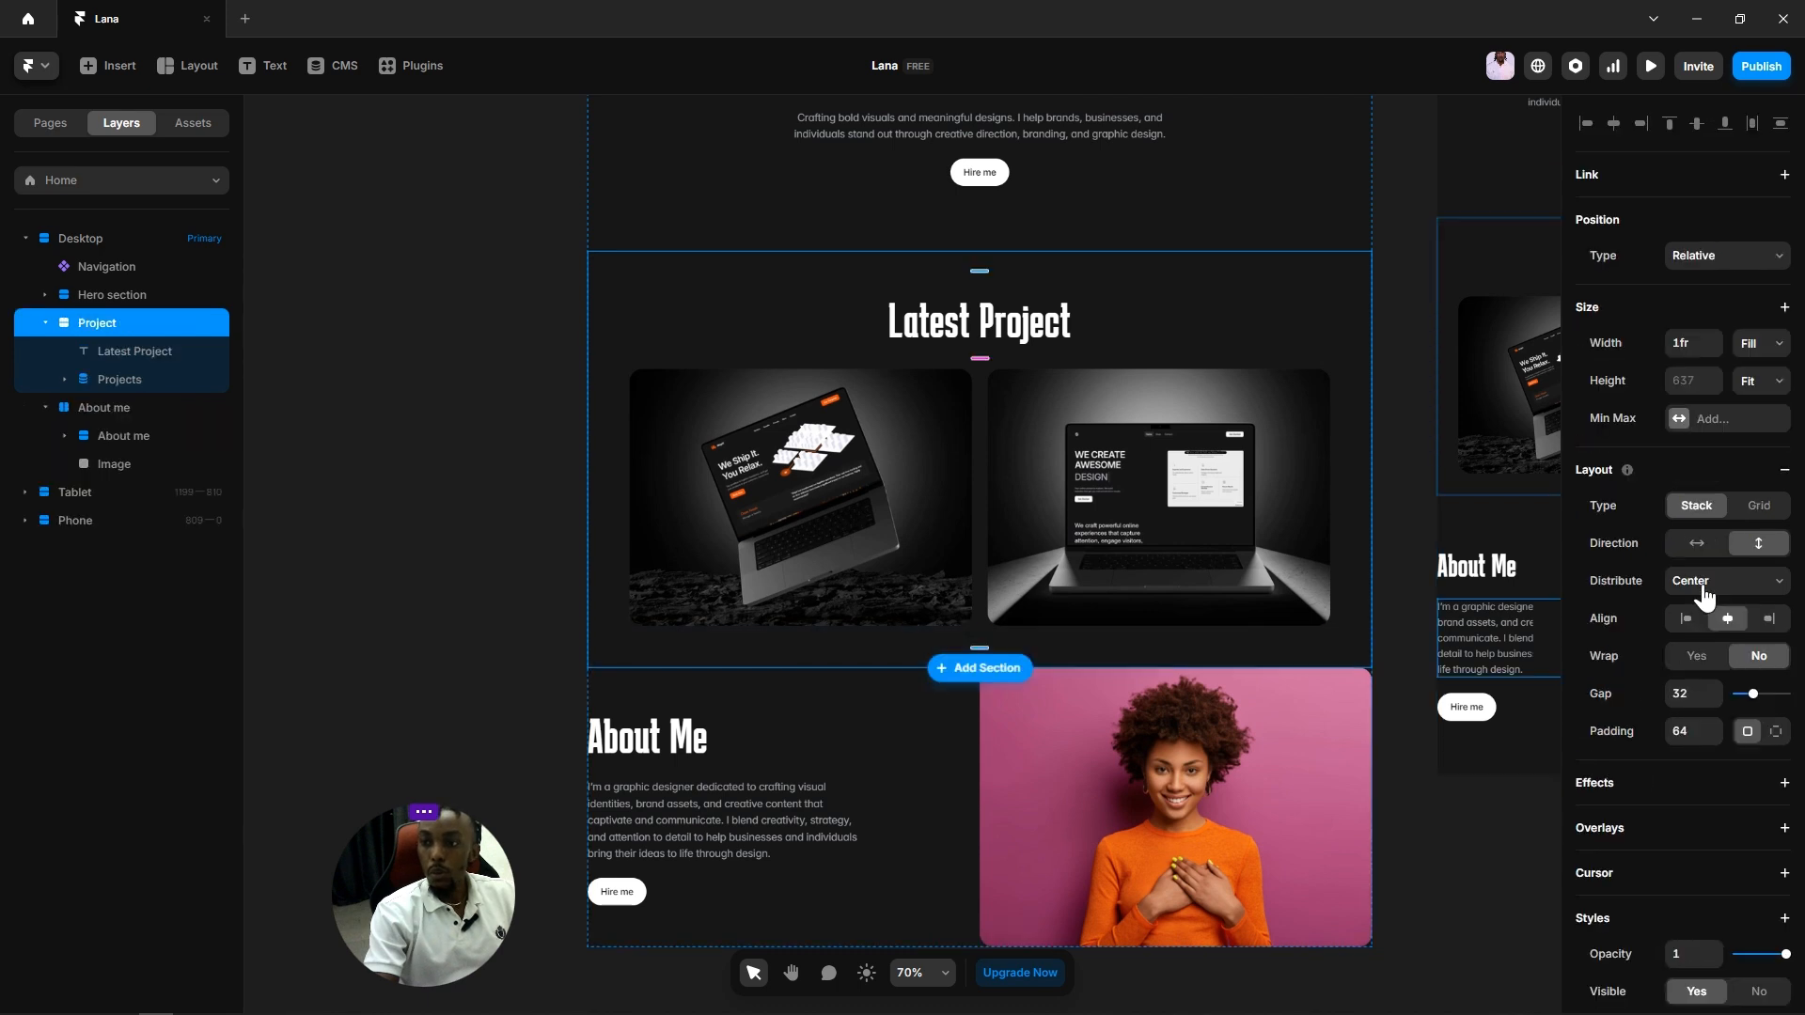
click(1687, 418)
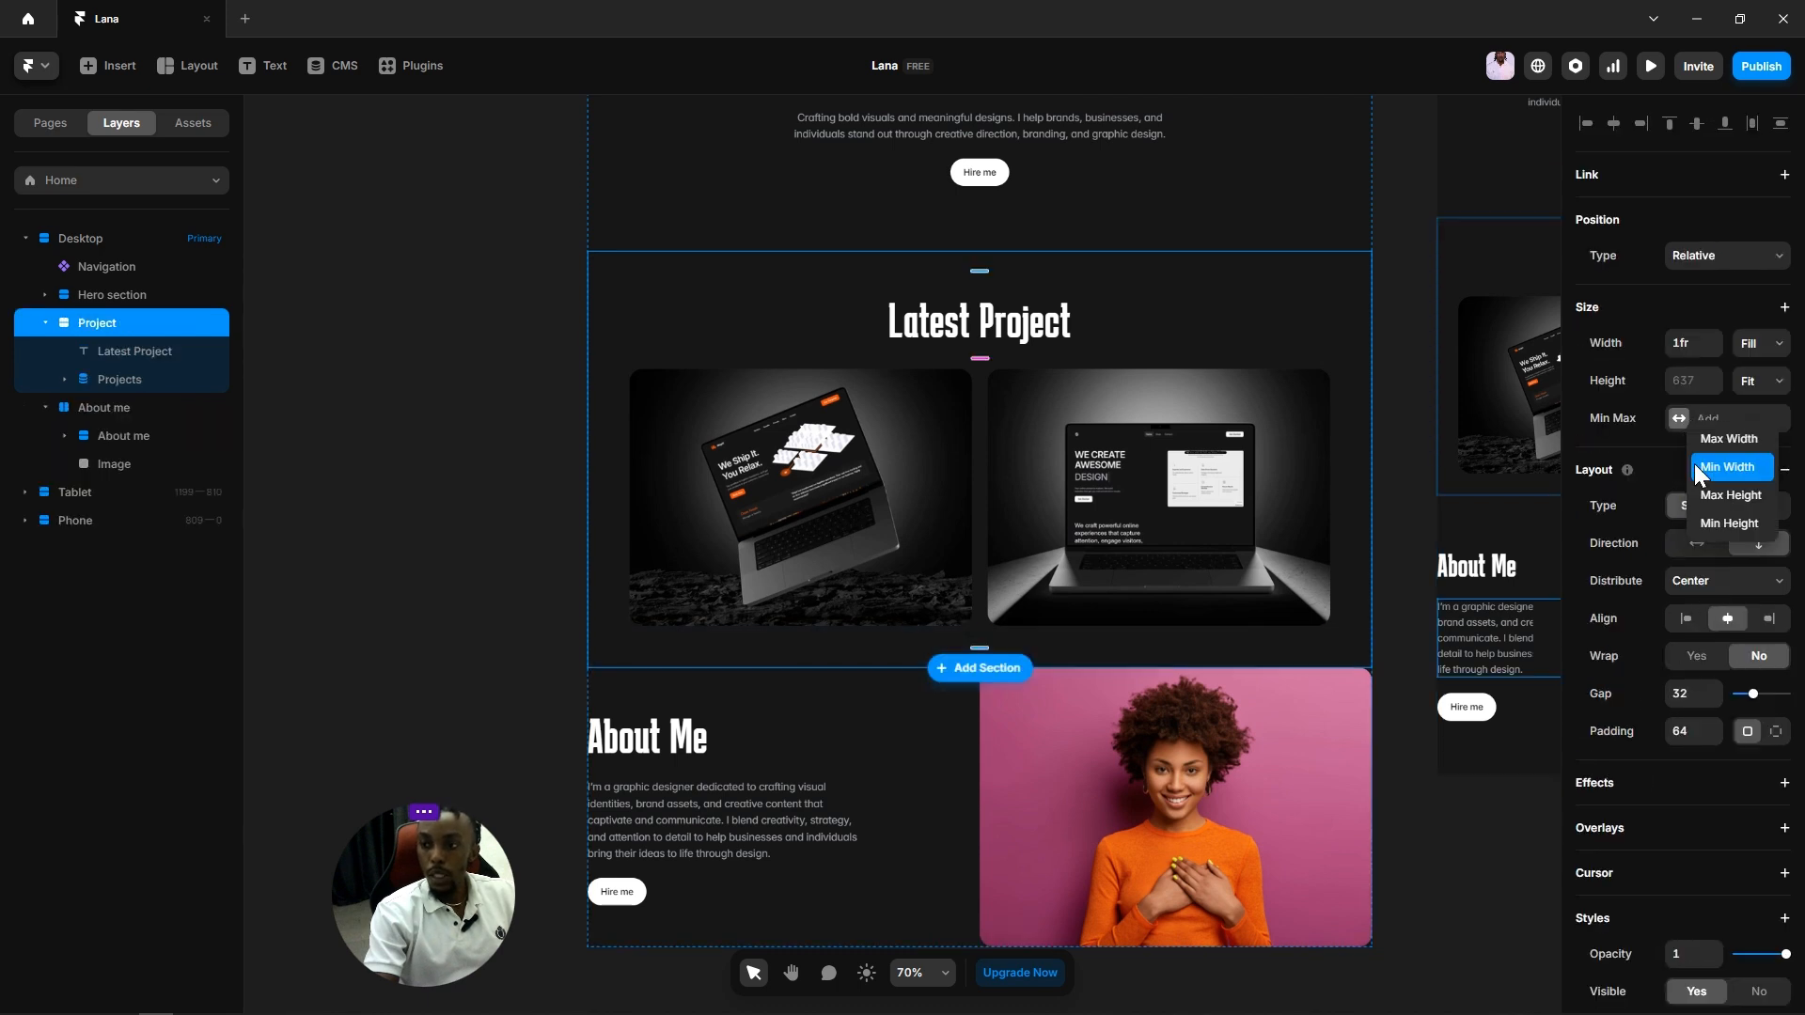
click(1706, 440)
click(1754, 421)
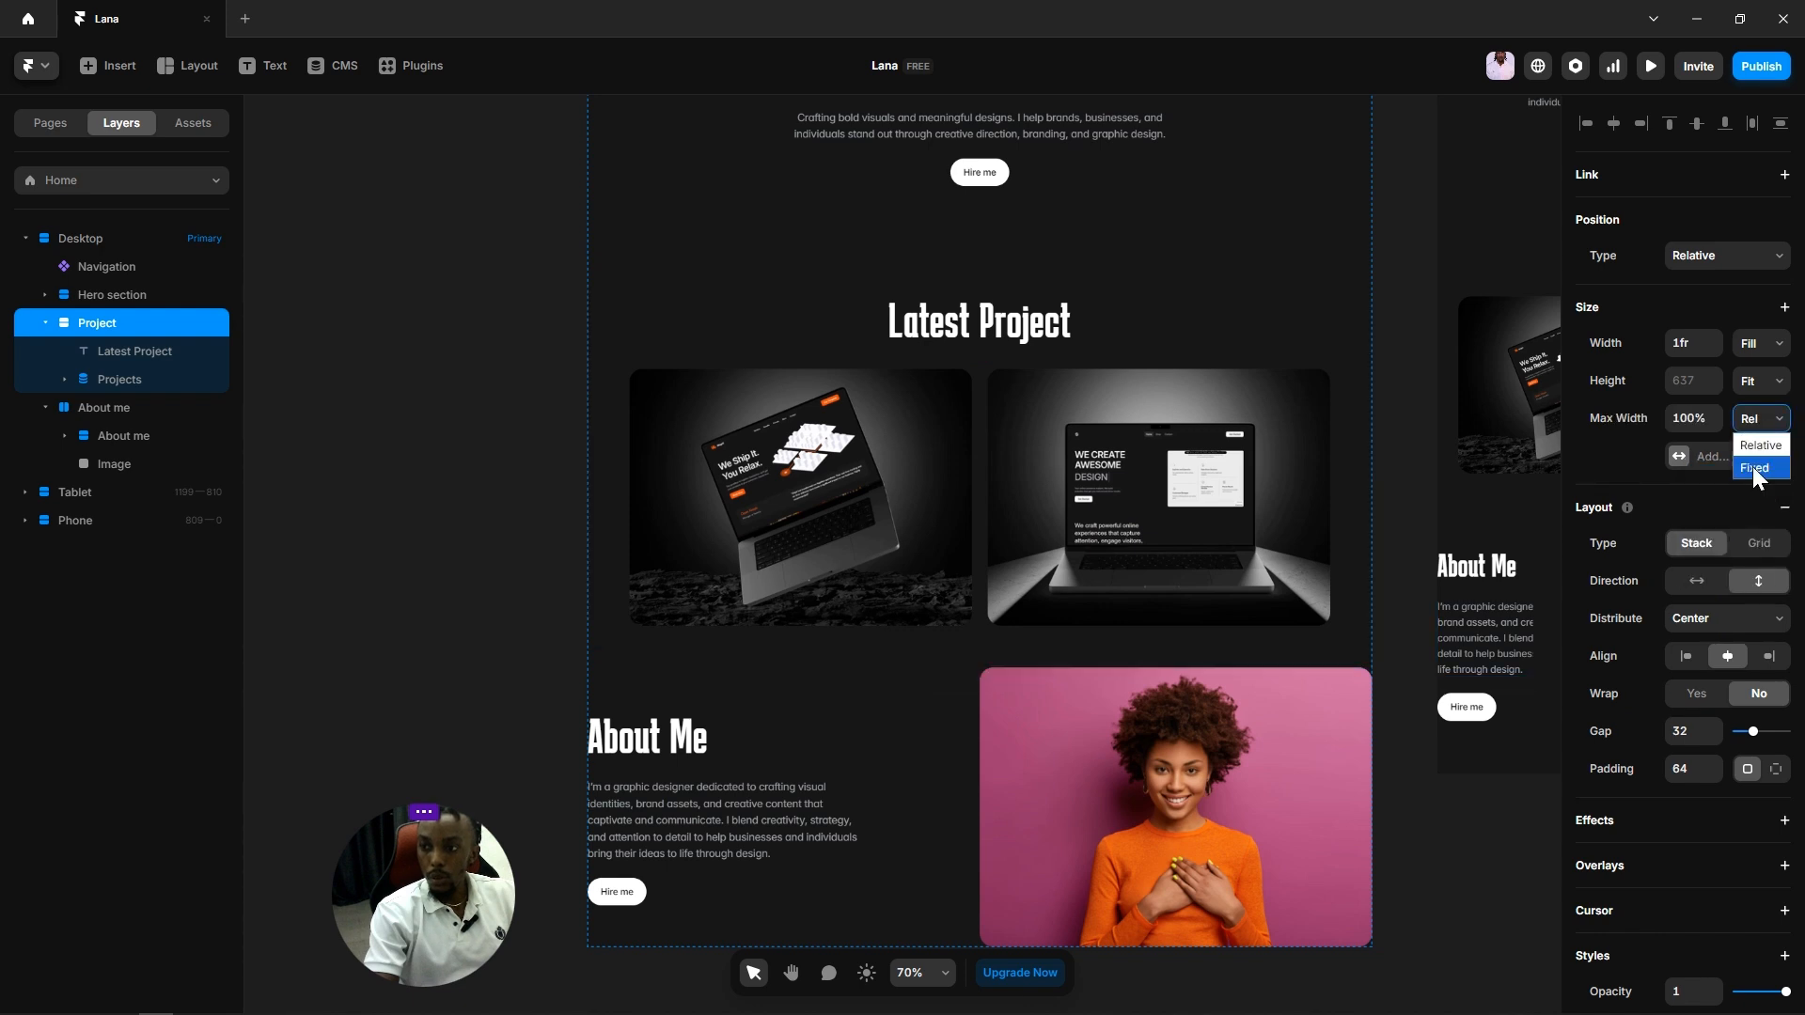
click(1752, 467)
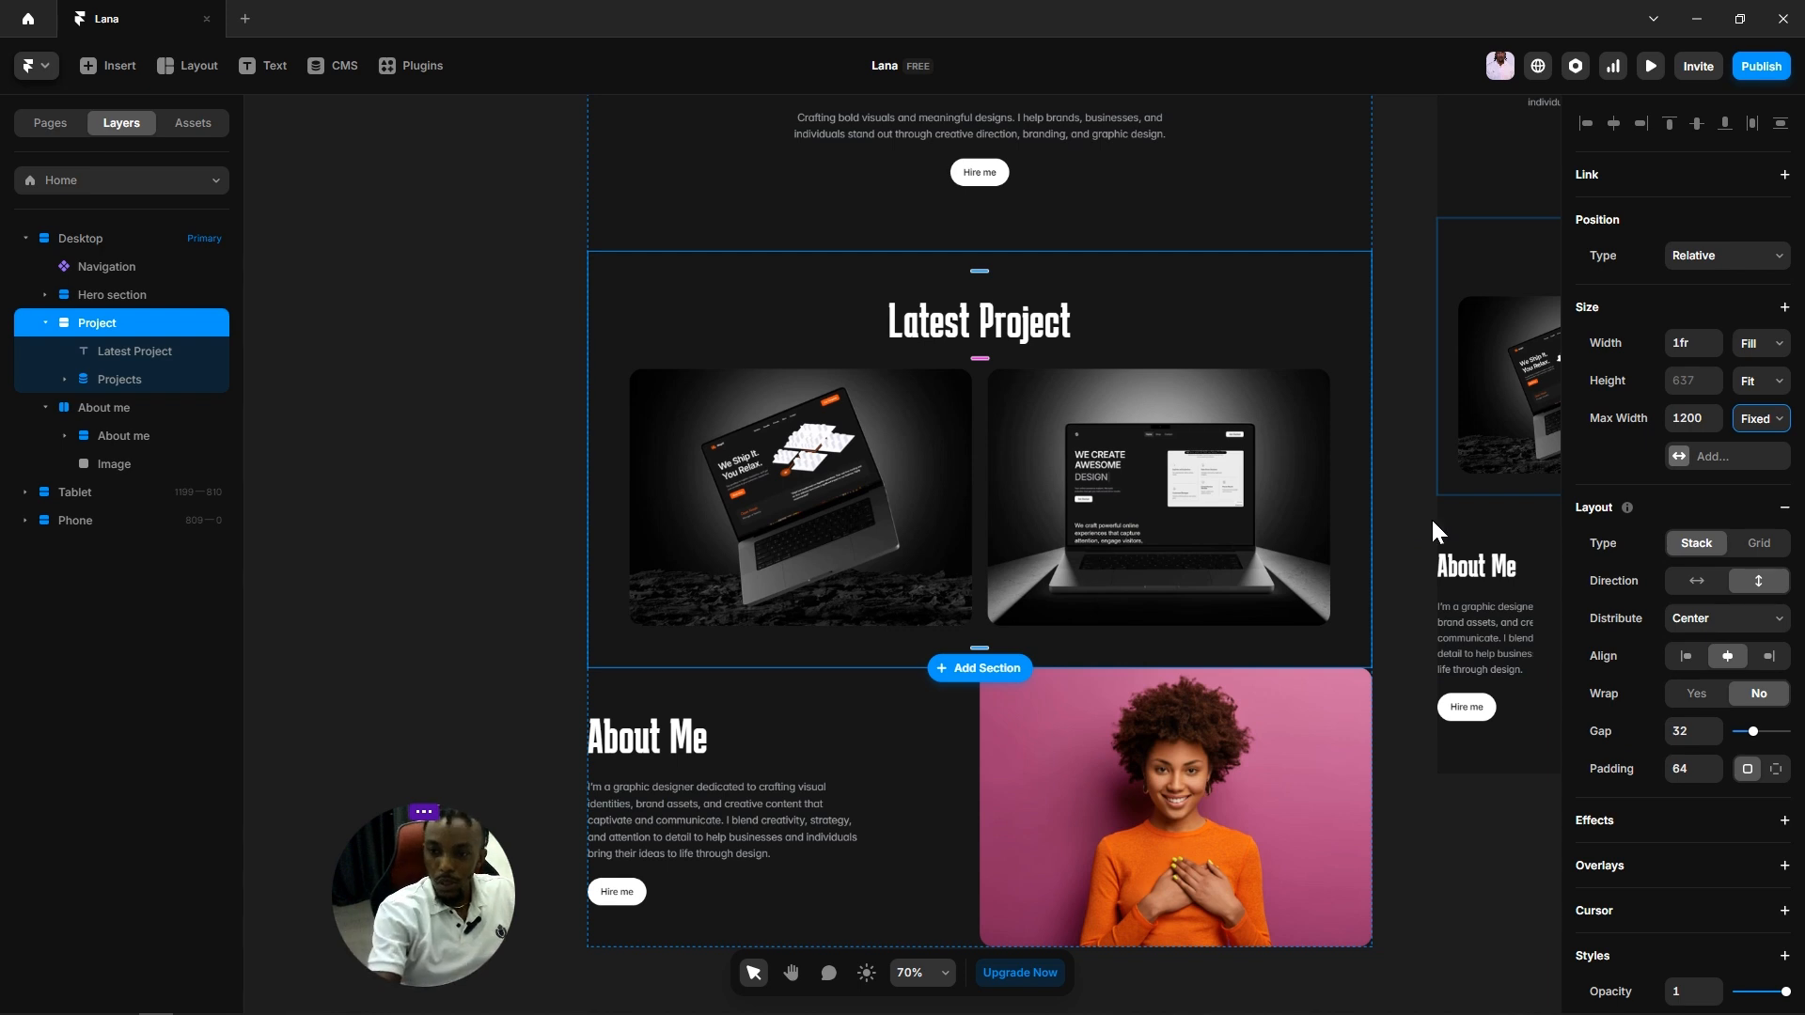
Step: Wrap the Desktop "About me" section in a new stack
click(845, 676)
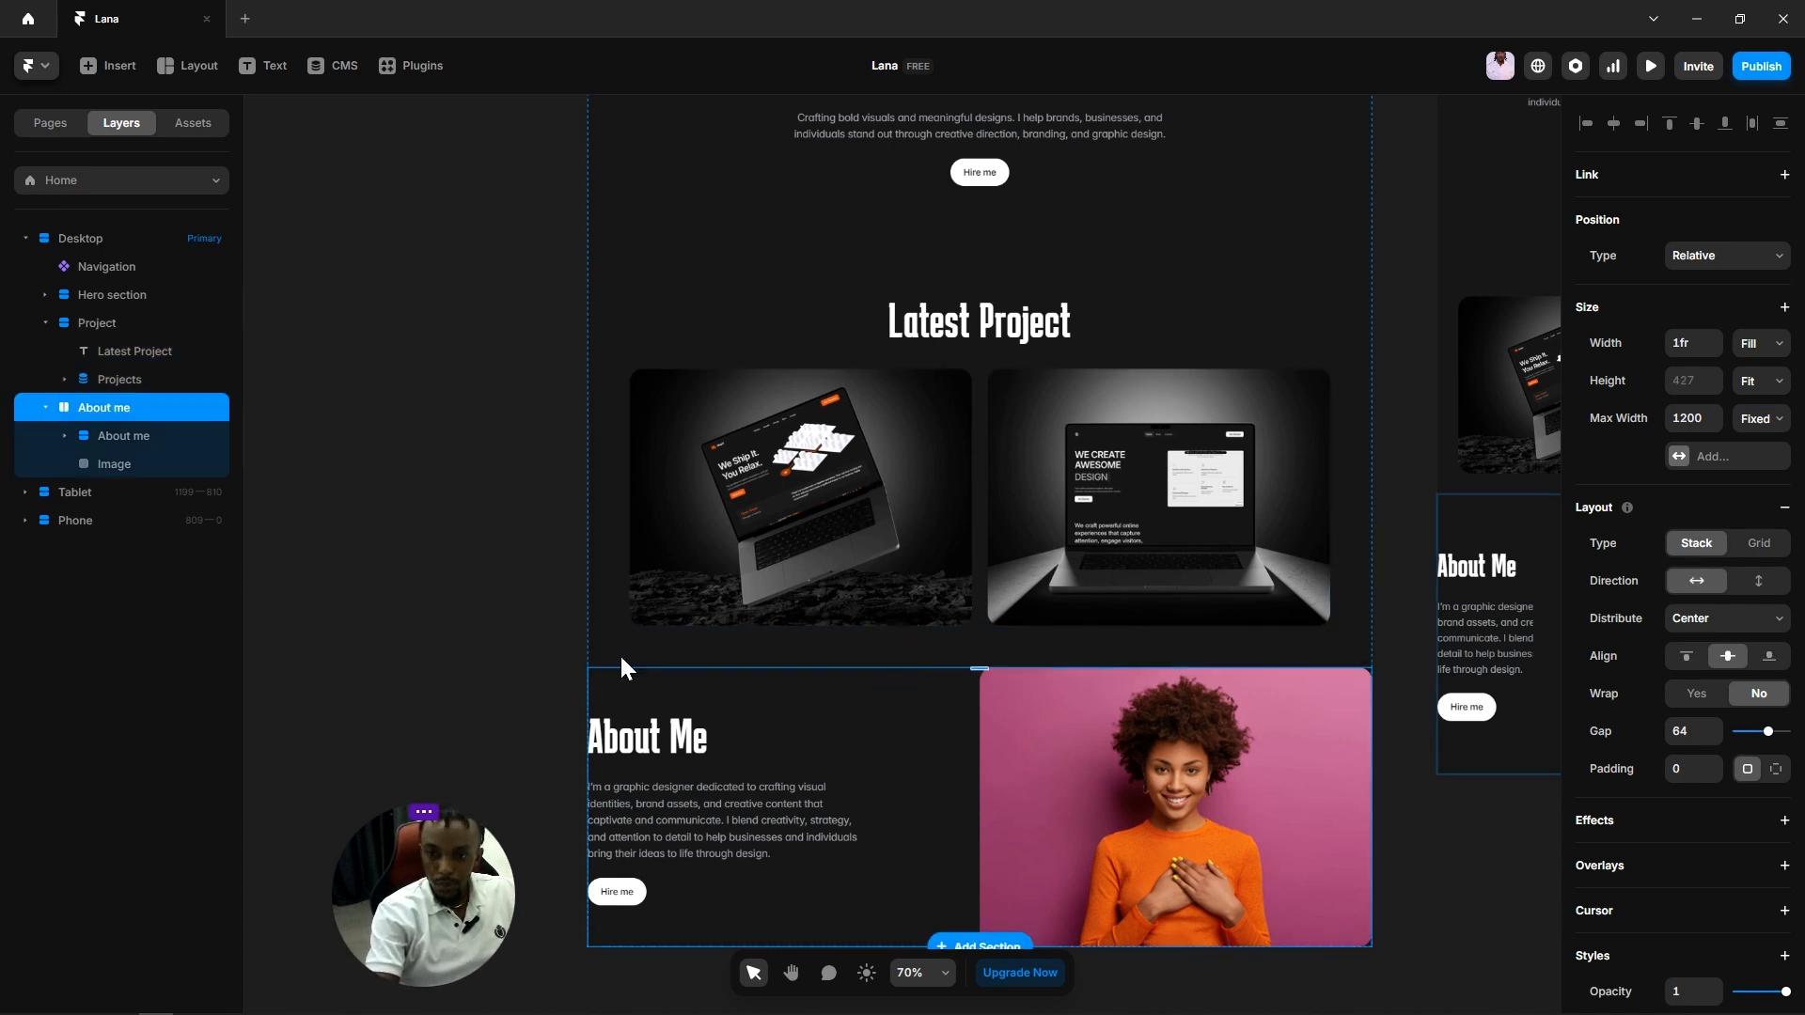
right_click(743, 688)
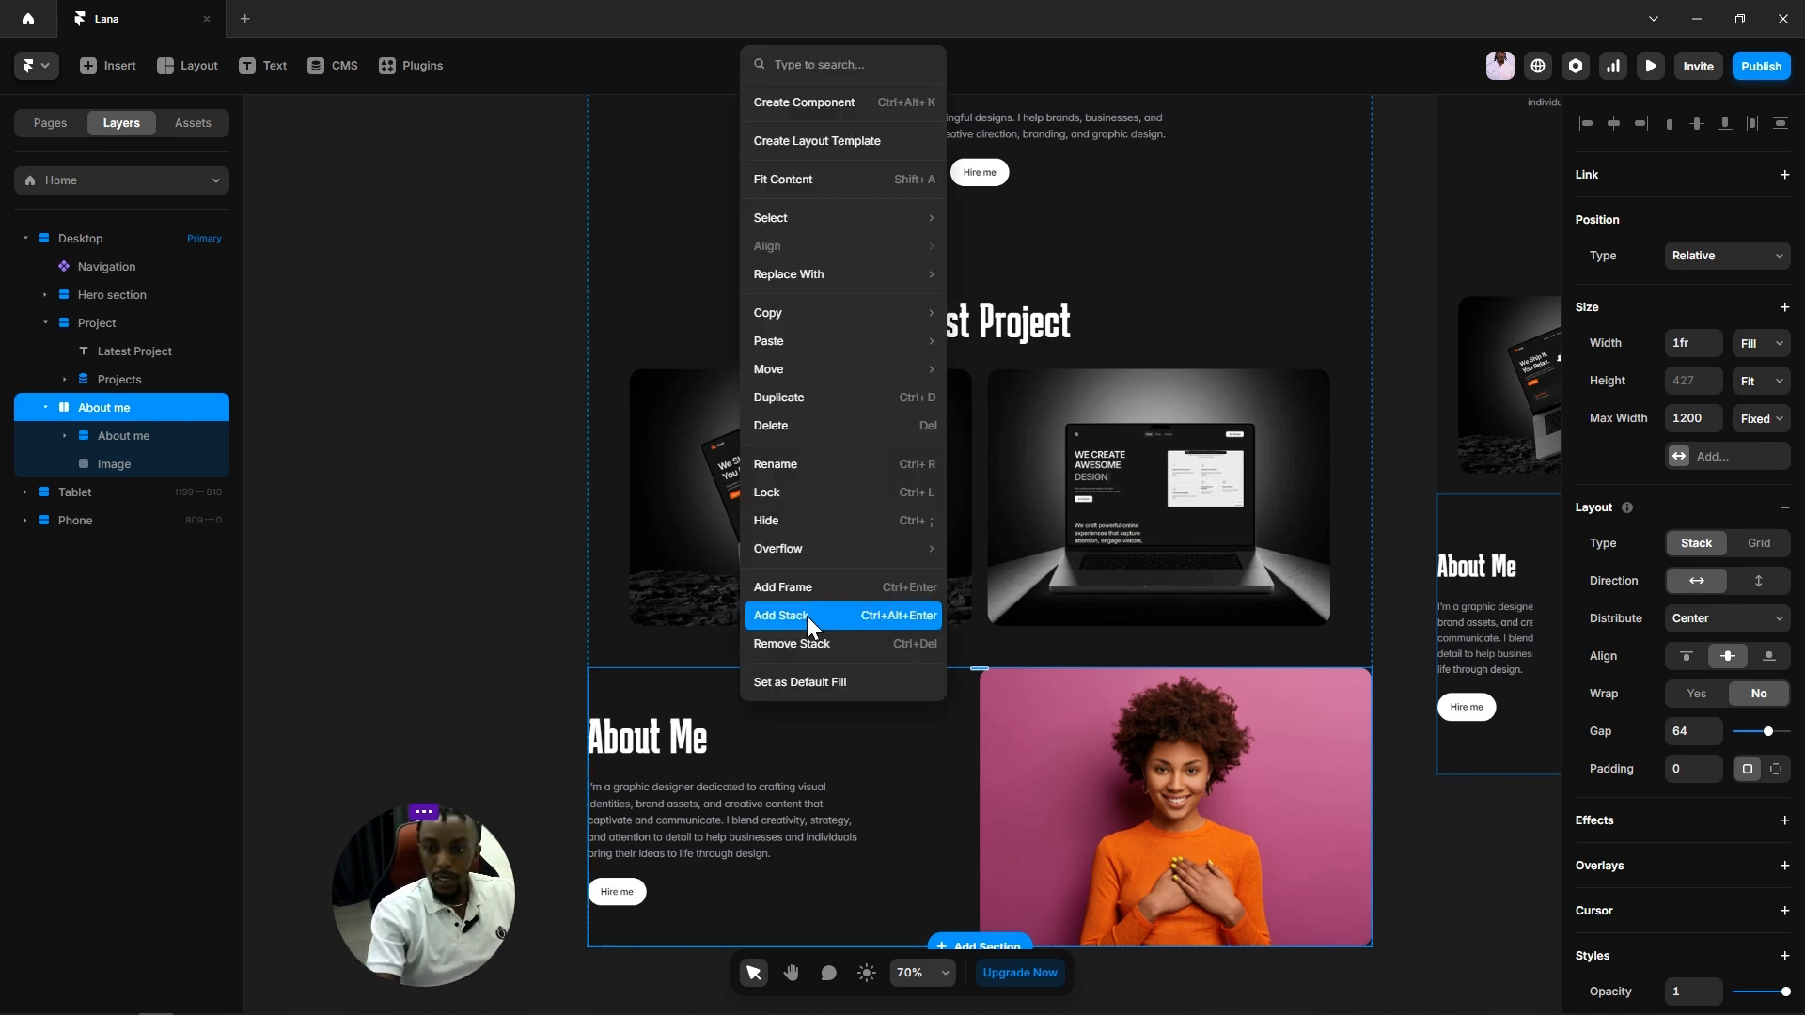
click(806, 612)
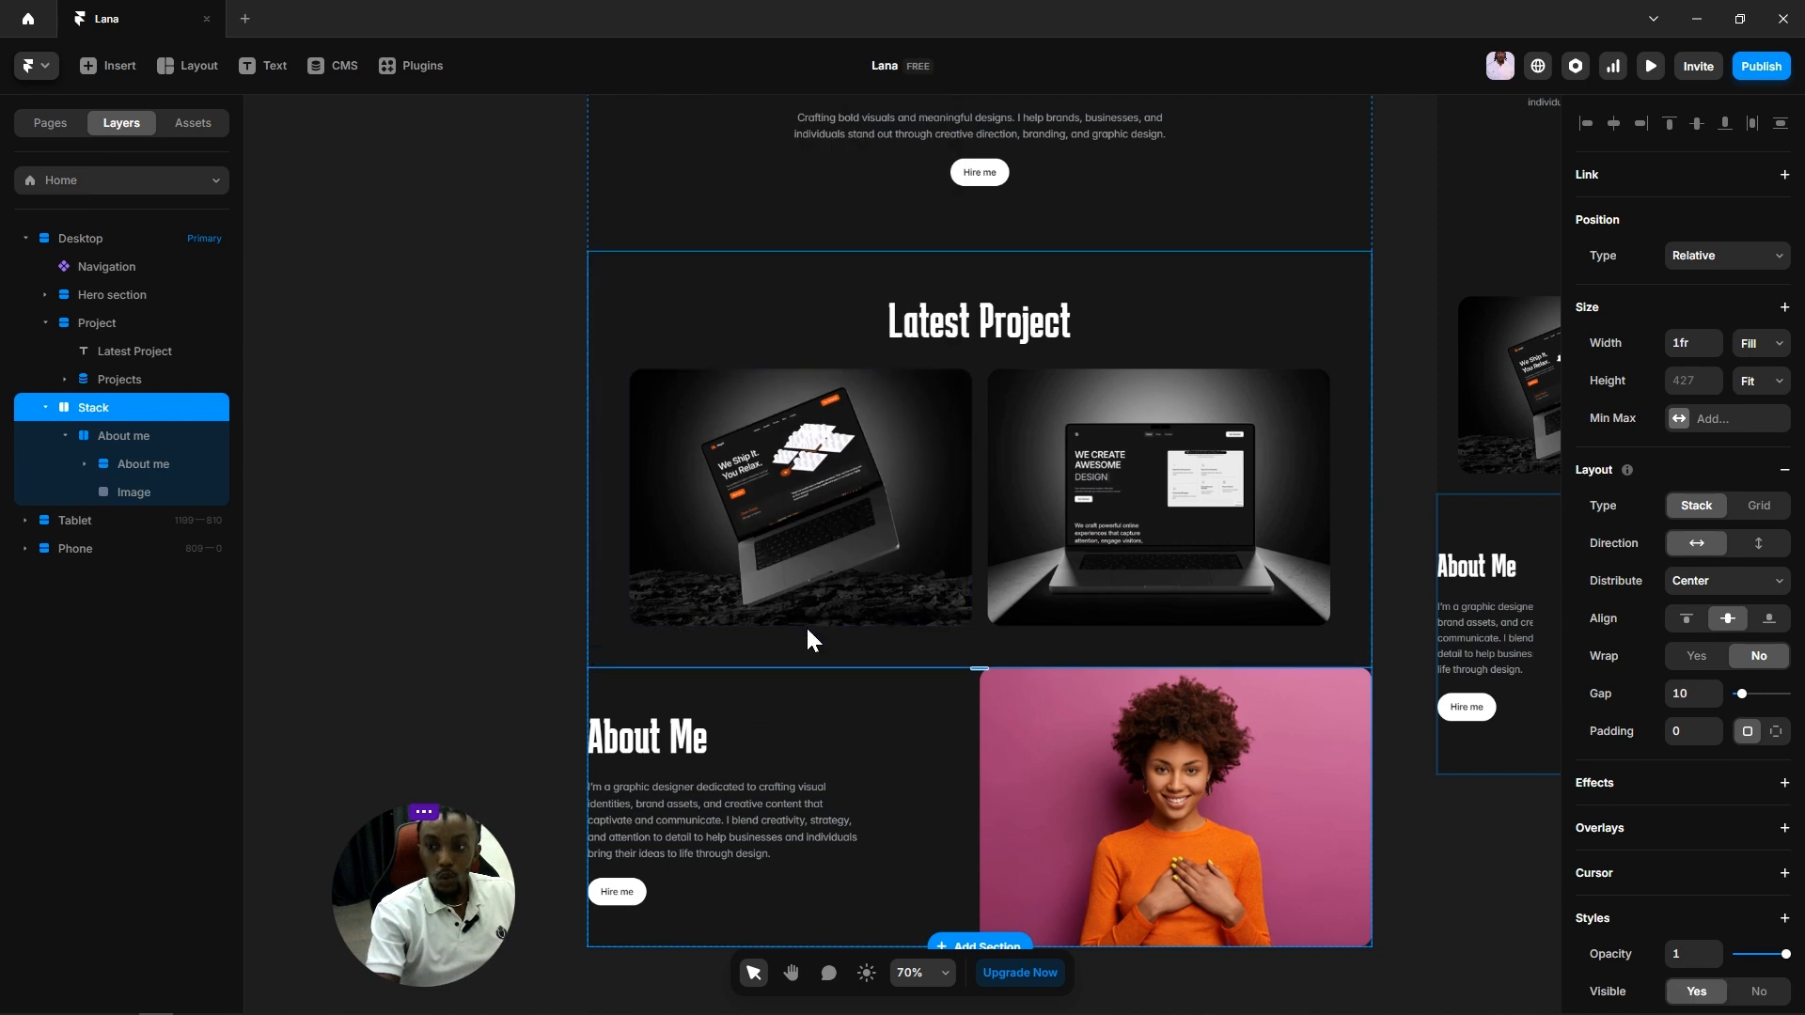
Step: Fill the new stack around the "About me" section with the Background 2 colour style
scroll(1708, 714, down, 6)
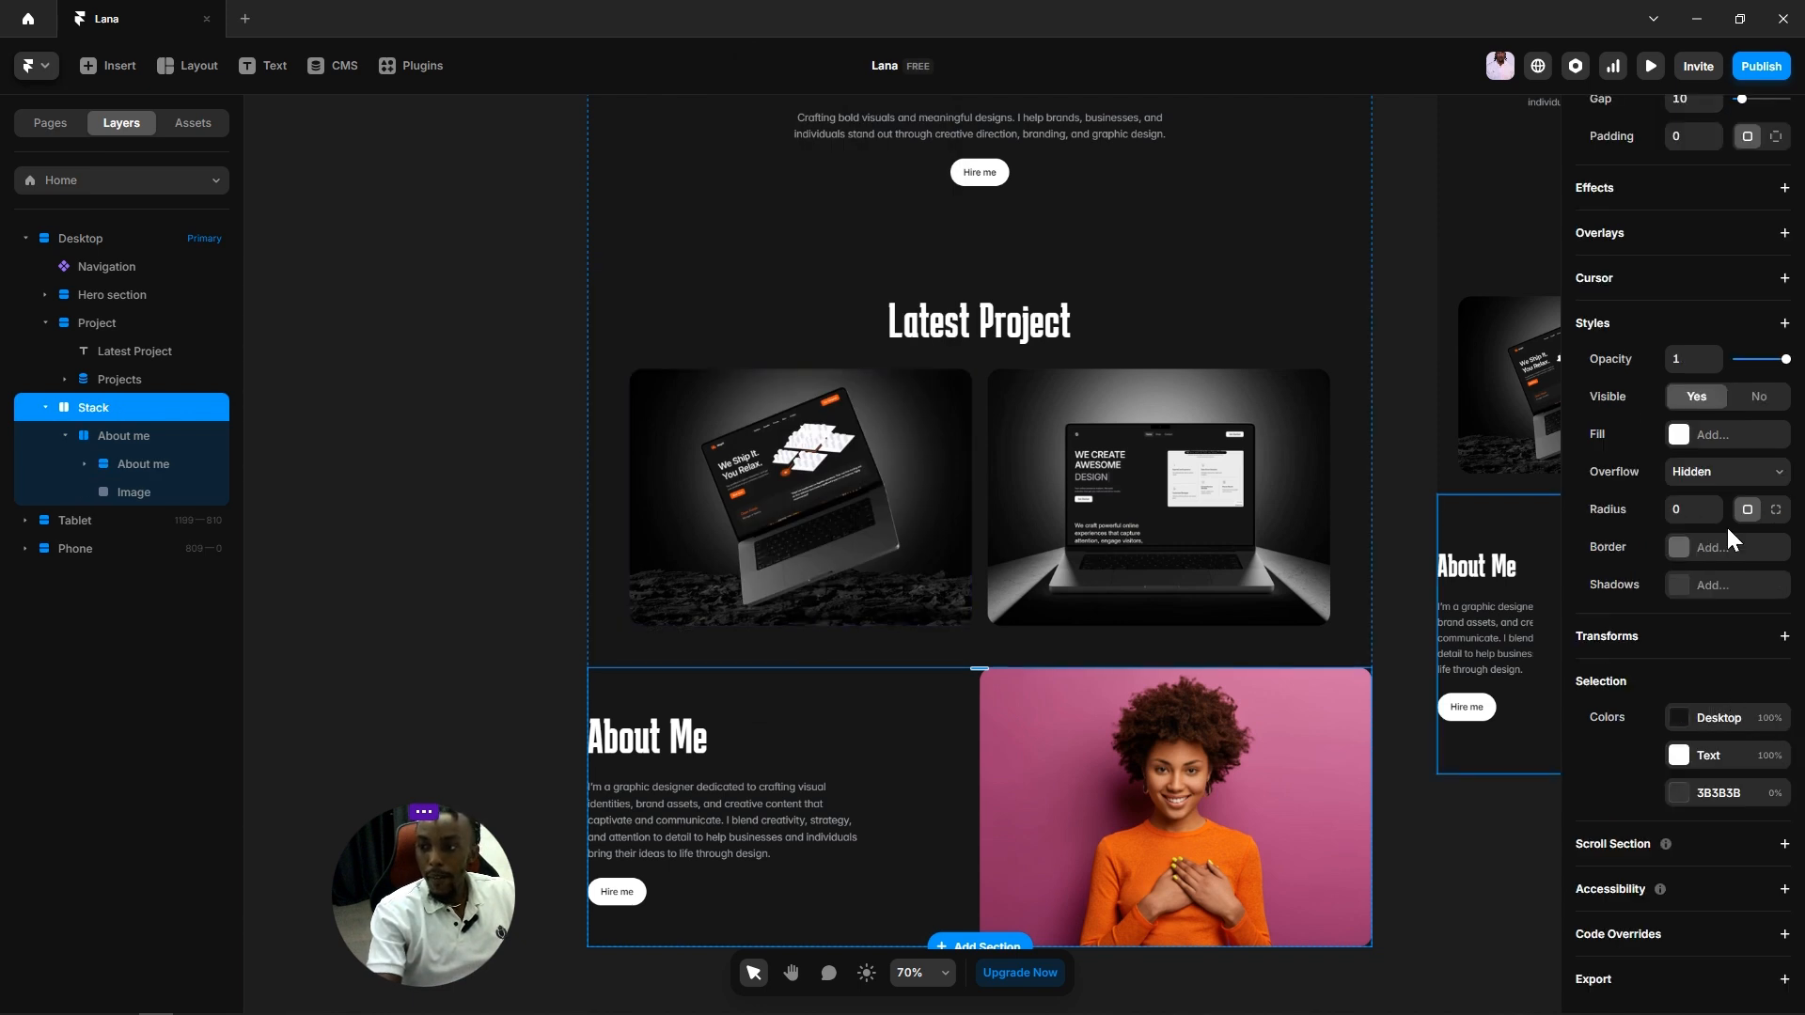
click(1680, 438)
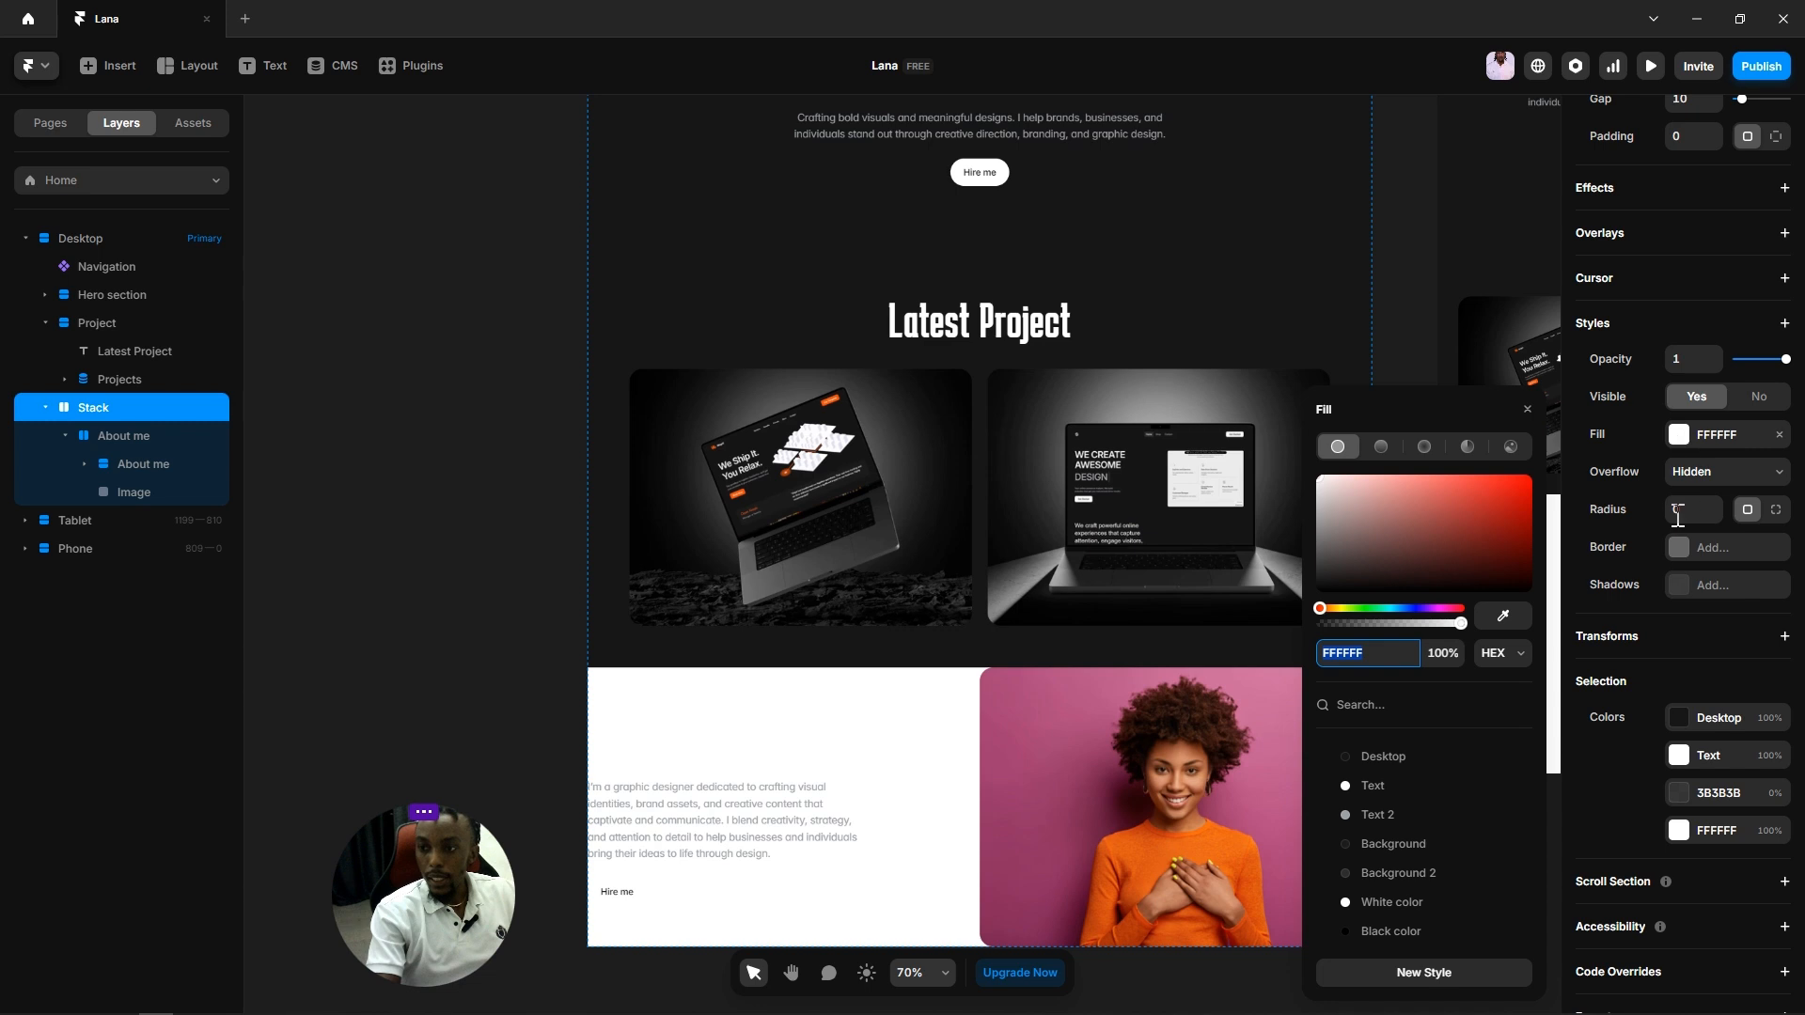
click(1680, 438)
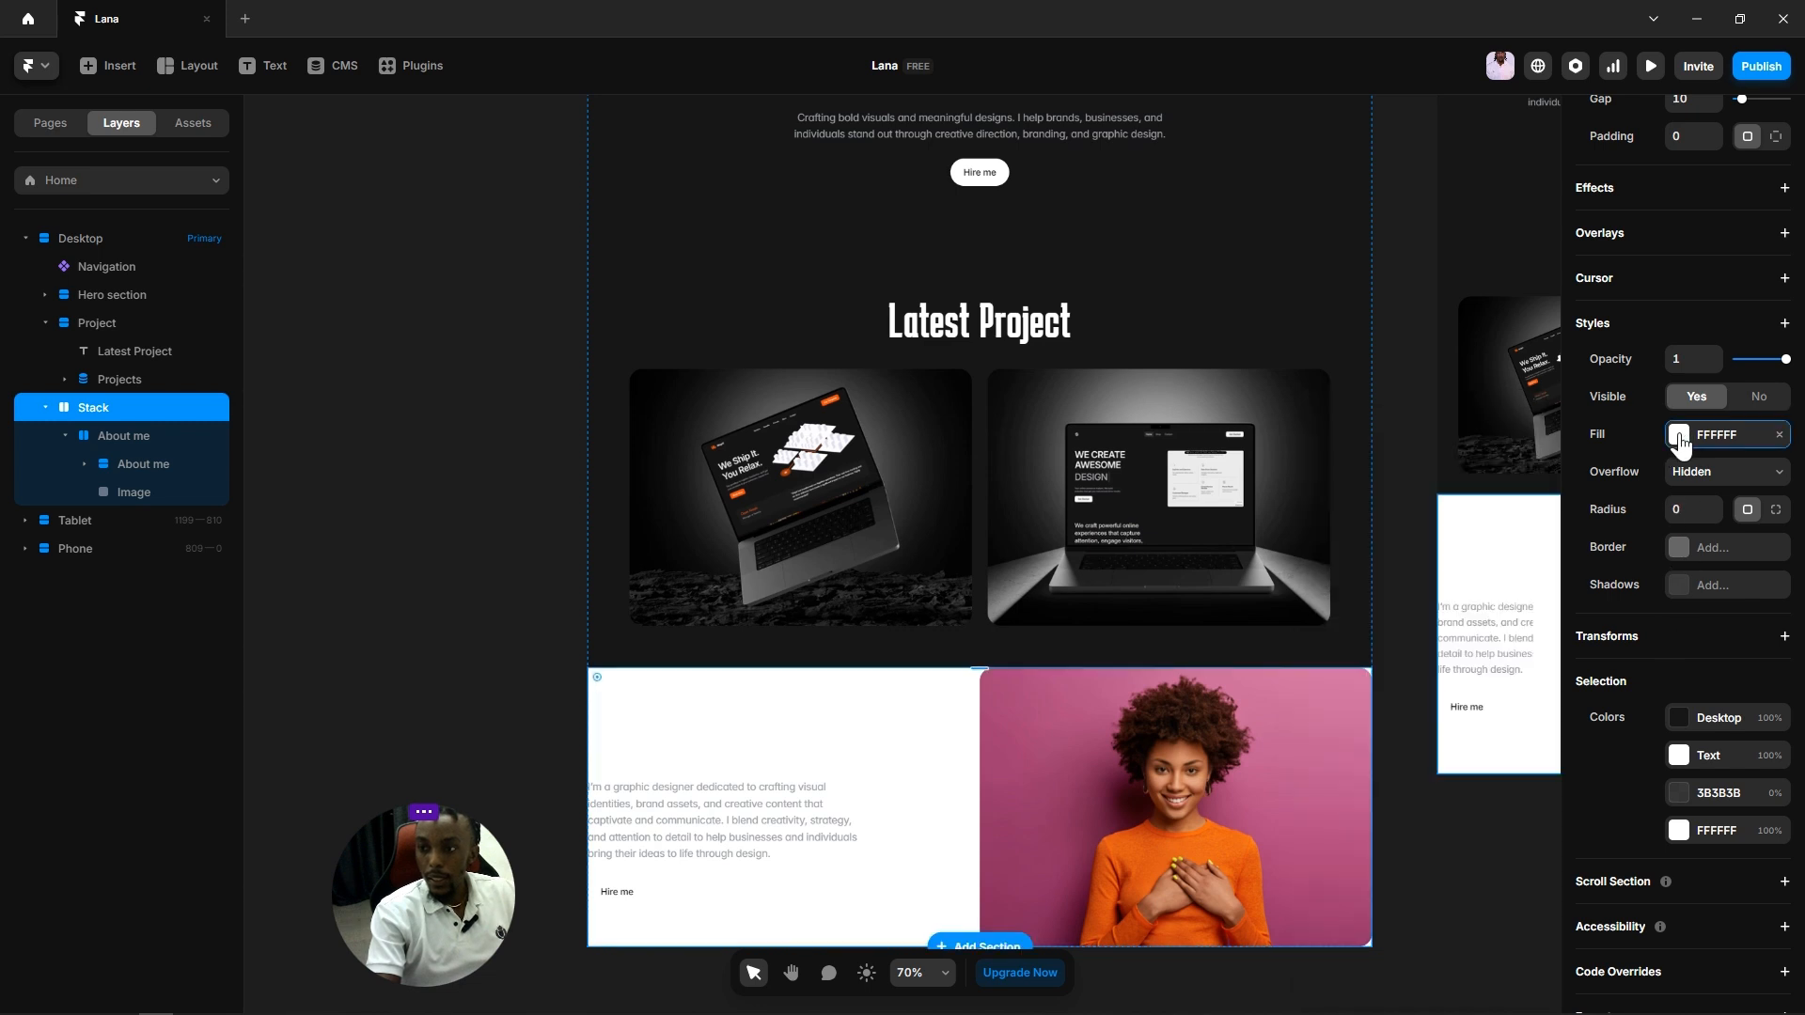
click(1680, 438)
click(1398, 874)
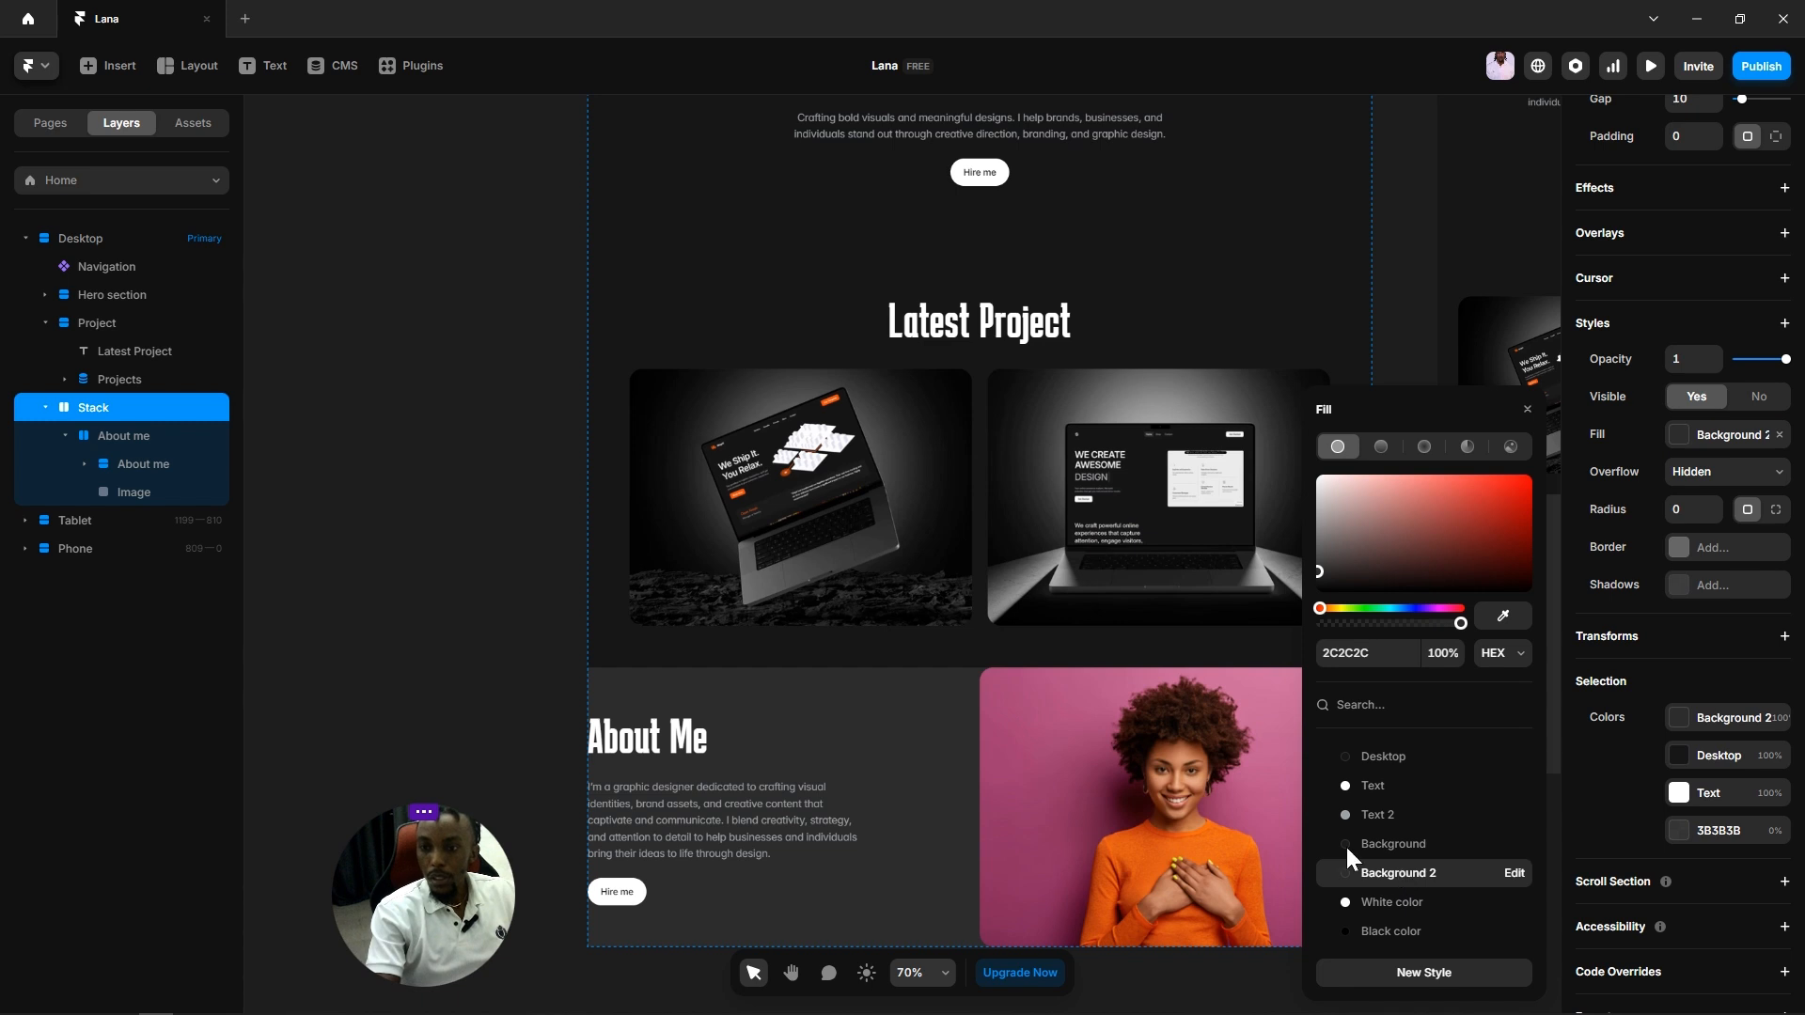
Step: Set the padding of the stack wrapping the "About me" section to 64
scroll(1070, 754, down, 2)
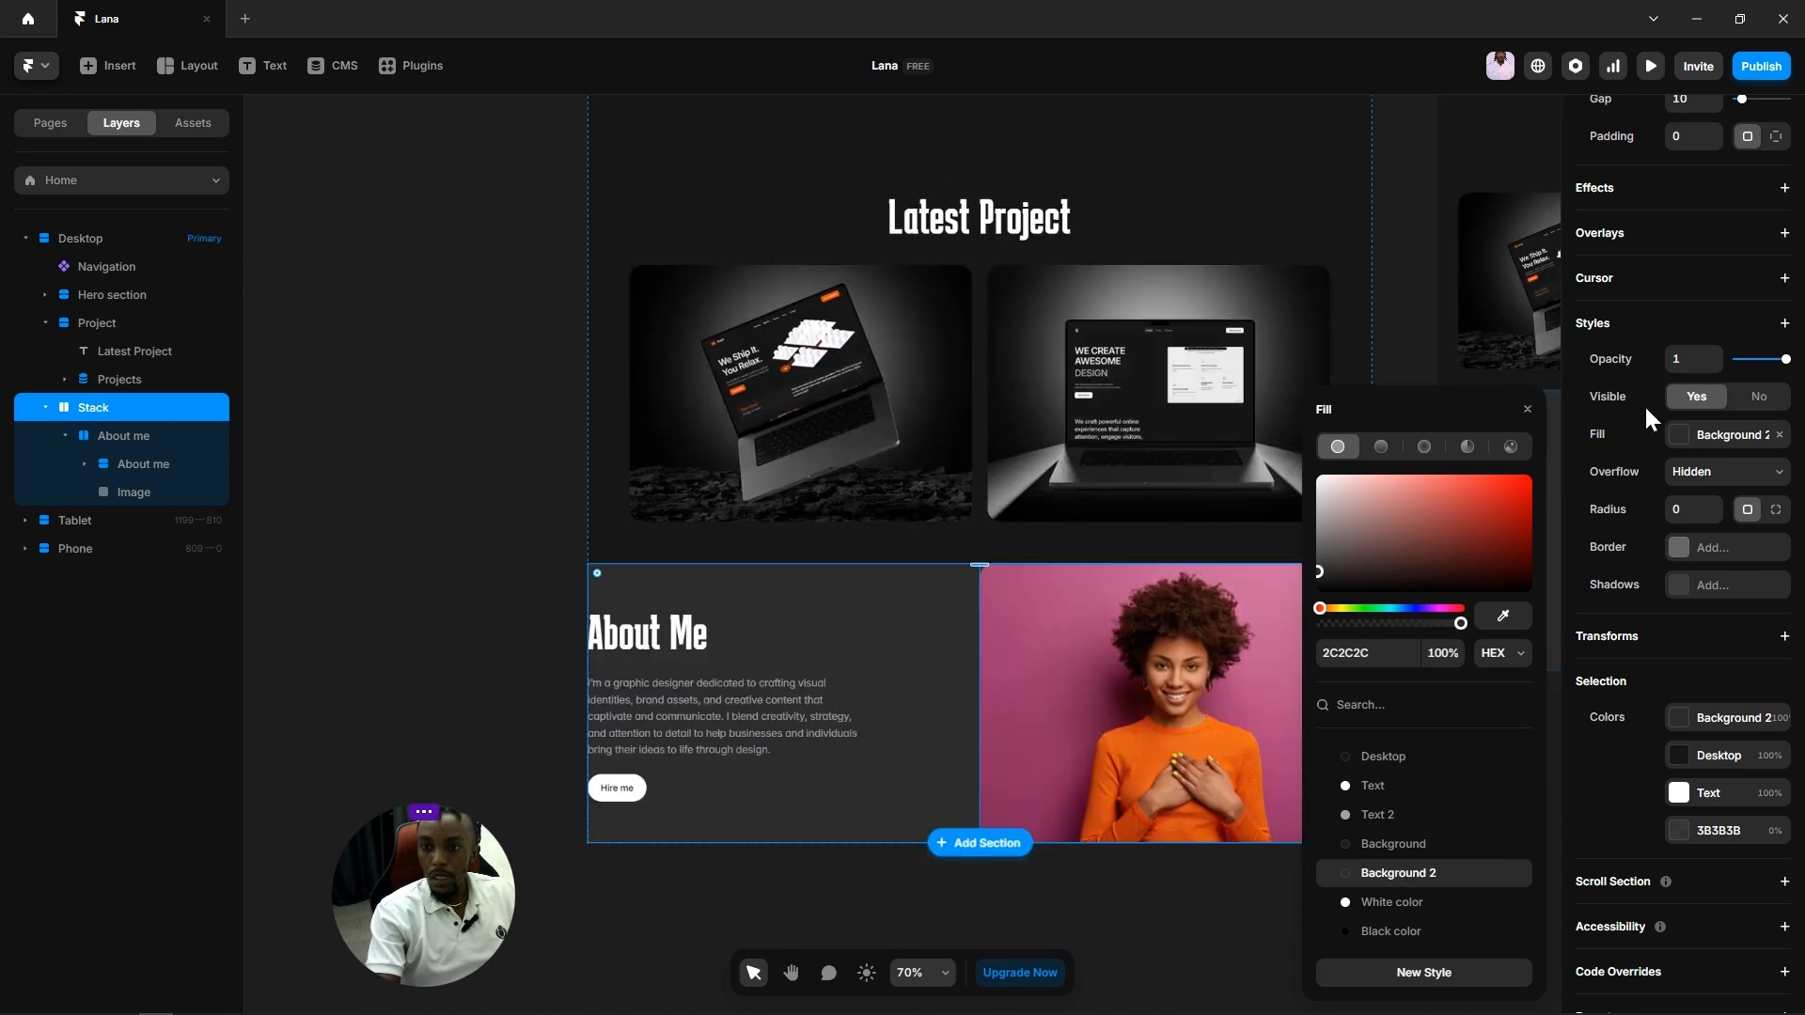
click(1689, 143)
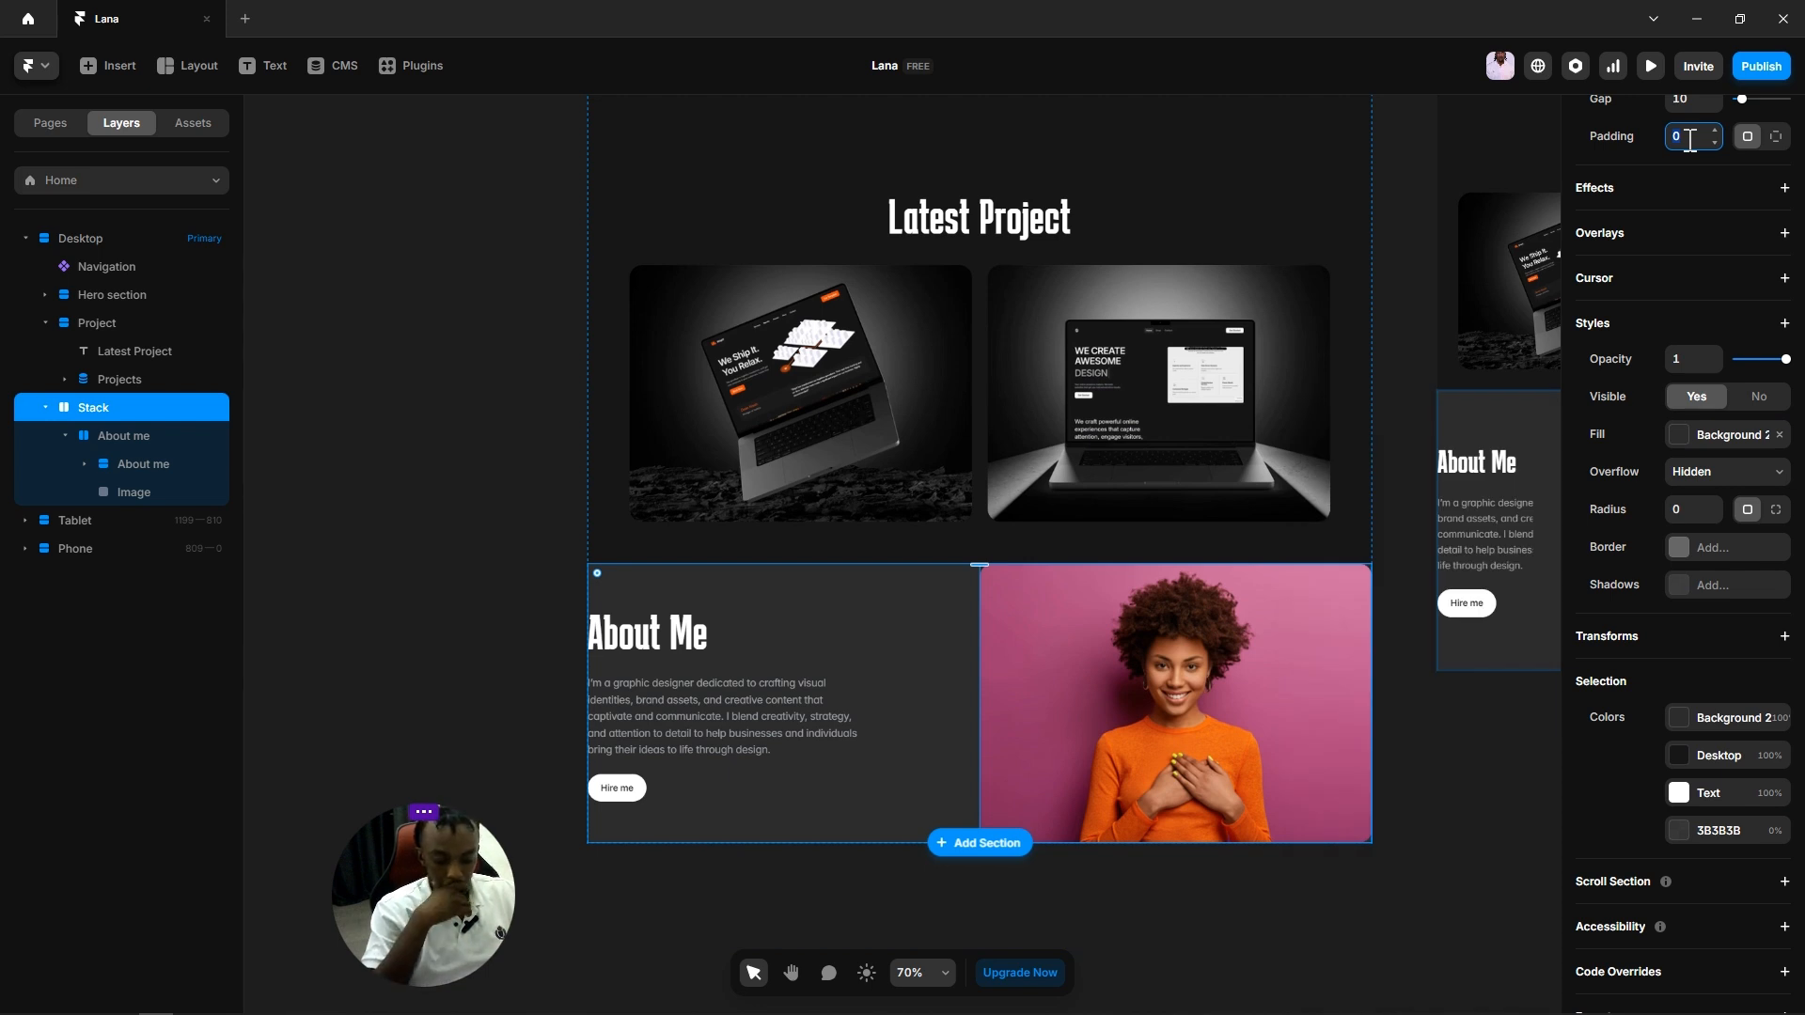
text(64)
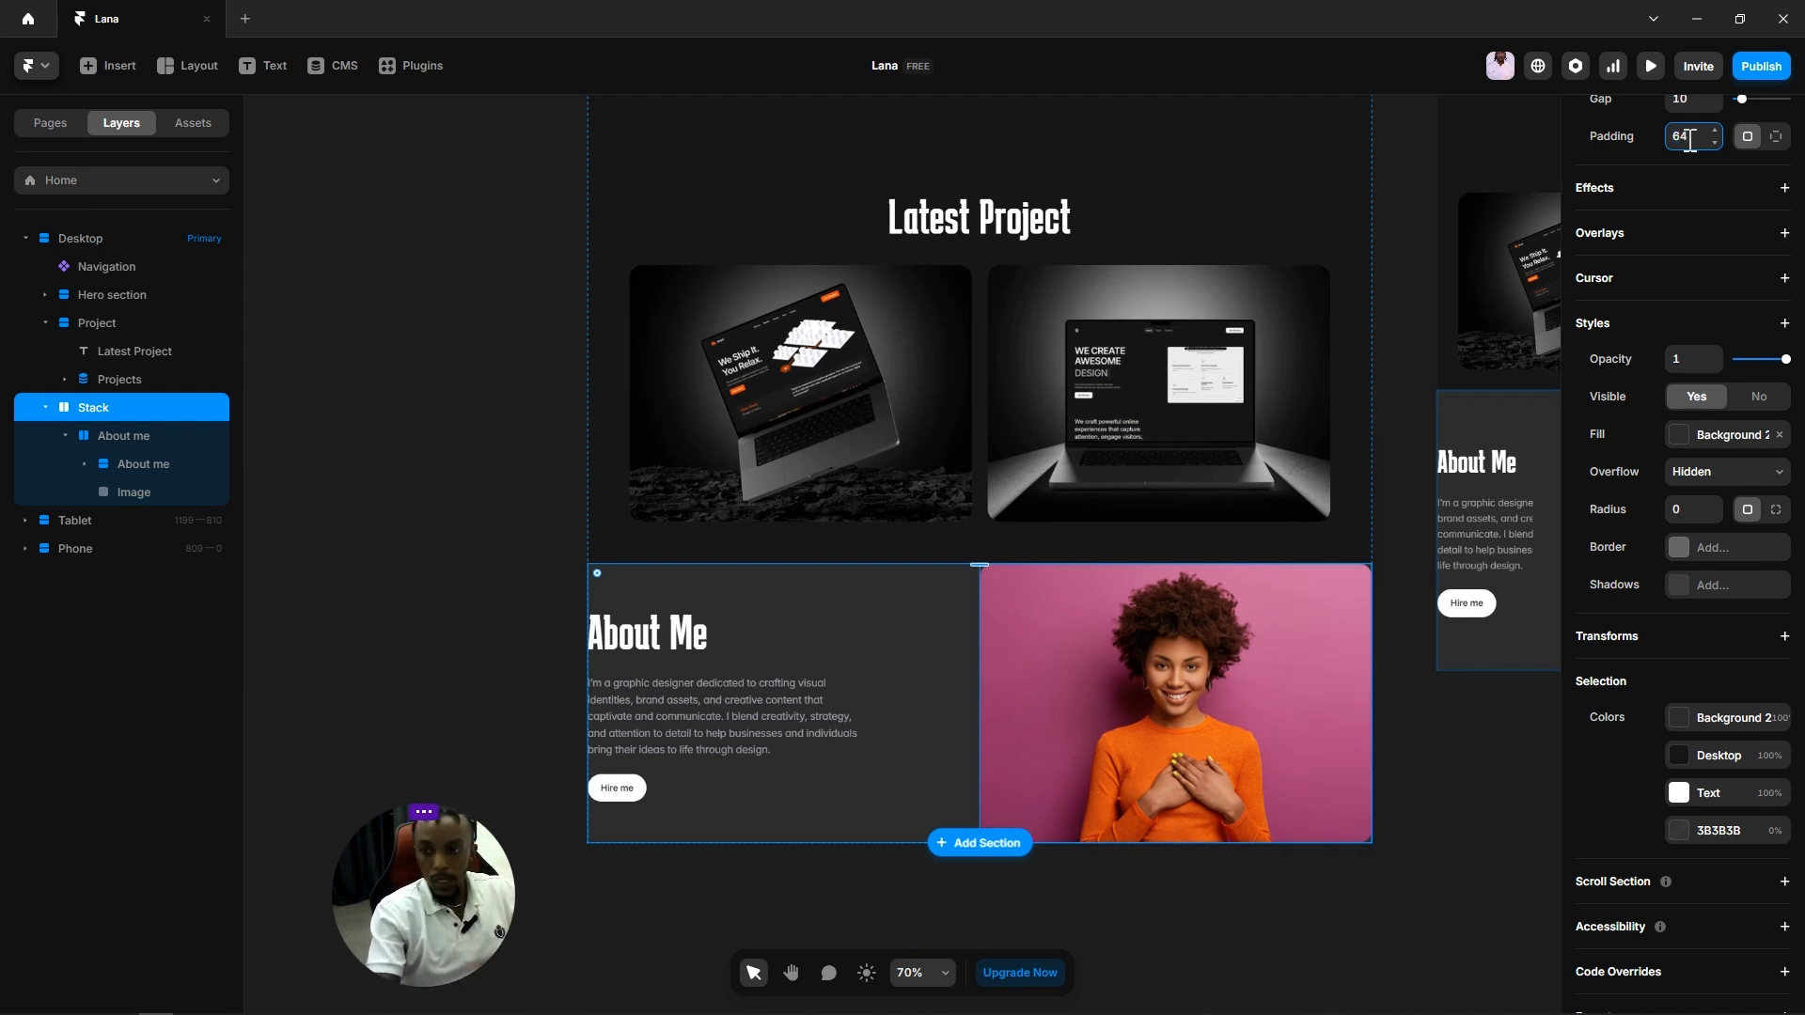
click(483, 457)
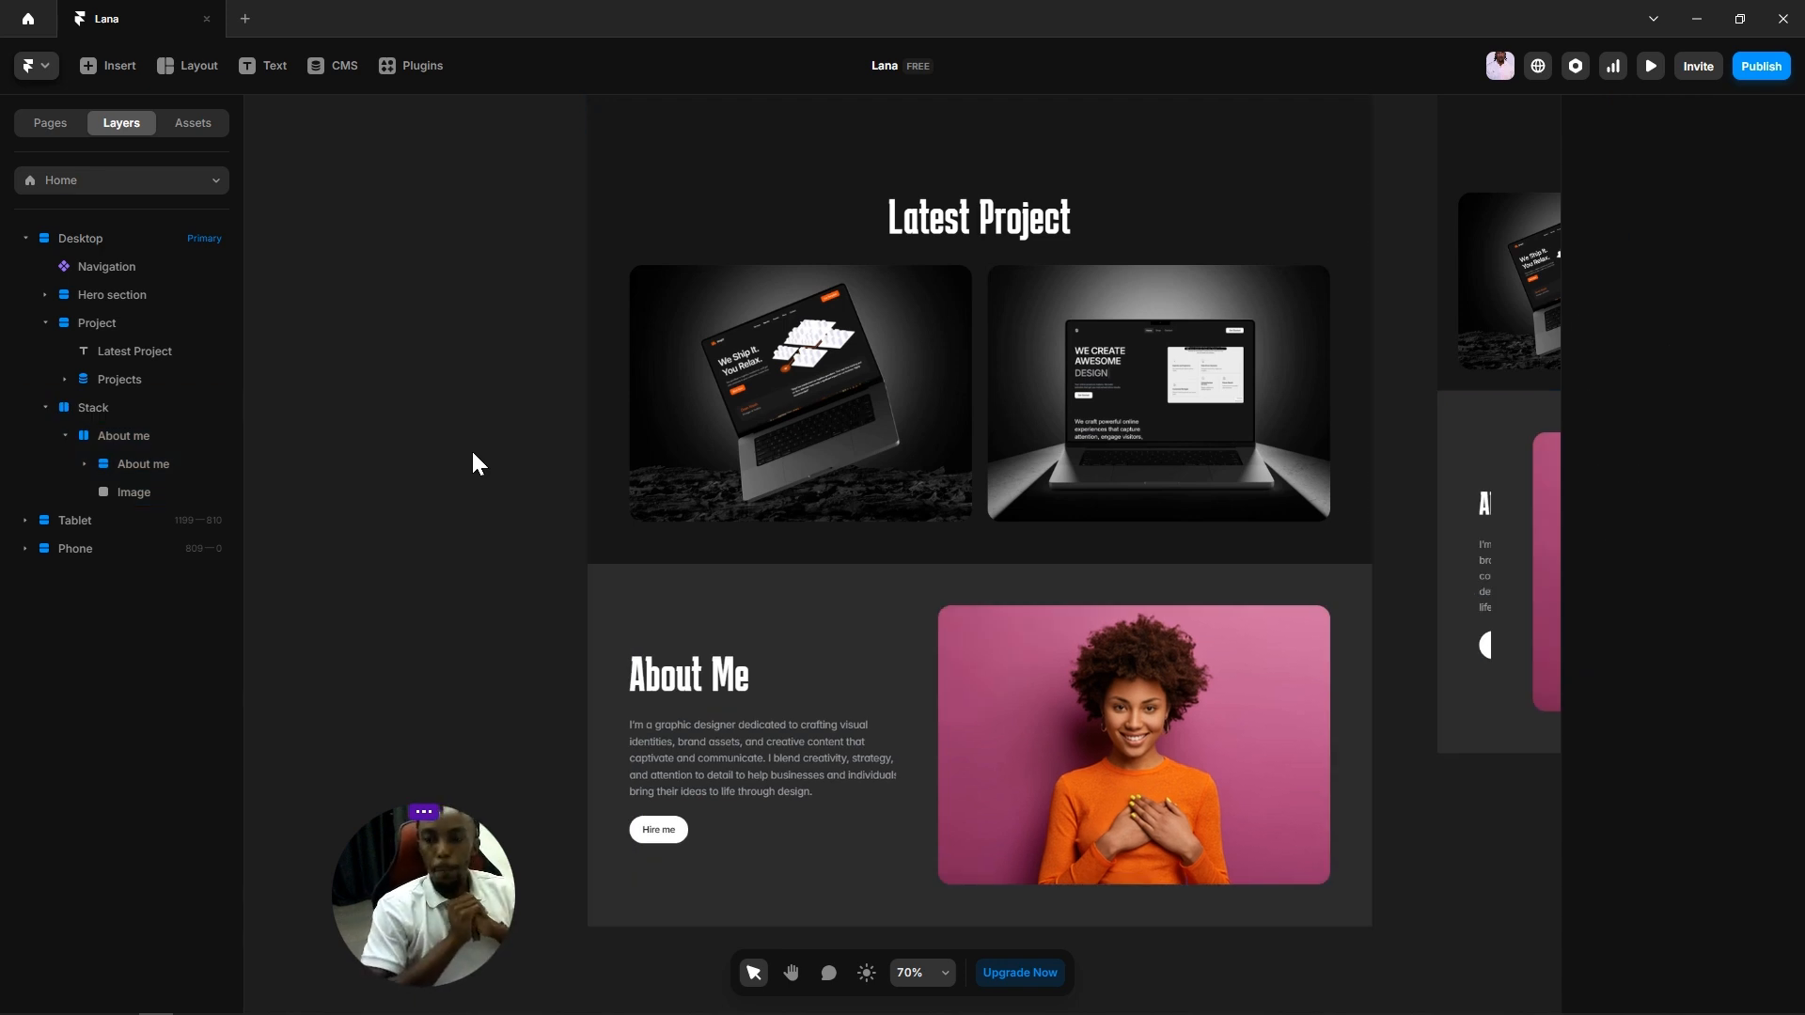
Step: Set the padding of the "About me" stack inside the wrapping stack to 24
click(888, 863)
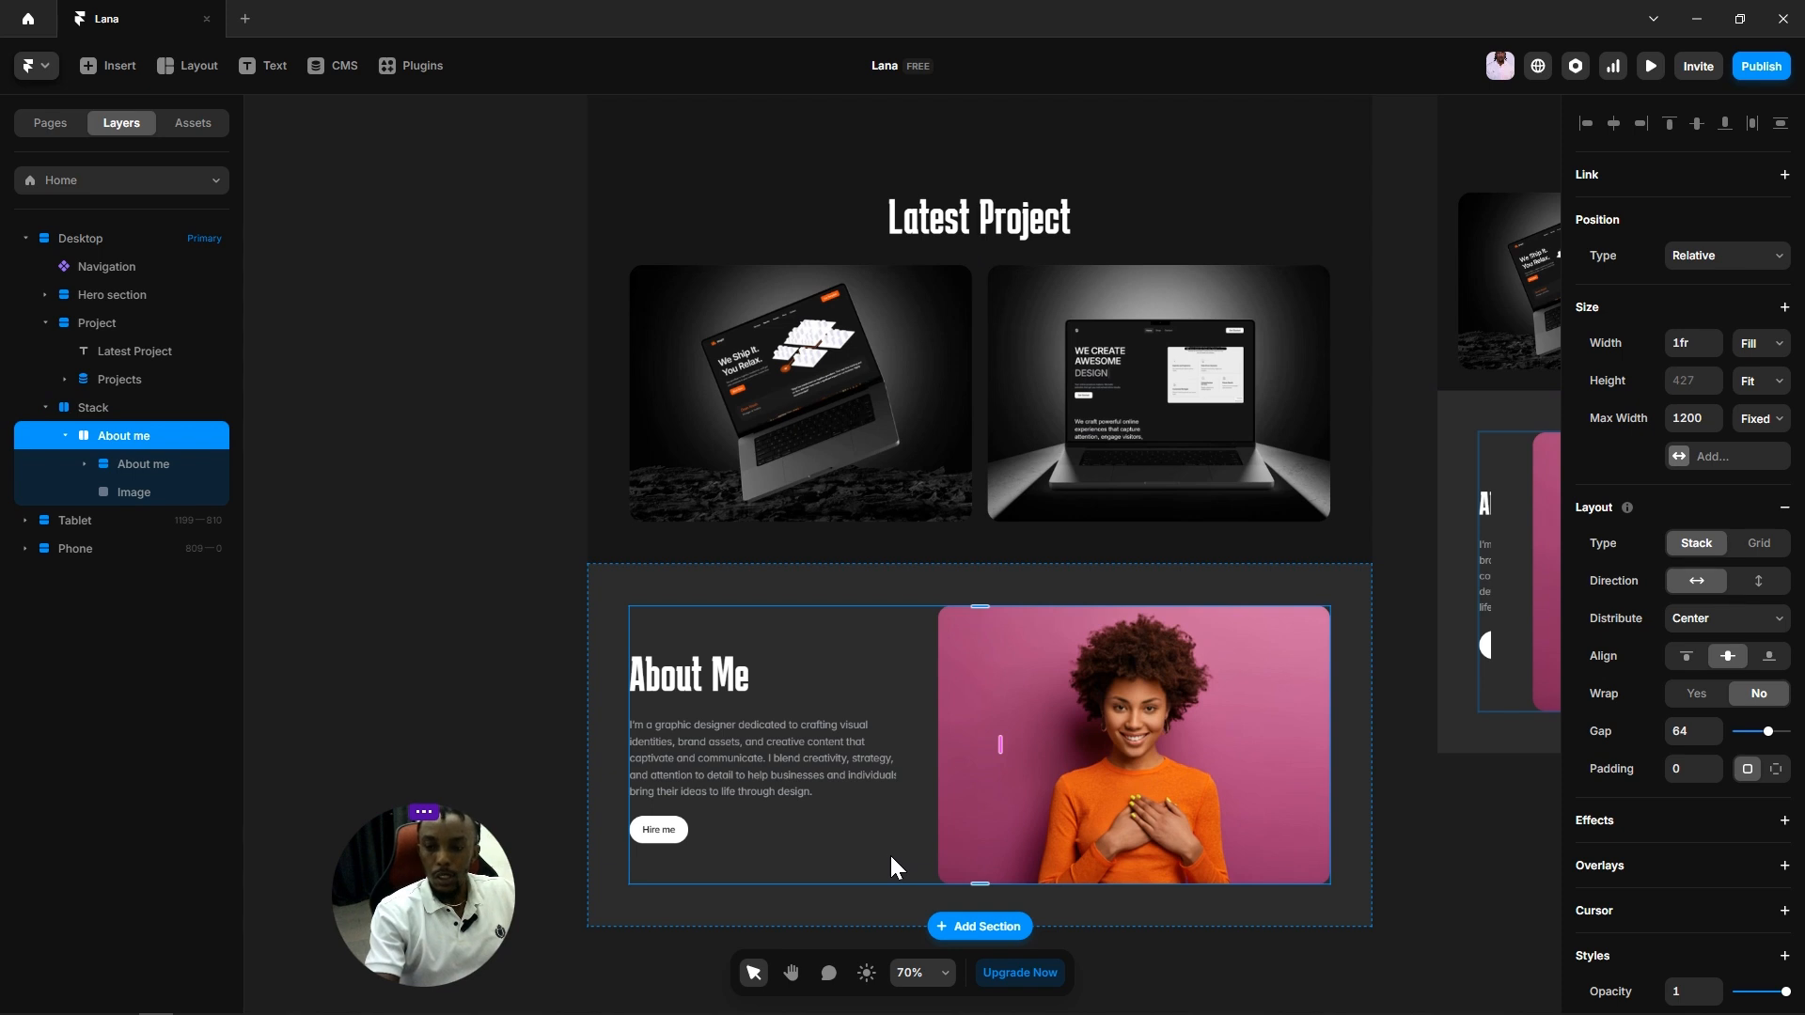
scroll(917, 809, down, 3)
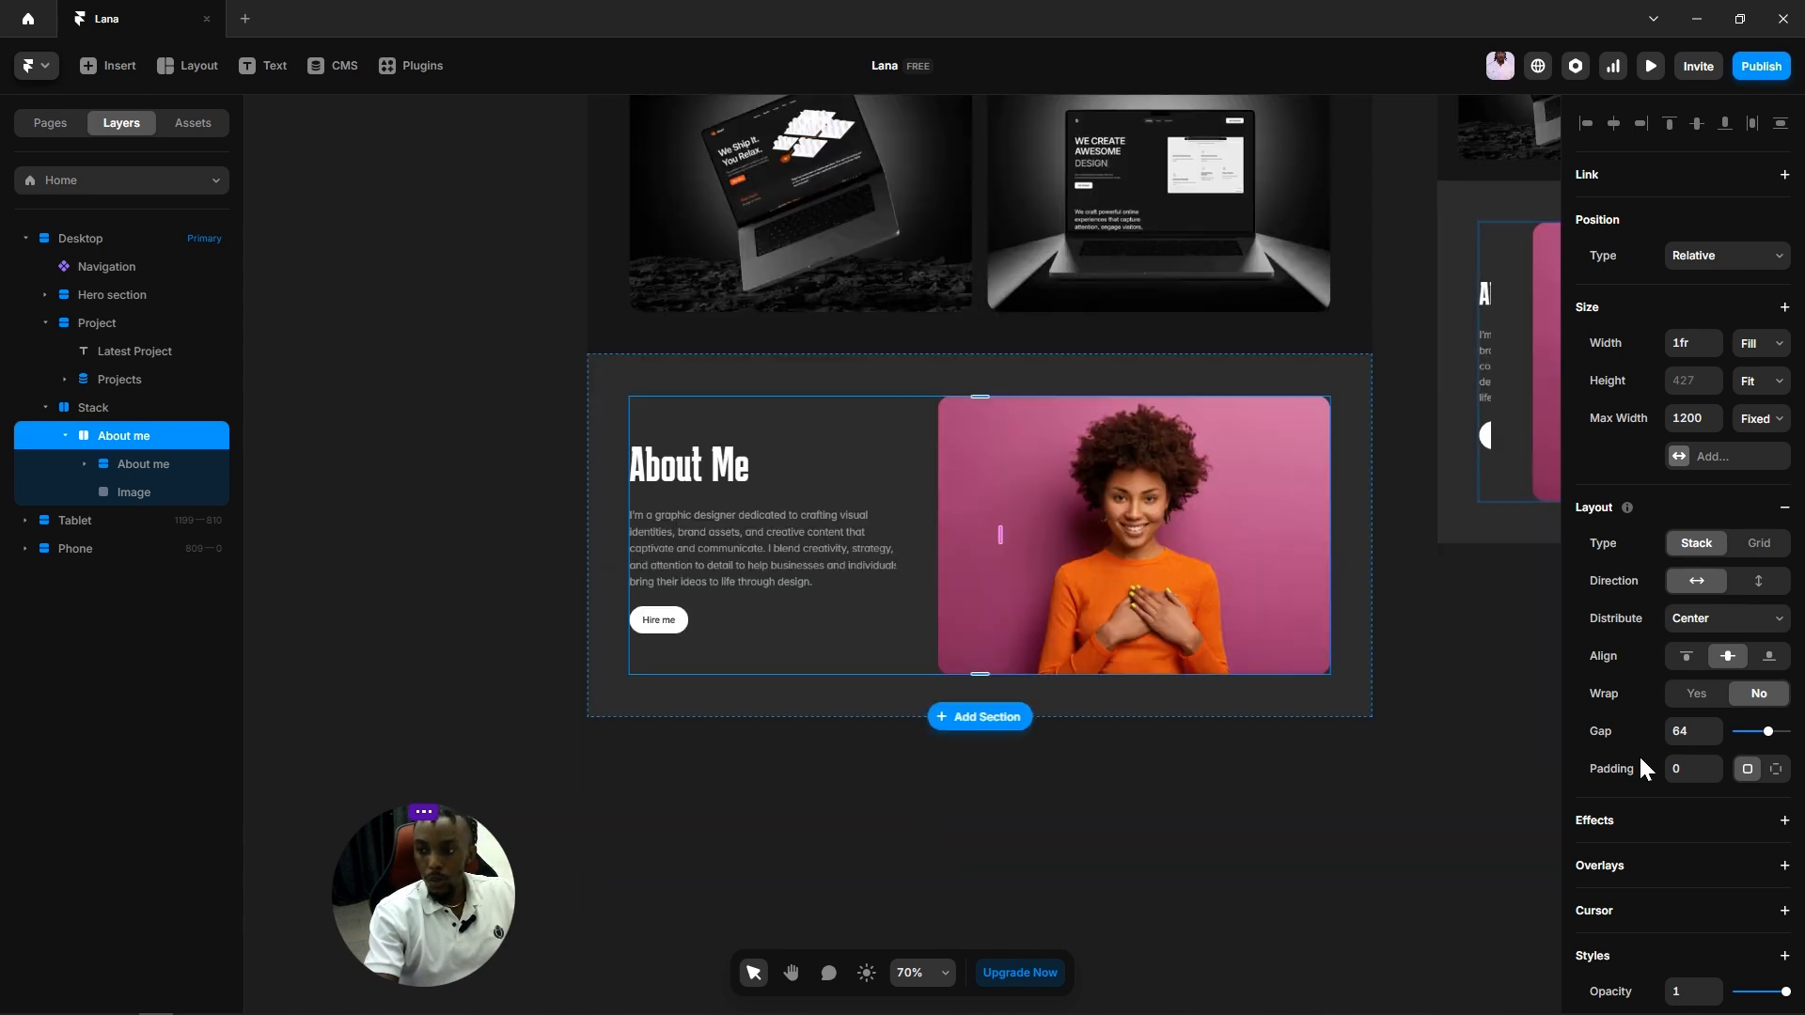
click(1681, 769)
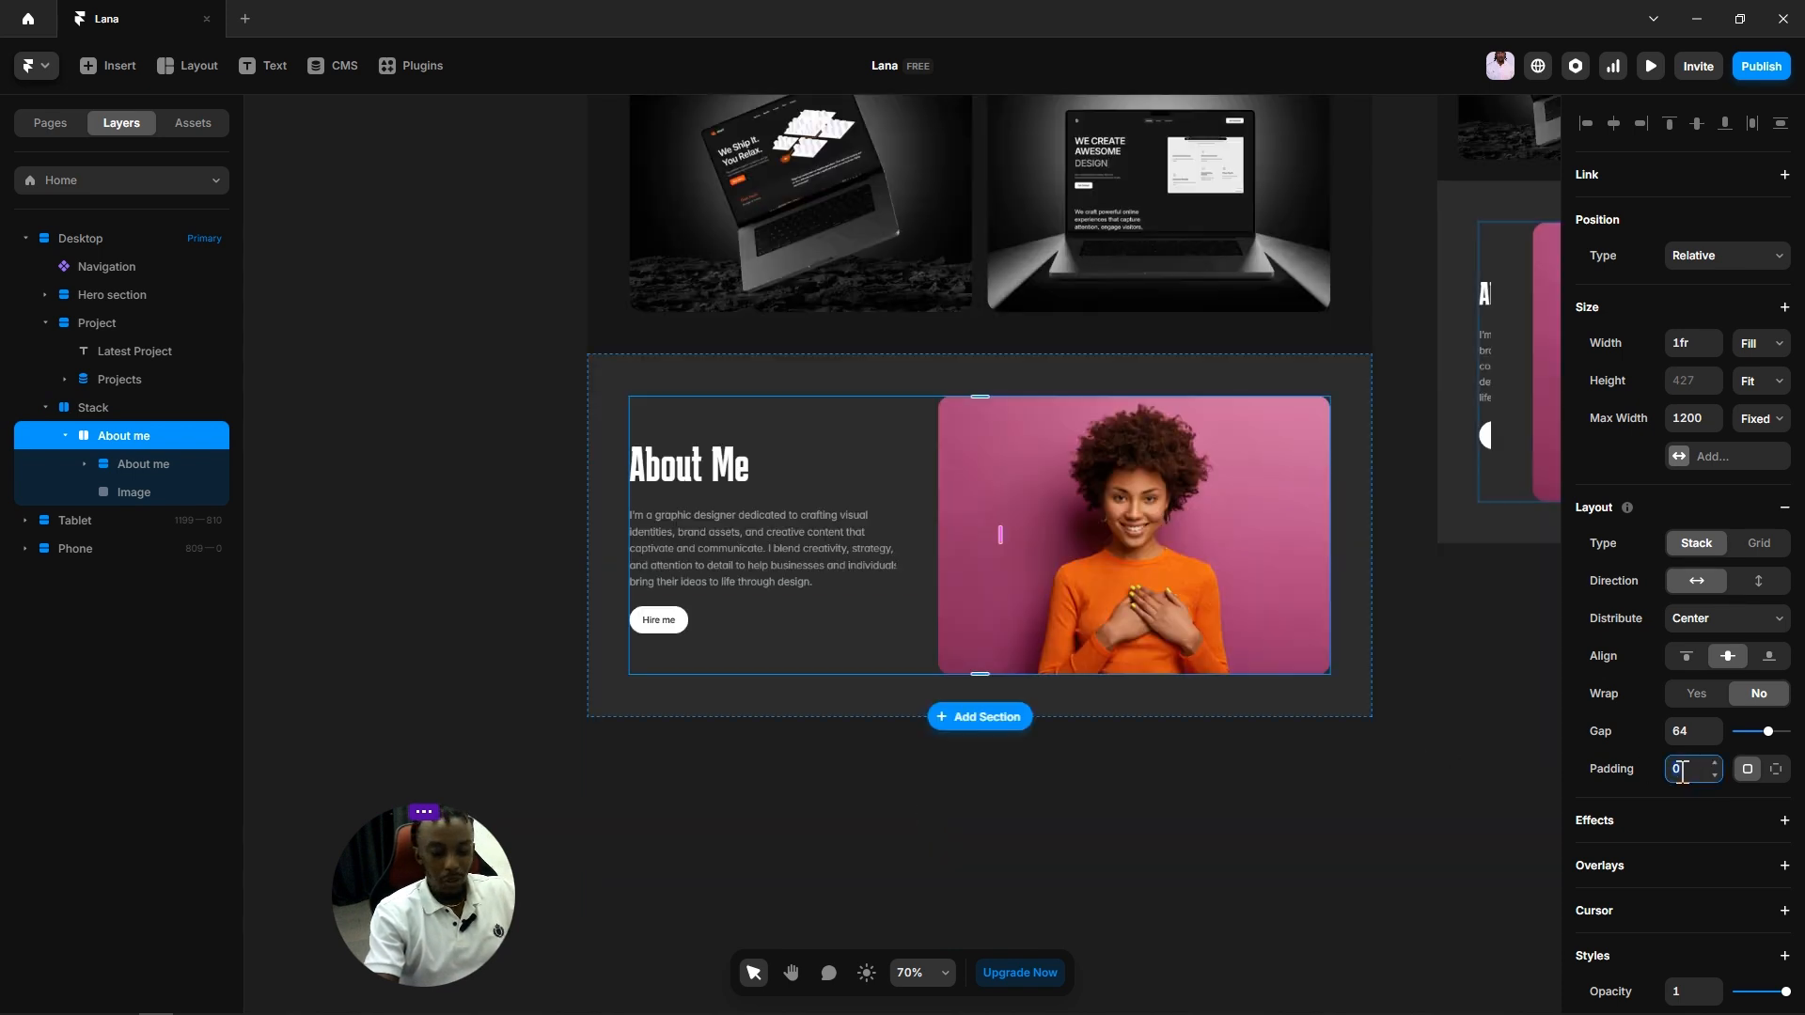
text(24)
click(1392, 826)
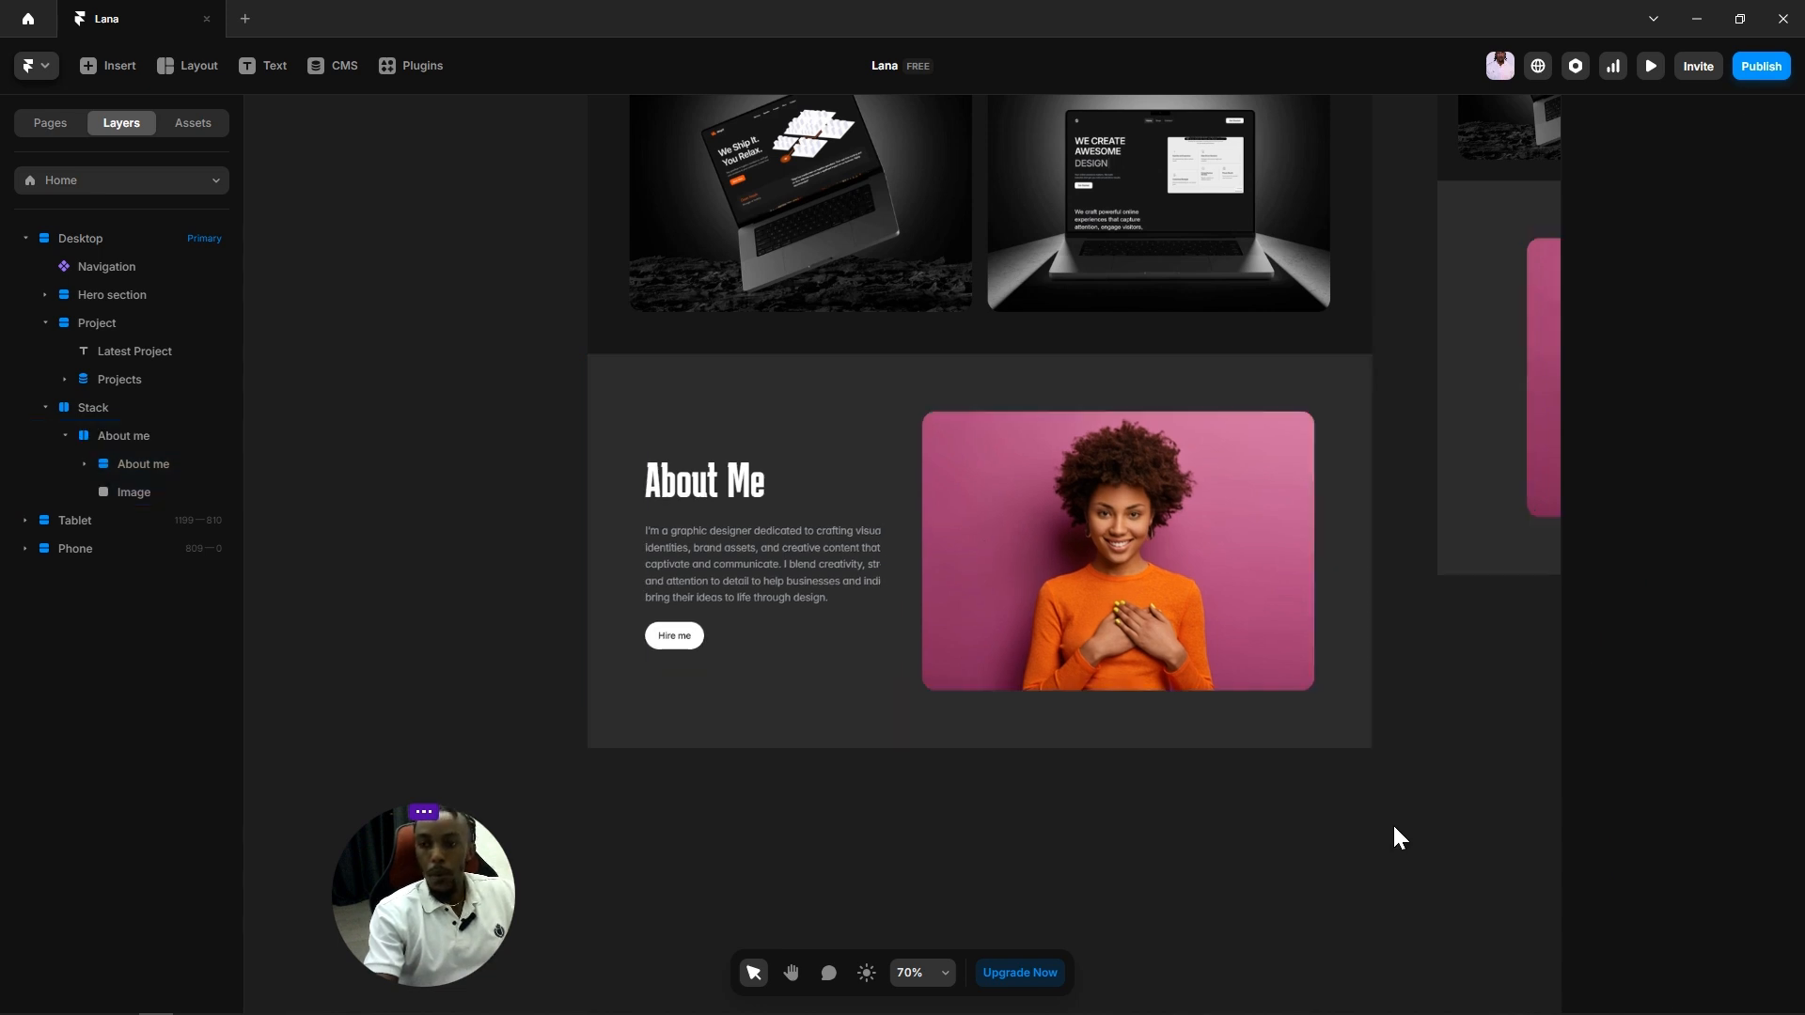
Step: Shrink the About Me image on the canvas to about 580 × 370
click(1086, 716)
click(850, 654)
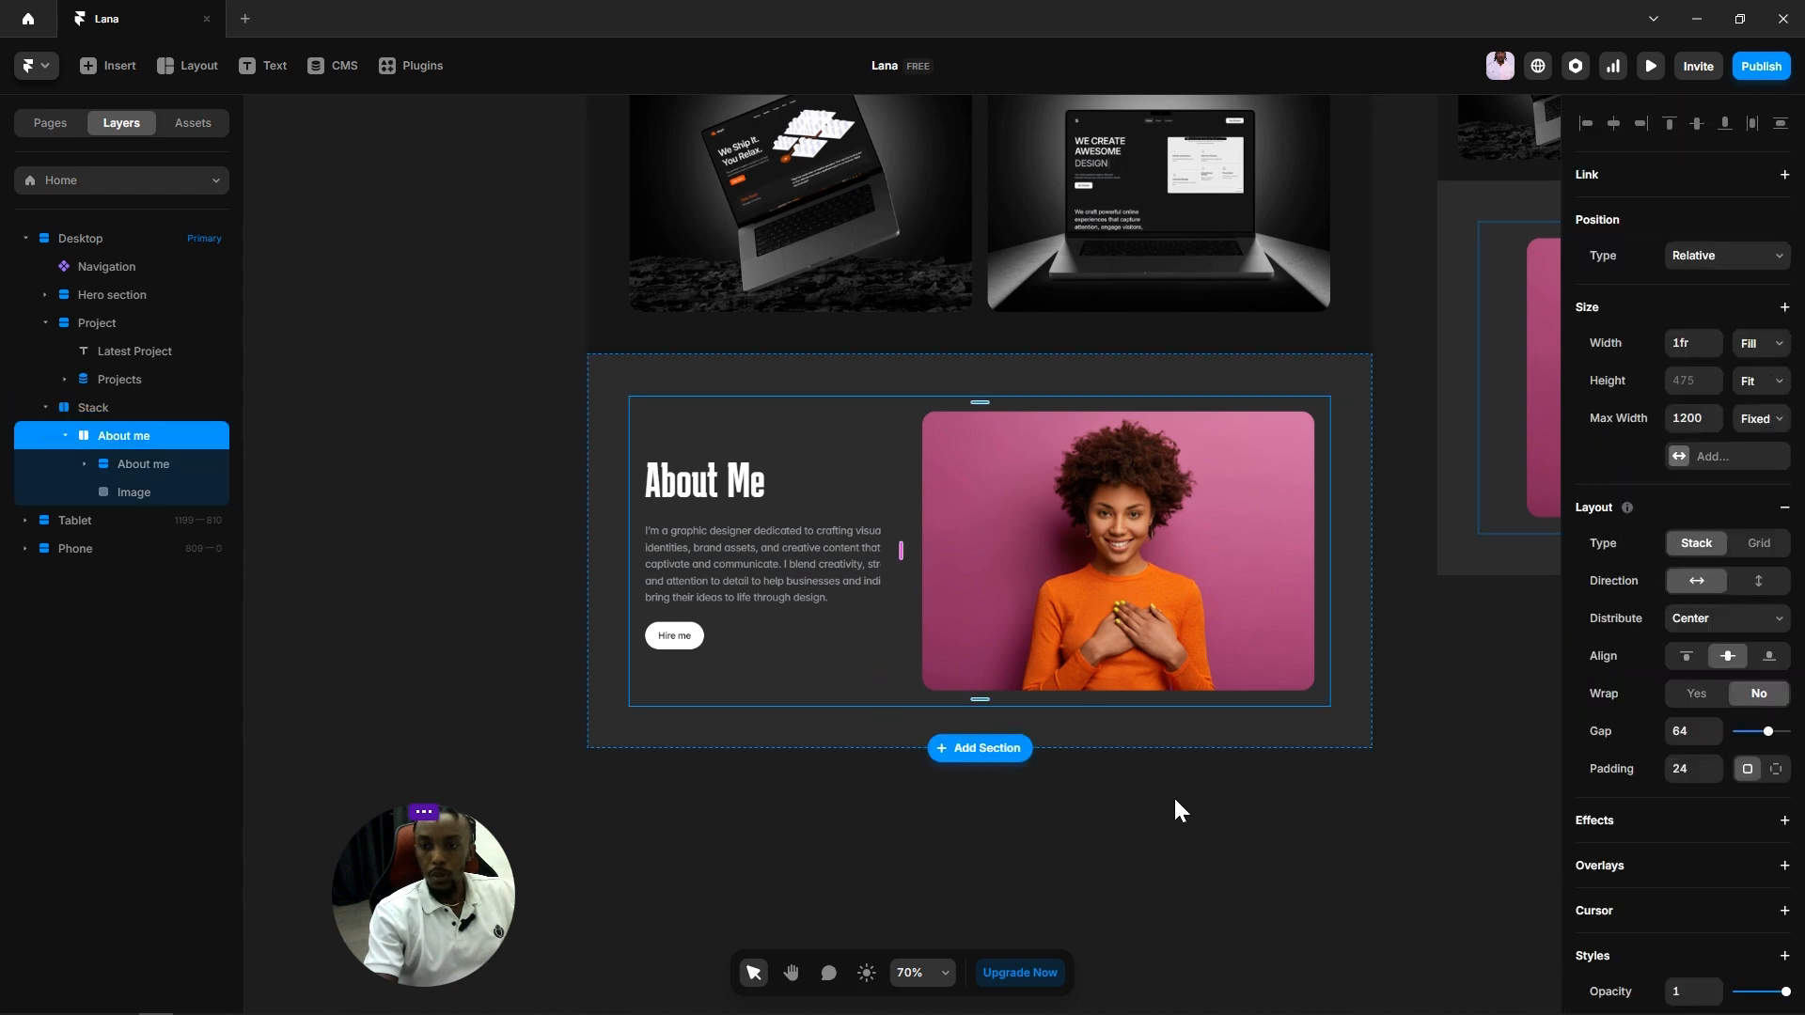
click(1074, 589)
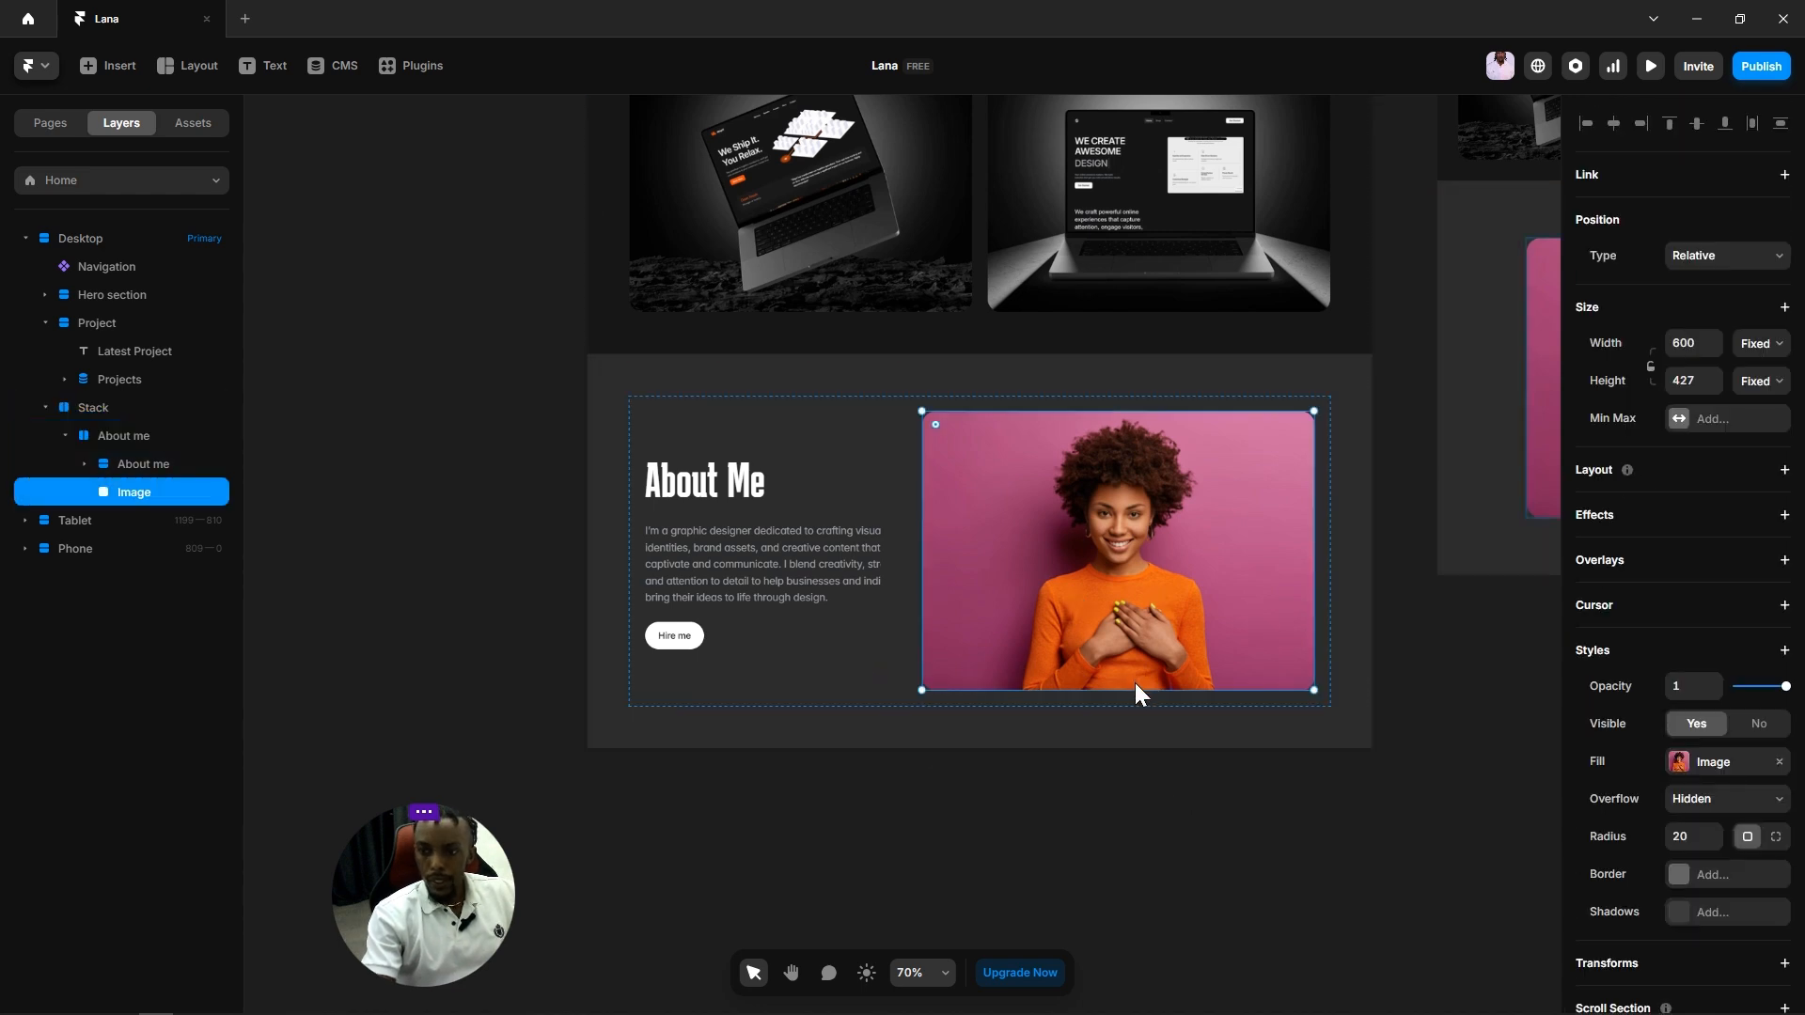
drag(1146, 697, 887, 650)
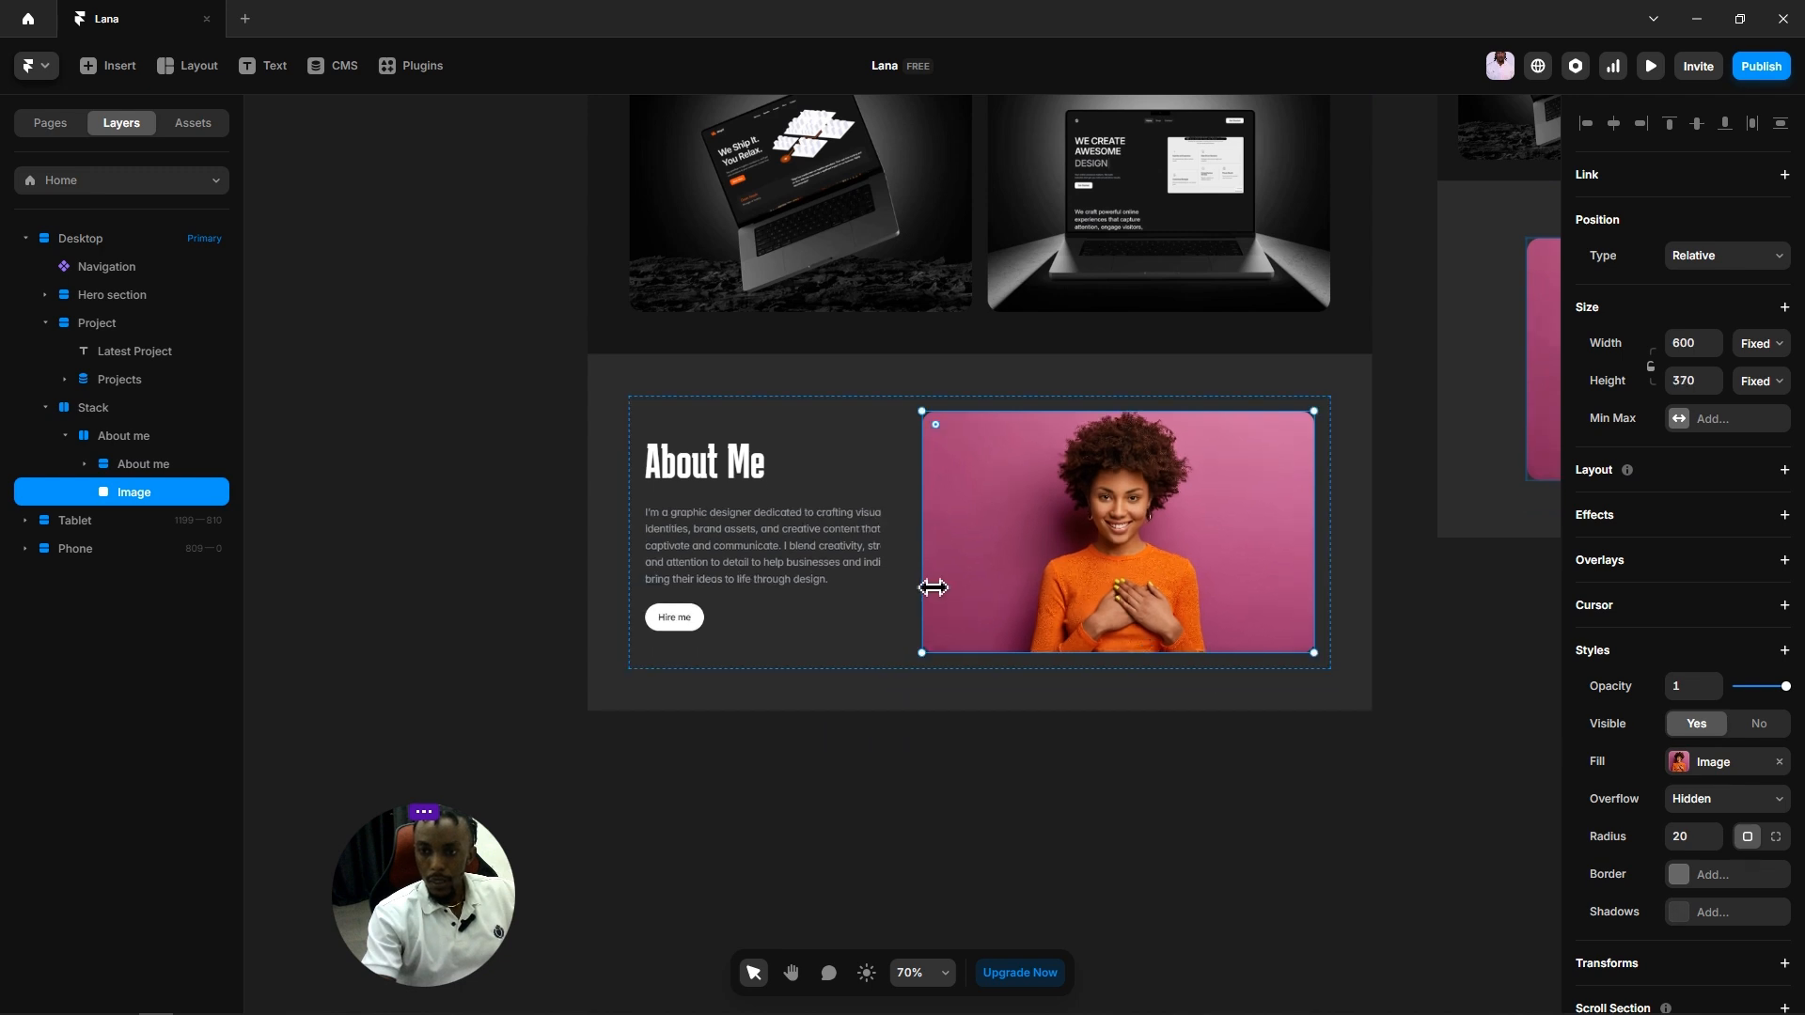
drag(931, 588, 945, 589)
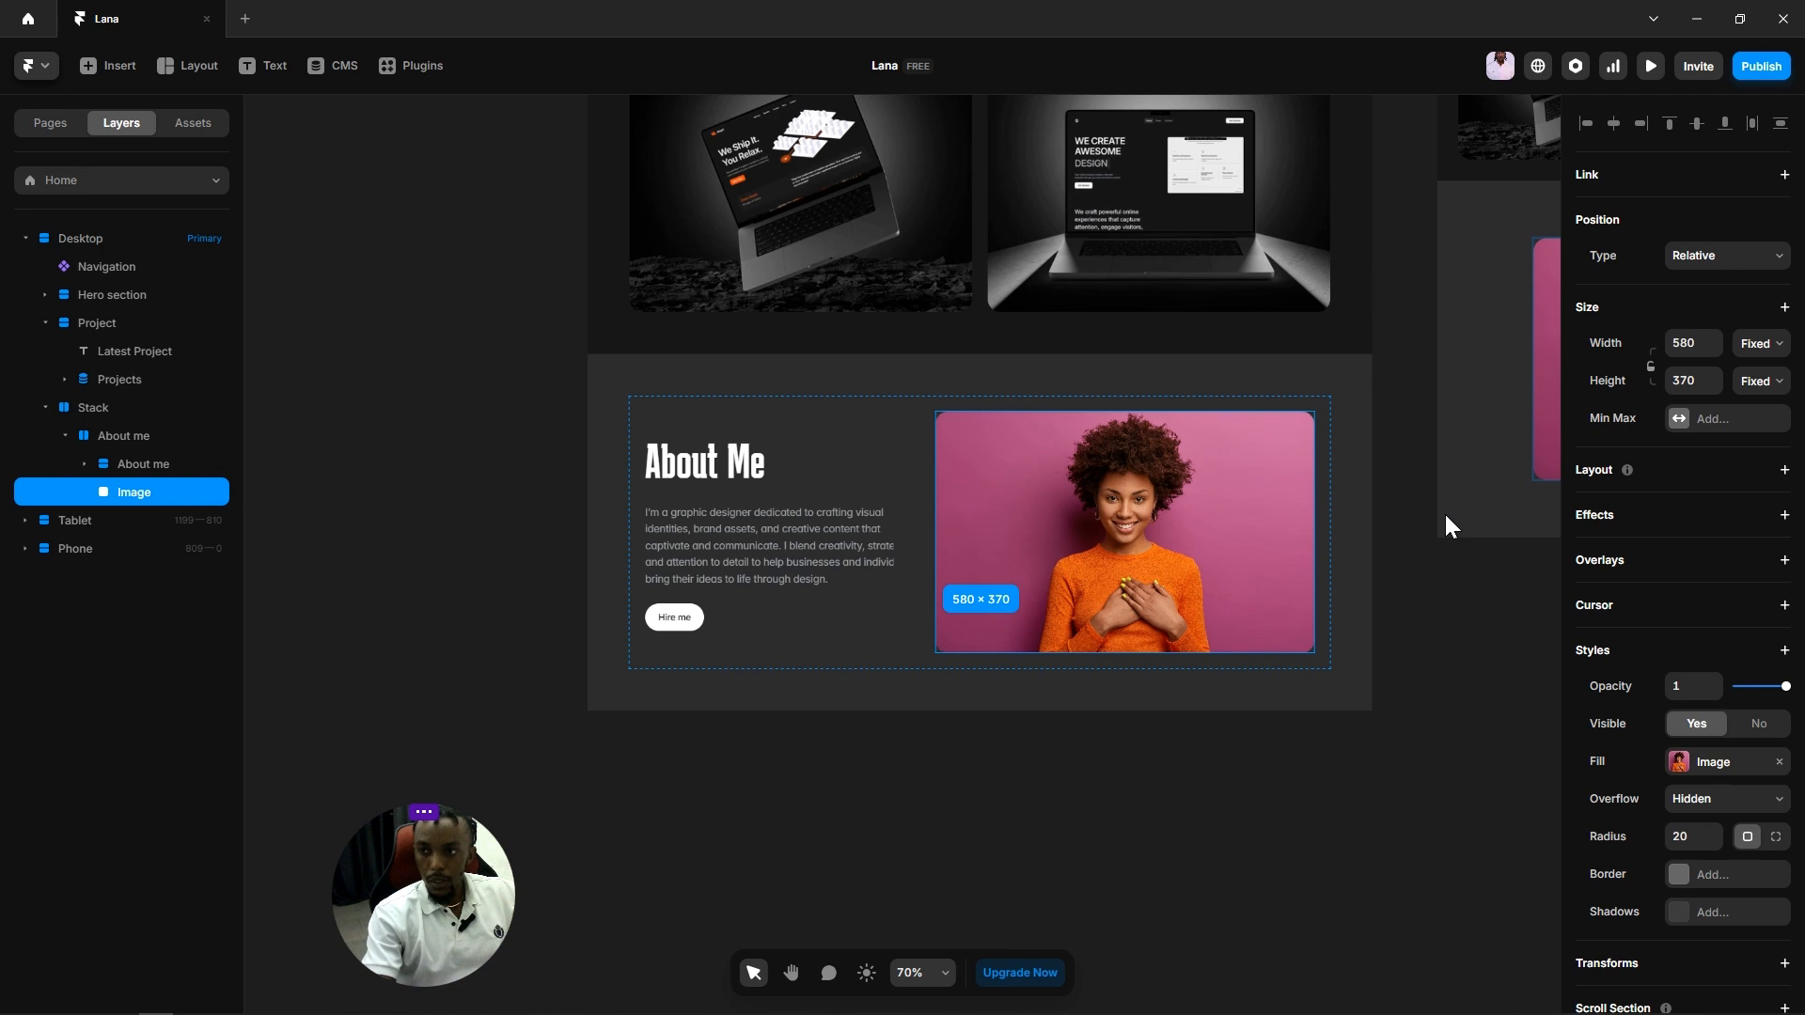
Step: Set the About Me image's width to Fill and reduce its height to about 350
click(1761, 344)
click(1750, 416)
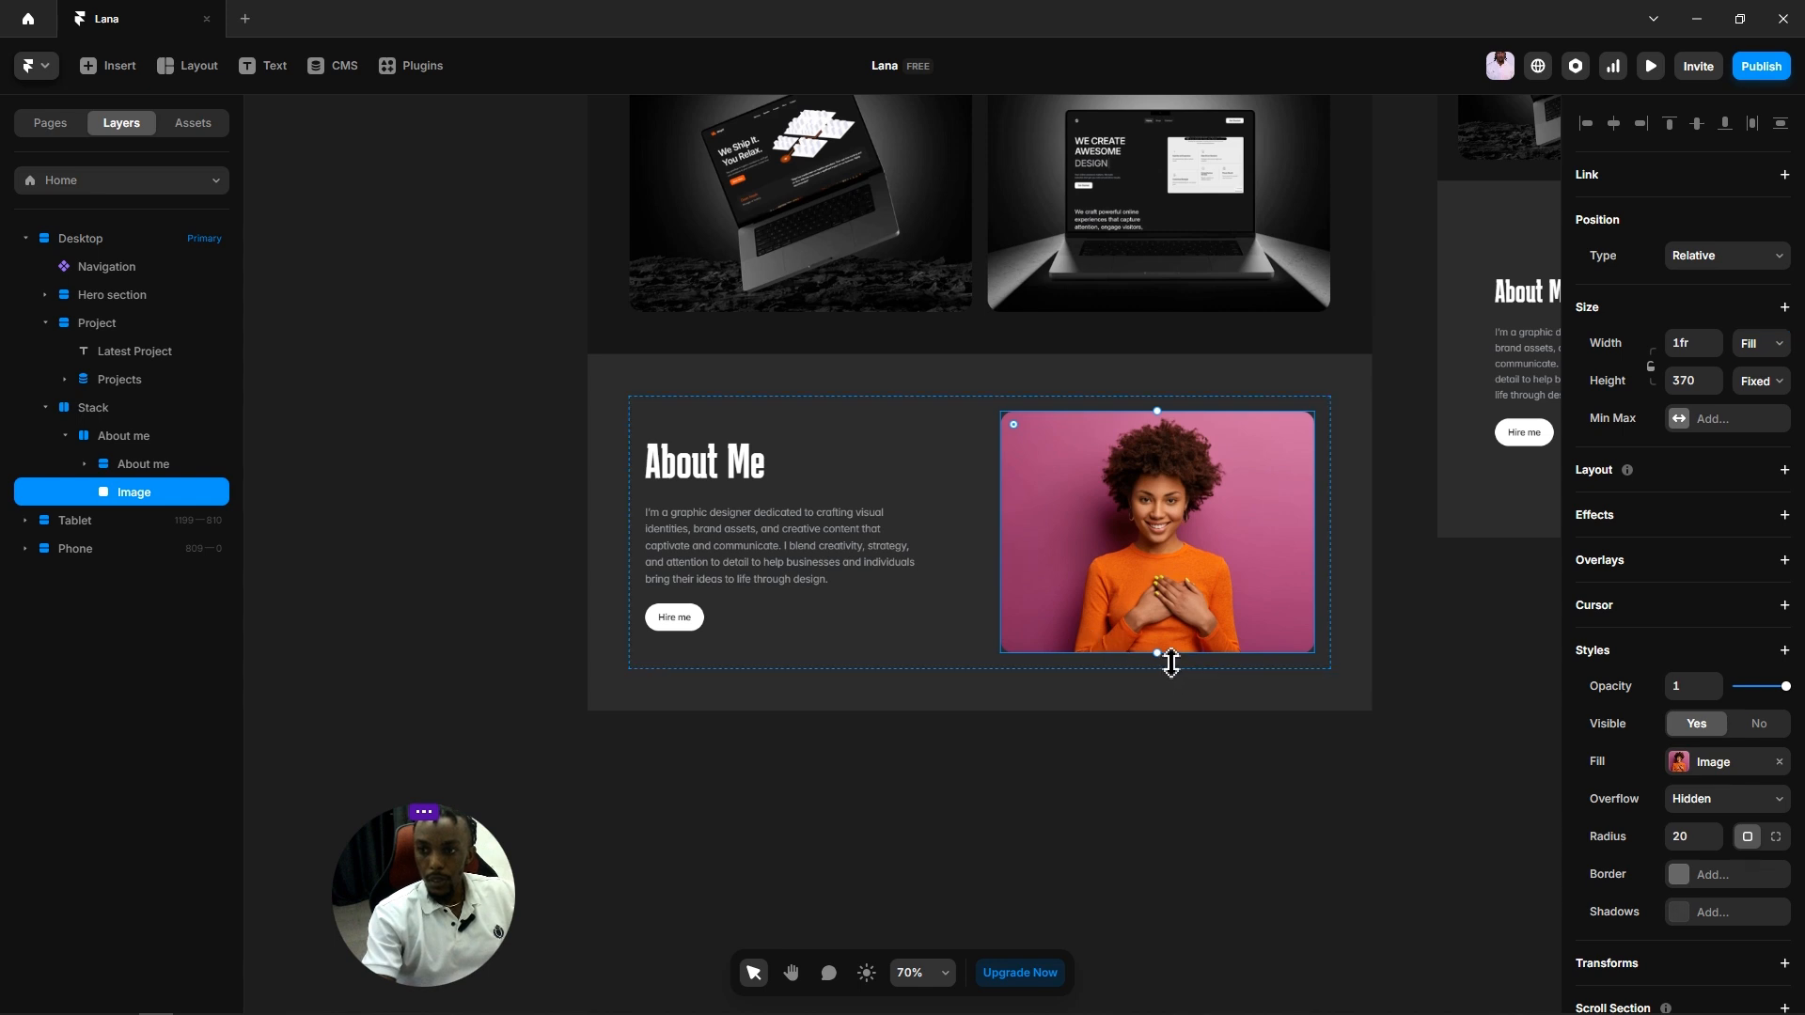
drag(1171, 663, 1173, 651)
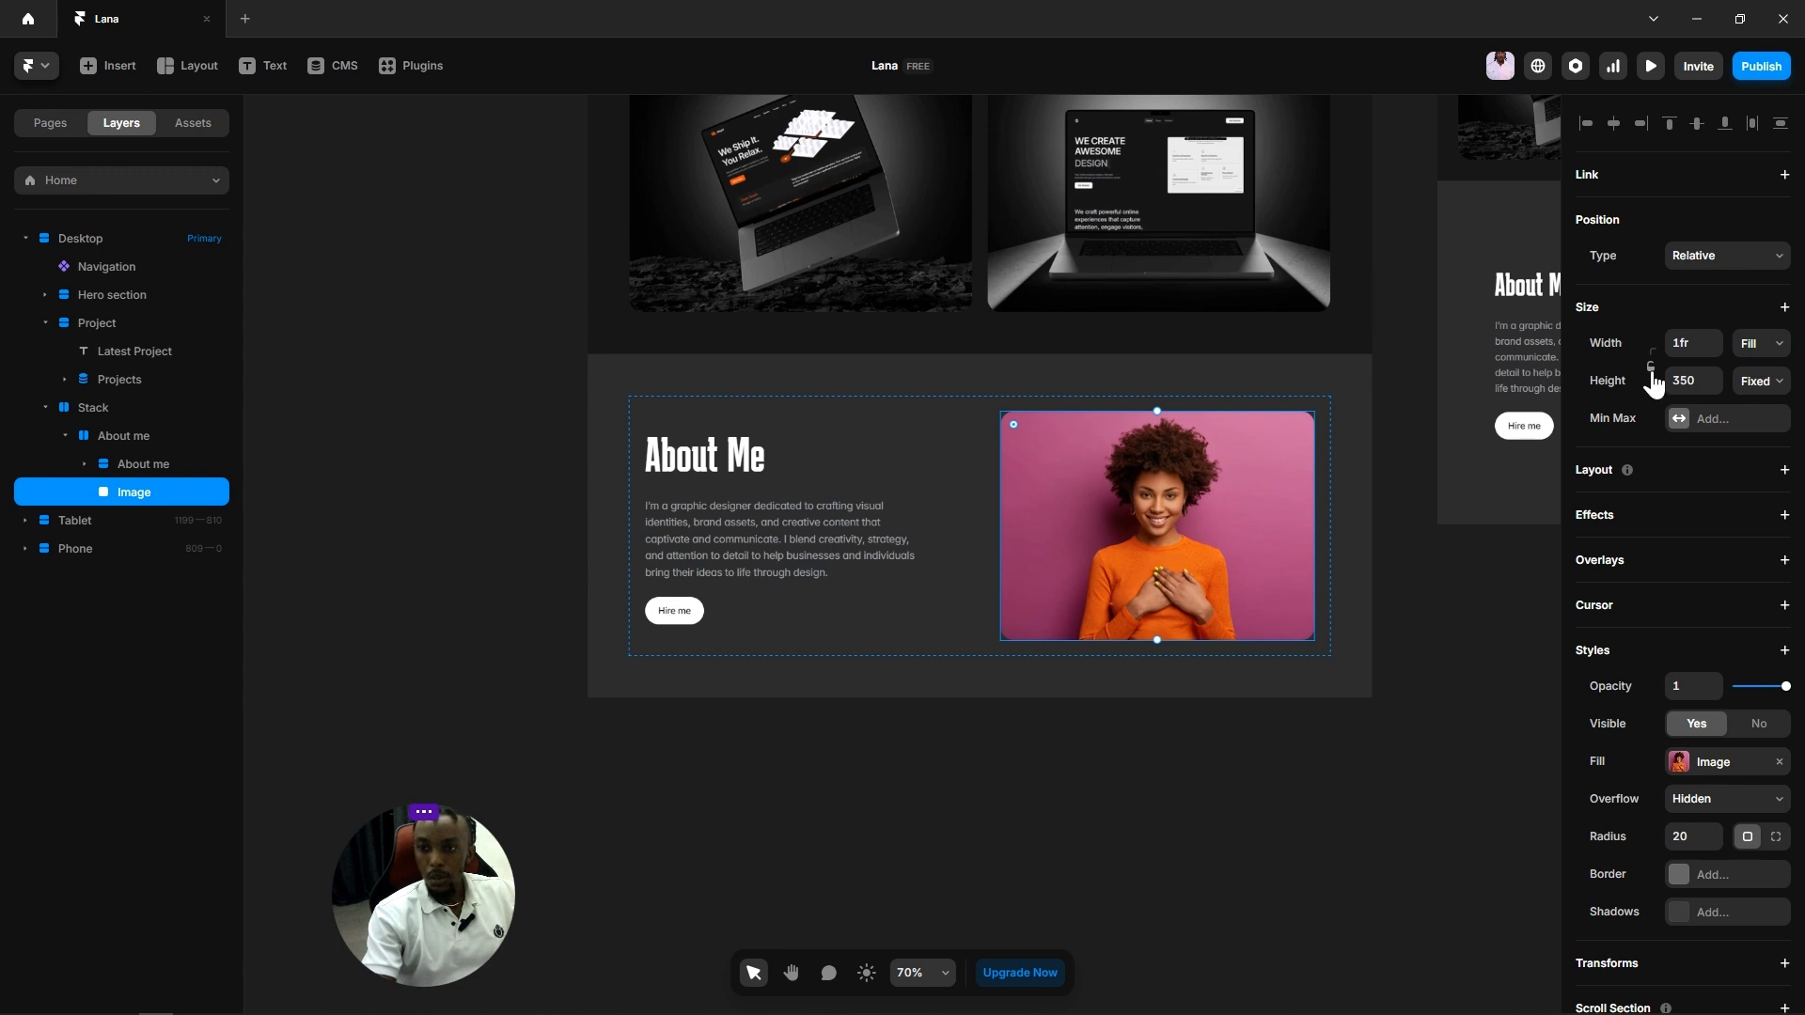
click(1227, 765)
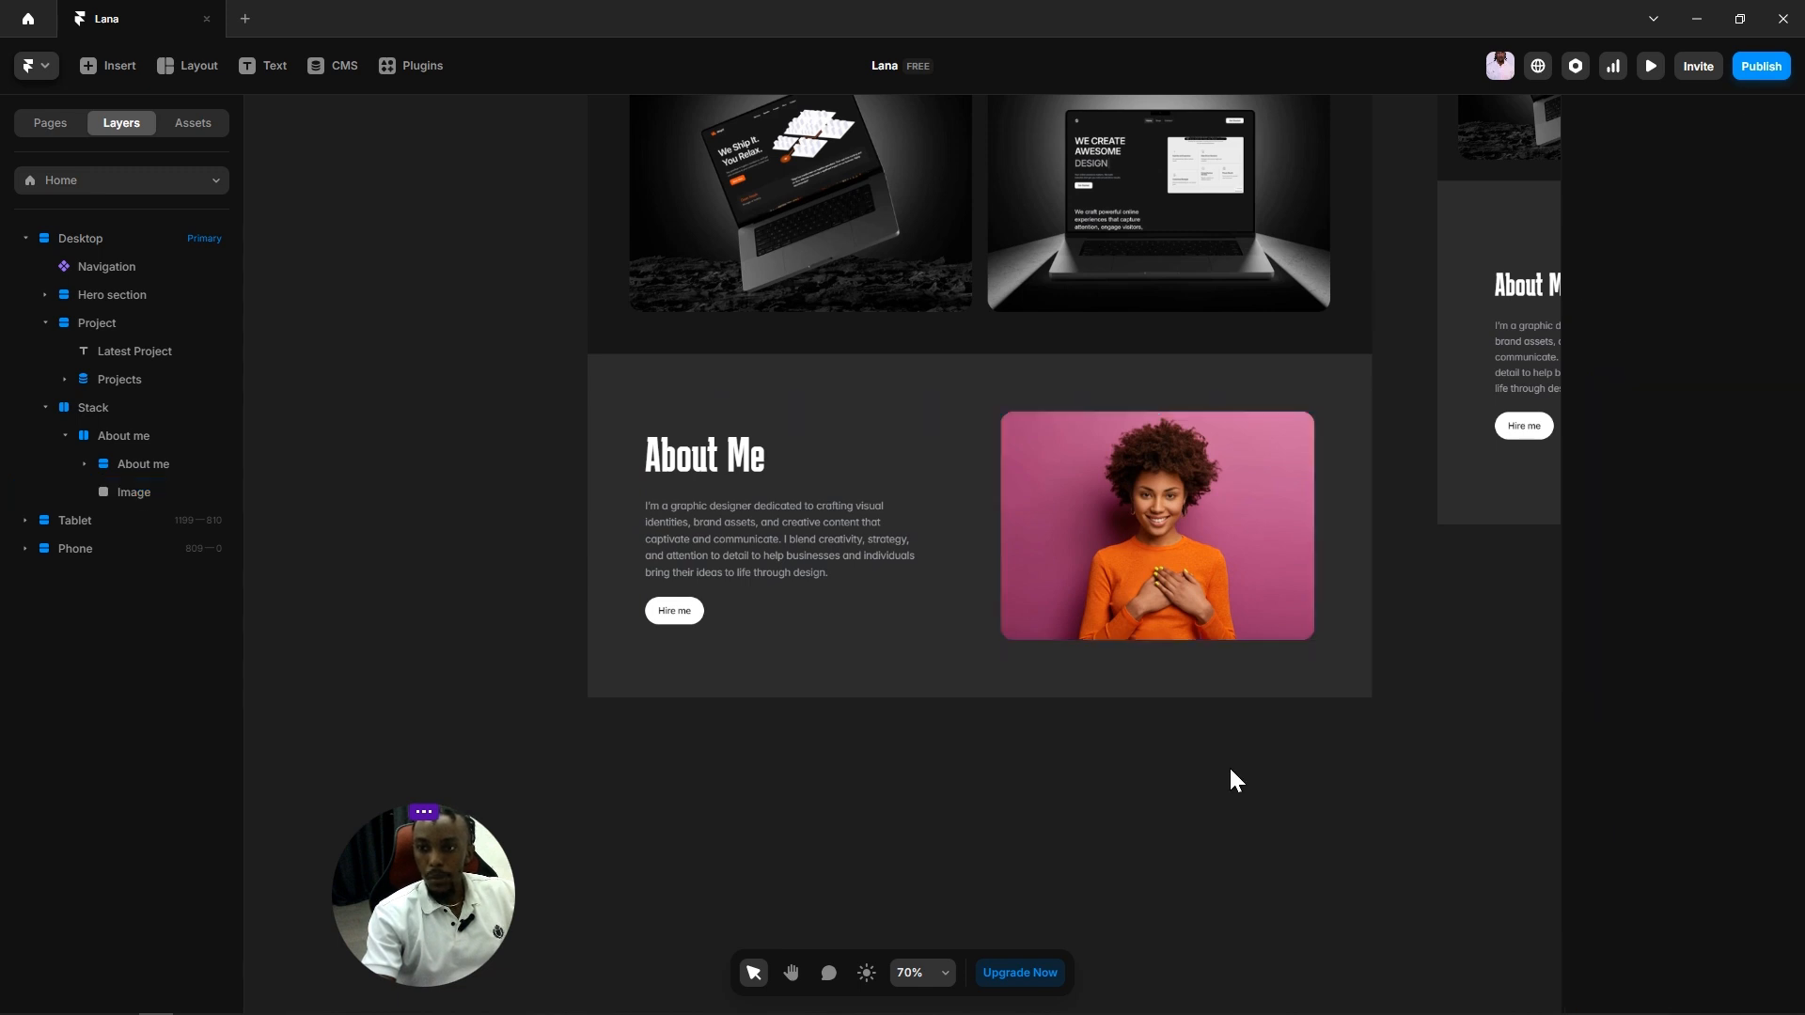
Step: Rename the Desktop stack wrapping the About Me section to "About me"
scroll(944, 663, down, 3)
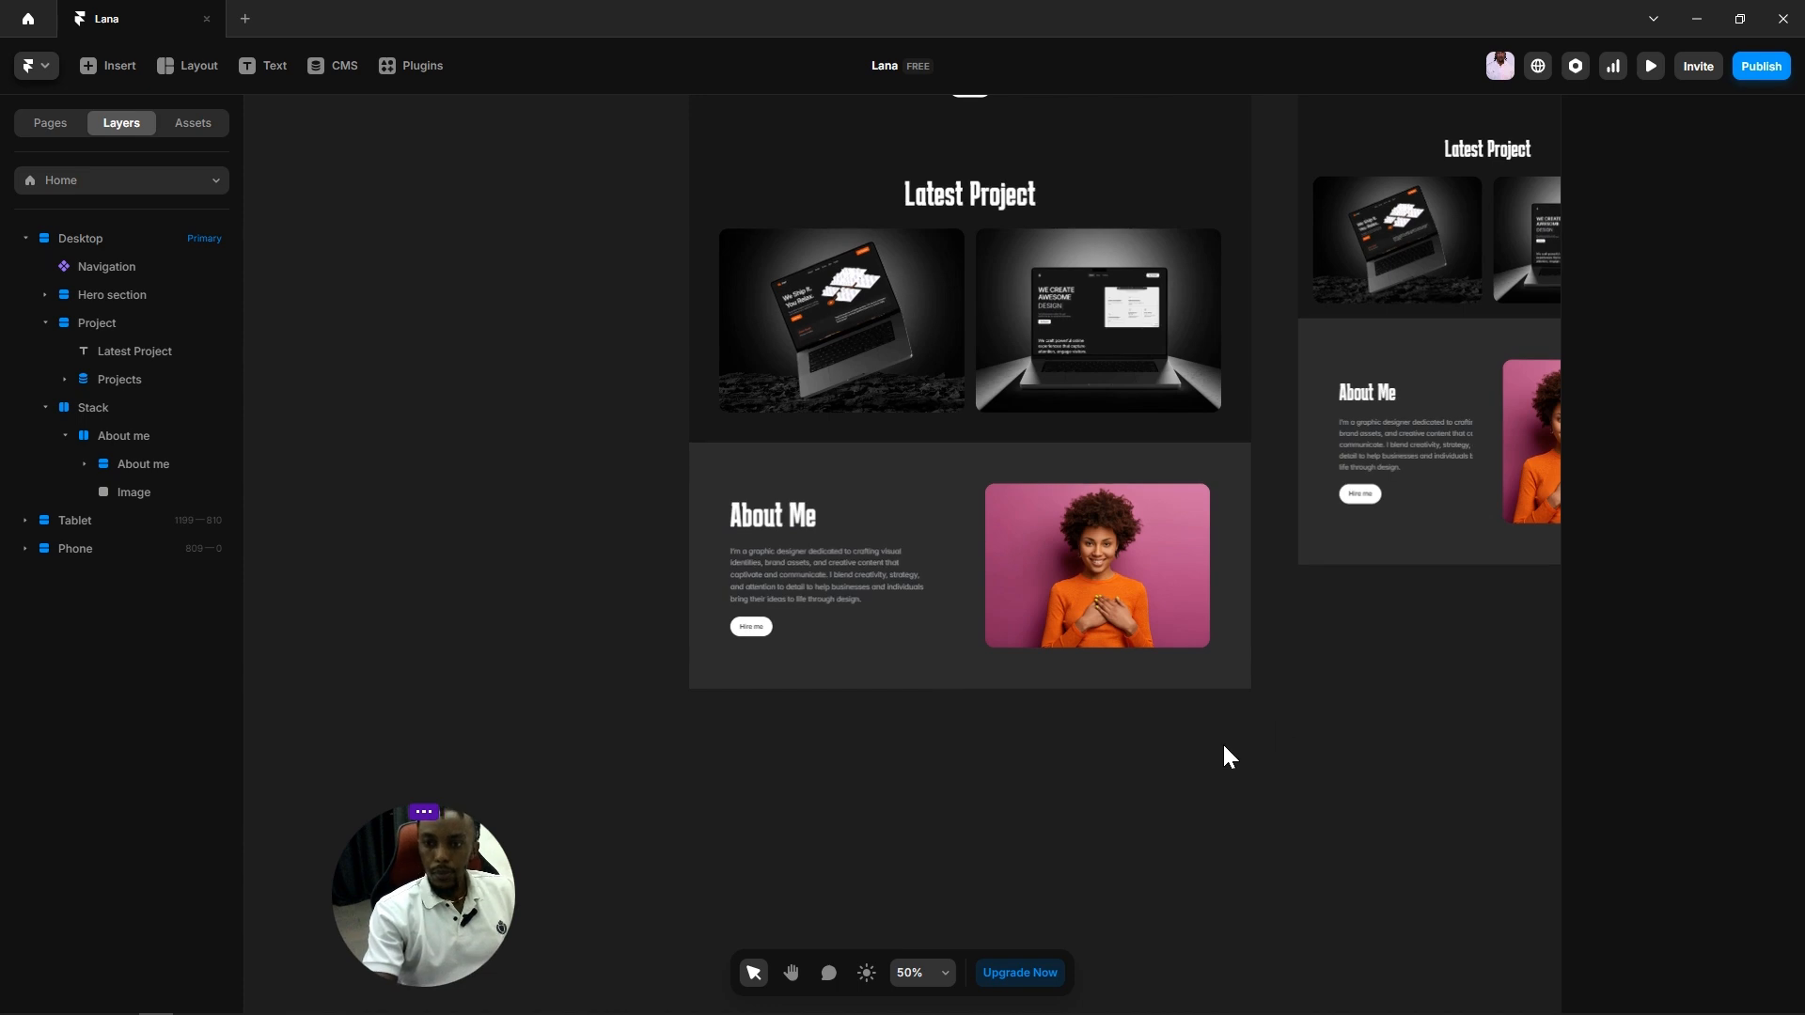
drag(1224, 743, 948, 773)
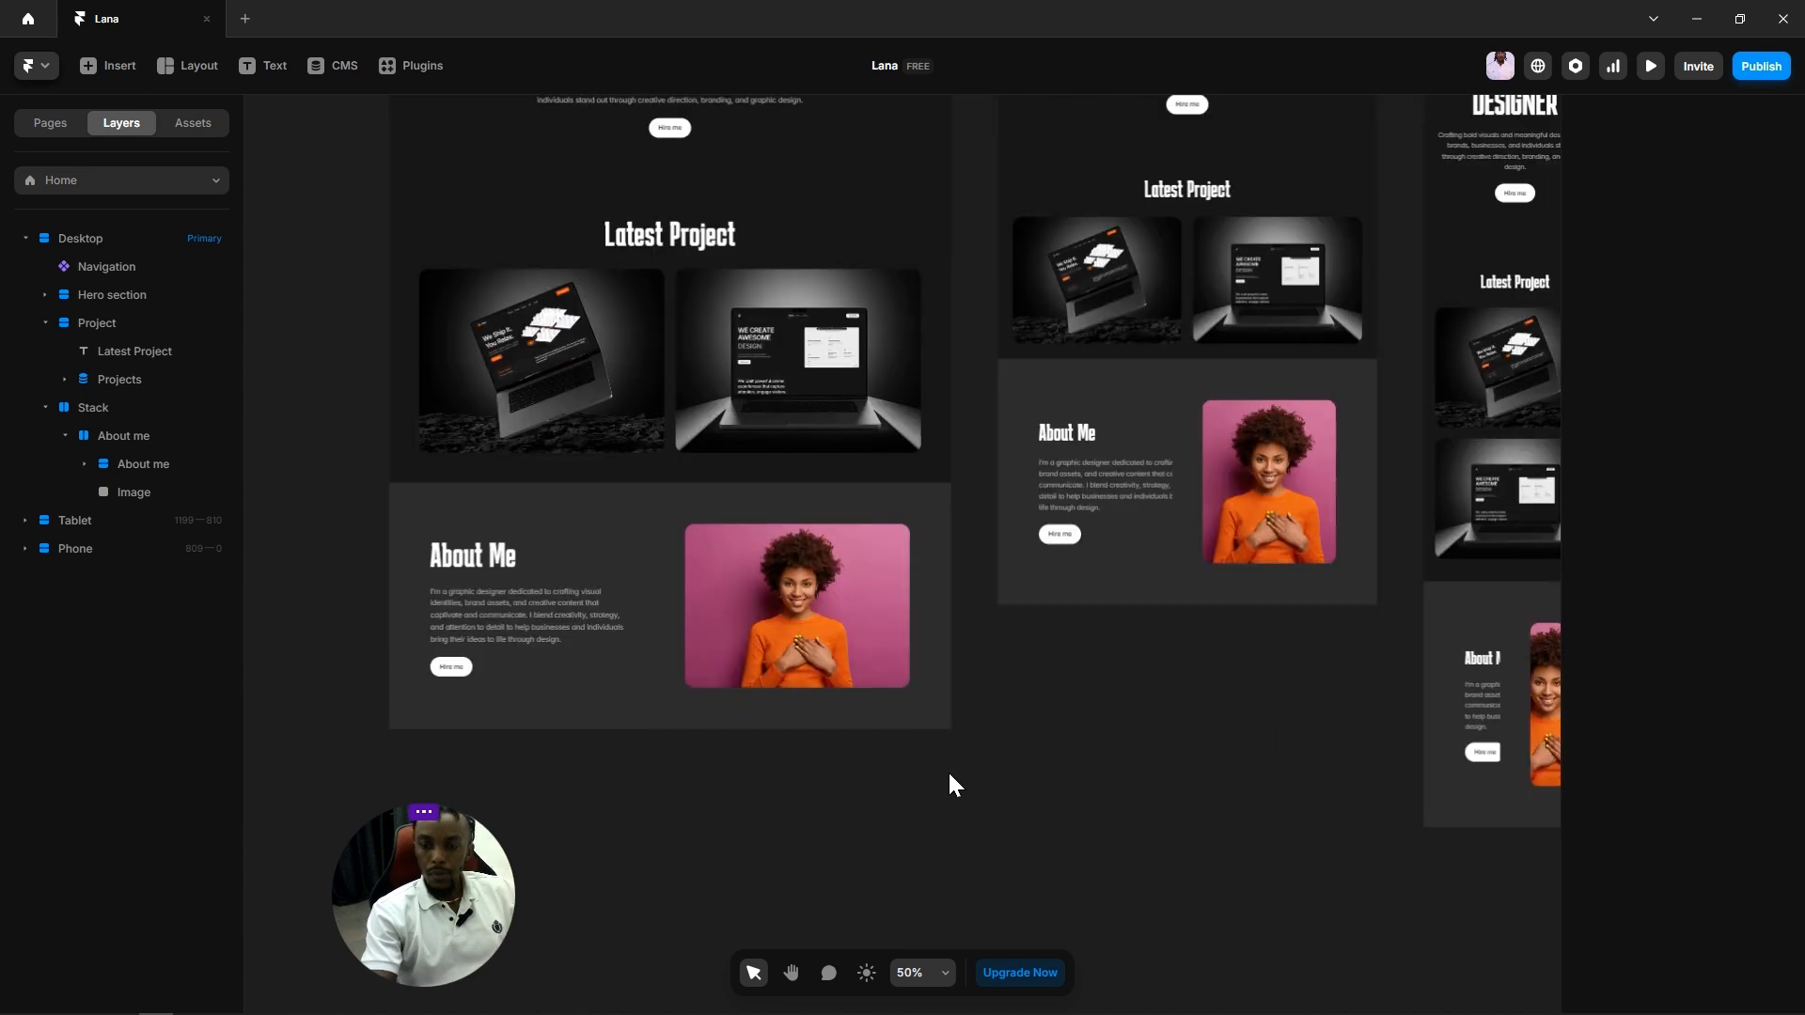
click(620, 712)
scroll(1720, 855, down, 1)
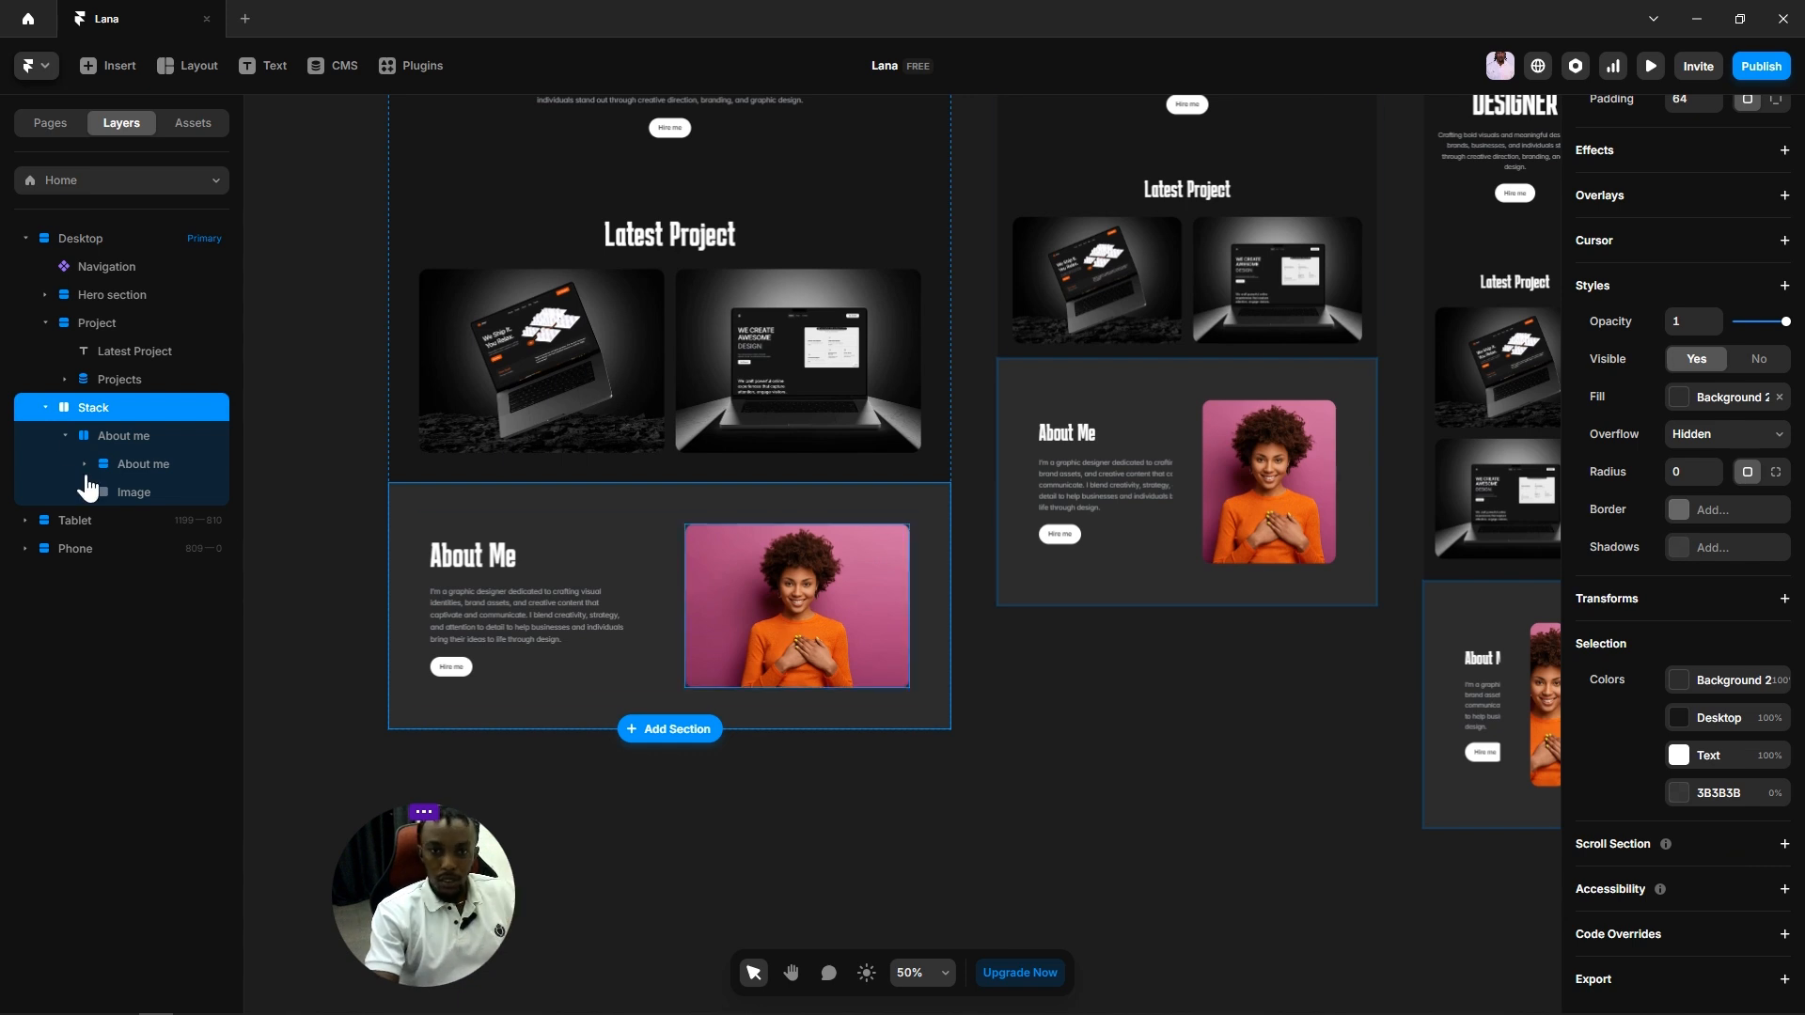
double_click(85, 412)
text(A)
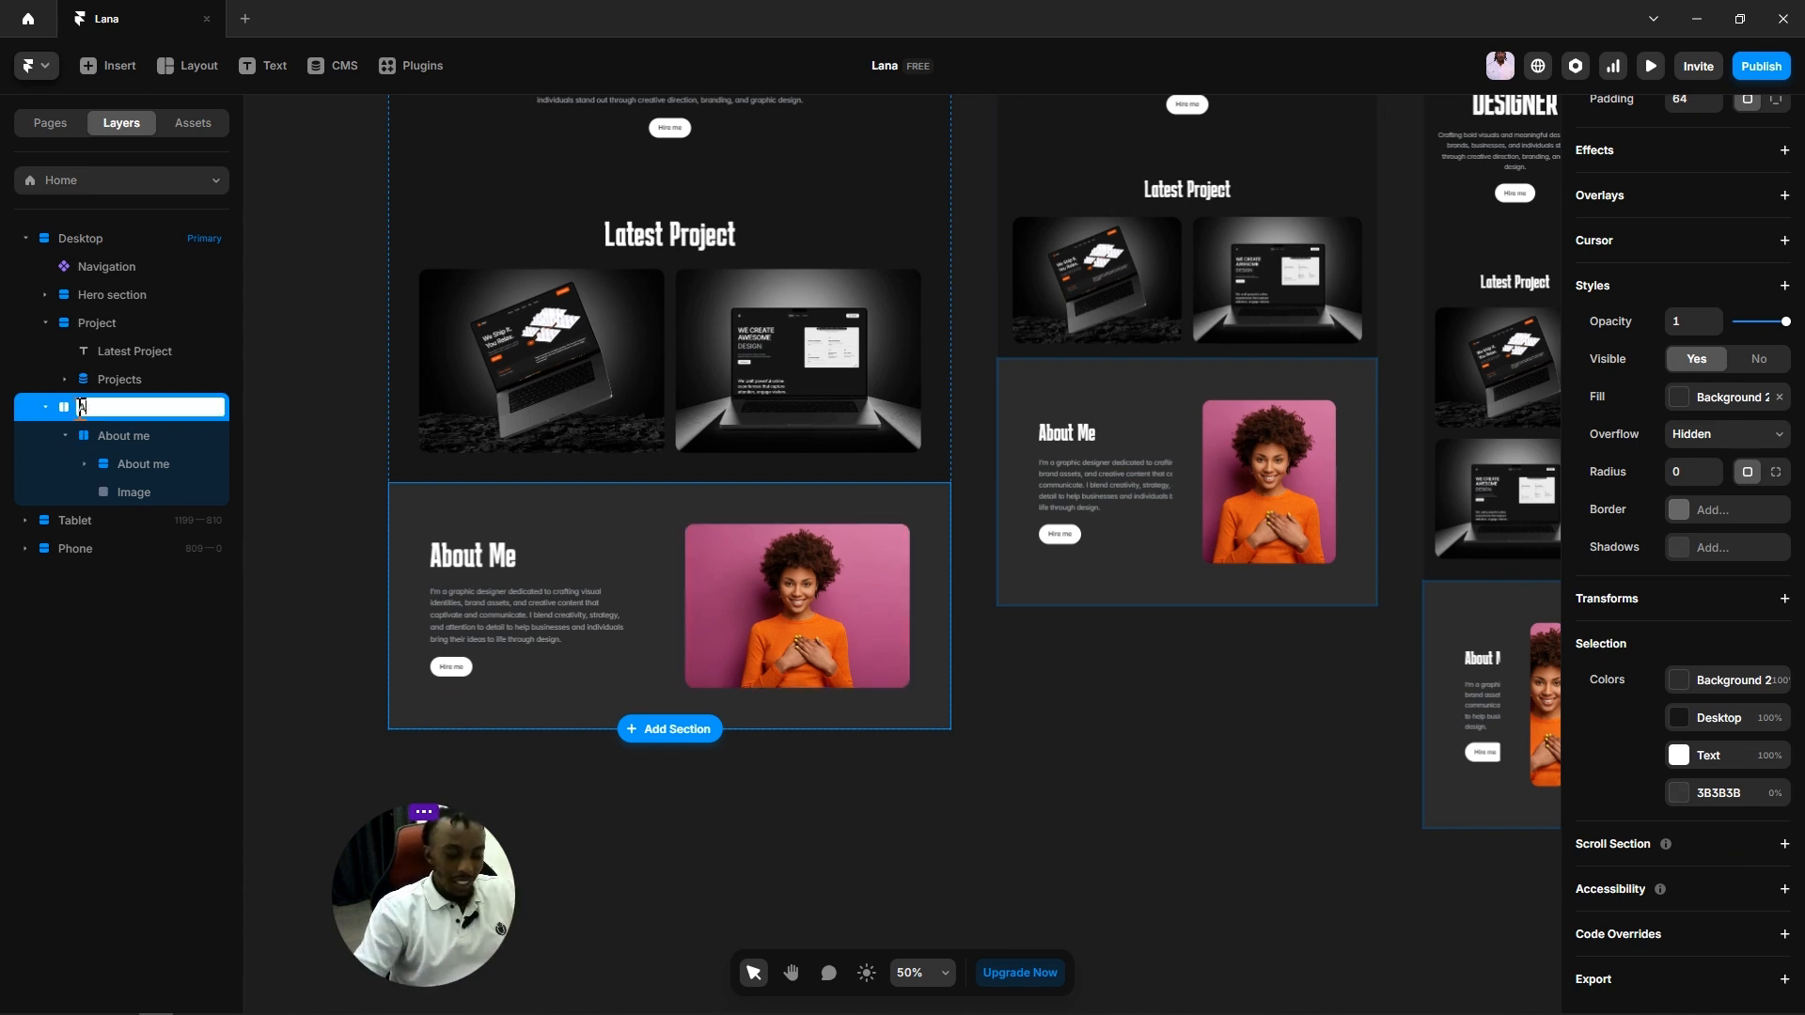
text(bout)
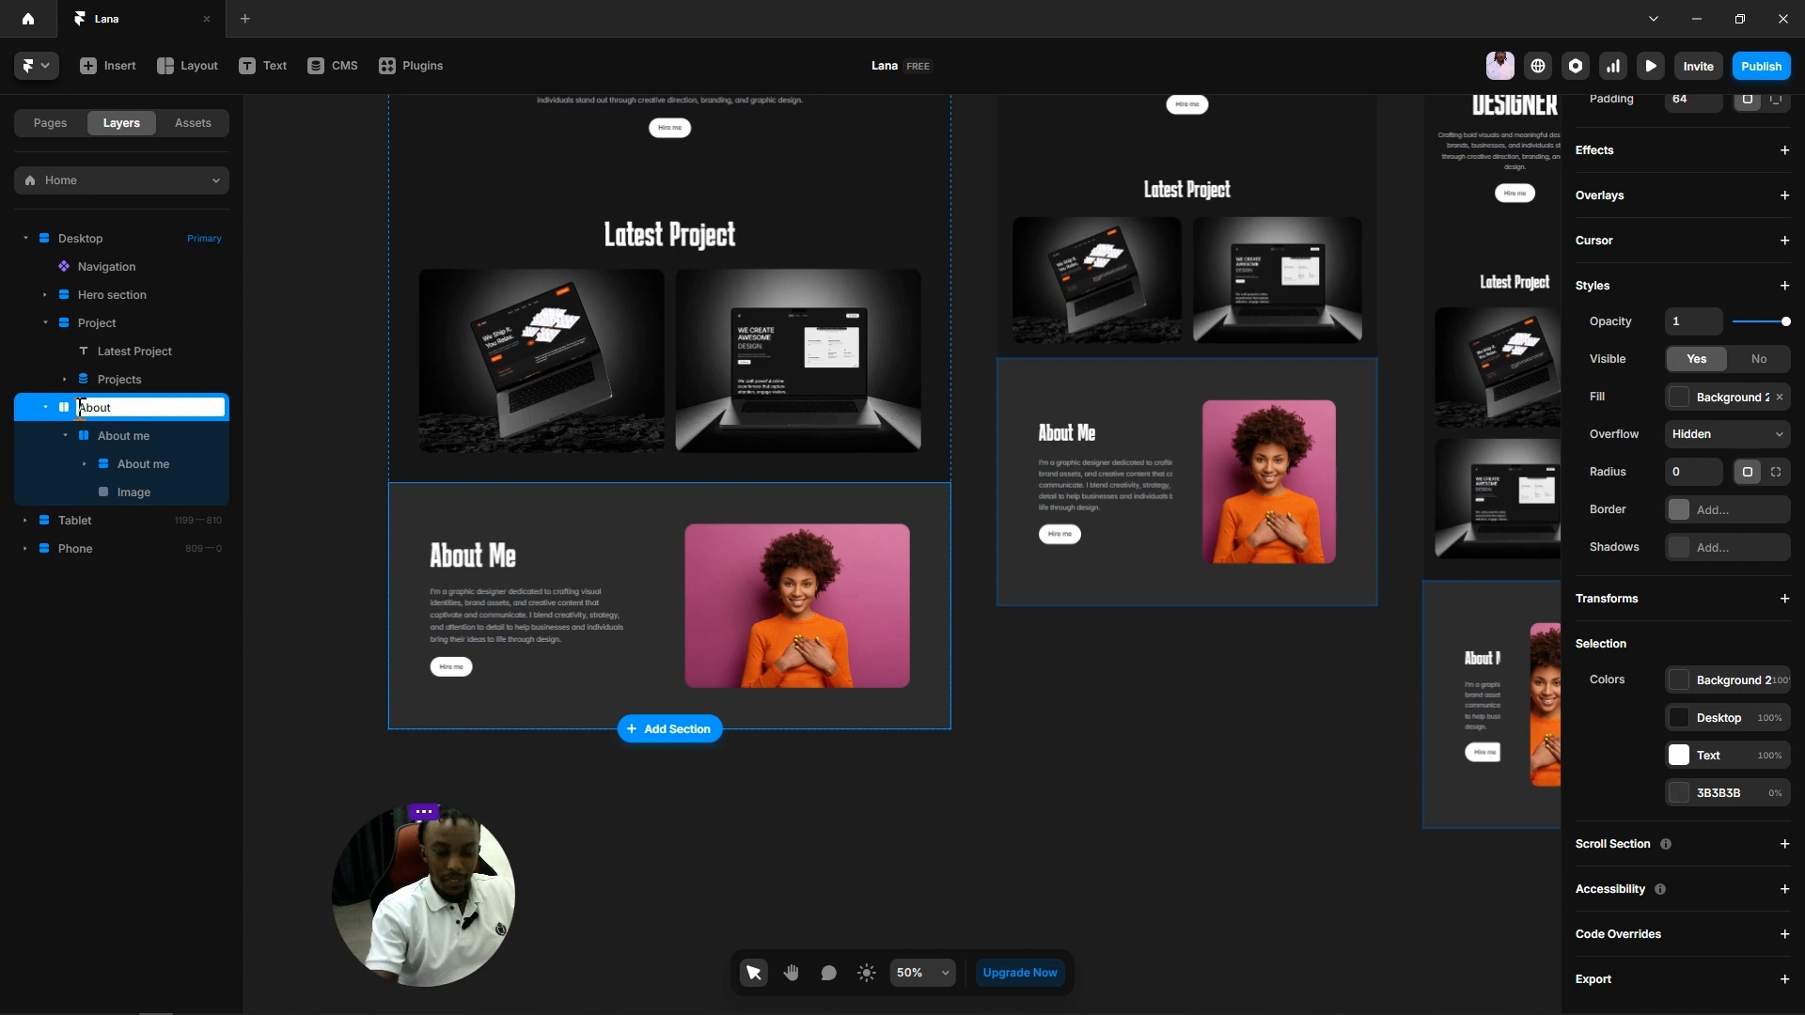
text( me)
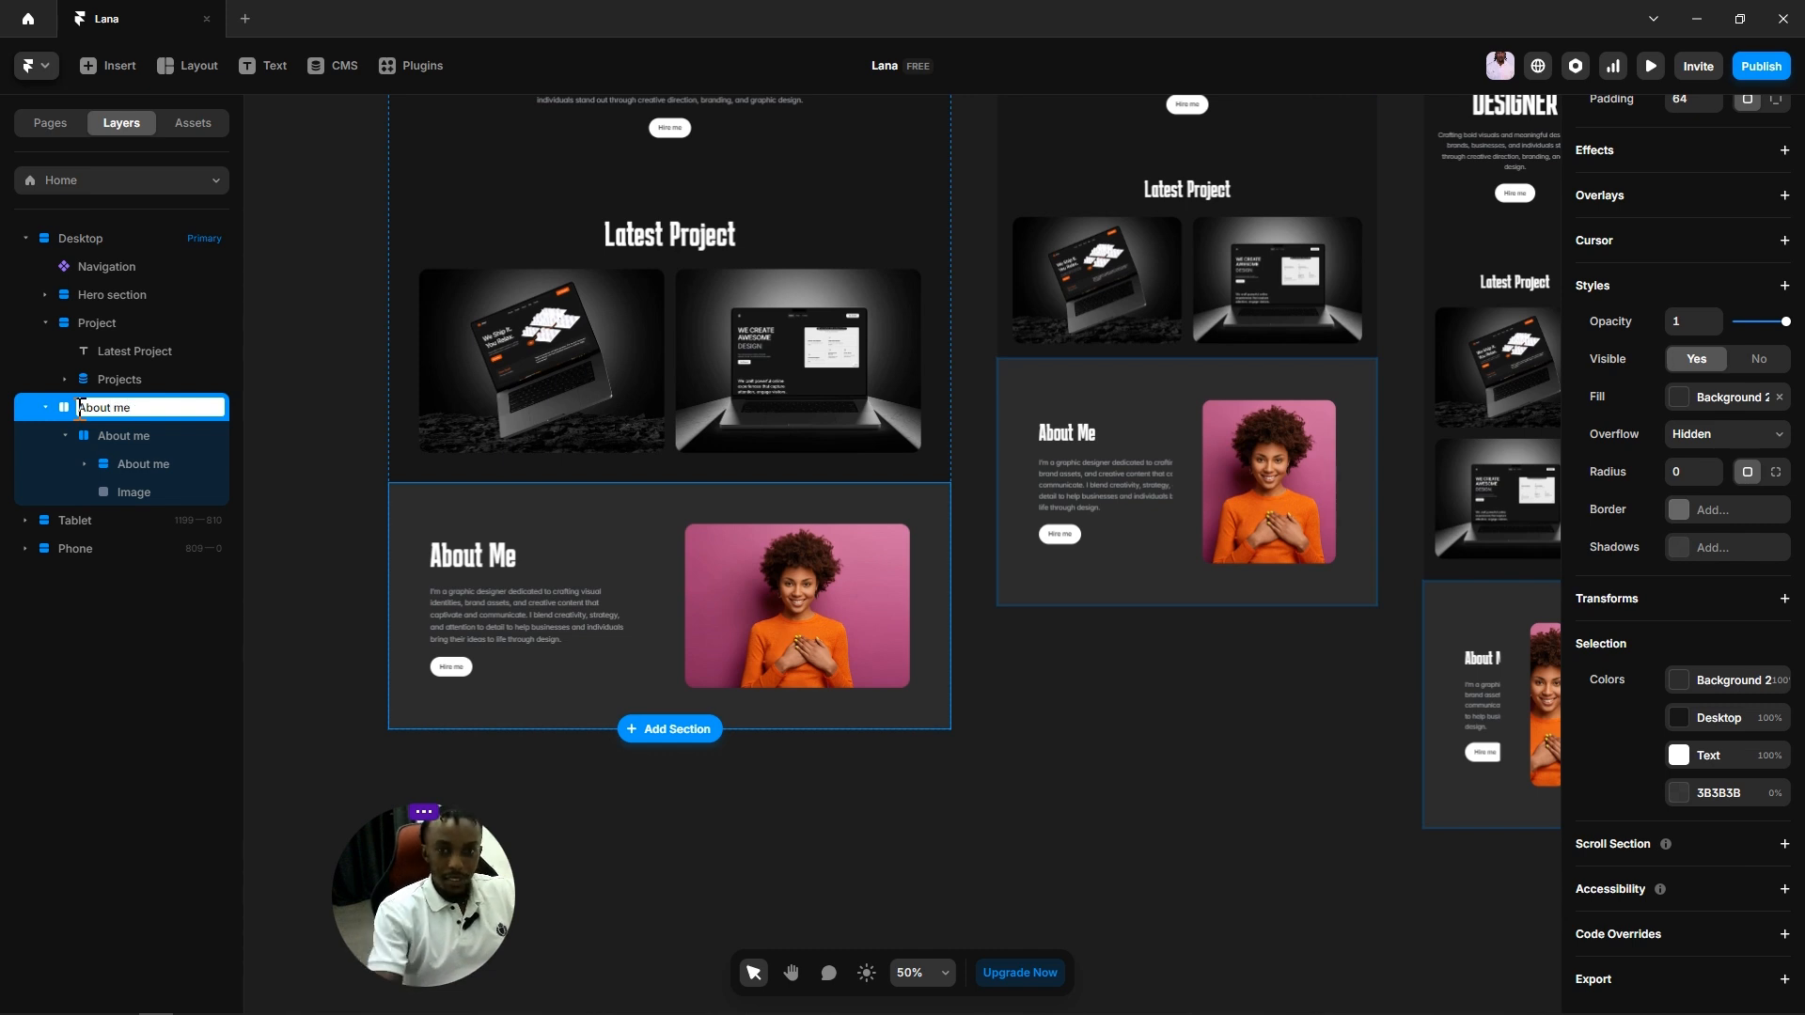
click(257, 484)
click(432, 508)
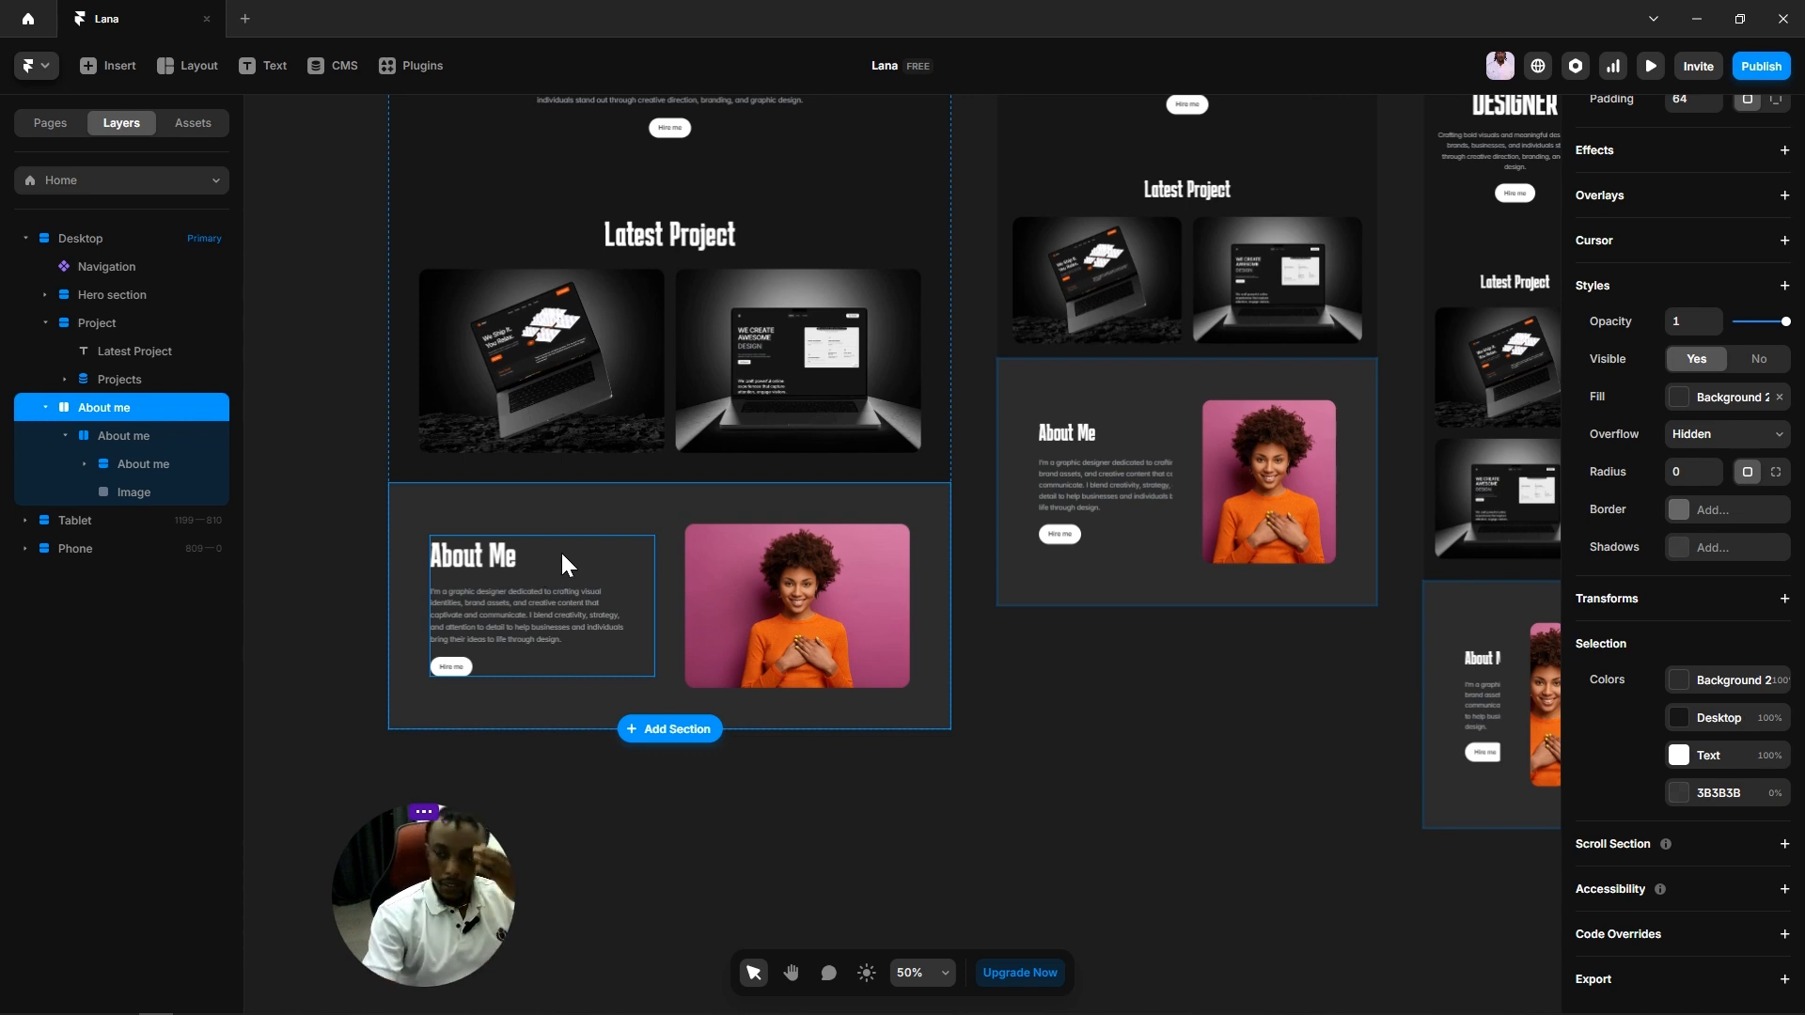
Step: Add an accessibility tag to the outer Desktop "About me" stack and set it to section
click(1784, 889)
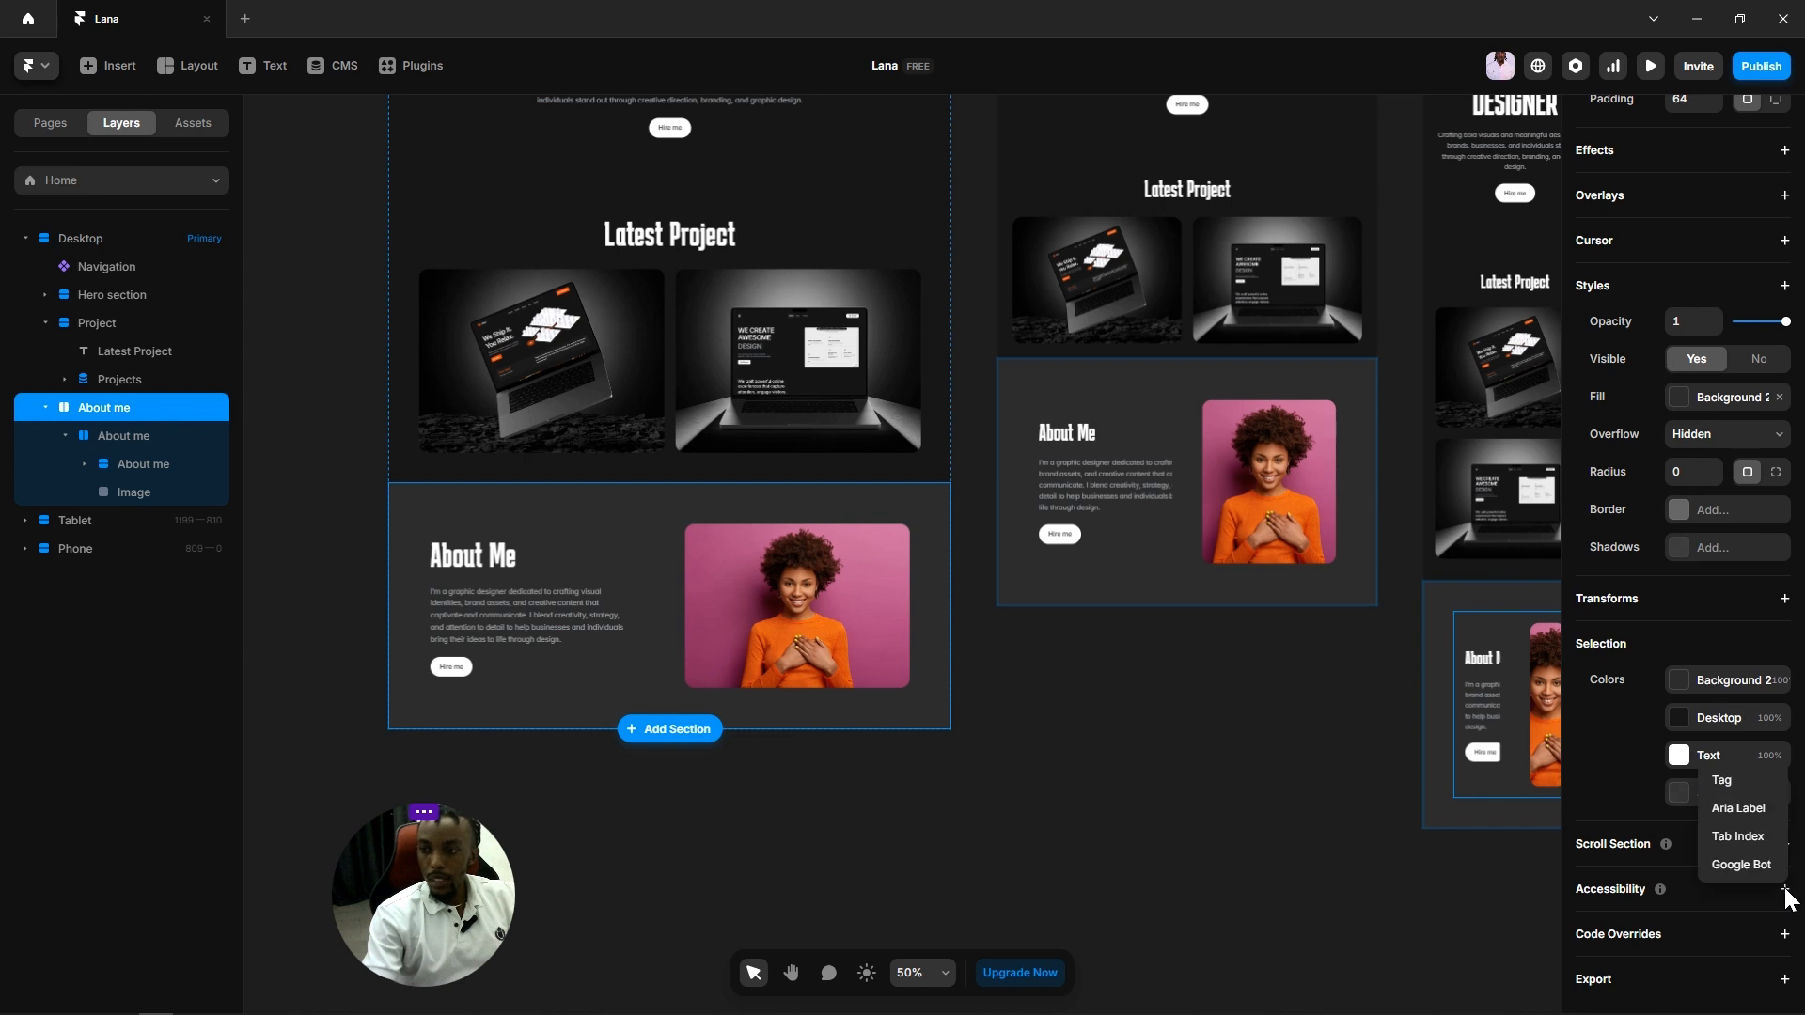
click(1743, 780)
click(1727, 924)
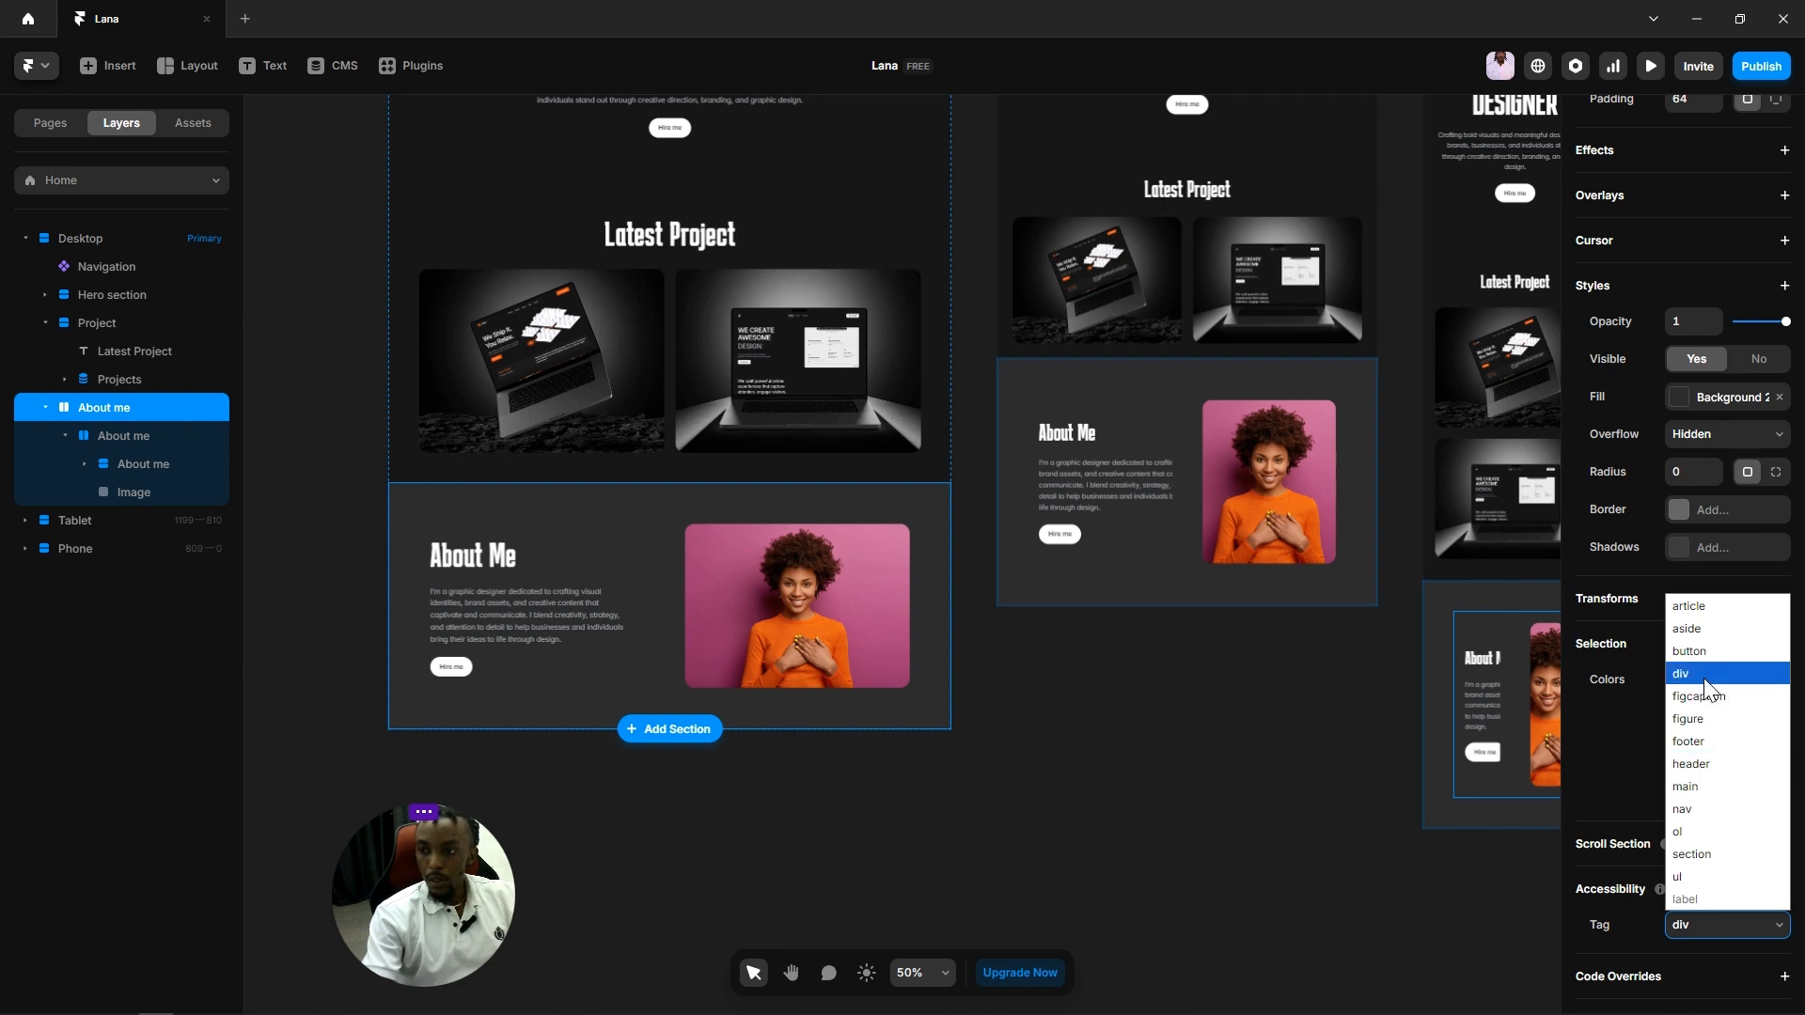
click(1701, 854)
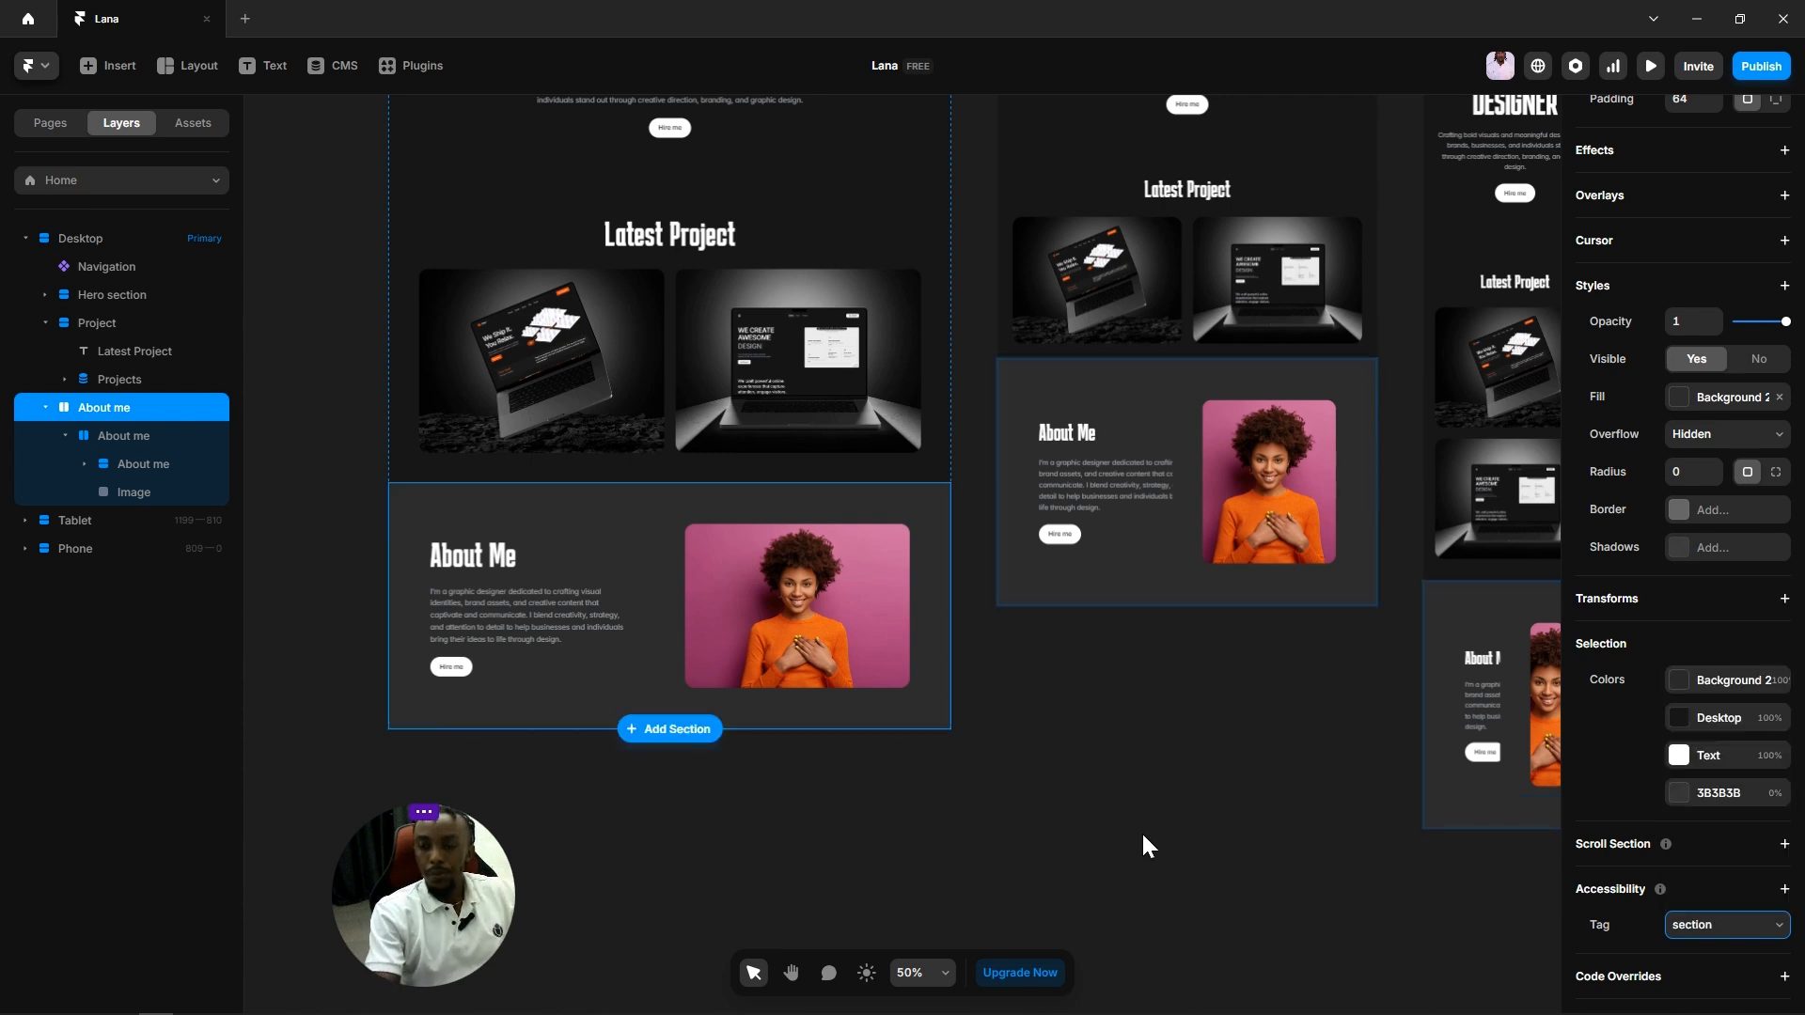
click(1141, 831)
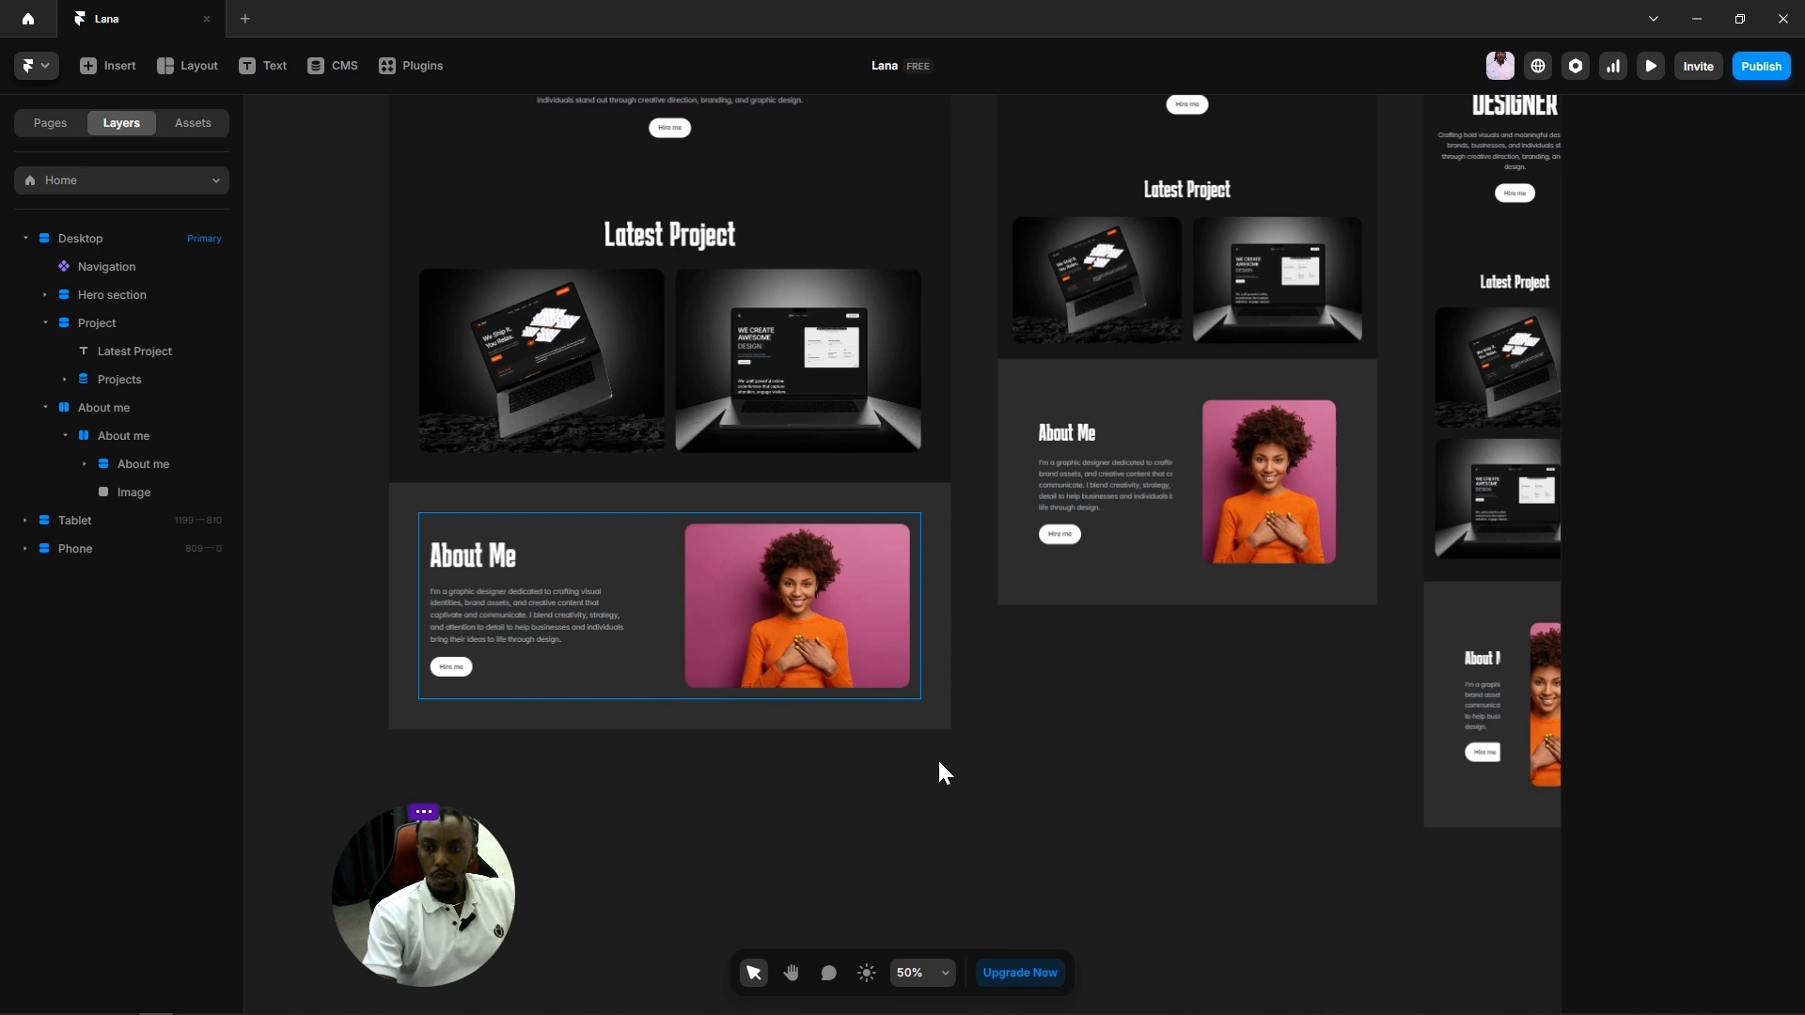
Step: Set the padding of the outer "About me" stack in the Tablet breakpoint to 32
key(space)
drag(1111, 639, 972, 694)
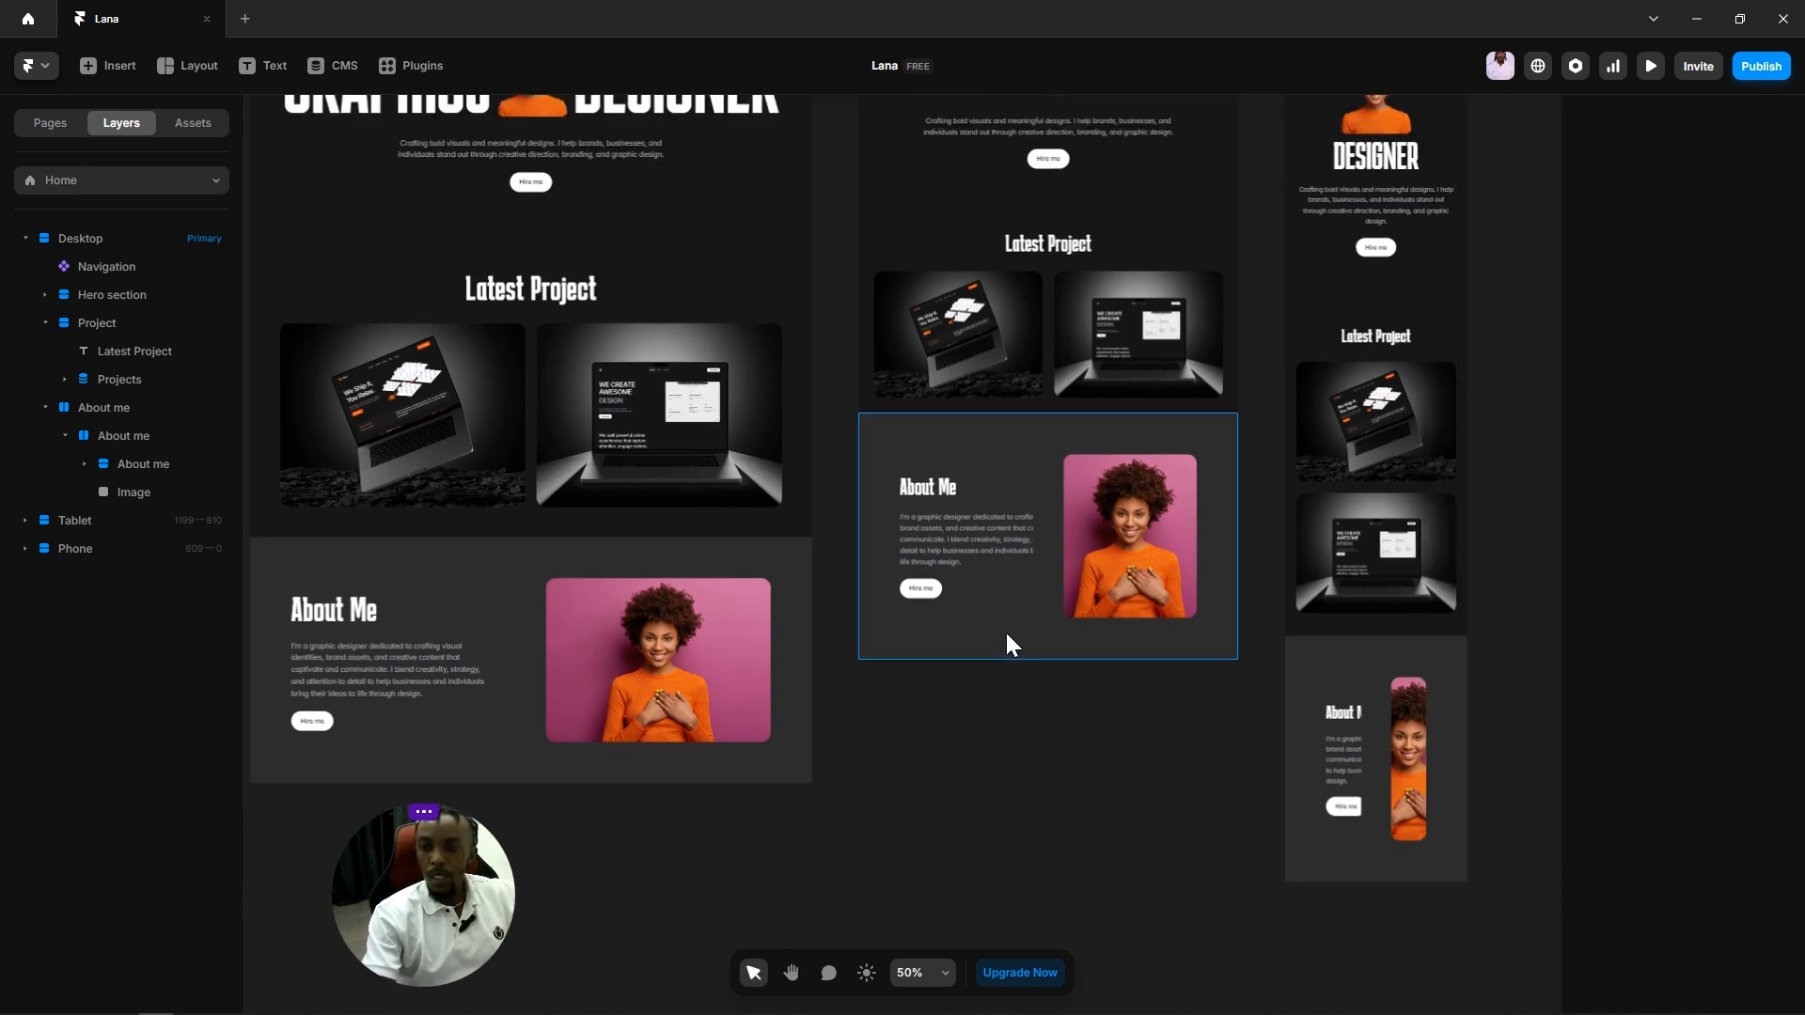
click(1007, 636)
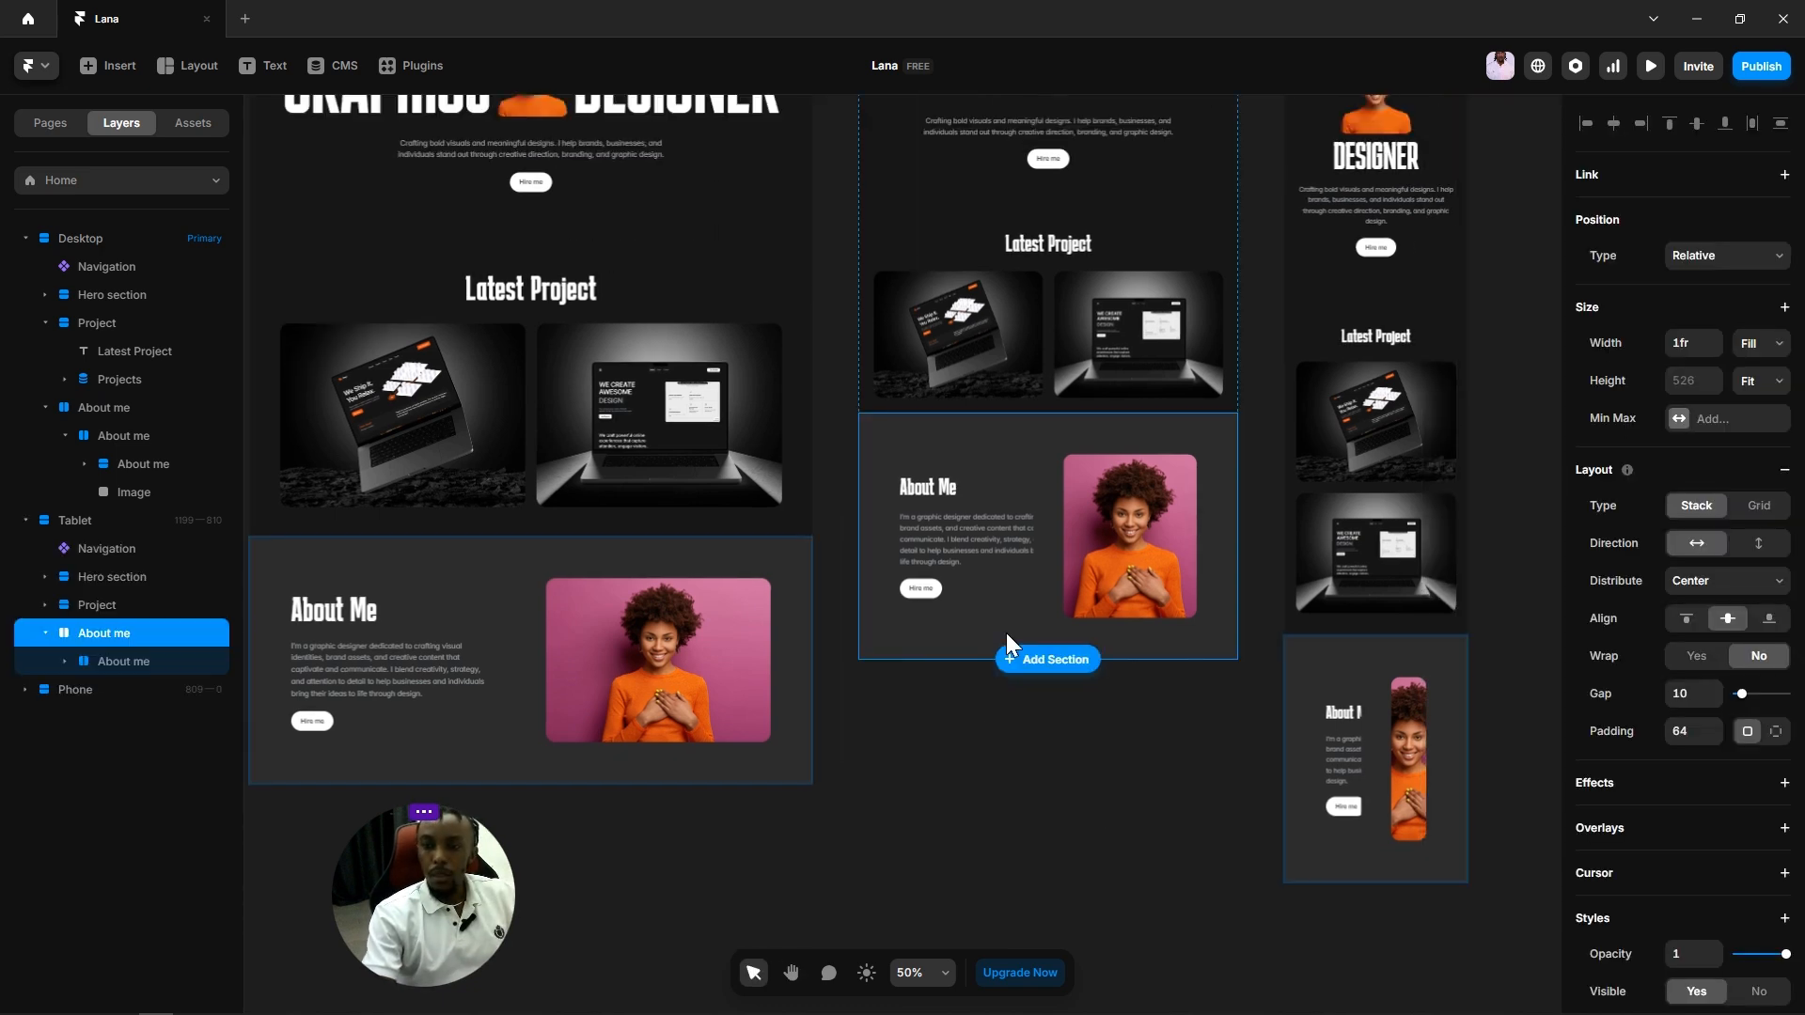
click(1677, 731)
text(32)
click(1131, 758)
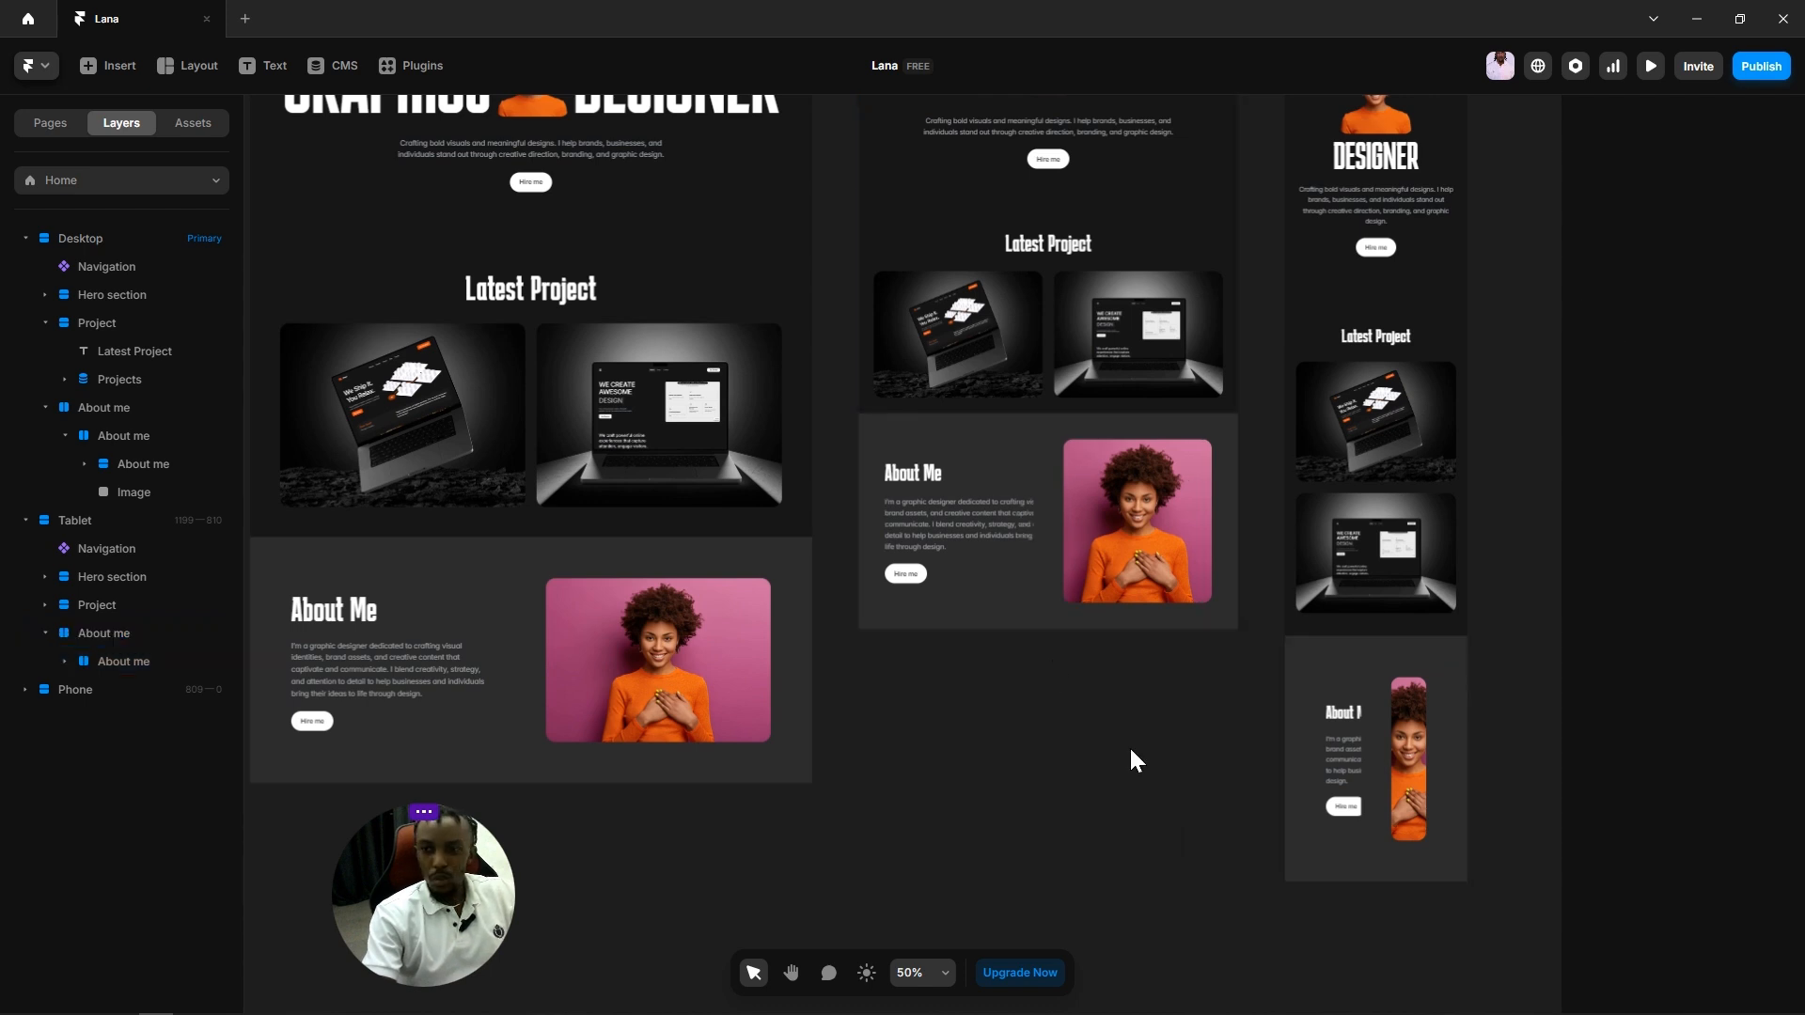
Step: Set the padding of the inner "About me" stack in the Tablet breakpoint to 0
click(1013, 584)
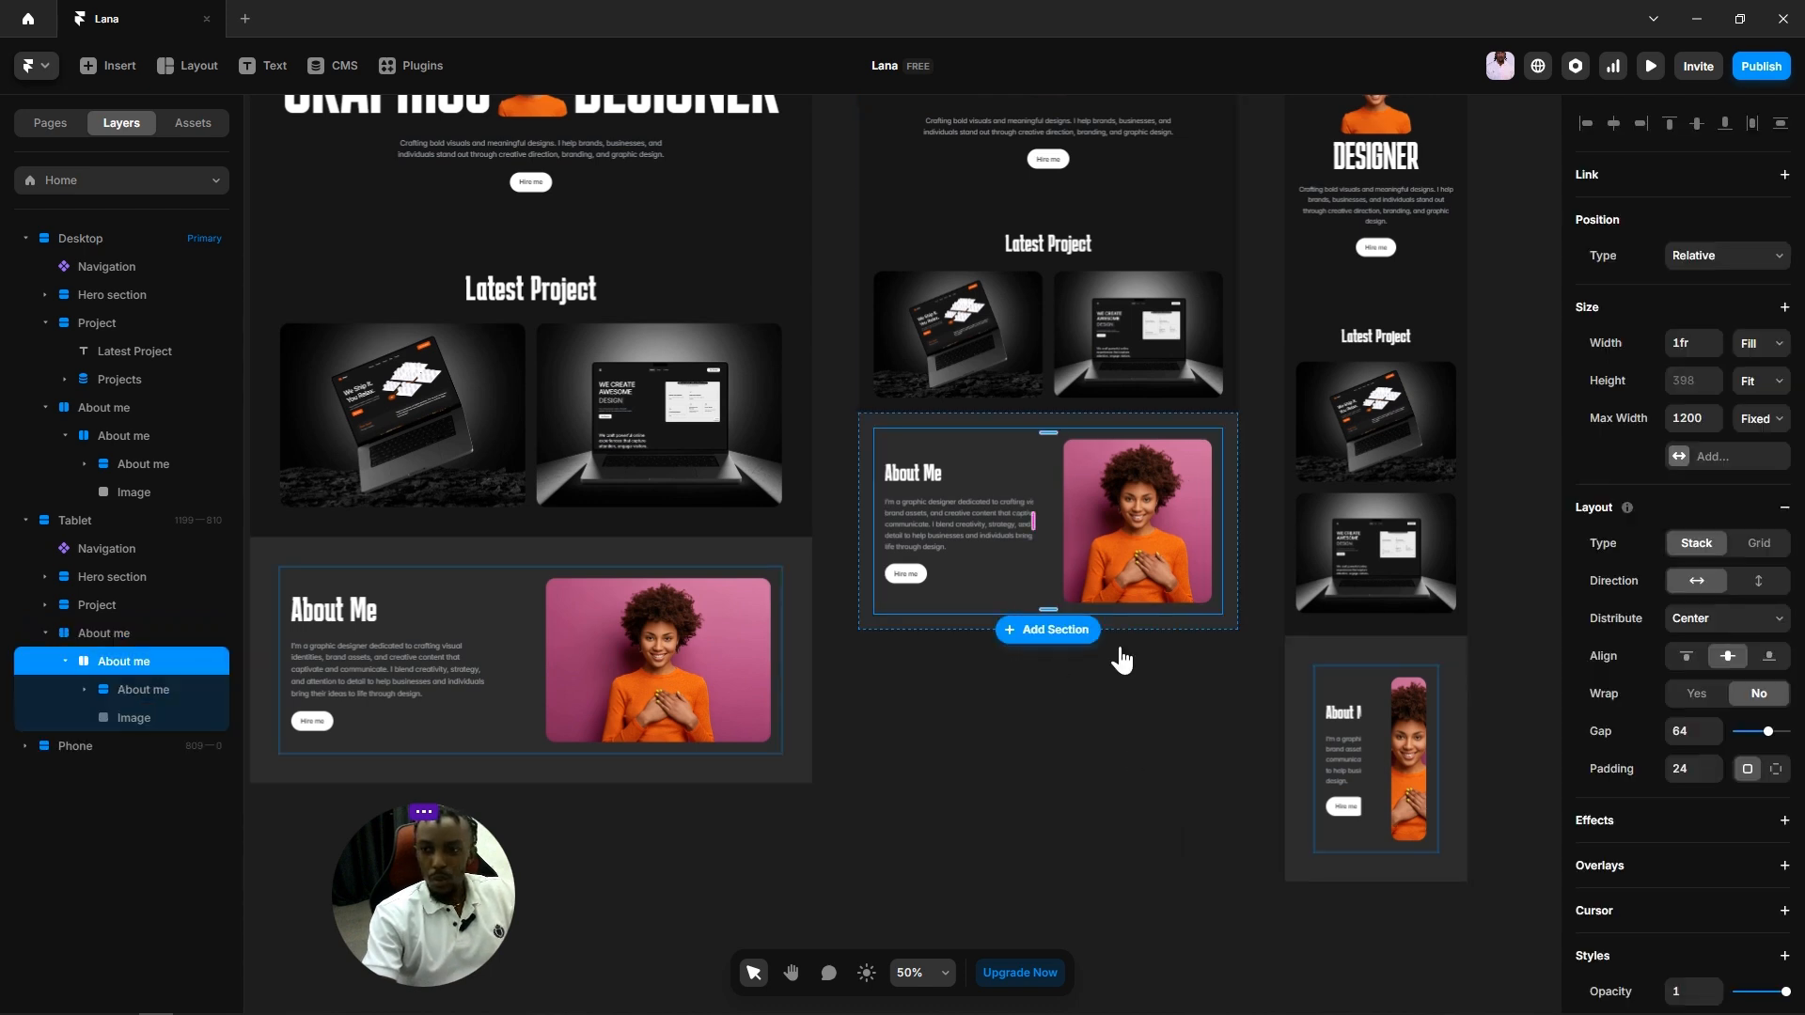
click(1692, 769)
text(0)
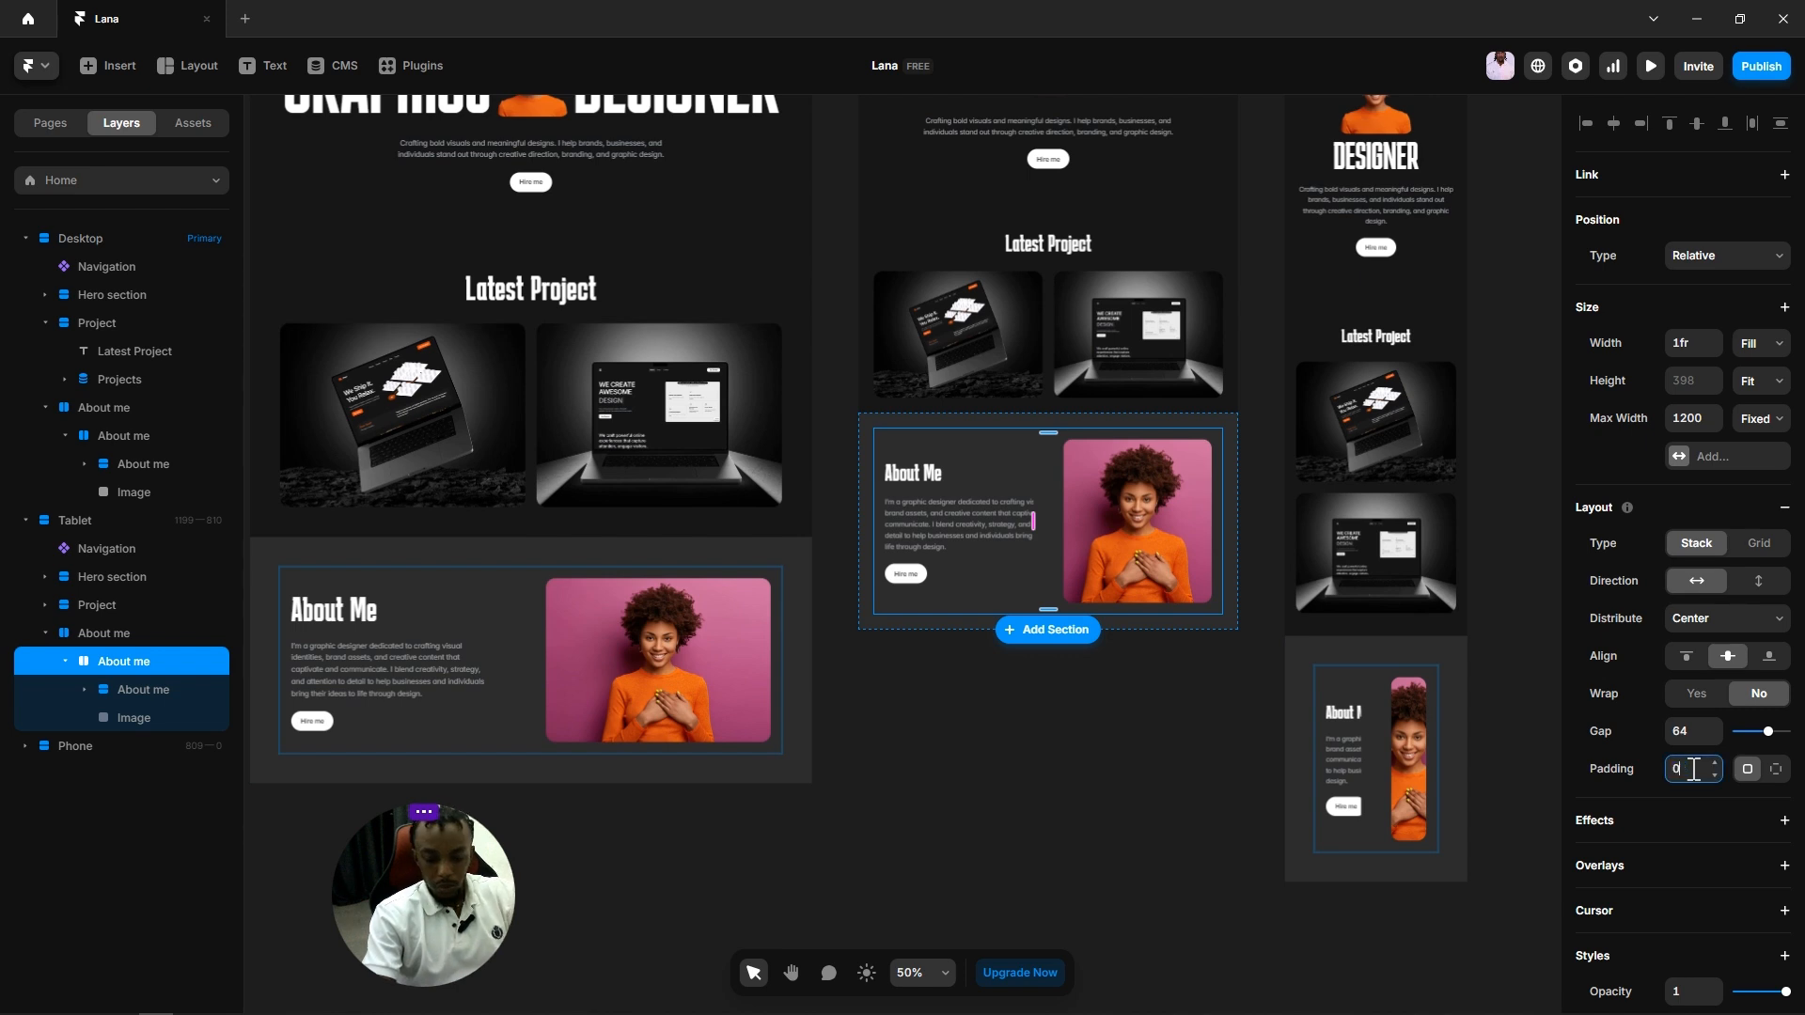
click(1191, 733)
Step: Change the layout direction of the inner "About me" stack in the Phone breakpoint to vertical
key(space)
drag(1192, 733, 1091, 738)
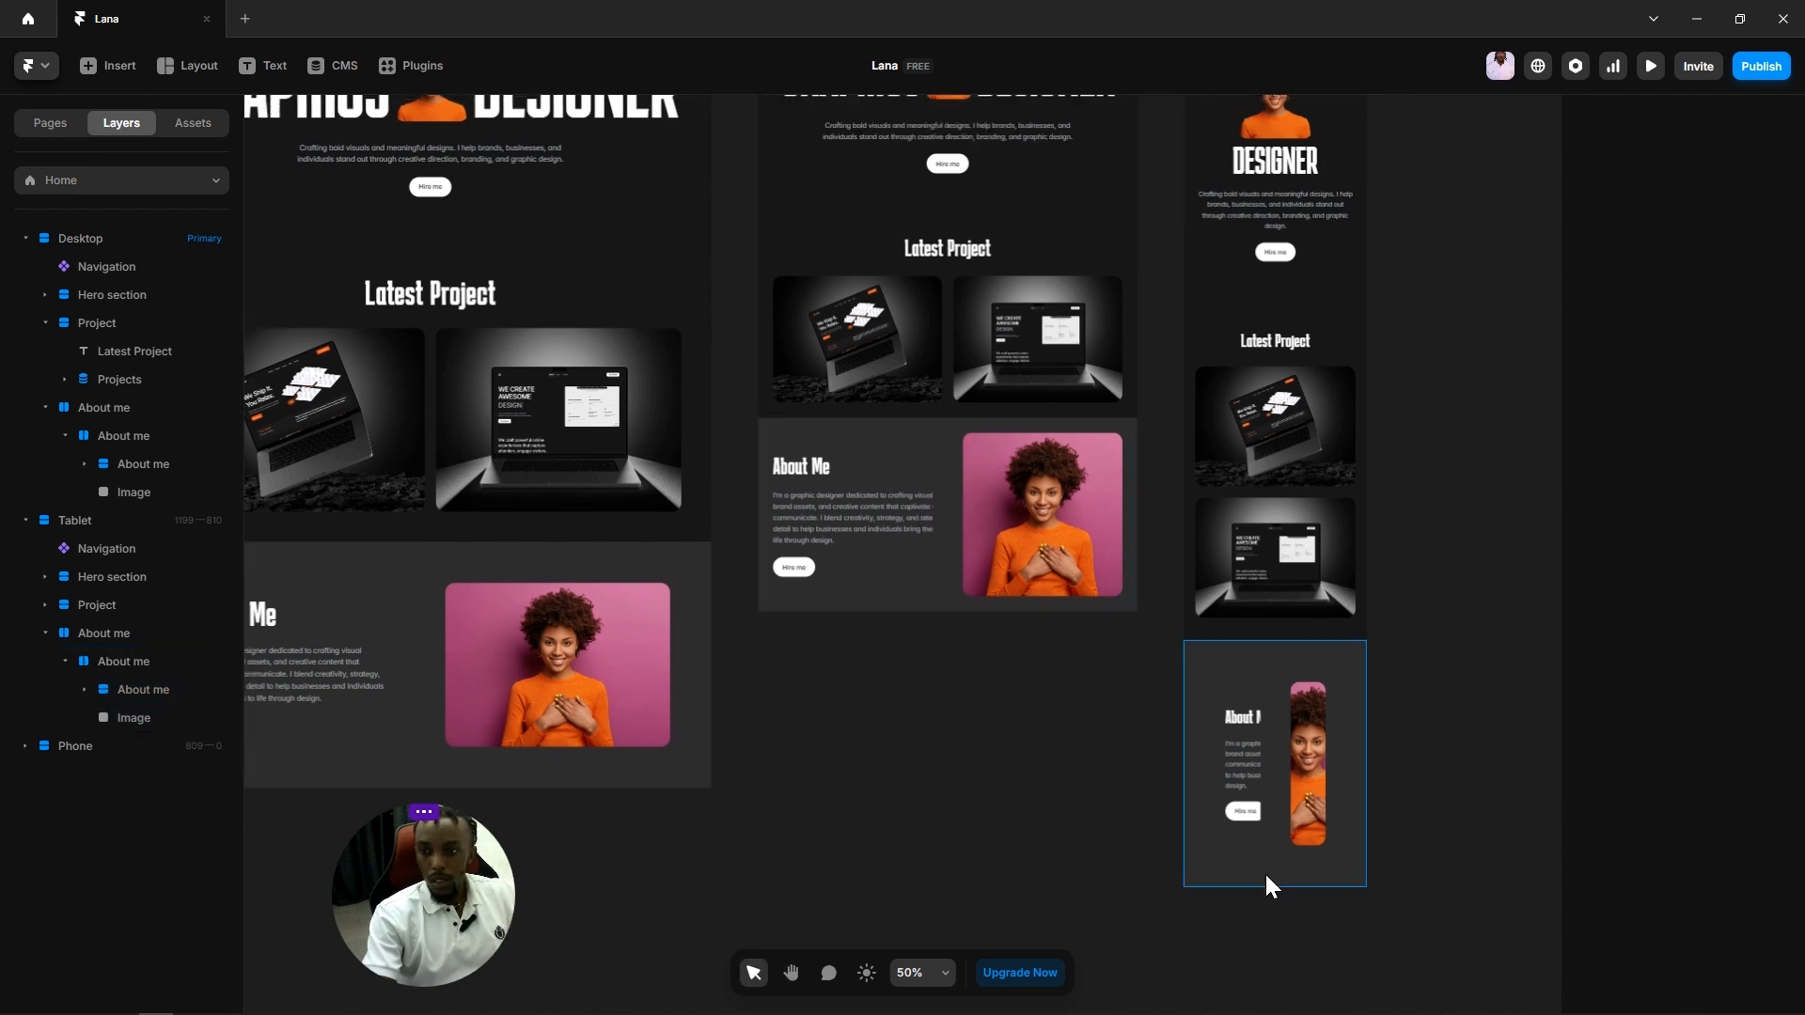
click(1246, 876)
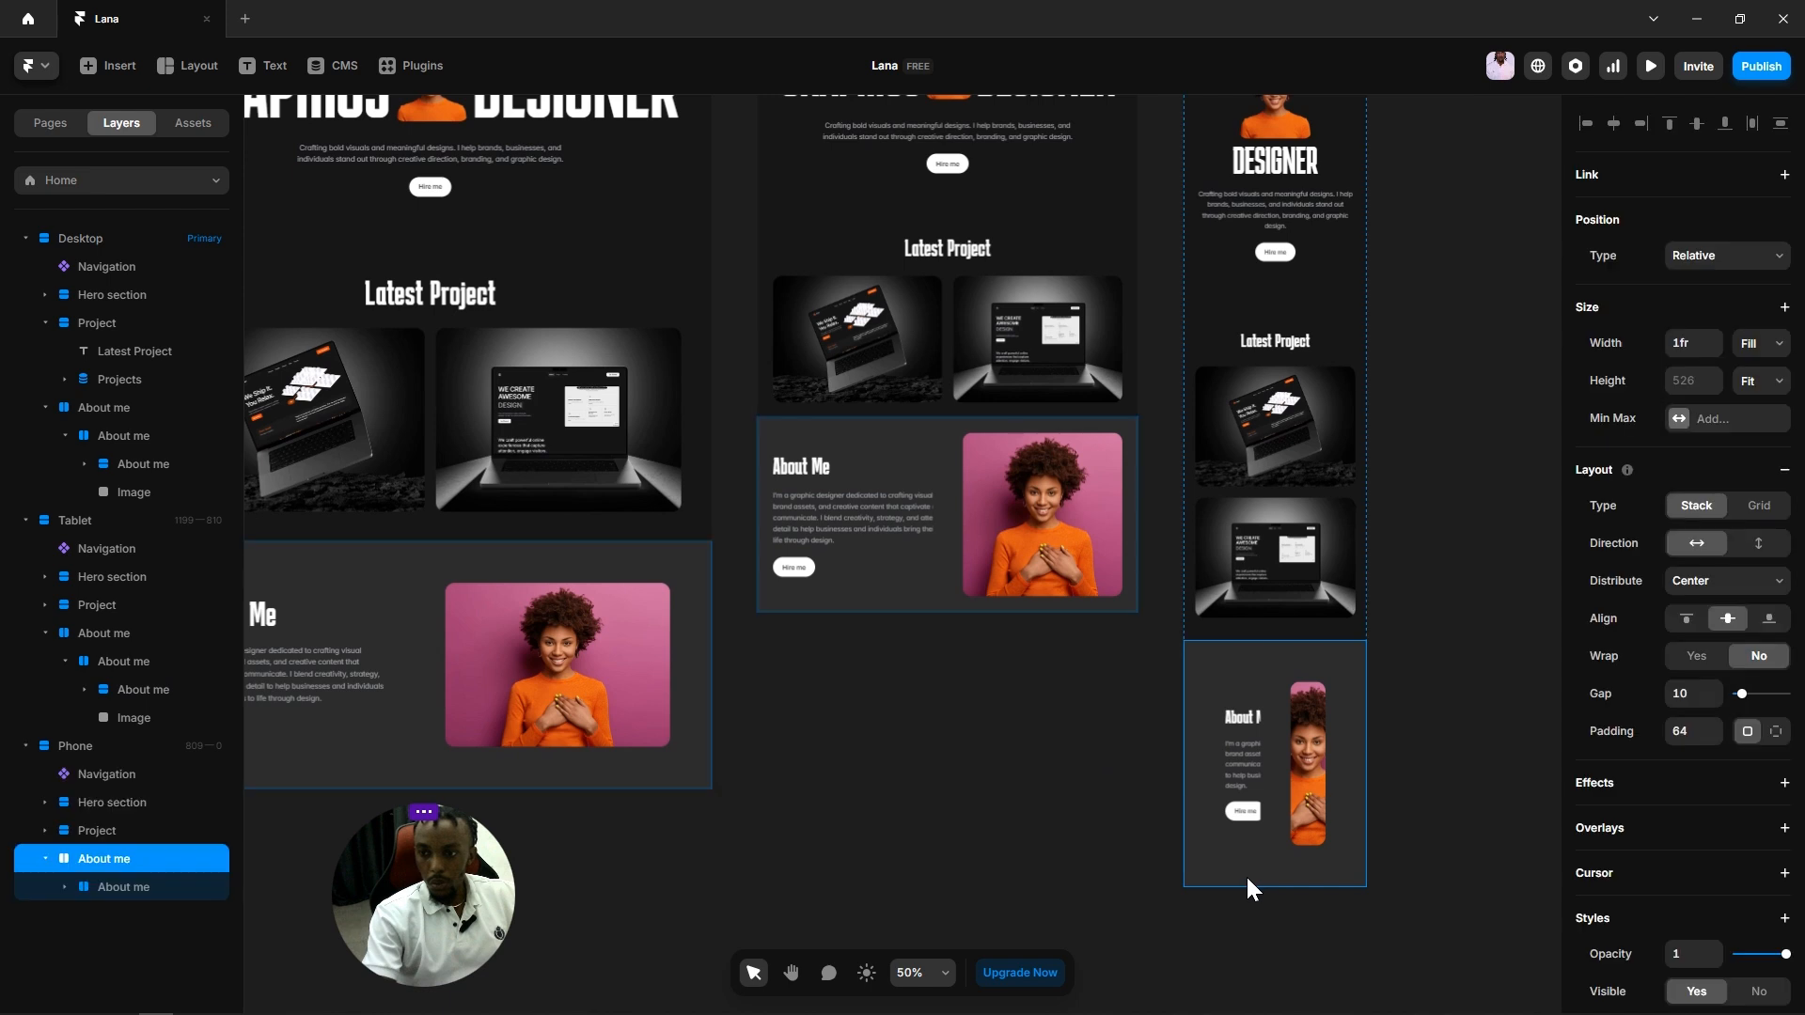
click(1262, 842)
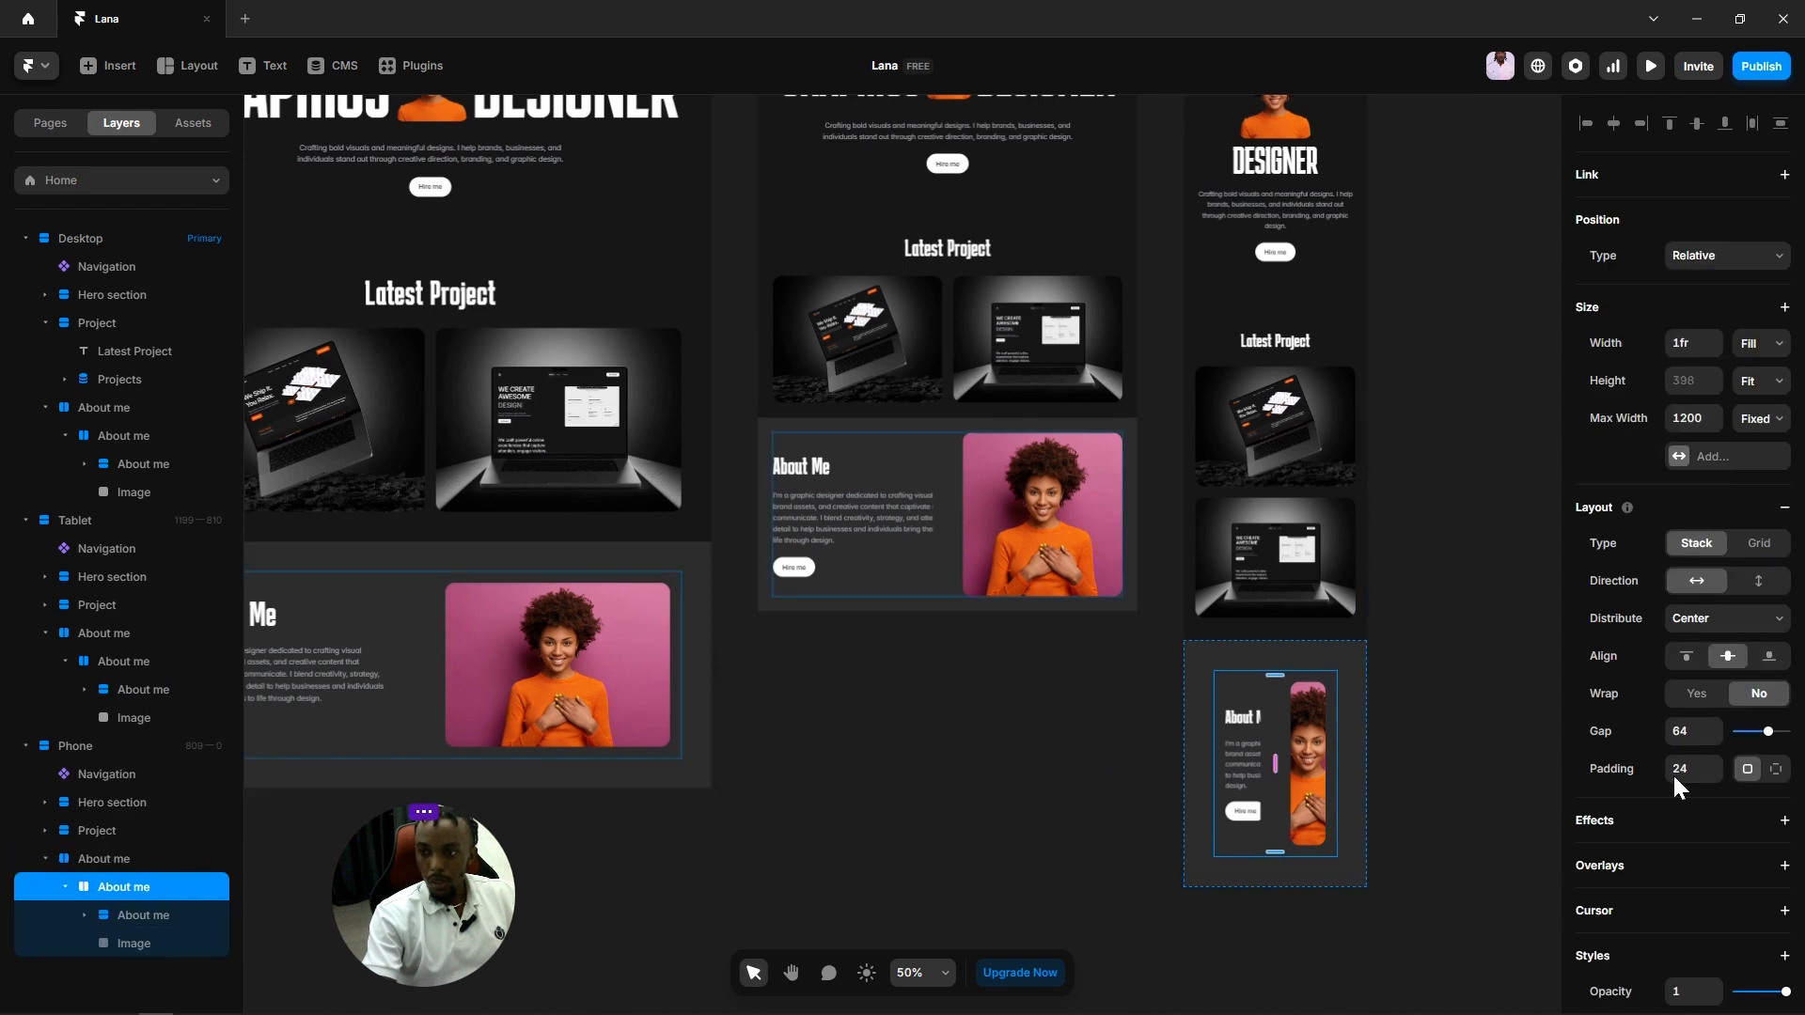
click(1756, 583)
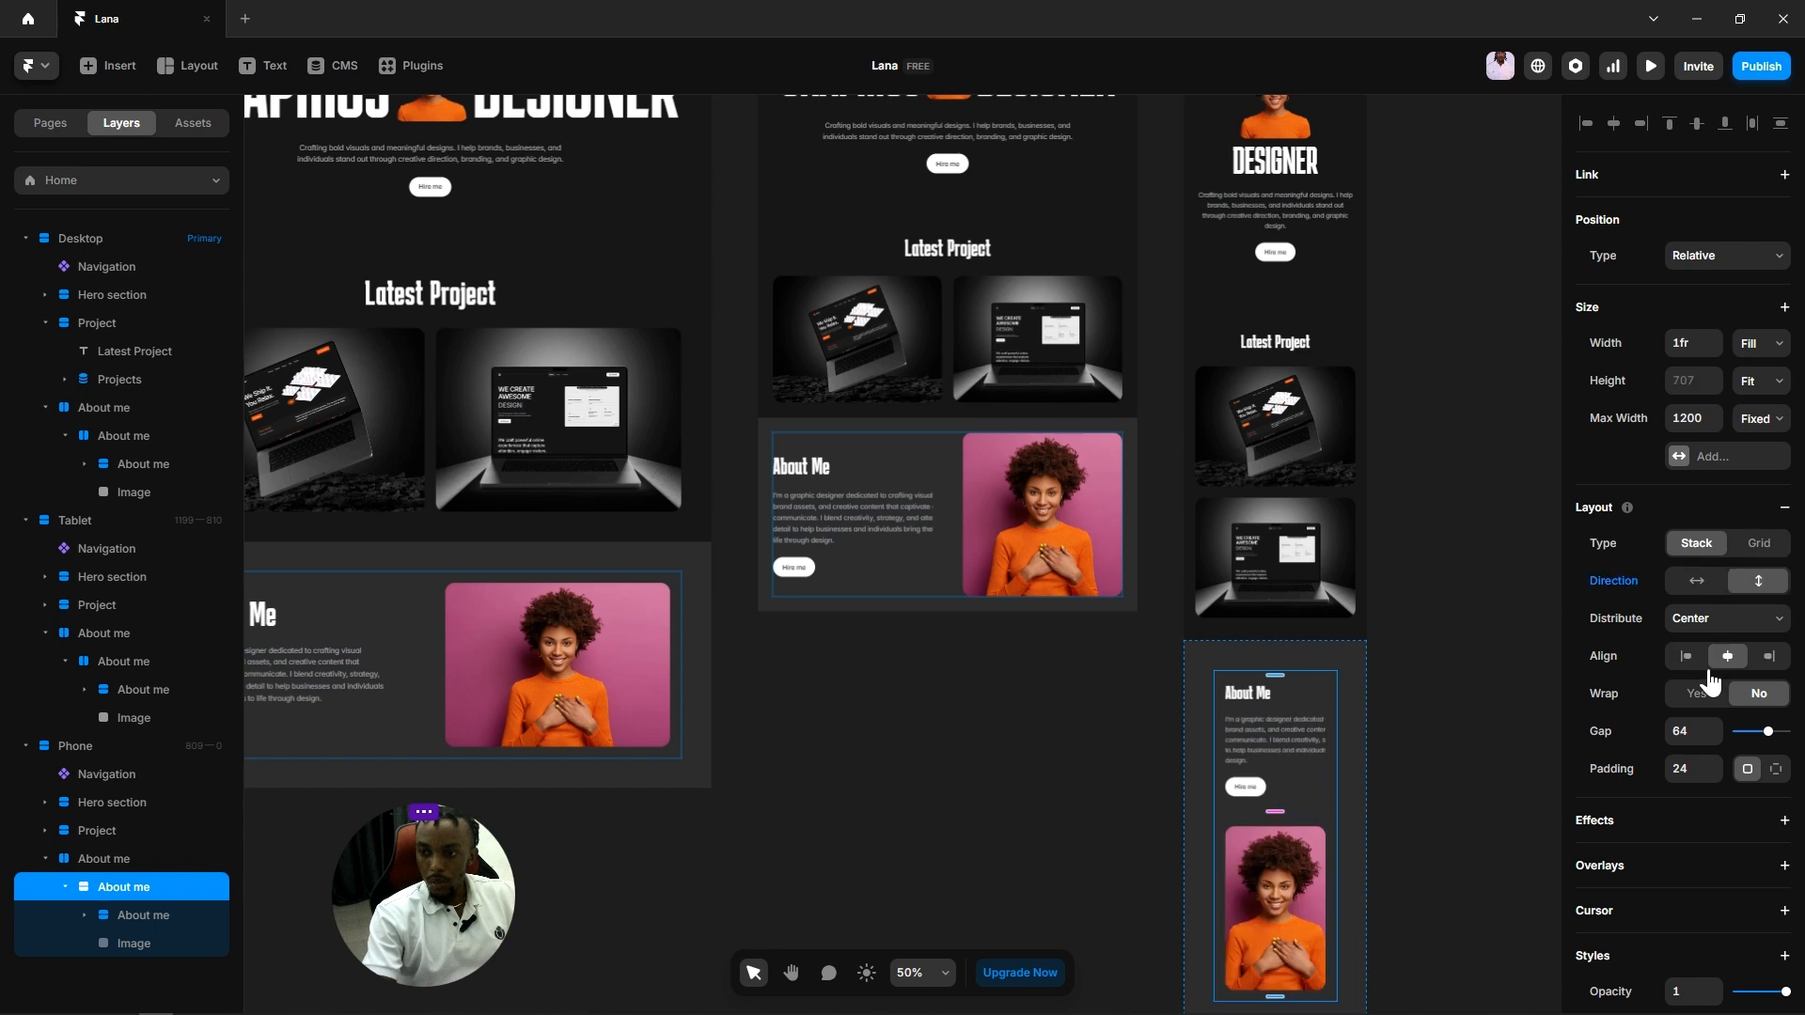
click(1424, 653)
Step: Set the padding of the outer "About me" stack in the Phone breakpoint to 24
click(1352, 653)
click(1693, 732)
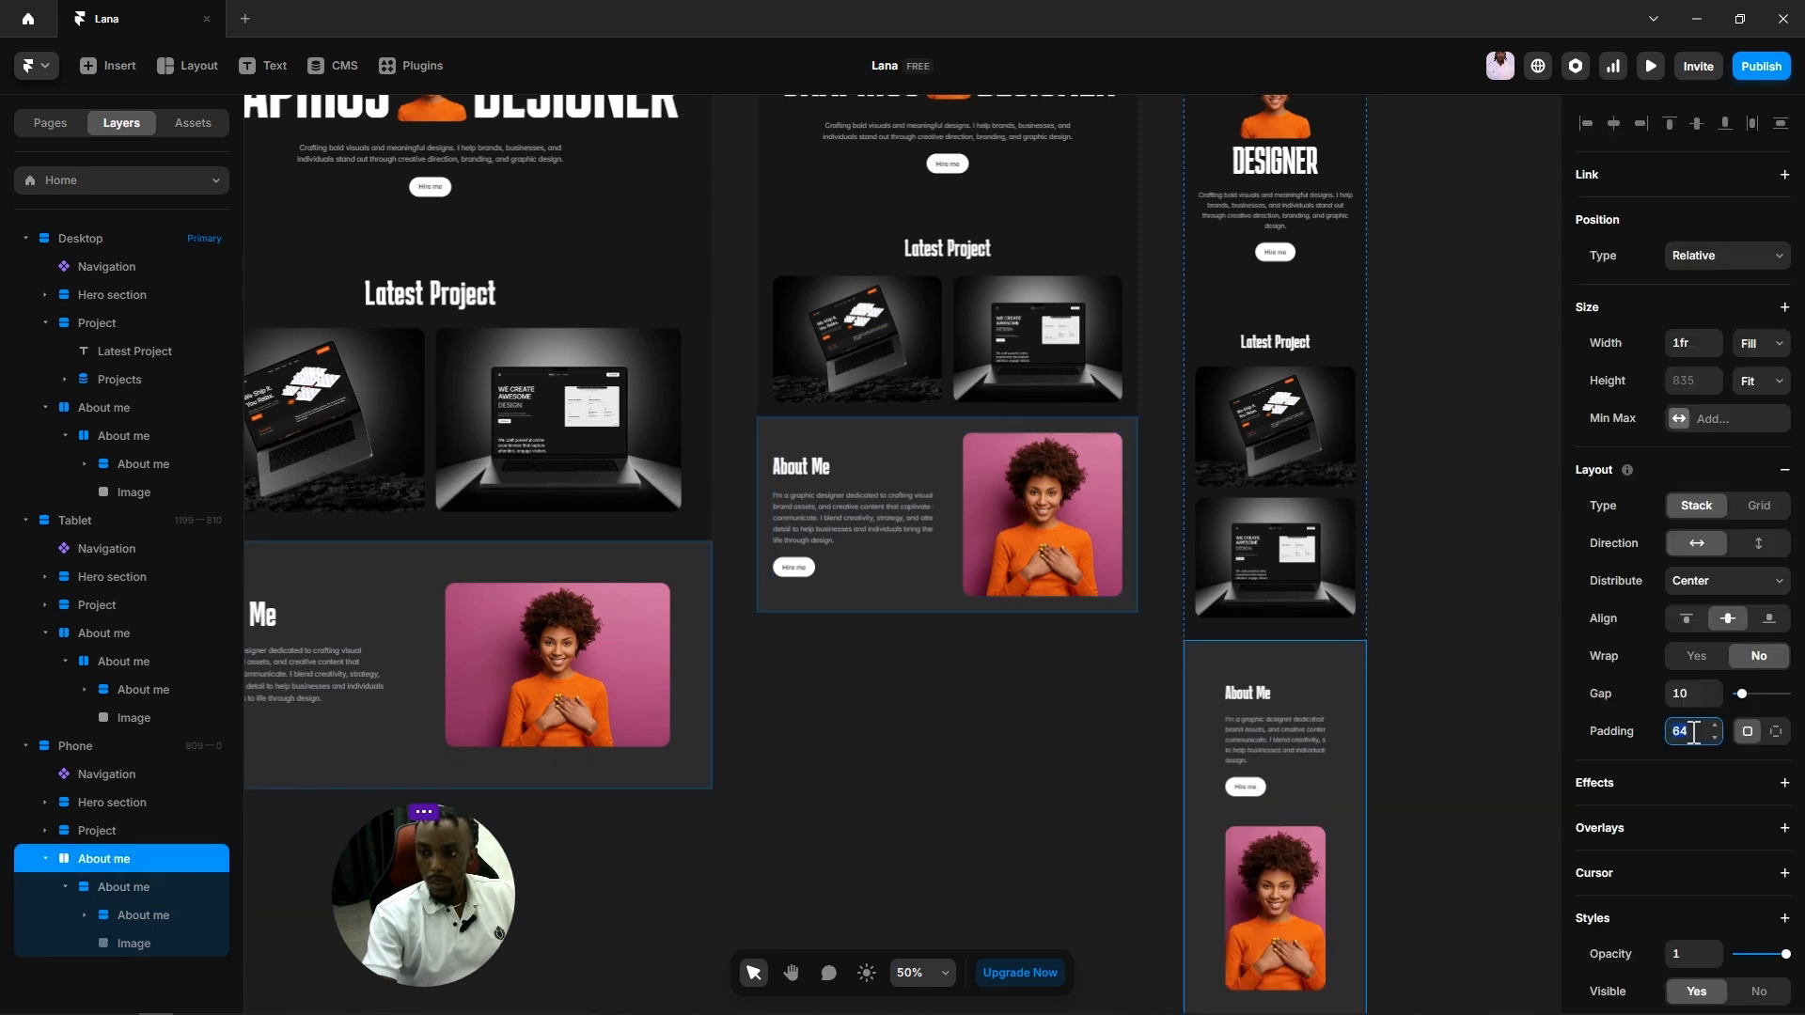
text(24)
click(1431, 742)
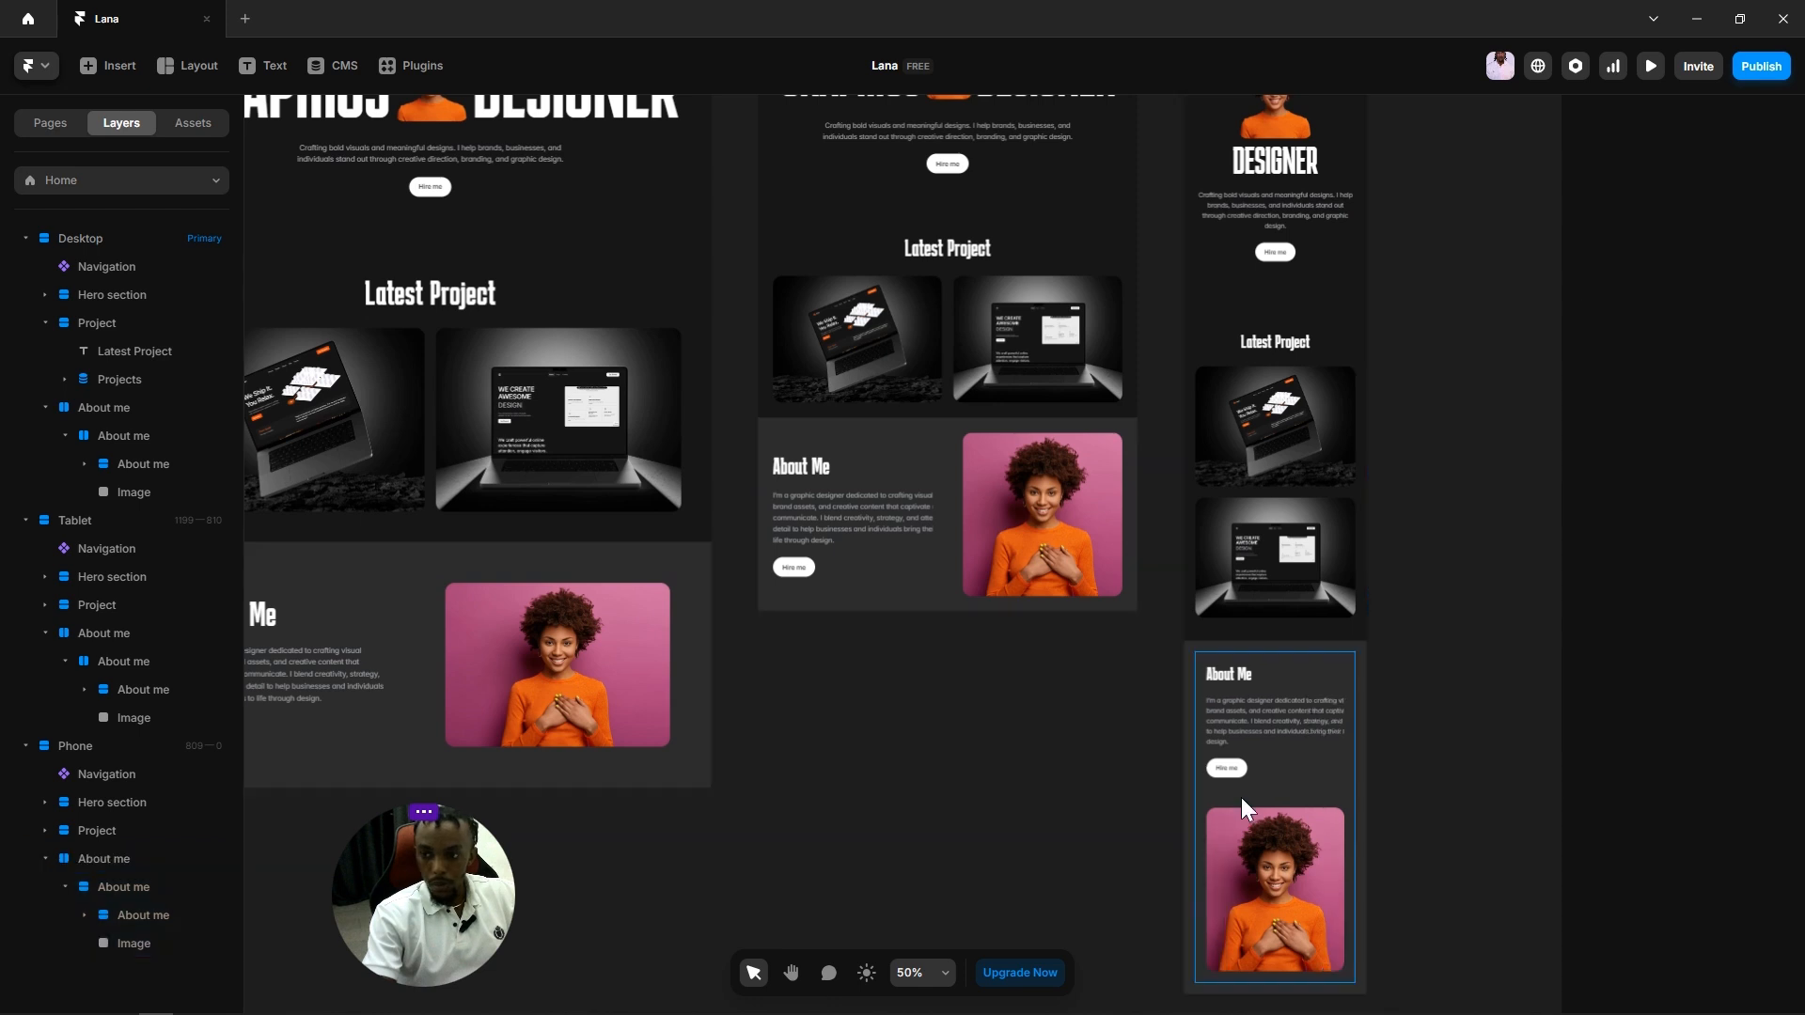
Step: Set the padding of the inner "About me" stack in the Phone breakpoint to 0
click(1256, 784)
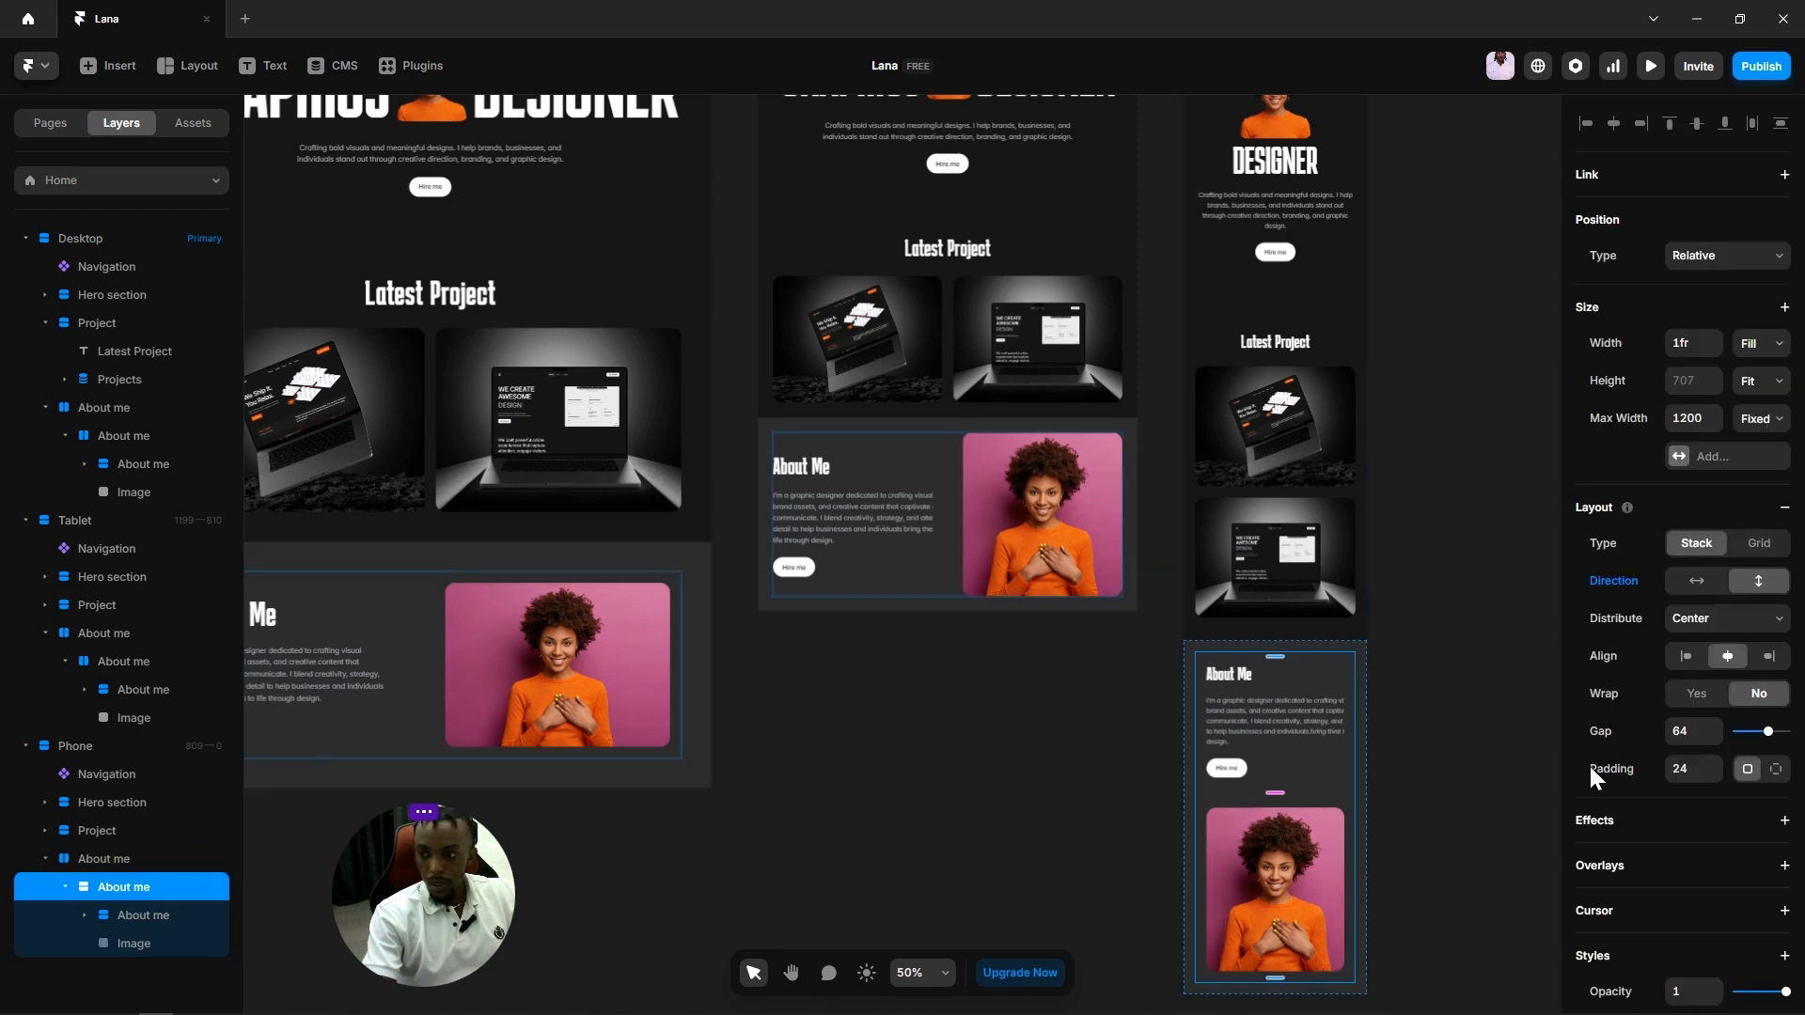
click(1696, 769)
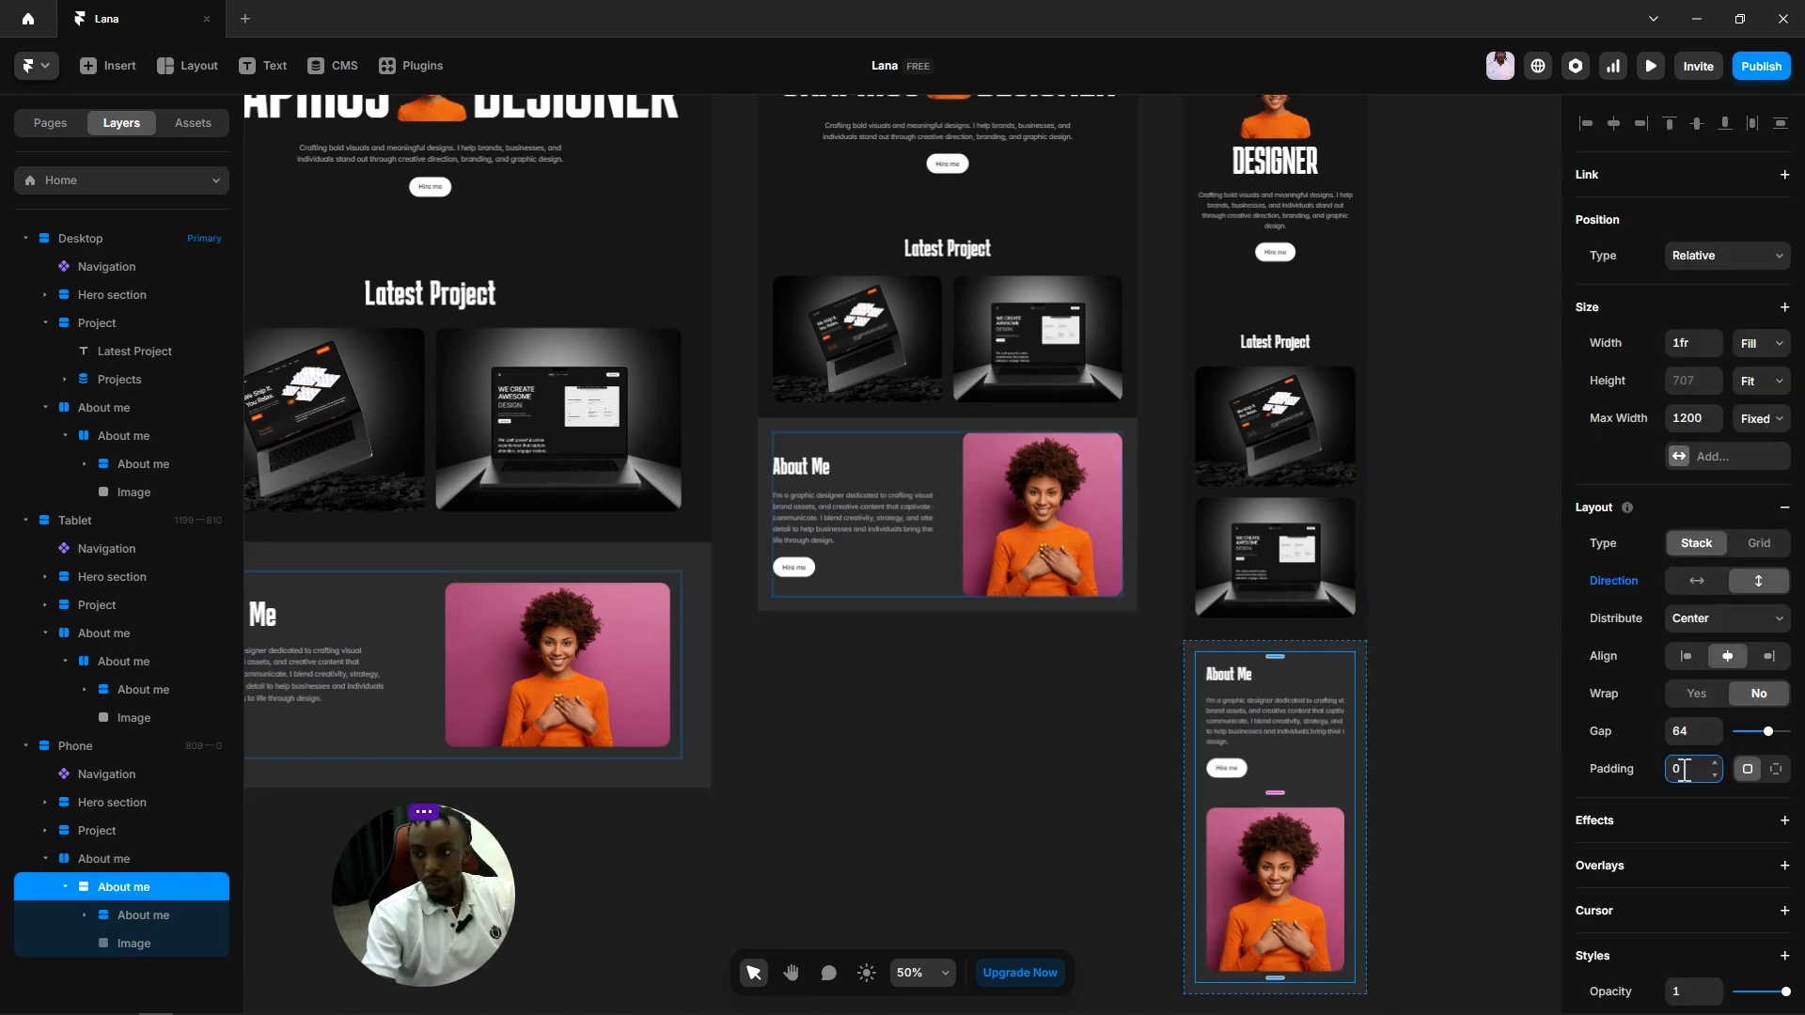
text(0)
click(1438, 720)
Step: Set the gap between the text and image in the Phone breakpoint's inner "About me" stack to 48
scroll(1487, 756, up, 5)
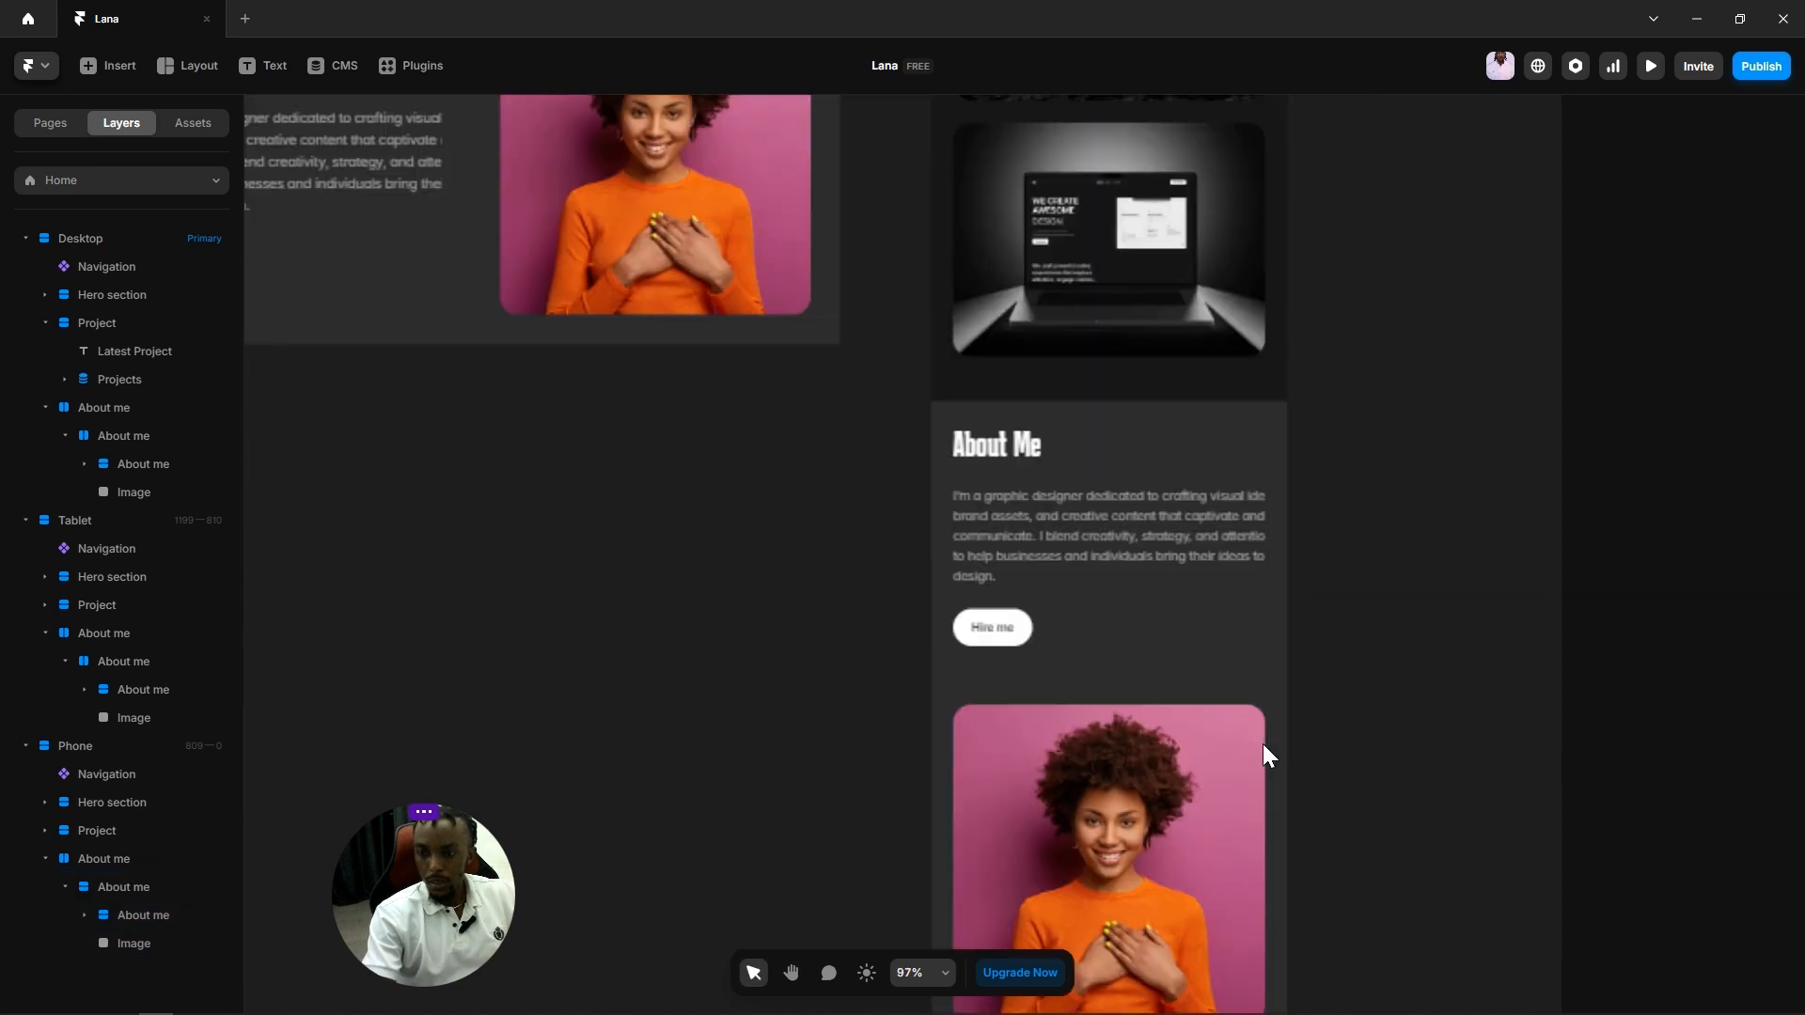
click(1263, 749)
click(1689, 731)
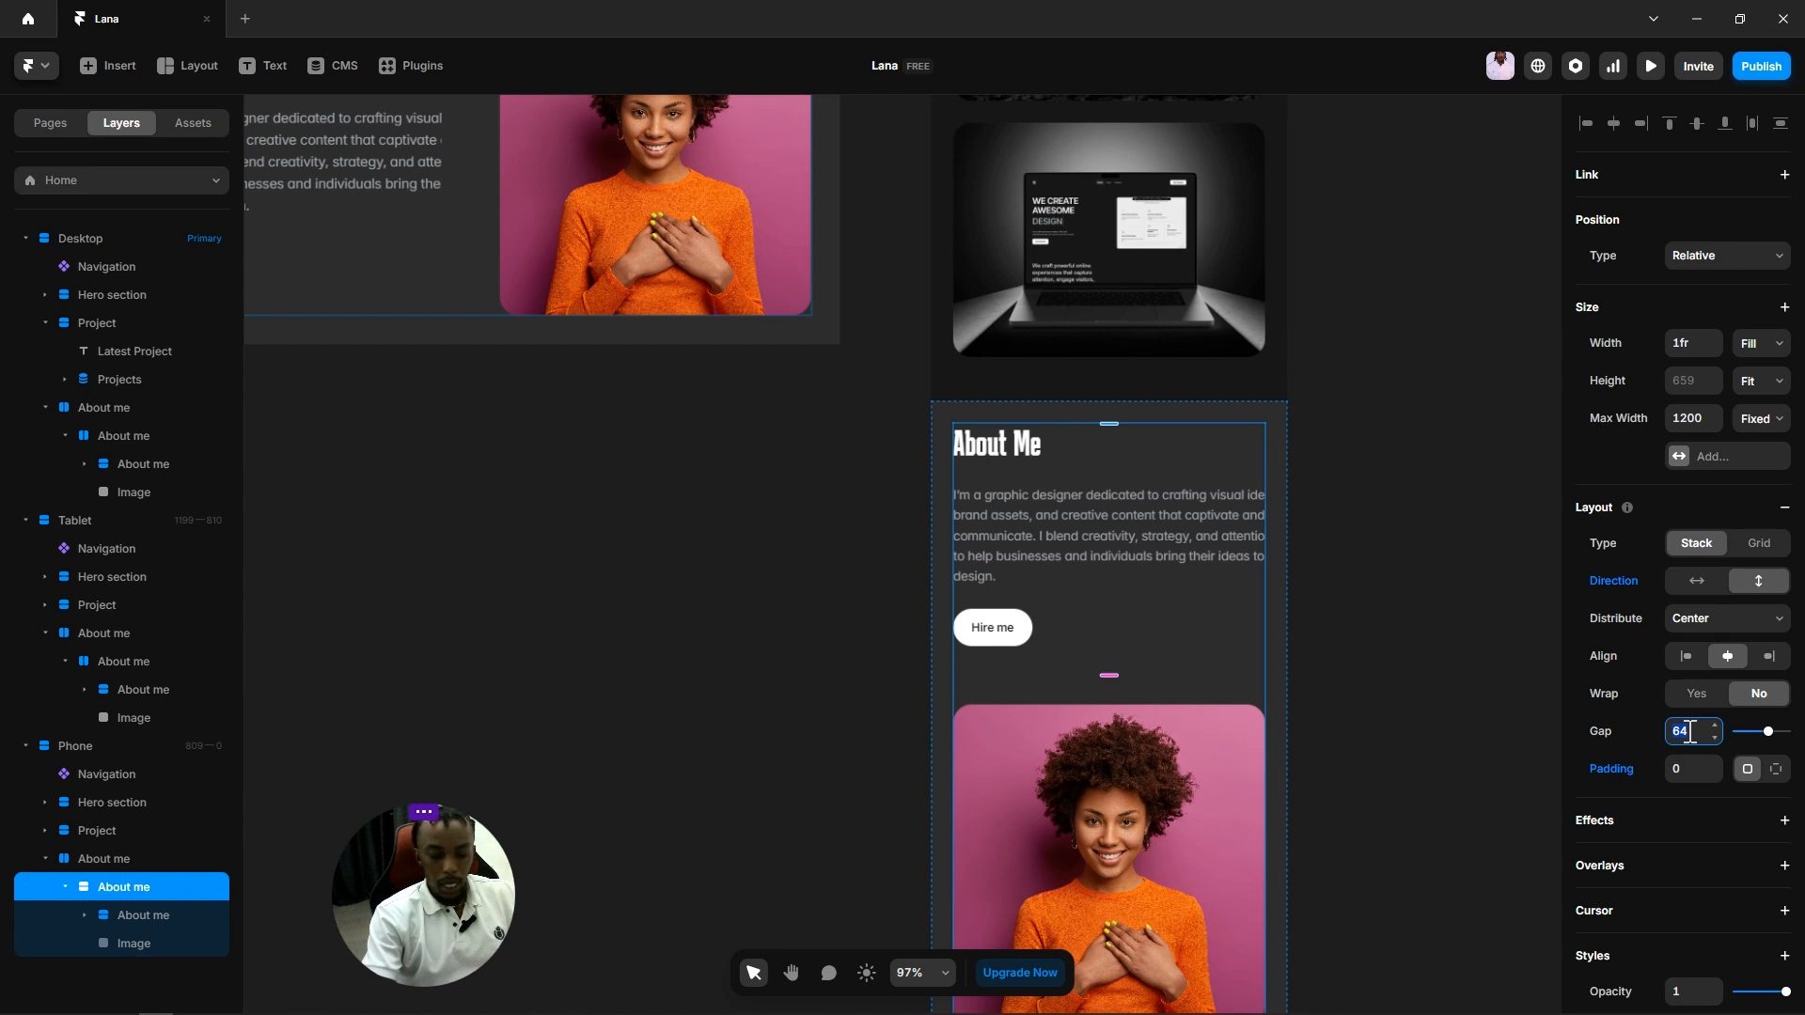
text(48)
key(Return)
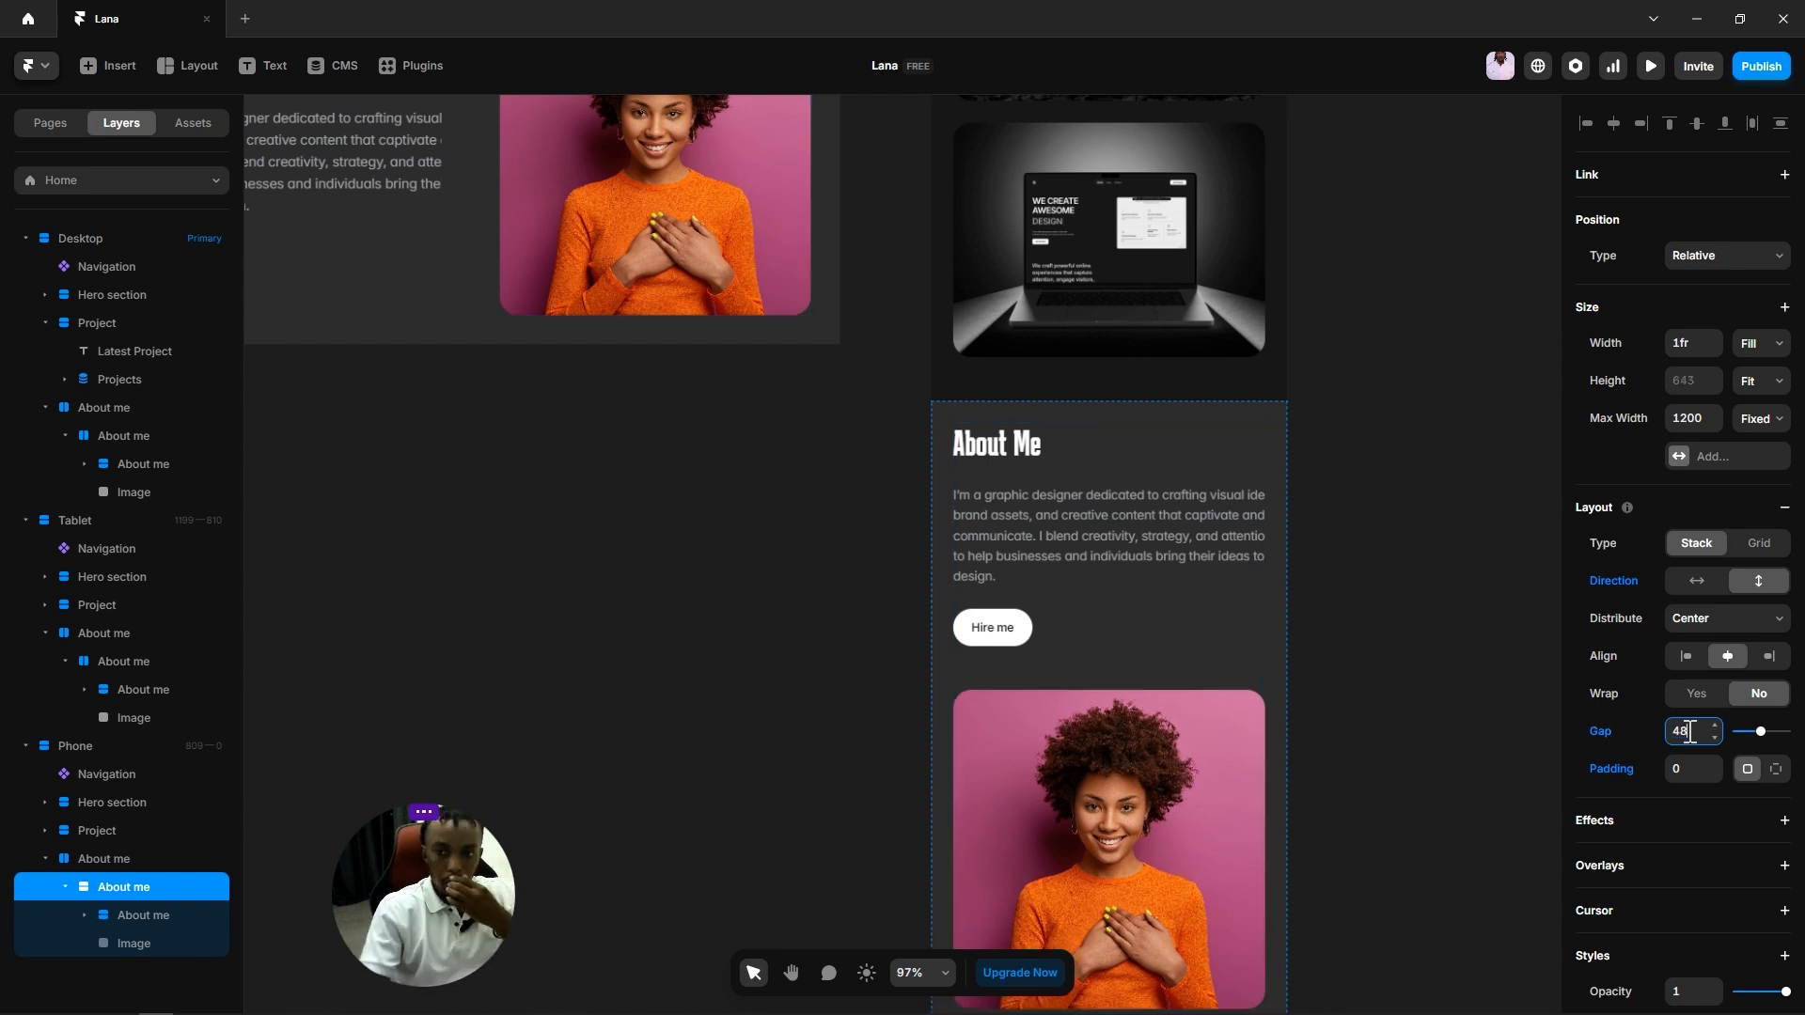
click(1439, 627)
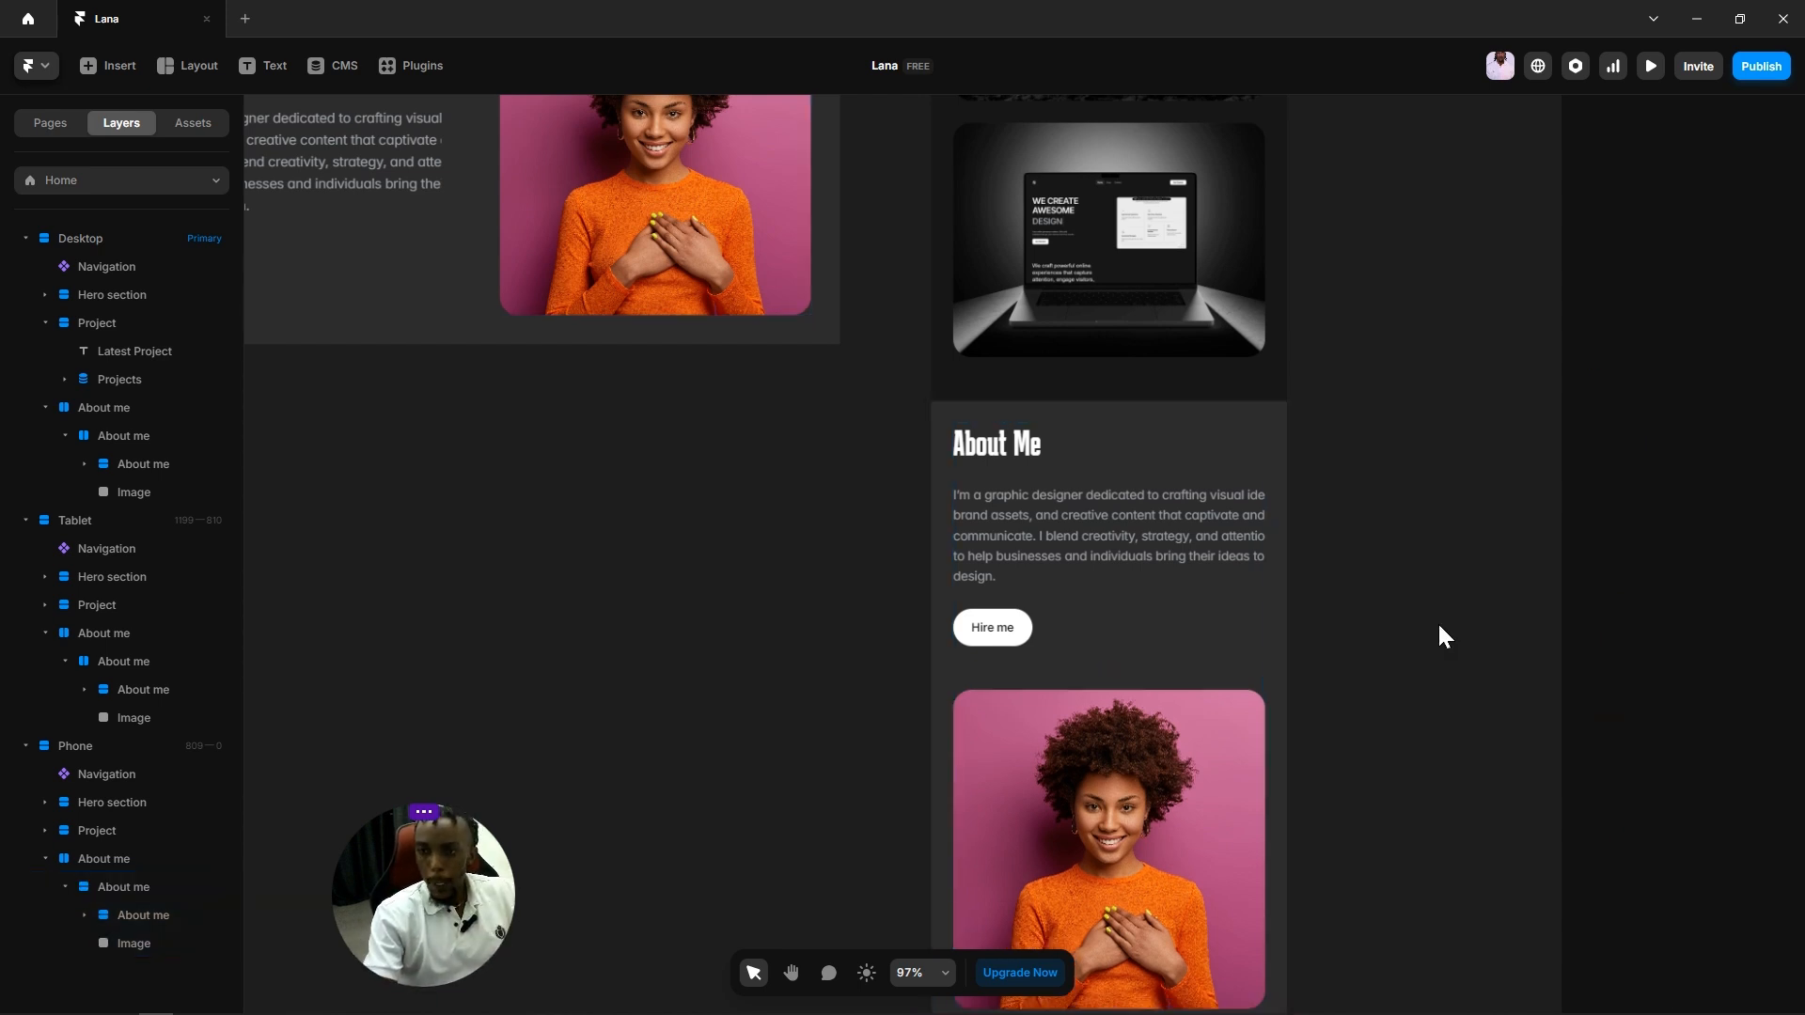
Step: Review the page layout across the Desktop, Tablet and Phone breakpoints, including the About Me sections
scroll(1372, 622, down, 3)
scroll(1374, 600, down, 3)
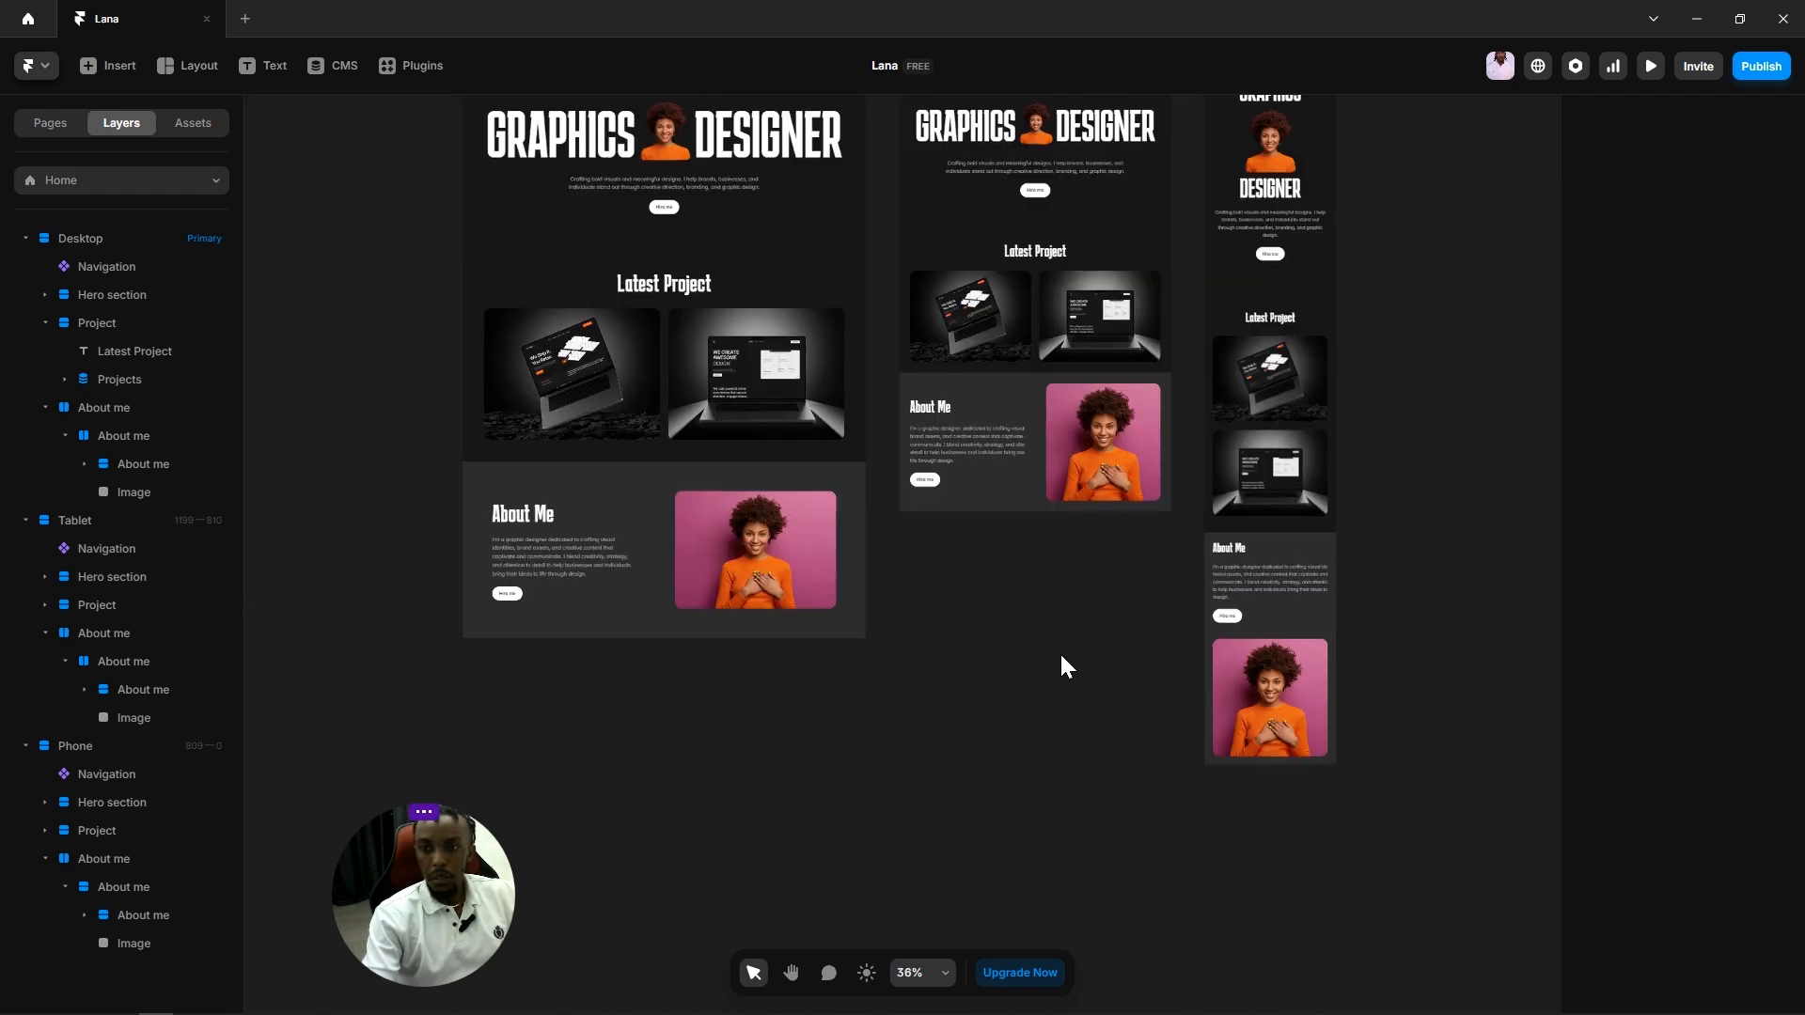
drag(1062, 657, 1176, 828)
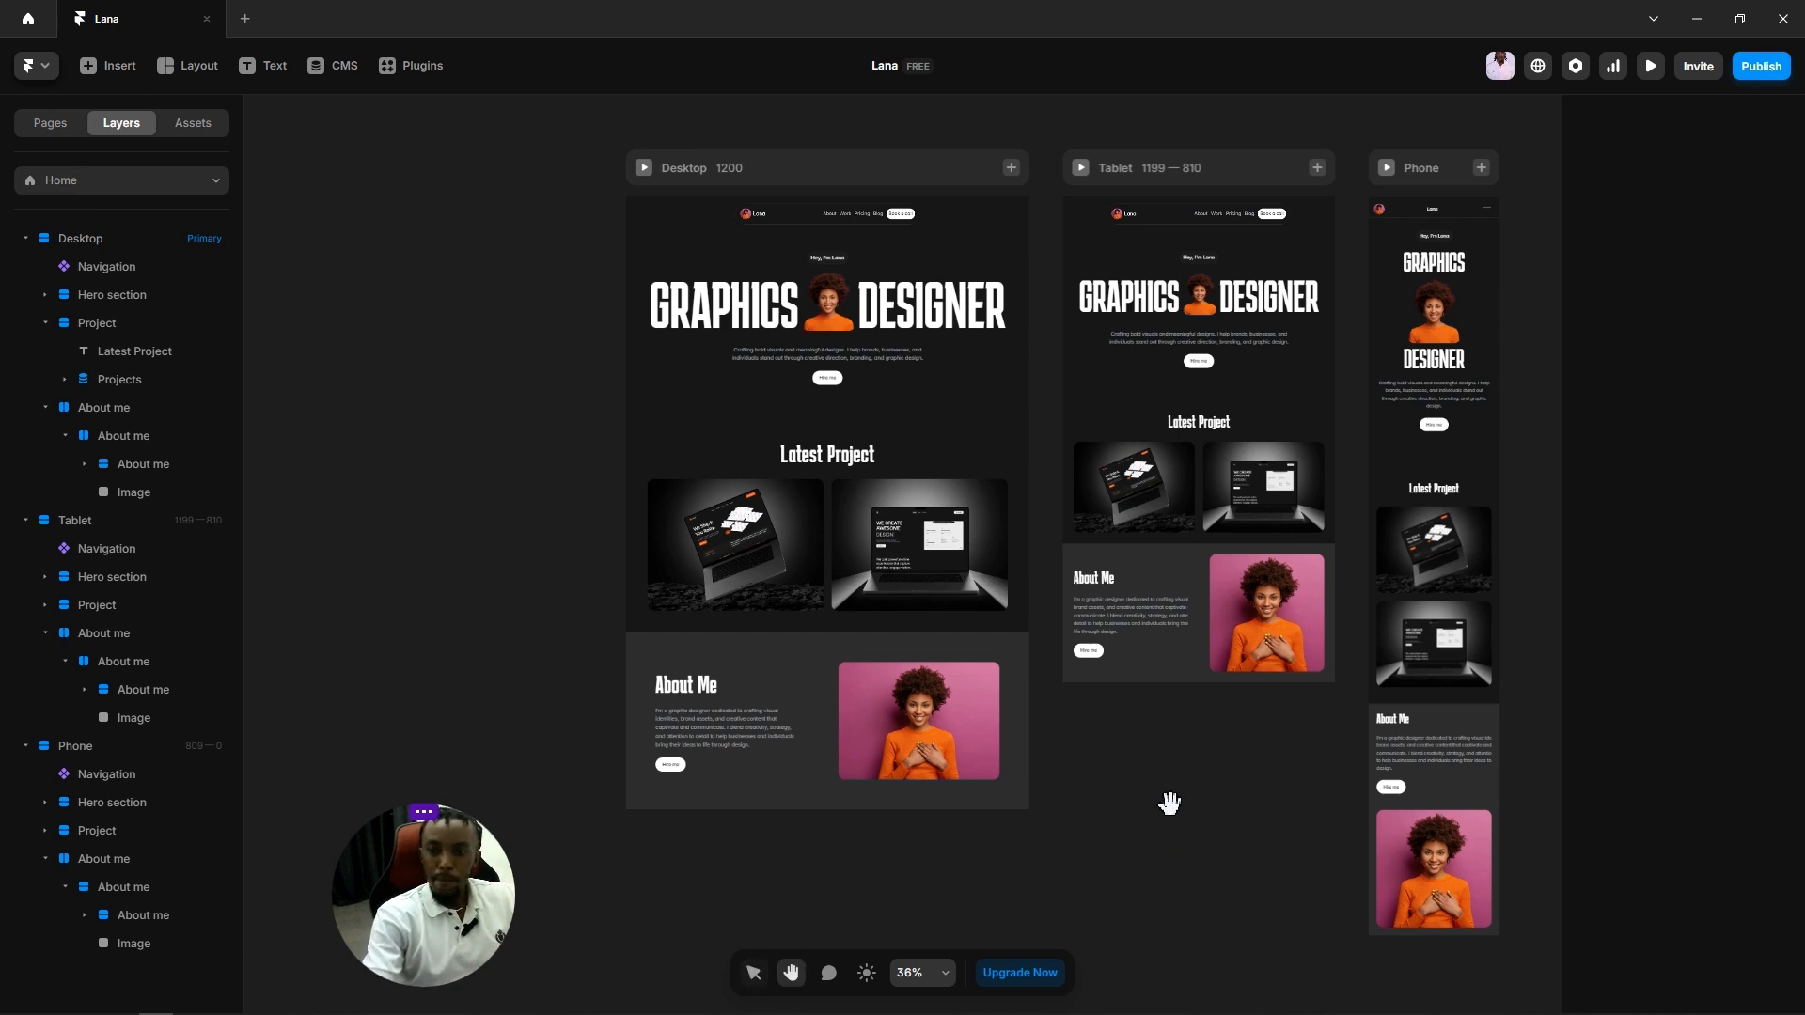
drag(1175, 802, 1152, 782)
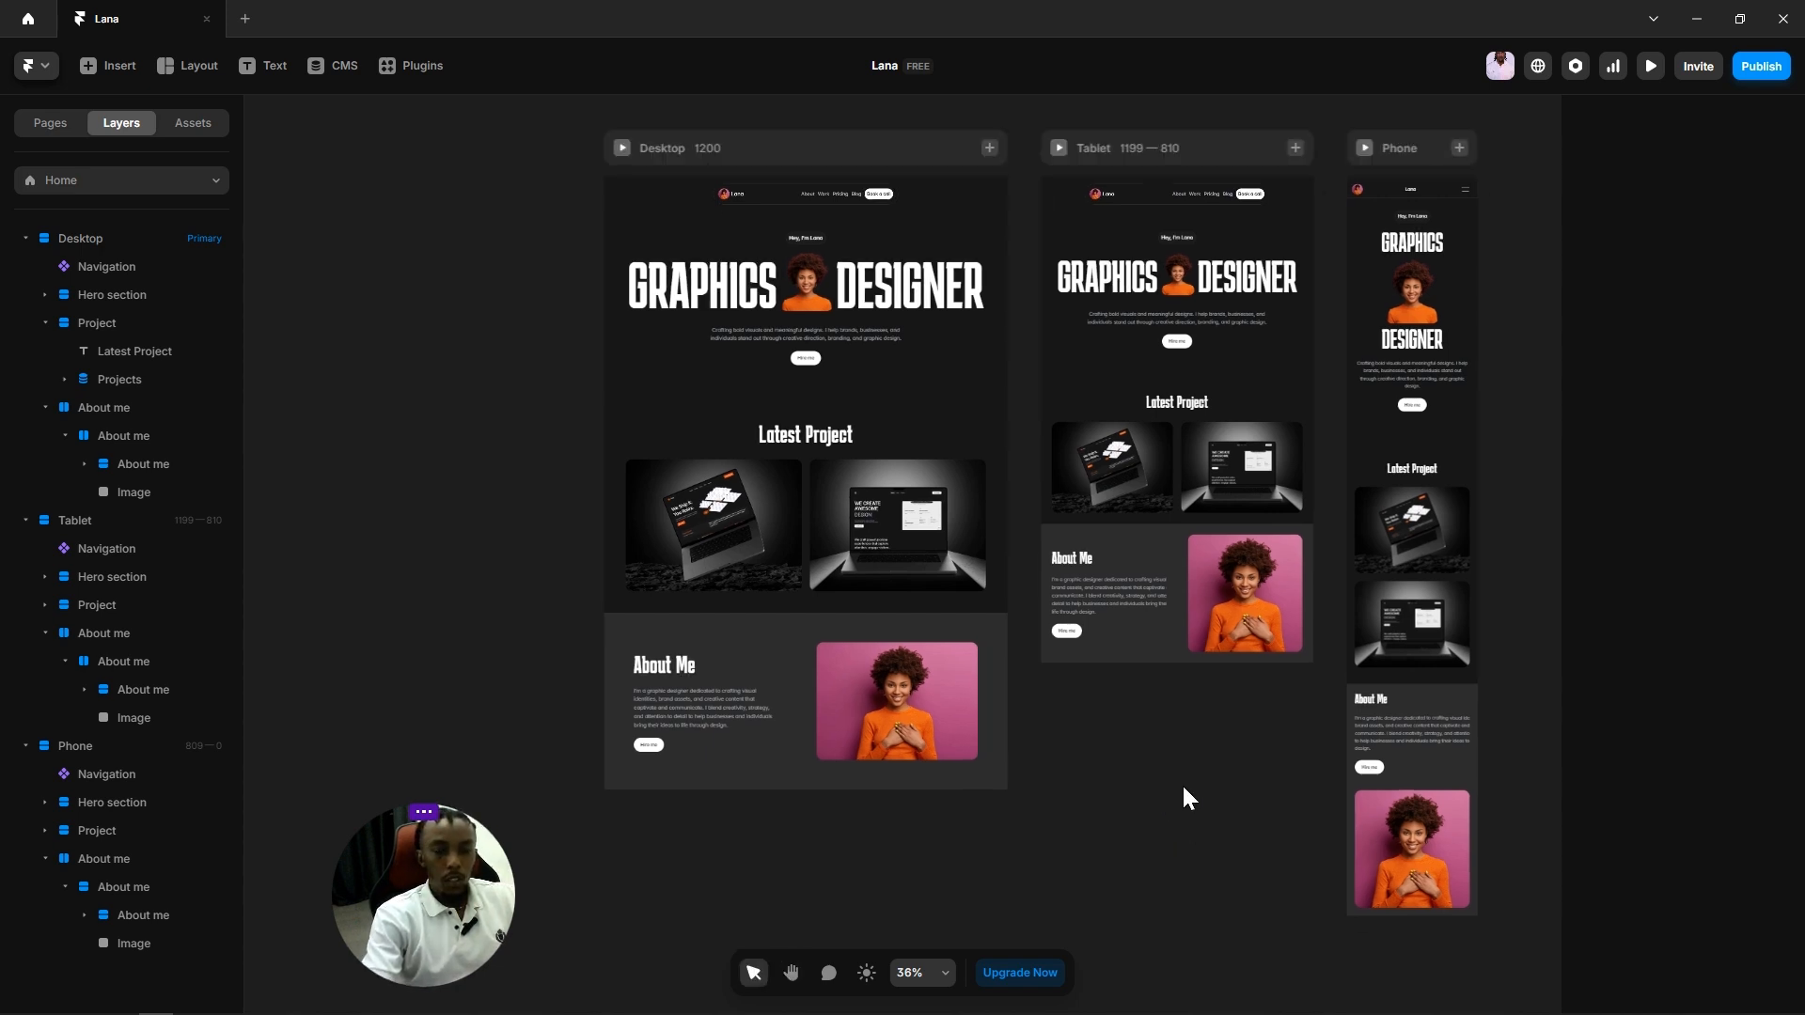
scroll(1184, 788, down, 4)
scroll(1065, 739, down, 5)
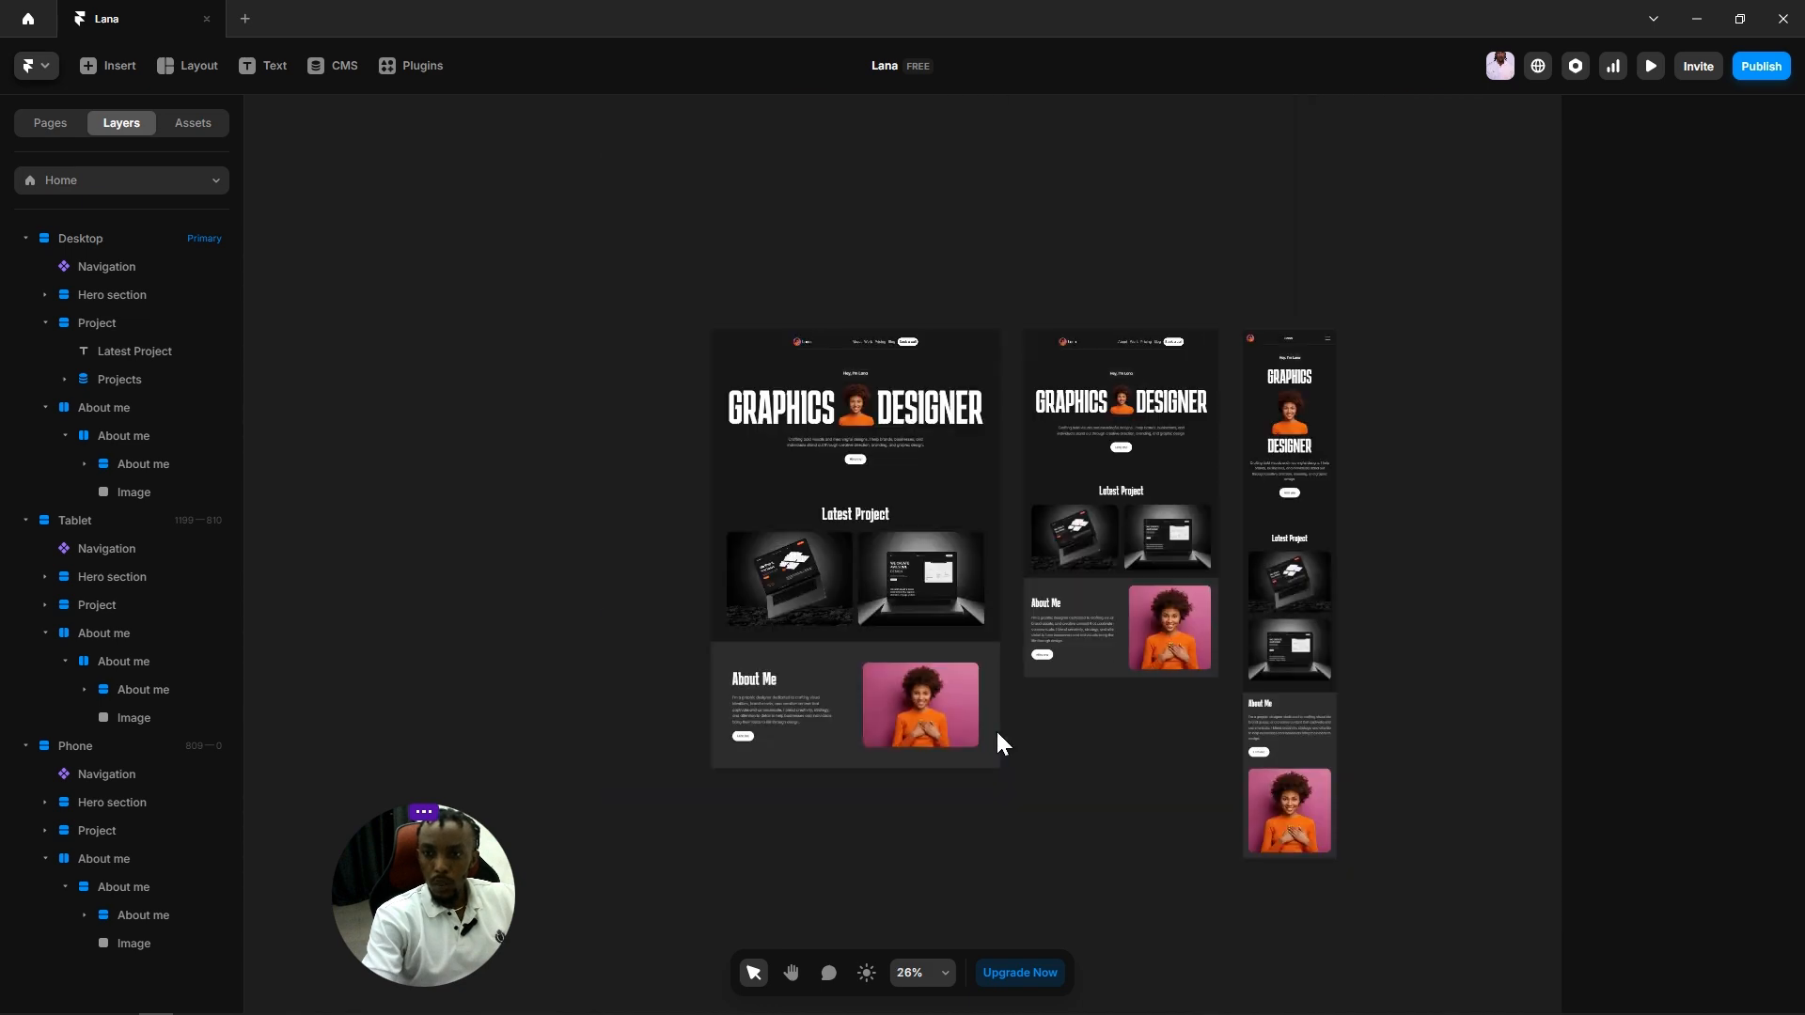
scroll(997, 733, right, 1)
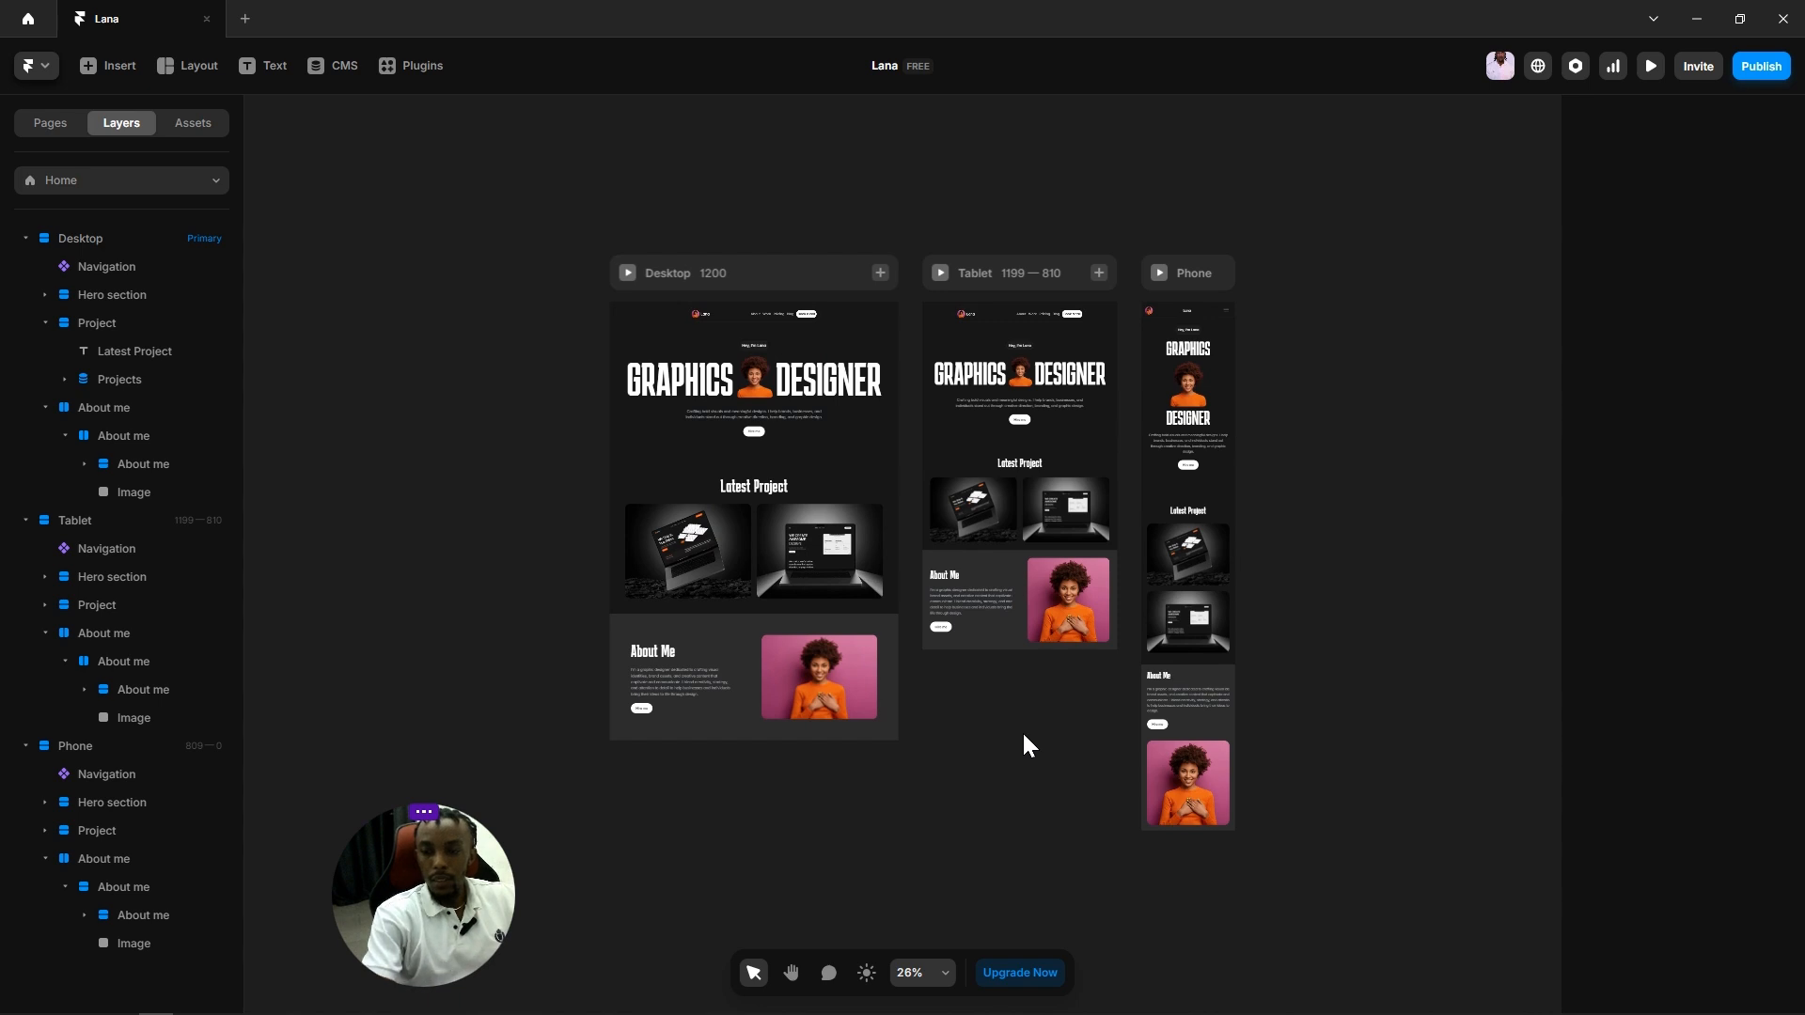
scroll(904, 774, down, 2)
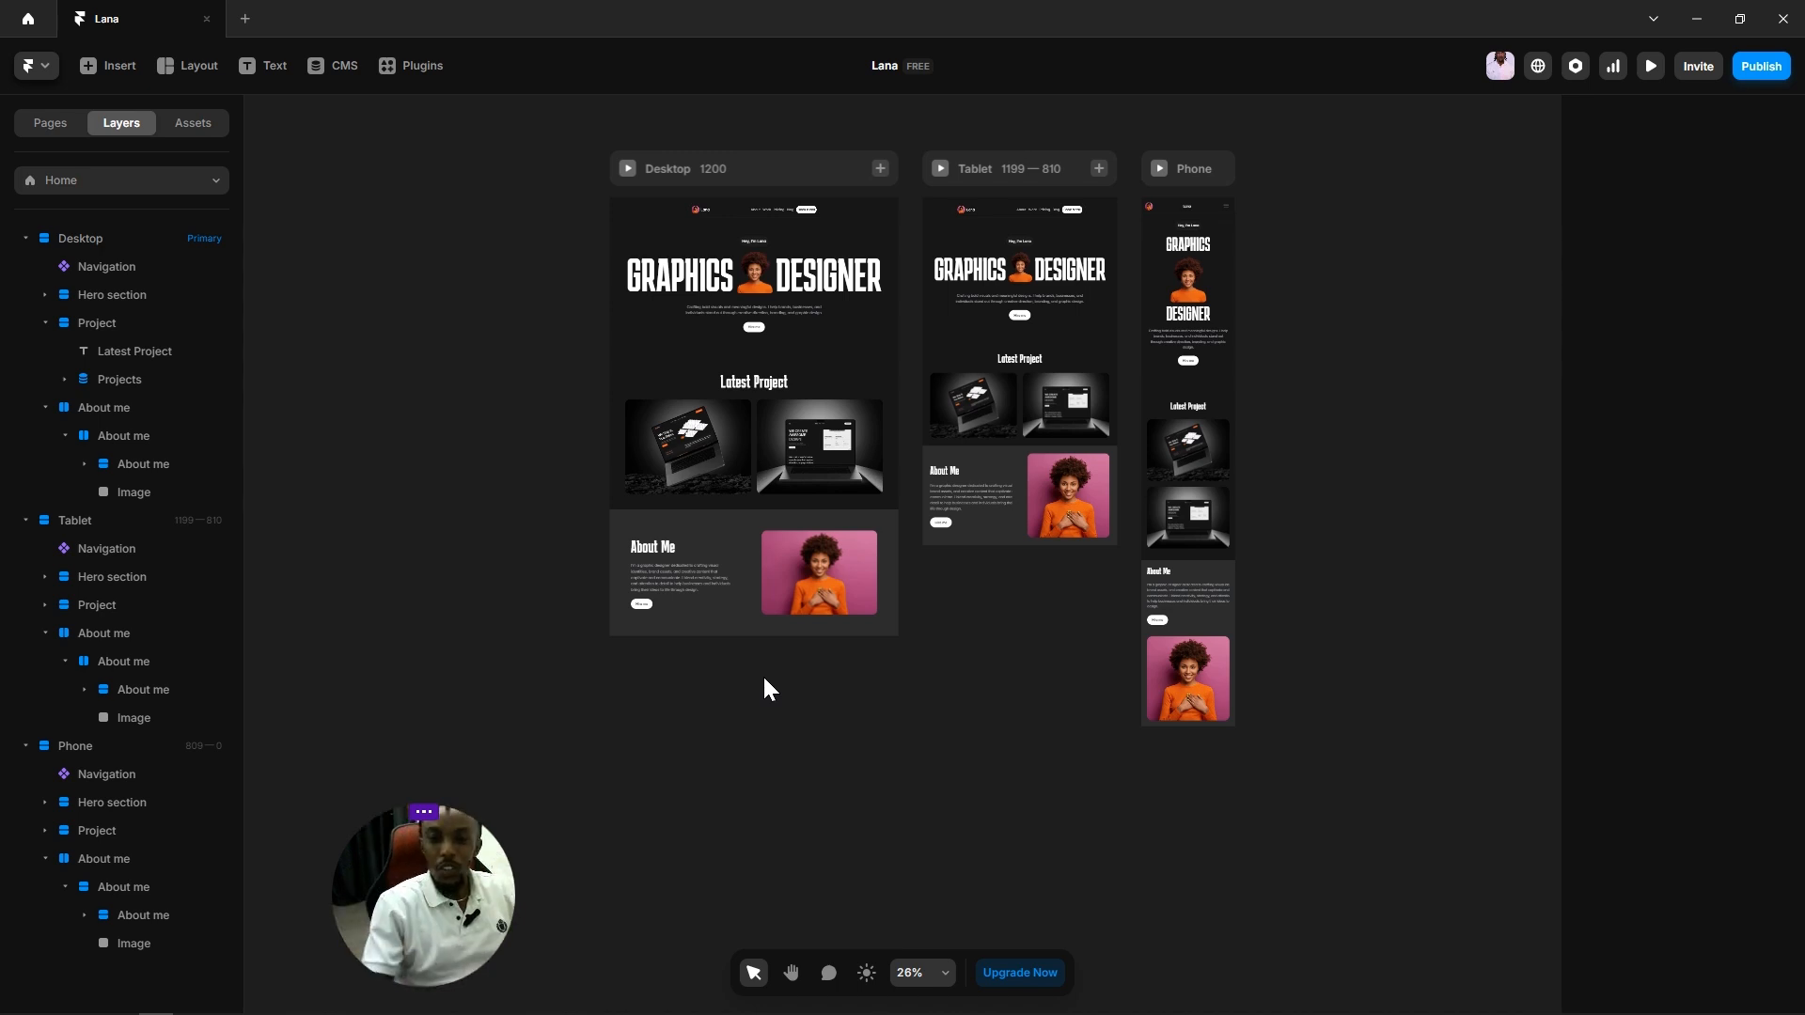
ctrl+scroll(801, 692, up, 5)
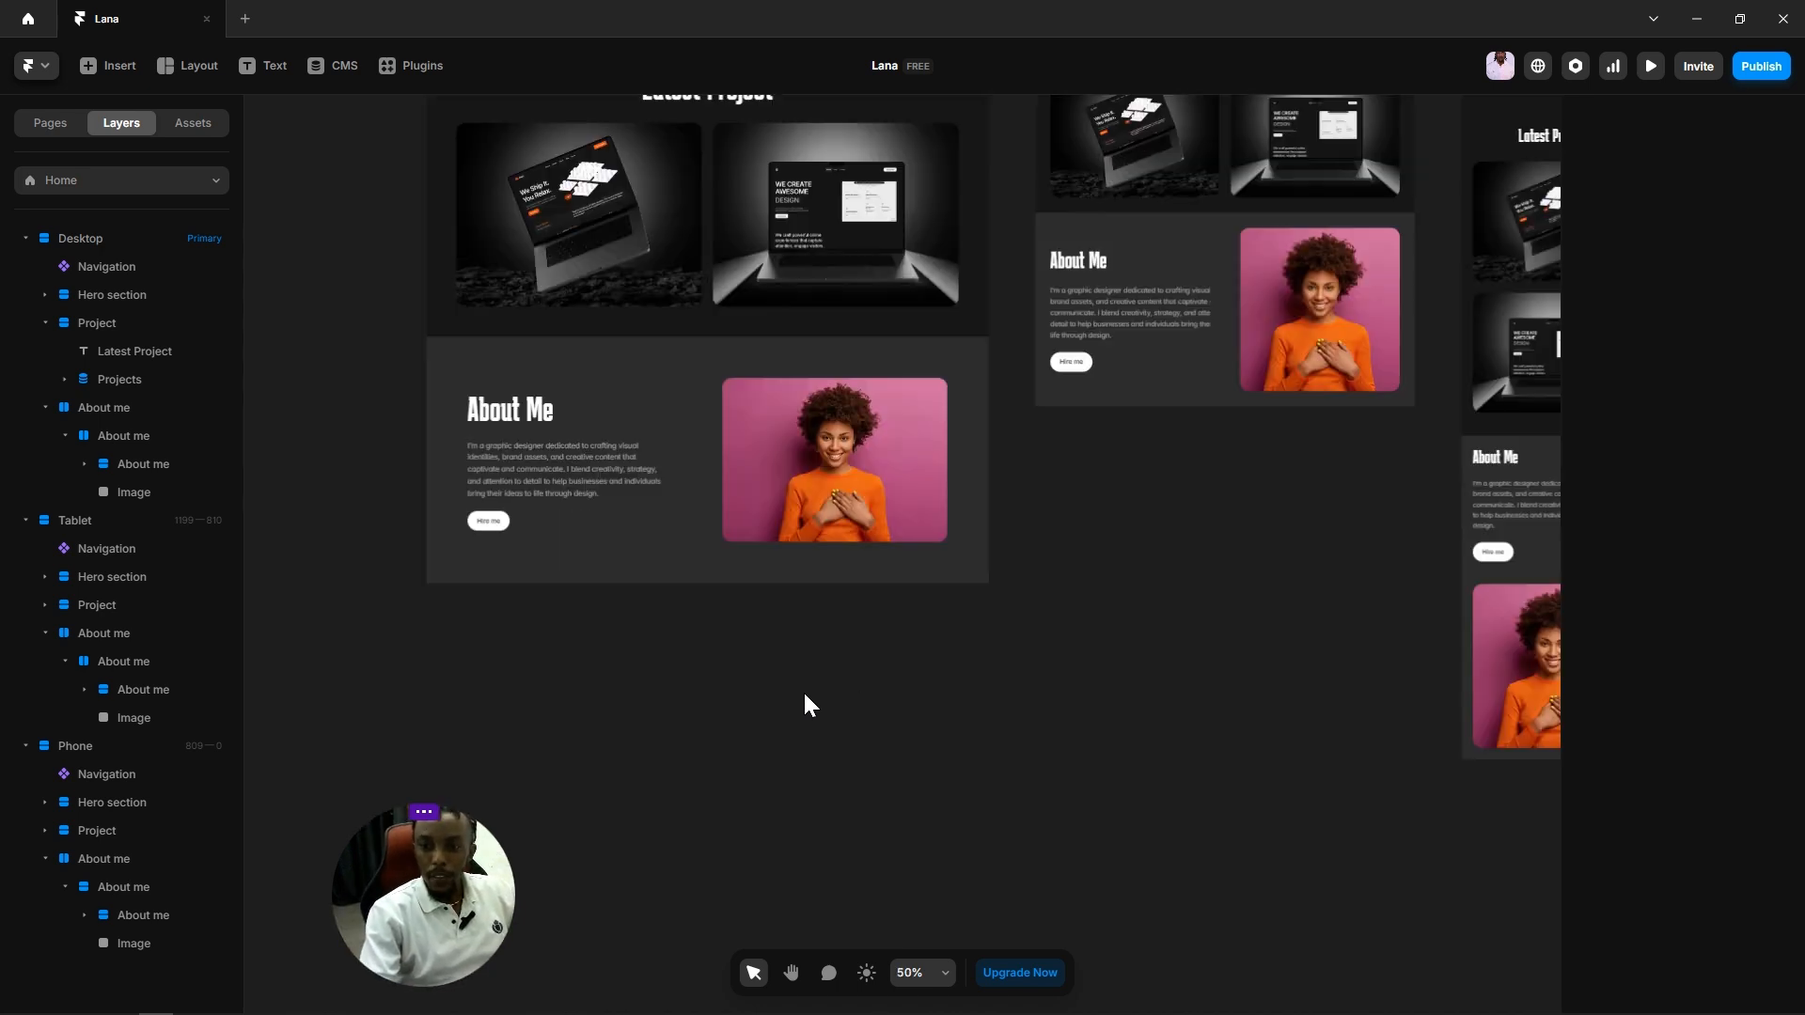
key(space)
drag(784, 694, 992, 752)
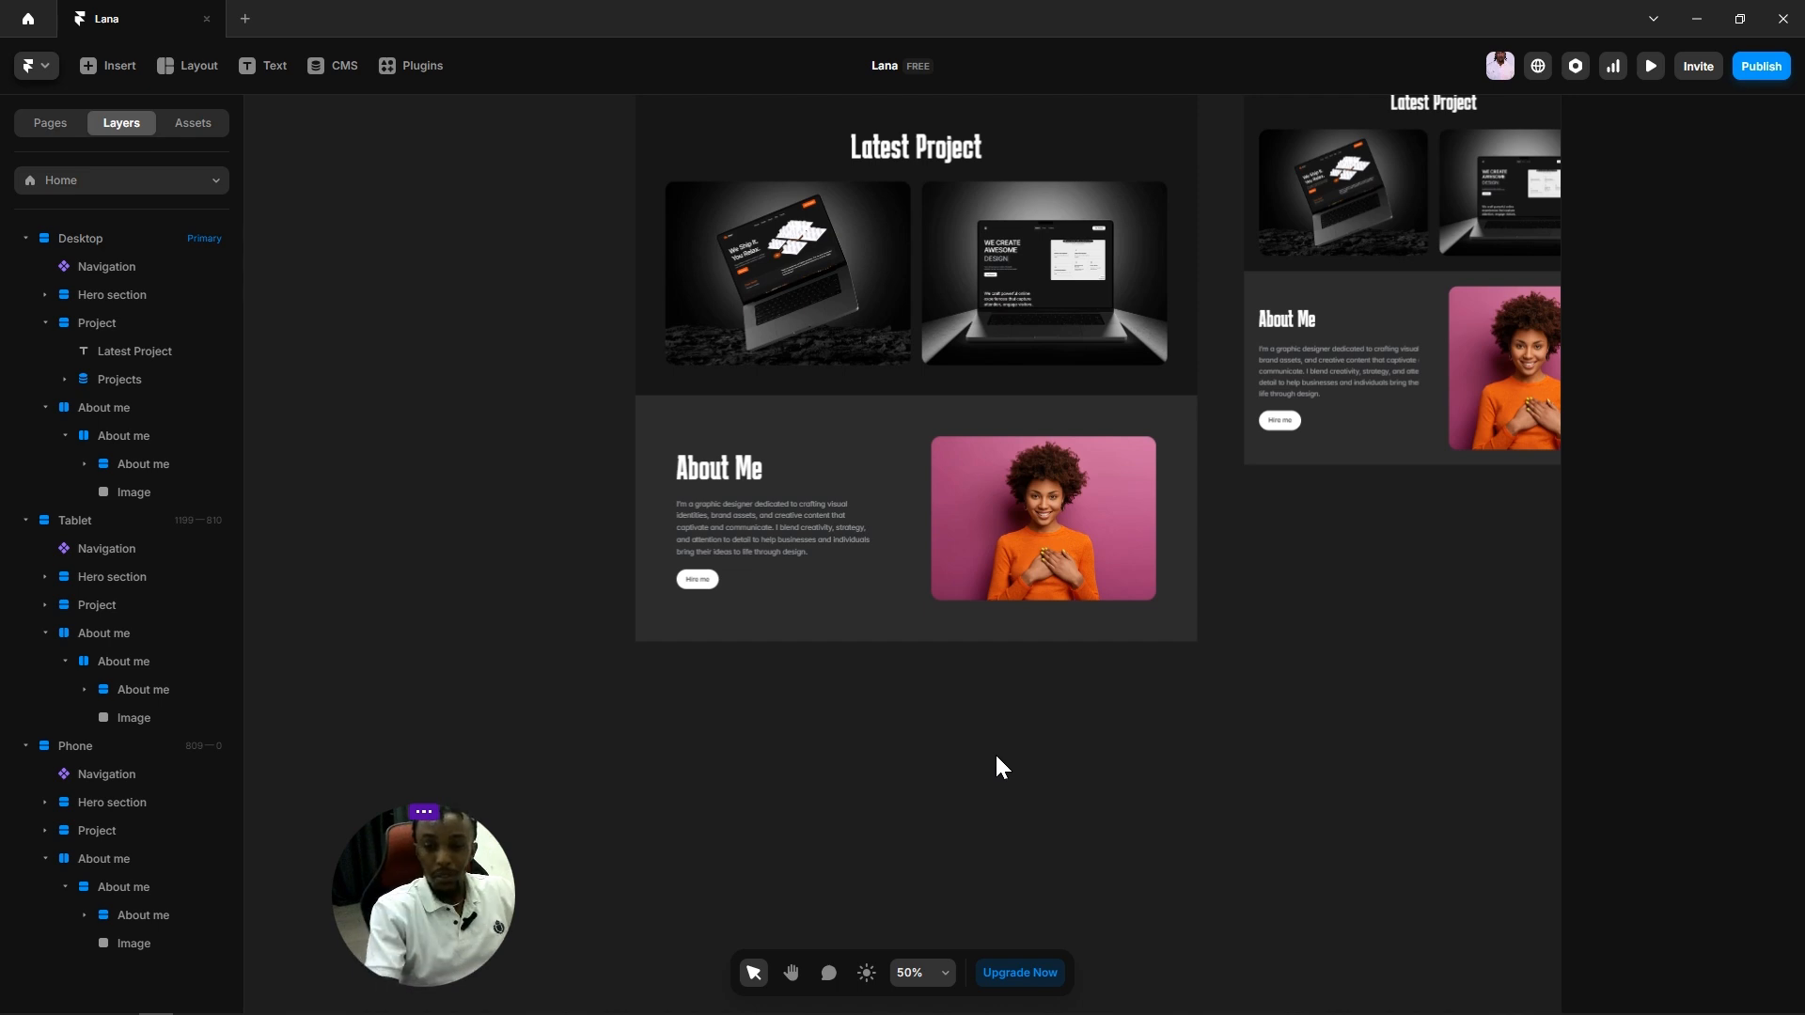
scroll(810, 775, up, 2)
key(space)
drag(1015, 777, 944, 738)
click(189, 66)
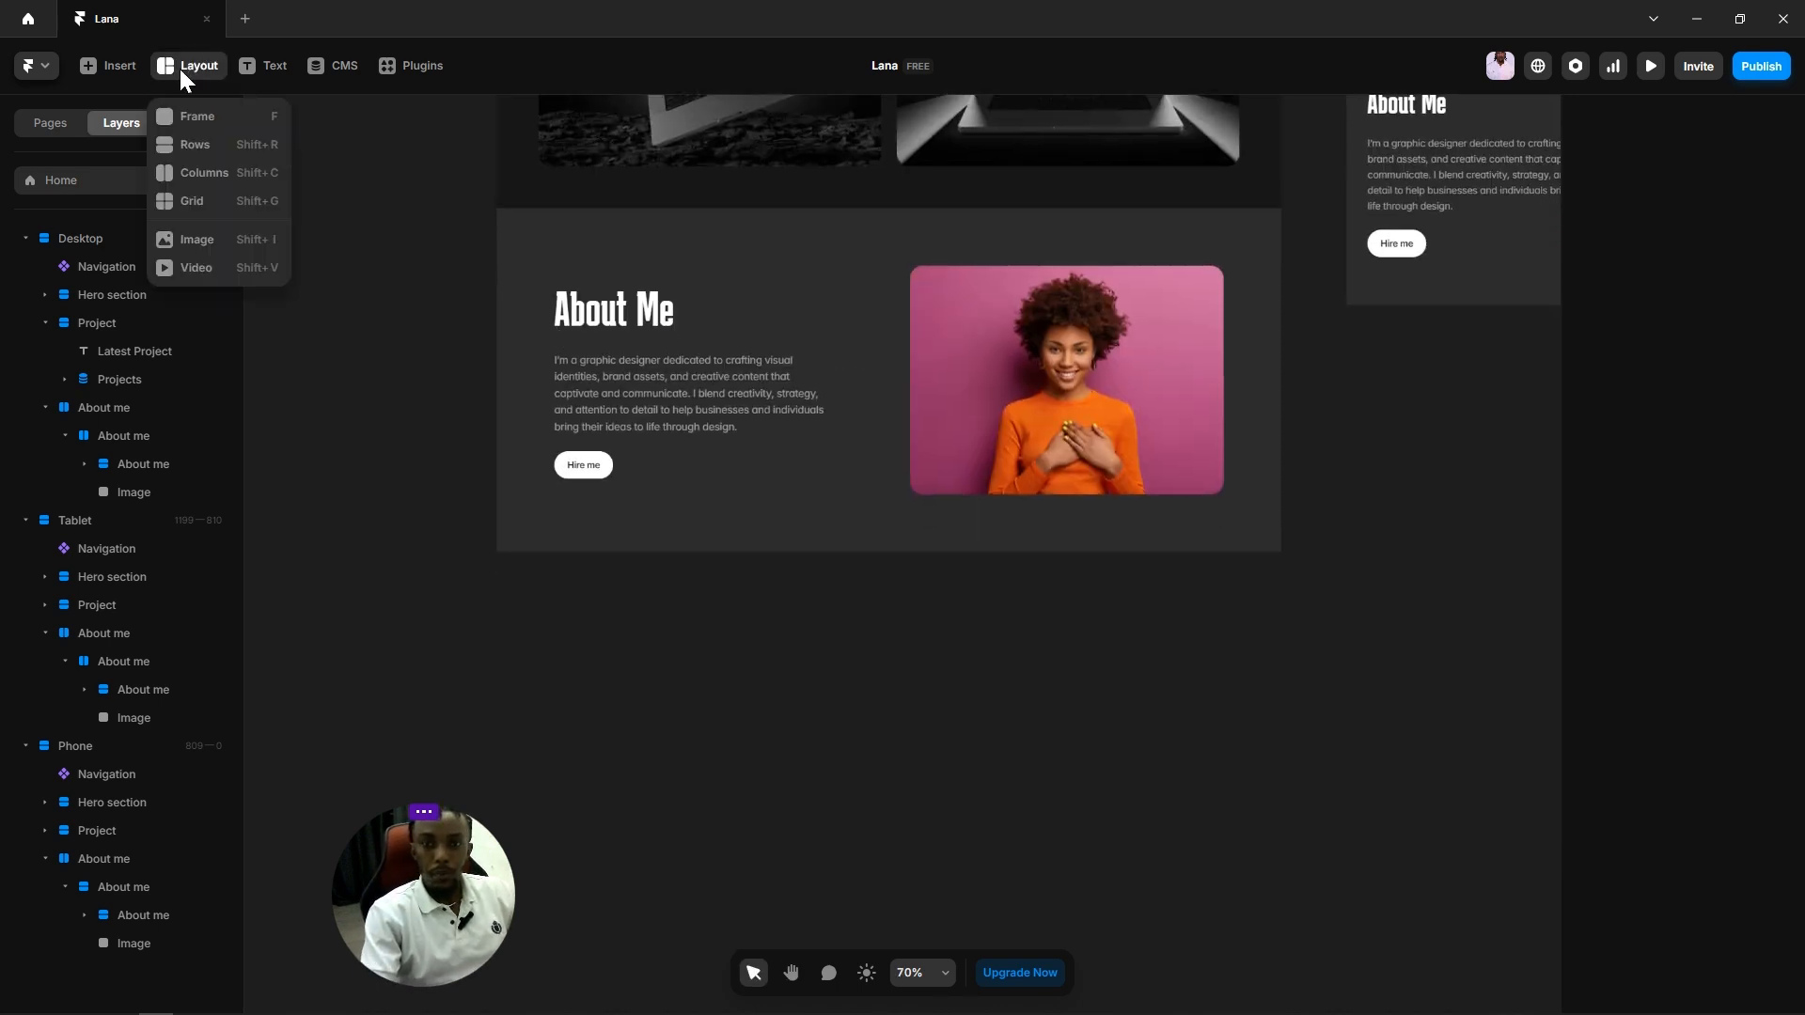
click(196, 116)
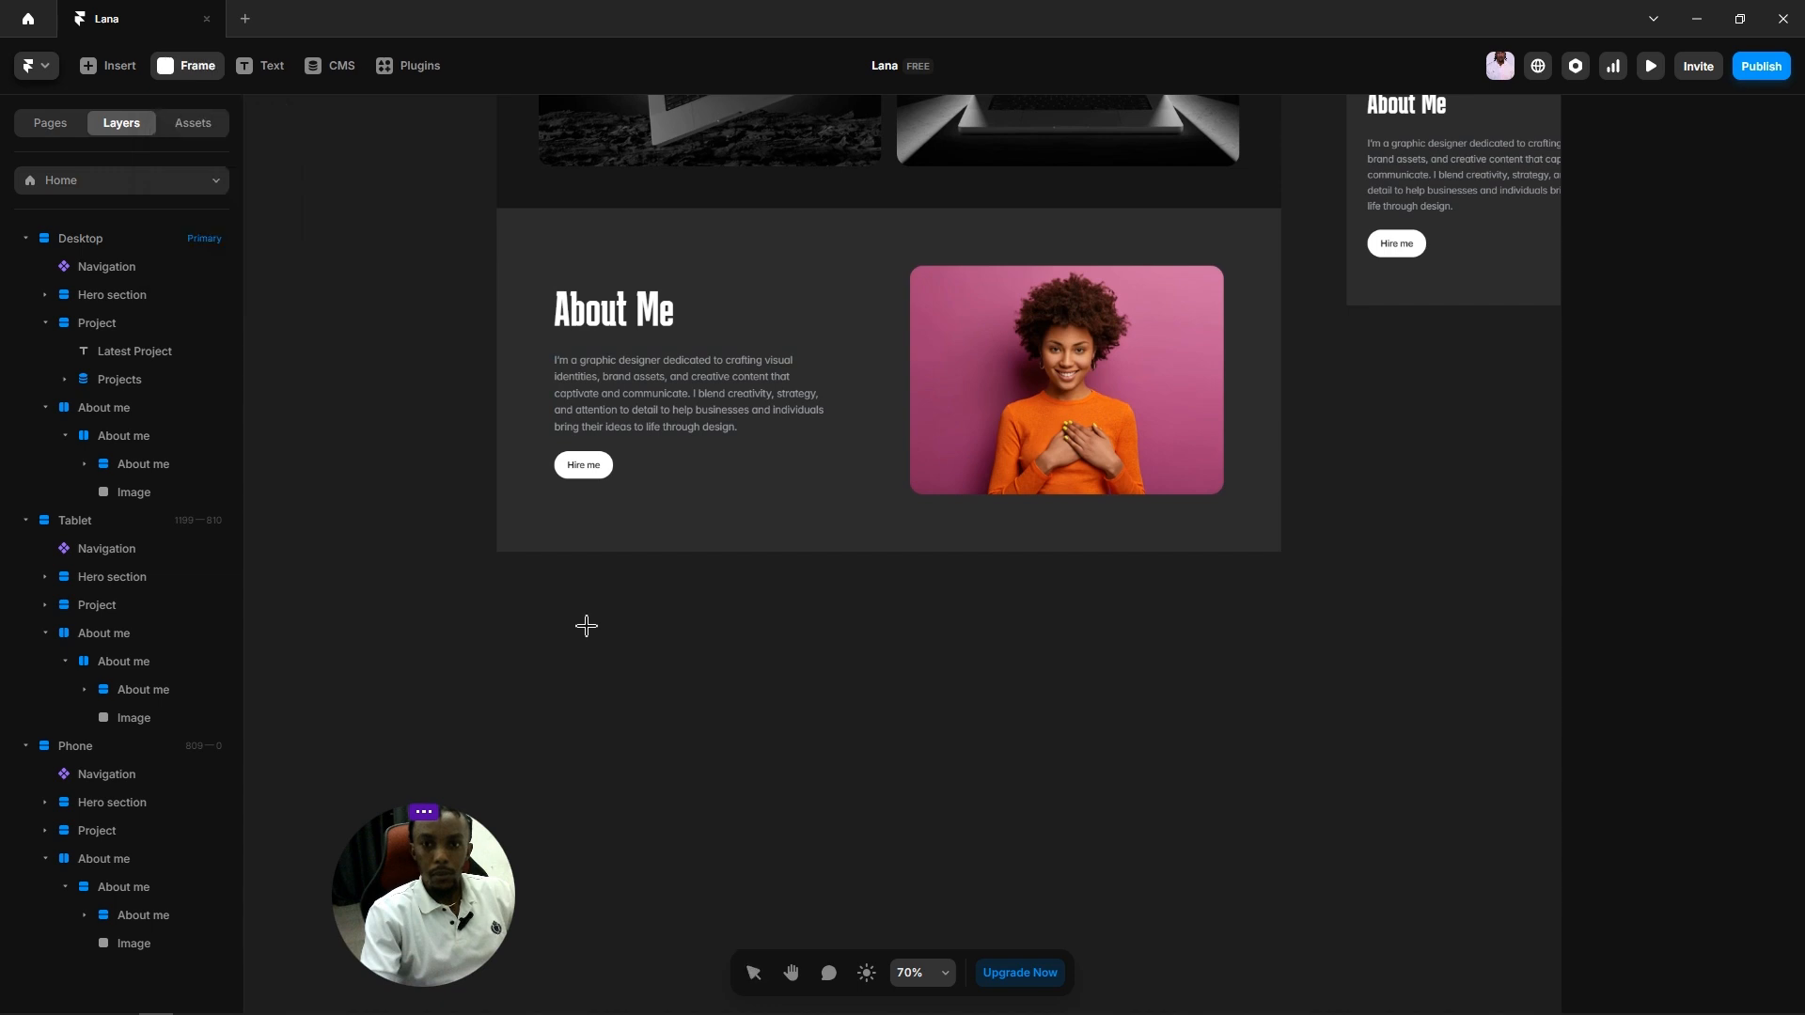
drag(604, 635, 1078, 874)
click(1235, 744)
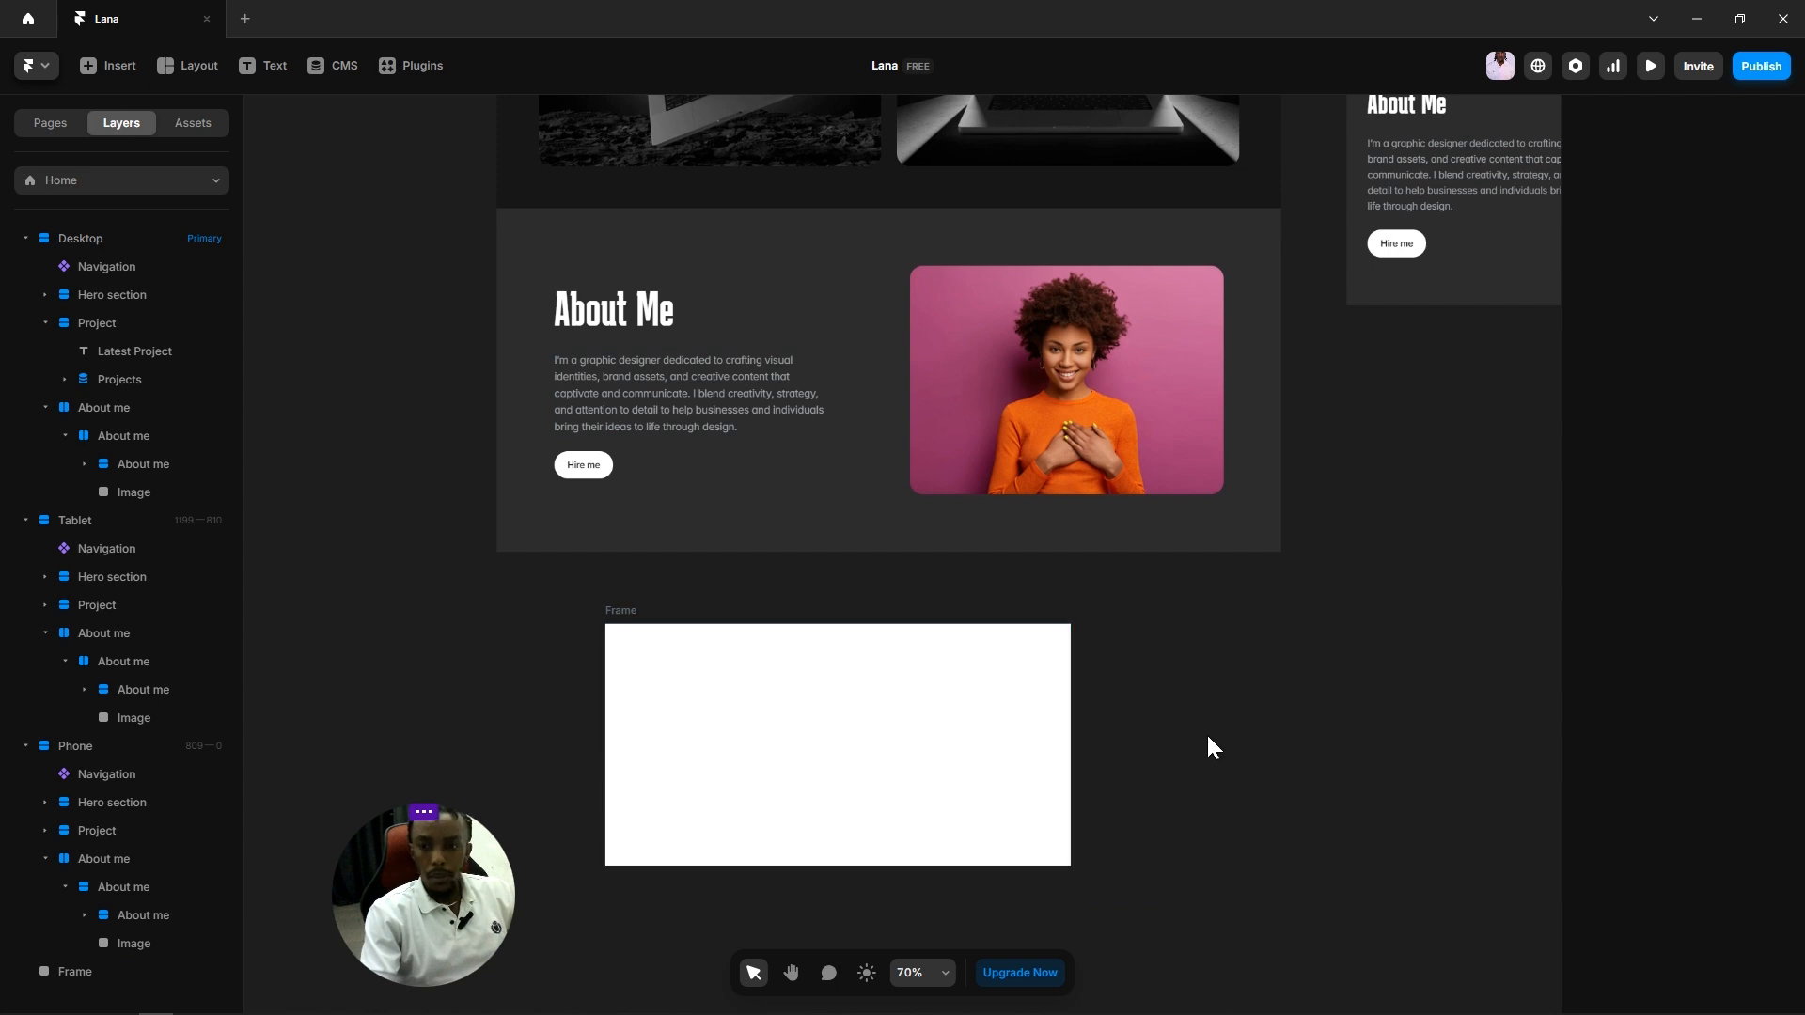
click(958, 743)
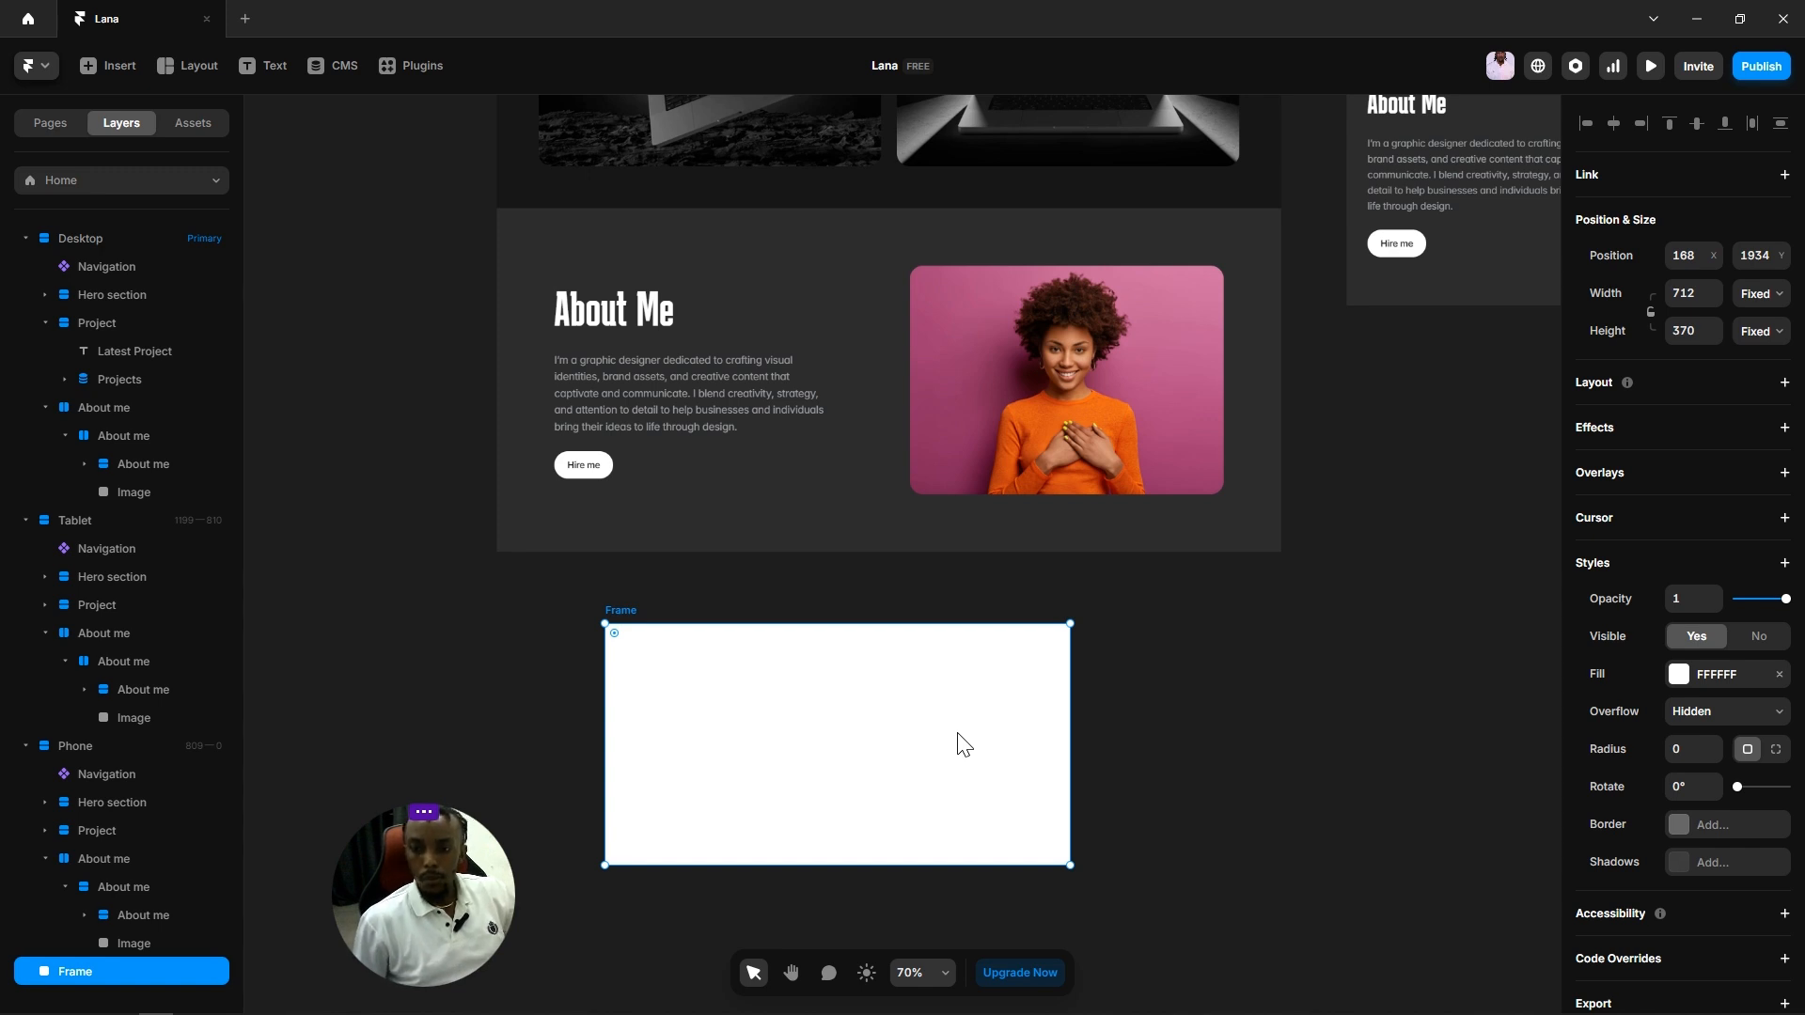
click(1208, 761)
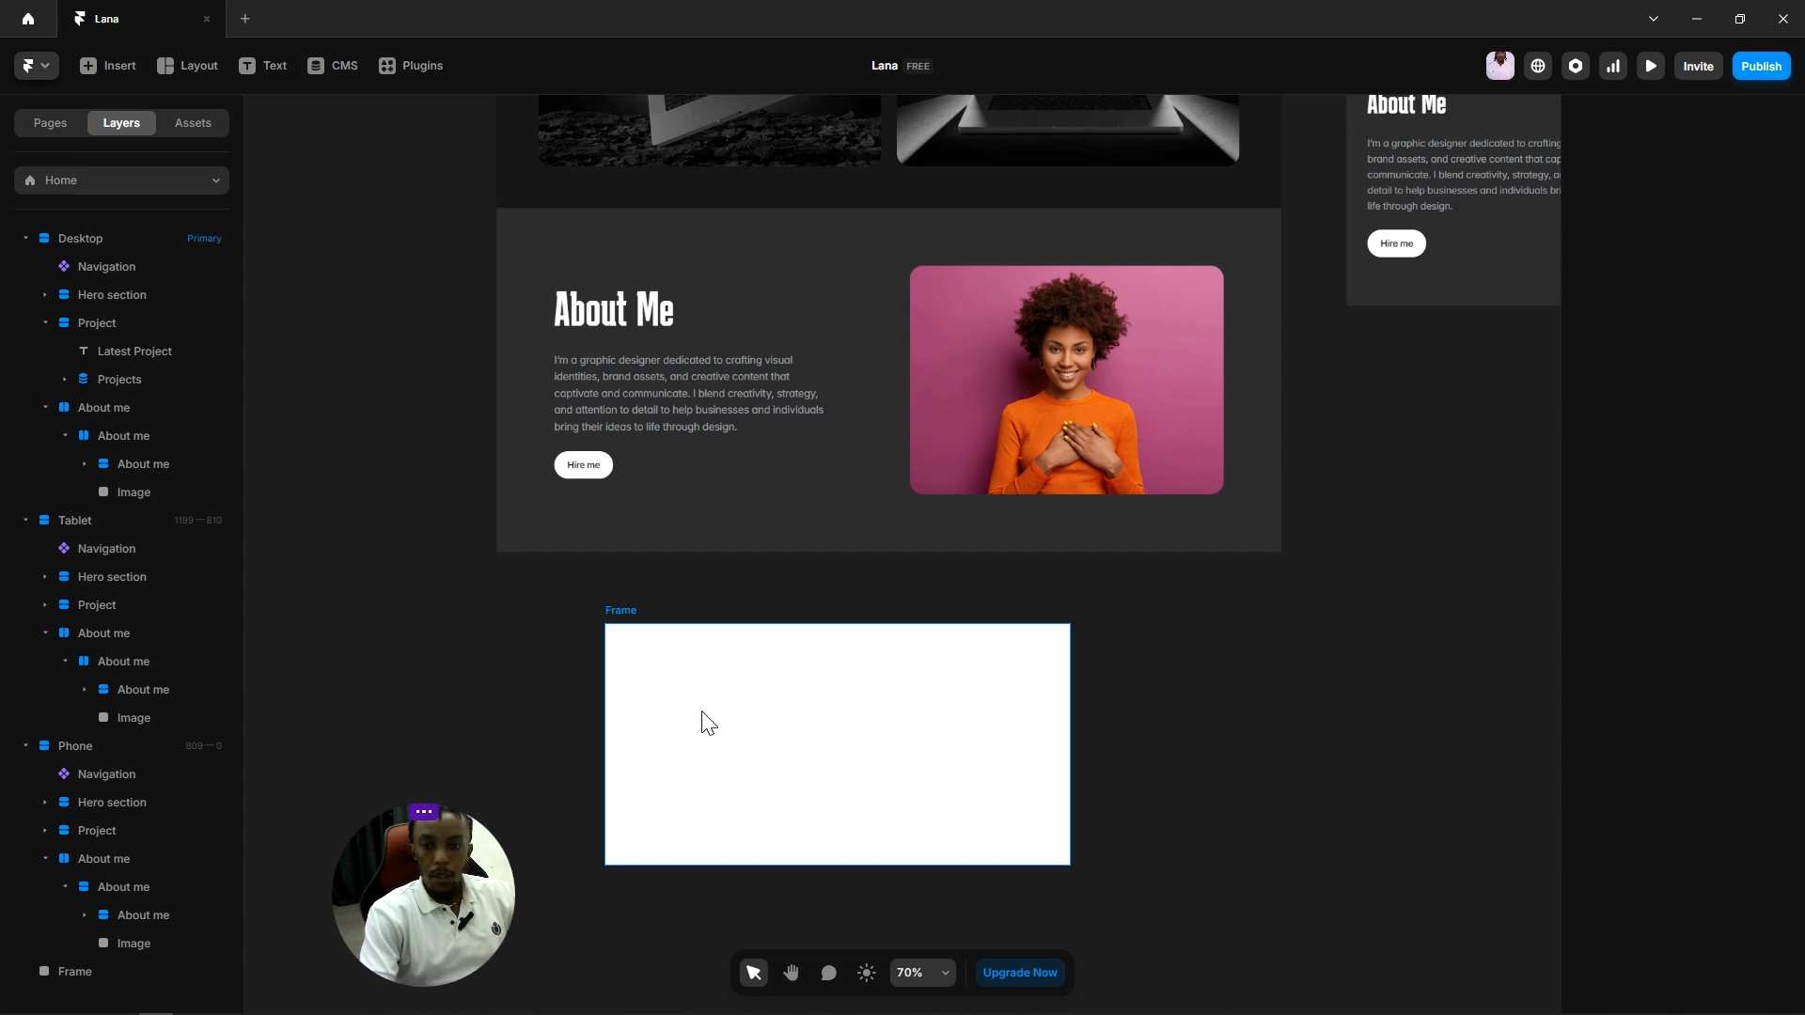
click(987, 737)
key(Delete)
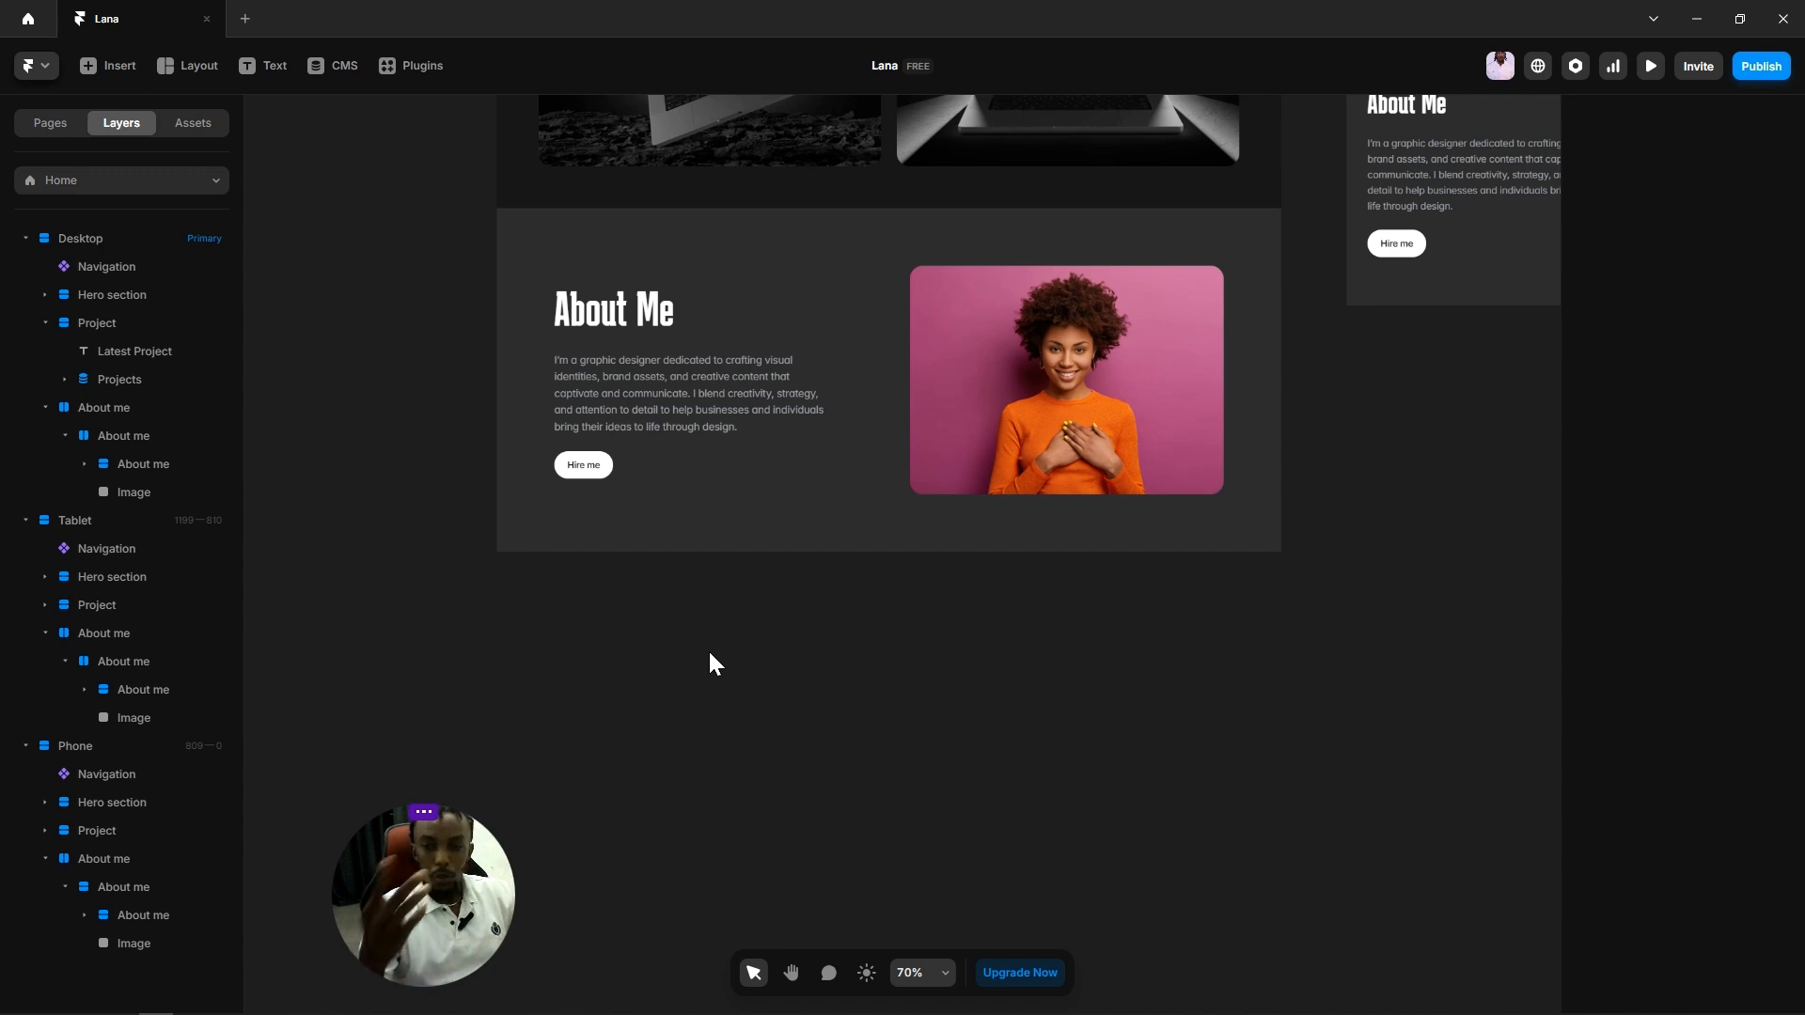
scroll(703, 658, up, 3)
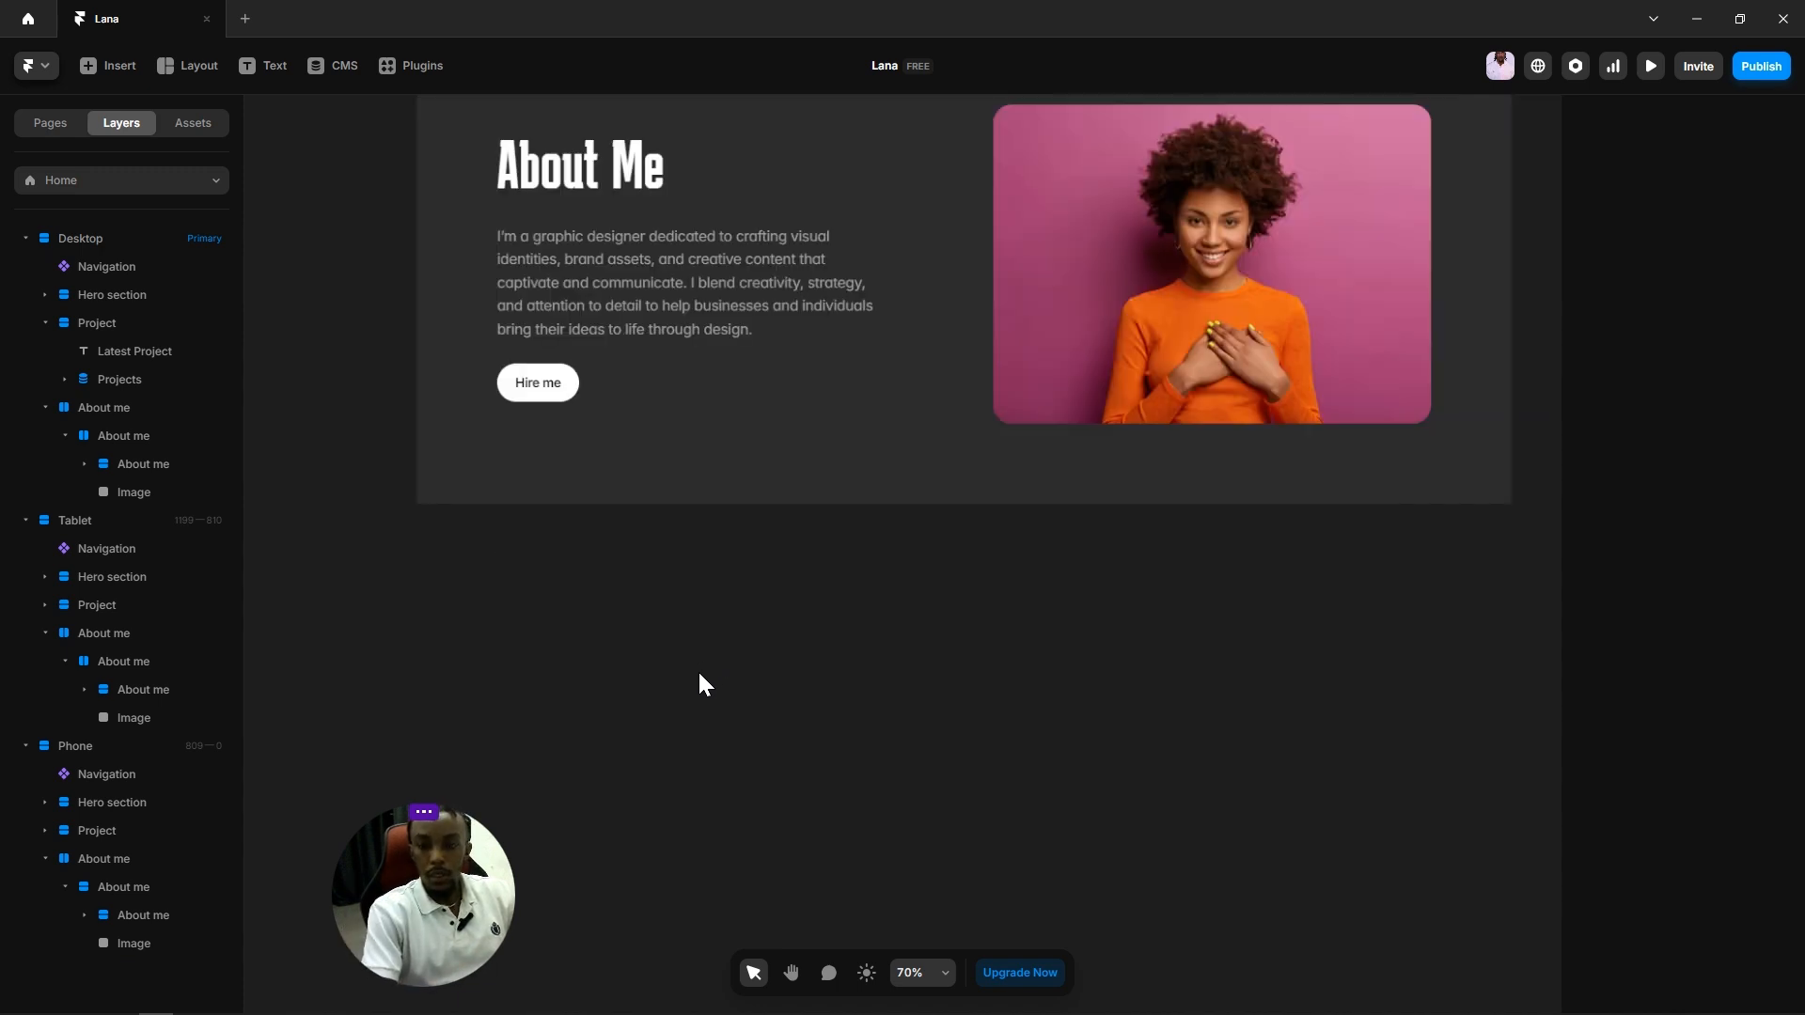
key(space)
drag(836, 703, 779, 724)
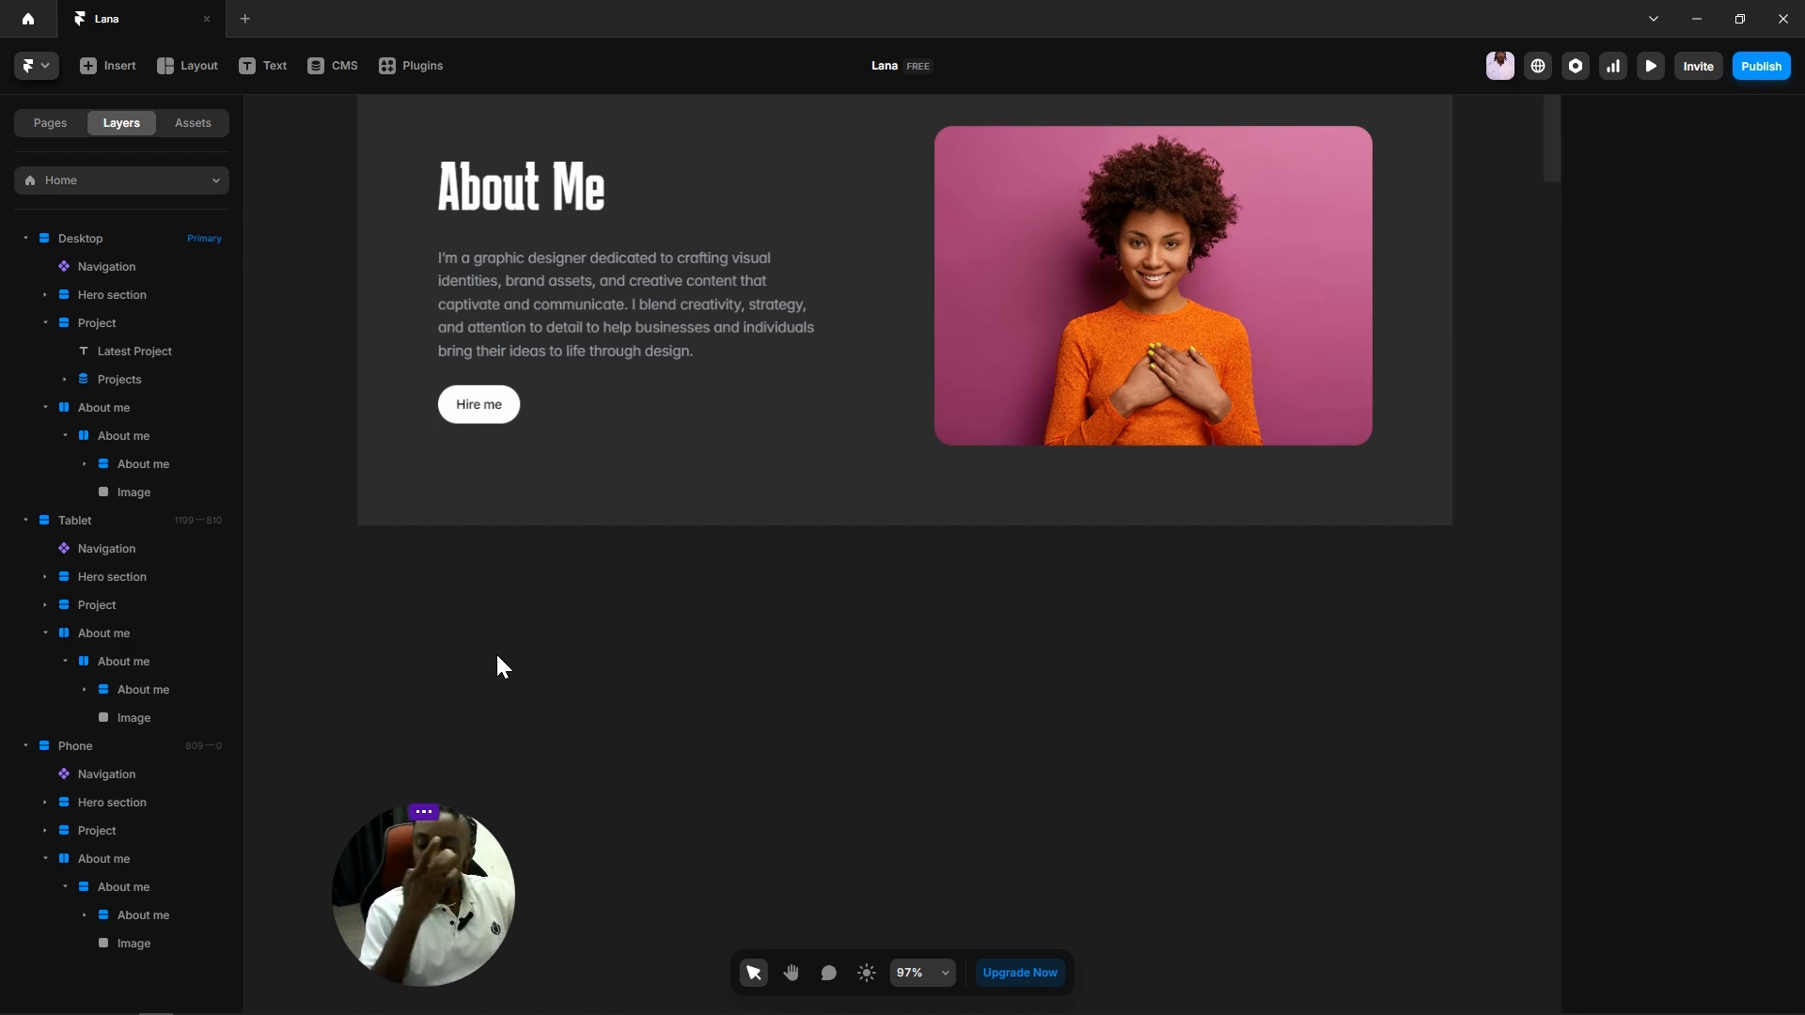
Step: Switch to ChatGPT and ask it to create 2 services with a title, a price and a description of less than 20 words
key(super+Tab)
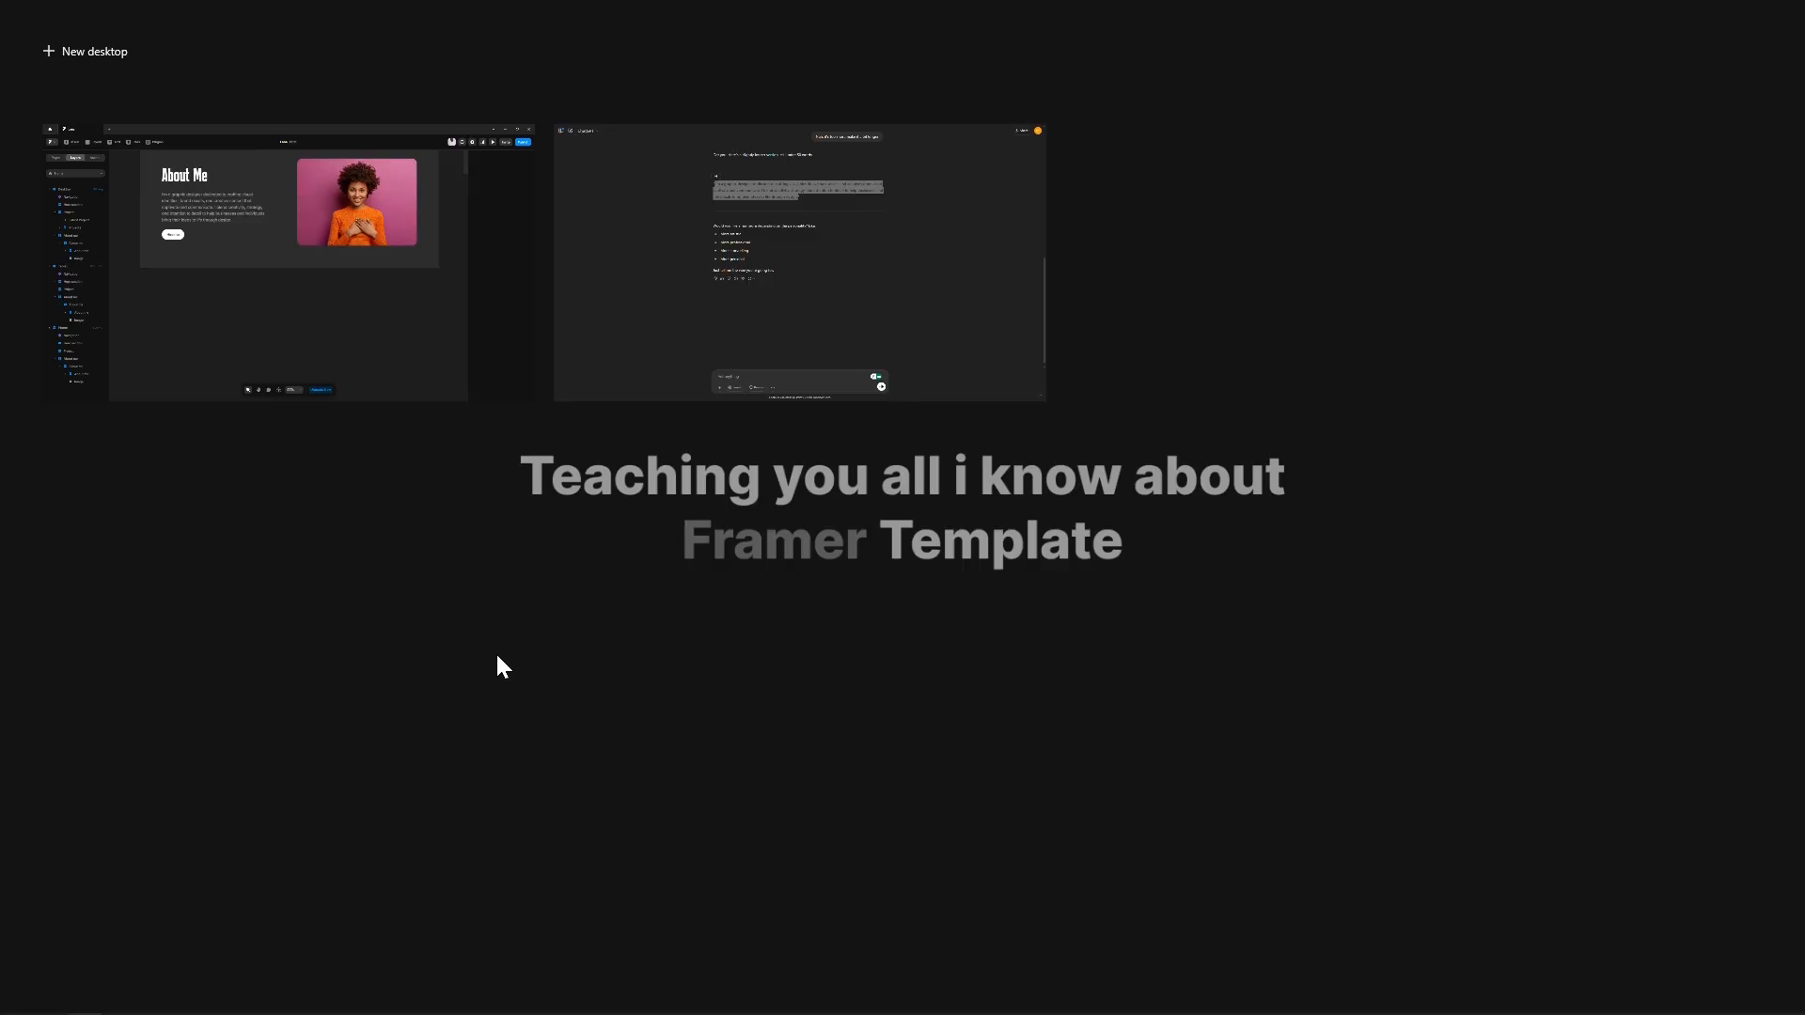
key(Escape)
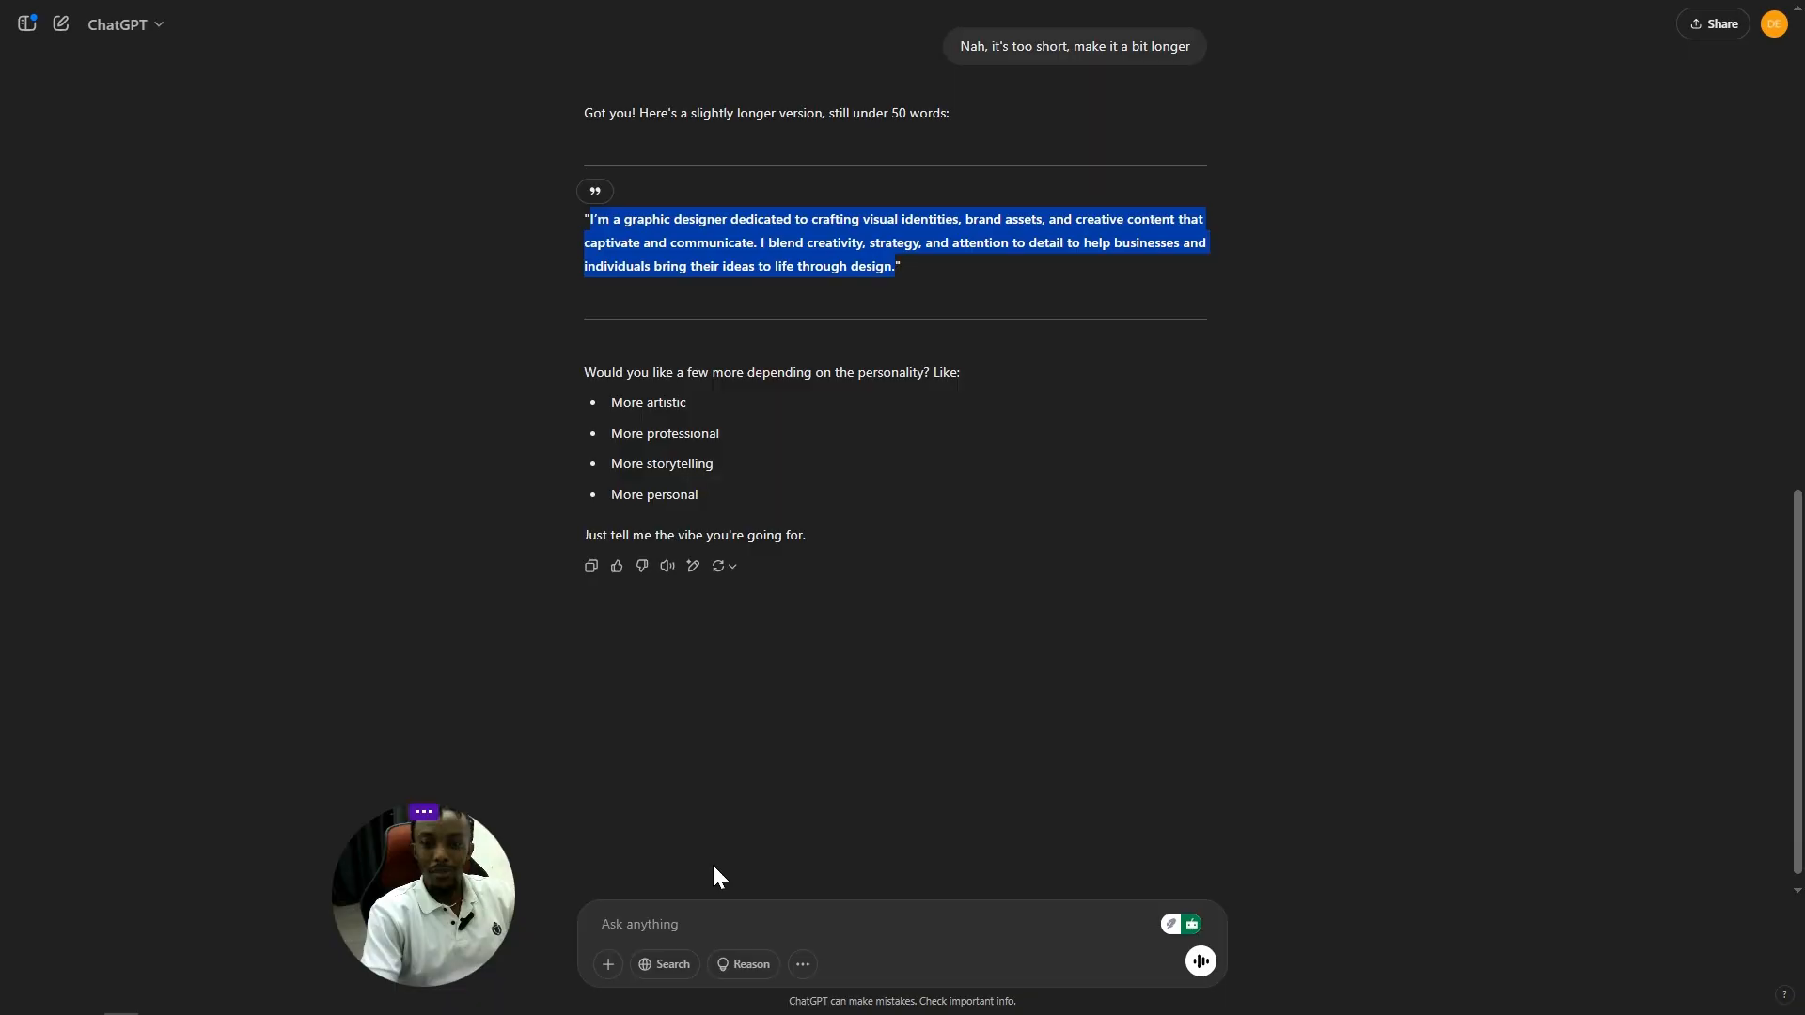
click(668, 924)
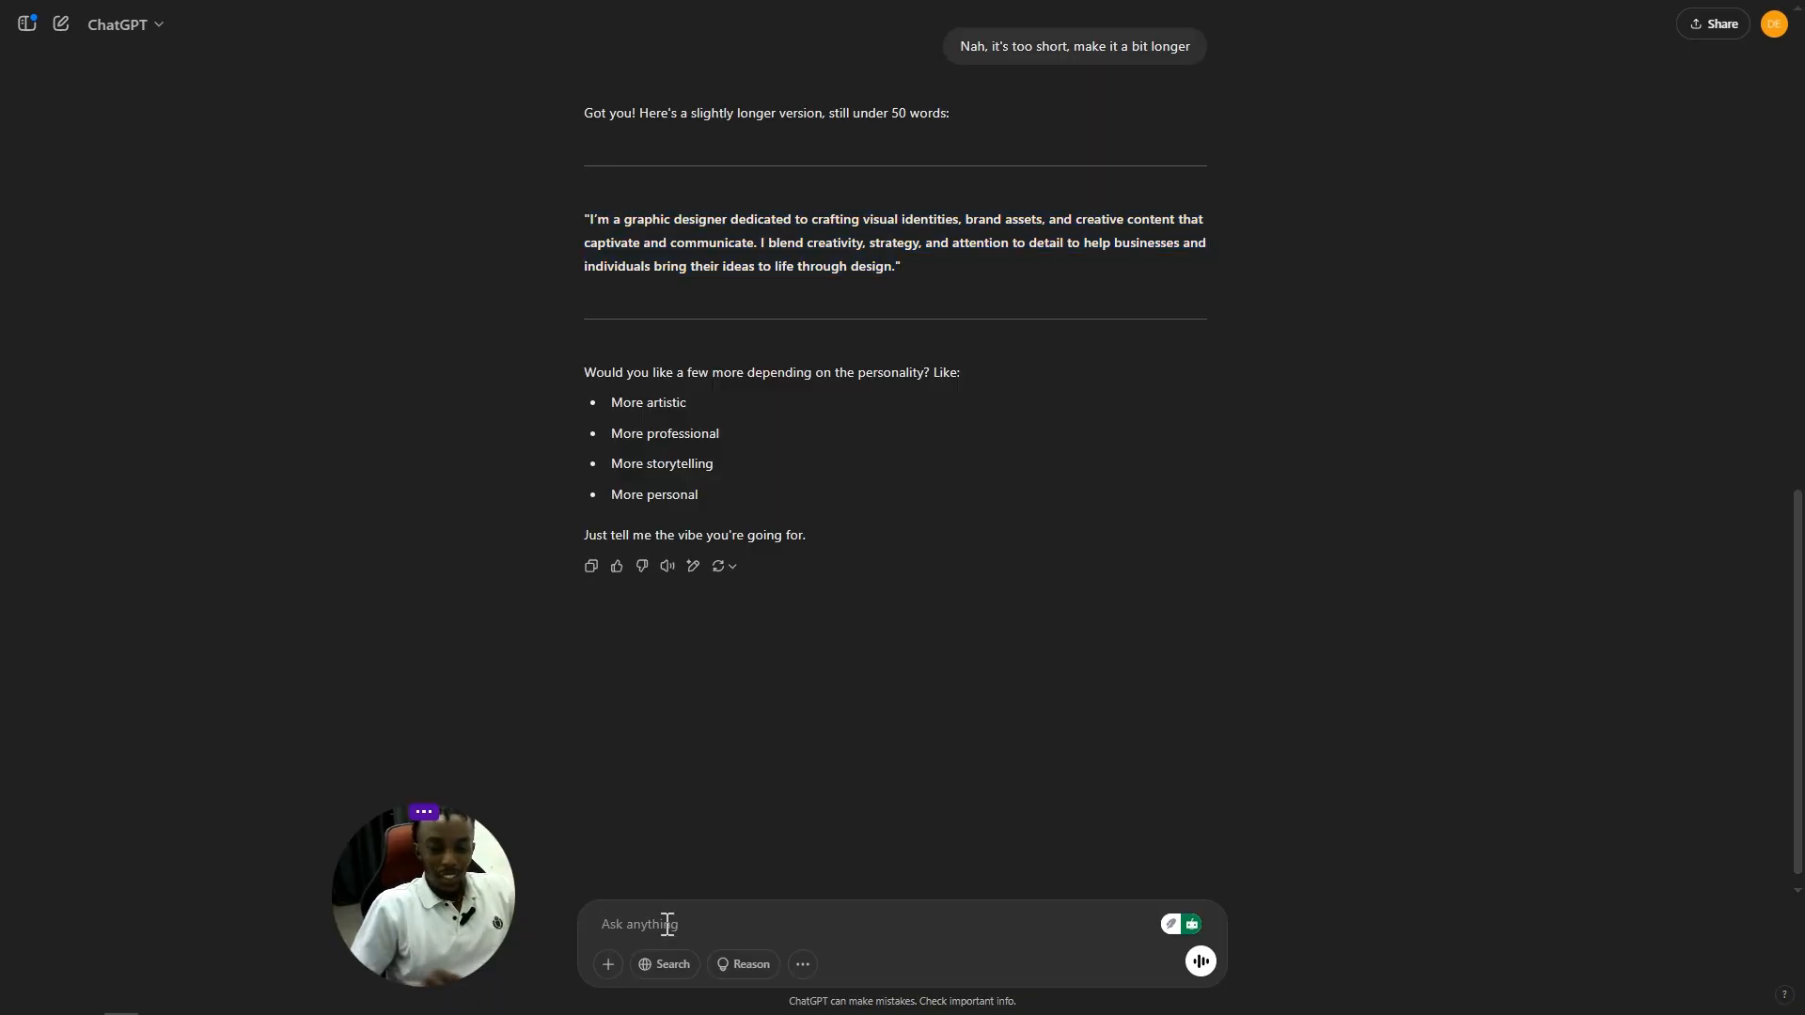
text(Good)
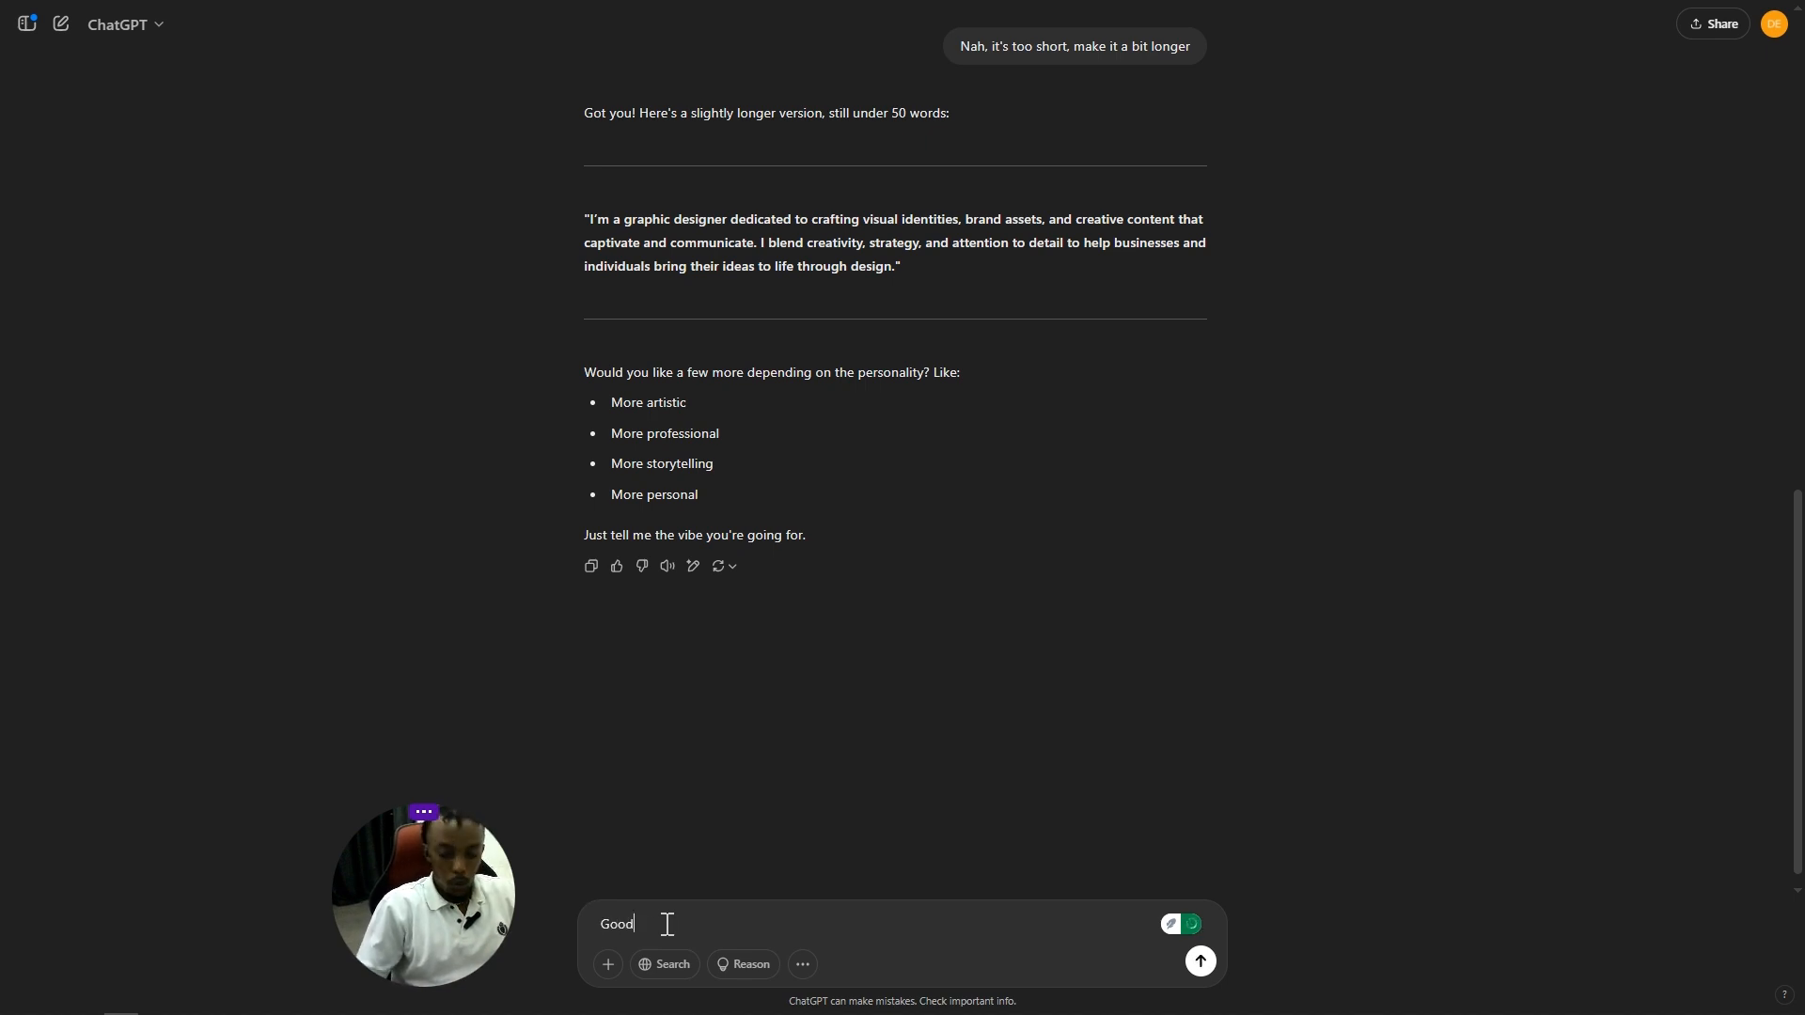
text(, now c)
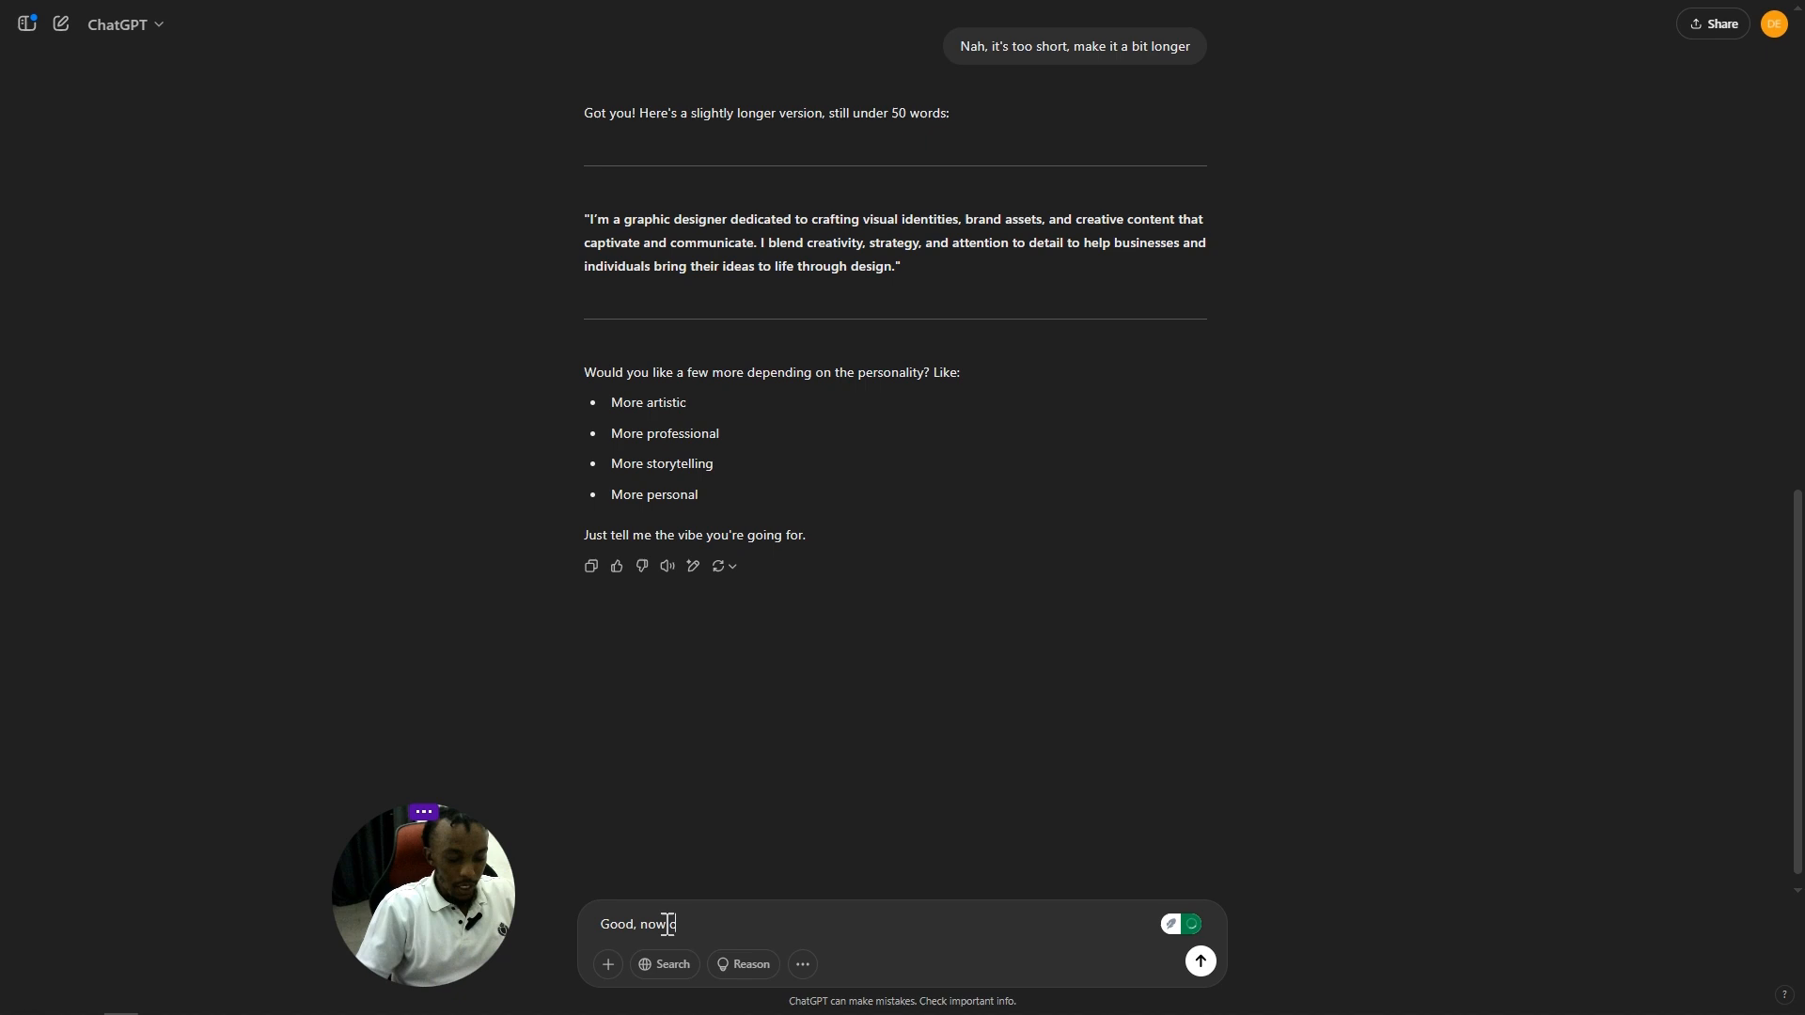
text(reate )
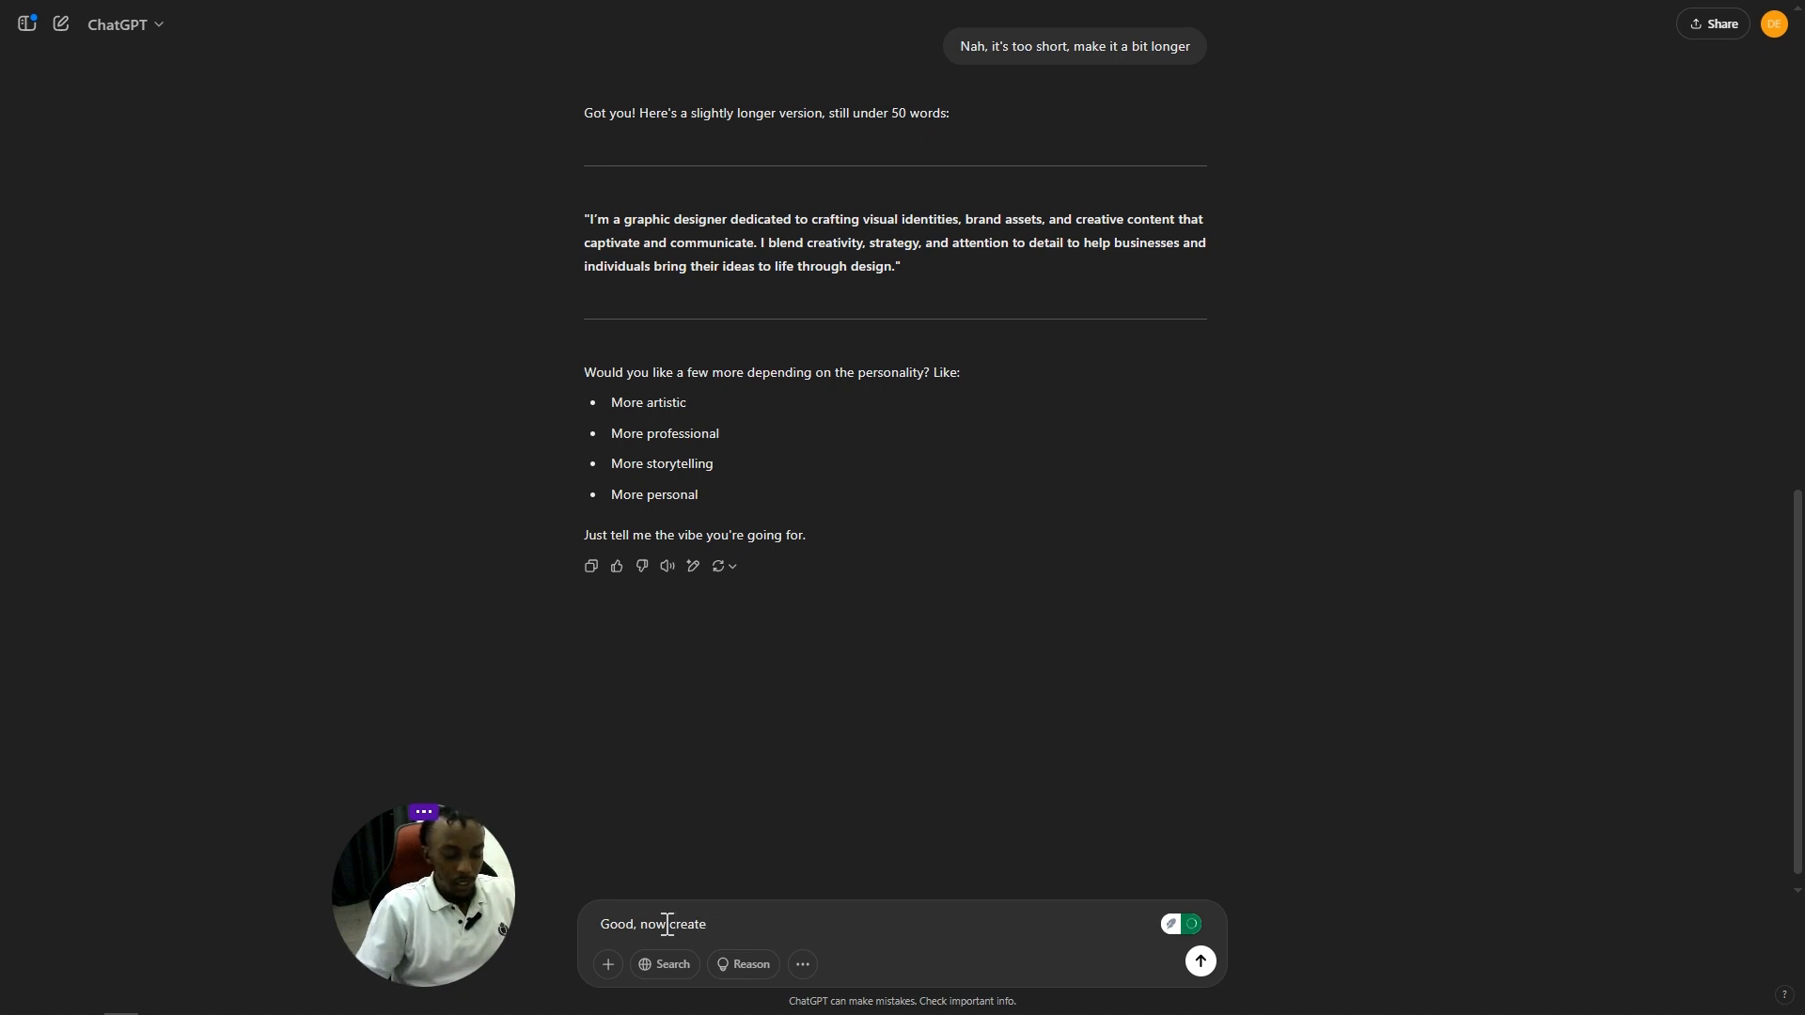
text(2 services)
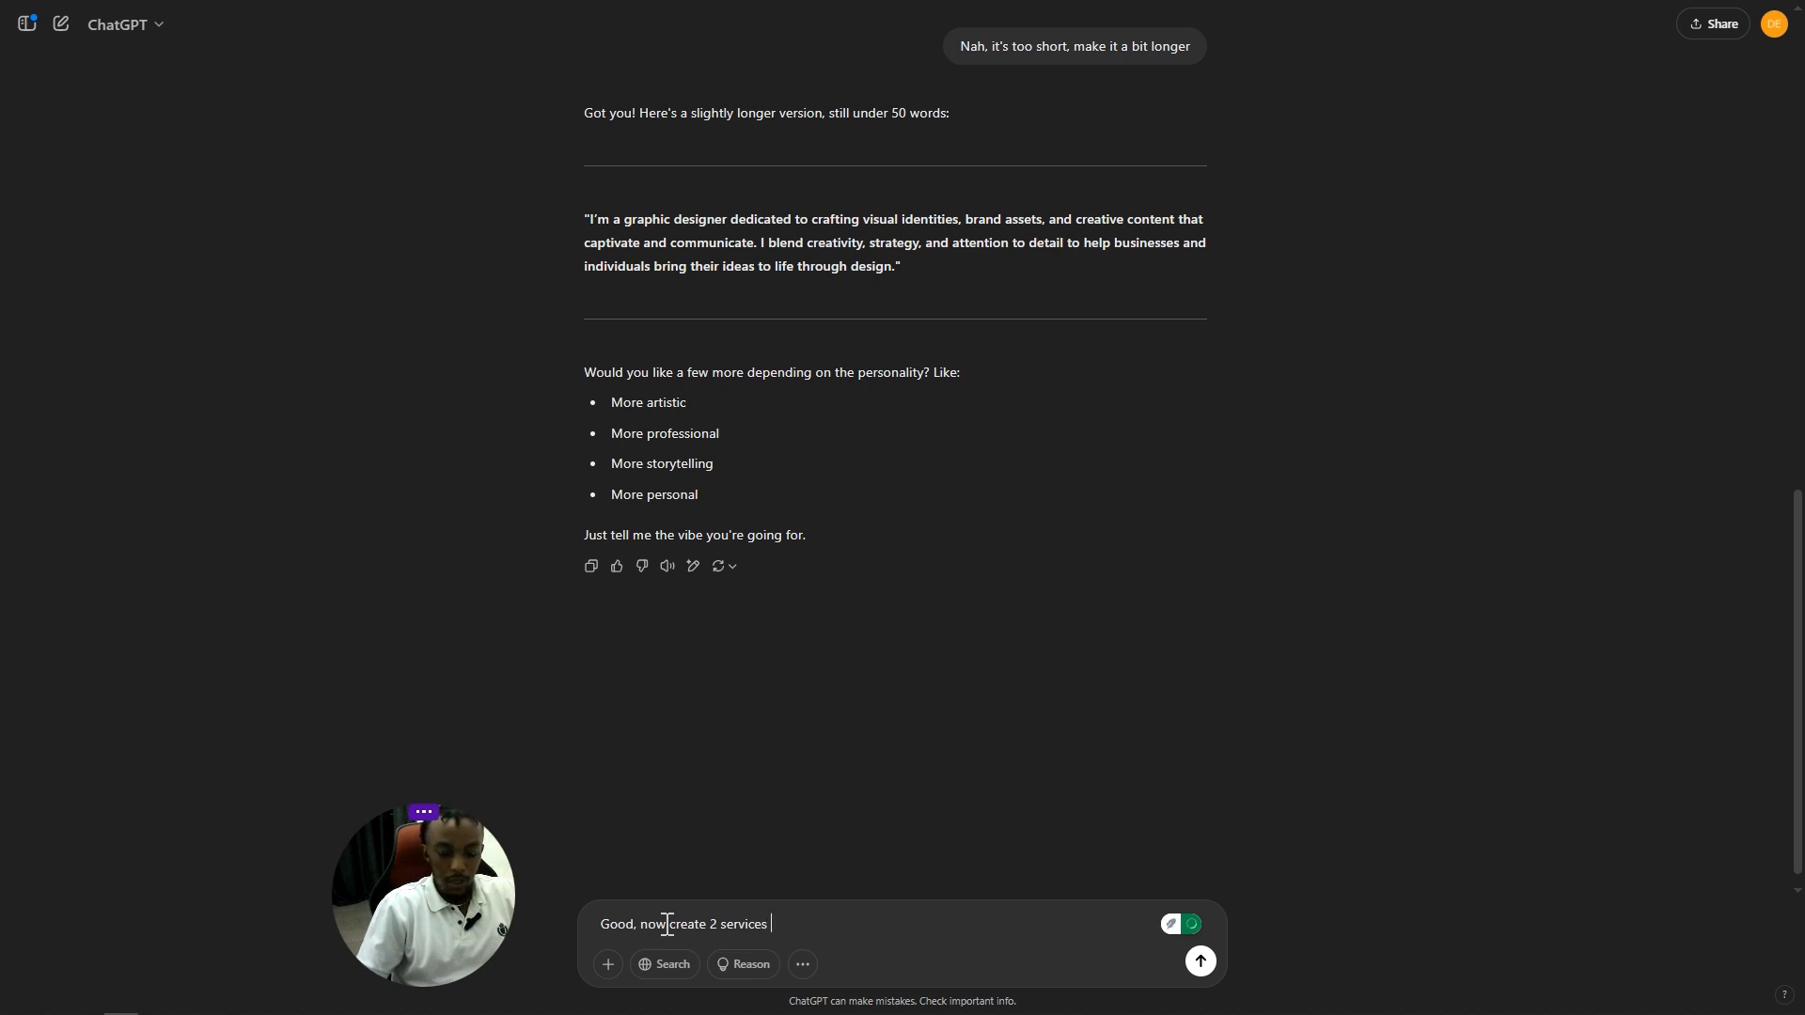
text( for me)
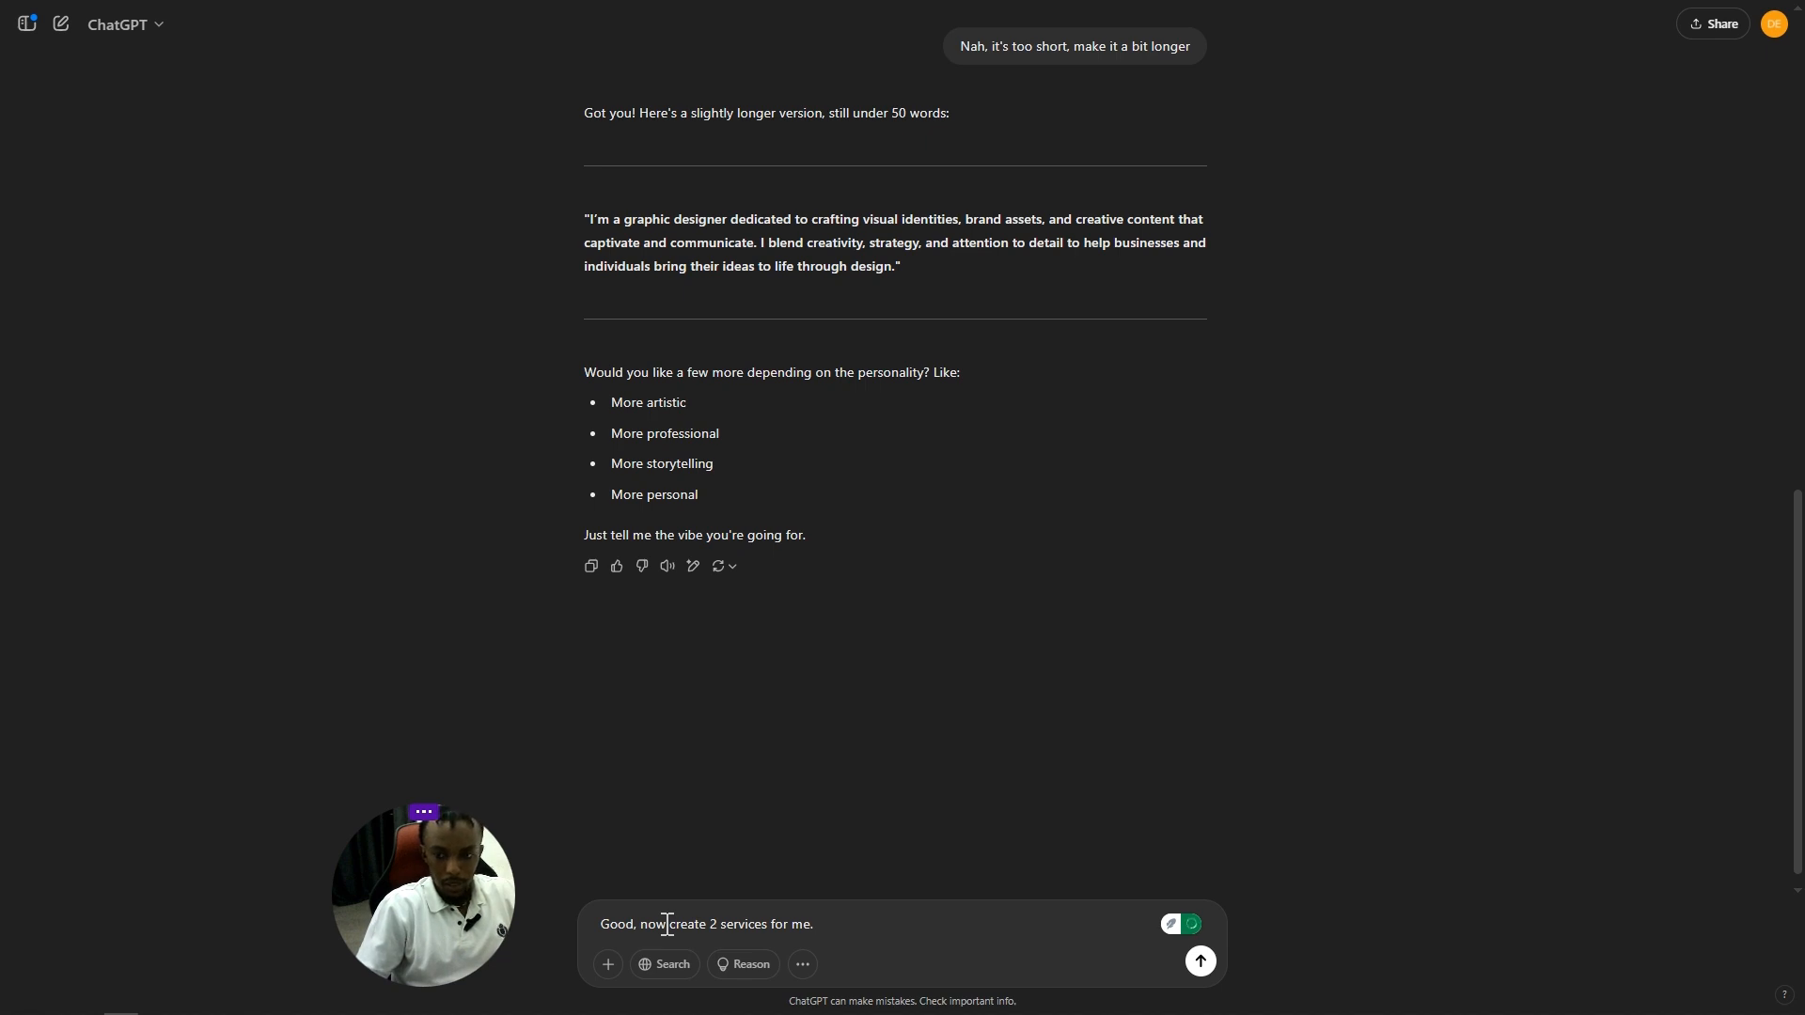
text(. the s)
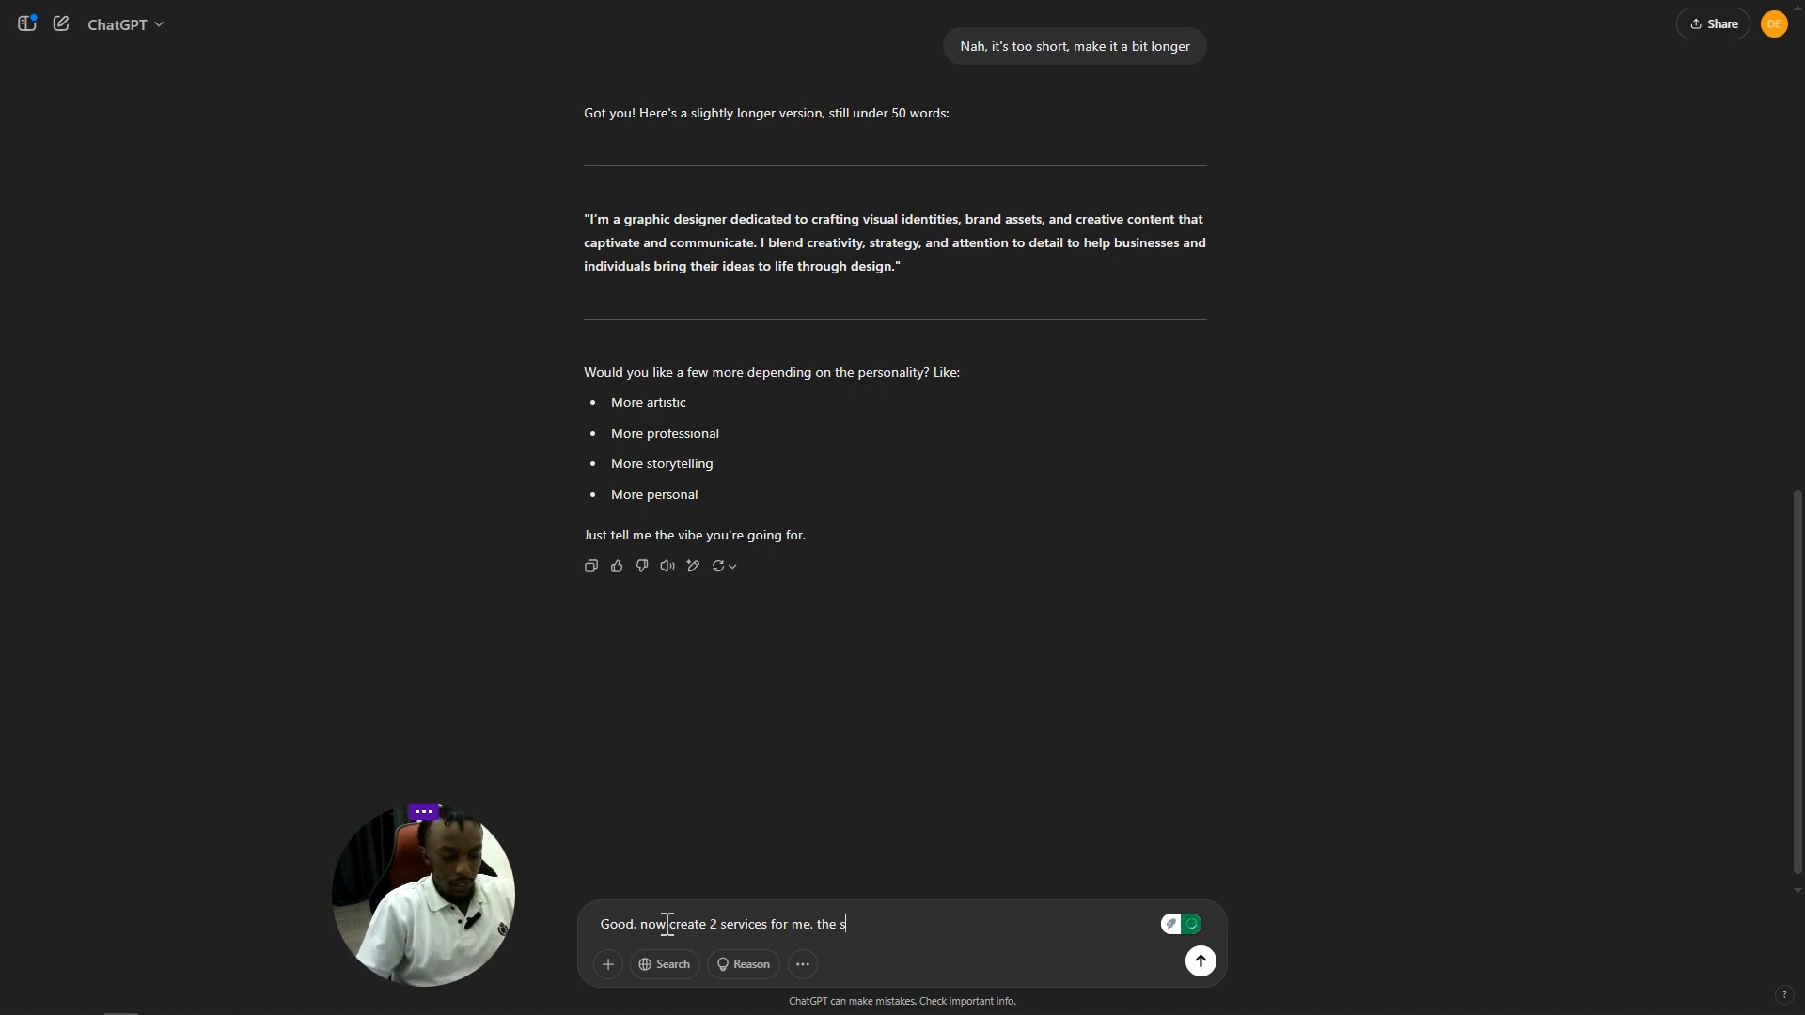
text(ervices sh)
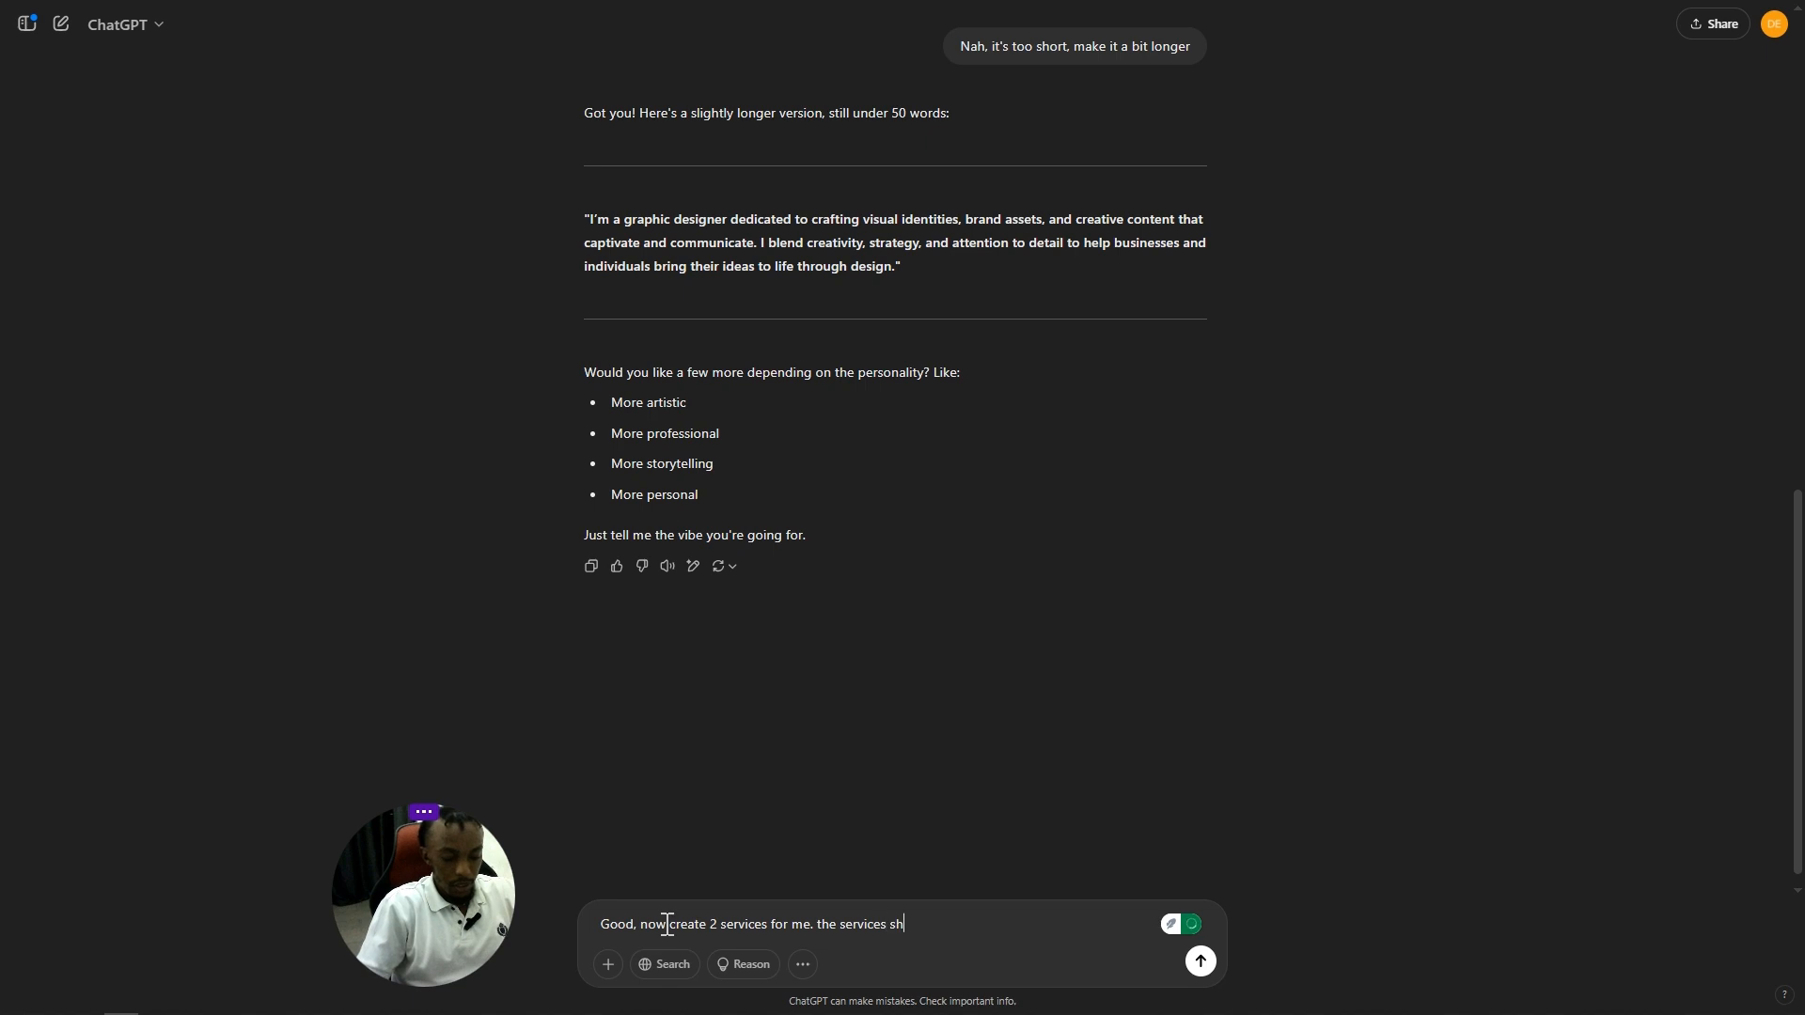
text(ould have )
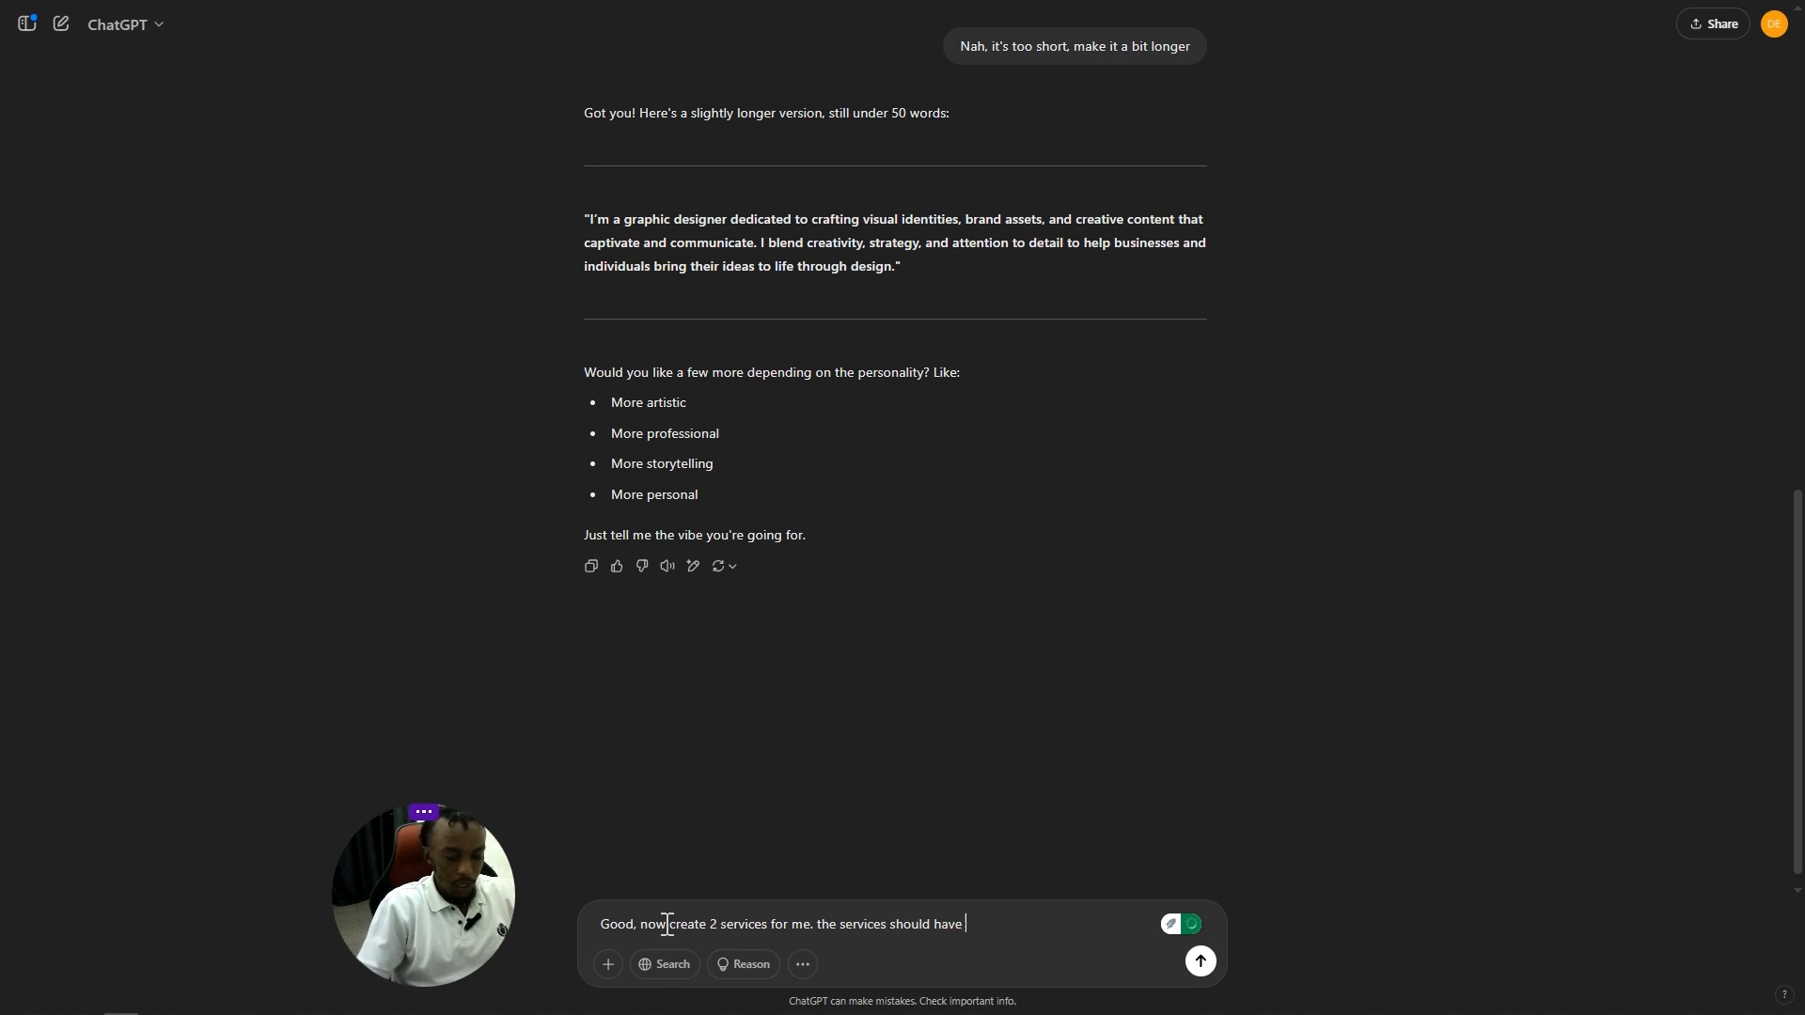
text(a title)
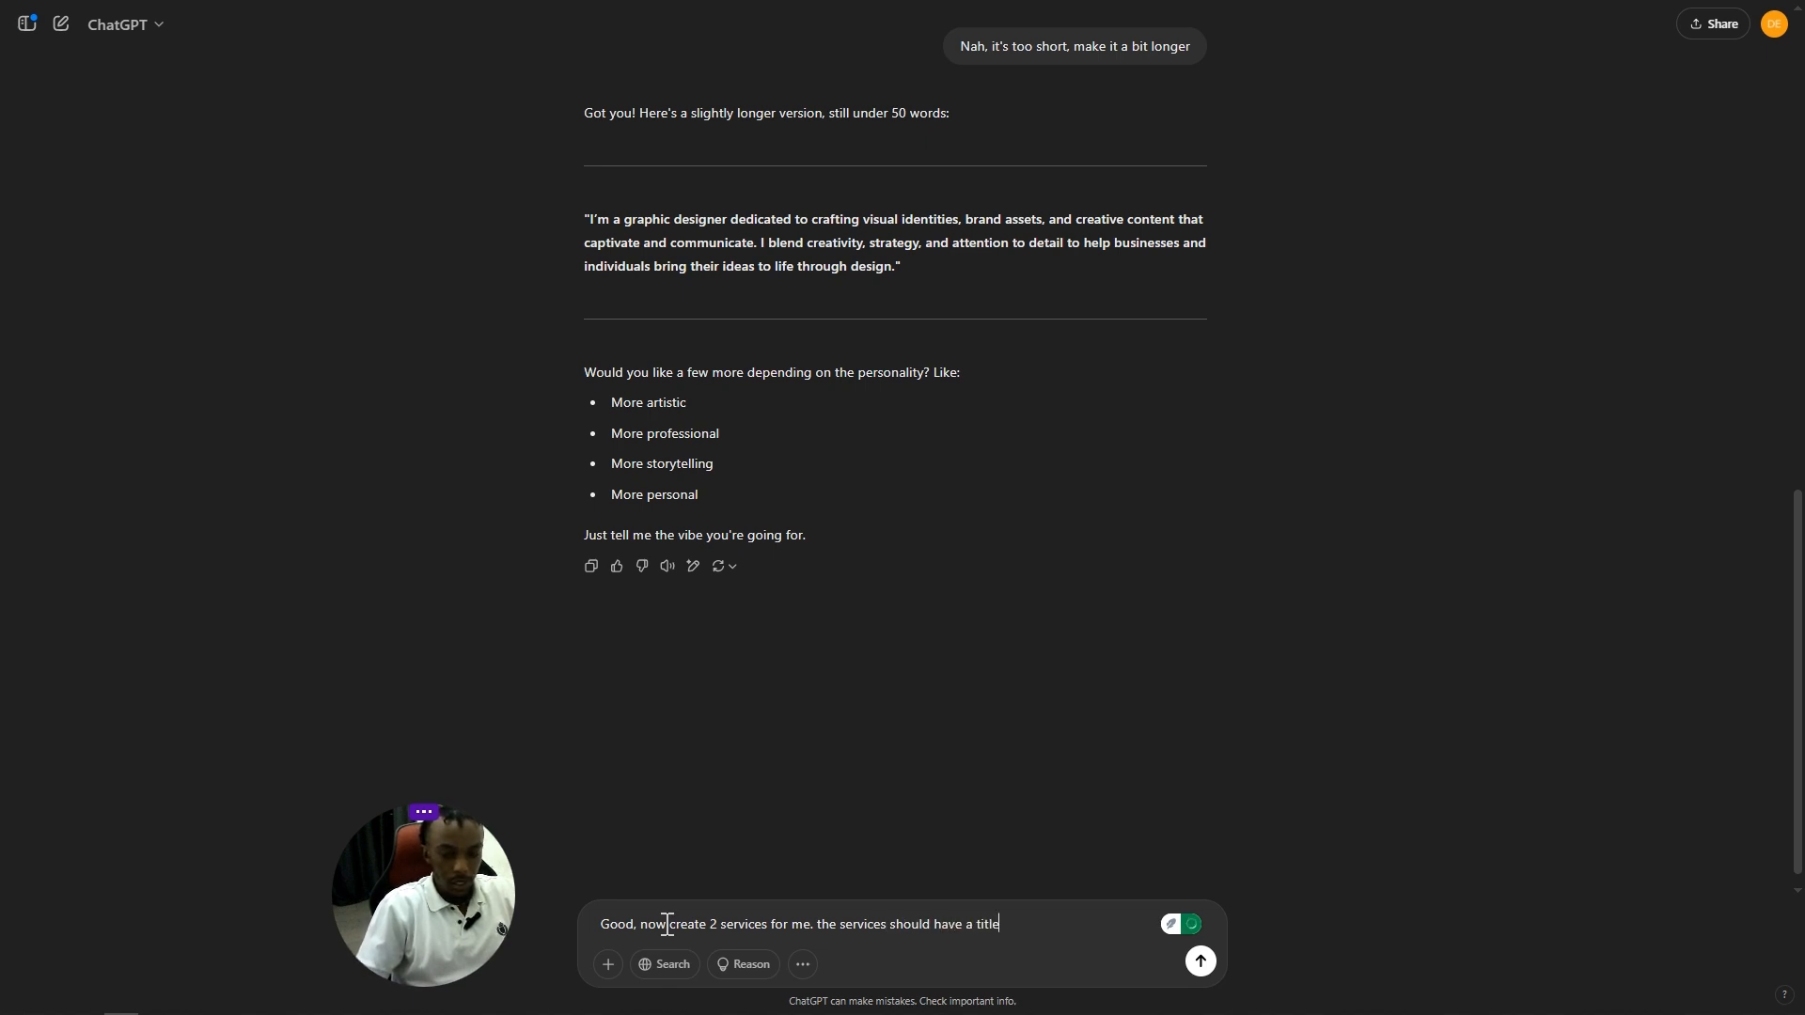
text( and a des)
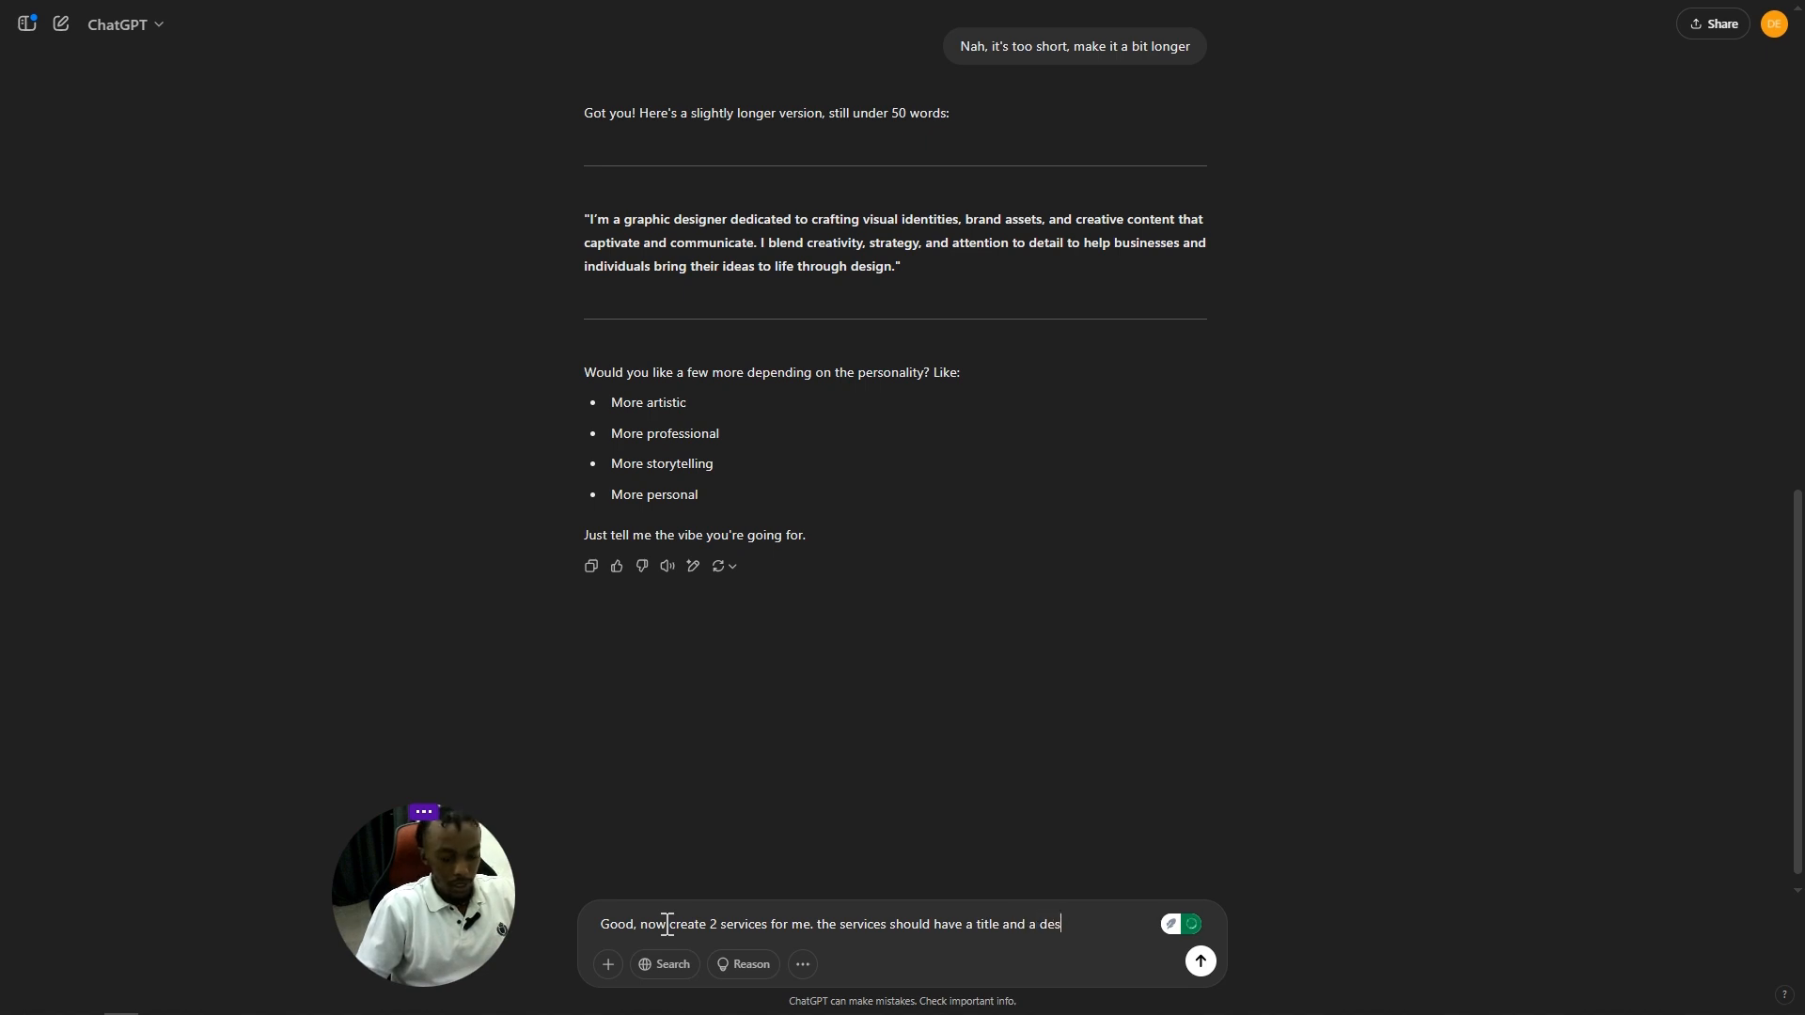
text(cription)
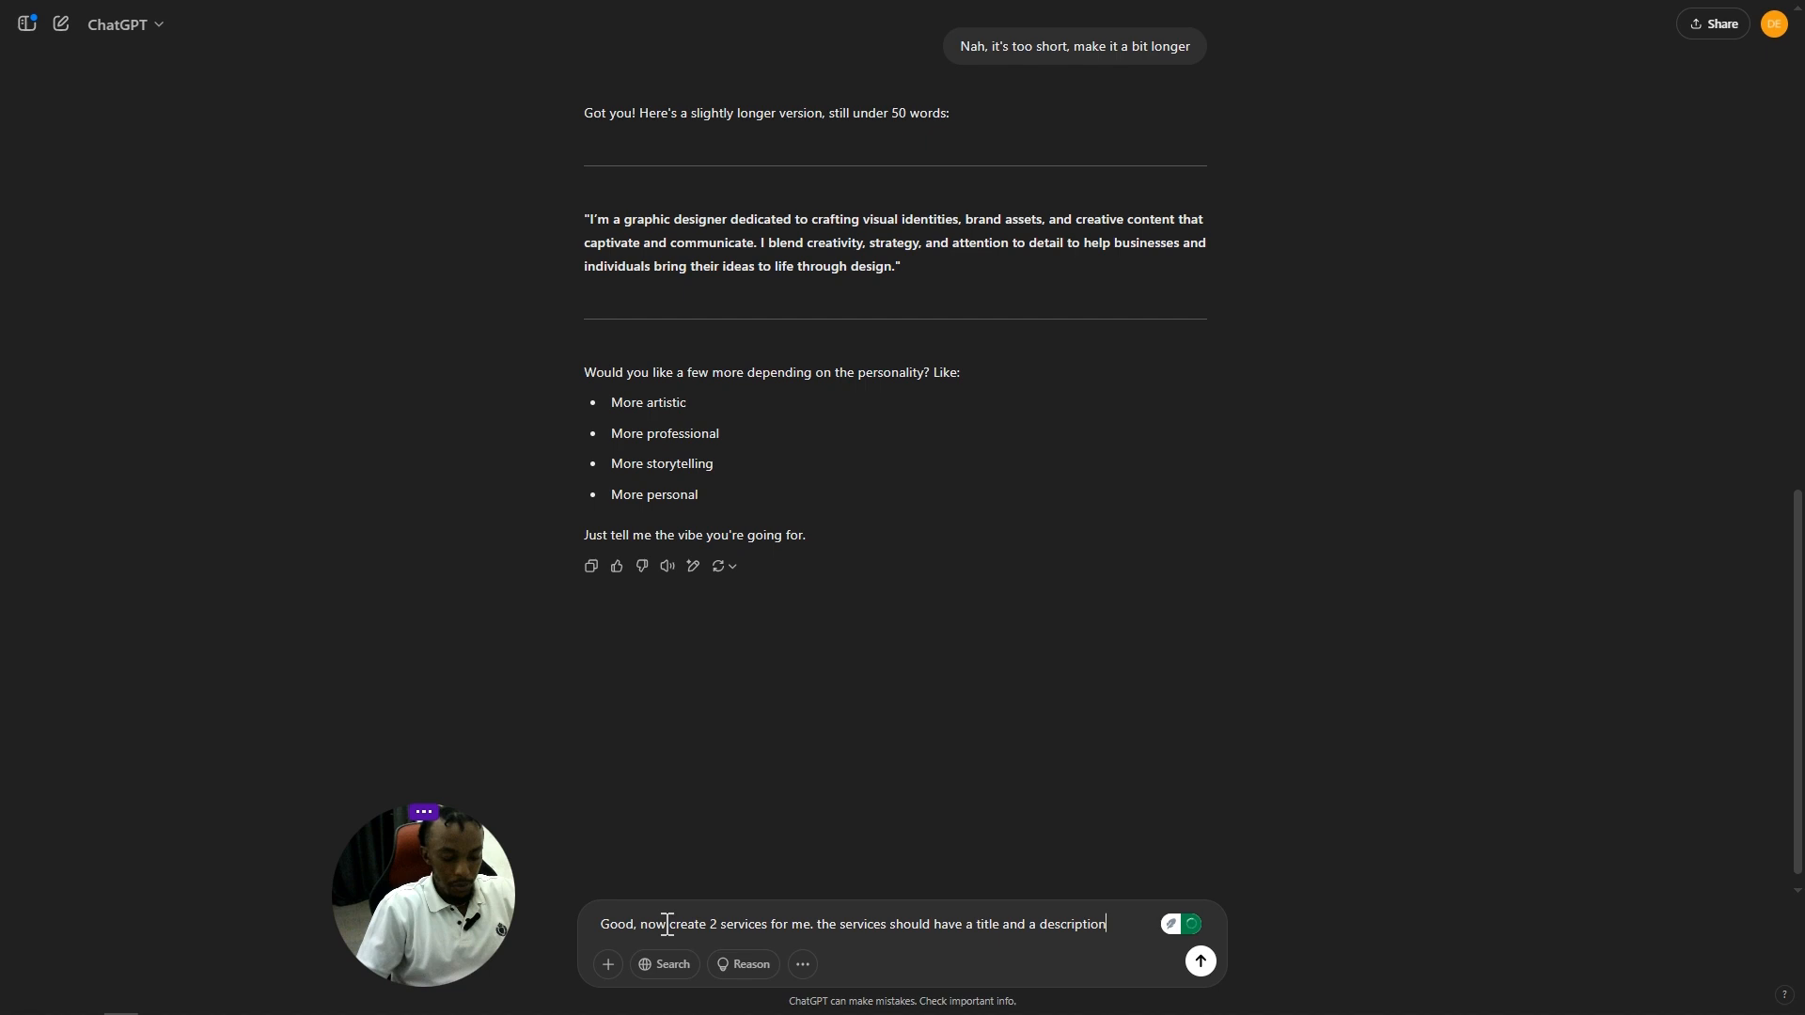
text(, and a price, the de)
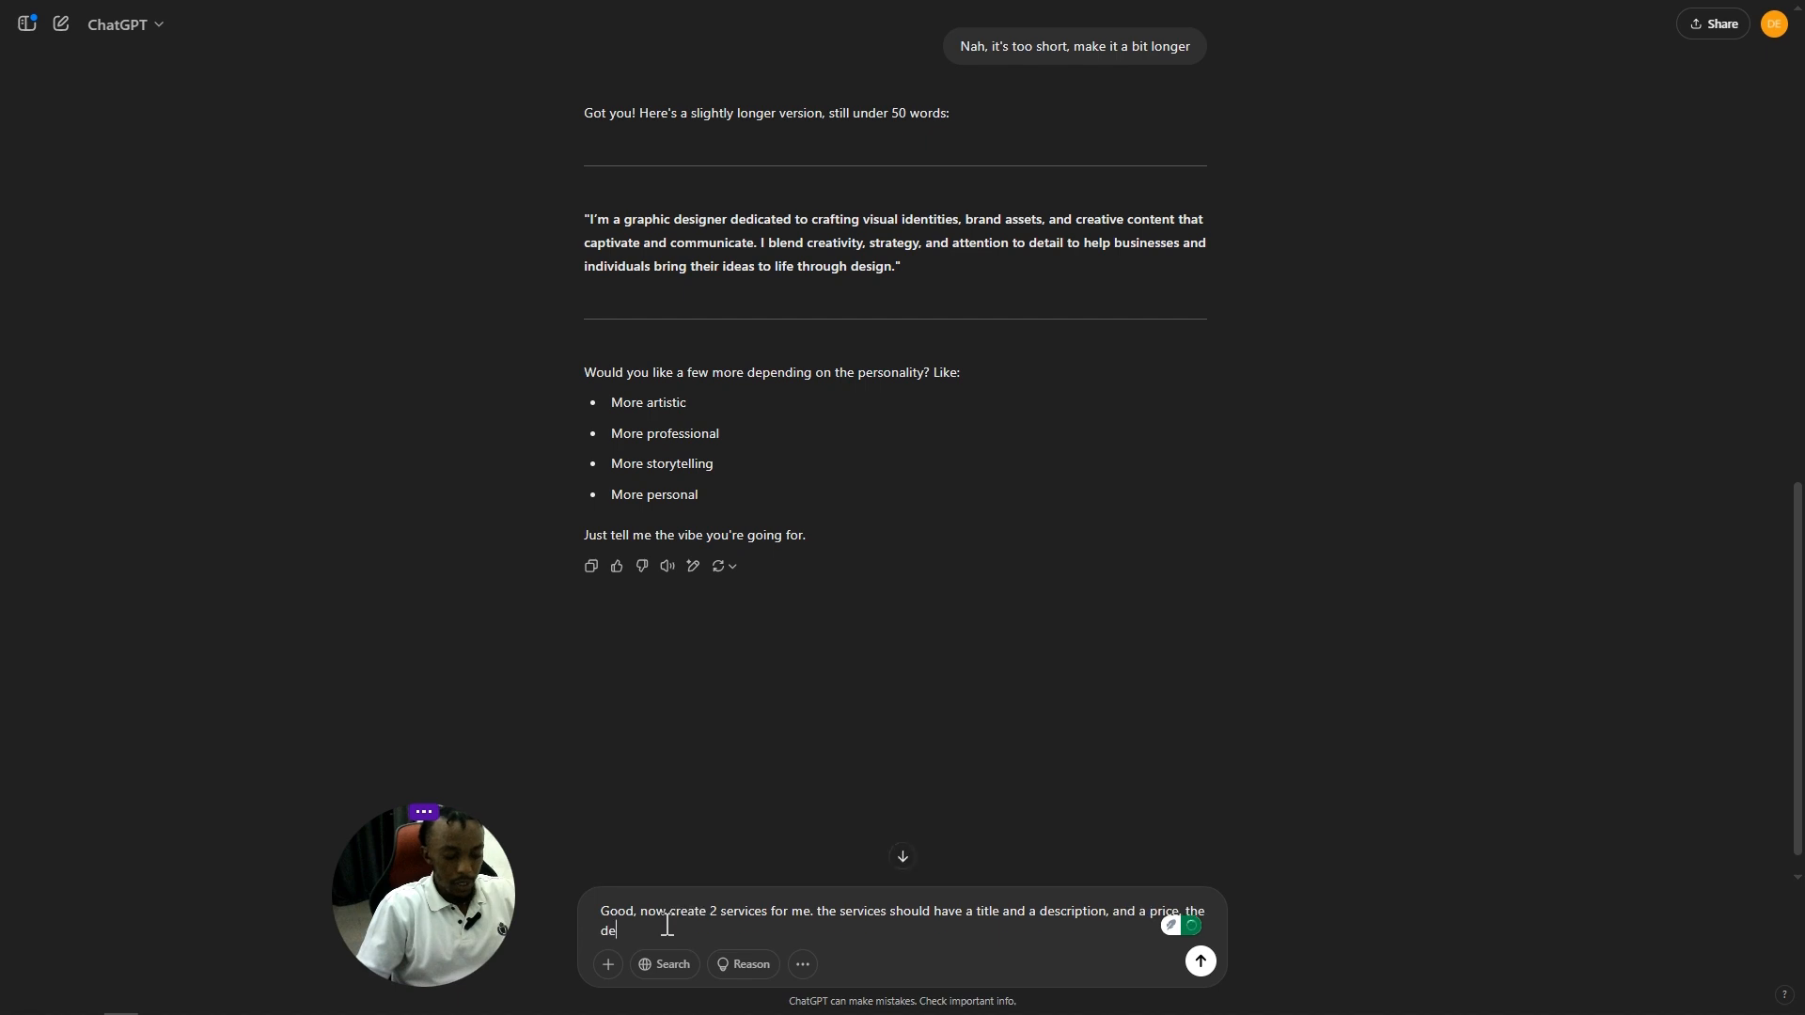
text(scription shou)
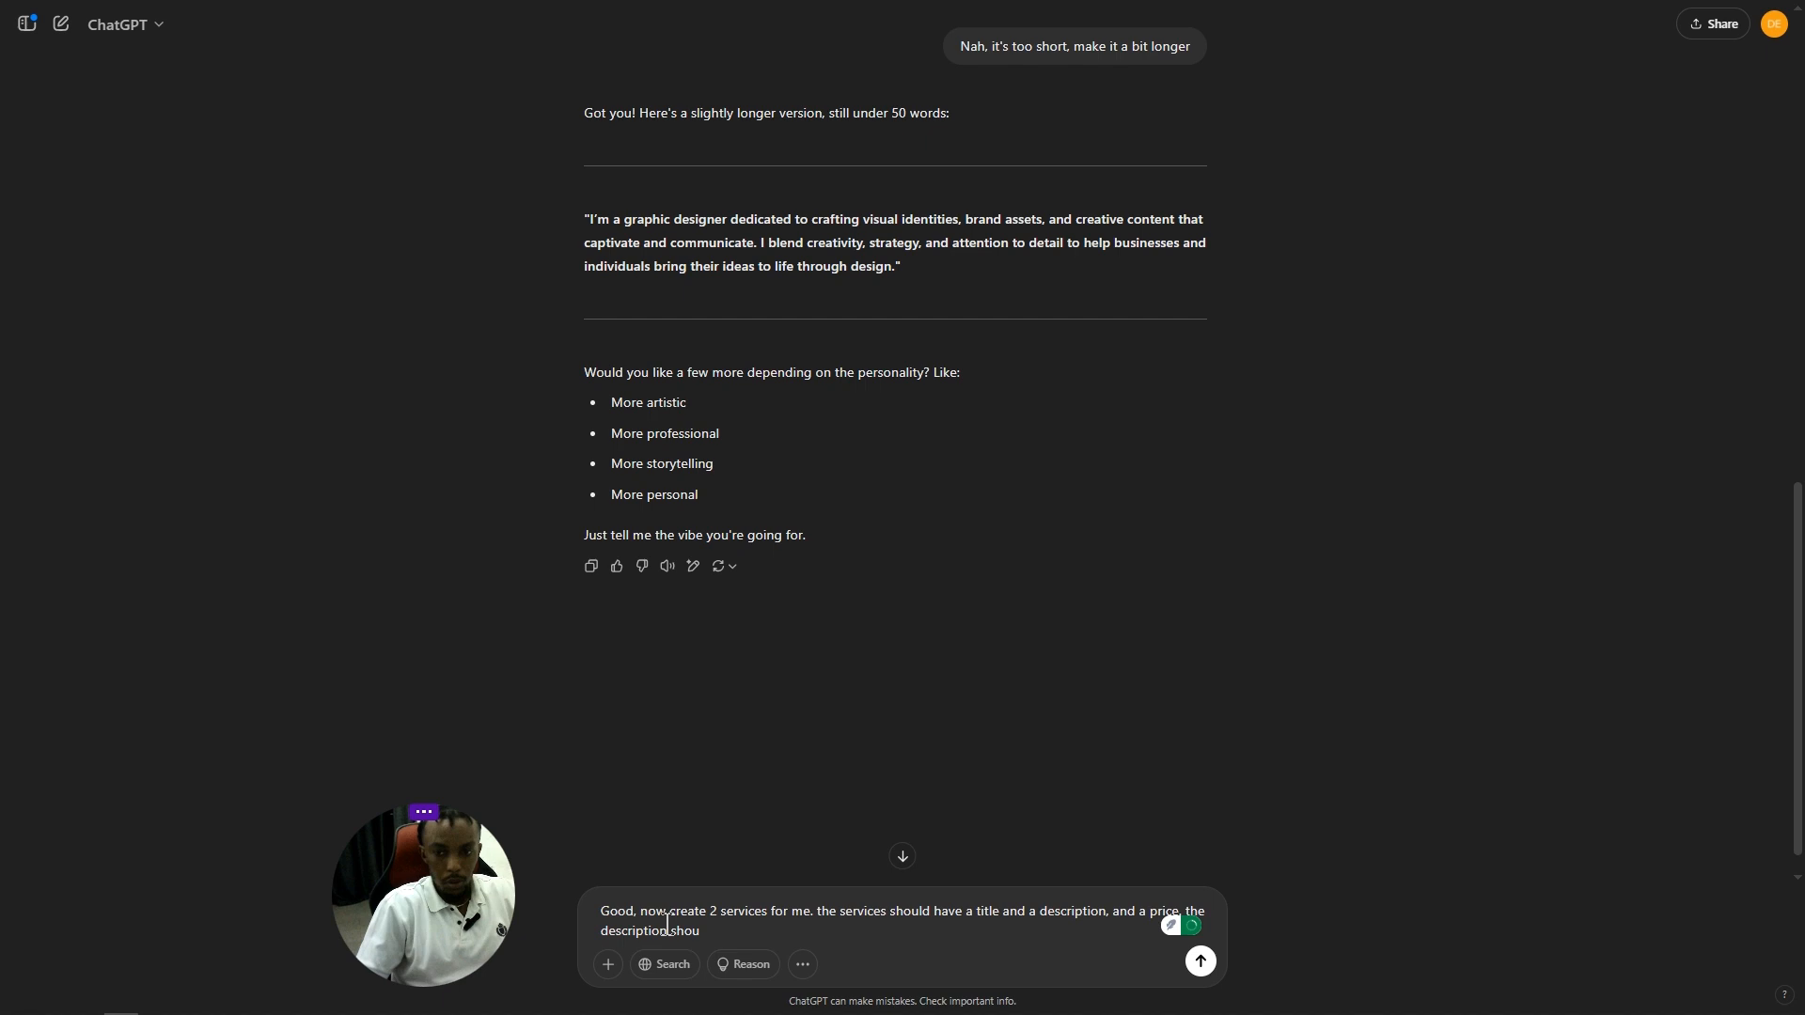
text(ld be less than )
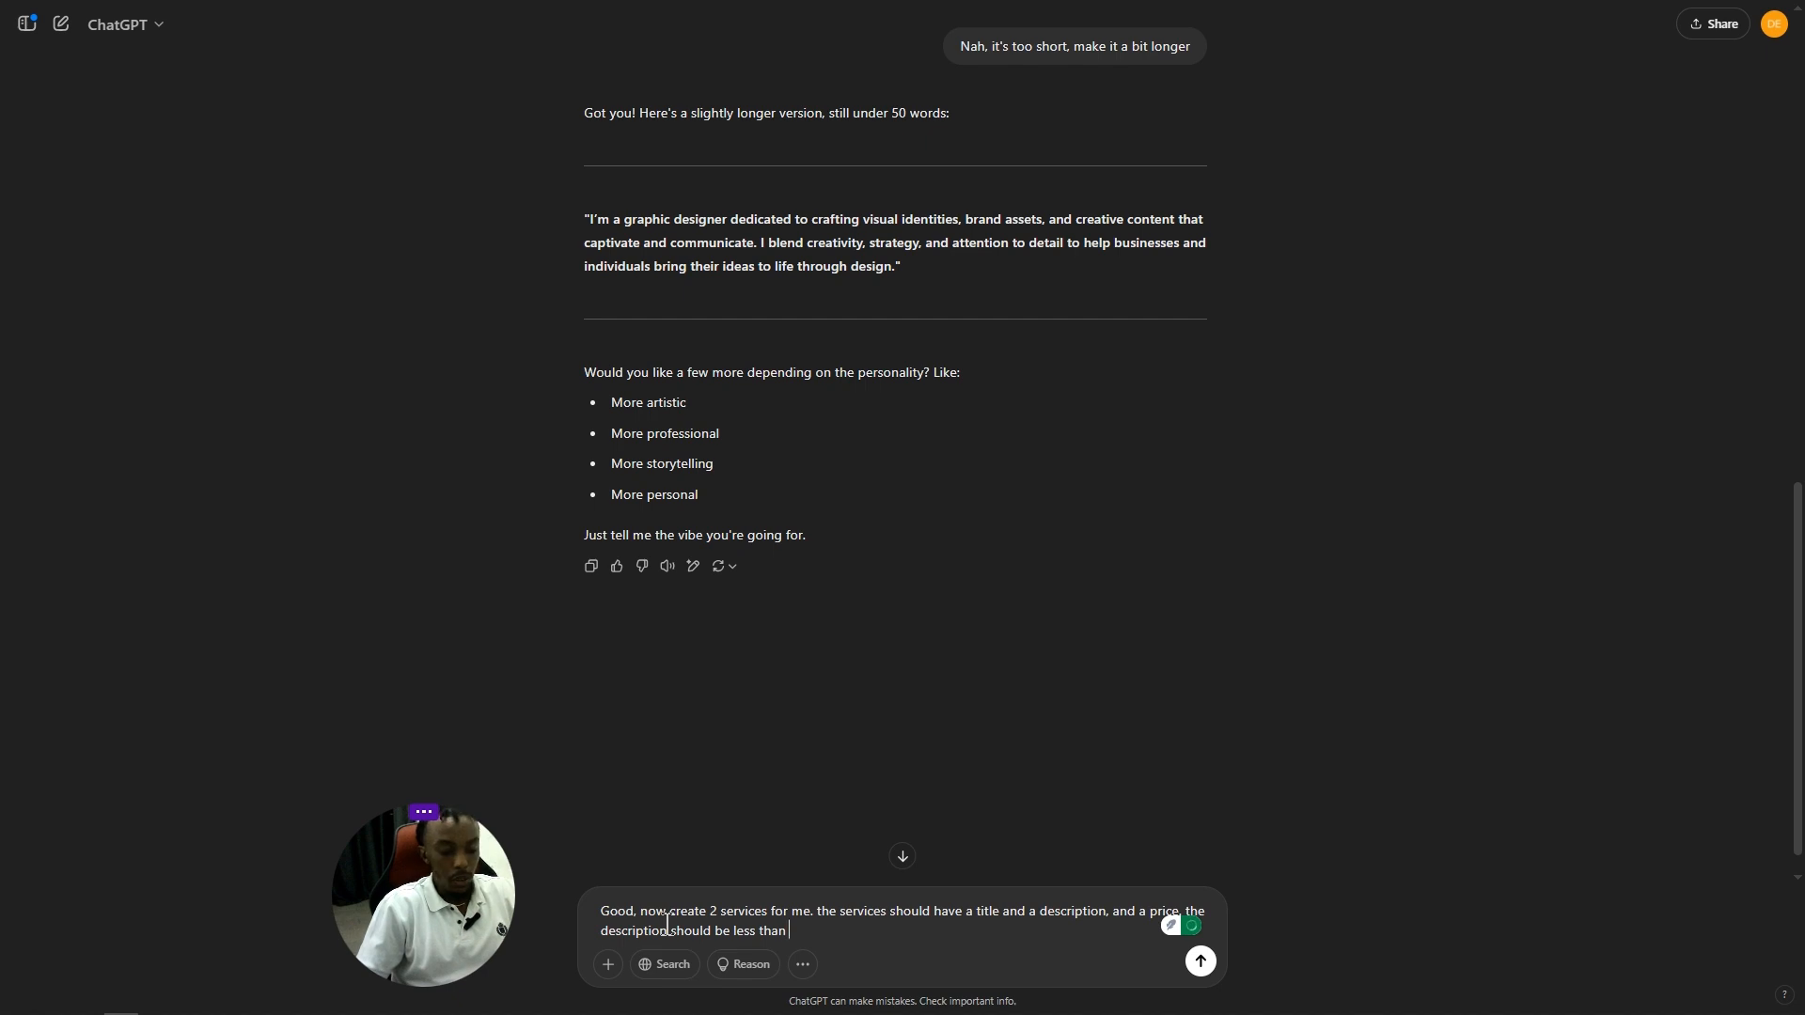
text(20)
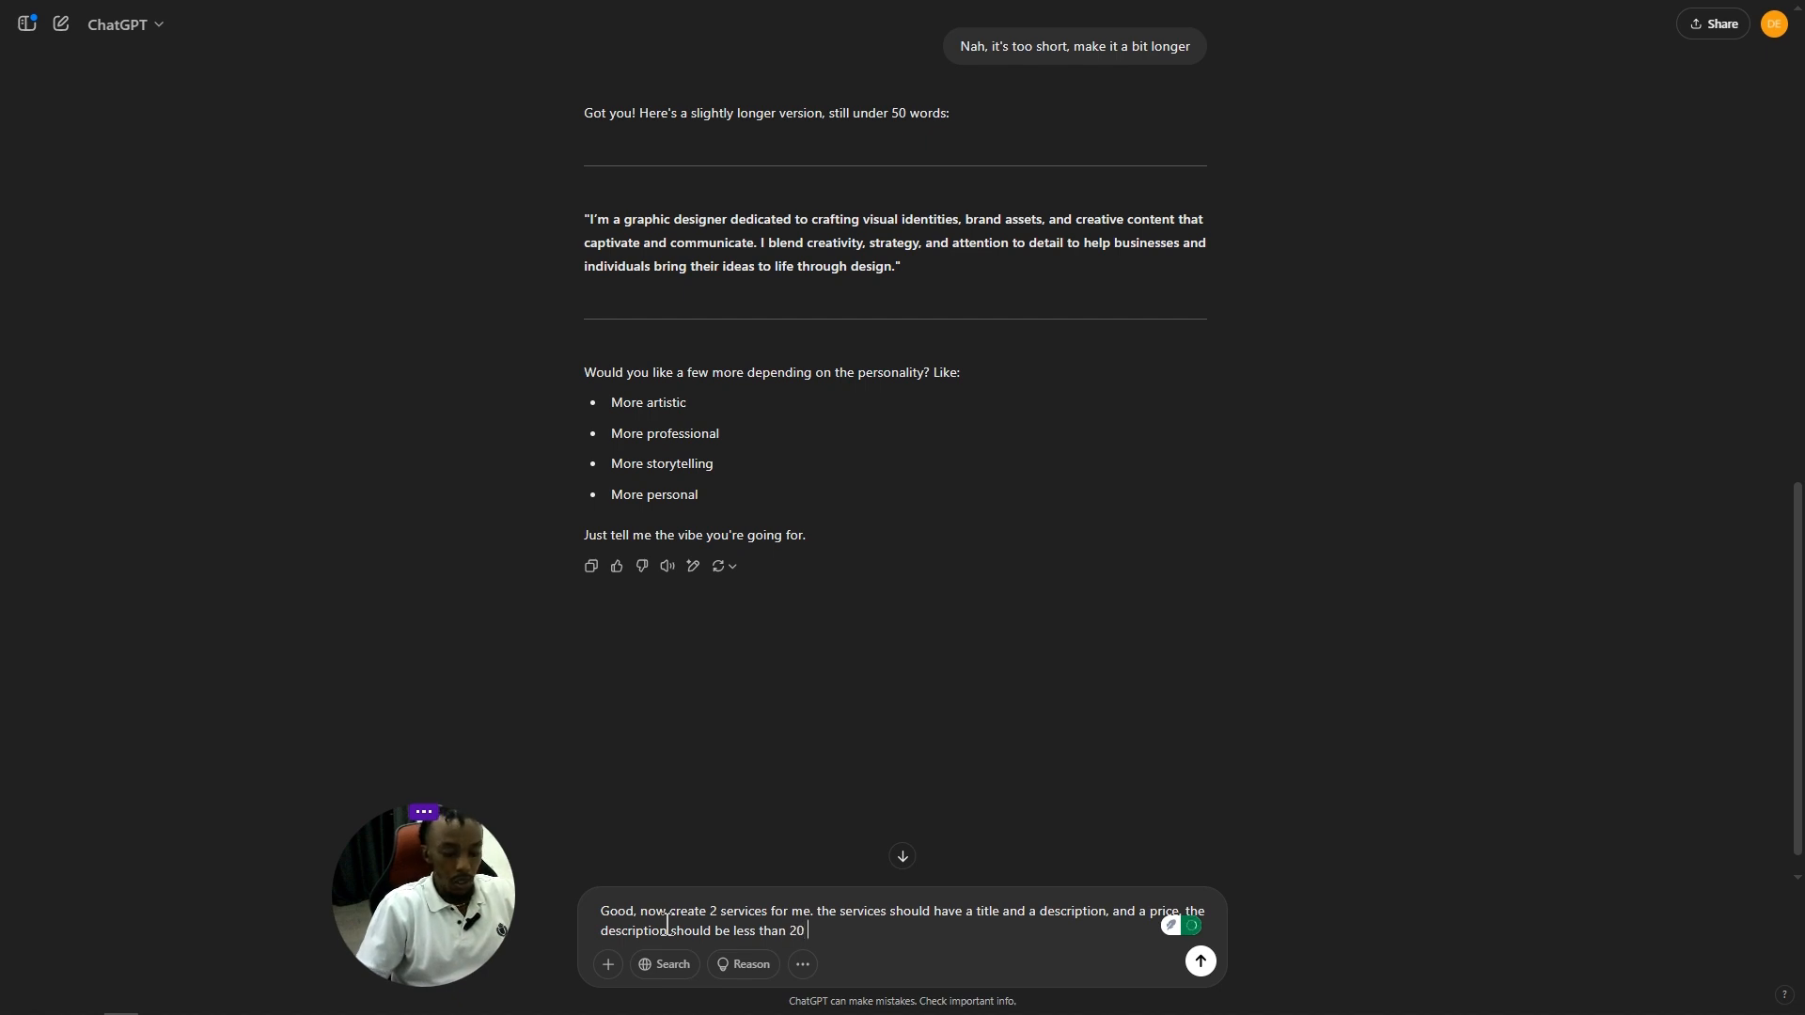
text( word)
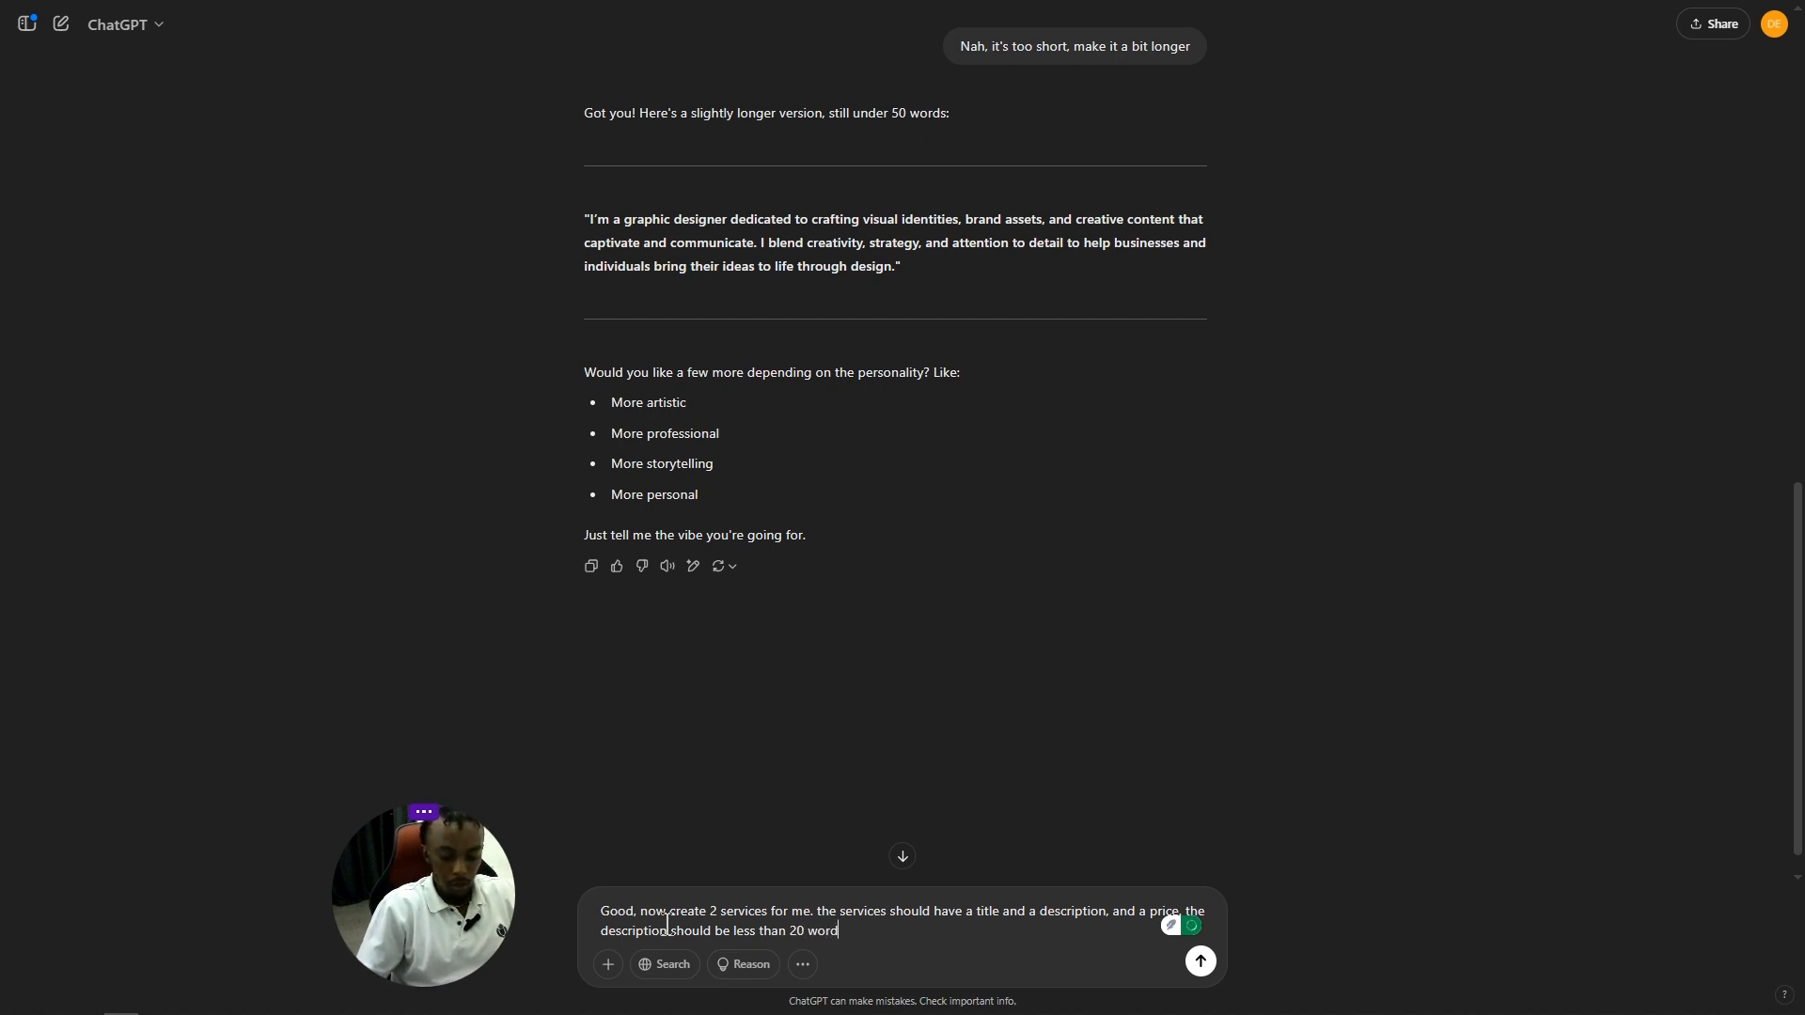
text(s.)
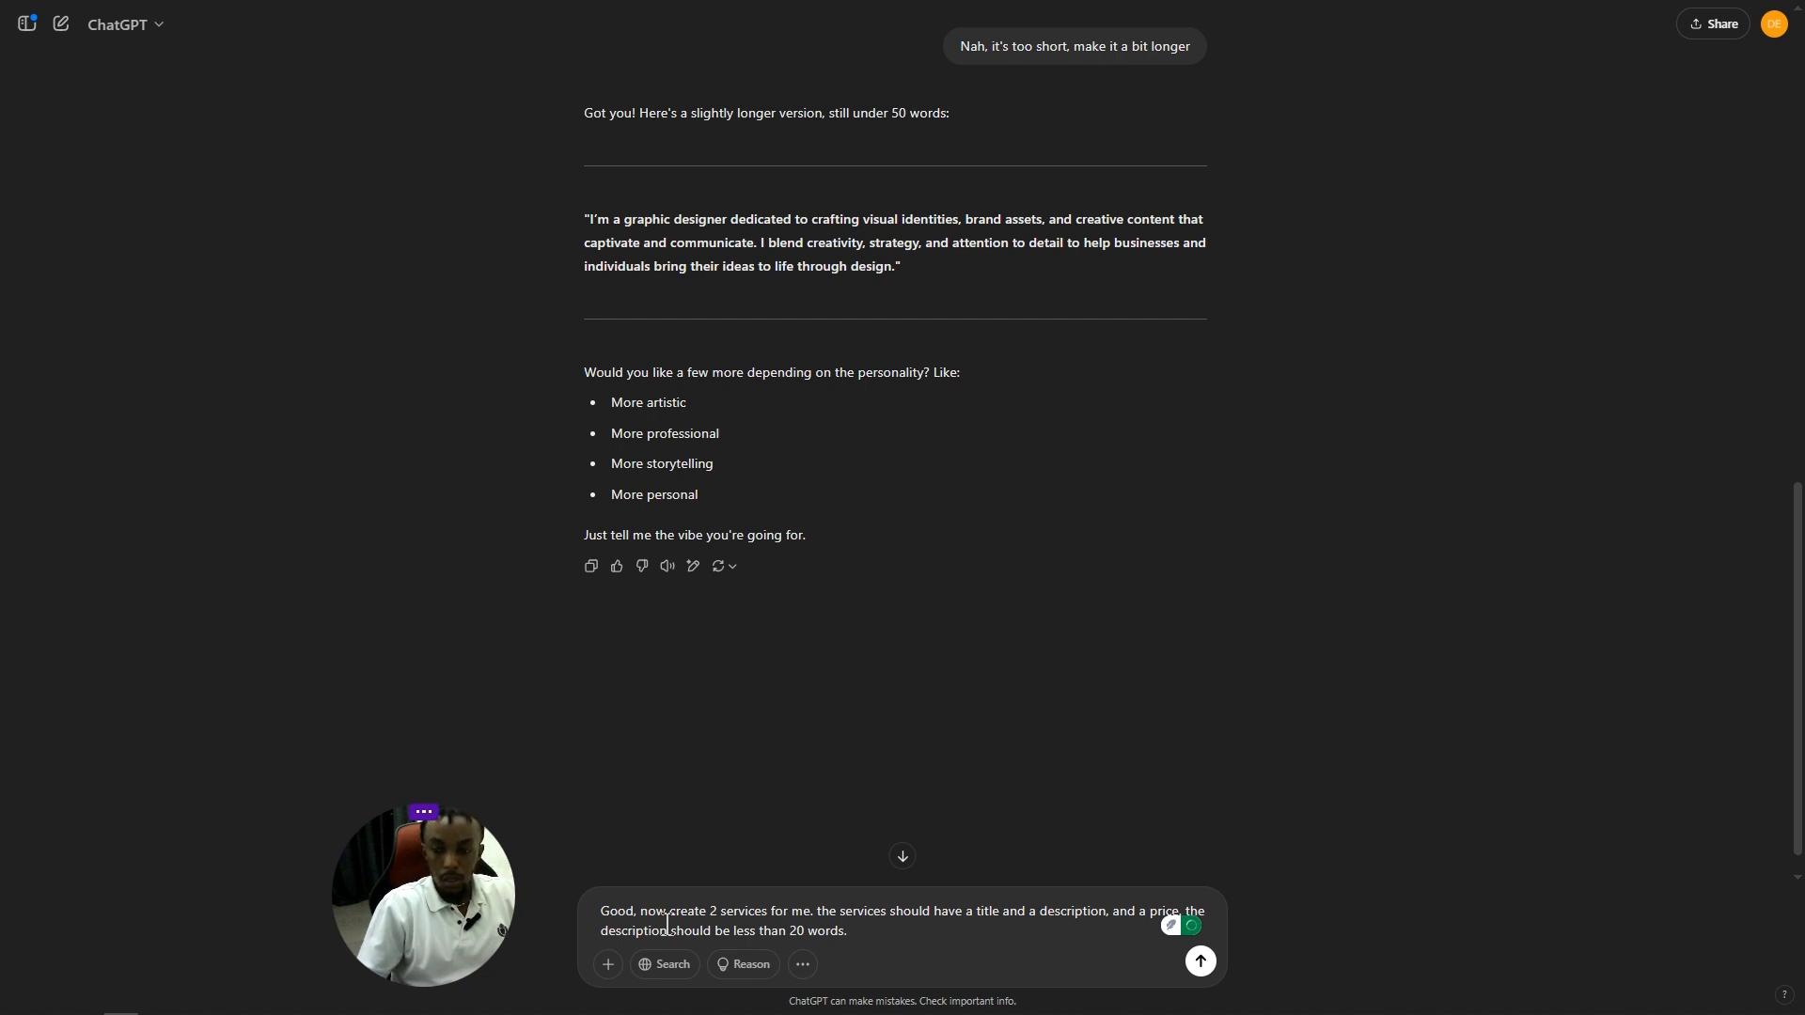
key(Return)
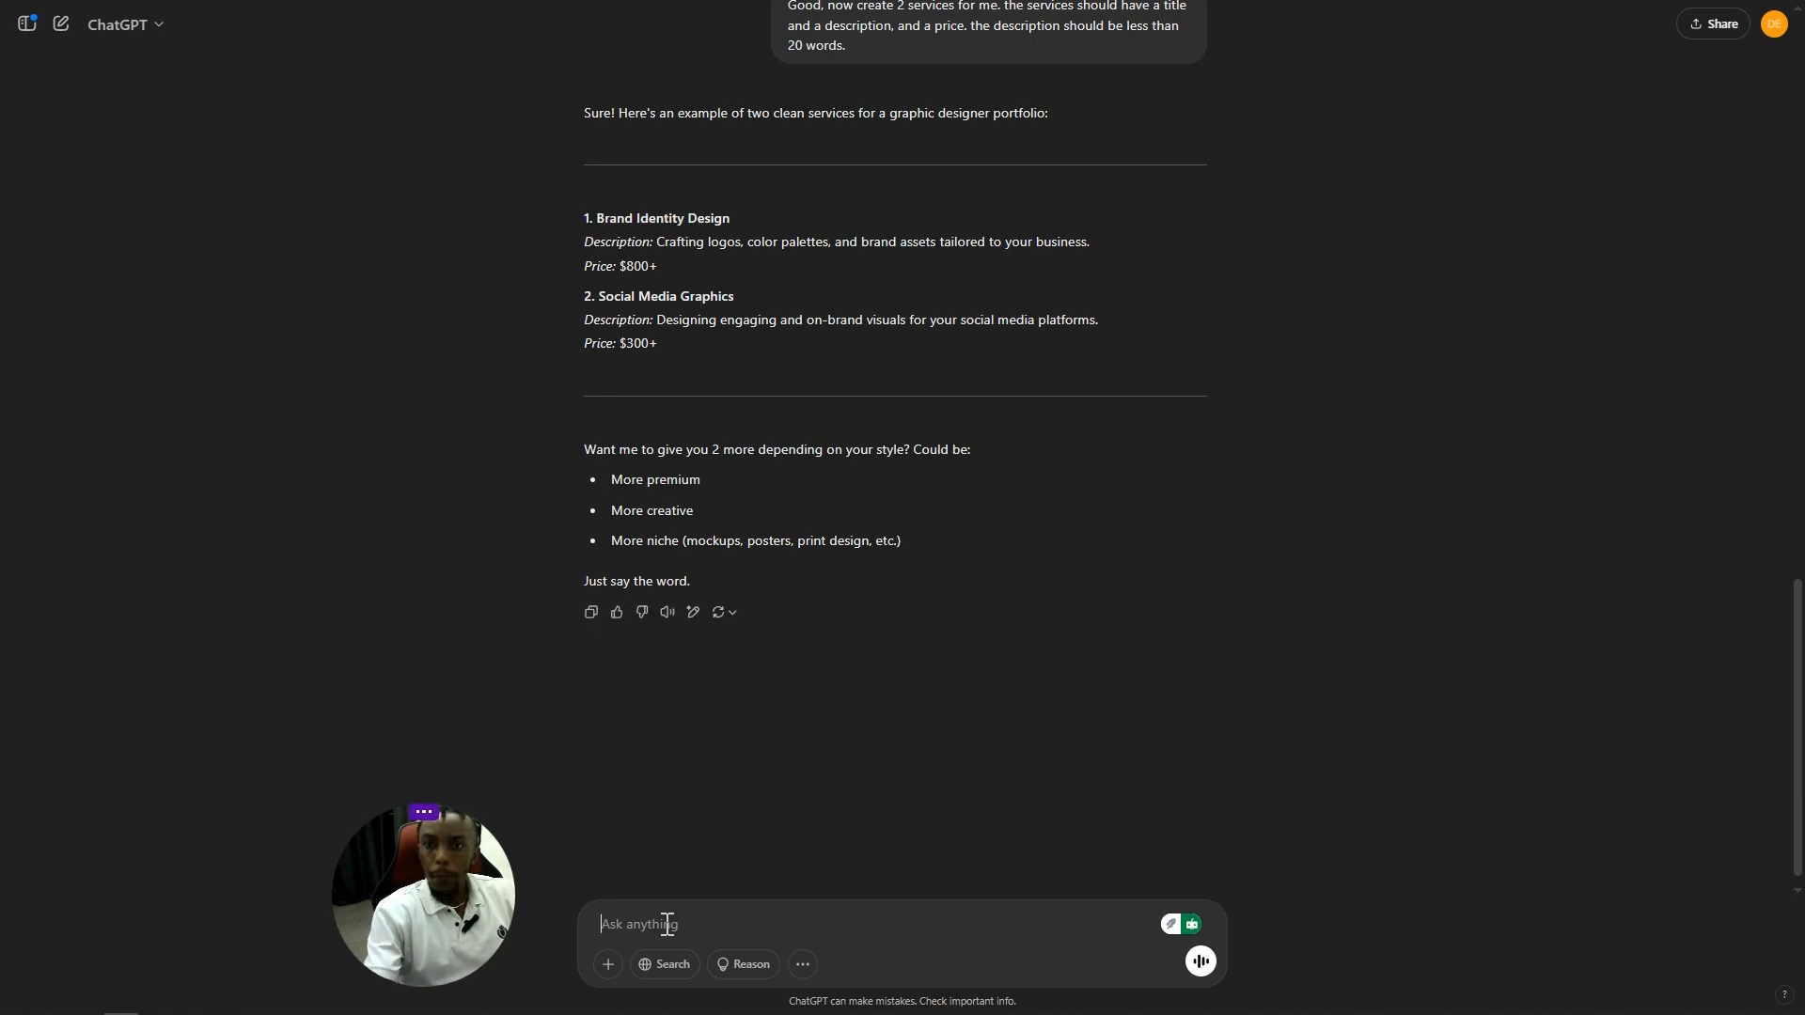
Step: Copy the first service's title, "Brand Identity Design", from the generated reply
scroll(846, 763, up, 6)
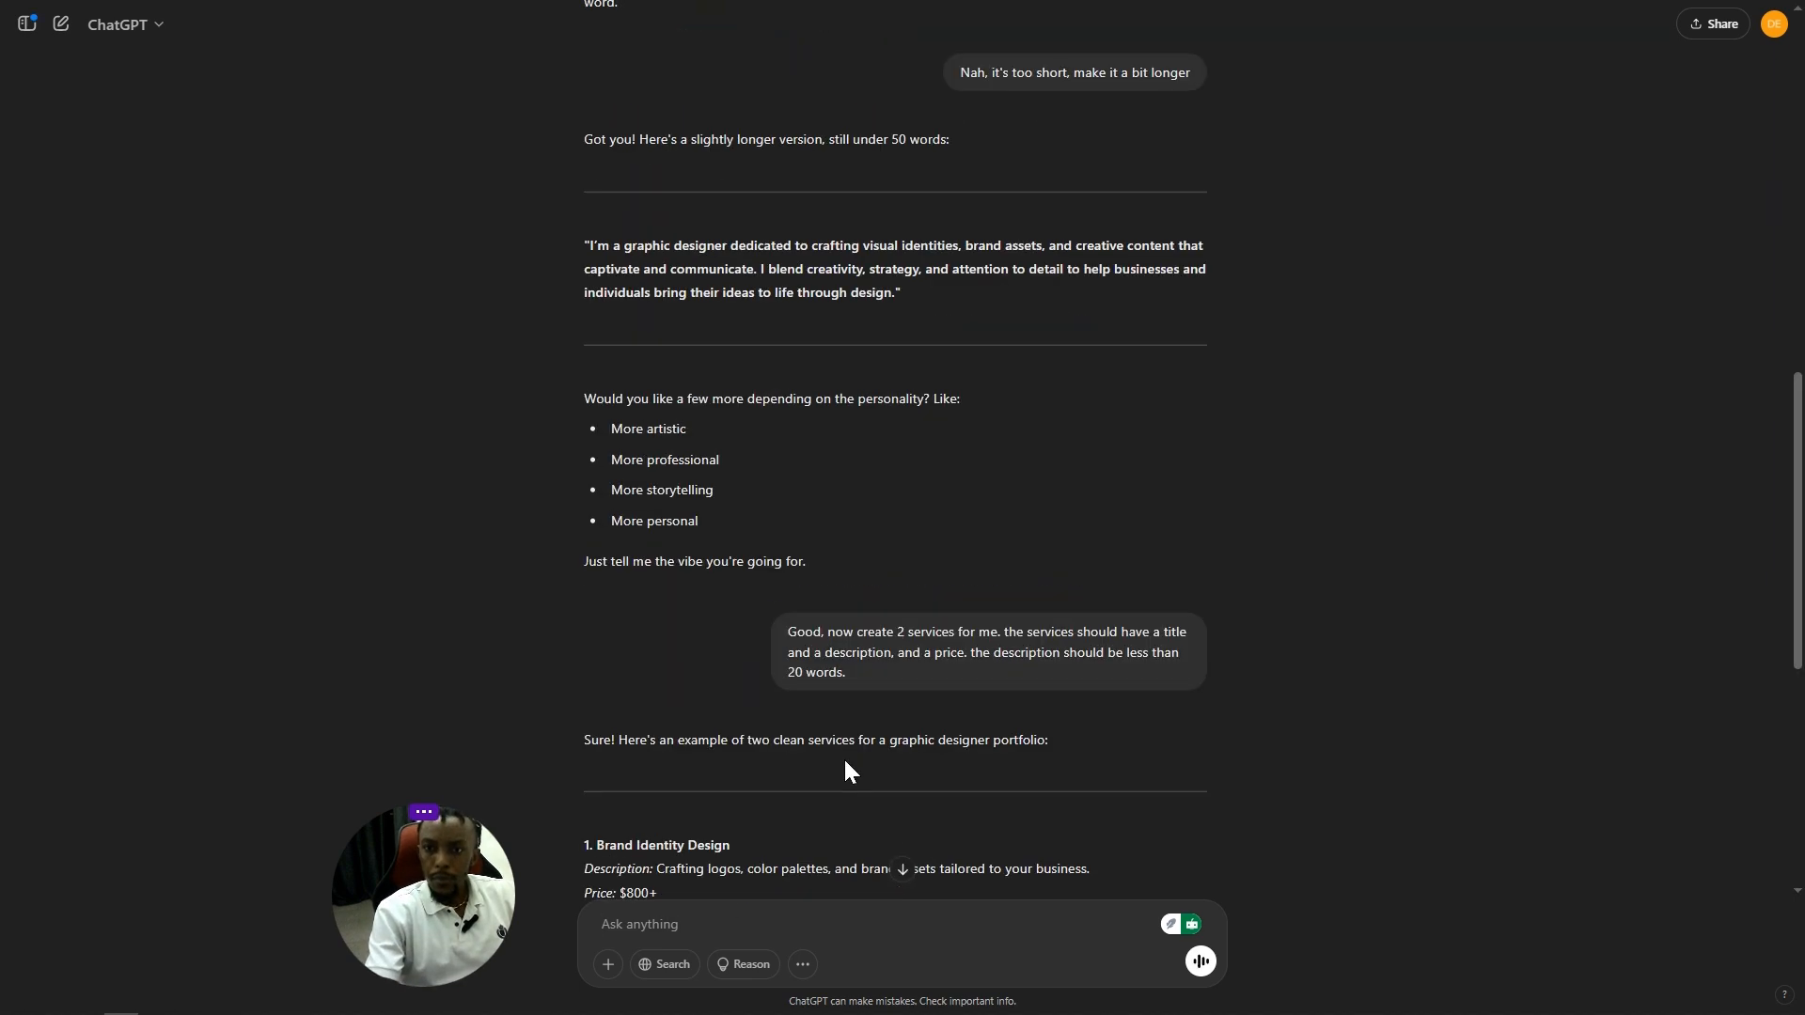
scroll(843, 758, down, 3)
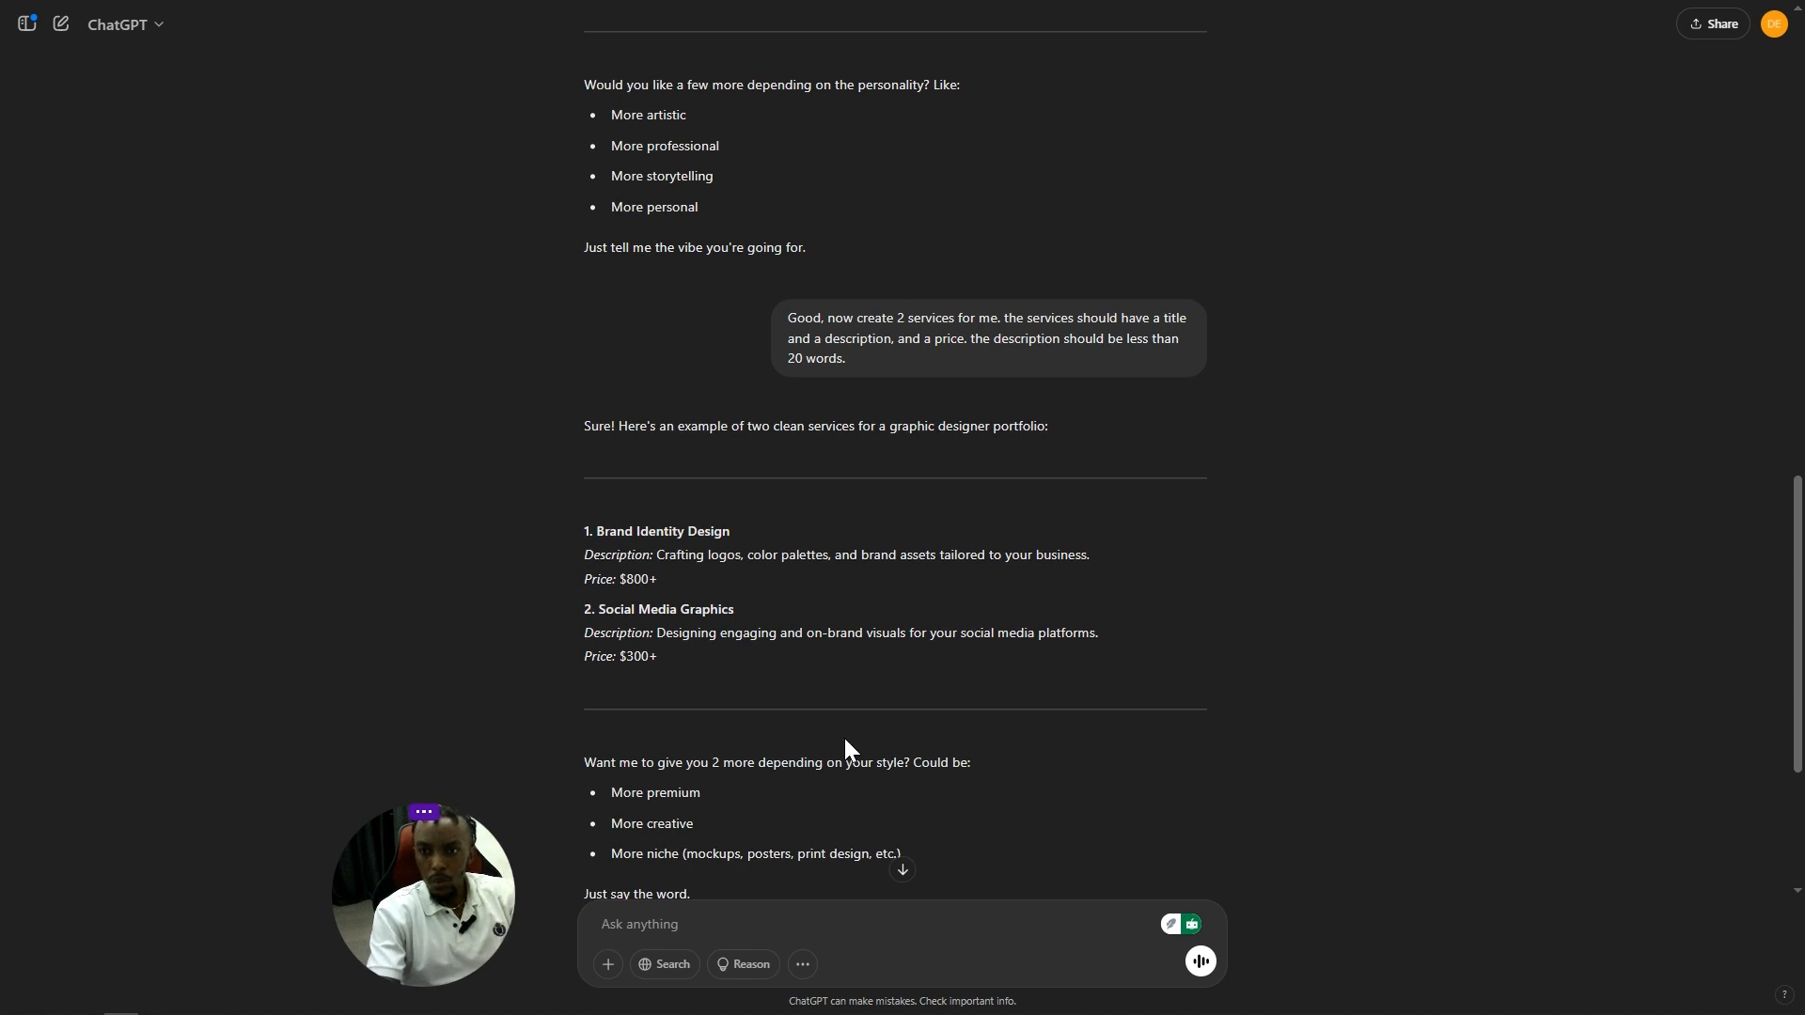
scroll(844, 737, down, 1)
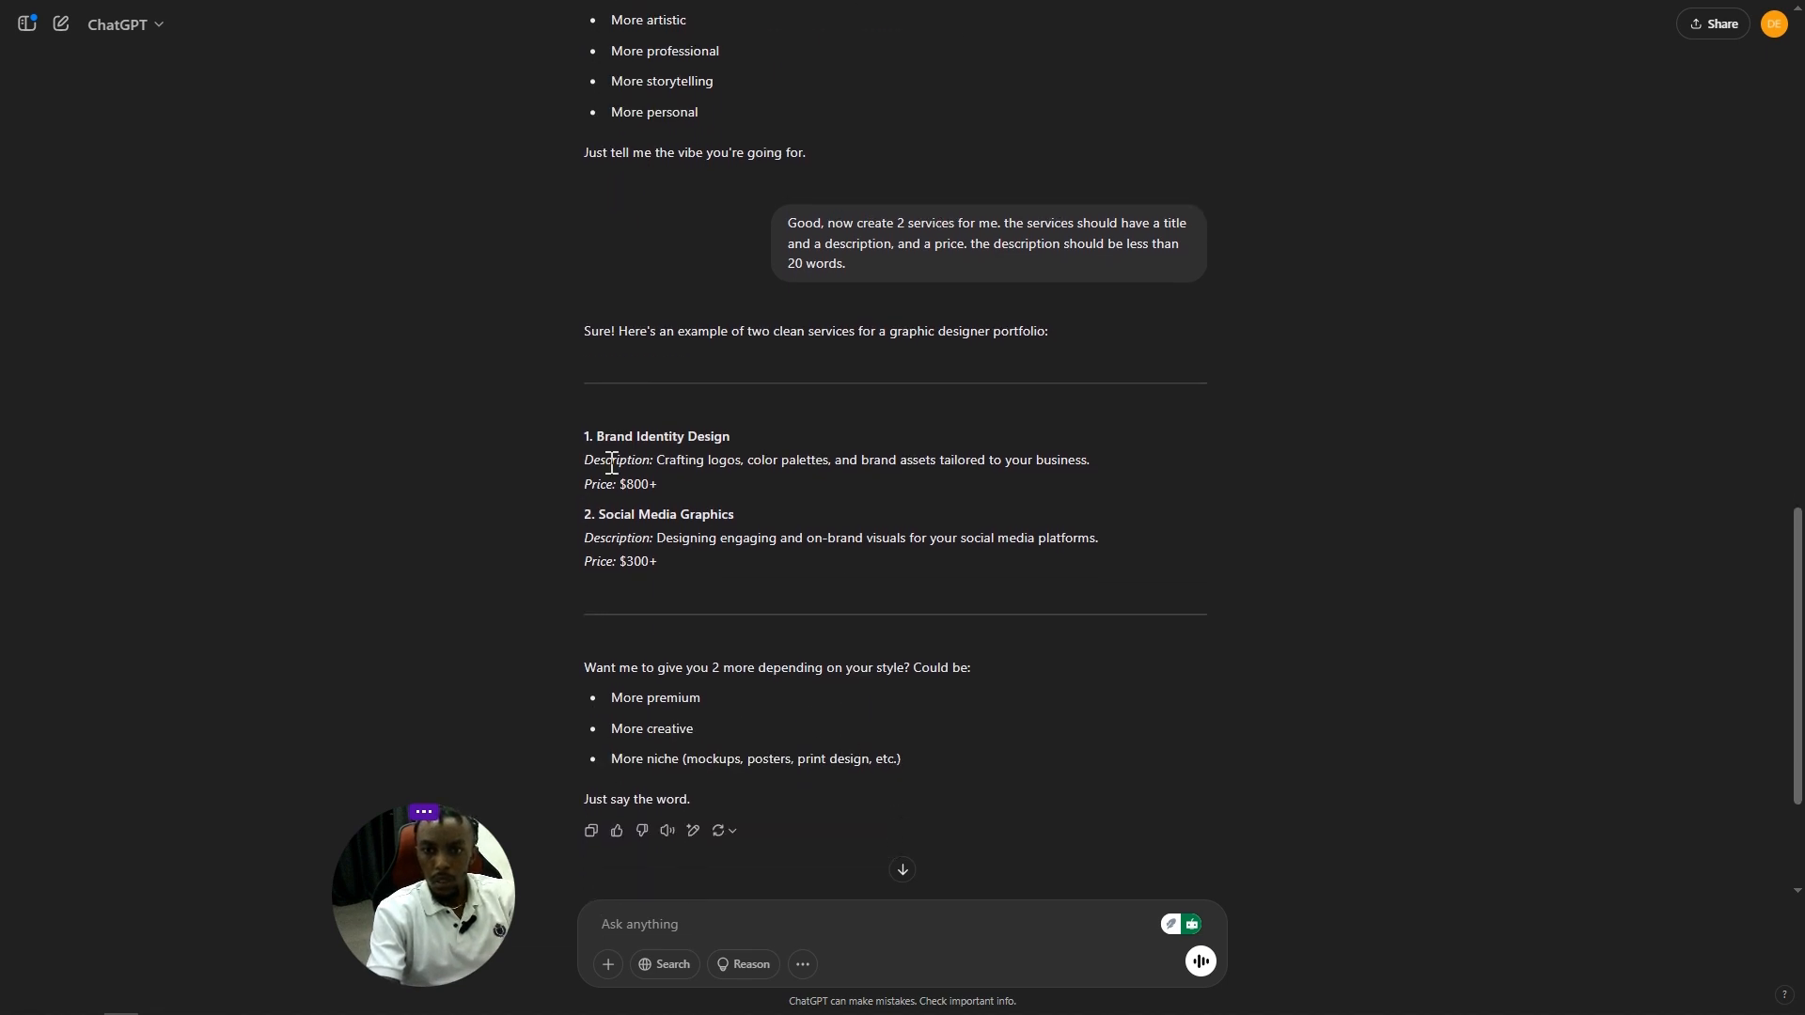
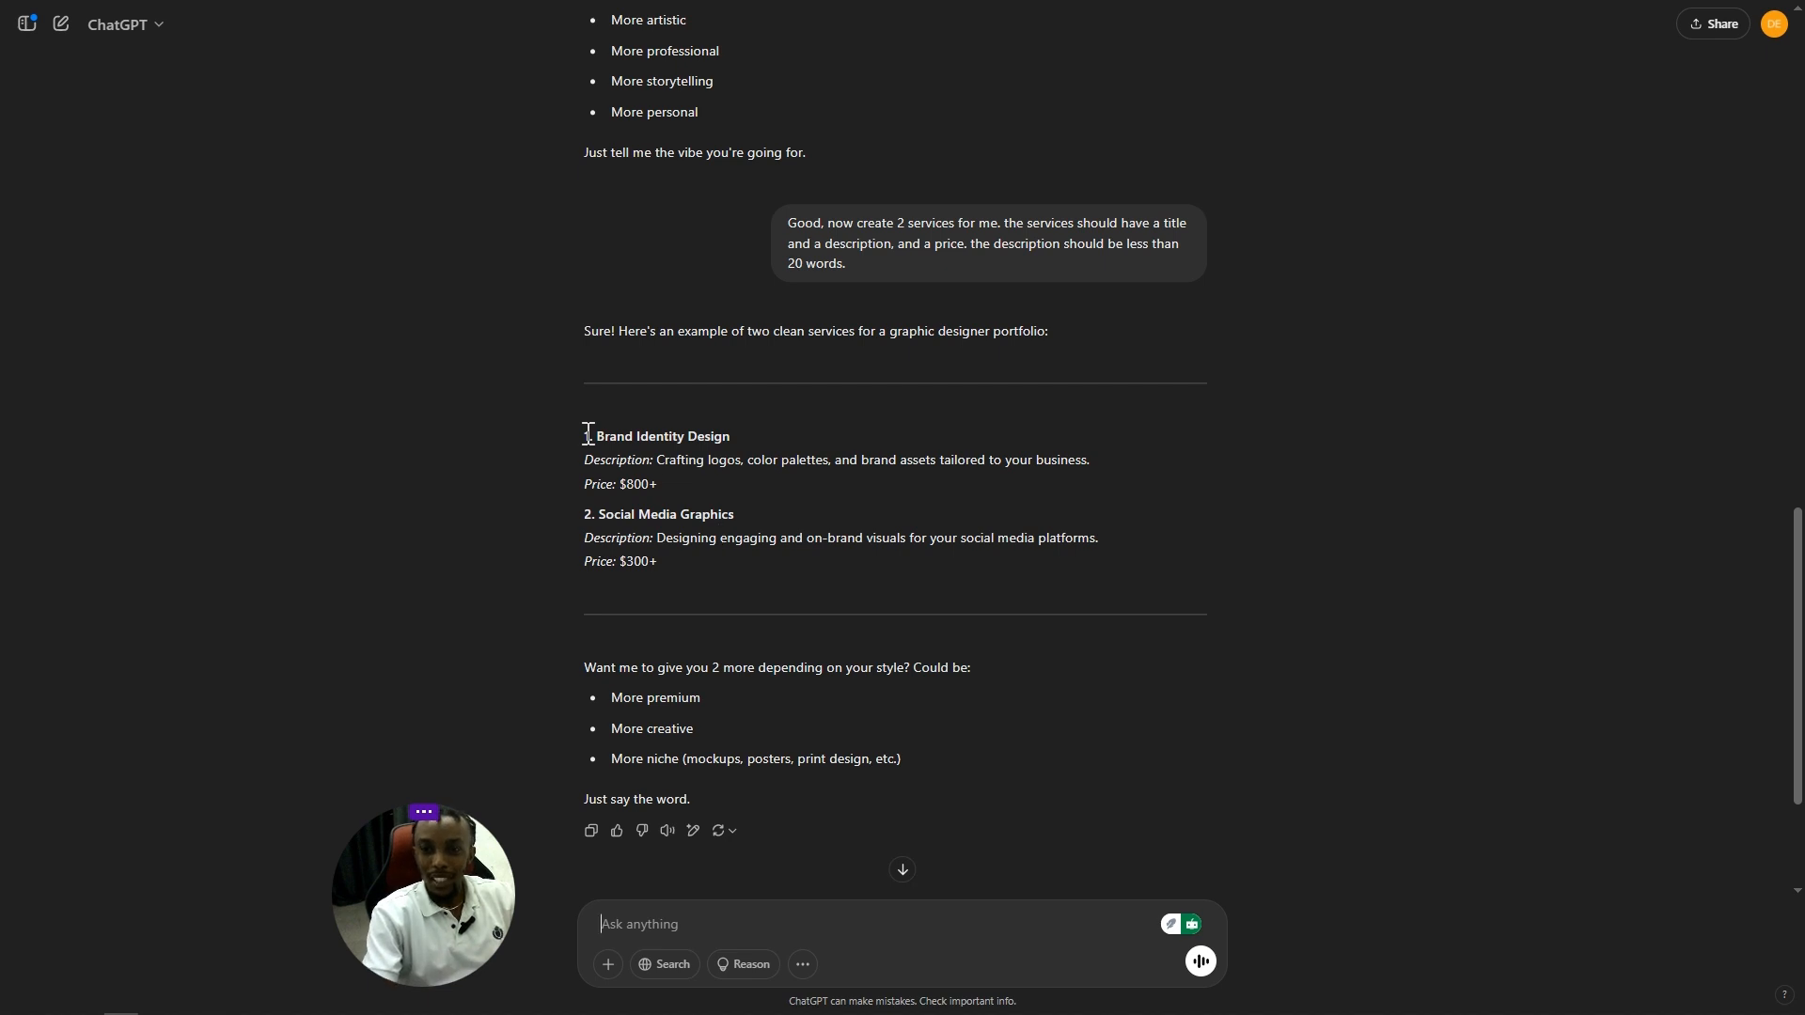
drag(598, 435, 733, 437)
key(ctrl+c)
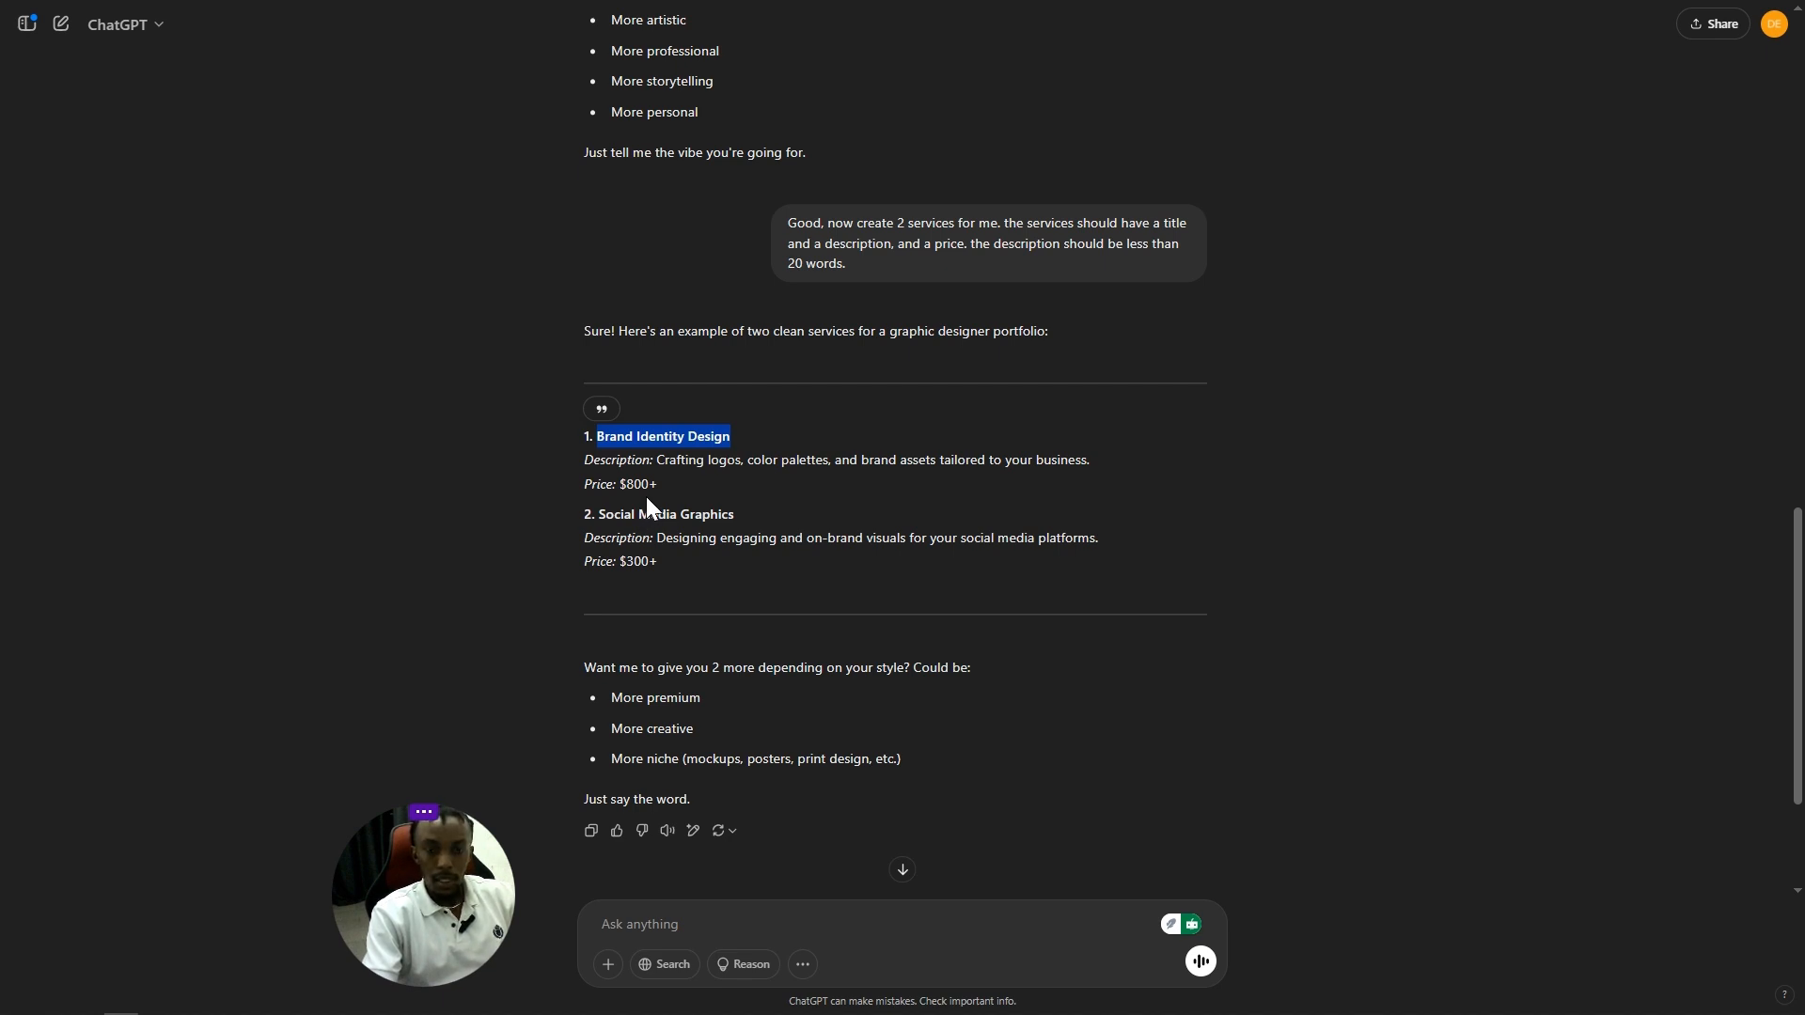
Step: Switch to Framer and add a text layer reading "Brand Identity Design" on the canvas below the Desktop frame's About Me section
key(super+Tab)
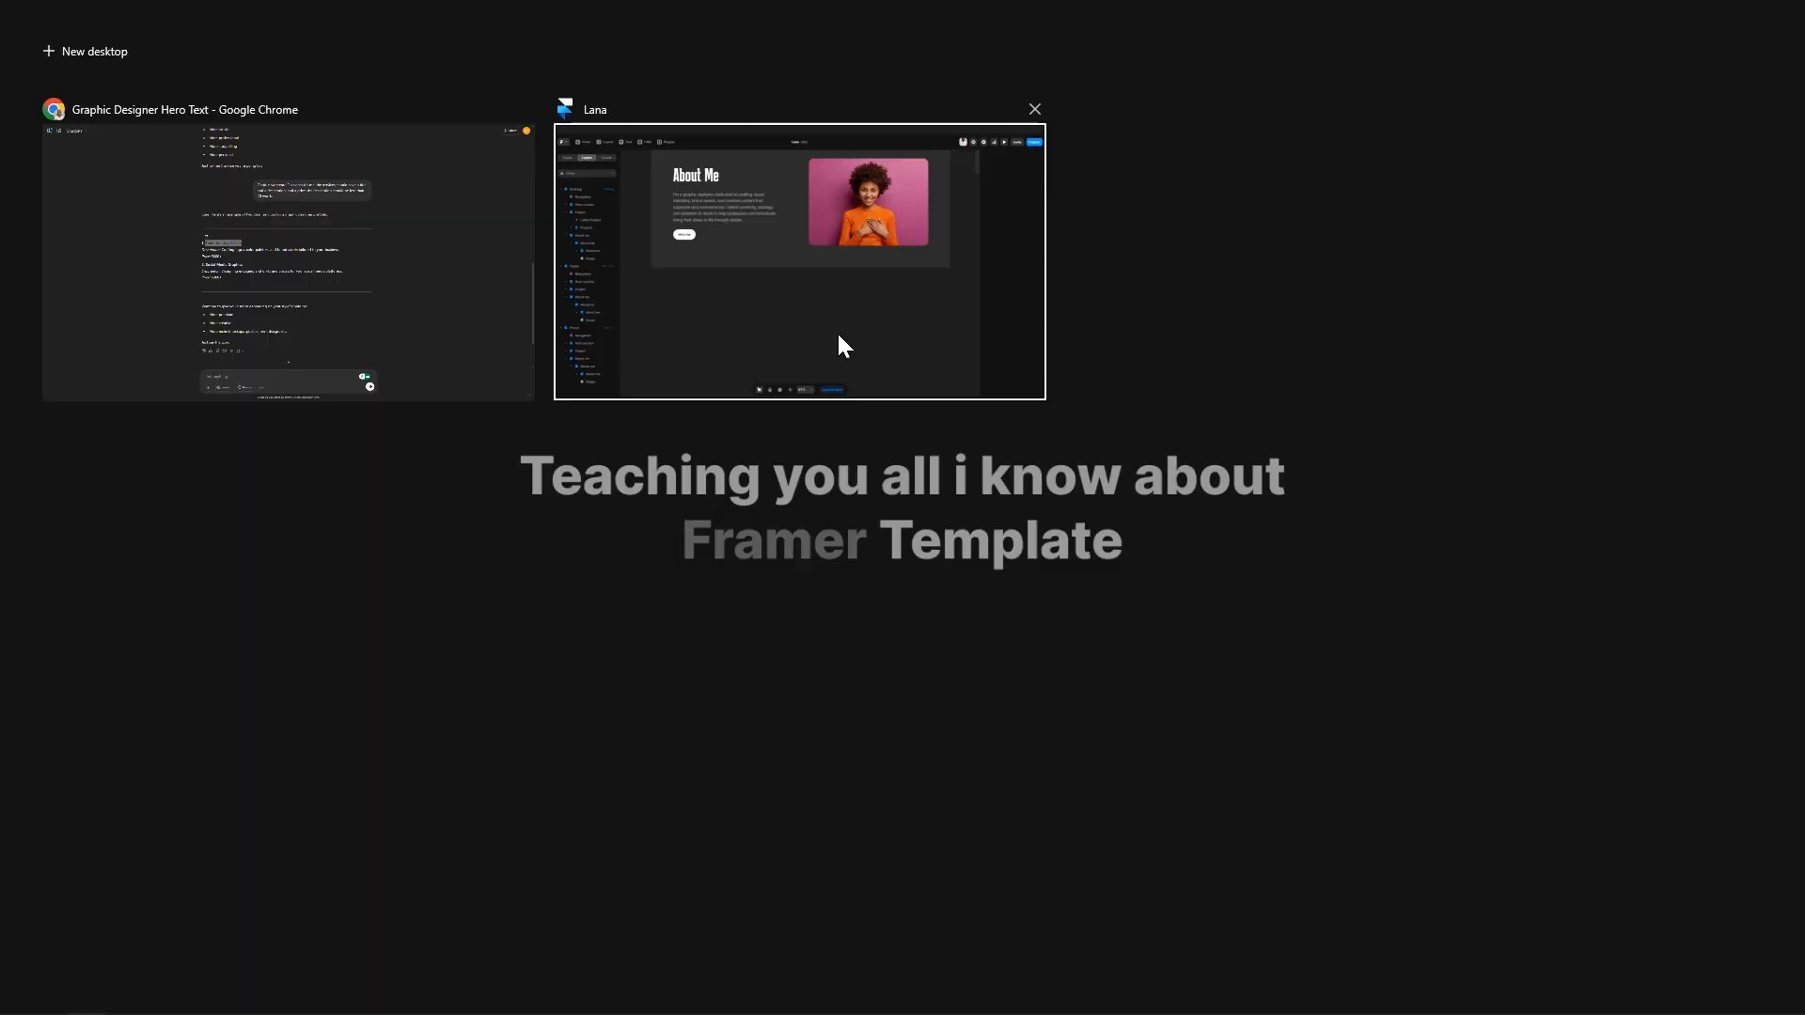
click(842, 346)
drag(811, 715, 927, 703)
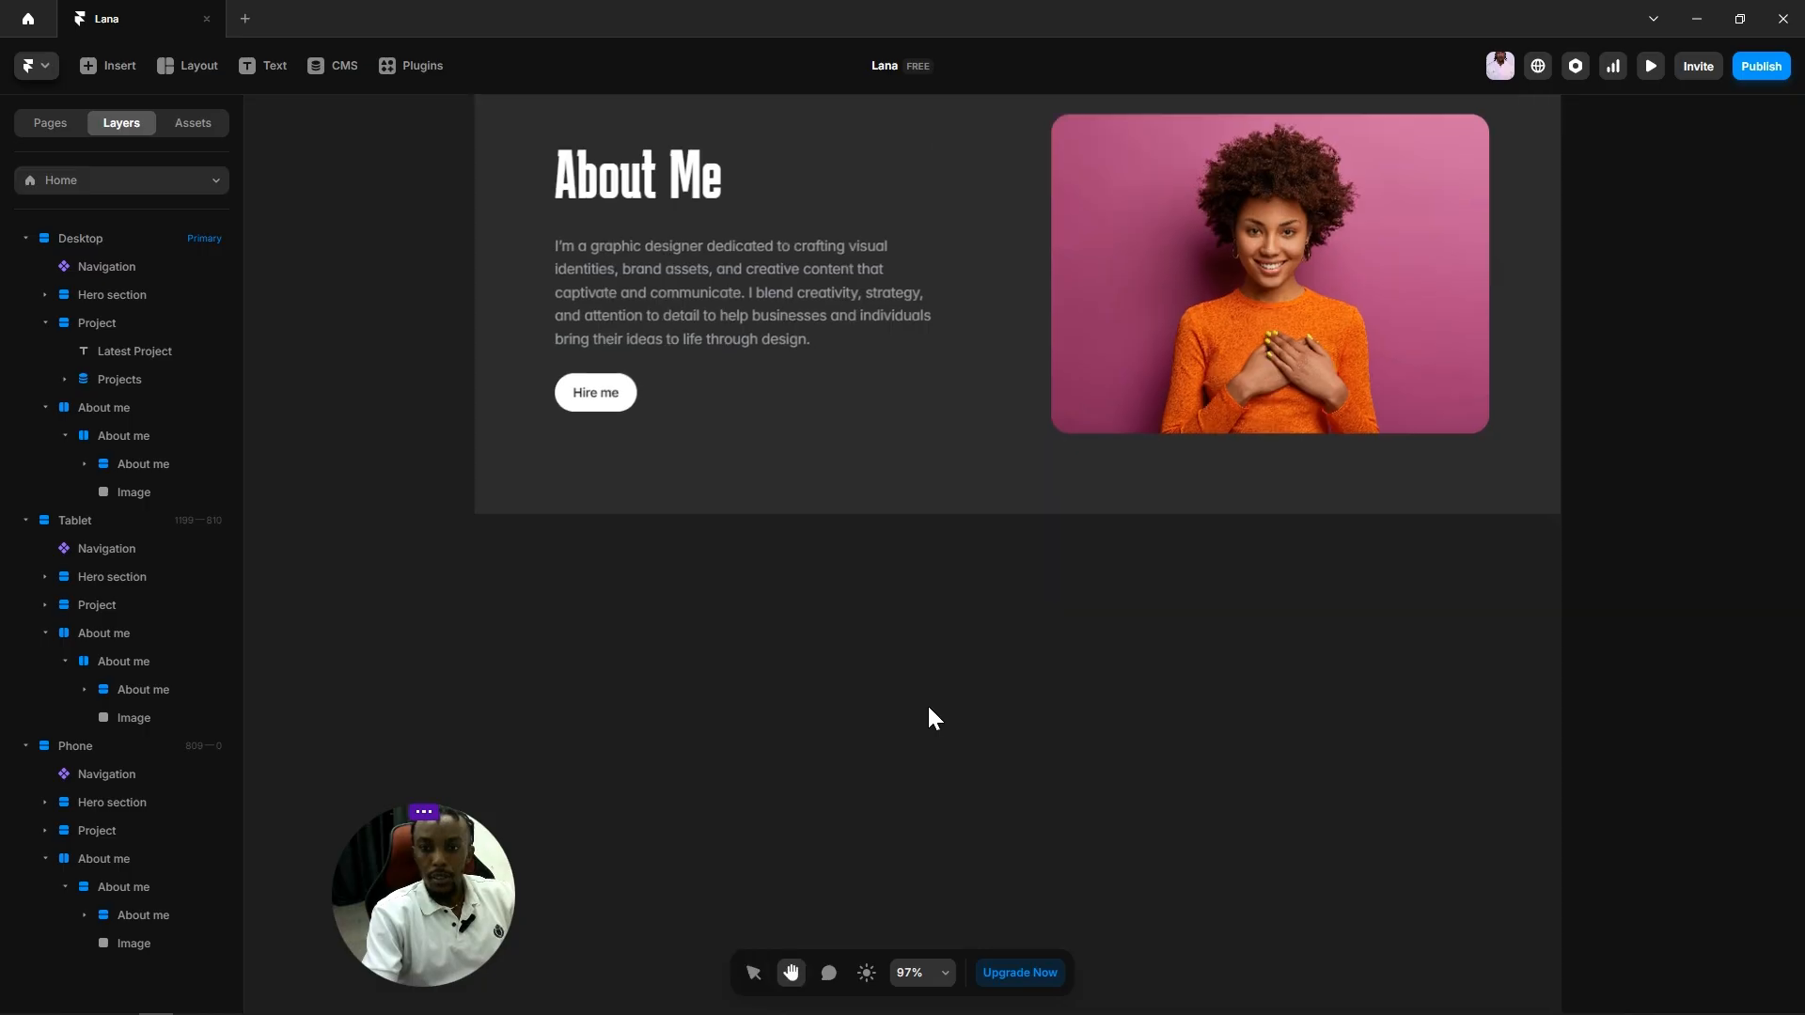
key(t)
drag(596, 611, 661, 663)
key(ctrl+v)
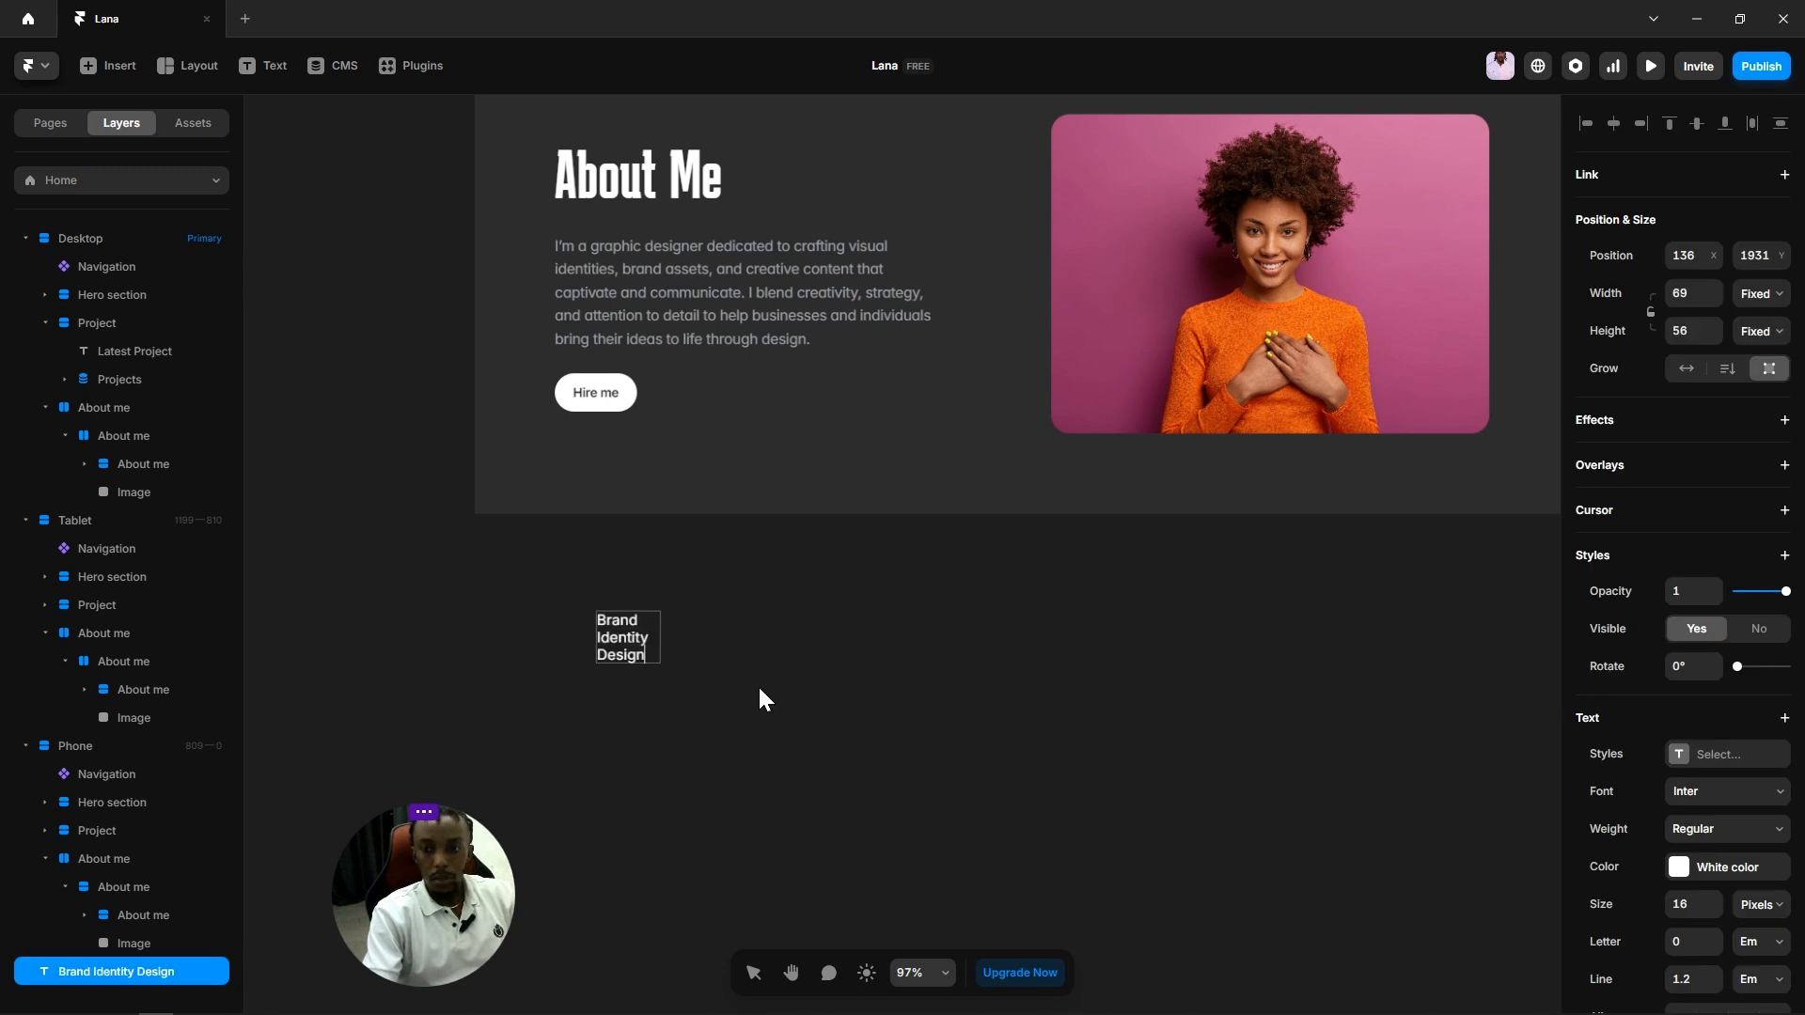
key(Escape)
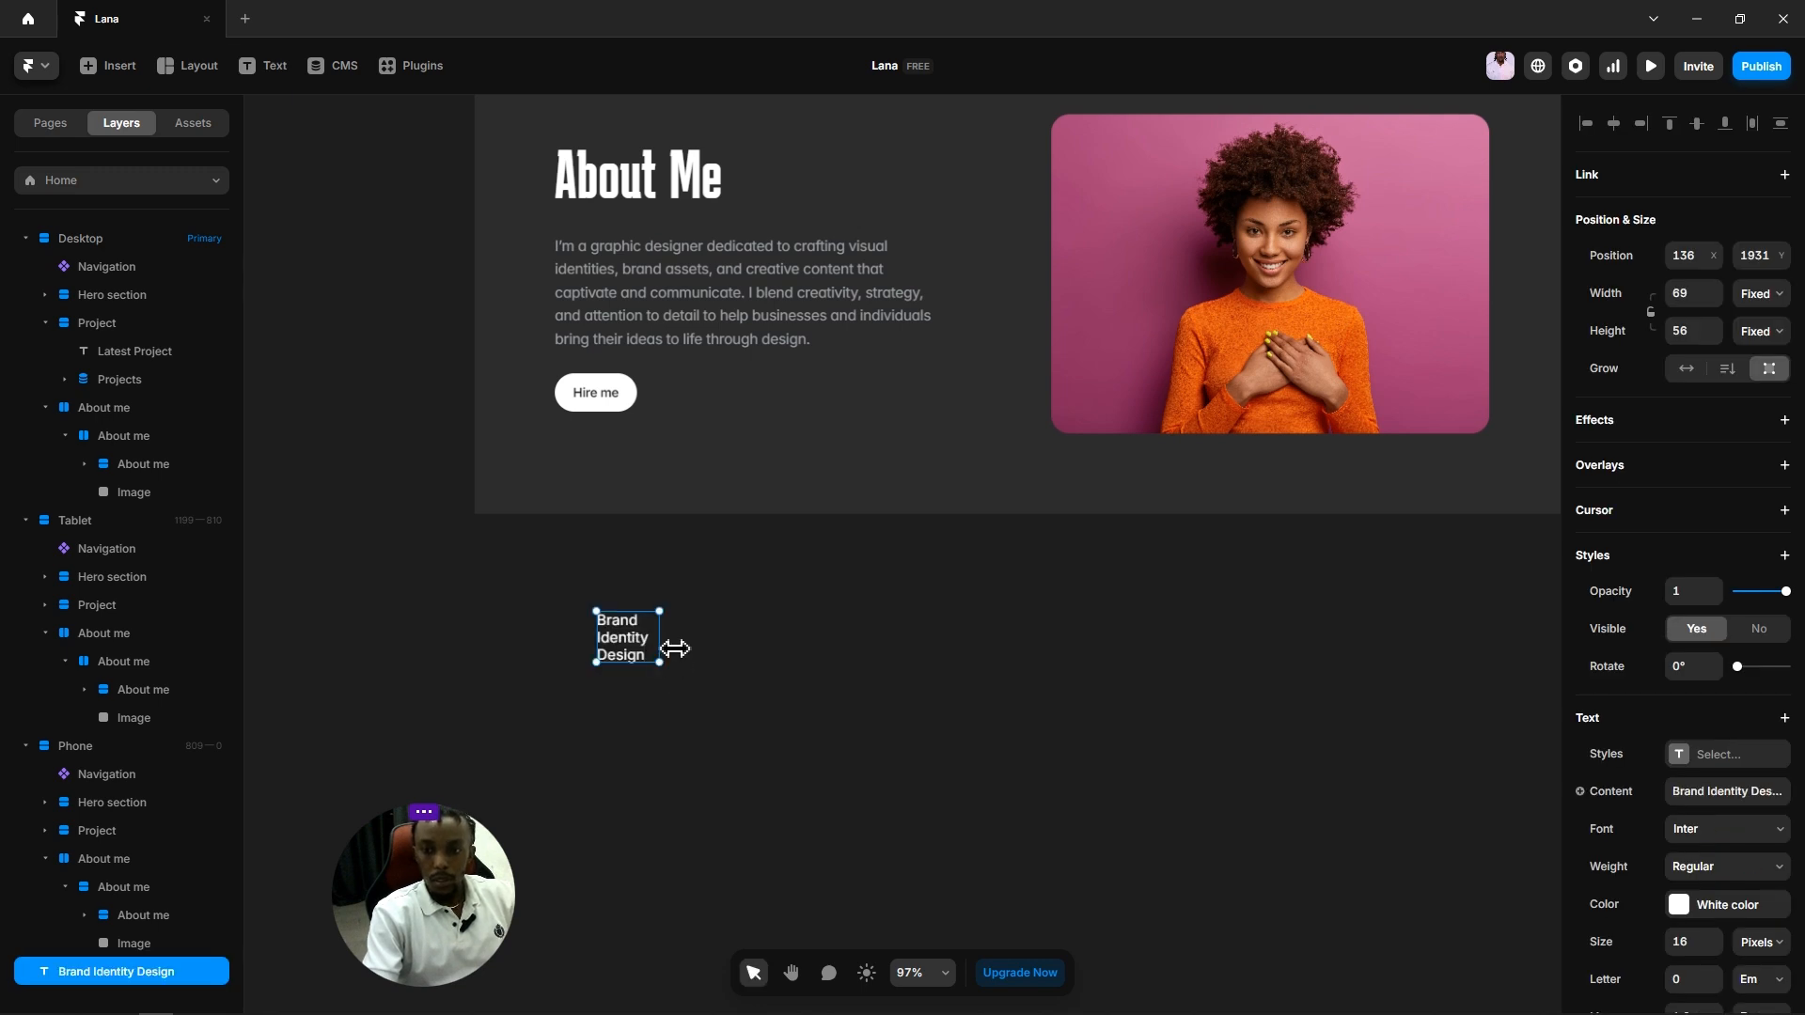
Step: Widen the "Brand Identity Design" text layer to about 203 and set its height to Fit Content
drag(675, 649, 796, 649)
click(1758, 331)
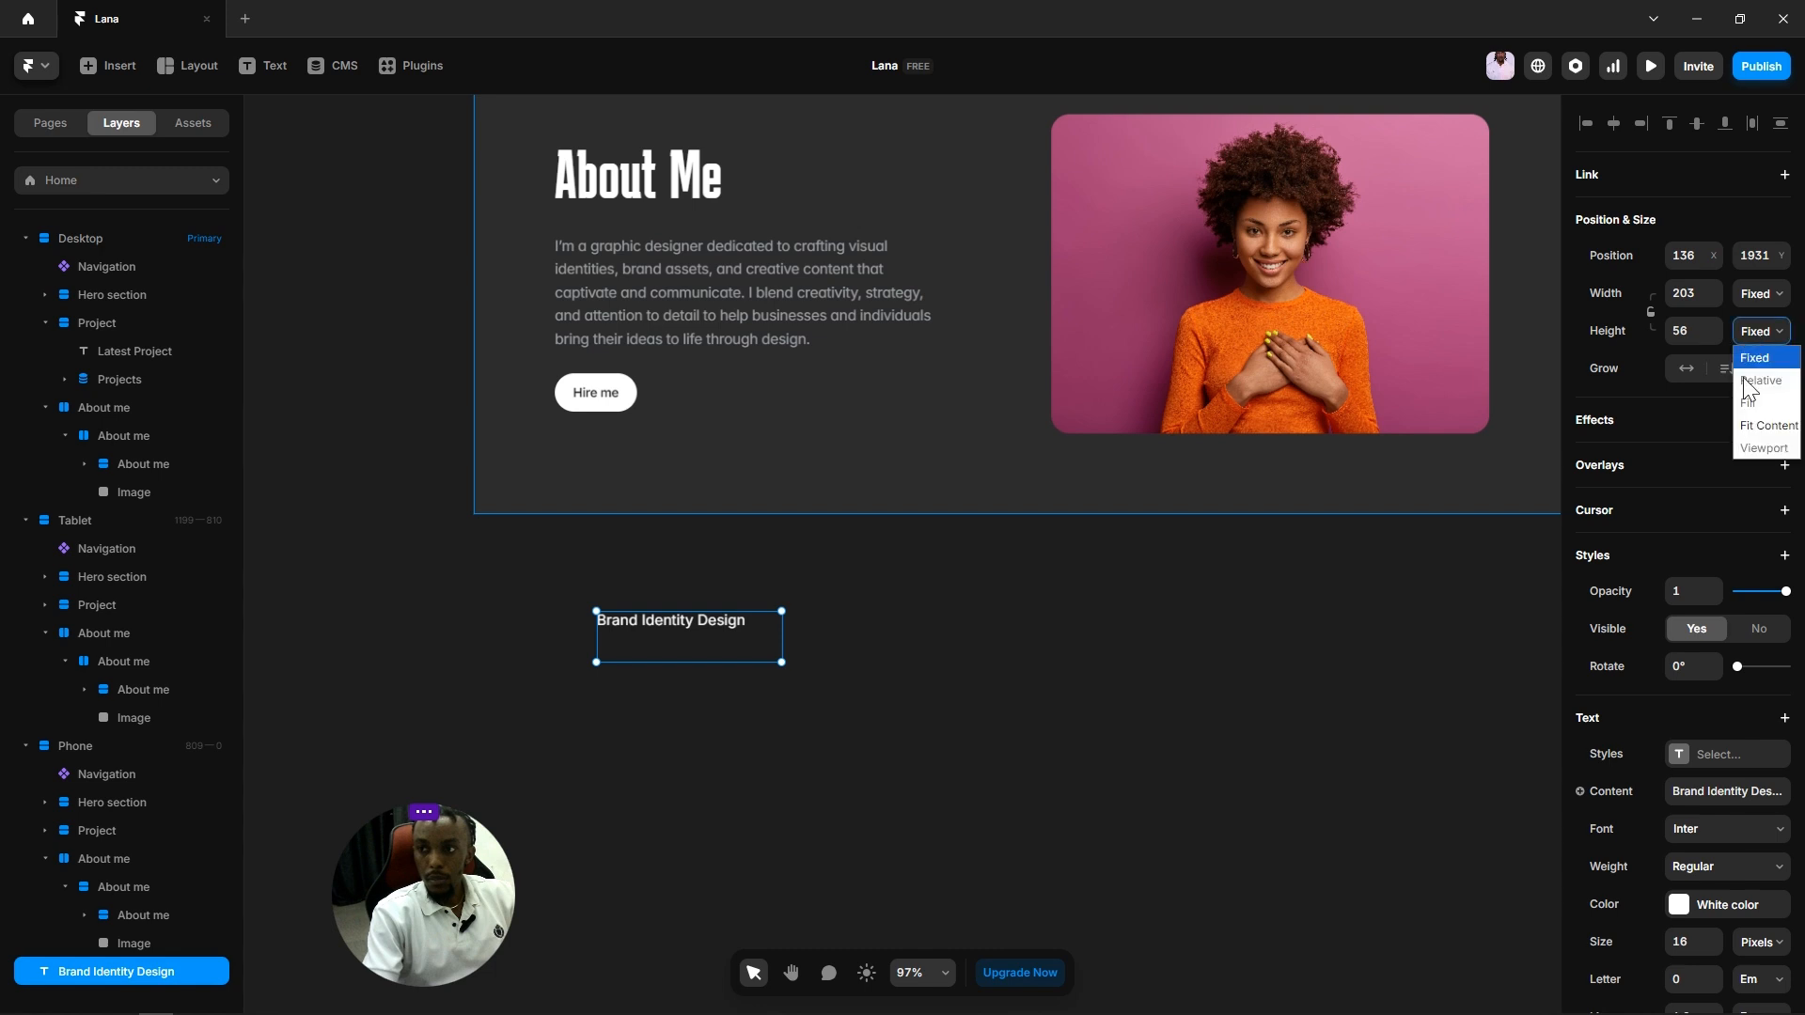
click(1767, 426)
Step: Apply the Heading 4 style and the Text color to "Brand Identity Design", widening the layer to about 253
scroll(637, 620, up, 5)
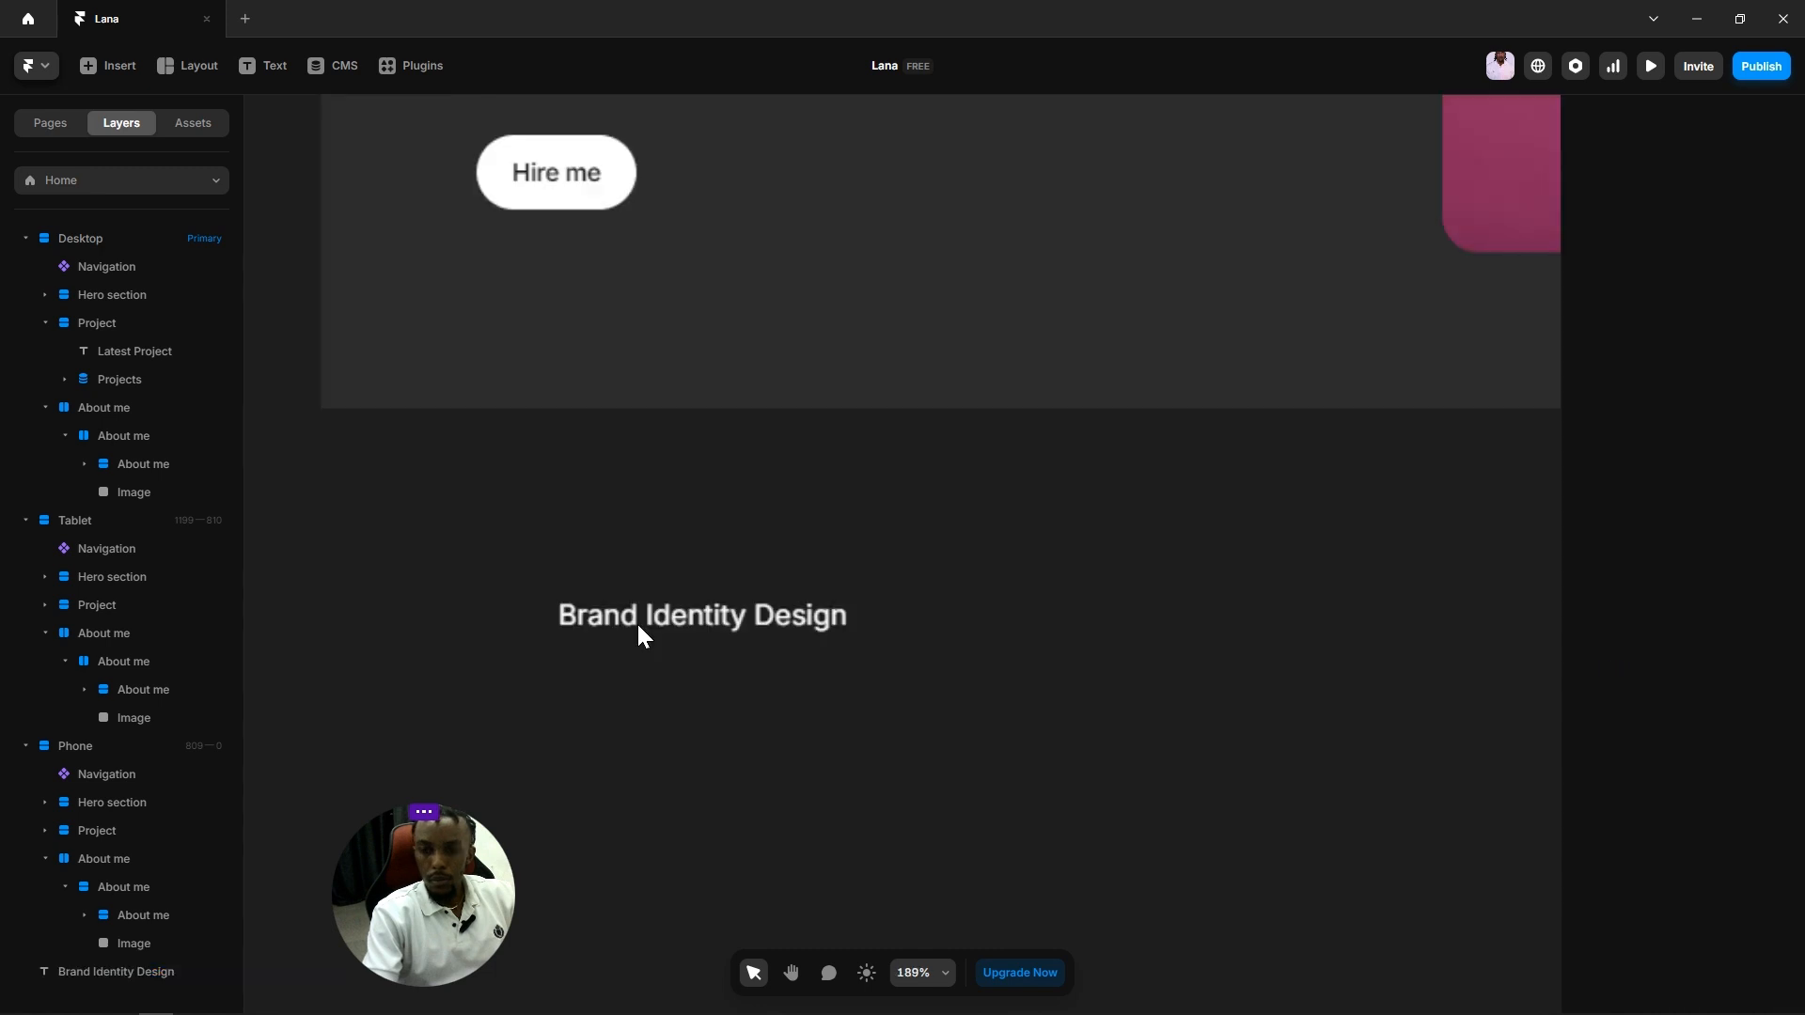
click(1704, 756)
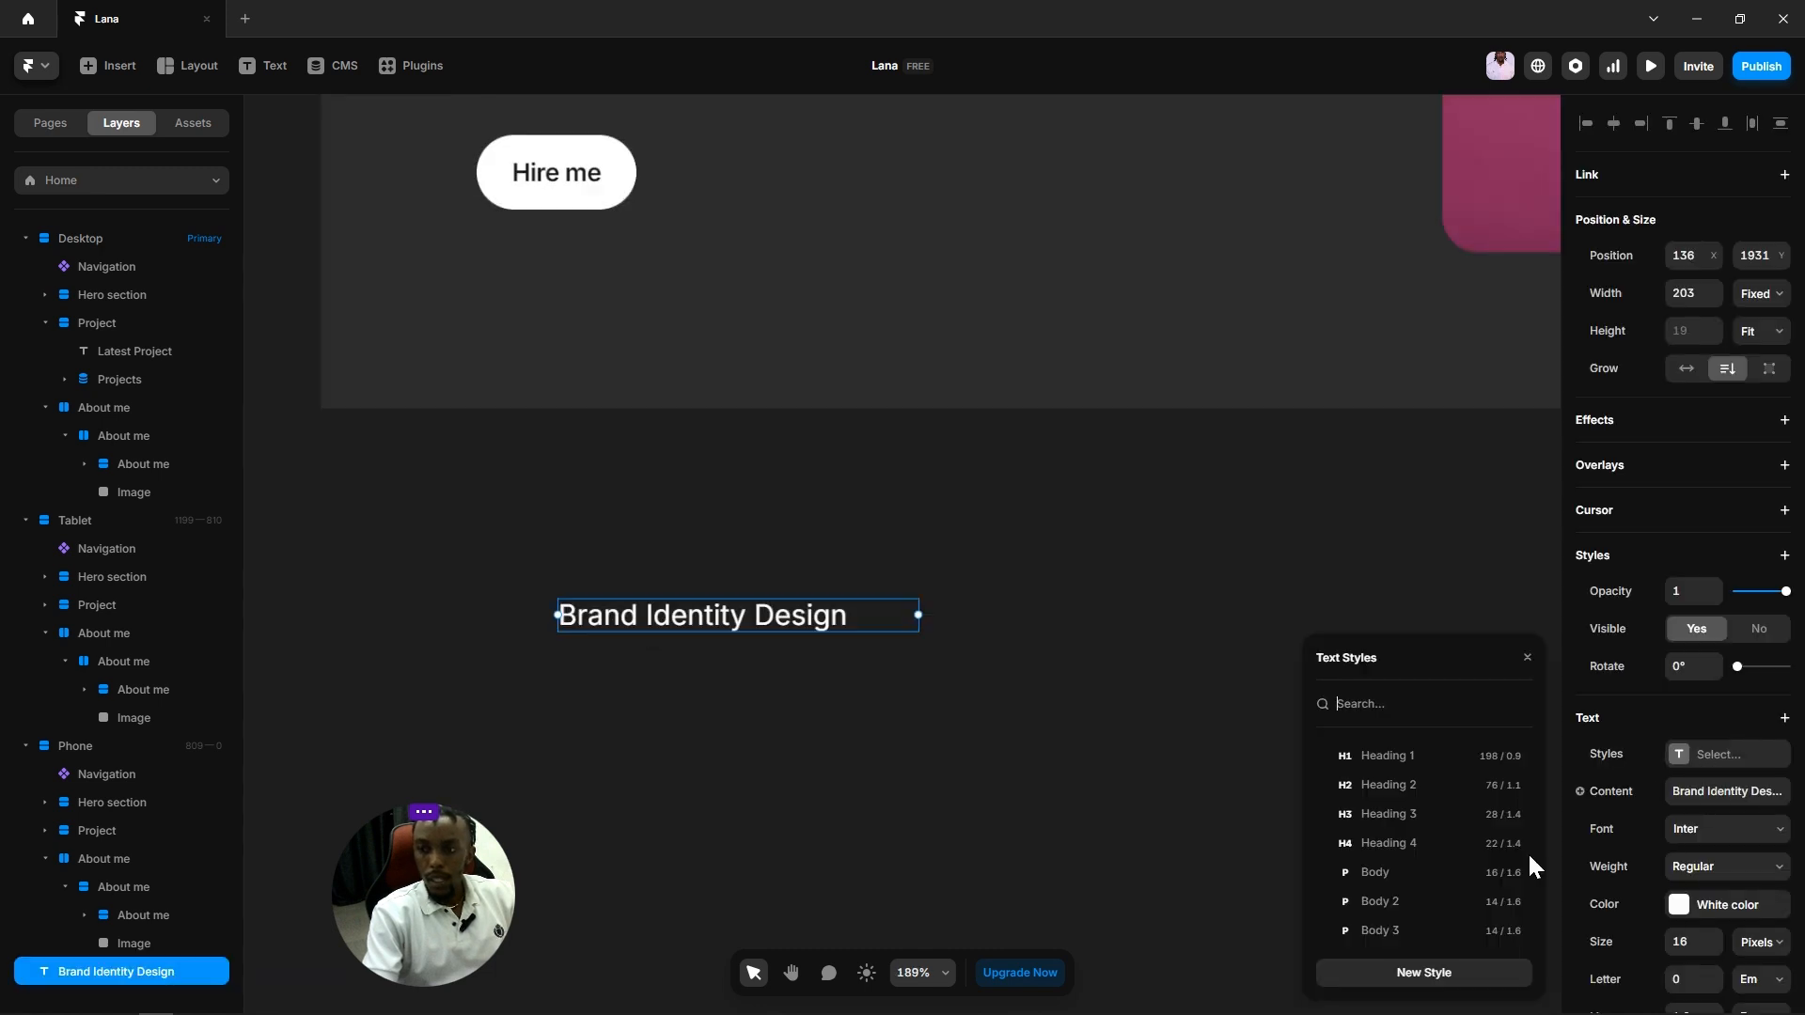
click(1397, 843)
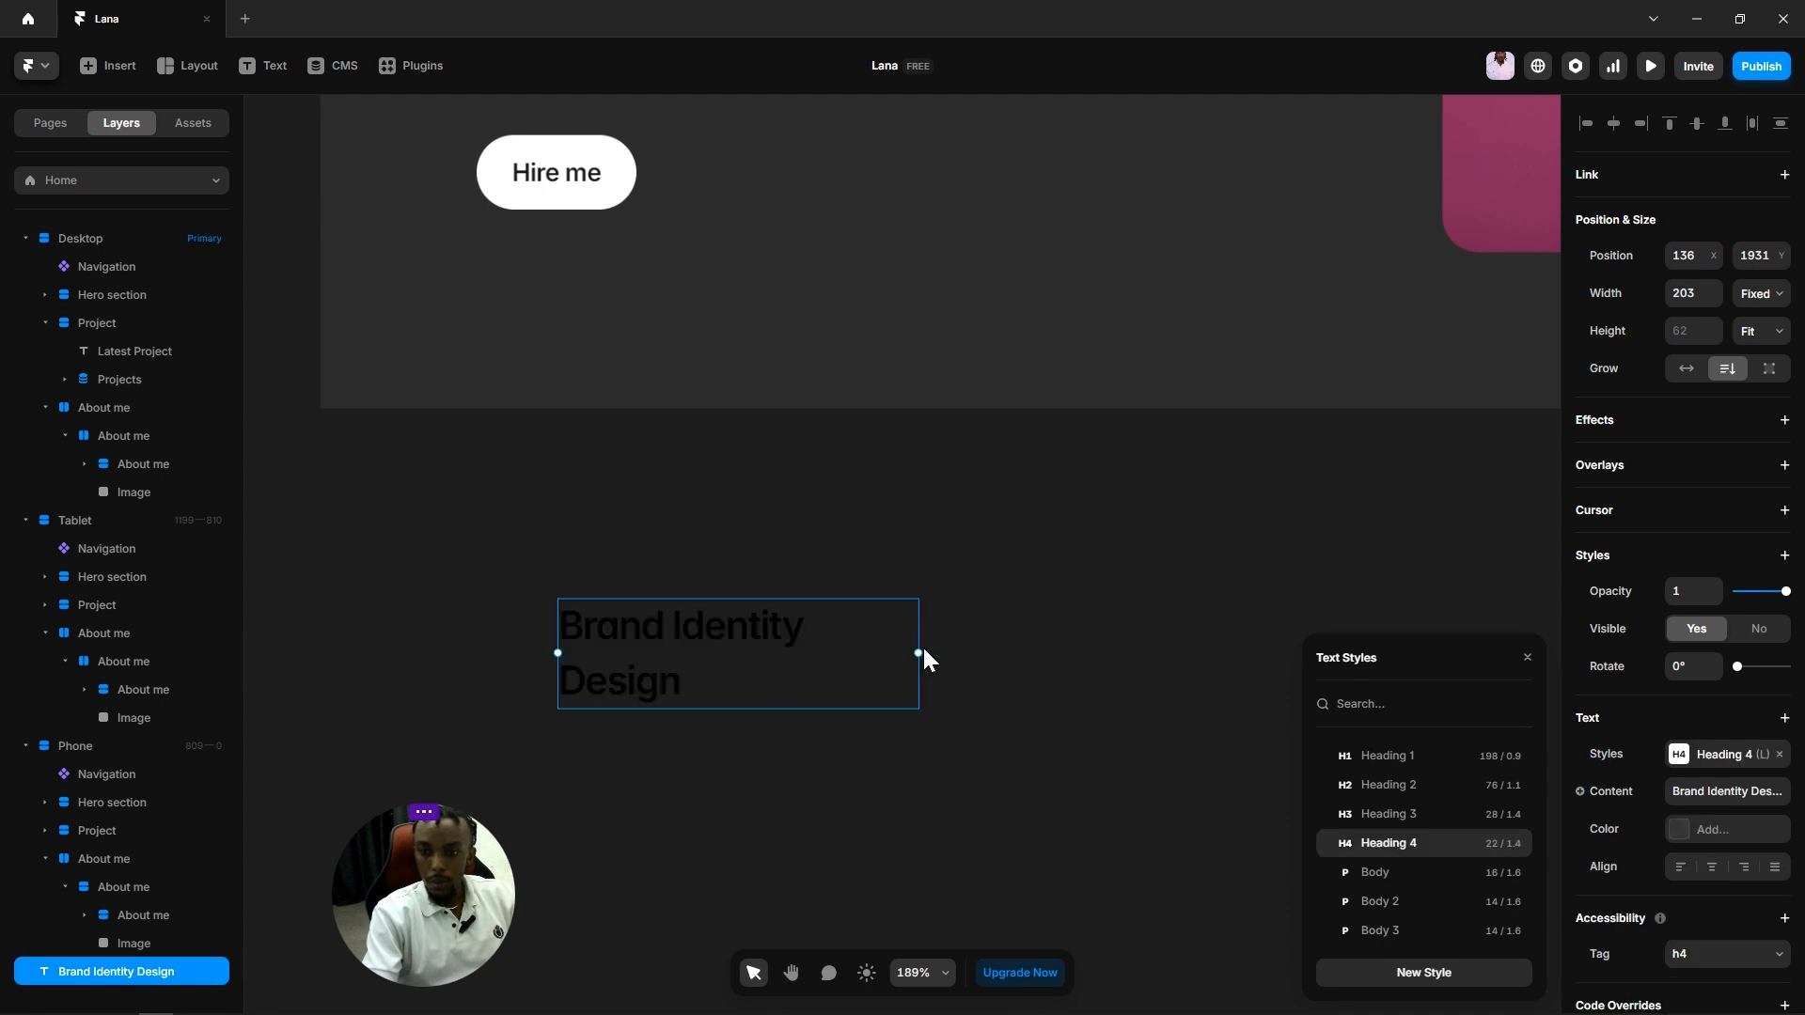
drag(934, 662, 1020, 669)
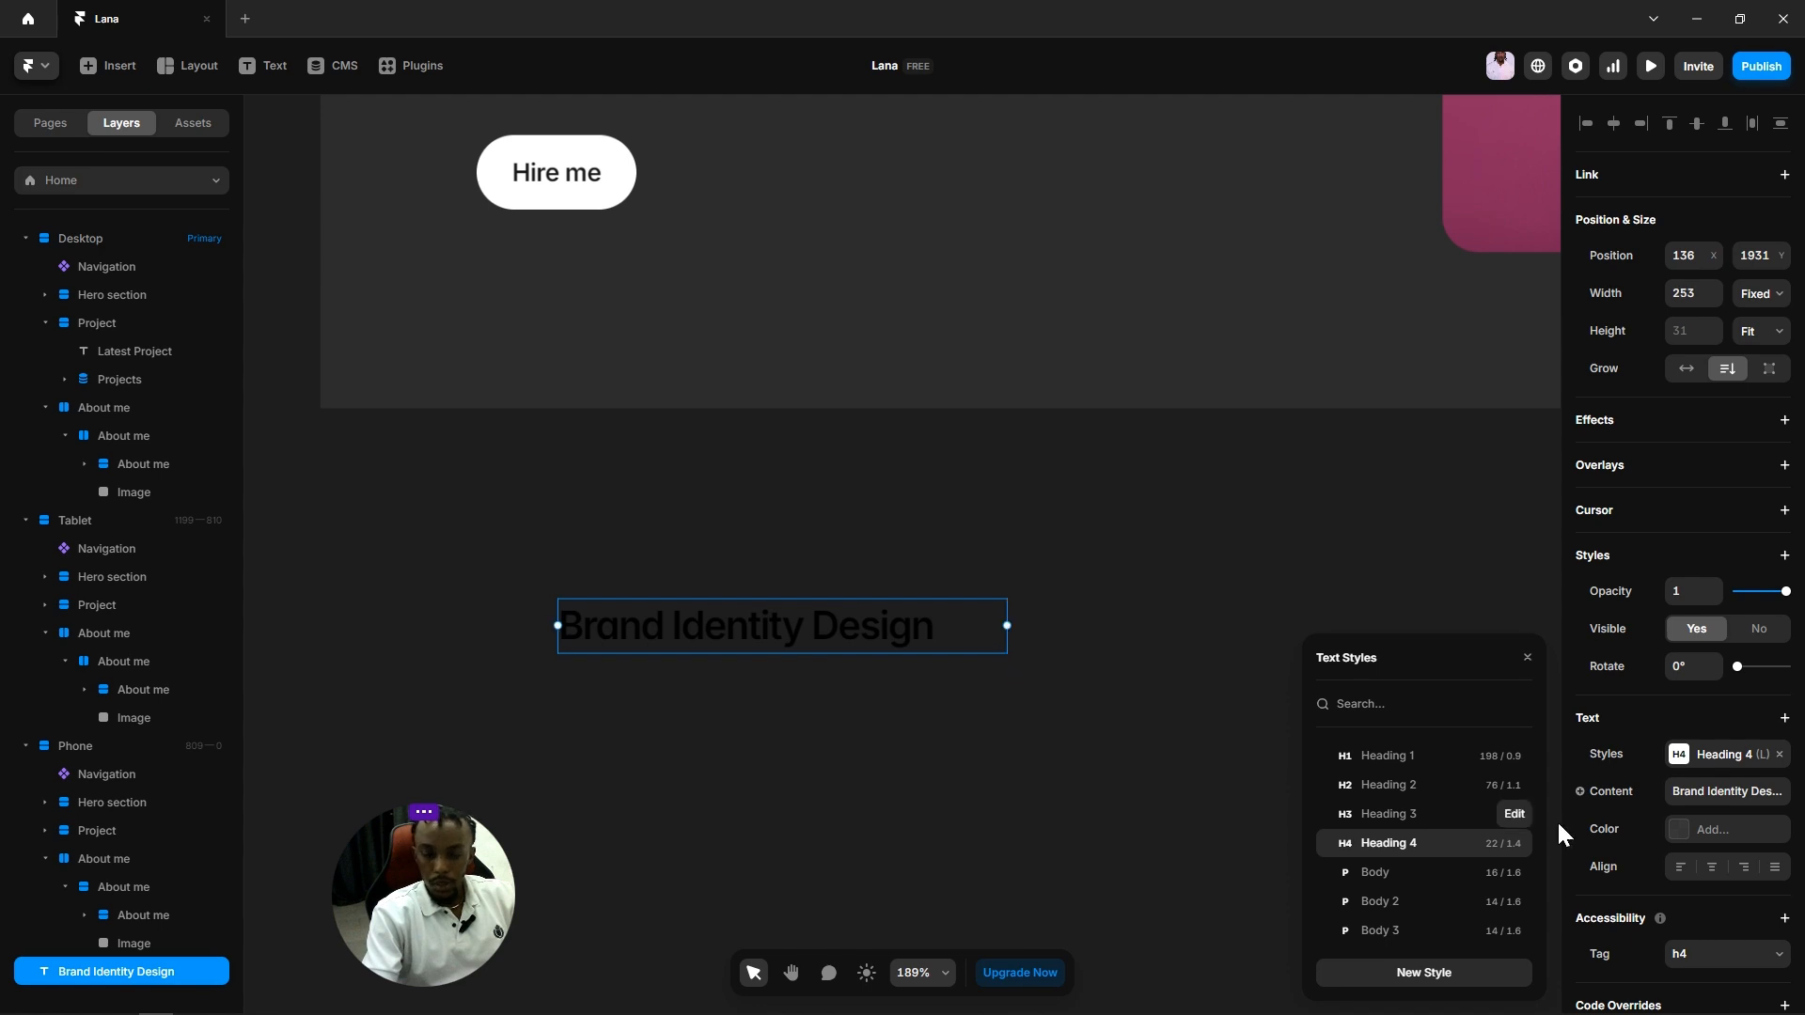
click(1674, 832)
click(1370, 784)
click(1025, 795)
scroll(1081, 776, down, 3)
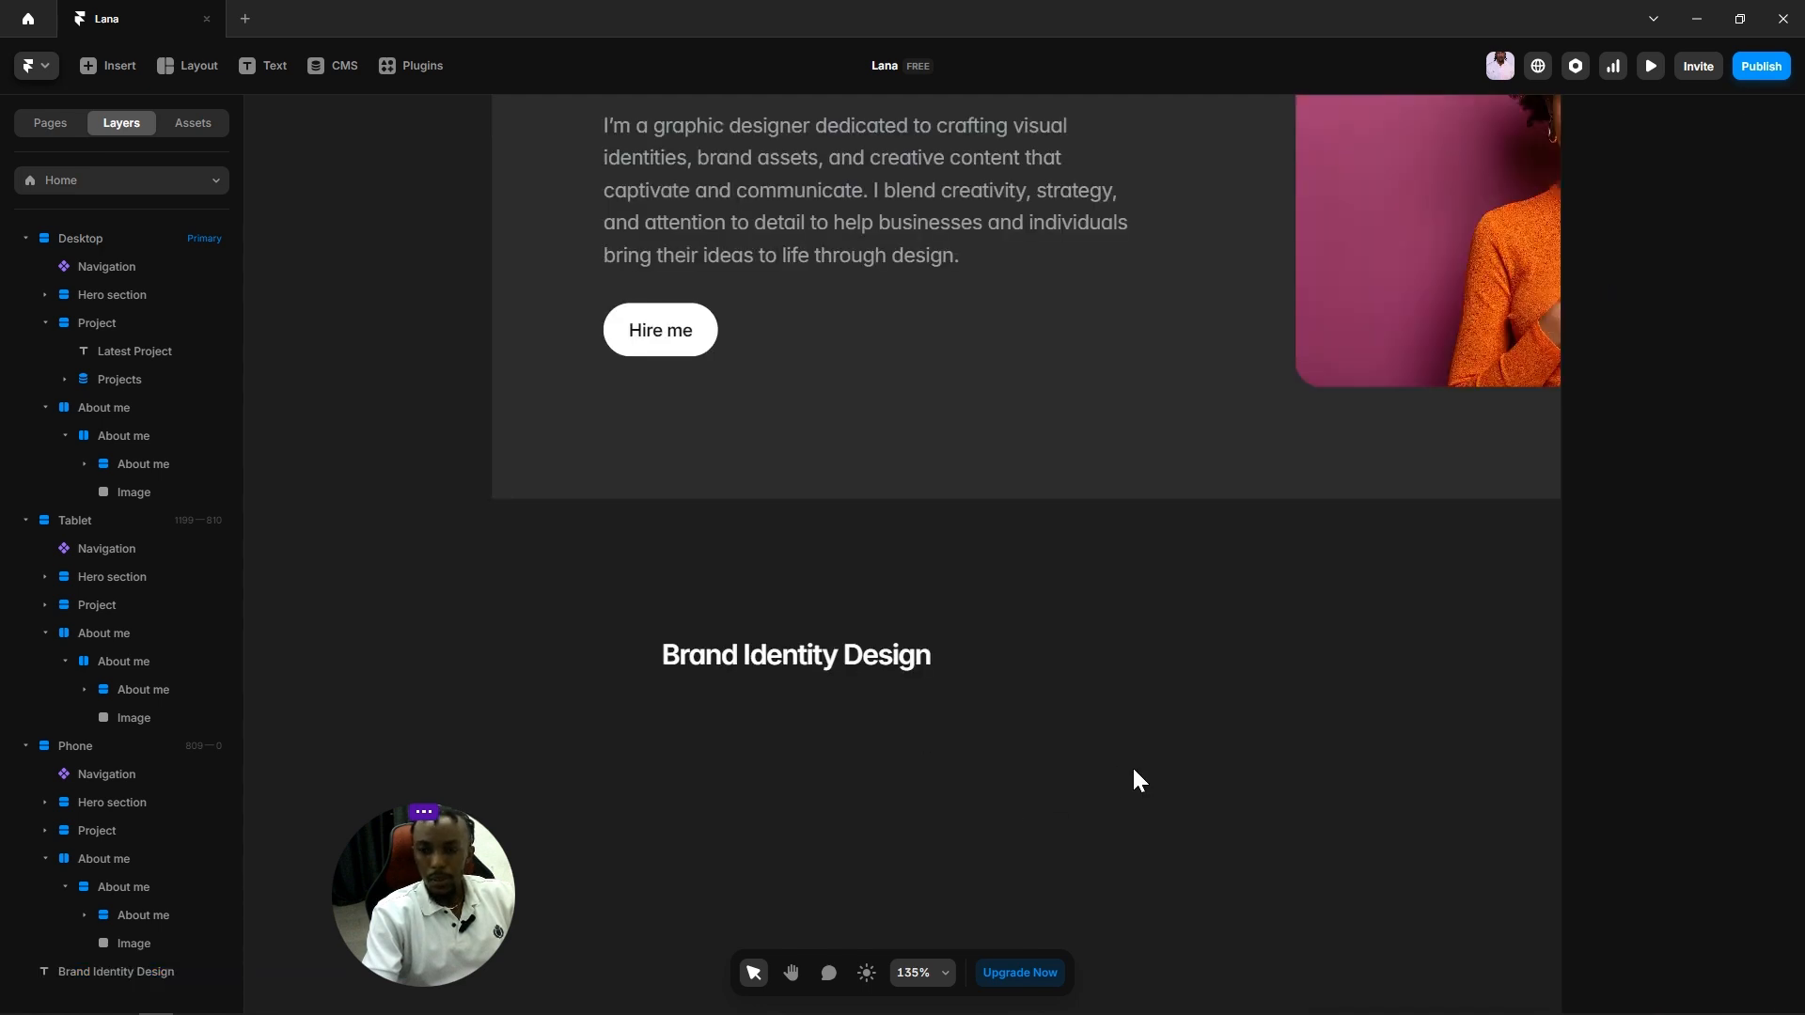
Step: Duplicate the Desktop hero's "Hey, I'm Lana" Title pill onto the empty canvas beside the Desktop frame
drag(1132, 769, 954, 793)
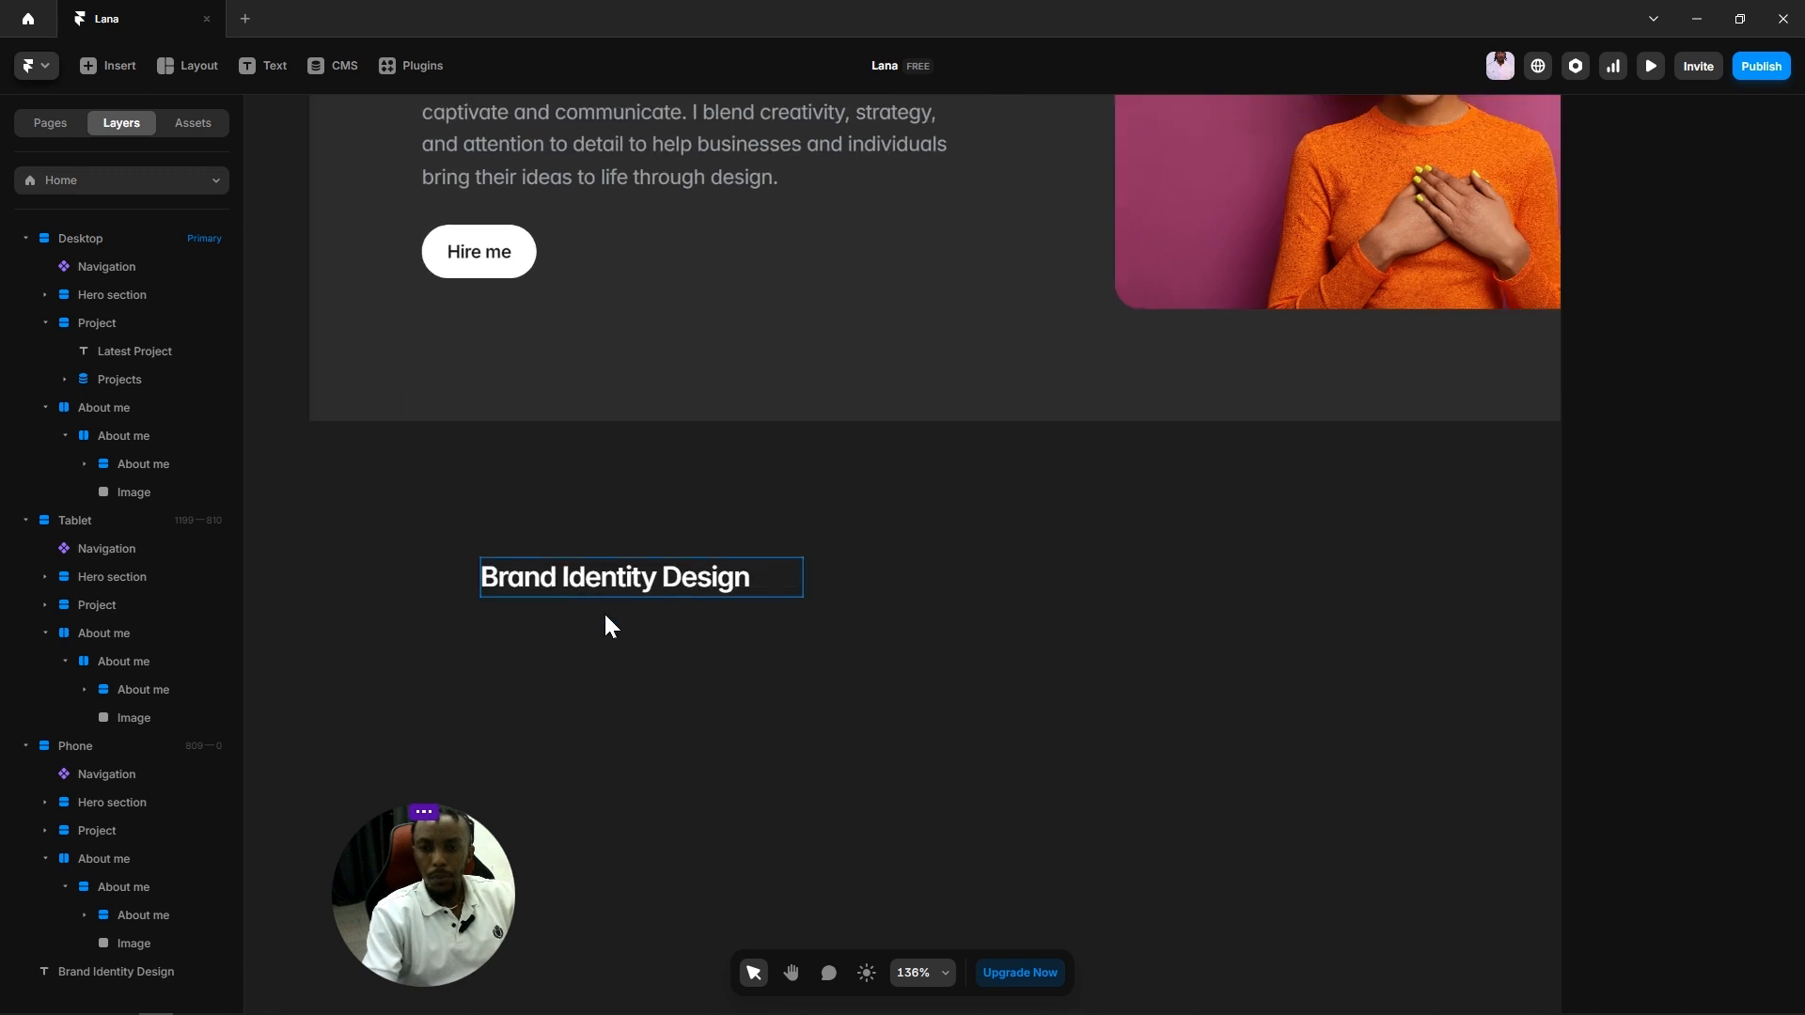
scroll(705, 656, up, 1)
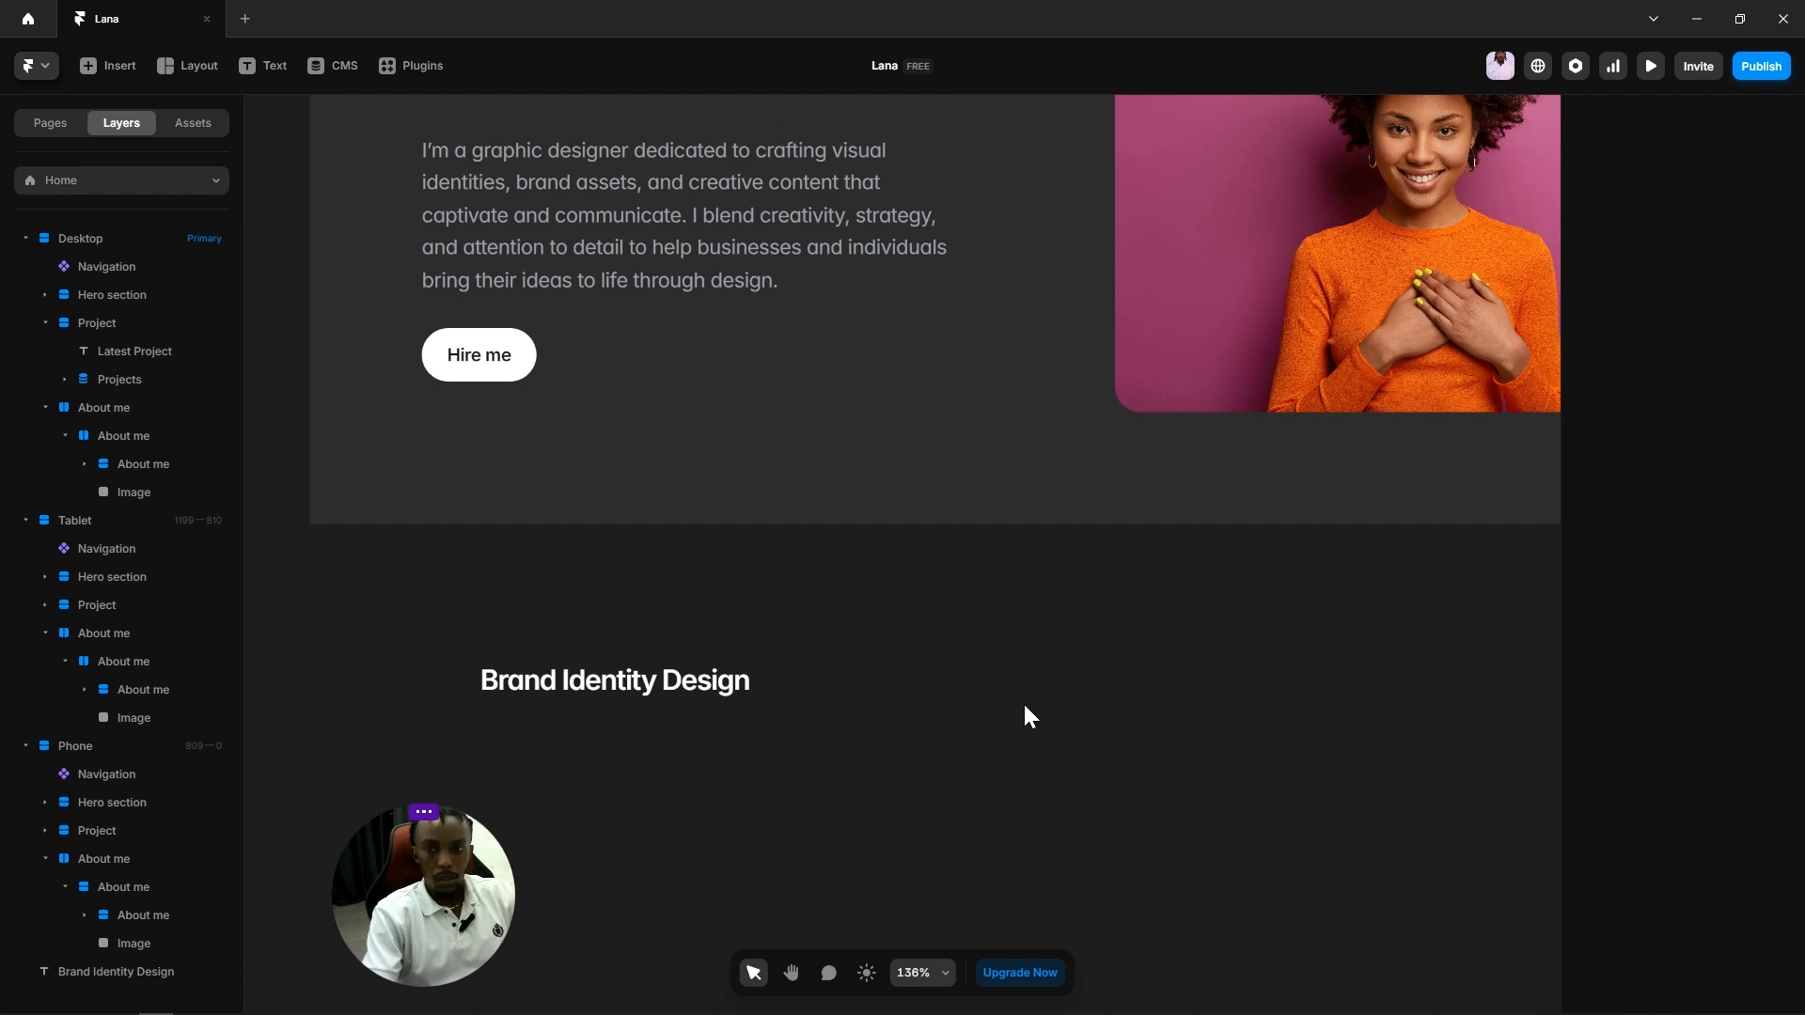
scroll(1023, 700, down, 5)
scroll(1006, 669, up, 8)
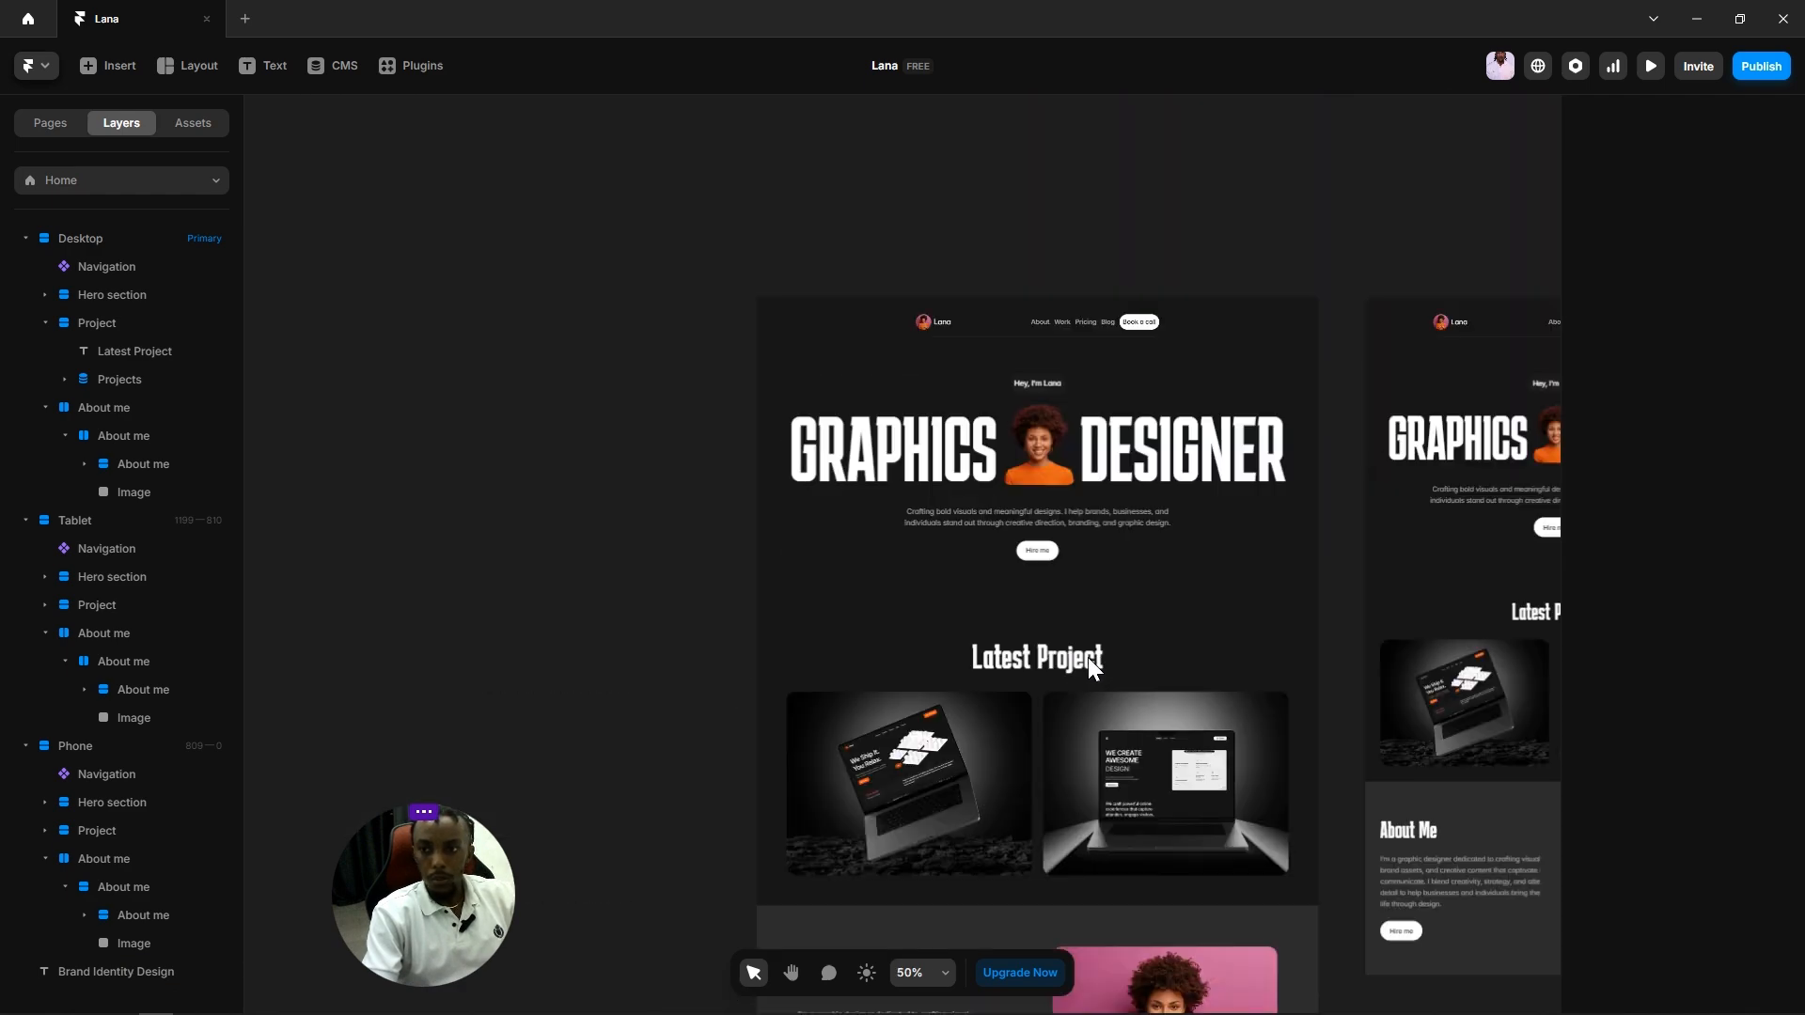
scroll(1079, 432, up, 5)
click(1062, 410)
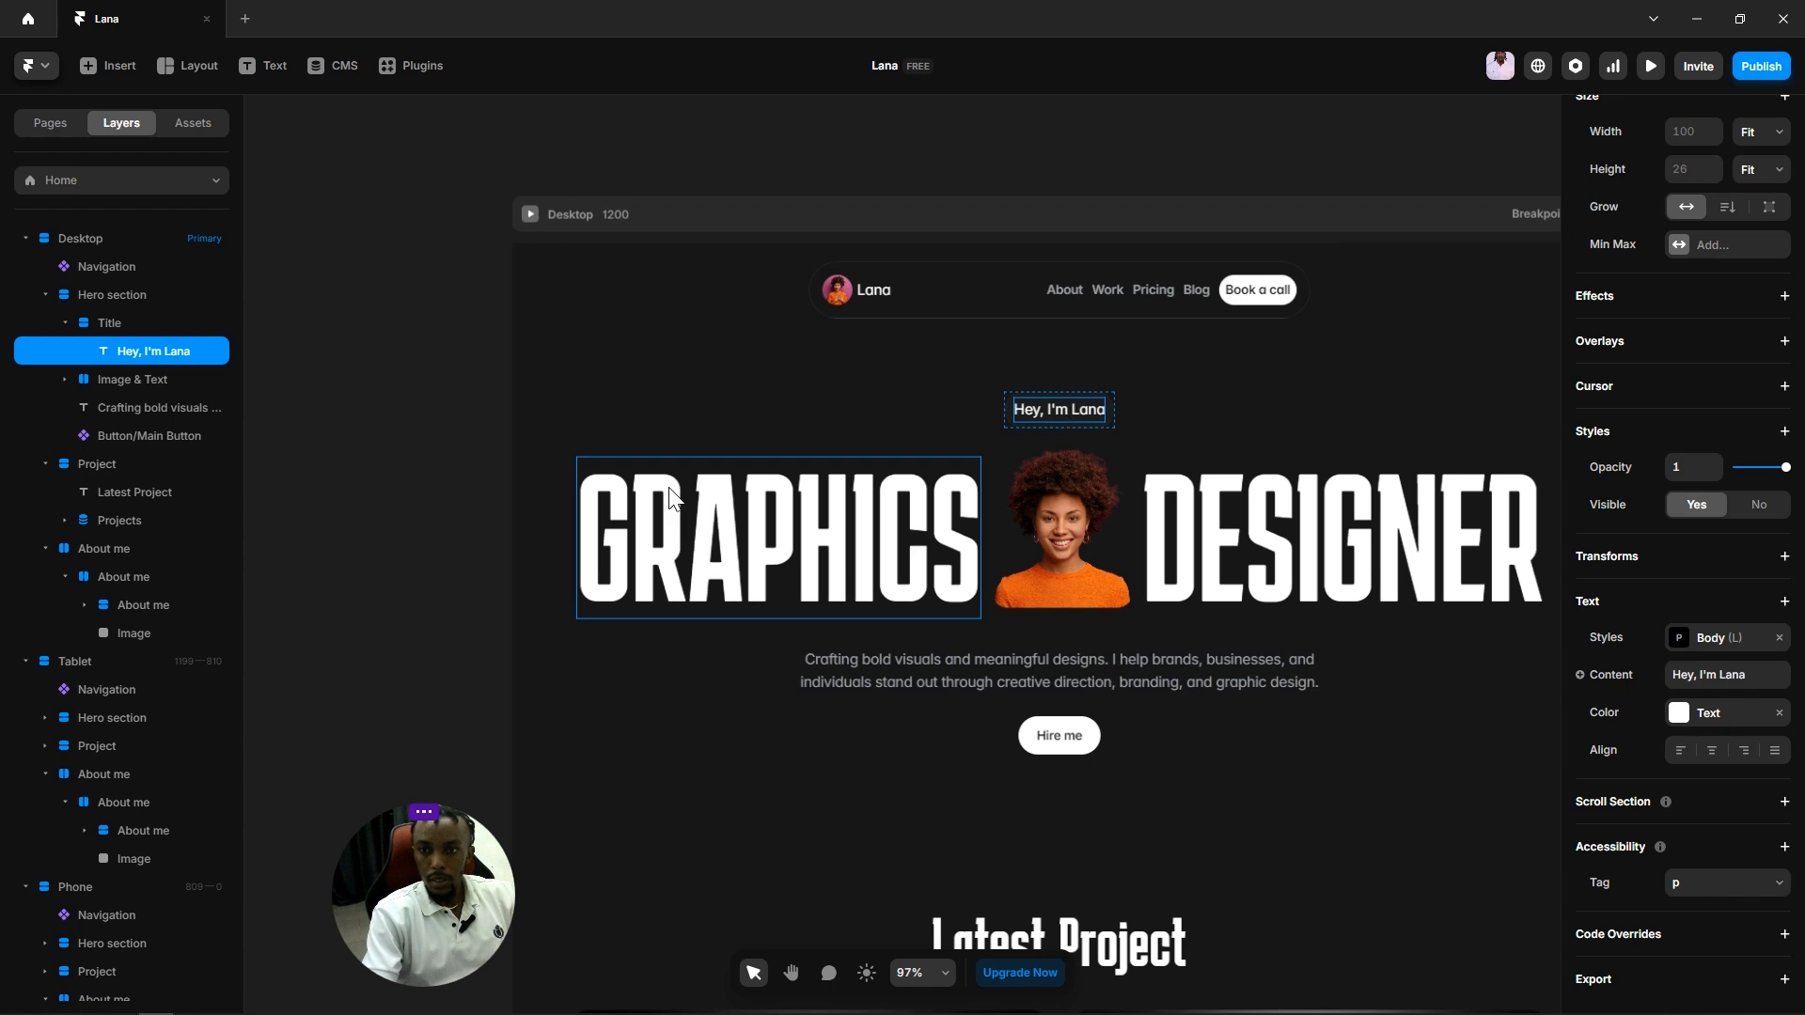
click(431, 489)
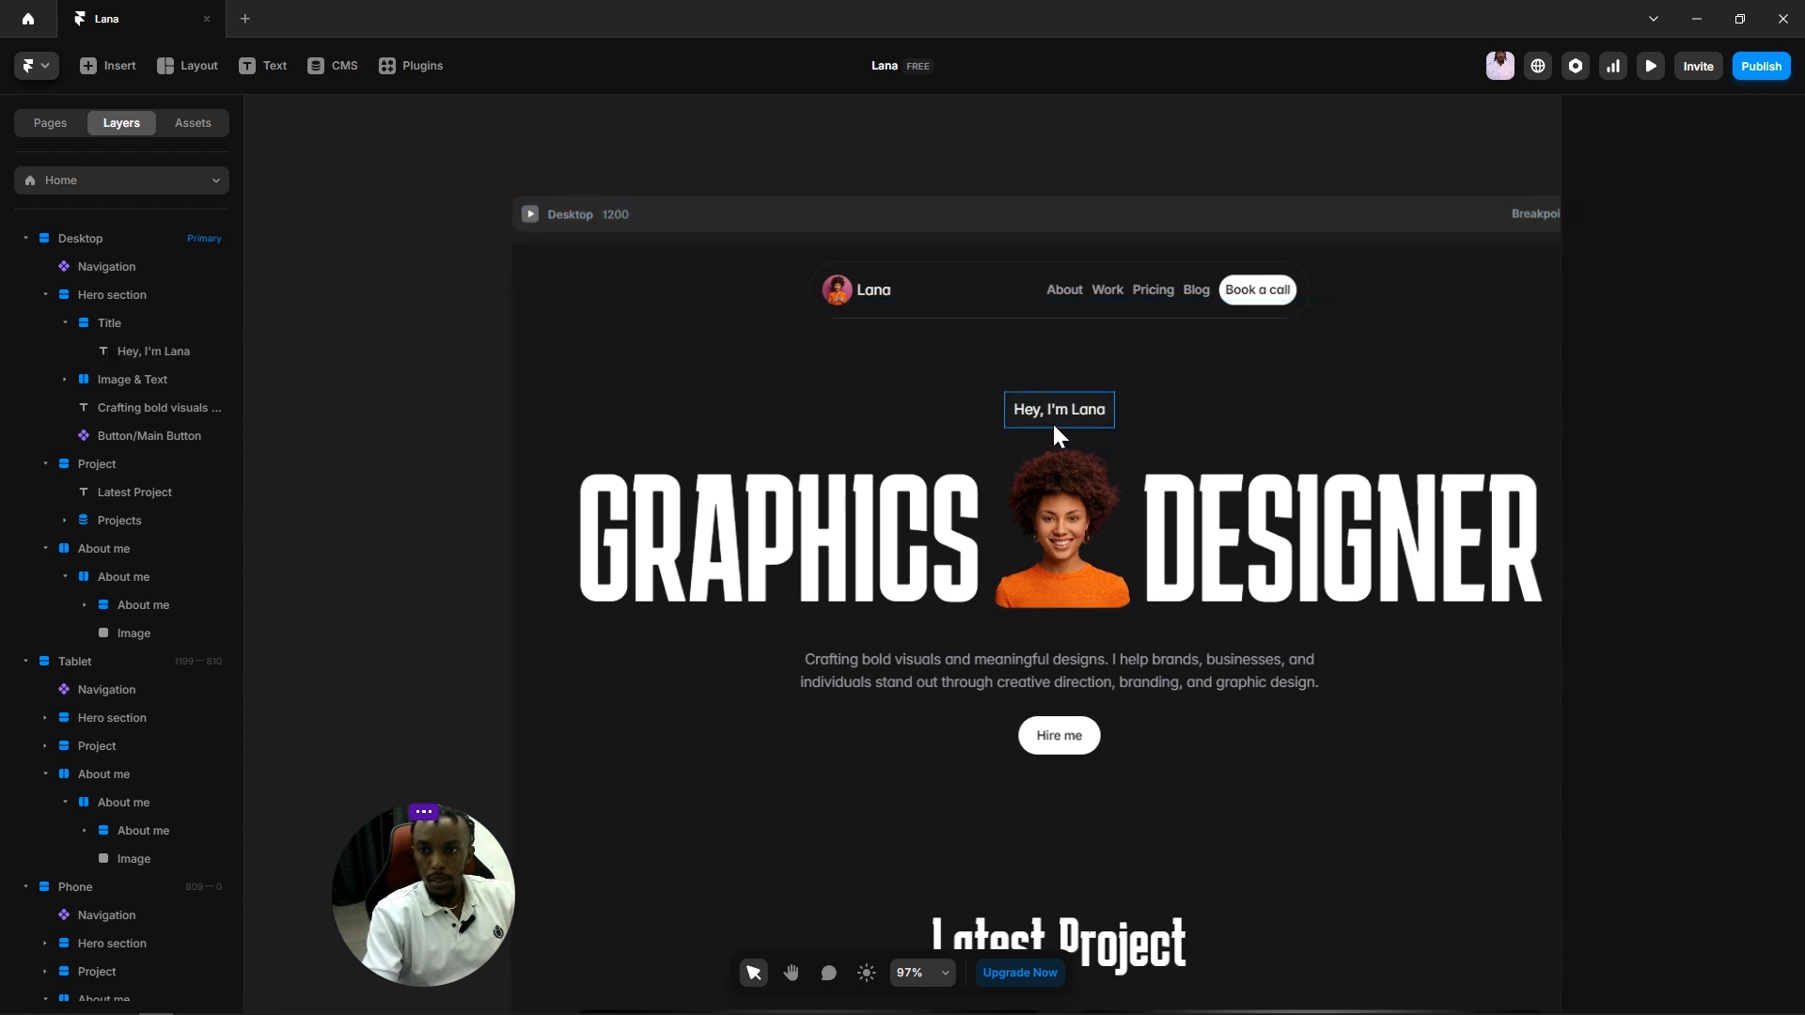
drag(1052, 421, 564, 445)
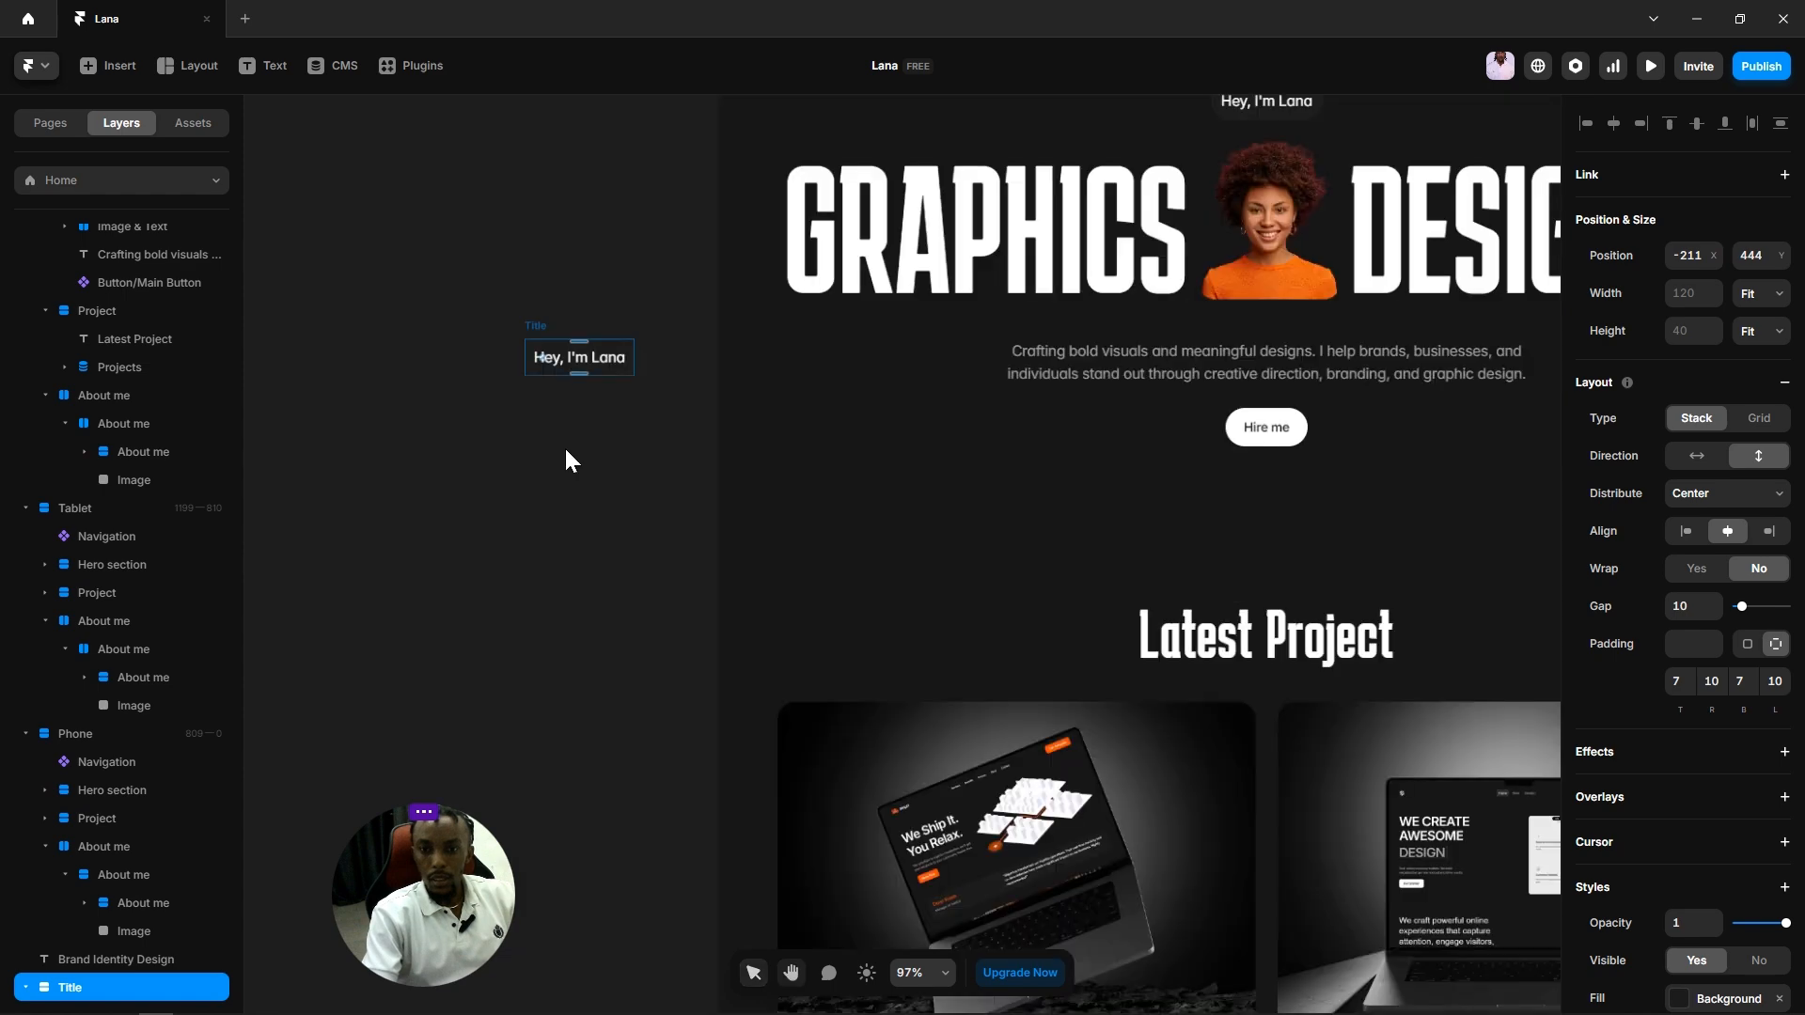
Step: Move the copied Title pill next to the "Brand Identity Design" heading, at X 423, Y 1931
scroll(564, 445, down, 5)
click(527, 493)
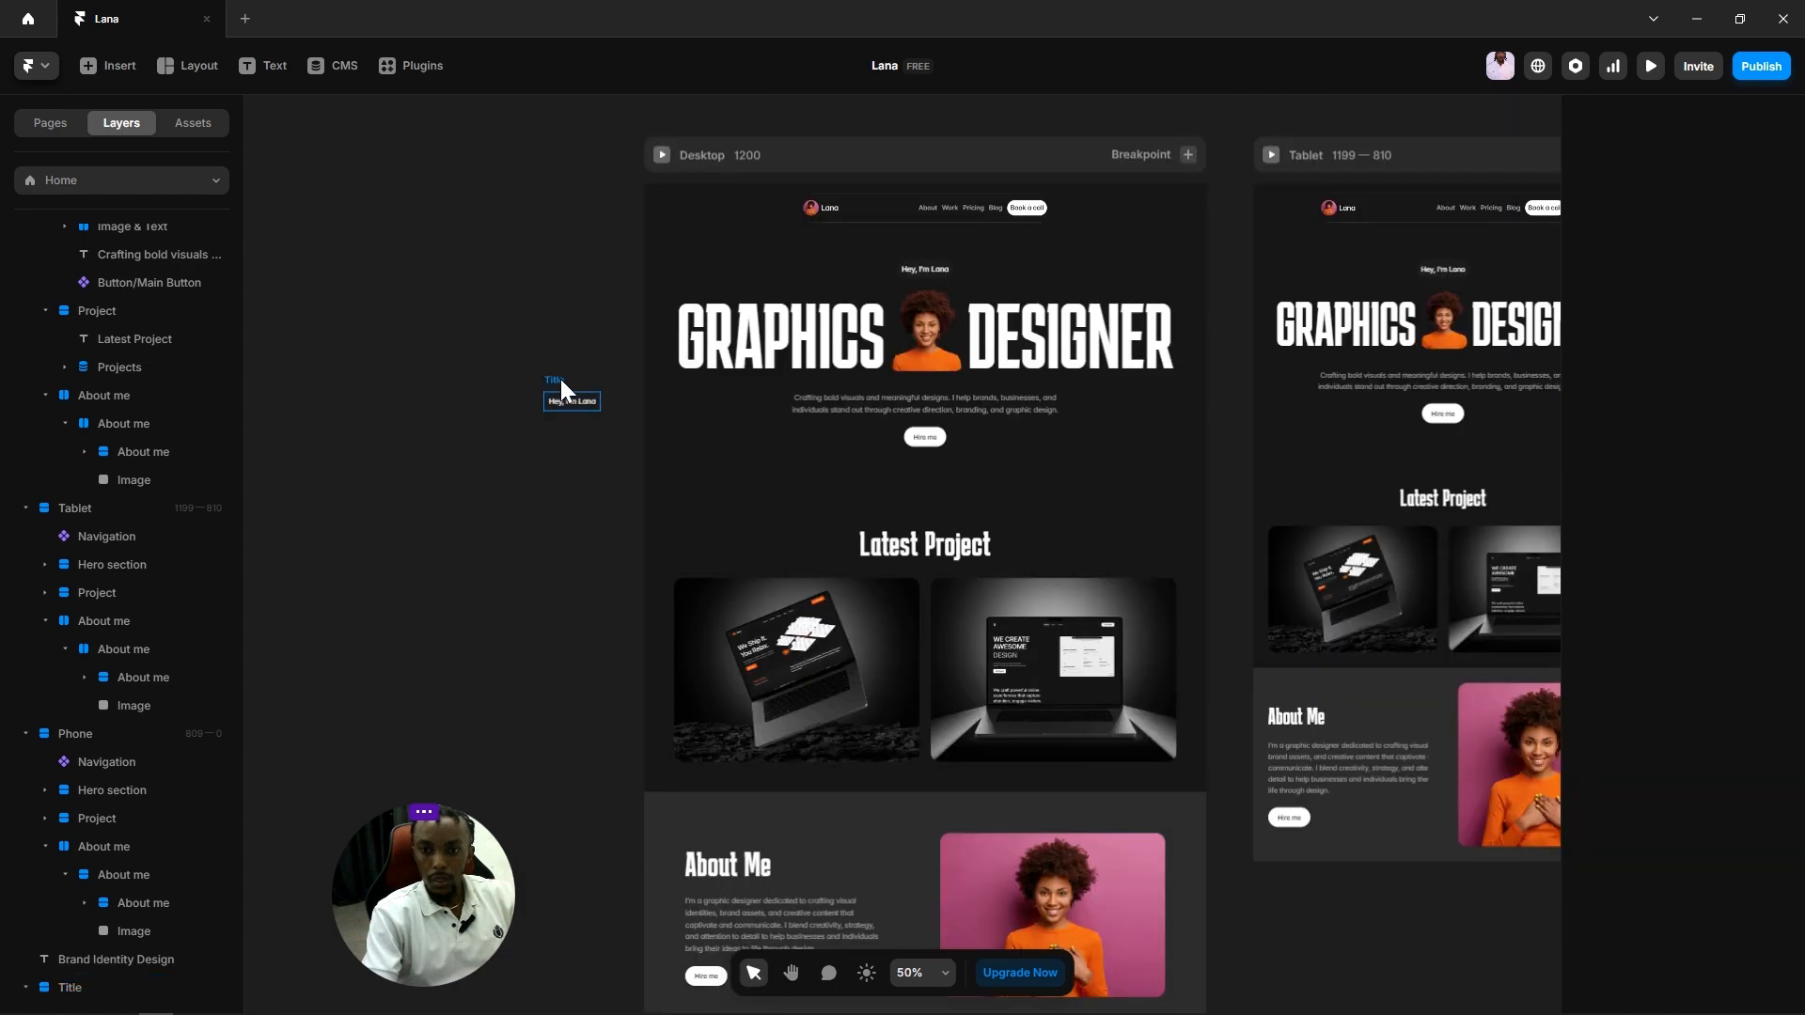
drag(560, 380, 586, 932)
drag(542, 713, 482, 294)
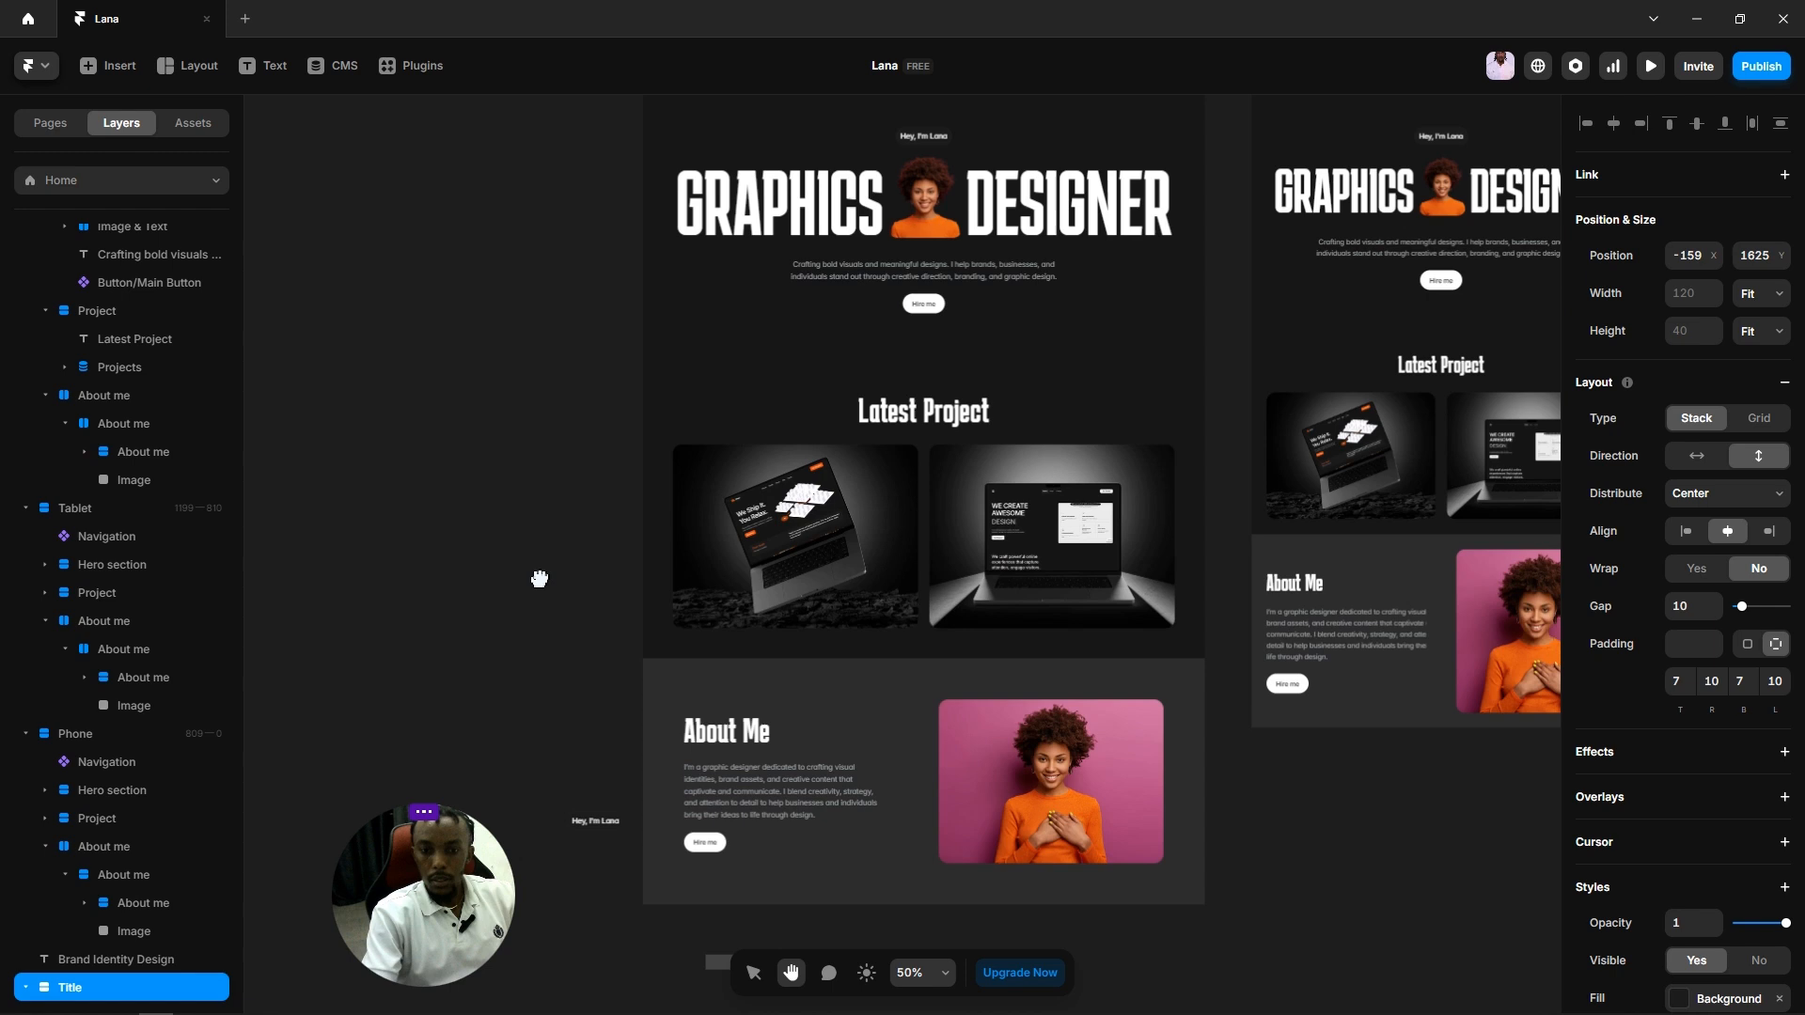
click(460, 667)
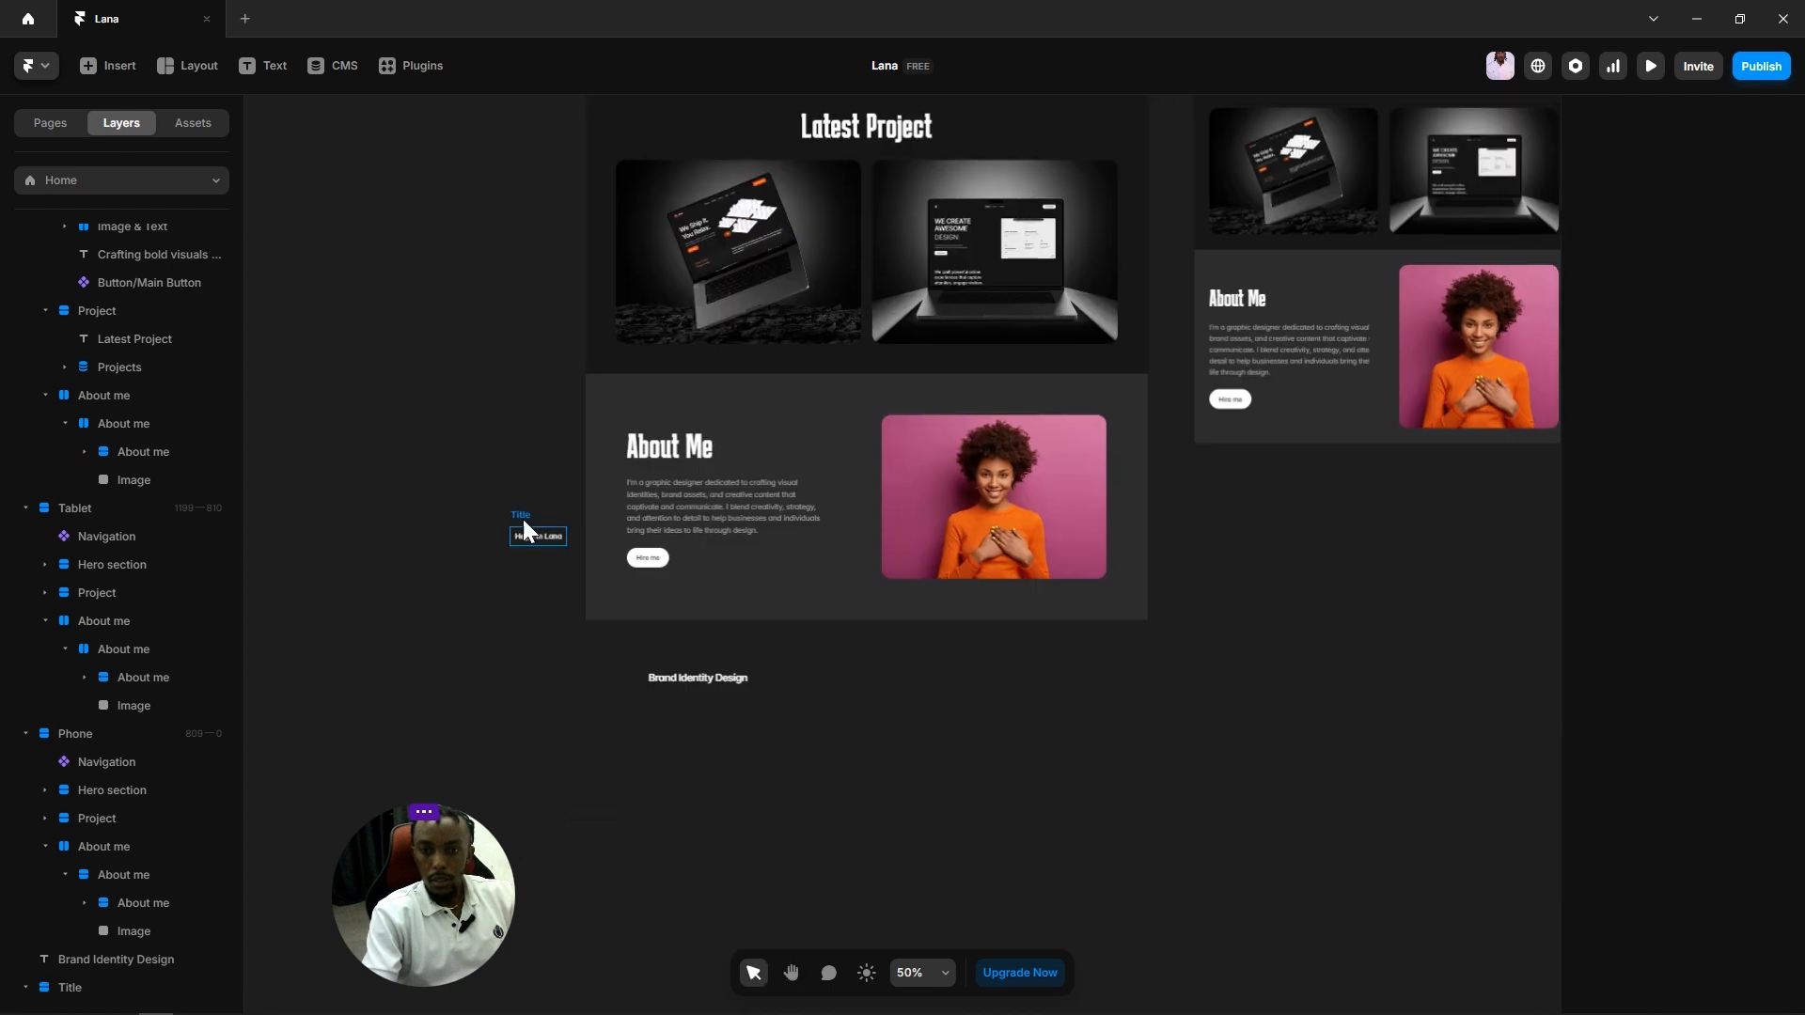
drag(523, 524, 796, 668)
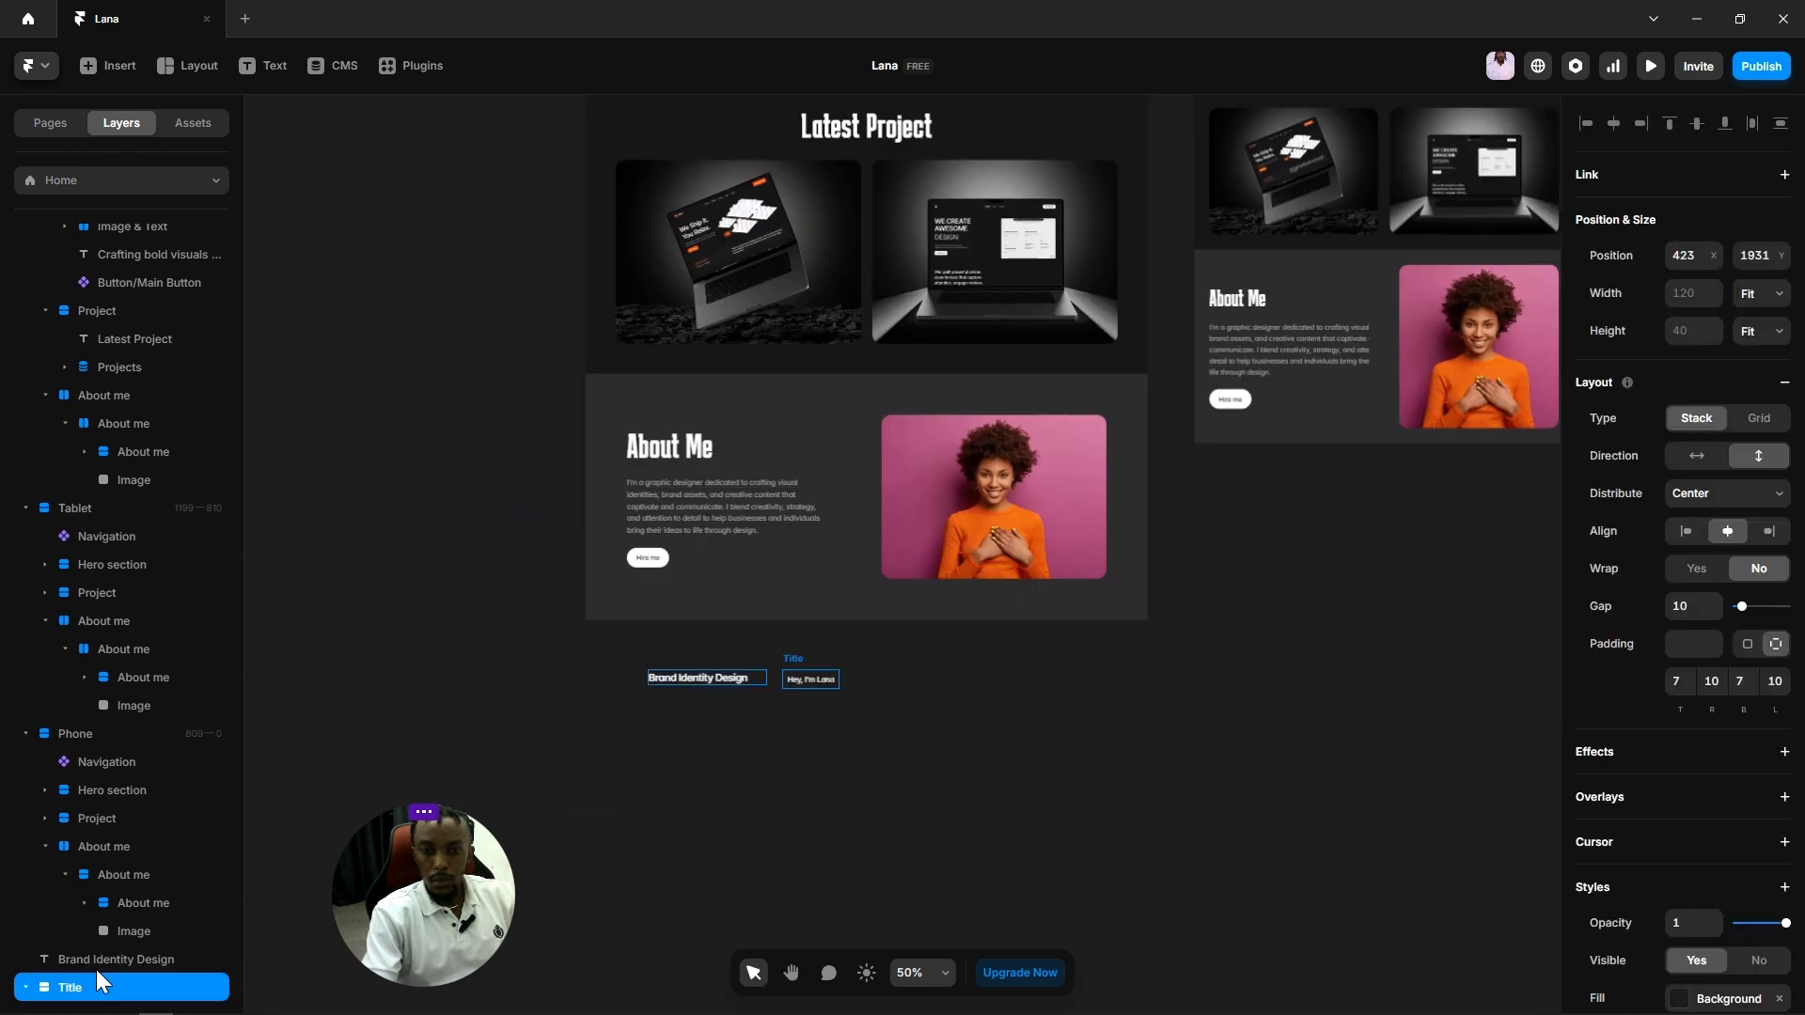
Step: Rename the copied Title layer as Price
double_click(63, 986)
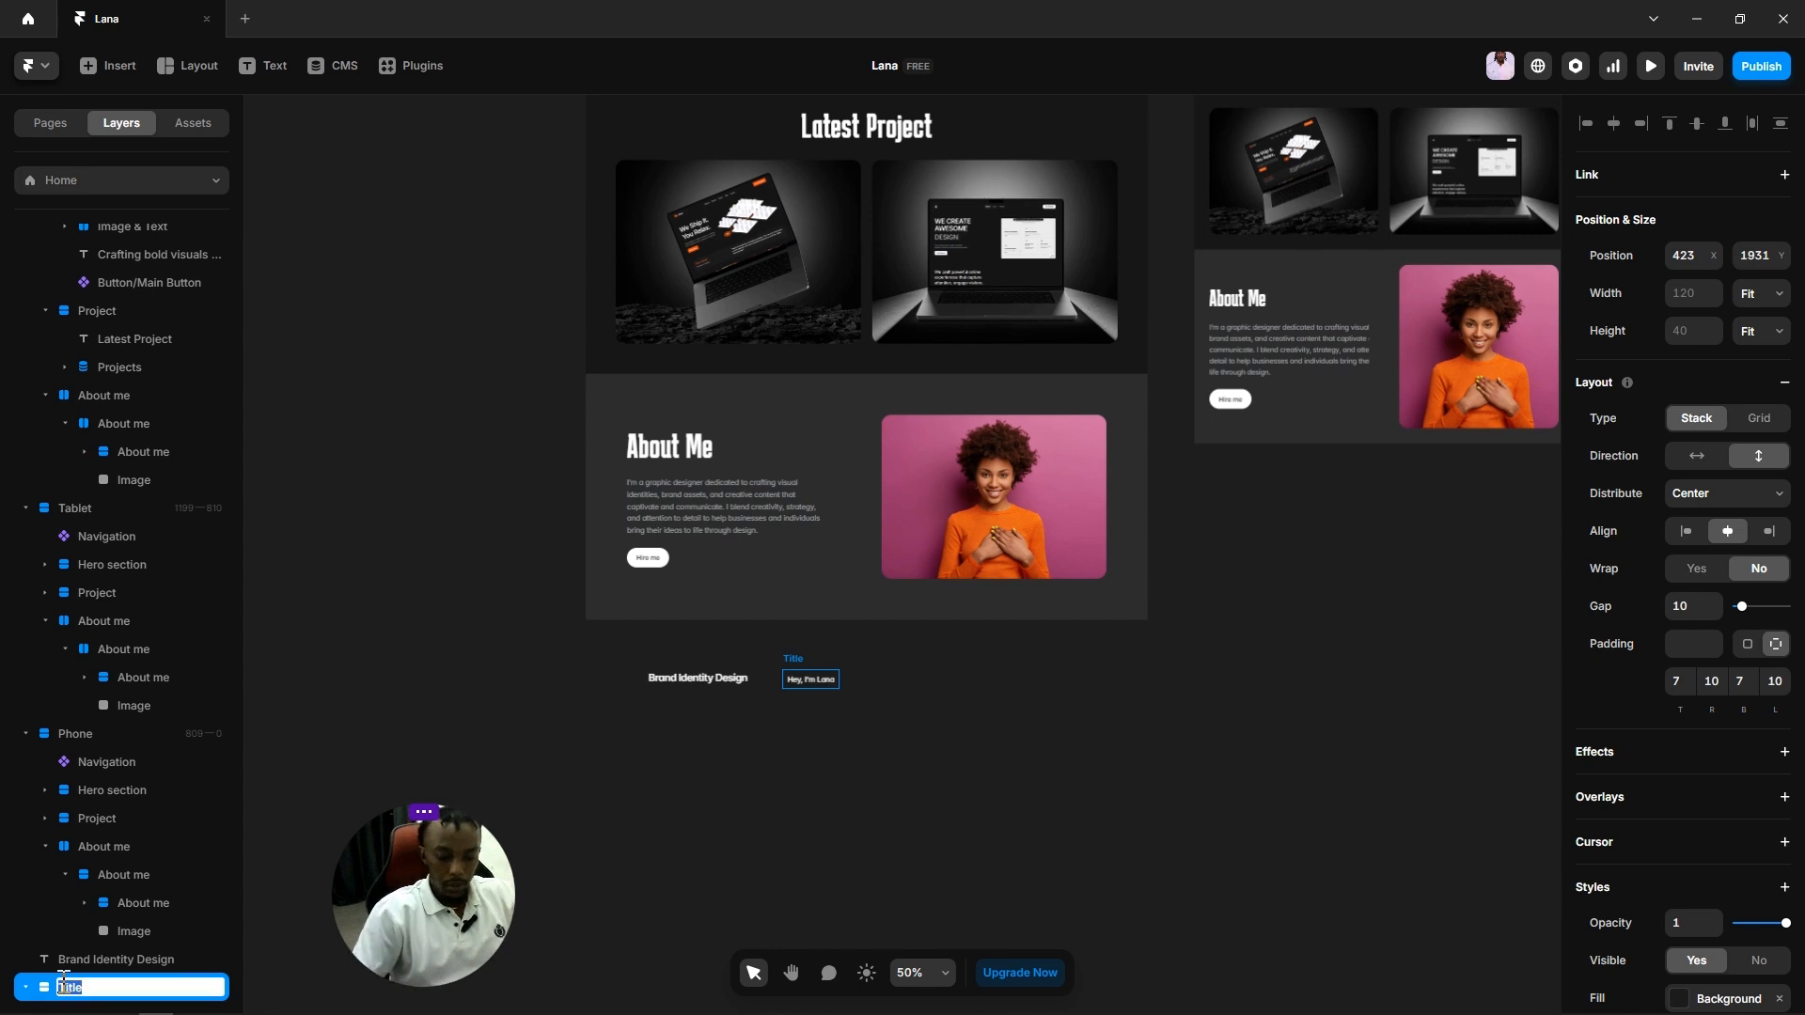
text(Brice)
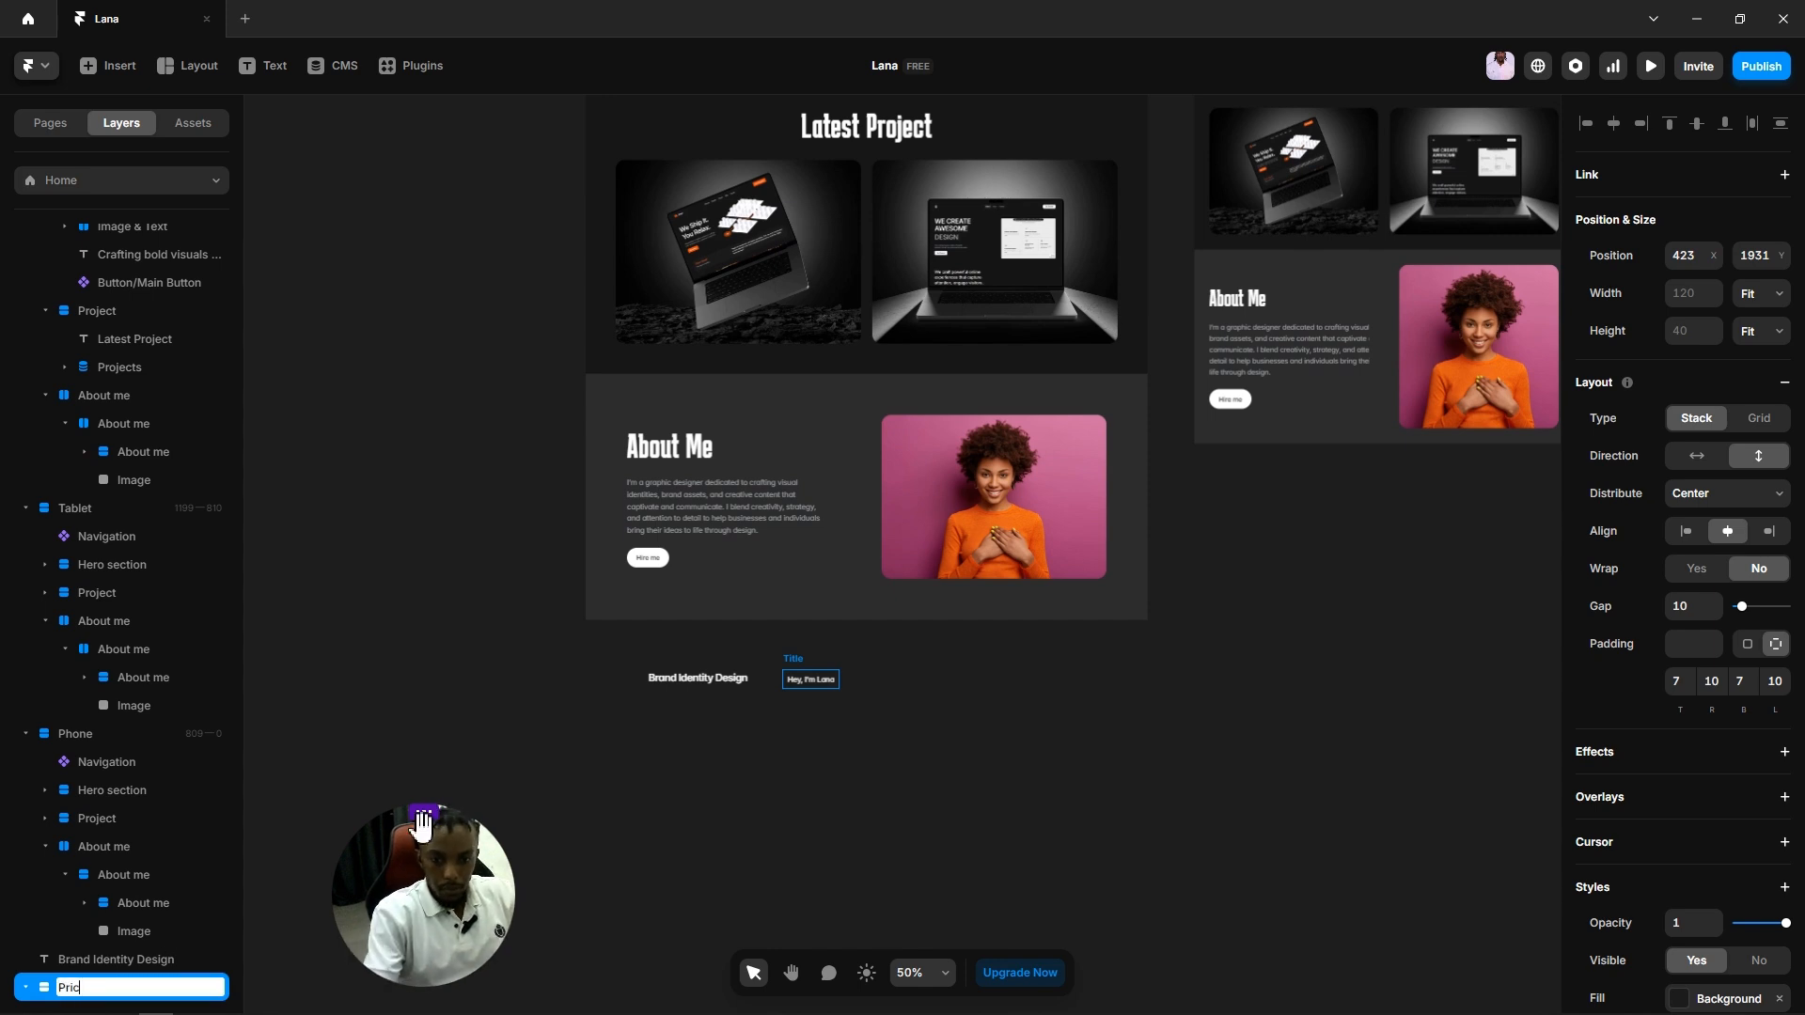
click(573, 752)
Step: Set the Price pill's fill to Background 2 and its border color to Line 2
scroll(895, 715, up, 5)
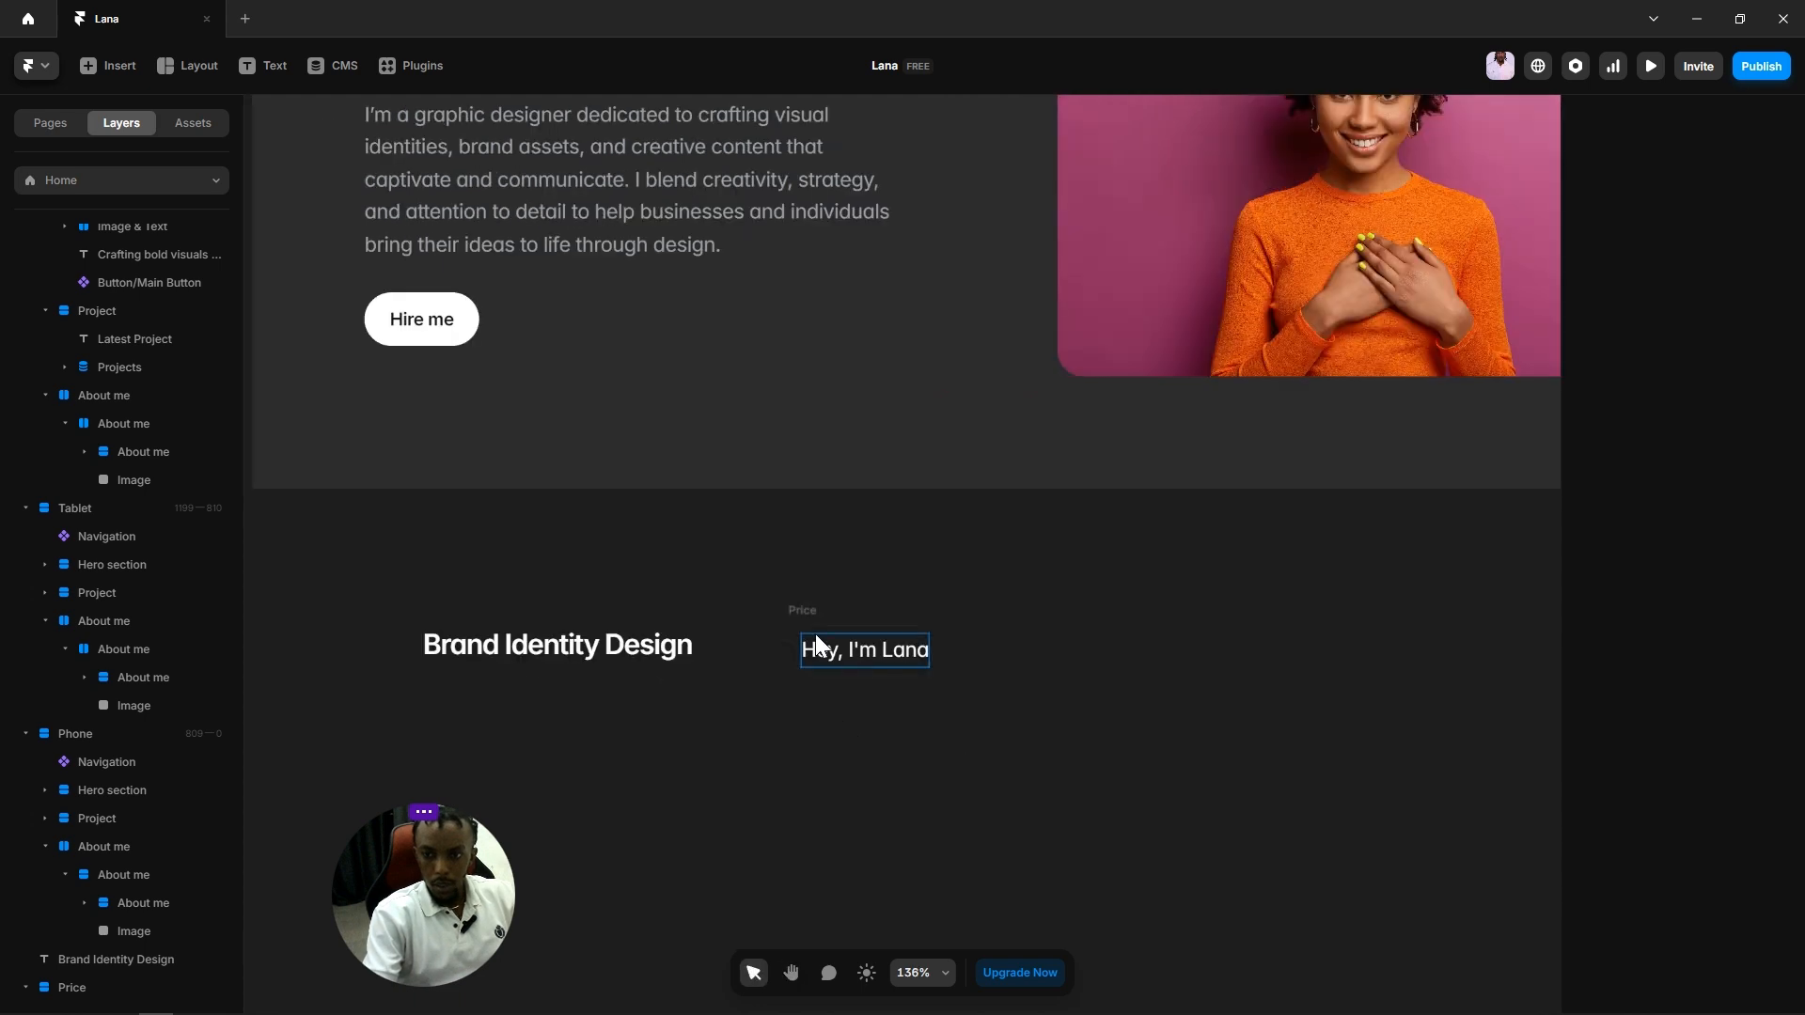
click(801, 622)
scroll(1762, 795, down, 3)
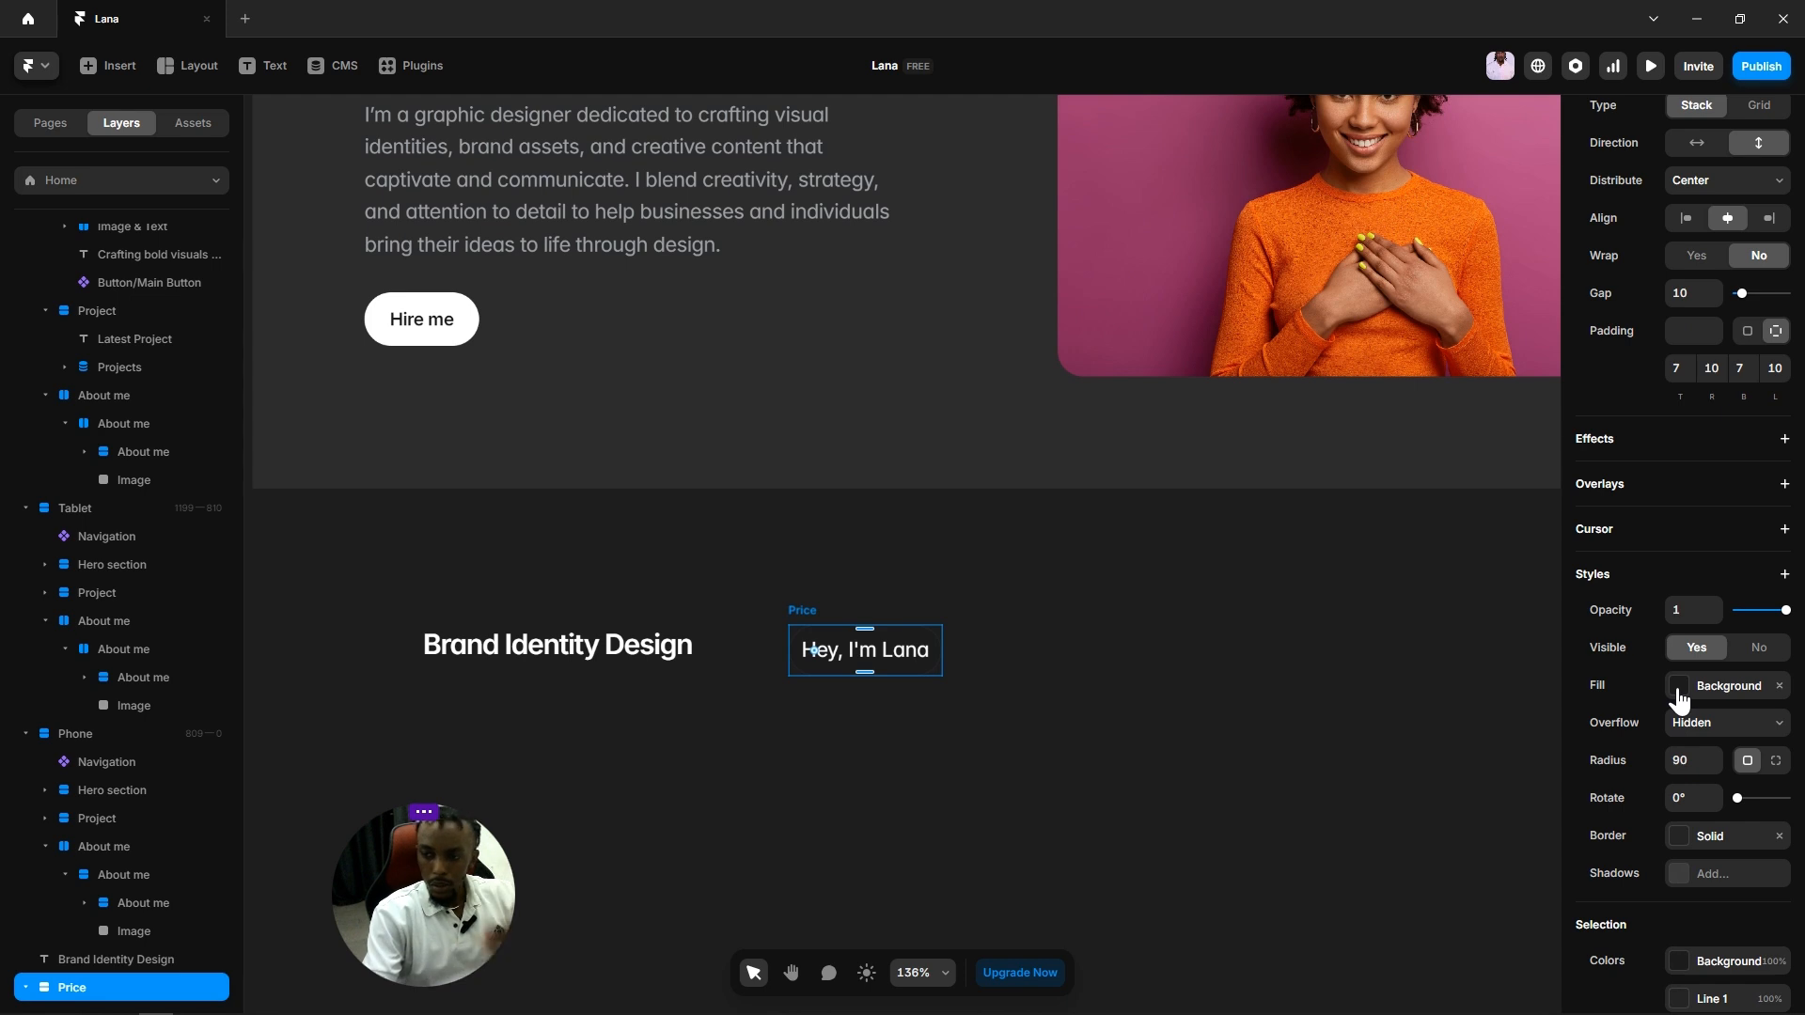
click(1680, 691)
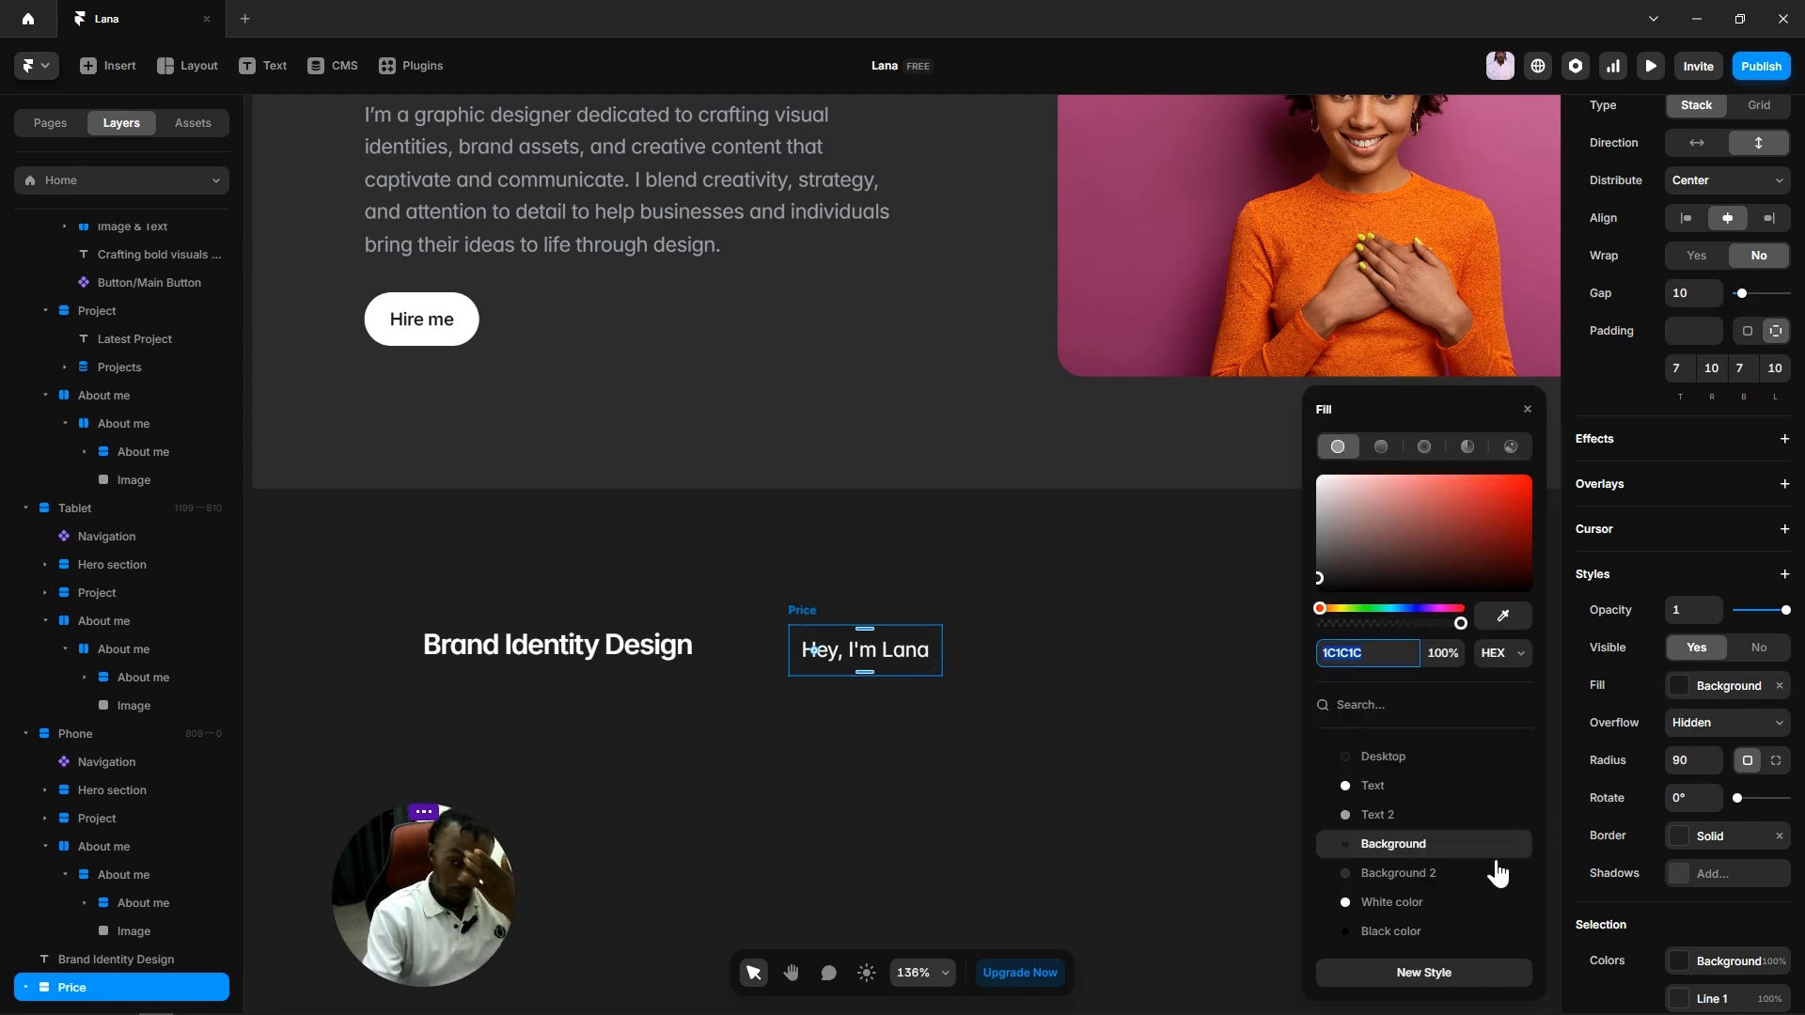
click(1407, 873)
click(1680, 841)
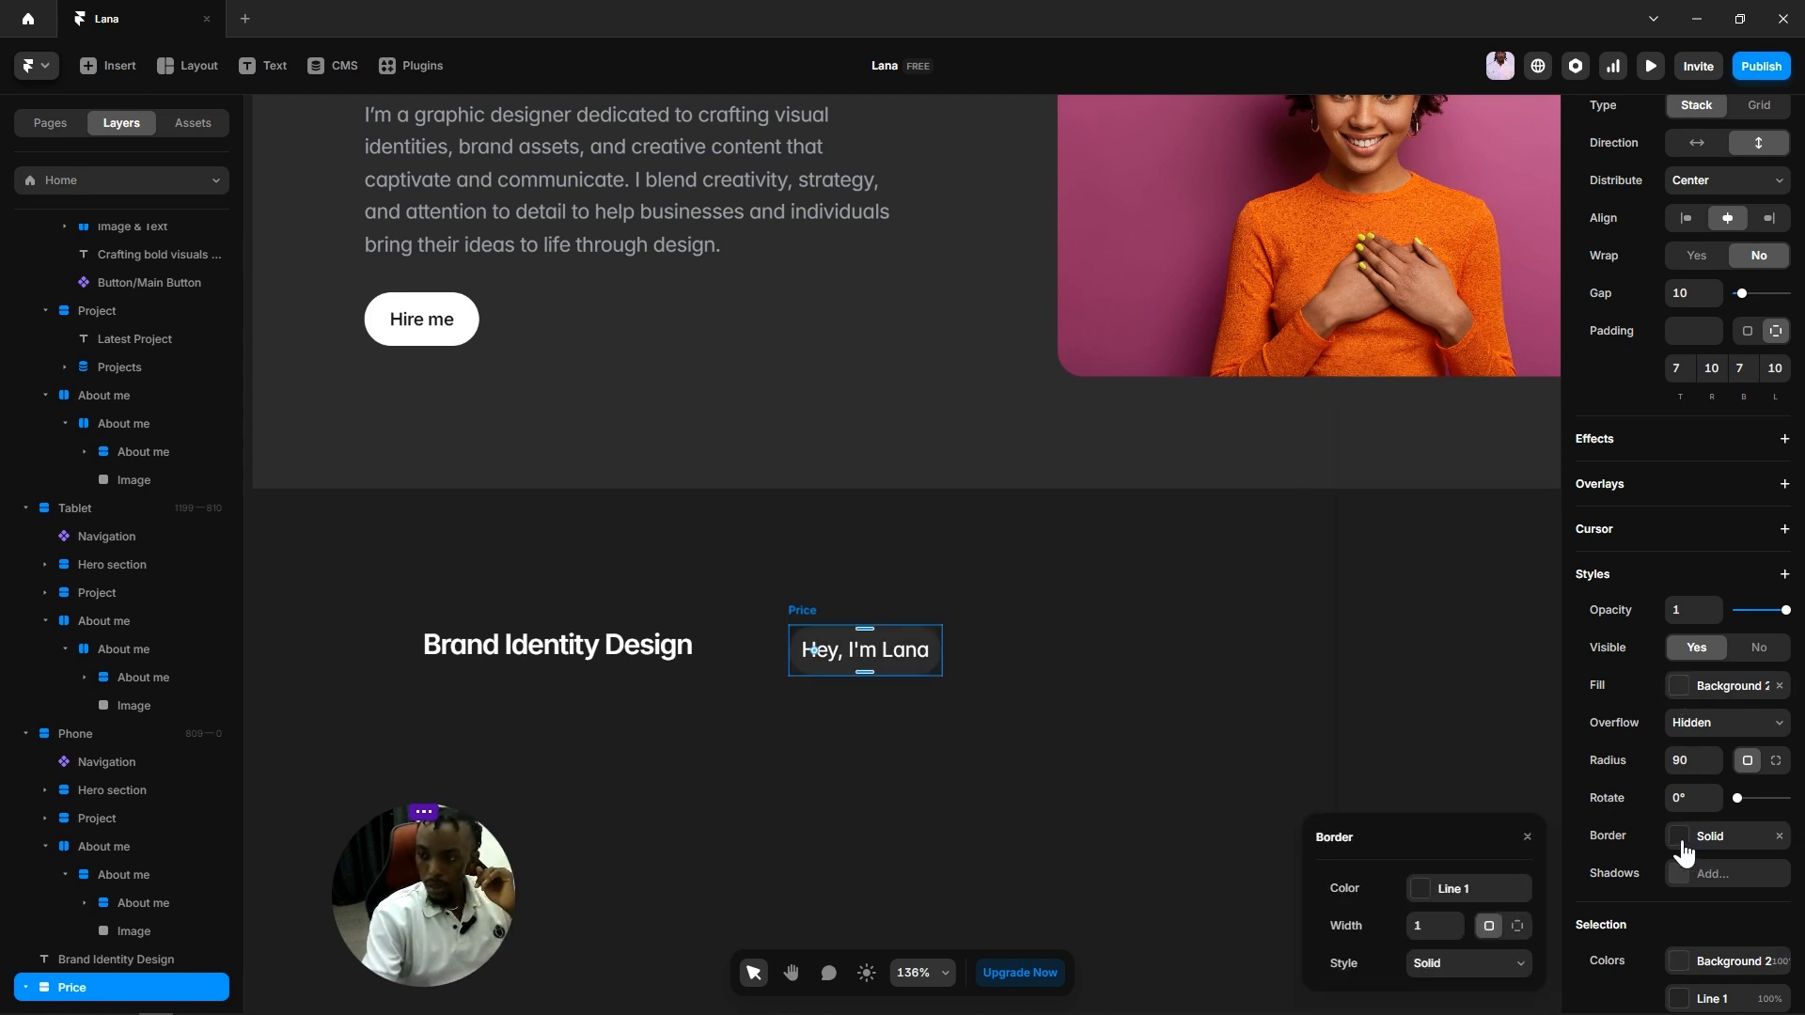
click(1417, 887)
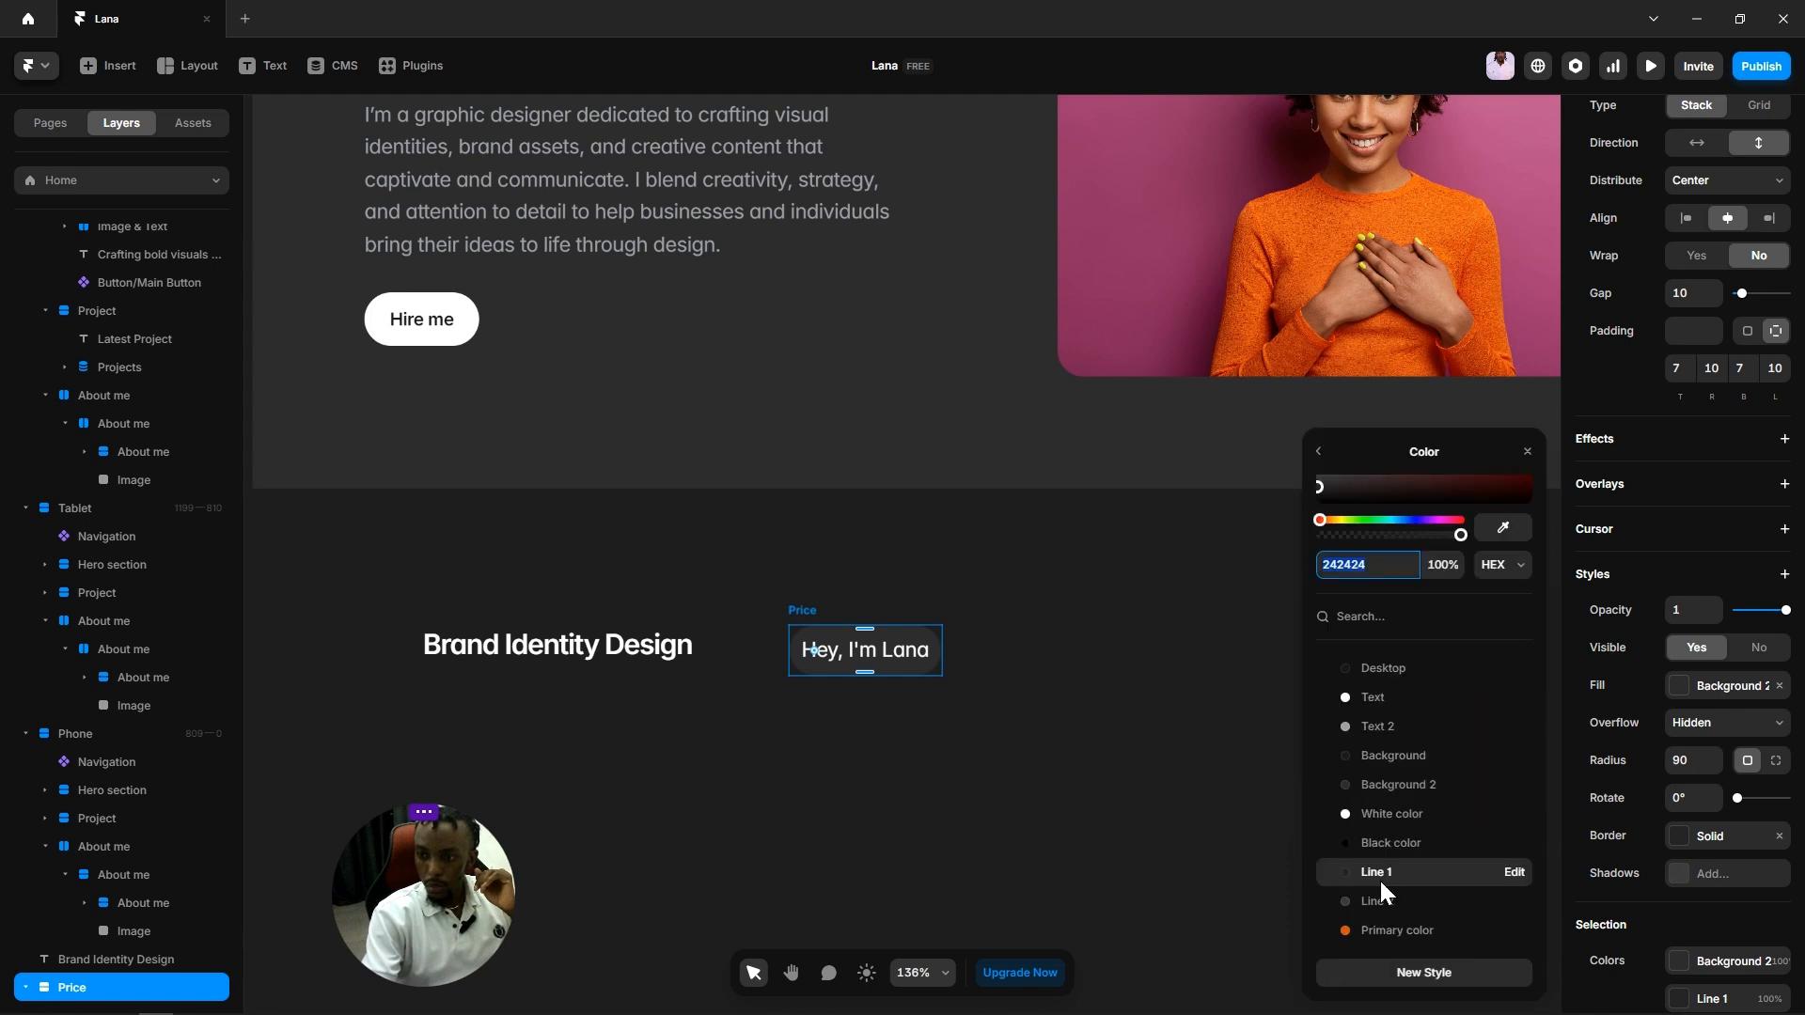
click(1378, 899)
click(1053, 727)
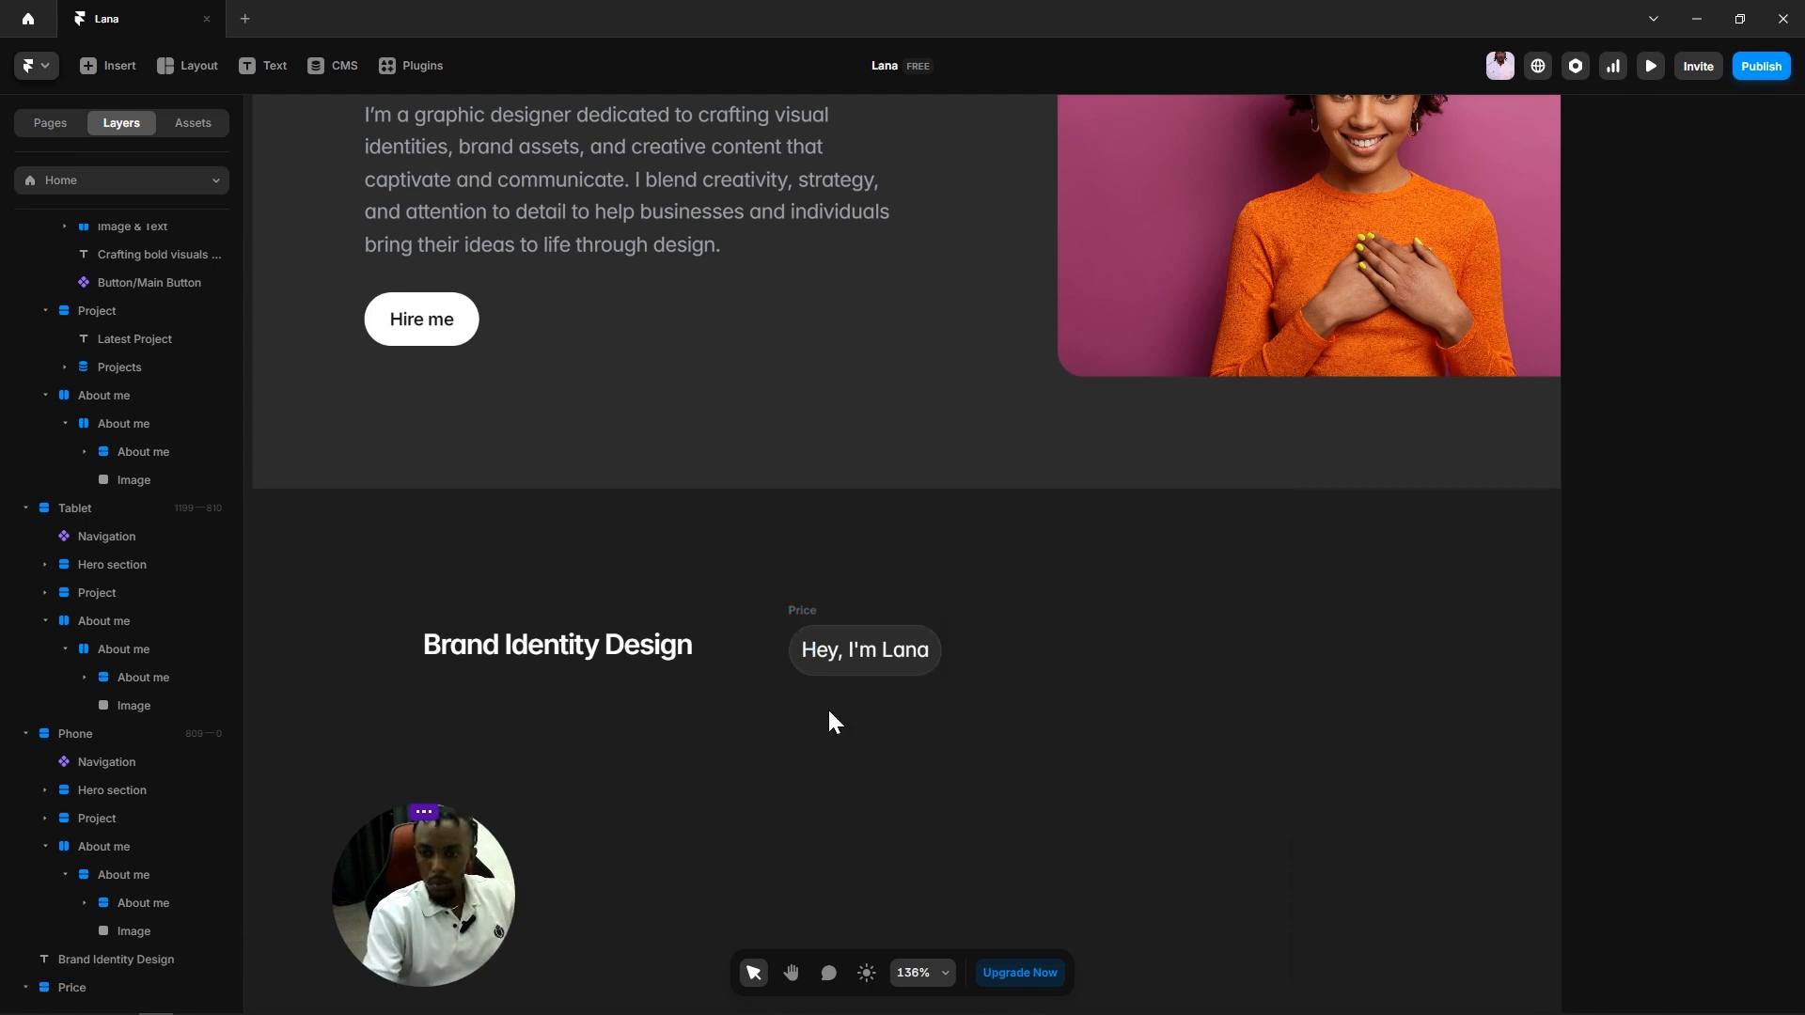
Step: Replace the Price pill's text with "$800" and move the pill farther away from the heading
click(834, 645)
double_click(841, 658)
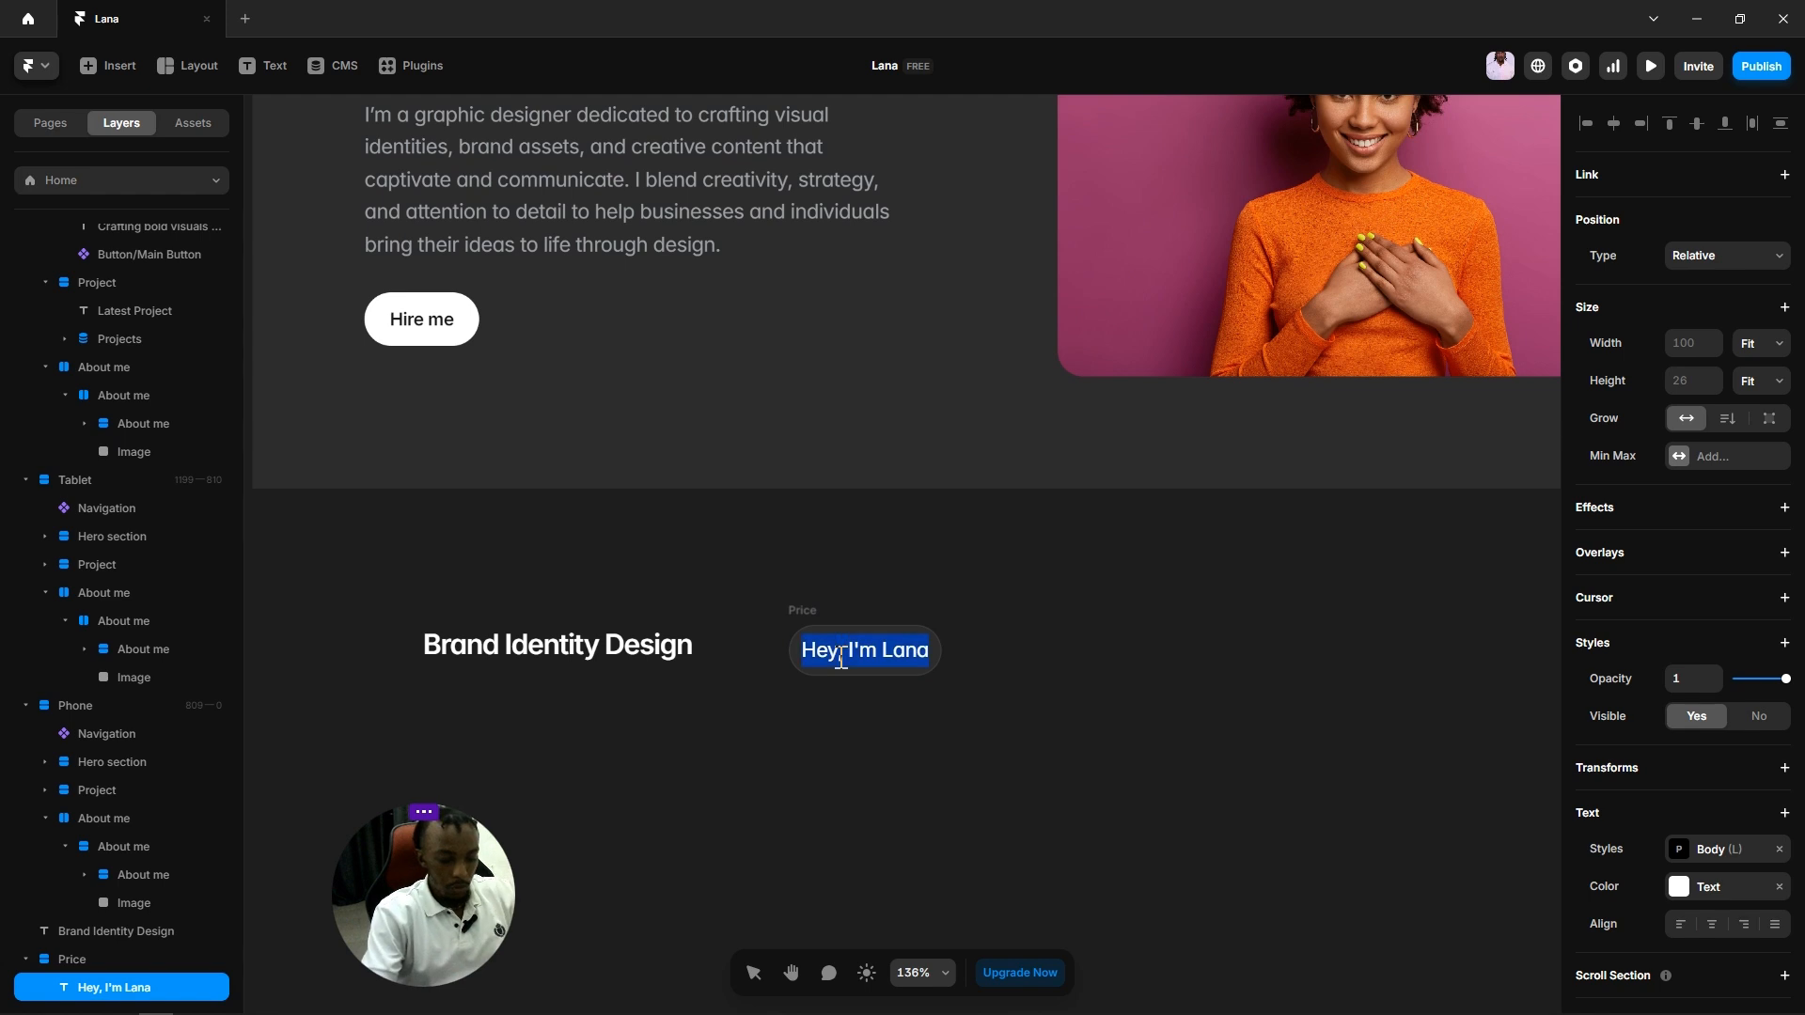
text($)
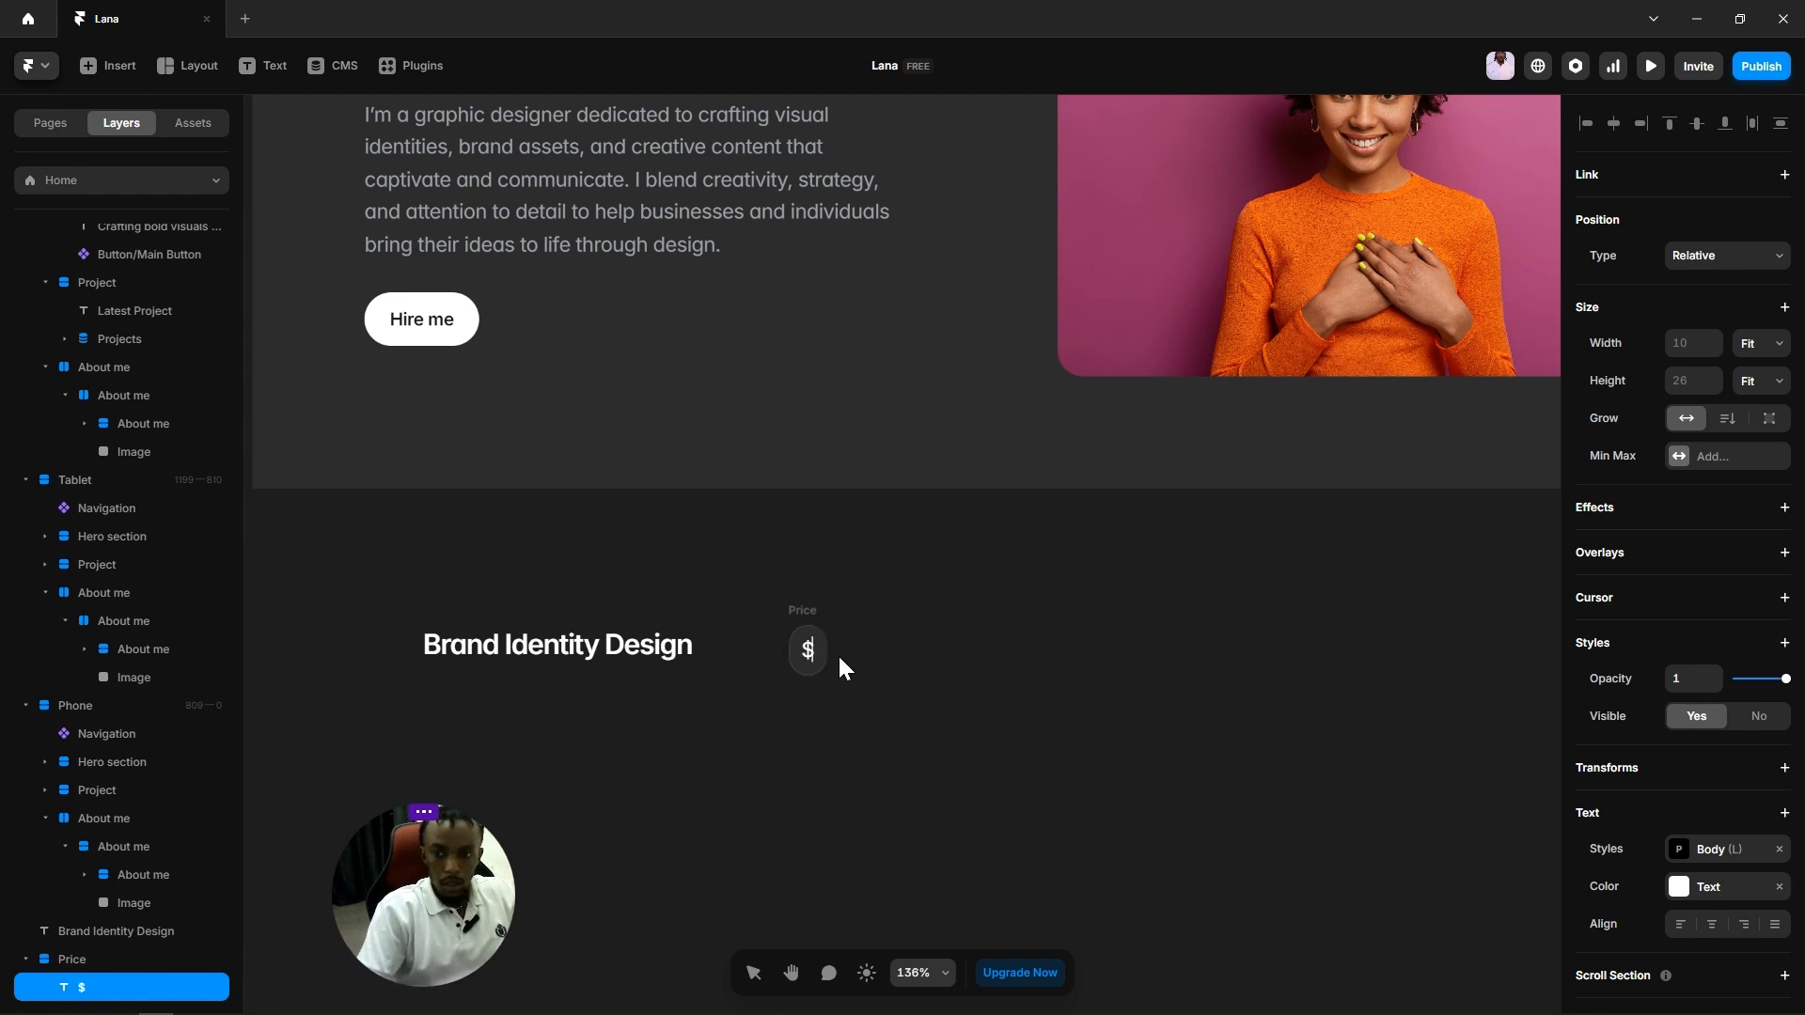
text(800)
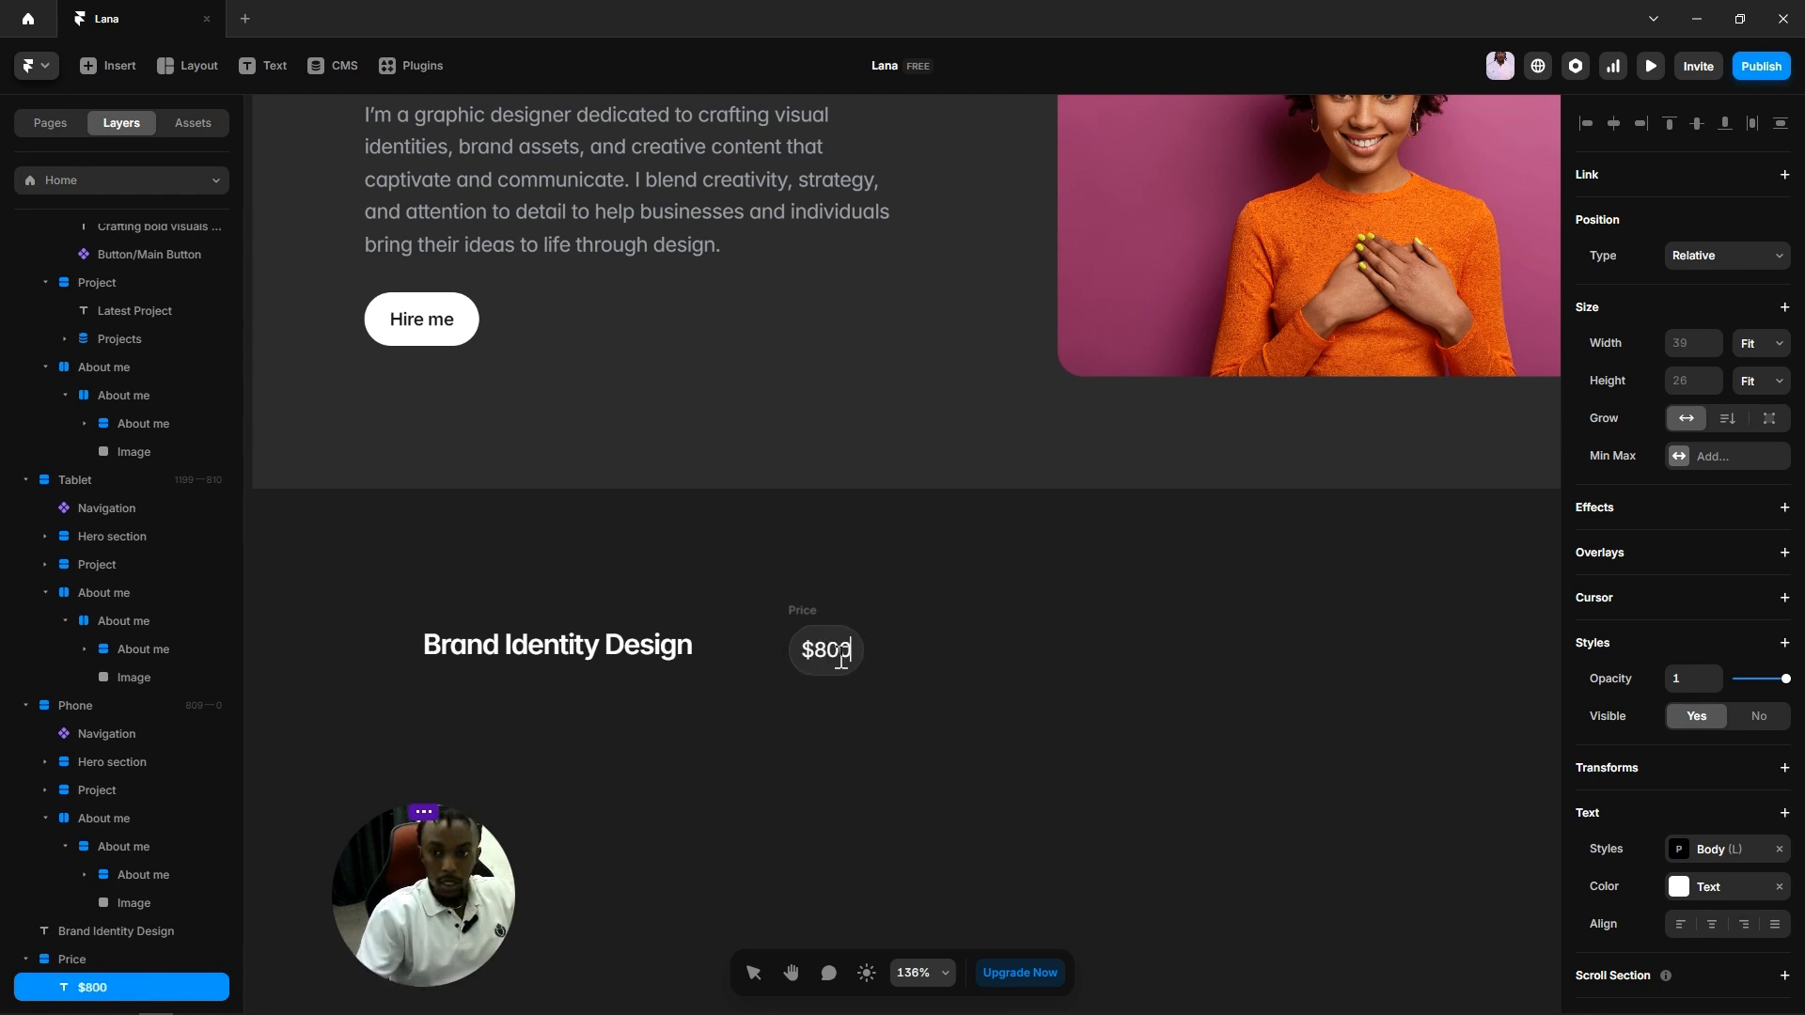
key(Escape)
click(1034, 653)
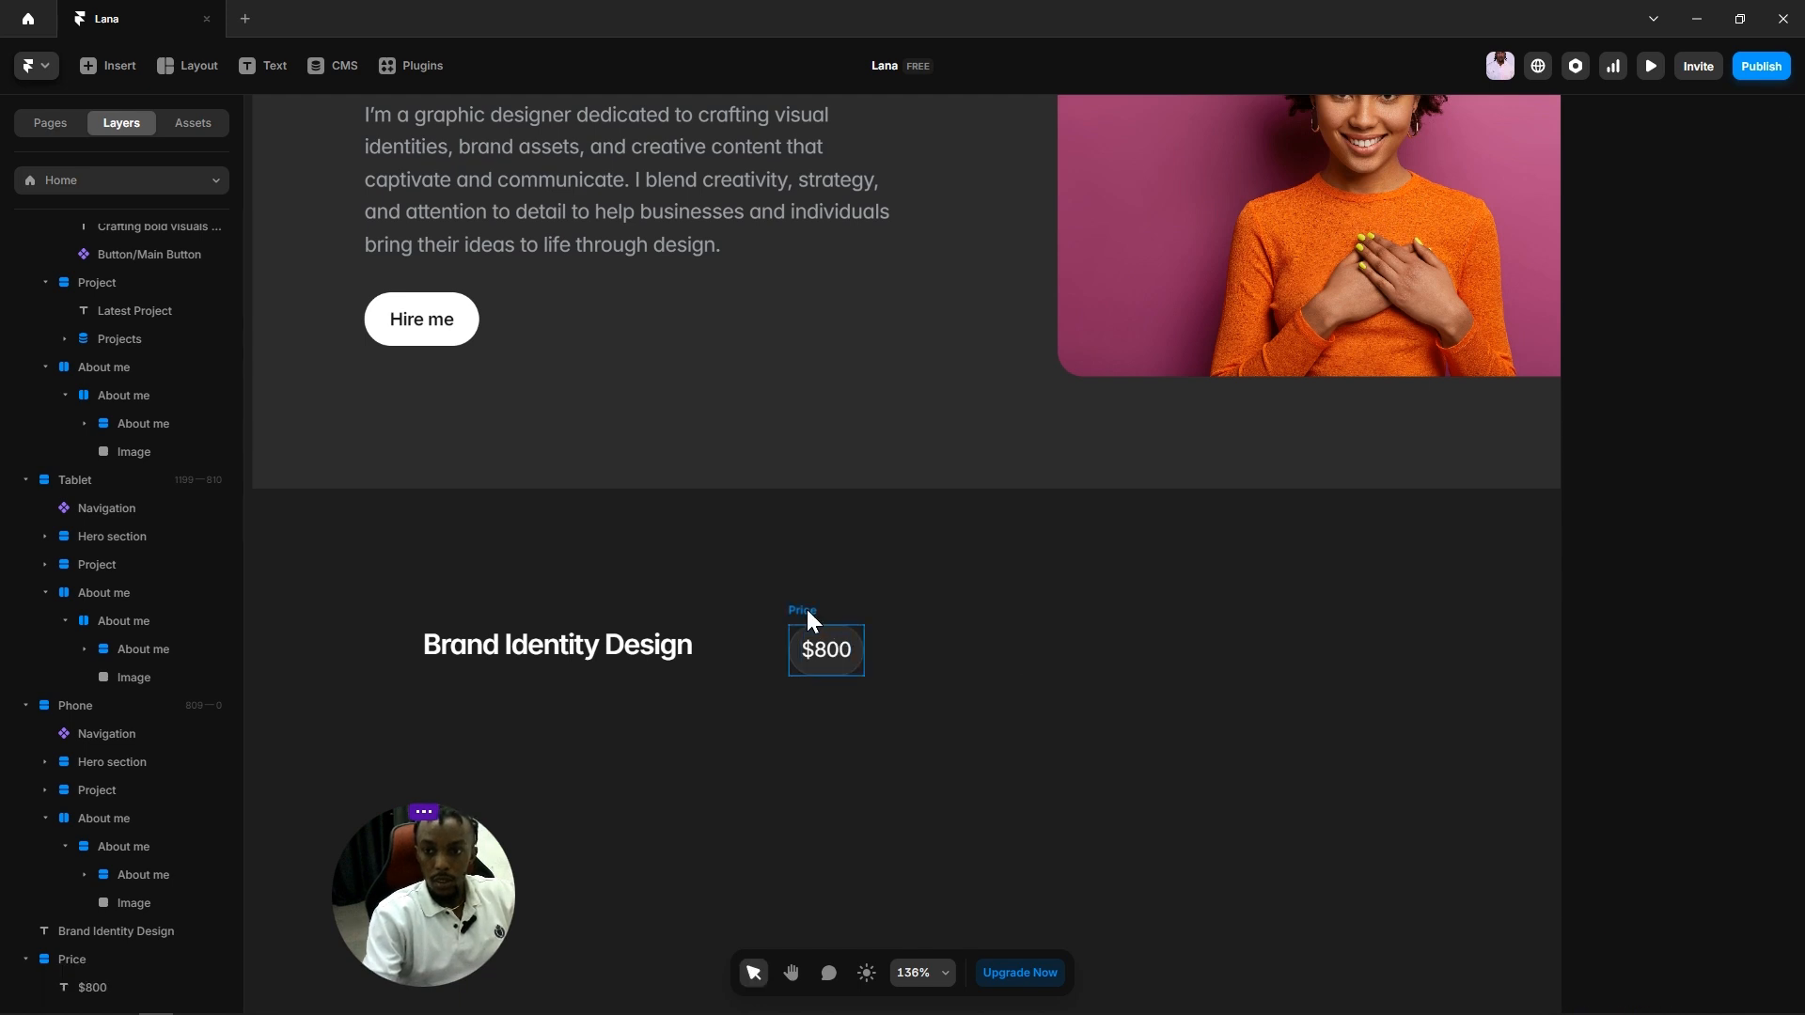
click(806, 611)
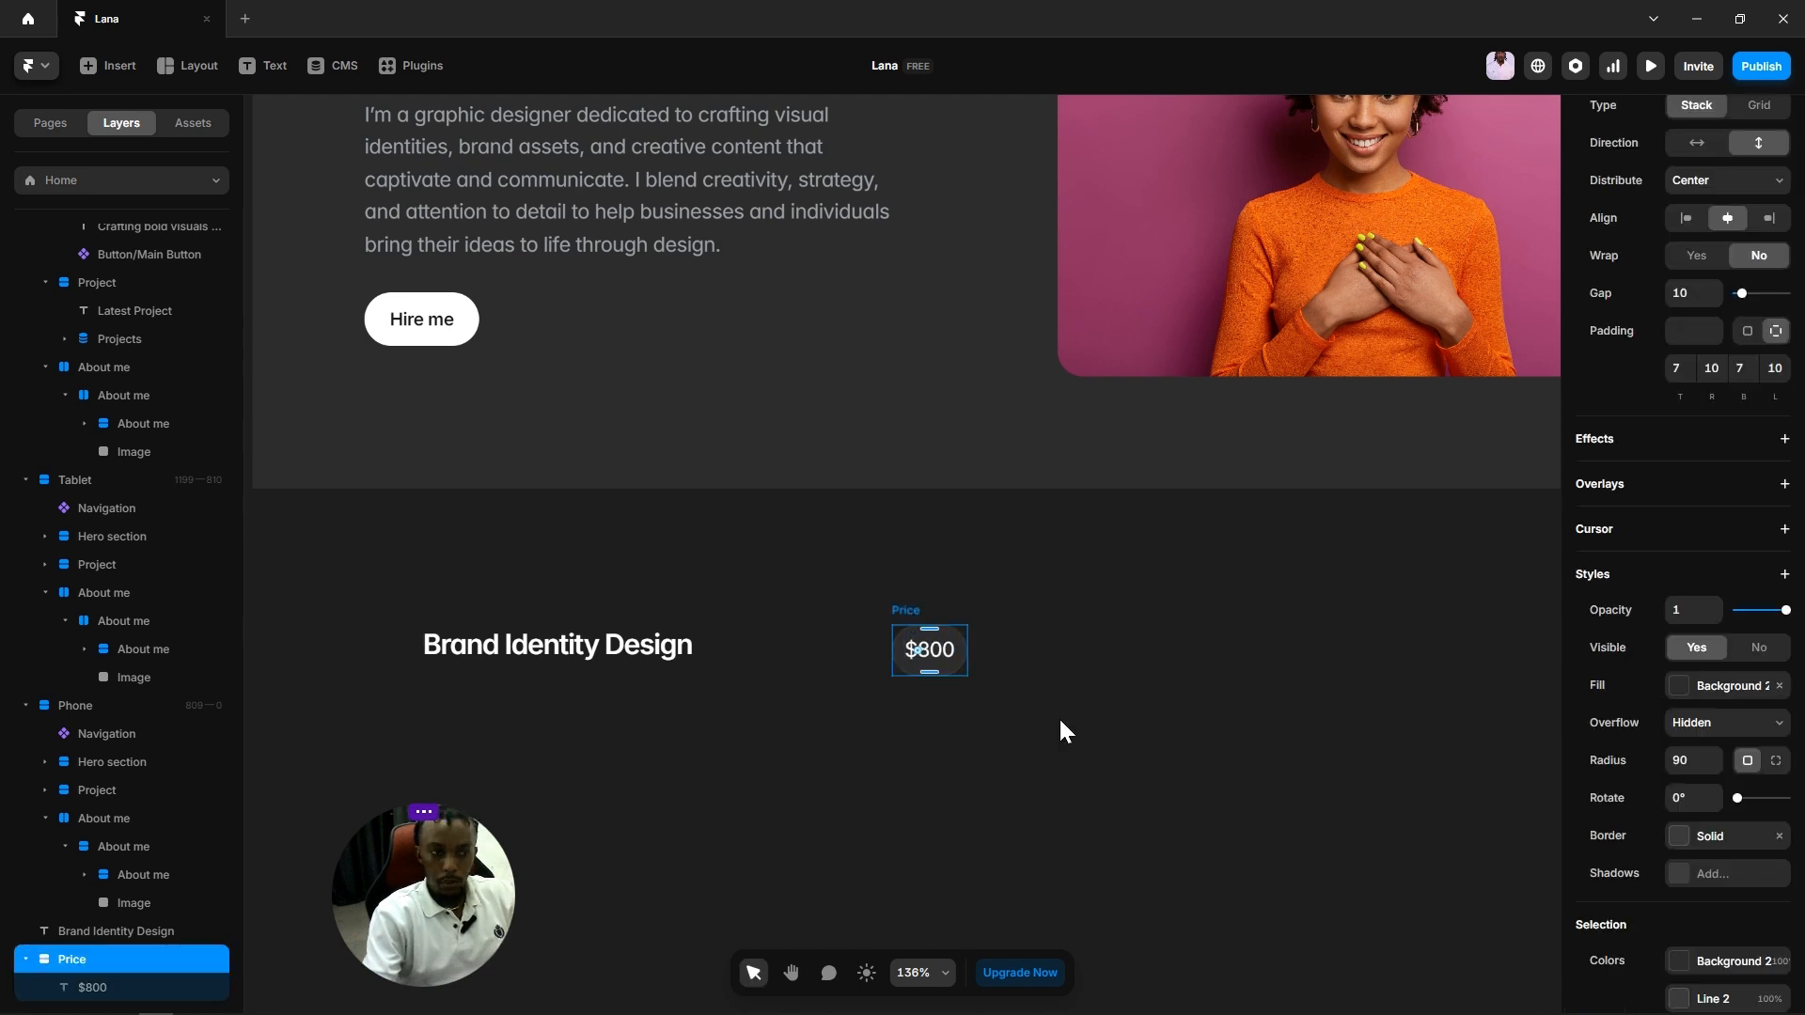
click(1102, 687)
Step: Wrap the "Brand Identity Design" heading and the Price pill together in a new stack
scroll(1033, 764, left, 3)
key(v)
click(662, 639)
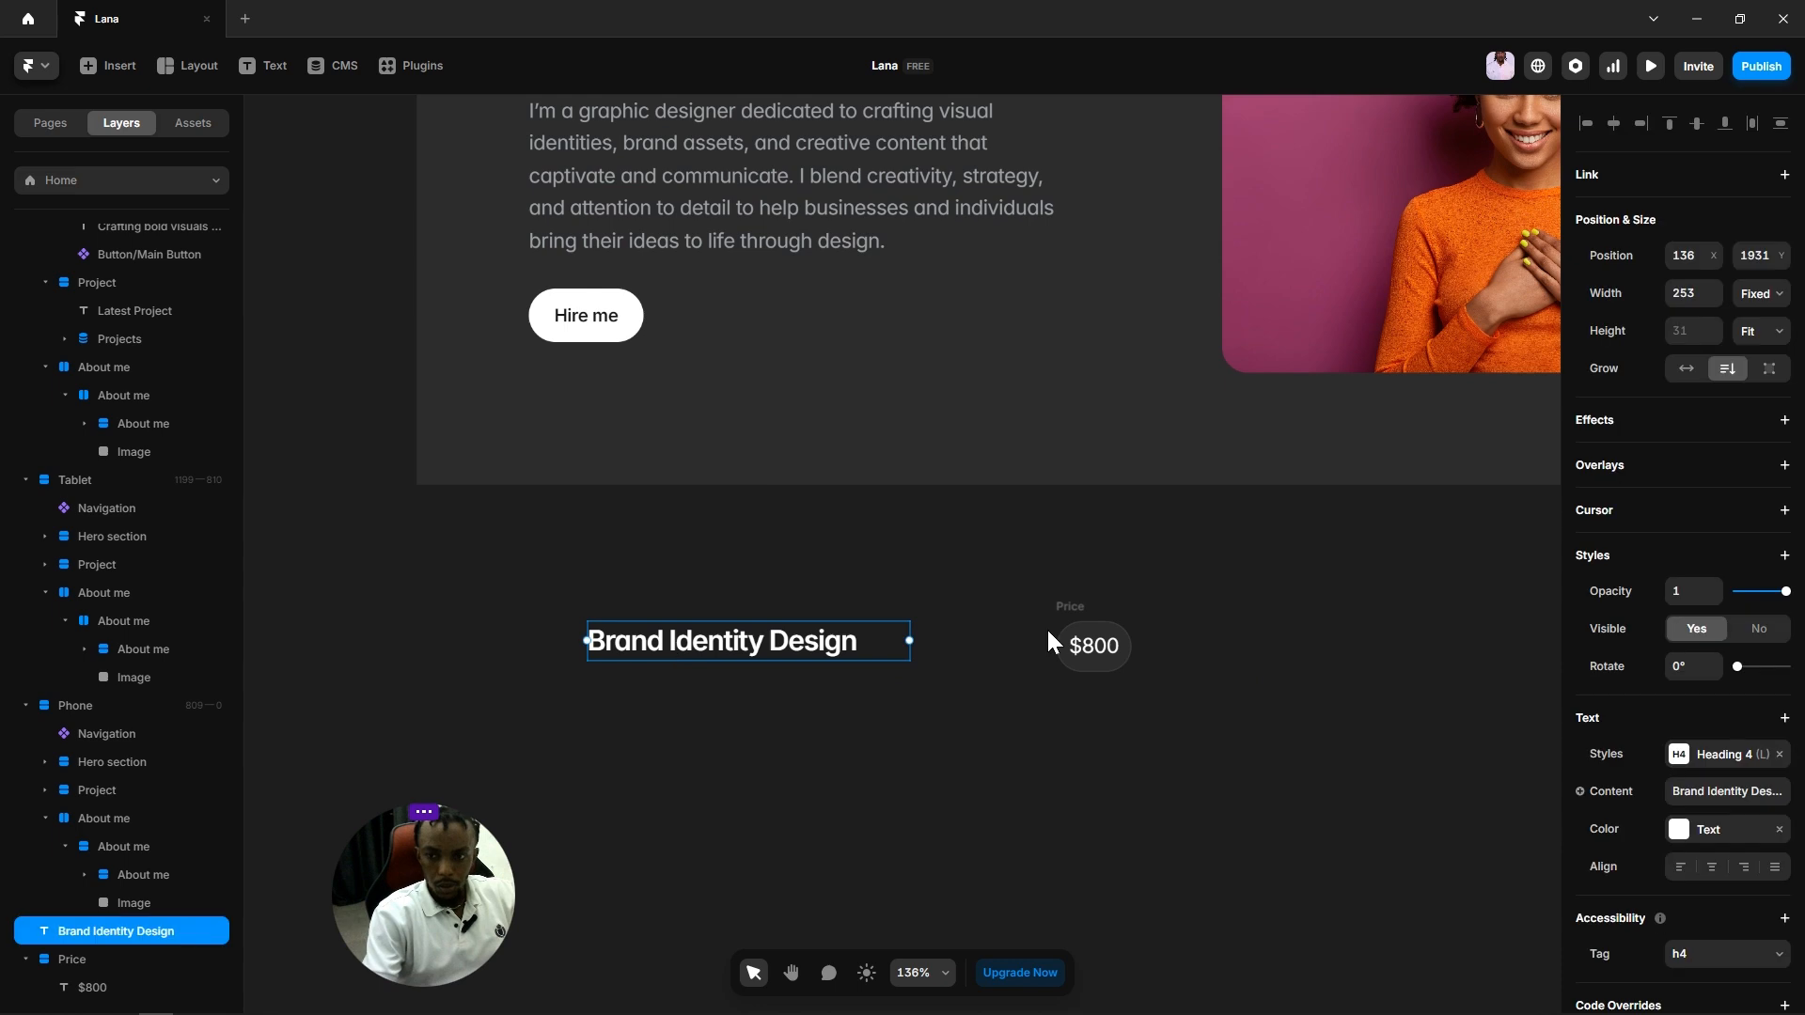
shift+click(1071, 609)
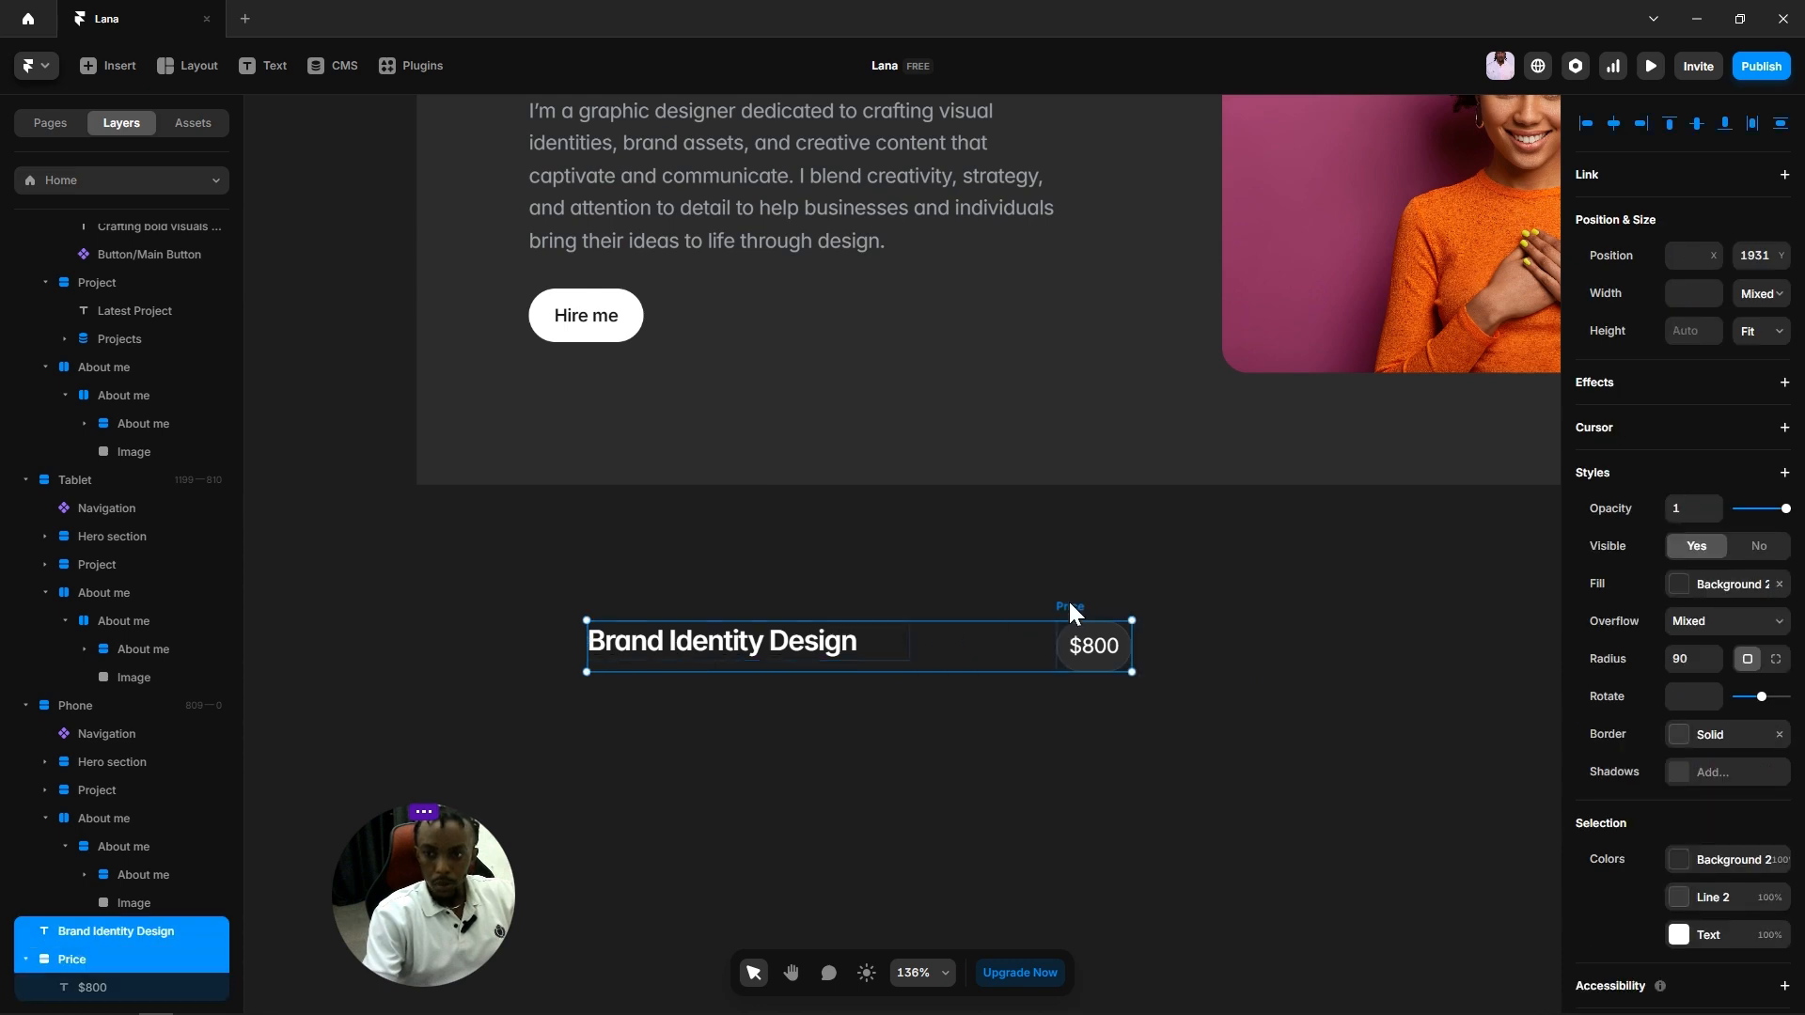
right_click(1069, 605)
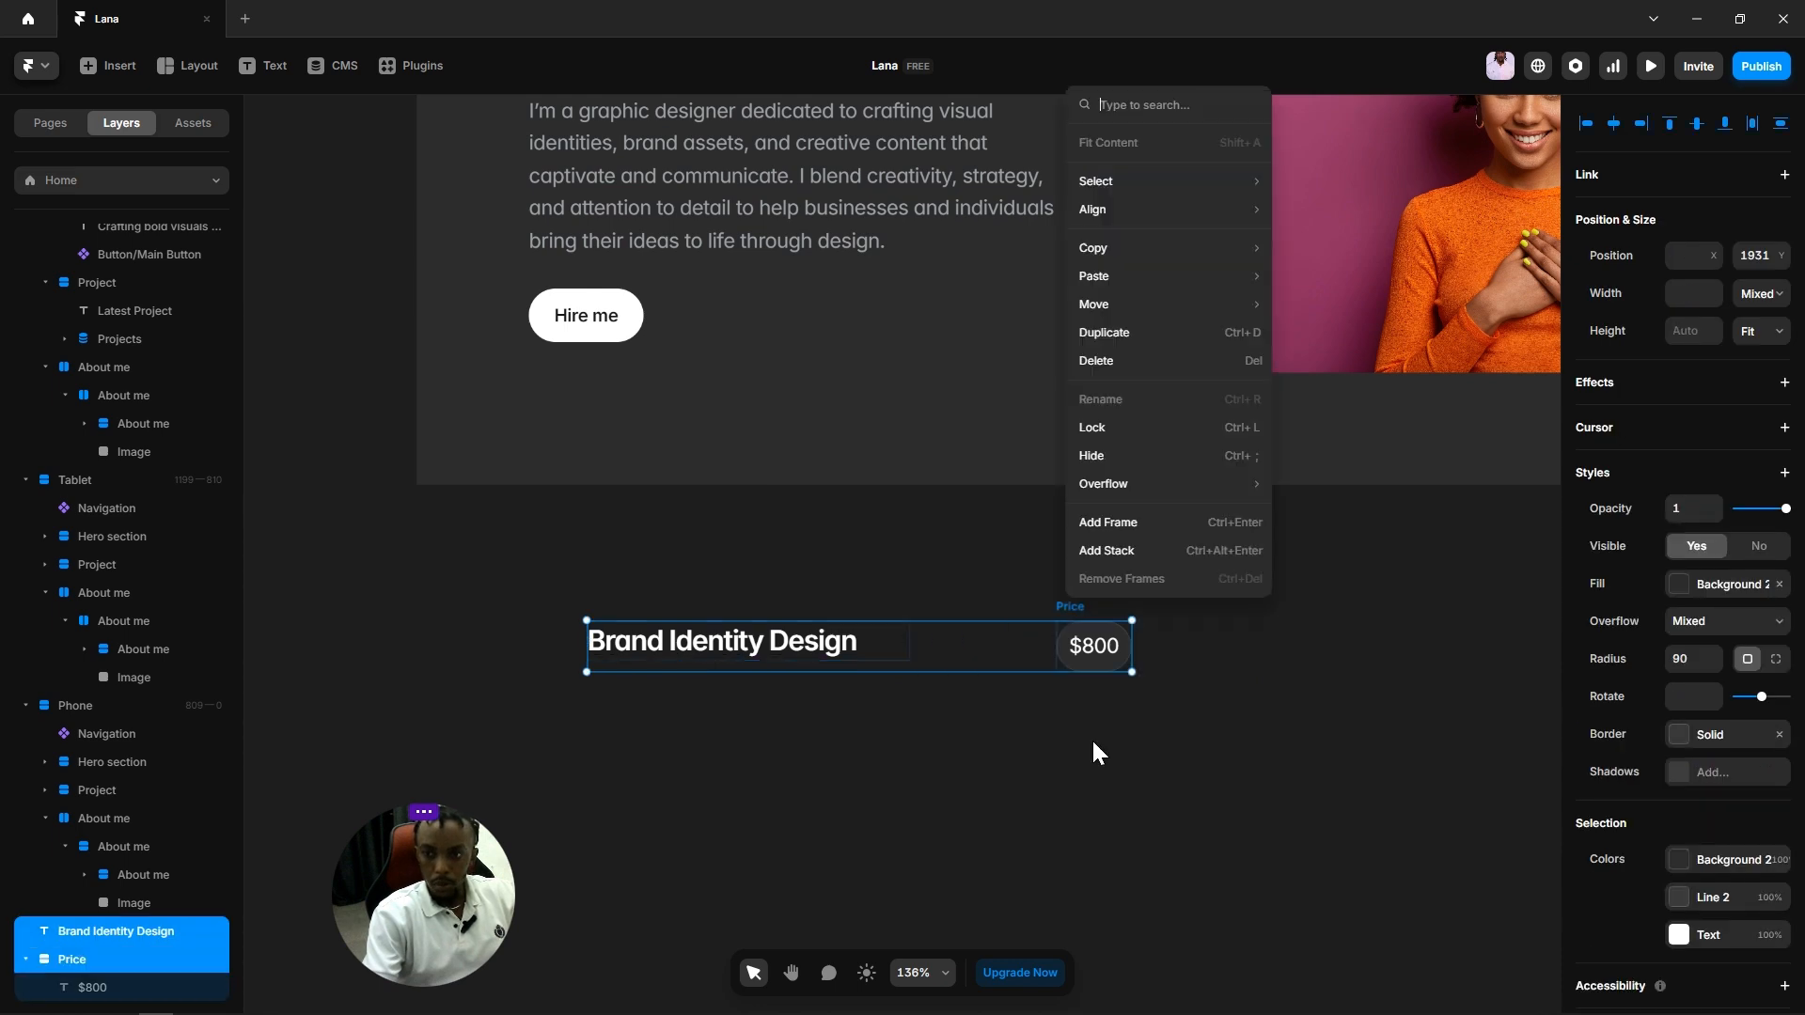
click(1115, 548)
click(602, 613)
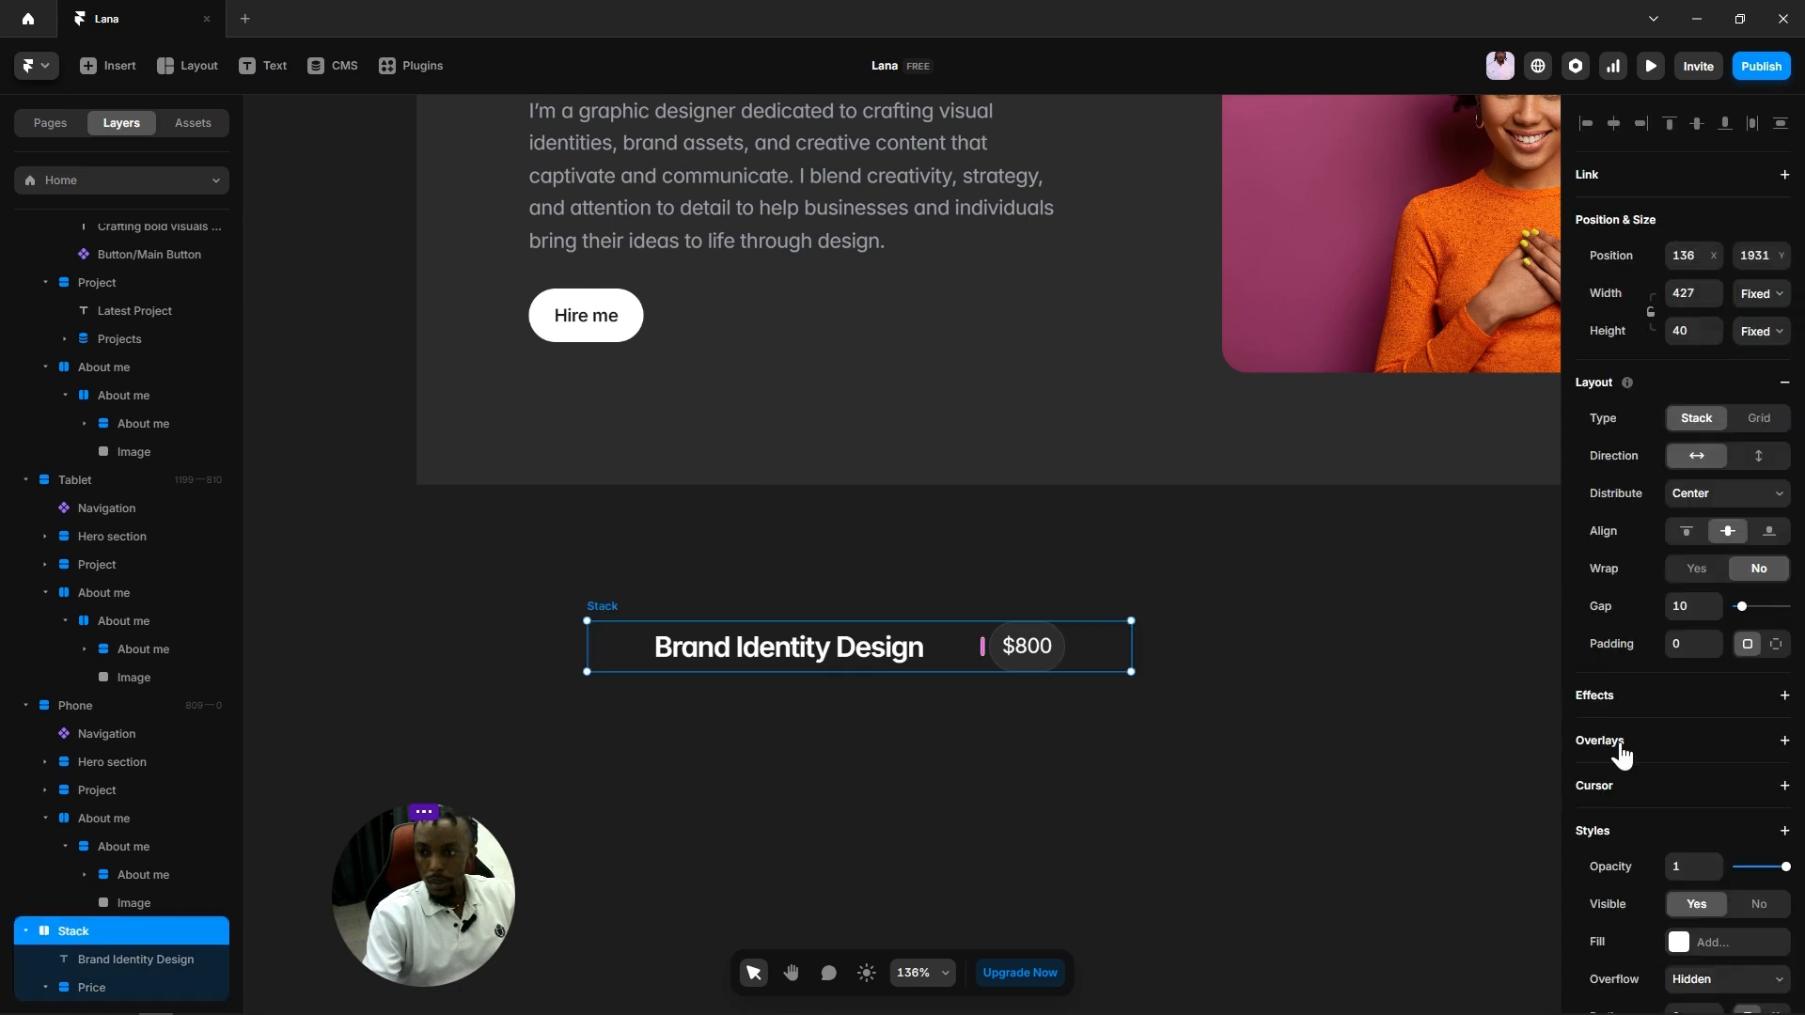
Step: Set the new stack's distribution to Space Between
scroll(1734, 780, down, 3)
scroll(1734, 780, up, 3)
click(1678, 494)
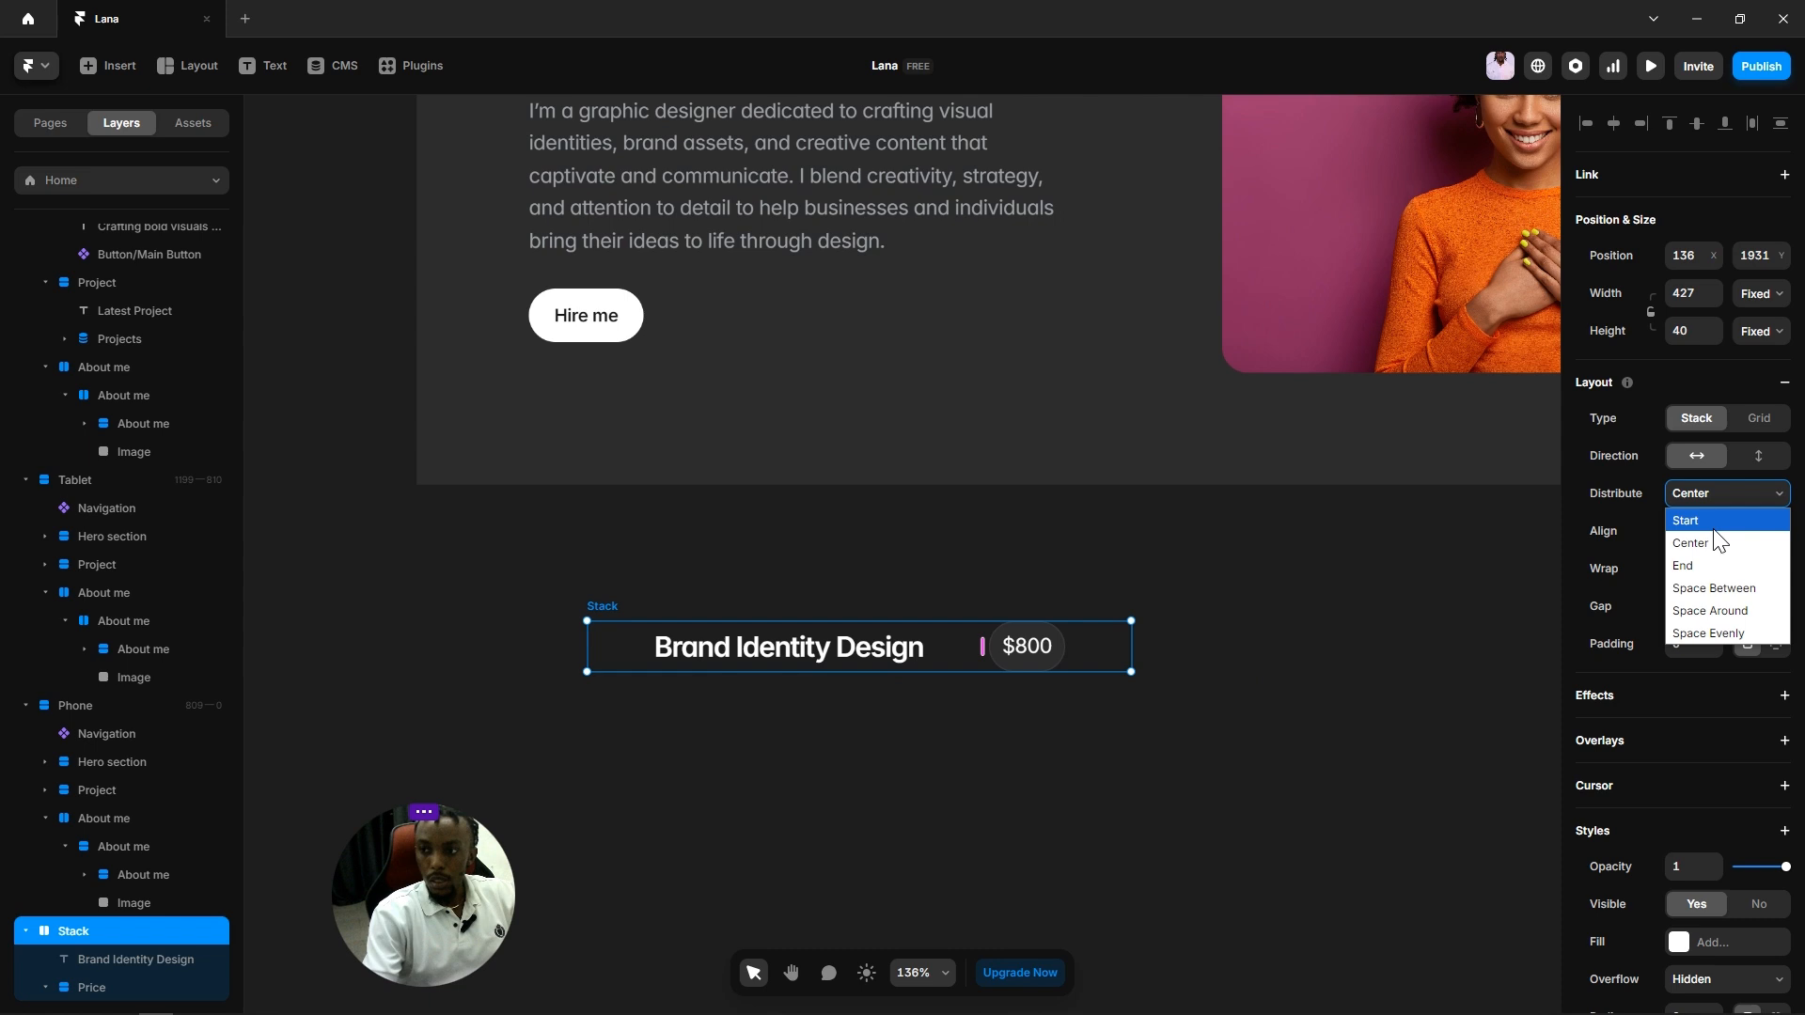
click(1713, 590)
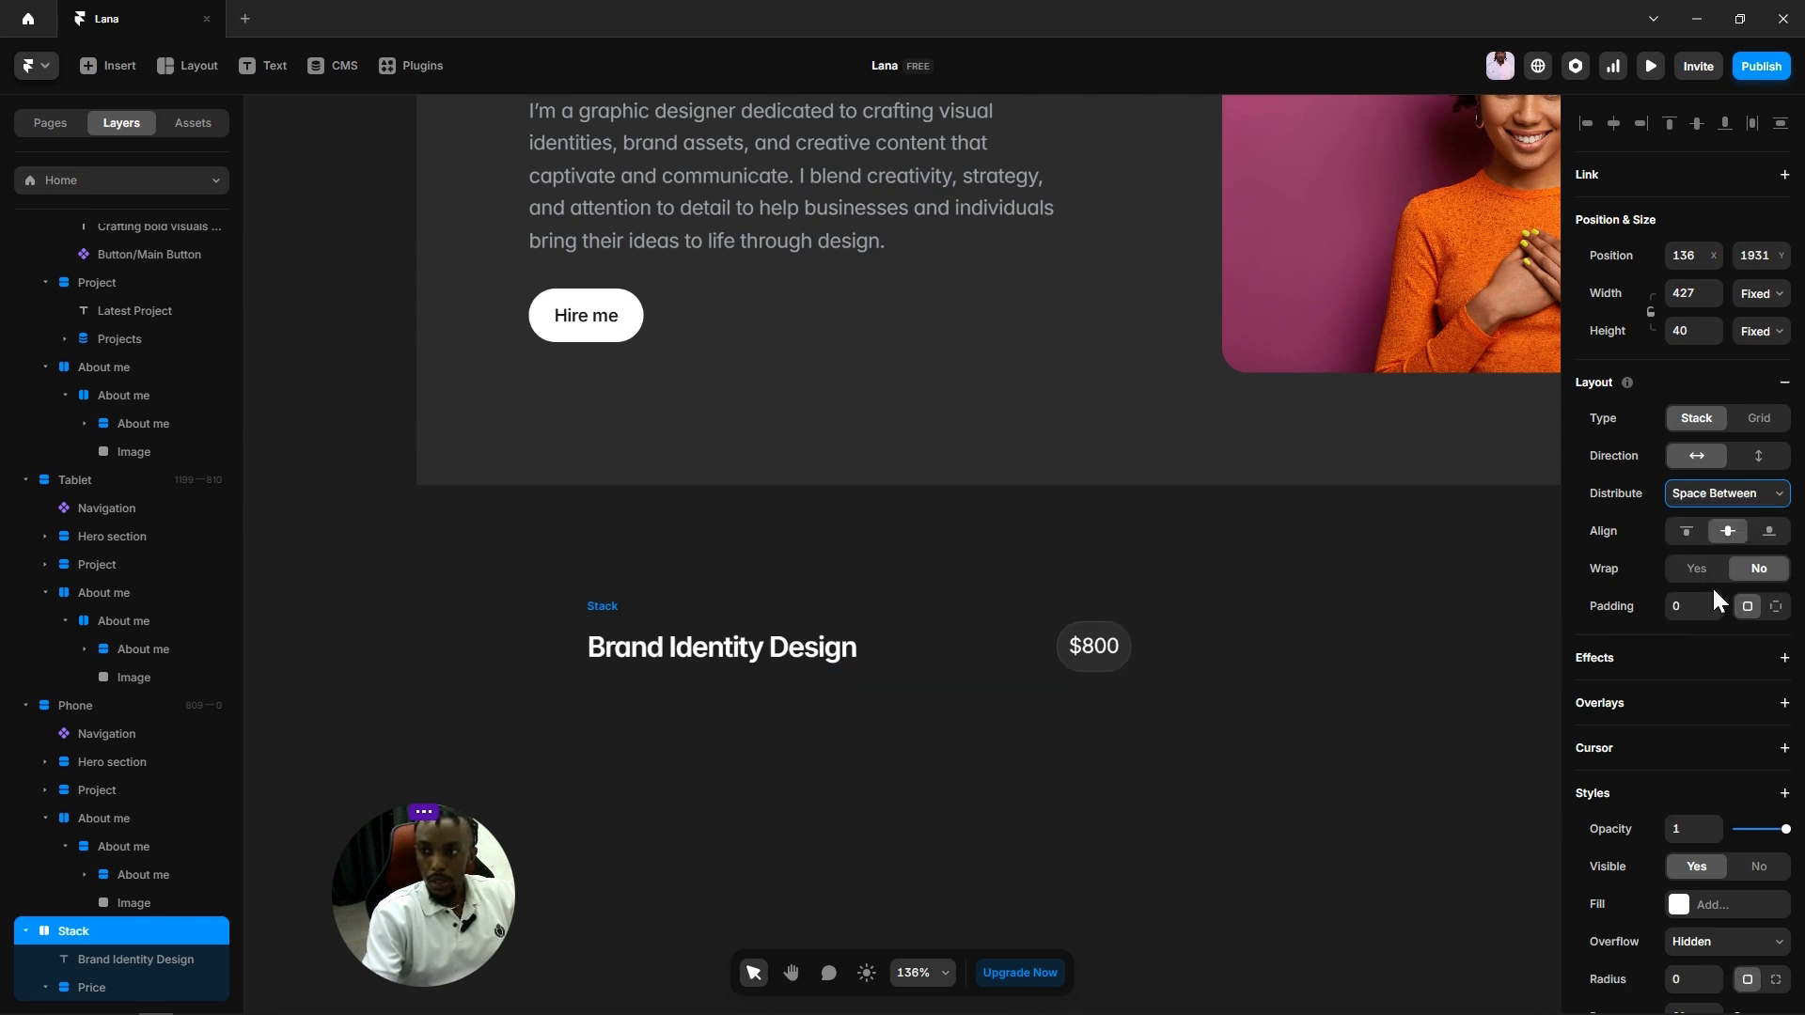
click(1334, 644)
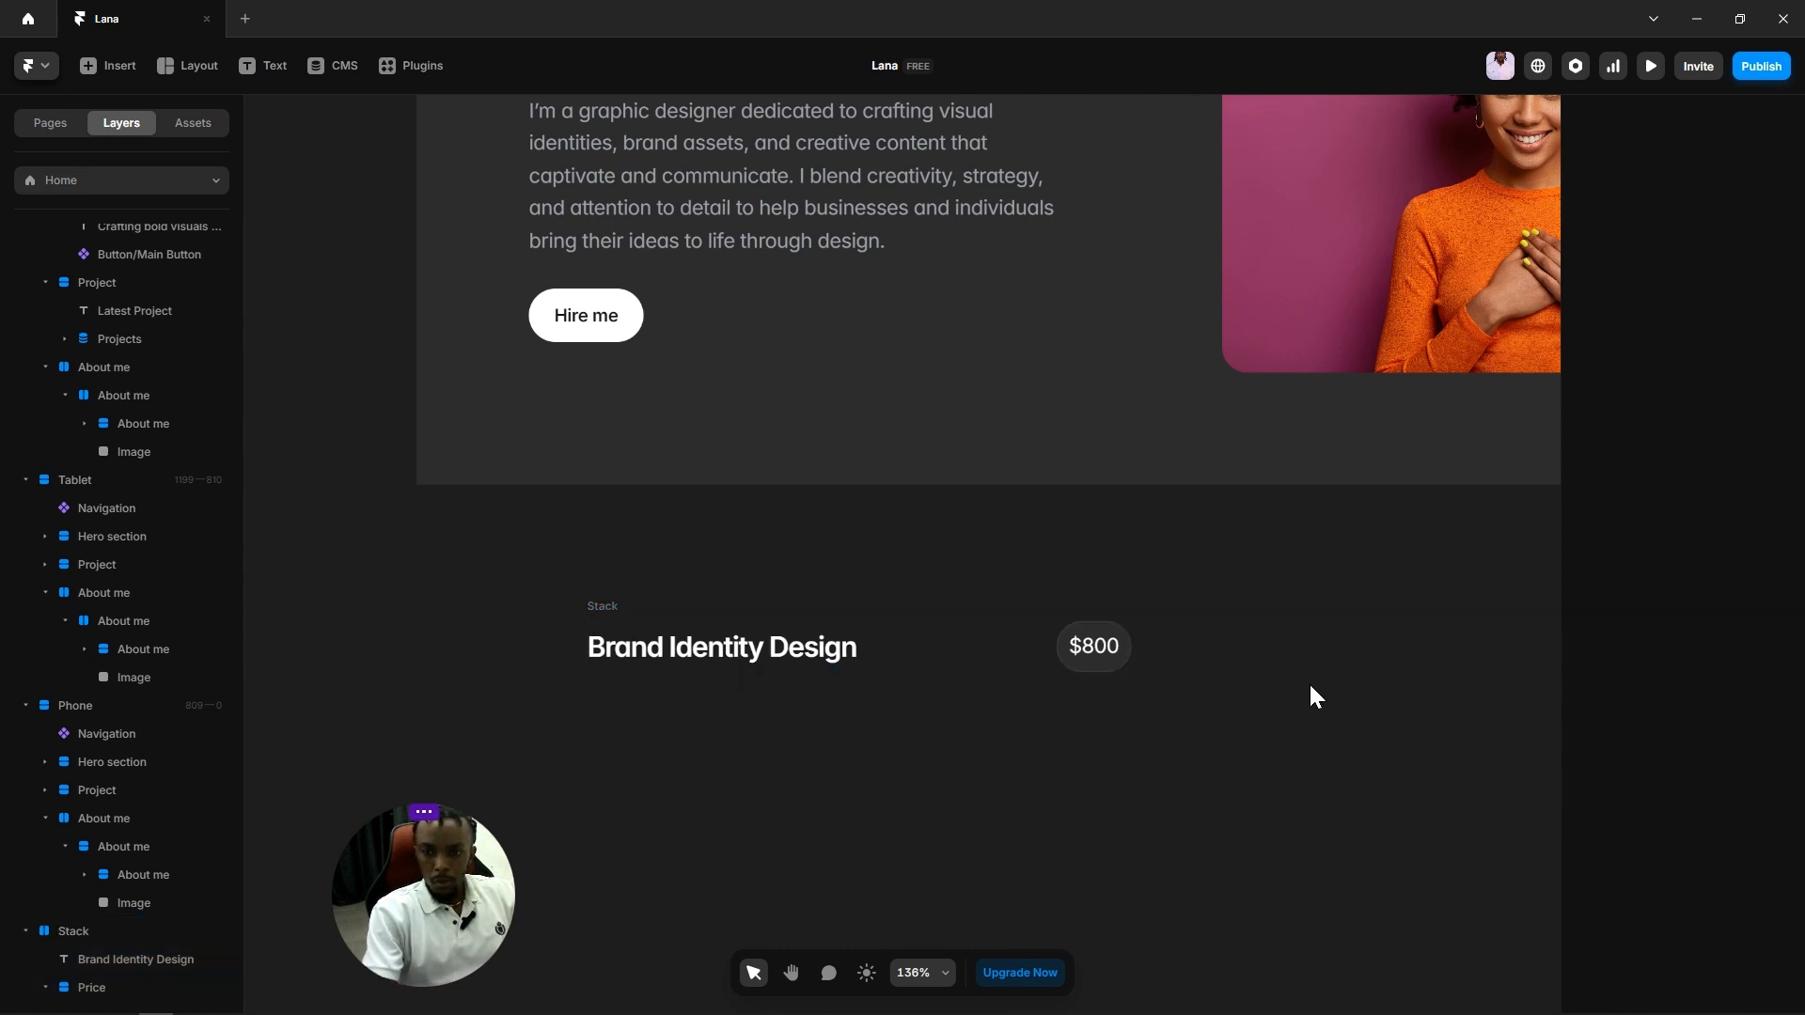
Step: Rename the stack holding the heading and price pill as "Name & Price"
click(596, 602)
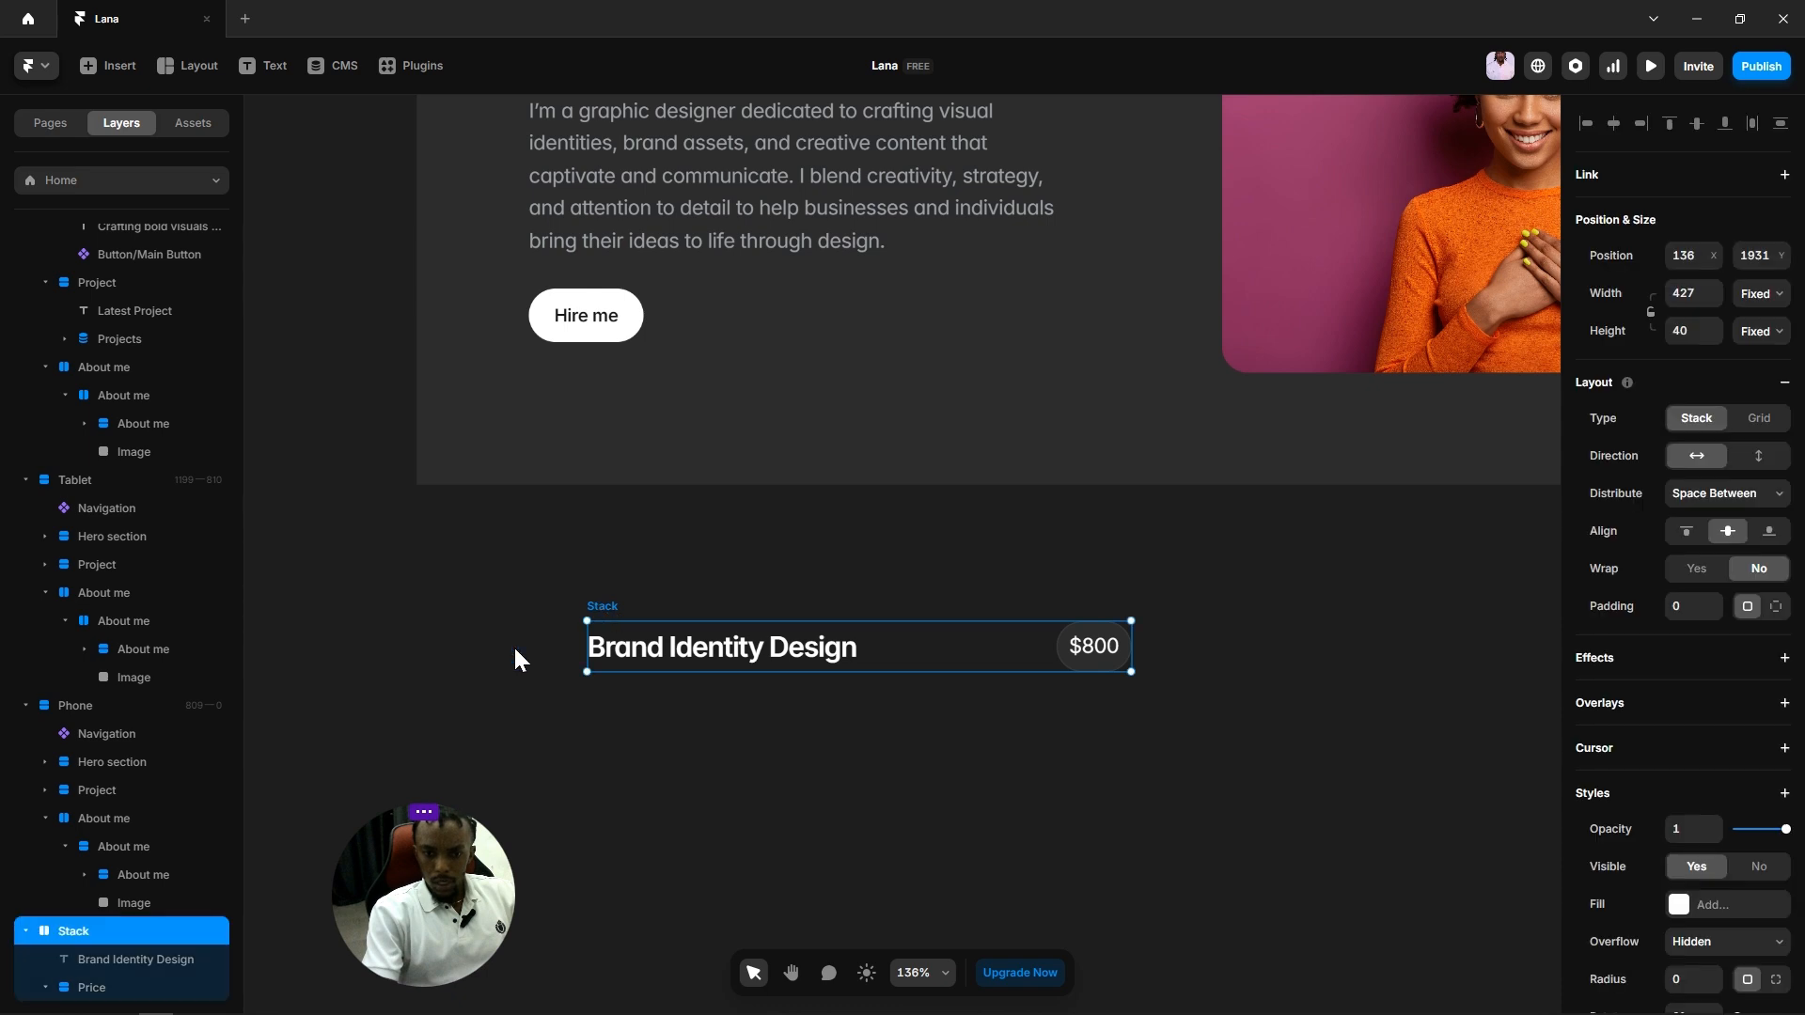
double_click(76, 931)
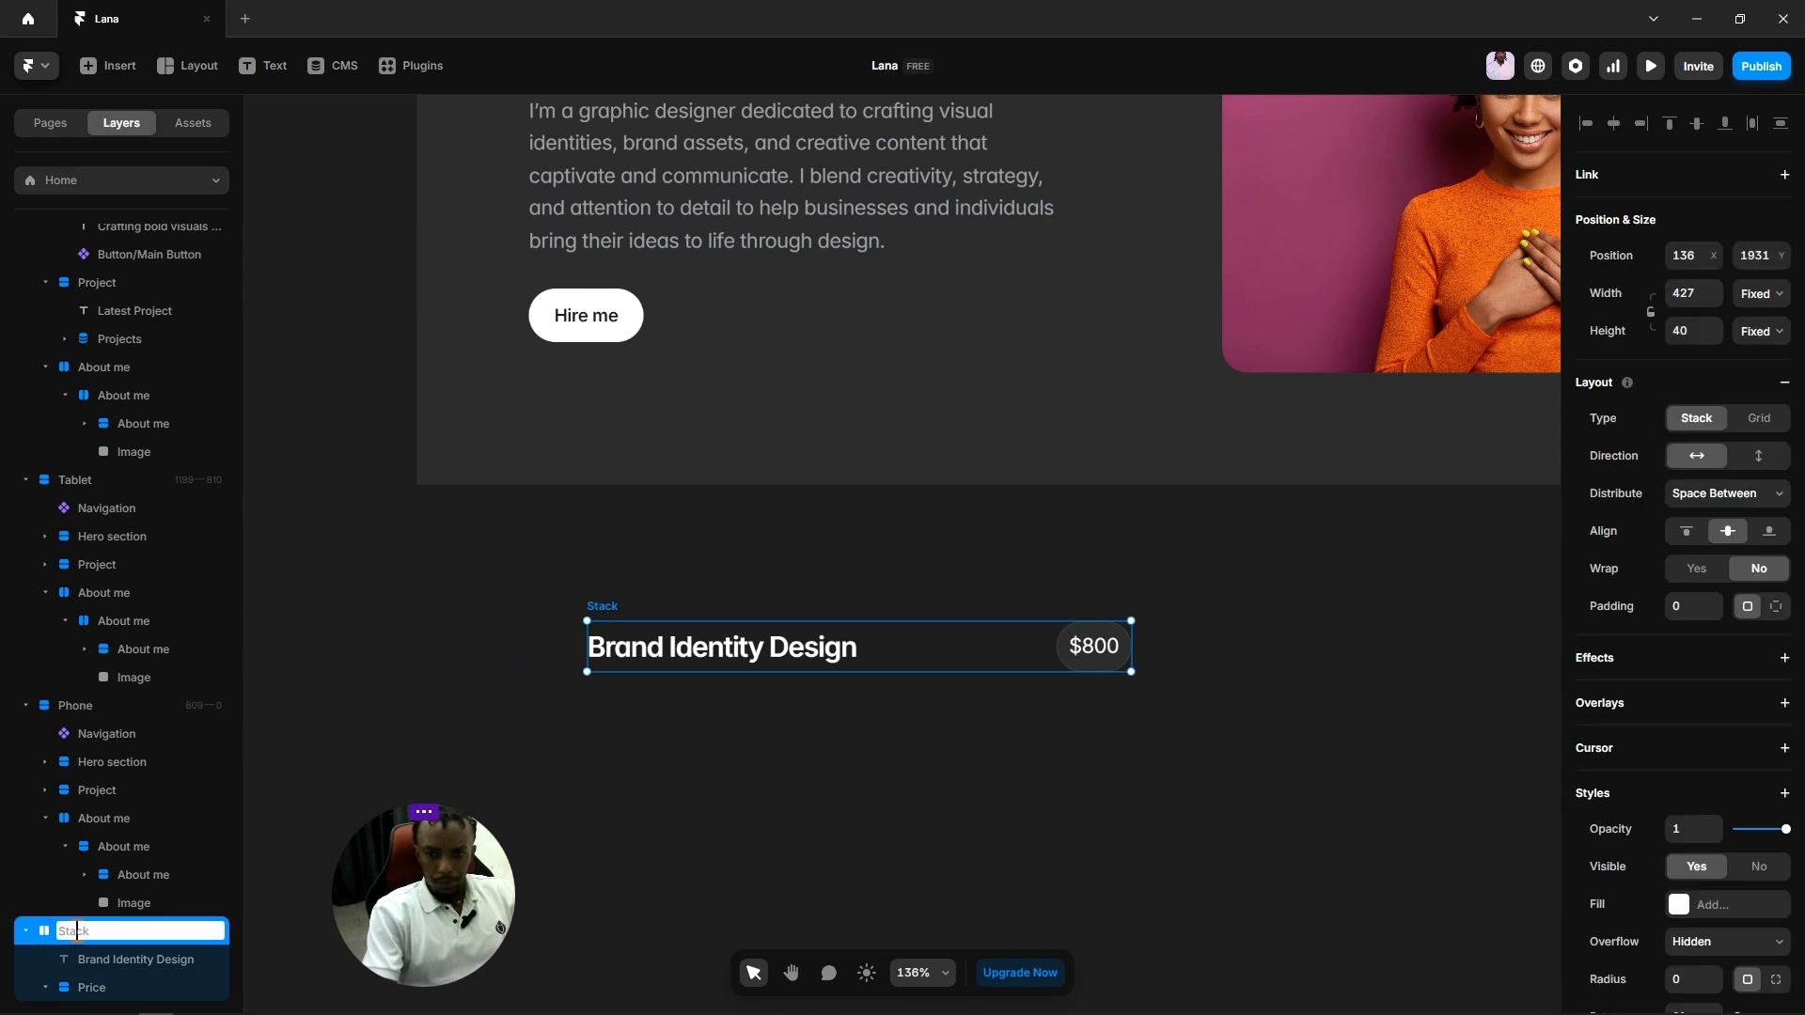
text(Name)
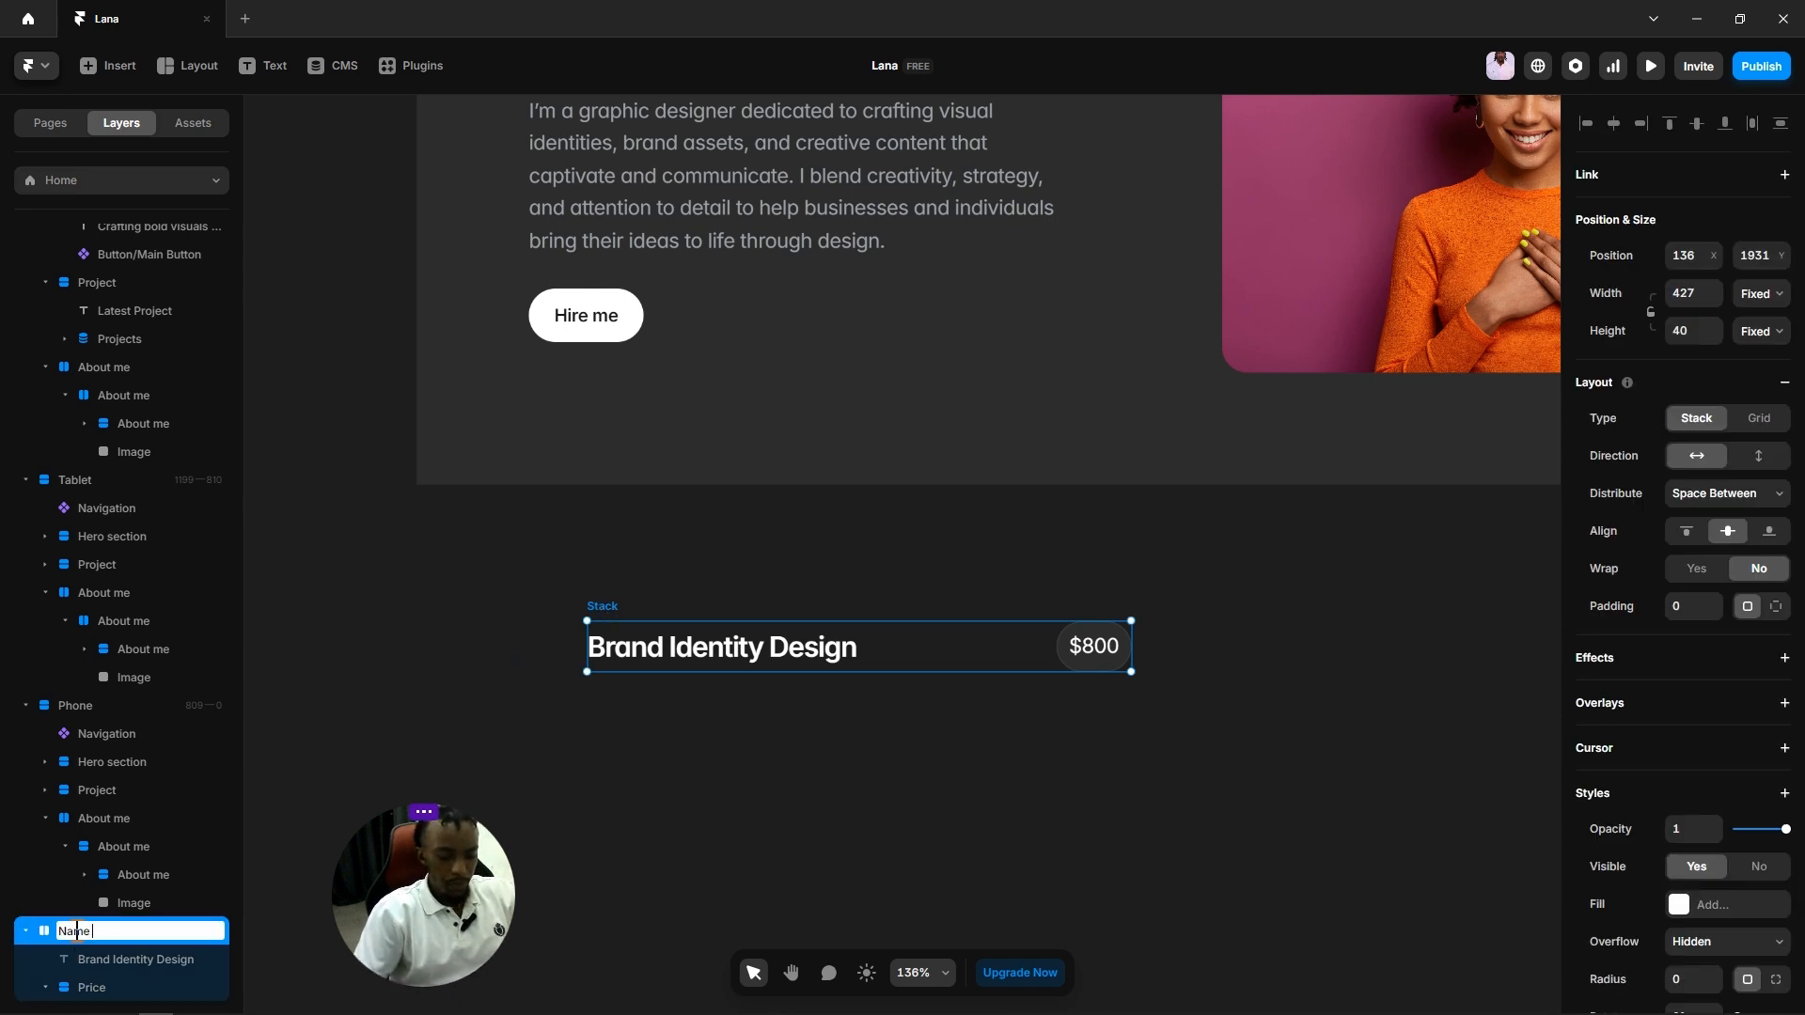
text( &)
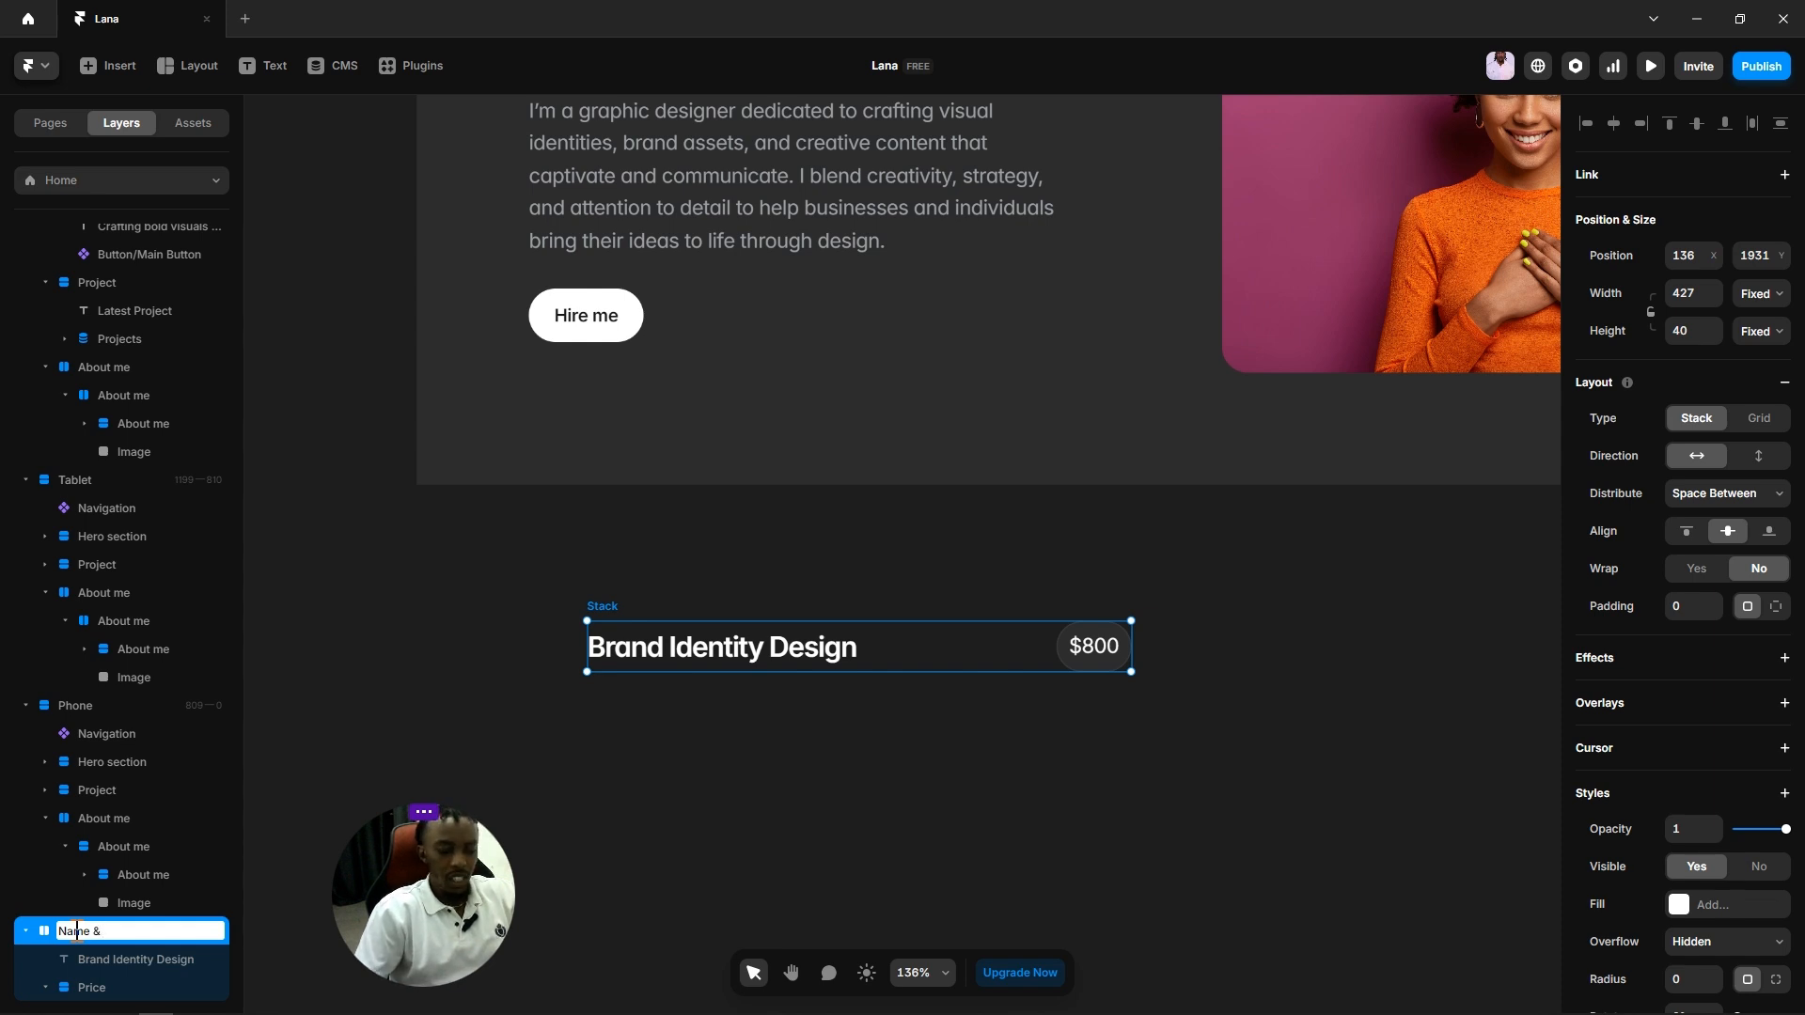
text( Price)
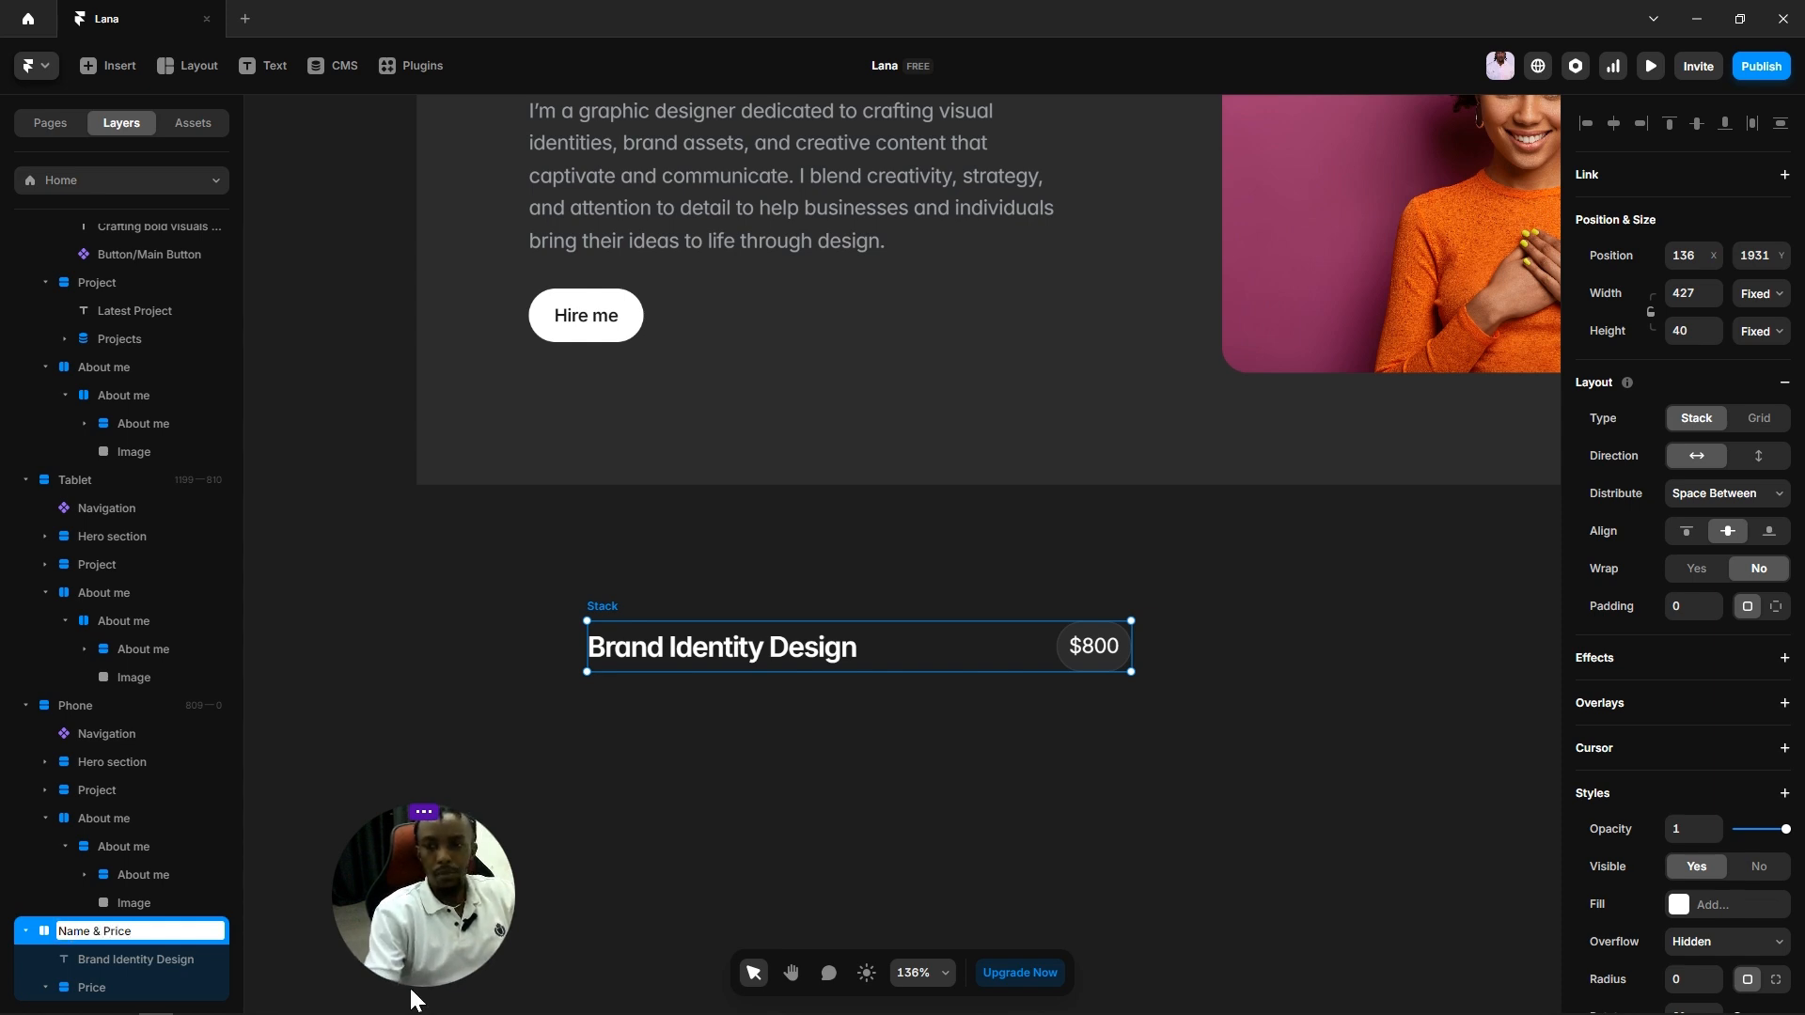
click(1148, 817)
Step: Duplicate the "Brand Identity Design" heading and place the copy below the Name & Price stack
scroll(1148, 752, down, 3)
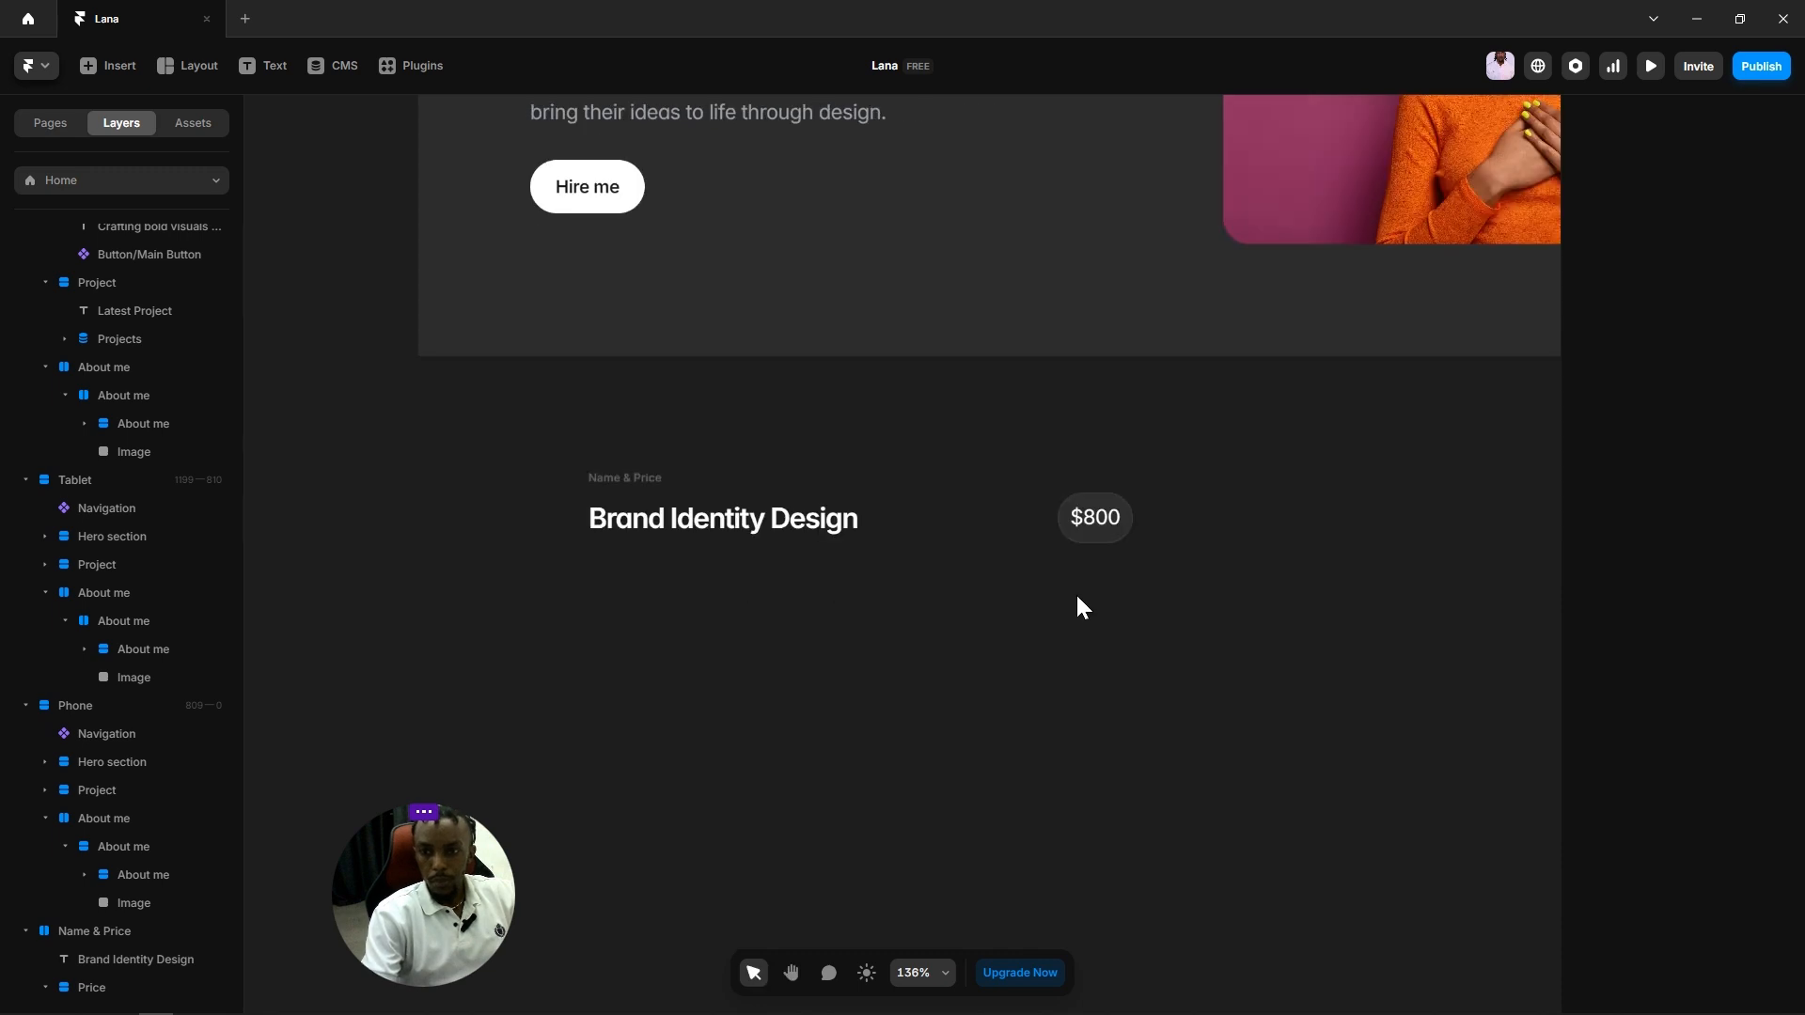
click(783, 530)
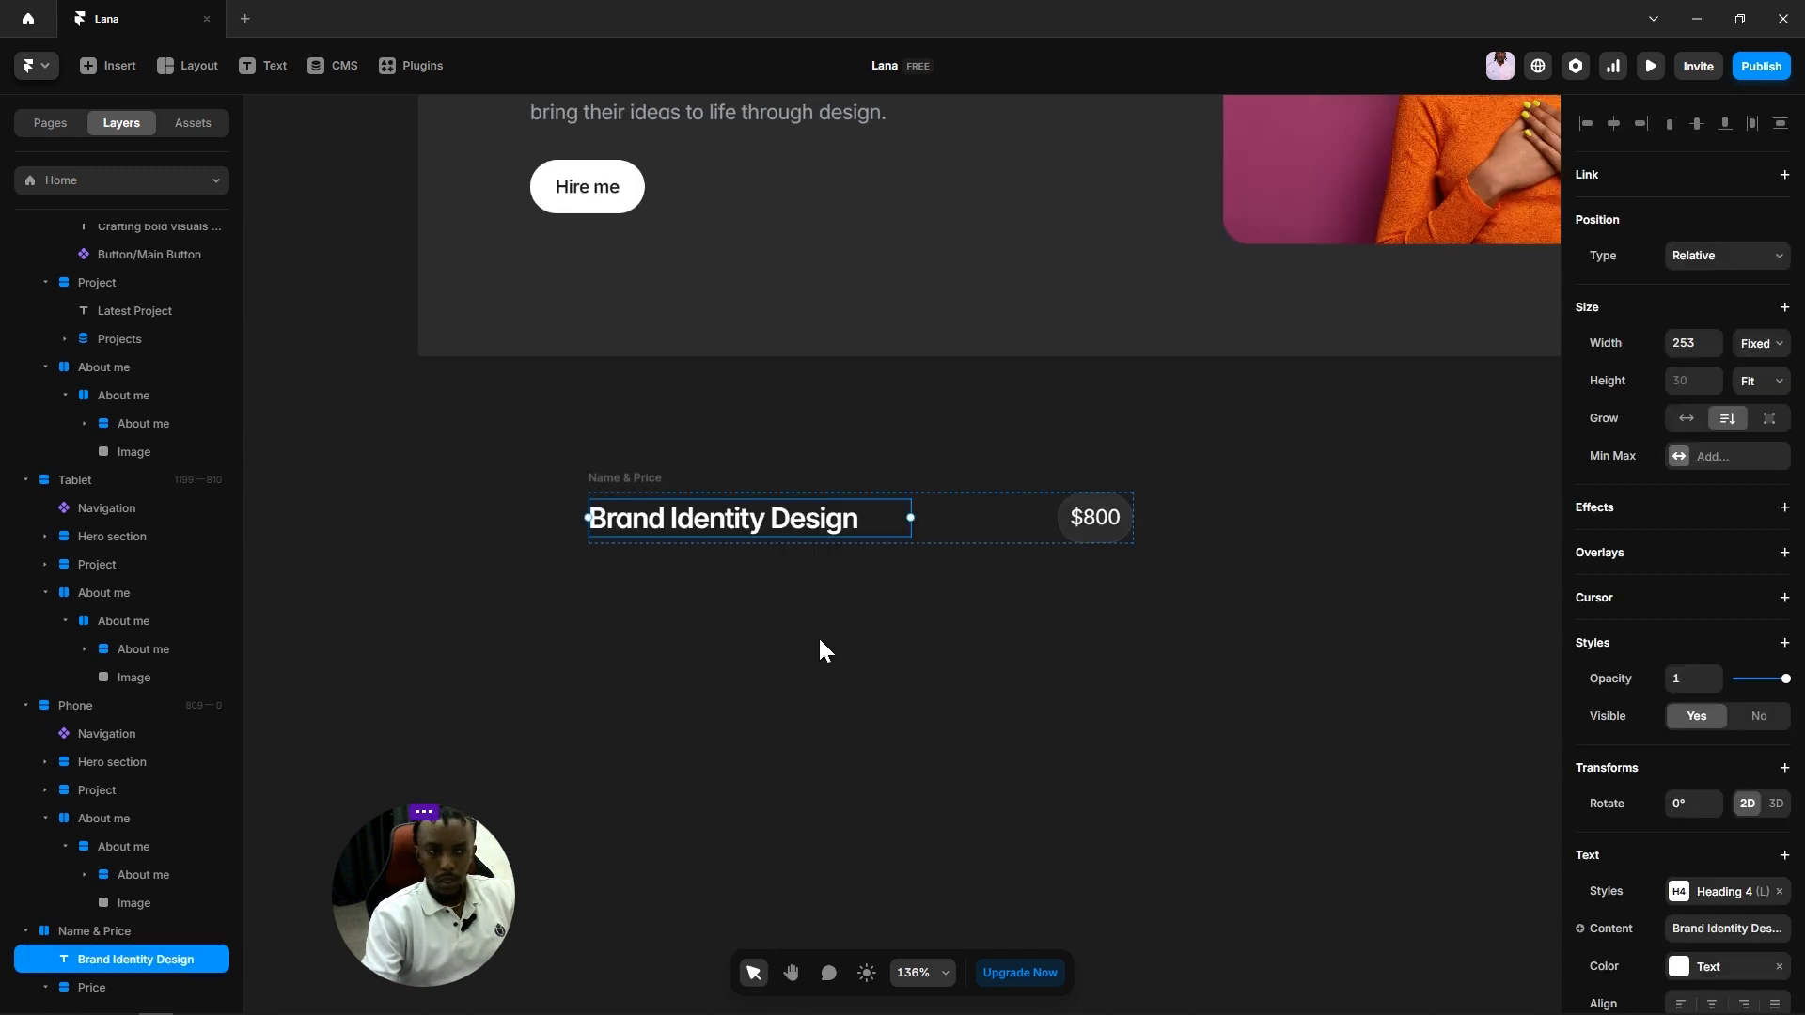
click(818, 639)
click(737, 523)
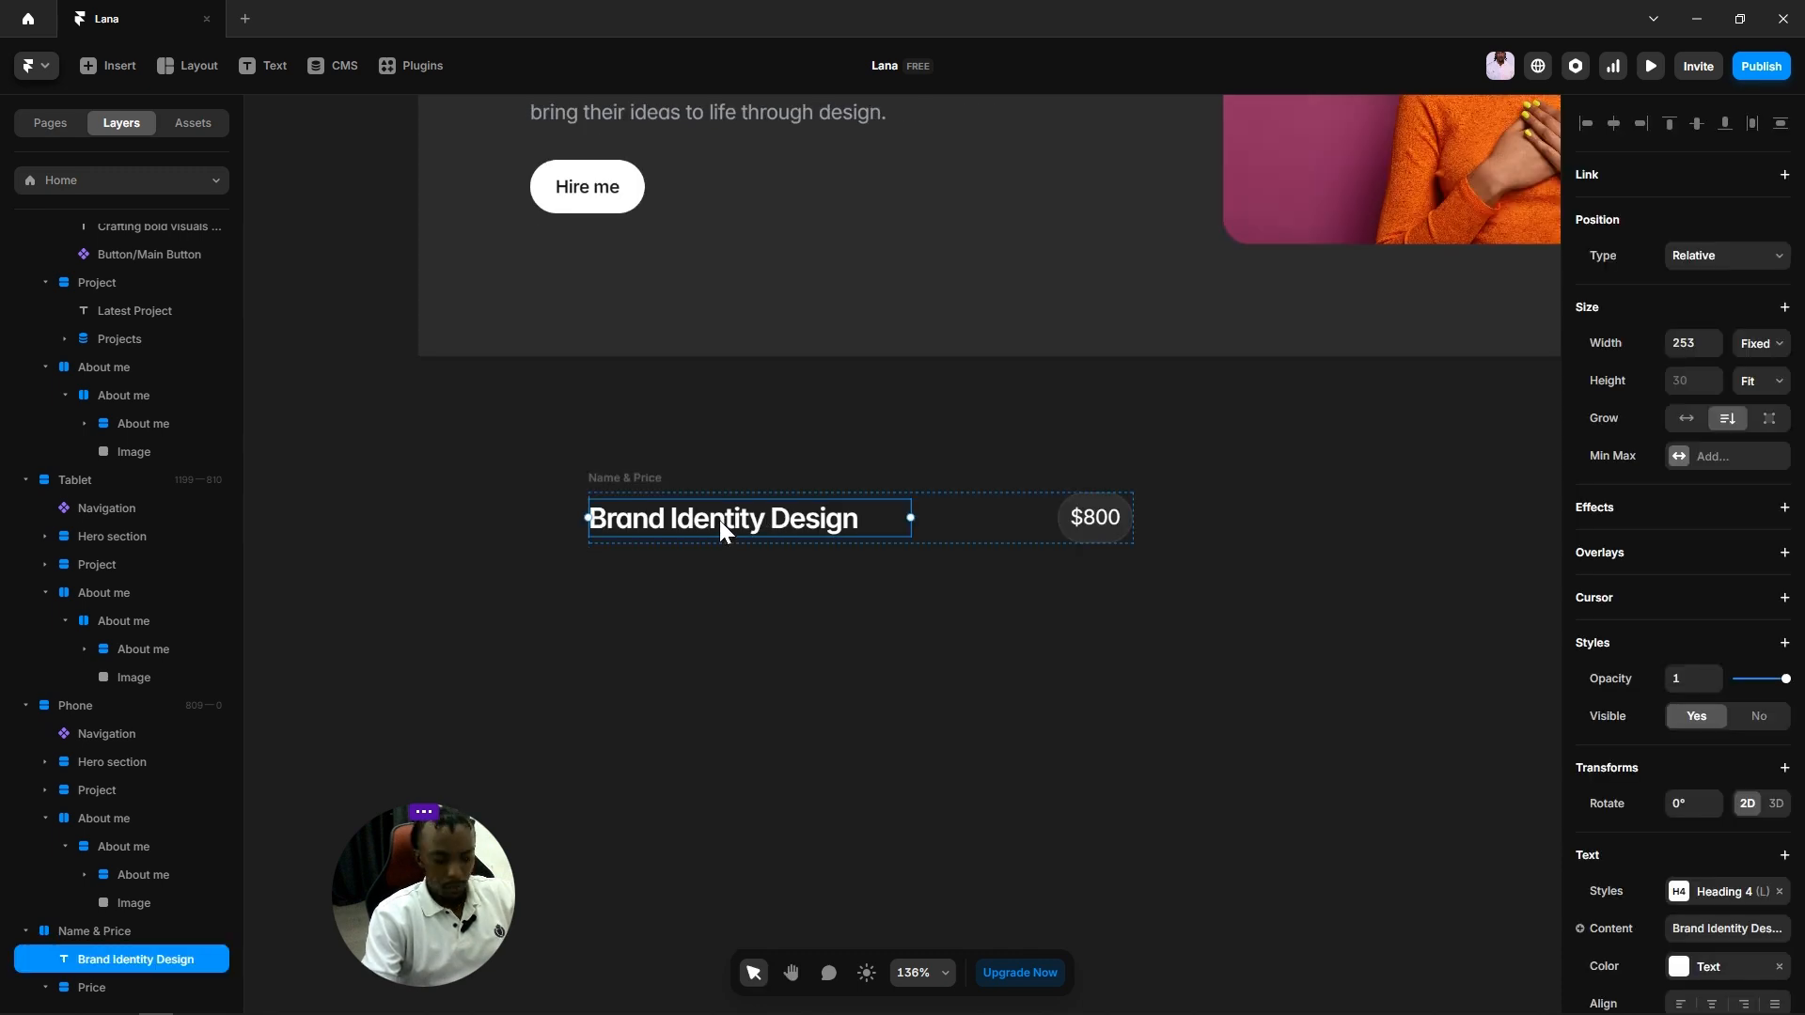
key(ctrl+d)
Step: Set the width of the original heading inside the Name & Price stack to Fill
click(722, 517)
click(1775, 346)
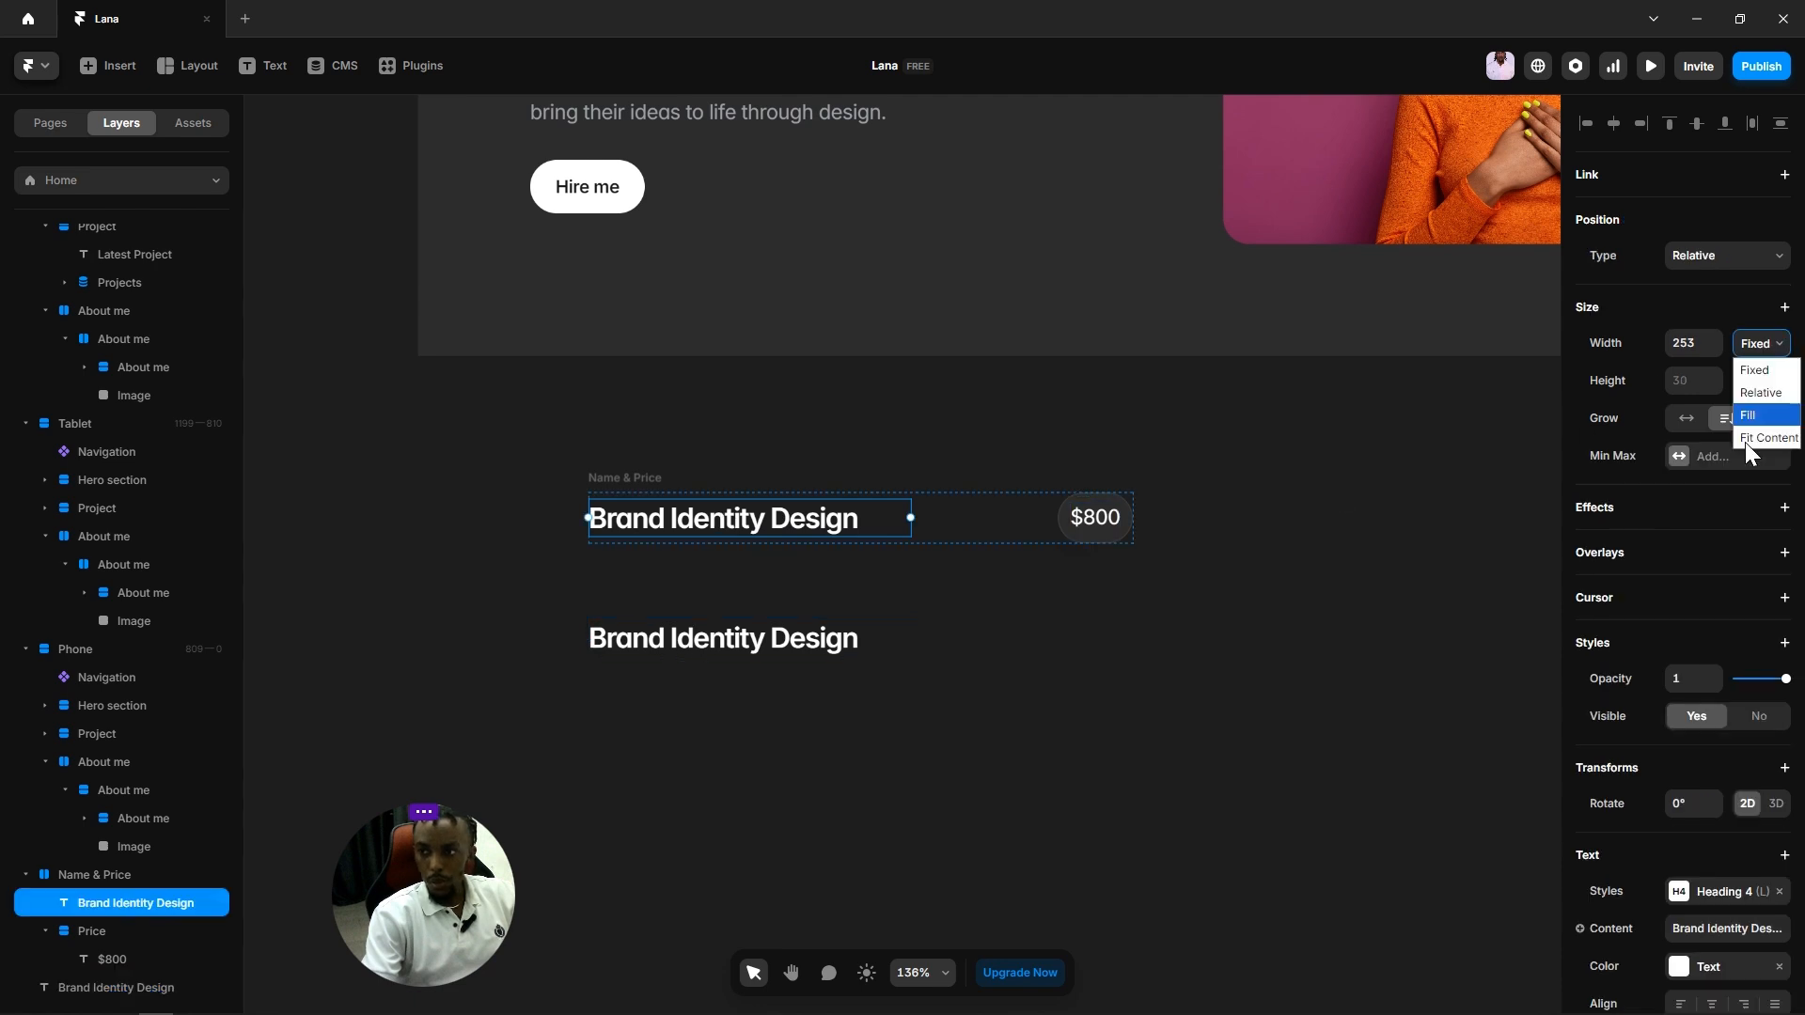
click(1750, 417)
click(1216, 545)
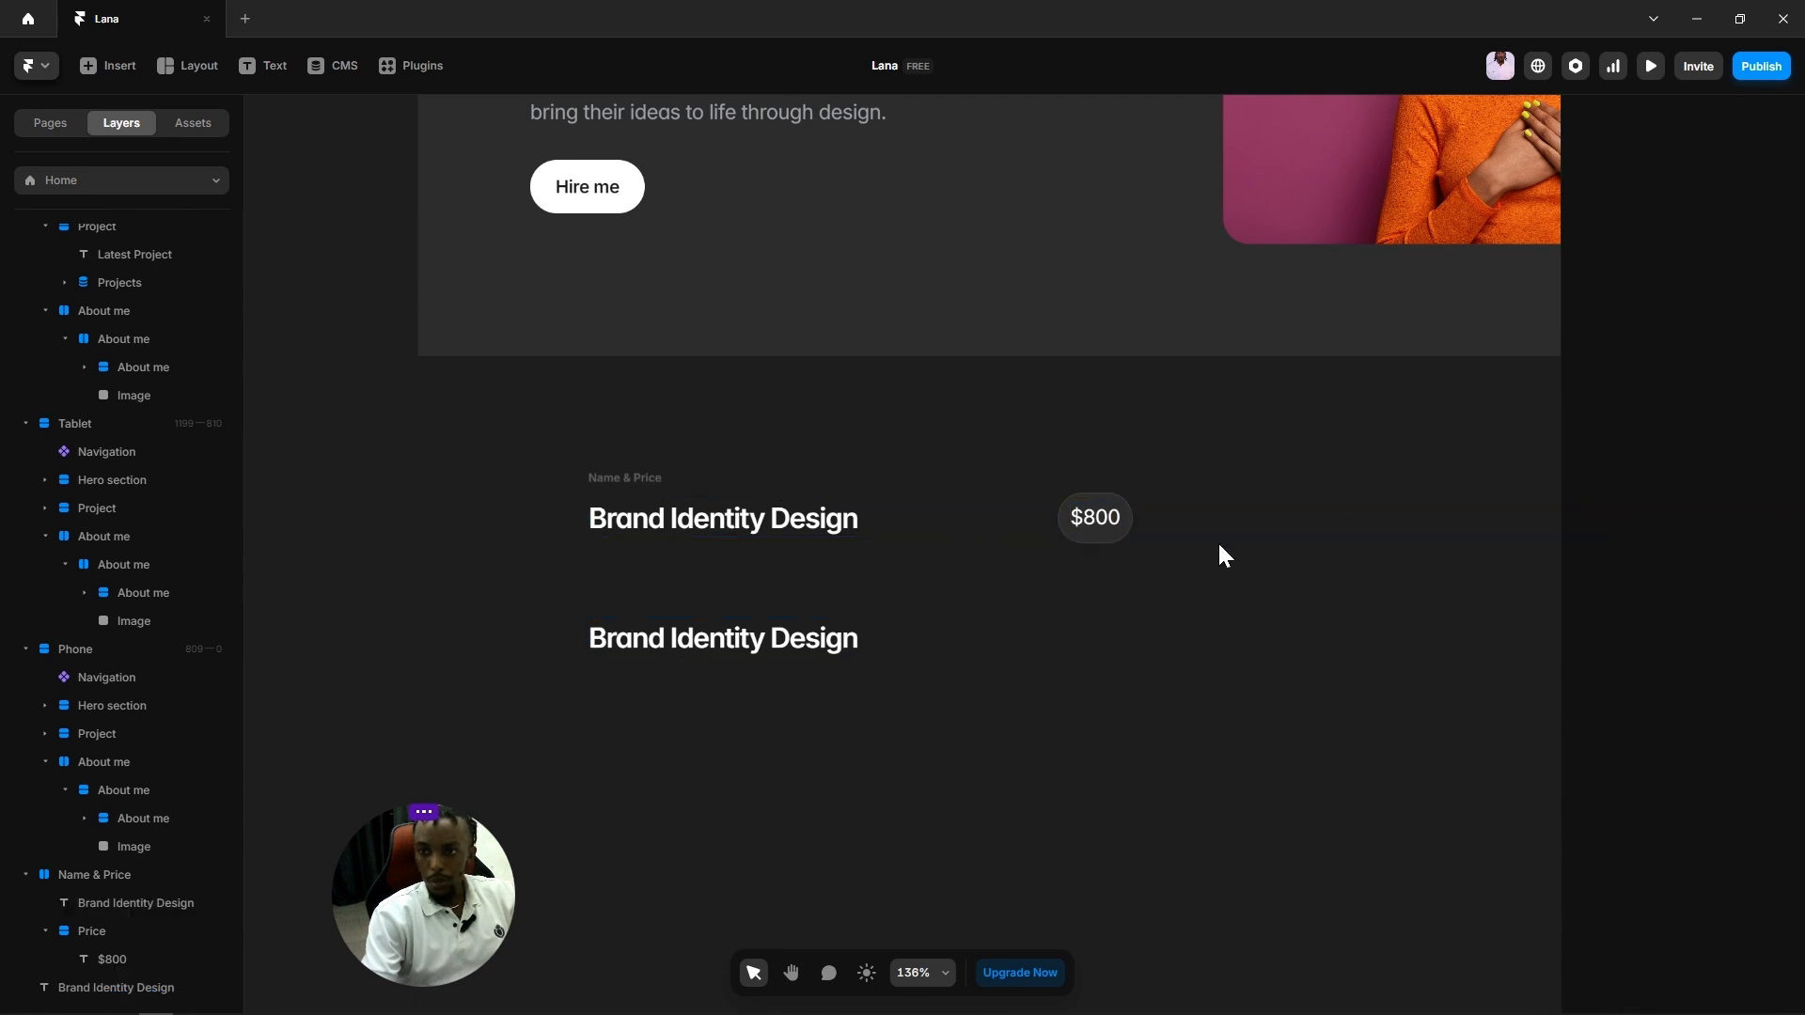
Step: Change the Name & Price stack's distribution to Center and check its heading and price pill
click(648, 477)
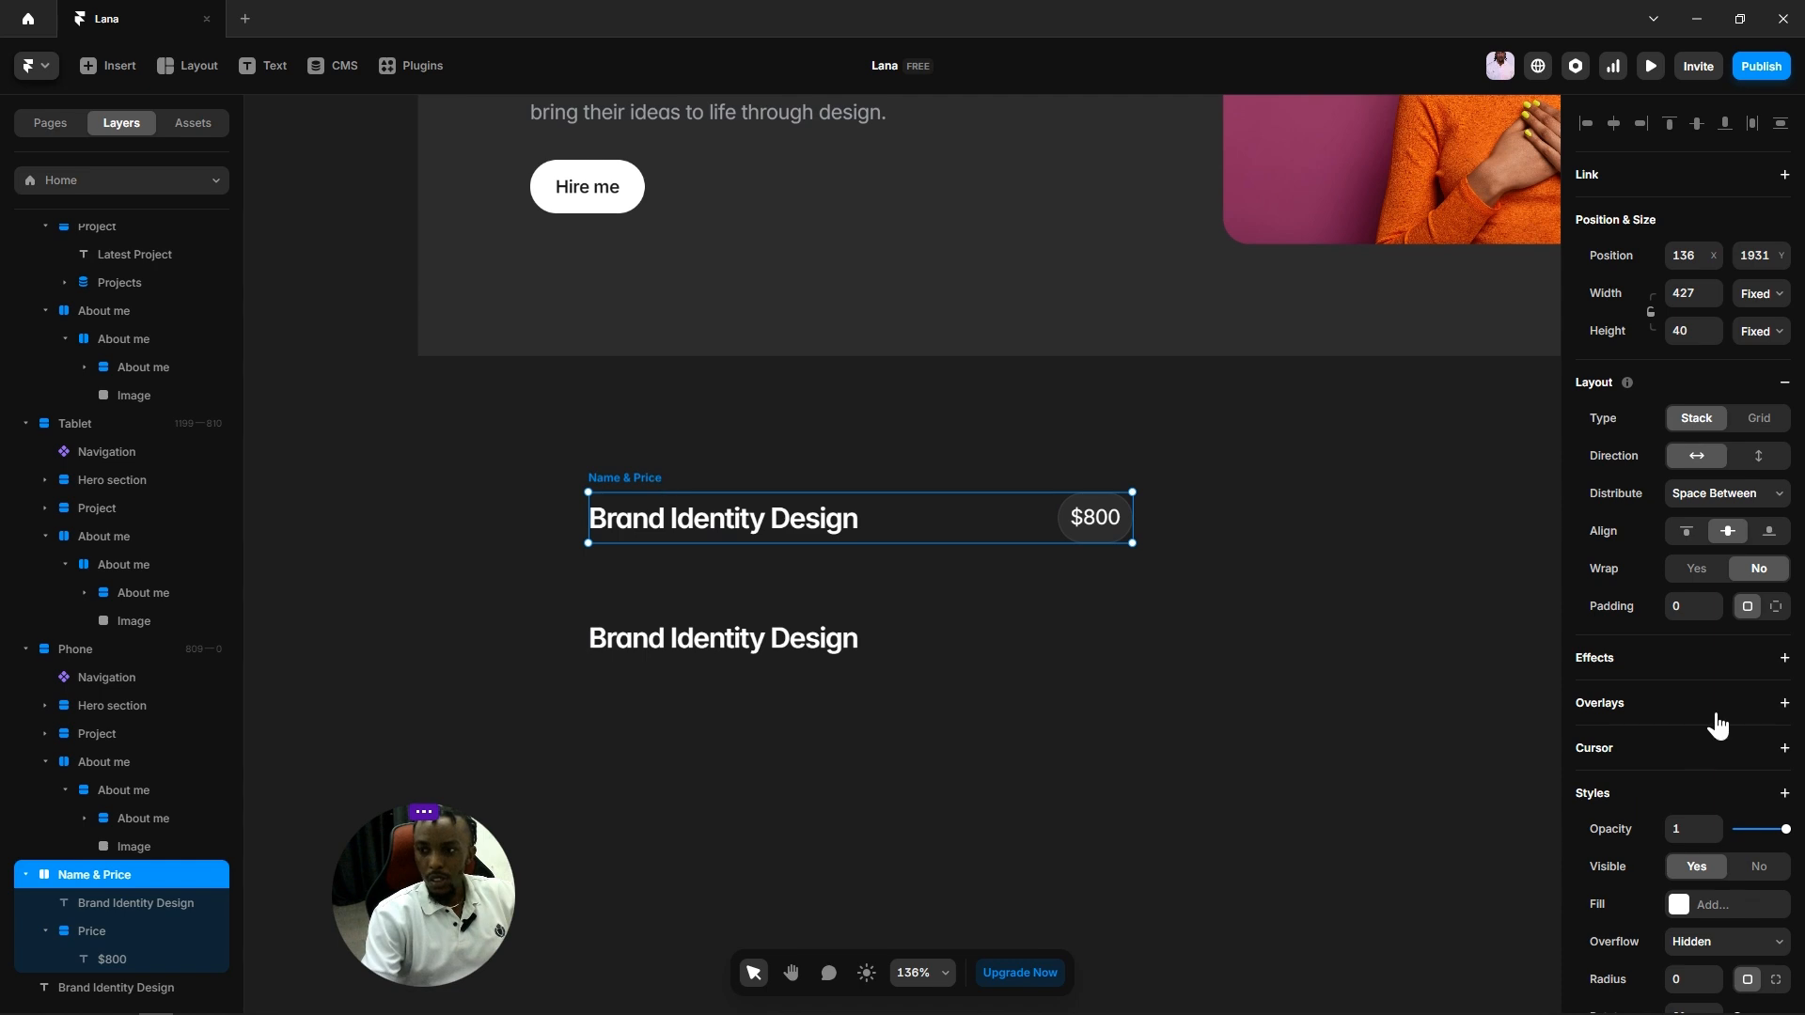
click(1720, 498)
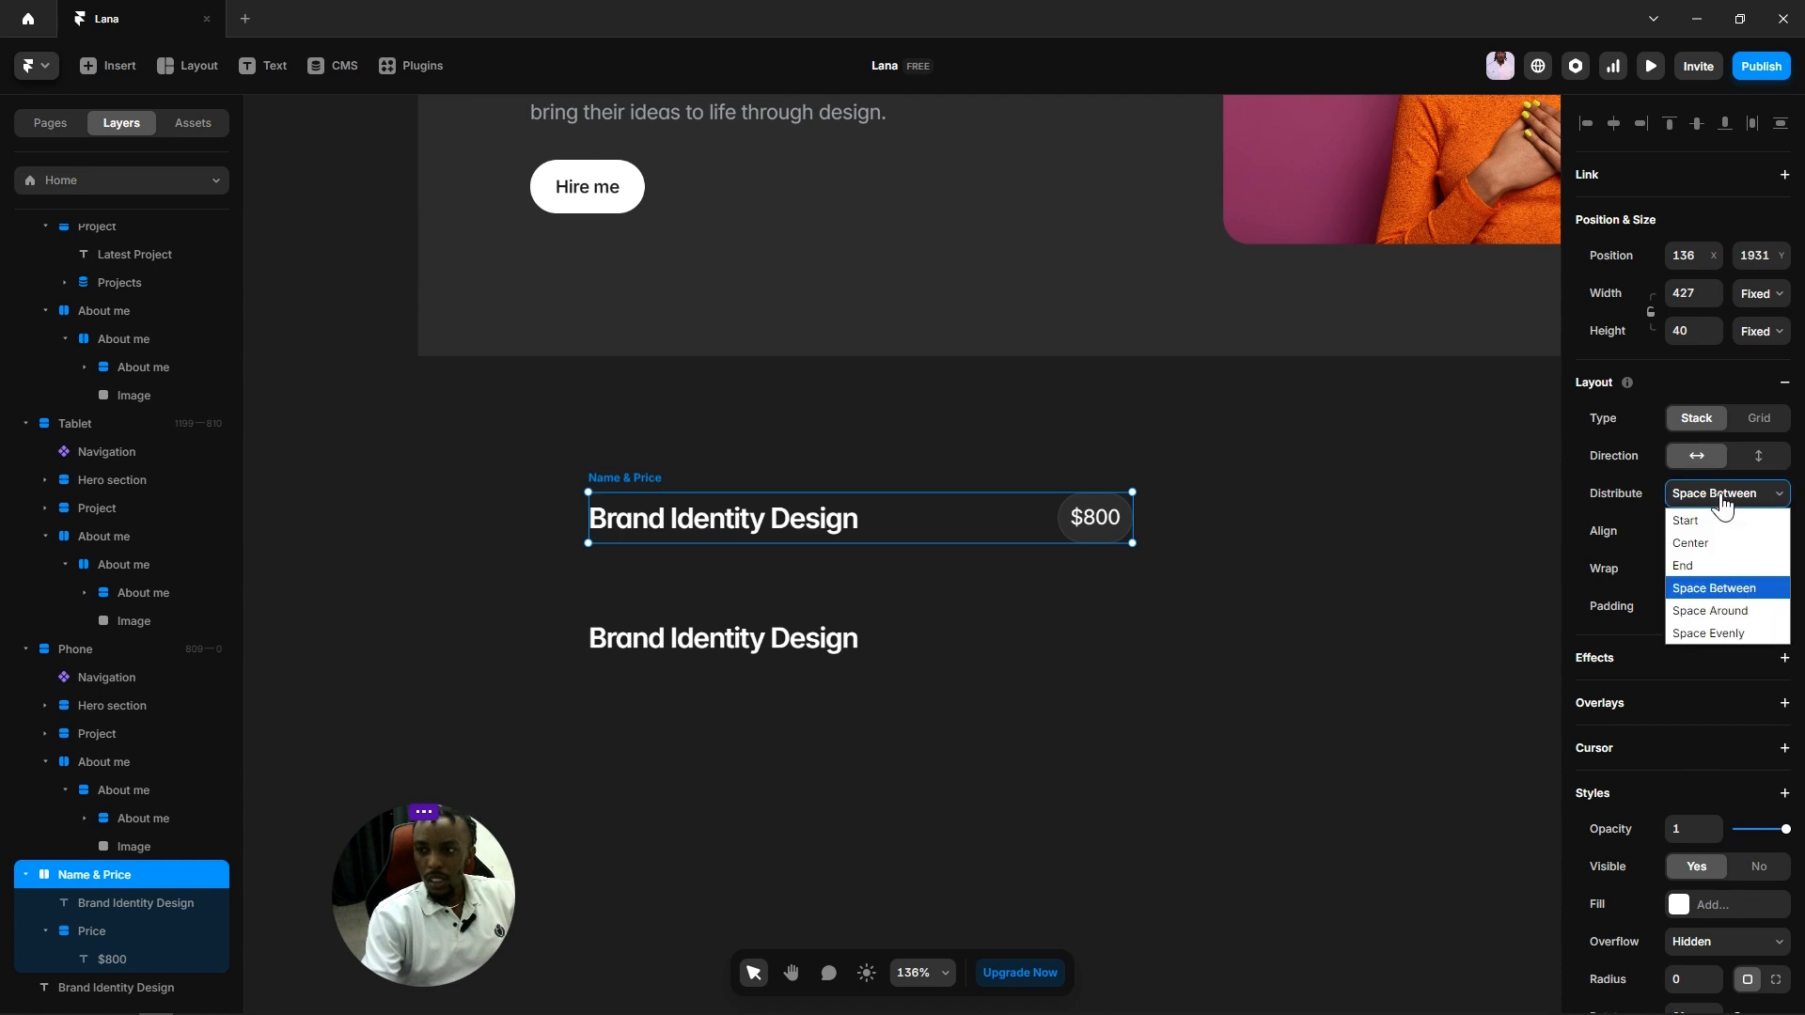
click(1695, 551)
click(1259, 552)
click(772, 512)
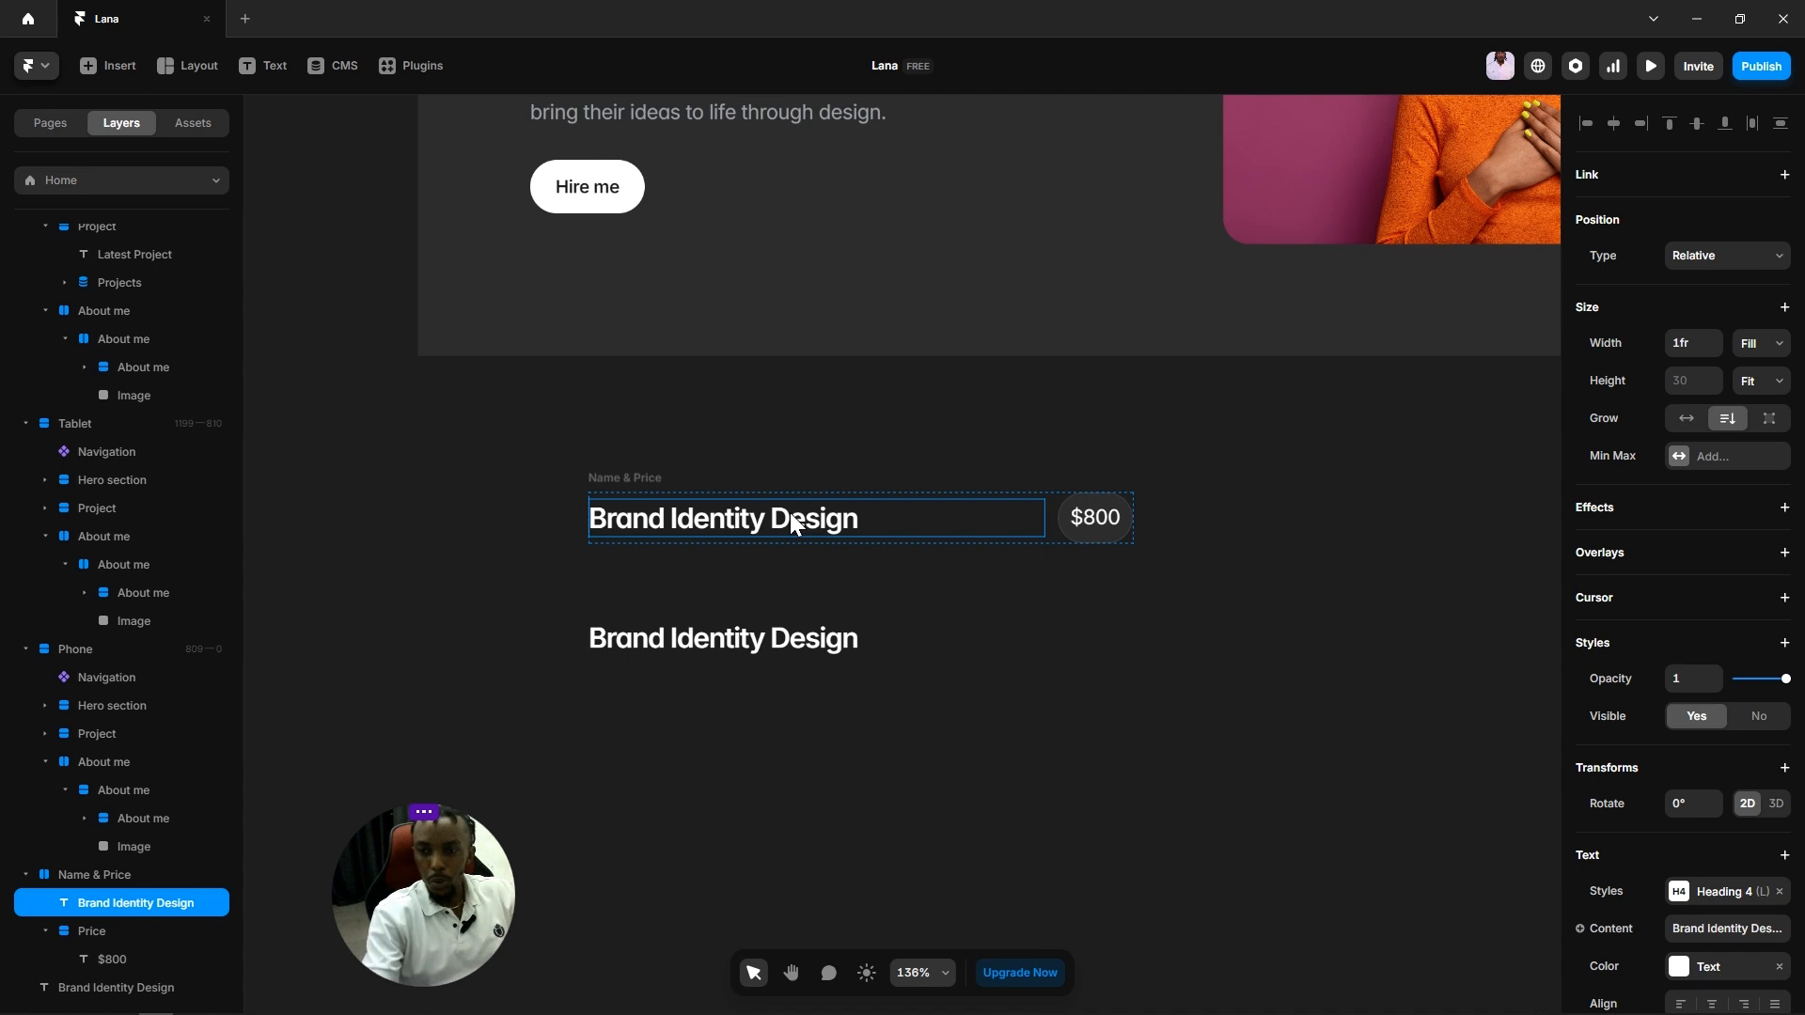
click(1080, 533)
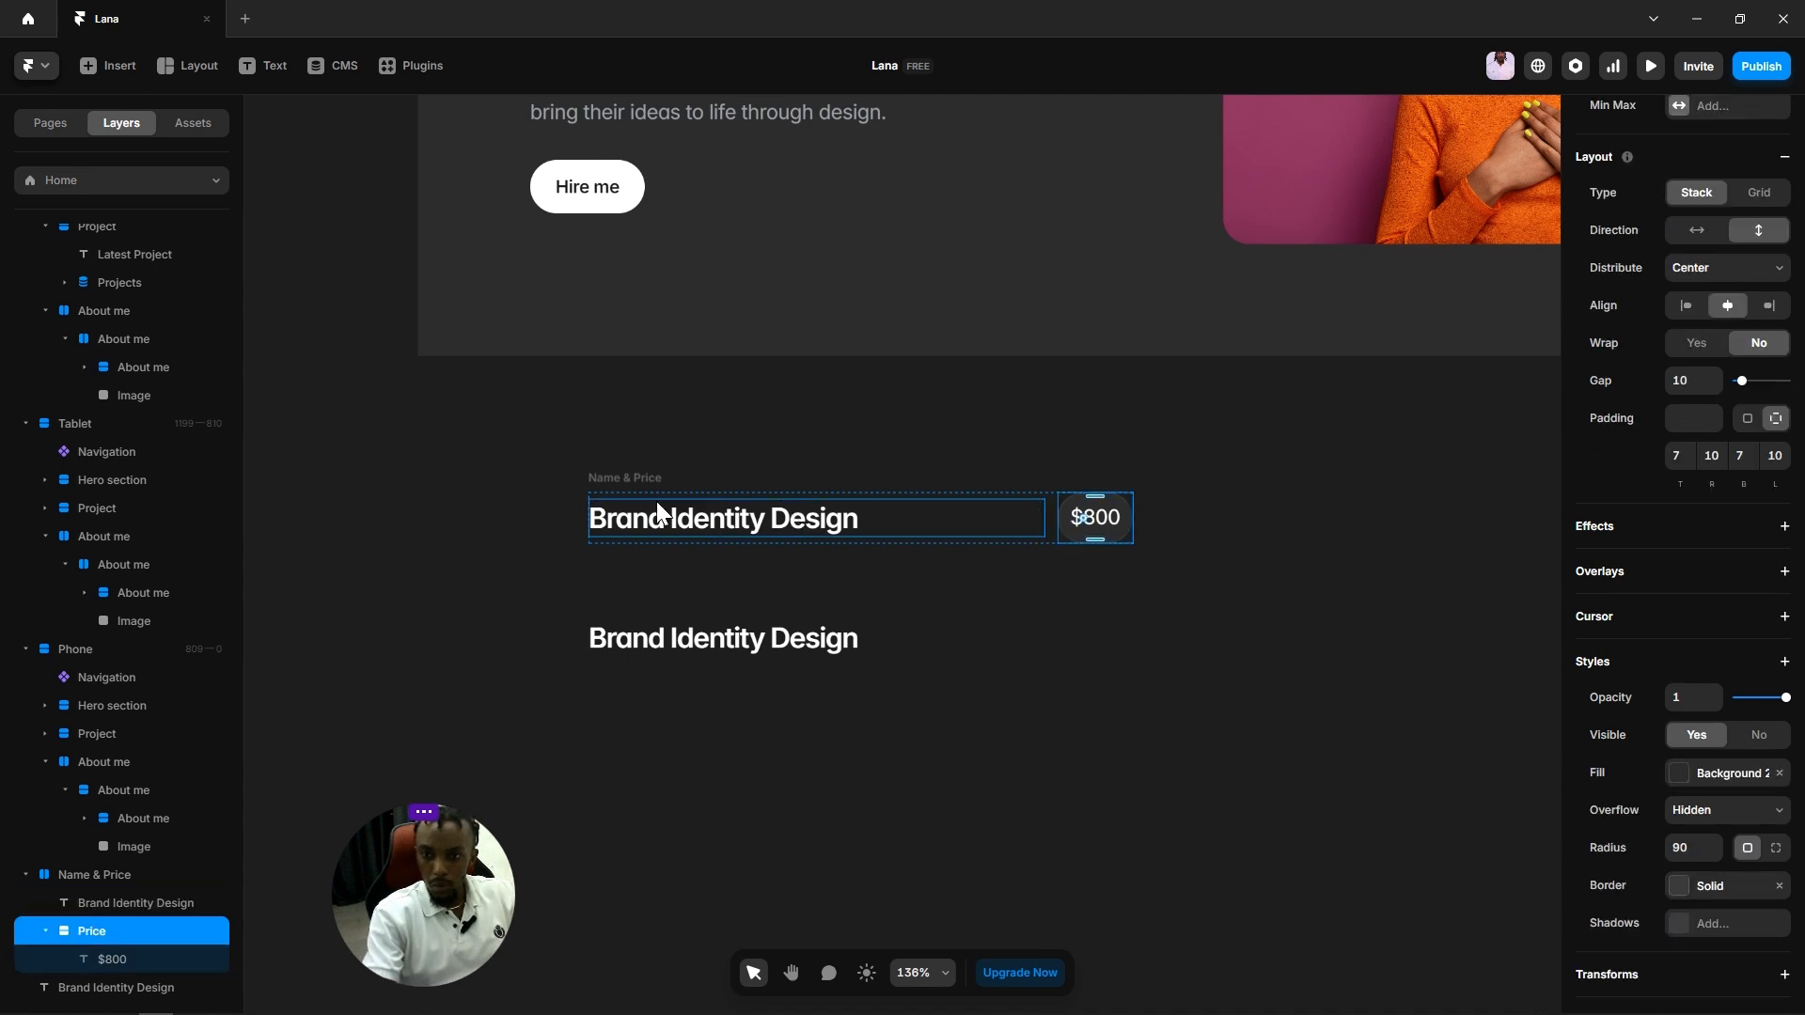
click(622, 480)
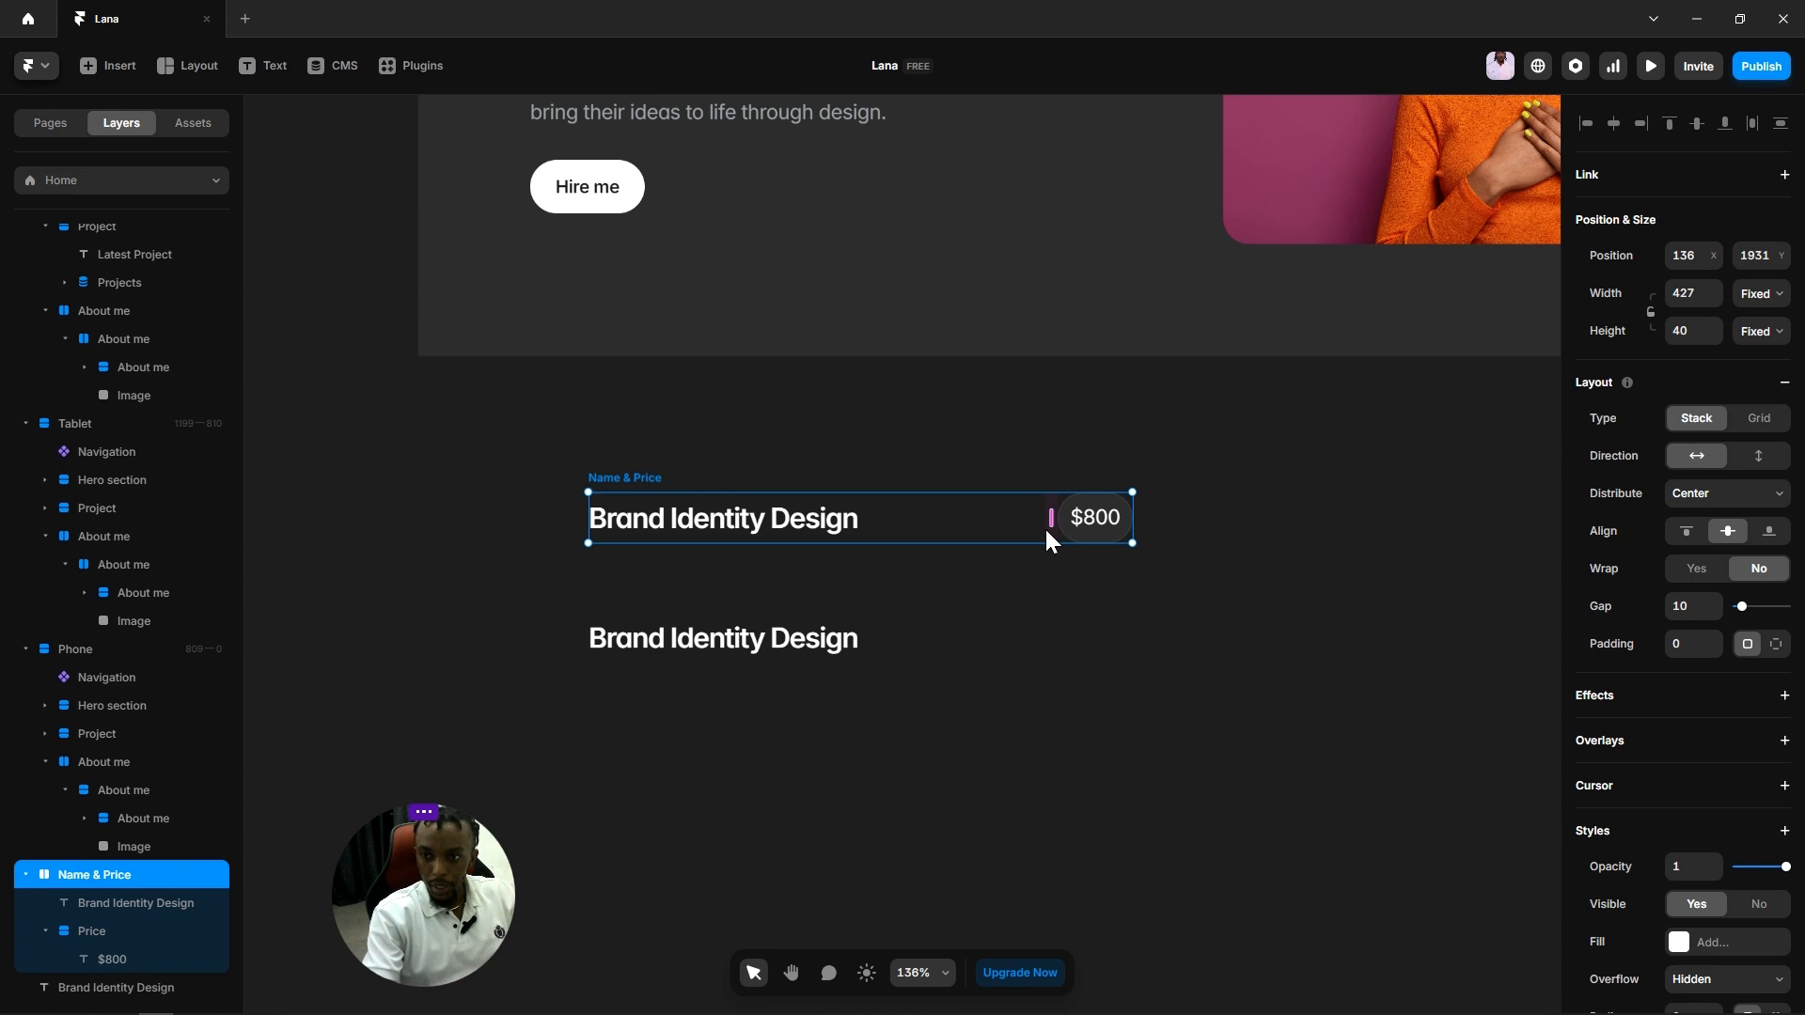
Step: Move the duplicated heading closer beneath the Name & Price stack, to about X 125, Y 1992
click(1113, 617)
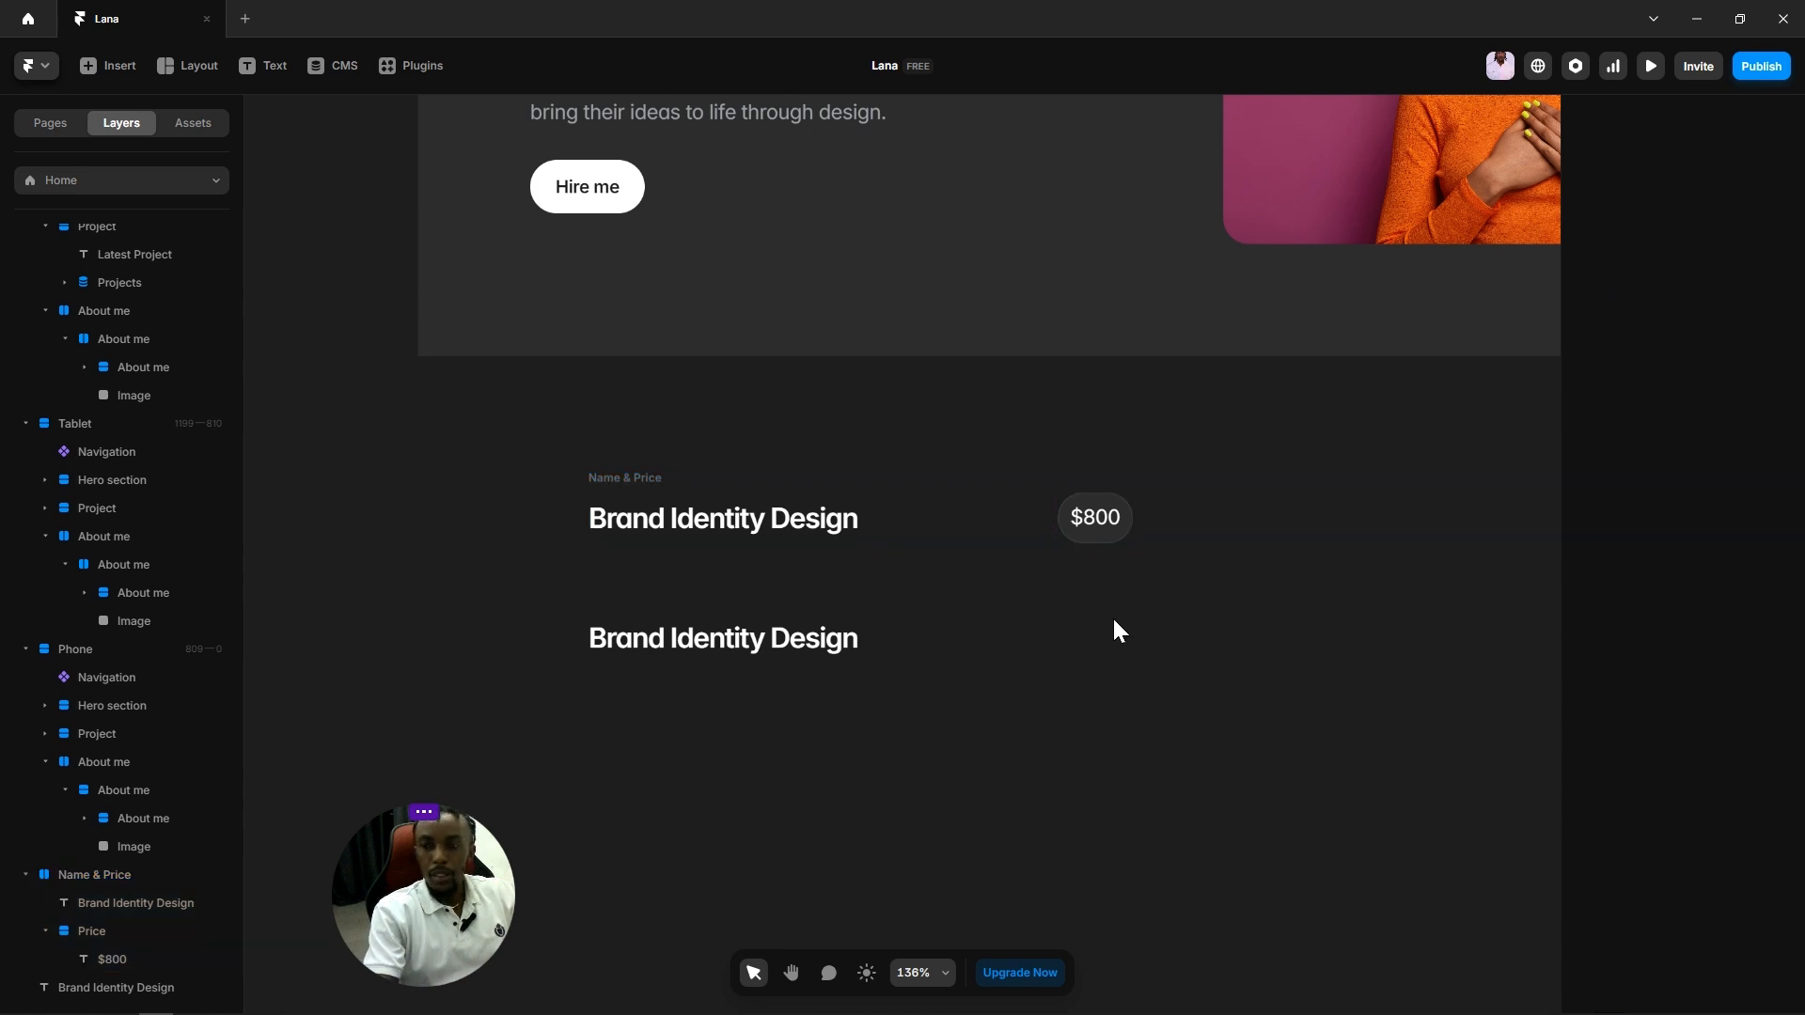
click(675, 643)
drag(675, 643, 635, 585)
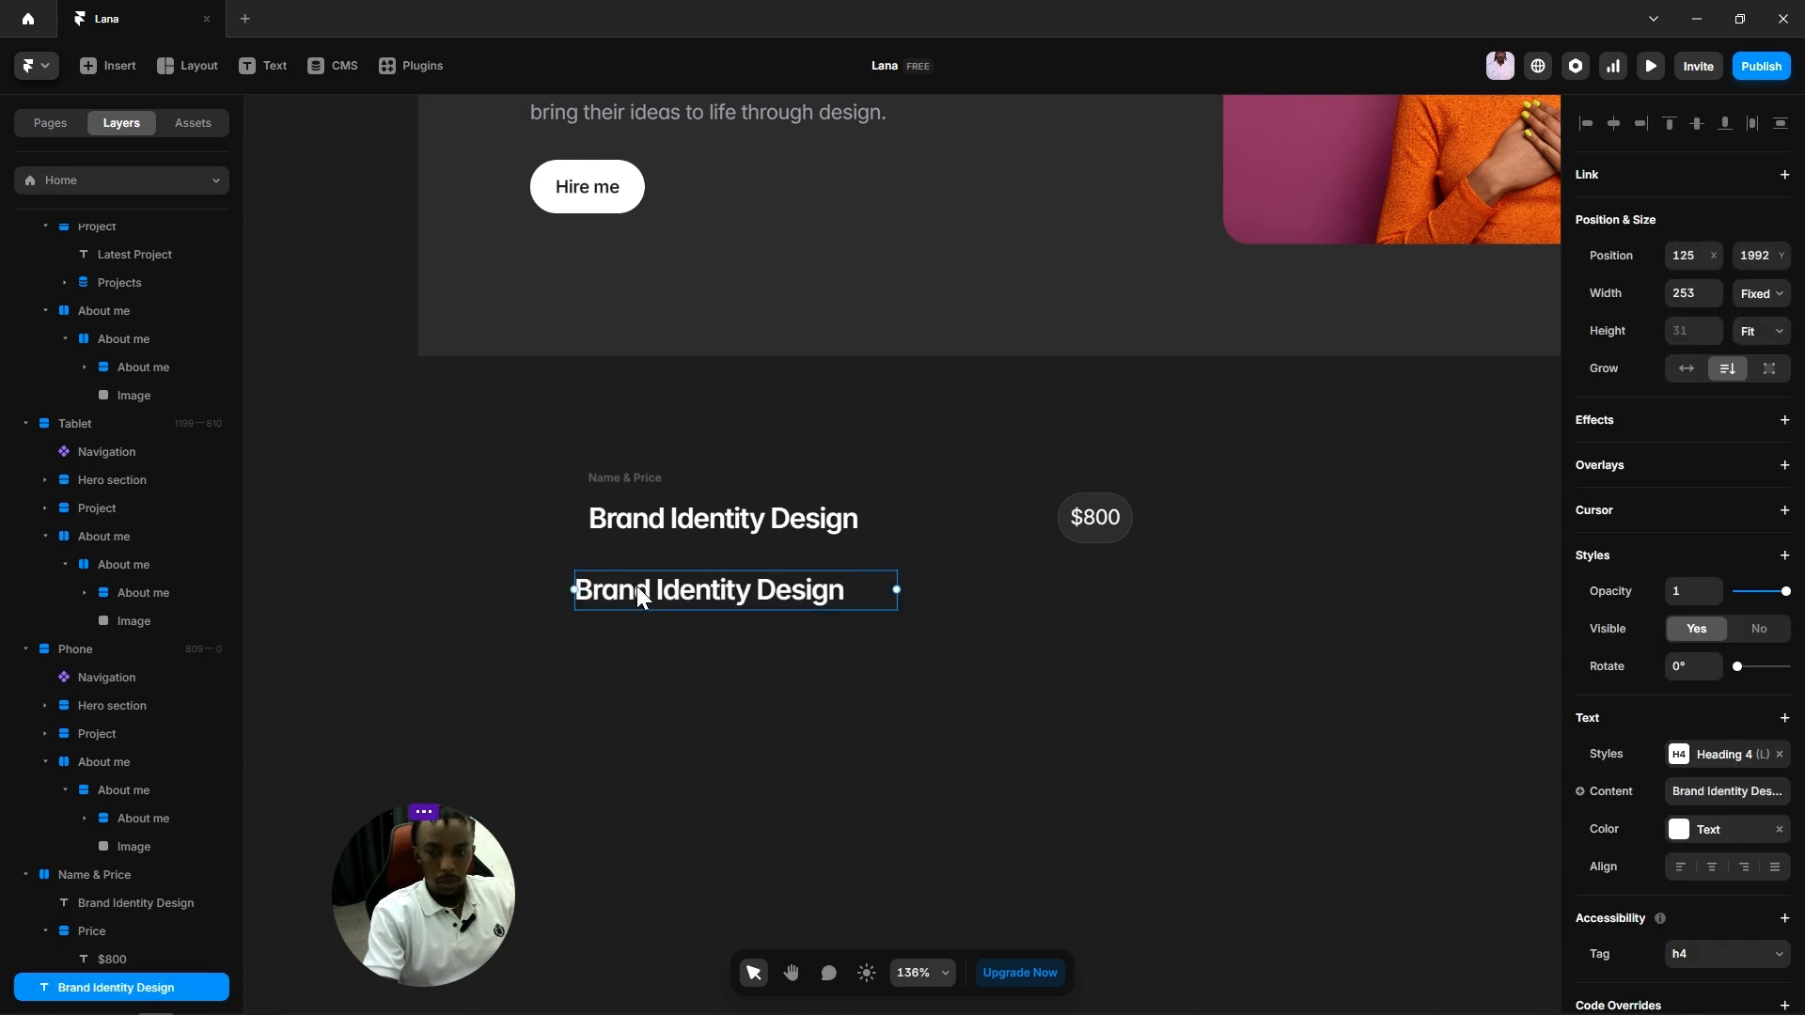
Step: Switch to ChatGPT and copy the Brand Identity Design service's description text
key(alt+Tab)
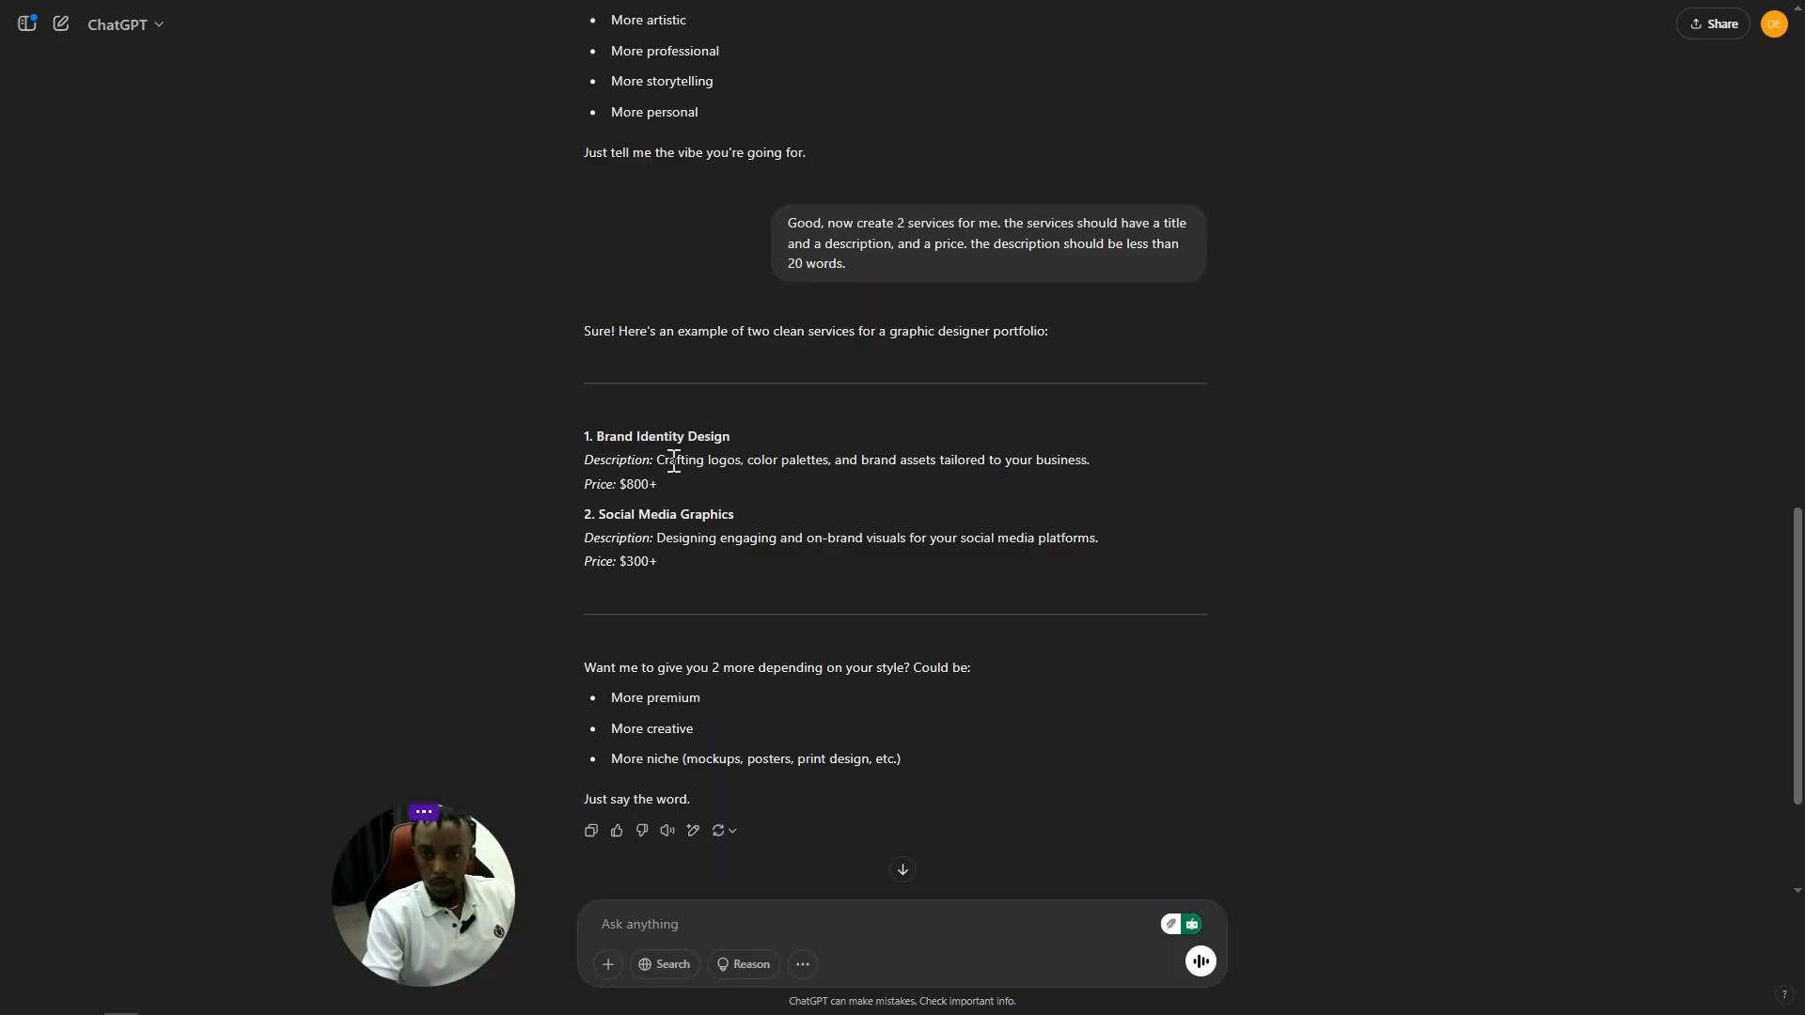
drag(658, 460, 1091, 469)
key(ctrl+c)
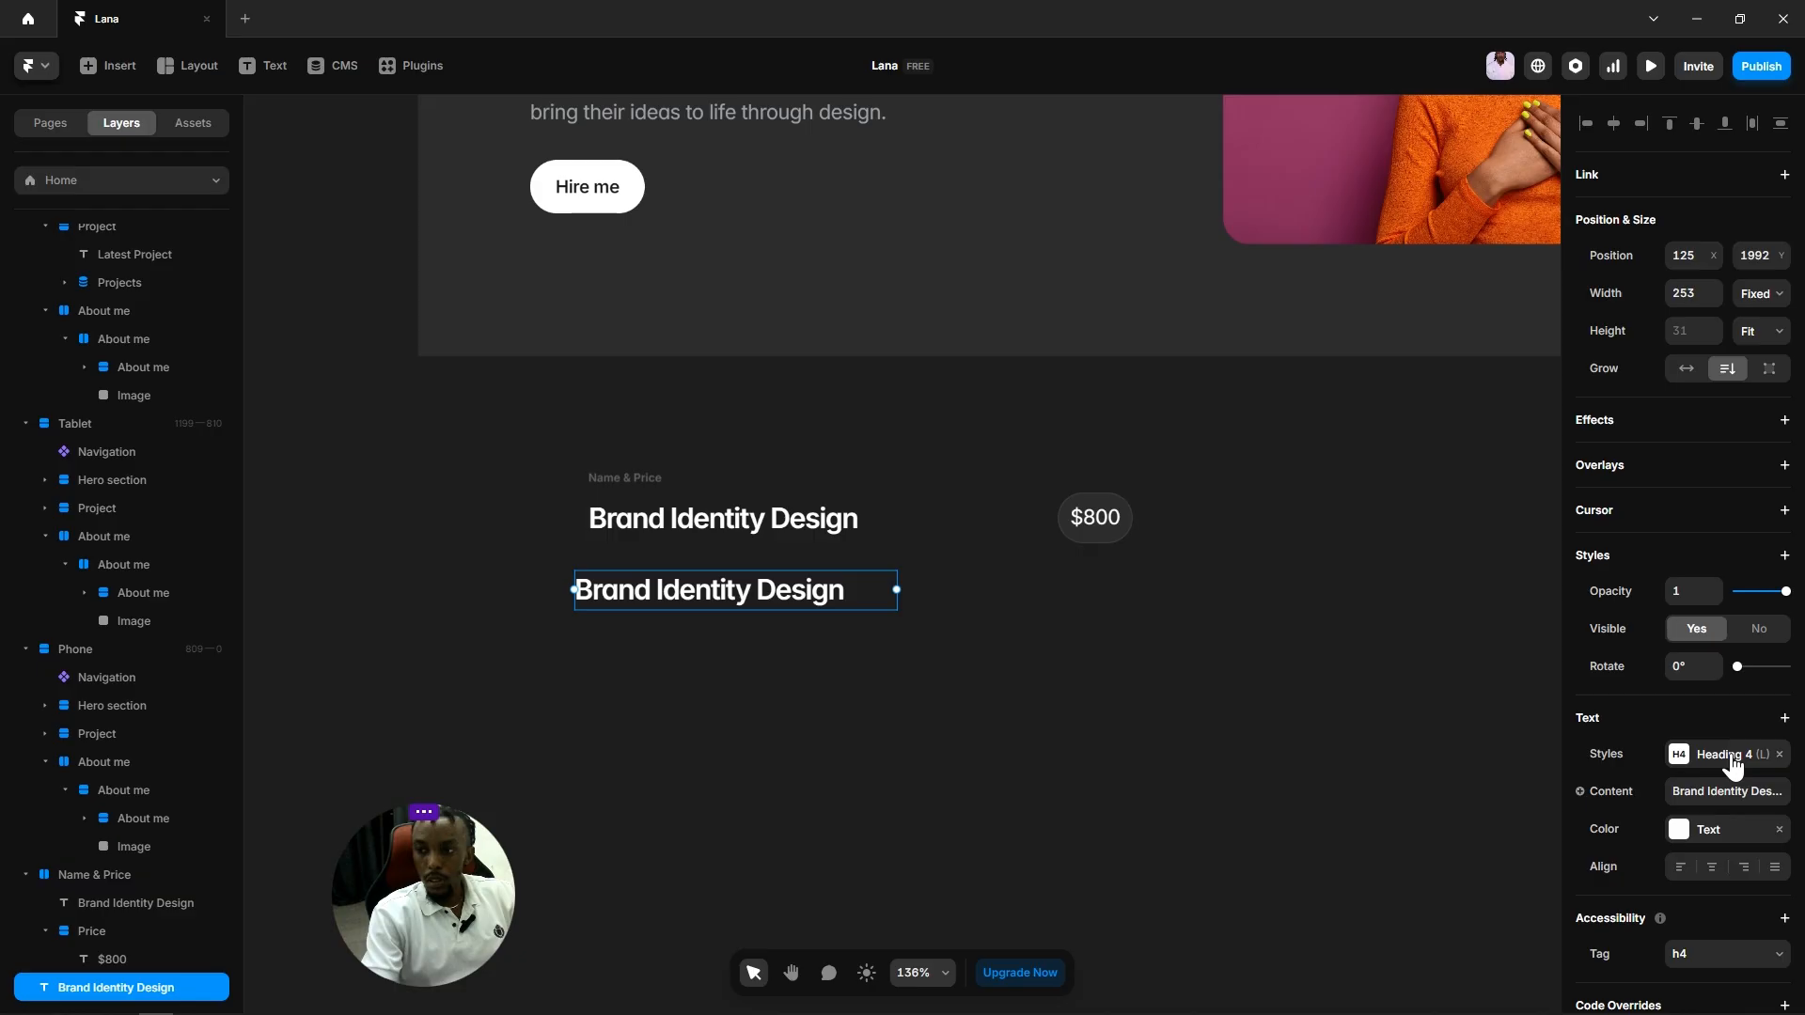
Step: Apply the Body text style to the duplicated heading and remove its Text color override
click(1730, 755)
click(769, 615)
click(680, 585)
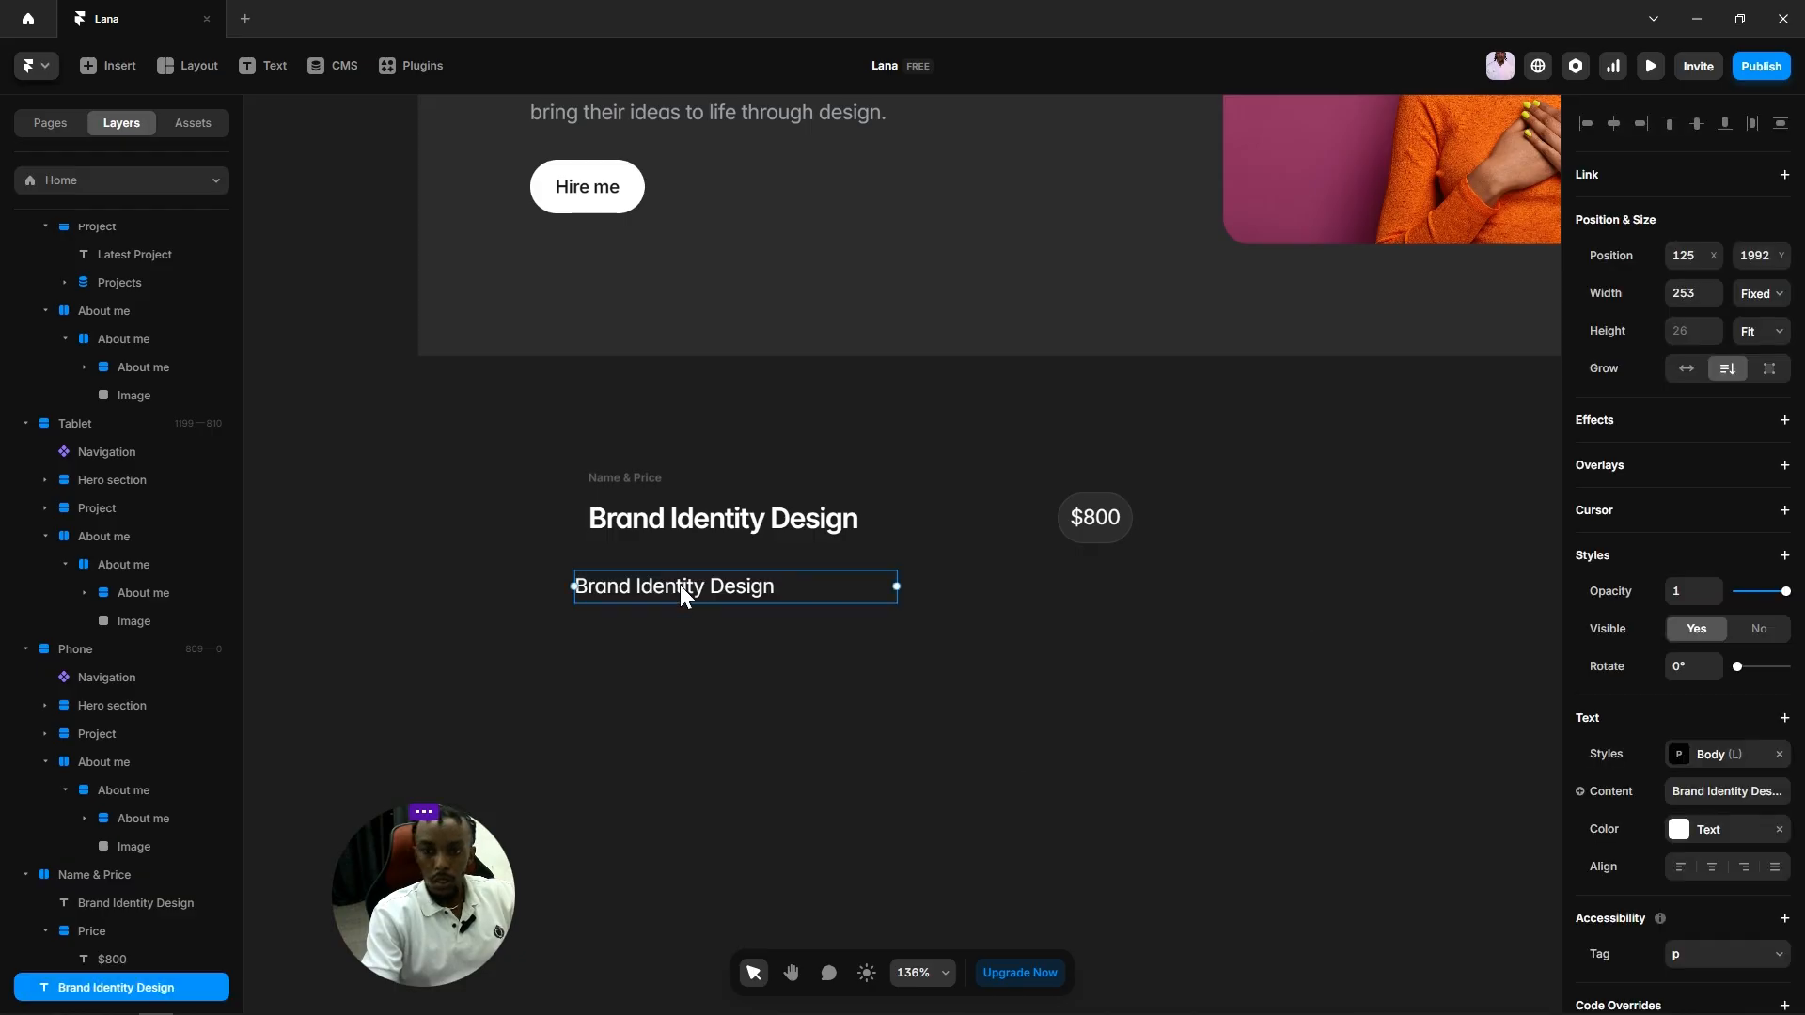
click(1778, 829)
click(827, 645)
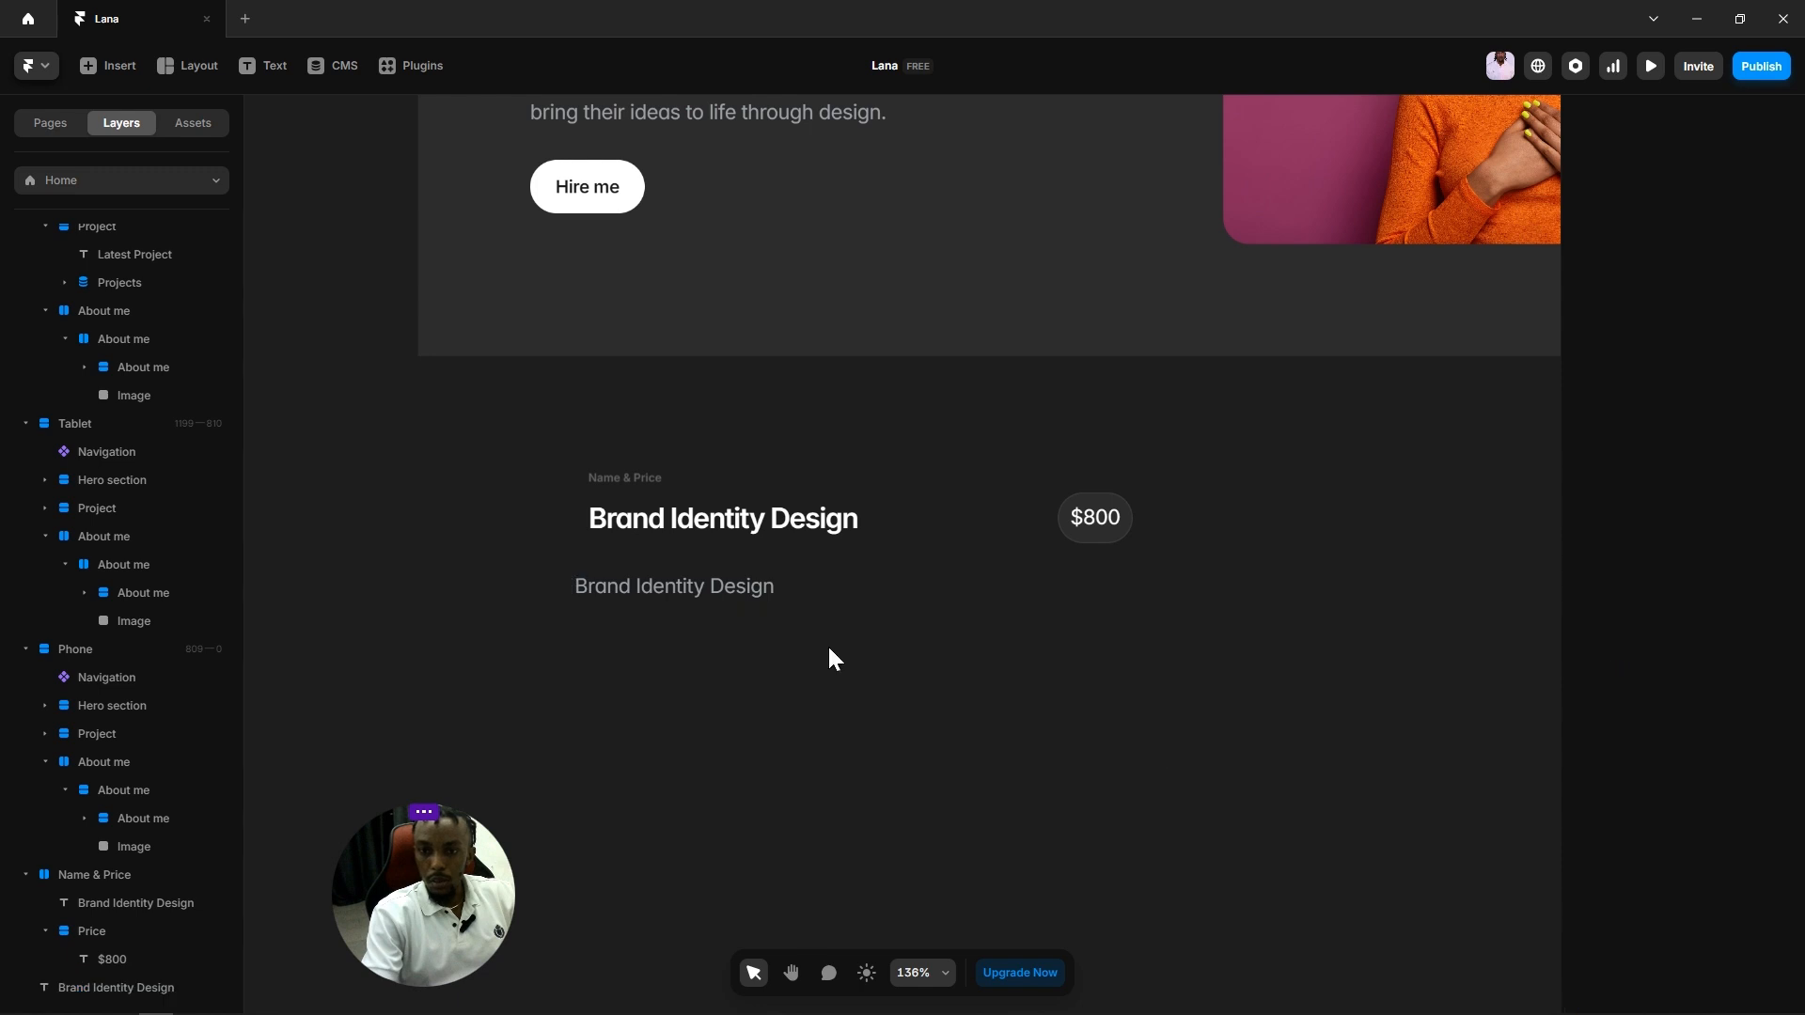
Step: Replace the duplicated heading's text with "Crafting logos, color palettes, and brand assets tailored to your business."
click(709, 585)
double_click(709, 584)
key(ctrl+a)
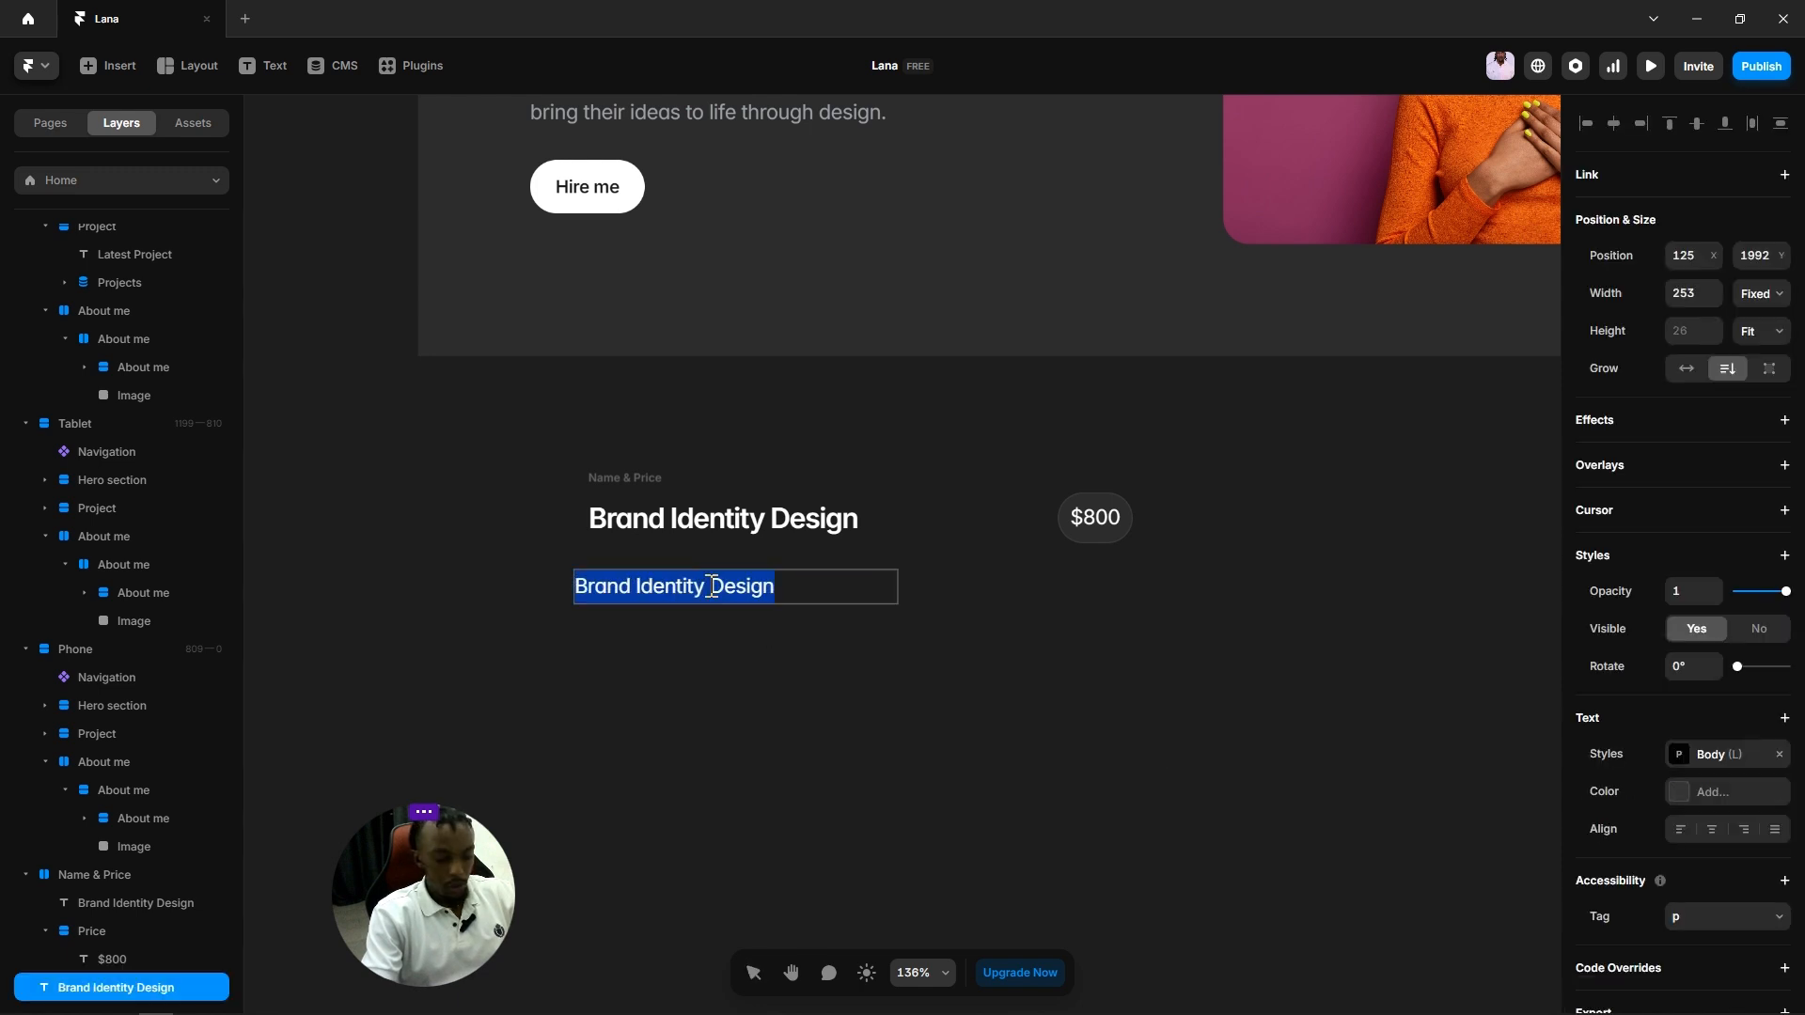
key(ctrl+v)
key(Escape)
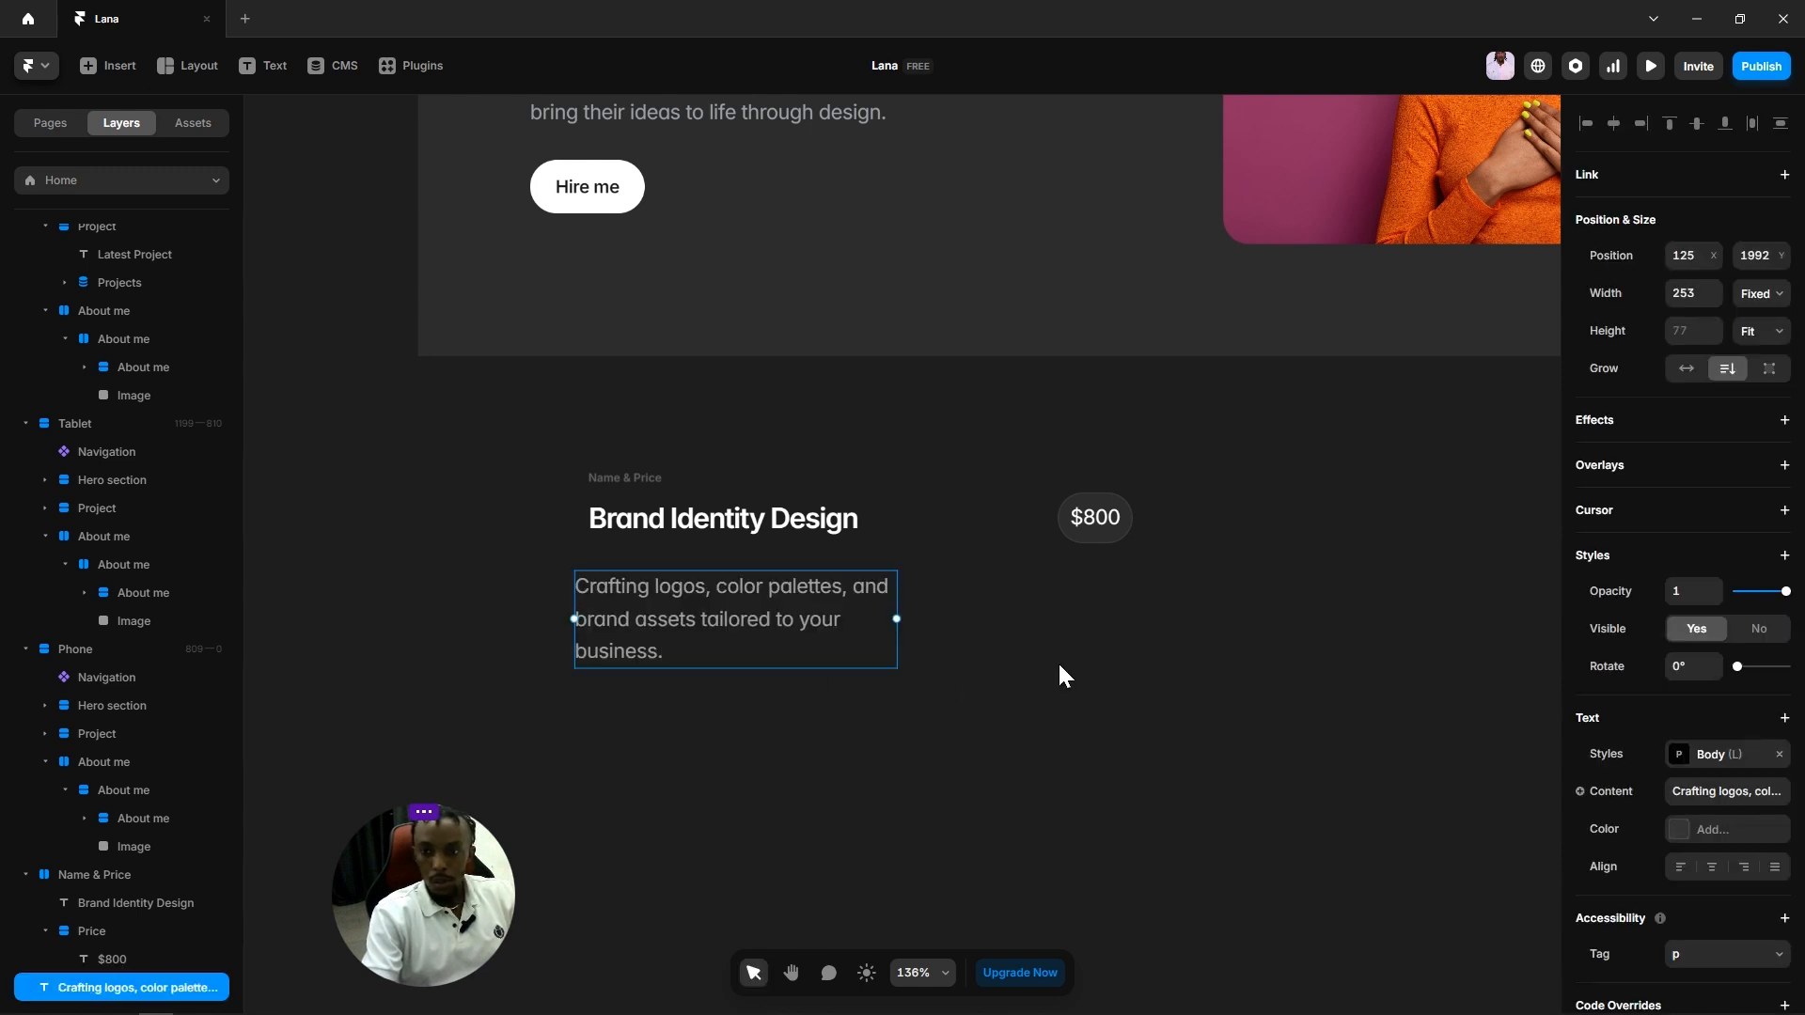
Step: Move the description text up under the service title, aligned with the title's left edge
click(1058, 662)
drag(686, 602, 785, 601)
click(1004, 622)
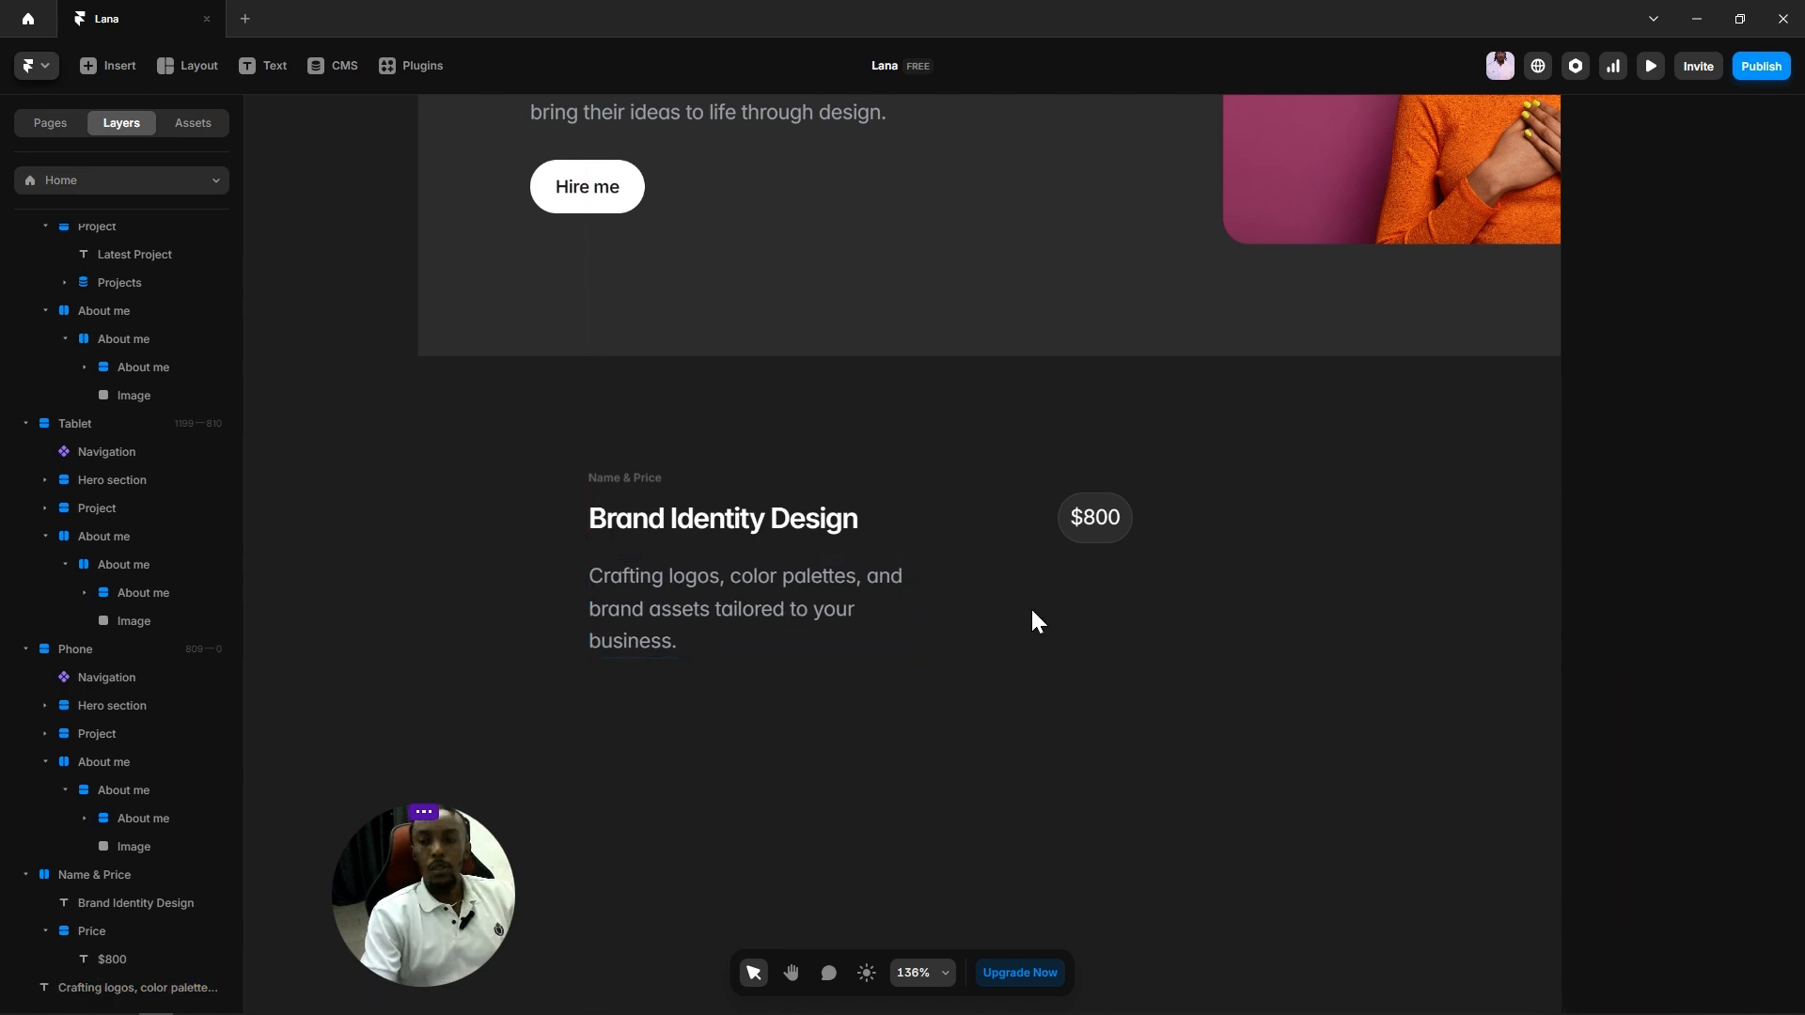
Step: Copy the About Me section's "Hire me" button and place it below the service description, left-aligned with the text
scroll(1034, 620, down, 2)
scroll(1165, 657, down, 2)
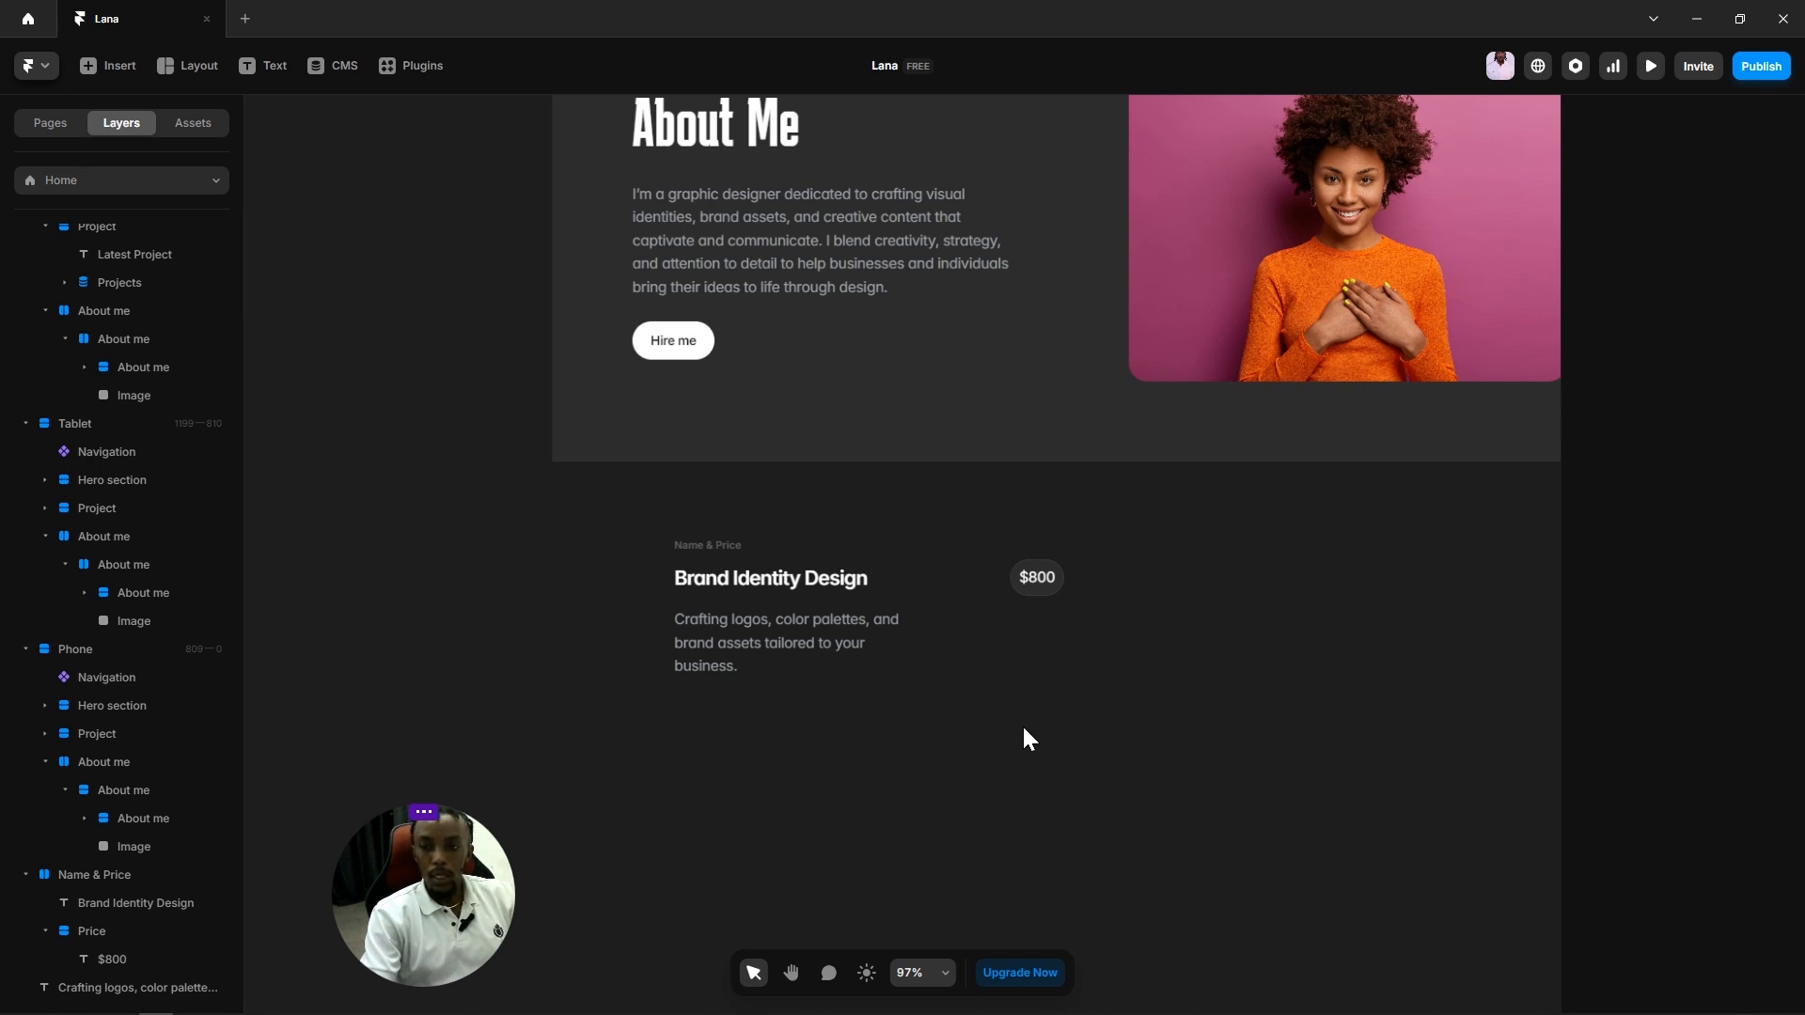
click(671, 340)
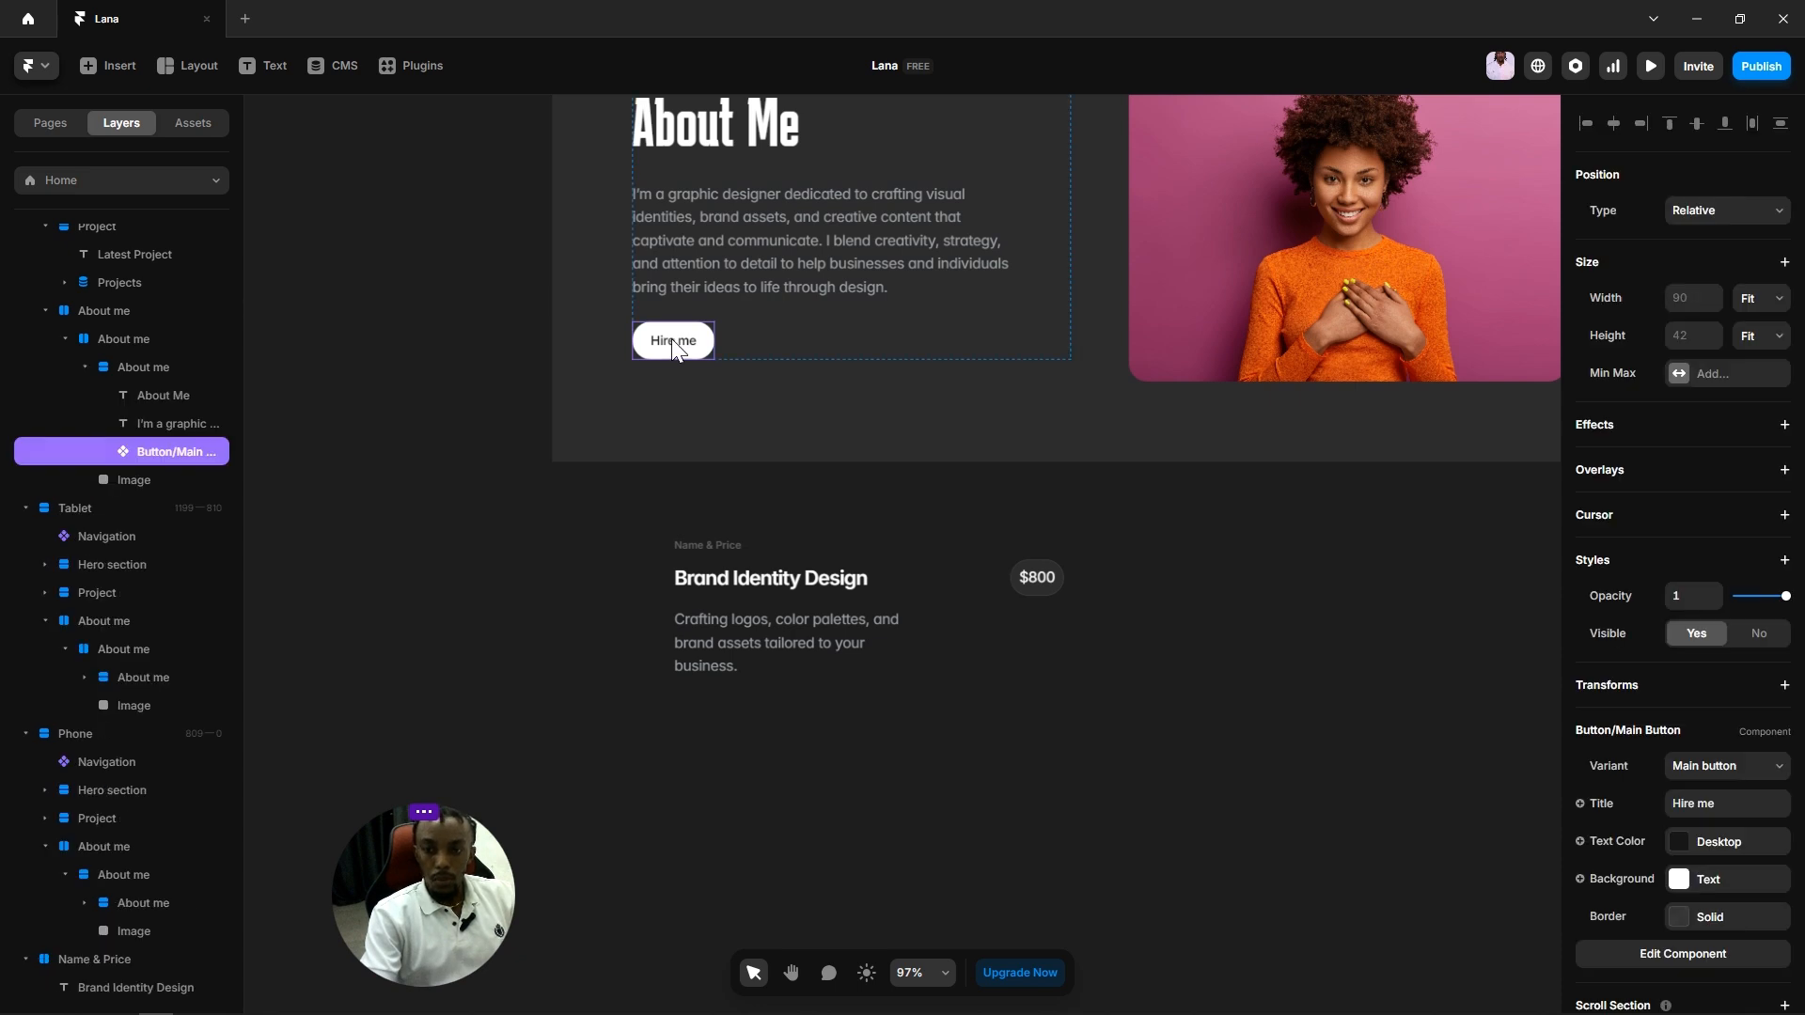
drag(671, 338, 705, 725)
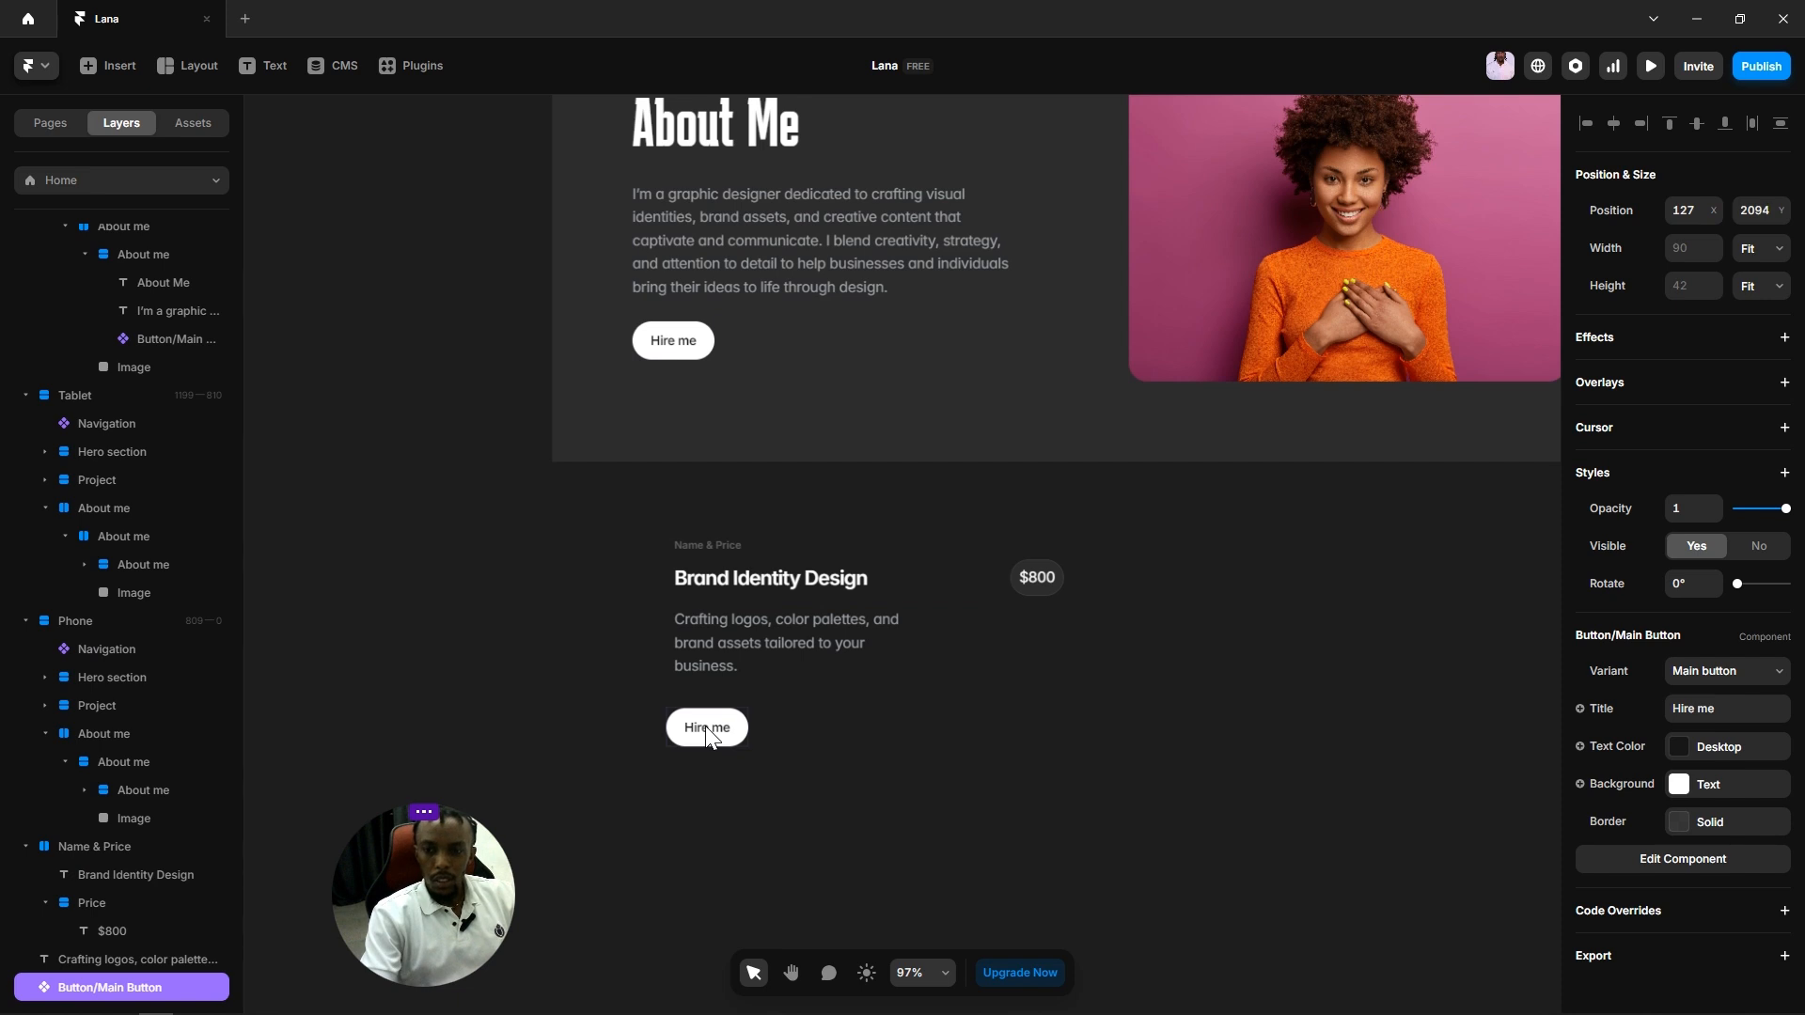
click(930, 713)
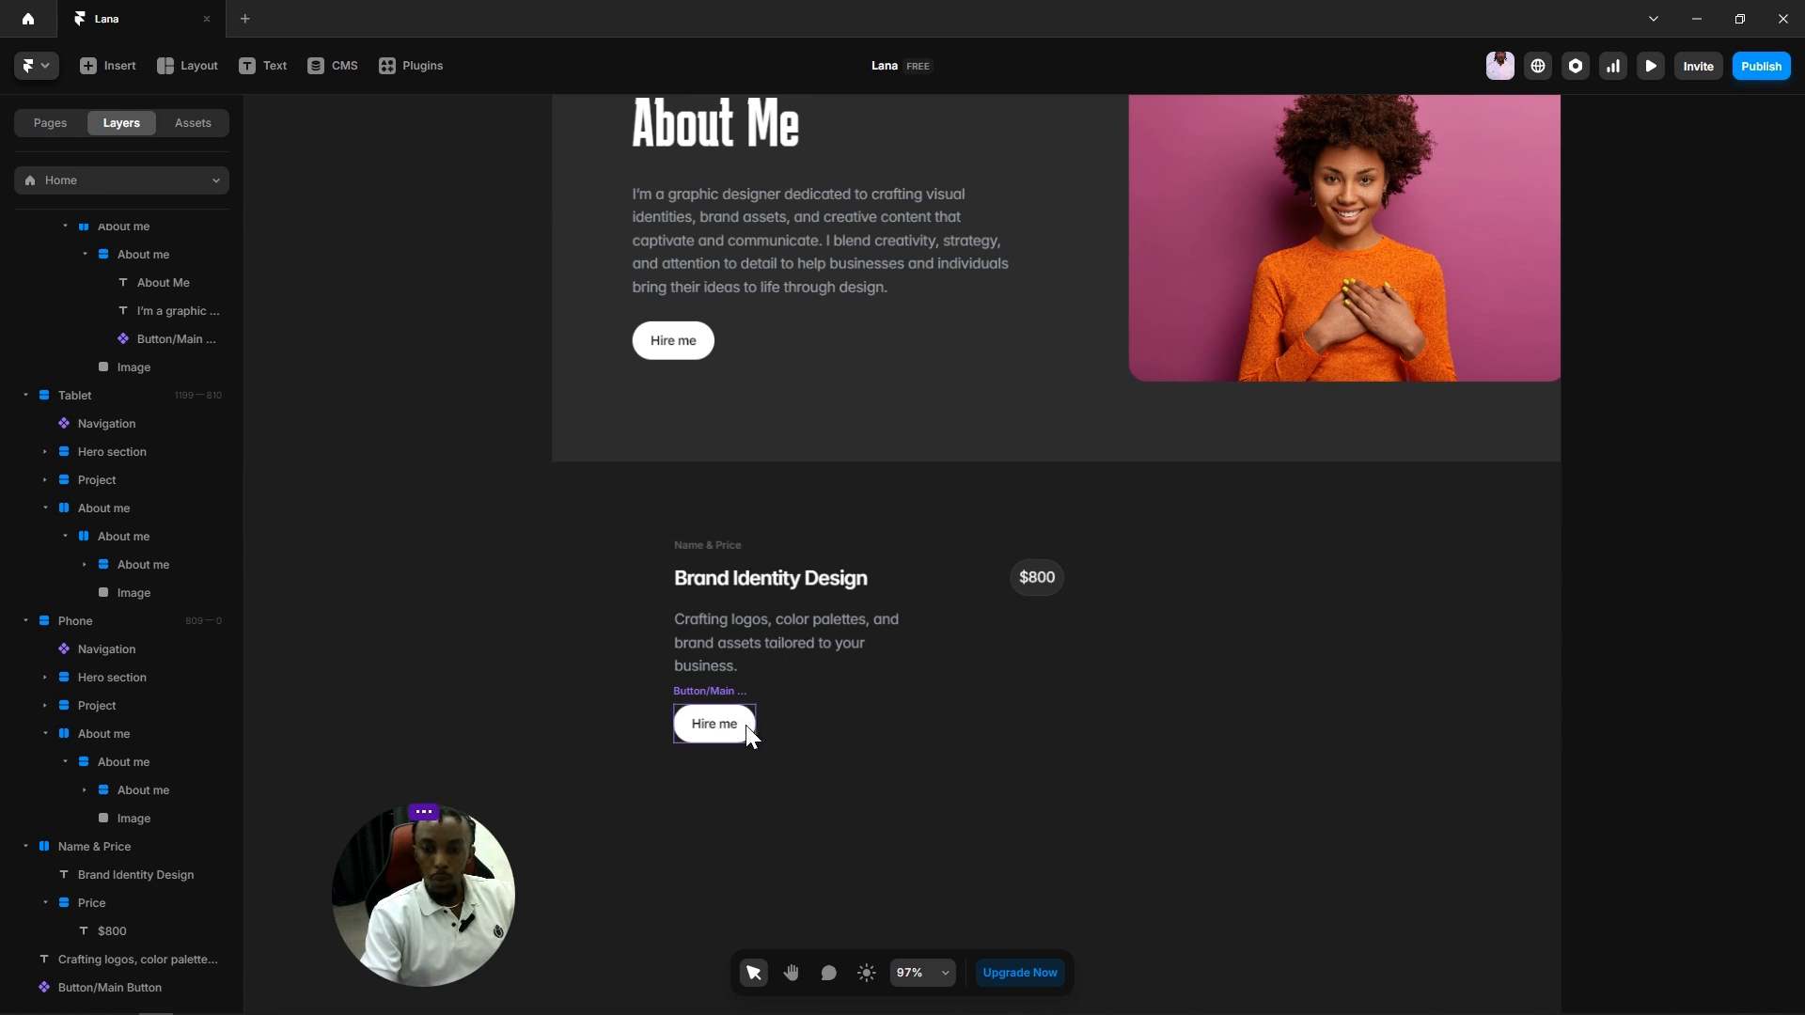
Step: Open the service entry's "Hire me" button component for editing and add a Hover variant to its Main button
click(678, 730)
double_click(694, 724)
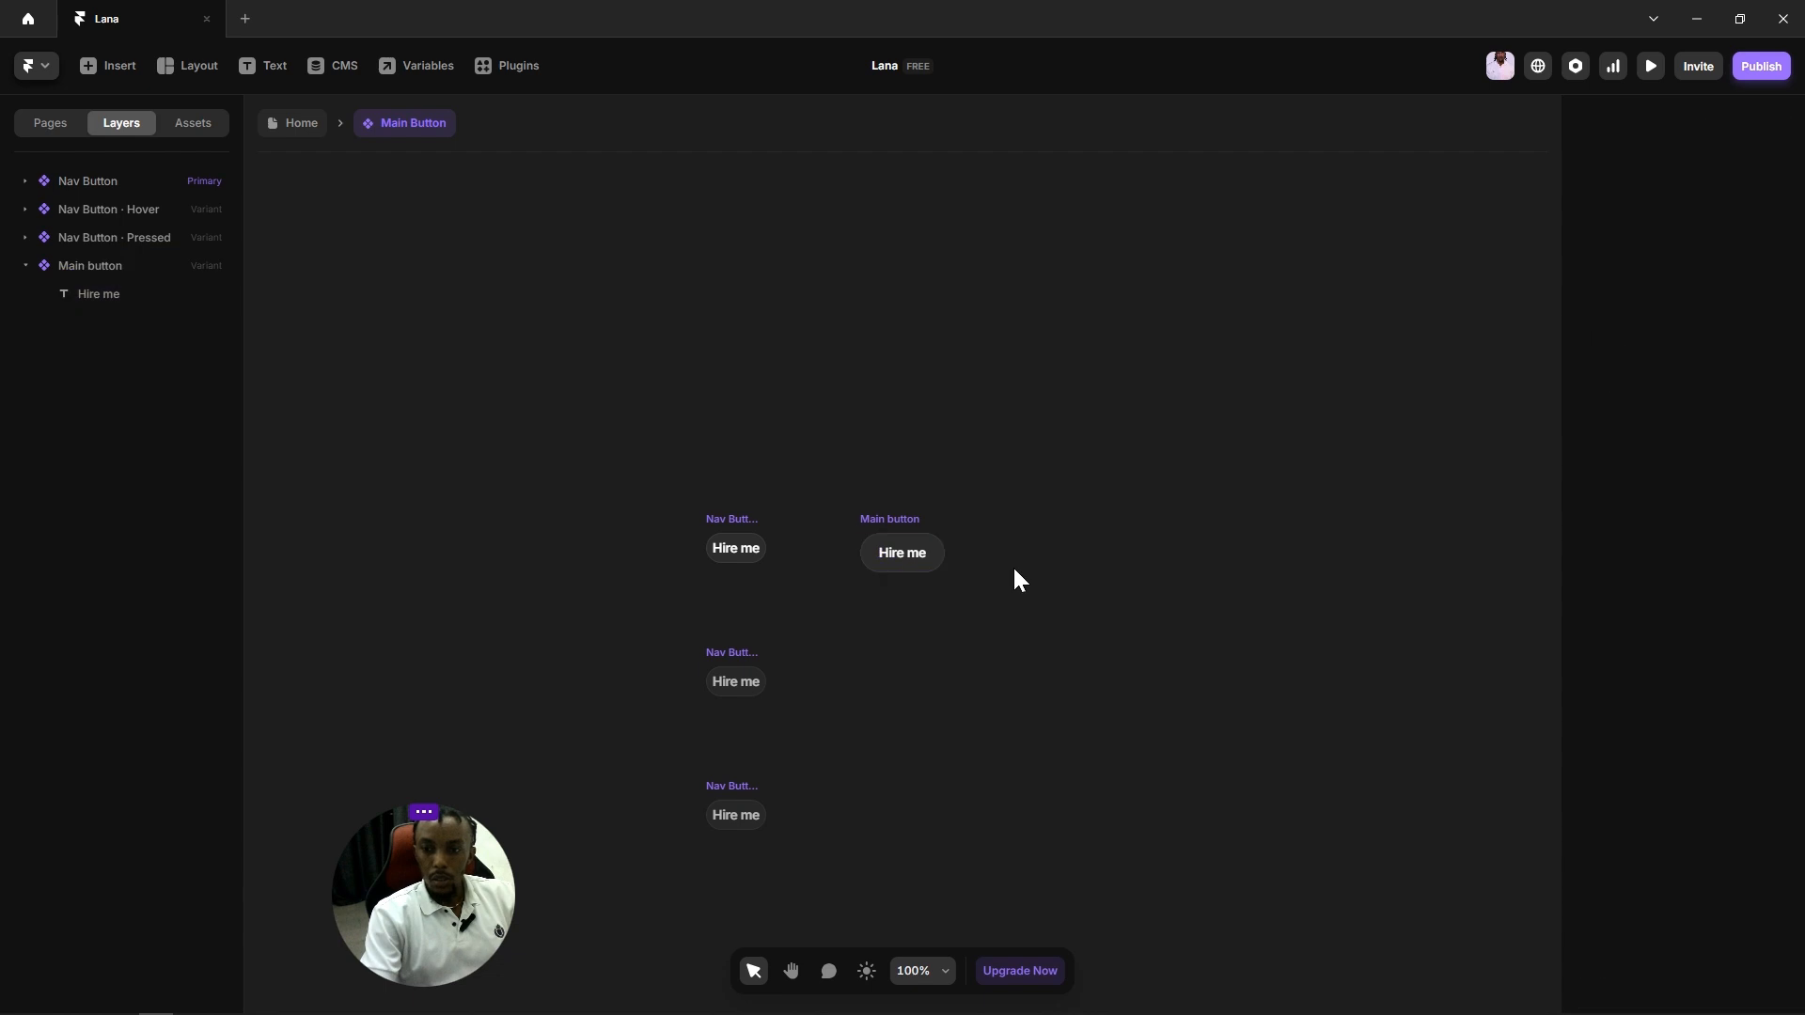
click(883, 522)
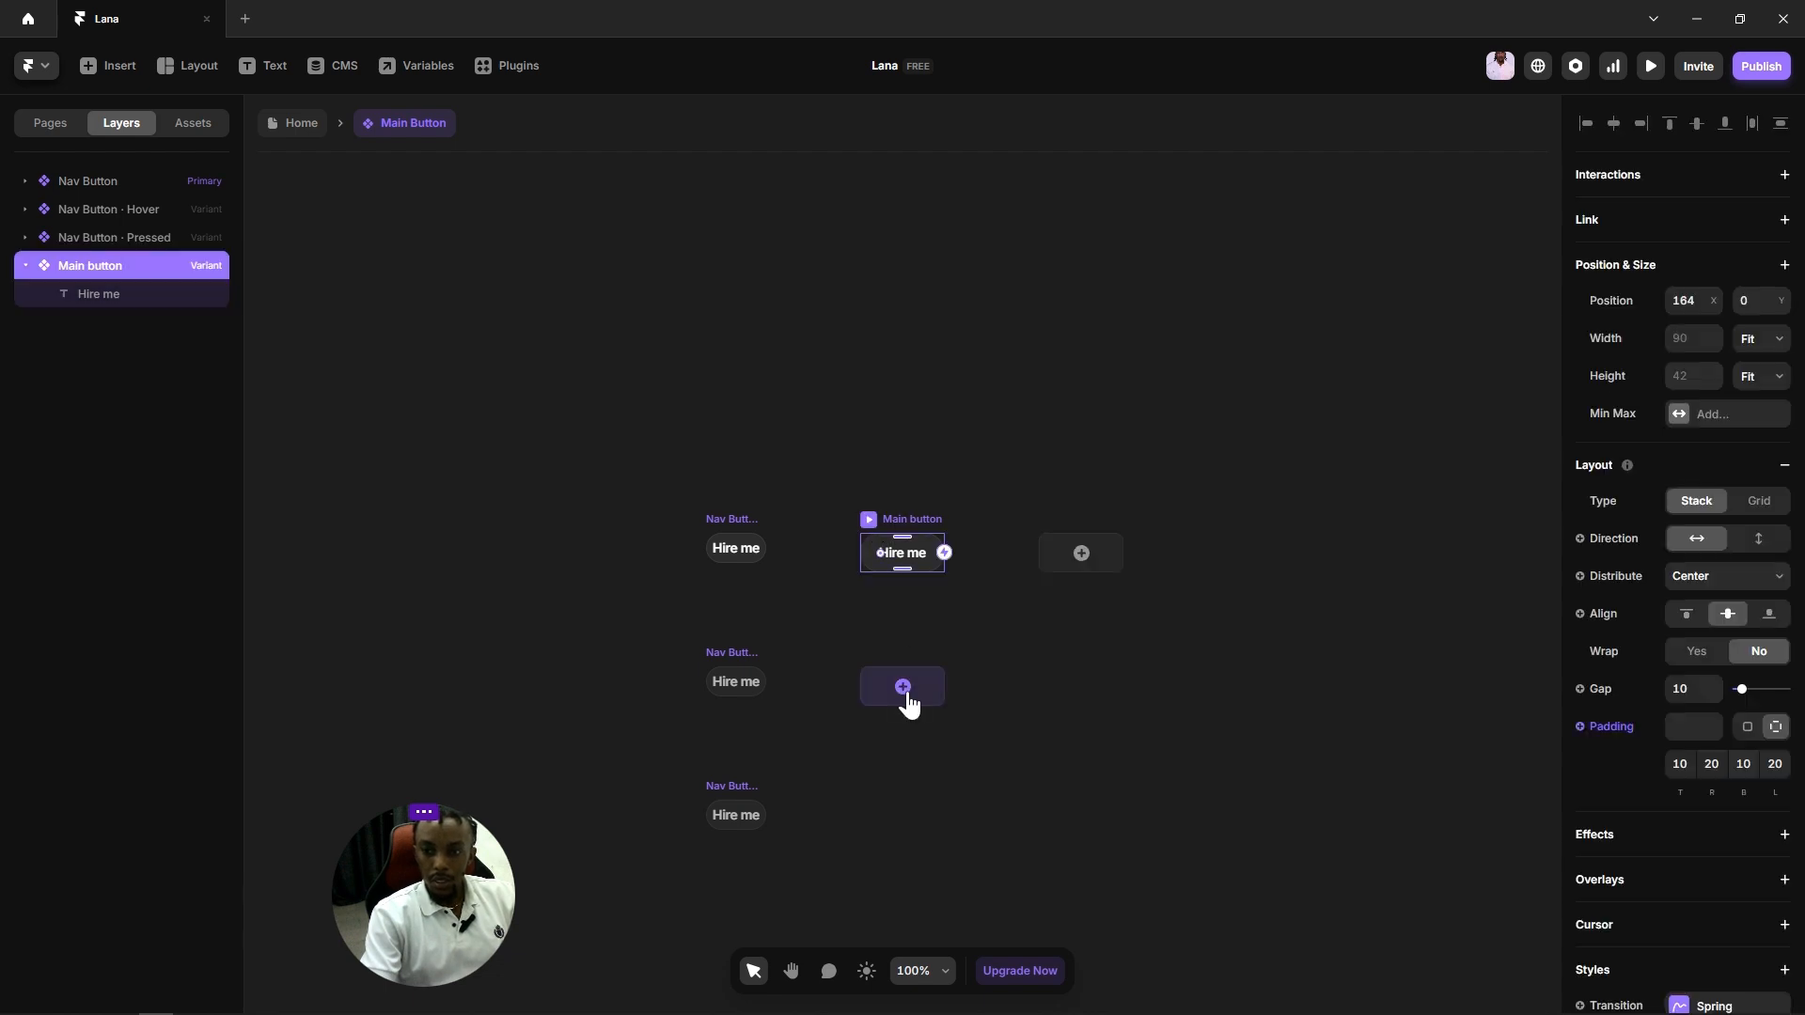
click(902, 686)
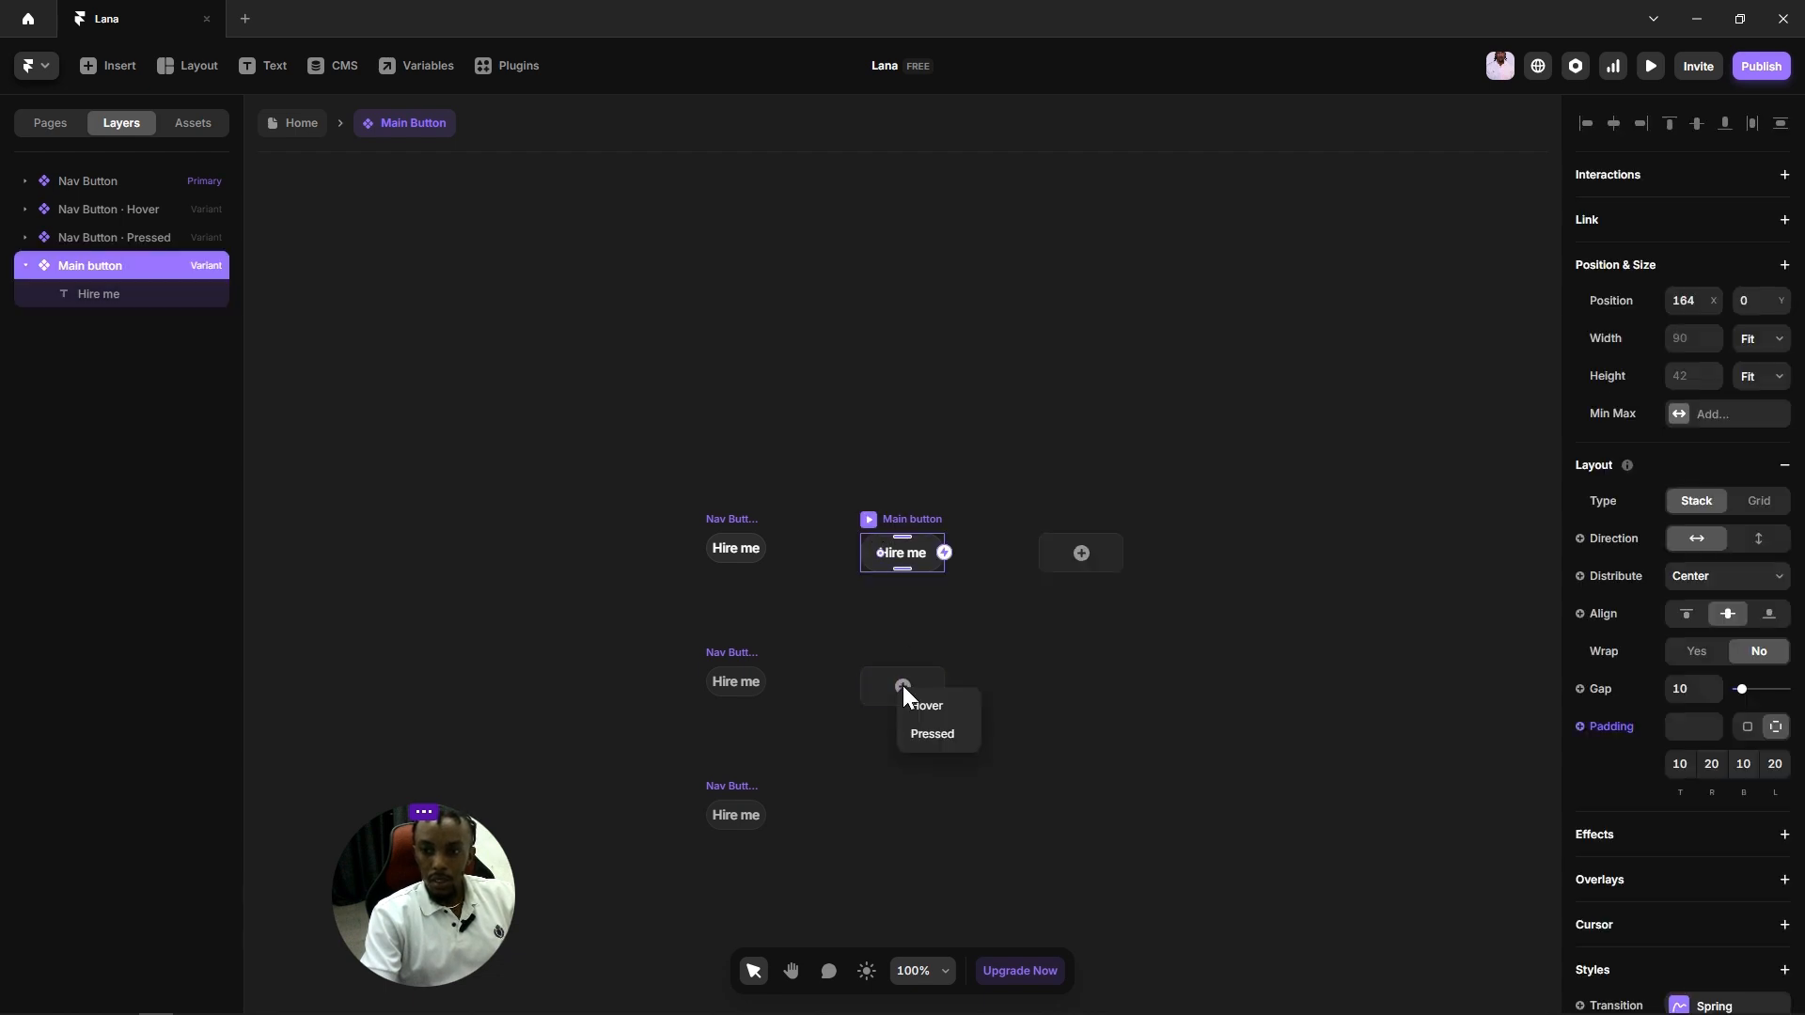
click(916, 707)
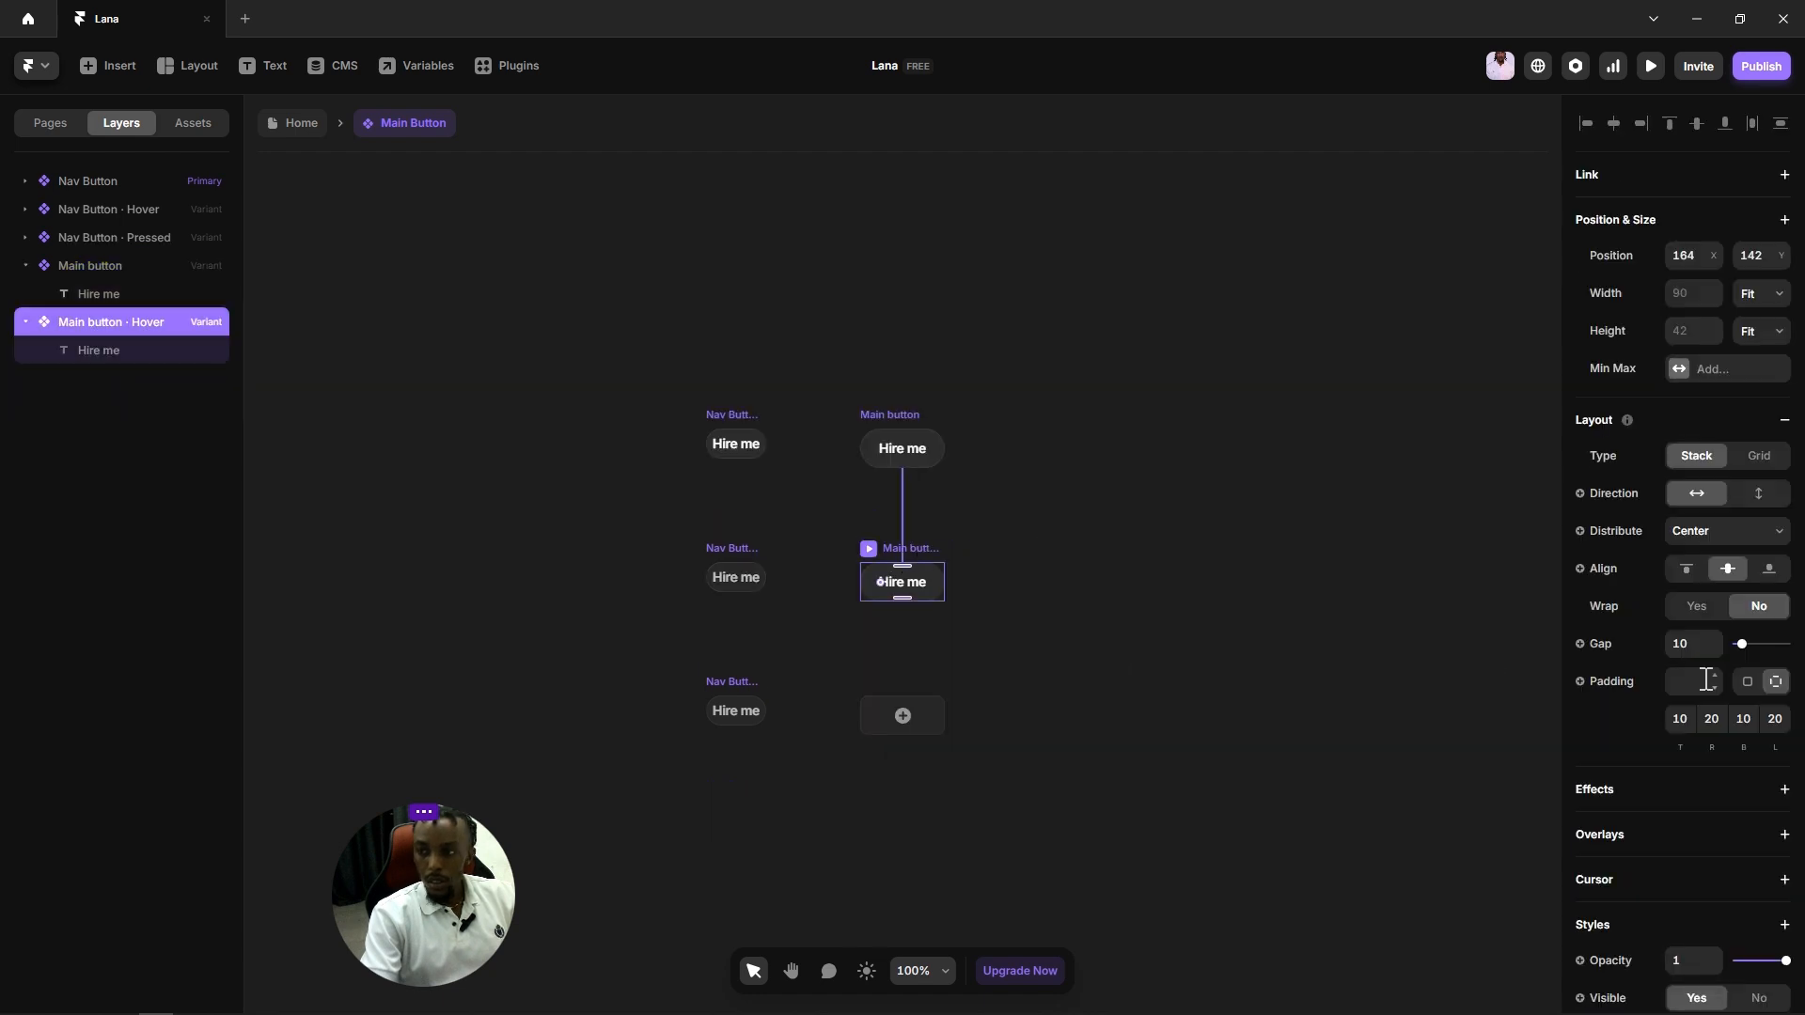
Step: Set the opacity of the Main button's Hover variant to 0.7
scroll(1706, 679, down, 5)
click(1692, 529)
text(0)
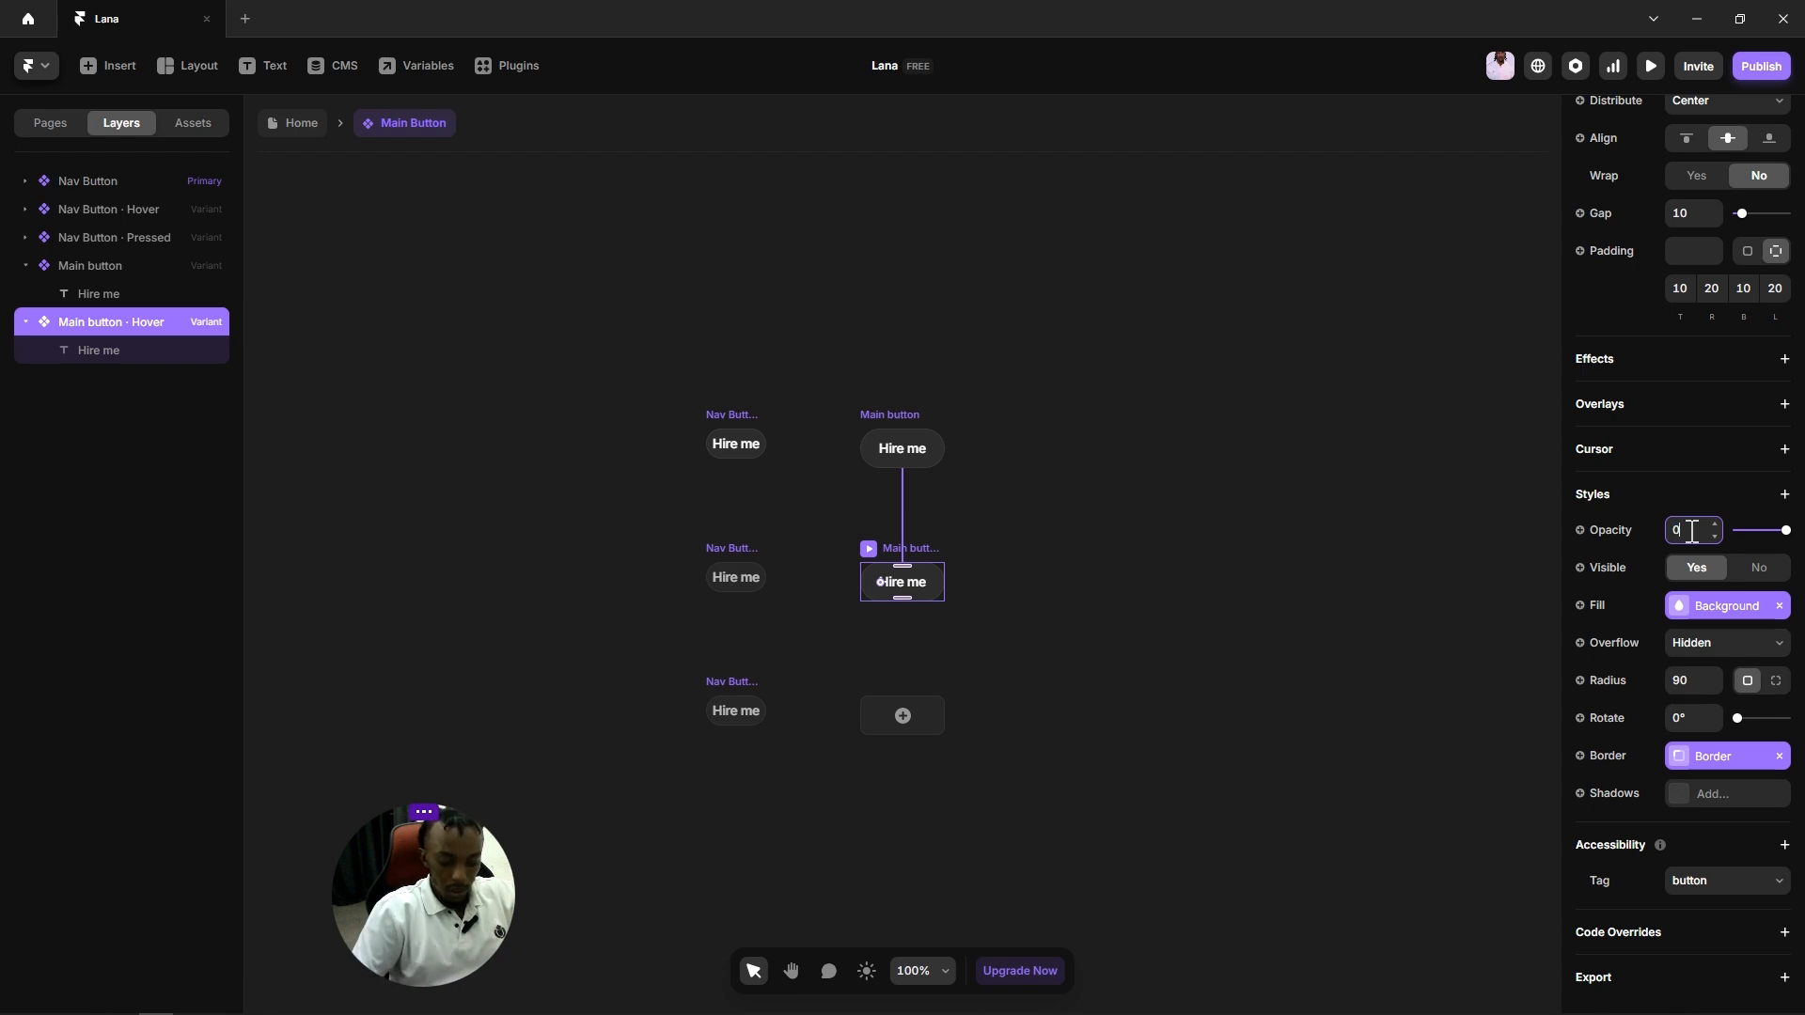
text(.7)
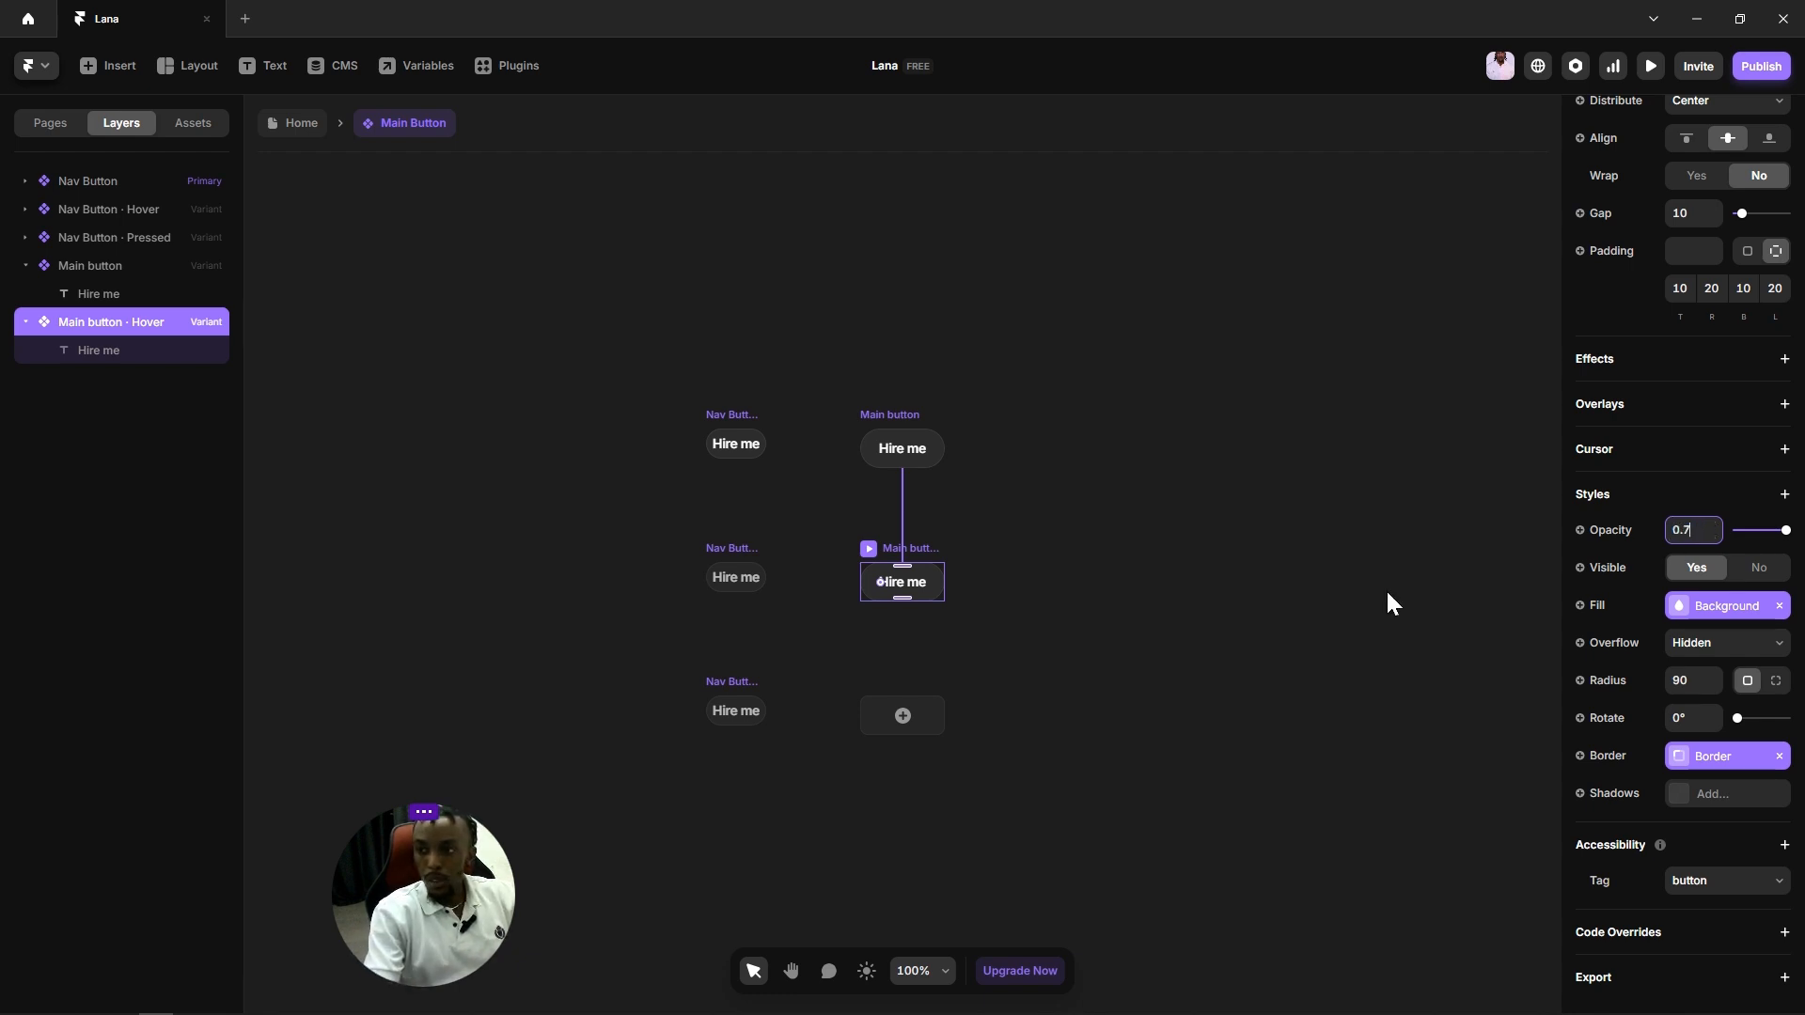
click(1286, 645)
click(897, 545)
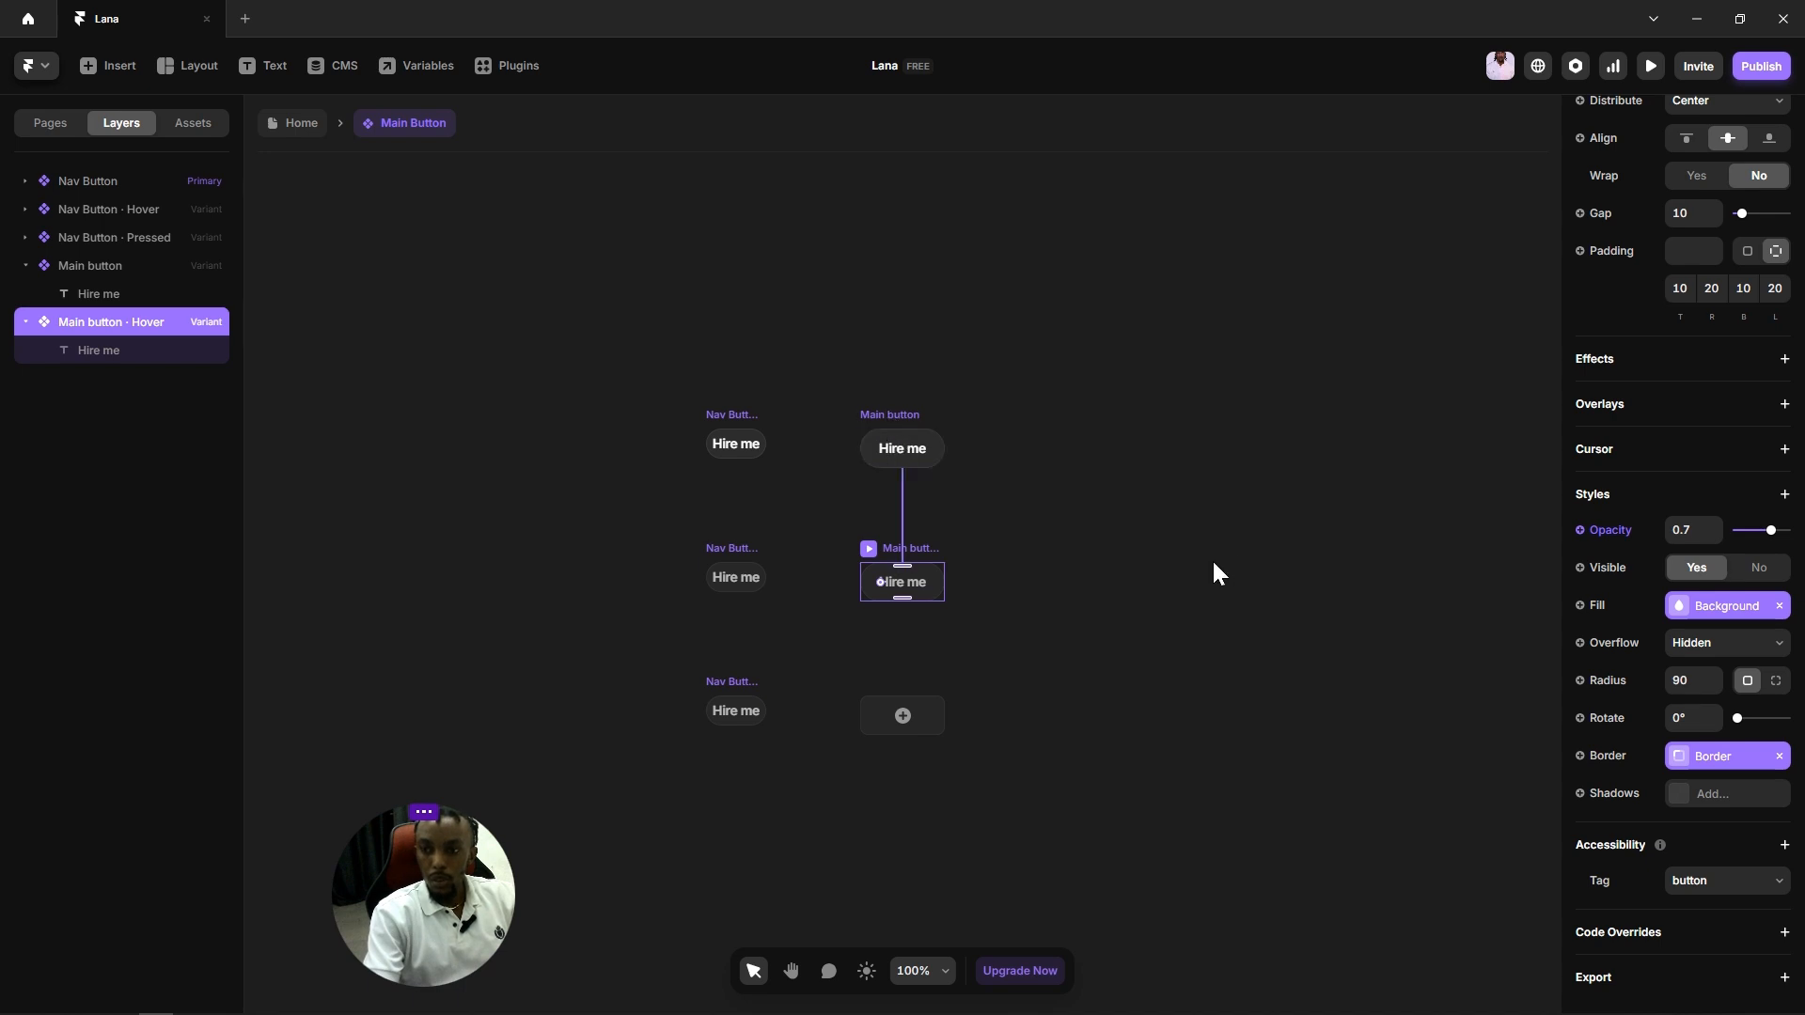
Step: Add a Pressed variant below the Main button's Hover variant
click(1017, 579)
click(870, 548)
click(903, 715)
click(1019, 583)
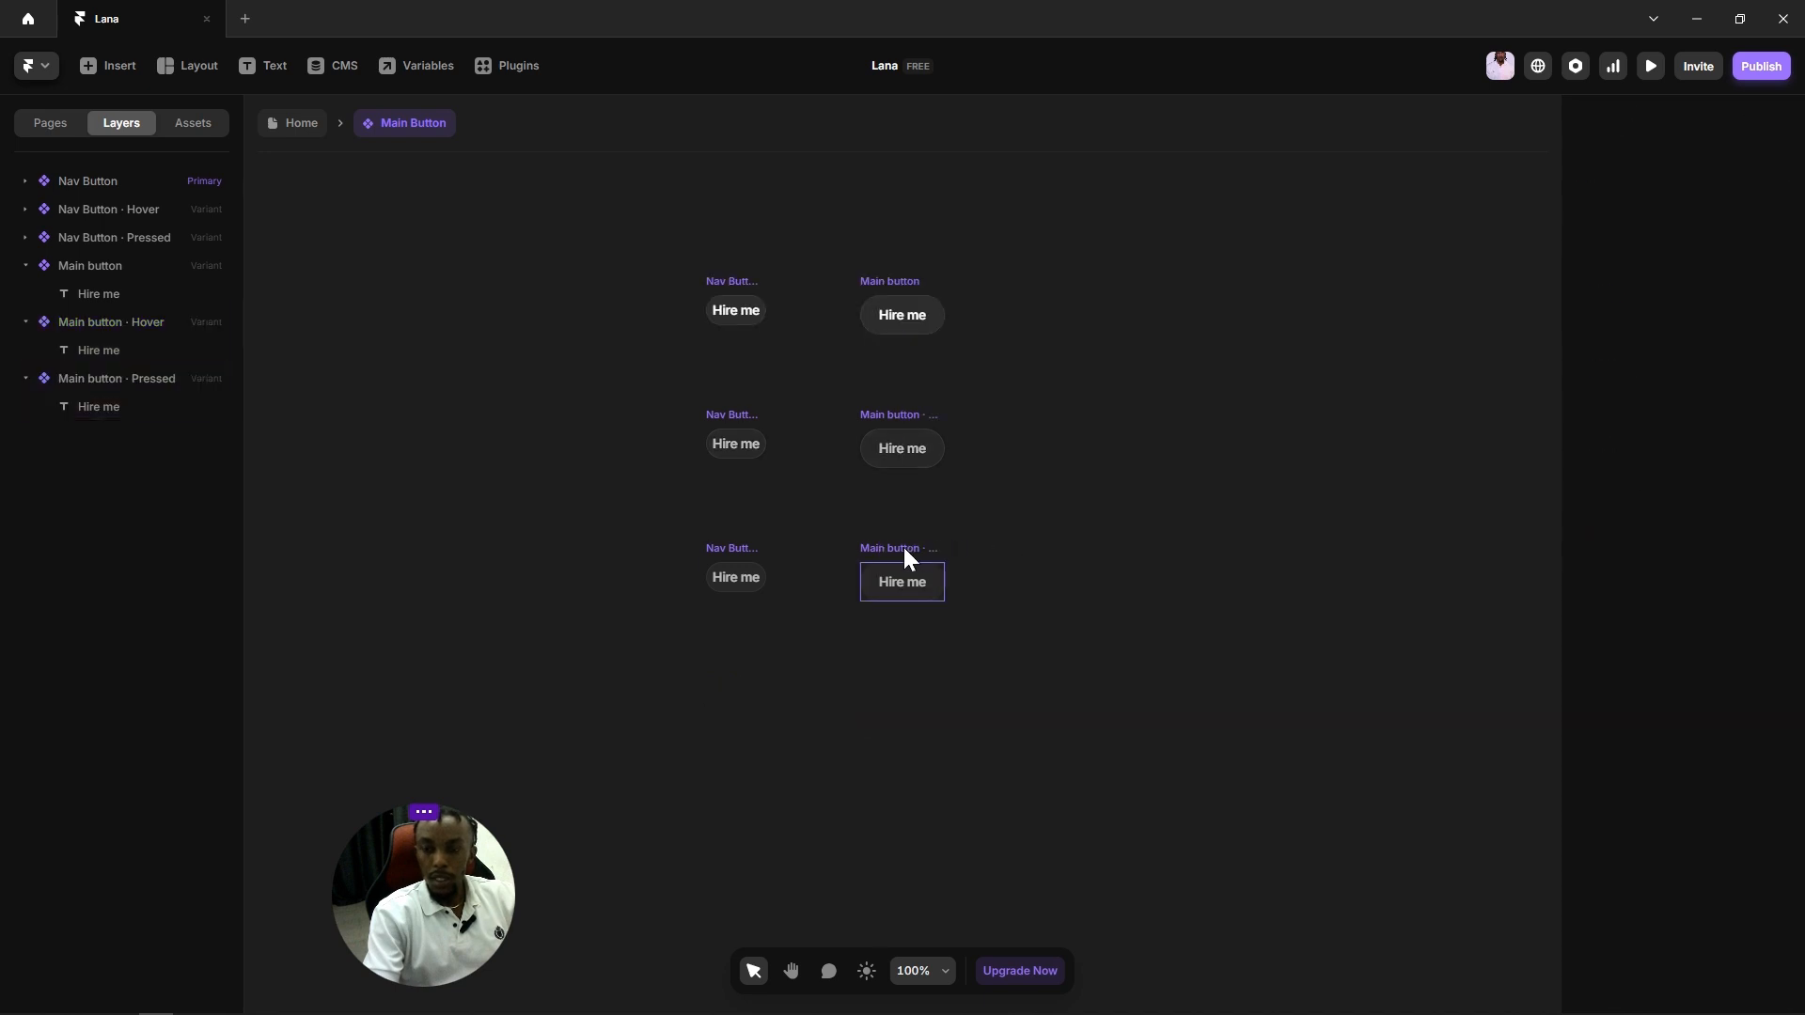
click(905, 548)
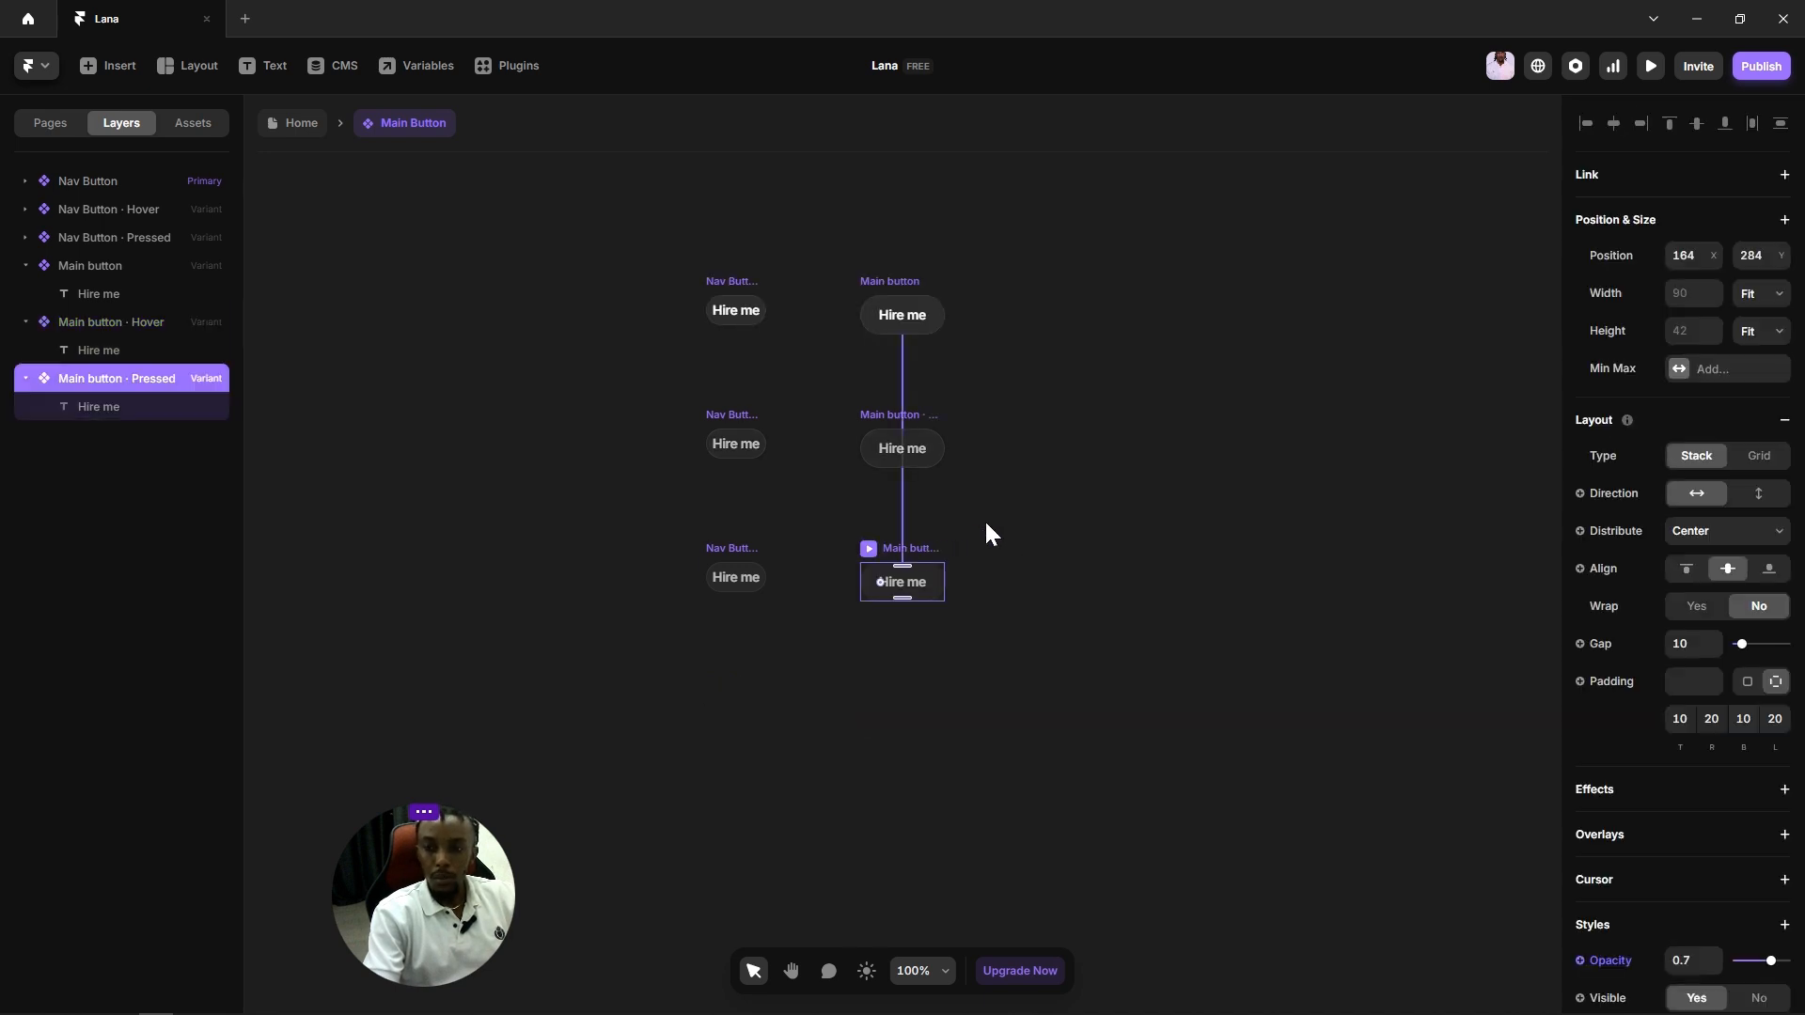
click(1064, 456)
drag(1143, 457, 1031, 560)
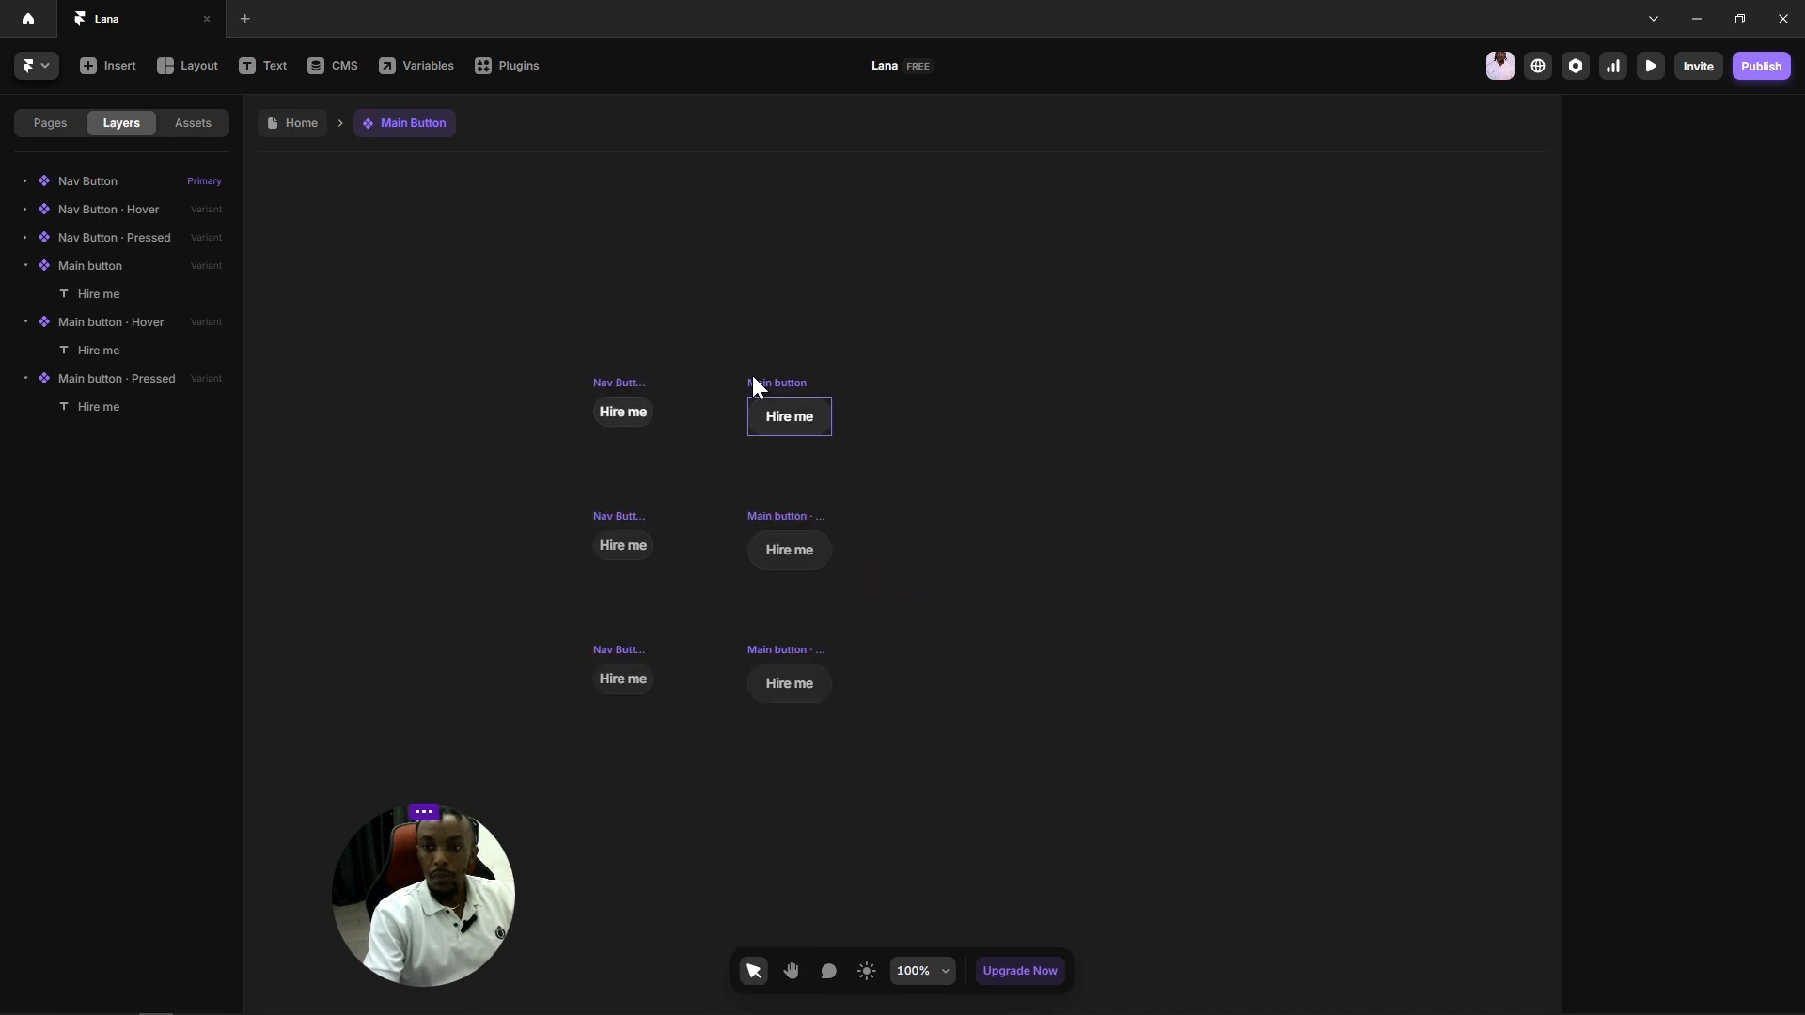
Step: Add a new variant beside the Main button and rename it "Services button"
click(758, 383)
click(963, 419)
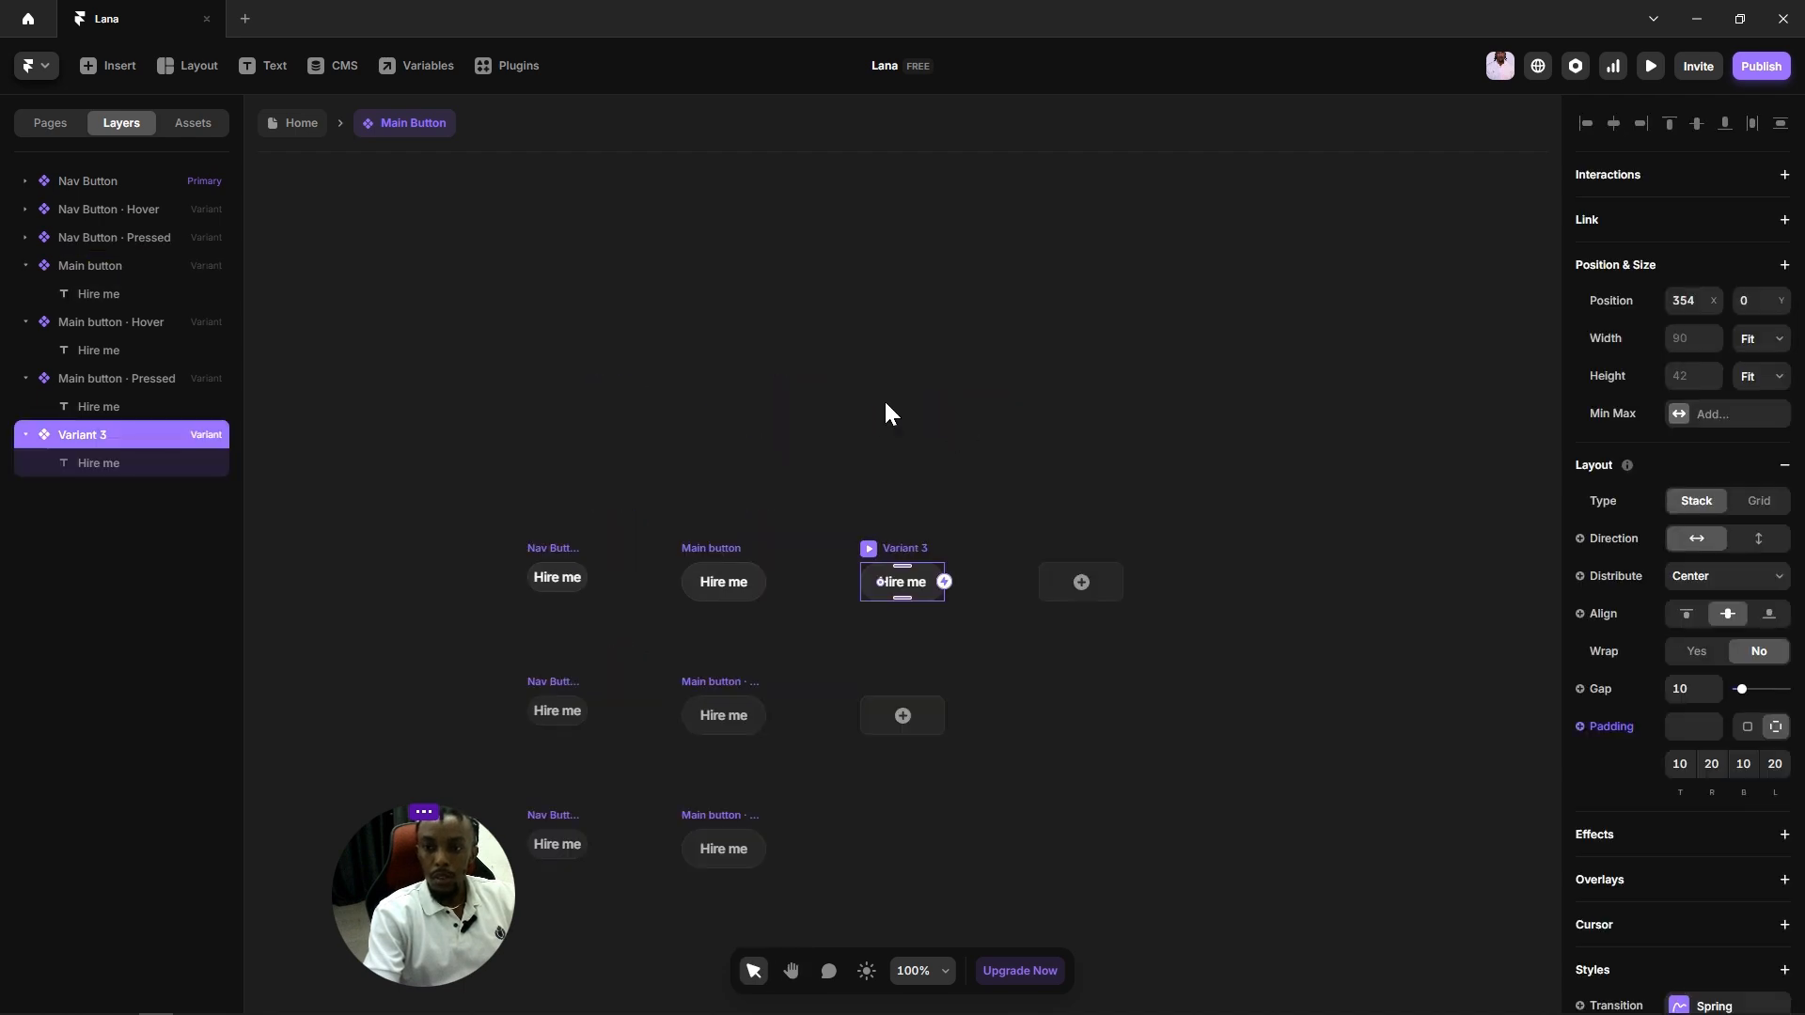
click(508, 394)
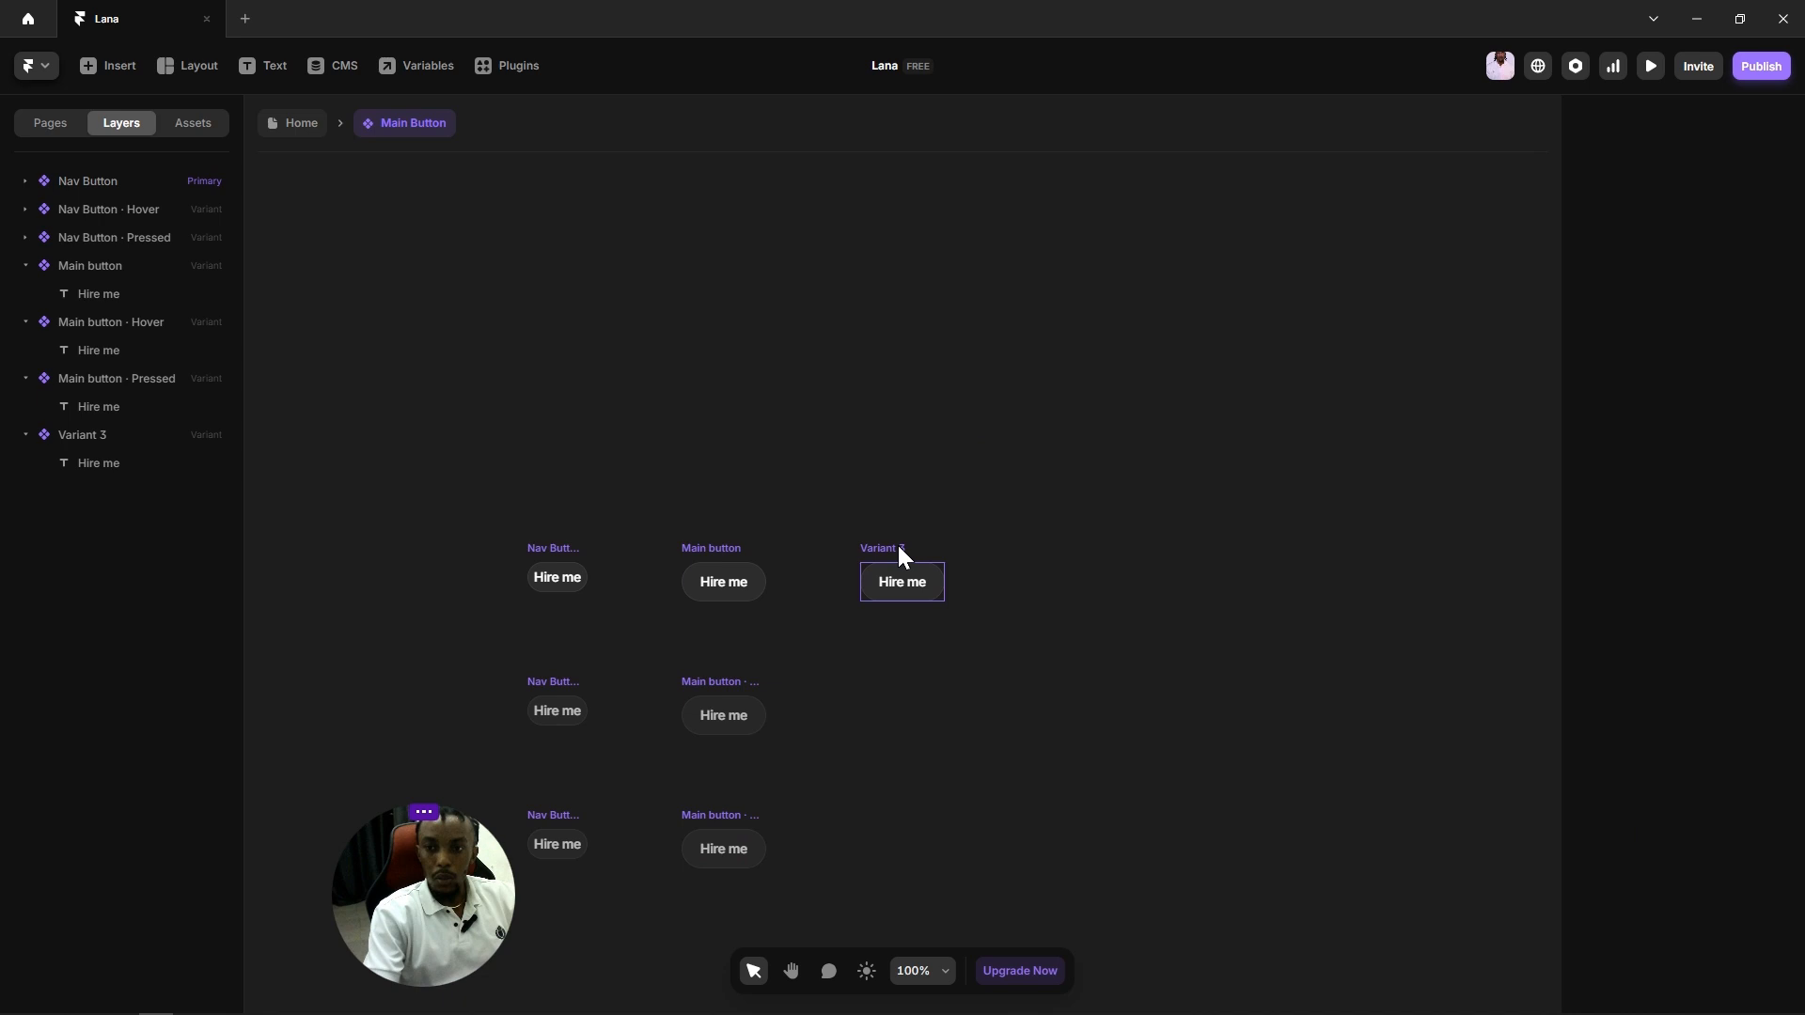
click(77, 435)
double_click(77, 435)
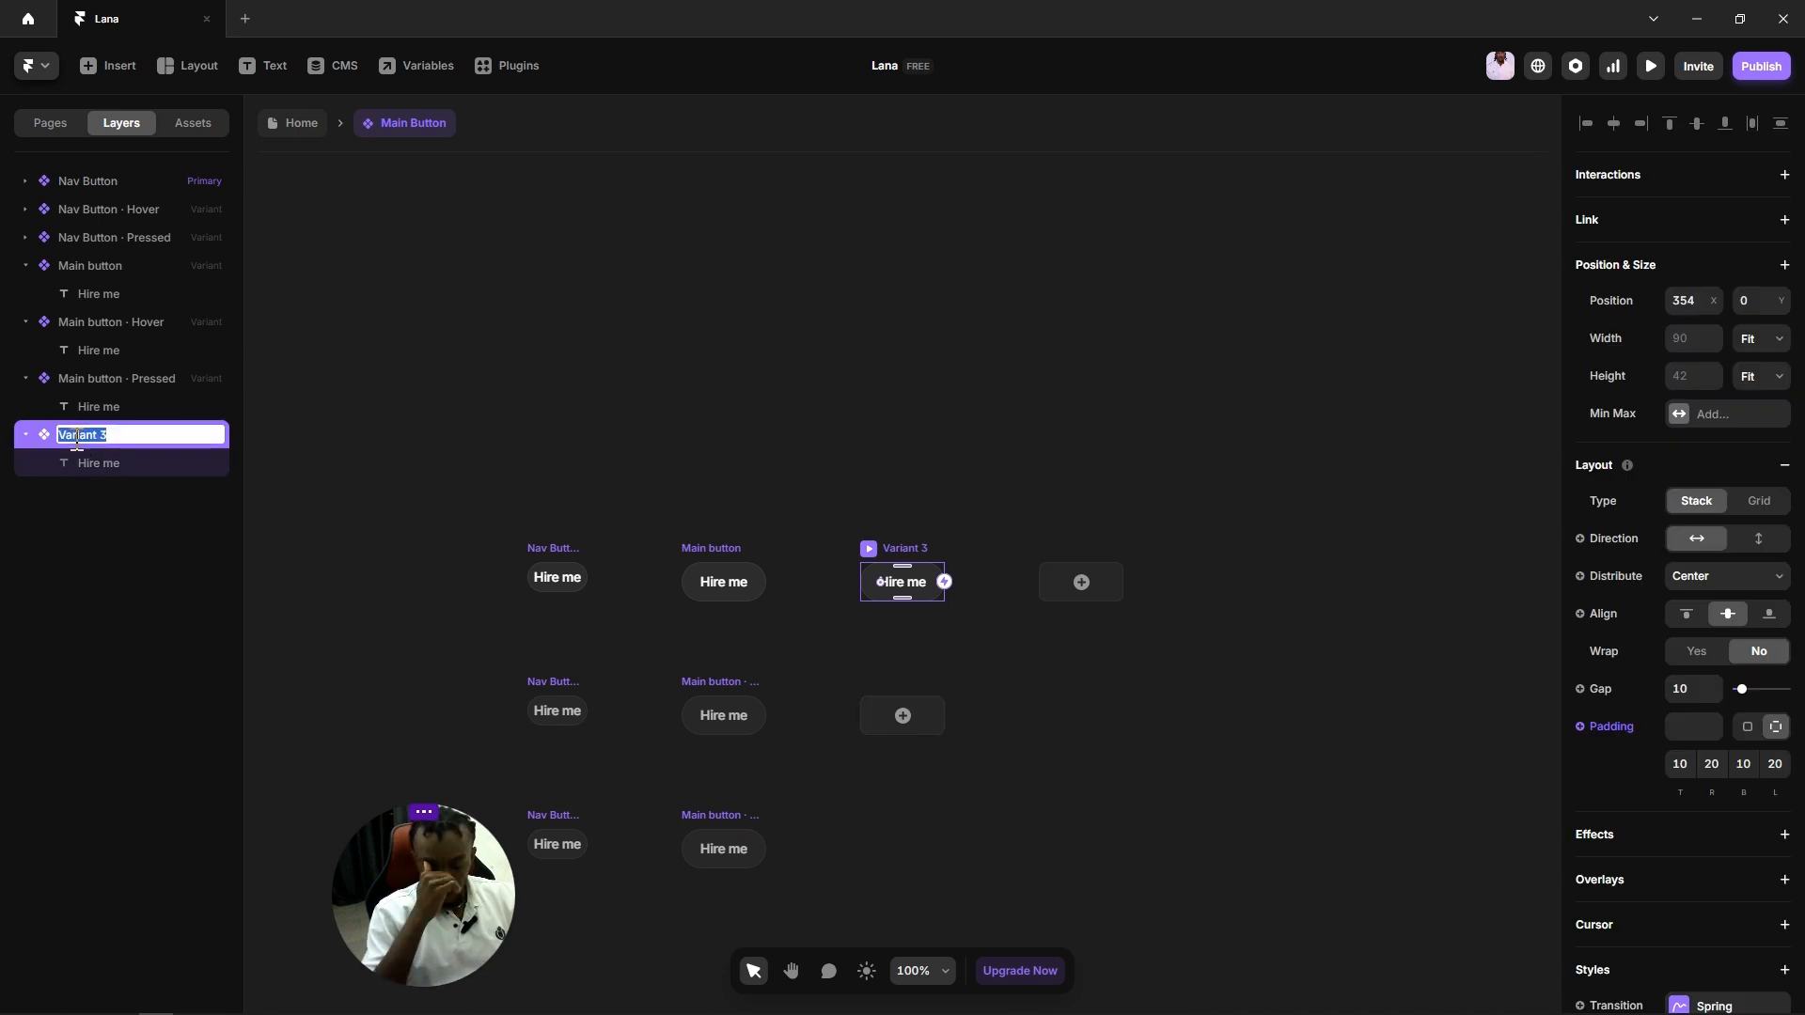
text(S)
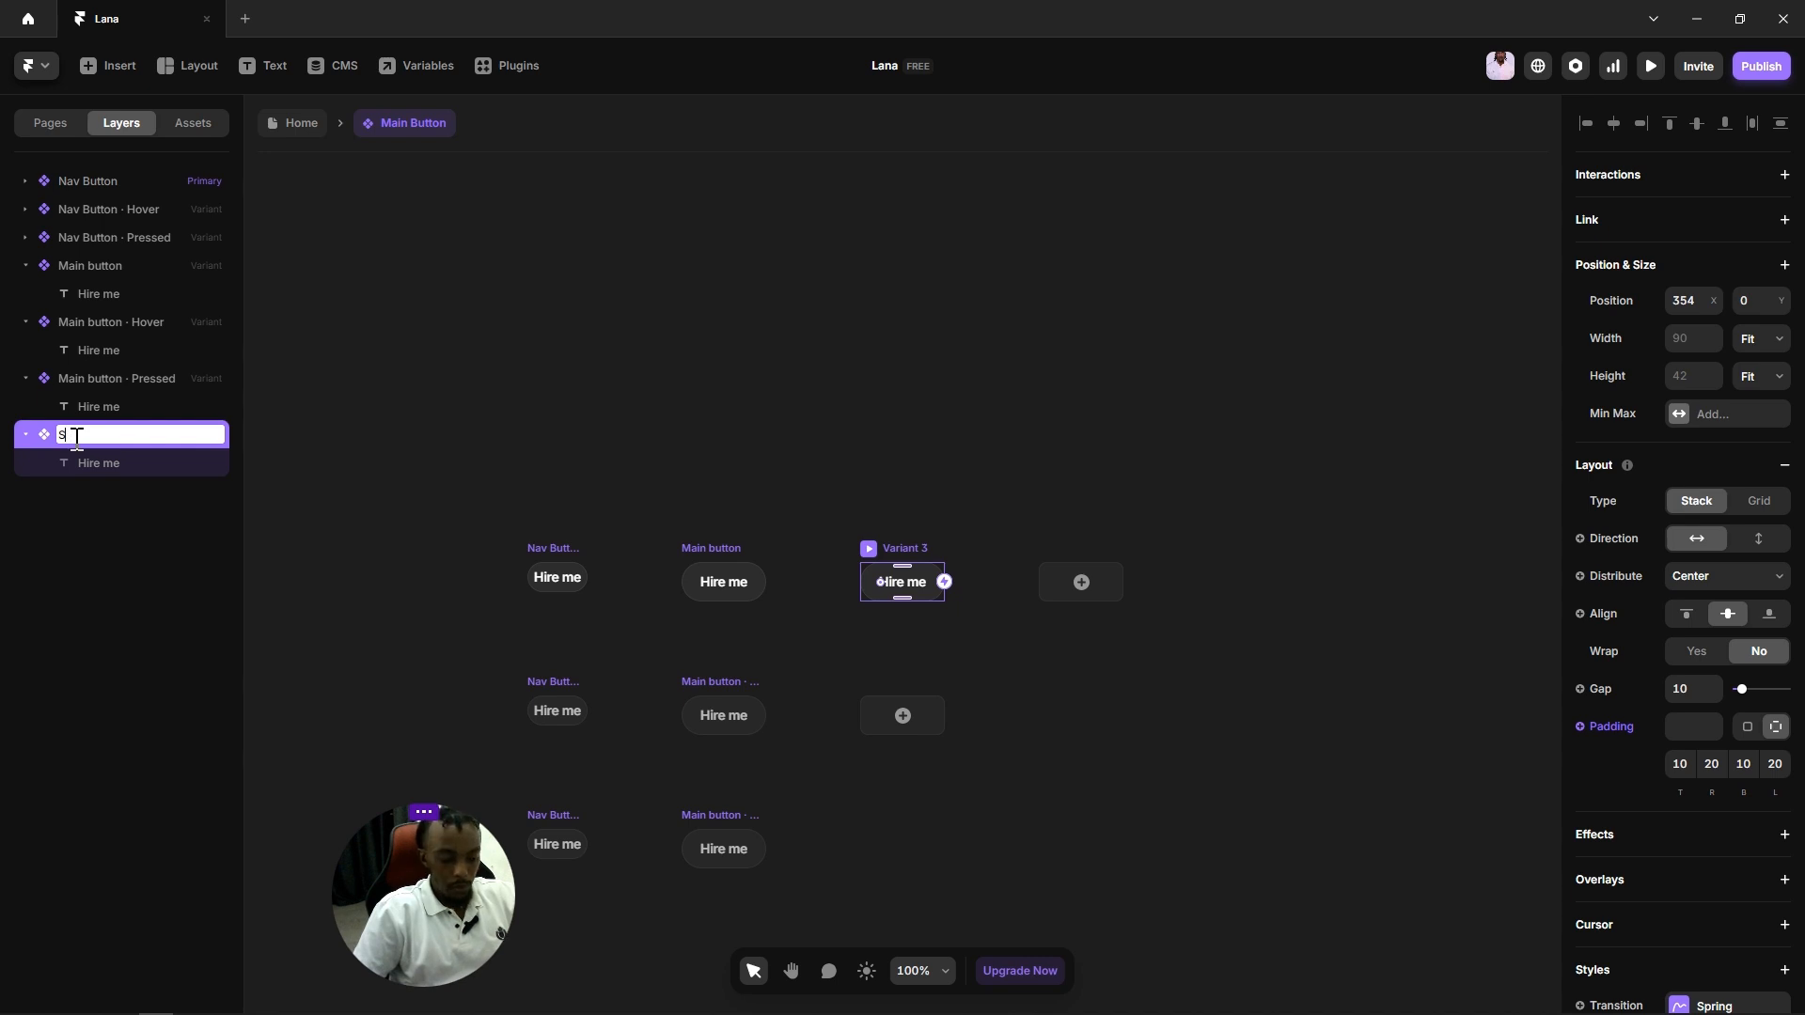
text(ervices button)
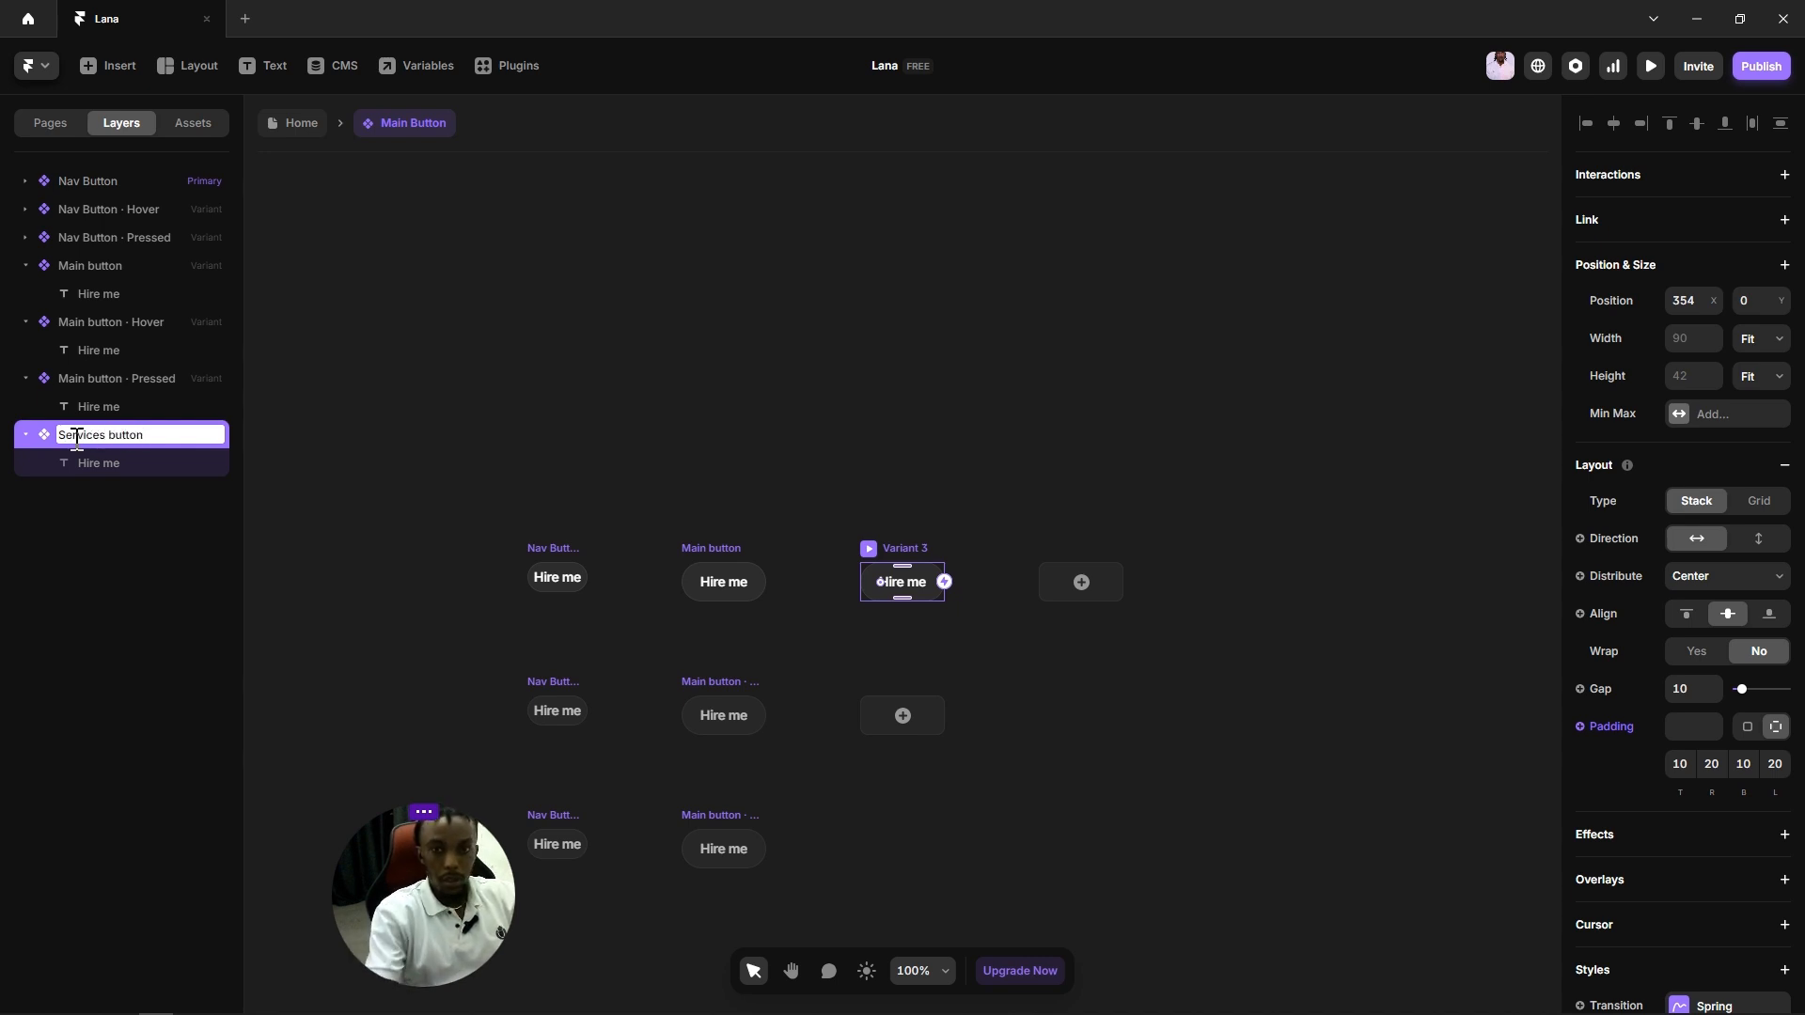
key(Return)
click(922, 514)
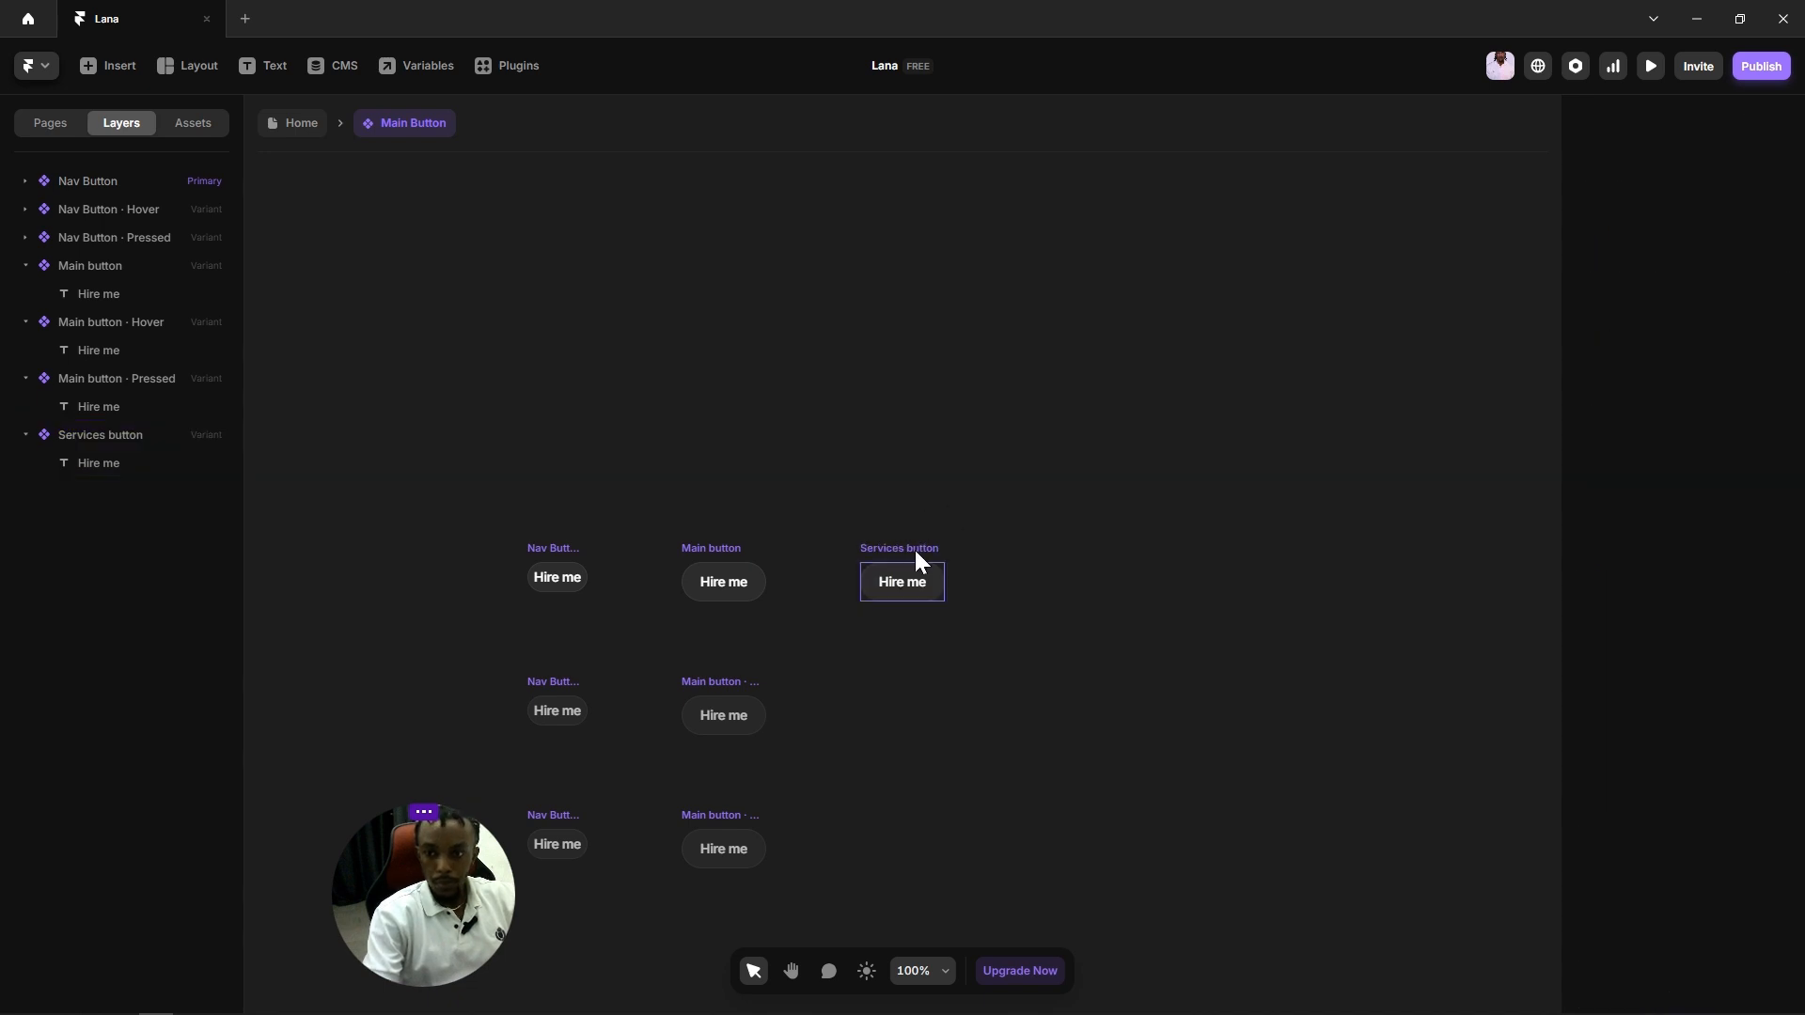
Step: Try a corner radius of 10 on the Services button variant and delete that variant
click(916, 553)
scroll(1682, 705, down, 8)
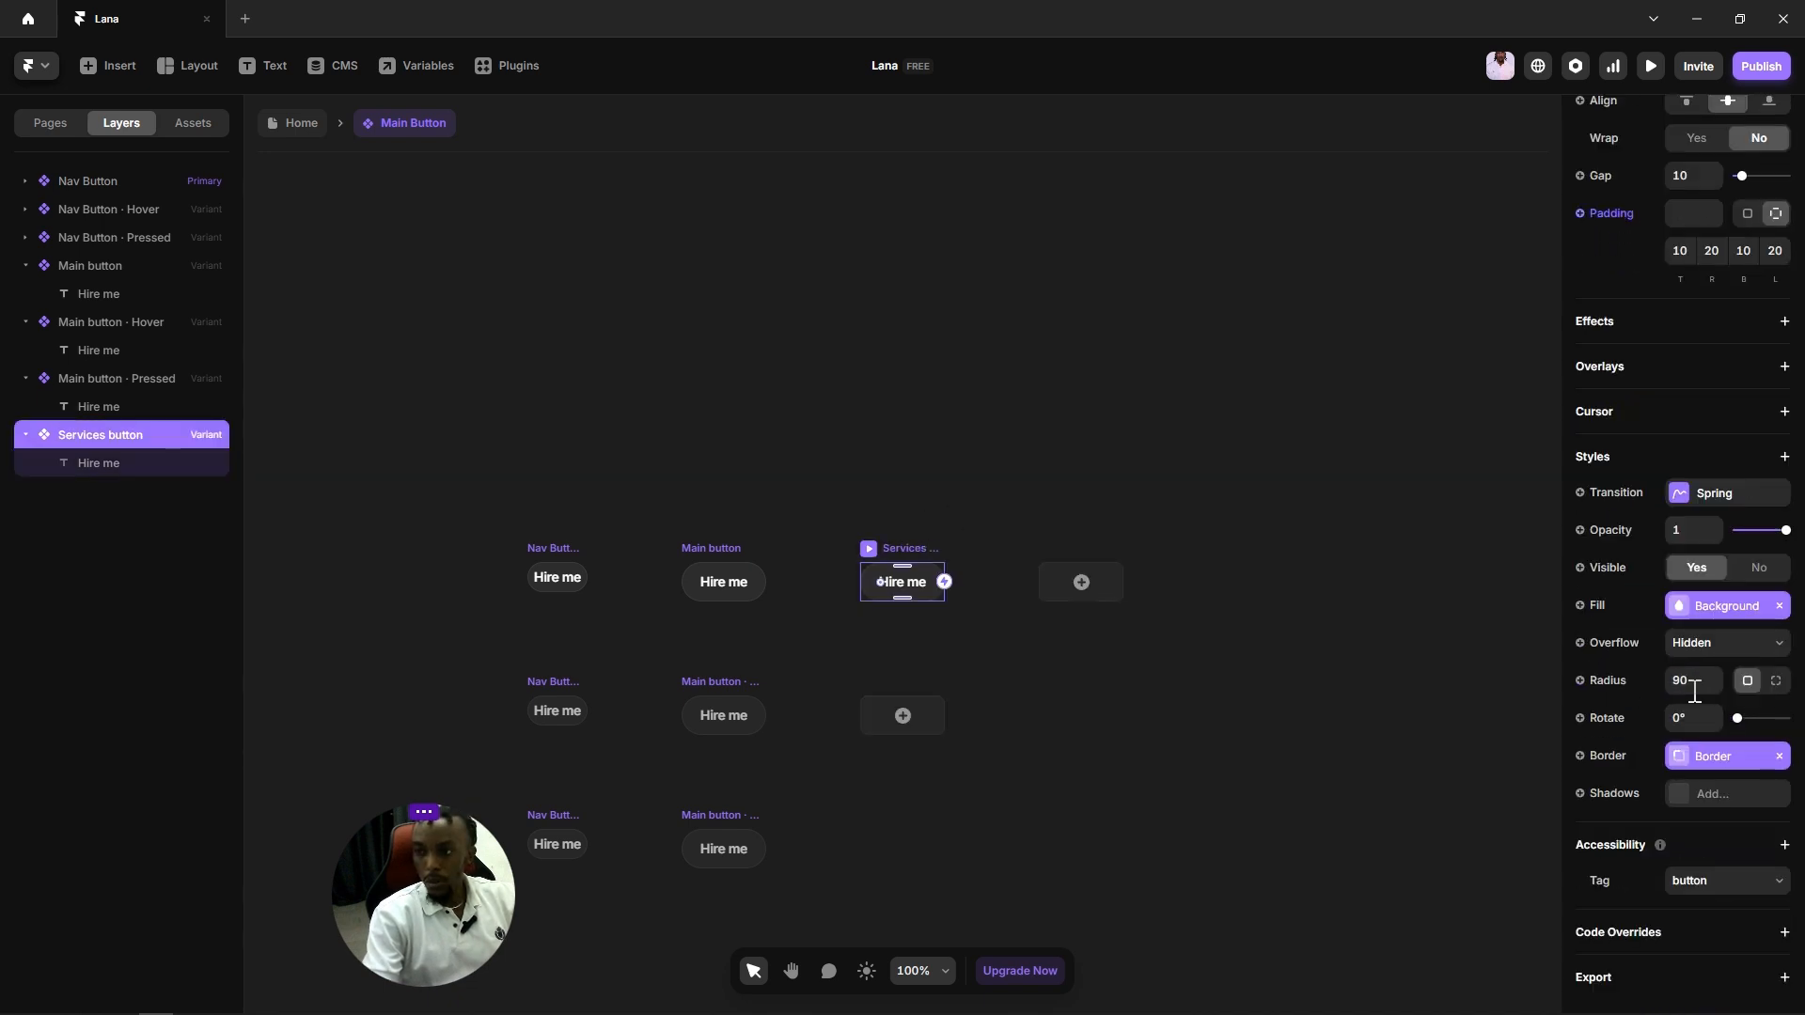
click(1693, 680)
text(1)
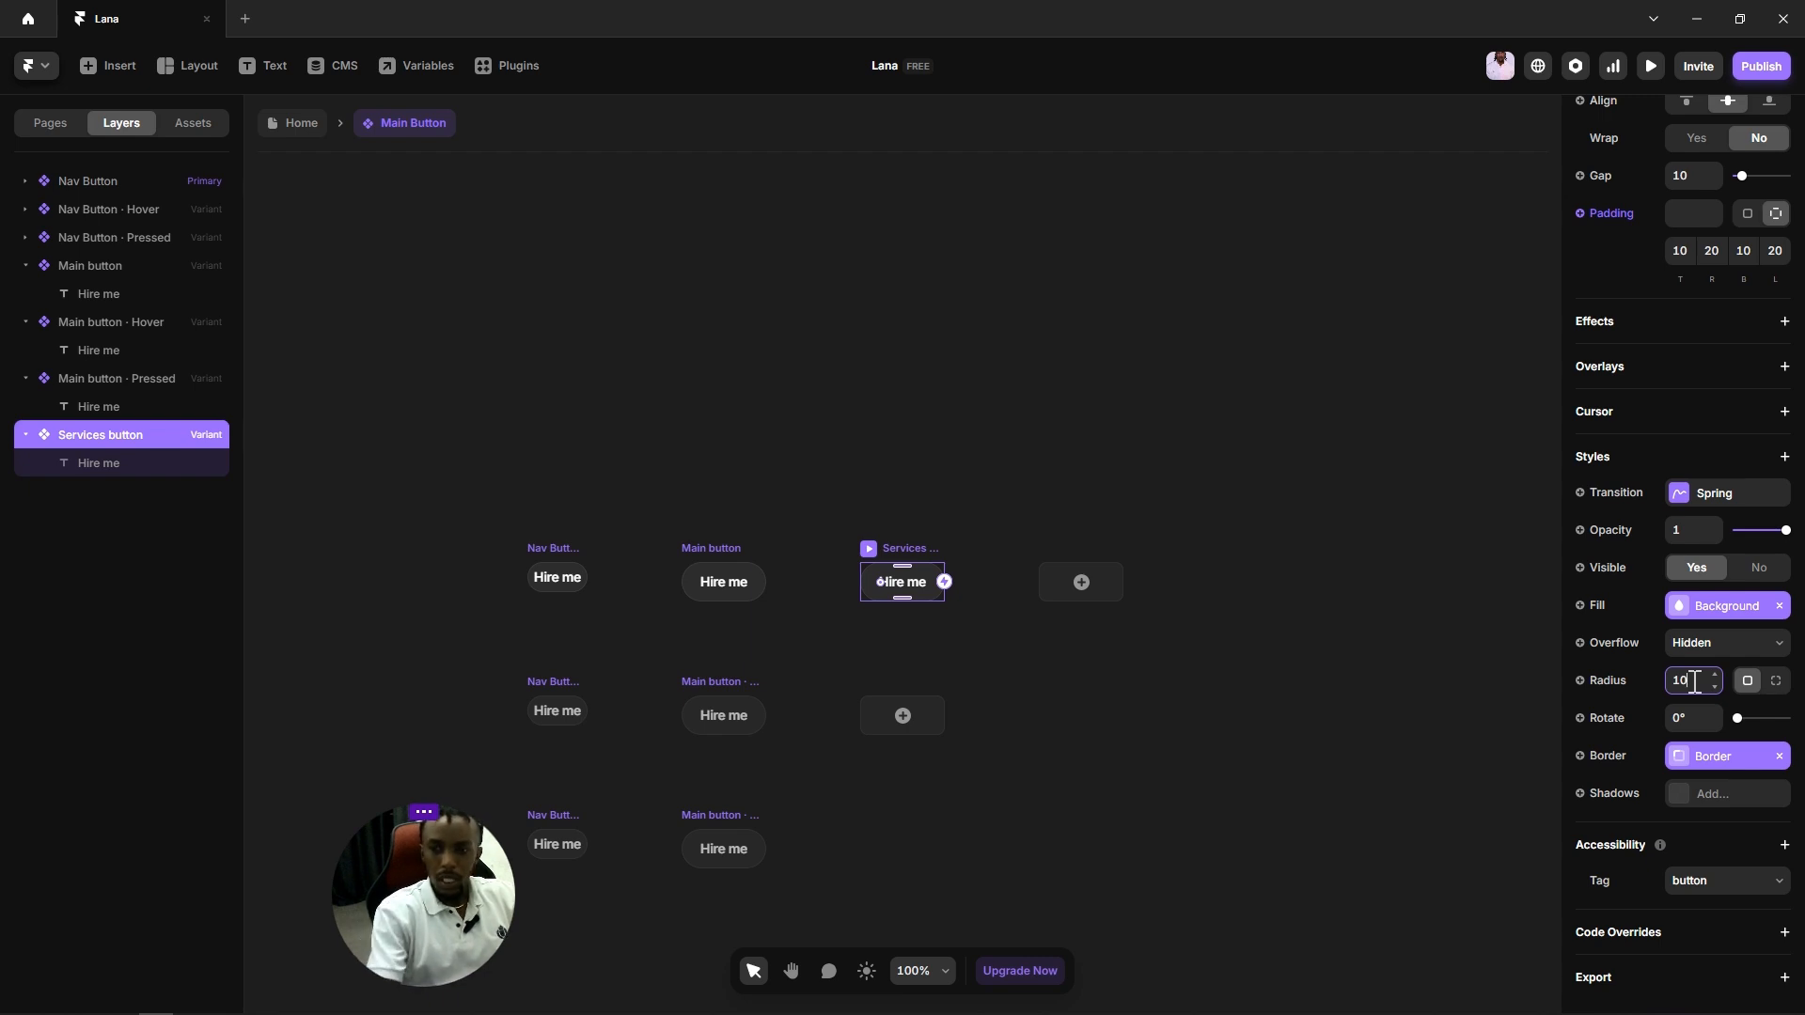
click(1156, 334)
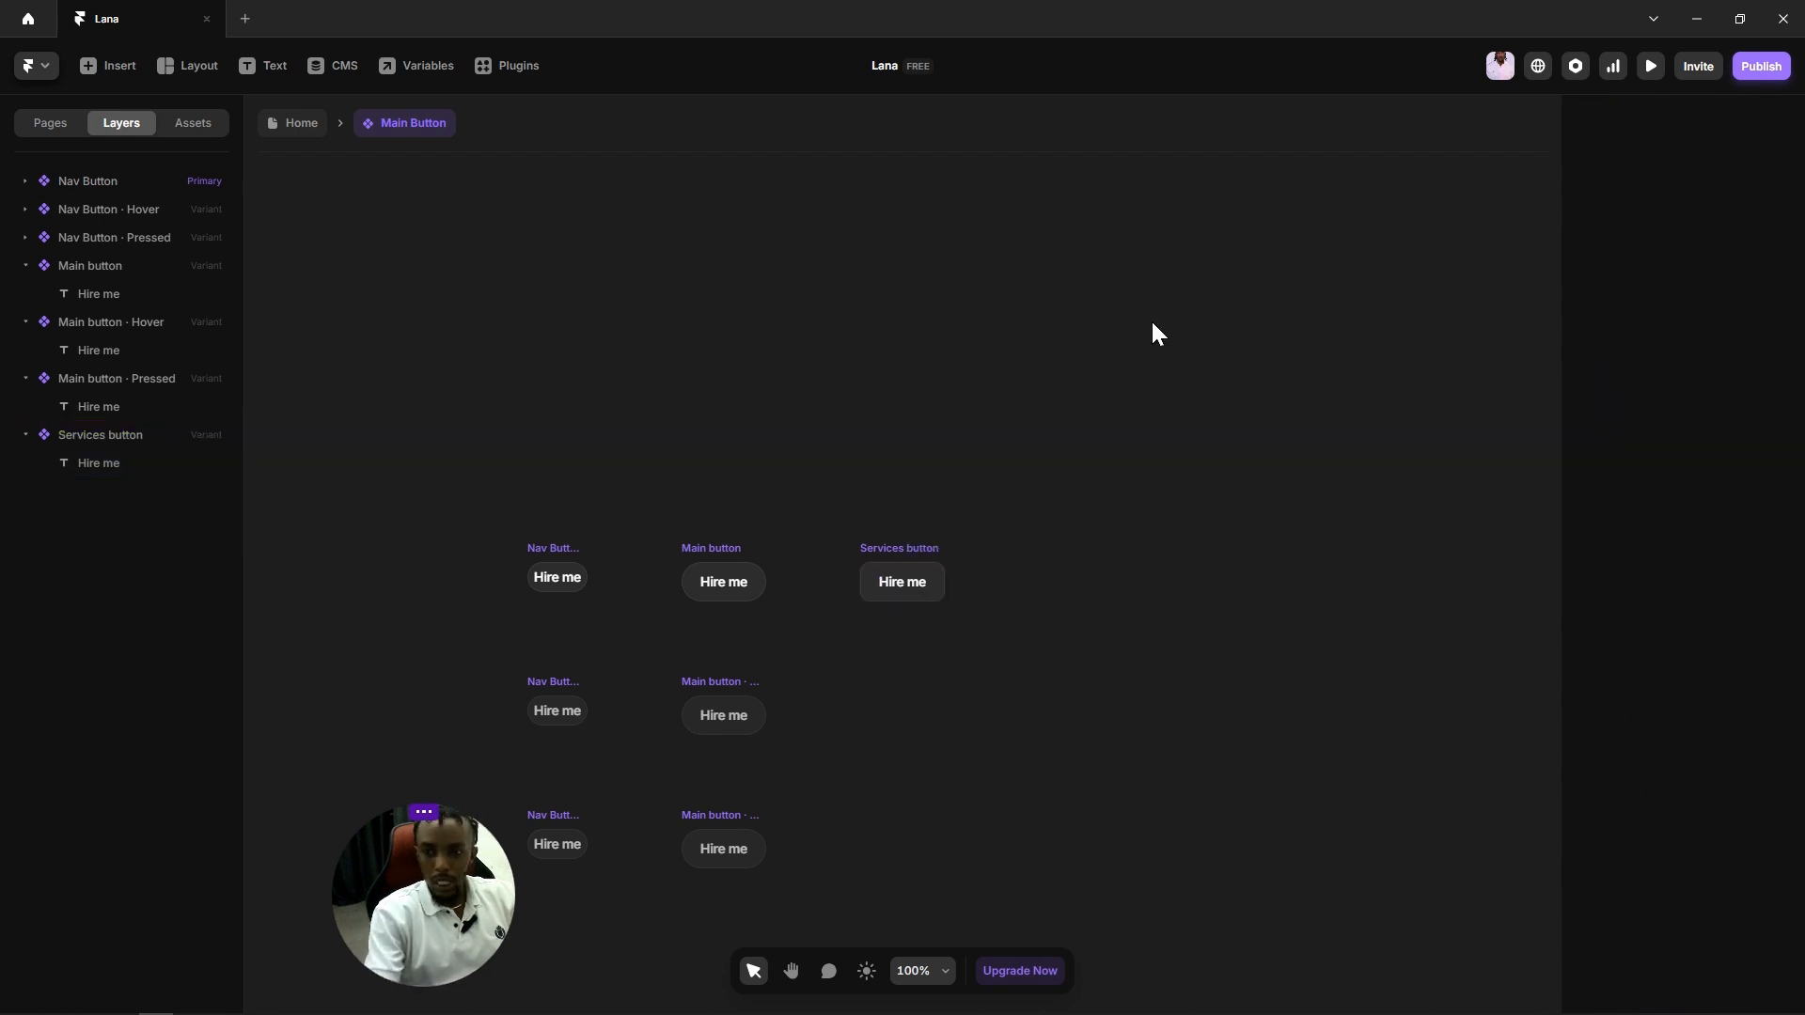
click(855, 568)
key(Delete)
Step: Create a component variable for the corner radius of the primary Nav Button
click(549, 547)
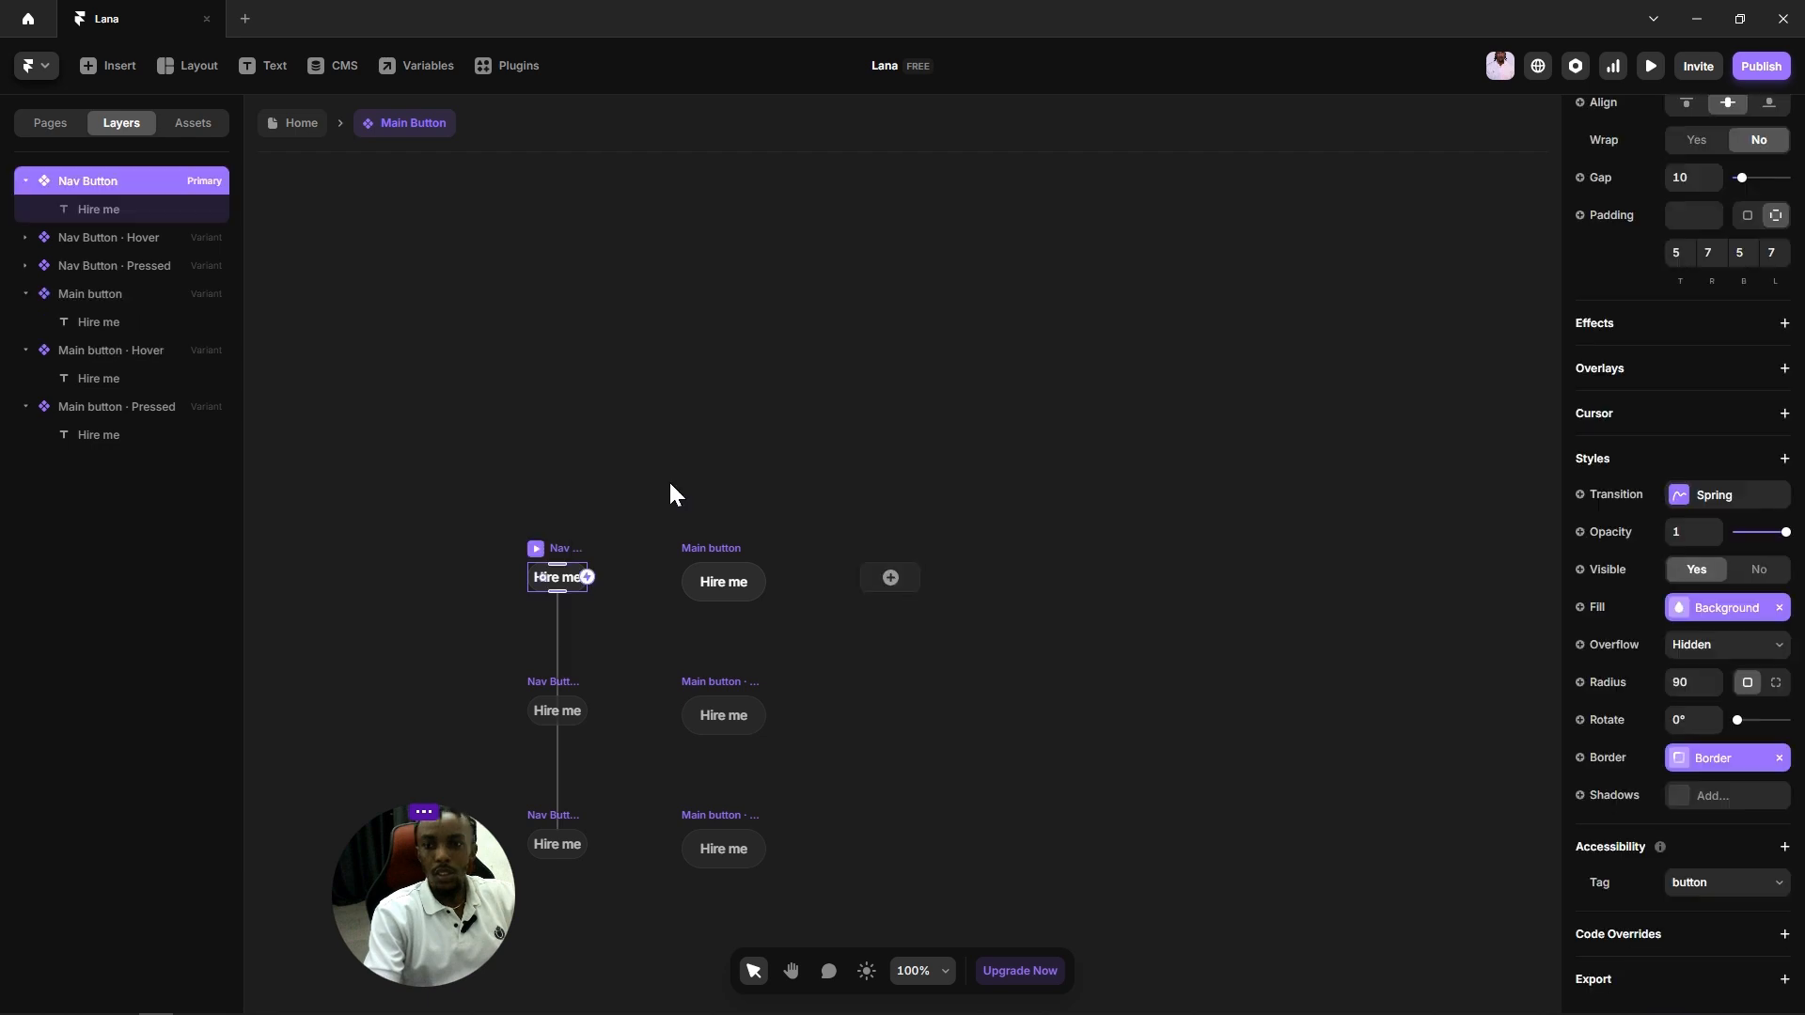
click(1603, 691)
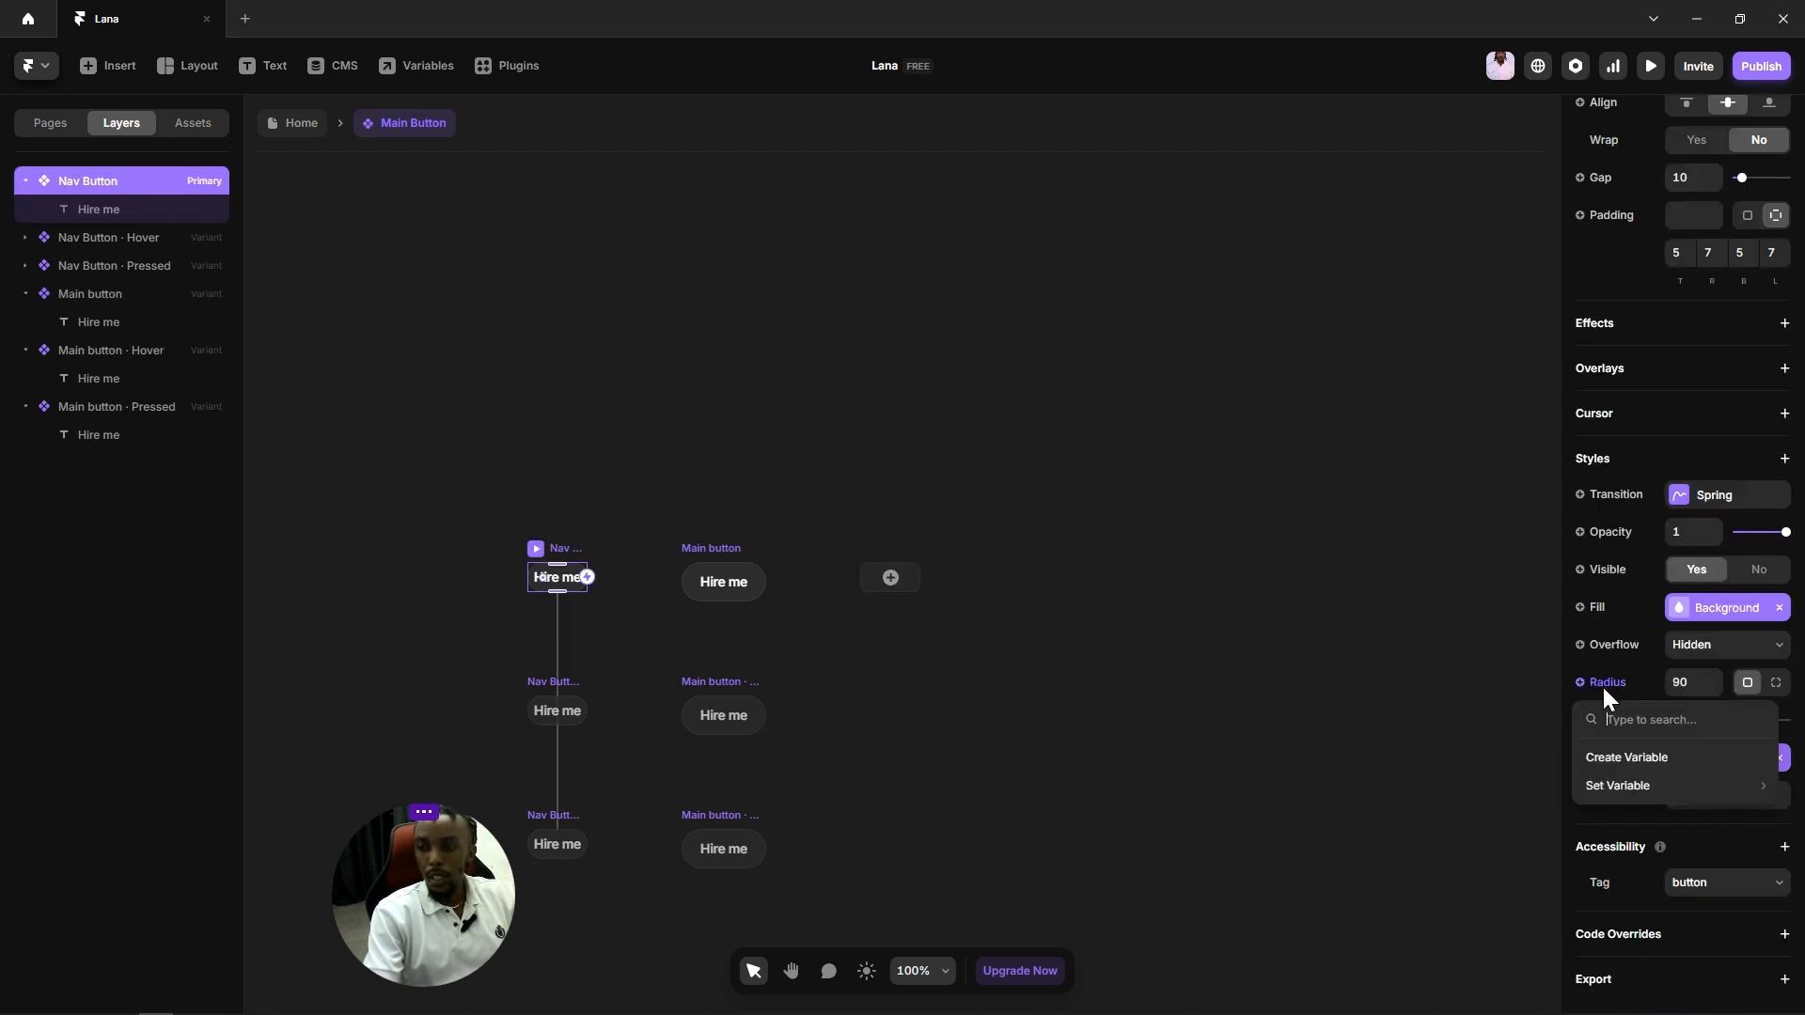
click(1607, 757)
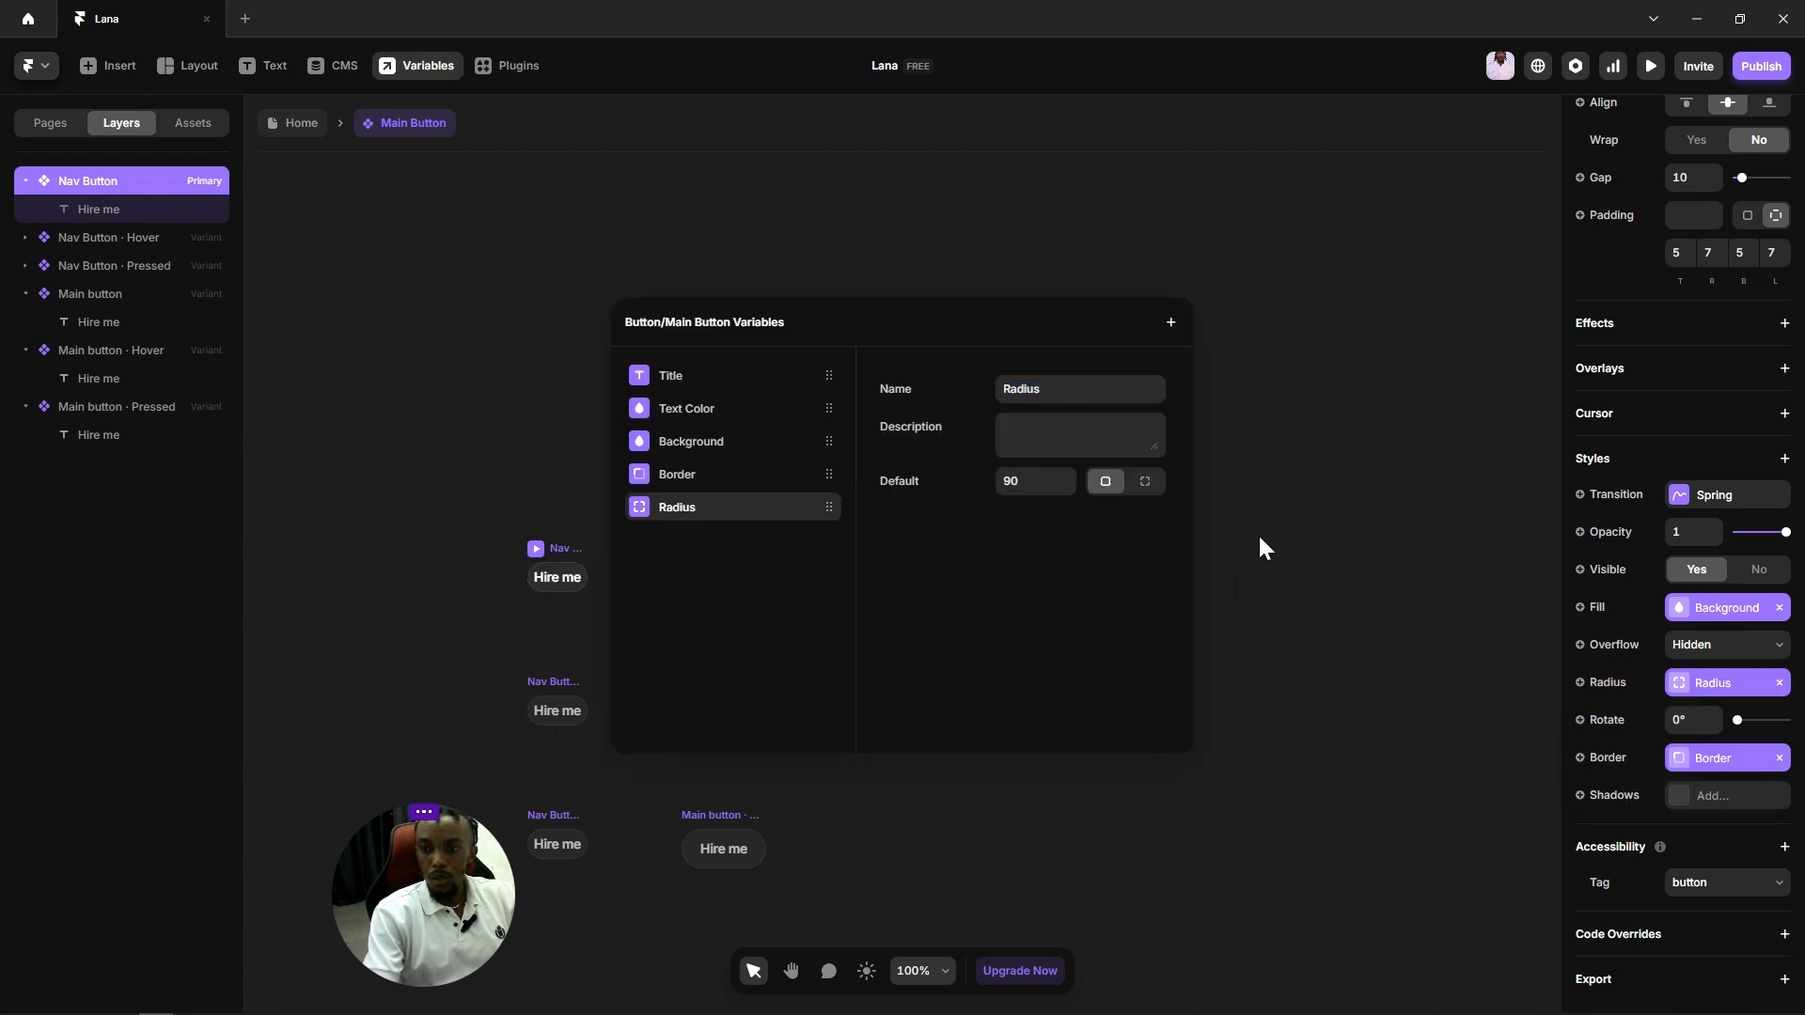
click(1249, 569)
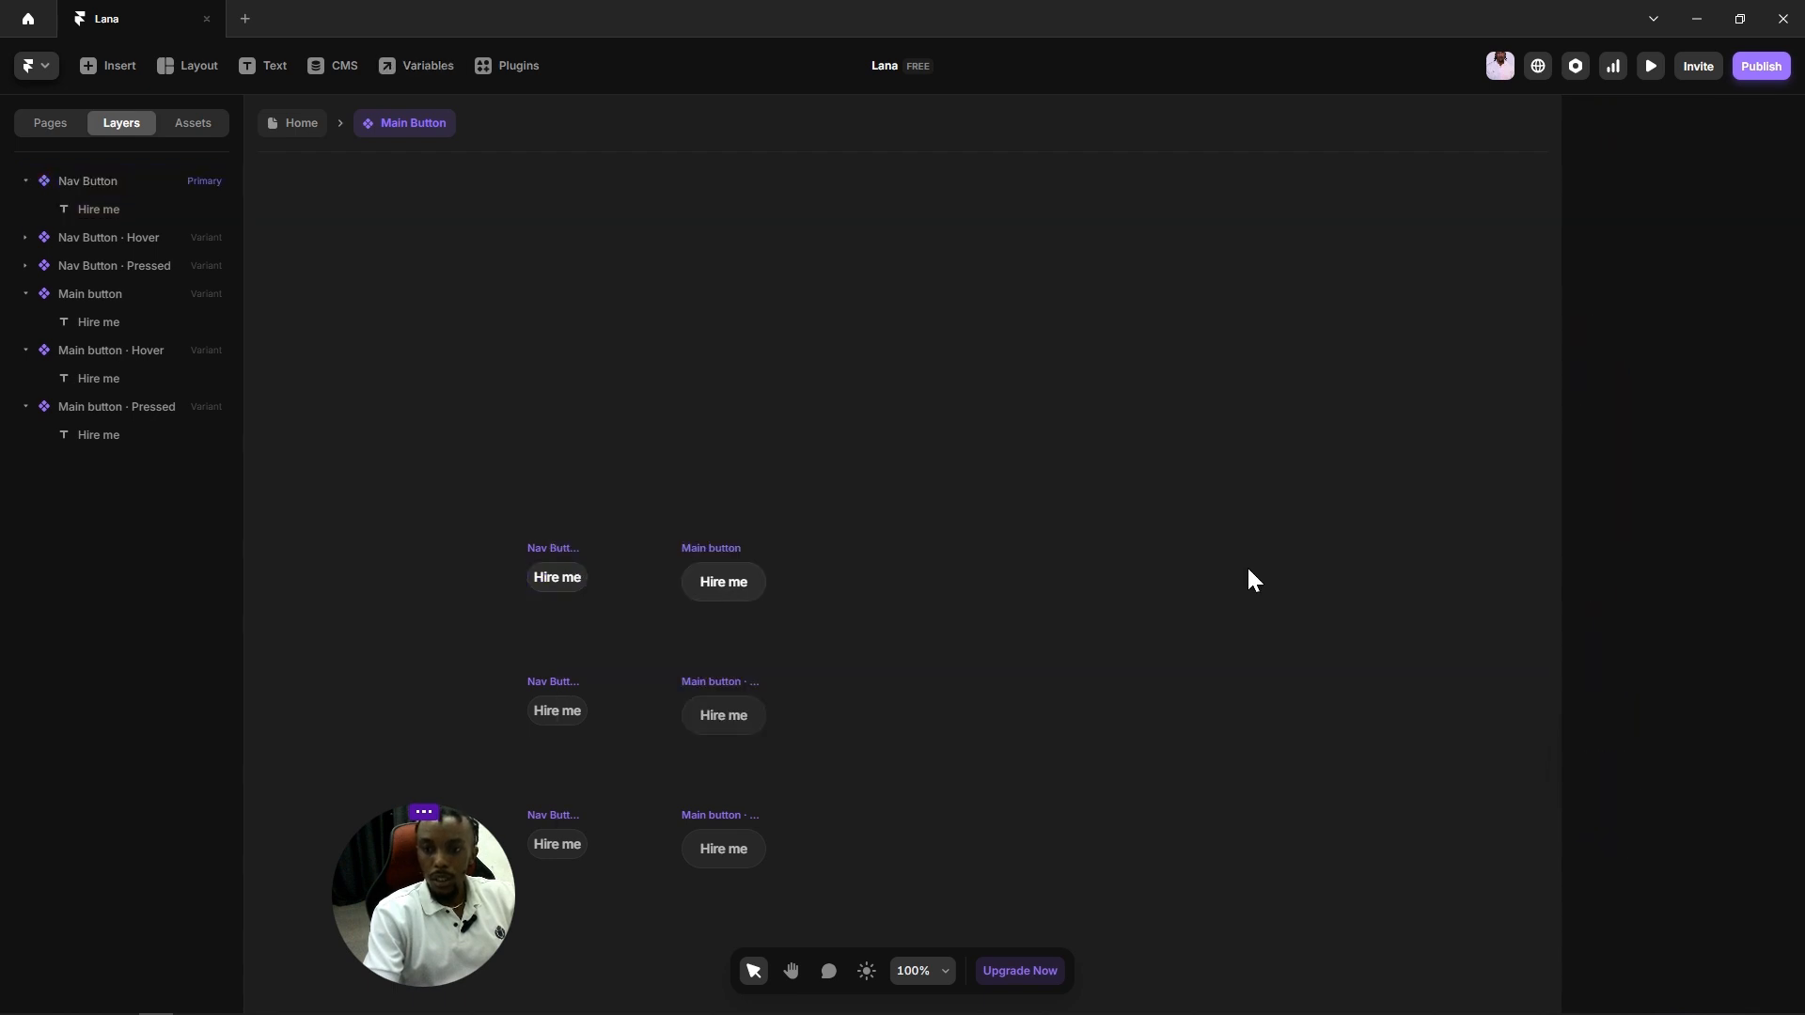
Step: Return to the Home page and set the service entry's "Hire me" button radius to 10
double_click(1246, 566)
scroll(1792, 755, down, 1)
click(1694, 846)
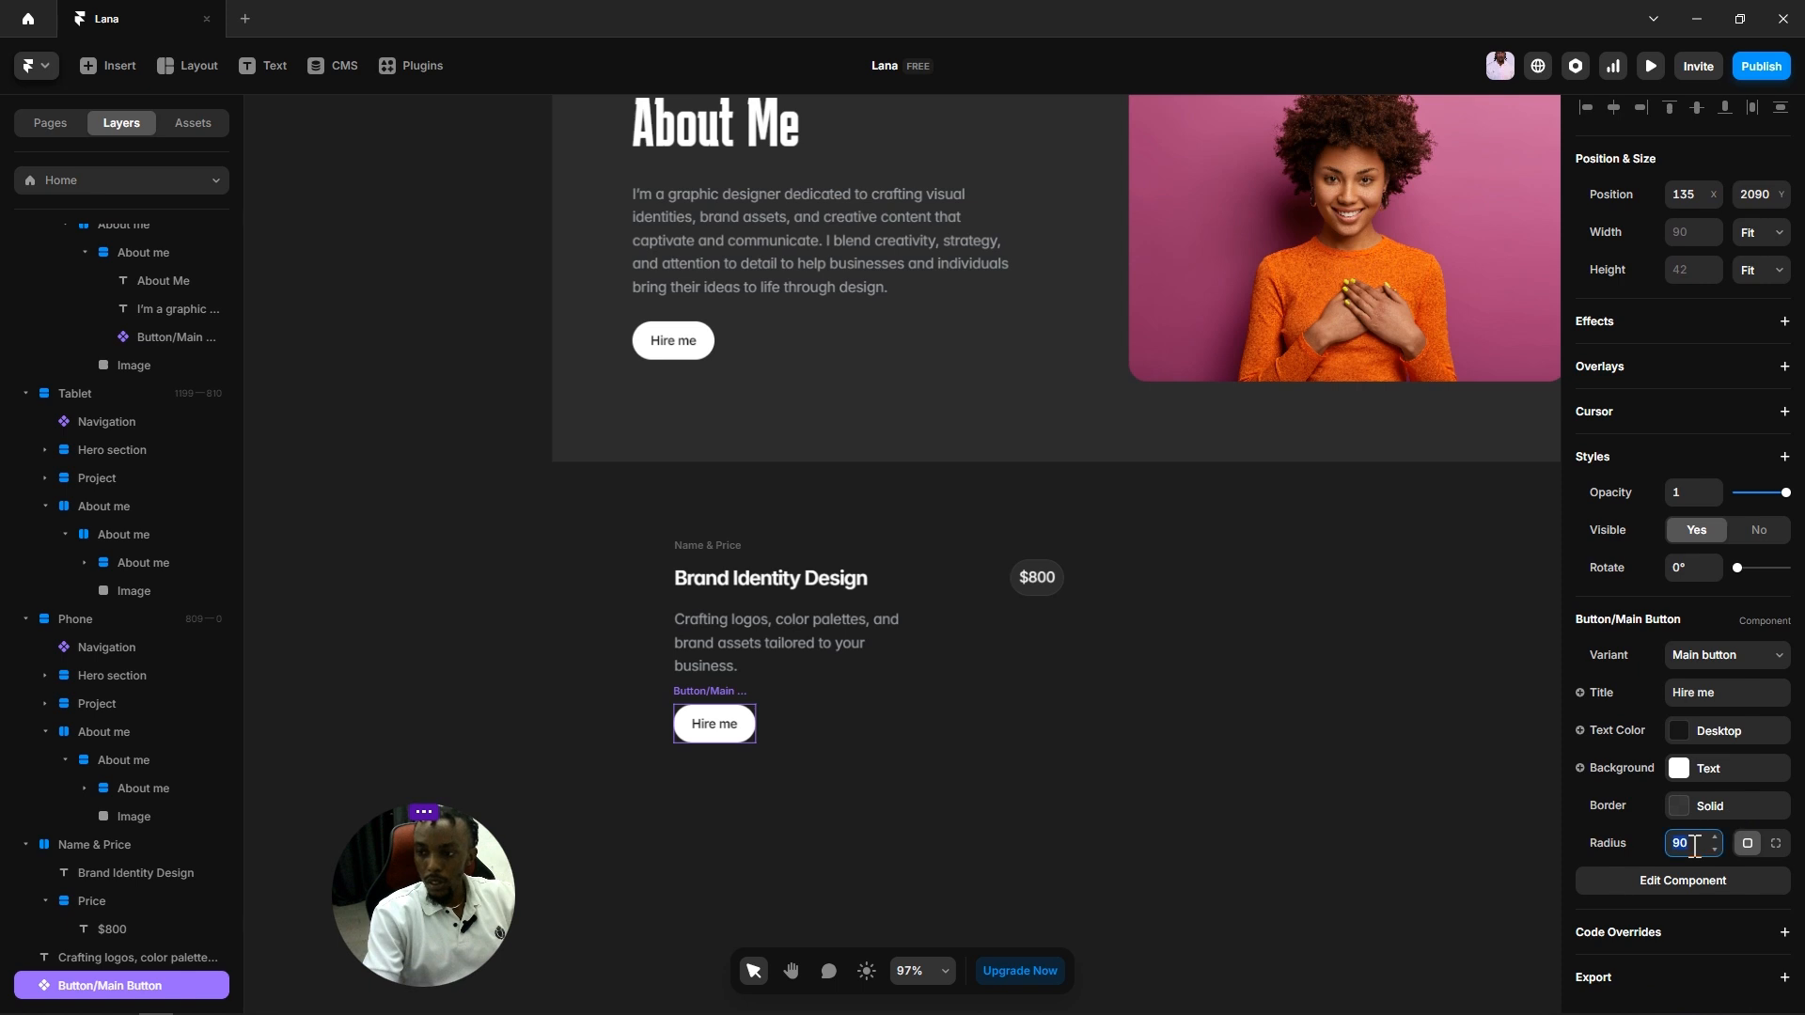
text(10)
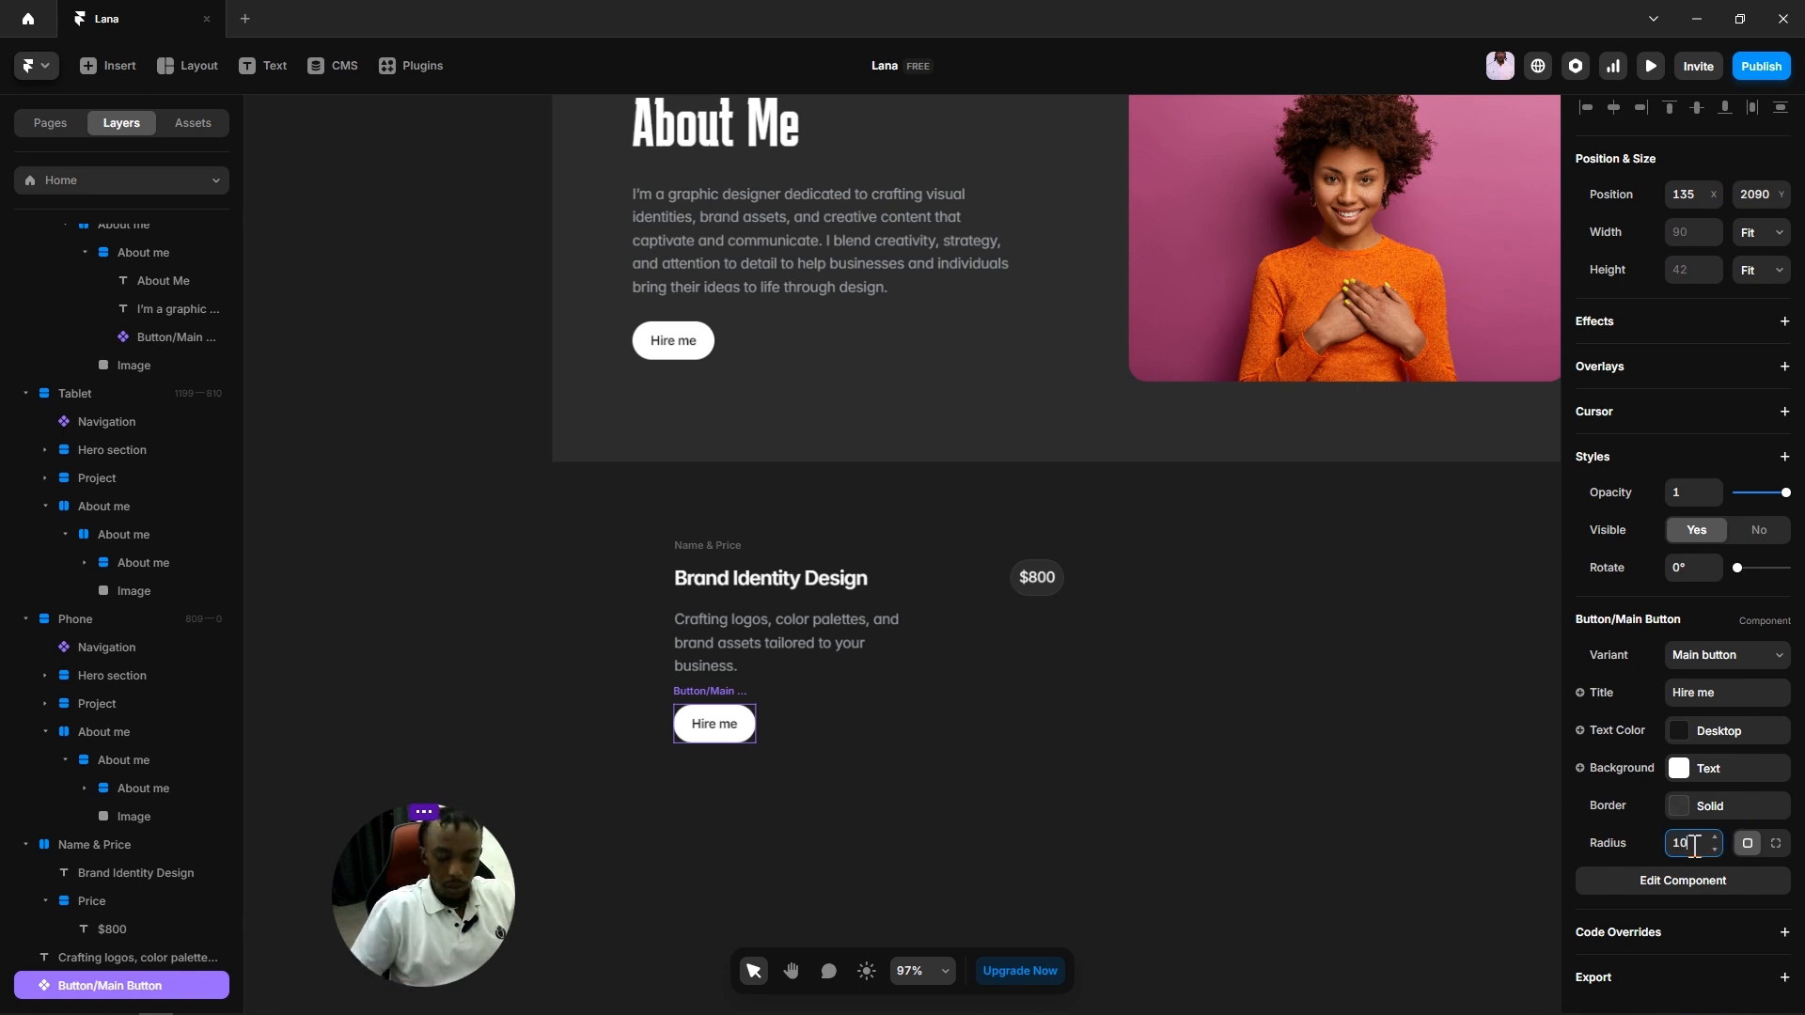
key(Return)
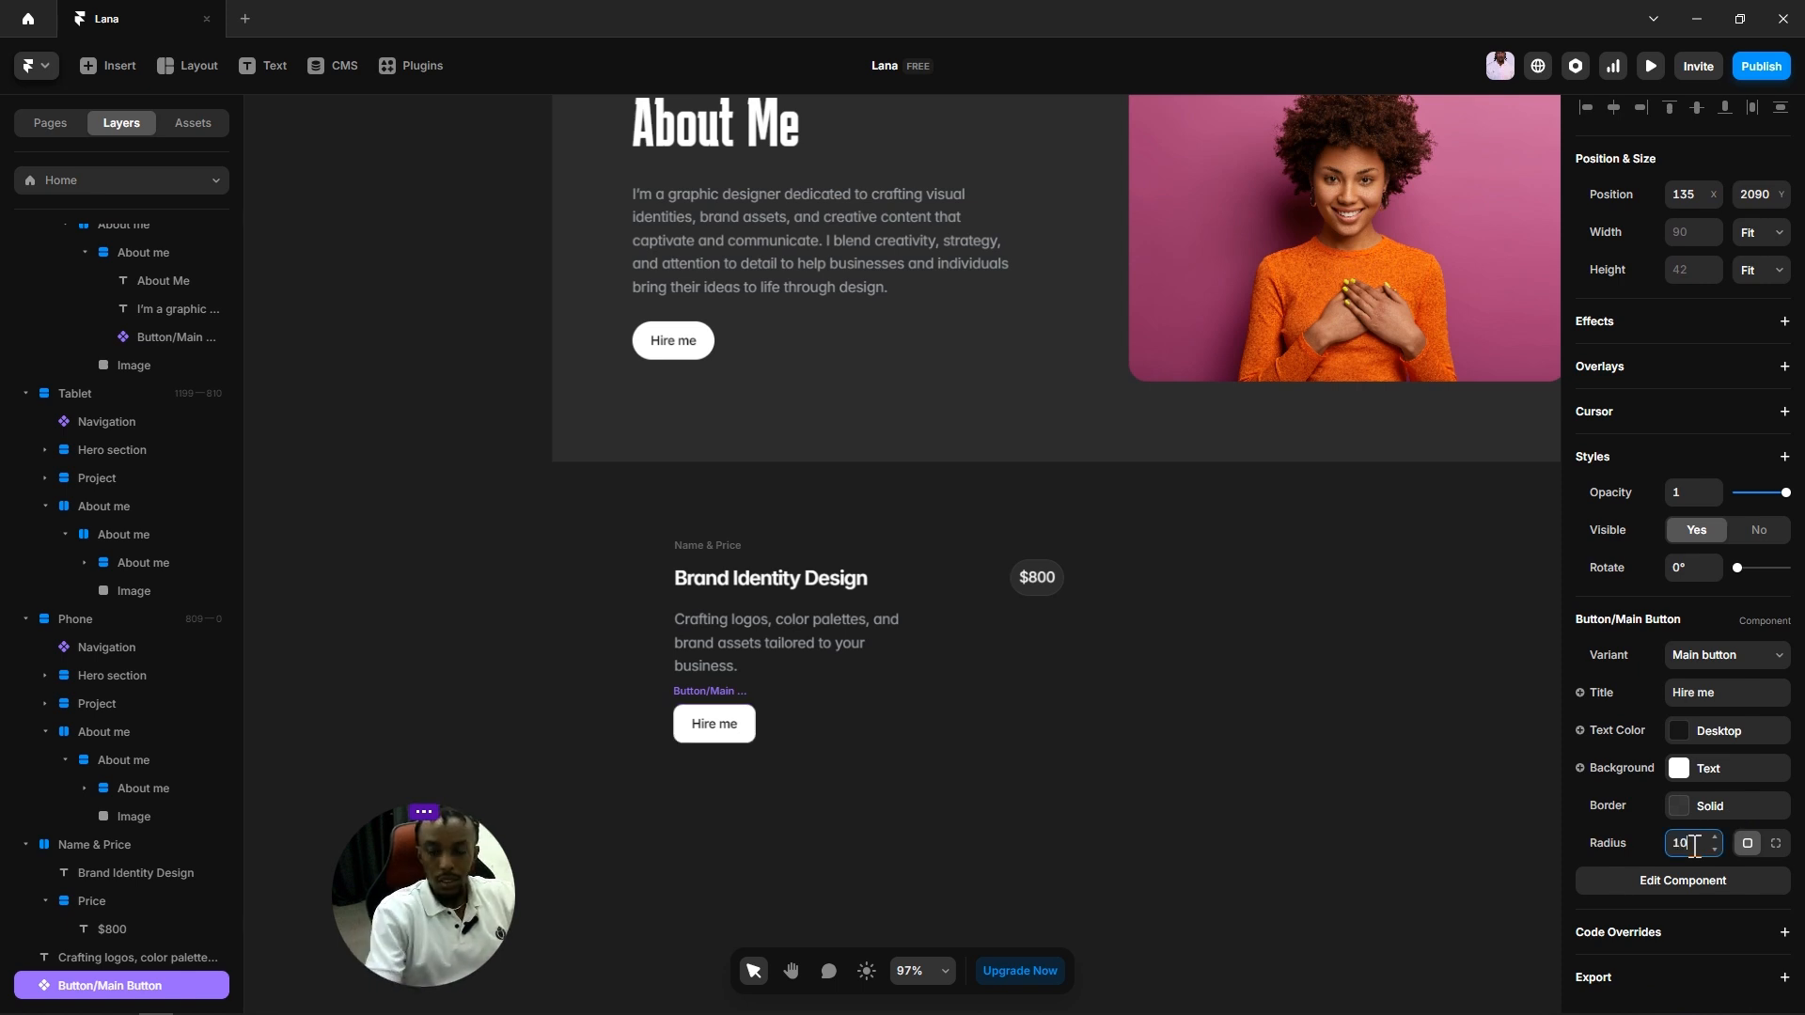
click(995, 742)
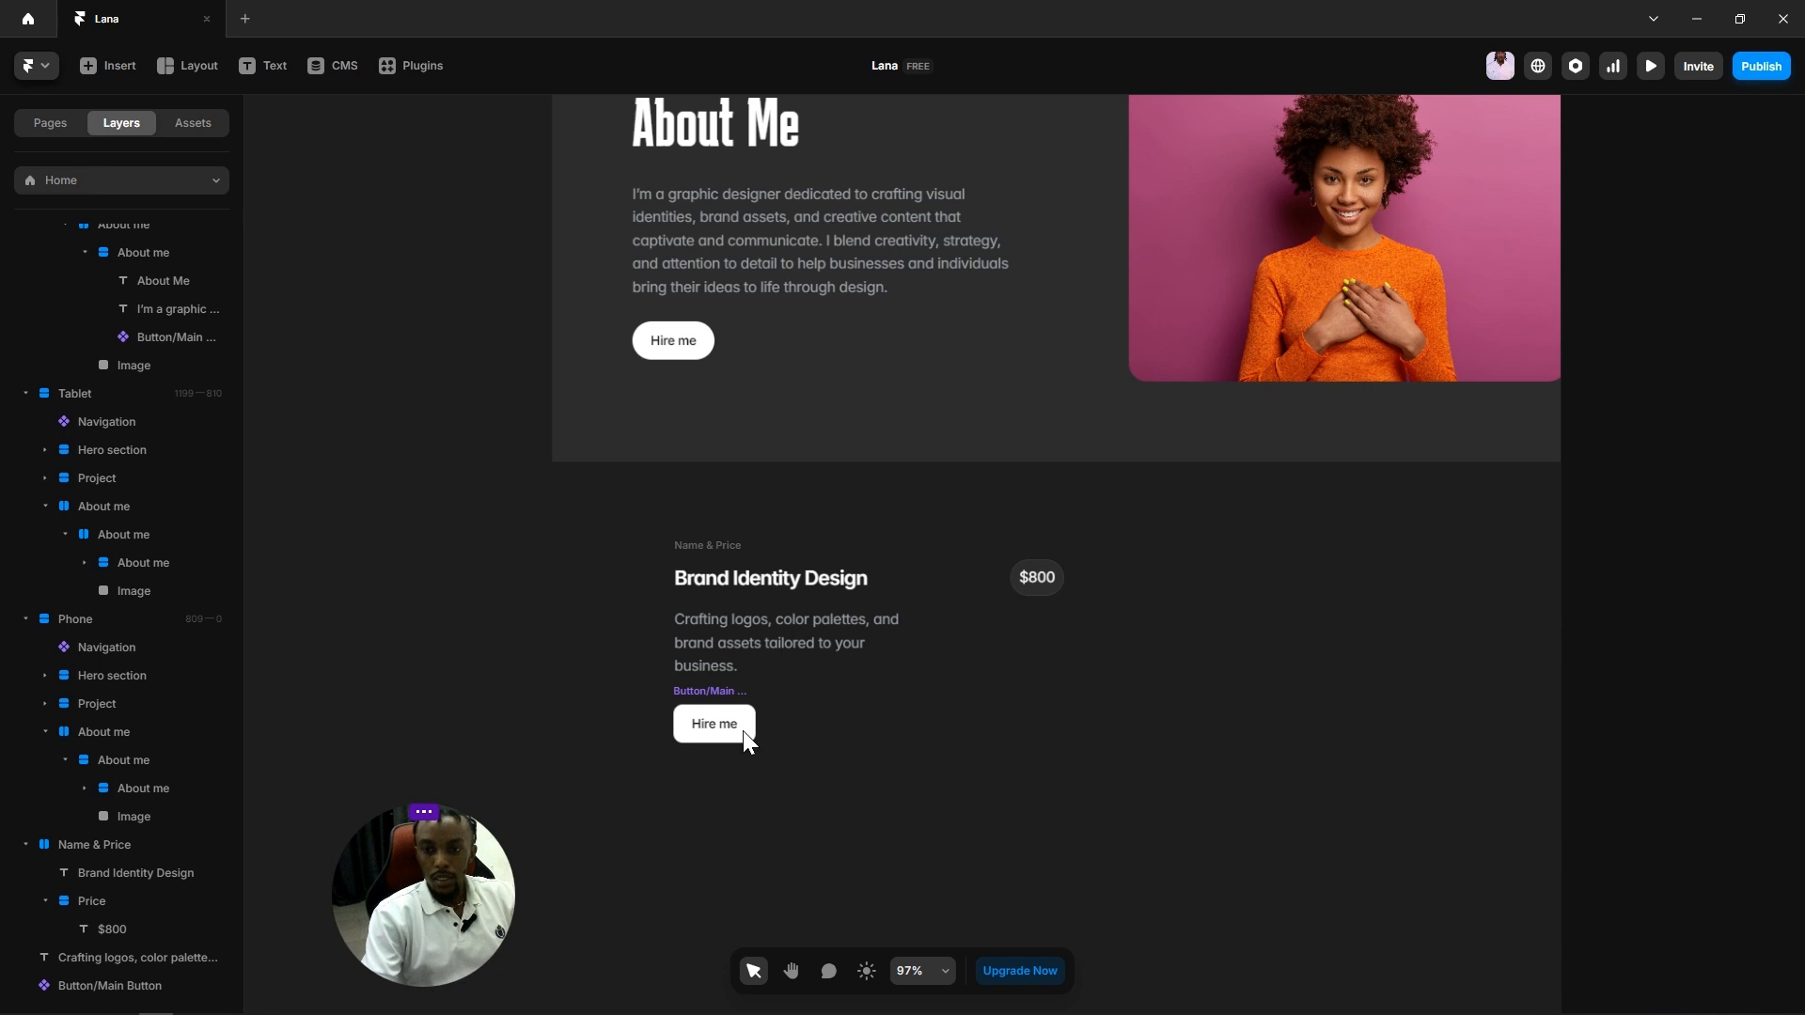
Step: Duplicate the service entry's "Hire me" button and place the copy beside it at X 241, level with the original
scroll(742, 730, up, 5)
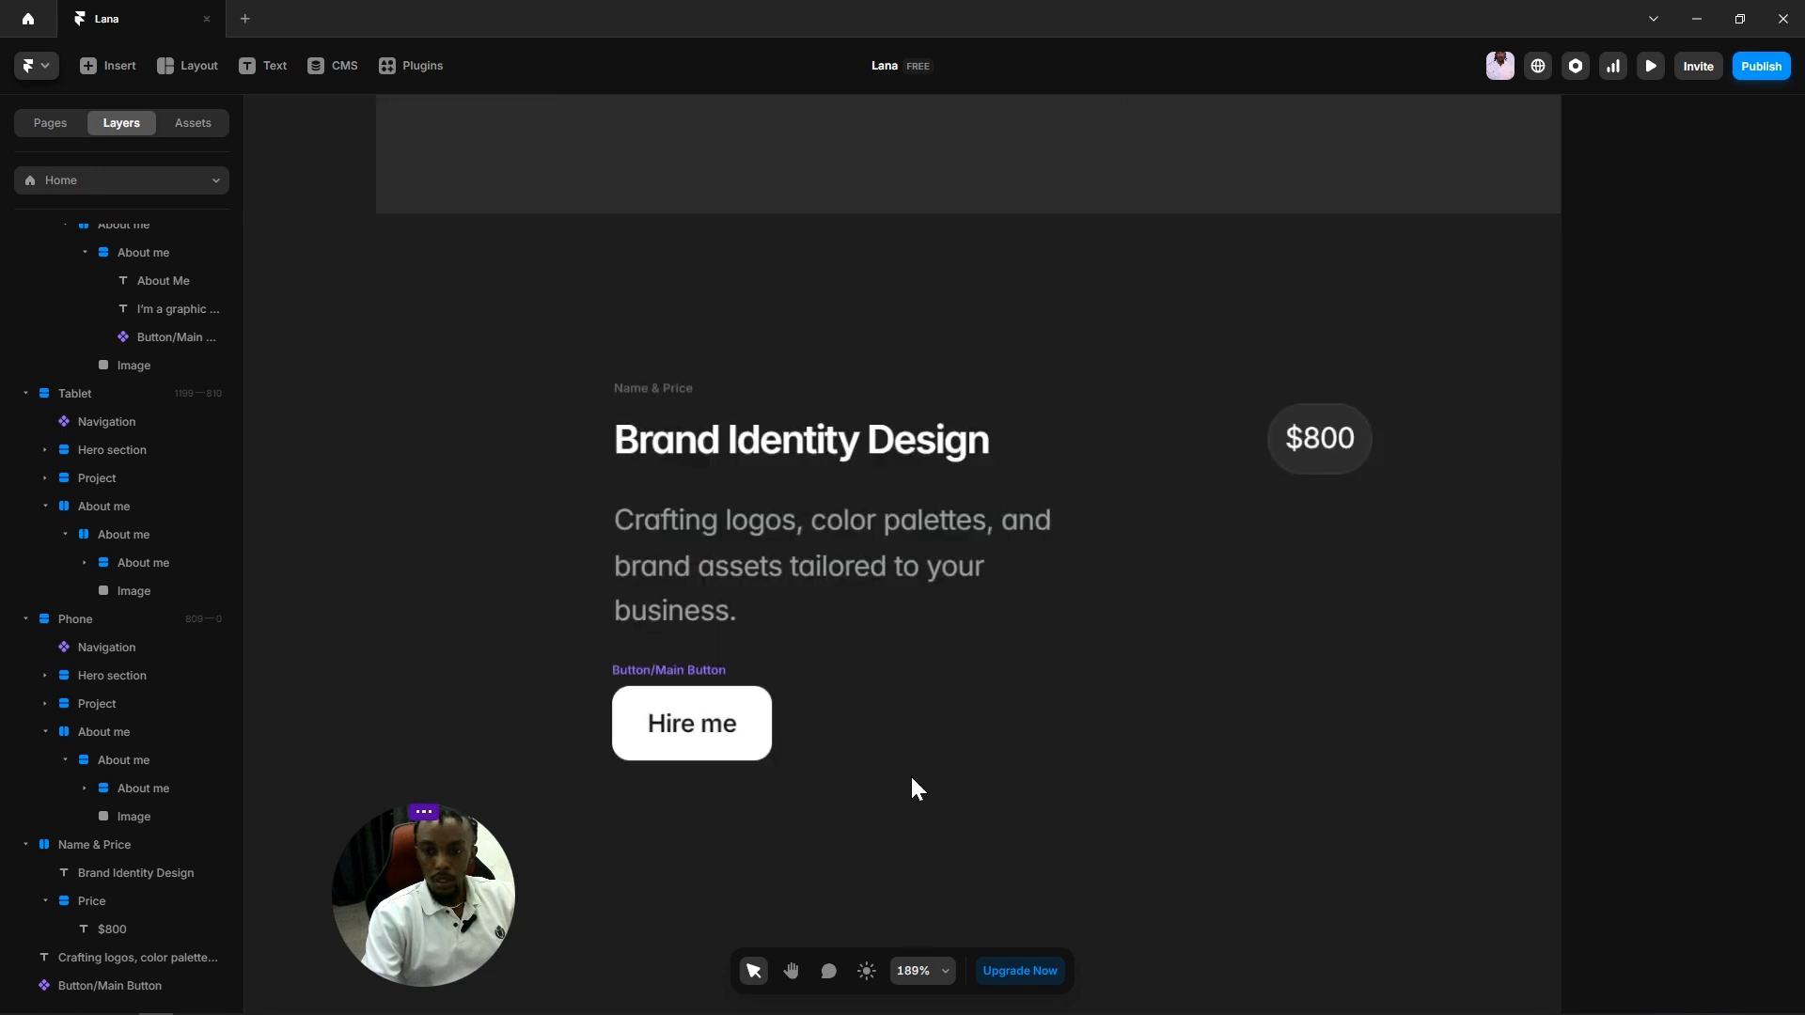
scroll(846, 733, down, 1)
click(665, 644)
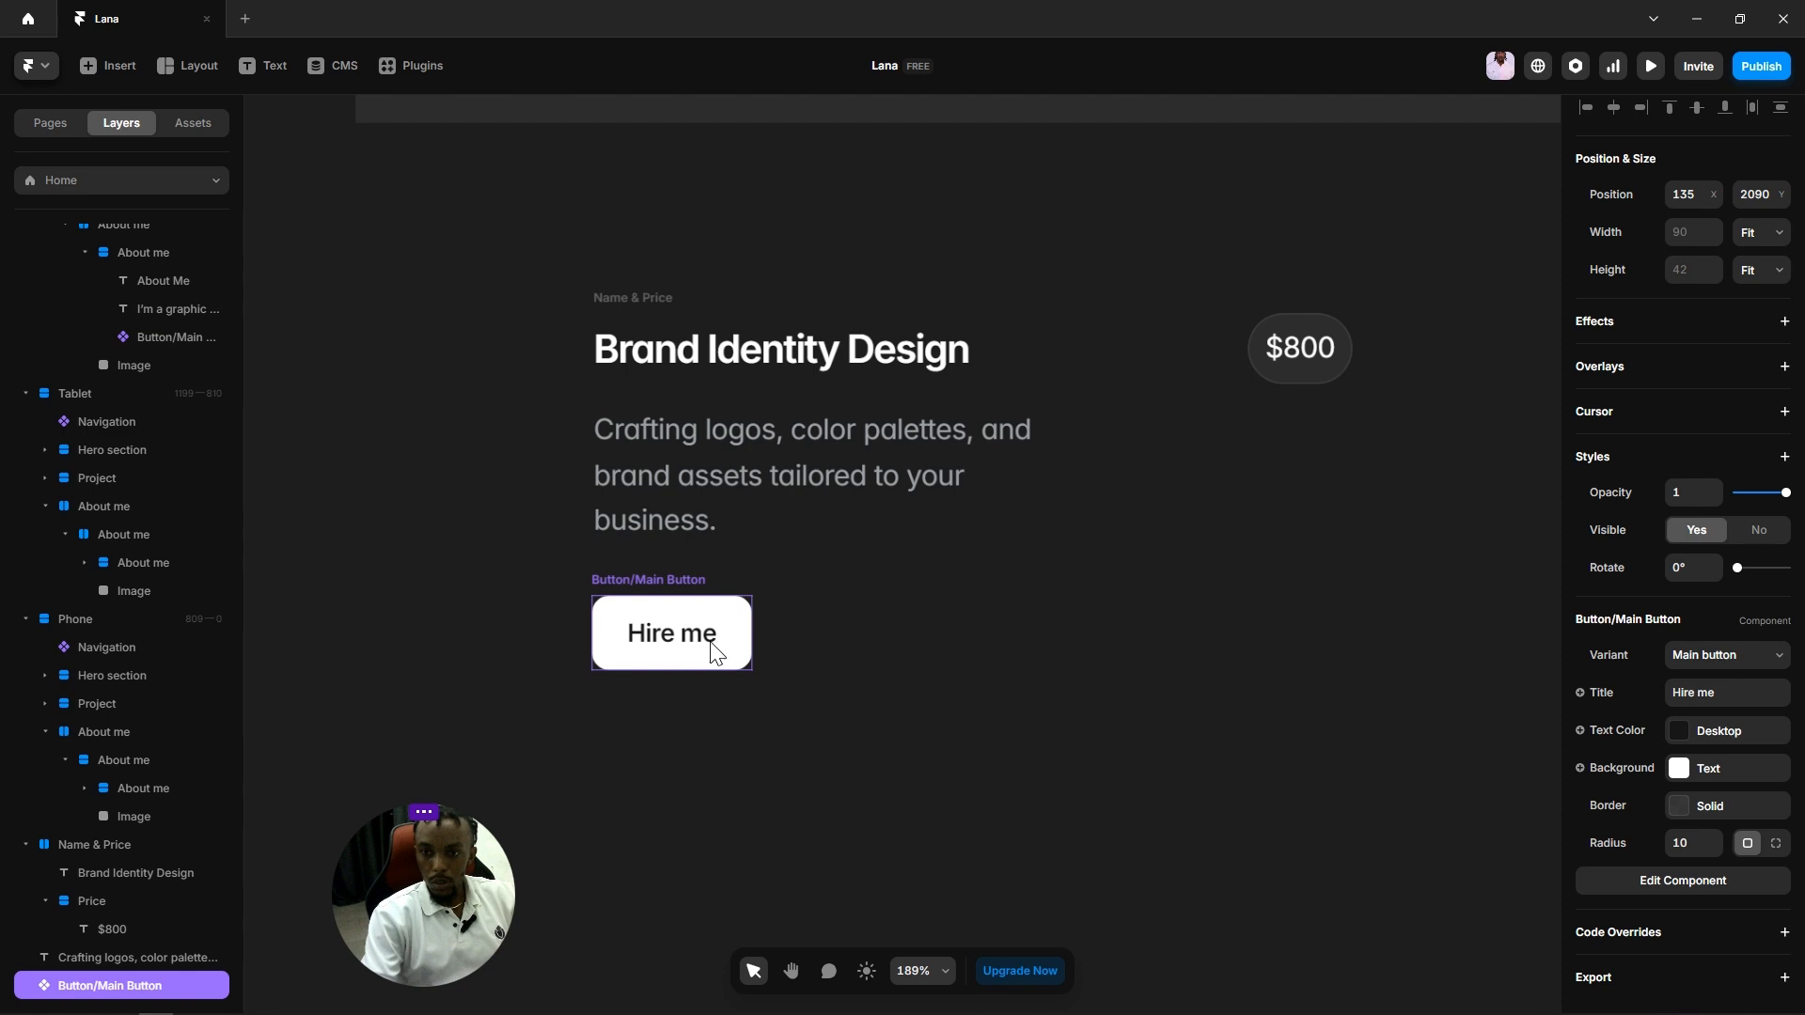
drag(713, 645, 854, 646)
key(Escape)
click(847, 630)
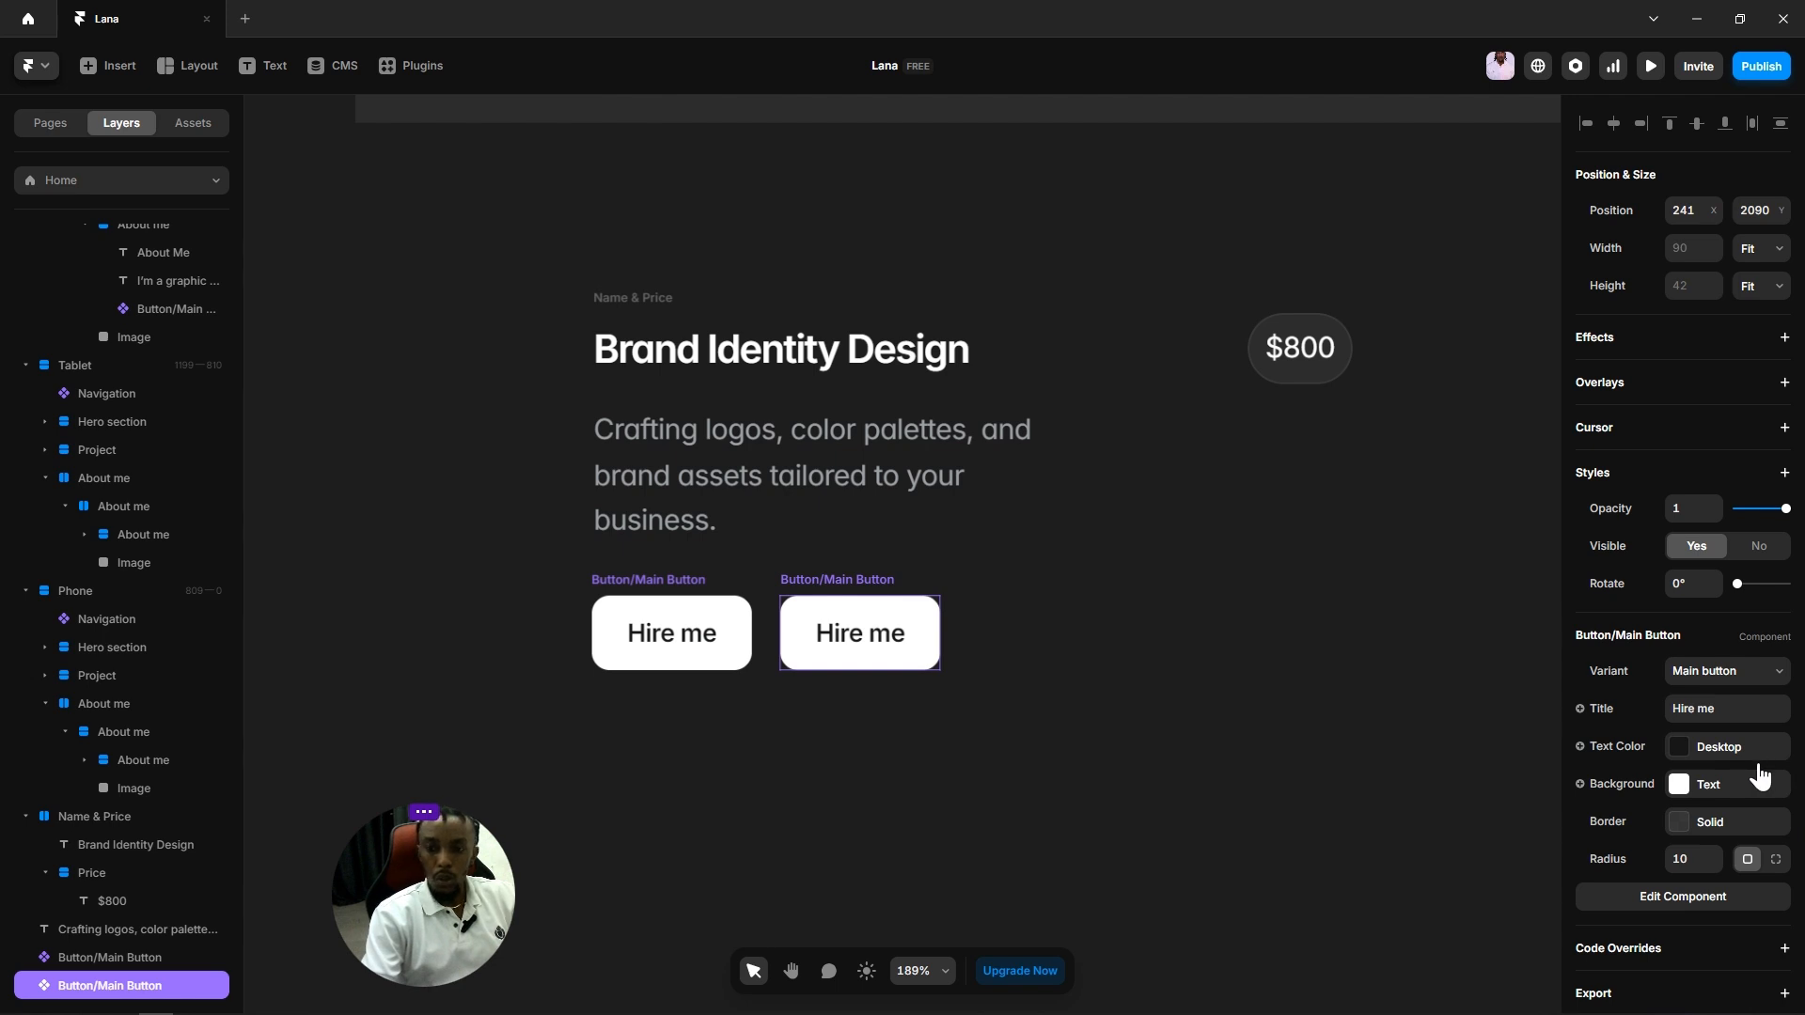
Step: Set the duplicated button's text color to the Text style and its background to Background 2
click(1679, 747)
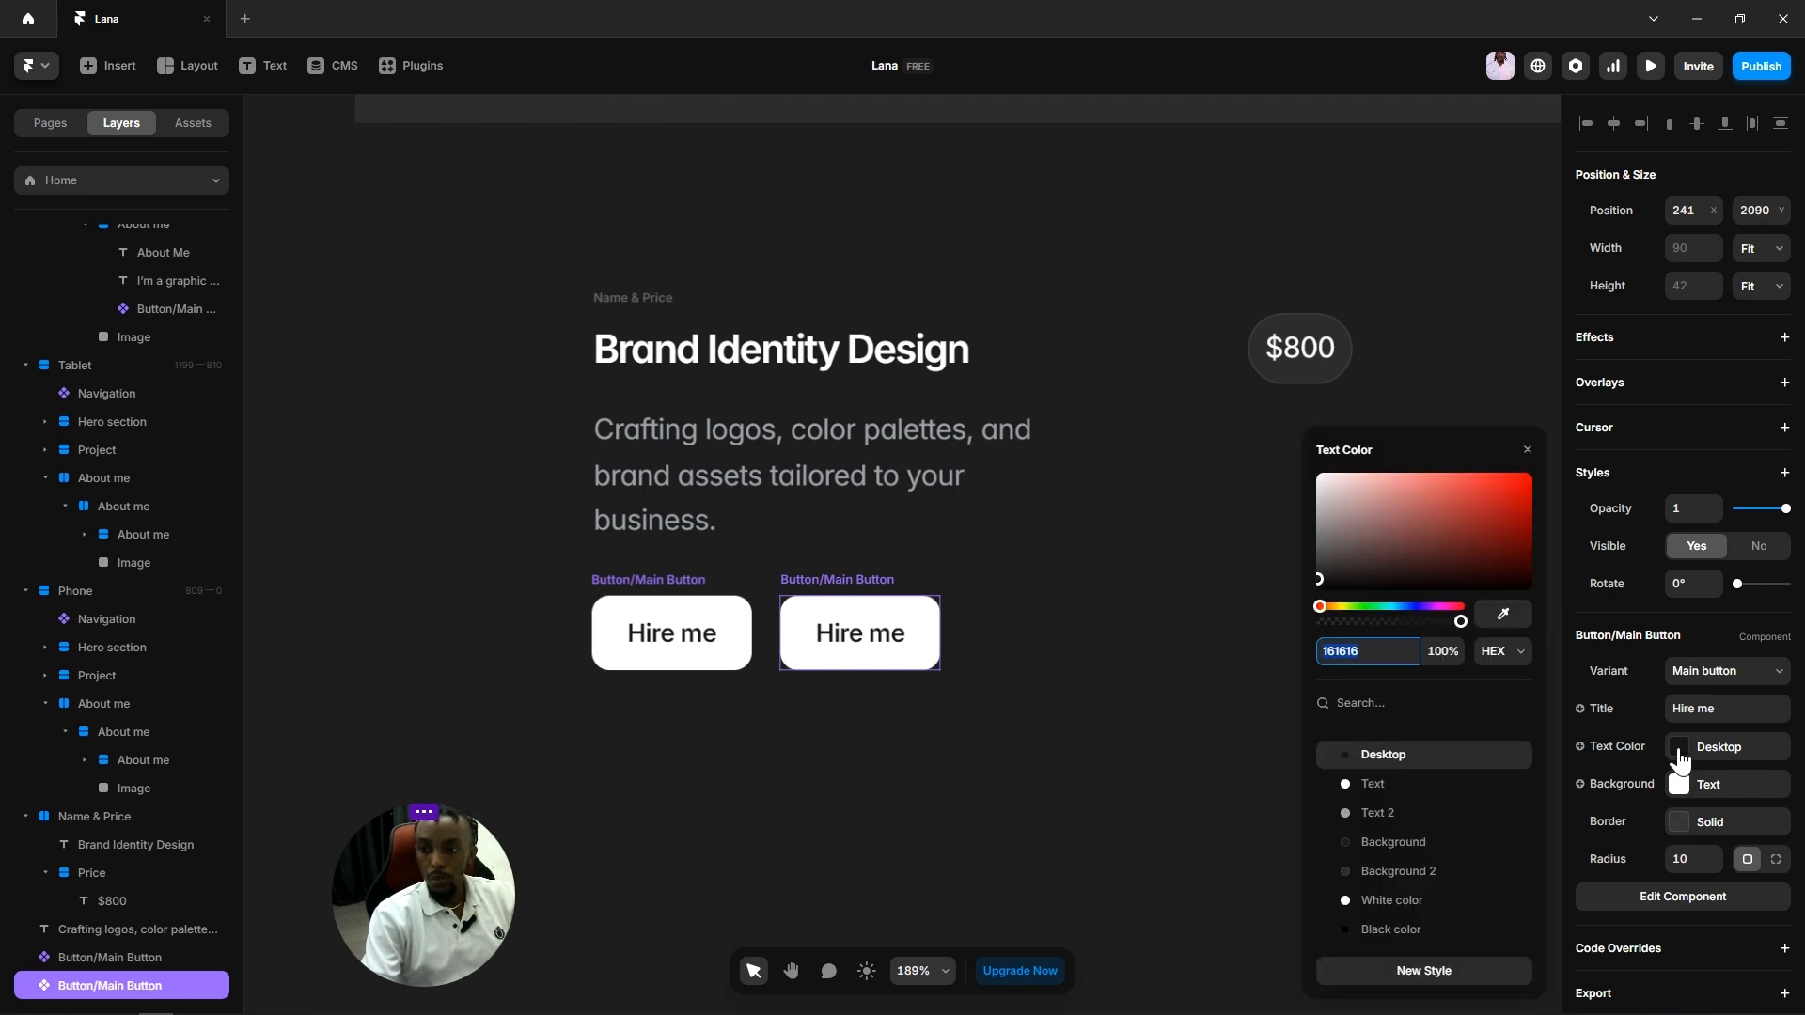
click(1386, 786)
click(1677, 786)
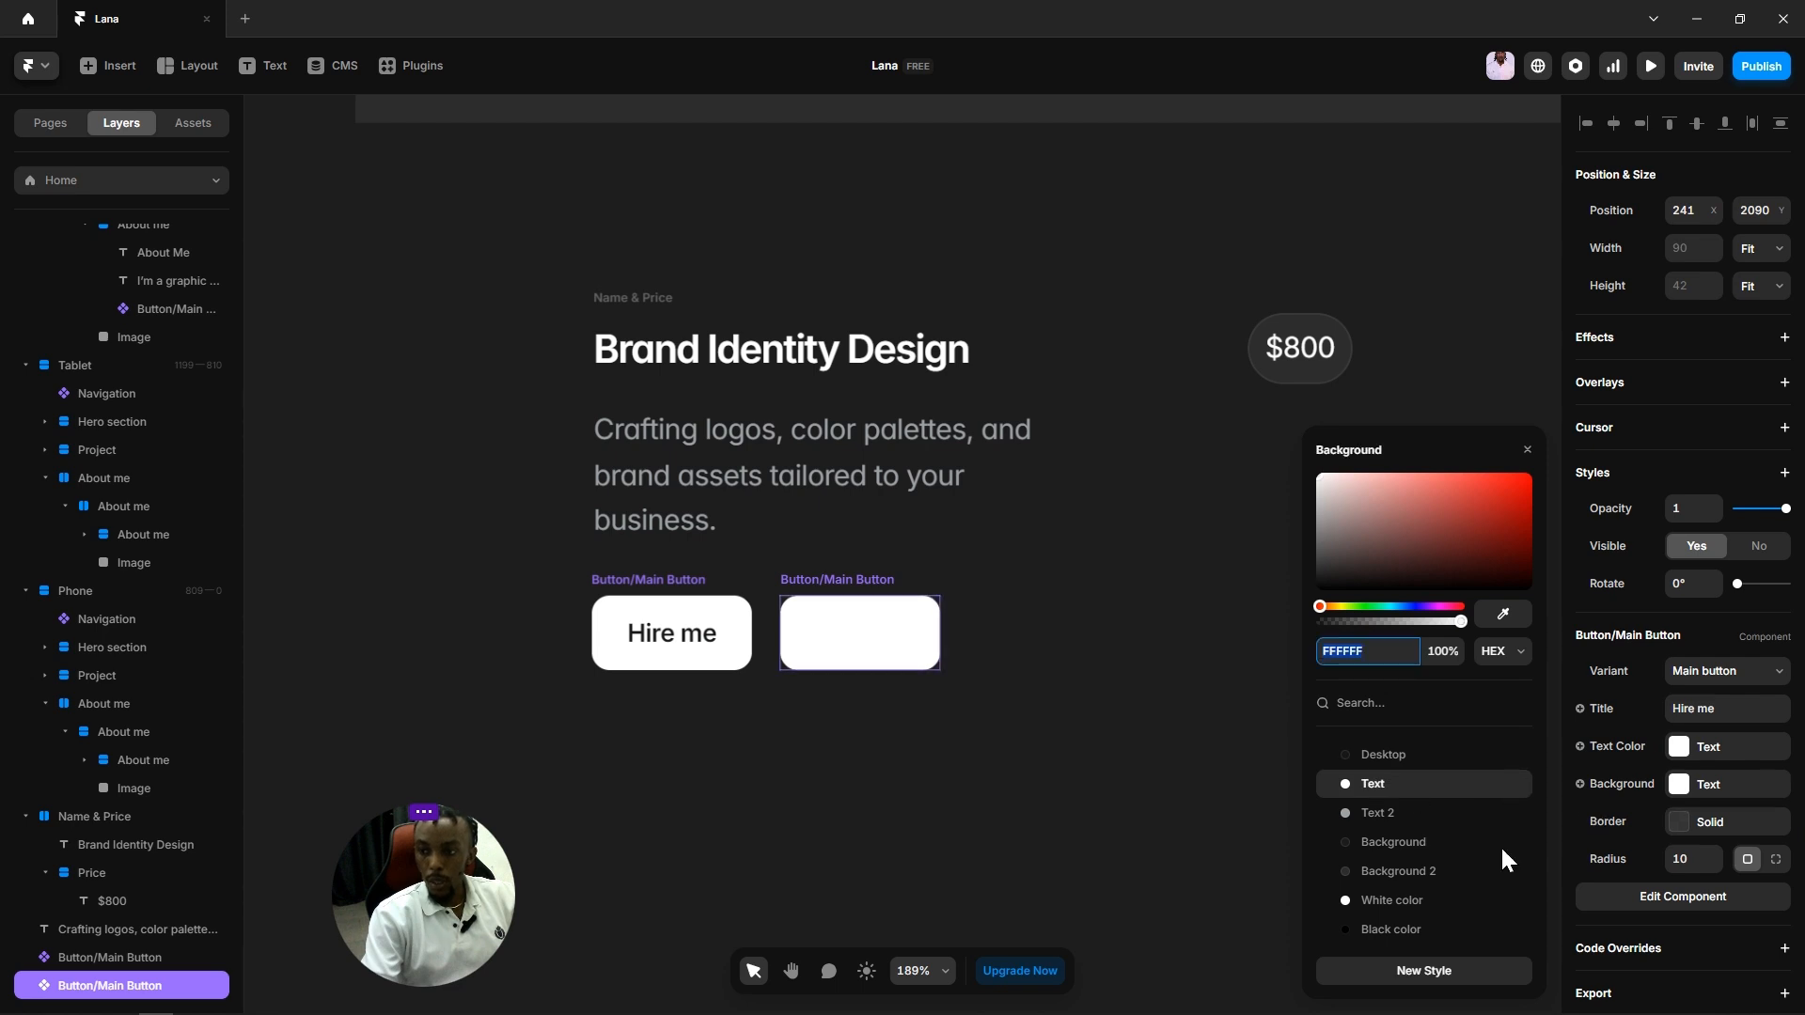
click(1412, 874)
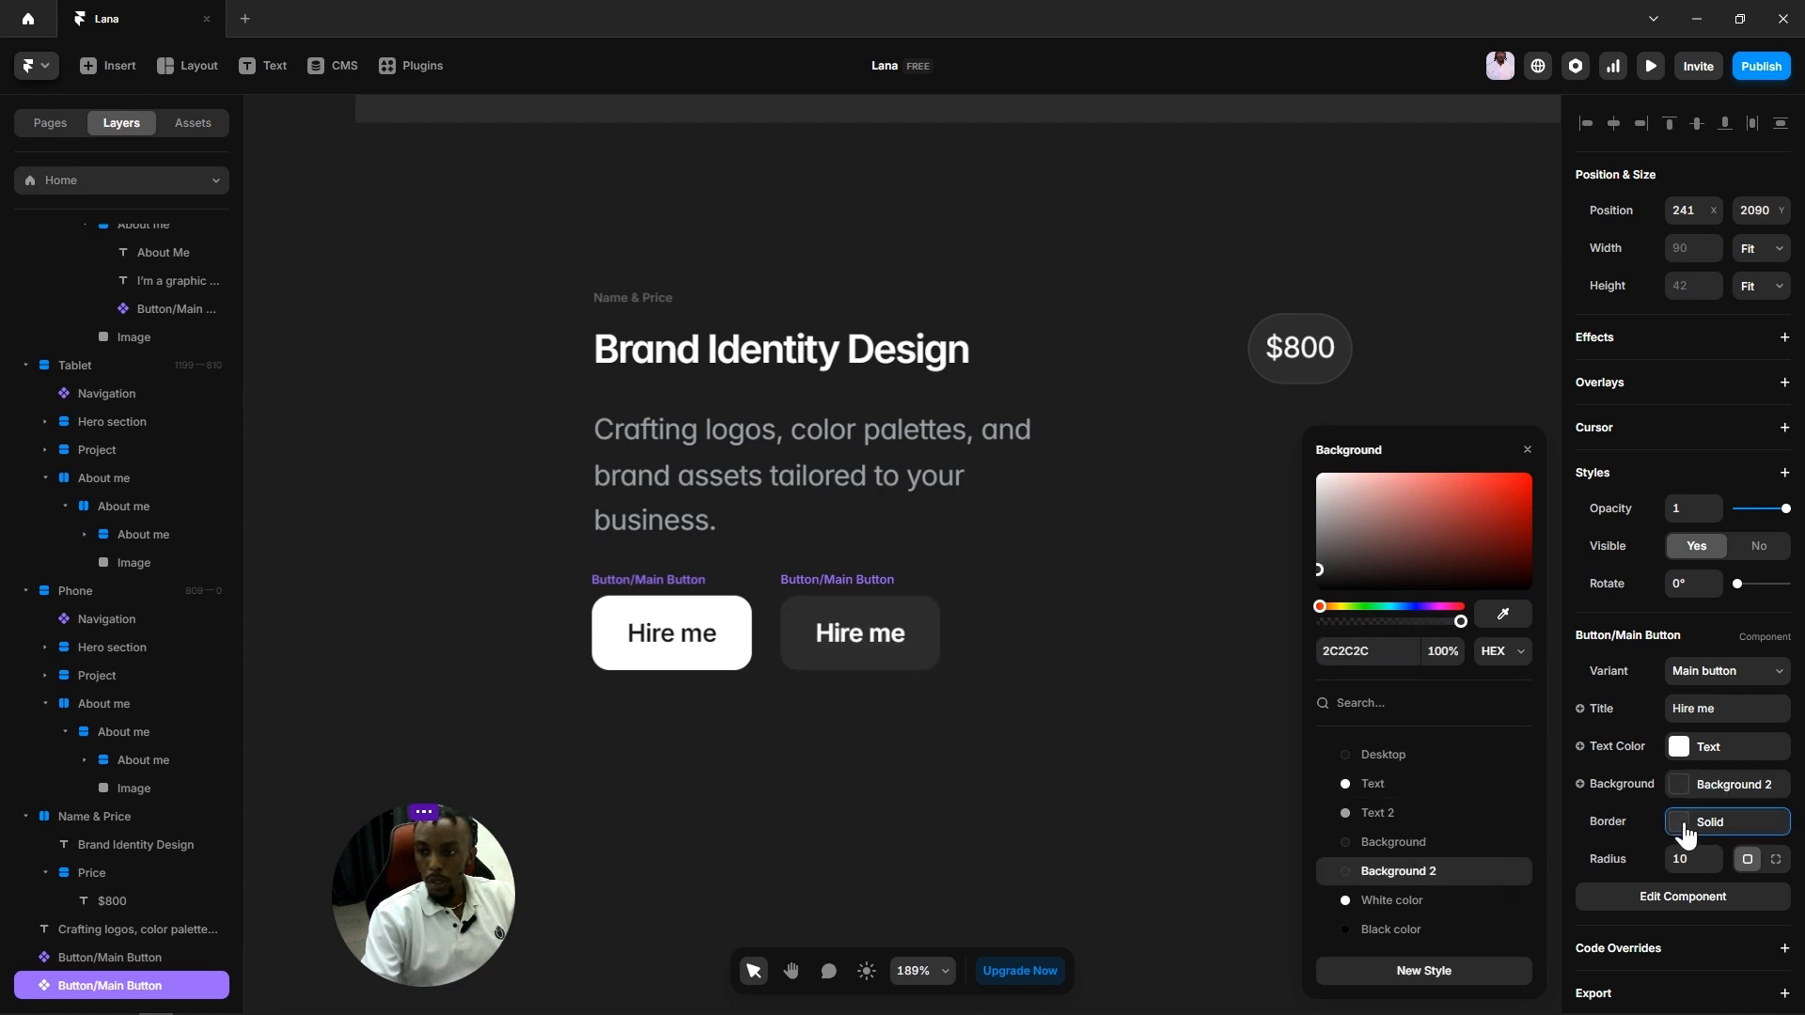
Step: Set the duplicated button's border color to the Line 2 style
click(1678, 823)
click(1415, 871)
scroll(1453, 850, down, 2)
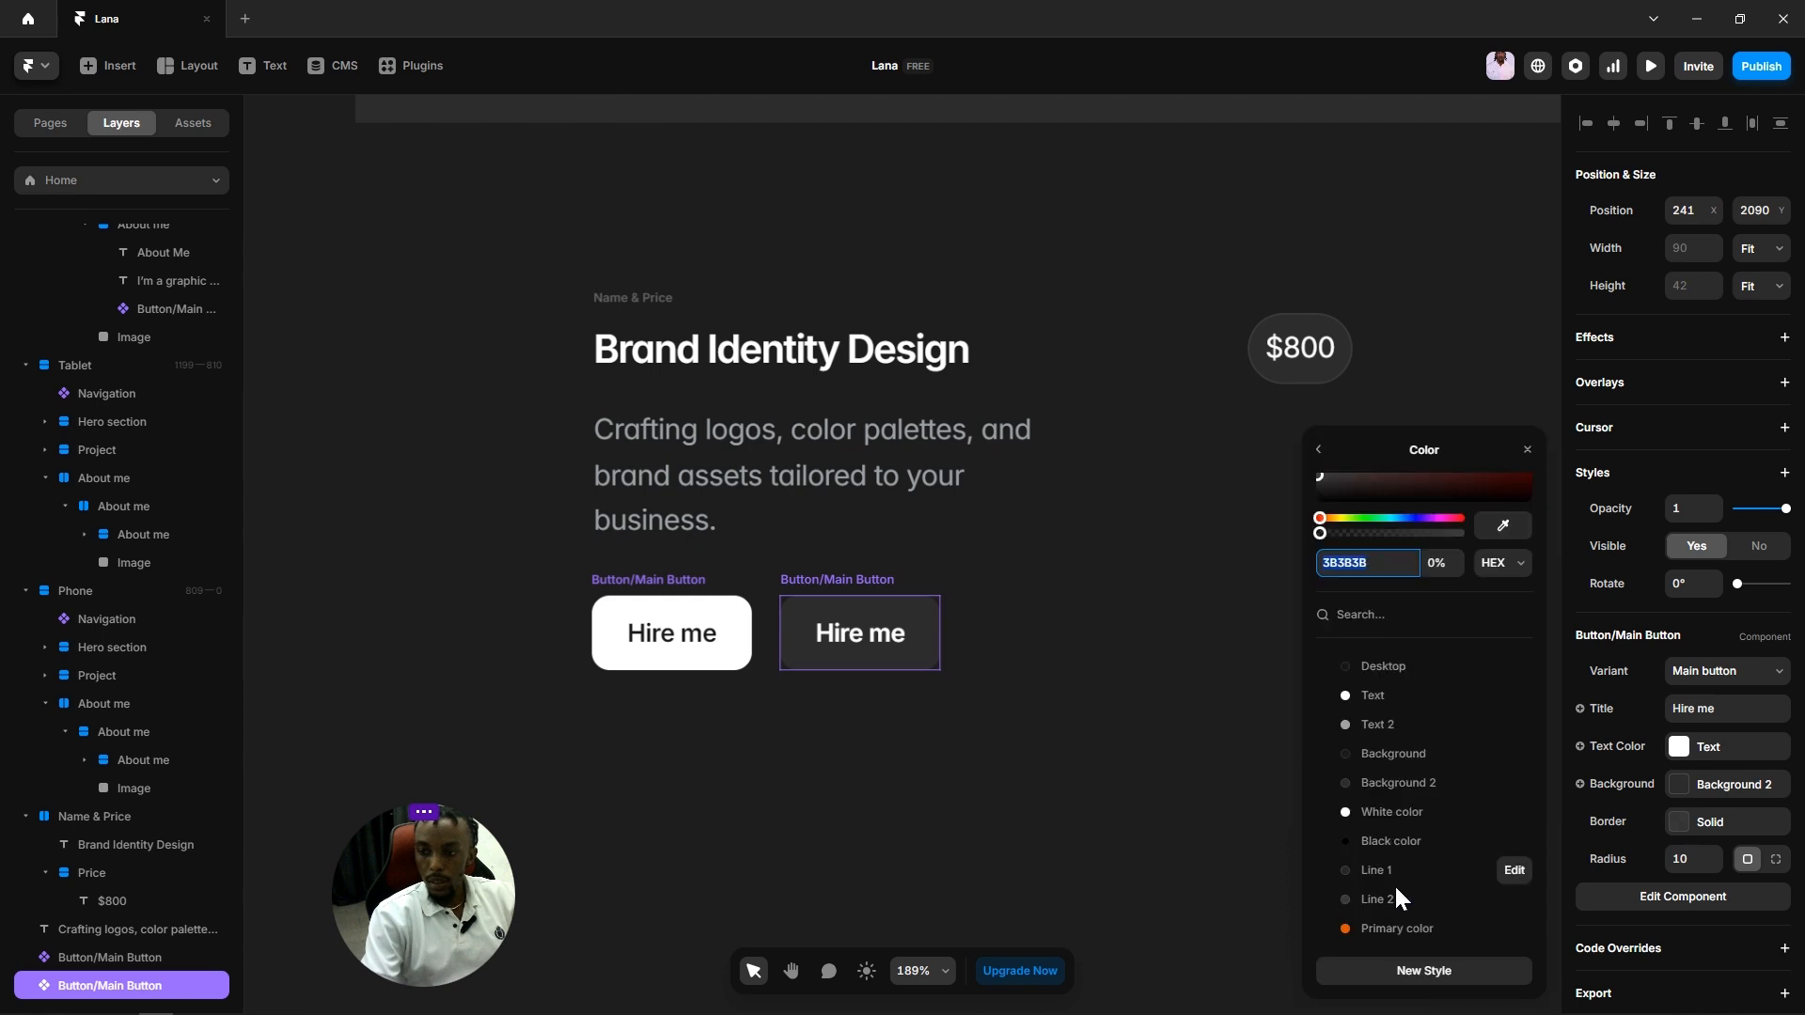
click(1396, 898)
click(1032, 706)
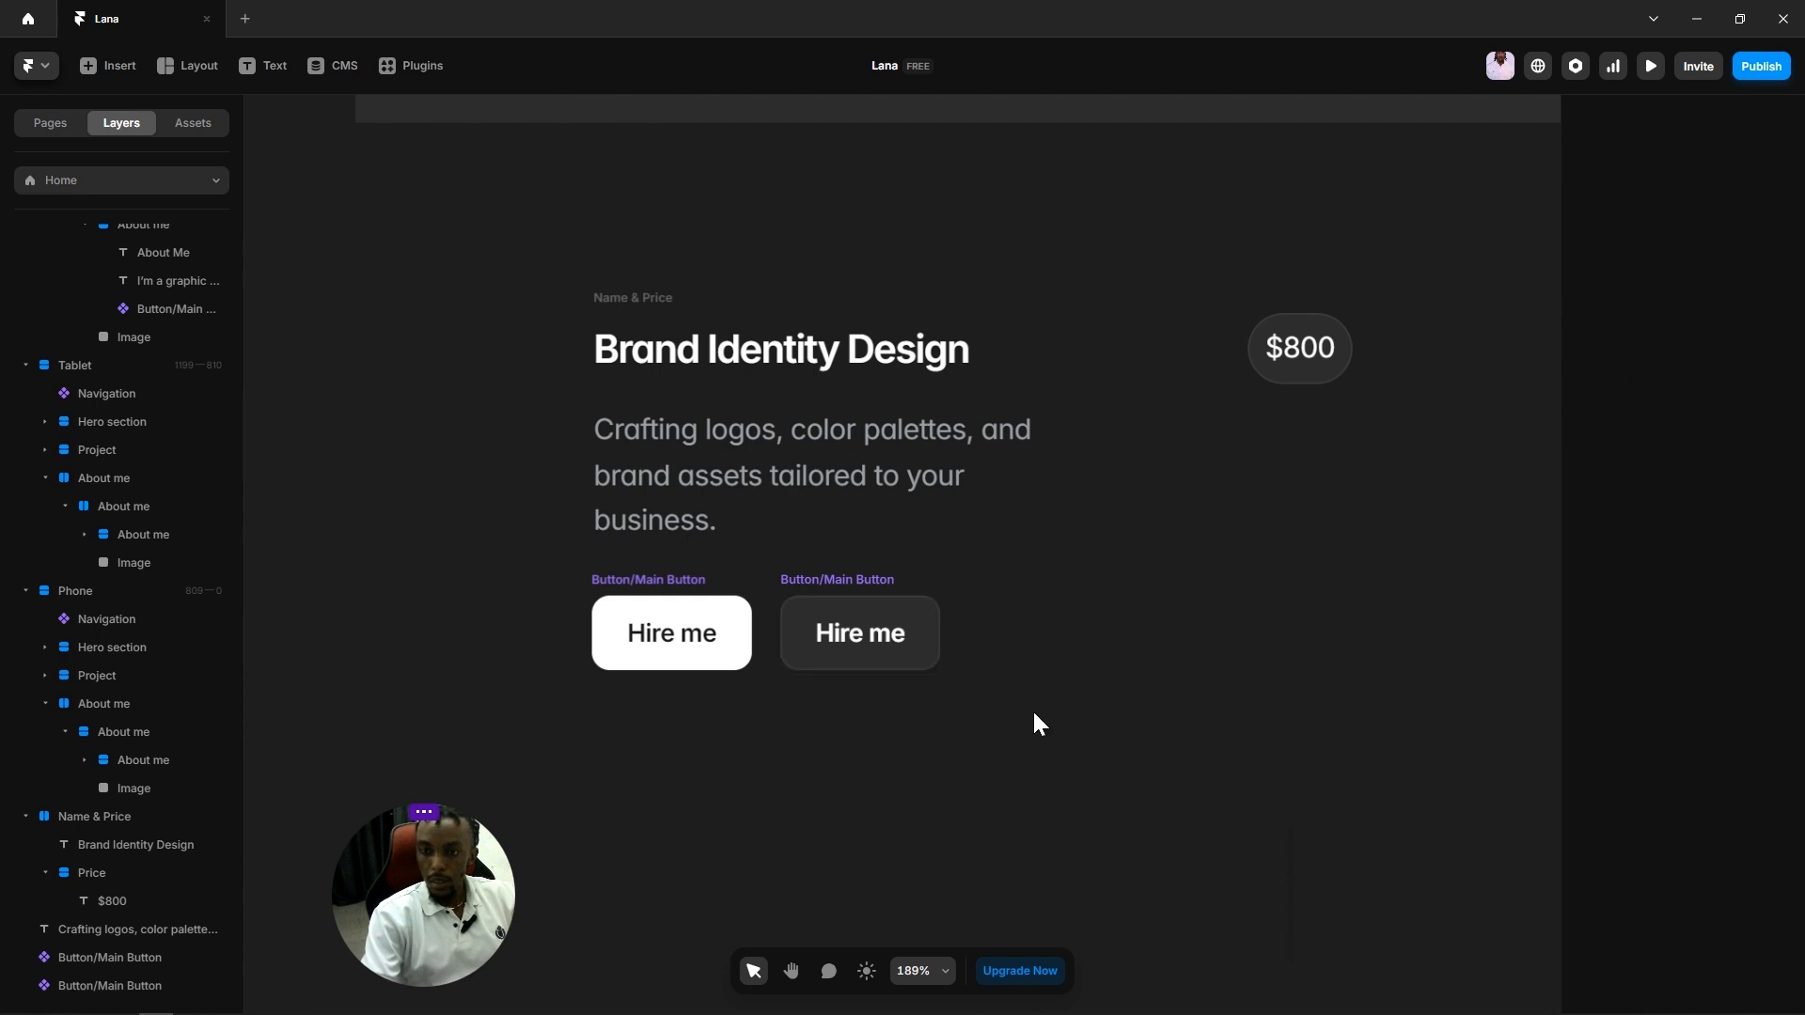
Step: Wrap the service entry's two "Hire me" buttons in a stack and rename it "Buttons"
click(835, 606)
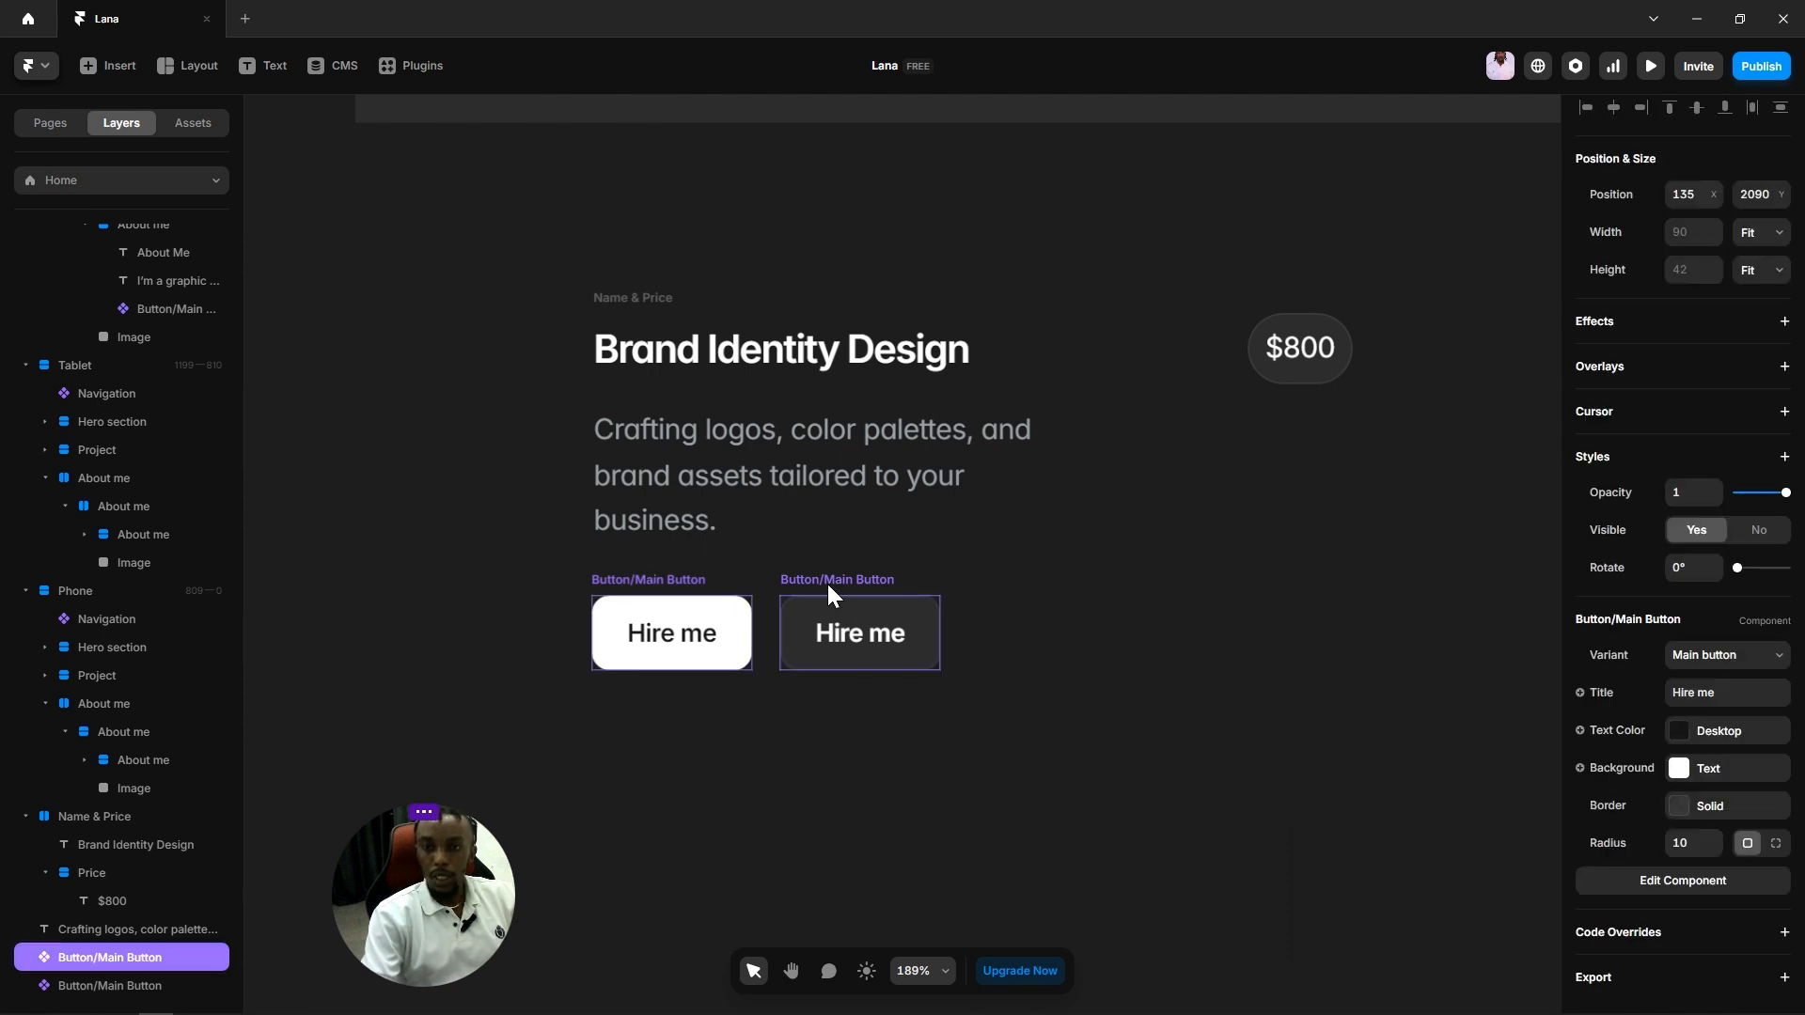
shift+click(827, 588)
right_click(865, 654)
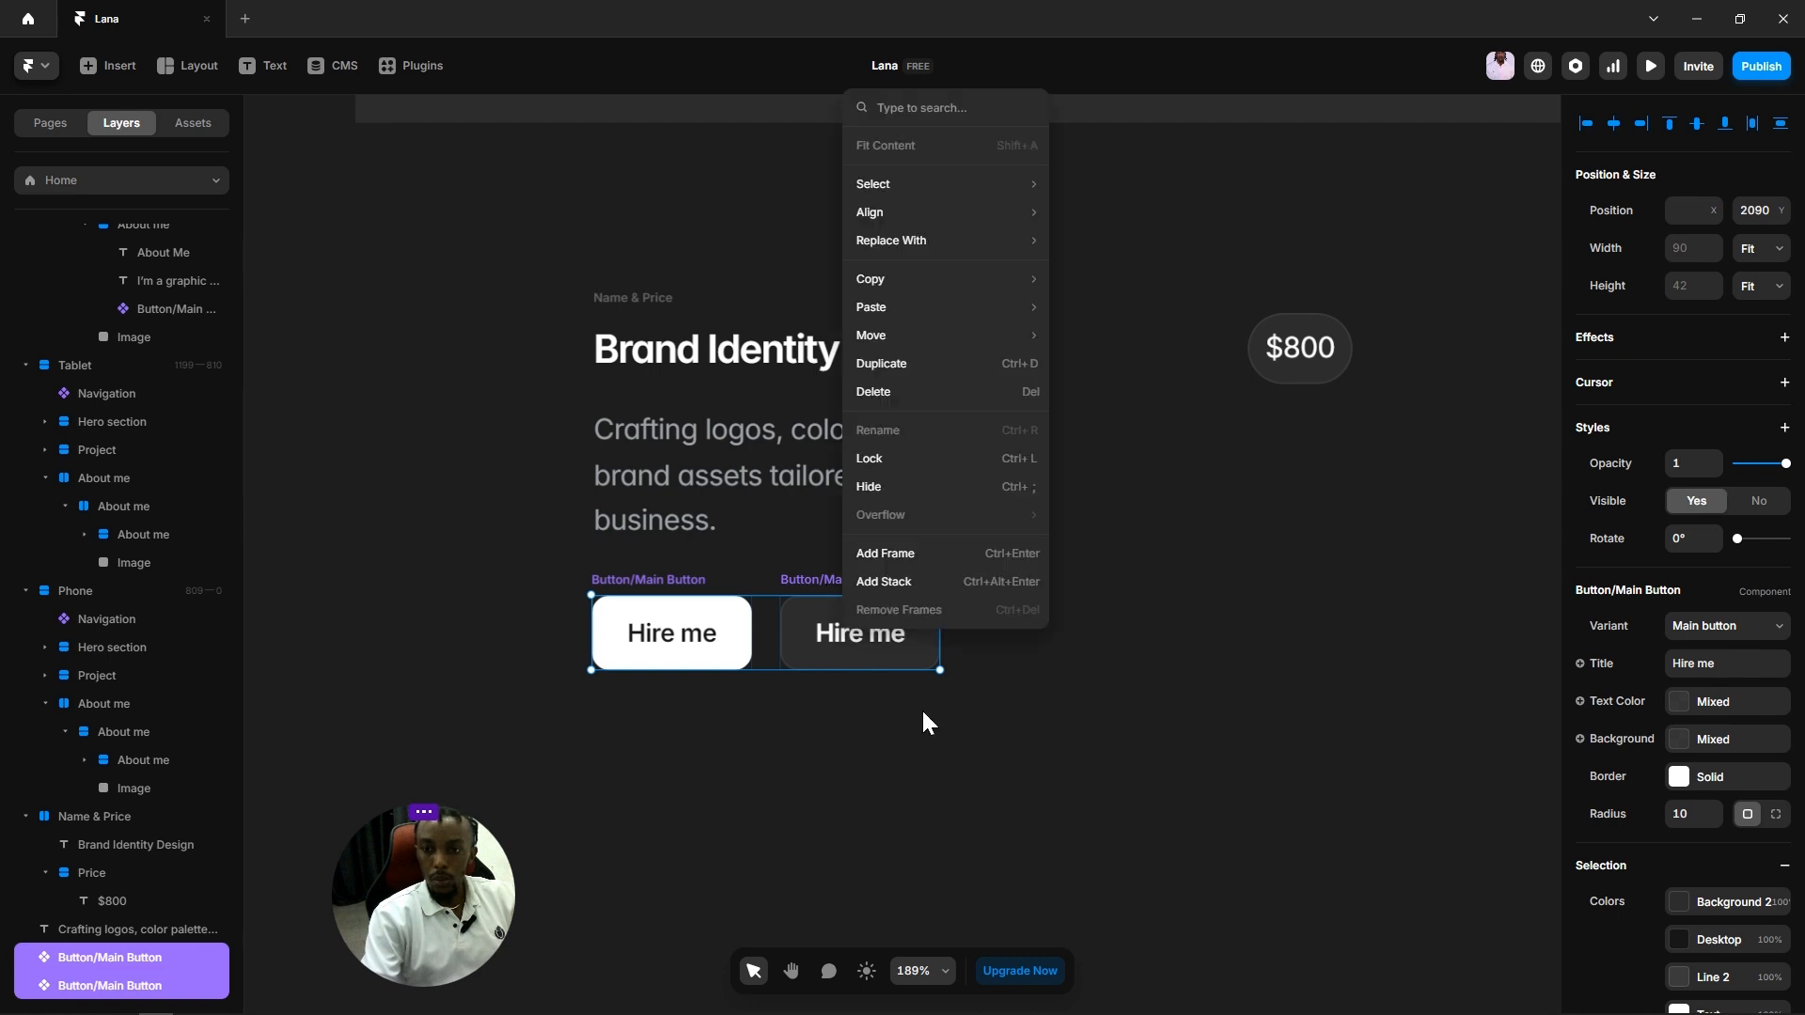
click(899, 577)
double_click(75, 957)
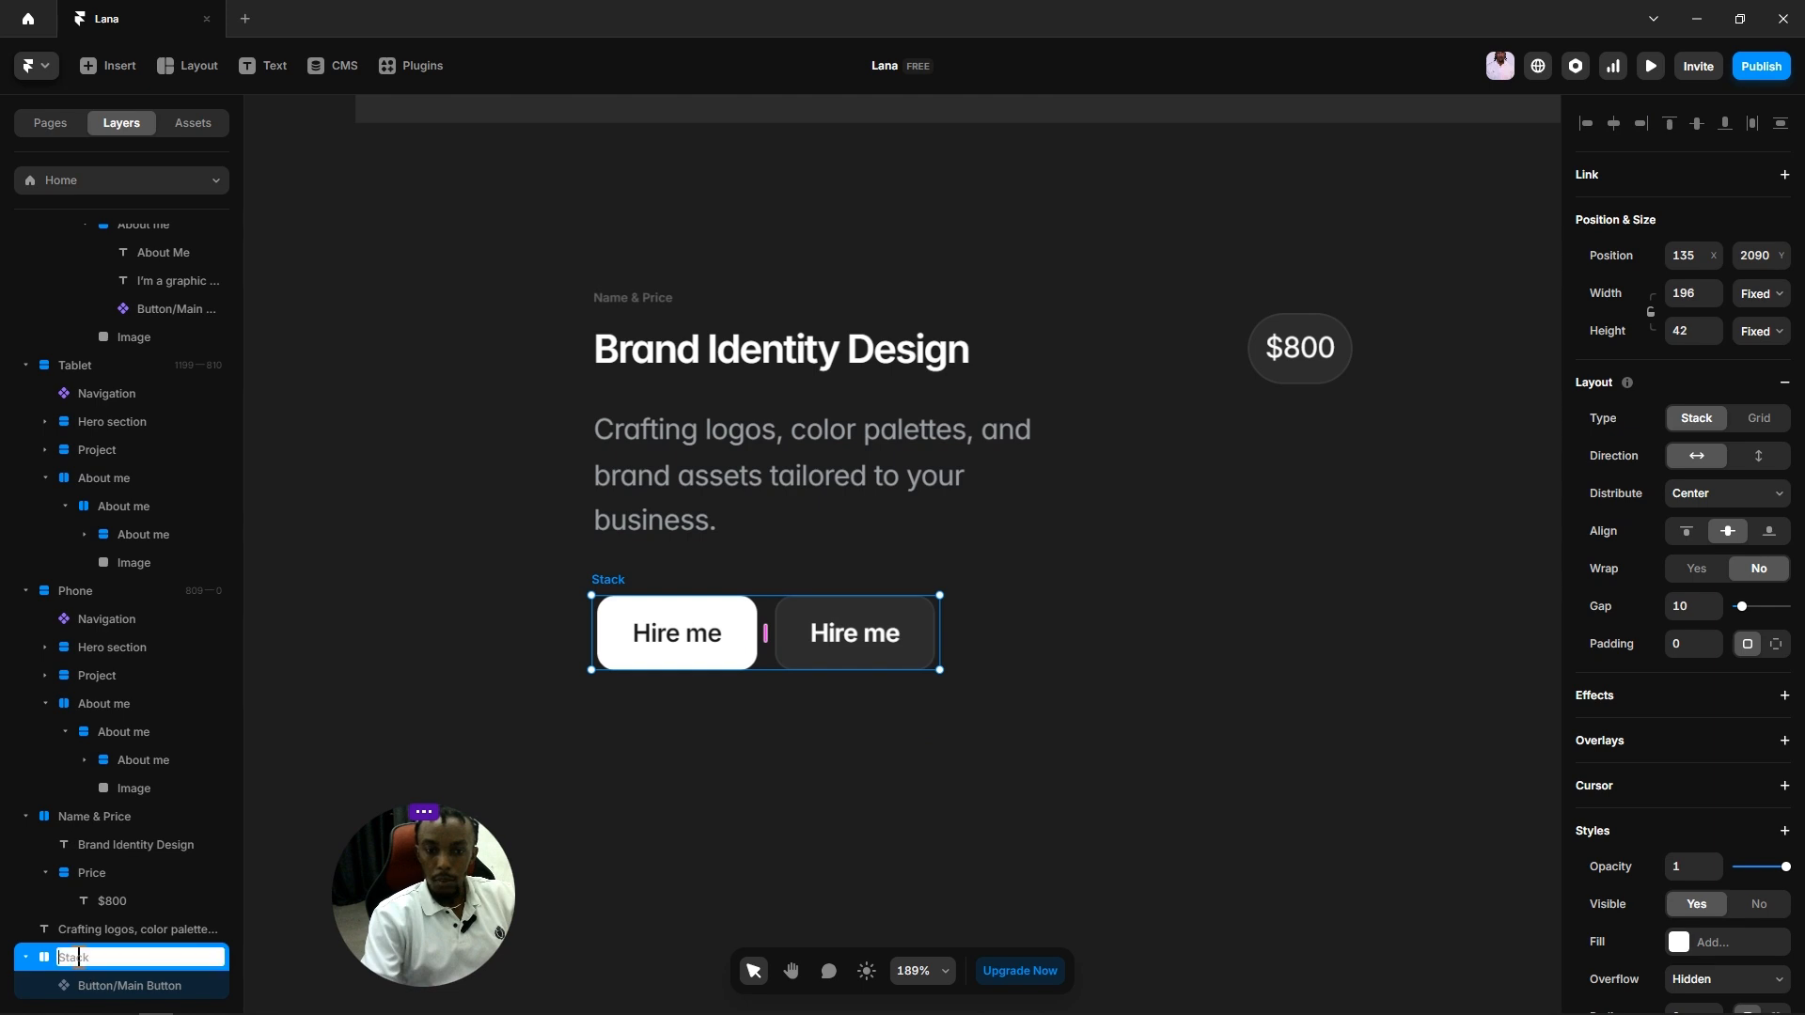
text(But)
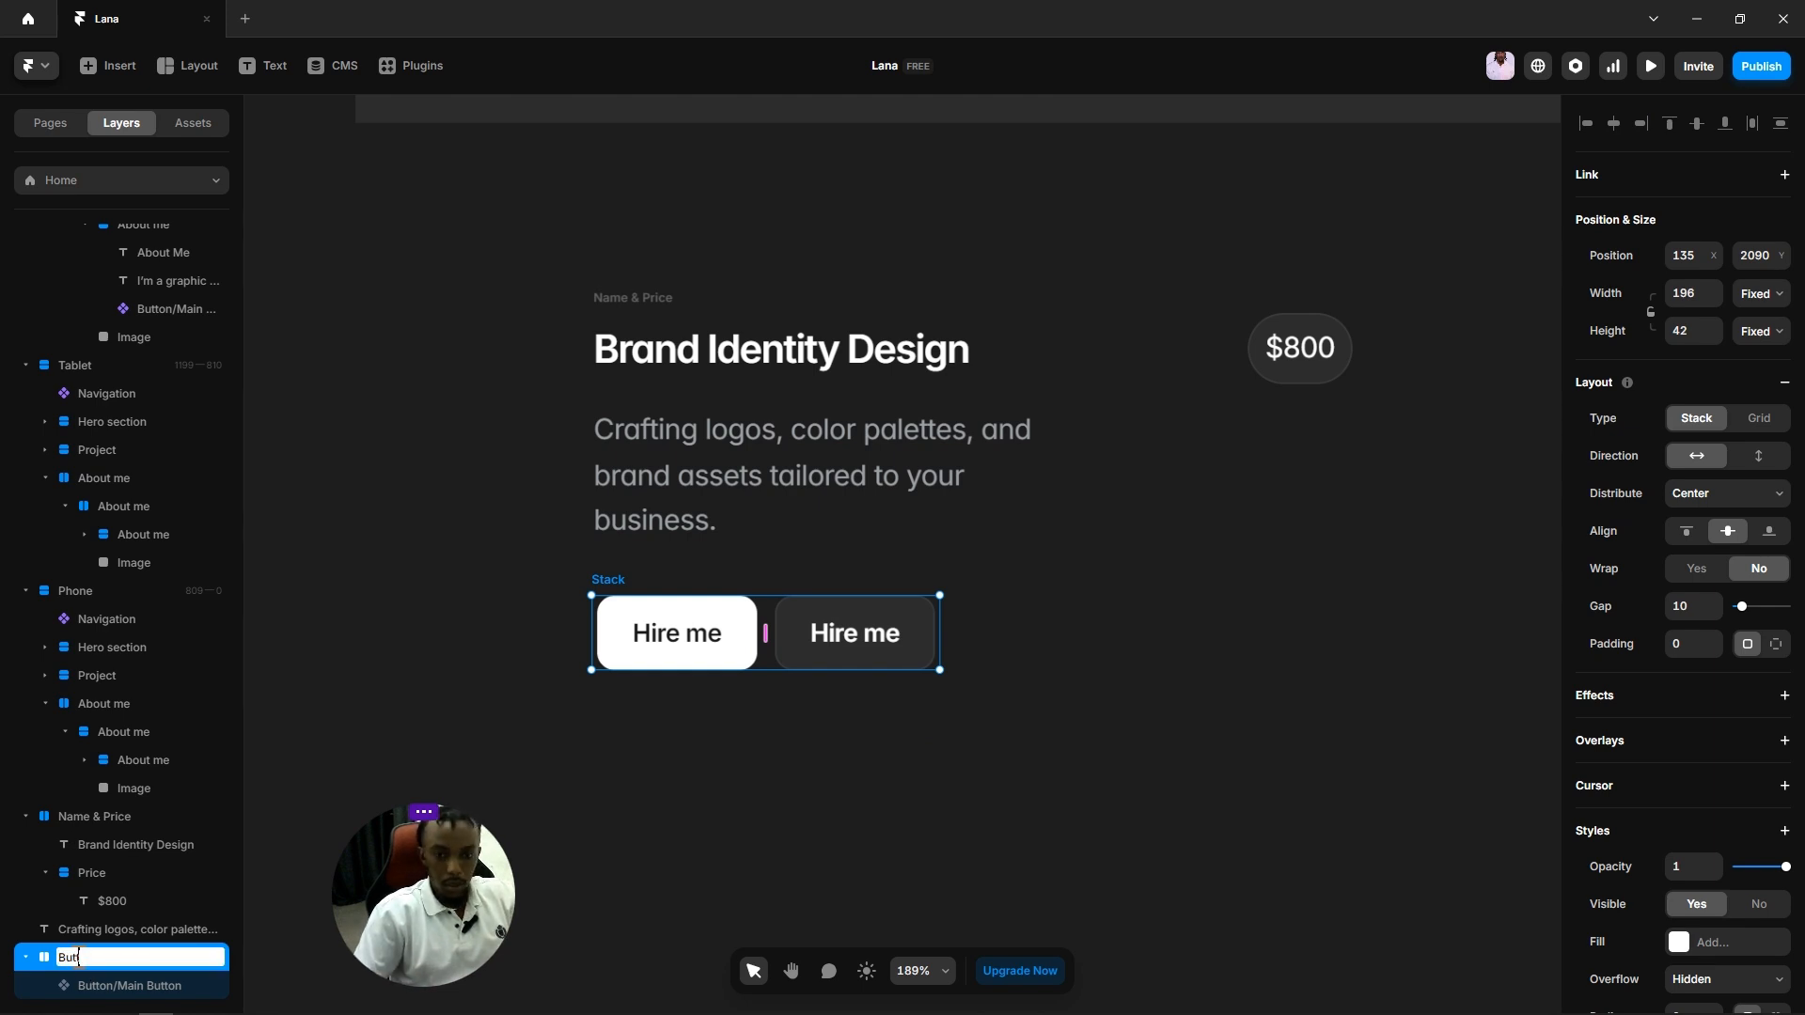
text(tons)
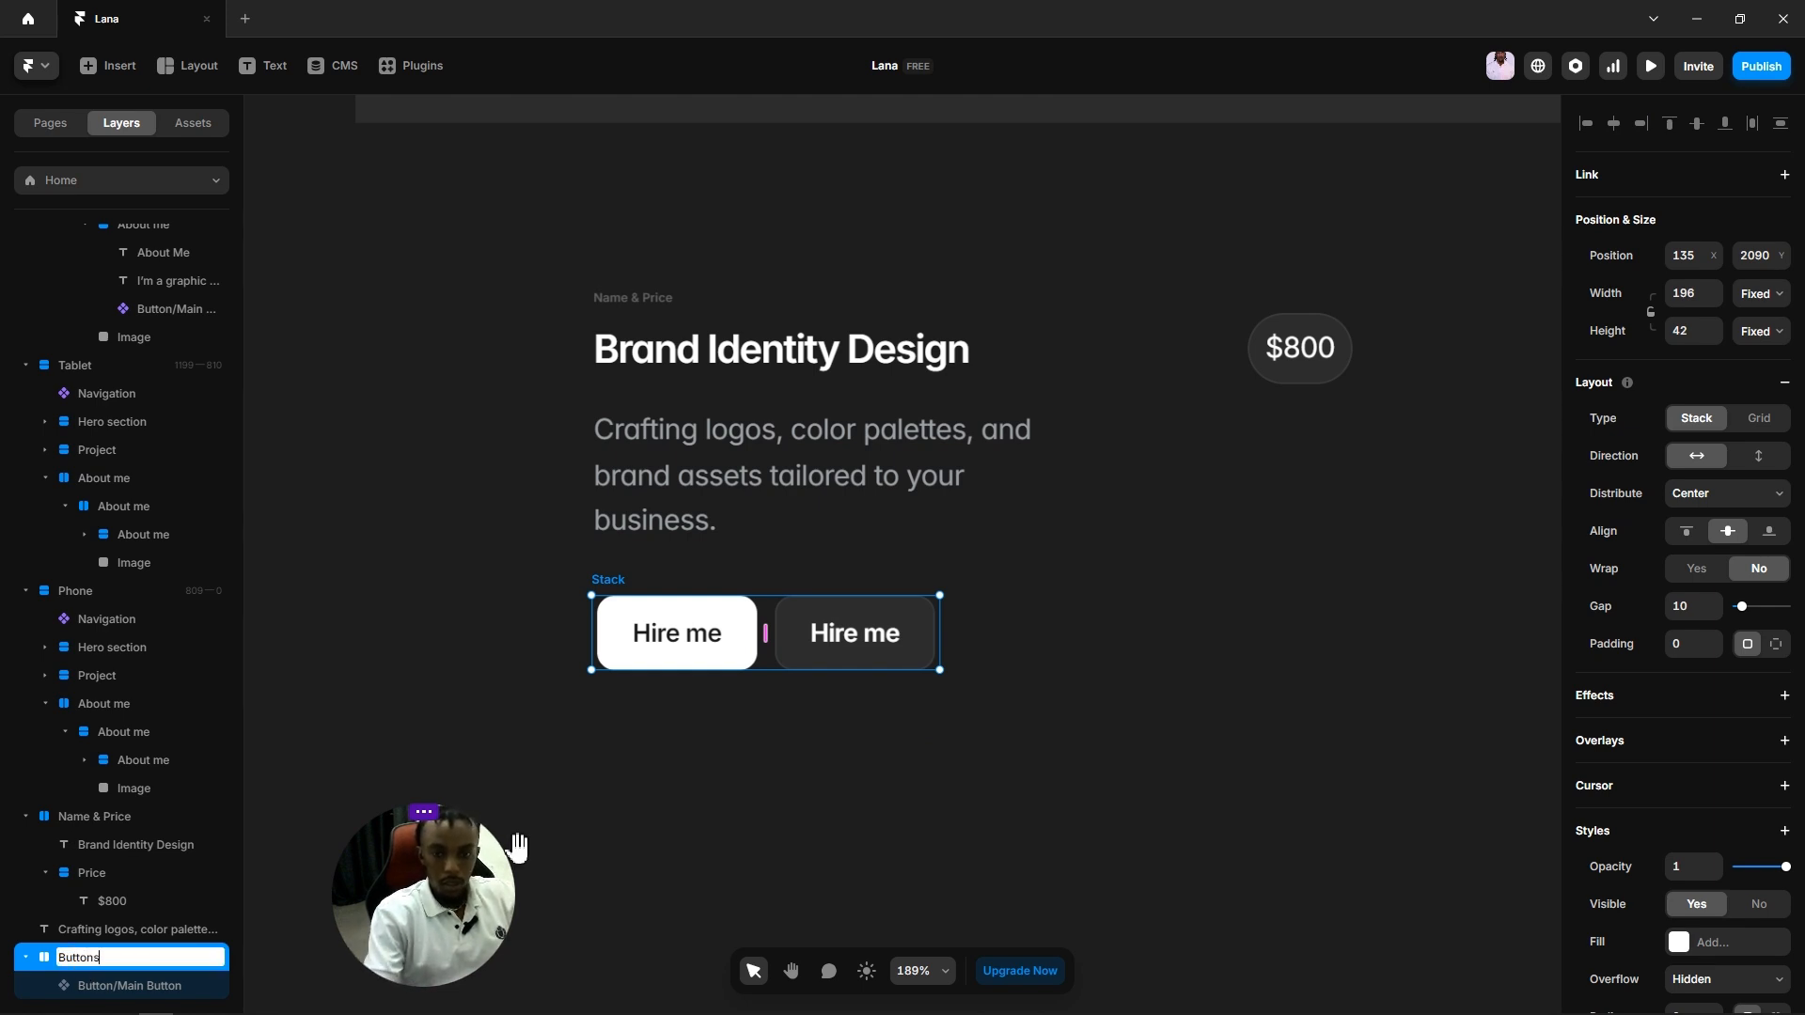
key(Return)
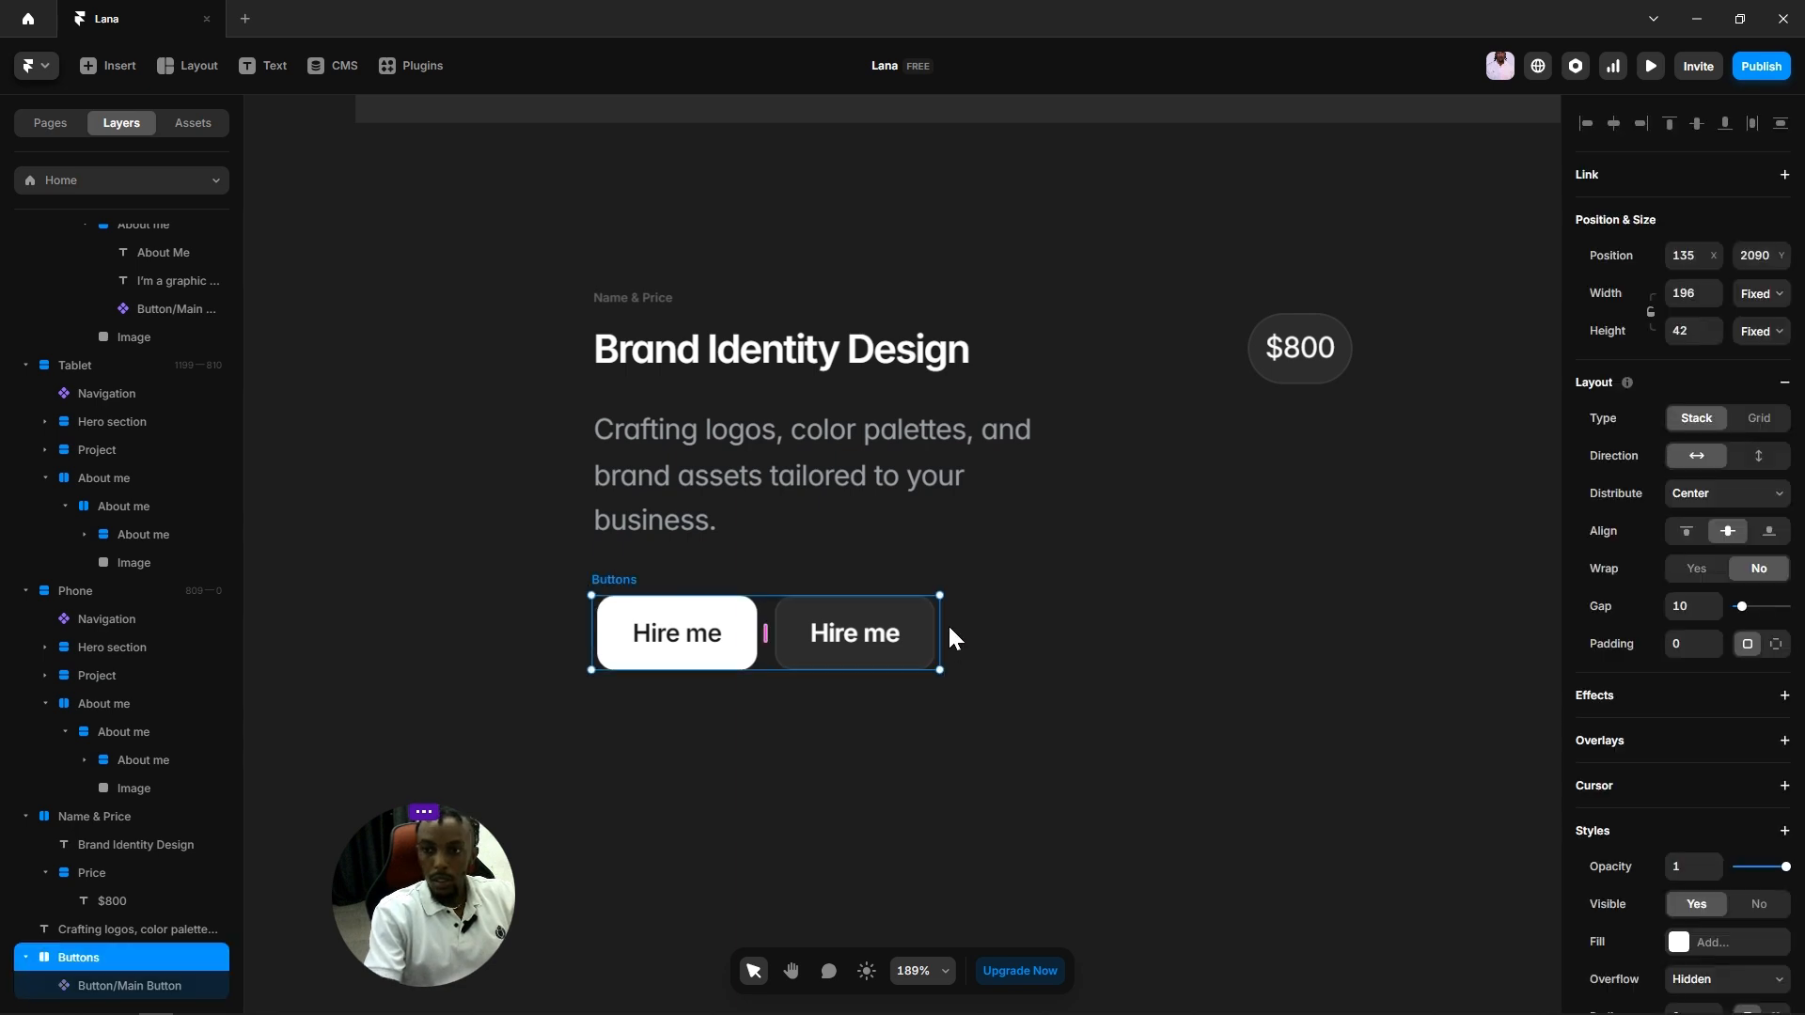
Step: Set the width of both "Hire me" buttons inside the Buttons stack to Fill
click(845, 646)
key(ctrl+a)
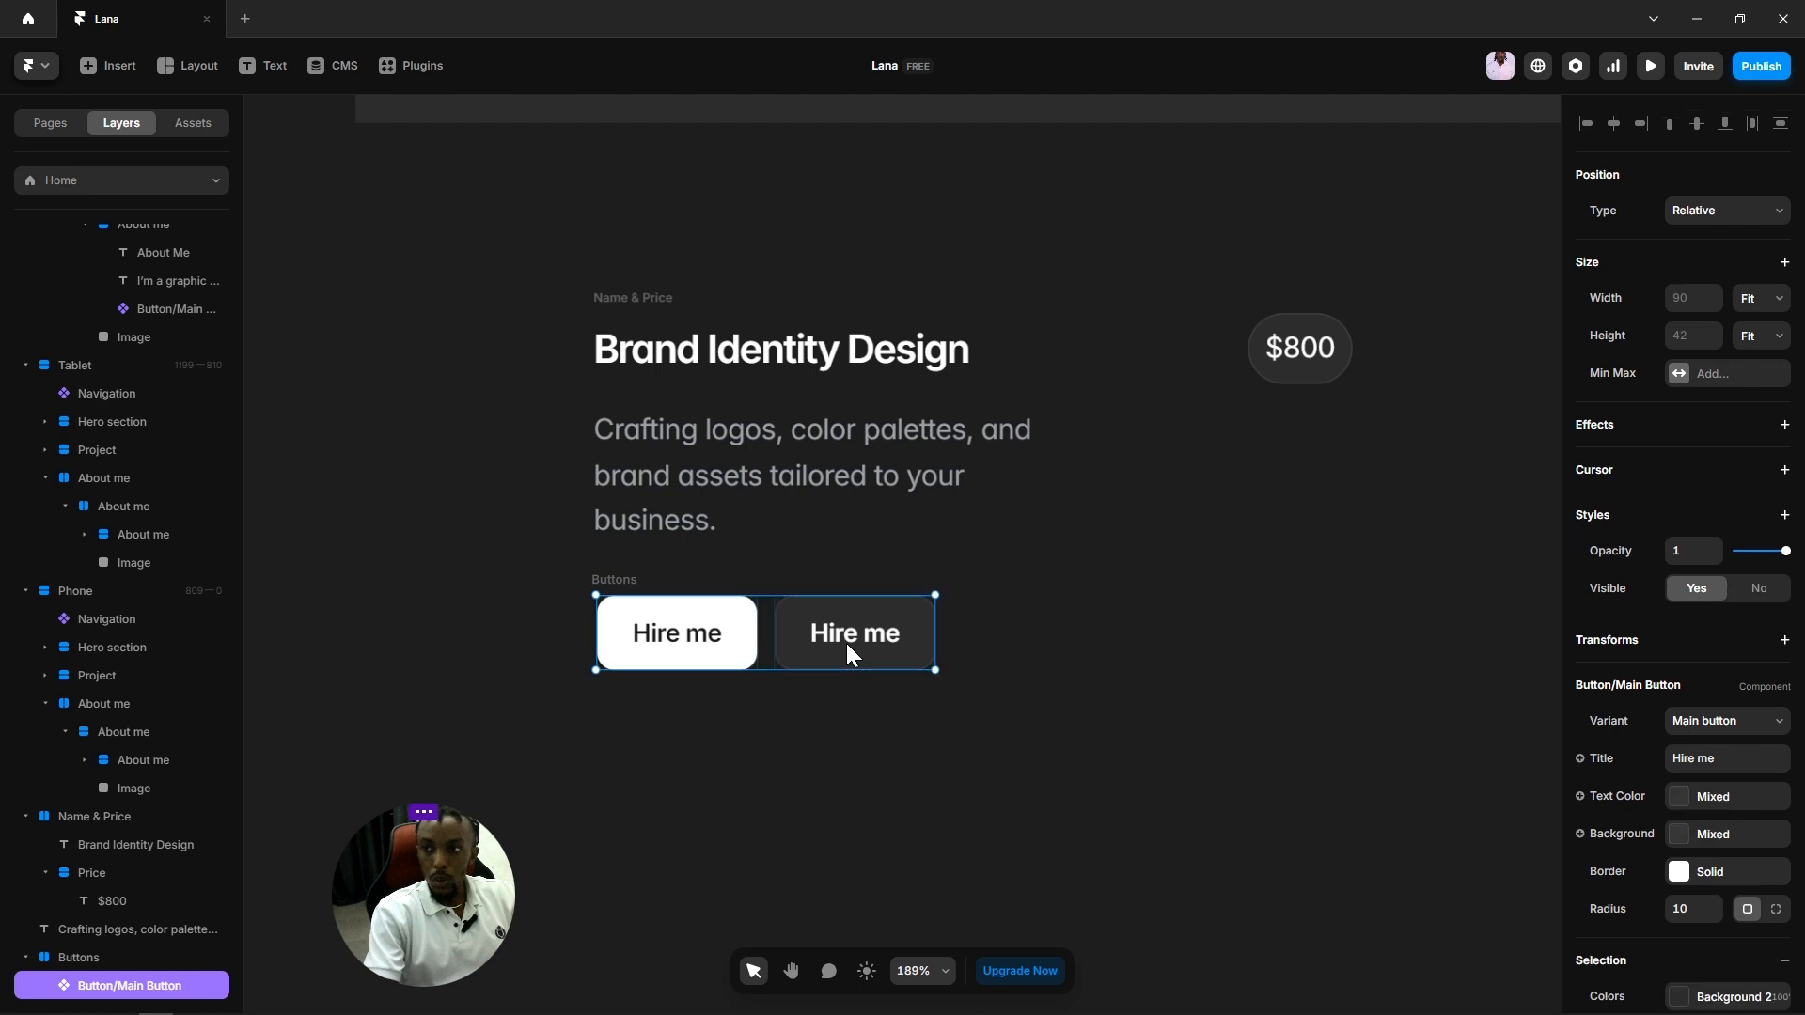
click(1754, 299)
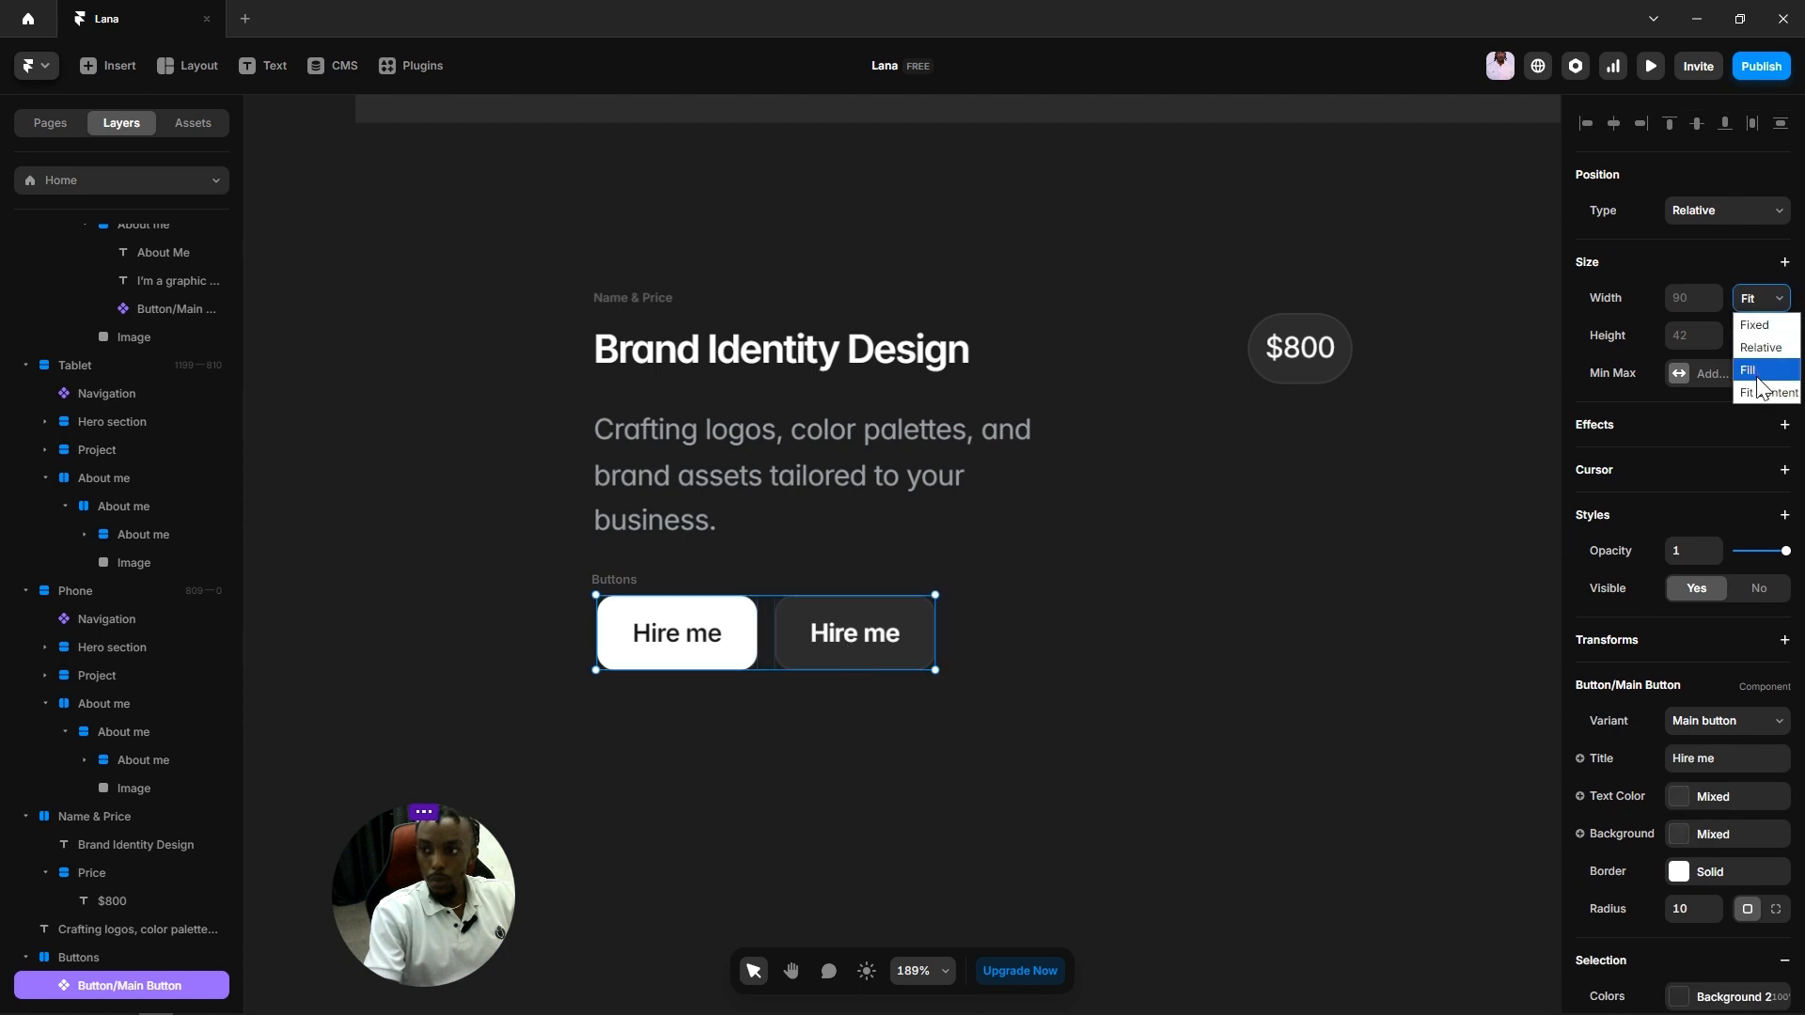
click(1758, 376)
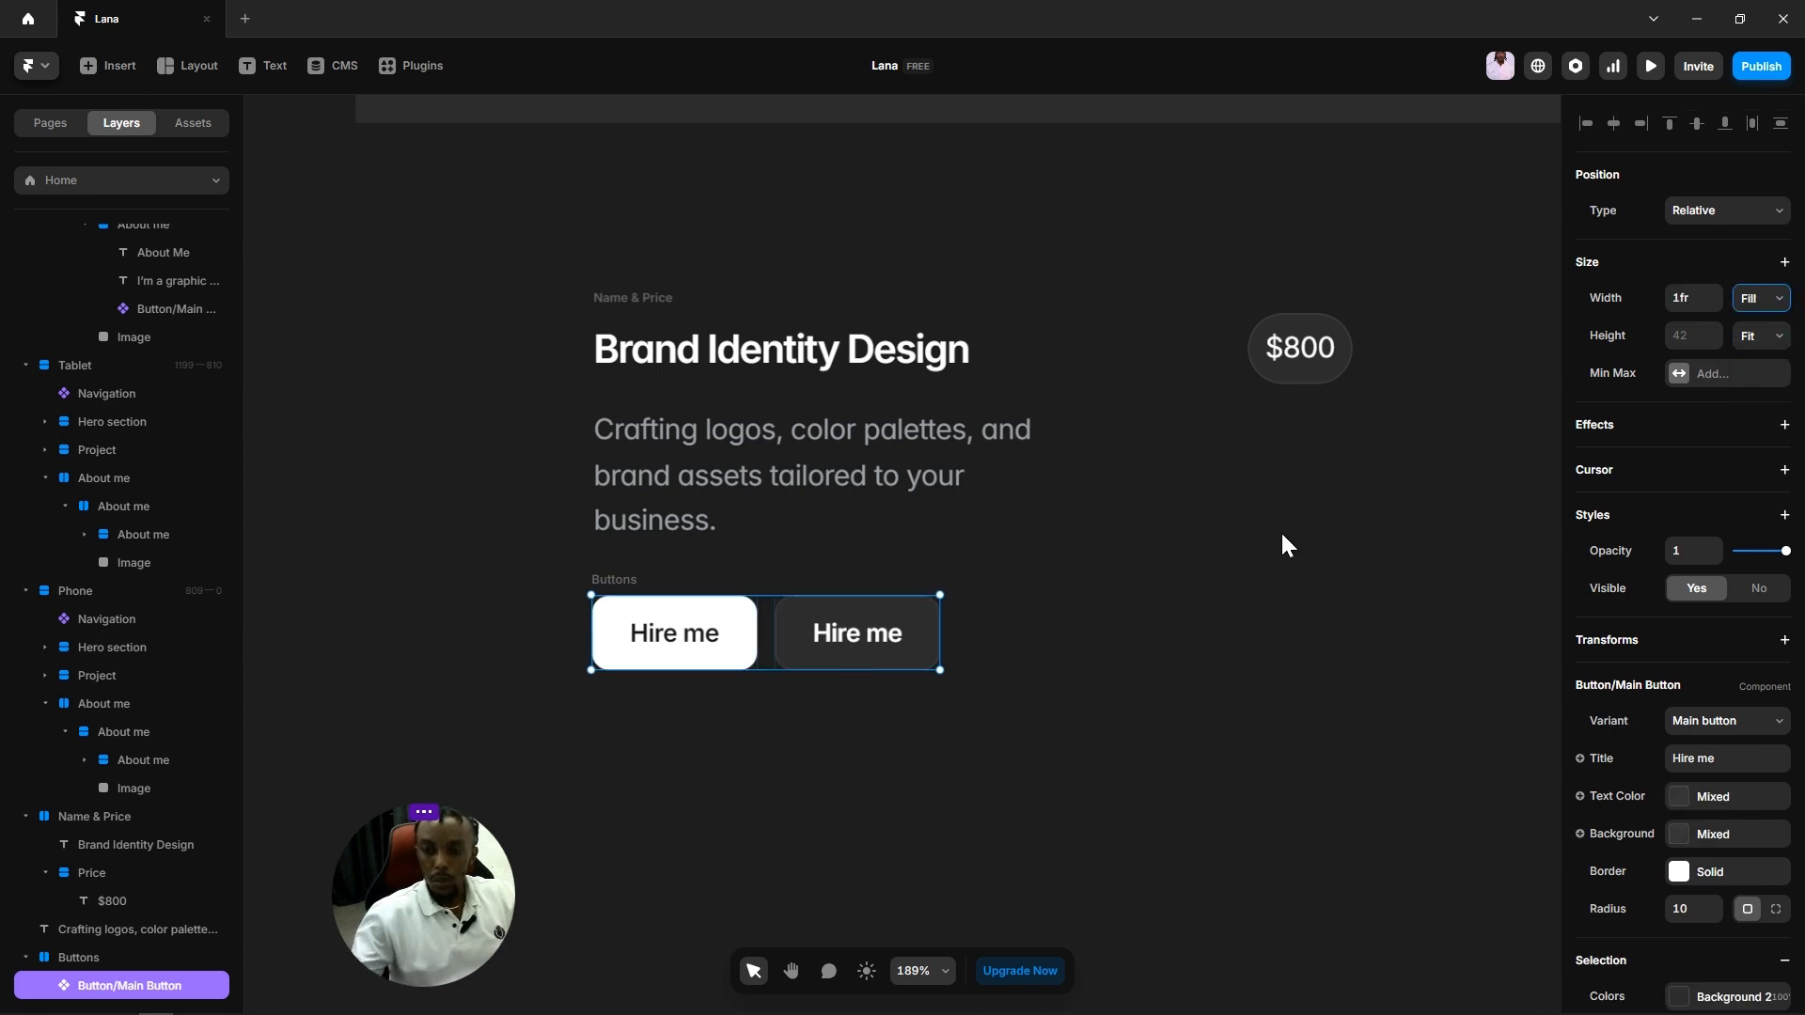
click(1282, 562)
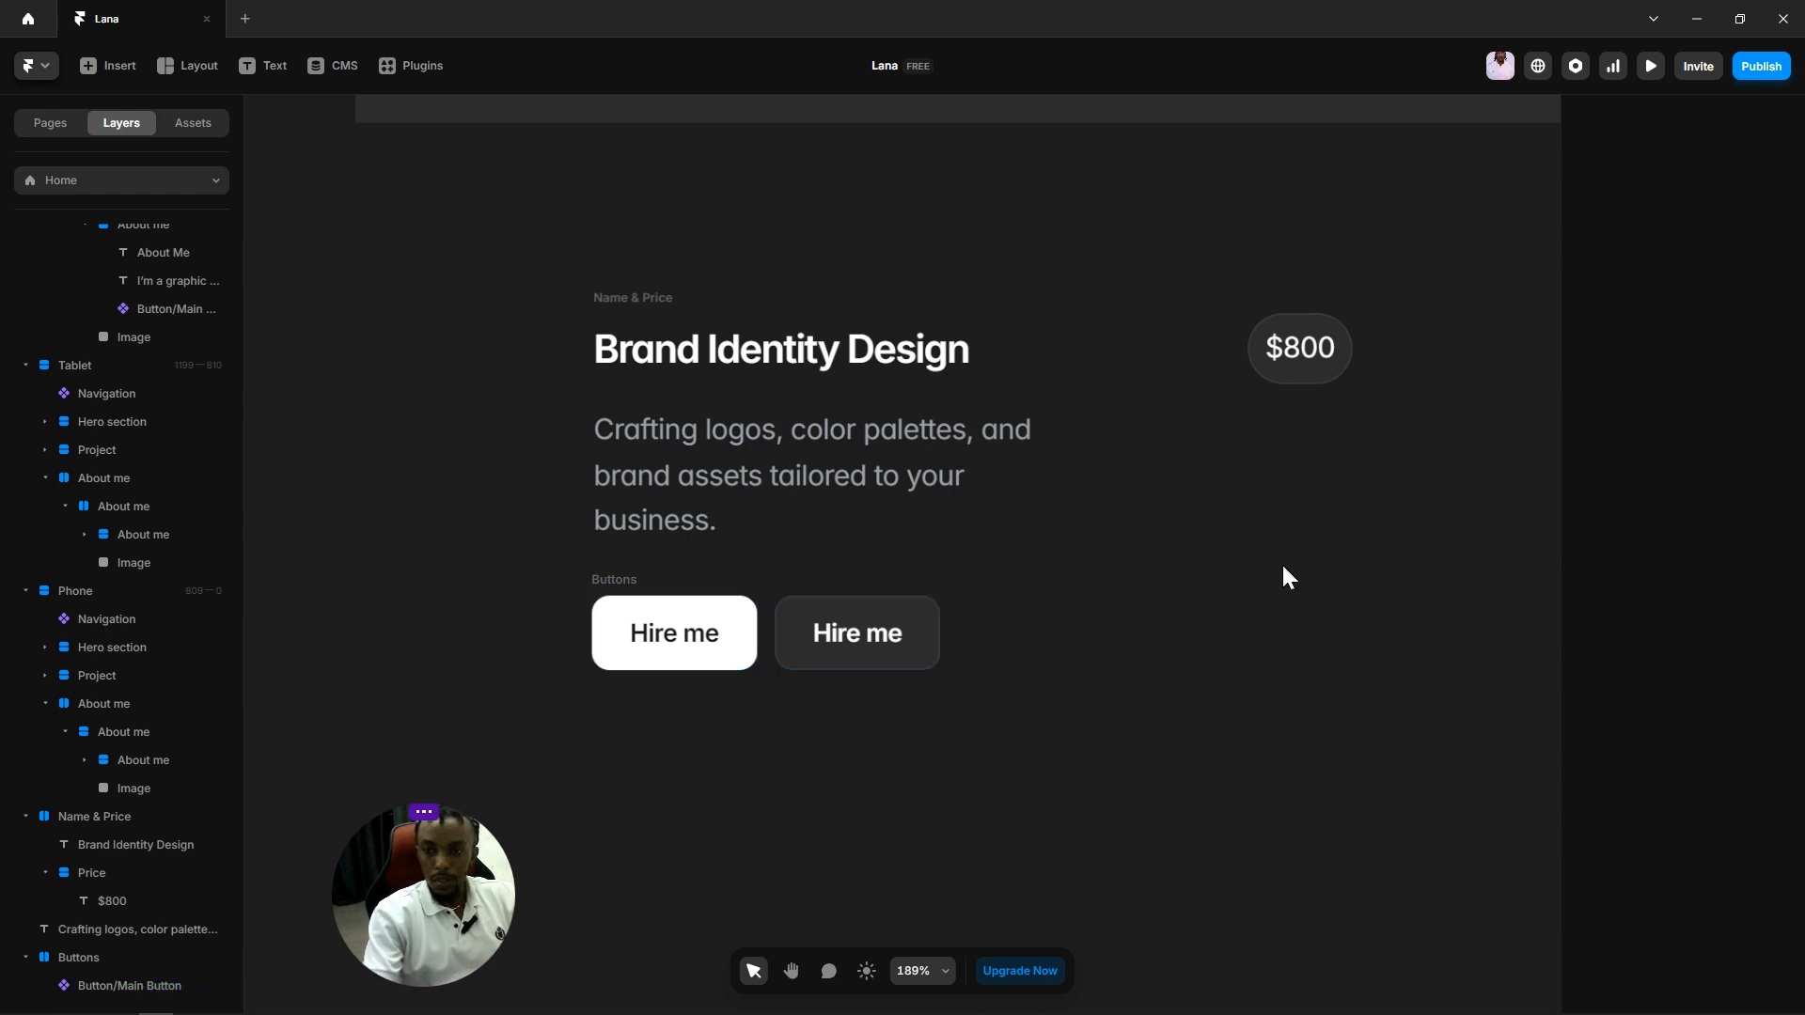
Step: Select the Buttons stack below the service description
click(629, 588)
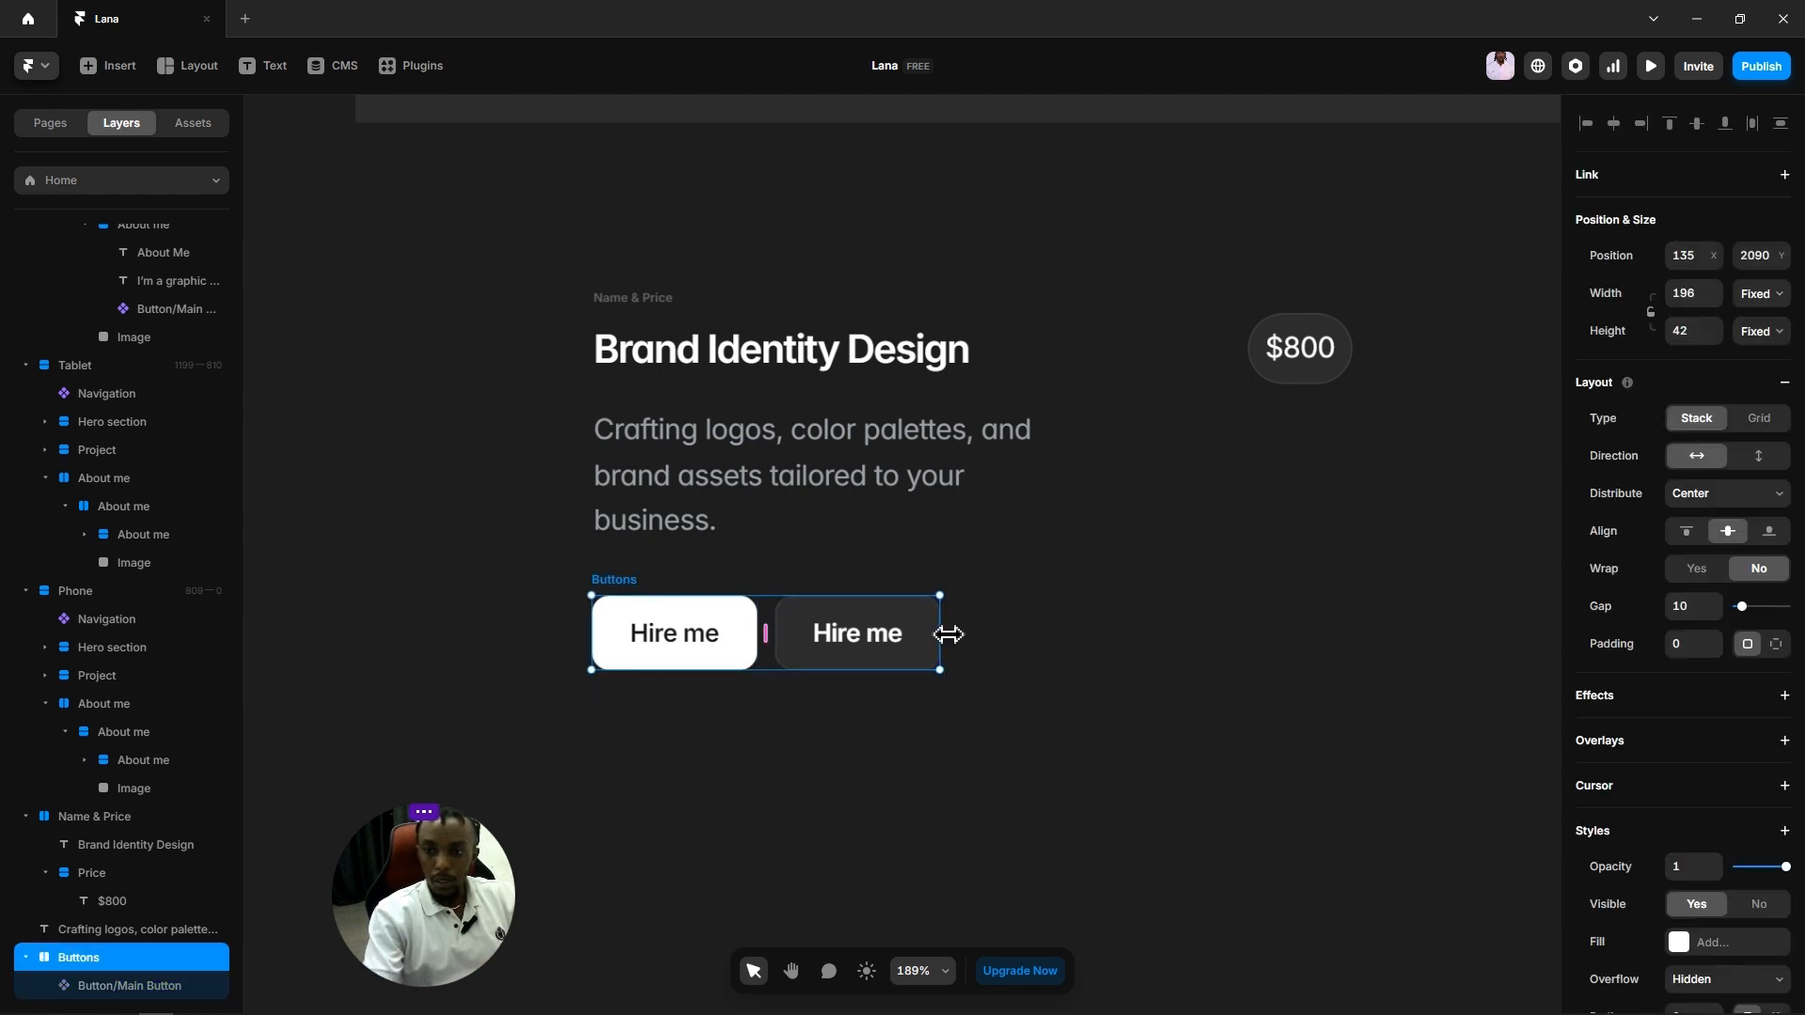
Step: Widen the Buttons stack below the description to about 244 px
mouse_move(954, 635)
mouse_down()
mouse_move(1248, 642)
mouse_move(930, 661)
mouse_up()
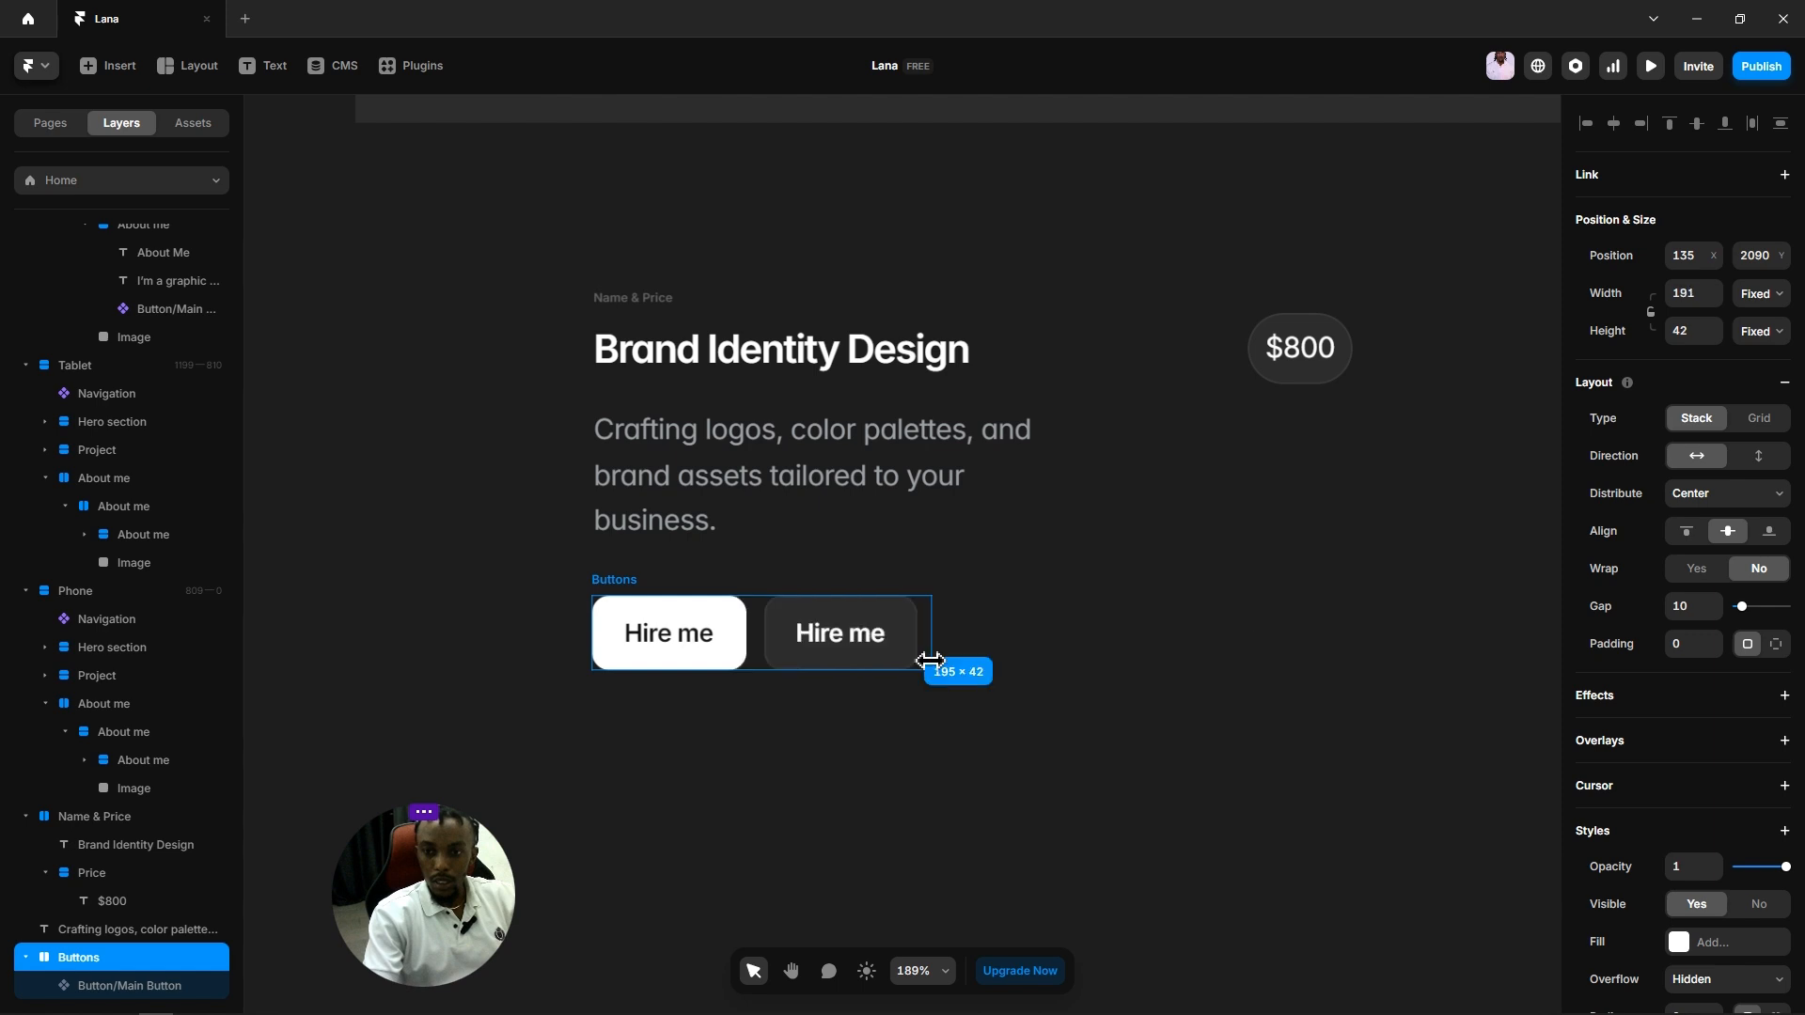
drag(930, 660, 1040, 650)
scroll(1039, 649, down, 1)
click(1159, 599)
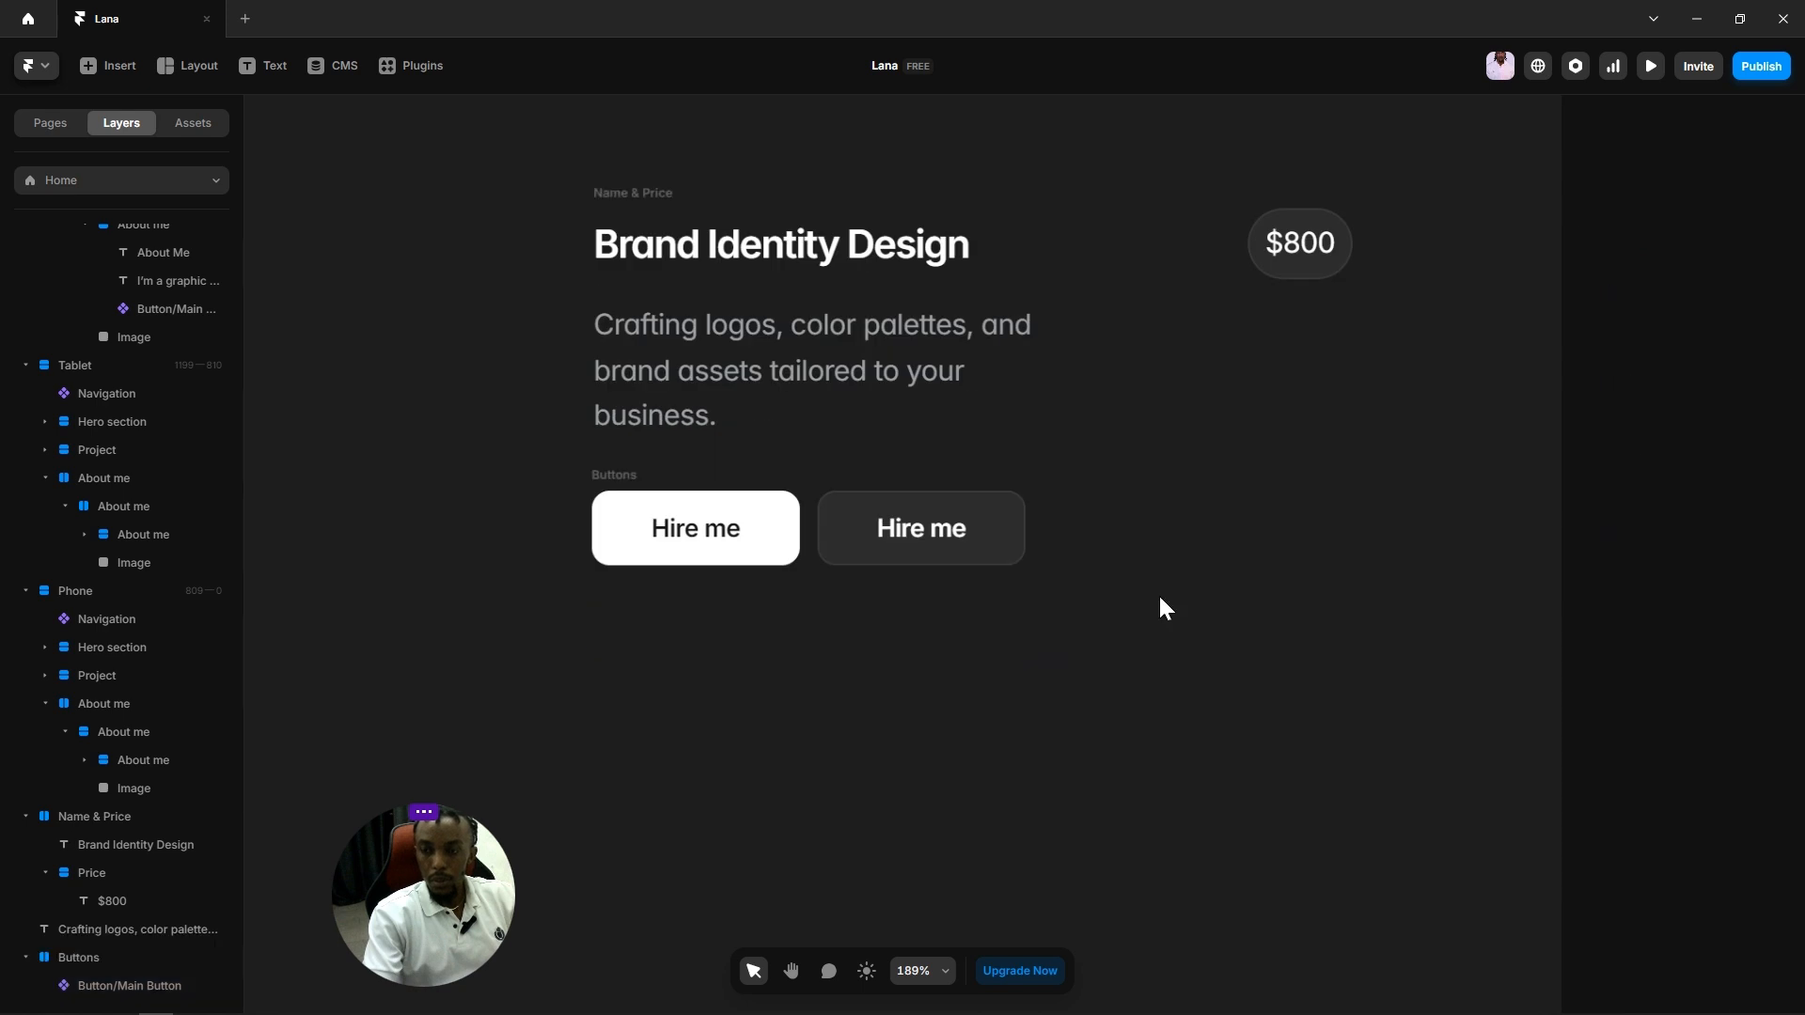
Step: Wrap the Name & Price row, the description text and the Buttons stack together in a new stack
scroll(1159, 599, down, 2)
drag(1262, 554, 1020, 701)
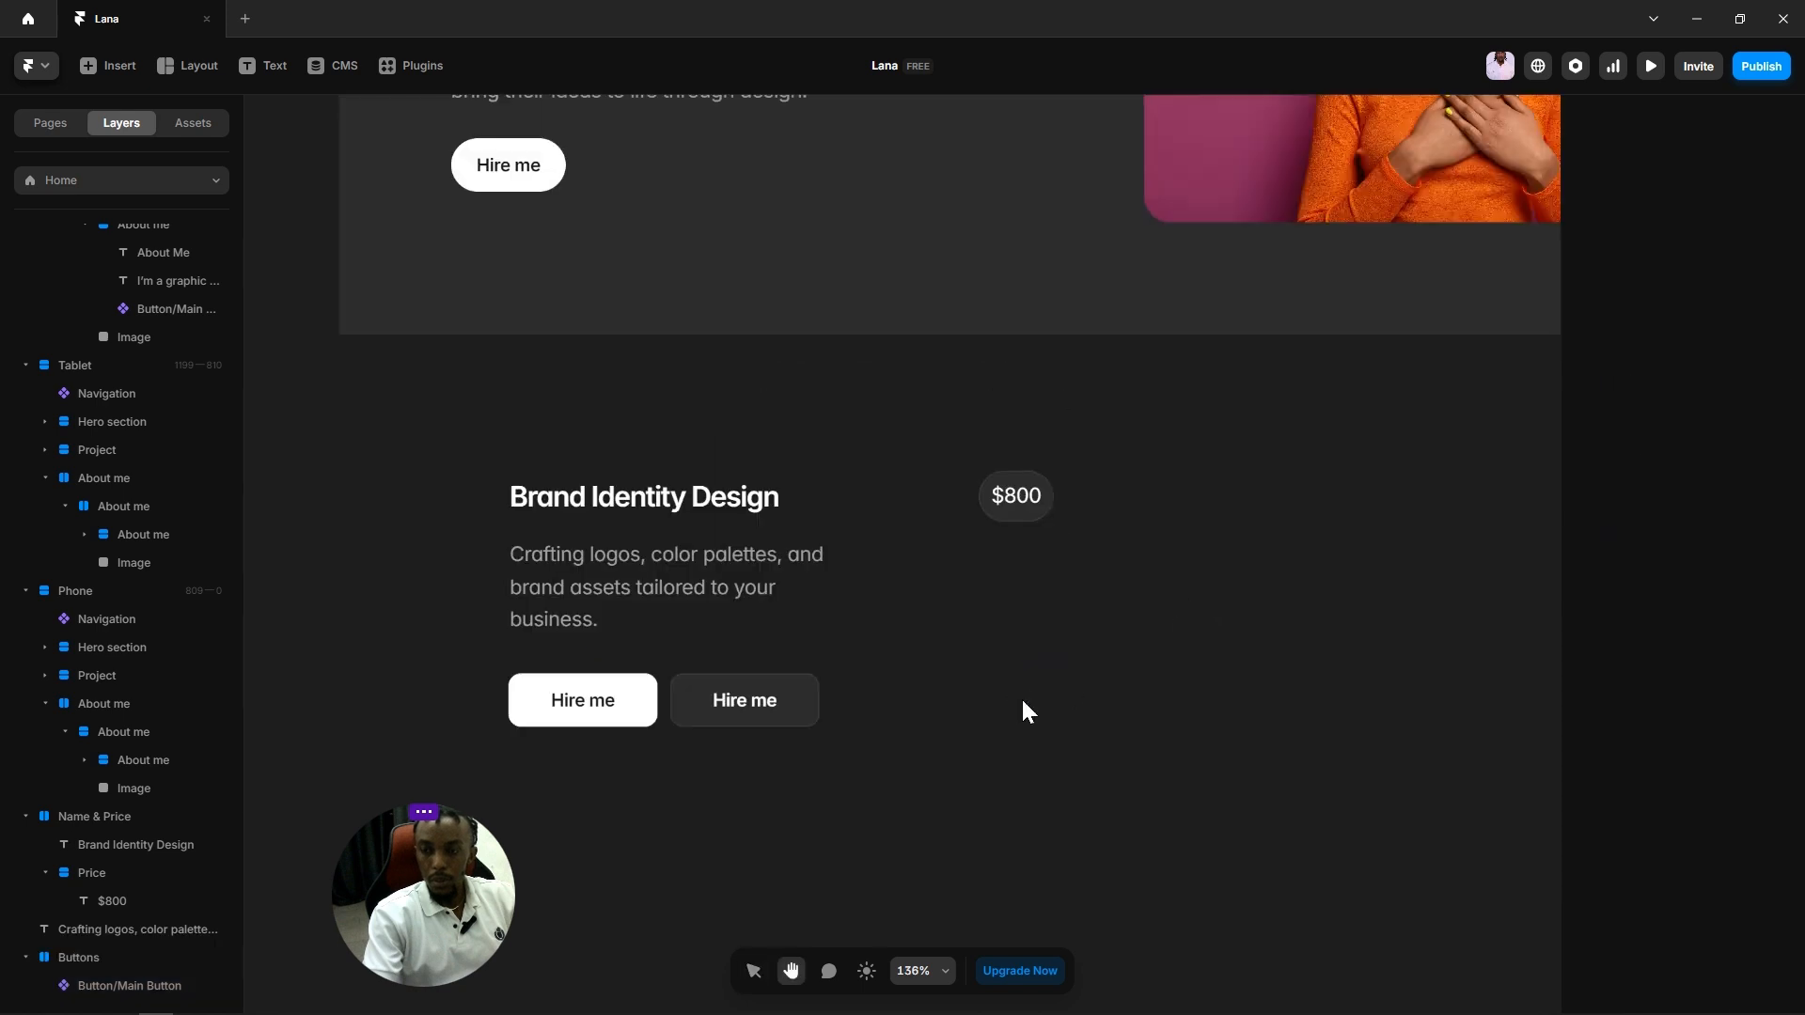
click(548, 658)
shift+click(550, 585)
shift+click(543, 440)
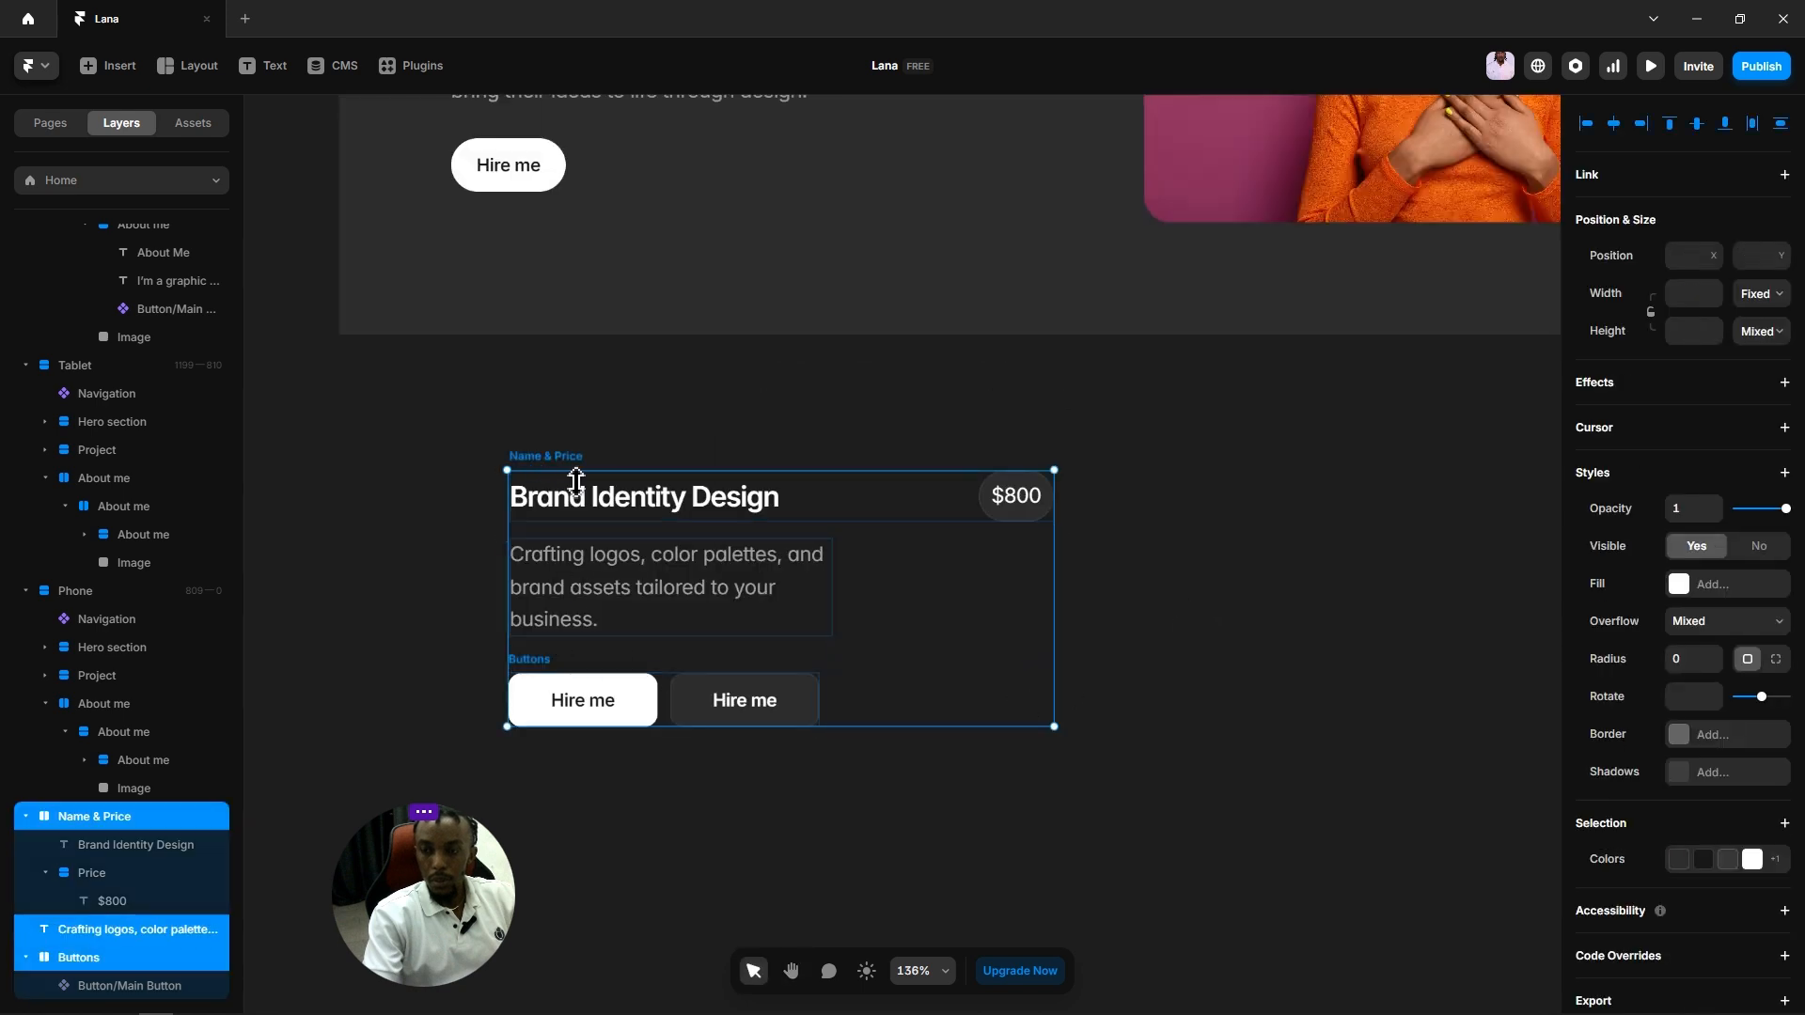
right_click(729, 745)
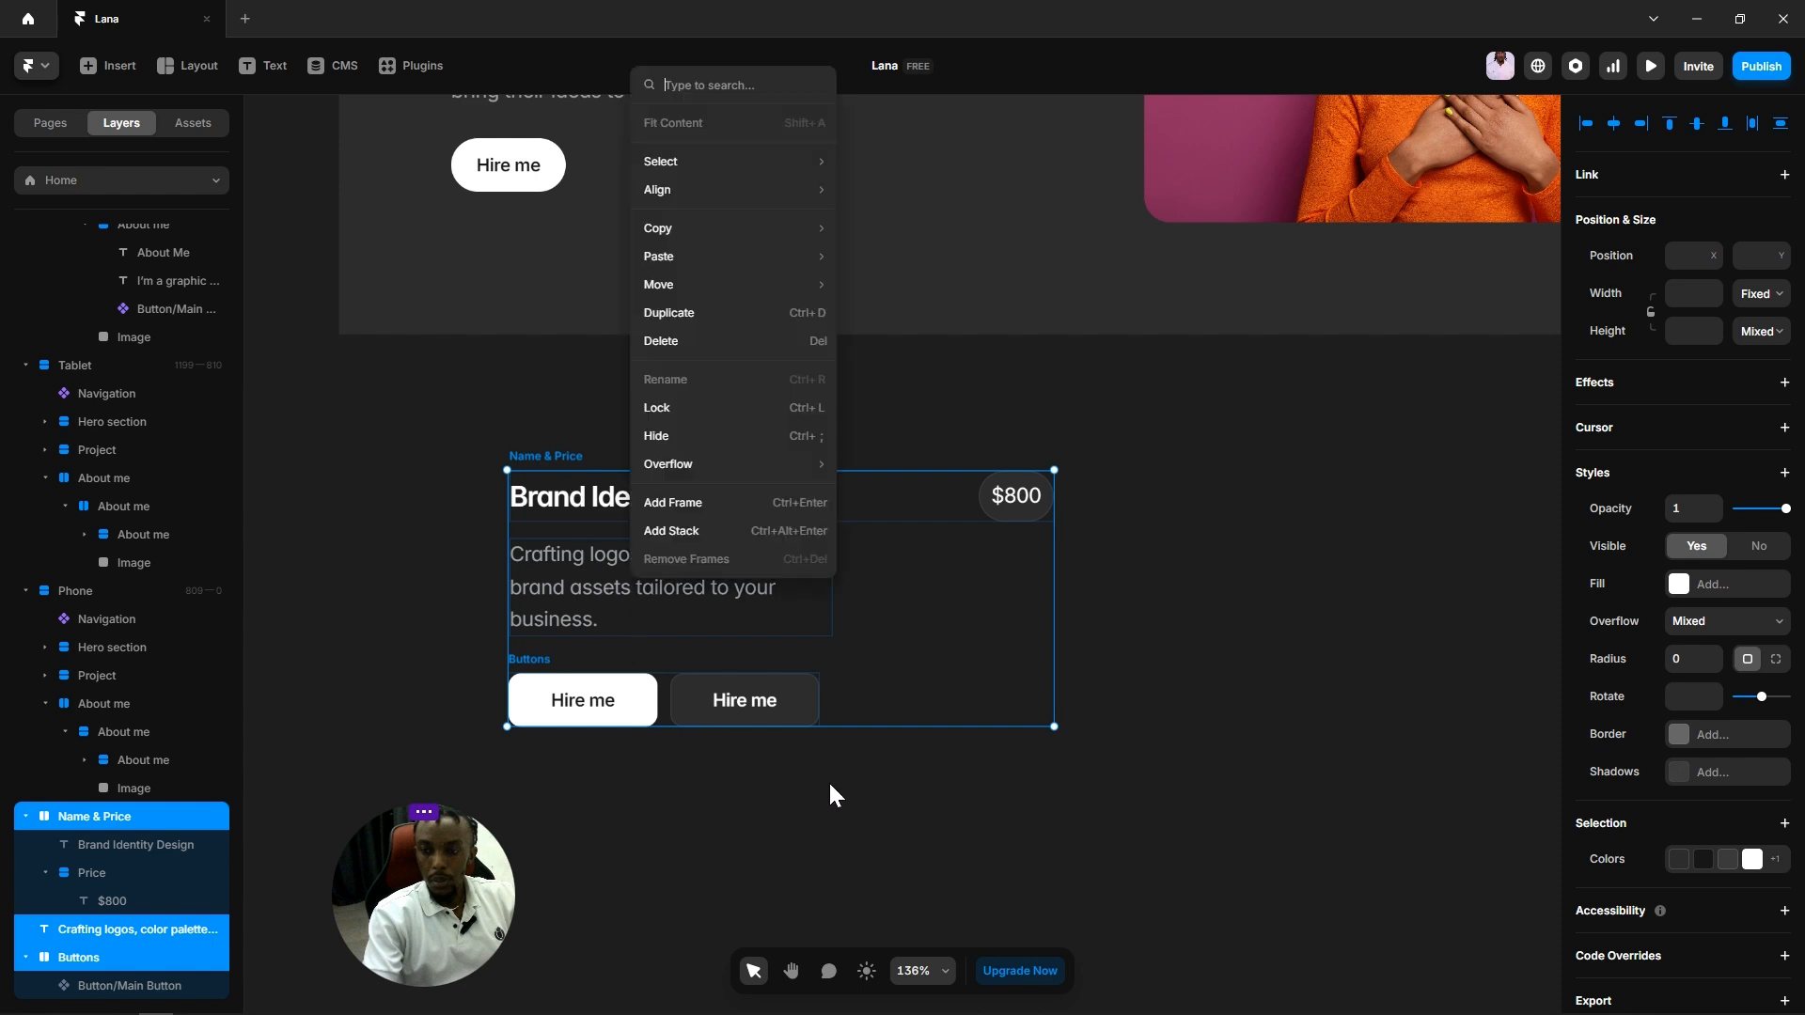
click(678, 530)
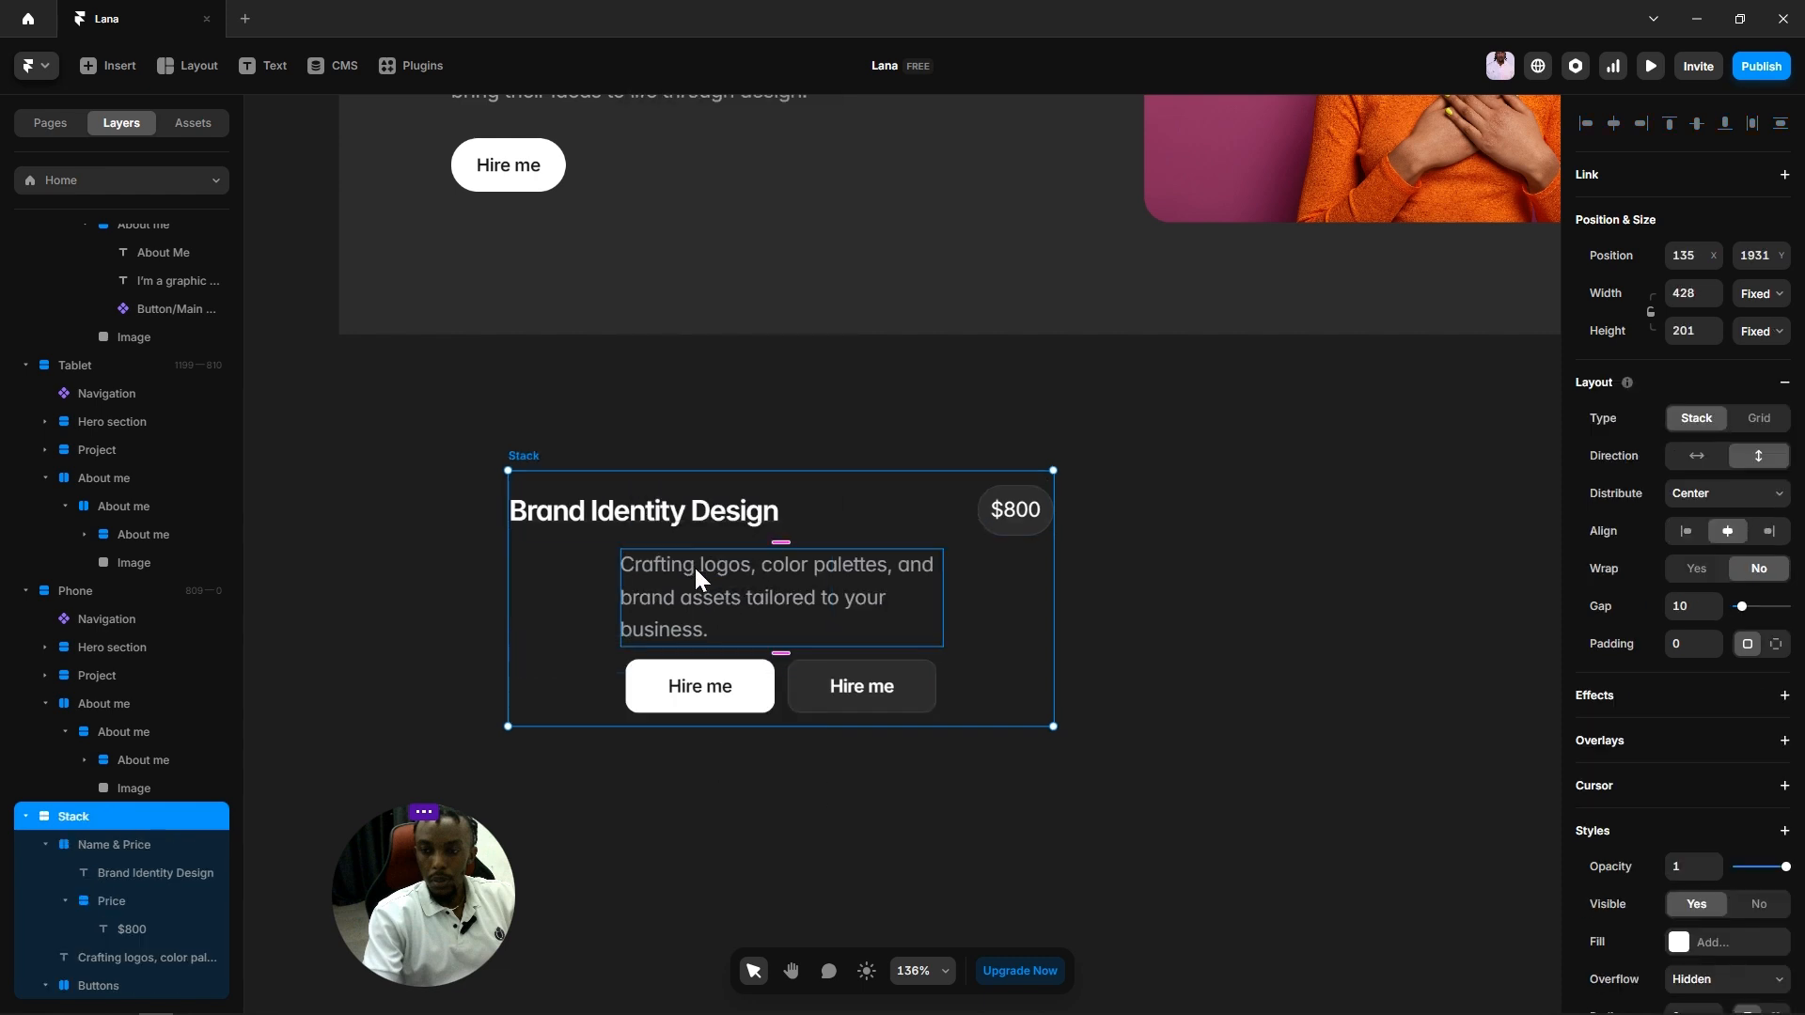
Step: Collapse the new stack's child layers and rename the stack as Services Card
click(44, 844)
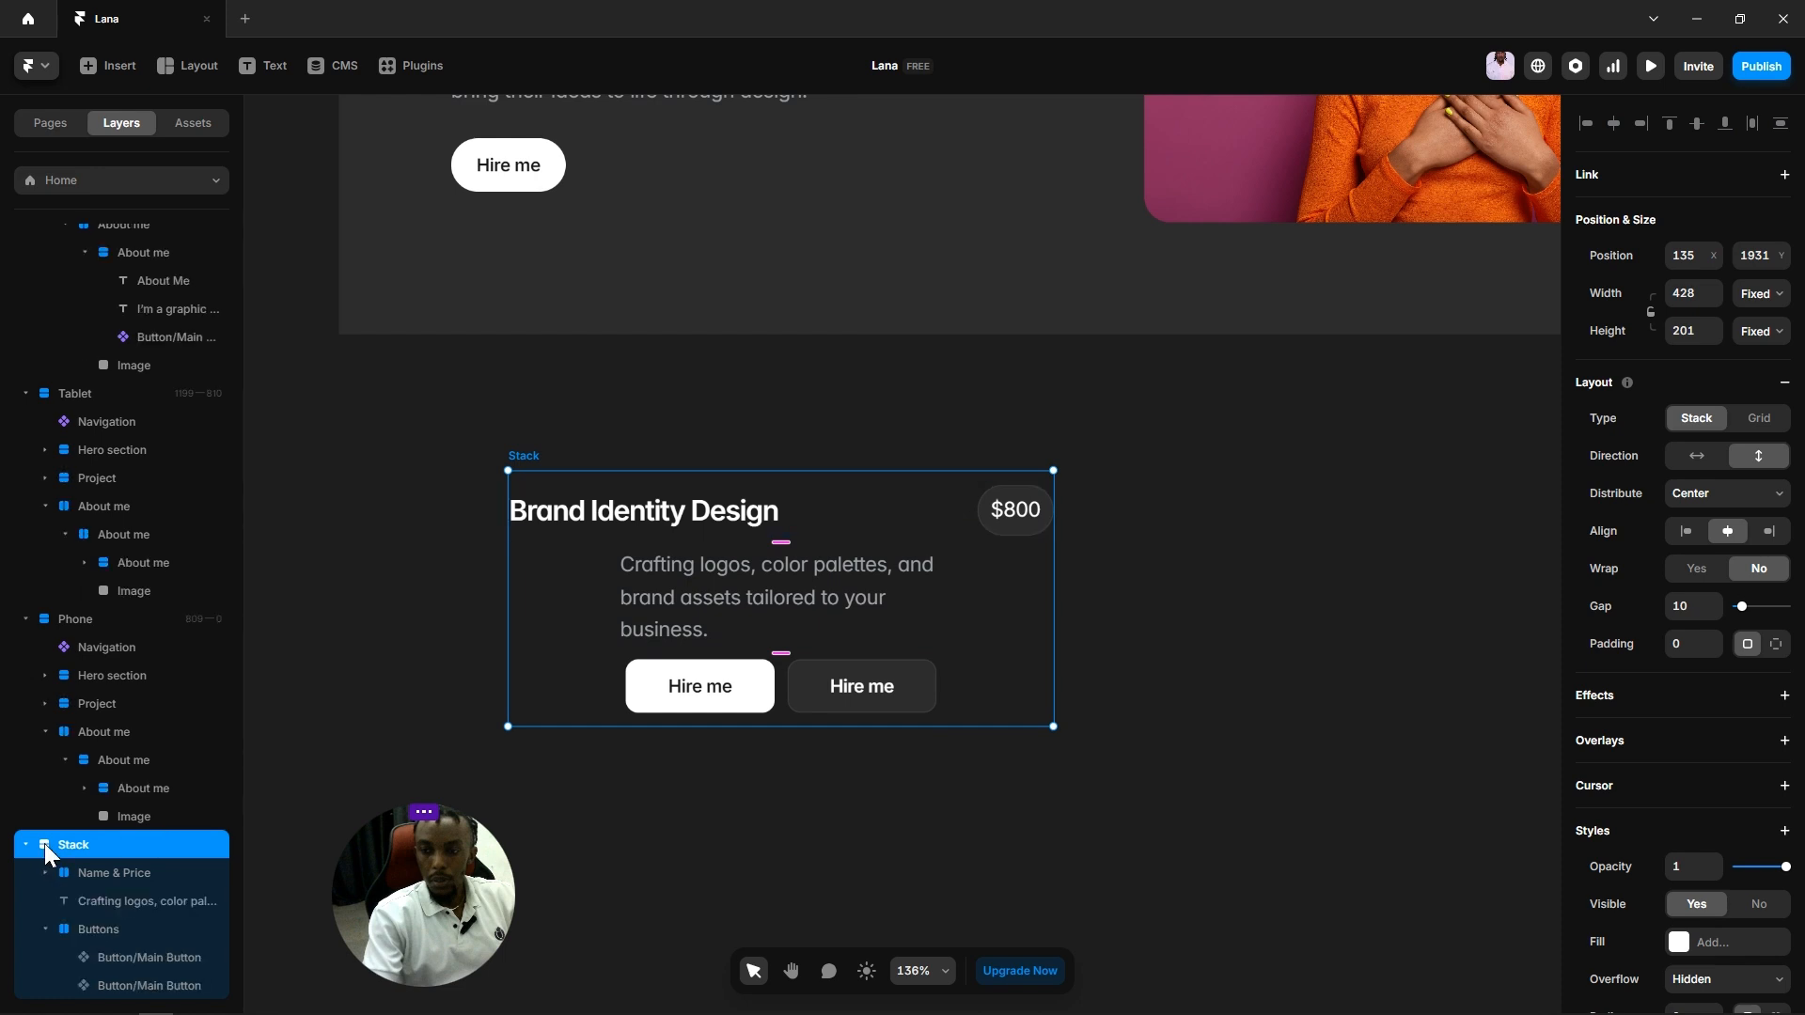
click(44, 928)
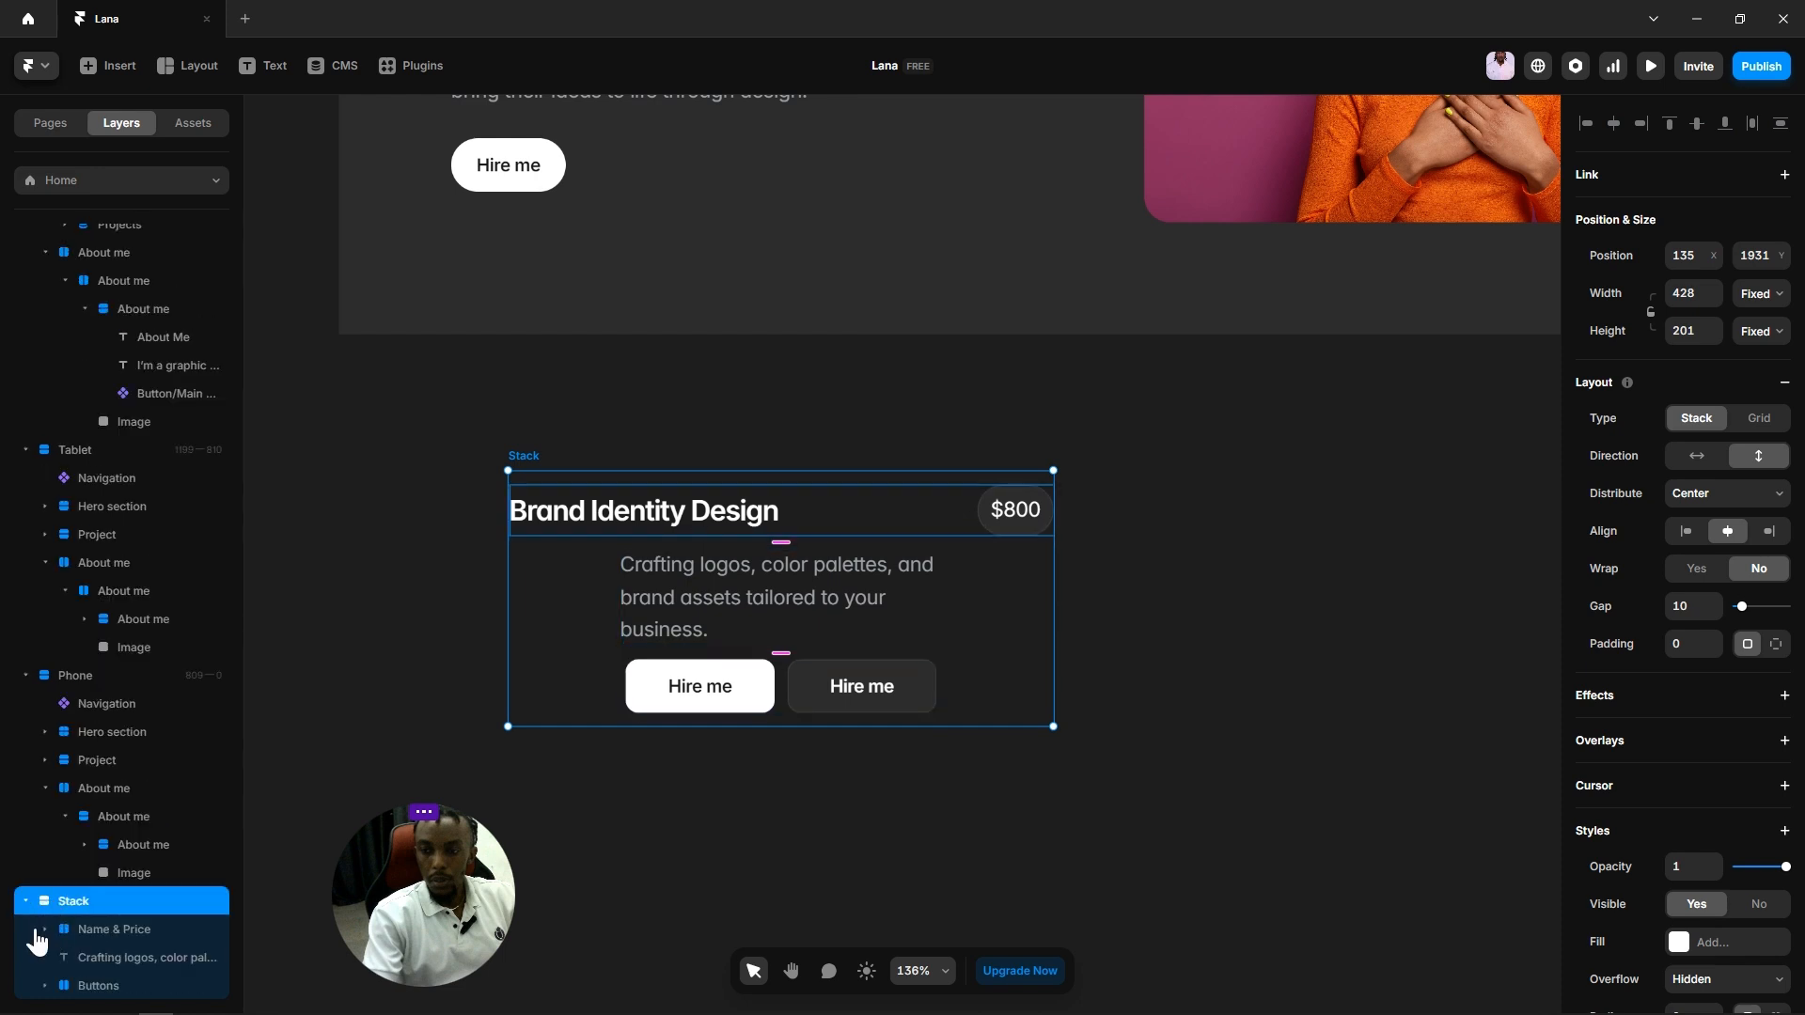
double_click(70, 897)
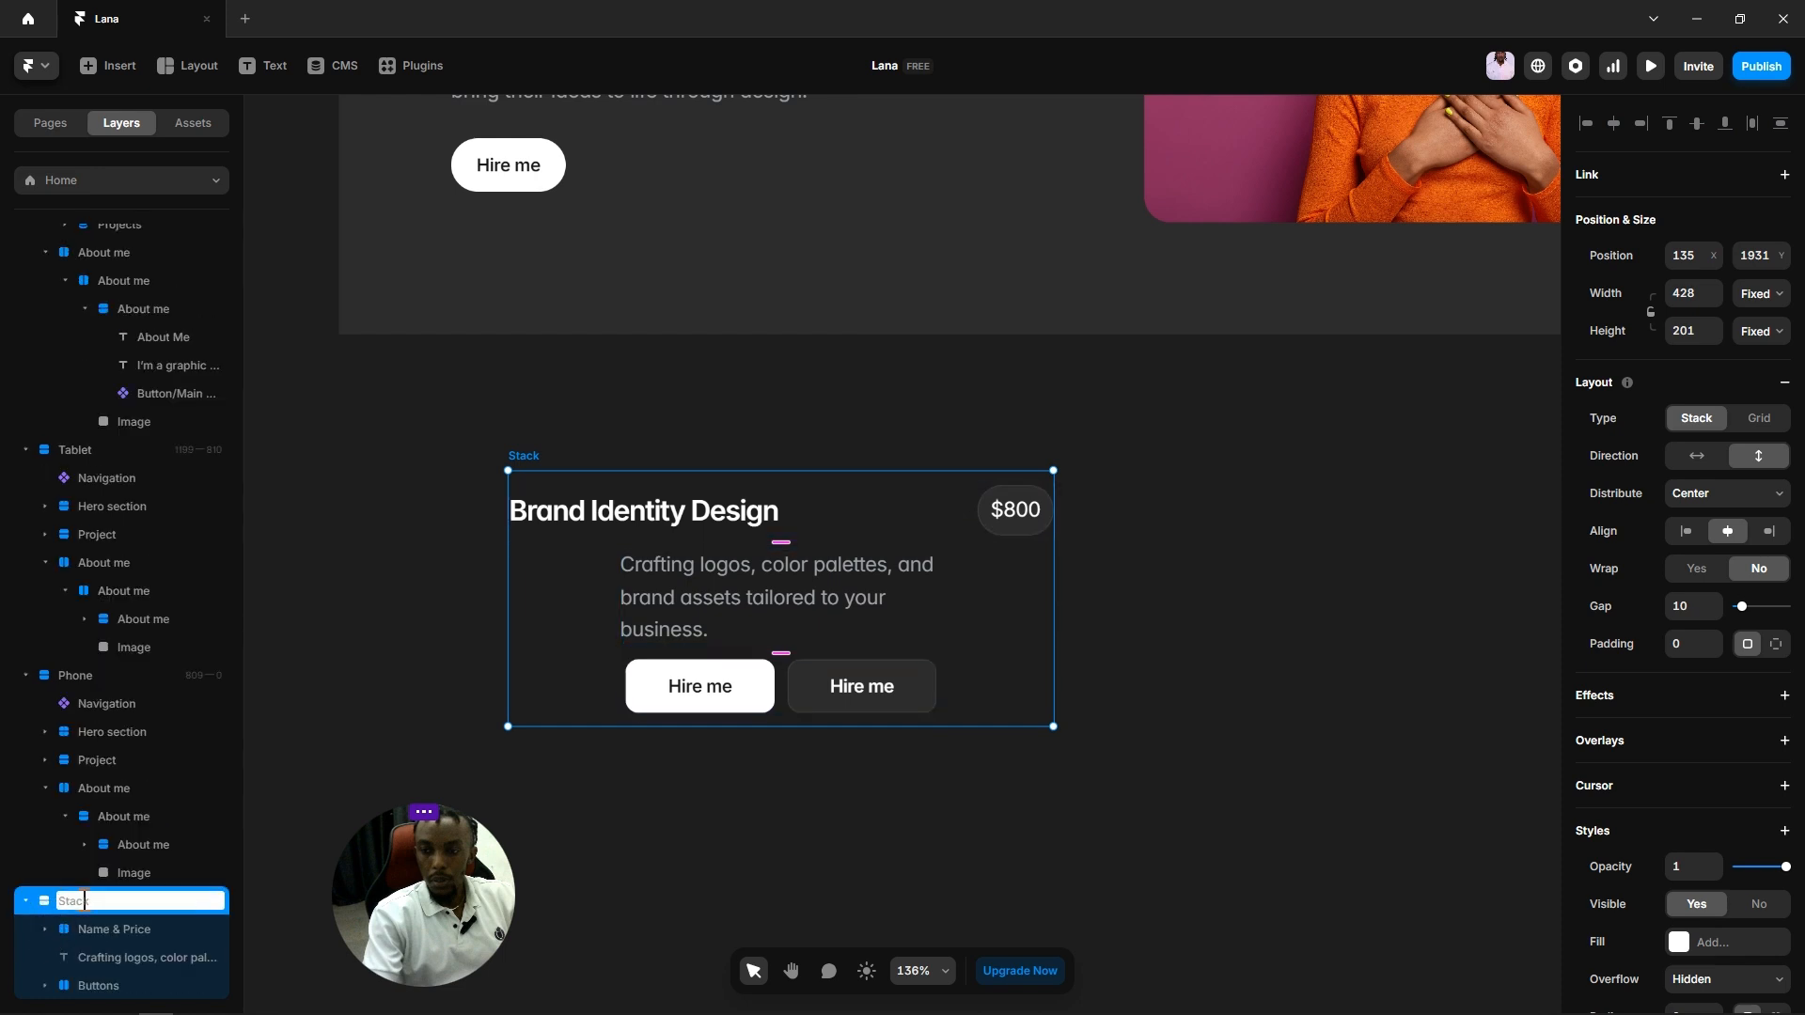
text(S)
text(ervices Card)
click(1335, 581)
Step: Align the contents of the Services Card stack to its left edge
click(518, 458)
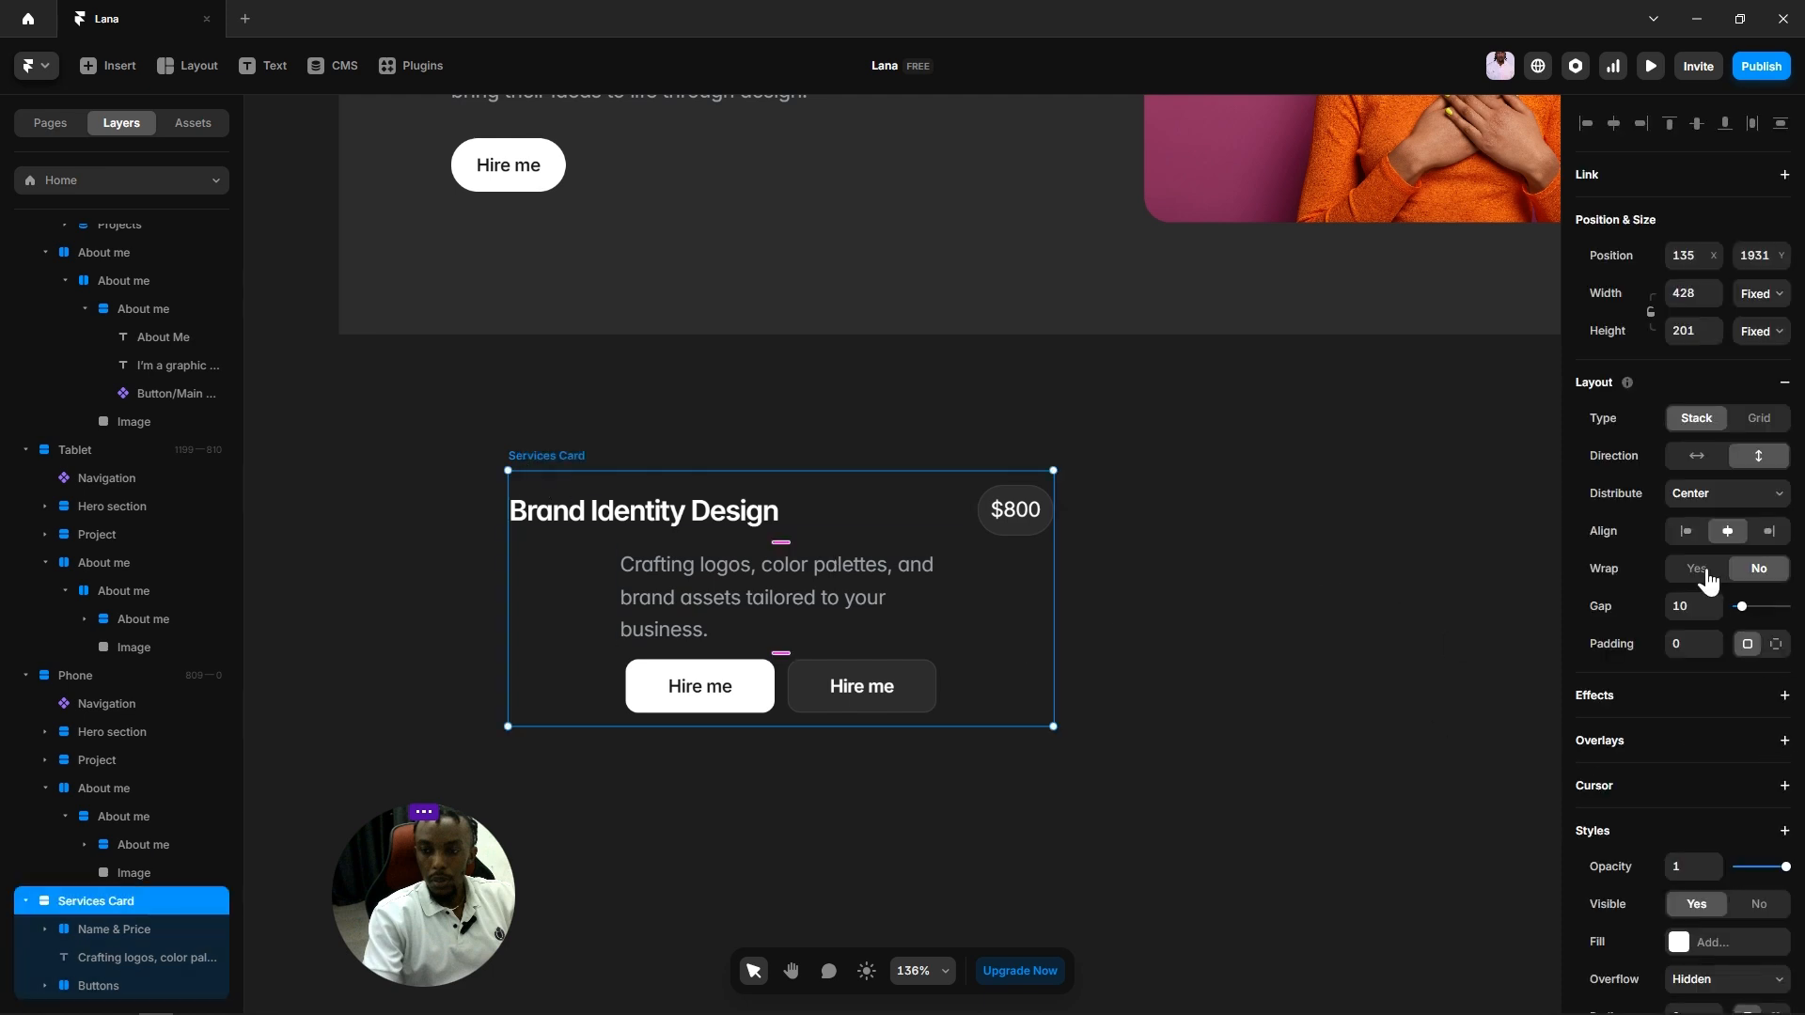
click(1689, 533)
click(1245, 578)
click(687, 590)
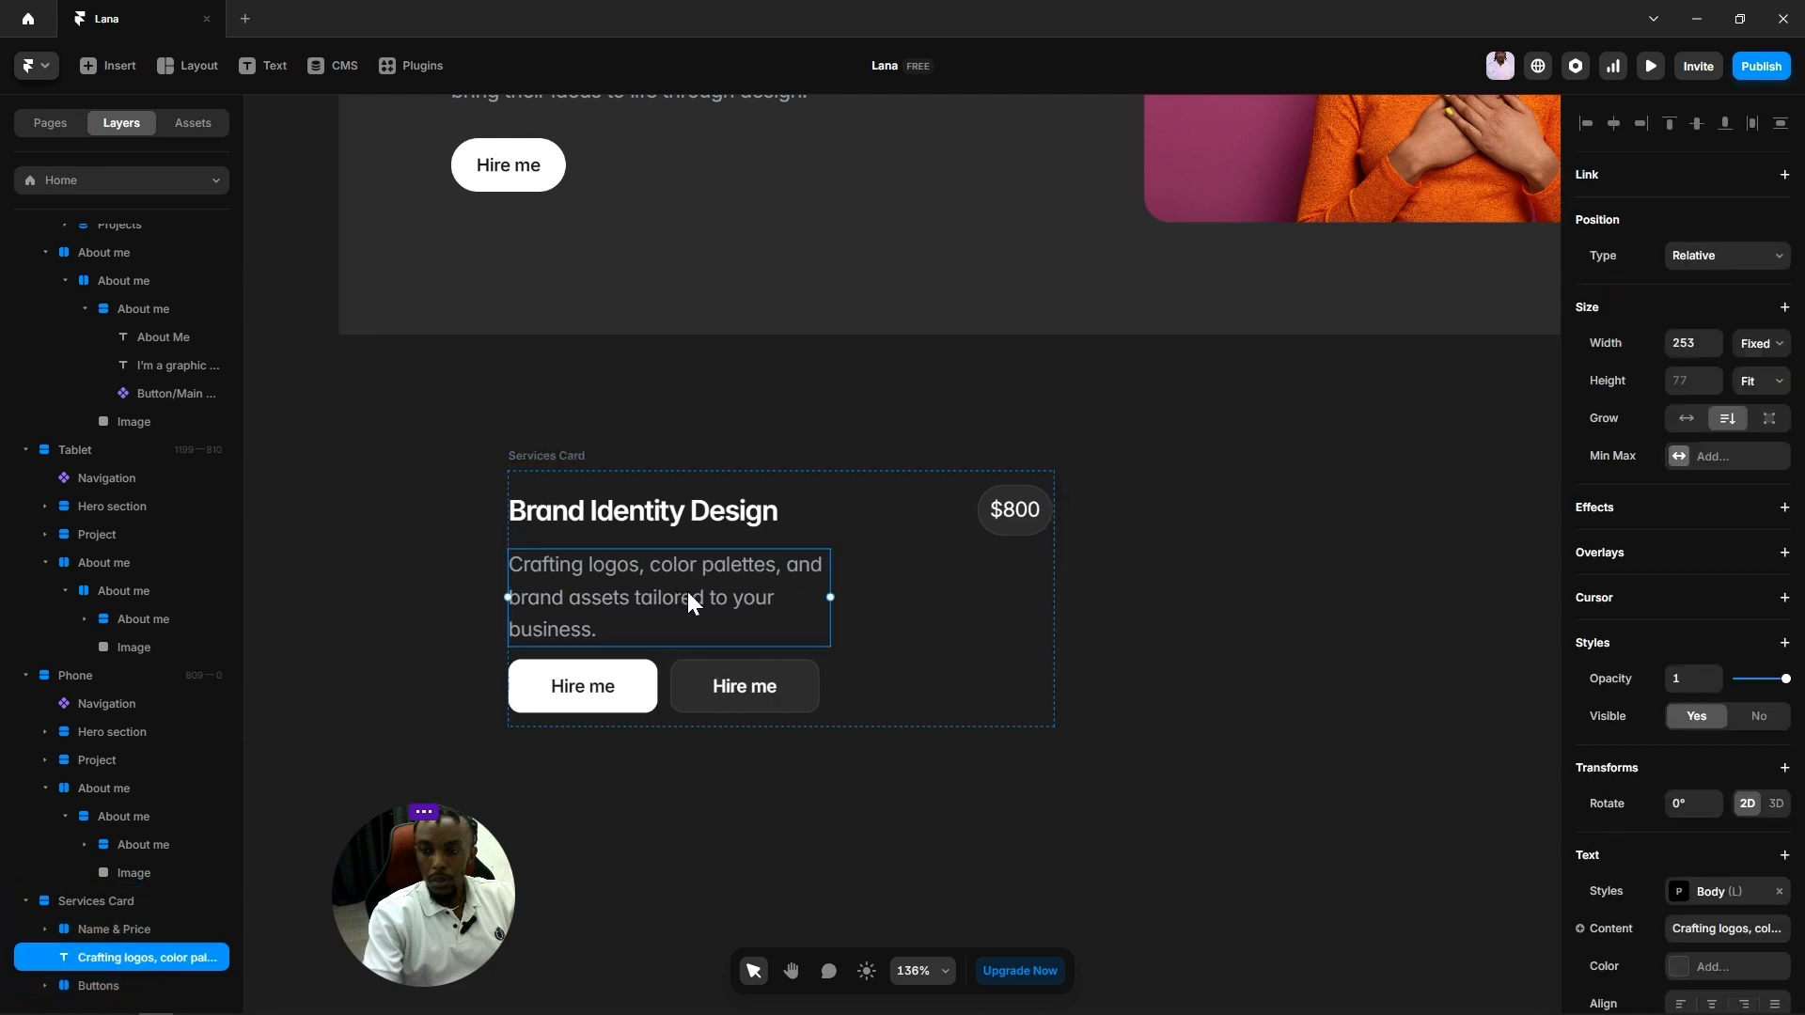
click(614, 417)
click(549, 455)
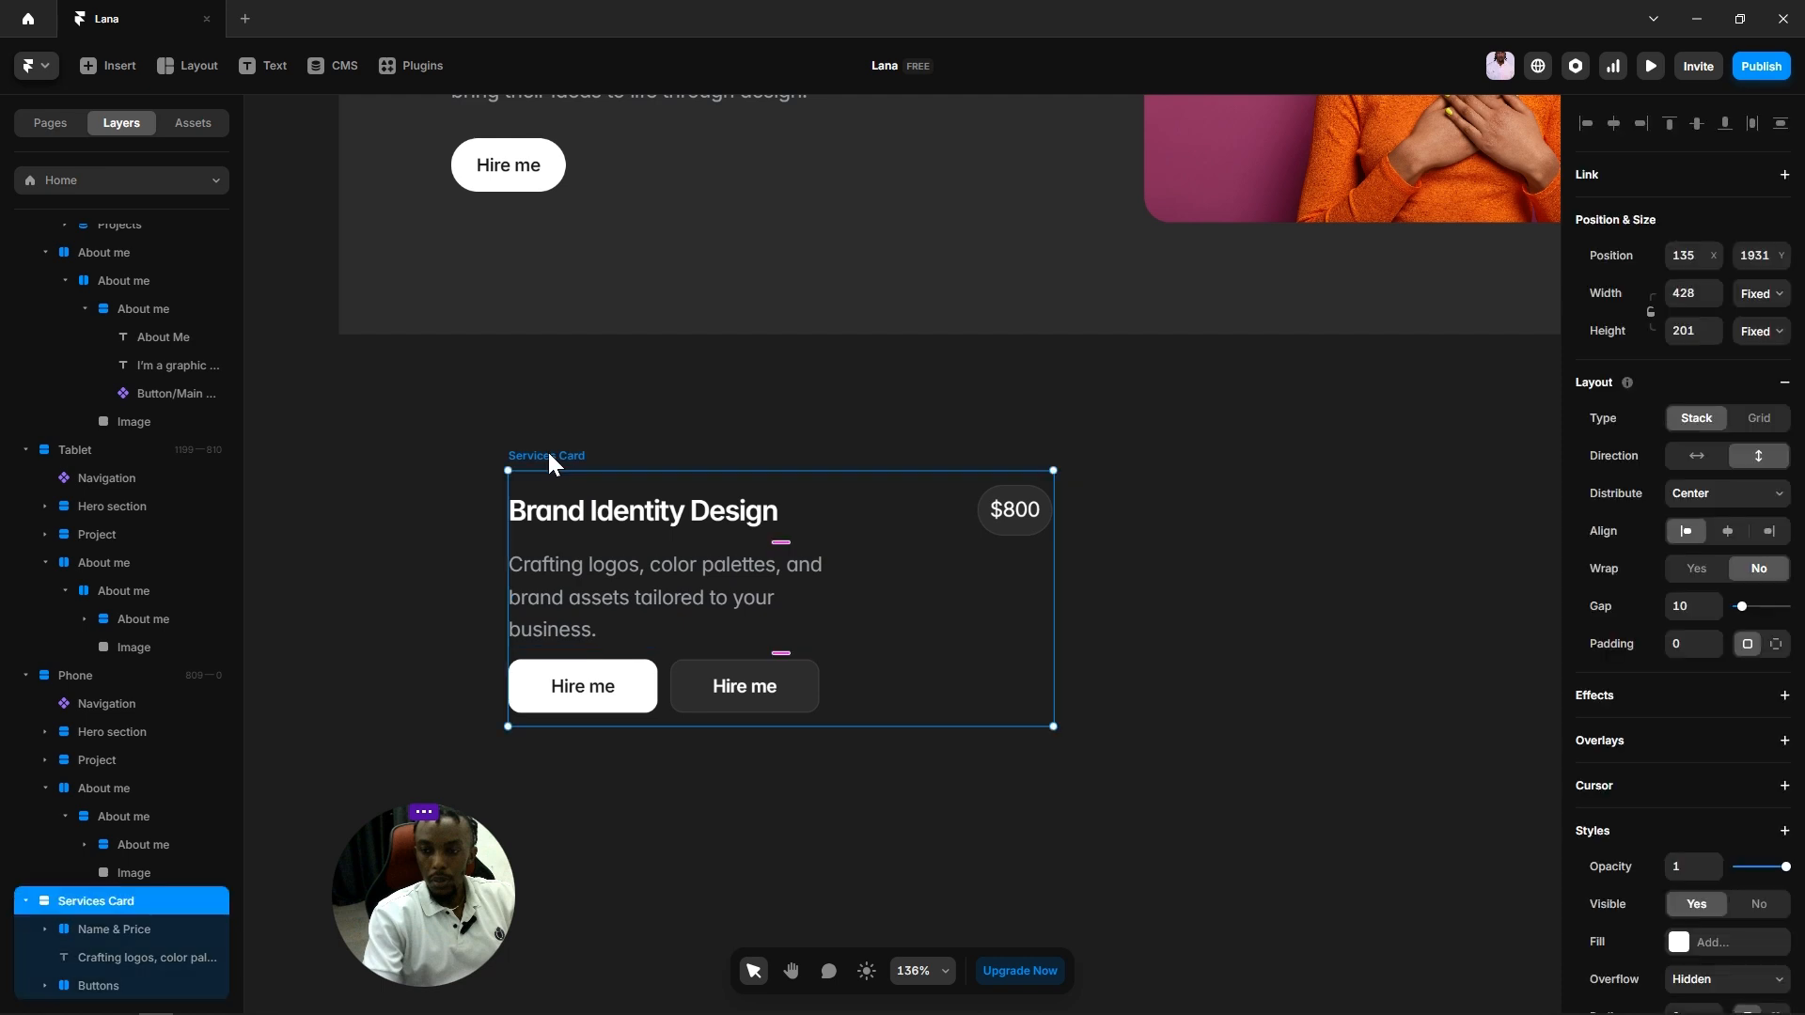
Step: Set the width of the description text in the Services Card to Fill
click(602, 592)
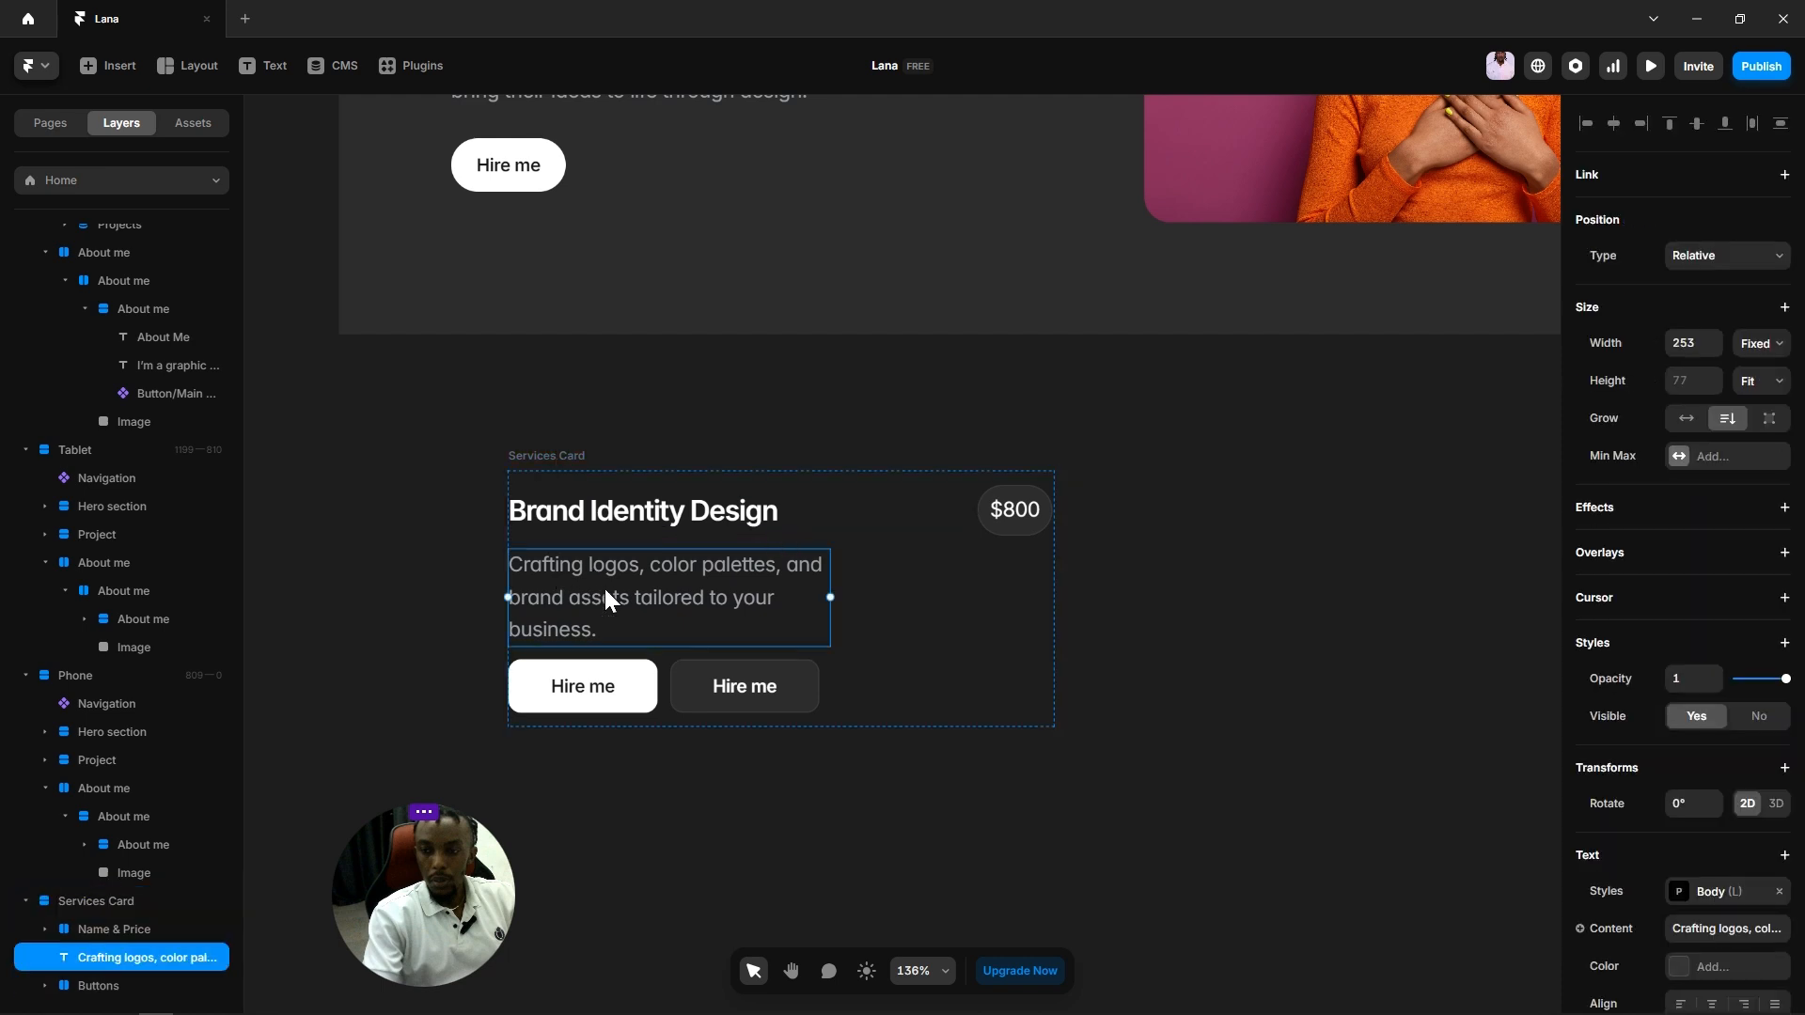
click(1757, 345)
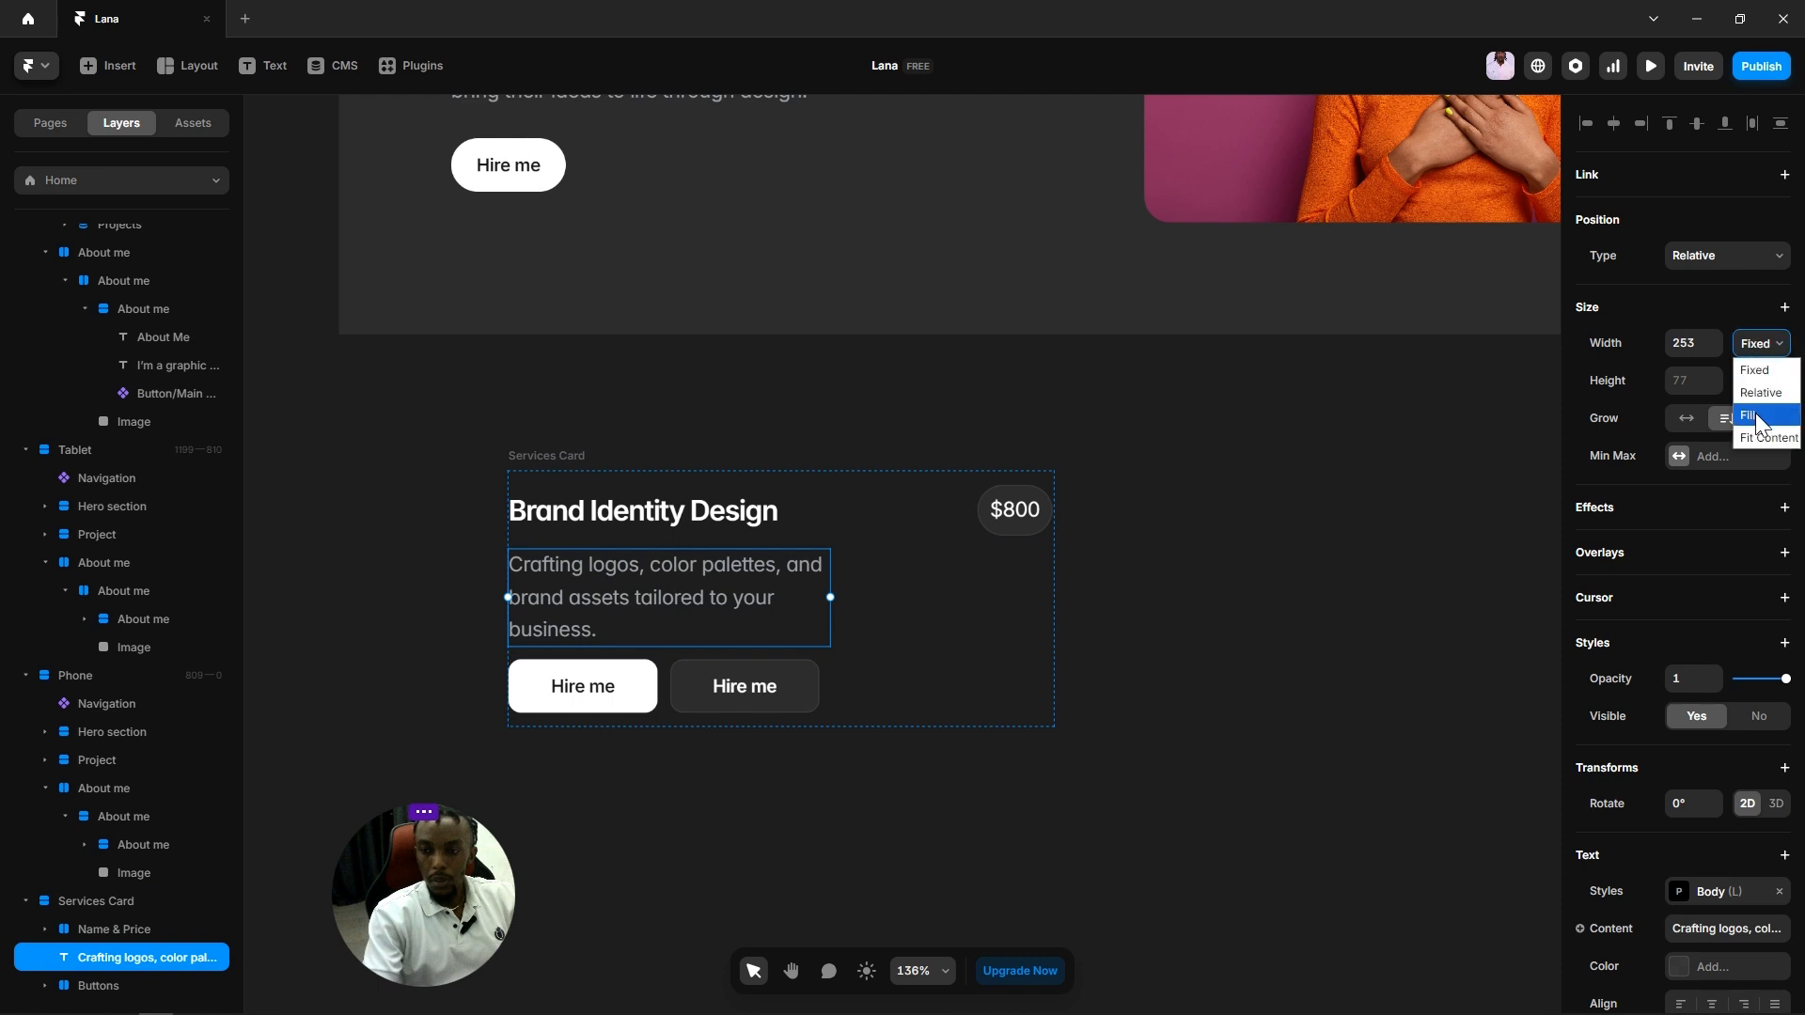
click(1750, 415)
click(1354, 482)
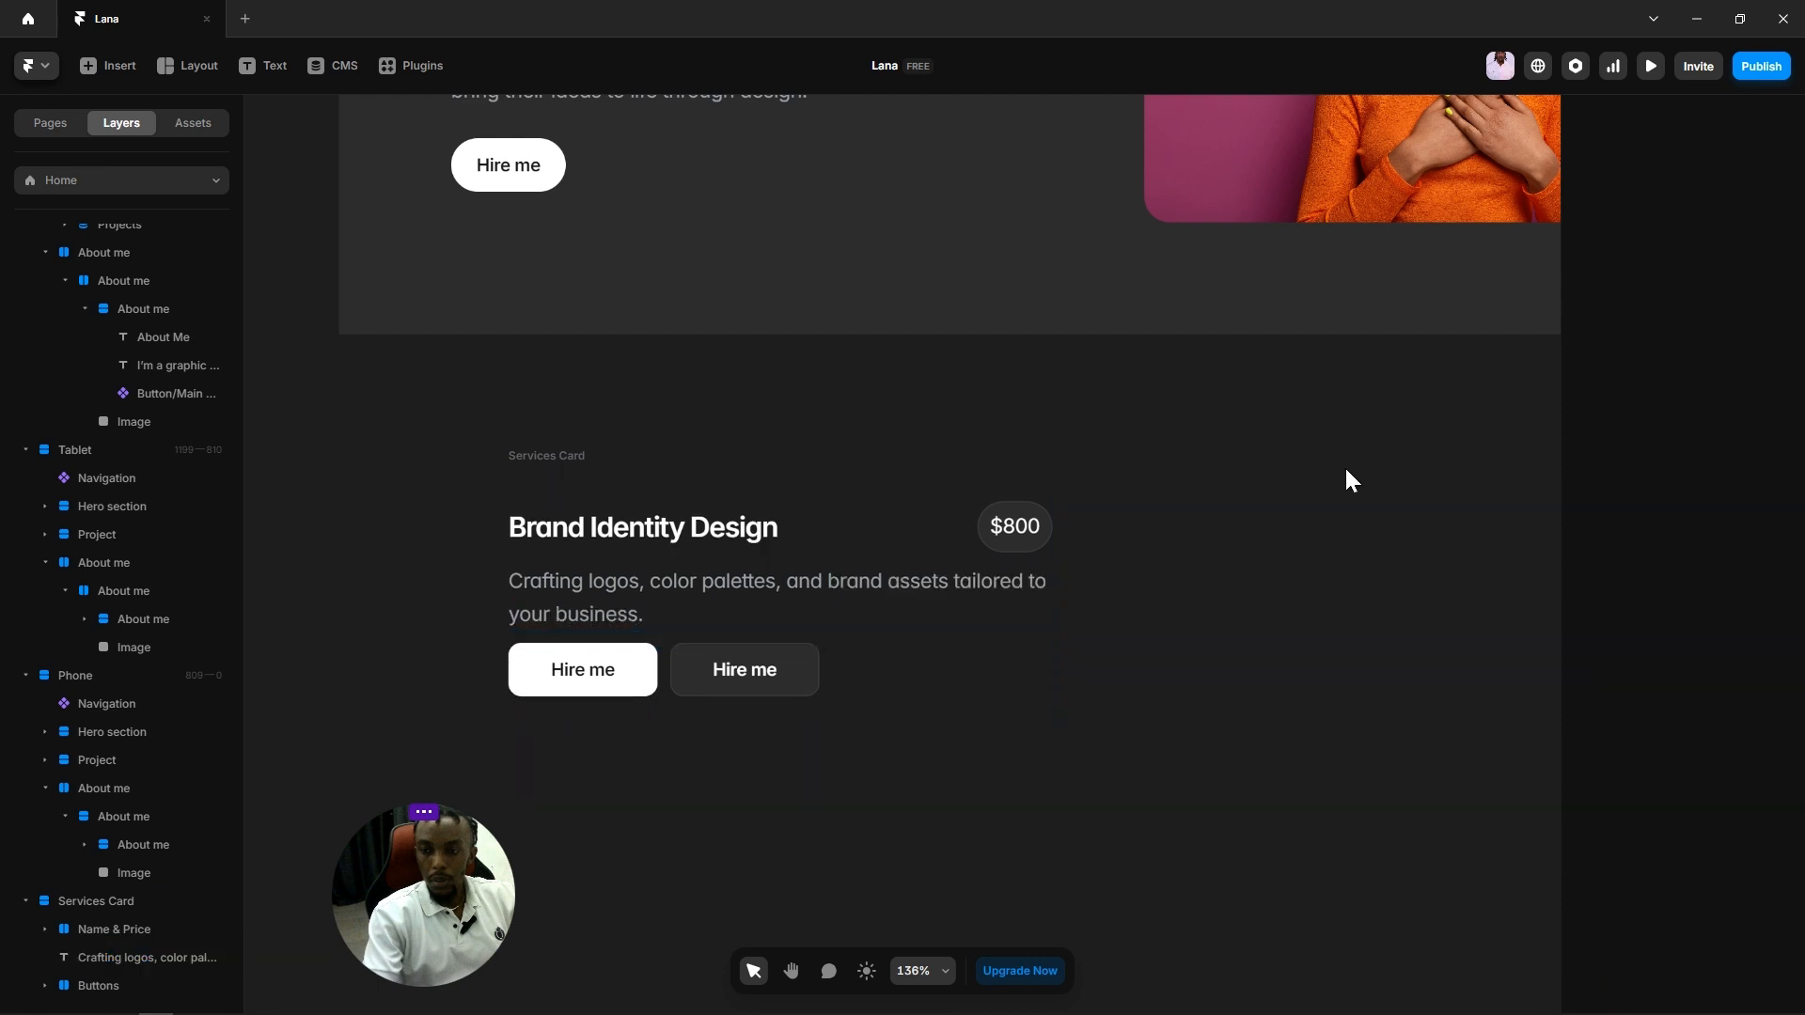
Step: Set the Buttons stack's width to Fill and its height to Fit Content
click(666, 687)
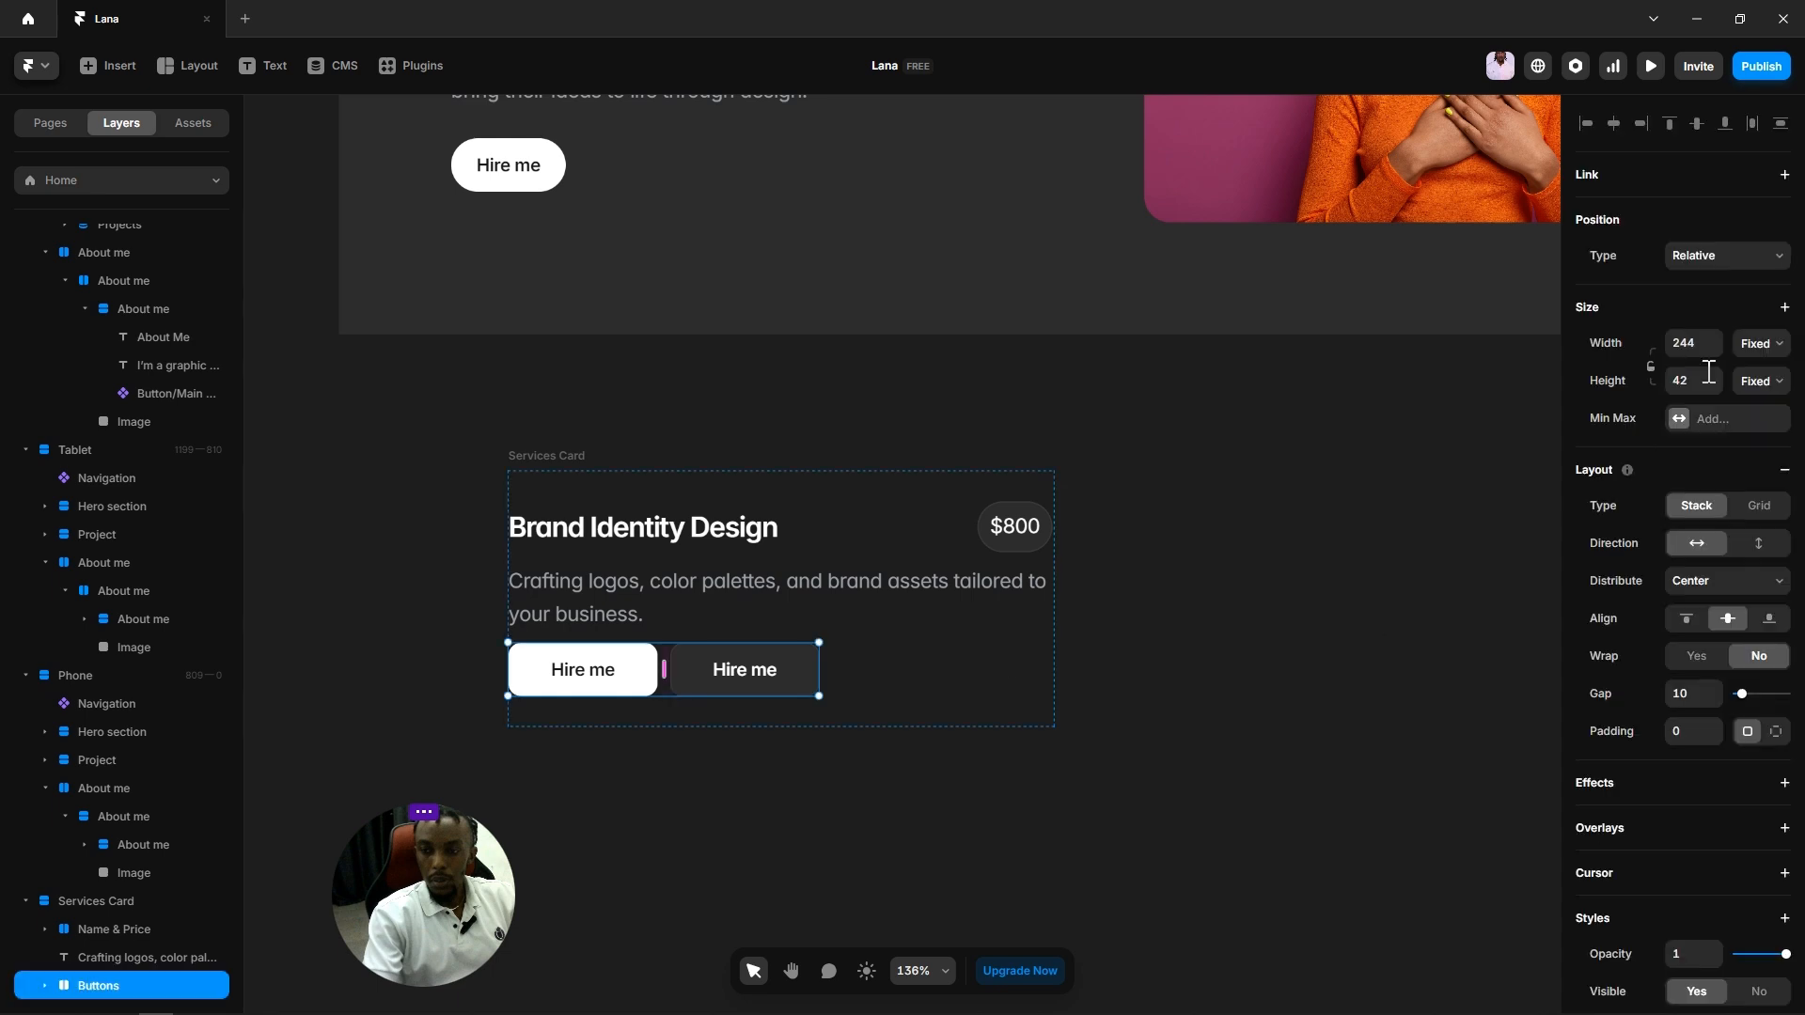
click(1756, 355)
click(1754, 417)
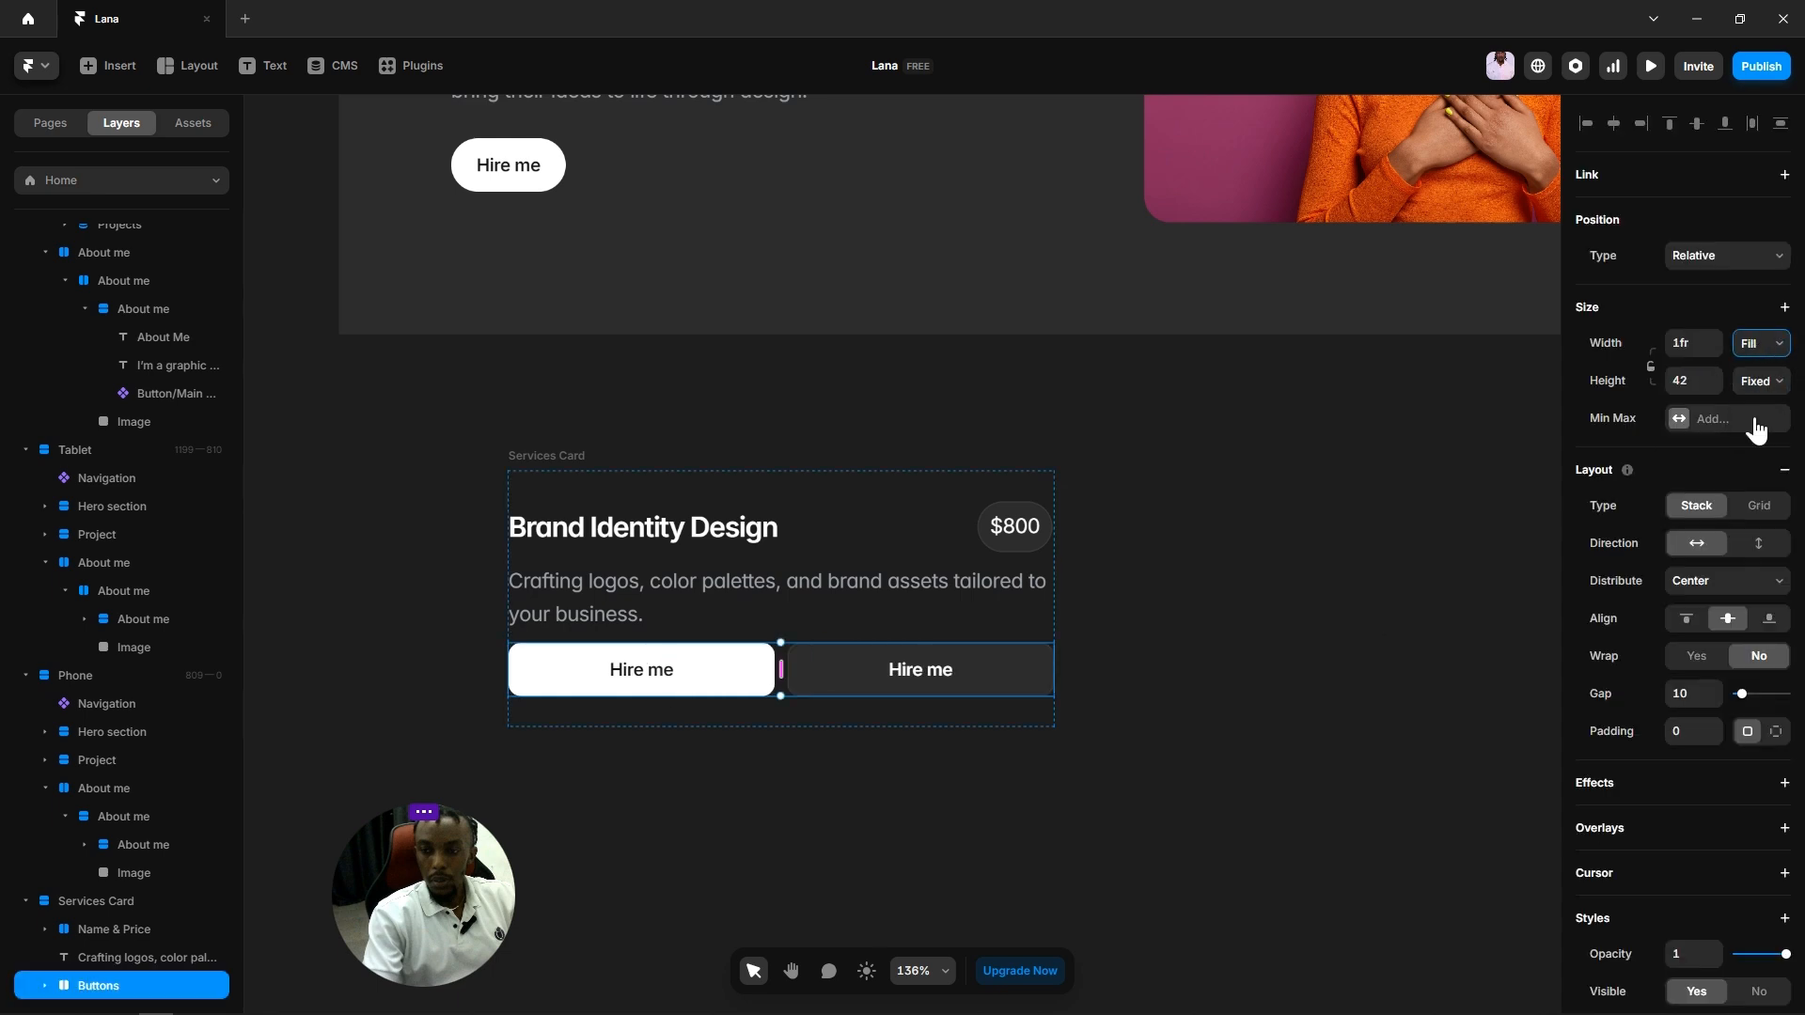
click(1756, 380)
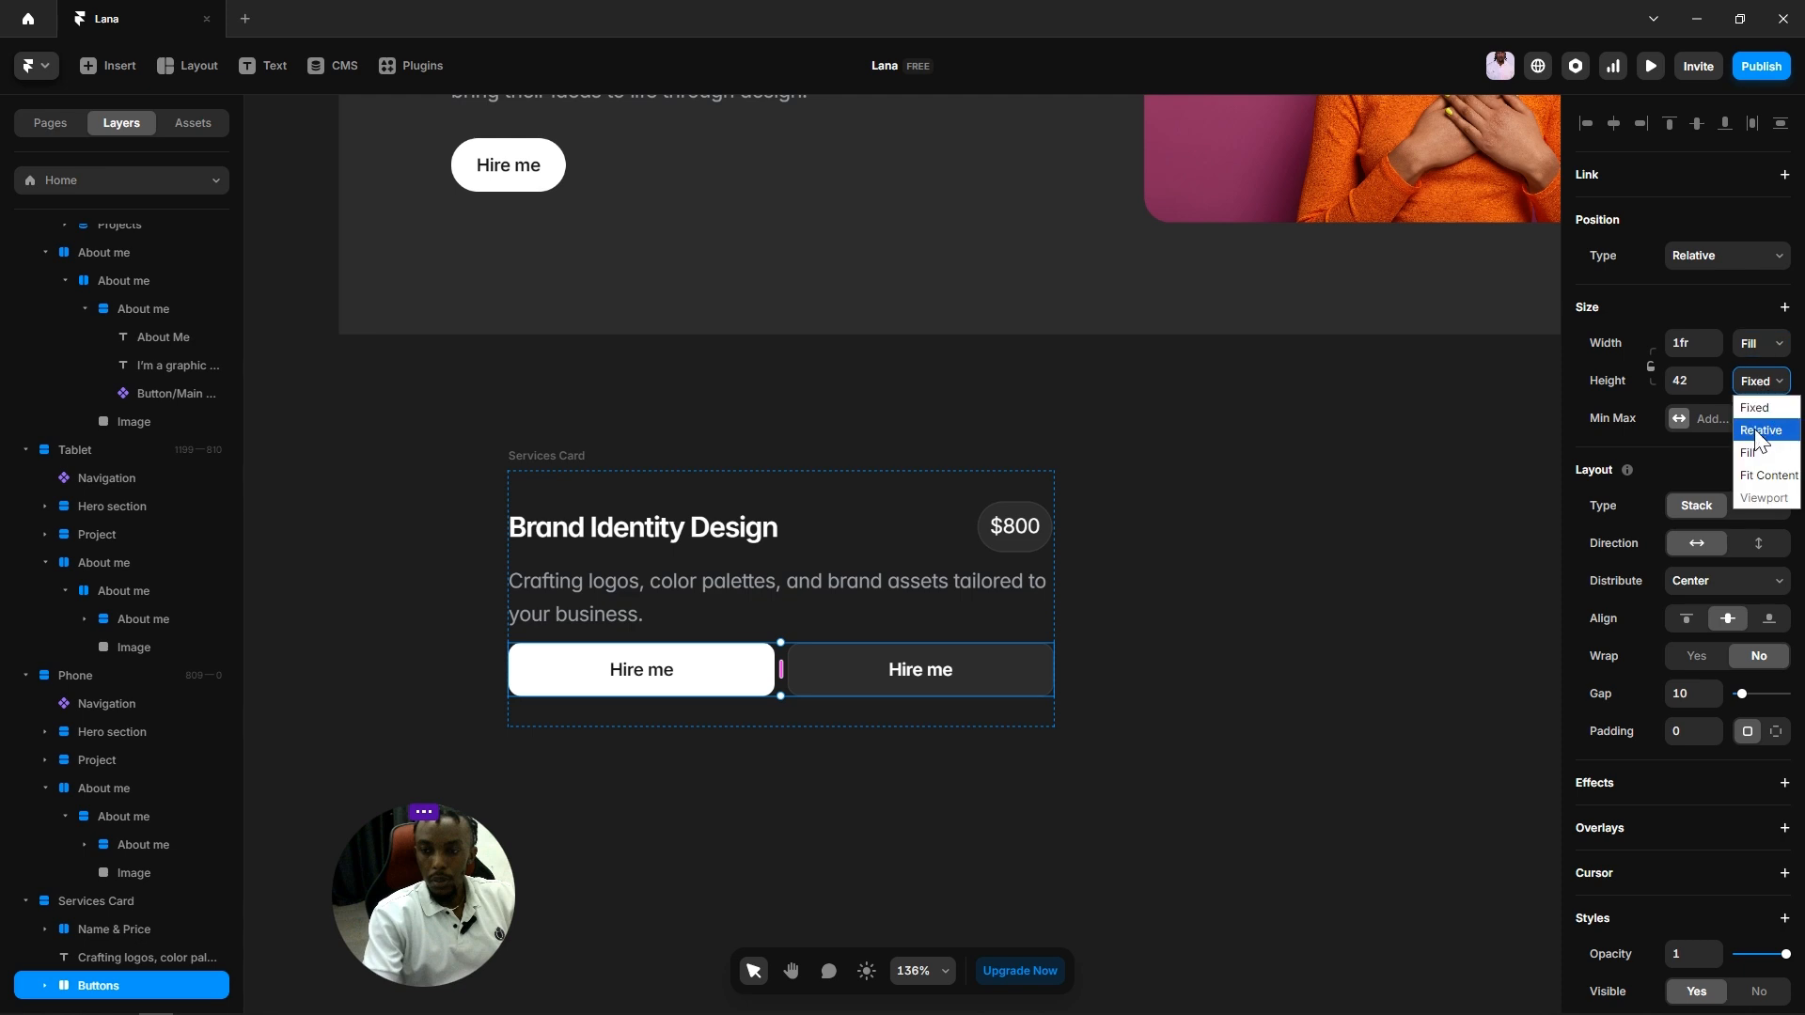
click(1759, 478)
click(1172, 552)
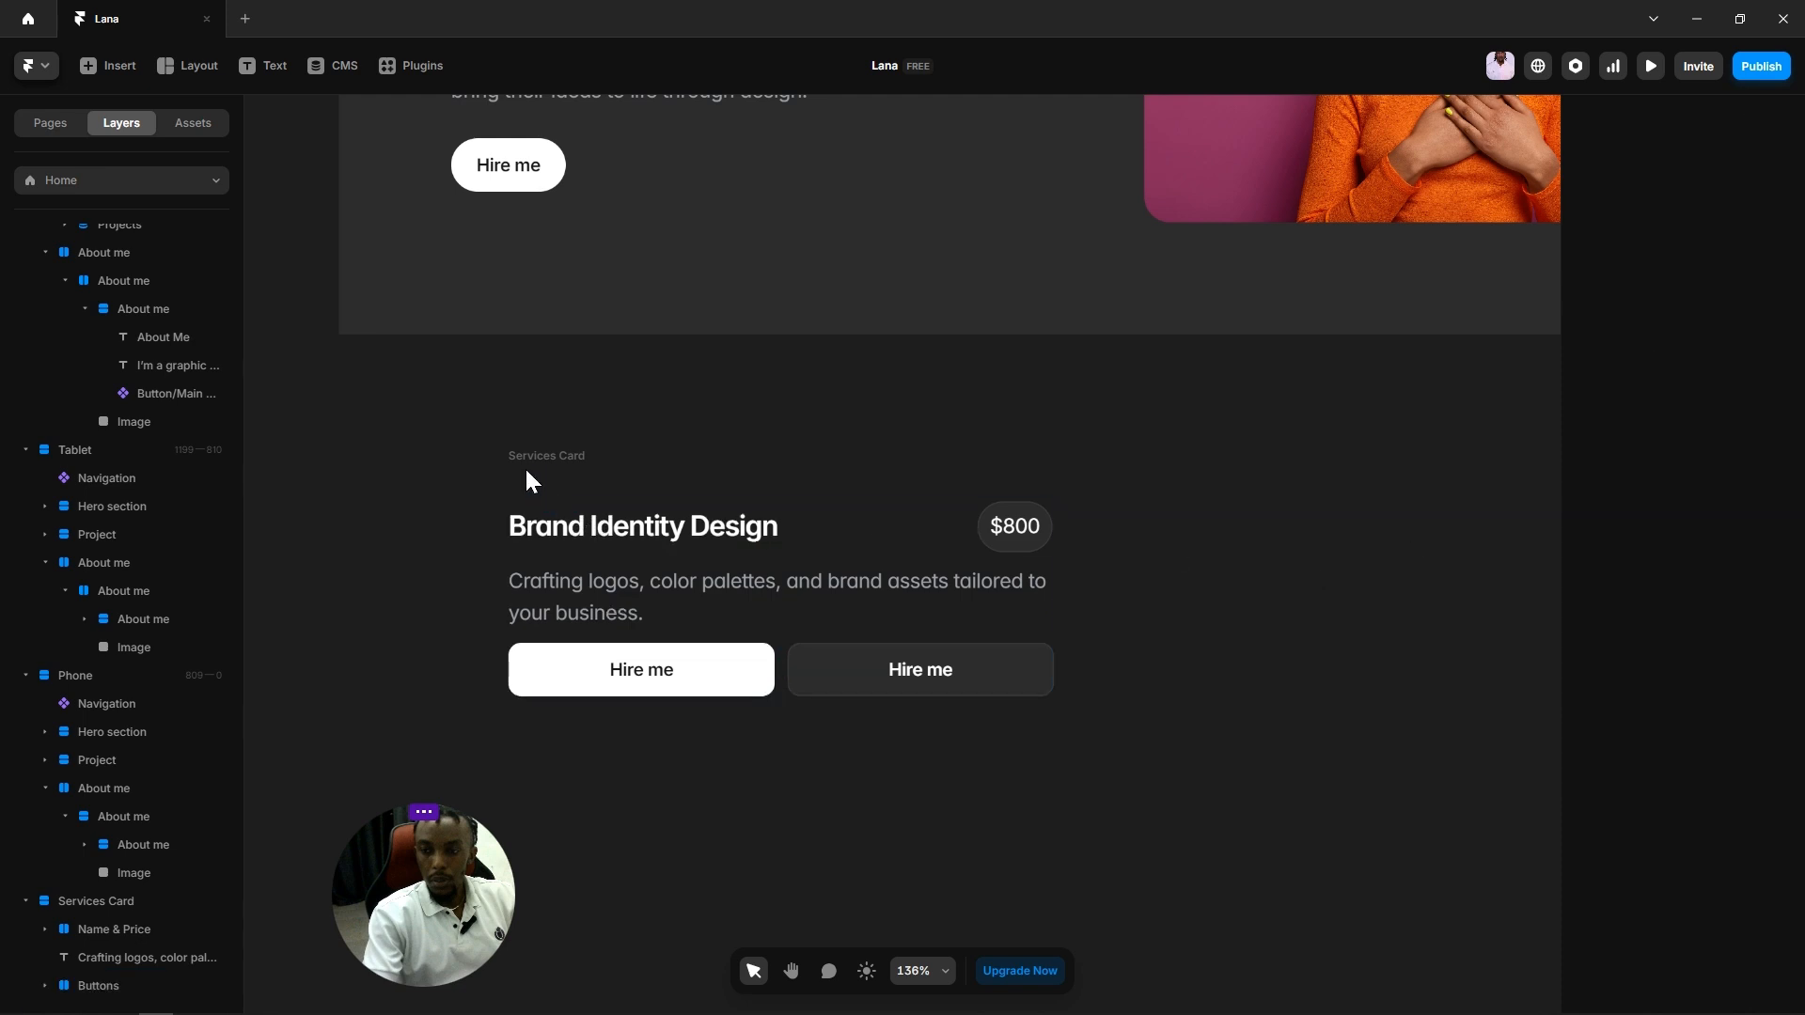
Step: Set the Name & Price row's width to Fill and dismiss the low-battery notice
click(599, 520)
click(1145, 557)
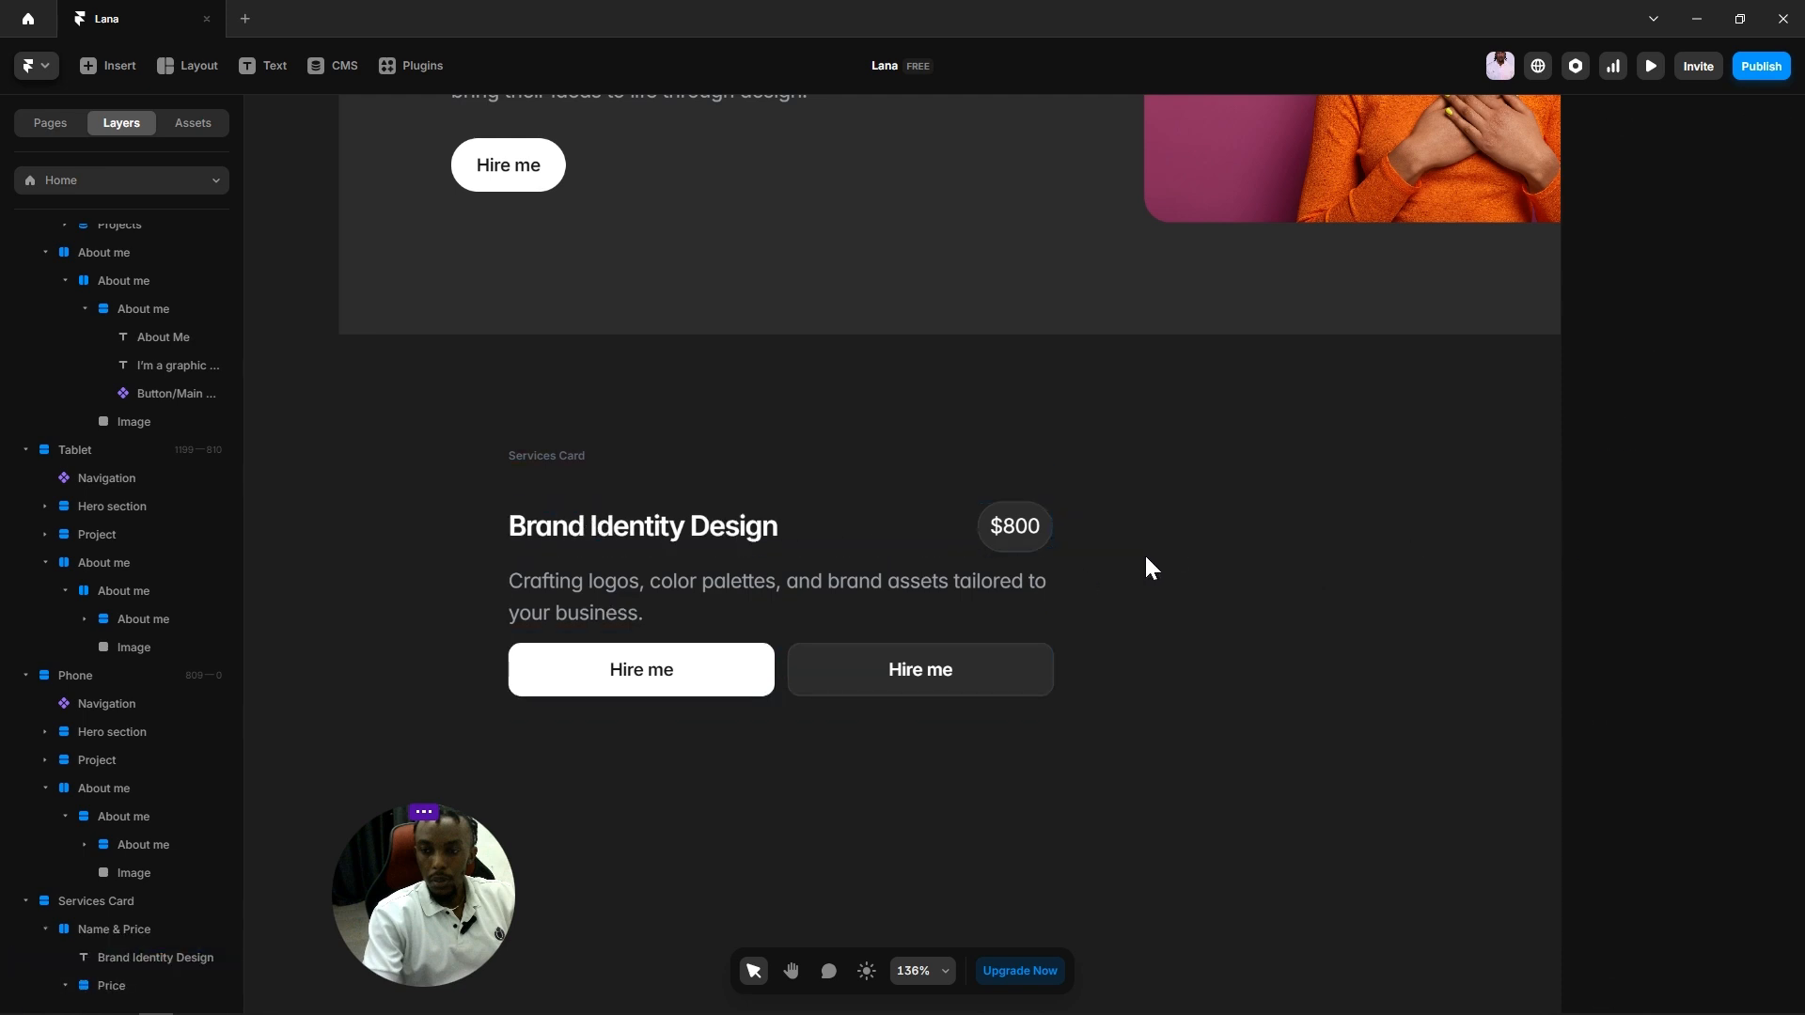
click(969, 551)
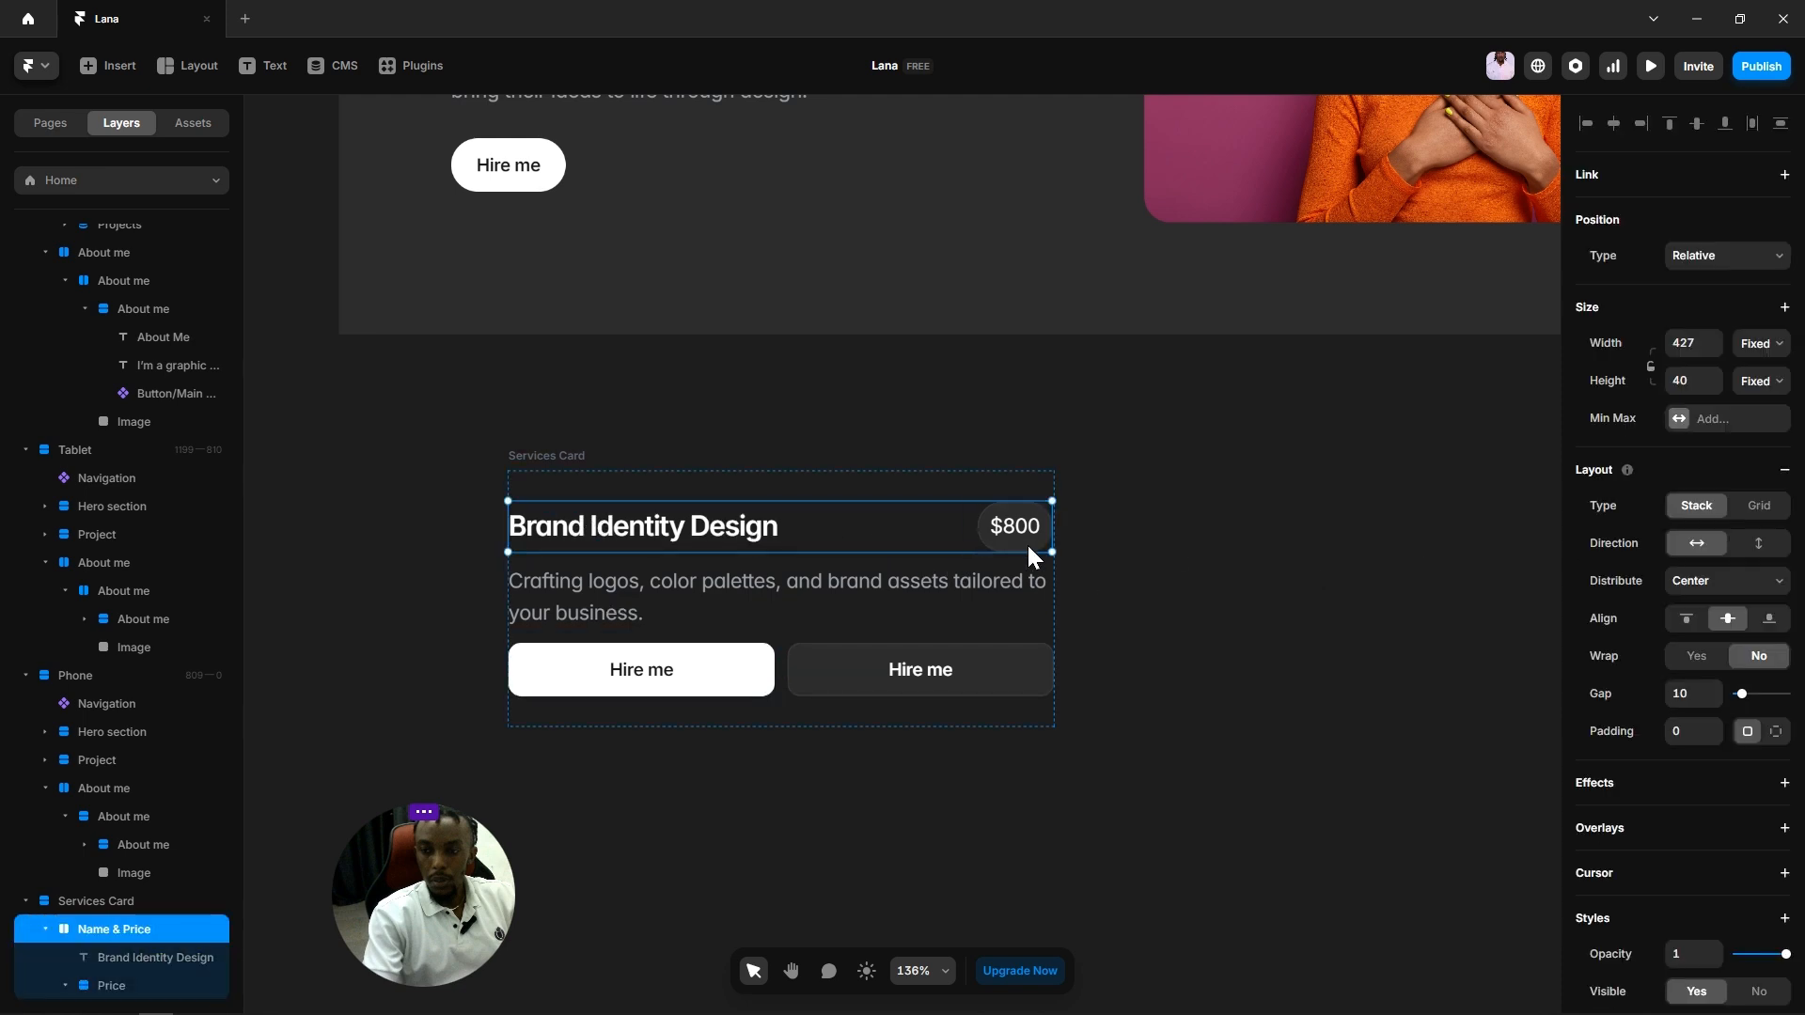
click(1761, 354)
click(1757, 389)
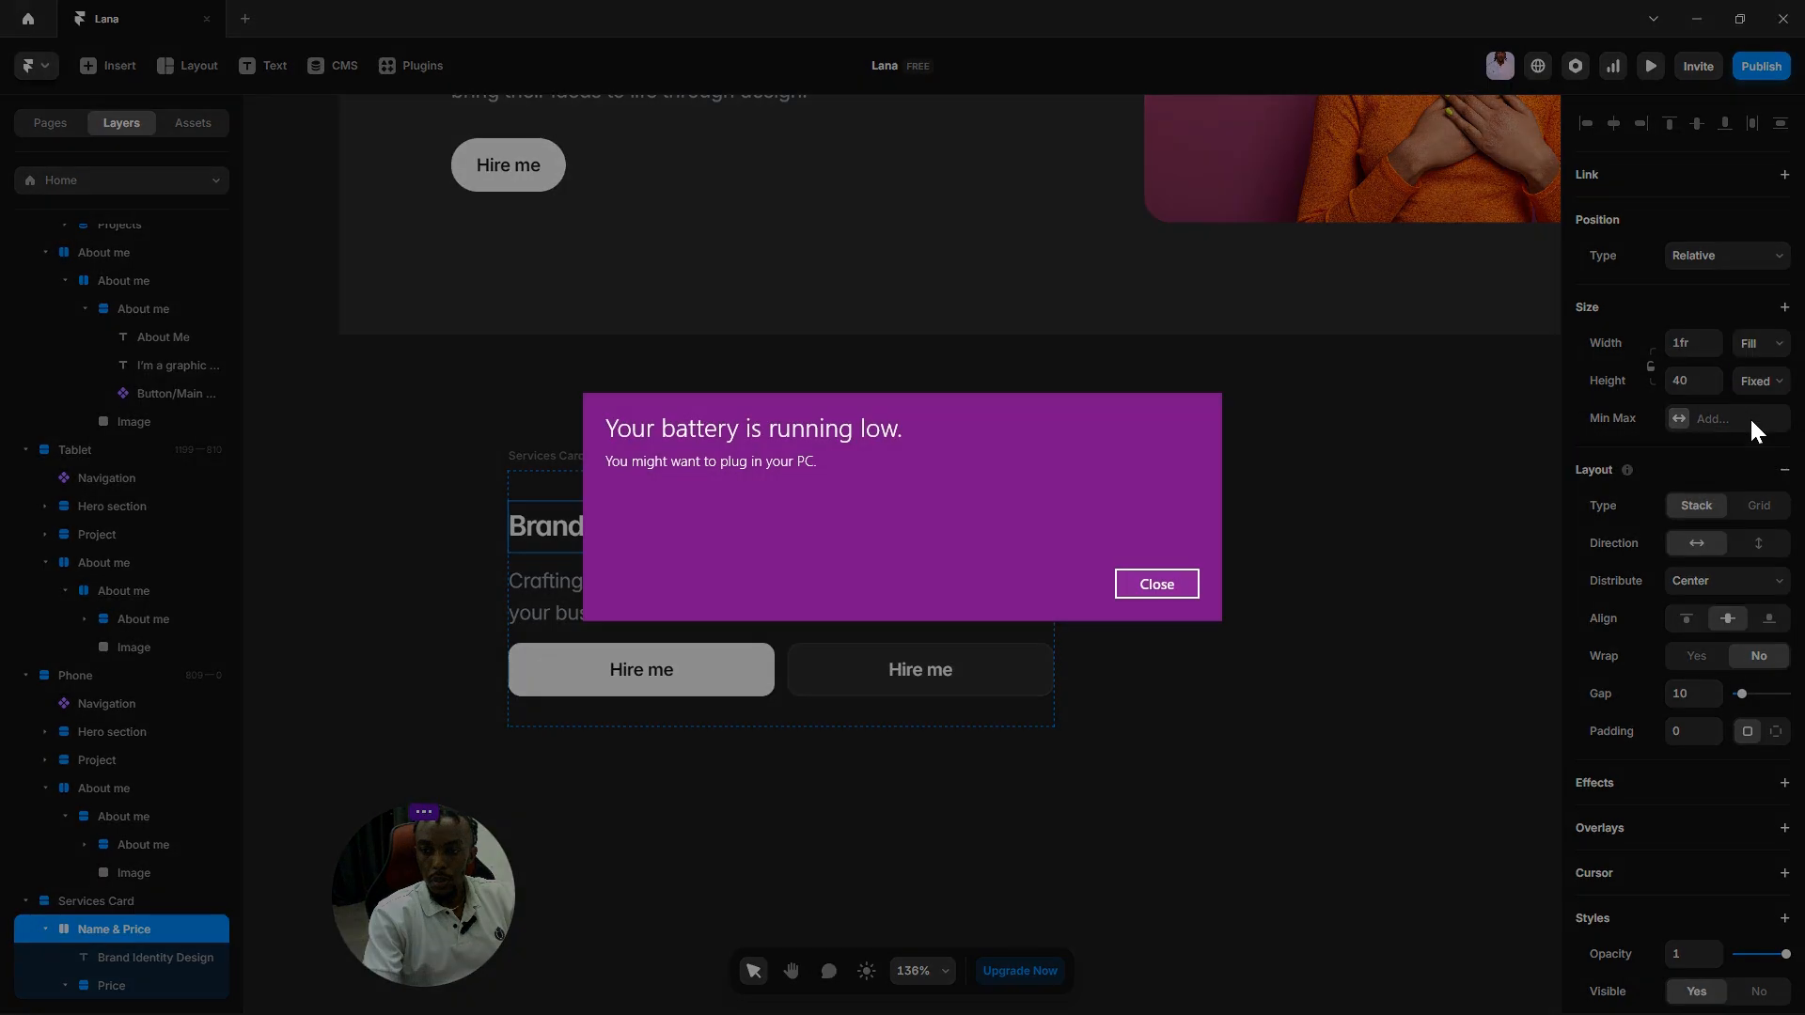
click(1166, 584)
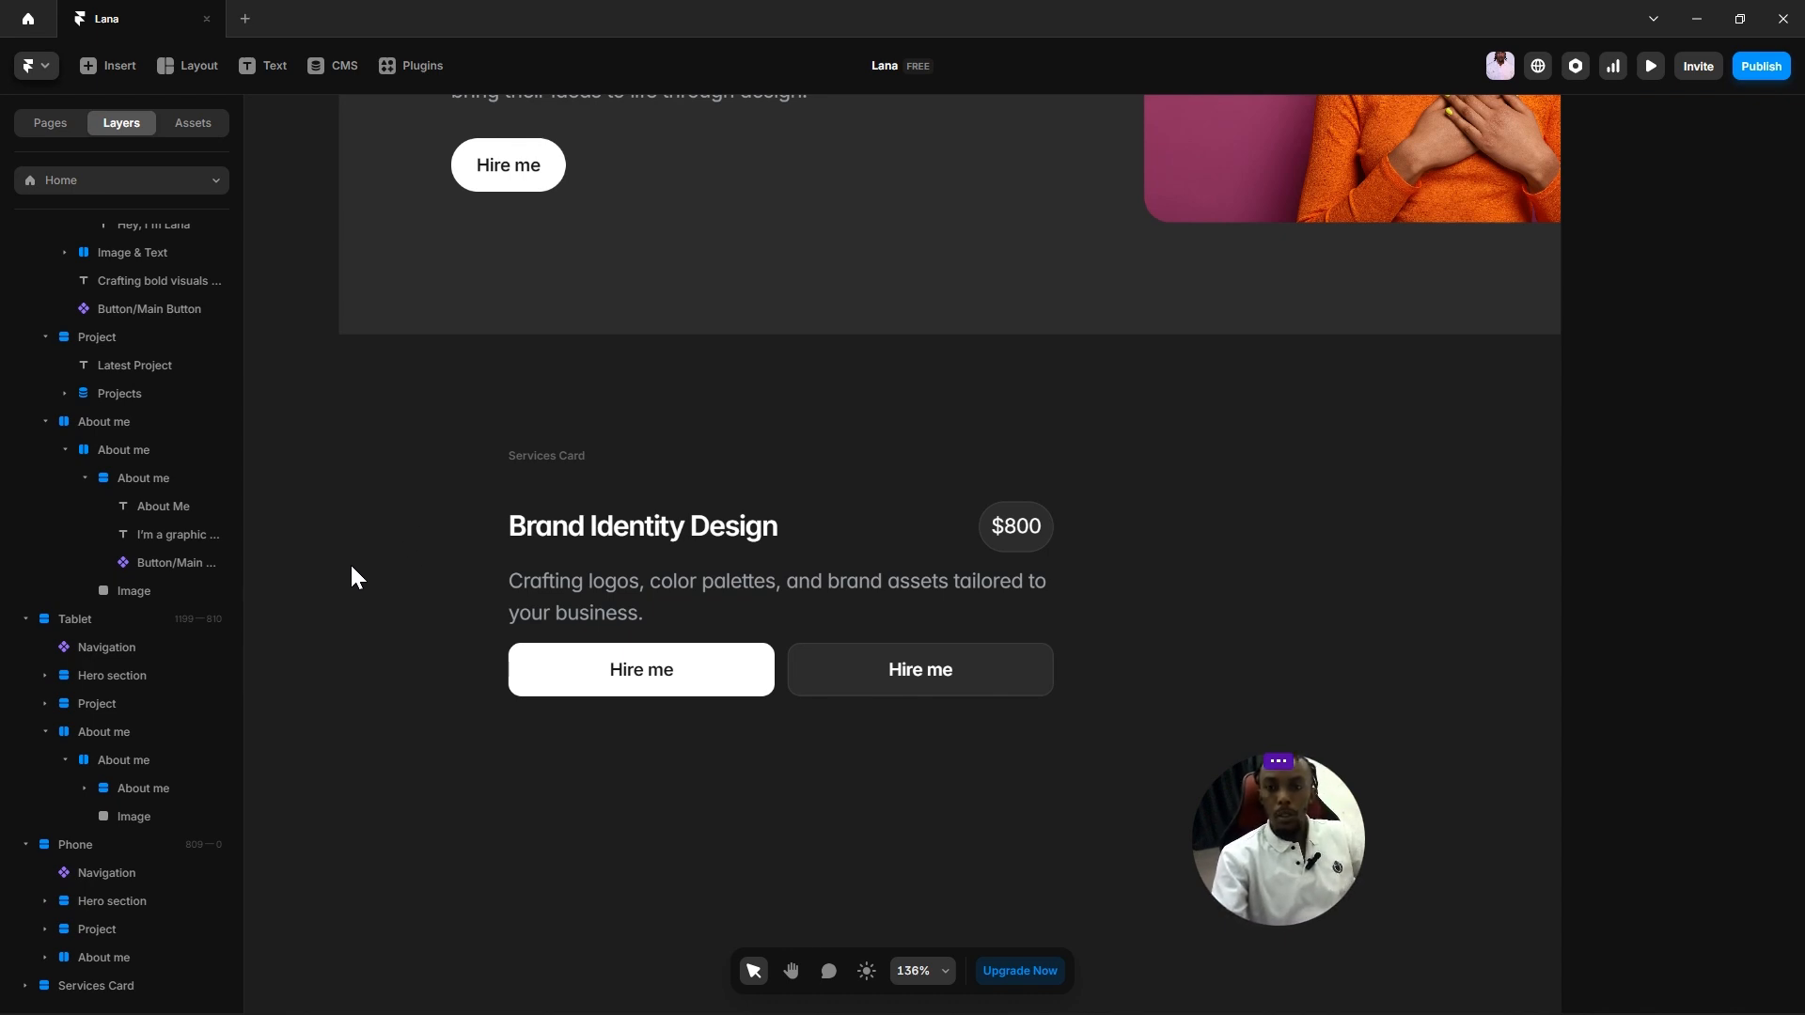
Step: Set the Services Card's height to Fit Content and its padding to 20
click(529, 455)
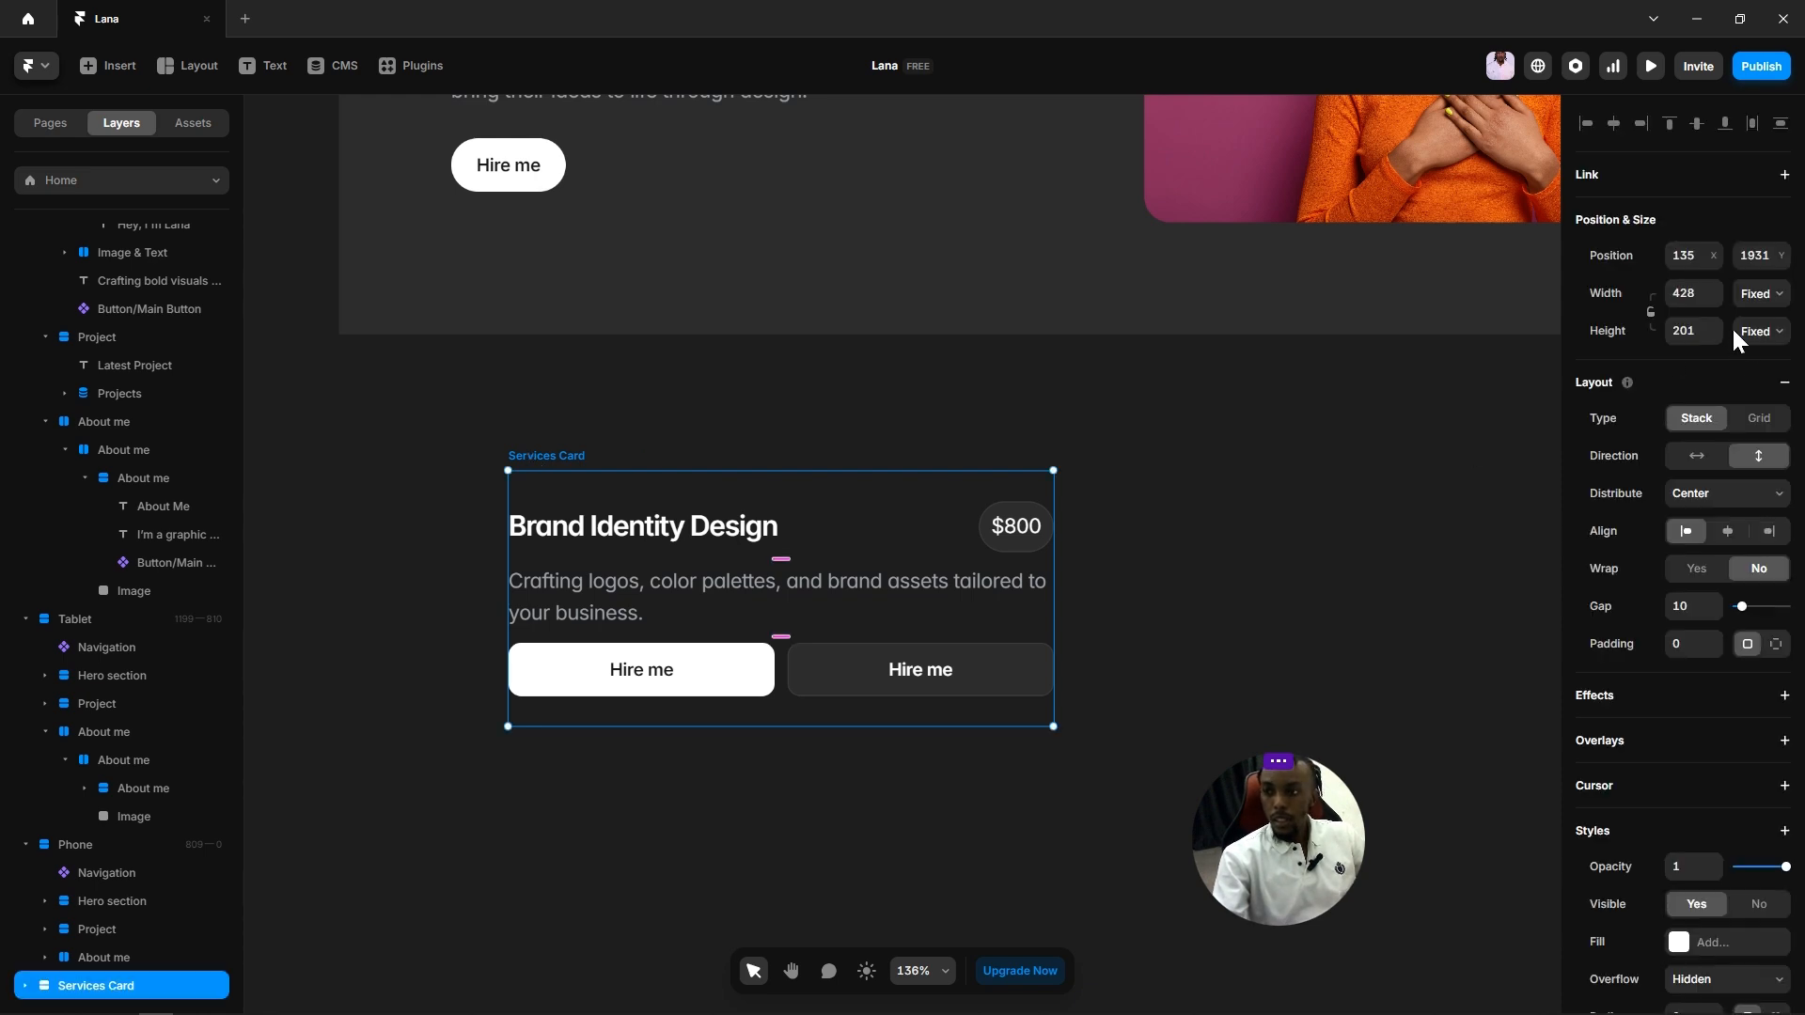
click(1762, 334)
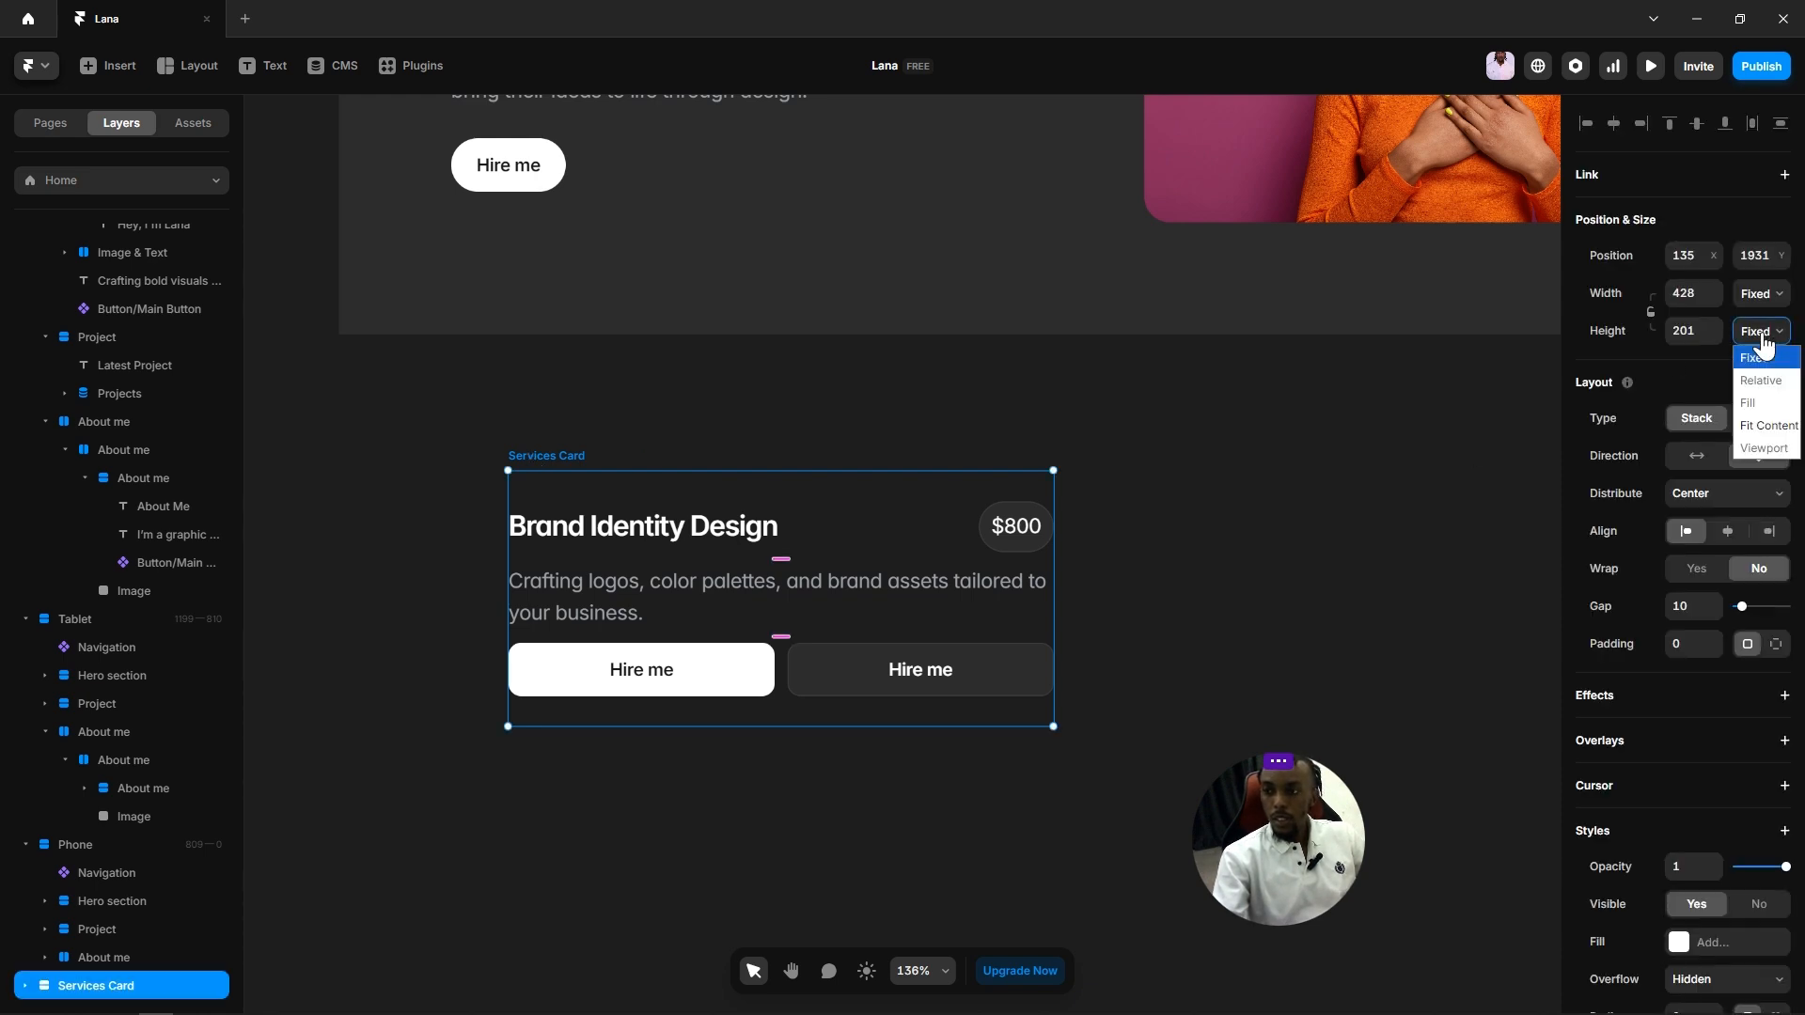
click(1764, 427)
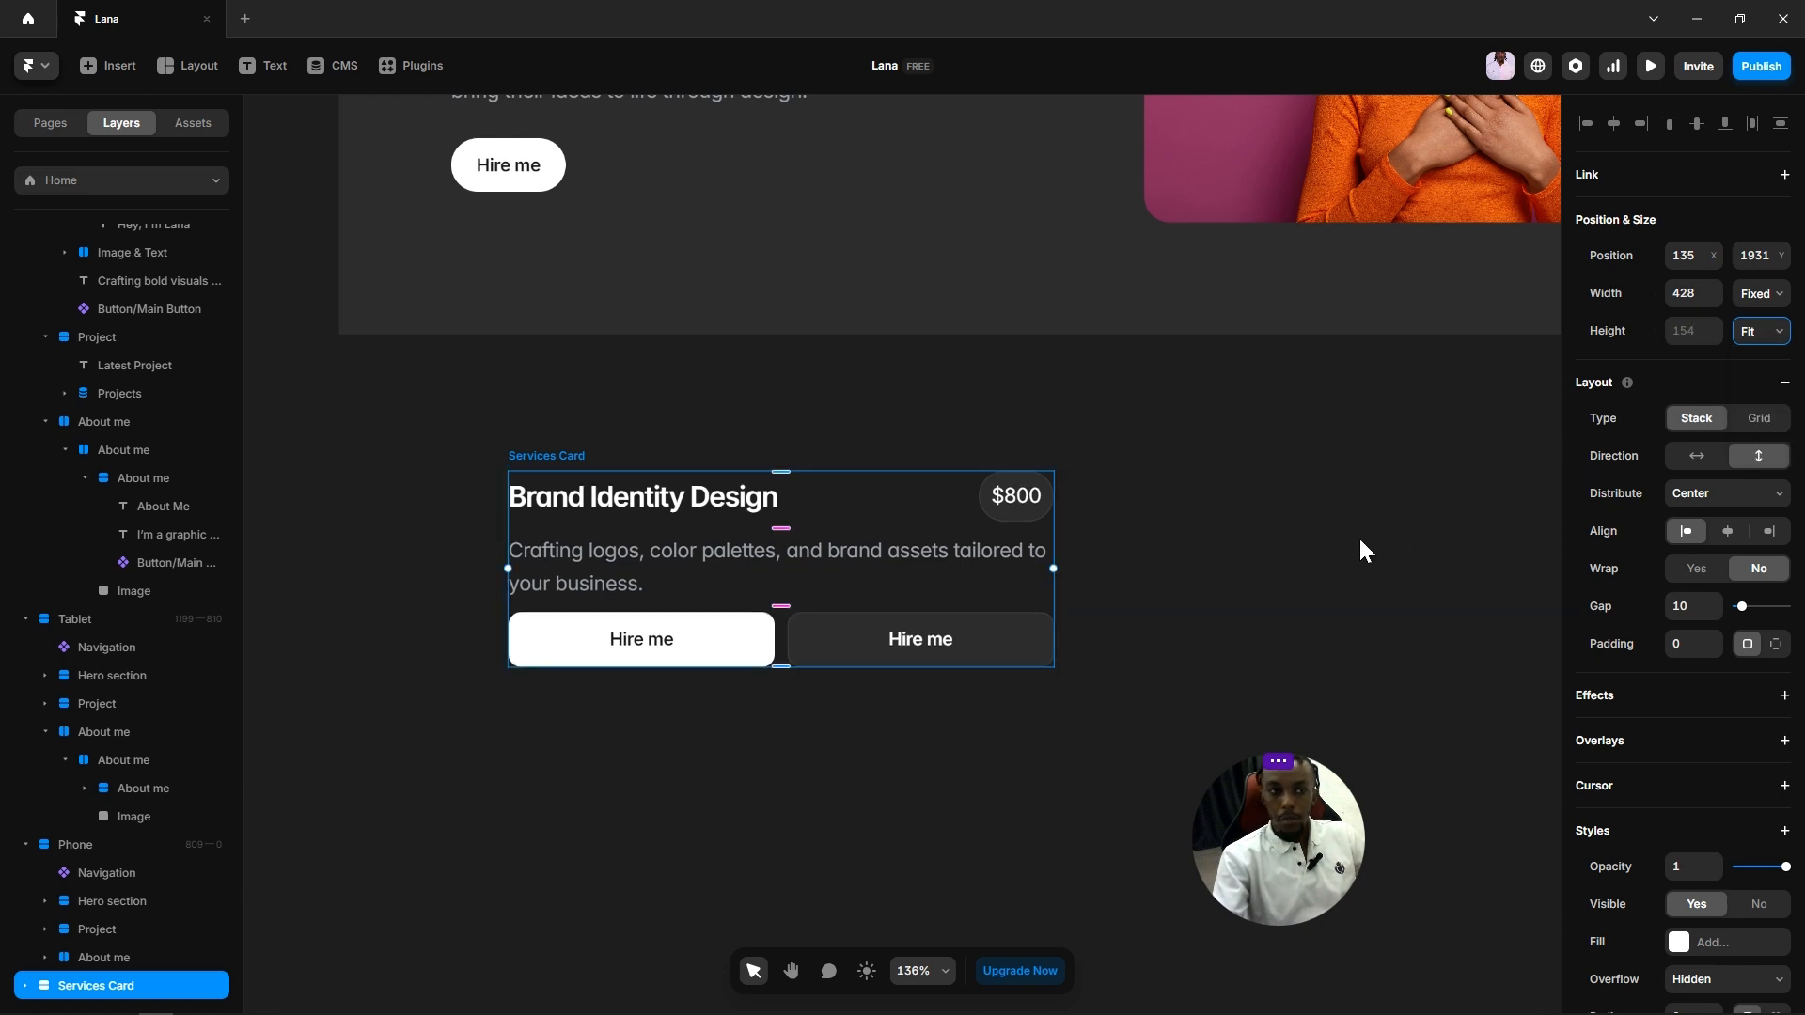
scroll(1692, 602, down, 4)
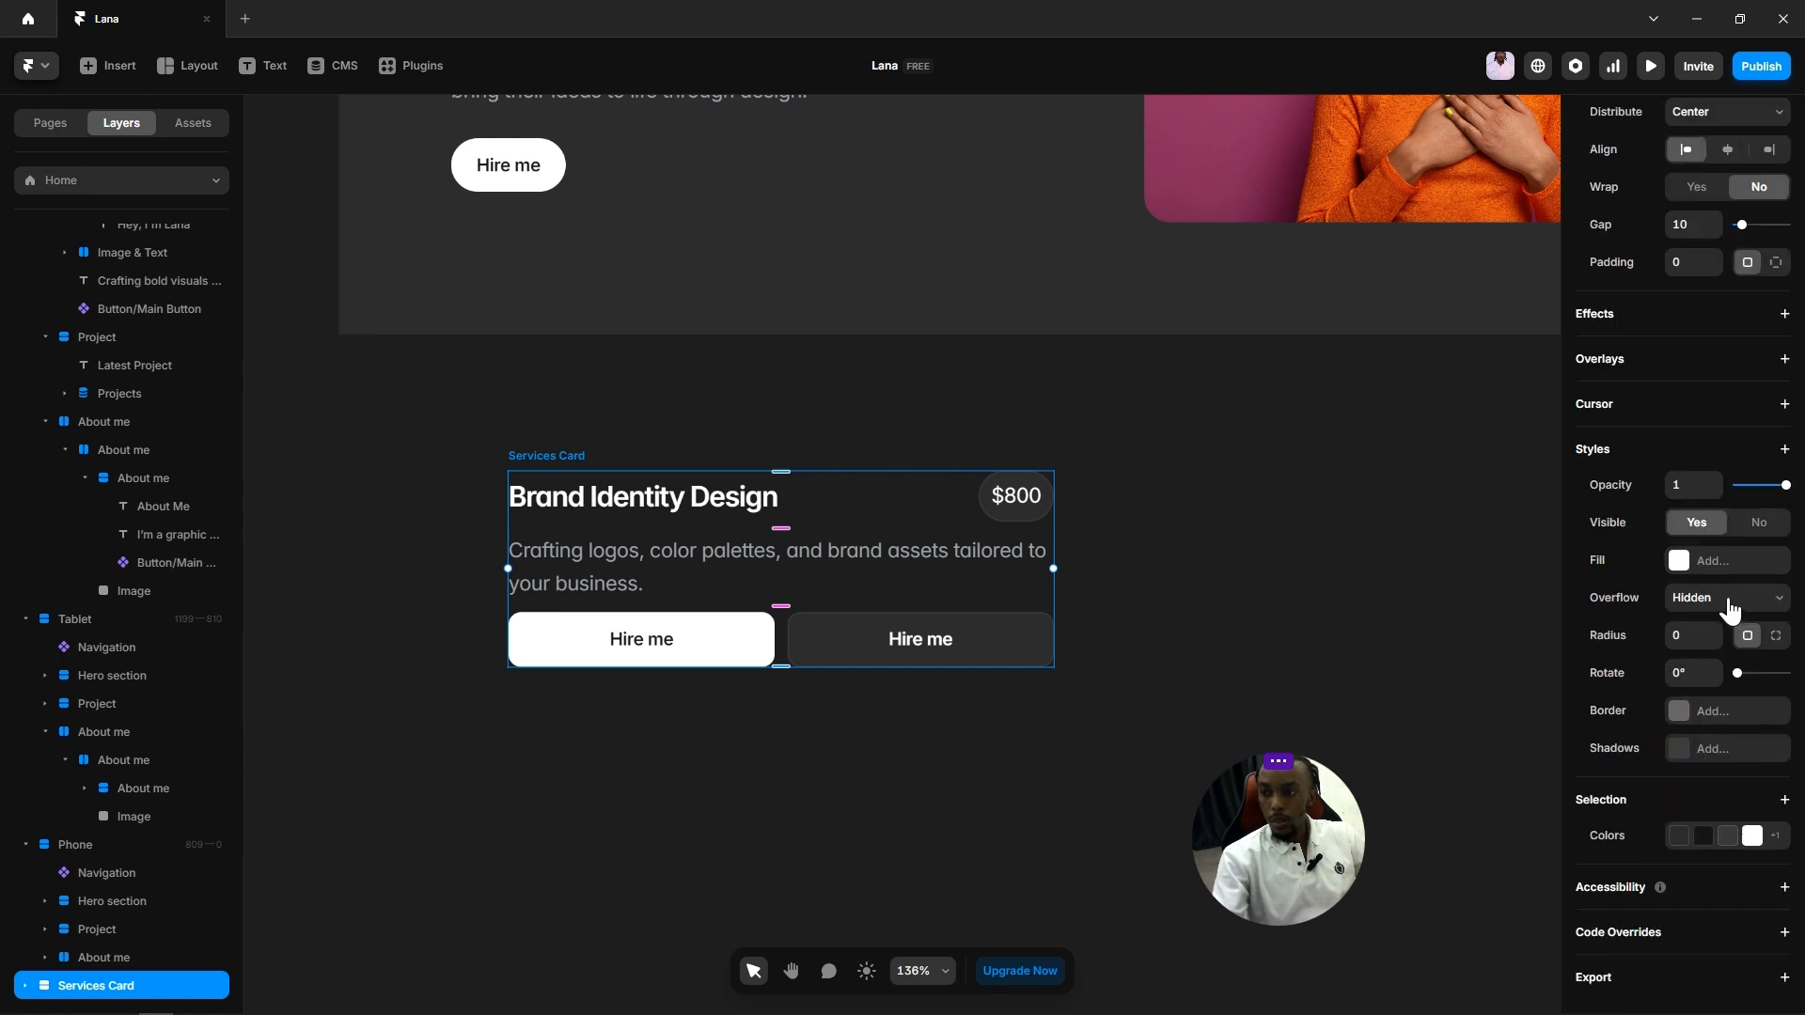
click(1682, 261)
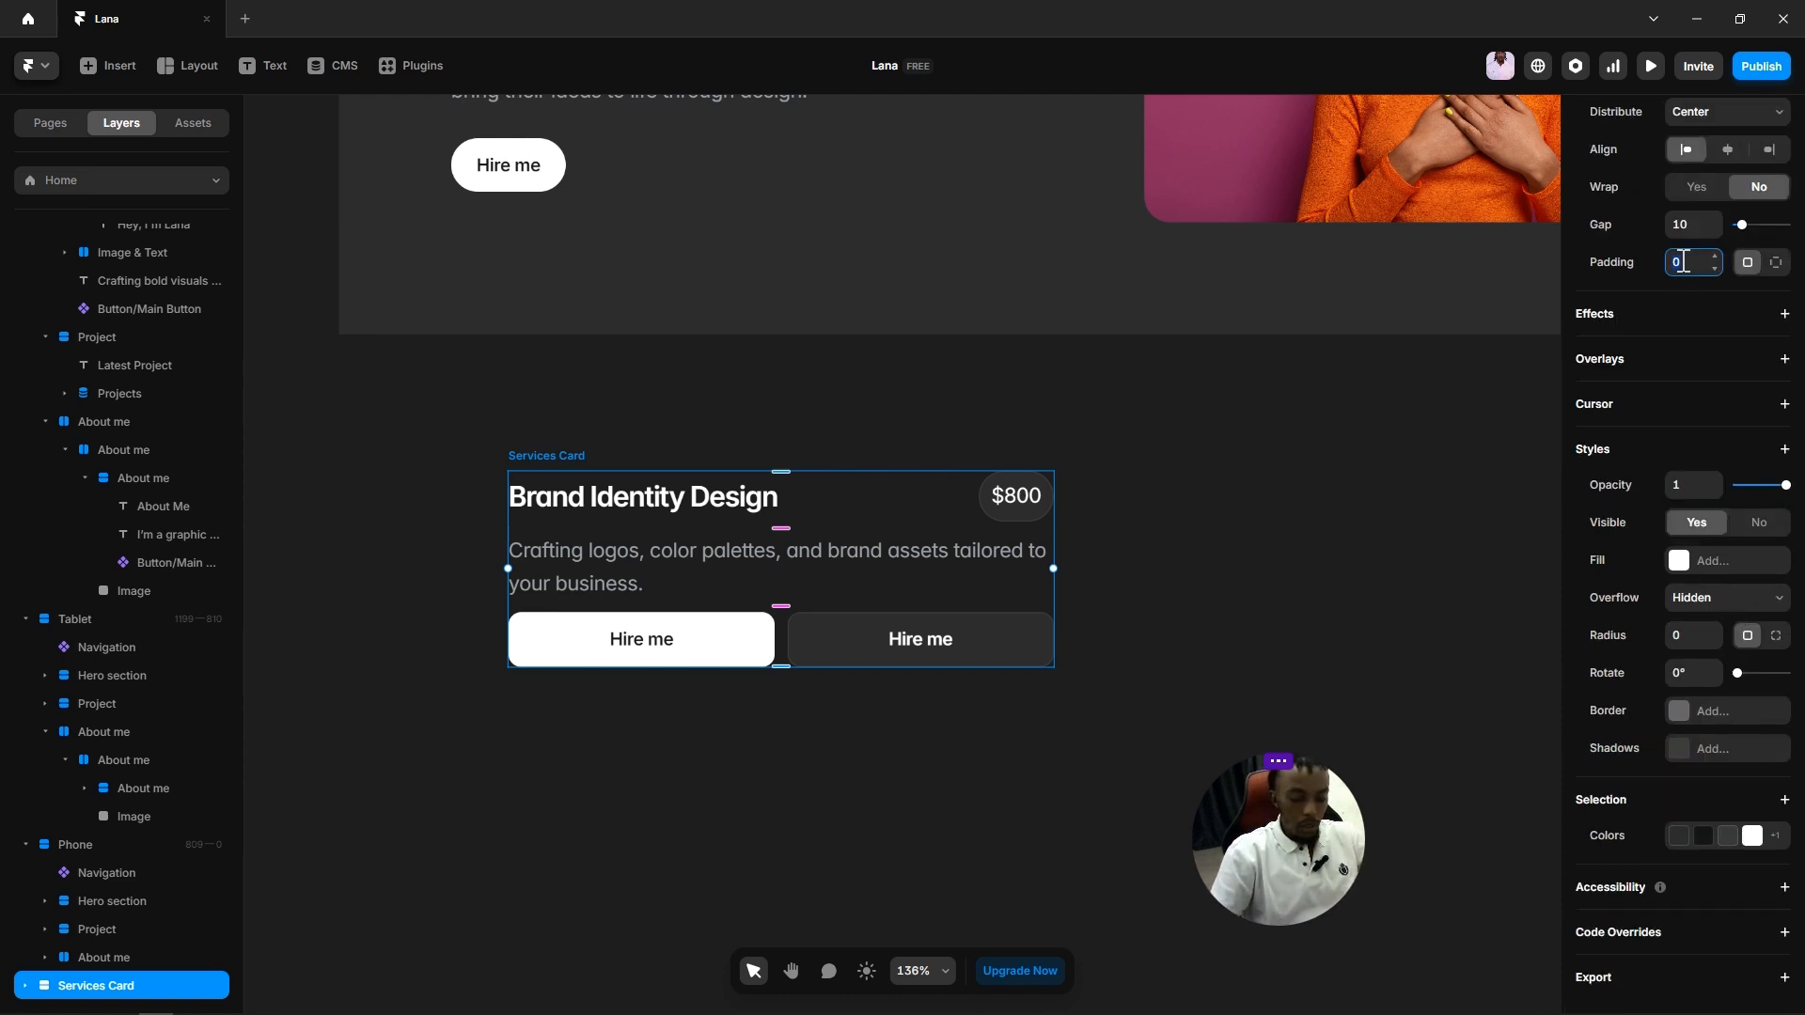
text(20)
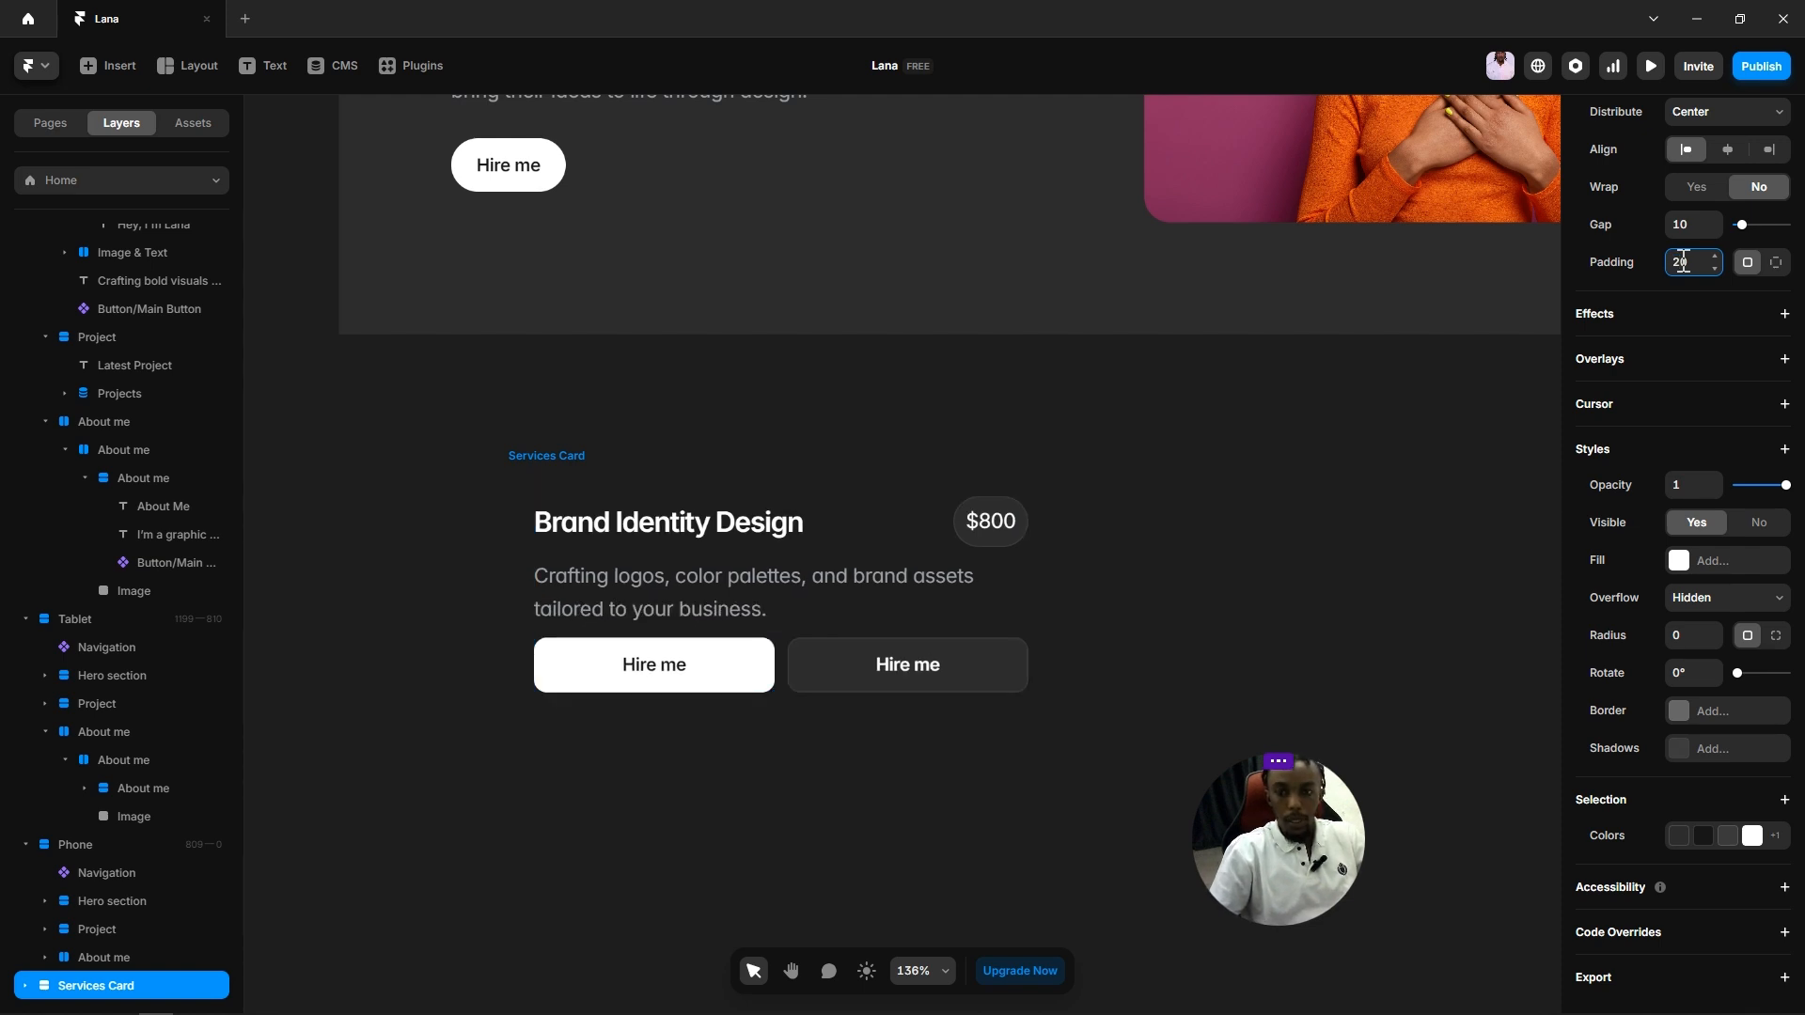
key(Return)
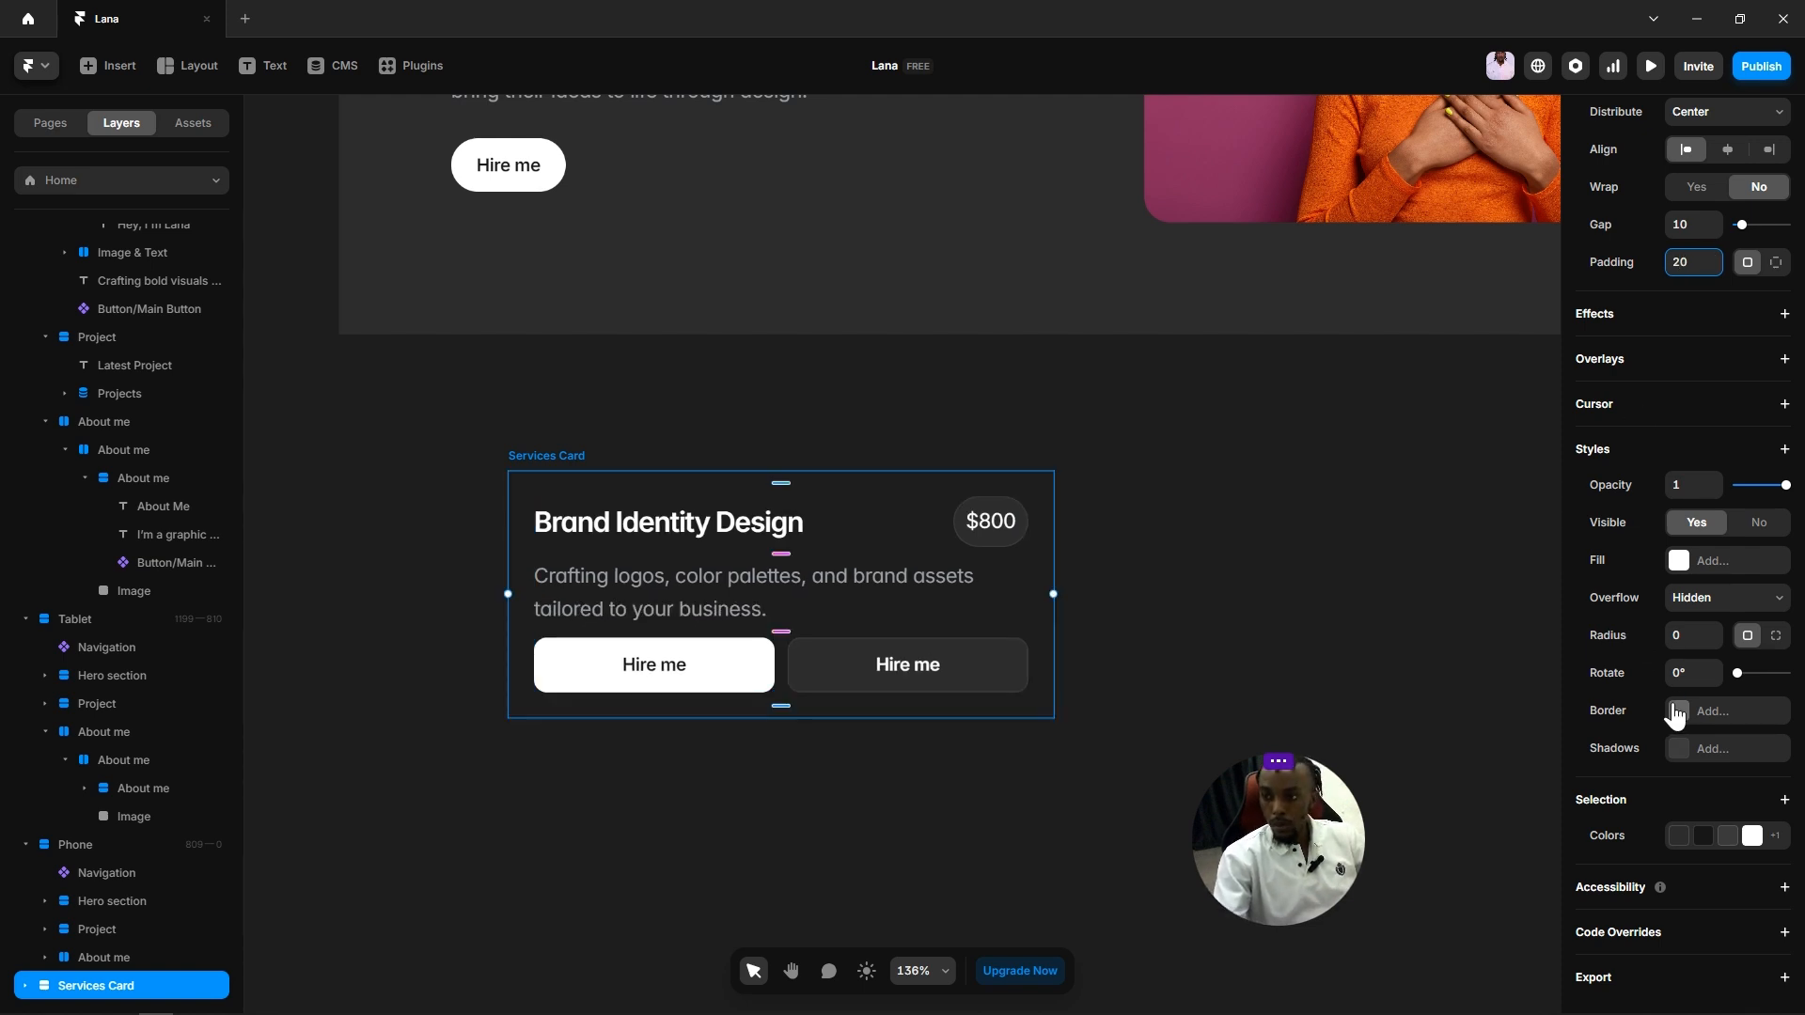
Step: Add a solid border of width 1 to the Services Card using the Line 1 color style
click(1675, 714)
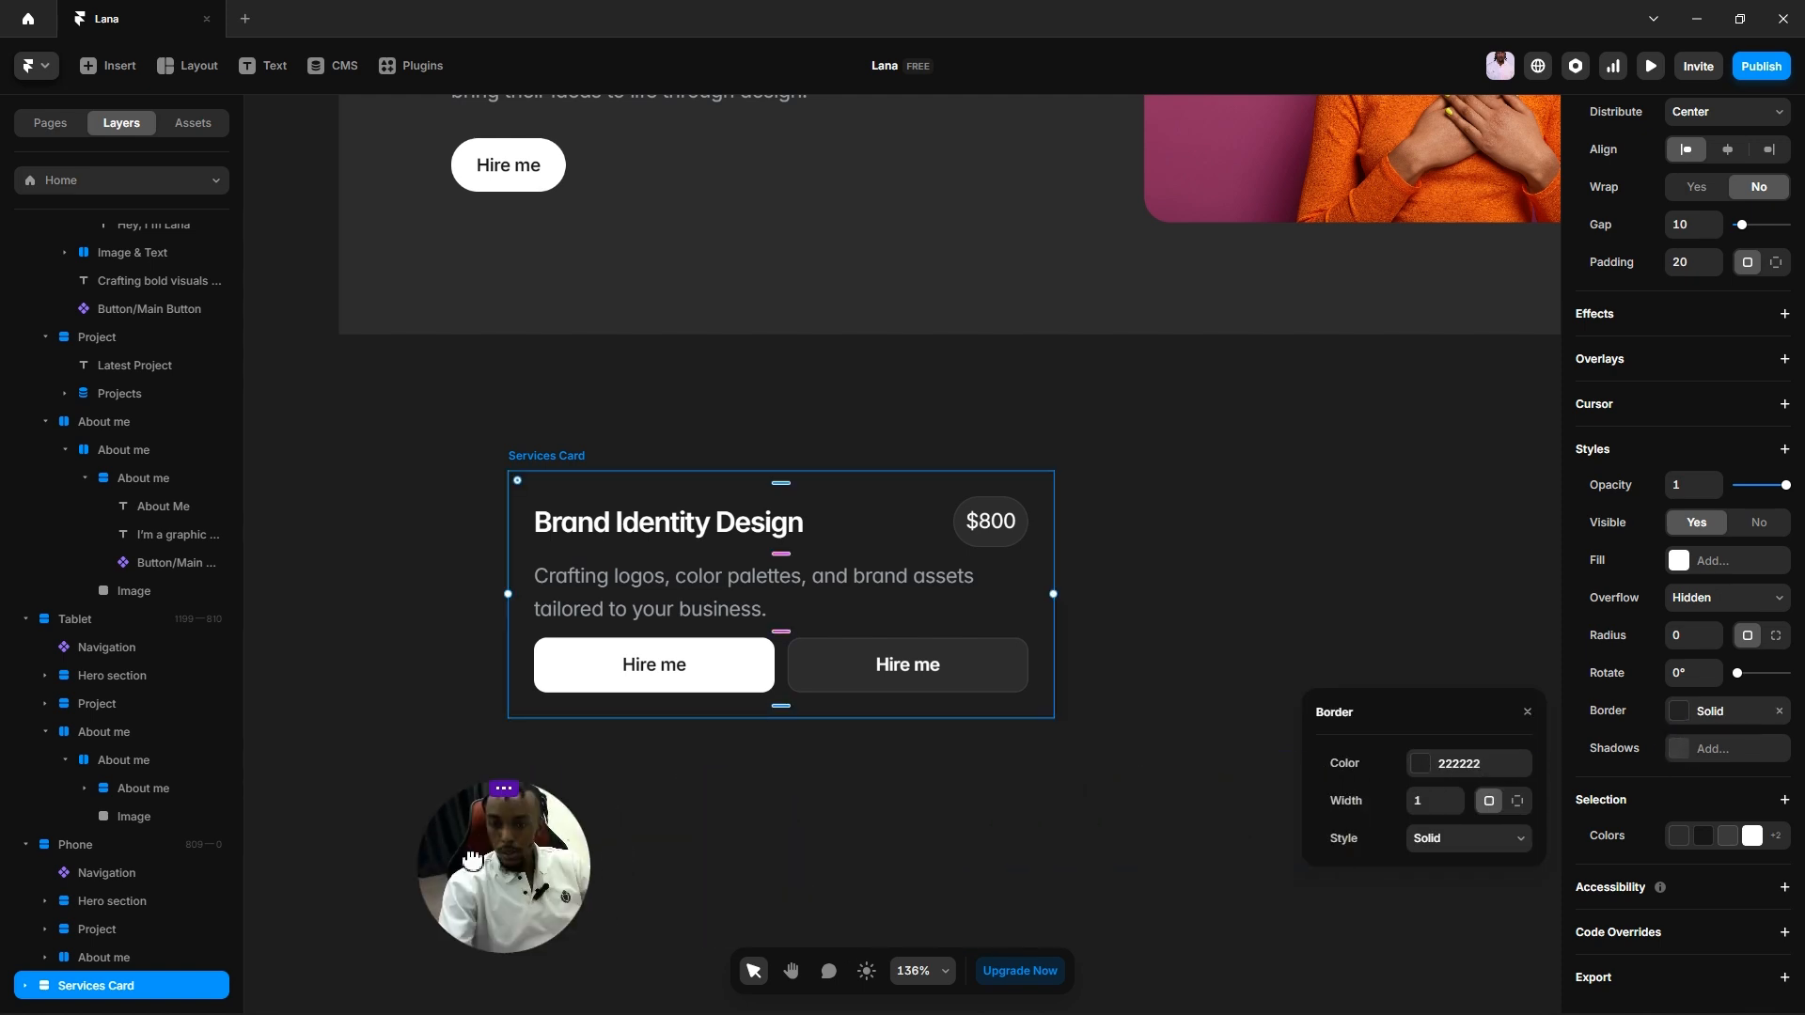
click(1417, 766)
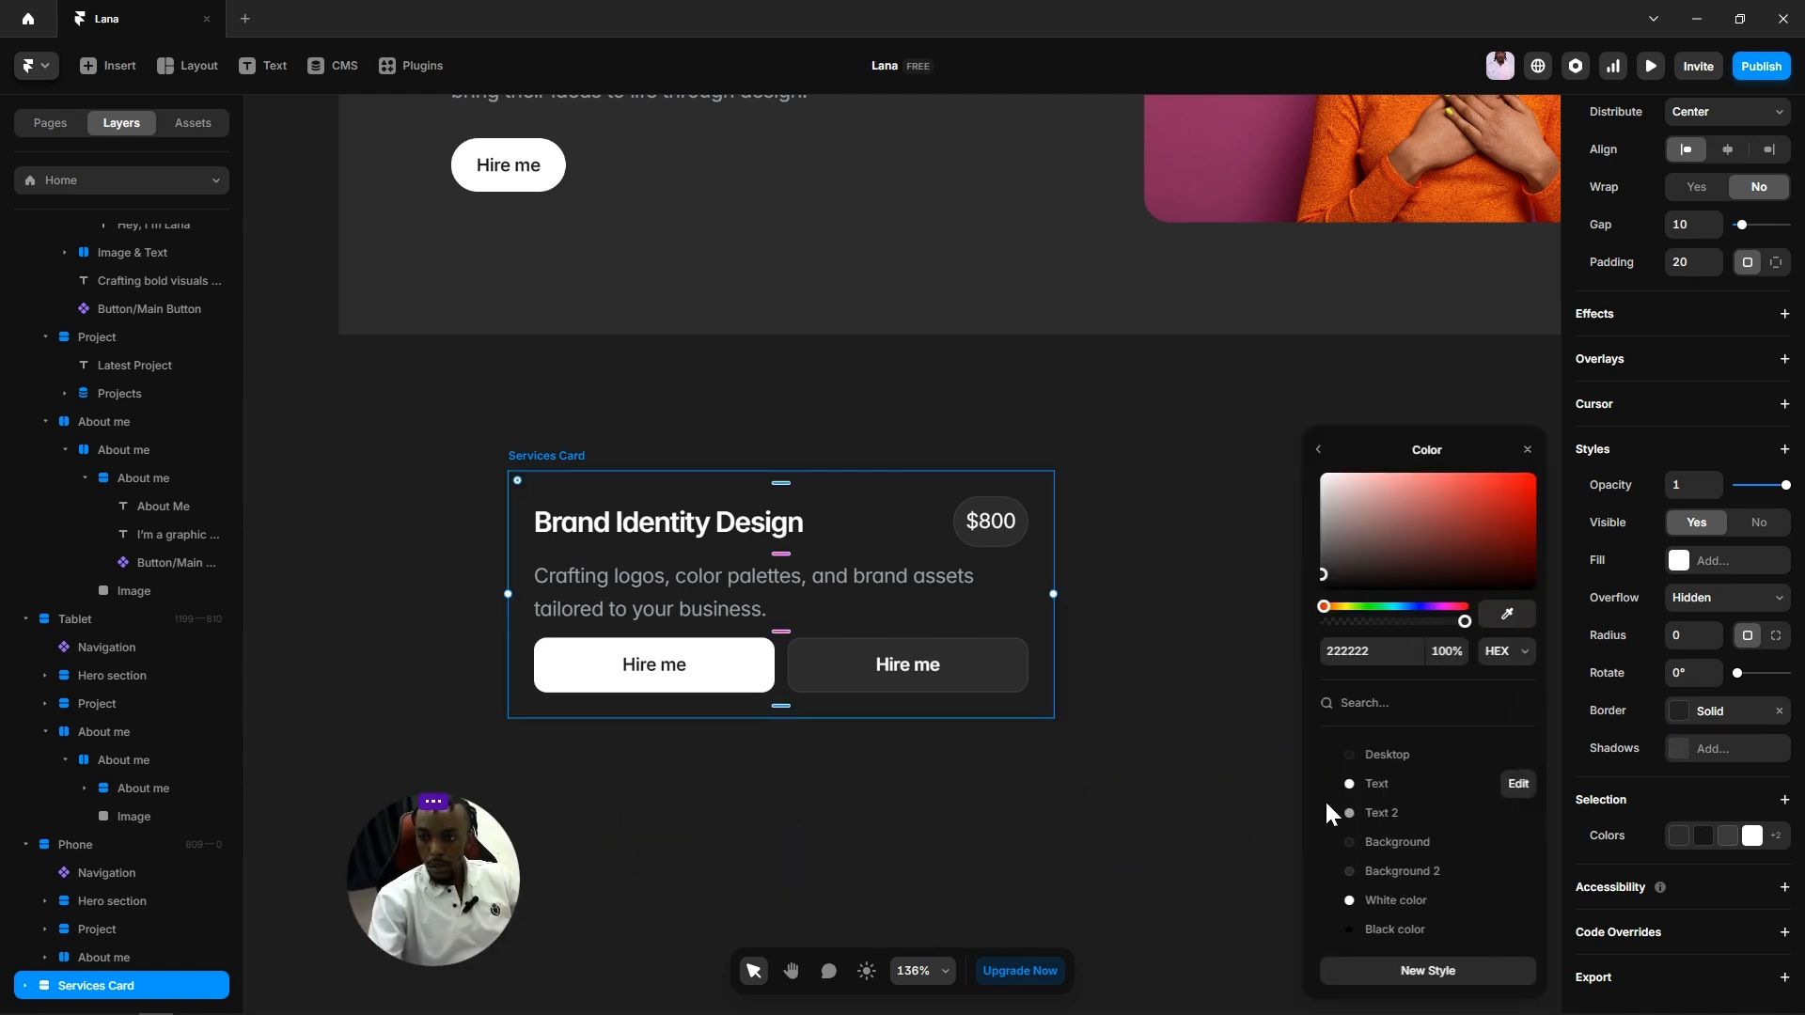
click(1391, 870)
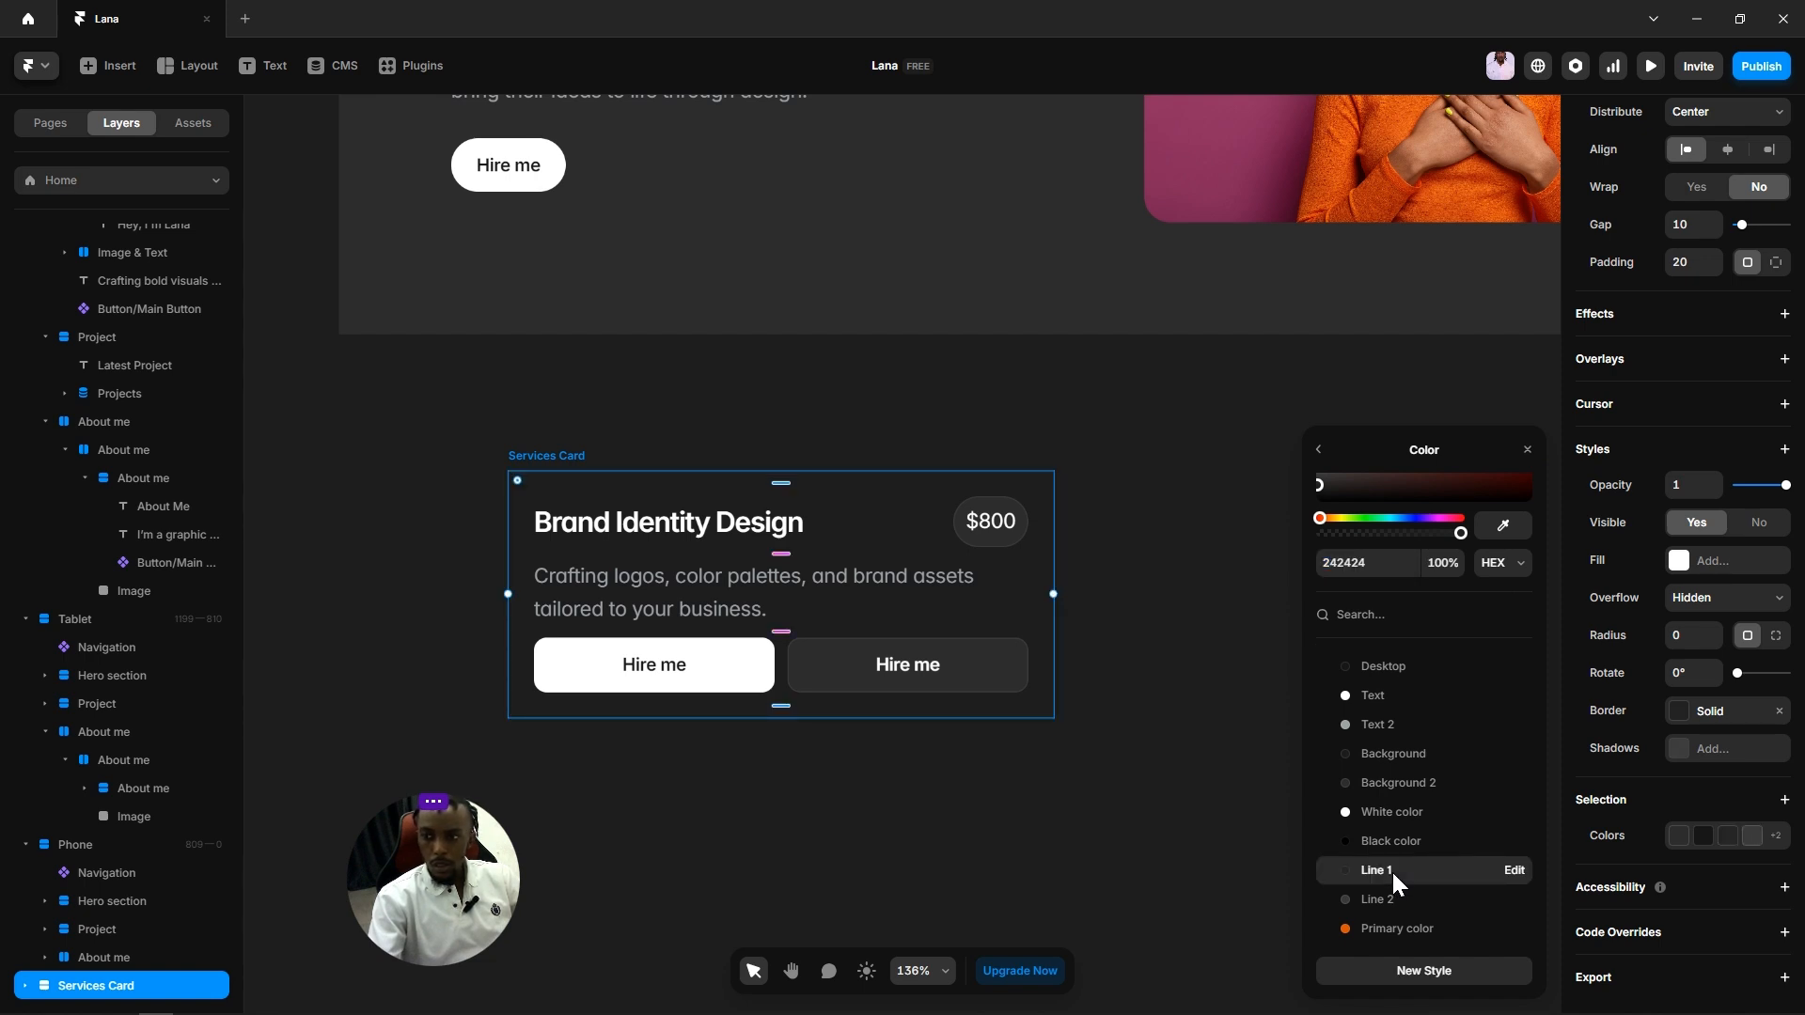
Step: Set the Services Card's corner radius to 20 and fill it with the Background color style
click(1683, 636)
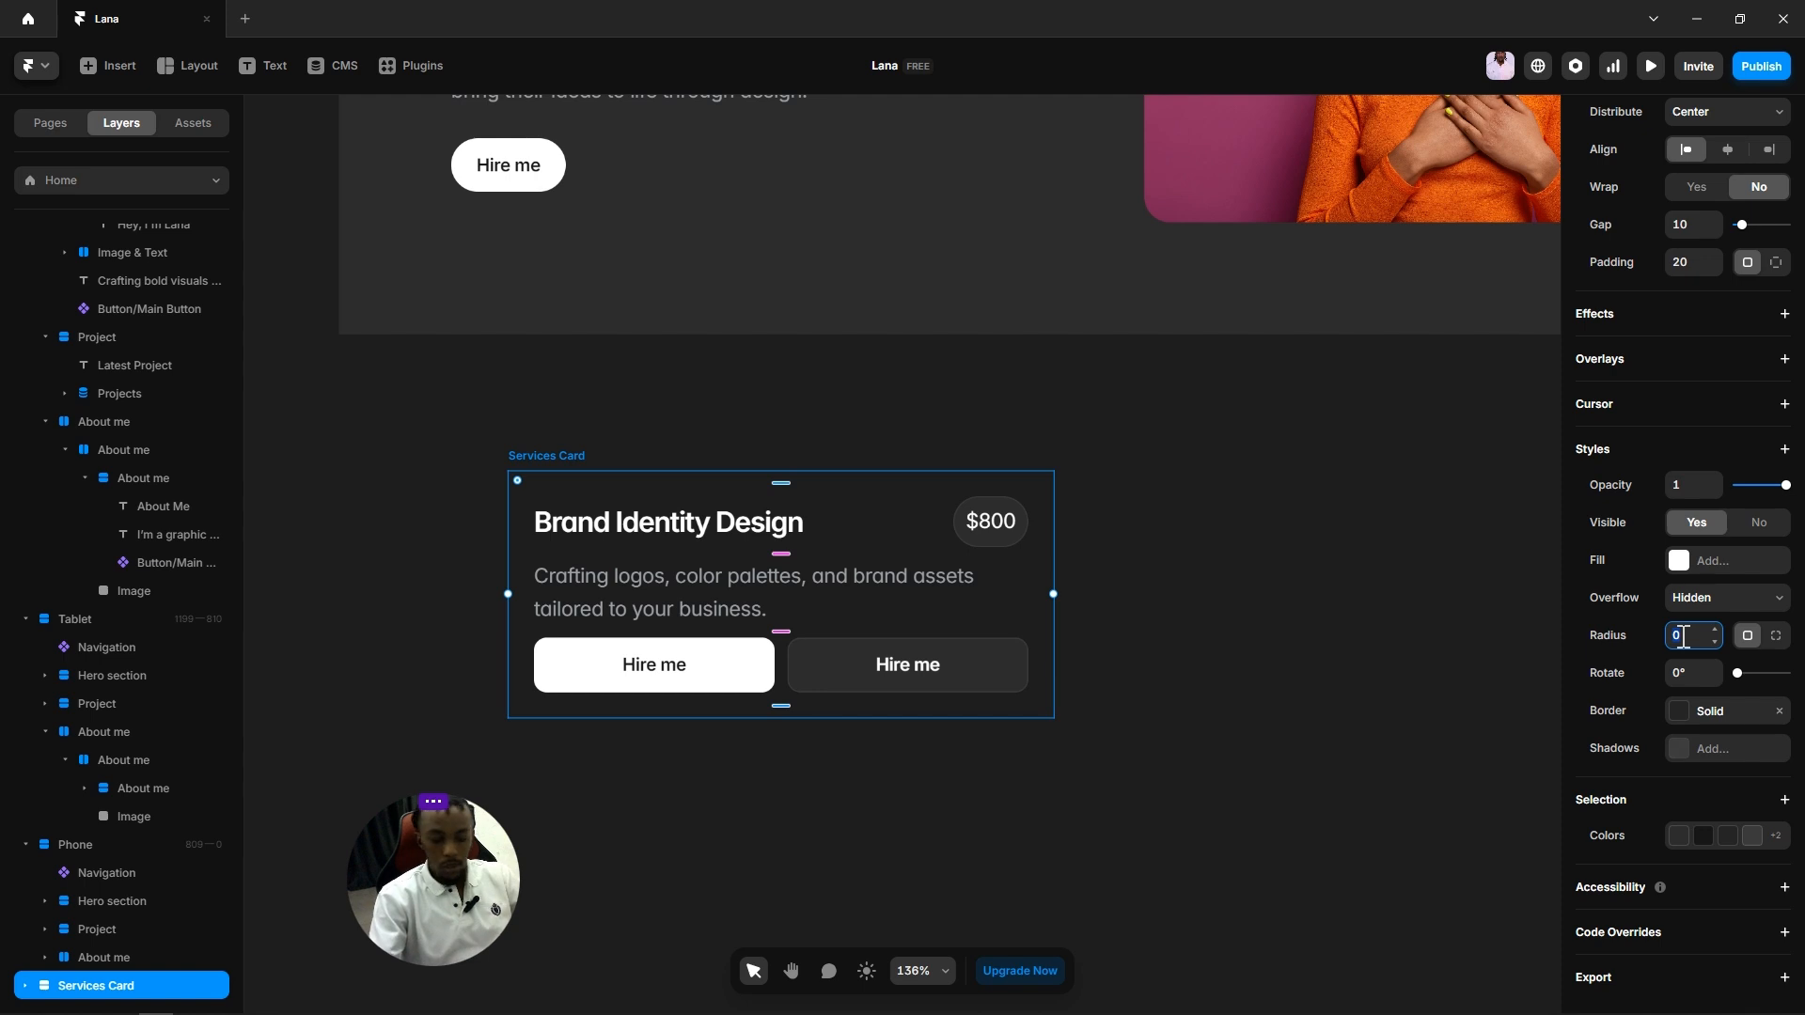
text(10)
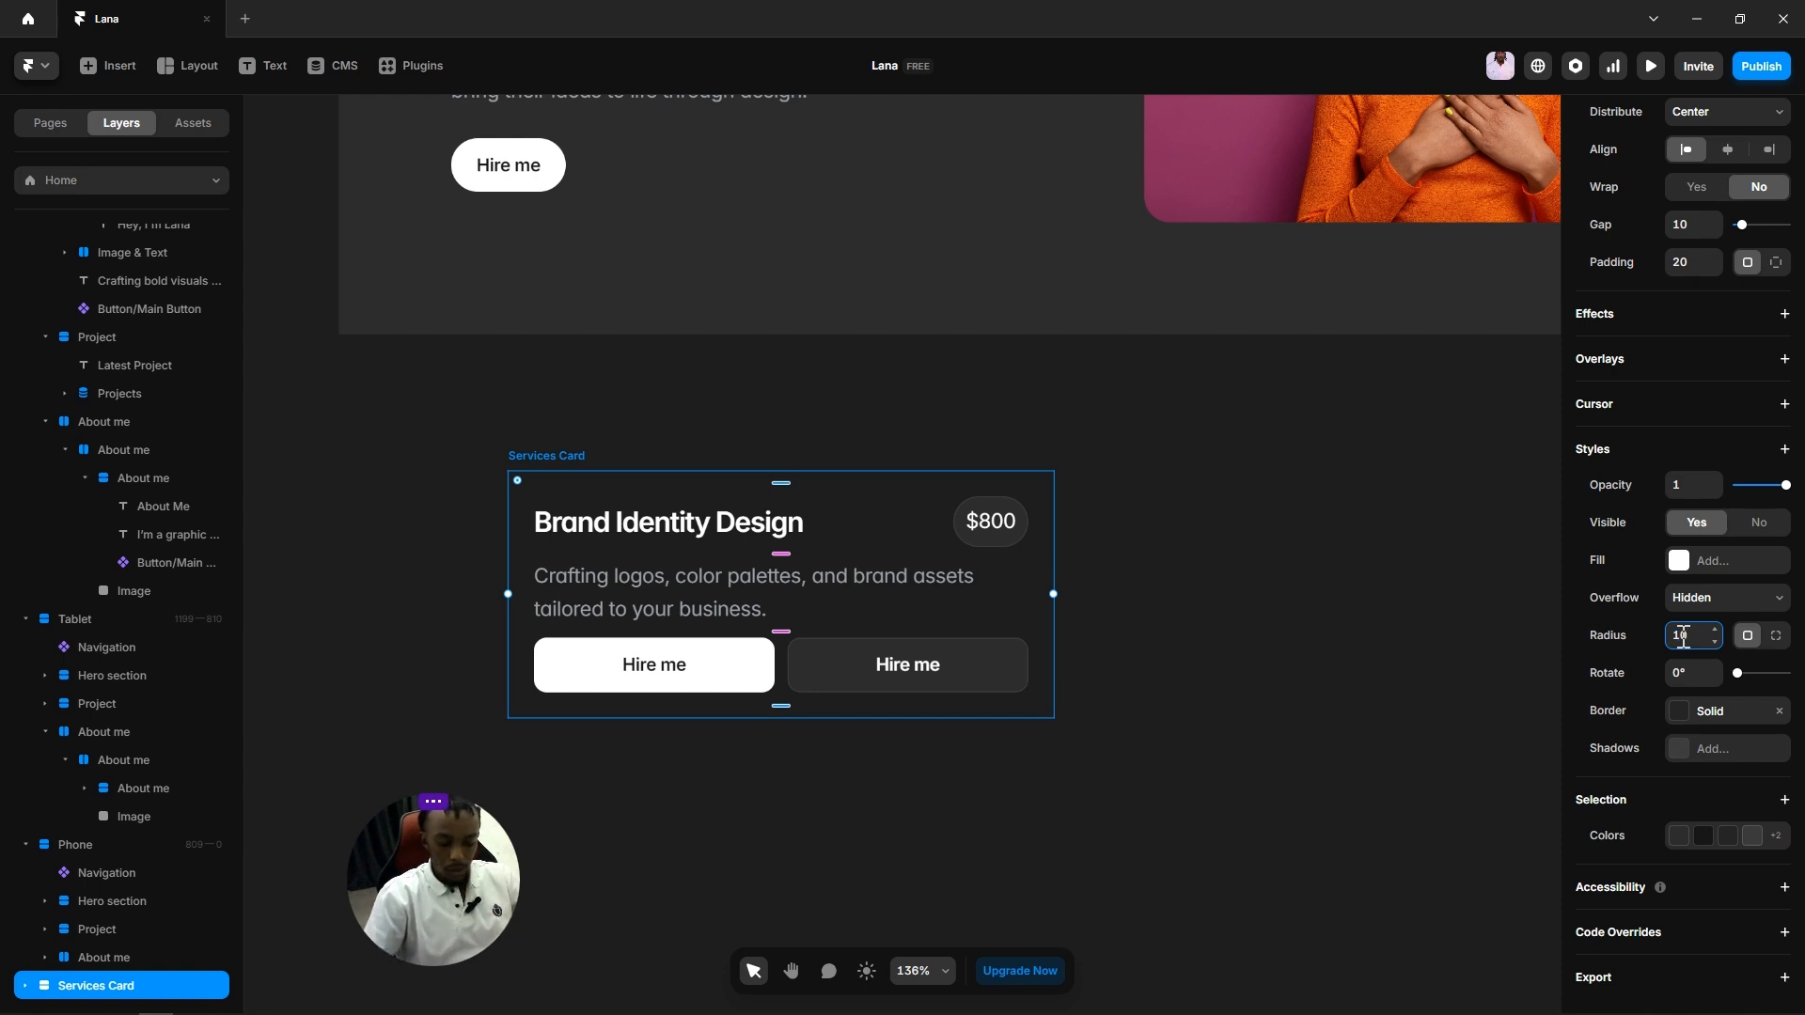
text(20)
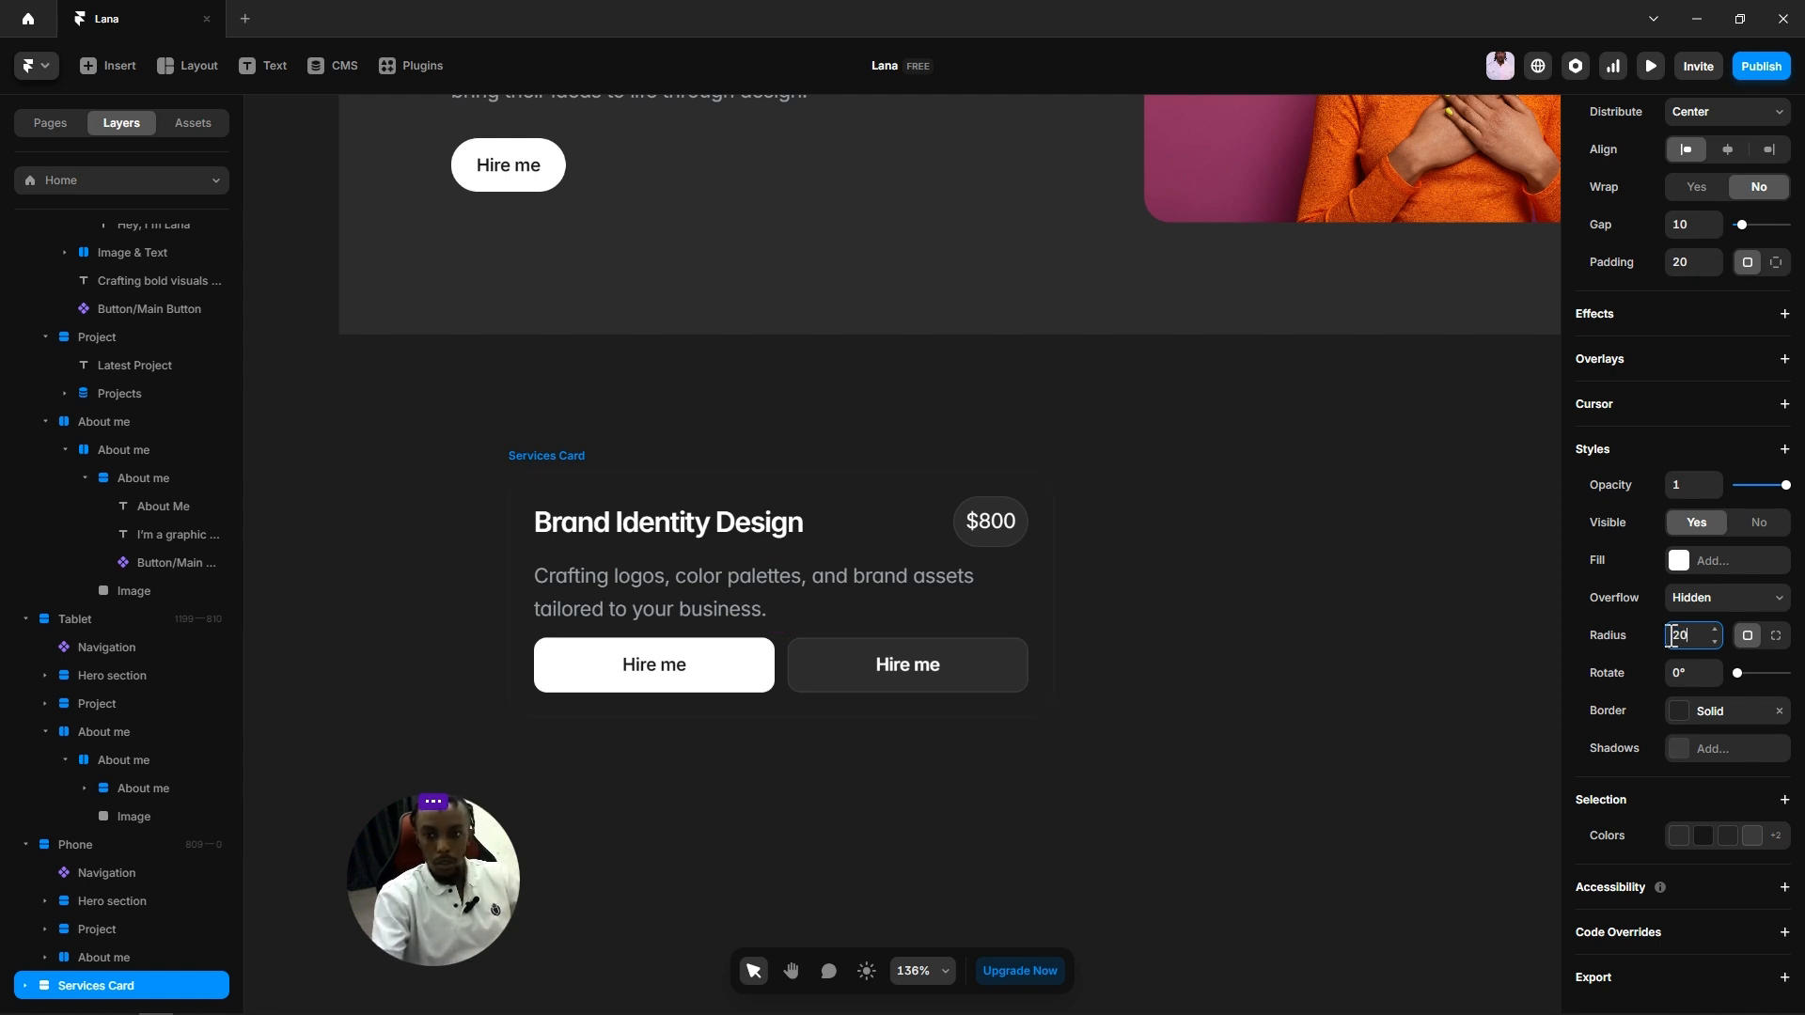
click(1677, 561)
click(1677, 562)
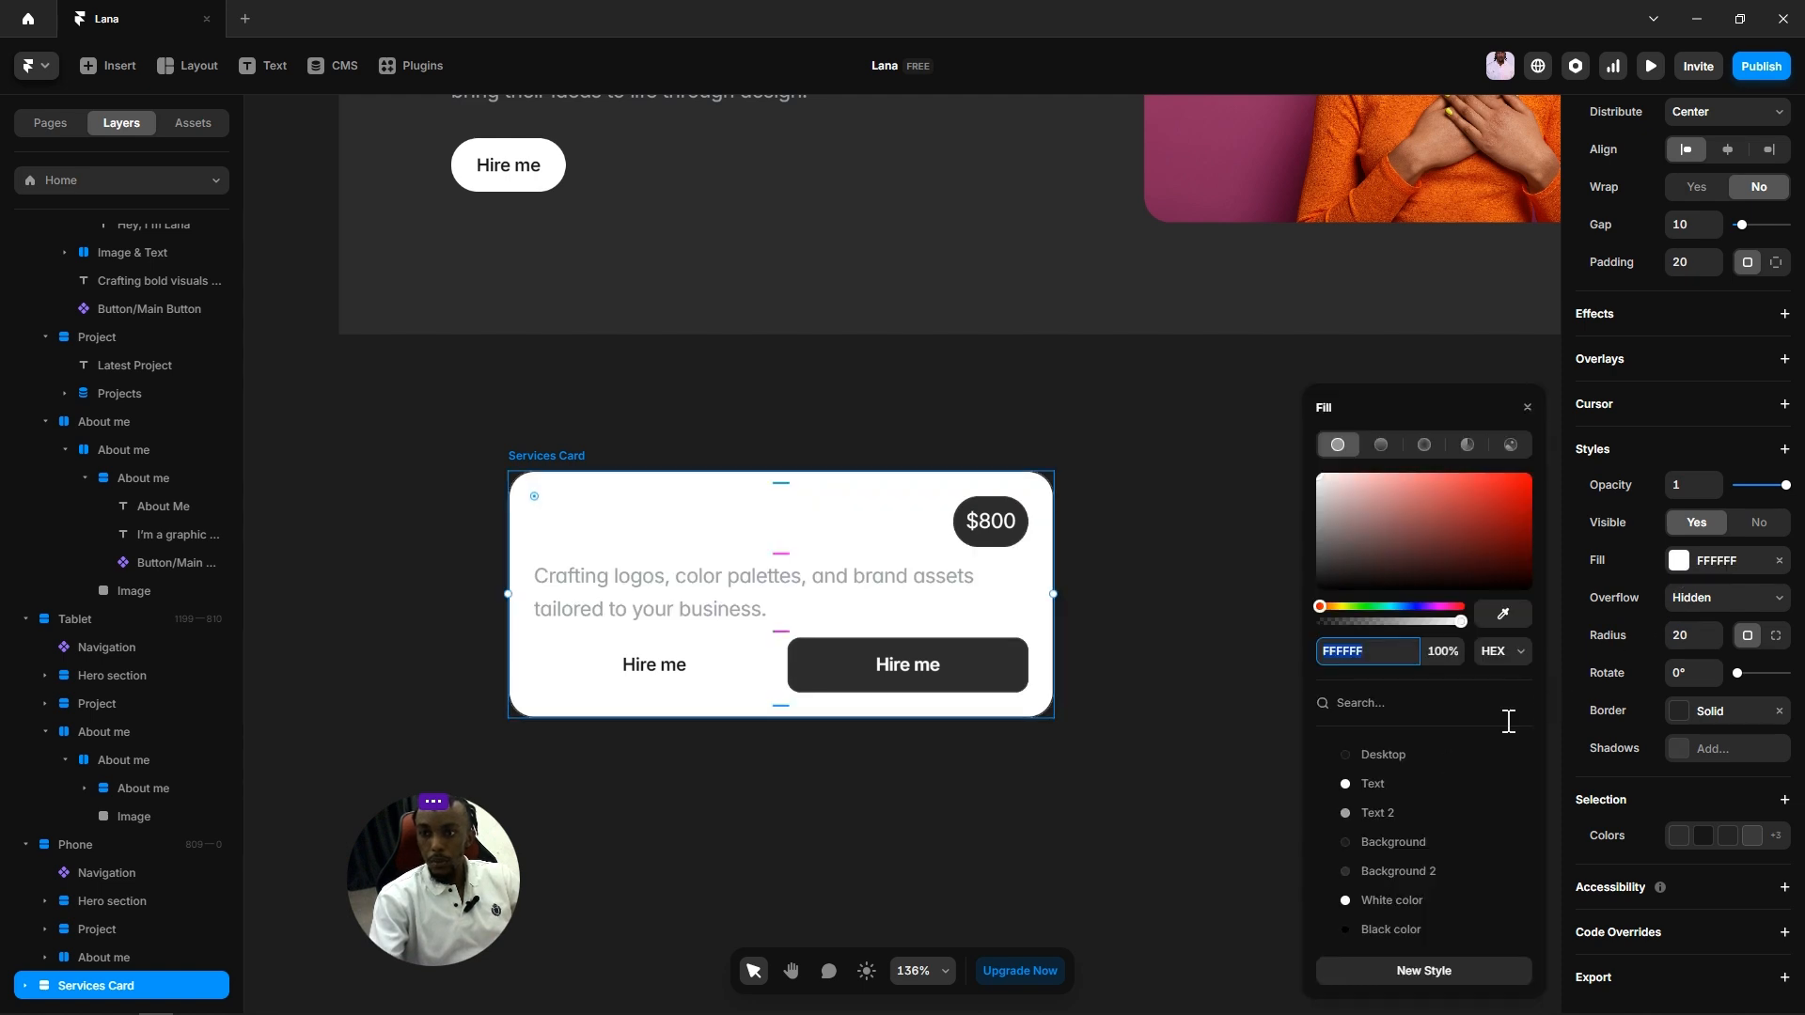
click(1401, 844)
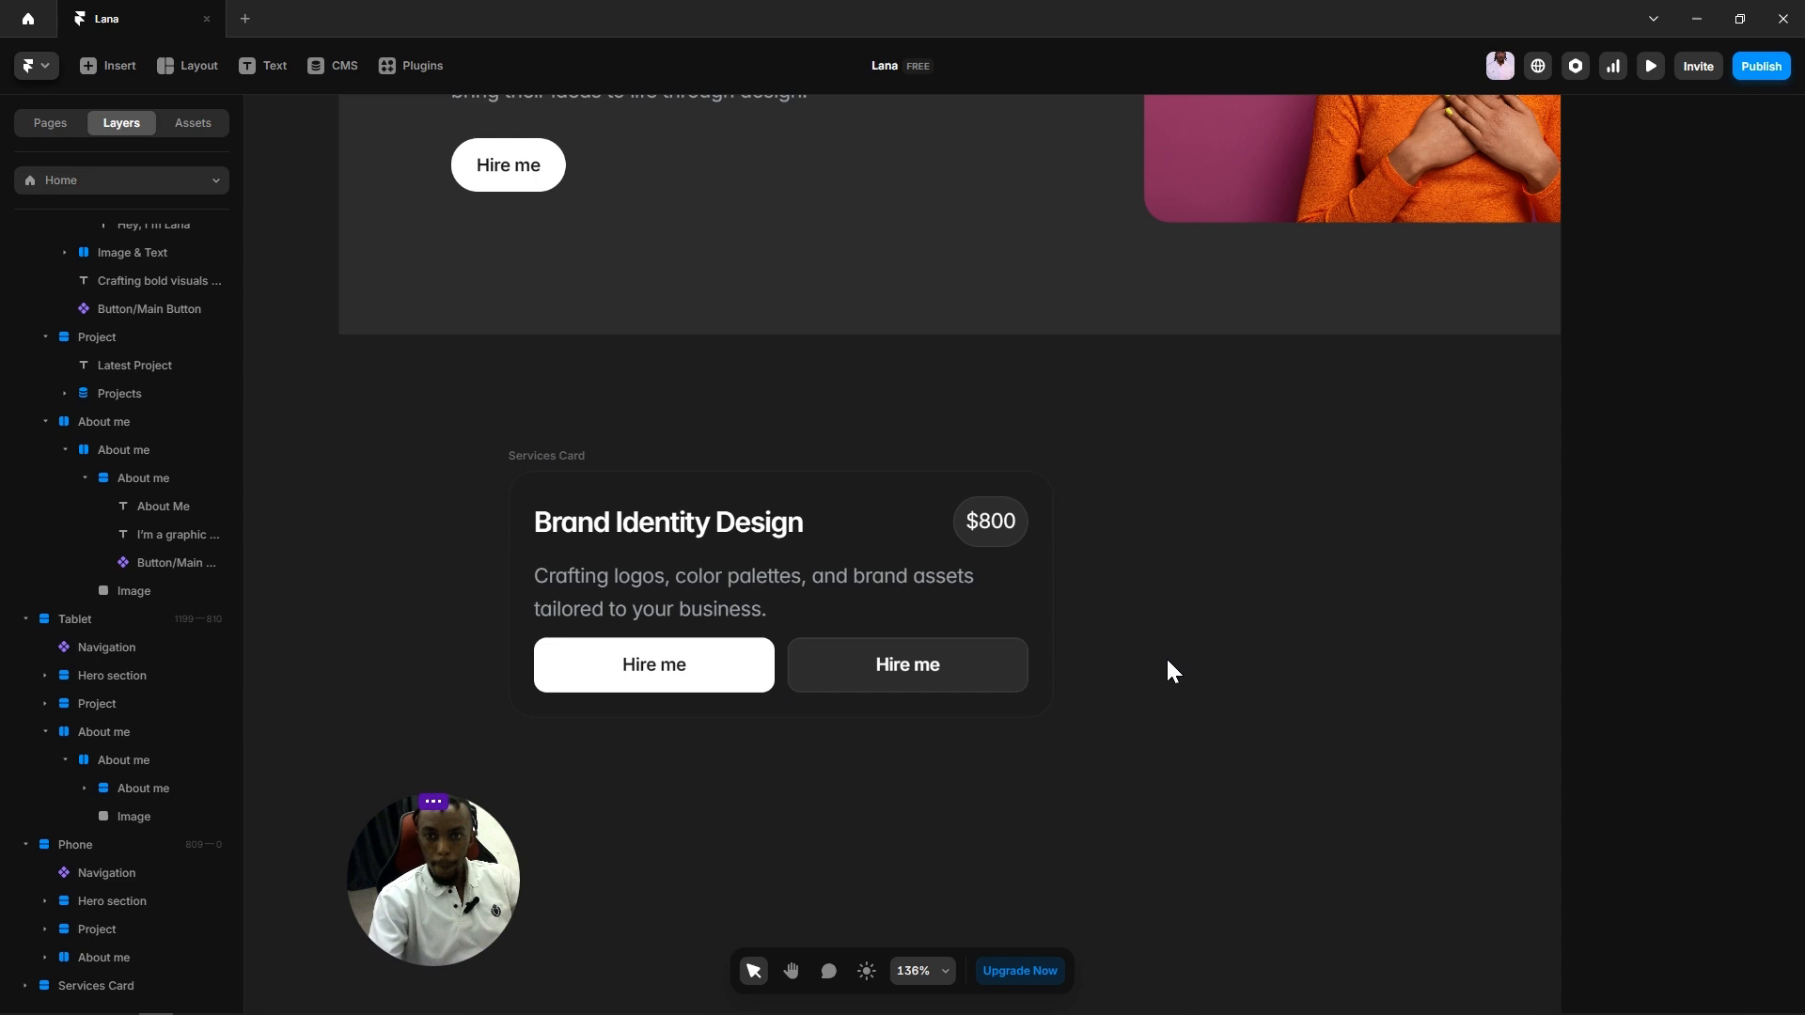
Step: Set the height of the Name & Price row in the Services Card to Fit Content
scroll(1166, 657, down, 3)
key(space)
drag(1272, 670, 1163, 661)
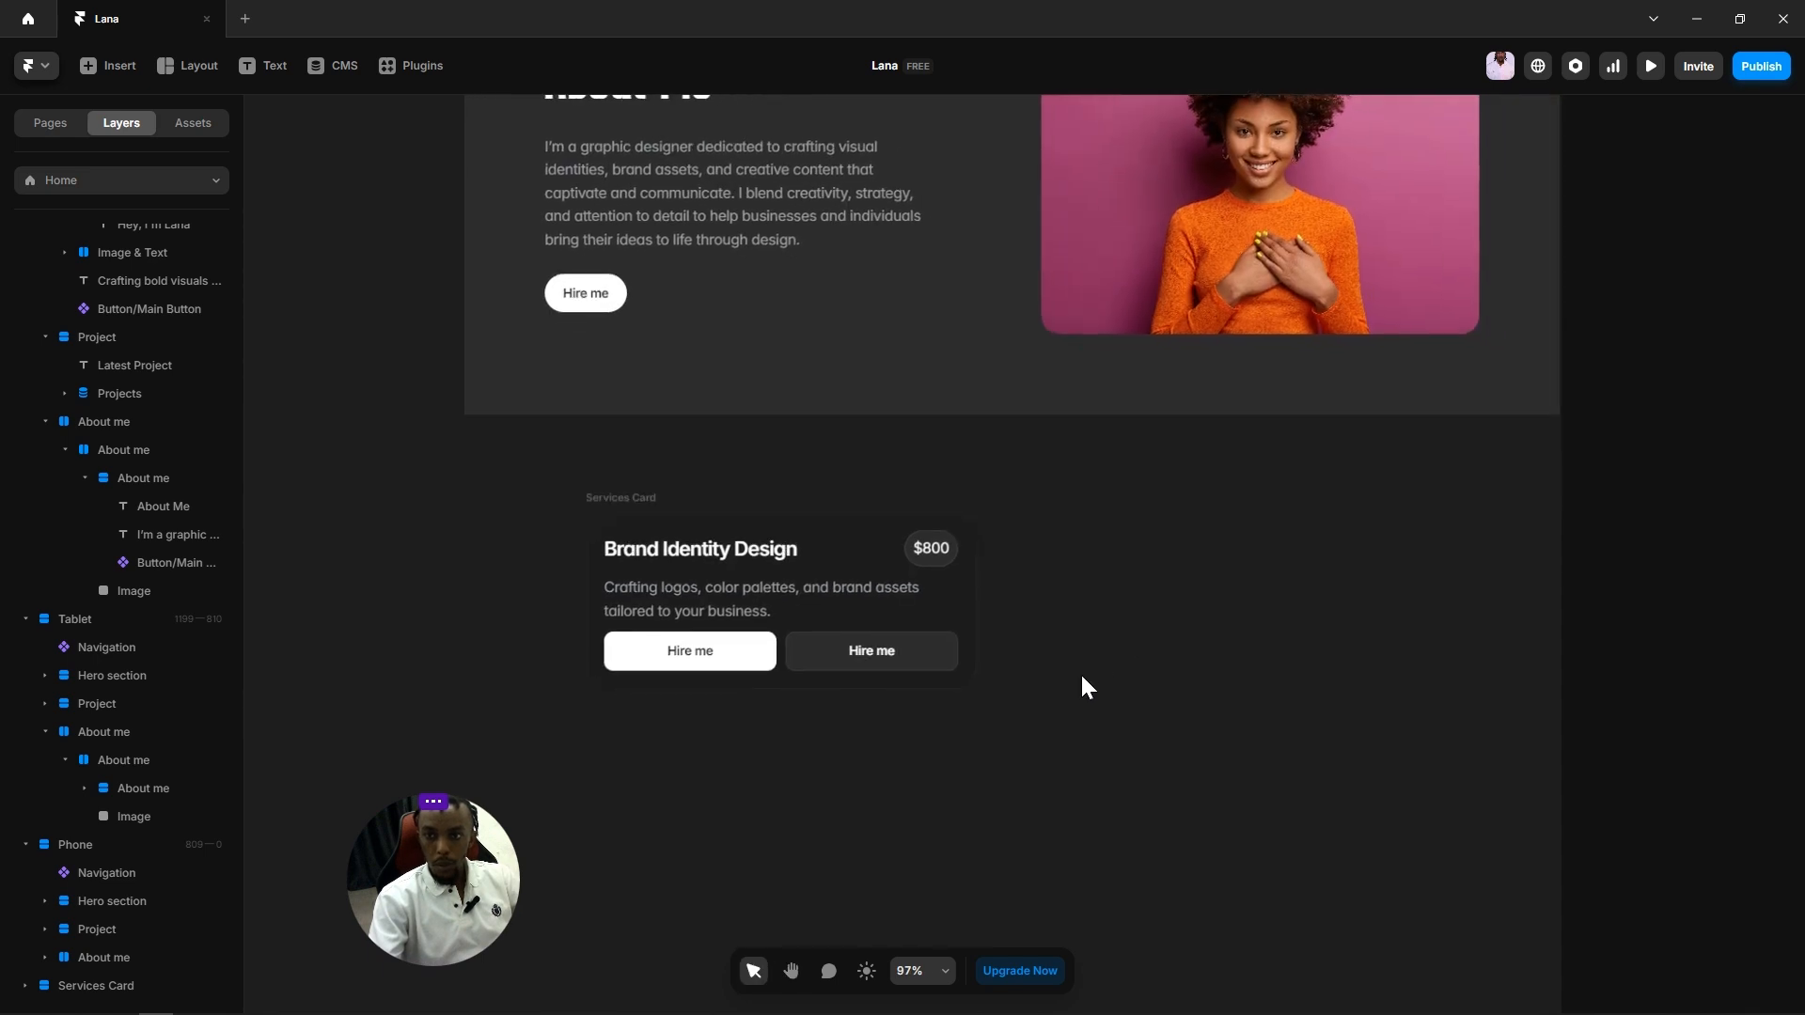
click(837, 590)
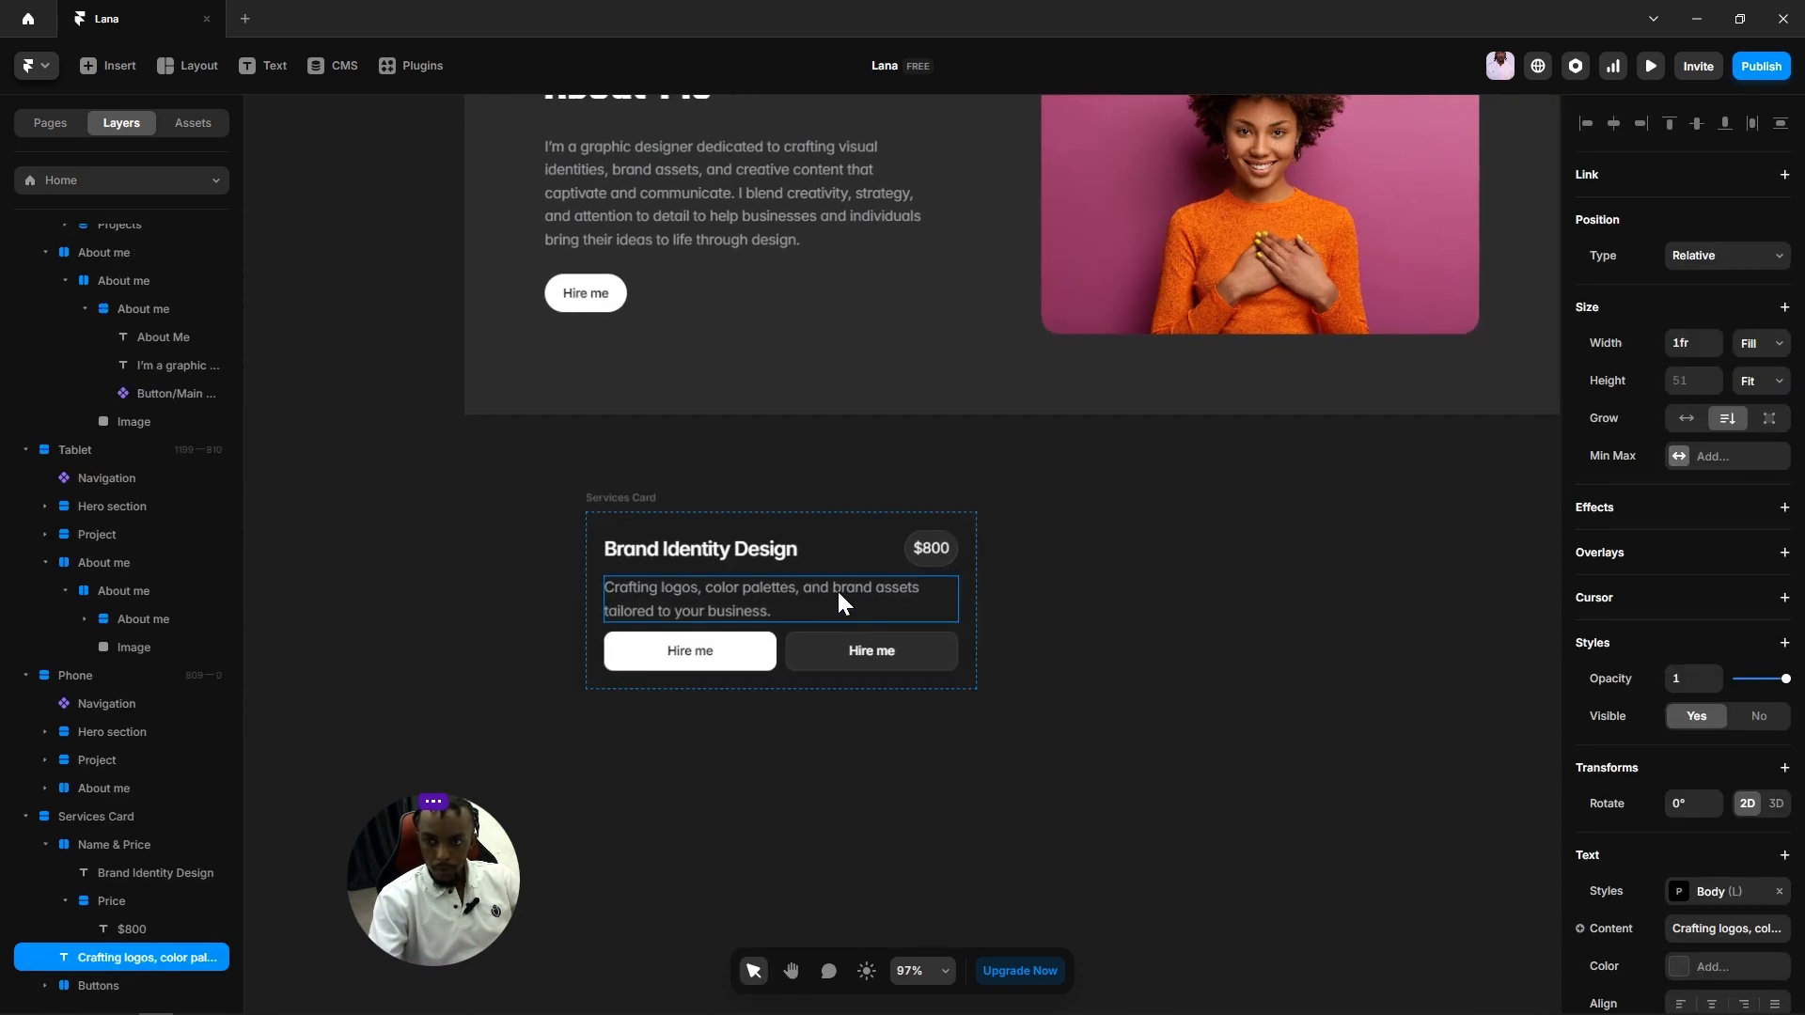
key(Escape)
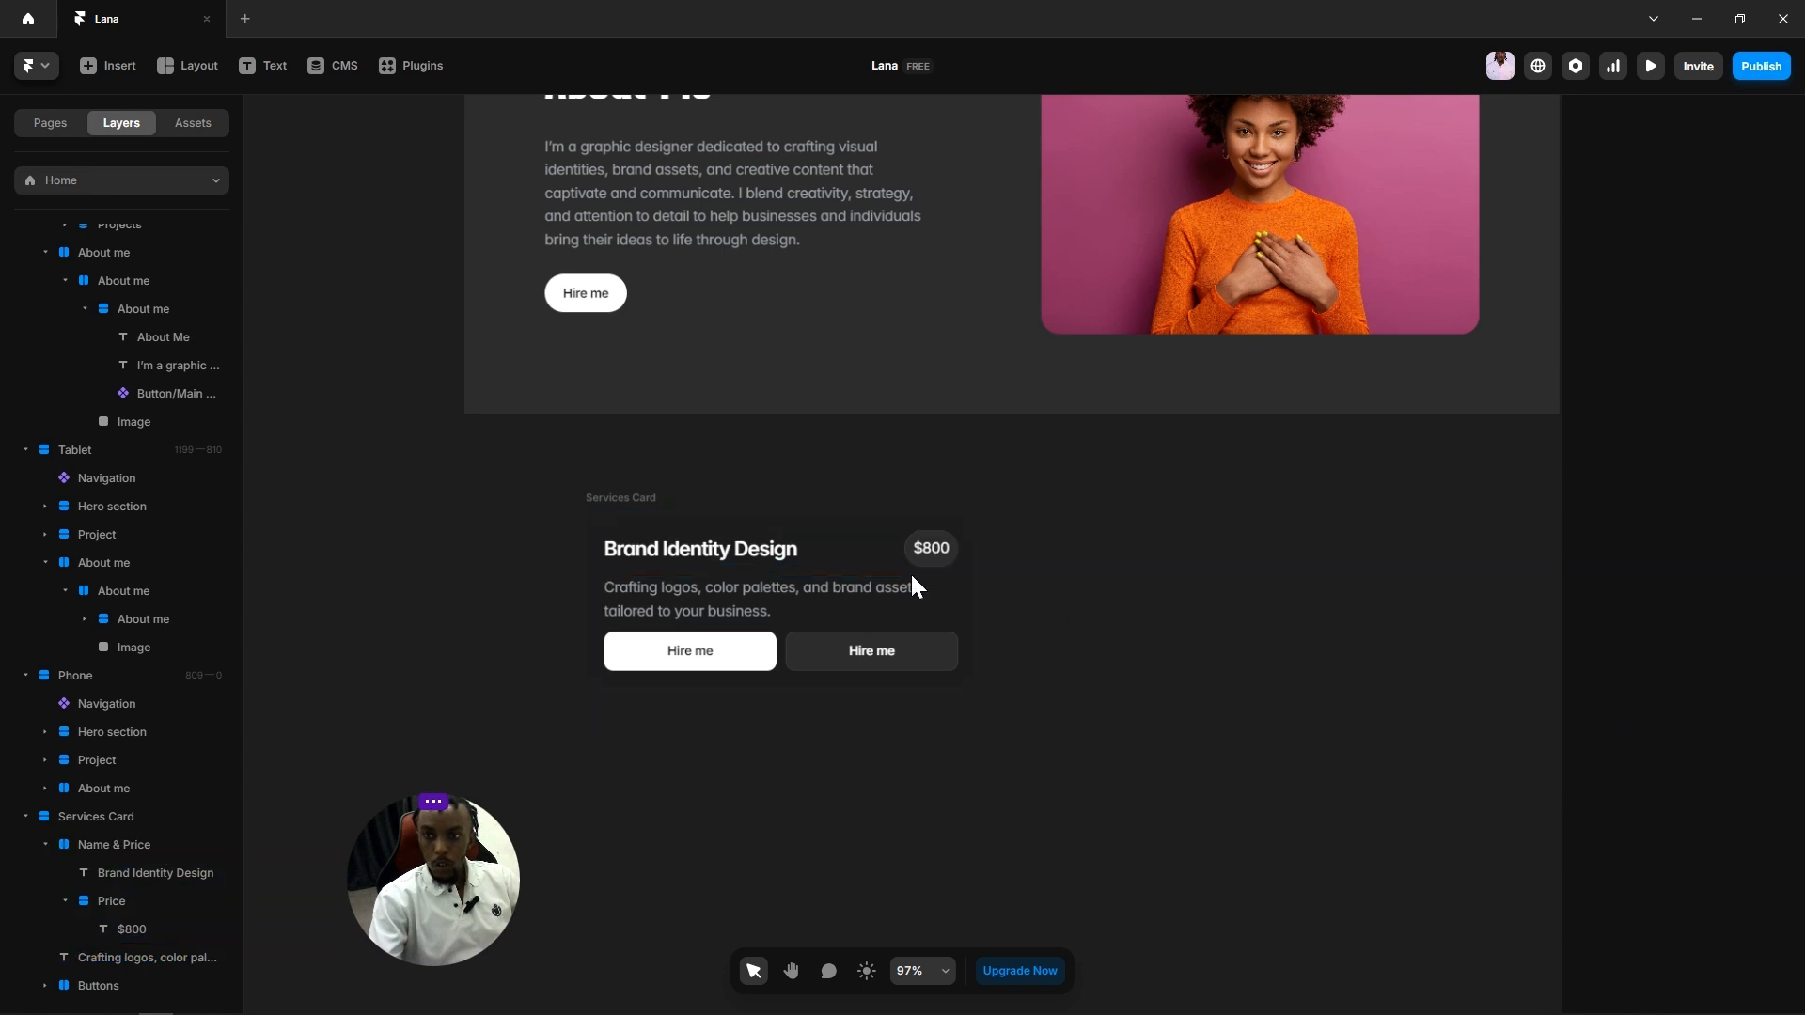
click(842, 567)
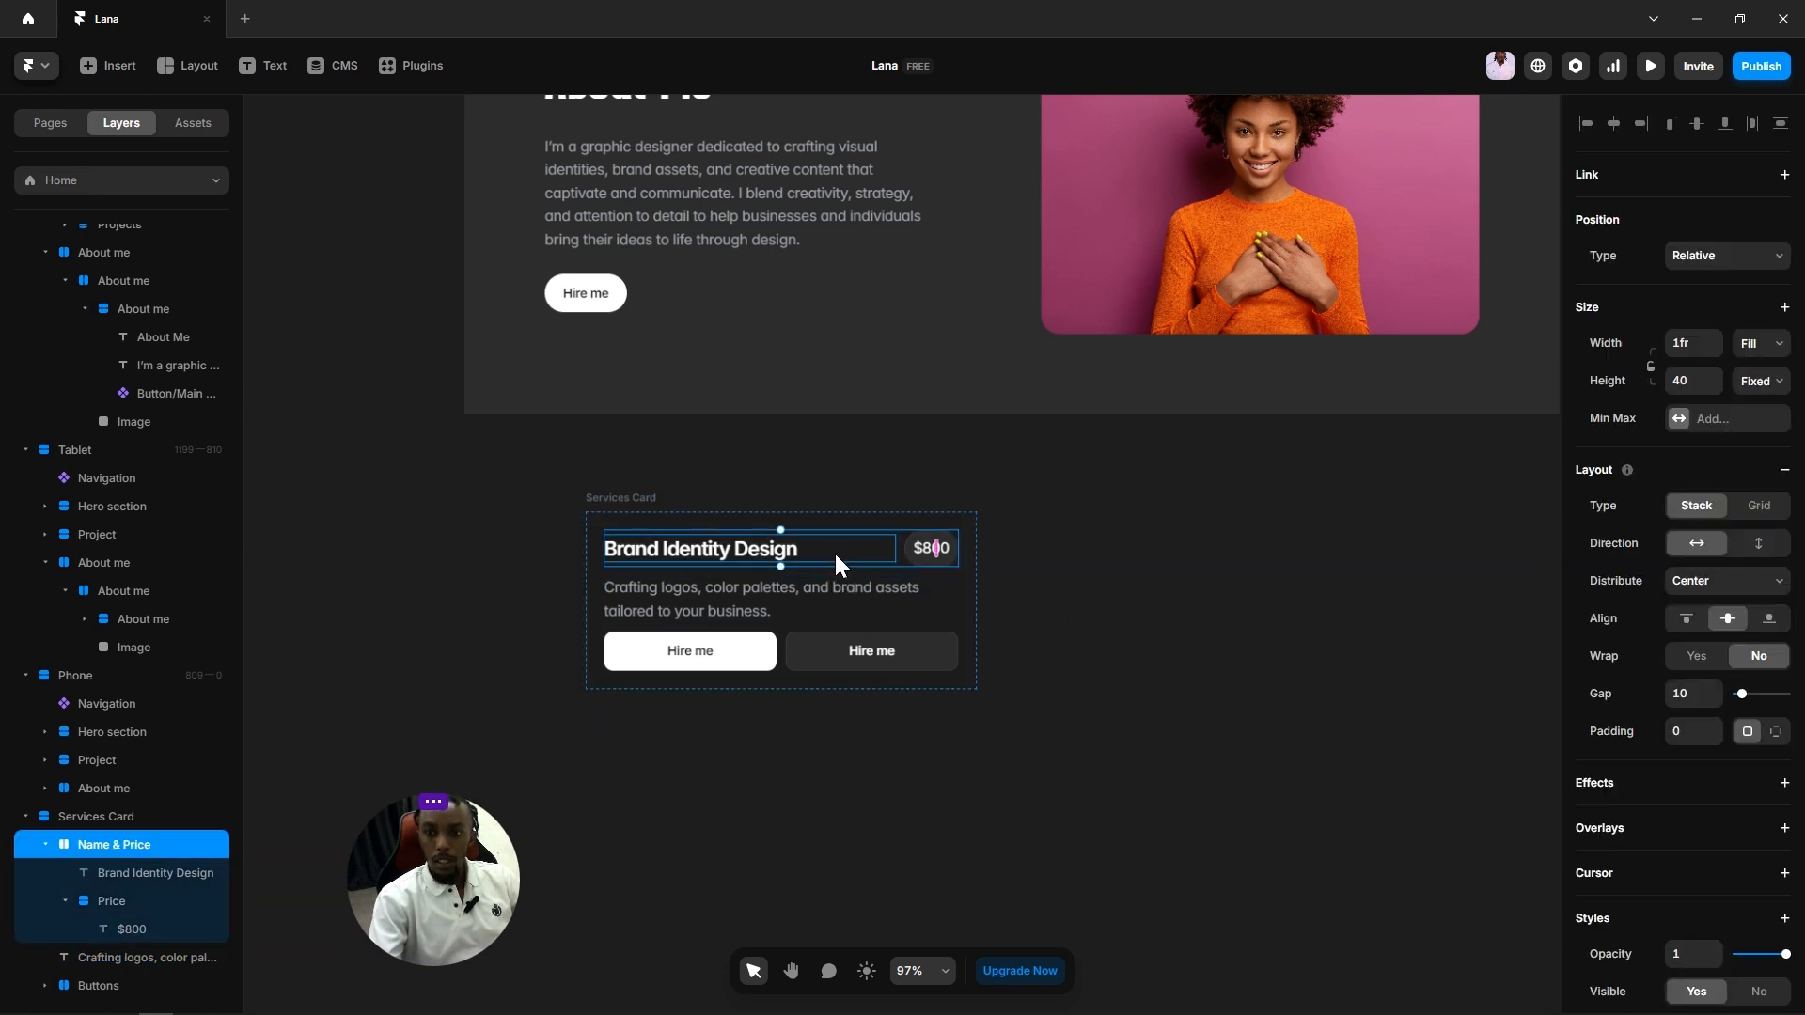
click(1765, 394)
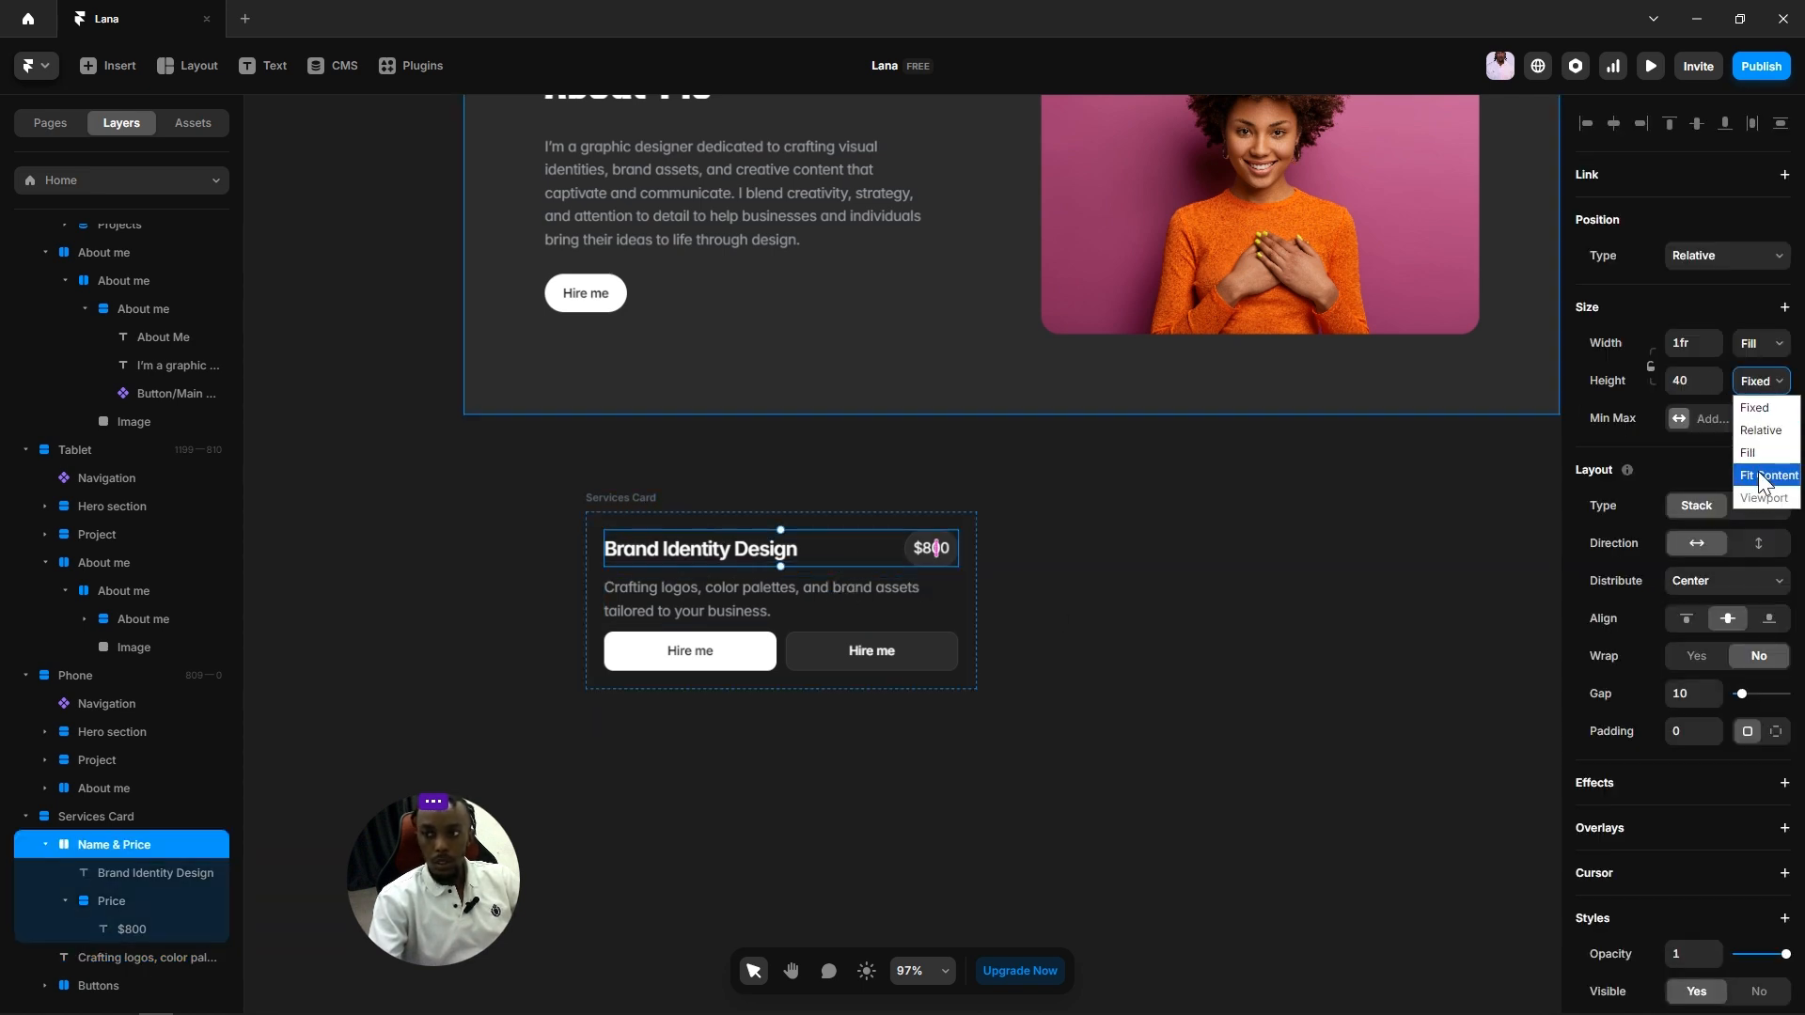
click(1758, 480)
click(780, 553)
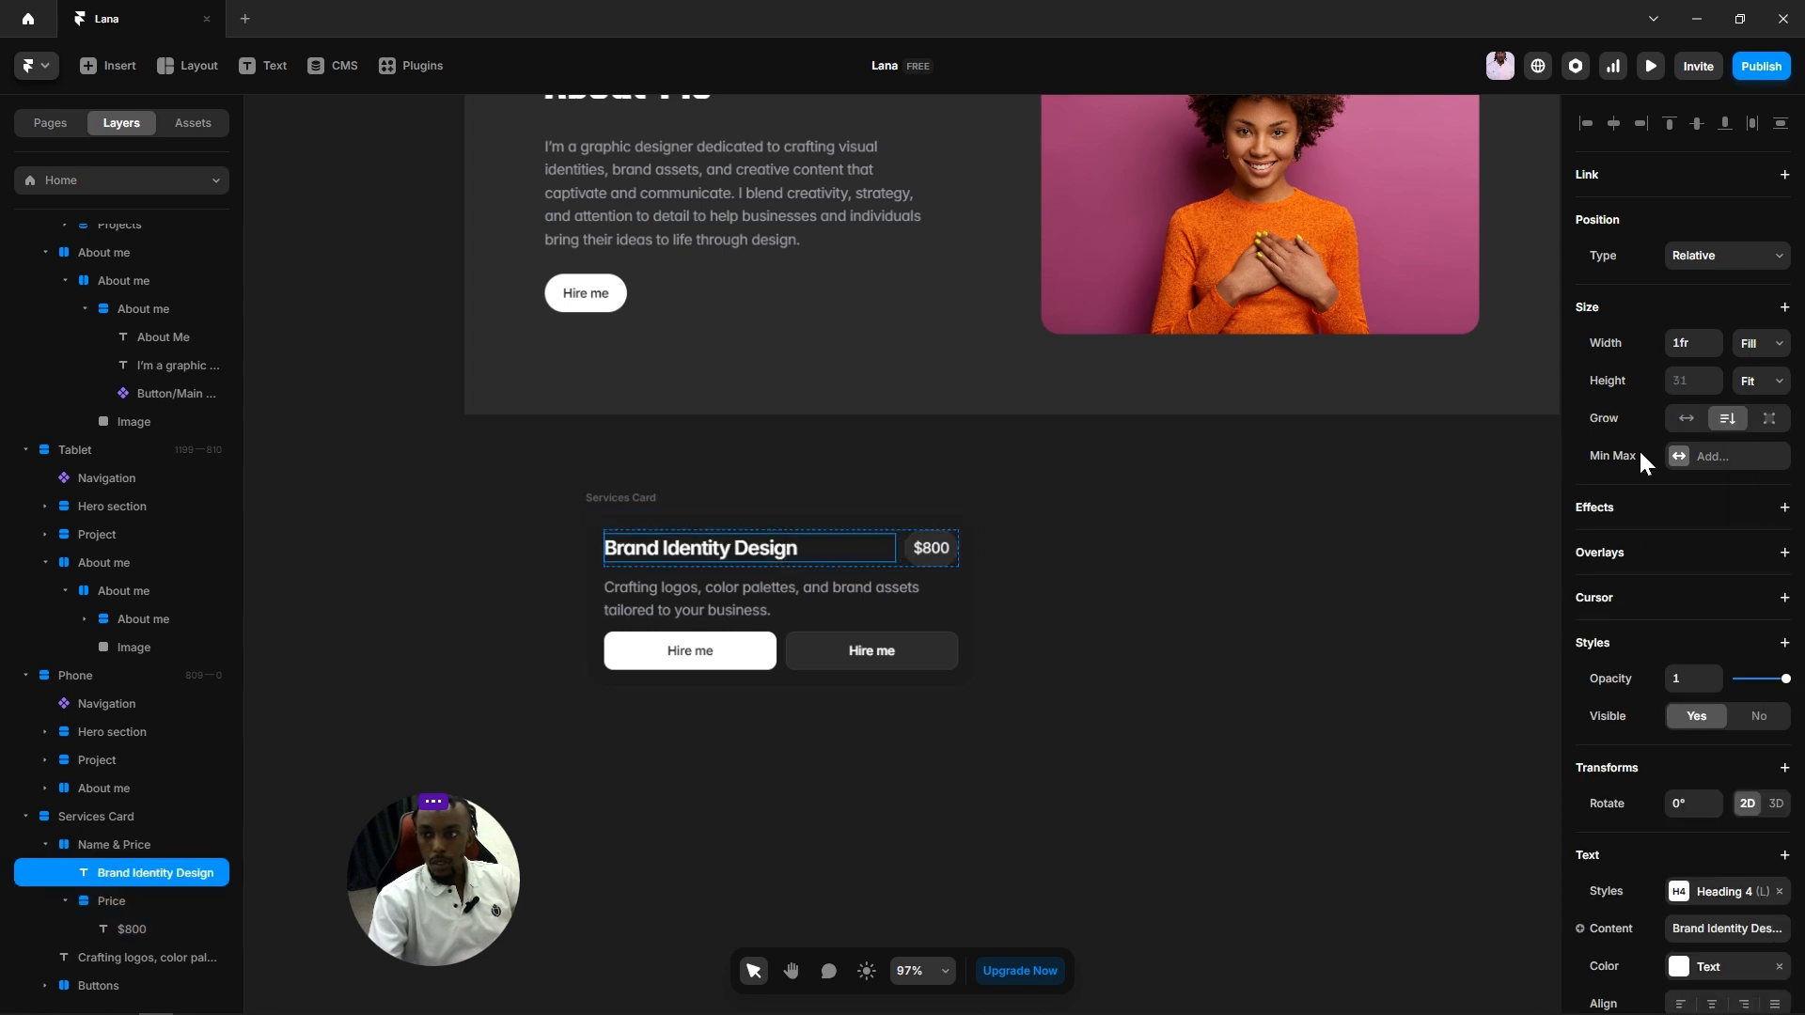
click(1118, 534)
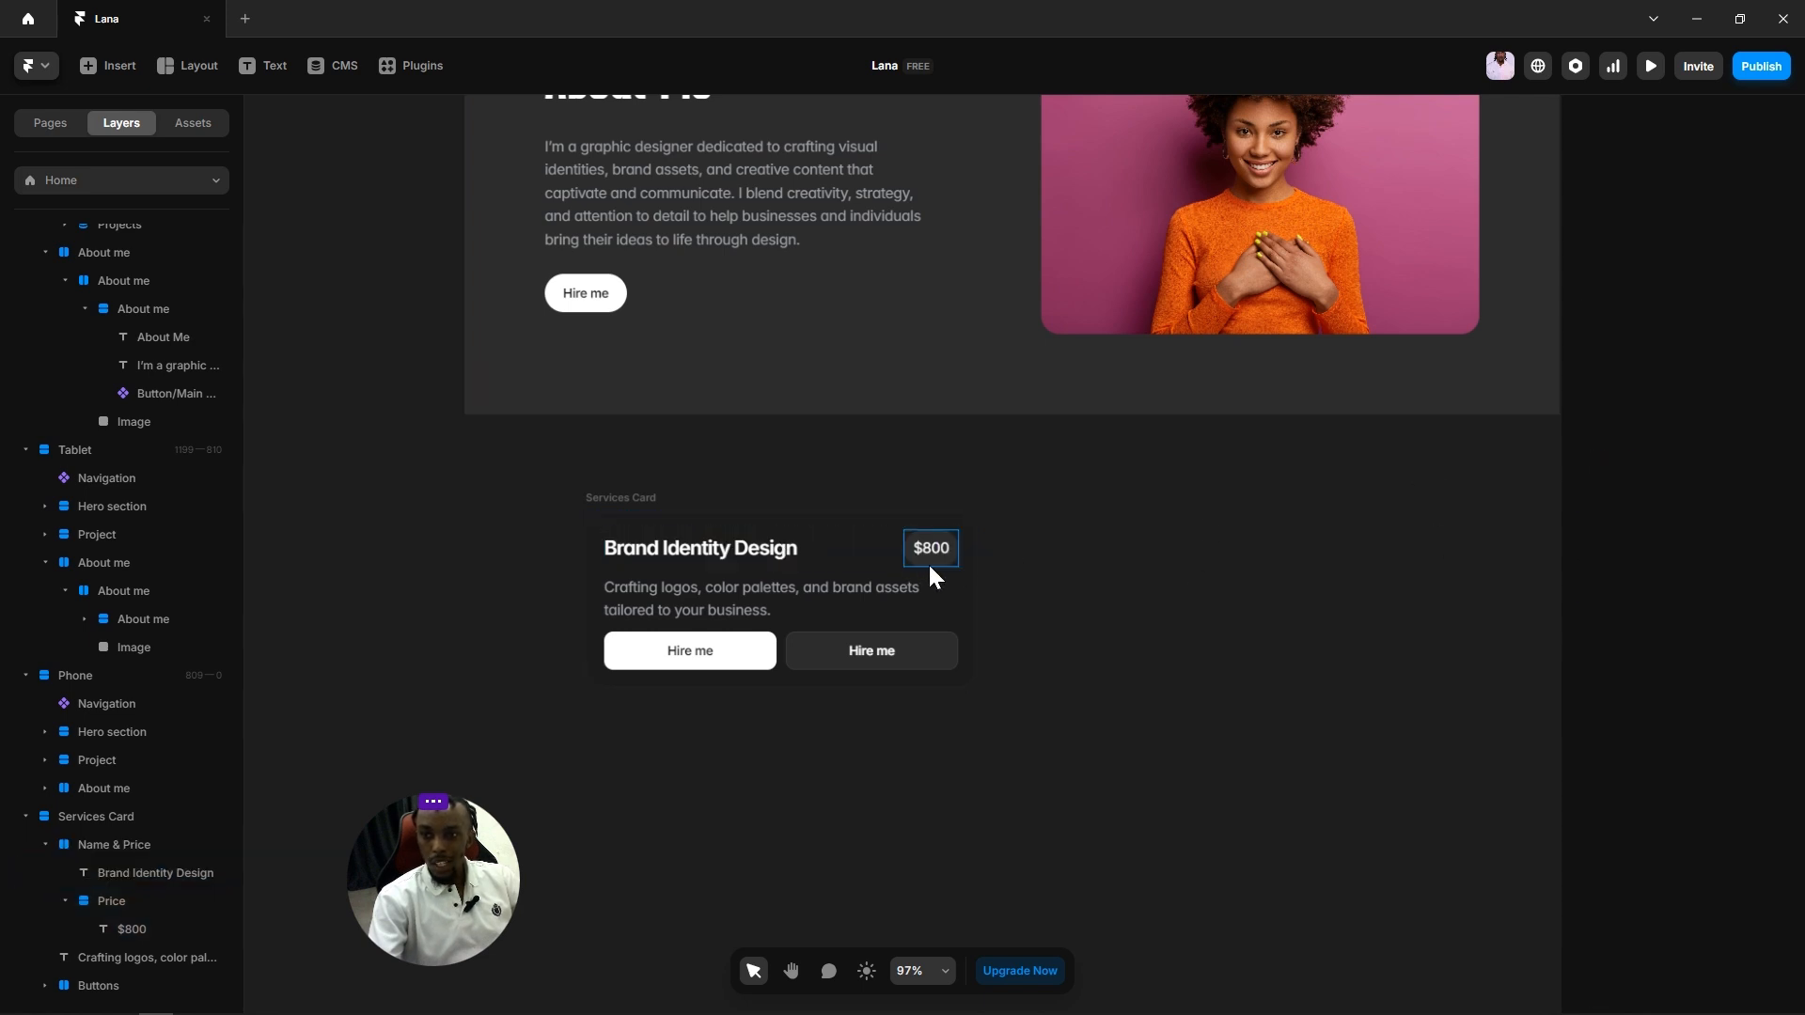
Step: Set the top and bottom padding of the Price badge to 5
click(928, 562)
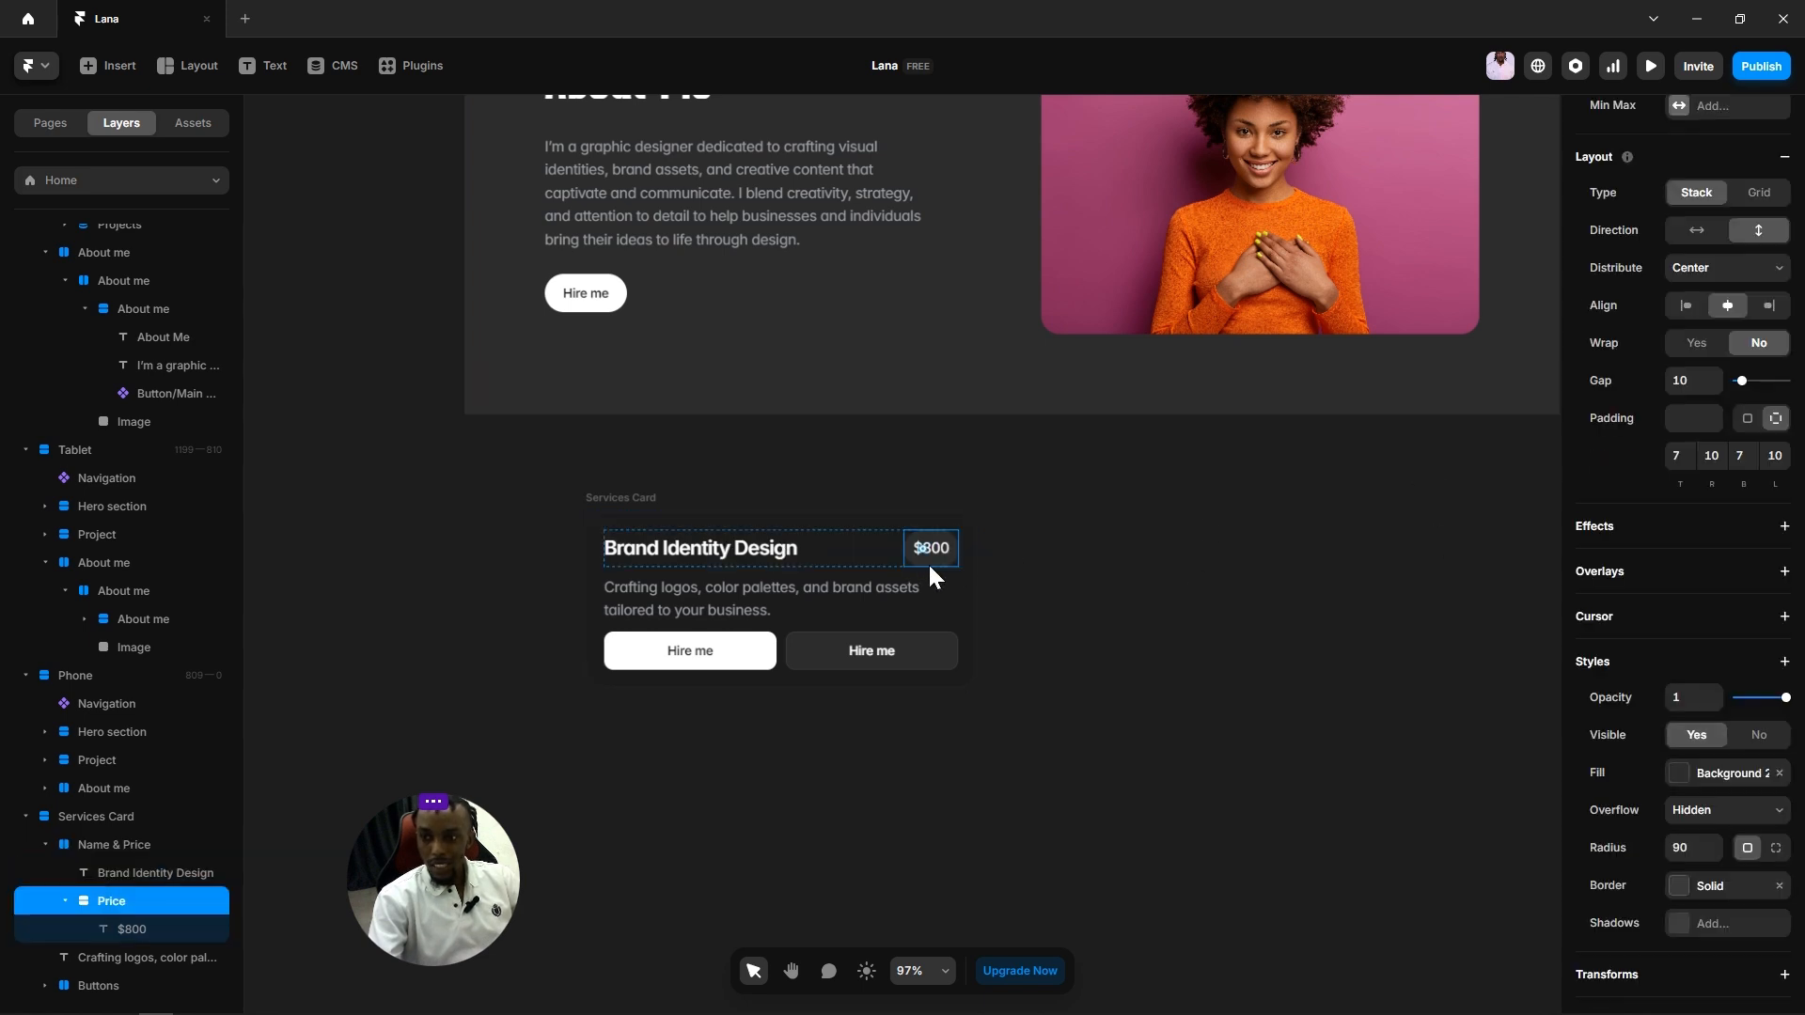
click(1682, 456)
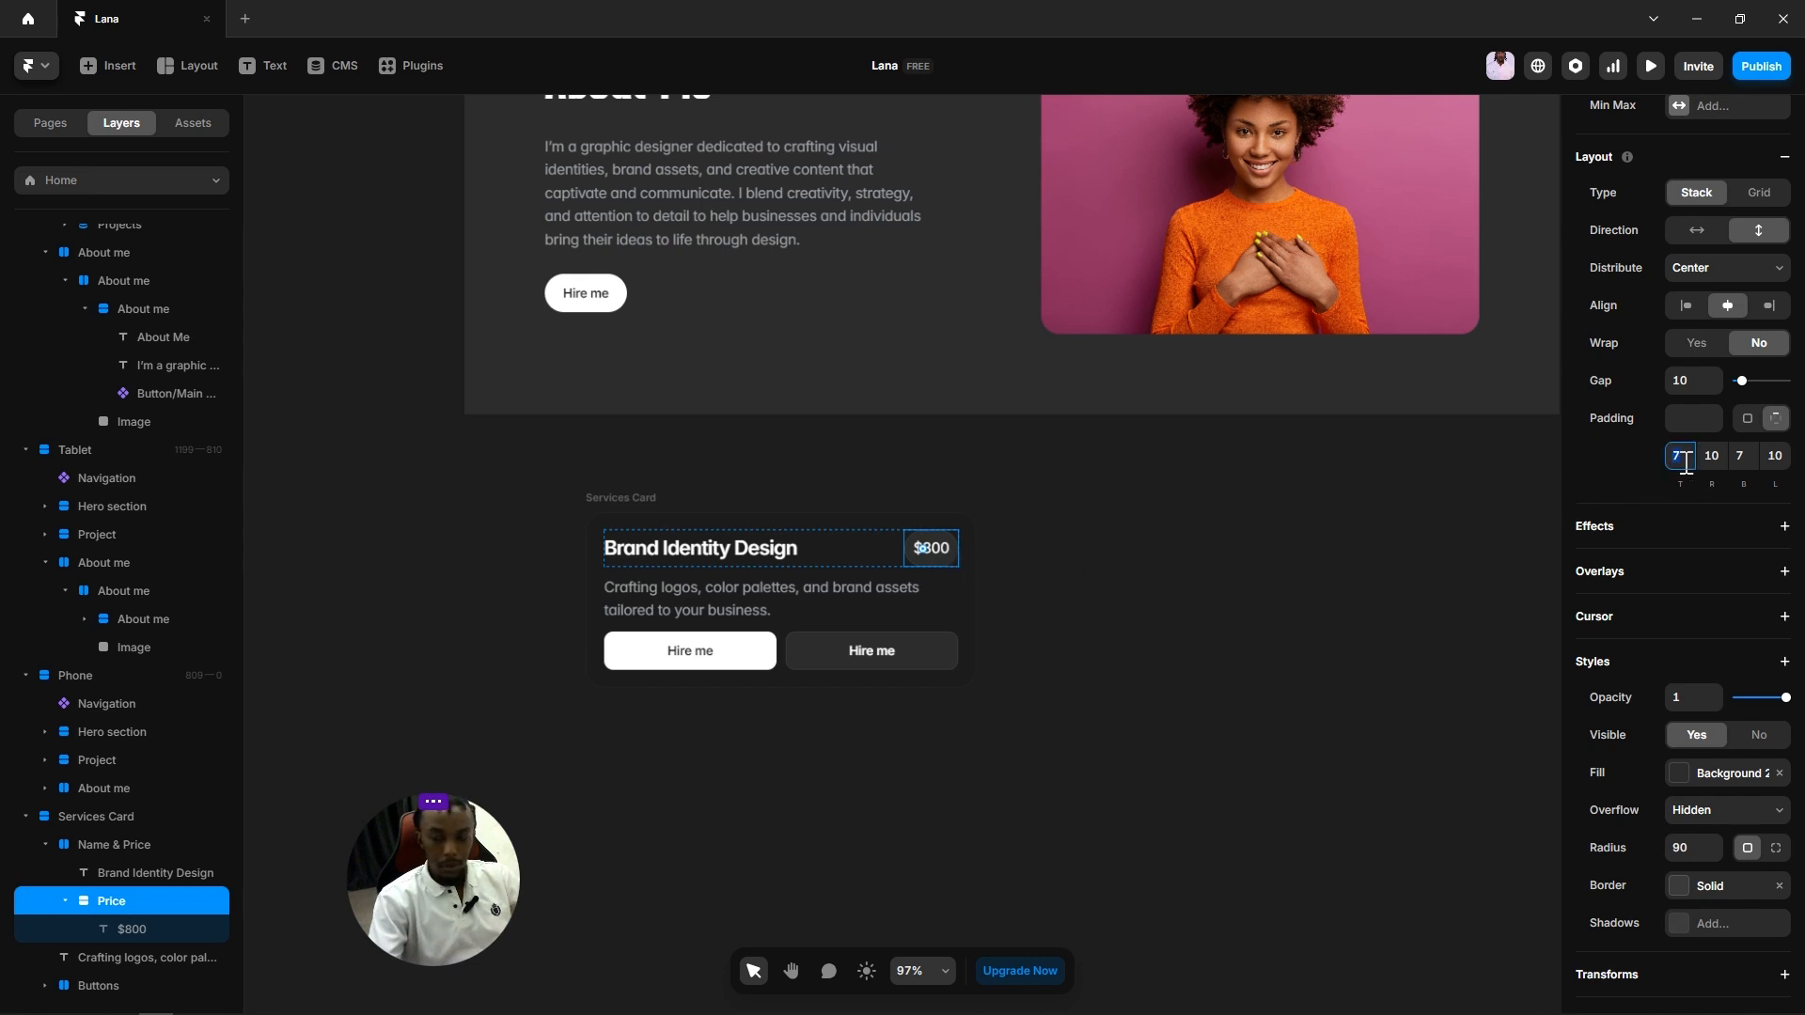
text(5)
click(1750, 461)
text(5)
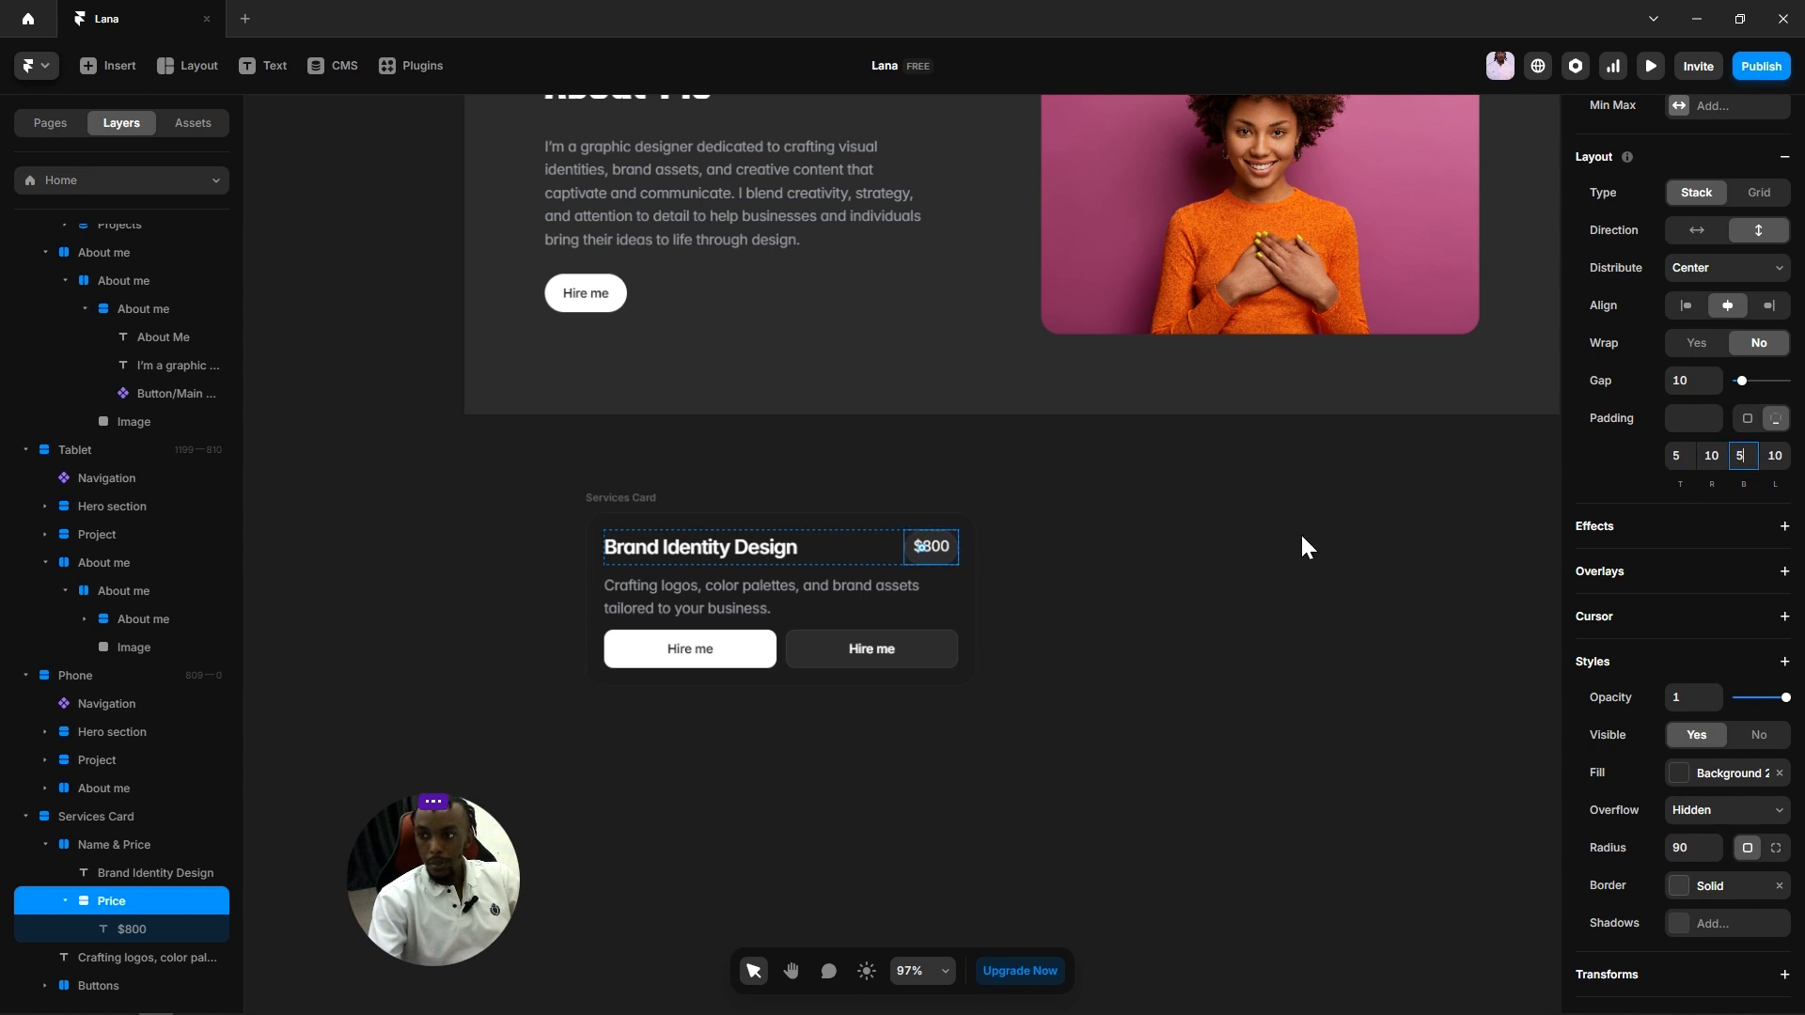
click(1303, 539)
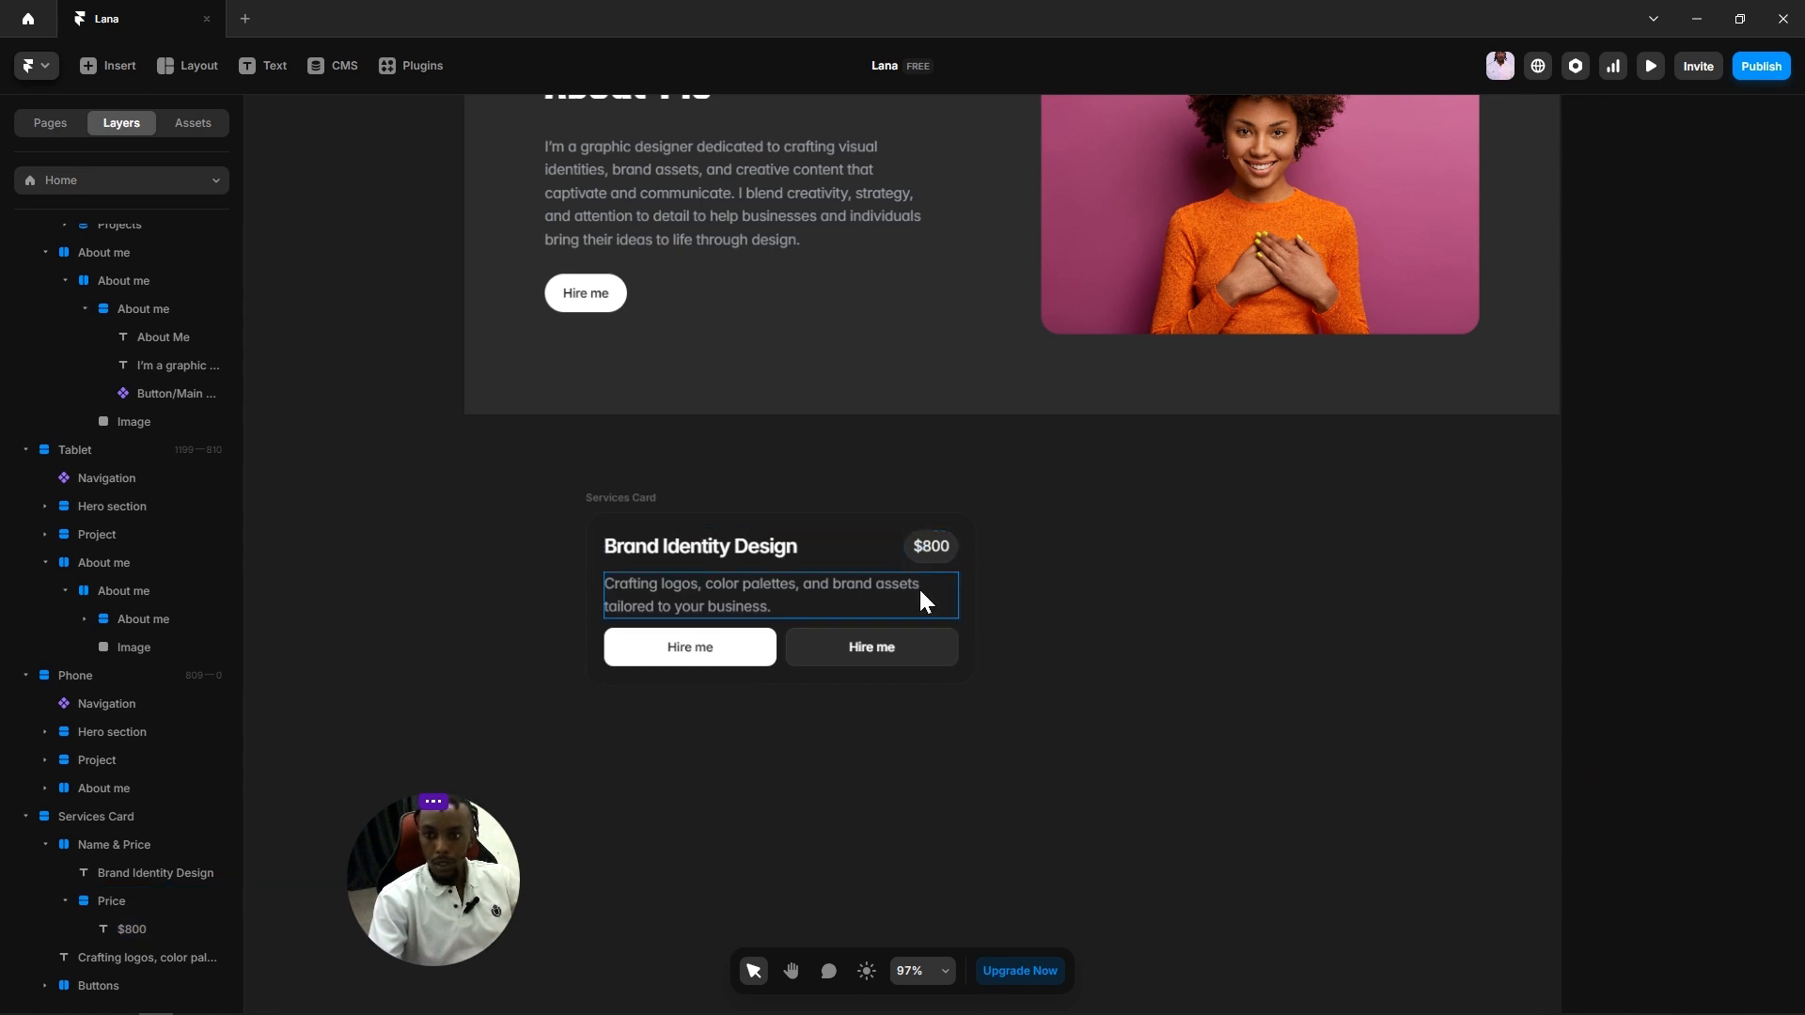
Step: Edit the Body text style used by the price text, reducing its line height to 1.3 em for the L breakpoint
scroll(918, 574, up, 5)
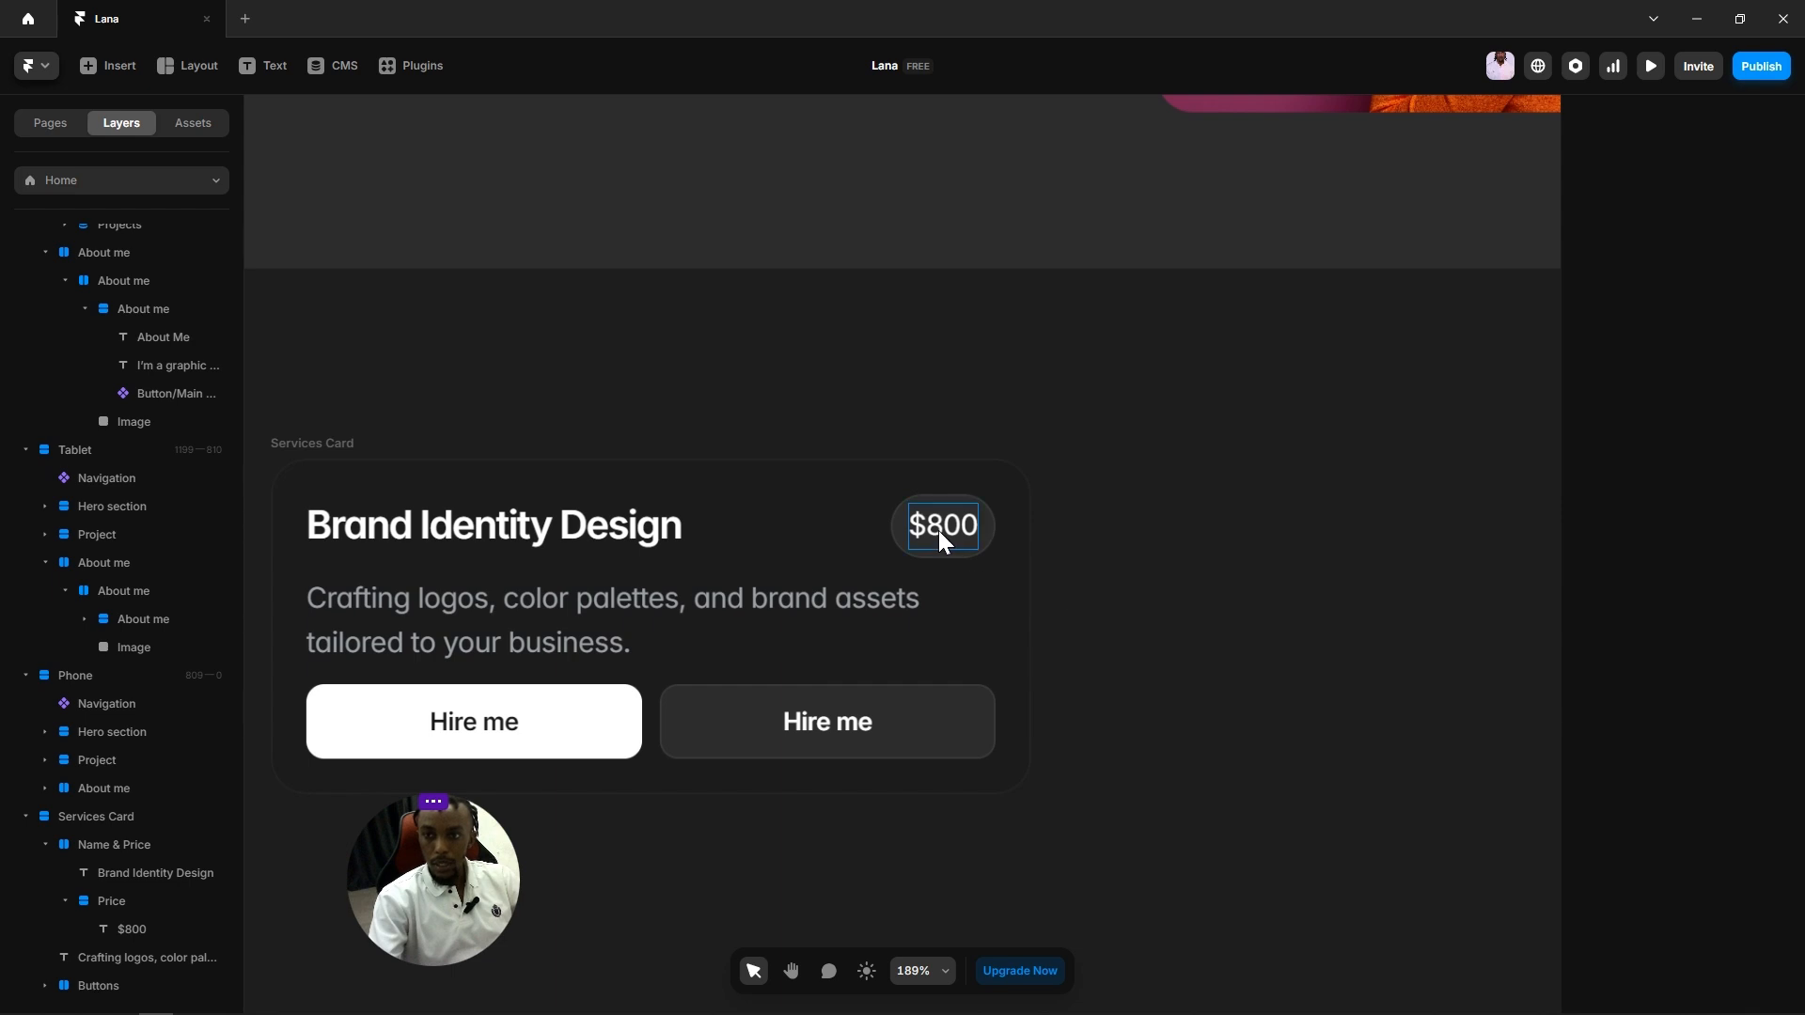
drag(1106, 673, 1244, 632)
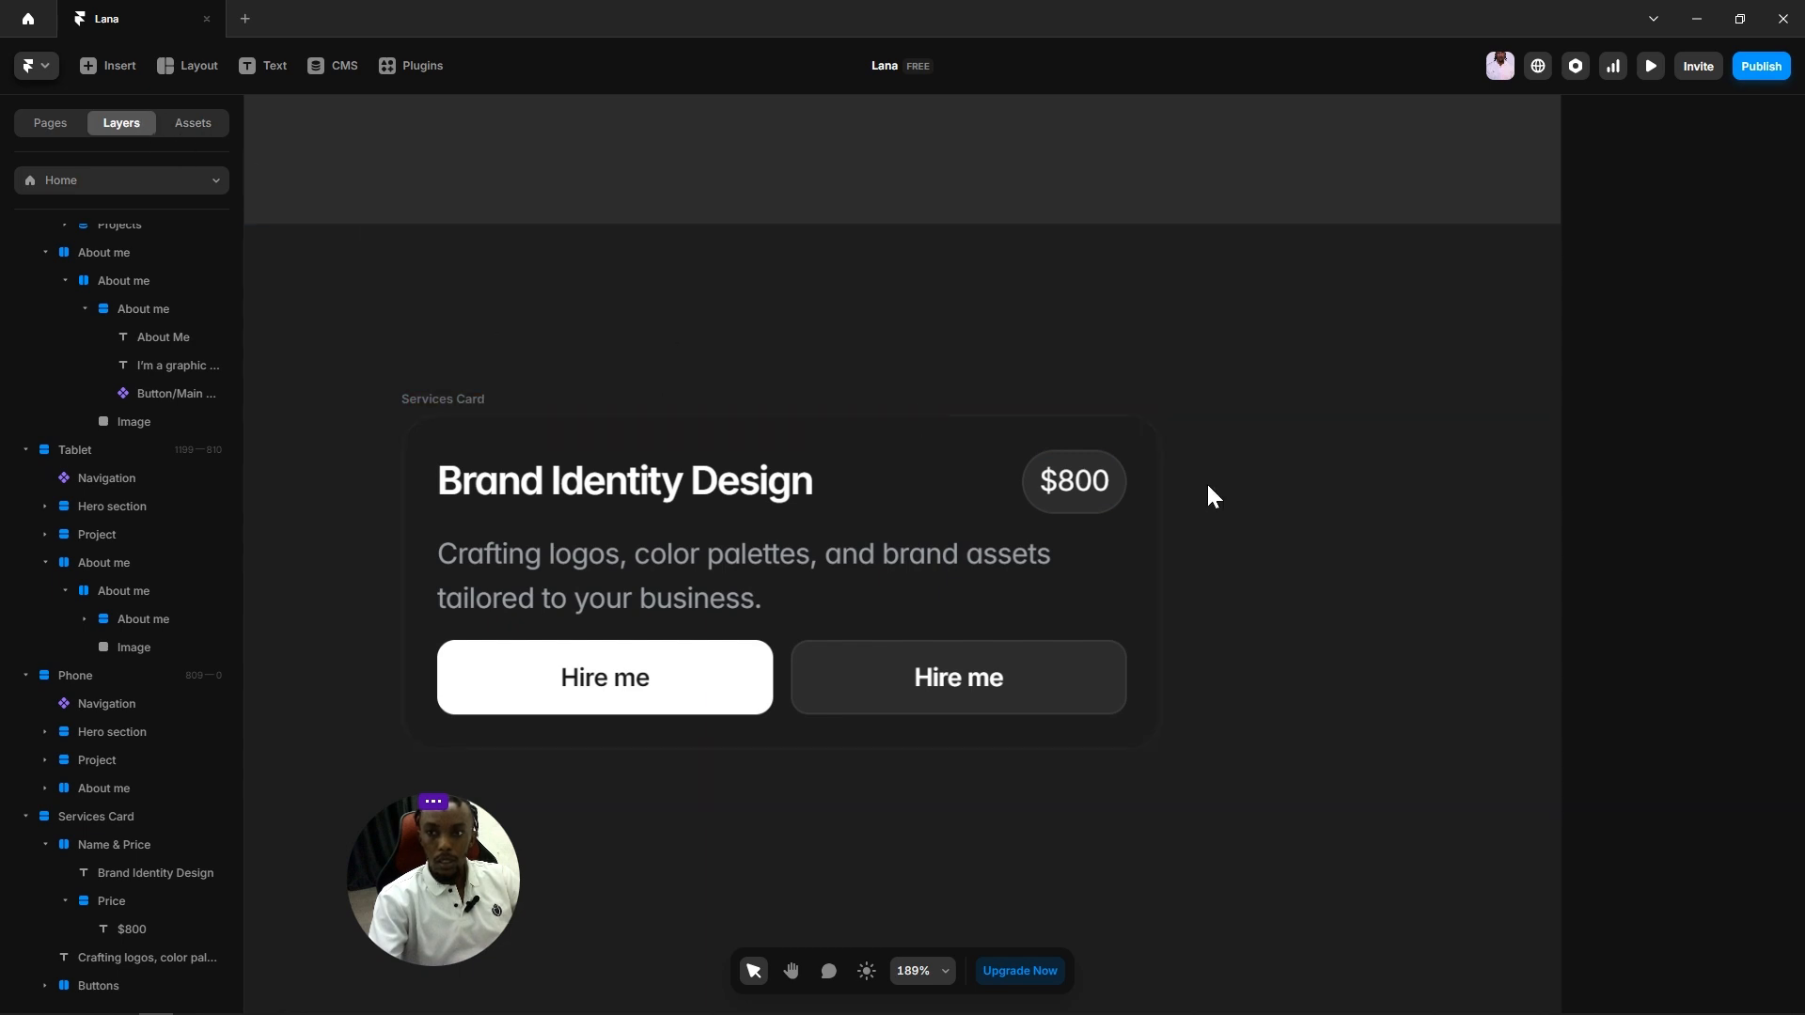
click(1087, 492)
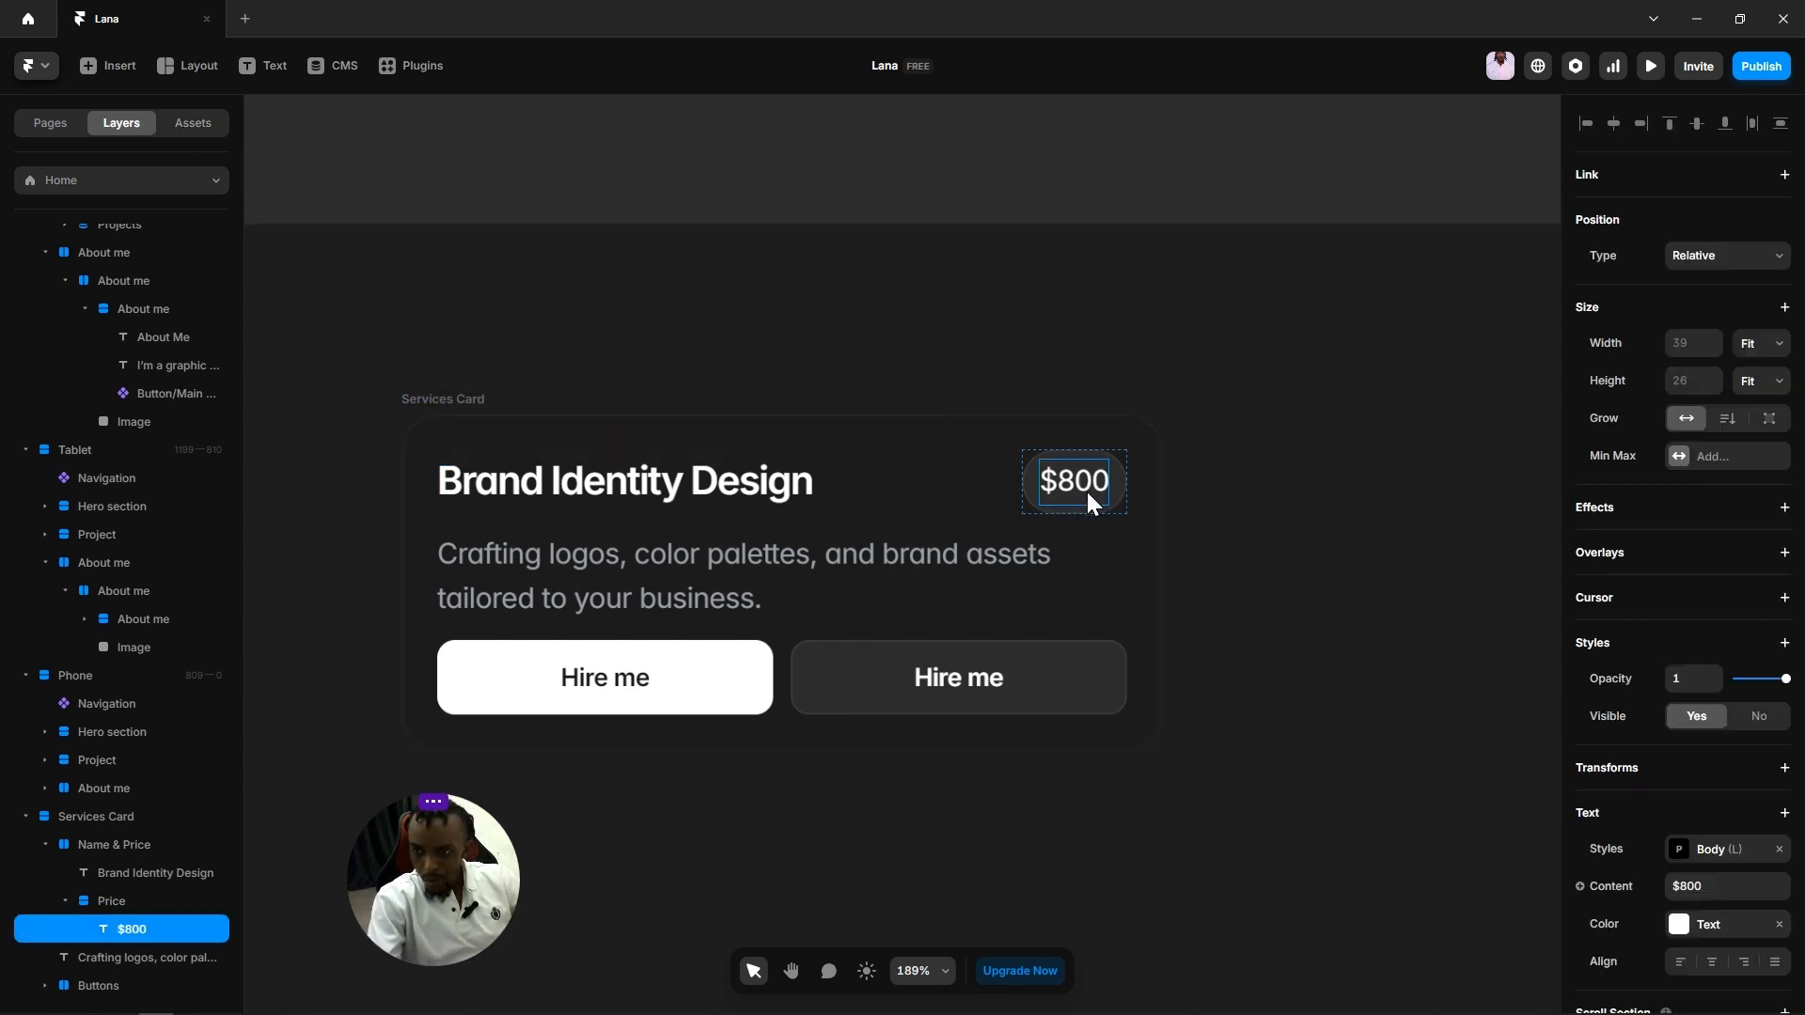
click(1706, 849)
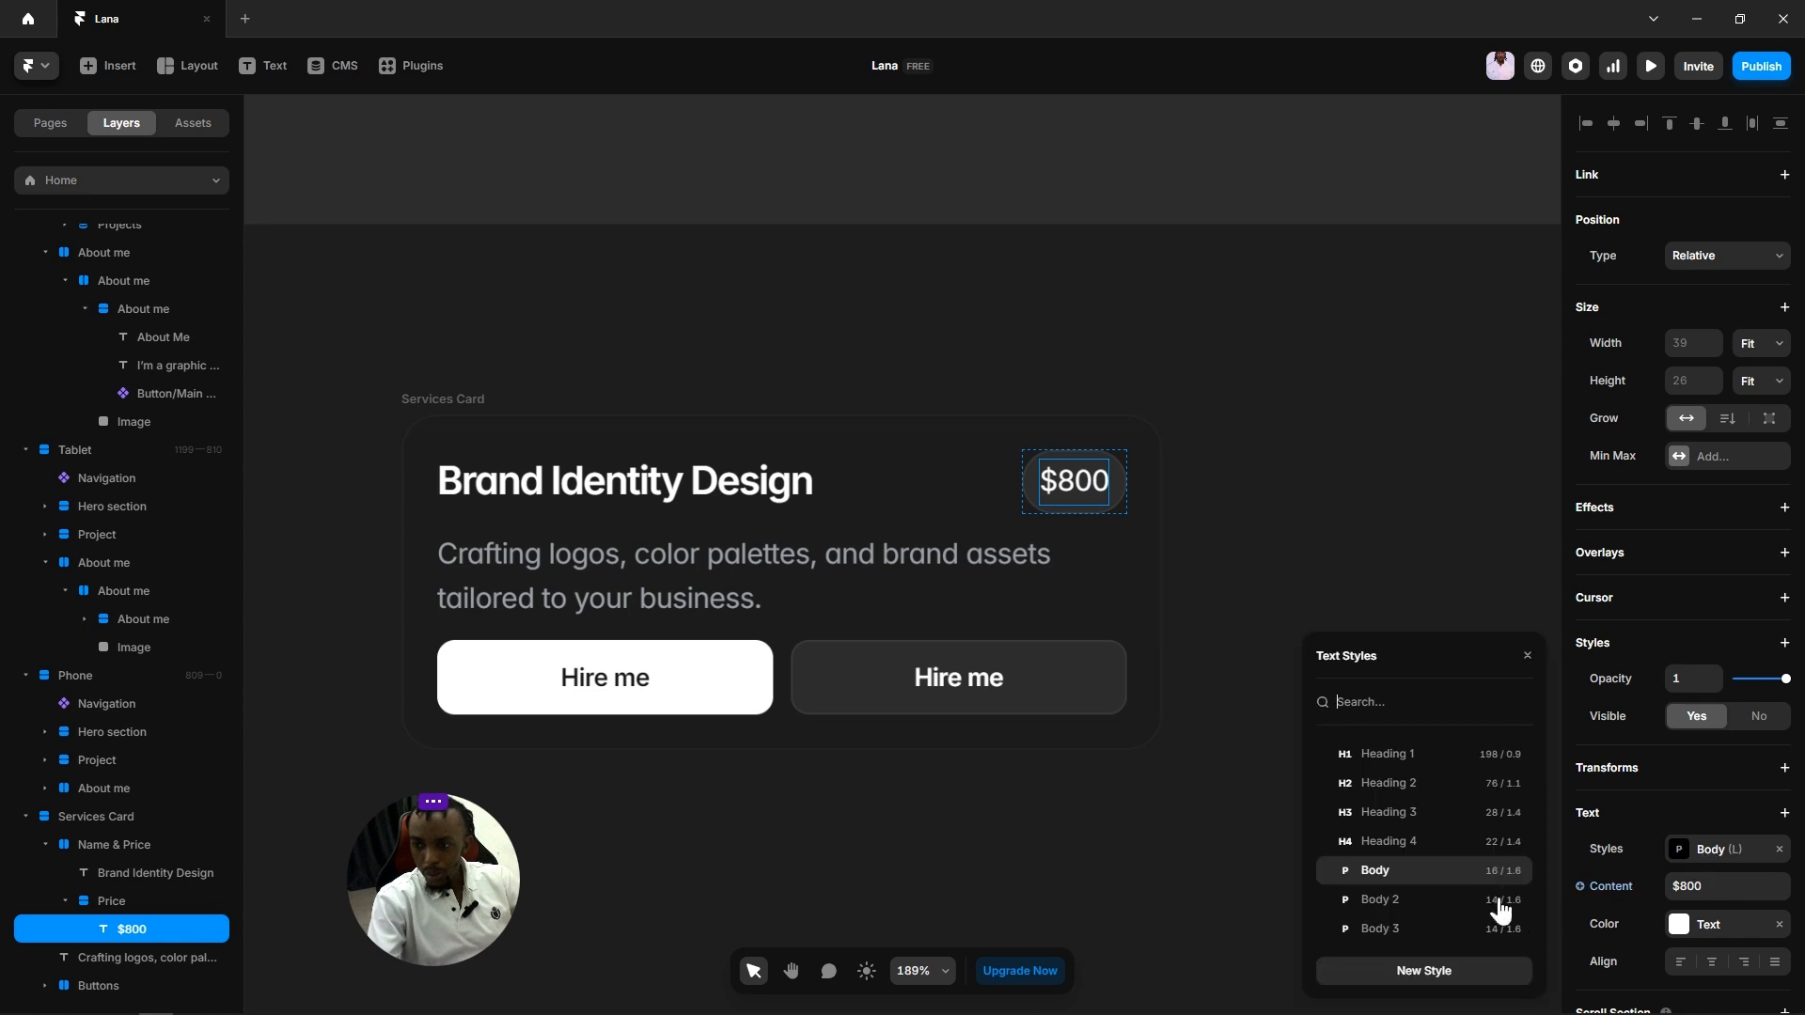
click(1511, 871)
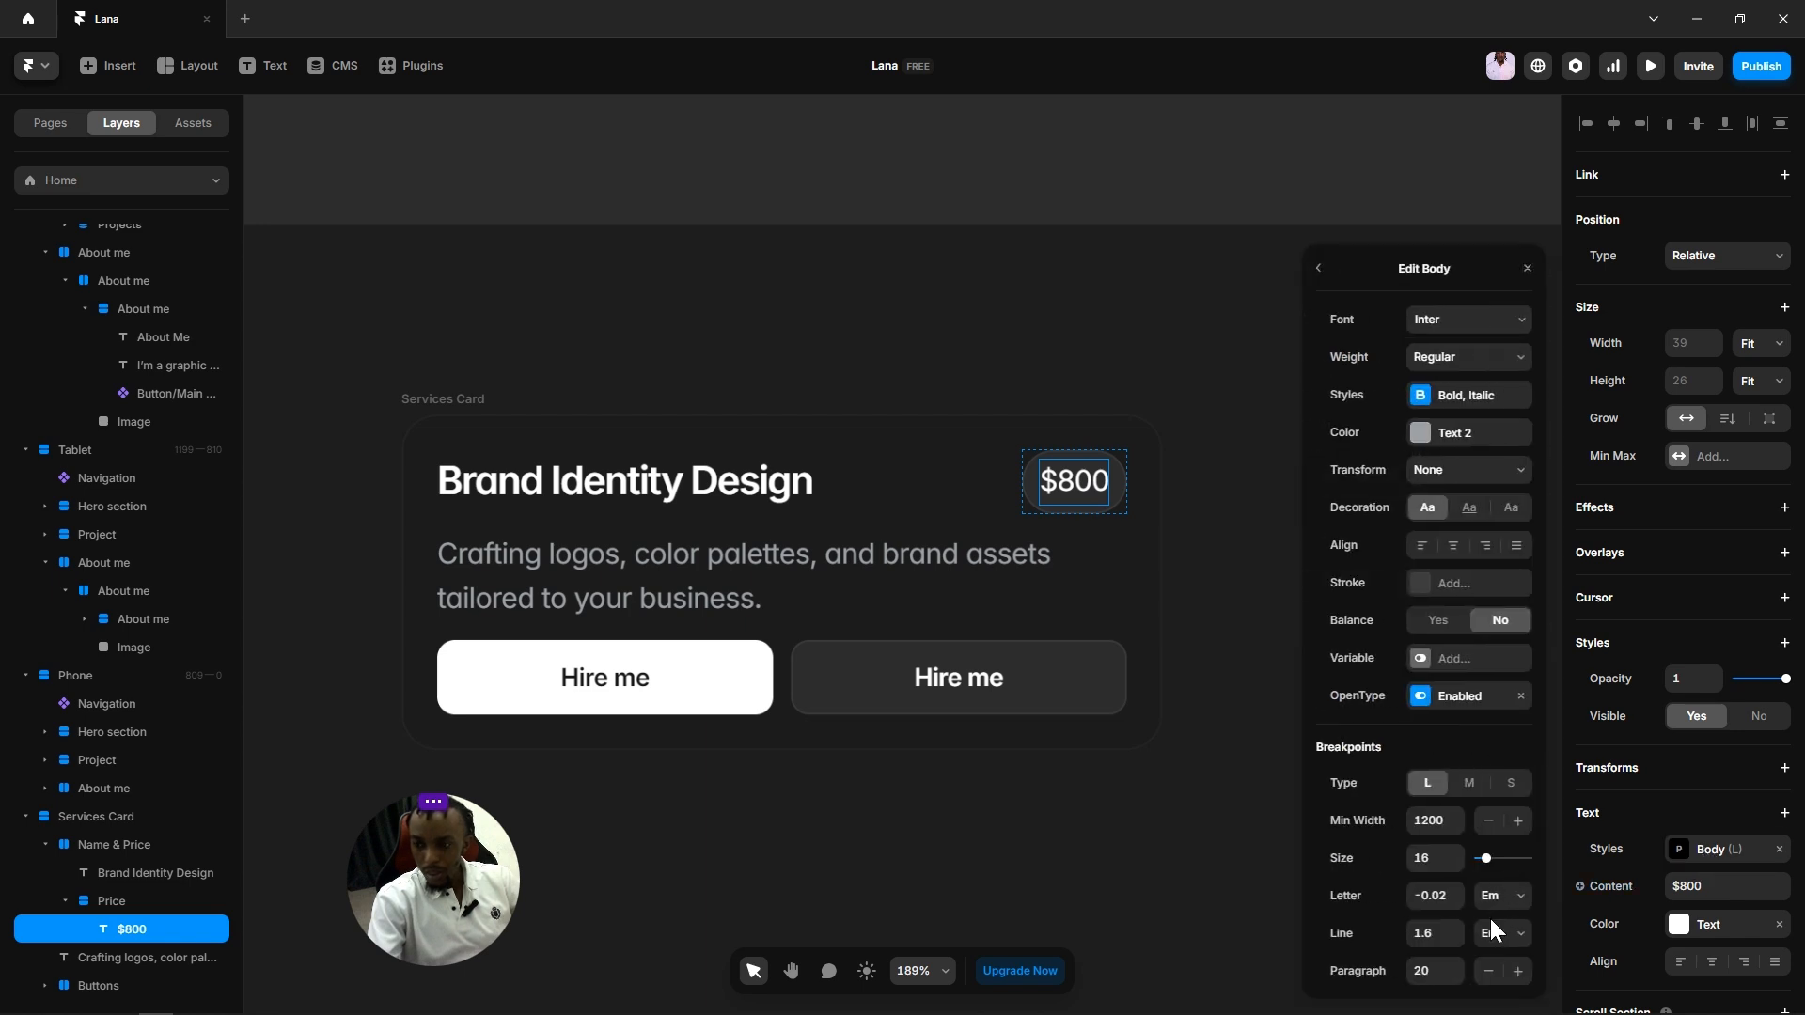
click(1456, 940)
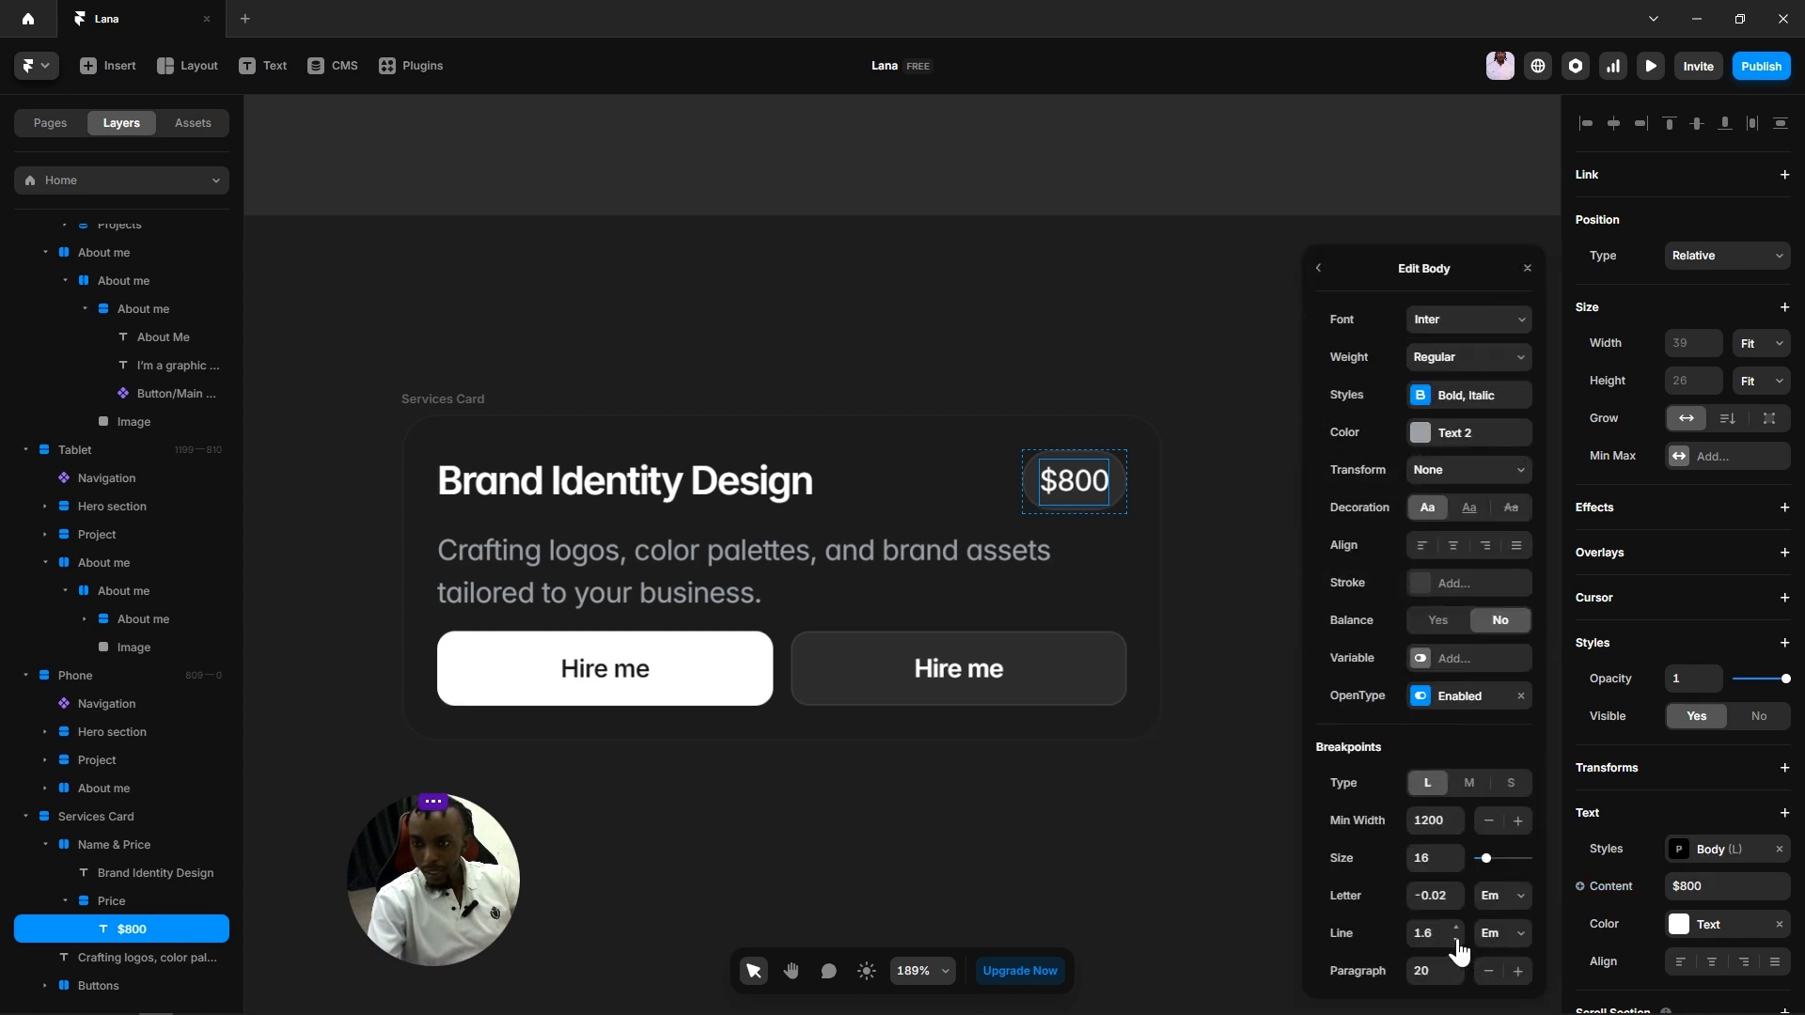
click(1455, 940)
click(1456, 940)
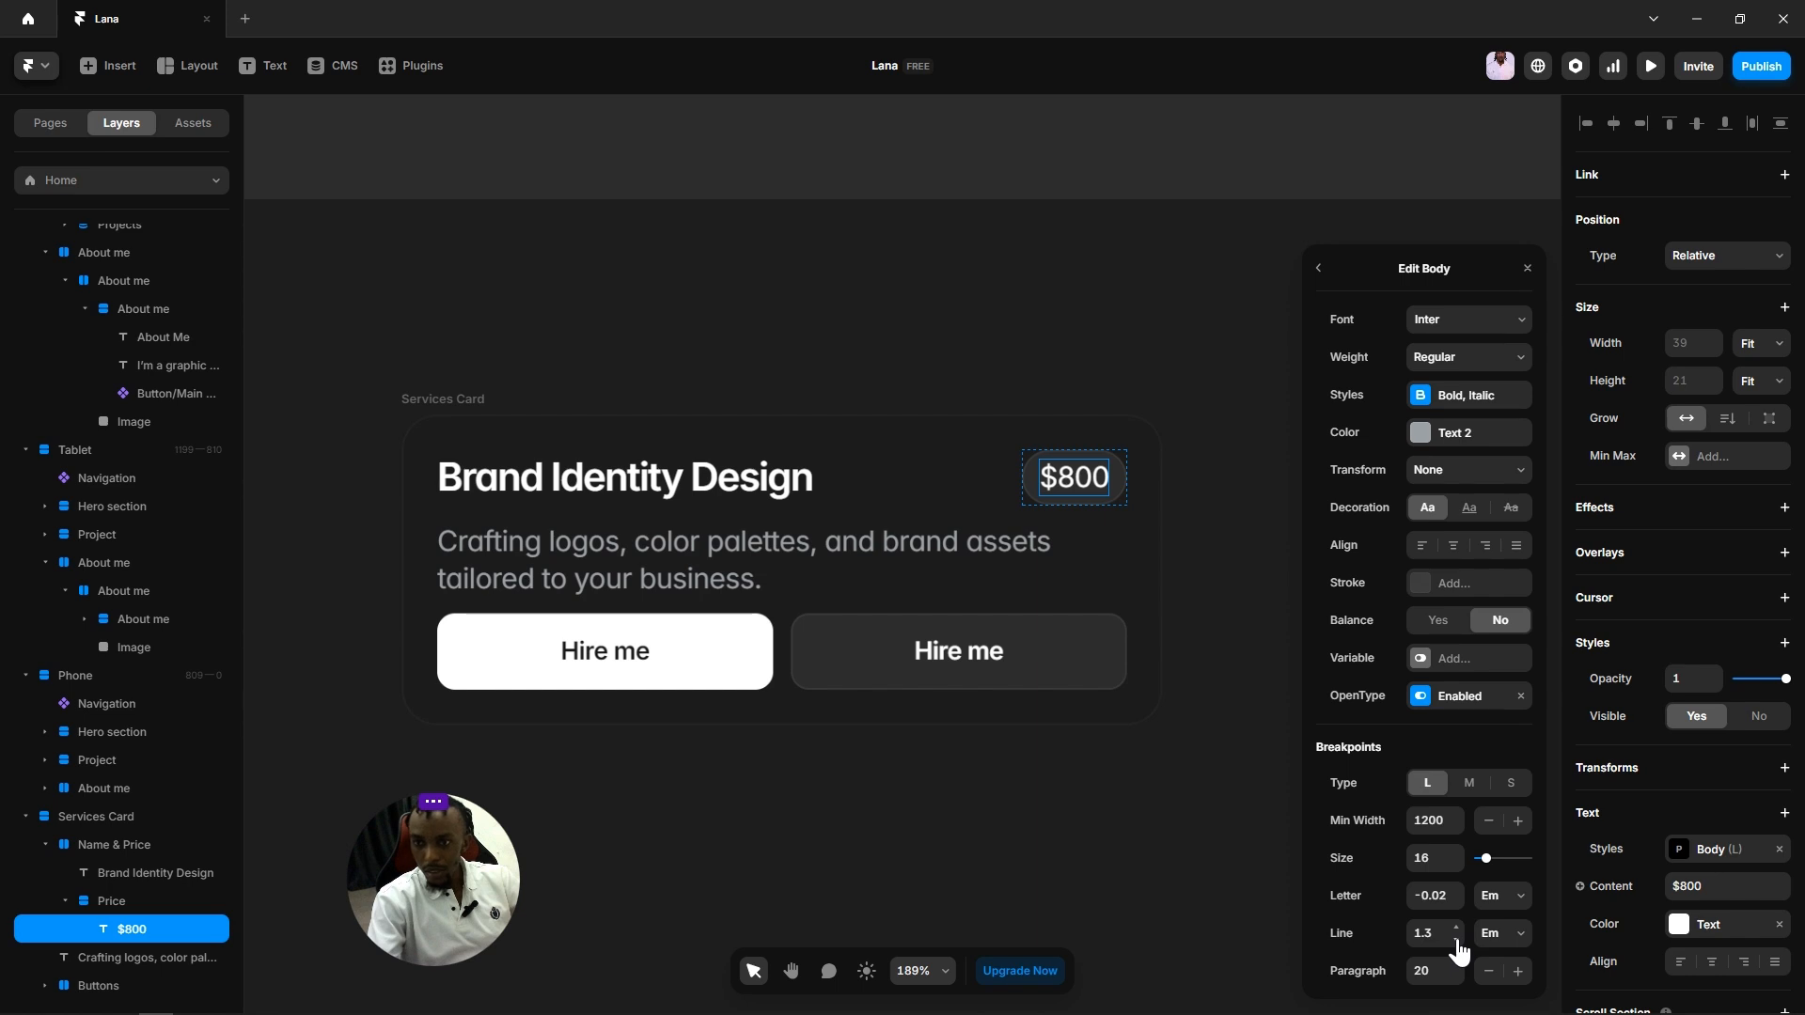
click(1015, 904)
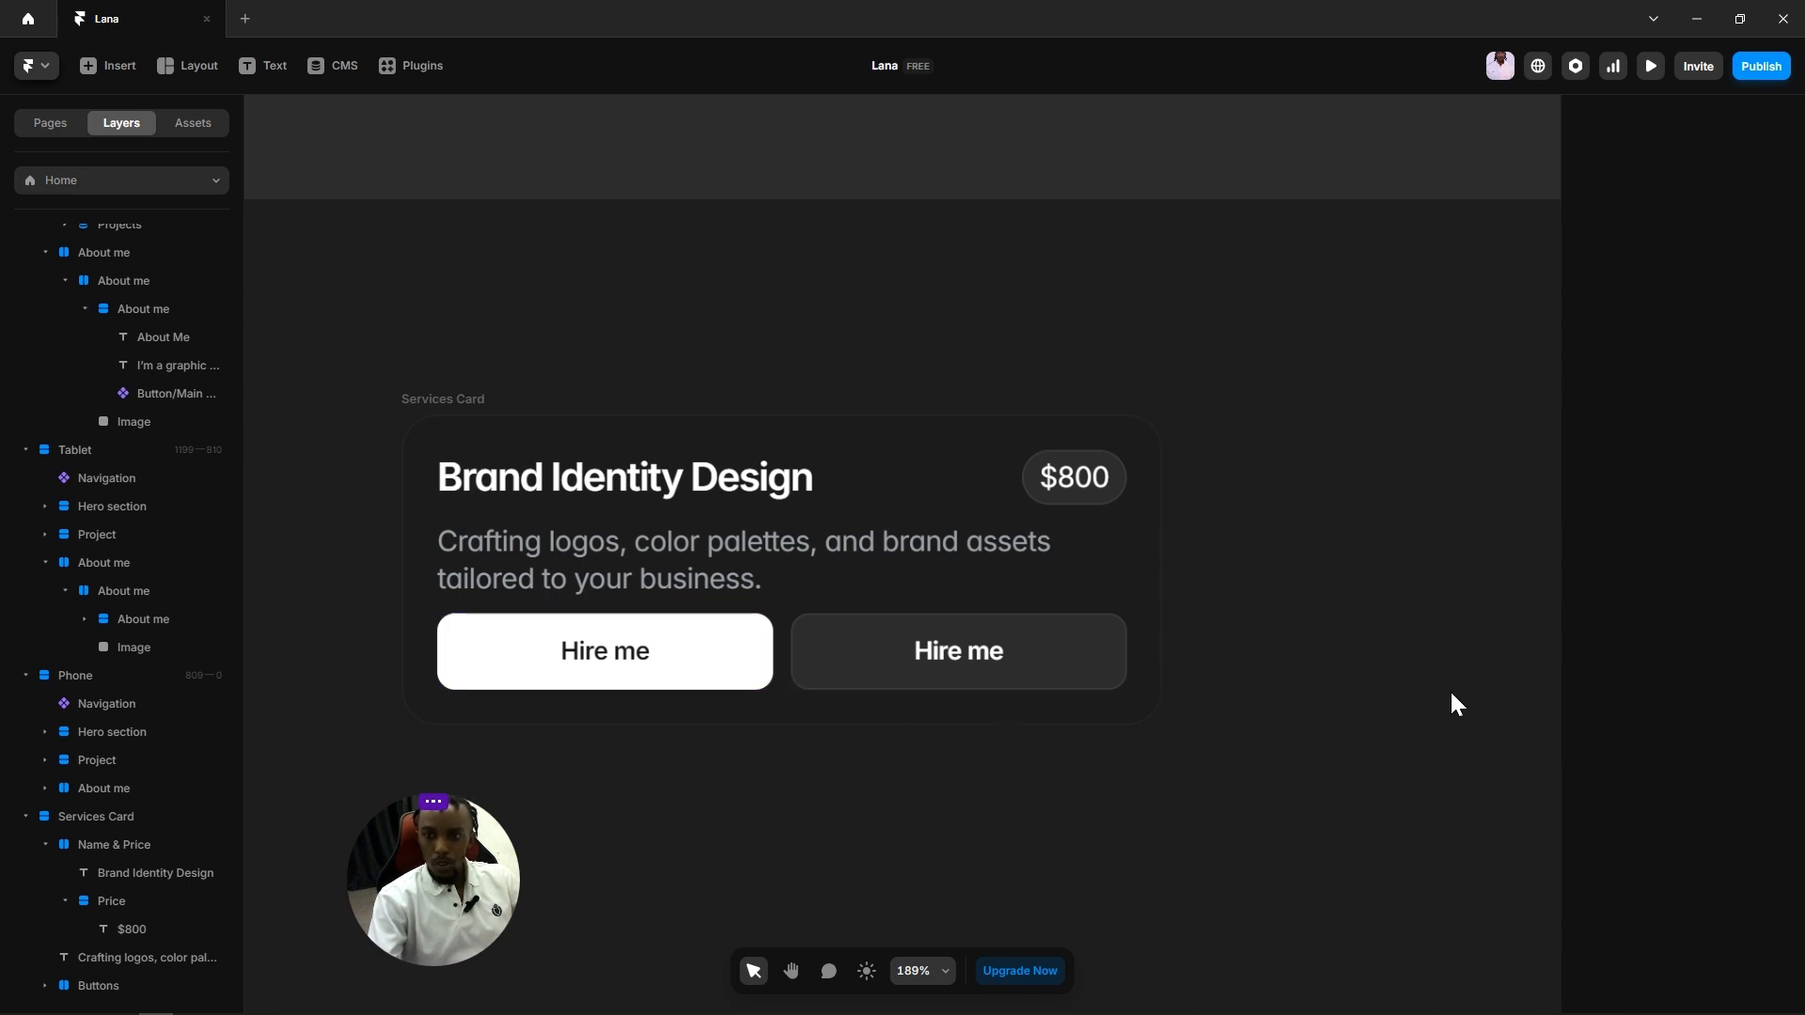
Step: Set the gap between the Services Card's contents to 24
scroll(1398, 669, down, 5)
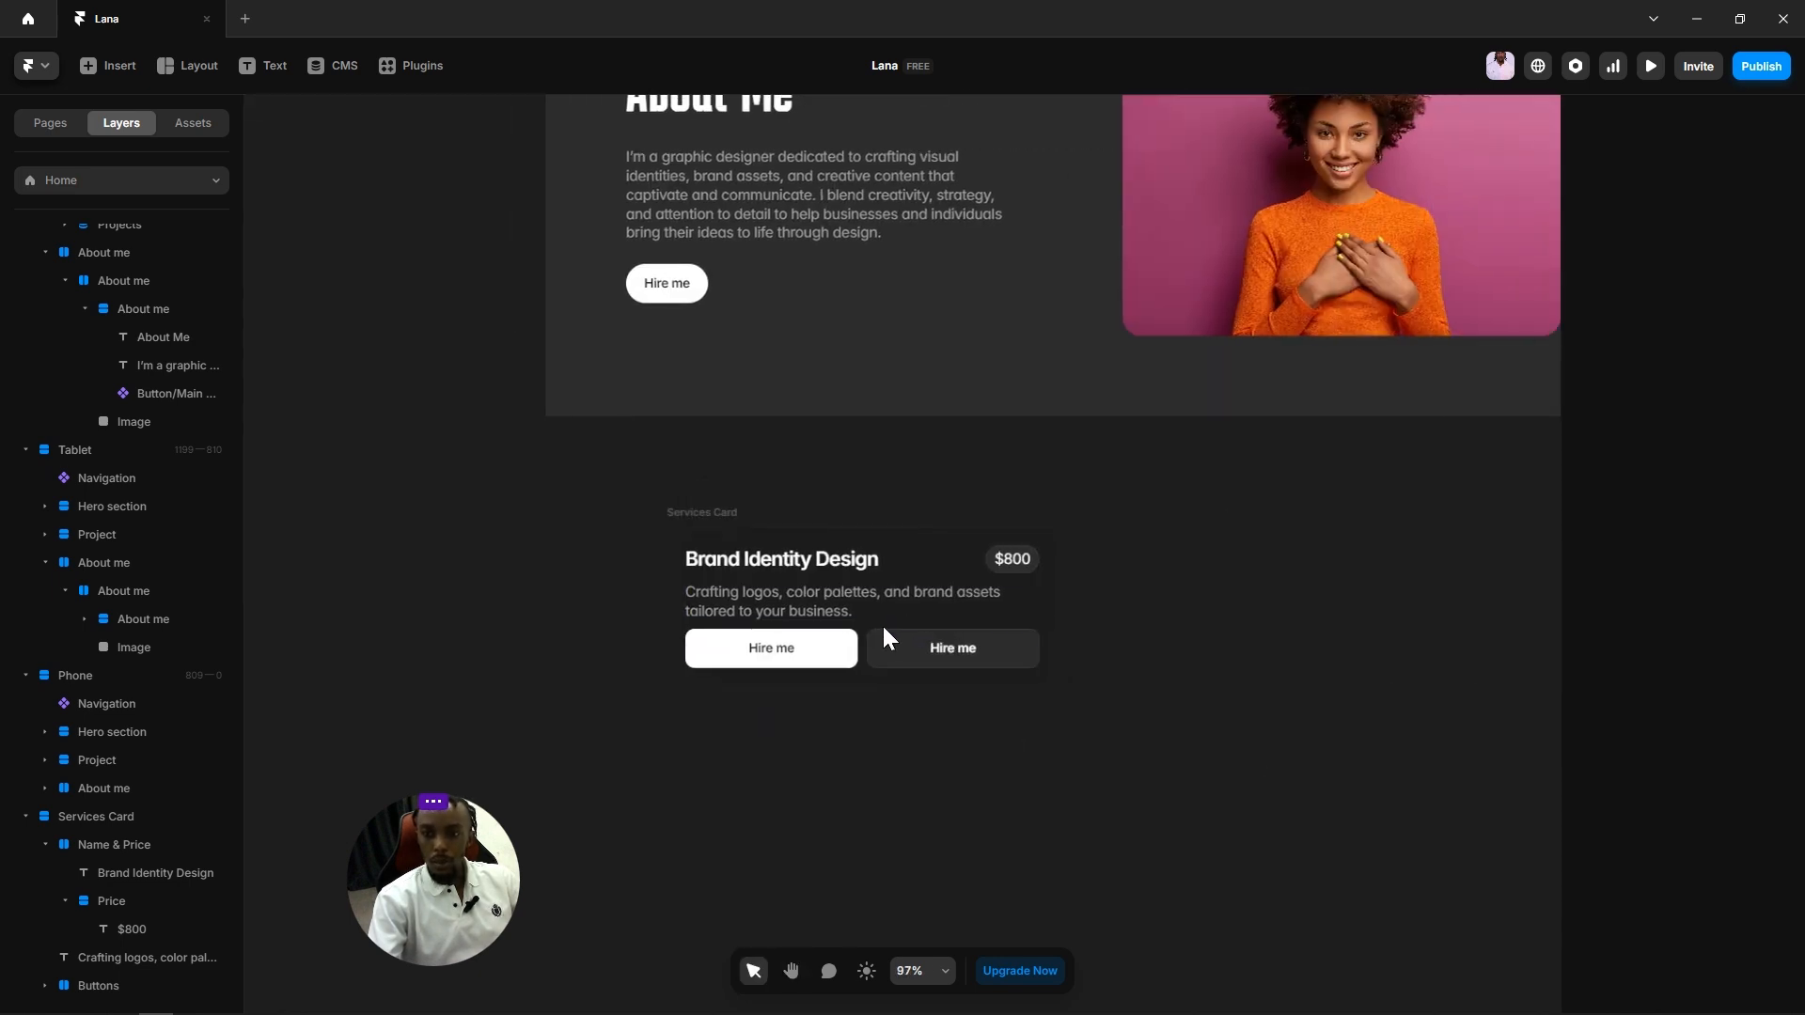
click(698, 506)
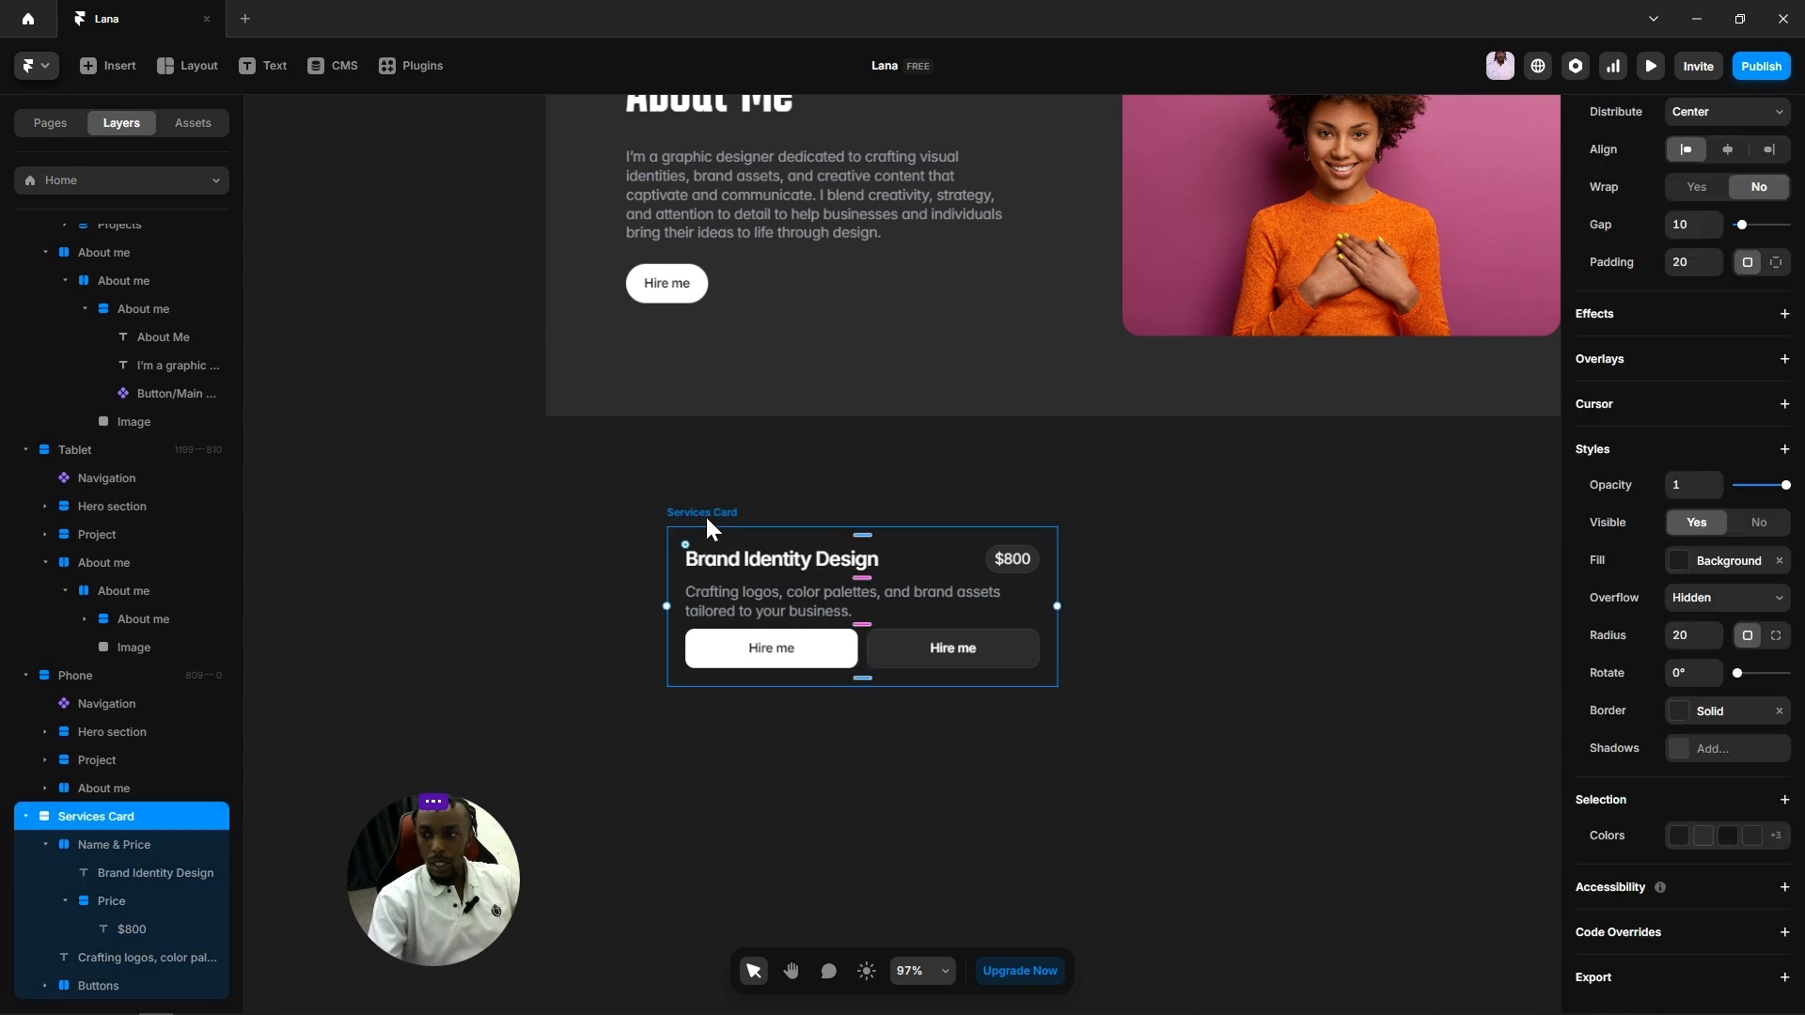
click(1682, 226)
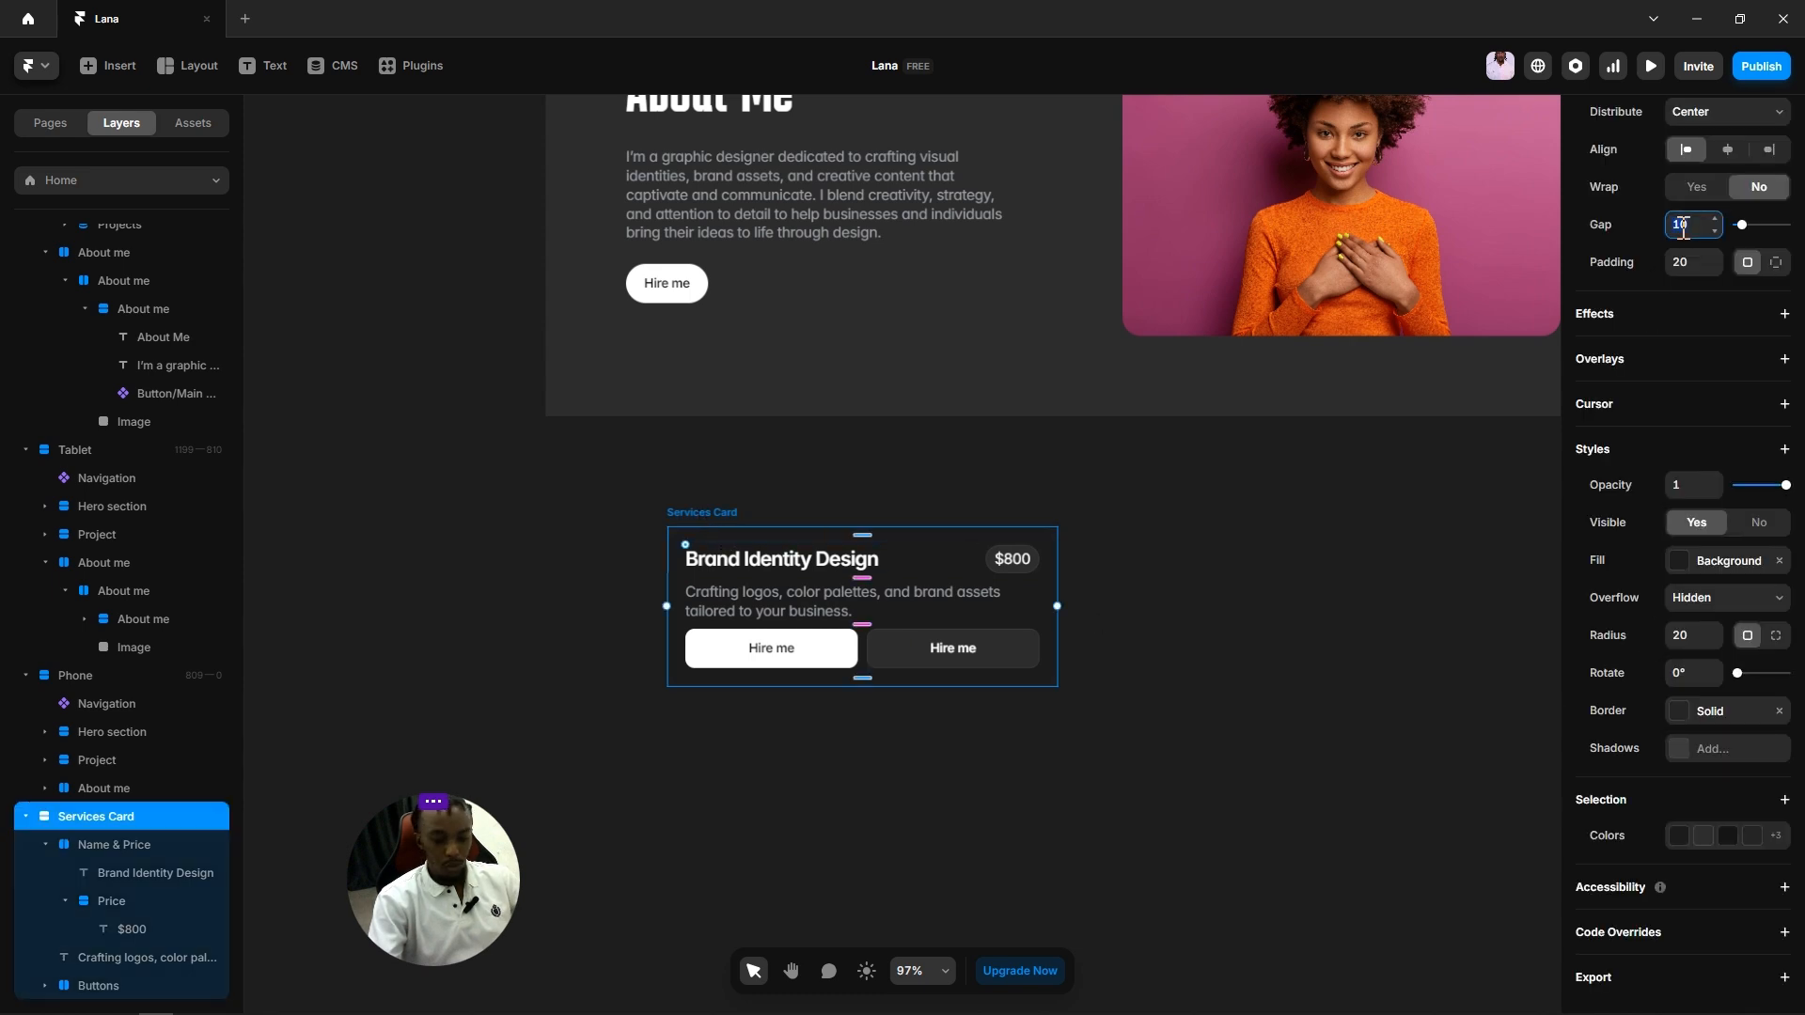
text(24)
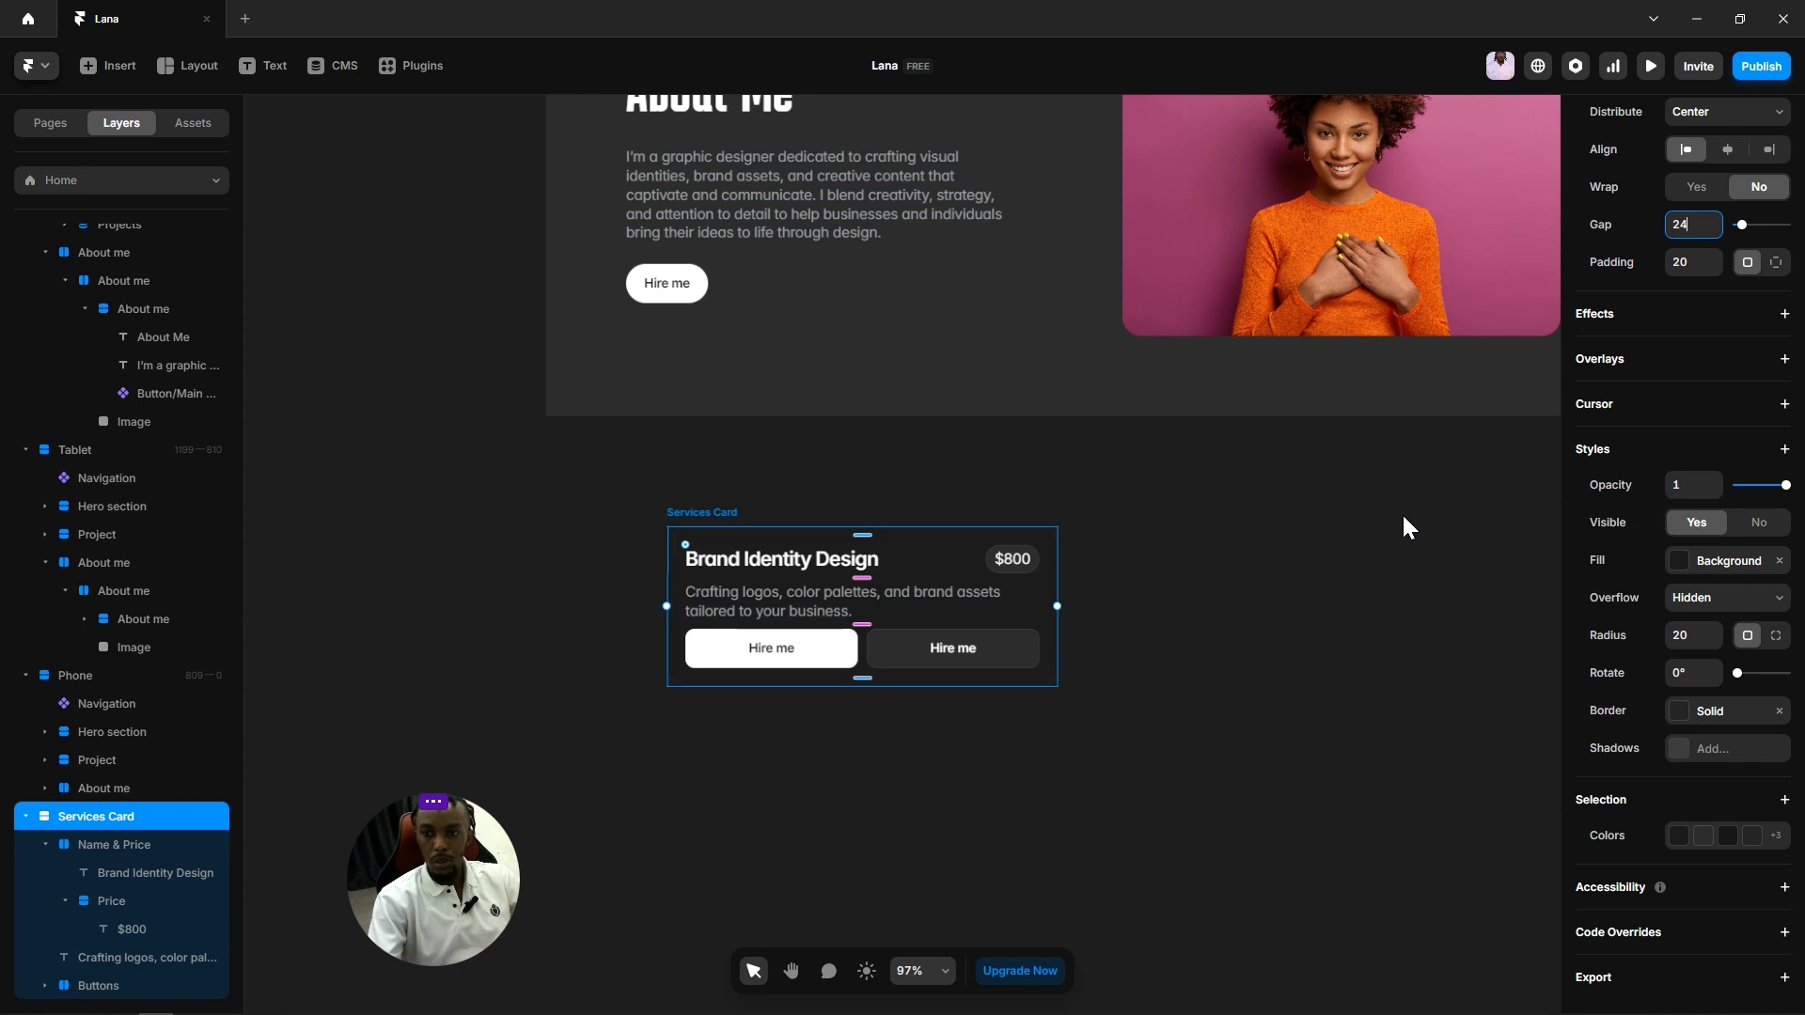
click(1401, 520)
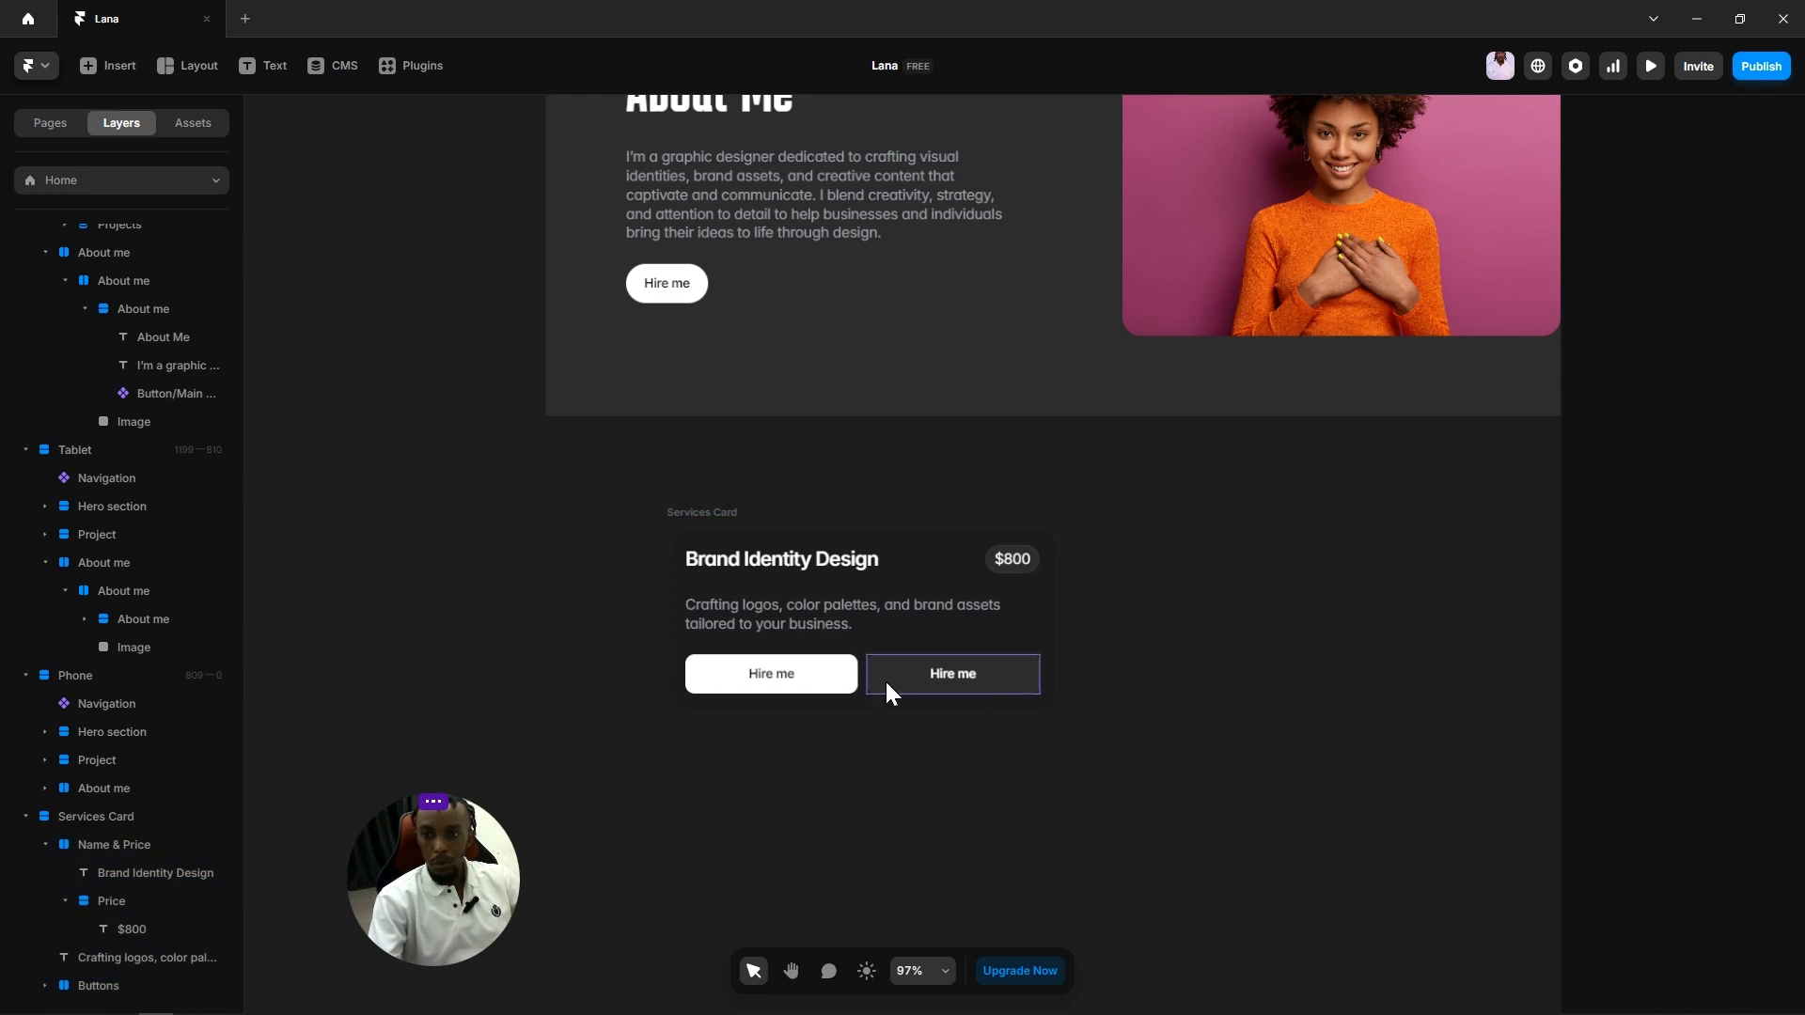
Step: Try a wider gap between the two buttons in the Services Card's Buttons stack and undo the change
click(860, 673)
click(1687, 695)
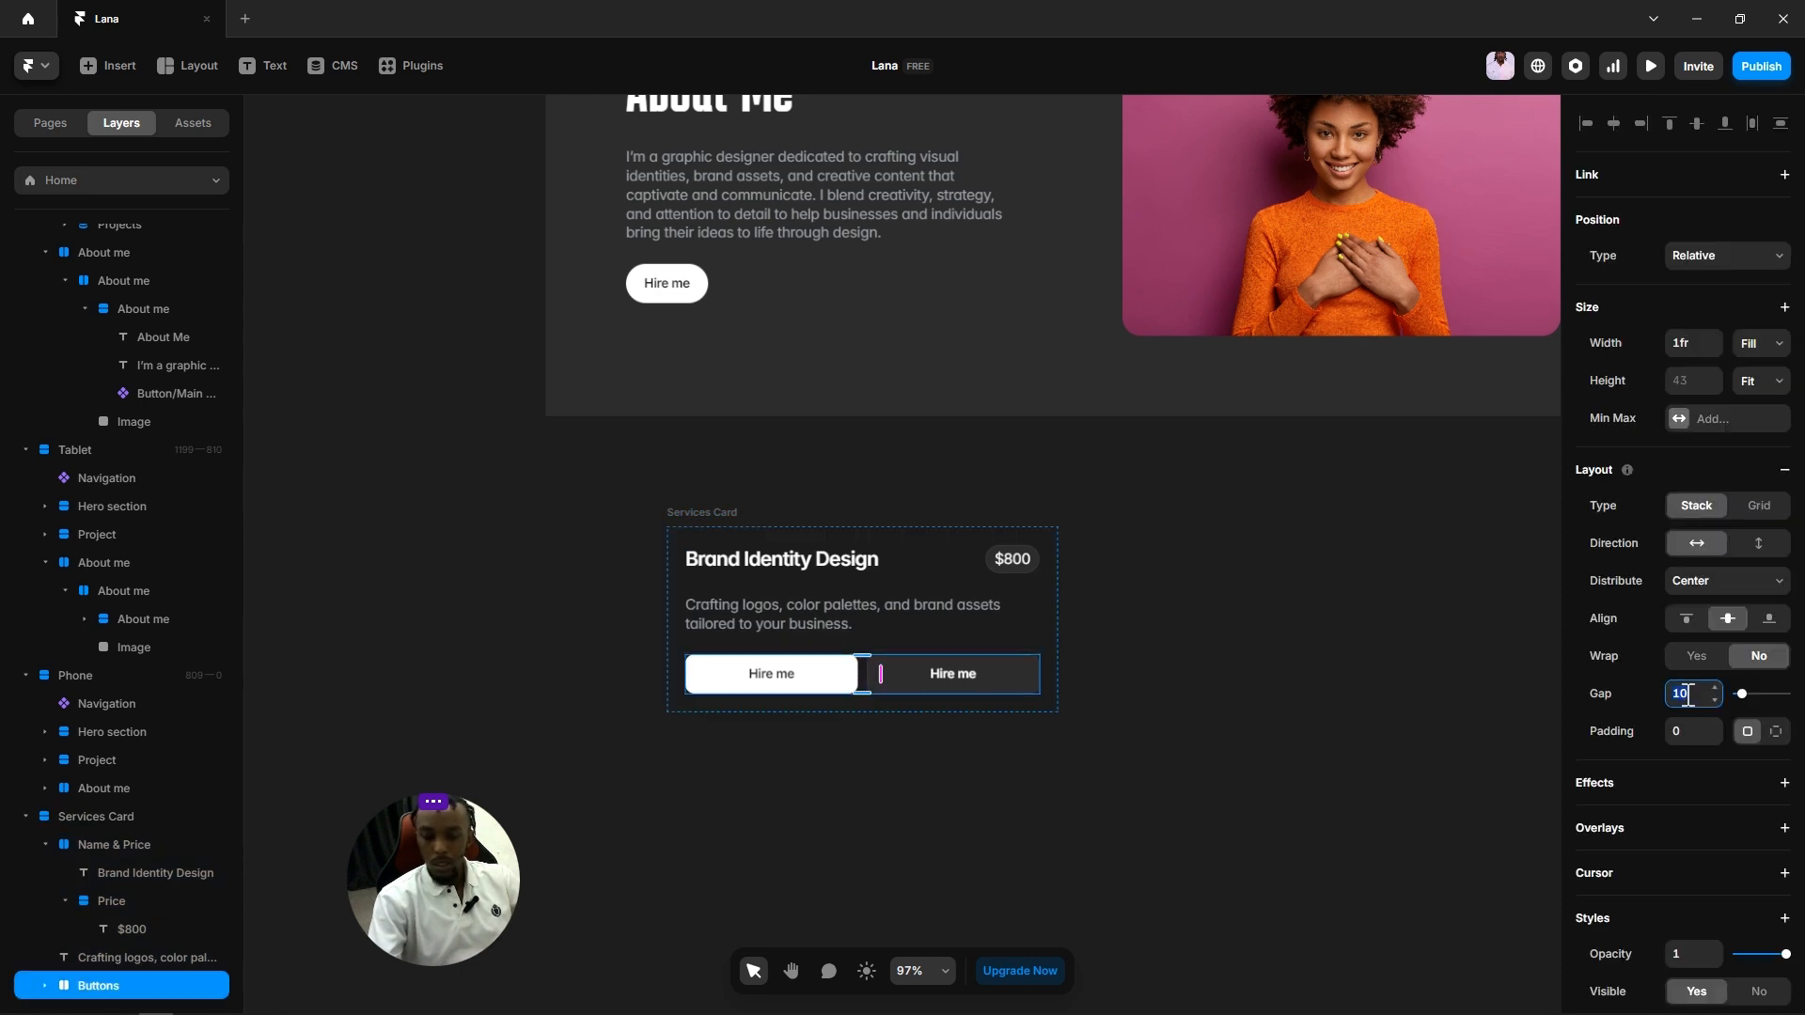
text(2)
click(1235, 707)
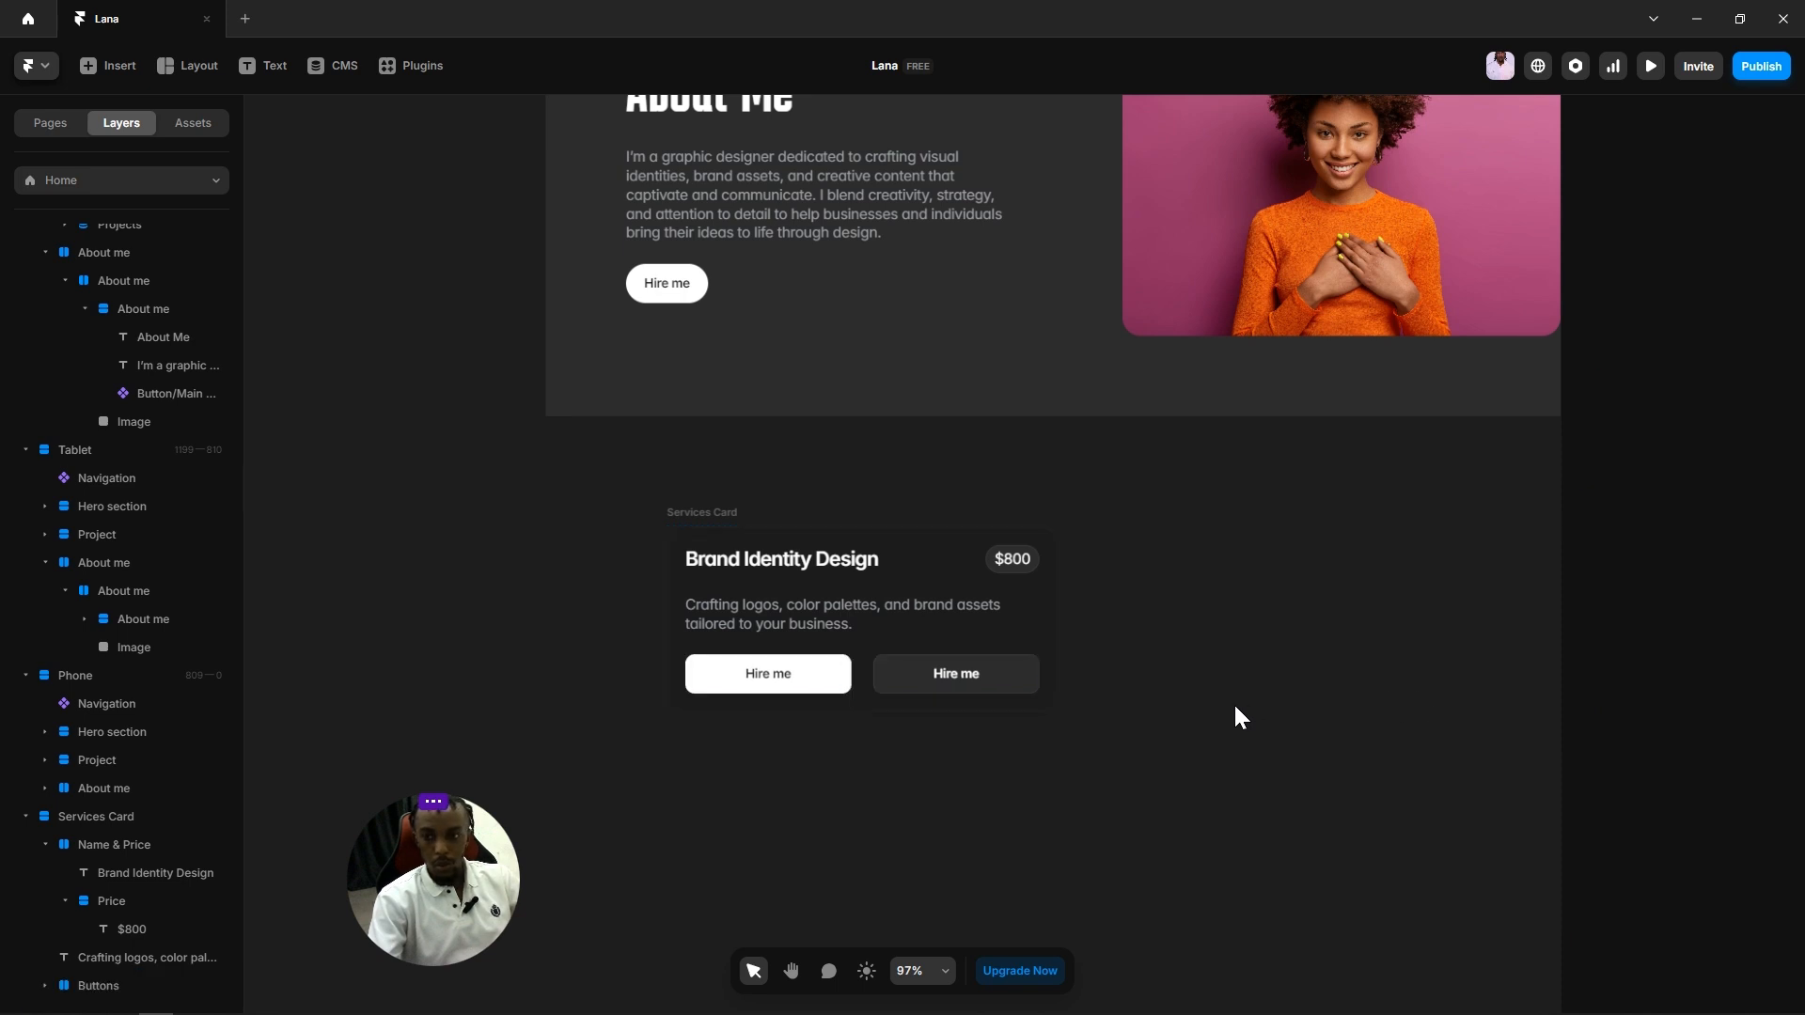
key(ctrl+z)
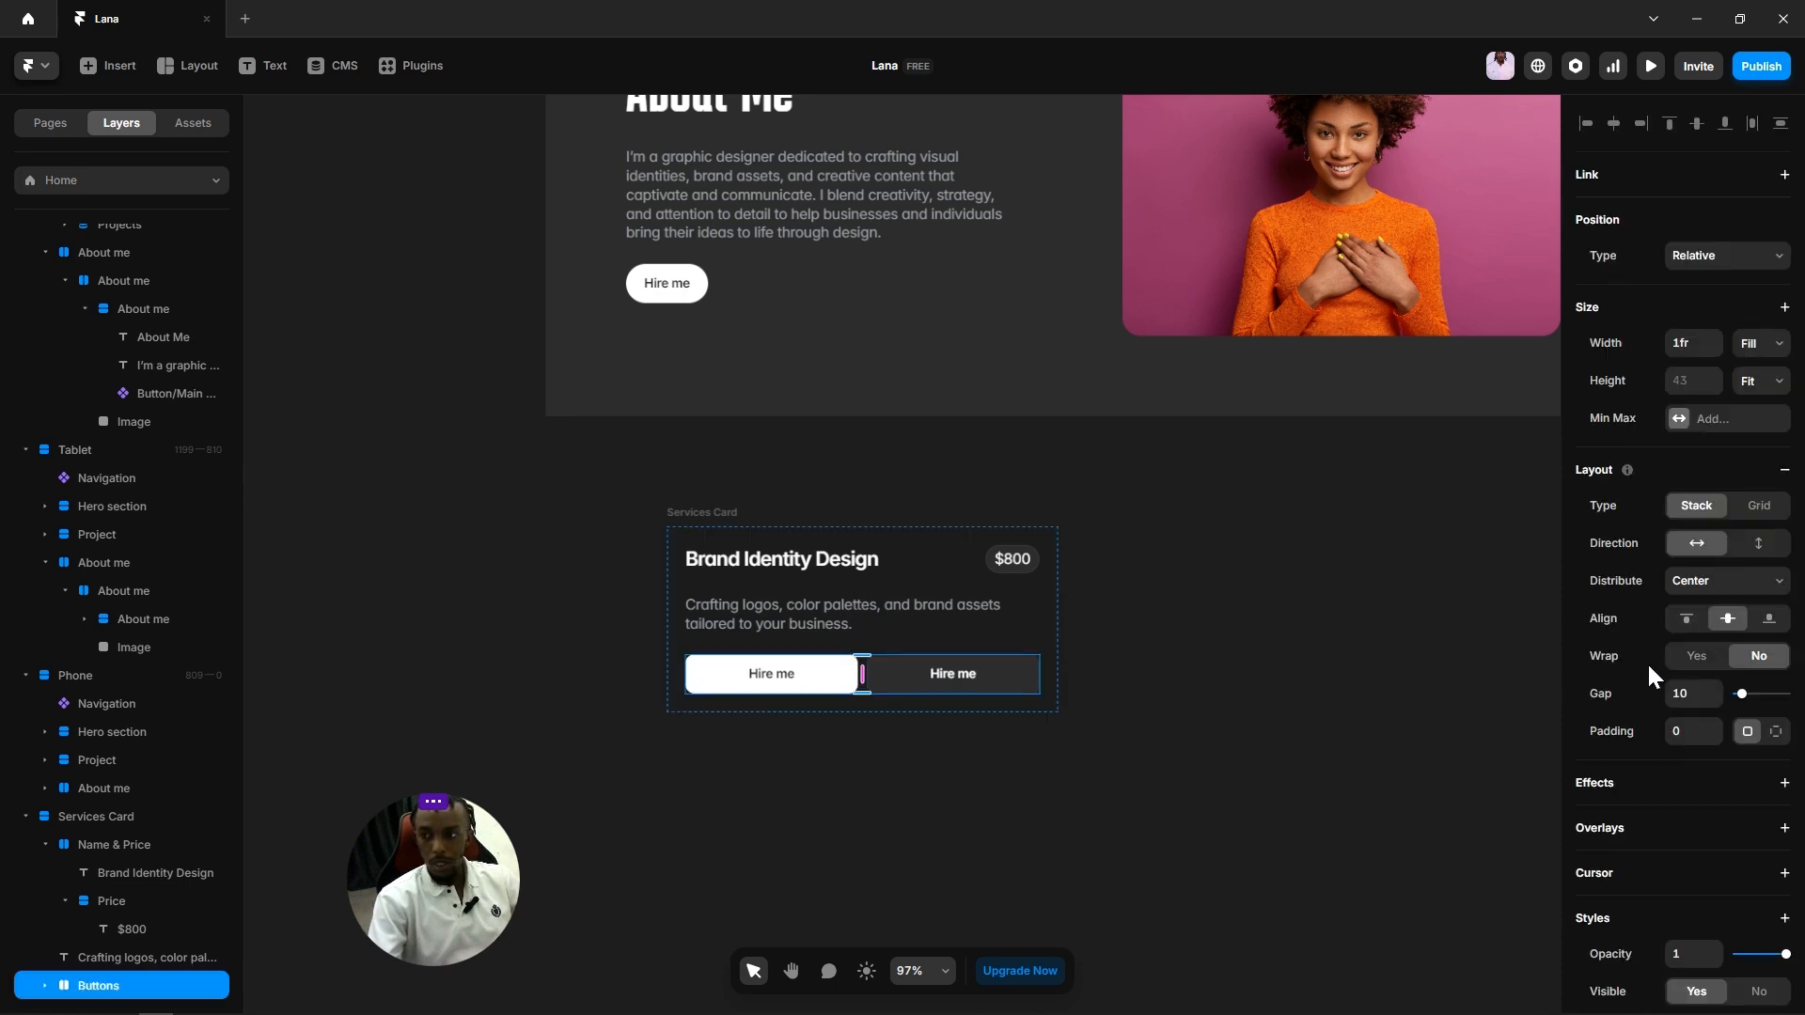
Step: Set the gap between the two buttons in the Services Card's Buttons stack to 16
click(1694, 696)
text(16)
key(Return)
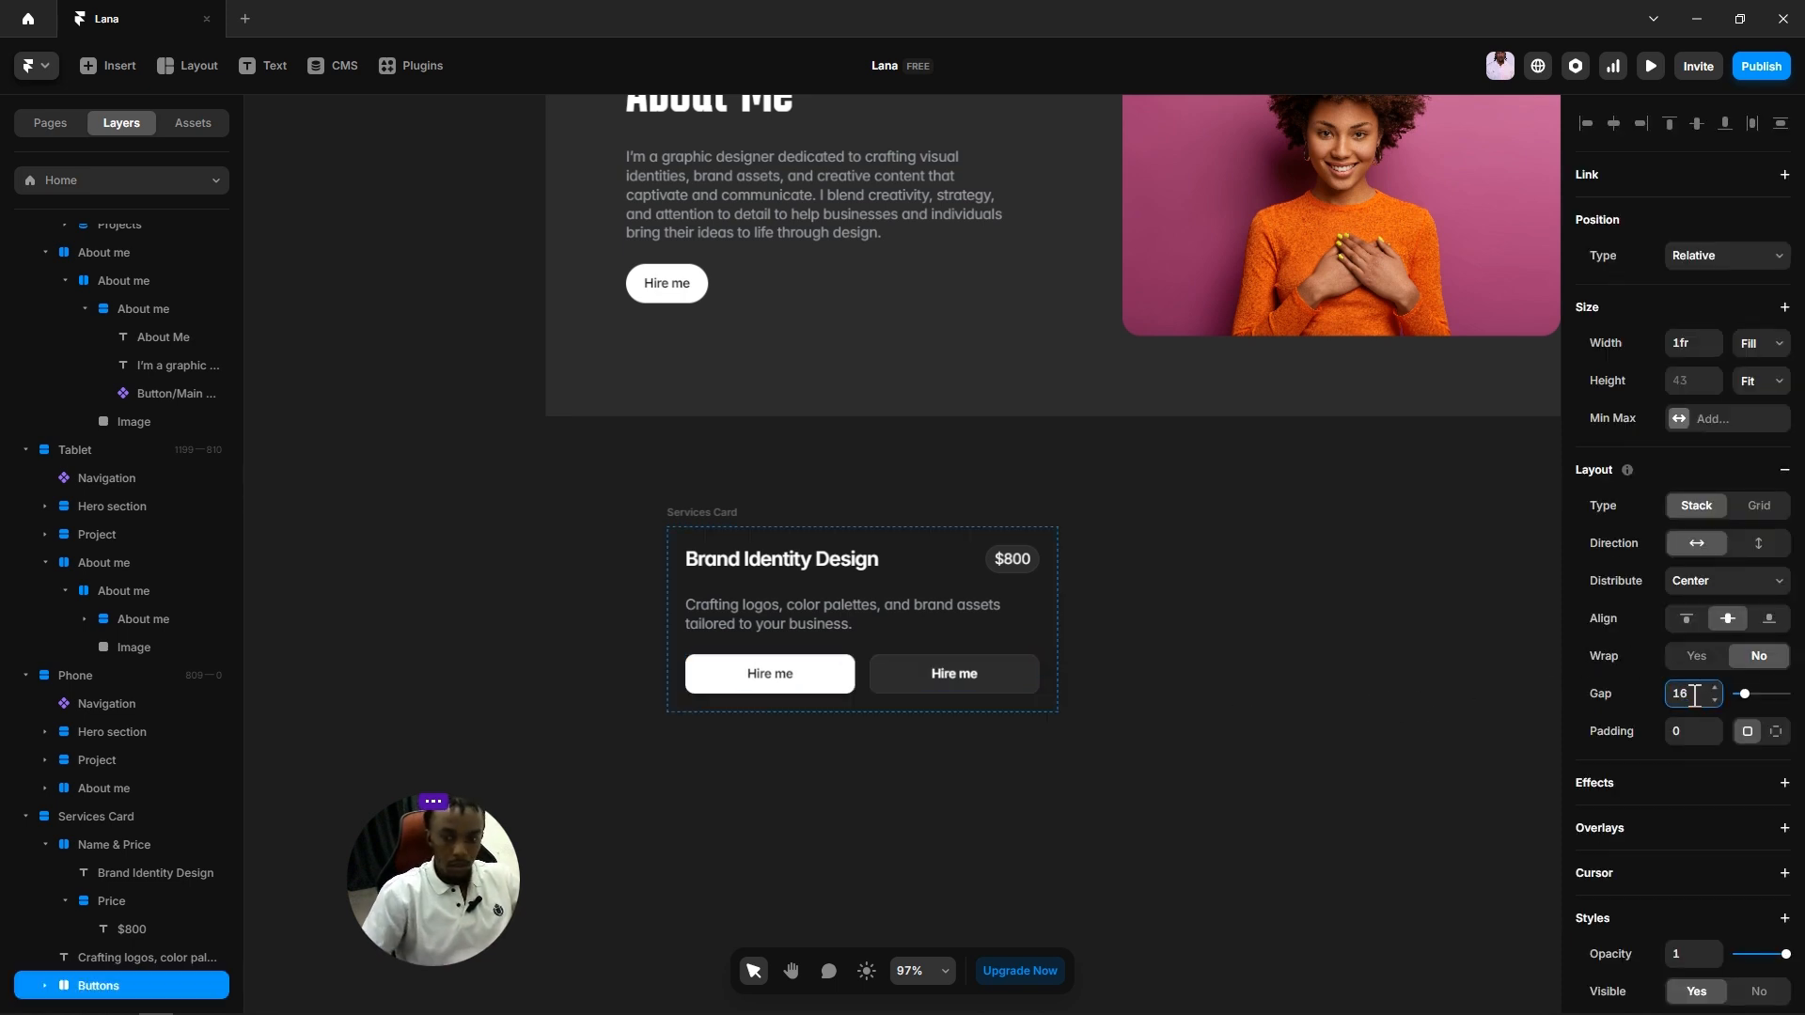
click(1316, 617)
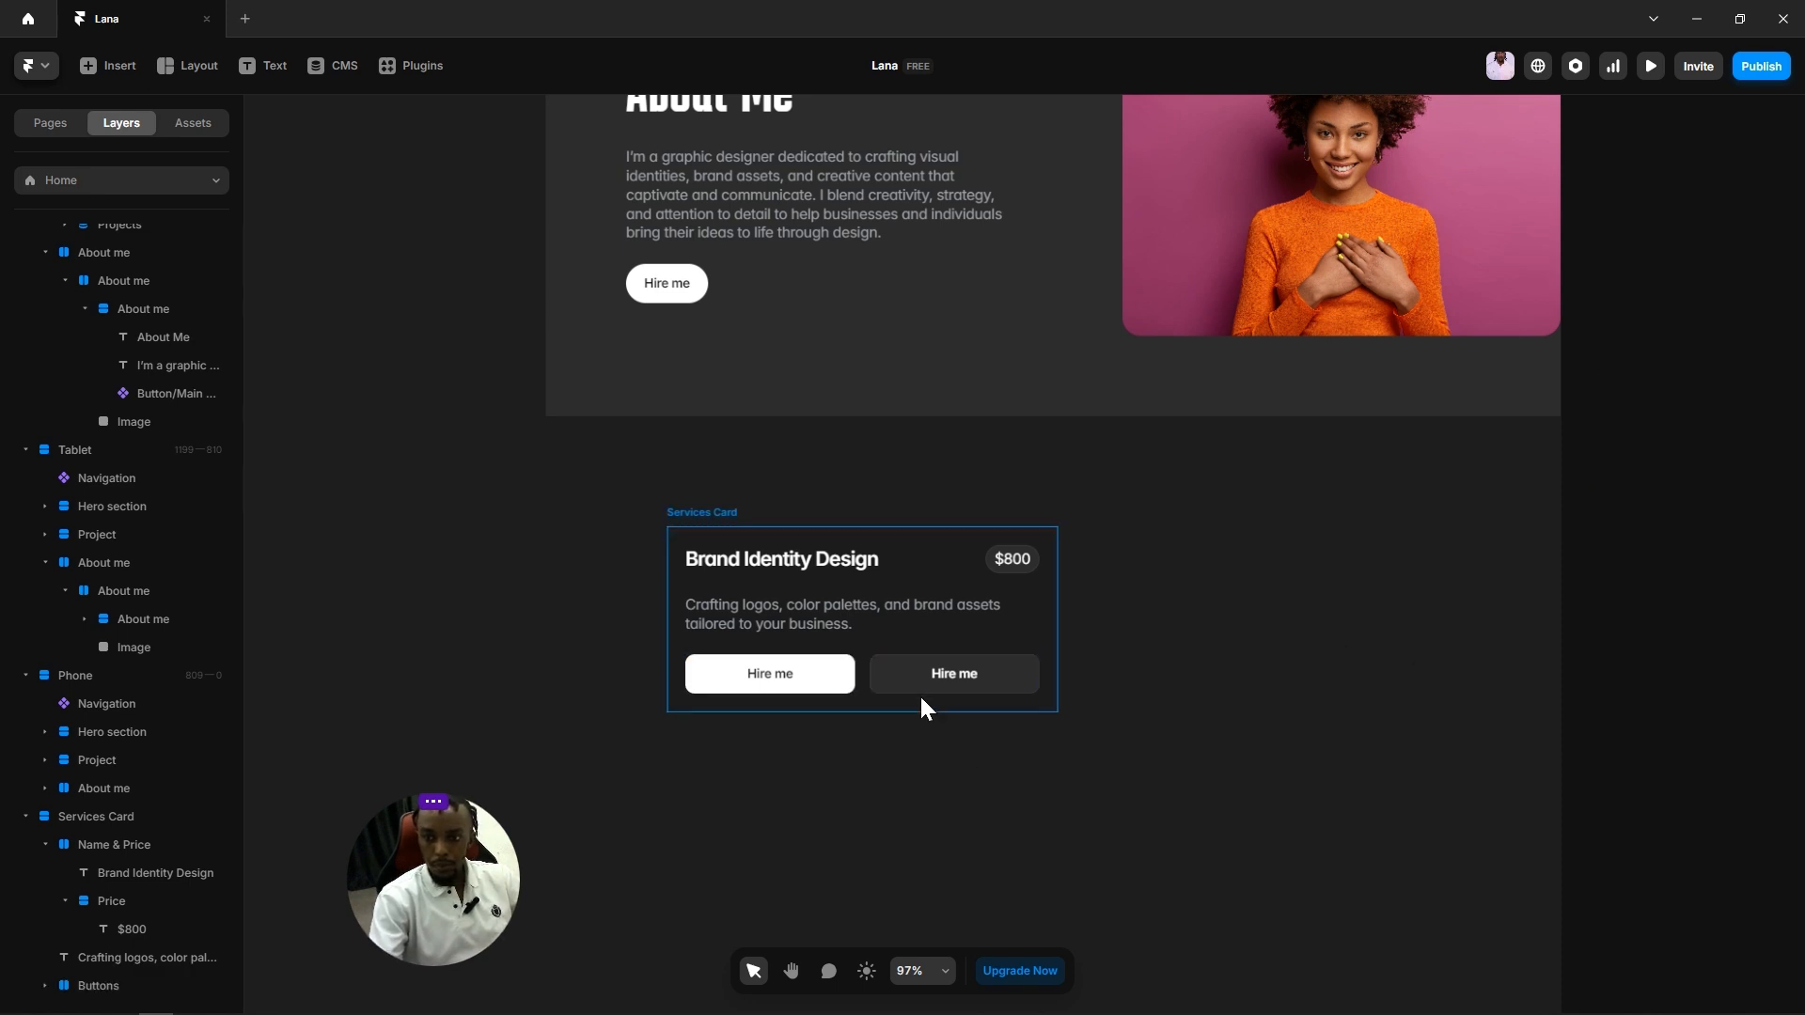
scroll(919, 694, up, 5)
click(804, 669)
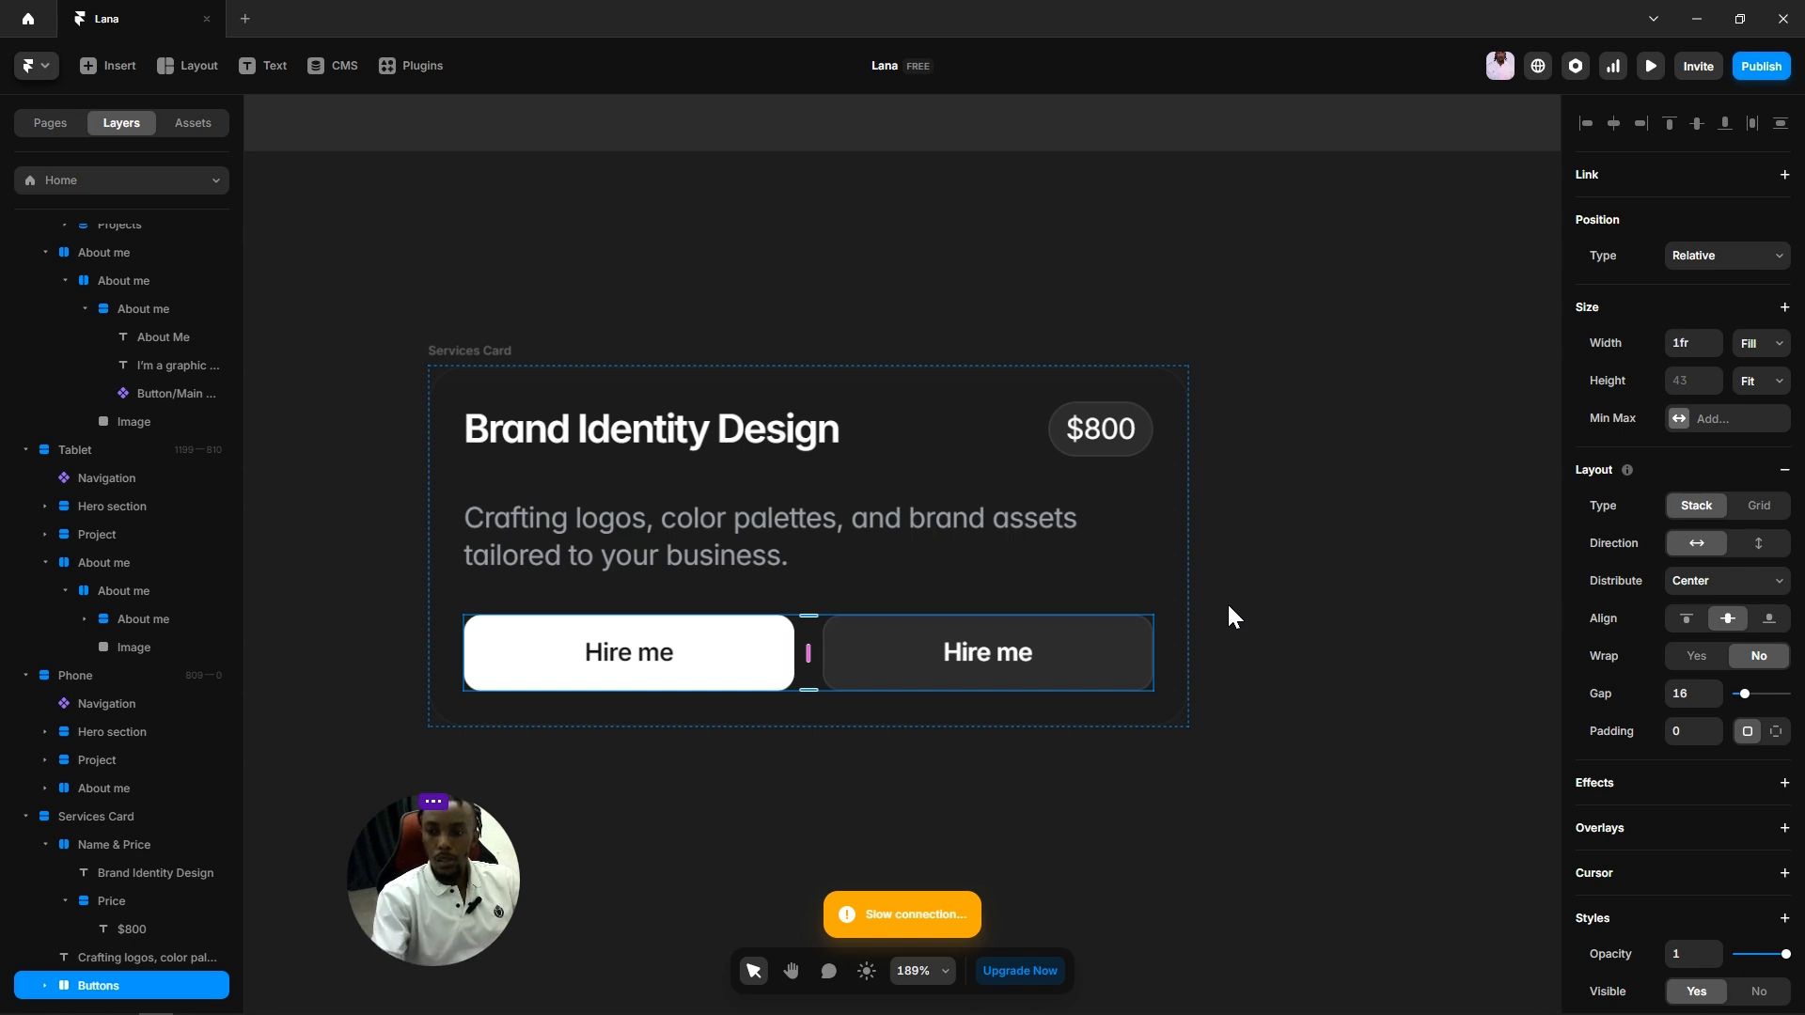
click(341, 626)
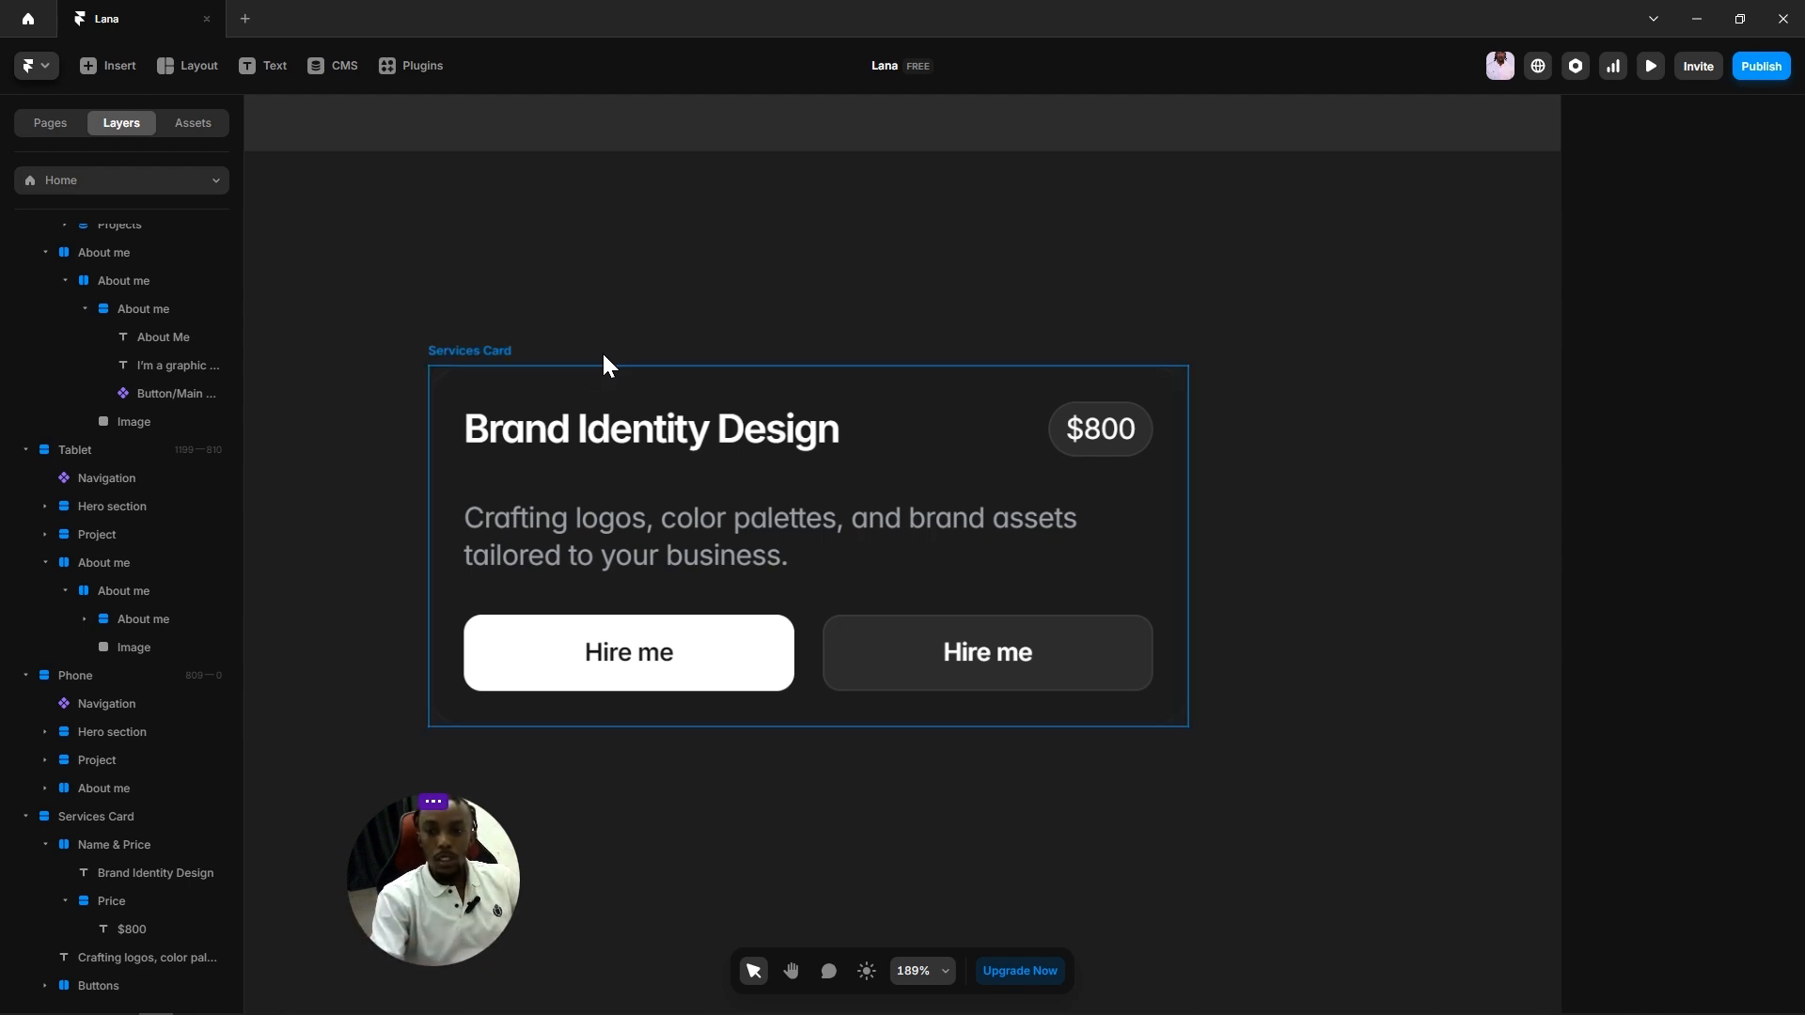
Step: Turn the whole Services Card into a component named Card/Services Card
click(476, 350)
scroll(577, 336, down, 5)
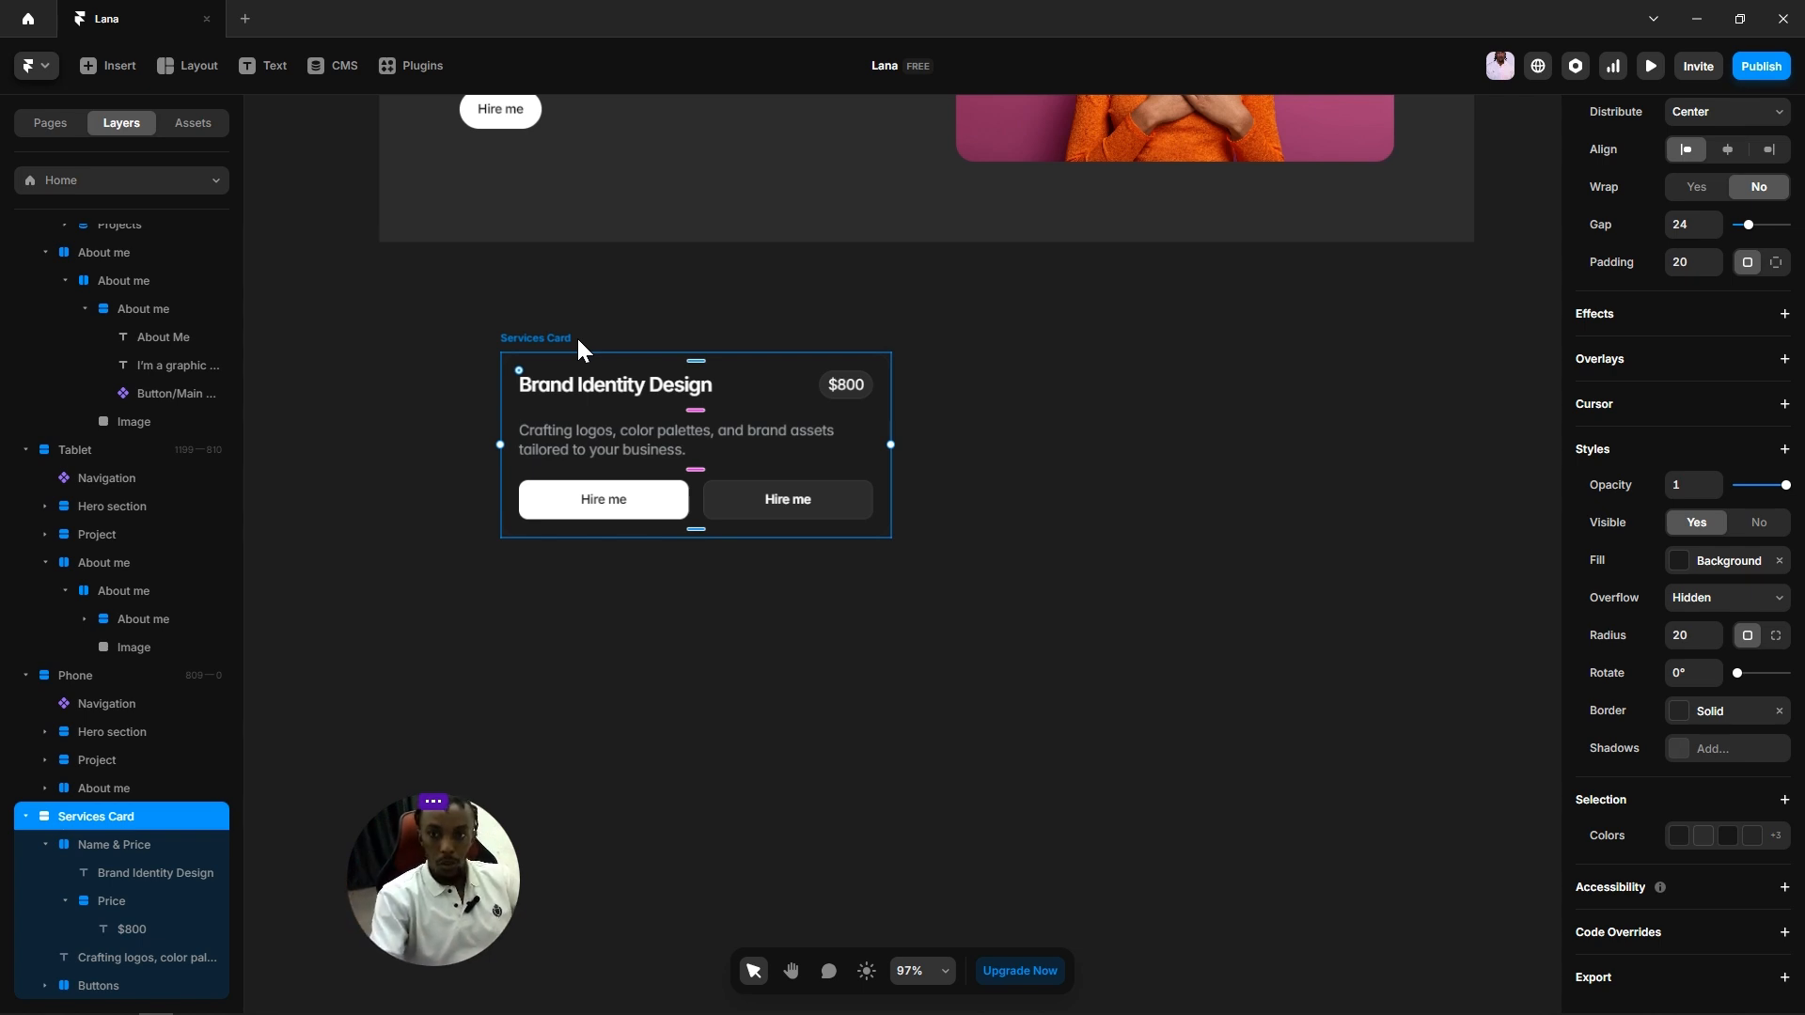
right_click(558, 342)
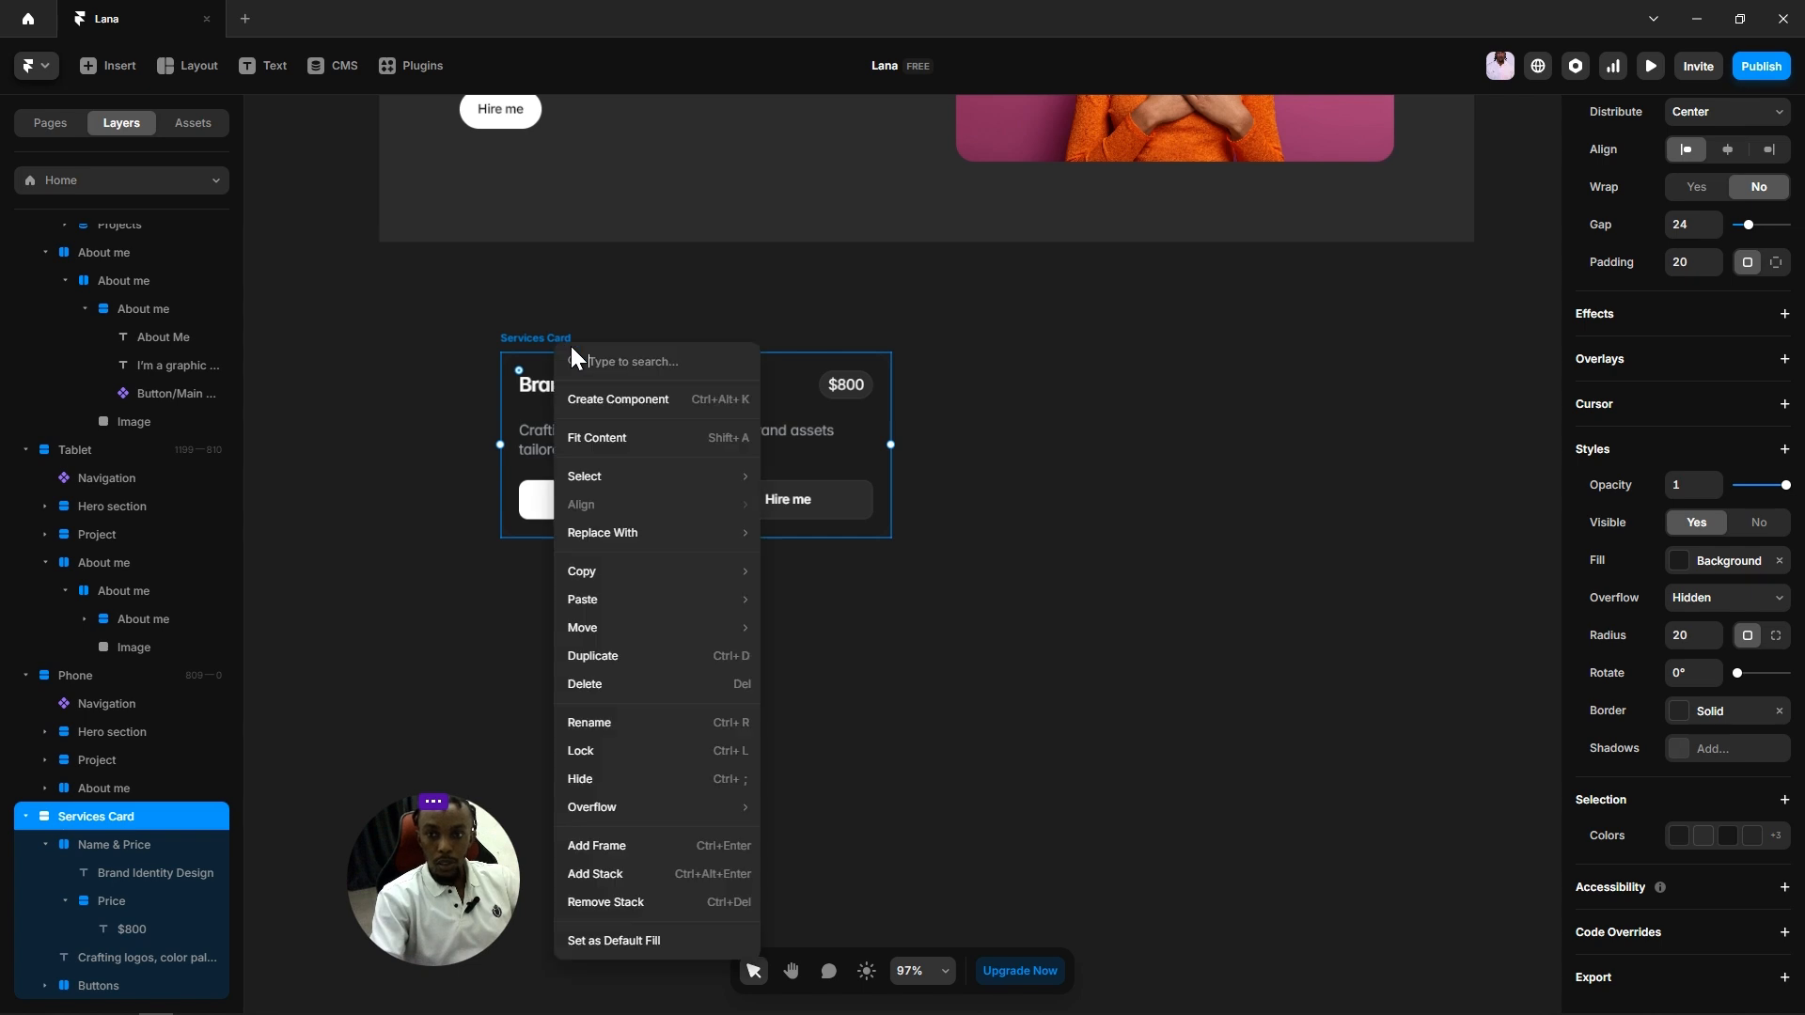
click(601, 399)
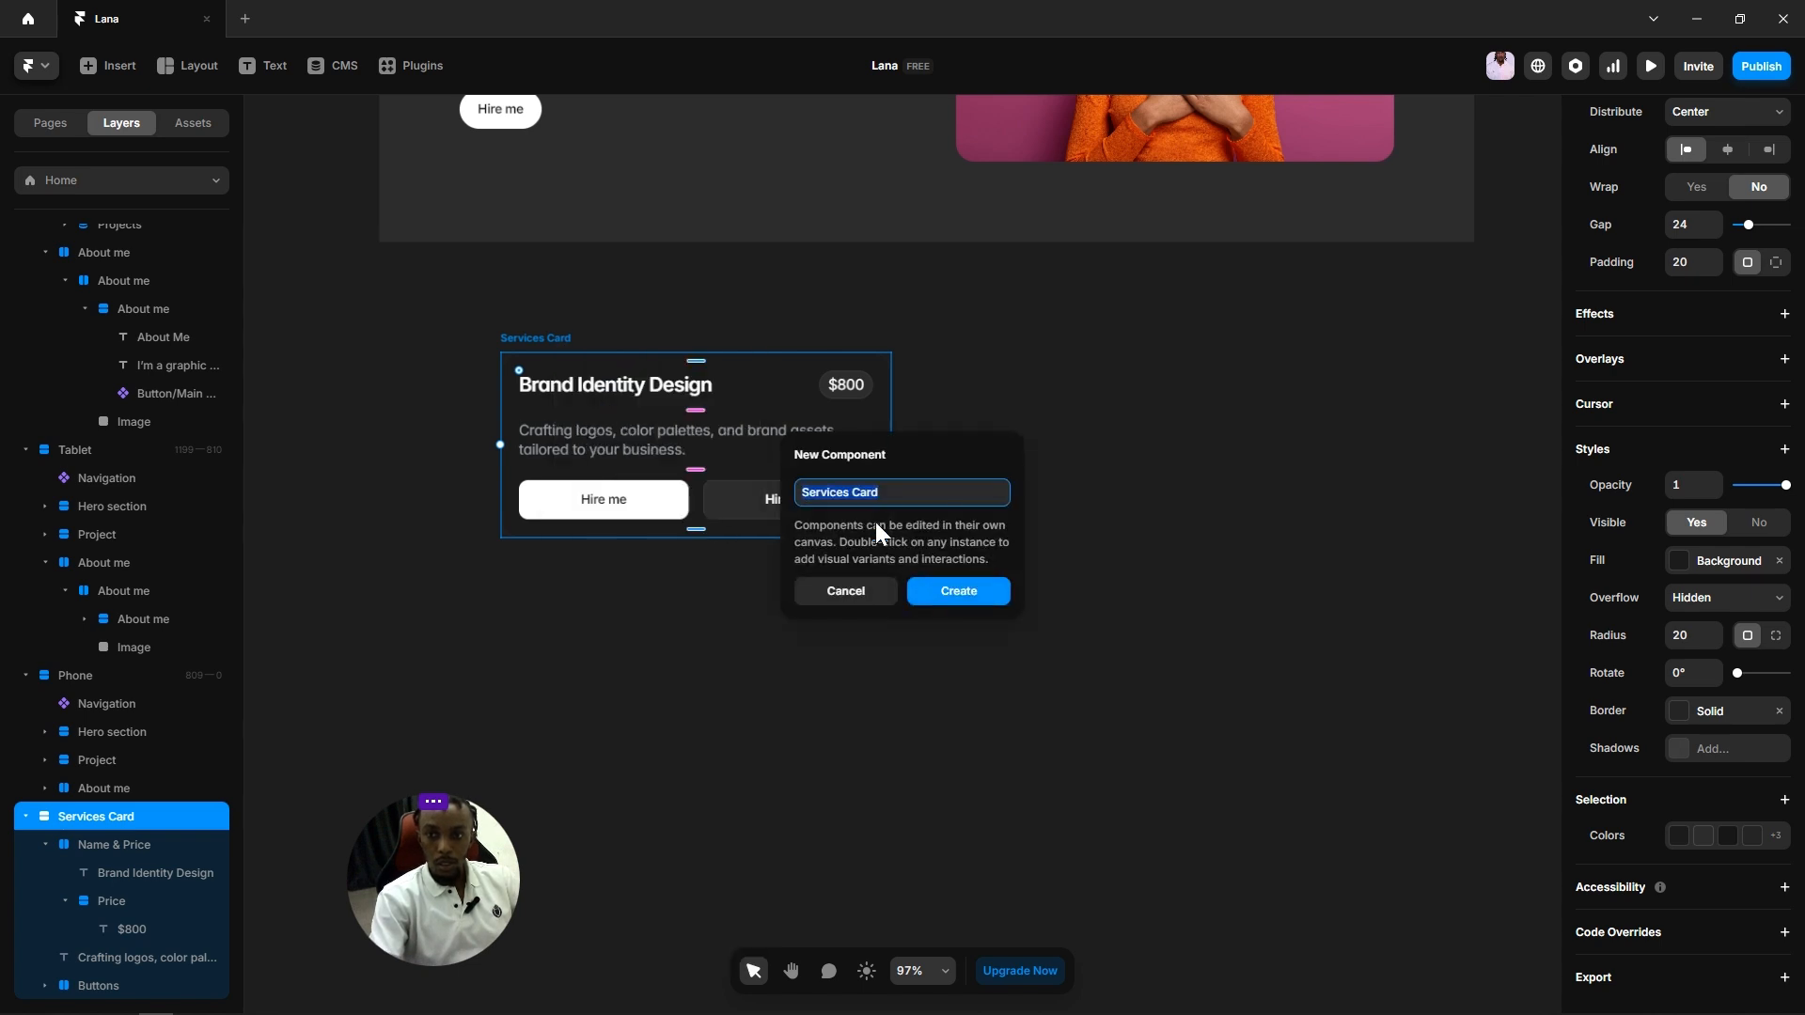
key(Left)
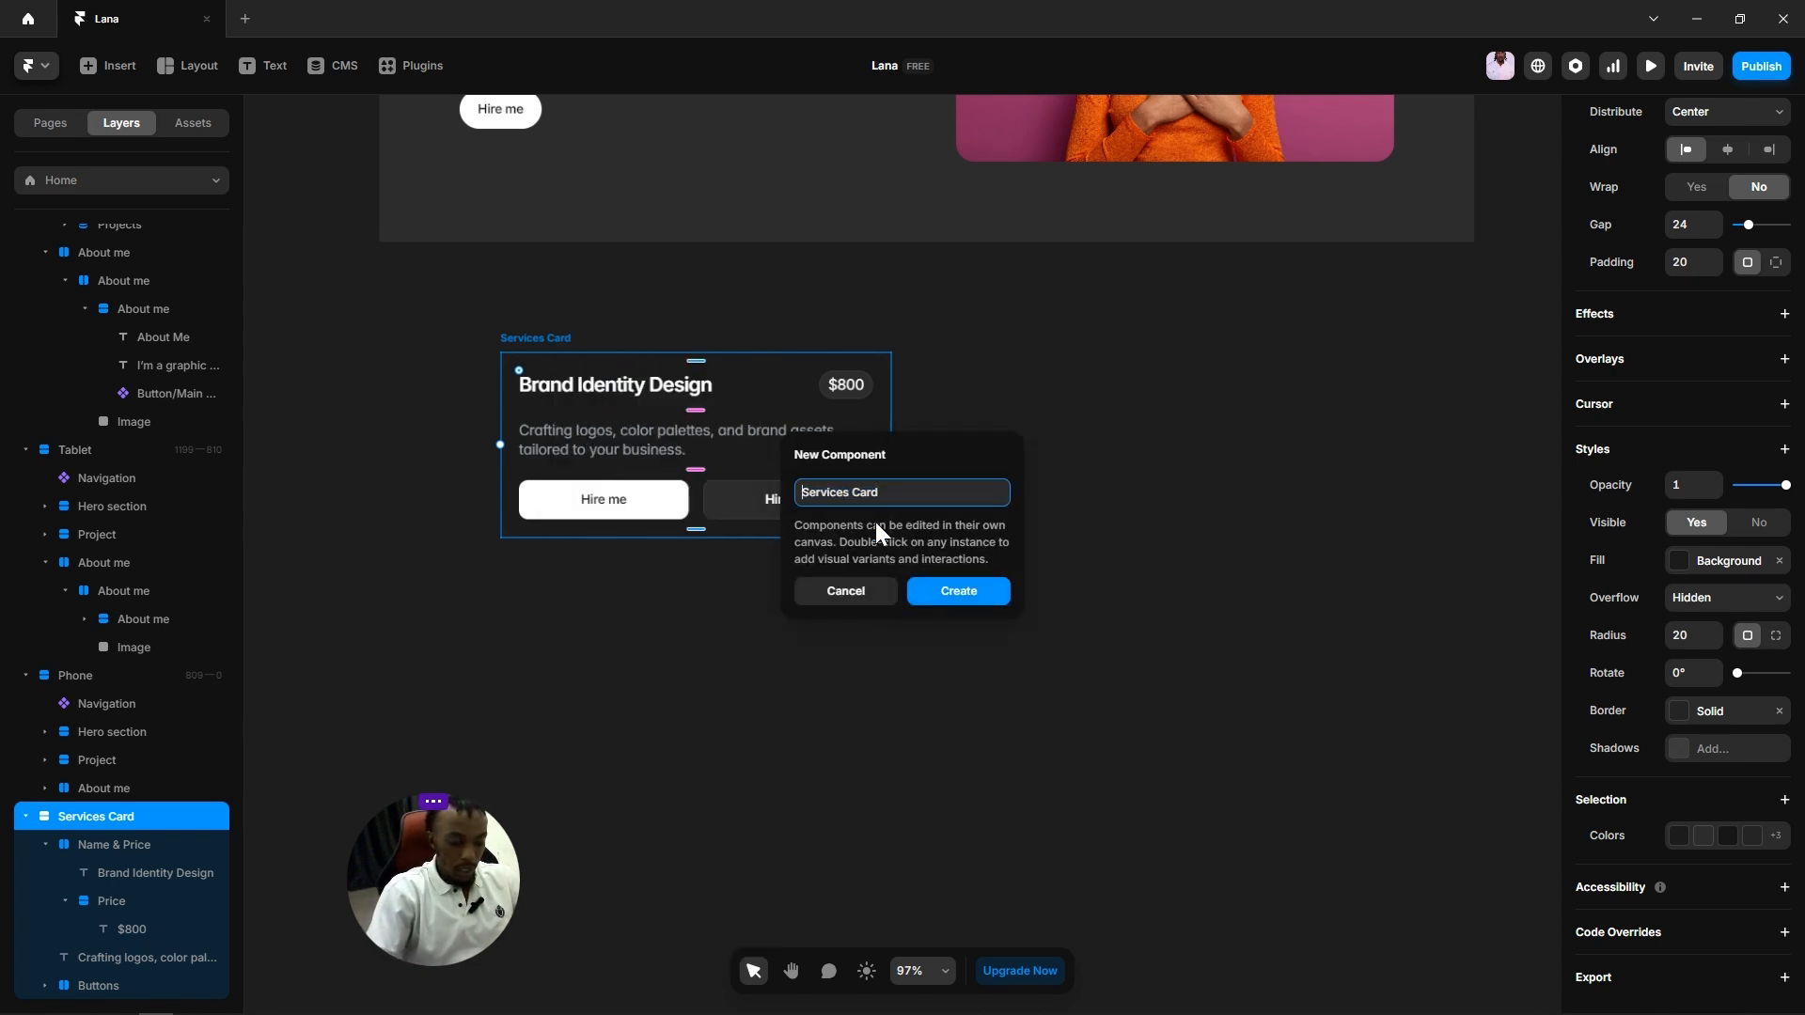
text(Card/)
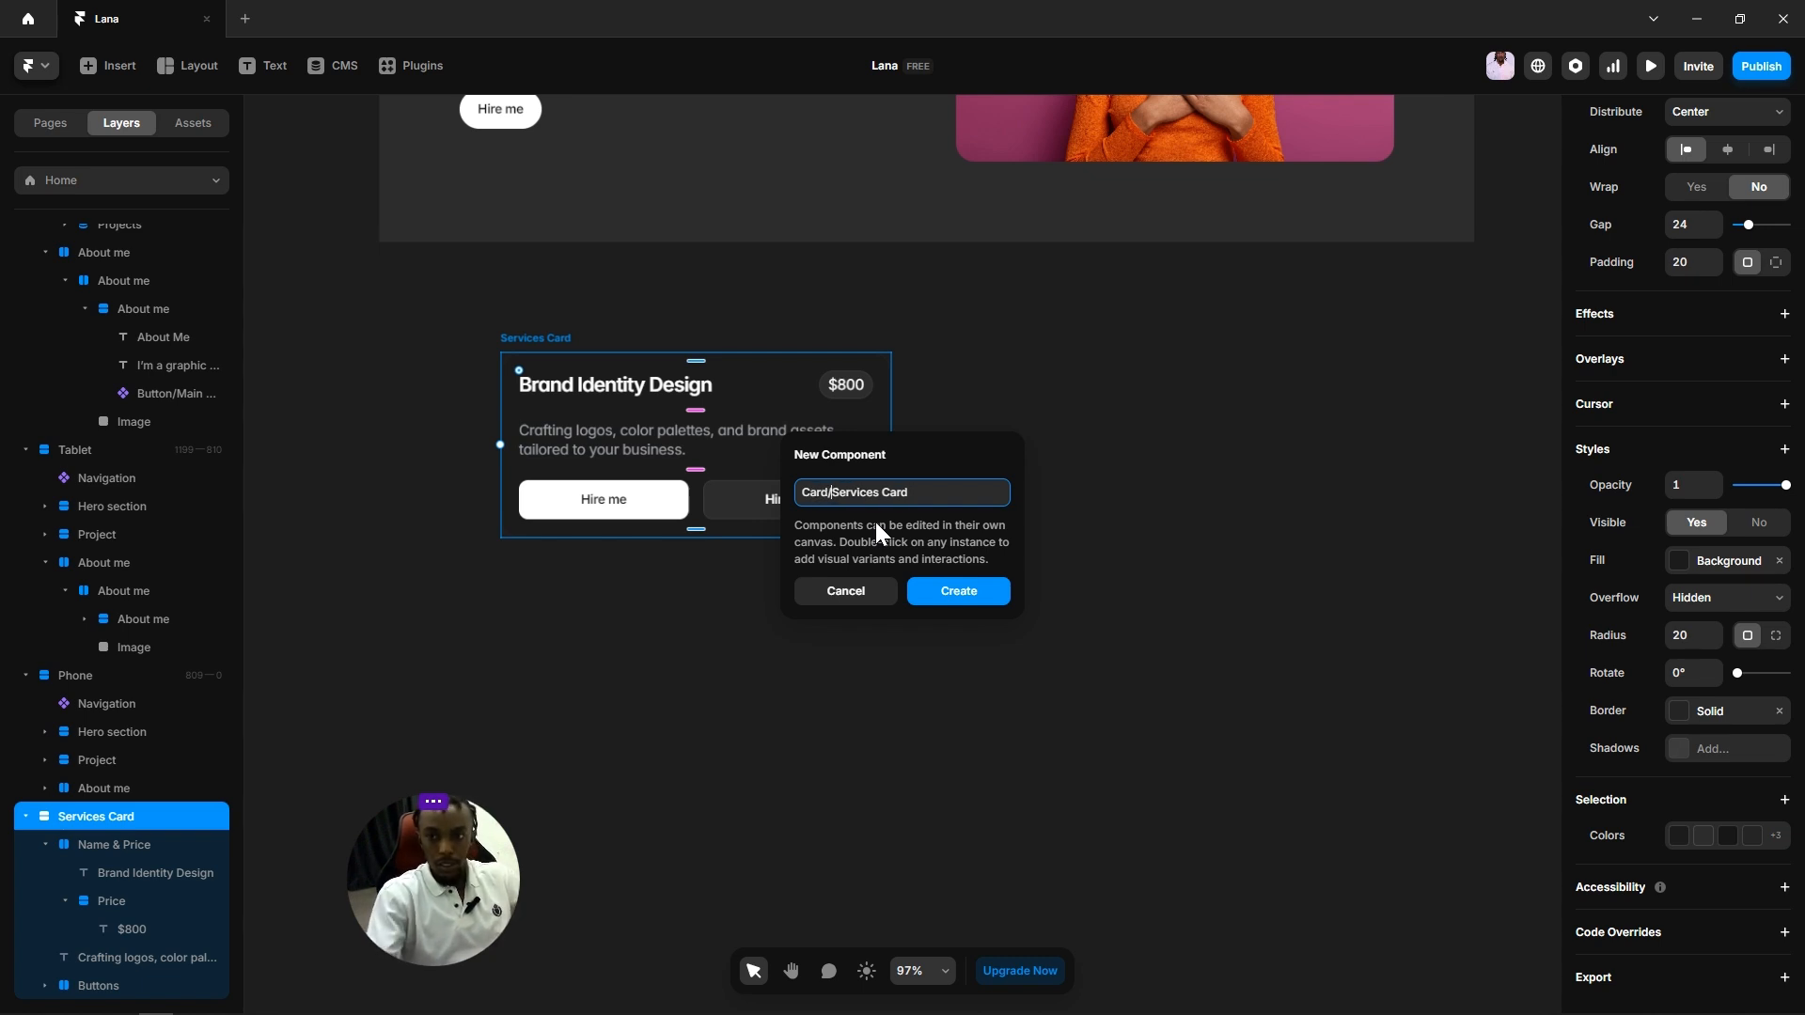
click(945, 591)
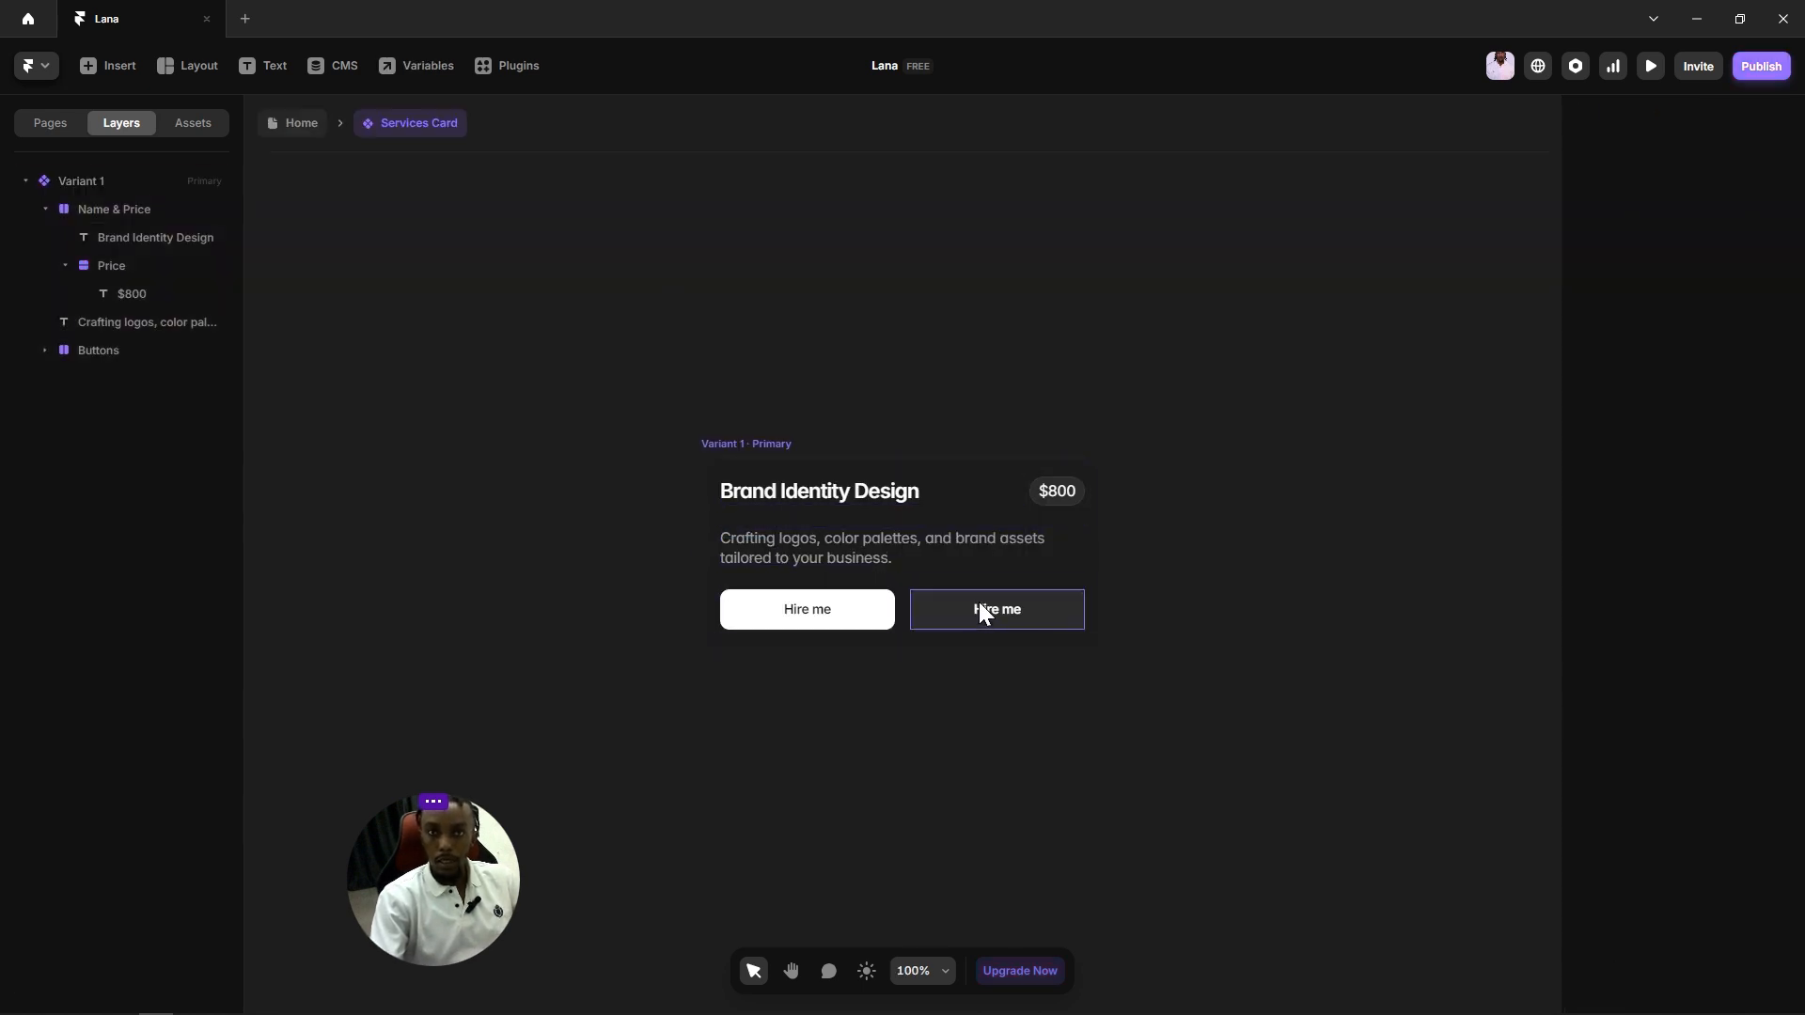
Step: Create a plain text variable for the content of the card's Brand Identity Design heading
click(879, 503)
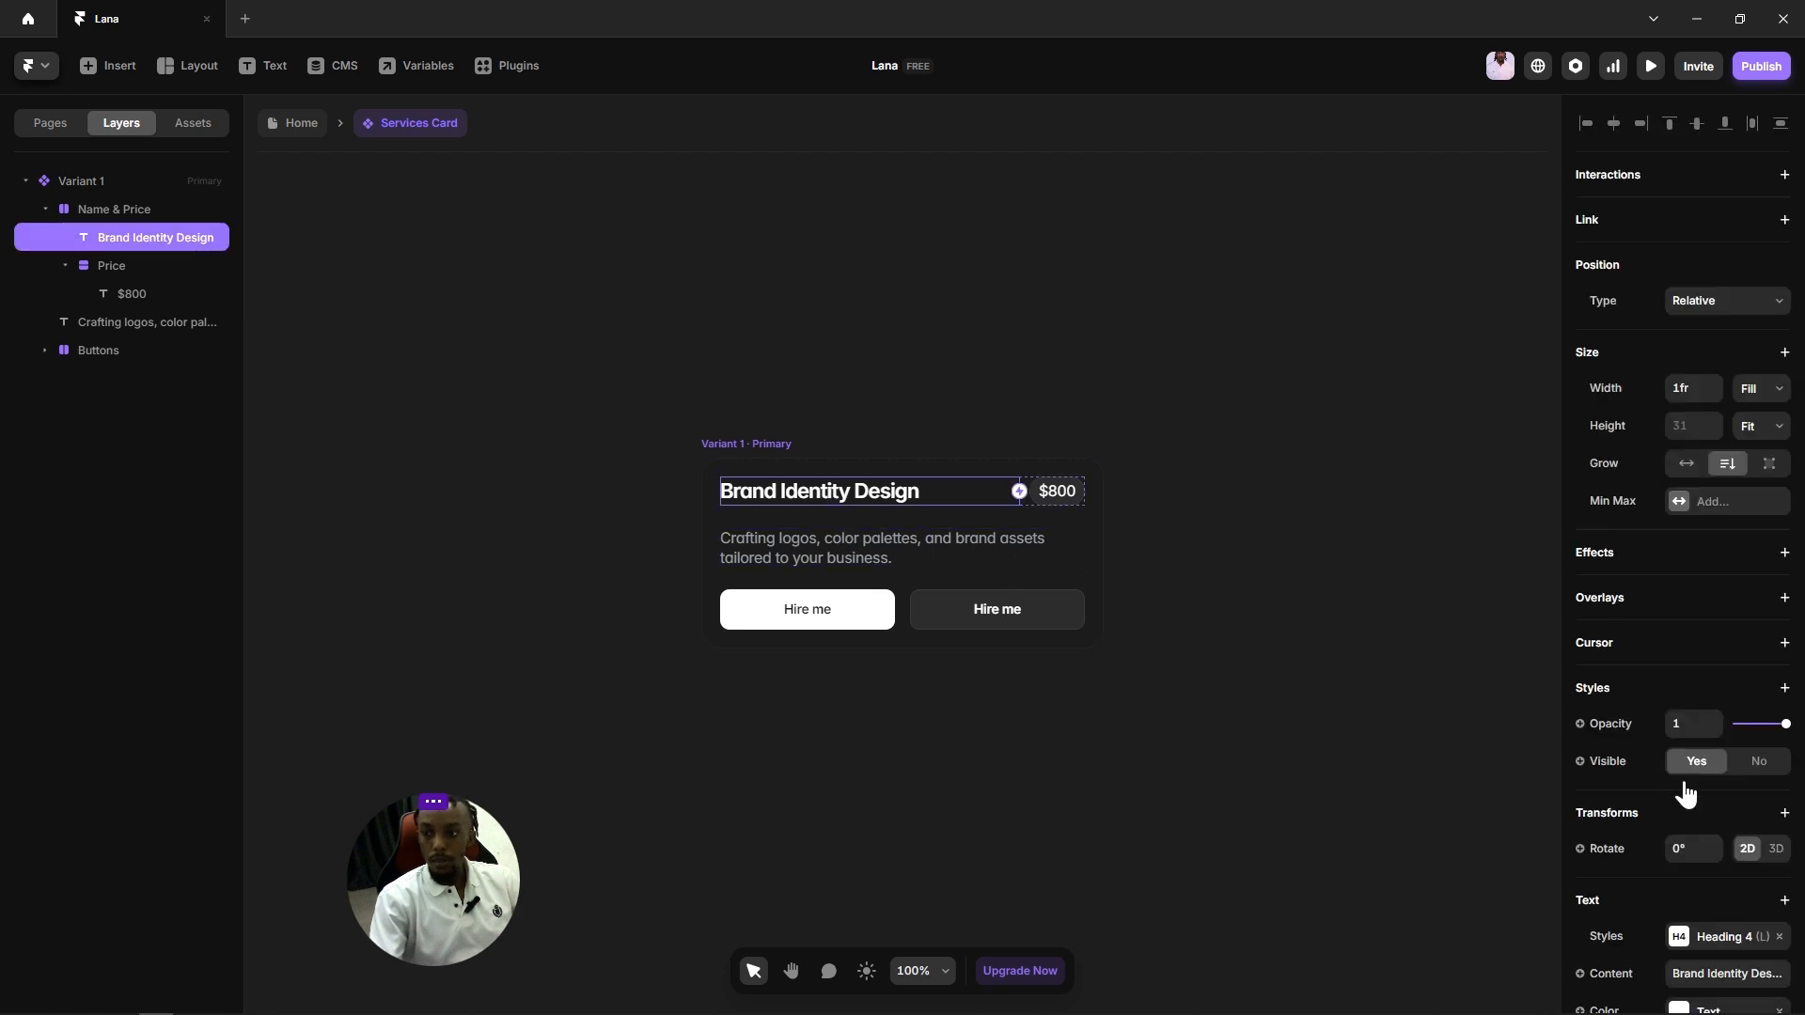
scroll(1664, 766, down, 3)
click(1599, 731)
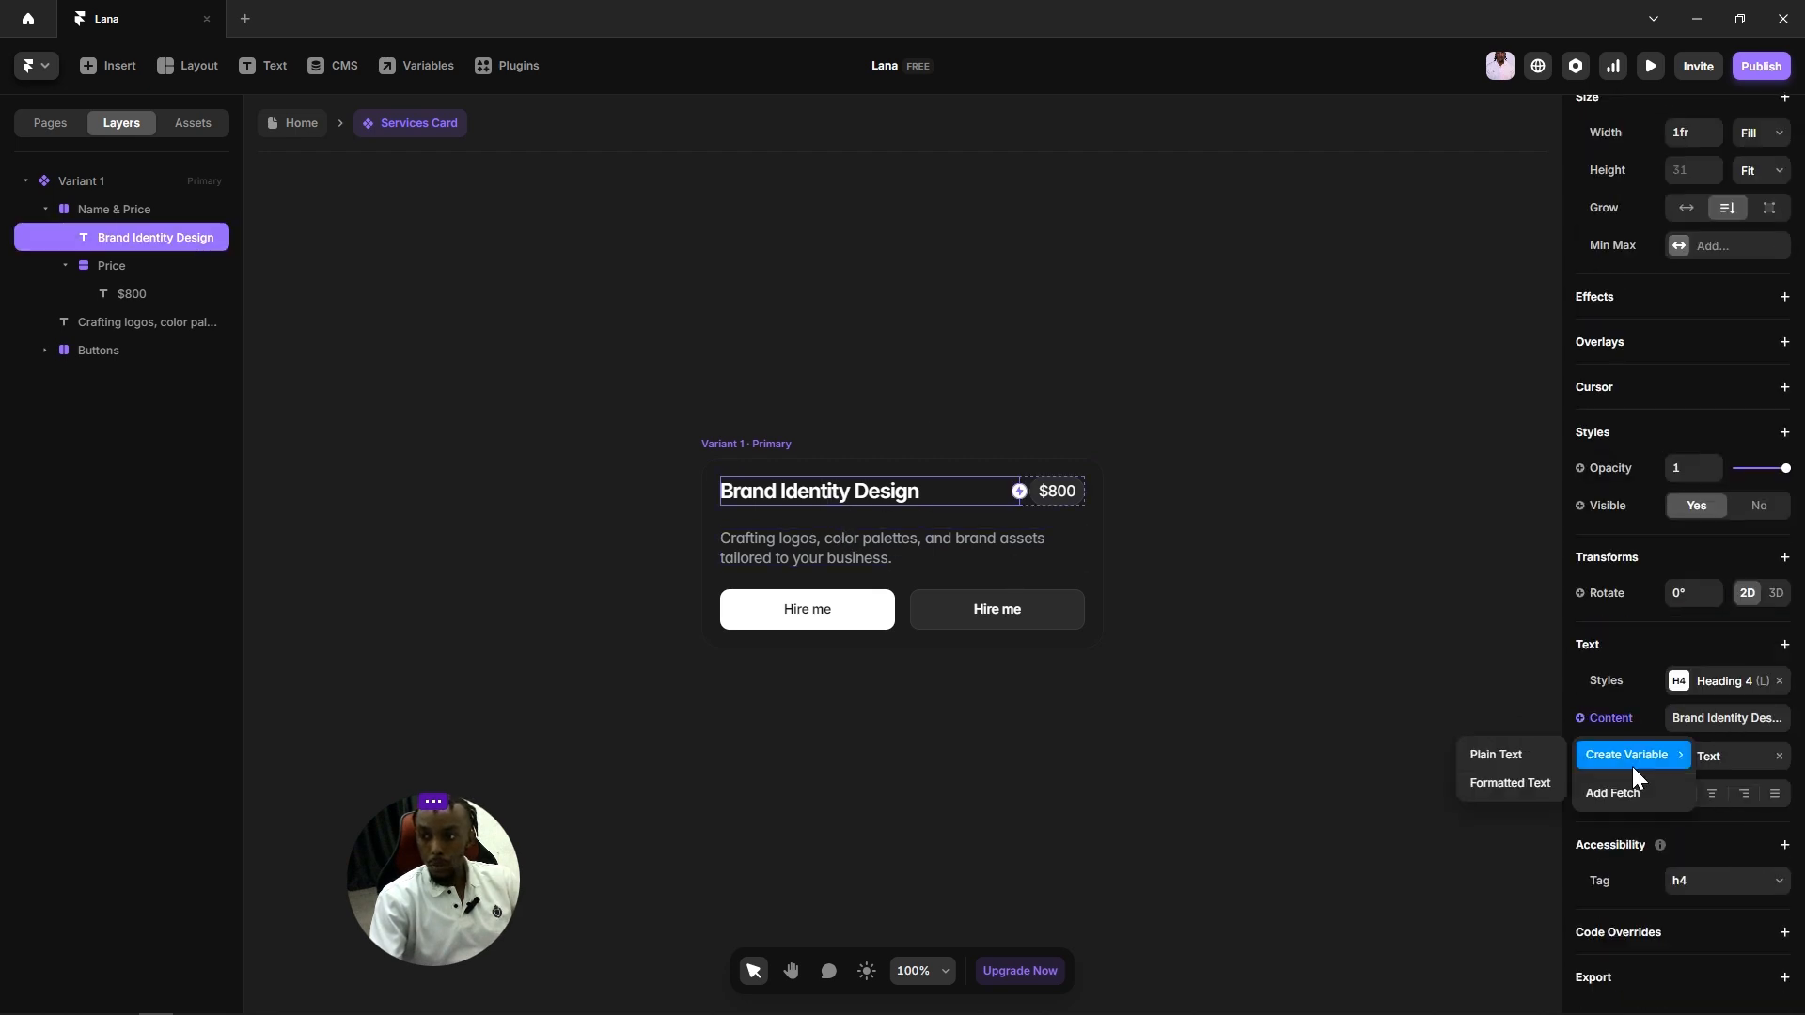
click(1532, 757)
click(1370, 616)
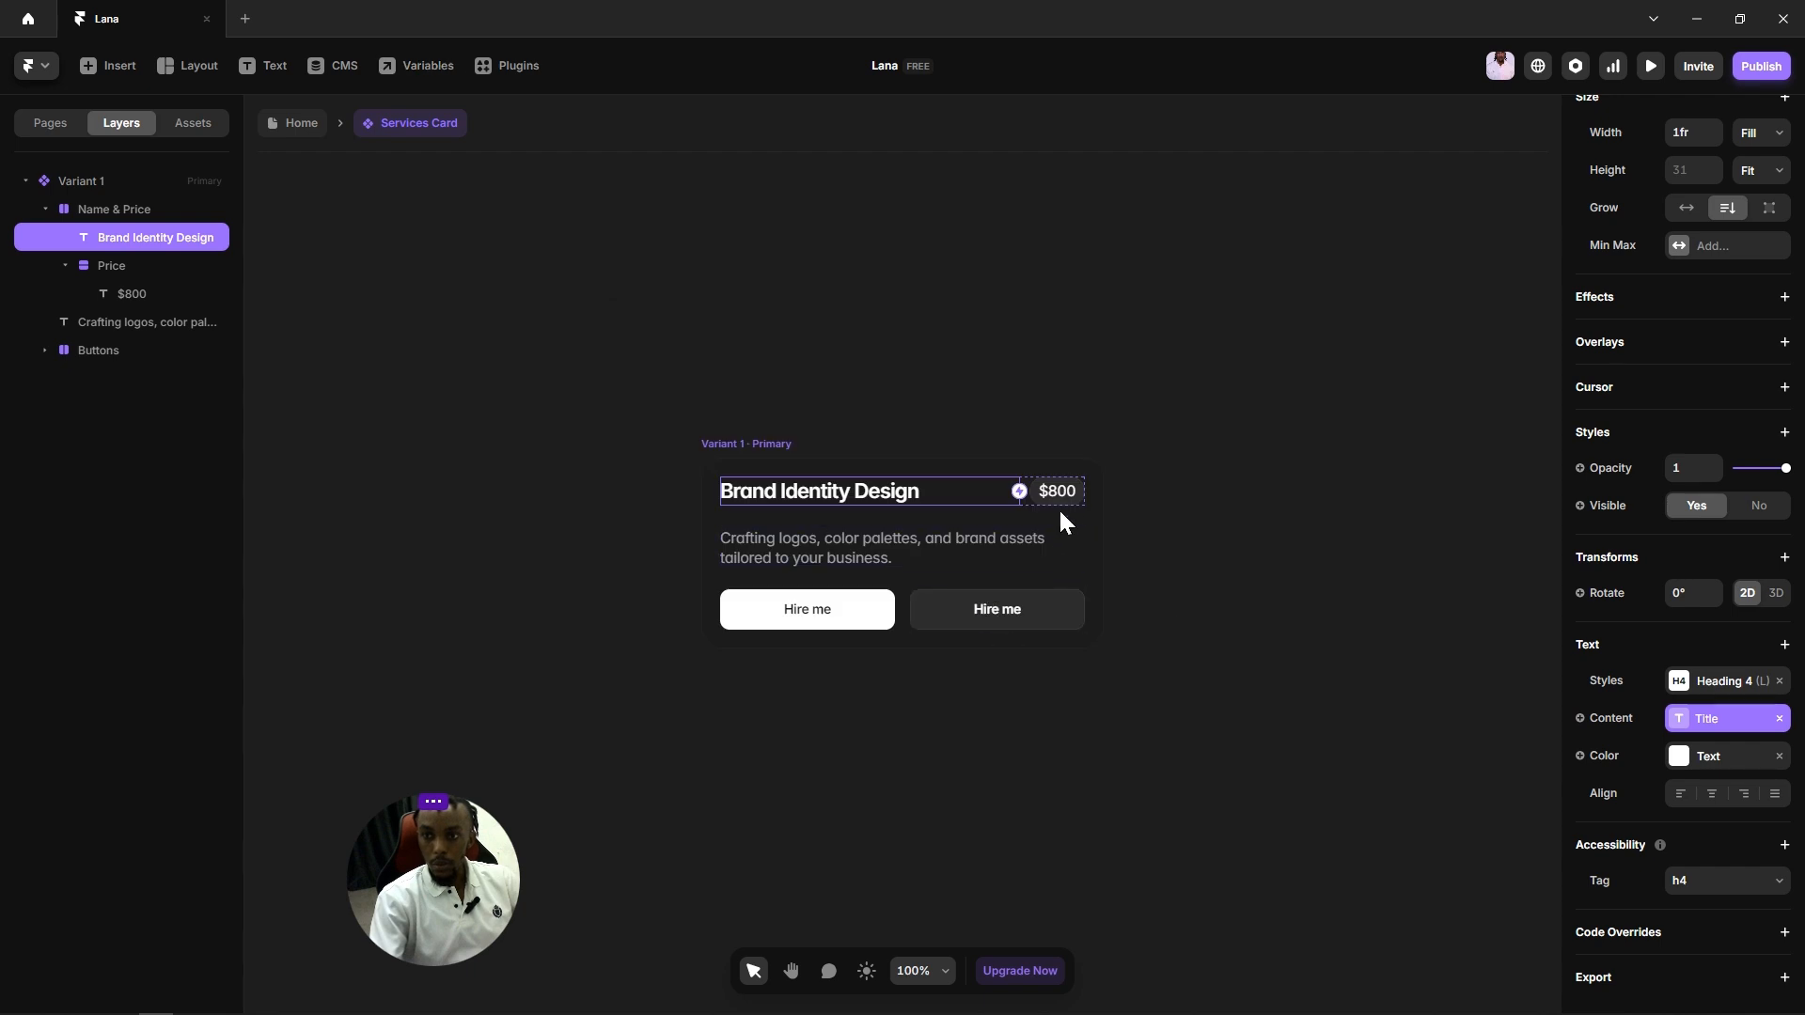
Step: Create a plain text variable for the content of the $800 price text
click(1058, 498)
click(1624, 722)
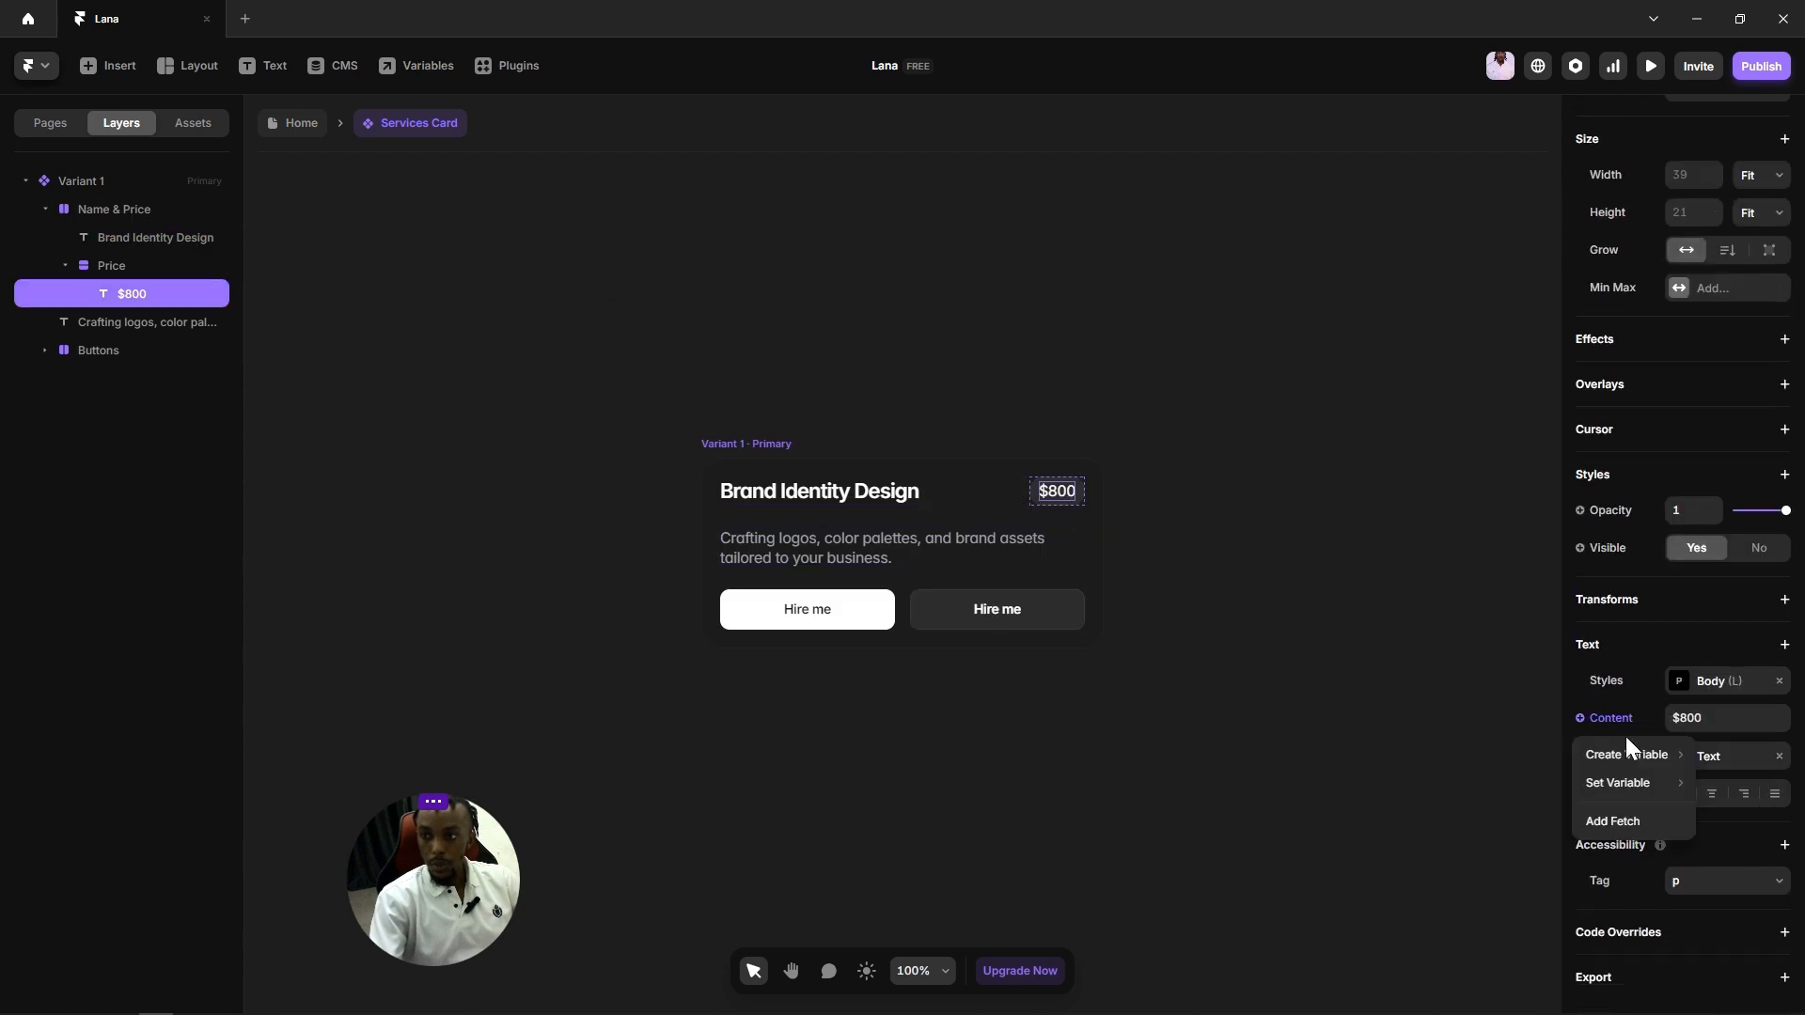
mouse_move(1625, 753)
click(1526, 753)
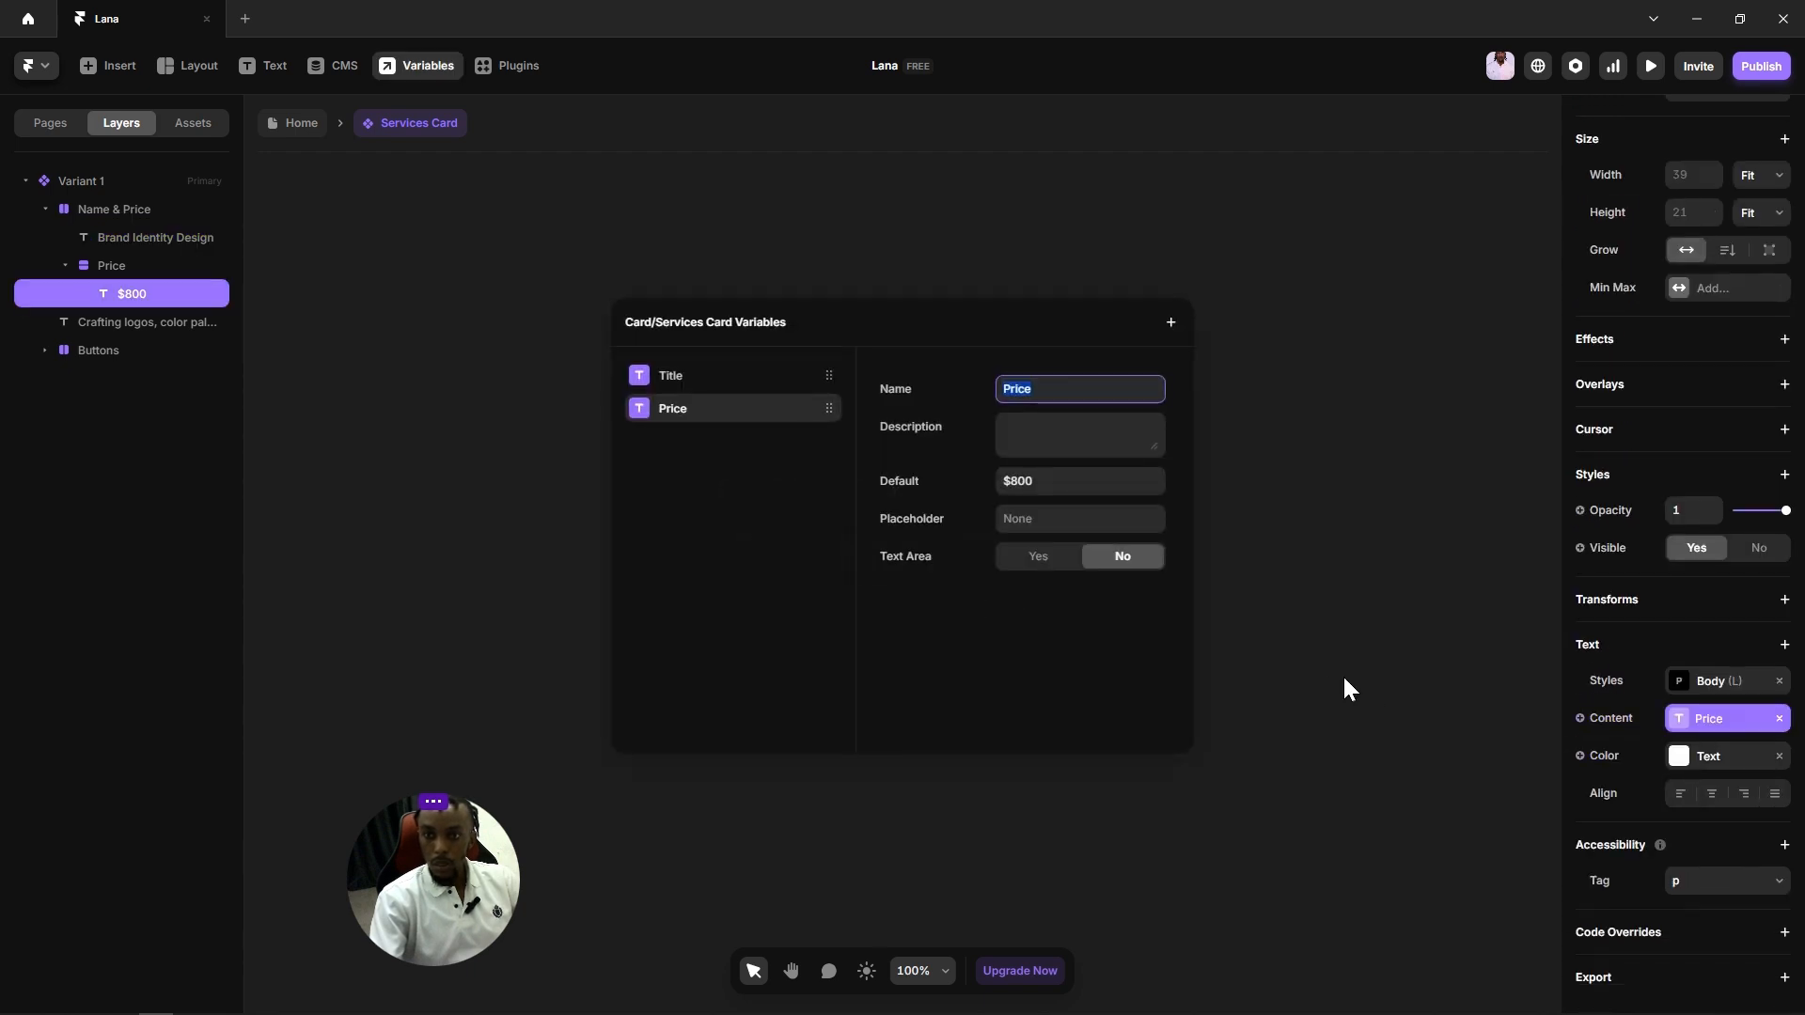
click(482, 616)
Step: Create a plain text variable for the card's description paragraph and name it Description
click(940, 550)
scroll(1655, 812, down, 3)
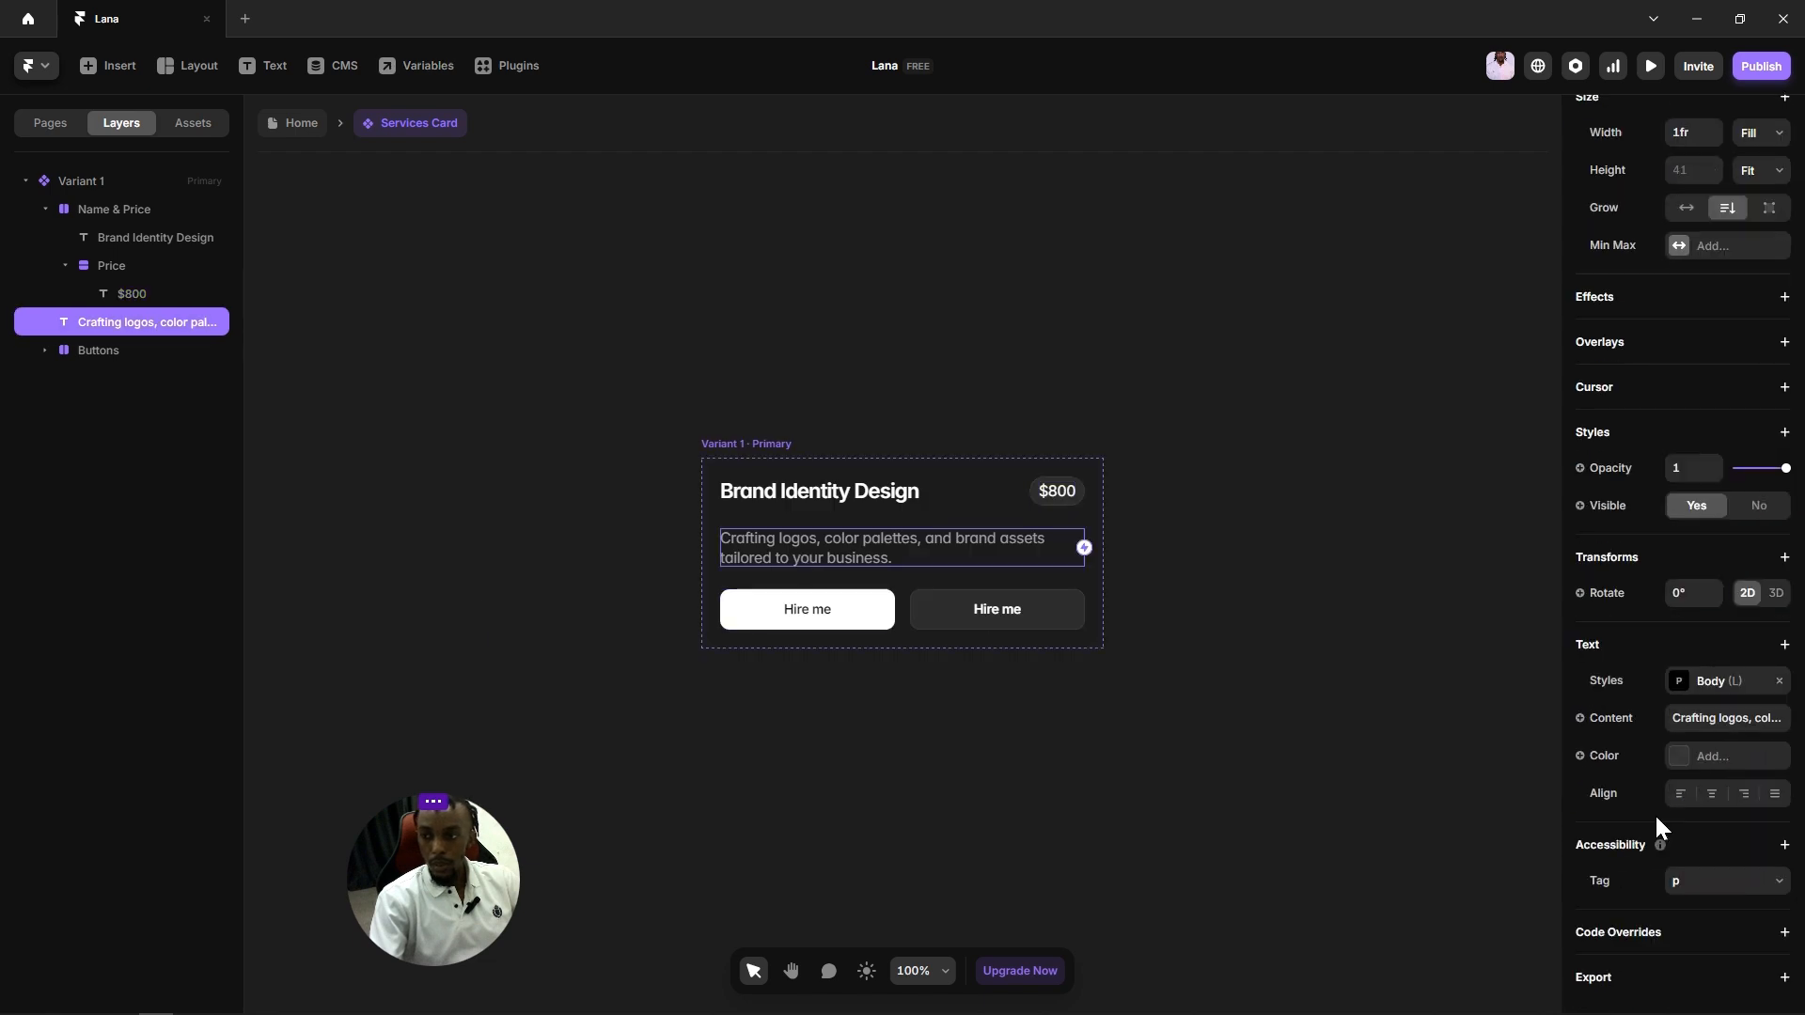
click(1613, 736)
mouse_move(1620, 755)
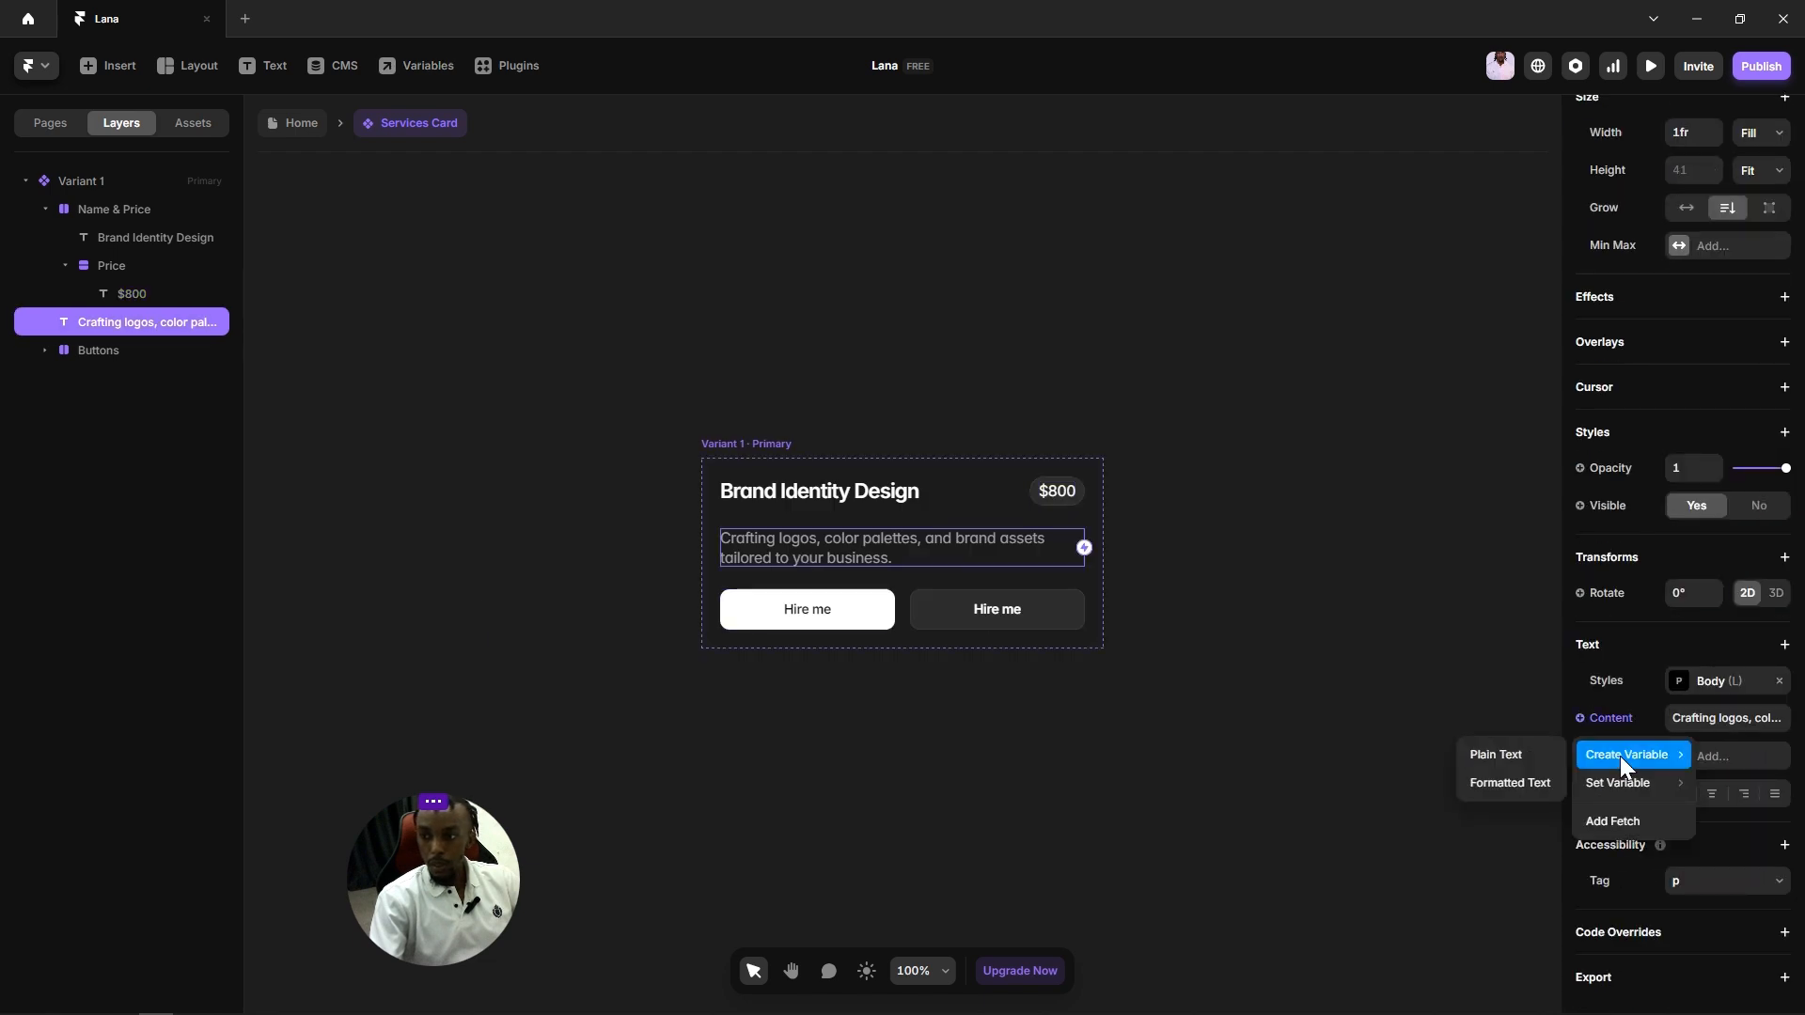
click(1537, 753)
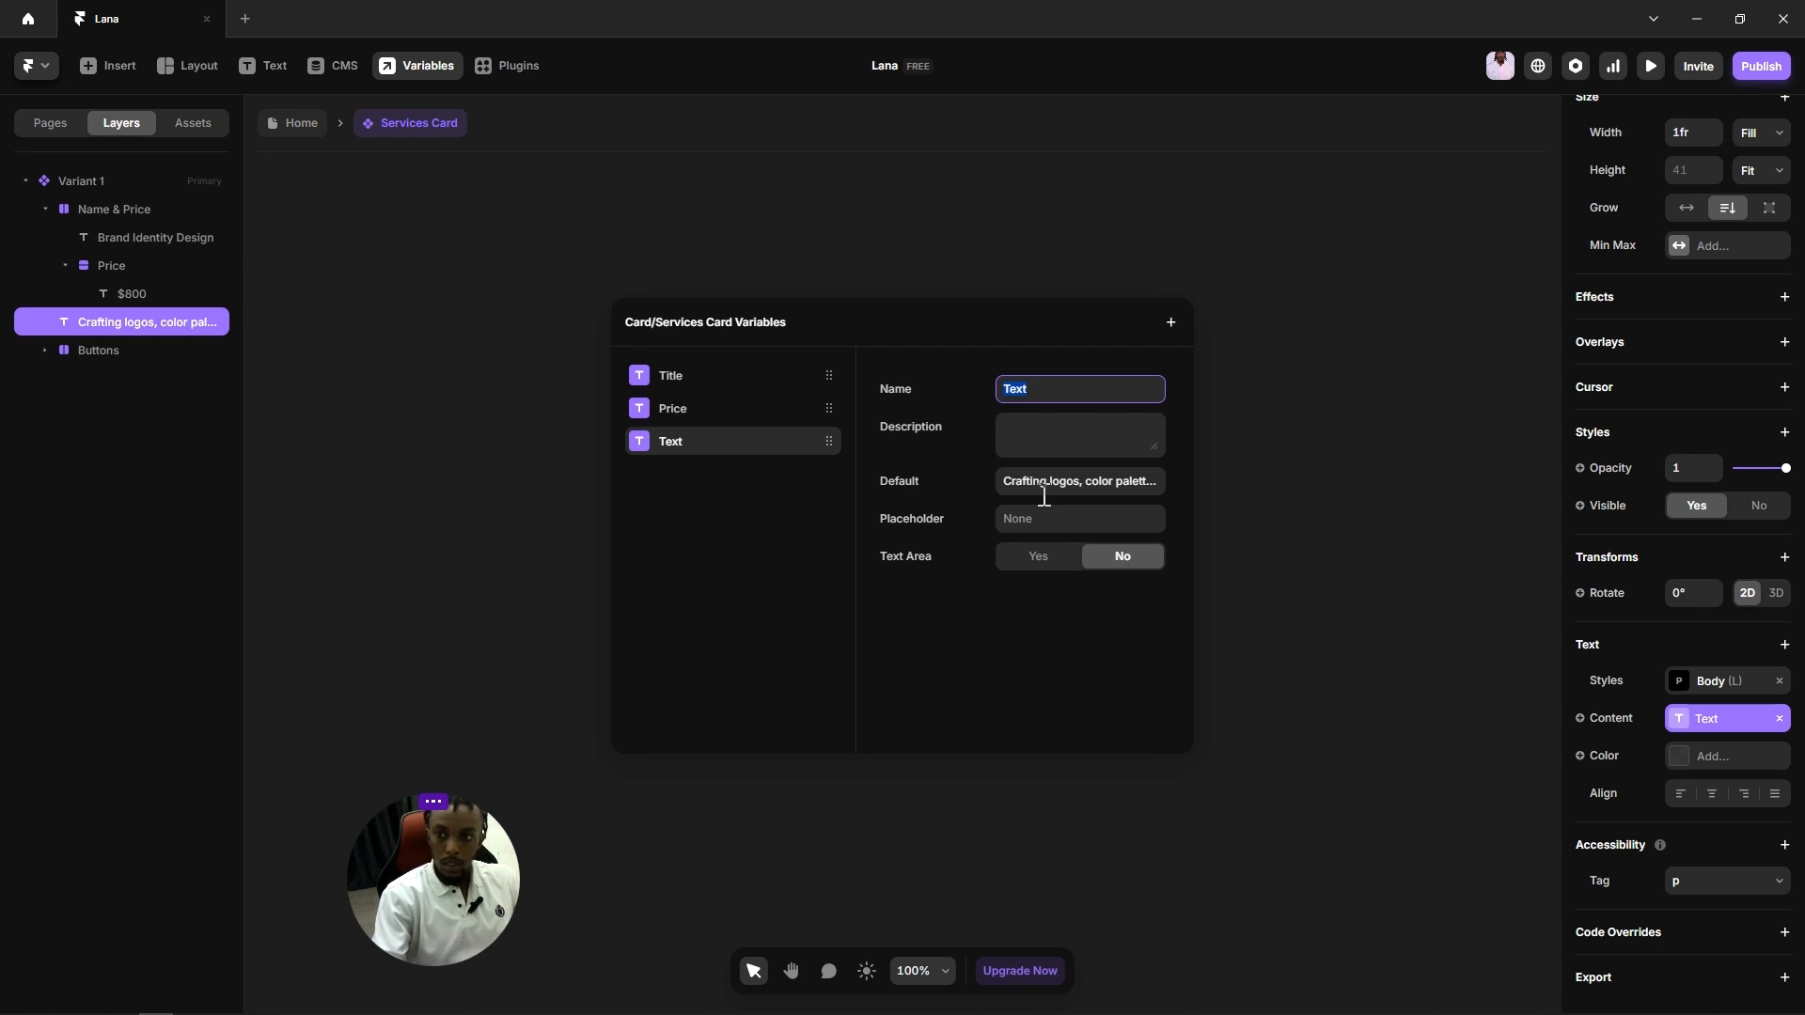
text(Descrip)
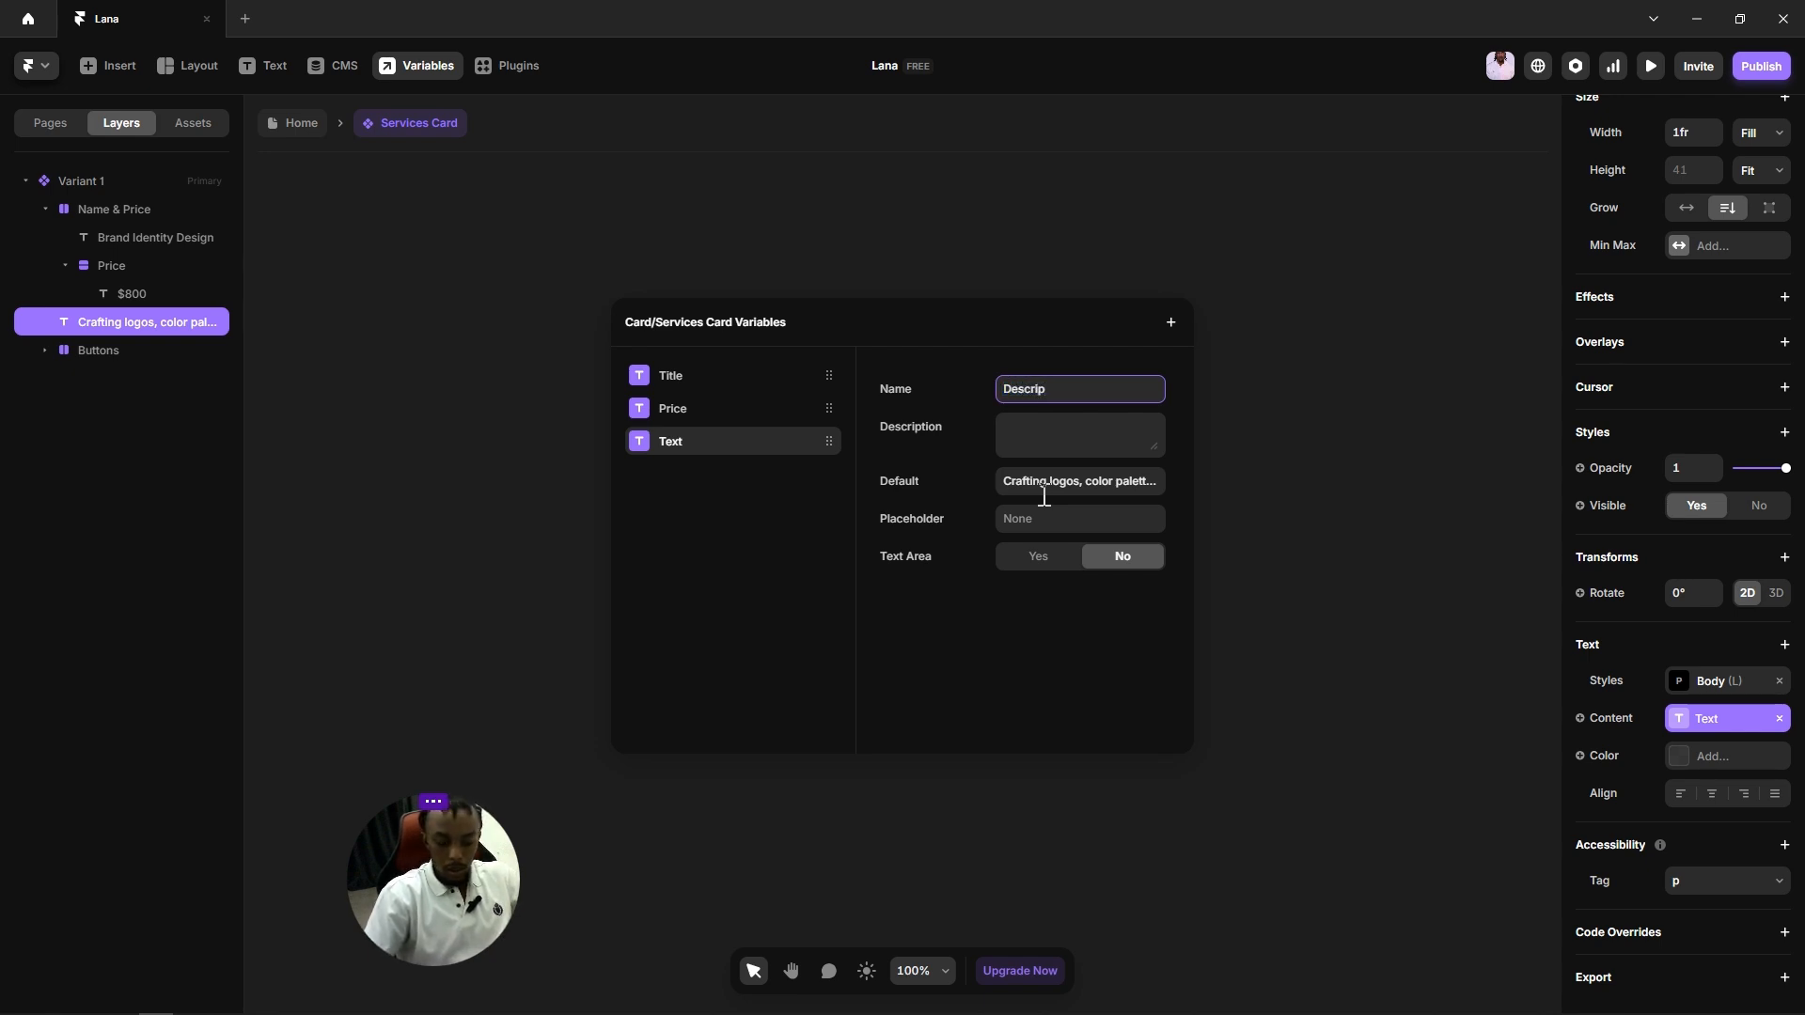
text(tion)
key(Return)
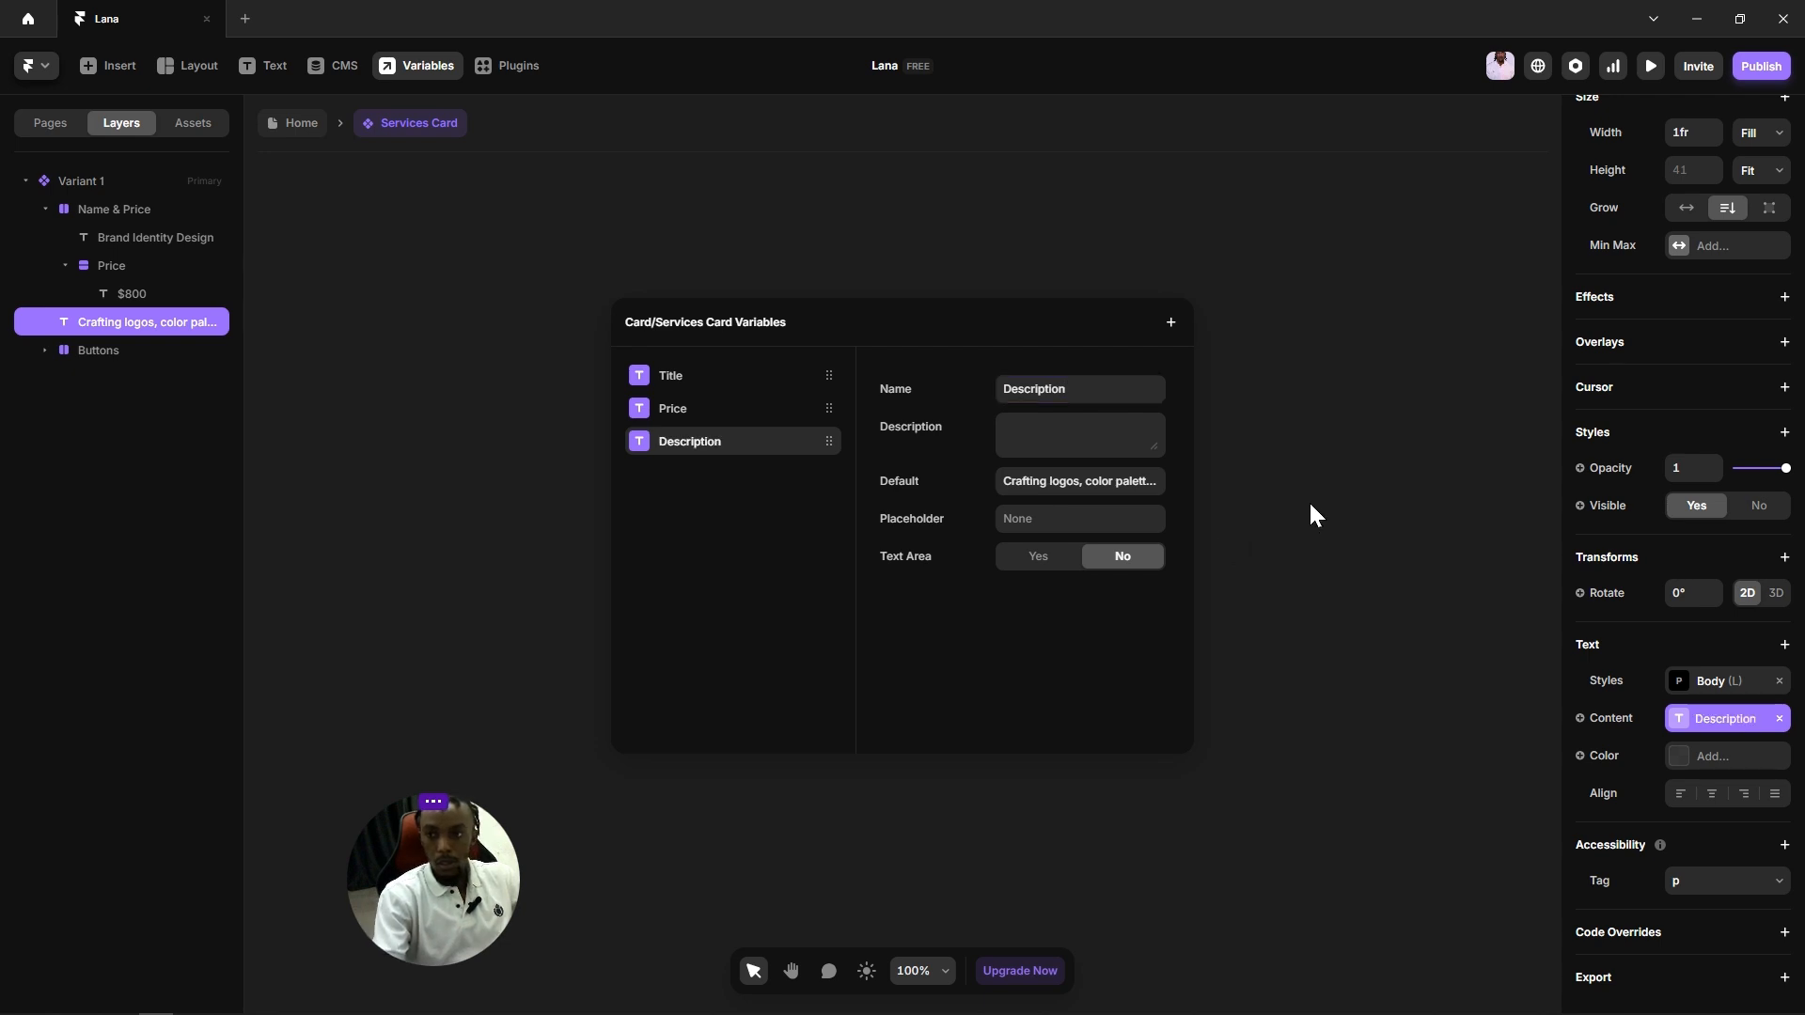
click(1308, 500)
Step: Create a variable for the white Hire me button's title and name it "Button 1 title"
click(846, 611)
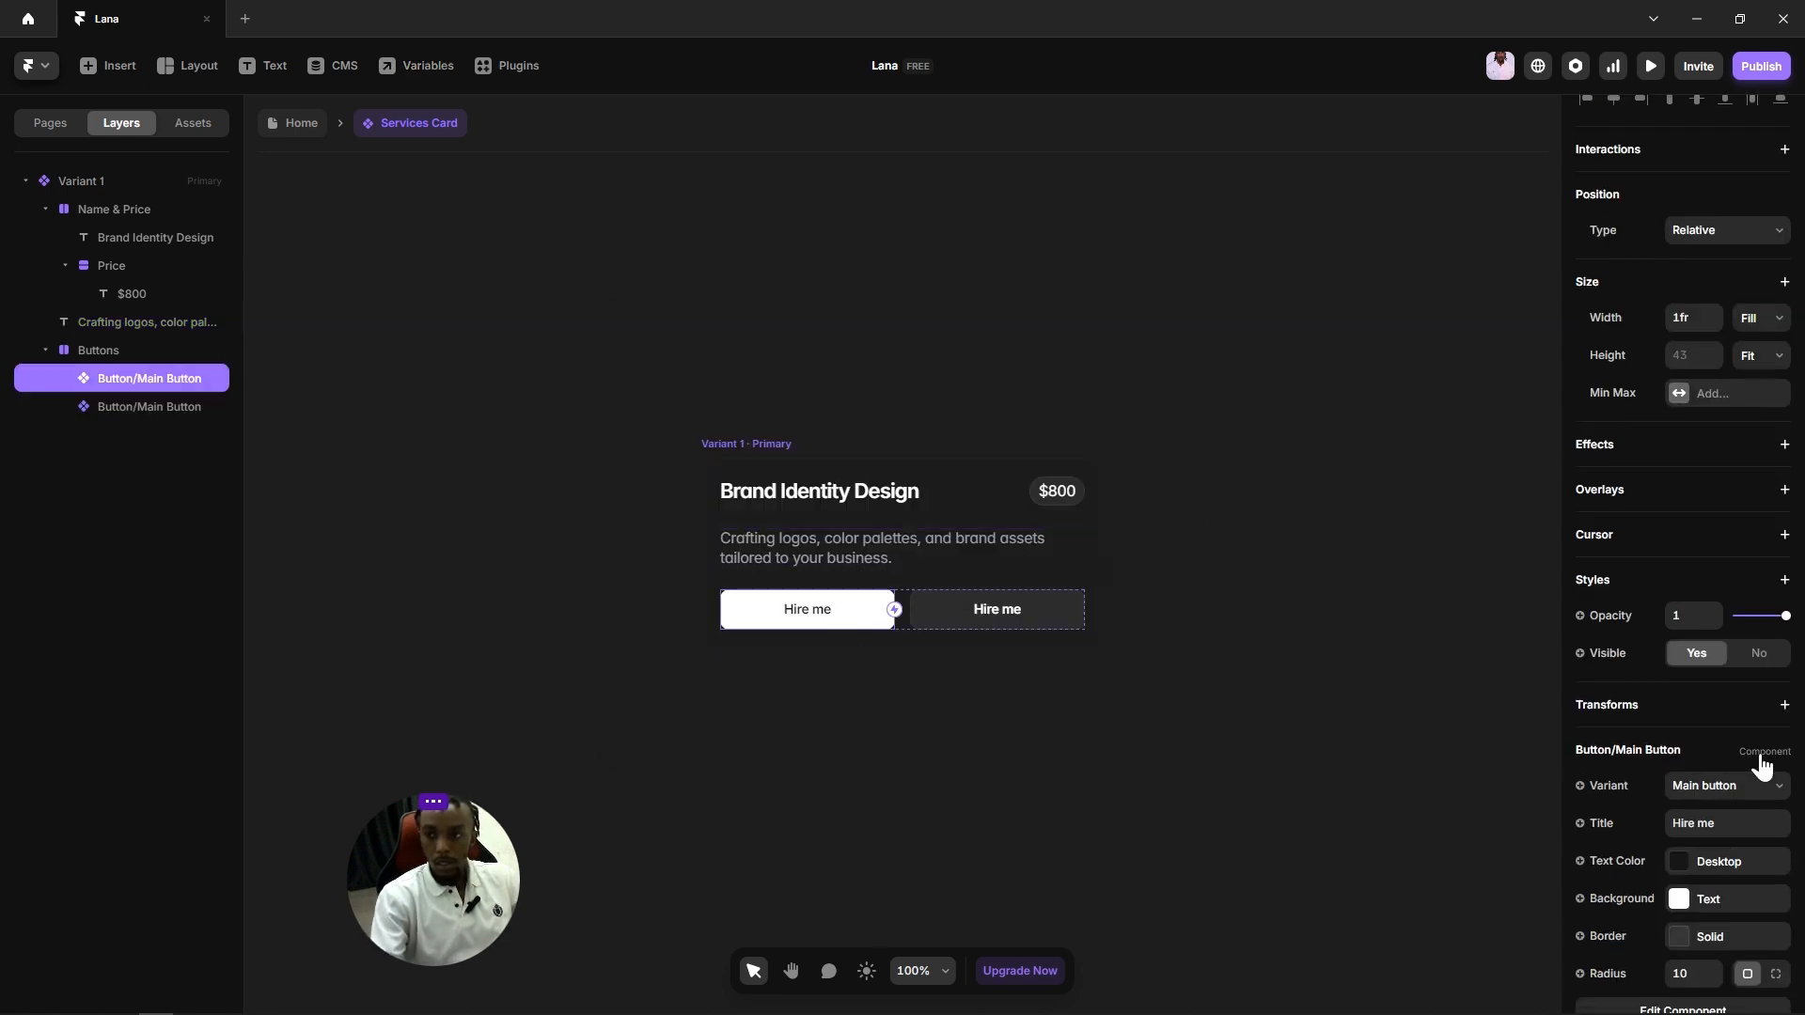
scroll(1624, 705, down, 2)
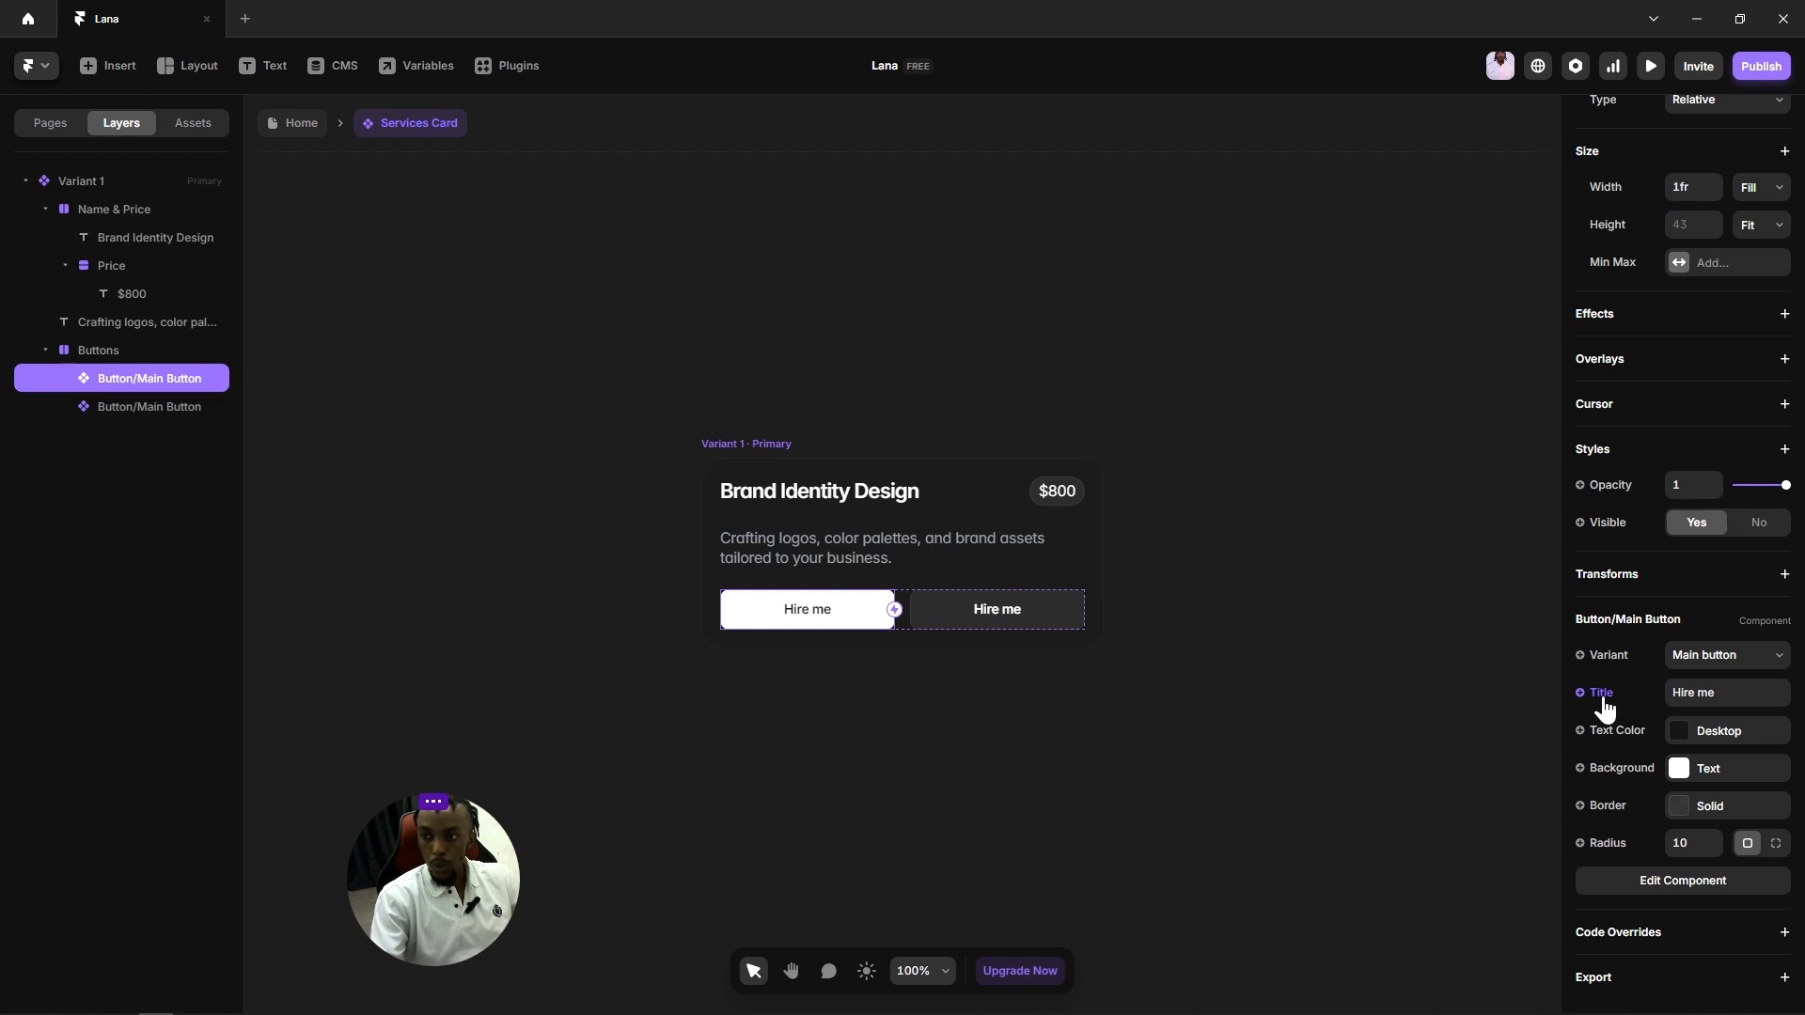
click(1600, 695)
click(1628, 730)
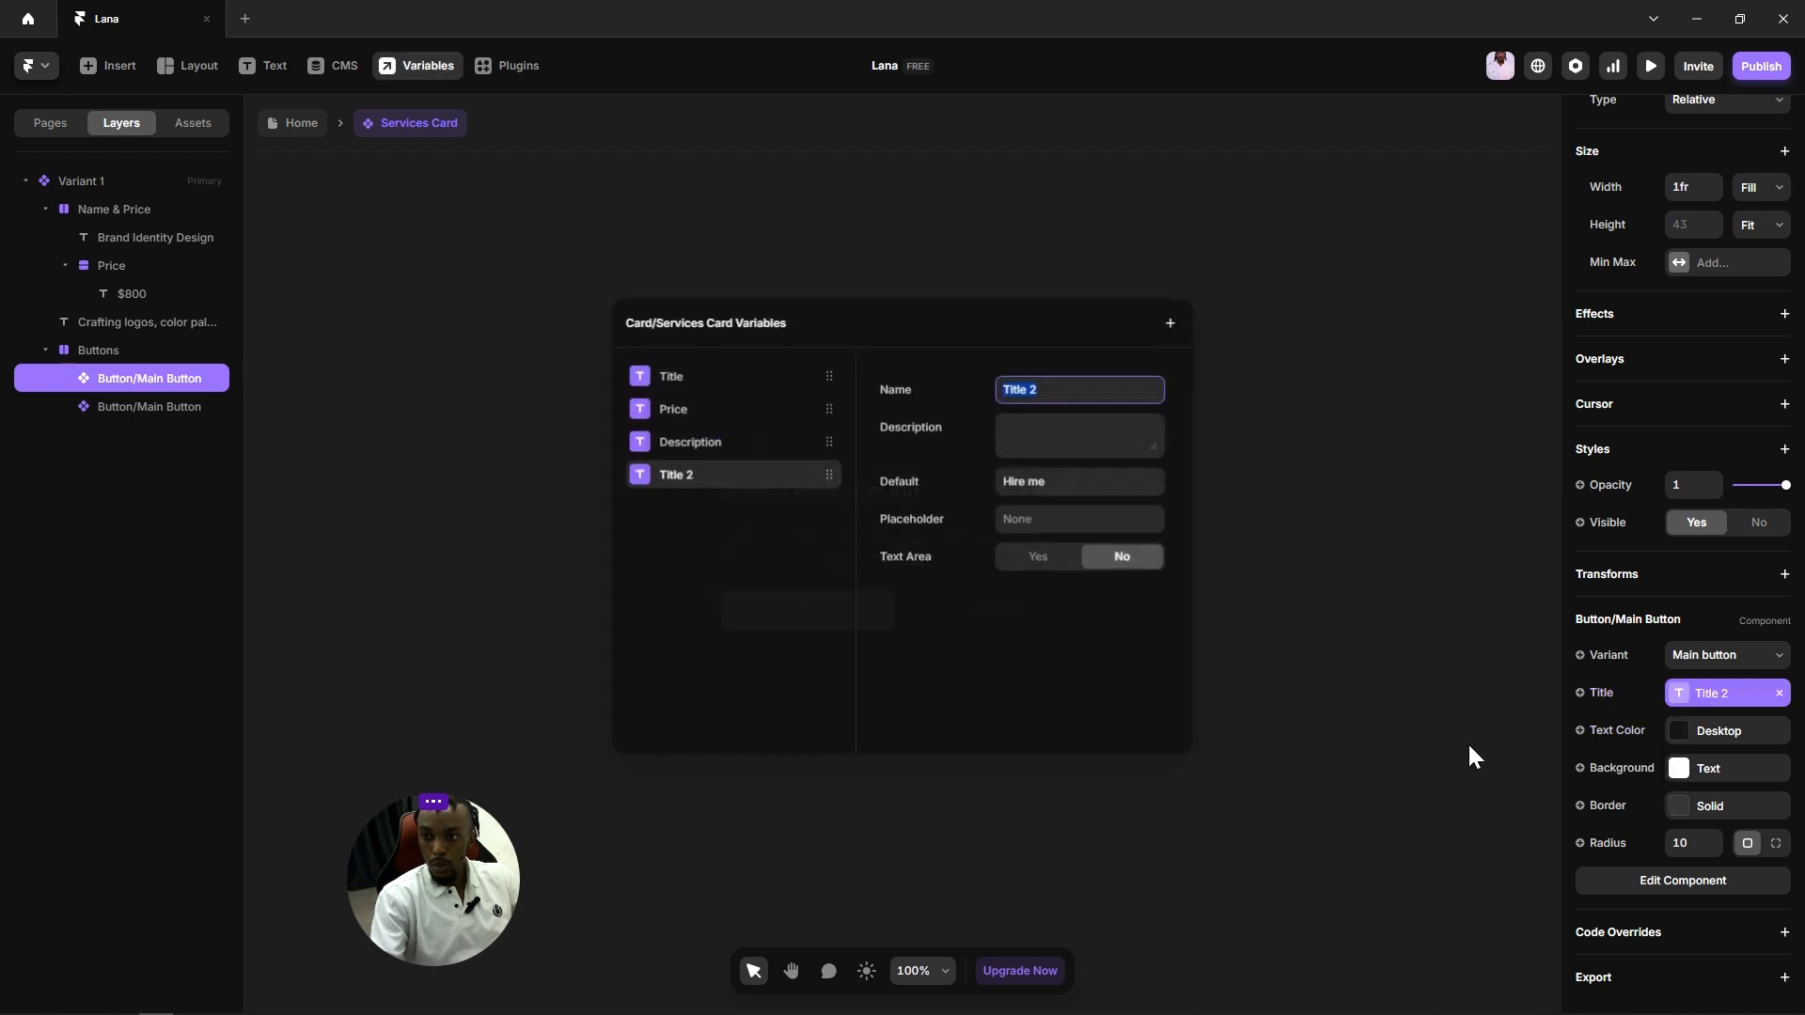
text(B)
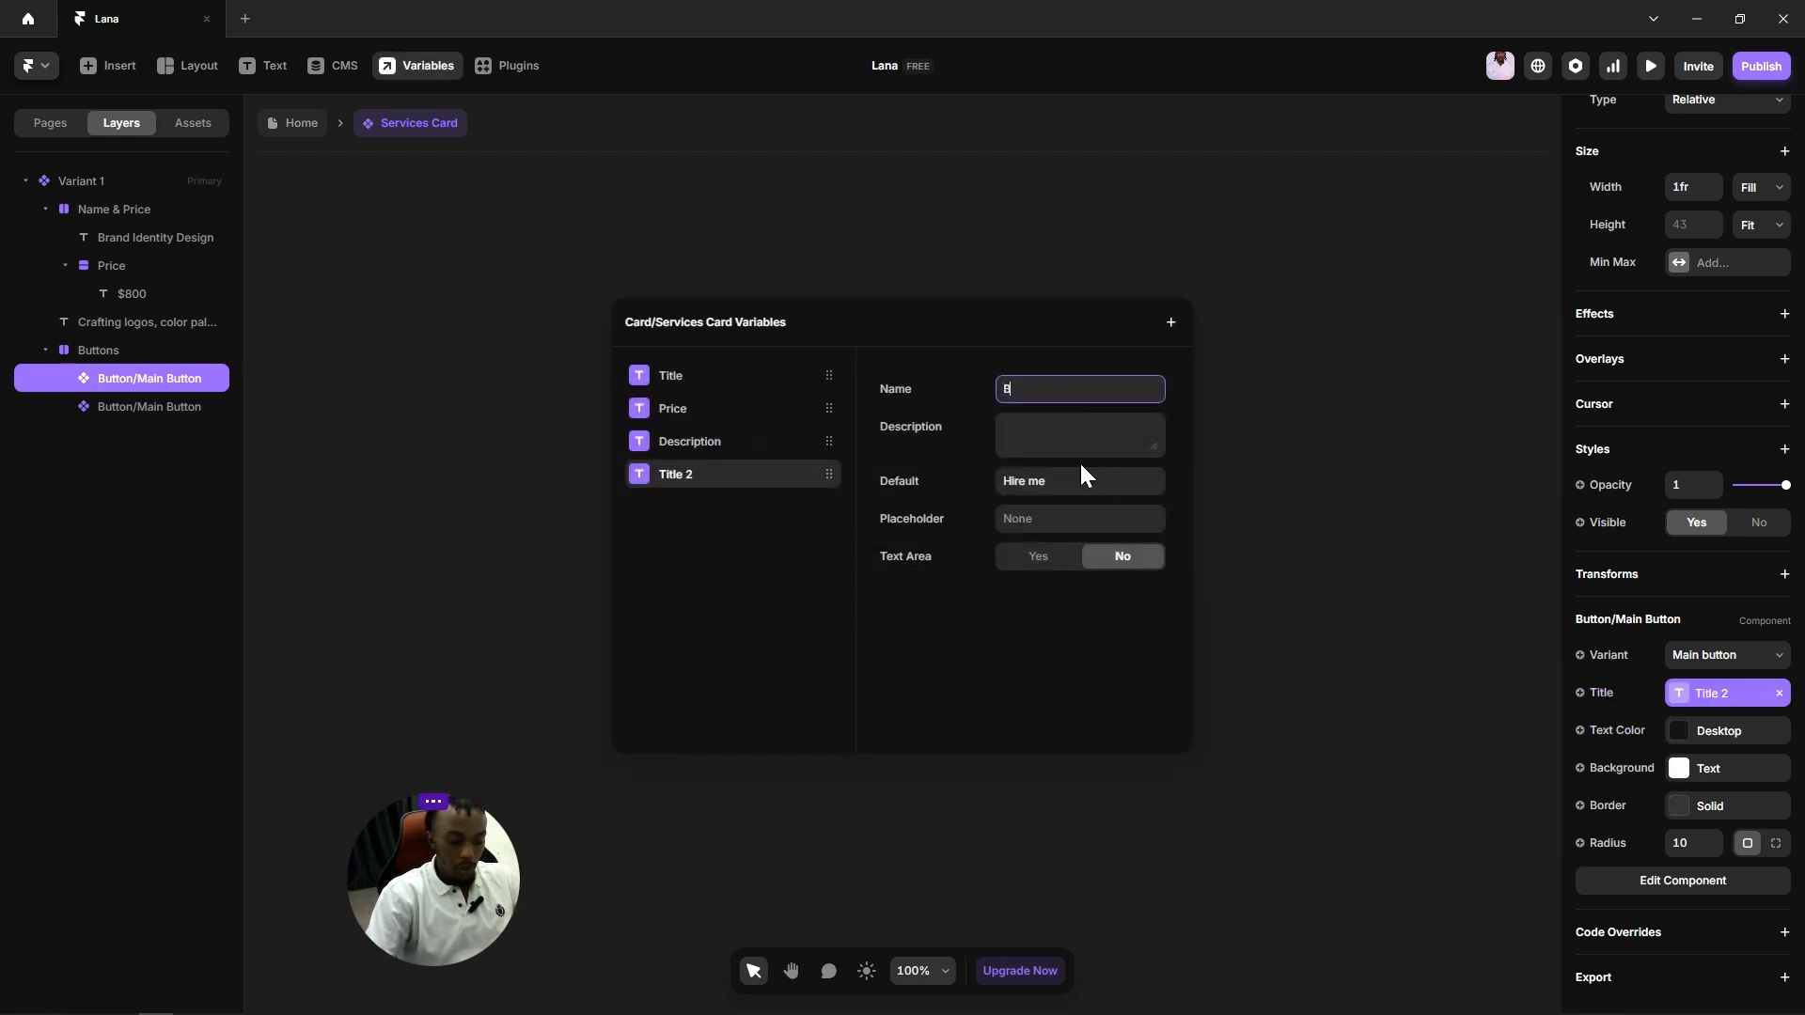
text(utton 1 title)
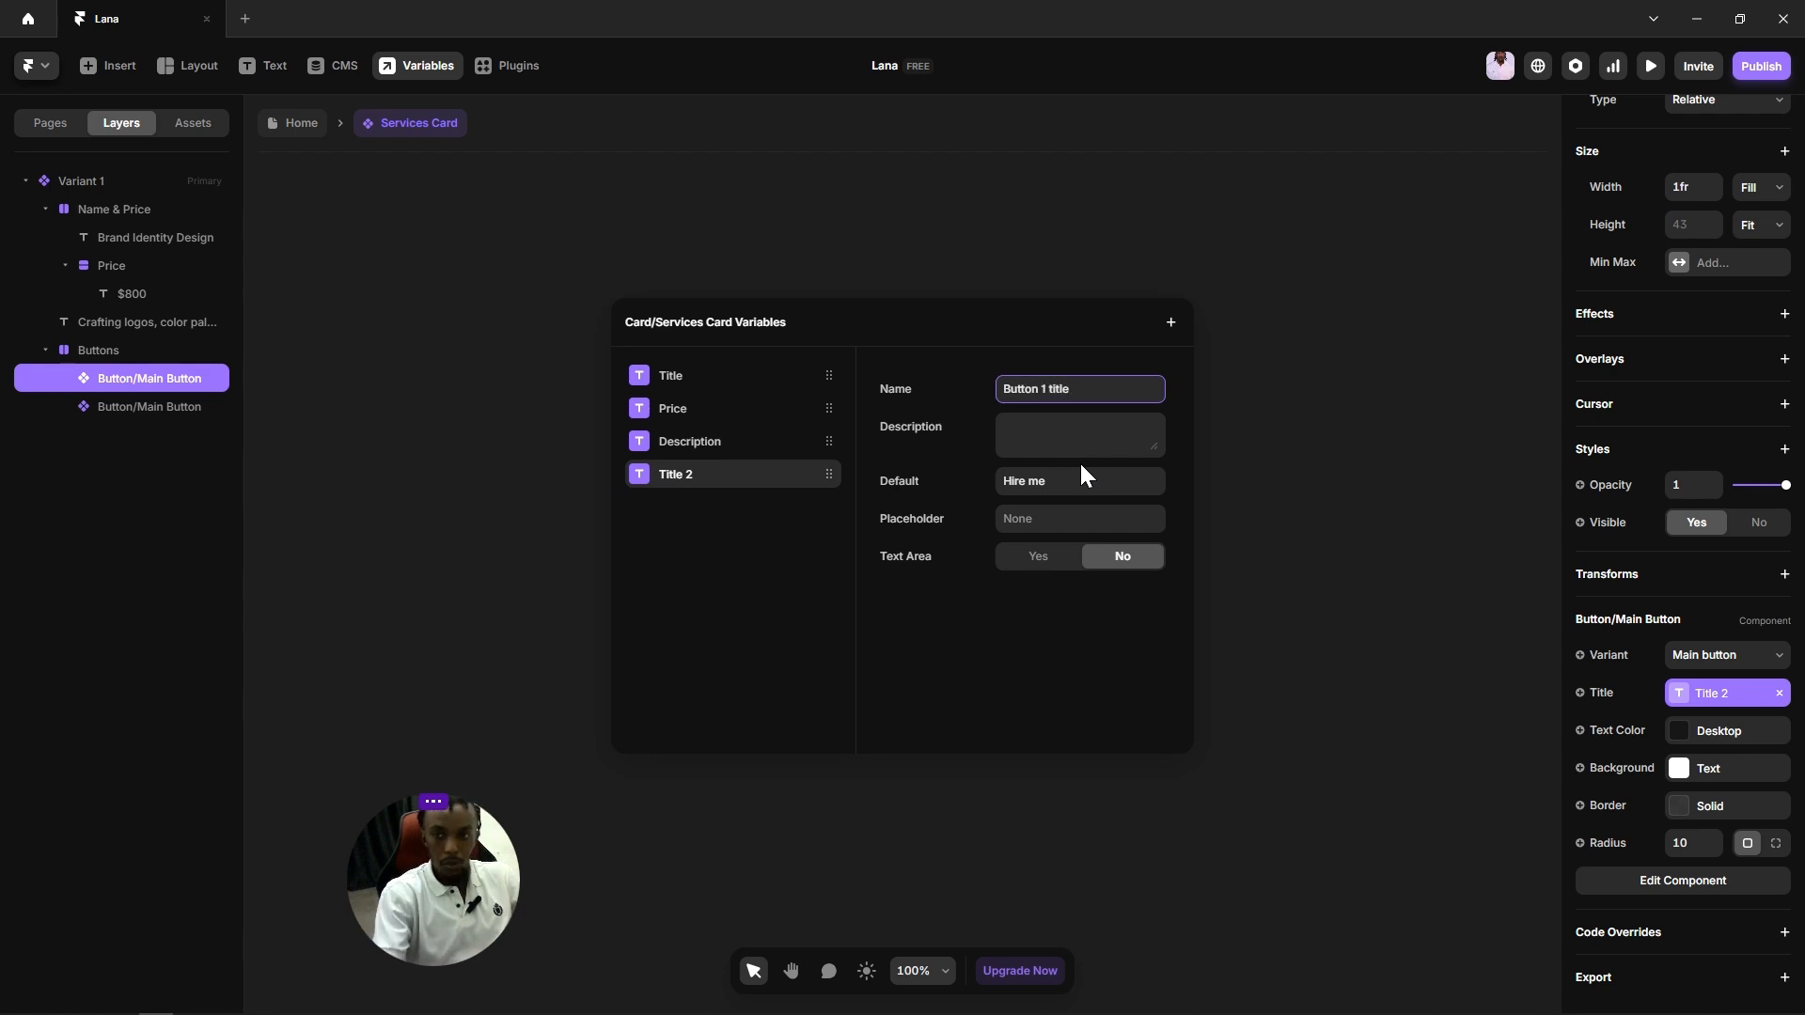
key(Return)
click(1284, 689)
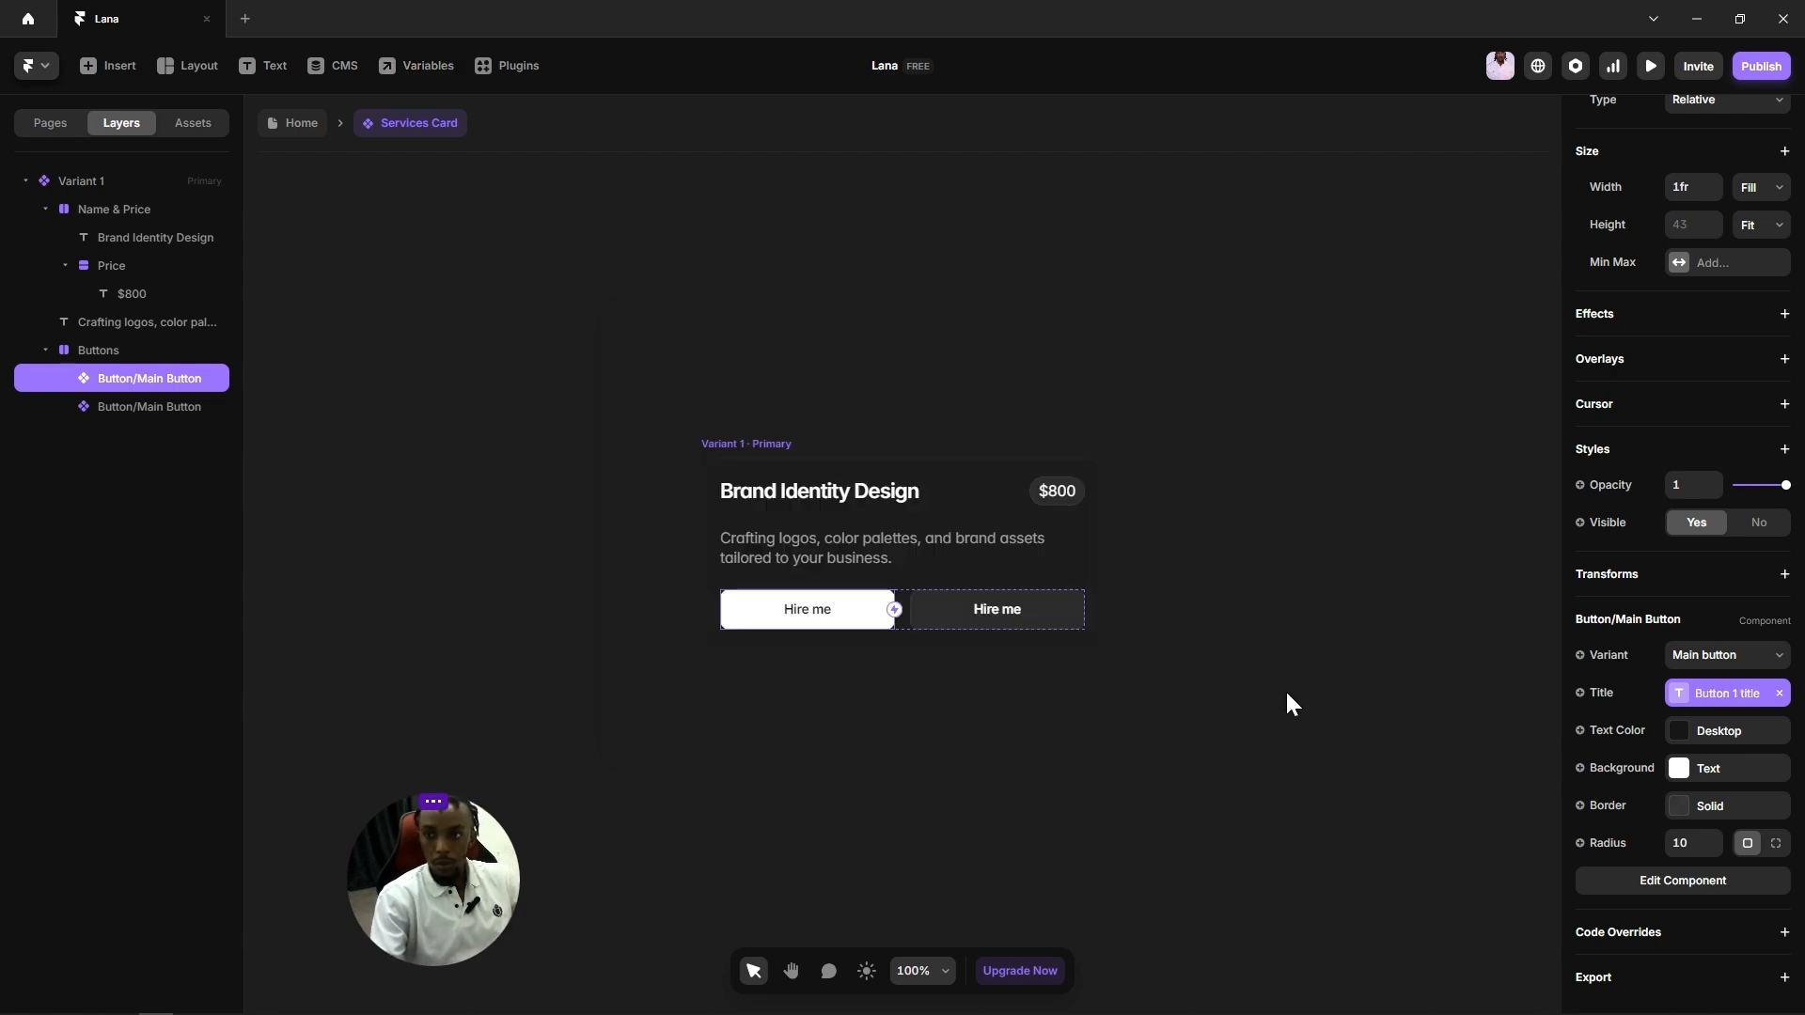
Step: Create a variable for the dark Hire me button's title and name it "Button 2 Title"
click(1014, 619)
click(1613, 857)
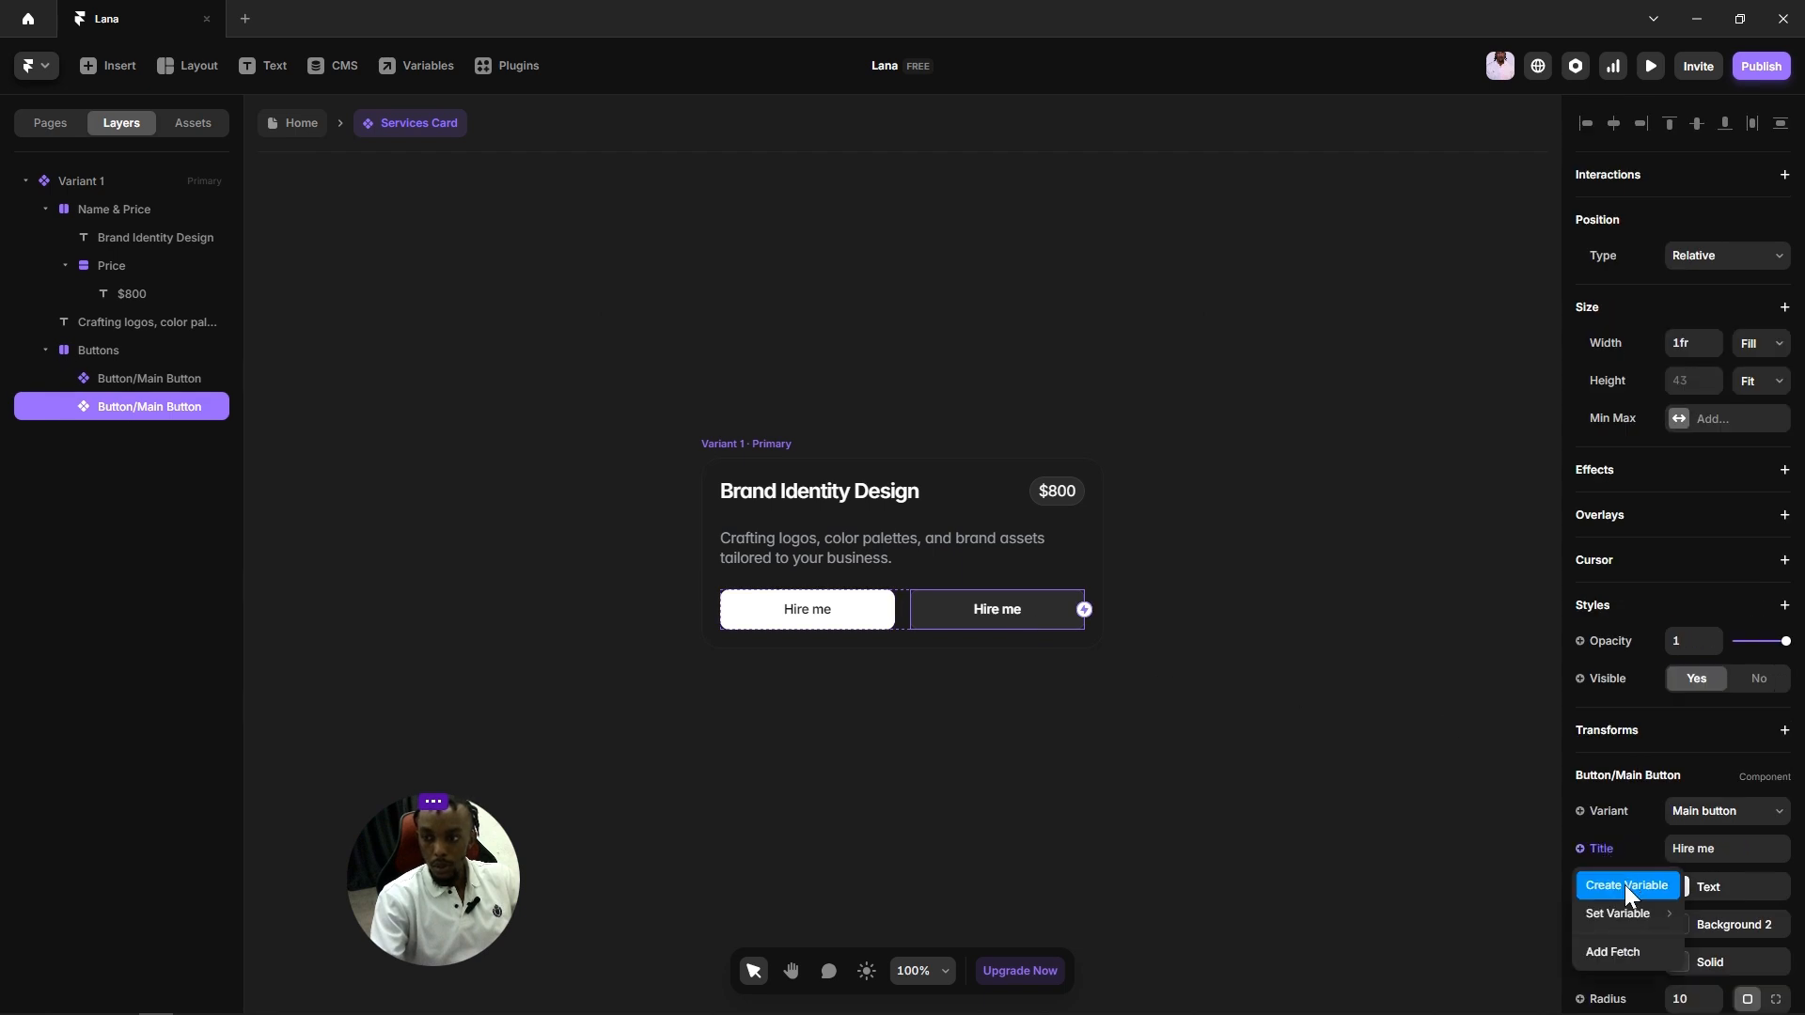
click(1625, 887)
text(B)
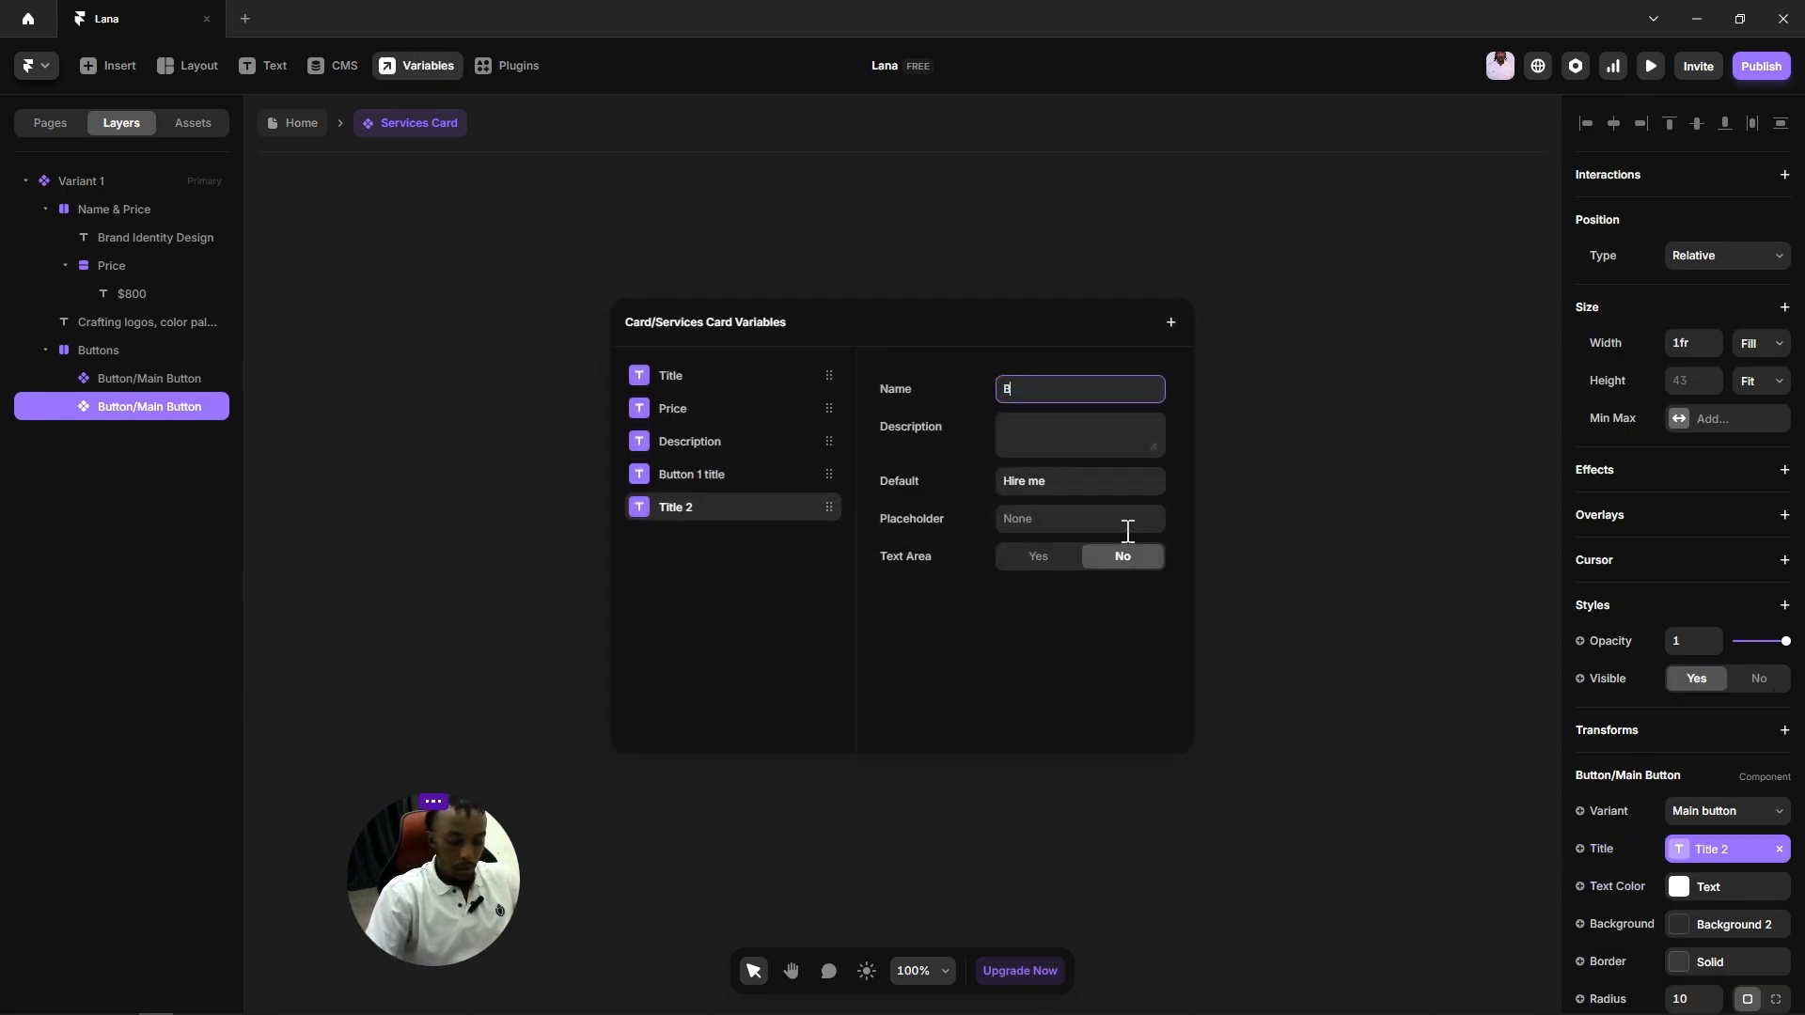
text(utton)
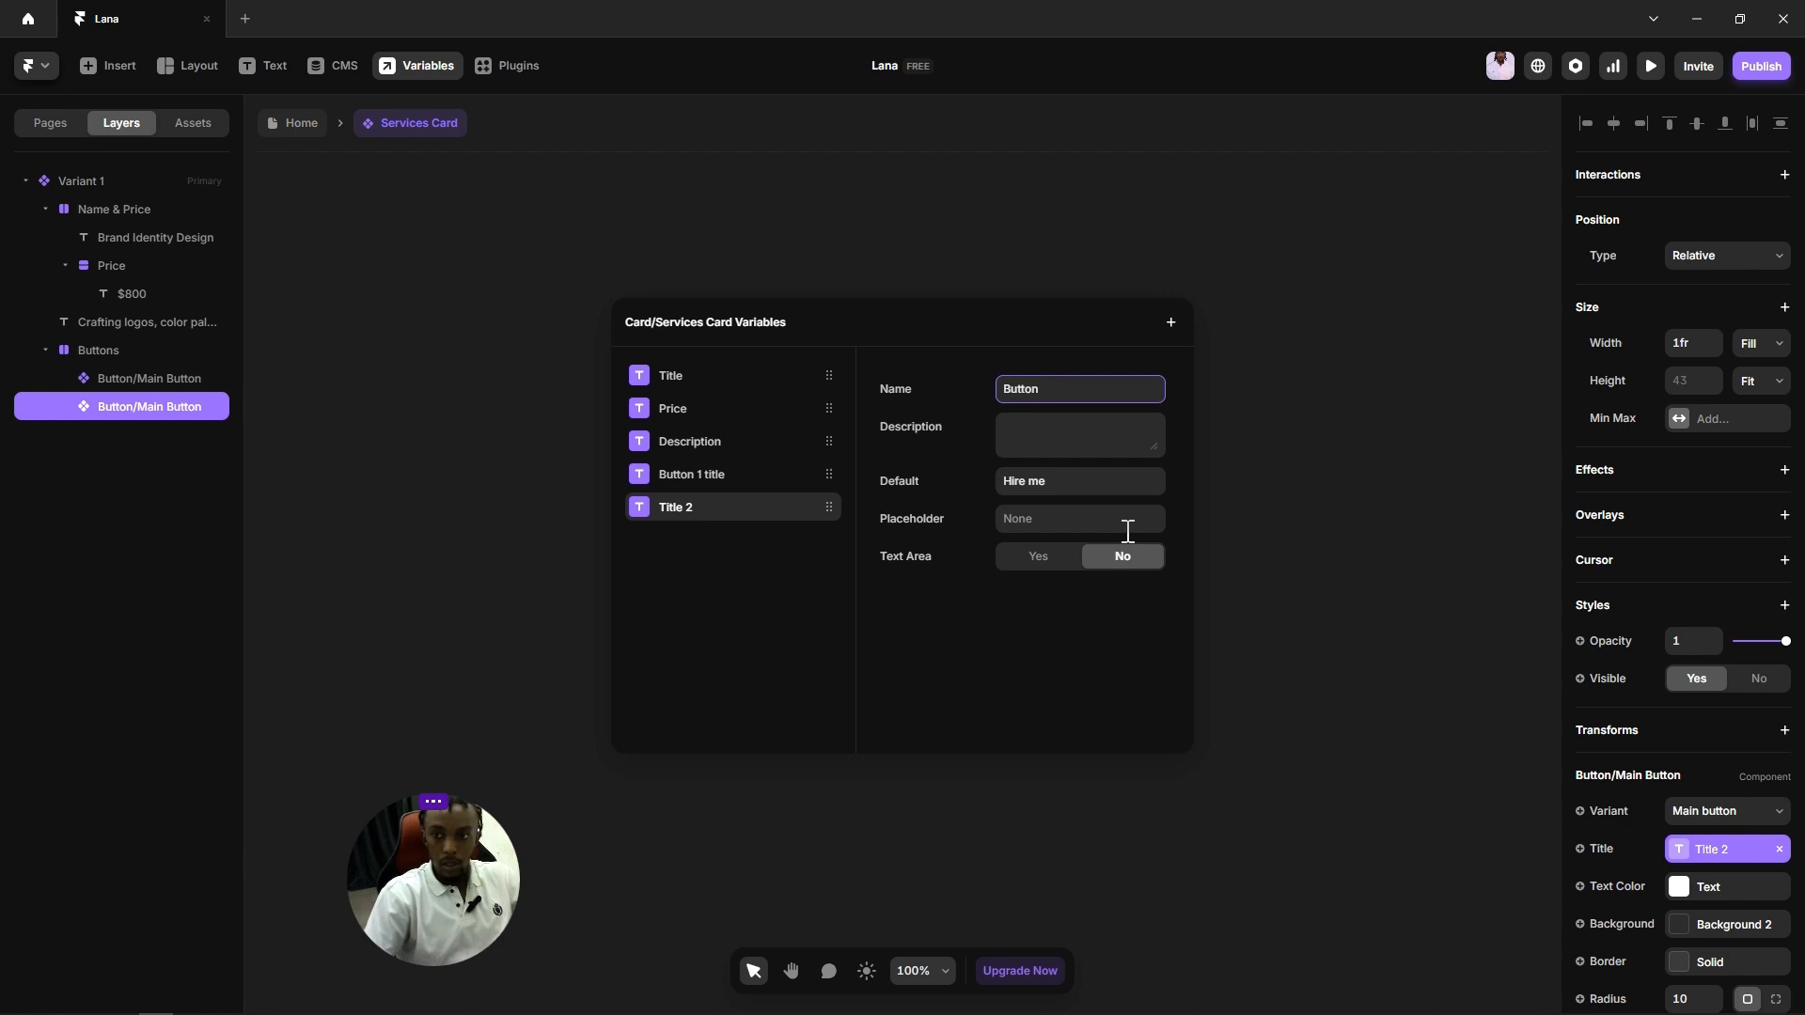
text( 2 T)
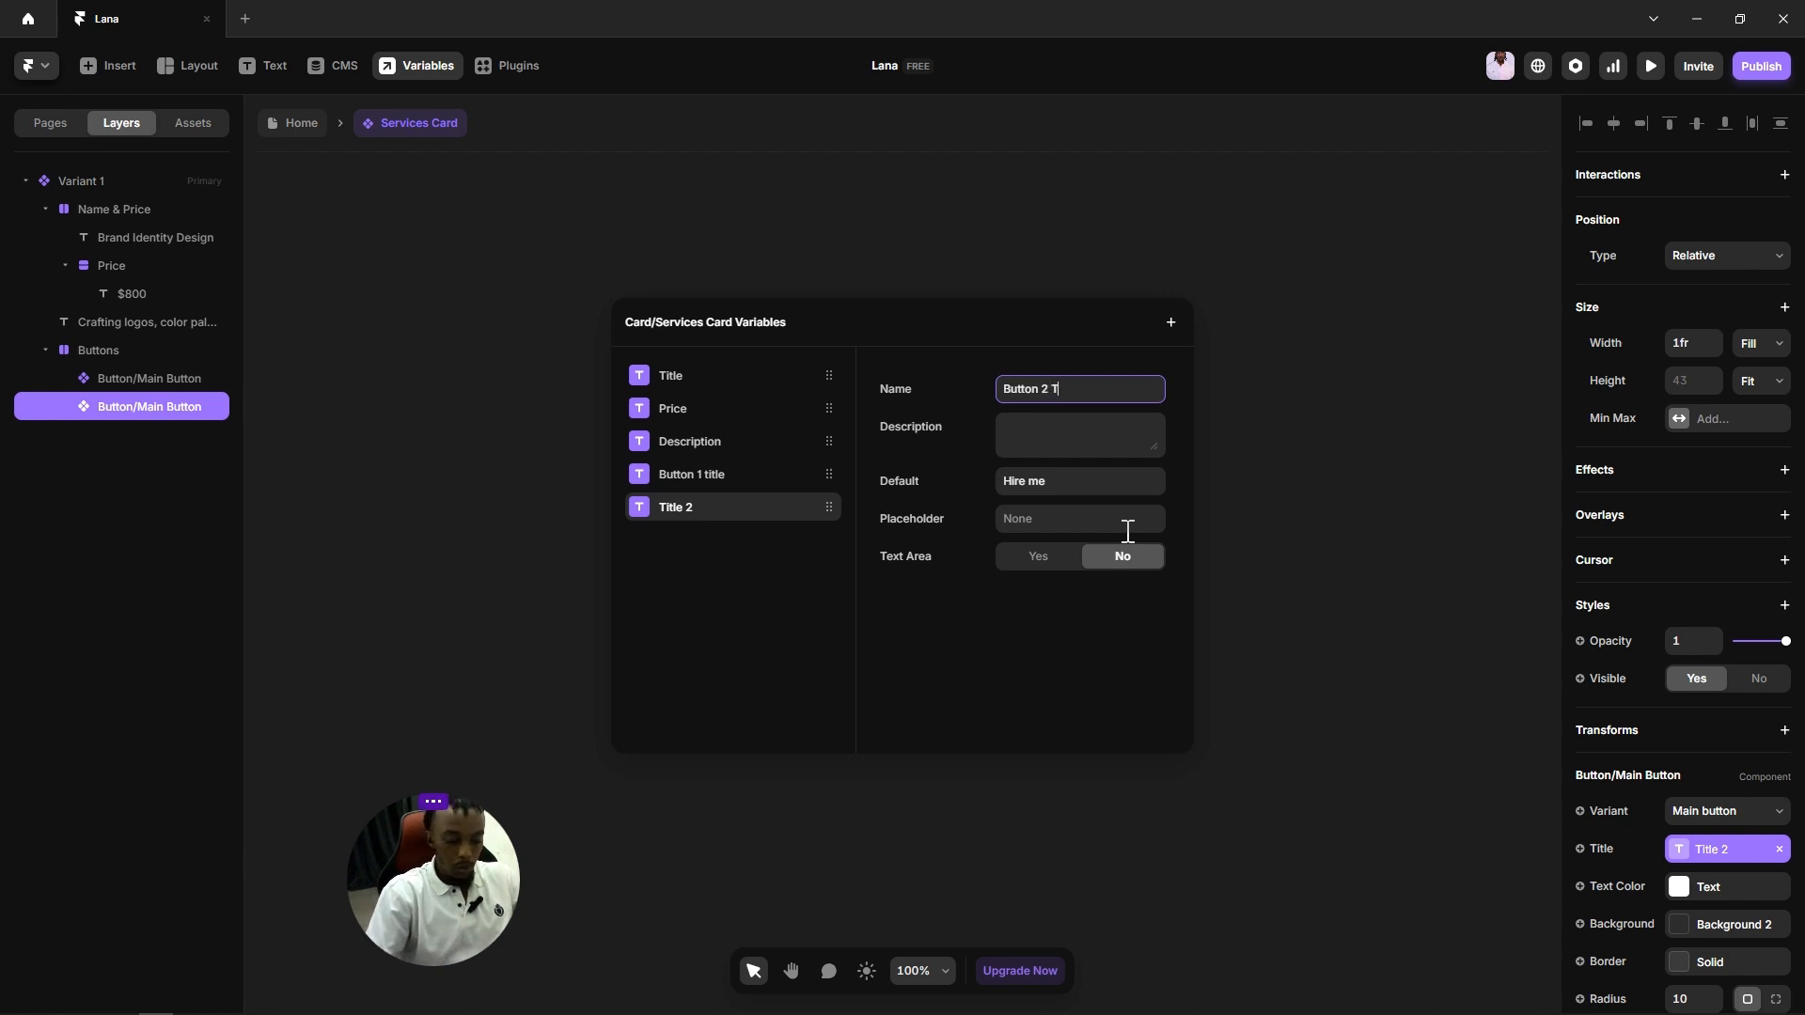
text(itl)
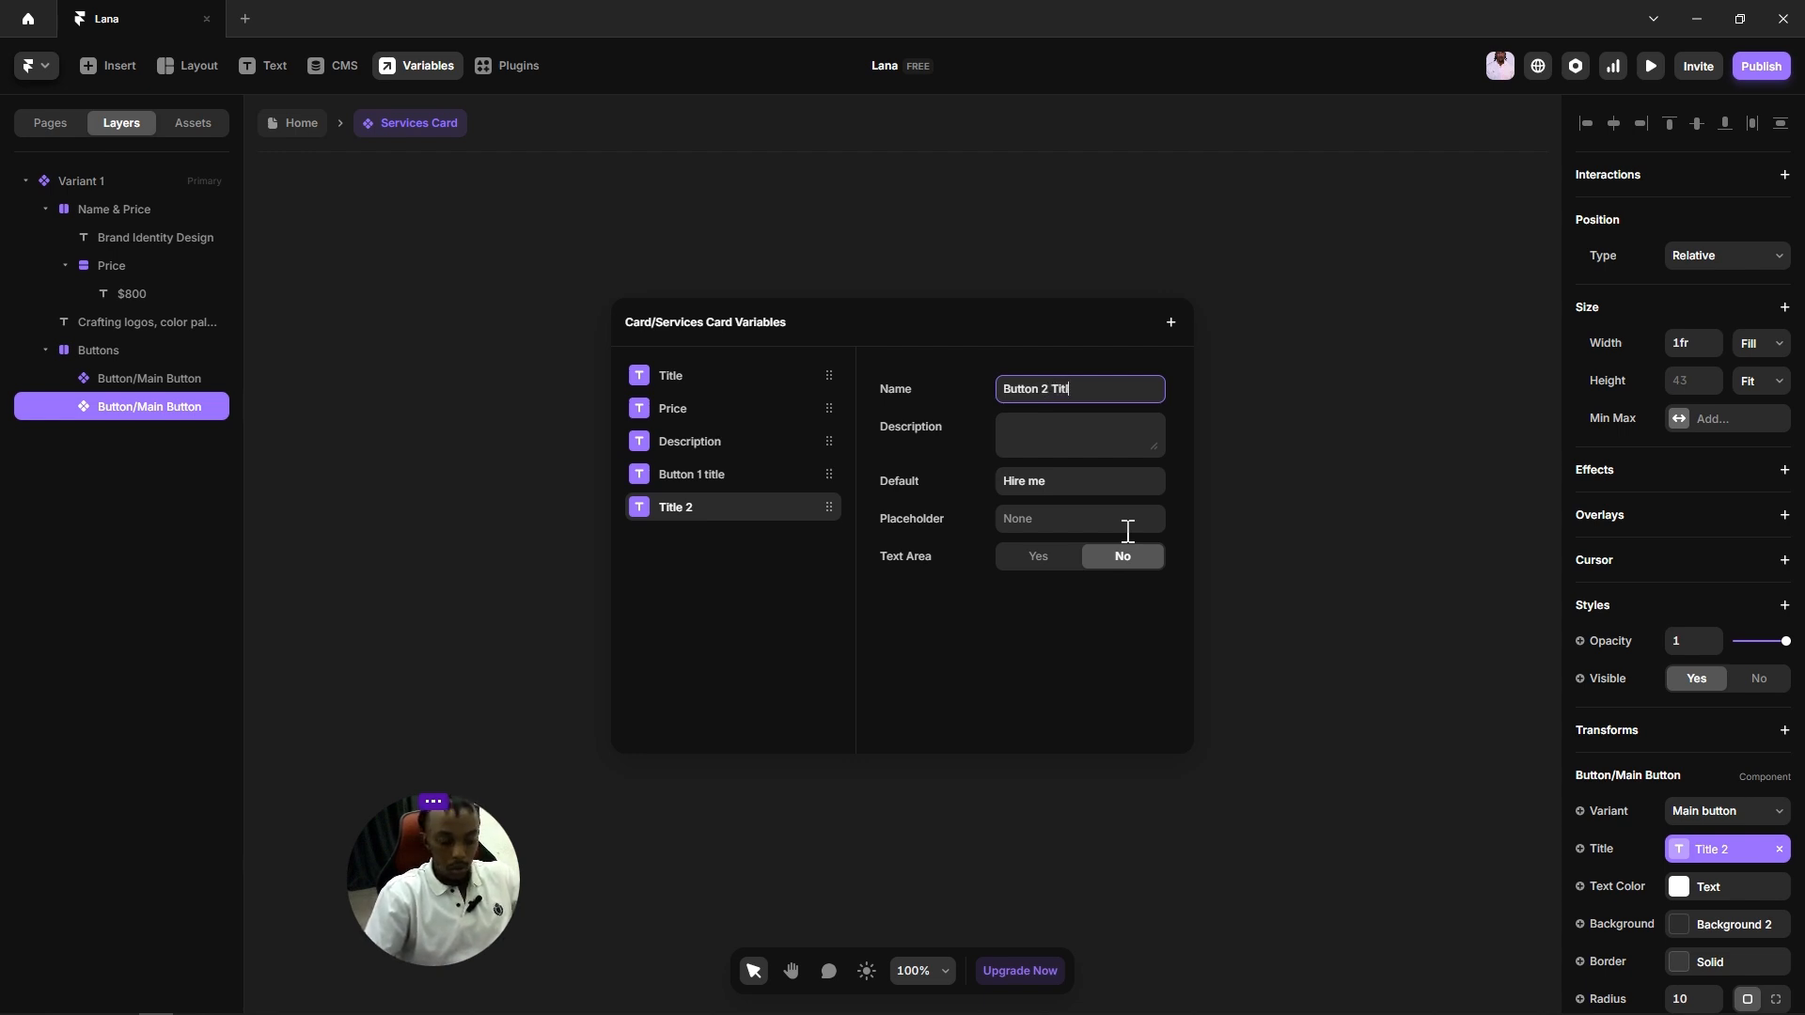
text(e)
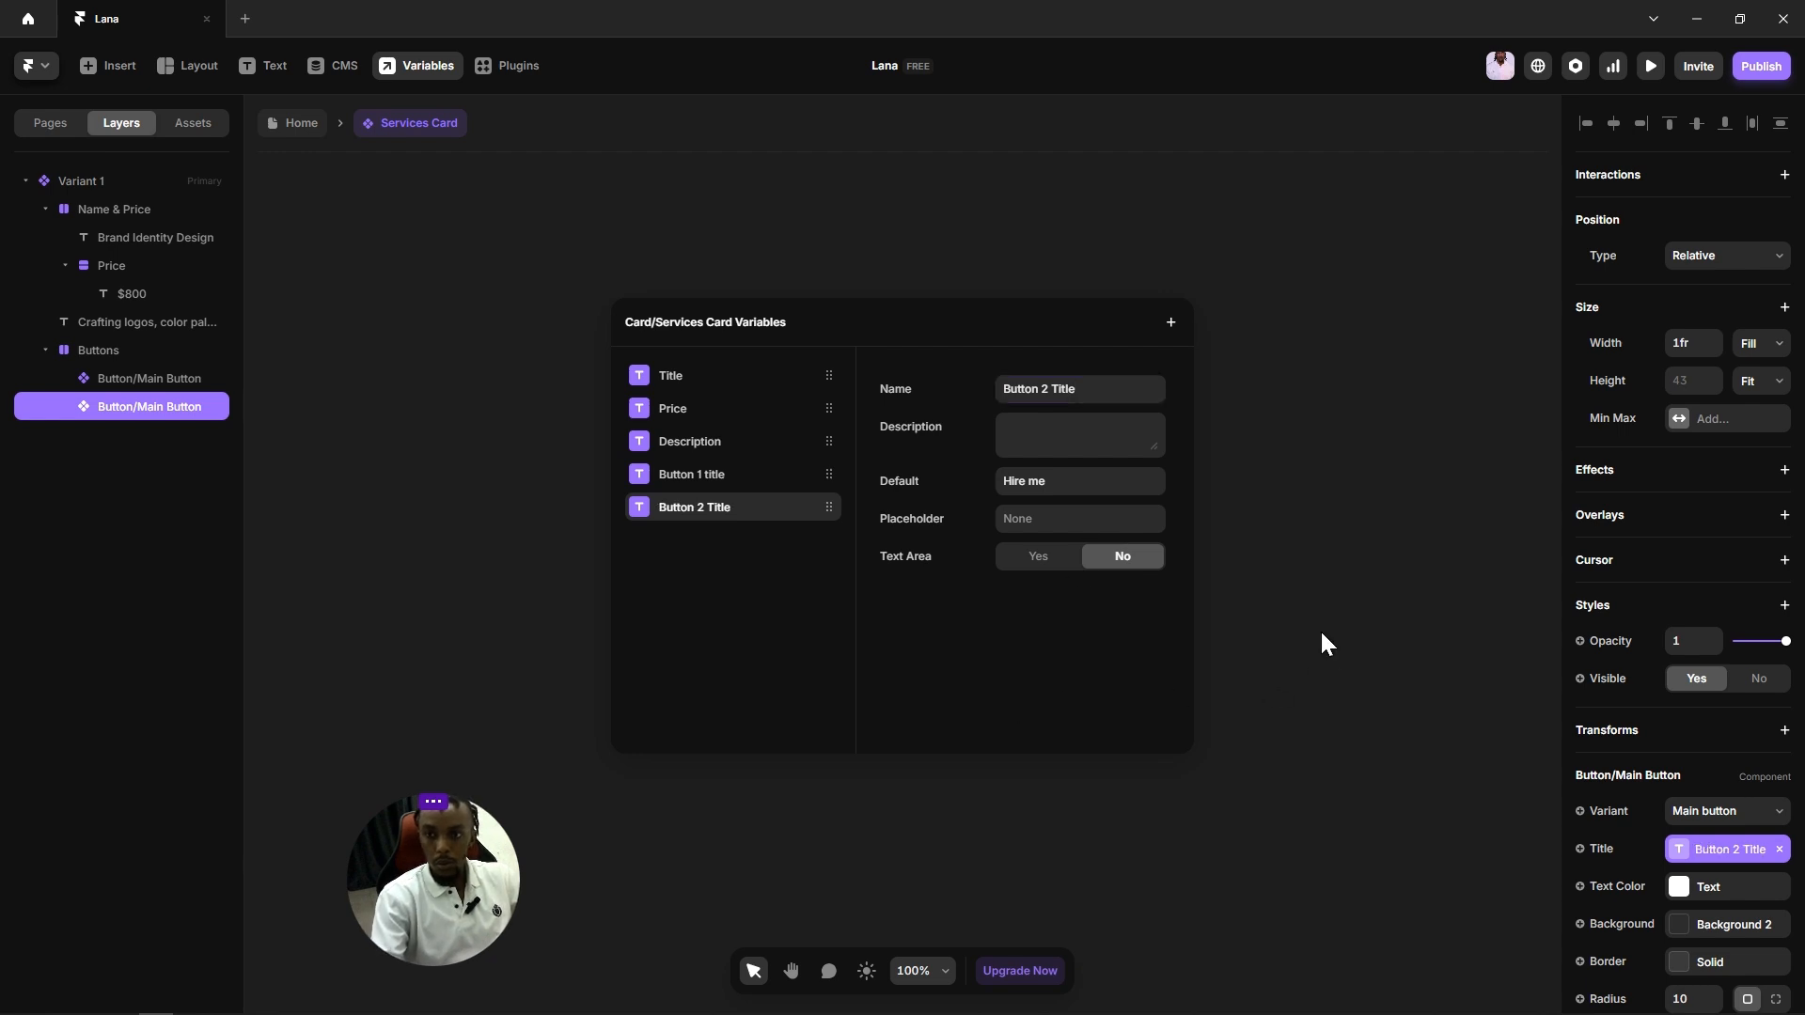
click(1319, 631)
click(1277, 670)
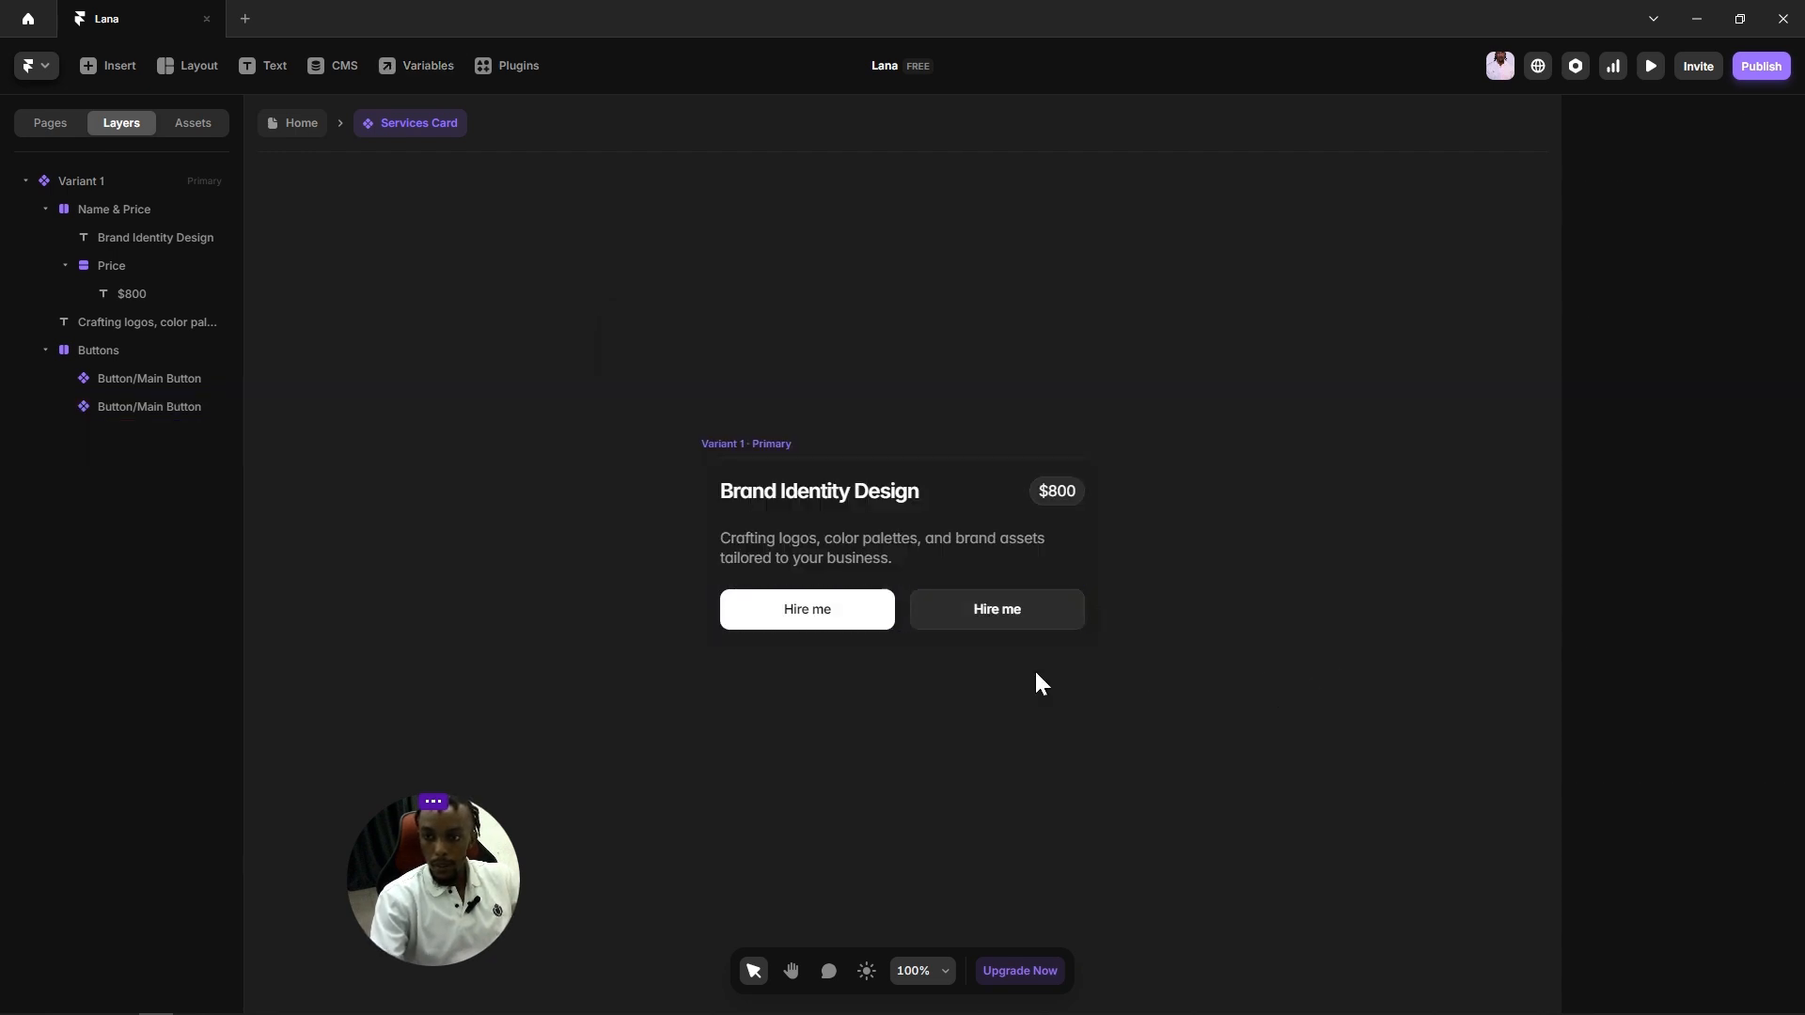
click(865, 621)
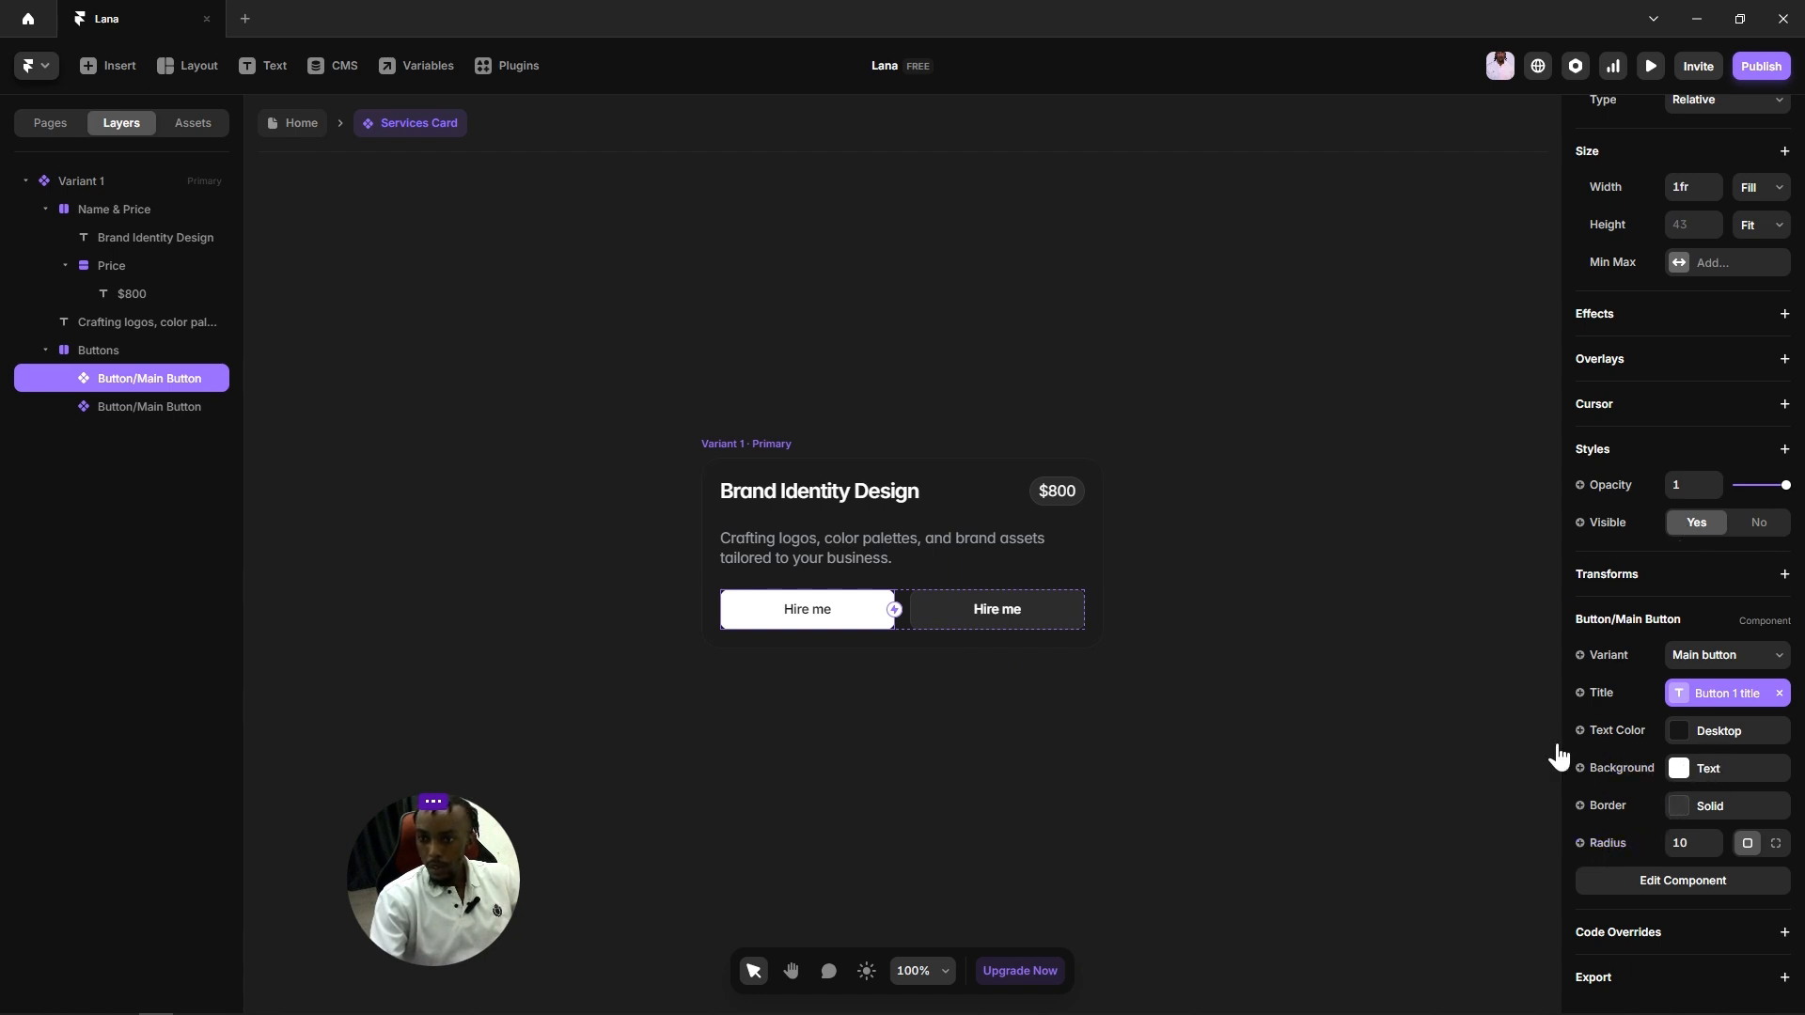
click(1377, 689)
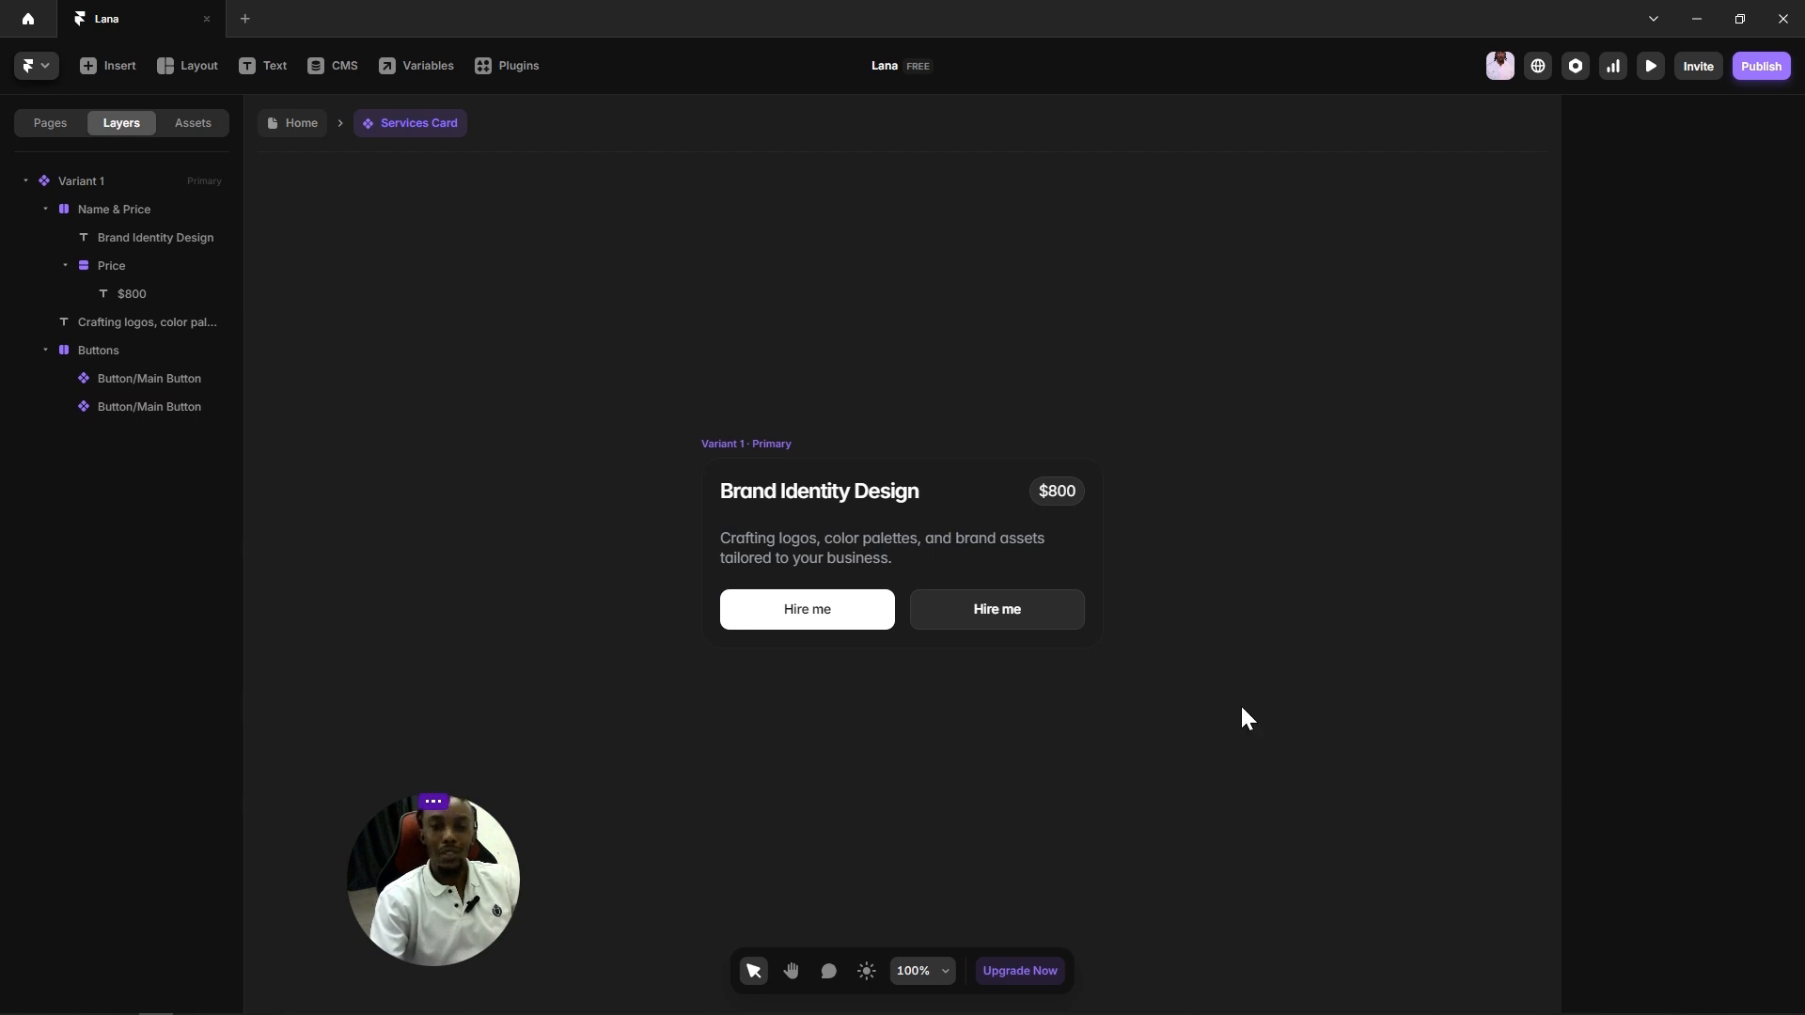
Step: Add a link to the Main Button component's primary Nav Button variant, create a variable for its target, and return to the Services Card
double_click(809, 610)
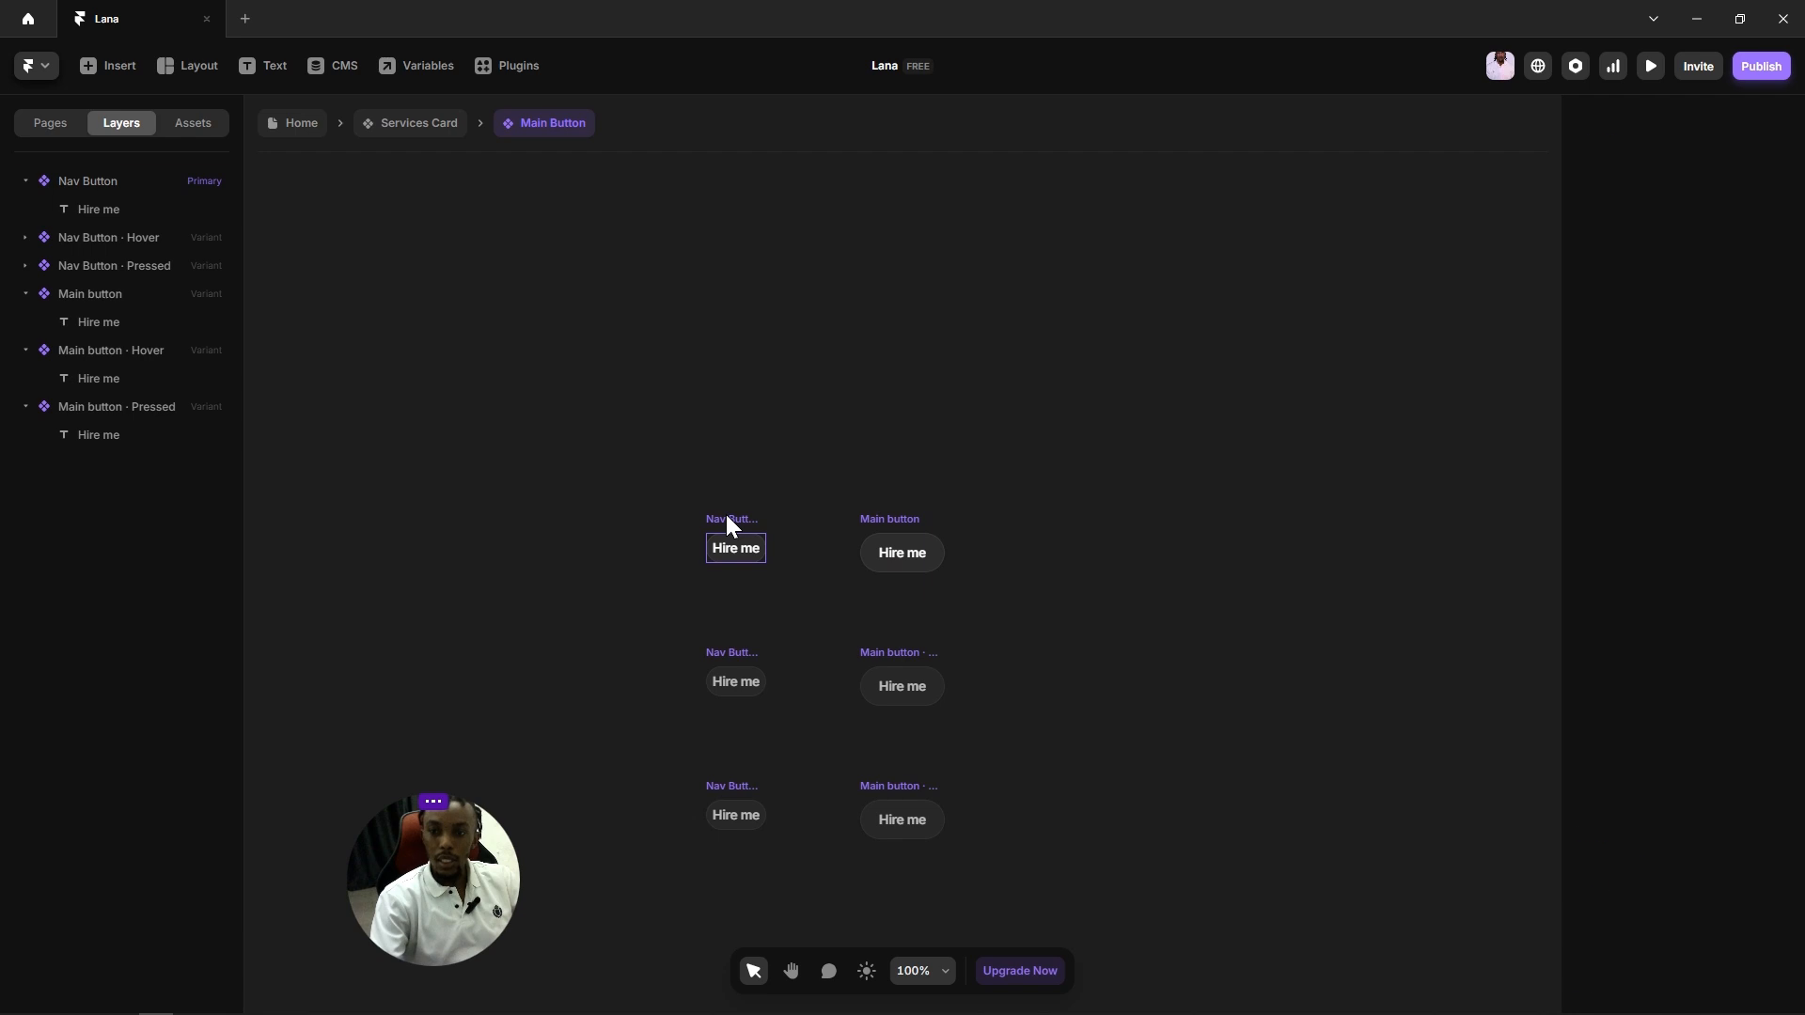
click(727, 516)
scroll(1617, 362, up, 5)
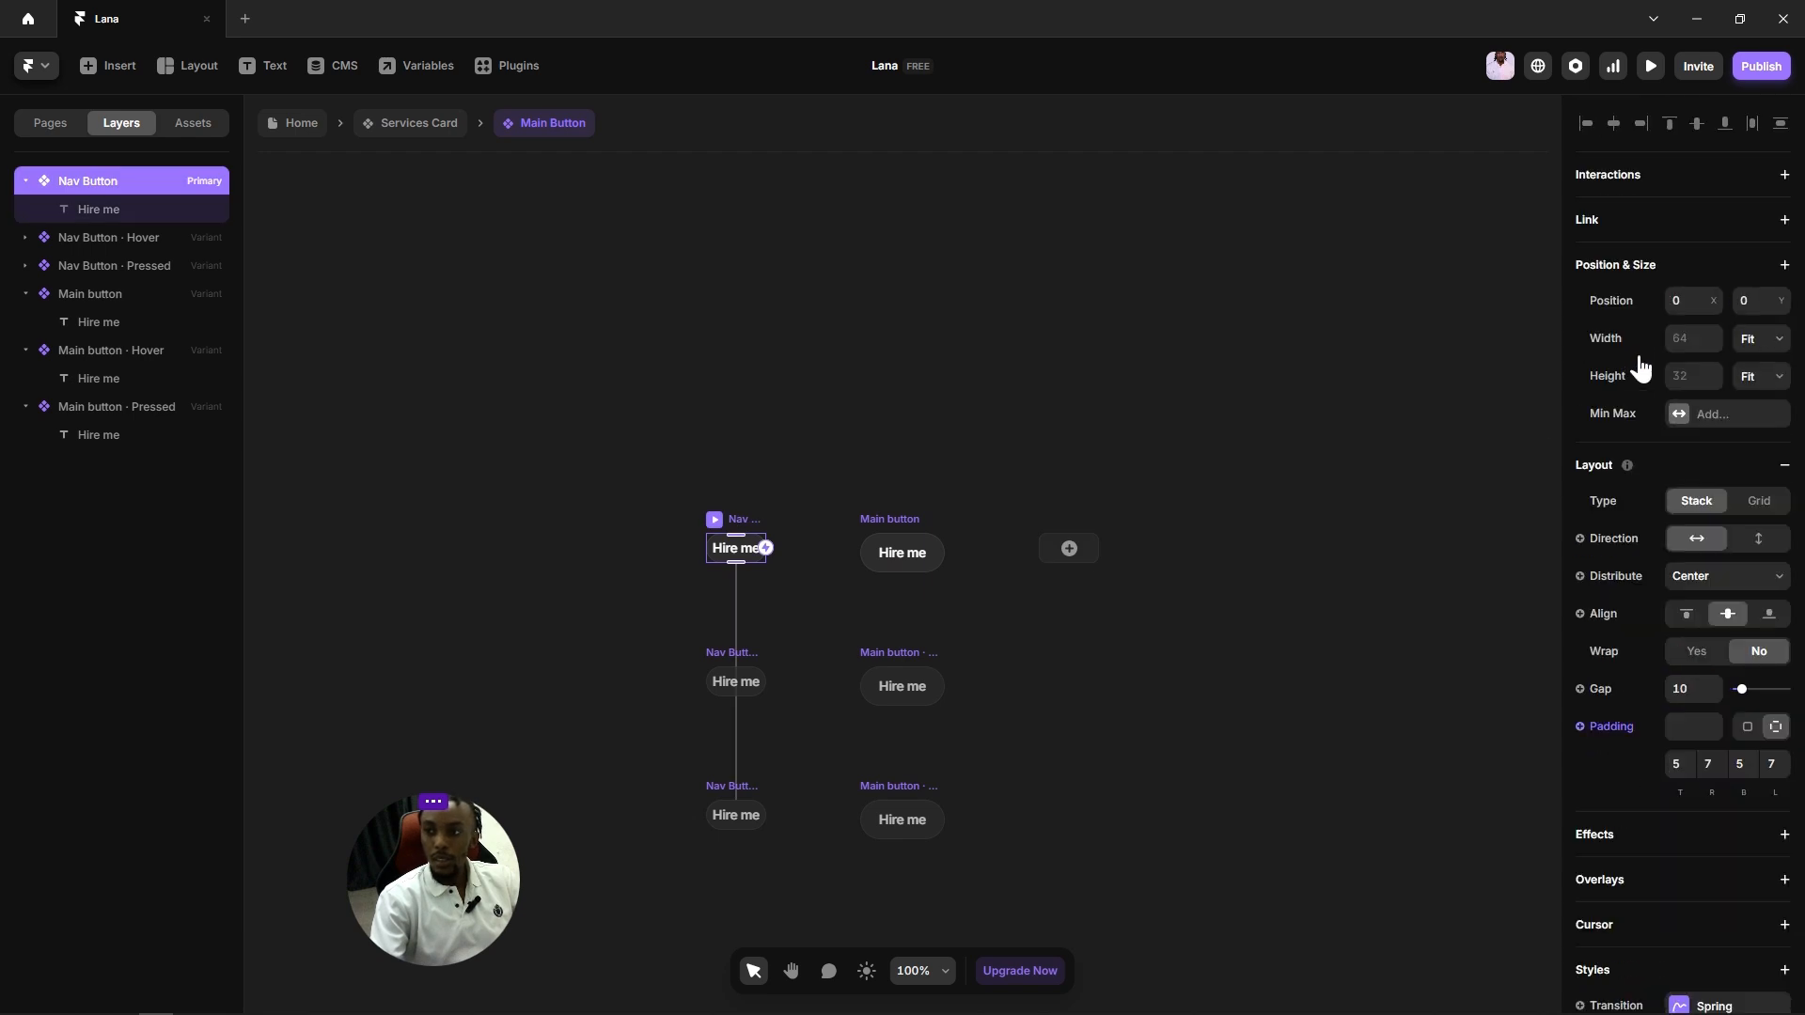
click(1781, 220)
click(1600, 258)
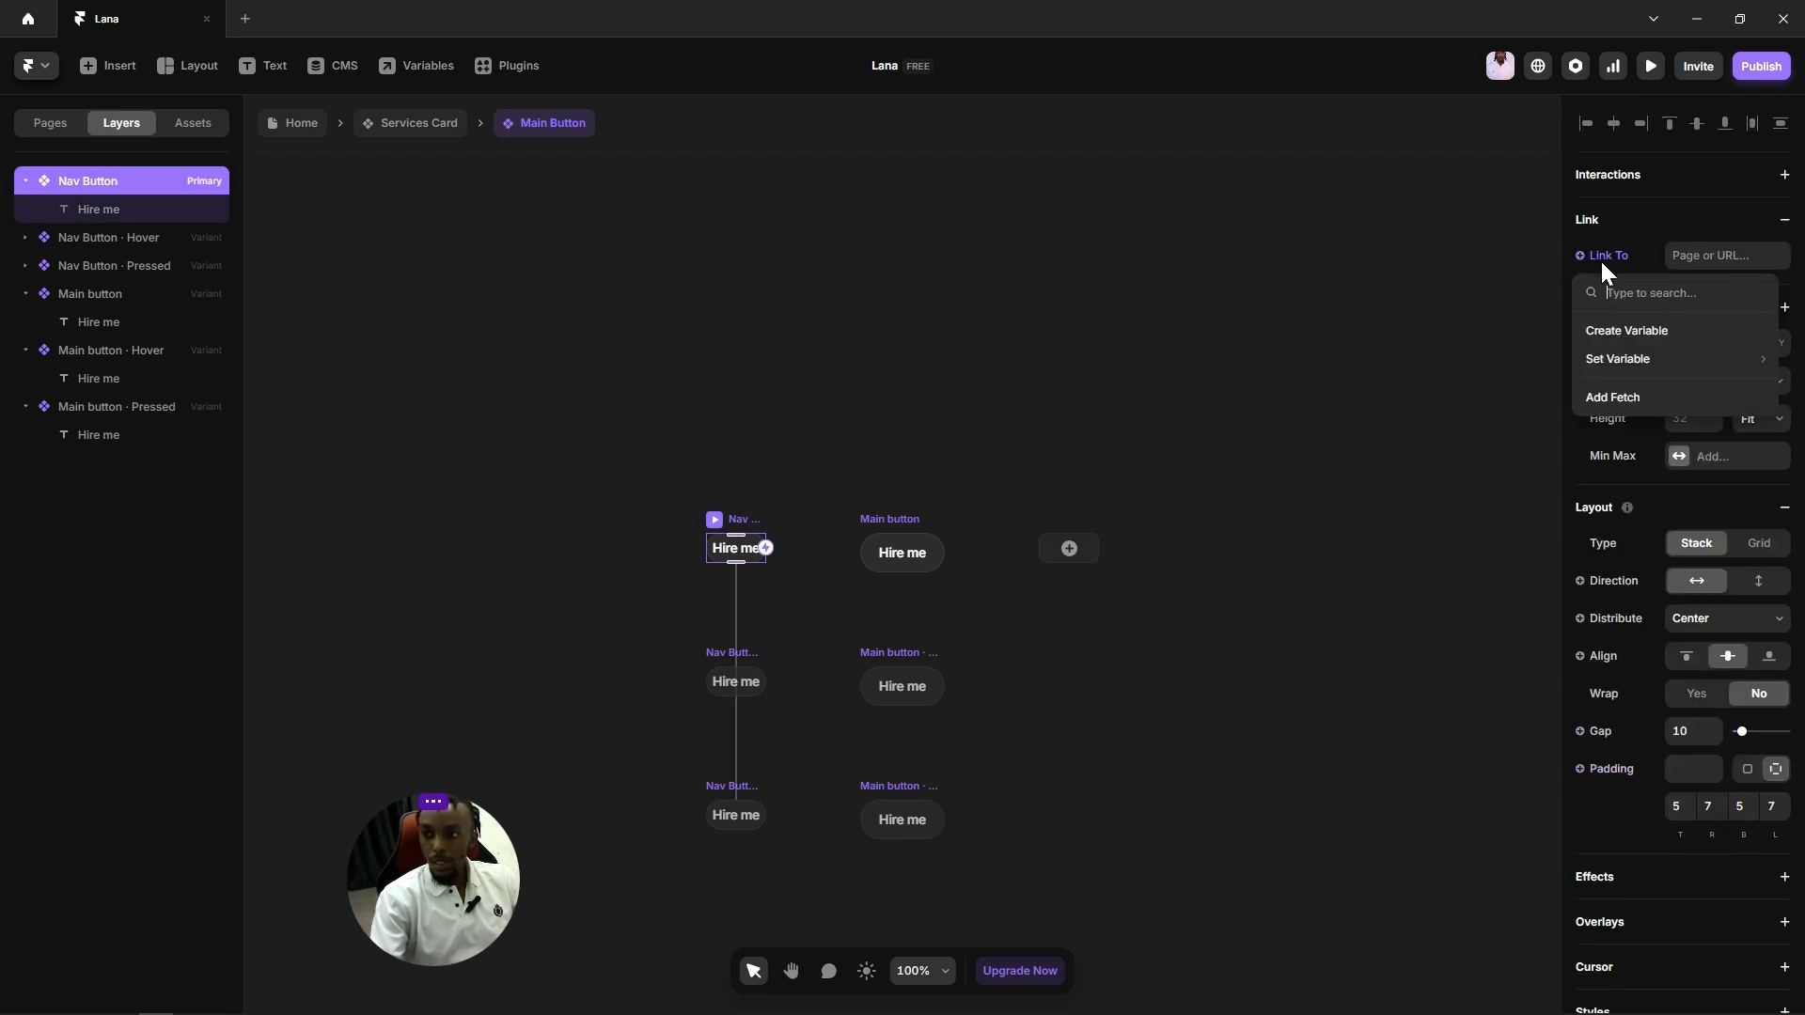
click(1620, 334)
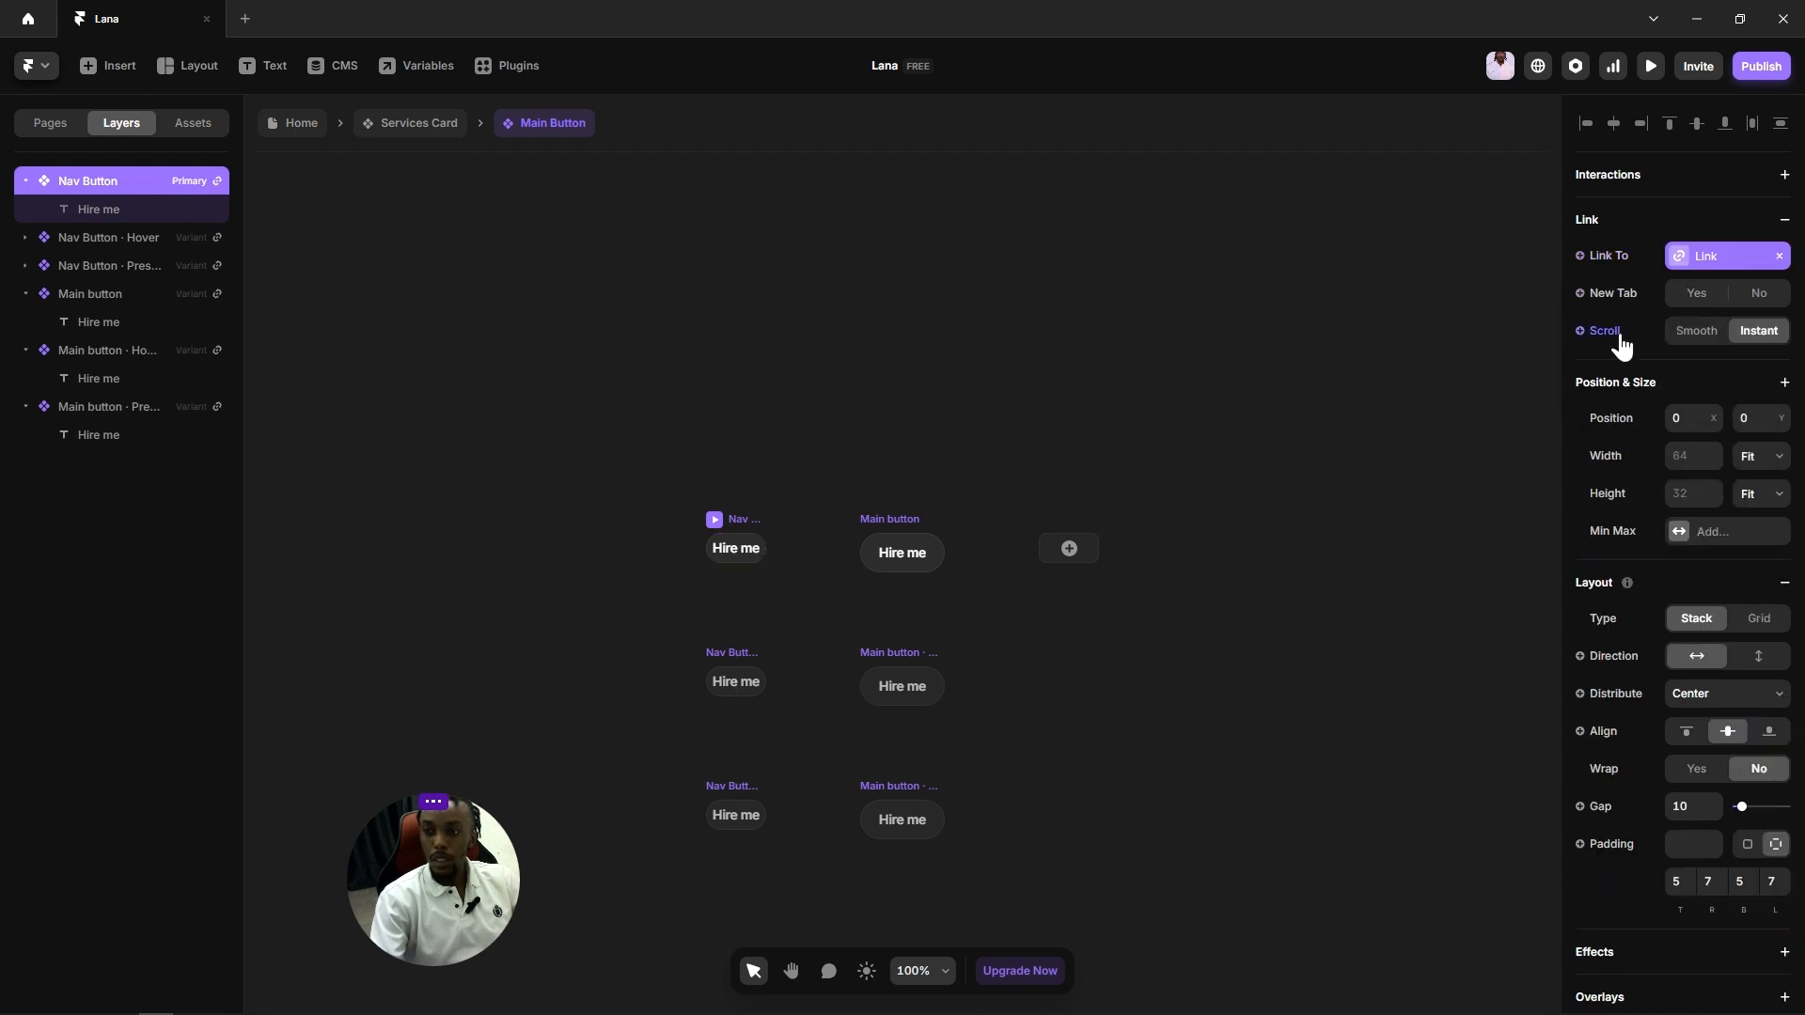
click(1701, 257)
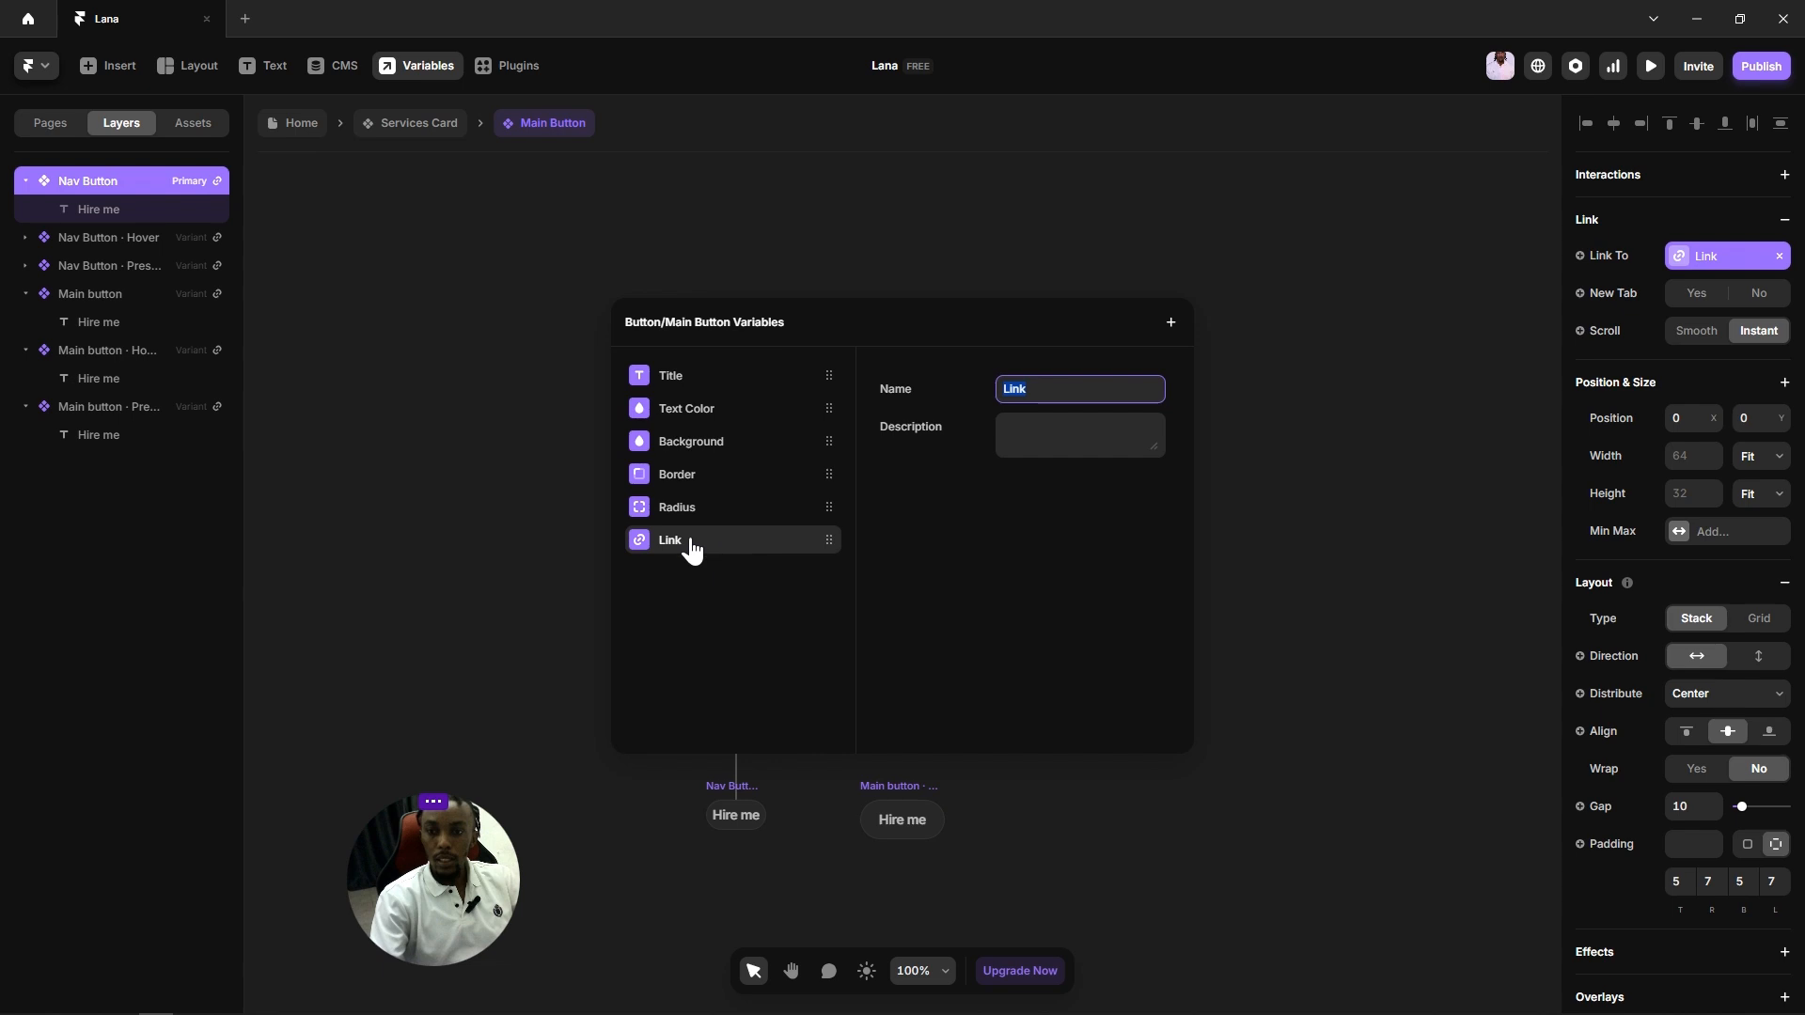
click(465, 518)
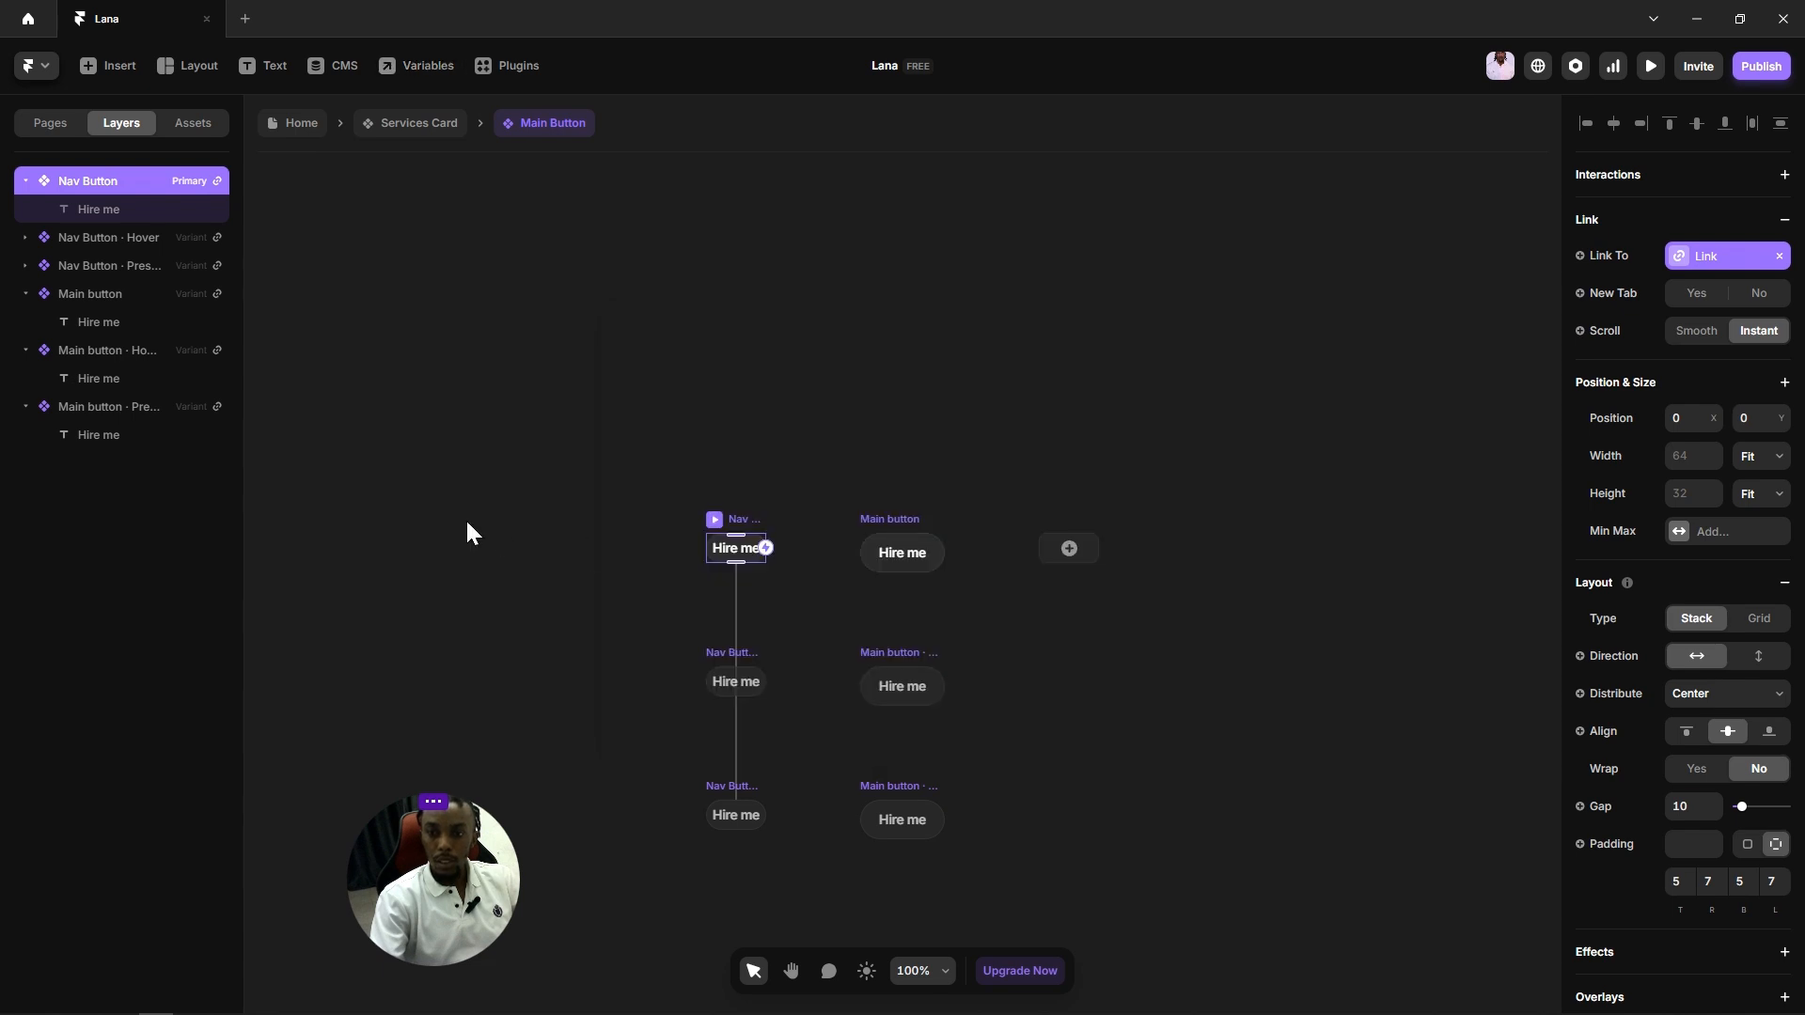
double_click(529, 524)
click(543, 561)
Step: Create a variable for the white Hire me button's link and name it "Button 1 link"
click(852, 618)
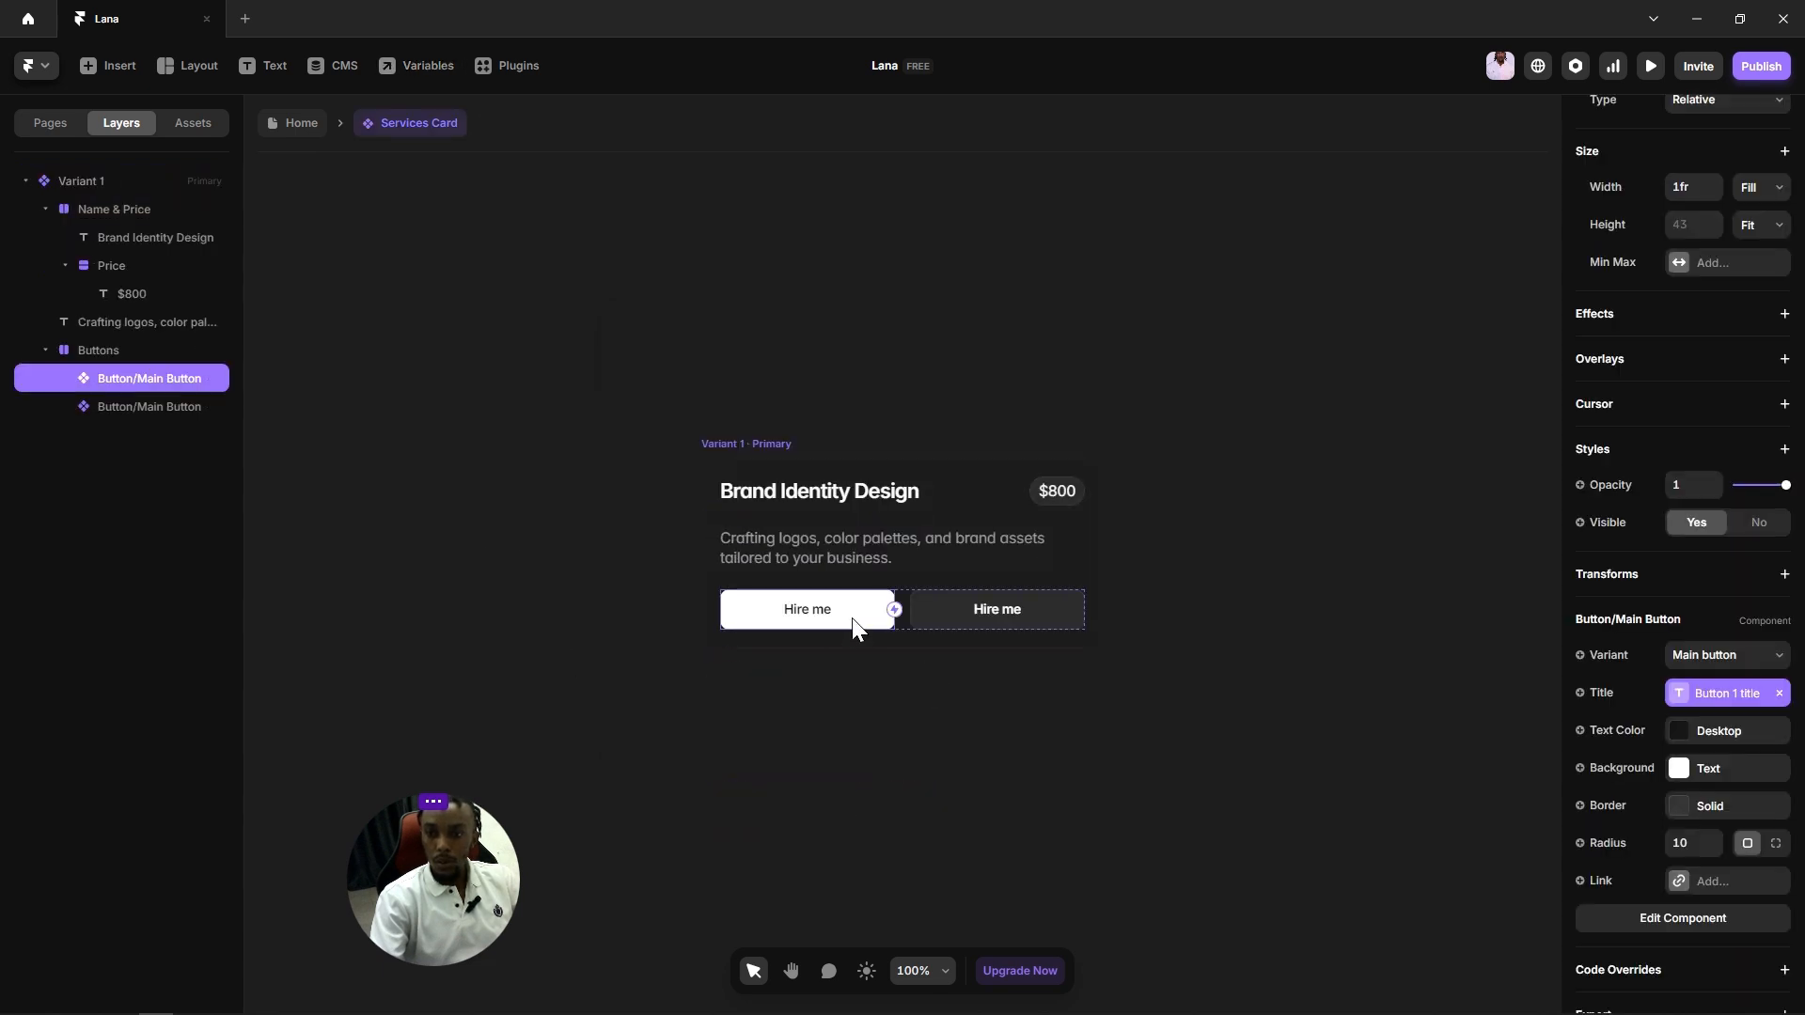
click(1596, 878)
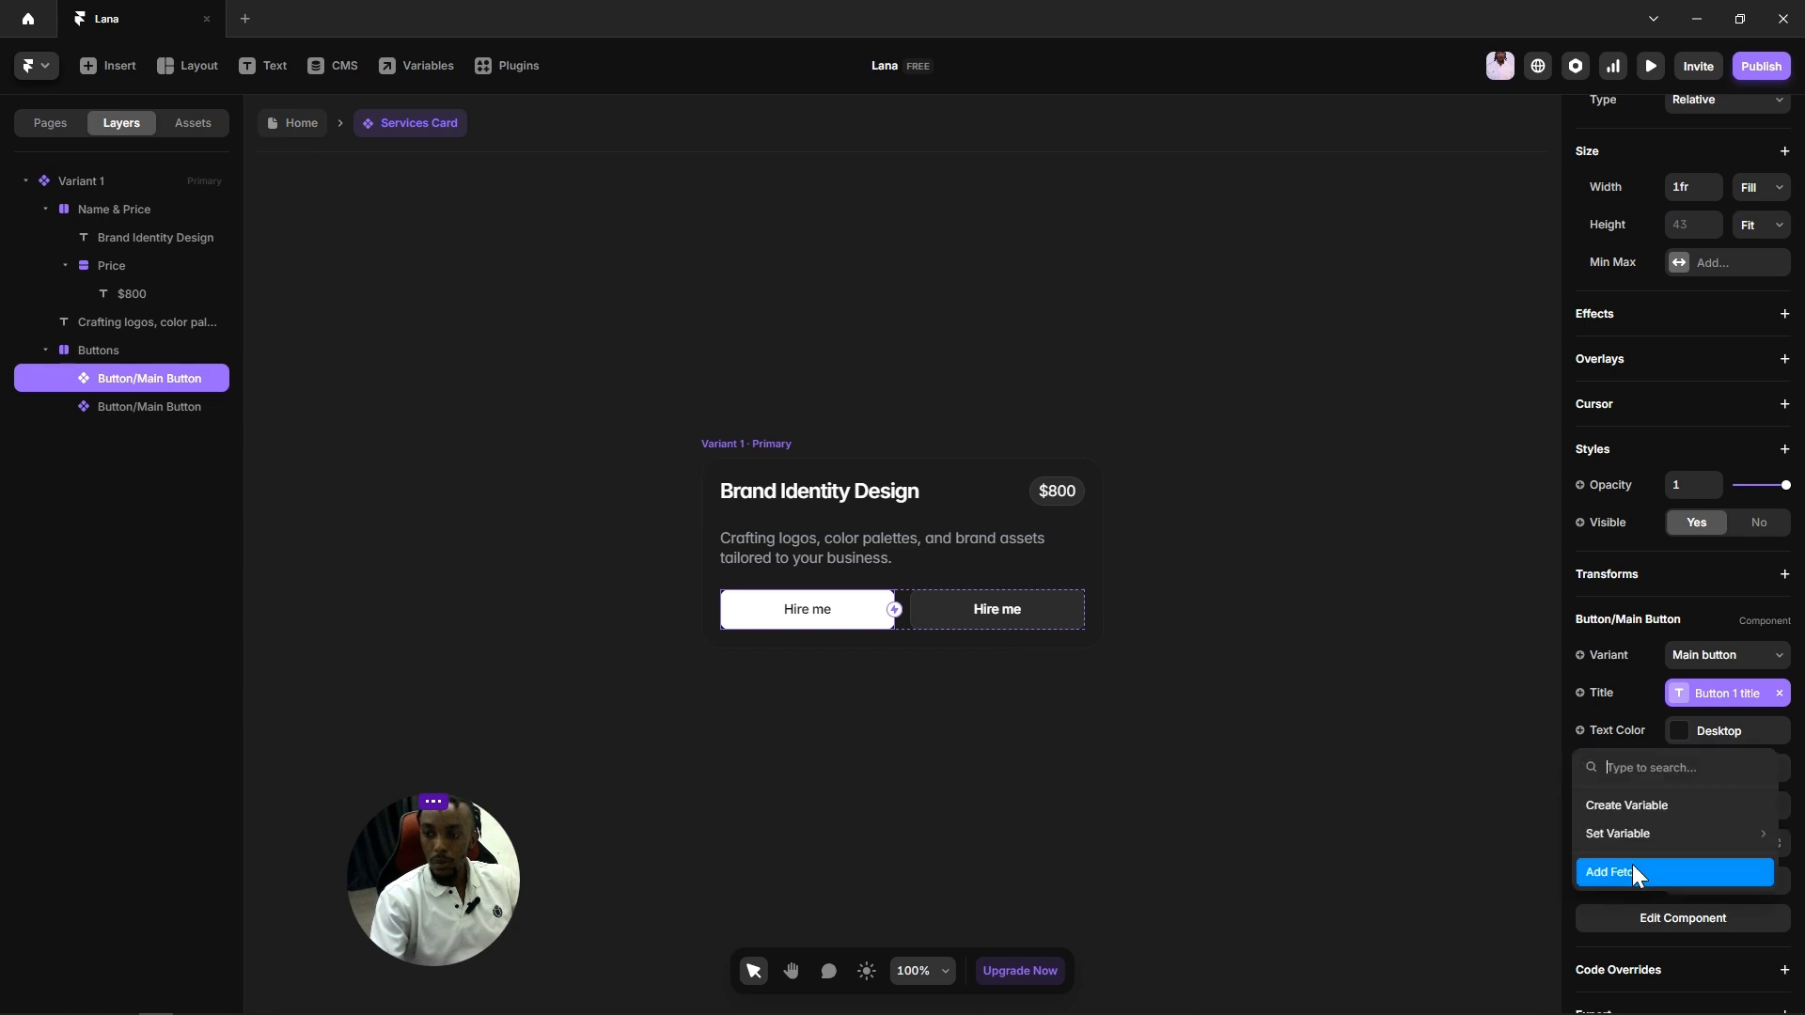
click(1626, 808)
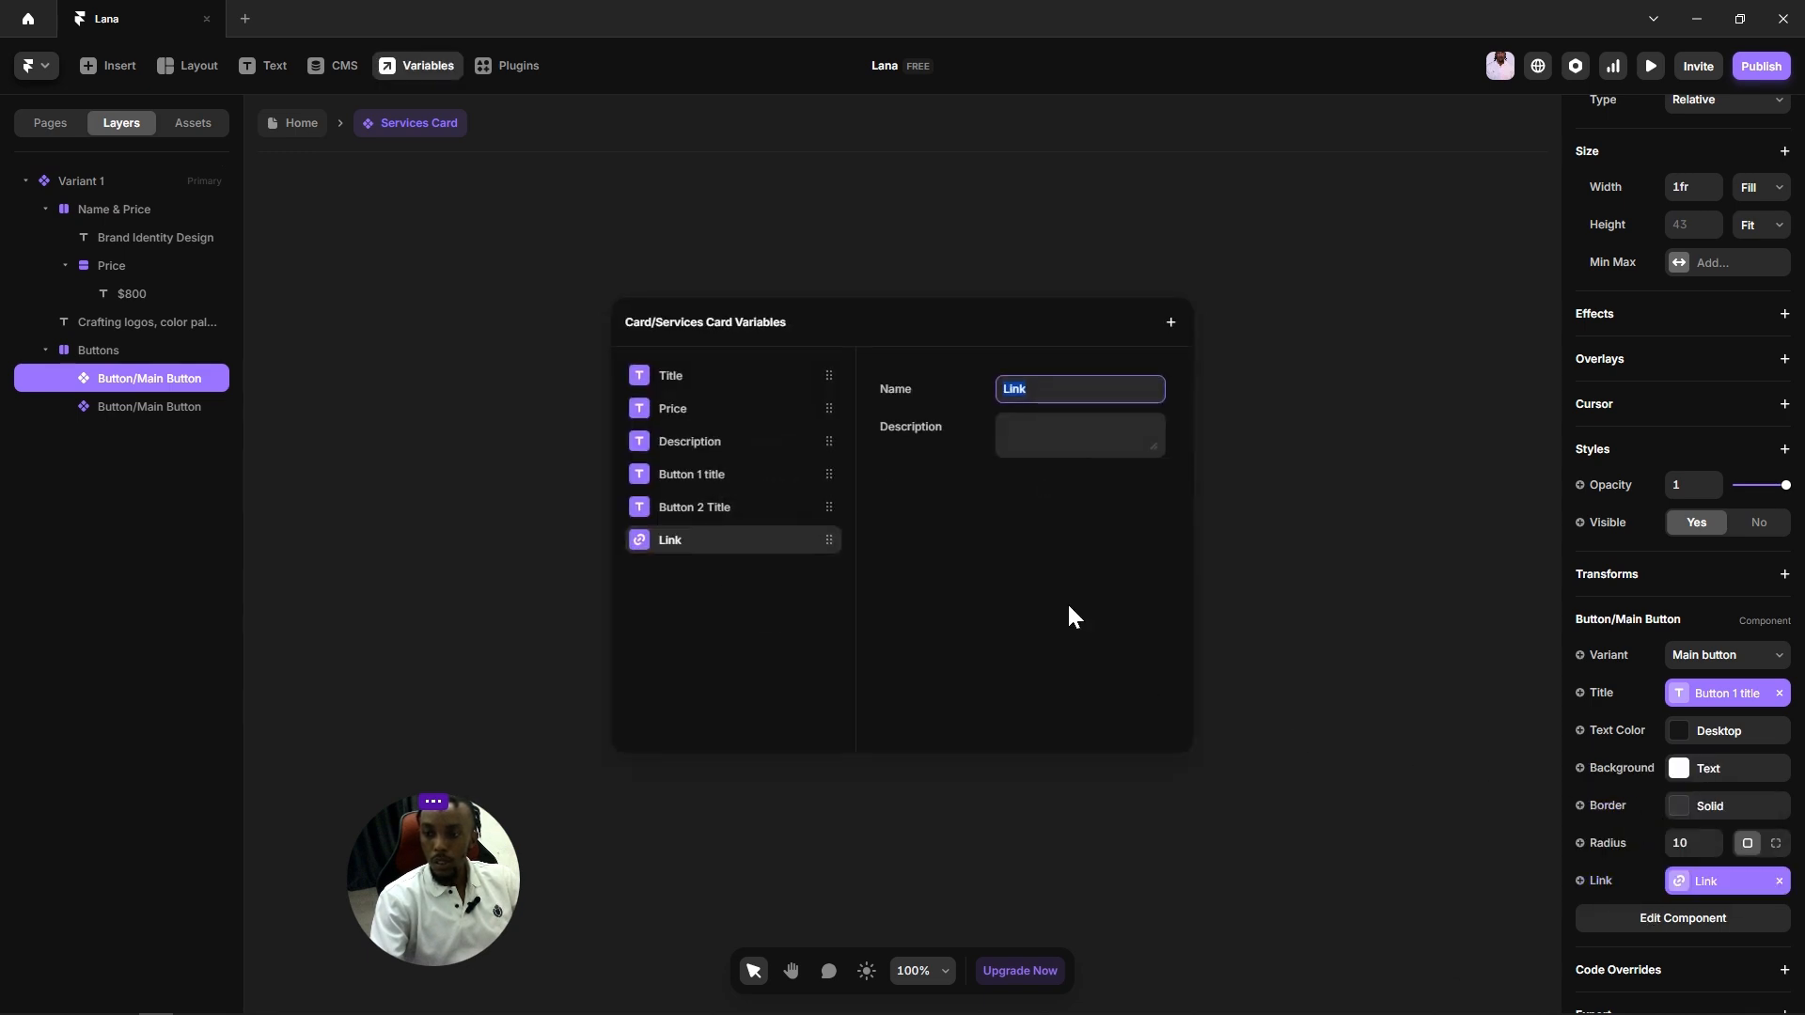
text(Bu)
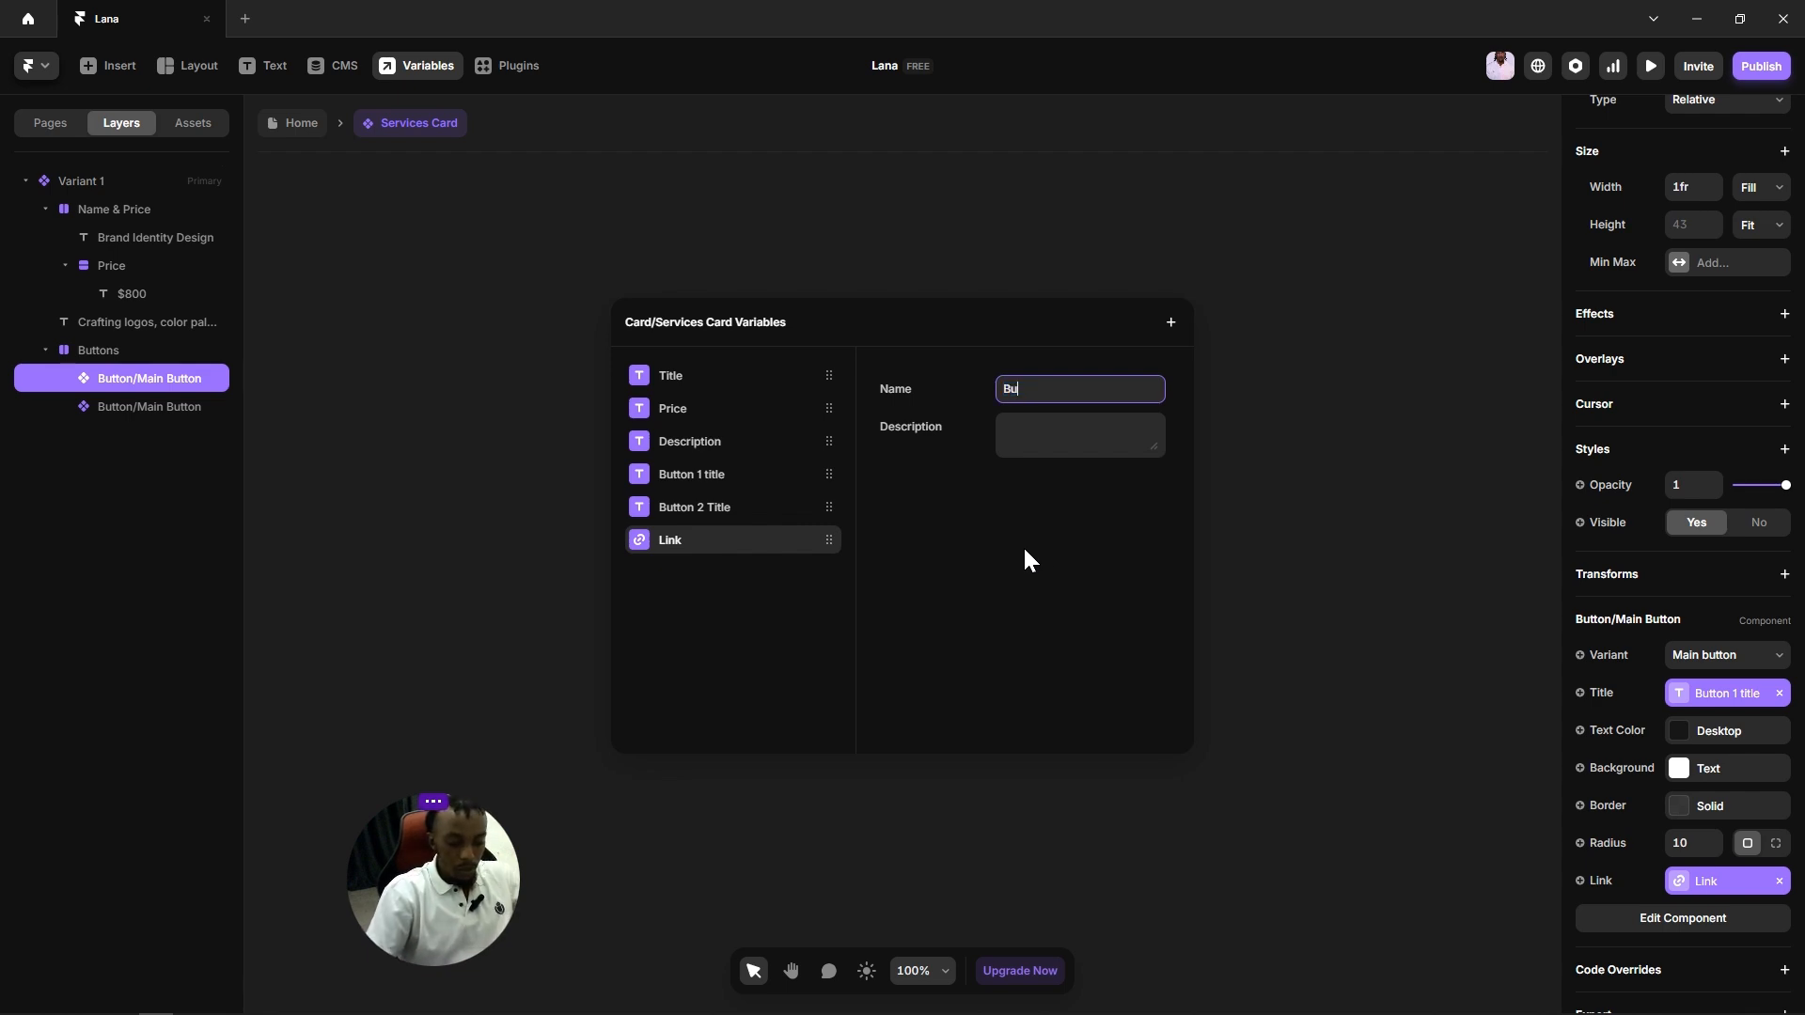
text(tton 1 link)
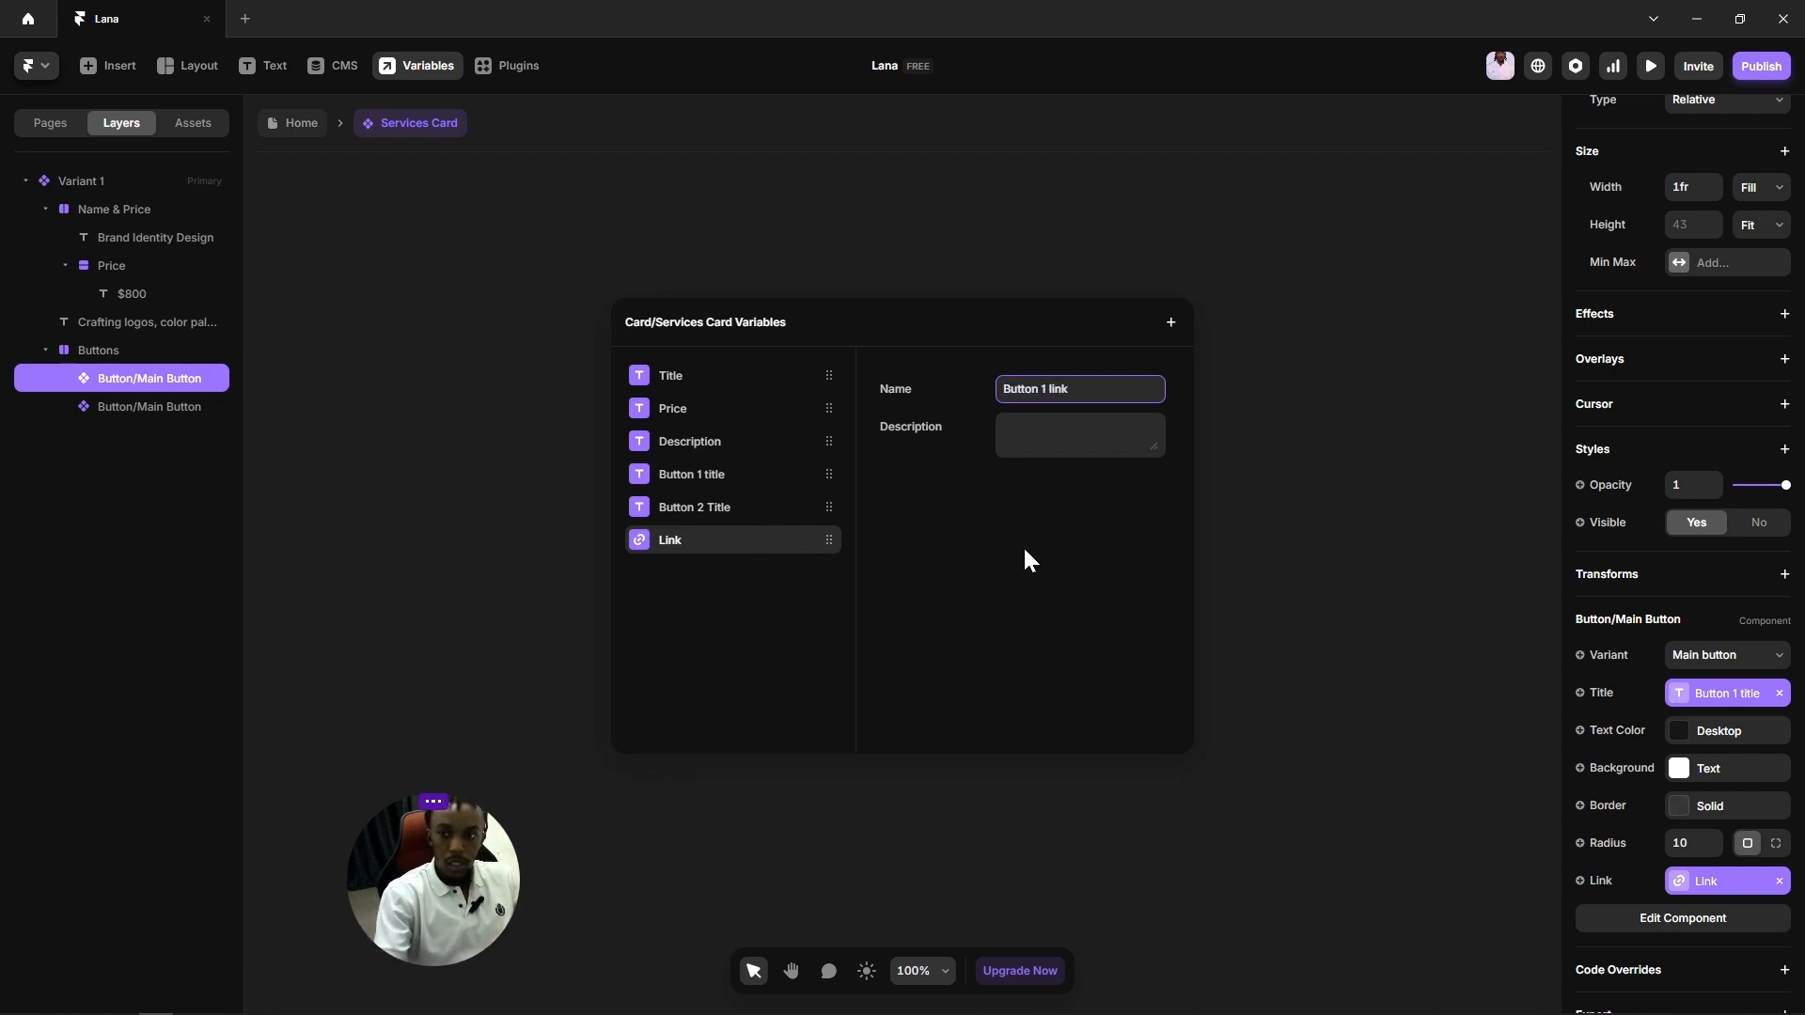
key(Return)
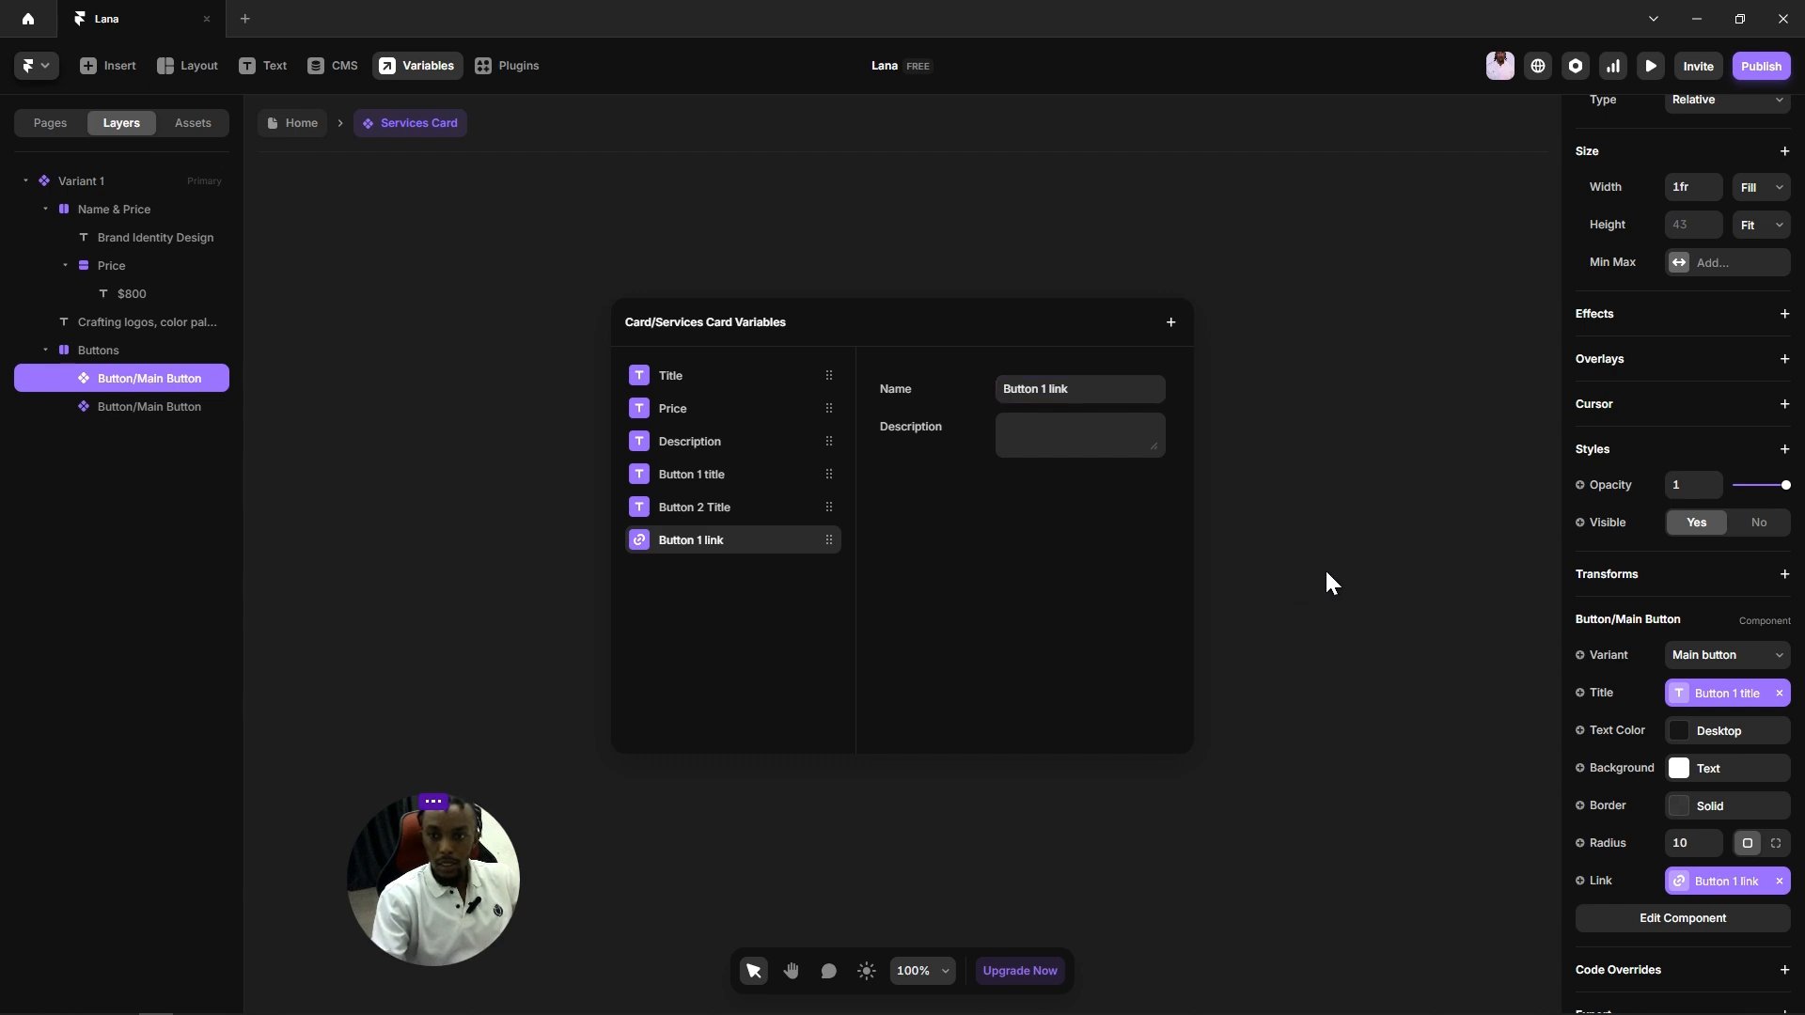
click(1324, 567)
Step: Create a variable for the dark Hire me button's link and name it "Button 2 link"
click(996, 617)
scroll(1729, 763, down, 2)
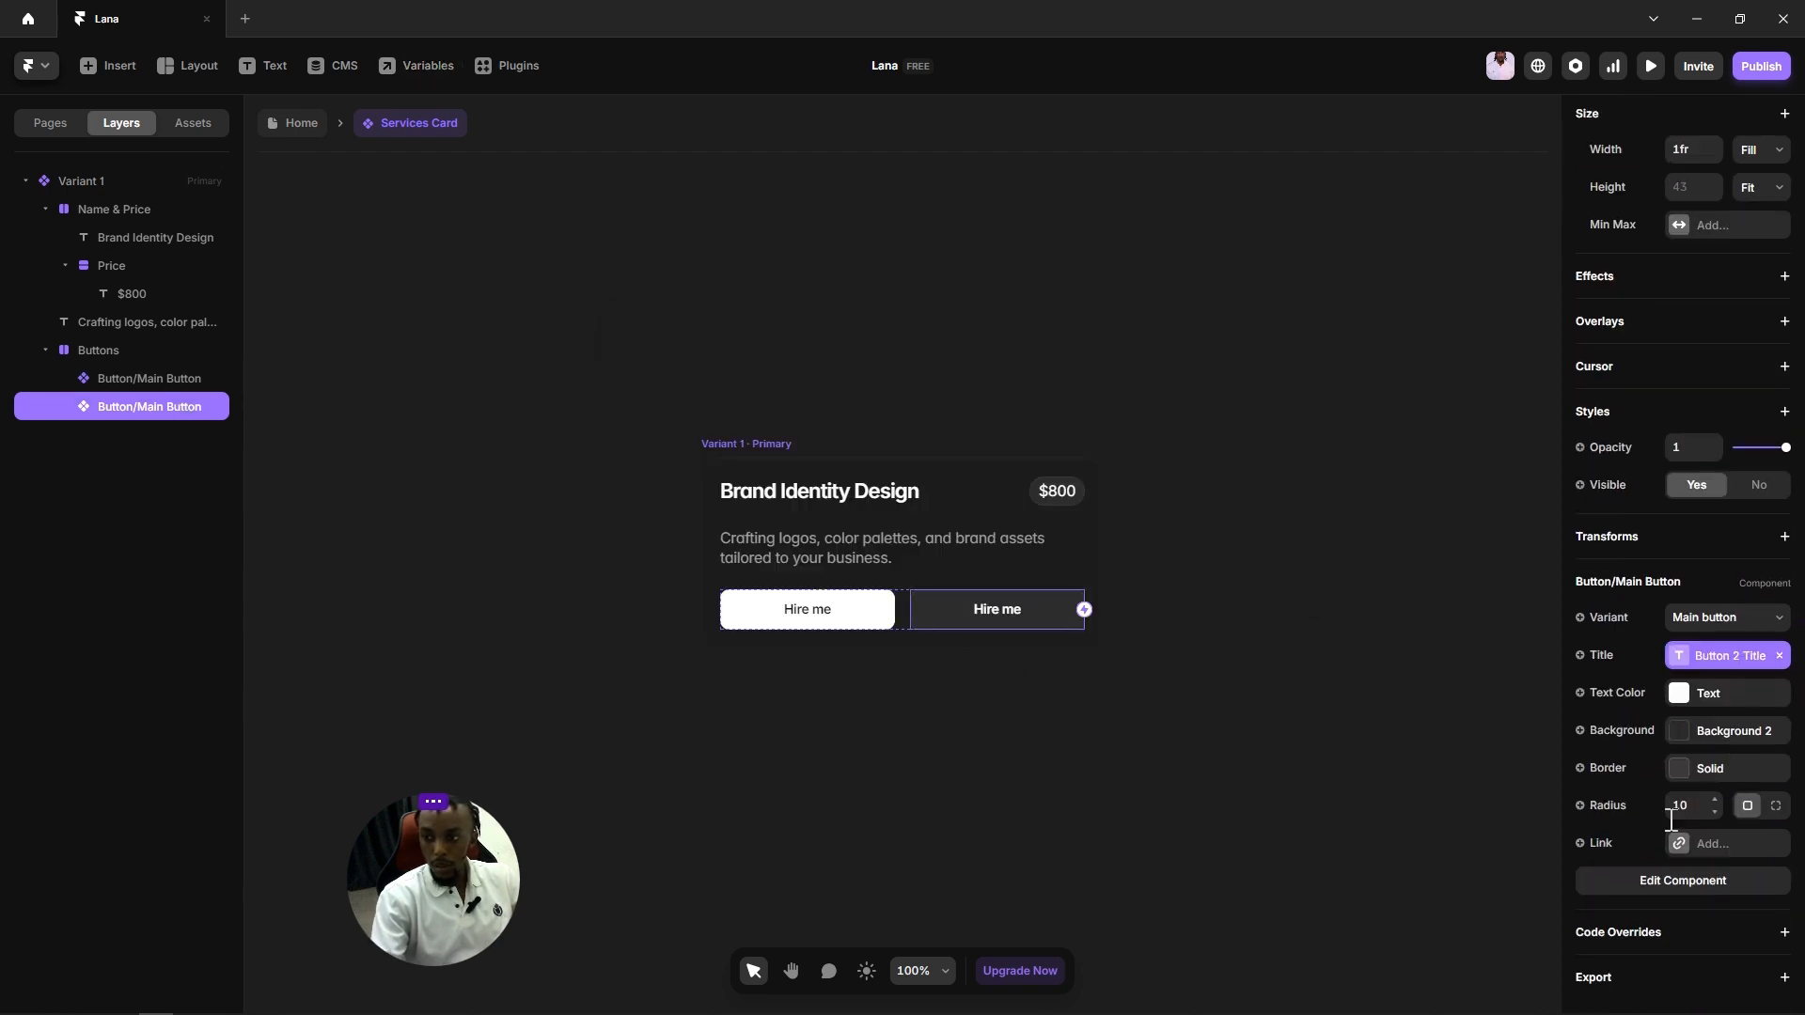
click(1618, 870)
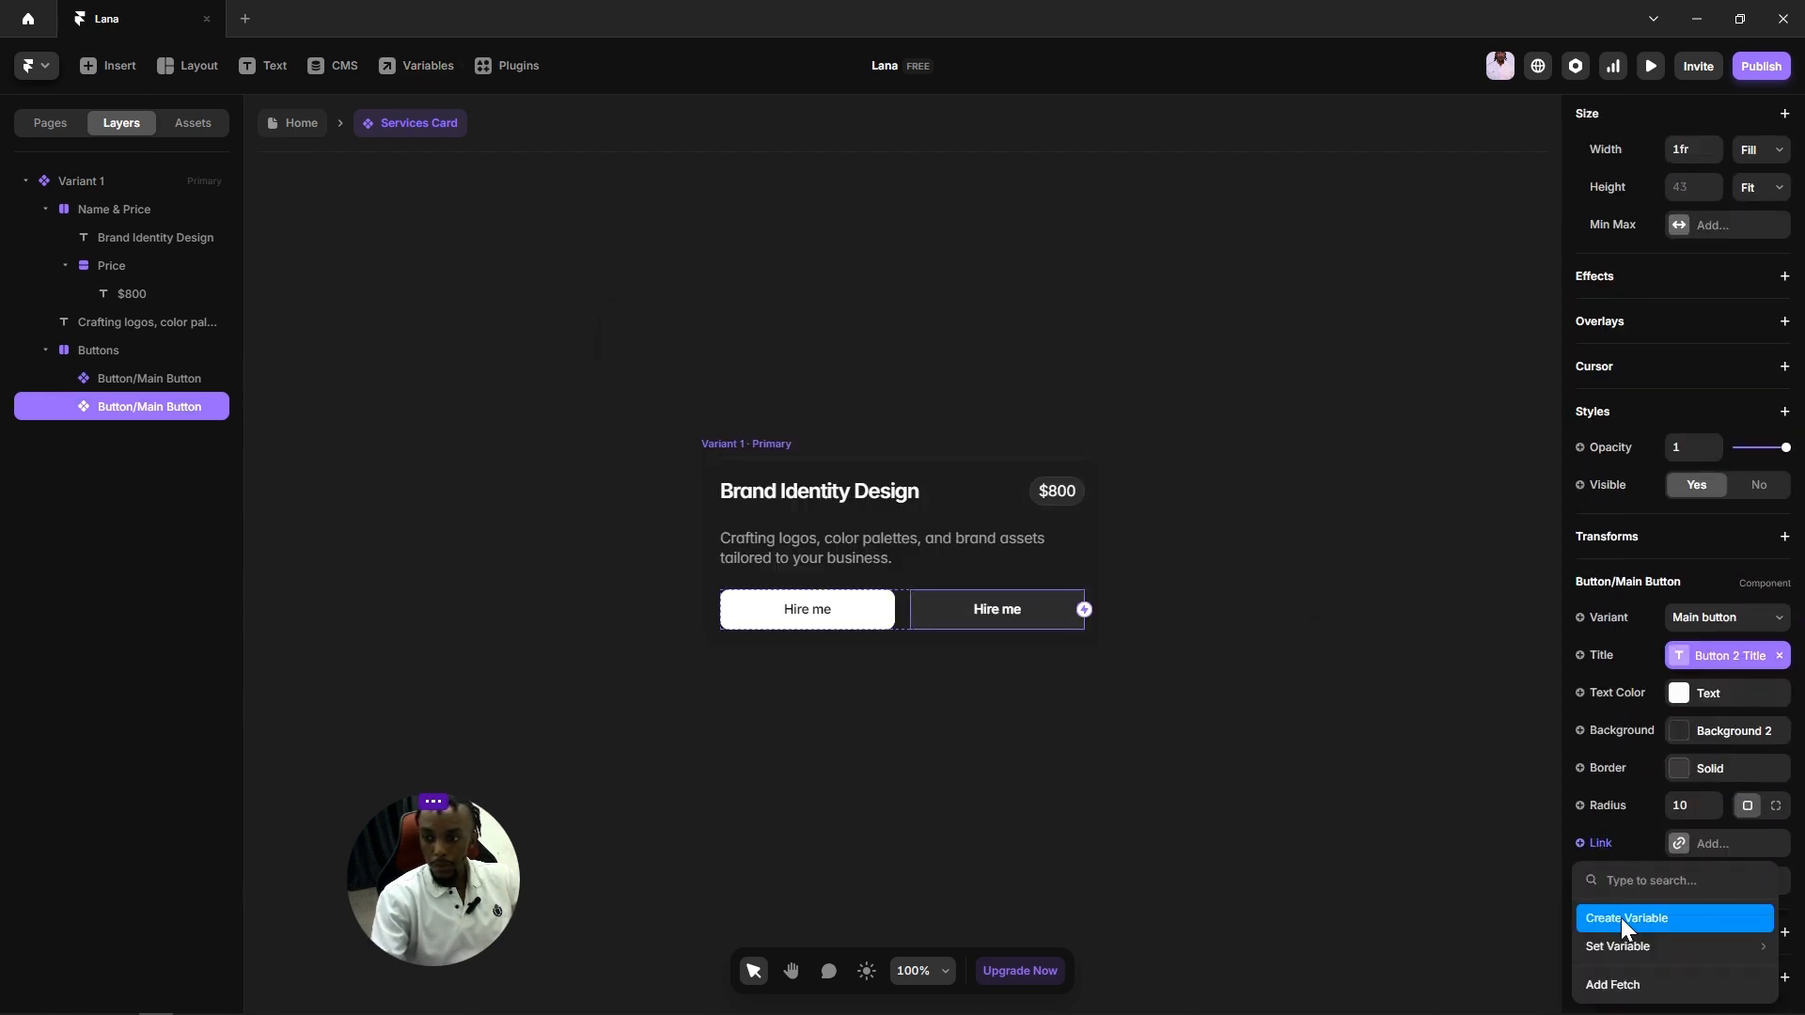
click(1620, 917)
text(B)
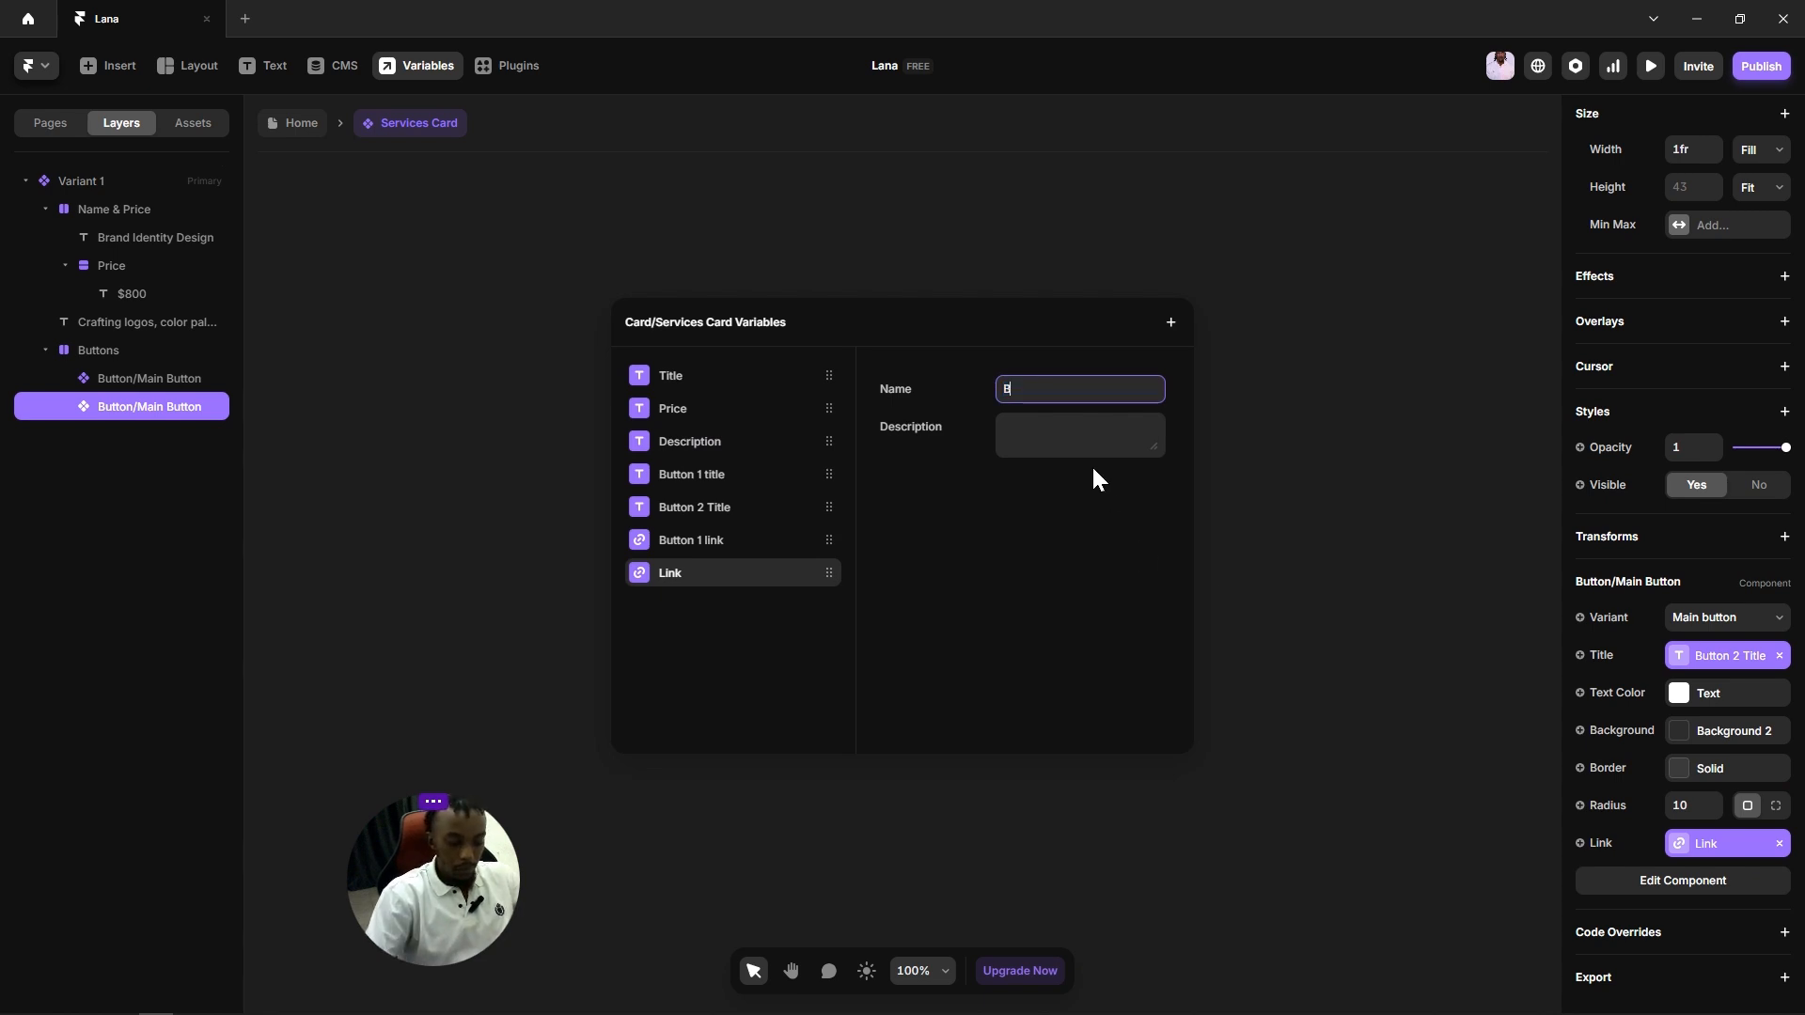
text(utton 2 )
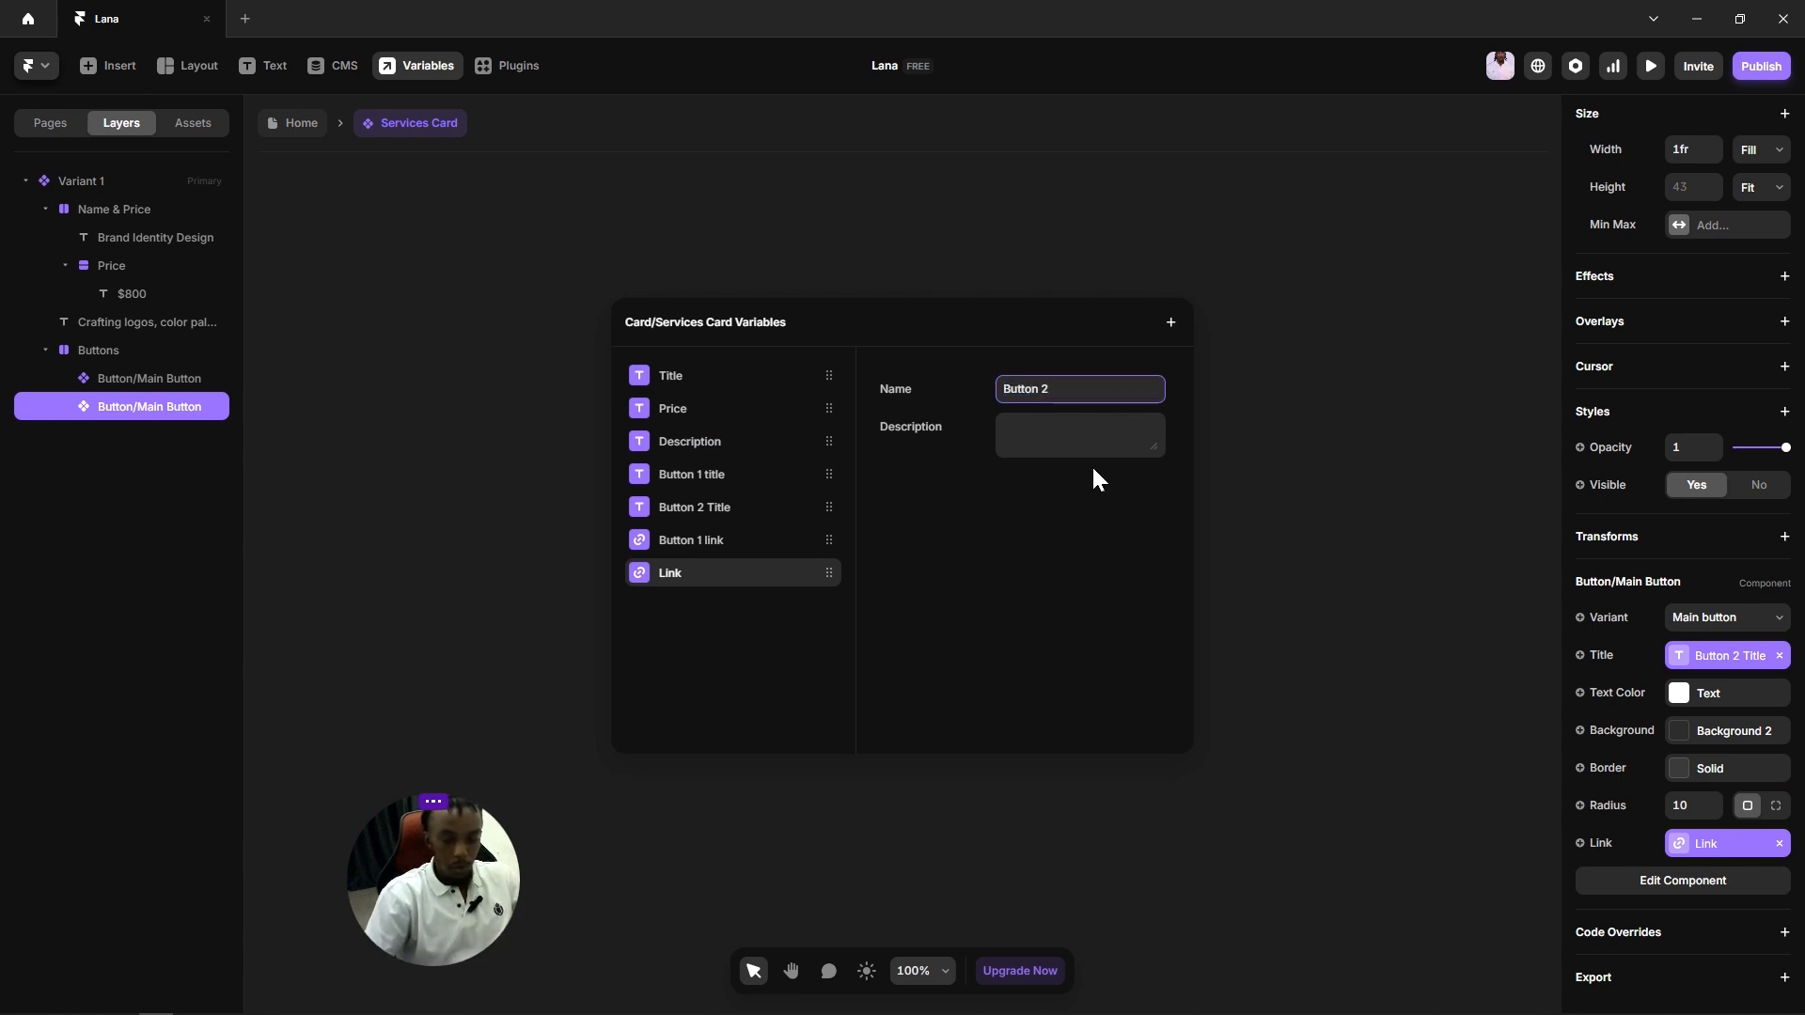
text(link)
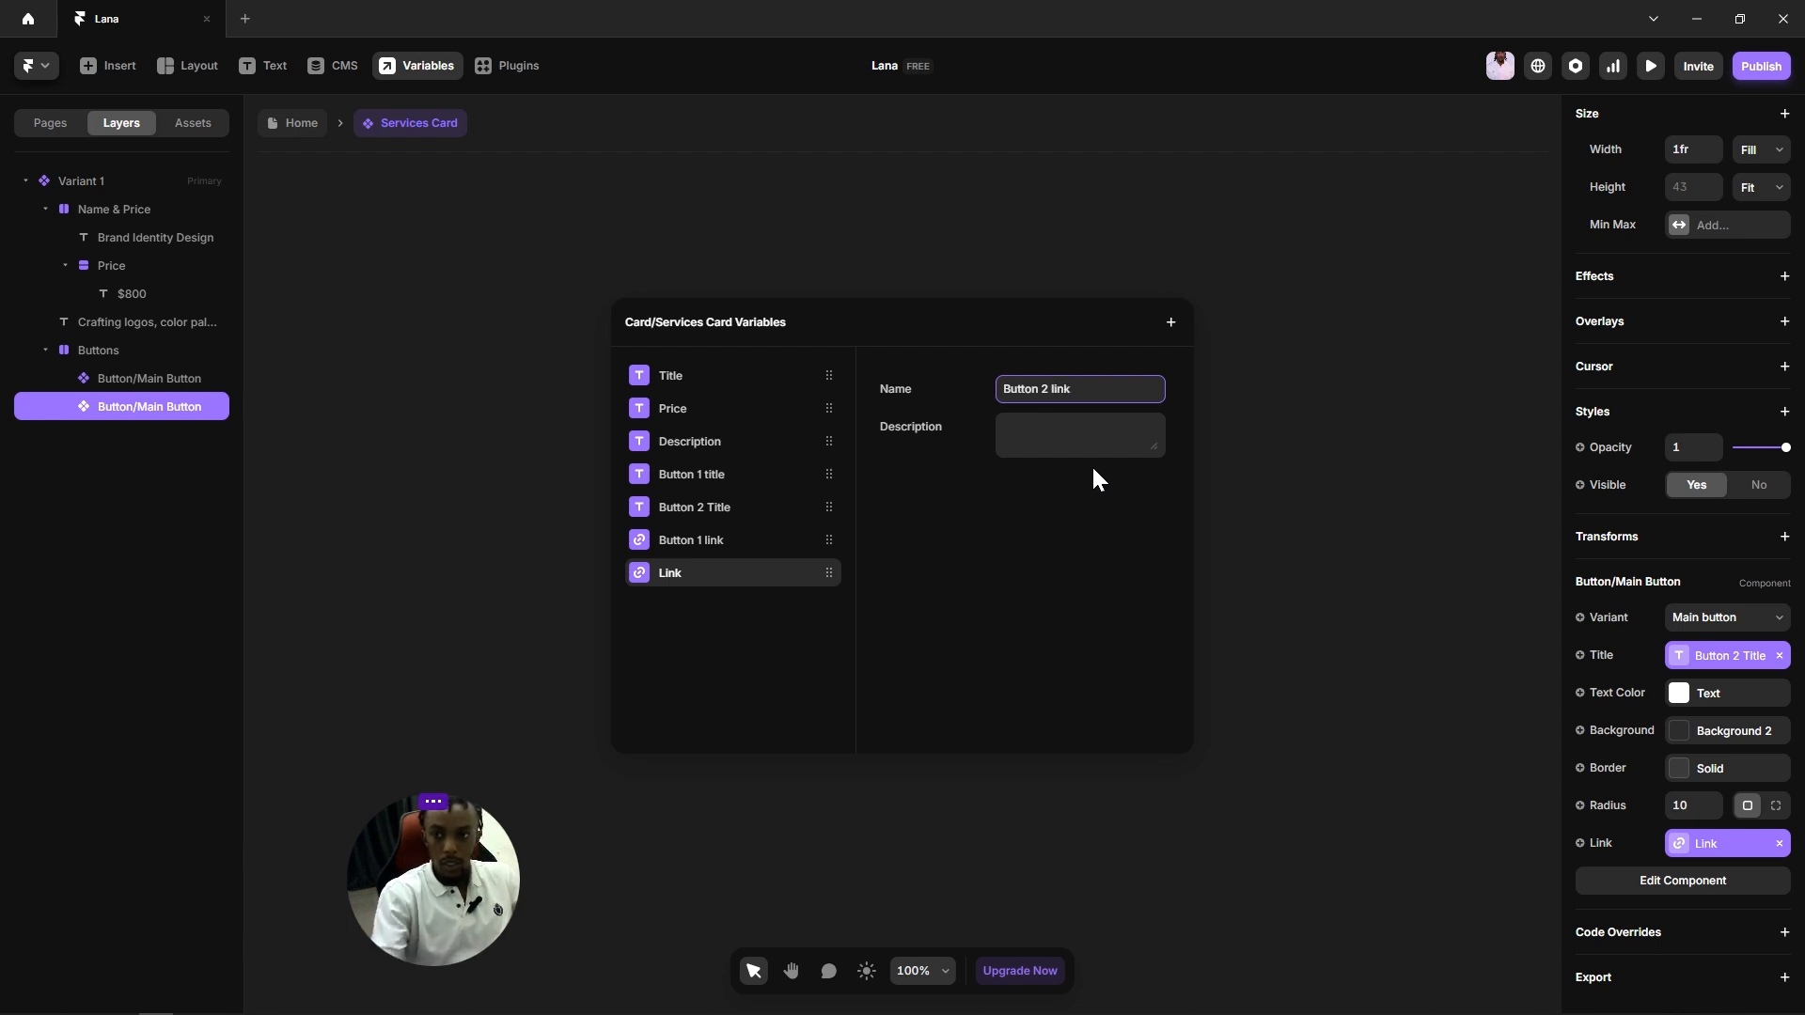
click(947, 567)
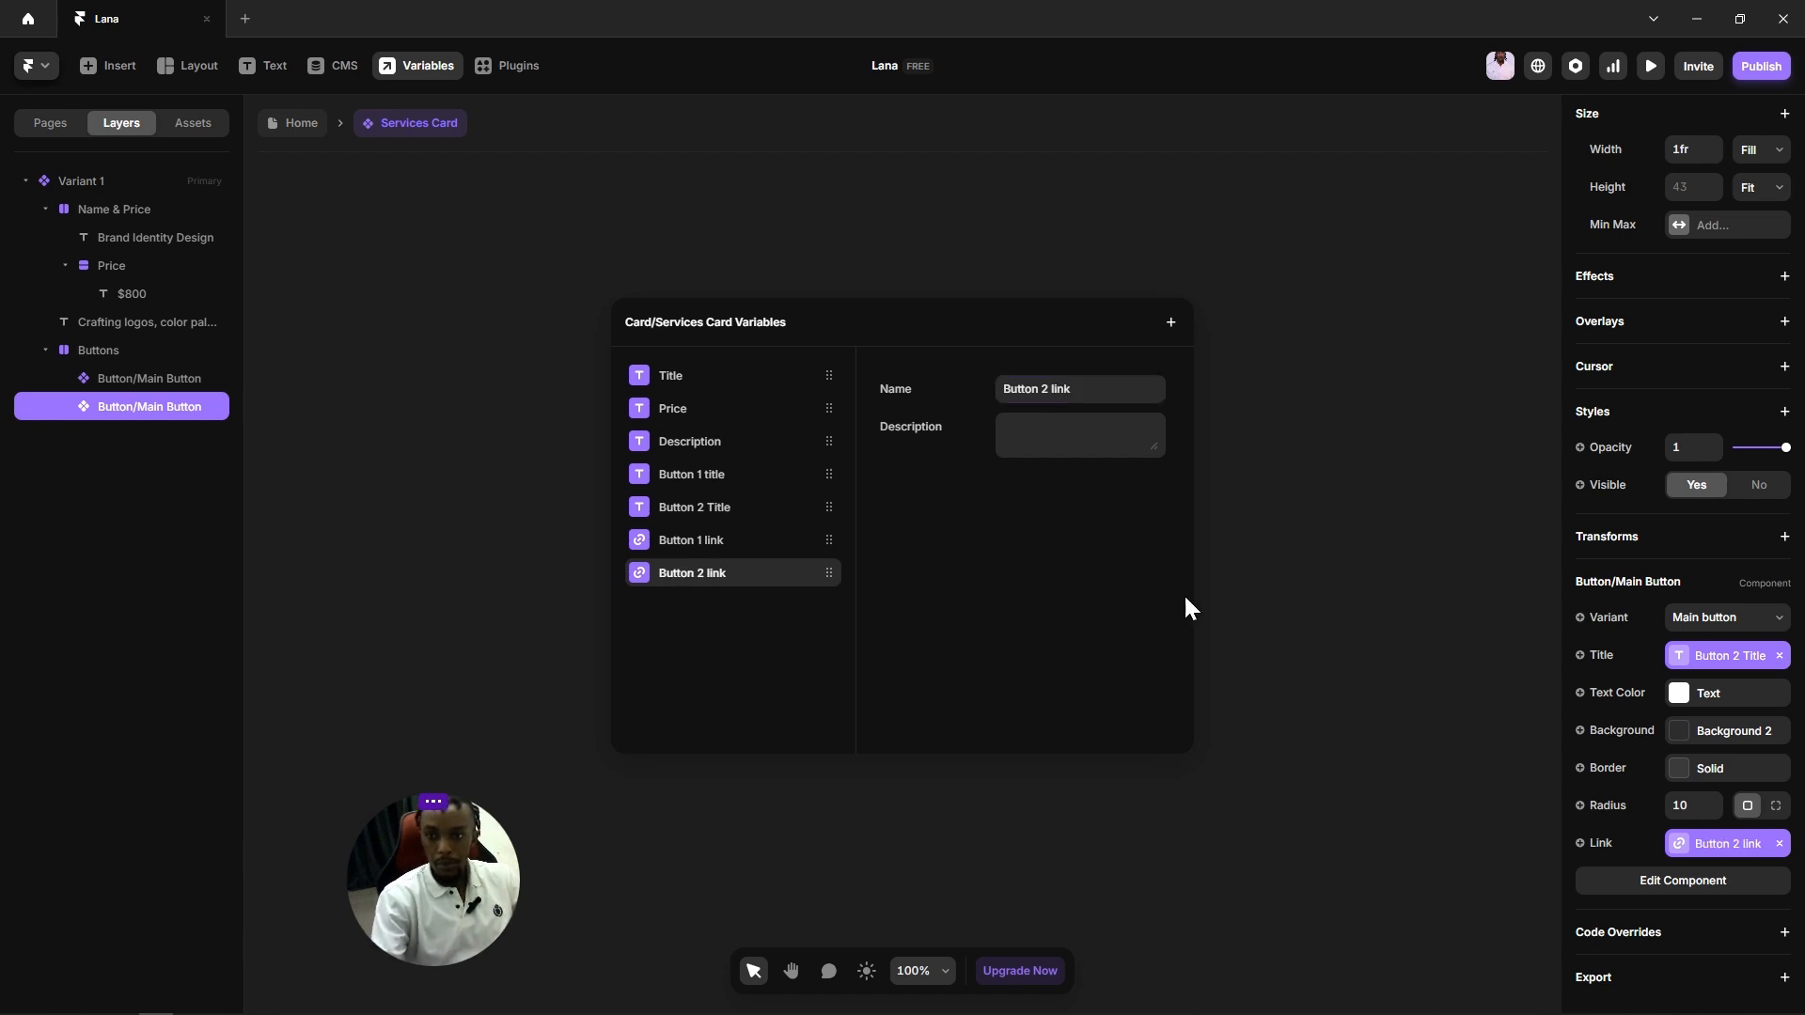
click(1266, 583)
click(1119, 707)
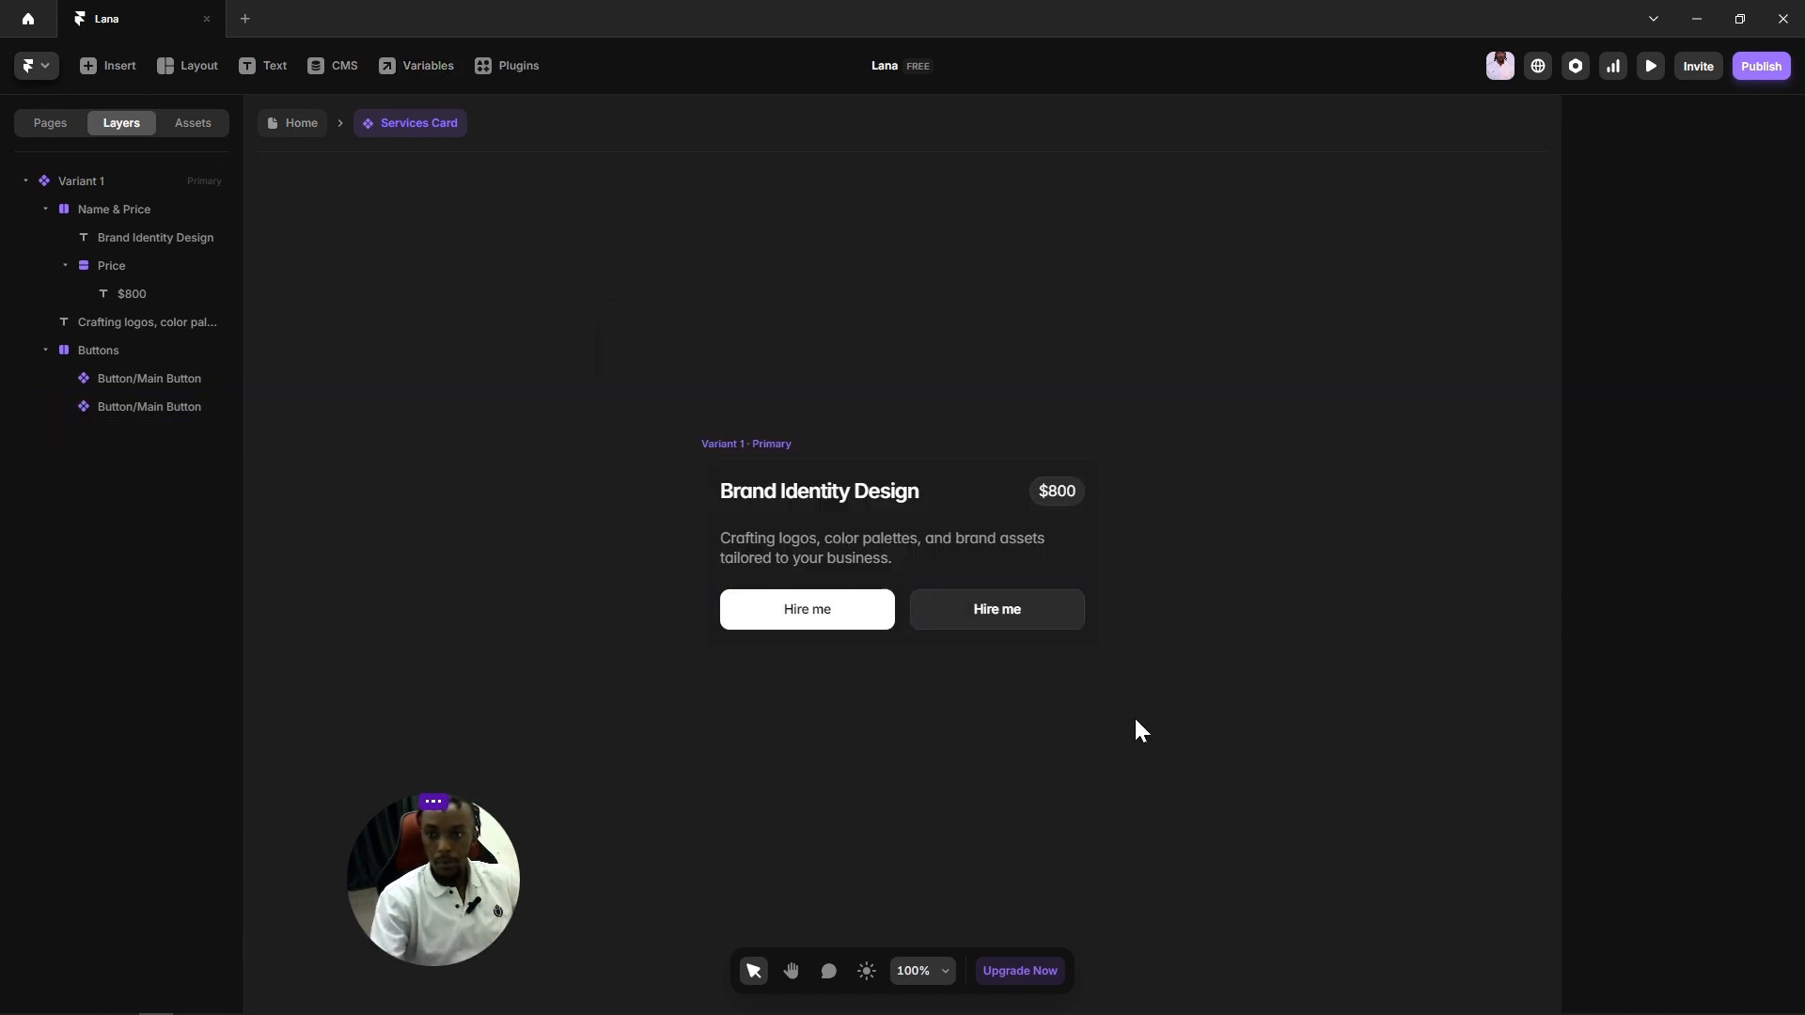
Step: Return to the Home page and move the Services Card a little further down below the About Me section
click(748, 443)
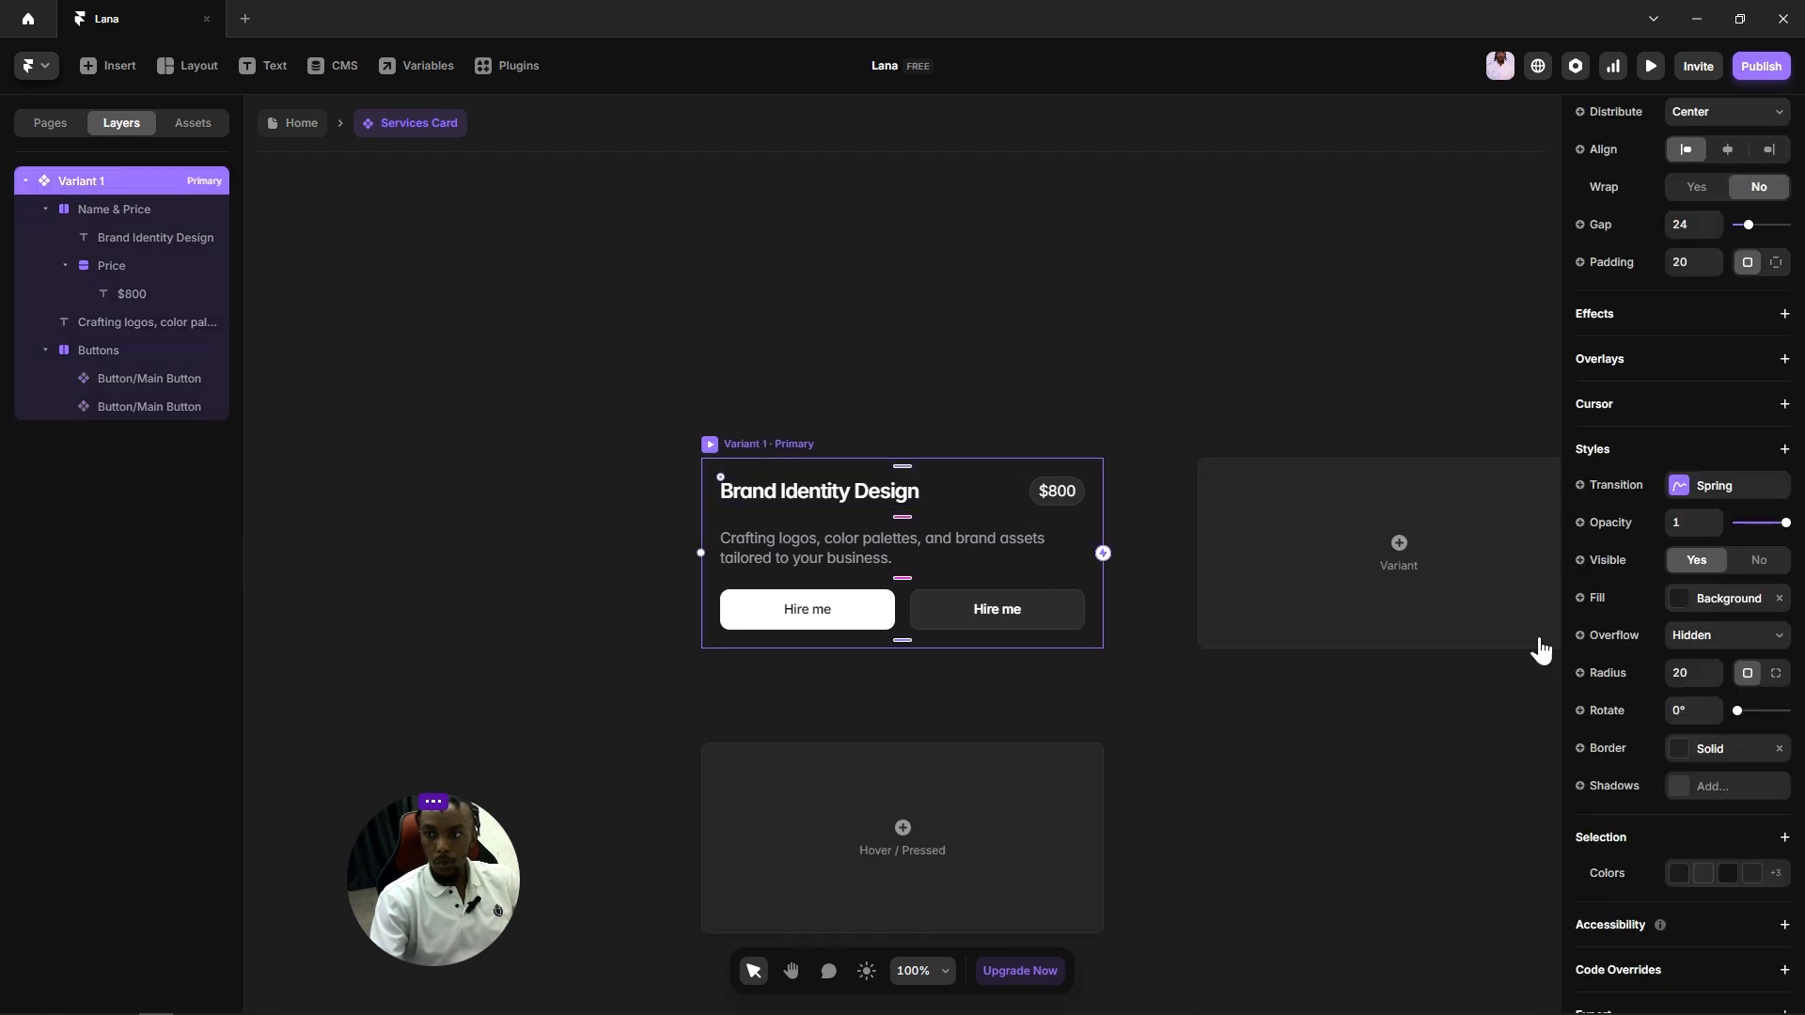
scroll(1655, 592, up, 5)
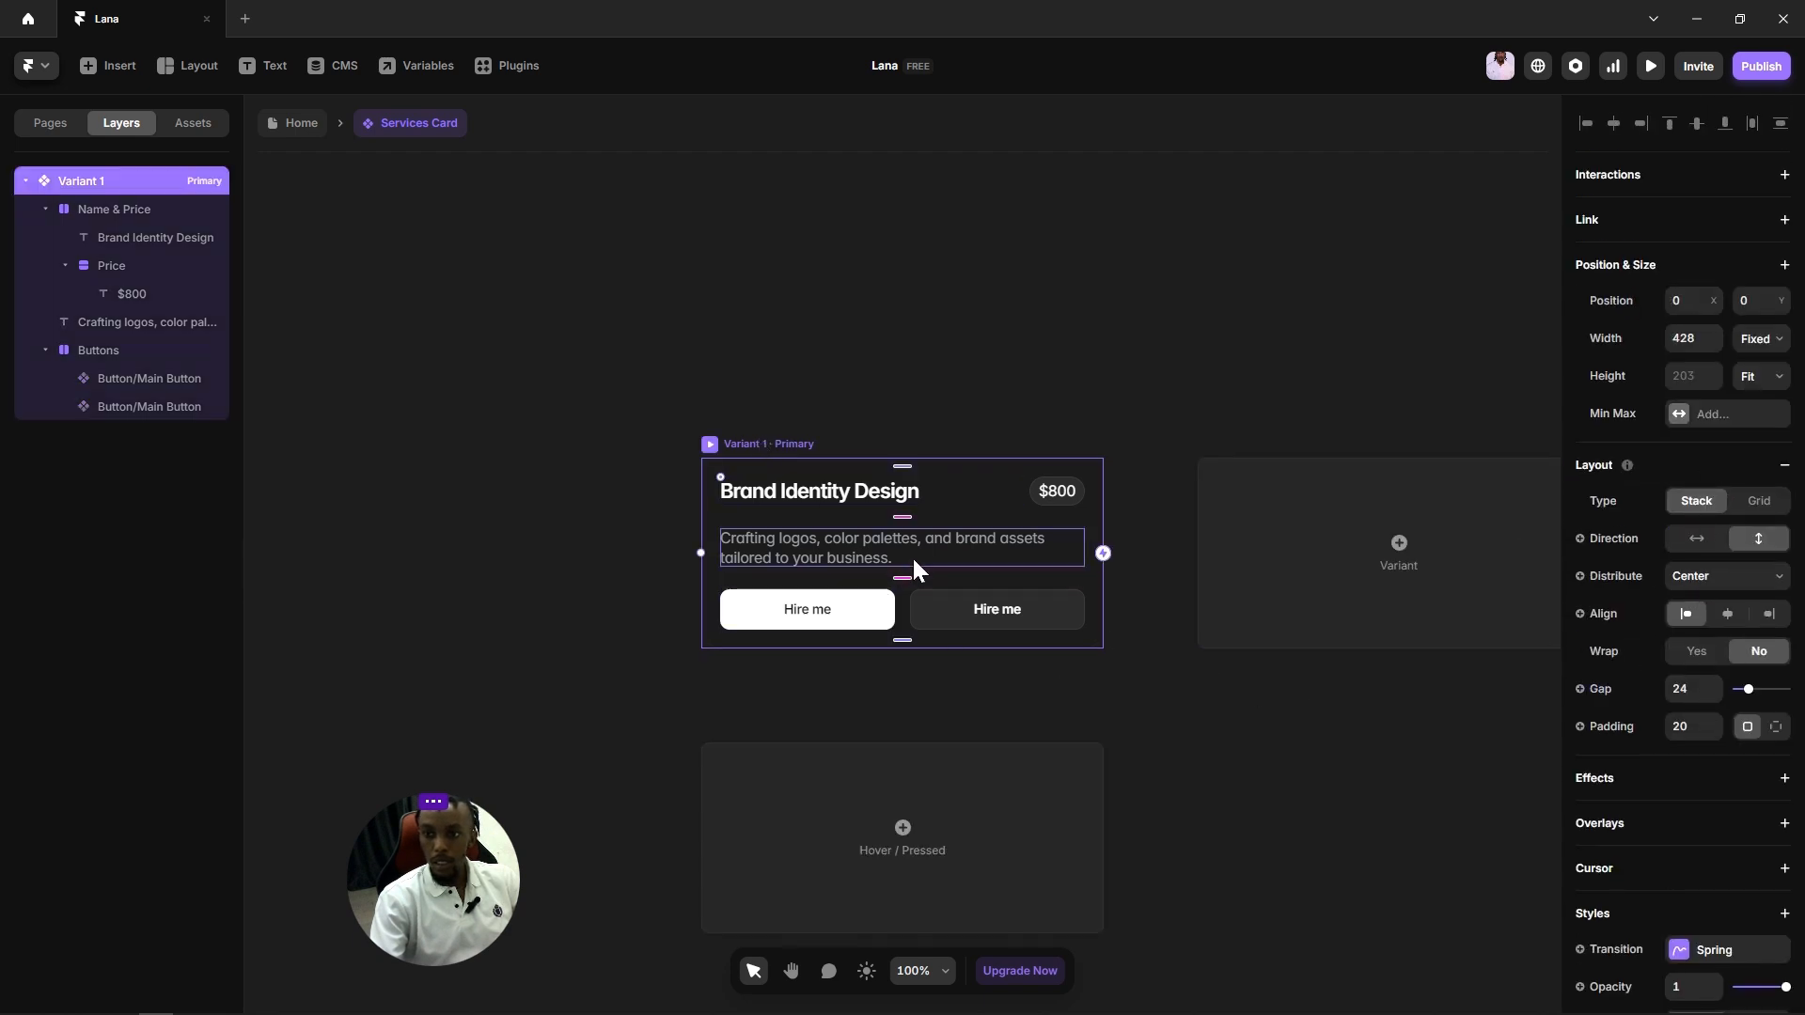
click(946, 322)
key(Escape)
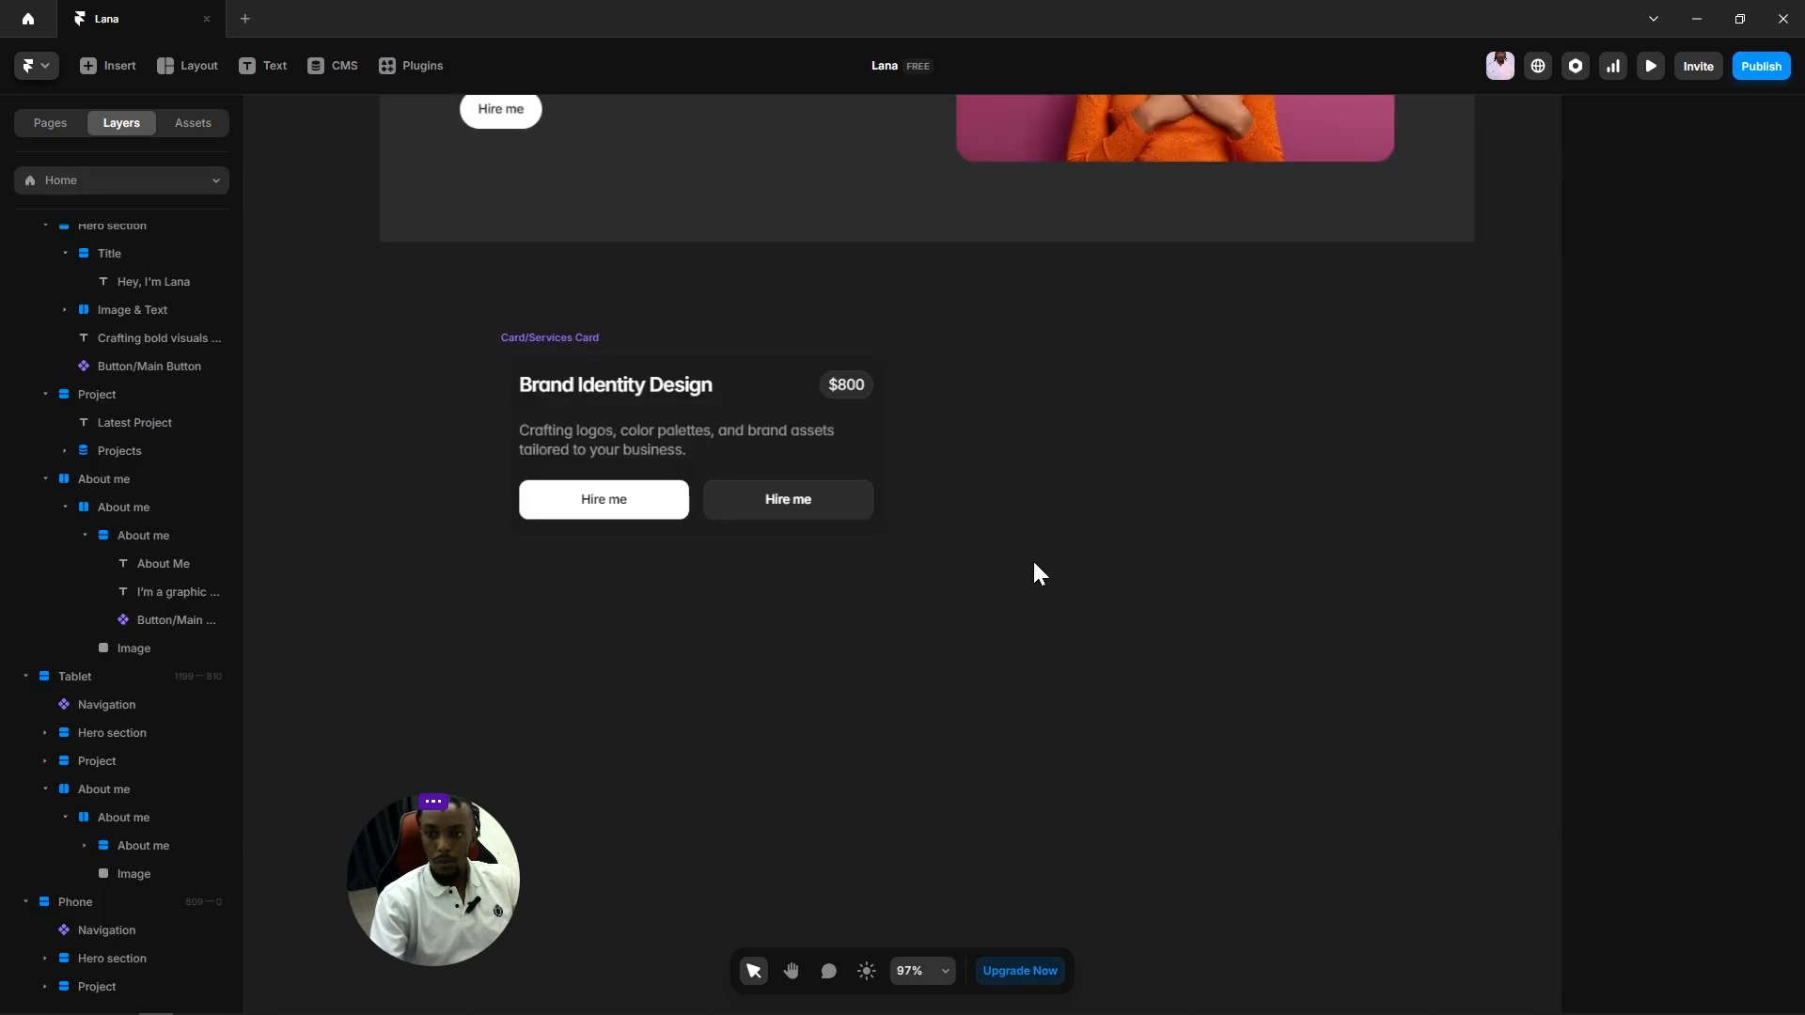
click(741, 471)
scroll(910, 513, down, 3)
click(1022, 606)
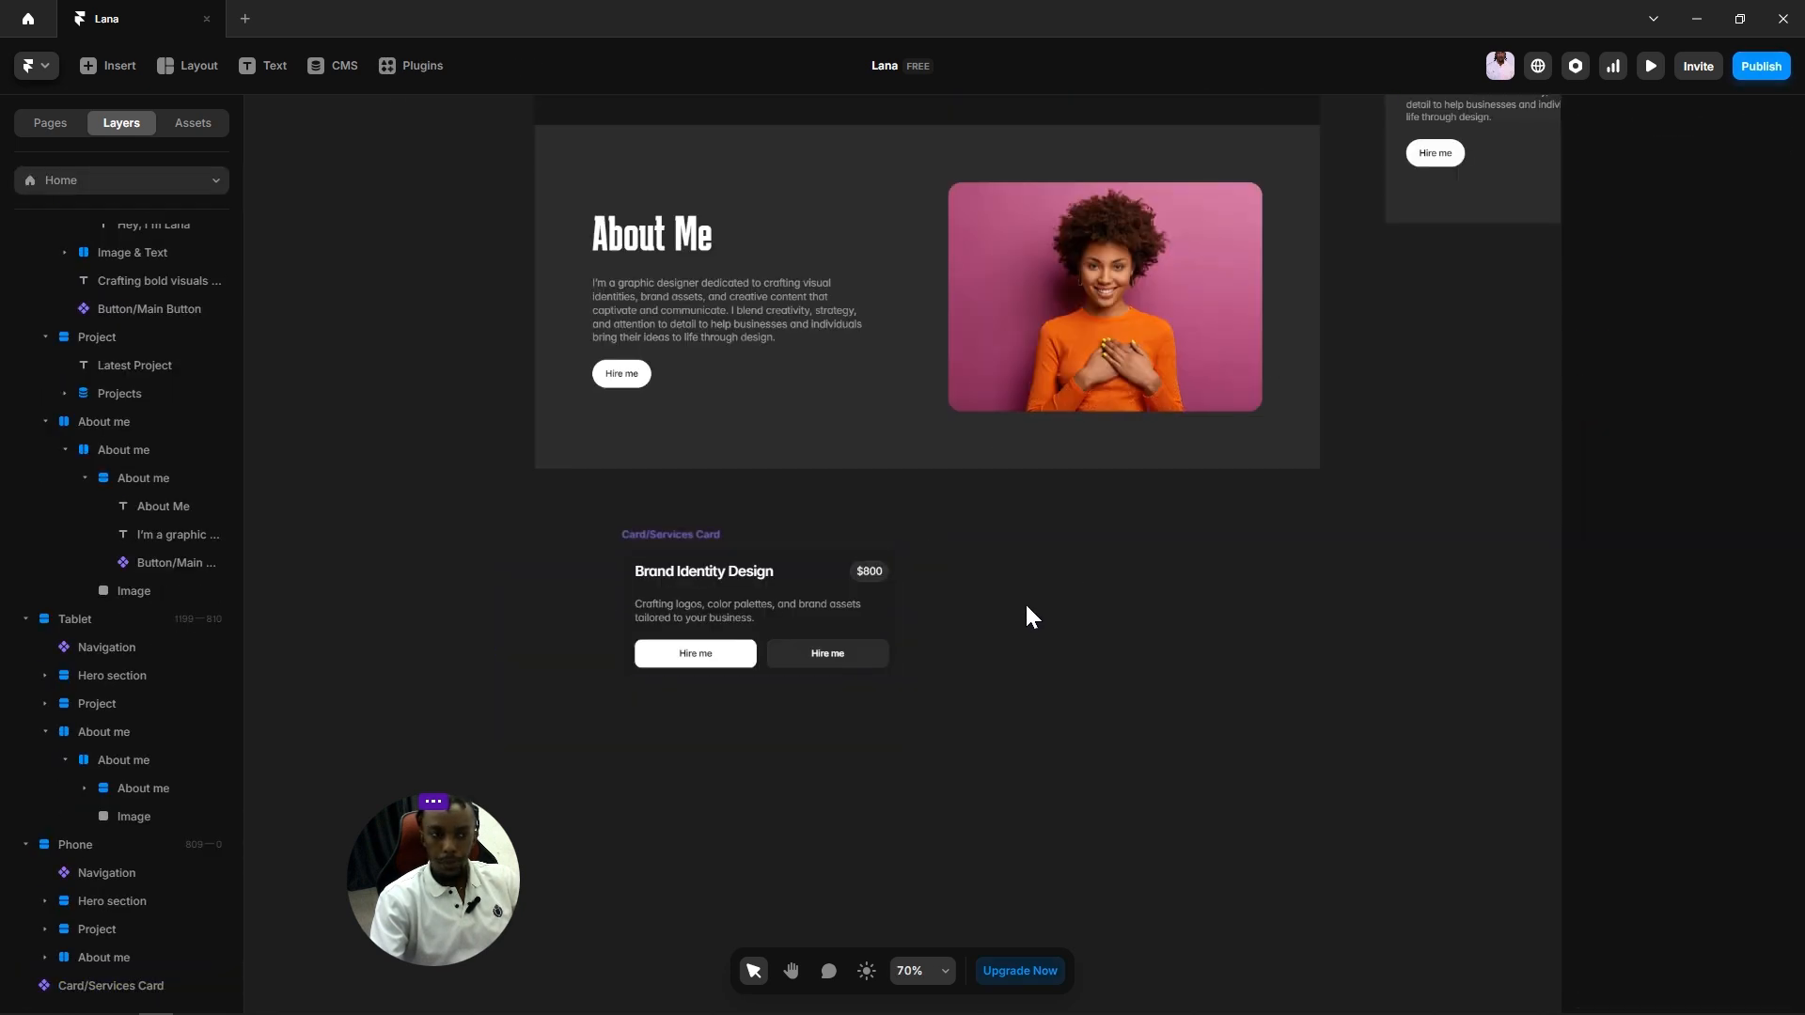
scroll(1004, 620, down, 2)
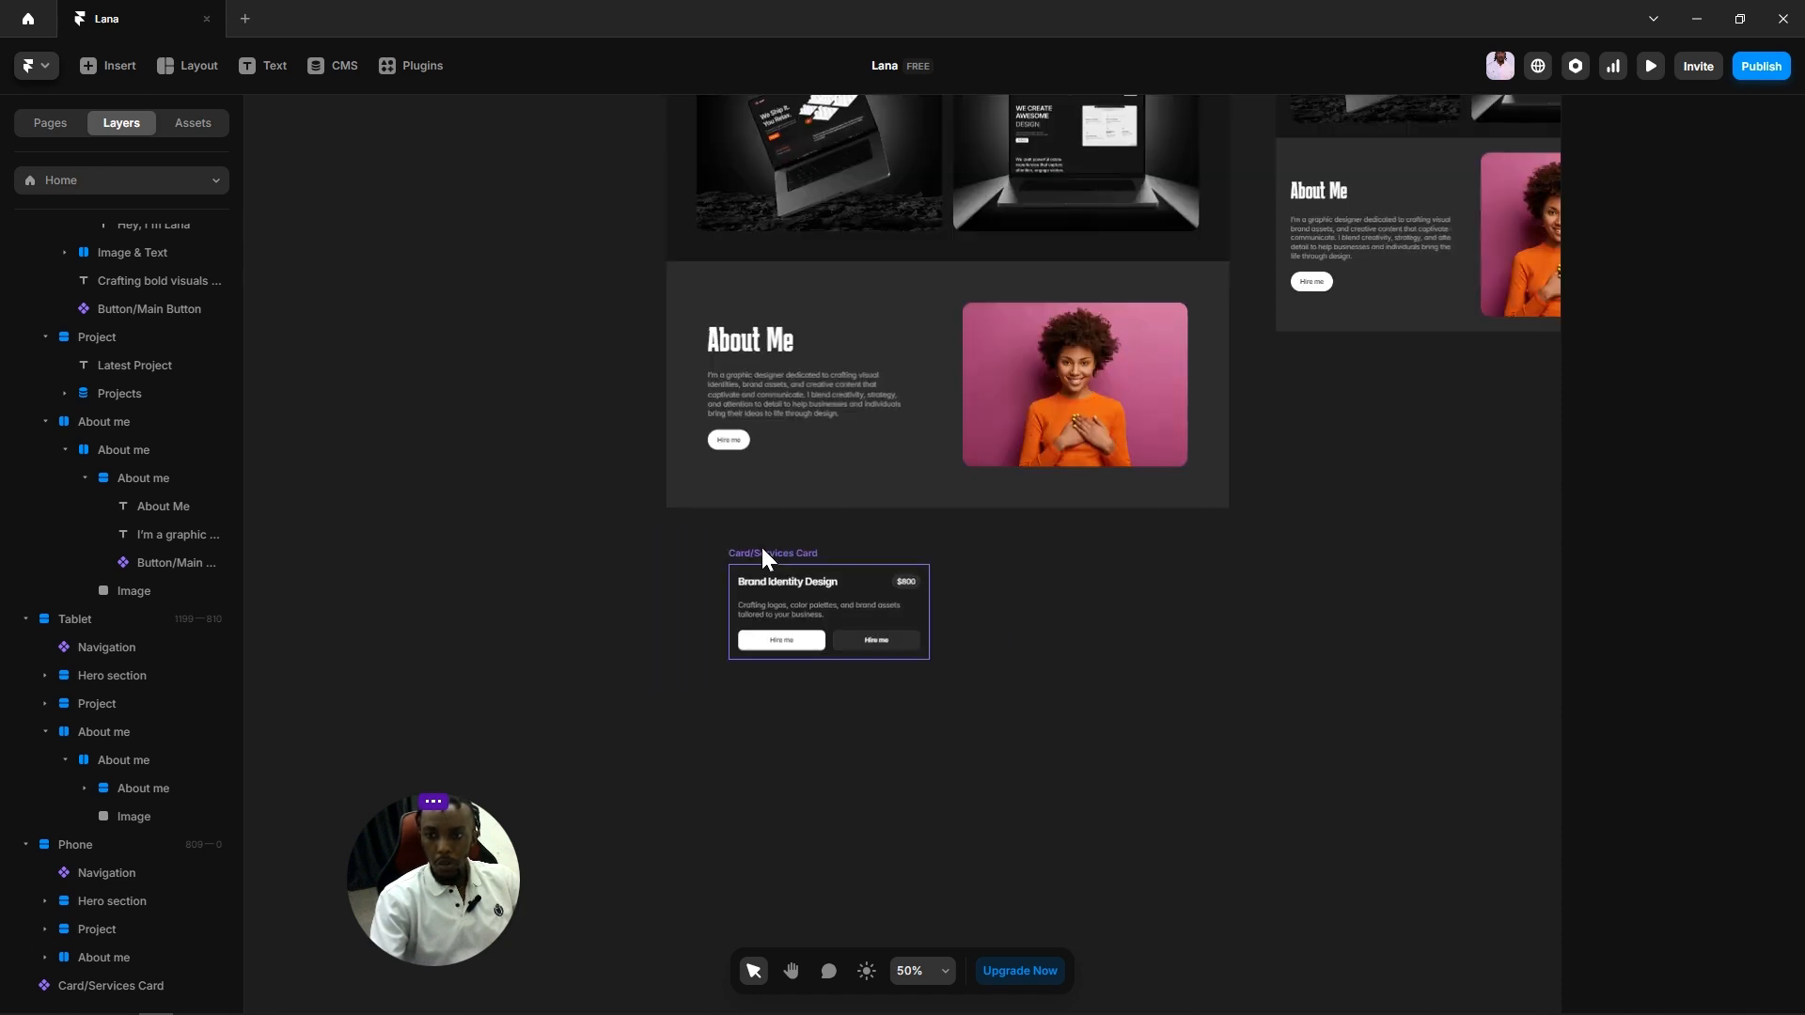
drag(762, 613, 781, 679)
click(1043, 625)
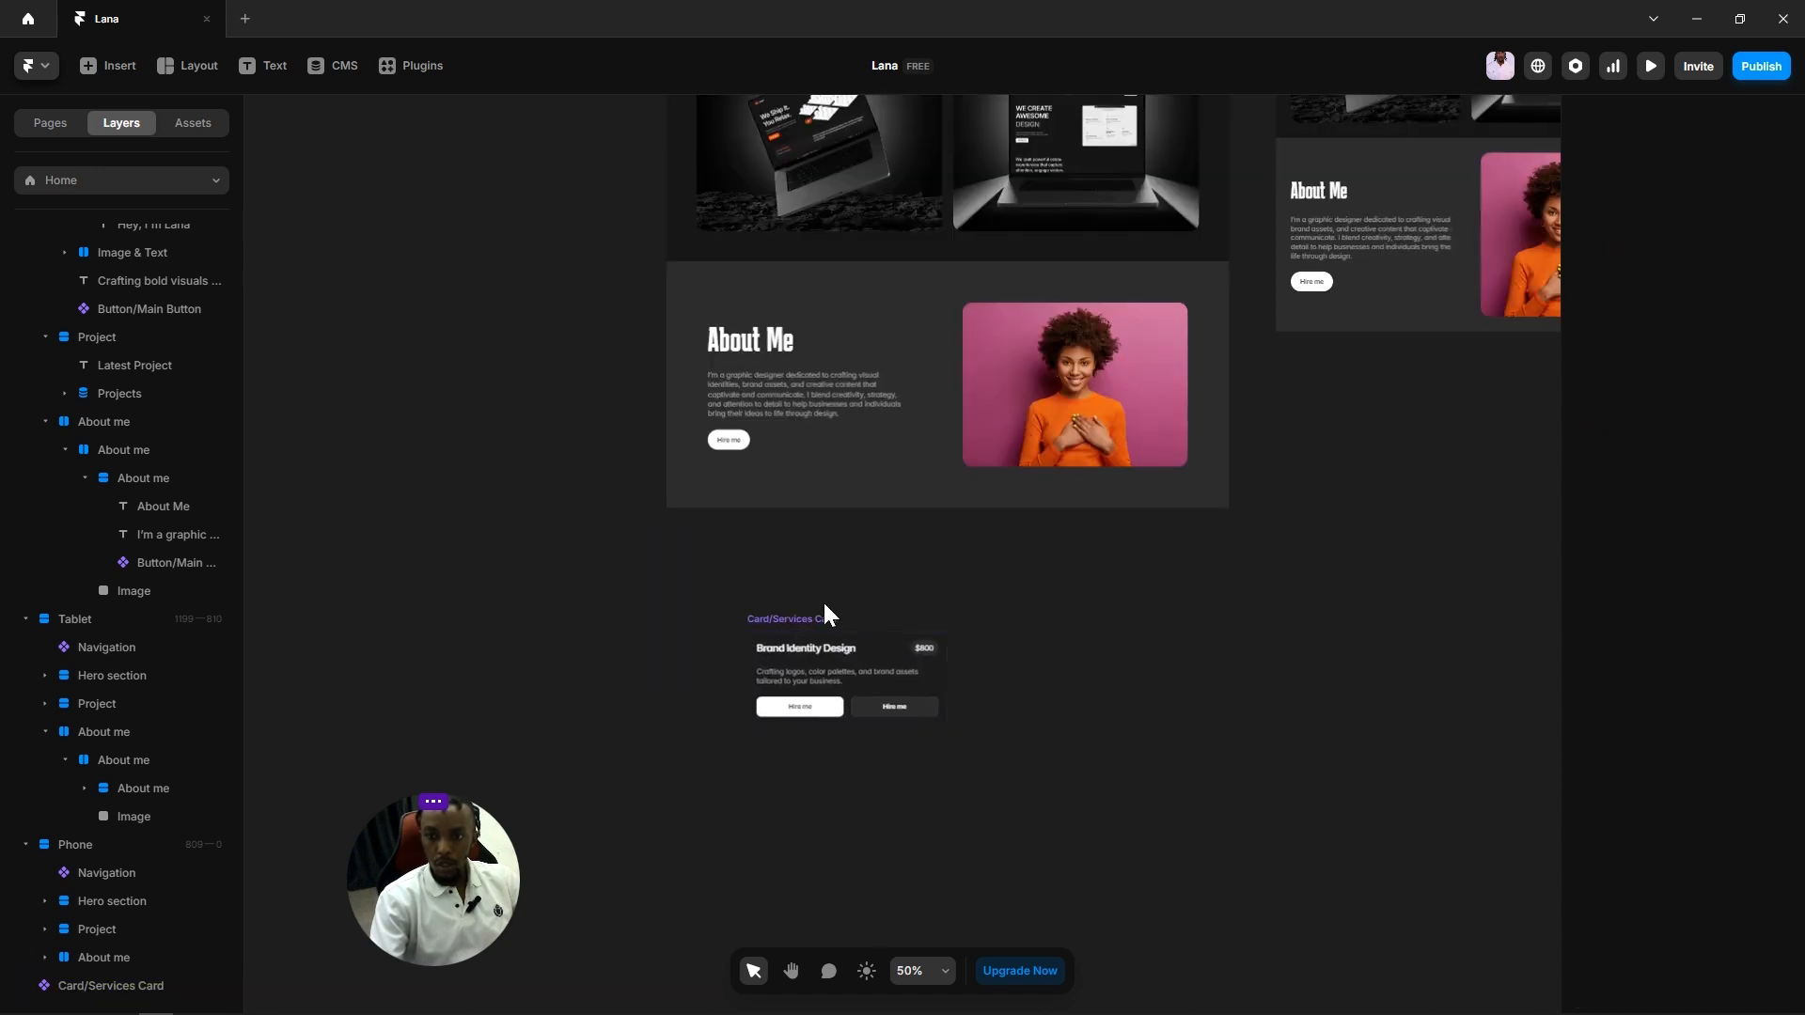
Step: Duplicate the Services Card and place the copy beside the original, to its right on the canvas
drag(787, 618, 983, 611)
click(935, 550)
scroll(1025, 675, up, 3)
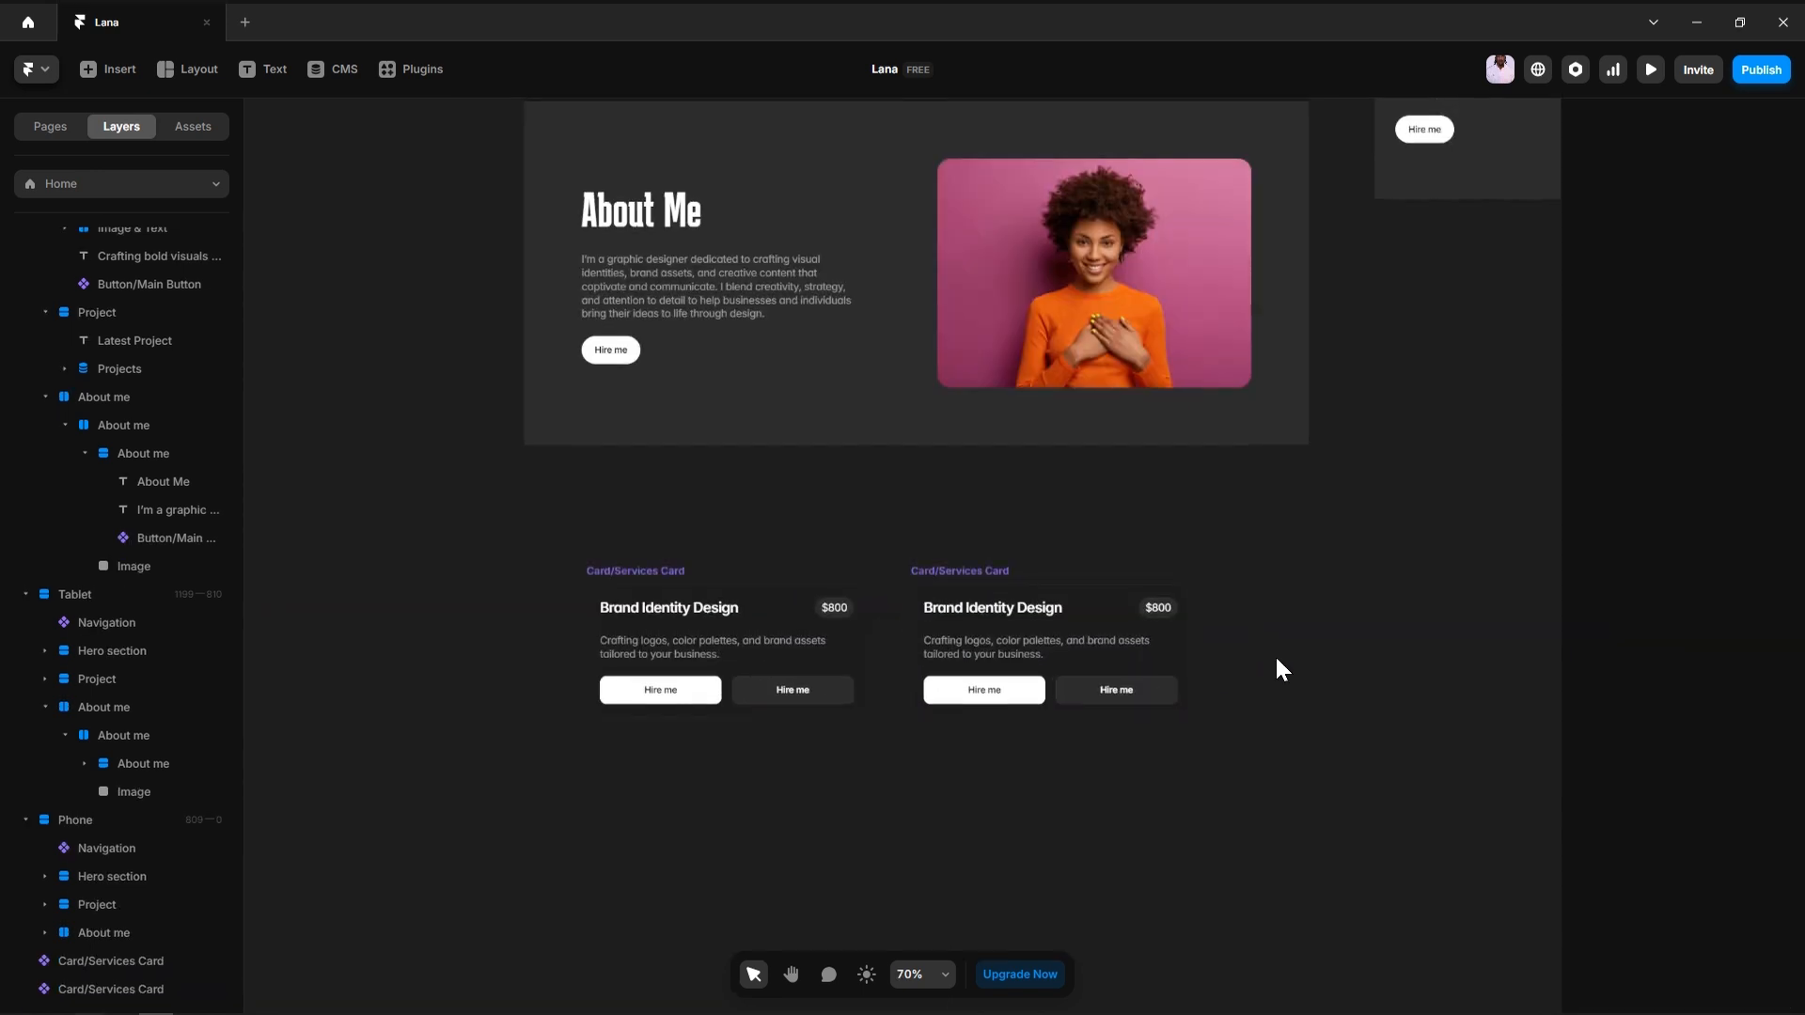
Step: Switch to ChatGPT in Chrome and copy the second service's title, "Social Media Graphics"
key(super+Tab)
click(645, 292)
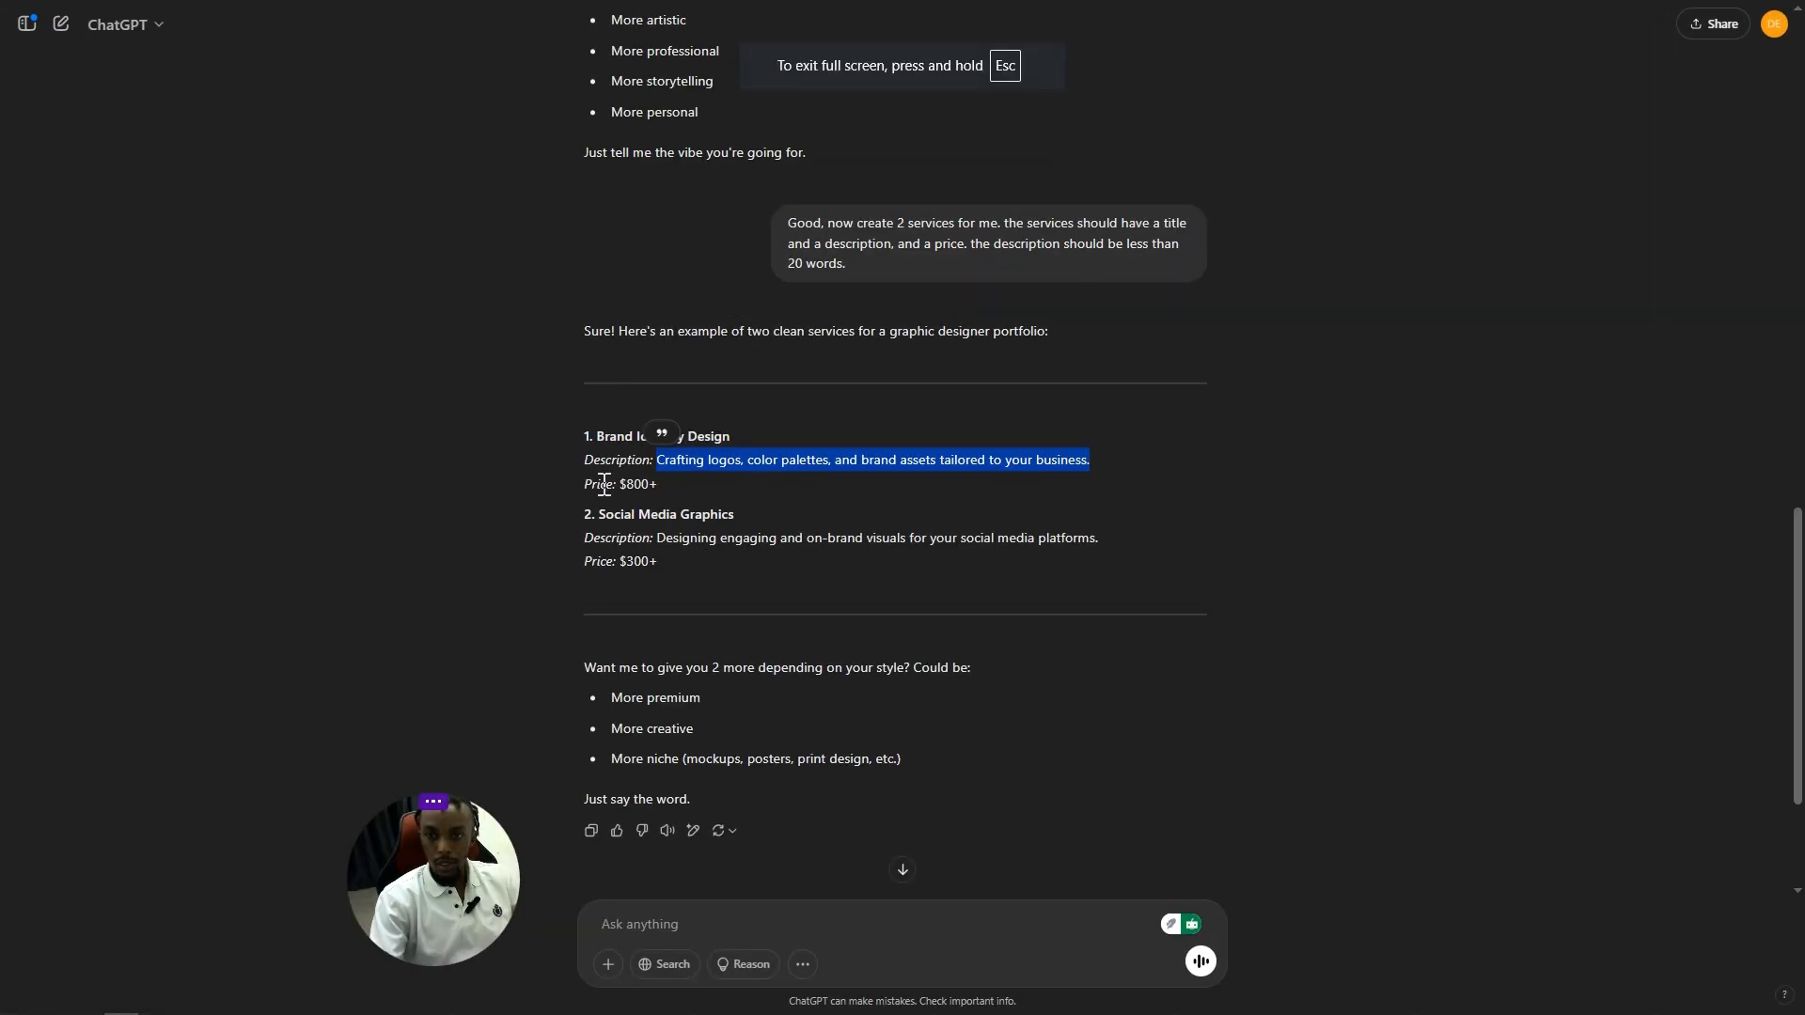
drag(600, 515, 732, 514)
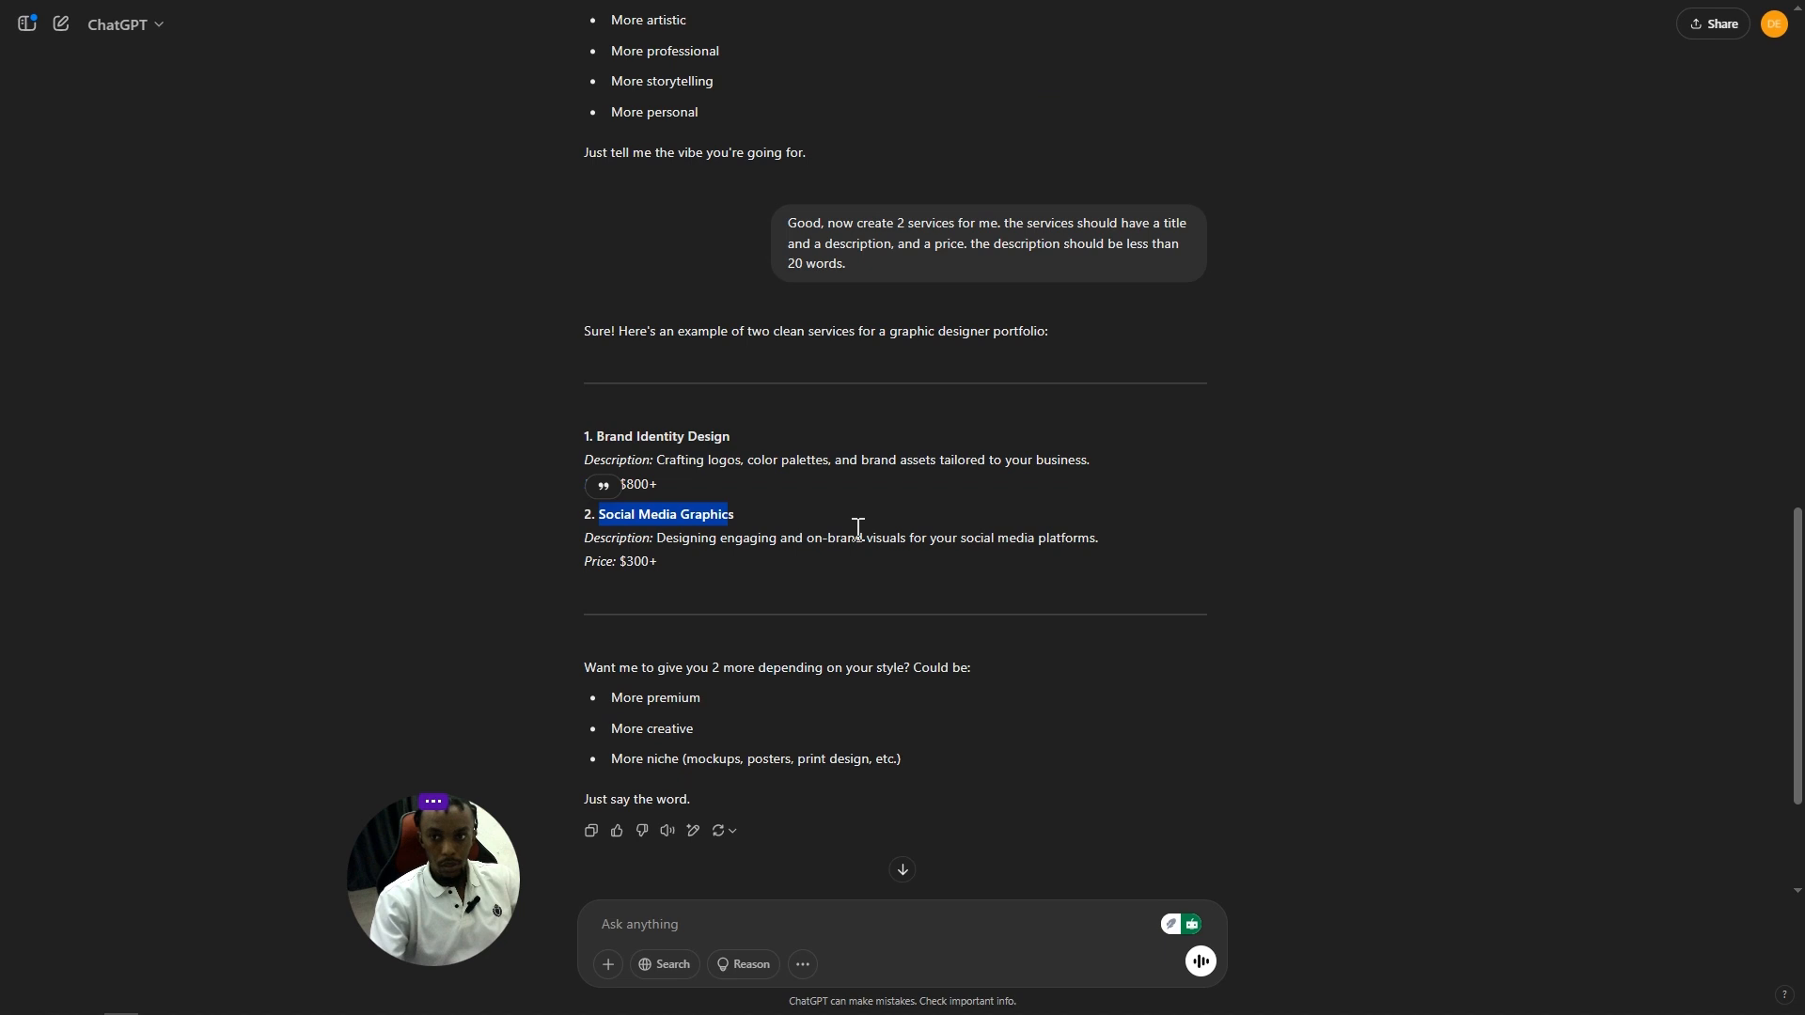
drag(593, 515, 736, 515)
key(ctrl+c)
click(1271, 497)
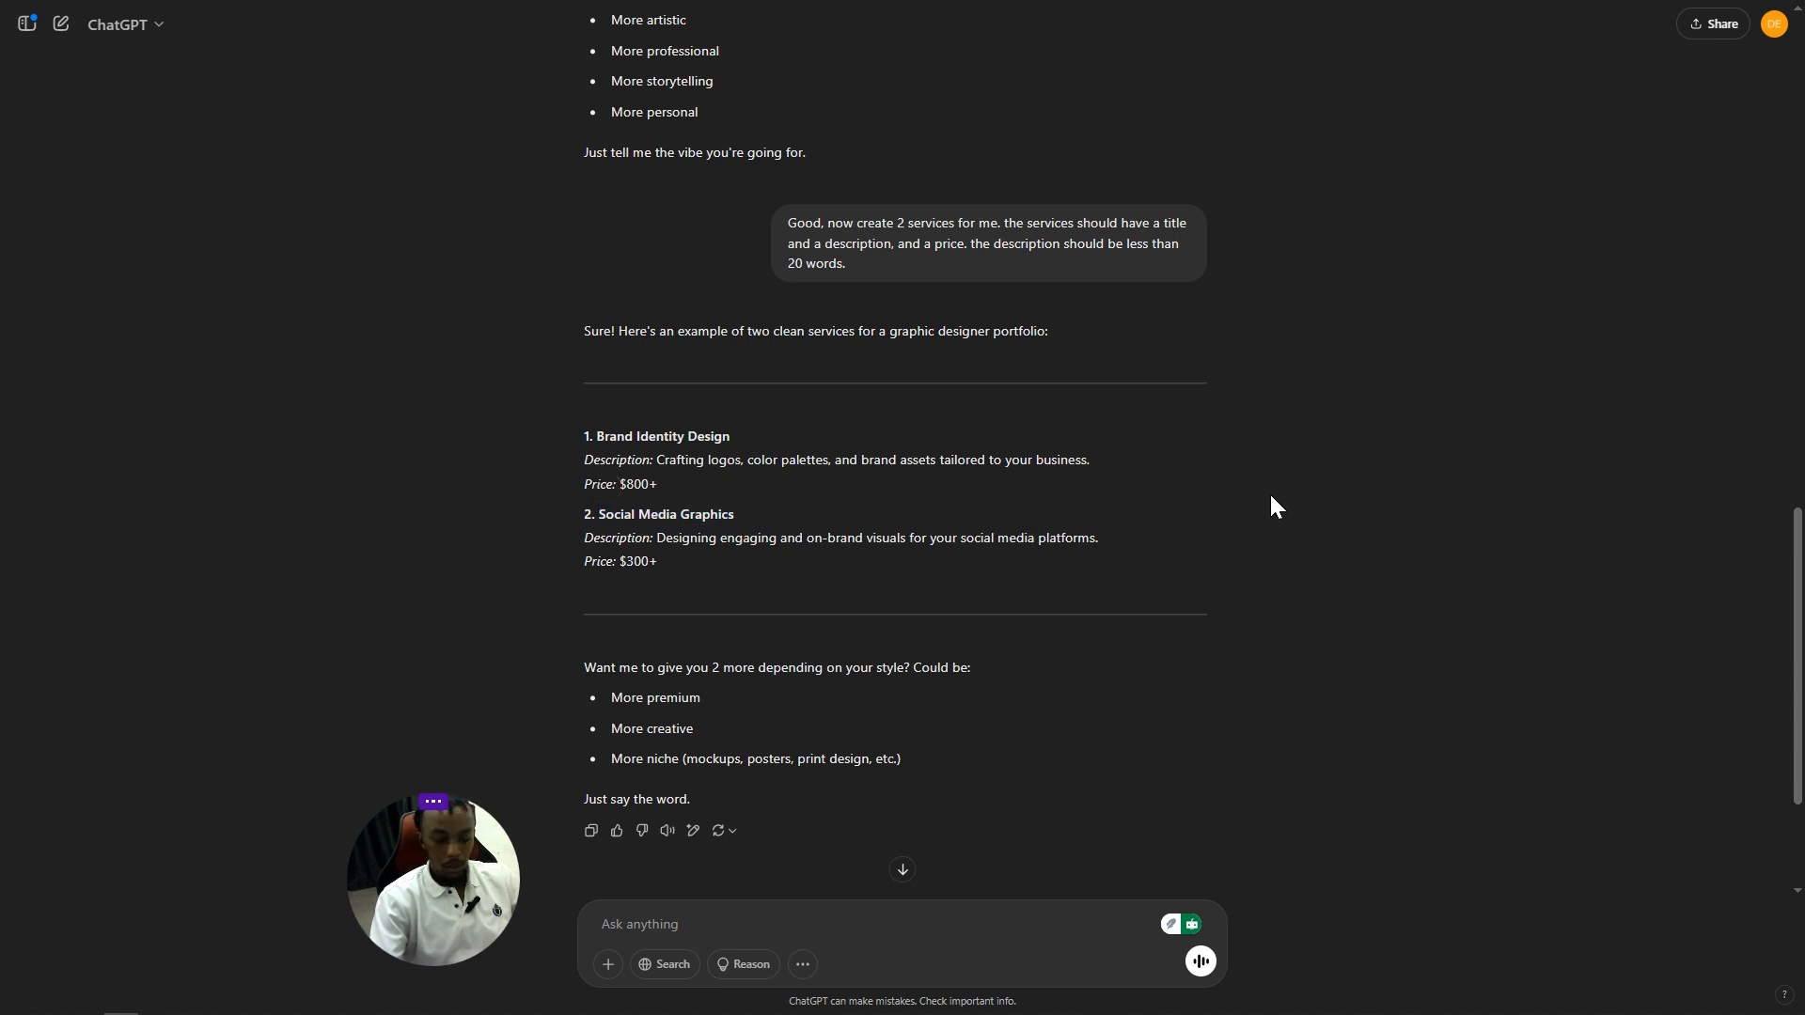
Step: Switch back to Framer and set the duplicated Services Card's title to "Social Media Graphics"
key(super+Tab)
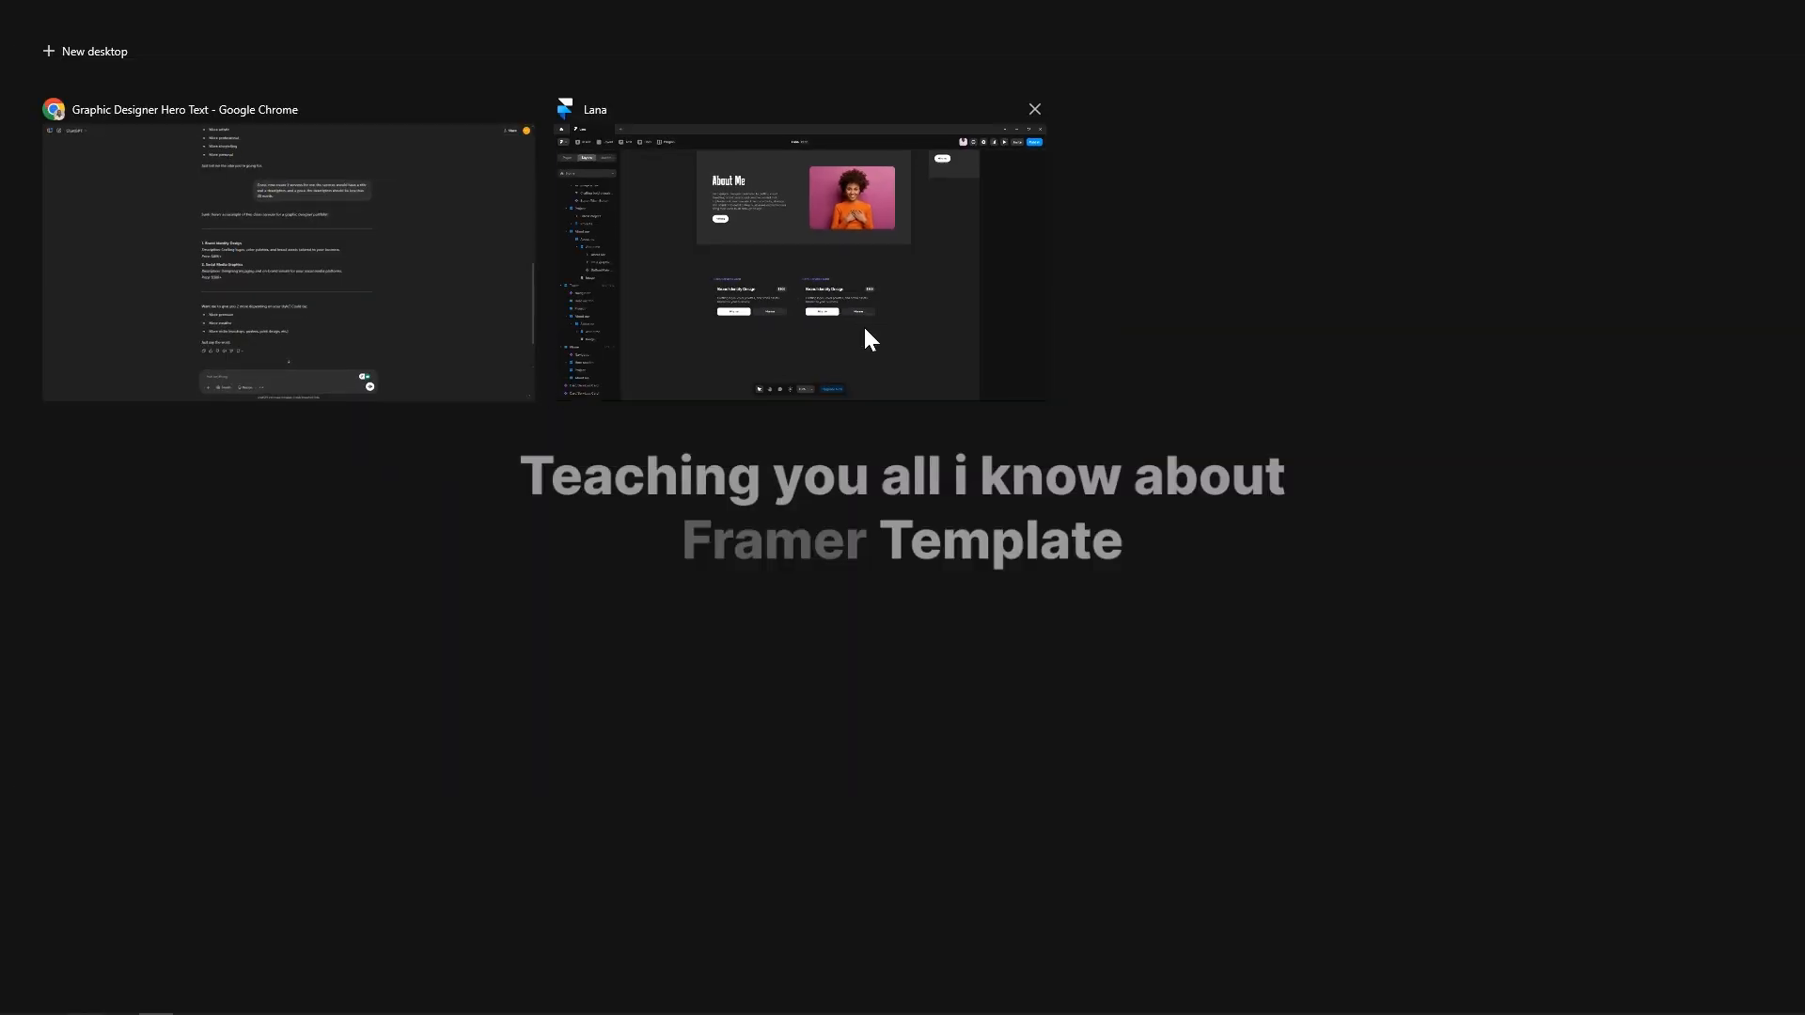
click(866, 338)
click(977, 619)
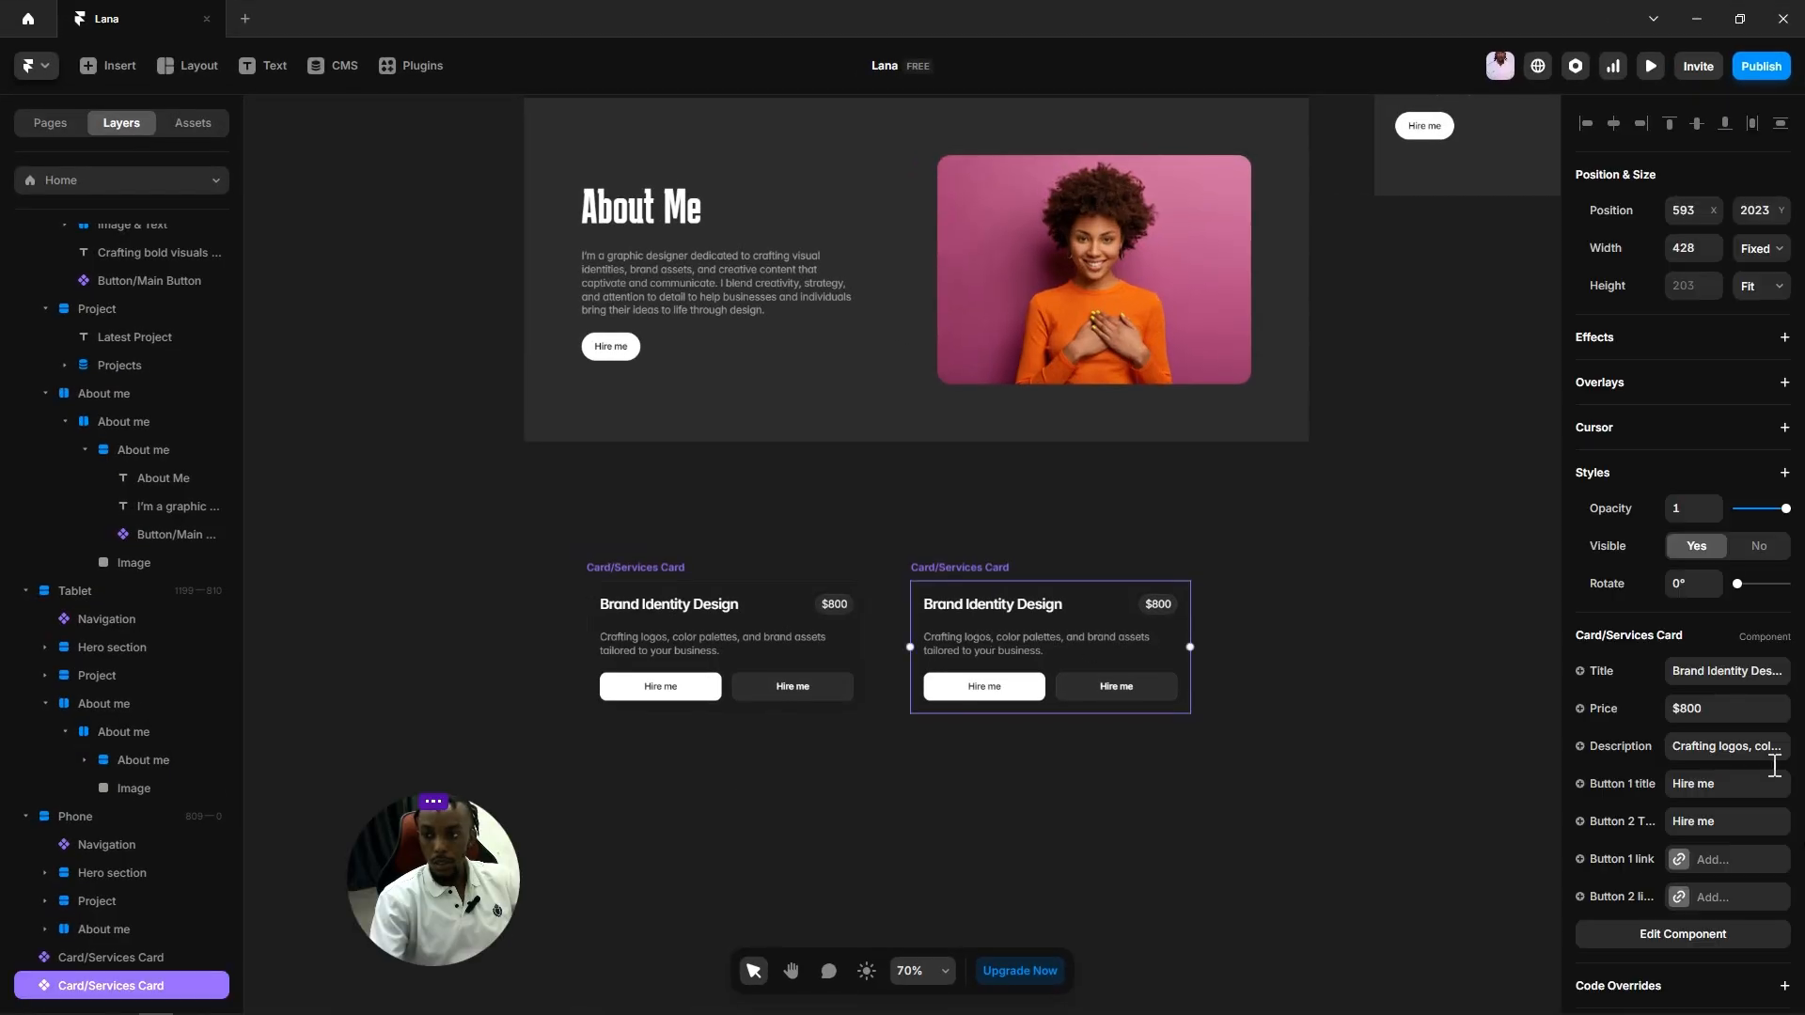
click(1716, 671)
key(ctrl+v)
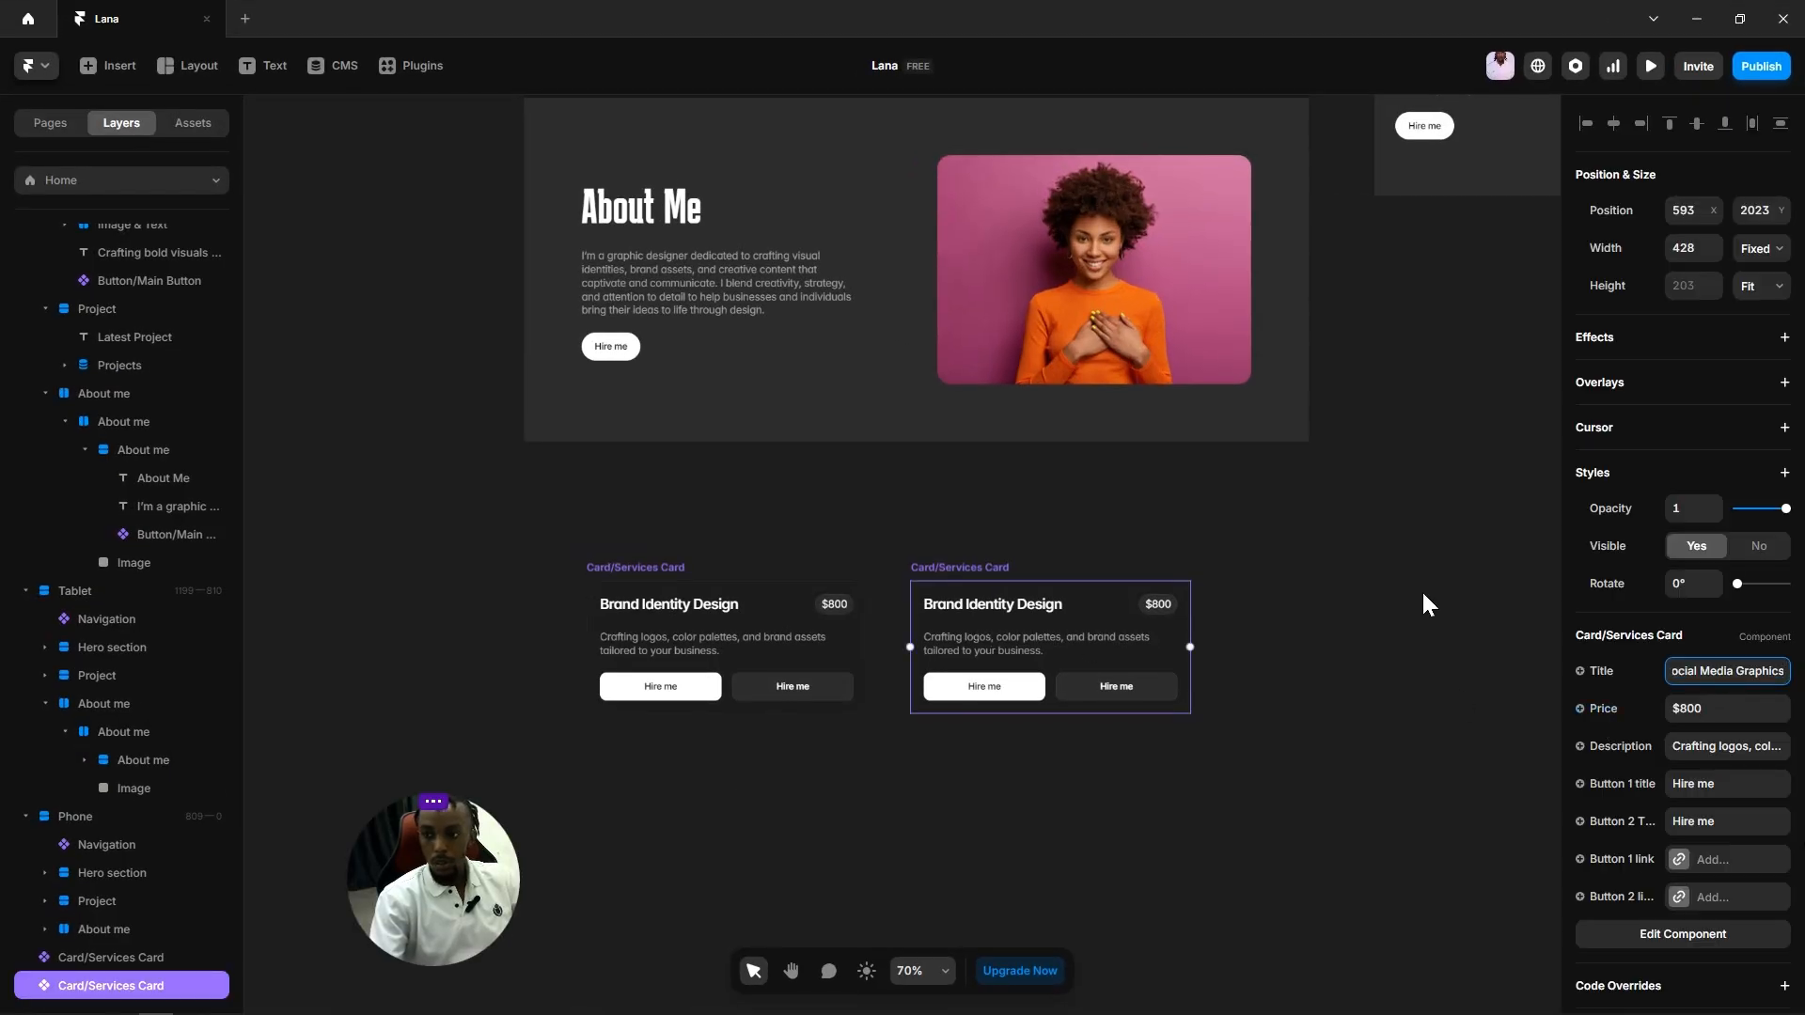
click(1238, 650)
Step: Switch to ChatGPT in Chrome and copy the Social Media Graphics service's description
key(super+Tab)
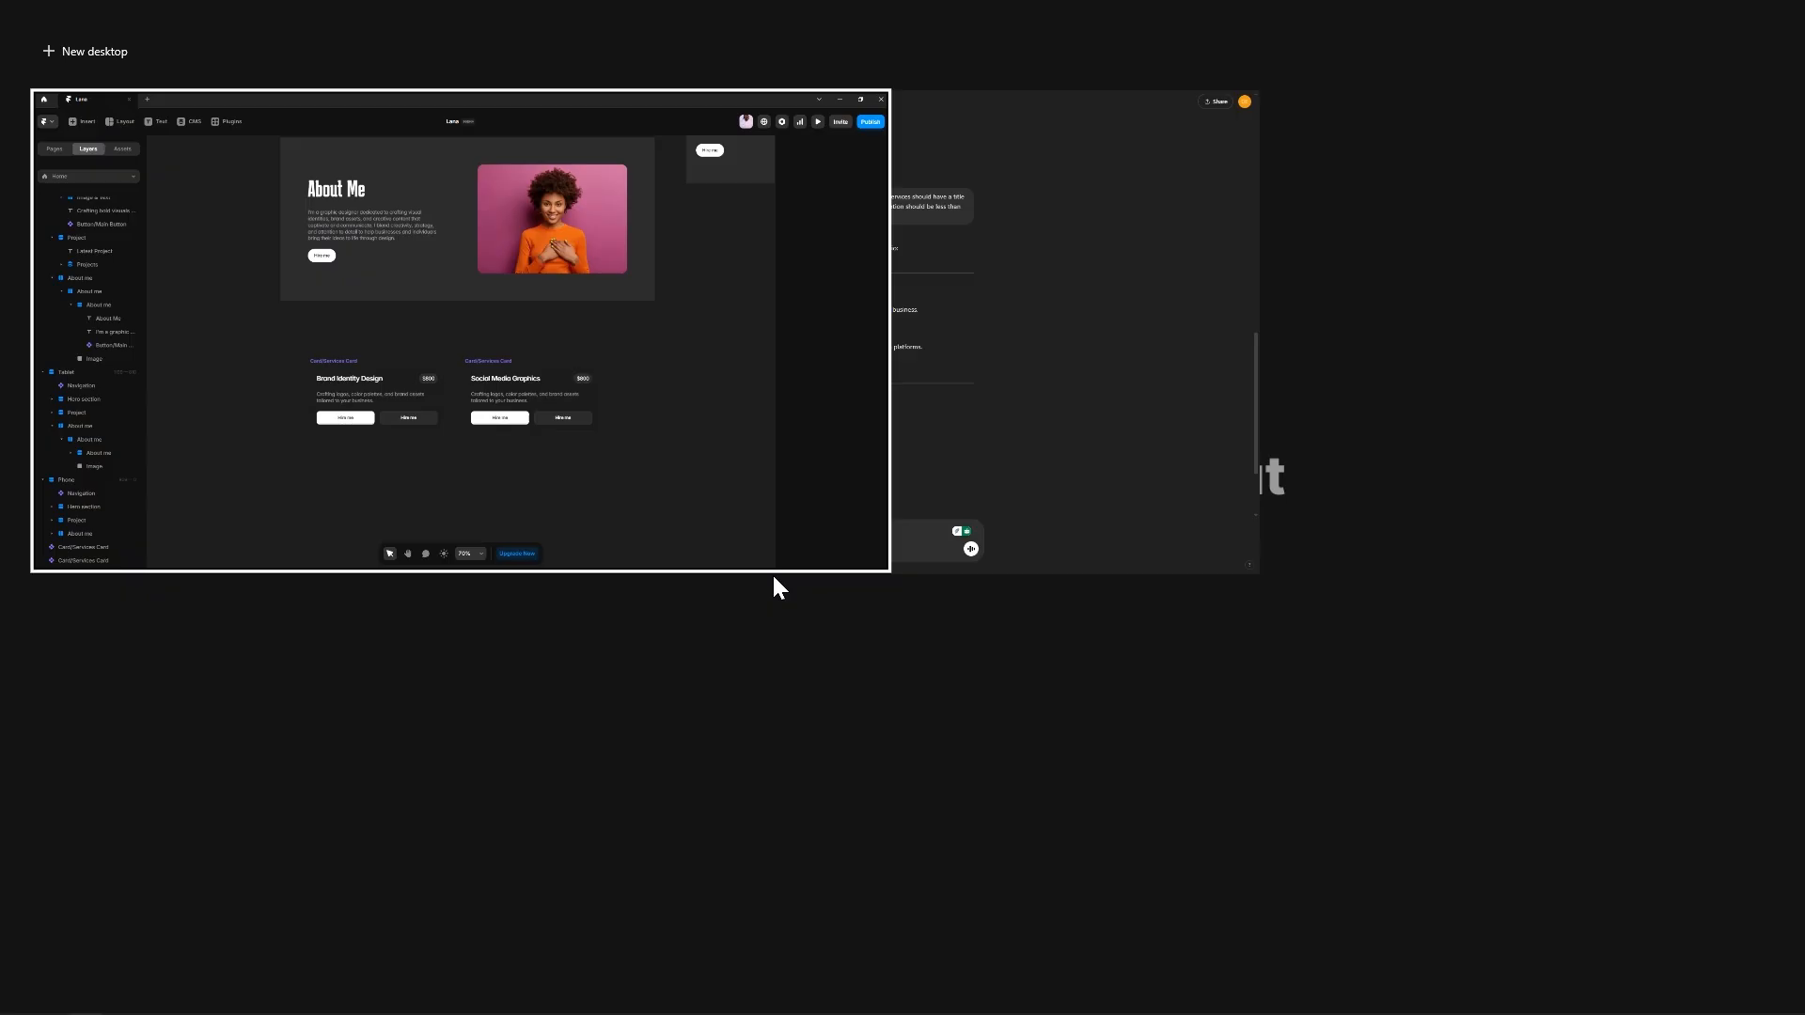
click(796, 279)
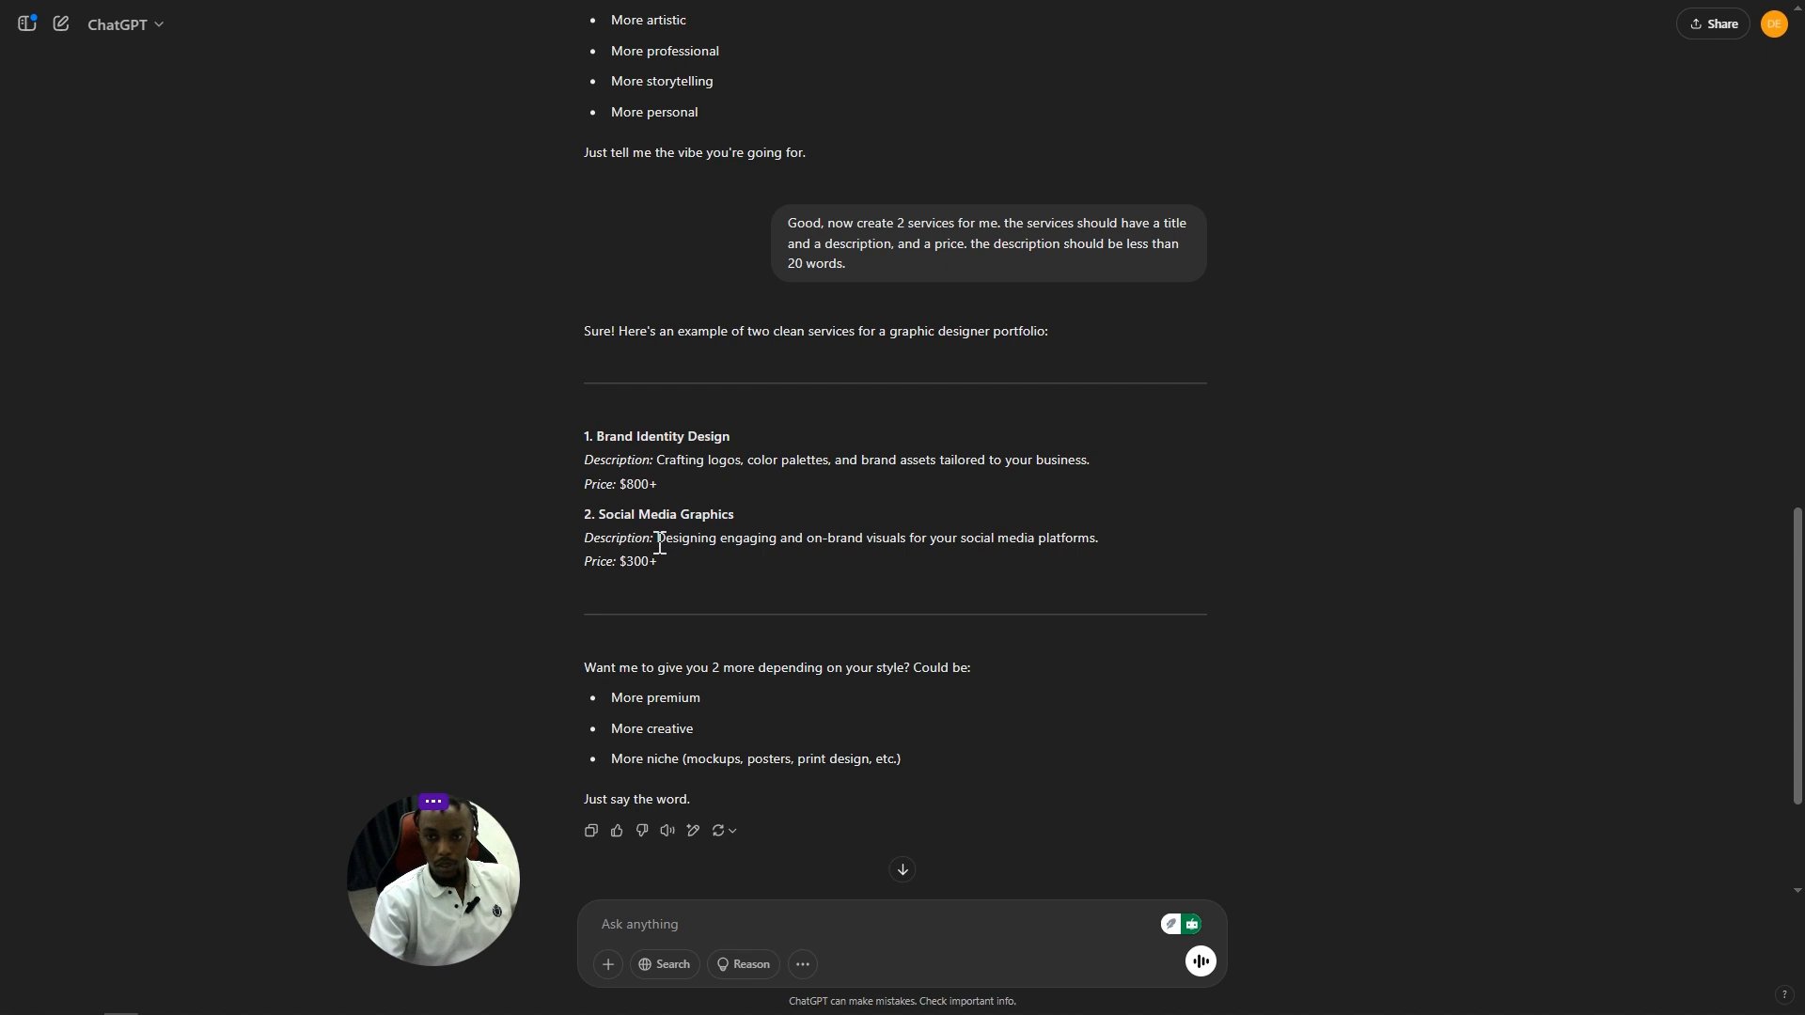
drag(659, 543, 1110, 540)
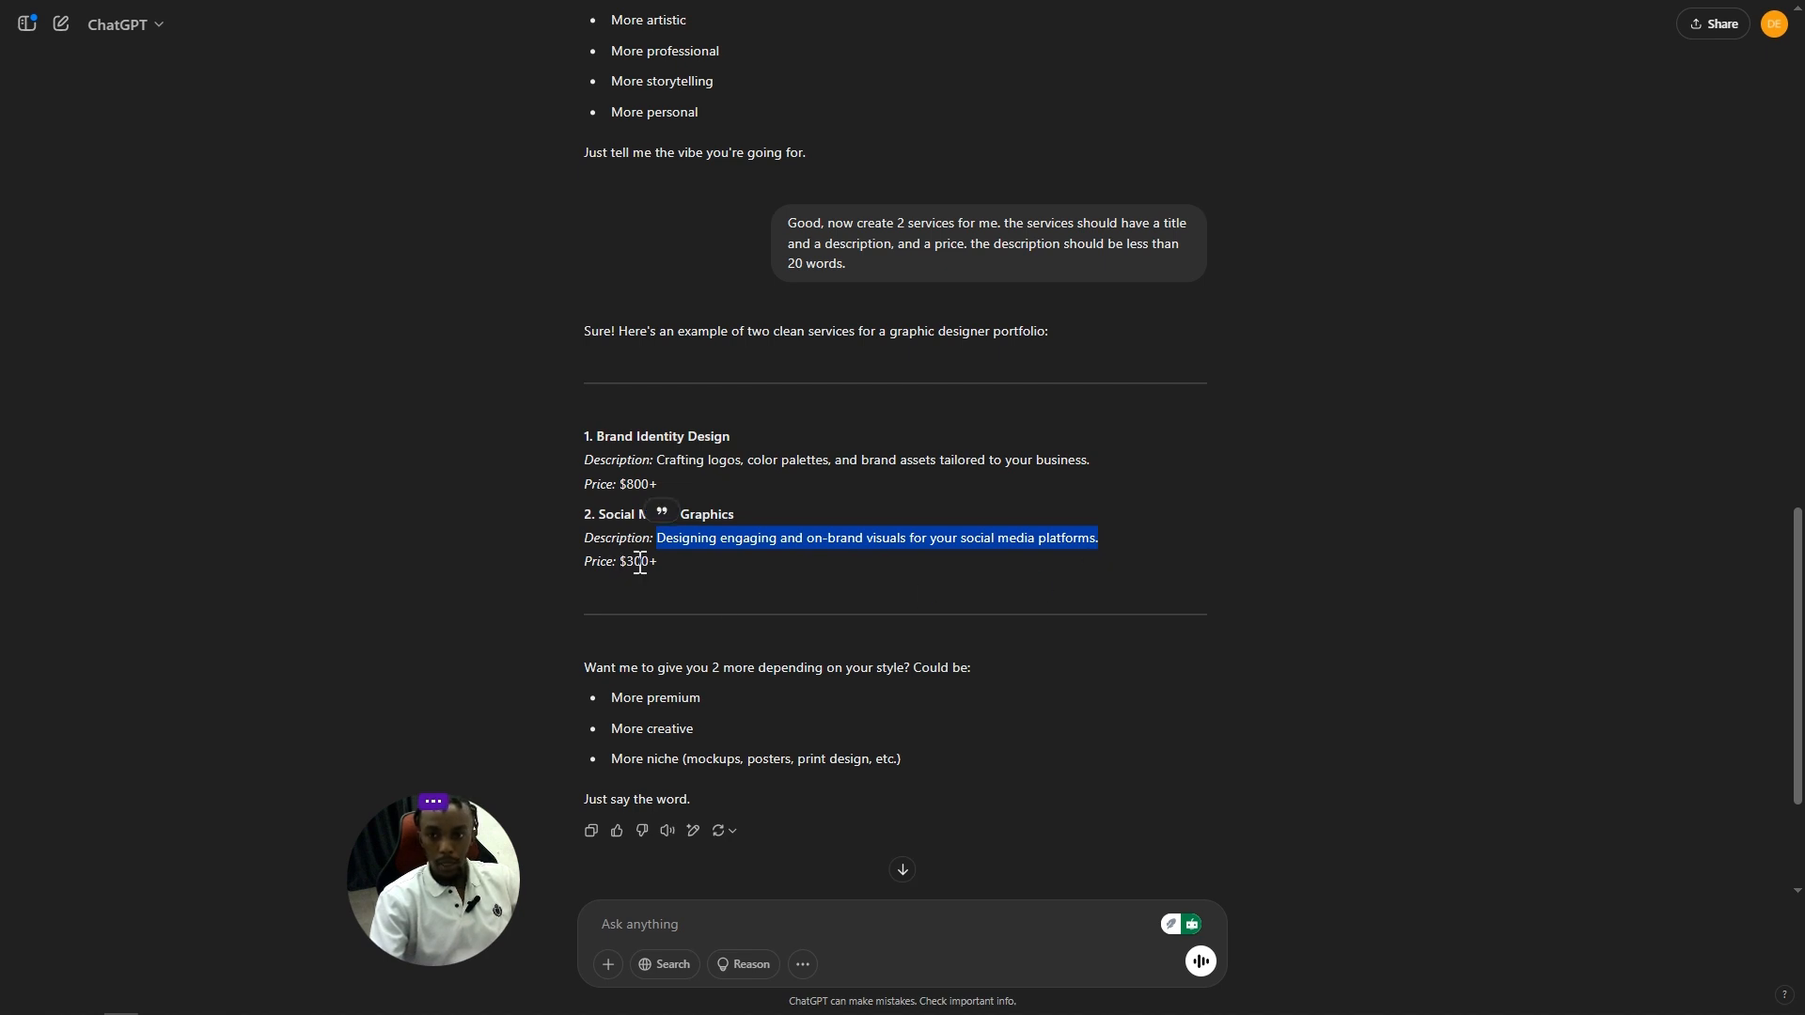
click(1355, 507)
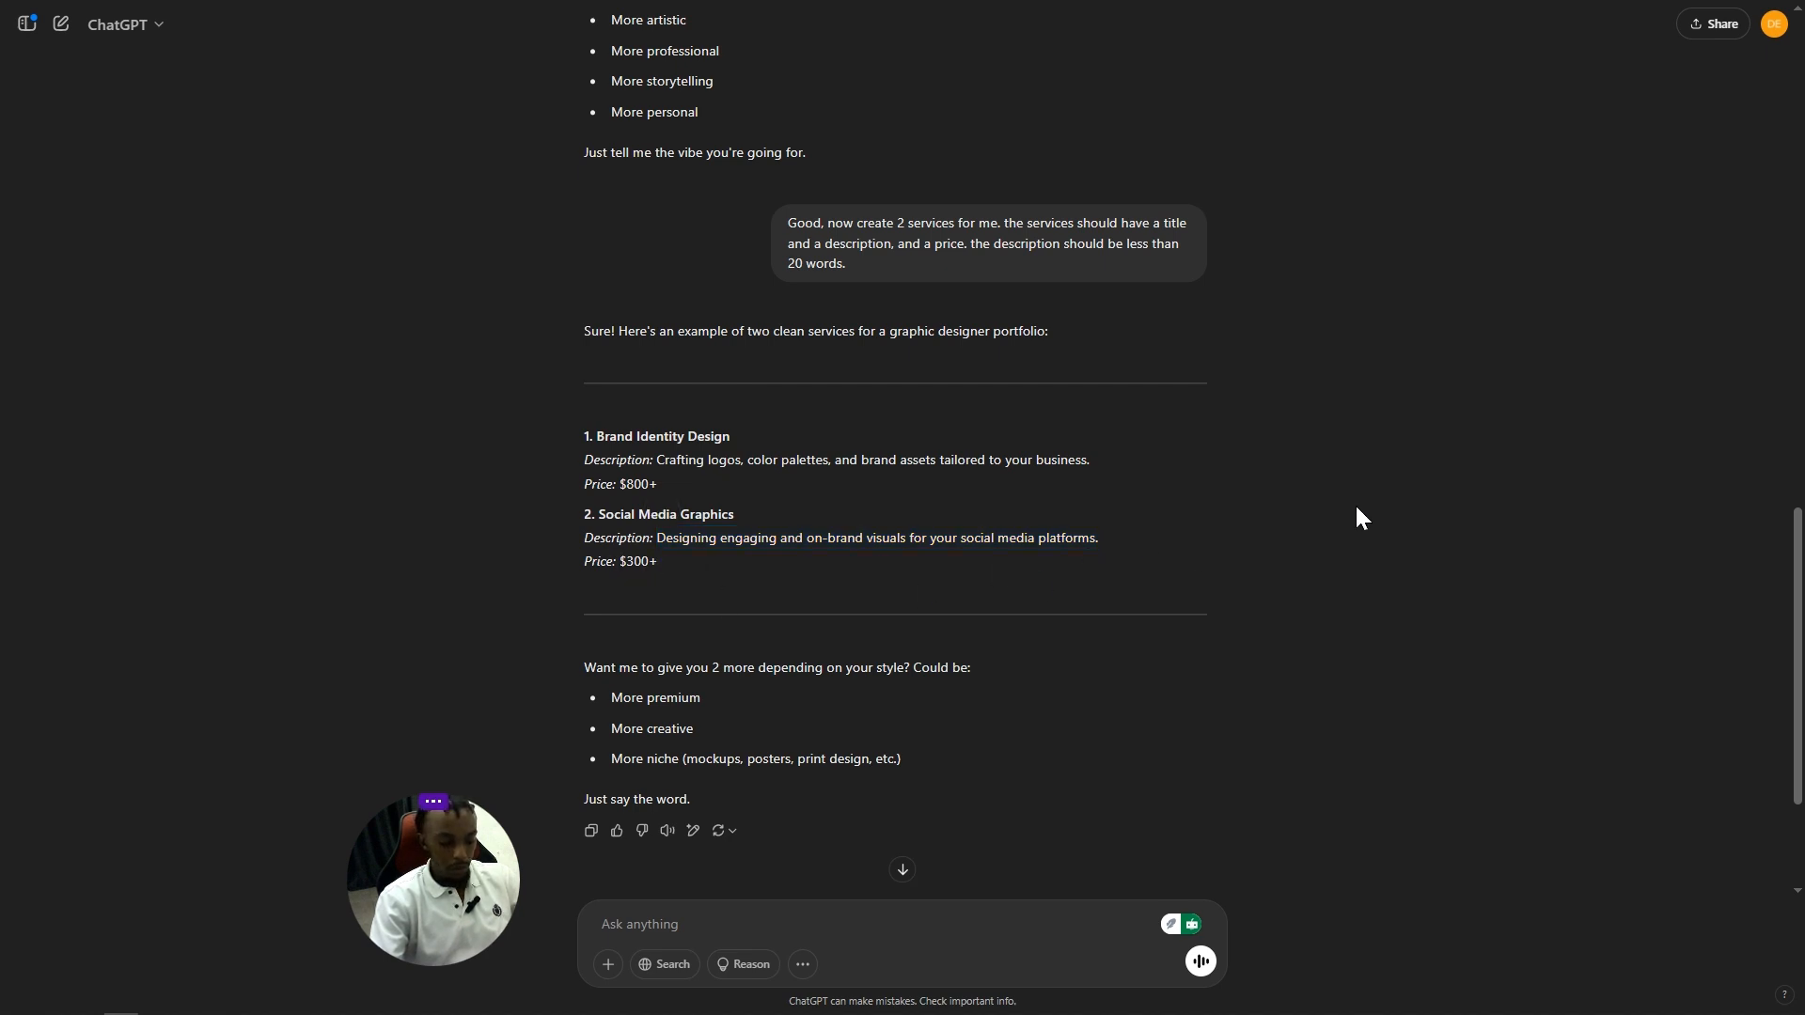
Step: Switch back to Framer and set the Social Media Graphics card's description to "Designing engaging and on-brand visuals for your social media platforms."
key(super+Tab)
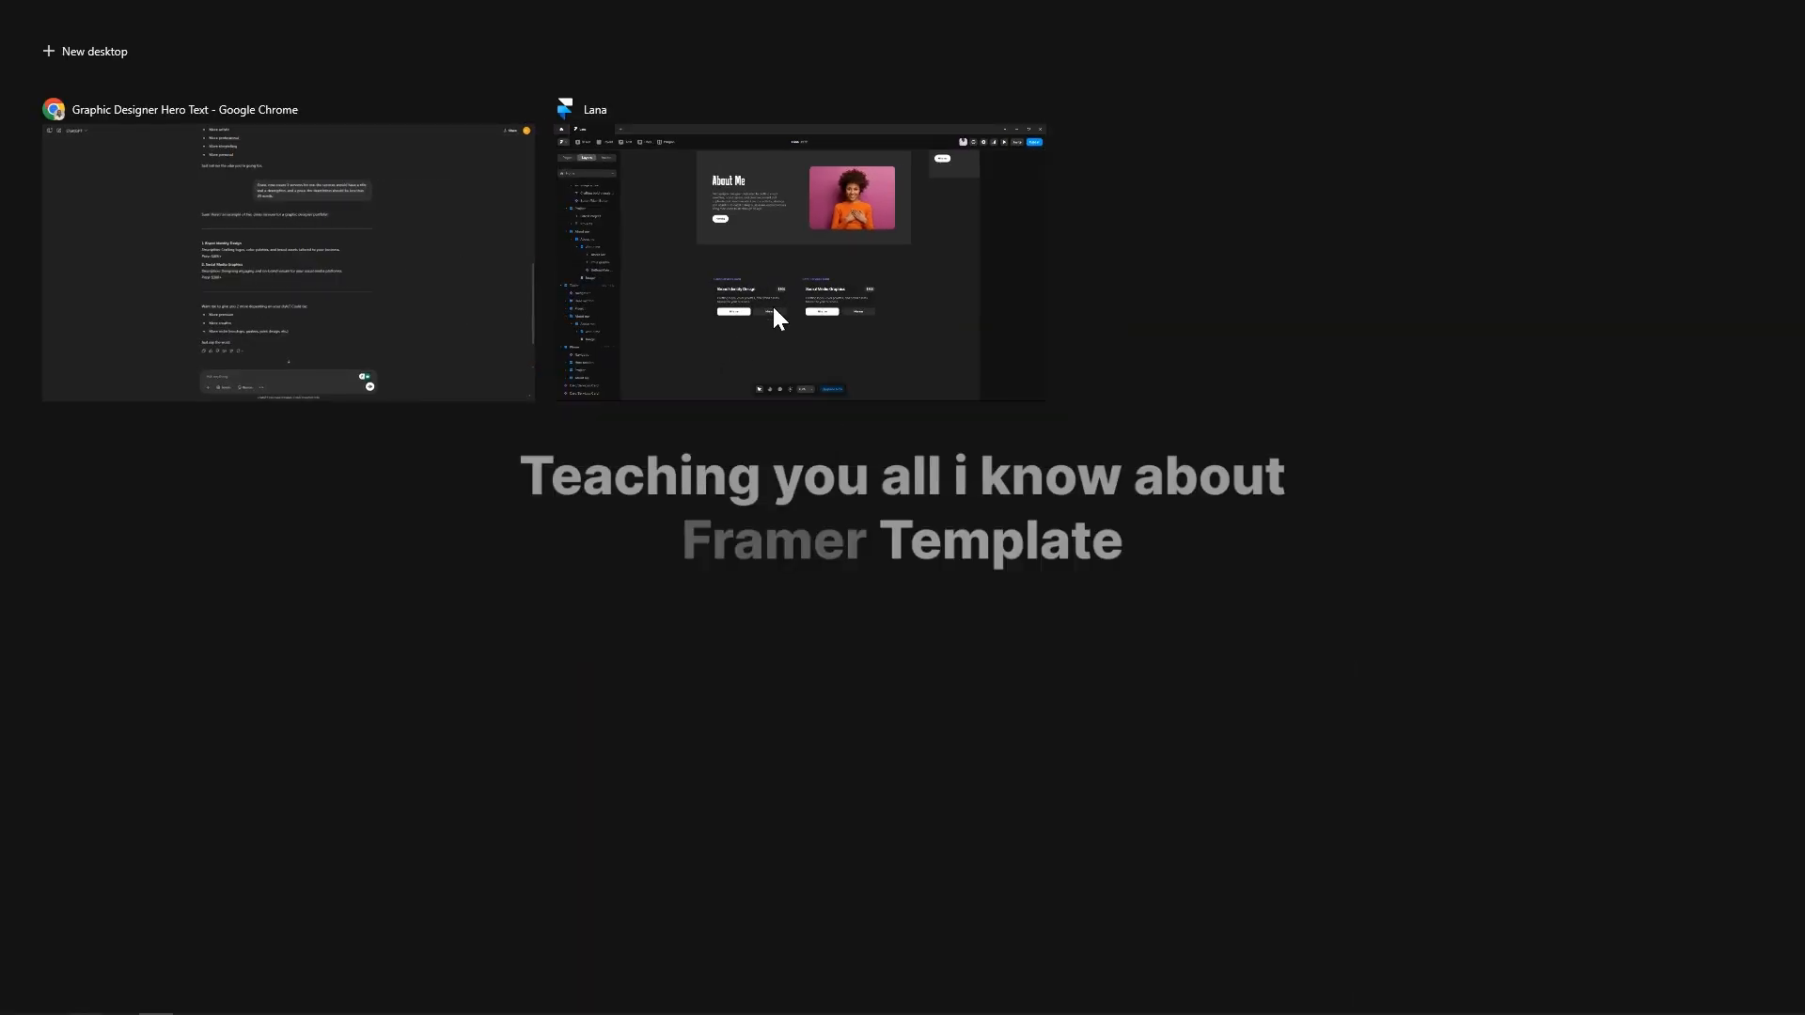
click(770, 302)
click(1002, 649)
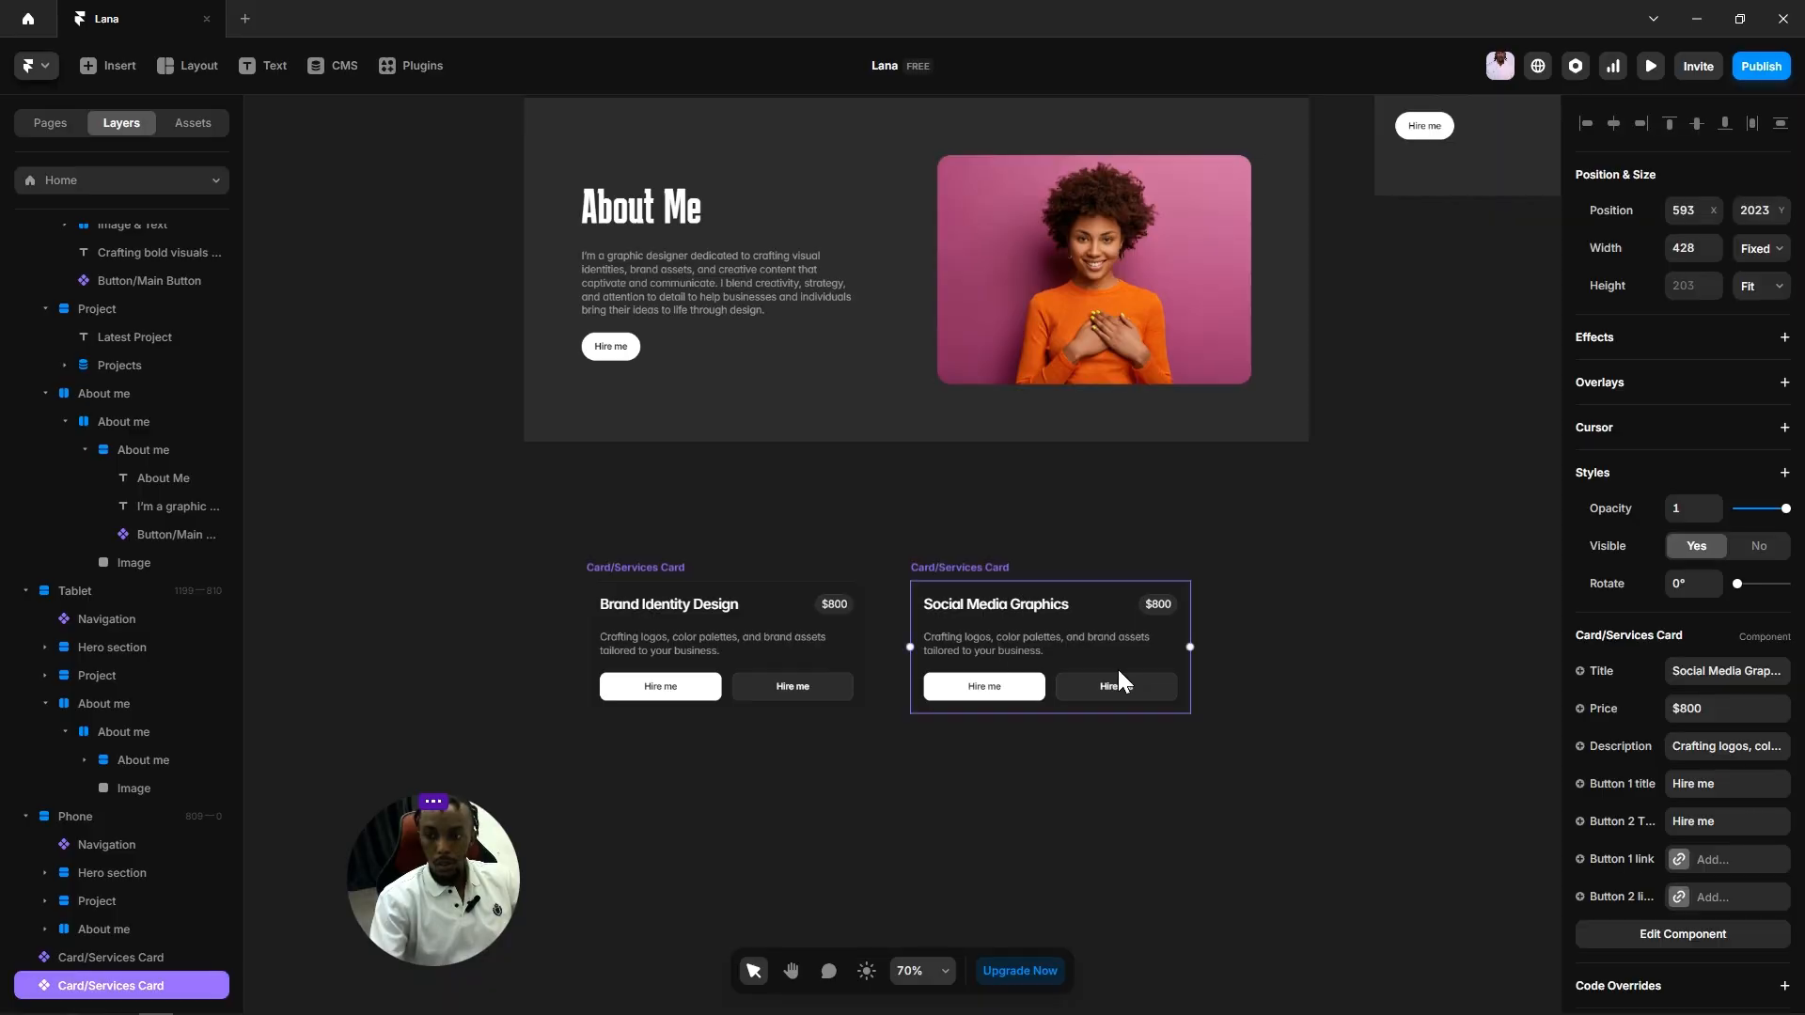
click(1727, 747)
key(ctrl+v)
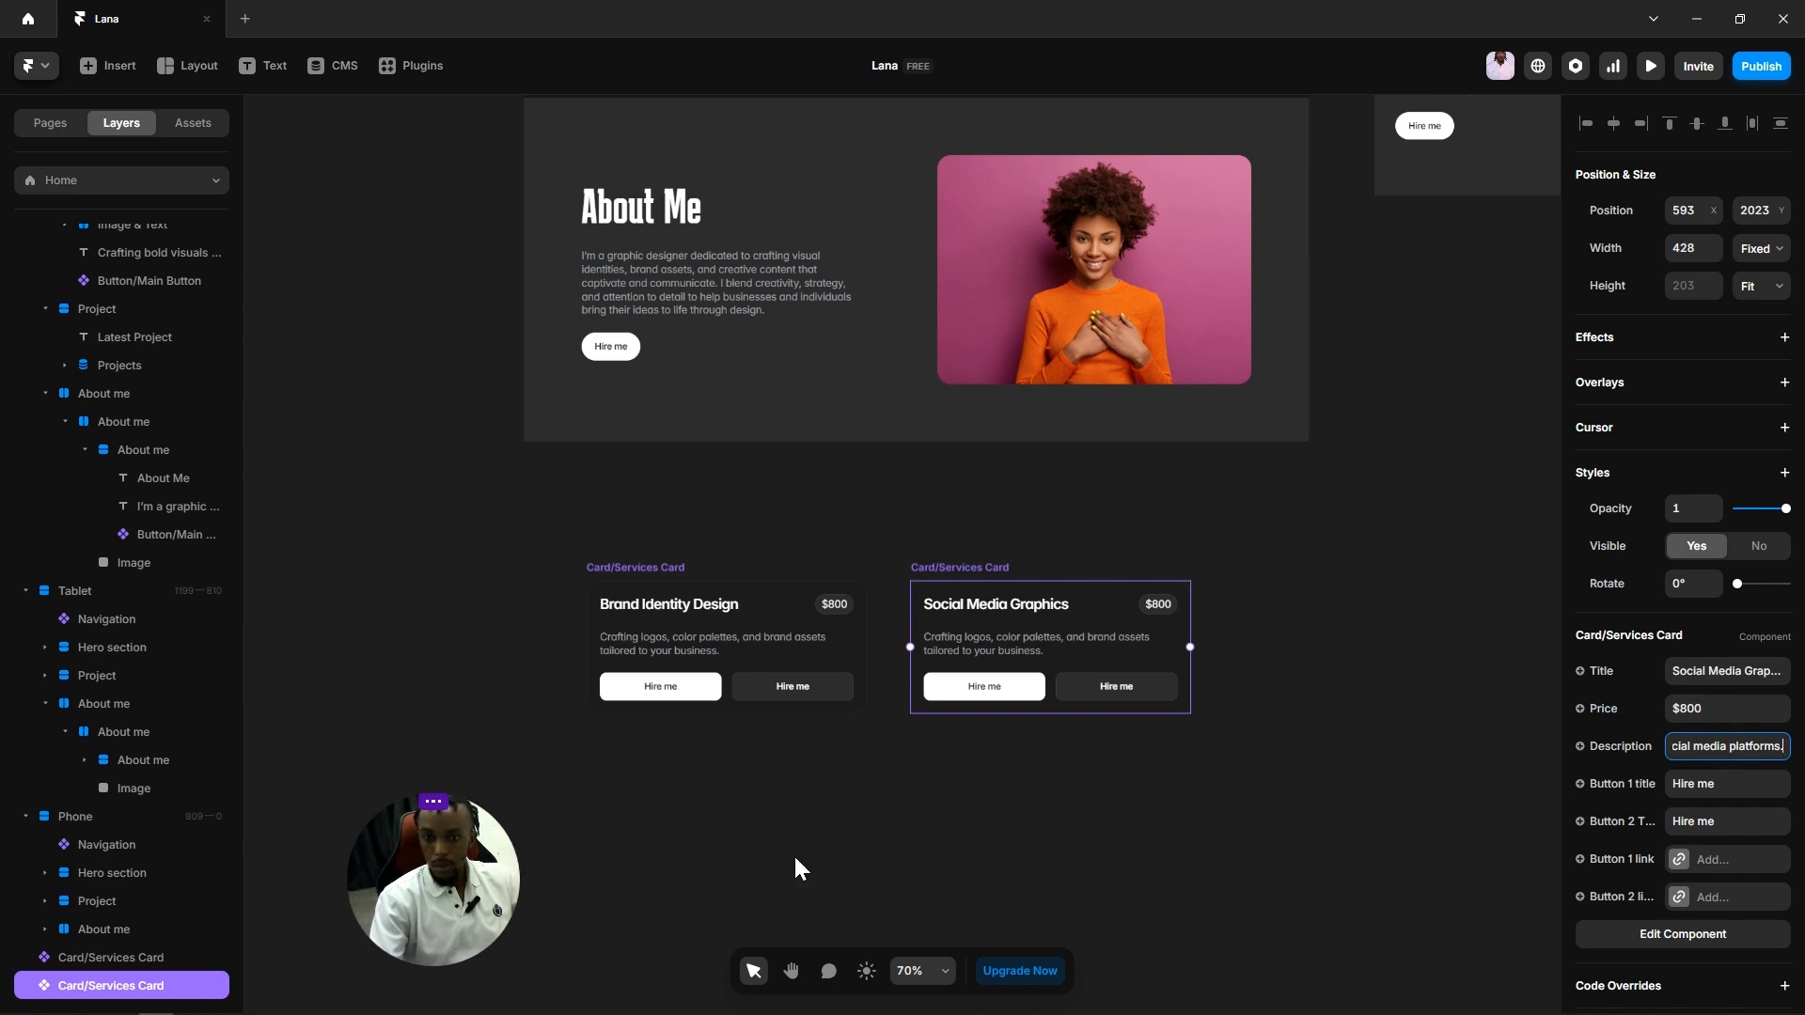
key(Return)
Step: Set the Social Media Graphics card's price to $300
click(1724, 710)
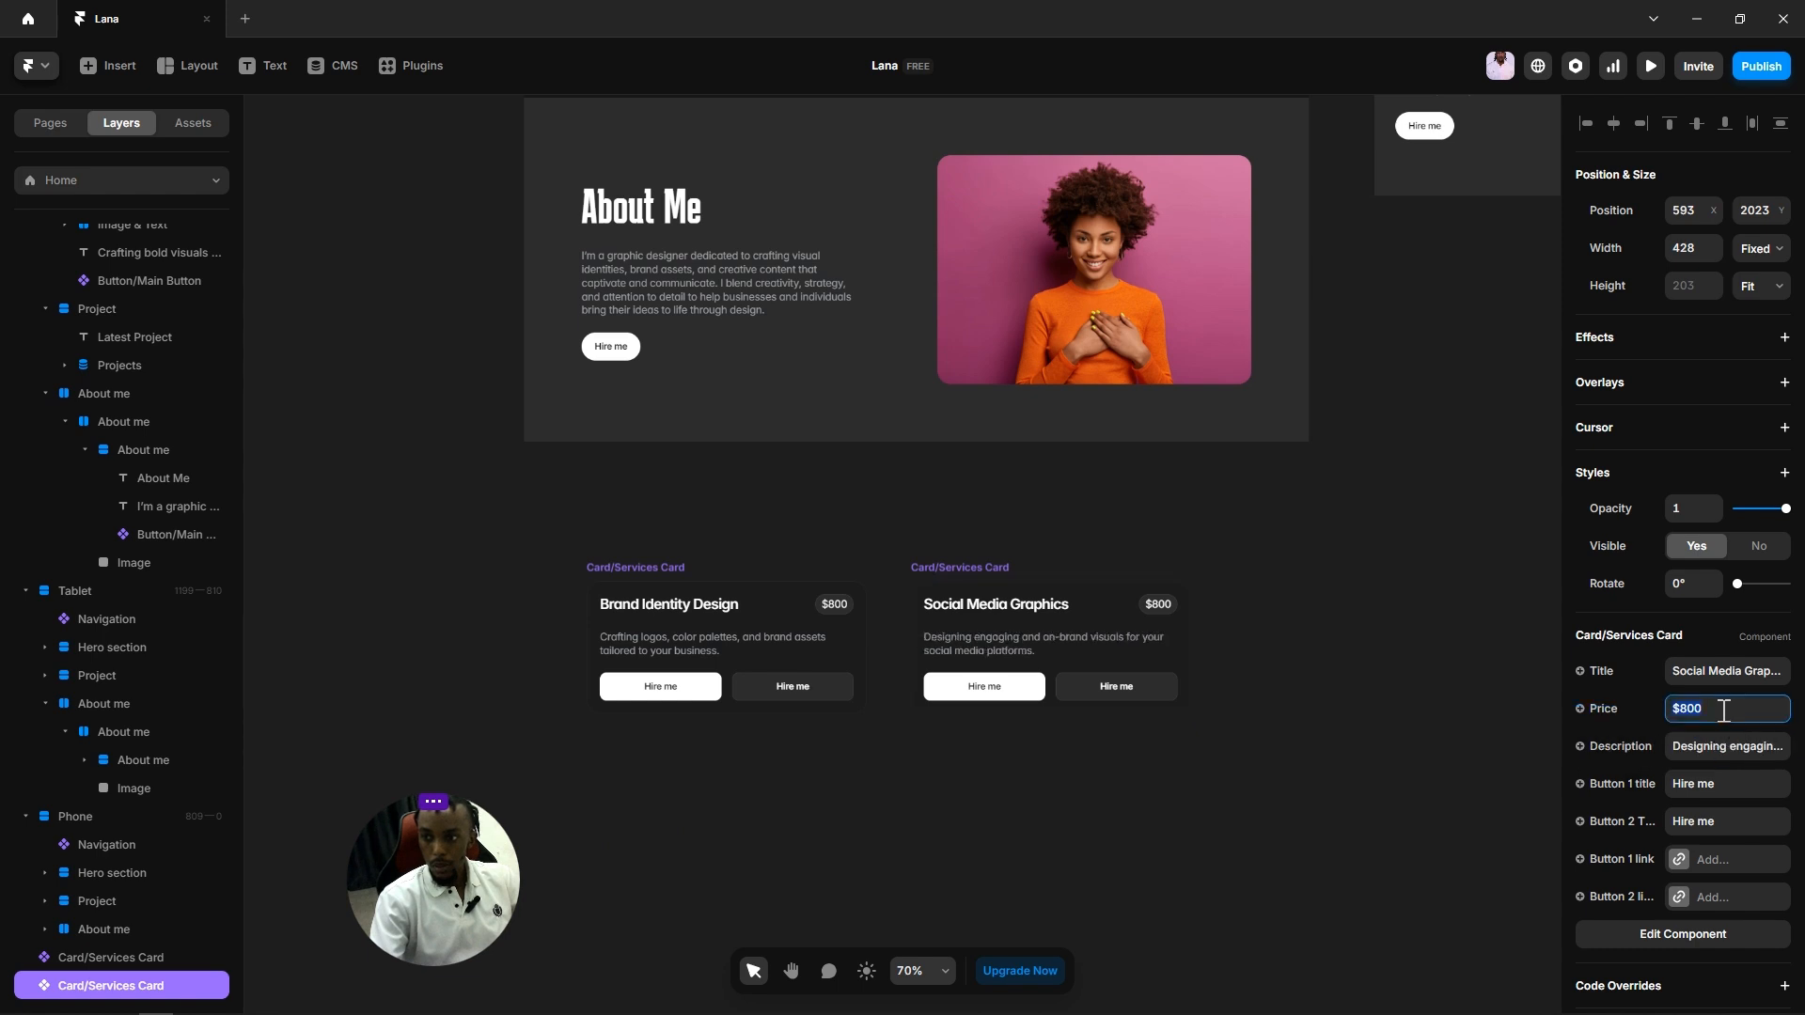
key(End)
key(BackSpace)
key(BackSpace)
key(BackSpace)
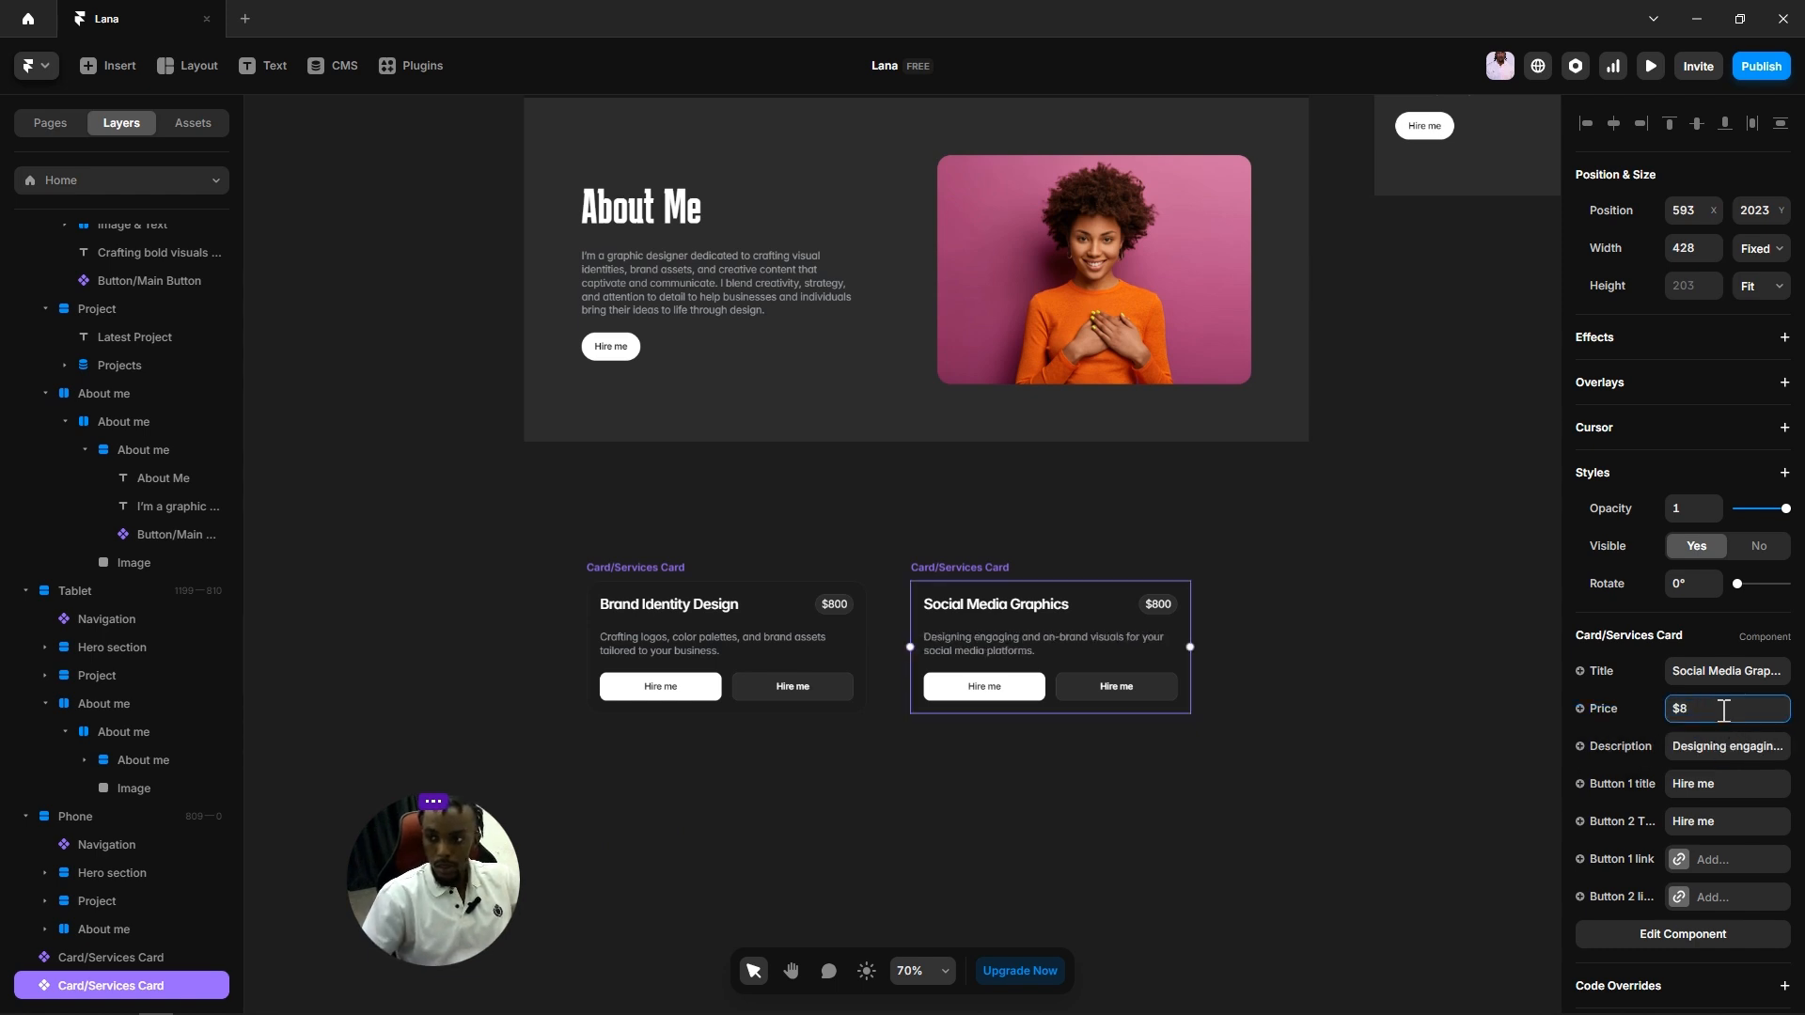
text(300)
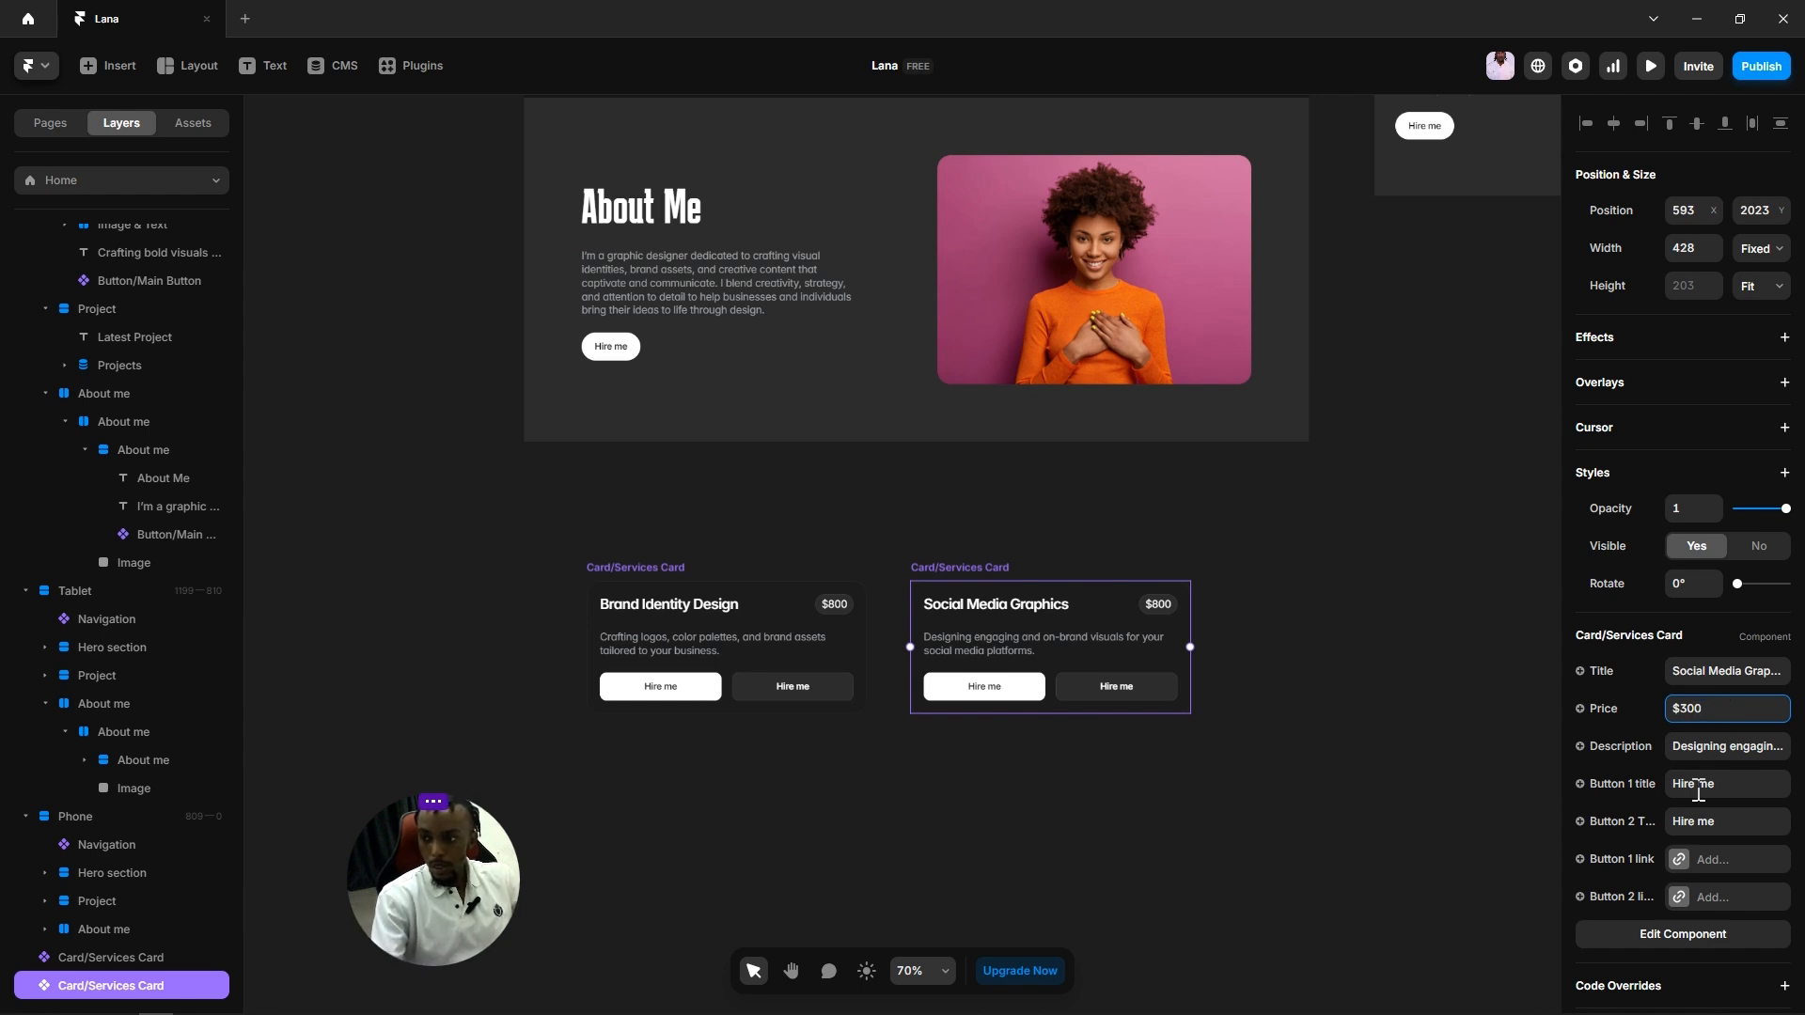
click(761, 758)
Step: Set the Brand Identity Design card's first button title to "Start Now" and its second button title to "Chat"
click(765, 674)
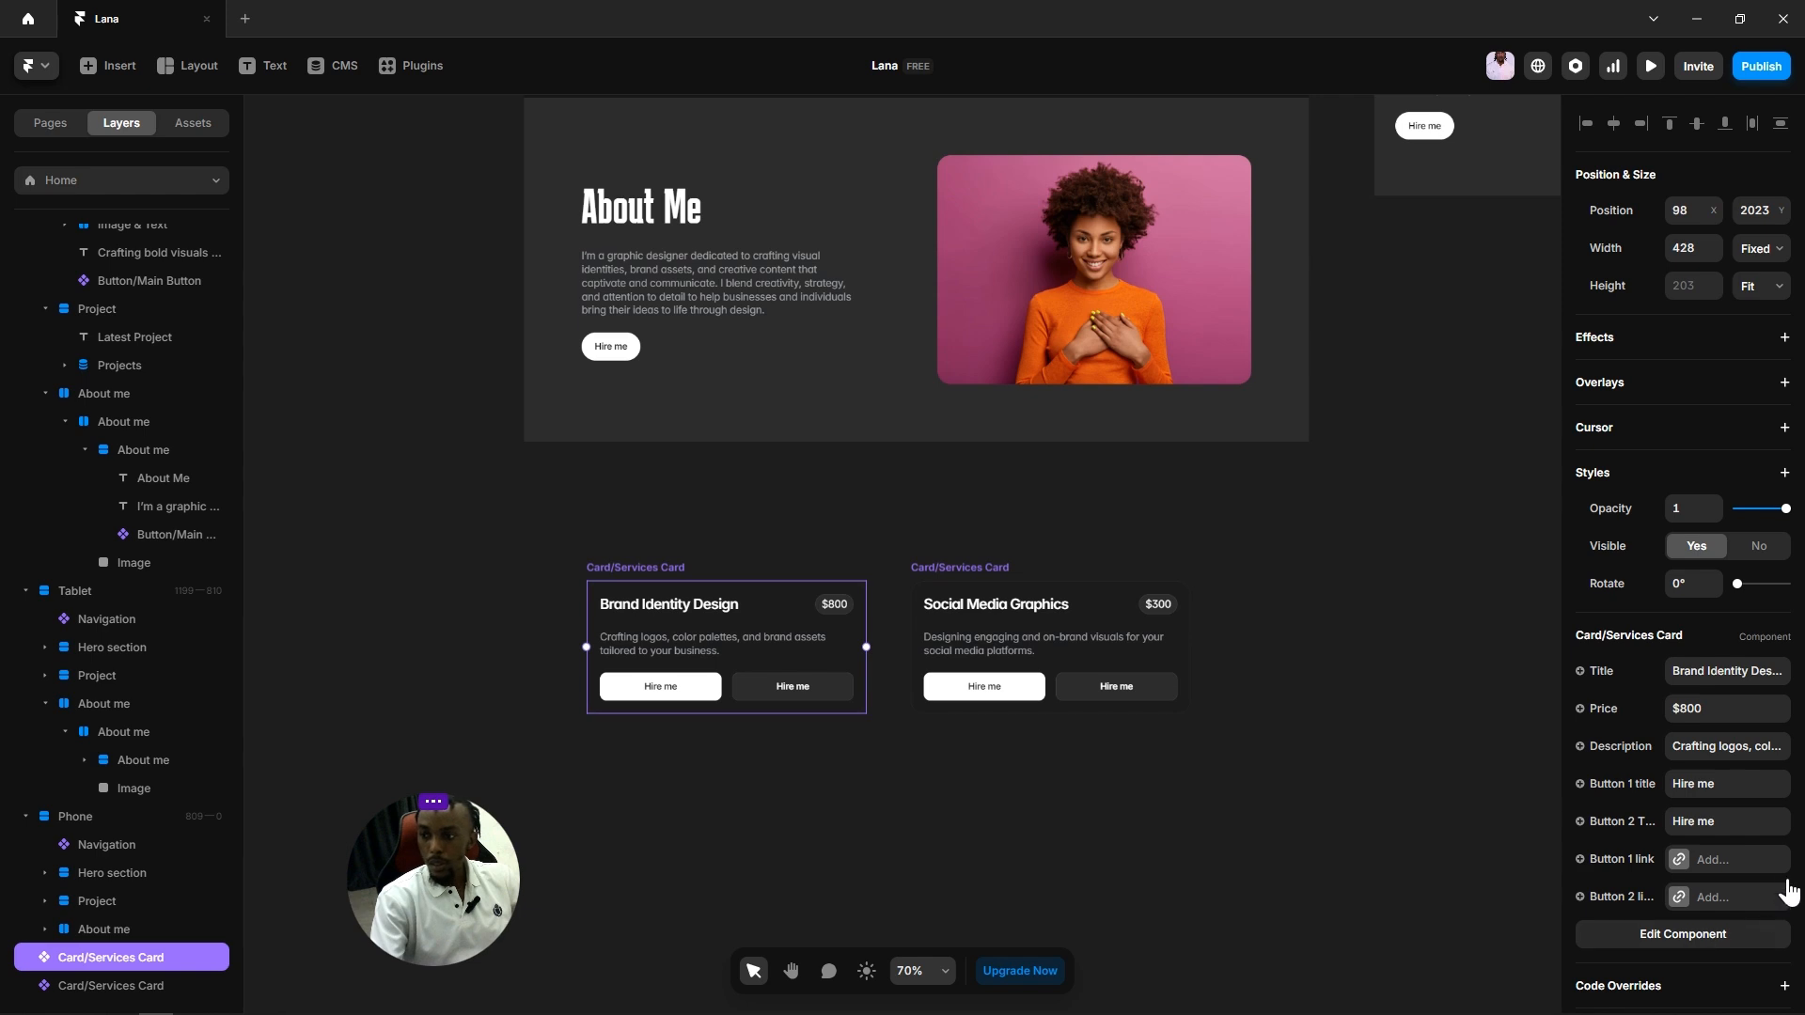
click(1728, 788)
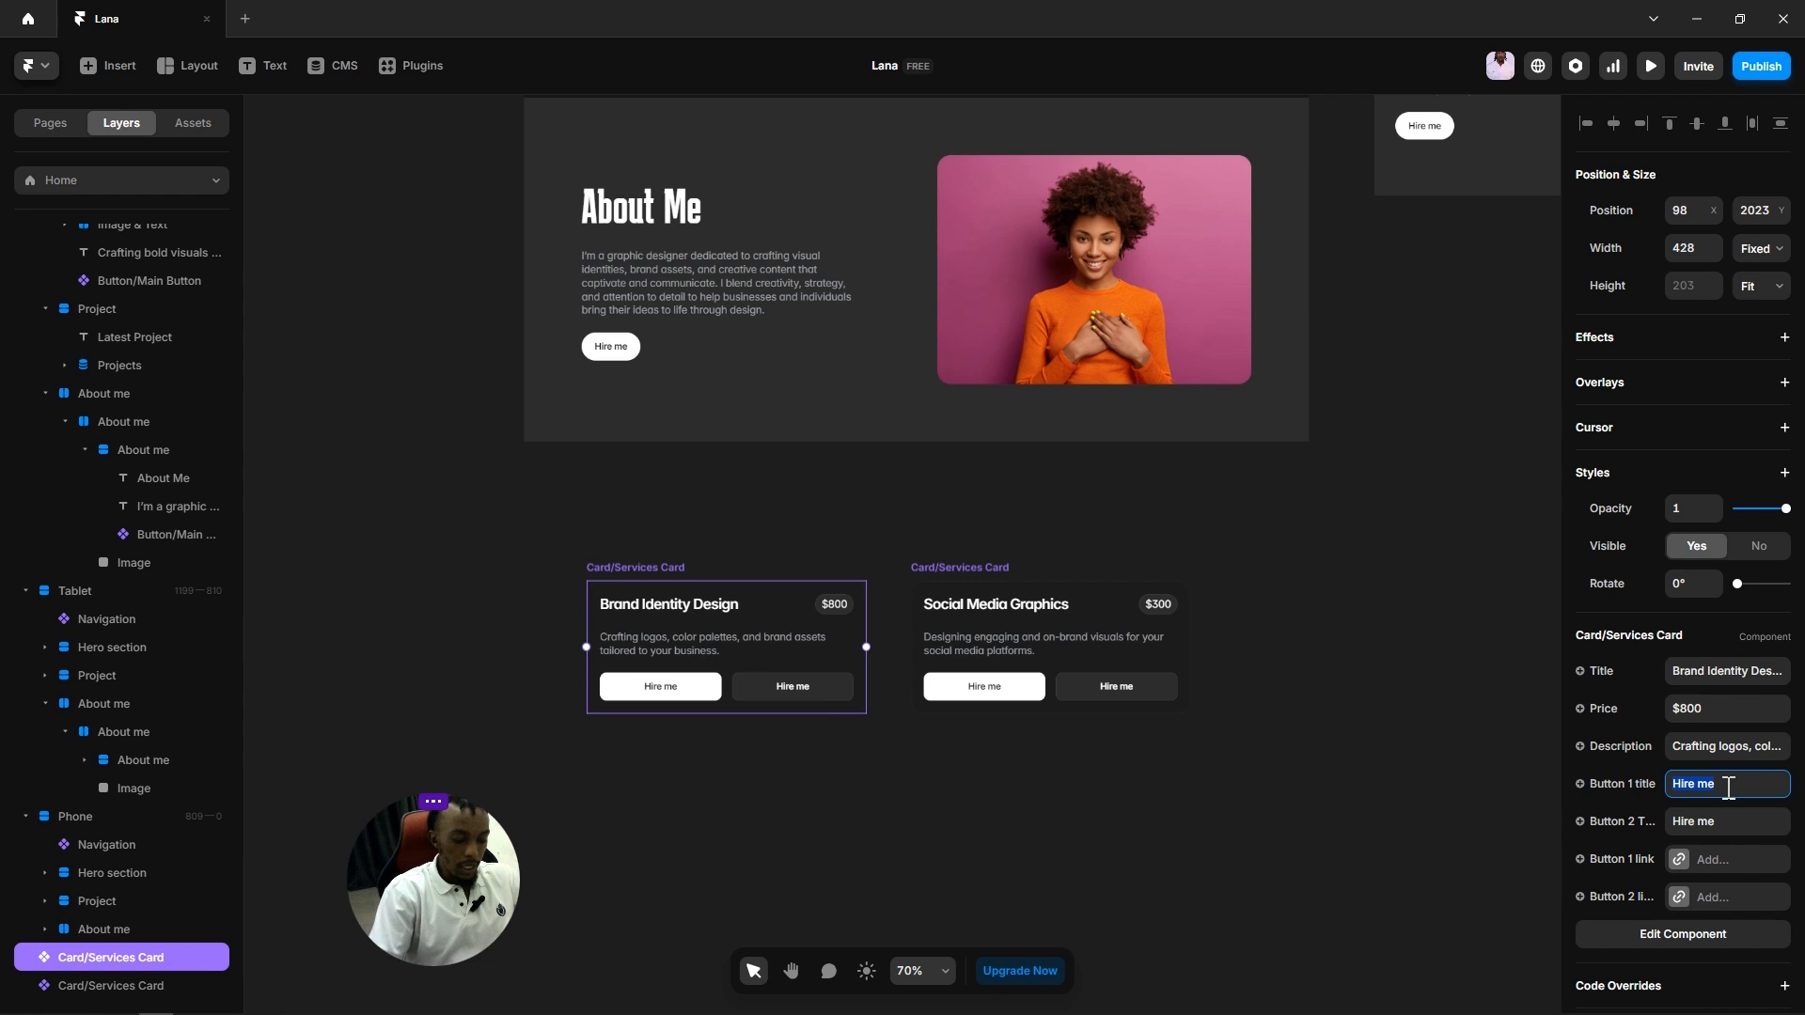
text(Start Now)
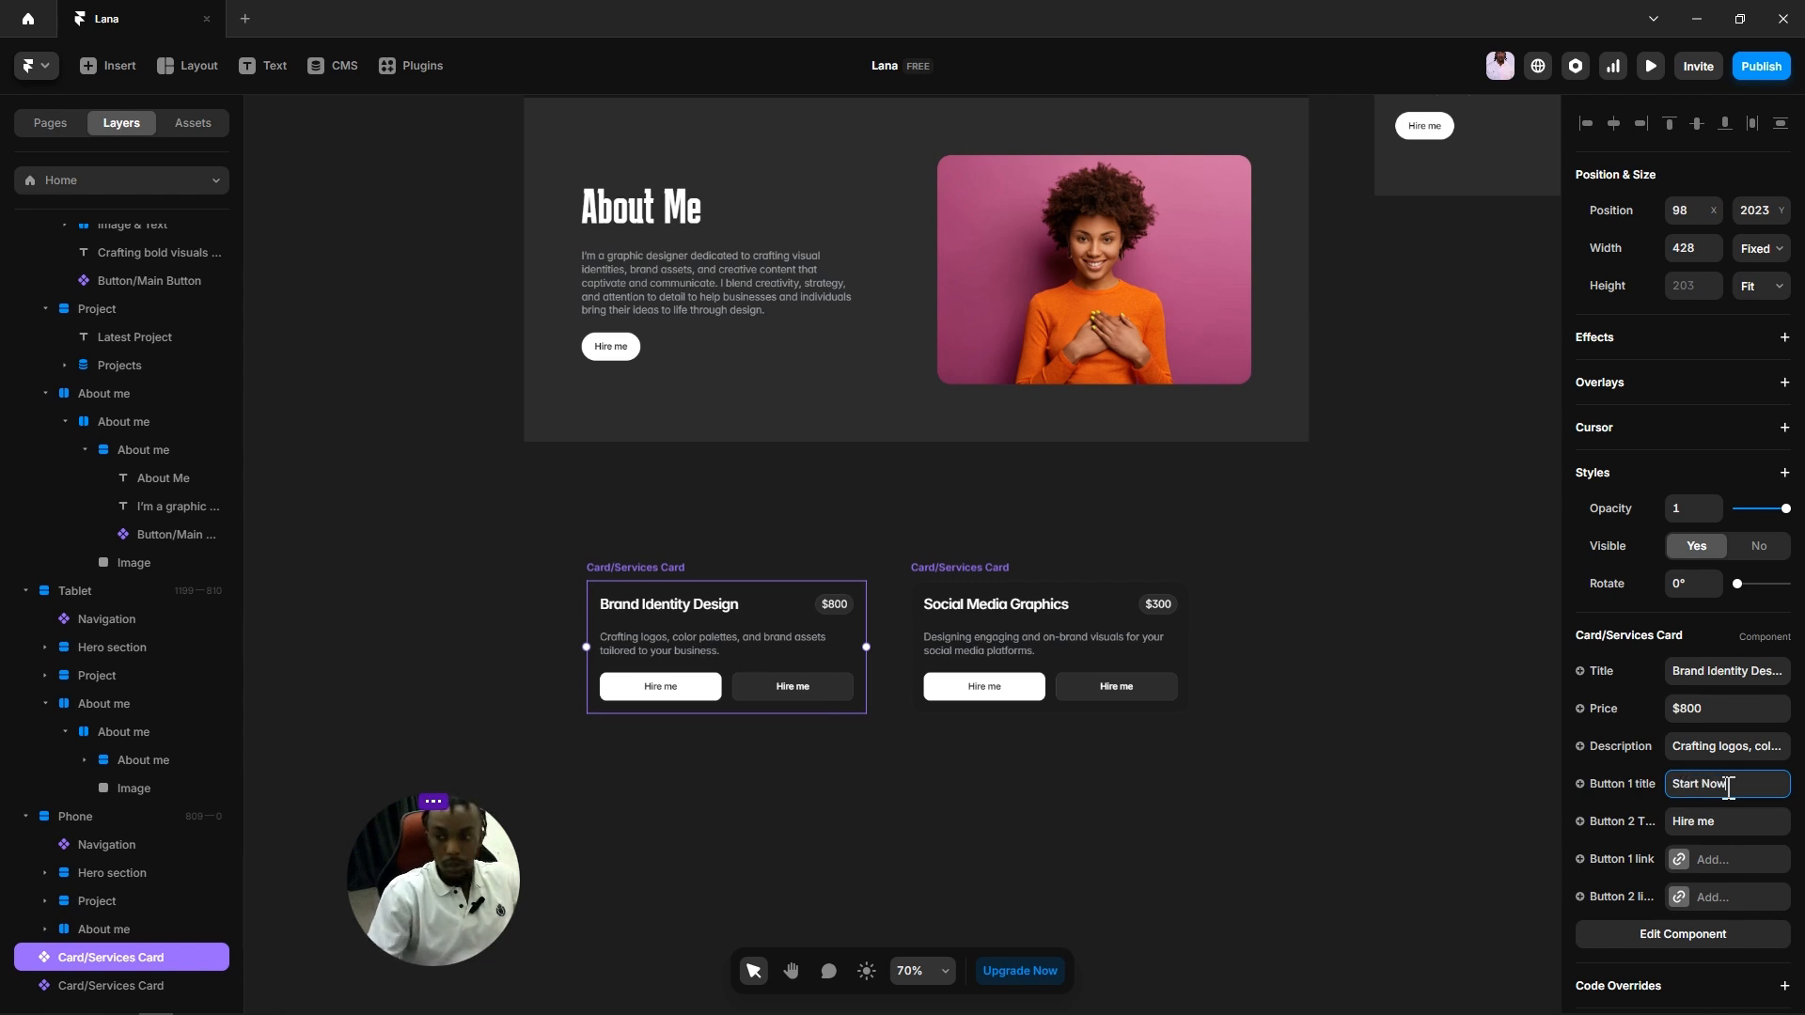
click(1764, 825)
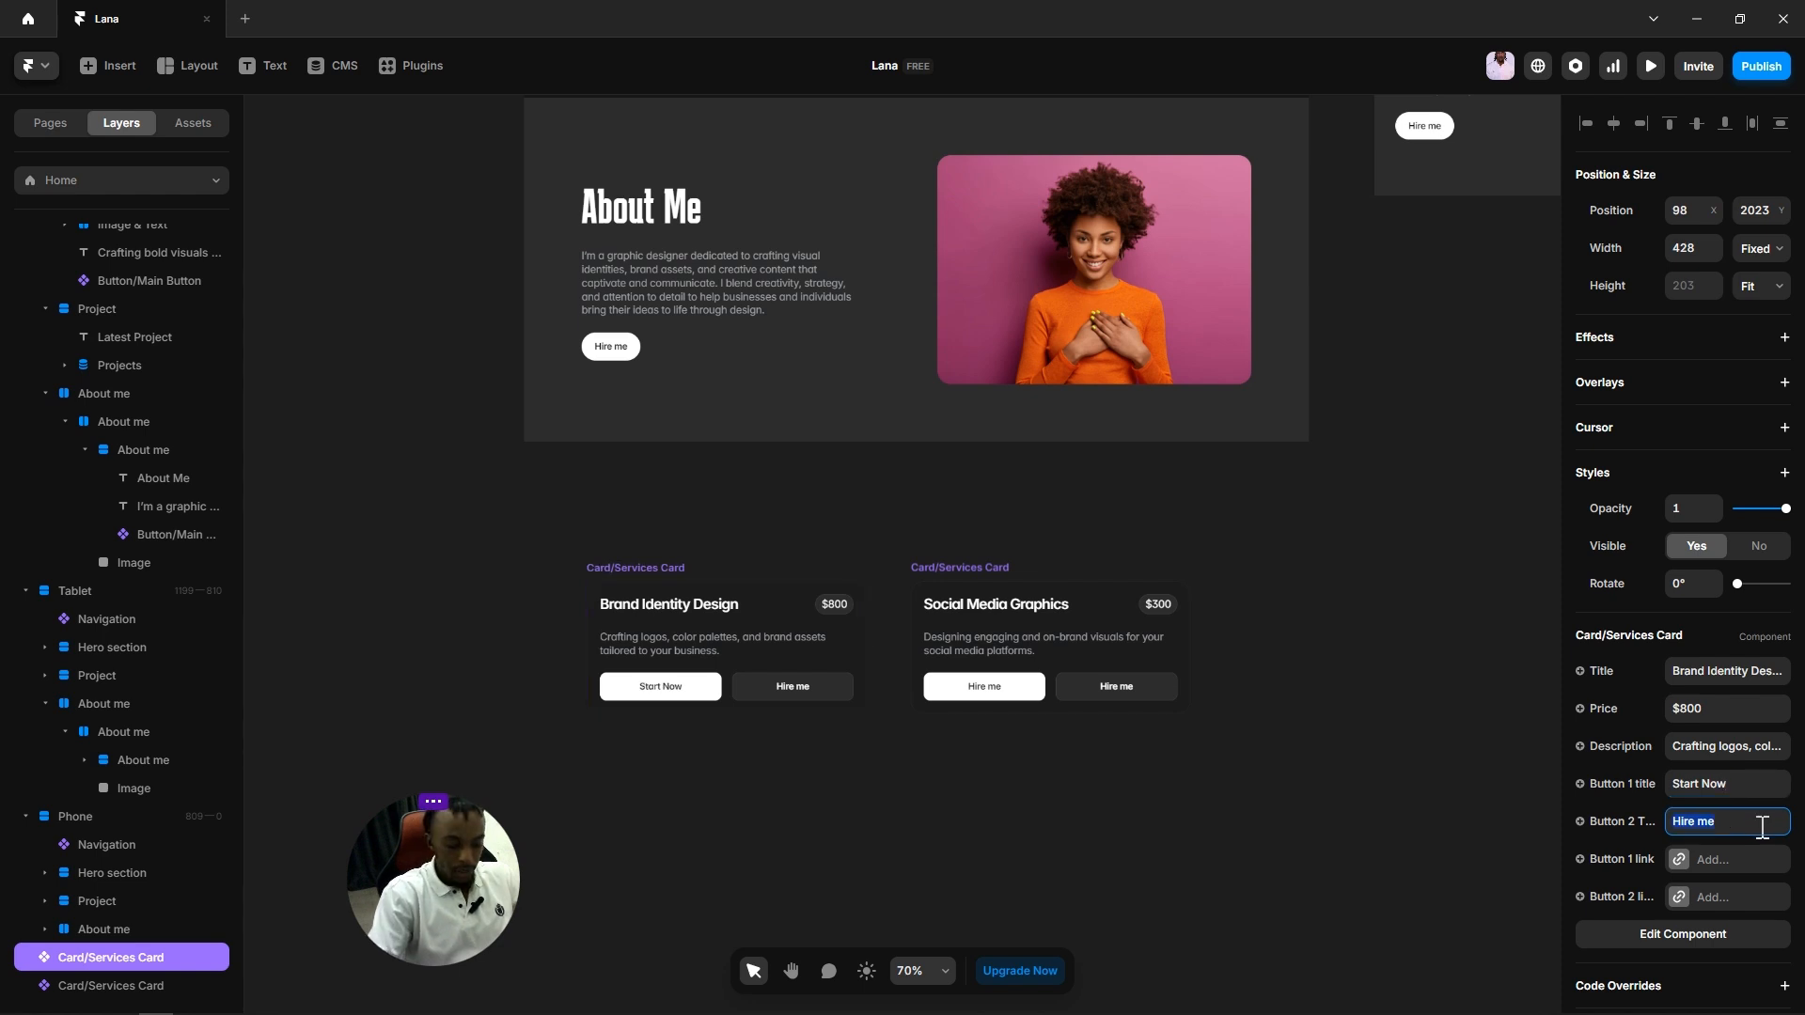
text(Cha)
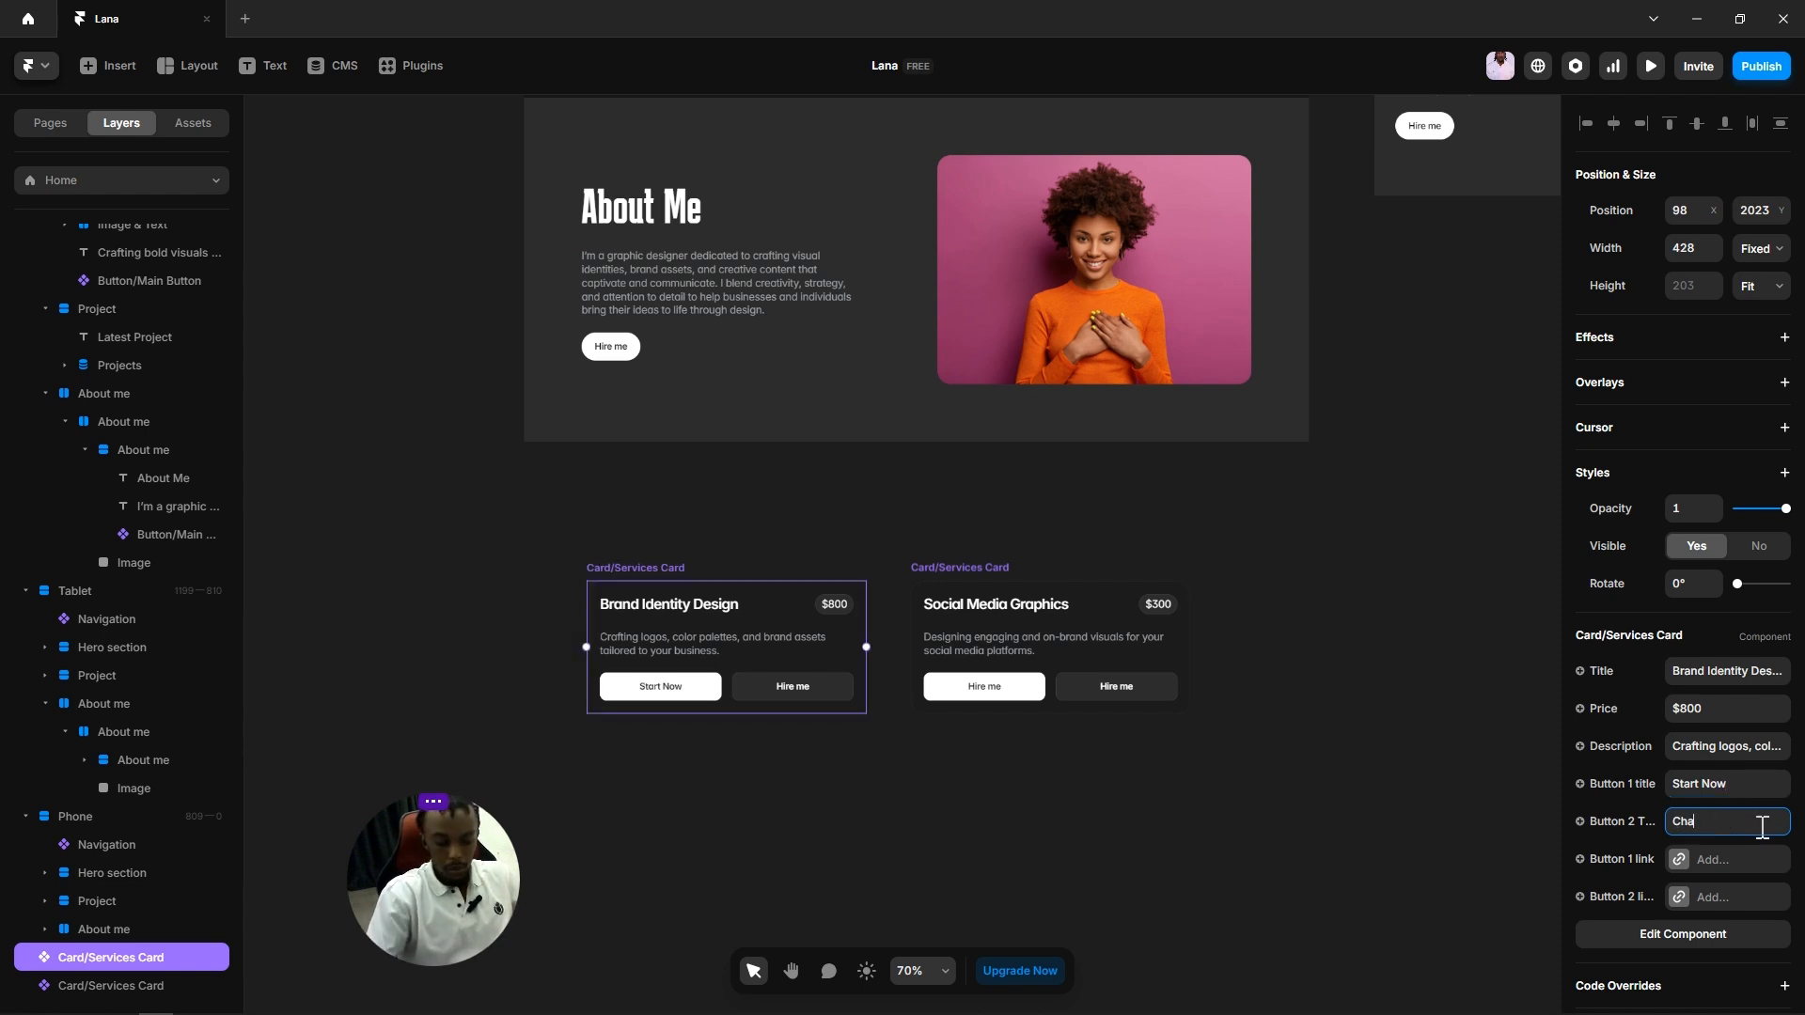
text(t)
click(1400, 783)
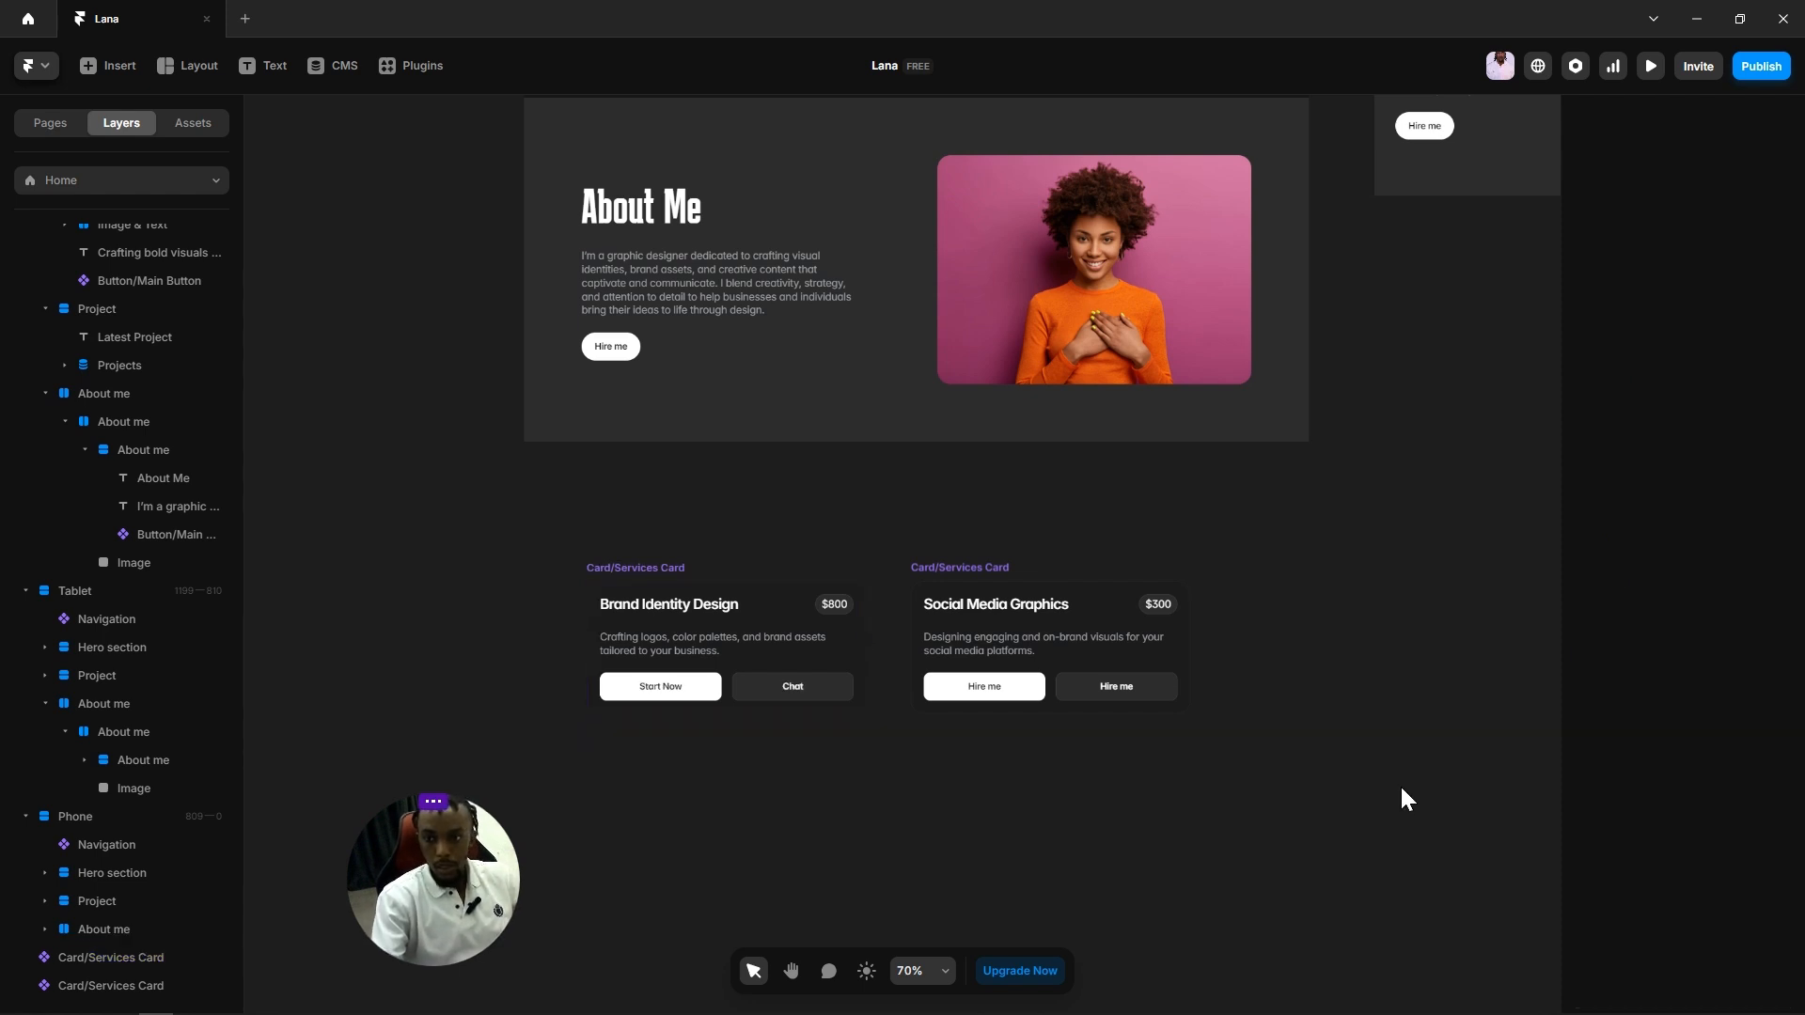
Step: Set the Social Media Graphics card's first button title to "Start Now" and its second button title to "Chat"
click(1046, 682)
click(1737, 783)
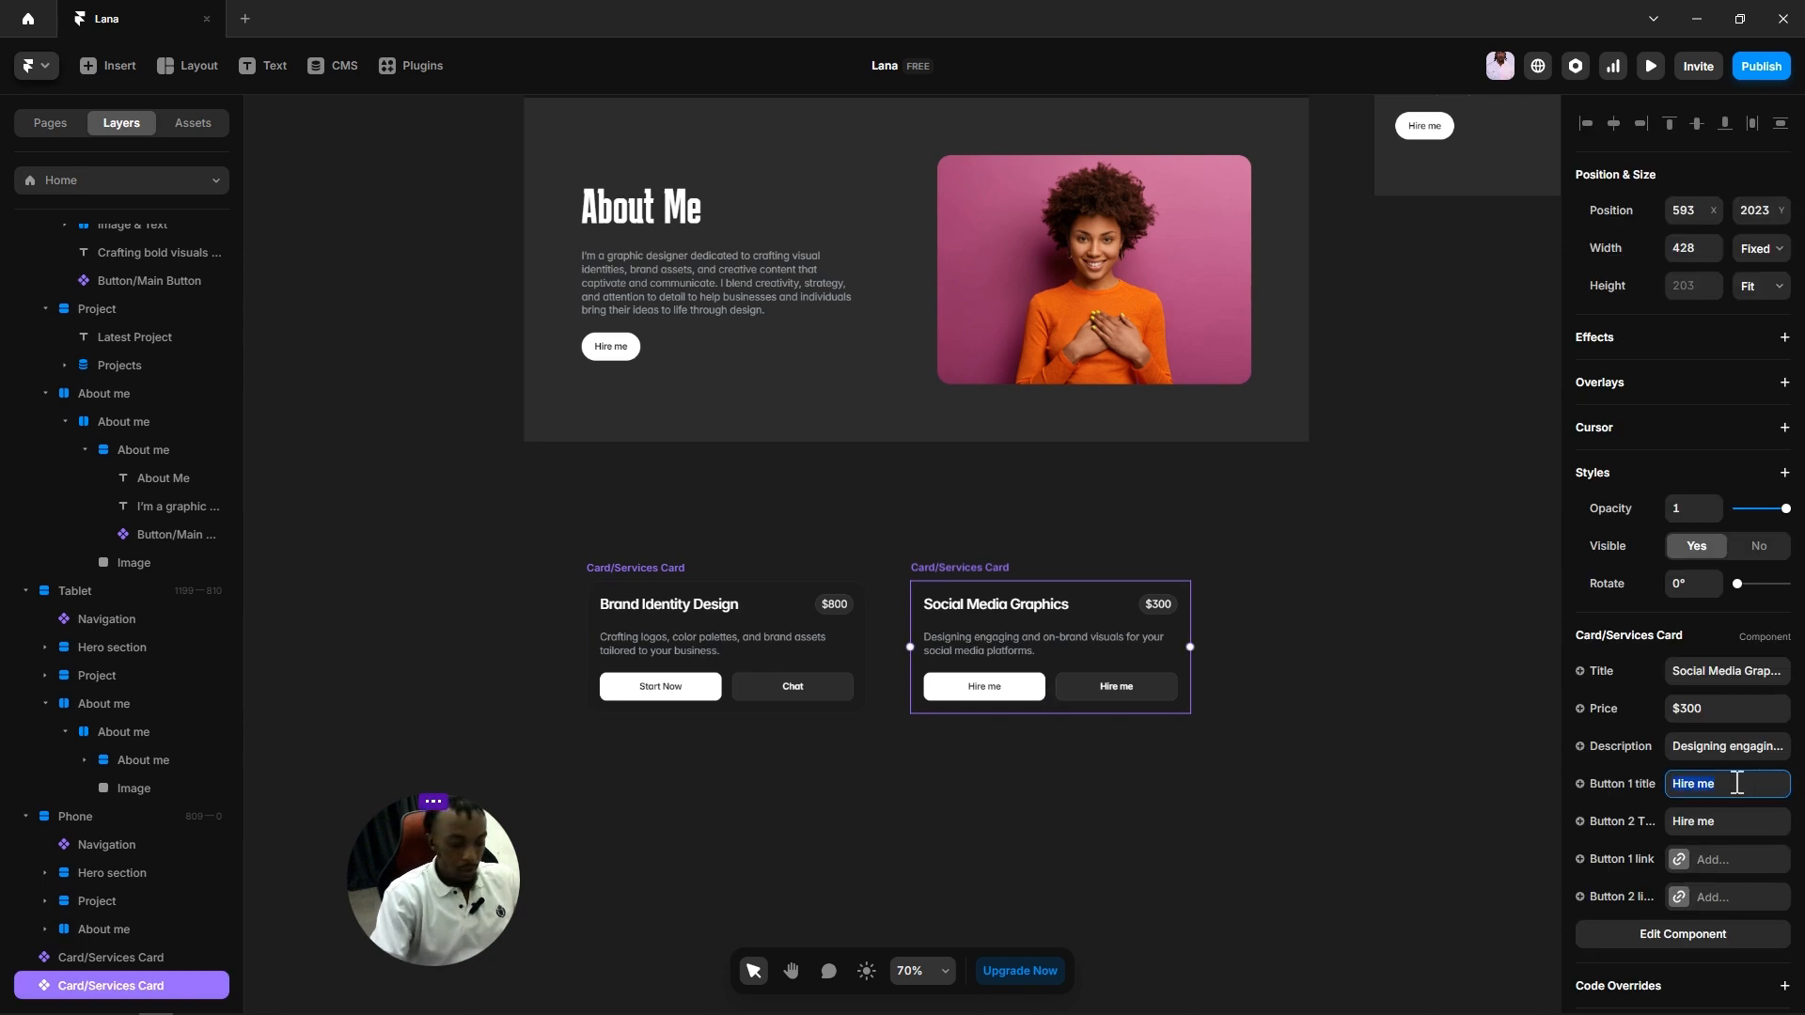
text(Start)
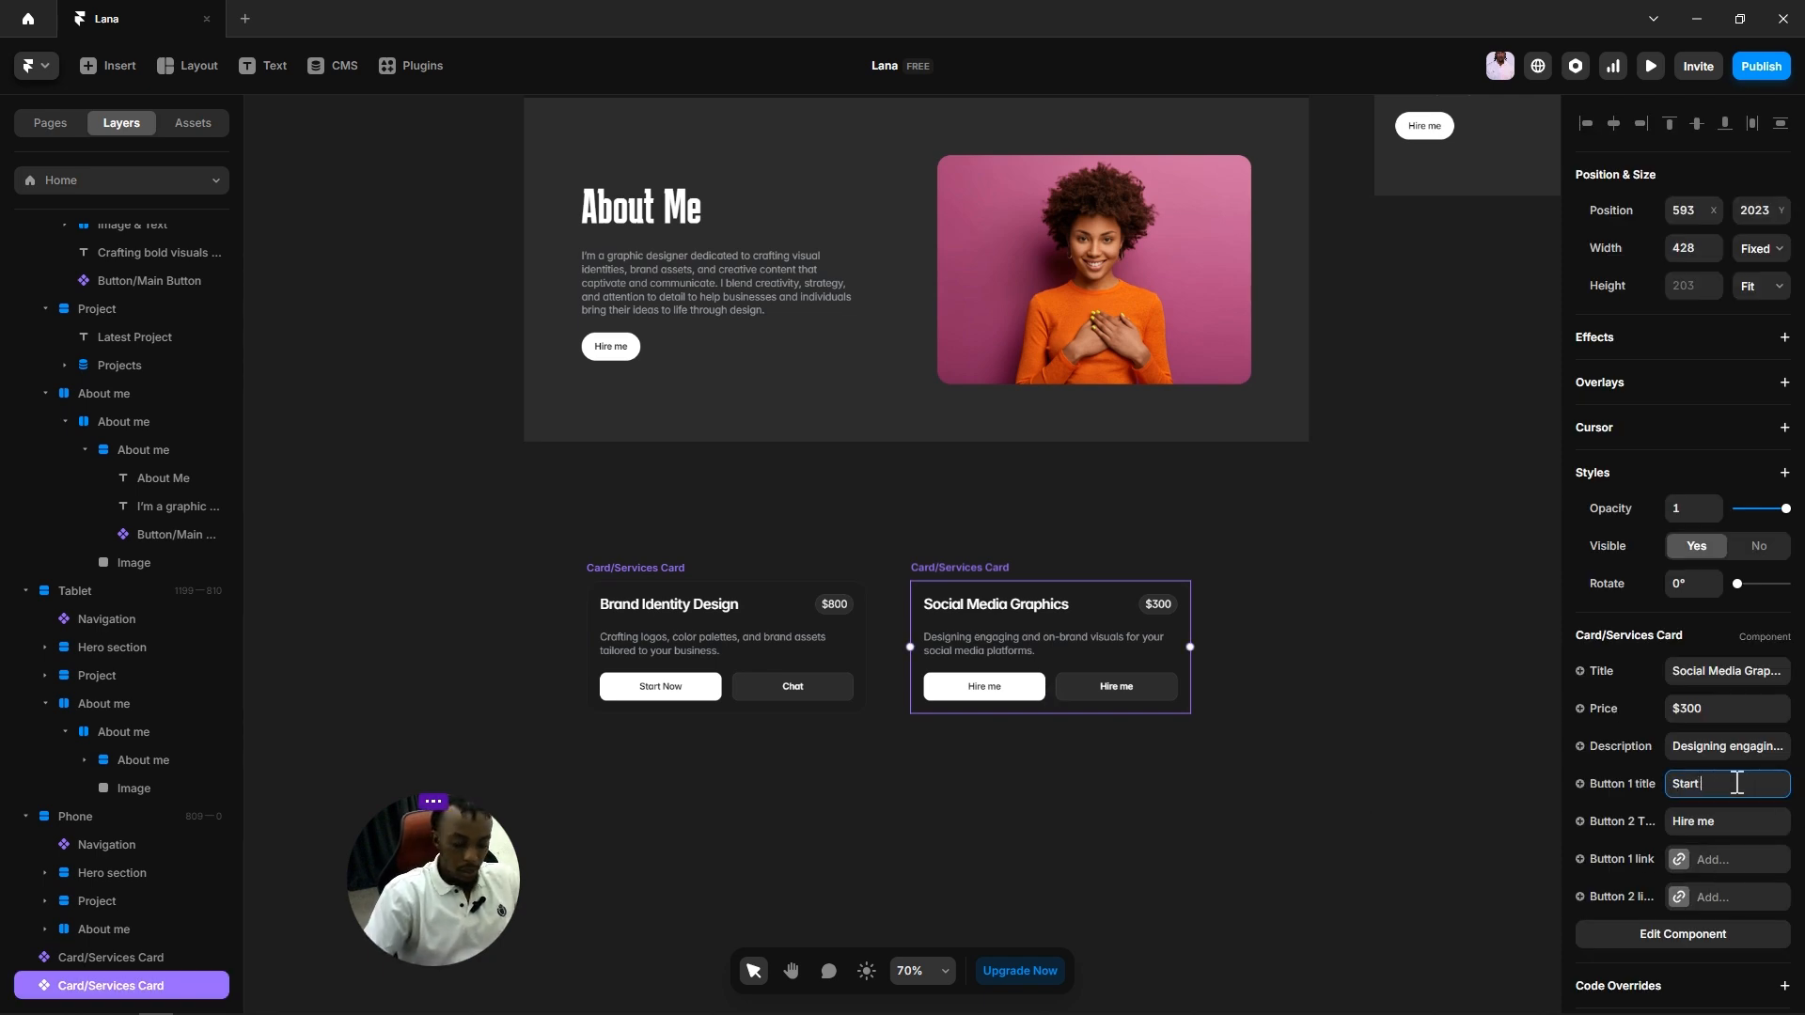
text( Now)
click(1733, 821)
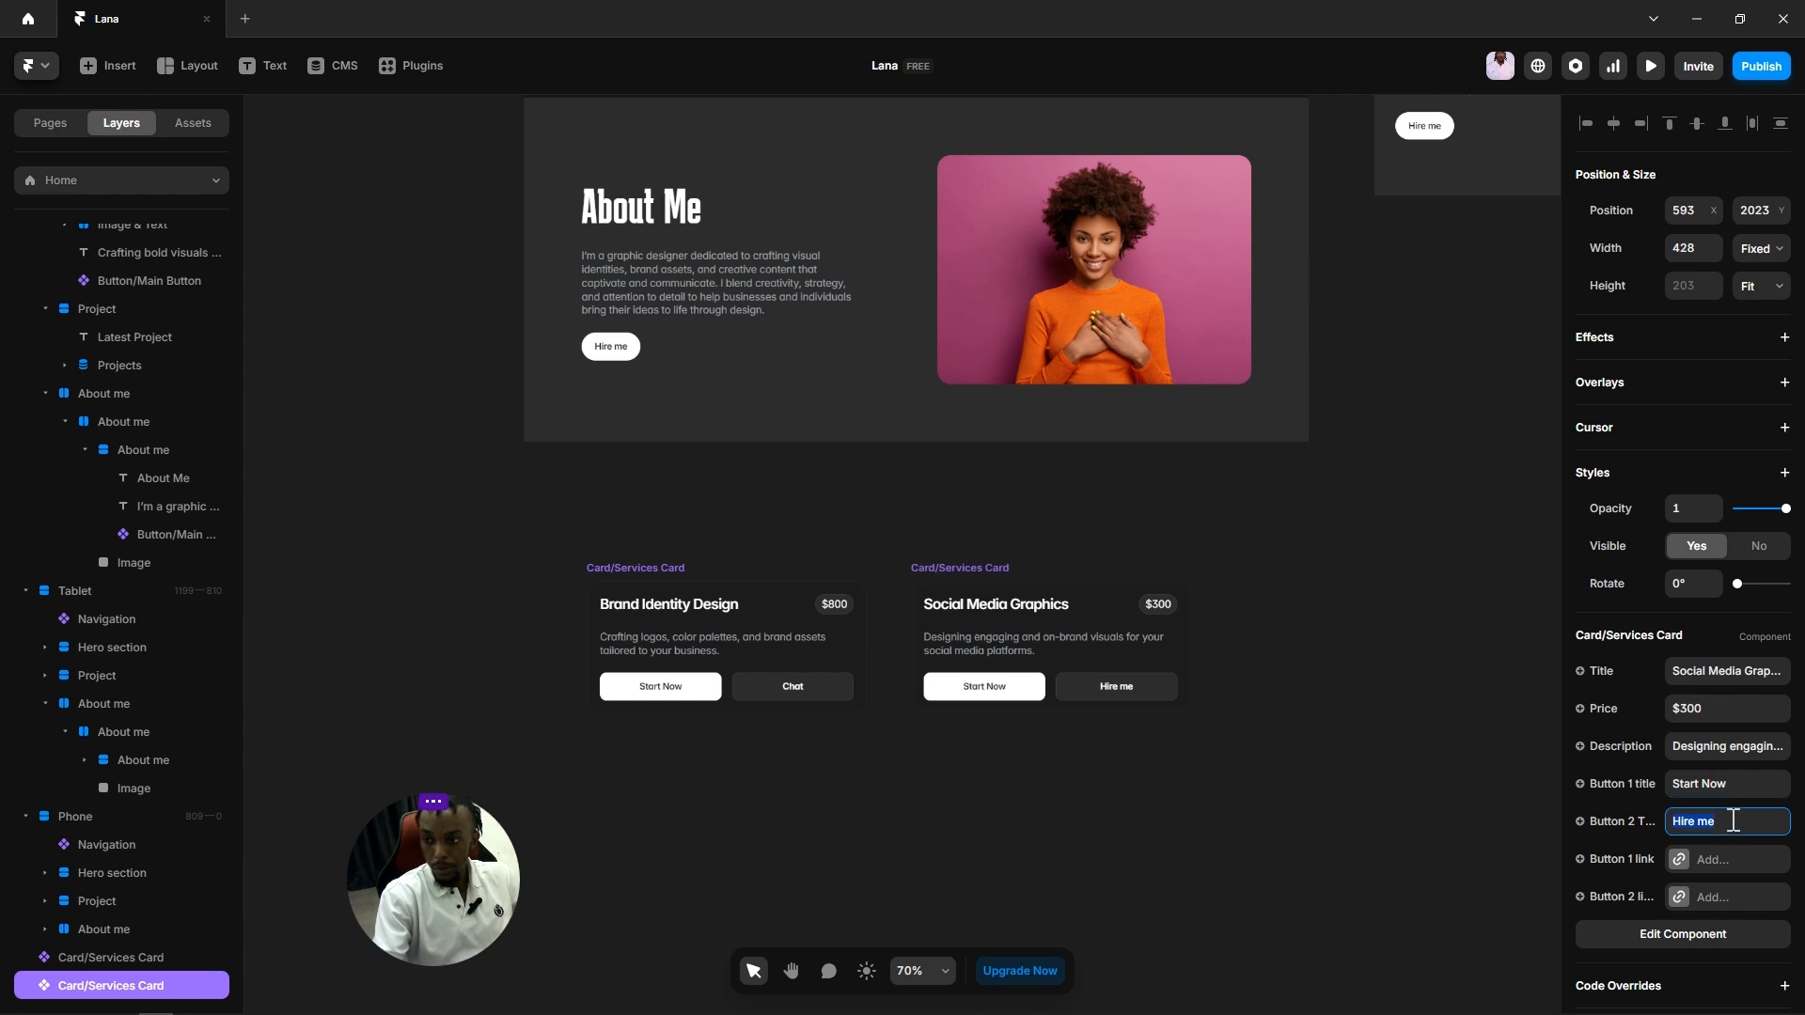
text(Start)
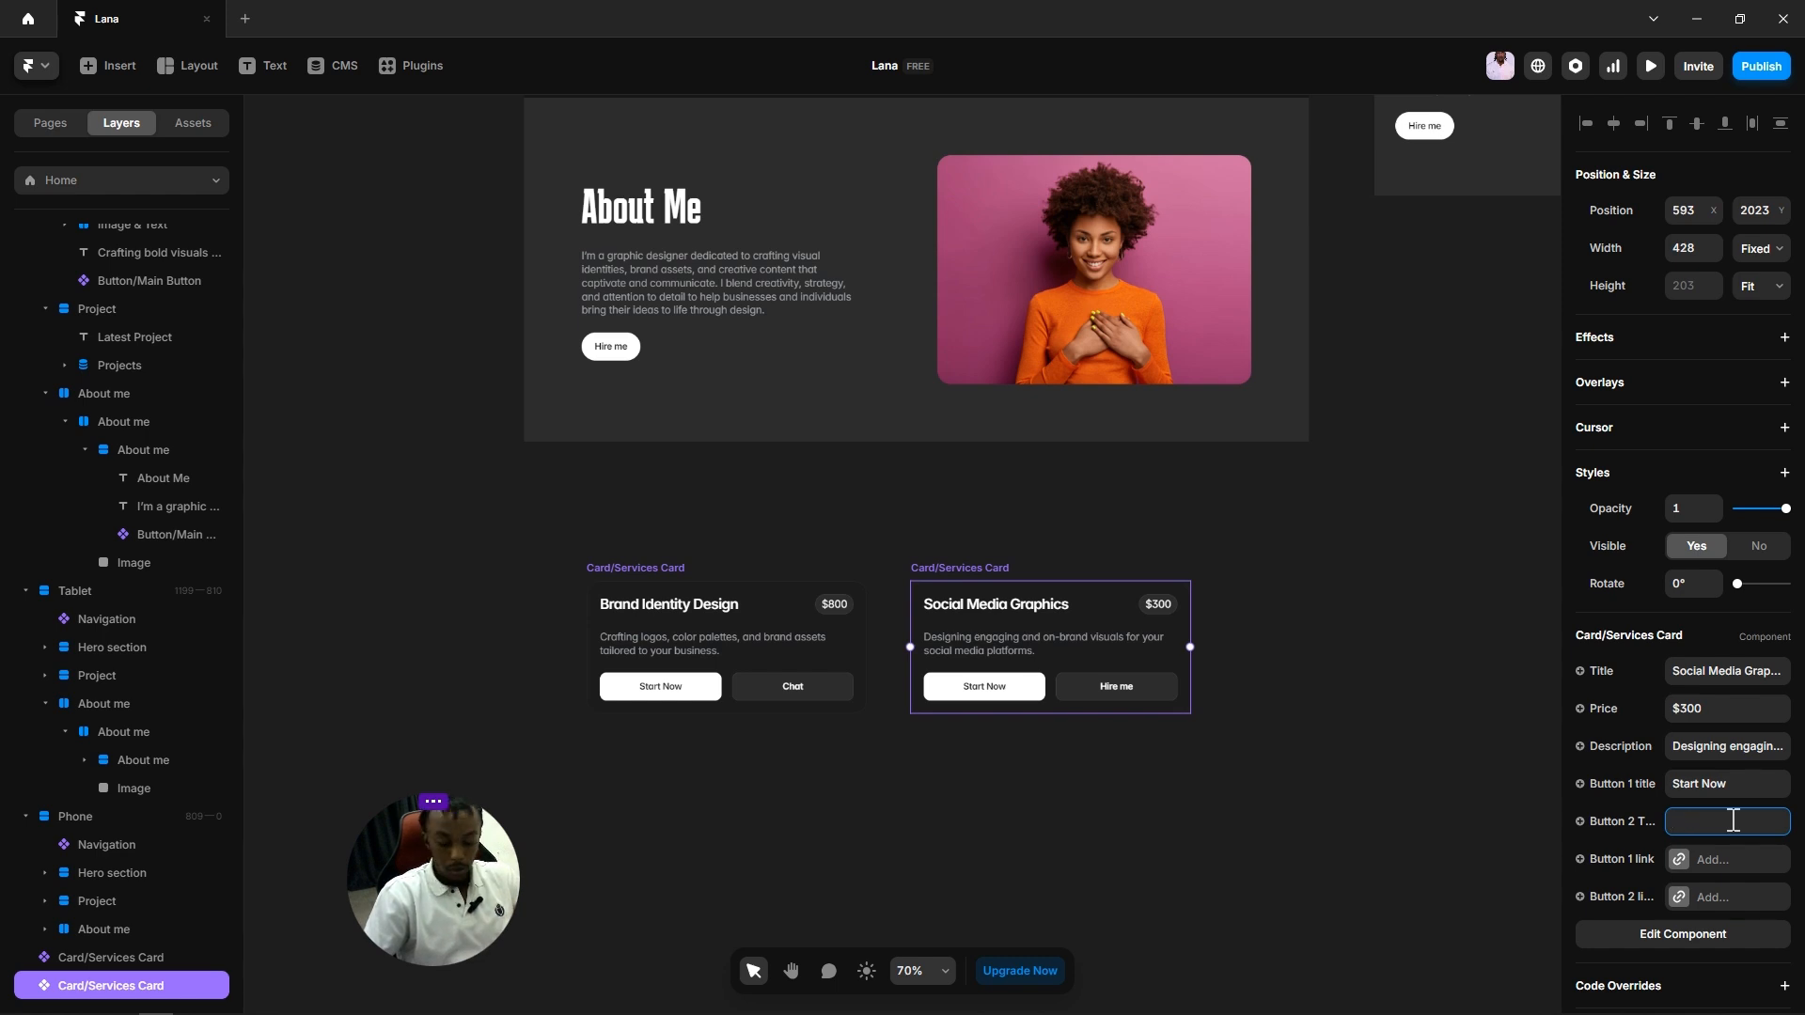
text(Chat)
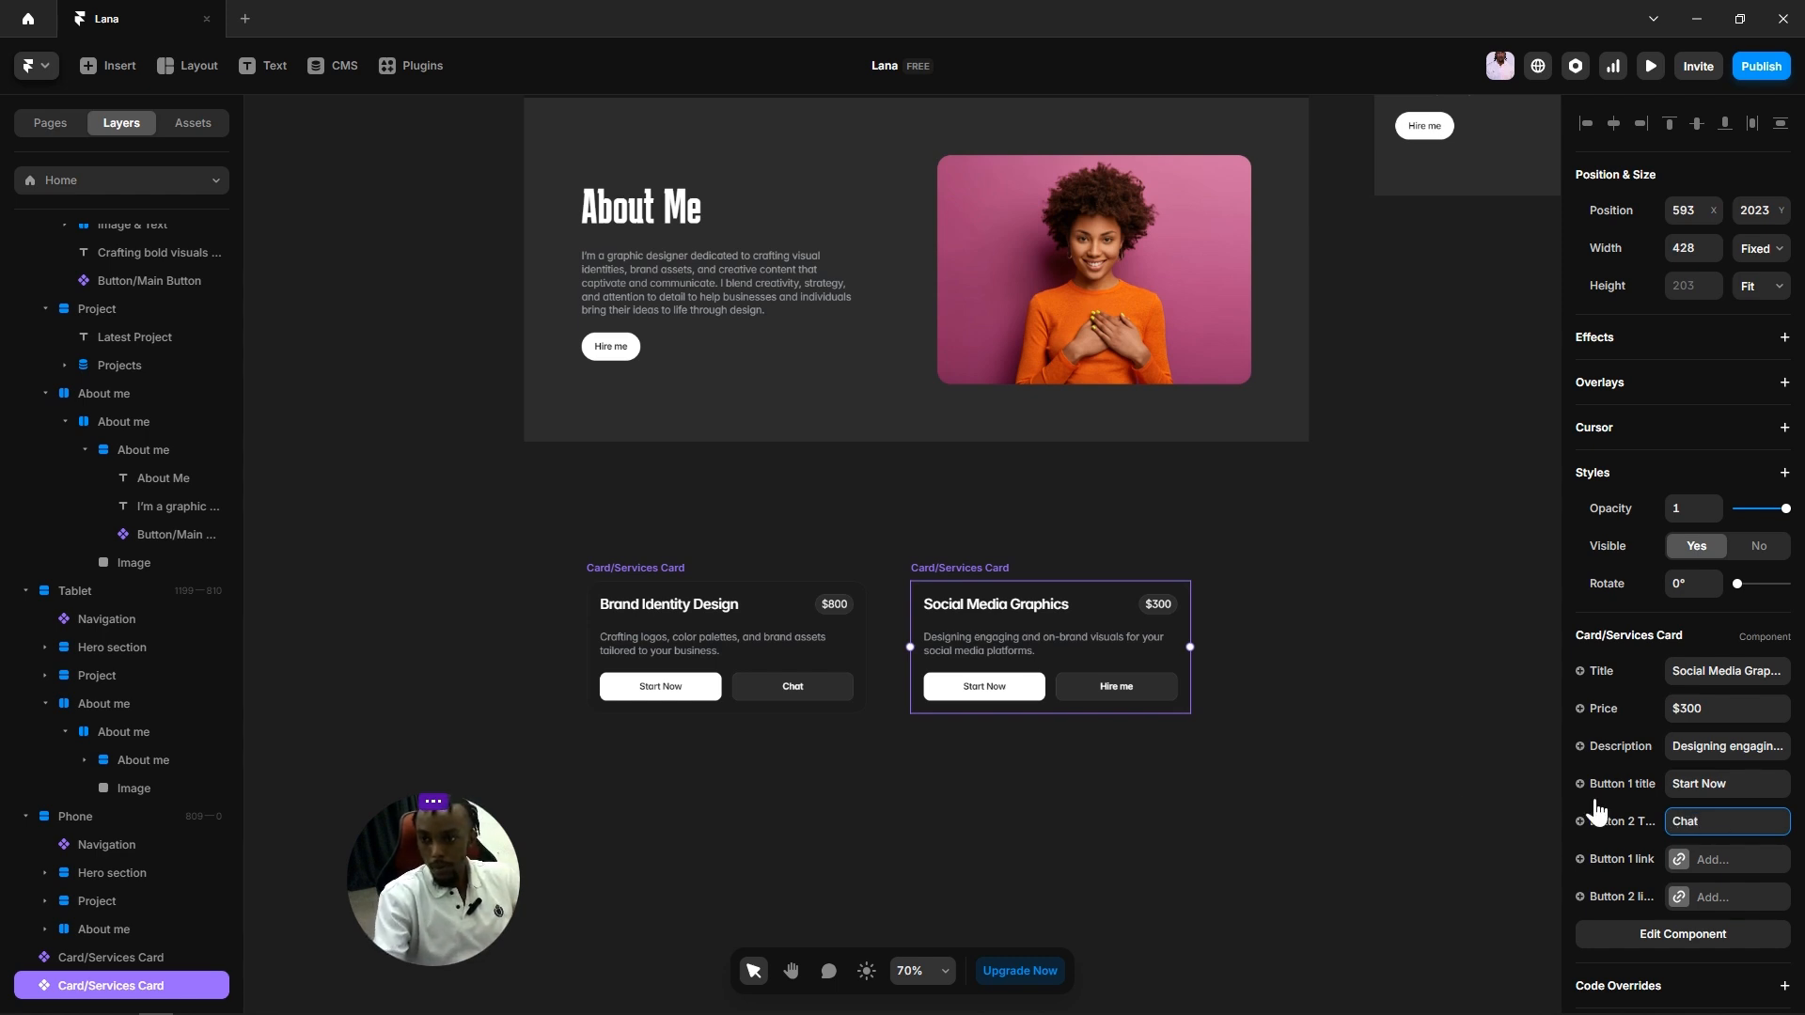
click(1333, 654)
scroll(1019, 717, down, 3)
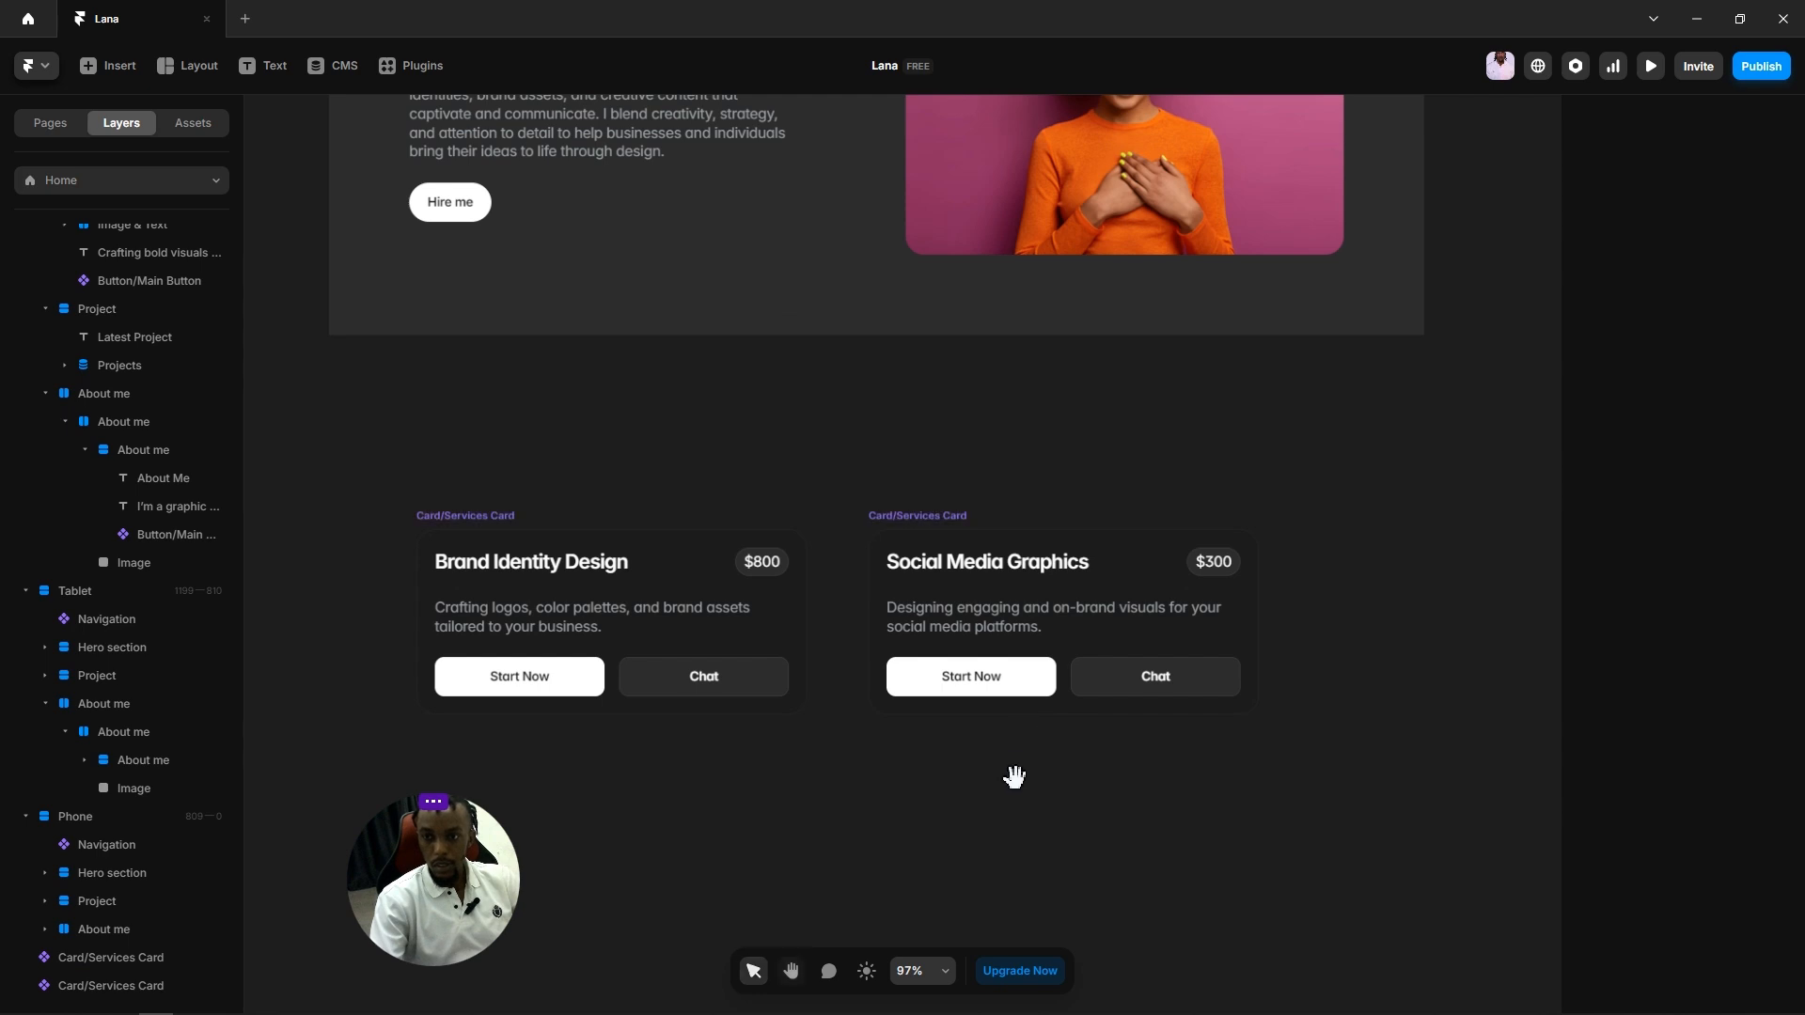
scroll(1044, 752, up, 3)
click(715, 484)
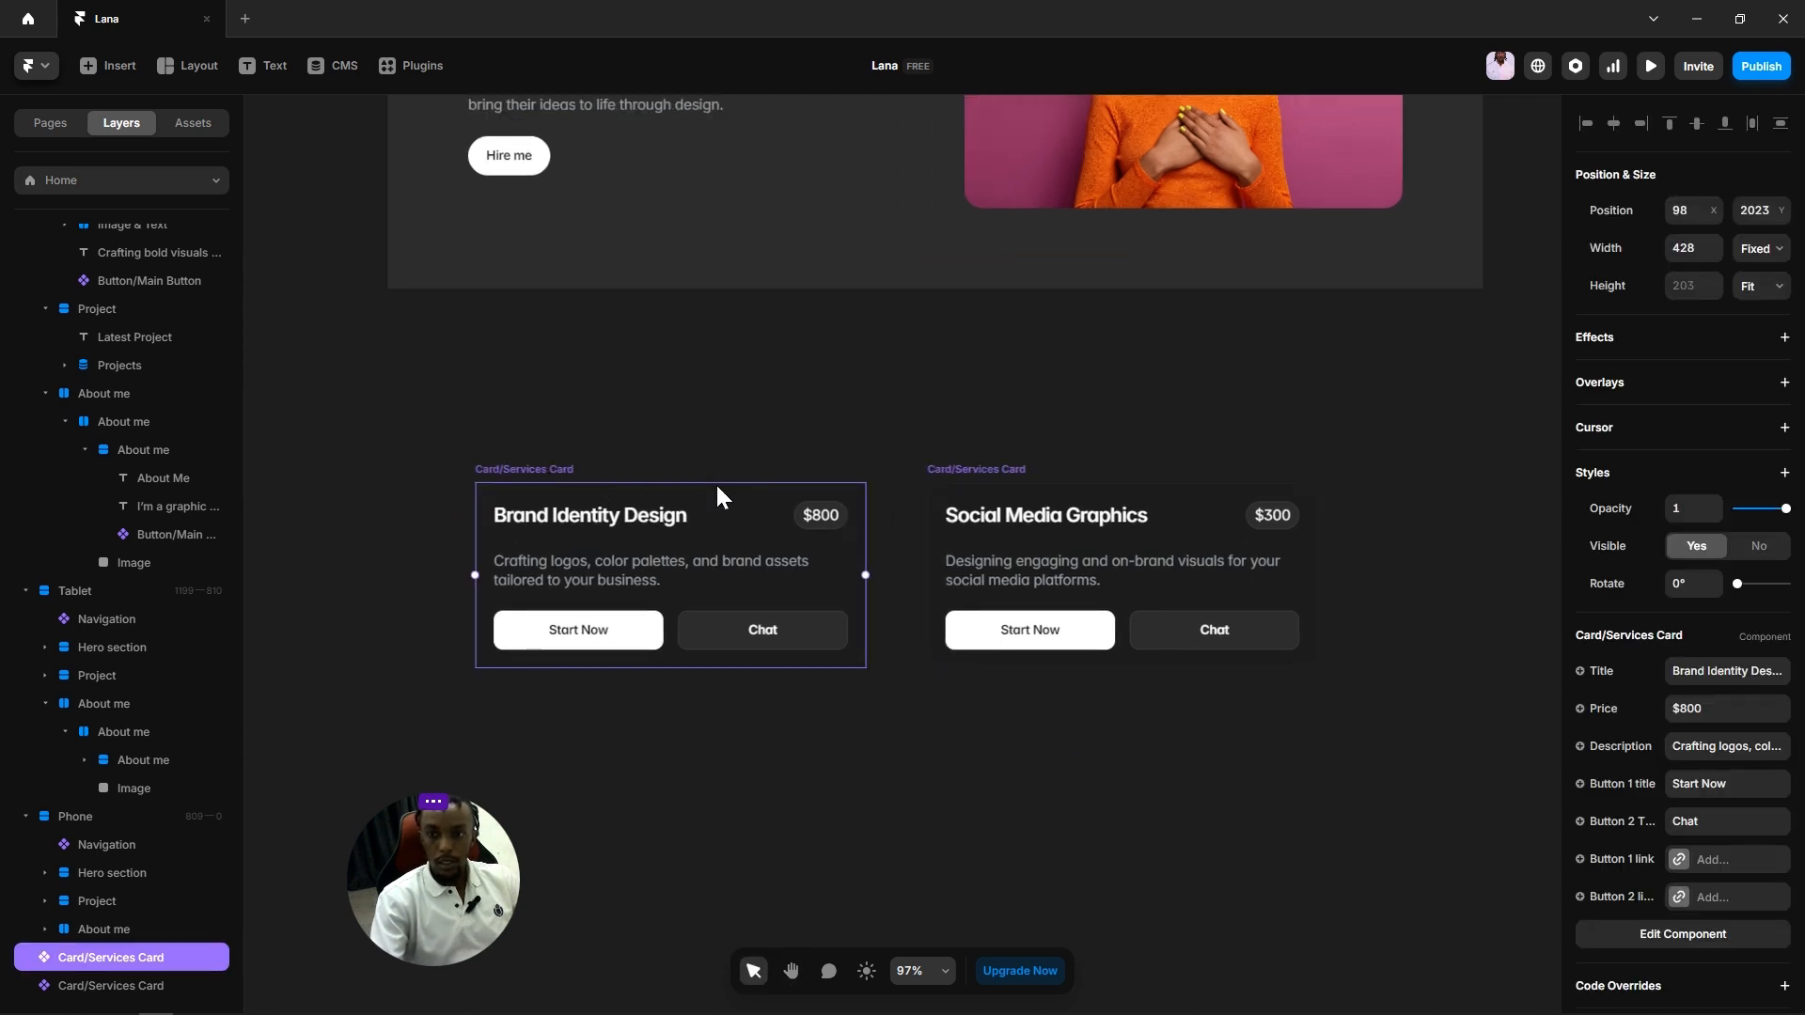
click(968, 465)
scroll(1006, 442, down, 3)
click(1045, 420)
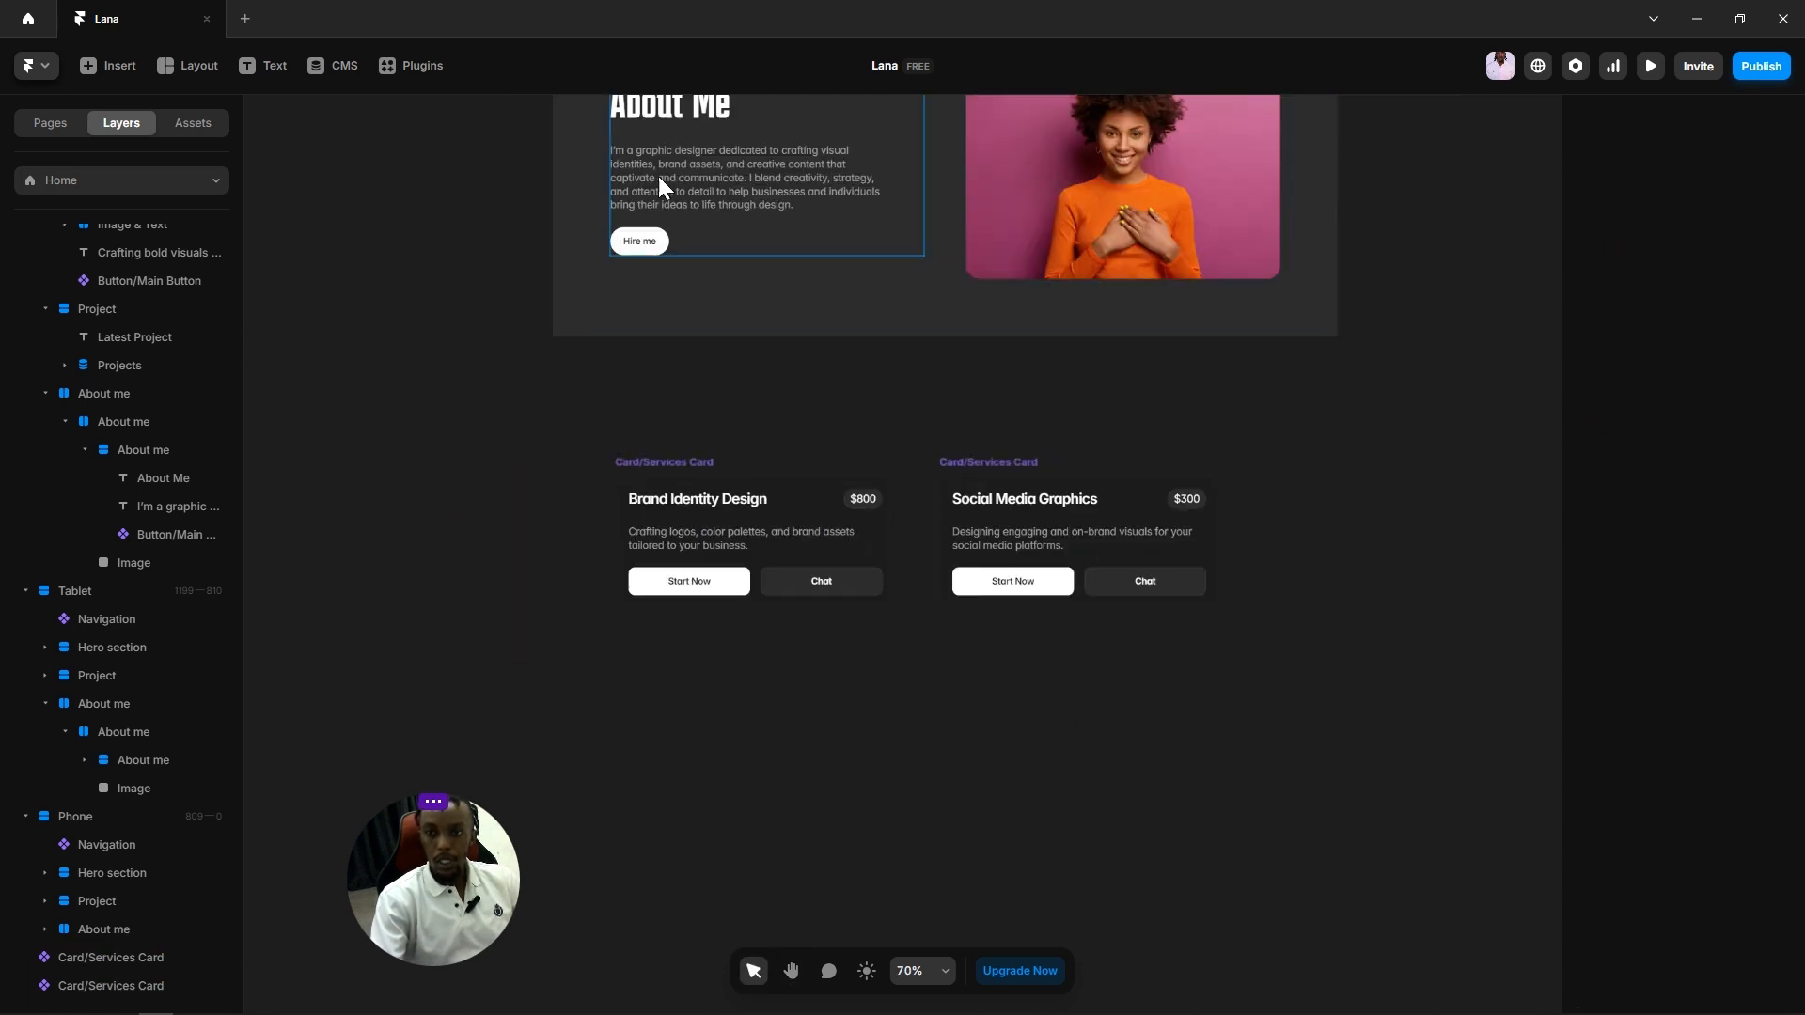
Step: Place a copy of the About Me heading centred above the two service cards and change its text to "Services"
drag(680, 198, 908, 419)
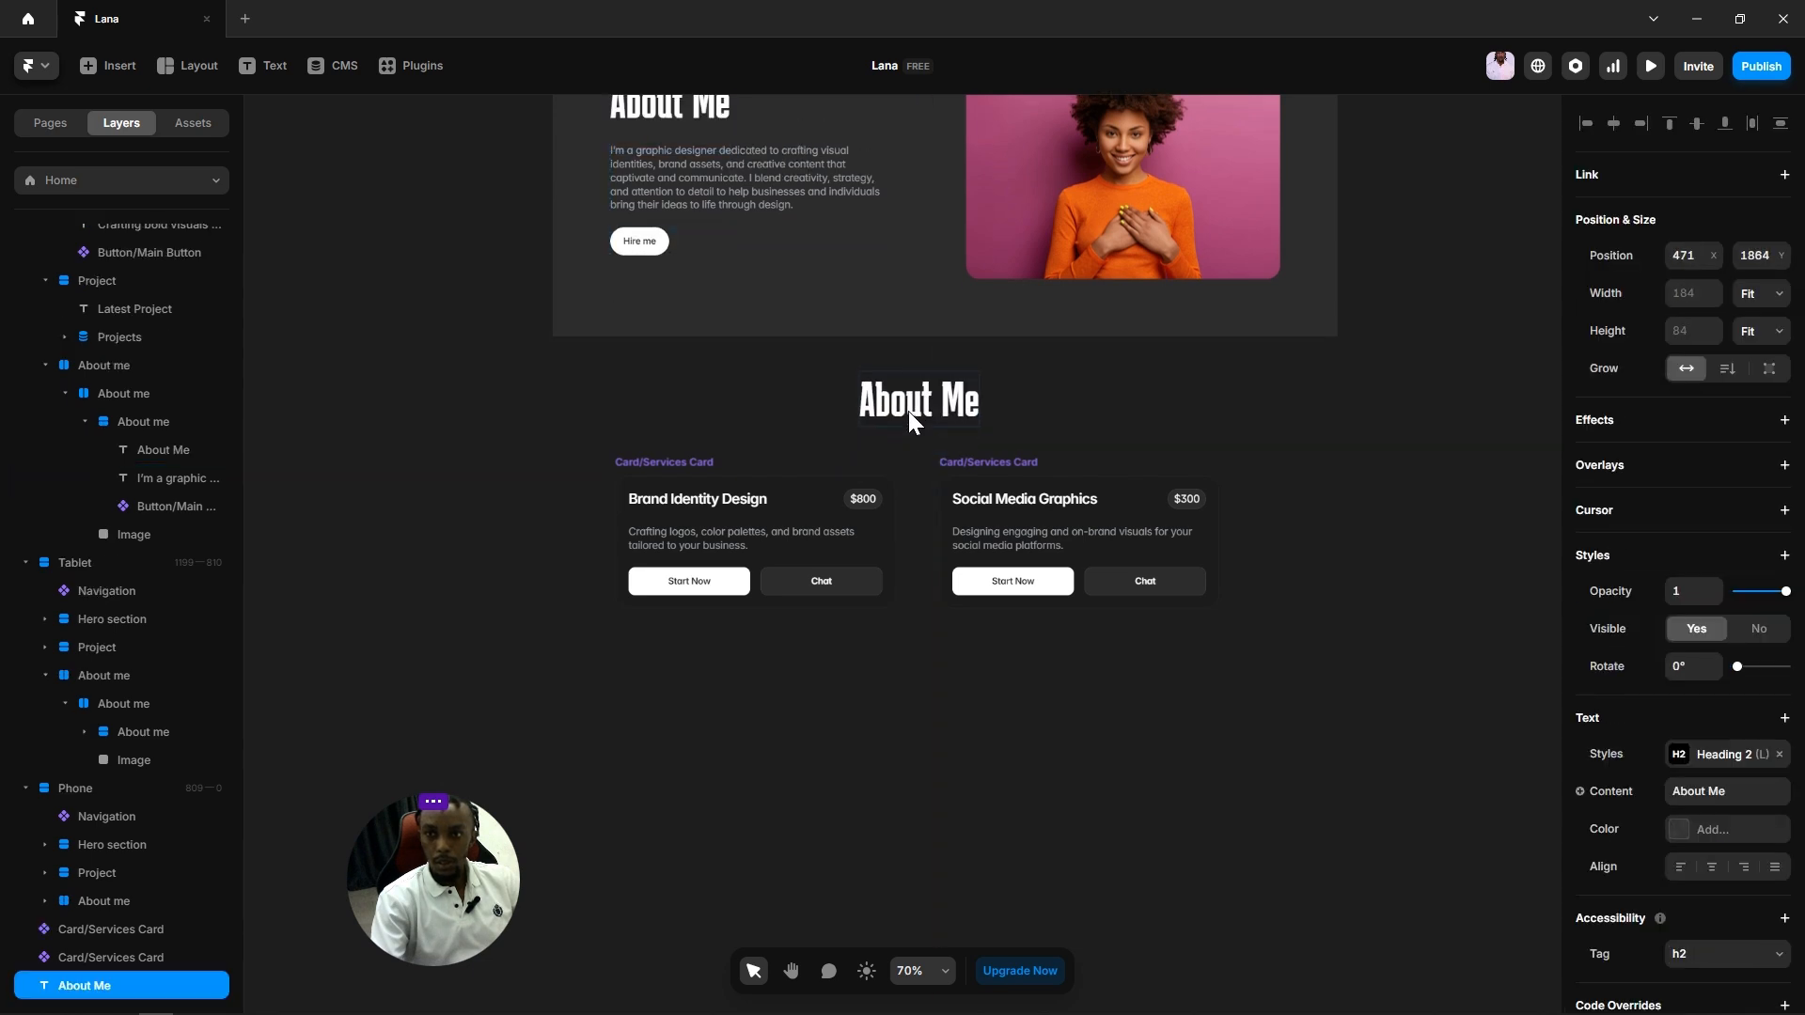
double_click(921, 401)
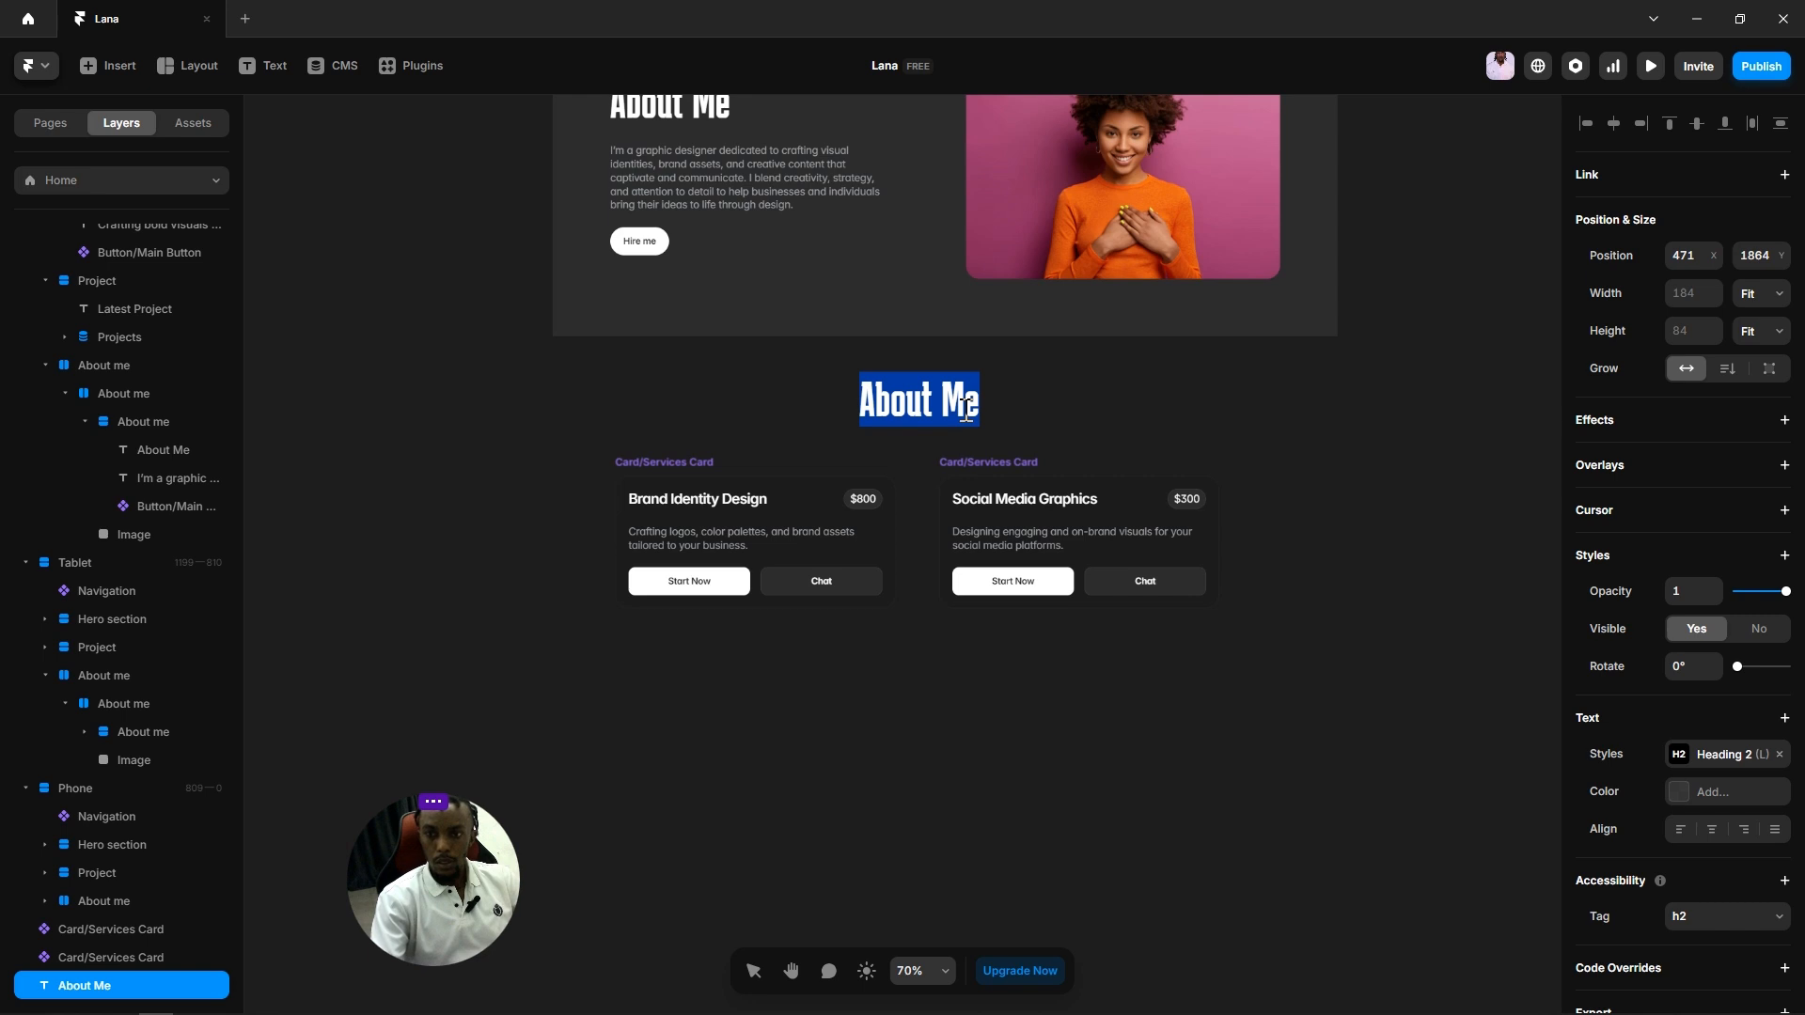
text(Ser)
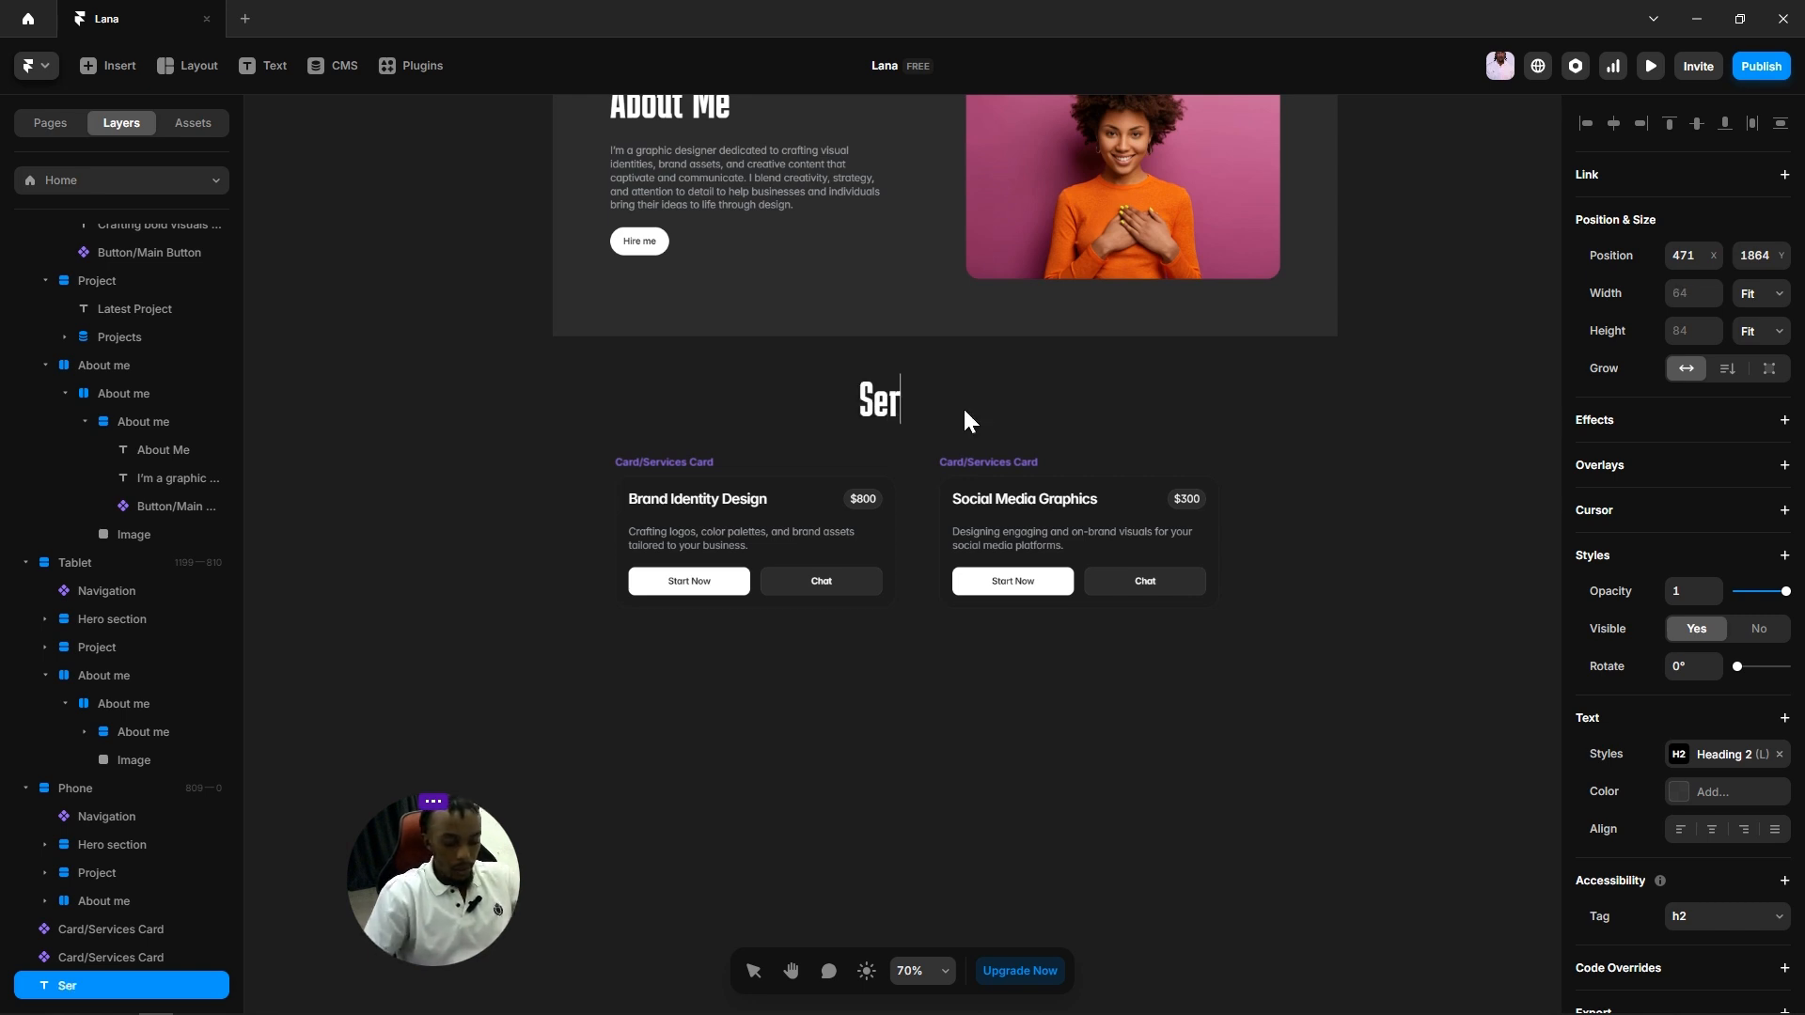
text(vices)
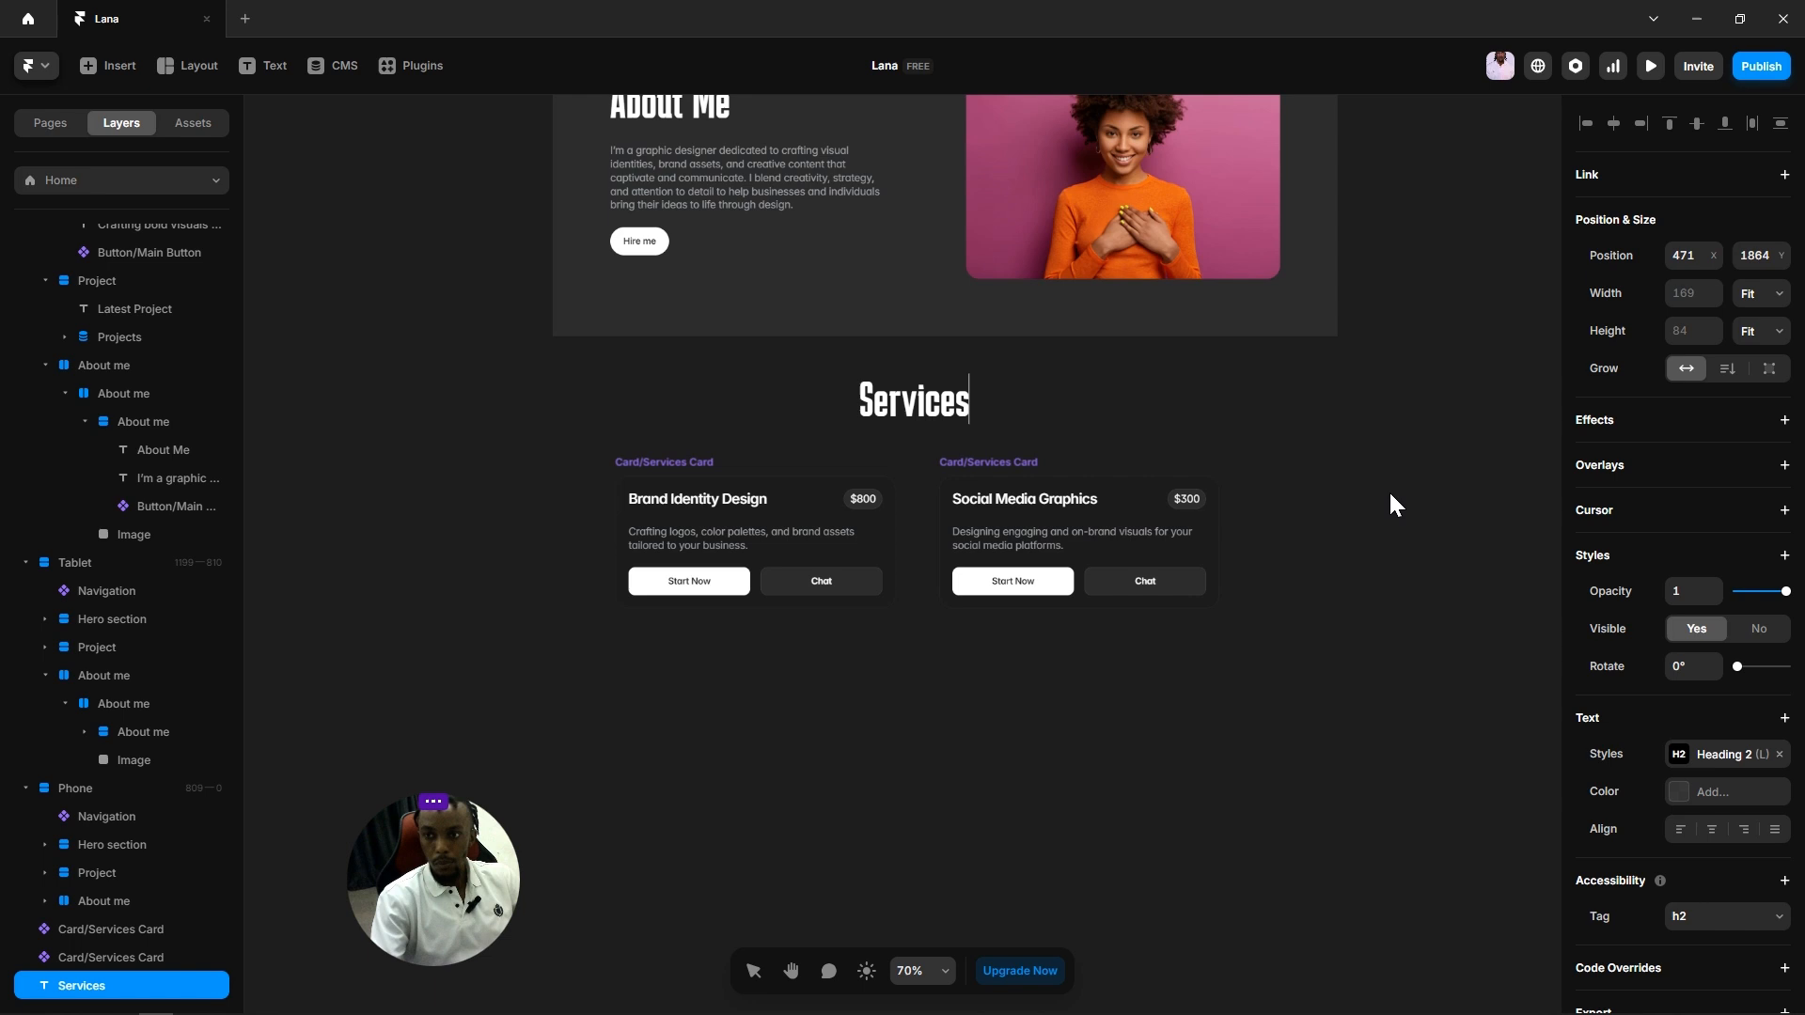
key(Escape)
click(1355, 508)
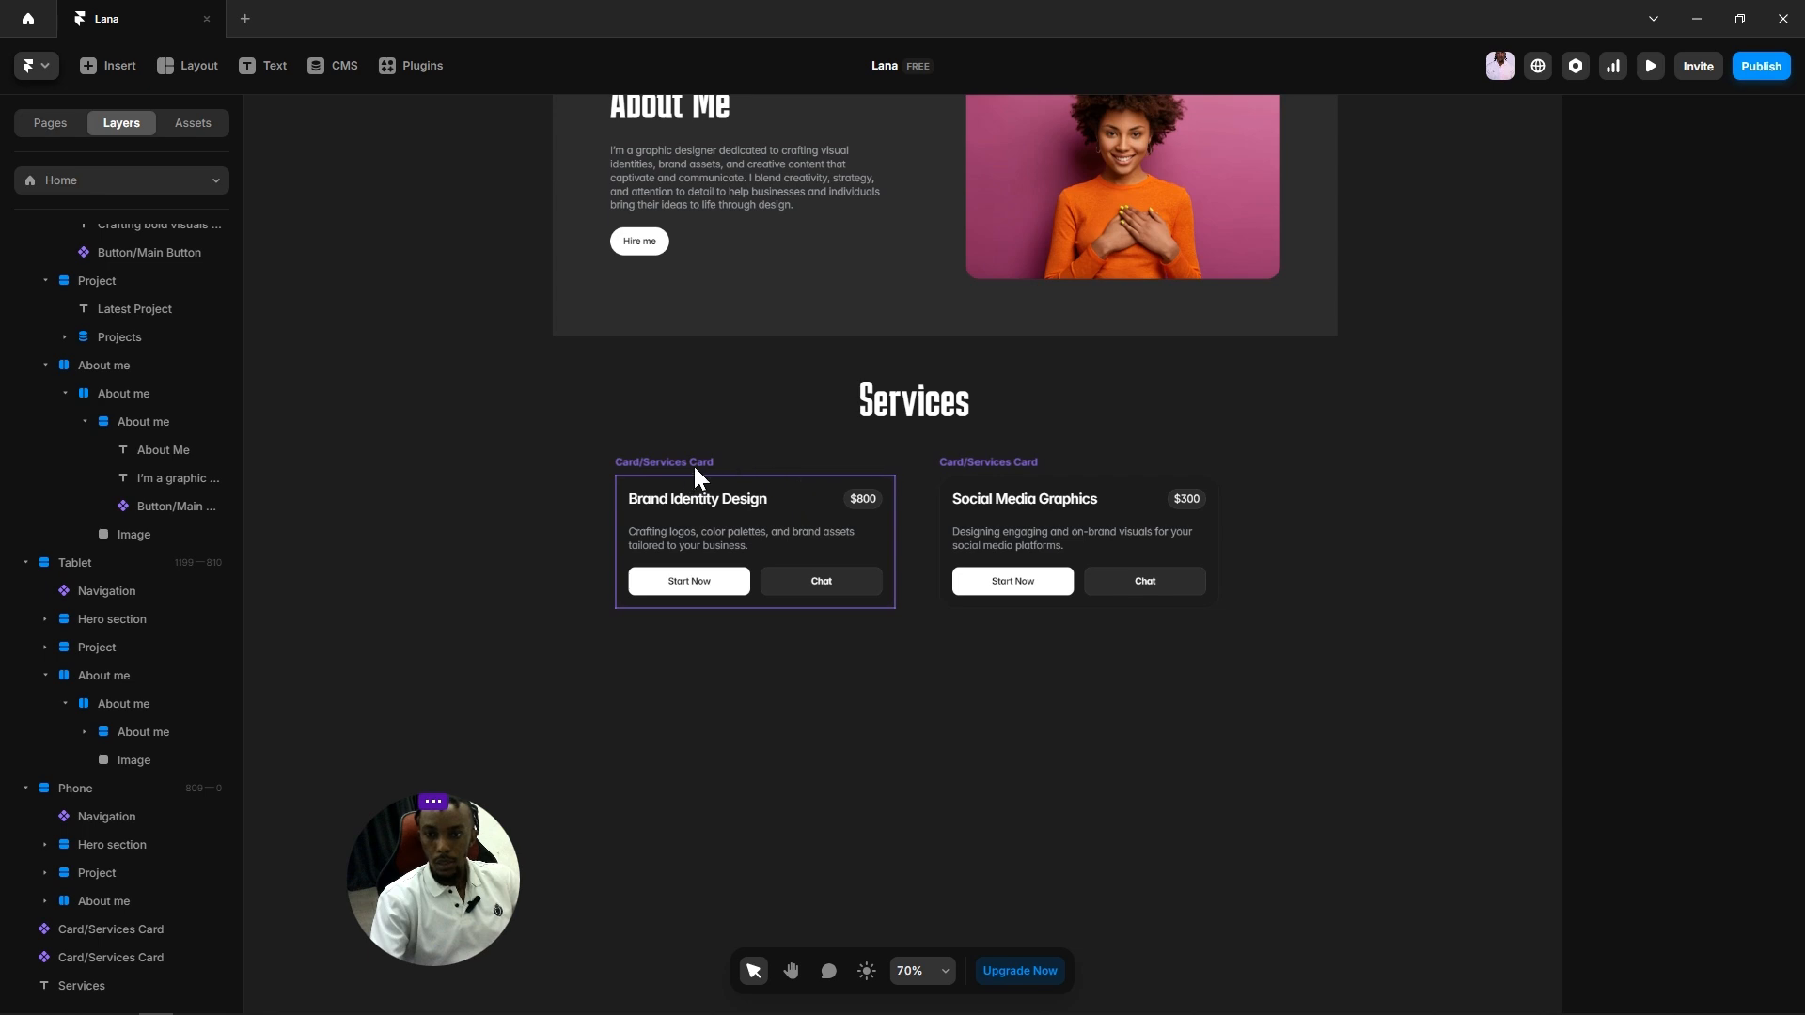
Step: Select both Services Cards and wrap them together in a stack
click(985, 465)
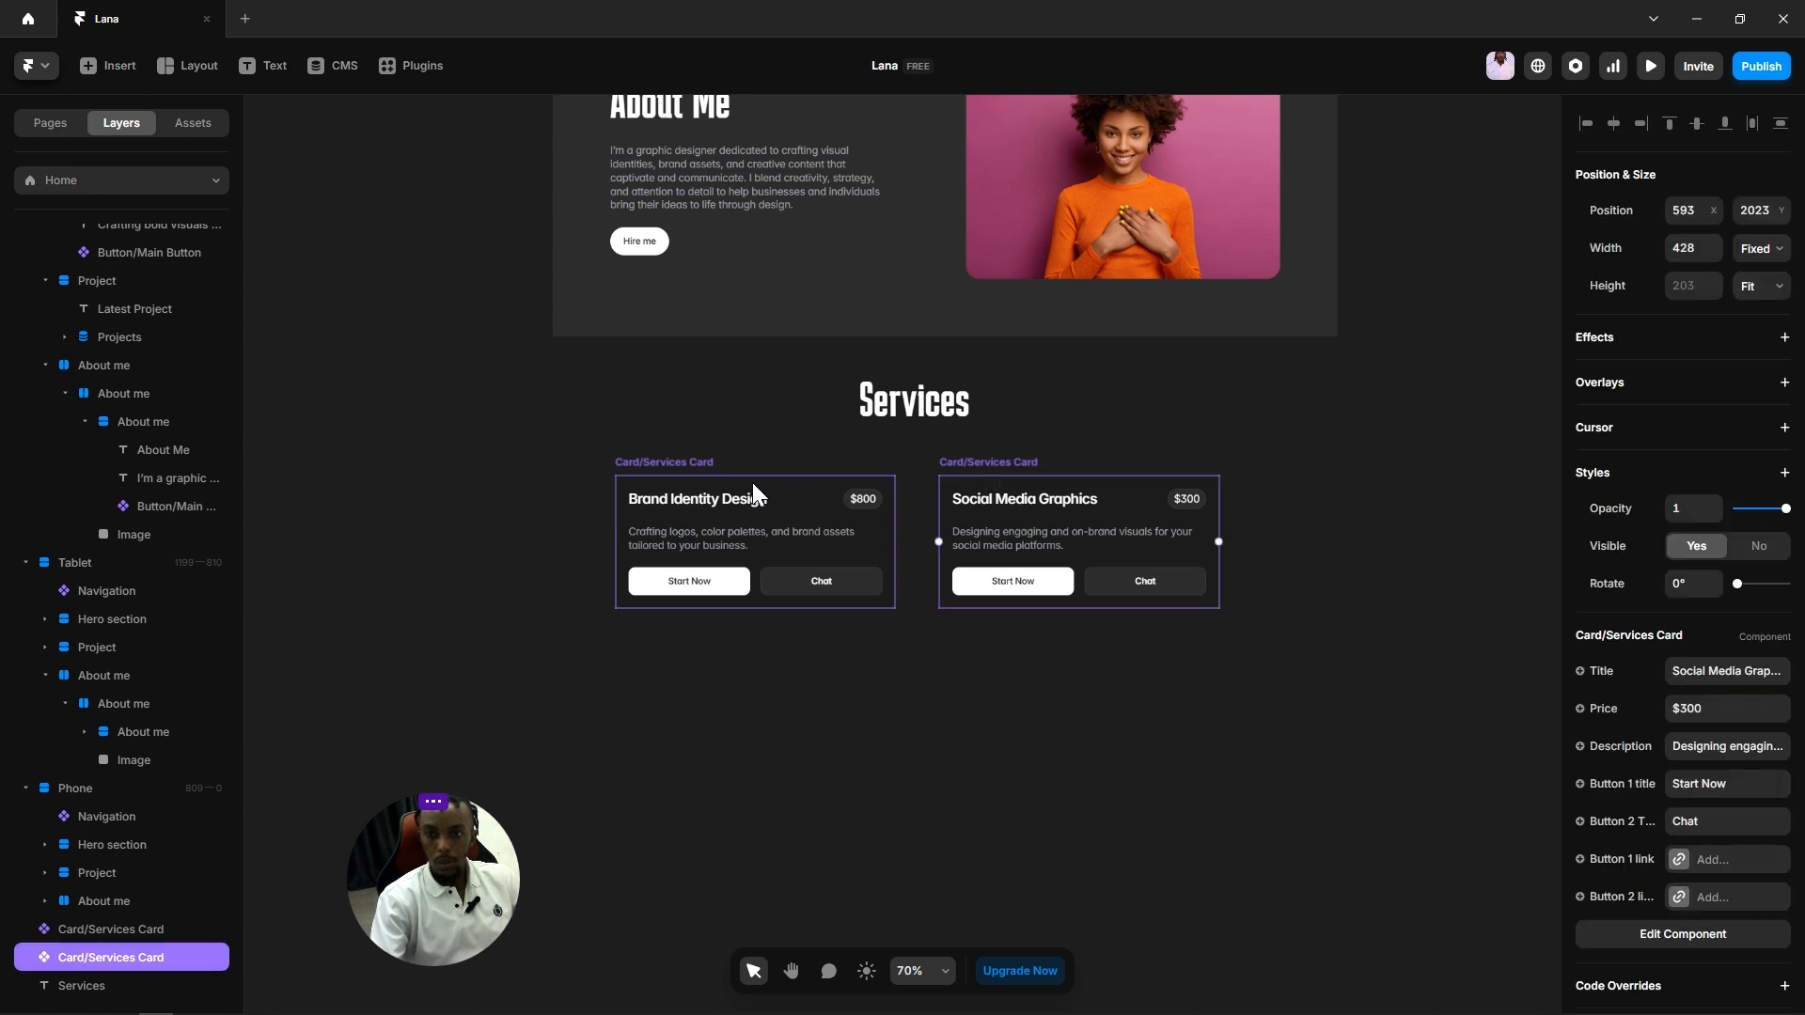
shift+click(690, 457)
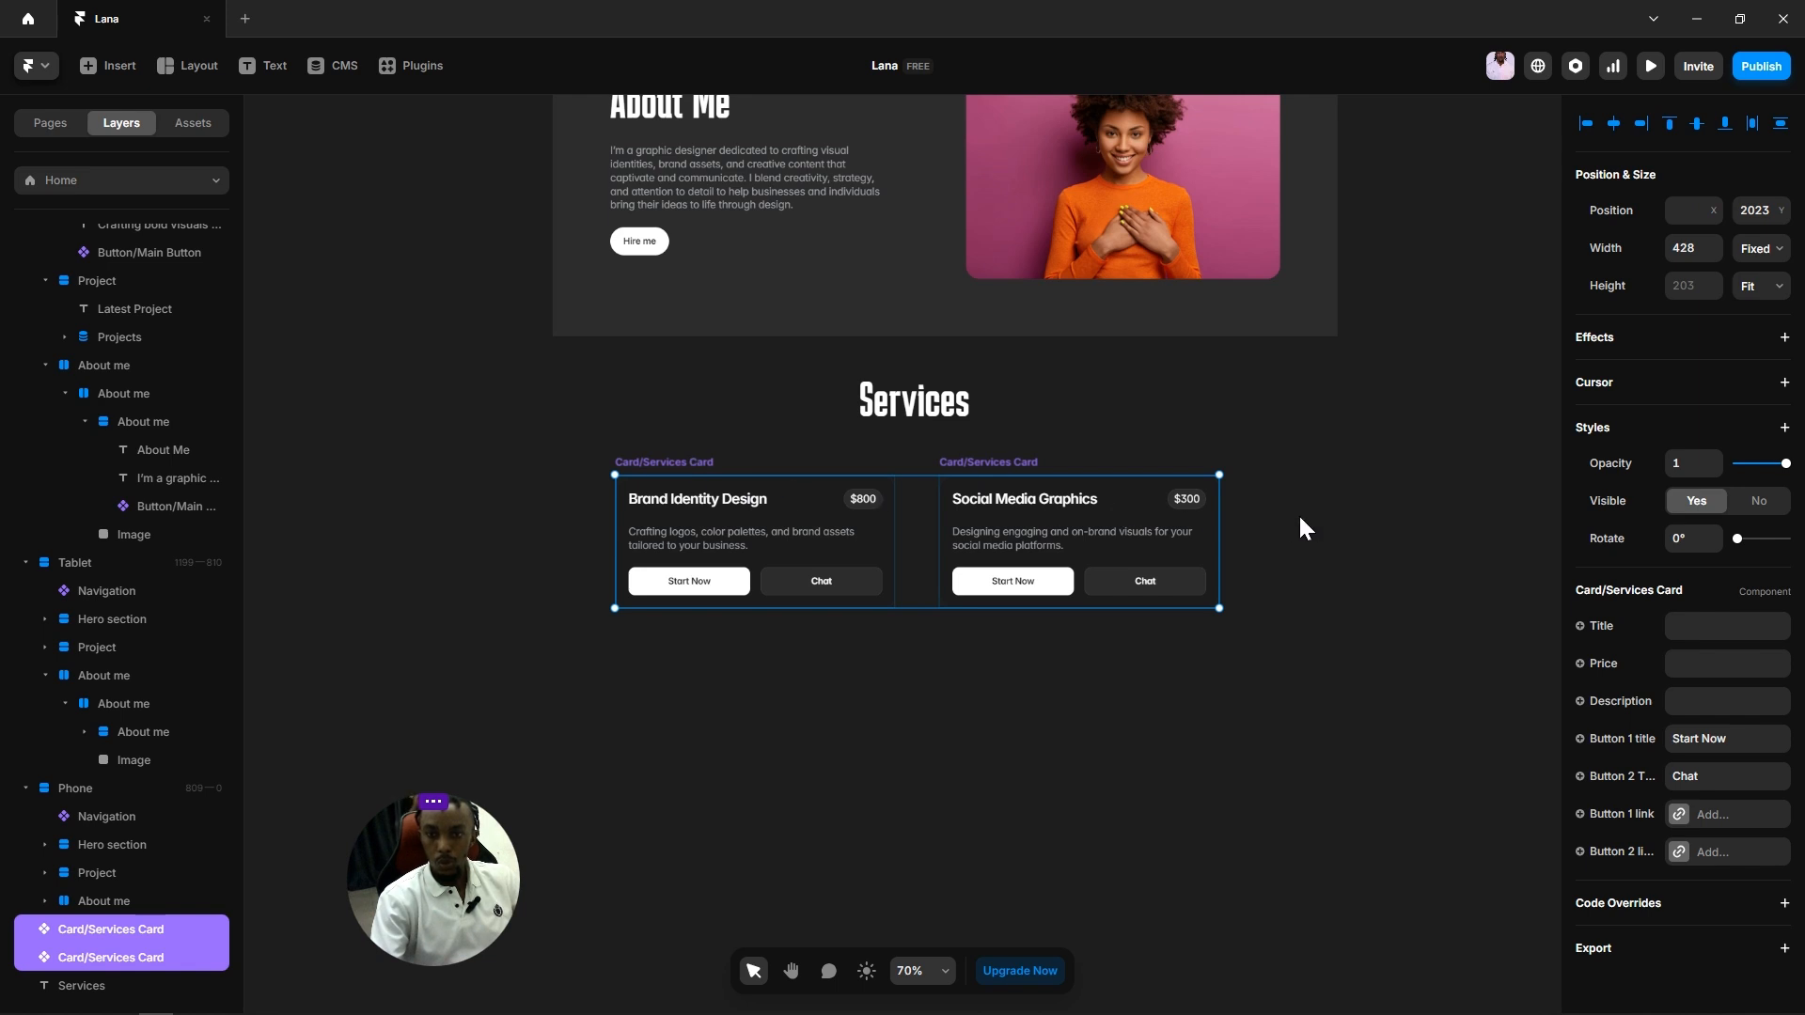
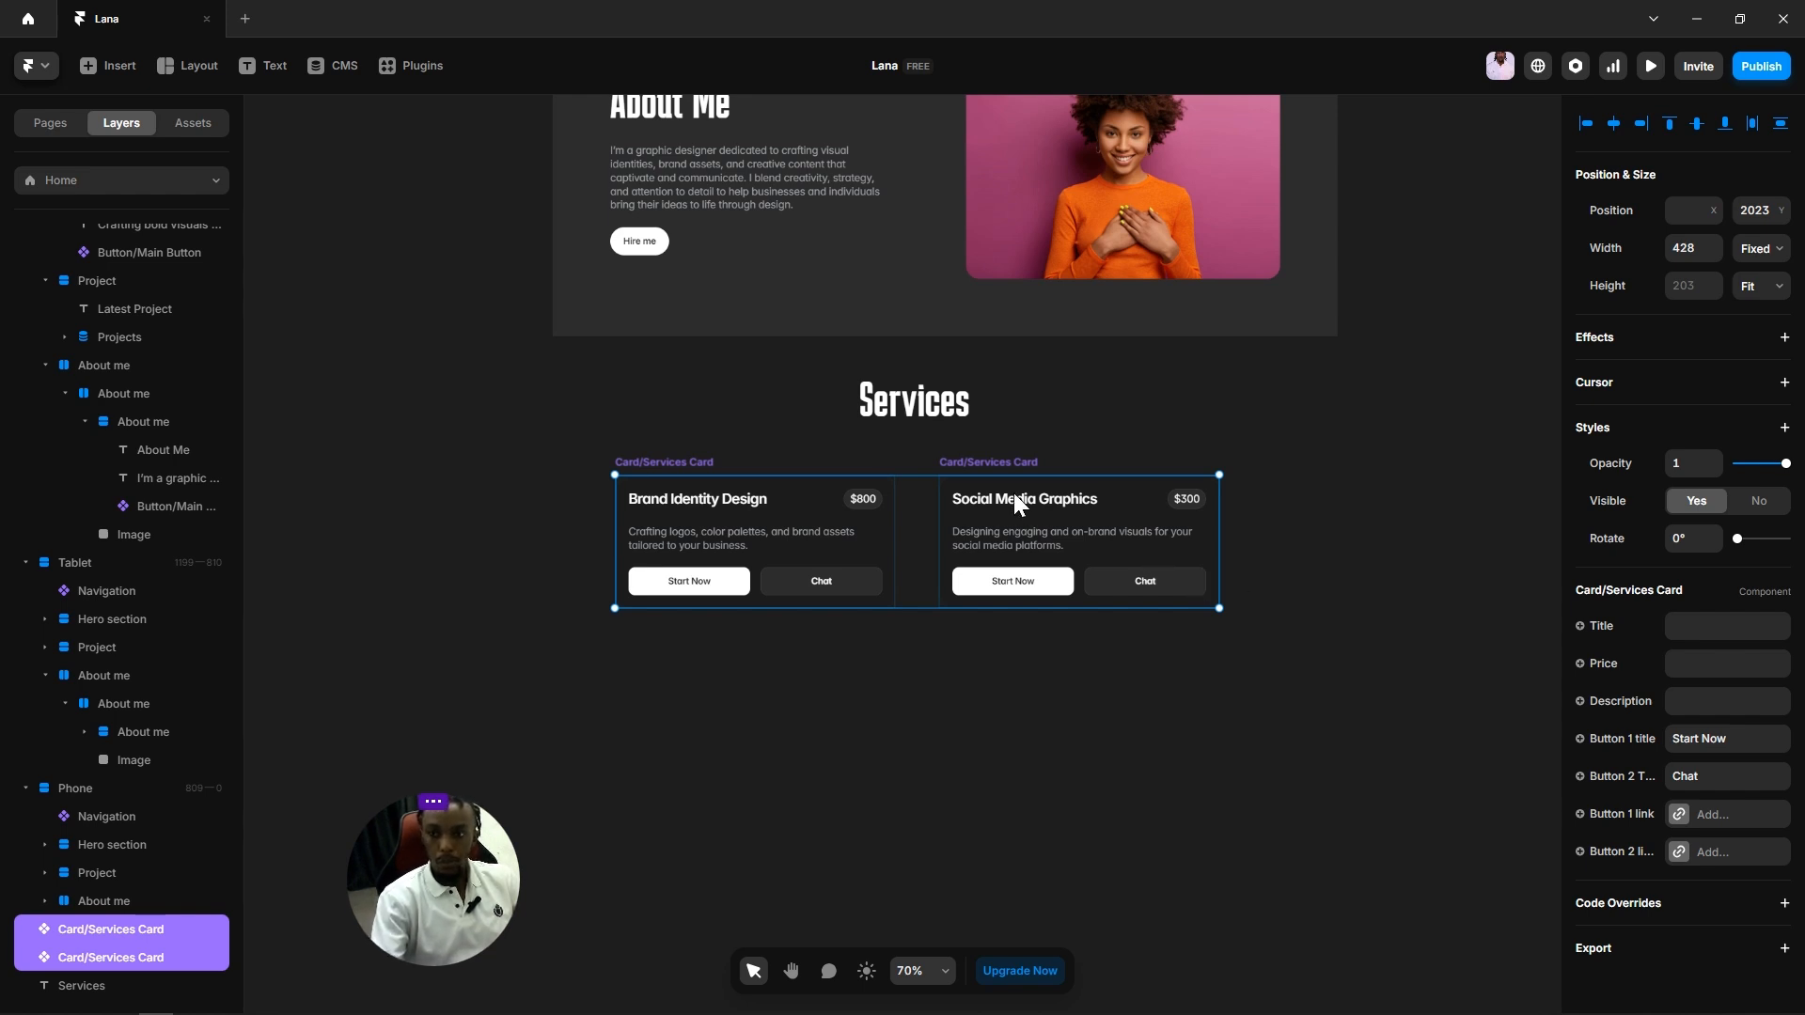
right_click(1015, 601)
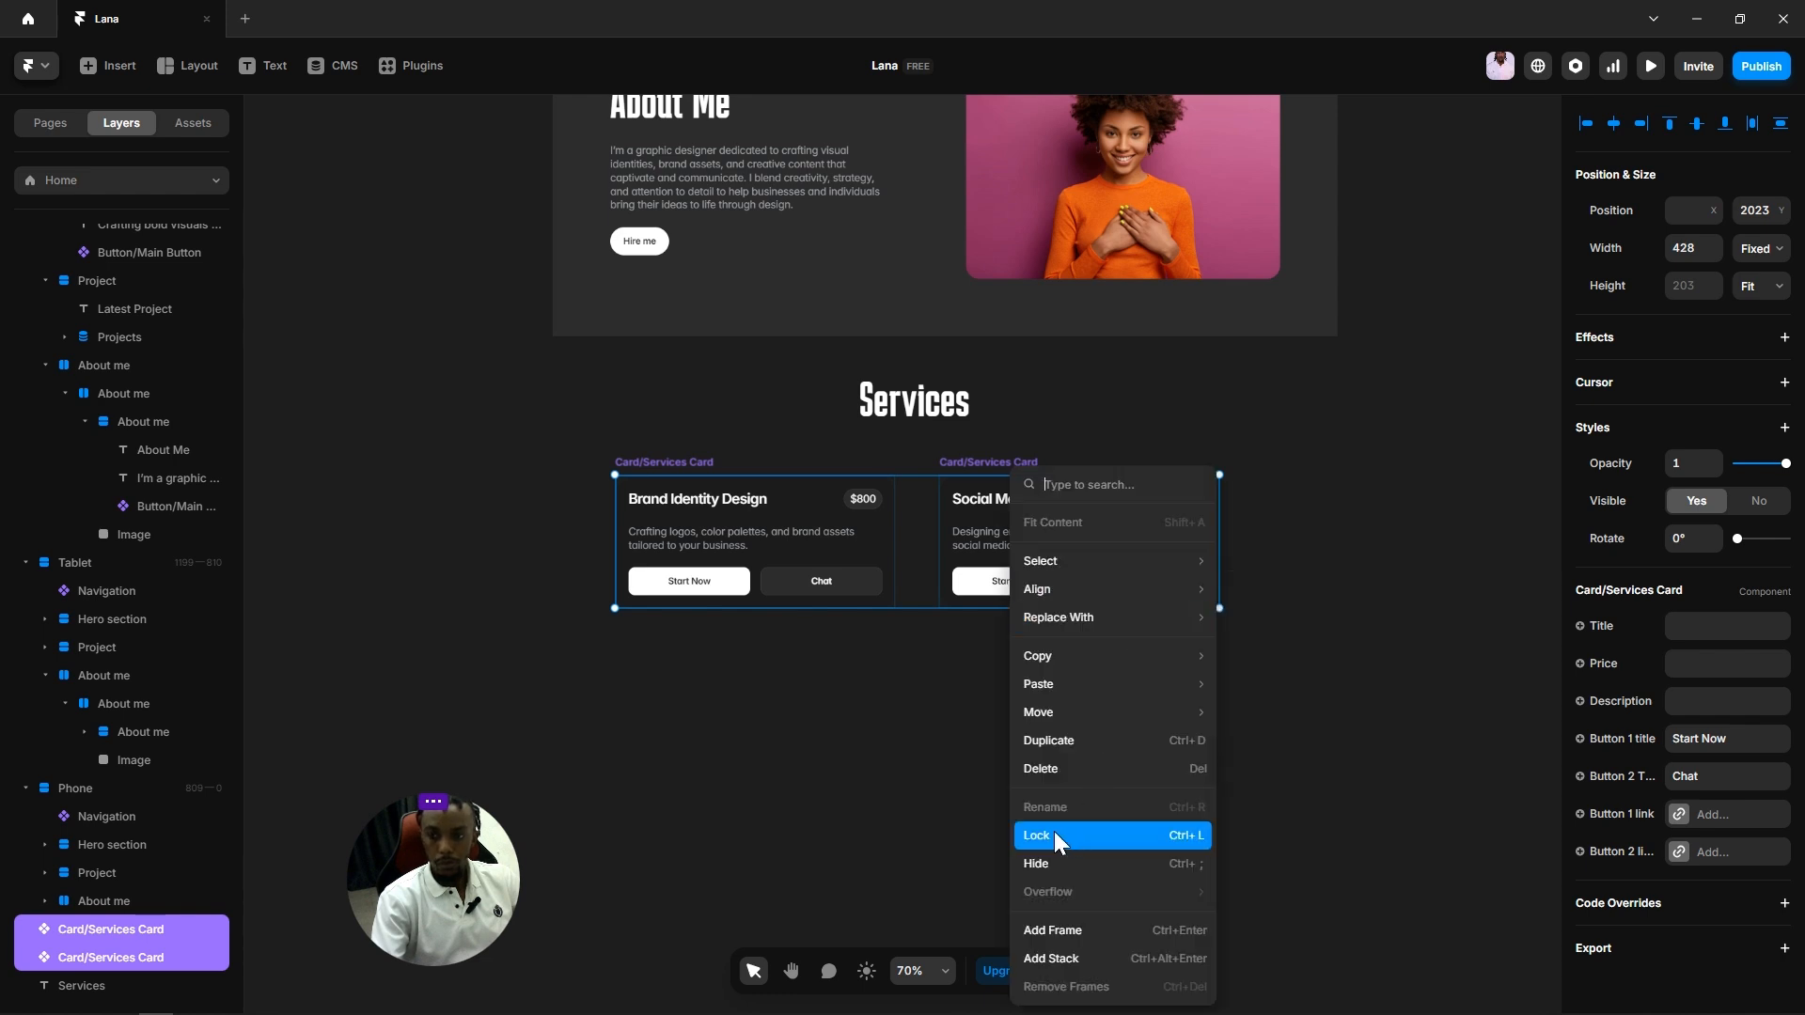
click(1064, 958)
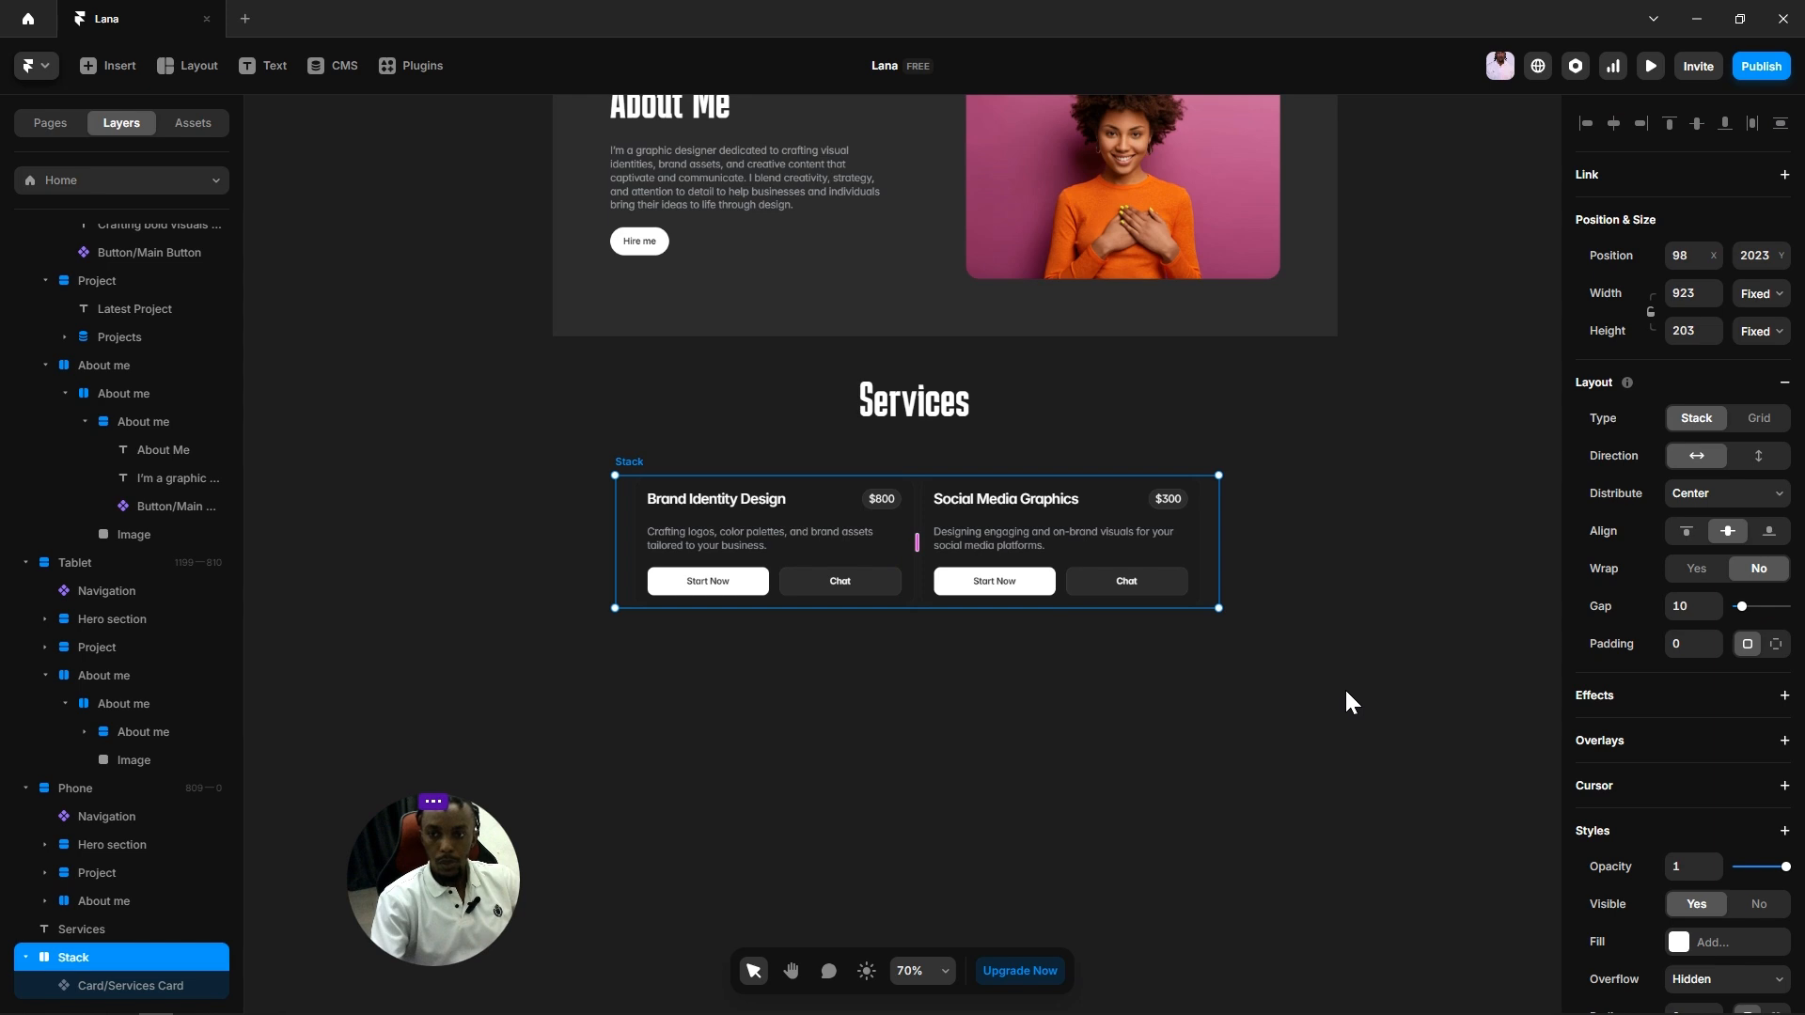
scroll(125, 898, down, 1)
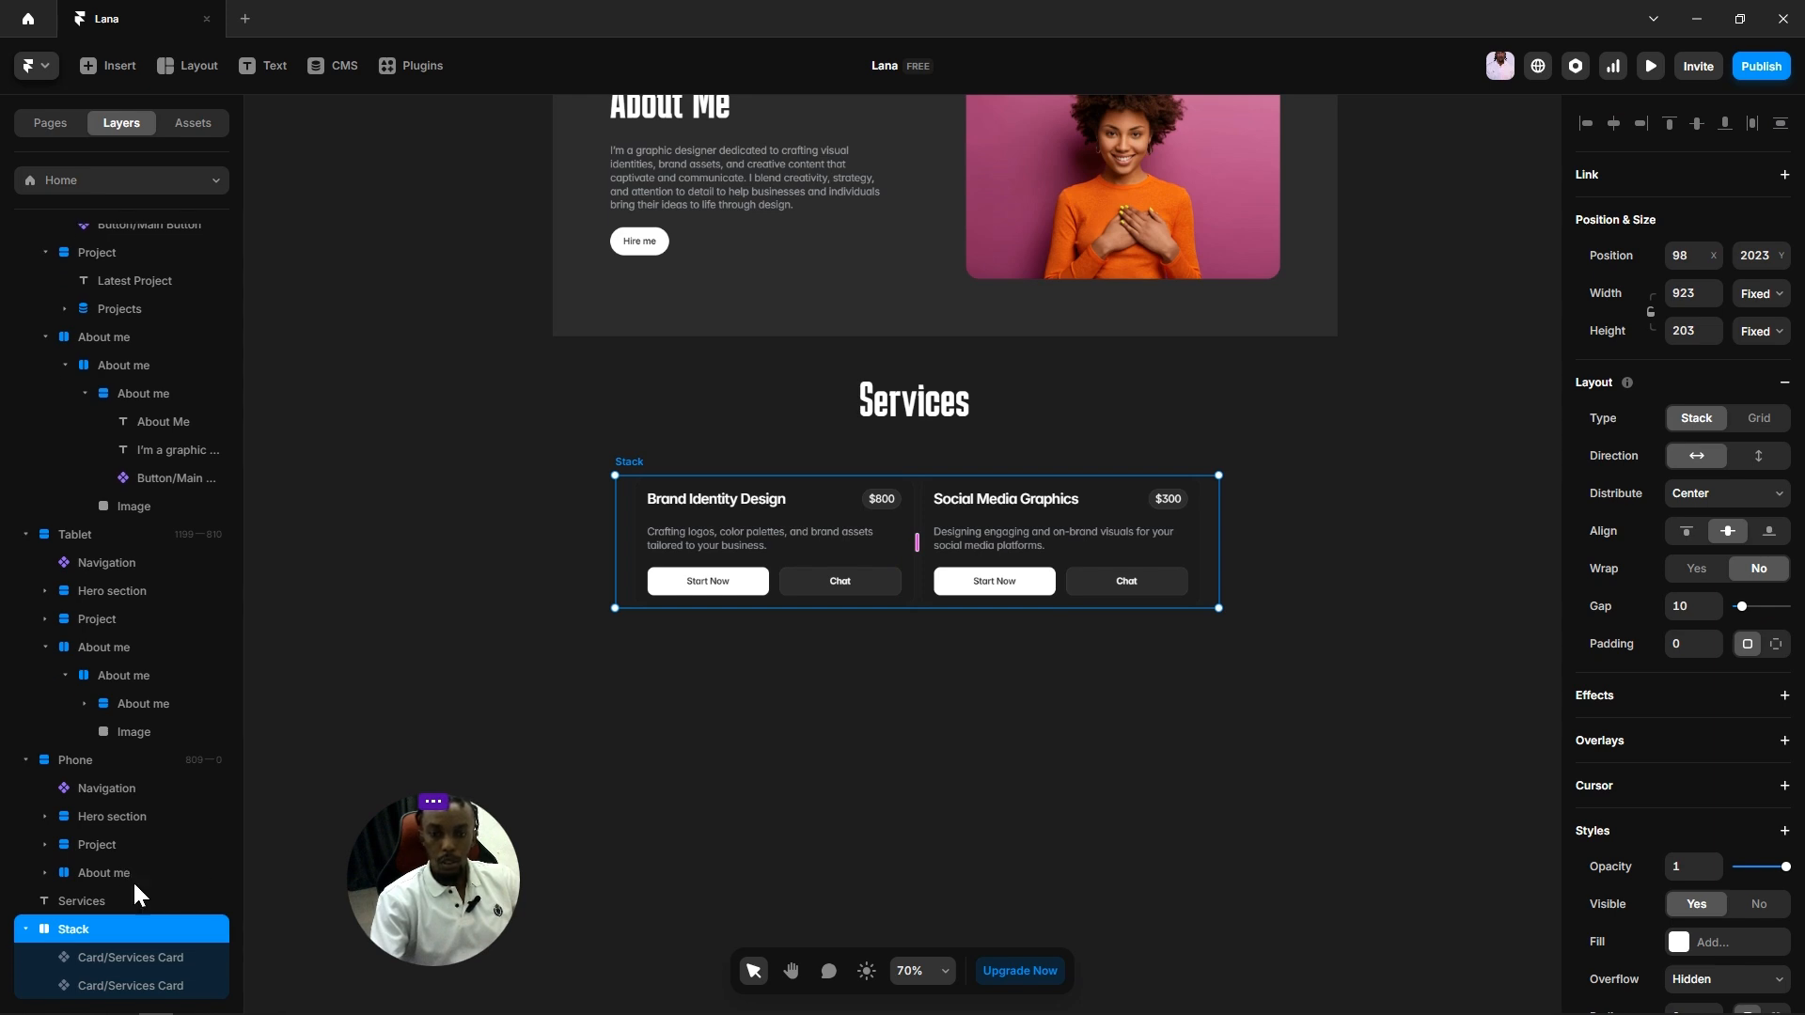
Step: Rename the stack around the two service cards to "Services" and set its height to Fit Content
double_click(73, 928)
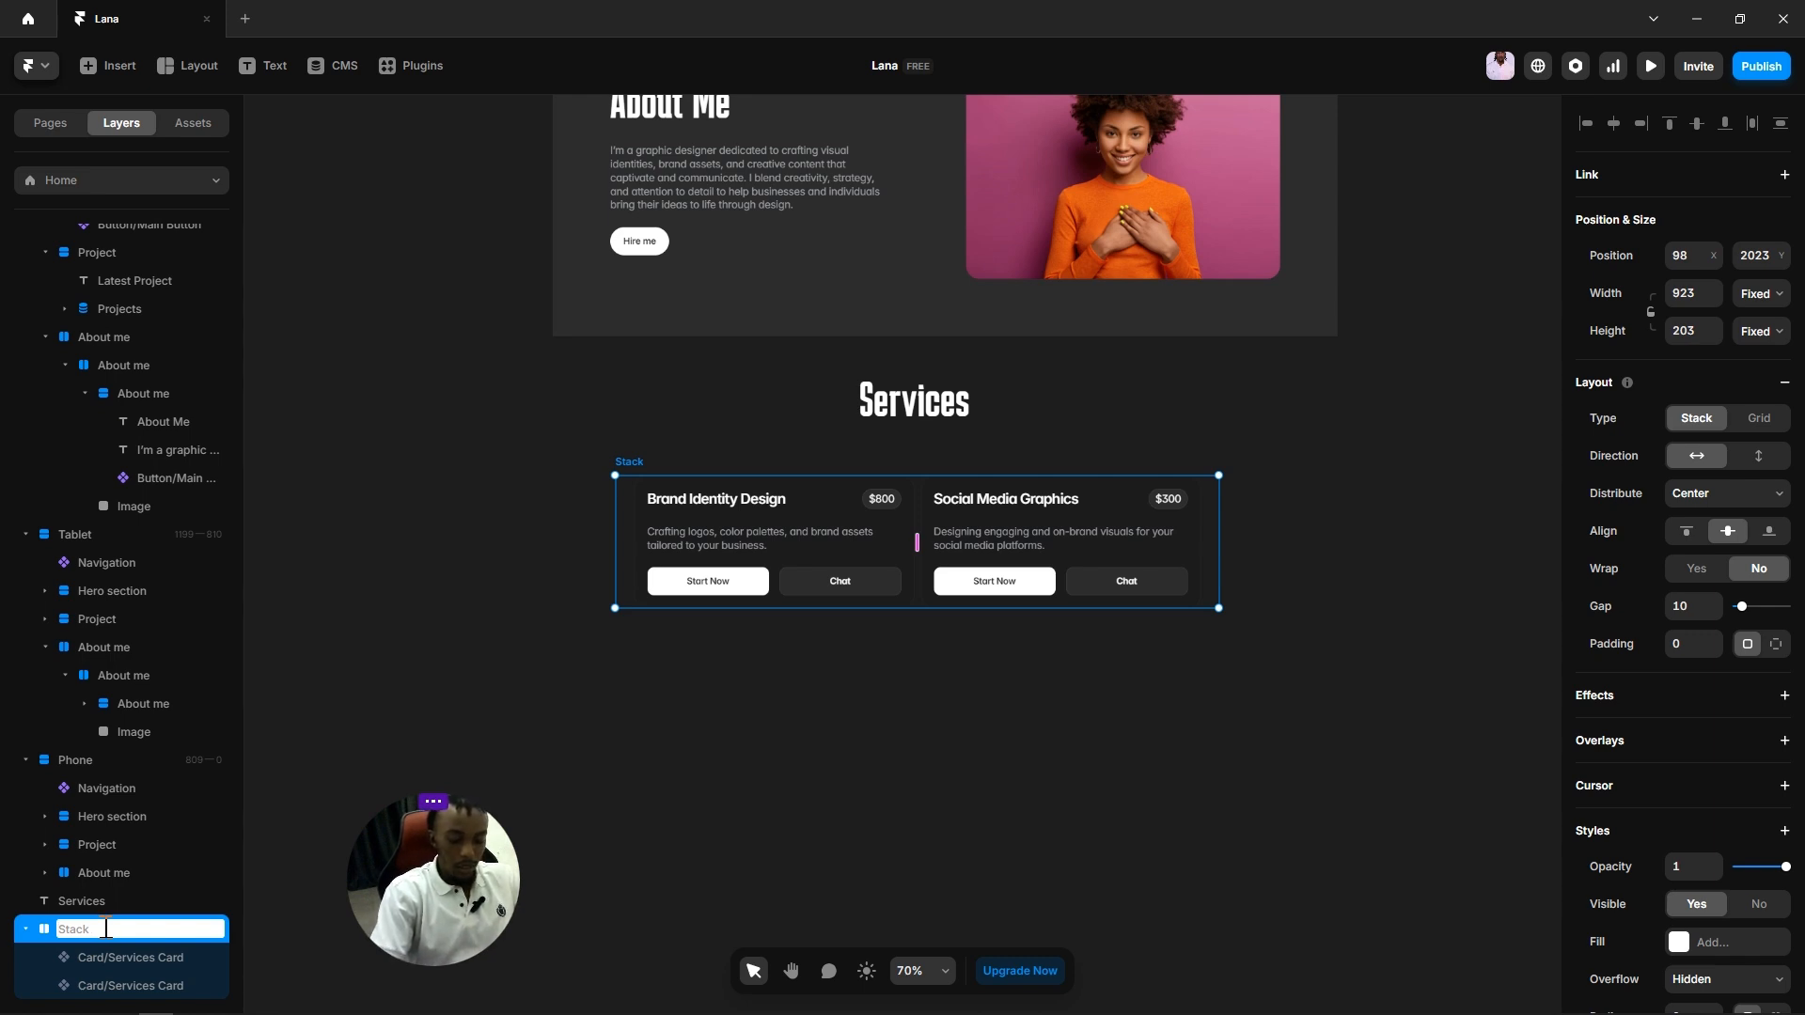
text(Serv)
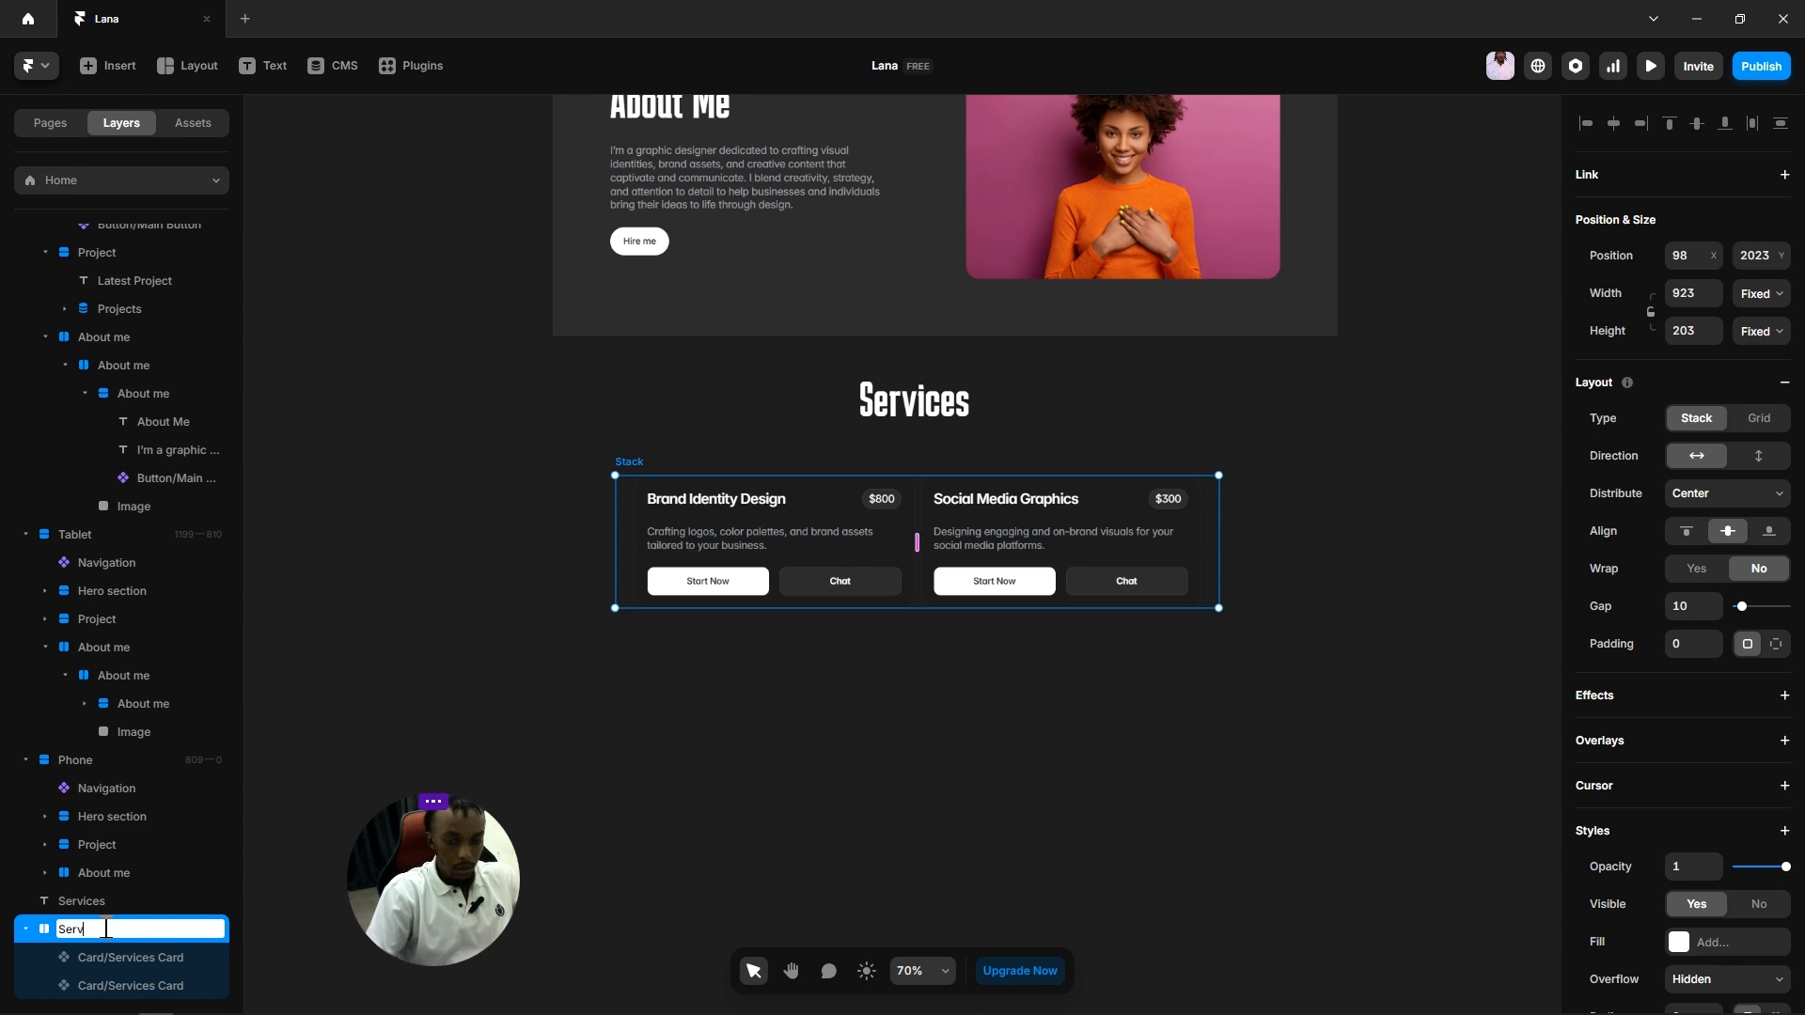
text(ices)
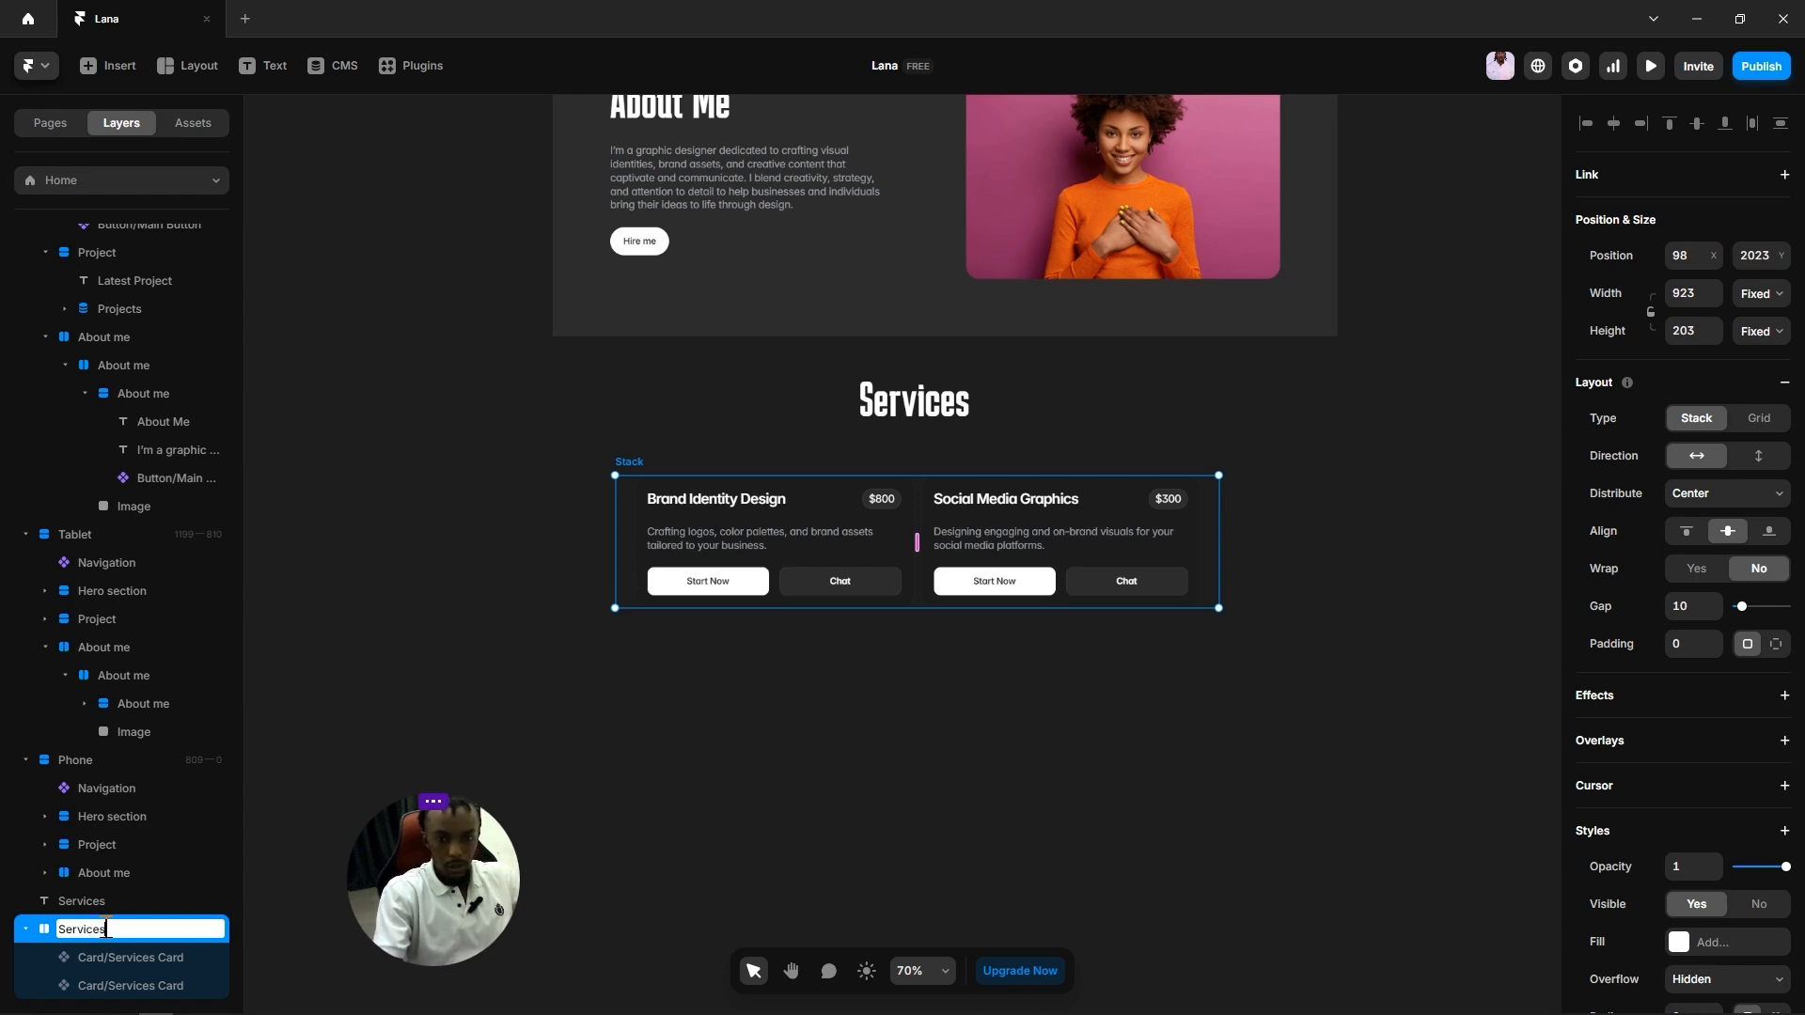
key(Return)
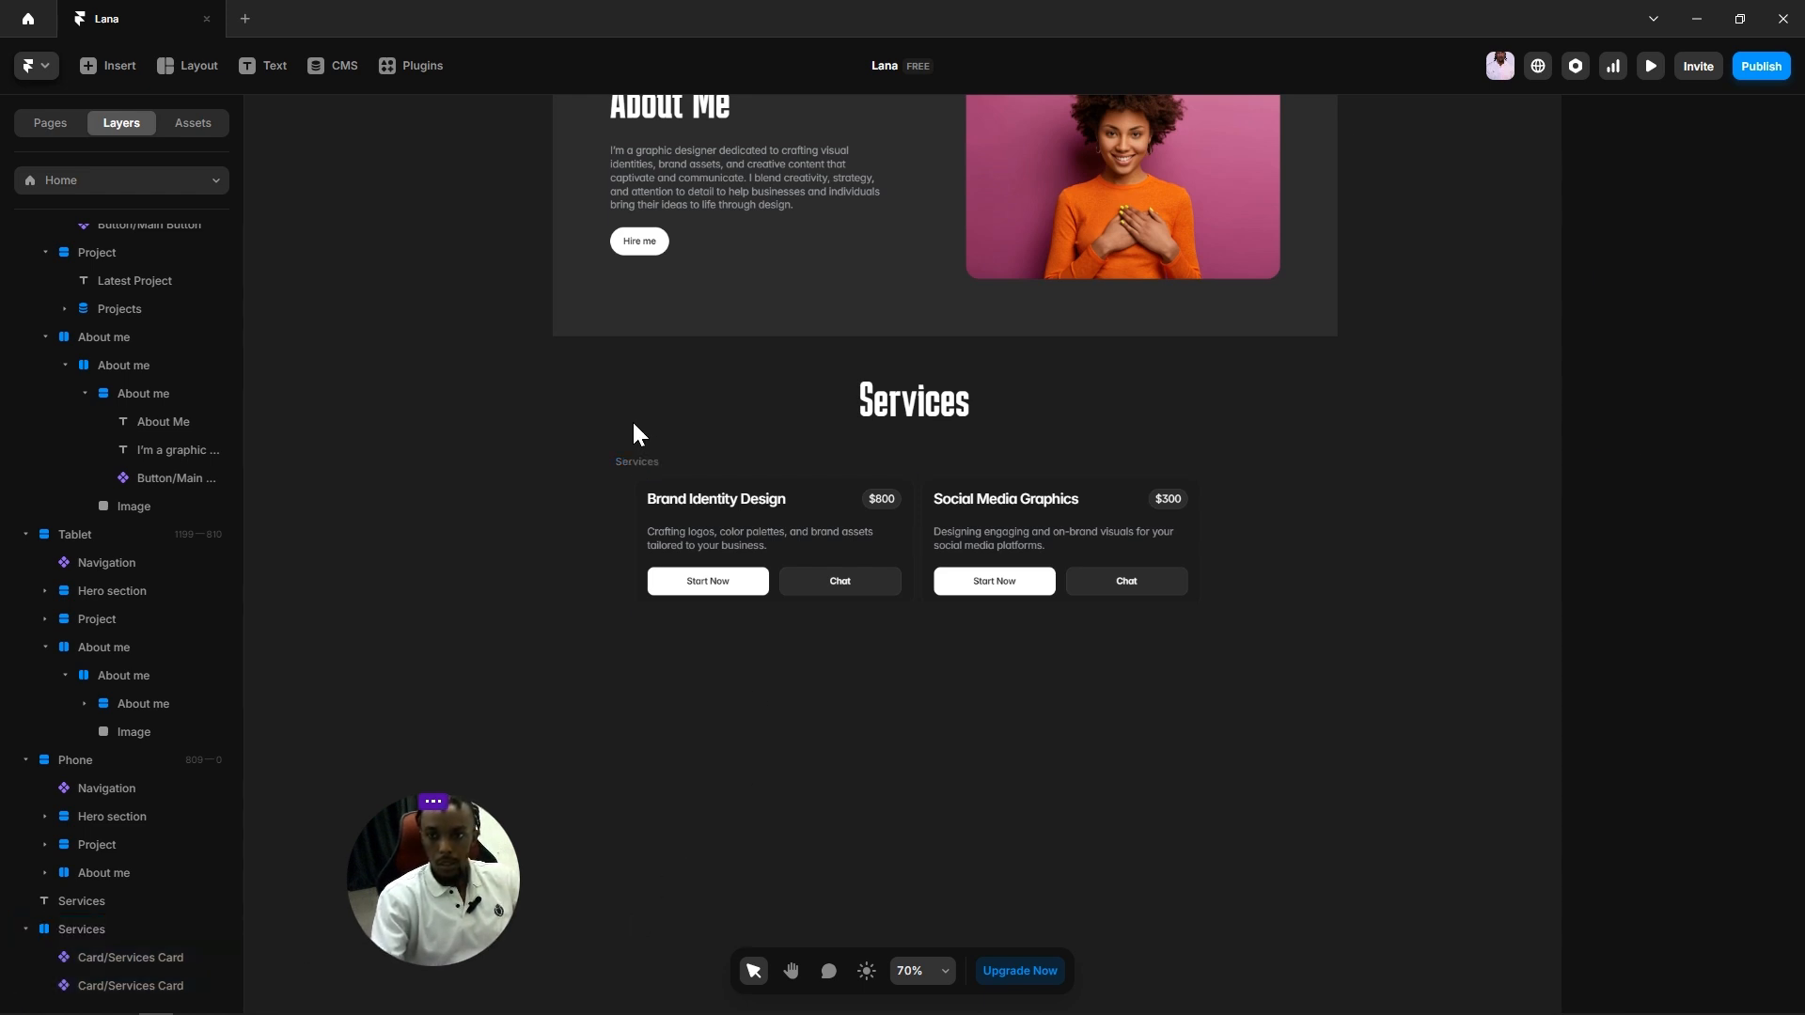
click(1760, 331)
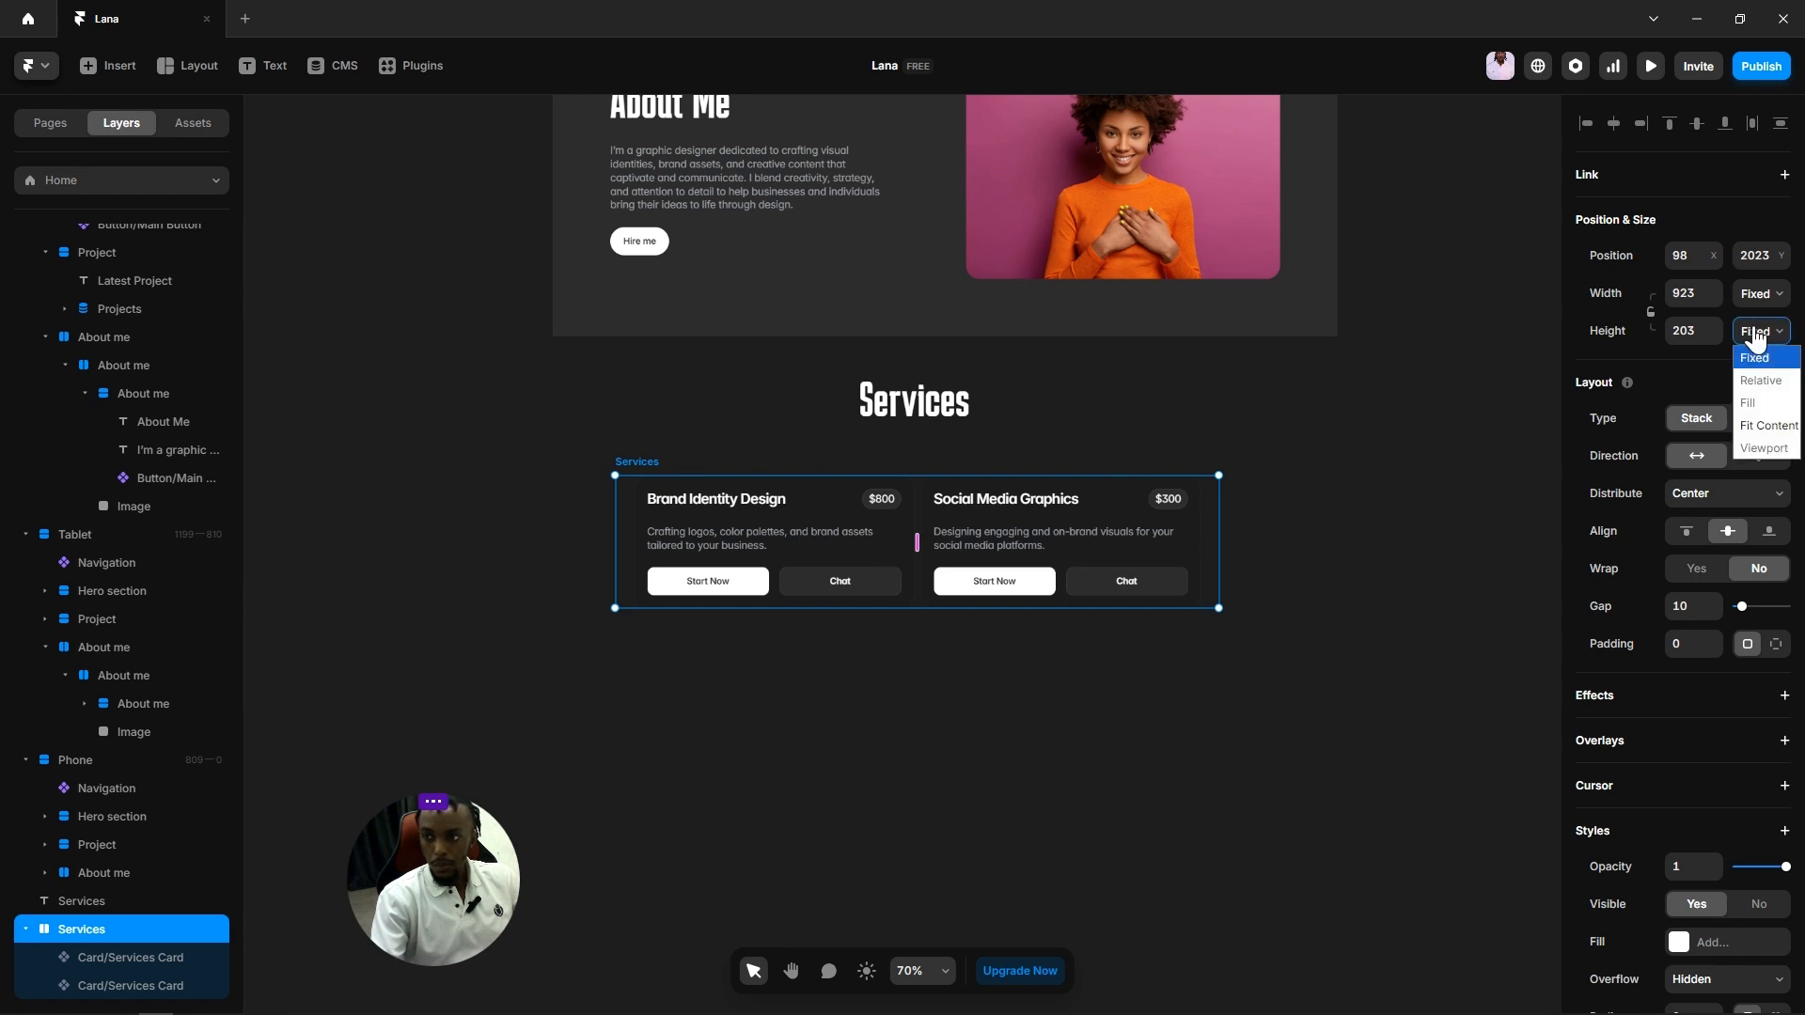
click(1751, 425)
click(1361, 582)
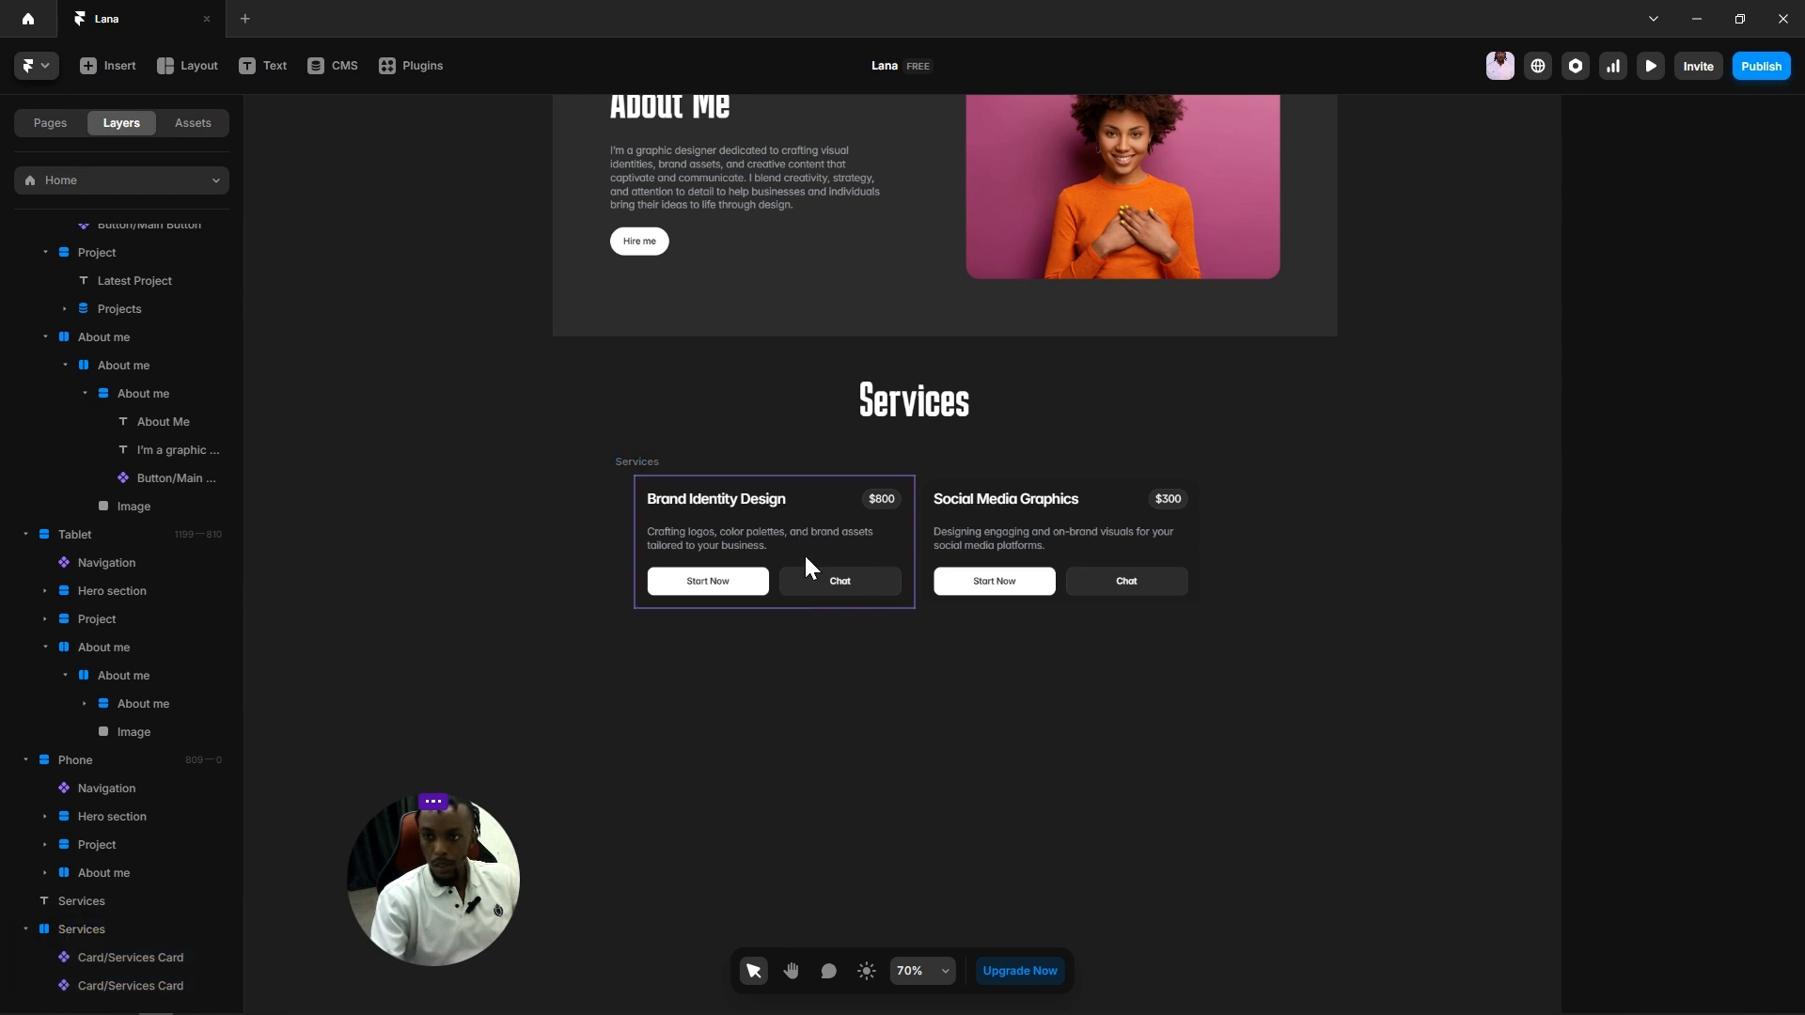
Step: Set the width of both Services Cards to Fill so they share the stack's full width
click(805, 556)
shift+click(1021, 560)
click(1761, 298)
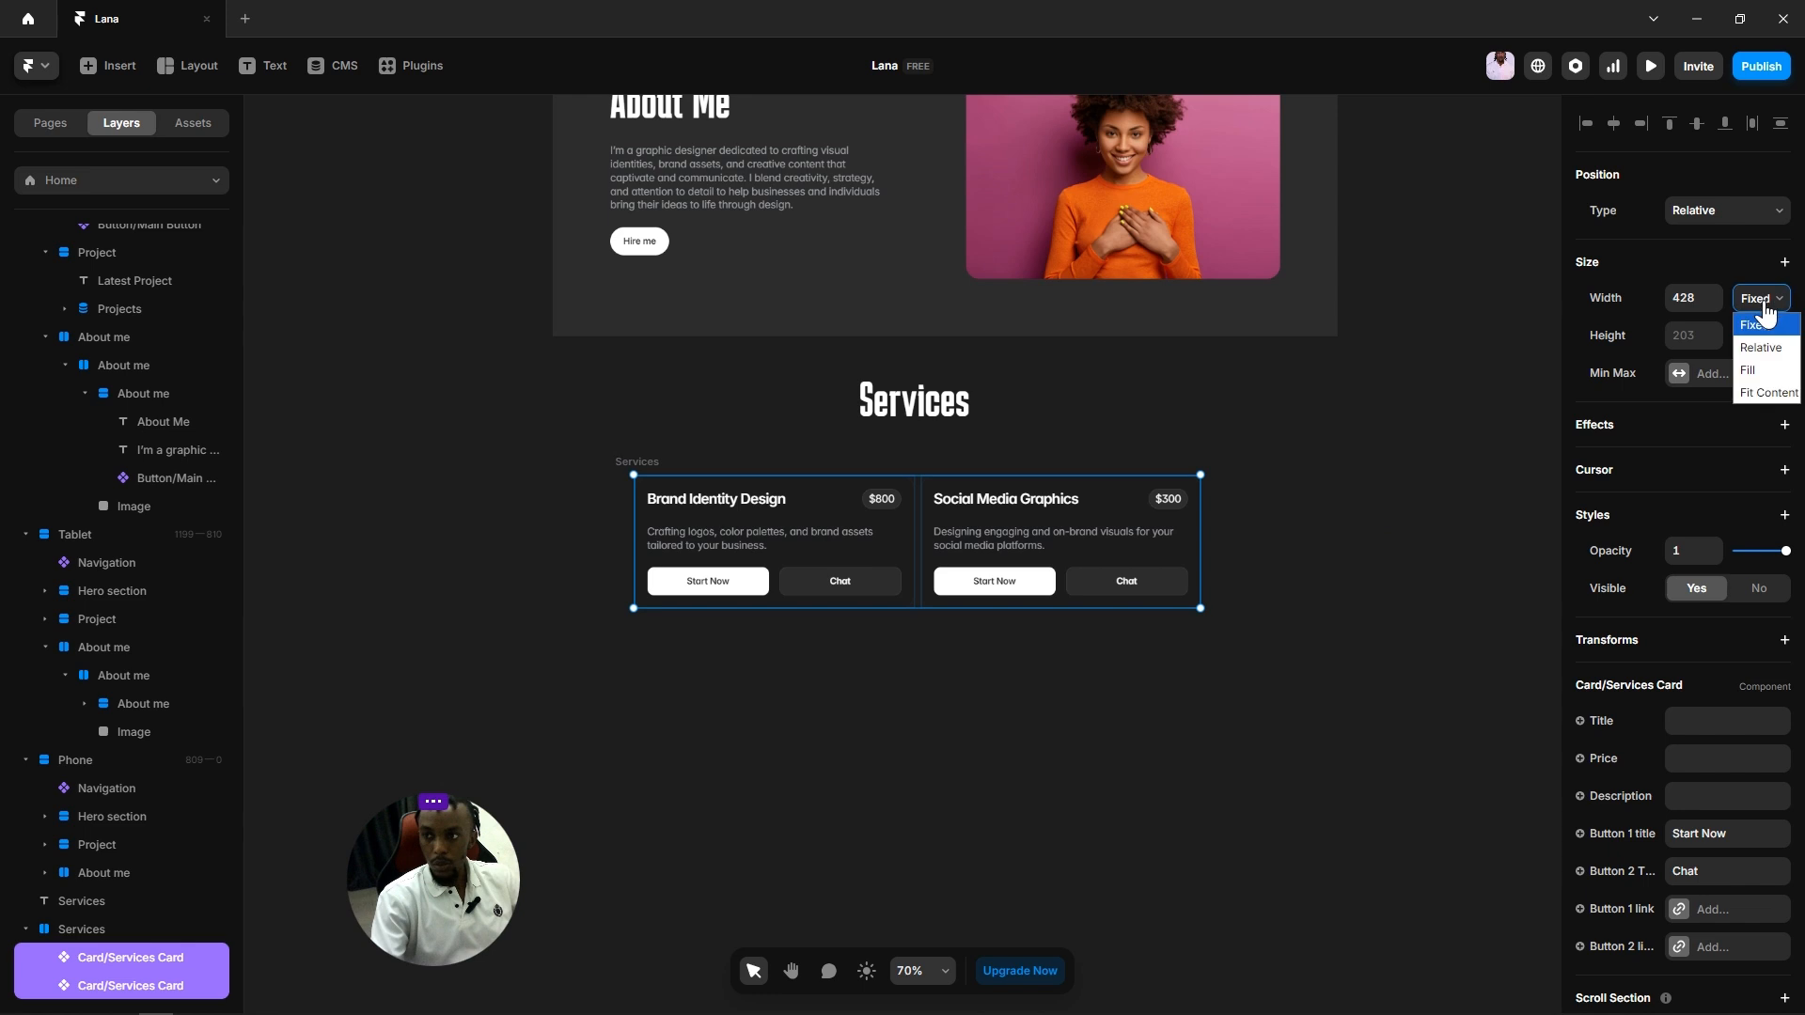
click(1769, 368)
click(1367, 490)
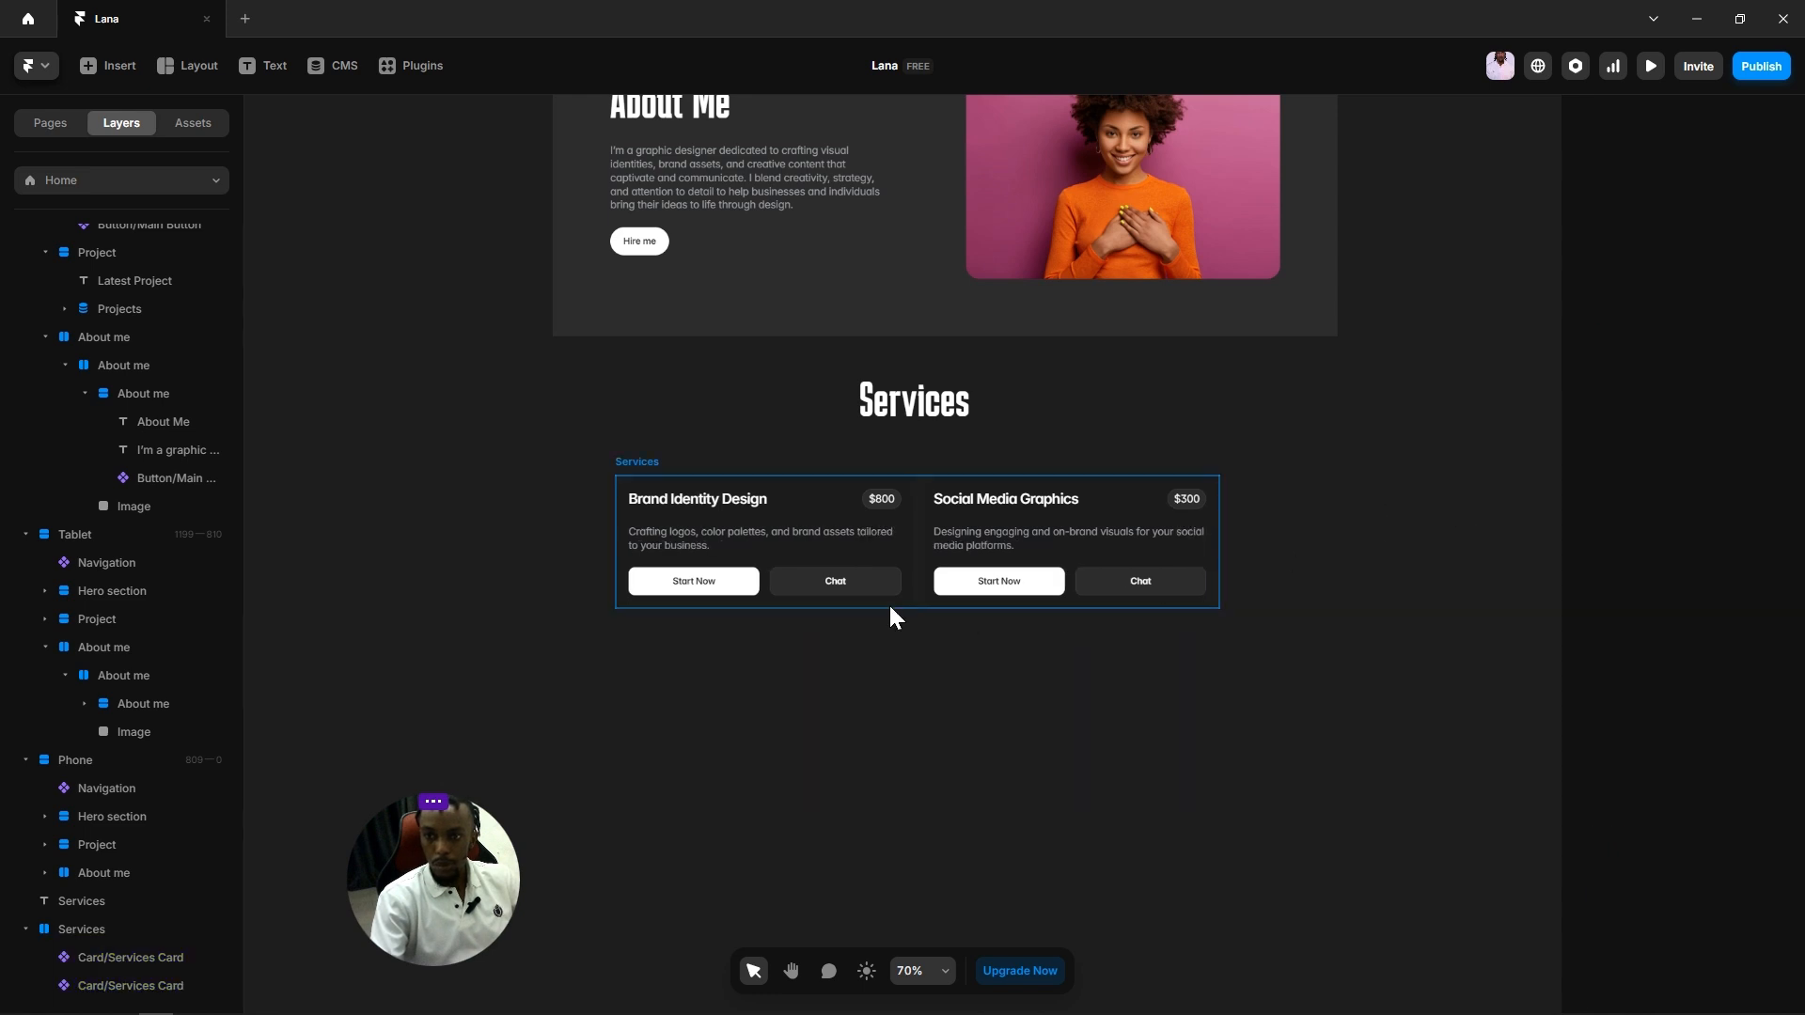
Step: Set the gap between the two cards in the Services stack to 24
scroll(888, 601, up, 3)
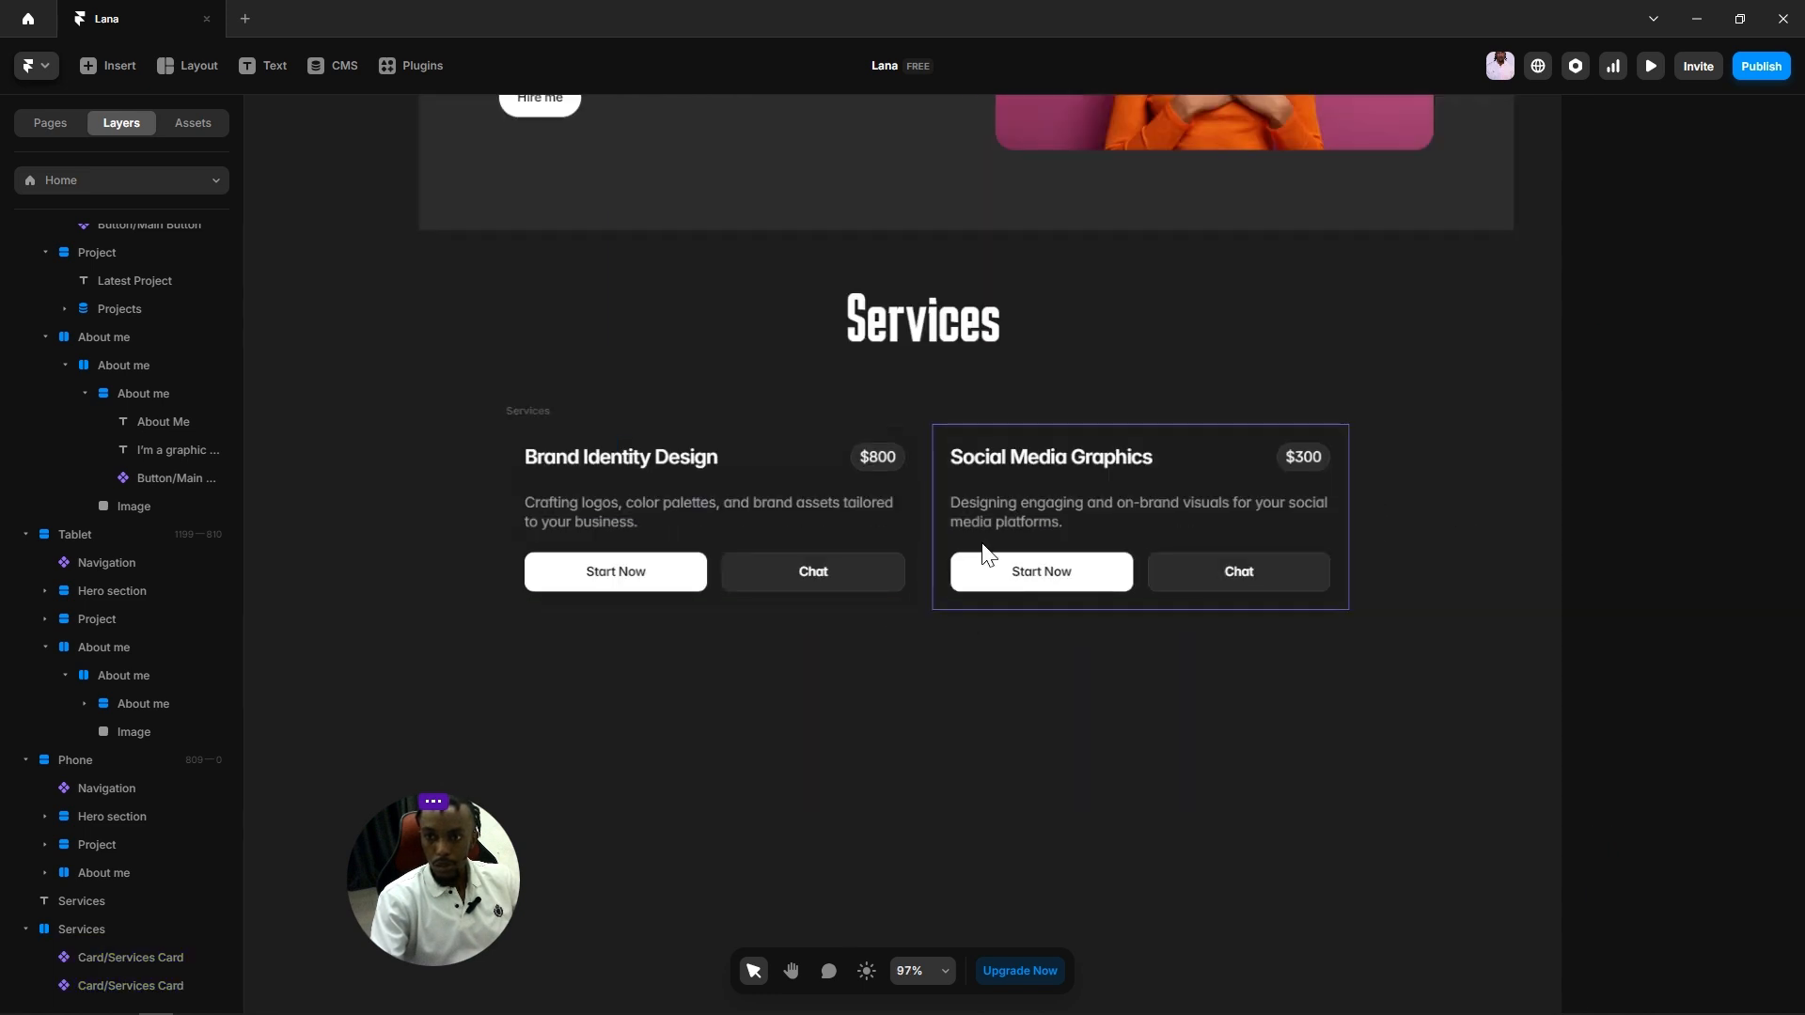
click(512, 412)
scroll(1754, 628, down, 3)
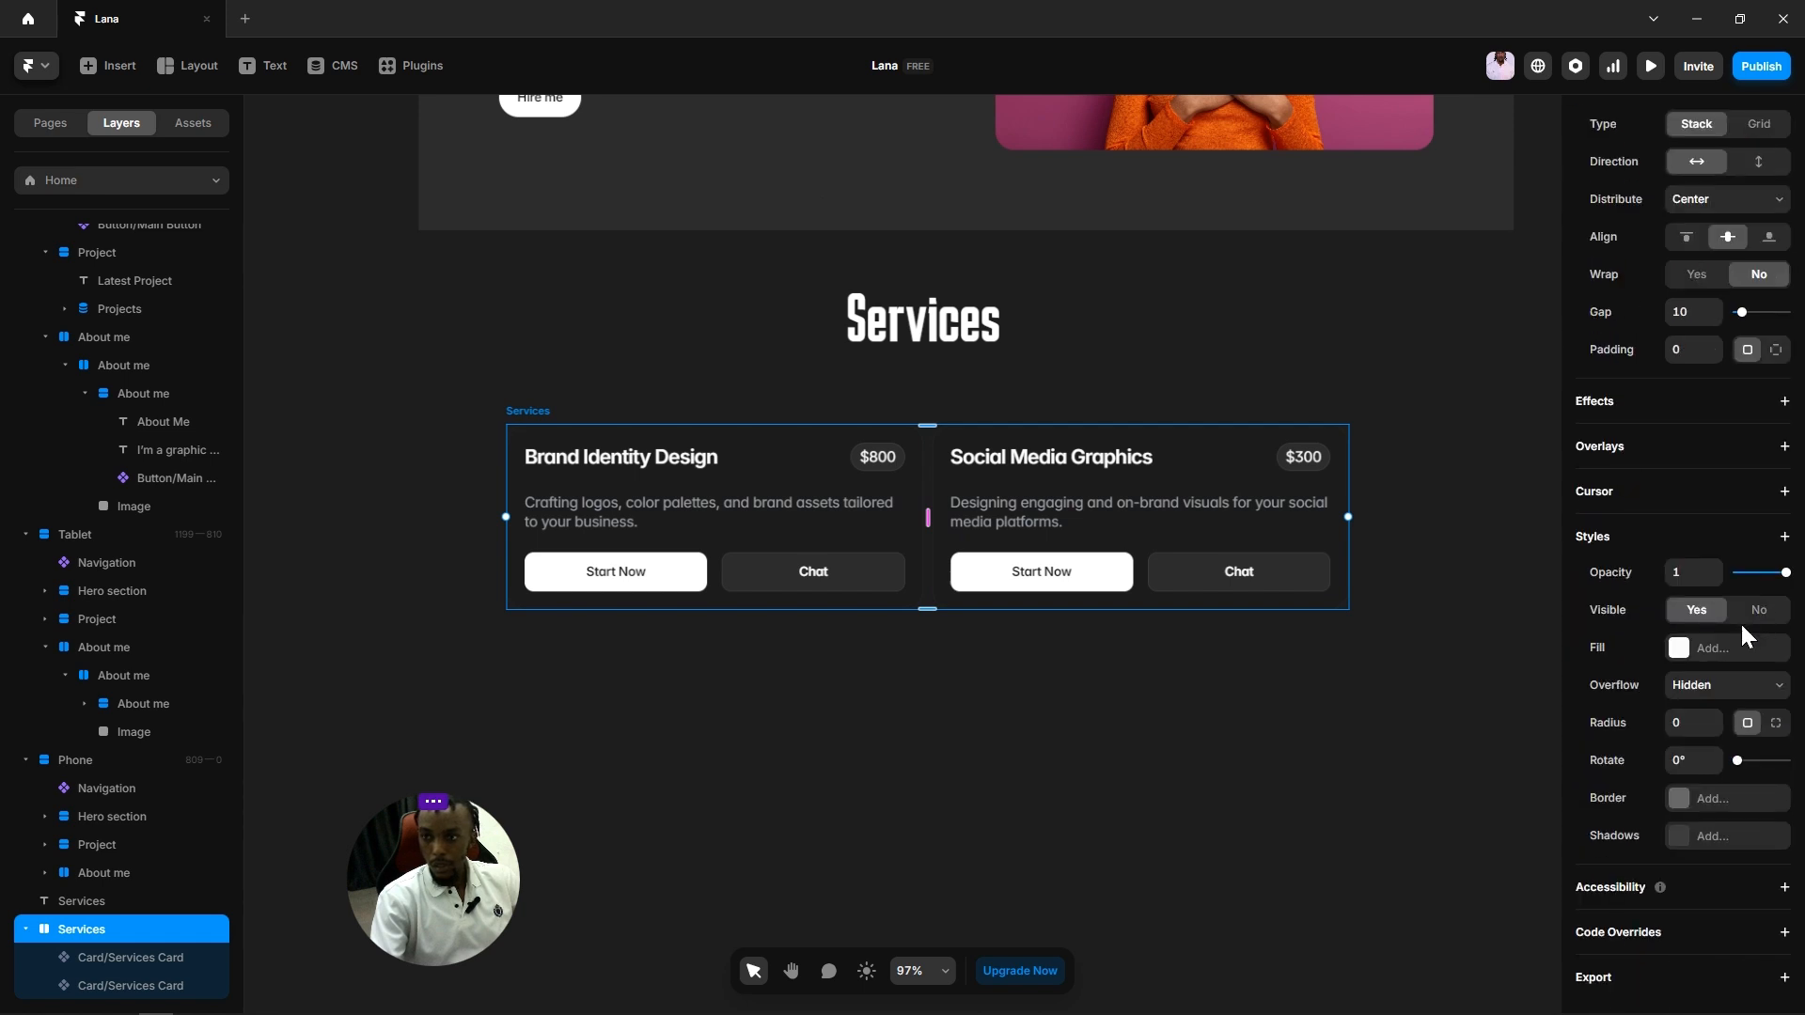
click(1691, 311)
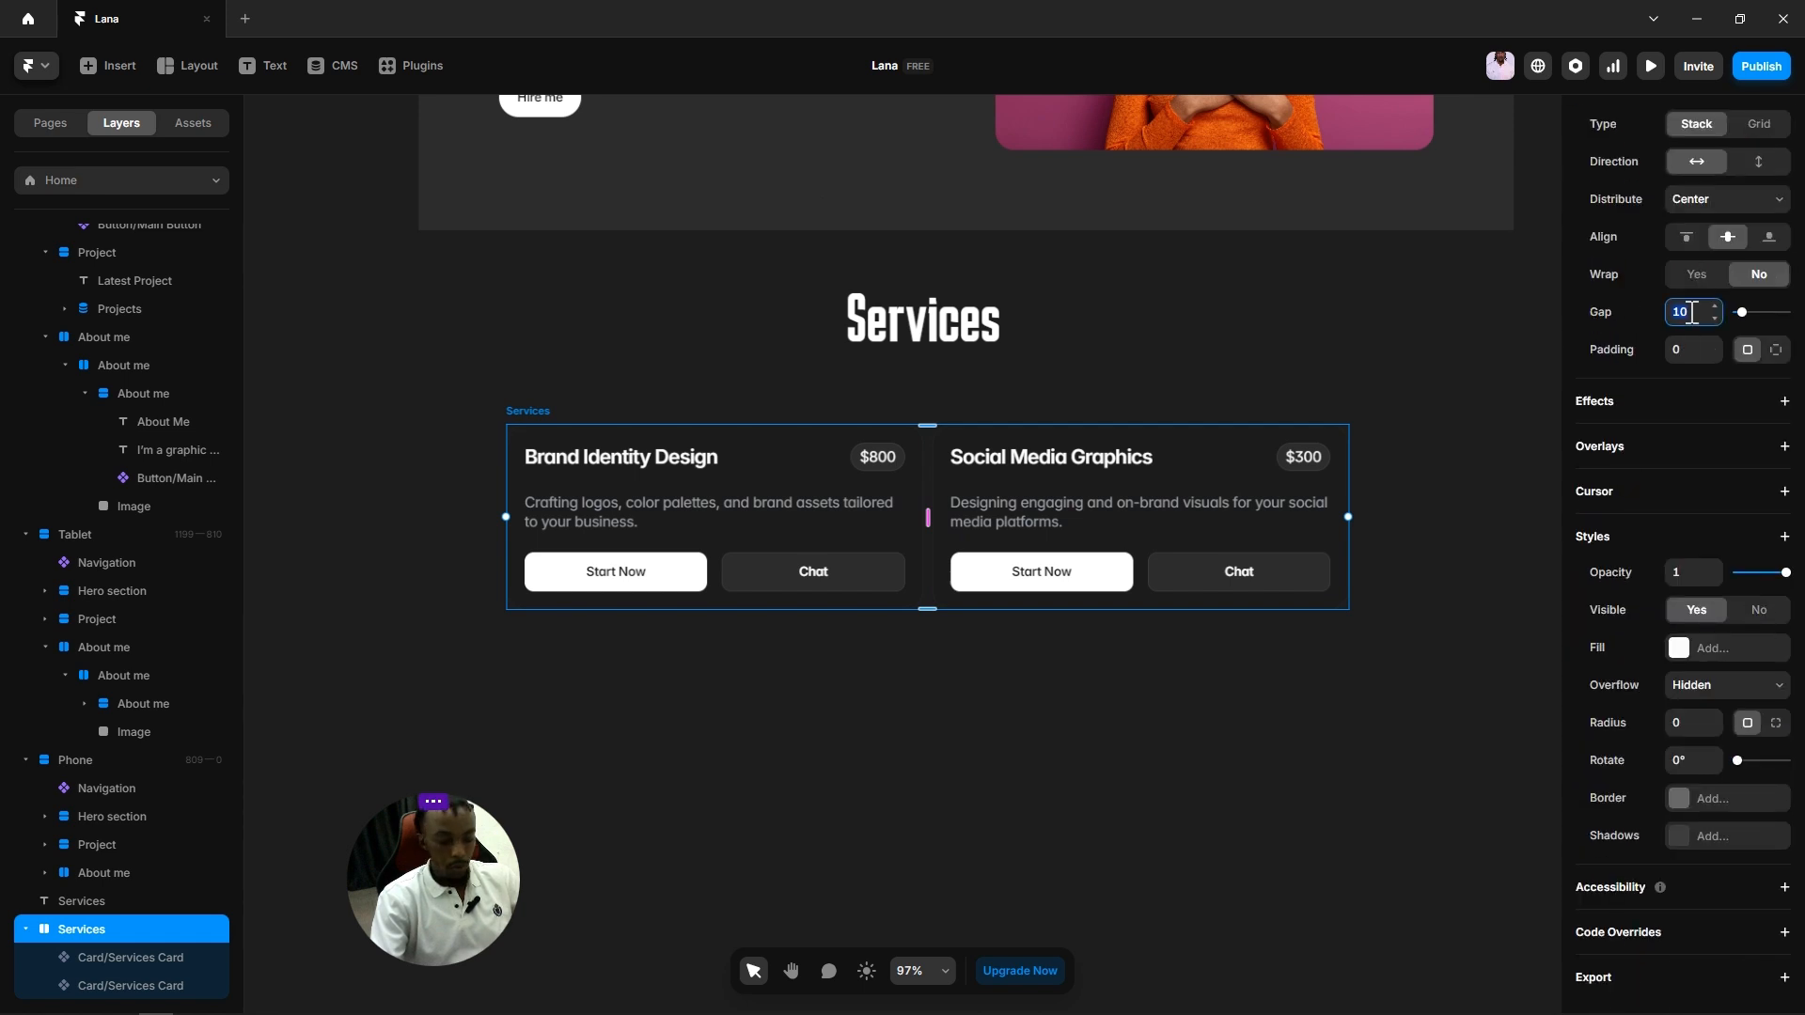
text(24)
click(1291, 729)
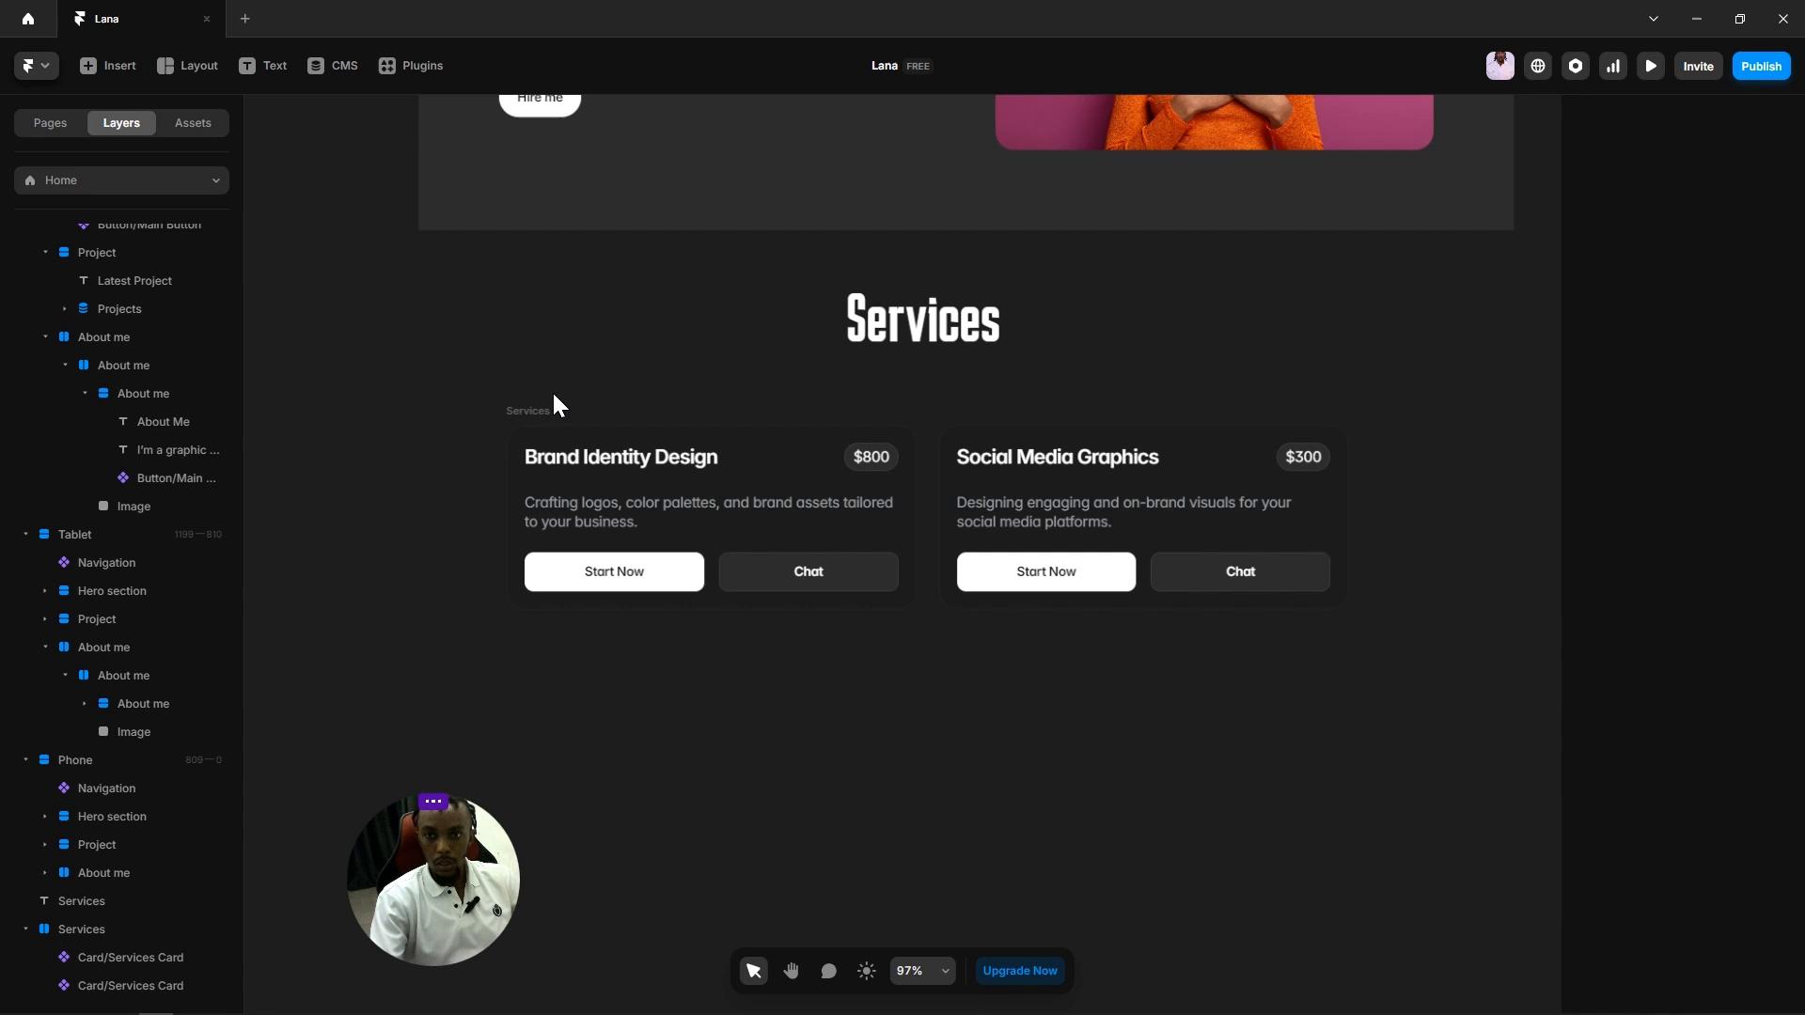
Step: Try repositioning the Services heading above the card stack
click(532, 412)
scroll(968, 611, up, 1)
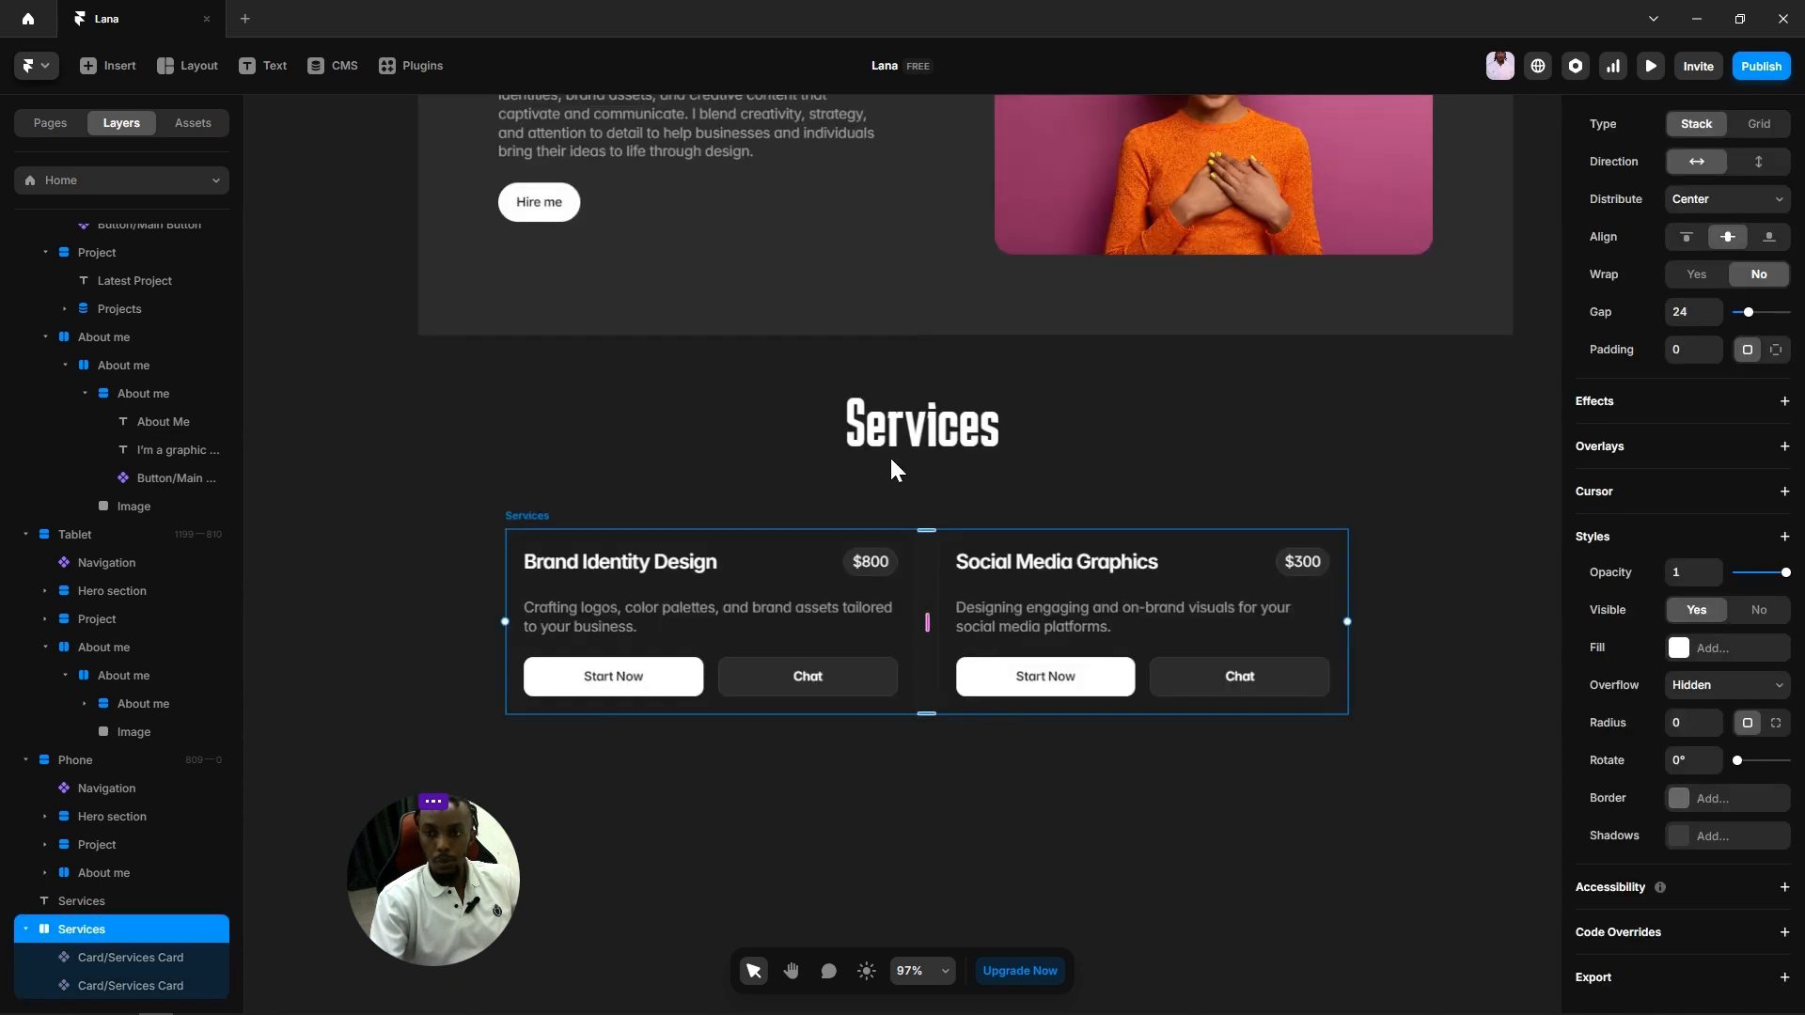
click(891, 461)
drag(910, 430, 923, 460)
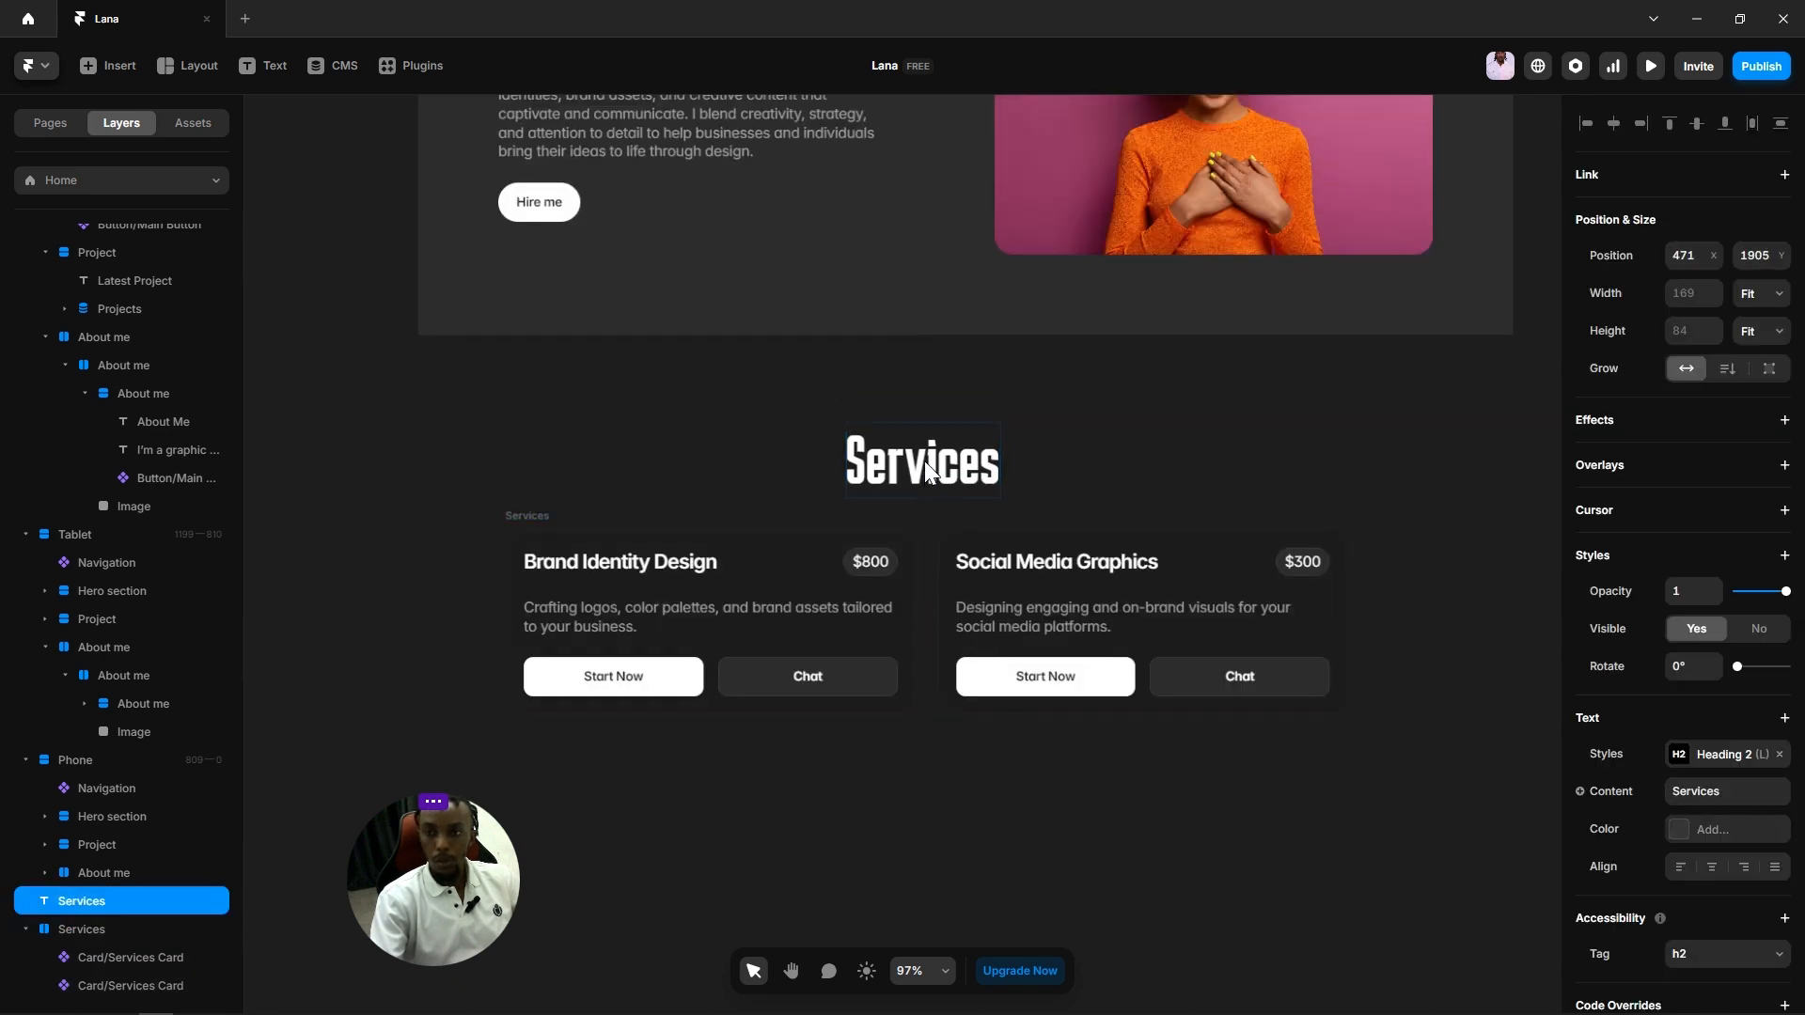
click(1257, 423)
Step: Wrap the Services heading and the card stack together in a new stack and set its height to Fit Content
click(527, 516)
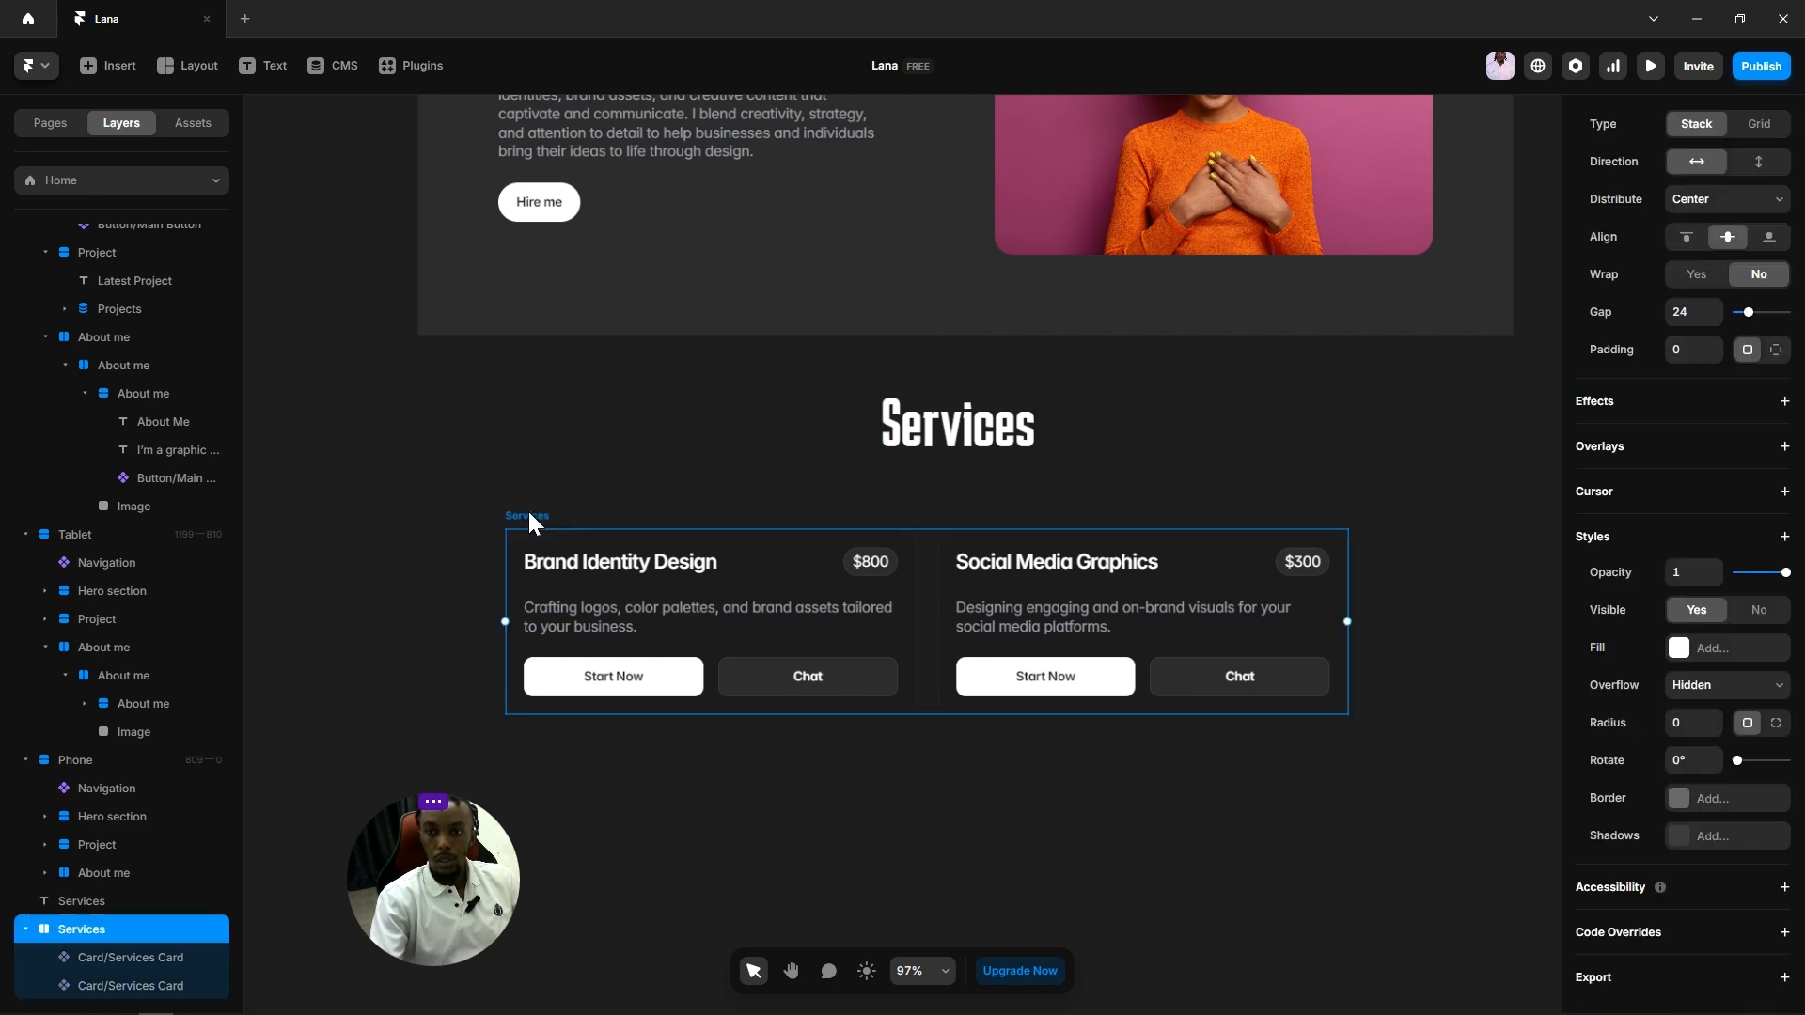
shift+click(935, 415)
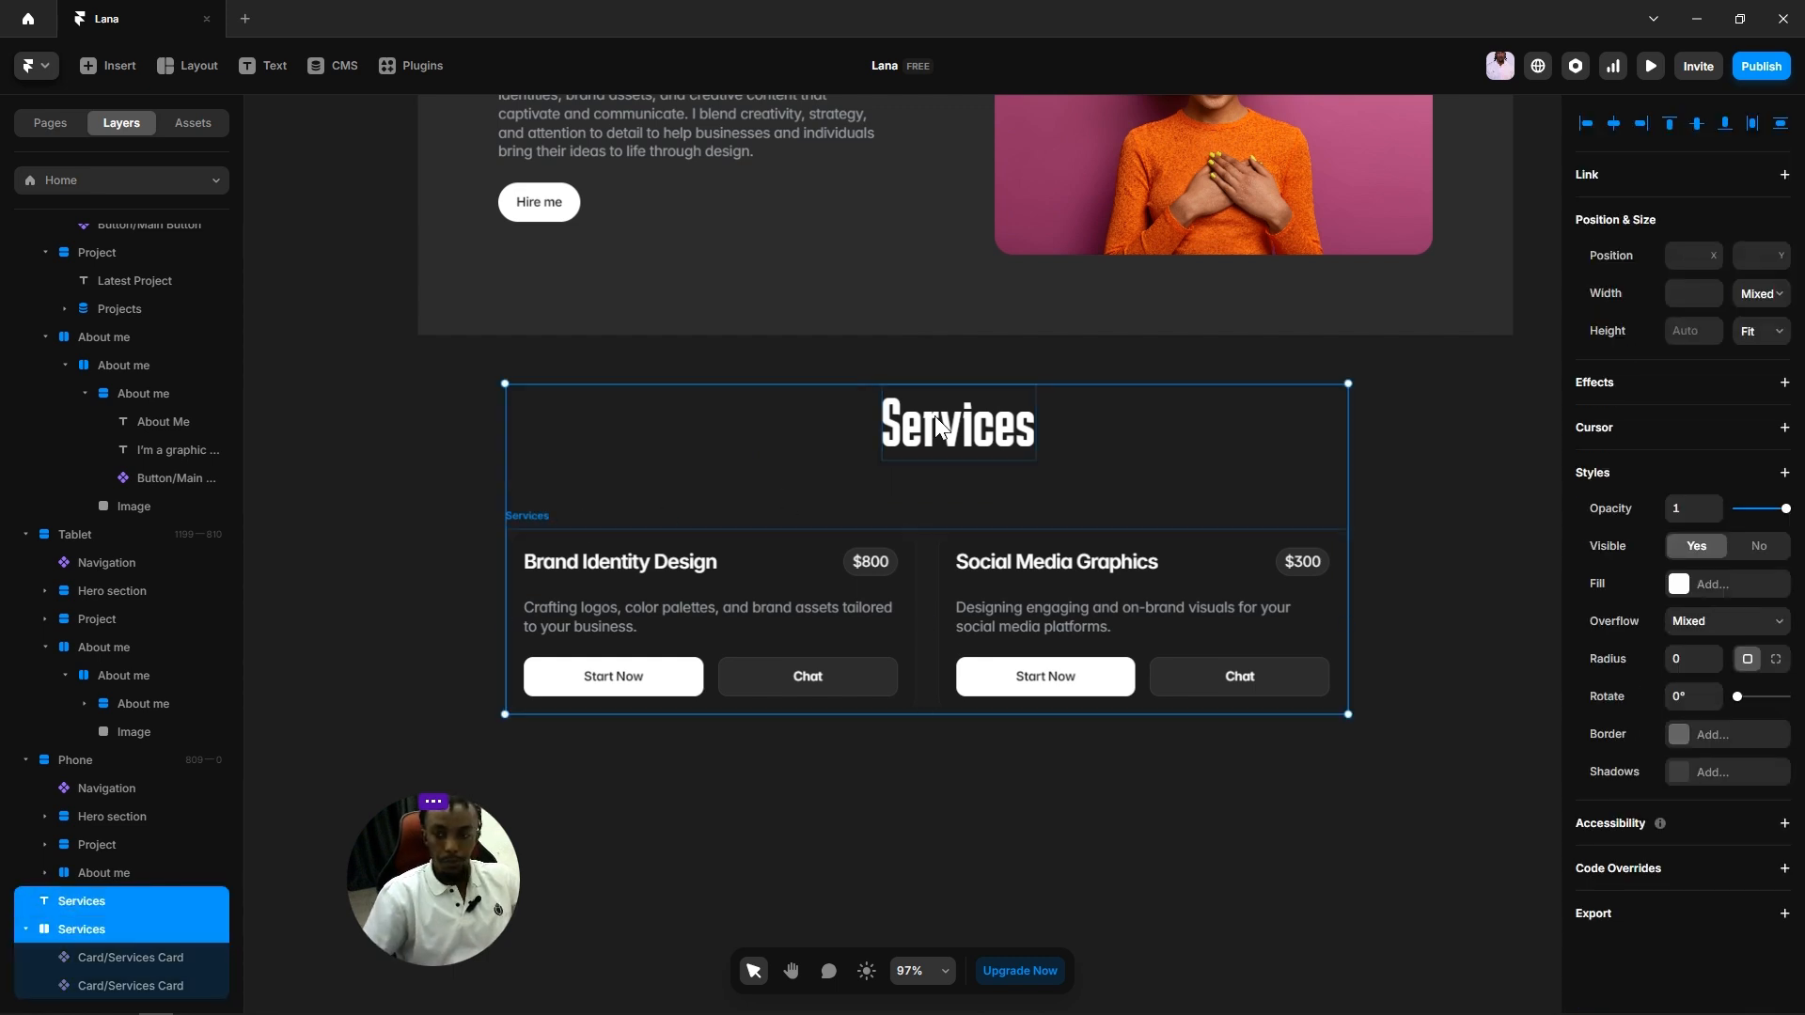
key(ctrl+alt+Return)
key(ctrl+z)
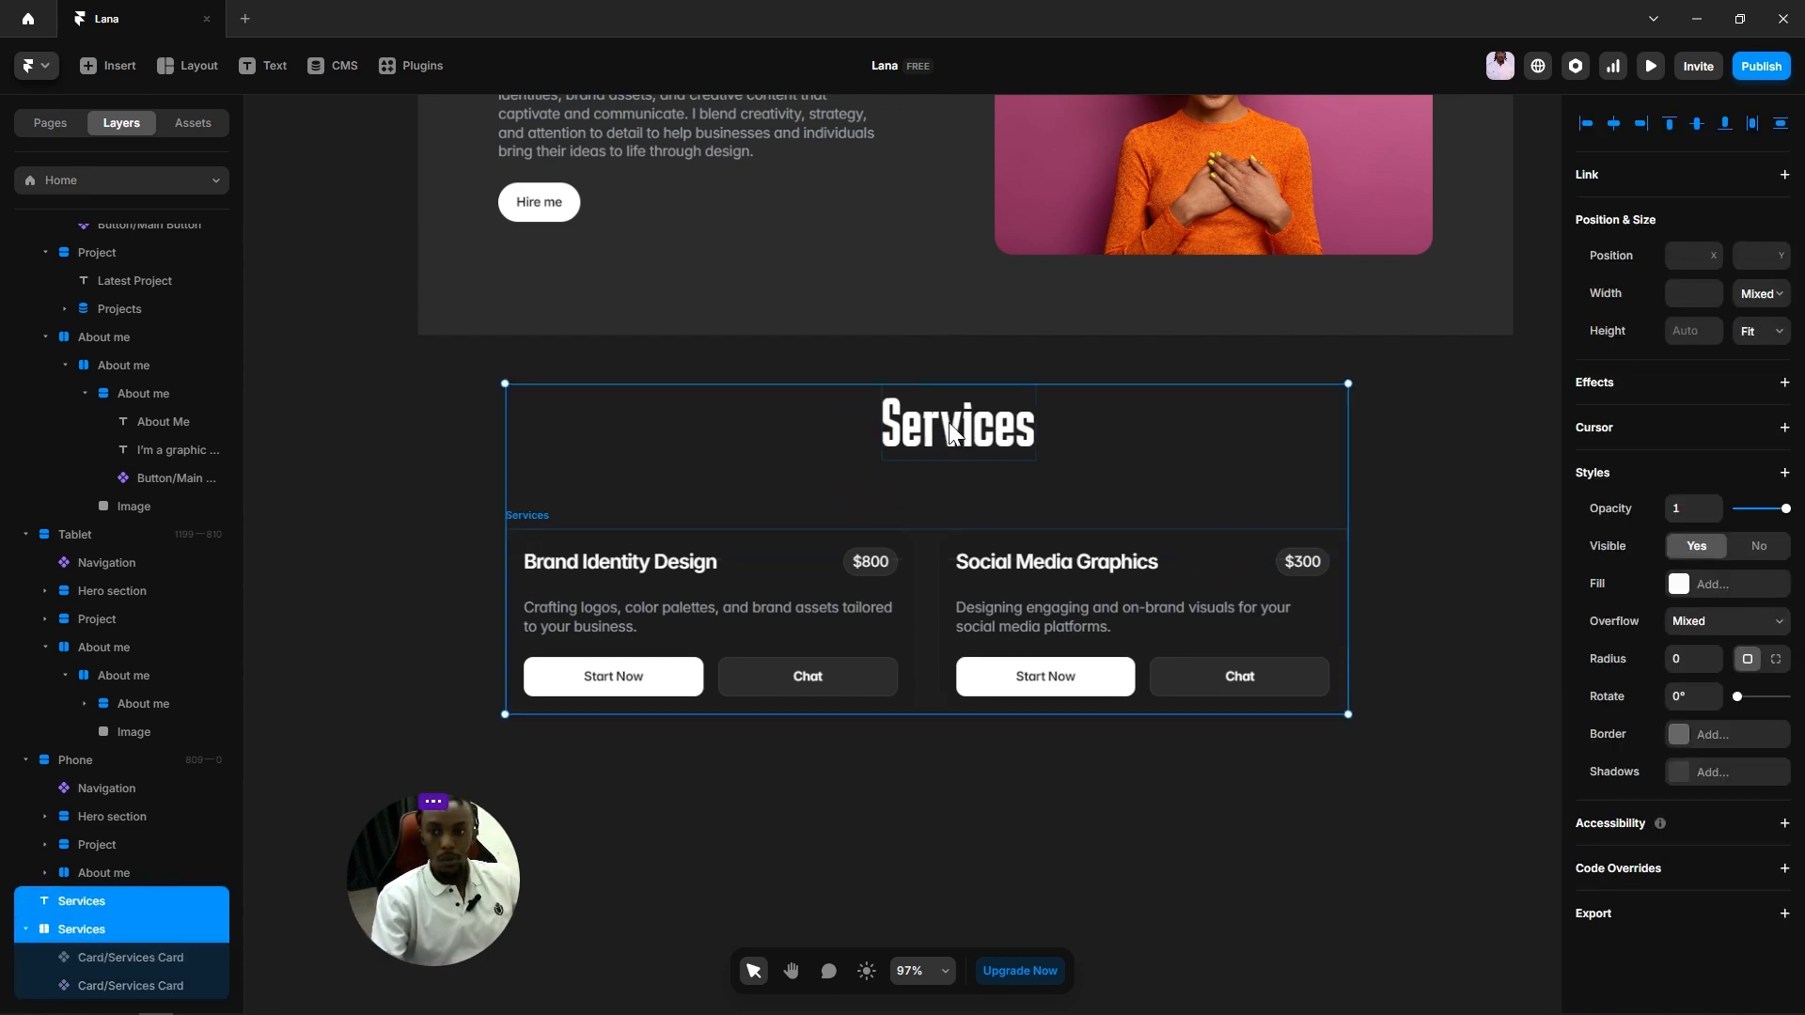
right_click(931, 431)
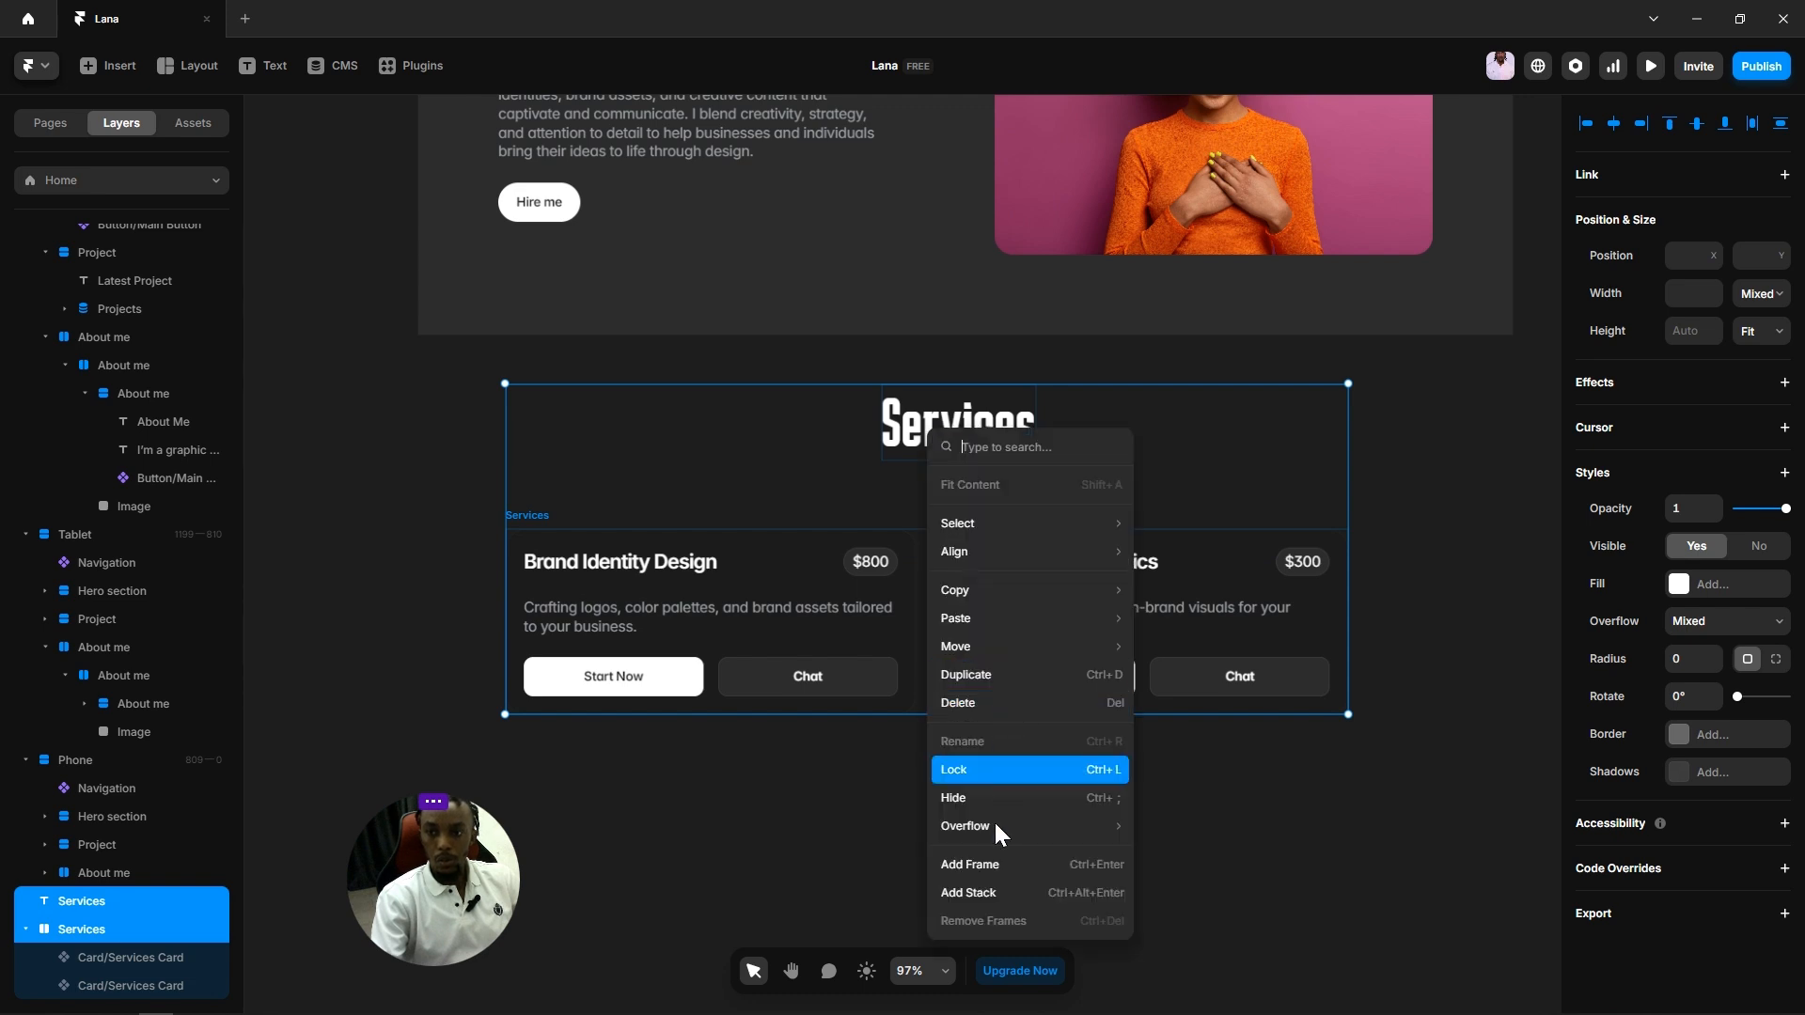
click(972, 894)
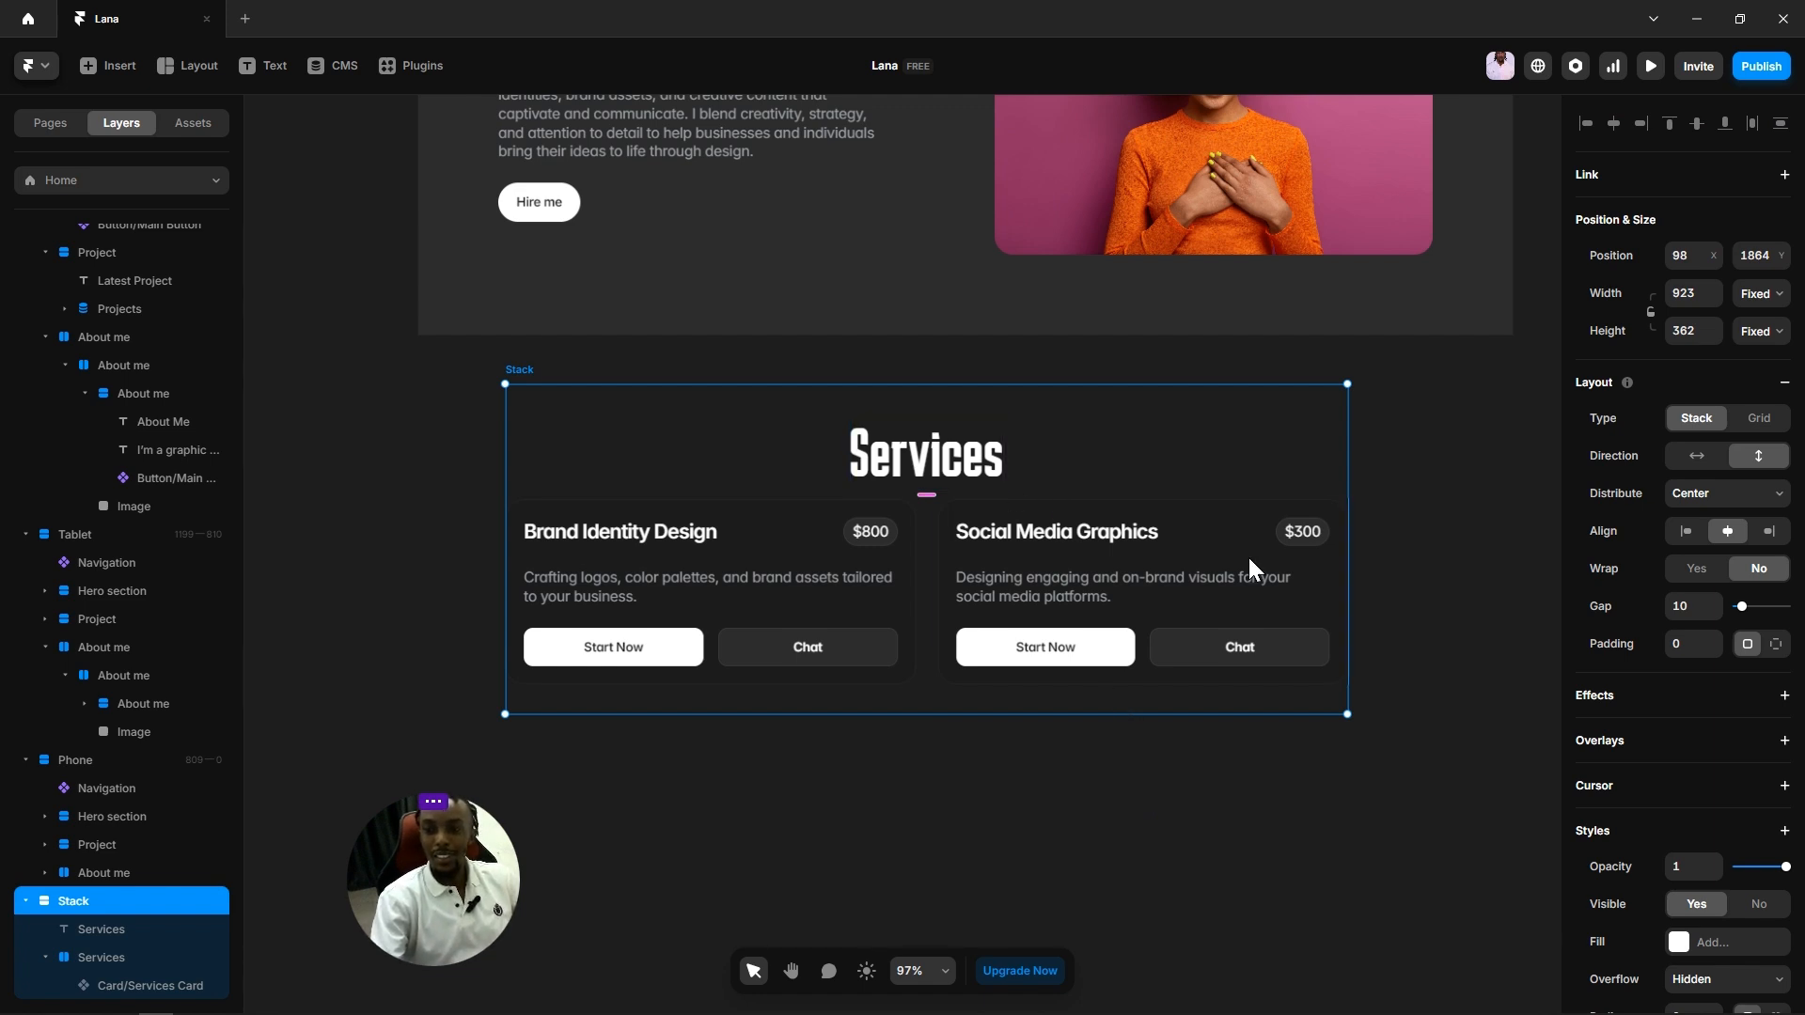
click(1763, 338)
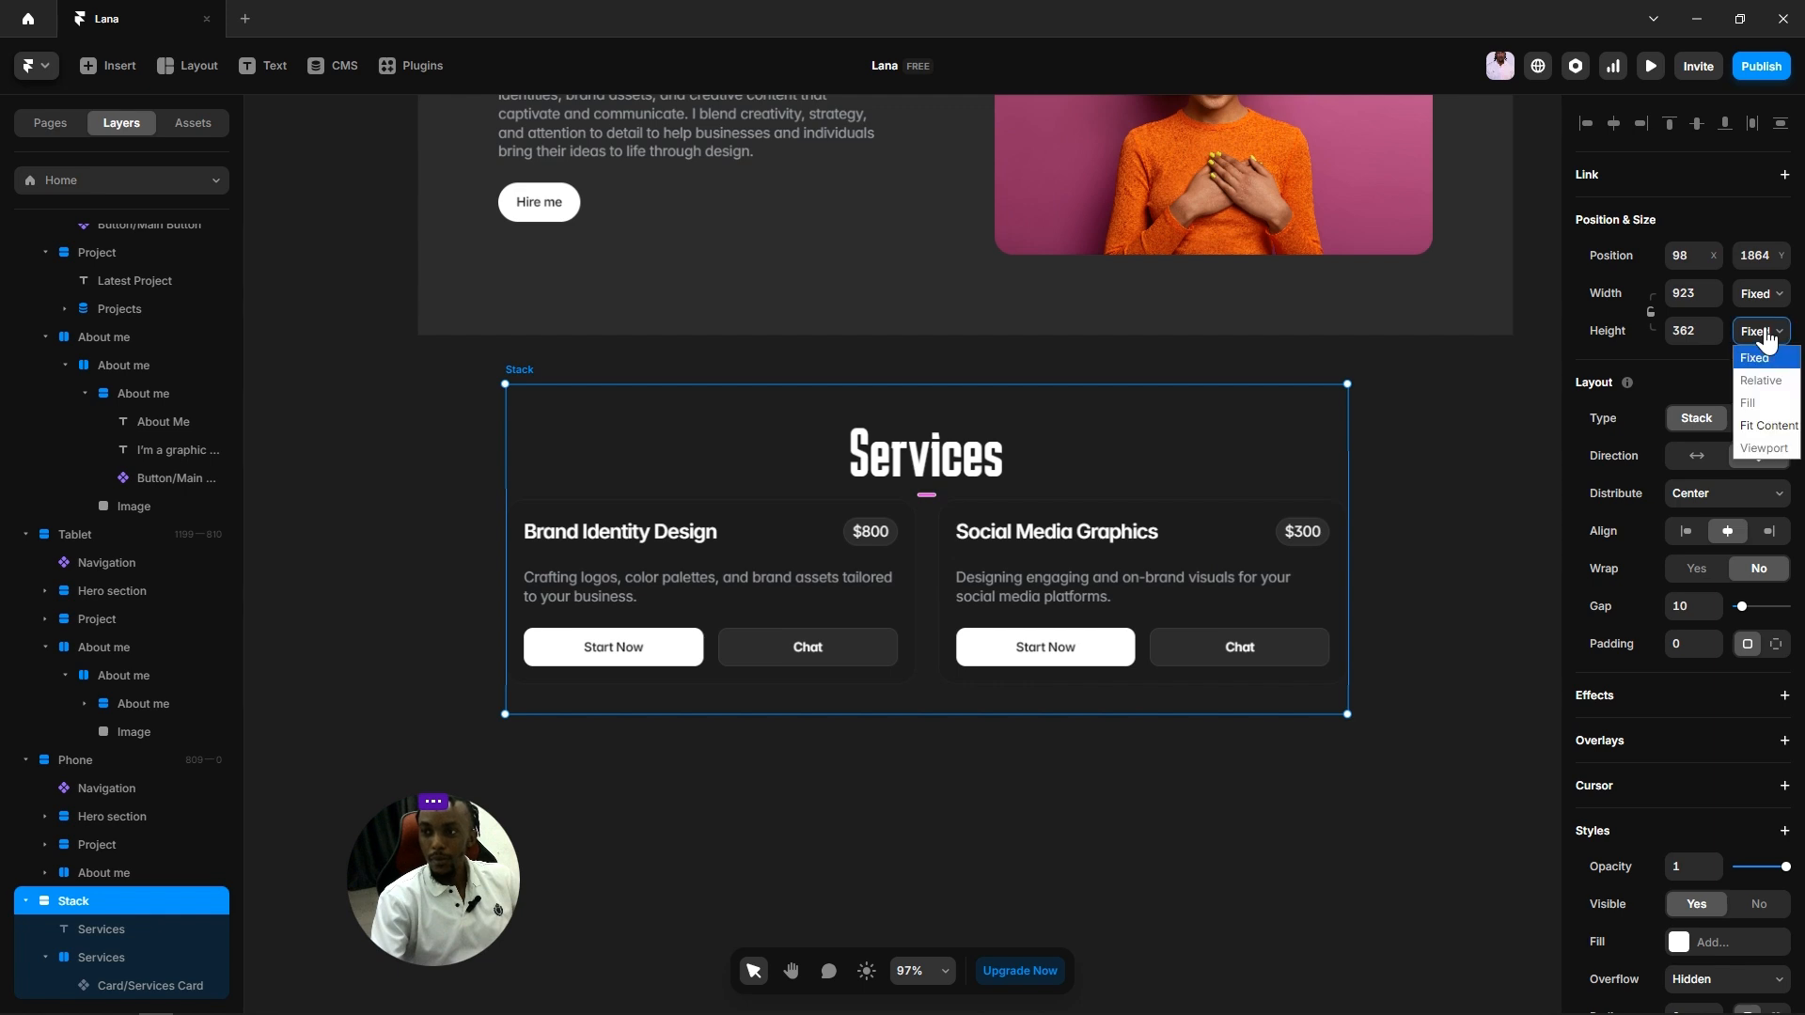
click(1757, 427)
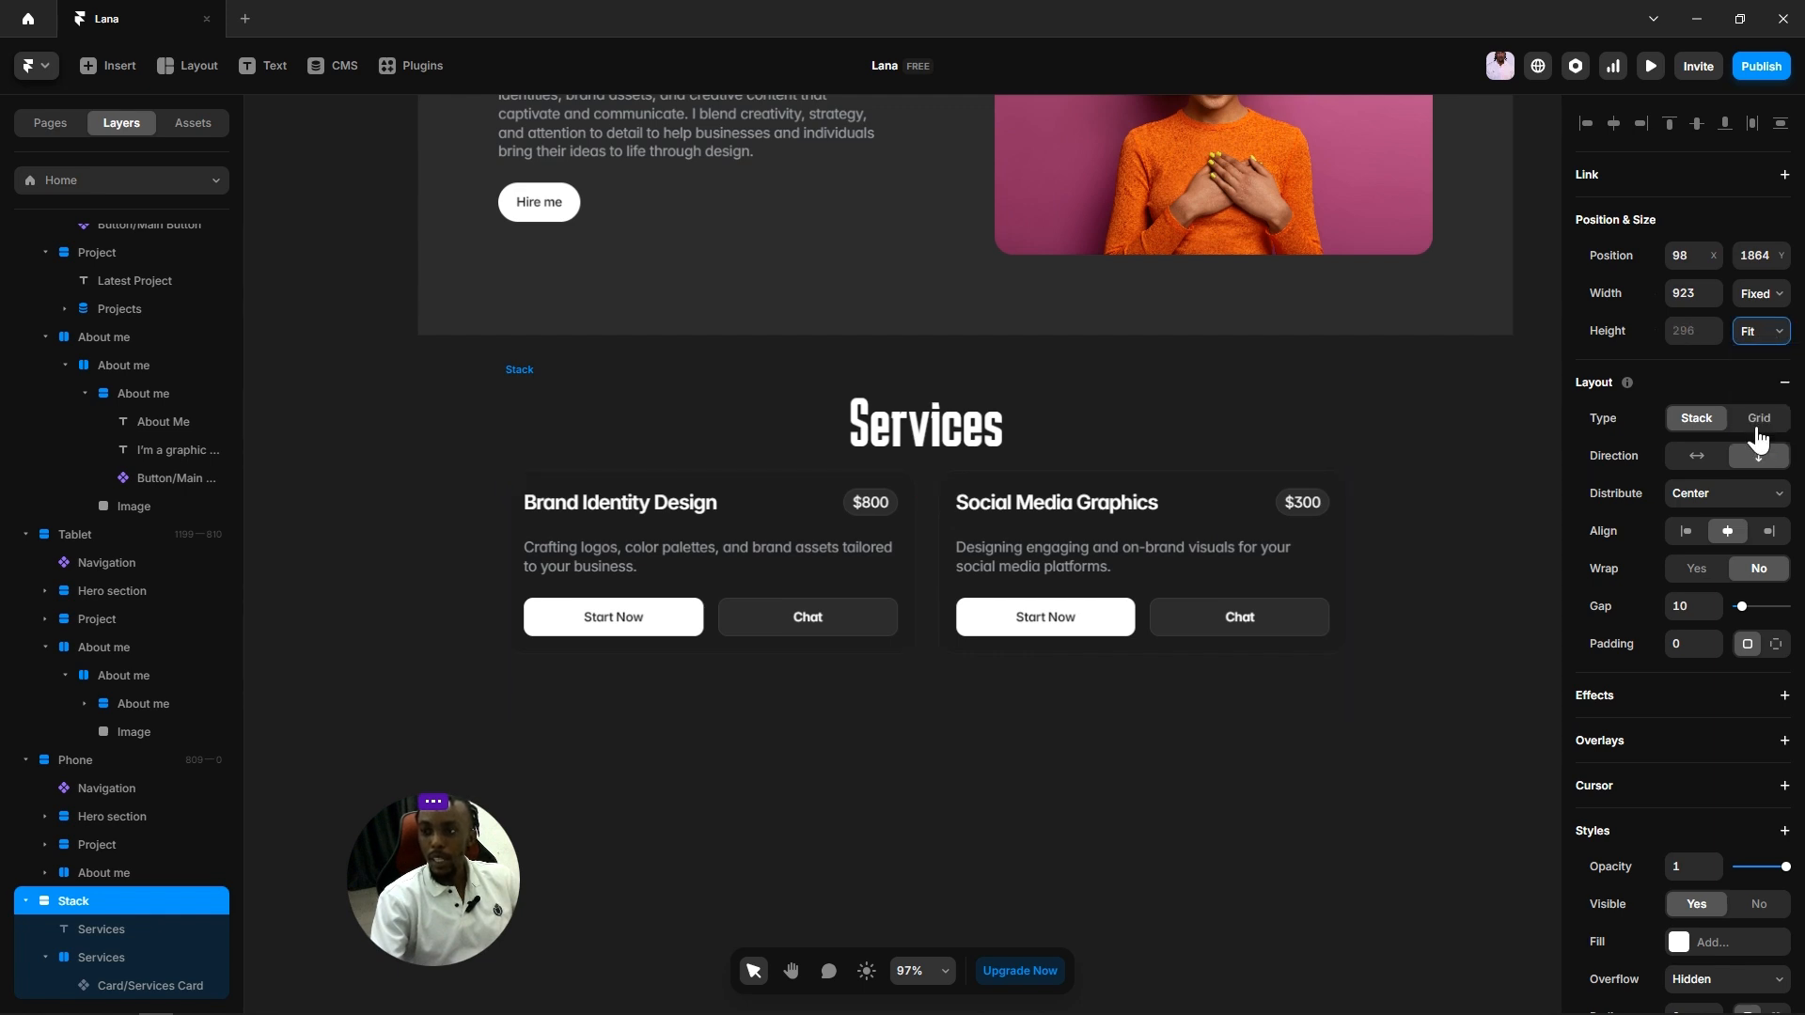
Step: Check the Project section's gap for reference and set the new outer stack's gap to 32
click(1689, 609)
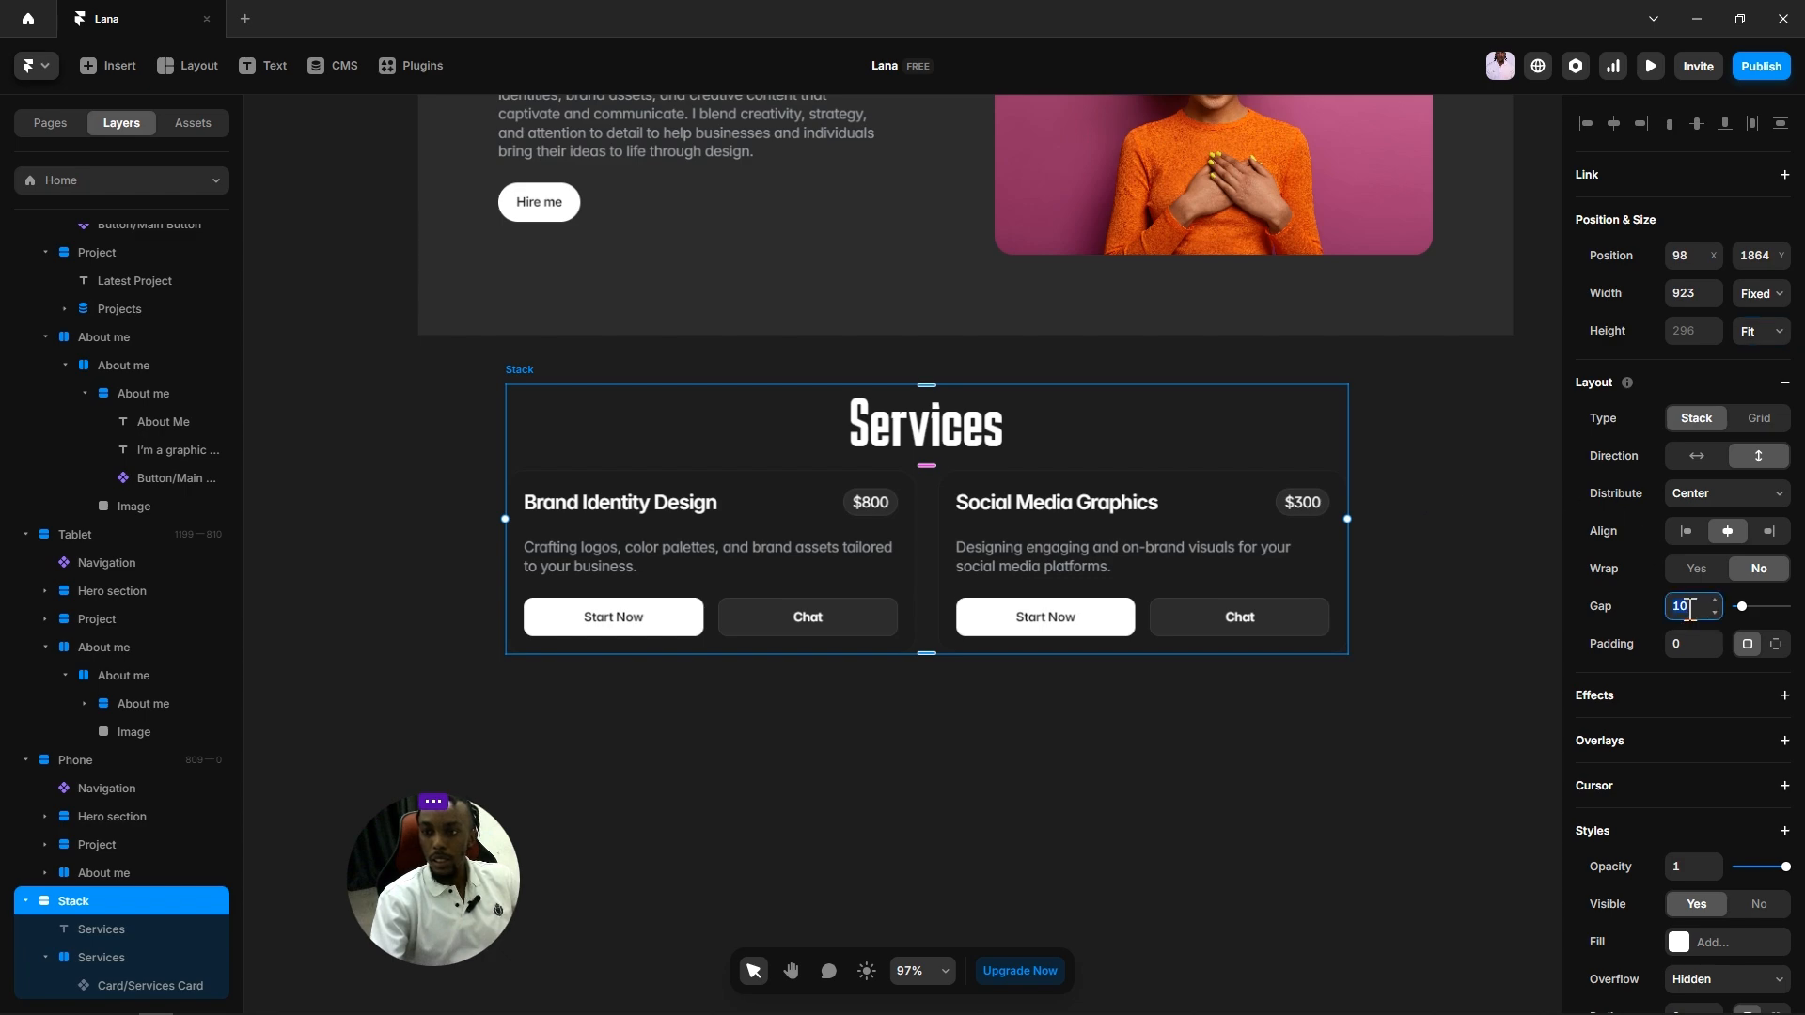
scroll(1254, 641, up, 7)
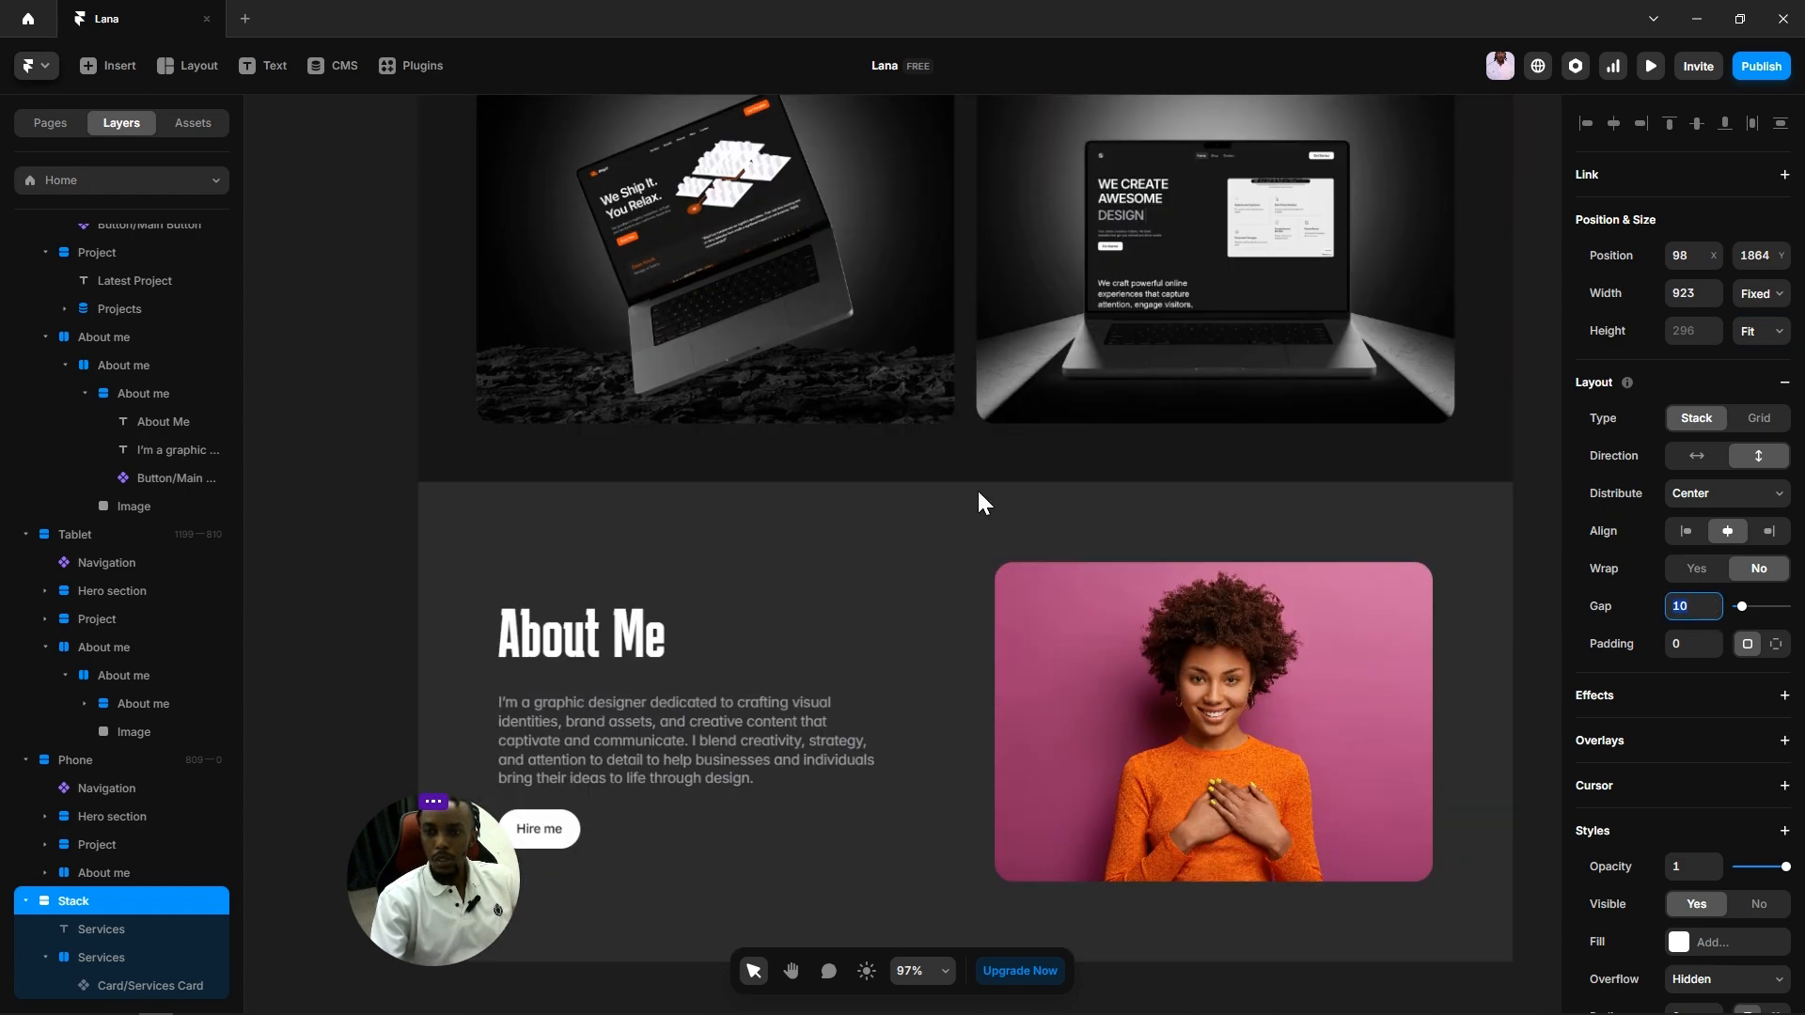
scroll(966, 372, up, 5)
click(936, 466)
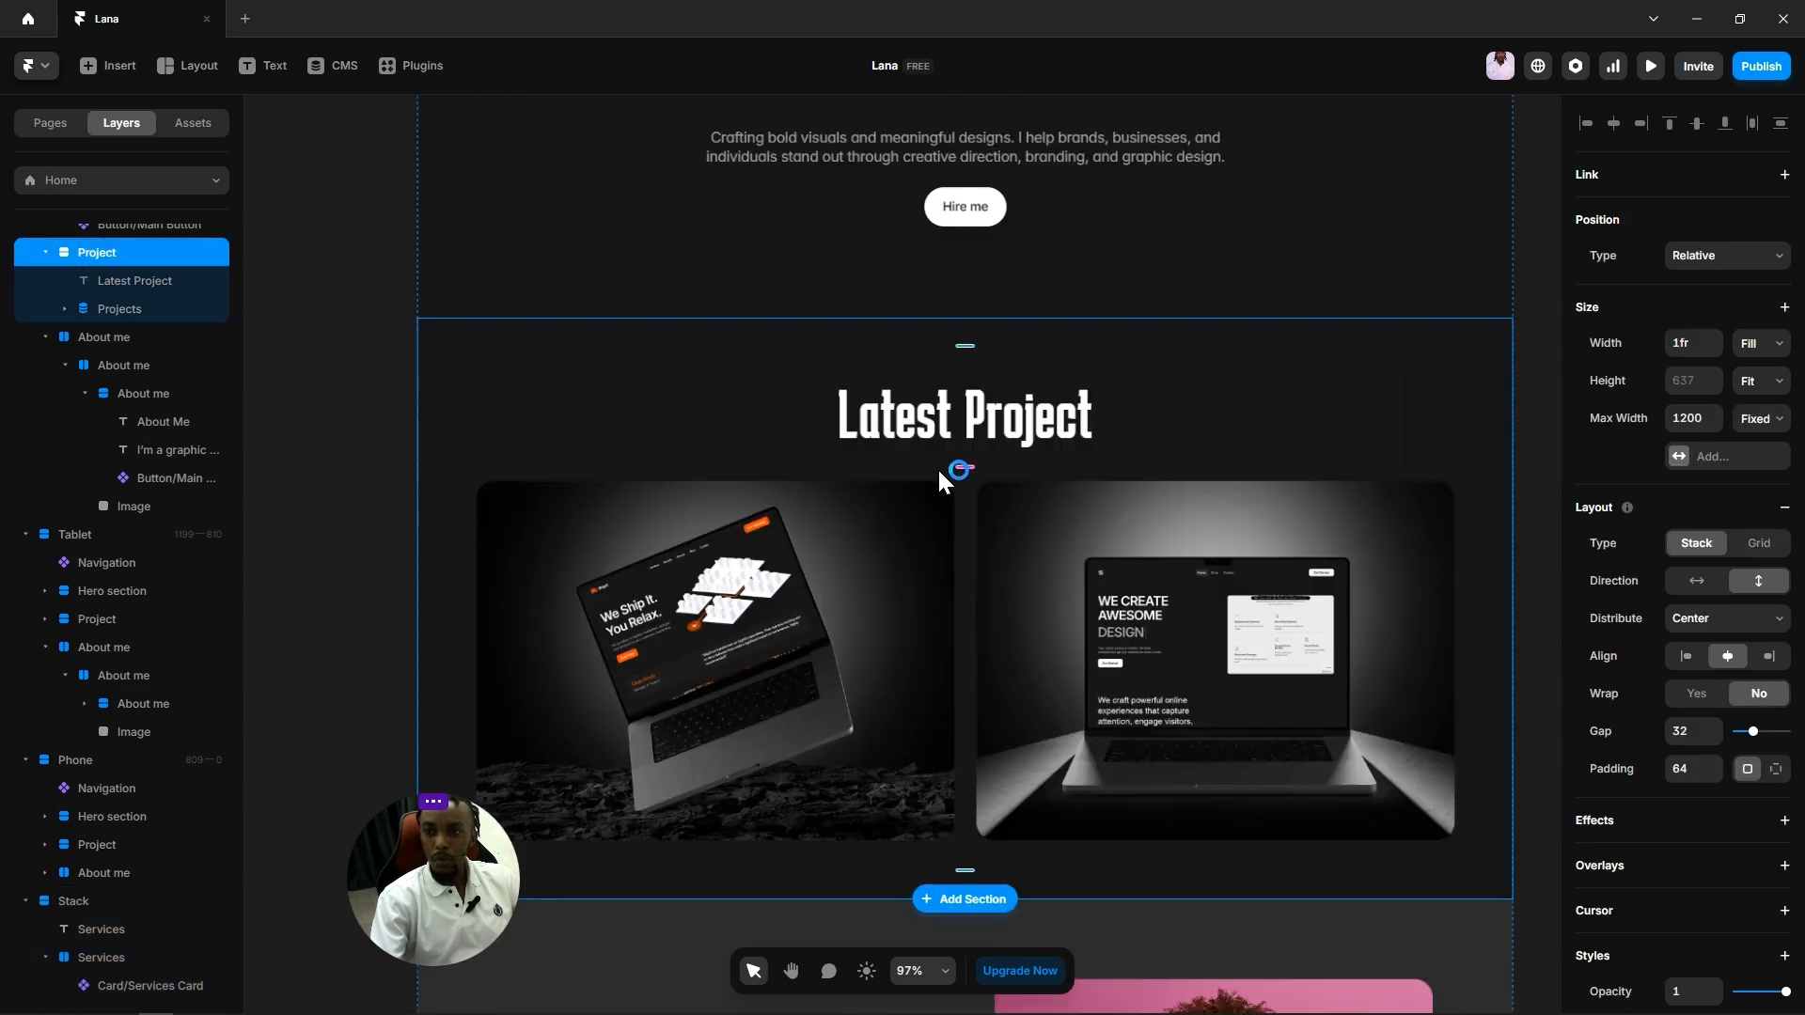
scroll(938, 466, down, 15)
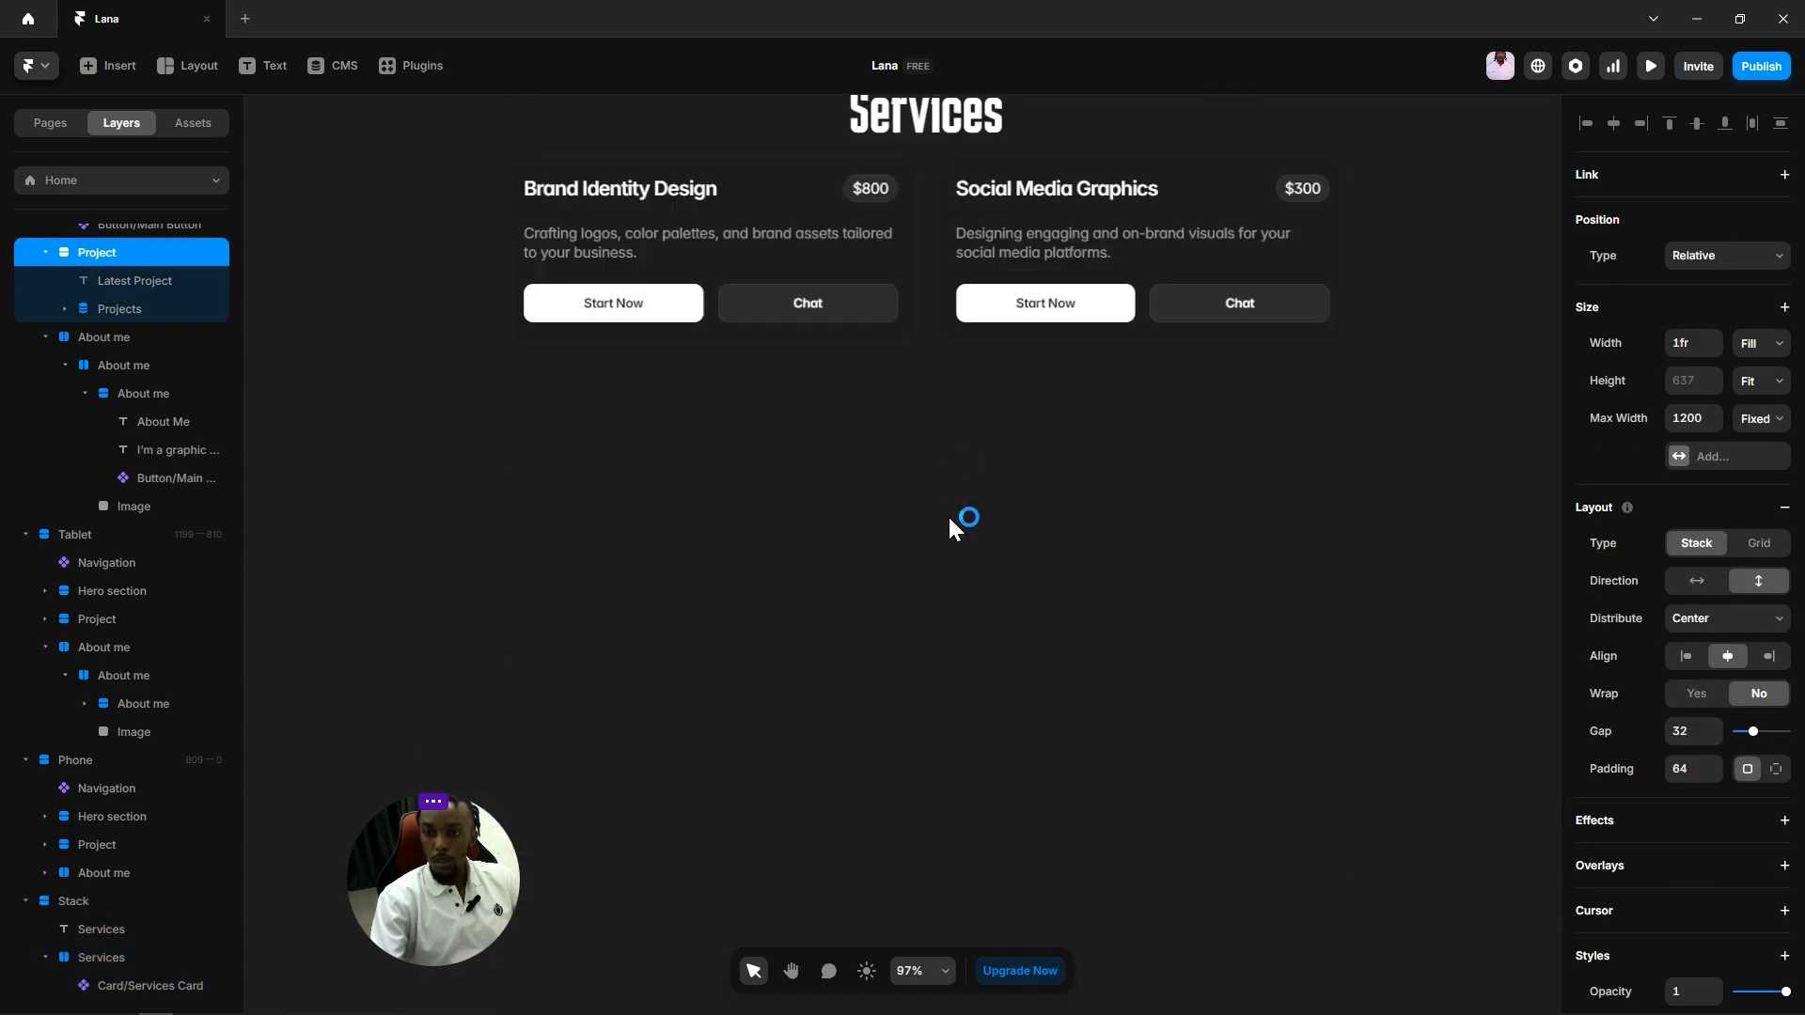
click(939, 530)
scroll(939, 530, up, 4)
click(526, 370)
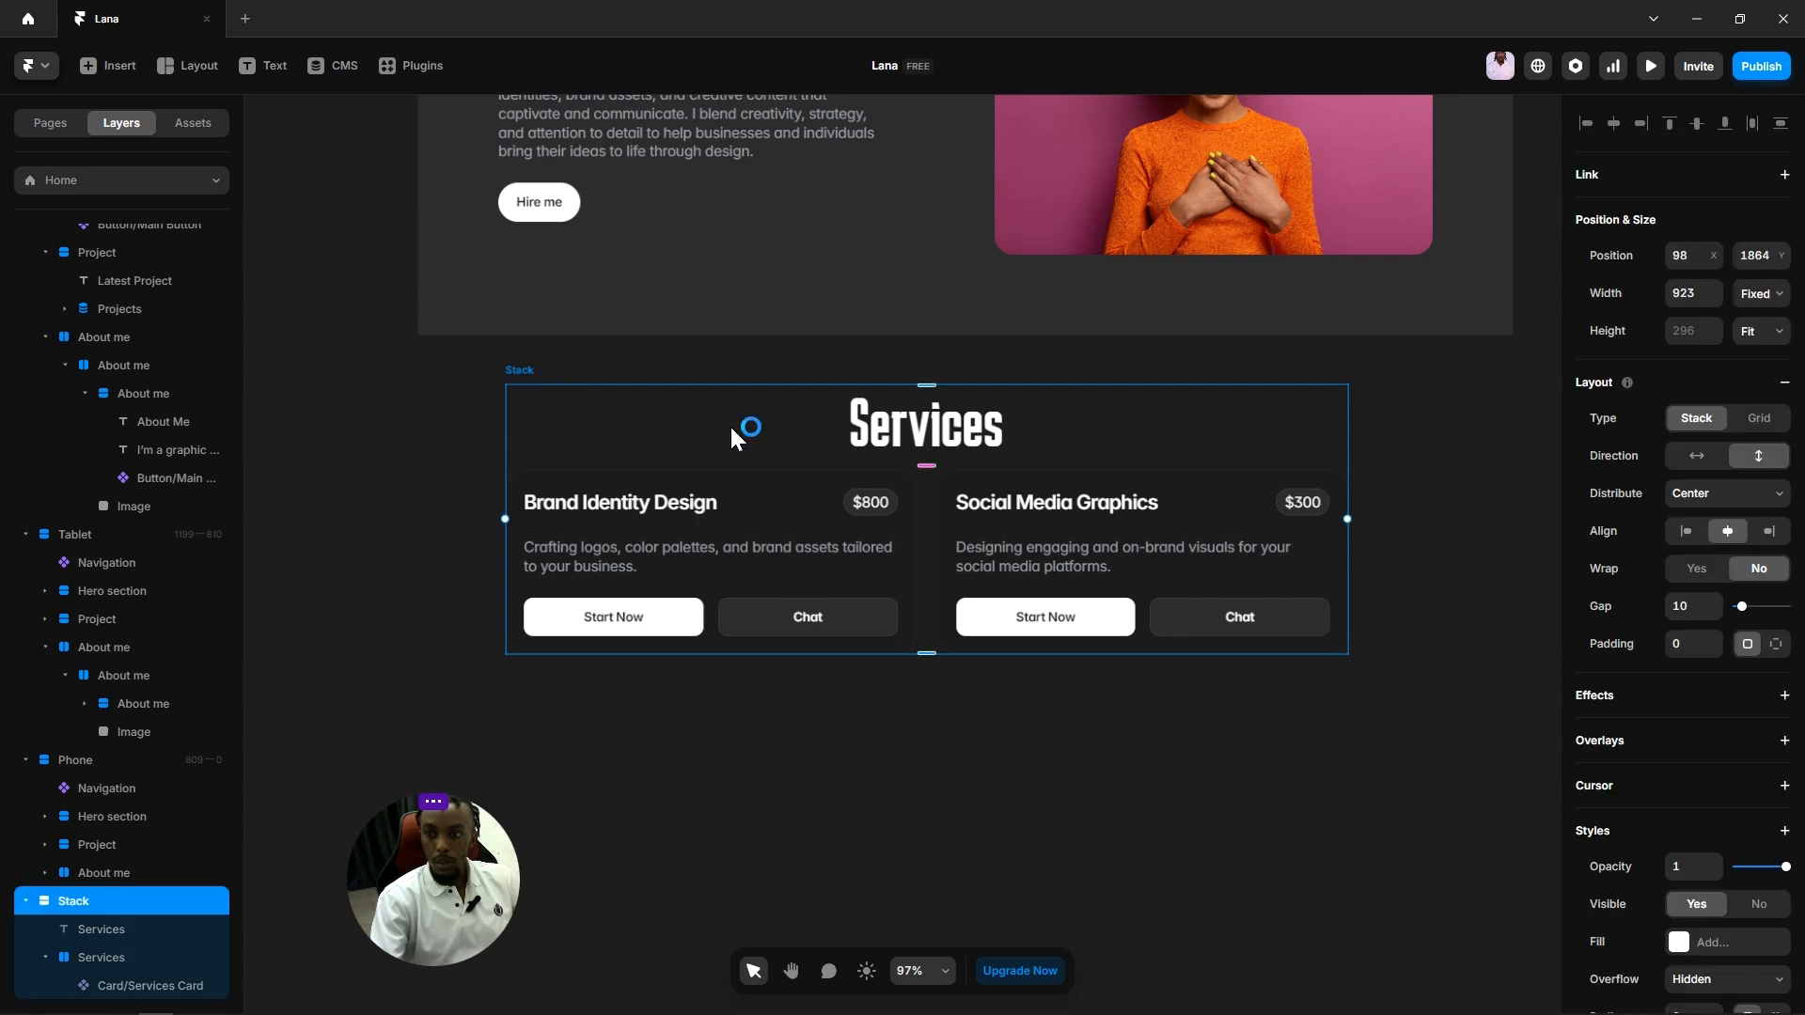
click(1692, 606)
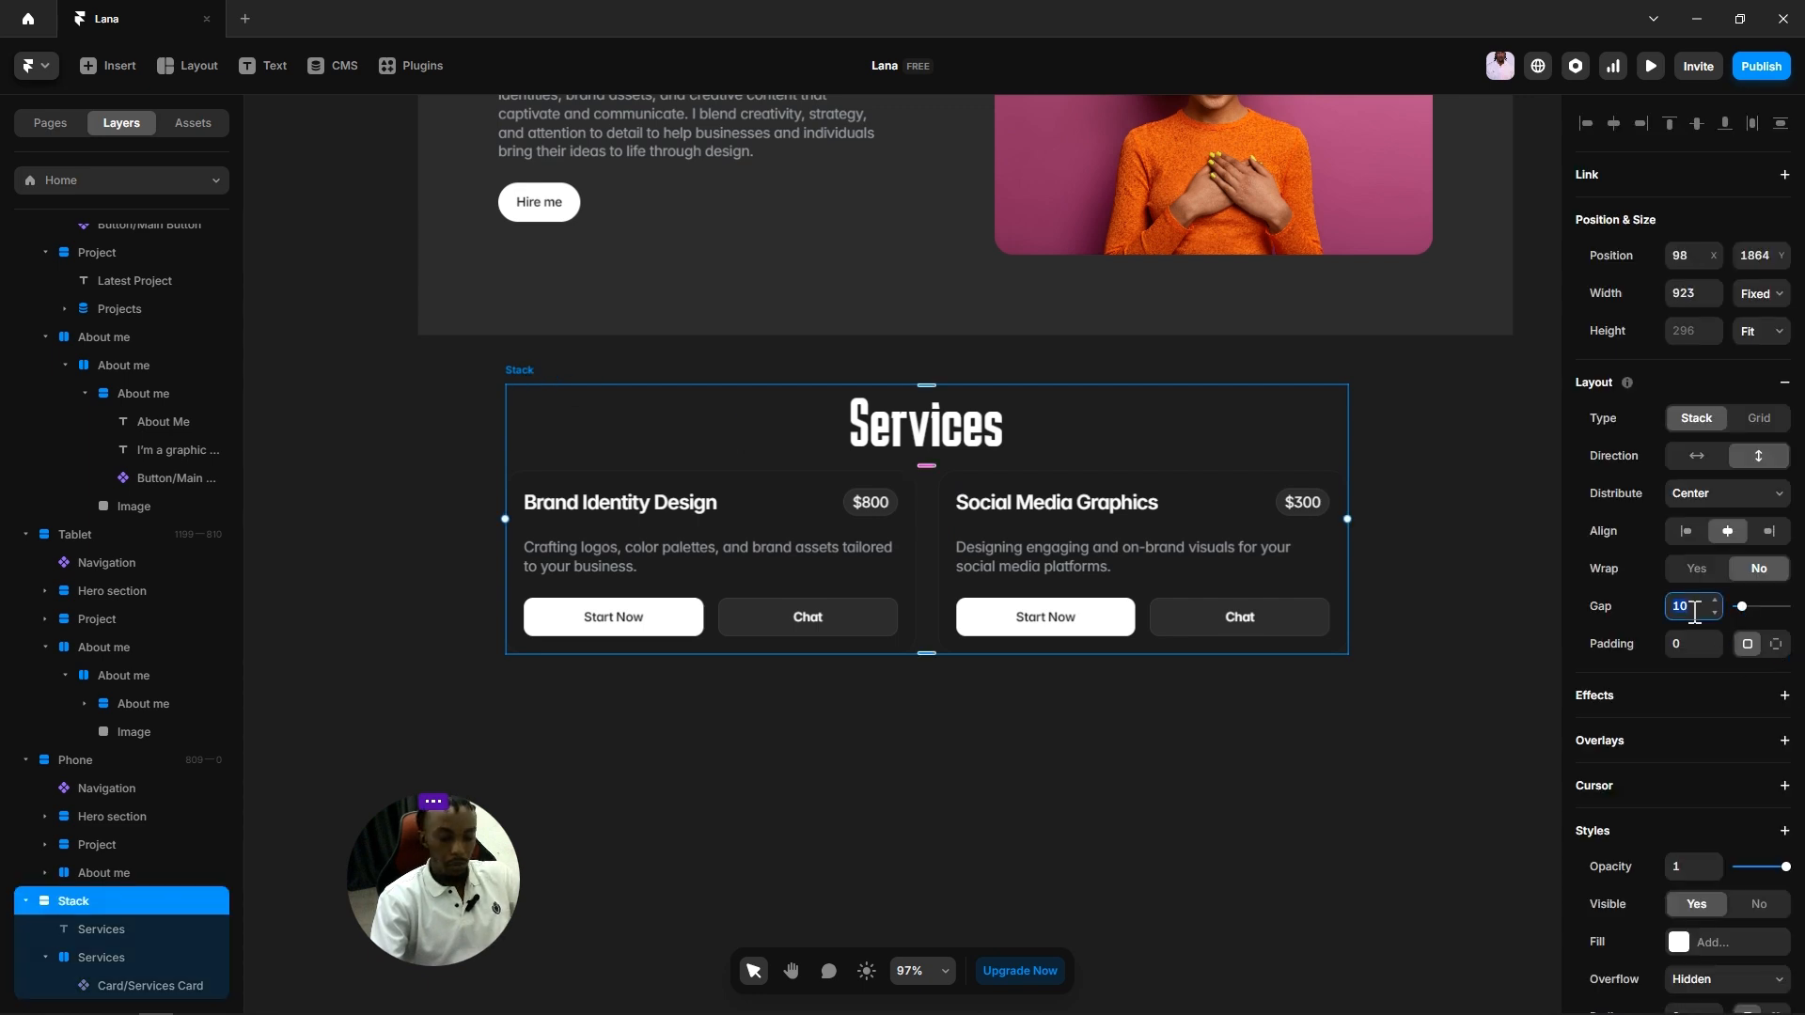
text(32)
click(1386, 733)
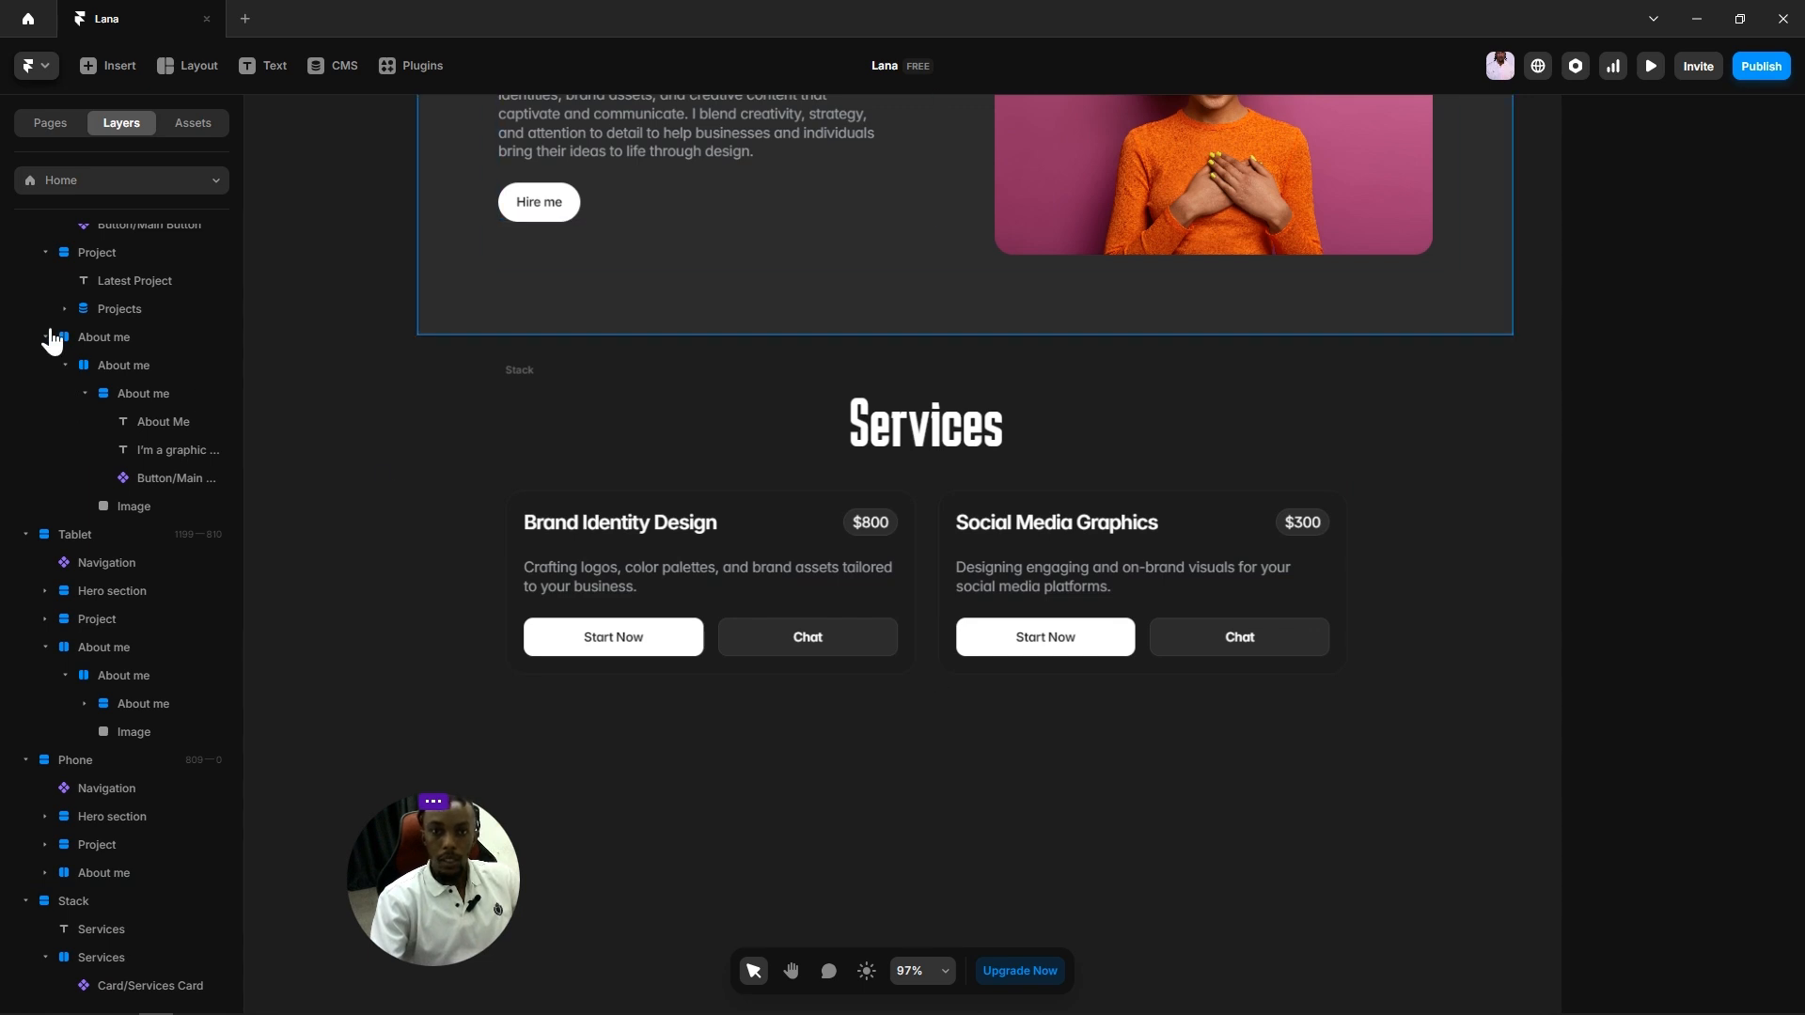
Step: Collapse the Tablet, Phone and outer stack layers and rename the outer stack to "Services"
scroll(52, 348, up, 3)
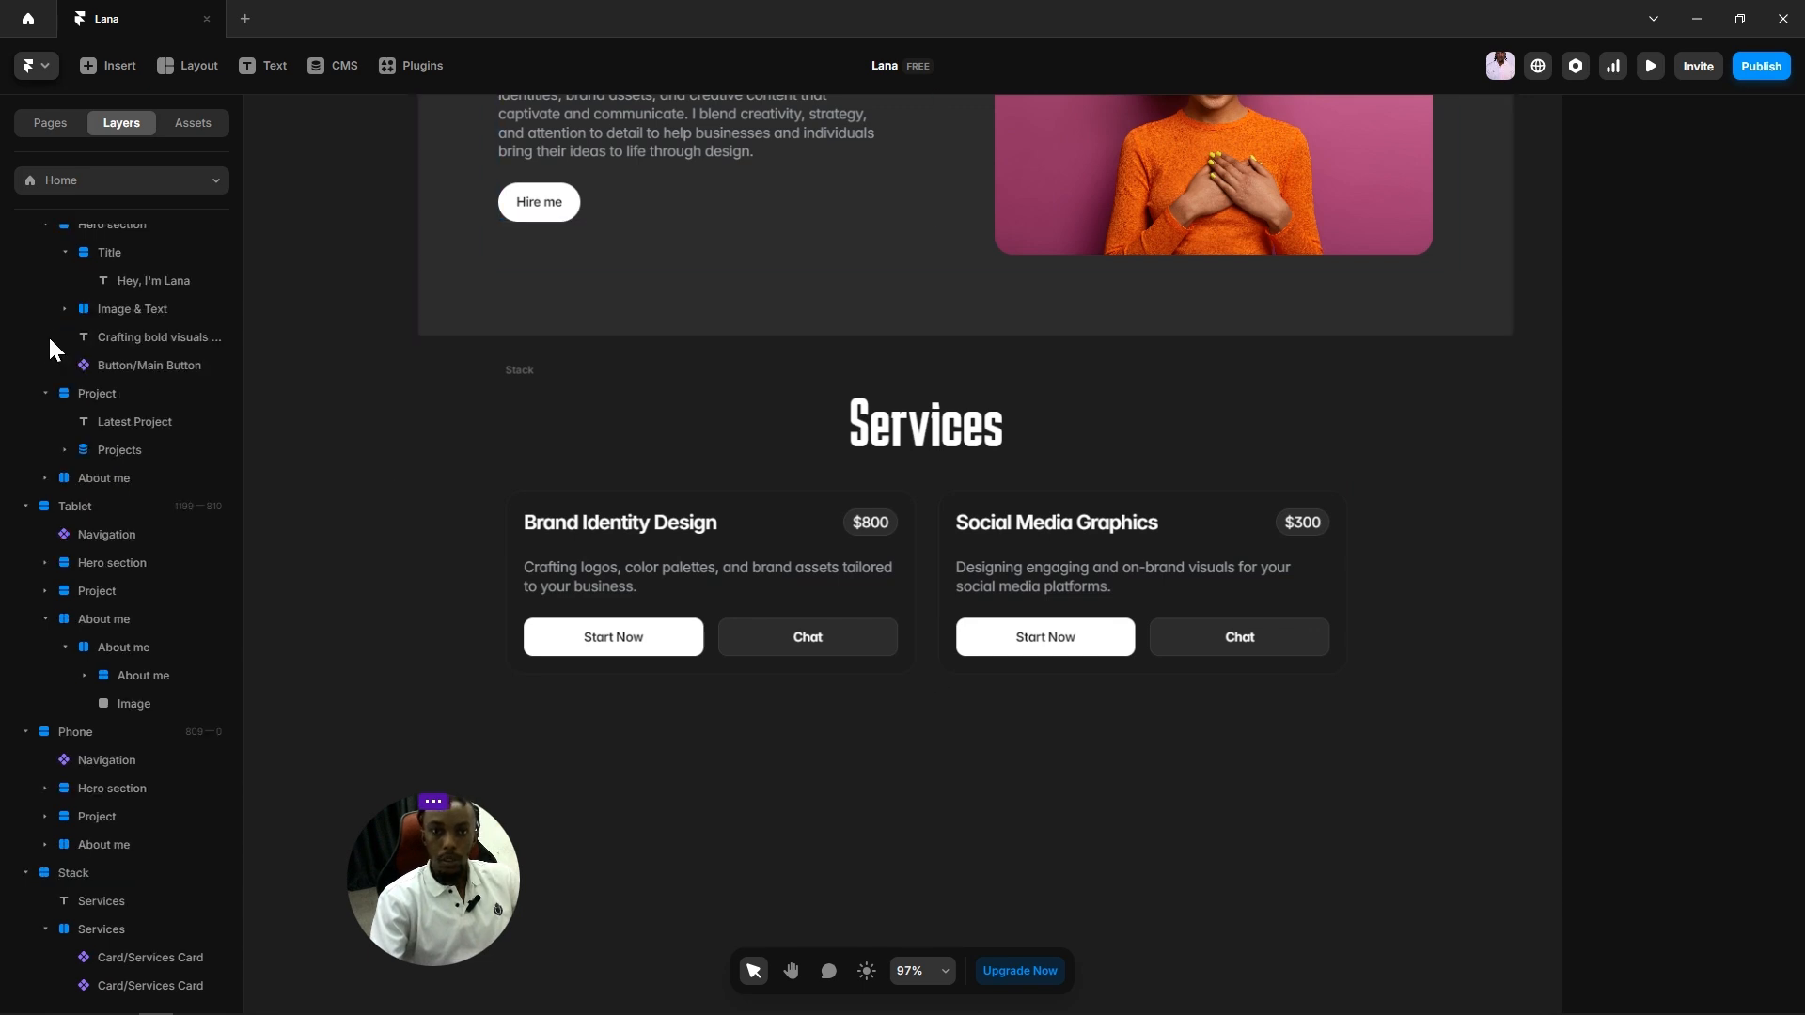
click(27, 508)
click(26, 604)
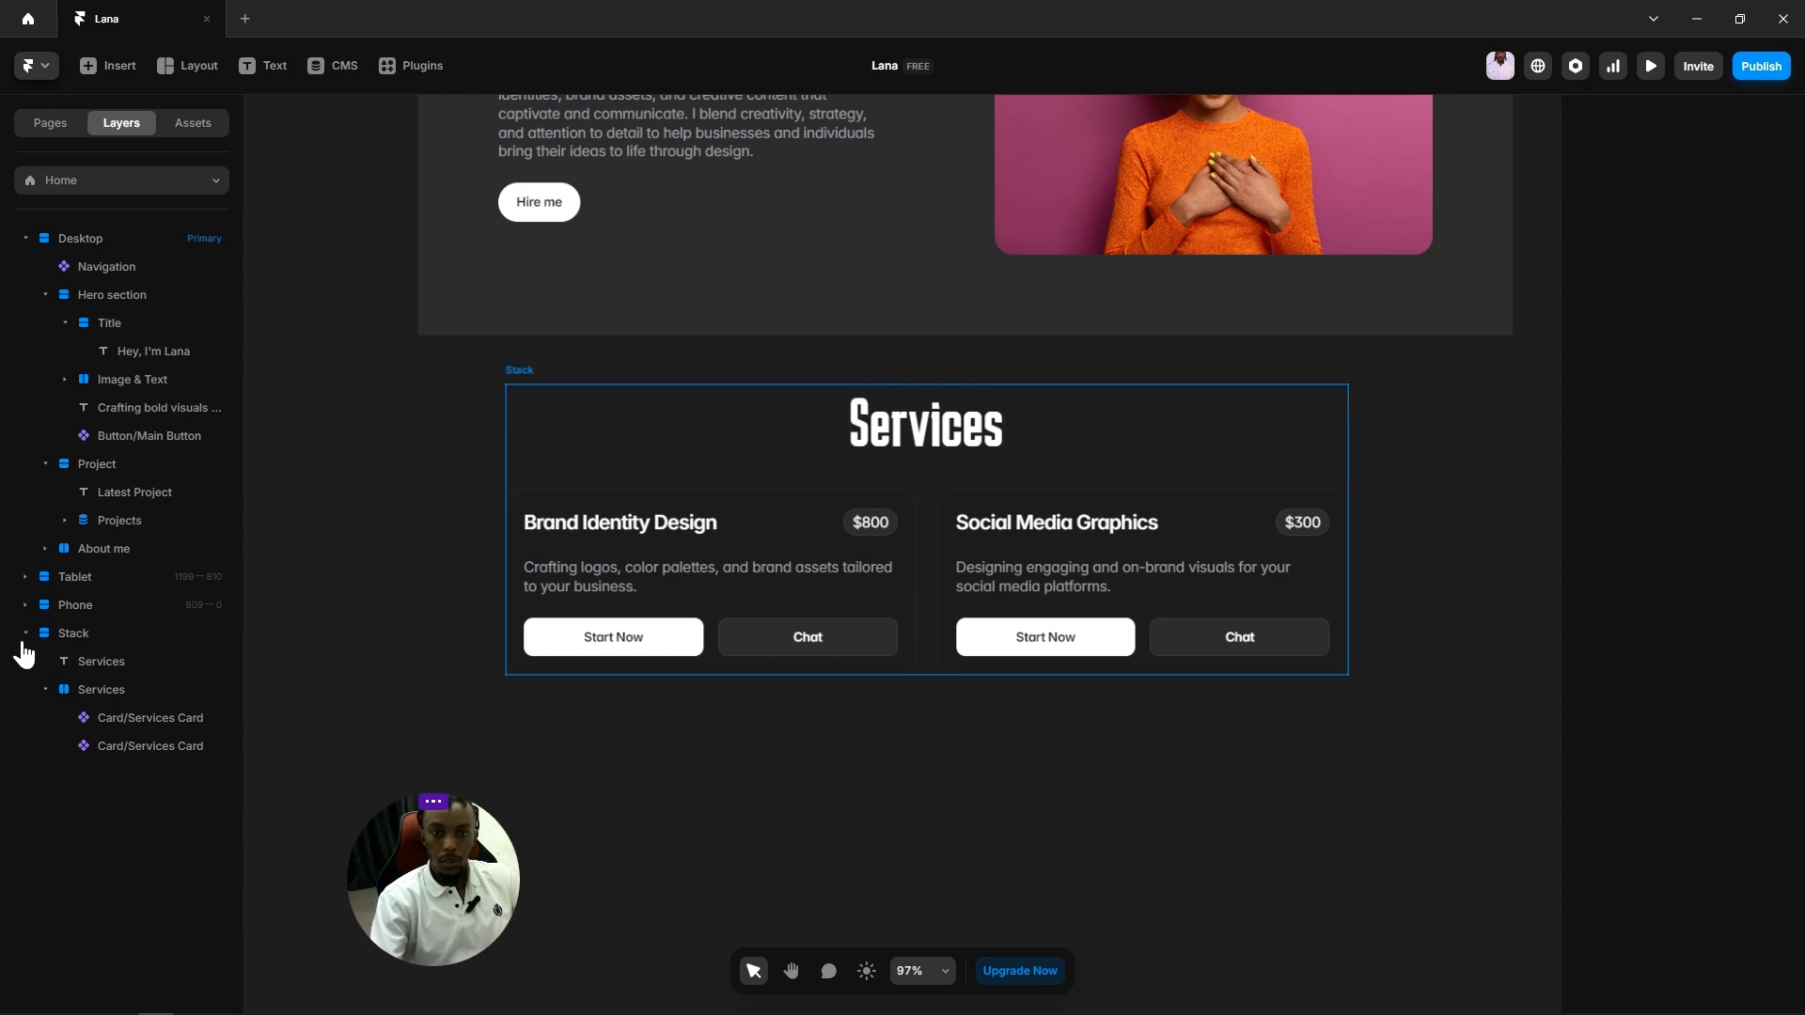
click(26, 634)
click(76, 633)
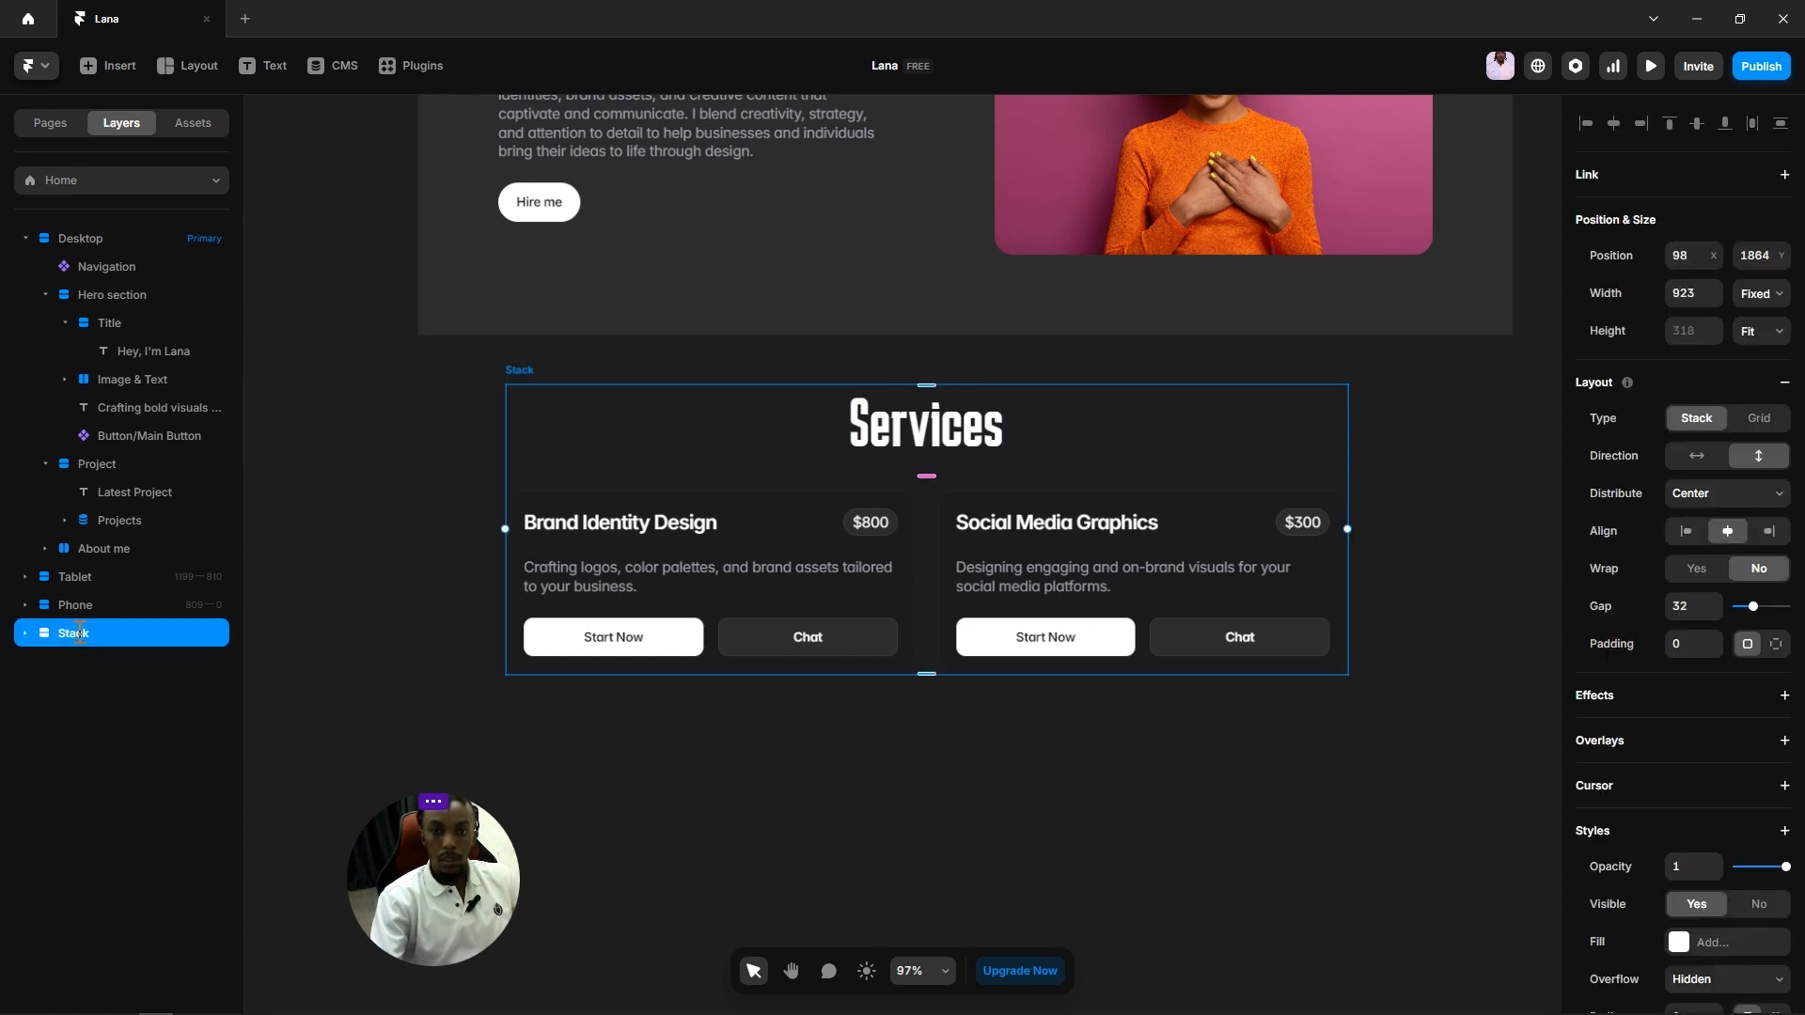
double_click(78, 632)
text(Serv)
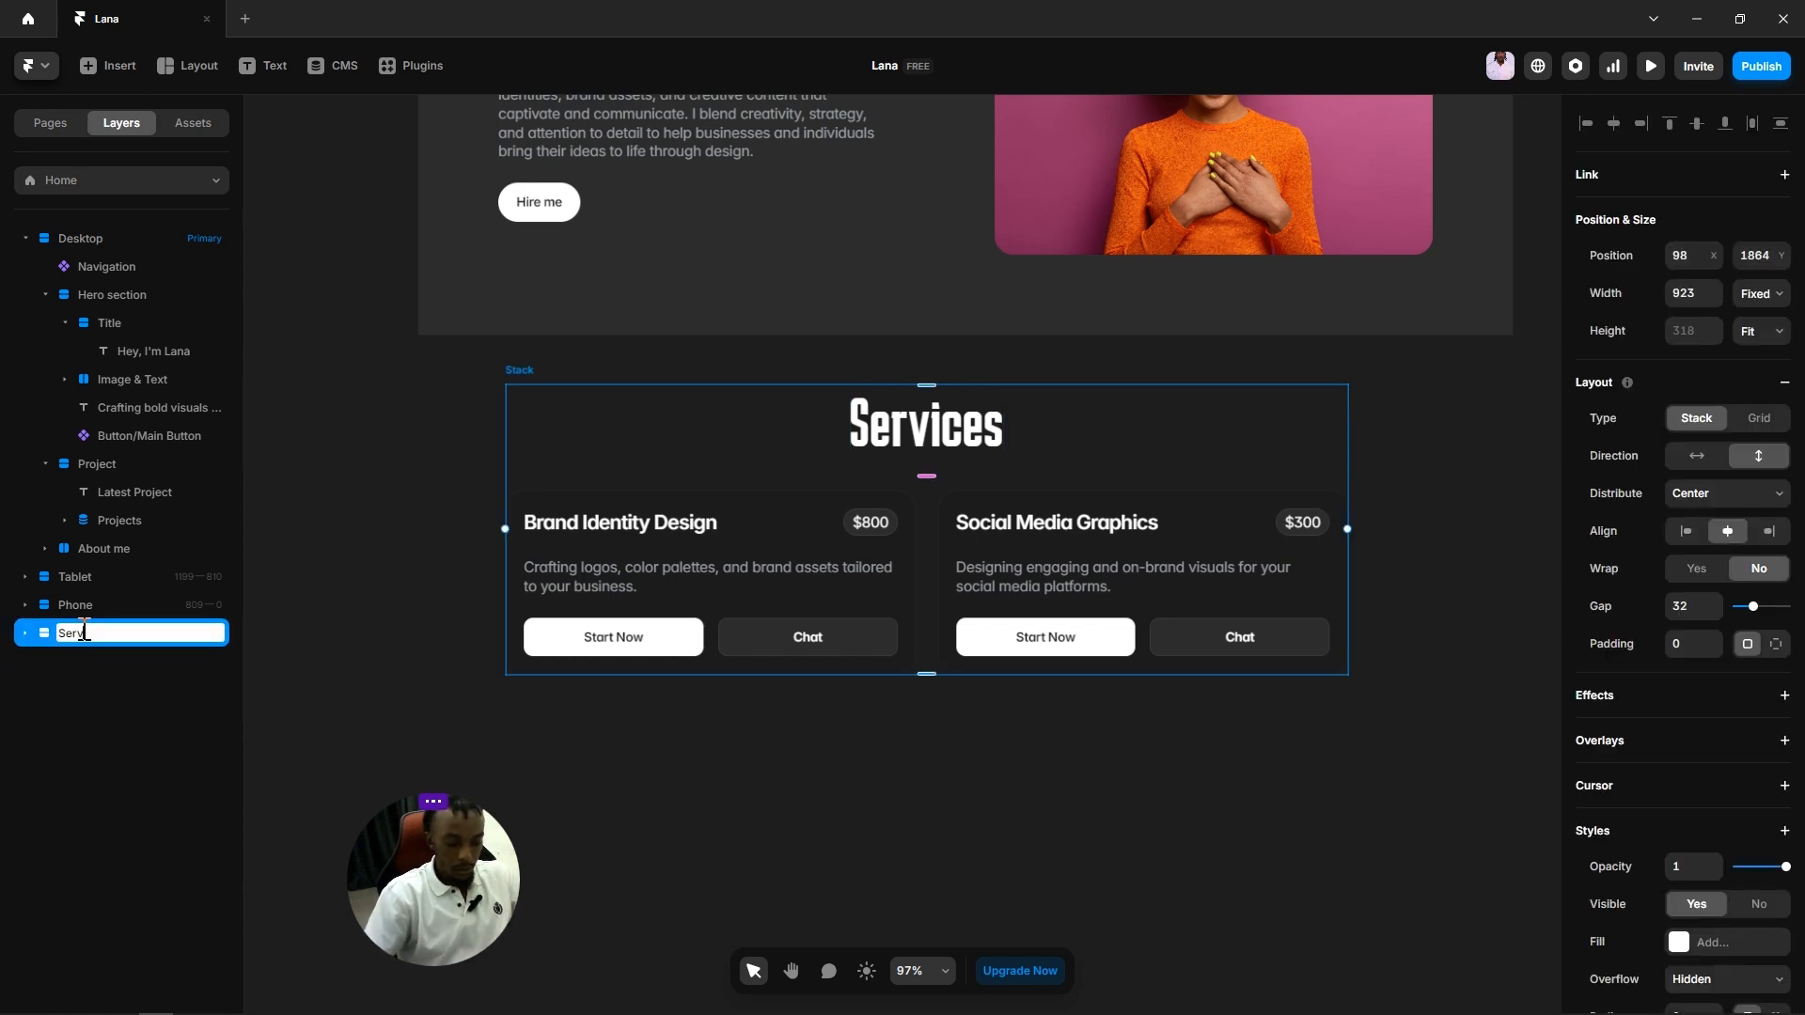
text(ices)
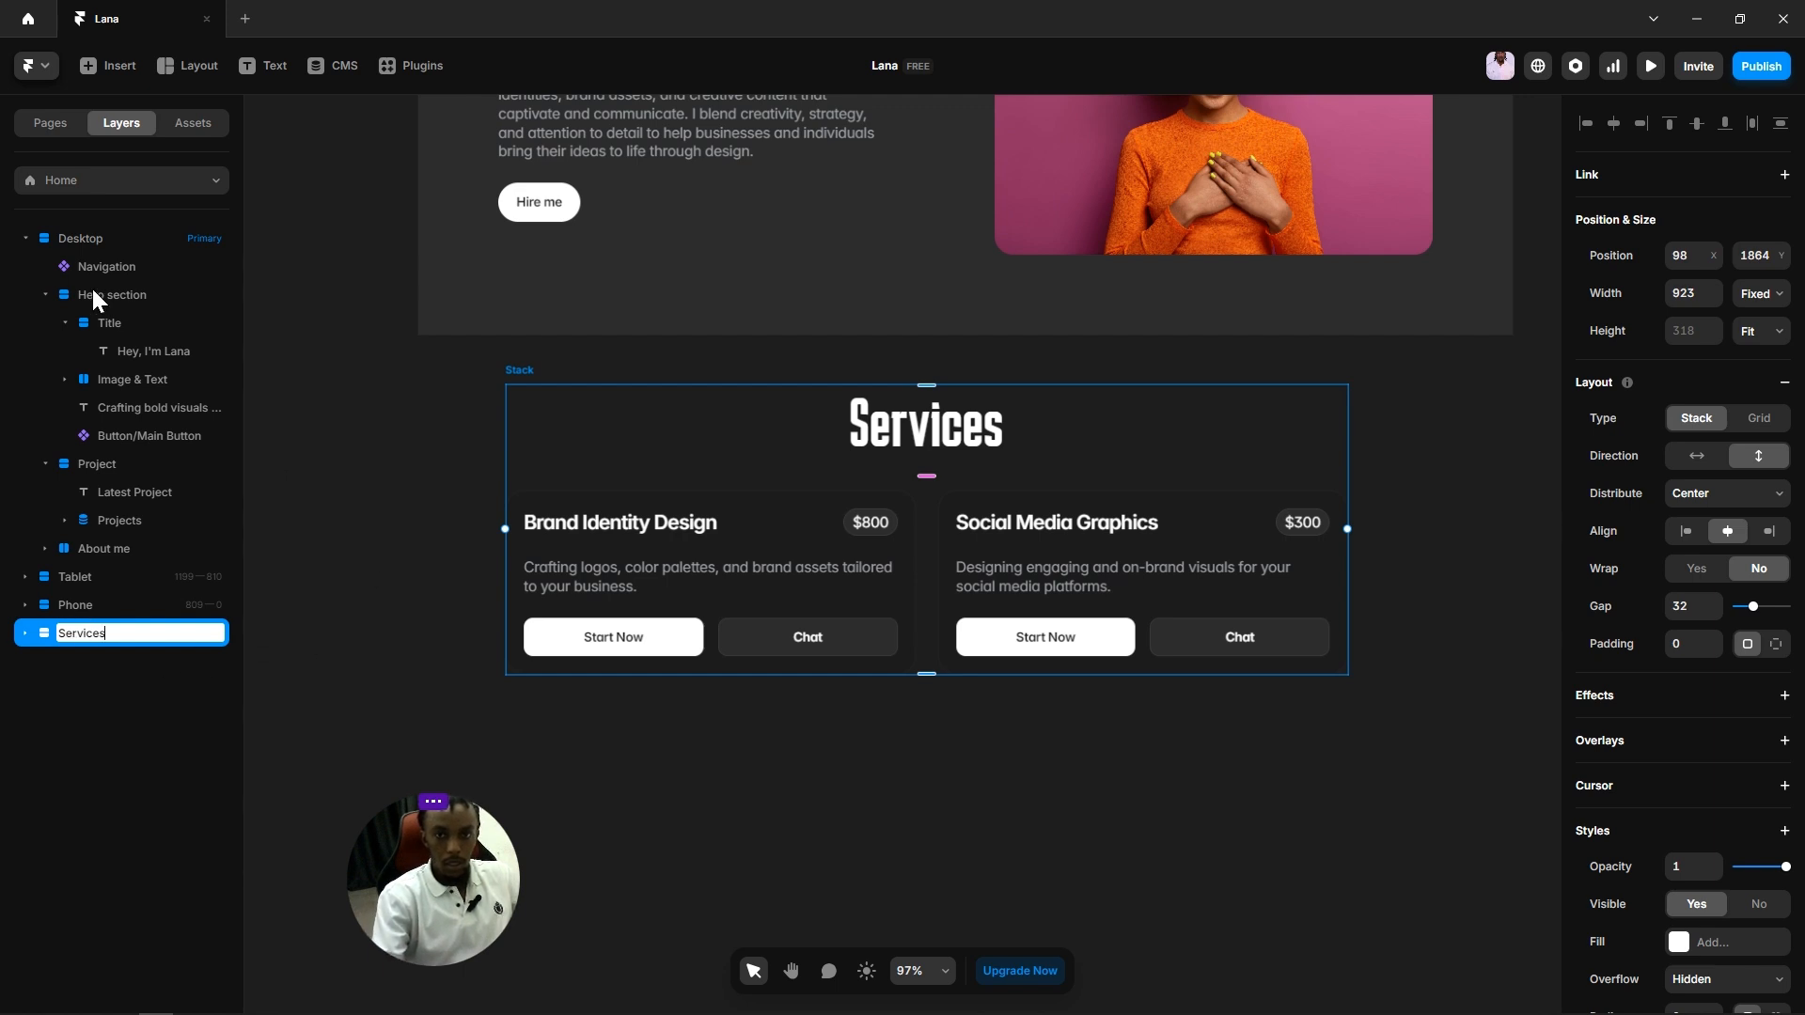
Step: Collapse the Hero section and Project layers and move the Services stack into the Desktop frame directly after About me
click(44, 295)
click(45, 323)
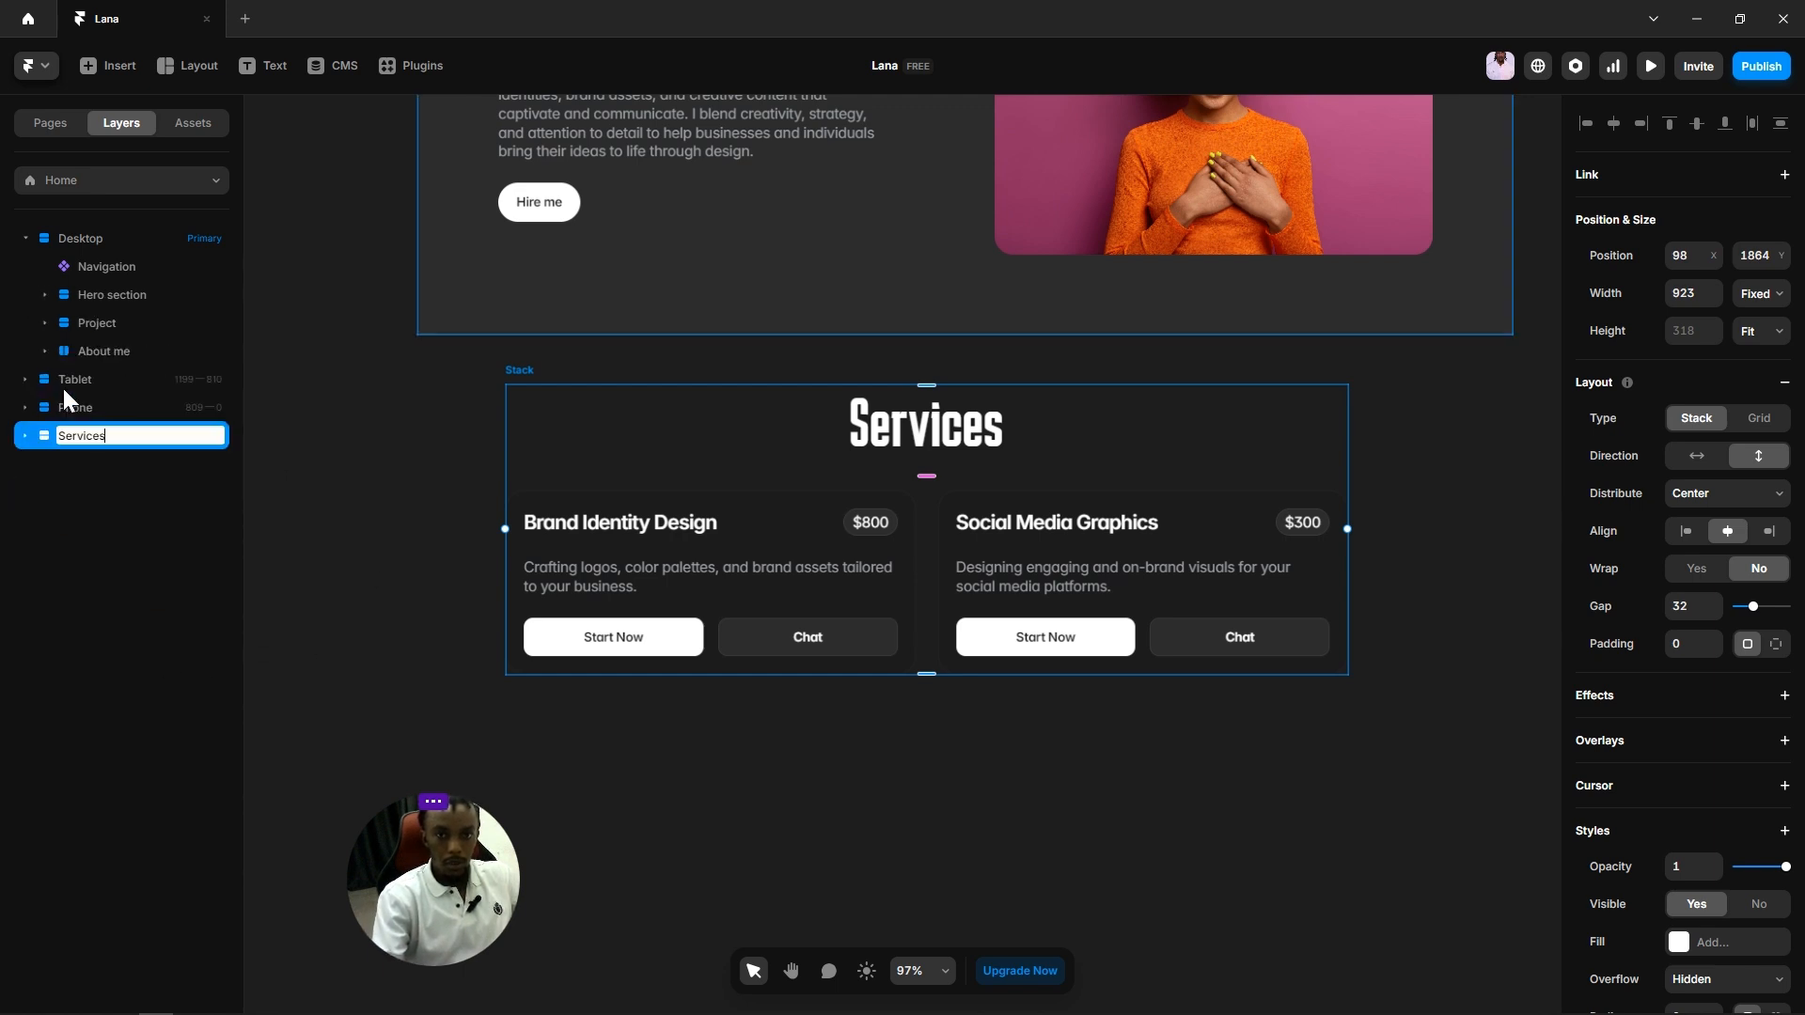
key(Return)
drag(62, 442, 93, 361)
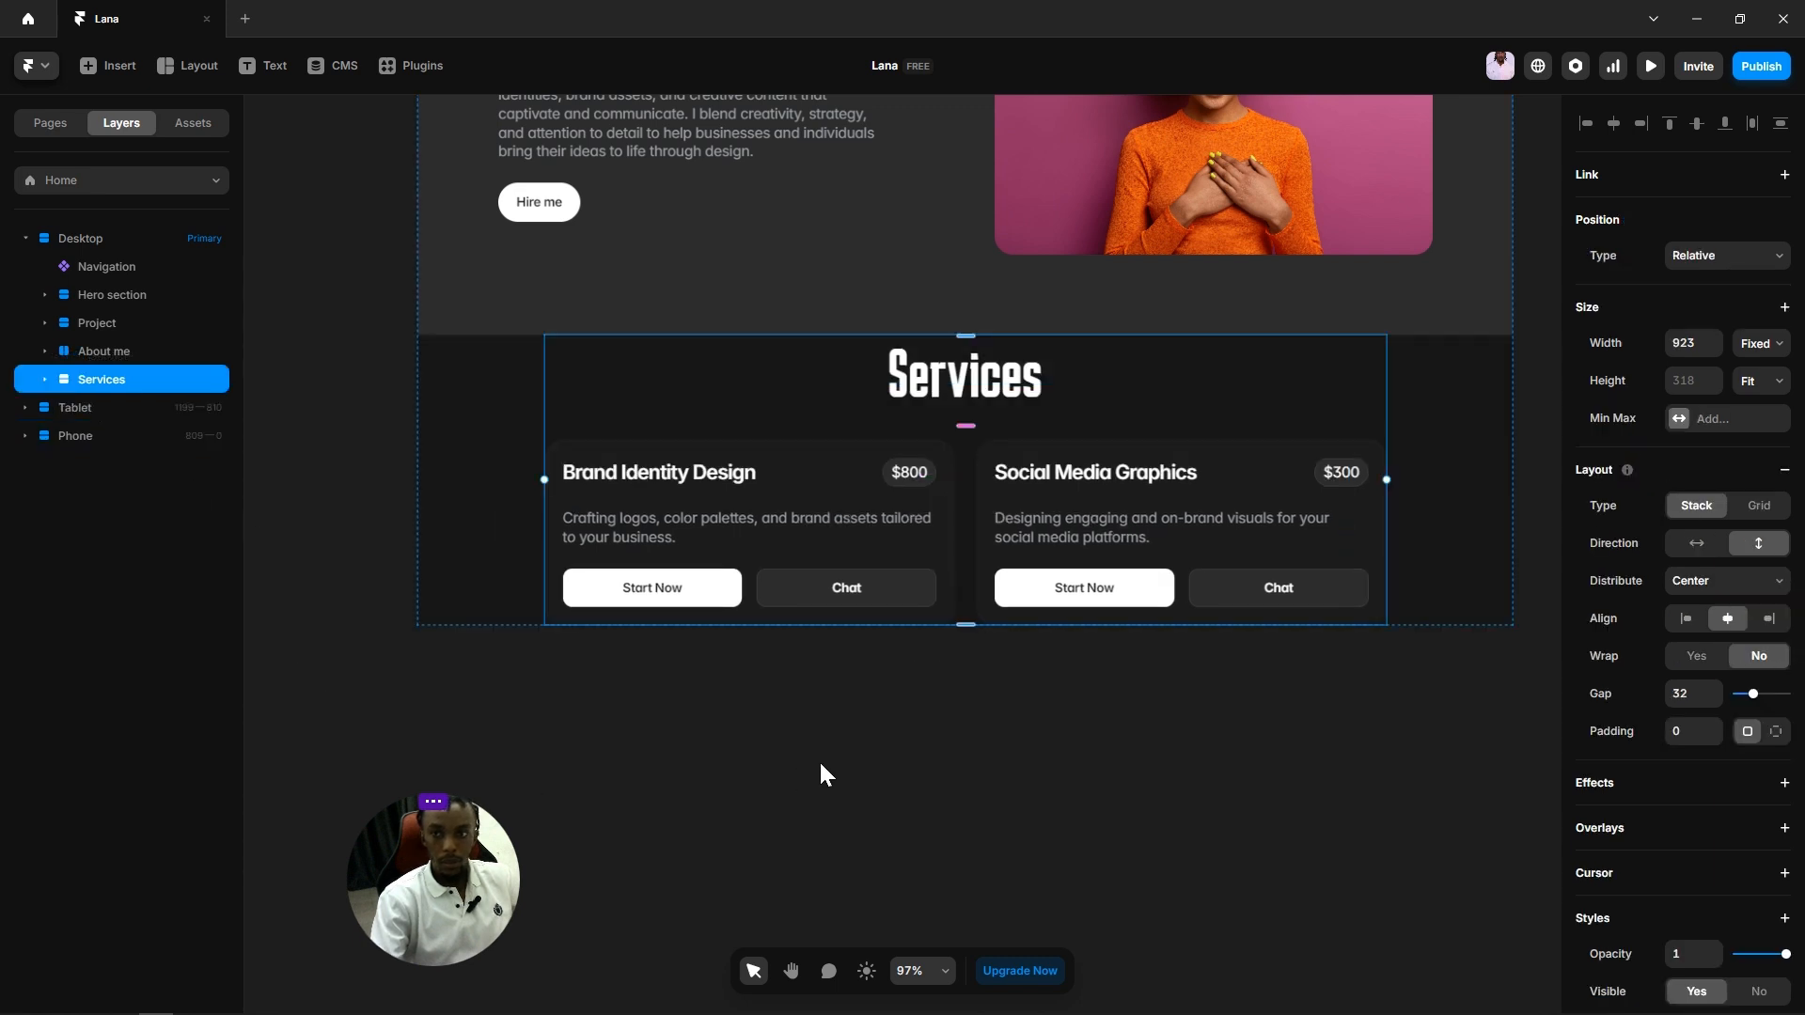
Step: Set the width of the outer Services stack in the Desktop layout to Fill
scroll(1179, 708, down, 4)
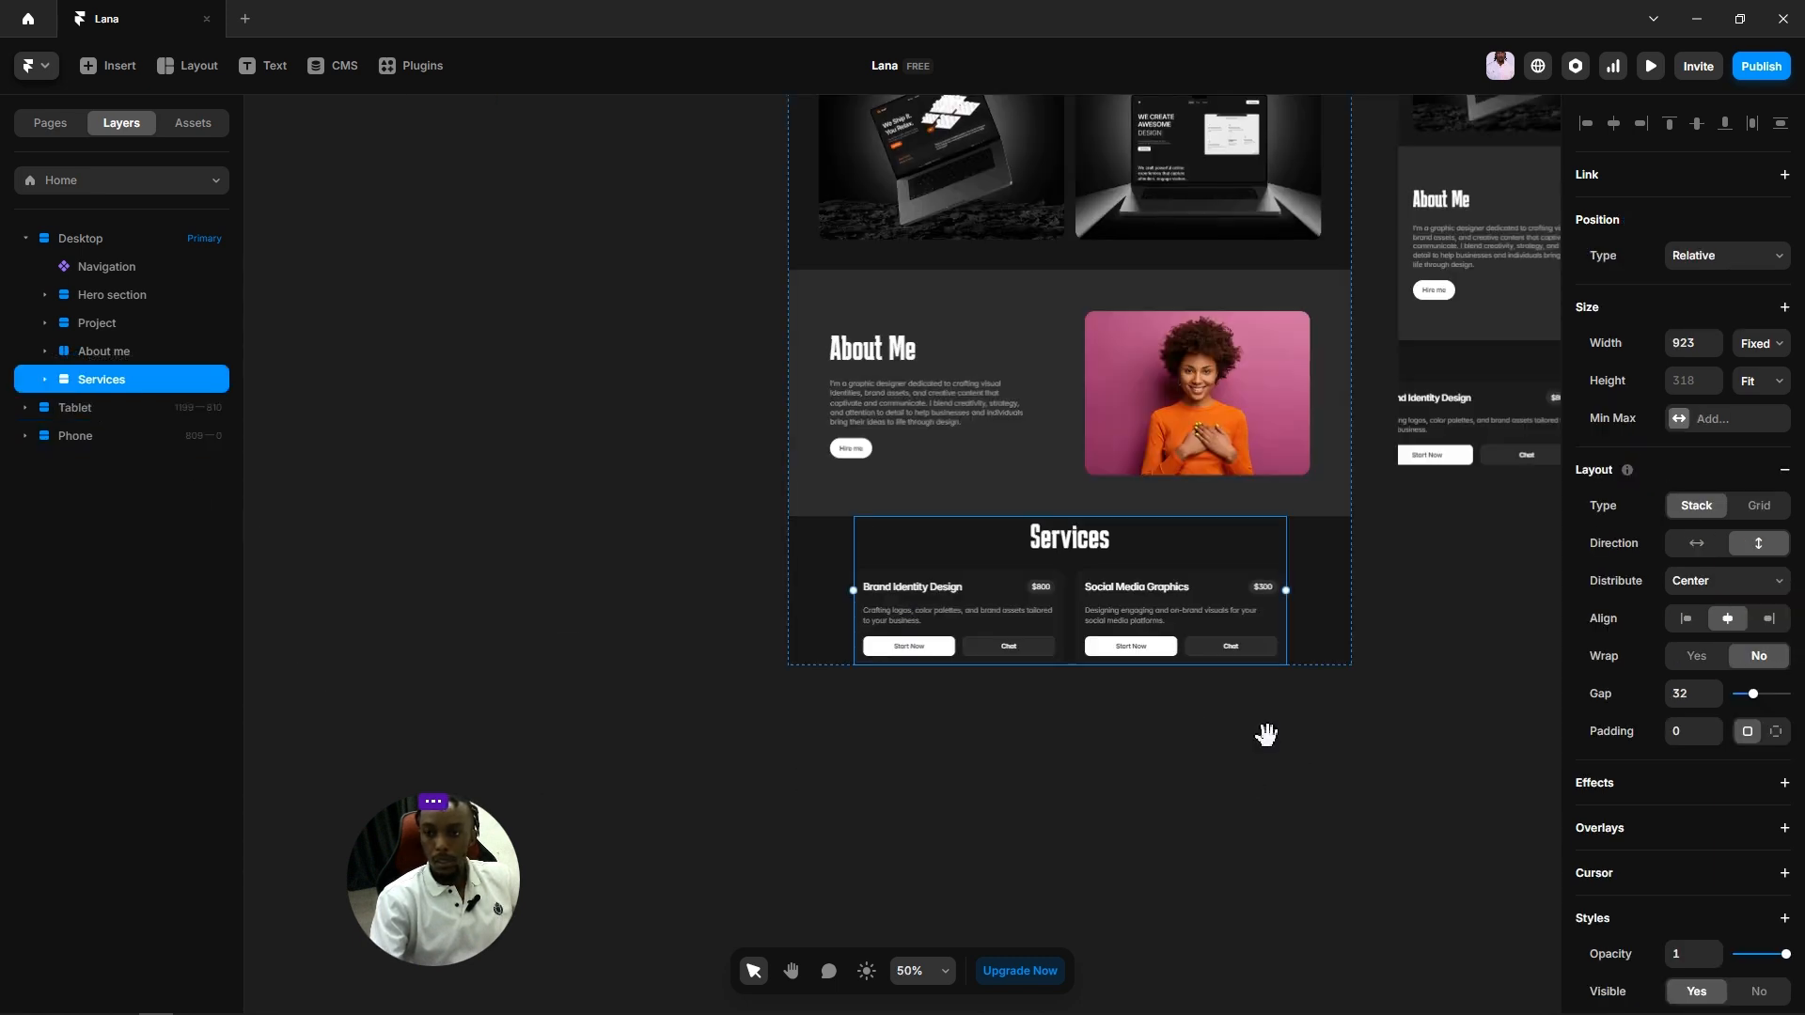
drag(1267, 729, 1091, 794)
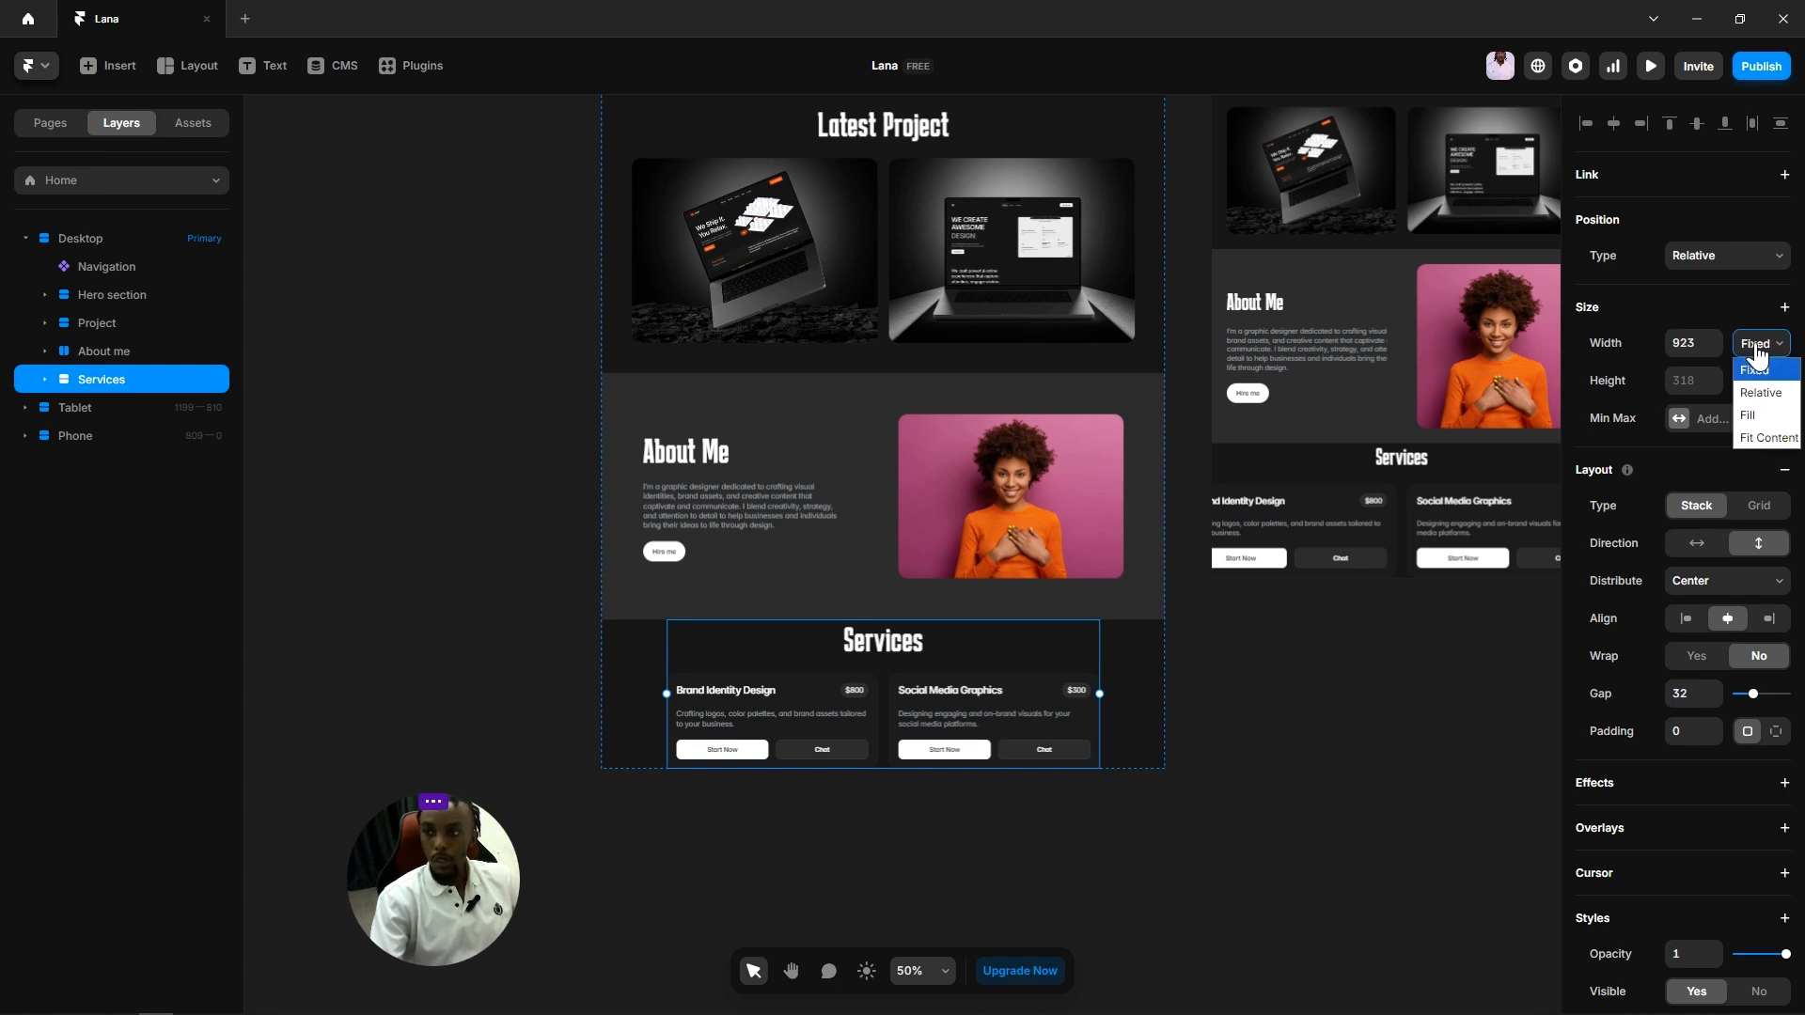
click(1757, 347)
click(1761, 417)
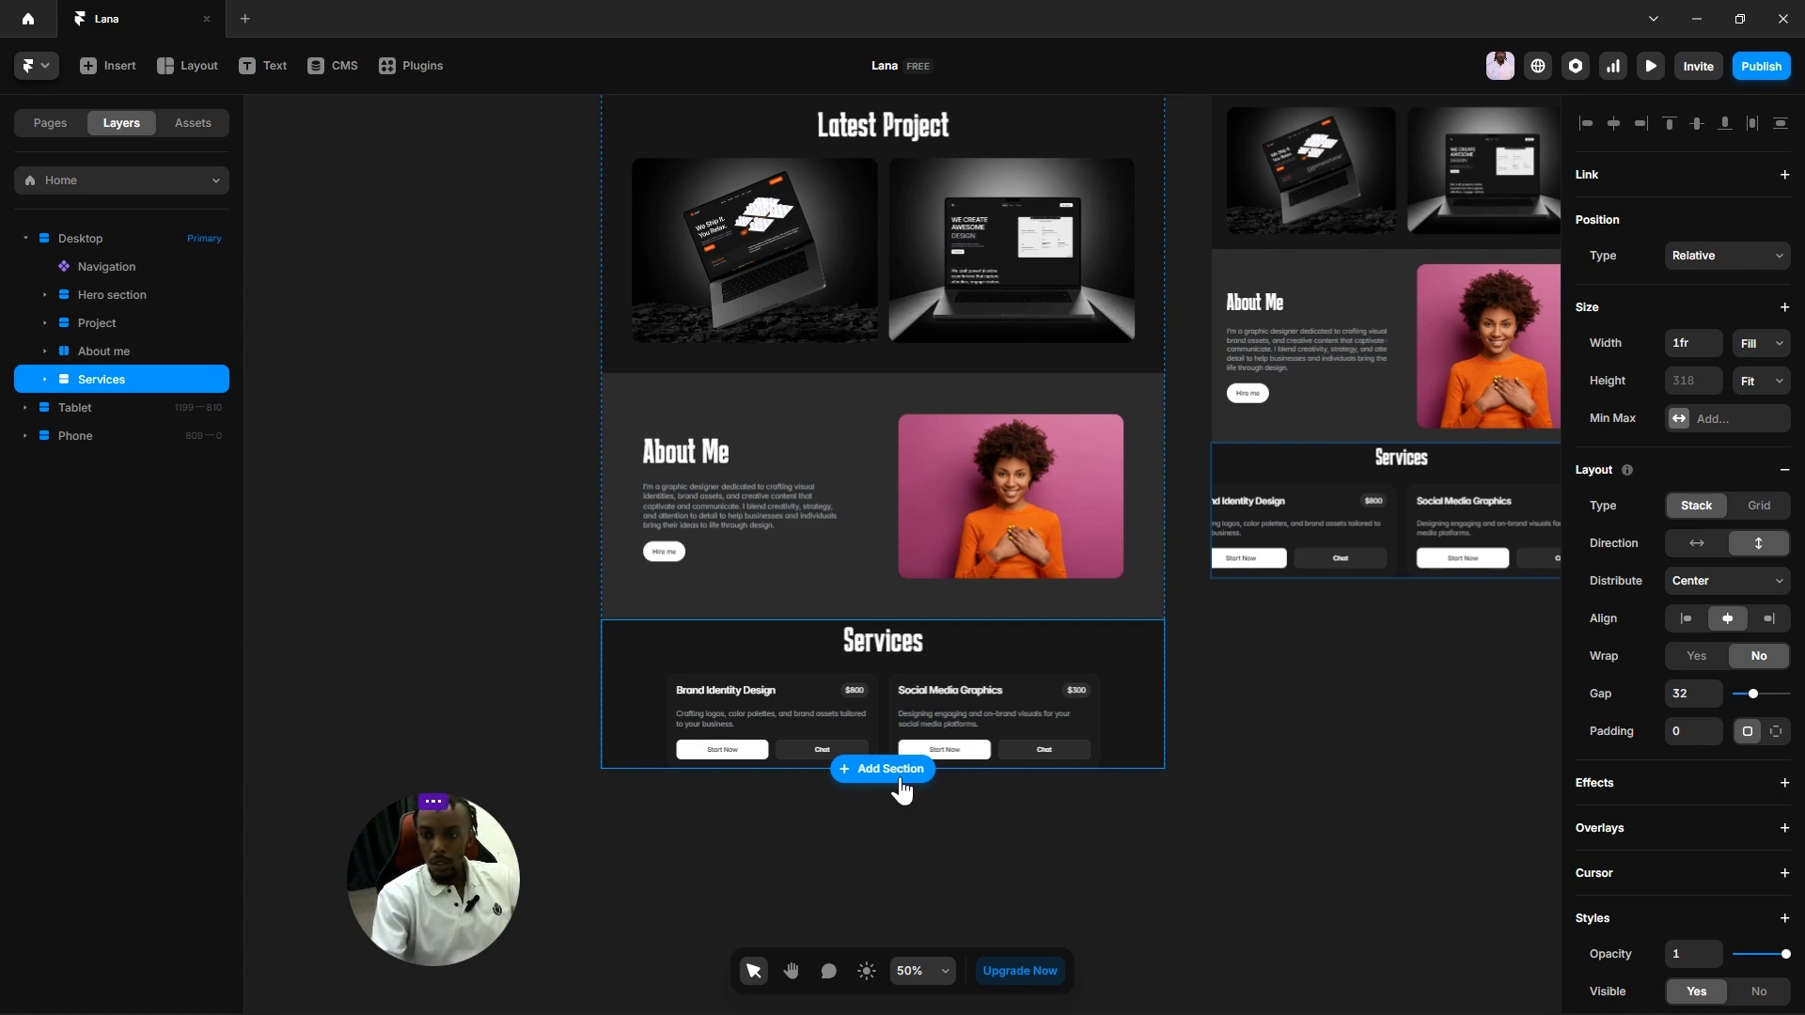
Step: Set the width of the inner Services stack holding the two service cards to Fill
click(889, 730)
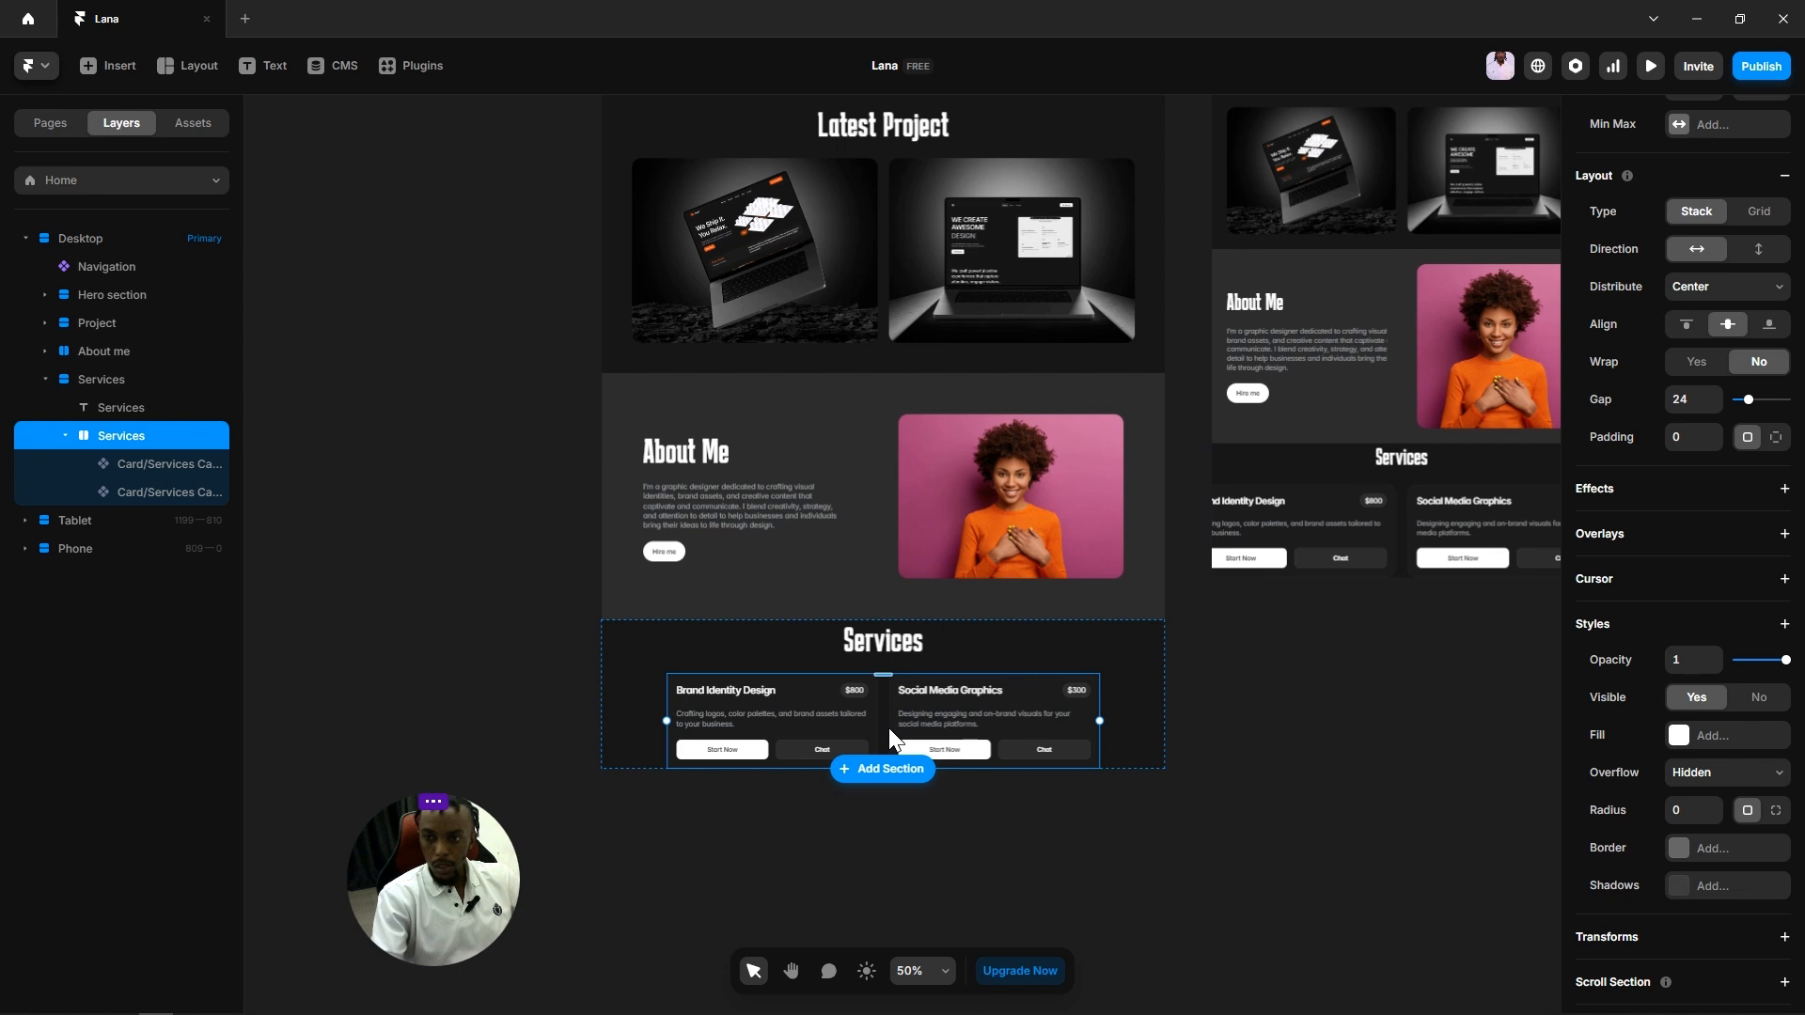
scroll(1603, 617, up, 3)
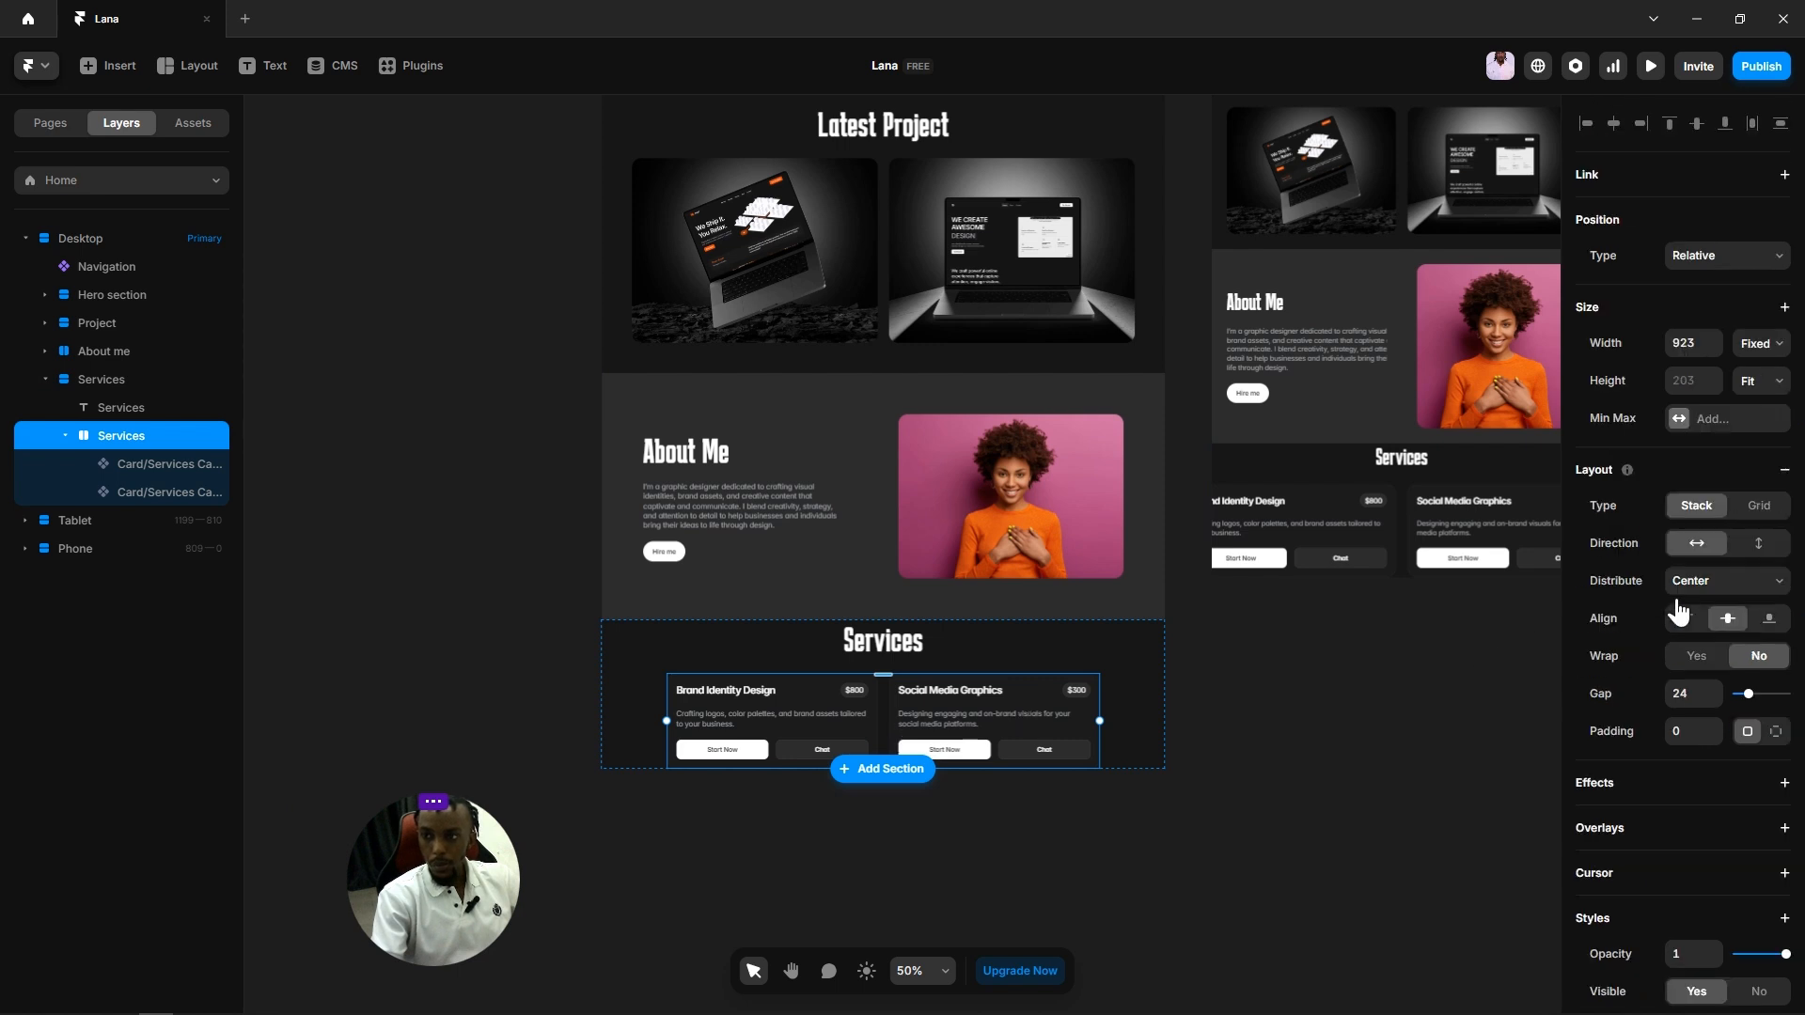
click(1771, 344)
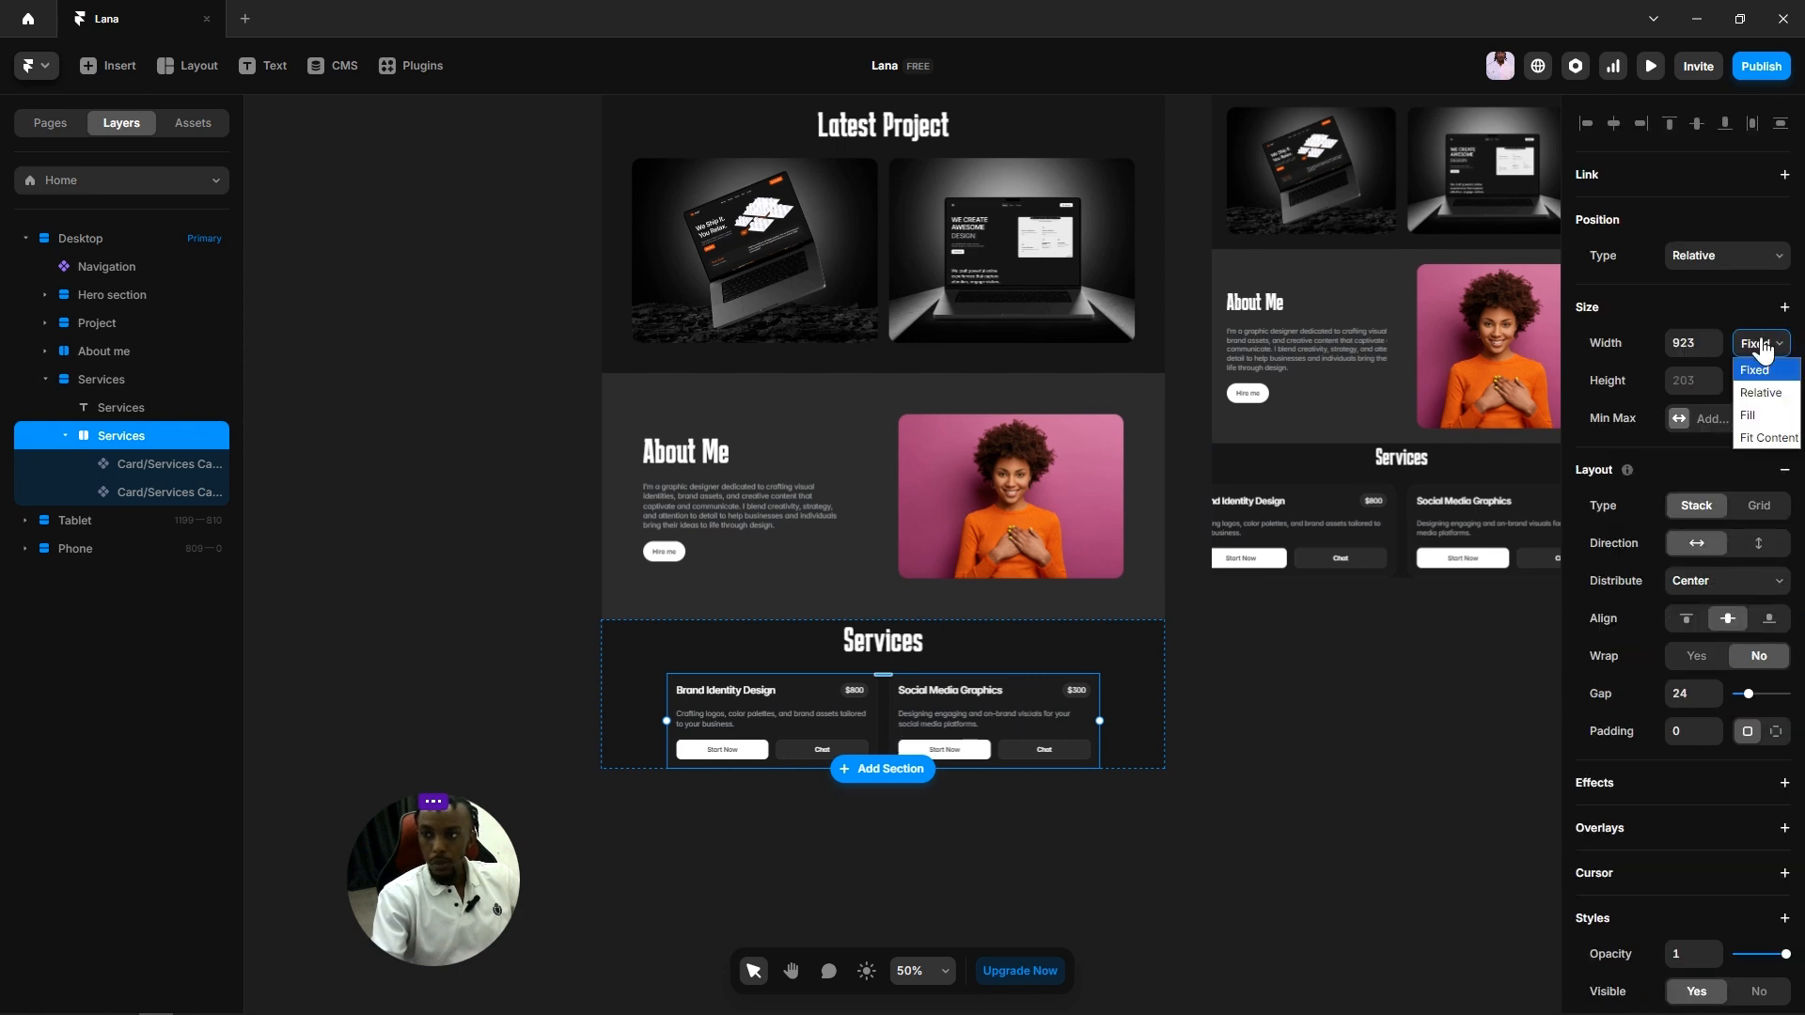
click(1751, 417)
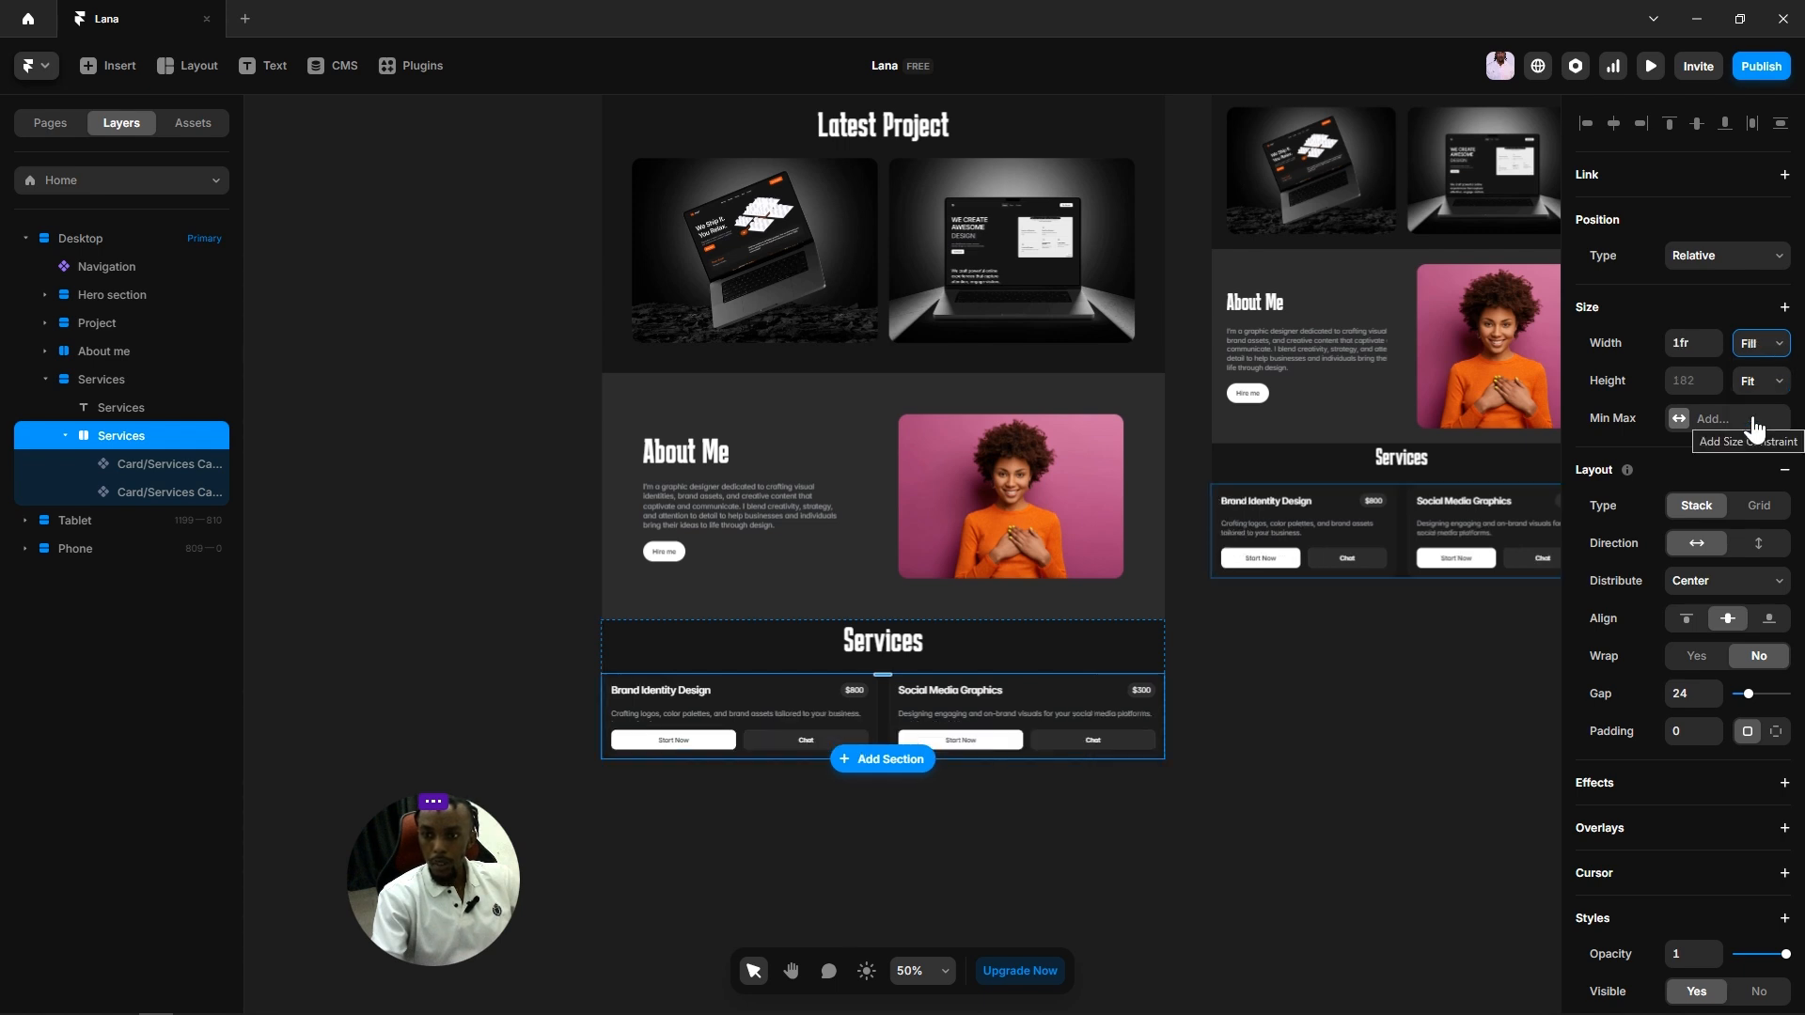
click(1356, 711)
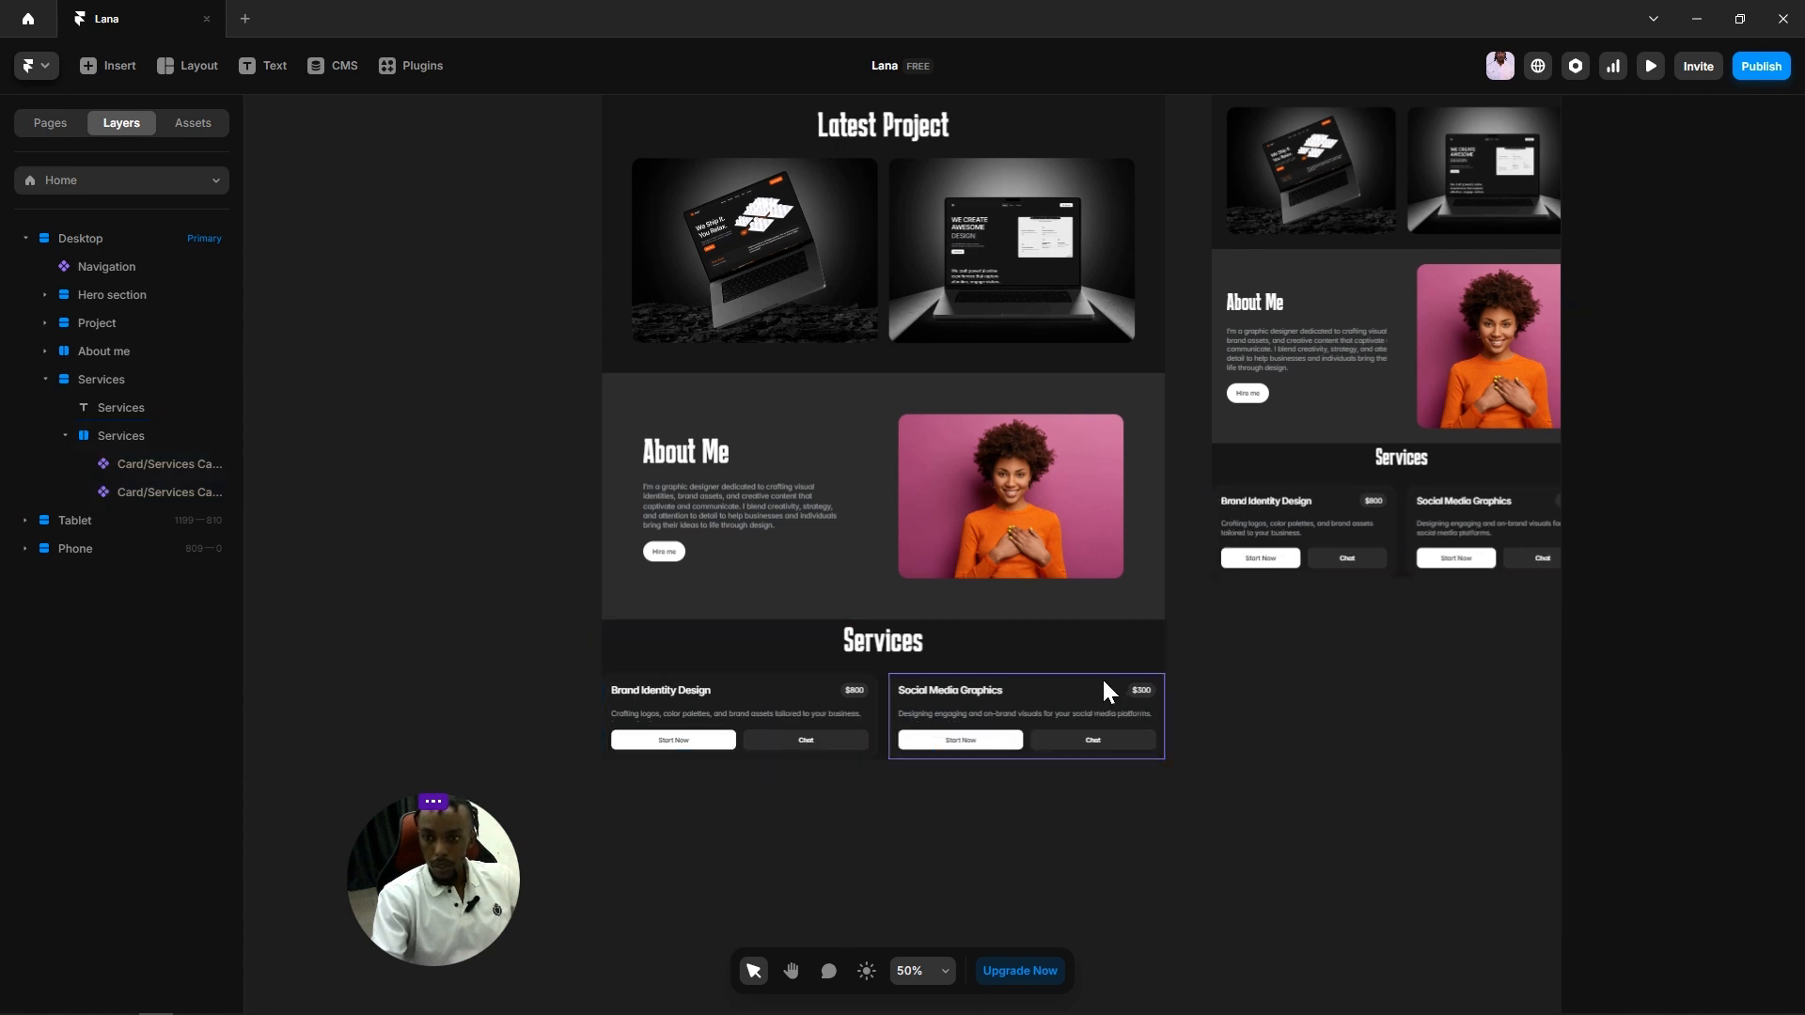
Step: Set the outer Services stack's padding to 64 in the Desktop layout
click(1086, 668)
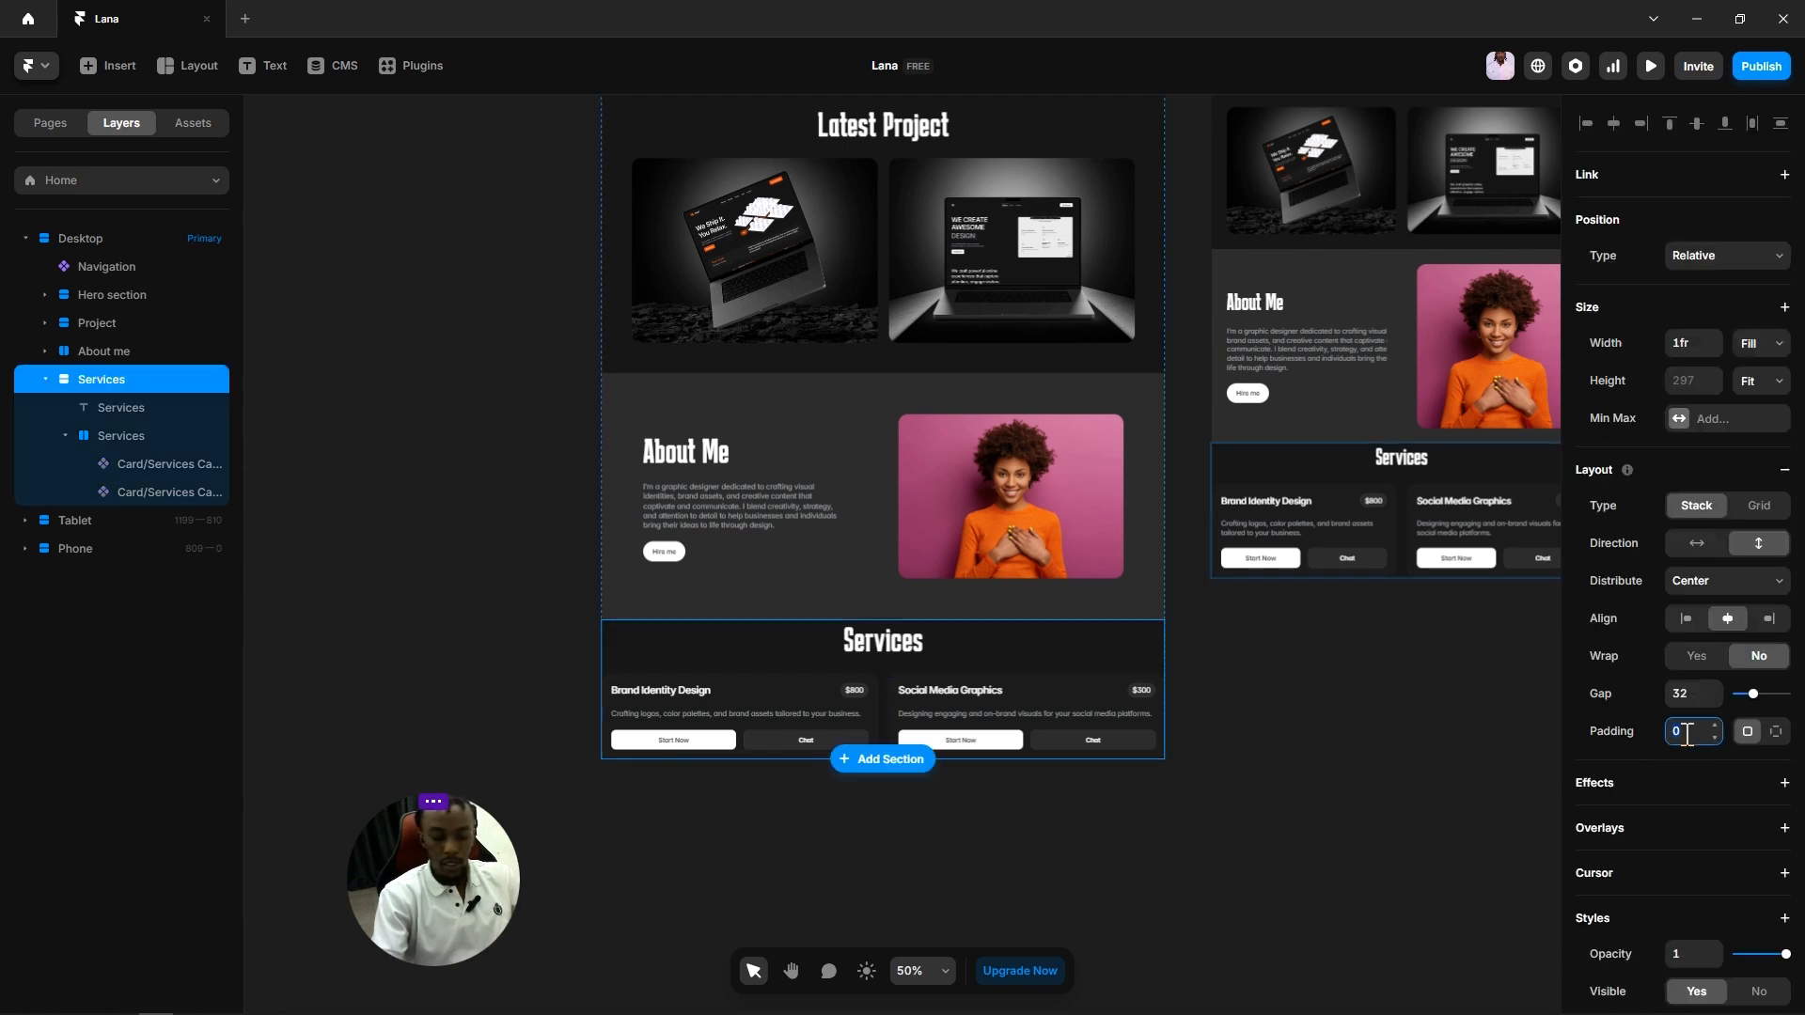
text(64)
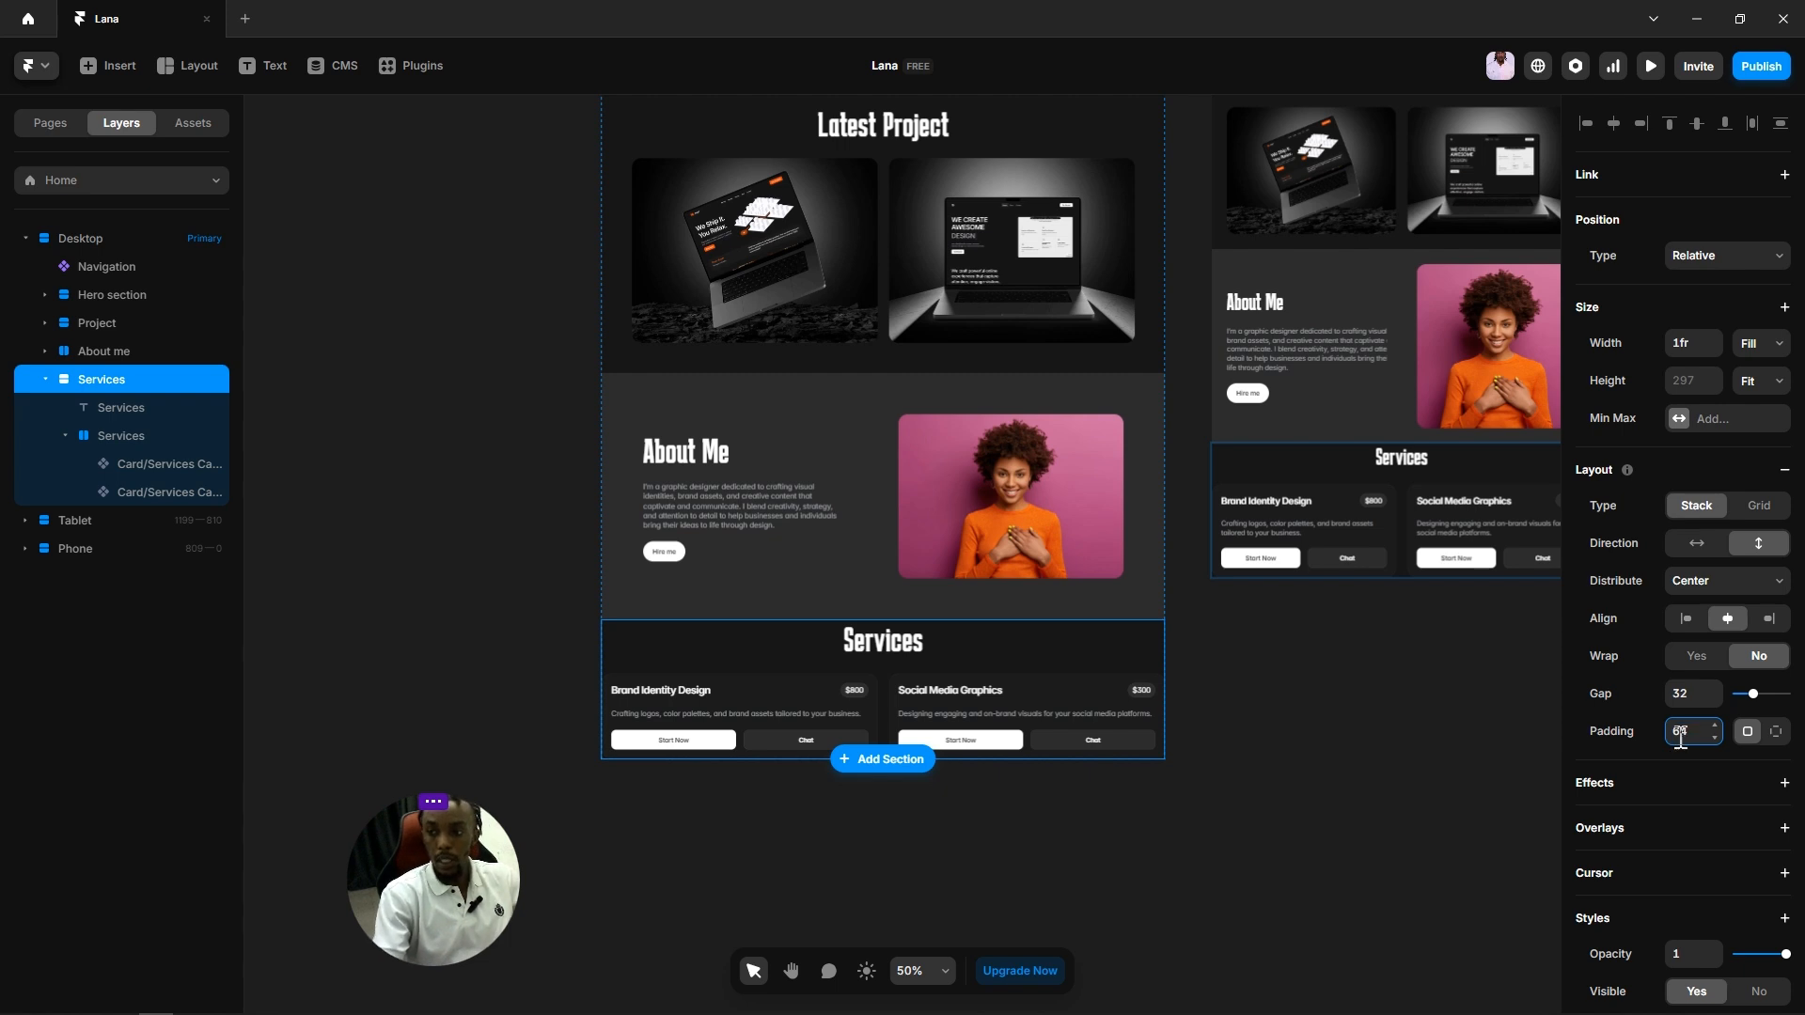
click(1327, 754)
Step: Change the outer Services stack's accessibility tag to section
click(1067, 666)
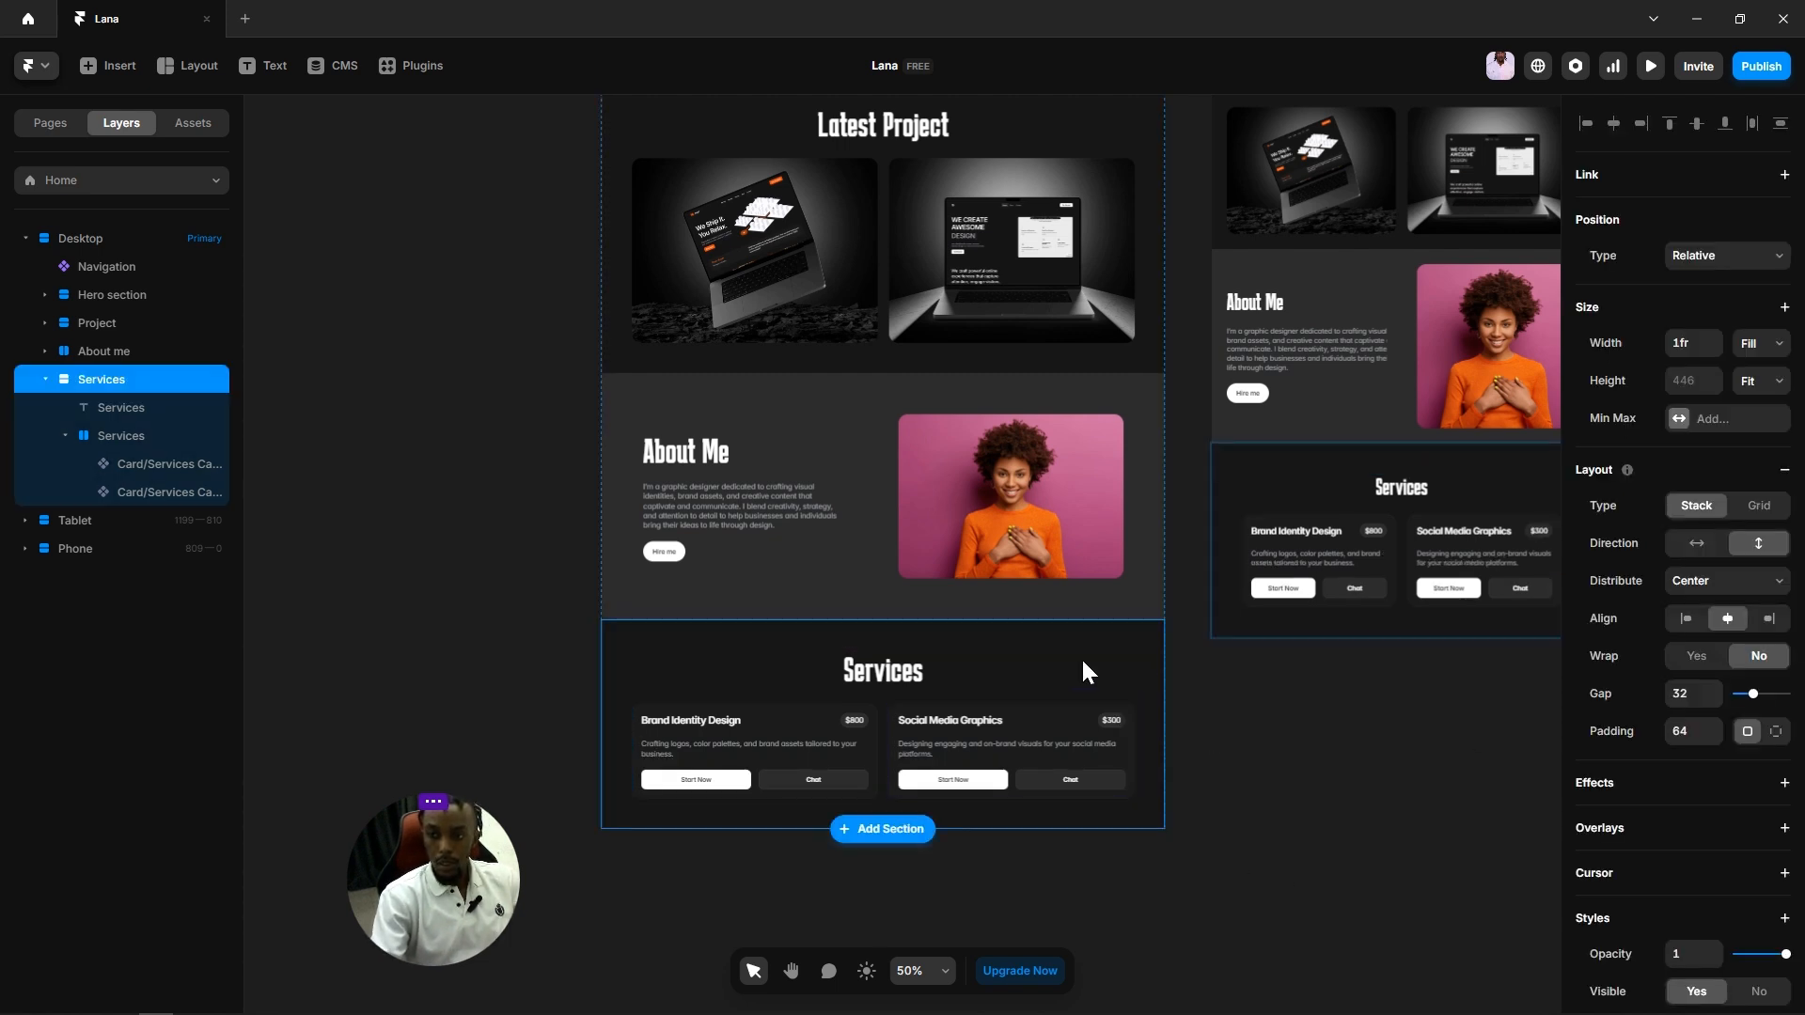
scroll(1760, 825, down, 5)
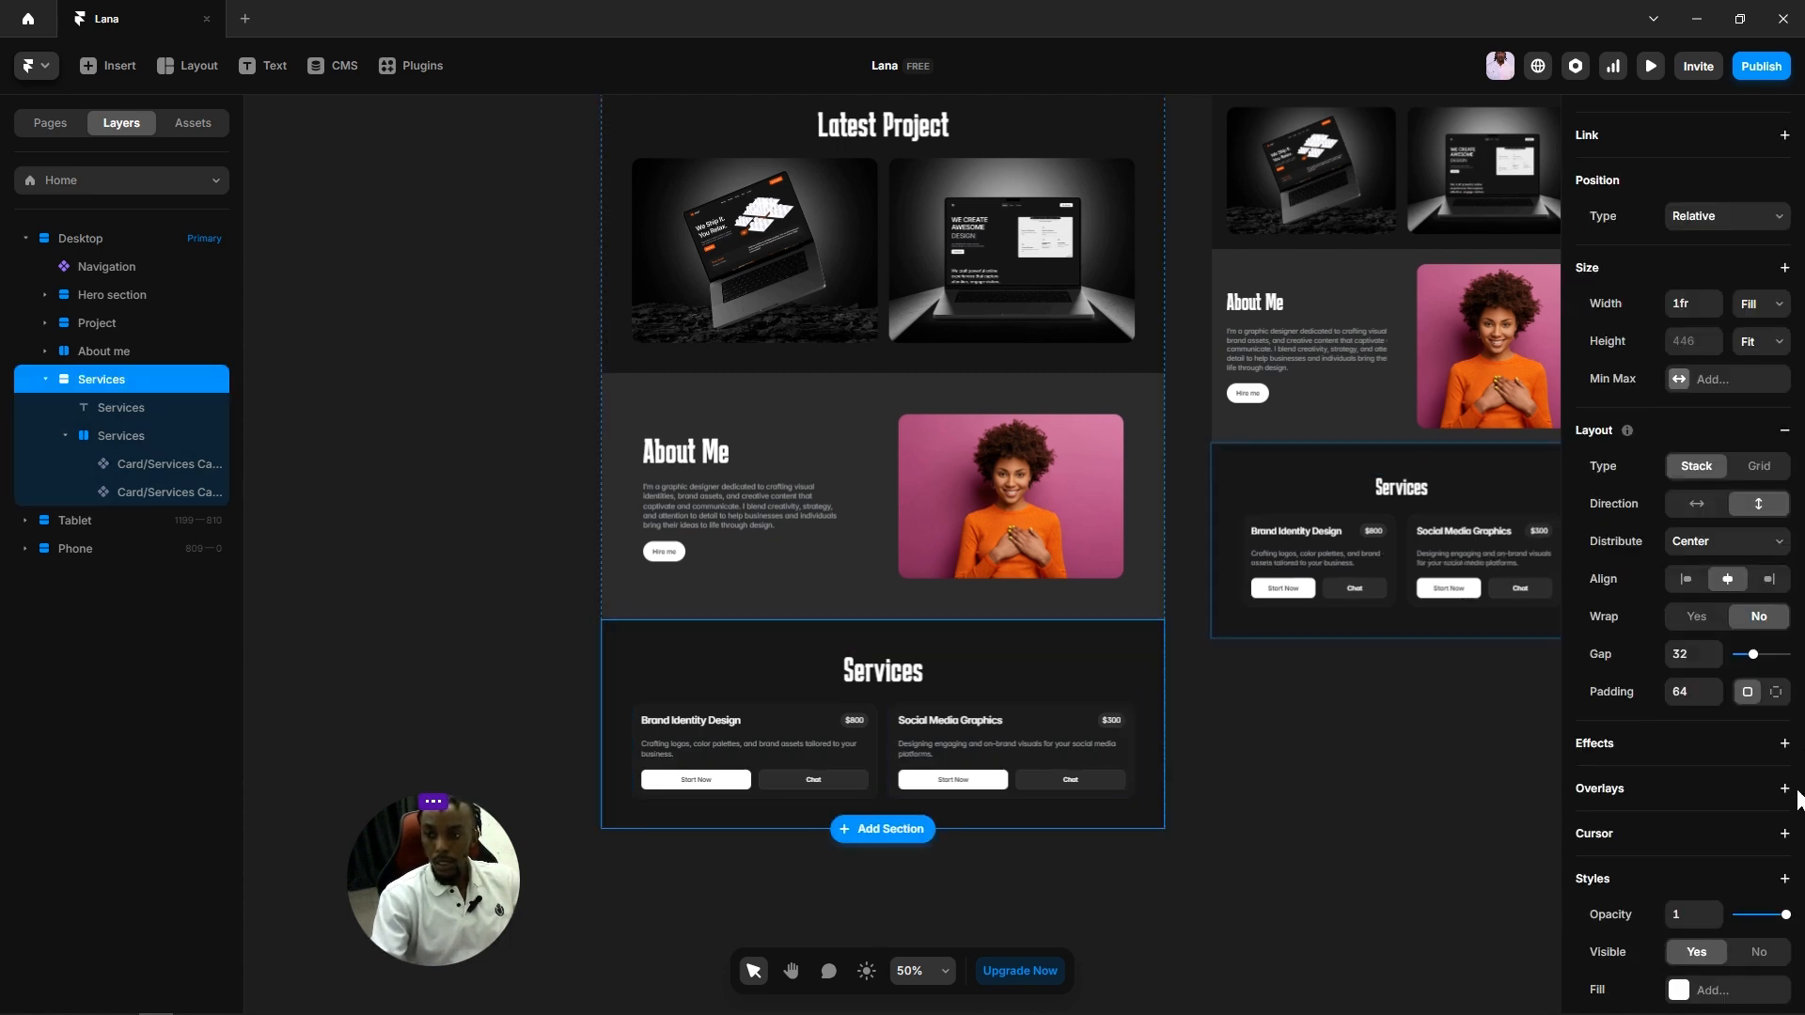
click(1784, 887)
click(1722, 780)
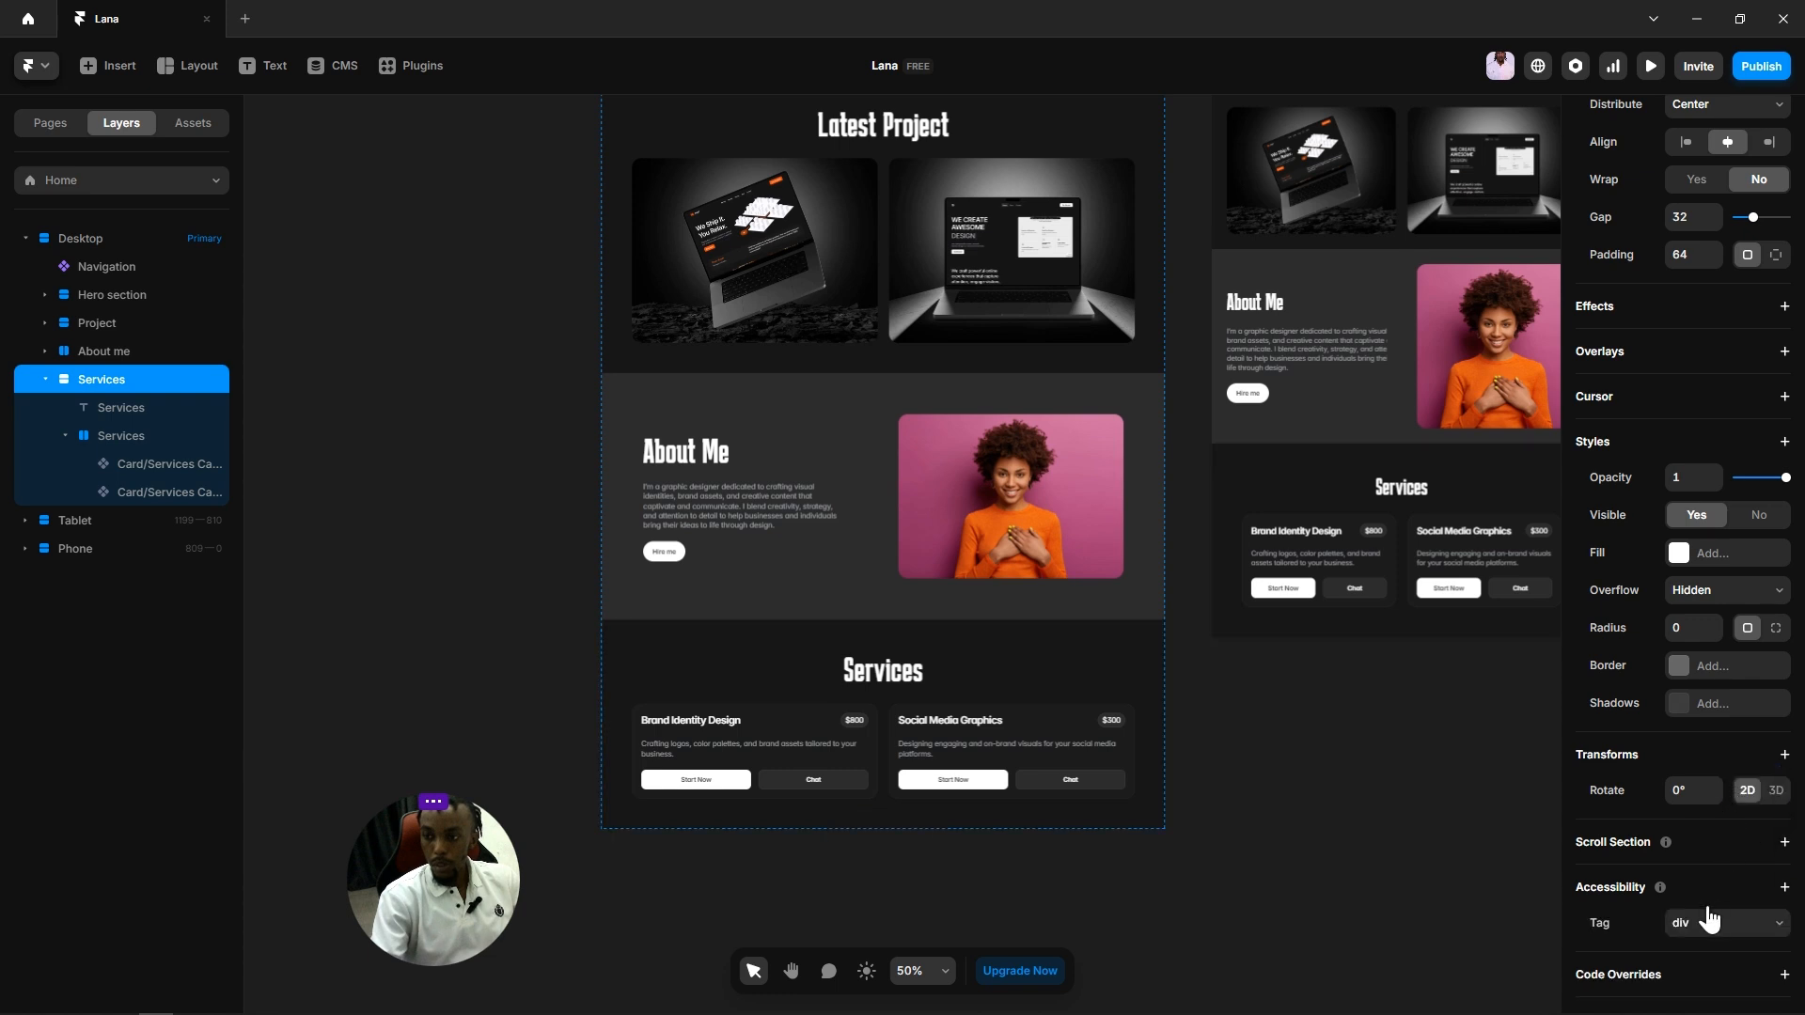
click(1710, 922)
click(1700, 850)
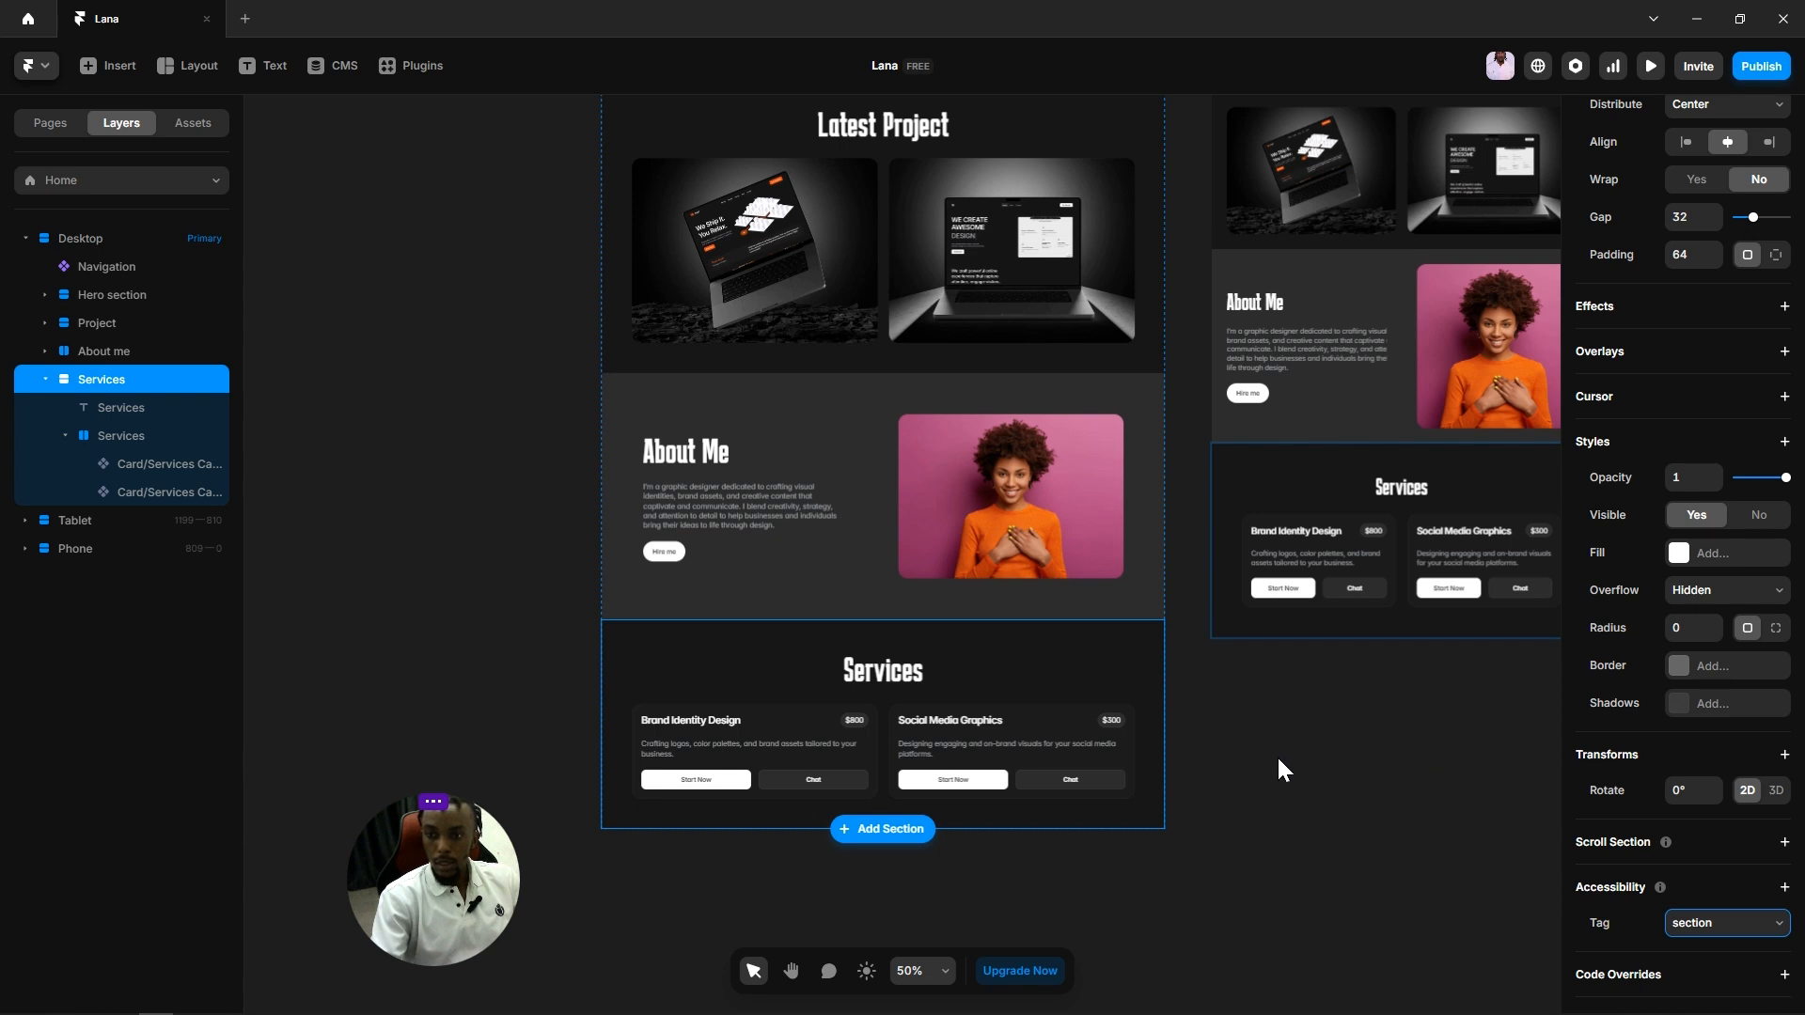
click(1300, 771)
Step: Add a fixed Max Width of 1200 to the outer Services stack in the Desktop layout
click(1126, 658)
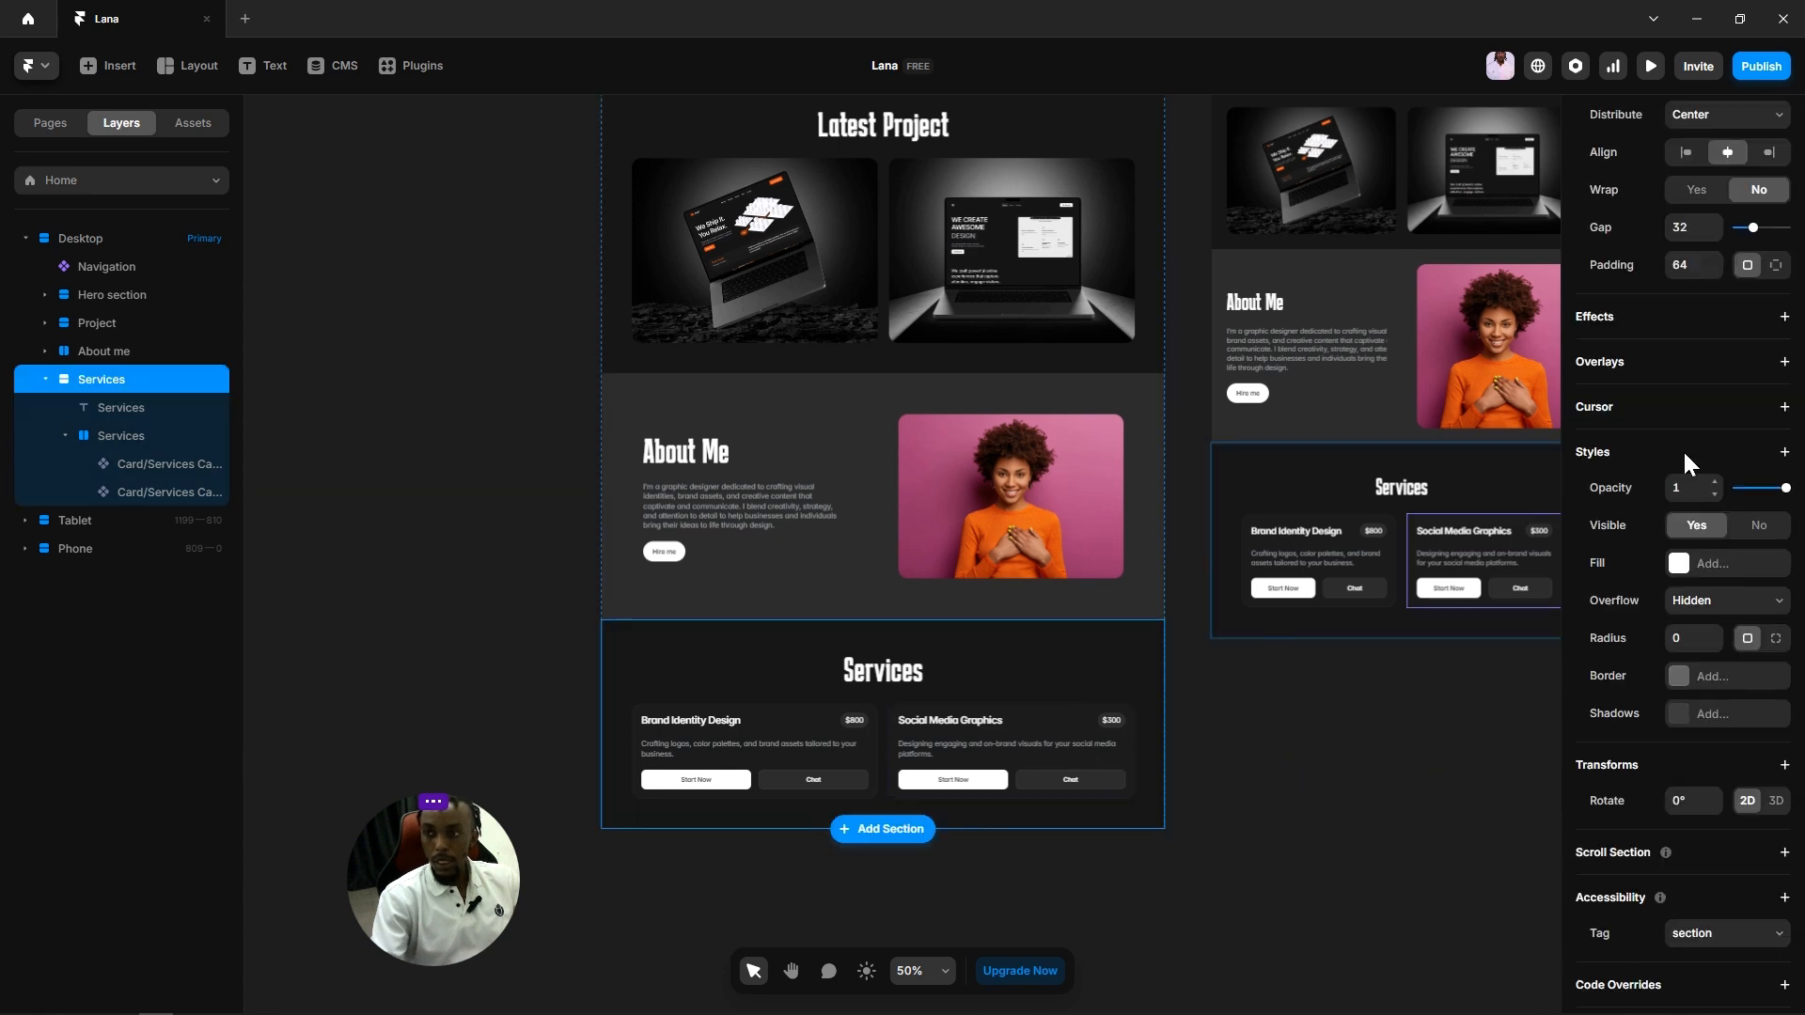
scroll(1683, 449, up, 5)
click(1718, 420)
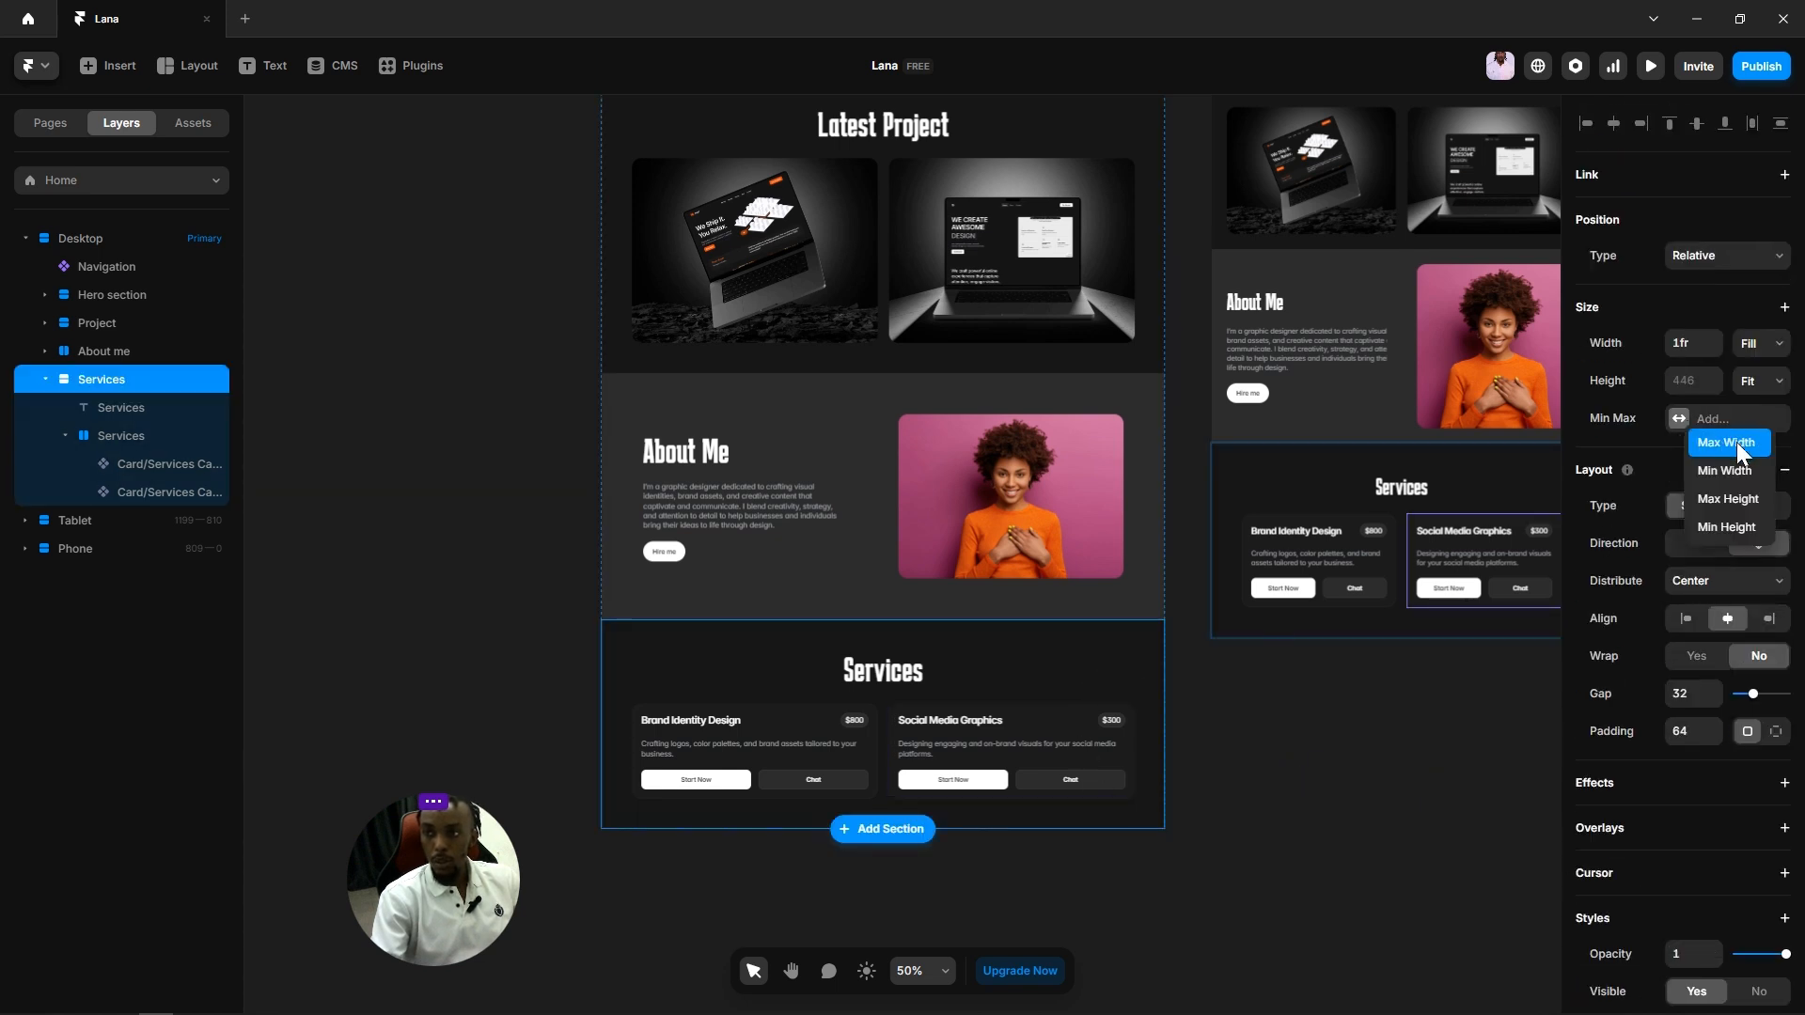
click(1735, 442)
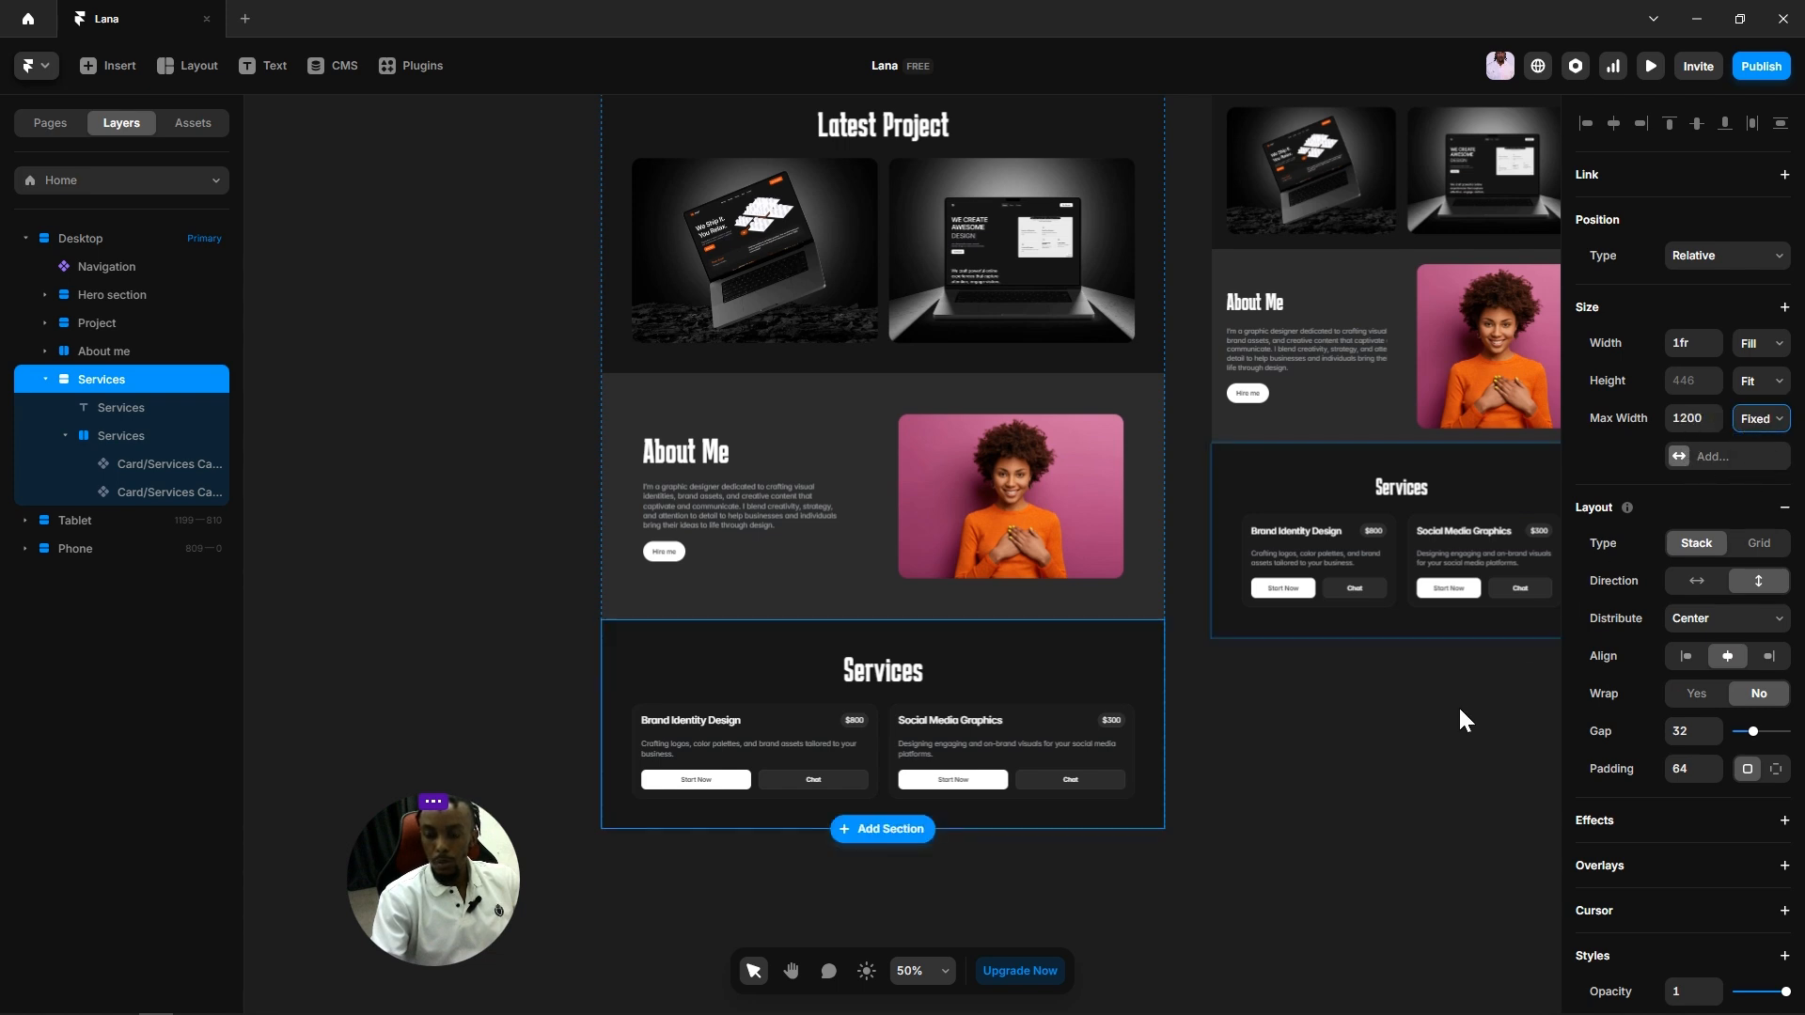
click(1342, 728)
drag(1339, 799, 1301, 725)
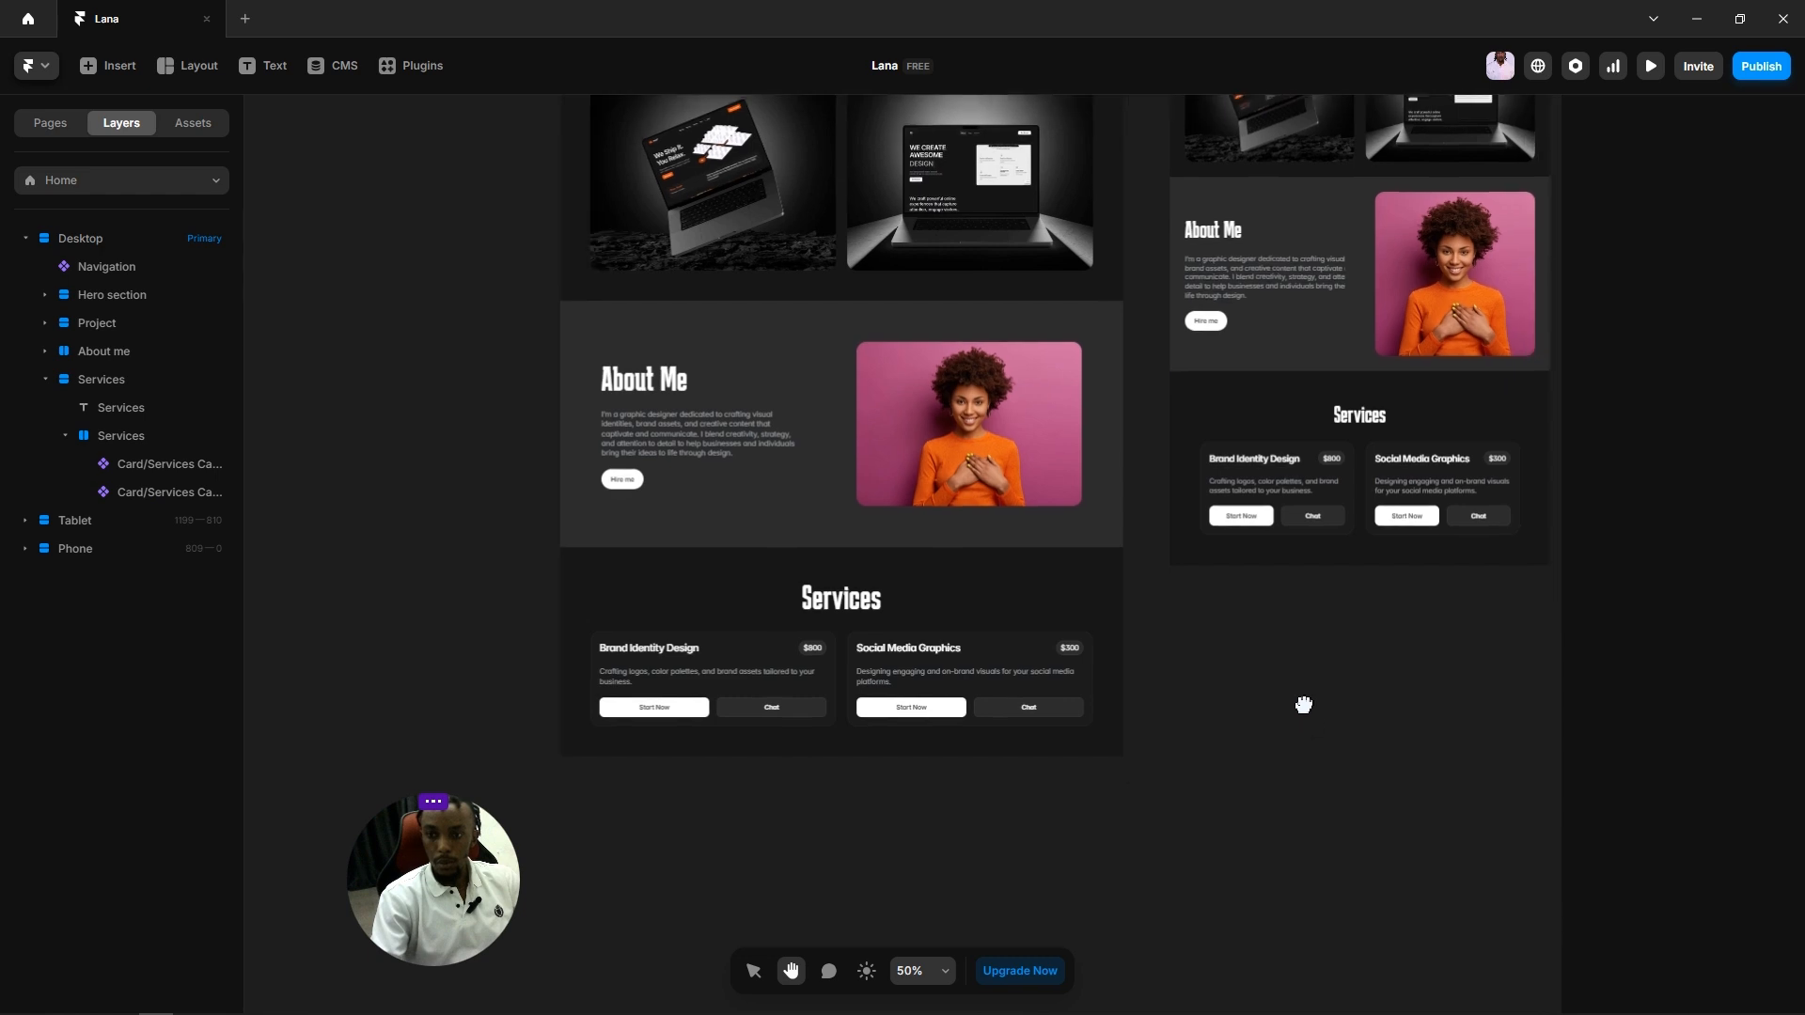
click(1015, 602)
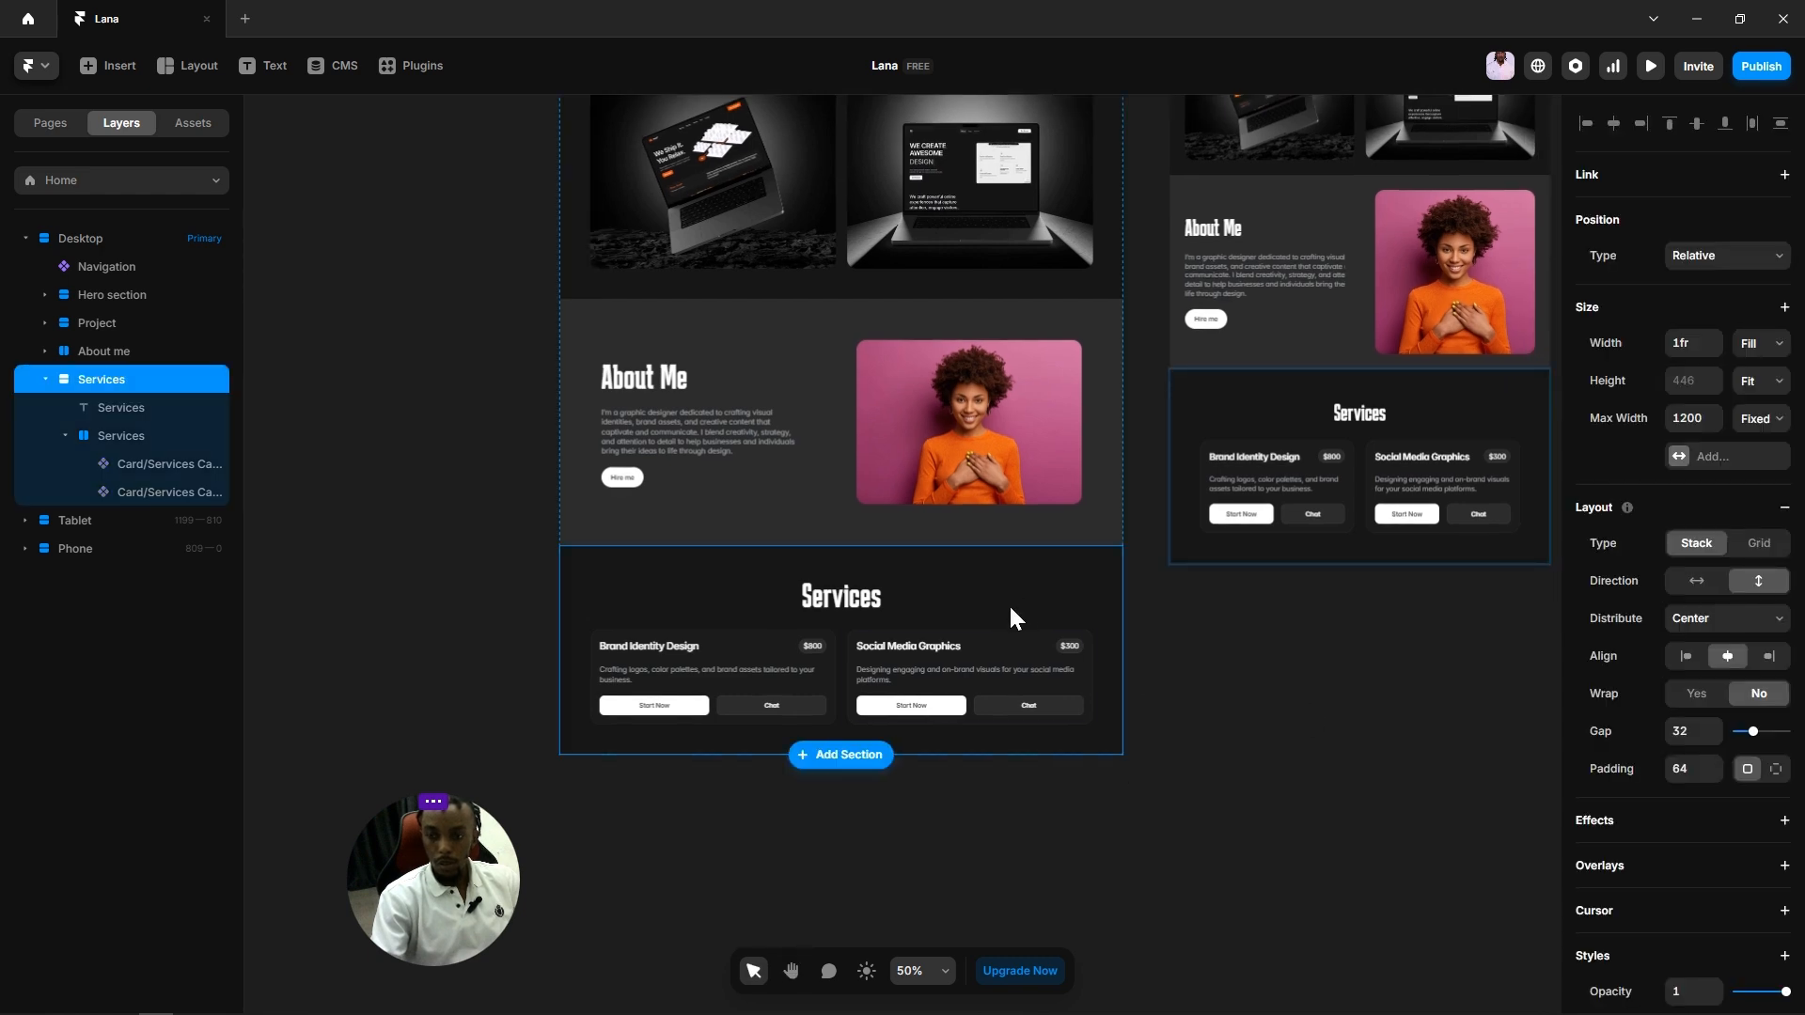
click(1166, 660)
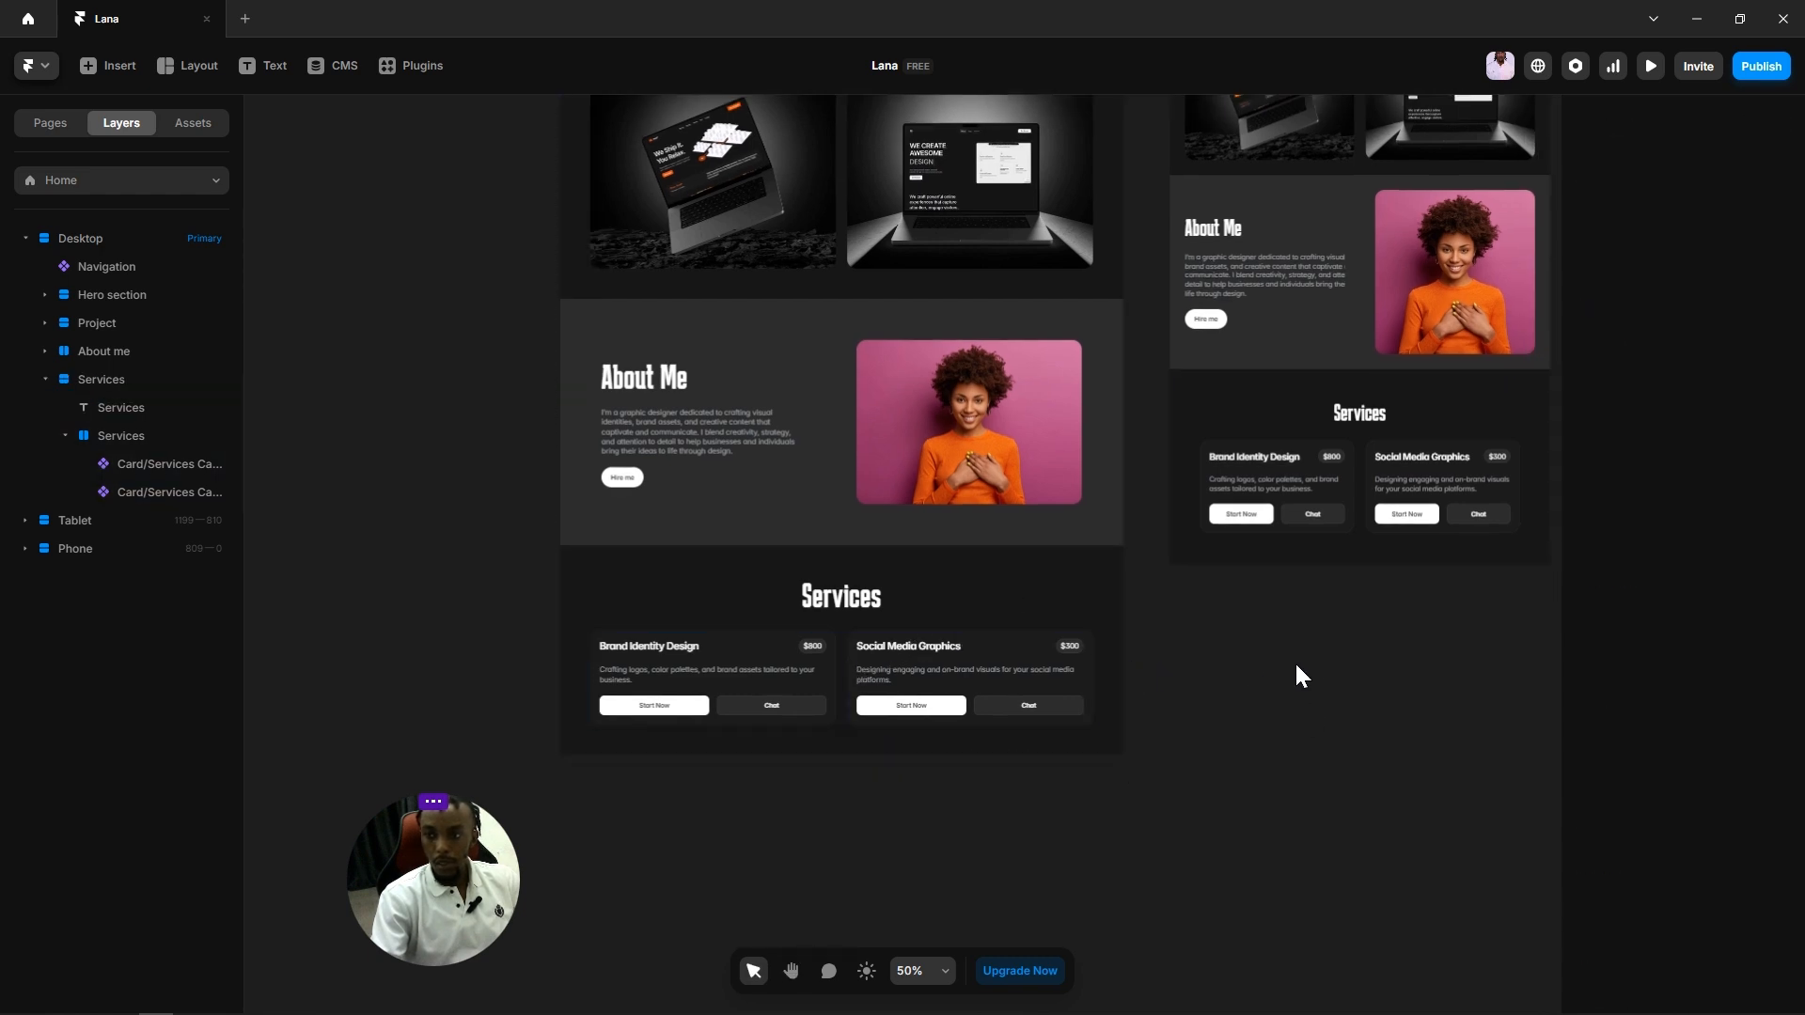
Step: Set the padding of the Services section in the Tablet layout to 32
scroll(1295, 662, right, 5)
click(1003, 578)
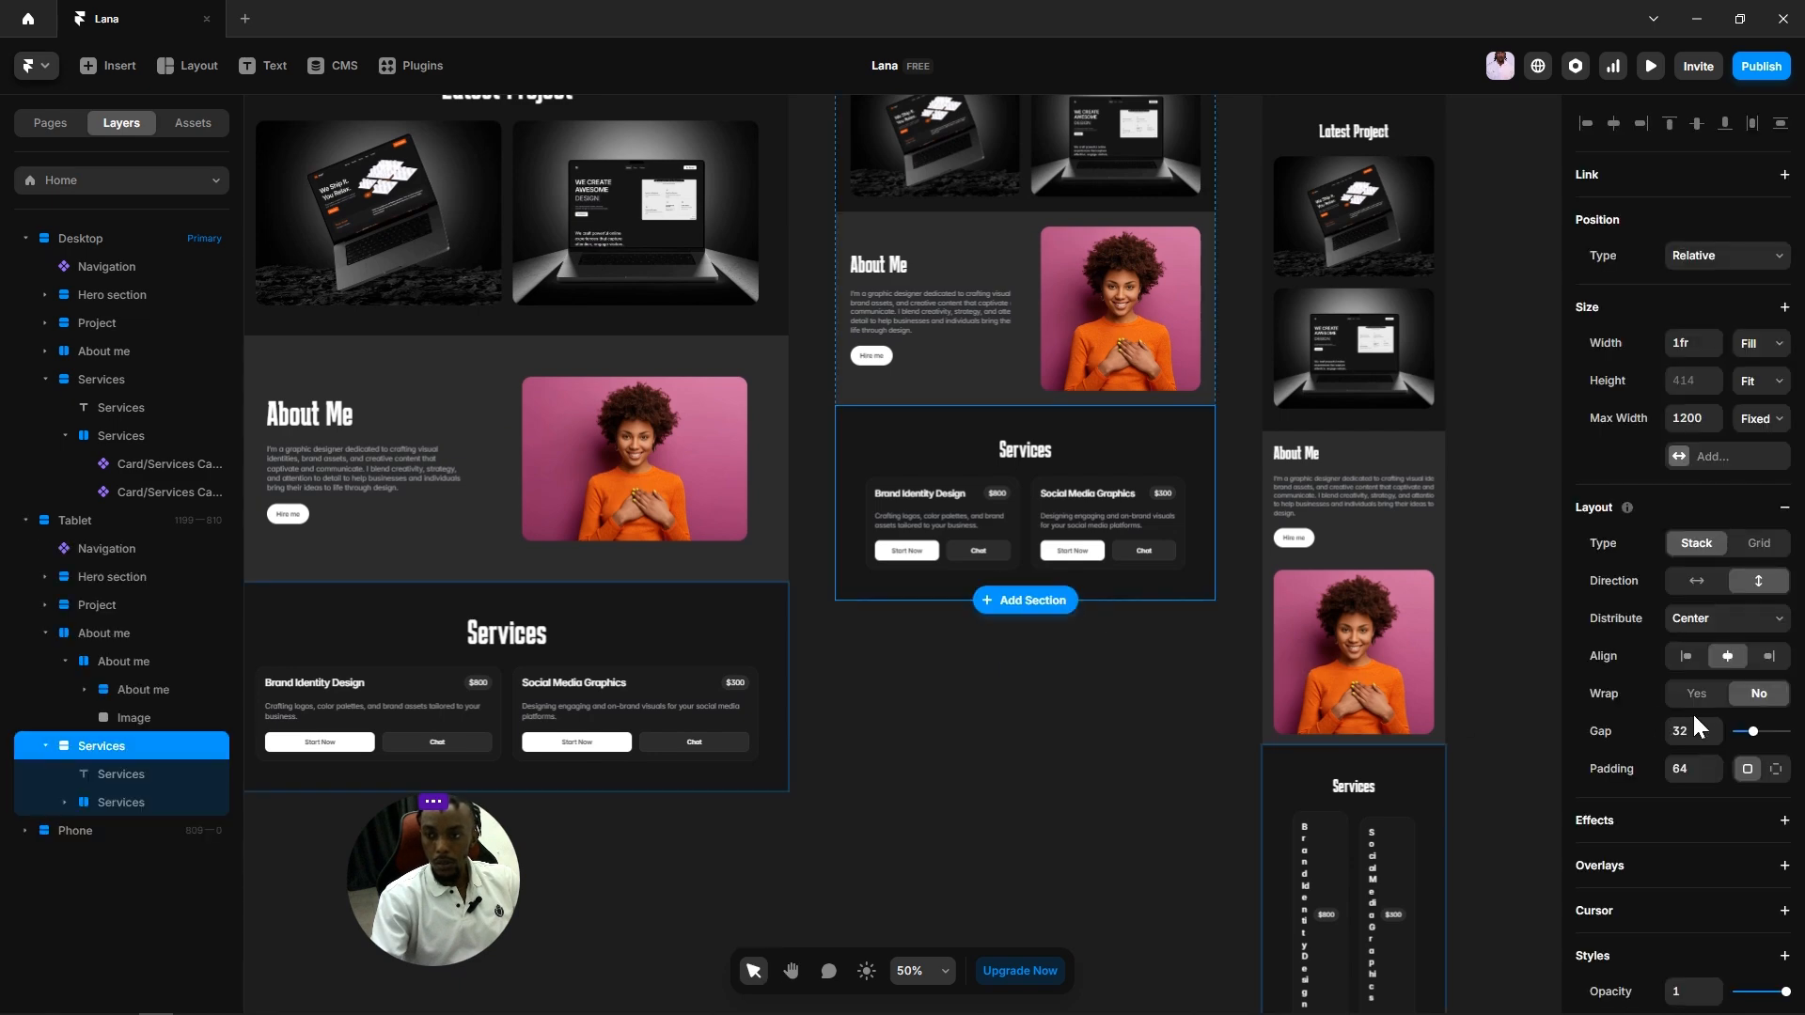
scroll(1696, 658, down, 5)
scroll(1690, 536, up, 3)
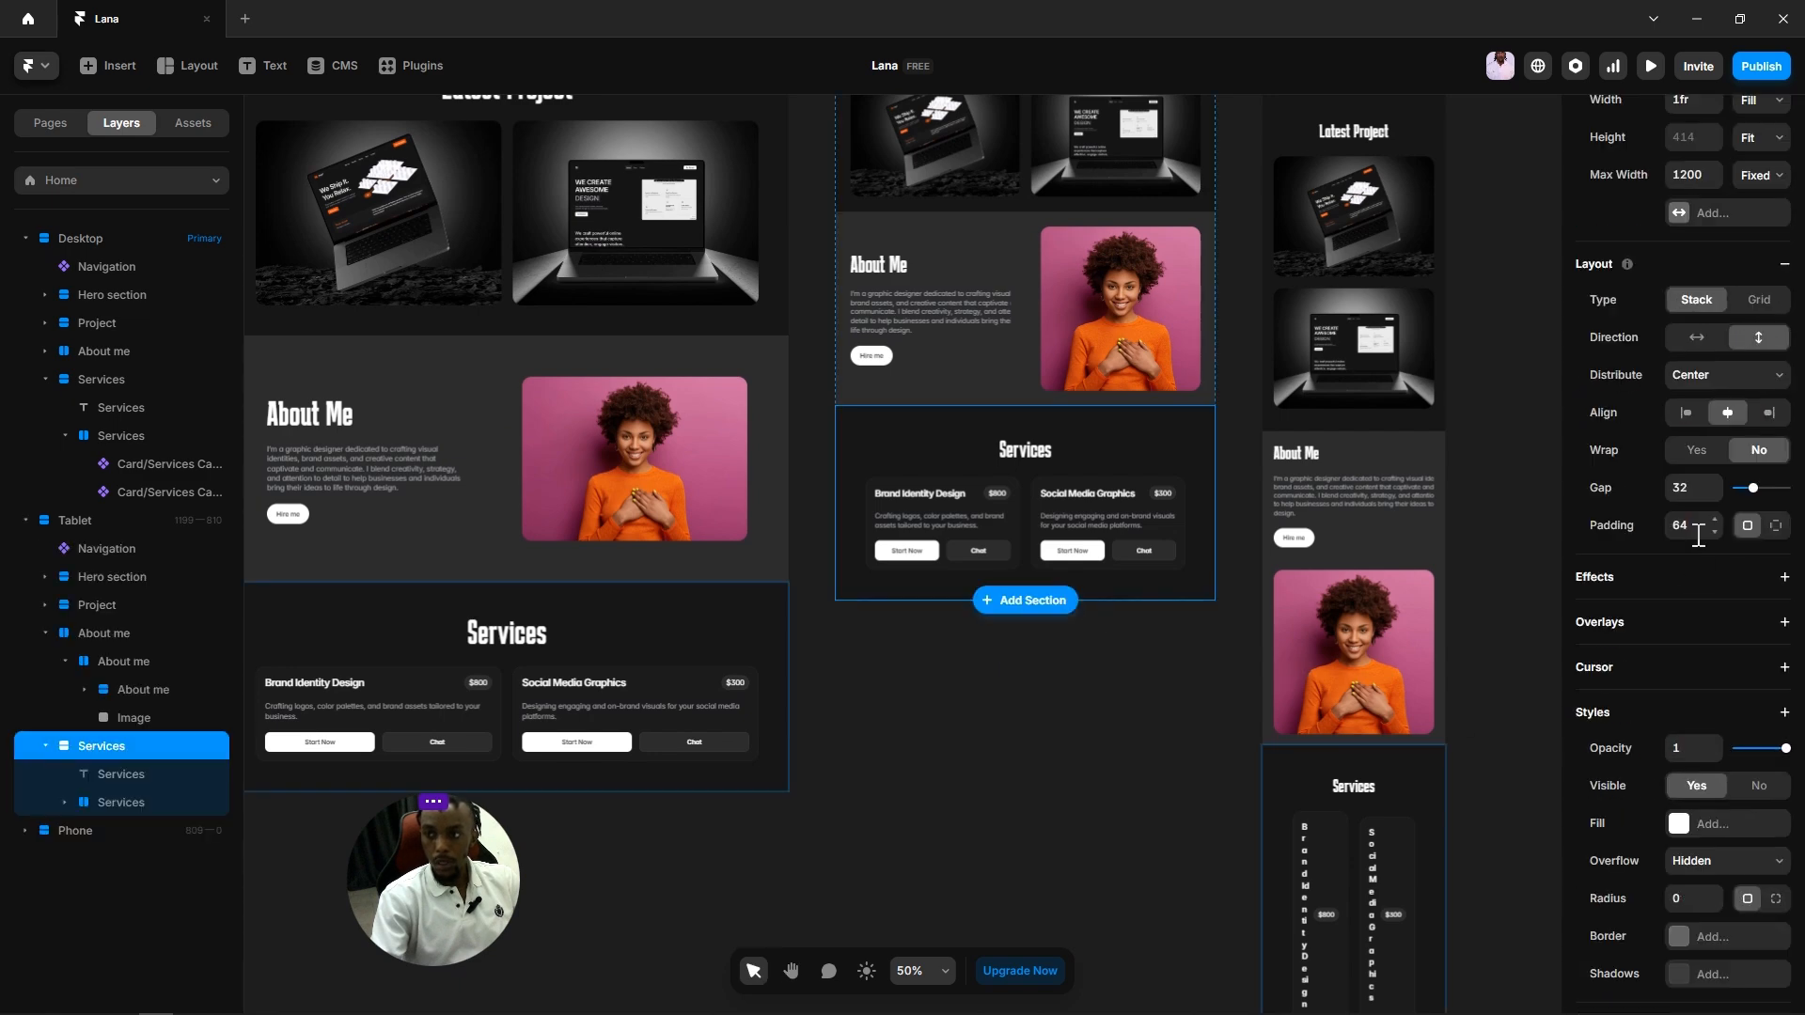
text(32)
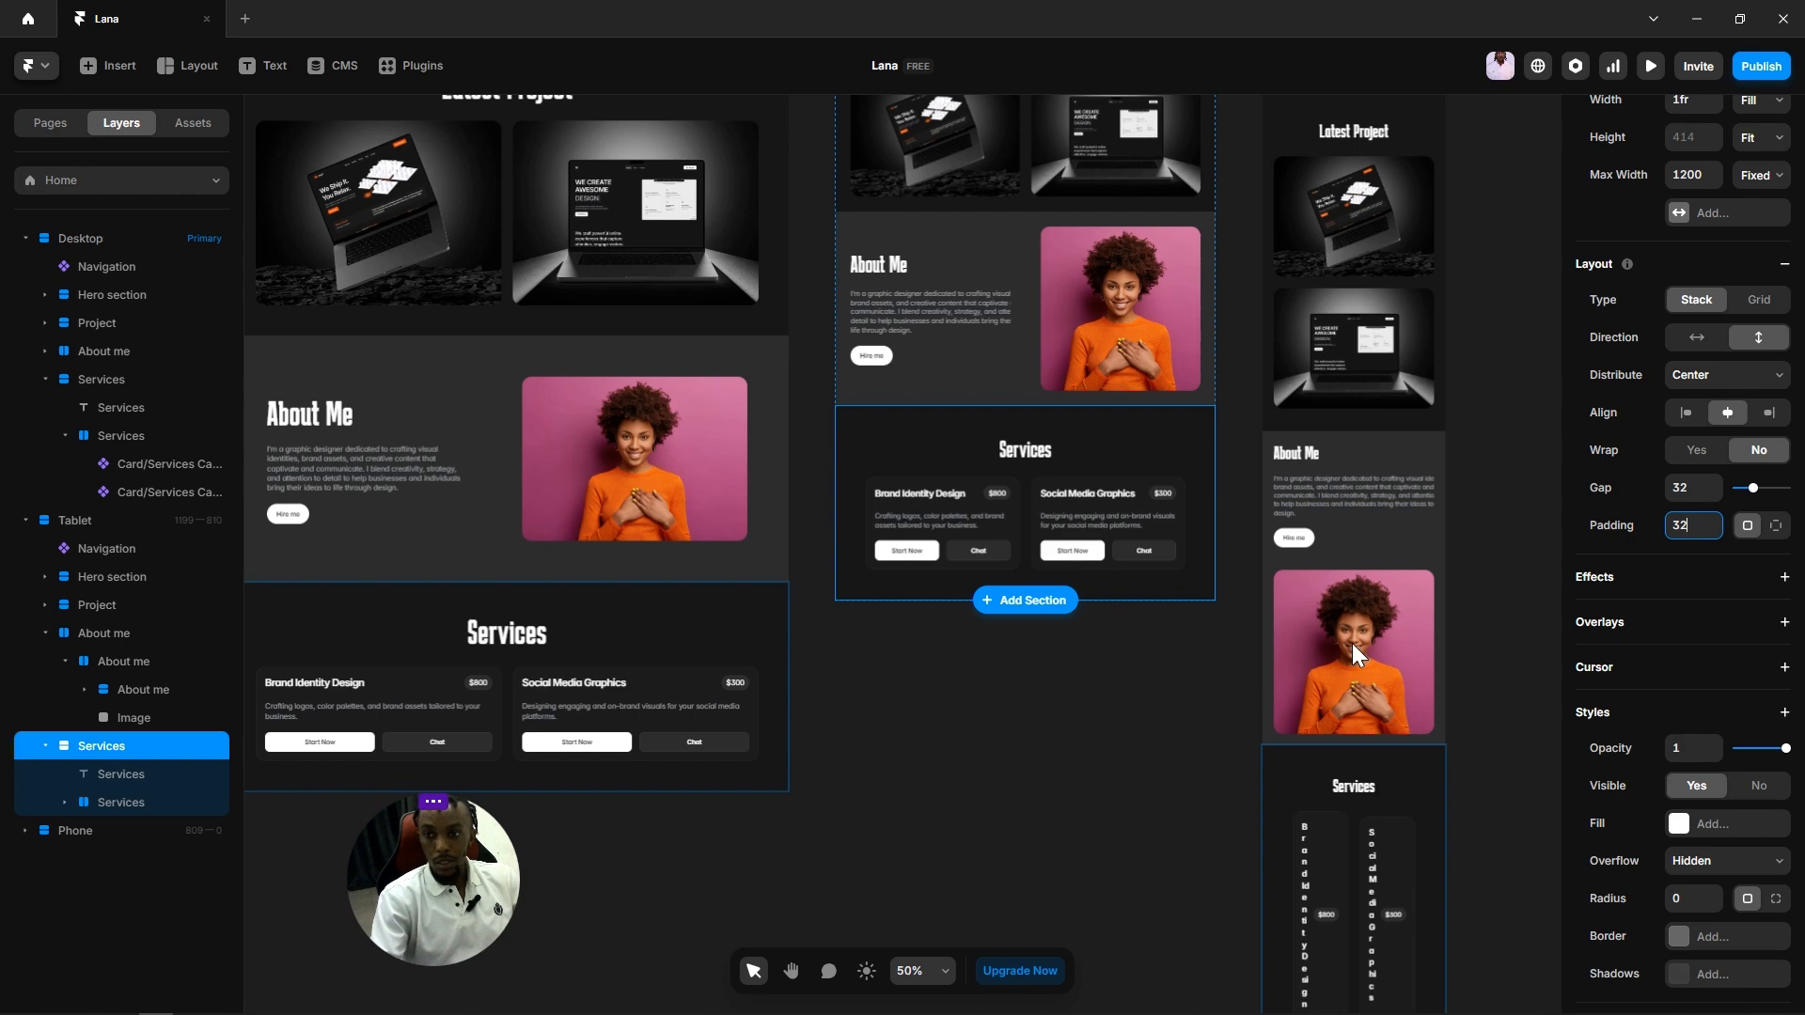
click(1070, 690)
Step: Set the padding of the Services section in the Phone layout to 24
scroll(1071, 657, down, 2)
scroll(1071, 658, right, 2)
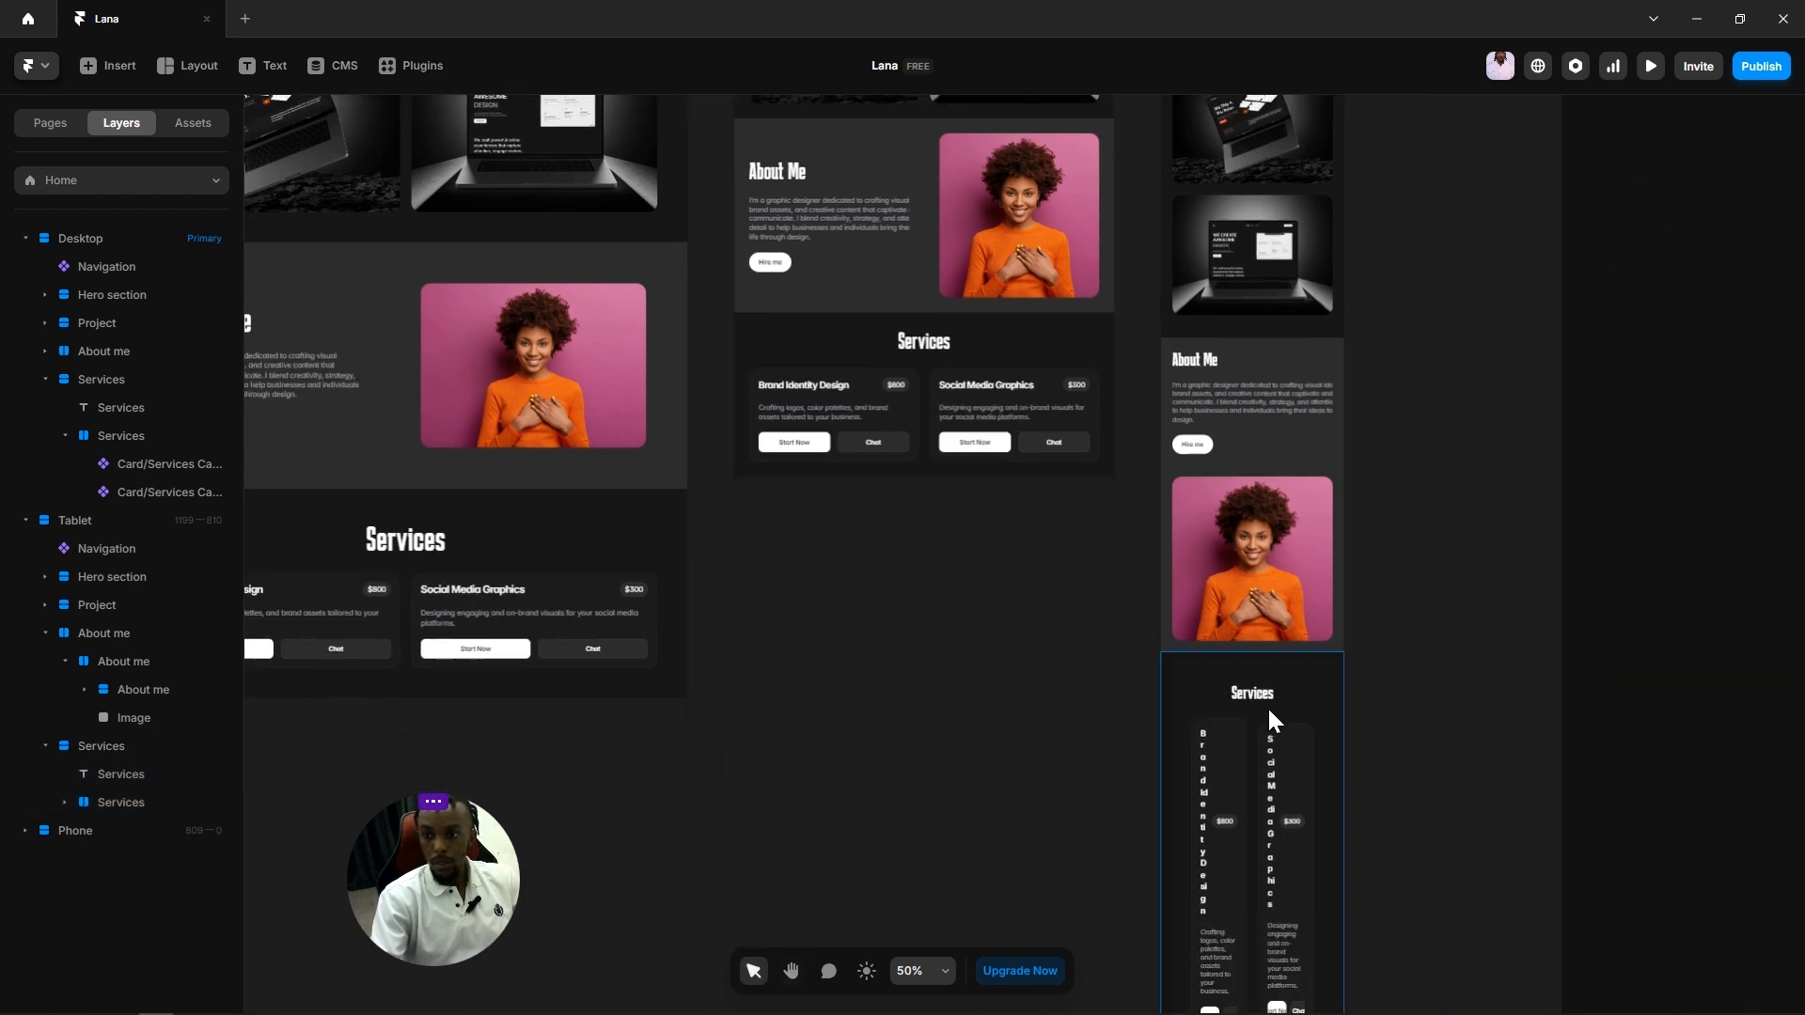
click(1204, 696)
click(1684, 771)
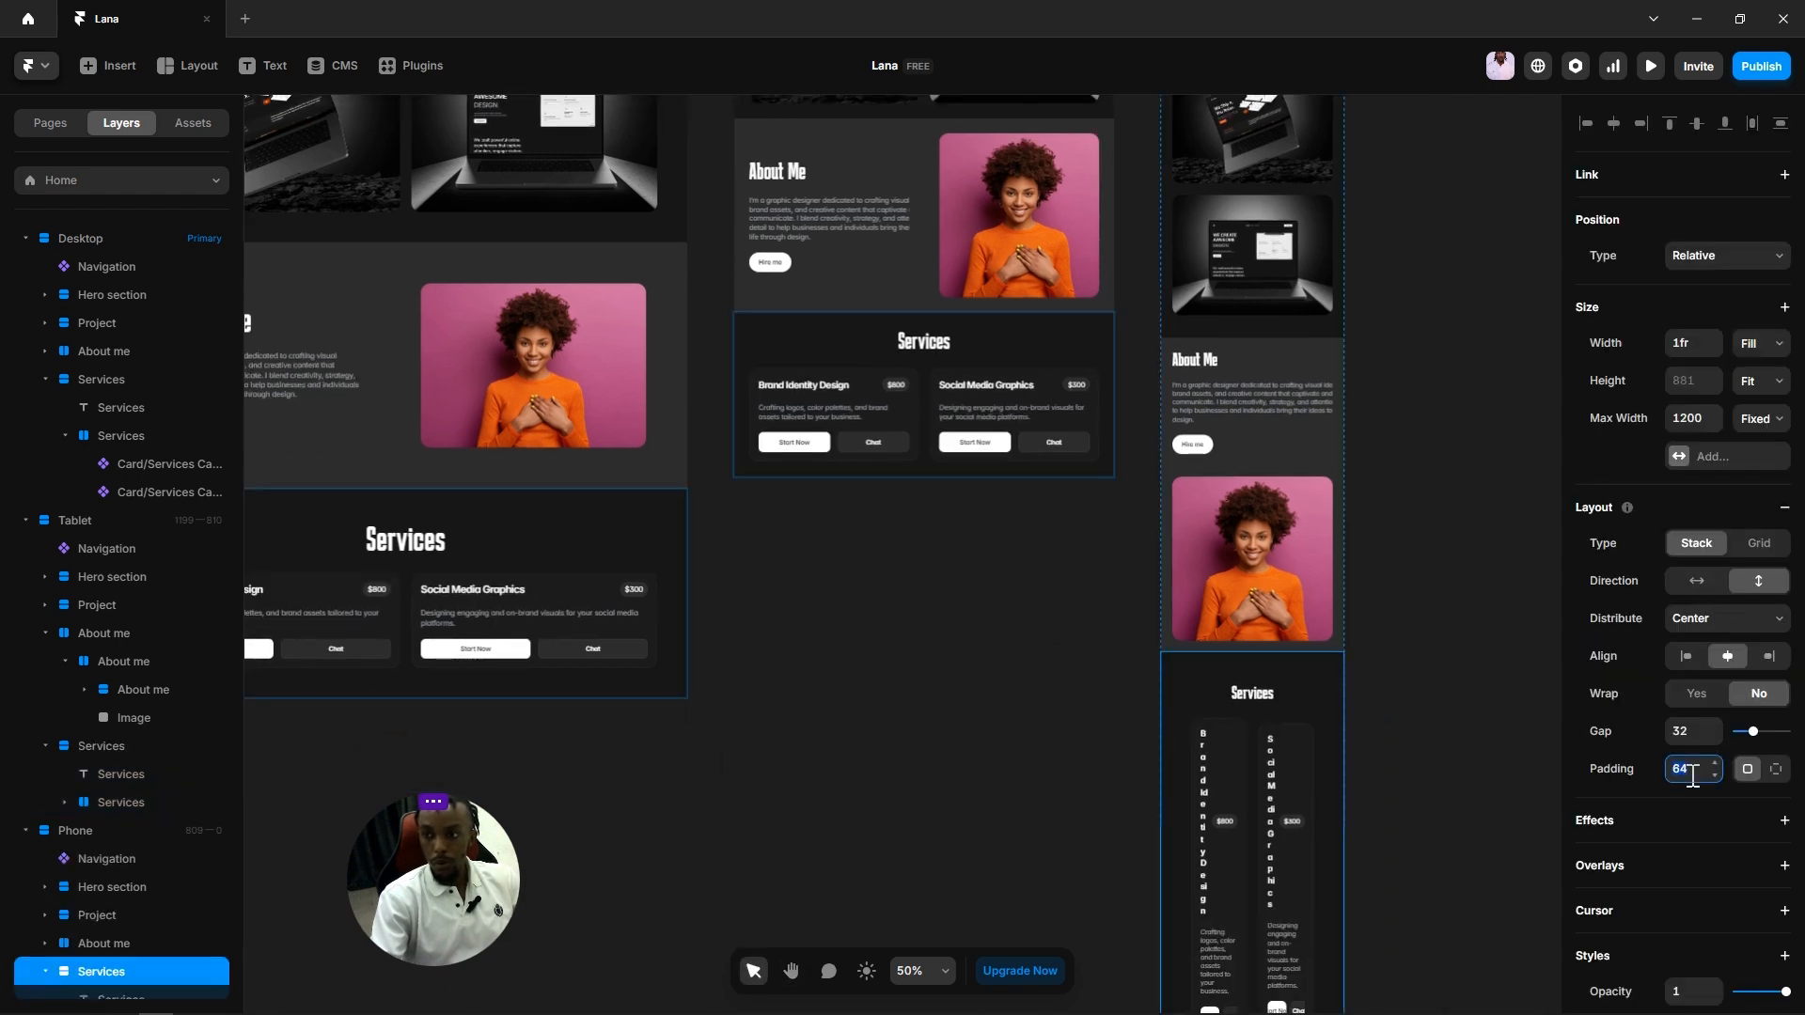
text(2)
Step: Change the Phone layout's service card stack to a vertical direction and check the stacked cards up close
click(1265, 773)
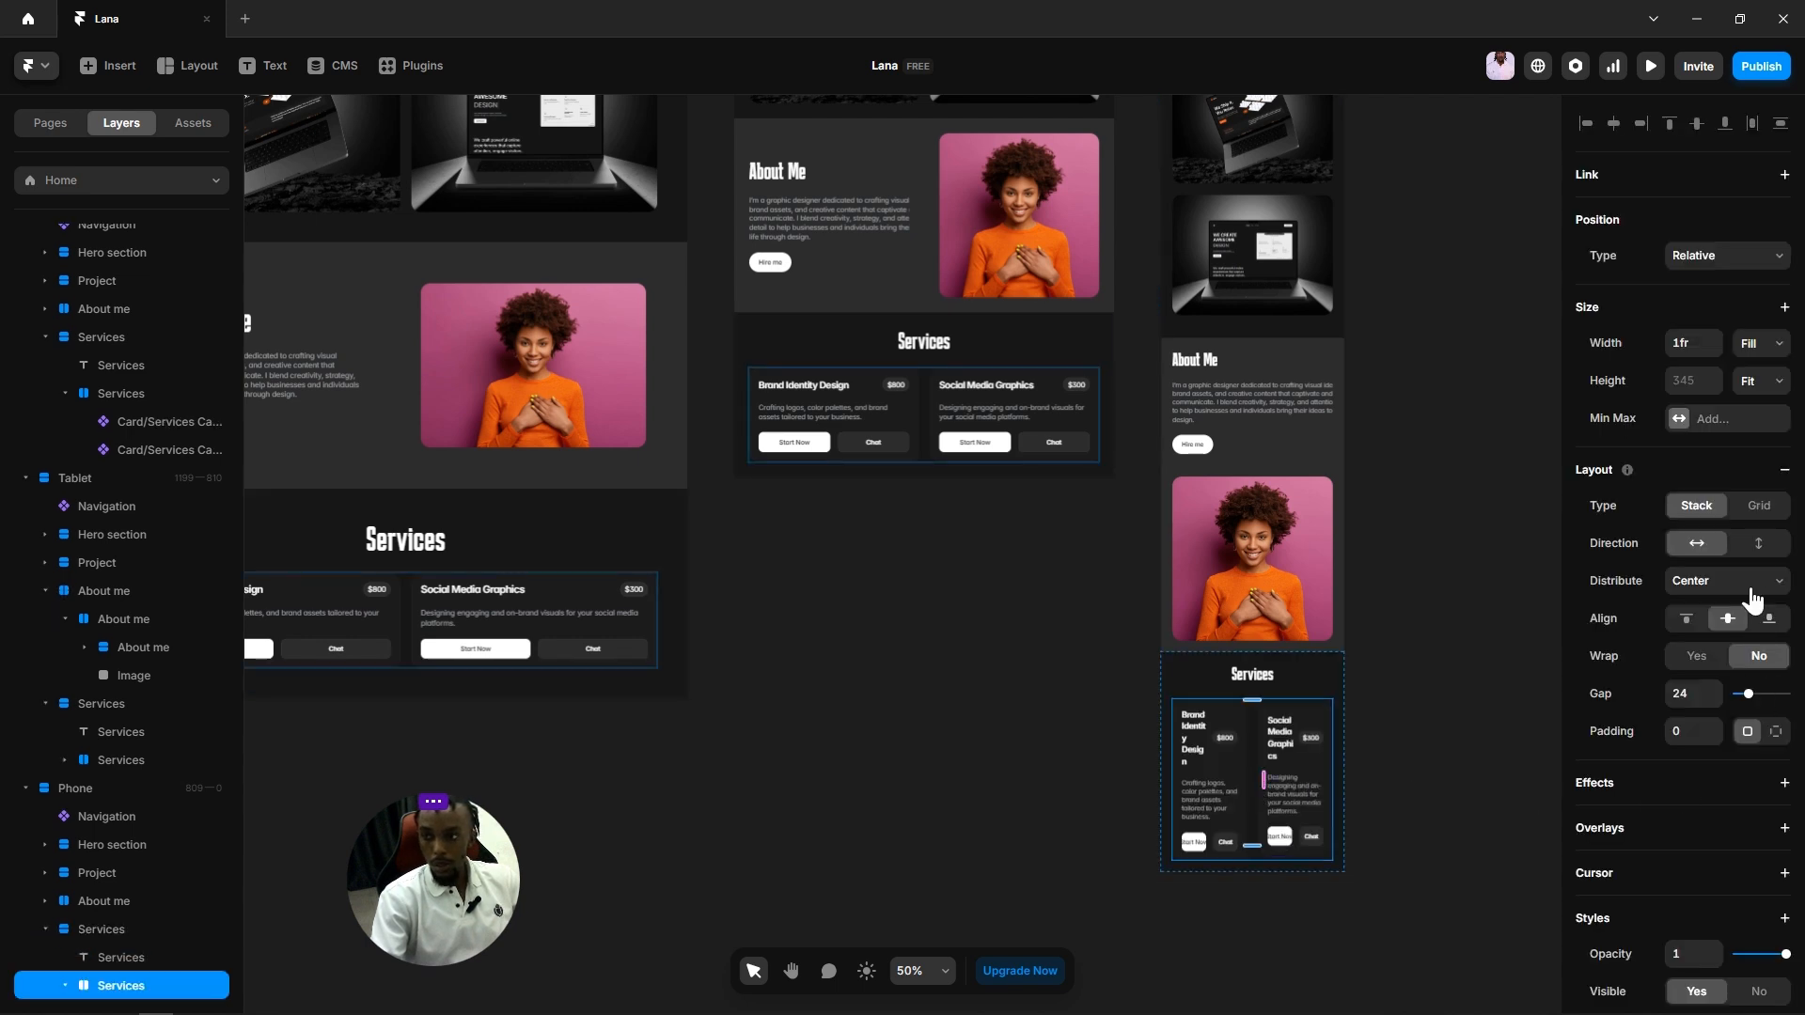
click(1758, 545)
click(1424, 739)
scroll(1280, 741, up, 6)
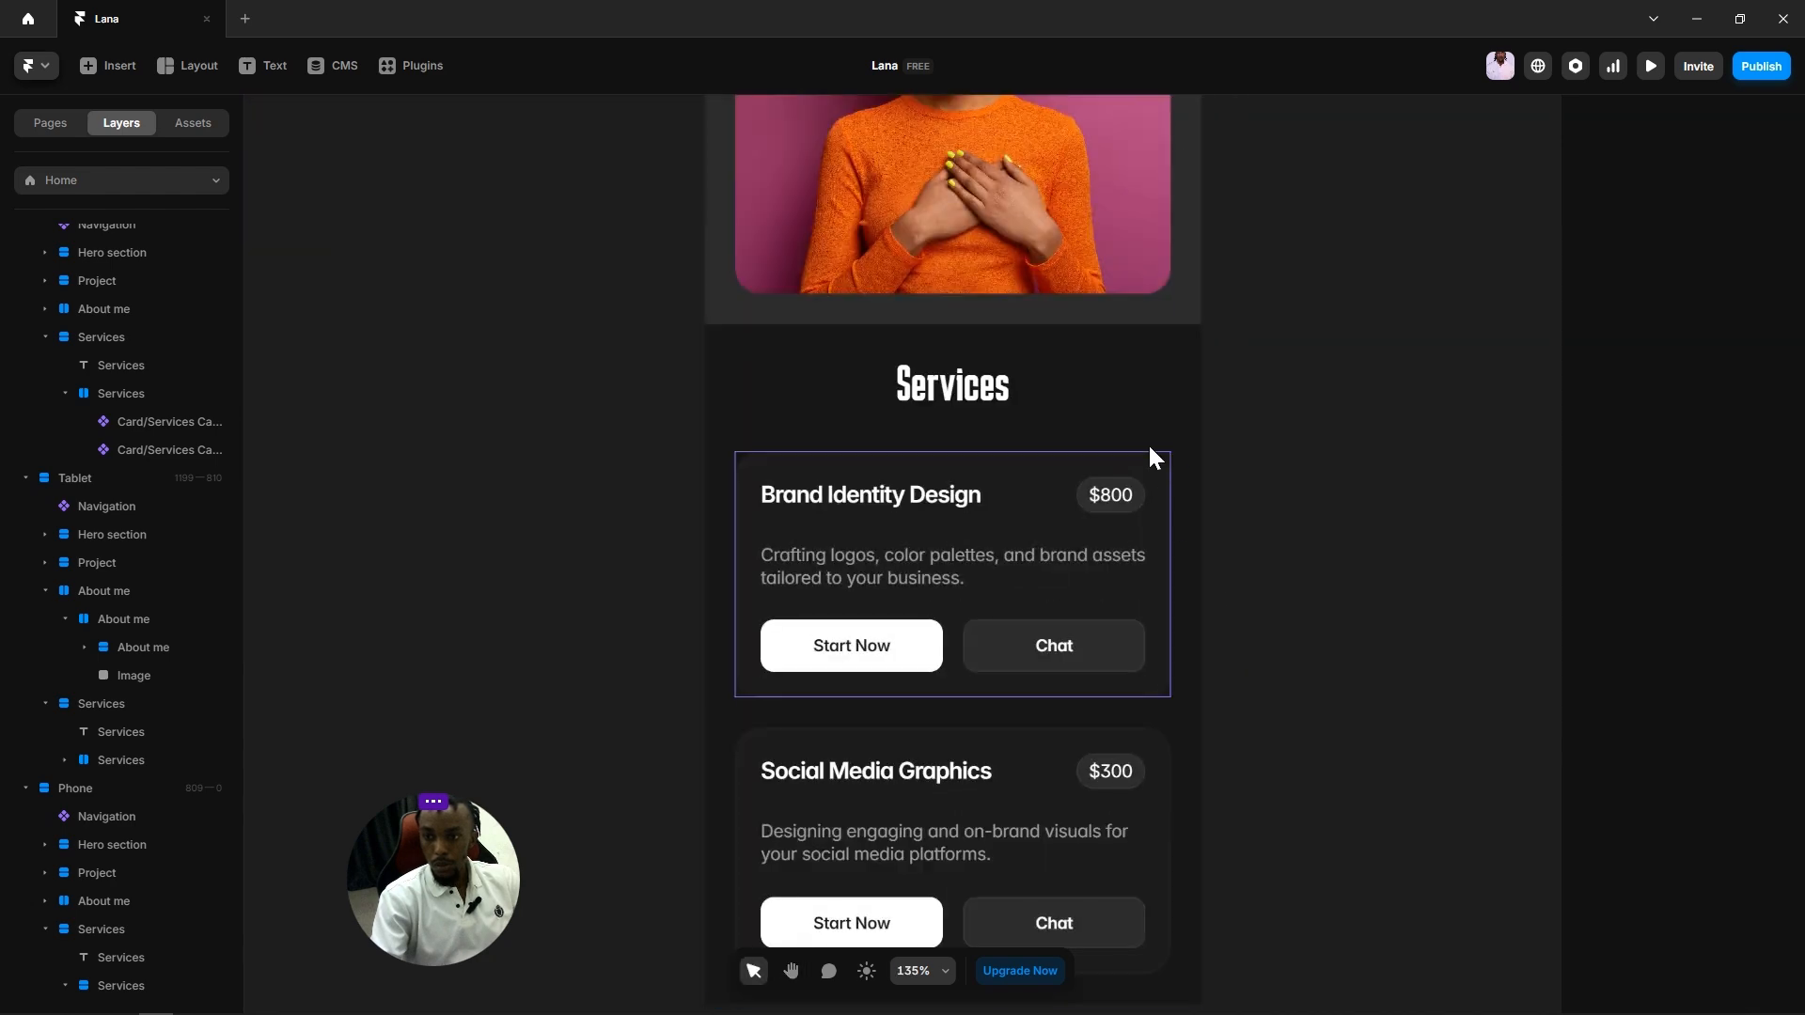
click(1125, 384)
scroll(1276, 515, down, 6)
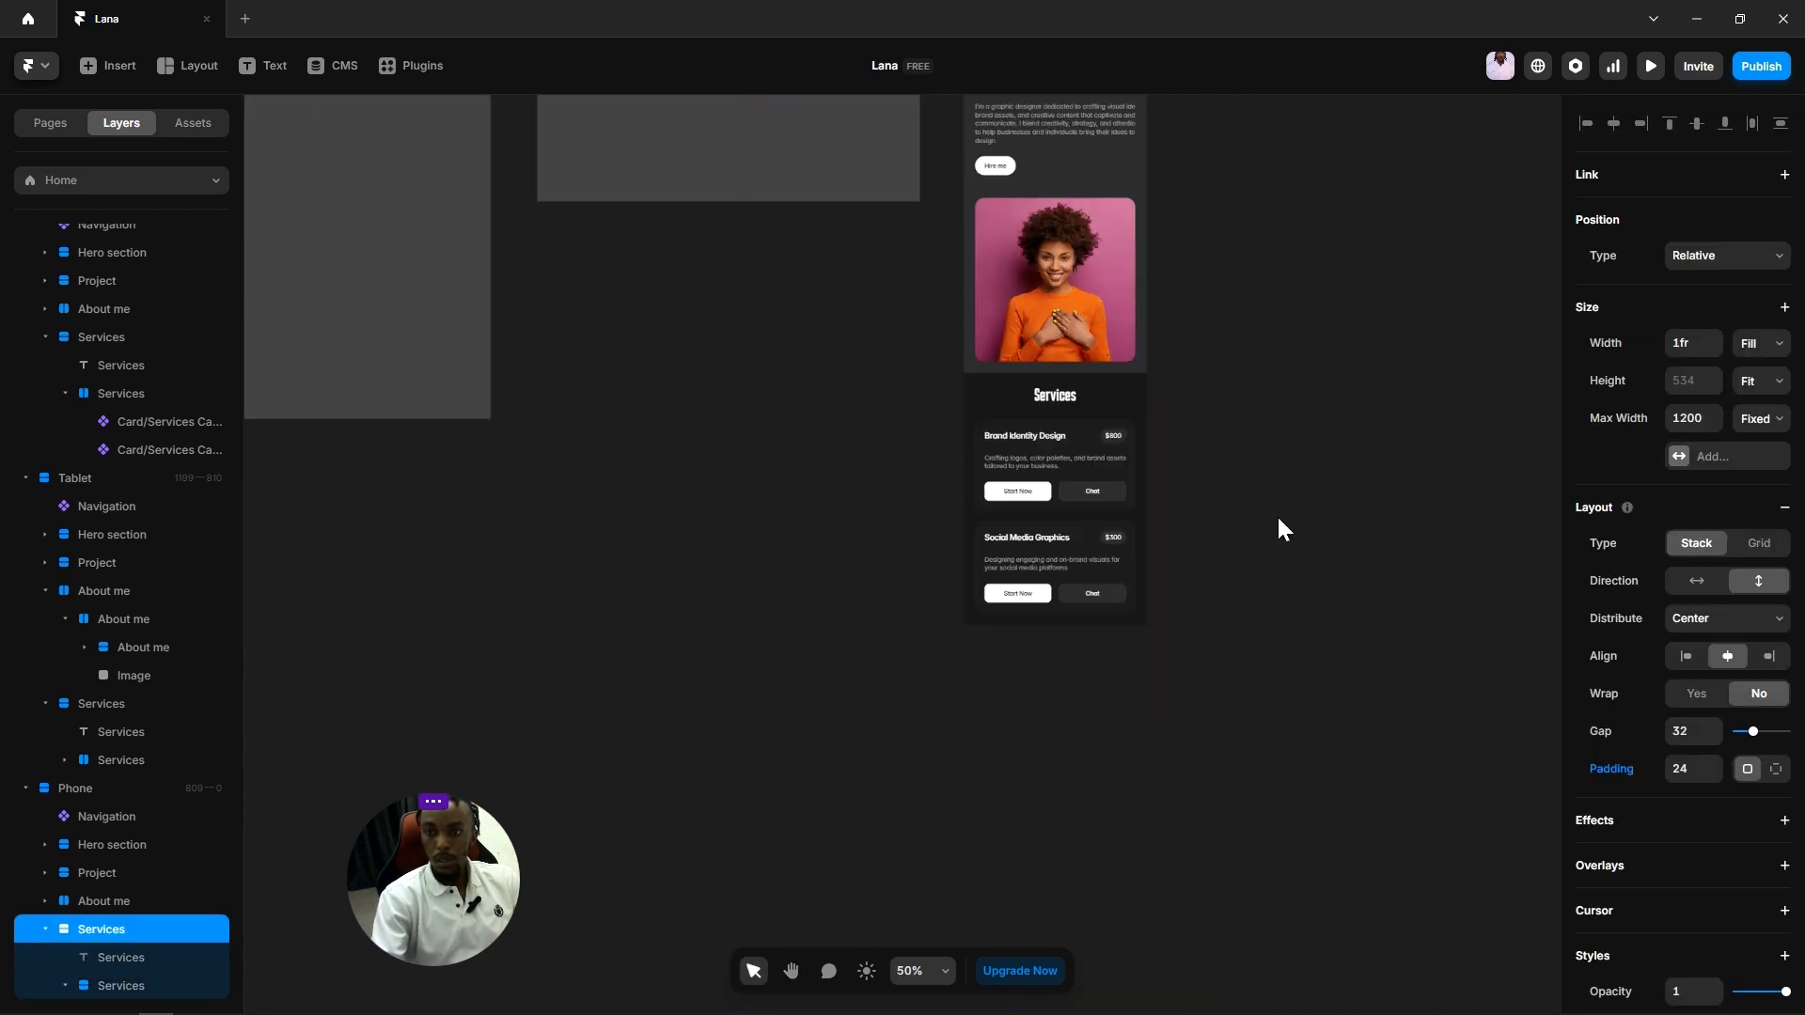
scroll(1276, 499, up, 3)
click(1277, 517)
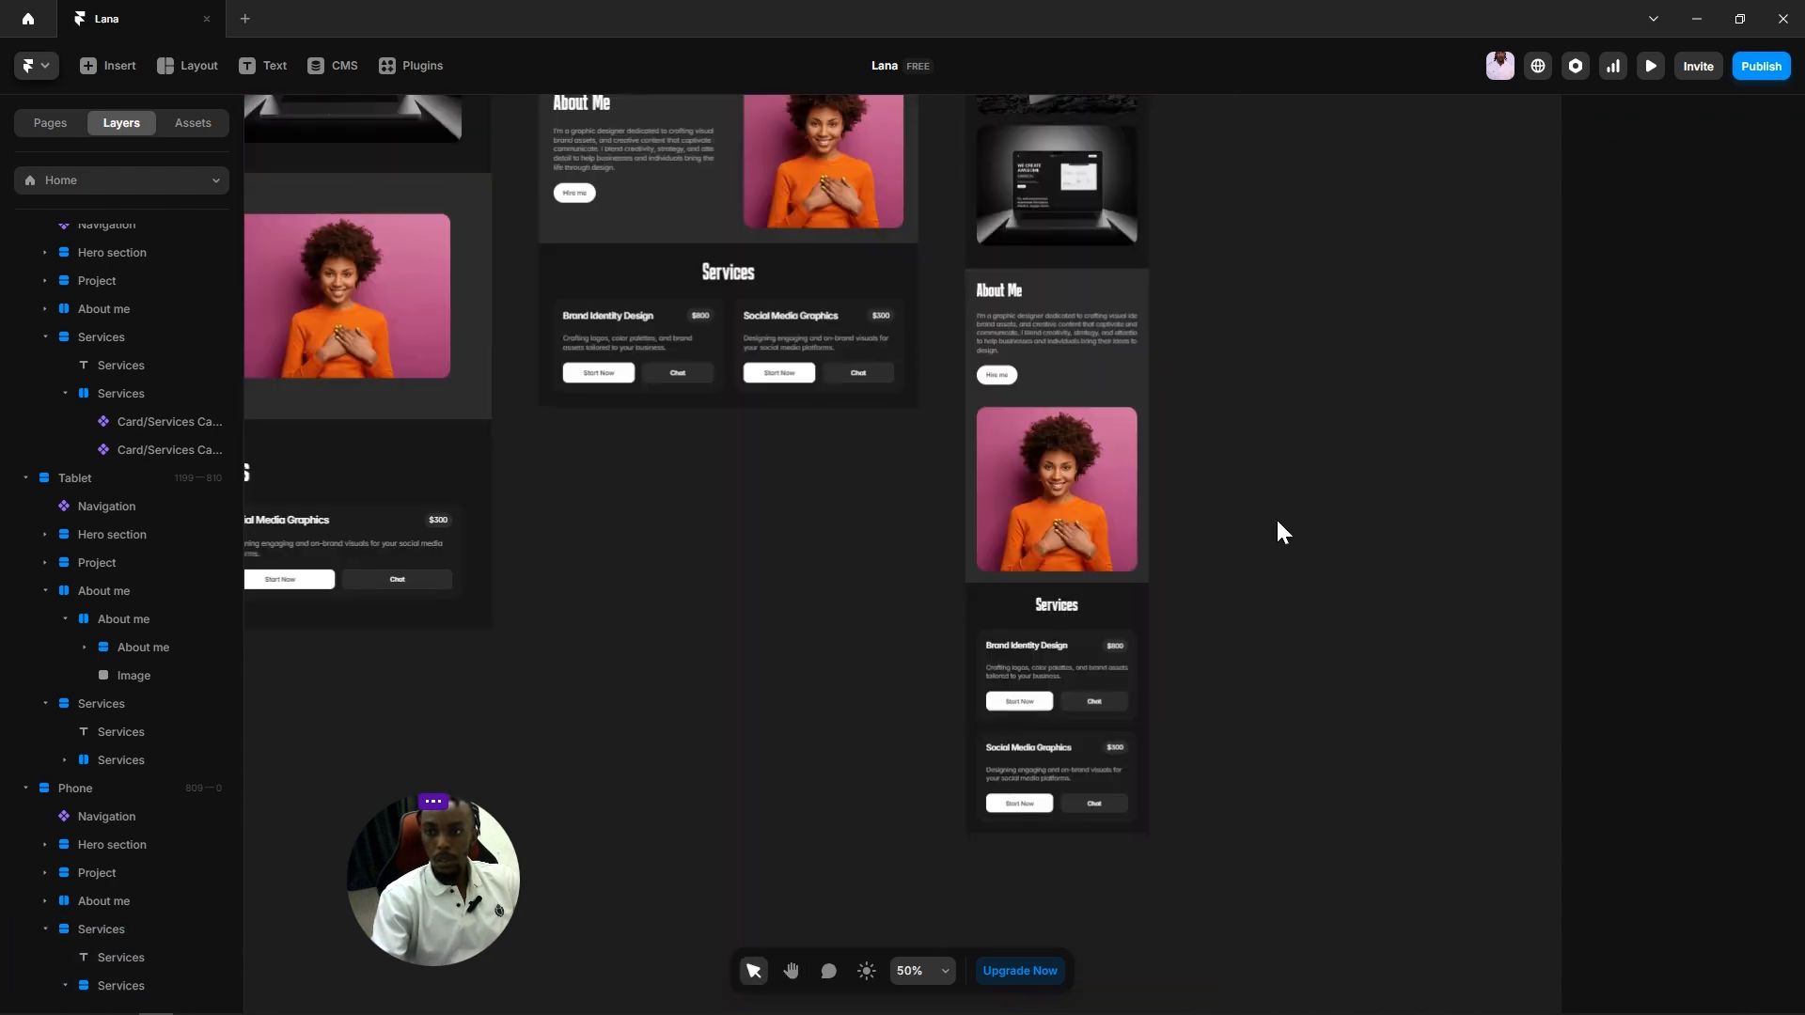
Step: Switch the Phone layout's Services section to individual side padding and set its top and bottom padding to 48
click(1124, 601)
click(1776, 770)
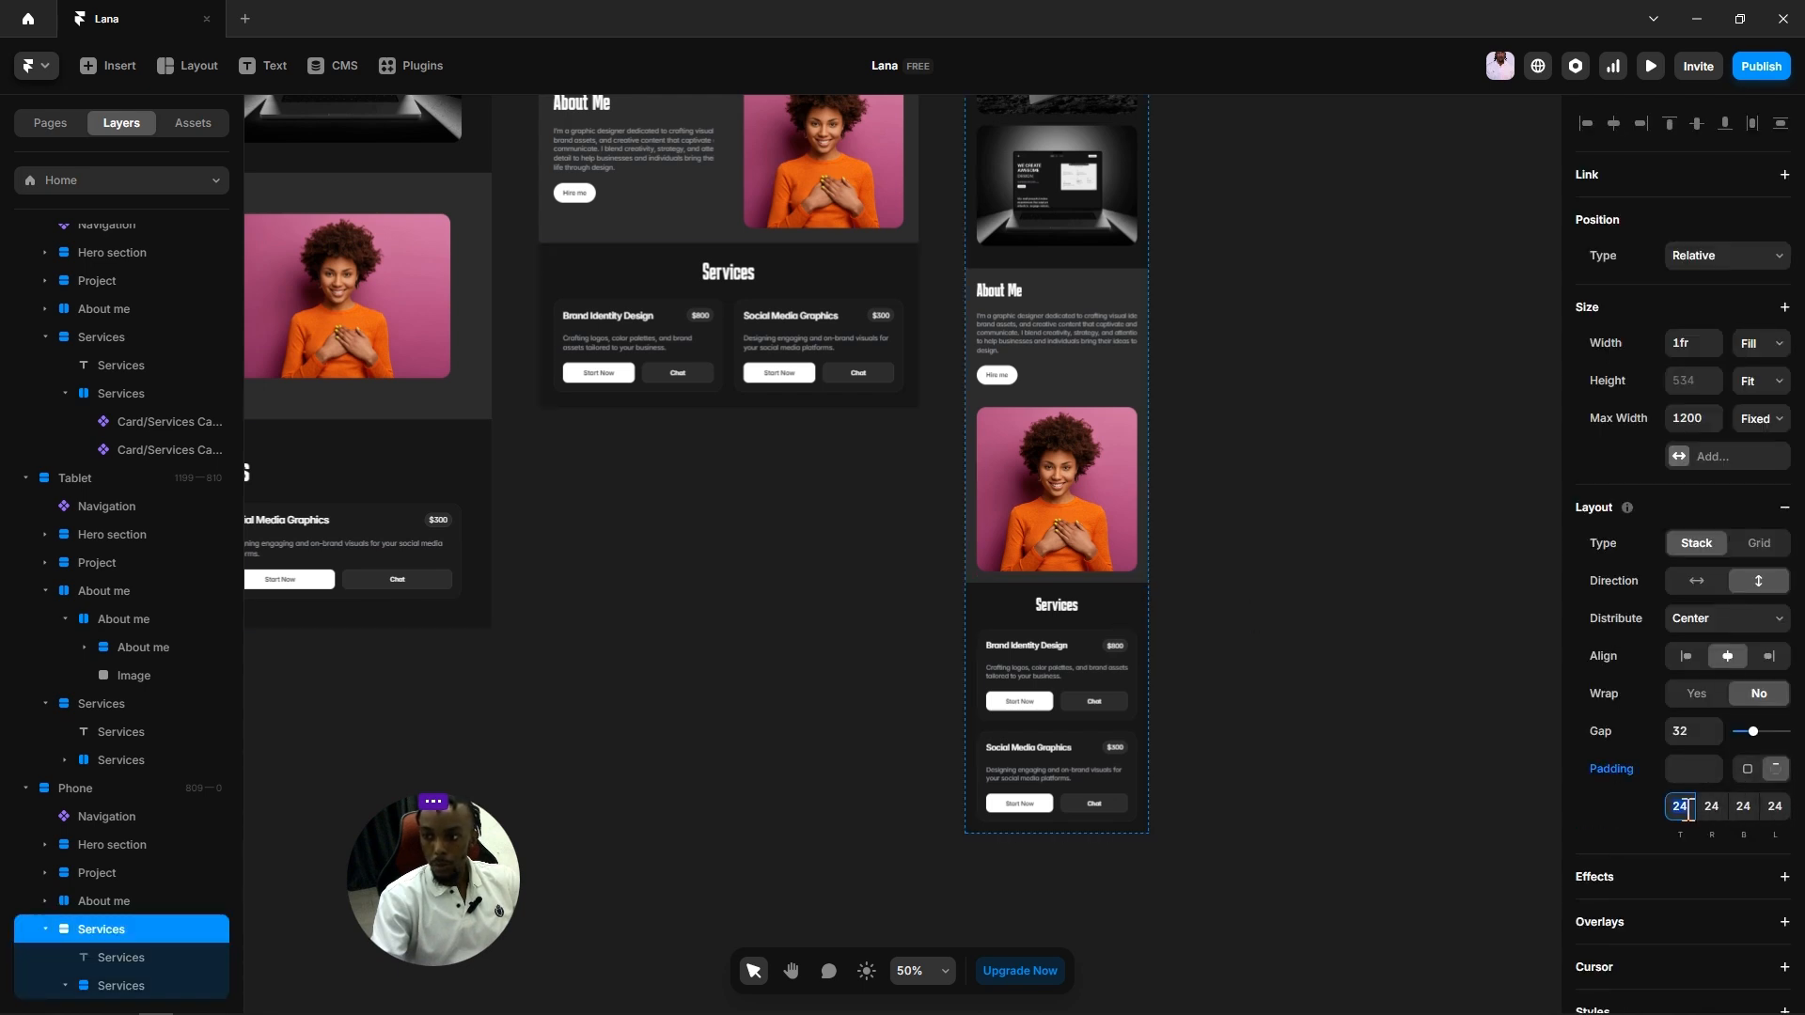
text(48)
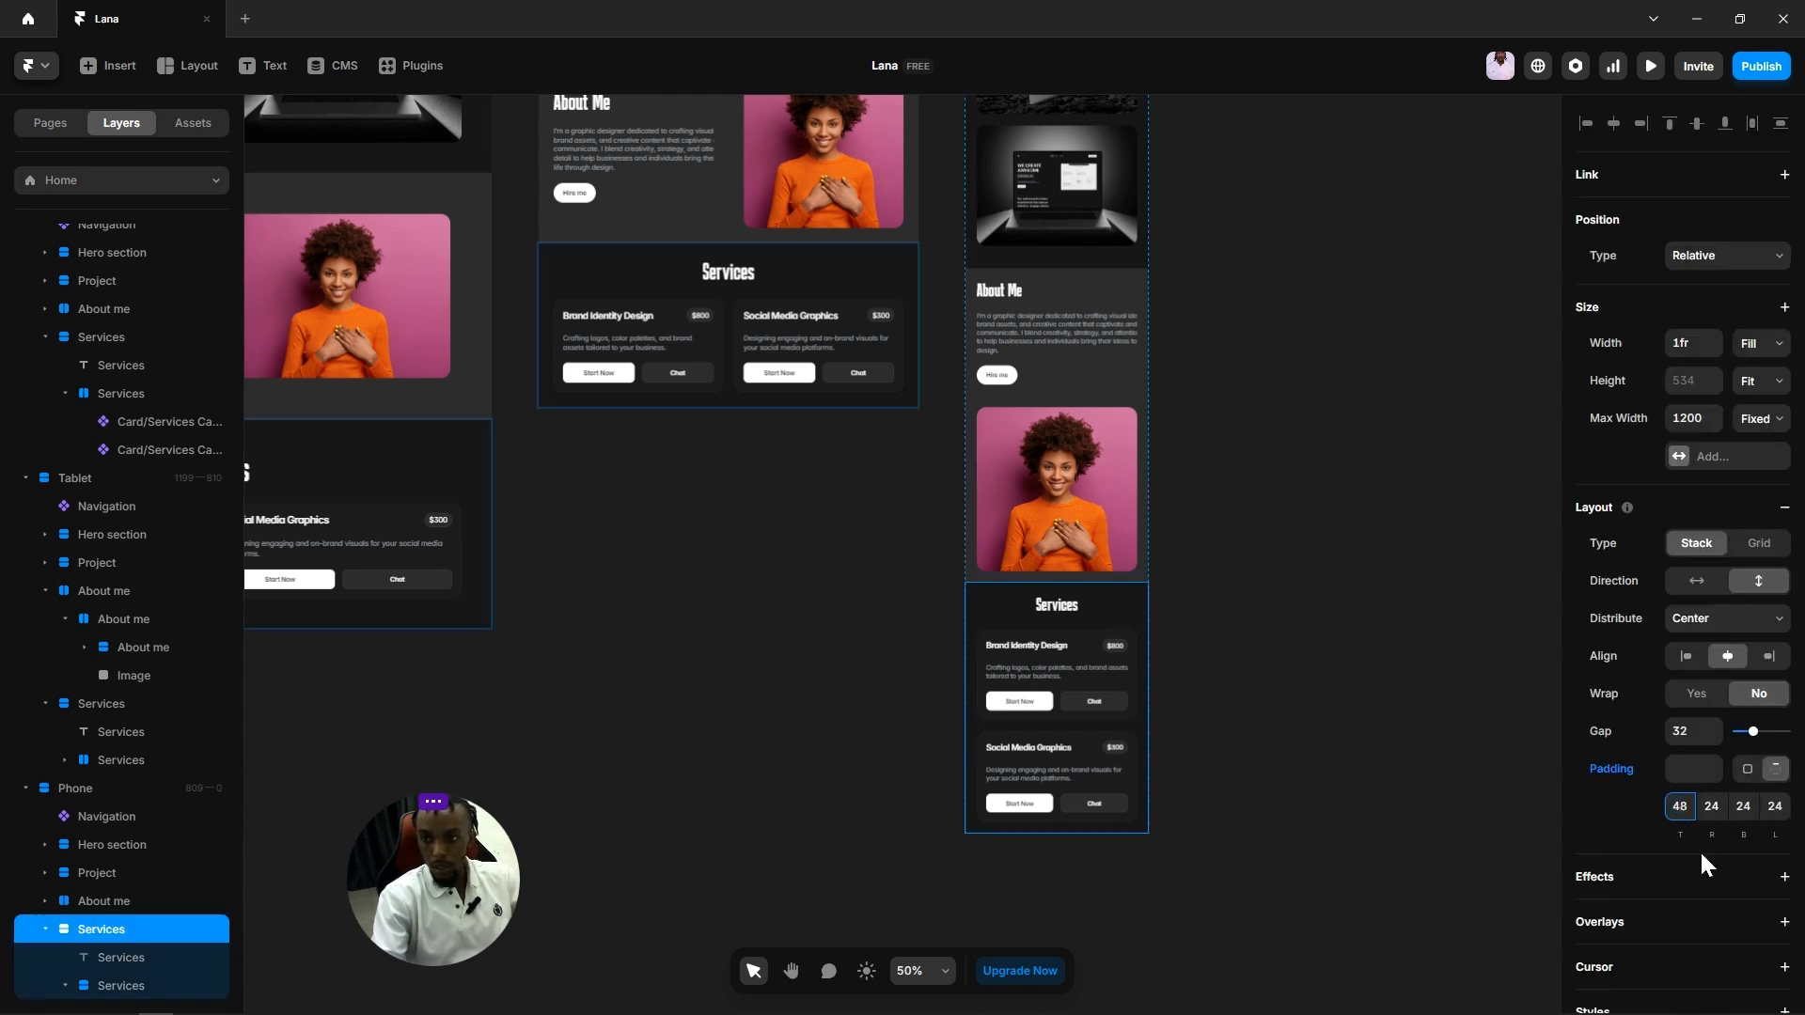
click(1754, 814)
text(4)
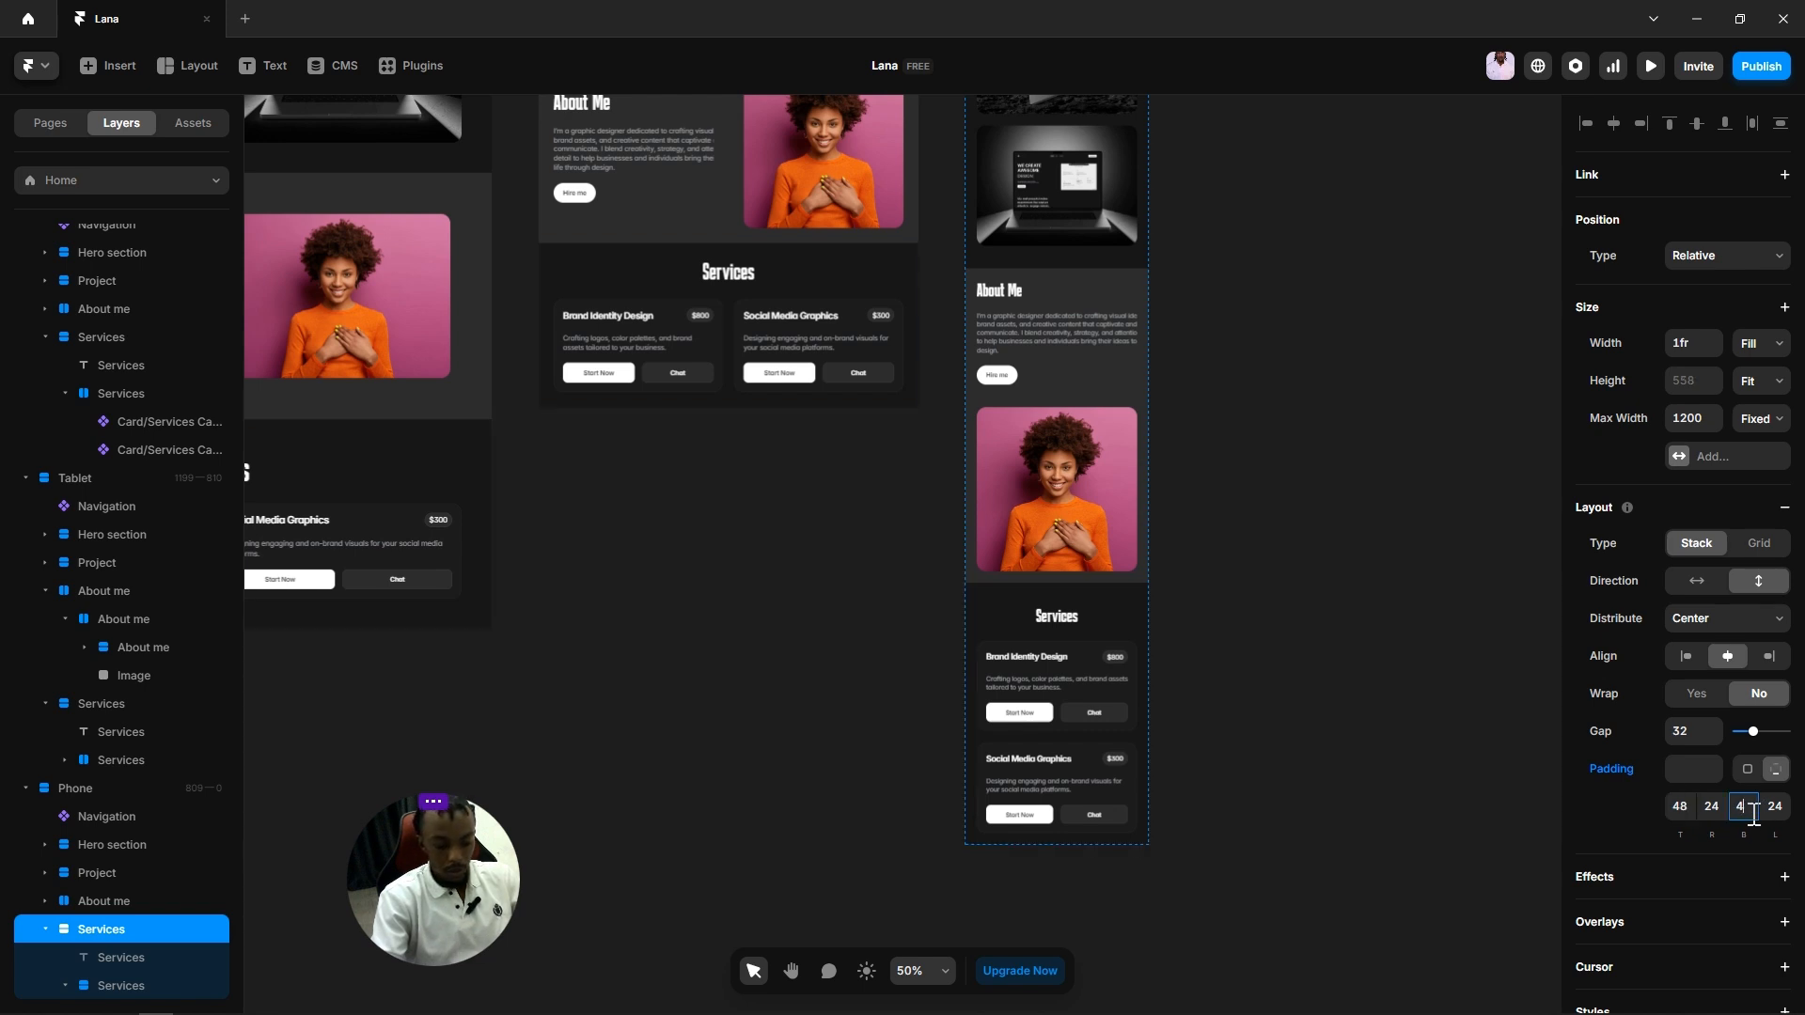
text(8)
click(1377, 711)
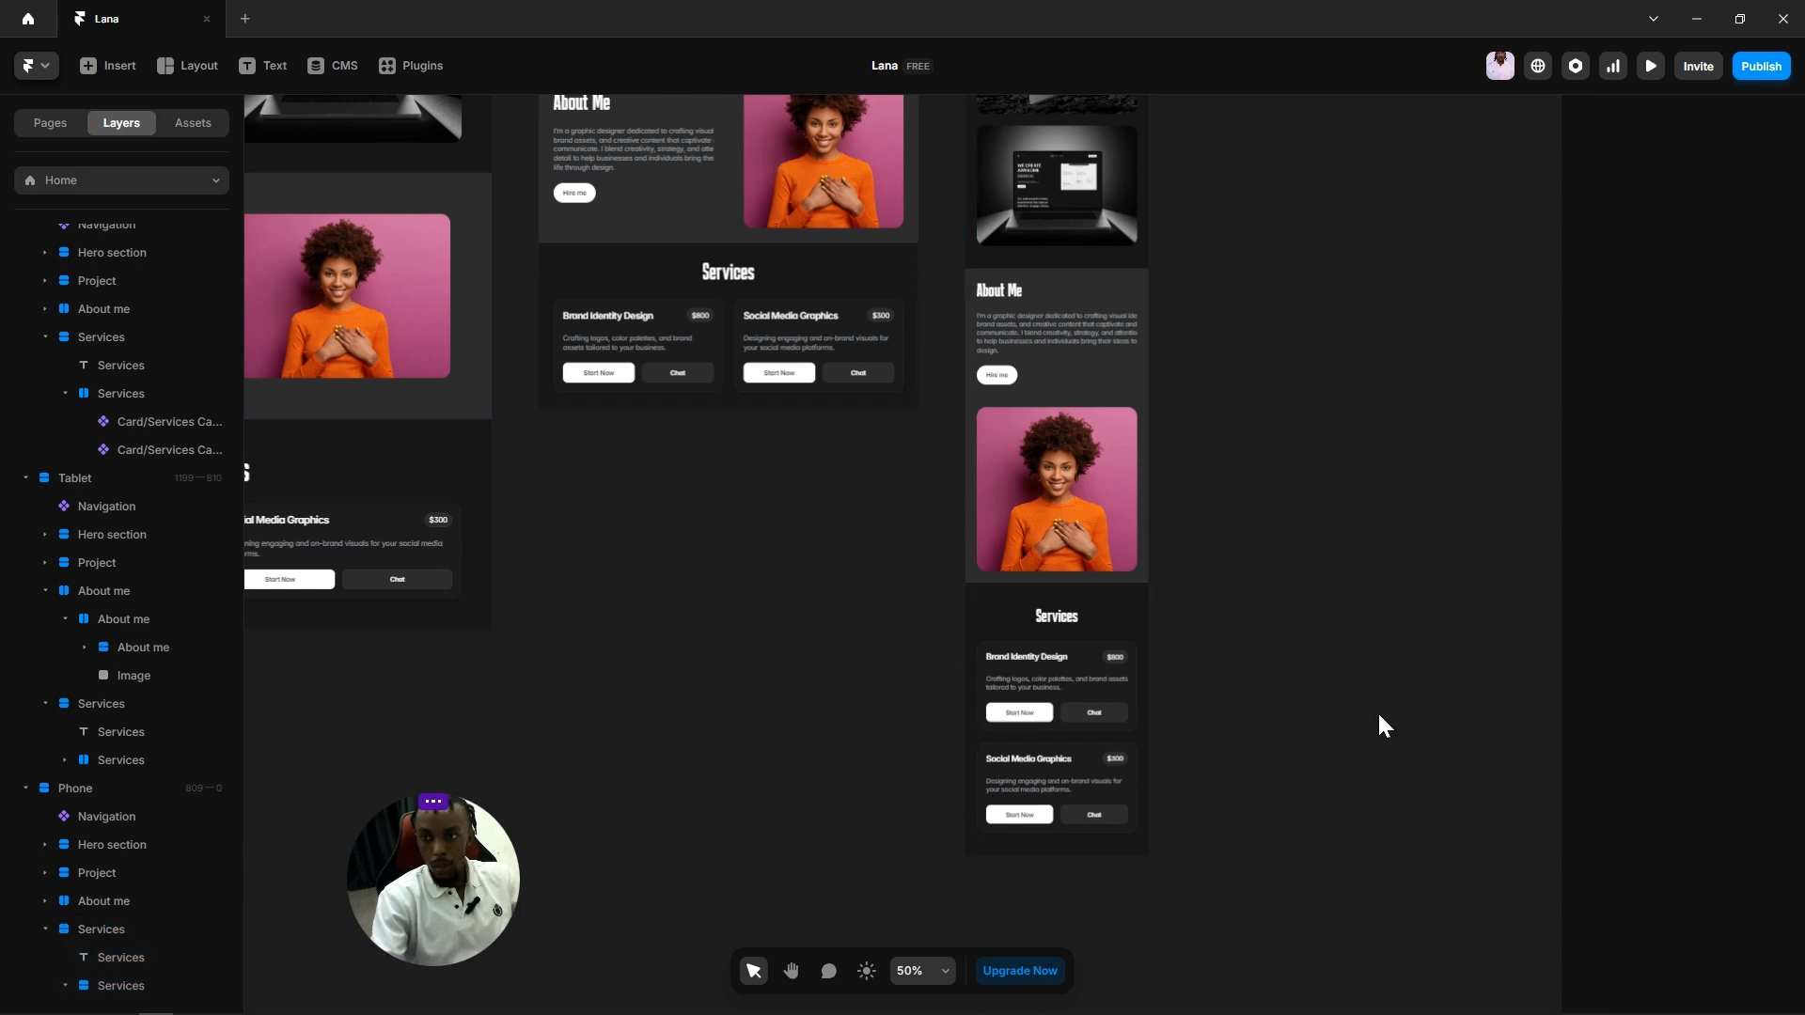
Step: Switch the Phone layout's About me section to individual side padding and set its top and bottom padding to 48
click(1143, 579)
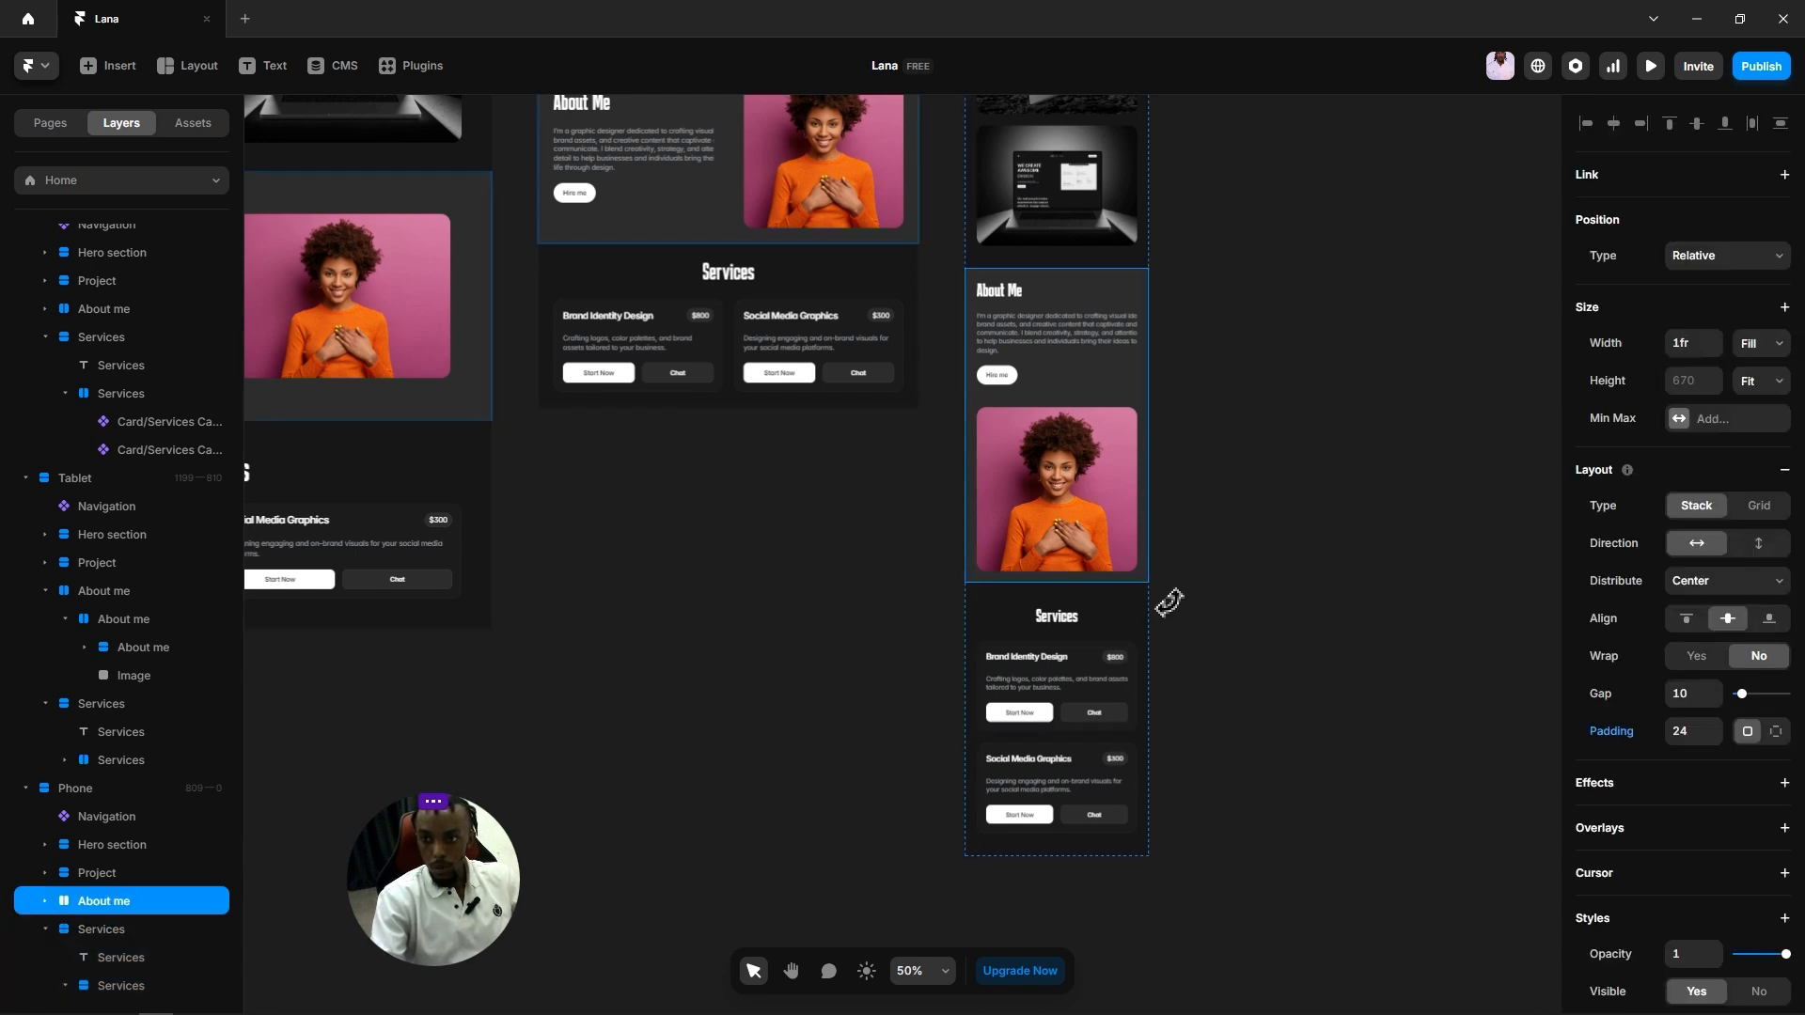
click(1777, 732)
click(1692, 775)
text(4)
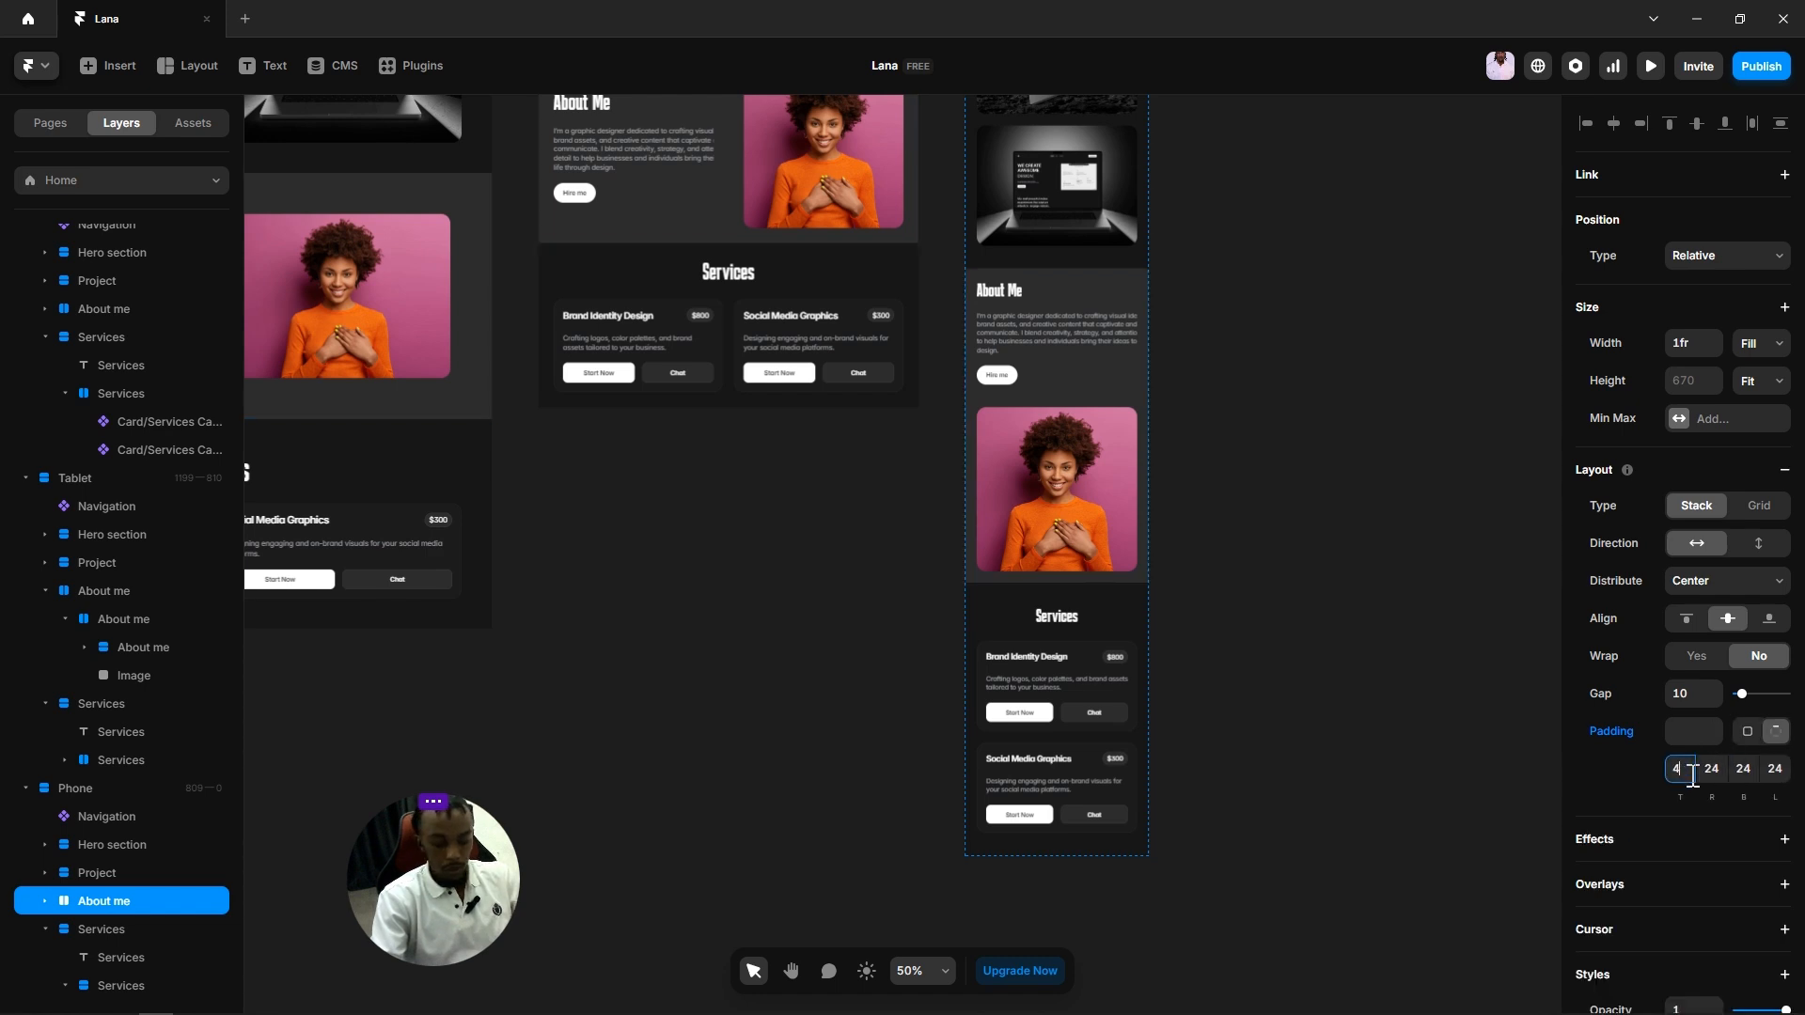
text(8)
click(1742, 768)
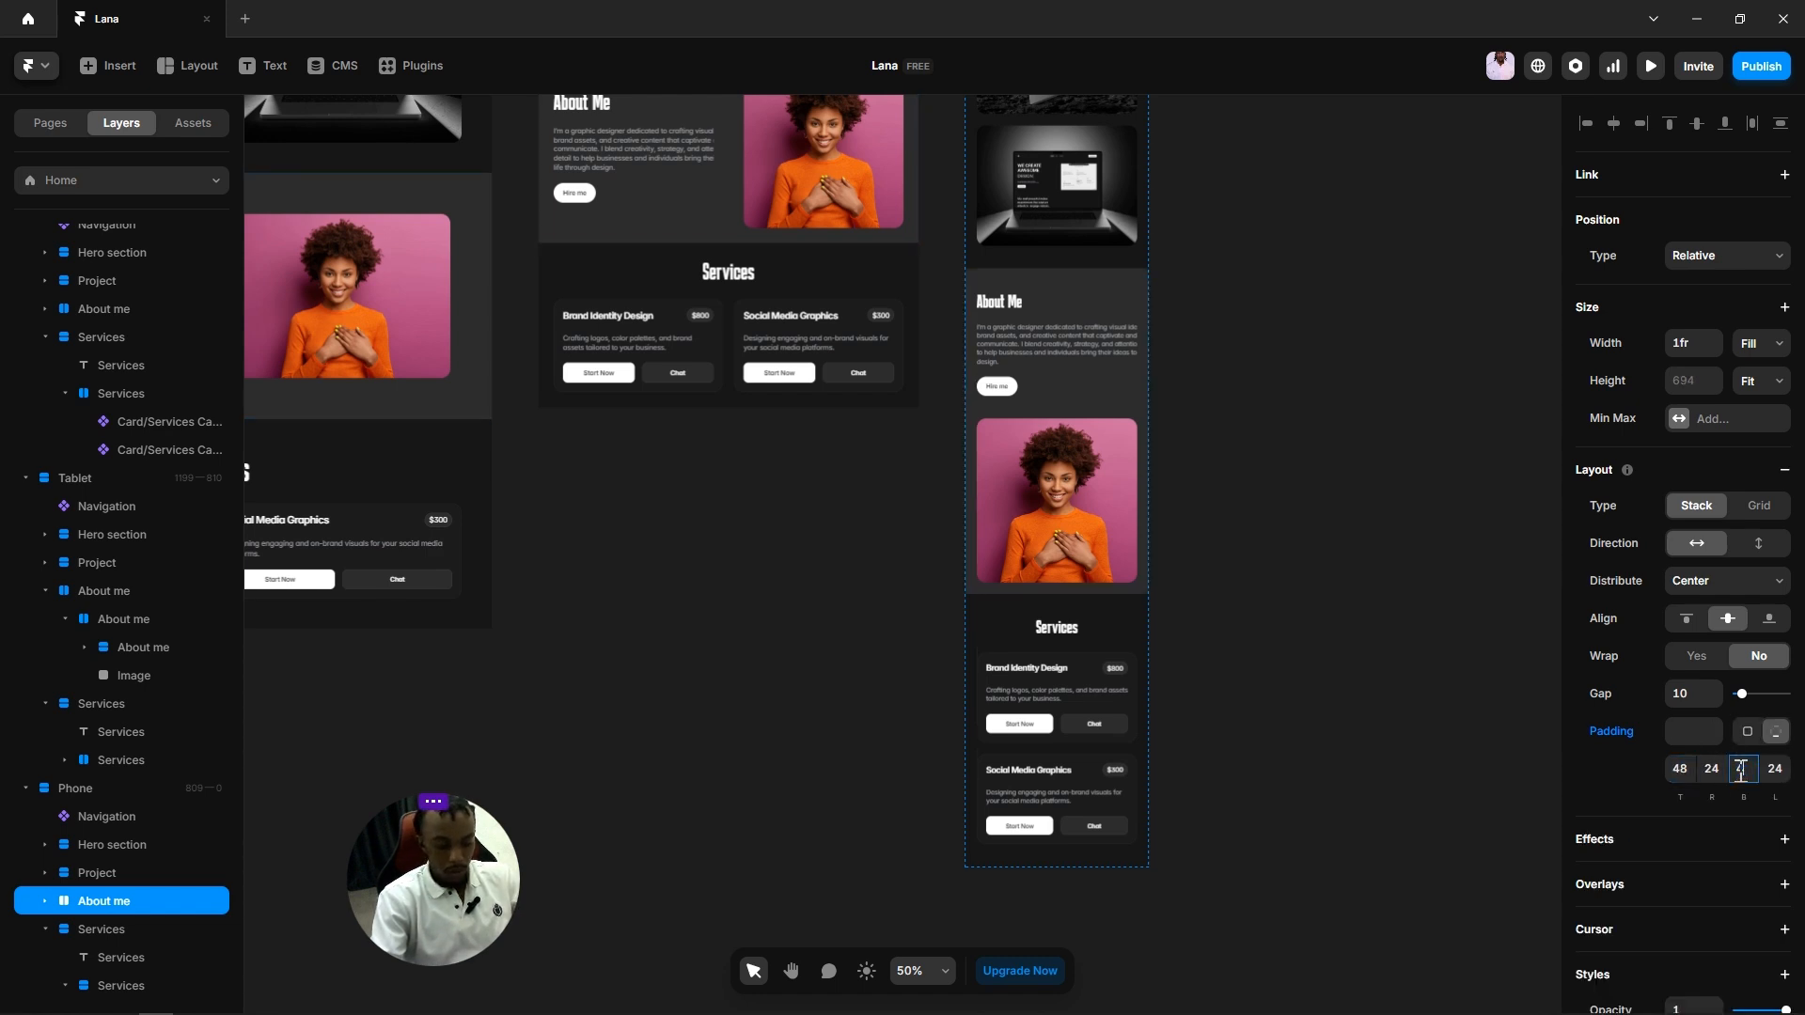
text(48)
key(Return)
click(1423, 712)
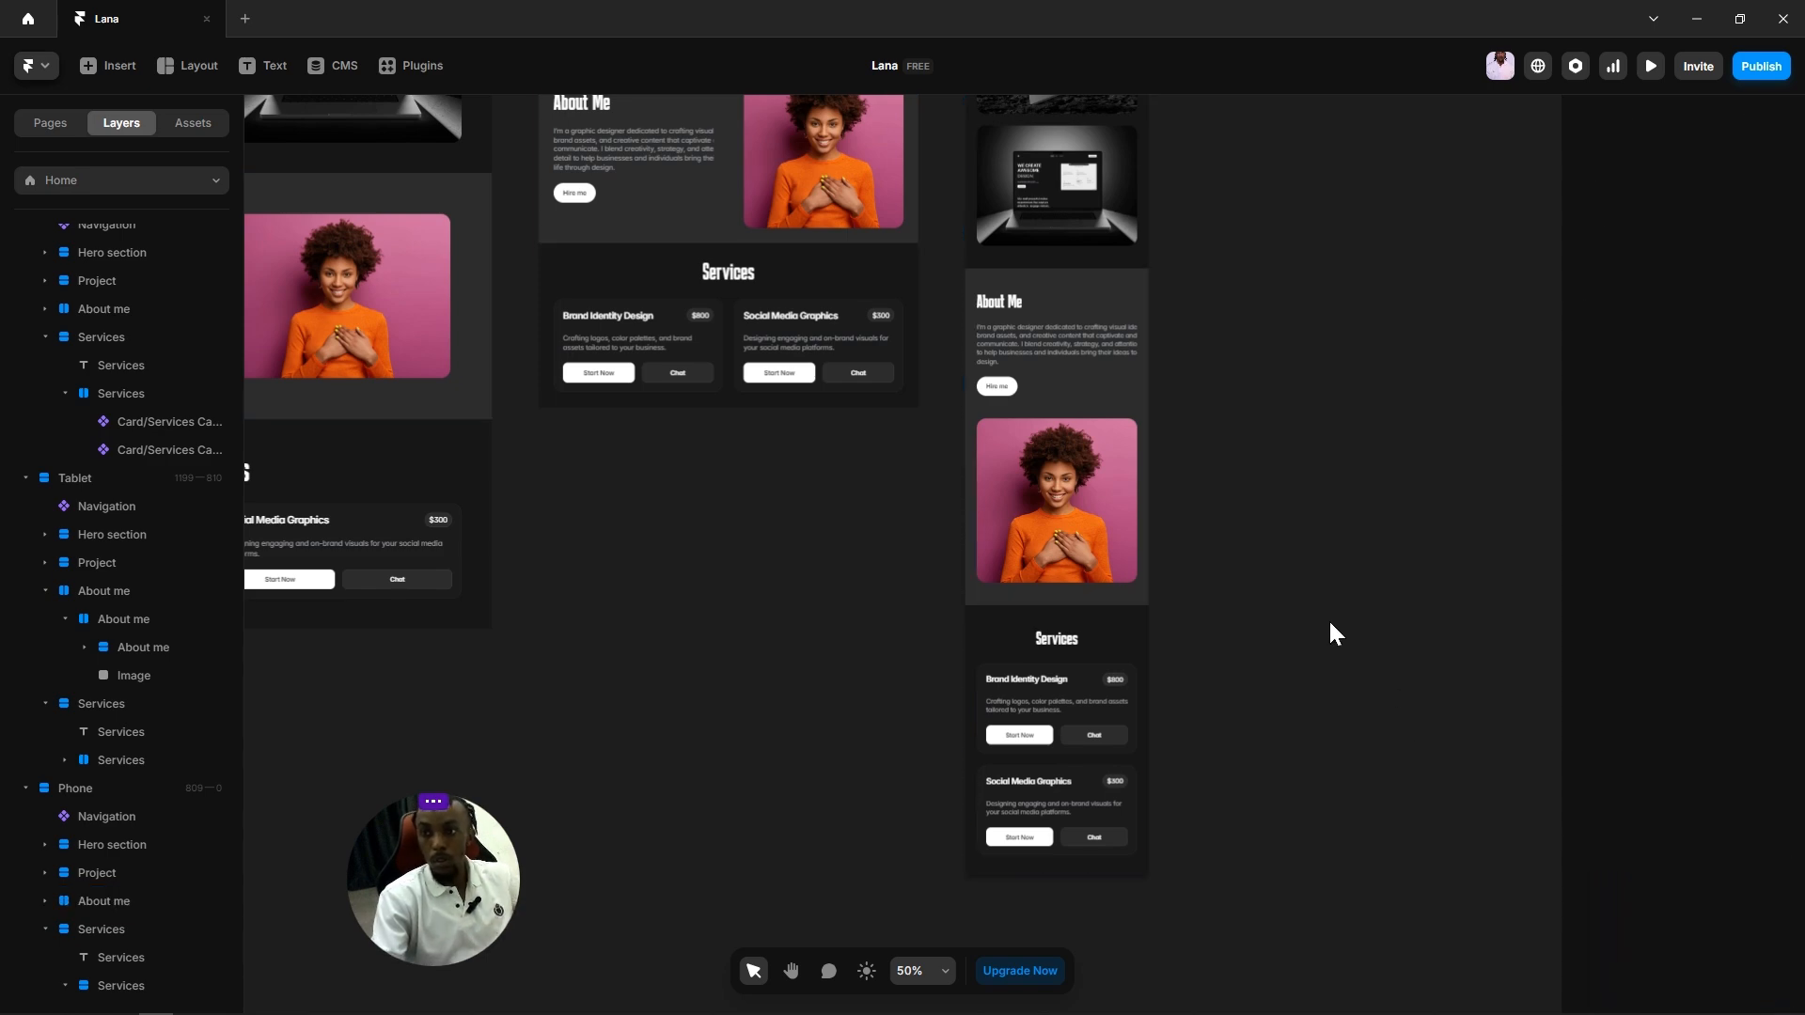
Step: Review the Desktop, Tablet and Phone layouts of the Home page side by side
scroll(1300, 648, up, 5)
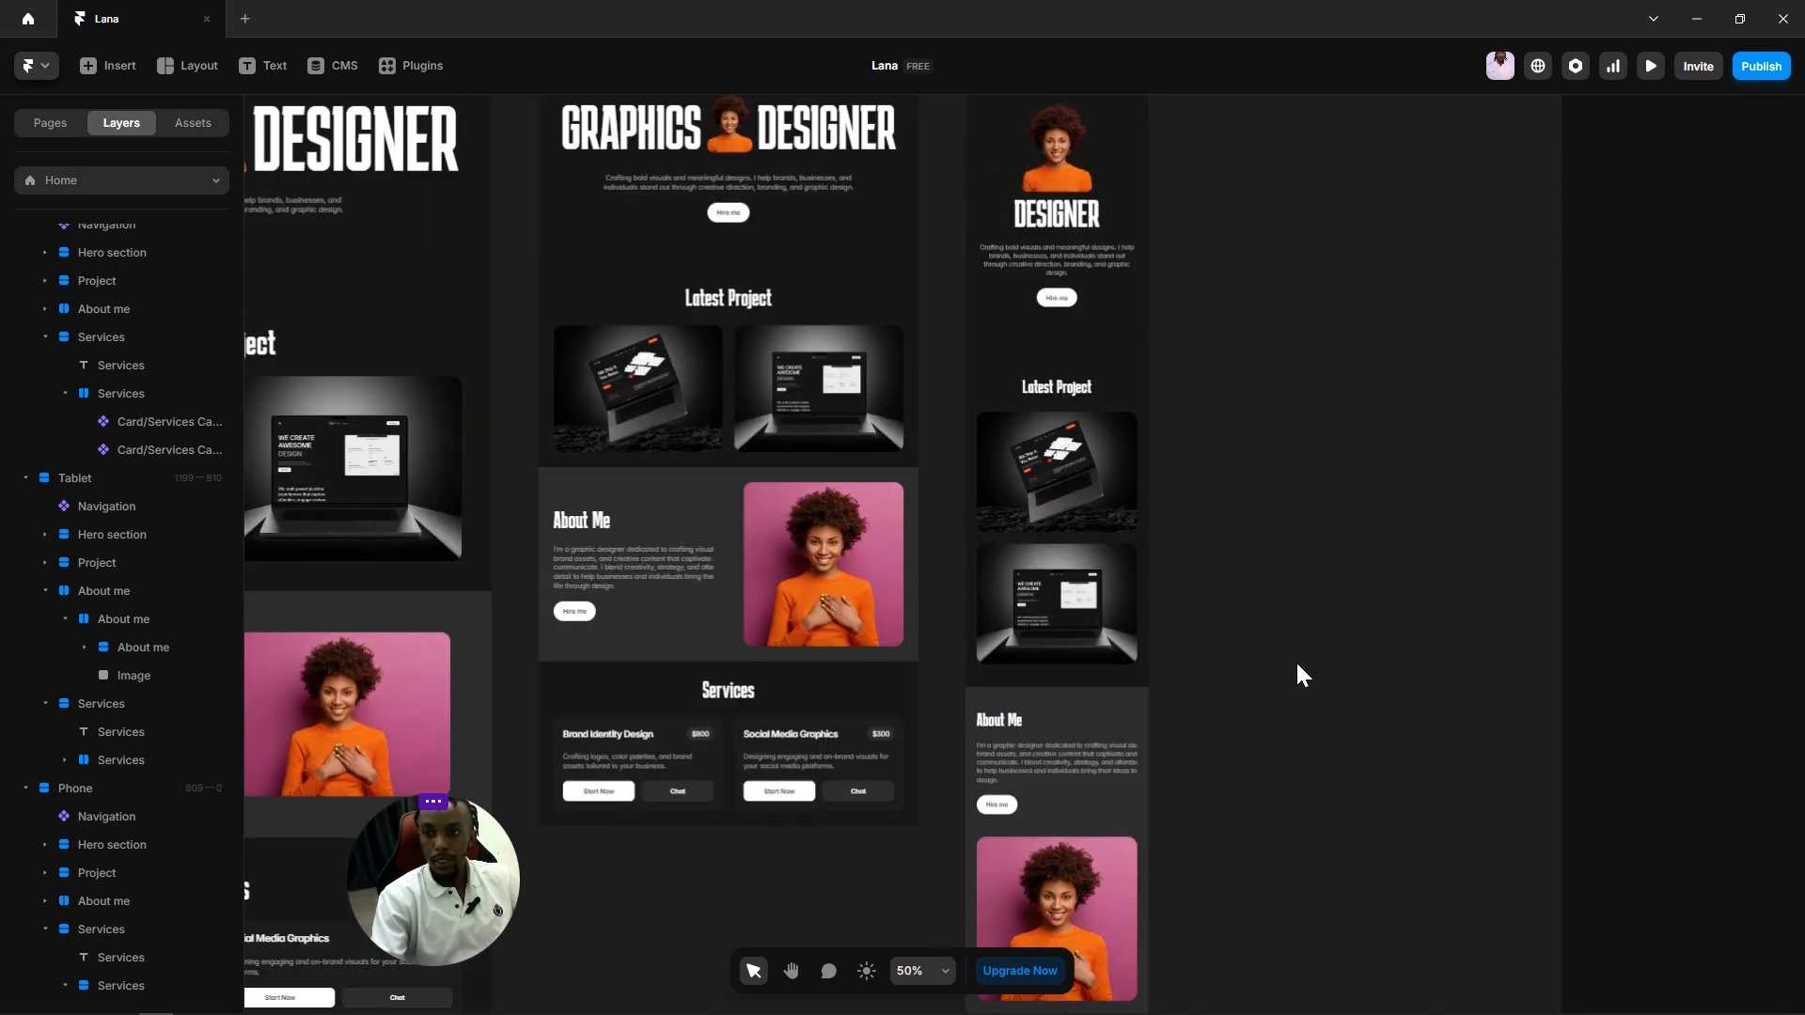
scroll(1297, 661, down, 6)
scroll(1298, 662, down, 4)
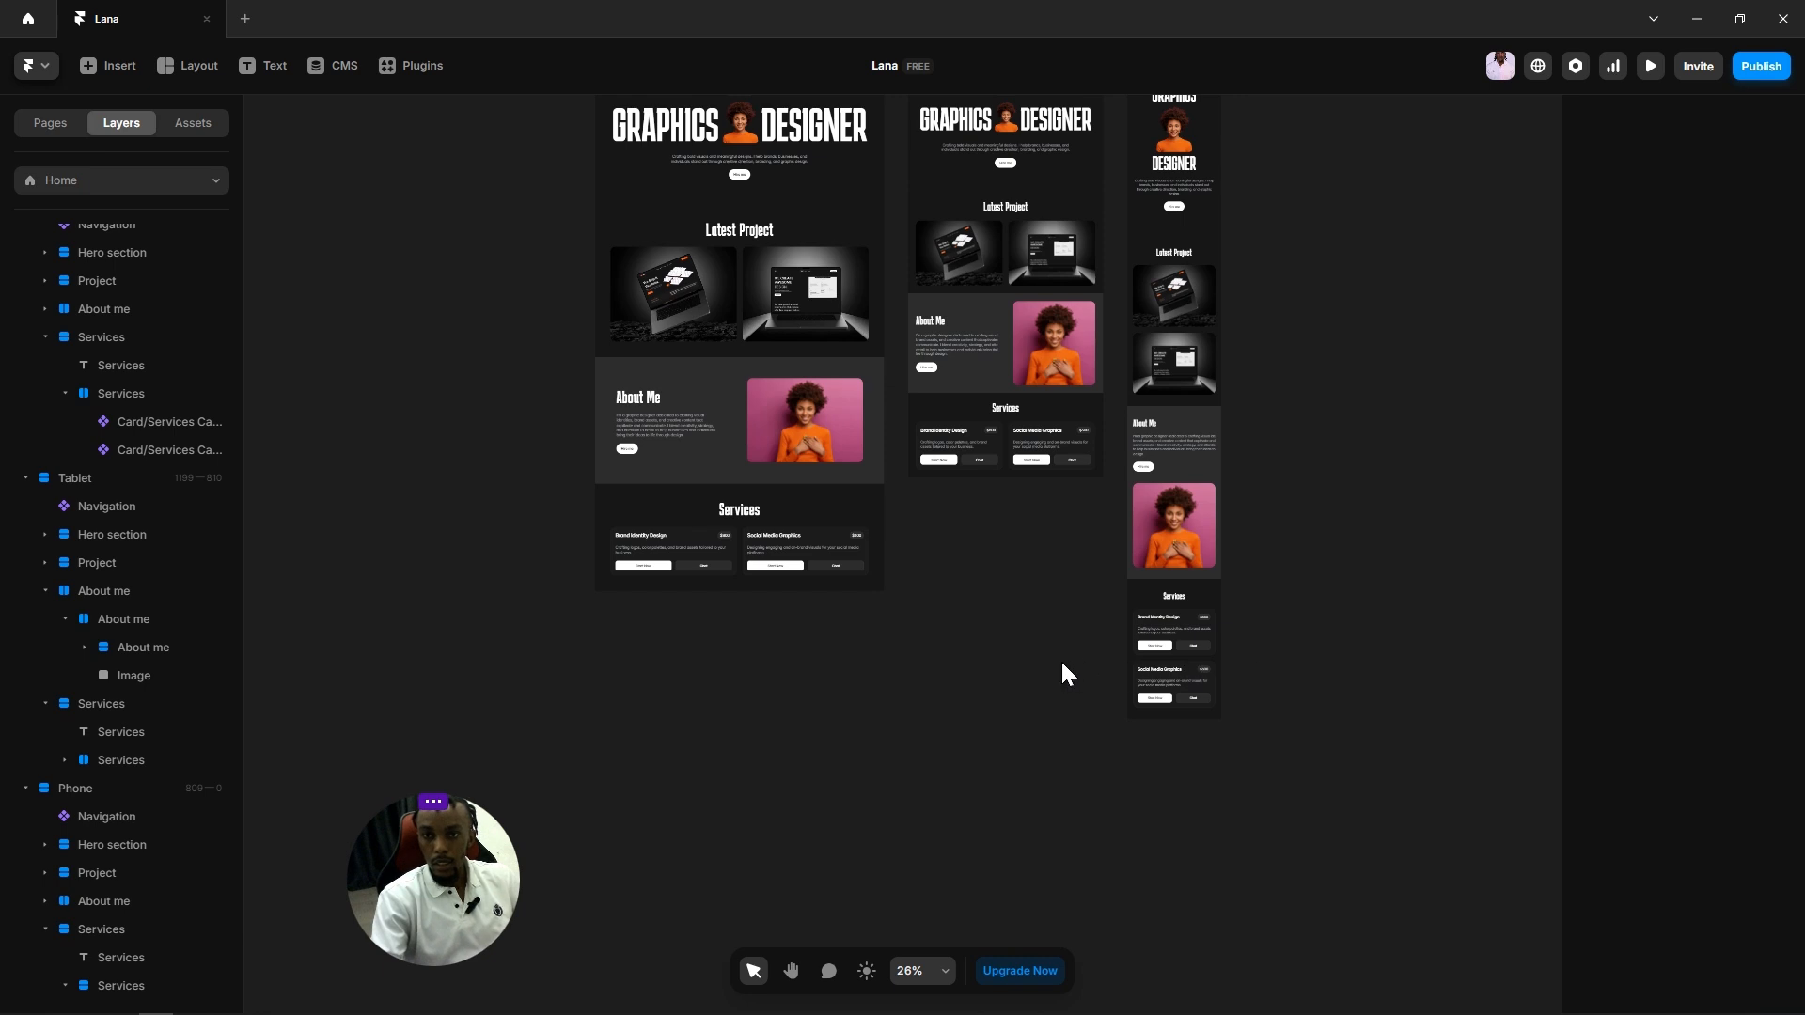
key(space)
drag(1133, 719, 1380, 912)
key(space)
drag(1233, 790, 1157, 782)
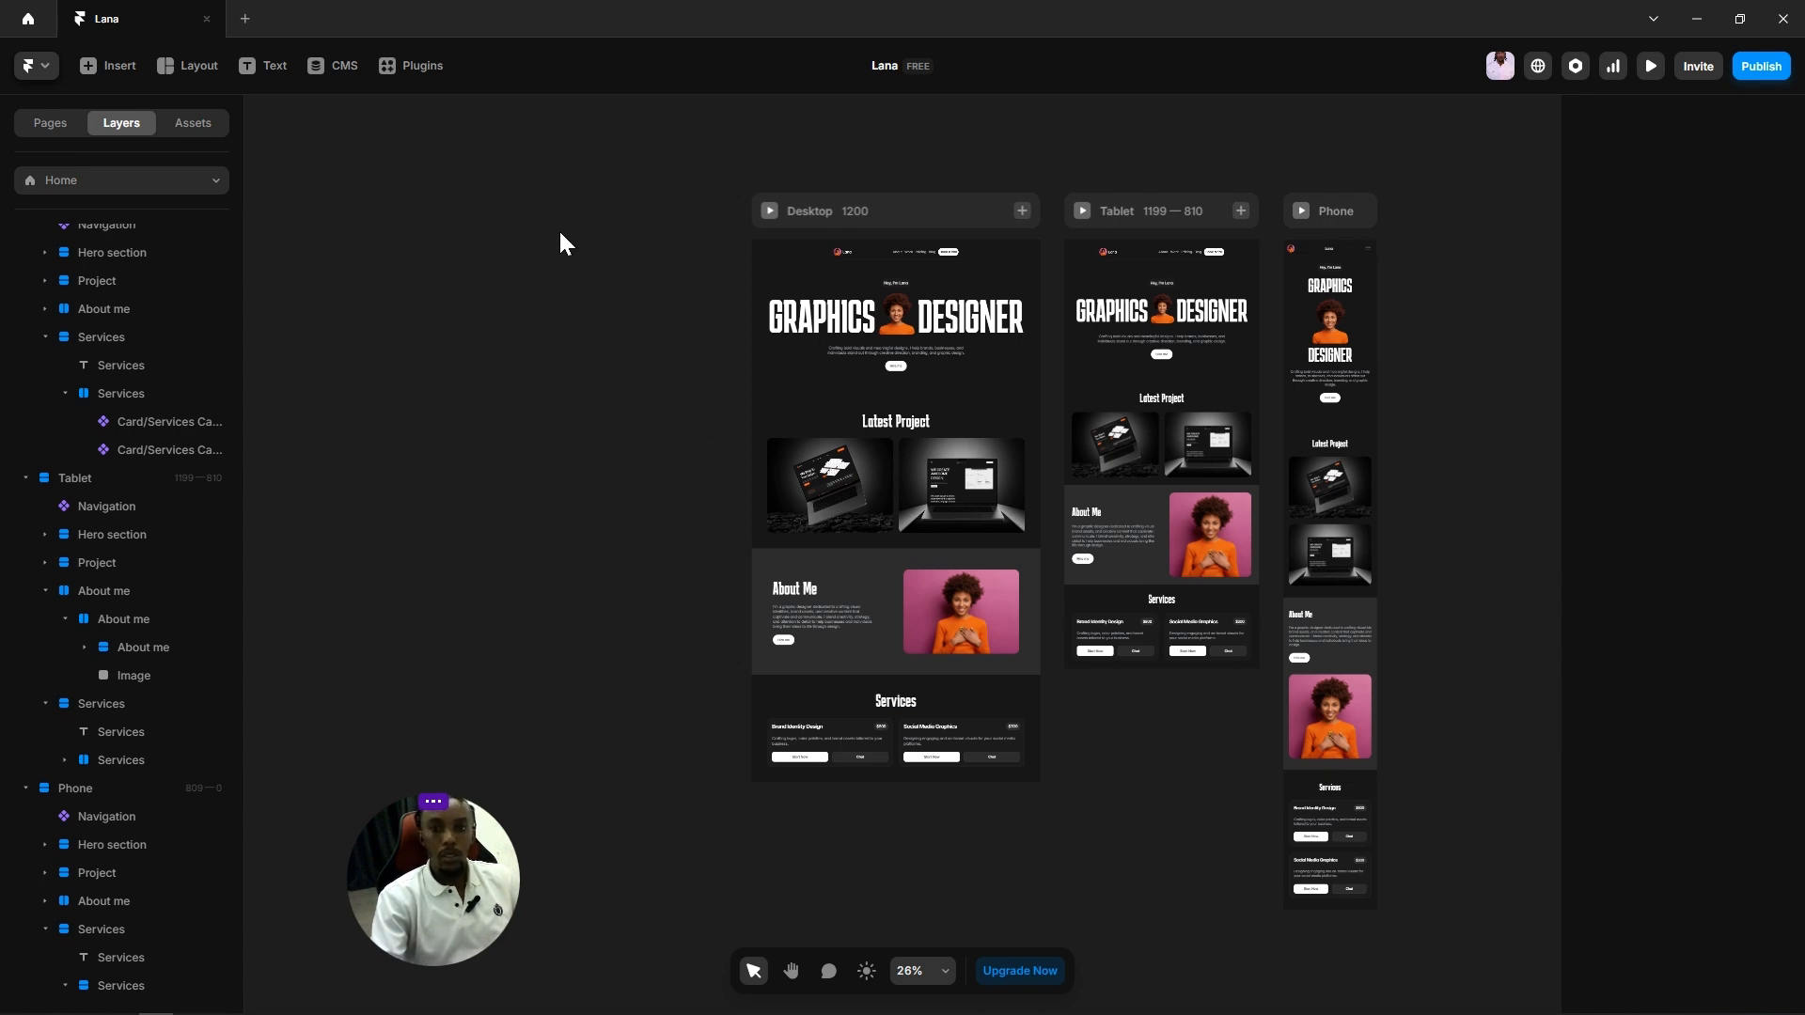
Step: Browse the ready-made menus and section templates in the insert library, from the hero blocks to the sign-up block
click(109, 73)
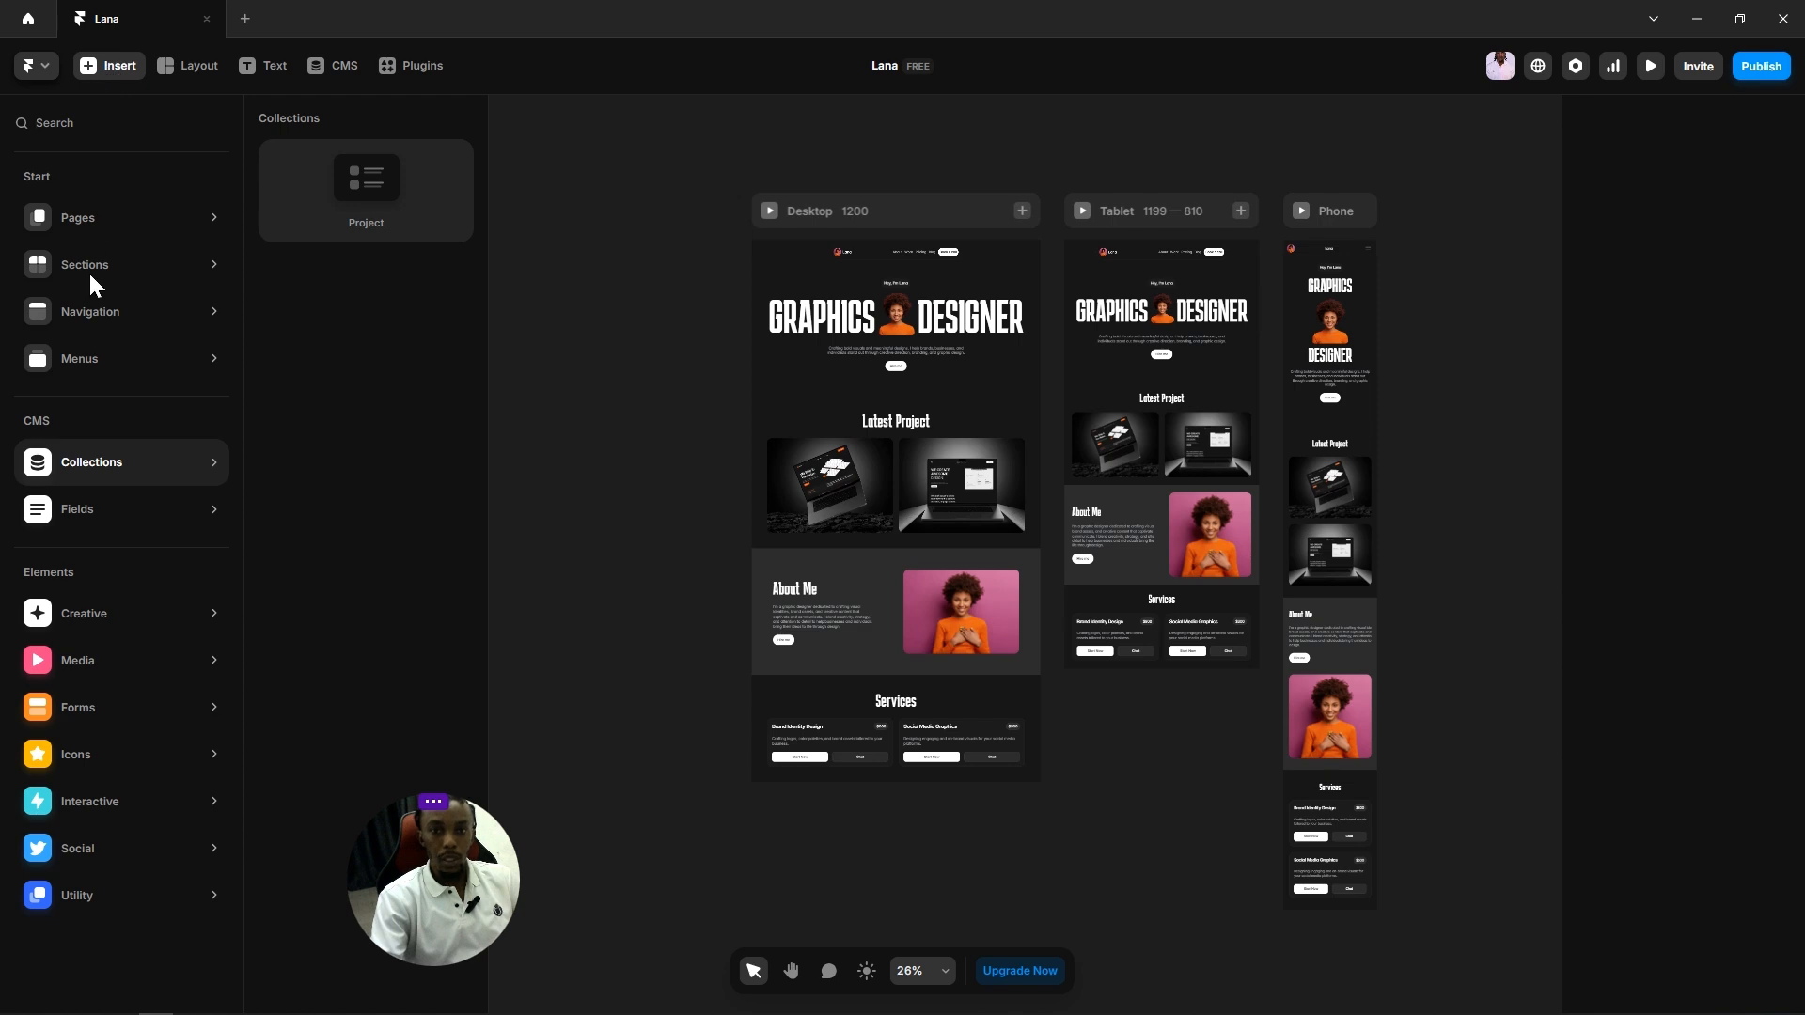
mouse_move(86, 361)
scroll(324, 415, down, 5)
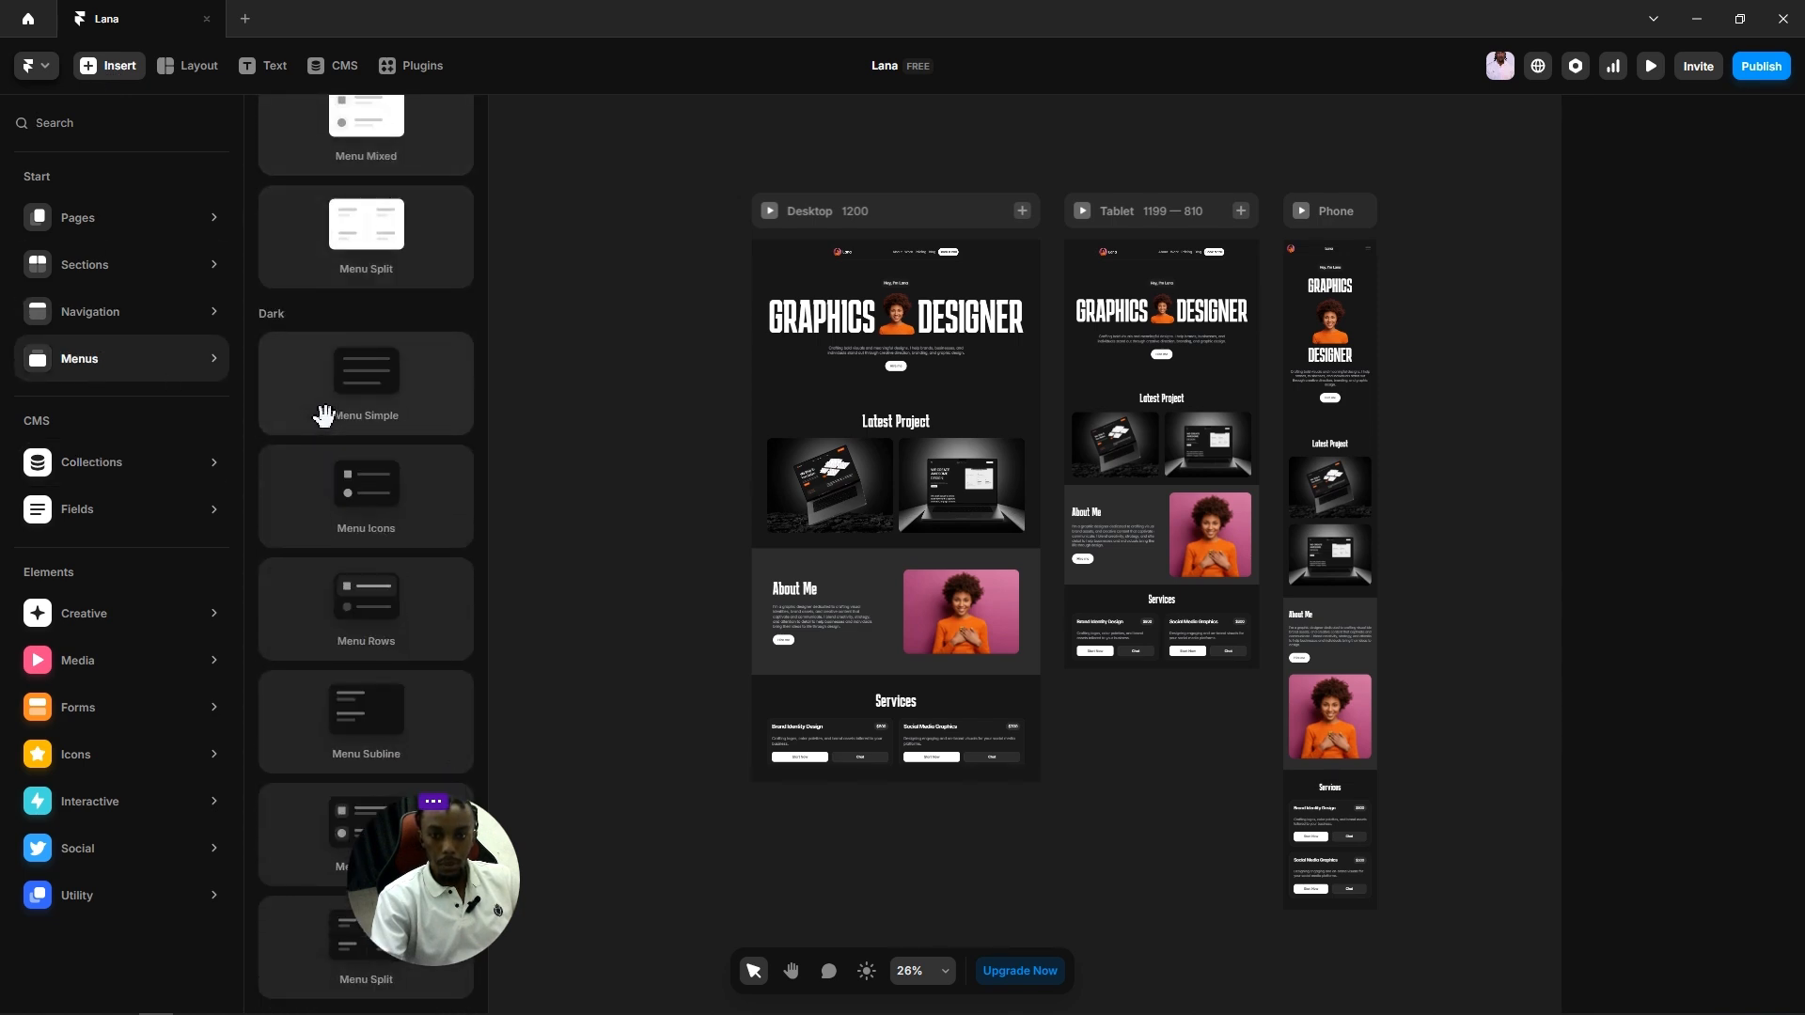
mouse_move(110, 250)
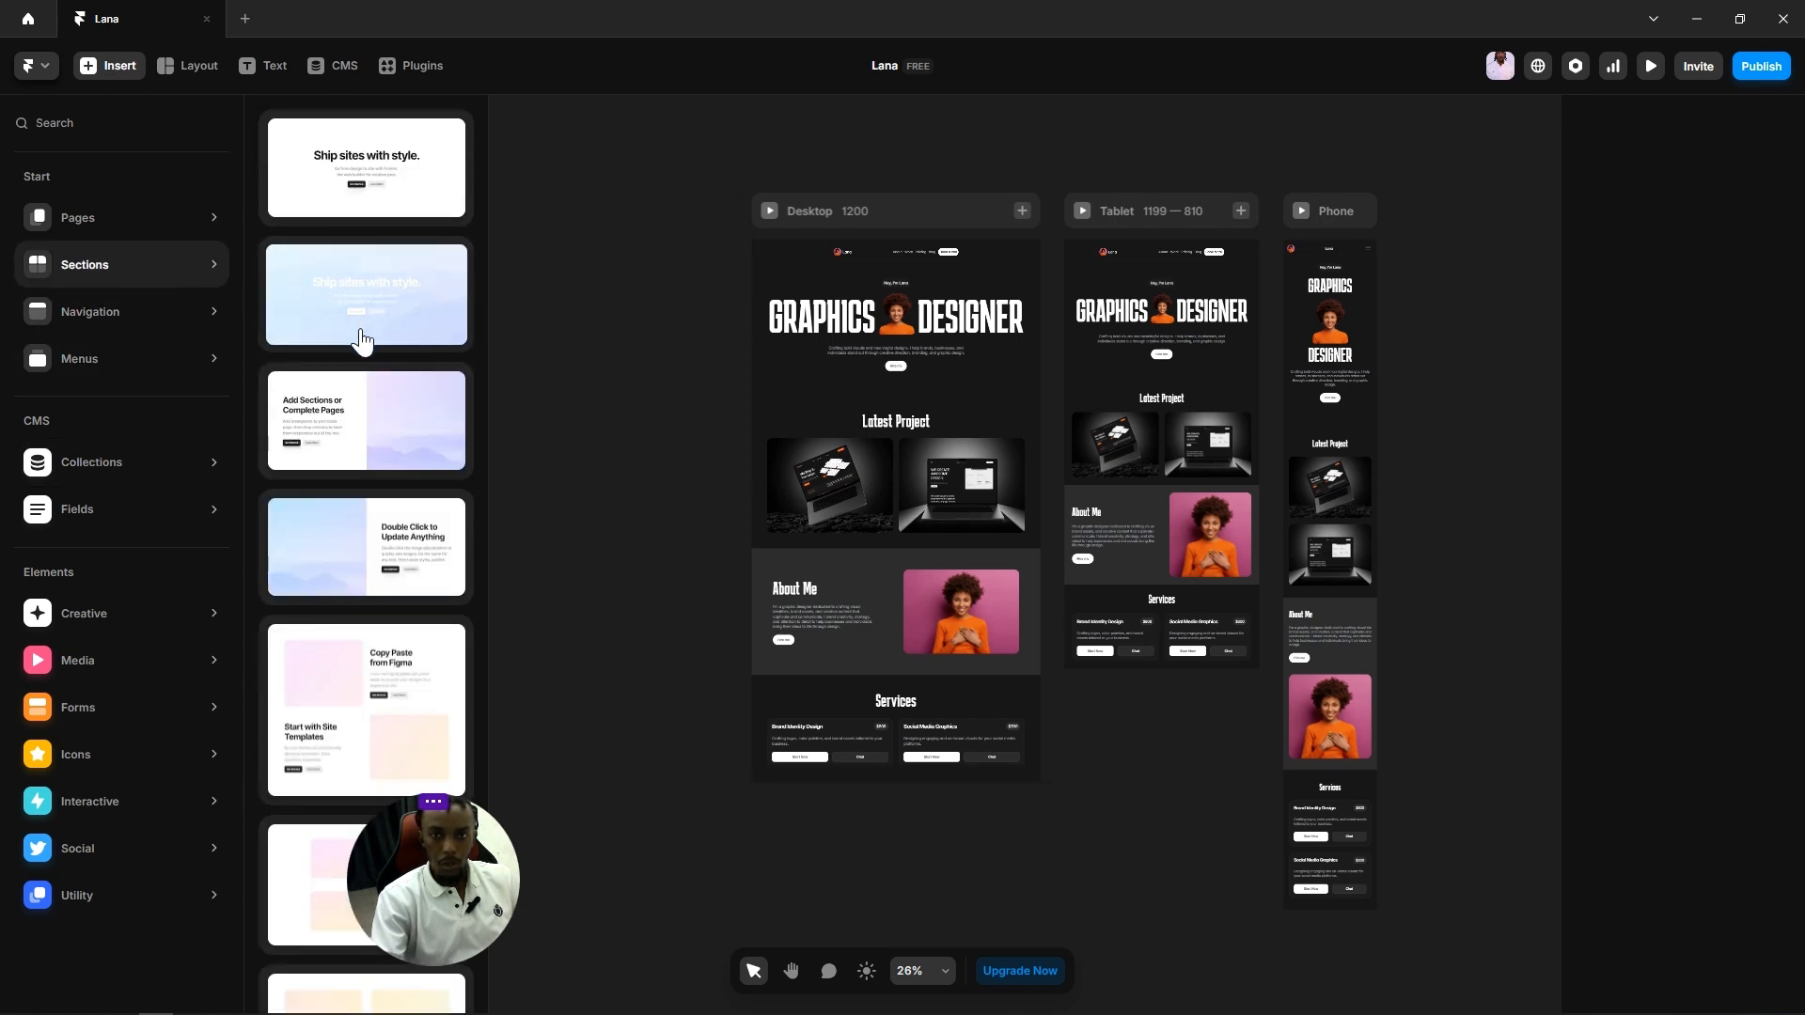
scroll(362, 341, down, 10)
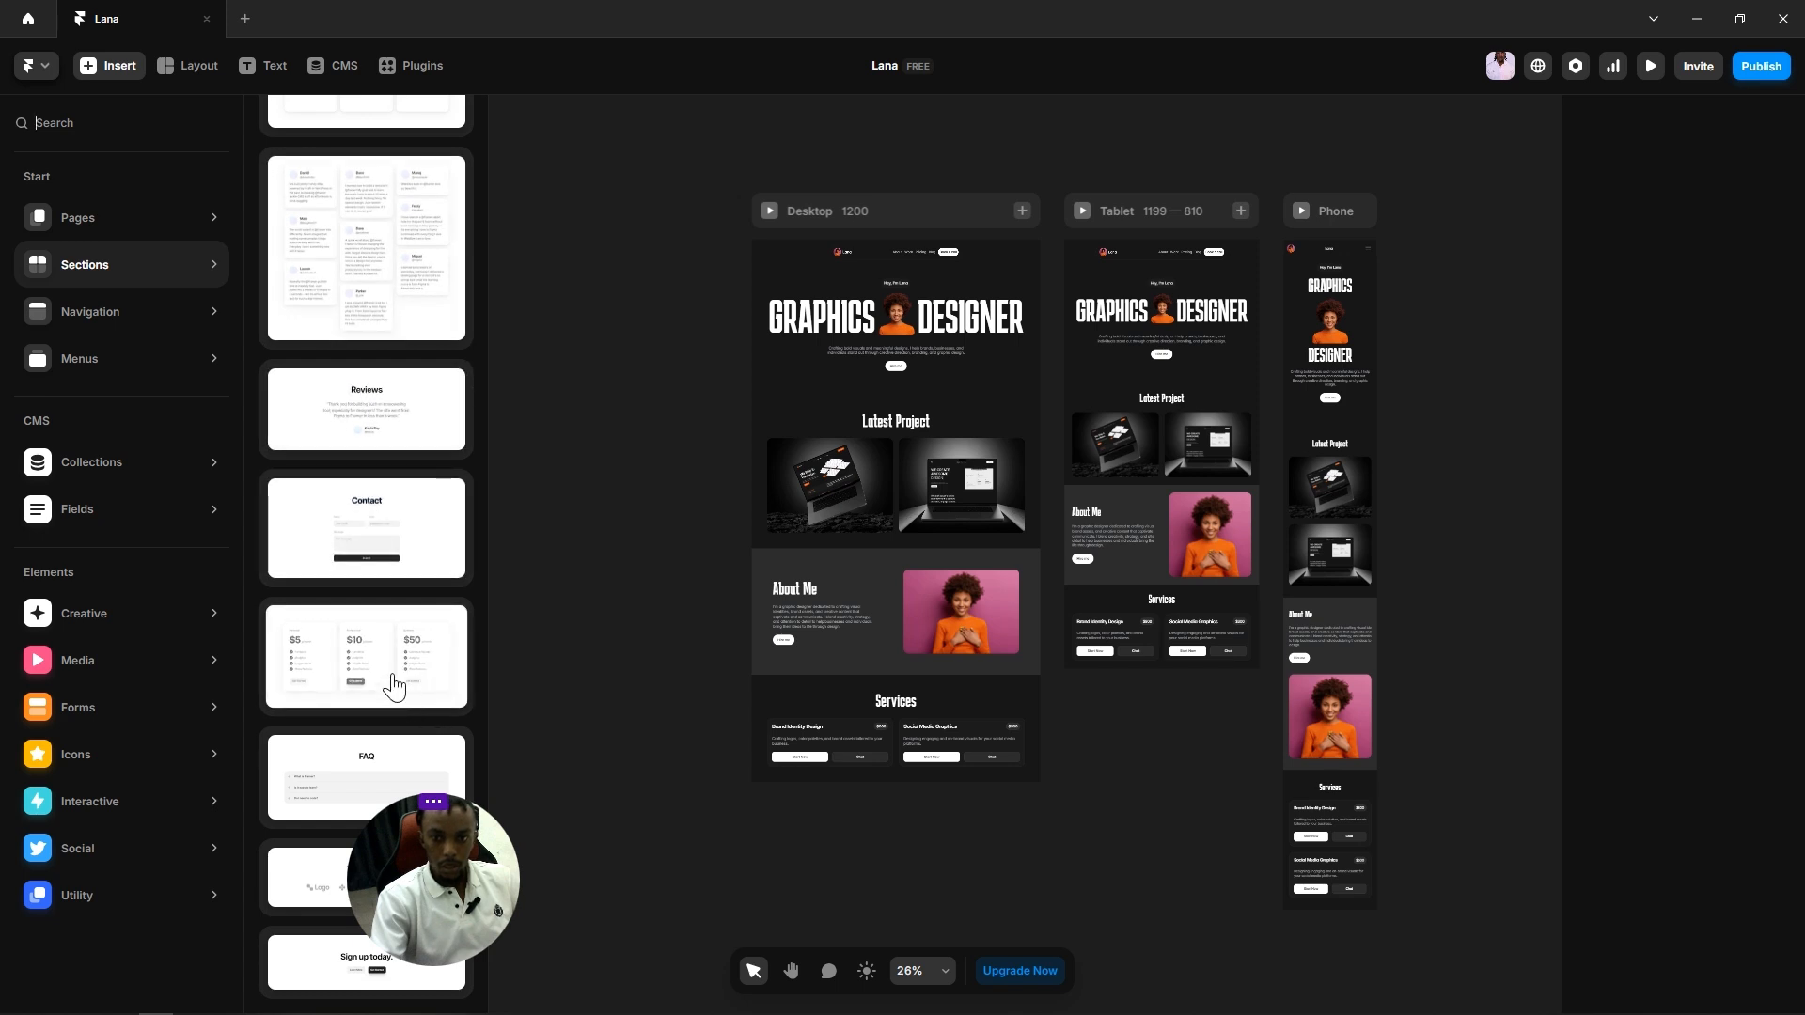
scroll(365, 636, down, 10)
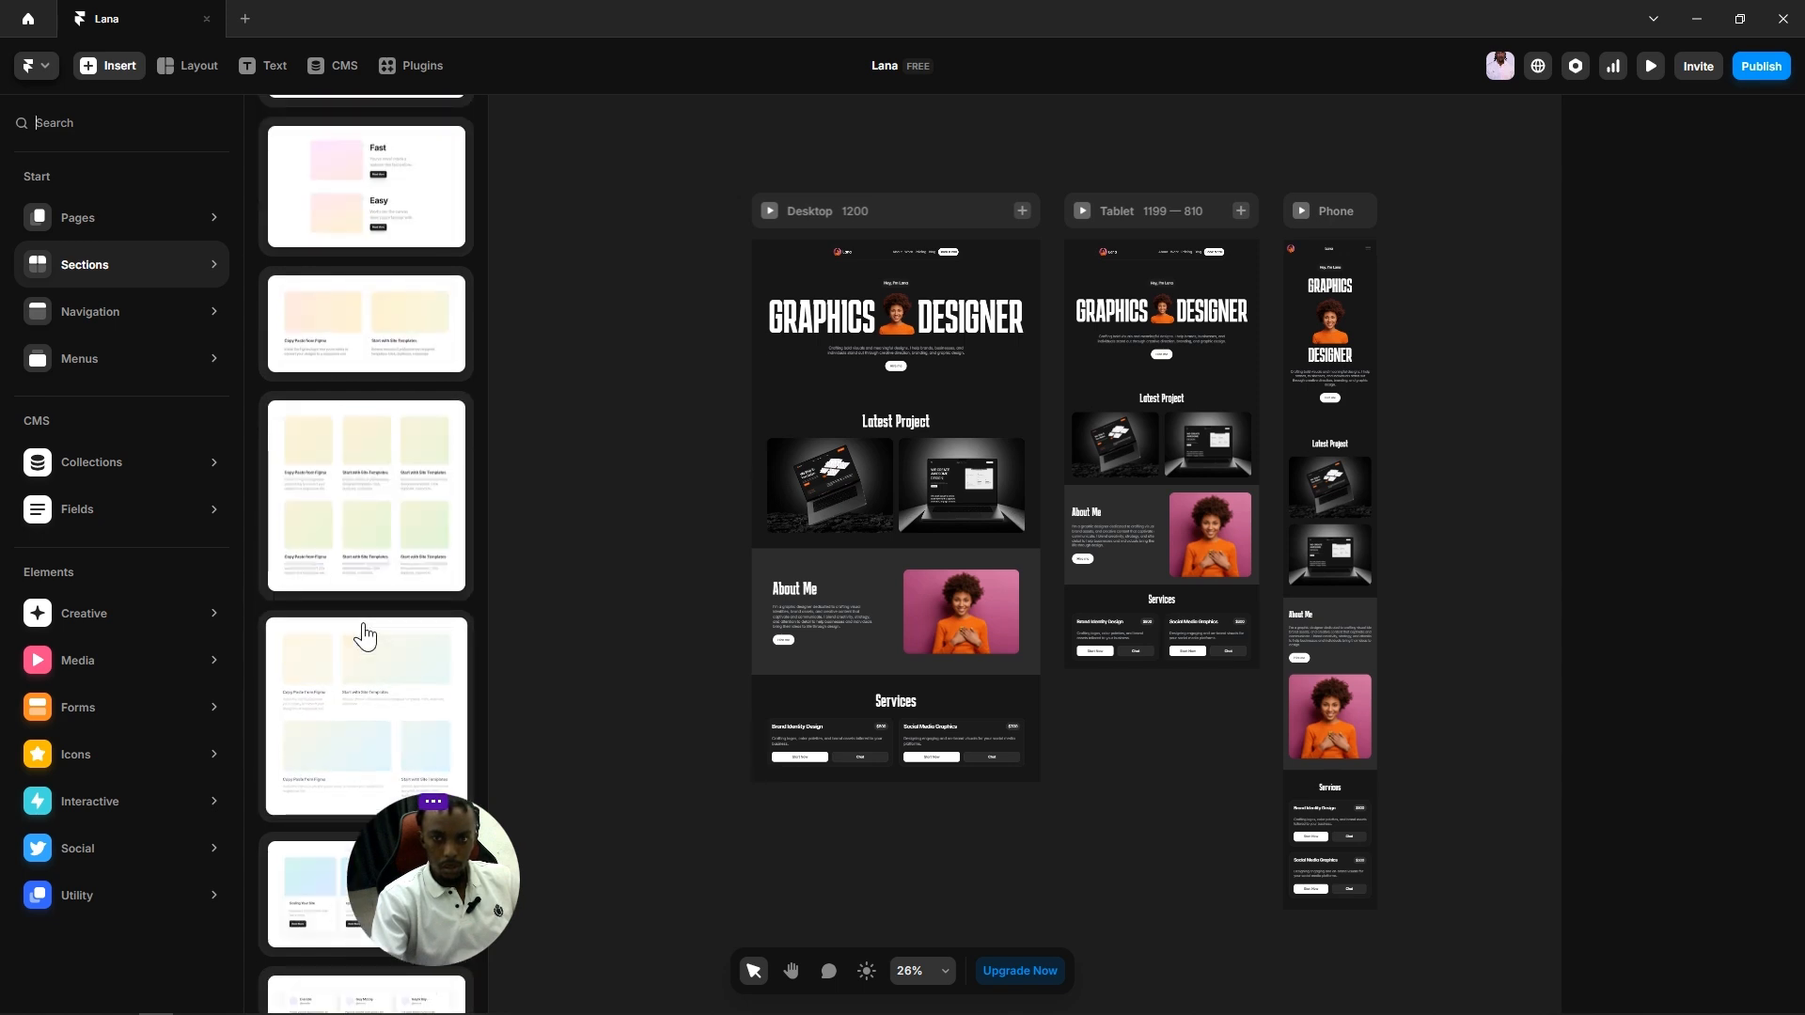
scroll(364, 636, up, 20)
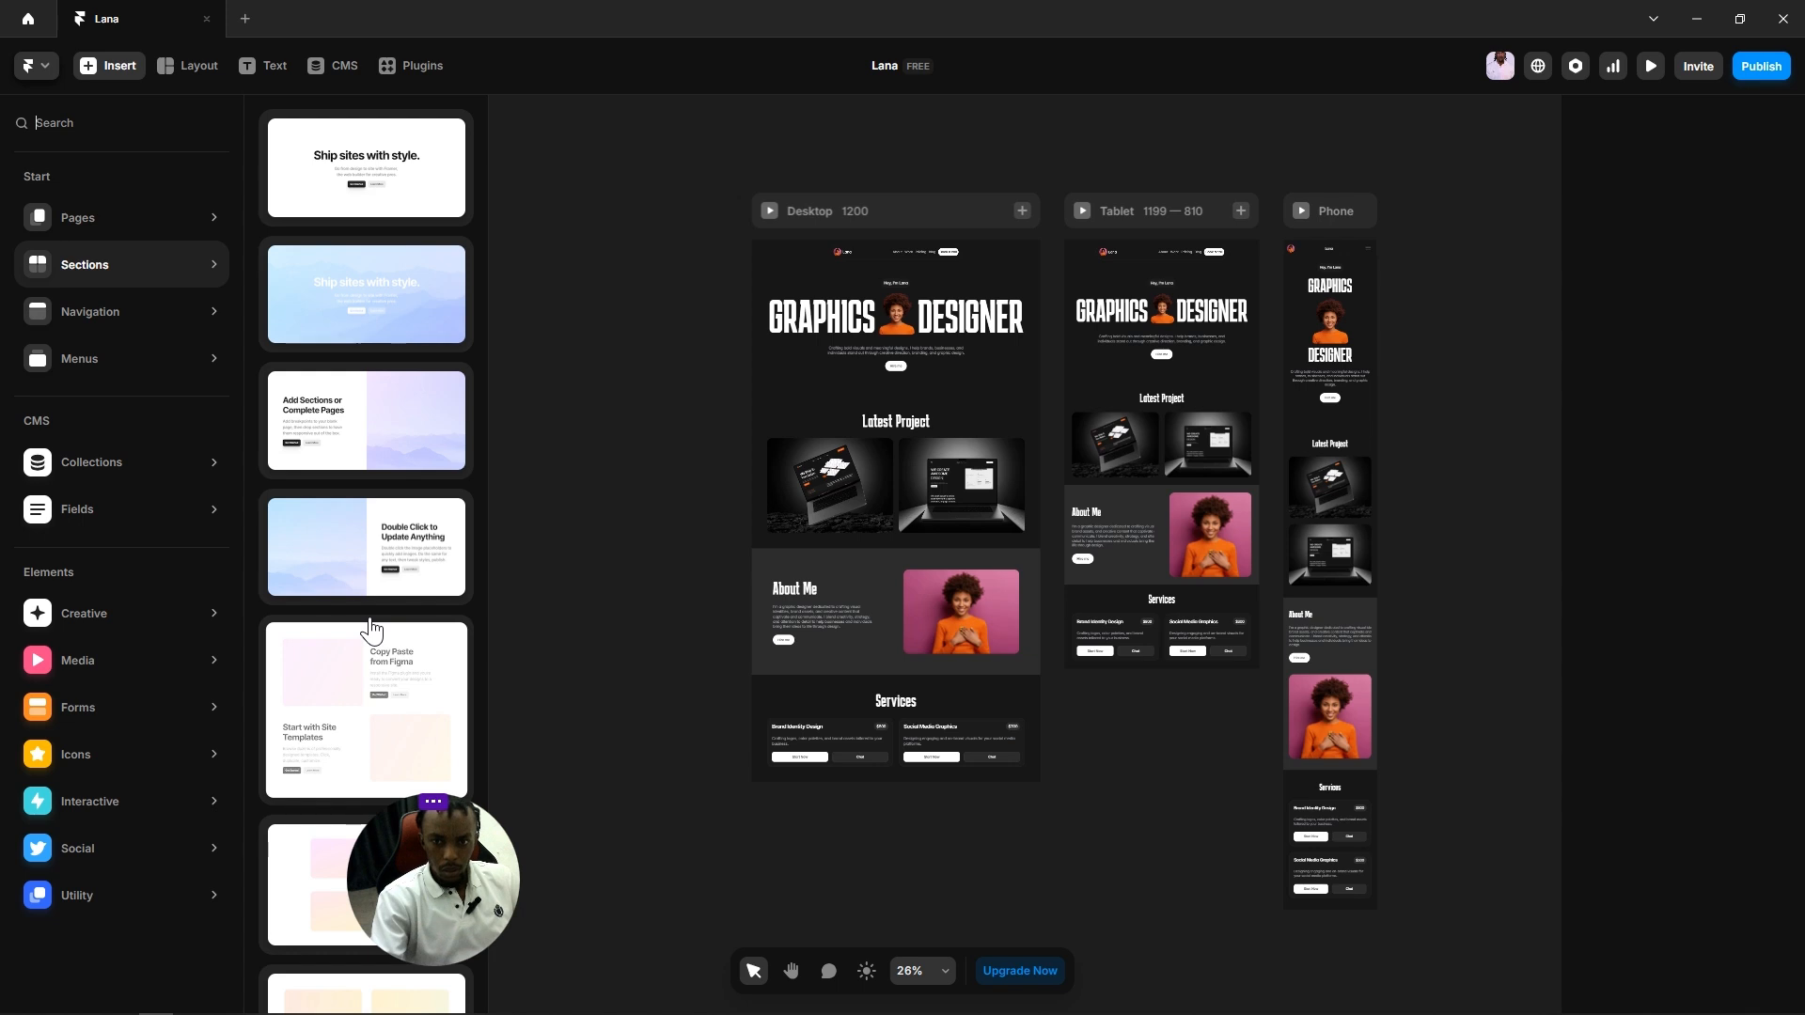
scroll(368, 628, down, 10)
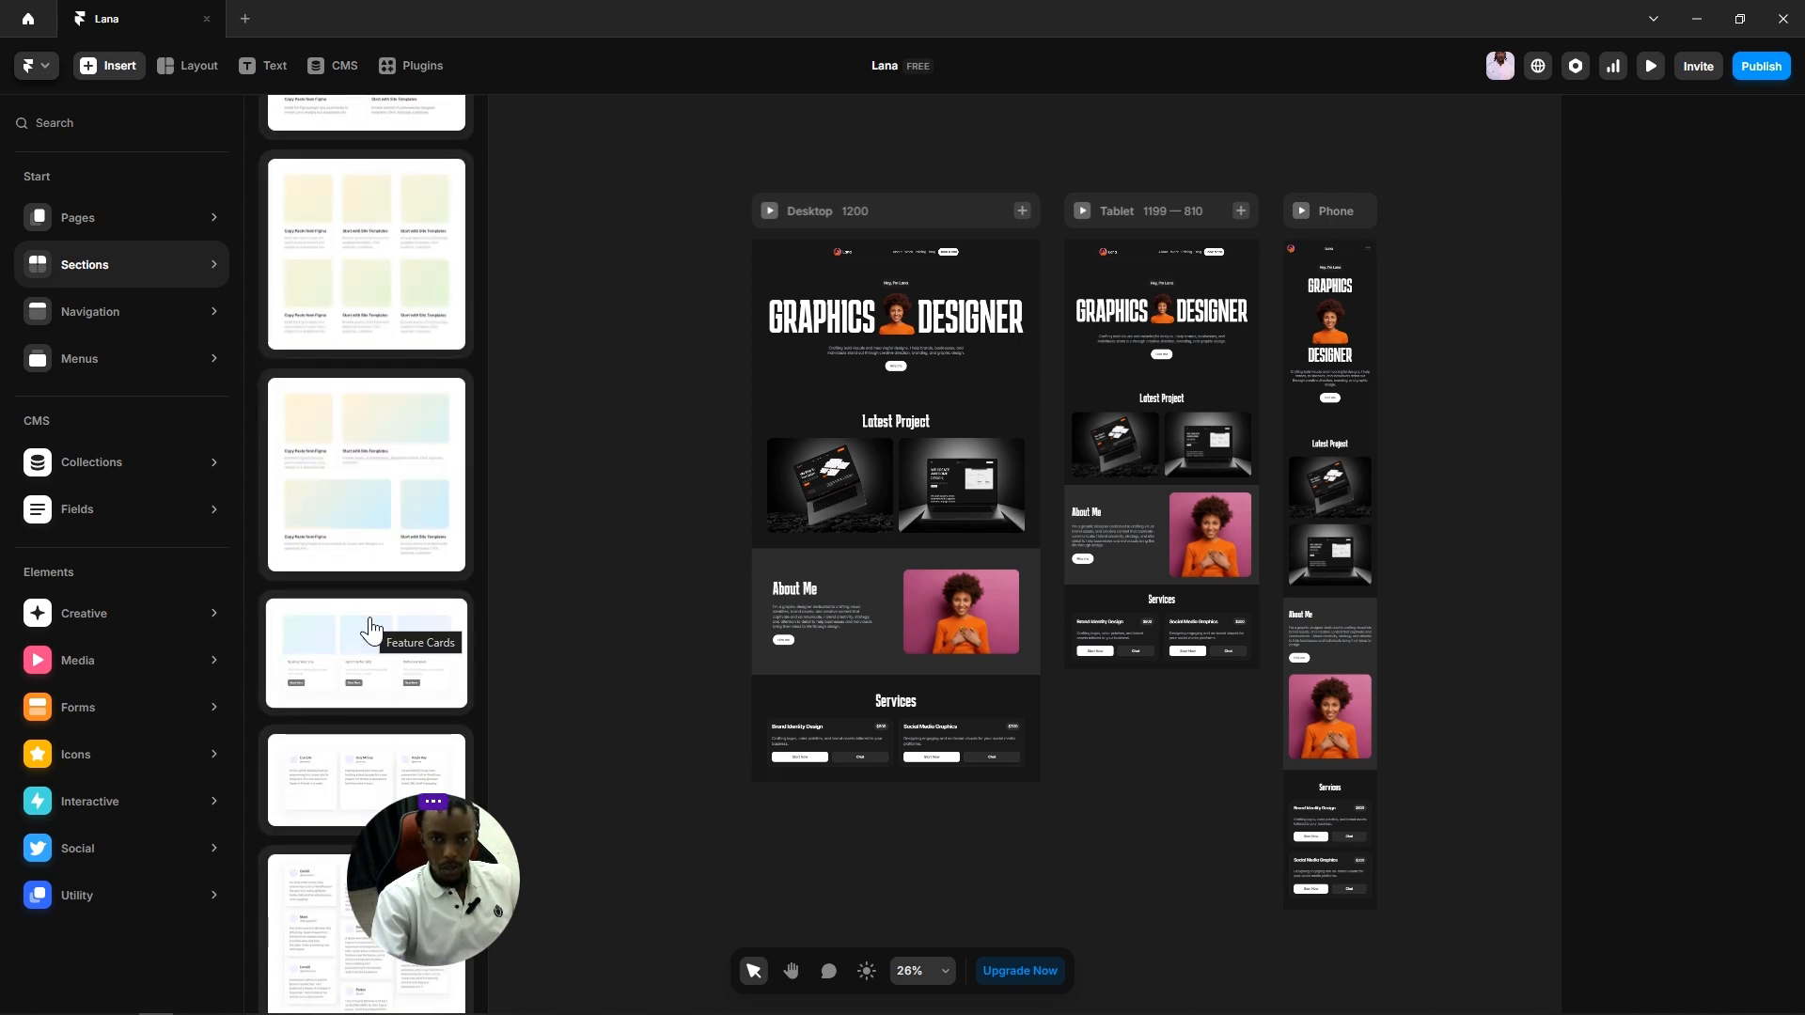
scroll(372, 632, down, 7)
scroll(371, 632, down, 2)
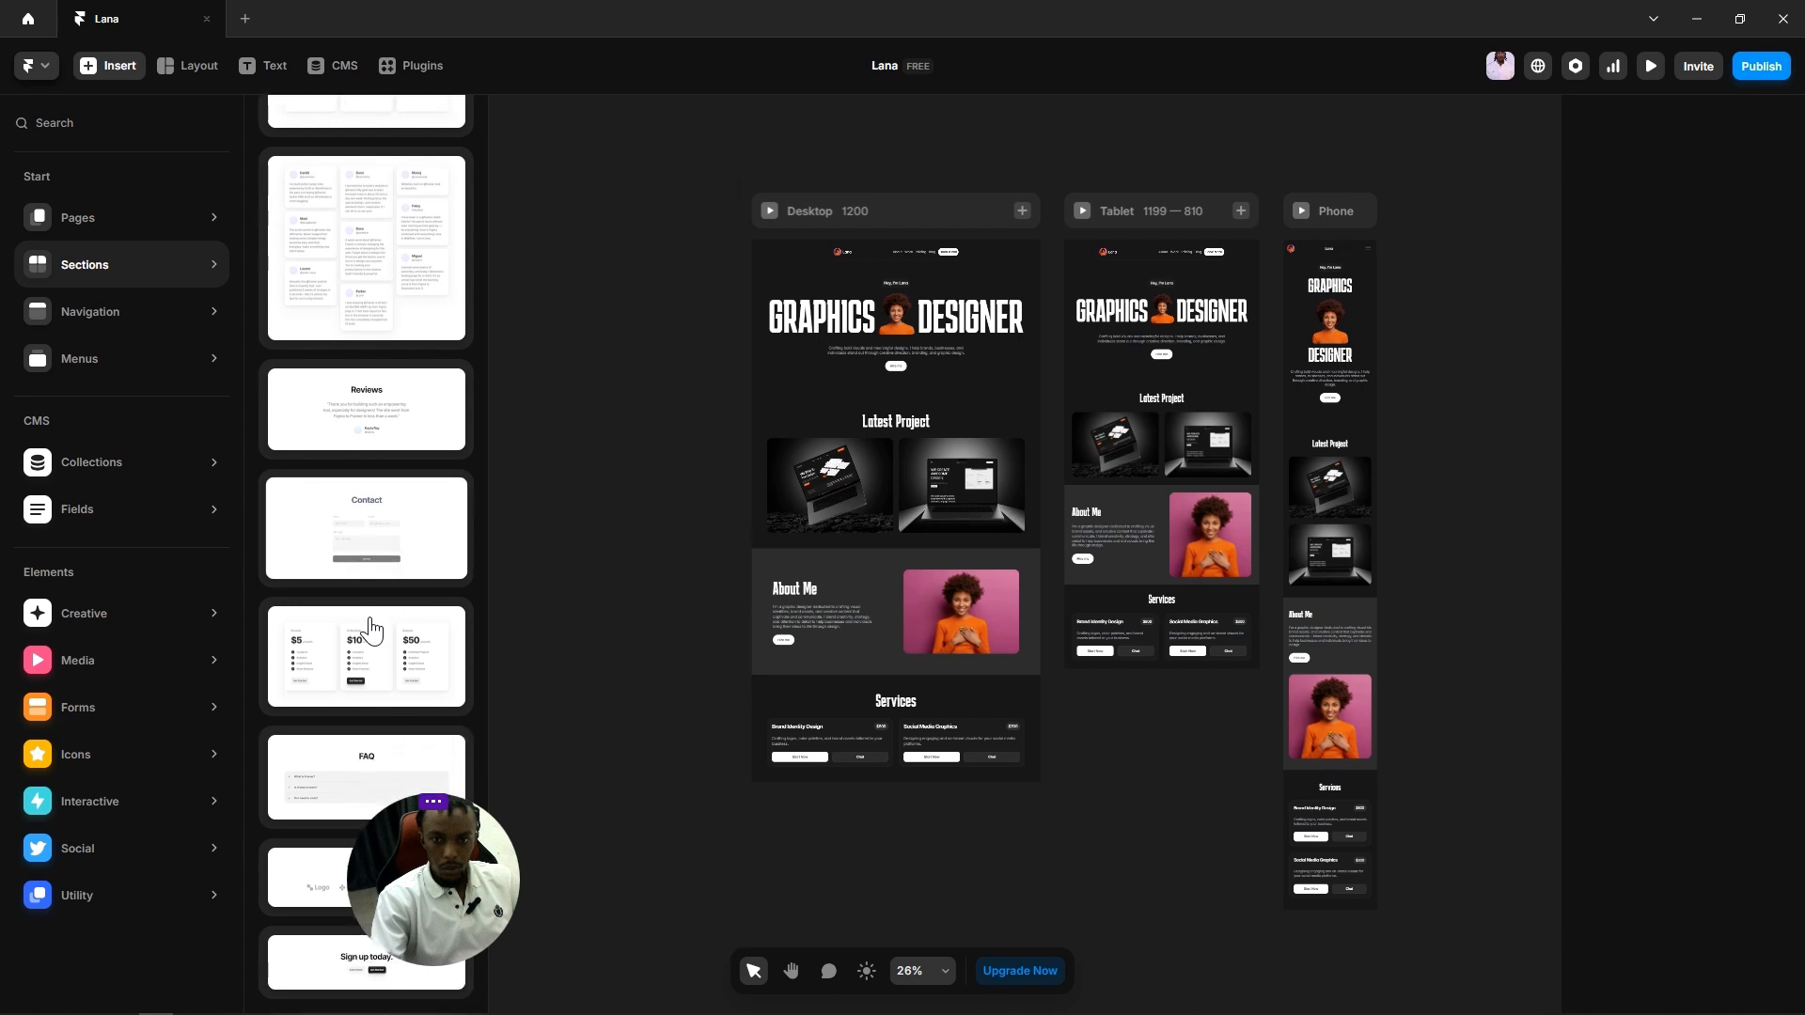
drag(404, 857, 621, 833)
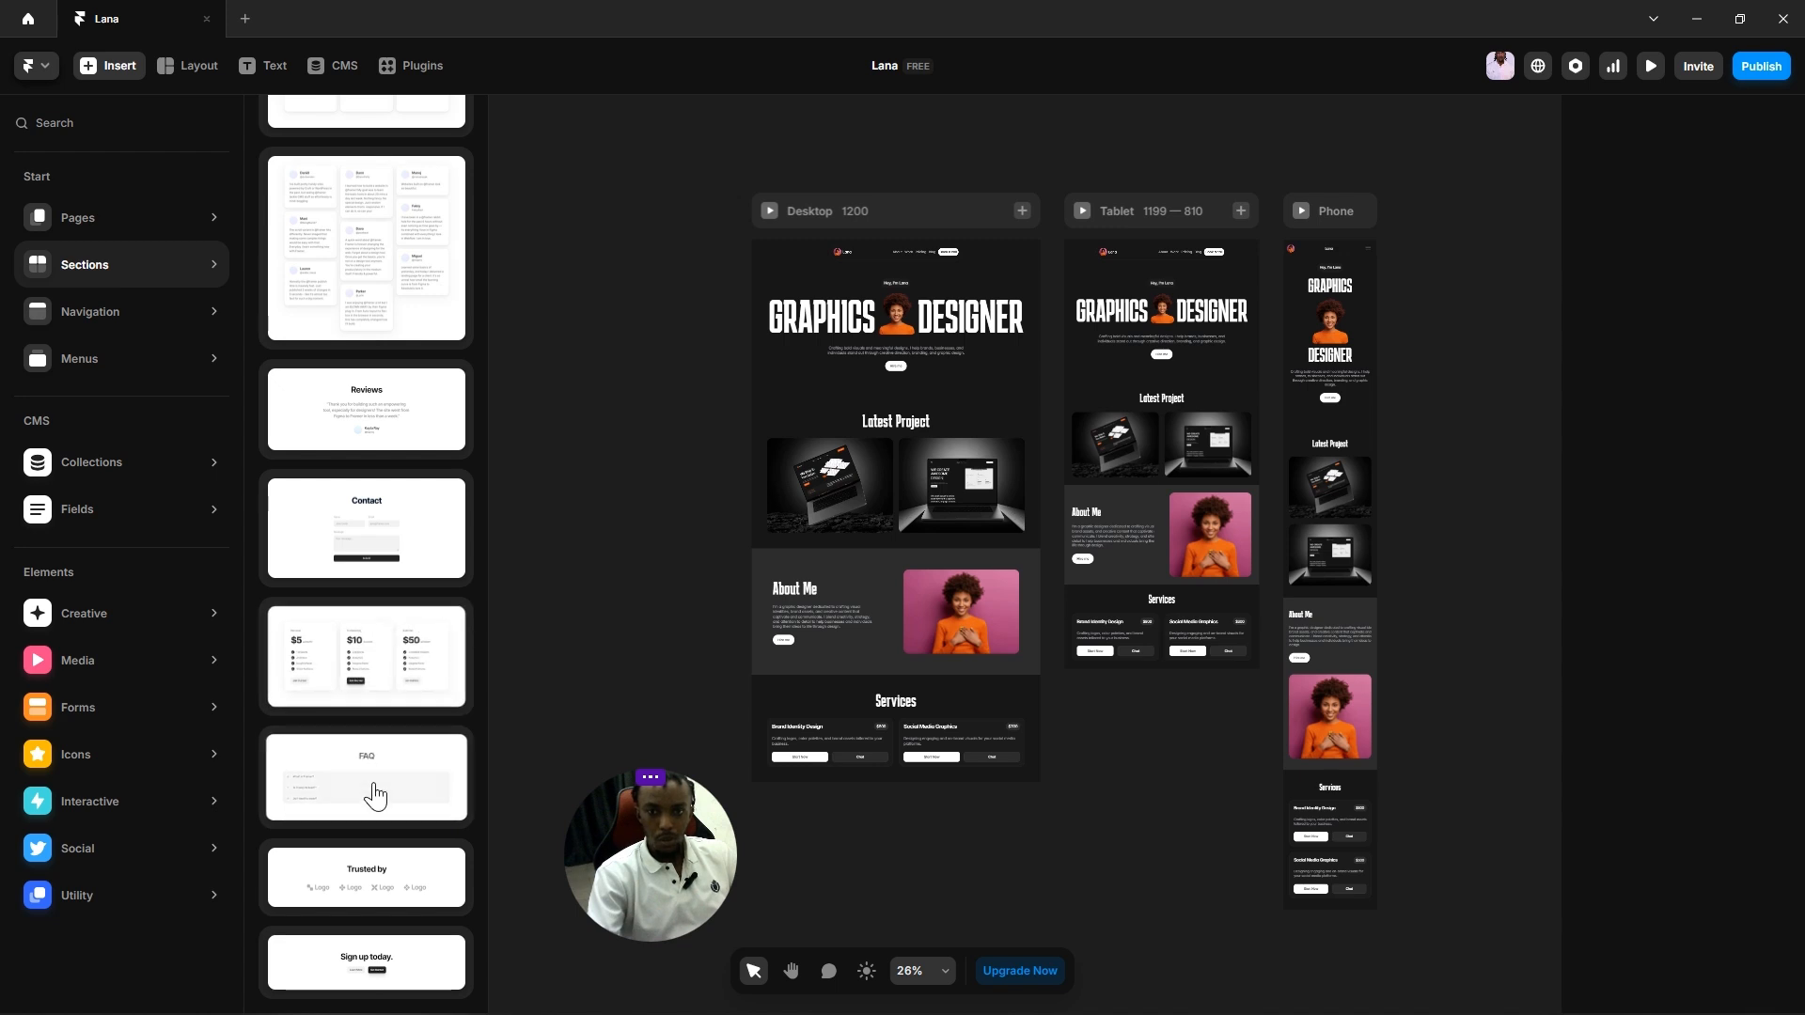
scroll(334, 432, up, 3)
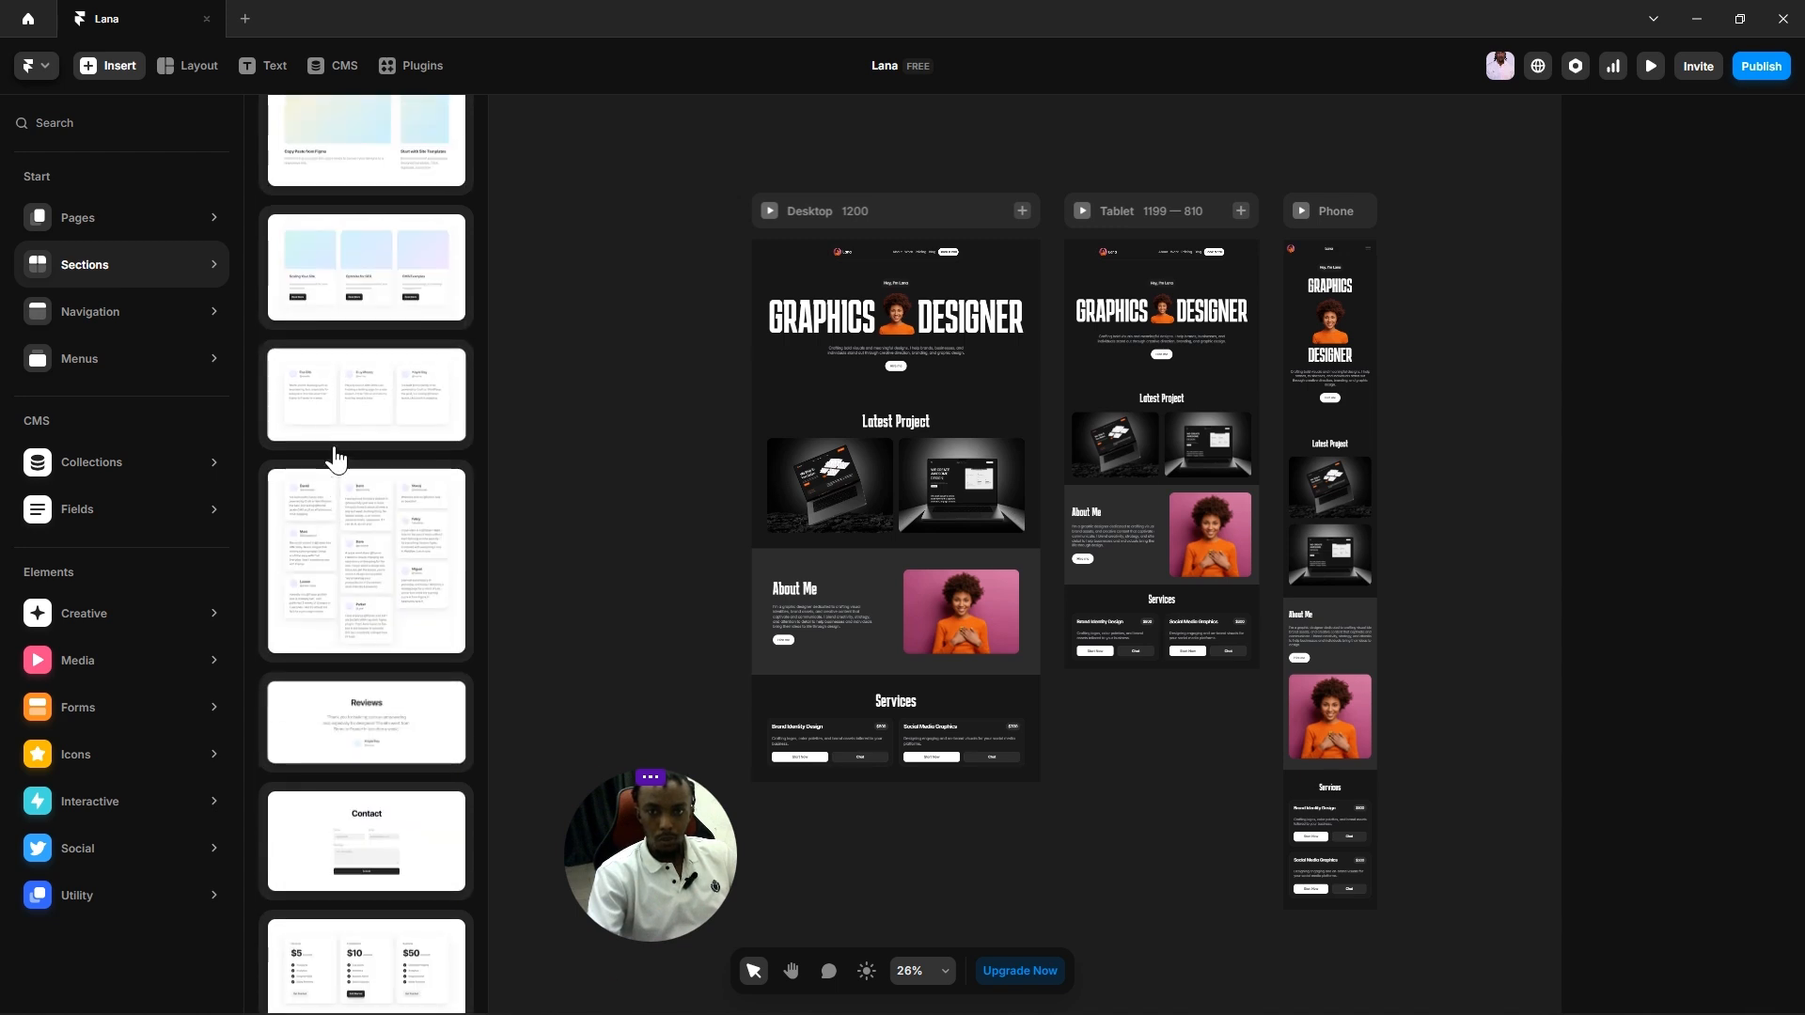
scroll(366, 411, up, 8)
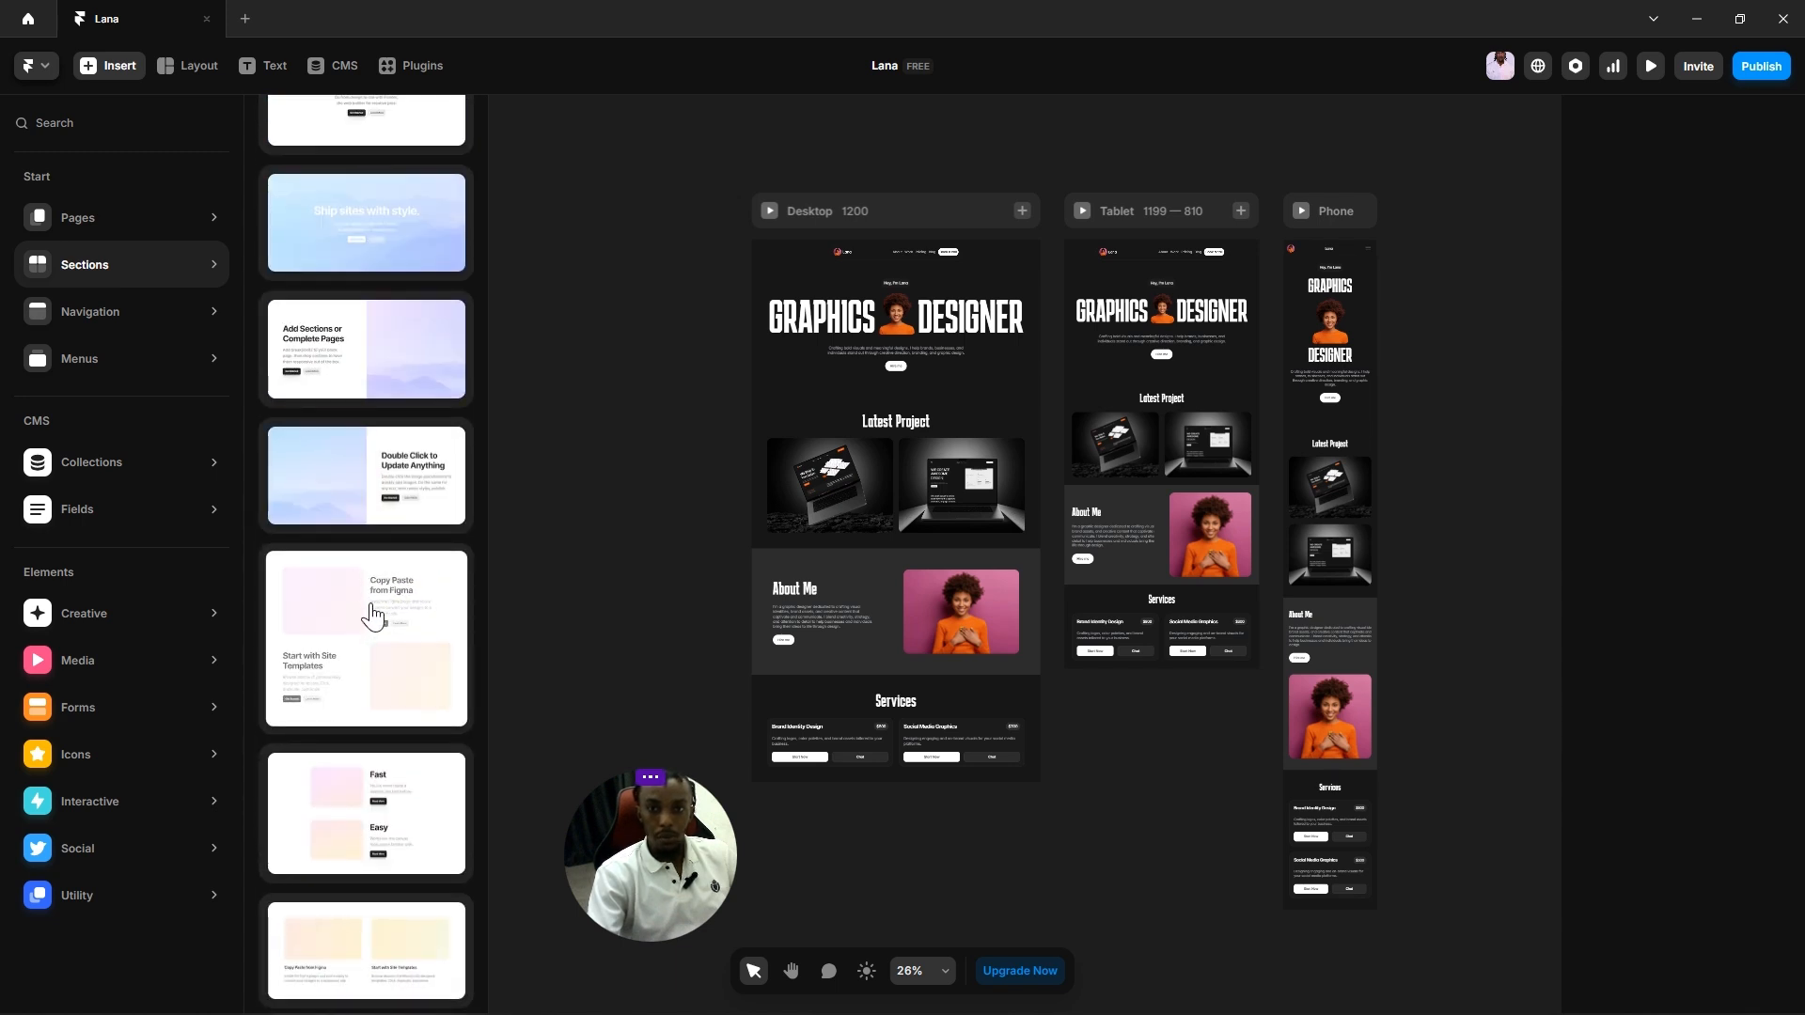
scroll(379, 608, up, 1)
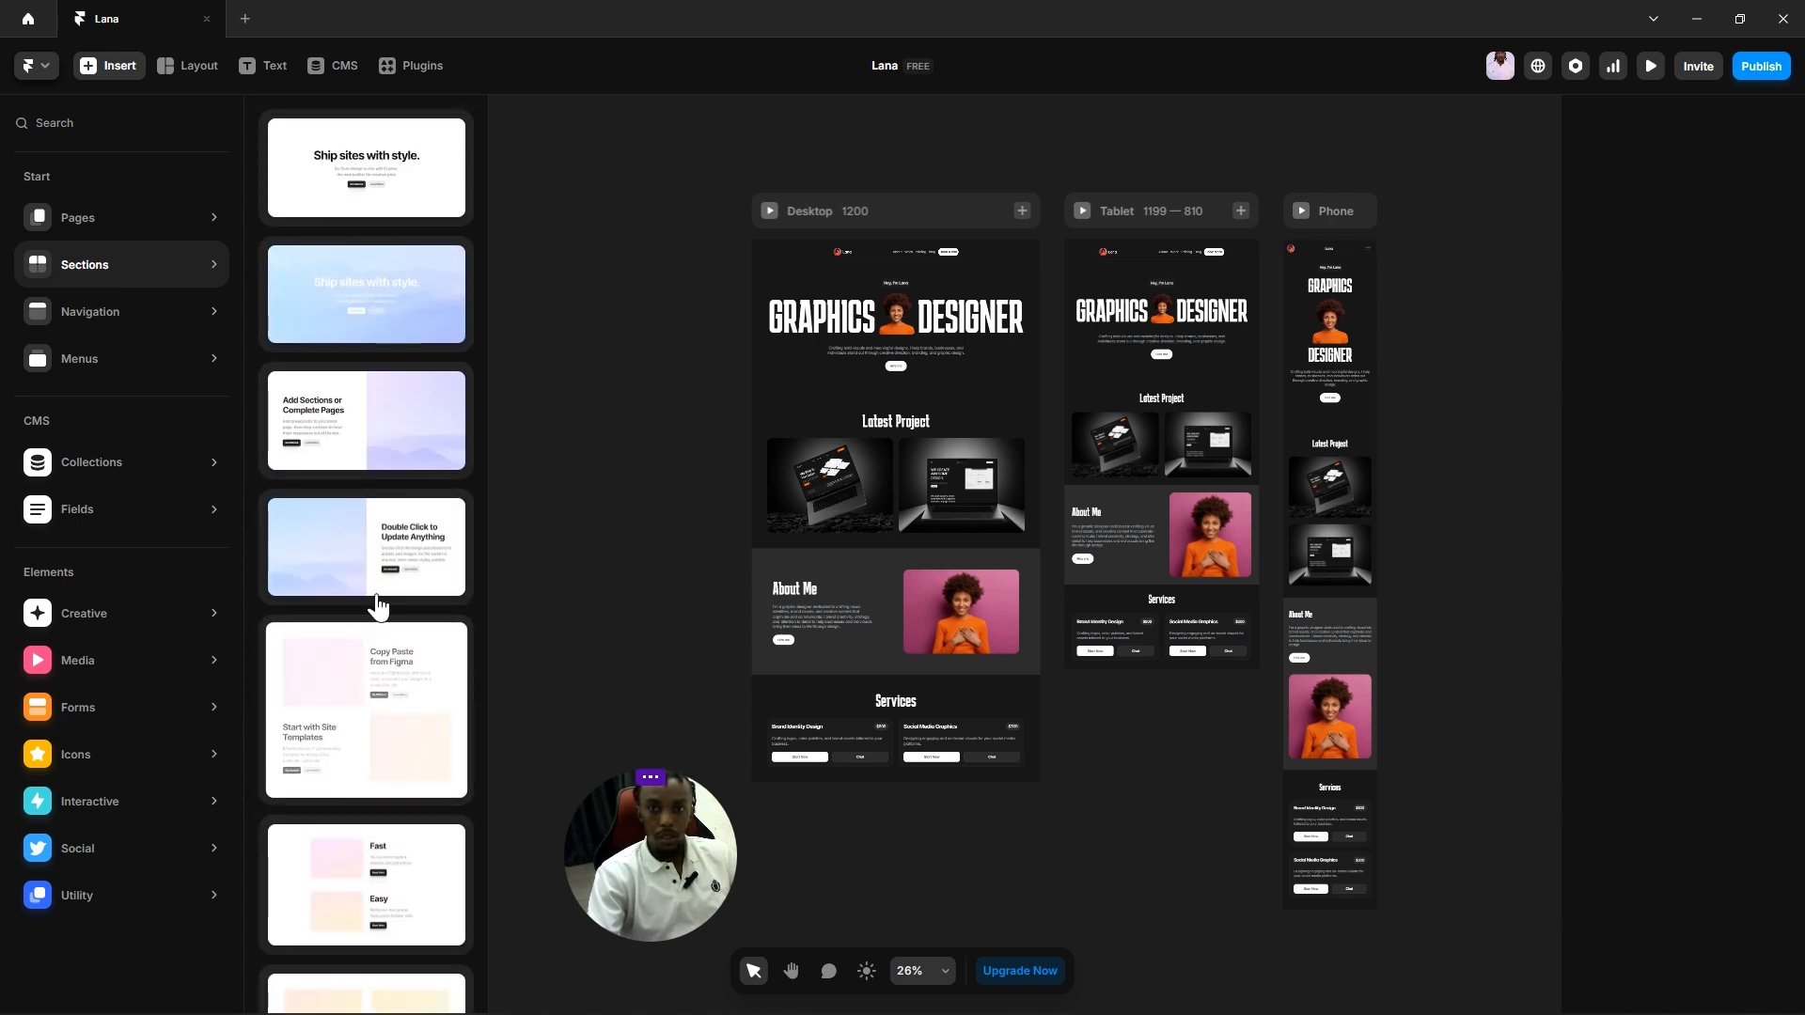
scroll(379, 608, down, 5)
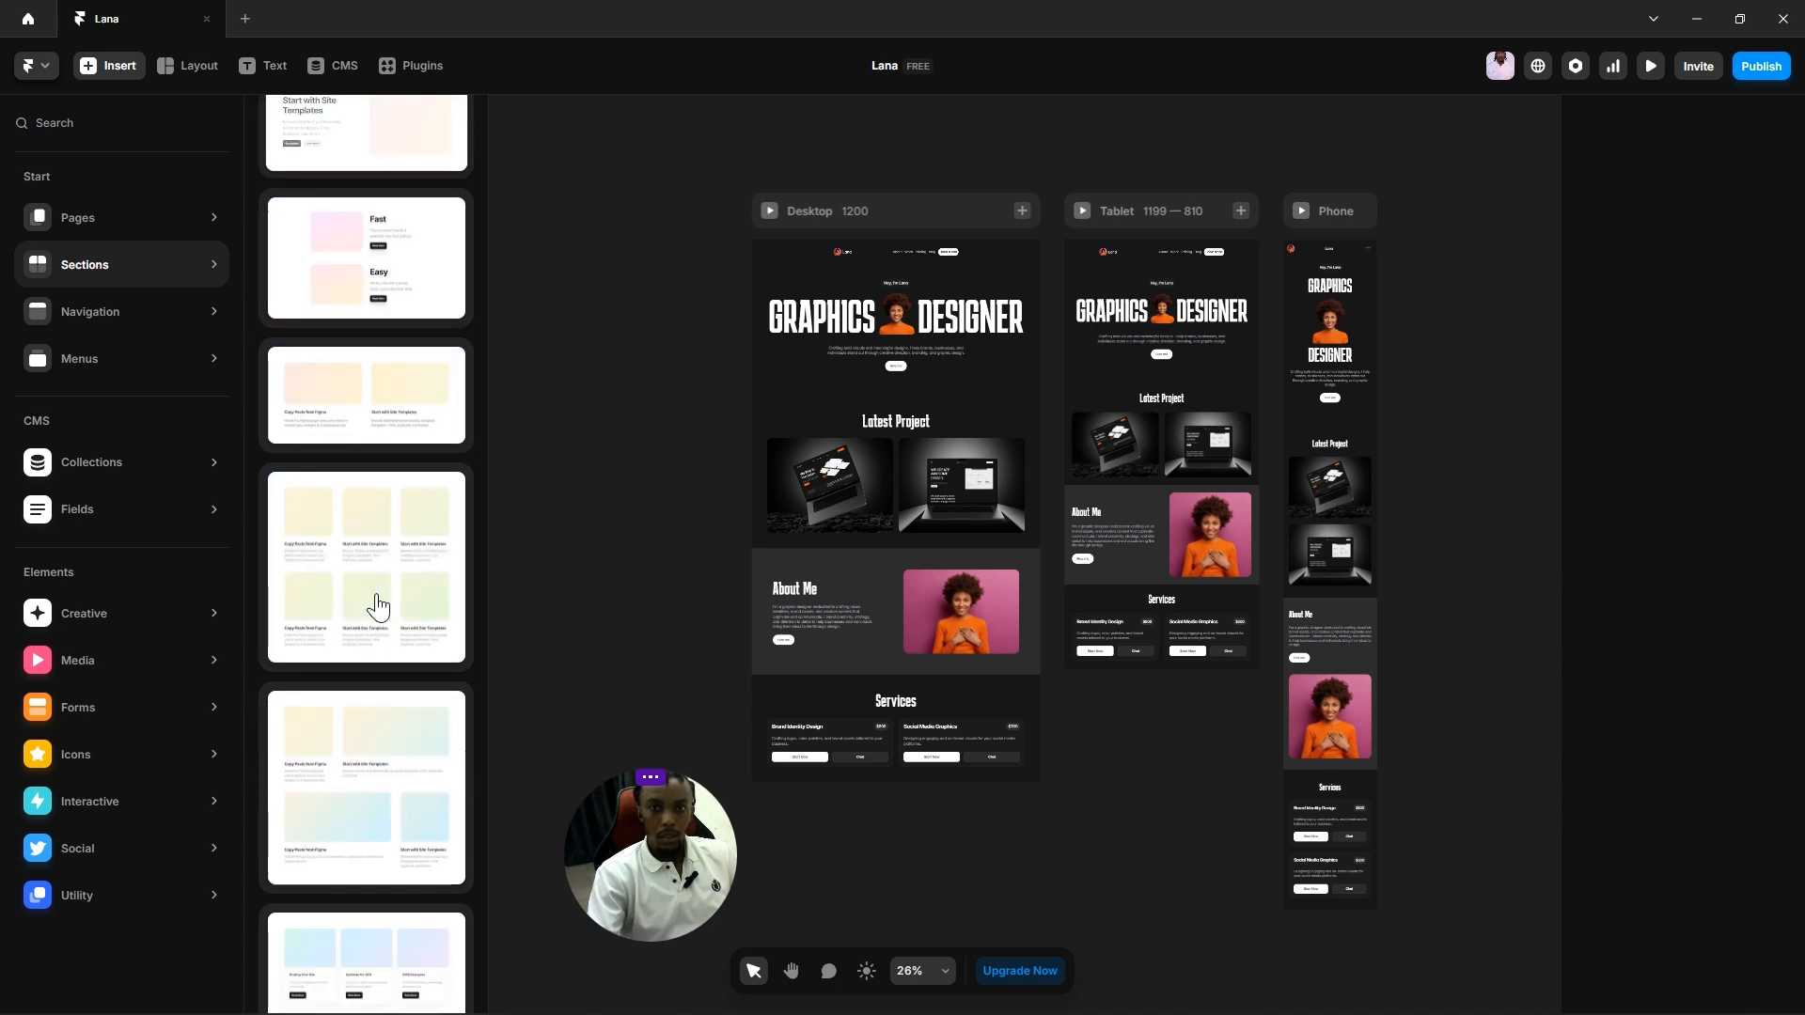
Step: Look through the ready-made page templates, such as Portfolio, Blog, 404 and Coming Soon, without adding one
click(128, 216)
scroll(363, 516, down, 8)
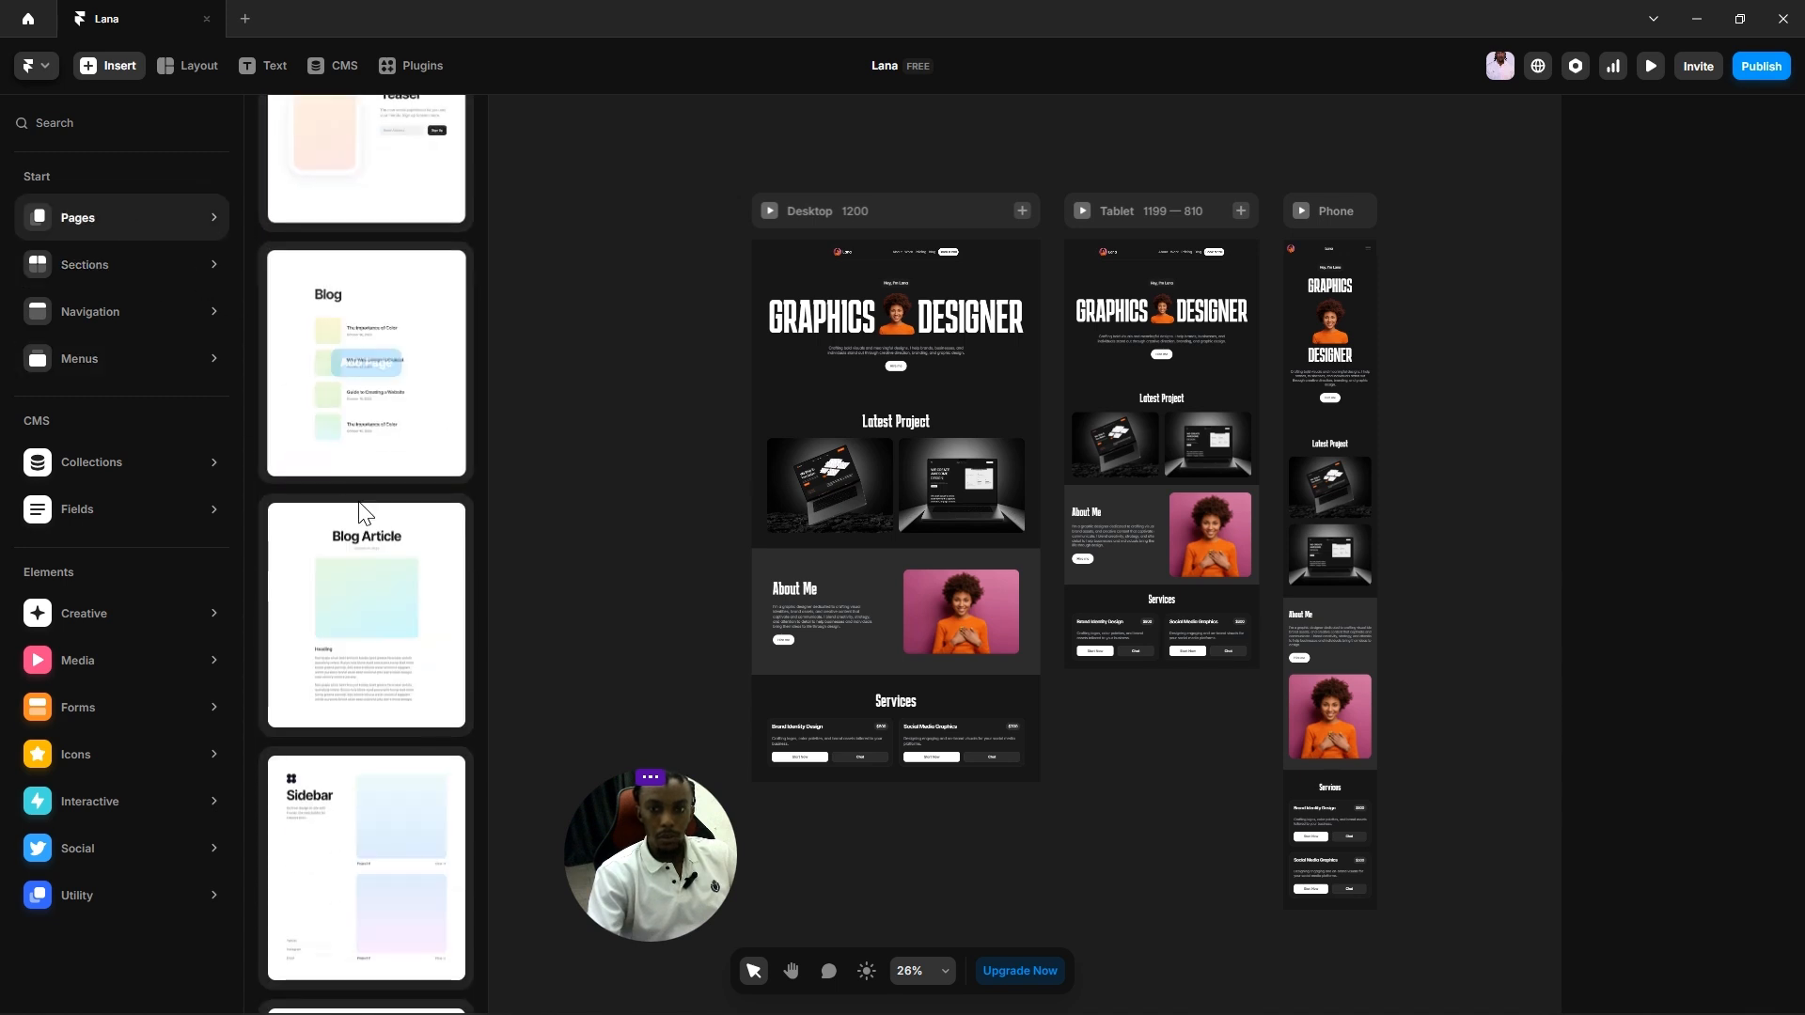
scroll(371, 535, down, 10)
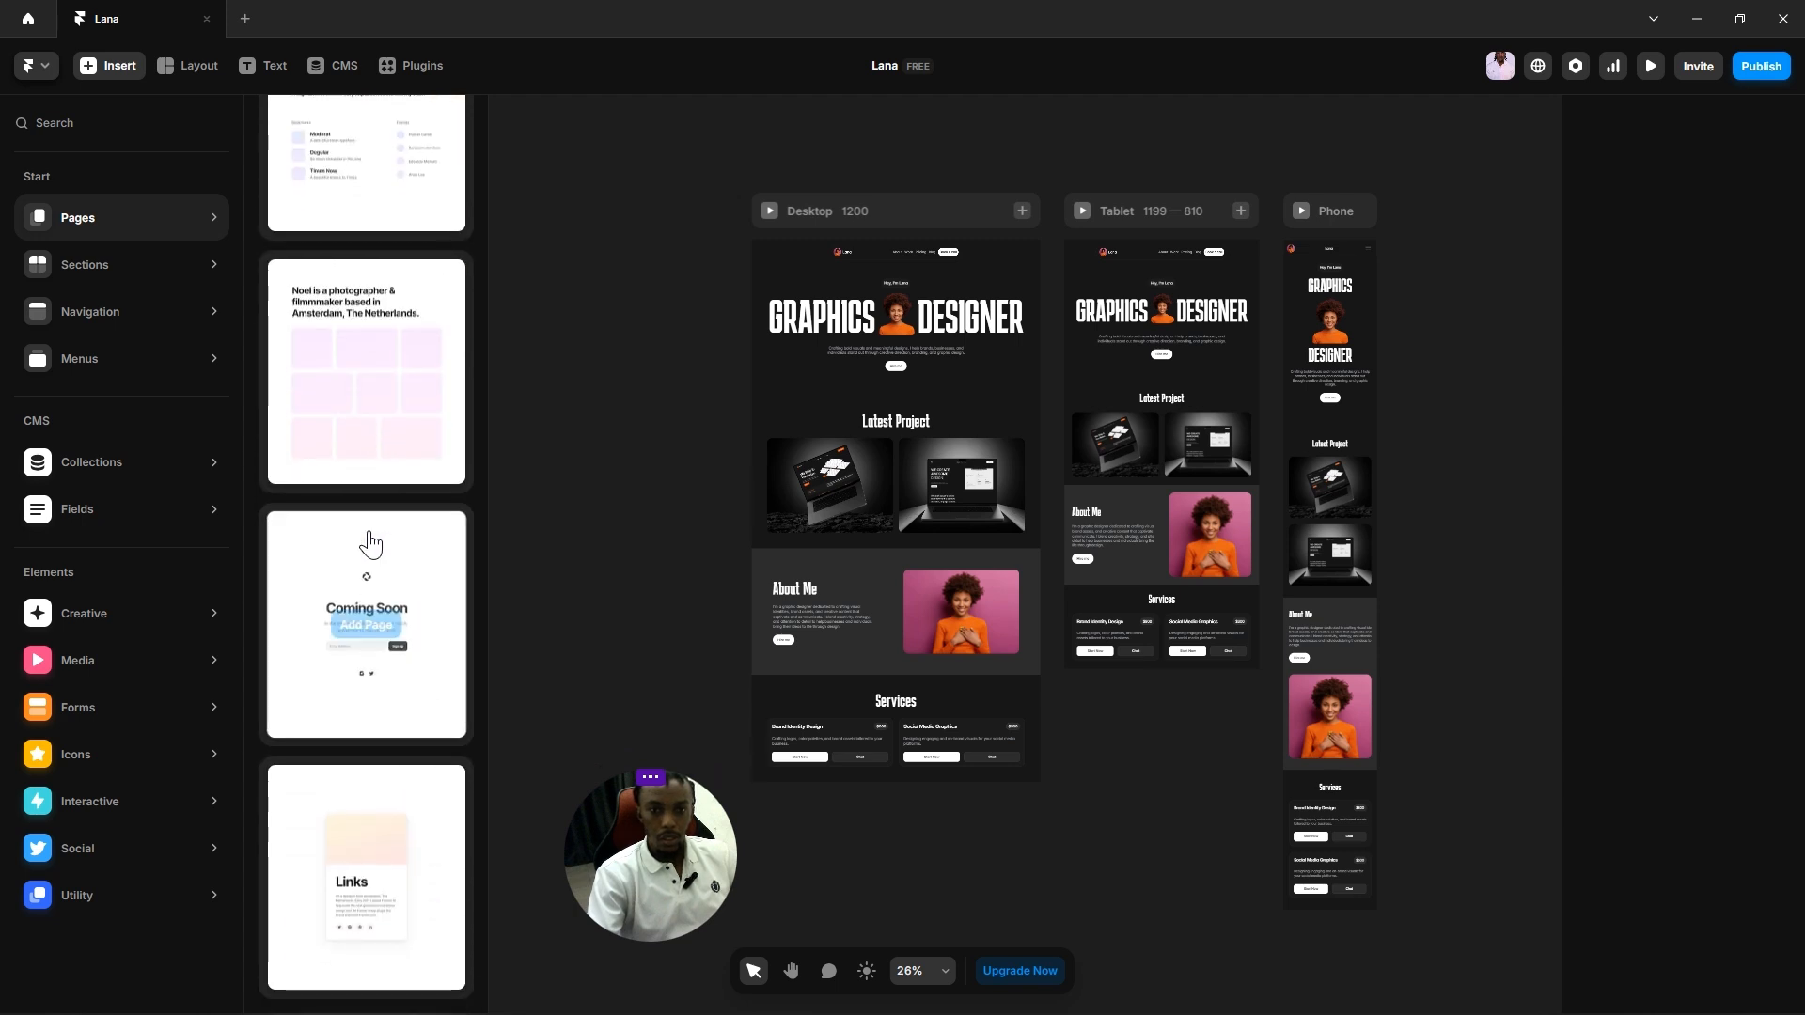
scroll(371, 537, up, 5)
scroll(371, 543, up, 8)
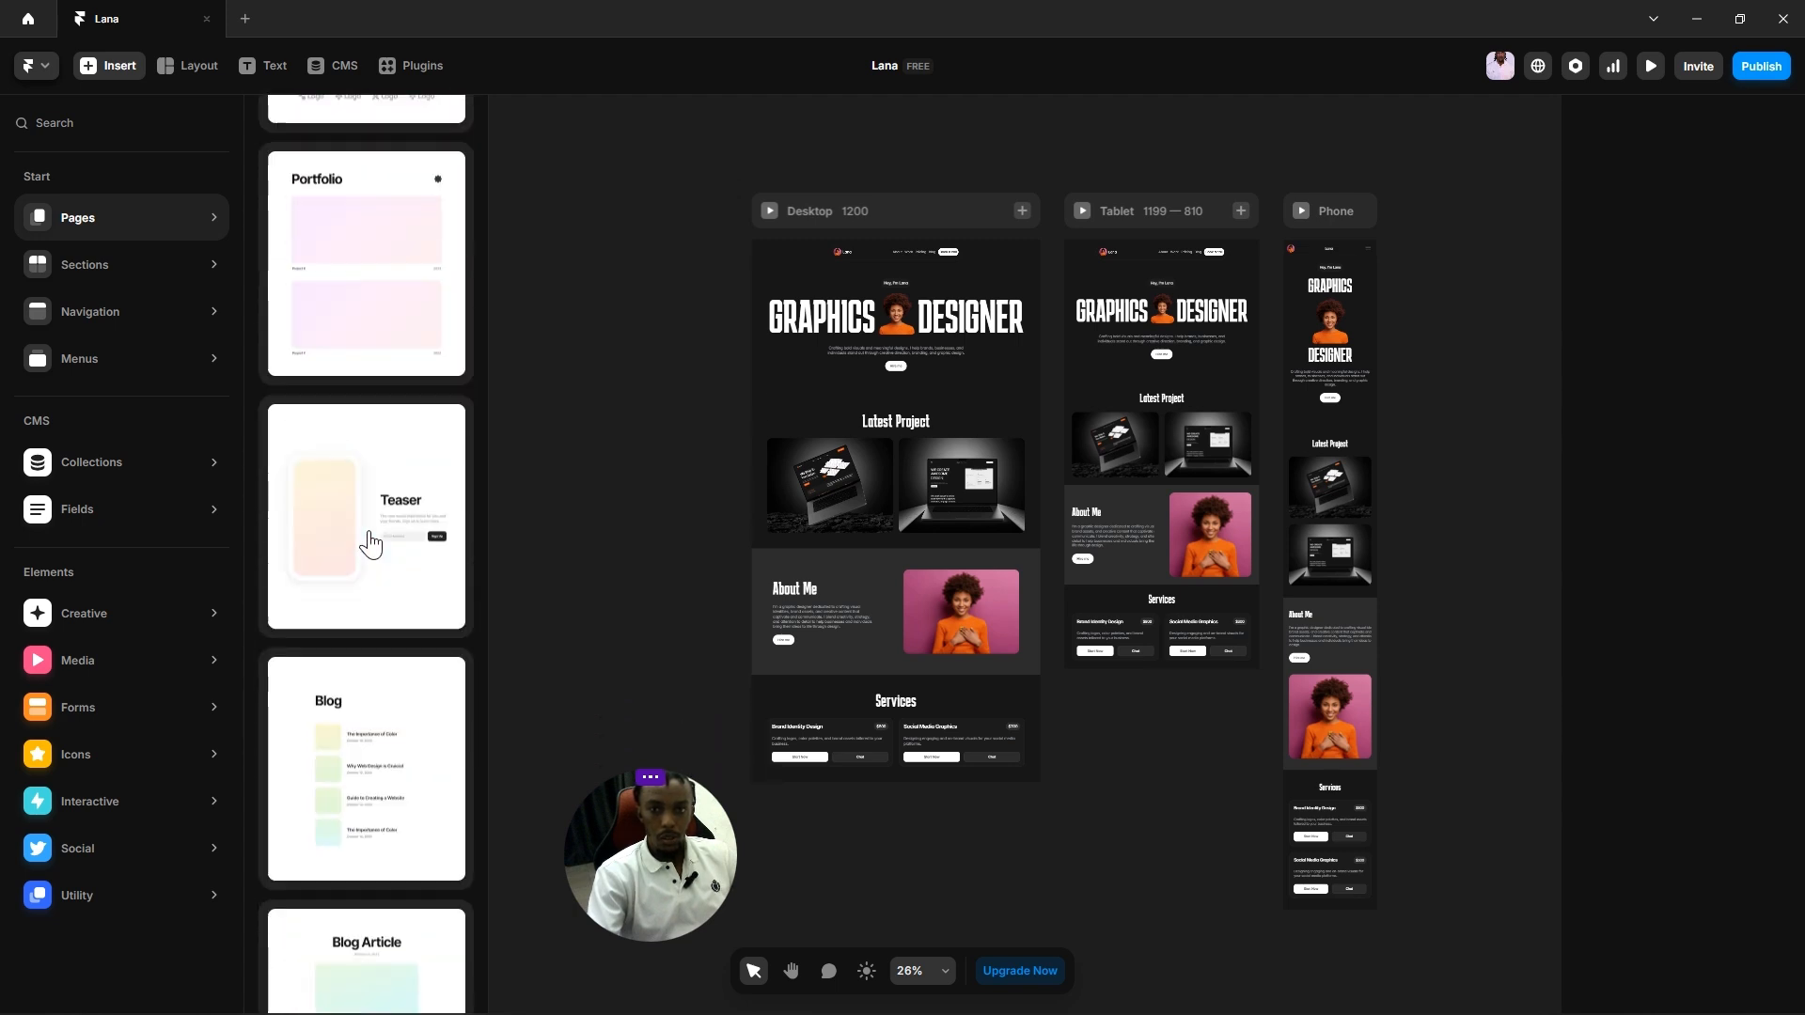
scroll(371, 544, down, 10)
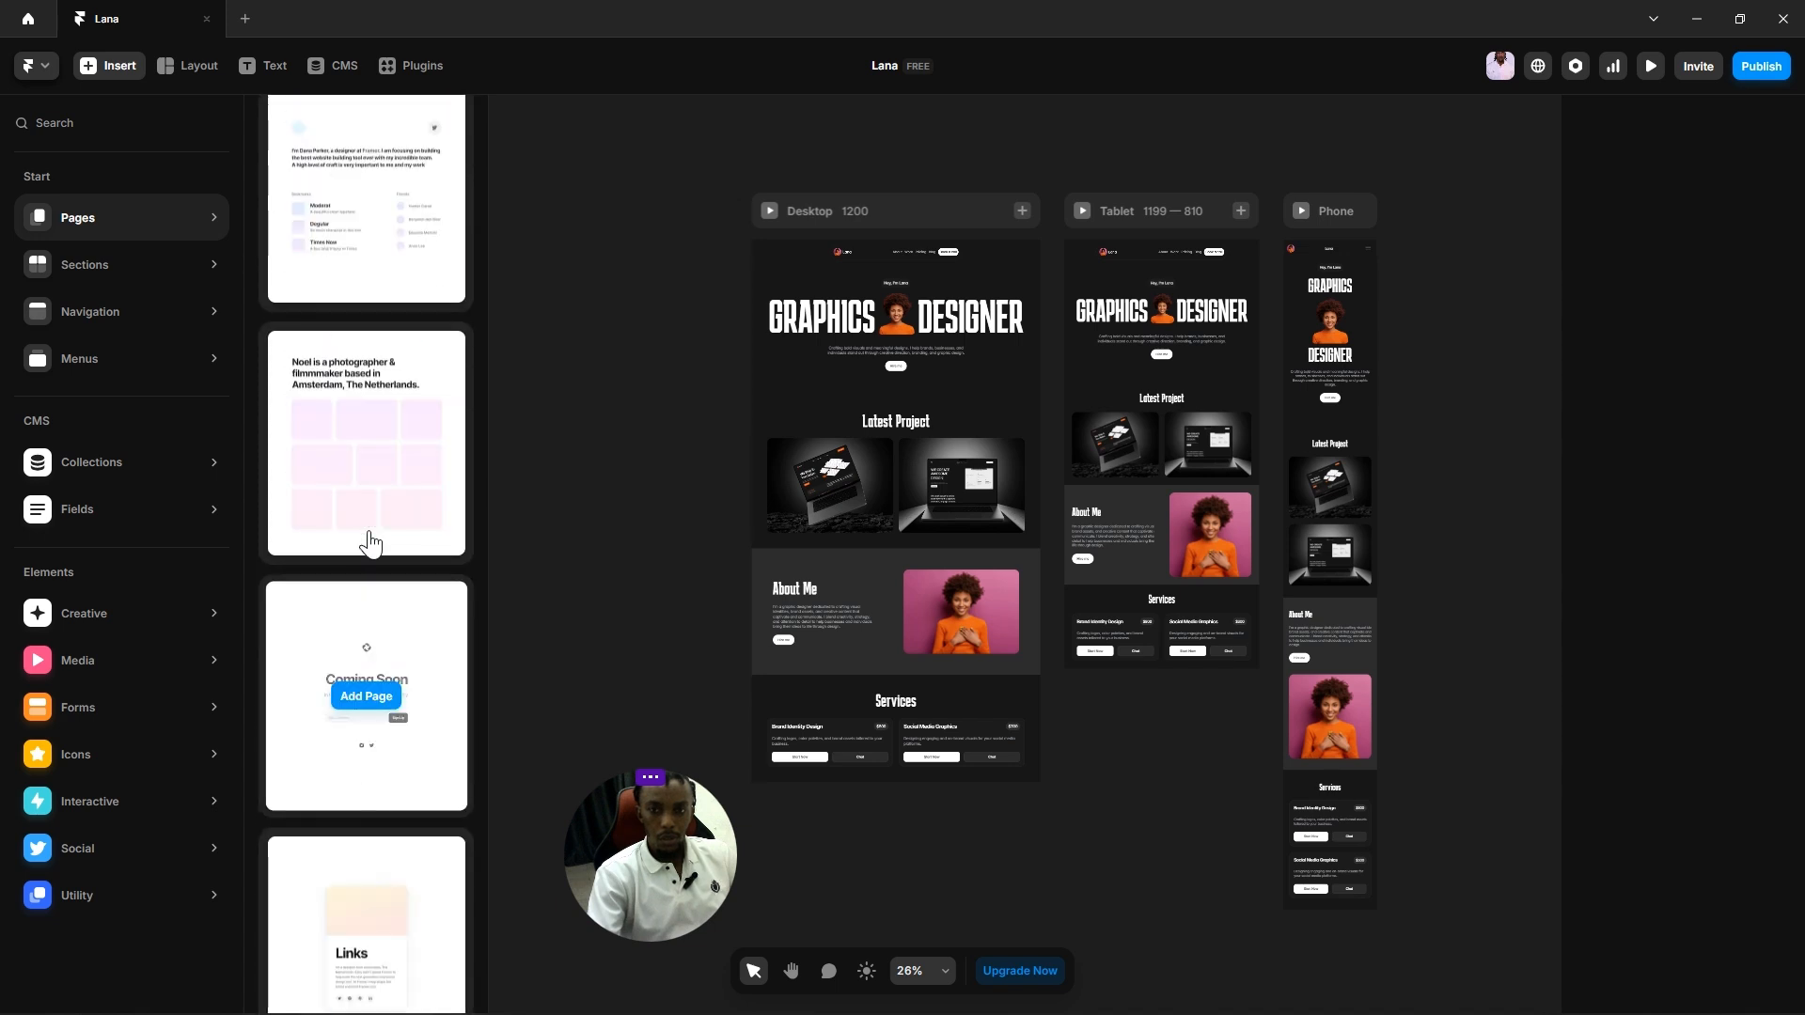
scroll(372, 543, down, 1)
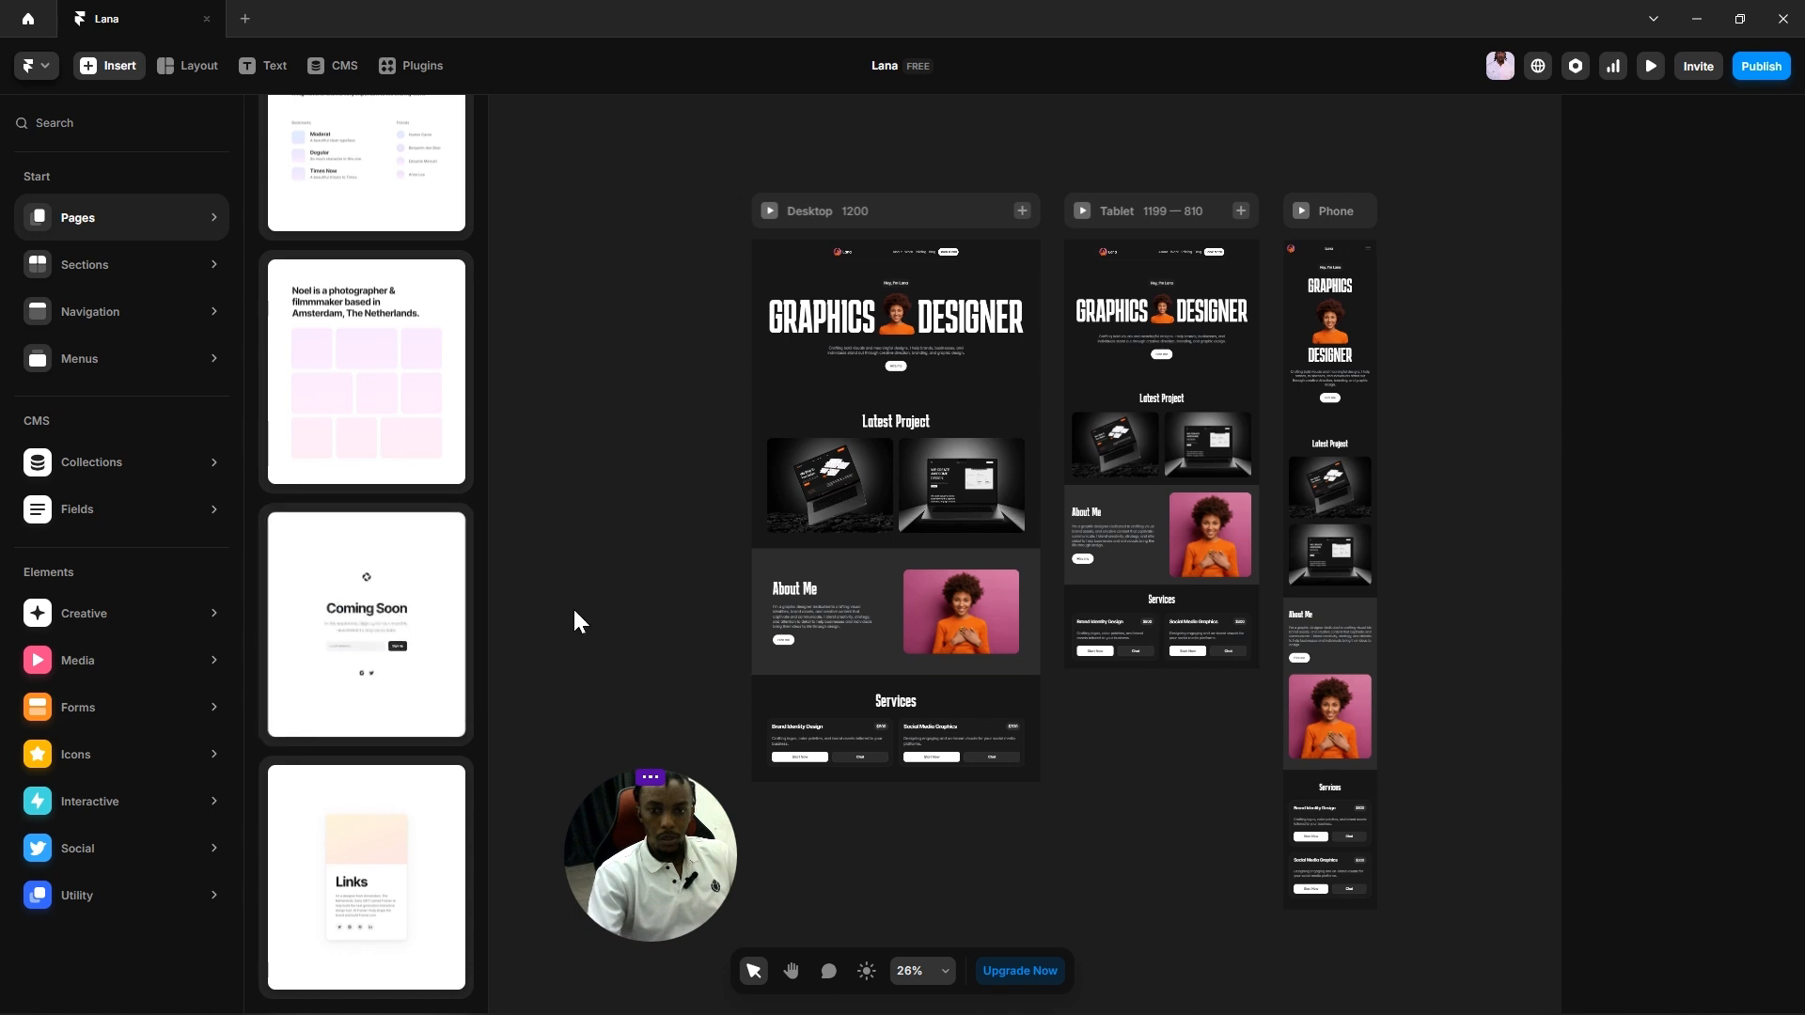
scroll(376, 601, up, 7)
scroll(395, 602, up, 15)
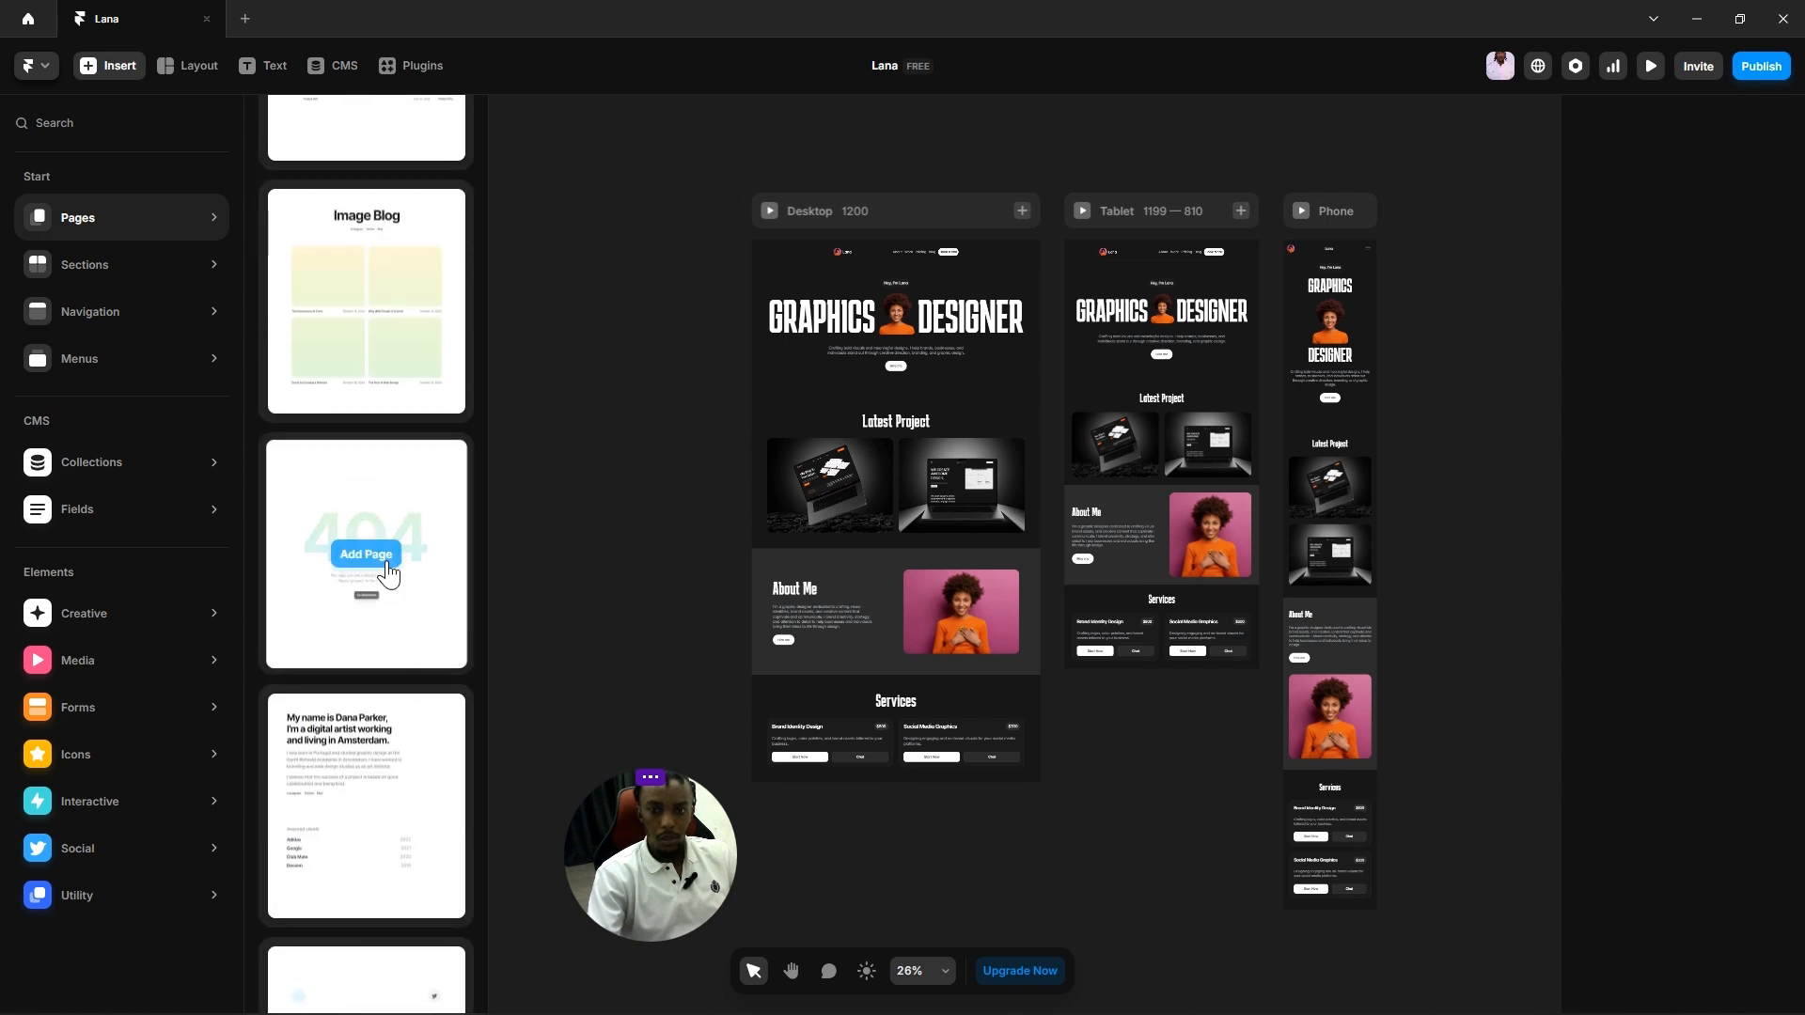
scroll(388, 573, up, 5)
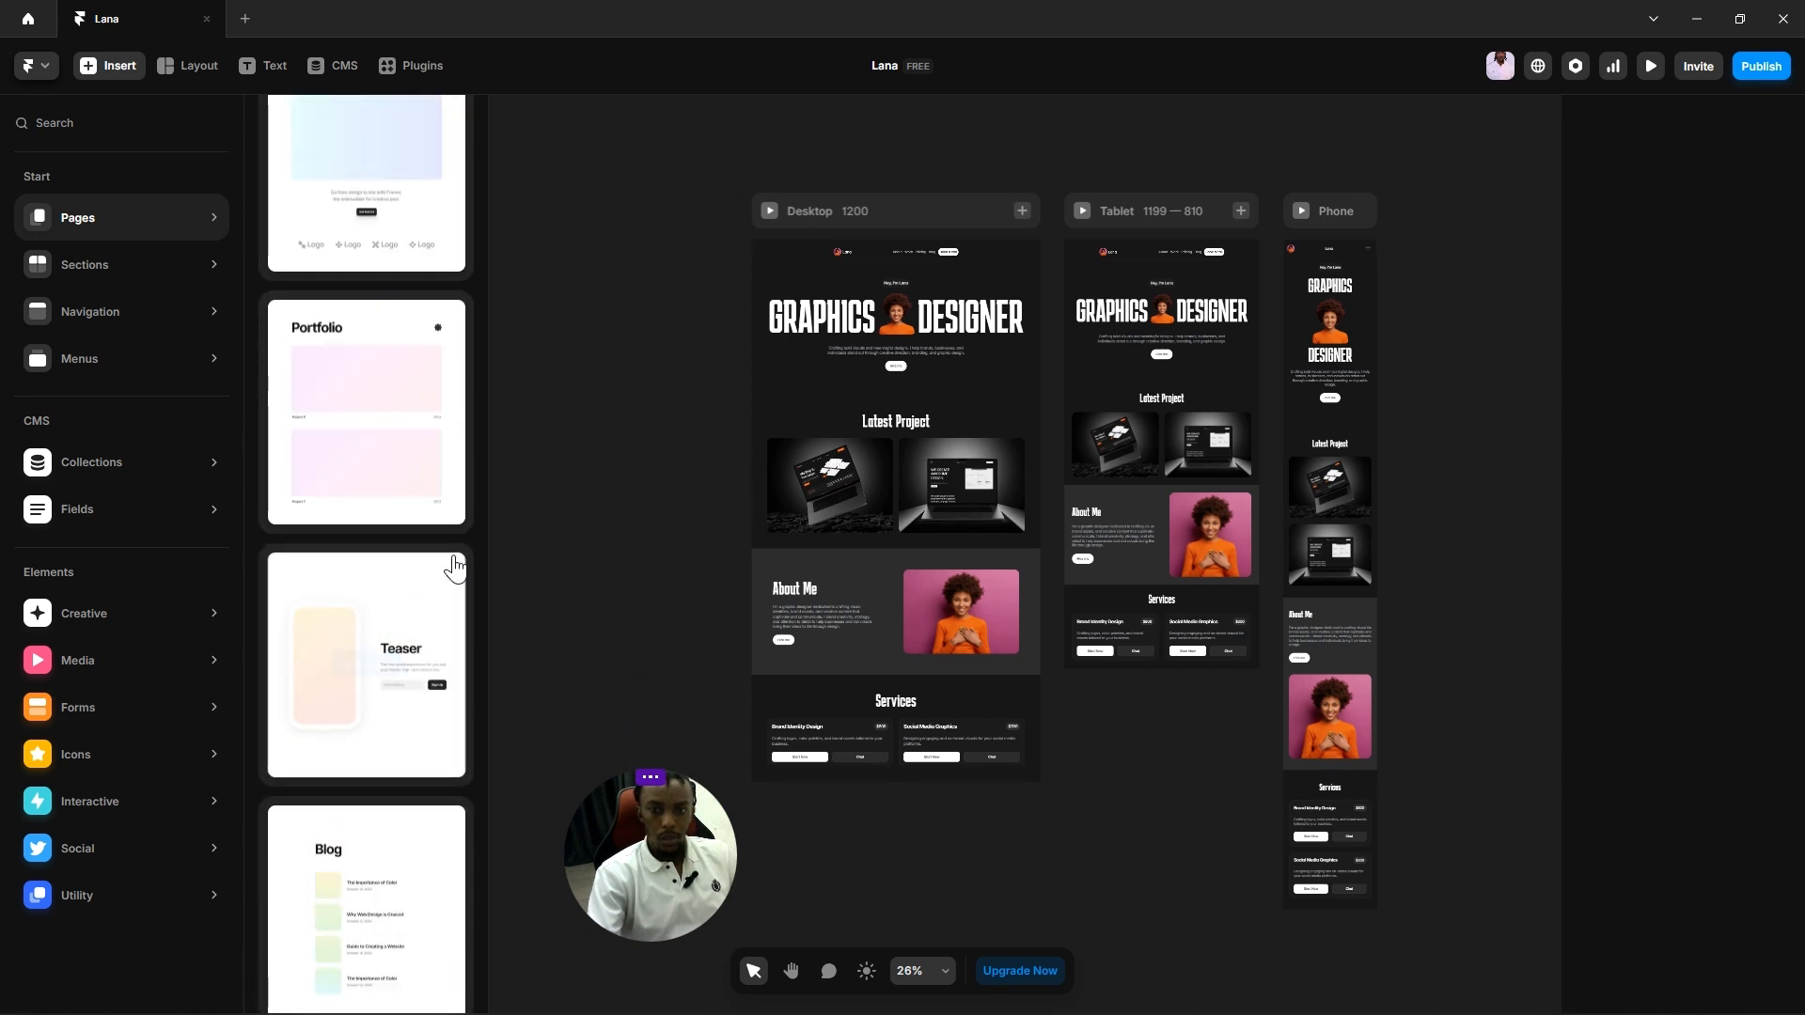
Step: Go through the section templates once more, including Reviews, Contact, pricing and FAQ, and close the insert library
click(94, 265)
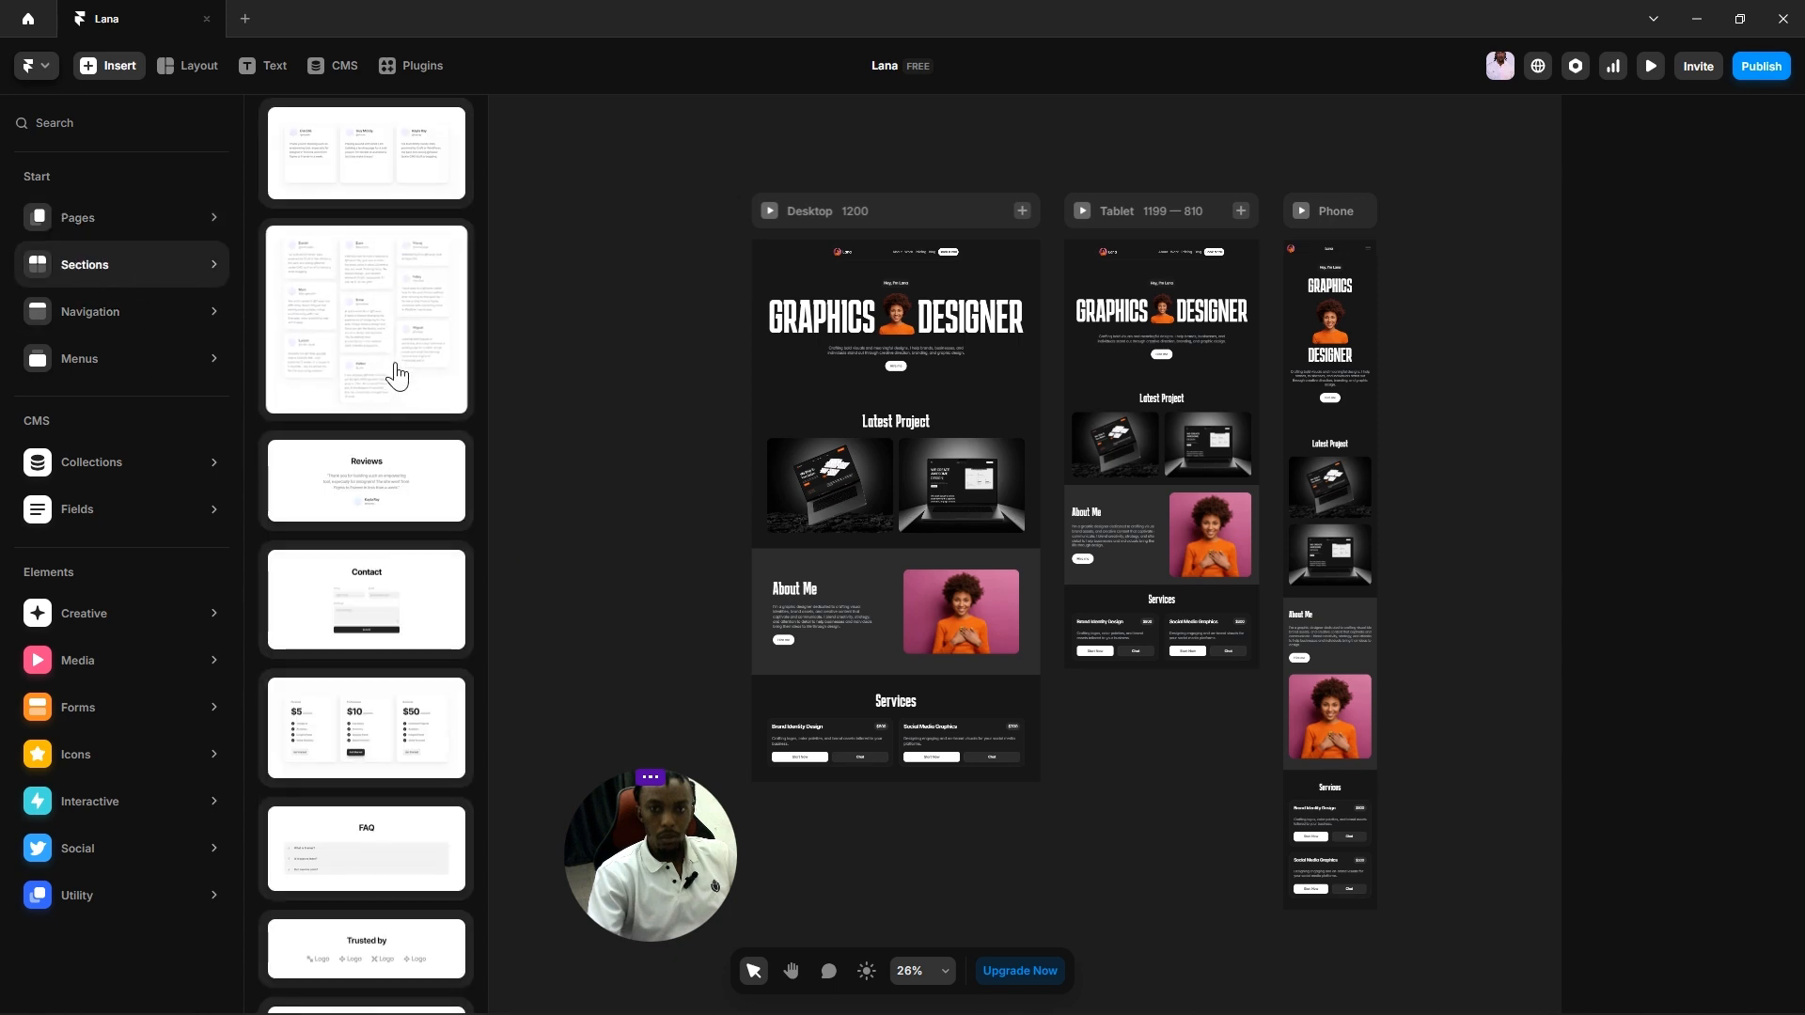
scroll(395, 376, up, 10)
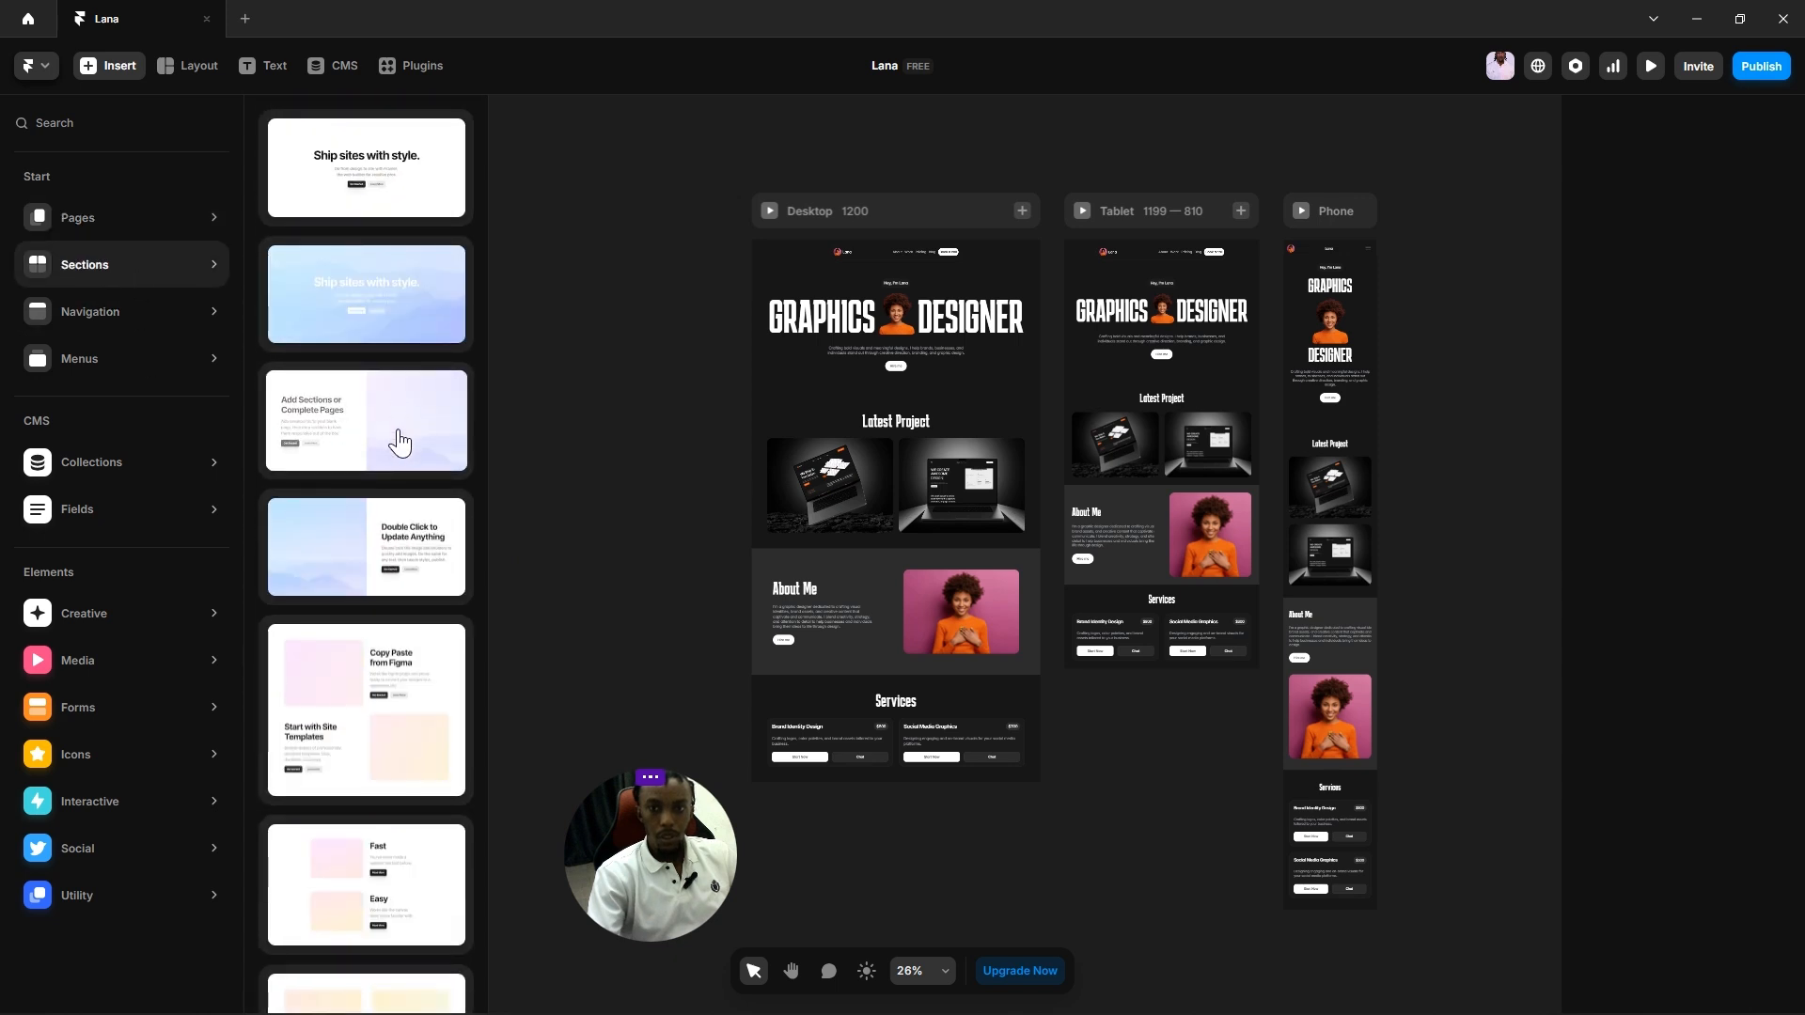
scroll(400, 442, down, 15)
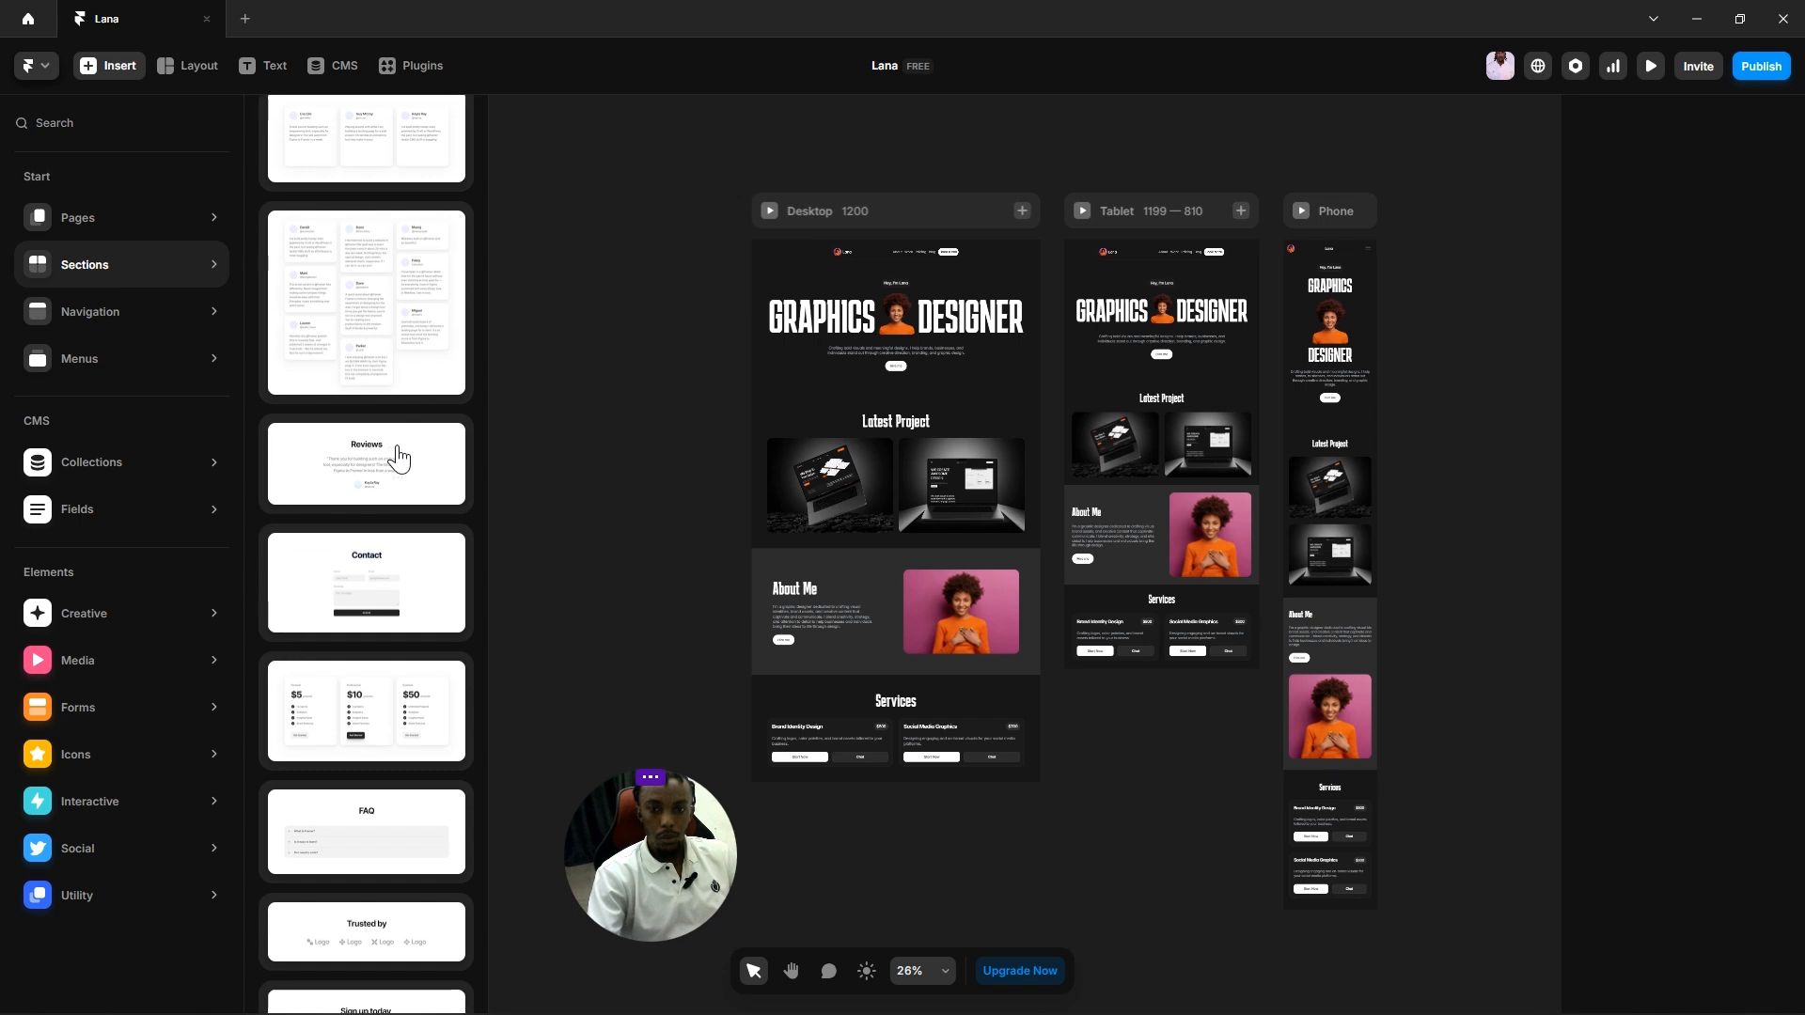
scroll(399, 459, down, 1)
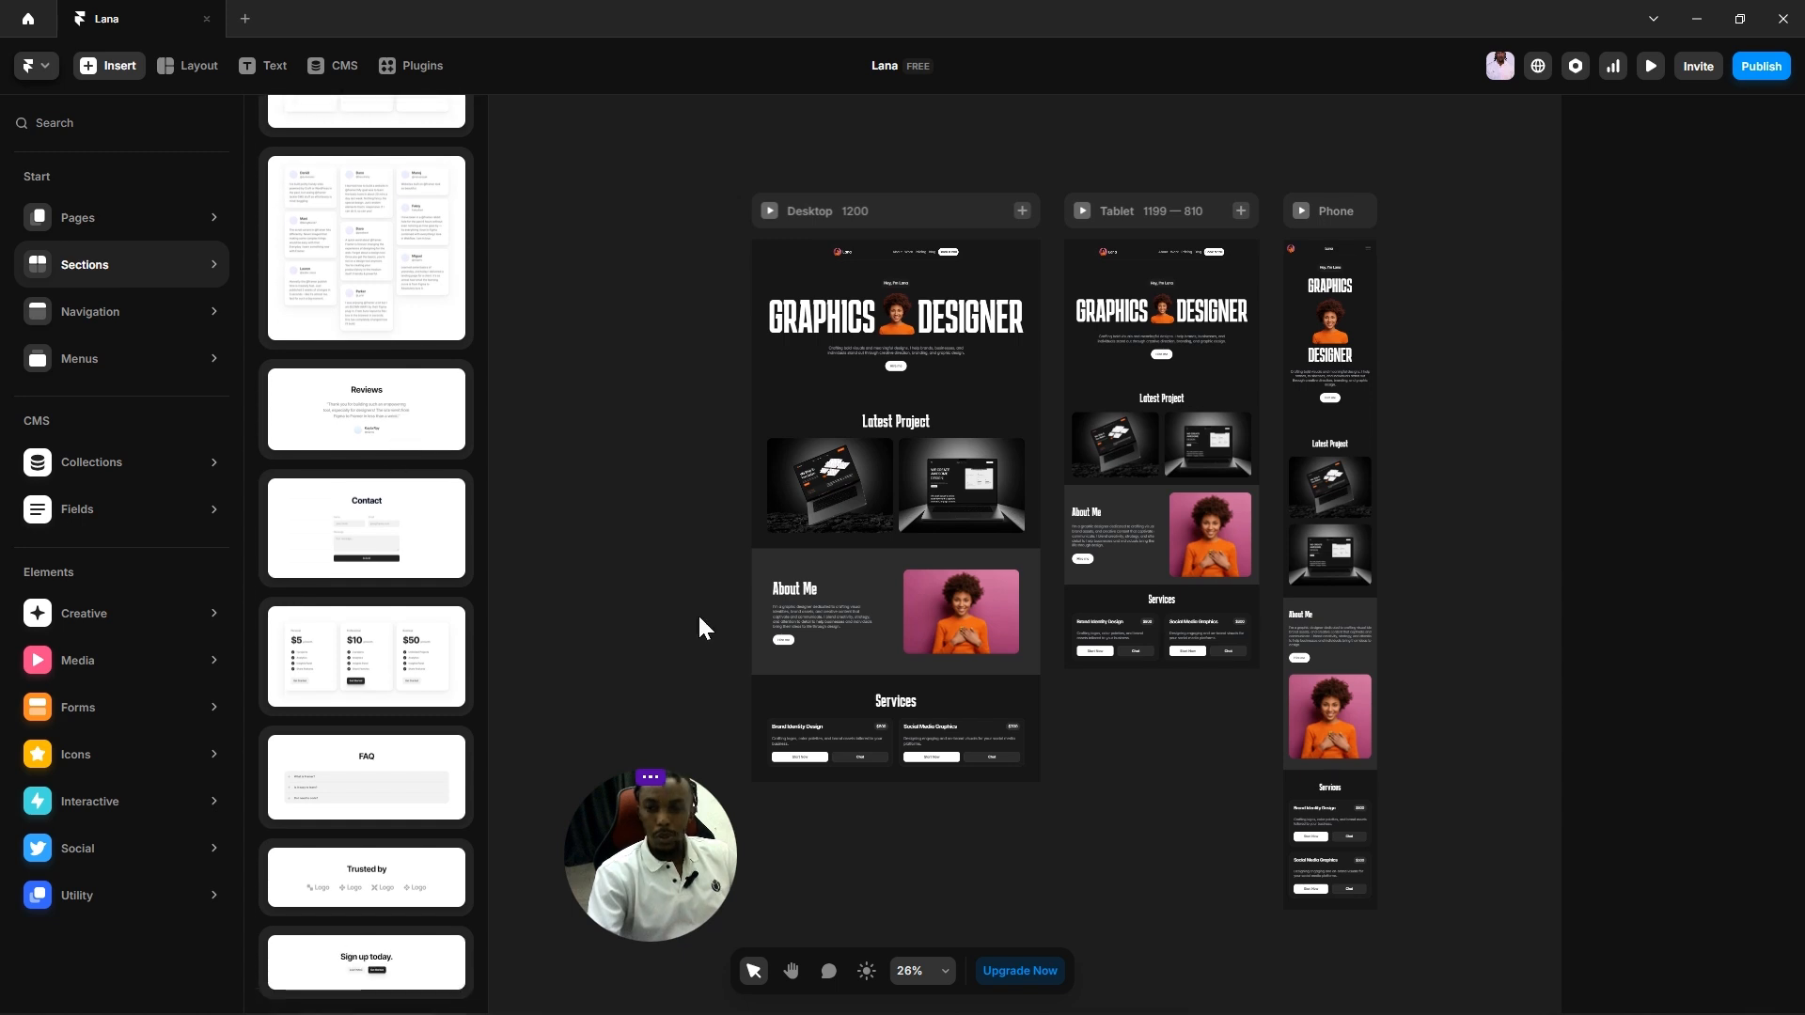
click(627, 573)
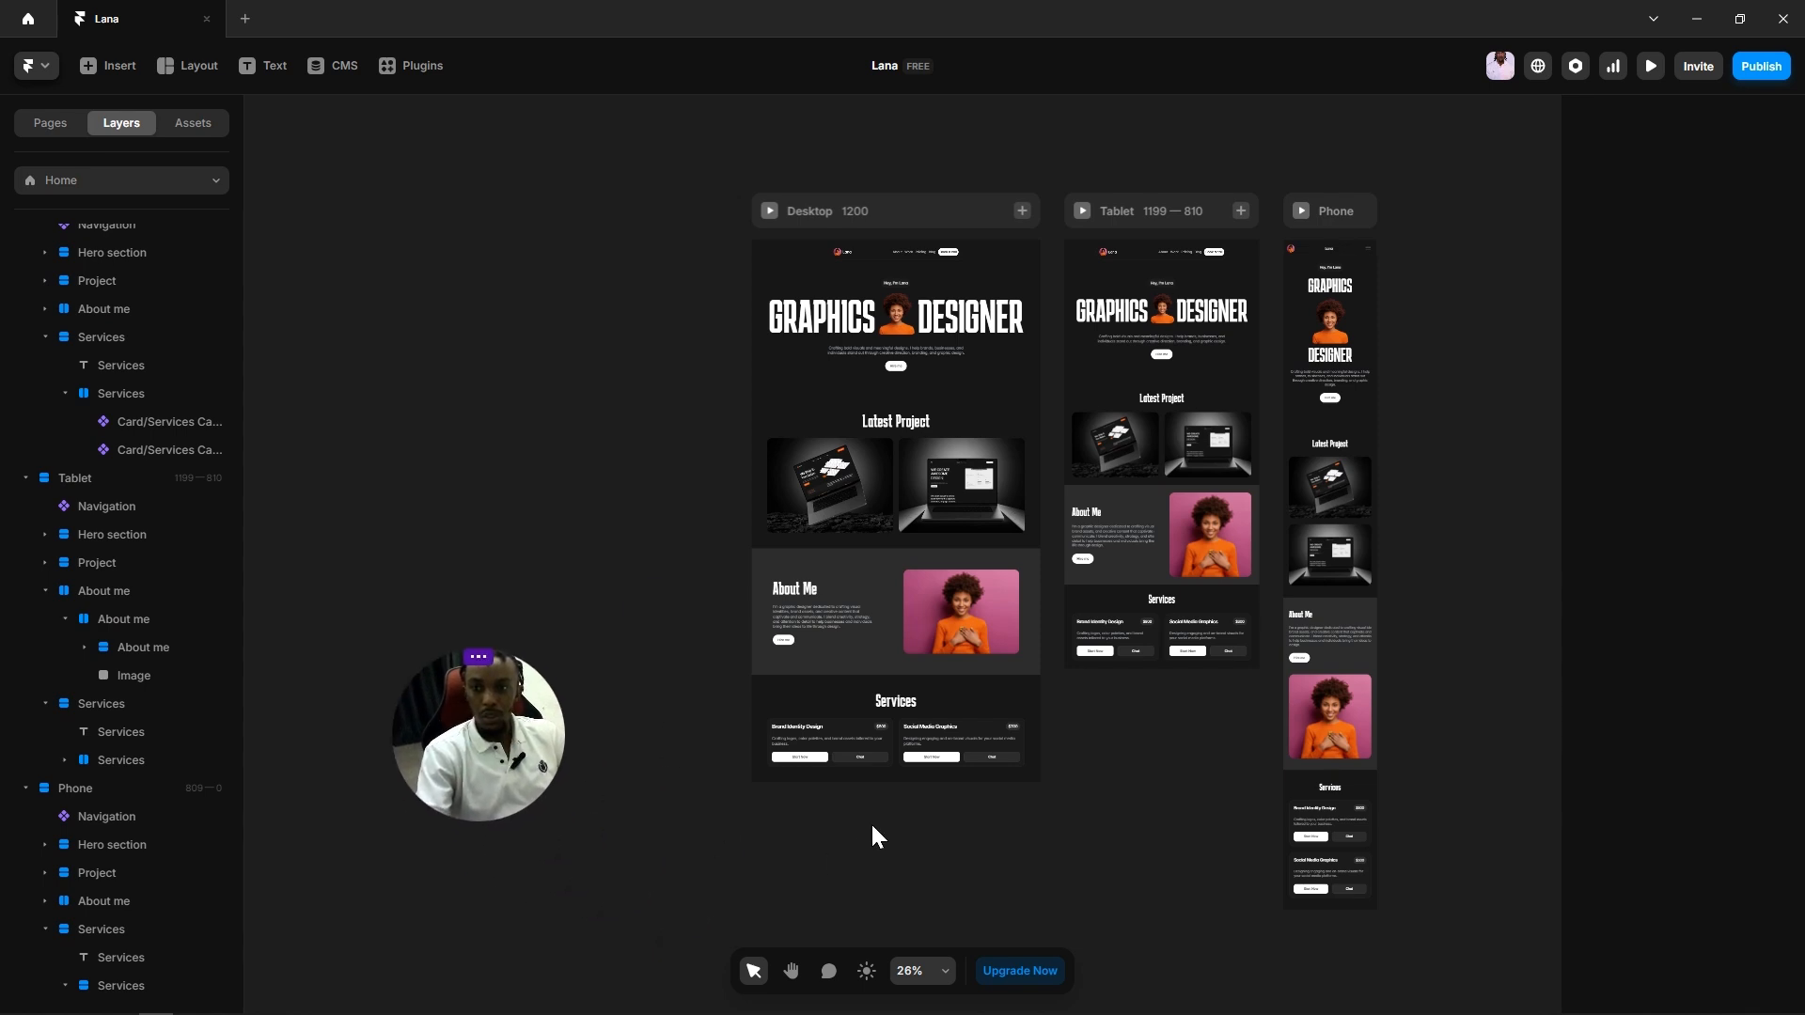
Step: Examine the Desktop layout's Services section up close and the page's header navigation links
scroll(908, 821, up, 5)
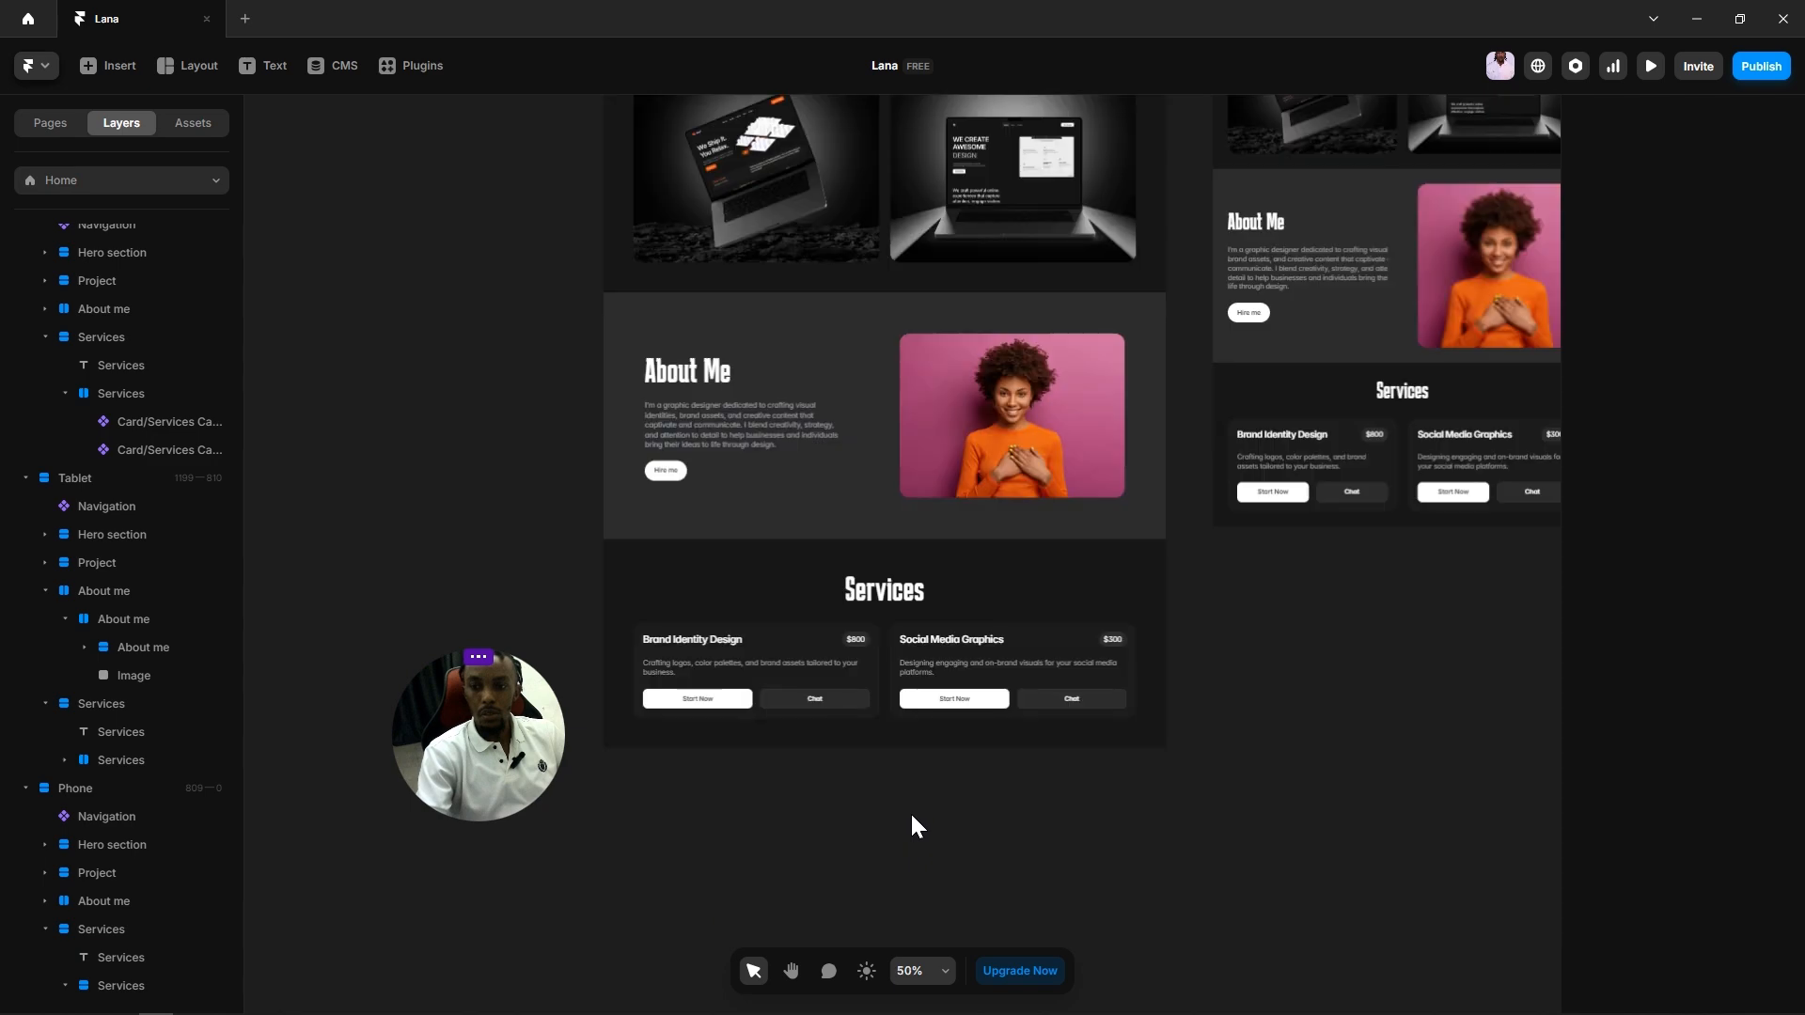
key(space)
drag(954, 837, 1039, 720)
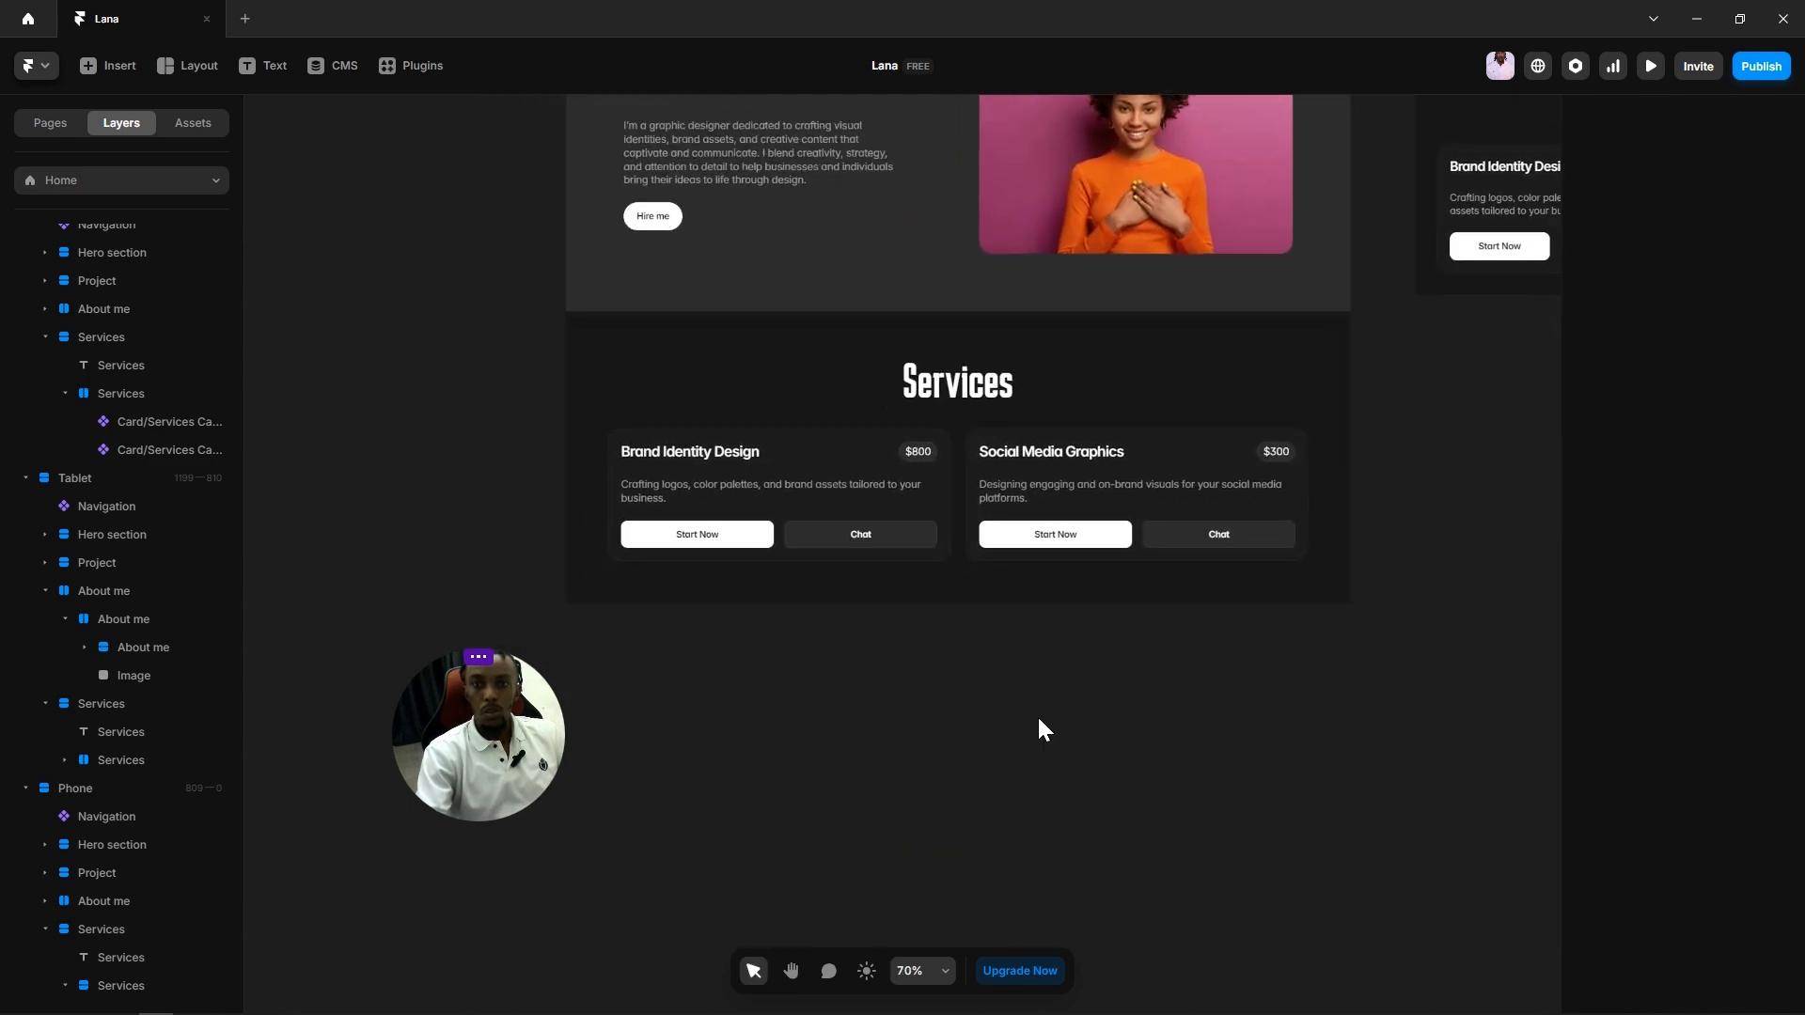
scroll(1030, 713, down, 5)
scroll(1025, 699, up, 5)
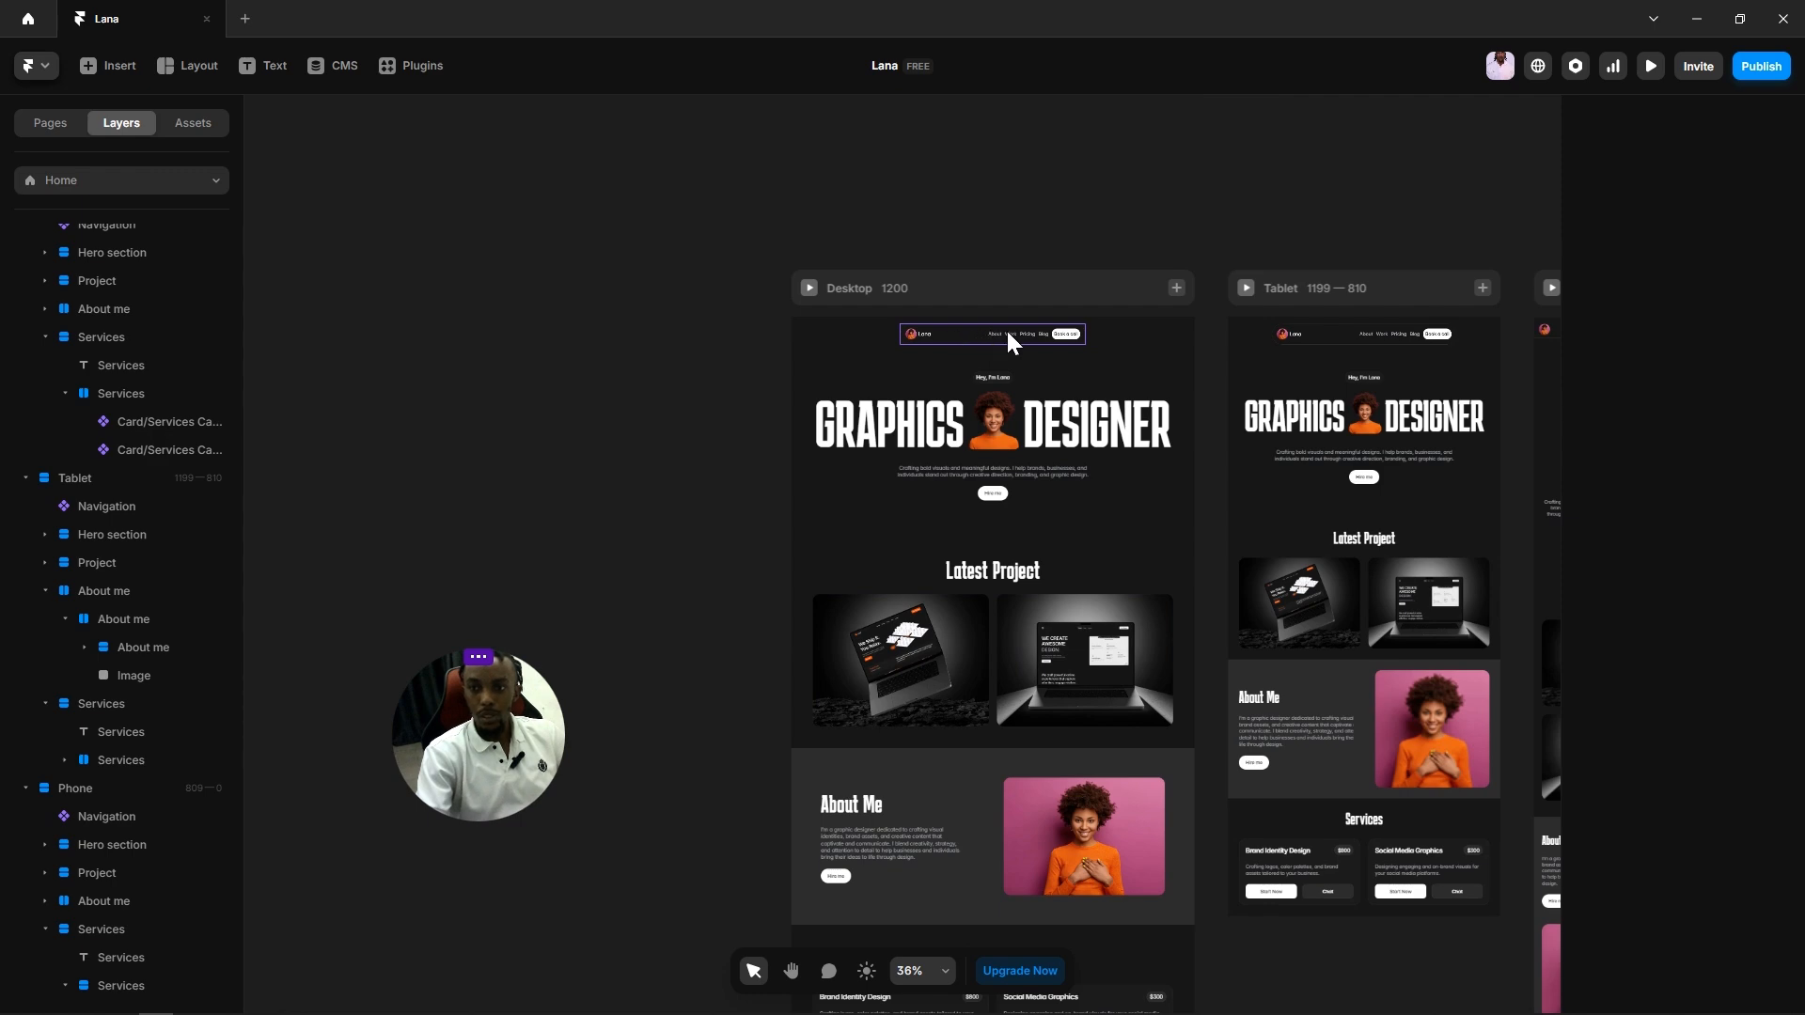
Step: Draw a wide, shallow frame about 1153 by 92 px on the empty canvas just below the Desktop layout's Services section
scroll(979, 543, down, 5)
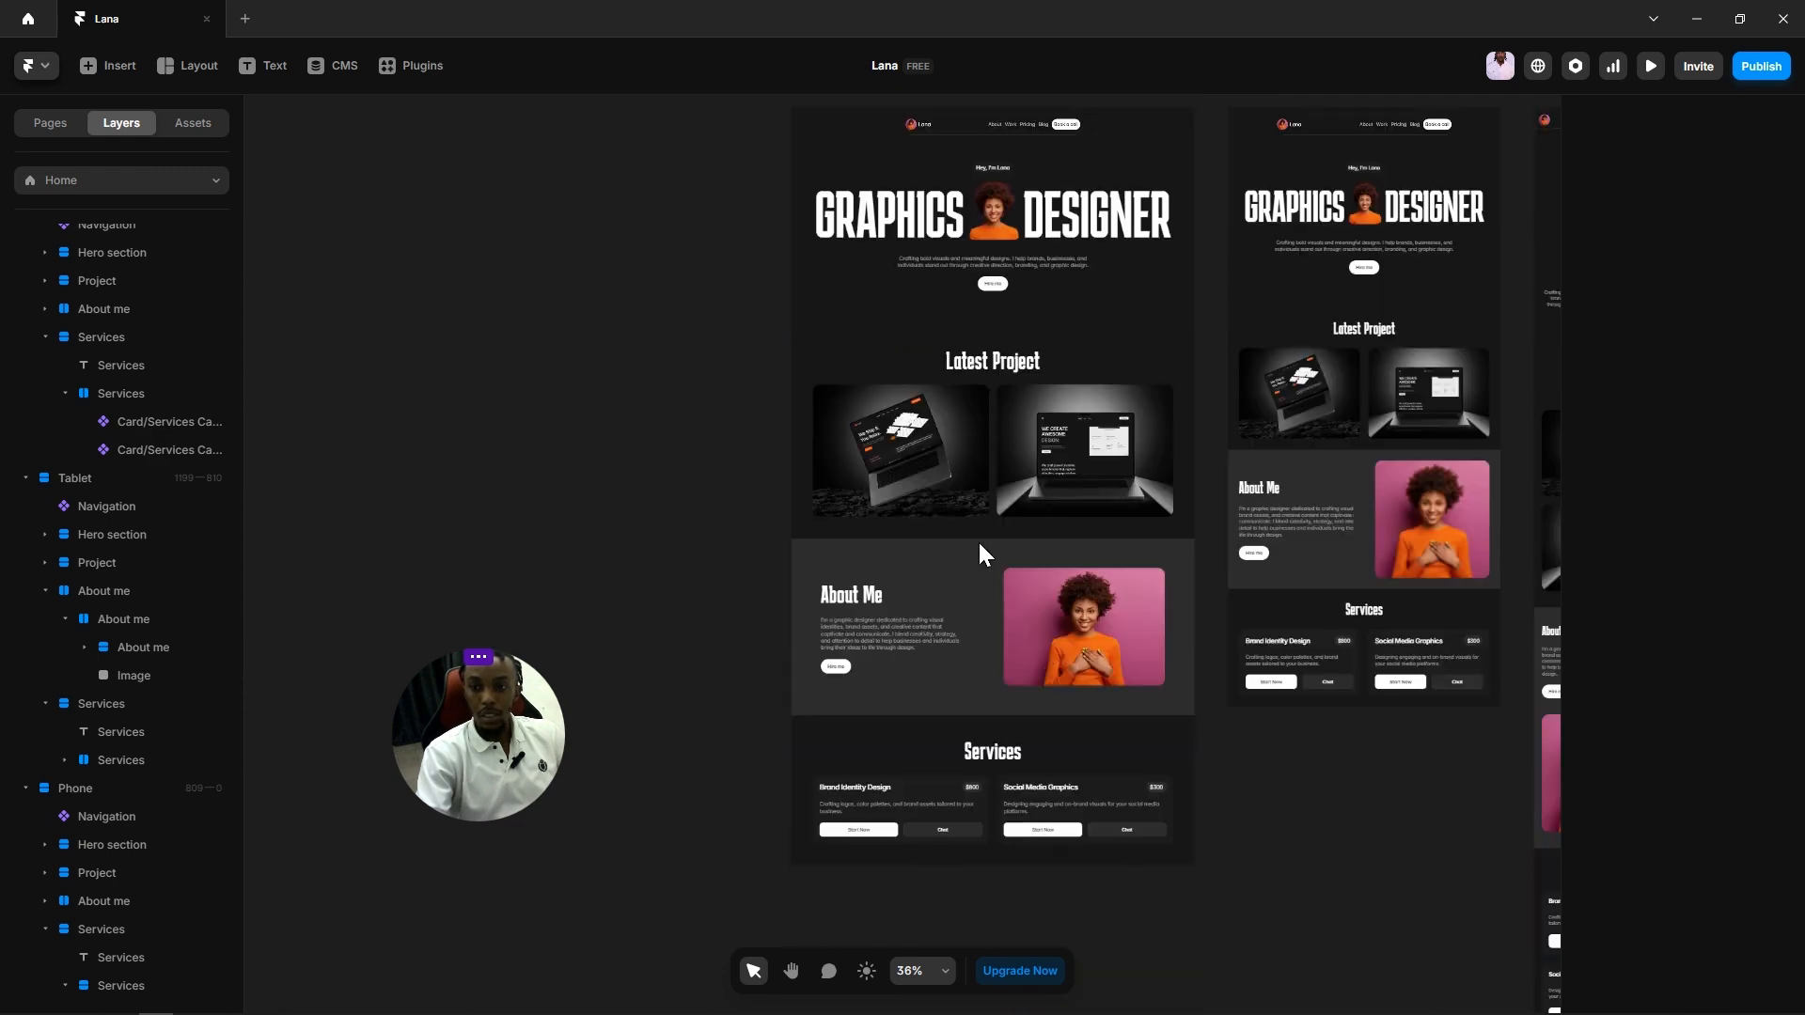
scroll(978, 545, down, 1)
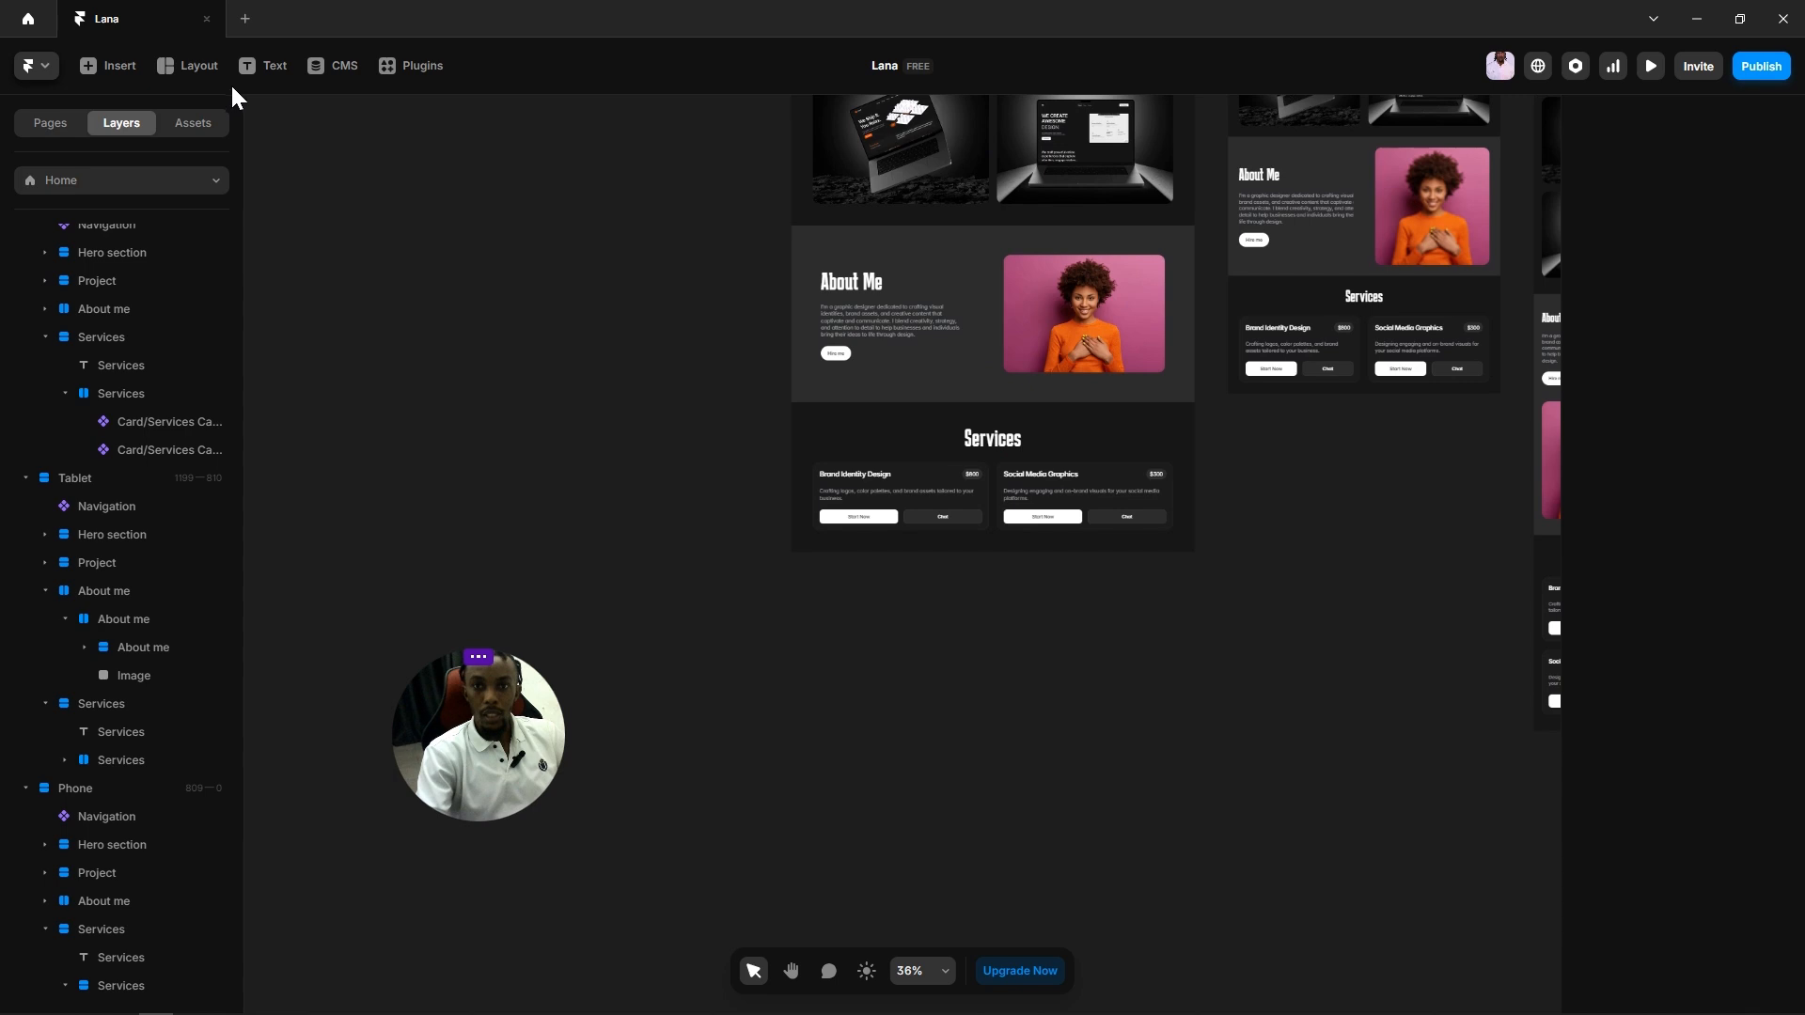
click(182, 80)
click(261, 120)
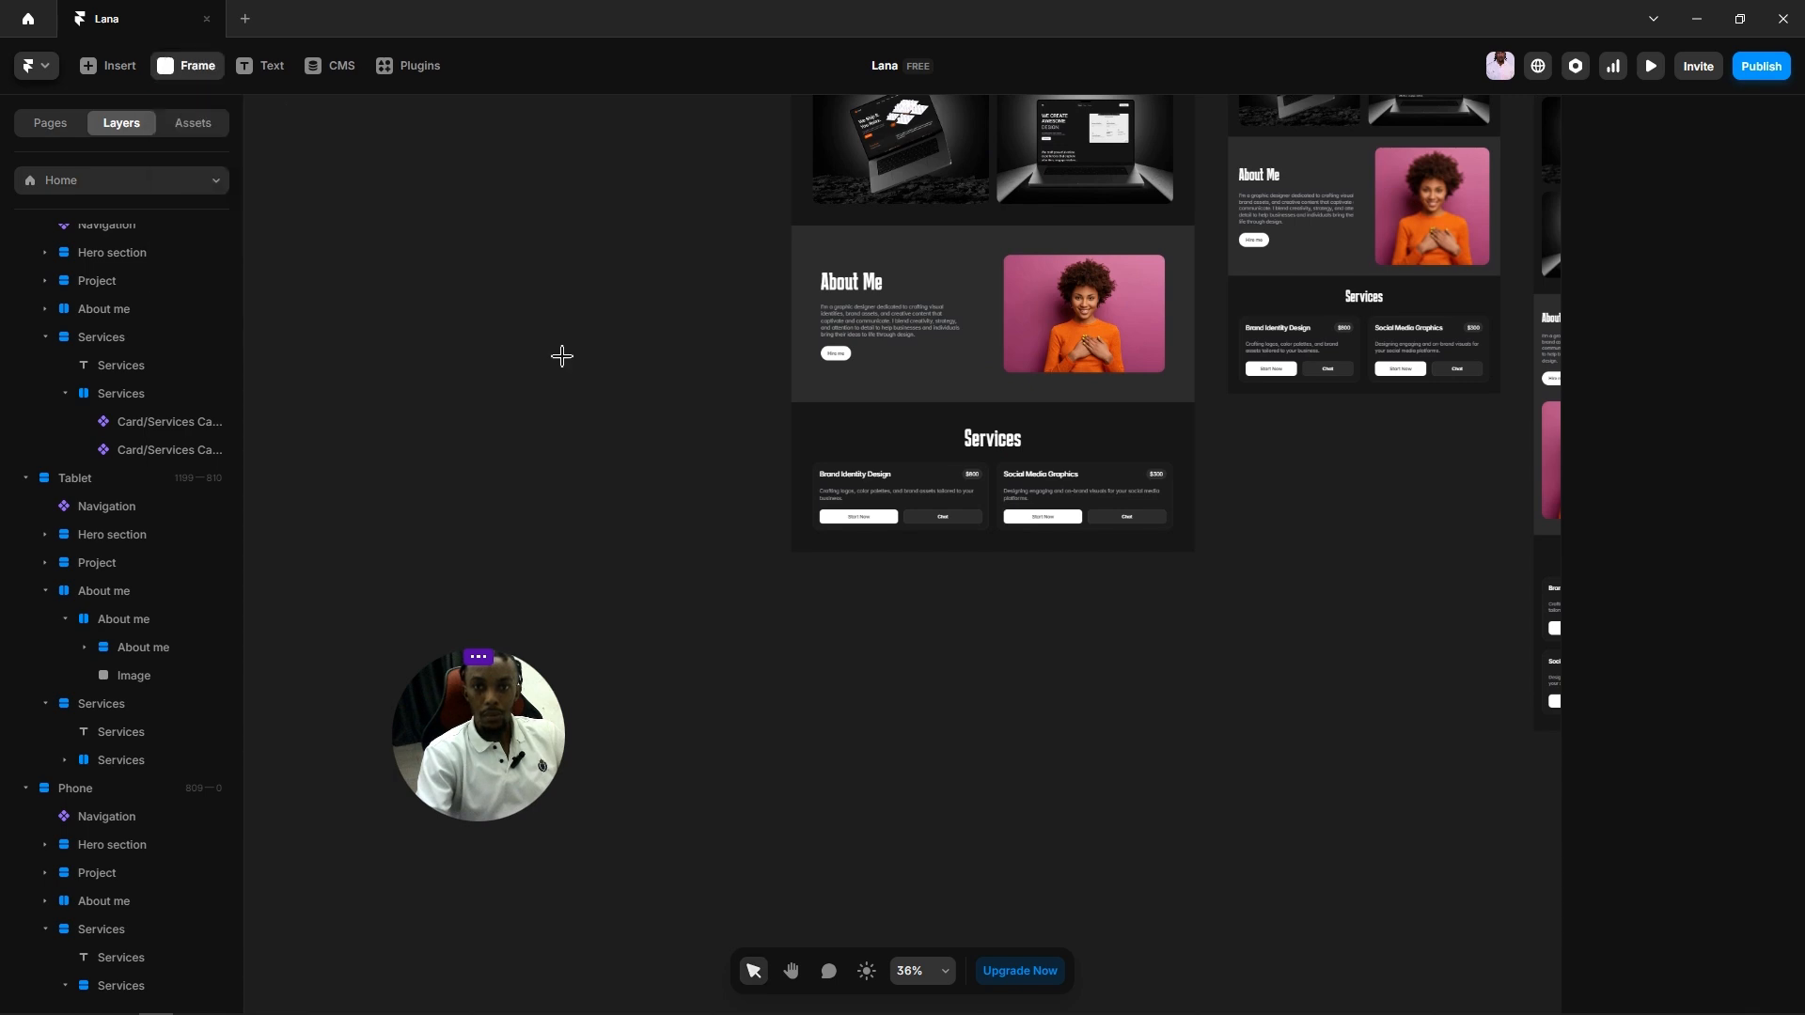
drag(821, 593, 1202, 618)
scroll(1233, 641, up, 3)
scroll(1025, 558, down, 2)
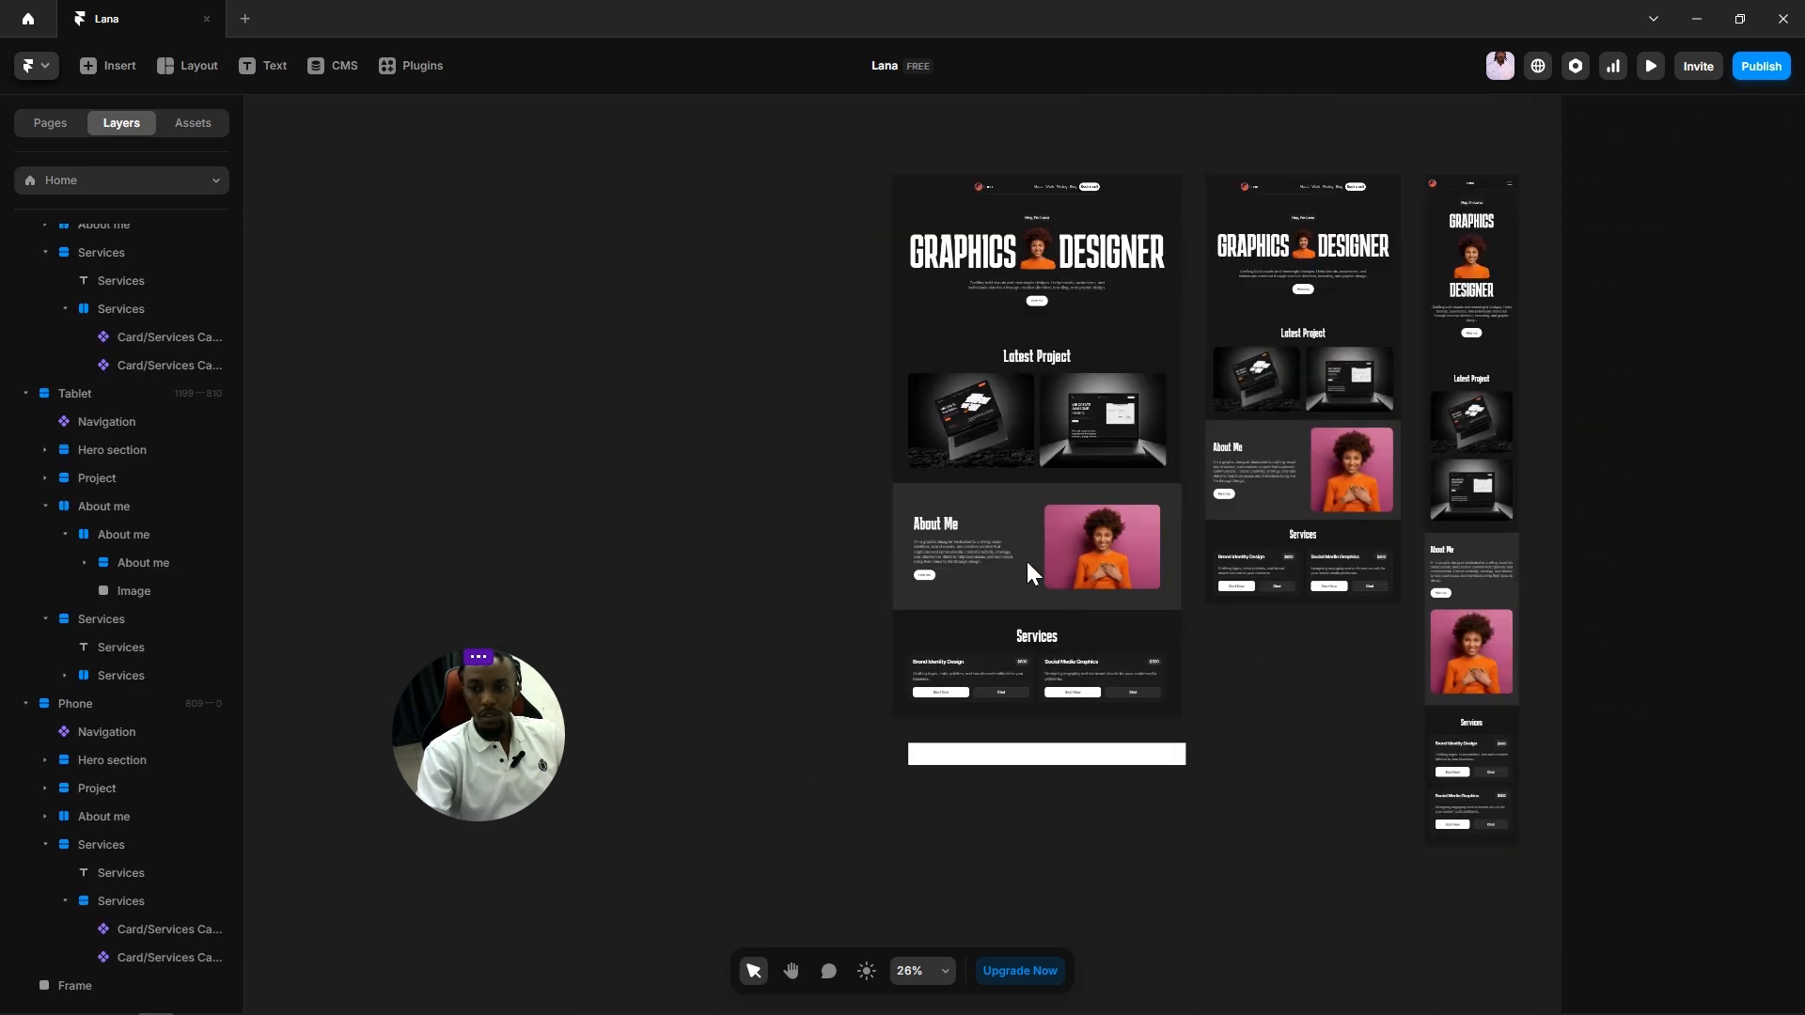
Step: Copy the Top and Links stacks from the Navigation component's Desktop variant and return to the Home page
scroll(1042, 417, up, 3)
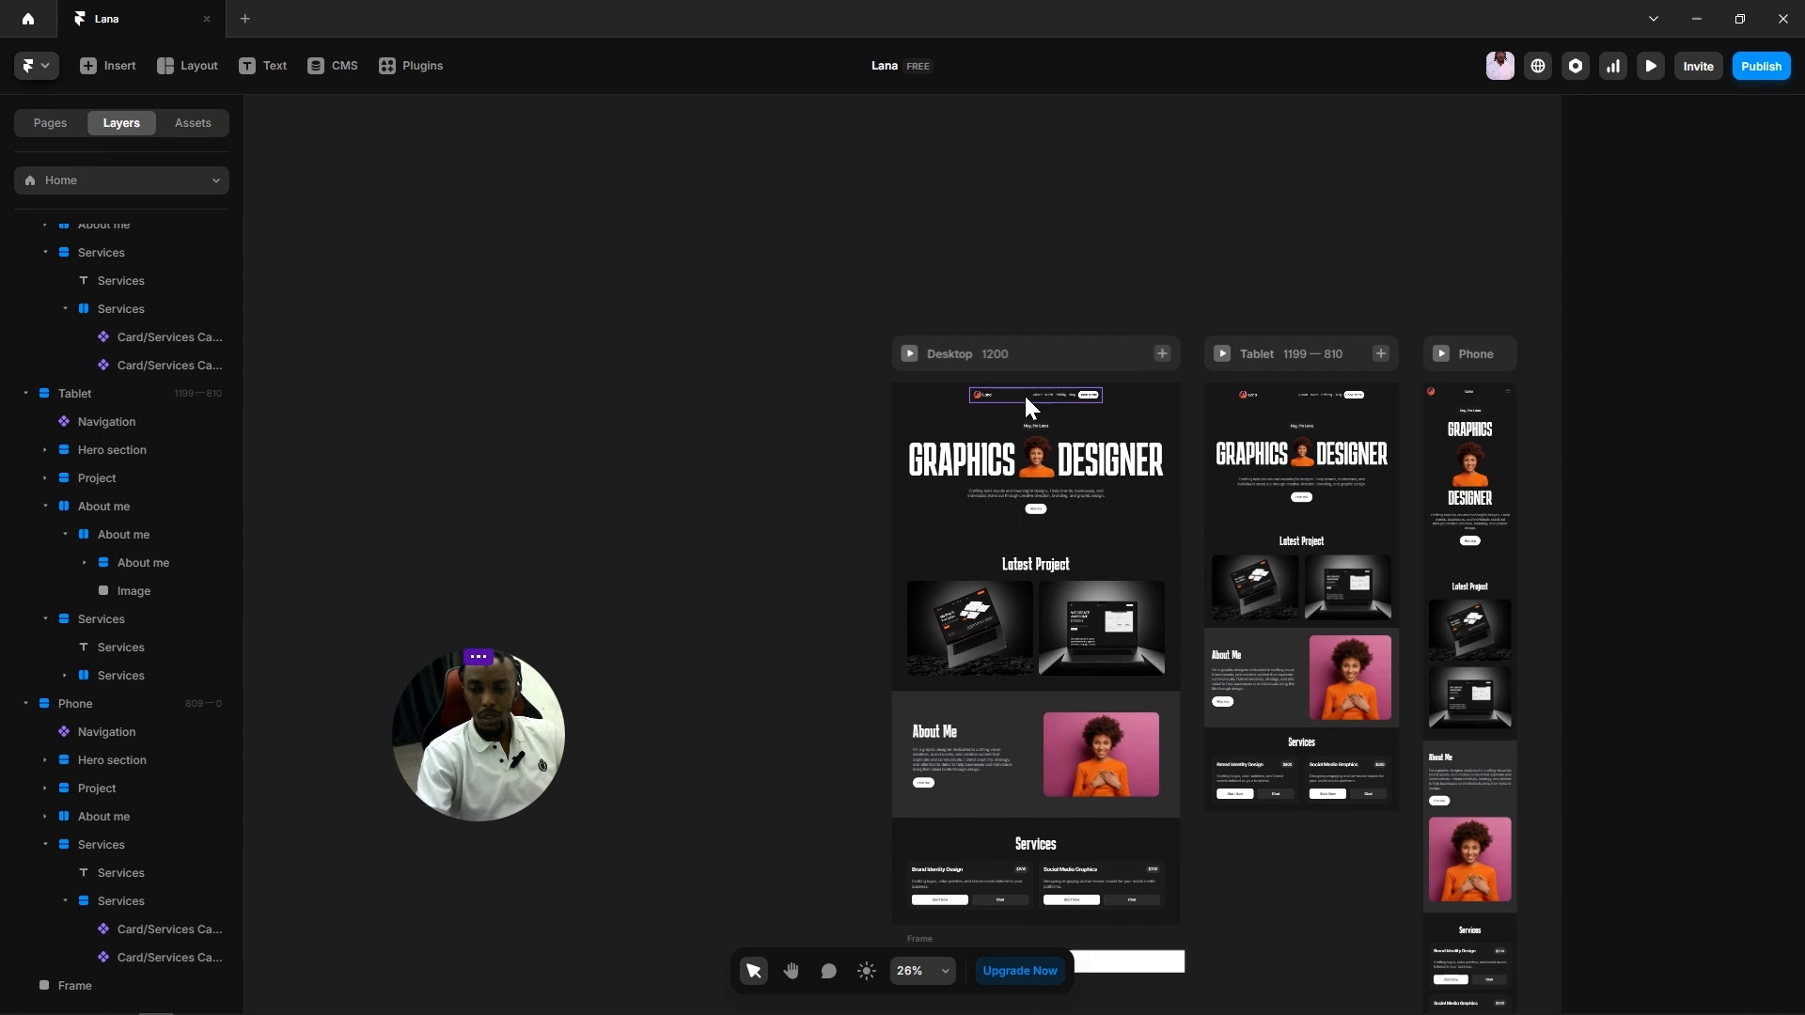
double_click(1026, 399)
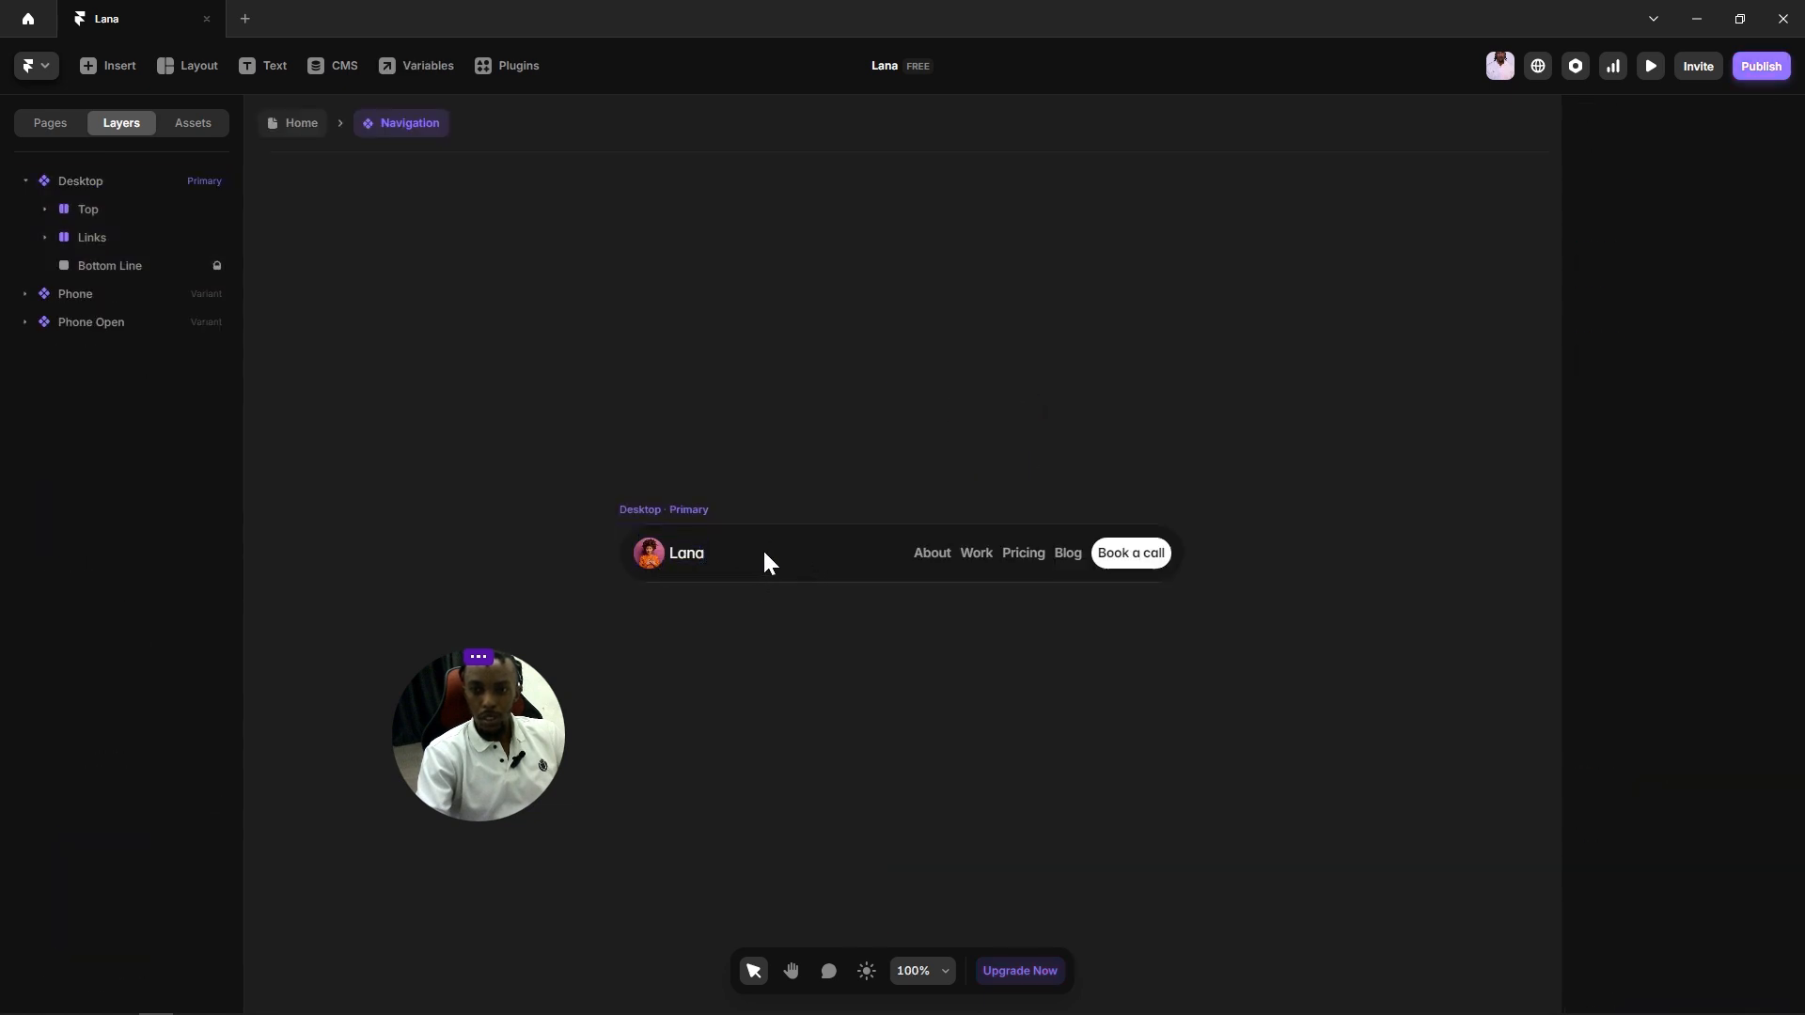
click(692, 509)
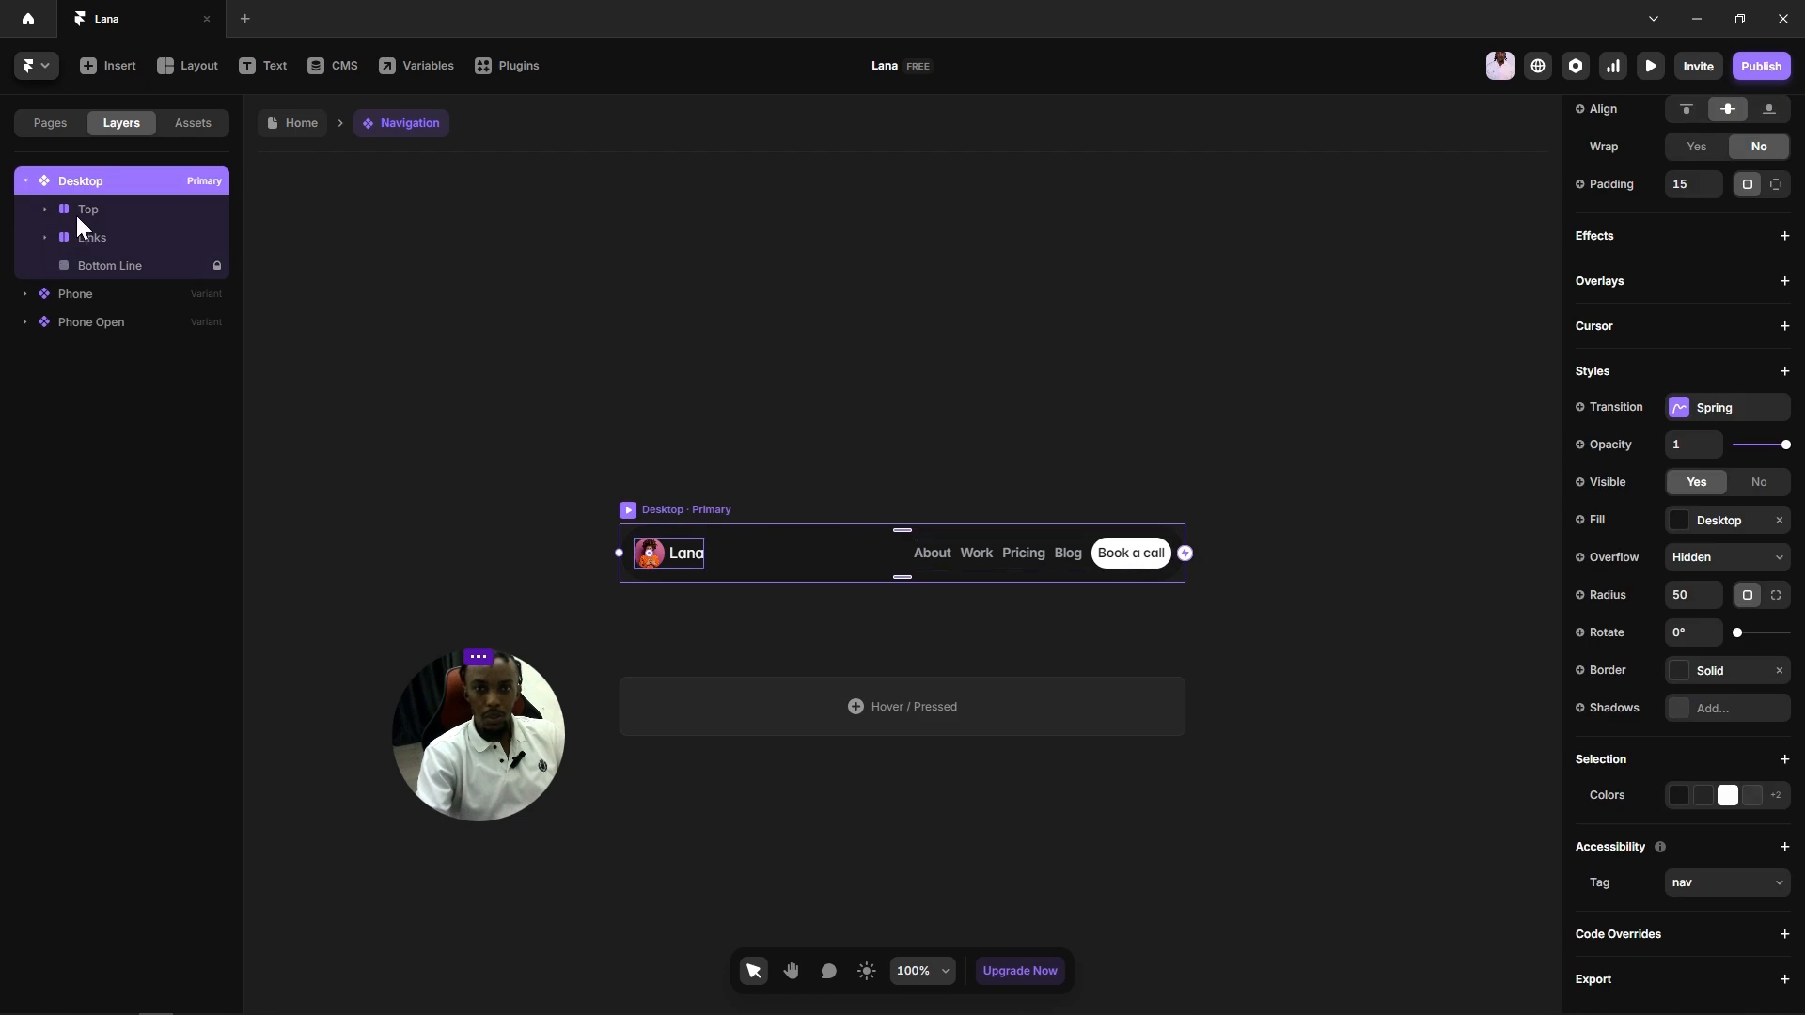
click(83, 209)
click(46, 209)
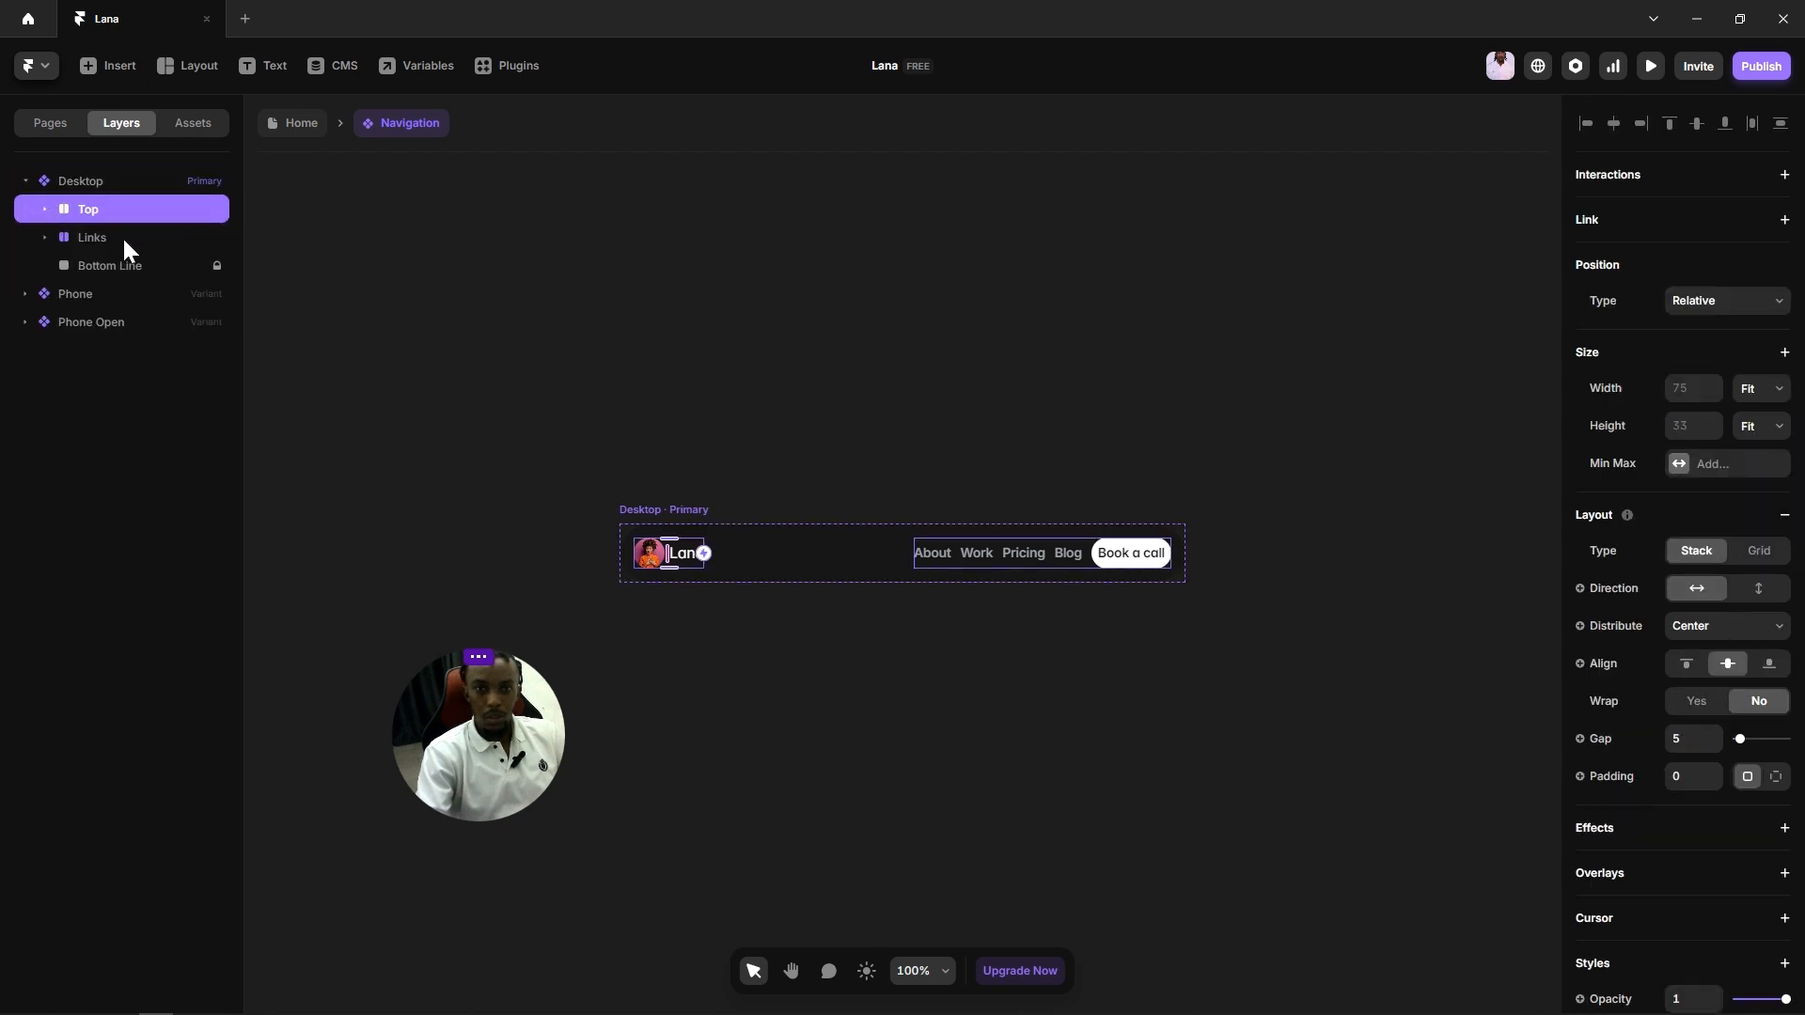
shift+click(105, 239)
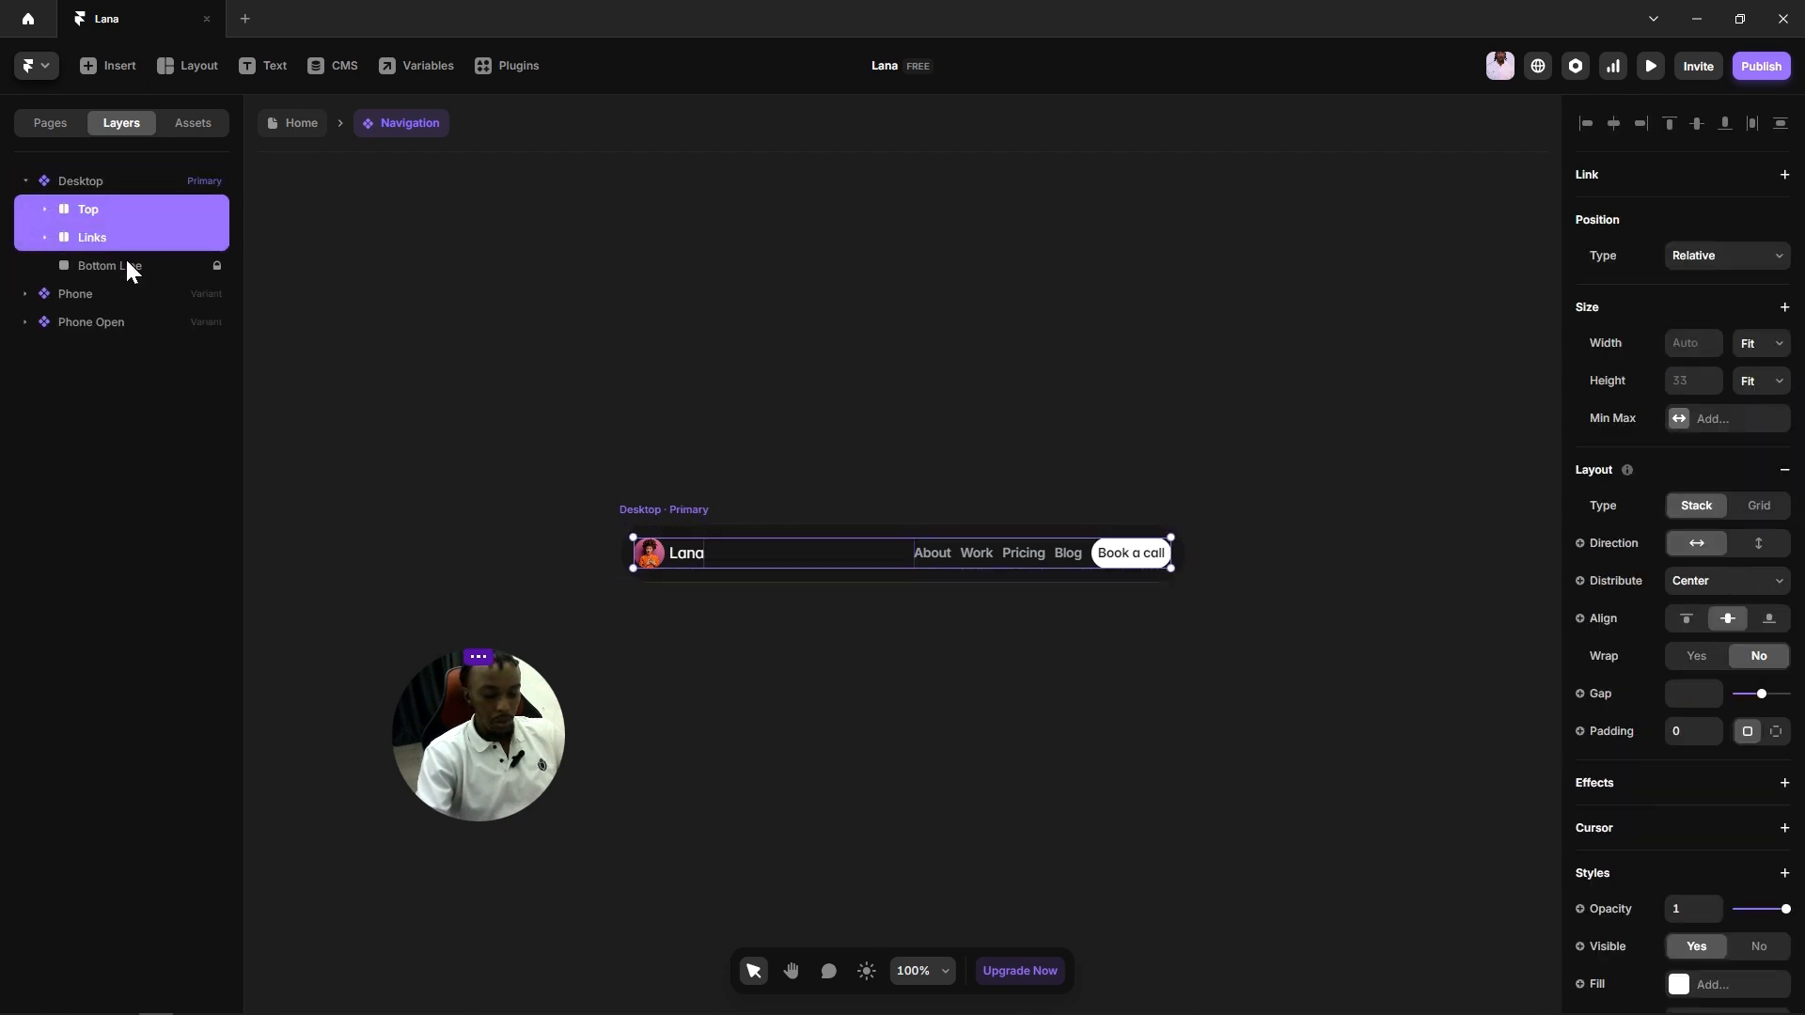
double_click(827, 377)
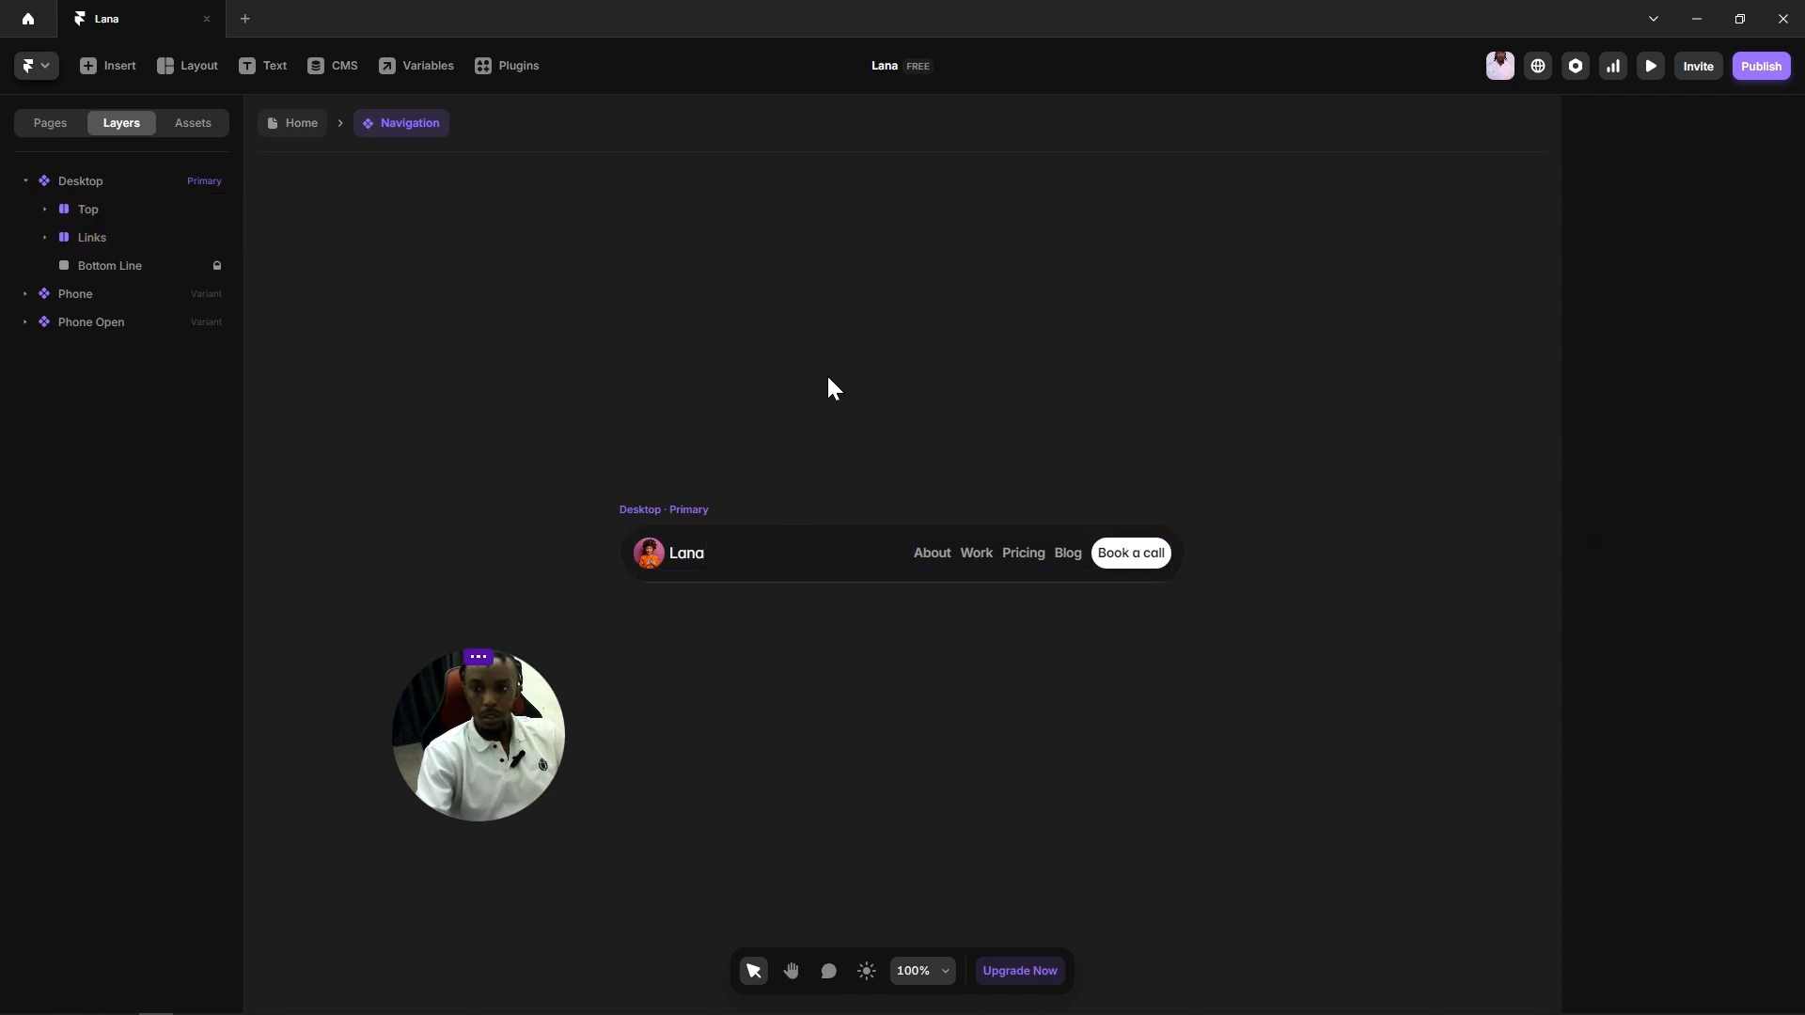
scroll(958, 648, down, 2)
Step: Change the new frame's fill to the Background colour style
click(1139, 793)
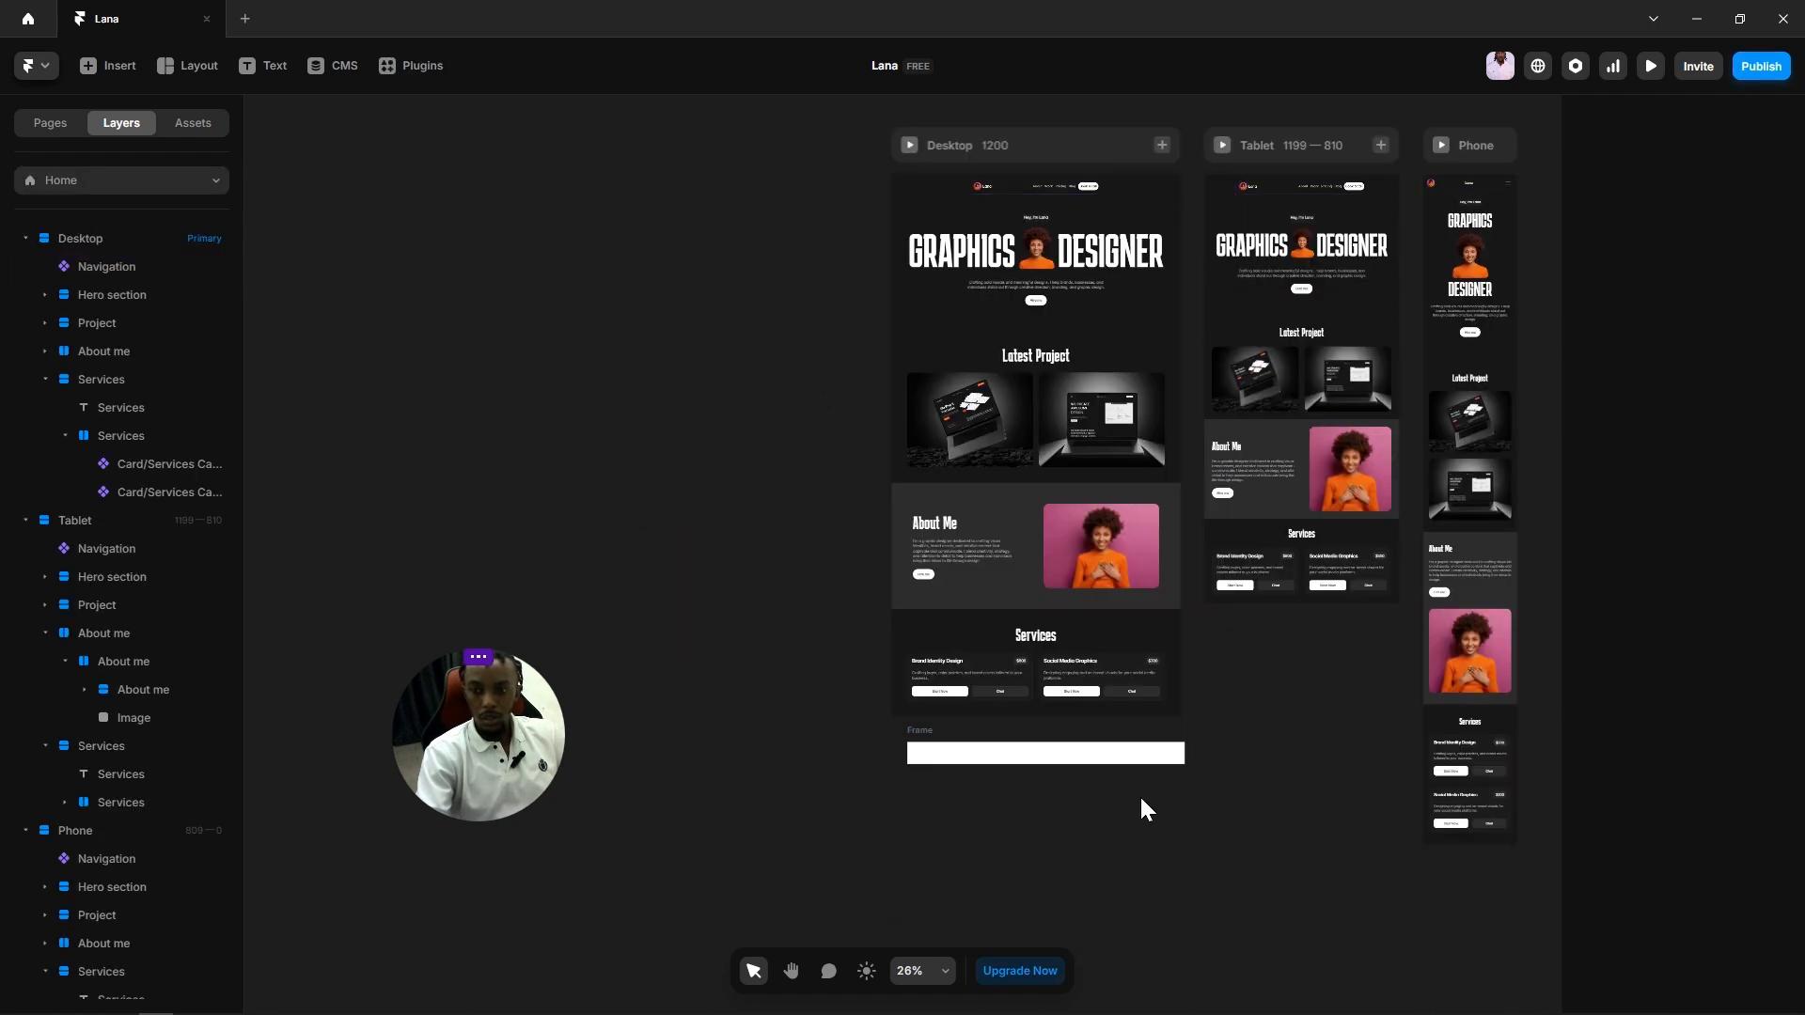
scroll(1139, 793, up, 3)
click(978, 743)
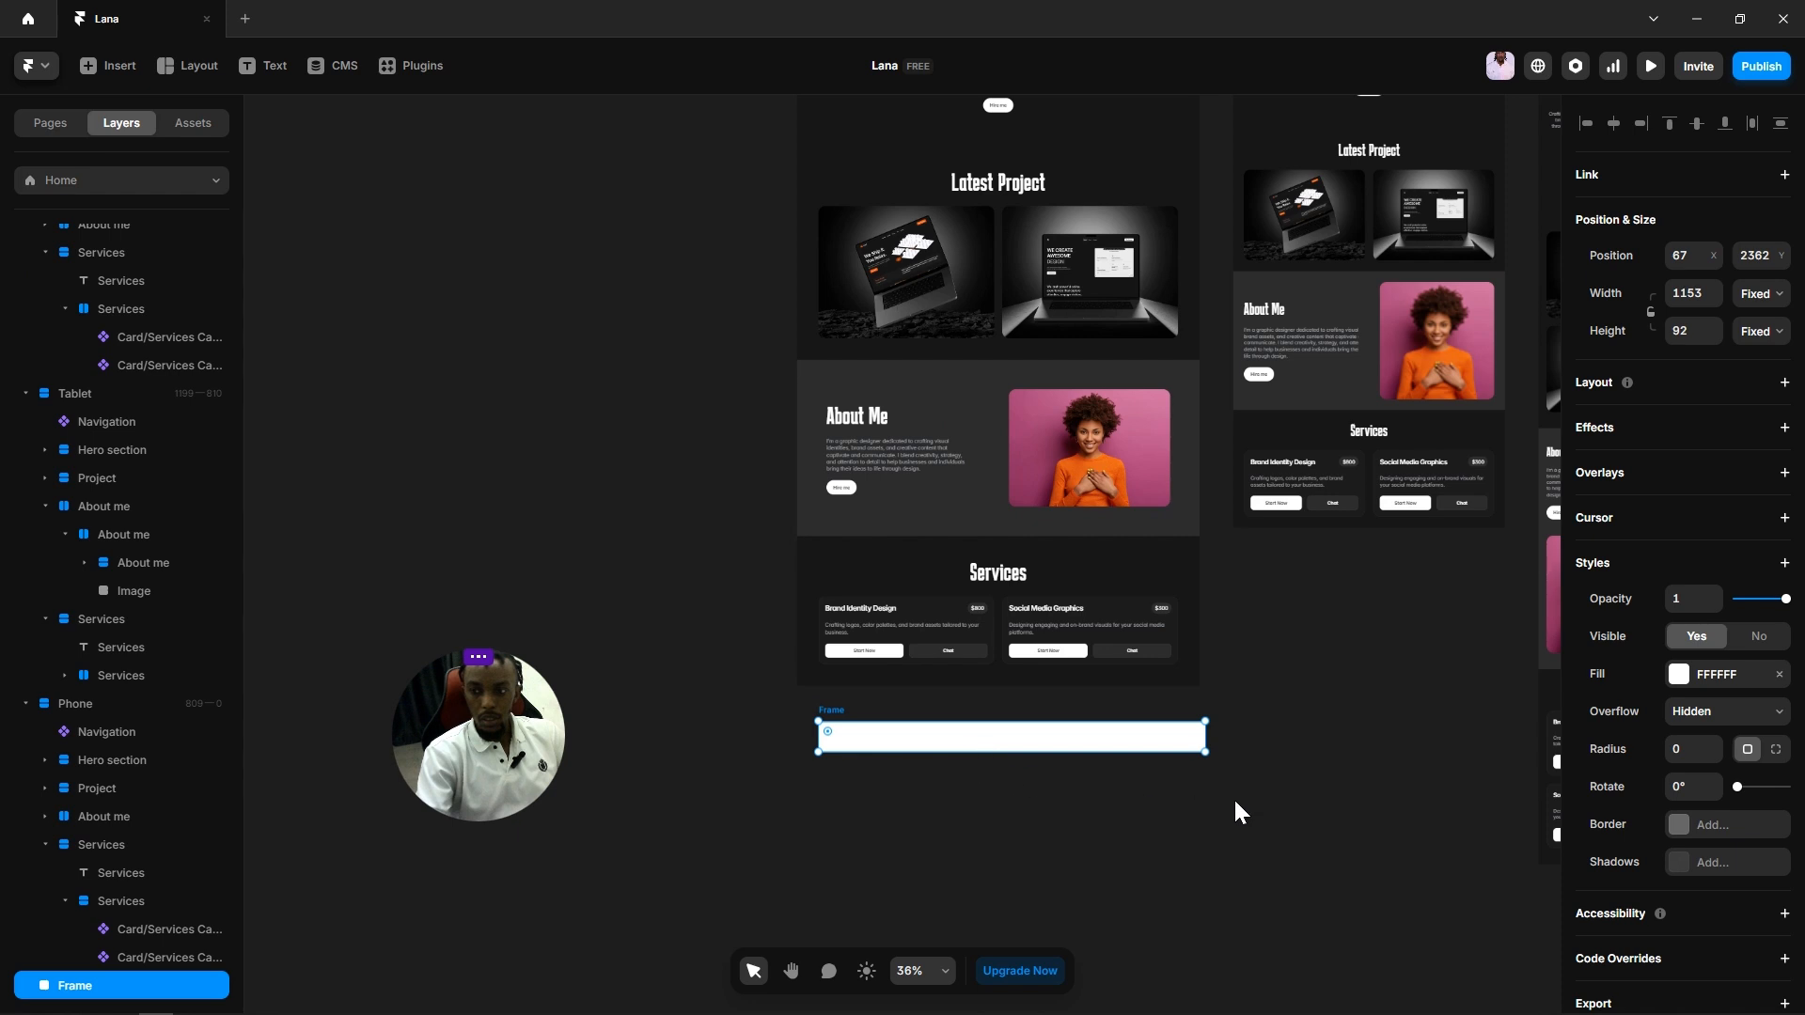
click(1701, 674)
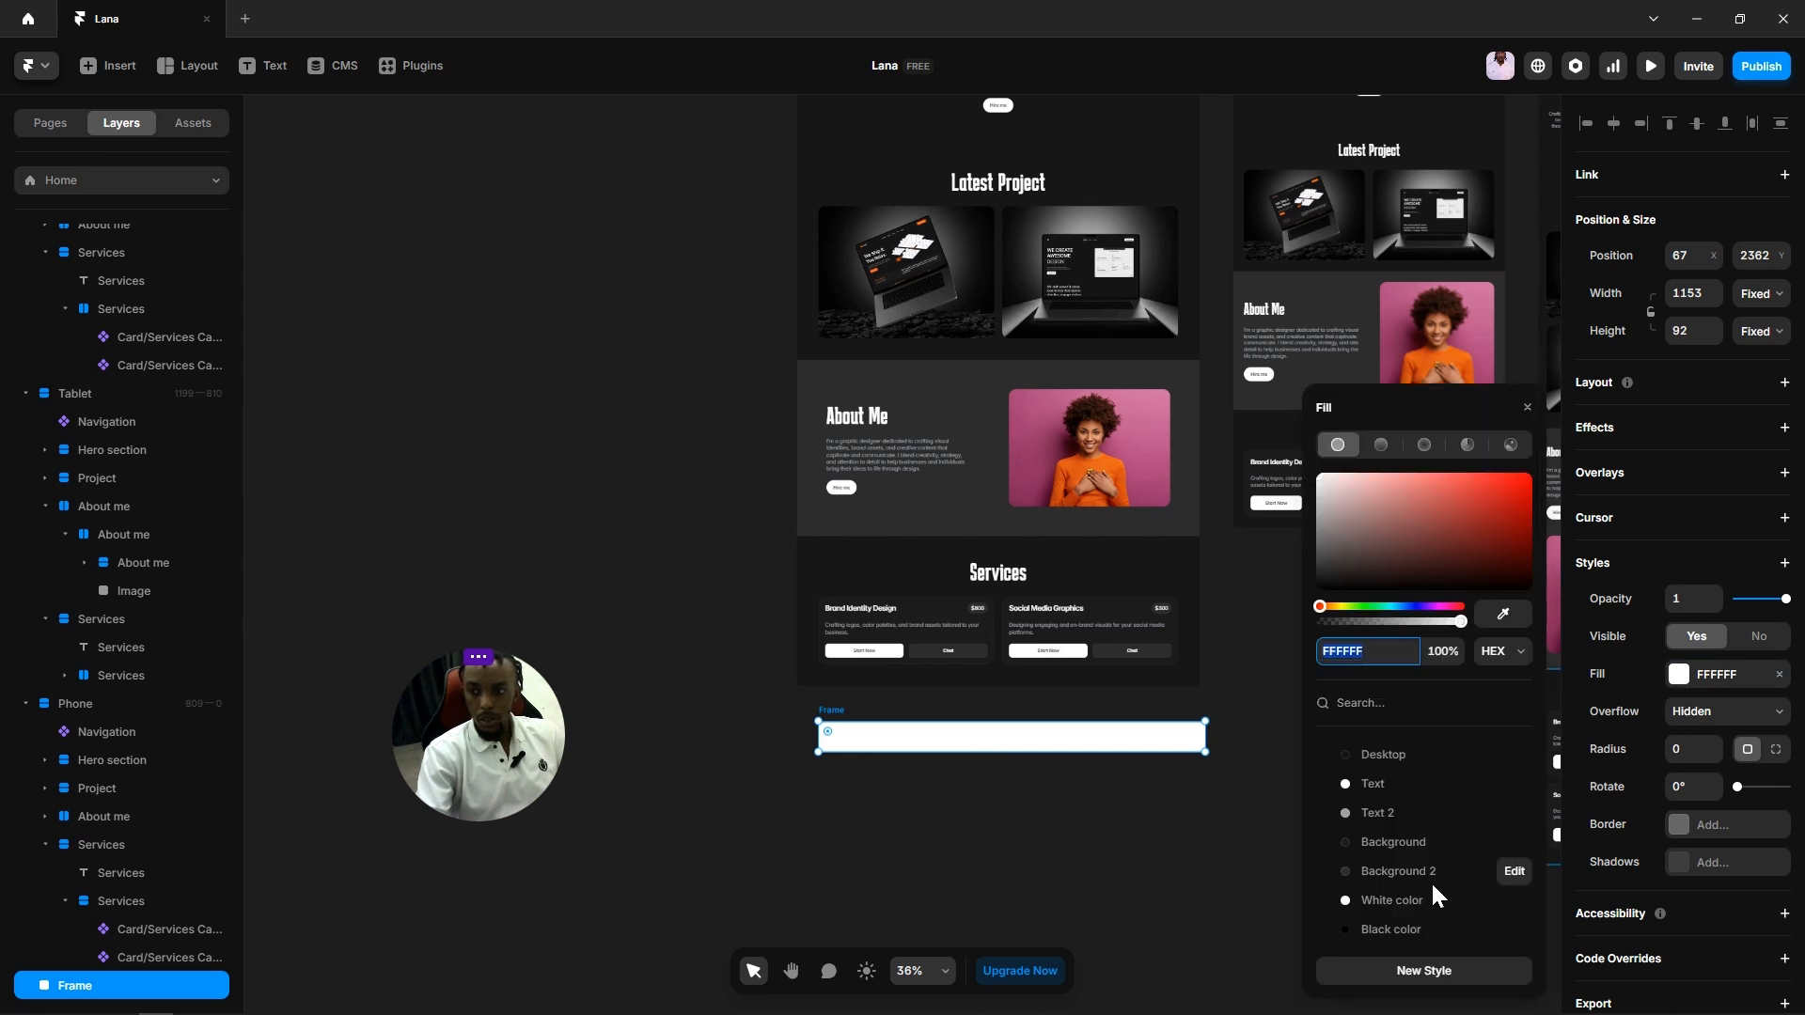
click(1407, 851)
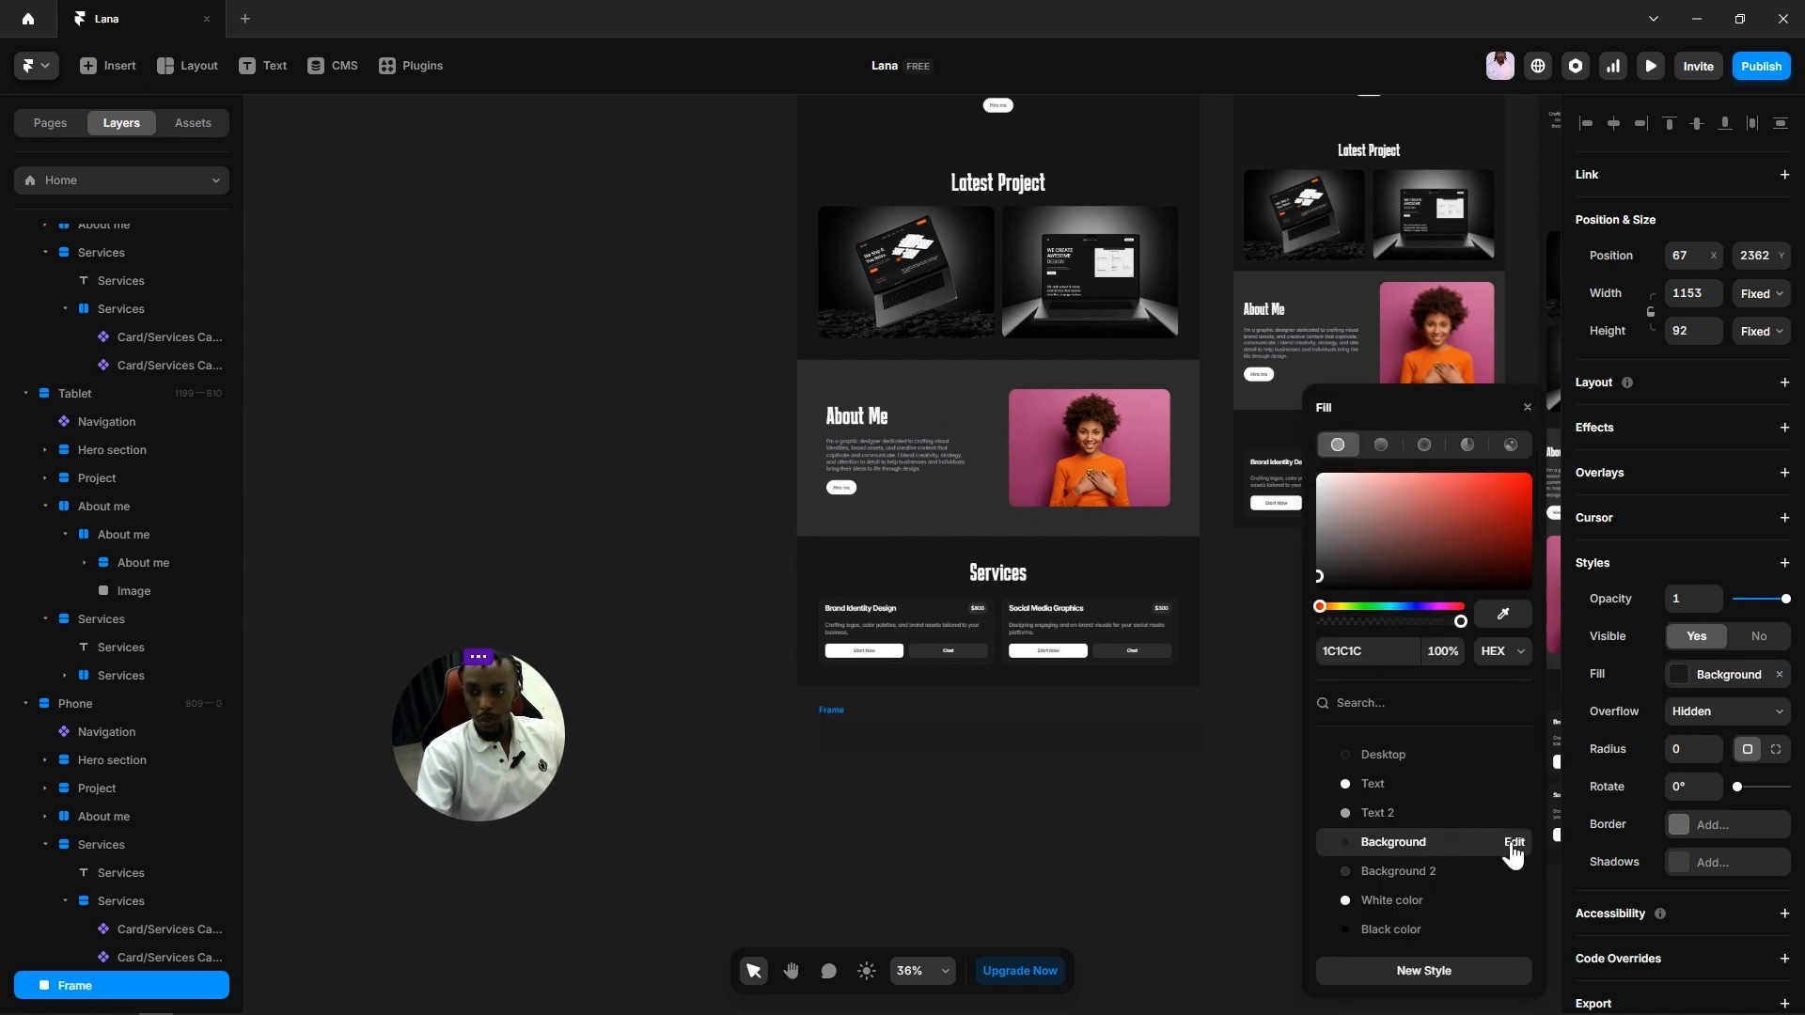
click(1119, 829)
Step: Paste the copied logo and links stacks into the new frame and delete the pasted Book a call button
scroll(1034, 784, up, 3)
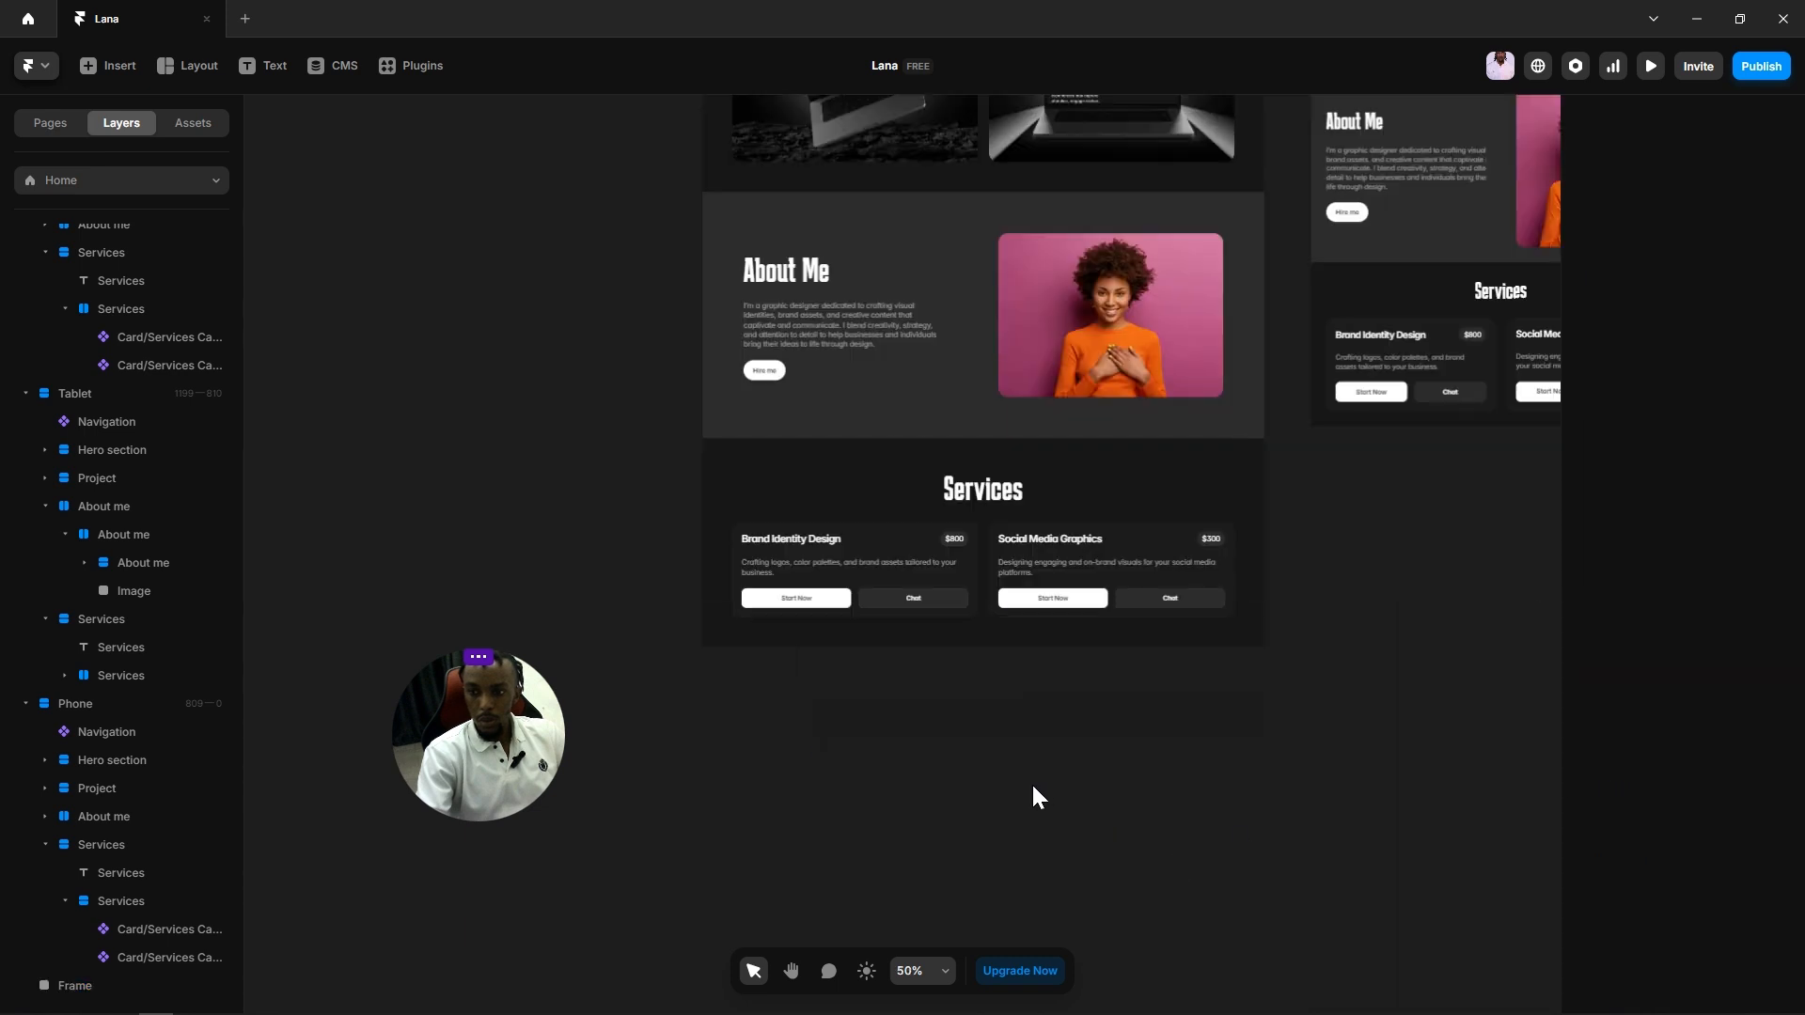
click(754, 686)
key(ctrl+v)
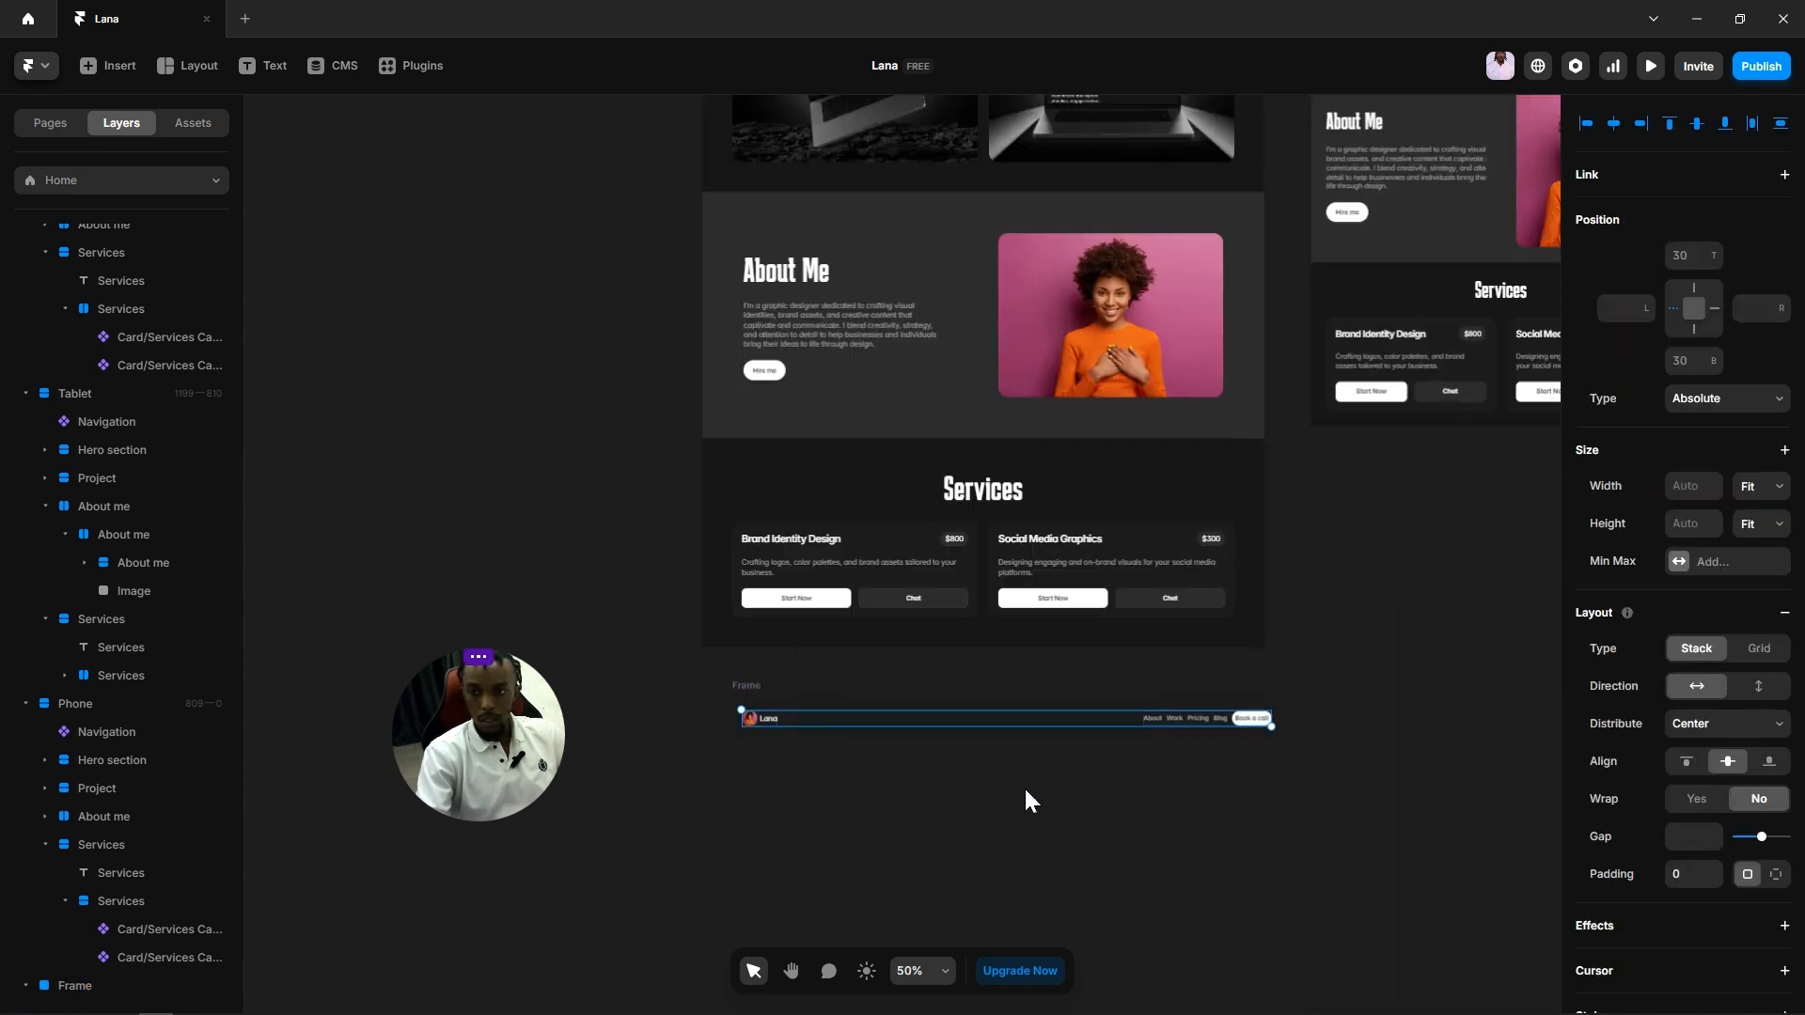
scroll(1027, 801, up, 5)
click(1440, 662)
key(Delete)
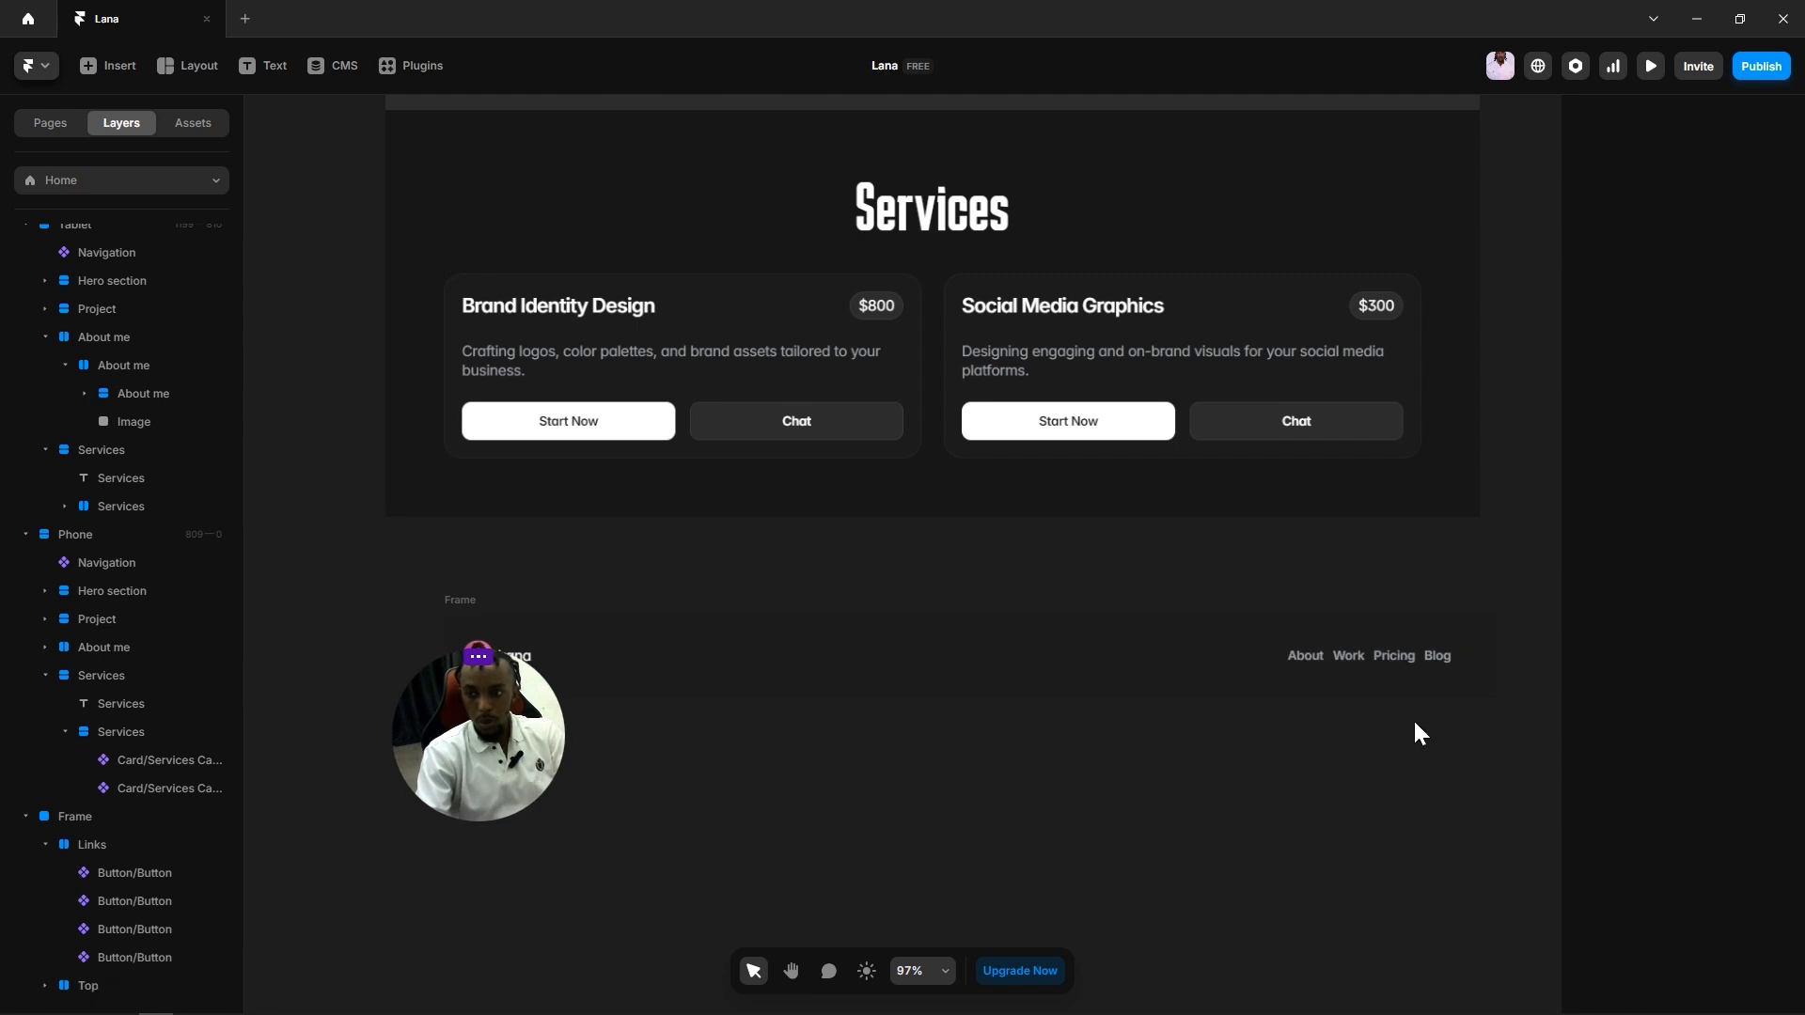
Step: Move the new frame closer to the Services section and rename it Footer
scroll(1303, 722, down, 3)
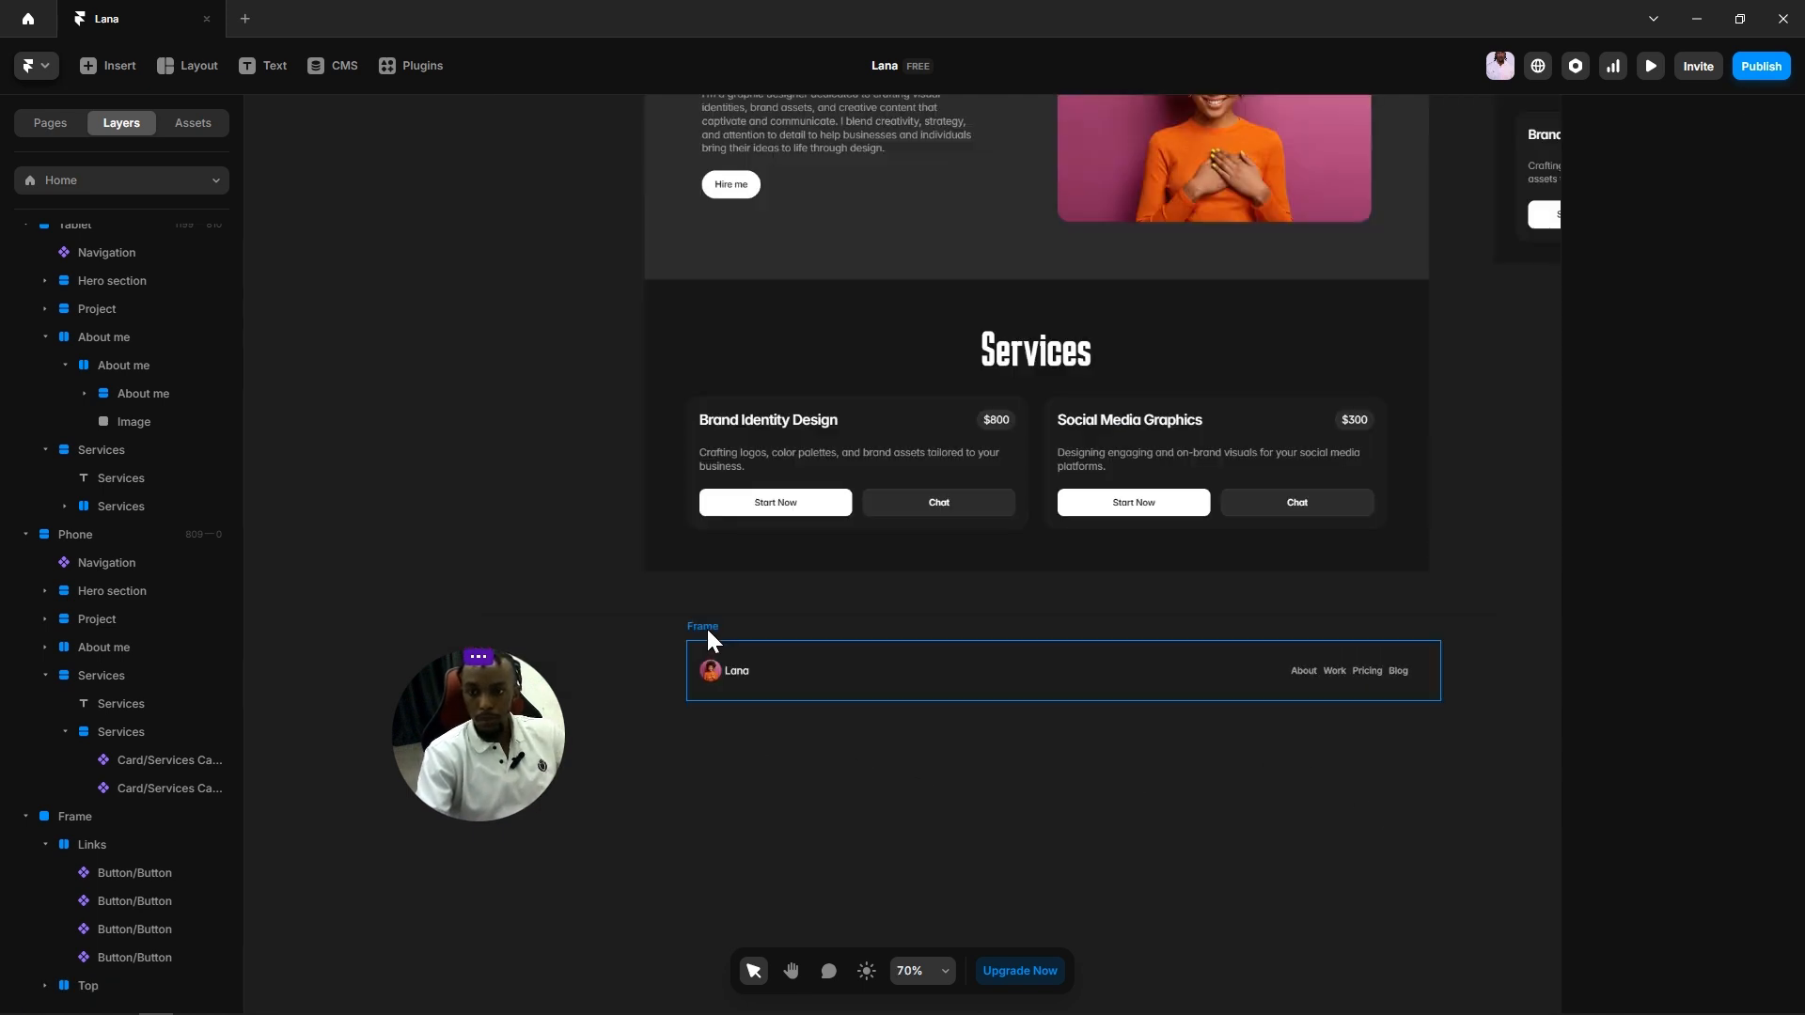
drag(707, 626, 656, 584)
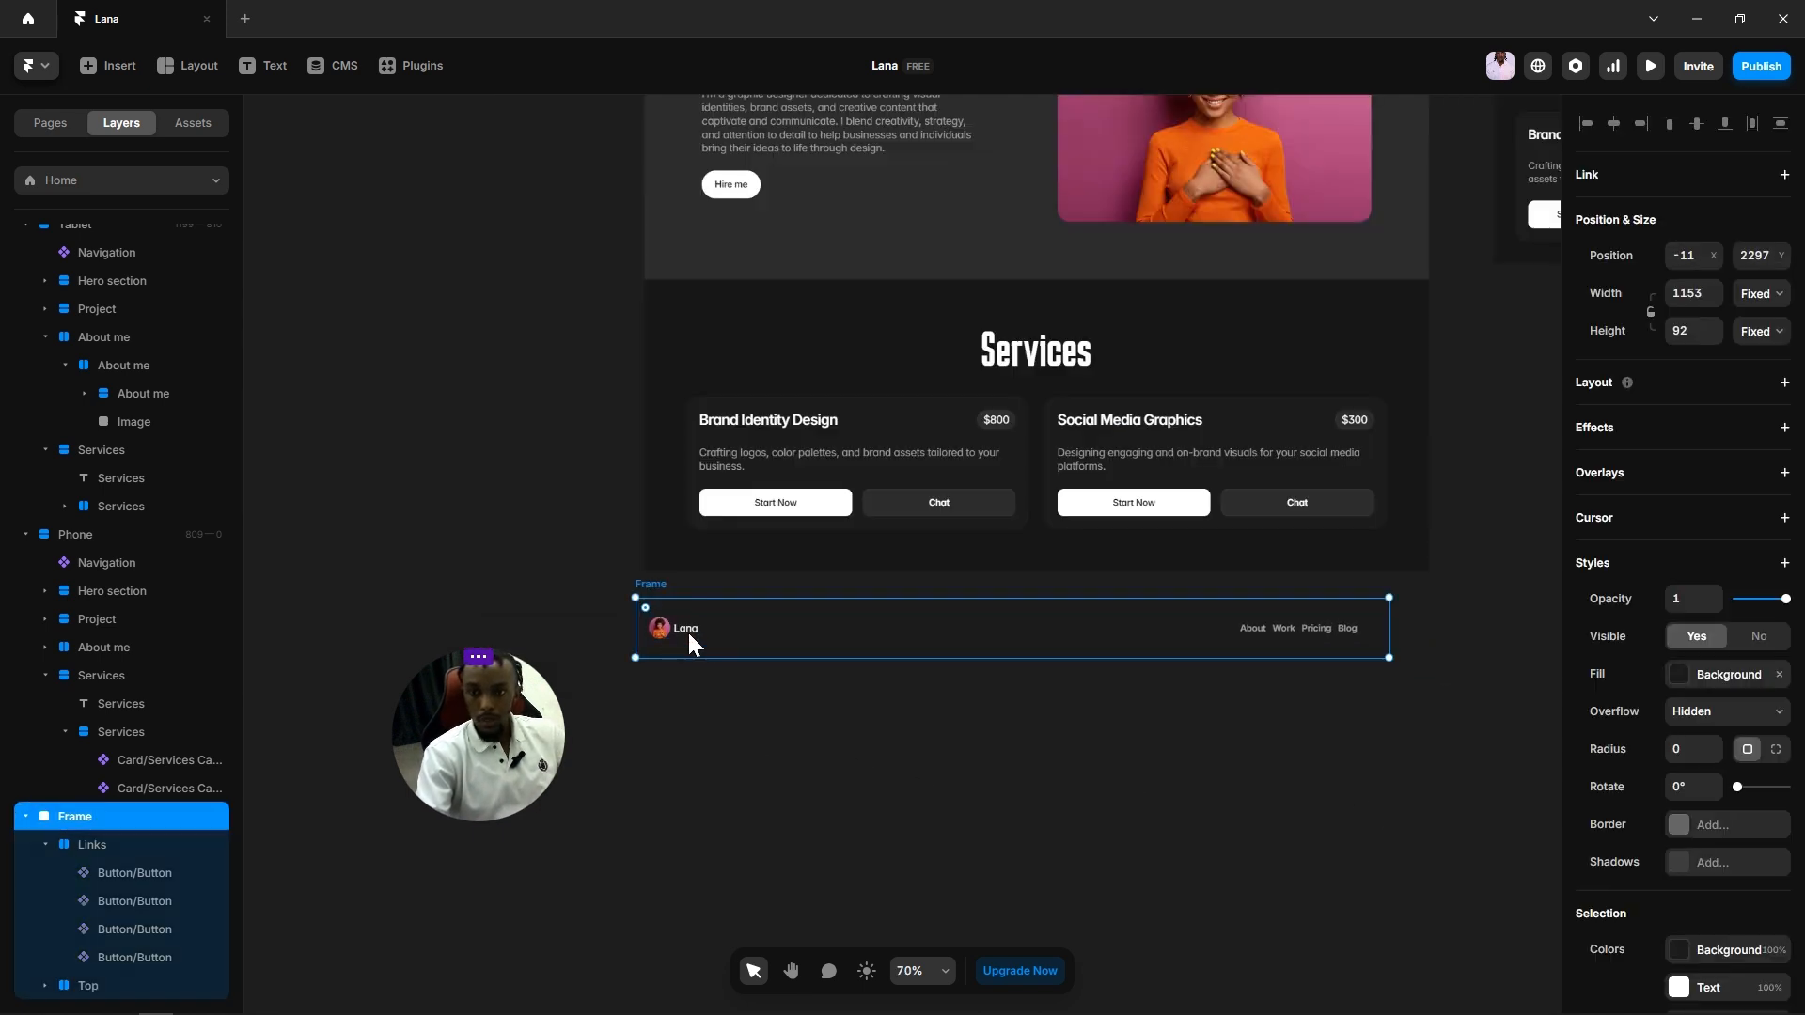
click(689, 709)
click(657, 589)
click(47, 845)
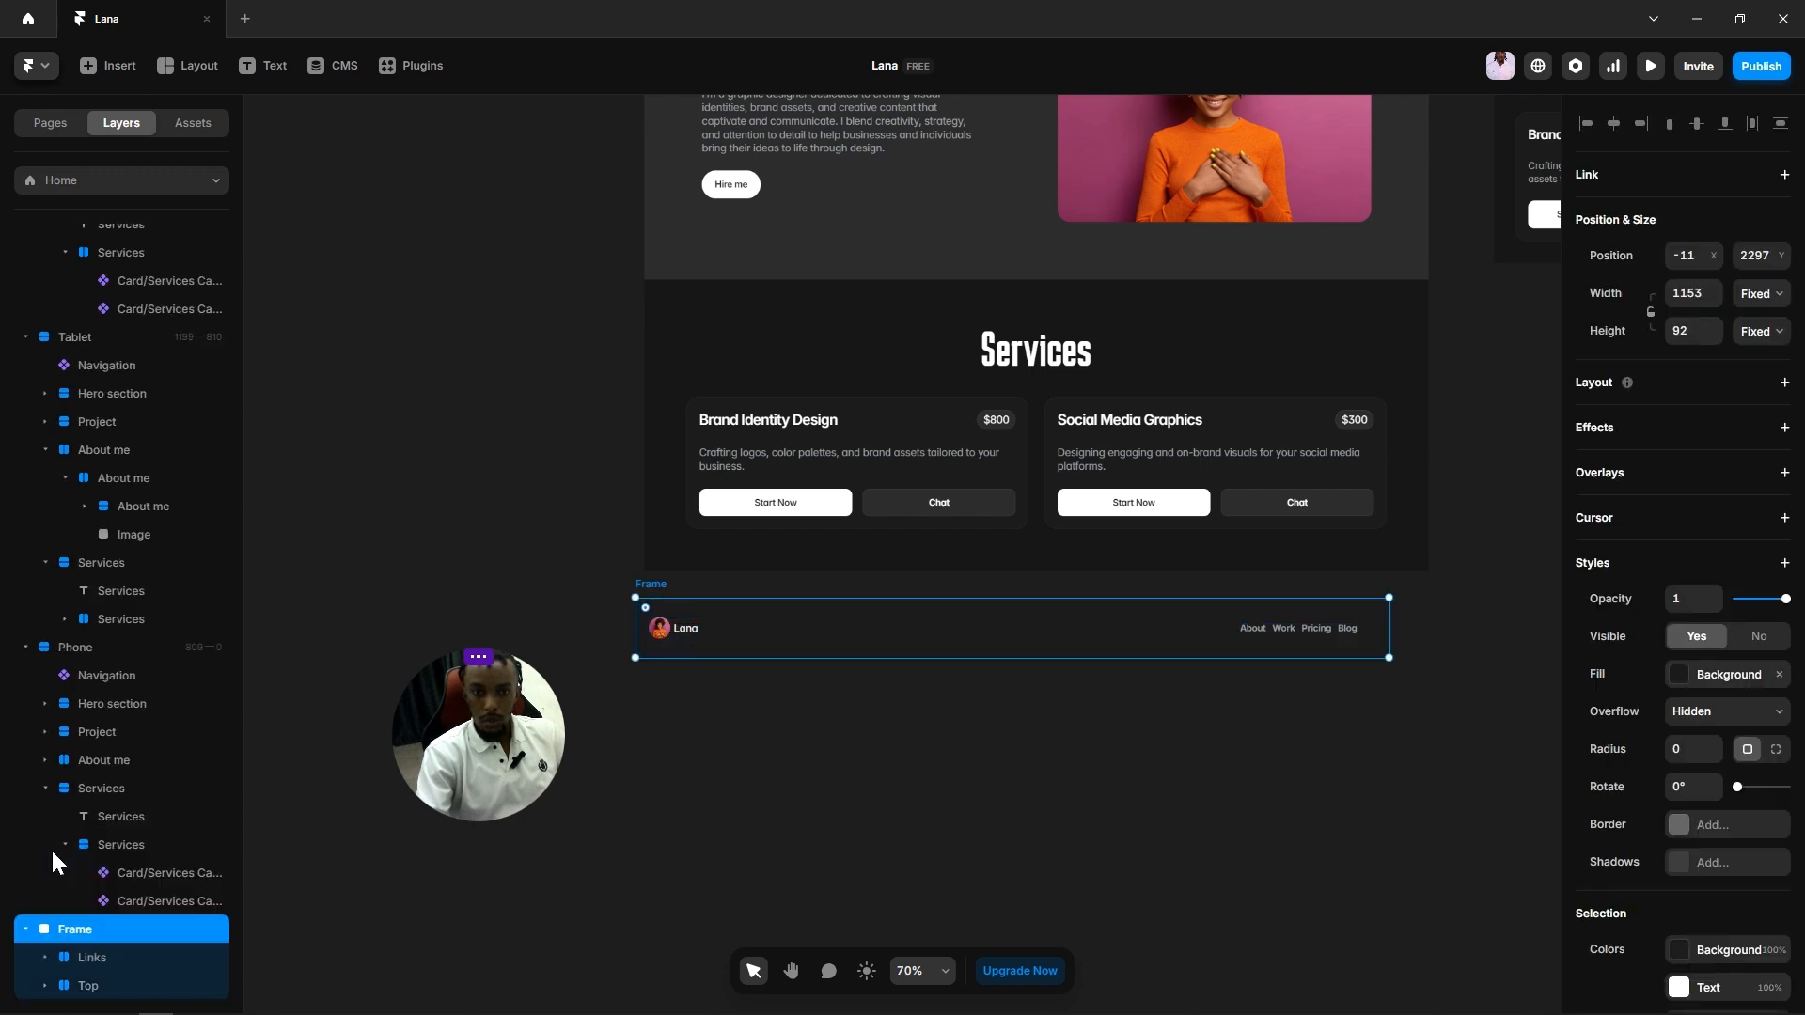
double_click(78, 928)
text(Footer)
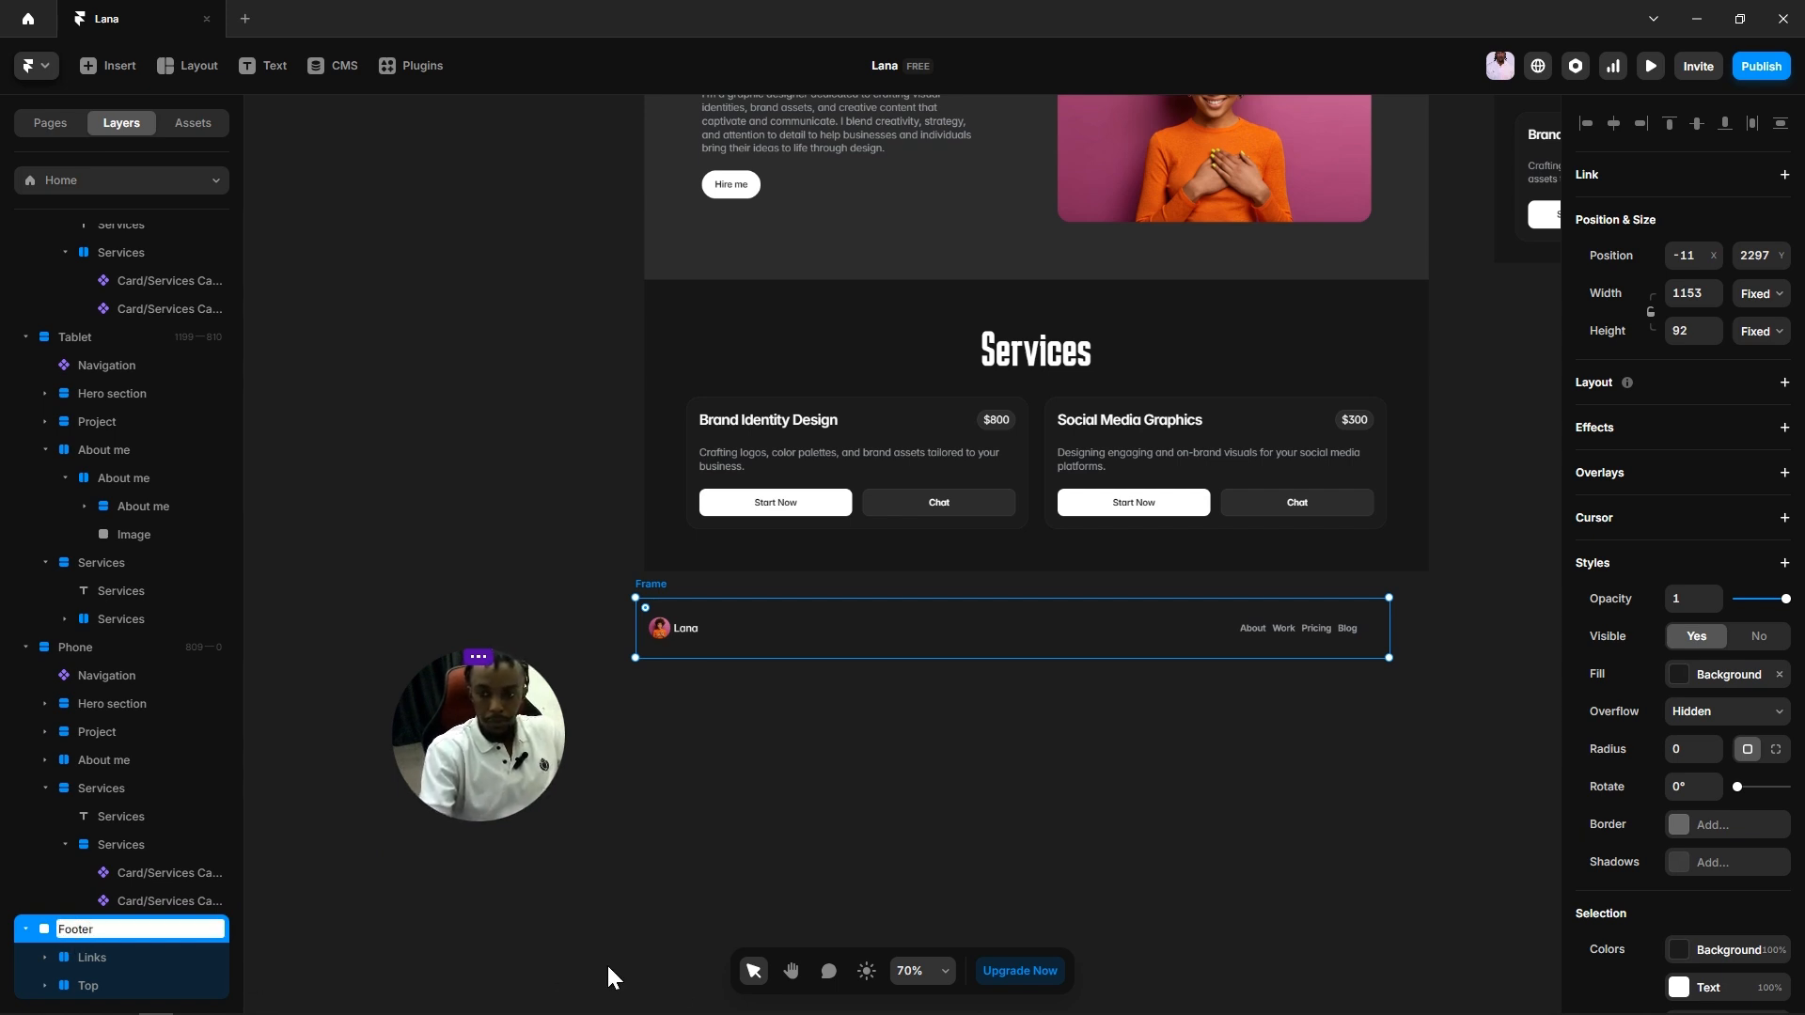
click(1042, 781)
Step: Reposition the Footer frame under the Desktop layout's Services section at about X 71, Y 2307
click(657, 589)
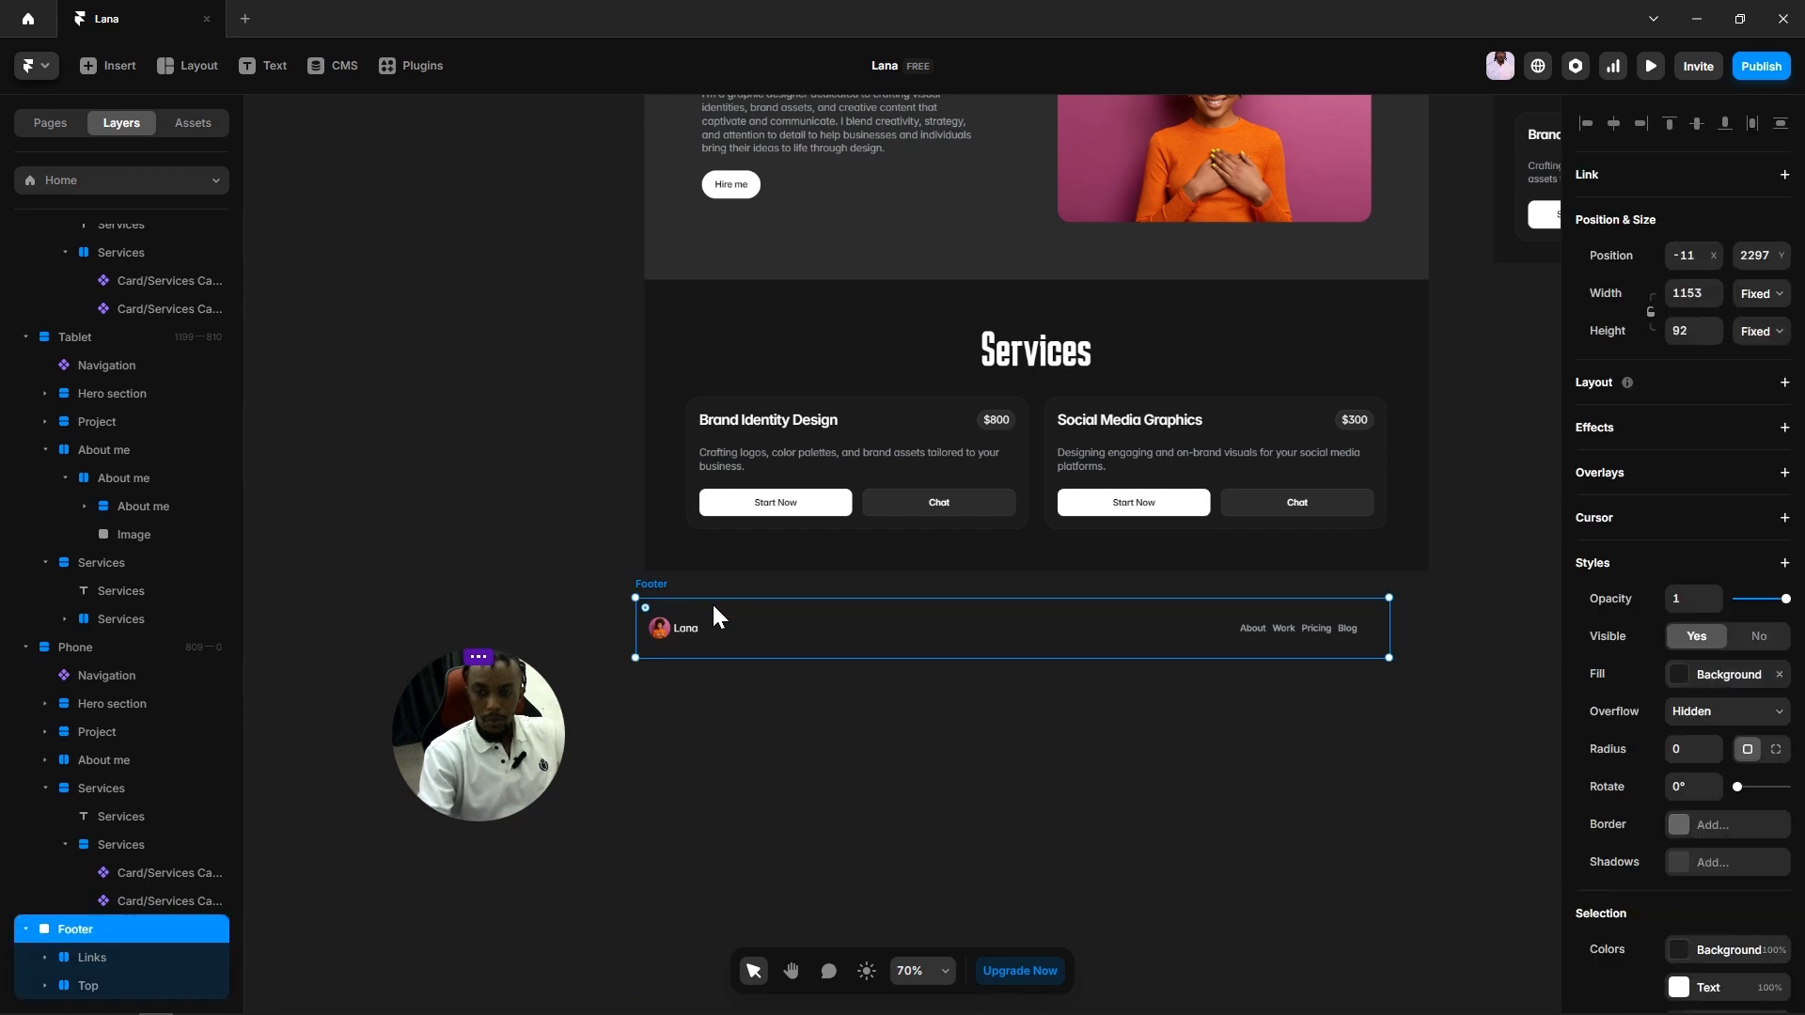
scroll(717, 606, down, 2)
drag(1097, 722, 1027, 784)
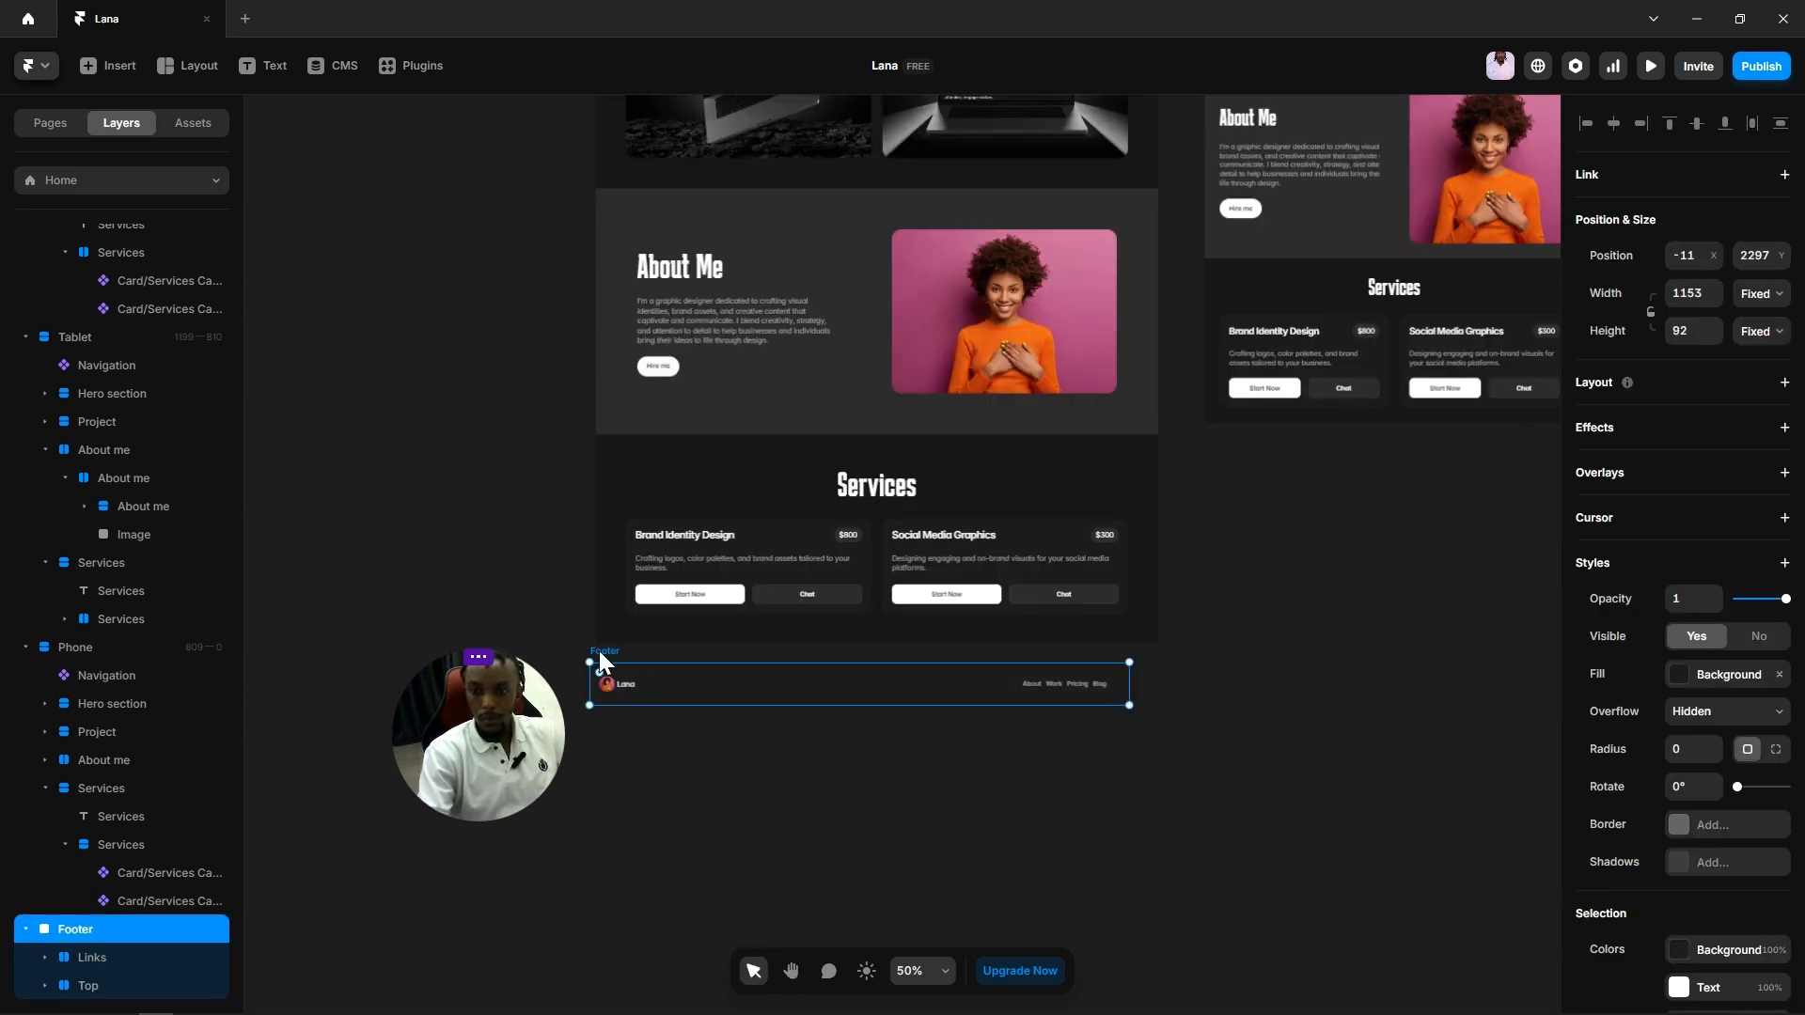
drag(600, 652, 639, 656)
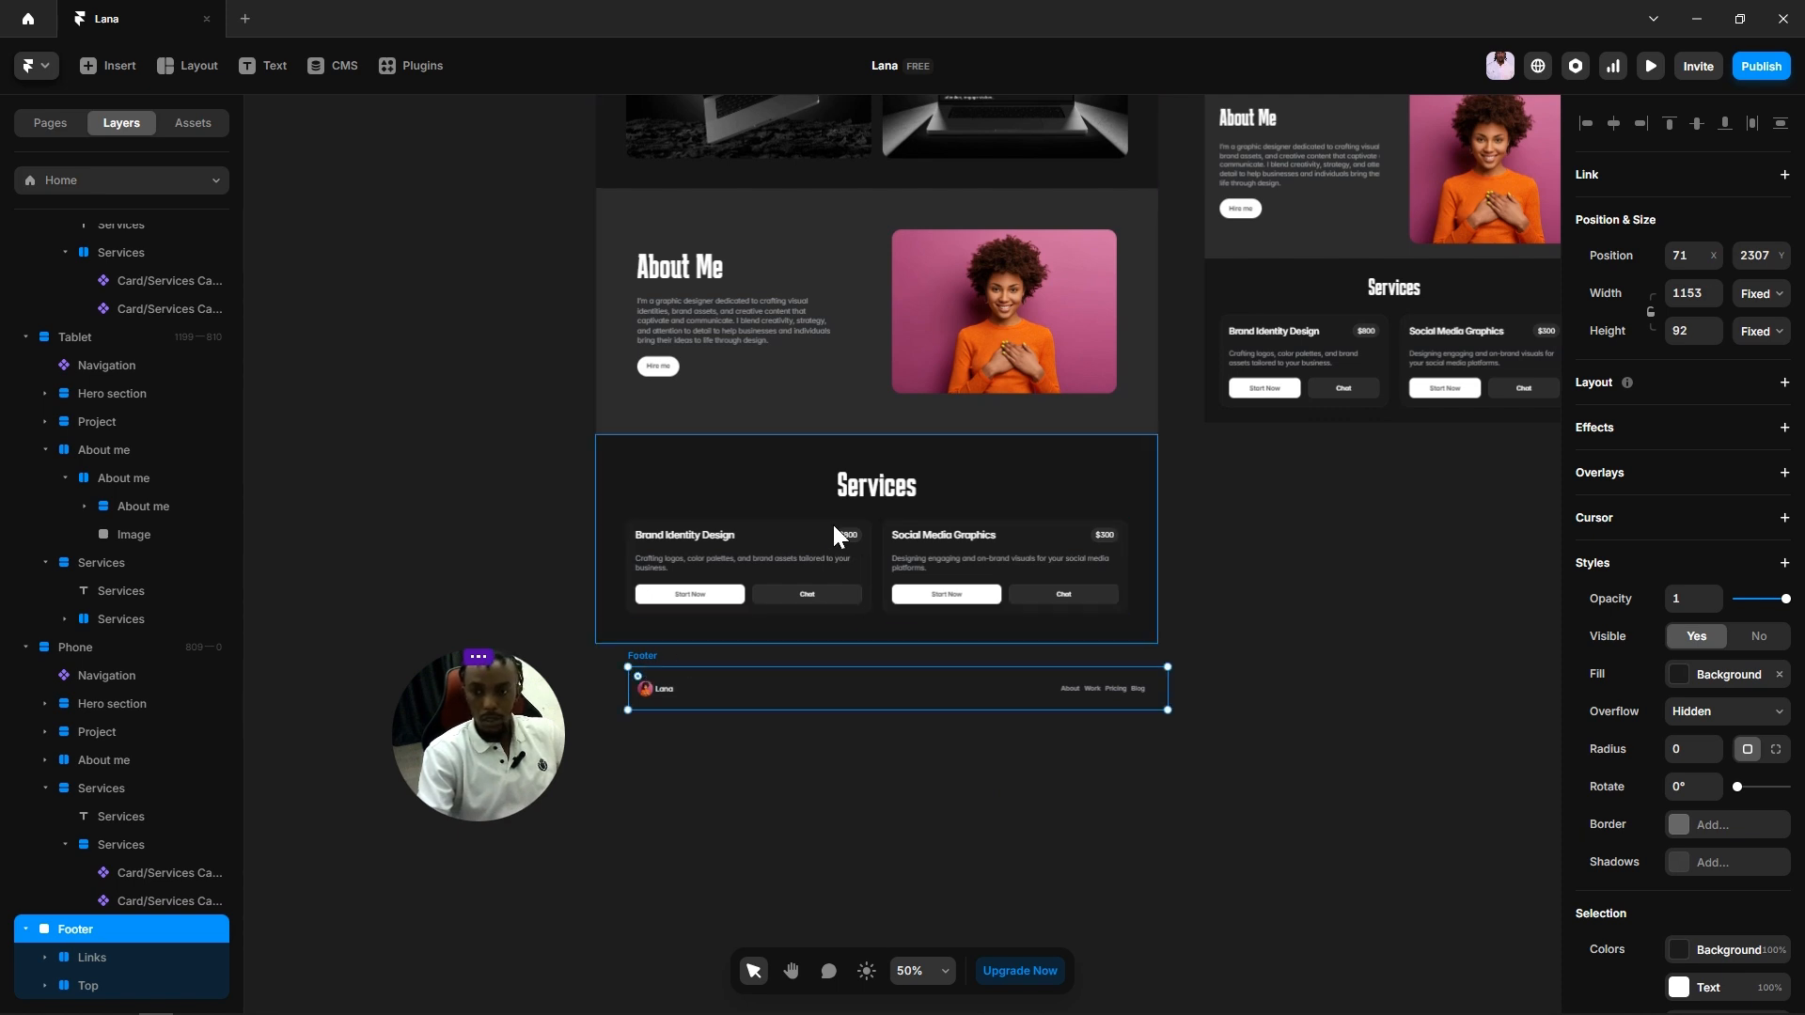
Step: Collapse the Tablet, Phone, Services and Footer layers and nest Footer inside Desktop, directly after Services
click(26, 338)
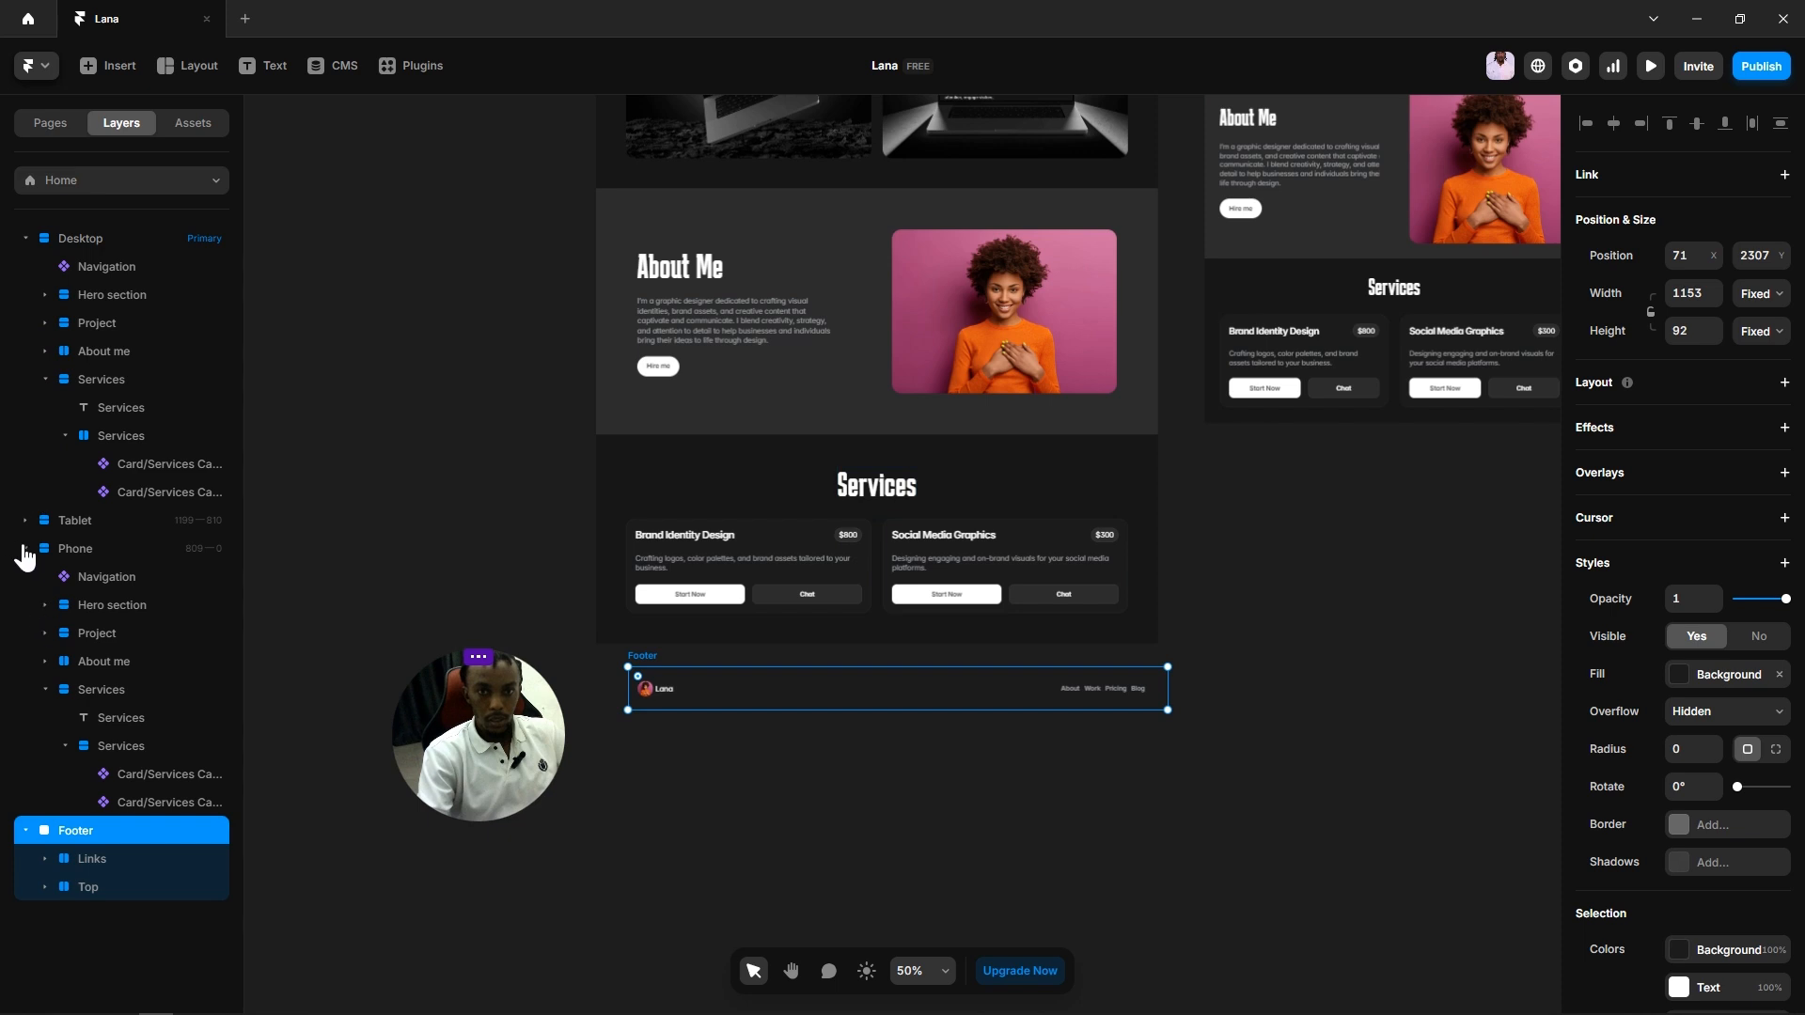
click(24, 549)
click(44, 380)
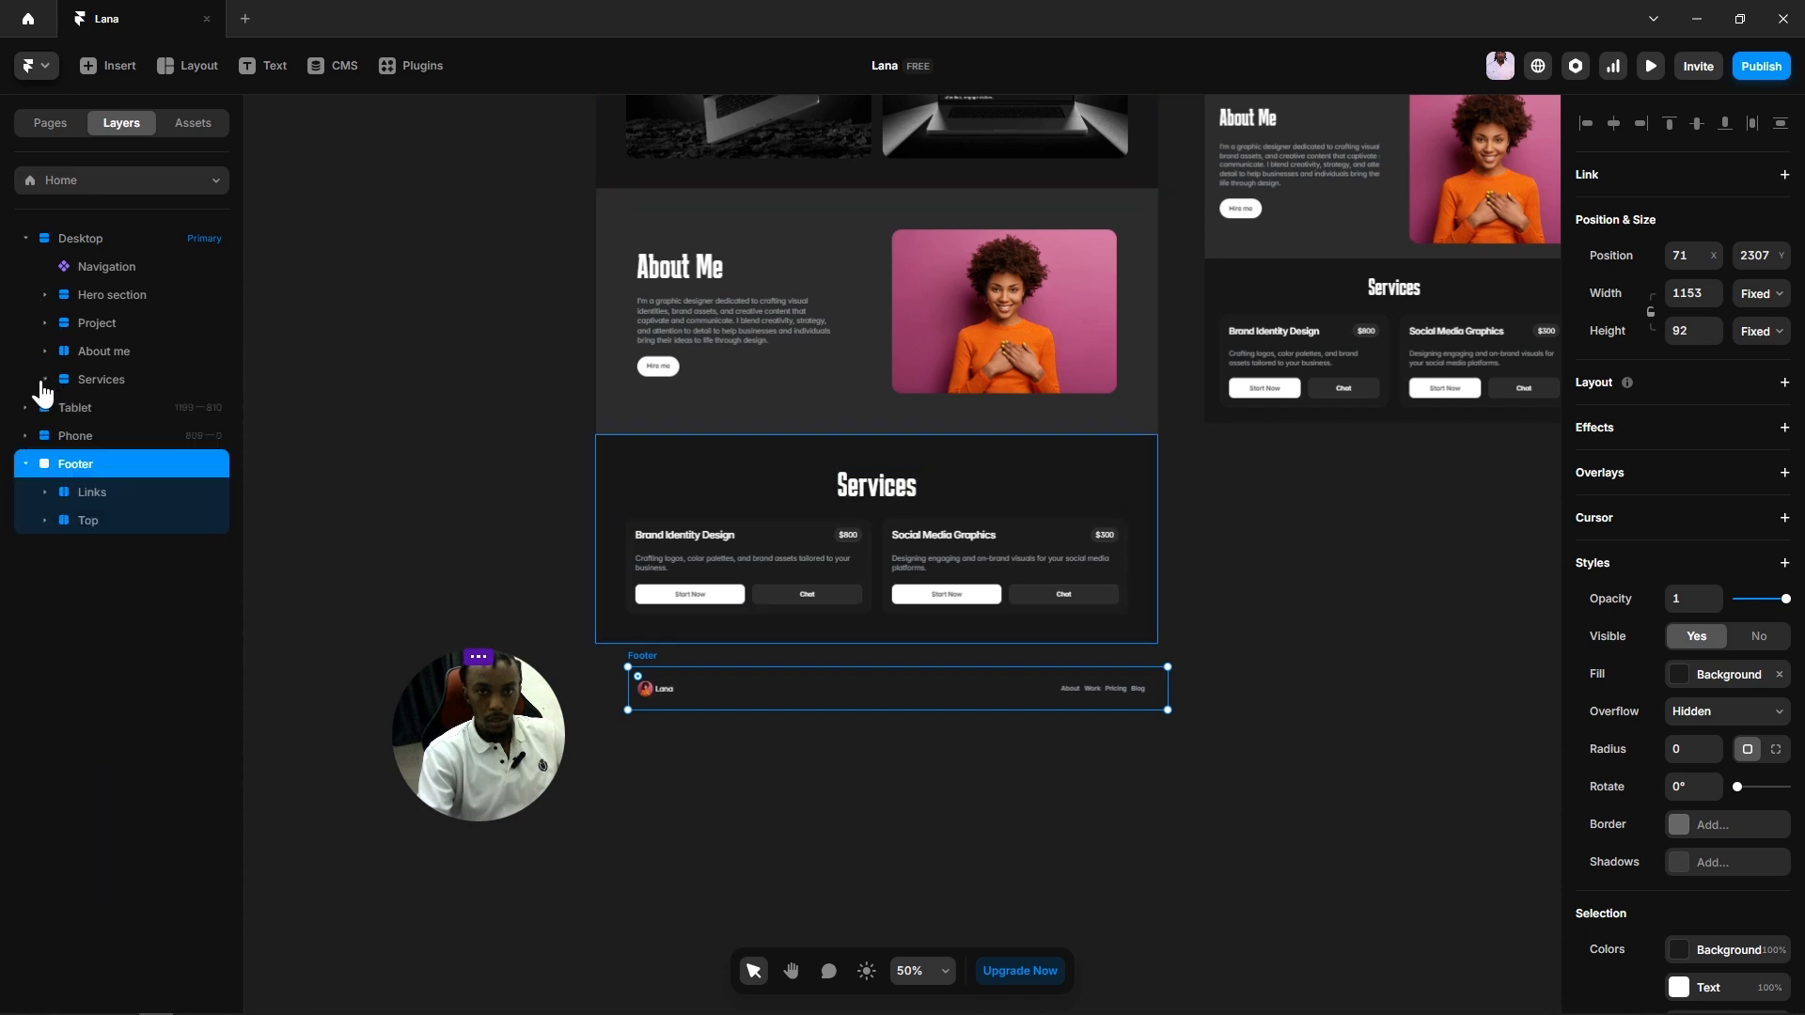
click(25, 465)
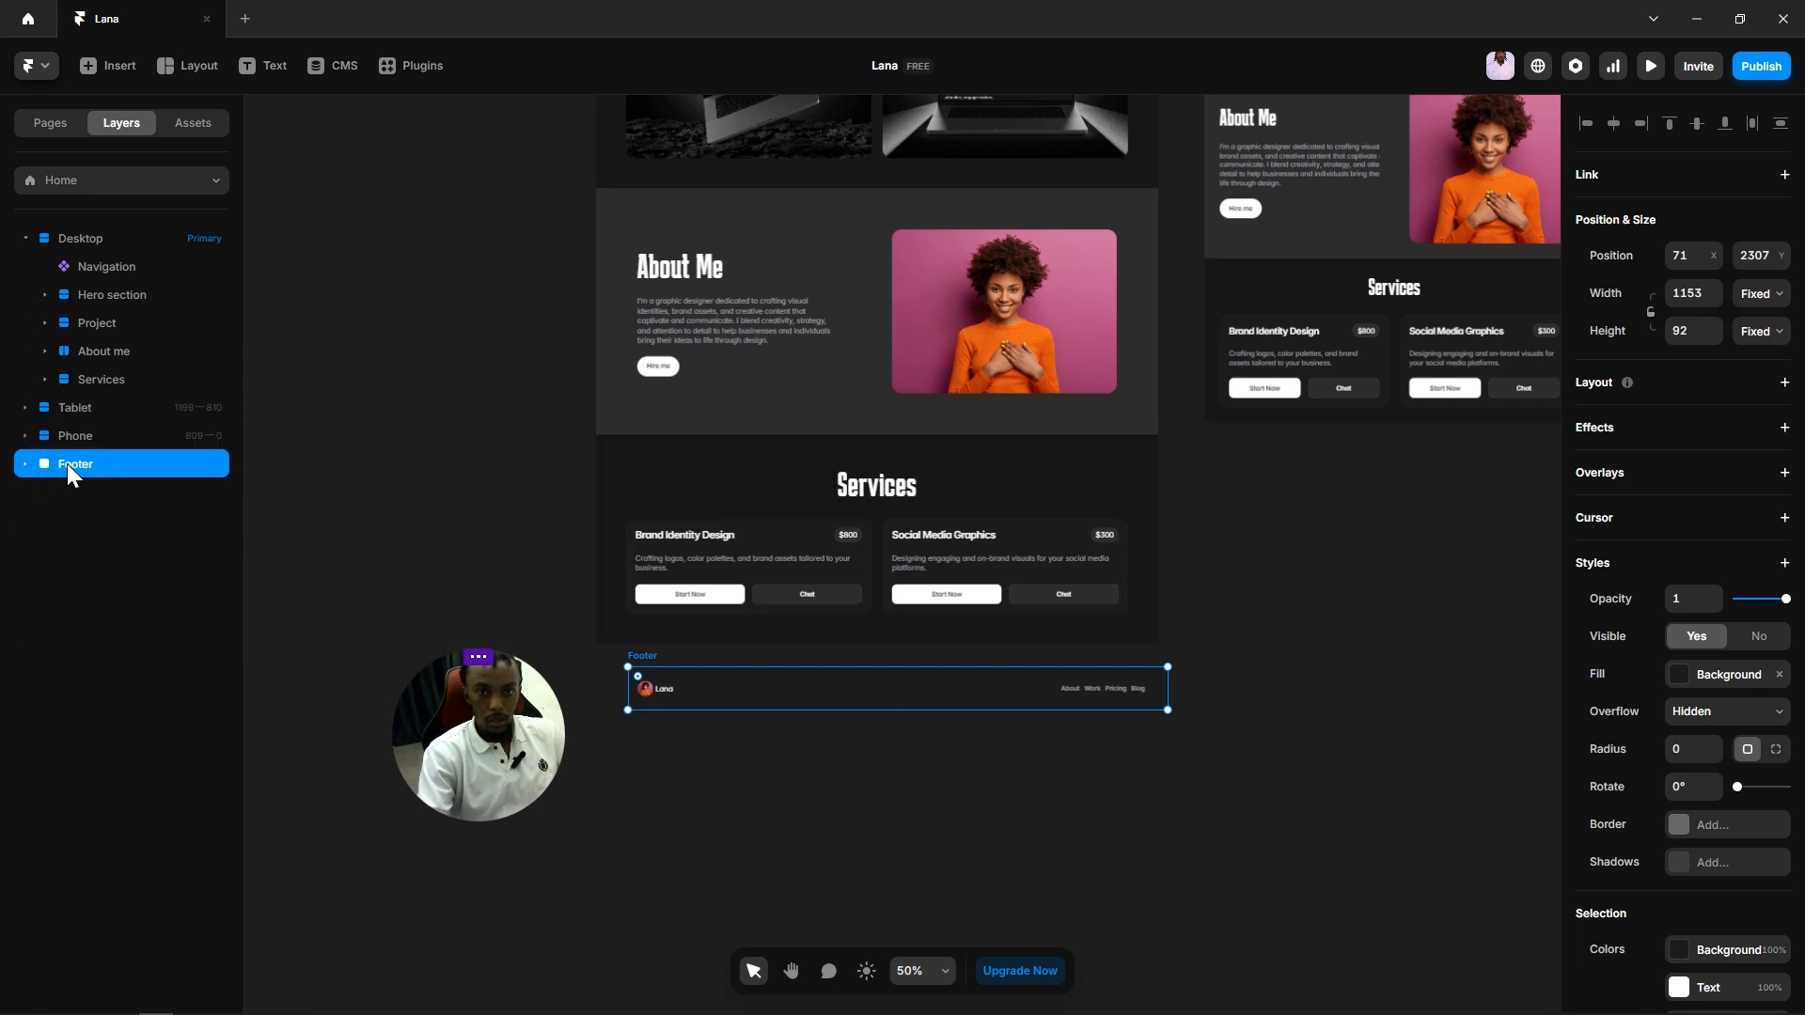
drag(66, 464, 148, 446)
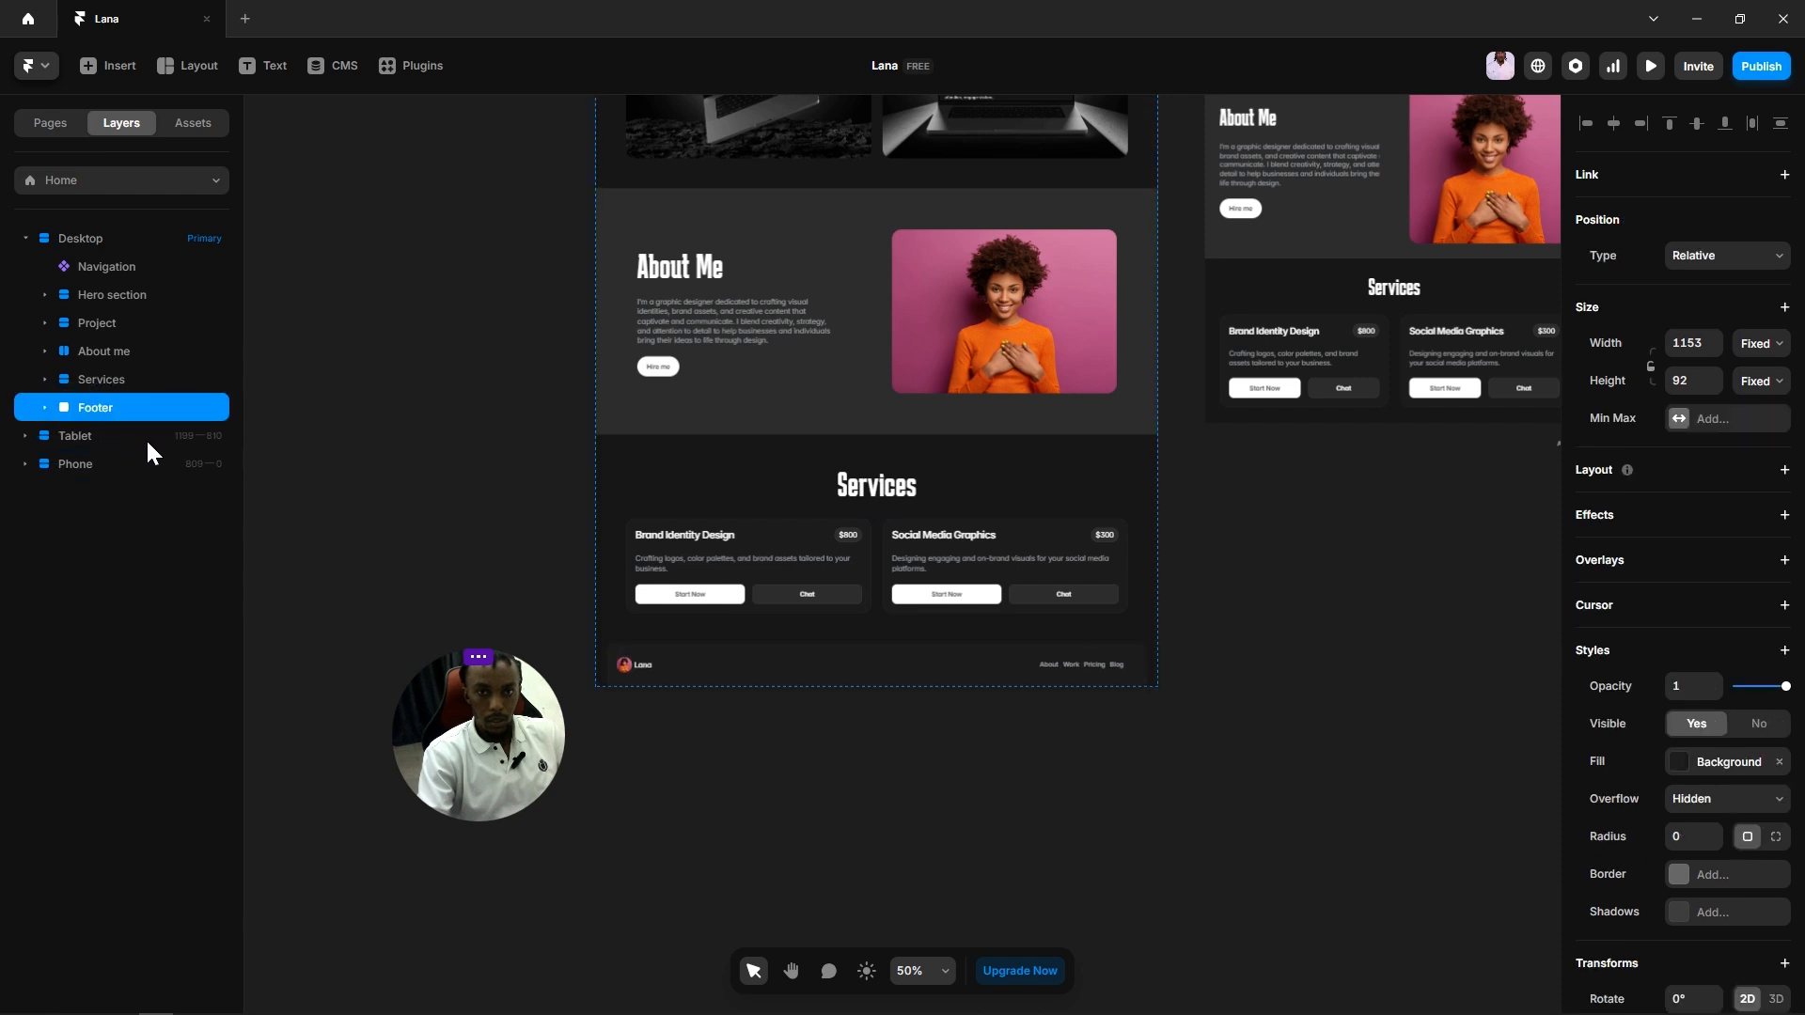
Step: Give the Footer a horizontal stack layout distributed Space Between and set its width to Fill
click(1783, 470)
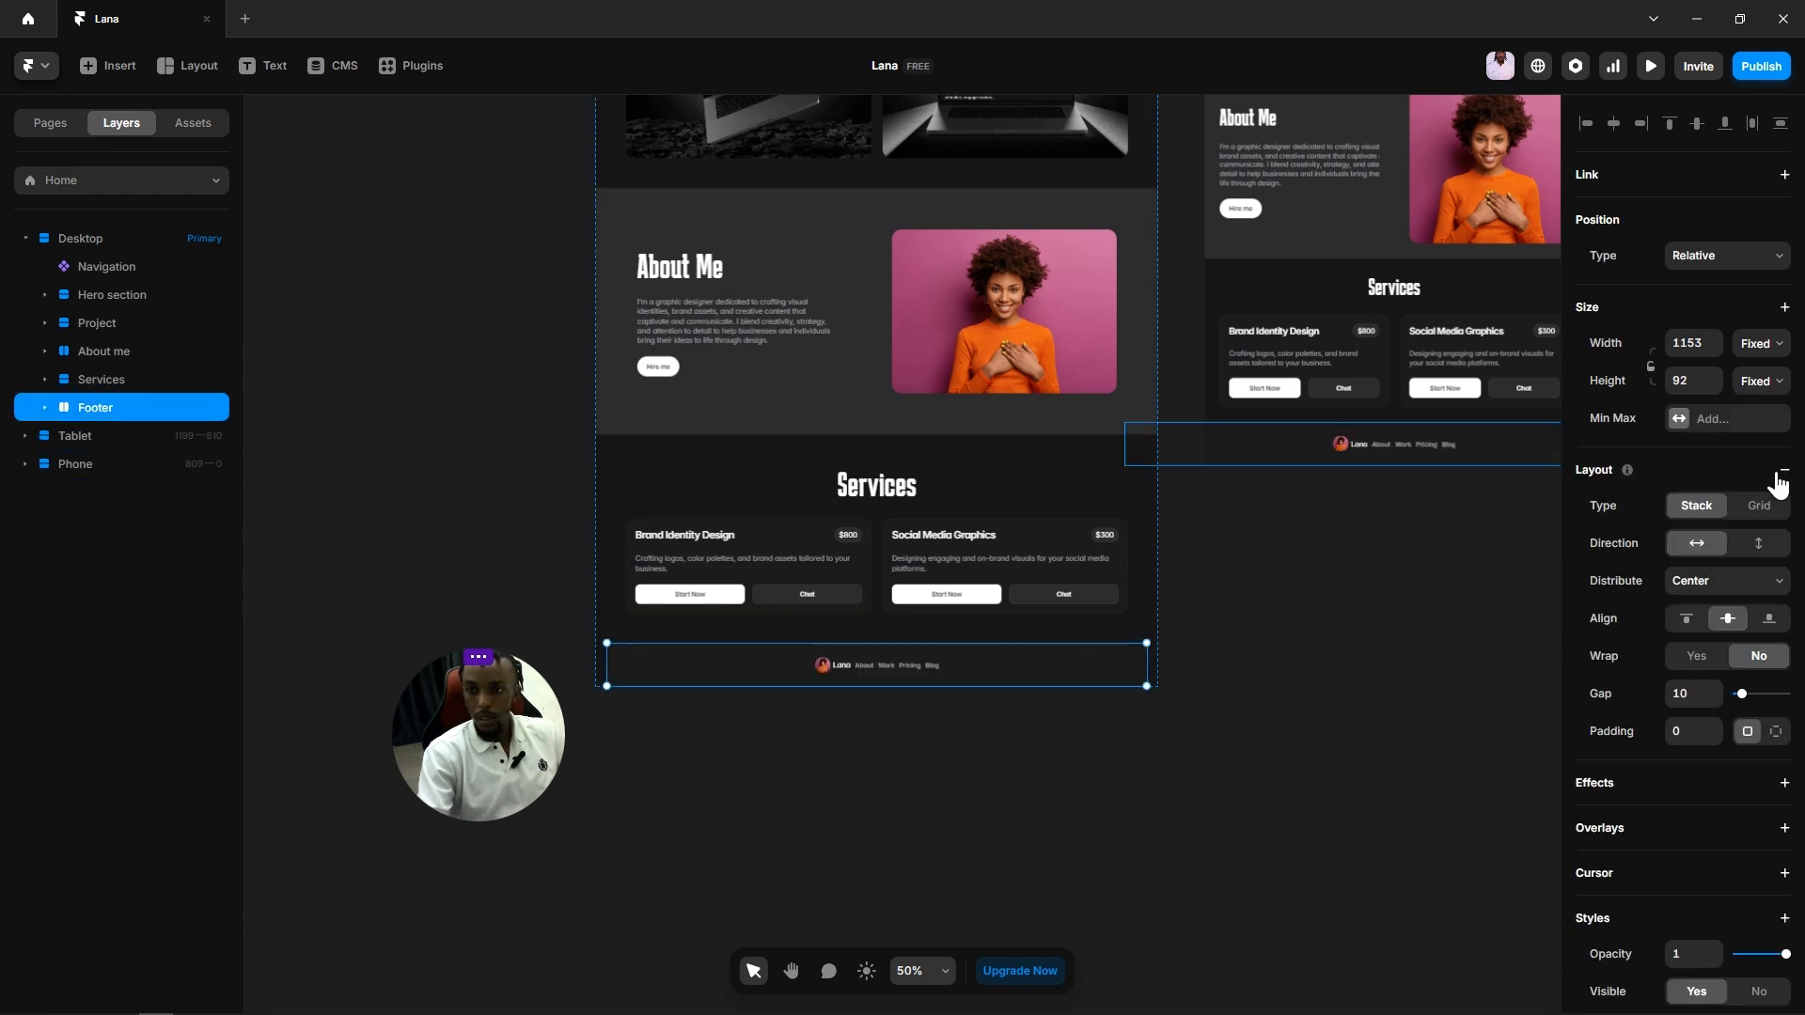
click(1698, 581)
click(1705, 675)
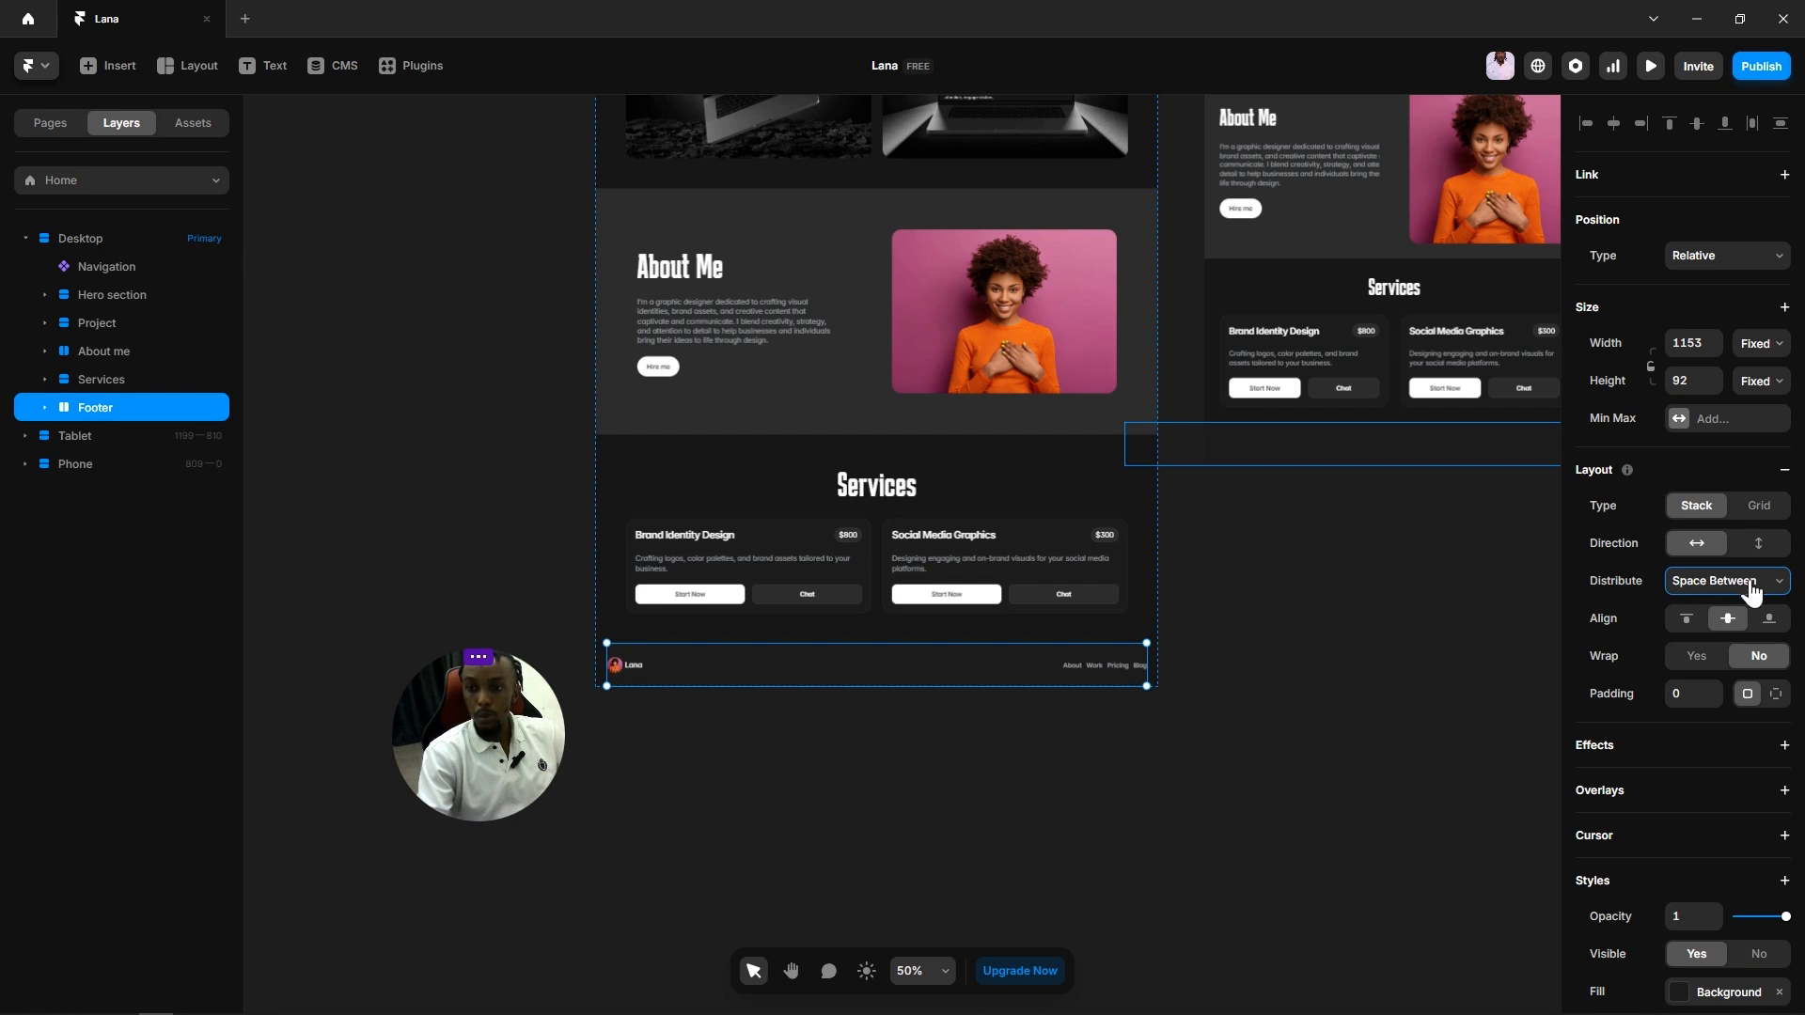
click(1762, 361)
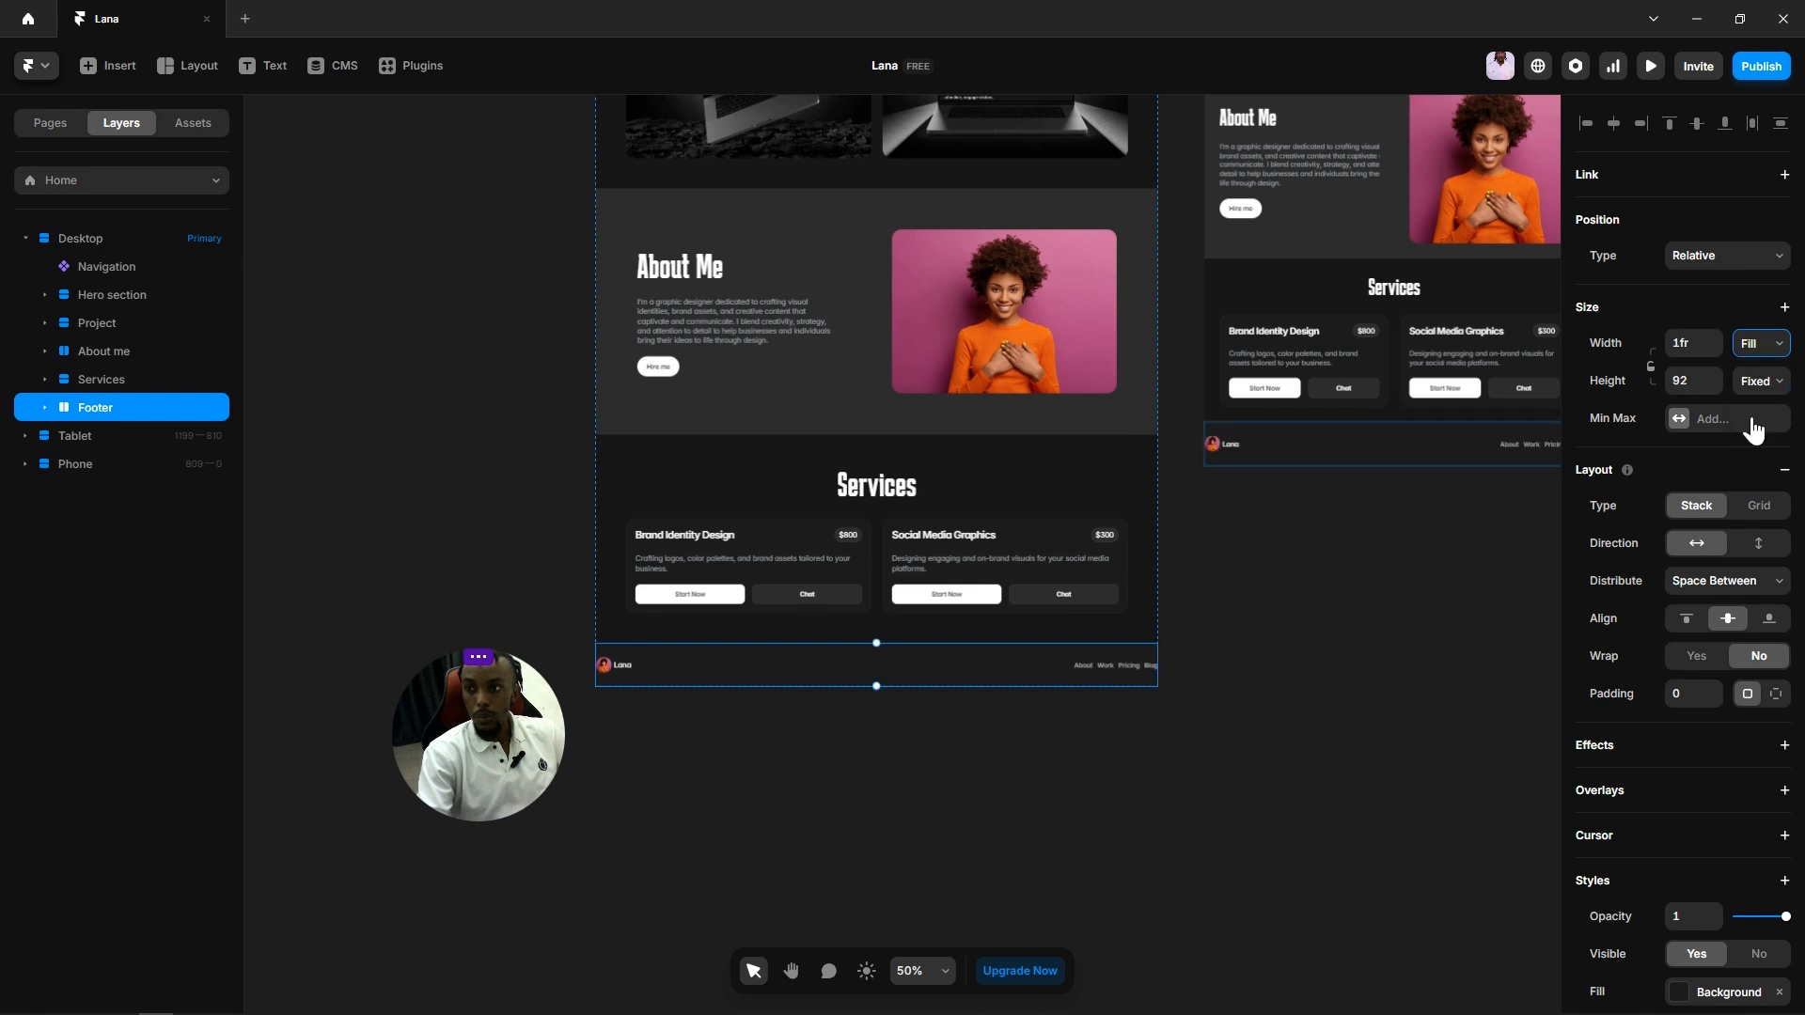
click(1754, 416)
Step: Give the Desktop Footer individual padding of 20 at the top and bottom and 64 on the right and left
click(1774, 694)
click(1683, 730)
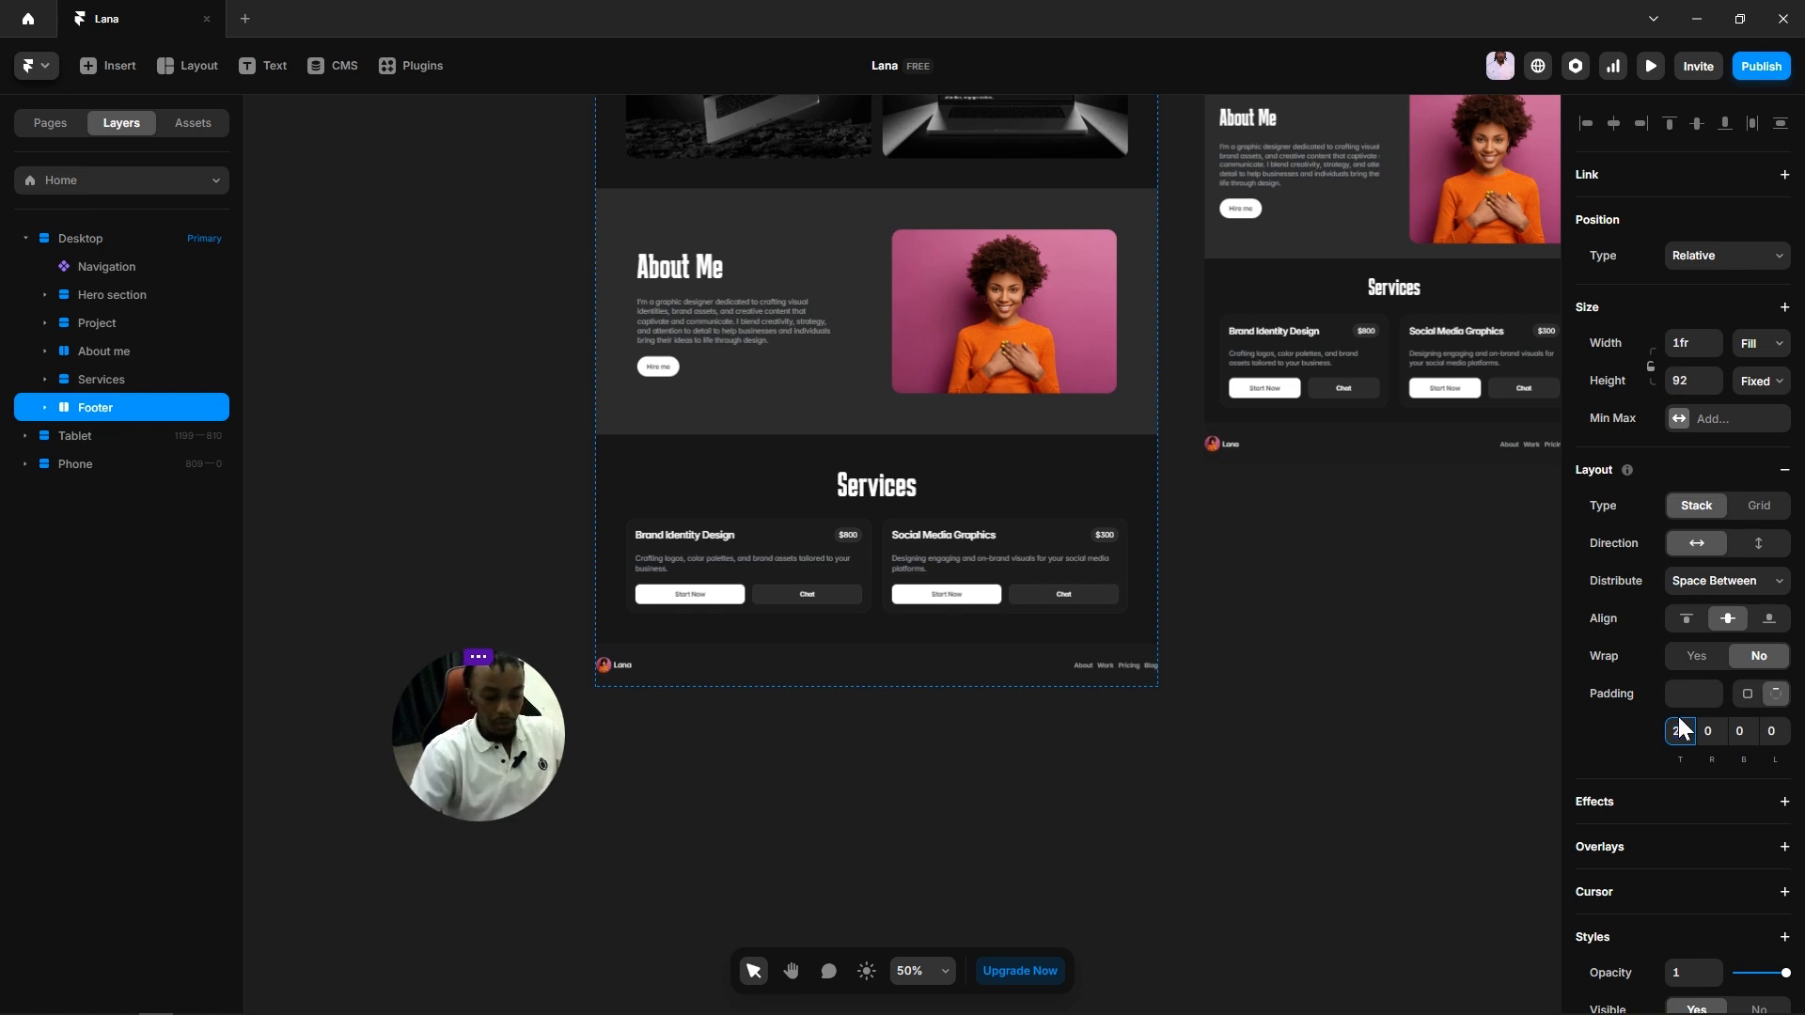
text(20)
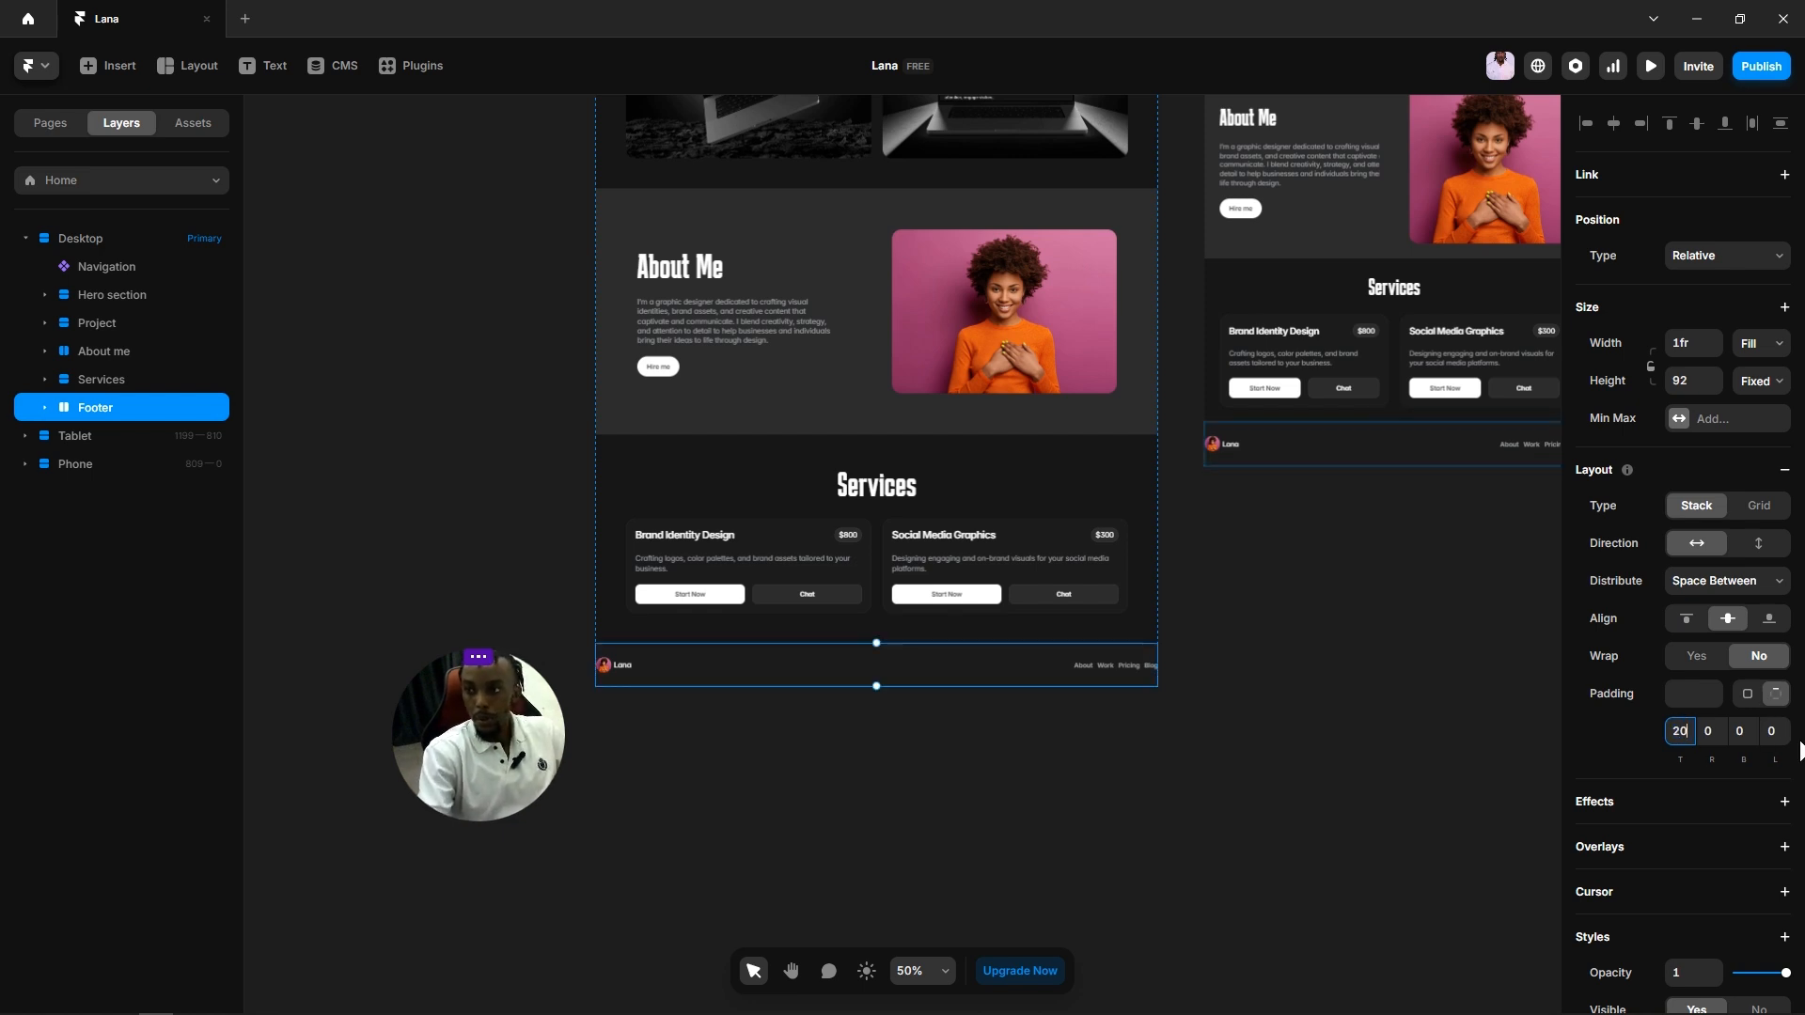
click(1743, 732)
text(20)
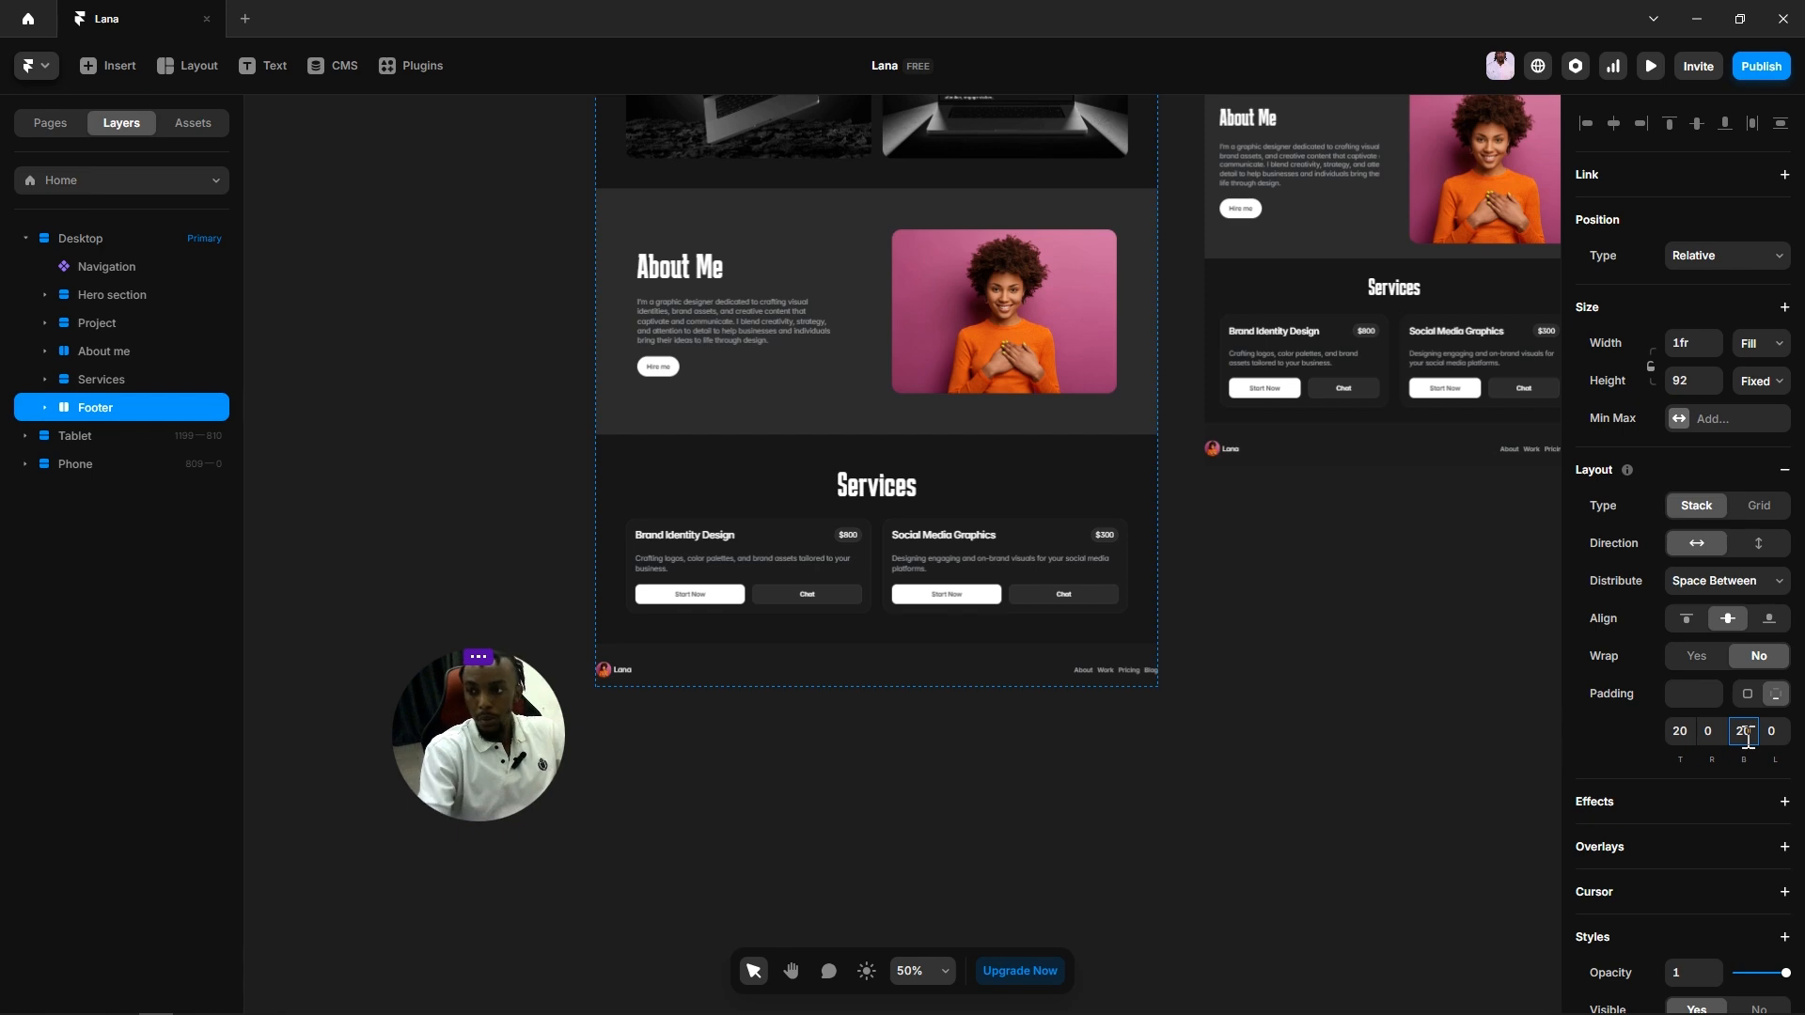
click(1711, 733)
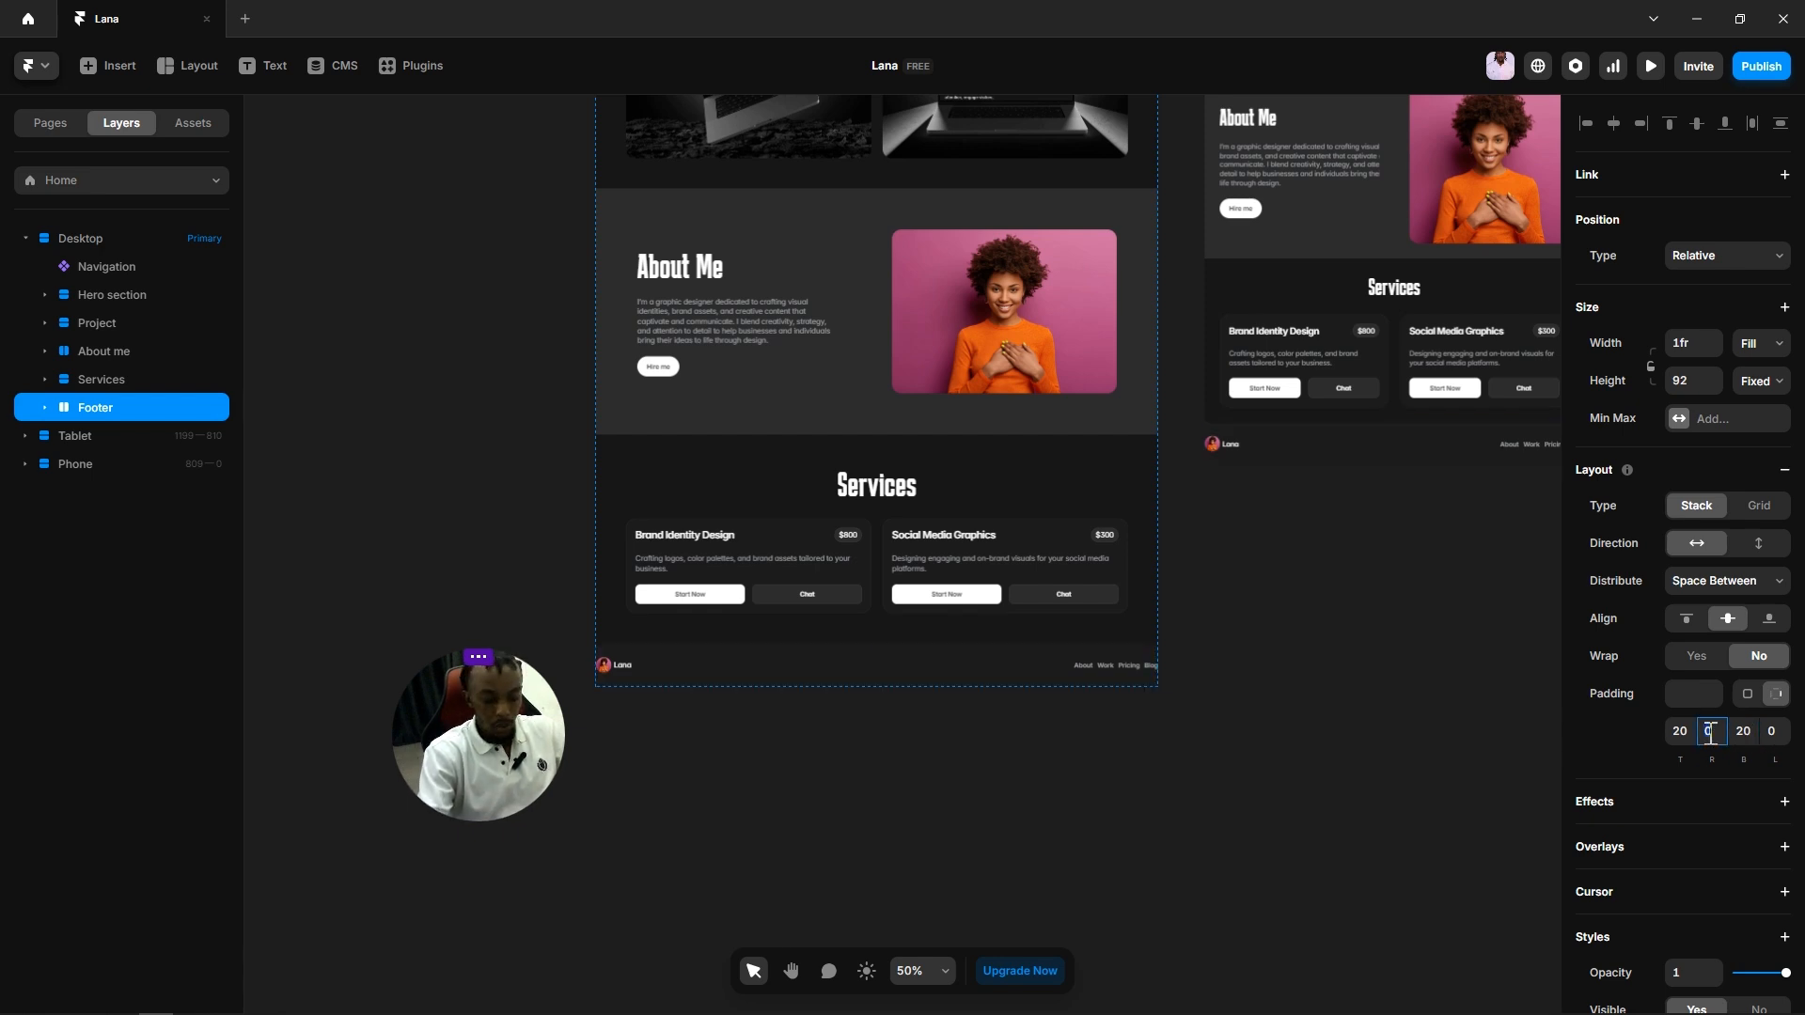
text(64)
click(1776, 734)
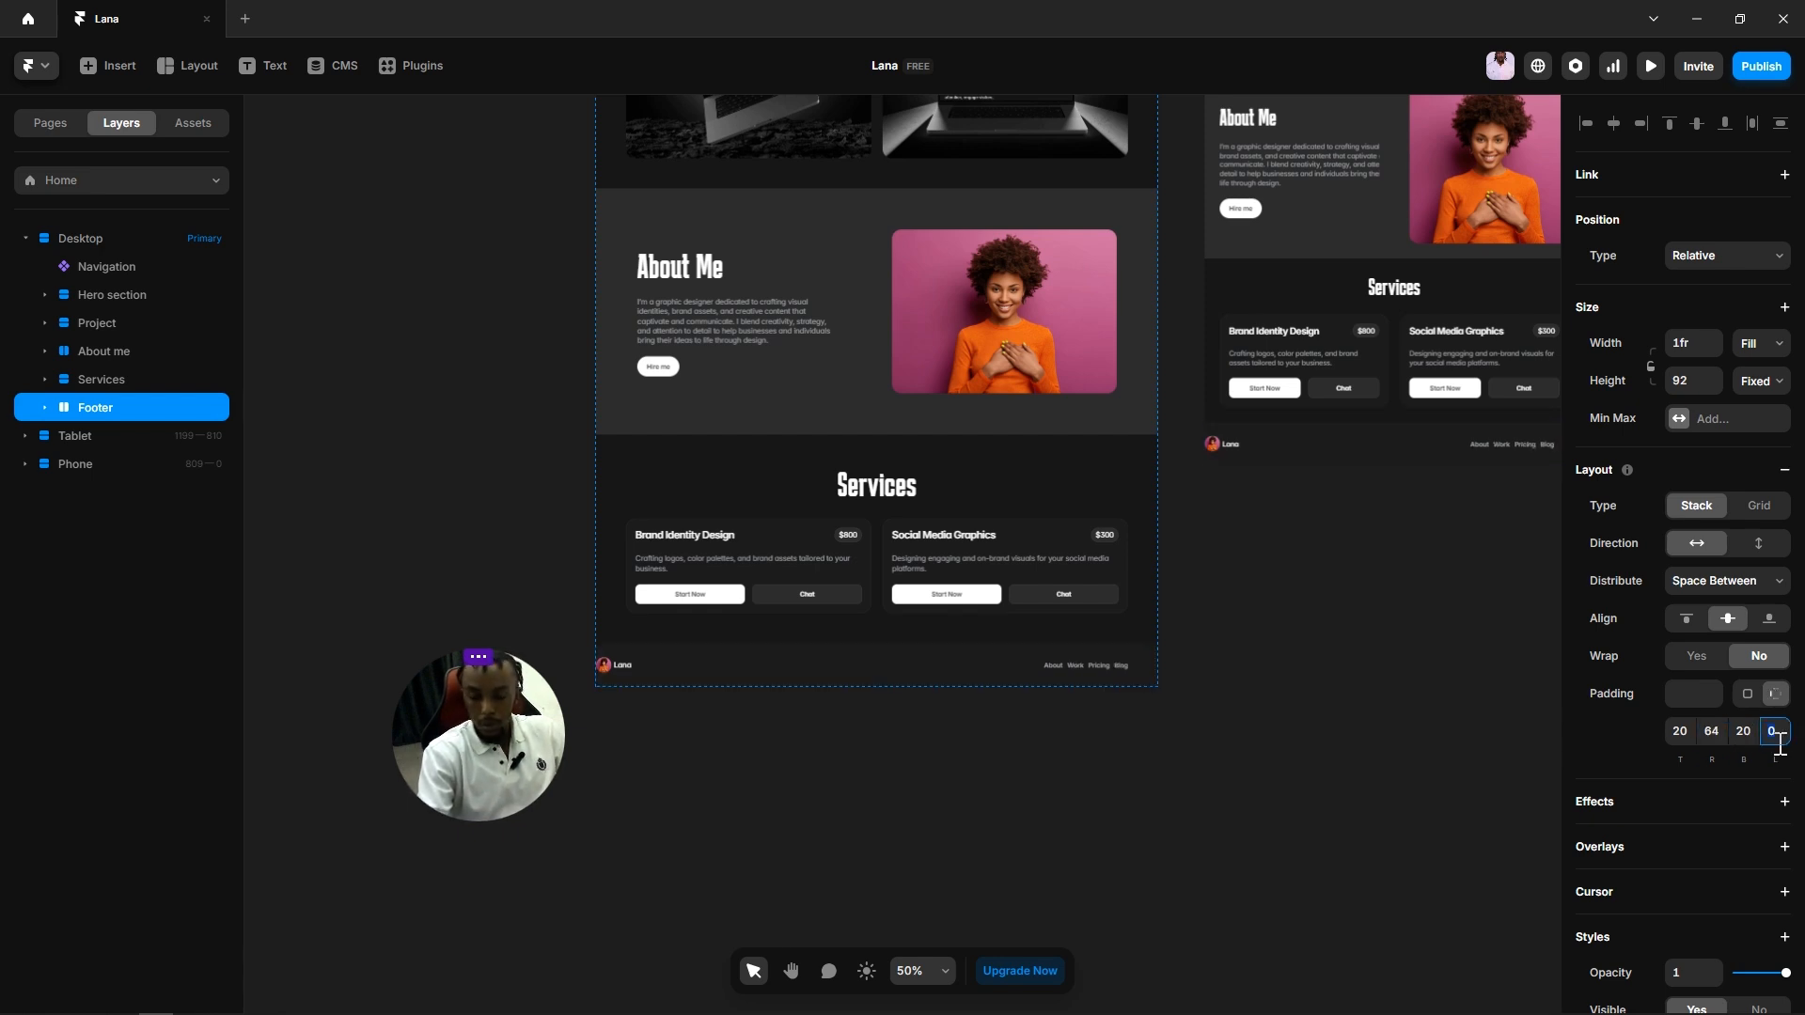
text(64)
key(Return)
click(1335, 700)
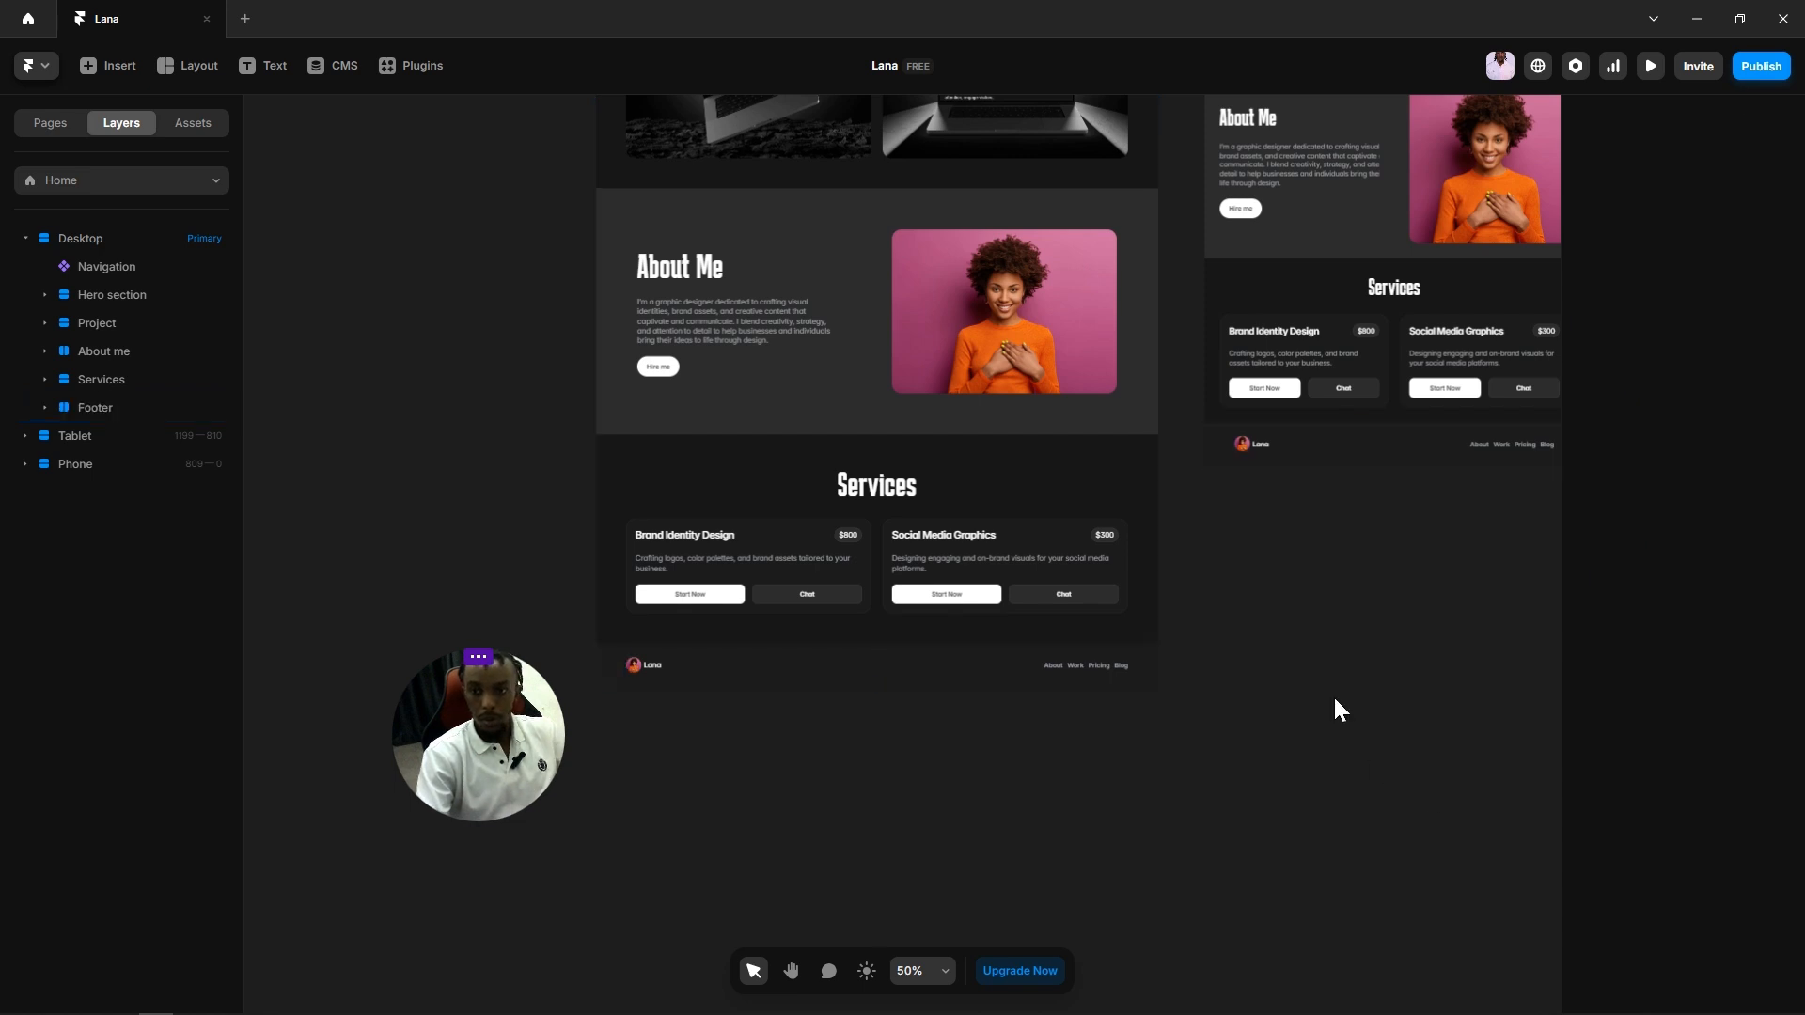
Step: Set the Desktop Footer's height to Fit Content
click(729, 668)
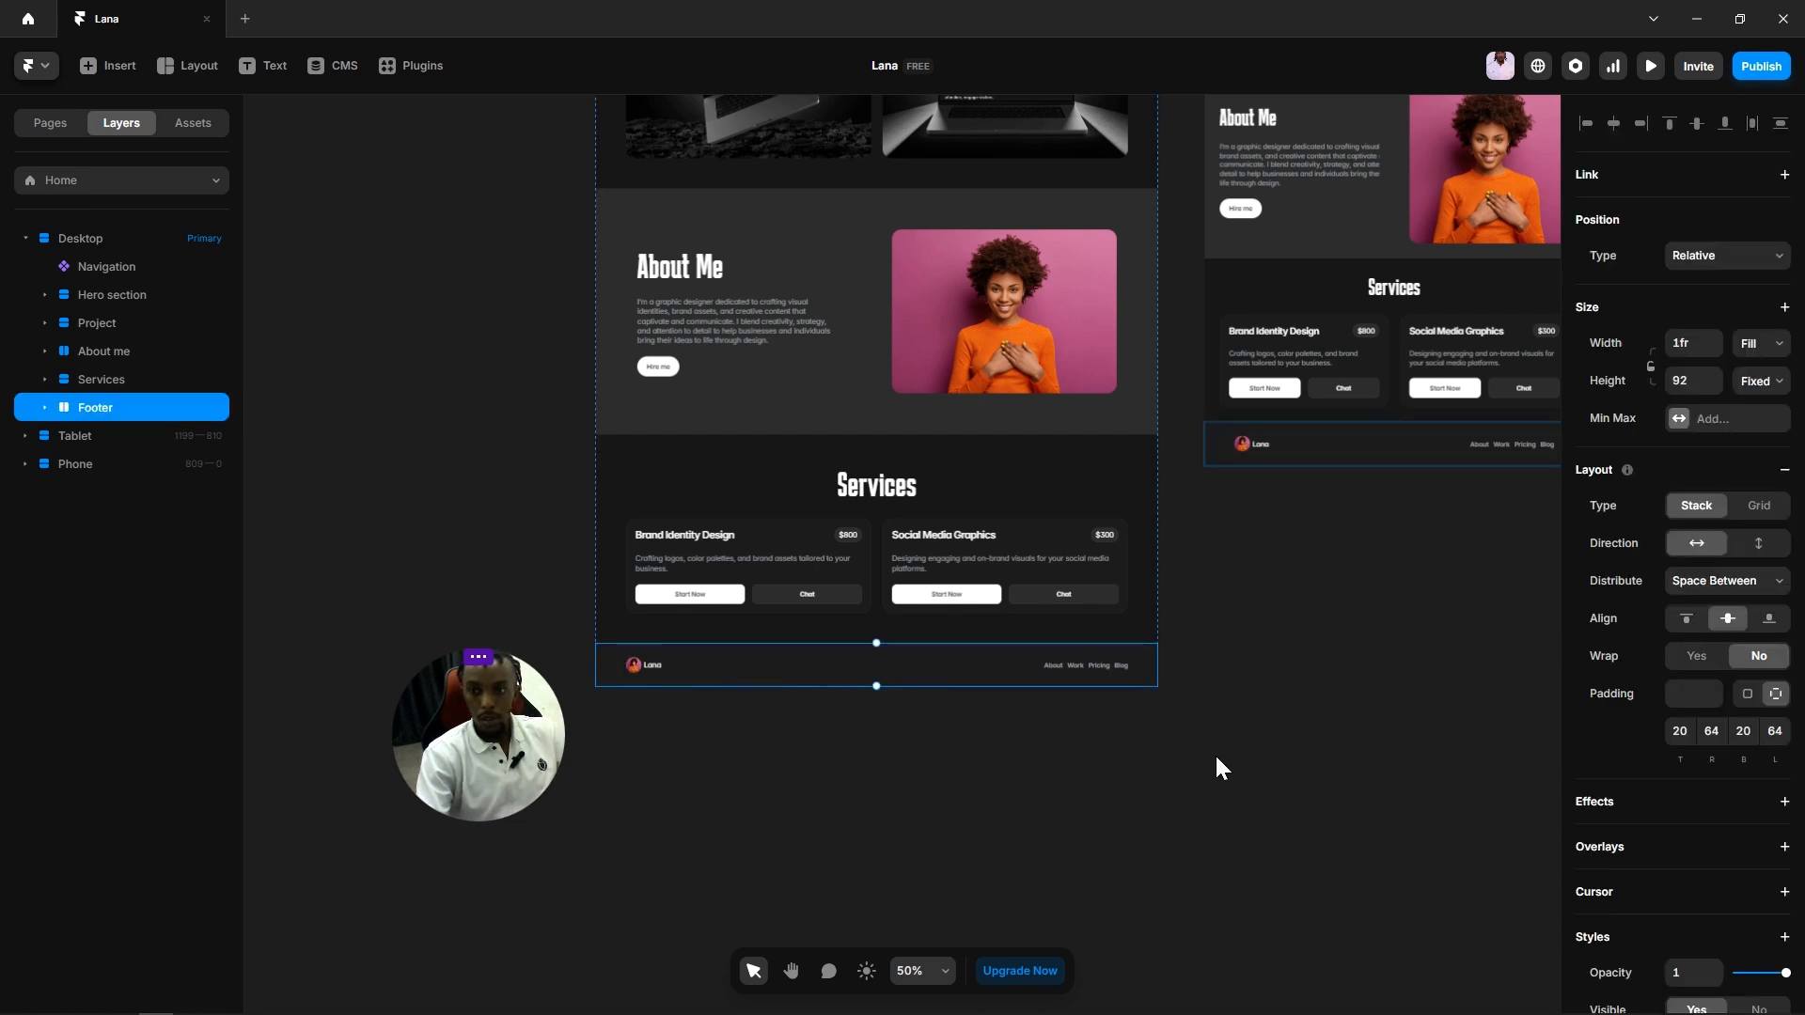
click(1756, 381)
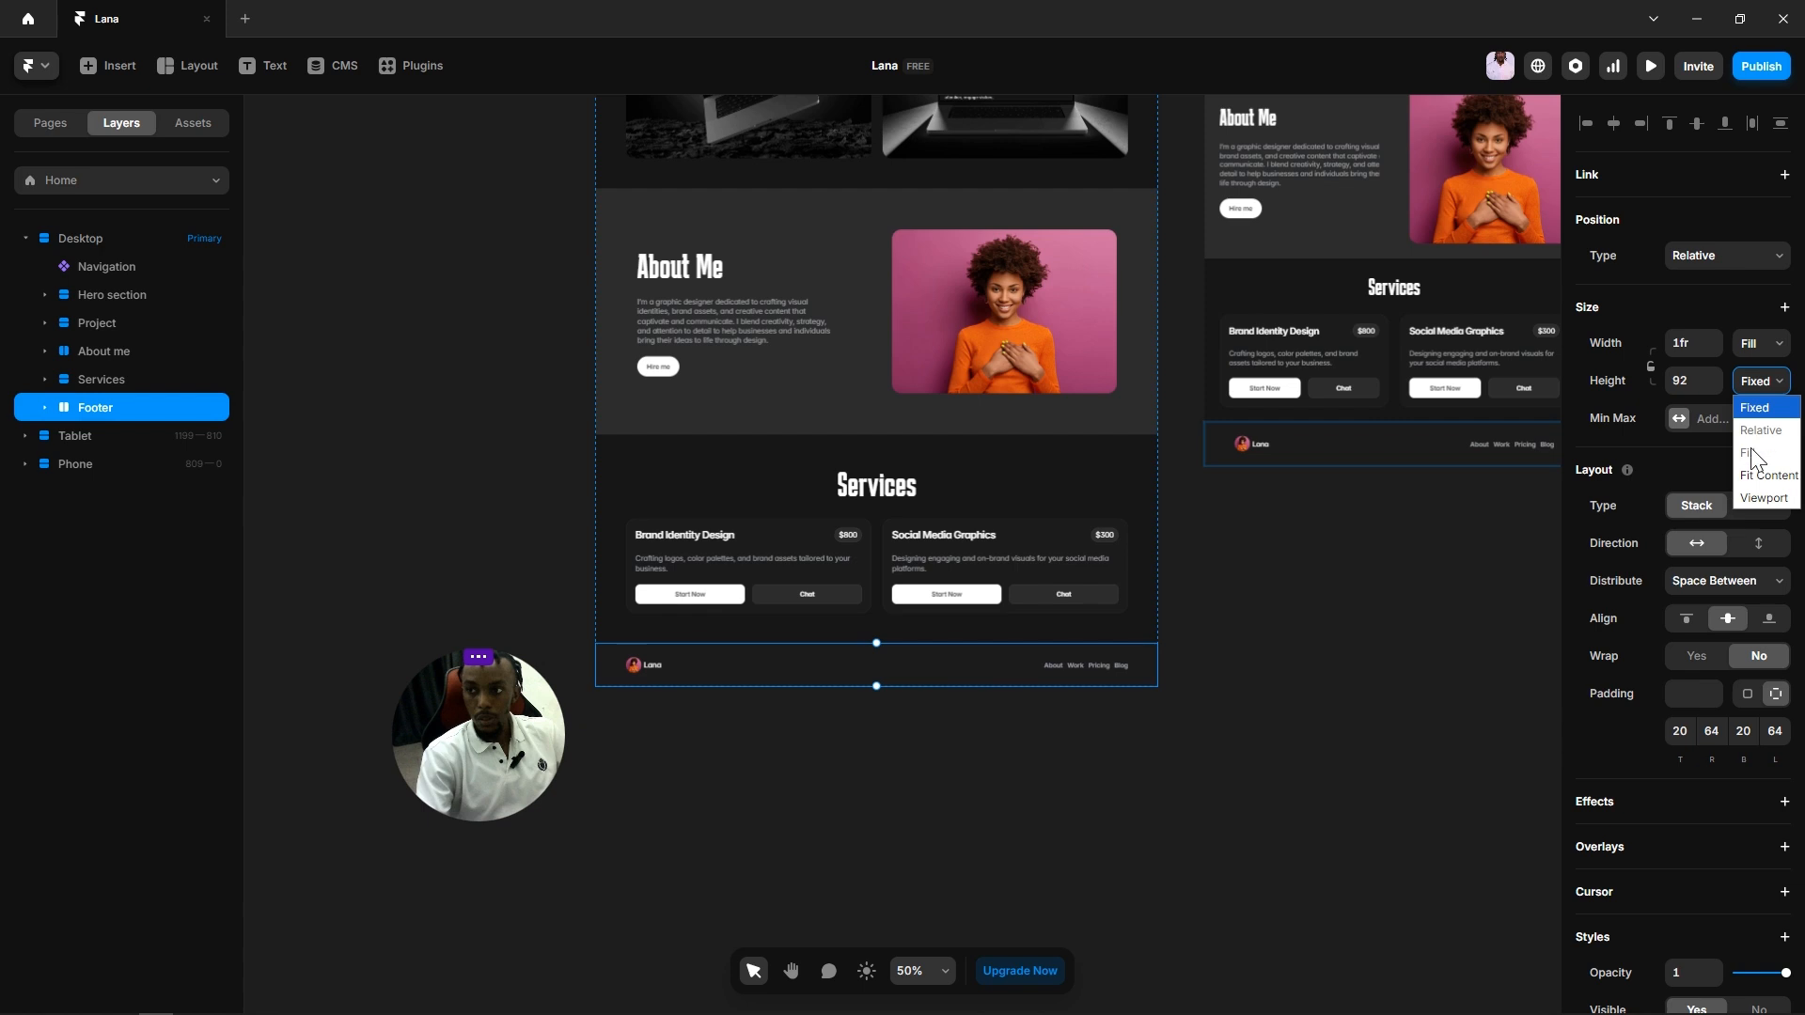
click(1753, 491)
click(1344, 632)
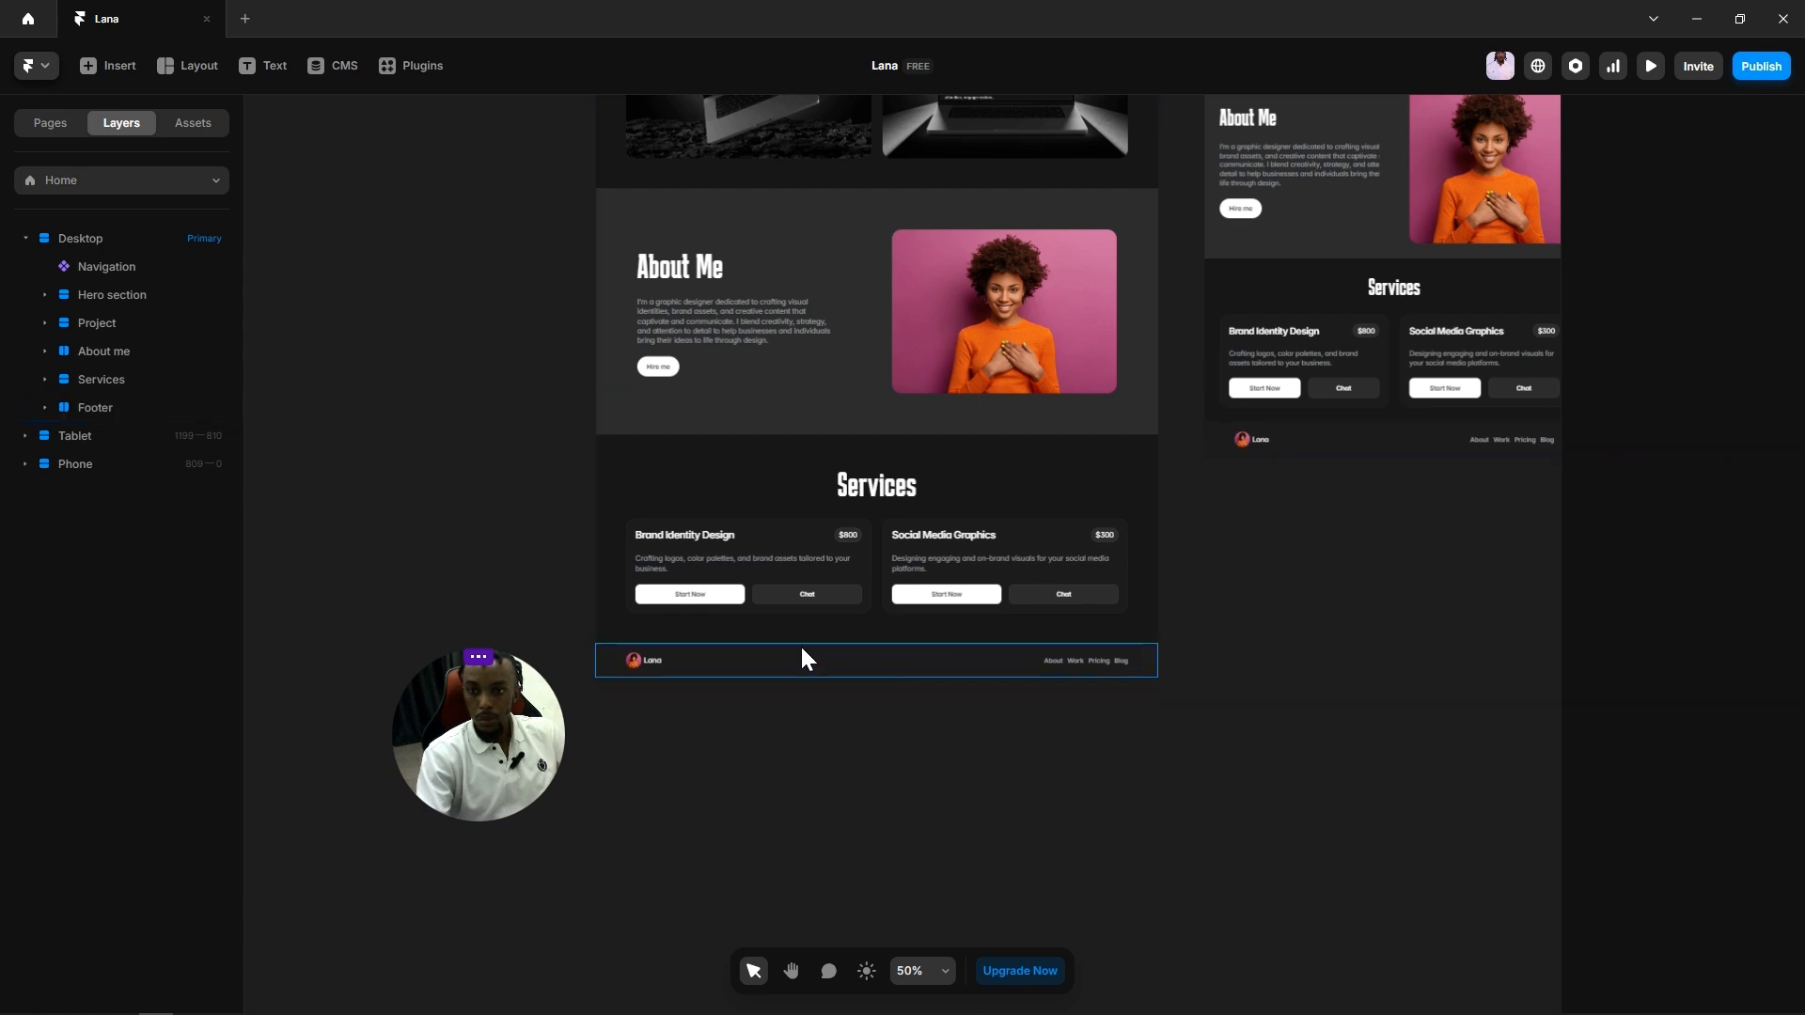
Step: Set the Tablet Footer's right and left padding to 32
key(space)
drag(1331, 677, 1182, 709)
click(874, 614)
key(space)
click(1333, 619)
key(space)
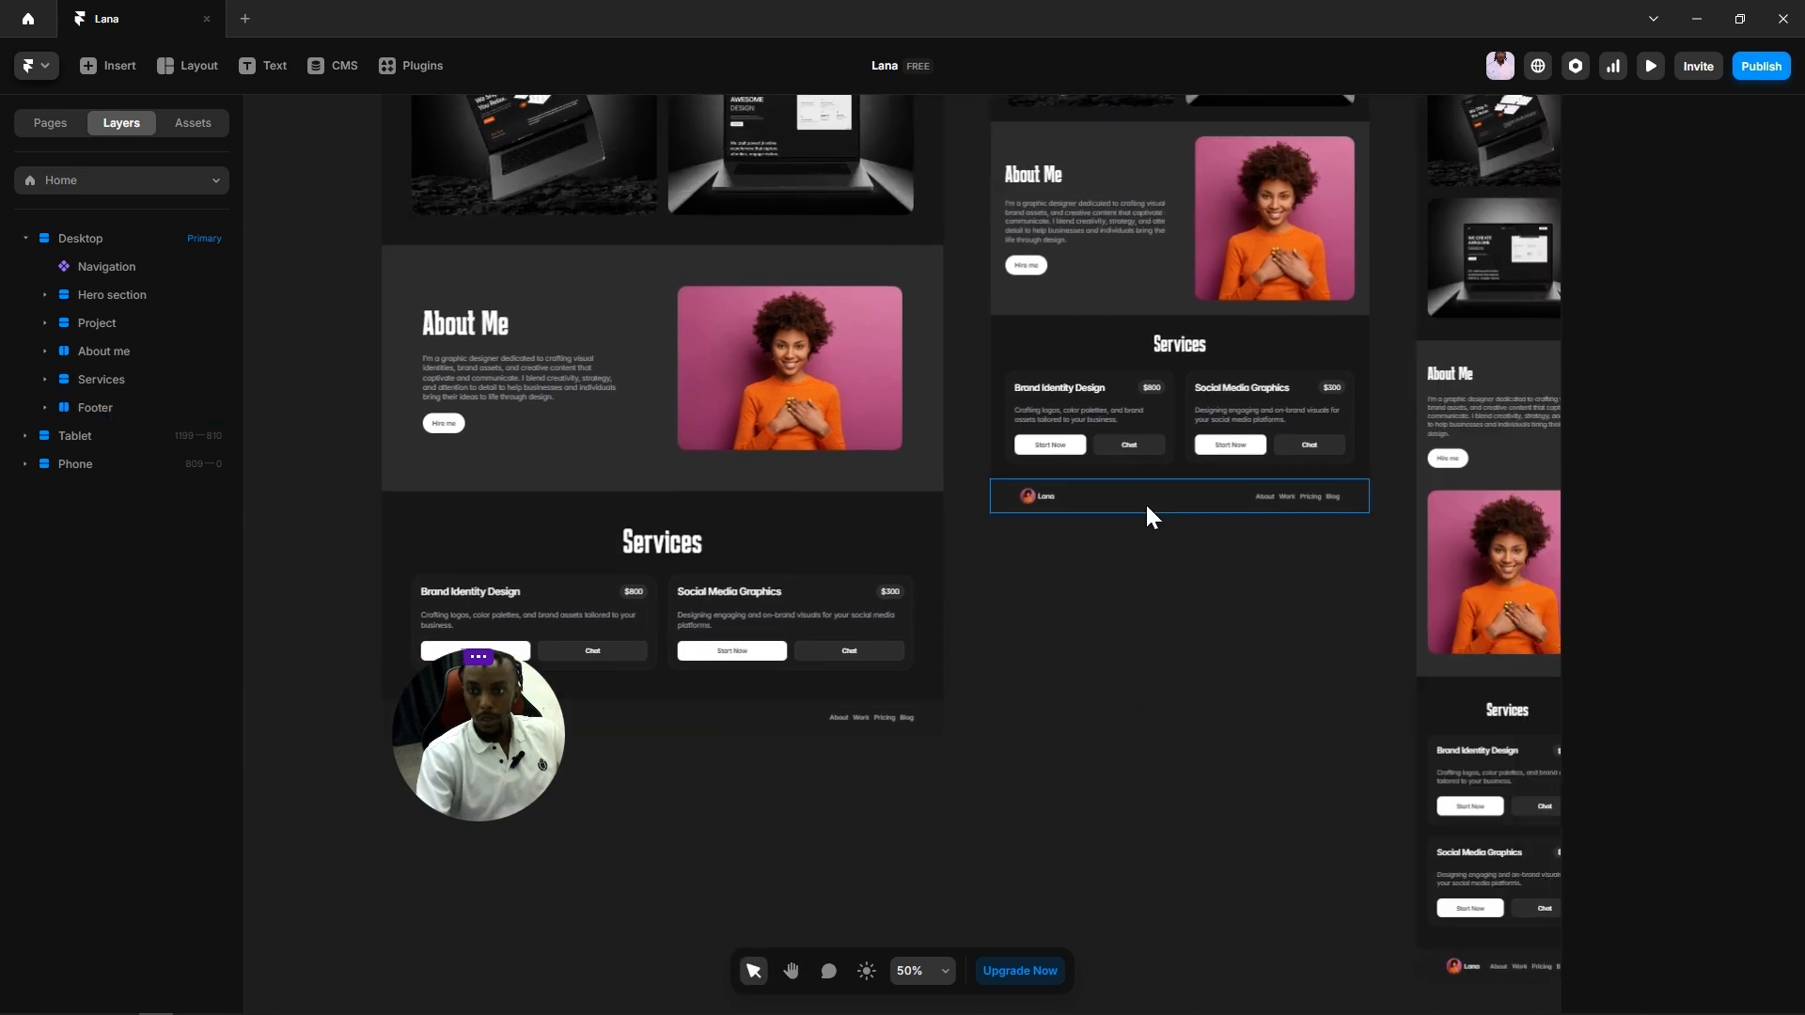
click(1145, 502)
click(1720, 736)
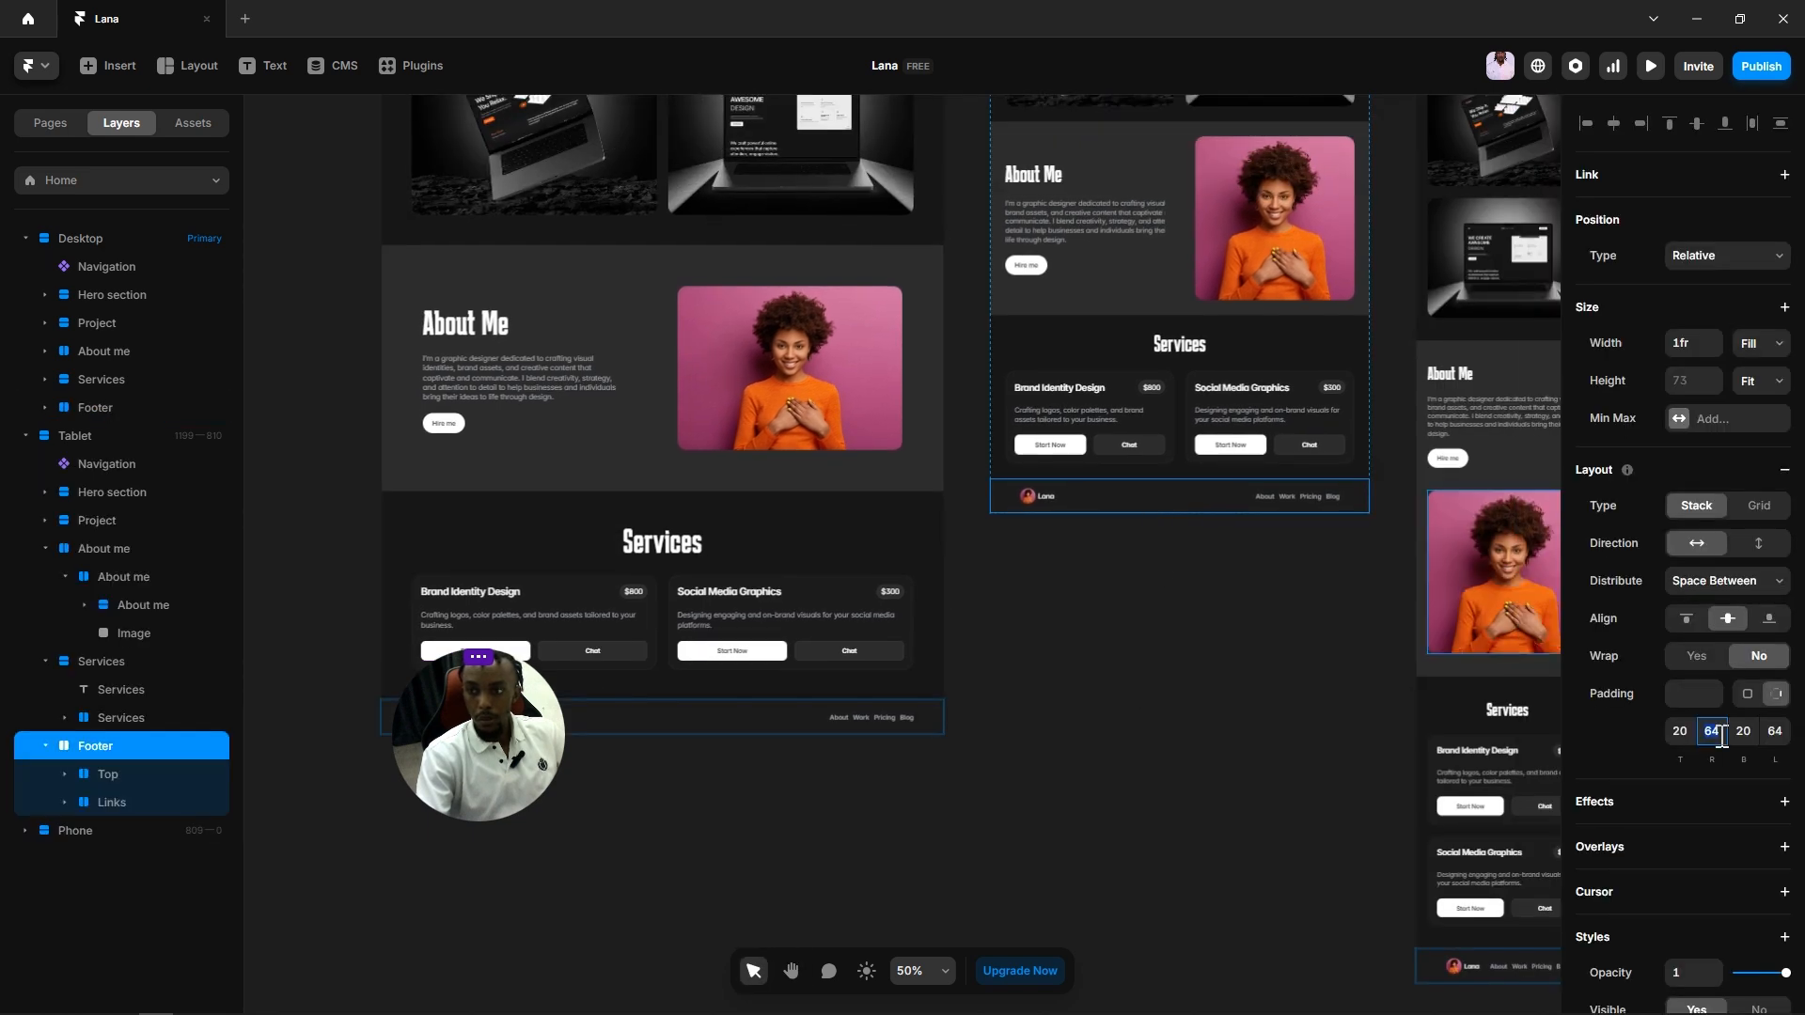
text(32)
drag(1775, 734, 1446, 742)
text(3)
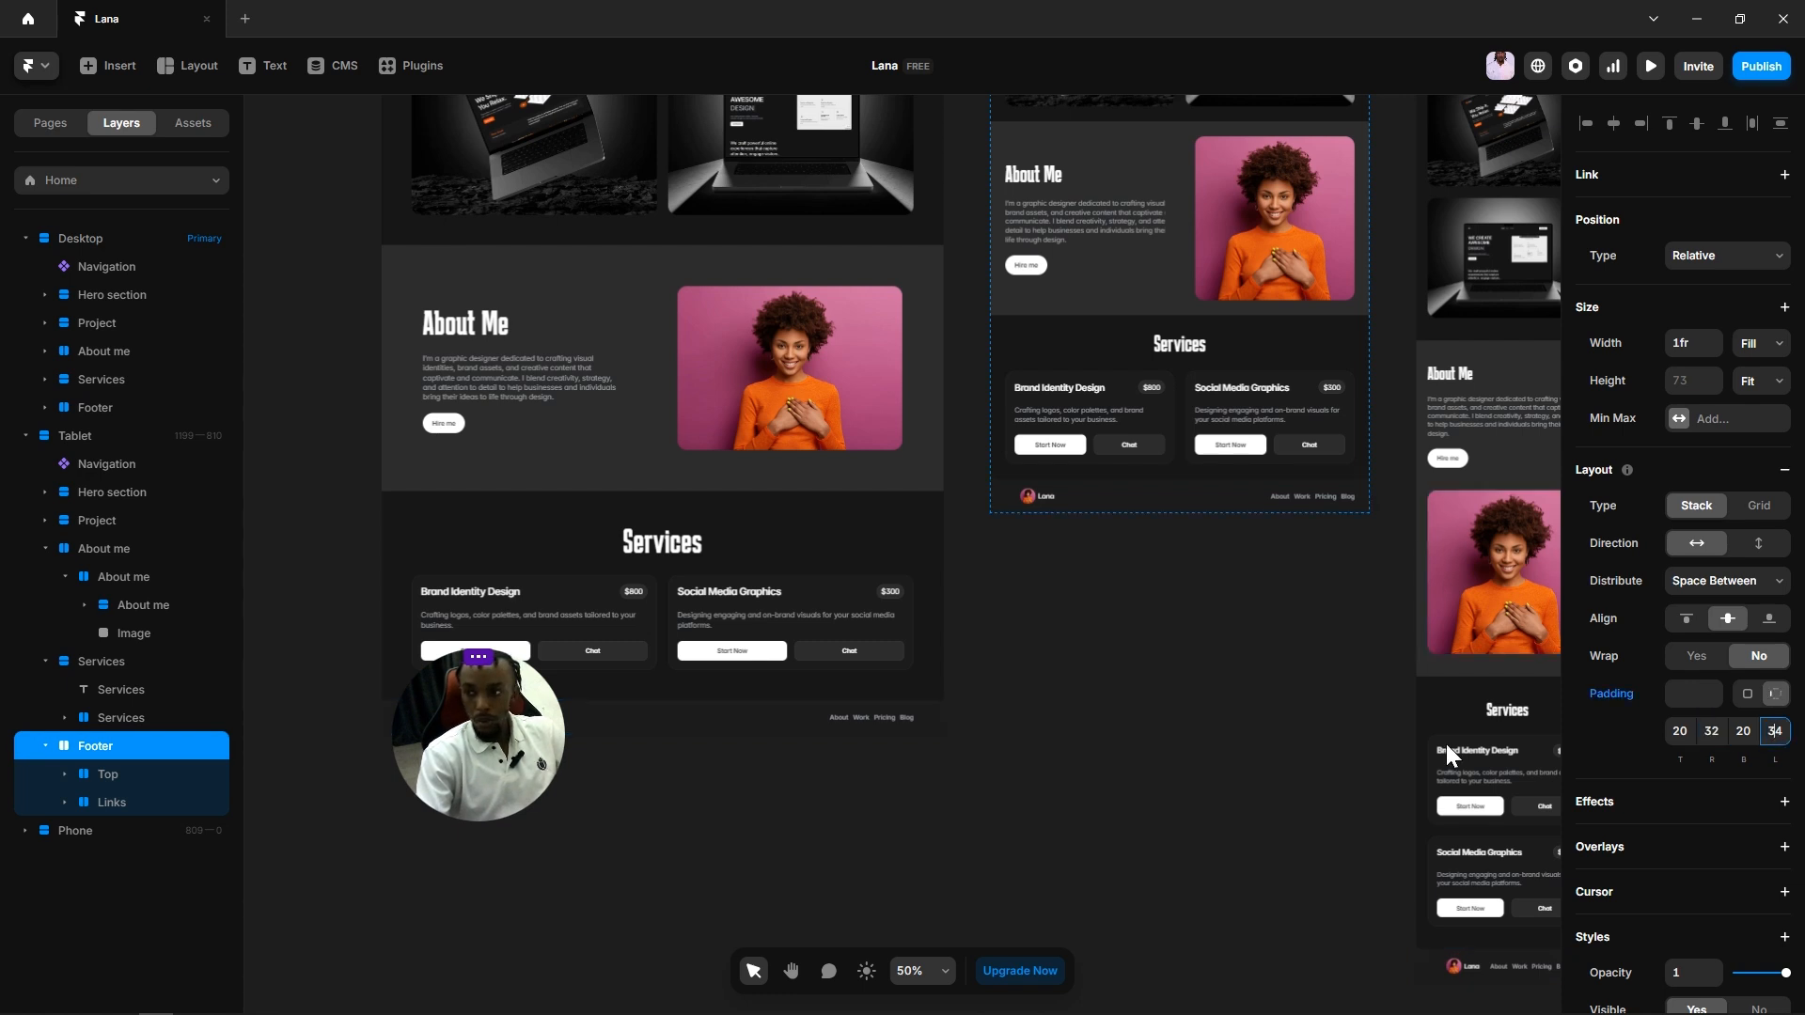
click(1188, 639)
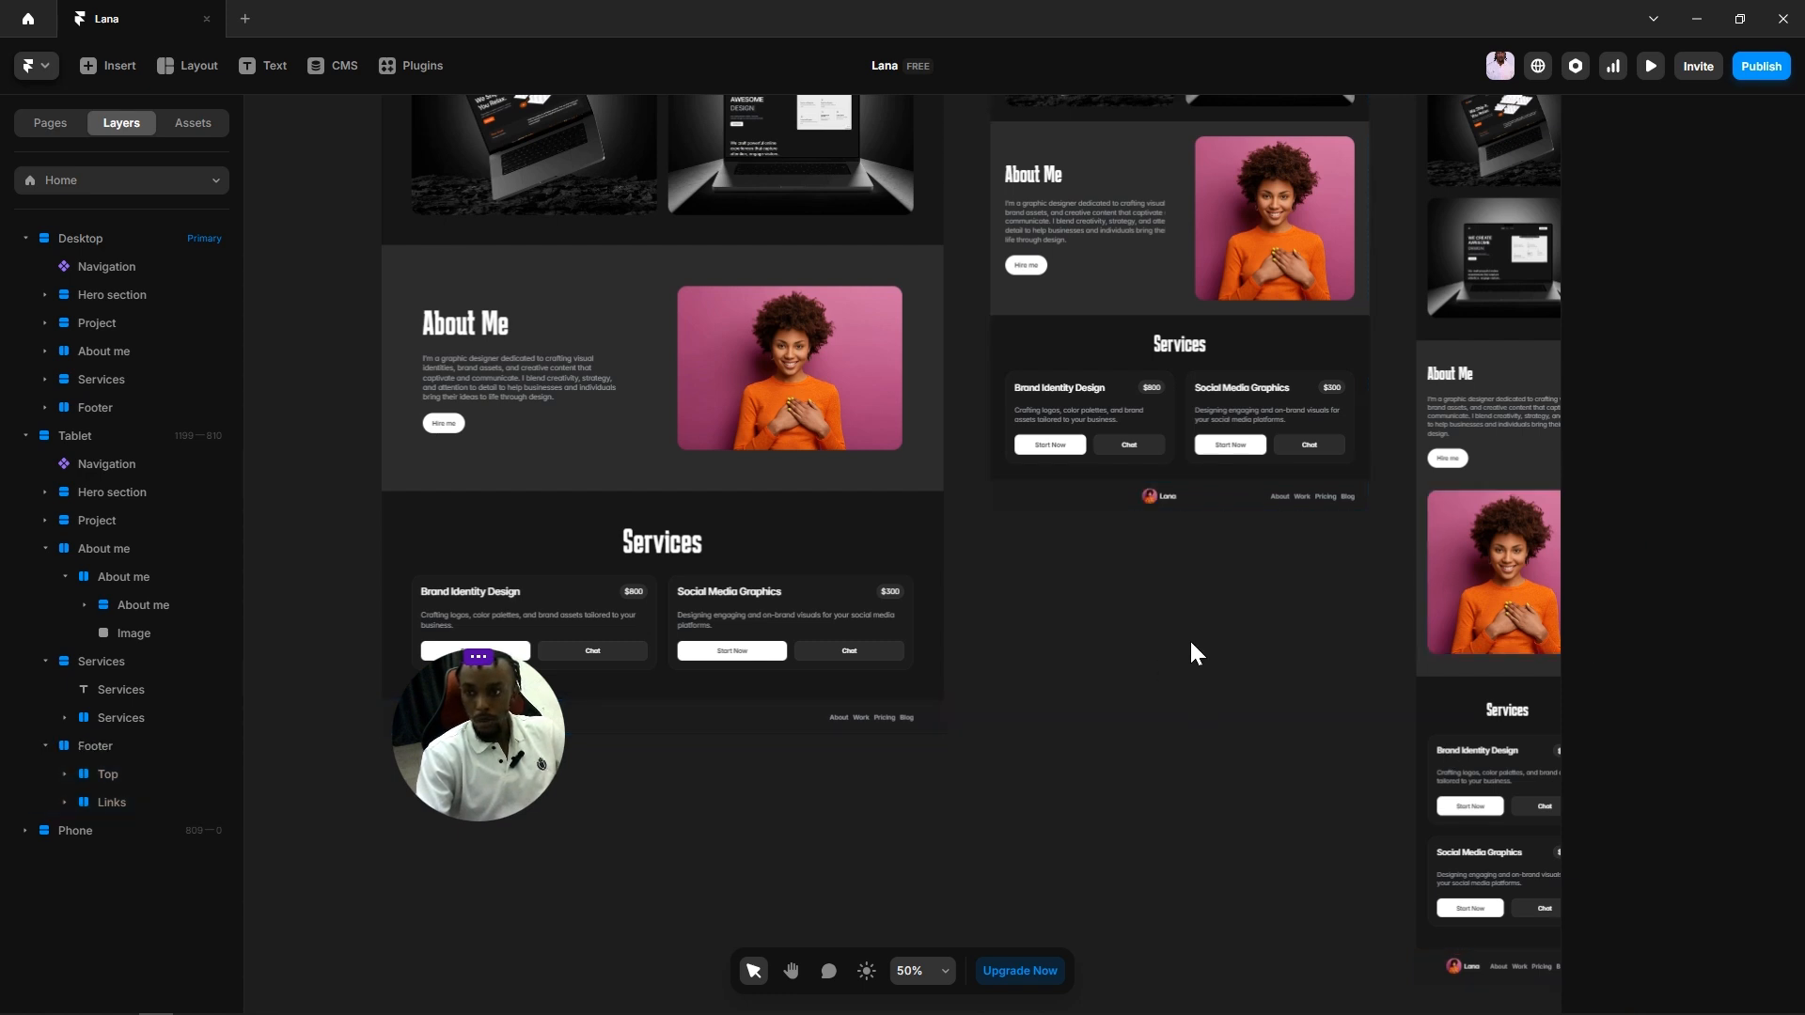
click(1093, 493)
click(1778, 733)
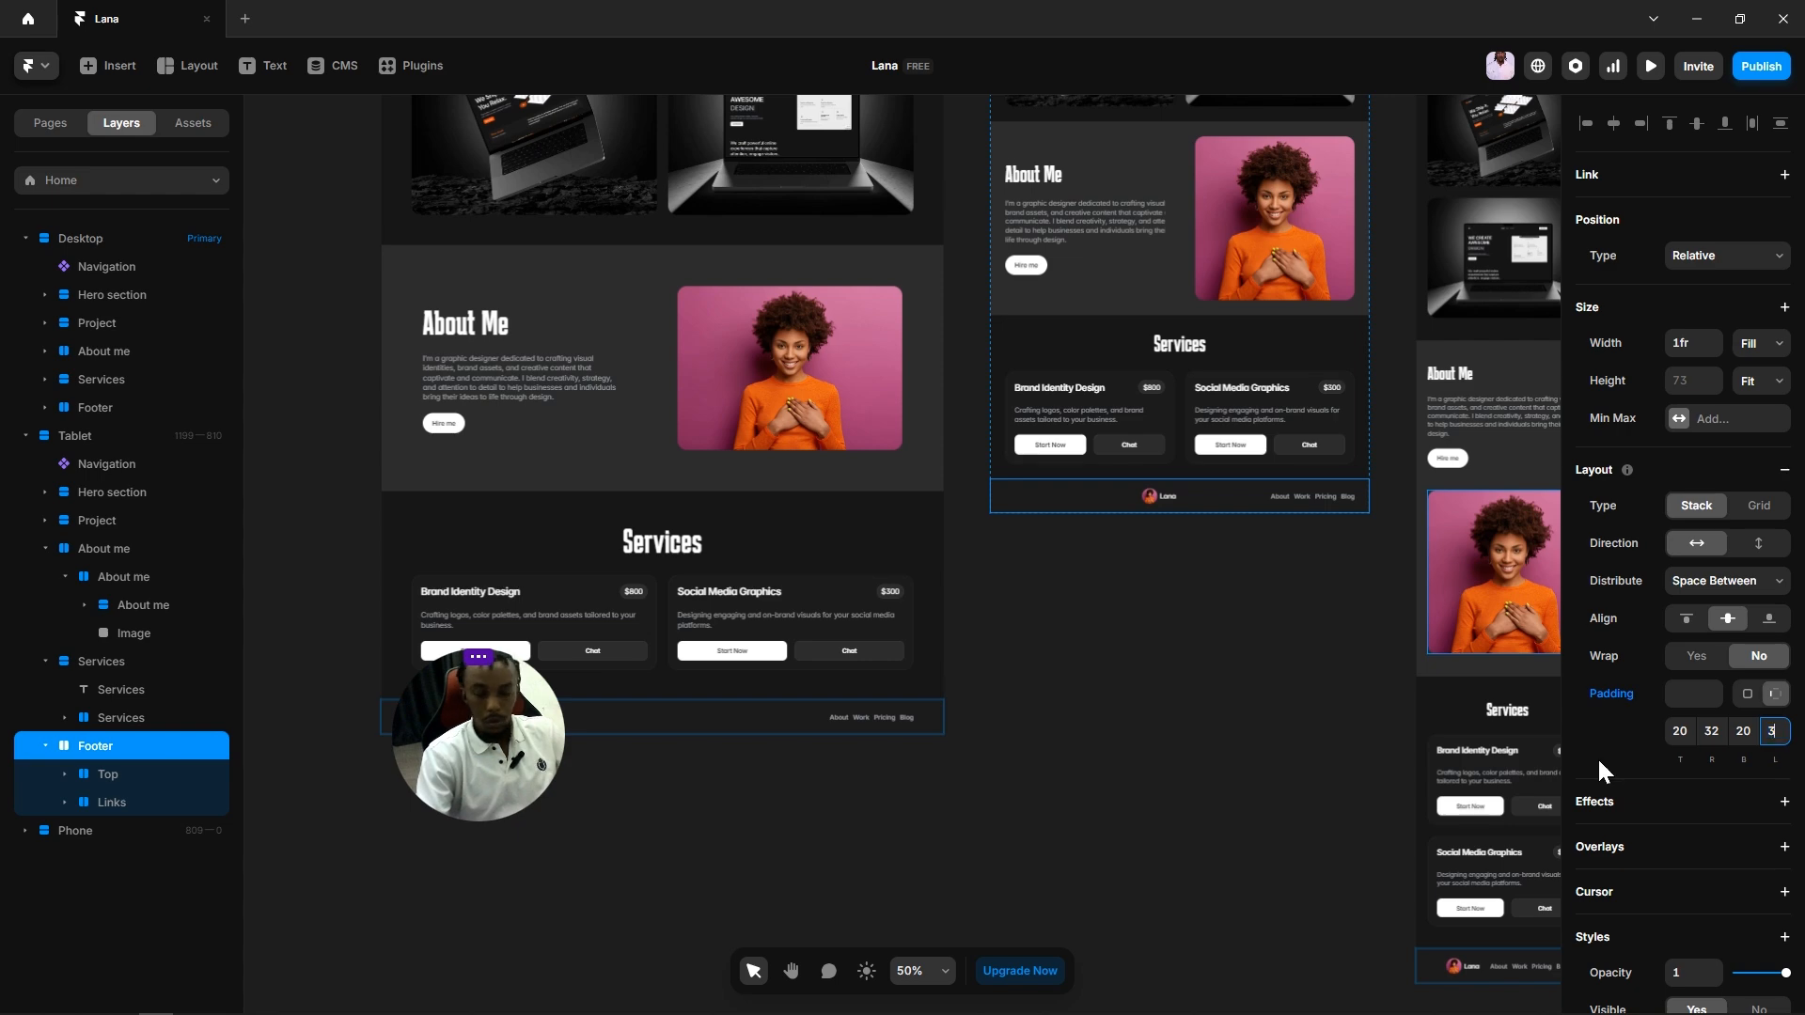
click(1250, 662)
scroll(1142, 555, up, 5)
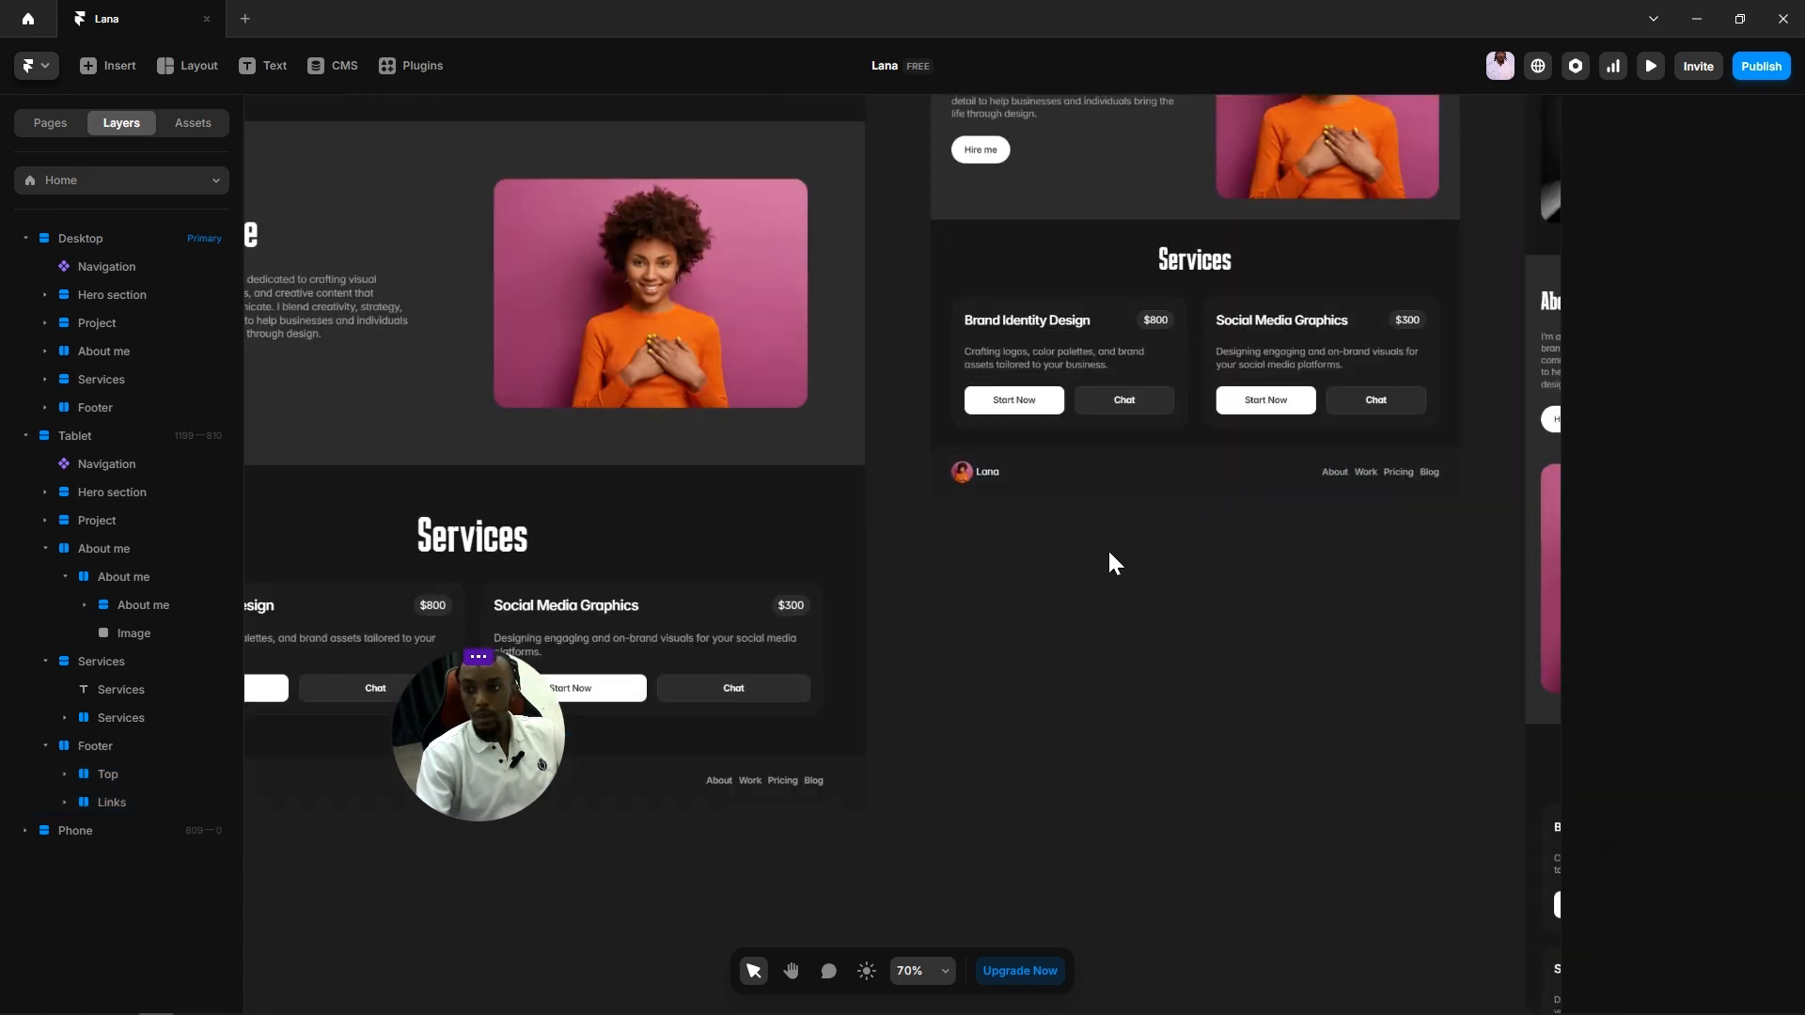
Step: Set the Phone Footer's right and left padding to 24
scroll(1250, 707, down, 4)
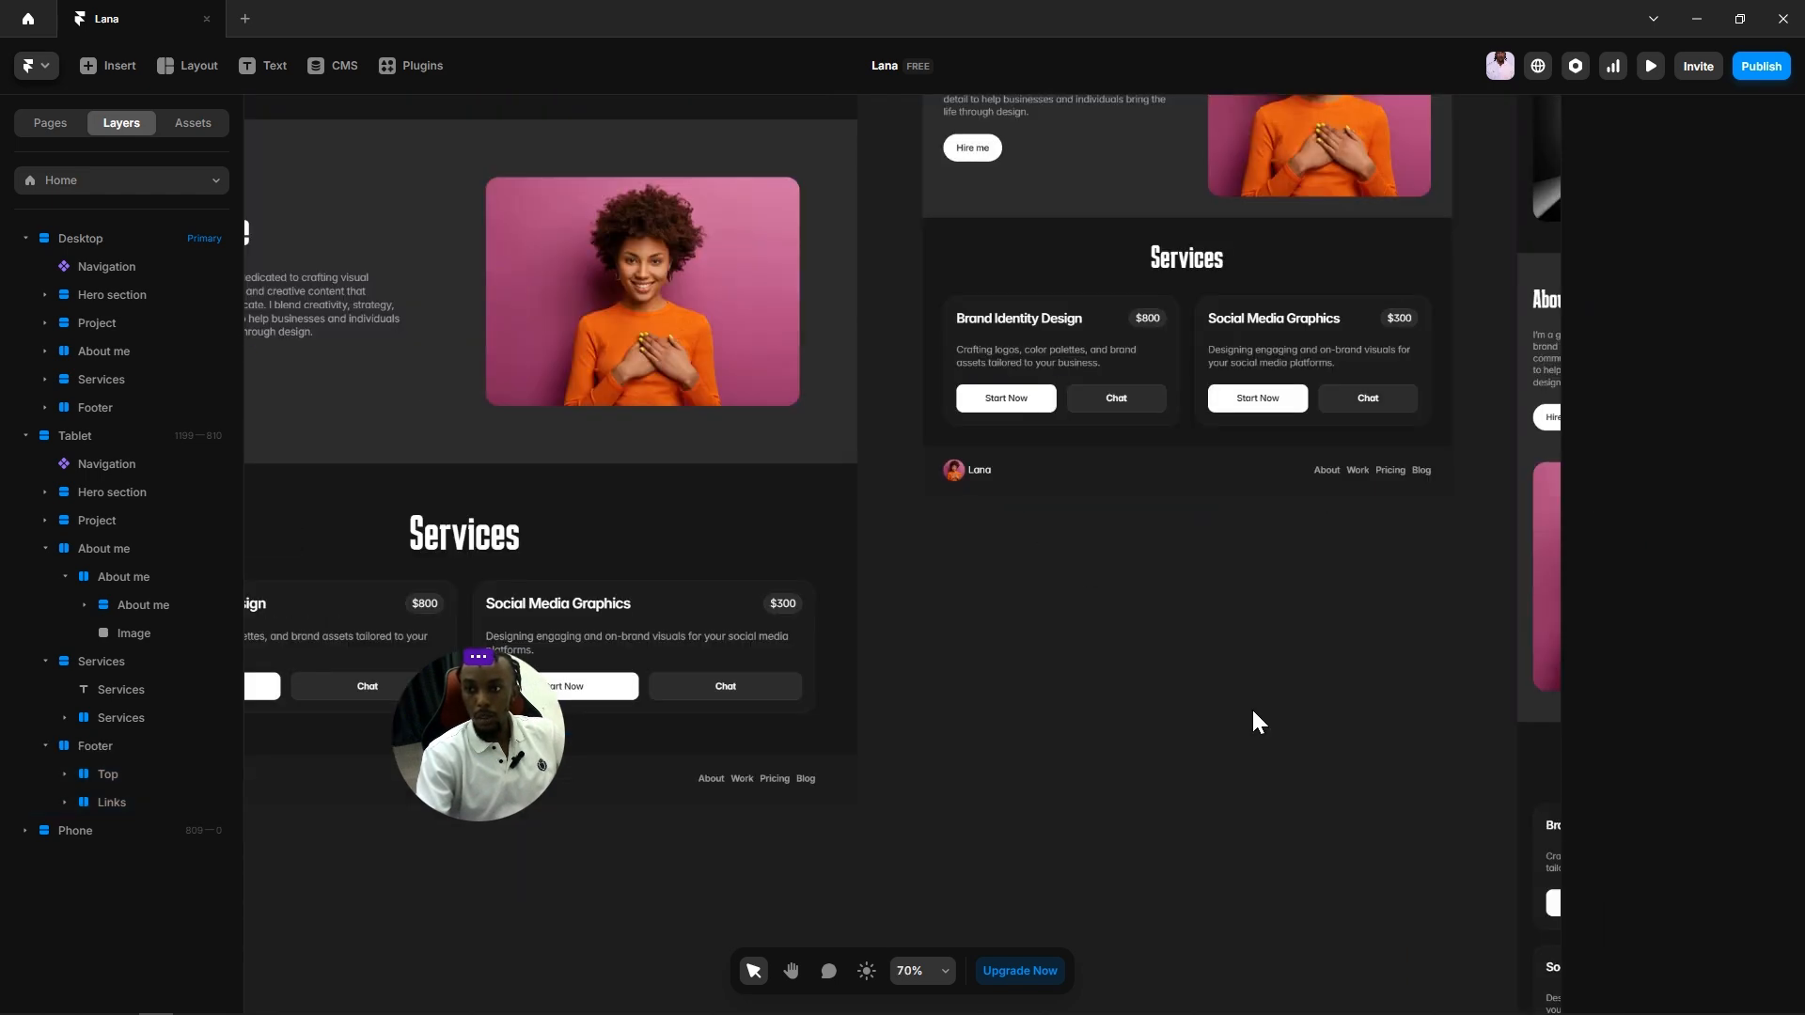
scroll(932, 641, up, 2)
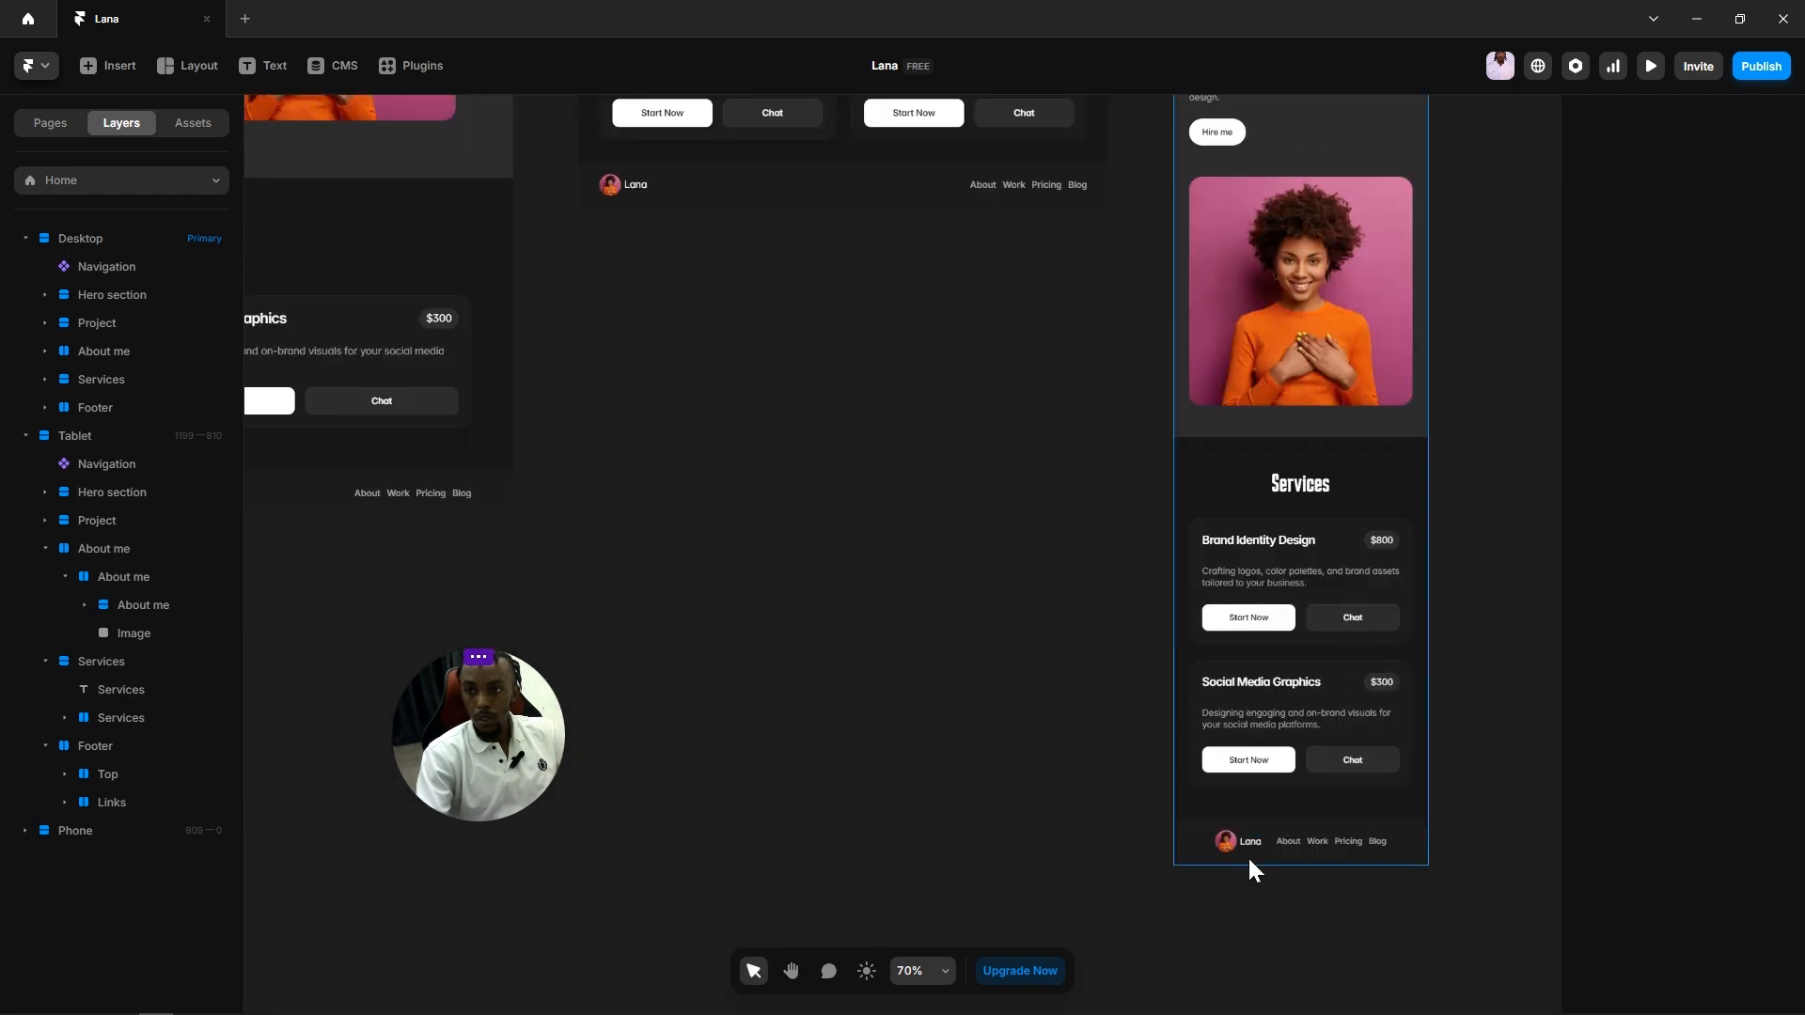
scroll(1243, 859, up, 3)
click(1173, 838)
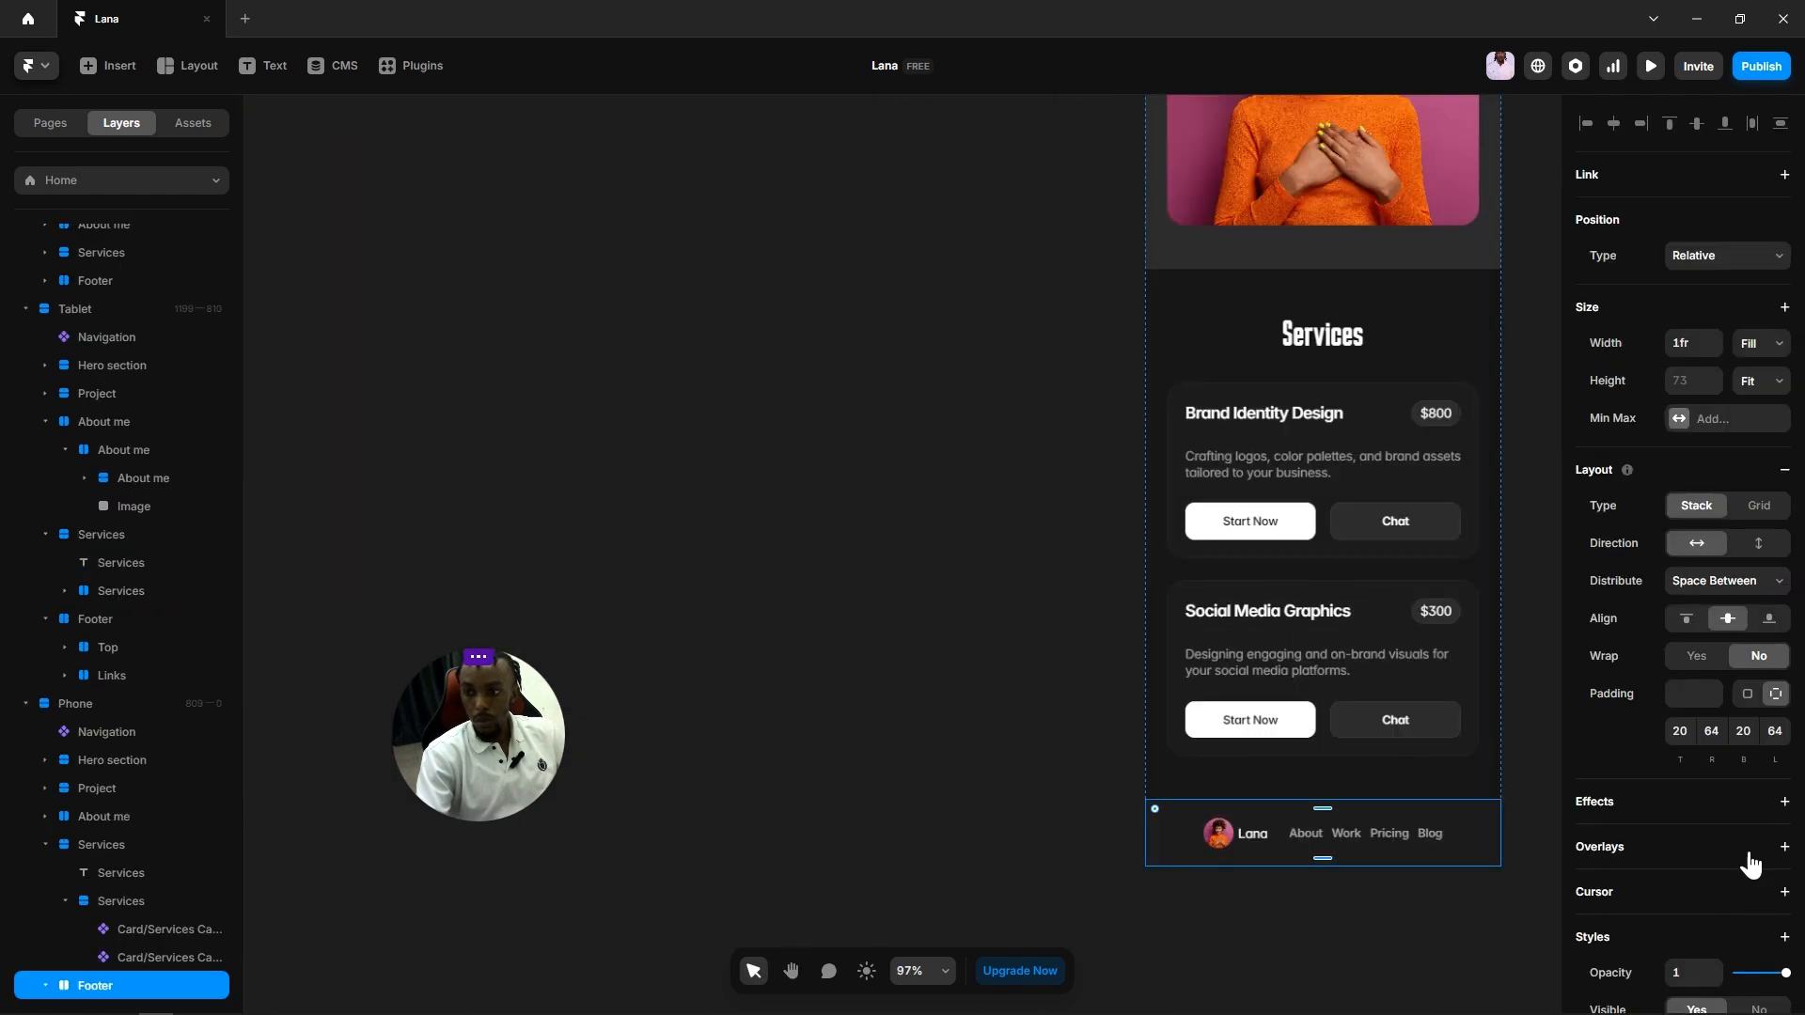
click(1710, 732)
text(24)
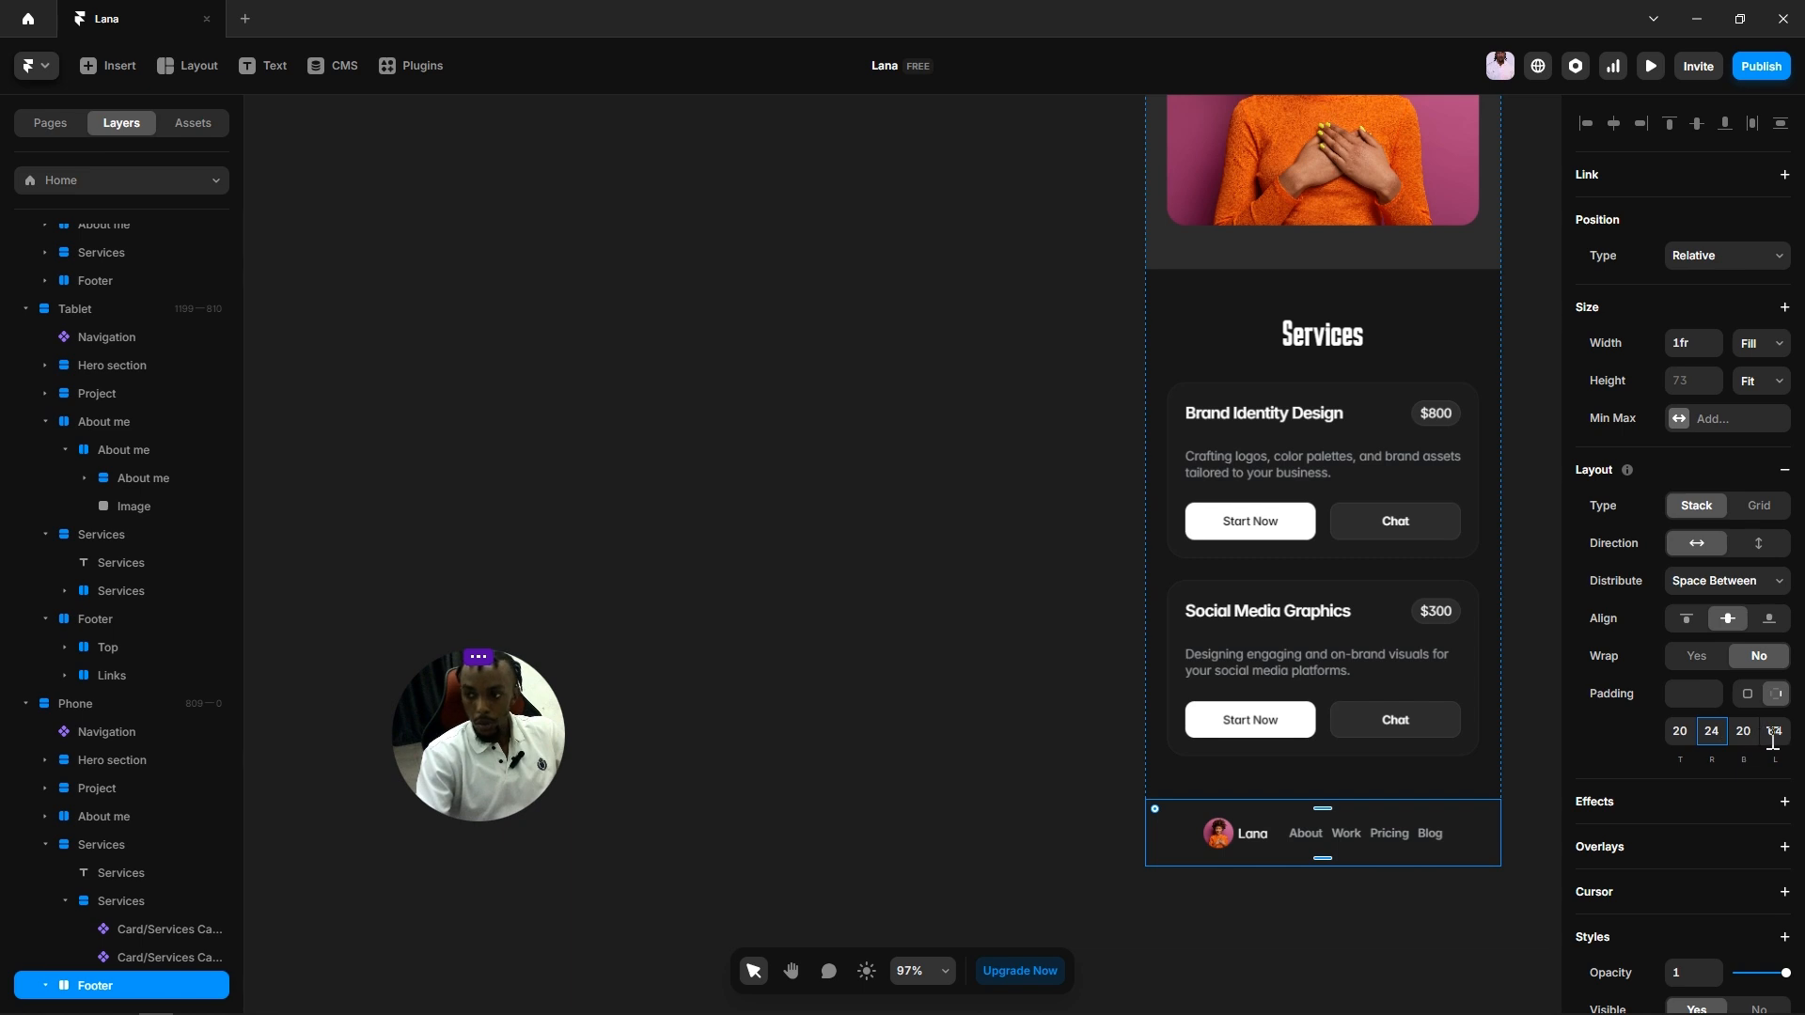
click(1772, 734)
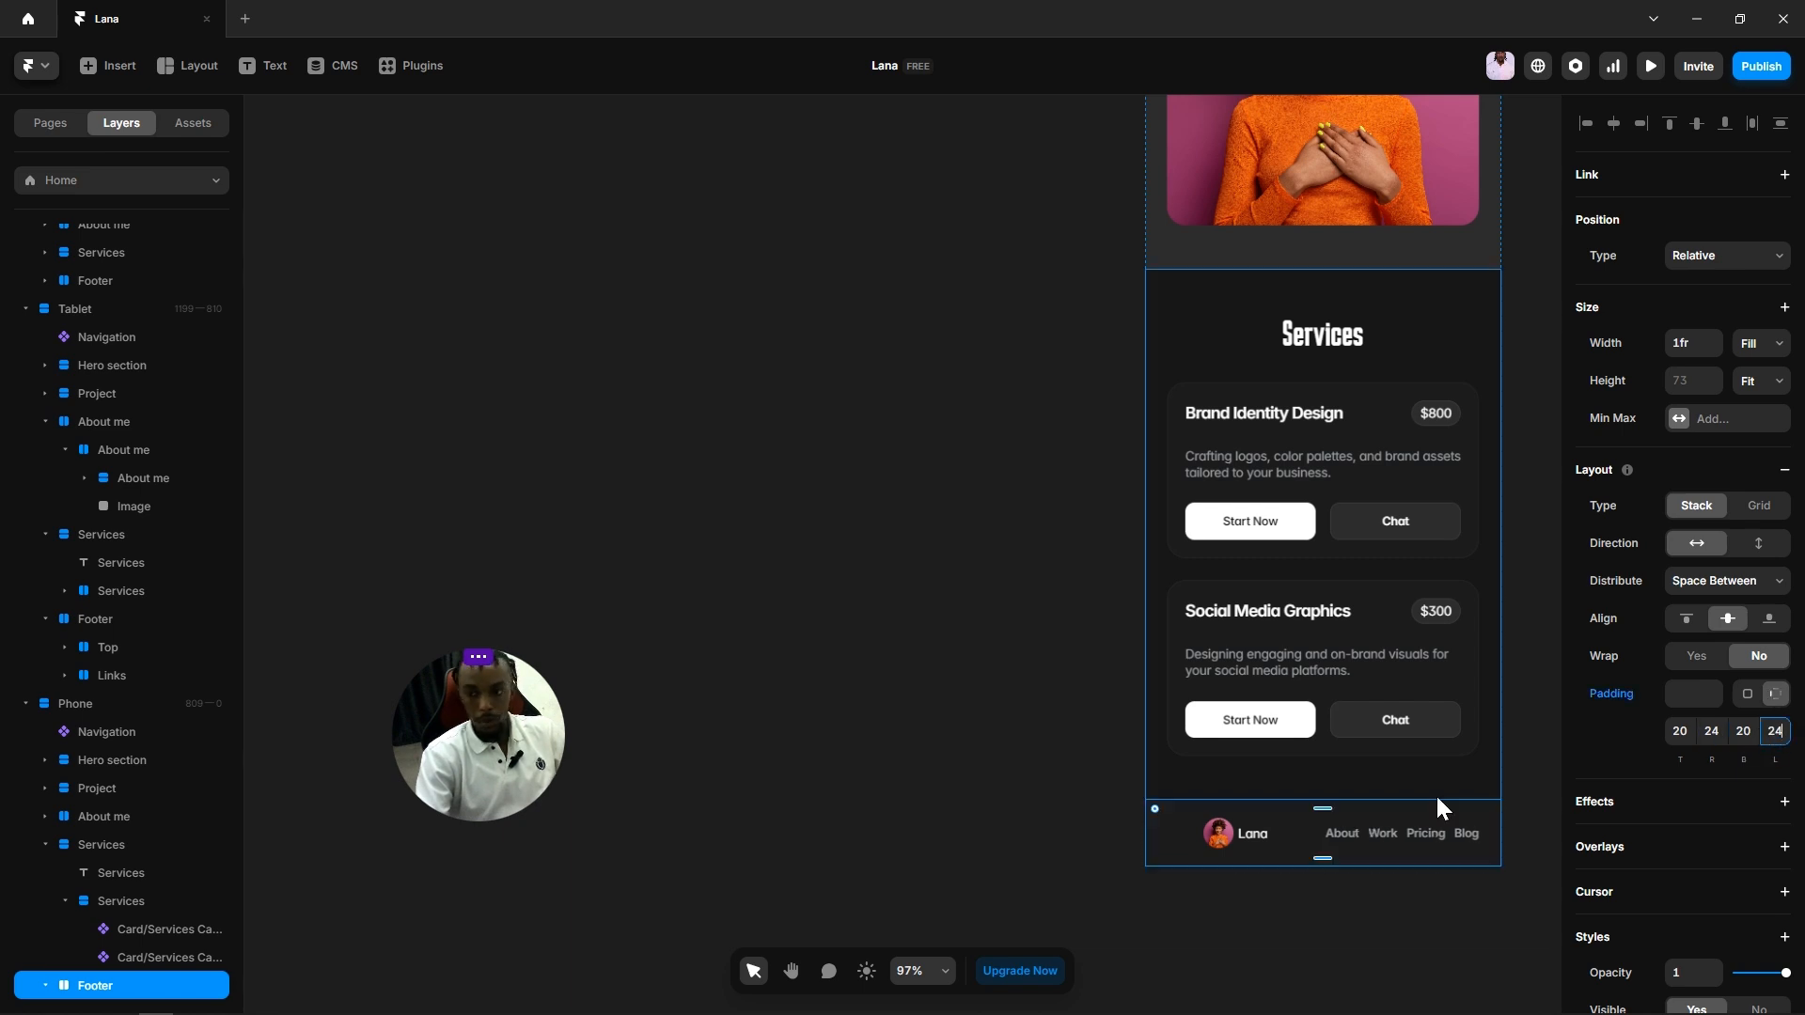
click(936, 701)
Step: Review the Desktop, Tablet and Phone layouts side by side, from their footers up to the hero section
scroll(893, 669, down, 3)
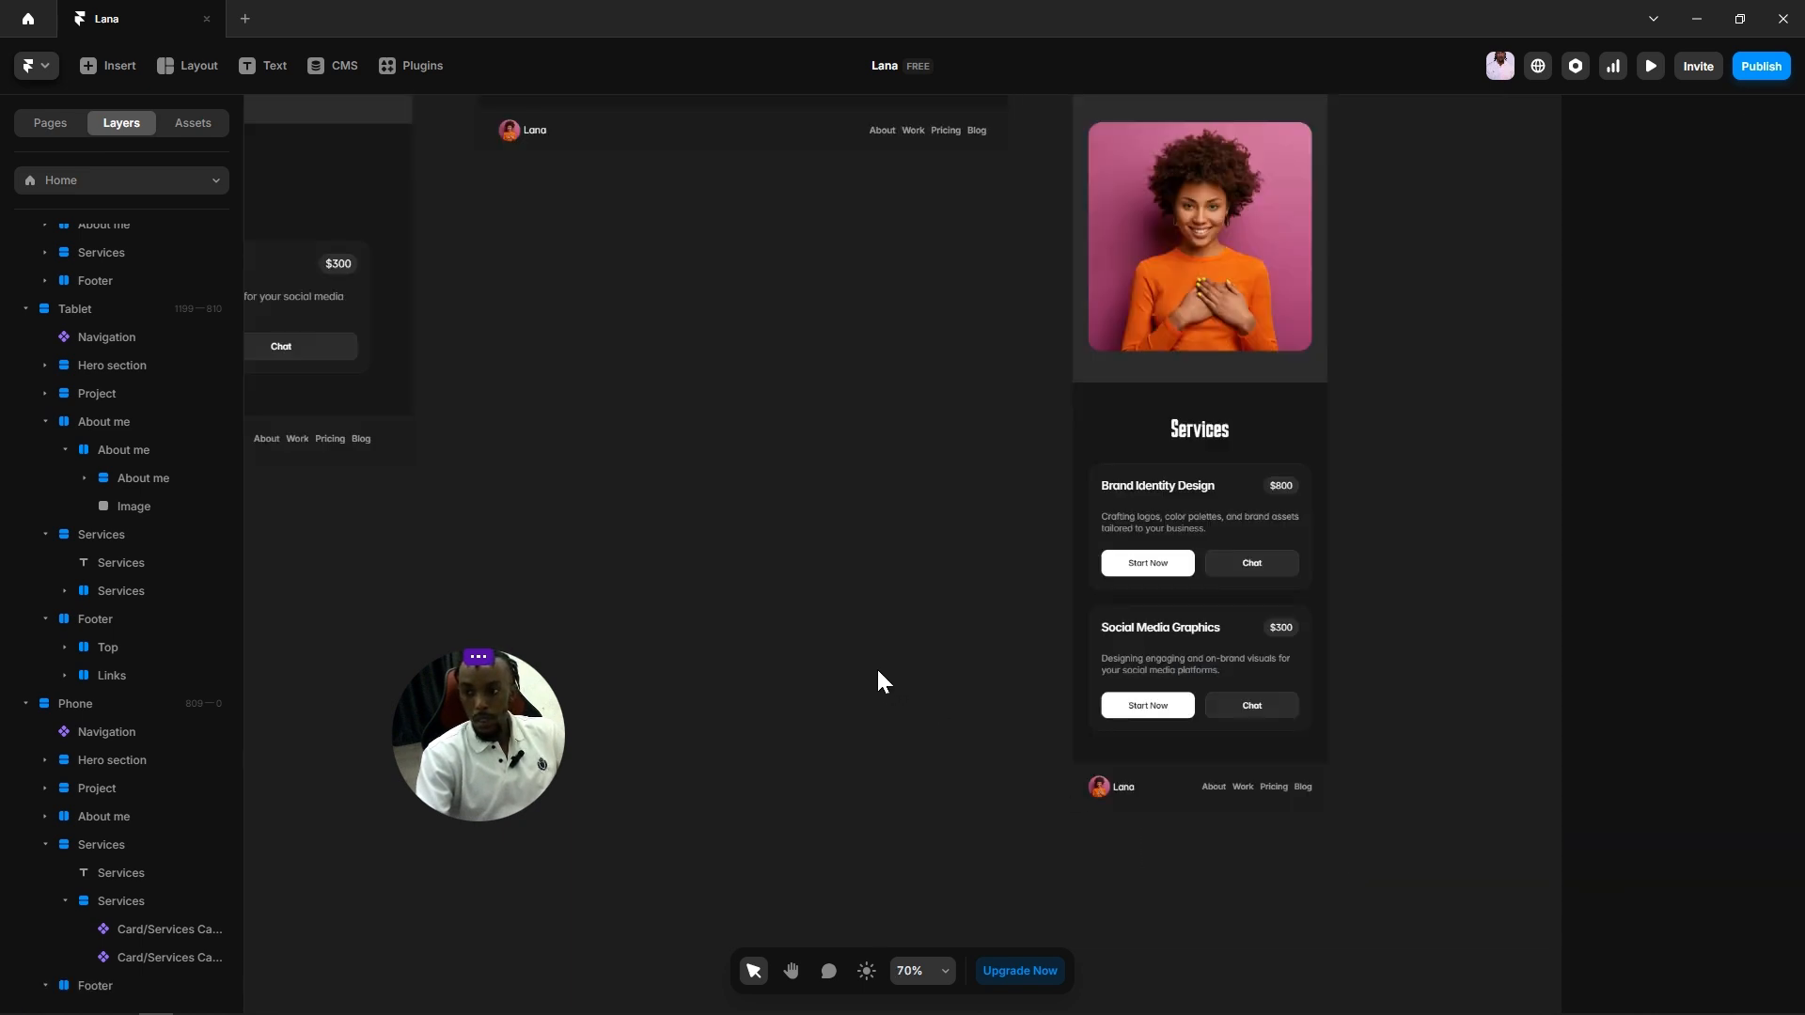
scroll(874, 686, down, 4)
key(space)
drag(816, 715, 1208, 766)
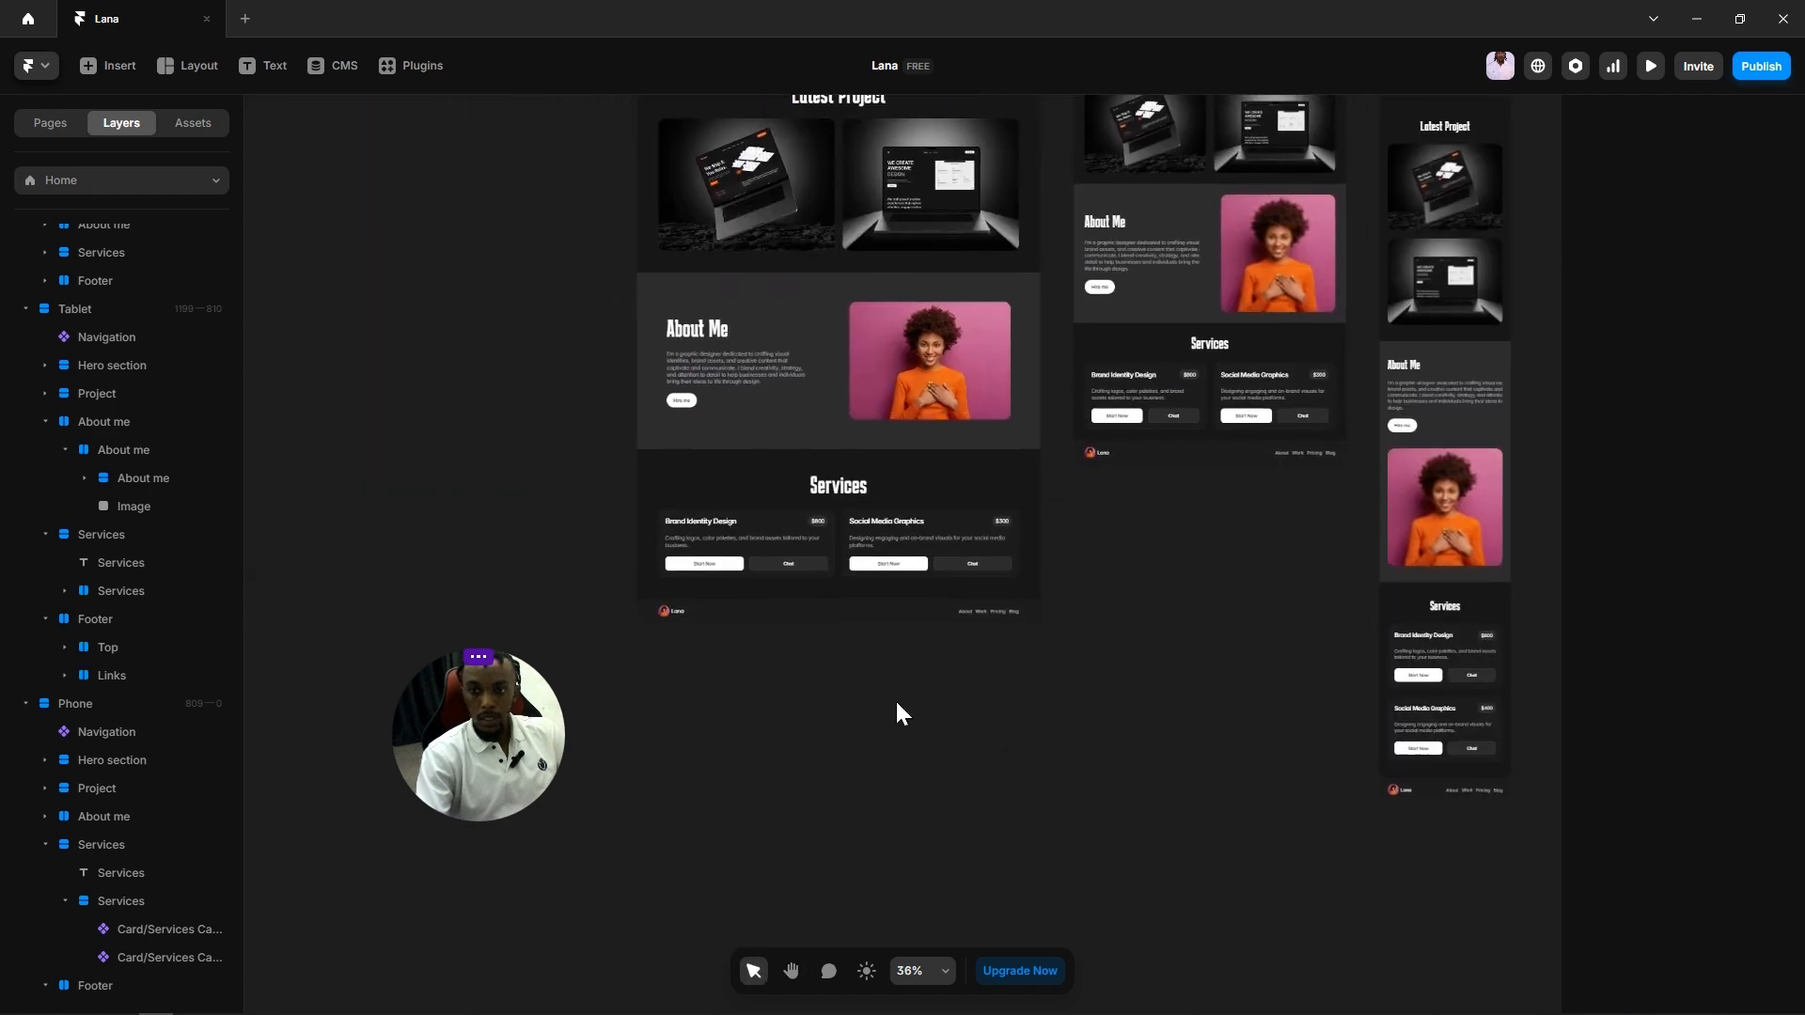
scroll(894, 697, down, 1)
key(space)
drag(1119, 708, 1284, 912)
scroll(1225, 719, up, 5)
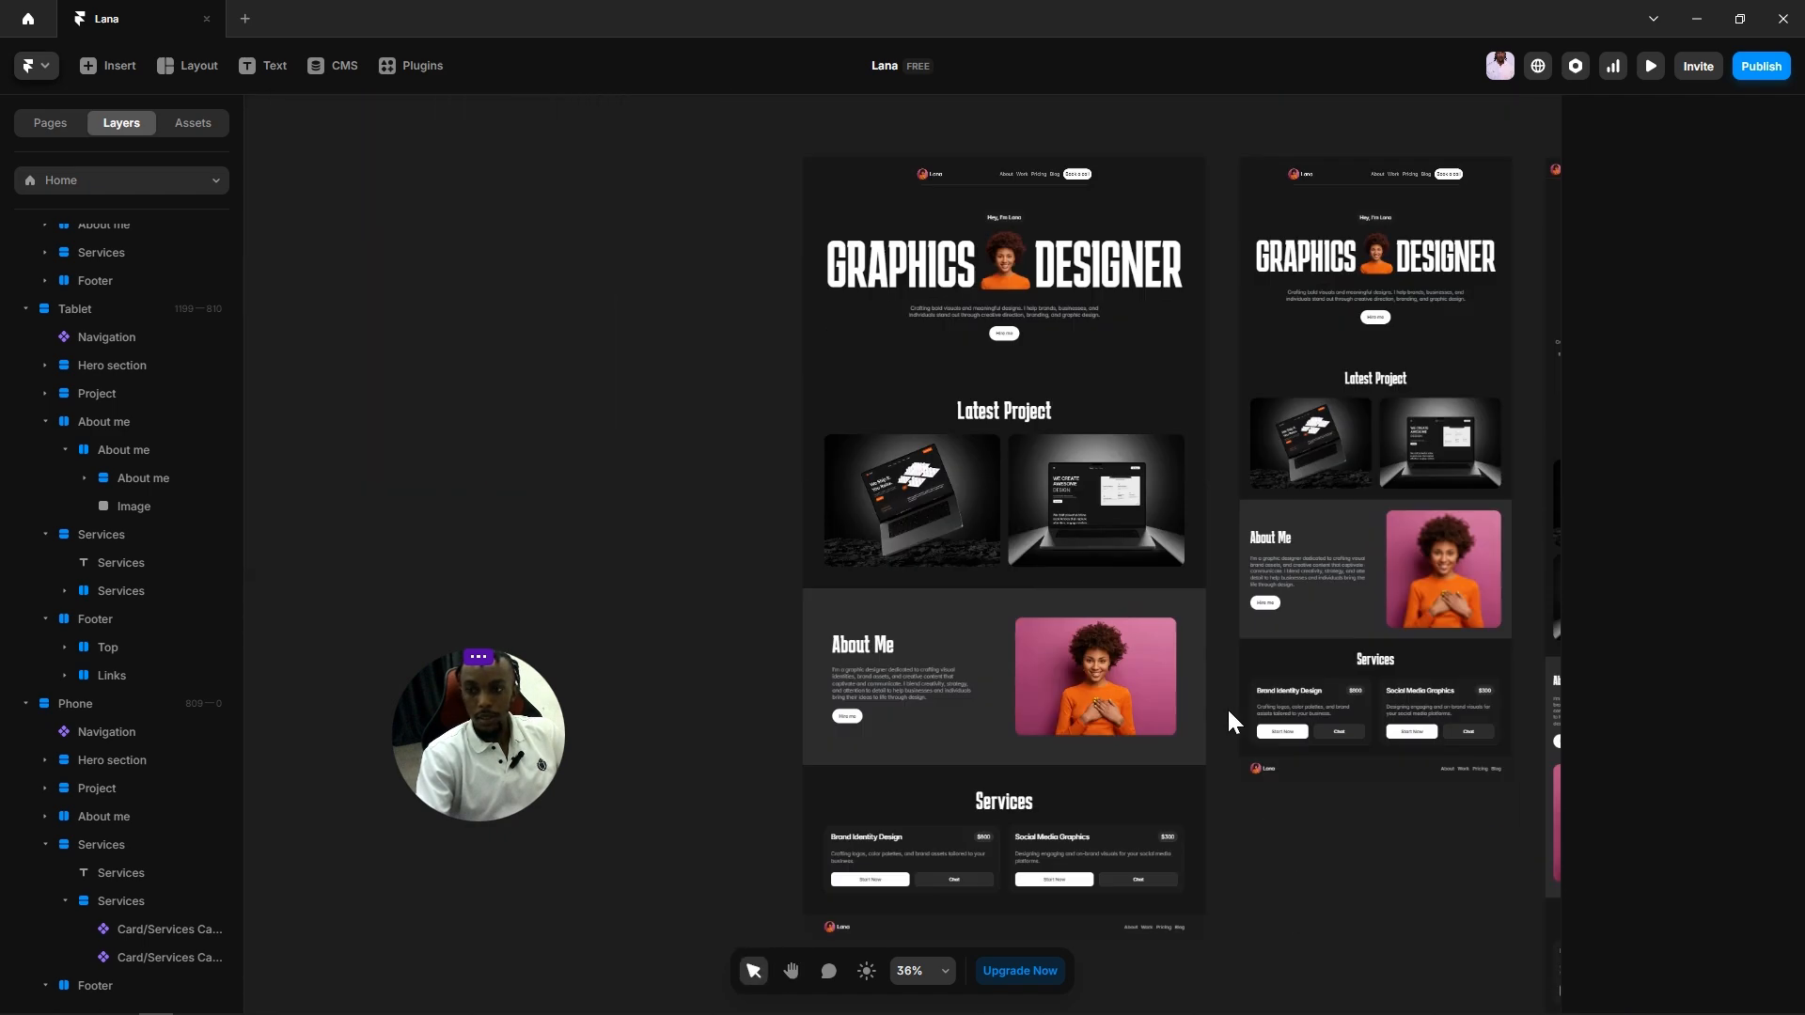
Step: Set the Desktop breakpoint's overflow to Visible so that its sticky Navigation can work
click(1013, 336)
scroll(1758, 674, down, 2)
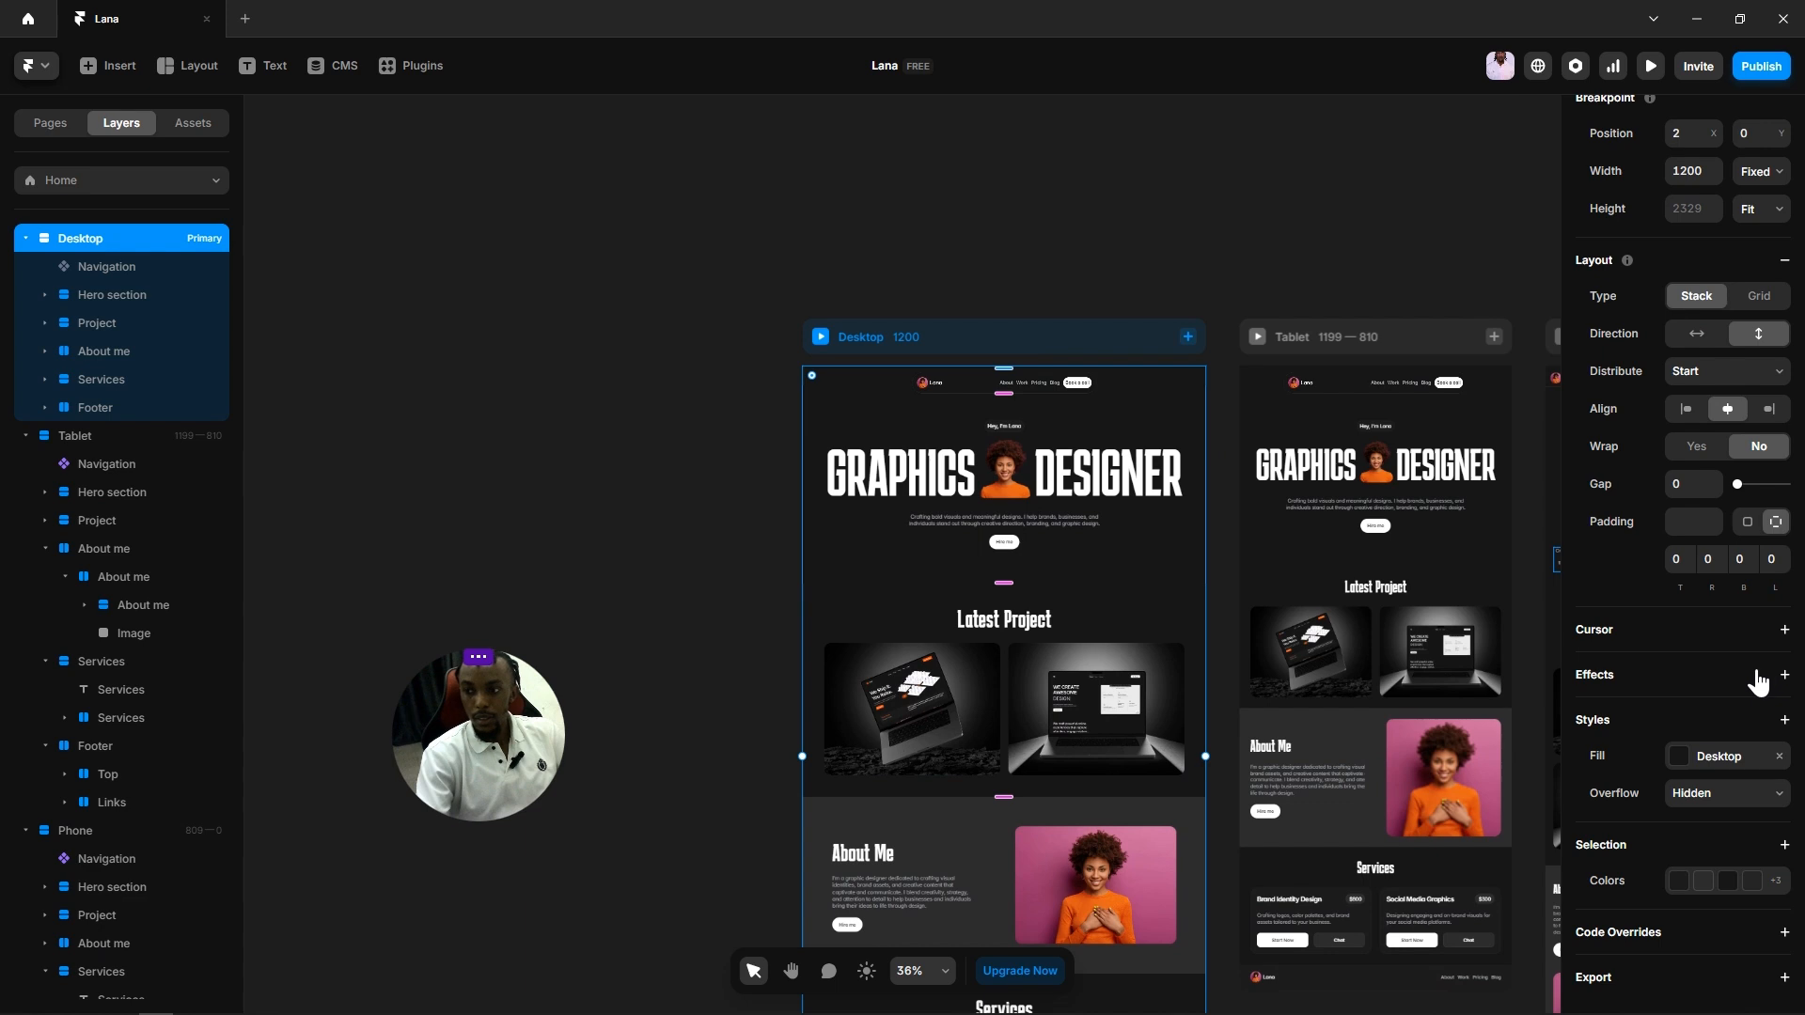
click(1030, 231)
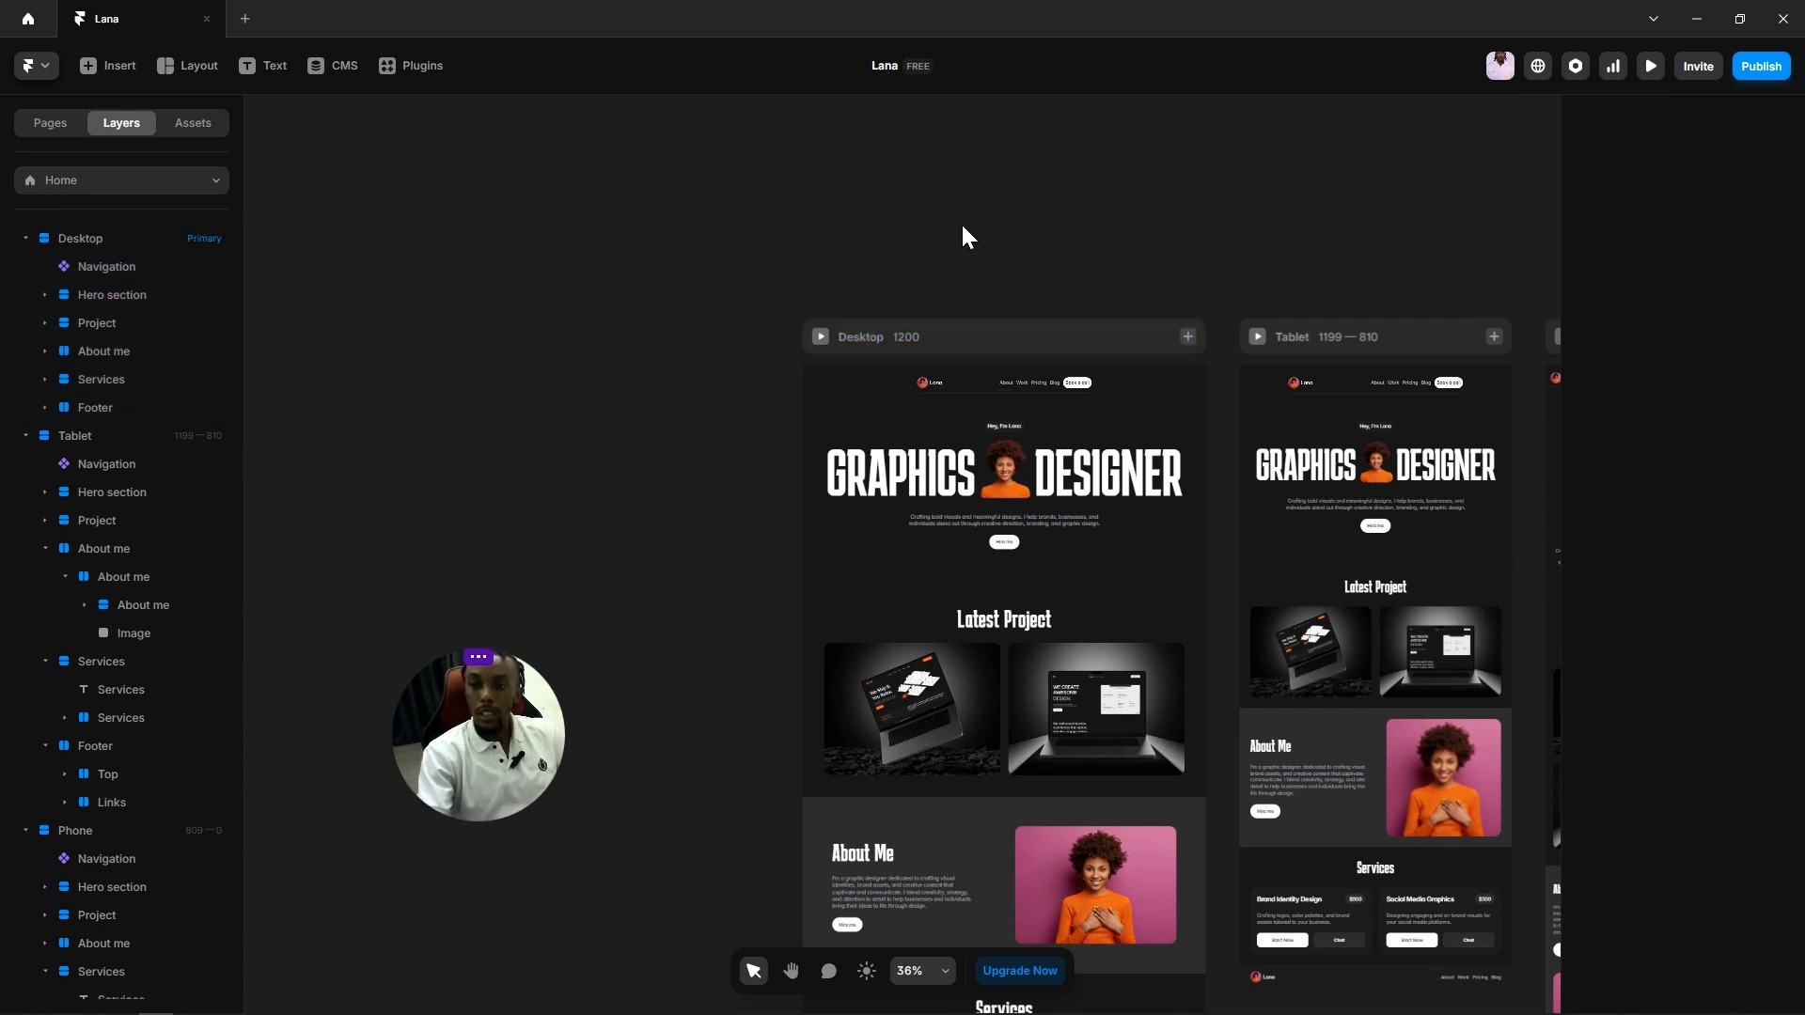
scroll(997, 282, up, 5)
click(947, 483)
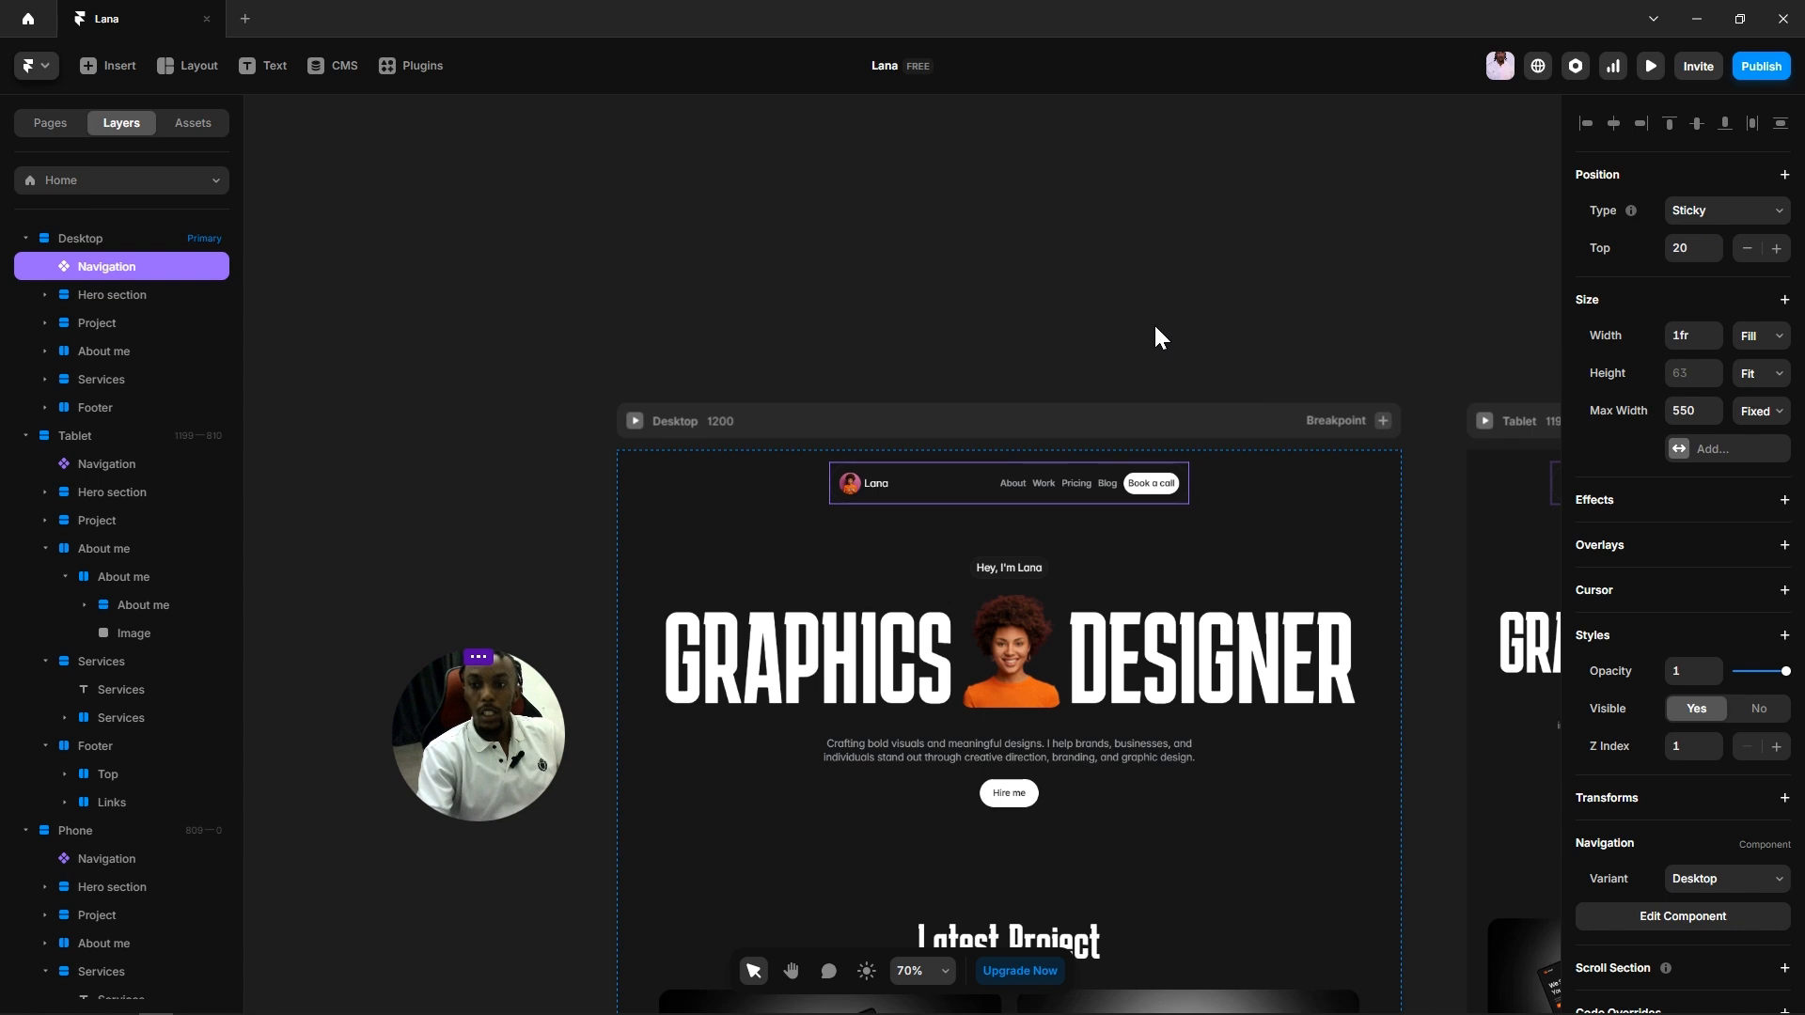
click(1141, 299)
click(1023, 481)
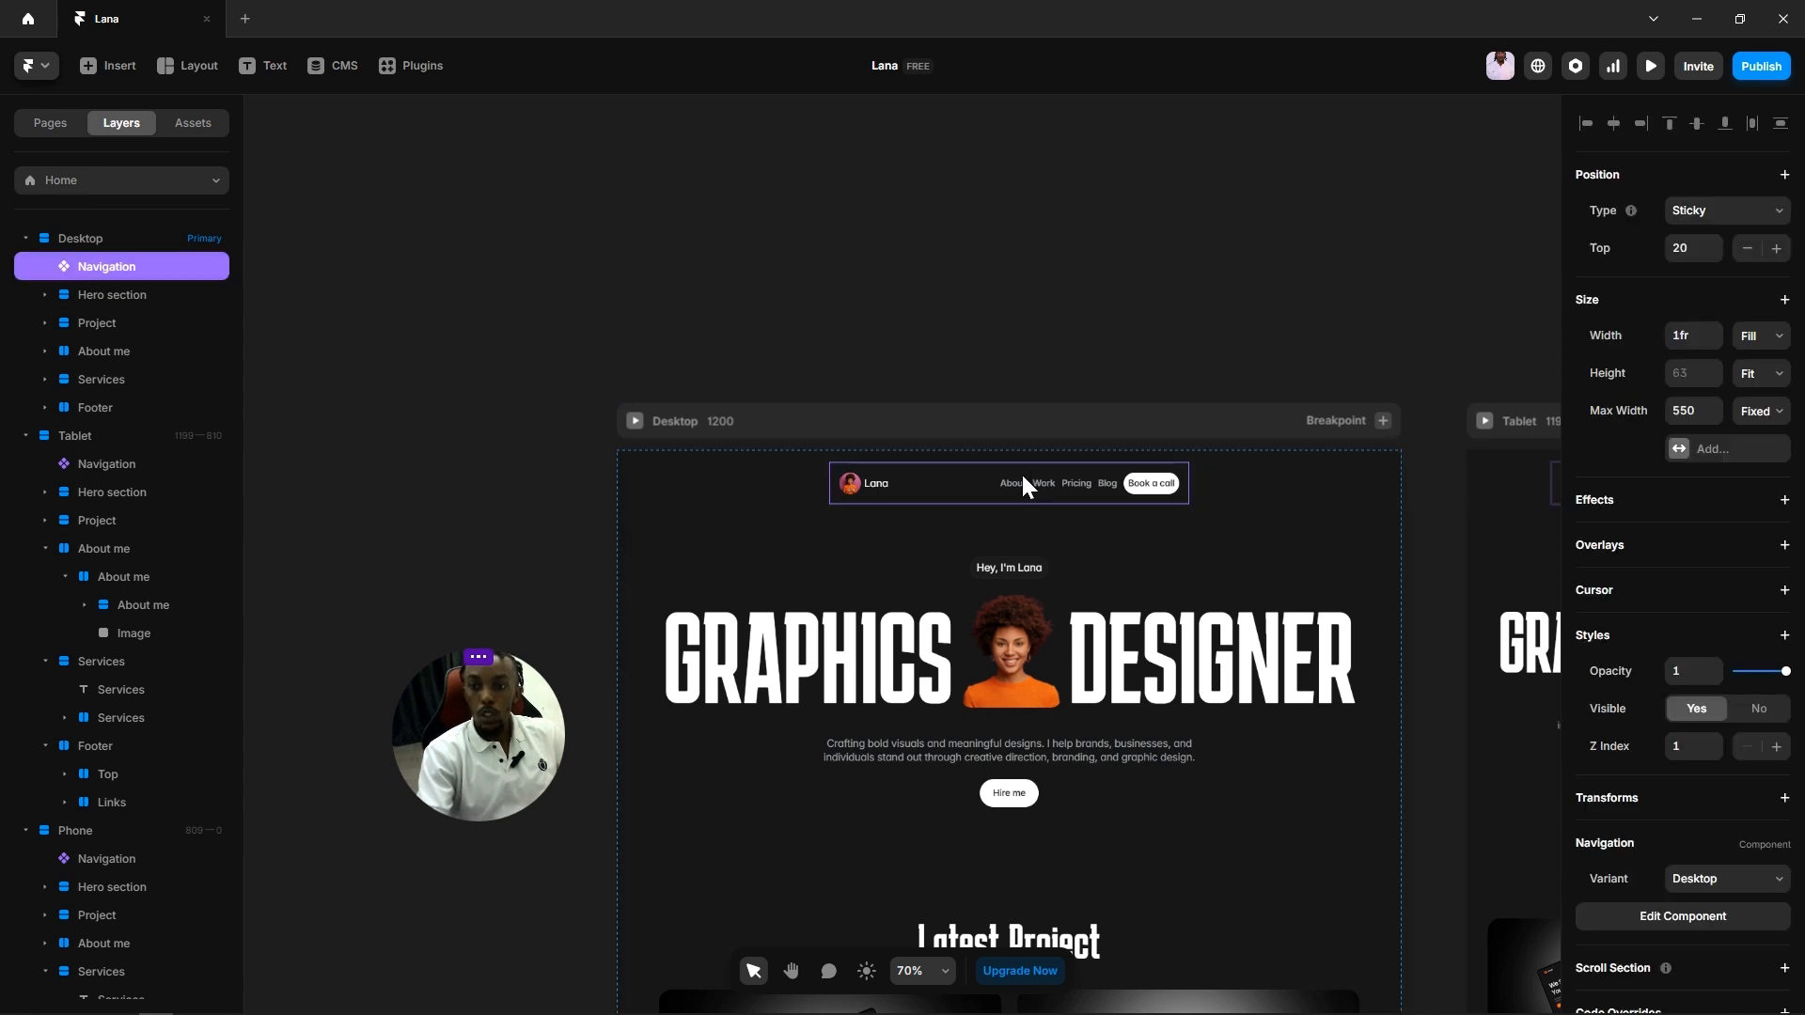
click(968, 432)
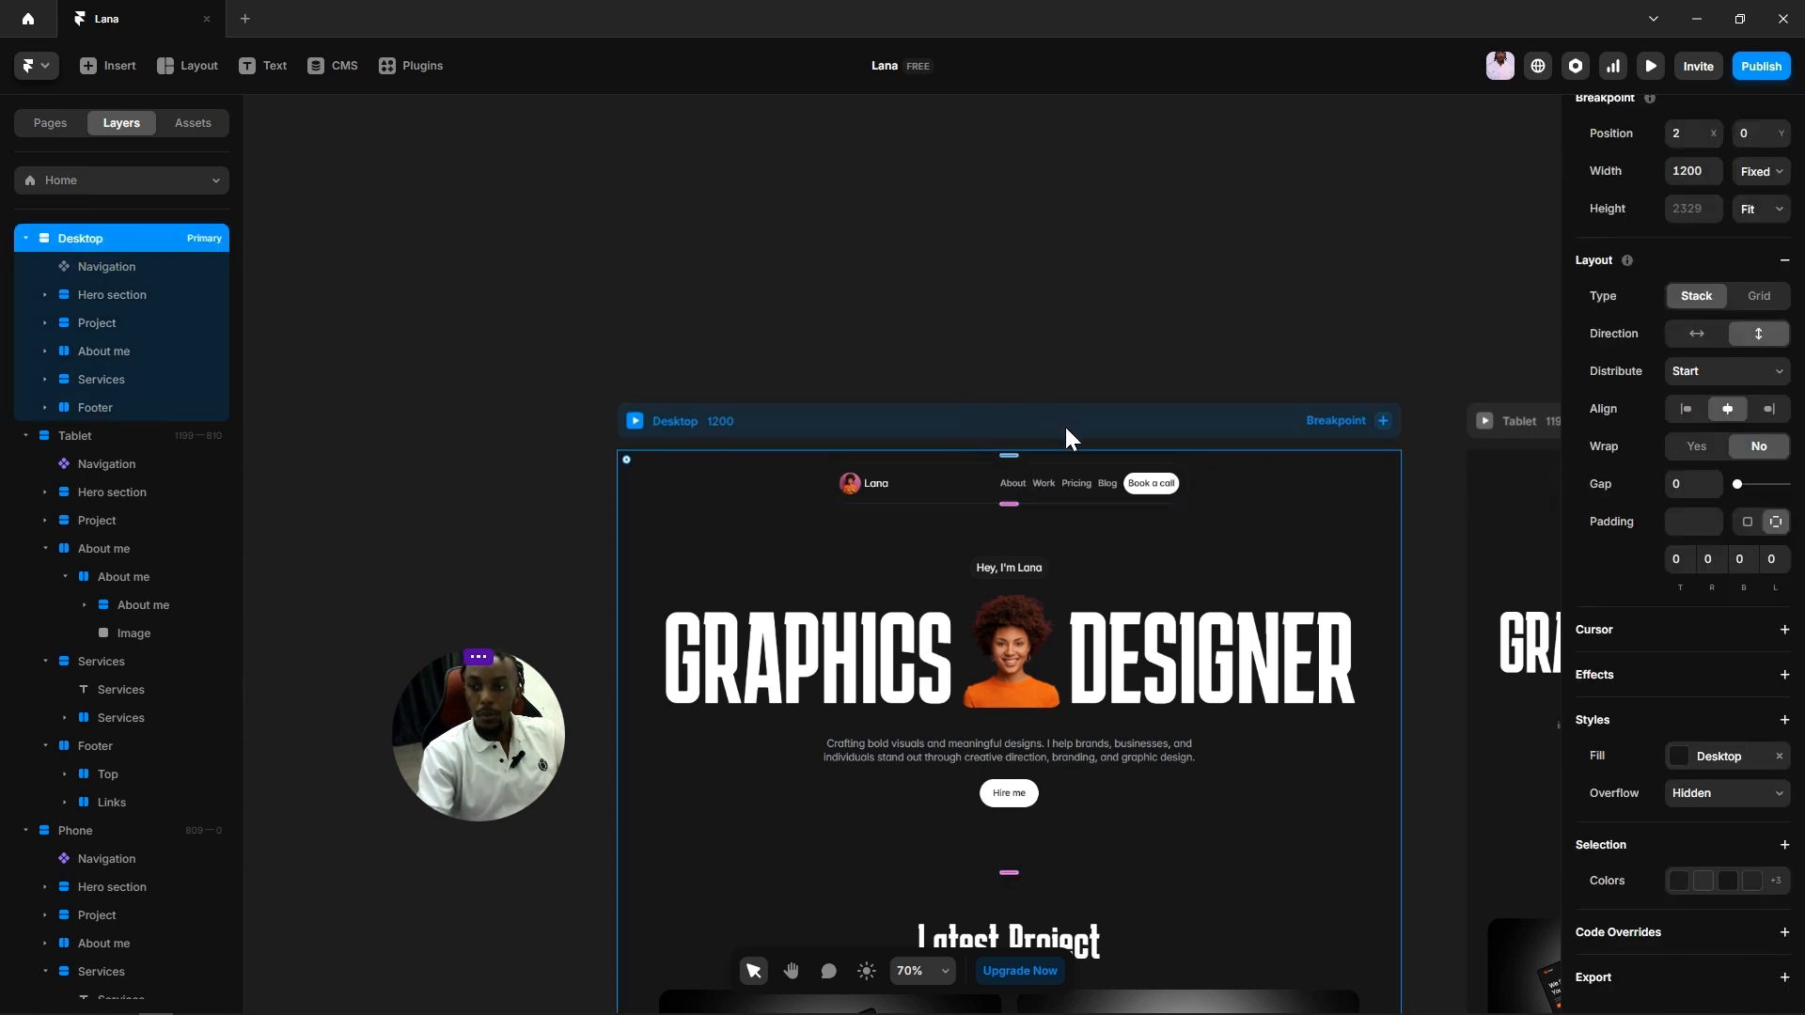
click(1702, 799)
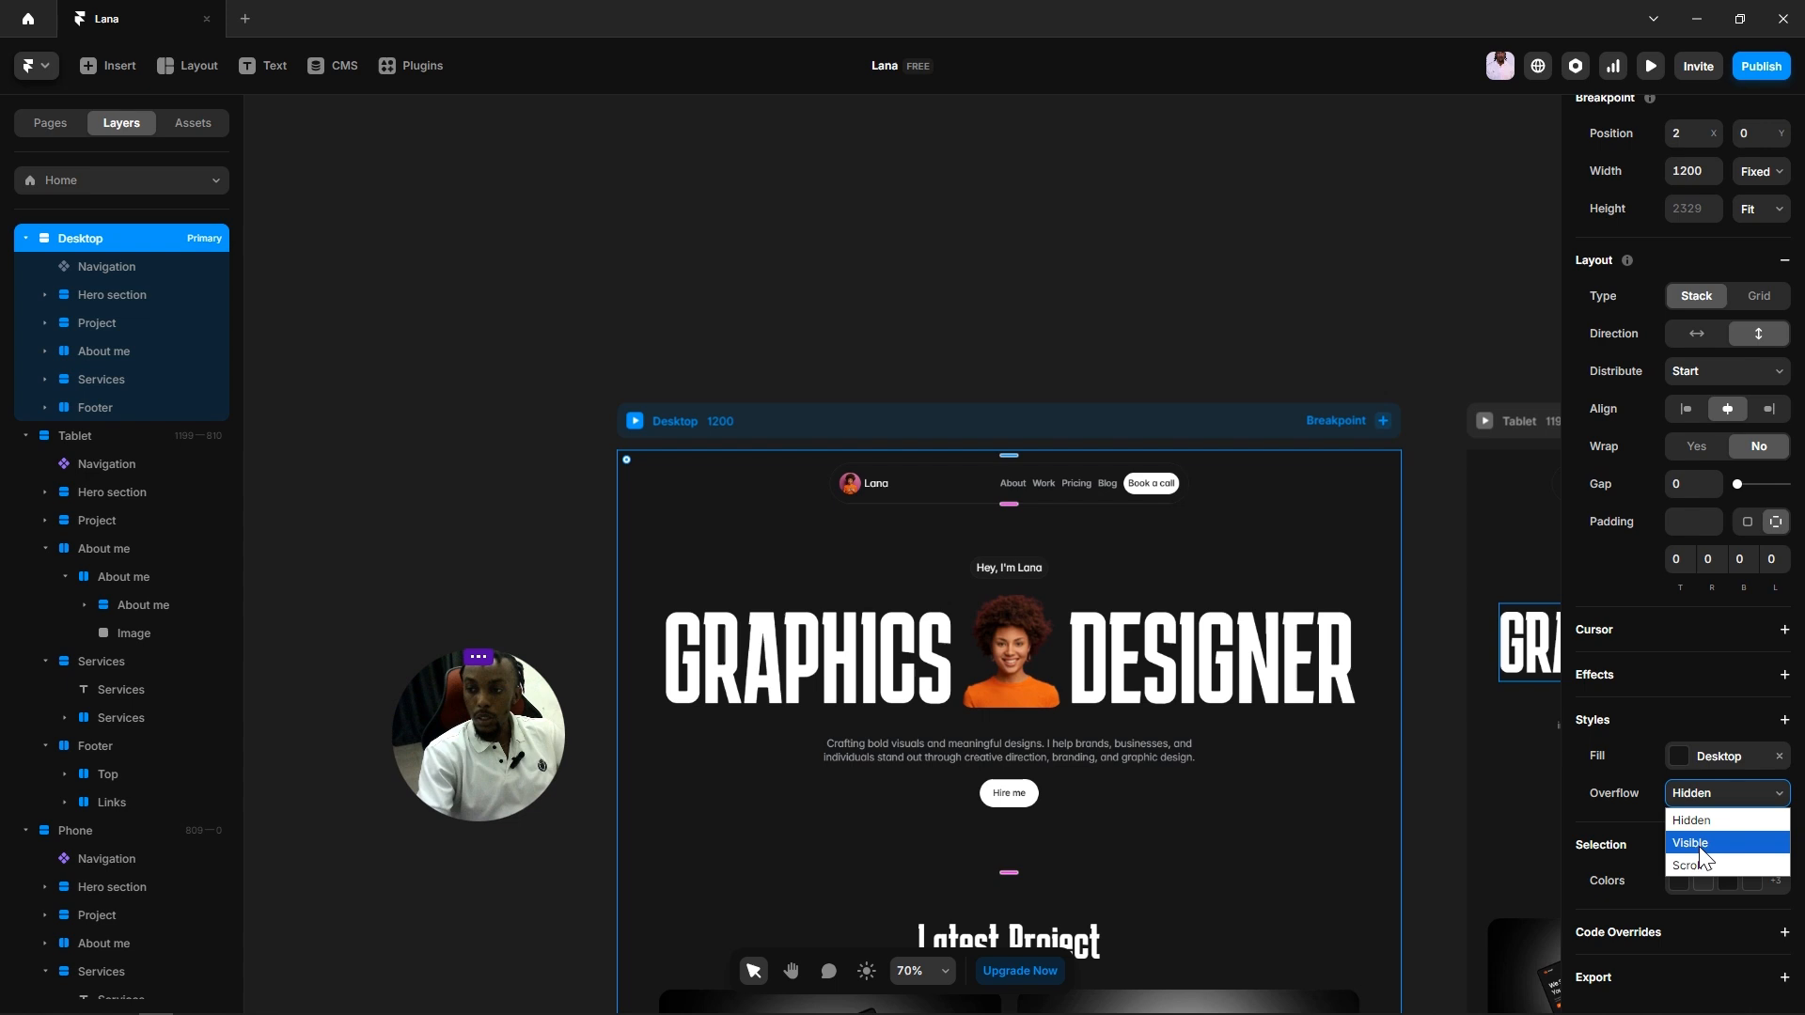
click(1699, 843)
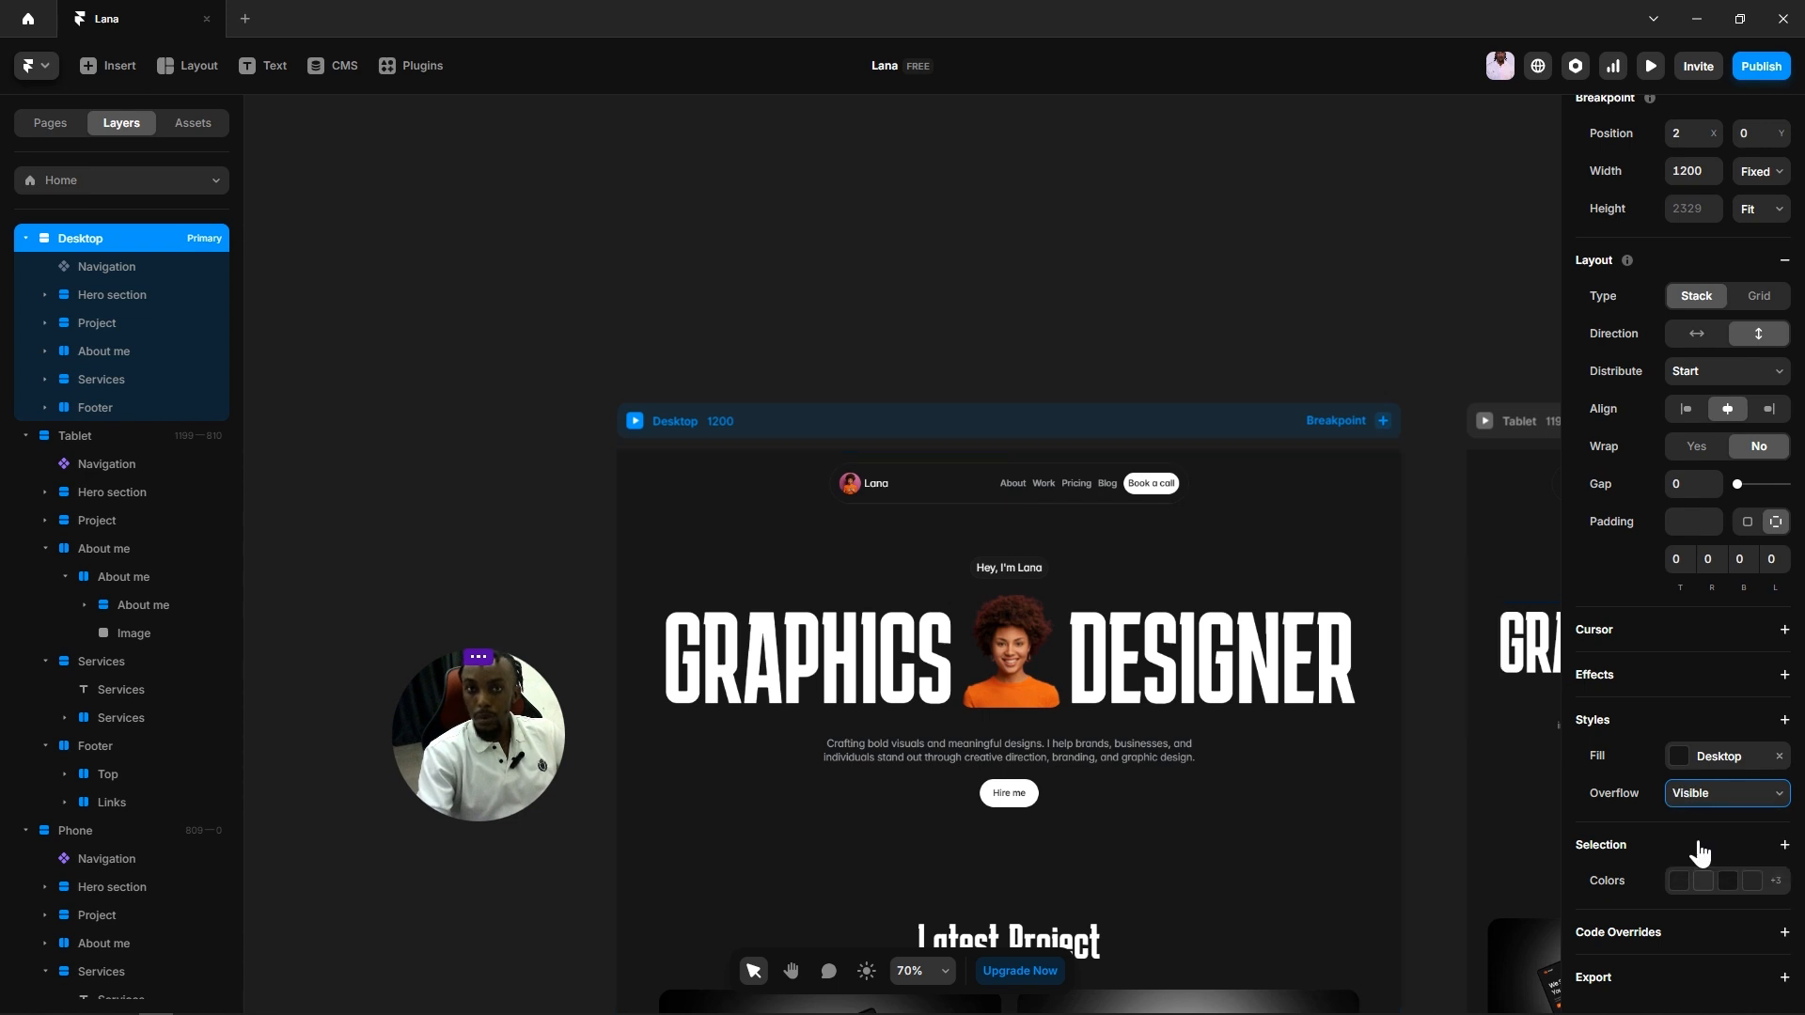
click(1149, 295)
Step: Set the Z index of the Desktop layout's Navigation to 10
click(1182, 500)
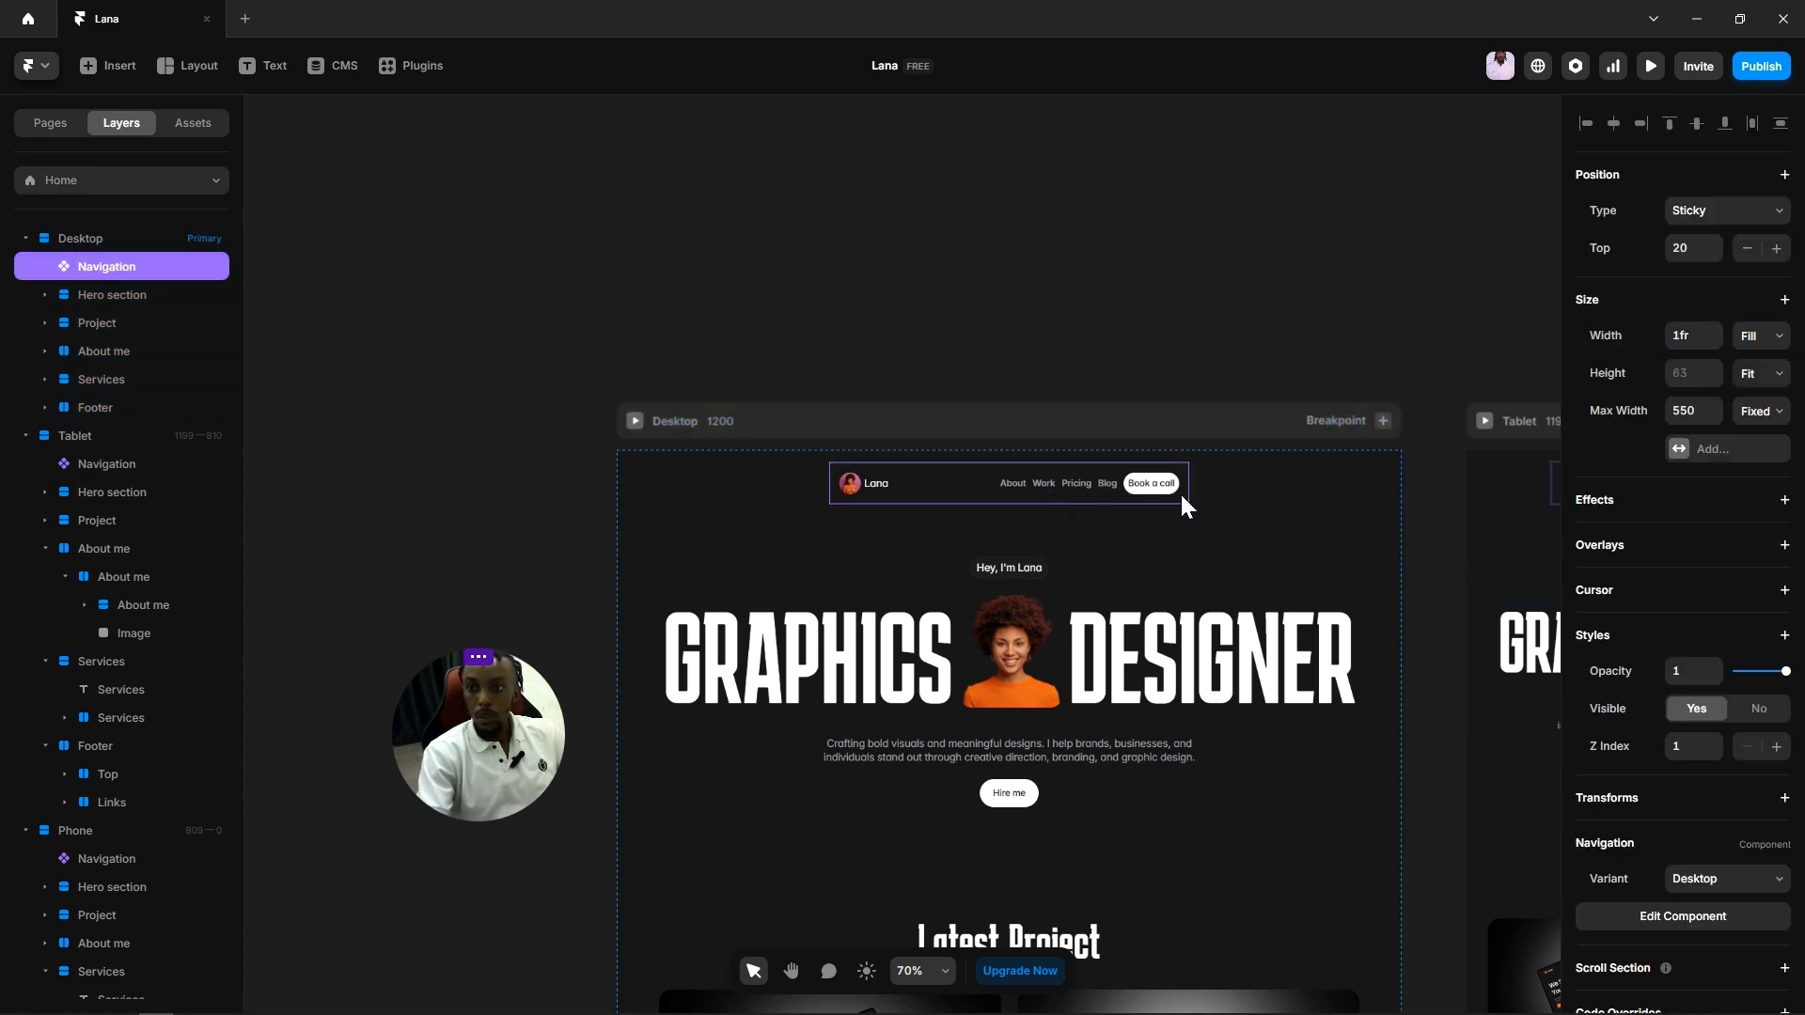
click(1682, 746)
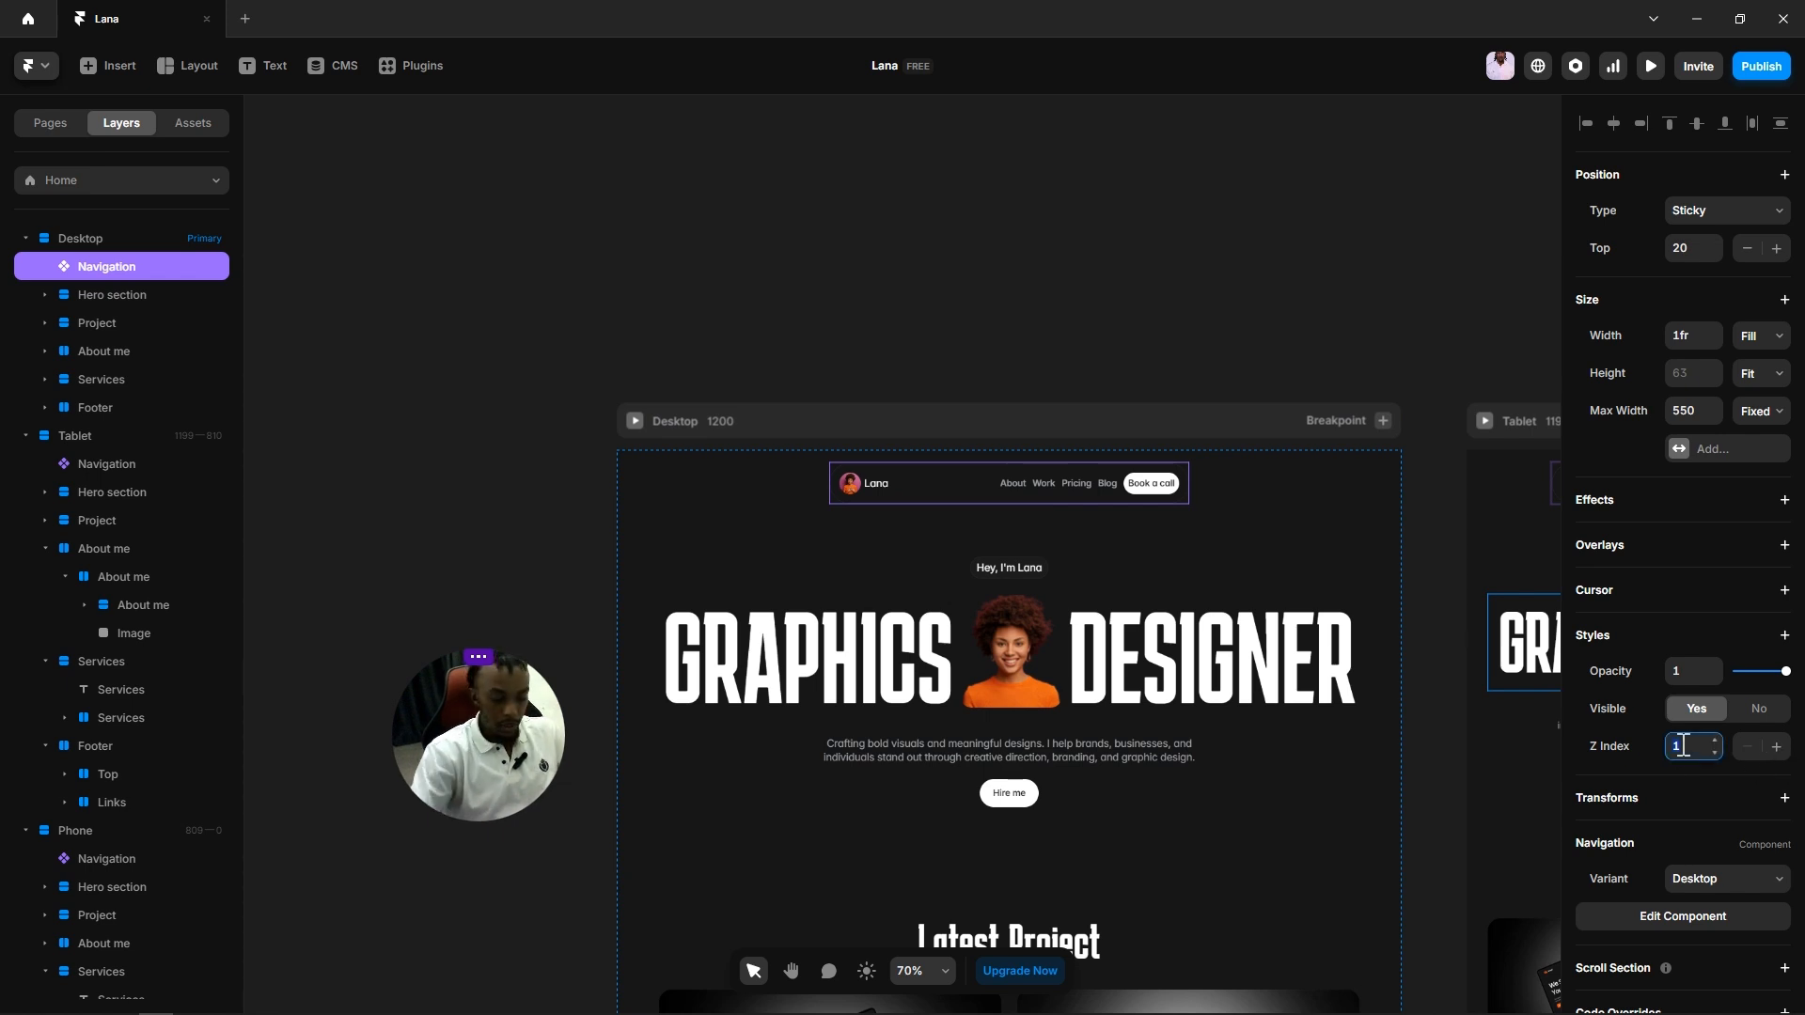
text(10)
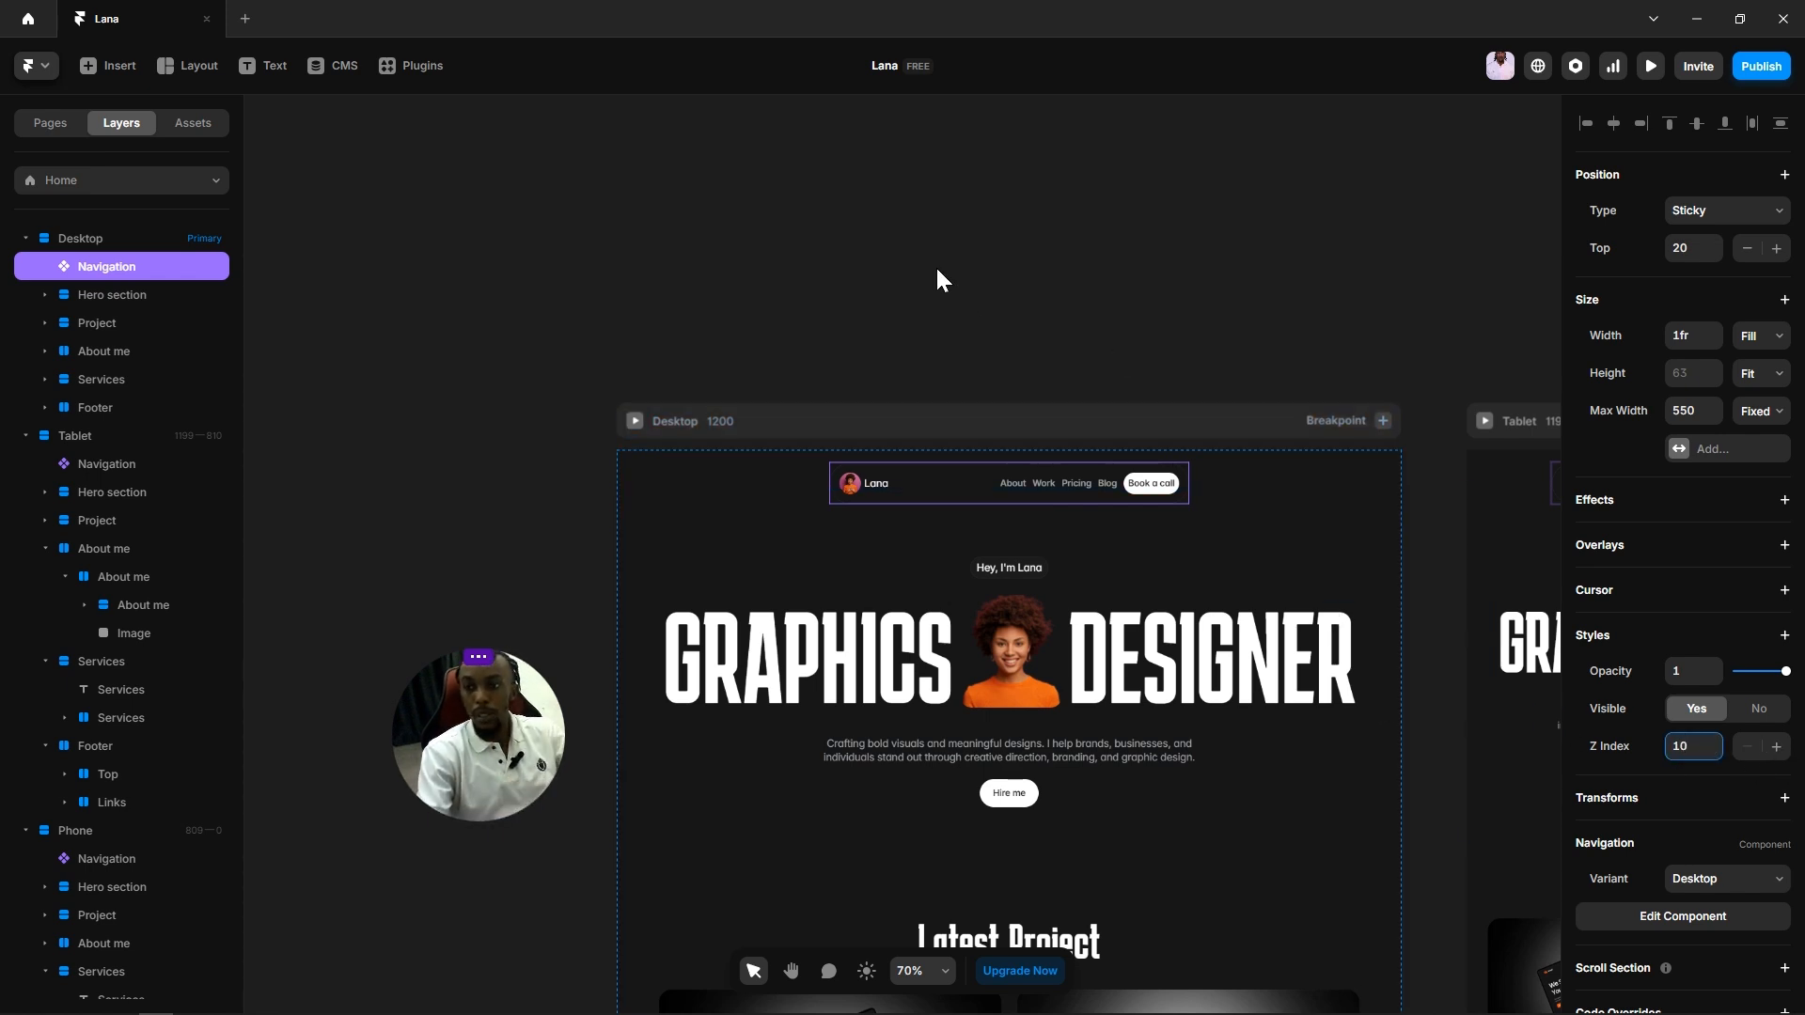
click(934, 265)
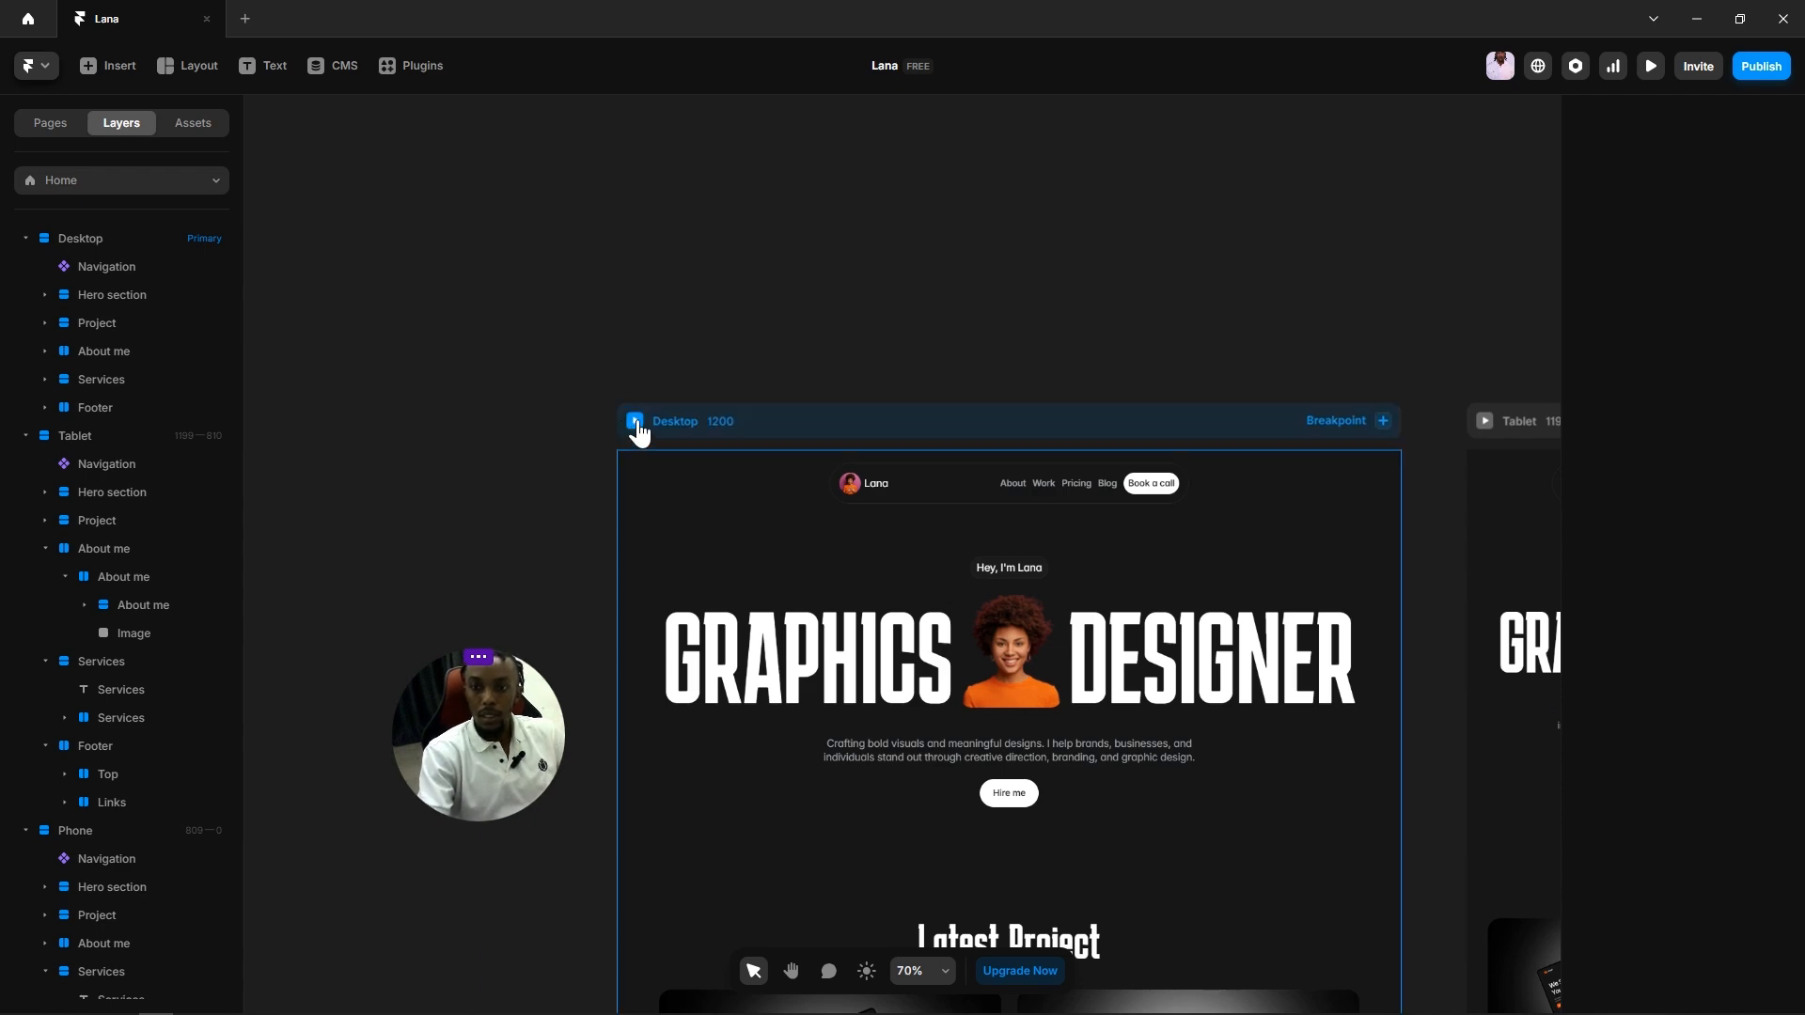
scroll(995, 314, down, 2)
scroll(953, 363, down, 3)
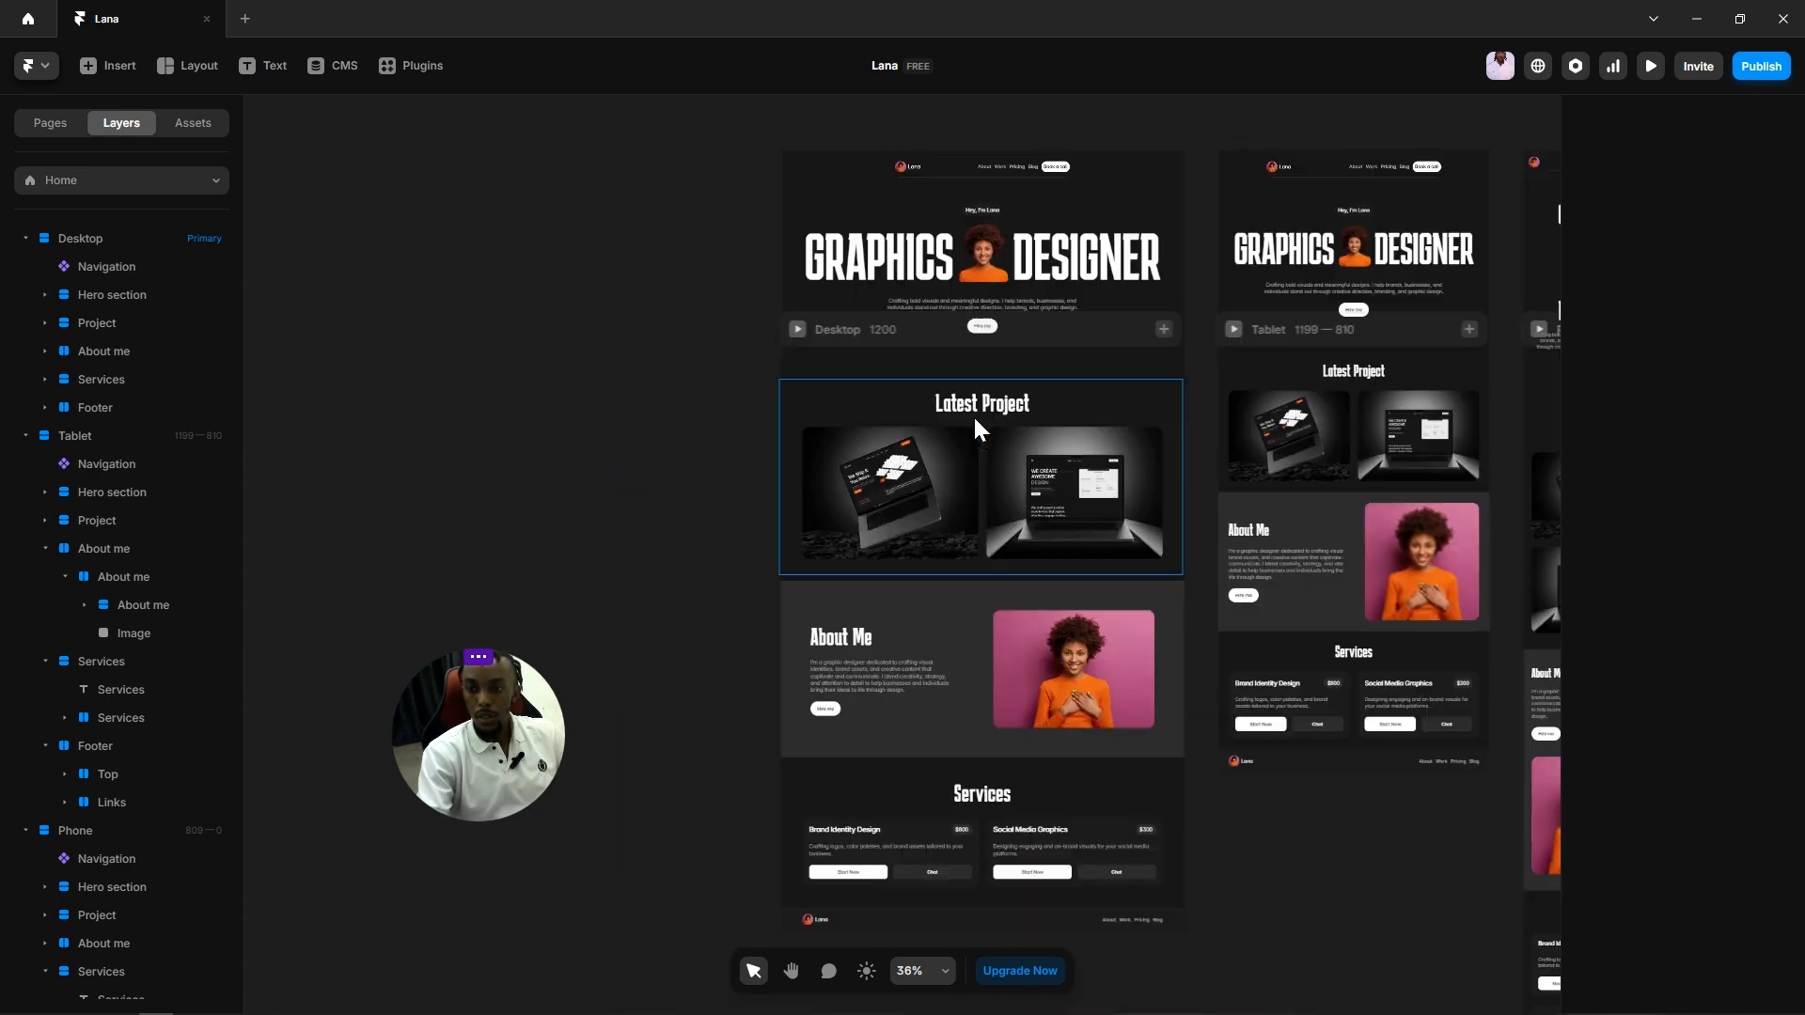
Step: Preview the Desktop layout and check the sticky Navigation from the hero section down to the footer
scroll(987, 428, down, 3)
scroll(1109, 639, up, 5)
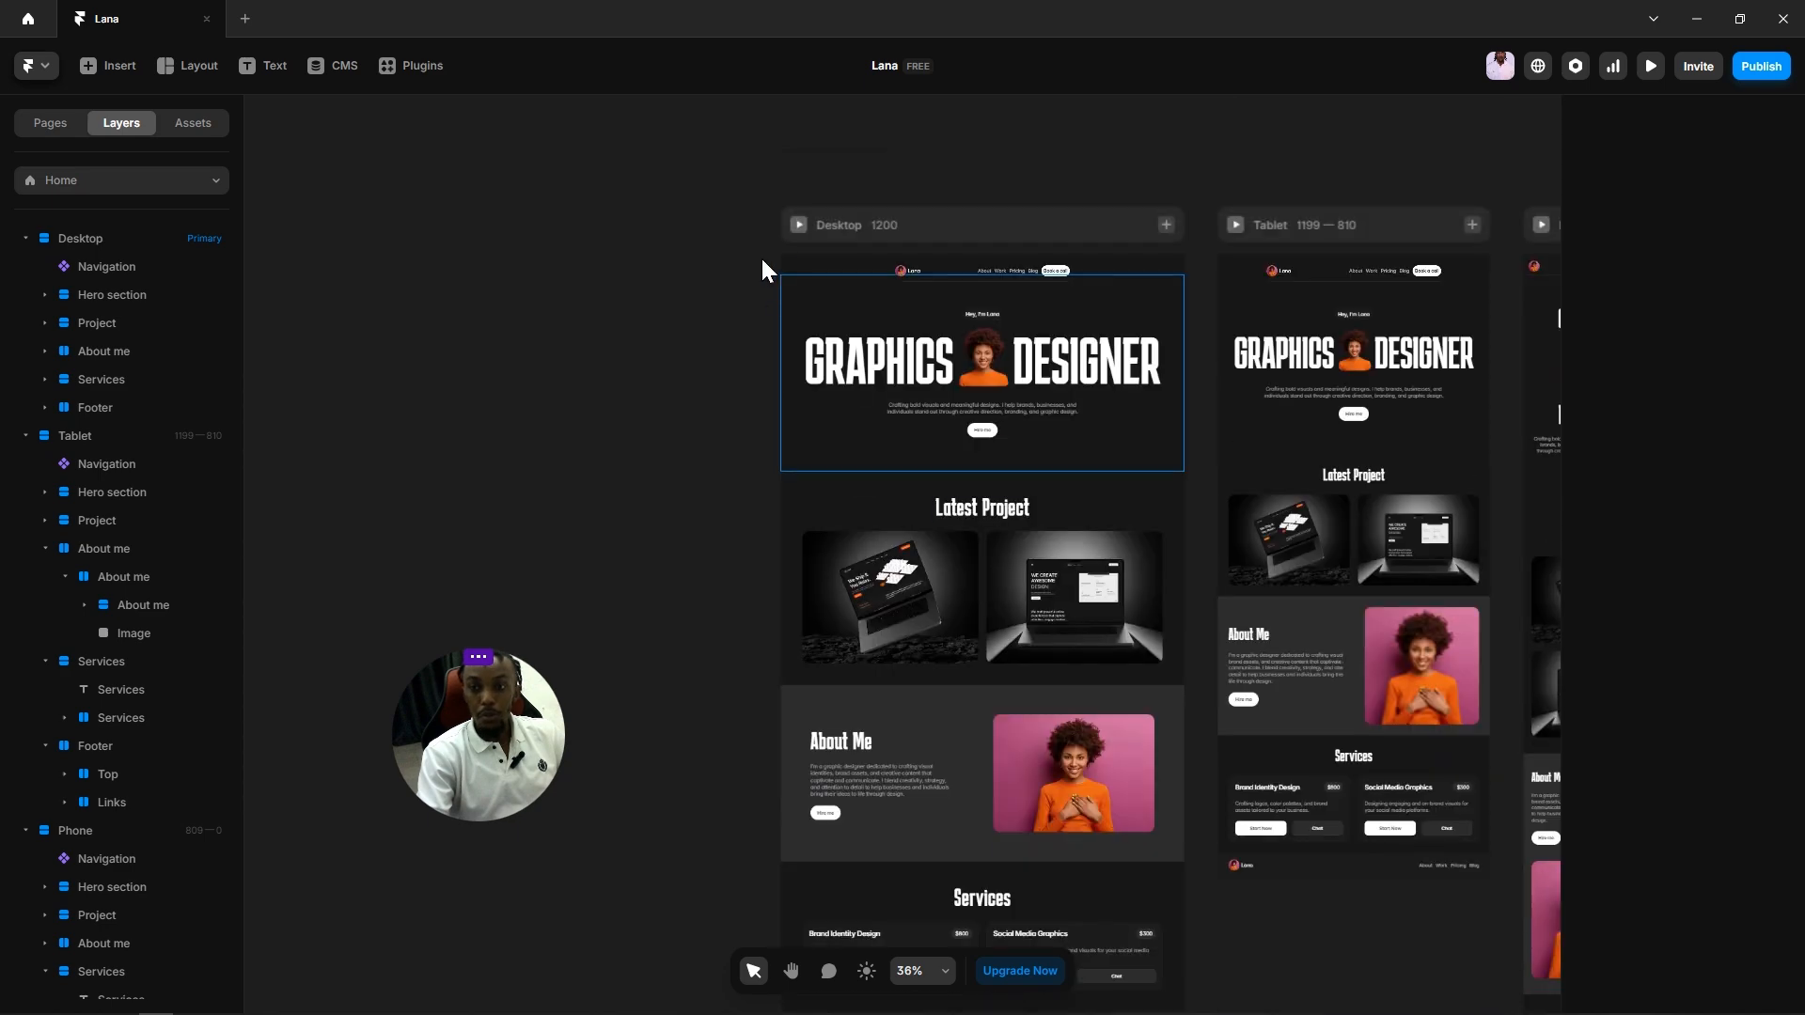
click(798, 226)
drag(504, 746, 178, 673)
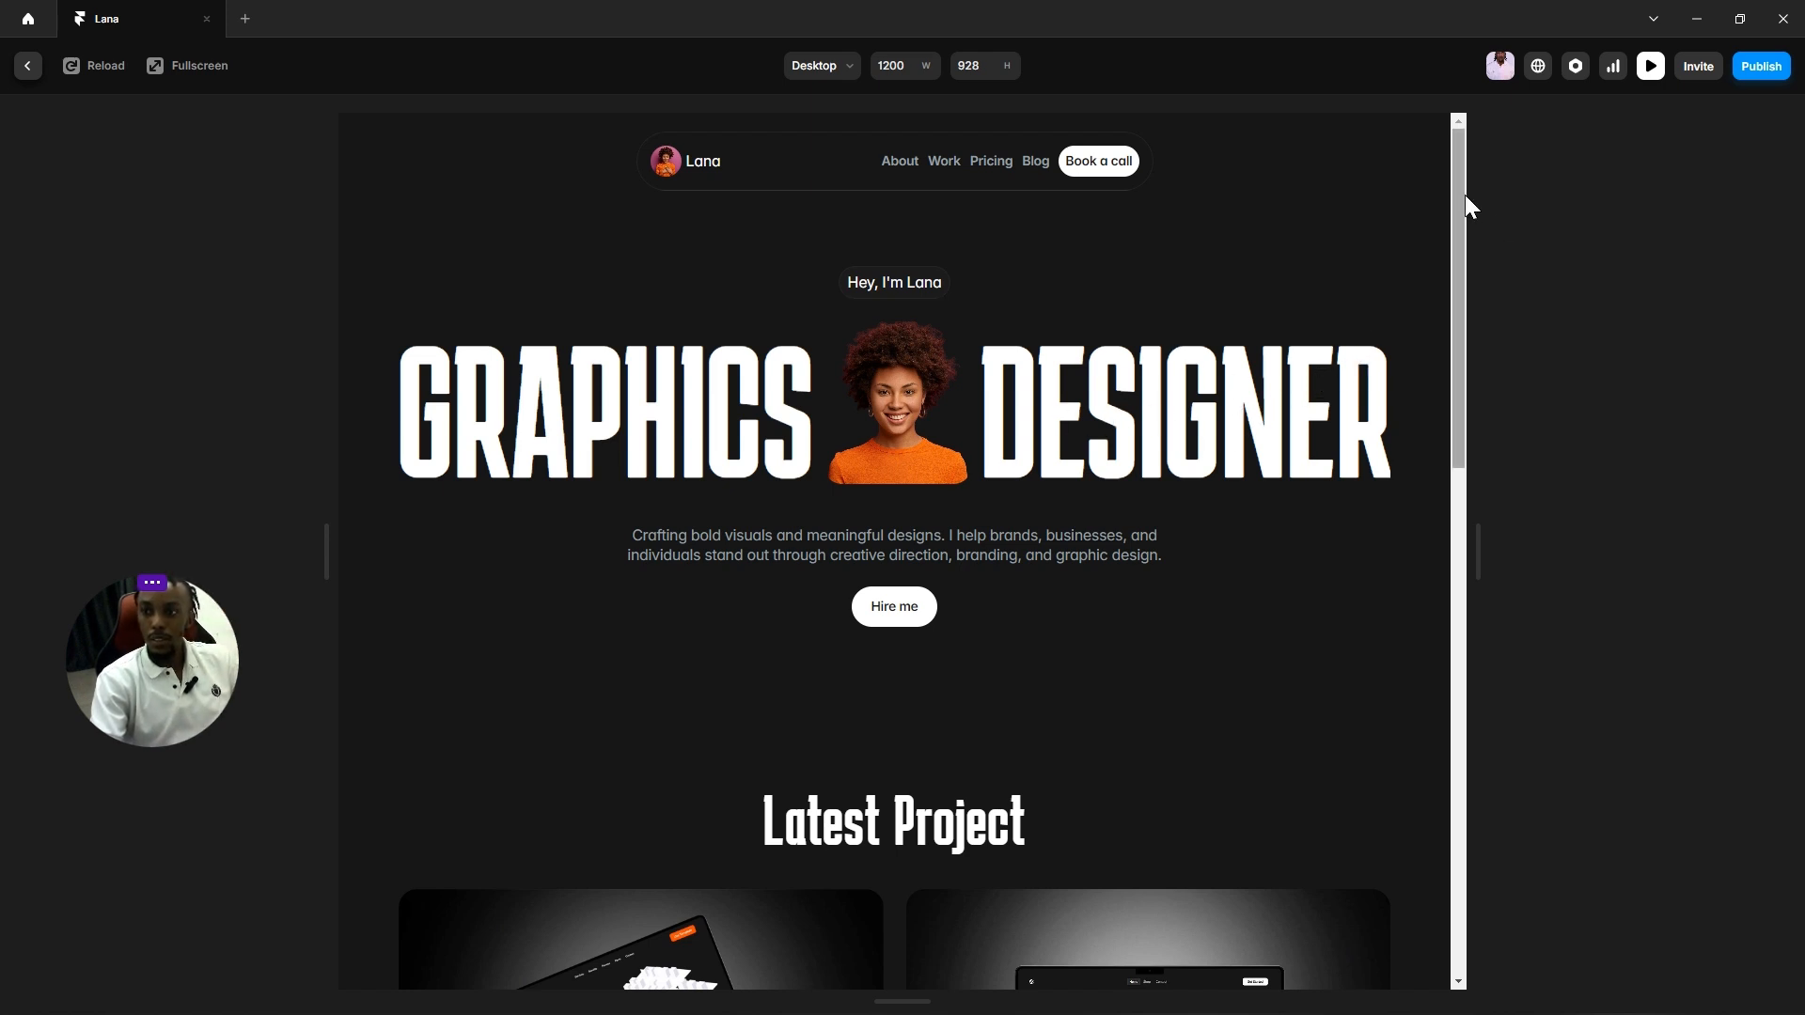
drag(1463, 195, 1459, 229)
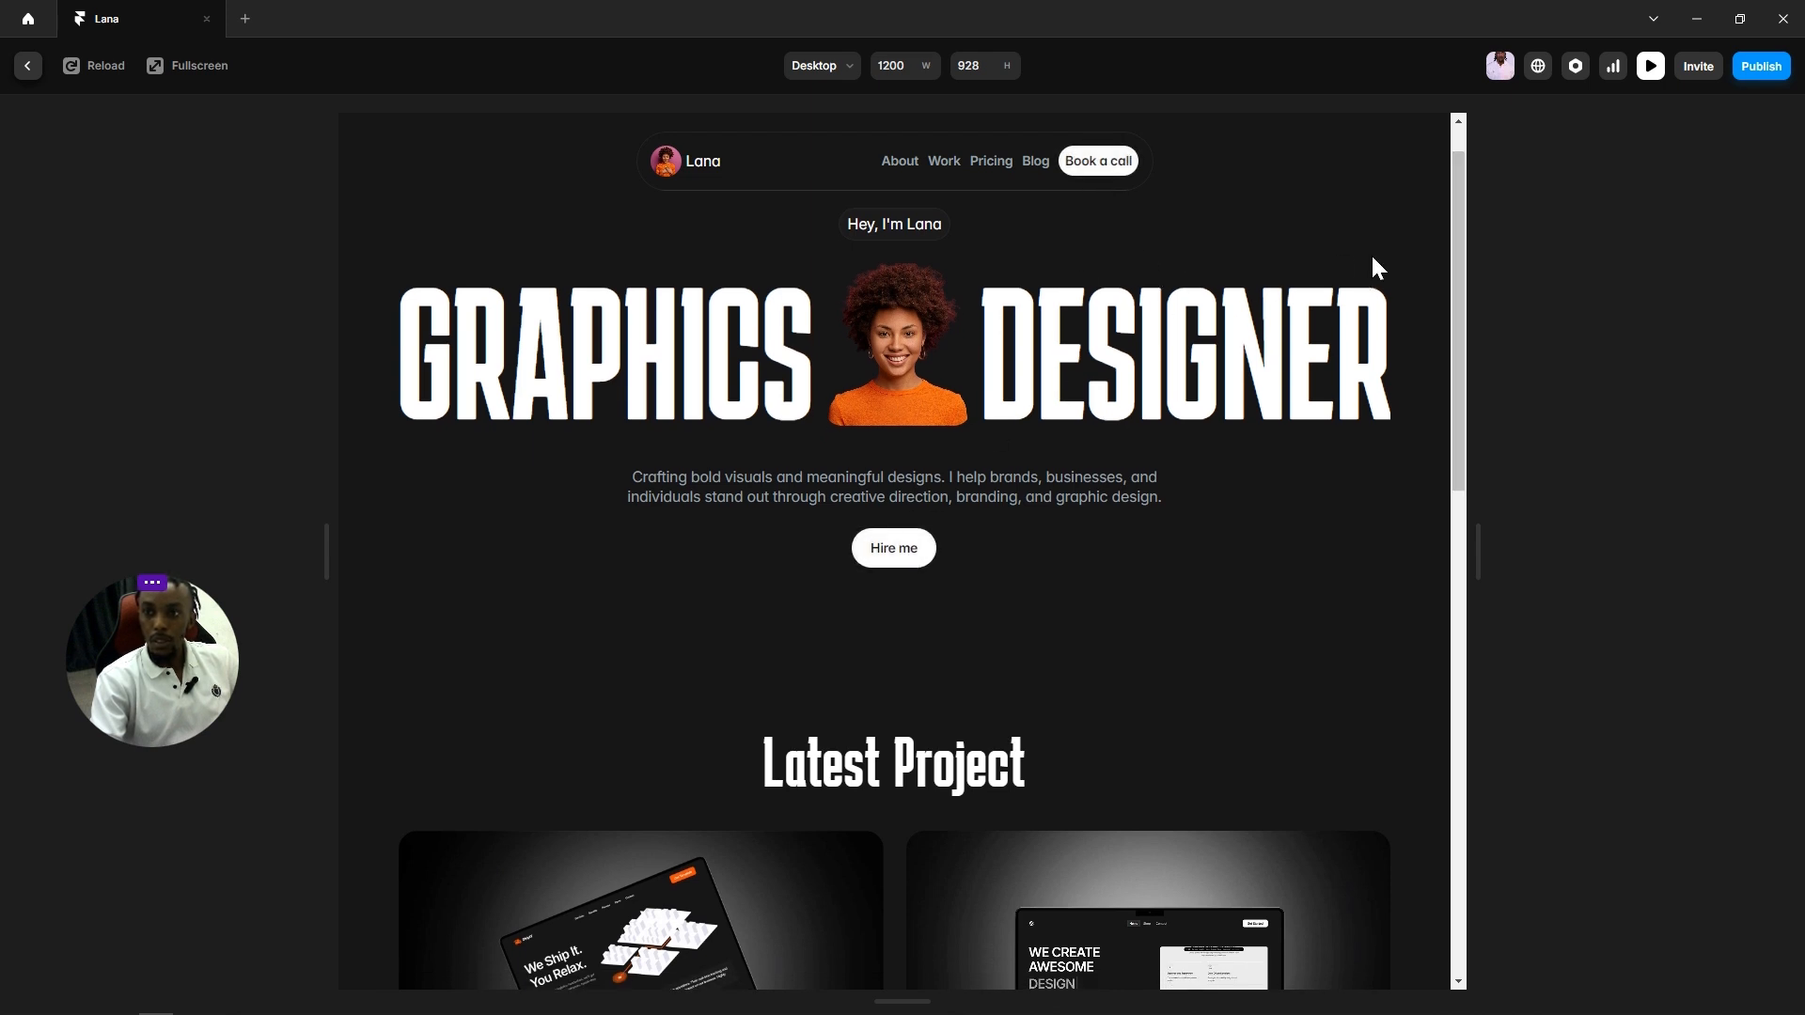
drag(1457, 222, 1457, 406)
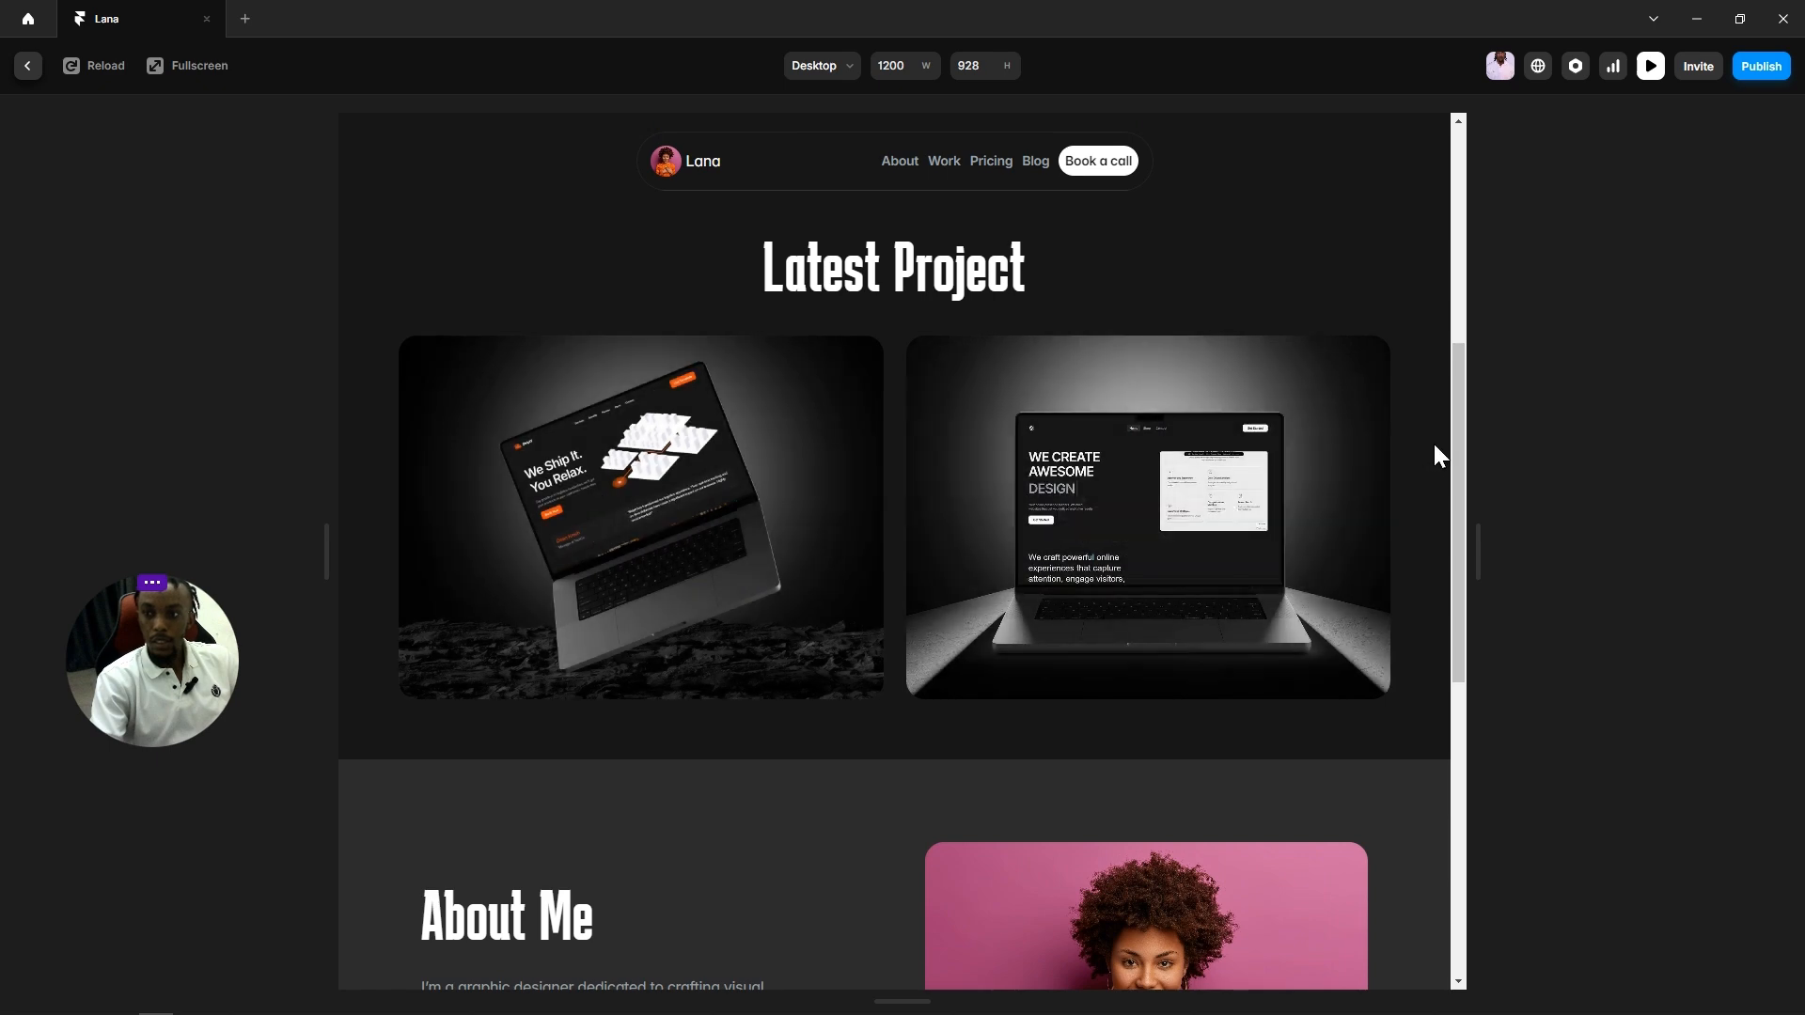
drag(1459, 451, 1457, 780)
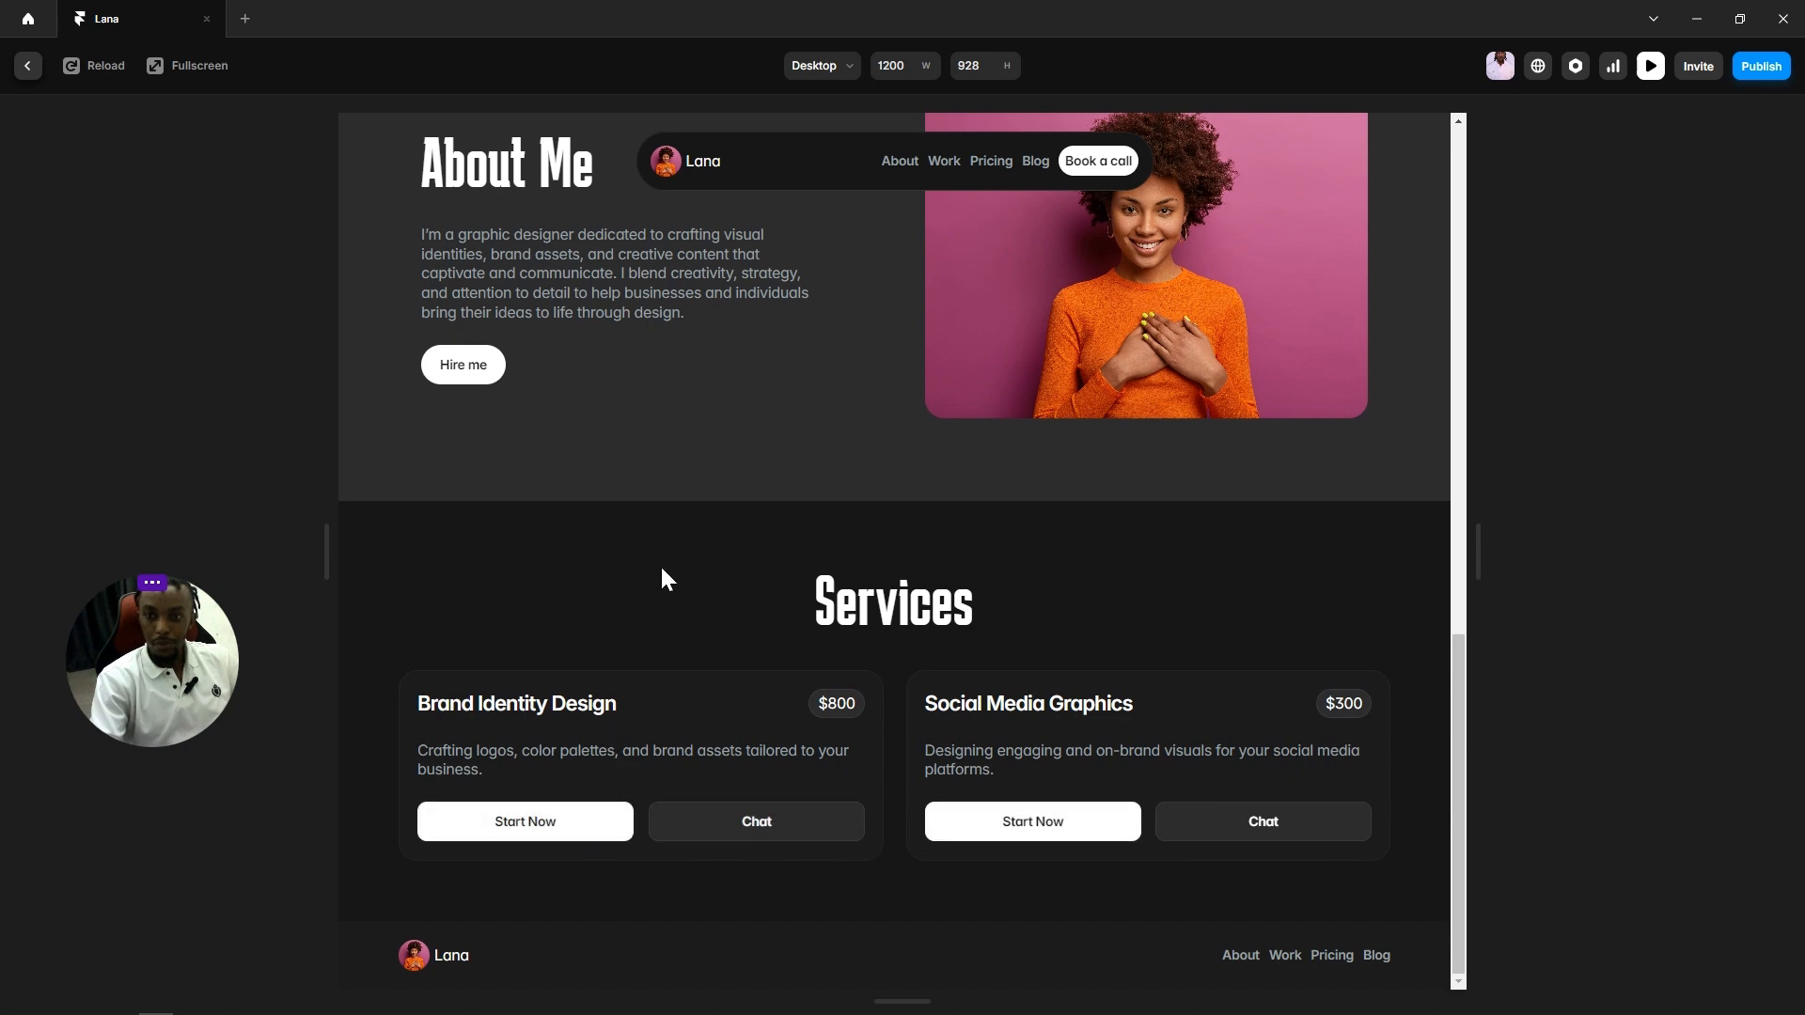
Step: Review the previewed page's hero, Latest Project, About Me and Services sections again, return to the hero, and dismiss the low-battery notice
scroll(664, 513, up, 10)
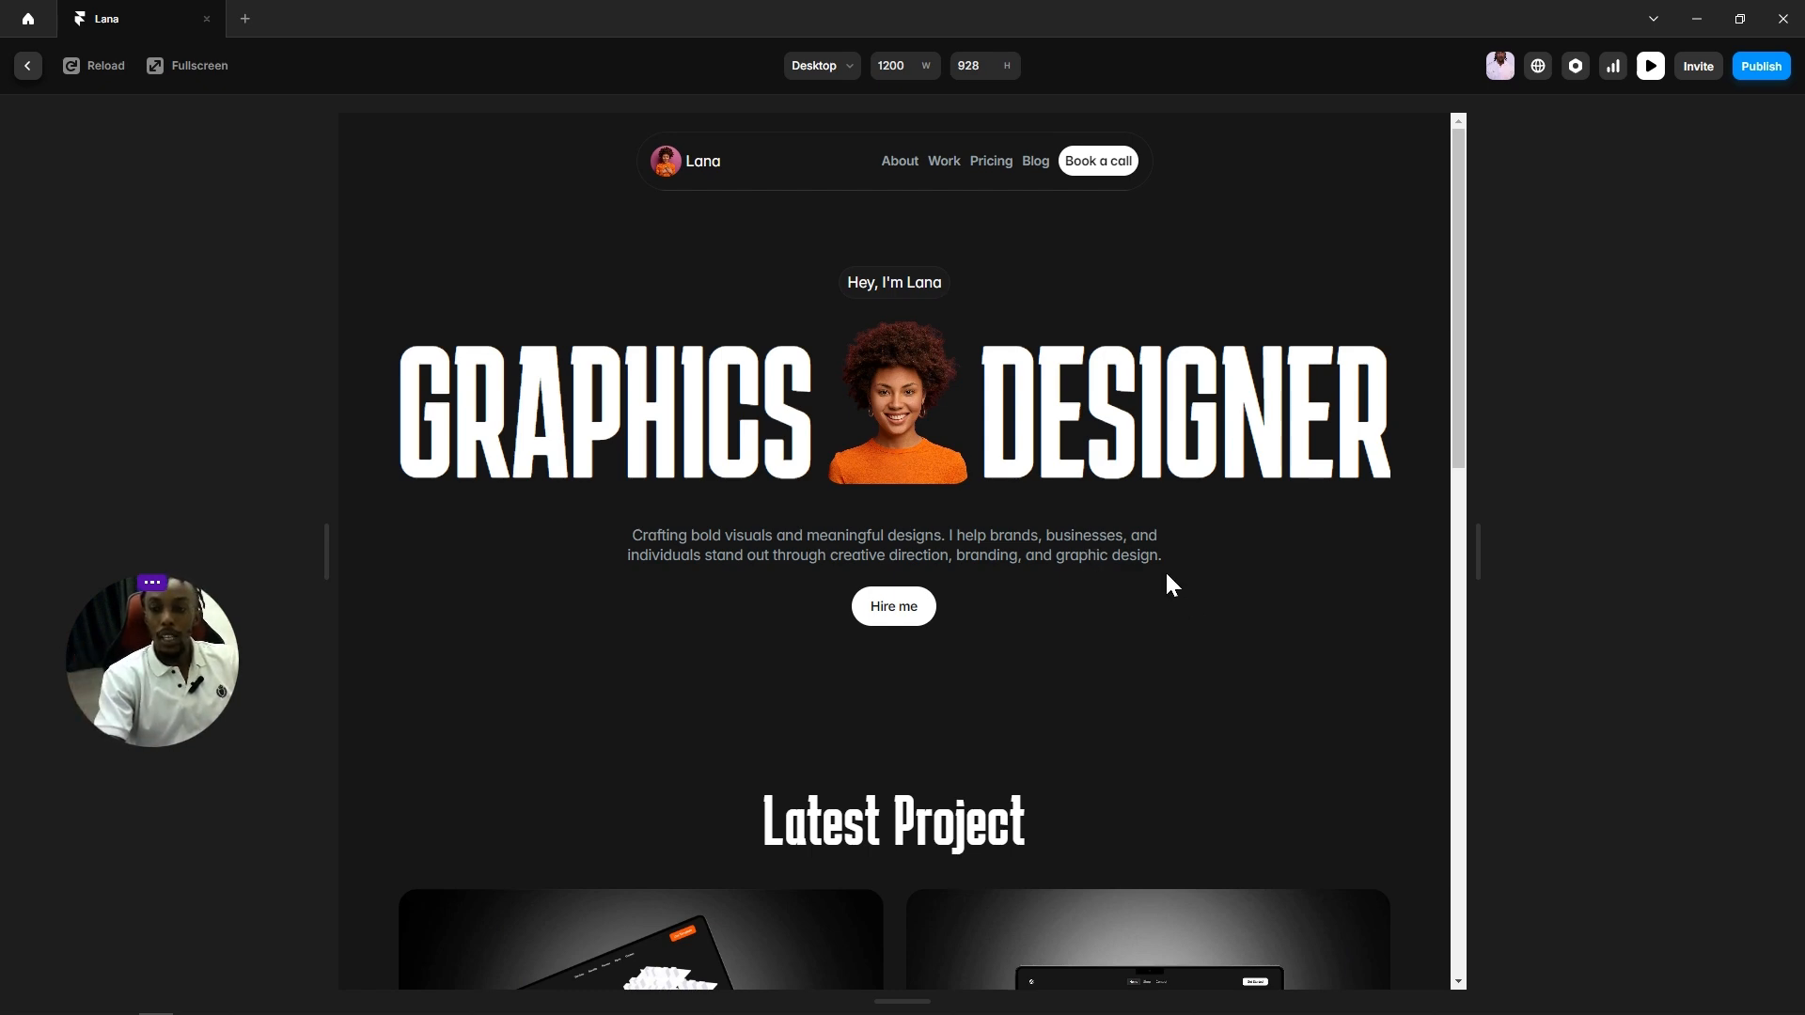
scroll(1169, 583, down, 10)
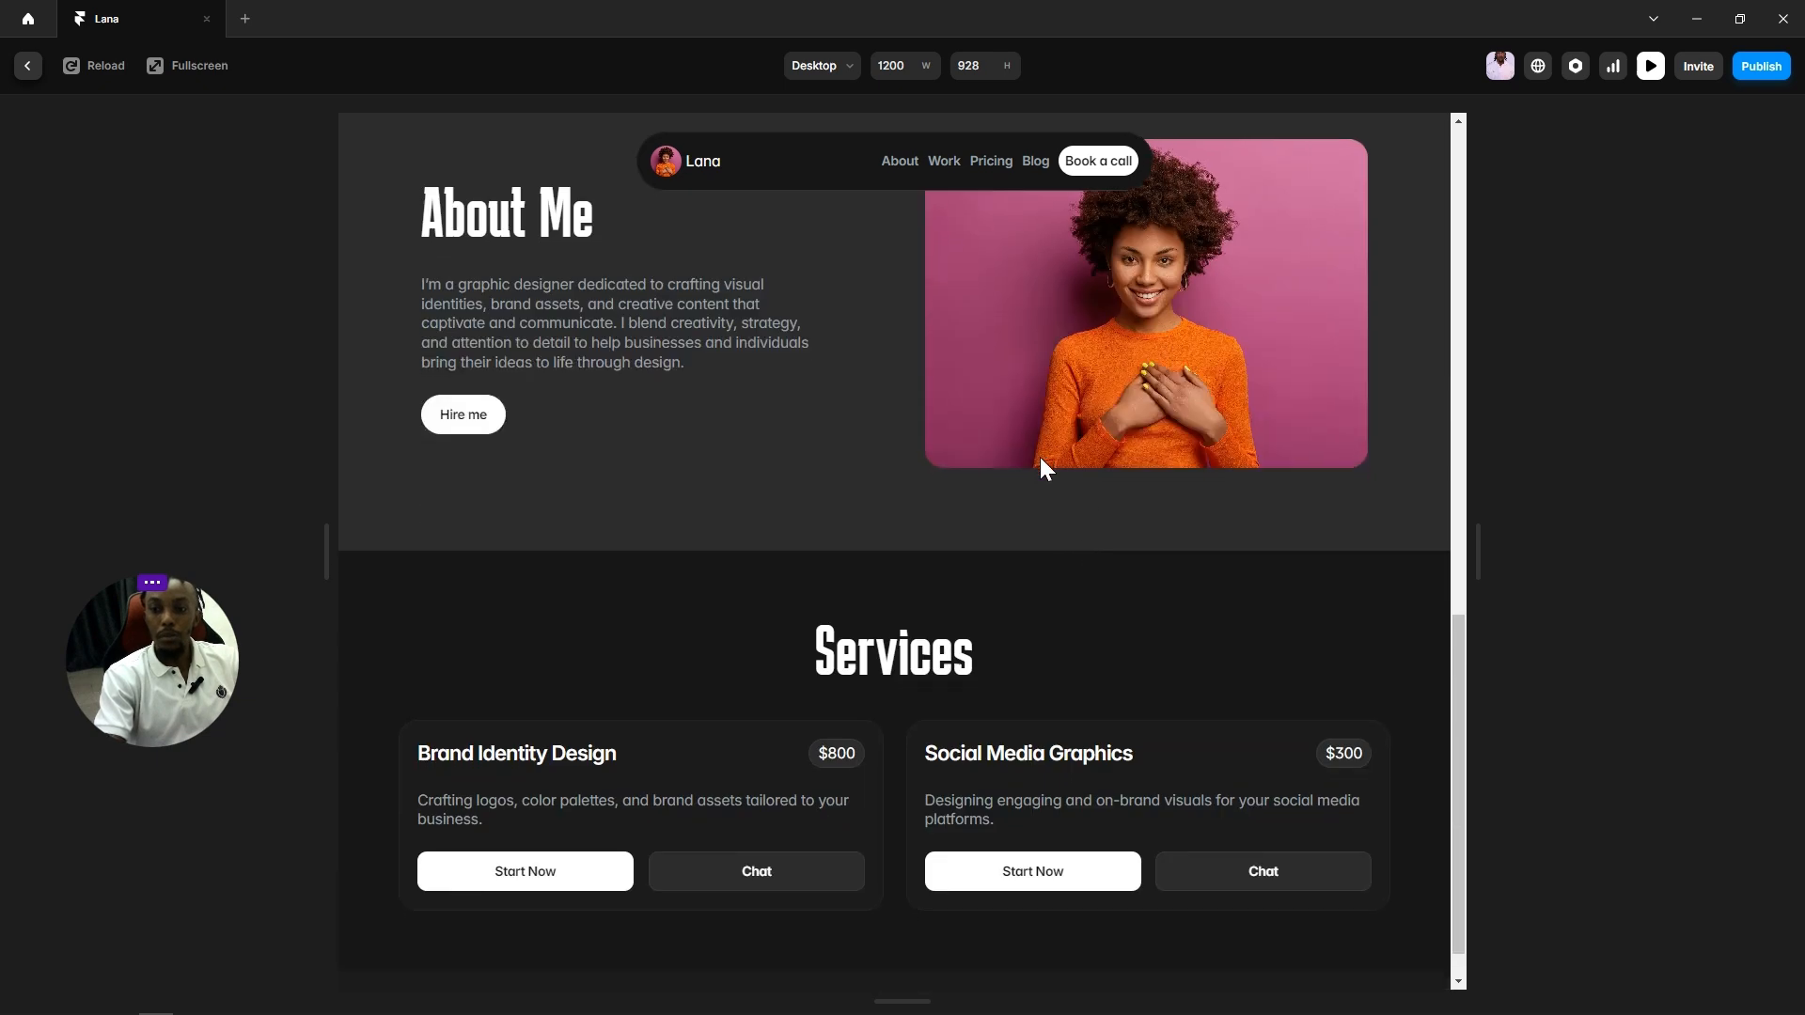
scroll(1039, 456, down, 1)
scroll(1034, 456, up, 10)
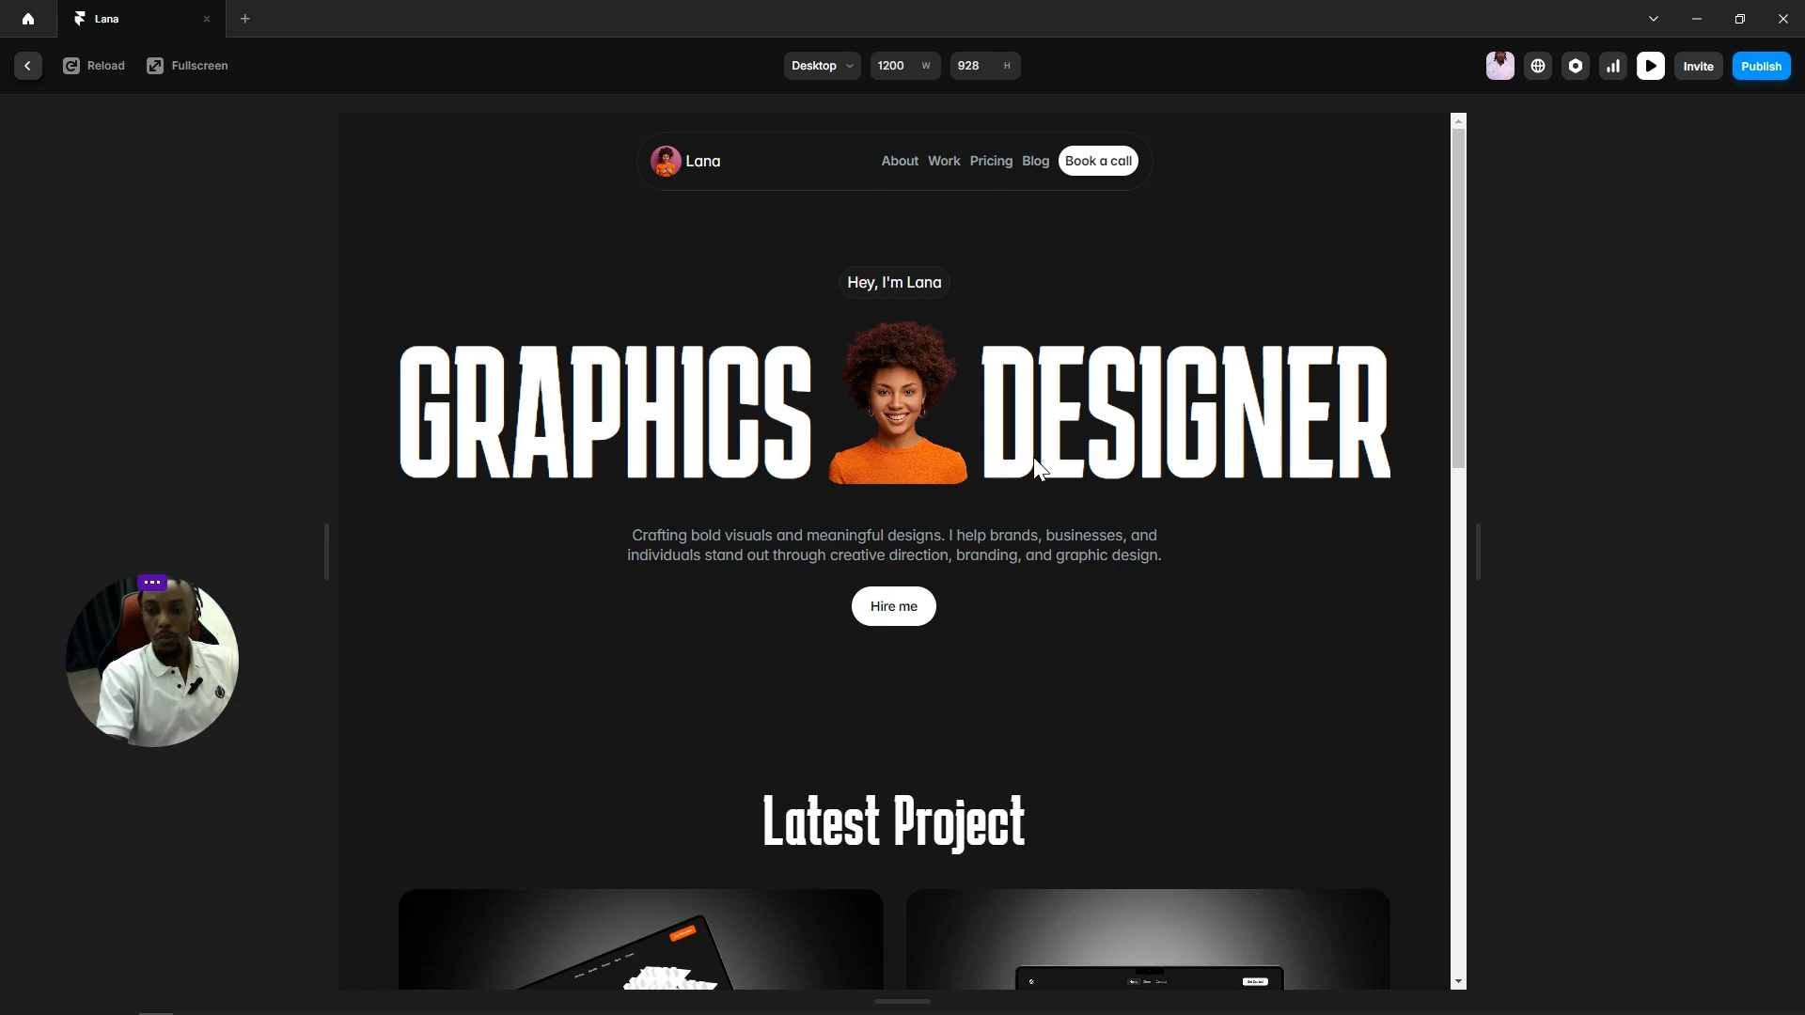
scroll(1069, 582, down, 10)
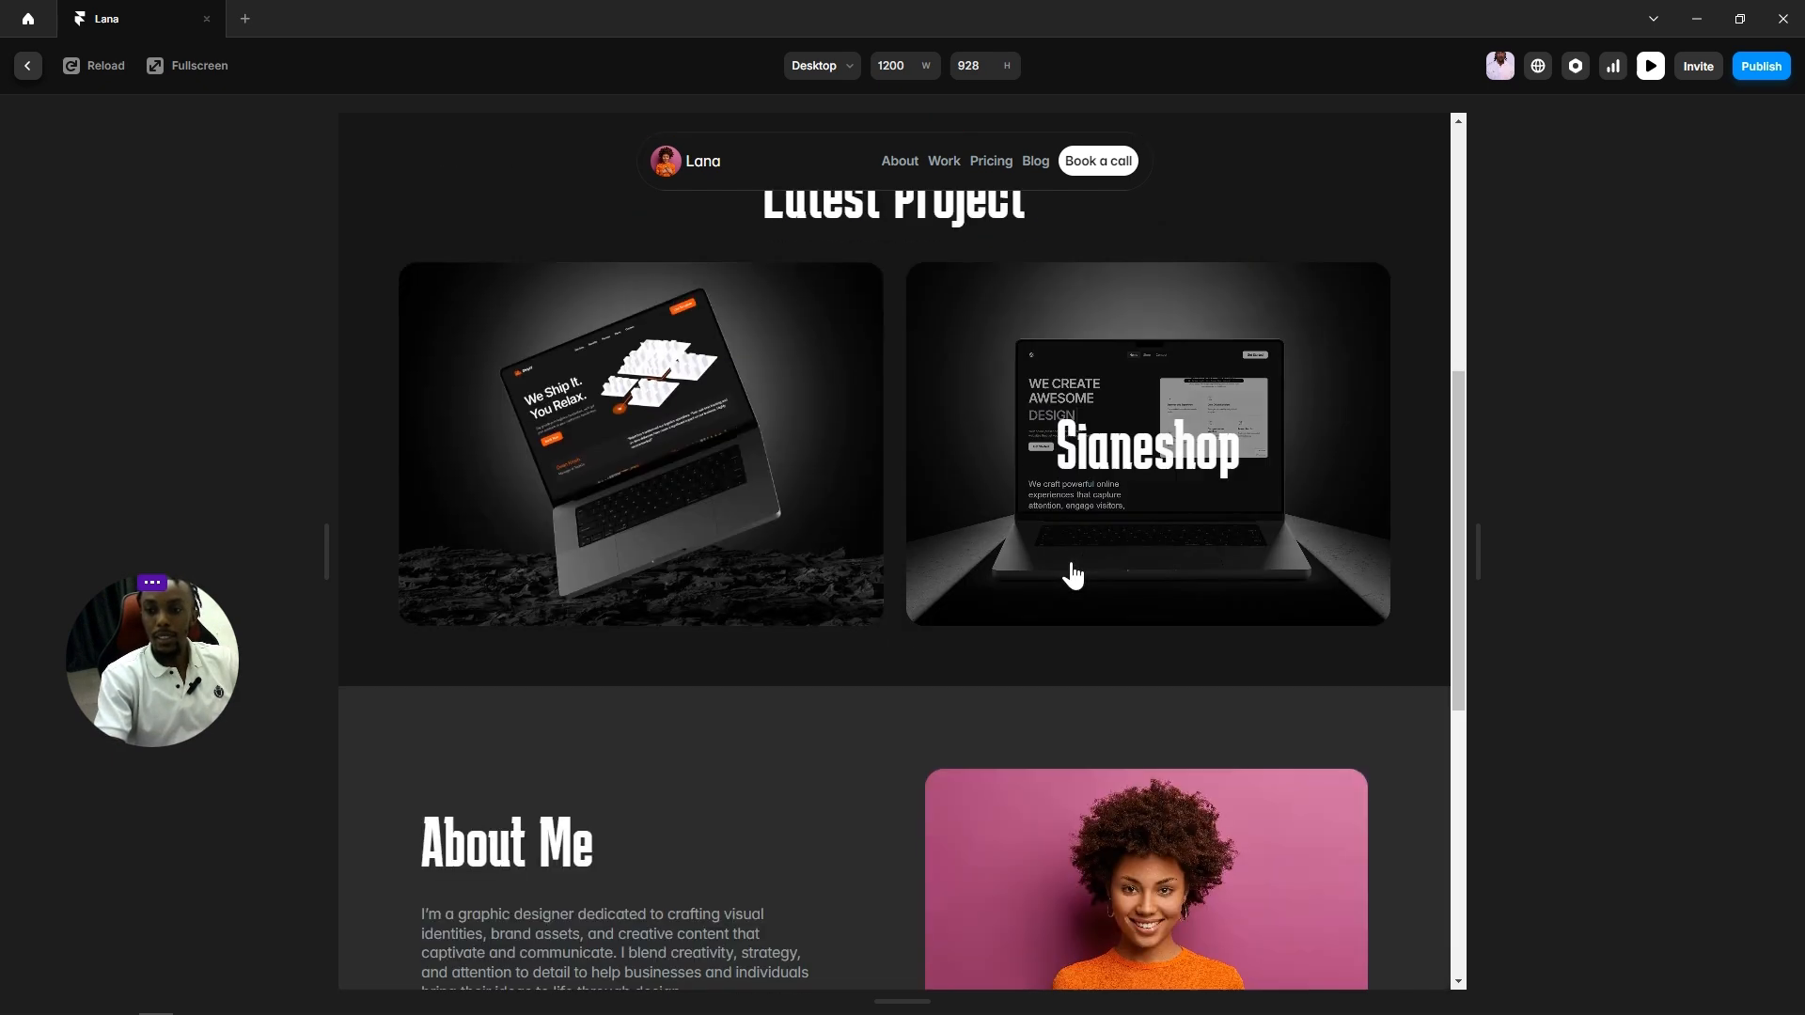
scroll(1073, 575, up, 8)
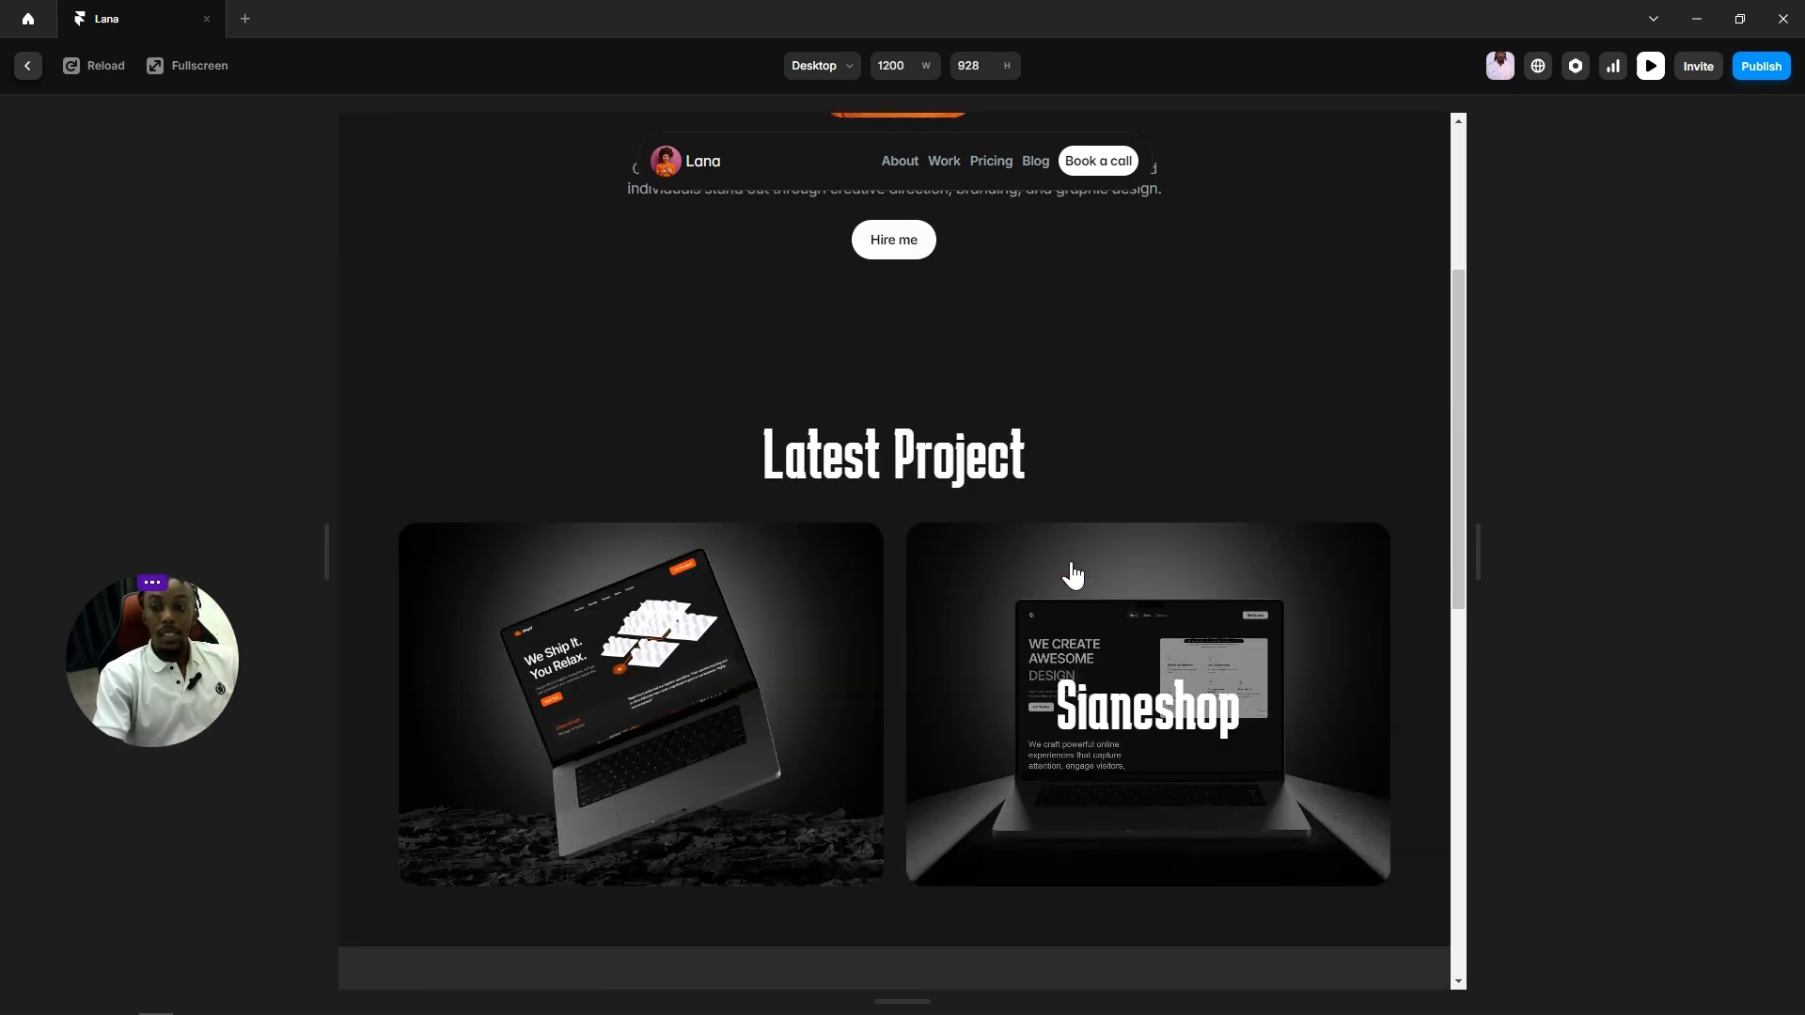
scroll(1109, 376, up, 4)
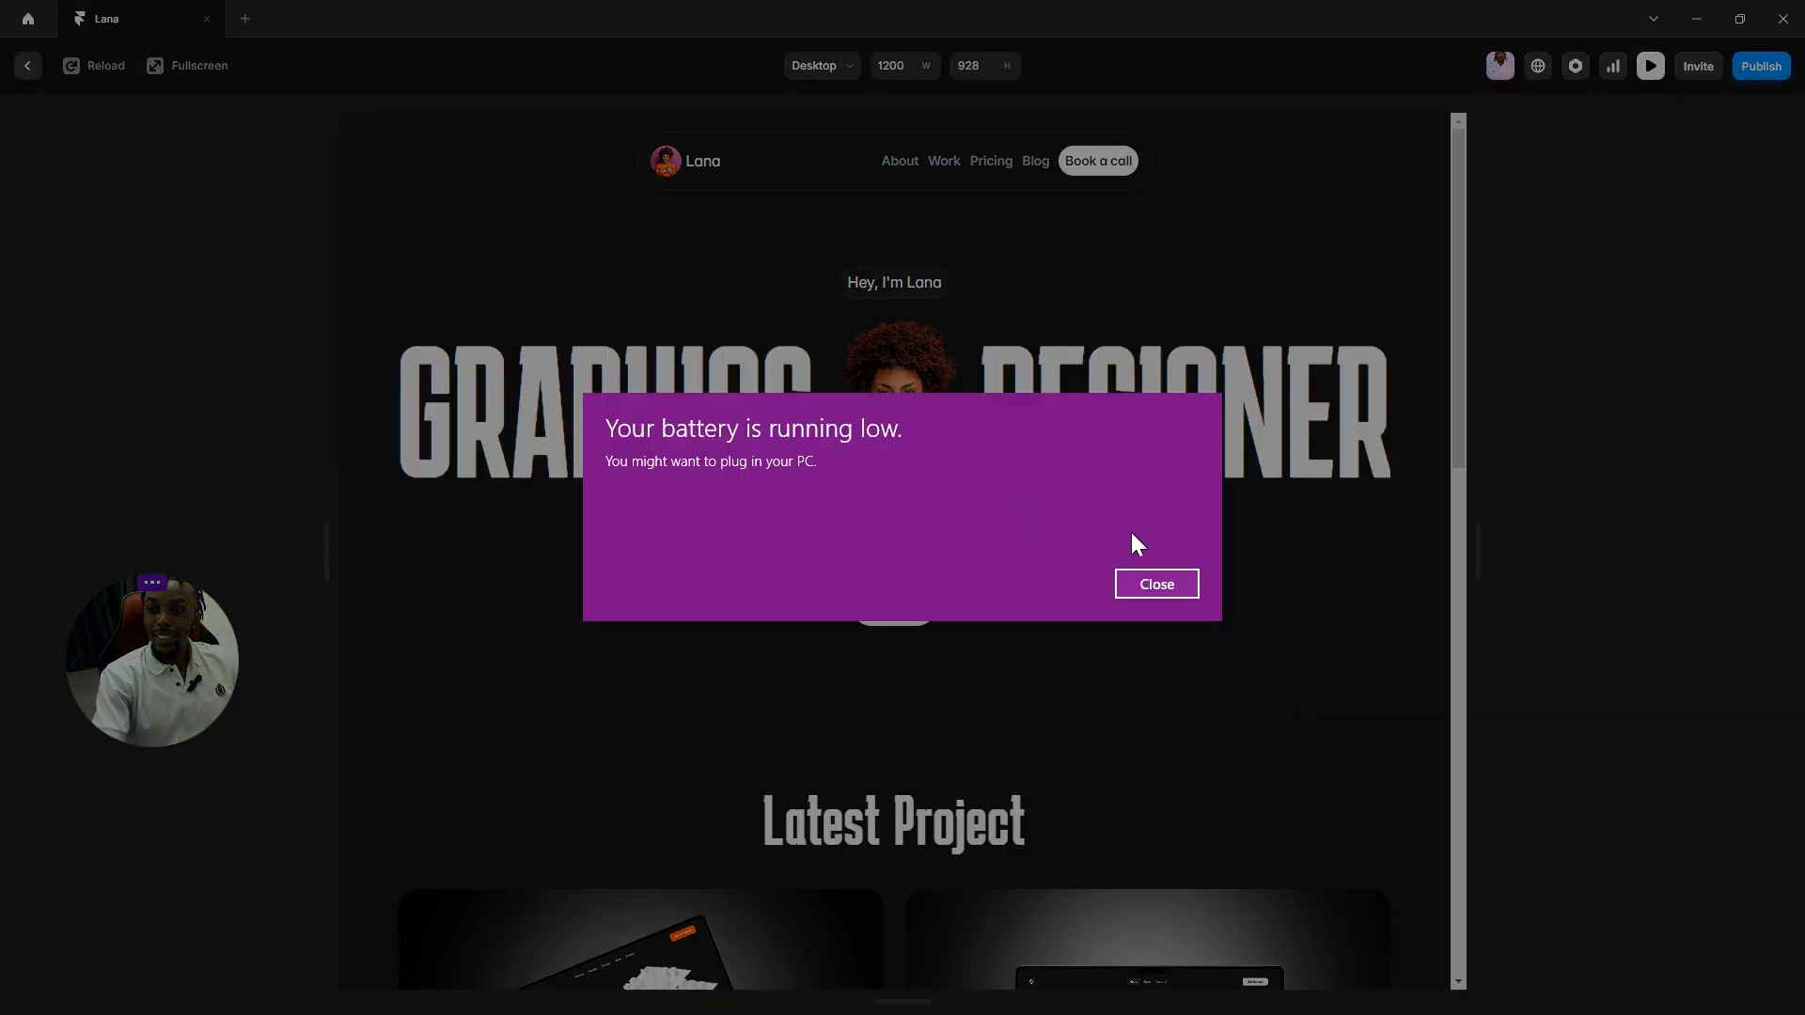
click(1153, 584)
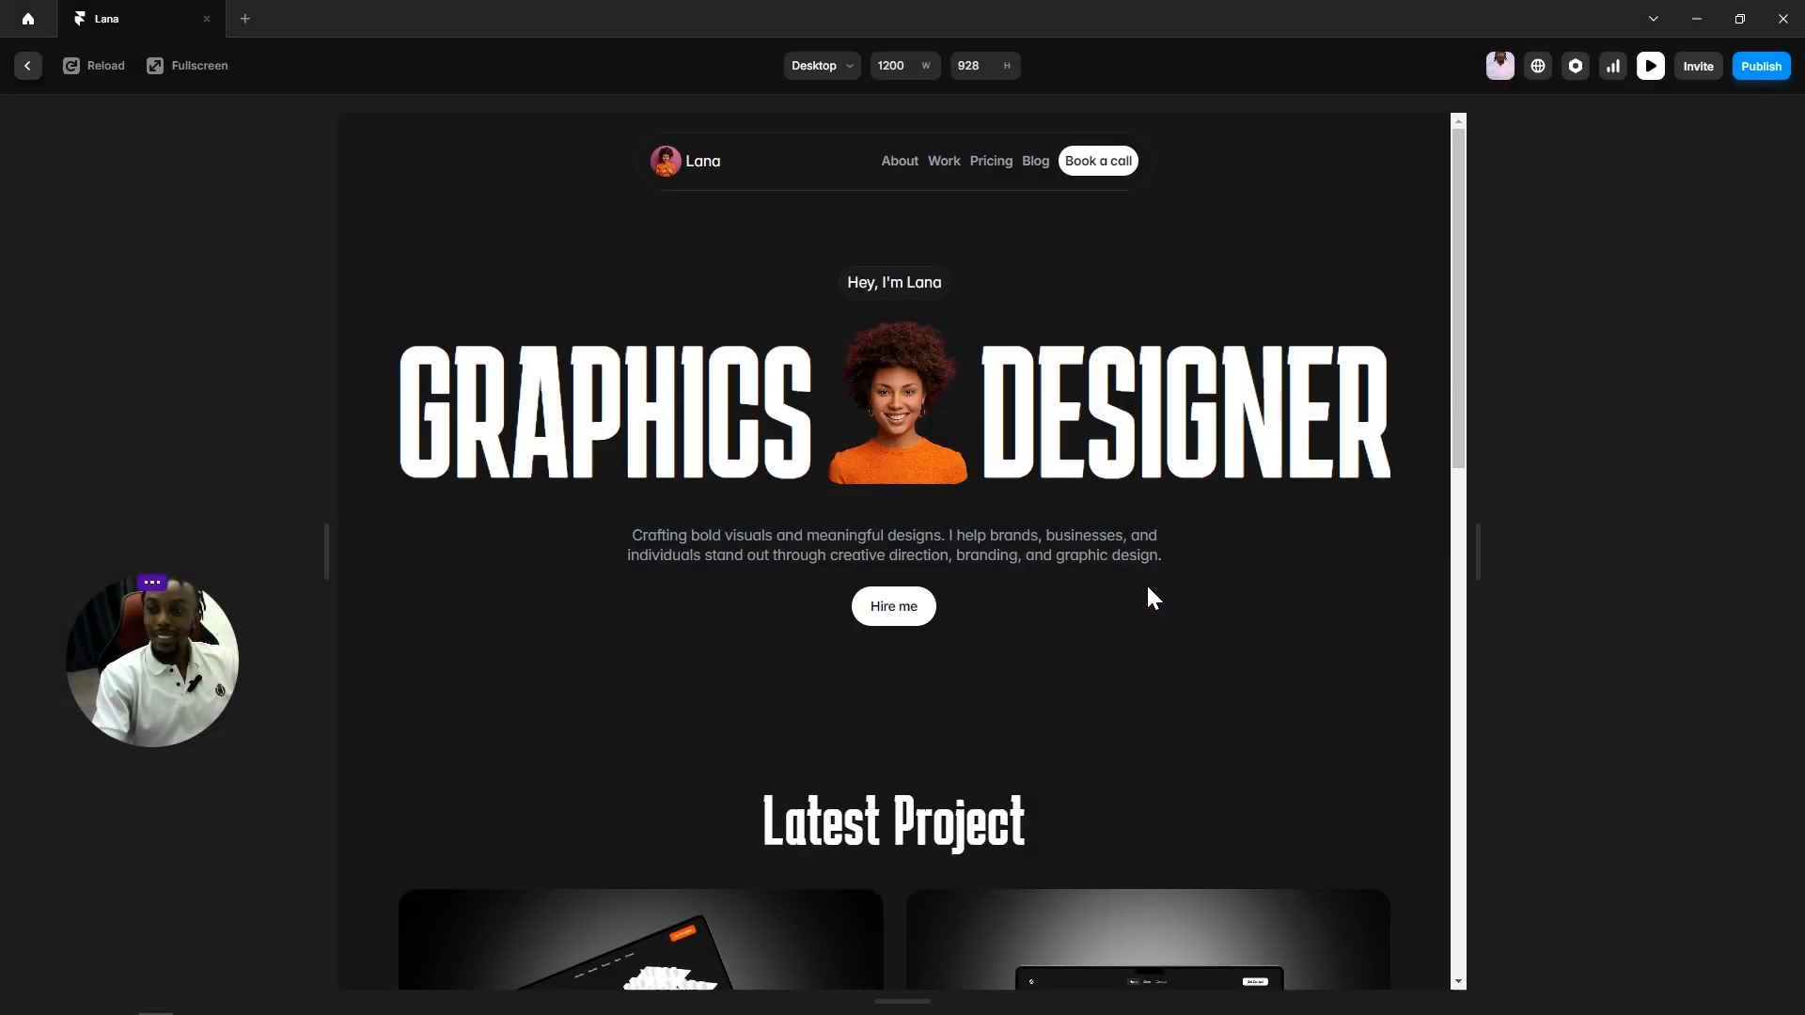